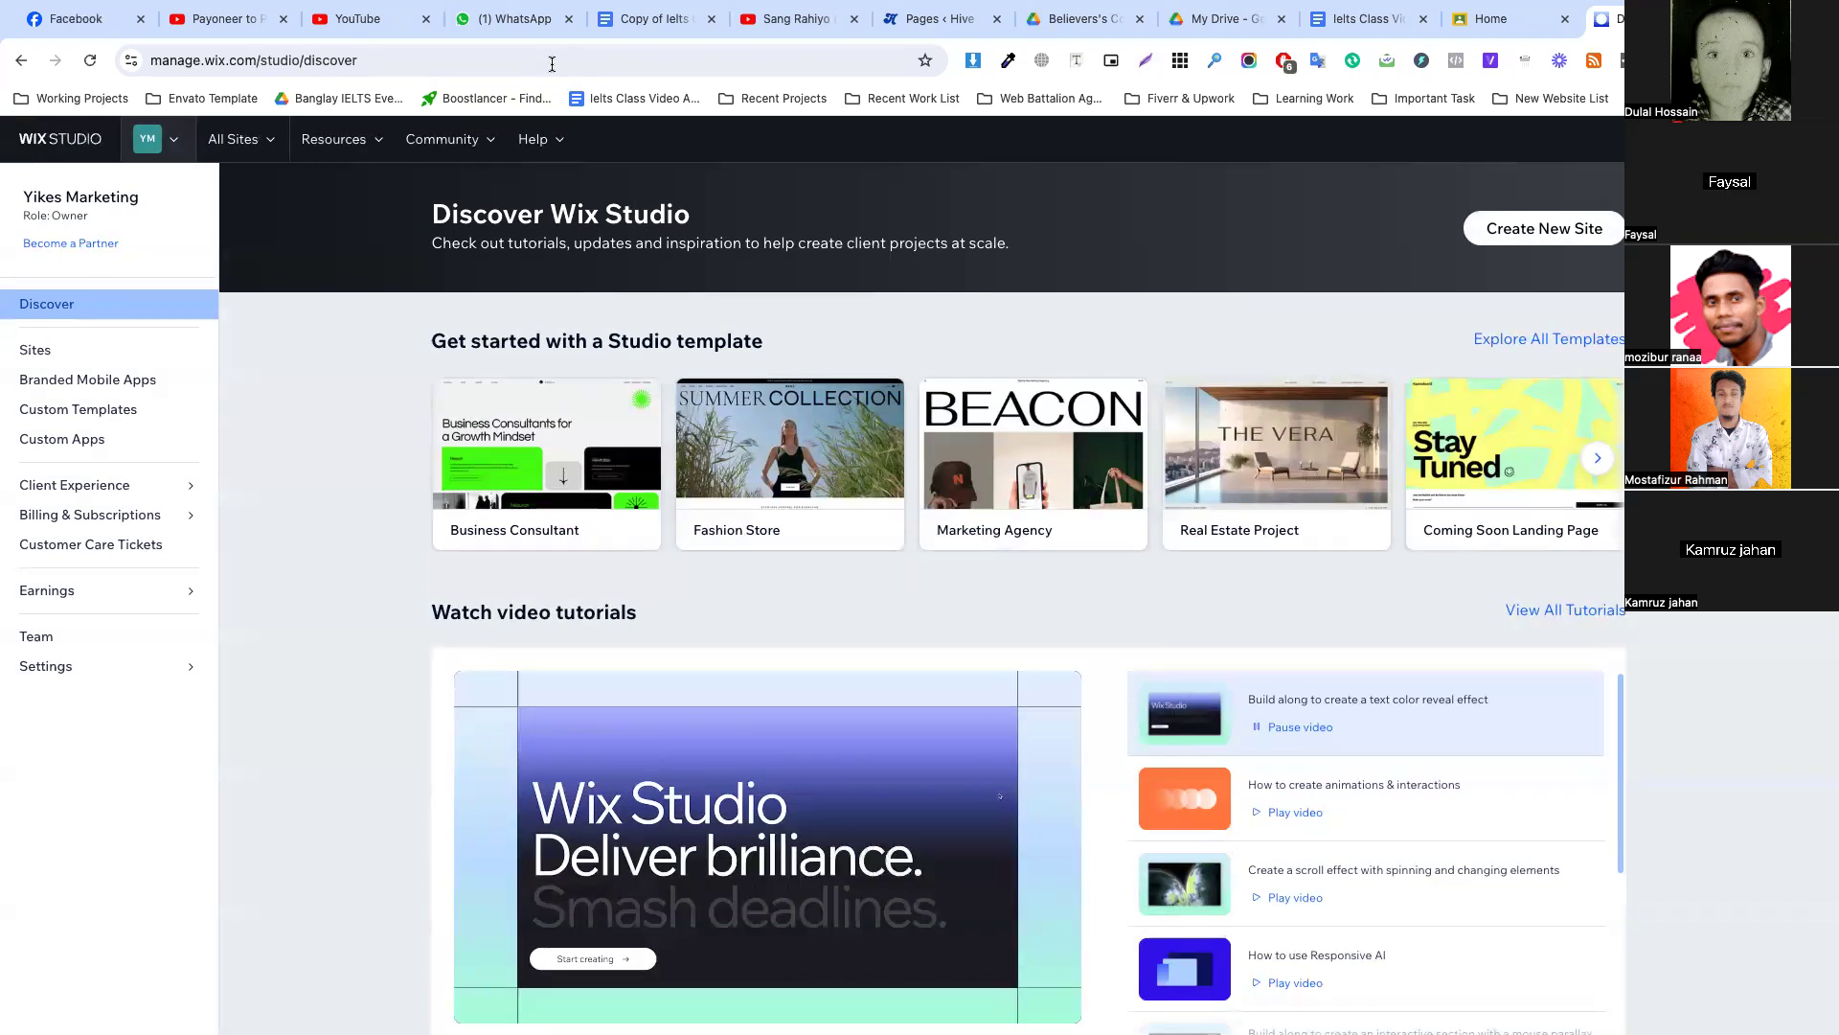
Sign out of Wix Studio from the profile menu at the top right.
{"action": "mouse_move", "coordinate": [1514, 450]}
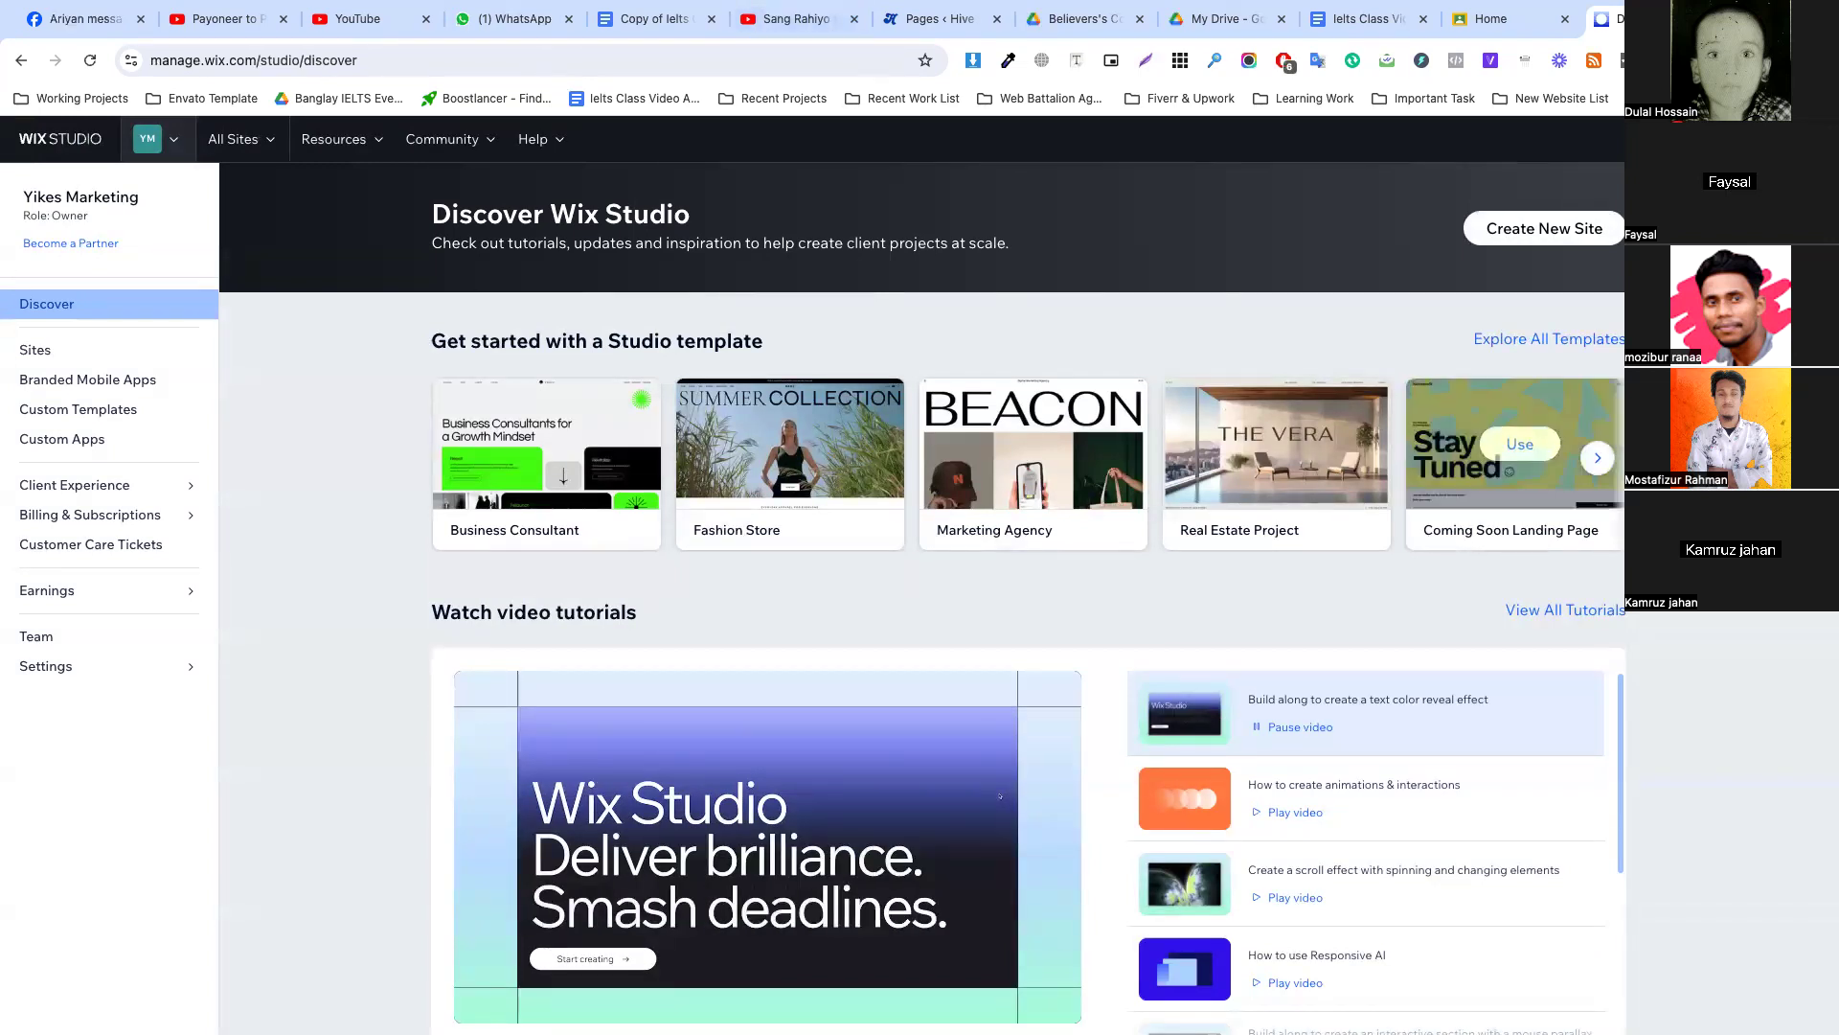
{"action": "mouse_move", "coordinate": [1803, 139]}
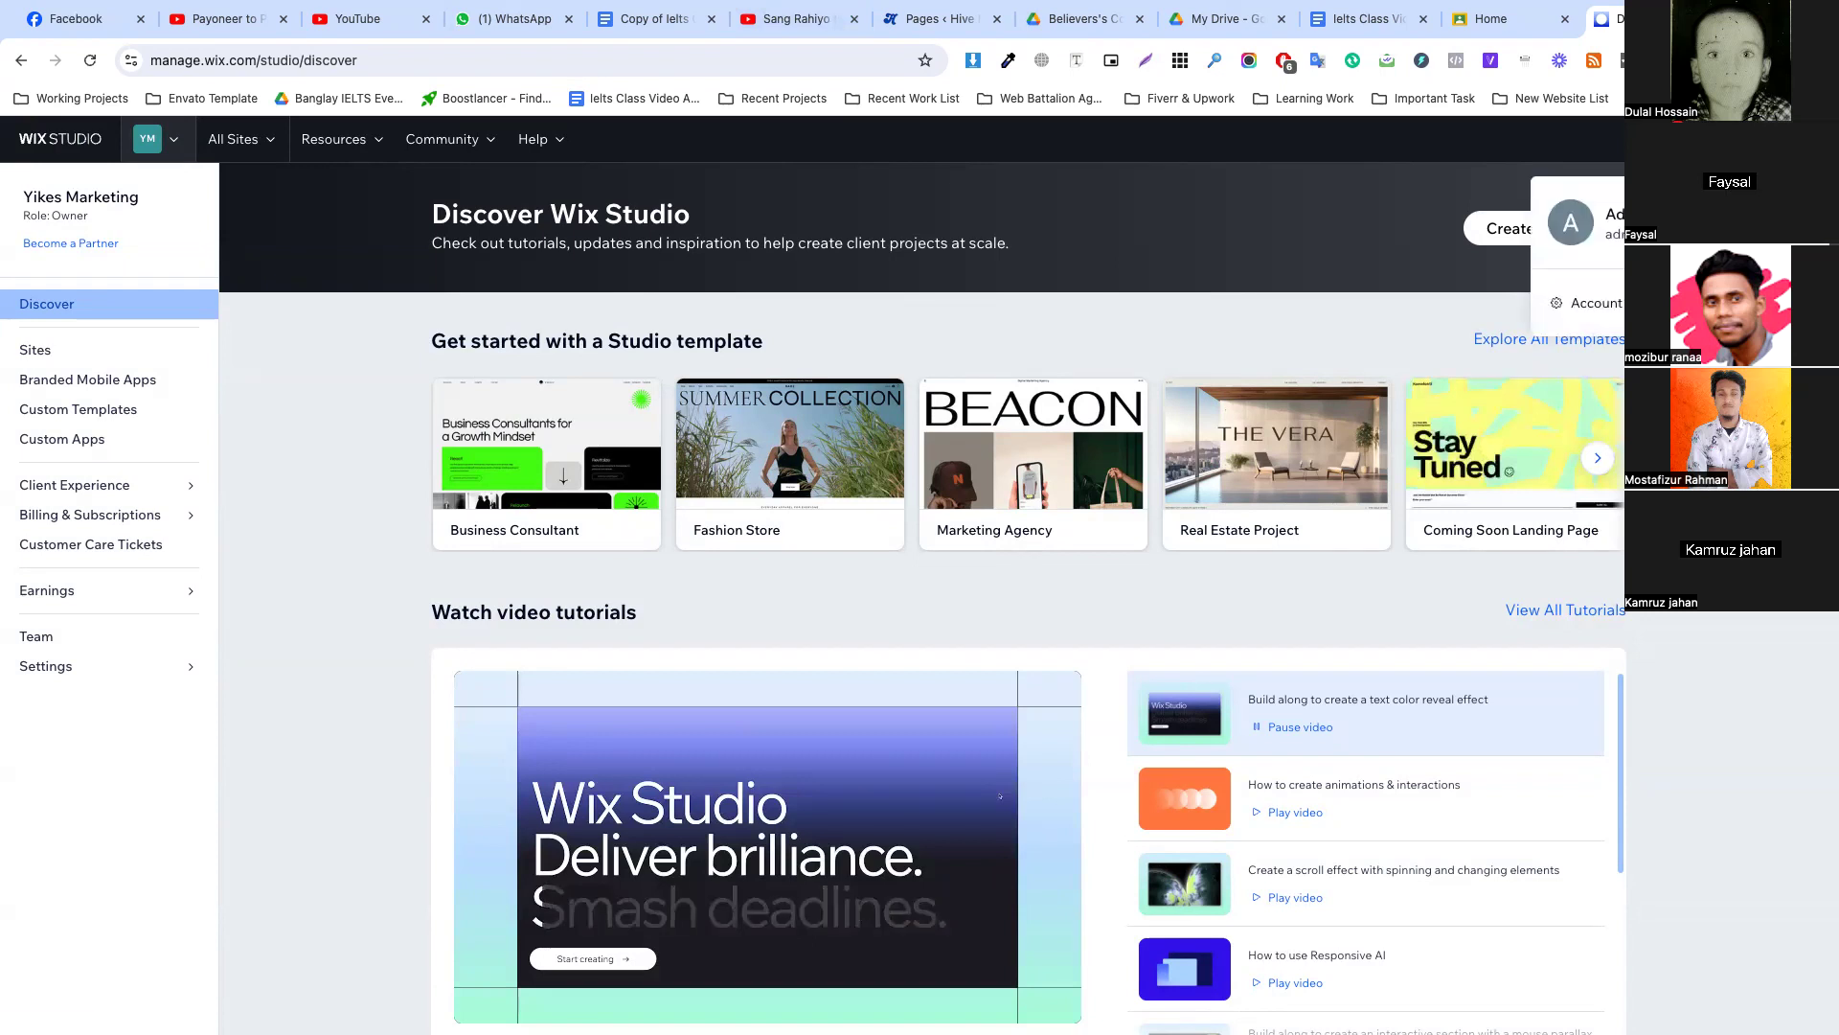
{"action": "left_click", "coordinate": [1769, 302]}
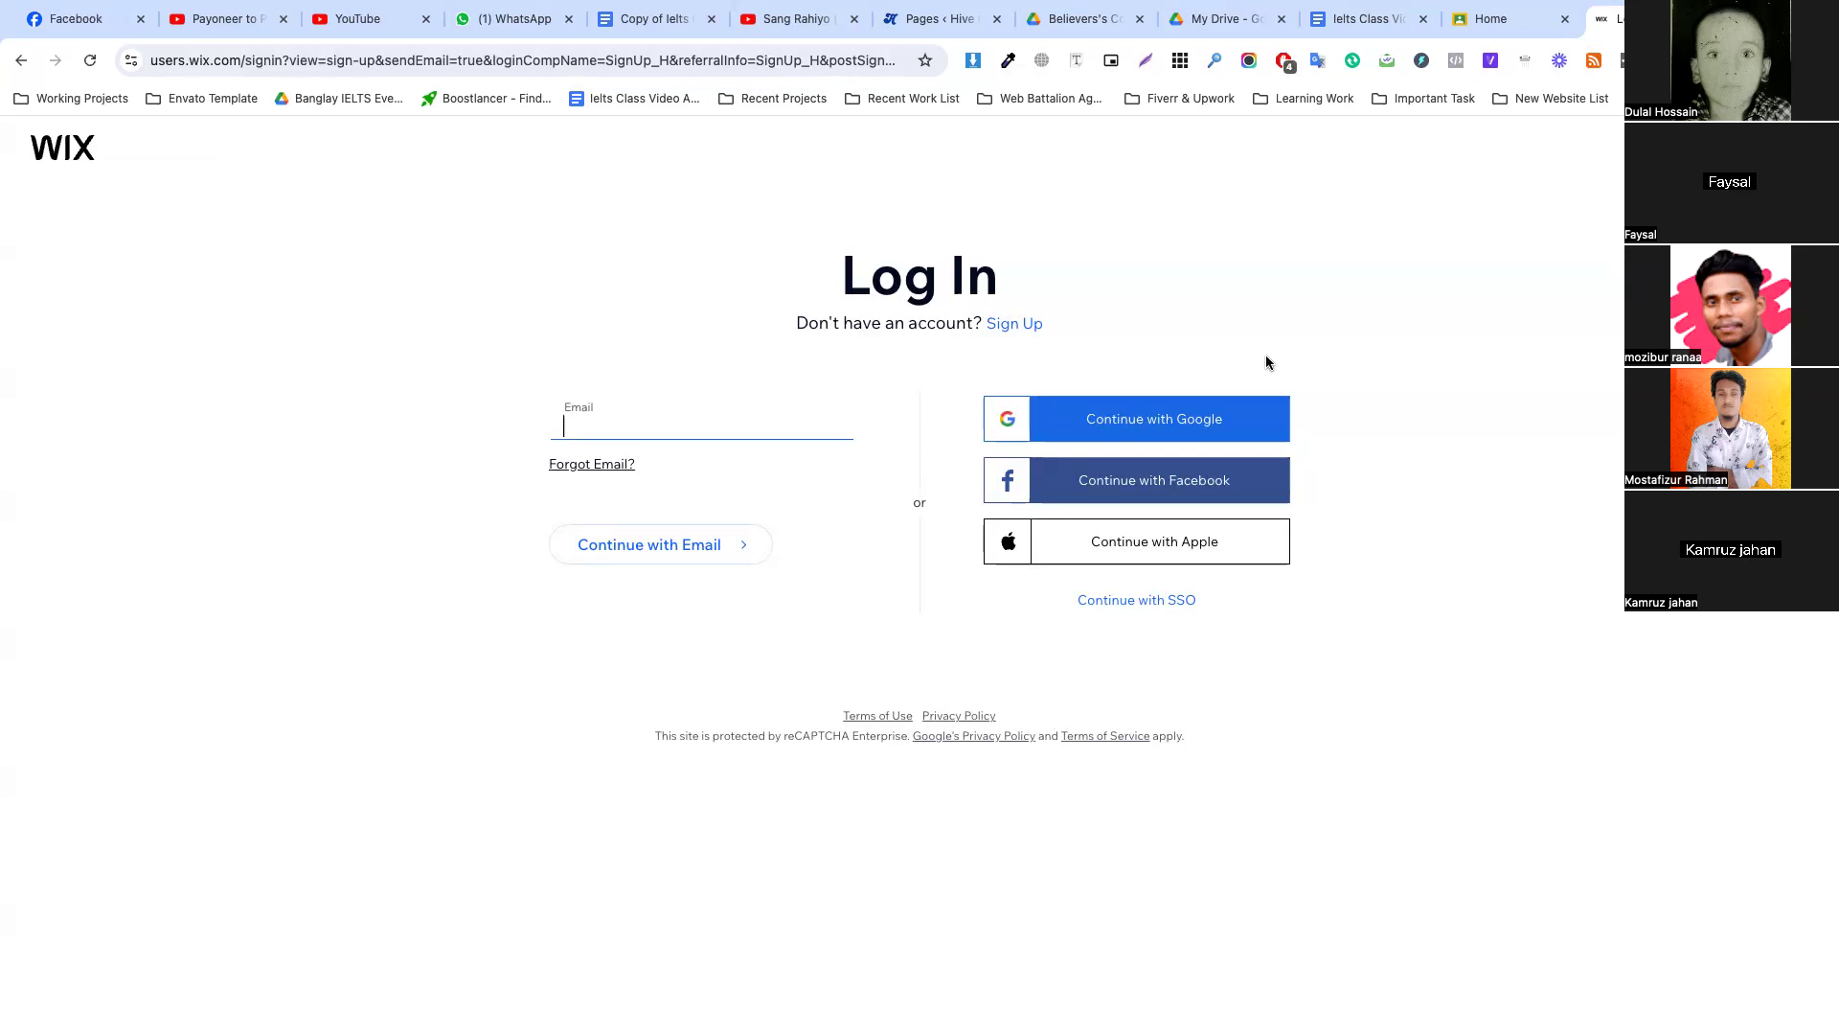
Continue with Google and pick the Google account to sign back in with.
{"action": "left_click", "coordinate": [1169, 441]}
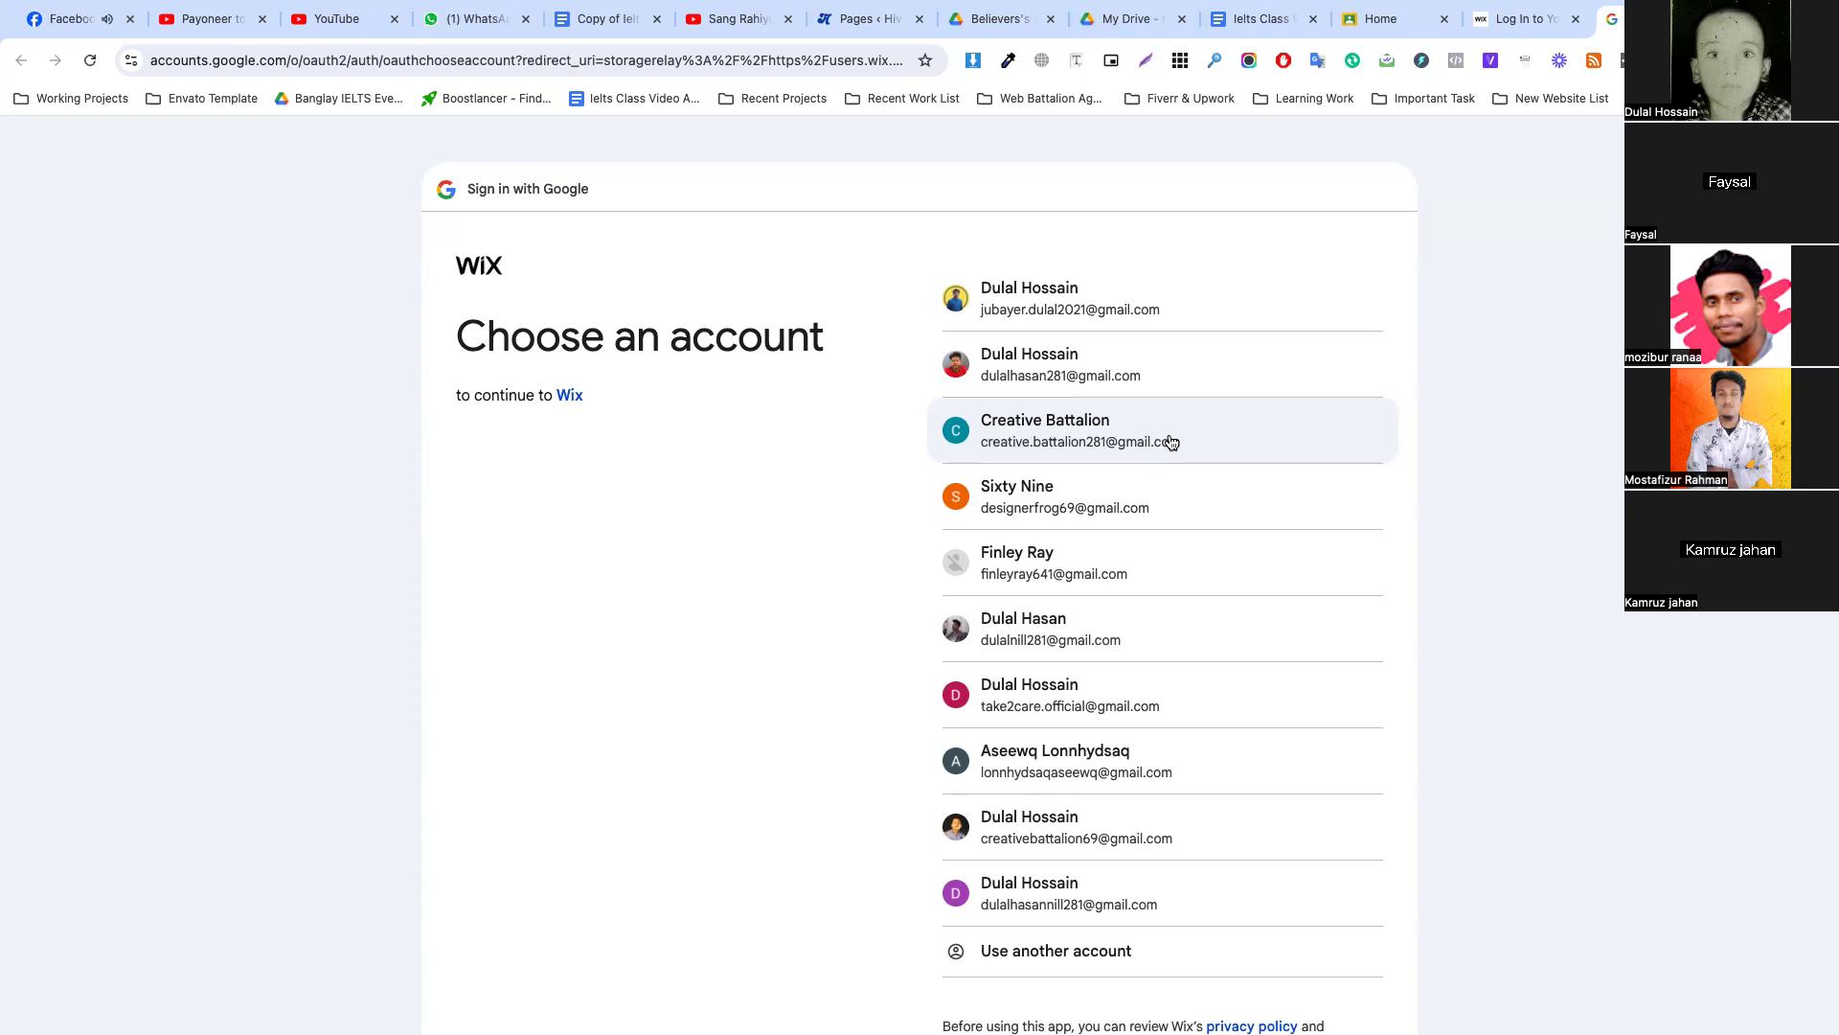
{"action": "left_click", "coordinate": [1065, 433]}
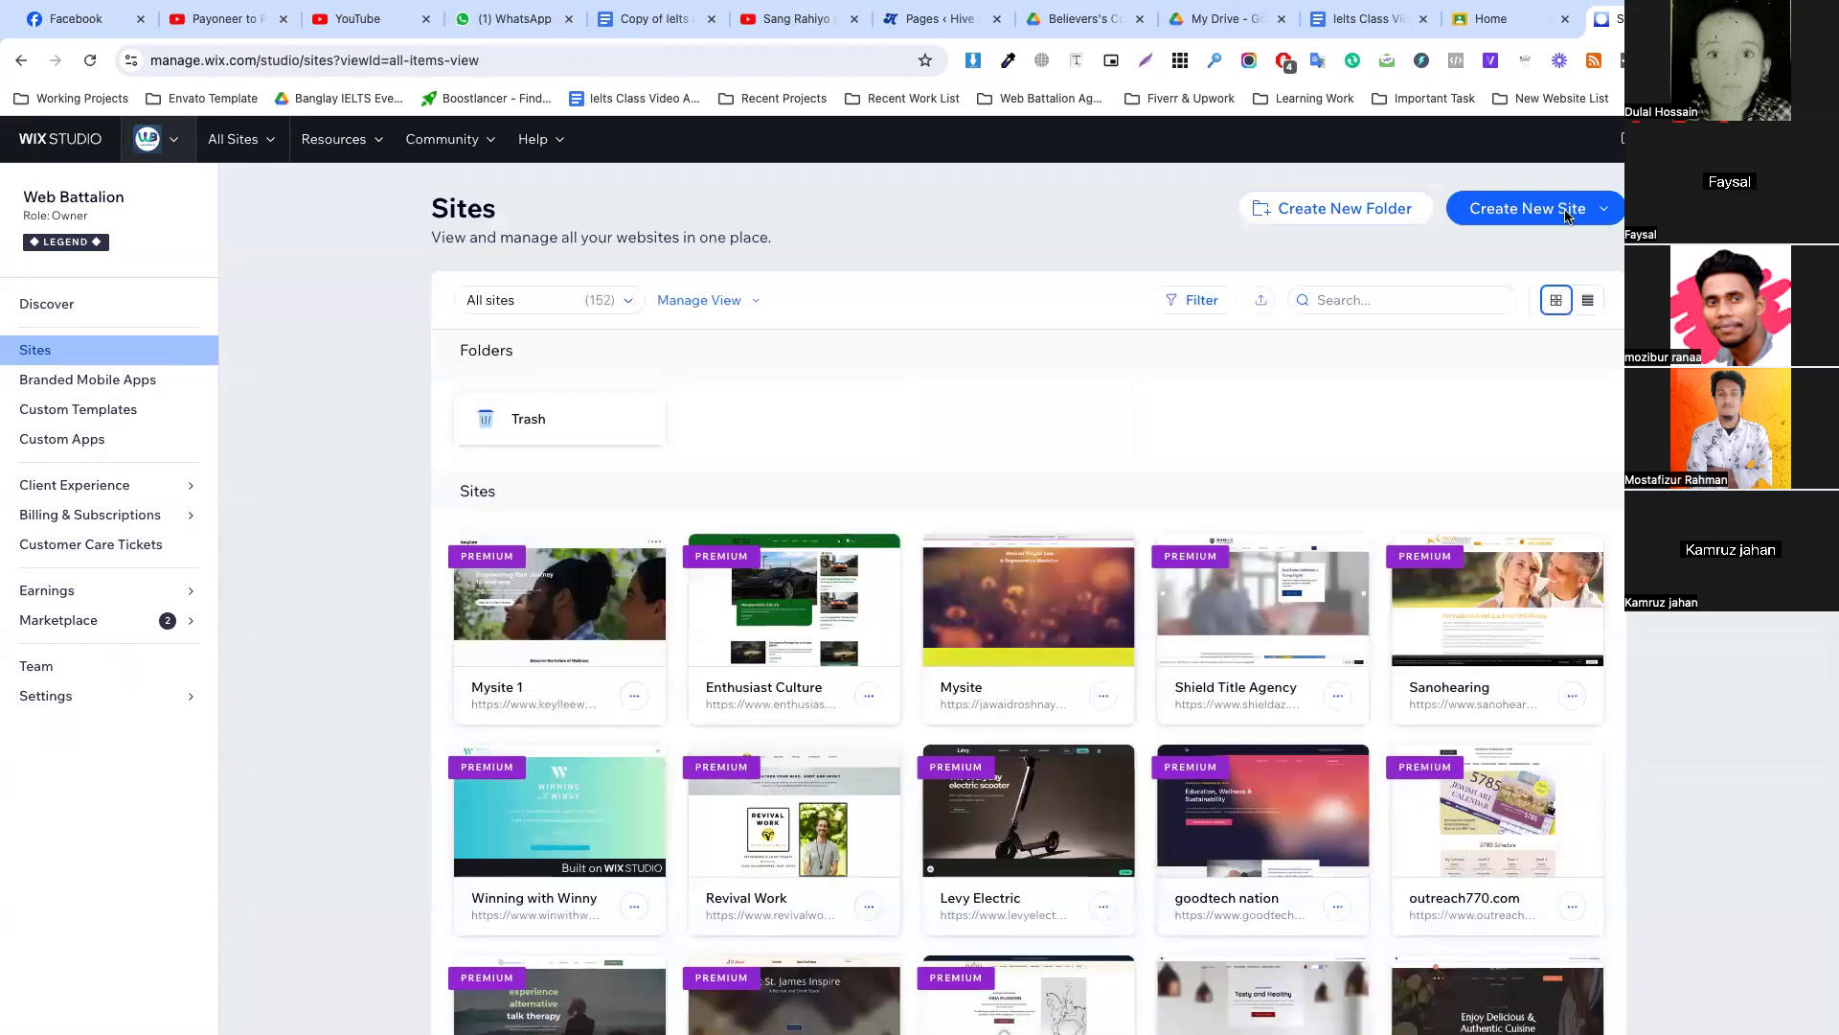
Create a new site from a Studio blank canvas and close the extra browser tabs, including WhatsApp.
{"action": "left_click", "coordinate": [1545, 211]}
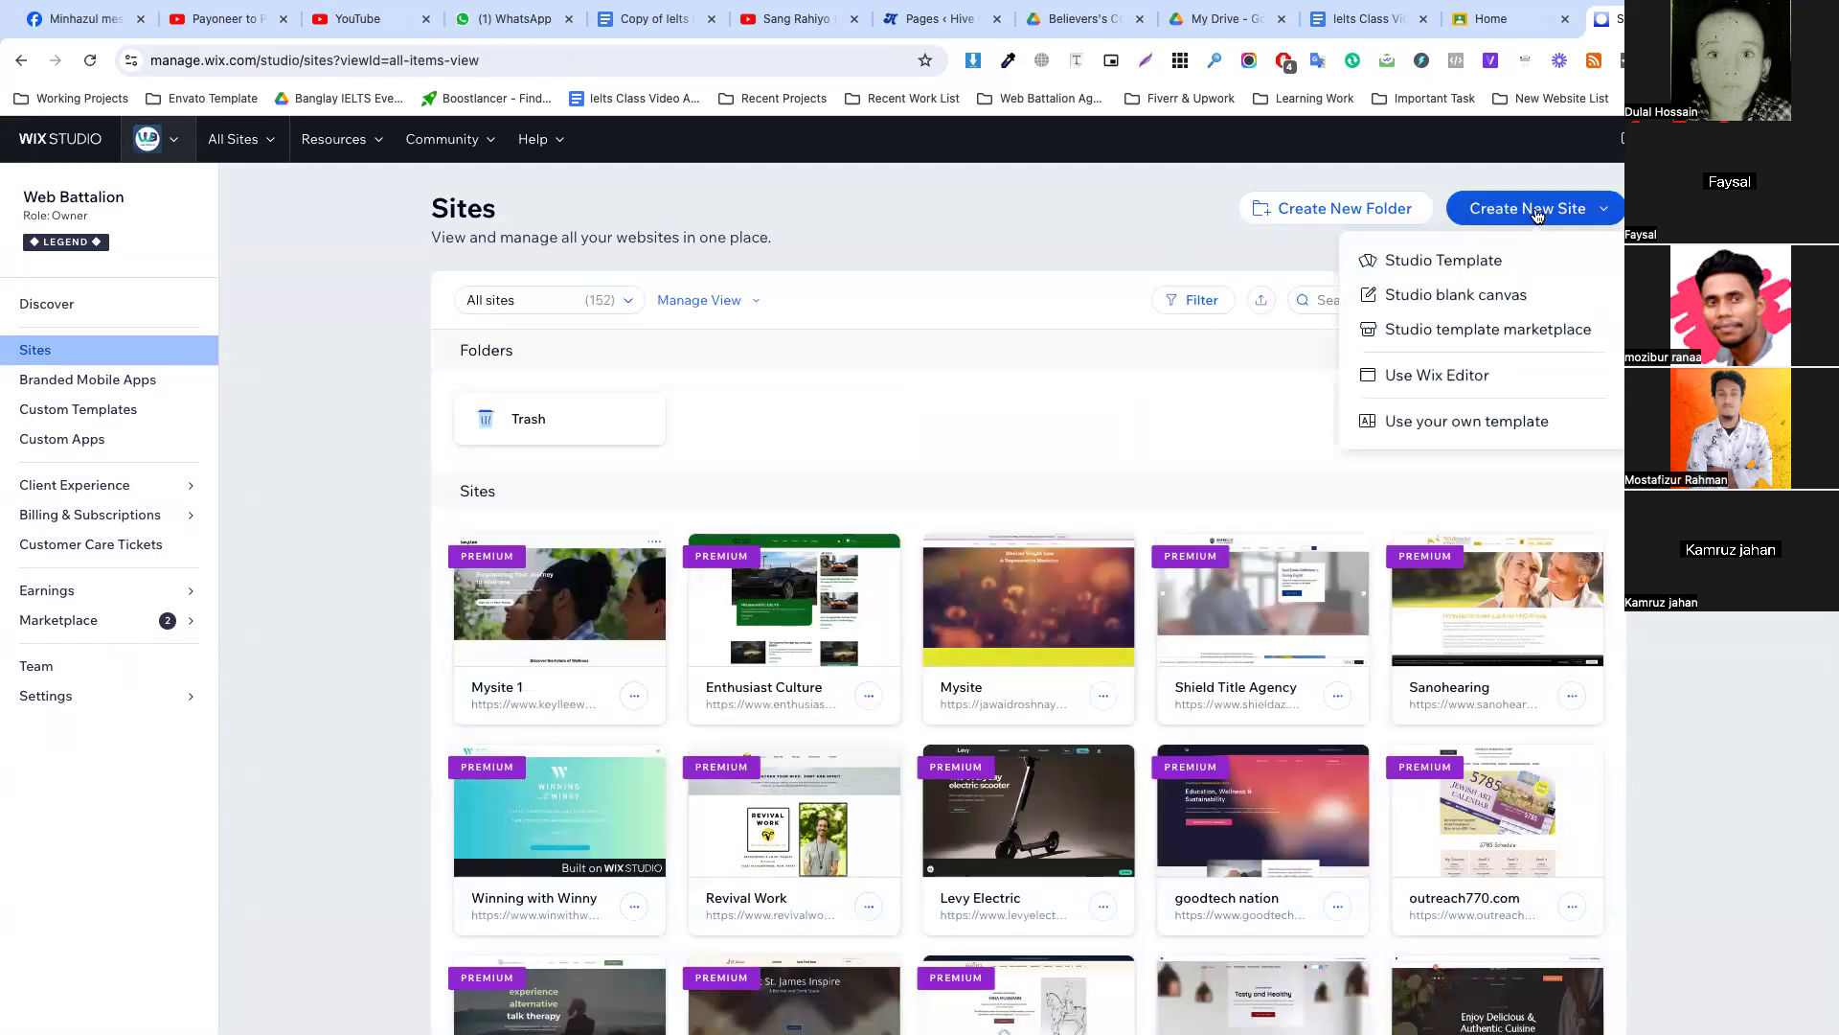
{"action": "left_click", "coordinate": [1449, 299]}
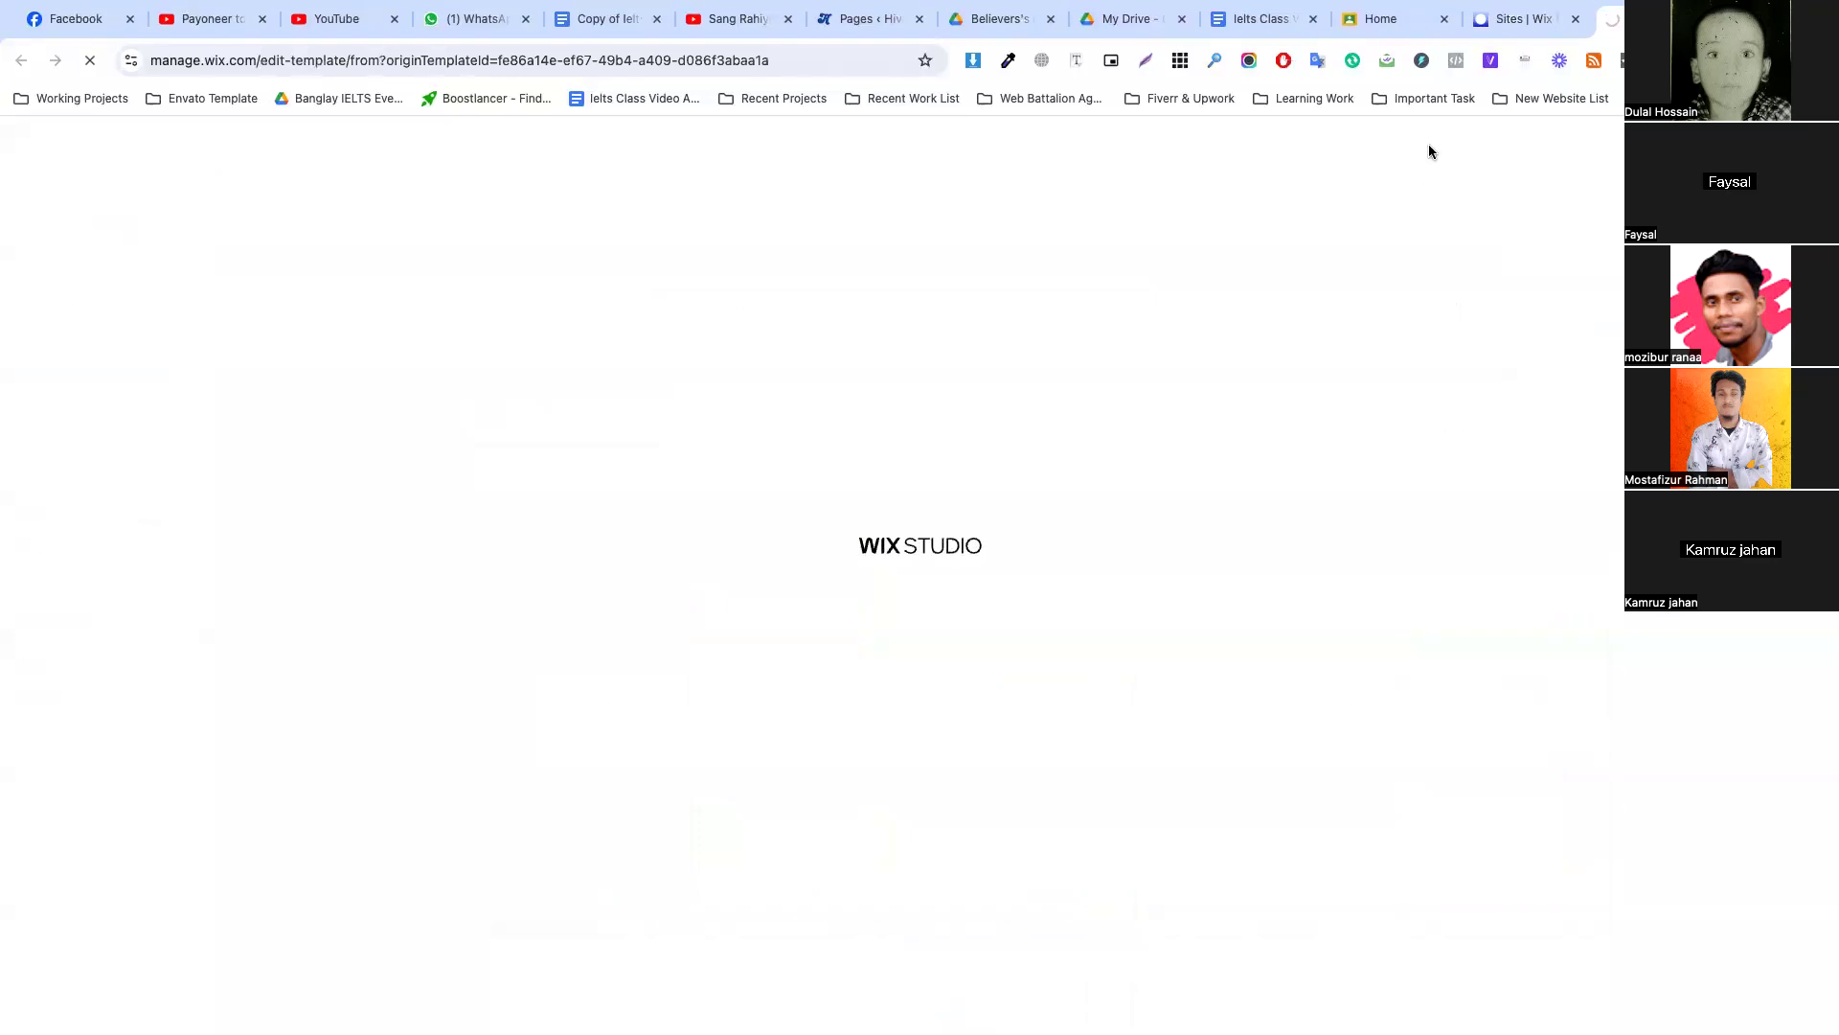
{"action": "left_click", "coordinate": [788, 19]}
{"action": "left_click", "coordinate": [787, 19]}
{"action": "left_click", "coordinate": [788, 19]}
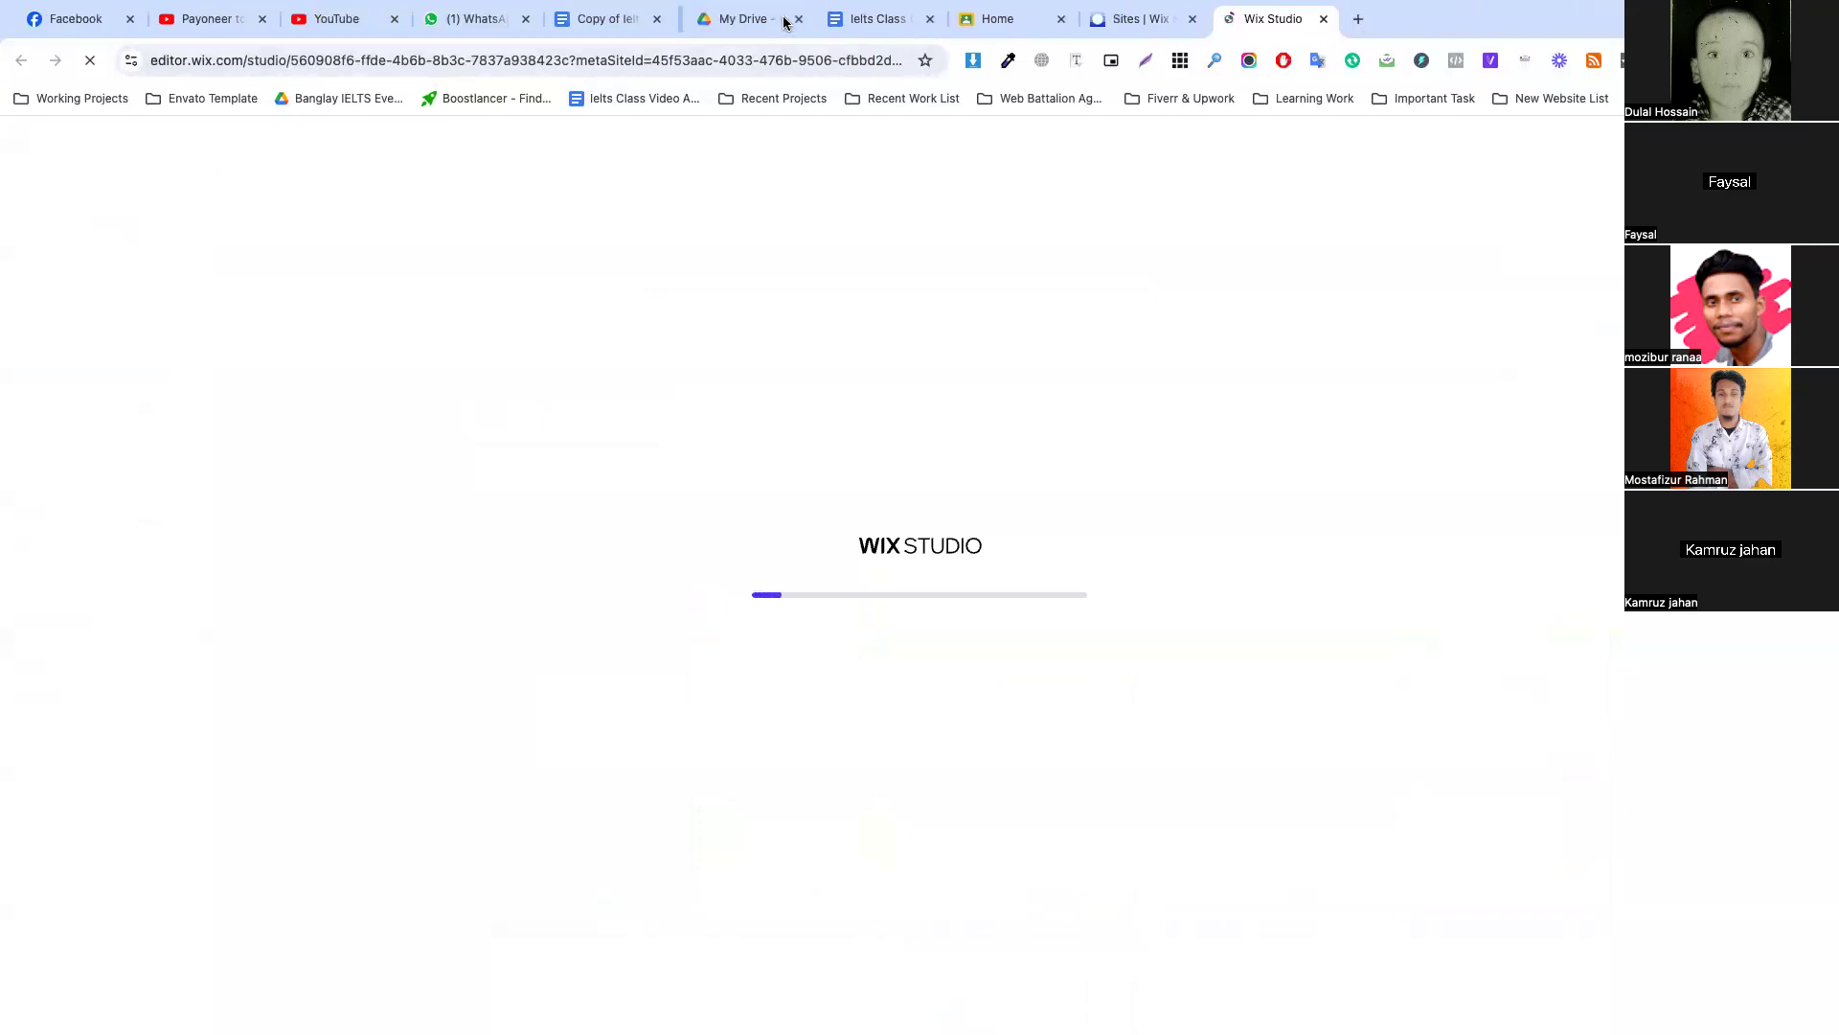
{"action": "left_click", "coordinate": [786, 19]}
{"action": "left_click", "coordinate": [786, 19]}
{"action": "left_click", "coordinate": [785, 20]}
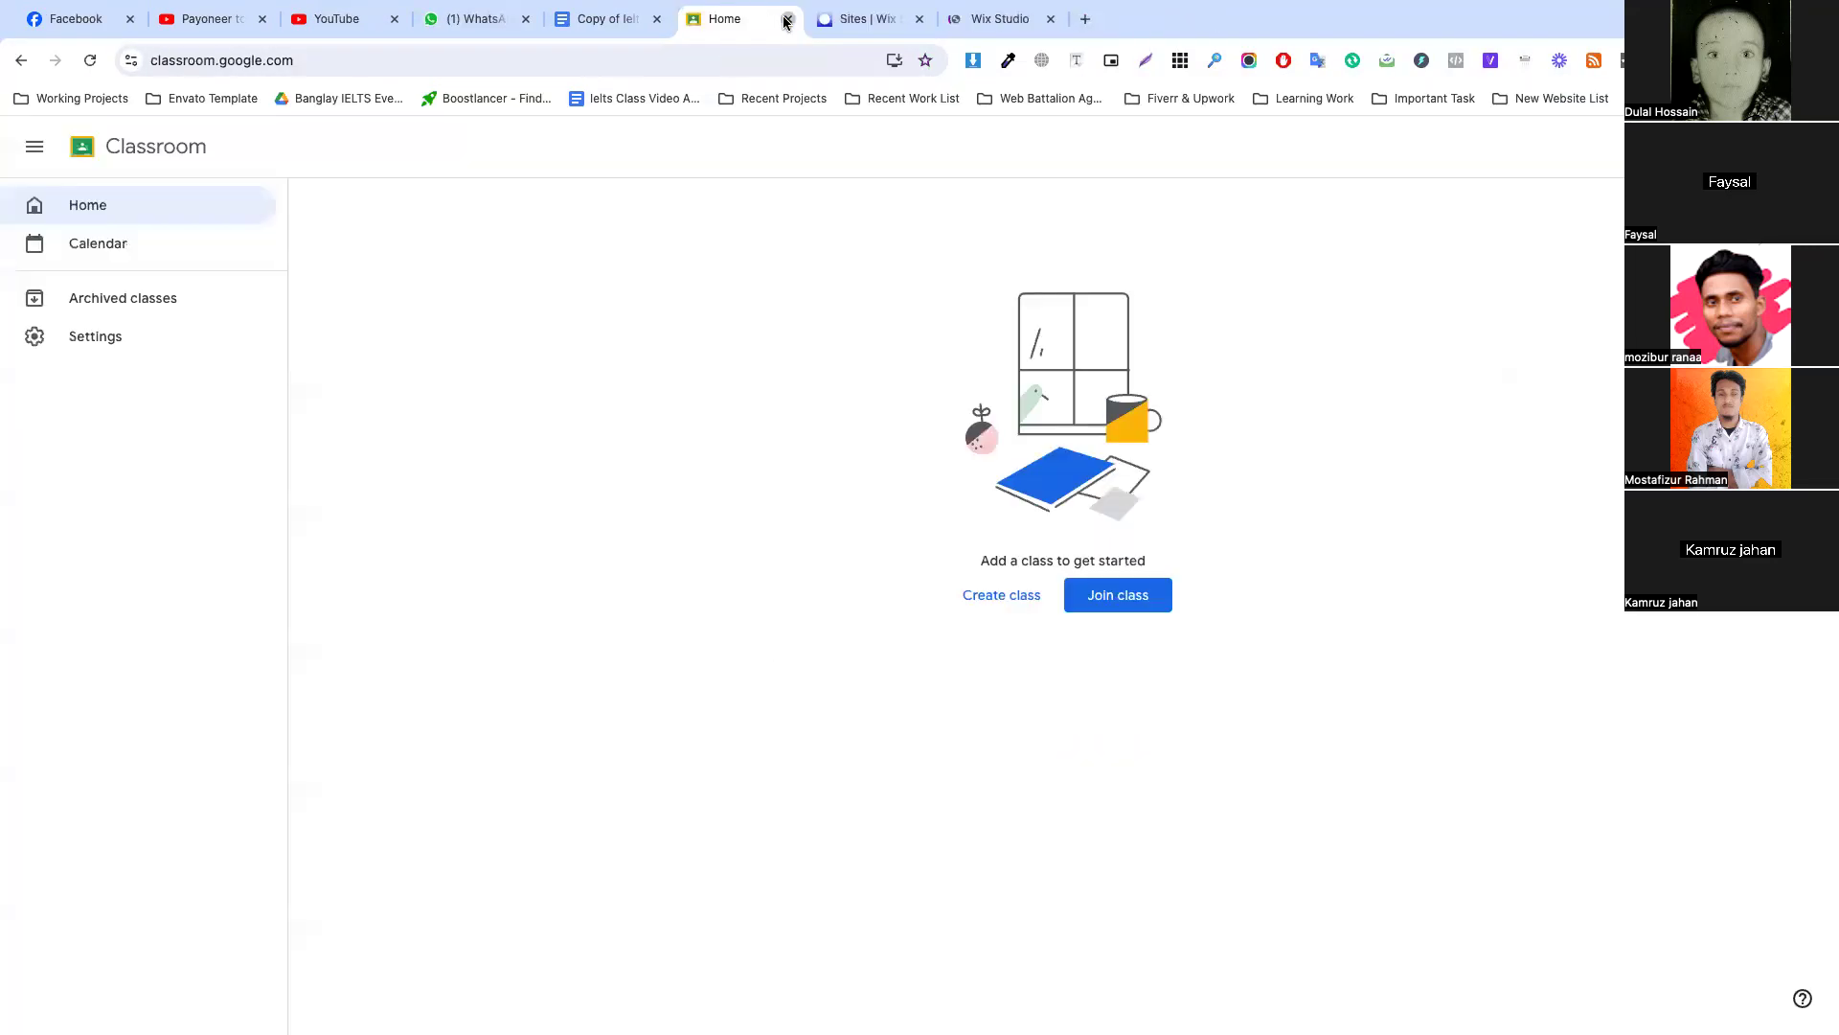
{"action": "left_click", "coordinate": [787, 19]}
{"action": "left_click", "coordinate": [657, 19]}
{"action": "left_click", "coordinate": [657, 19]}
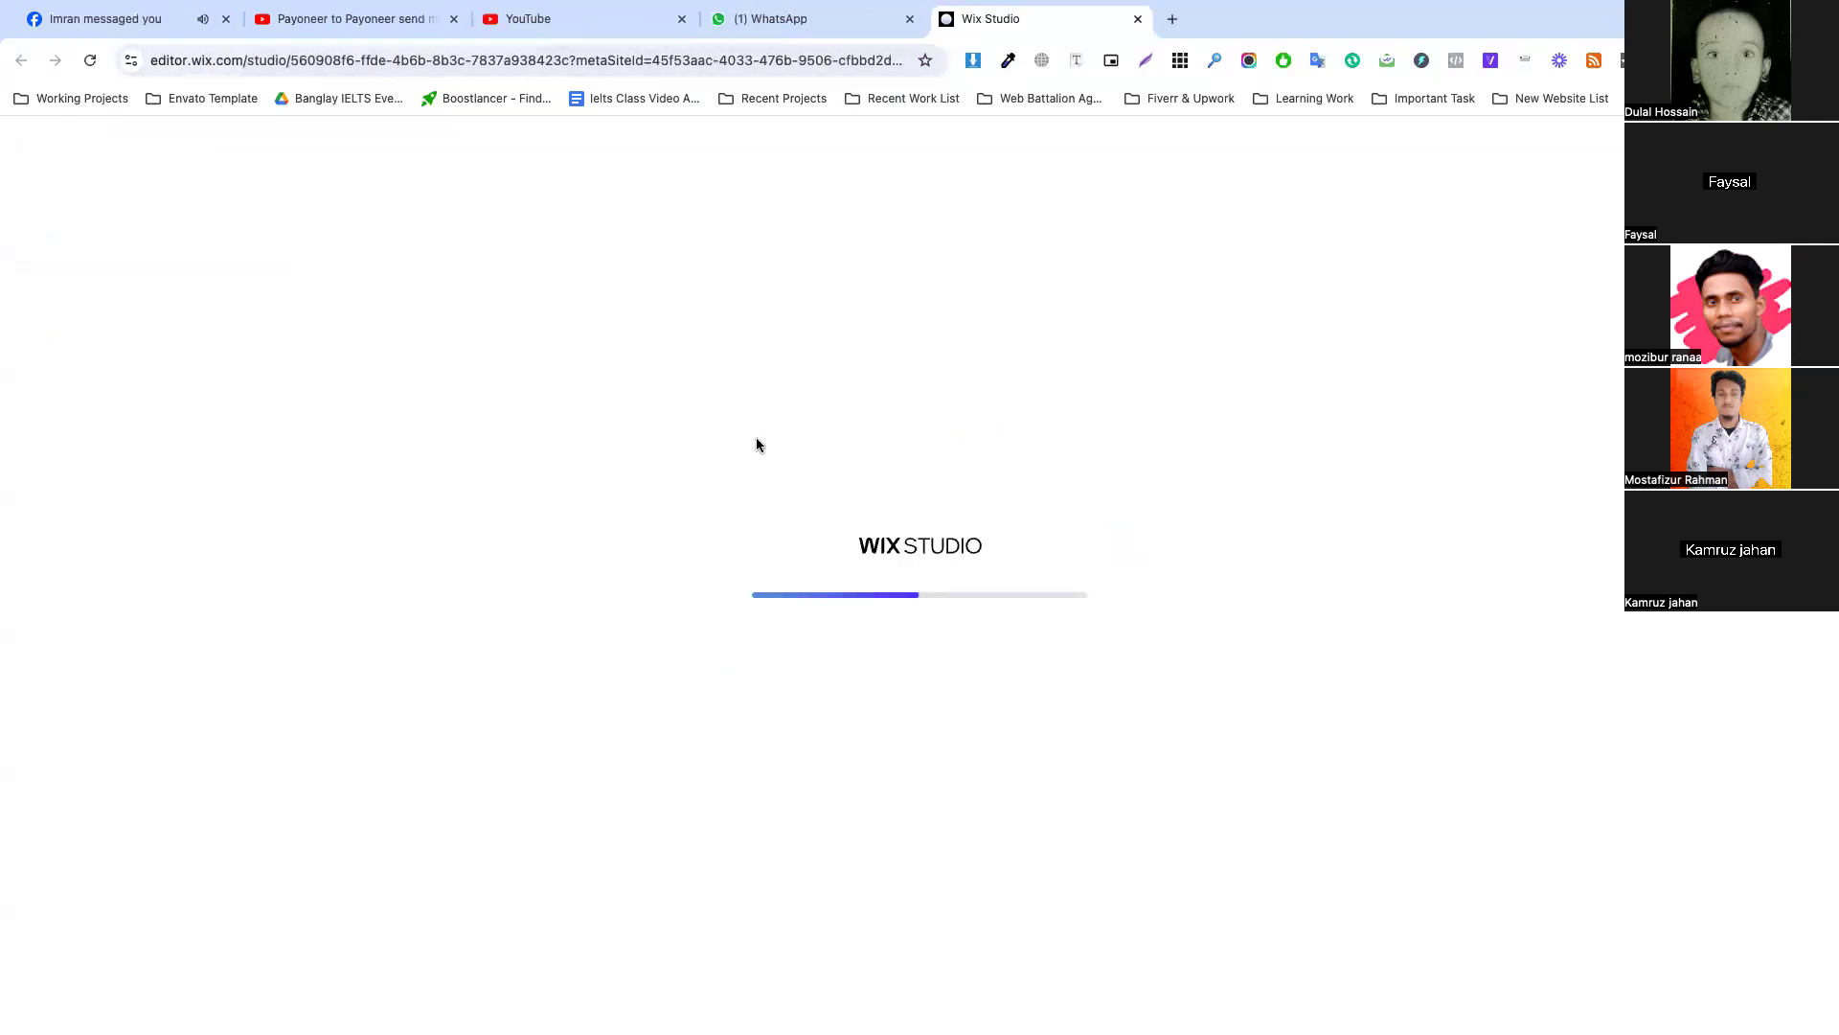
{"action": "left_click", "coordinate": [910, 19]}
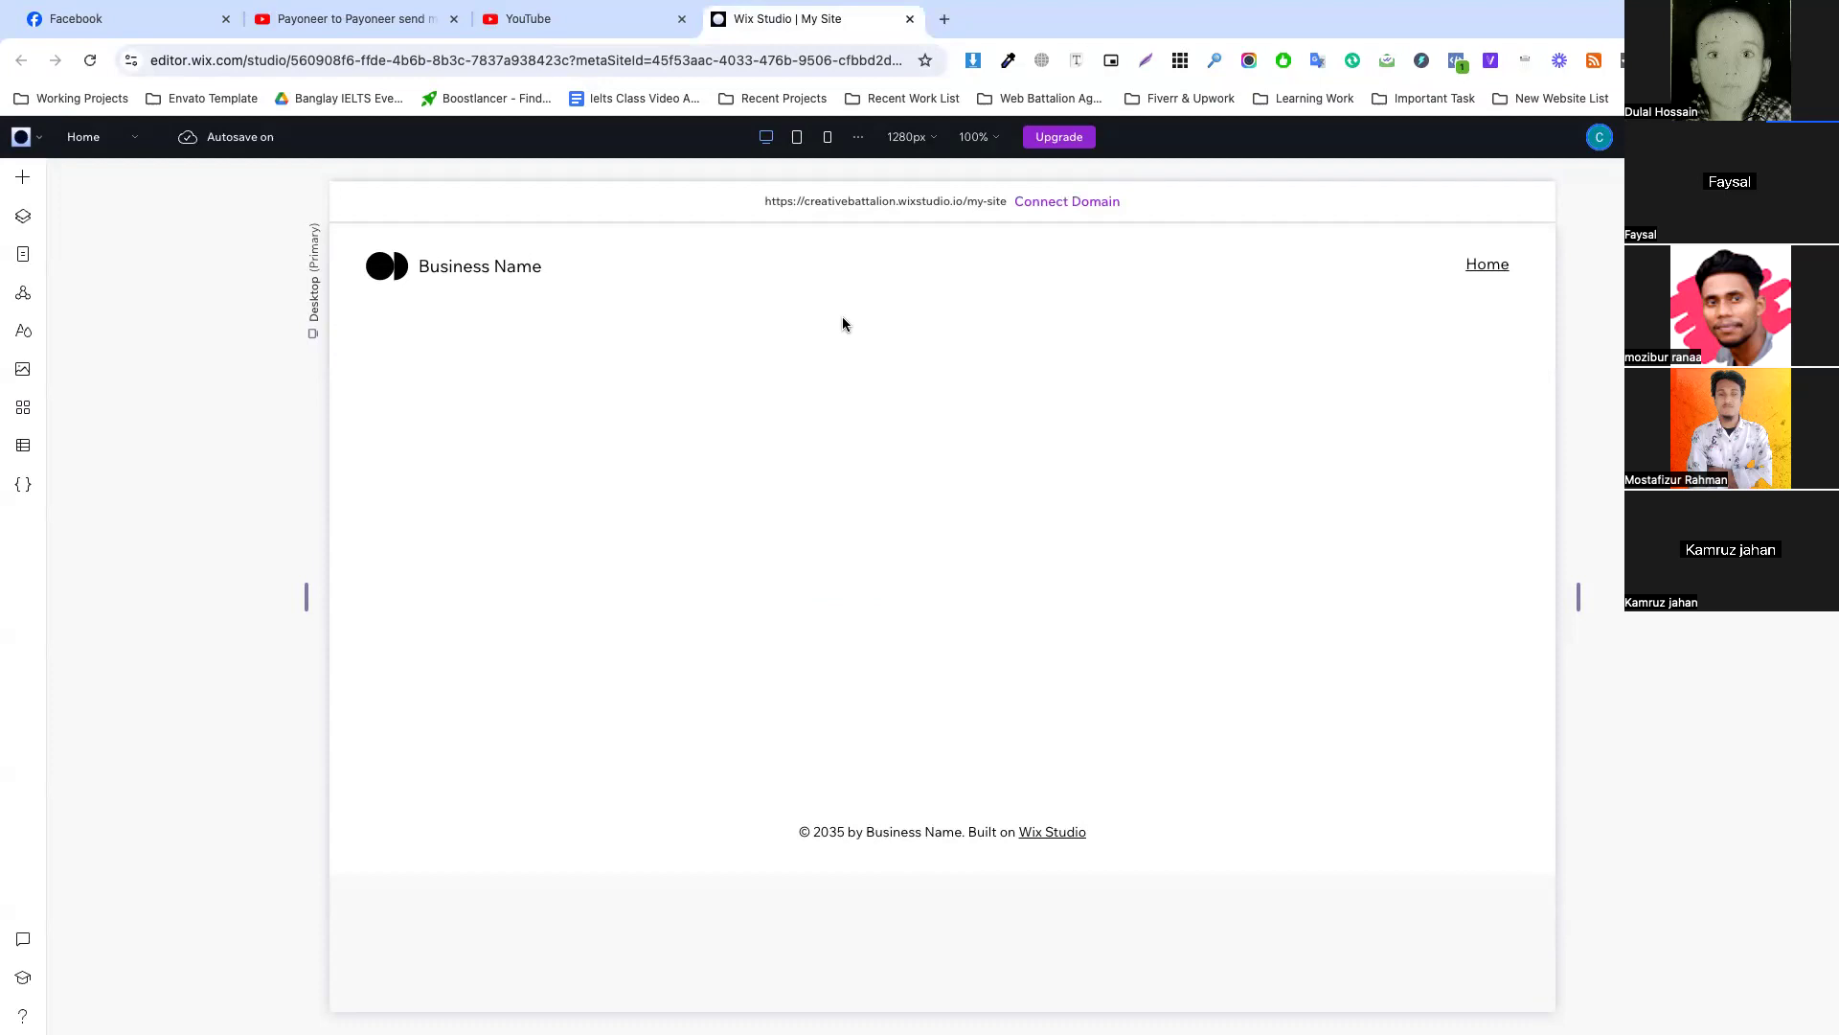
Inspect the blank page's empty section, header, Business Name and logo group, then open a new tab.
{"action": "left_click", "coordinate": [567, 321]}
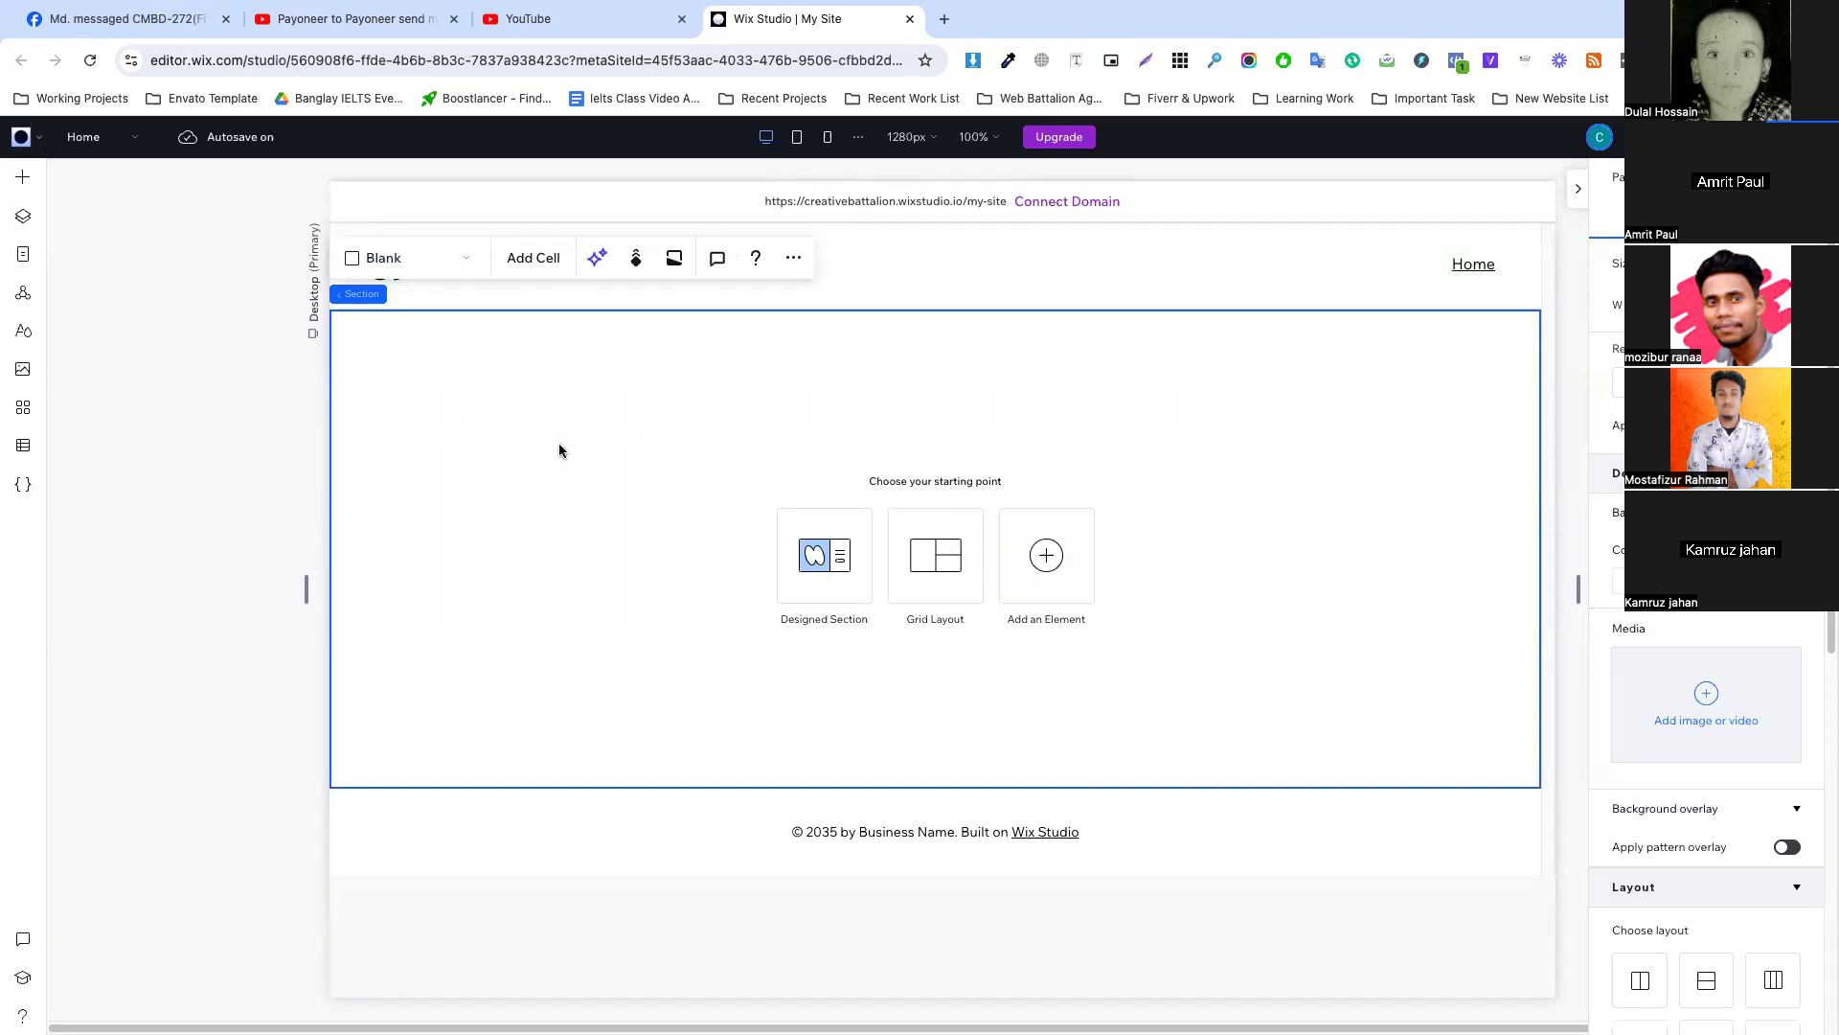
{"action": "left_click", "coordinate": [655, 297]}
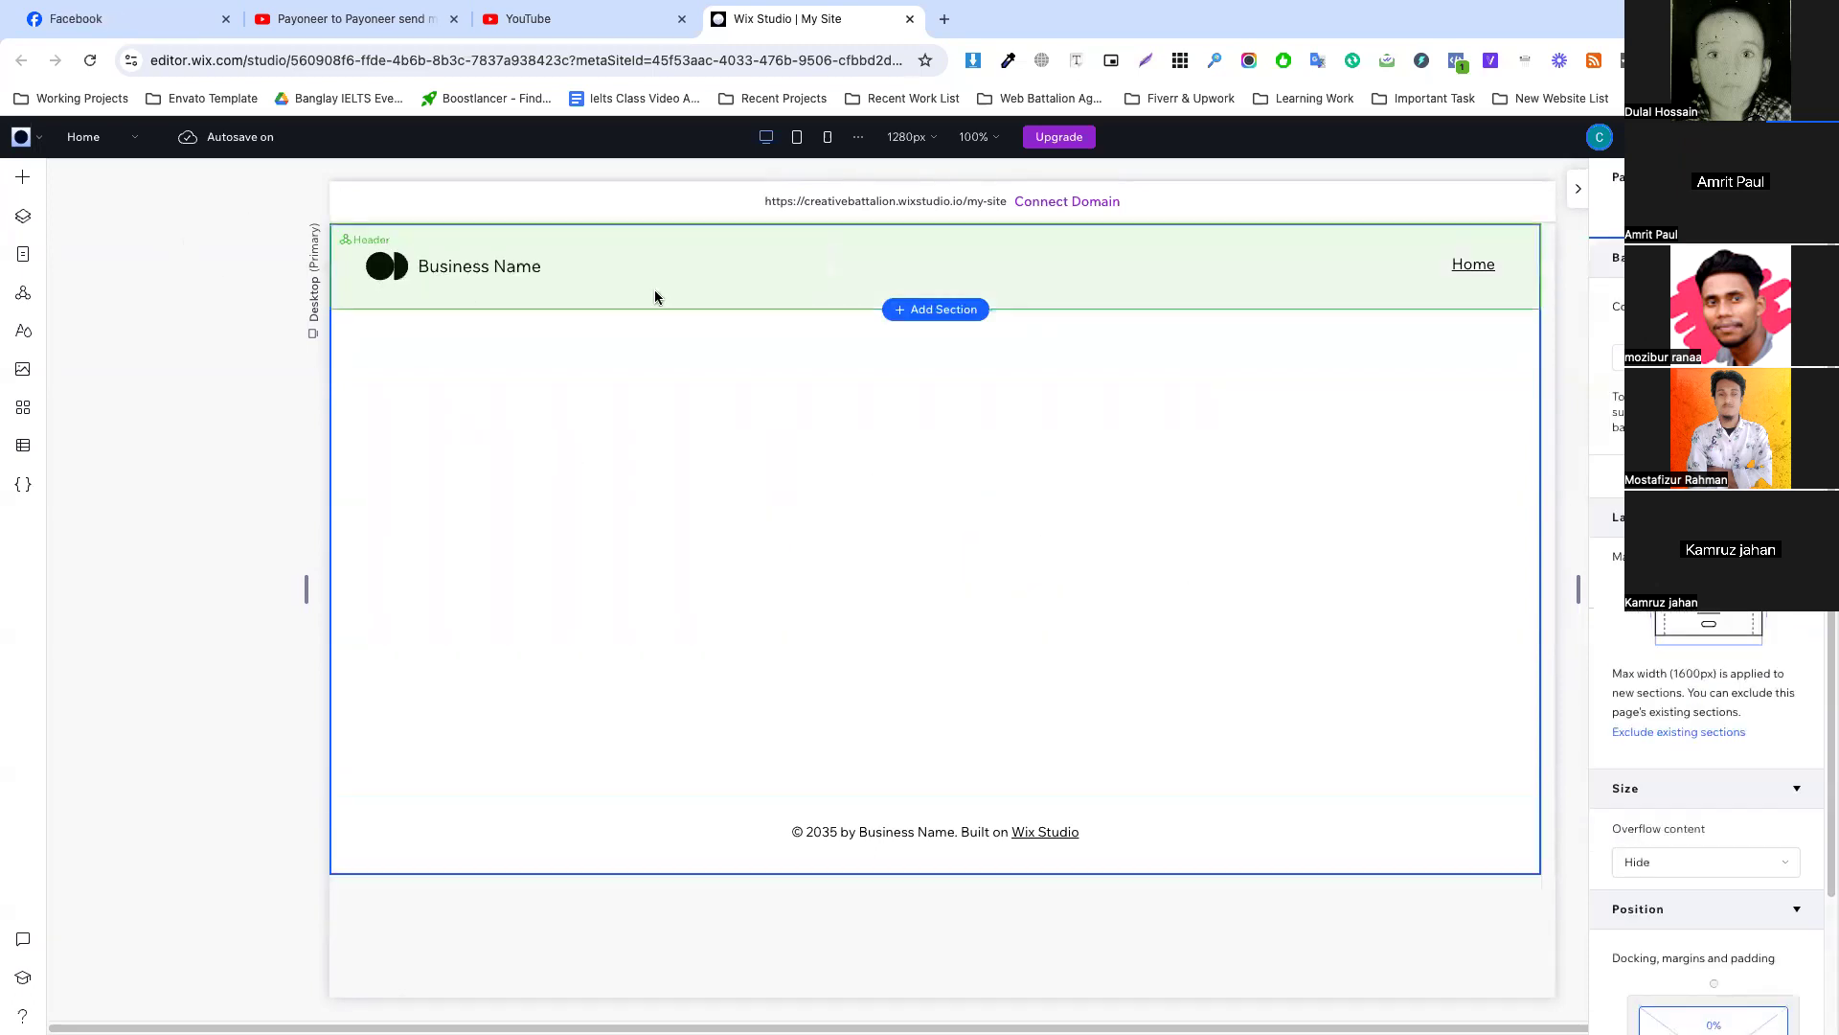
{"action": "left_click", "coordinate": [534, 273]}
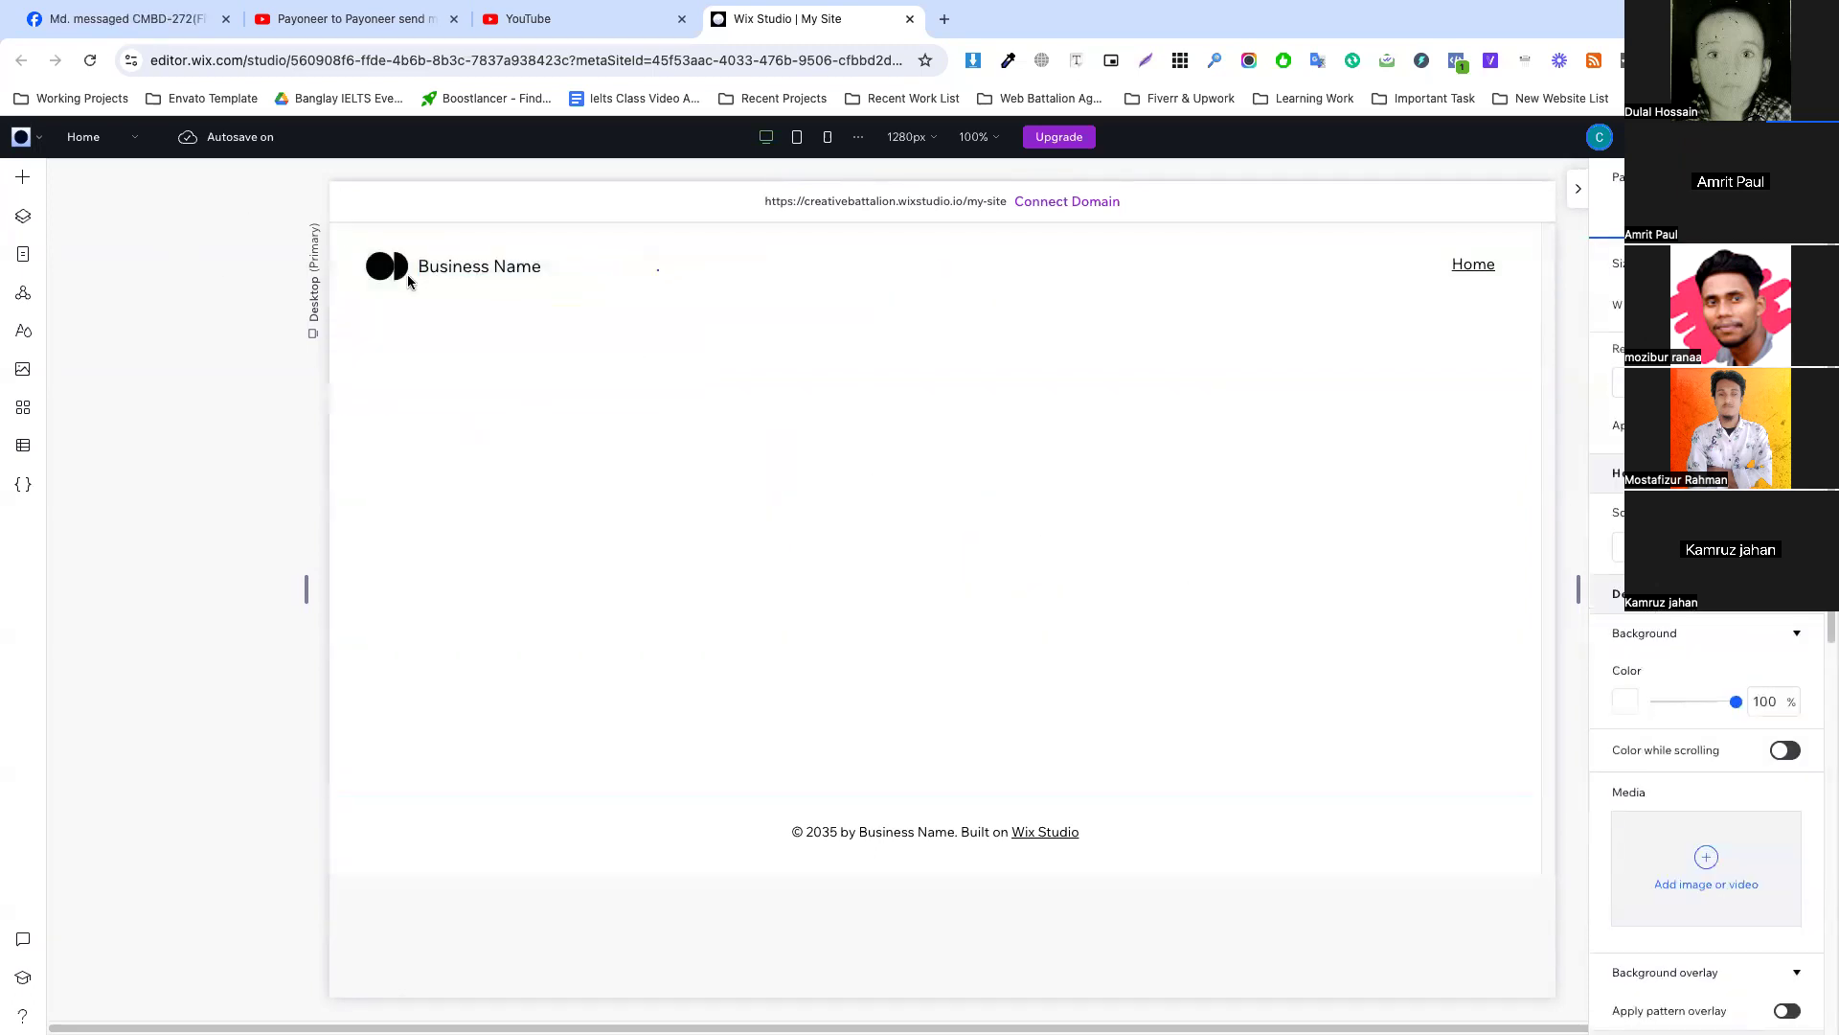
{"action": "left_click", "coordinate": [362, 269]}
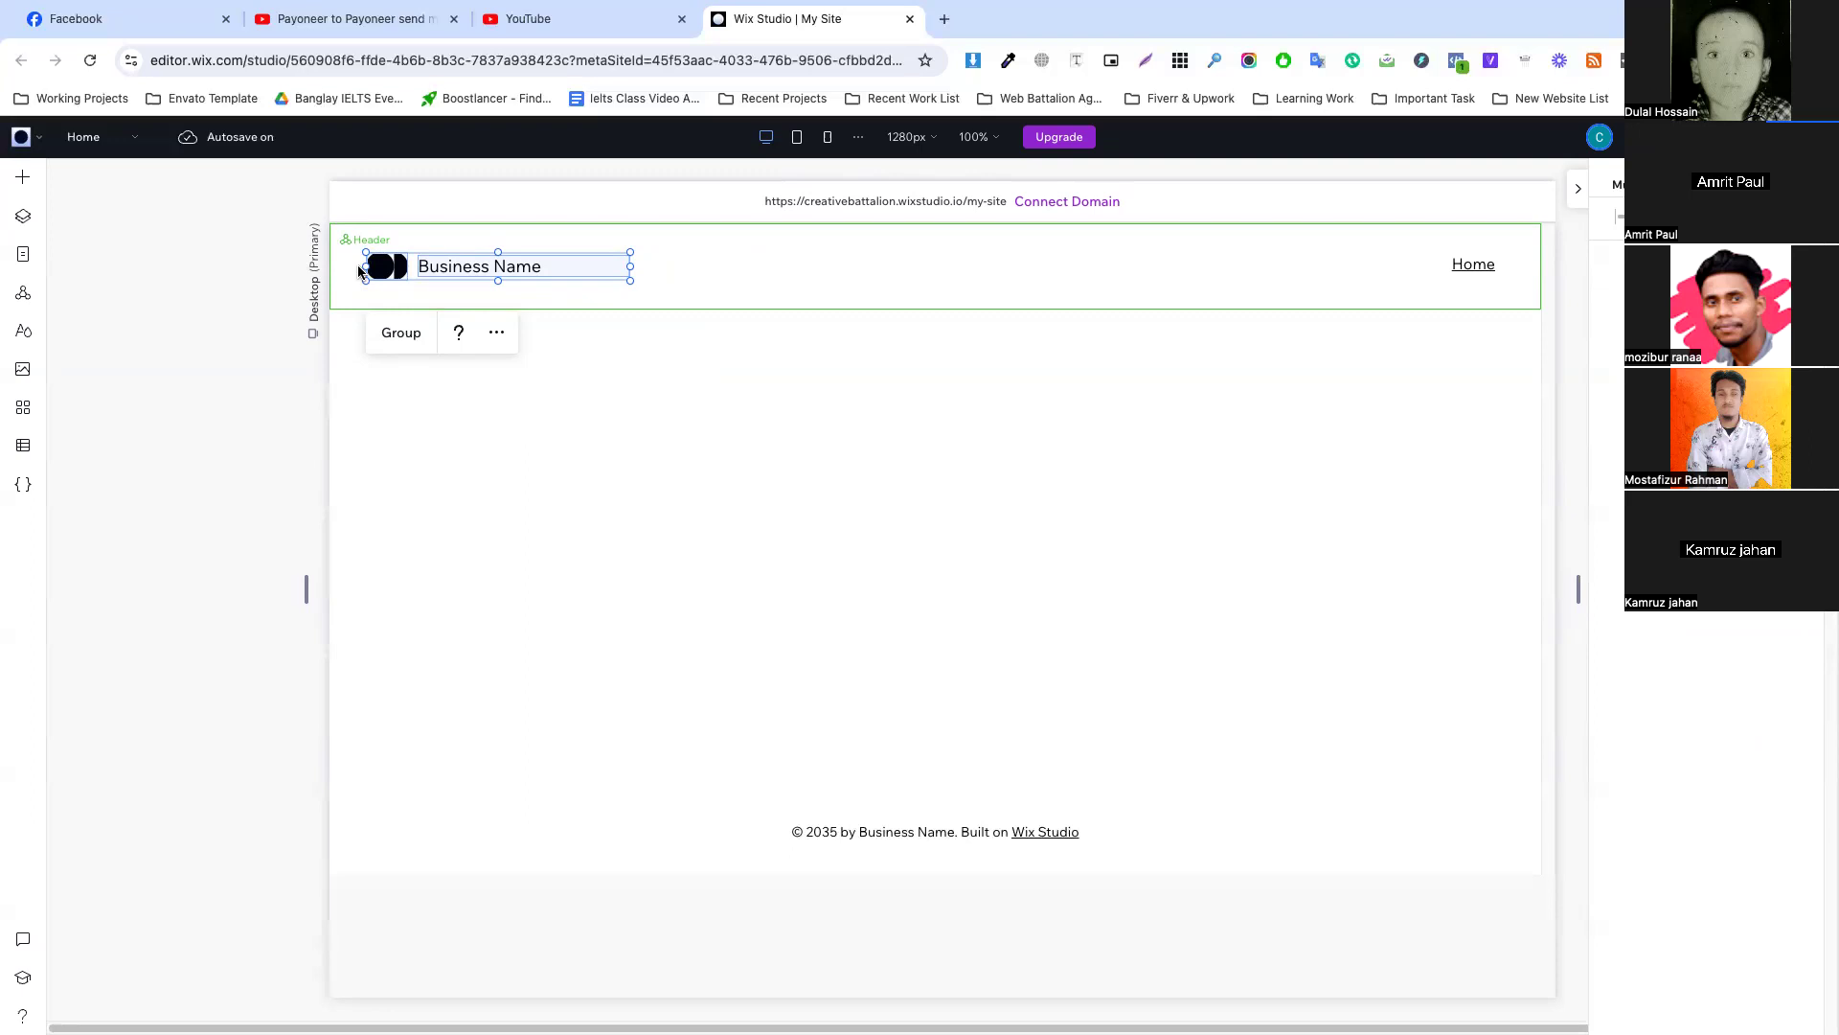
{"action": "left_click", "coordinate": [943, 19]}
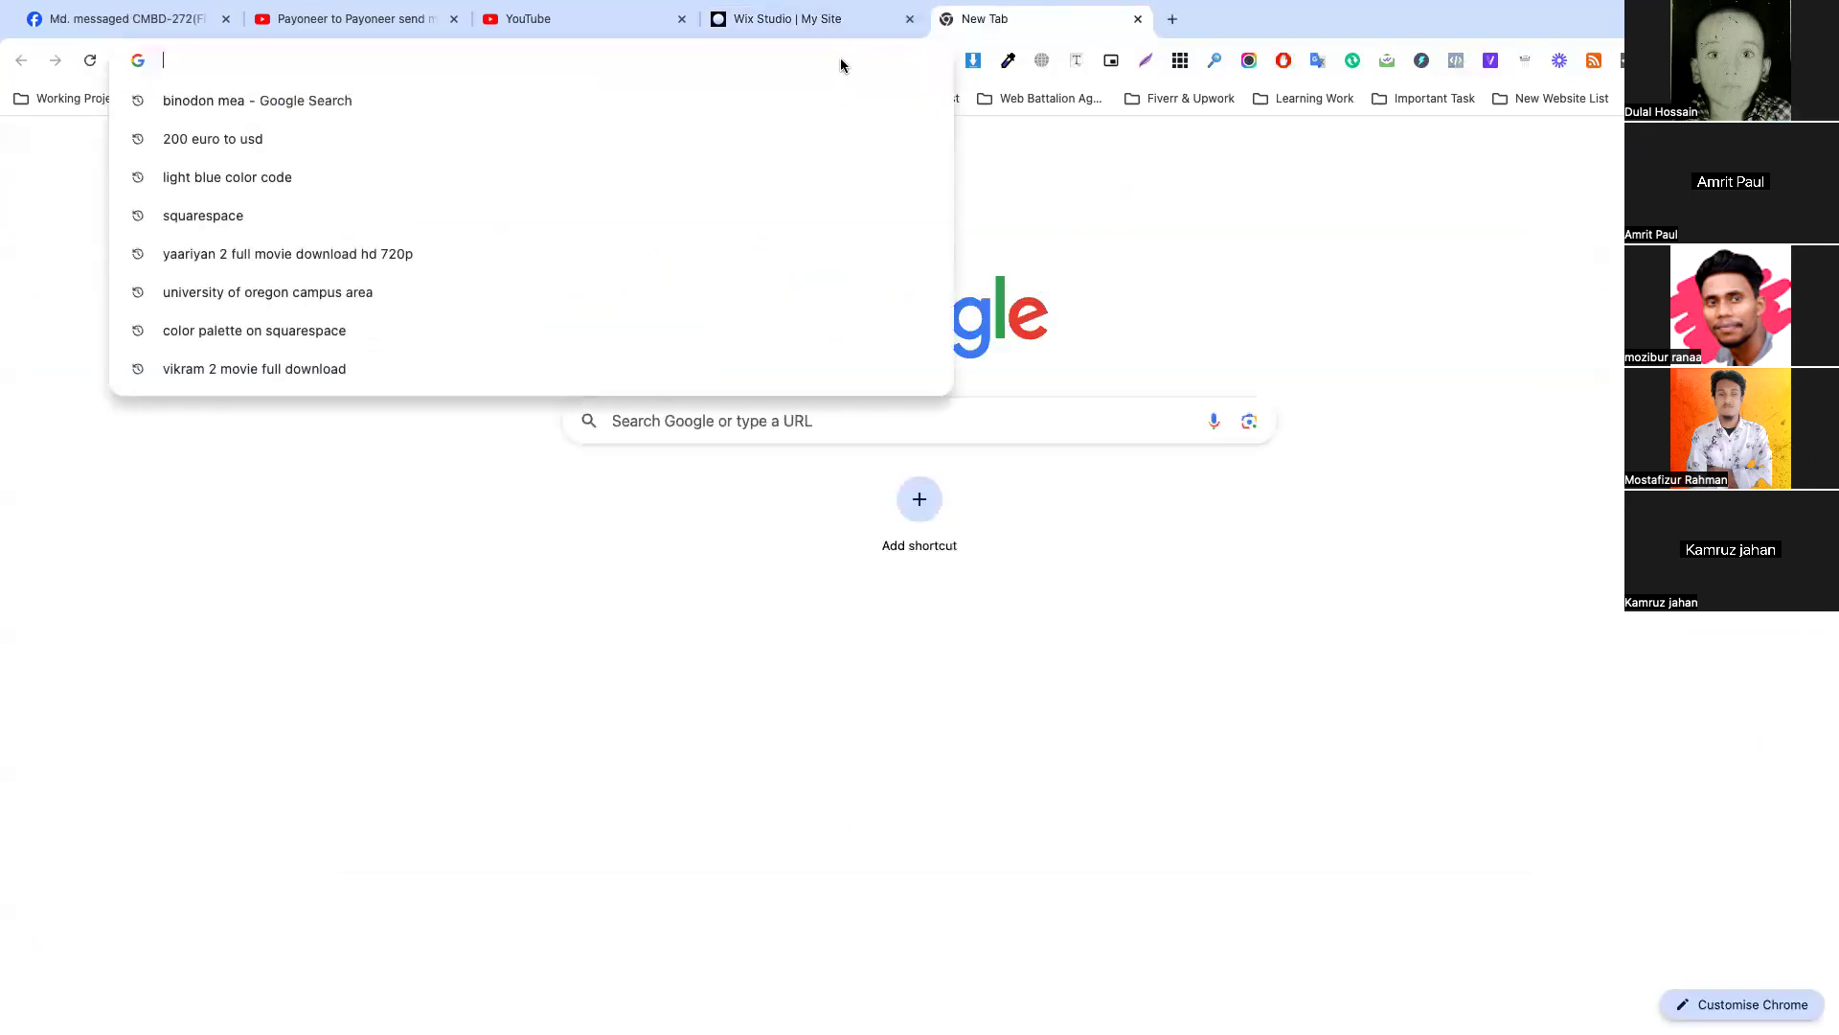
Go to Google Classroom via 'clas' in the address bar and switch to another Google account.
{"action": "type", "text": "clas"}
{"action": "key", "text": "Return"}
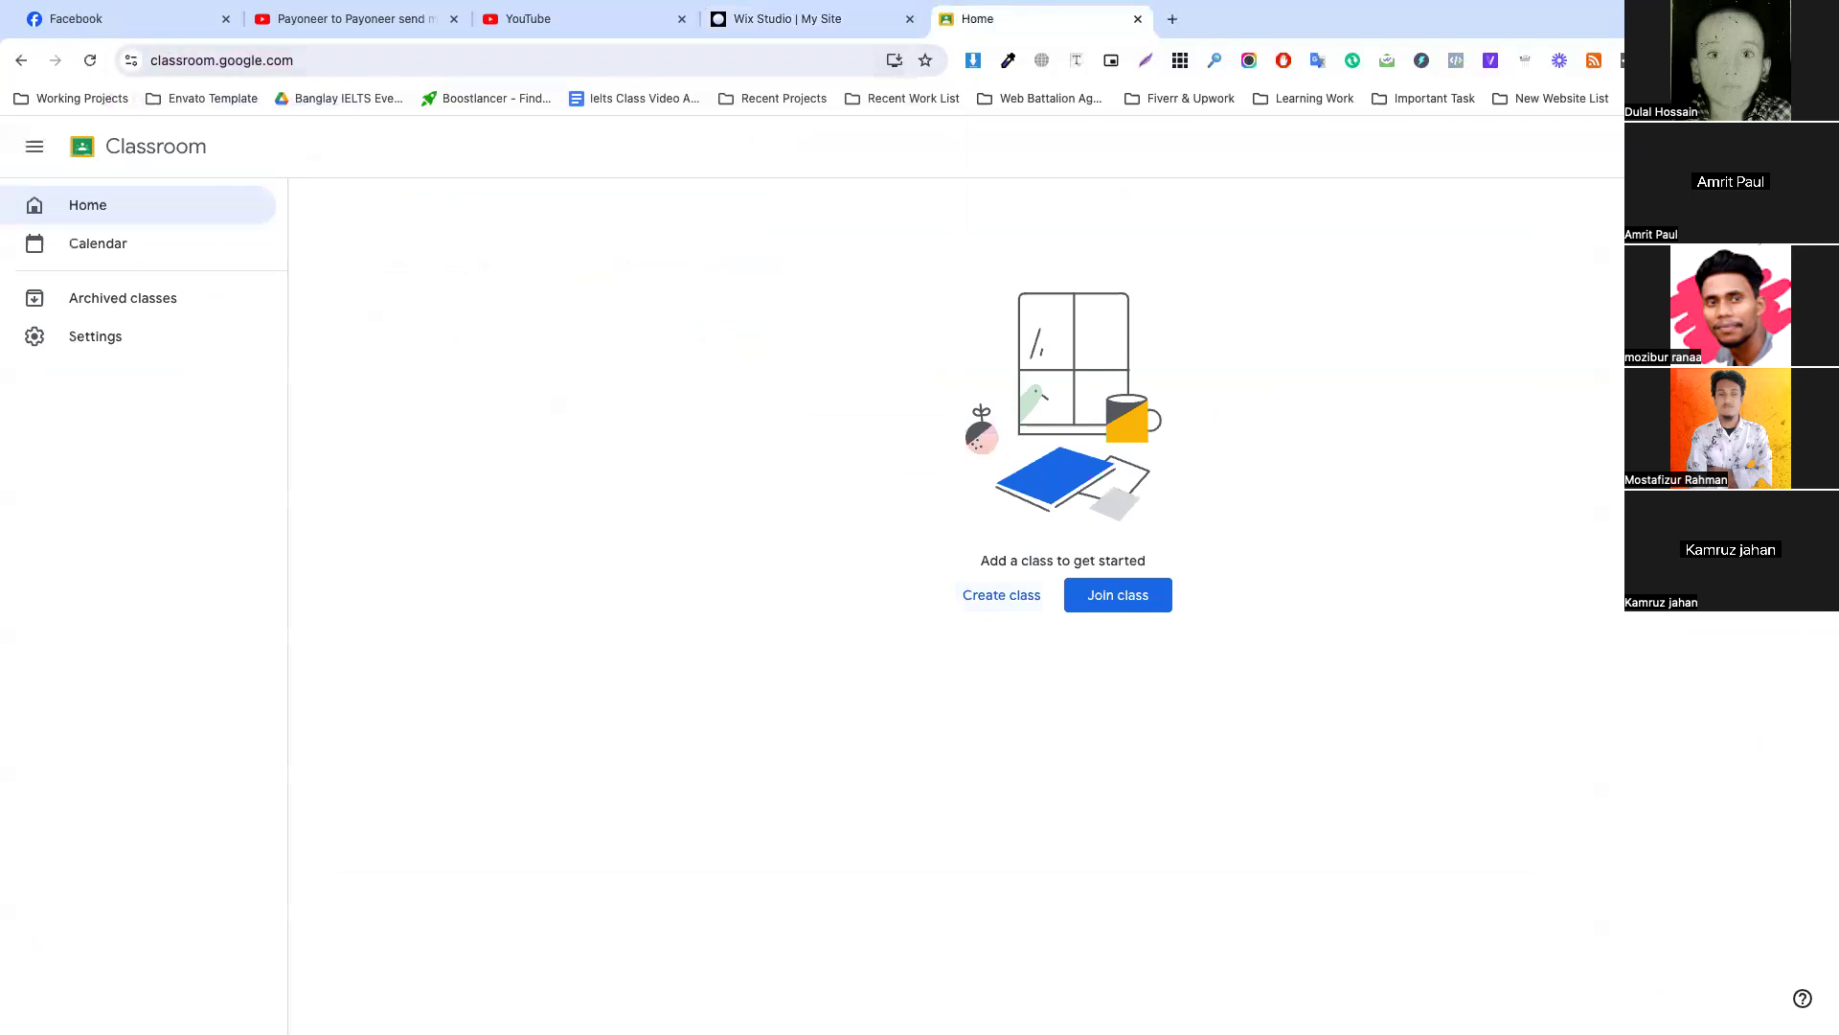
{"action": "left_click", "coordinate": [1807, 146]}
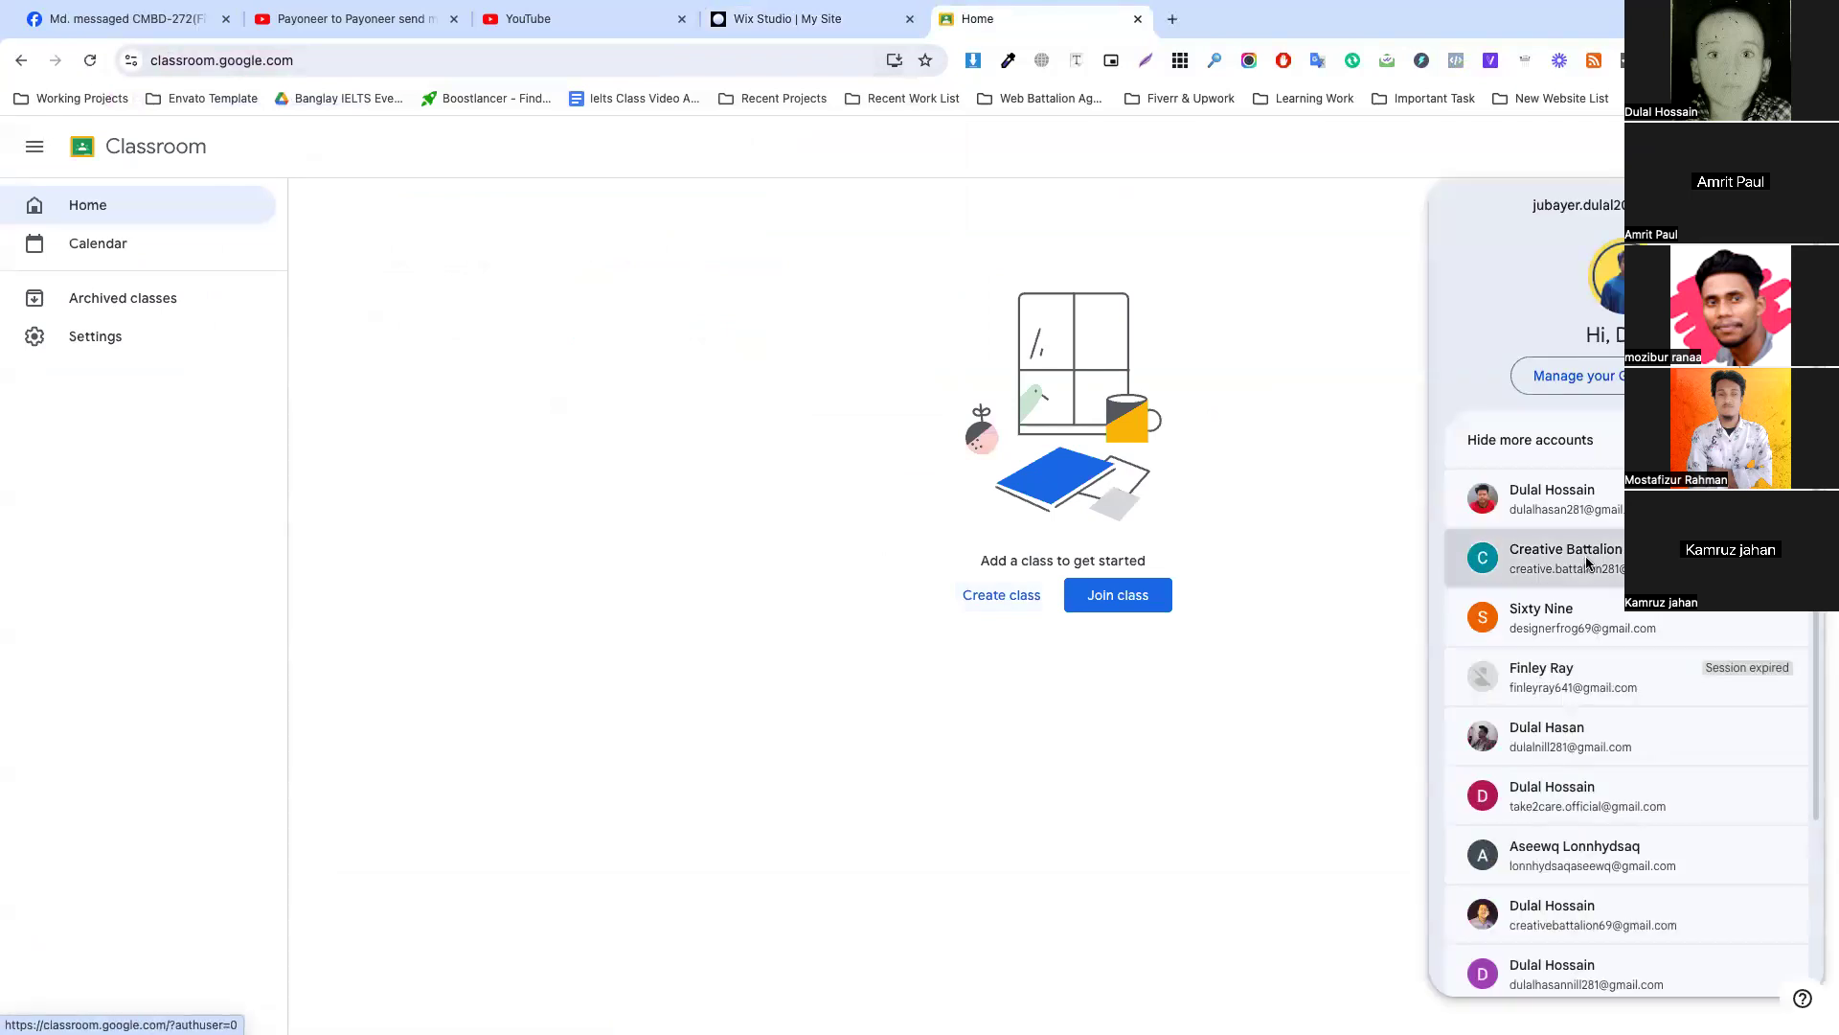
{"action": "left_click", "coordinate": [1585, 560]}
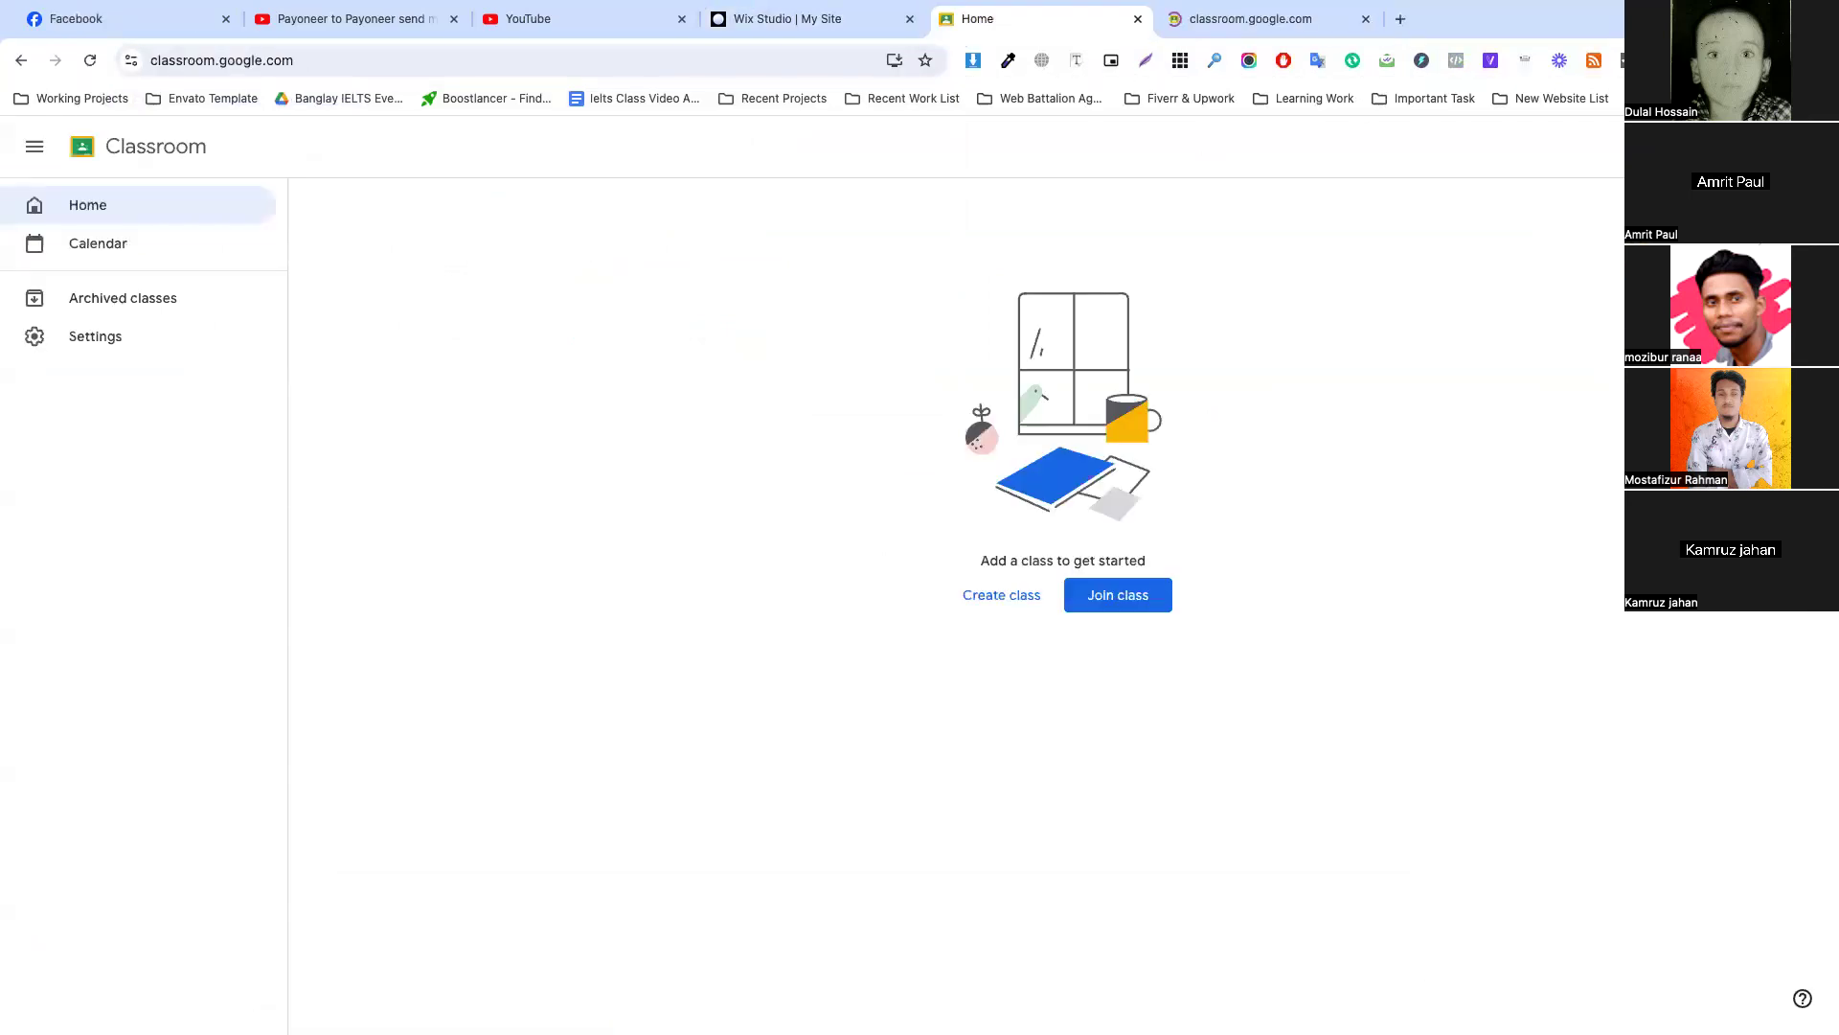
{"action": "left_click", "coordinate": [1806, 146]}
{"action": "left_click", "coordinate": [1517, 723]}
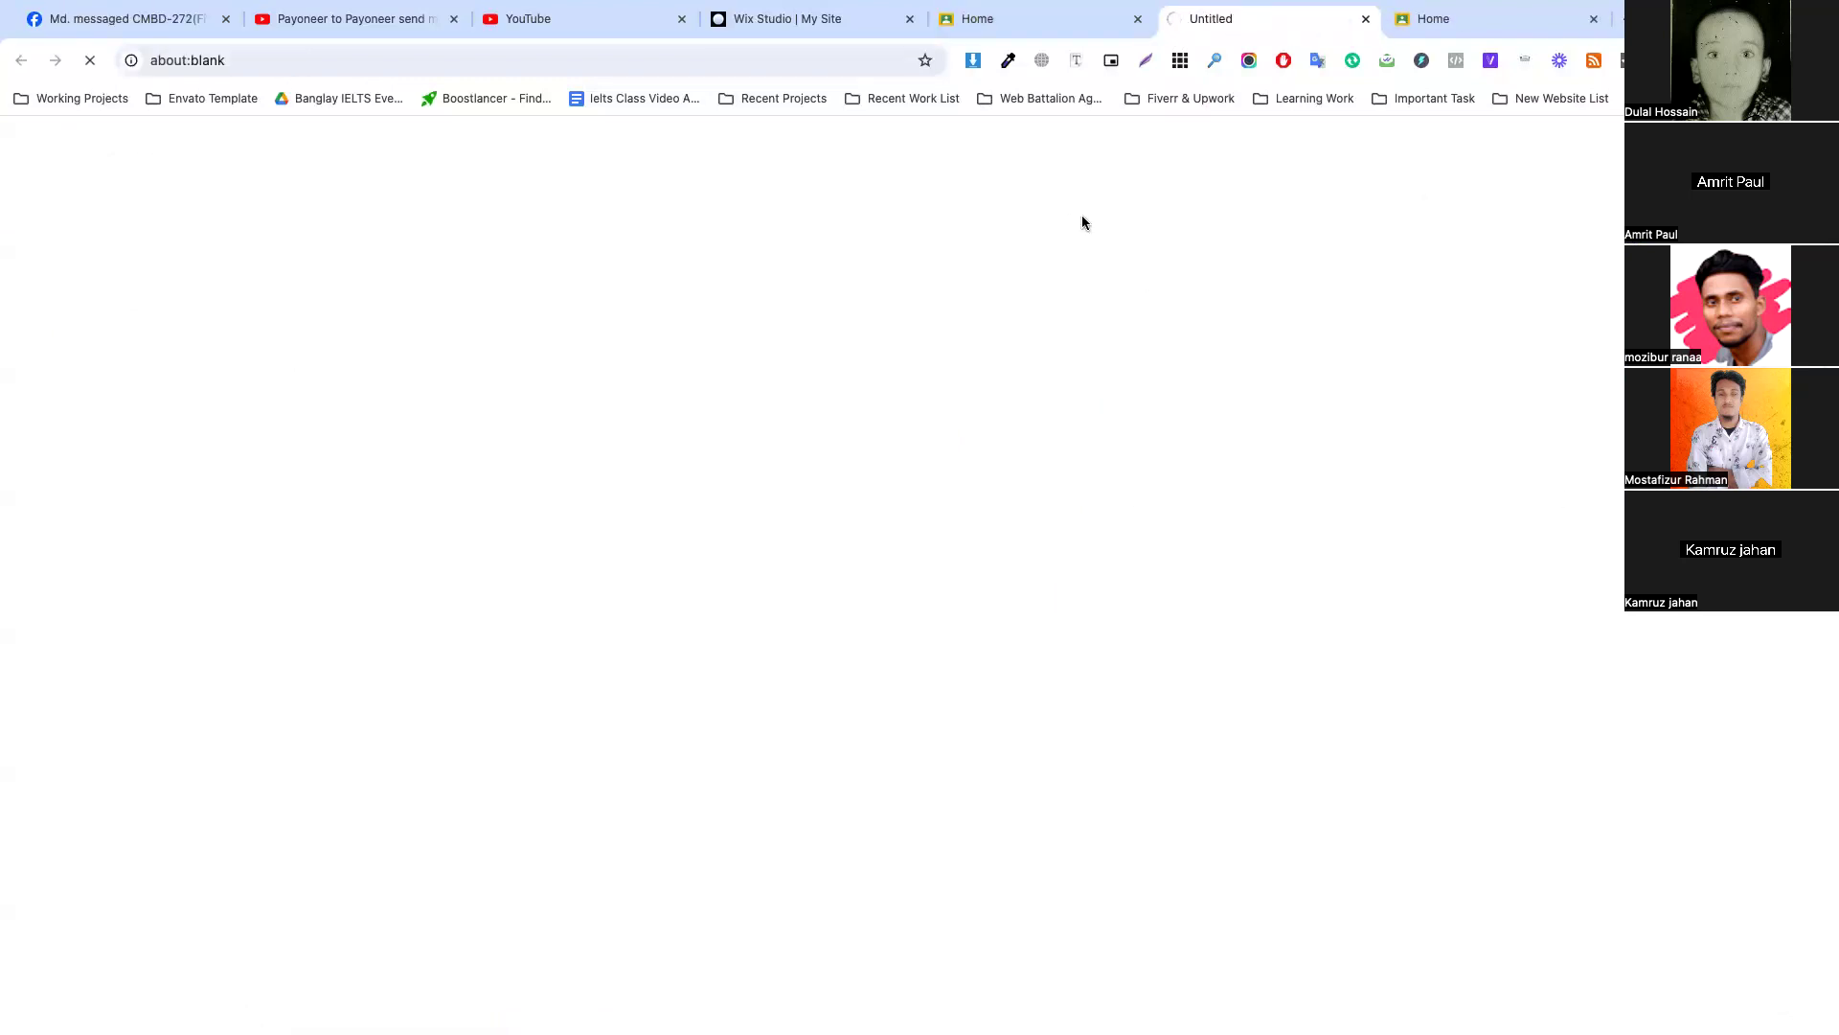
{"action": "left_click", "coordinate": [1595, 19]}
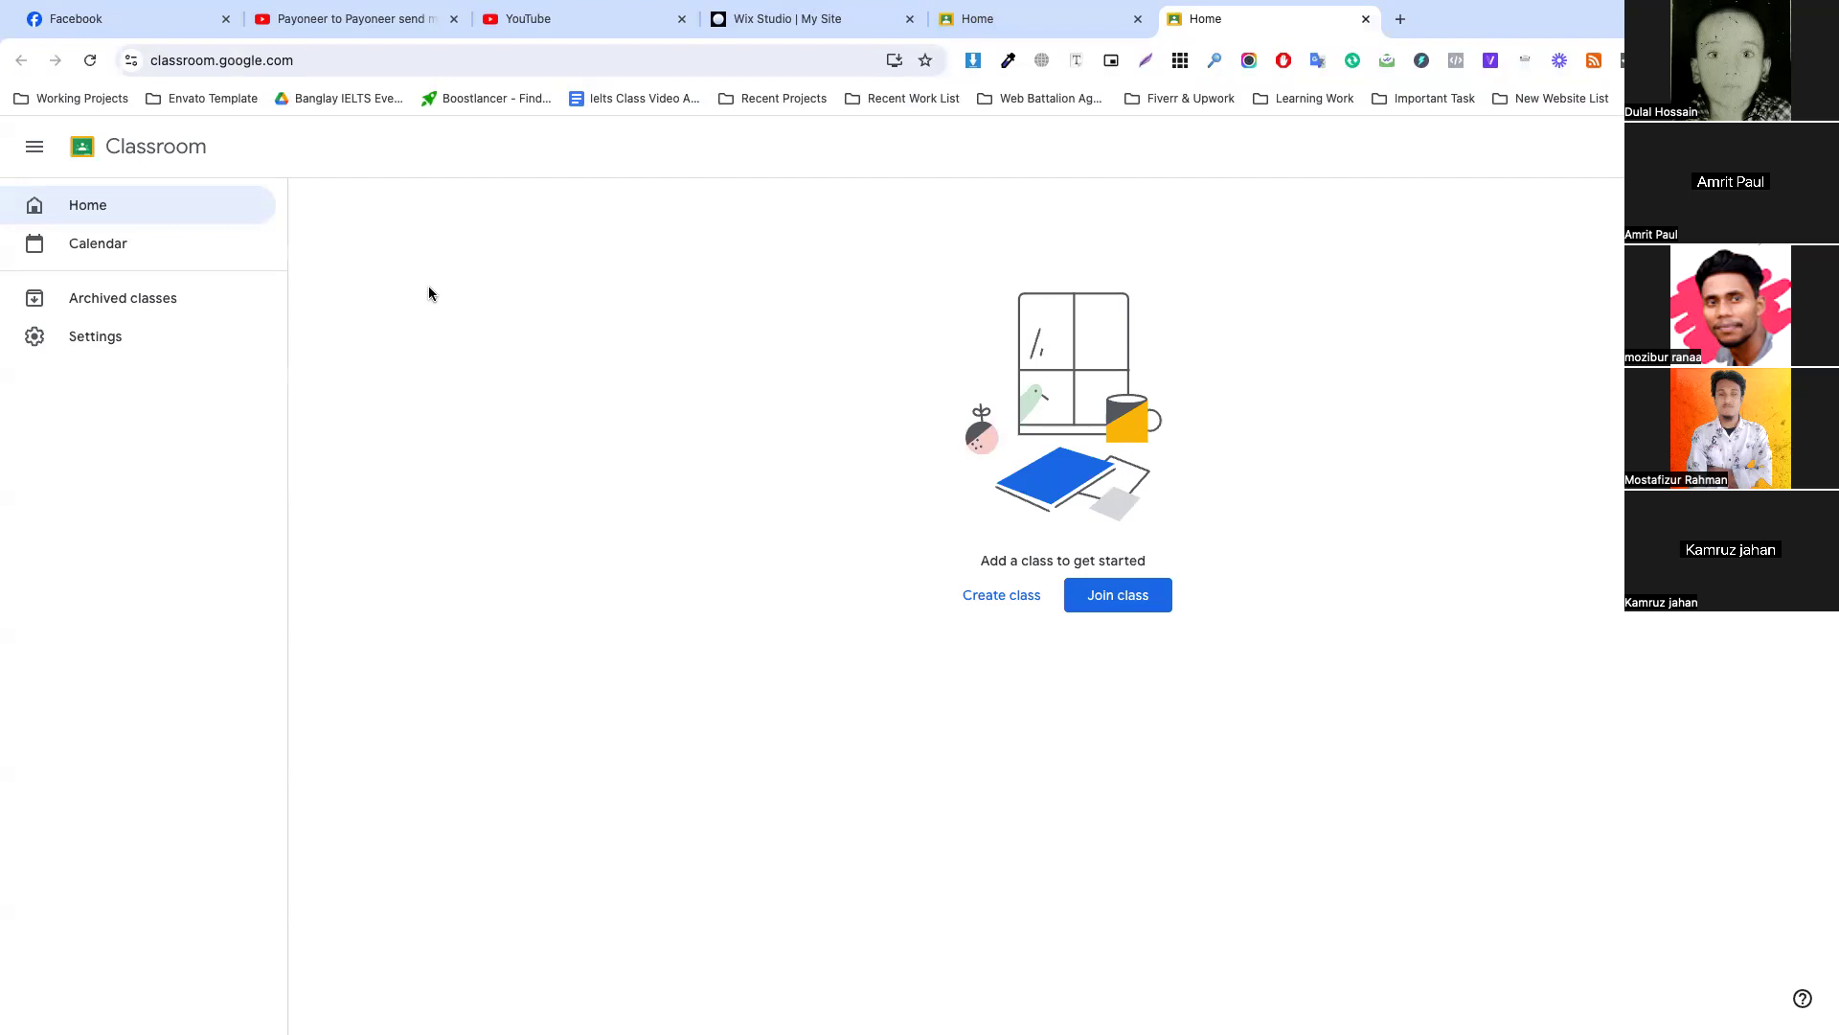
{"action": "left_click", "coordinate": [136, 207]}
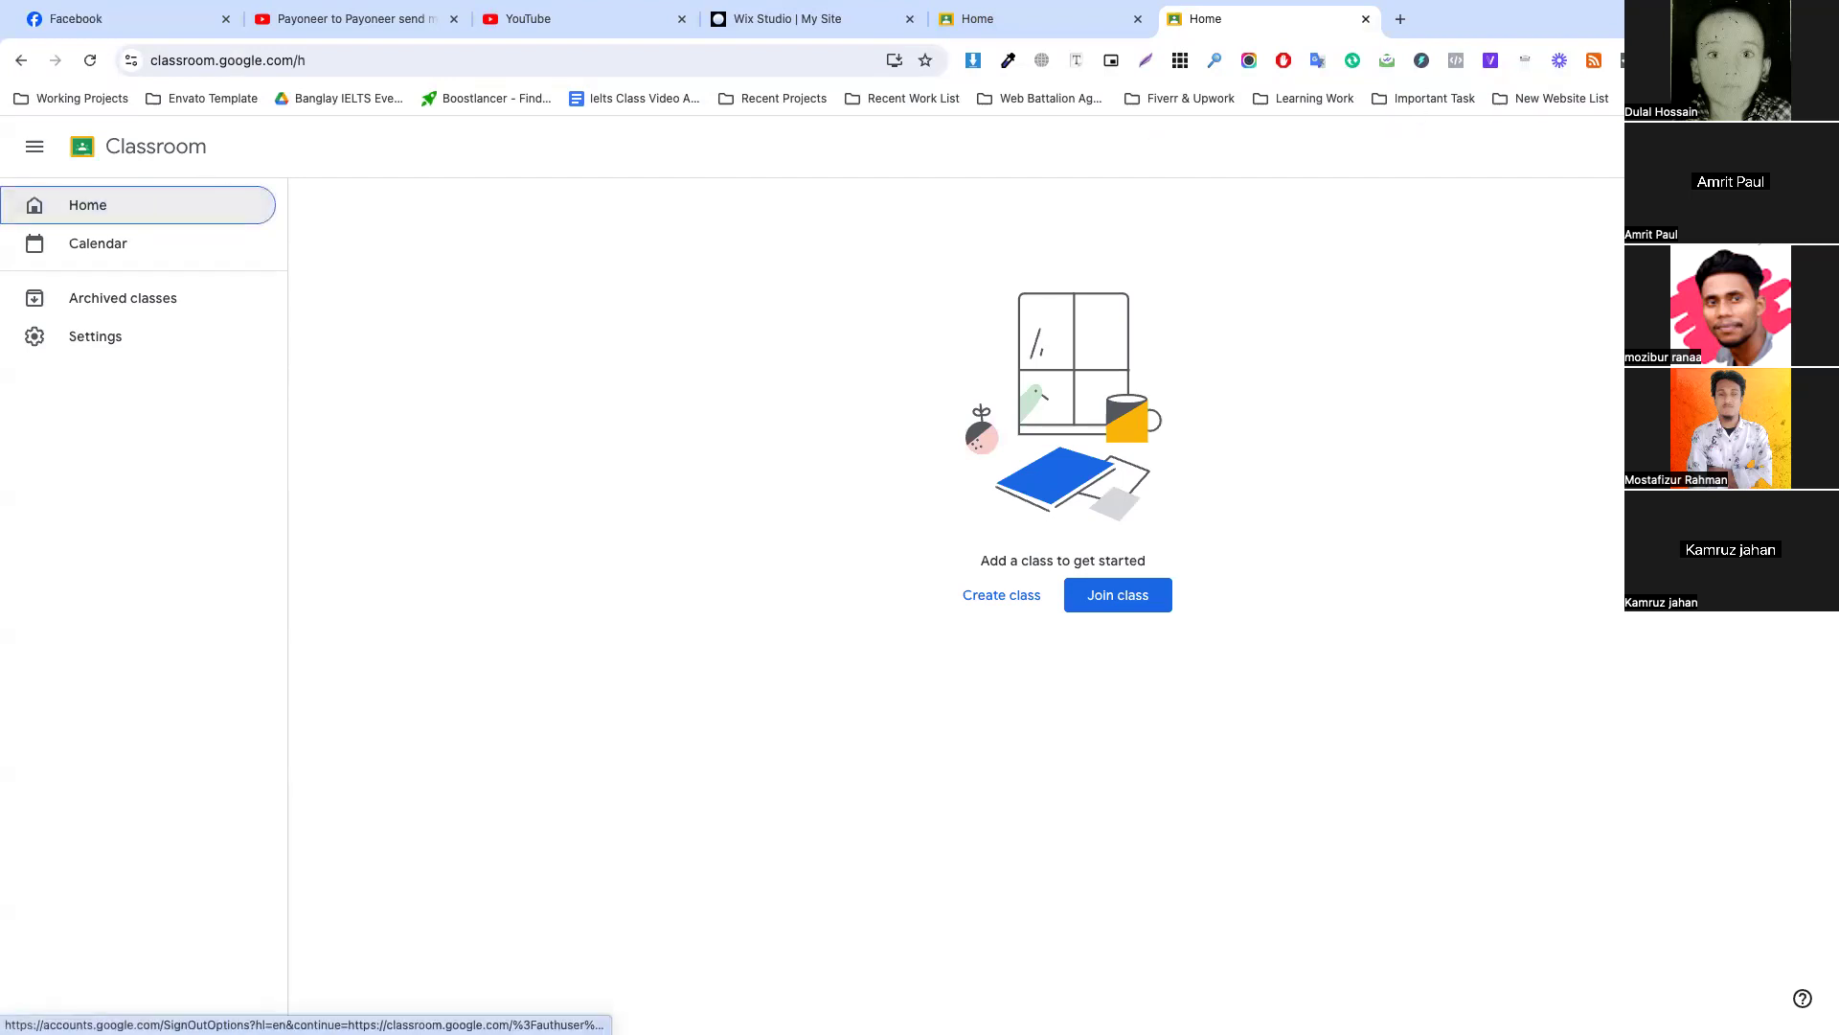
Switch Classroom to a different account and open its Settings page.
{"action": "left_click", "coordinate": [1799, 146]}
{"action": "left_click", "coordinate": [1590, 500]}
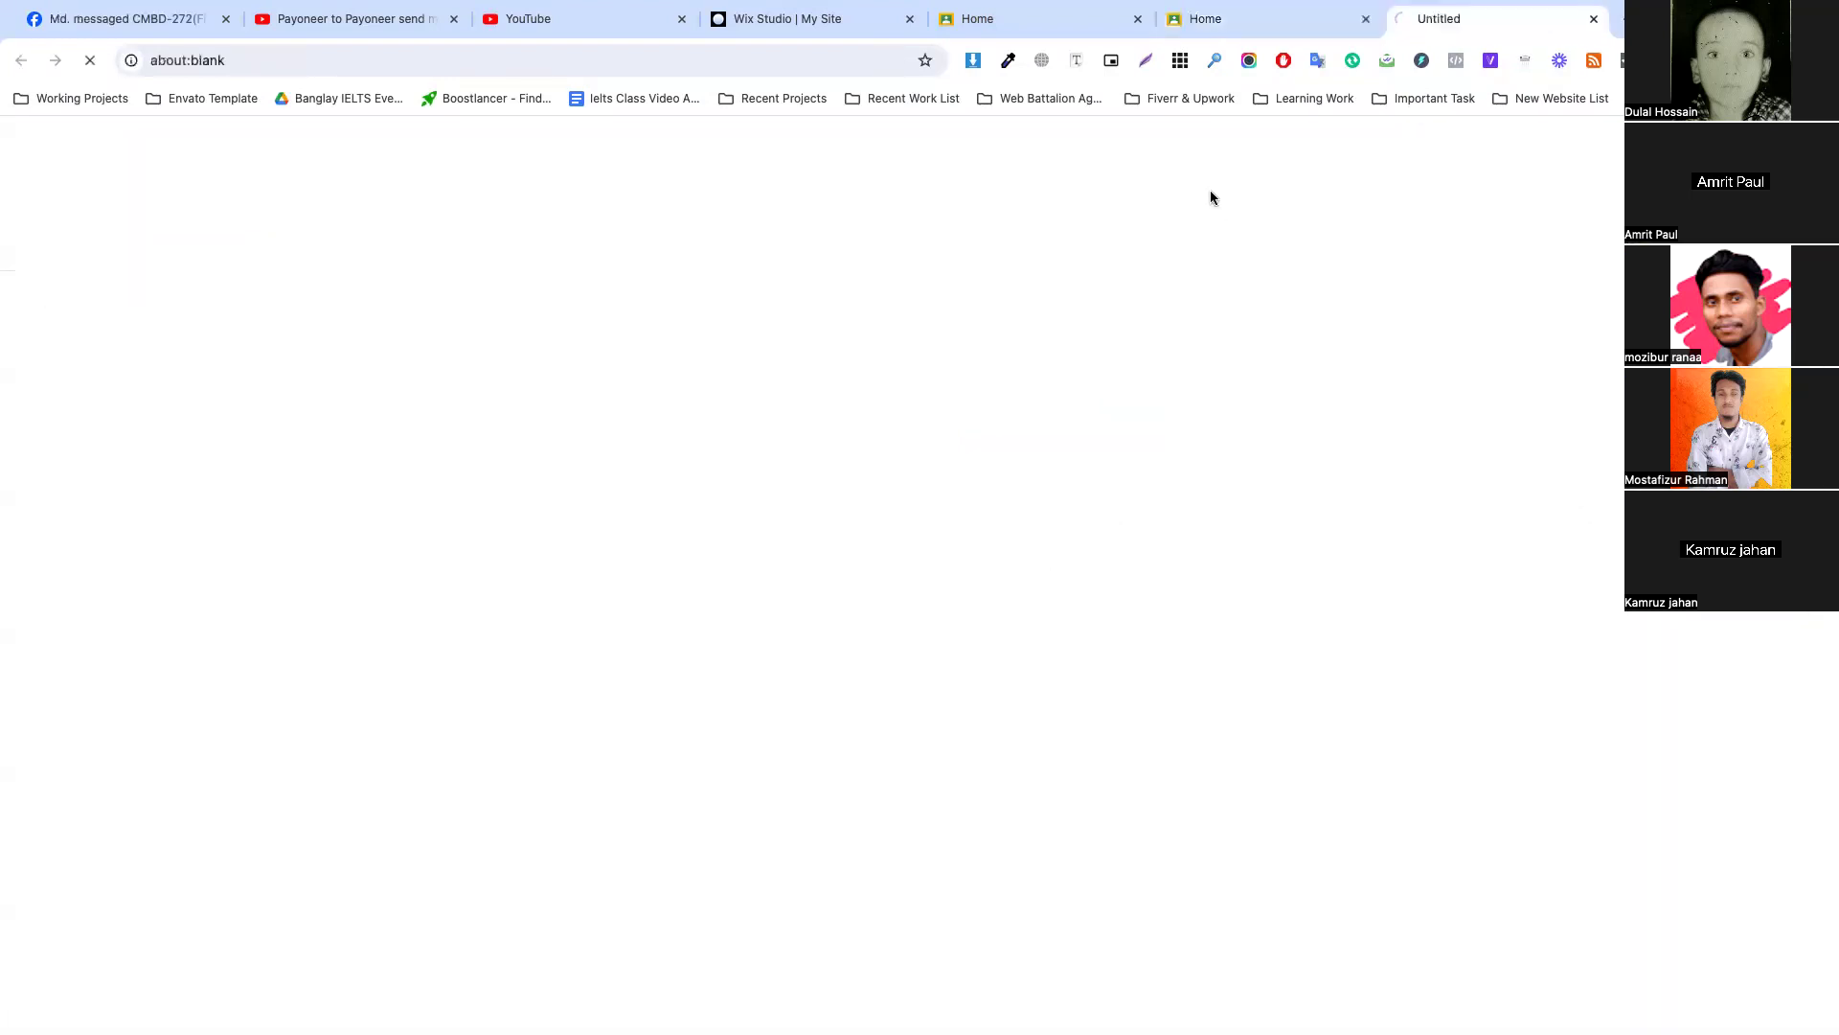
{"action": "left_click", "coordinate": [1364, 19]}
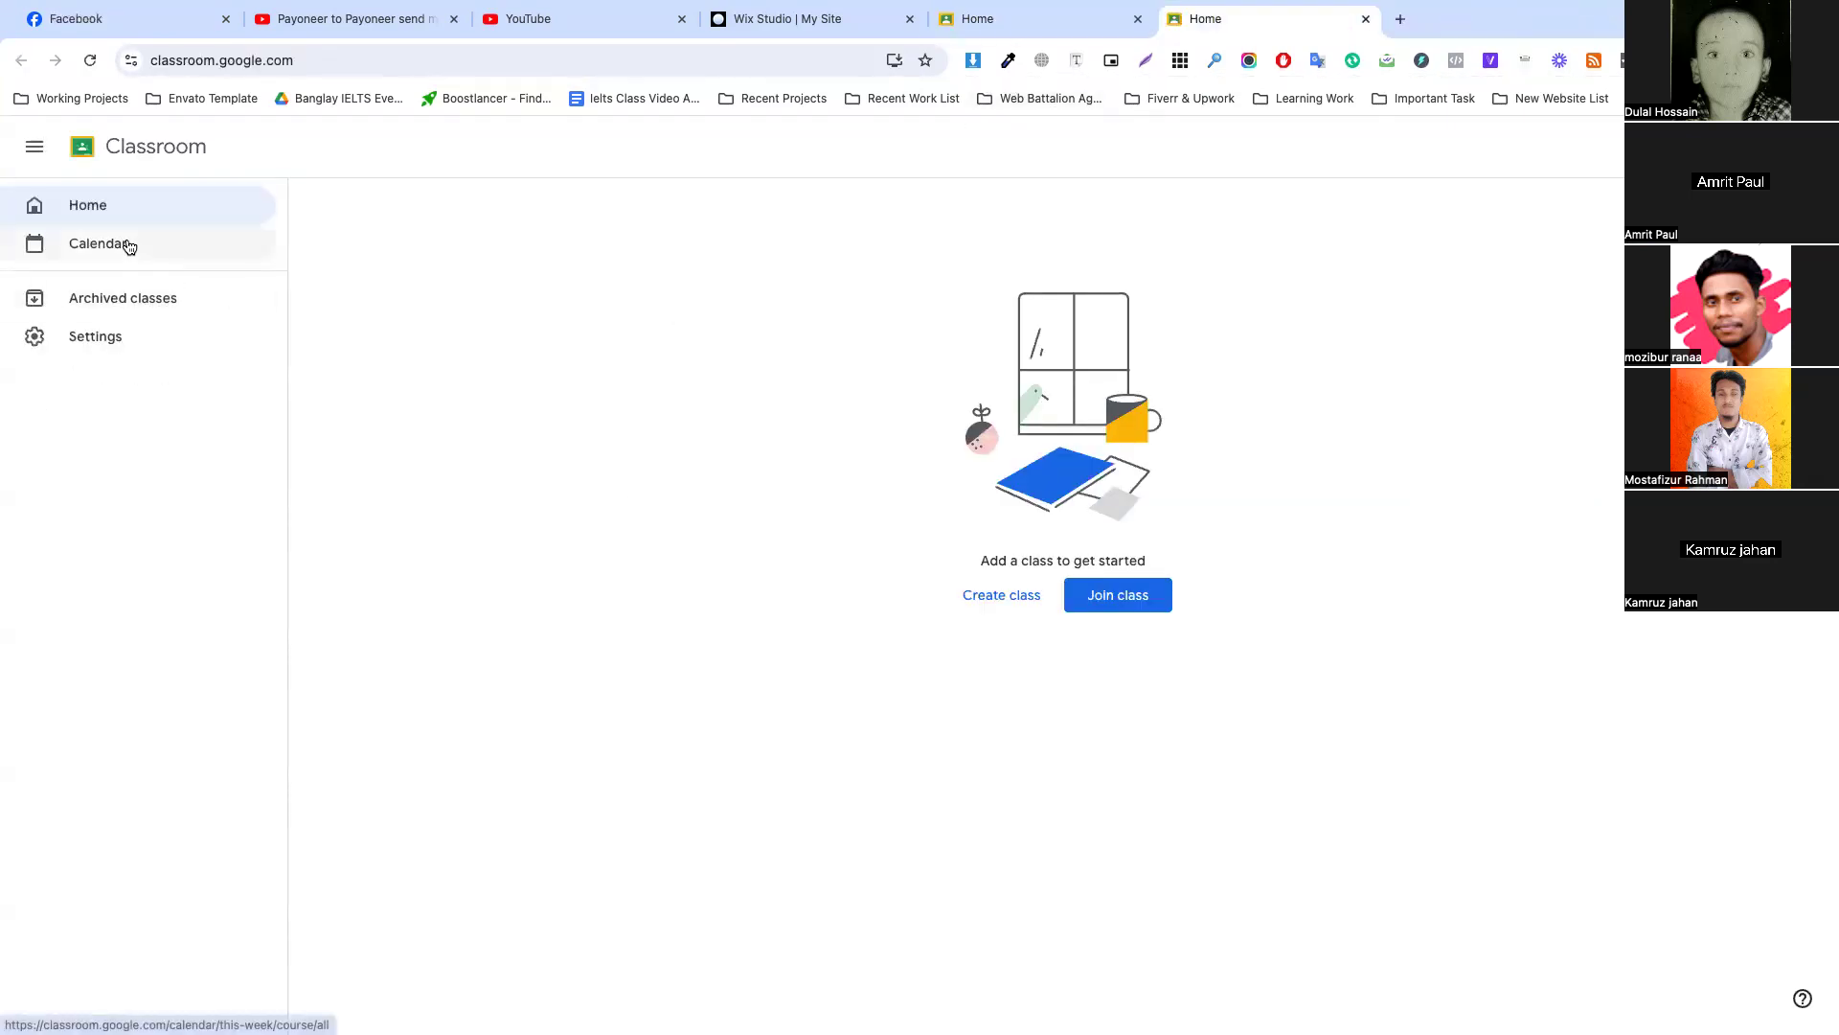
{"action": "left_click", "coordinate": [1801, 146]}
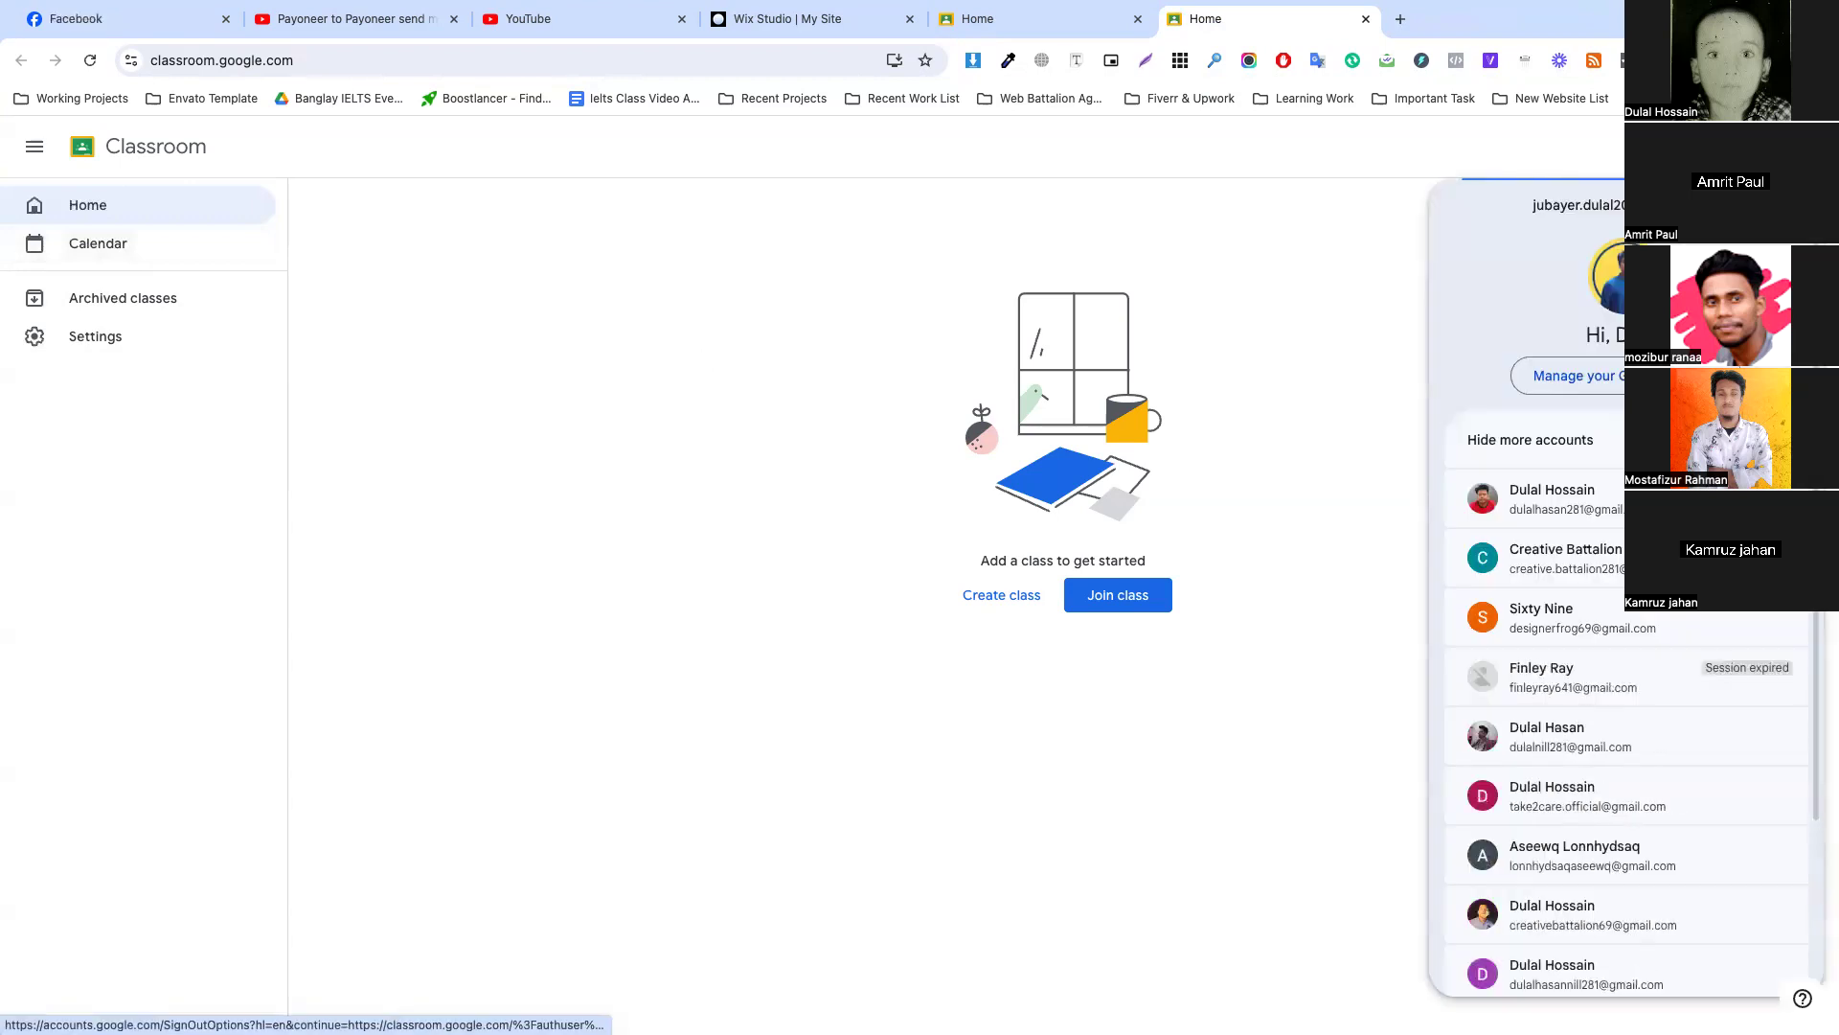
{"action": "left_click", "coordinate": [1576, 515]}
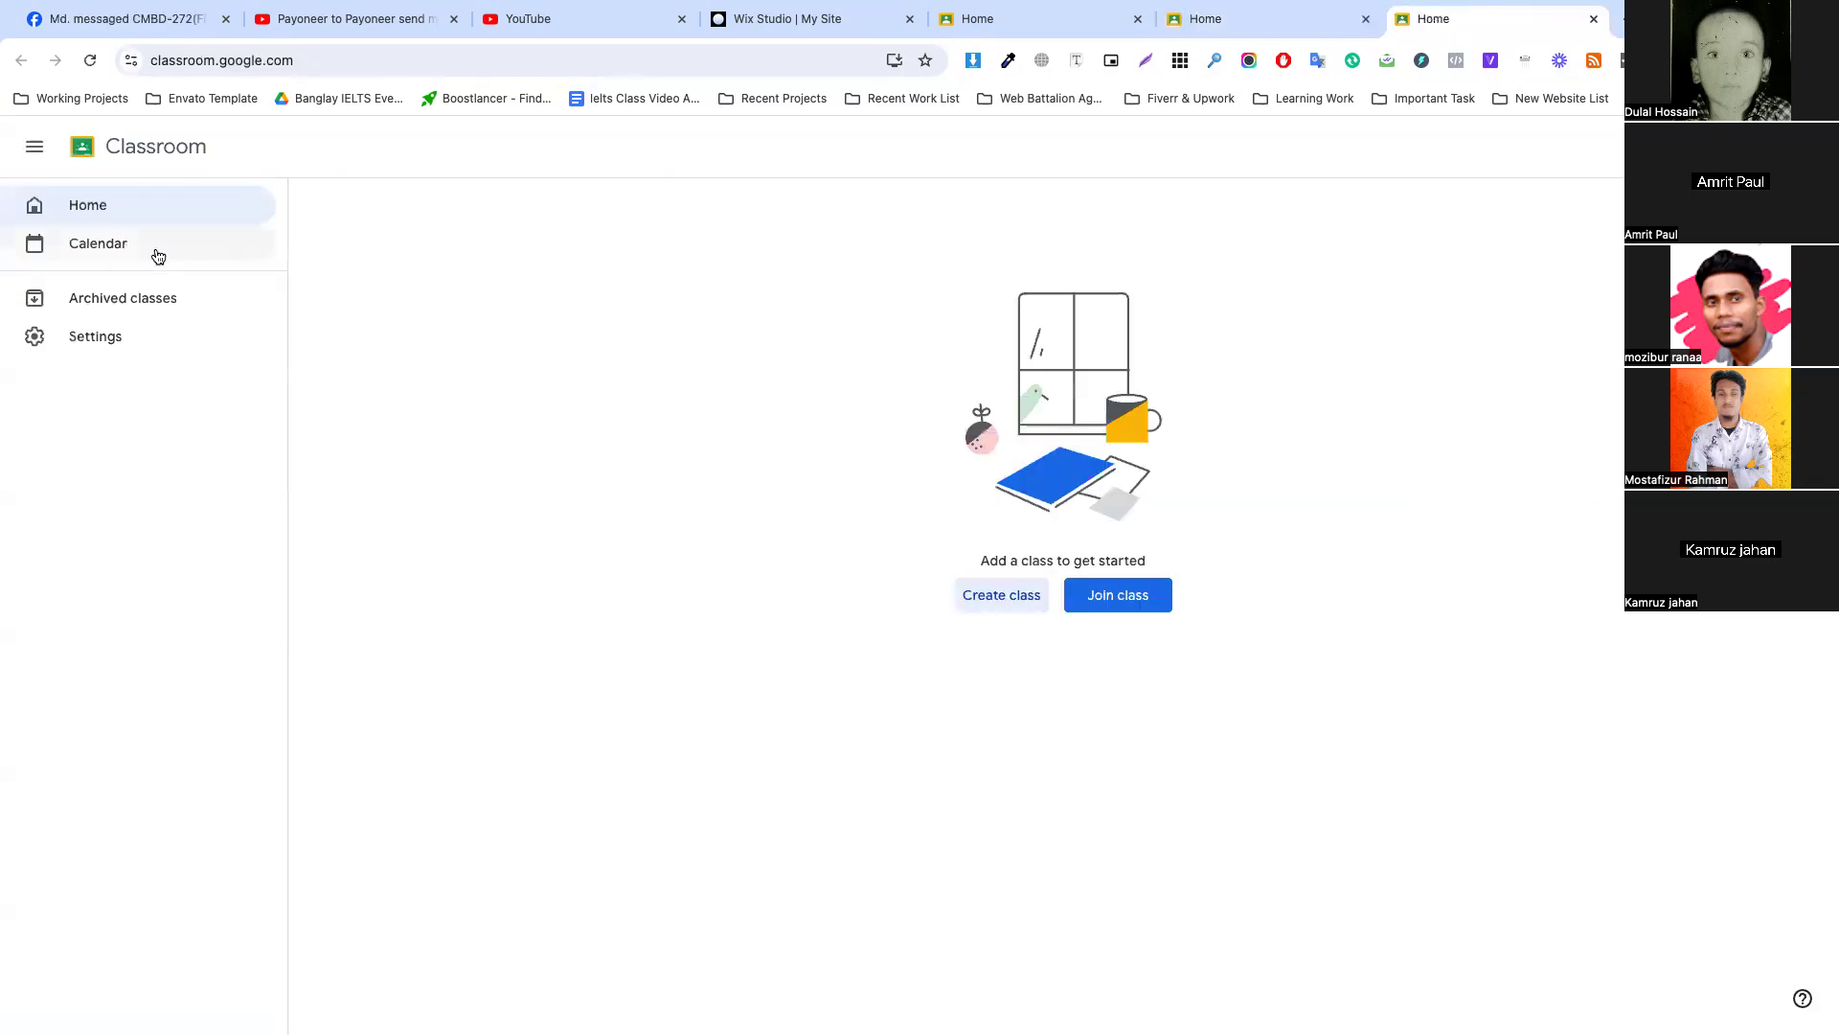
{"action": "left_click", "coordinate": [120, 336]}
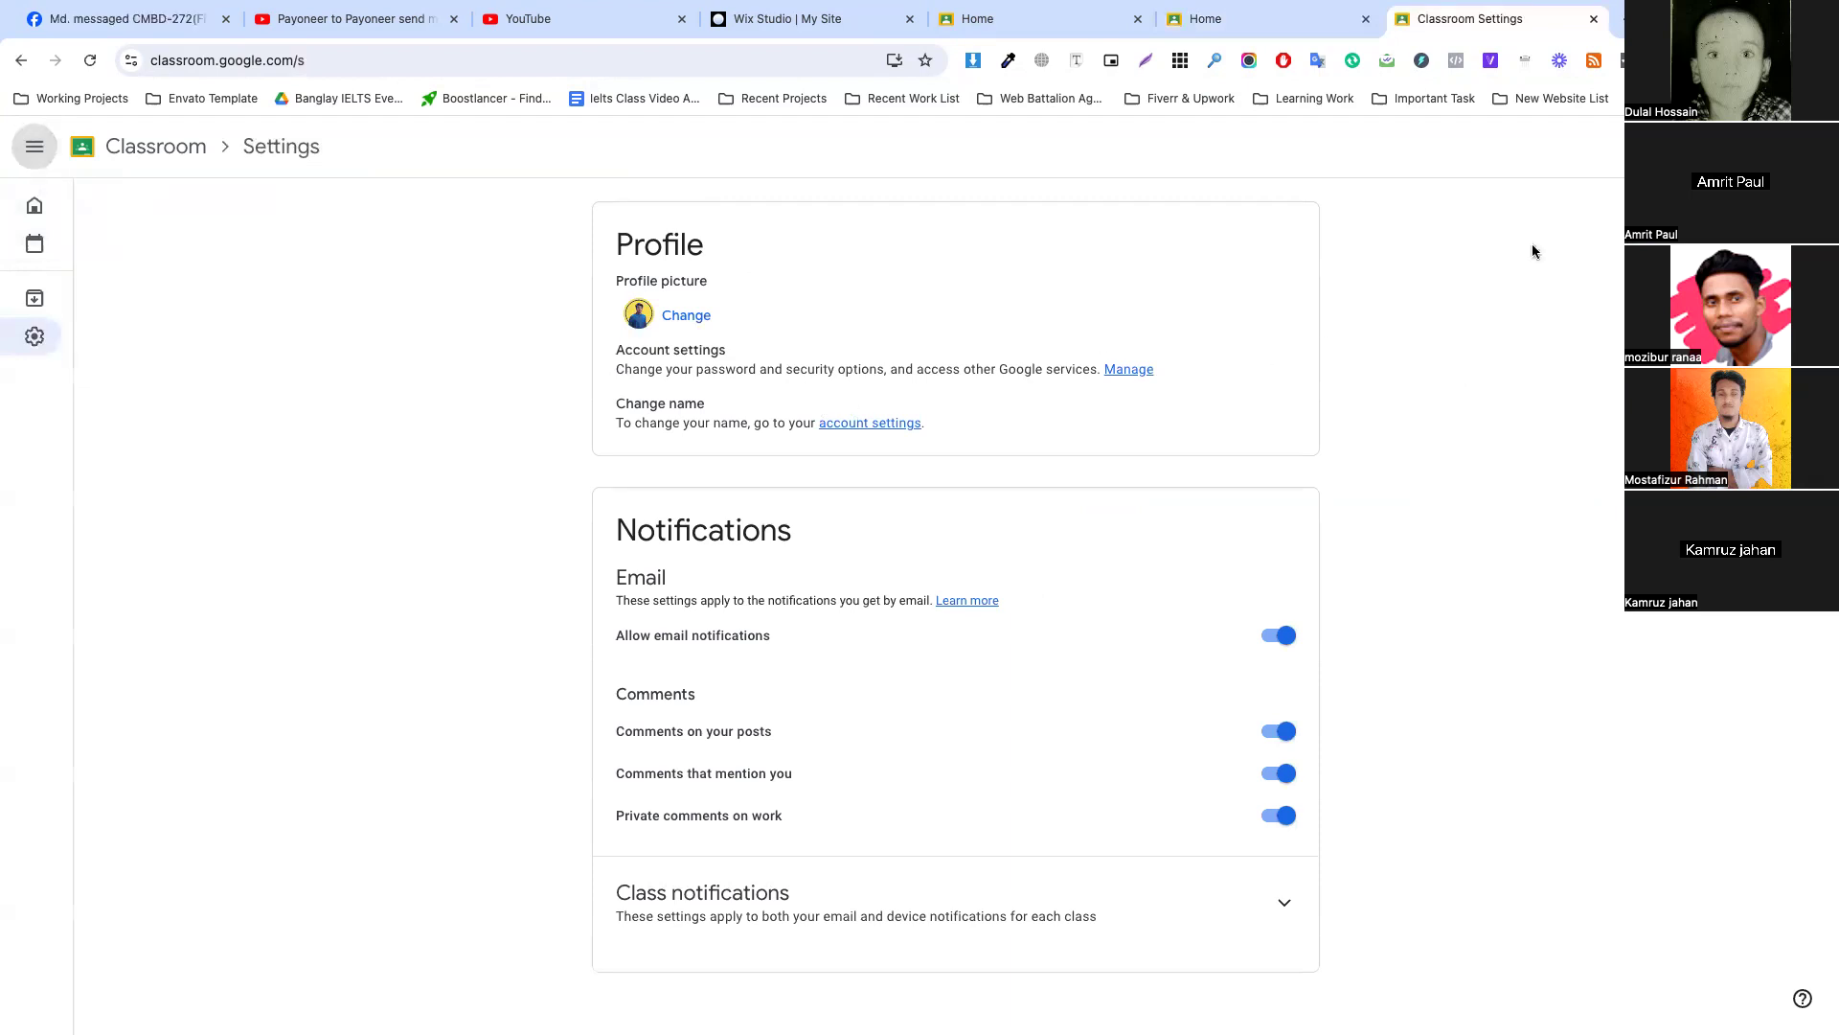
Switch accounts once more, then close the duplicate Classroom tabs.
{"action": "left_click", "coordinate": [1803, 147]}
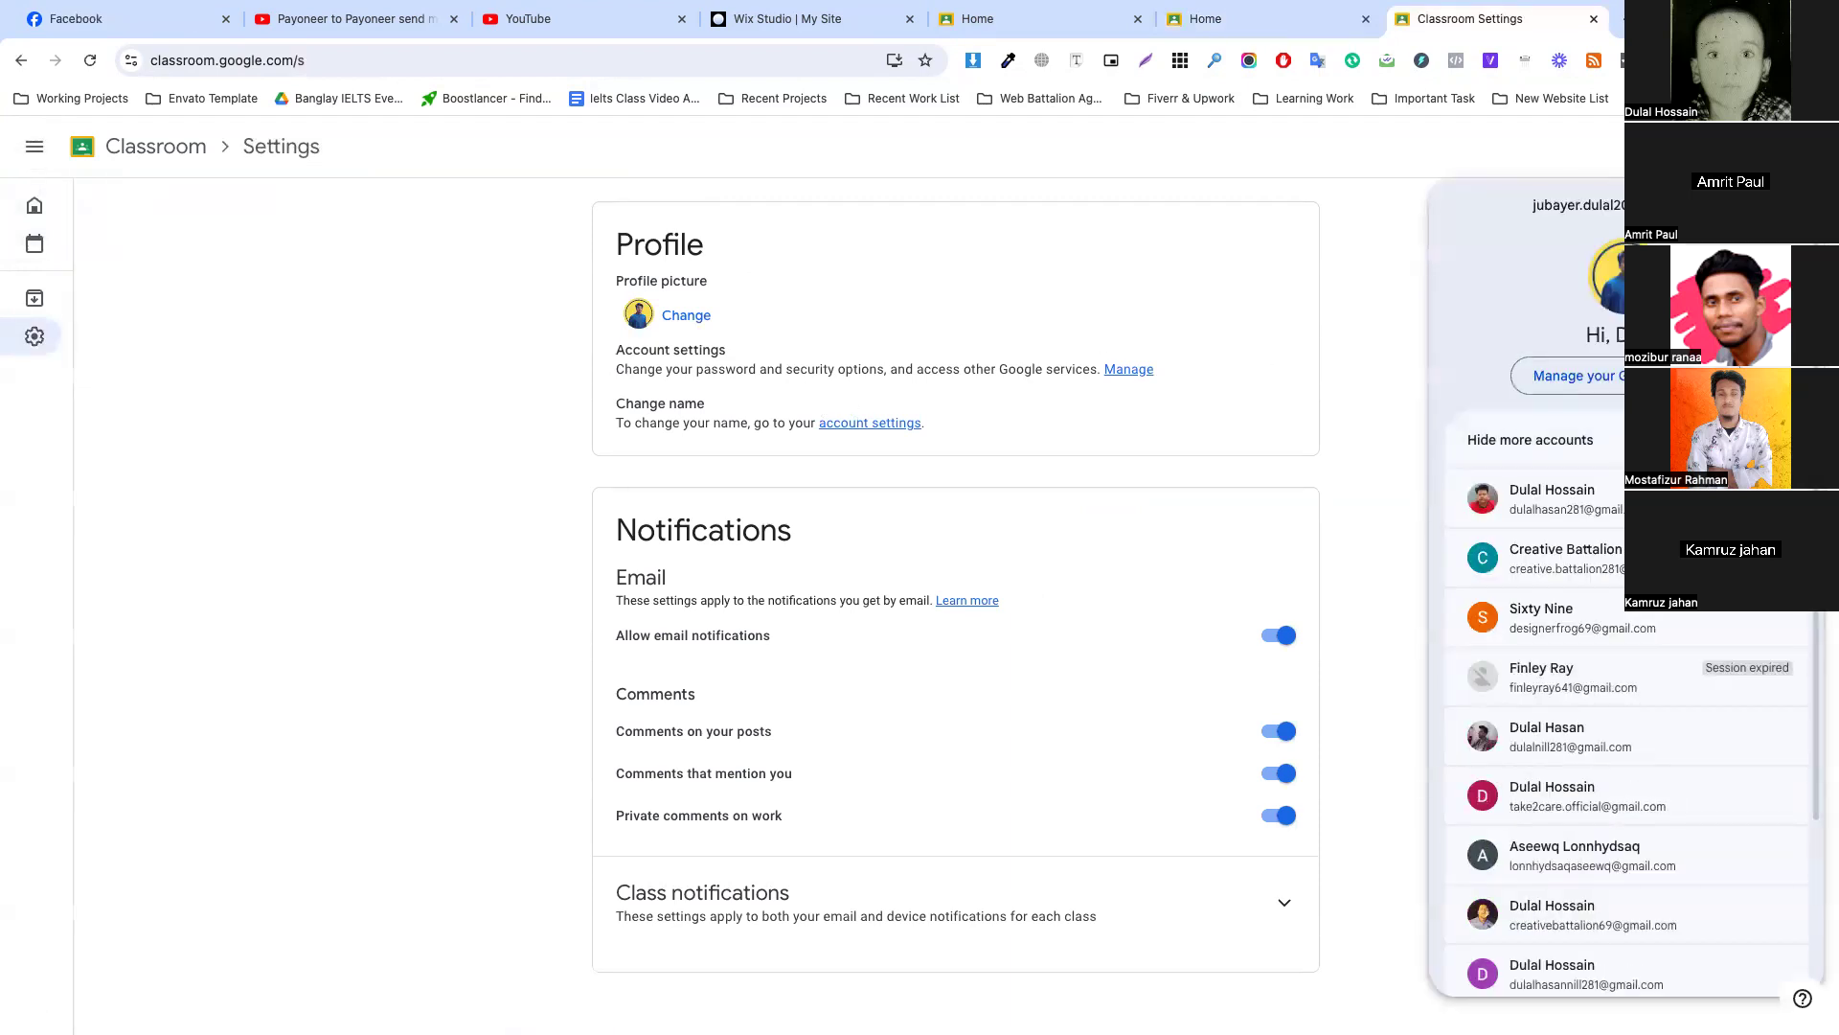
{"action": "left_click", "coordinate": [1602, 676]}
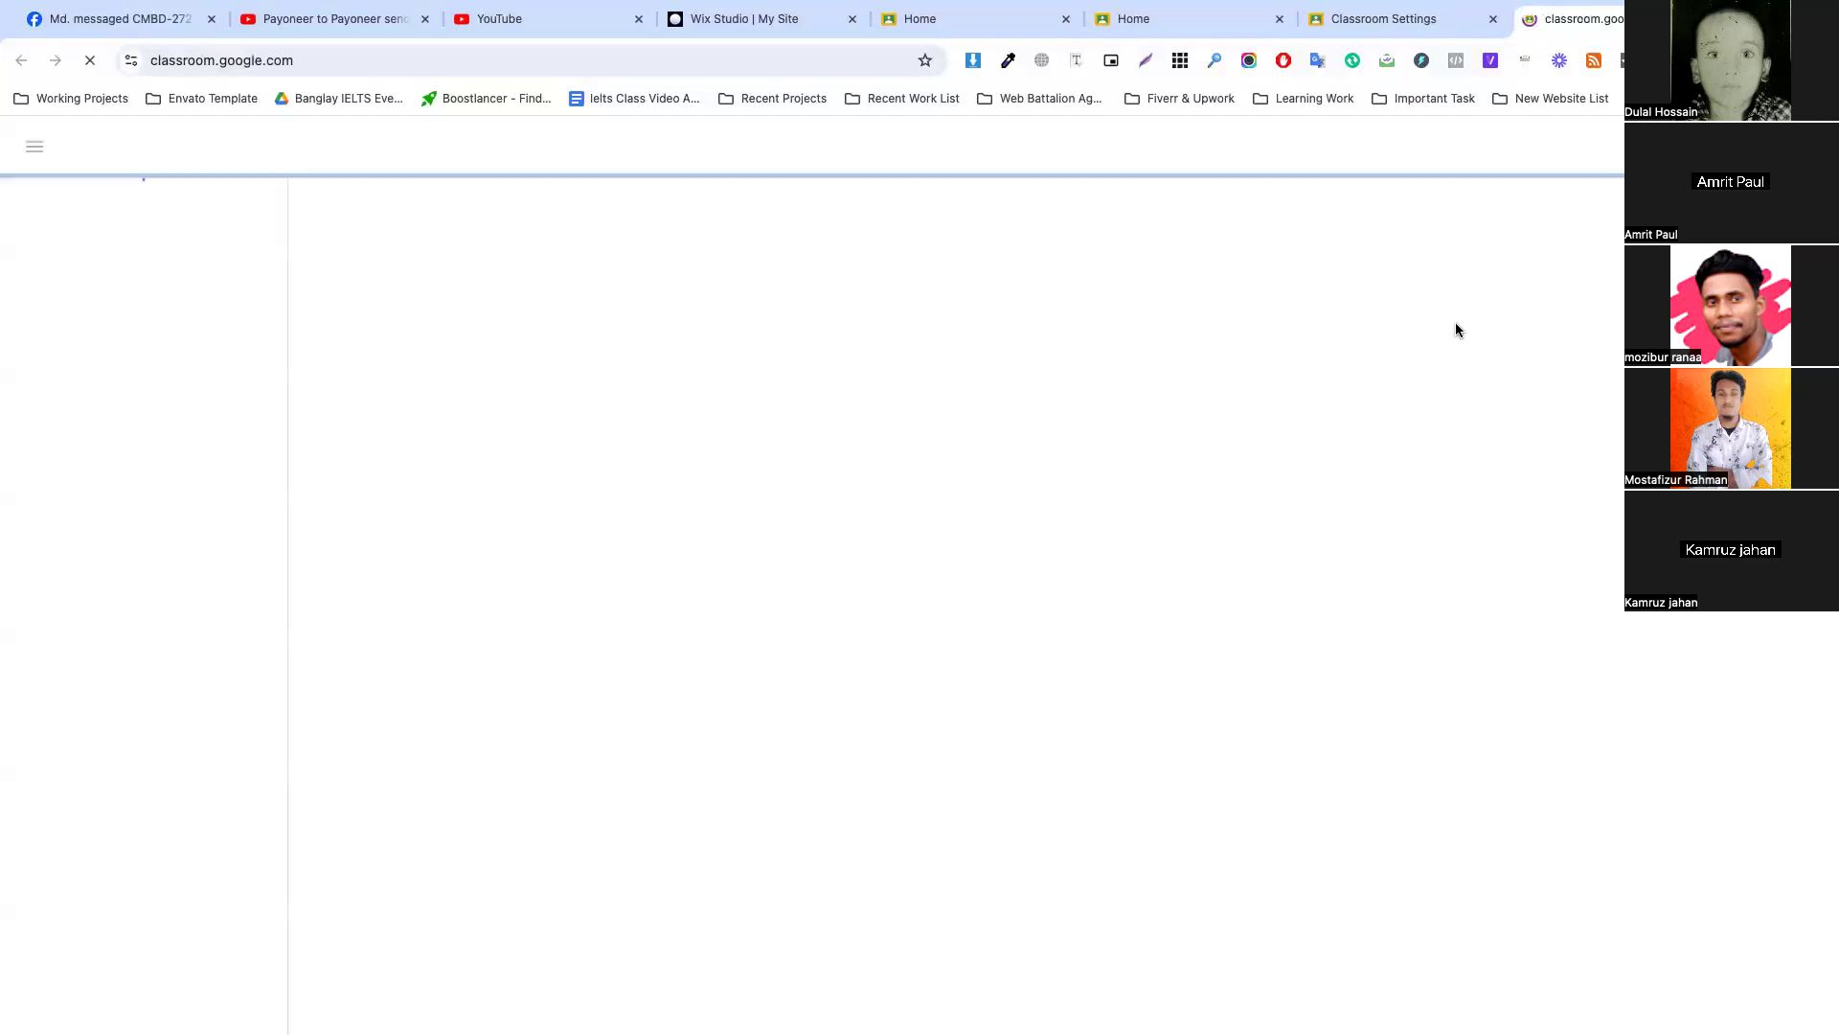
{"action": "left_click", "coordinate": [1803, 147]}
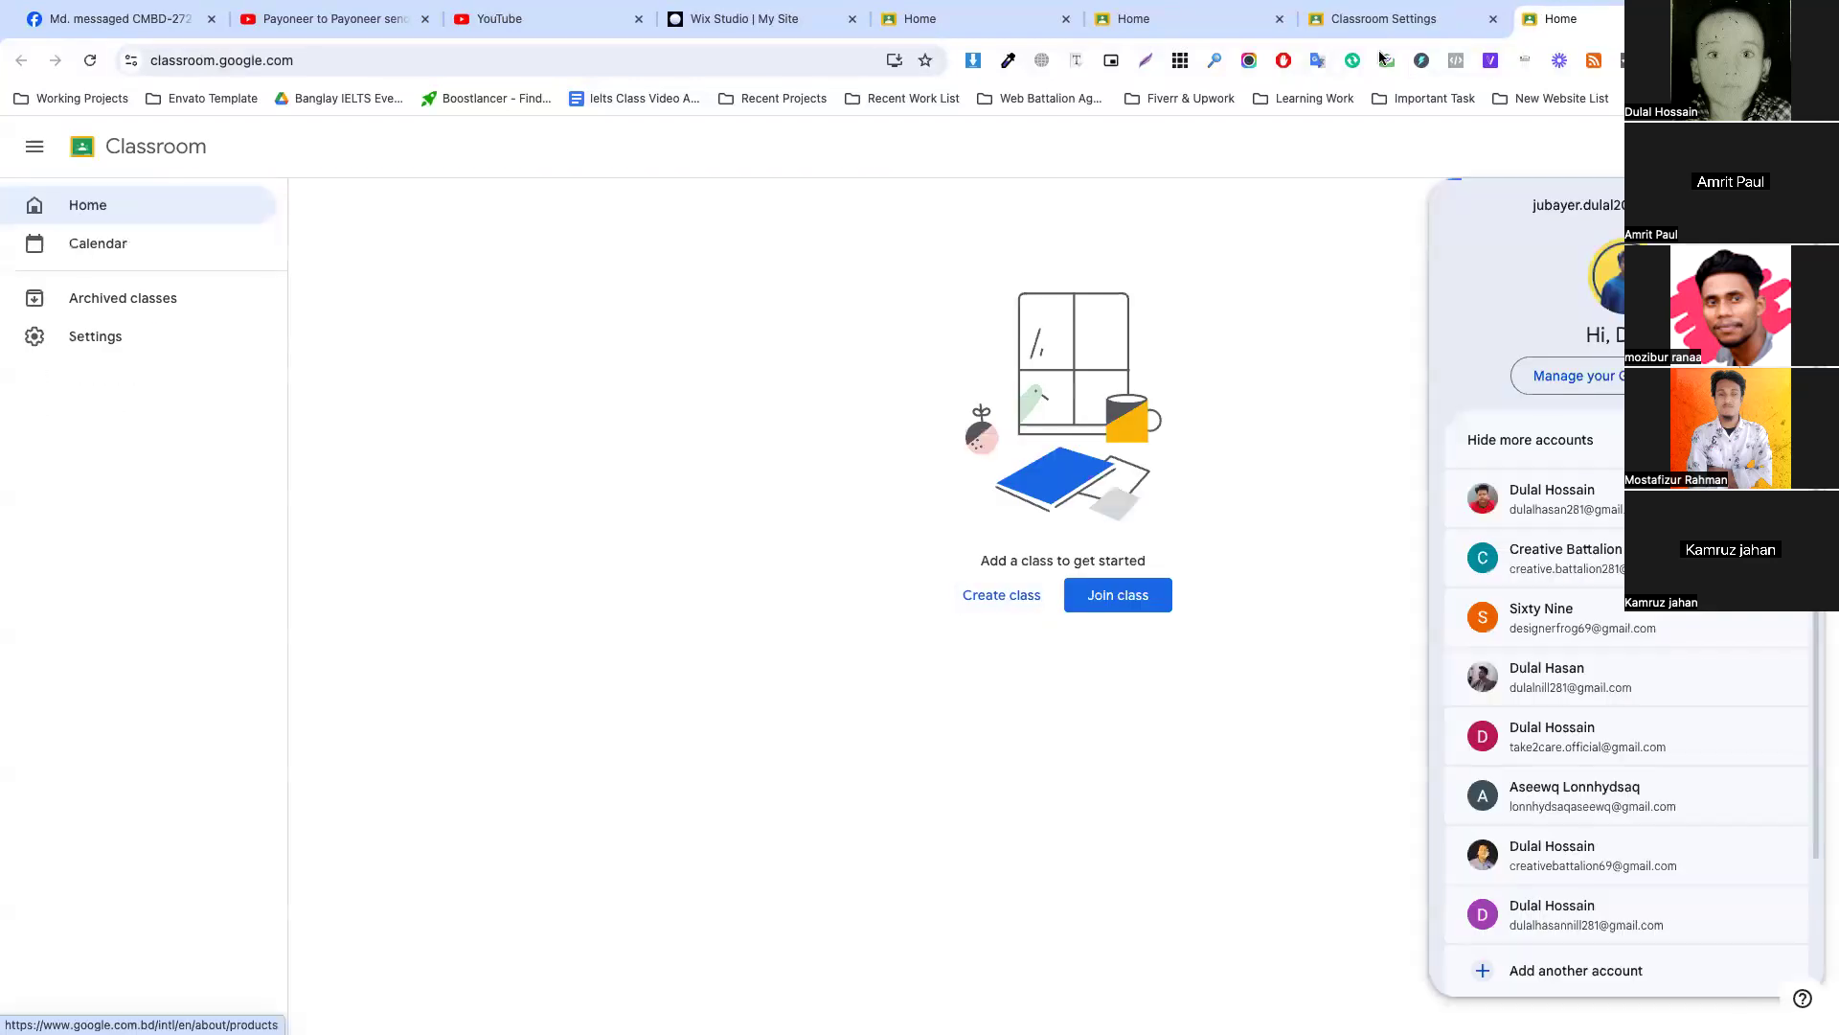
{"action": "left_click", "coordinate": [1251, 21]}
{"action": "left_click", "coordinate": [1280, 20]}
{"action": "left_click", "coordinate": [1280, 20]}
{"action": "left_click", "coordinate": [1281, 25]}
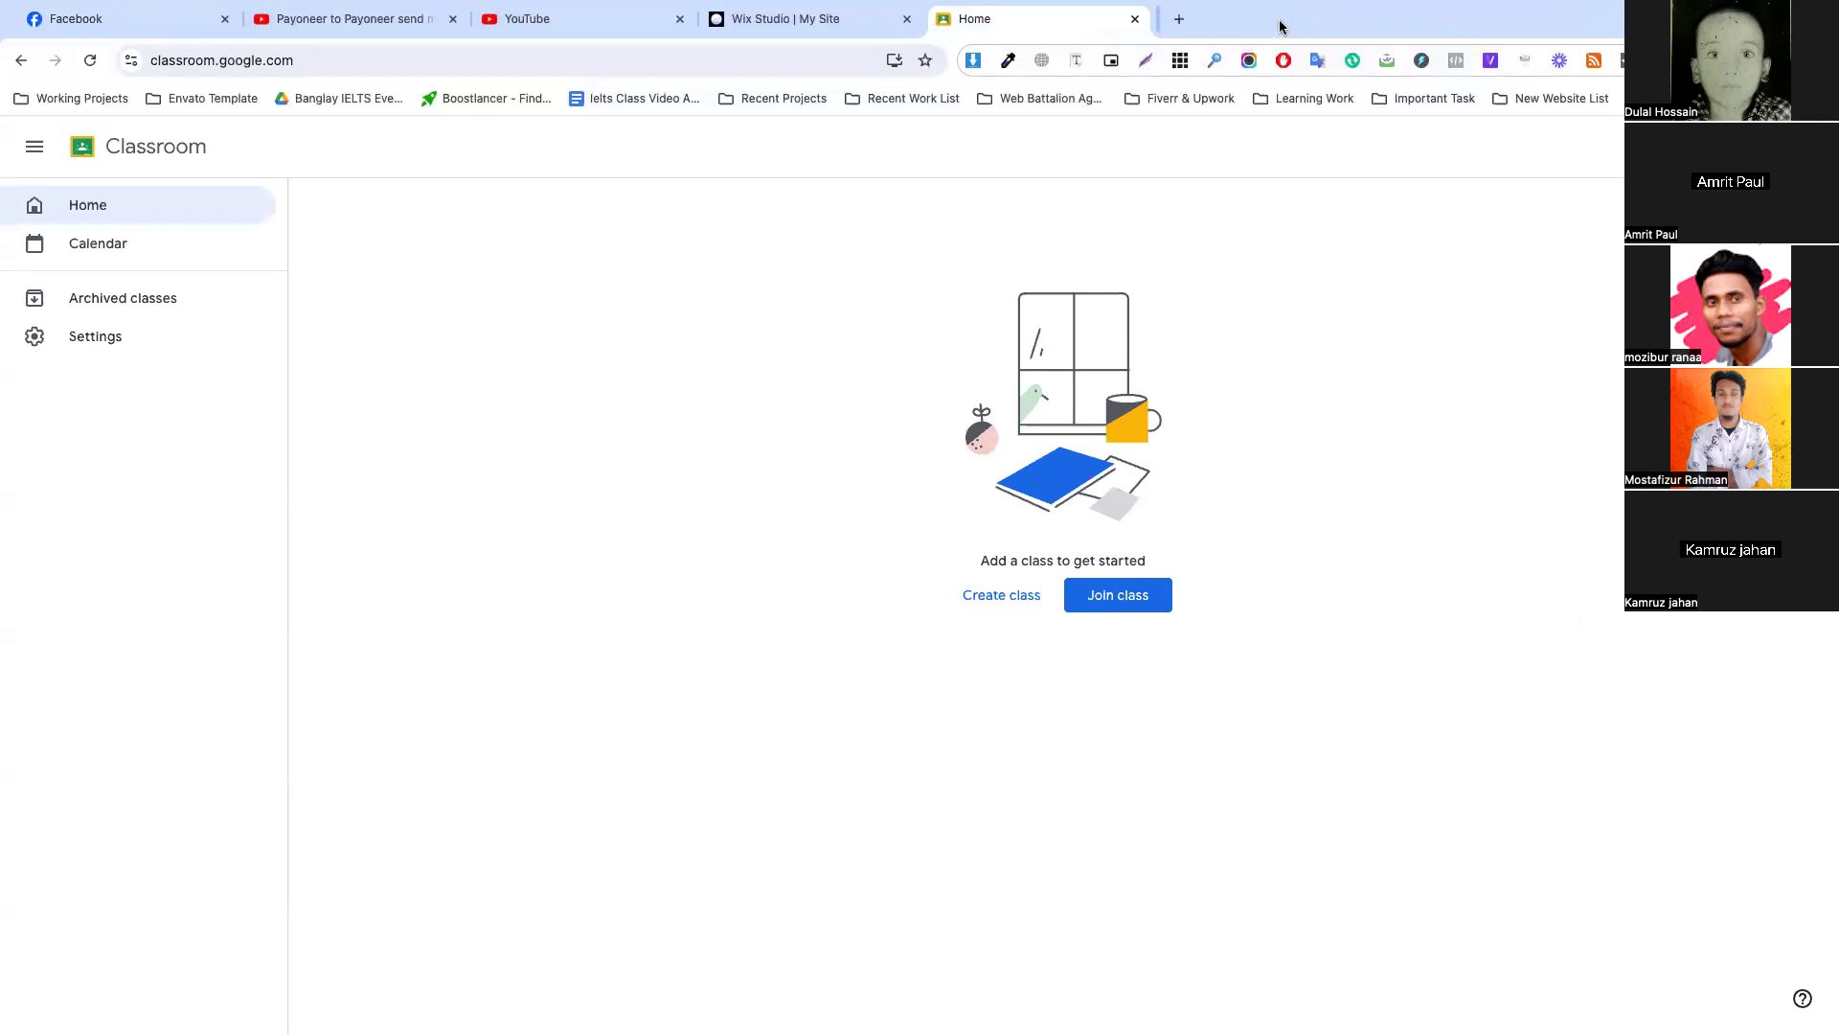
{"action": "left_click", "coordinate": [1137, 19]}
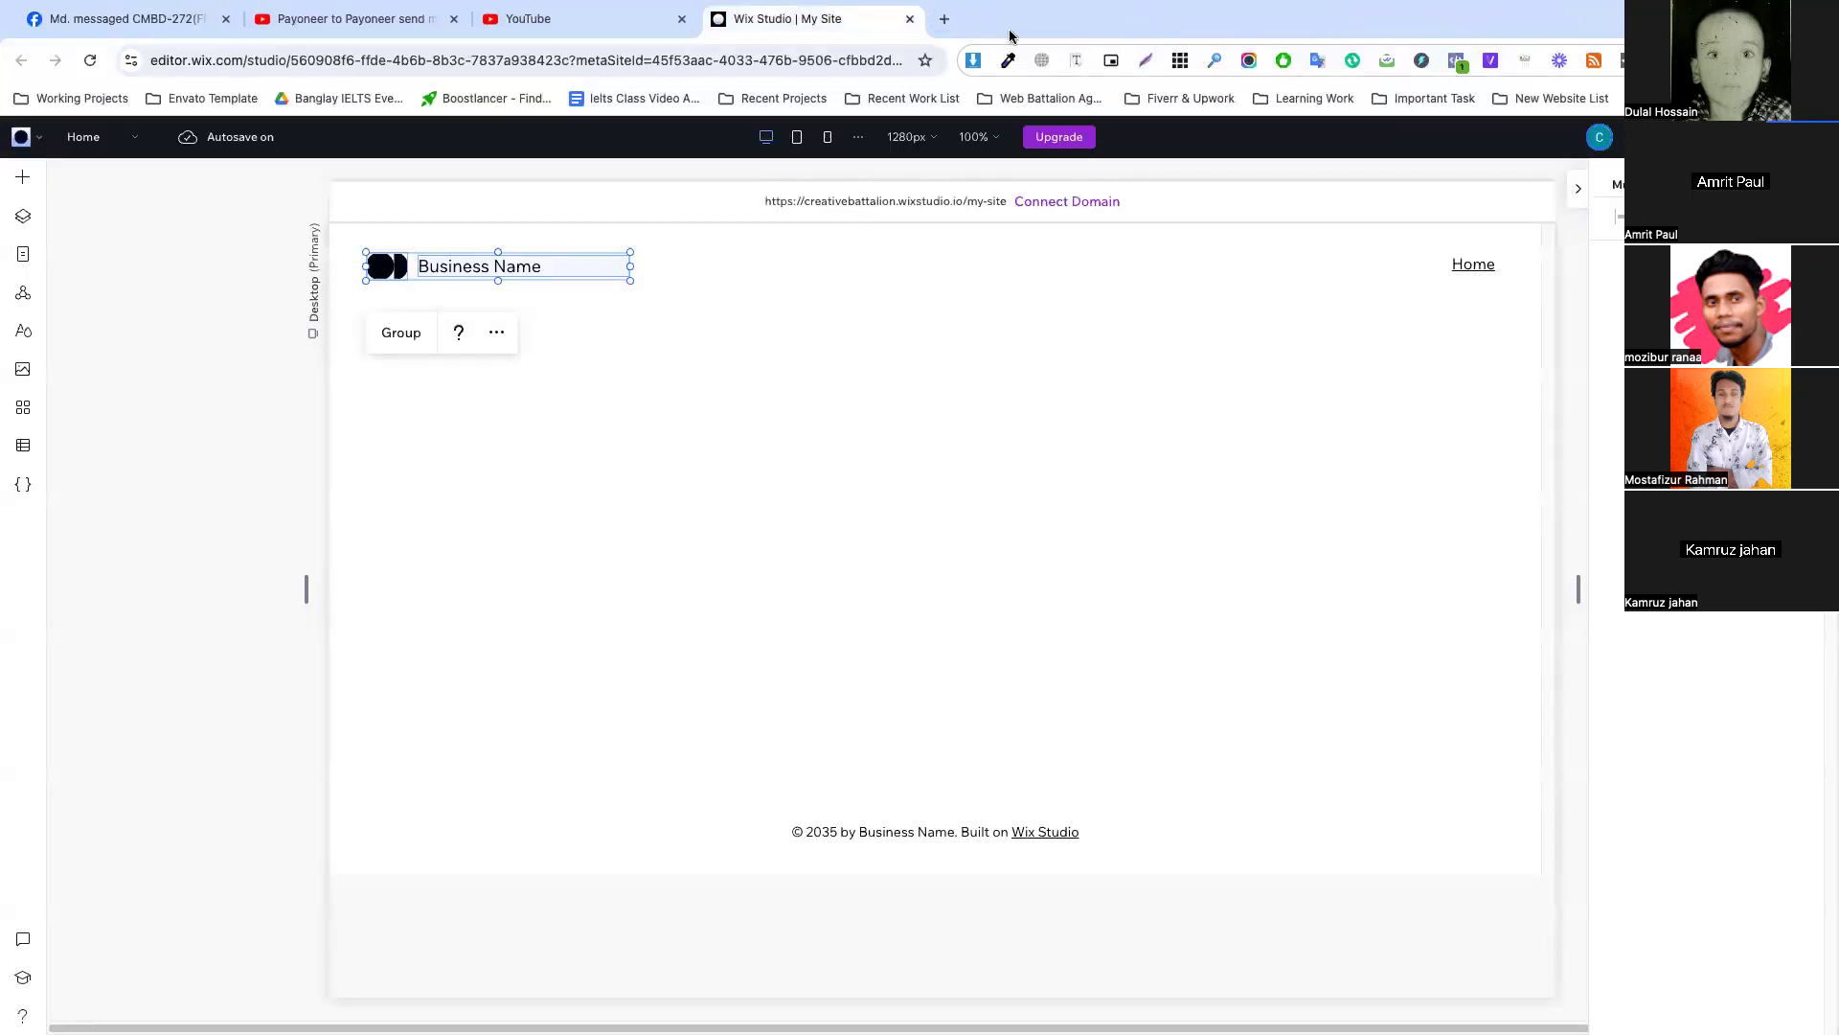
Reopen Classroom in a new tab under the first listed account and open Settings.
{"action": "left_click", "coordinate": [939, 23]}
{"action": "left_click", "coordinate": [848, 61]}
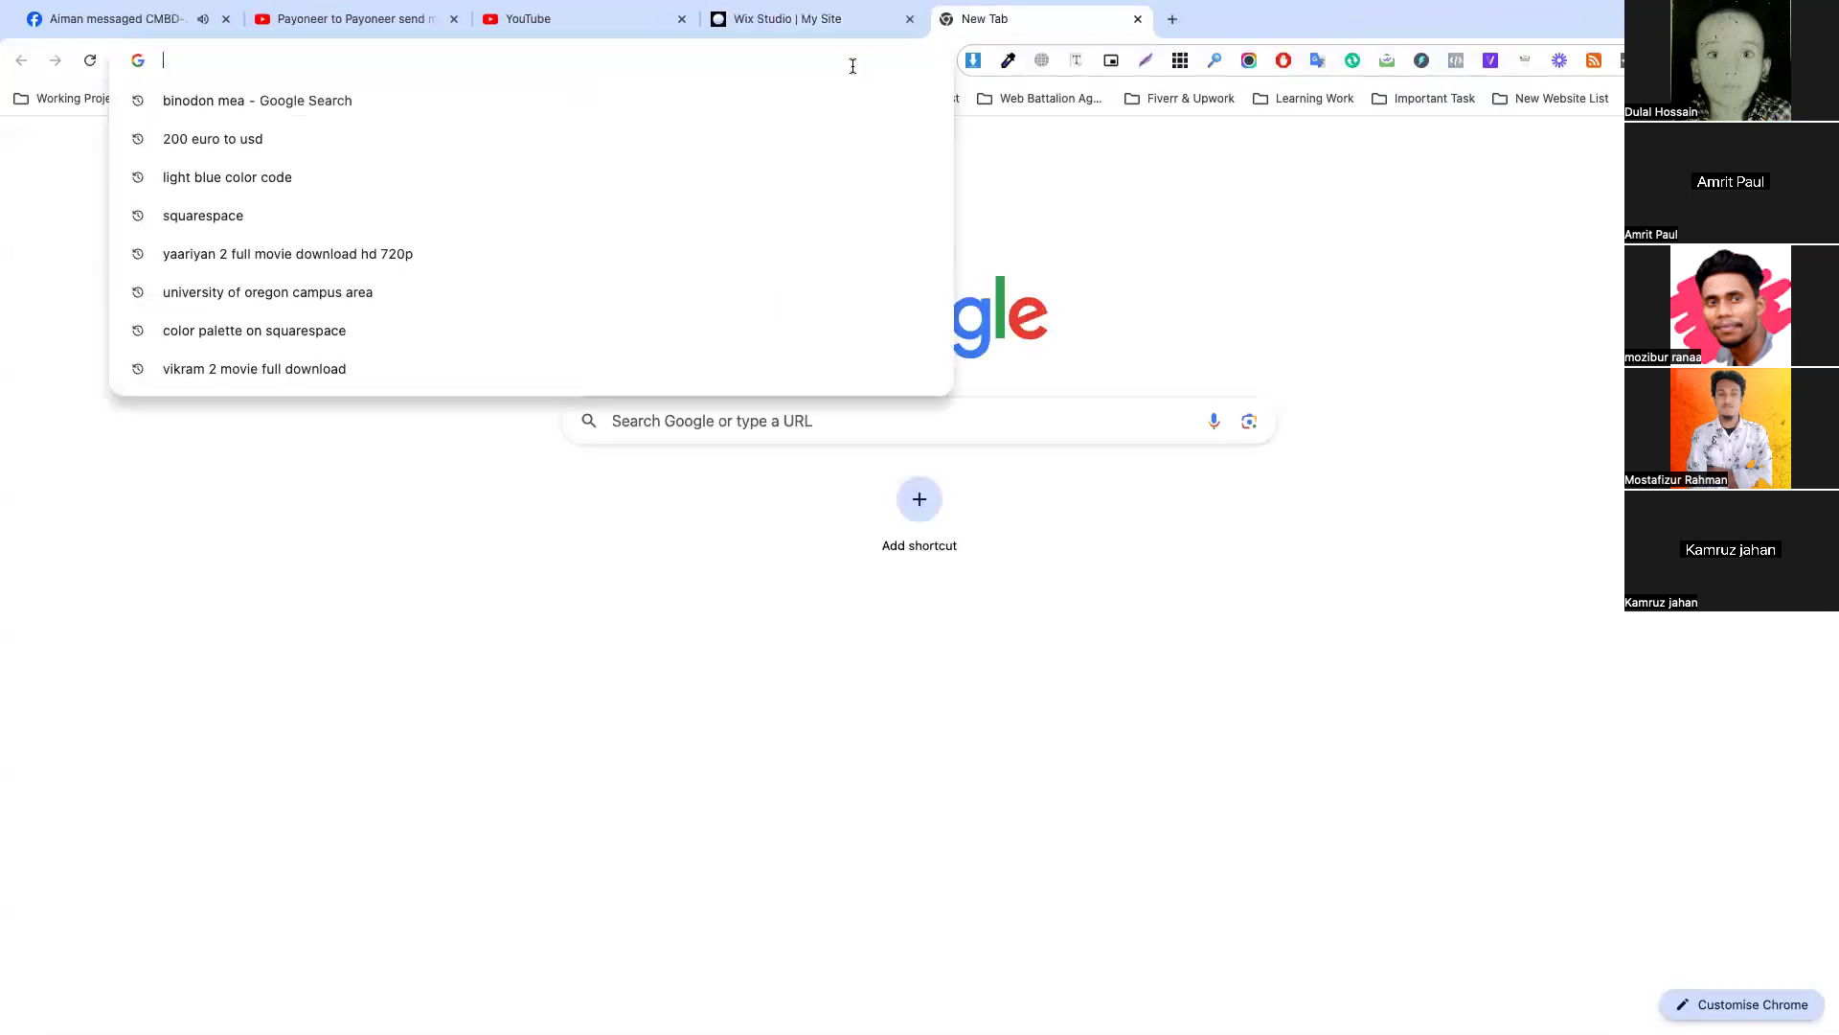
{"action": "type", "text": "clas"}
{"action": "key", "text": "Return"}
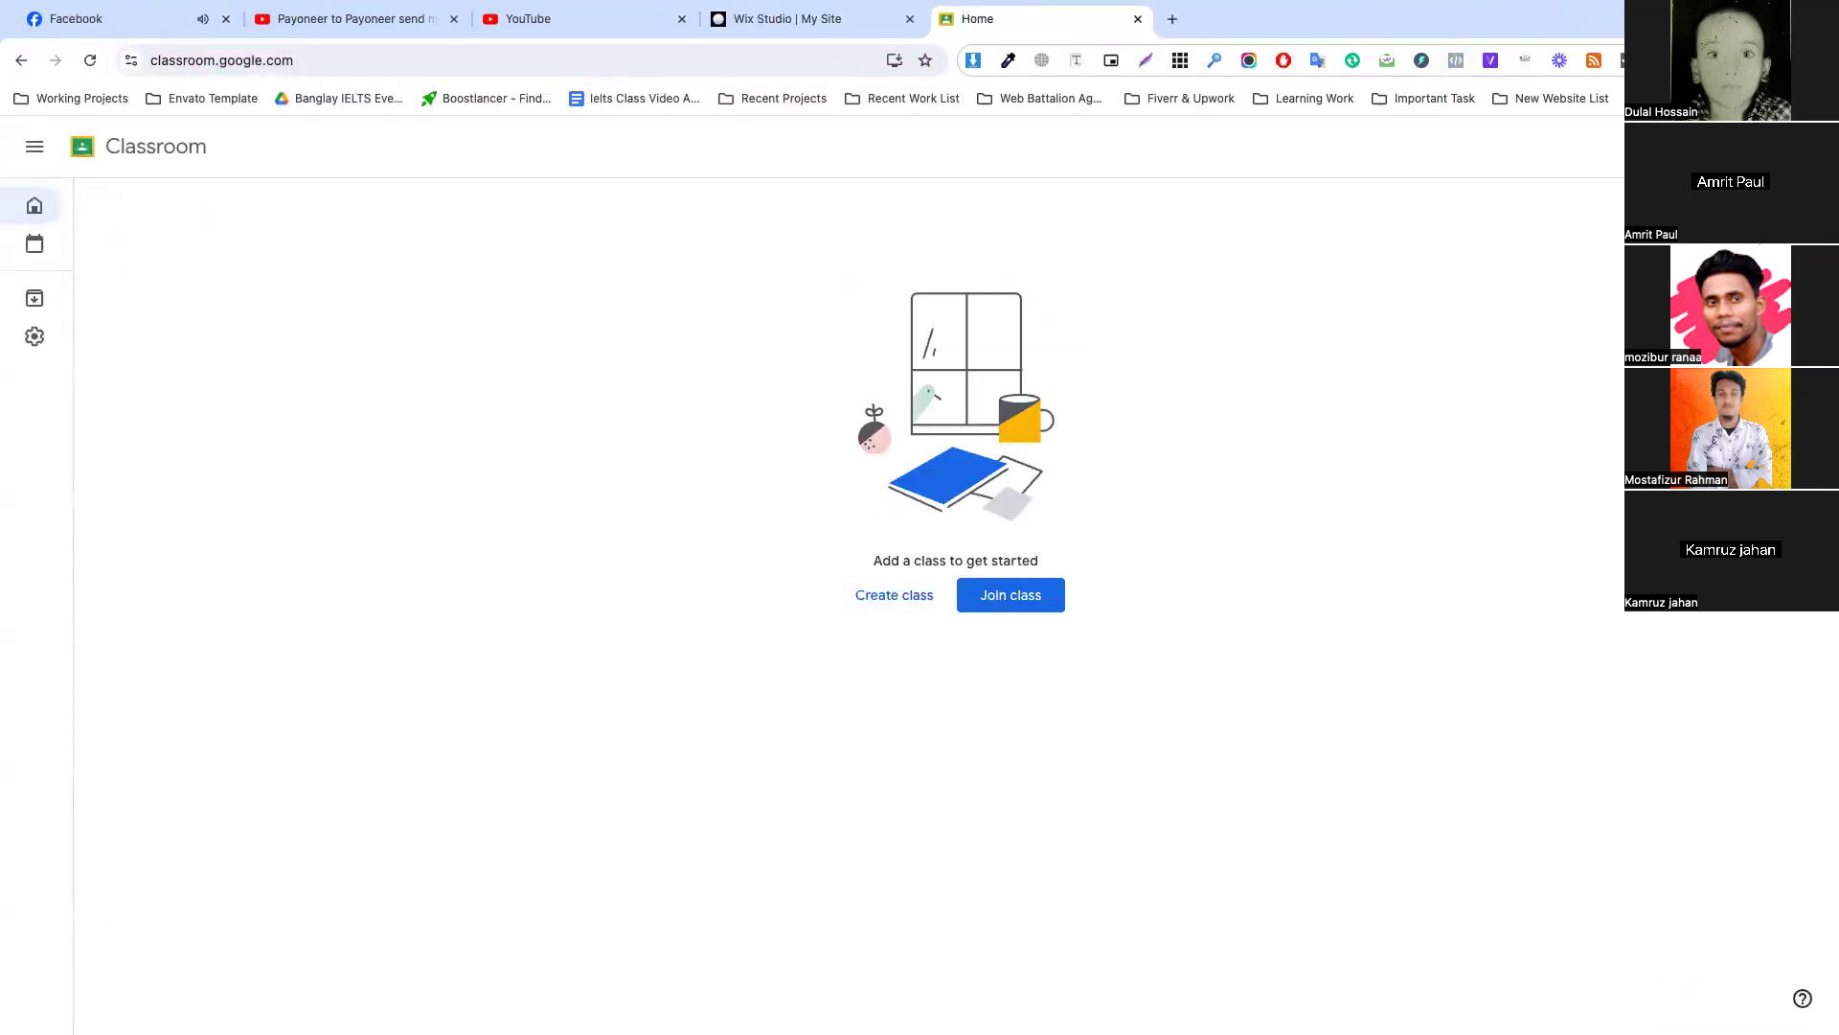
{"action": "left_click", "coordinate": [1801, 145]}
{"action": "left_click", "coordinate": [1593, 503]}
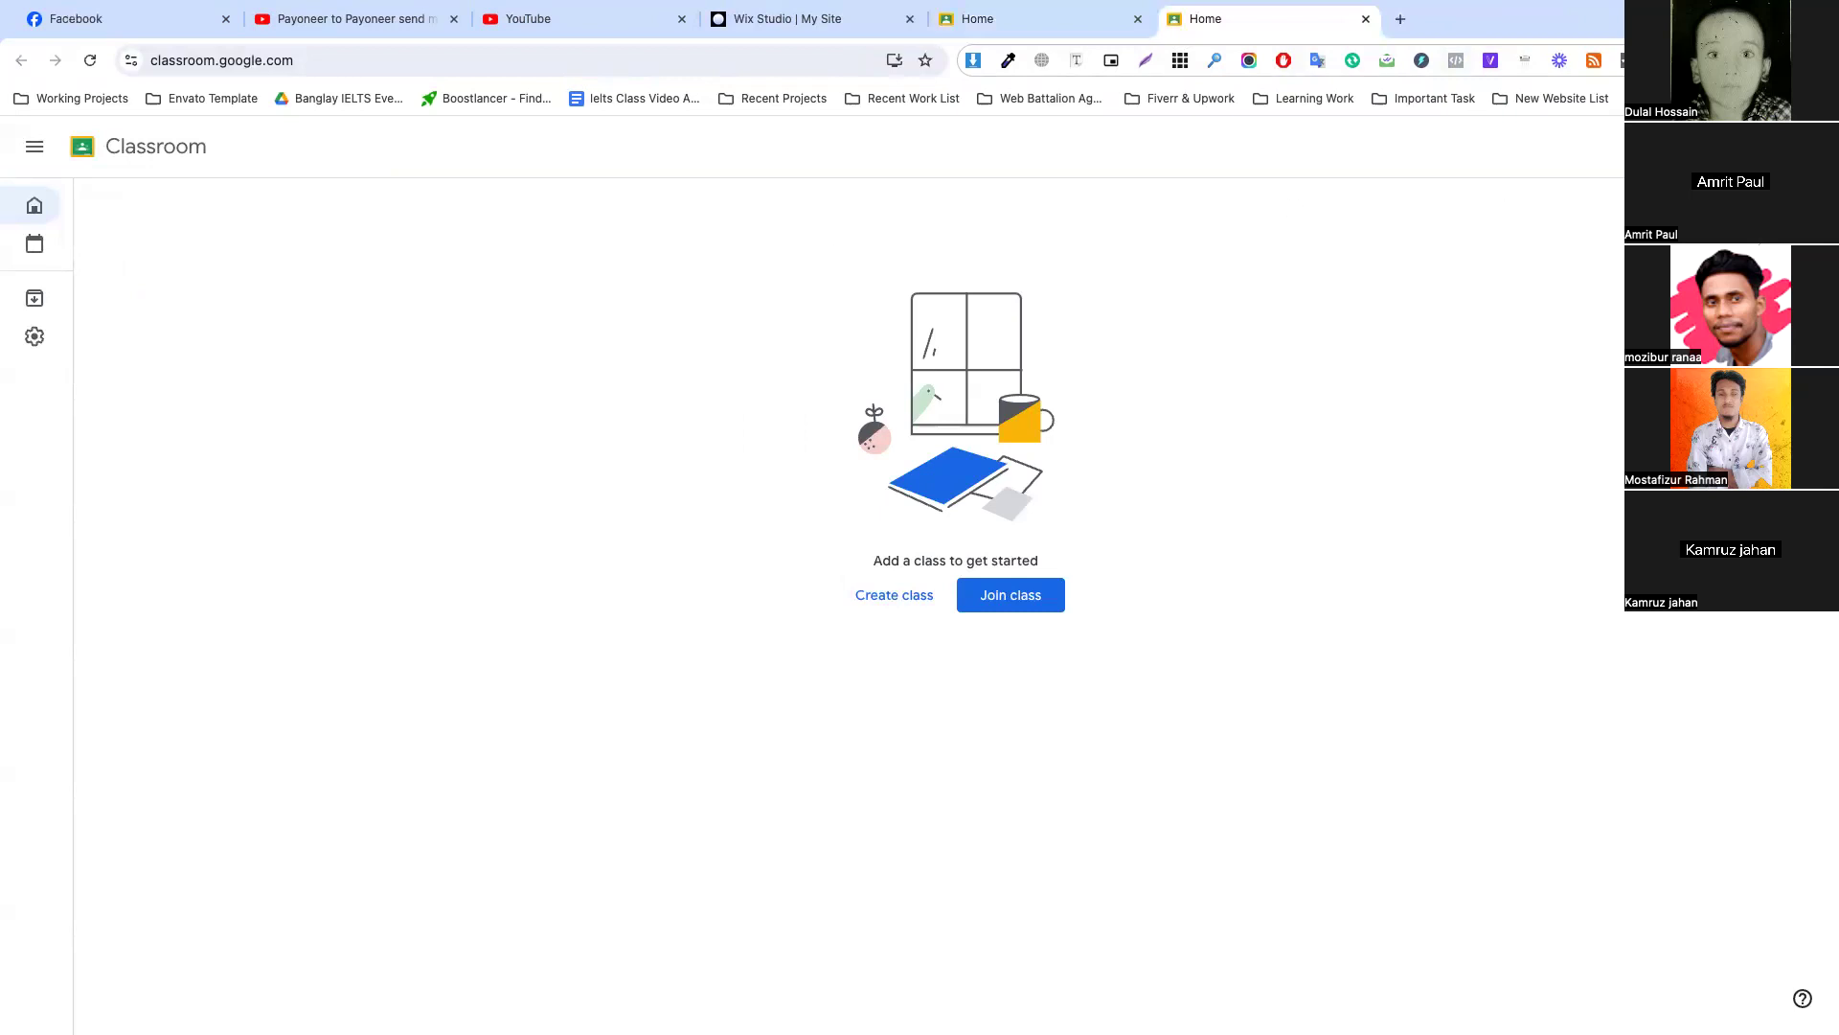
{"action": "left_click", "coordinate": [1801, 146]}
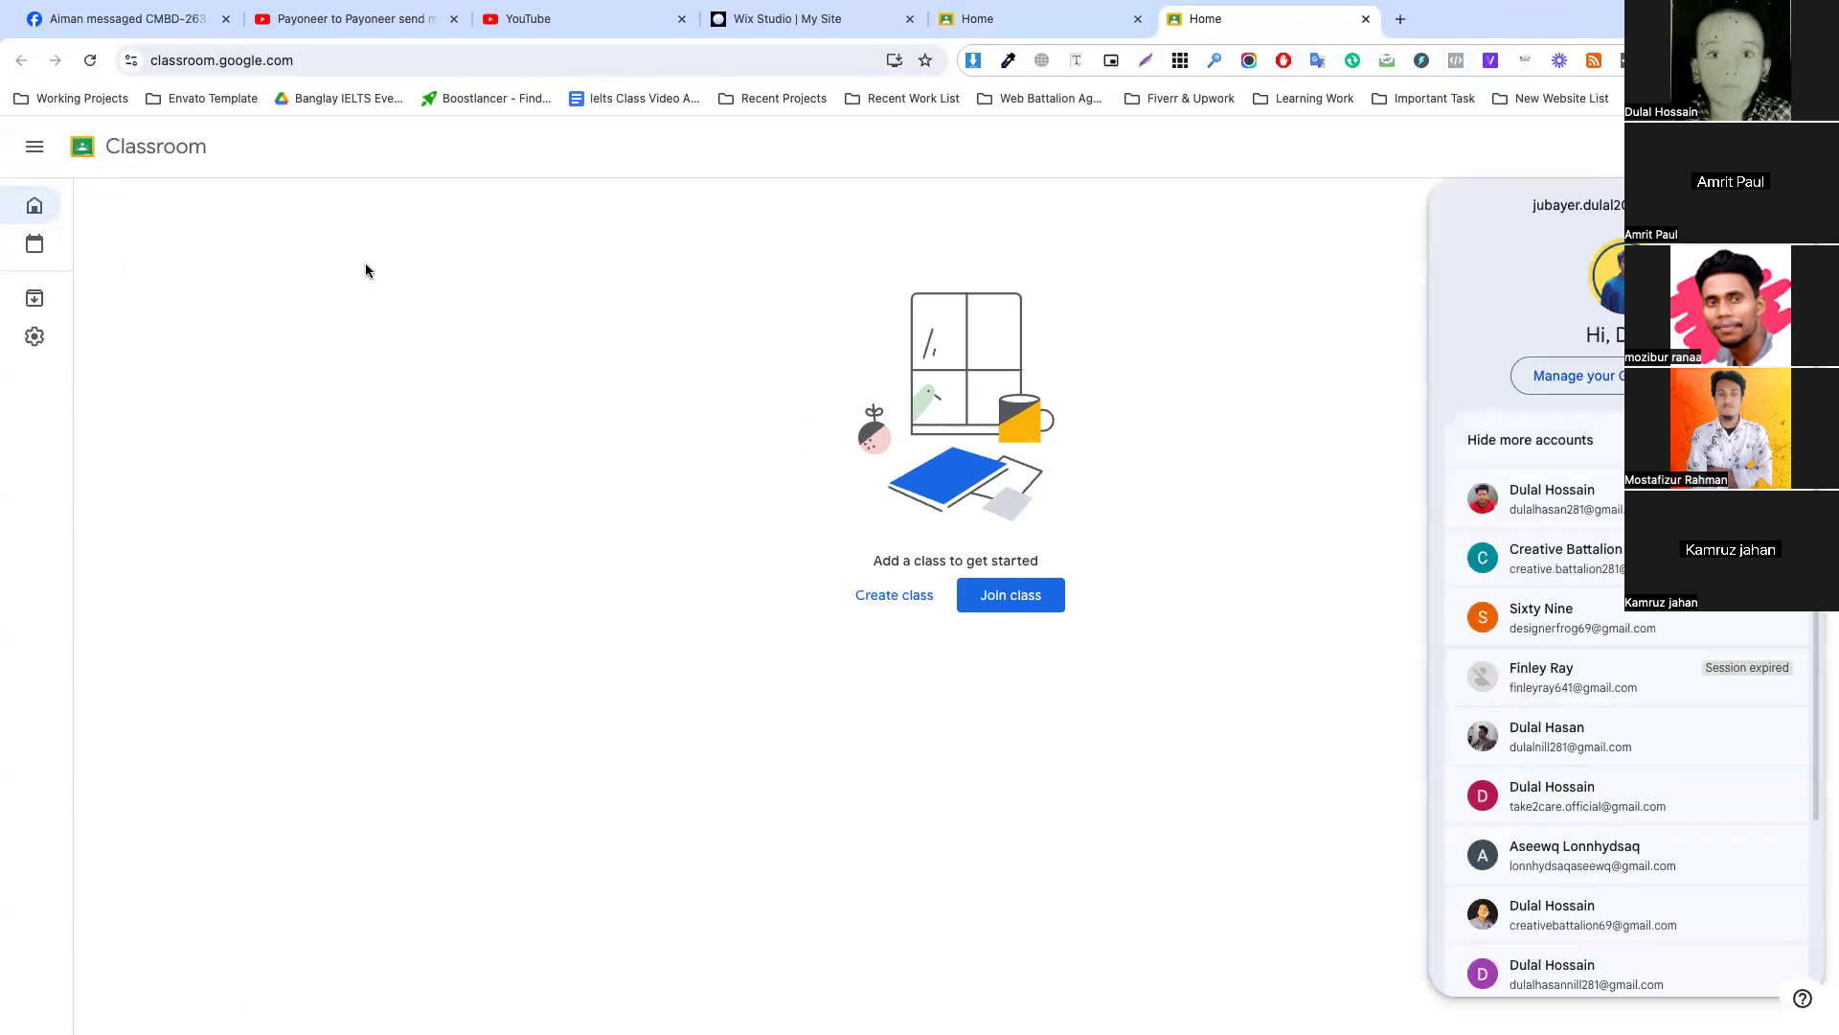
{"action": "left_click", "coordinate": [29, 153]}
{"action": "left_click", "coordinate": [152, 343]}
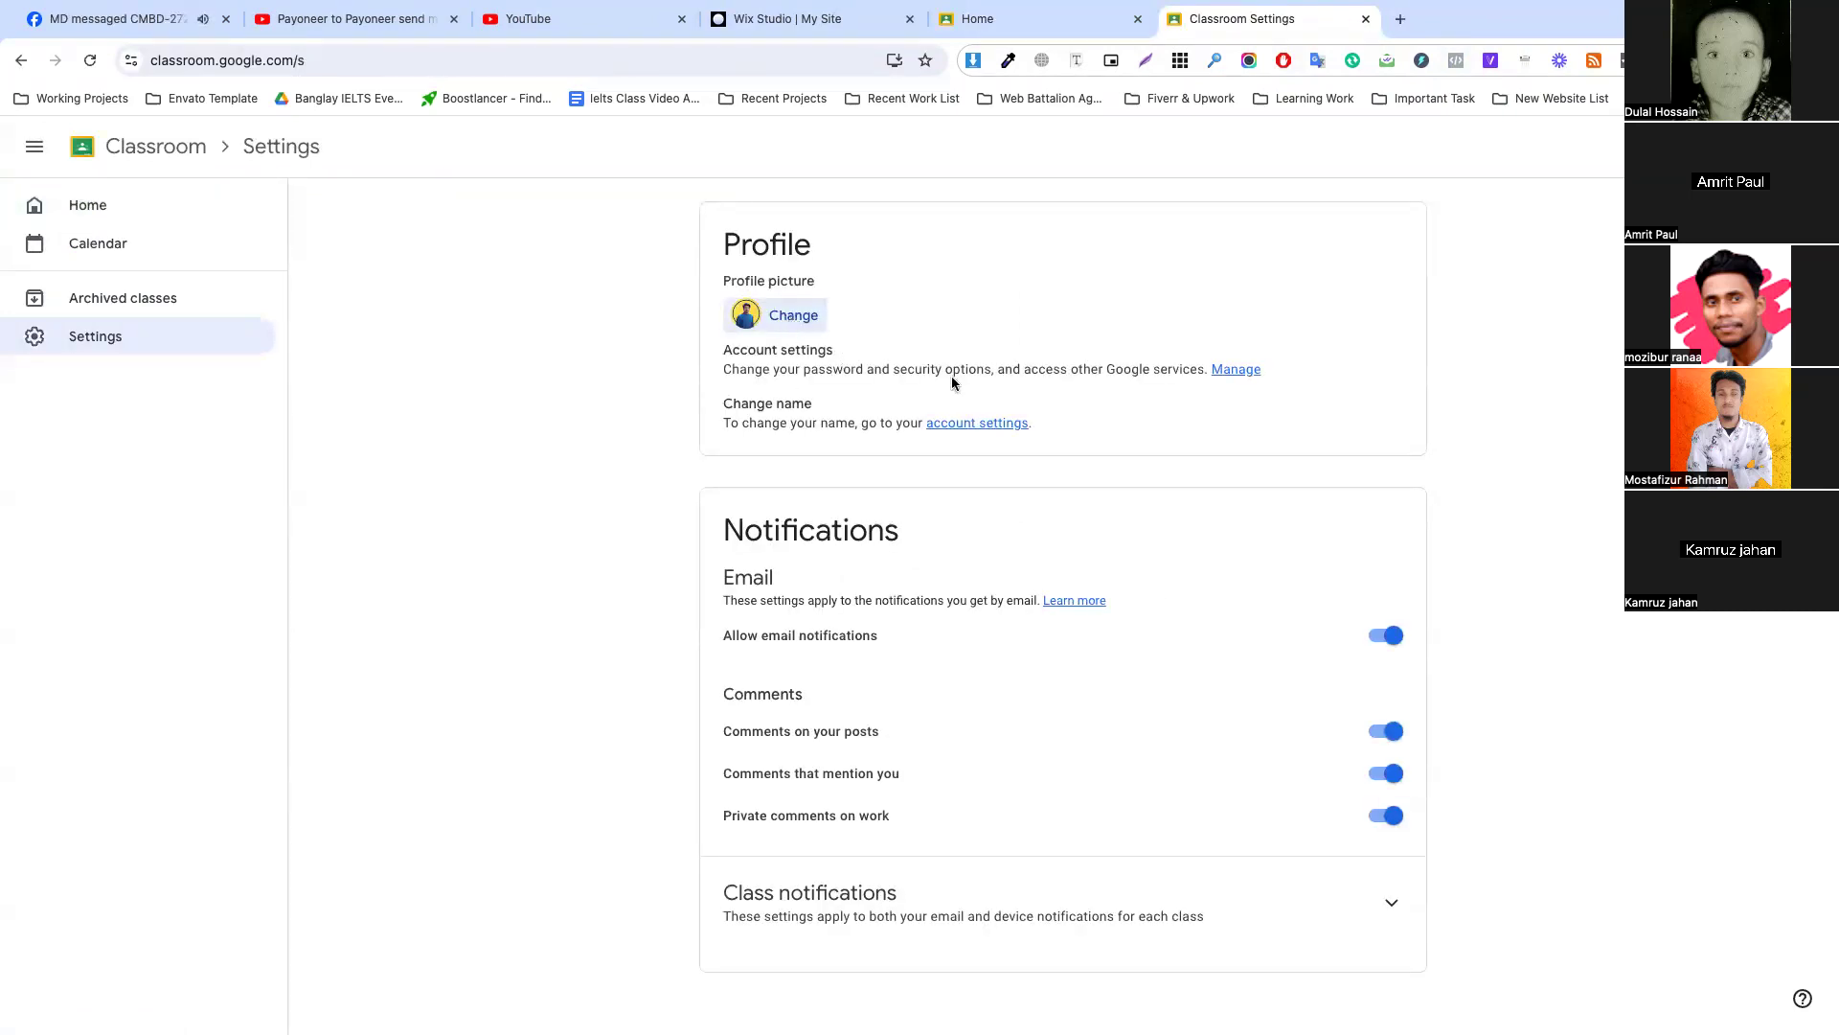
{"action": "left_click", "coordinate": [981, 422]}
{"action": "left_click", "coordinate": [1299, 35]}
{"action": "left_click", "coordinate": [1244, 370]}
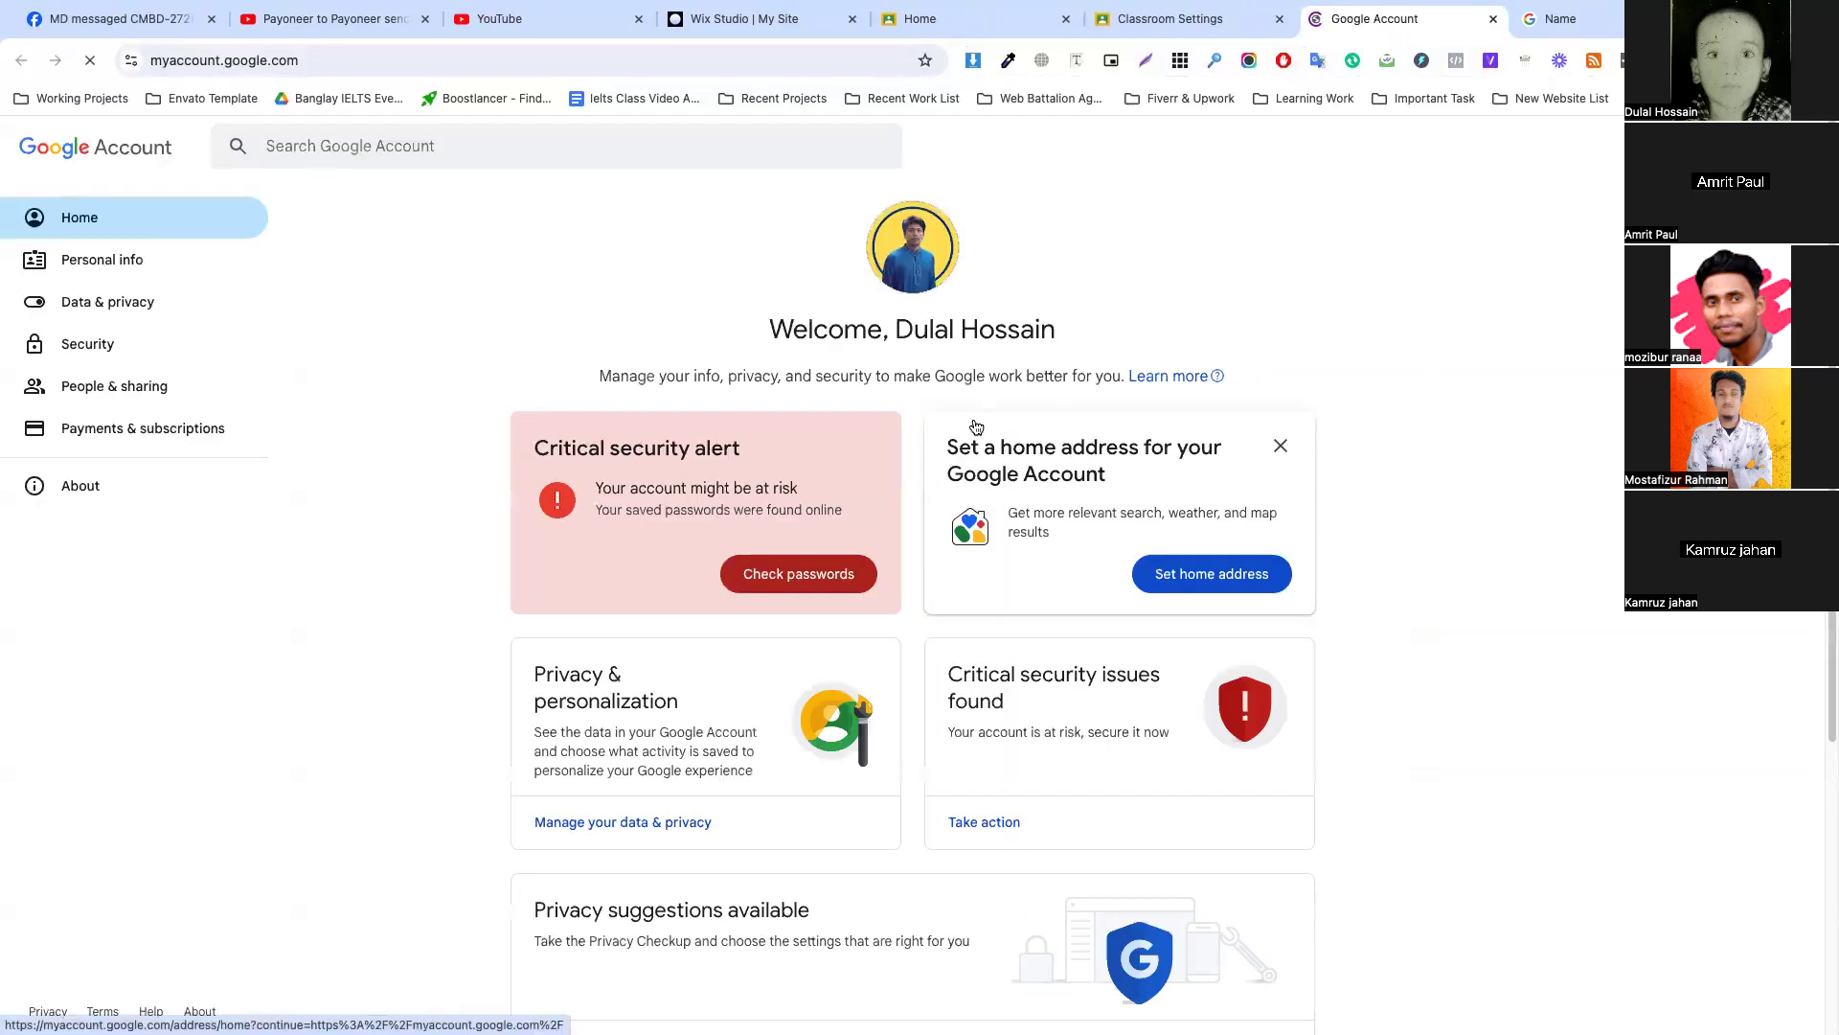
{"action": "scroll", "coordinate": [975, 425], "scroll_direction": "down", "scroll_amount": 5}
{"action": "left_click", "coordinate": [1186, 20]}
{"action": "left_click", "coordinate": [1362, 29]}
Switch to the account Name page tab and load Gmail in its place.
{"action": "left_click", "coordinate": [1783, 61]}
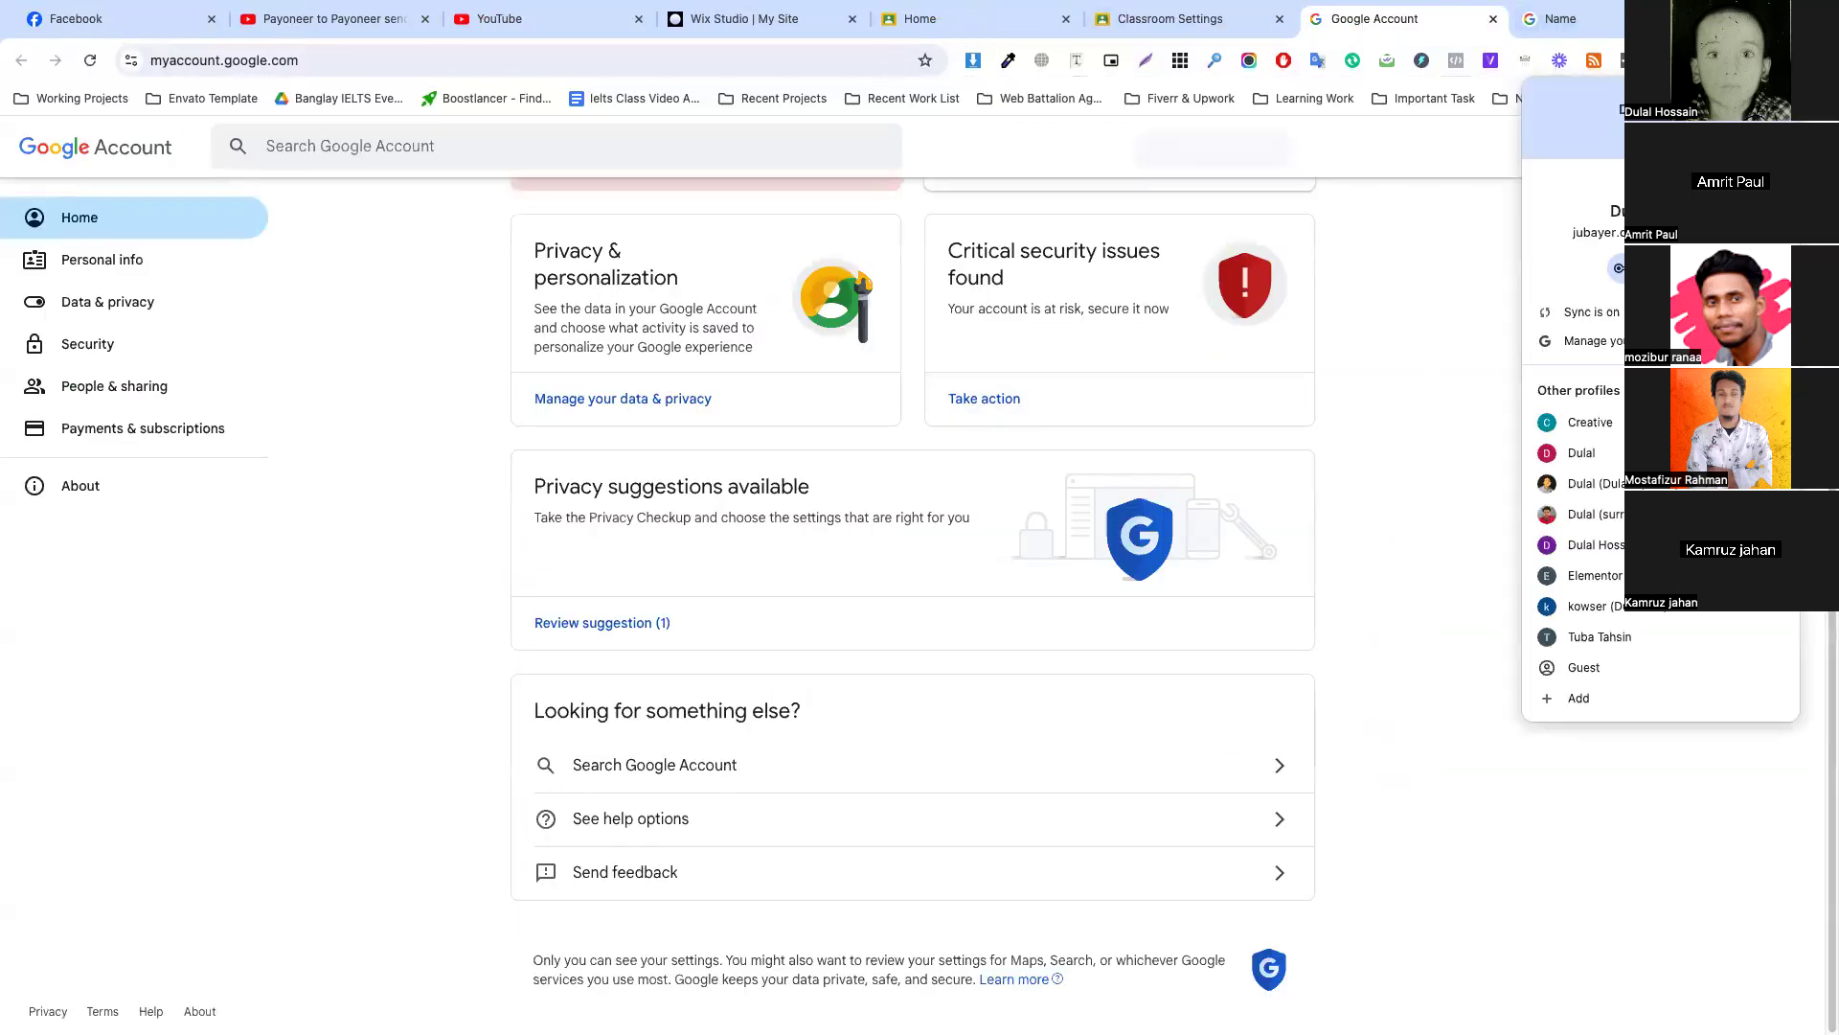
{"action": "left_click", "coordinate": [1462, 130]}
{"action": "left_click", "coordinate": [1561, 18]}
{"action": "left_click", "coordinate": [759, 58]}
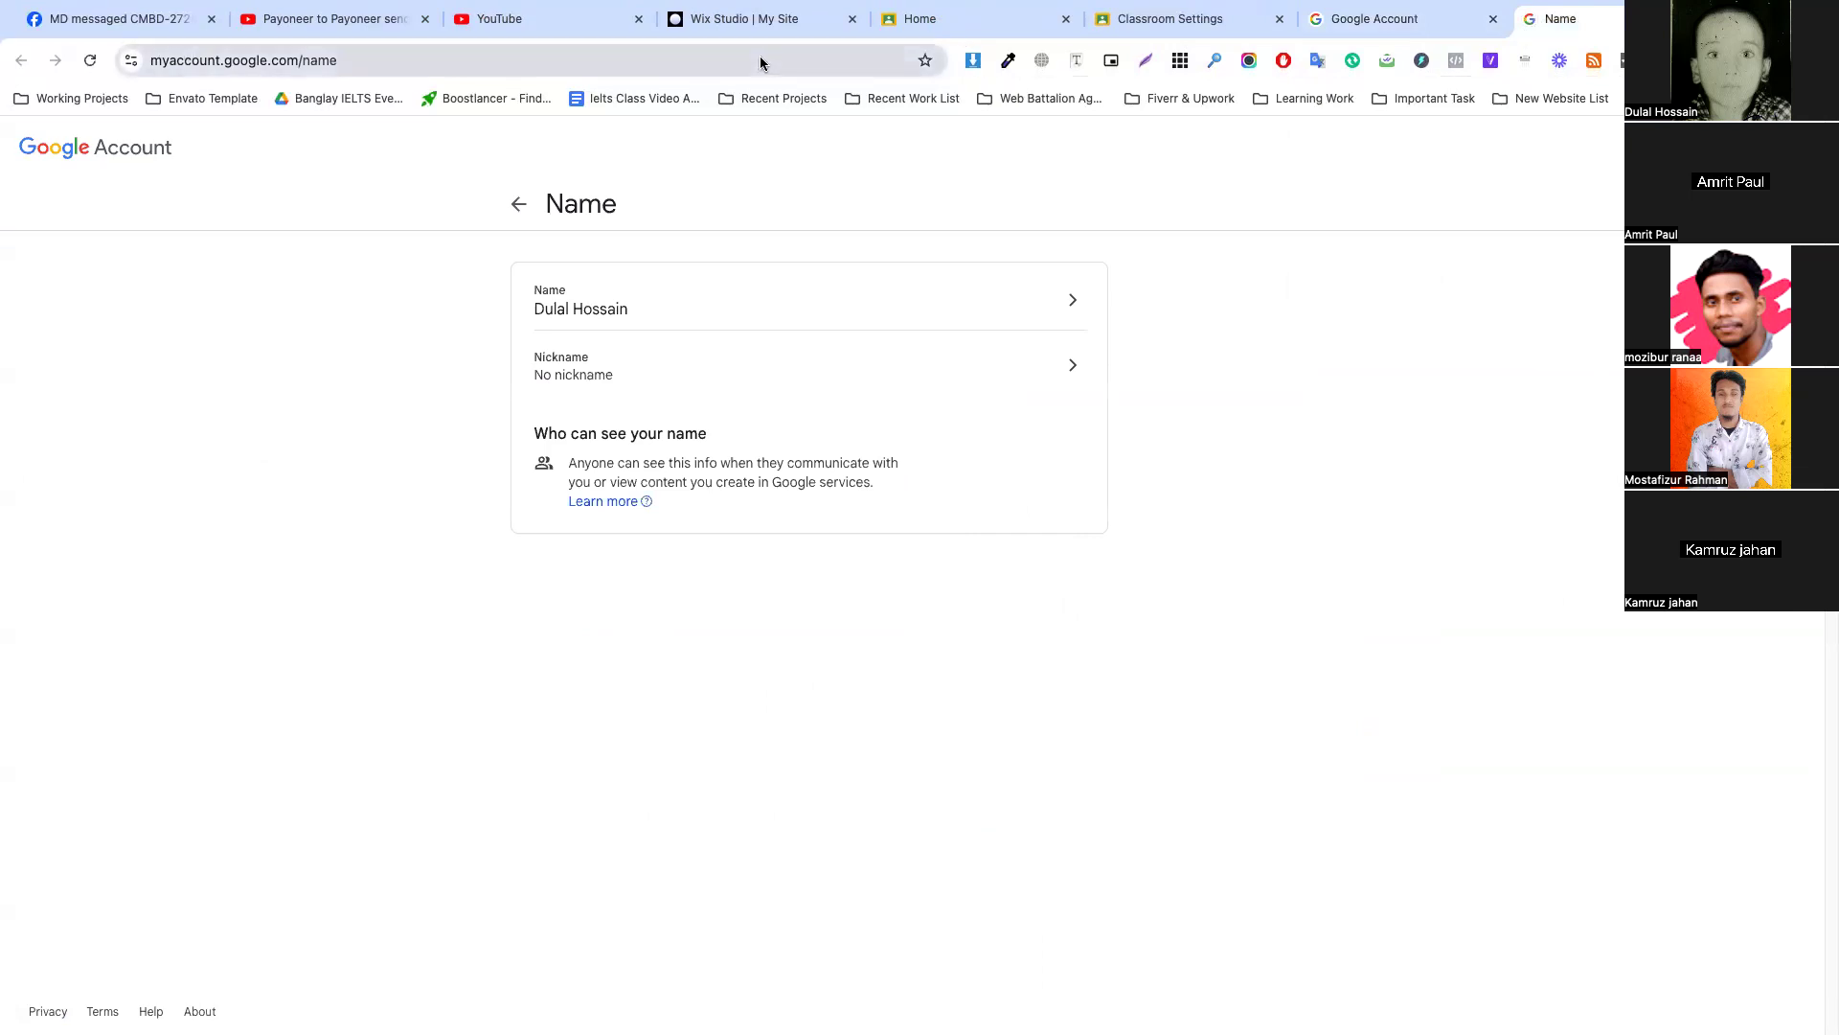
{"action": "type", "text": "gmail"}
{"action": "key", "text": "Return"}
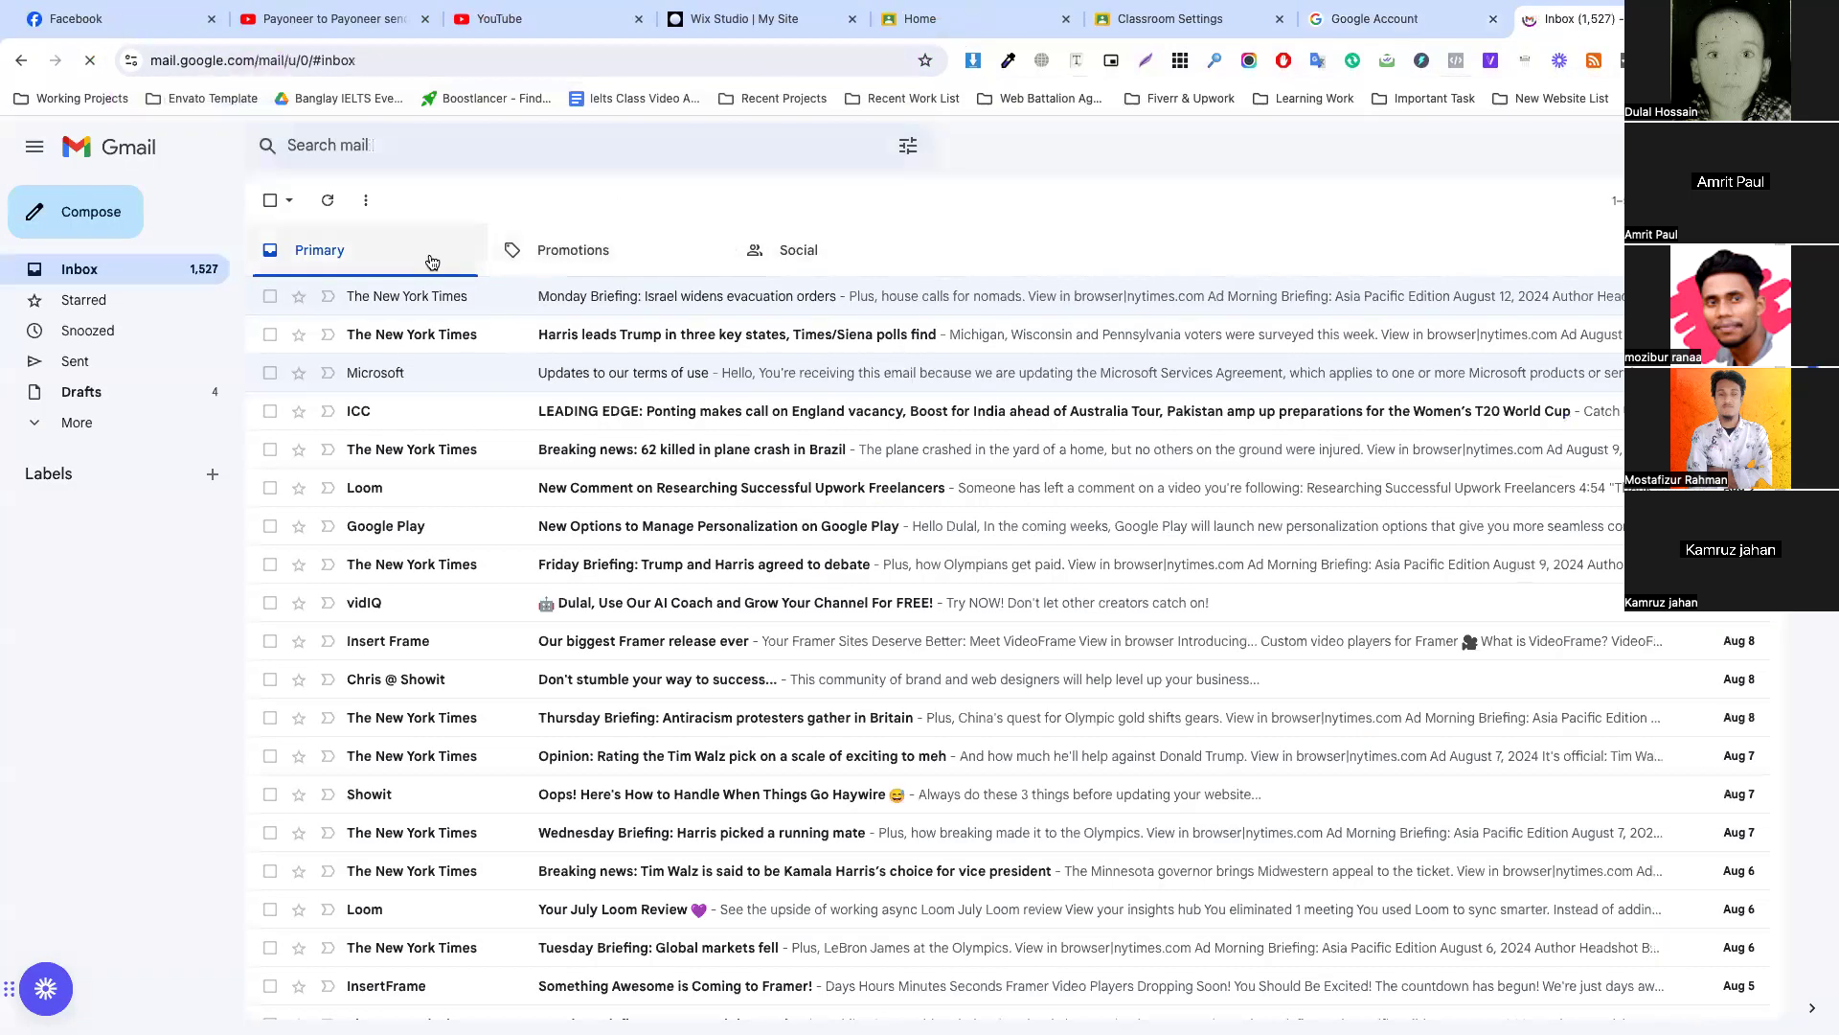
Switch Gmail to the second account's inbox and glance at the Wise payment email.
{"action": "left_click", "coordinate": [1801, 146]}
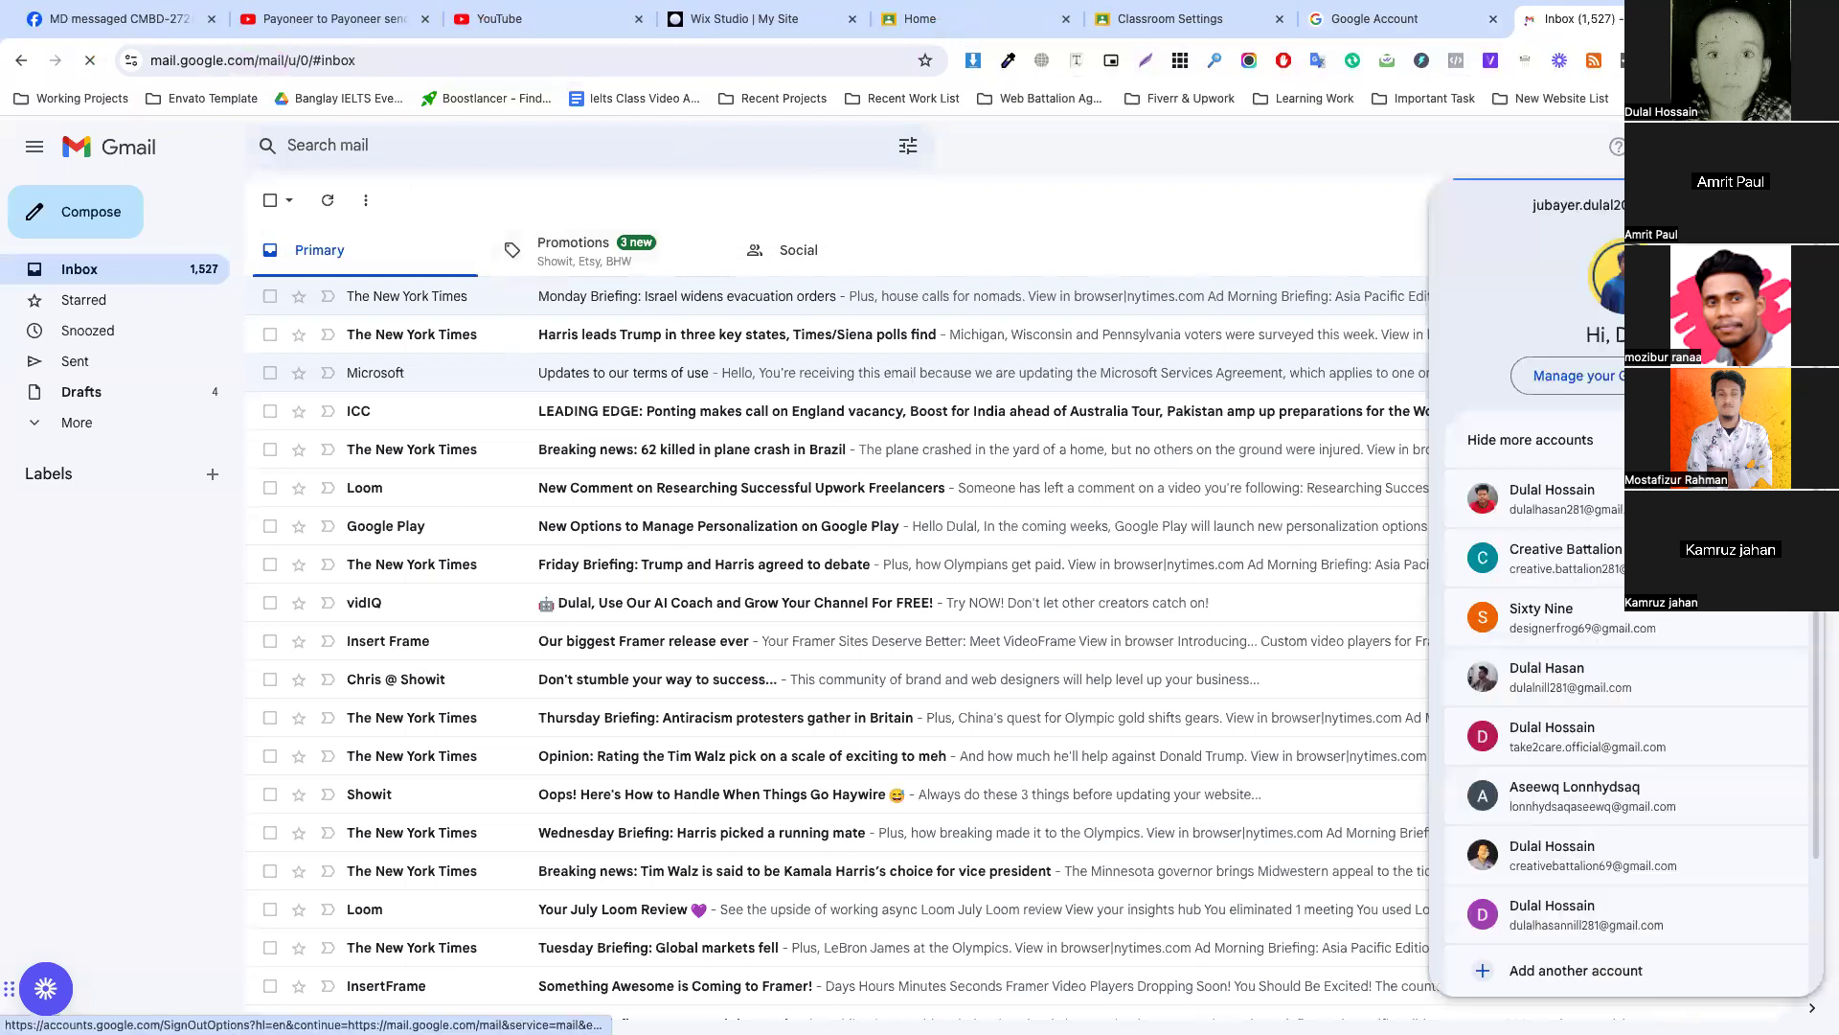
{"action": "left_click", "coordinate": [1494, 607]}
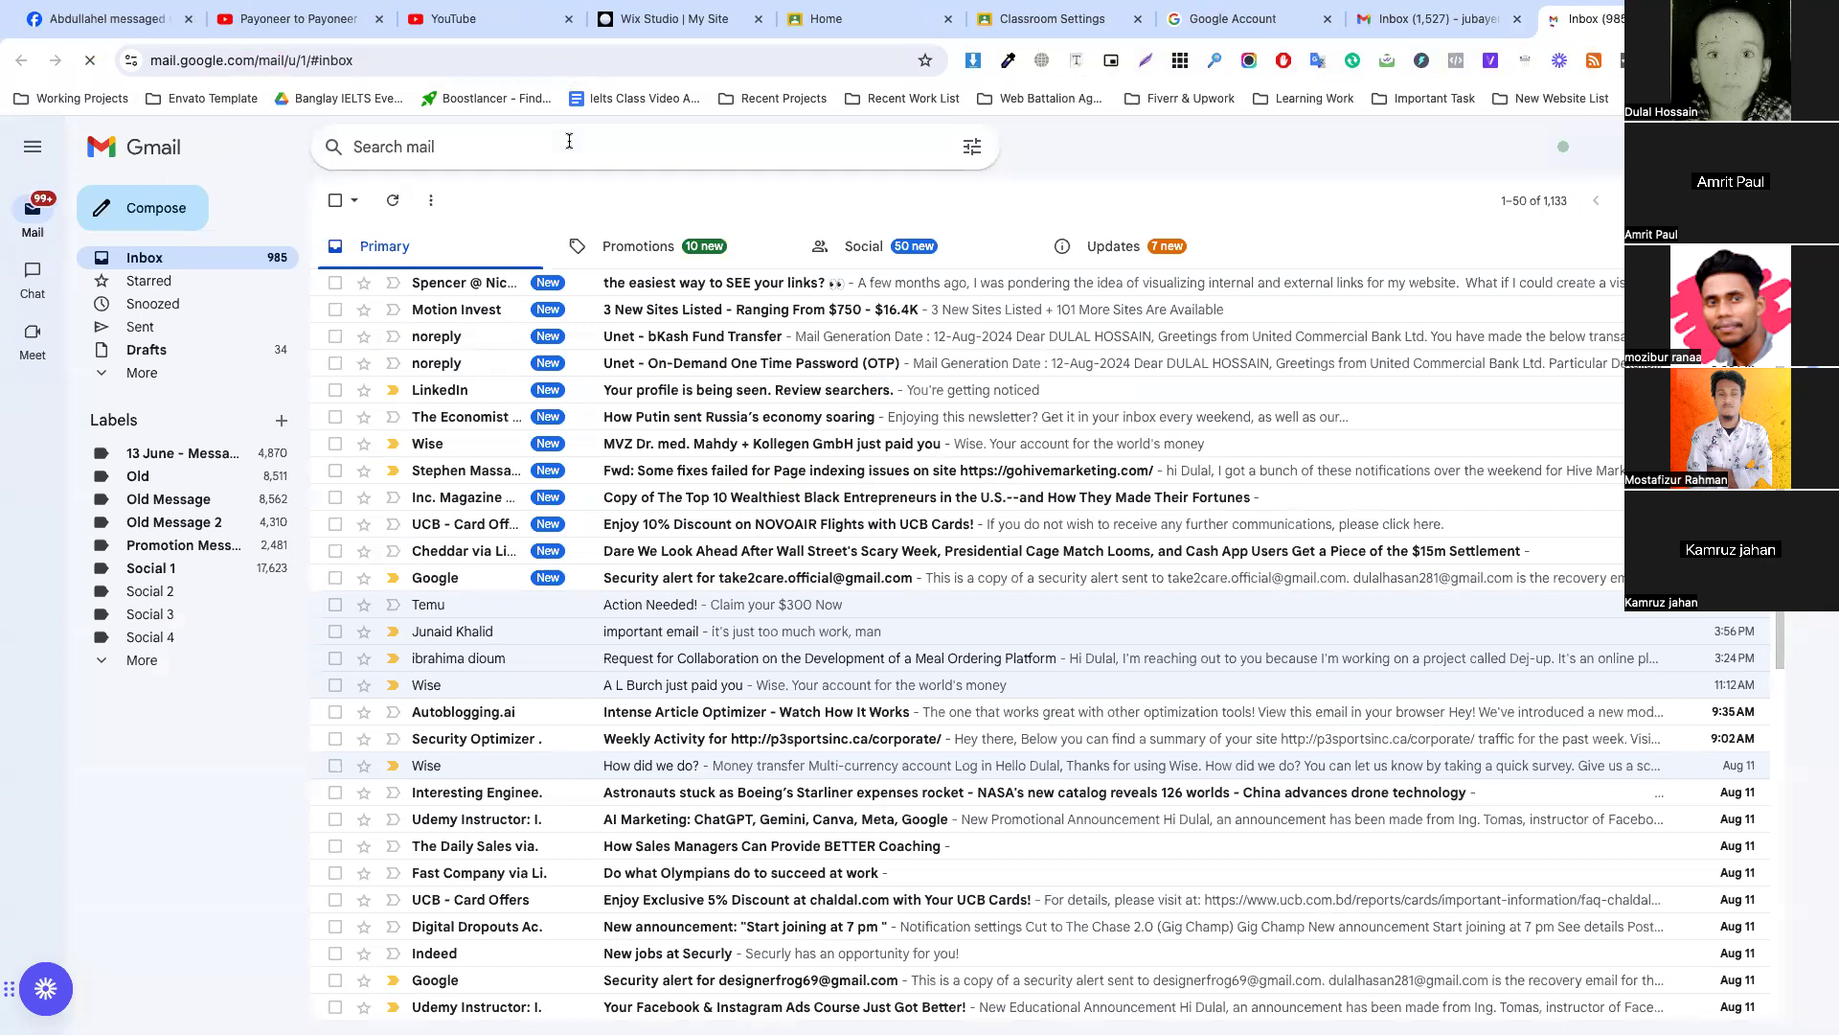
{"action": "left_click", "coordinate": [892, 447]}
{"action": "scroll", "coordinate": [875, 427], "scroll_direction": "down", "scroll_amount": 4}
{"action": "scroll", "coordinate": [875, 428], "scroll_direction": "up", "scroll_amount": 4}
{"action": "left_click", "coordinate": [335, 200]}
Search mail for 'classroom', follow the 'Start joining at 7 pm' announcement, and open class CMBD-259.
{"action": "left_click", "coordinate": [393, 146]}
{"action": "type", "text": "classroom"}
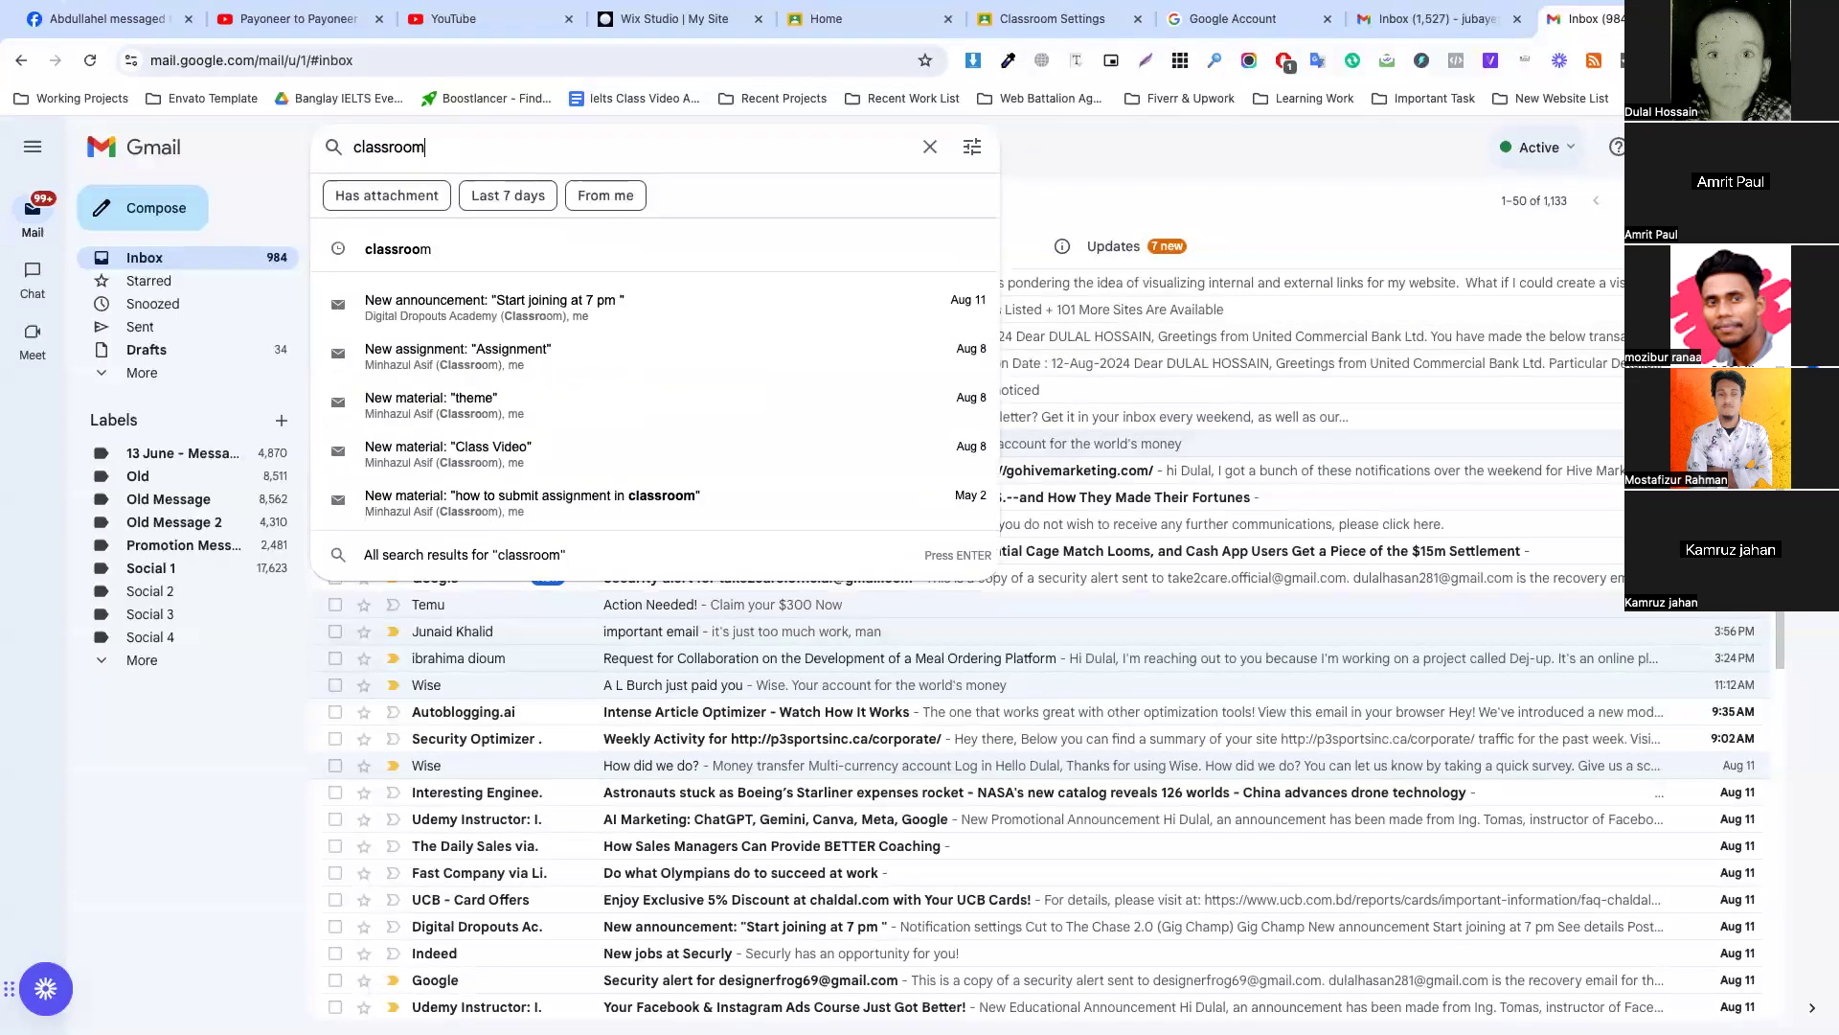
{"action": "key", "text": "Return"}
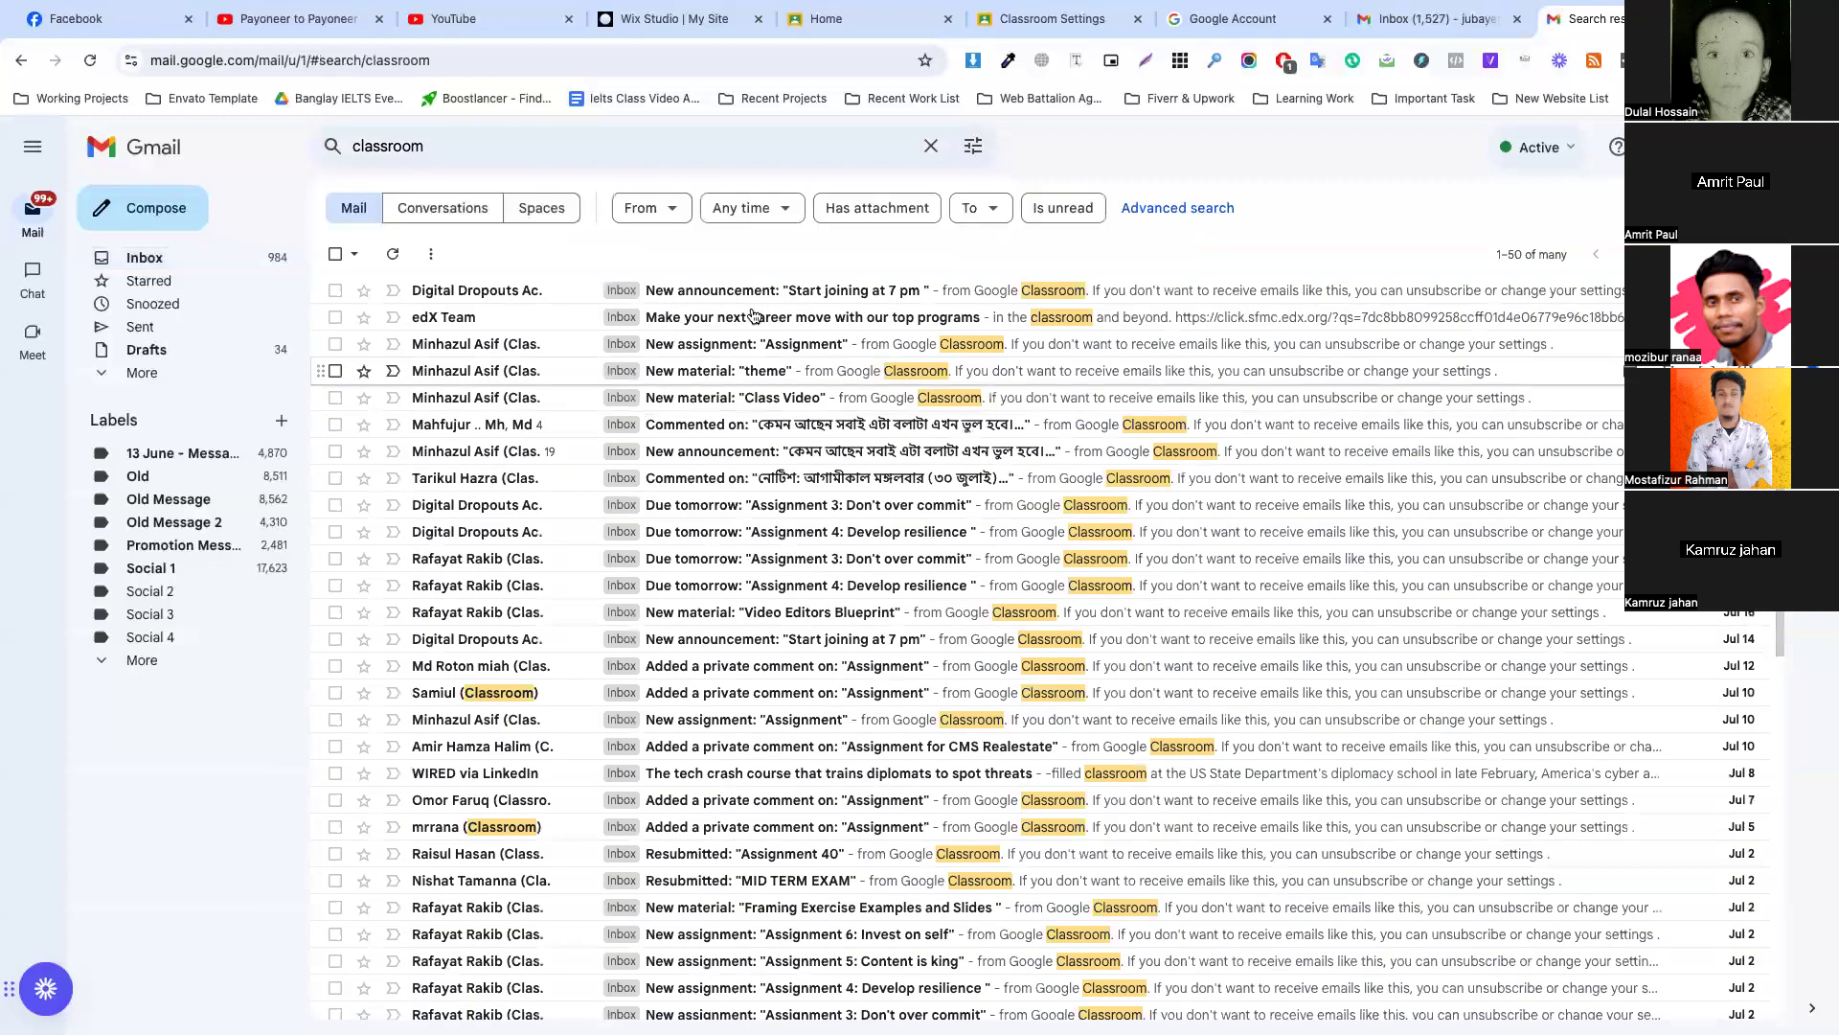
{"action": "left_click", "coordinate": [805, 296]}
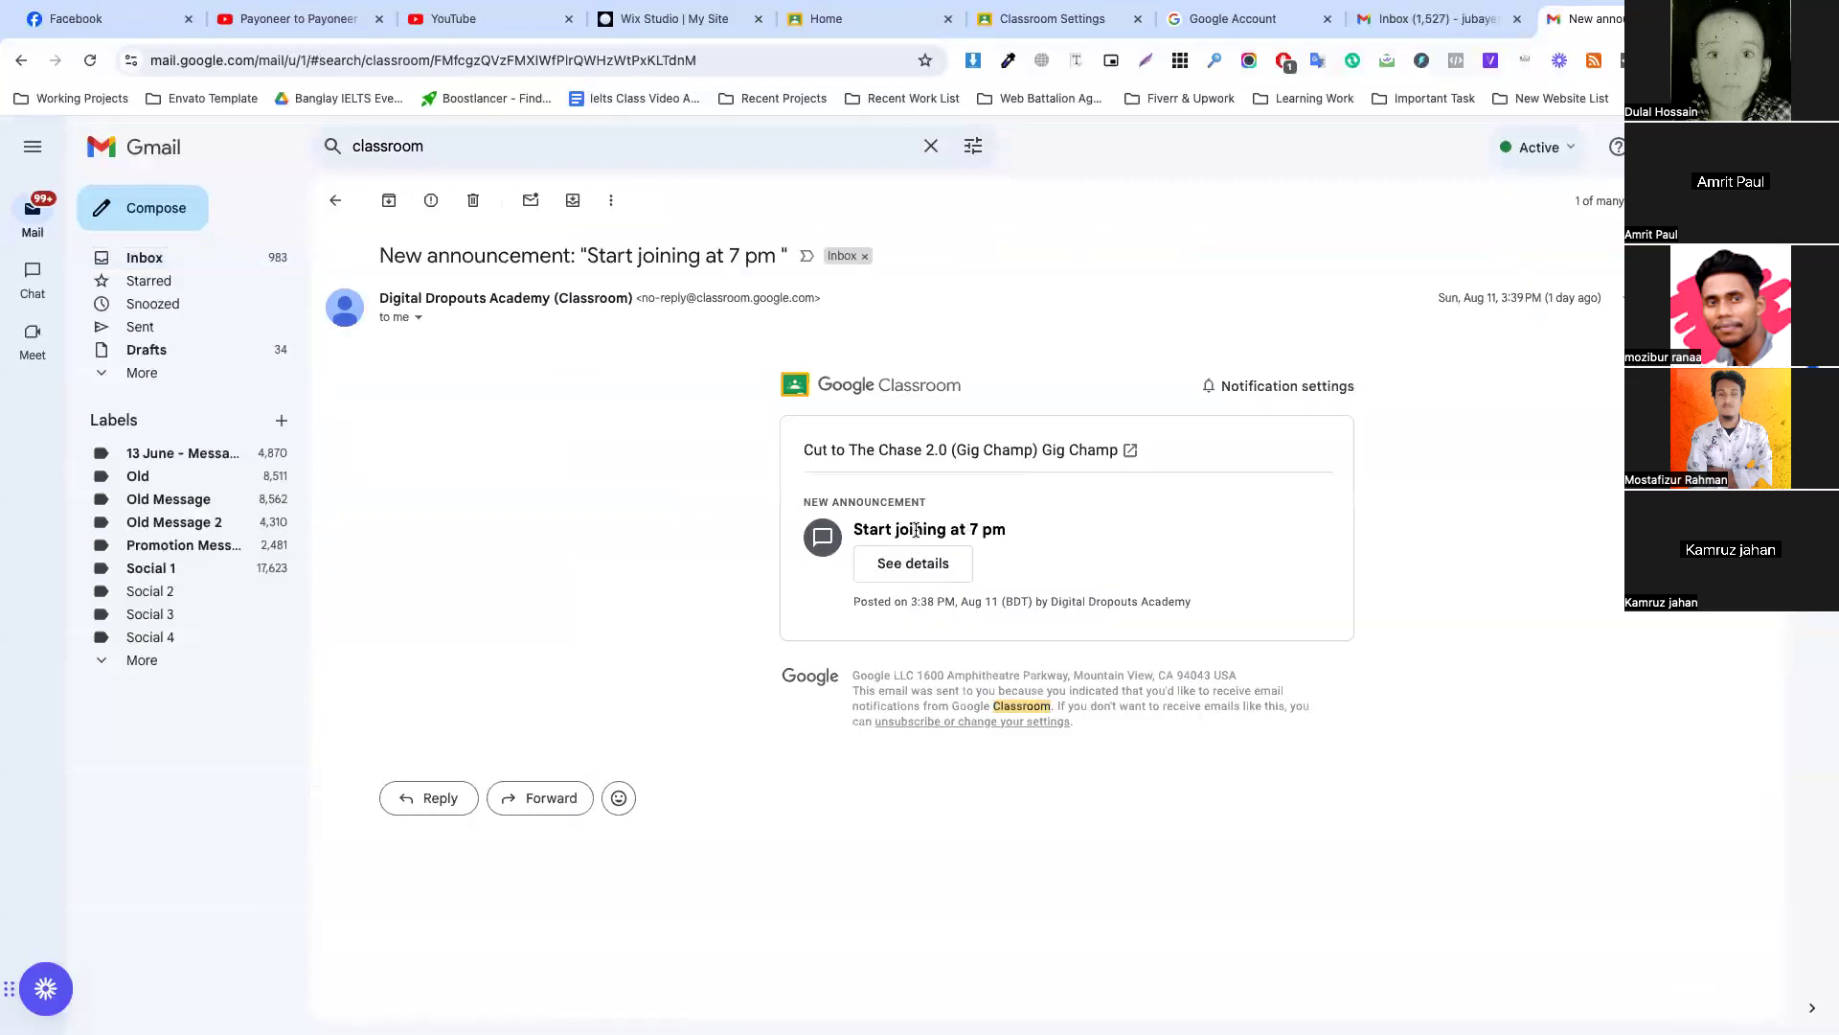
{"action": "left_click", "coordinate": [913, 563]}
{"action": "left_click", "coordinate": [1466, 27]}
{"action": "left_click", "coordinate": [1586, 19]}
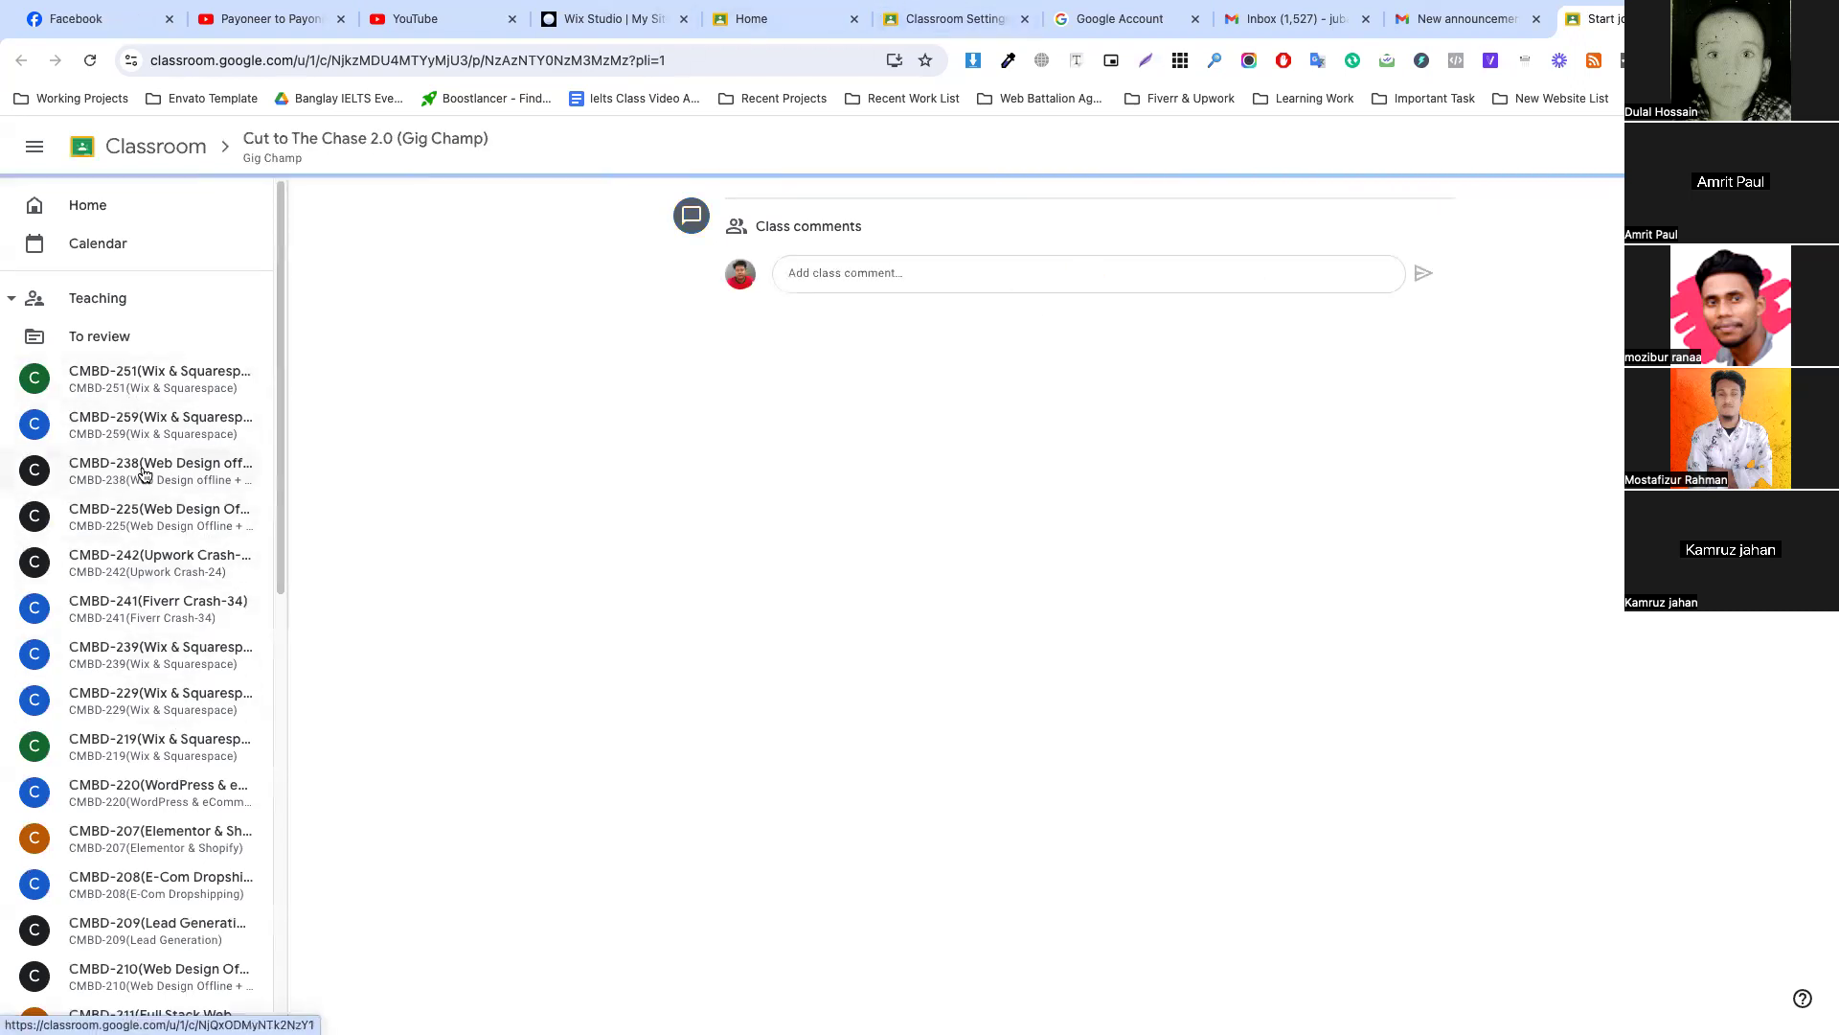
{"action": "left_click", "coordinate": [143, 424]}
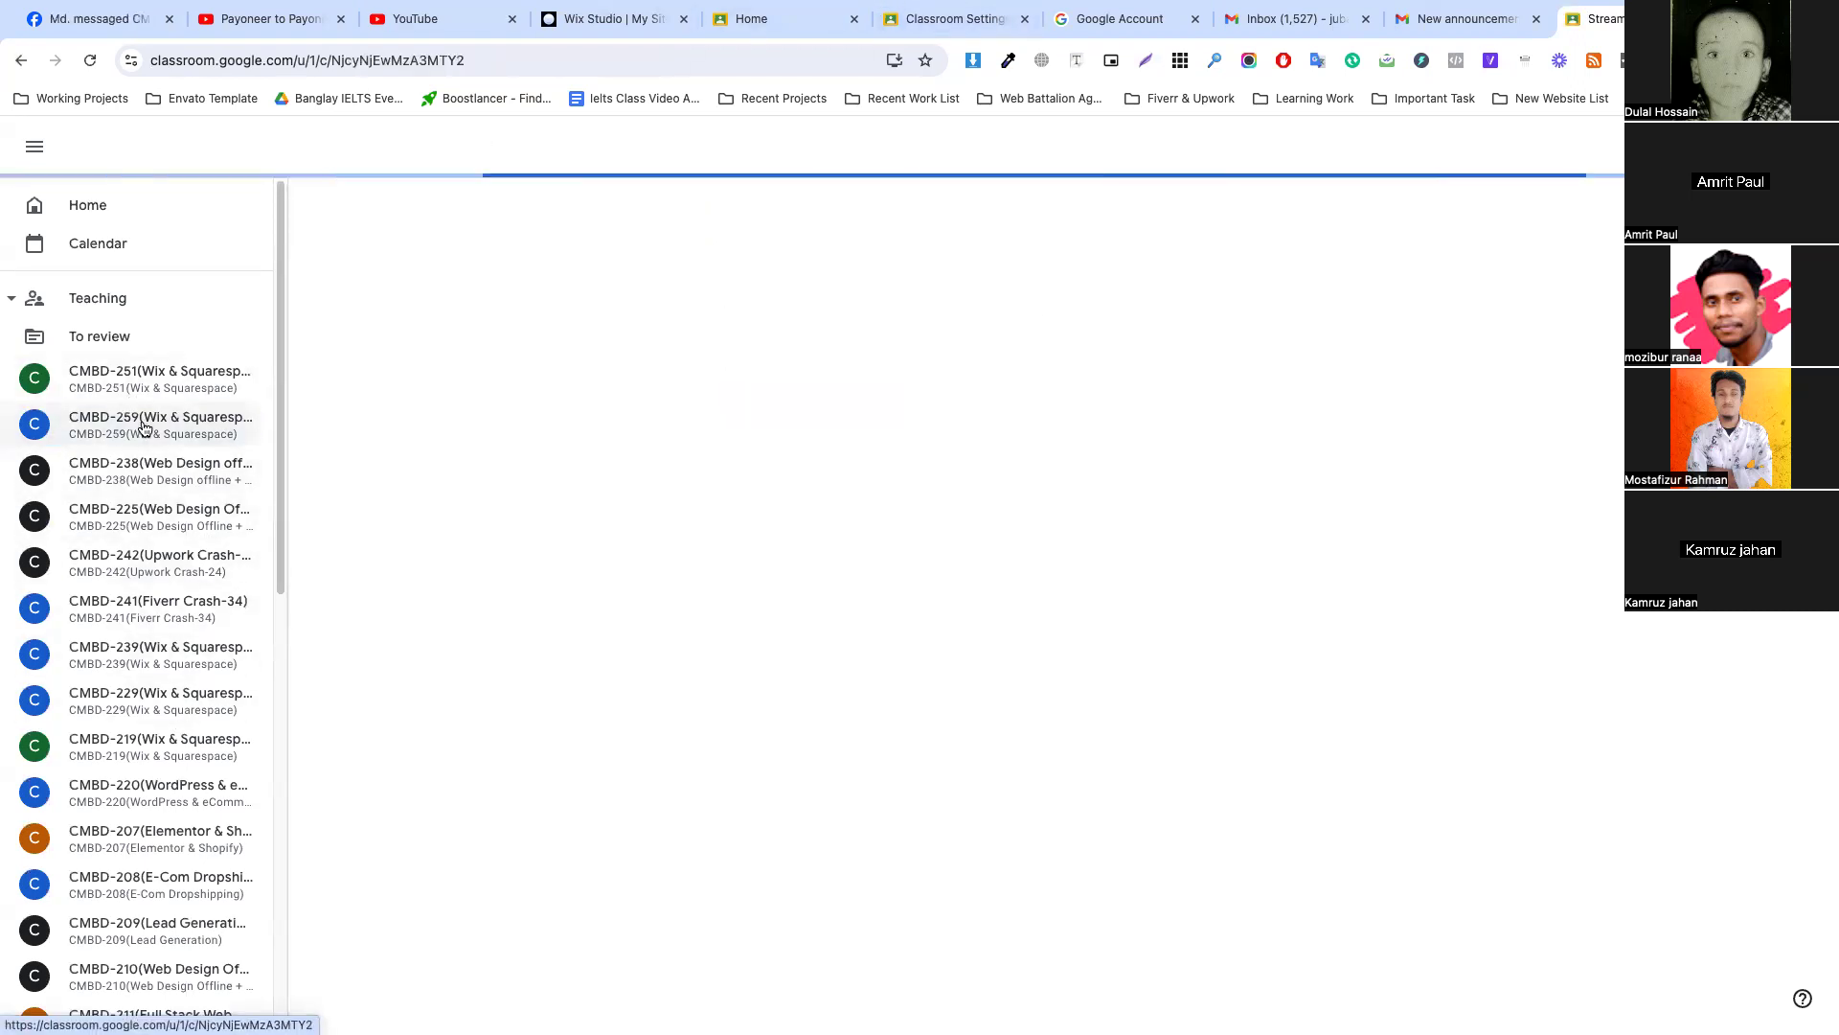
In CMBD-259 Classwork, open the 'A Real Client Projects Wix Website Design' topic.
{"action": "left_click", "coordinate": [459, 211]}
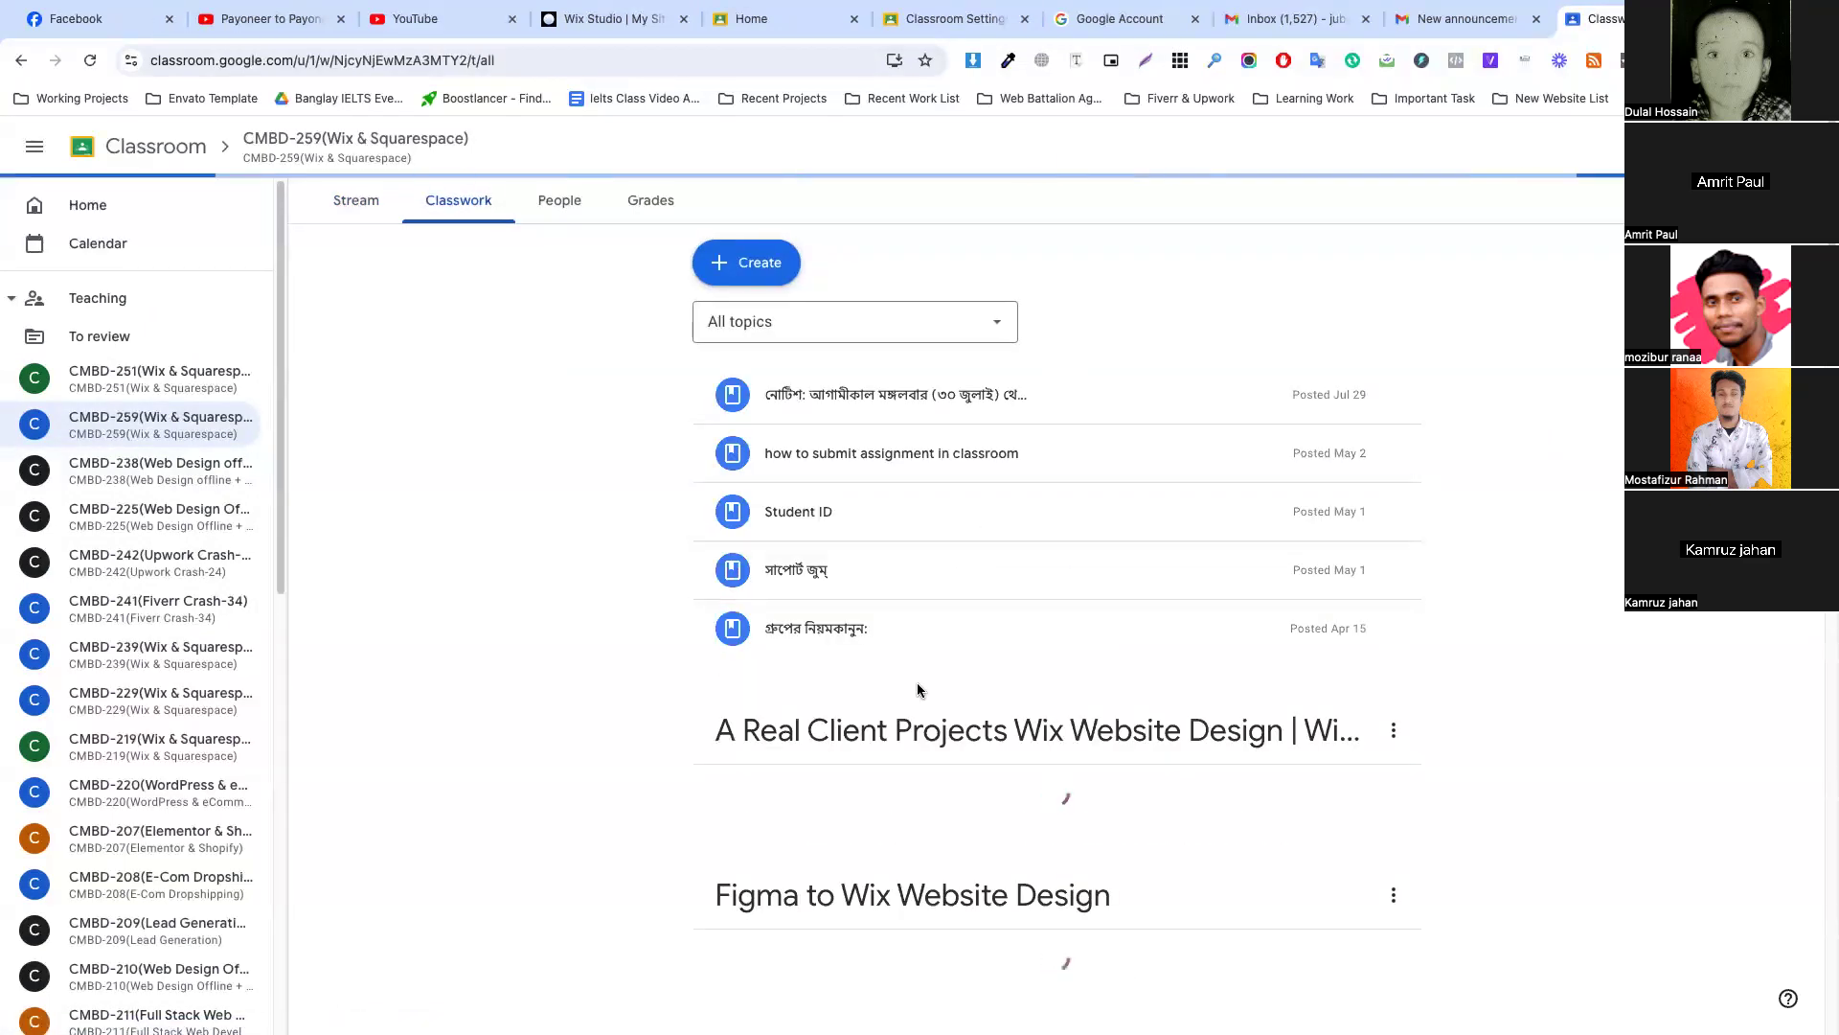
{"action": "scroll", "coordinate": [1048, 581], "scroll_direction": "down", "scroll_amount": 2}
{"action": "scroll", "coordinate": [1048, 580], "scroll_direction": "down", "scroll_amount": 2}
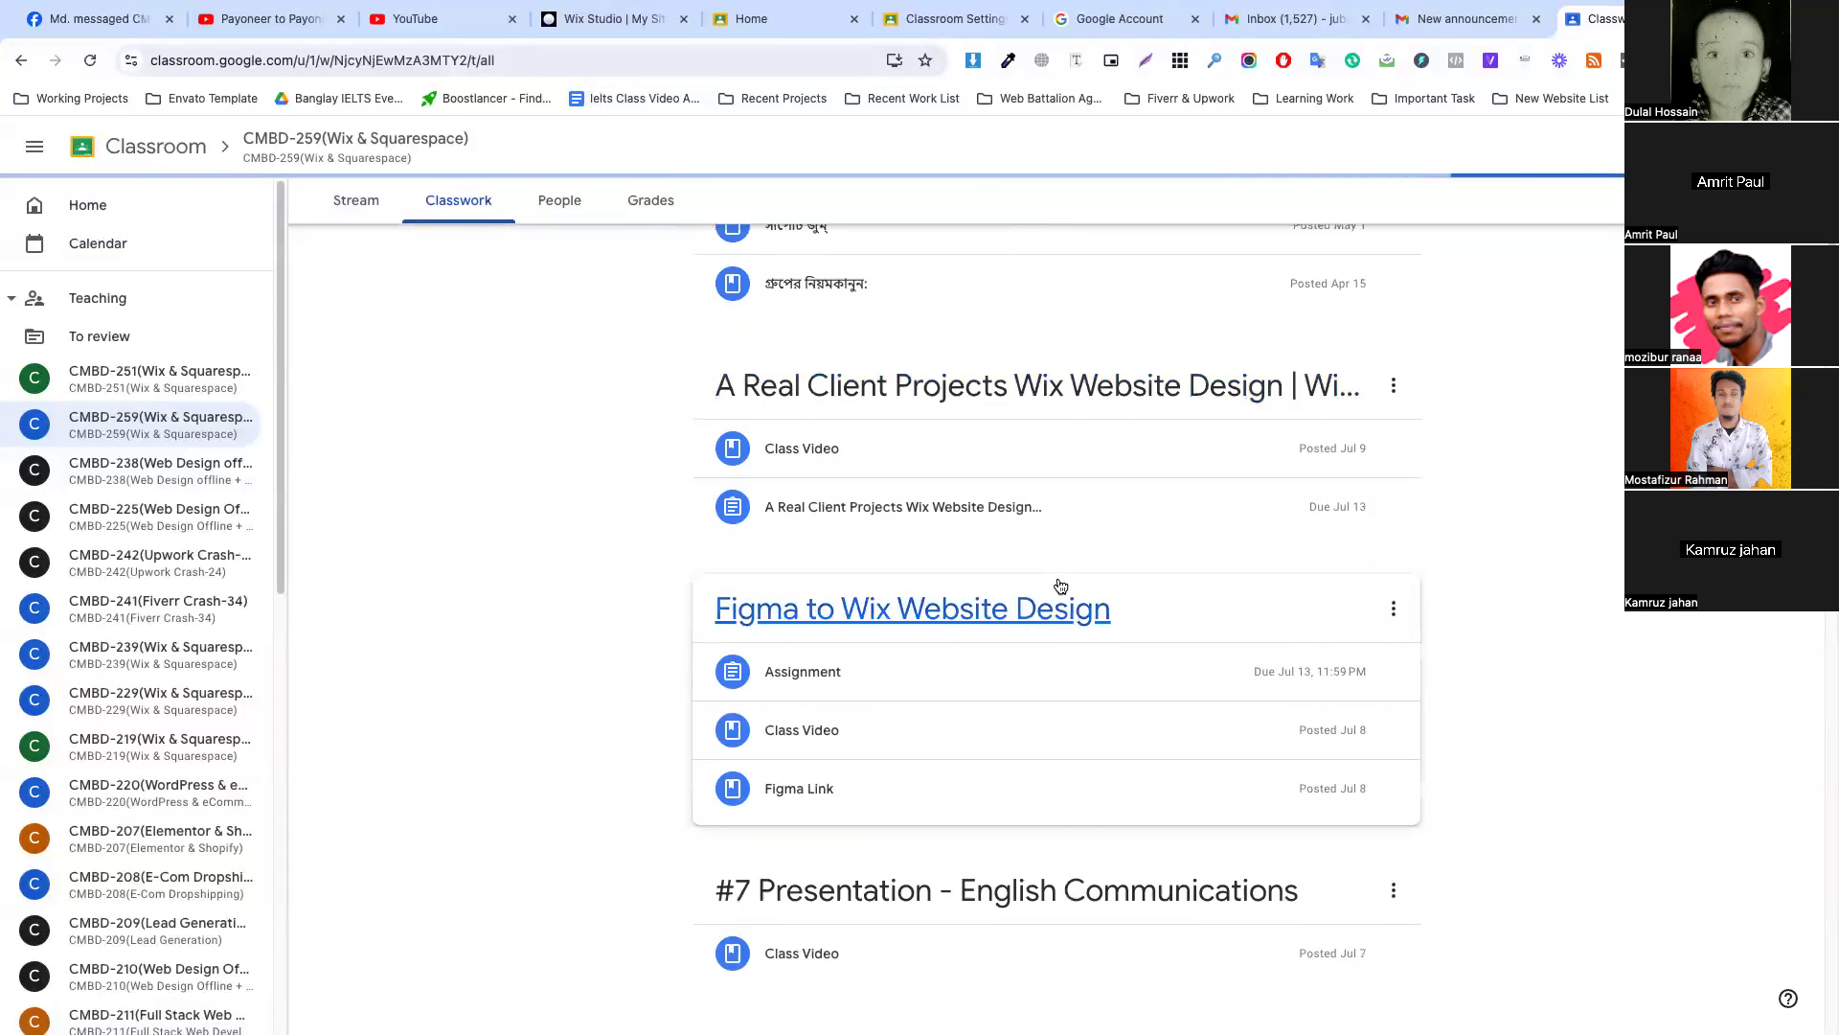
{"action": "scroll", "coordinate": [920, 594], "scroll_direction": "down", "scroll_amount": 7}
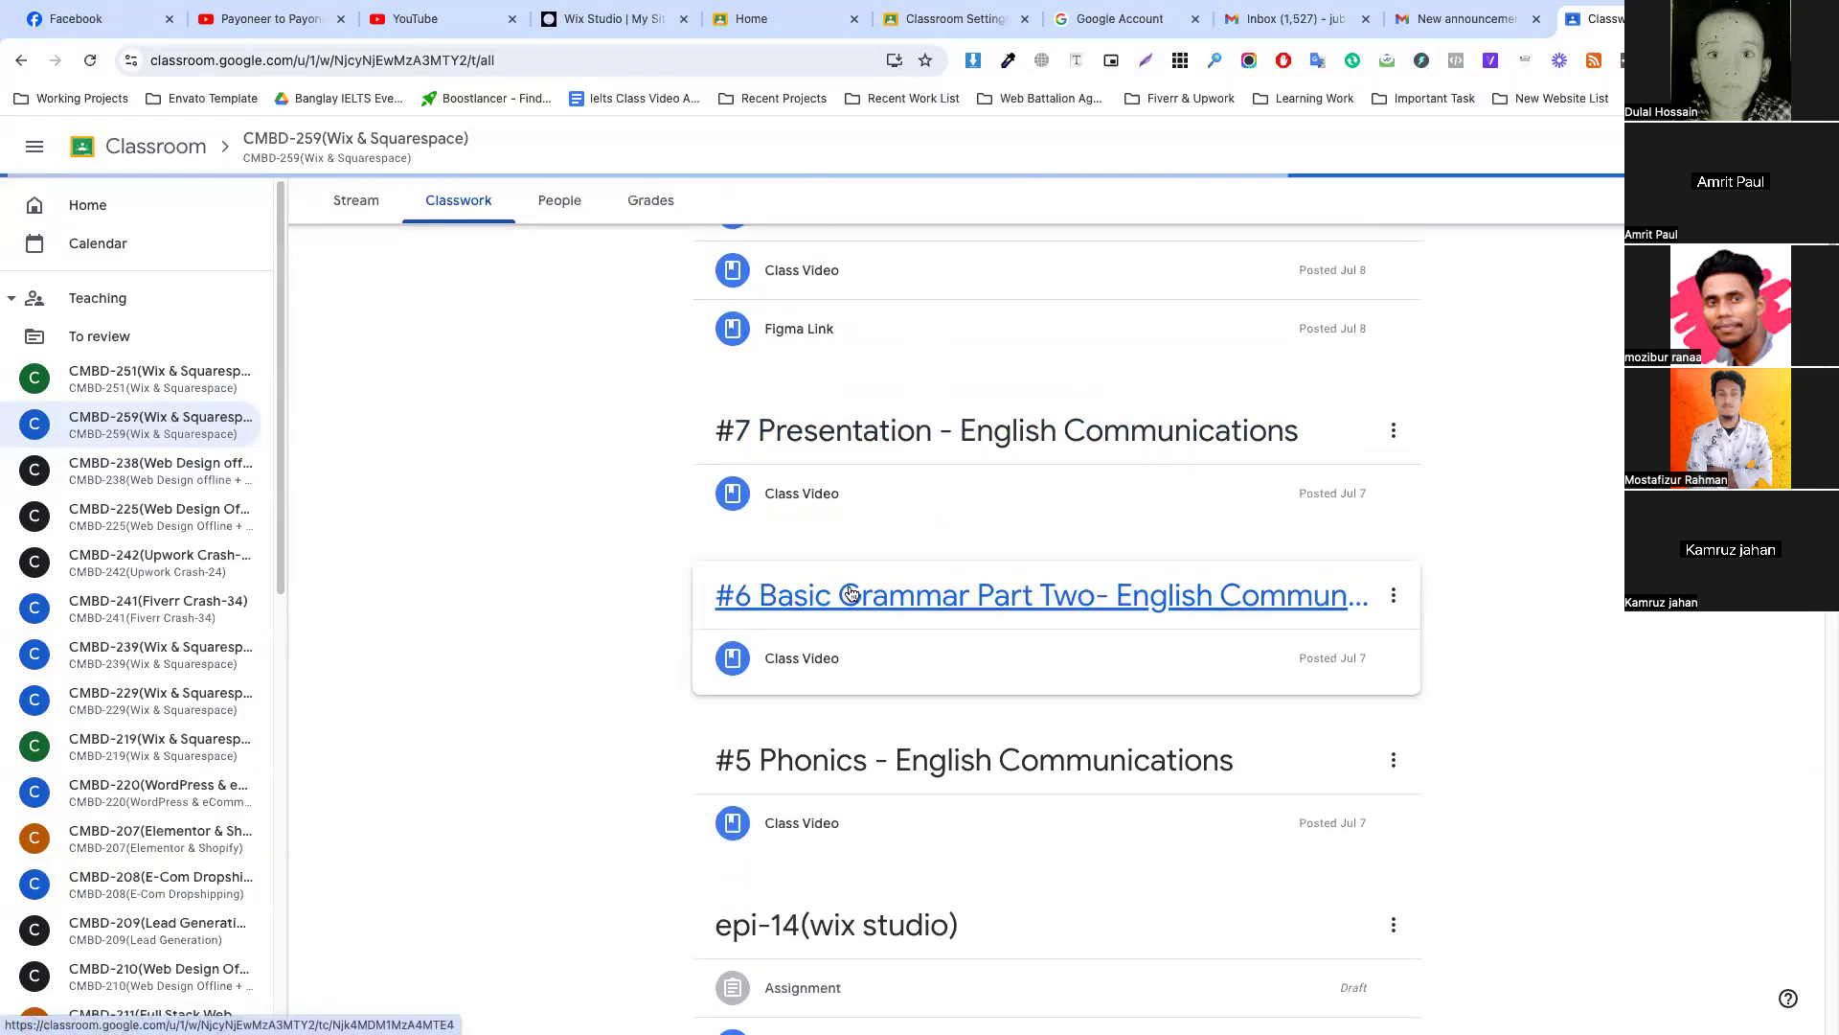
{"action": "scroll", "coordinate": [885, 534], "scroll_direction": "down", "scroll_amount": 6}
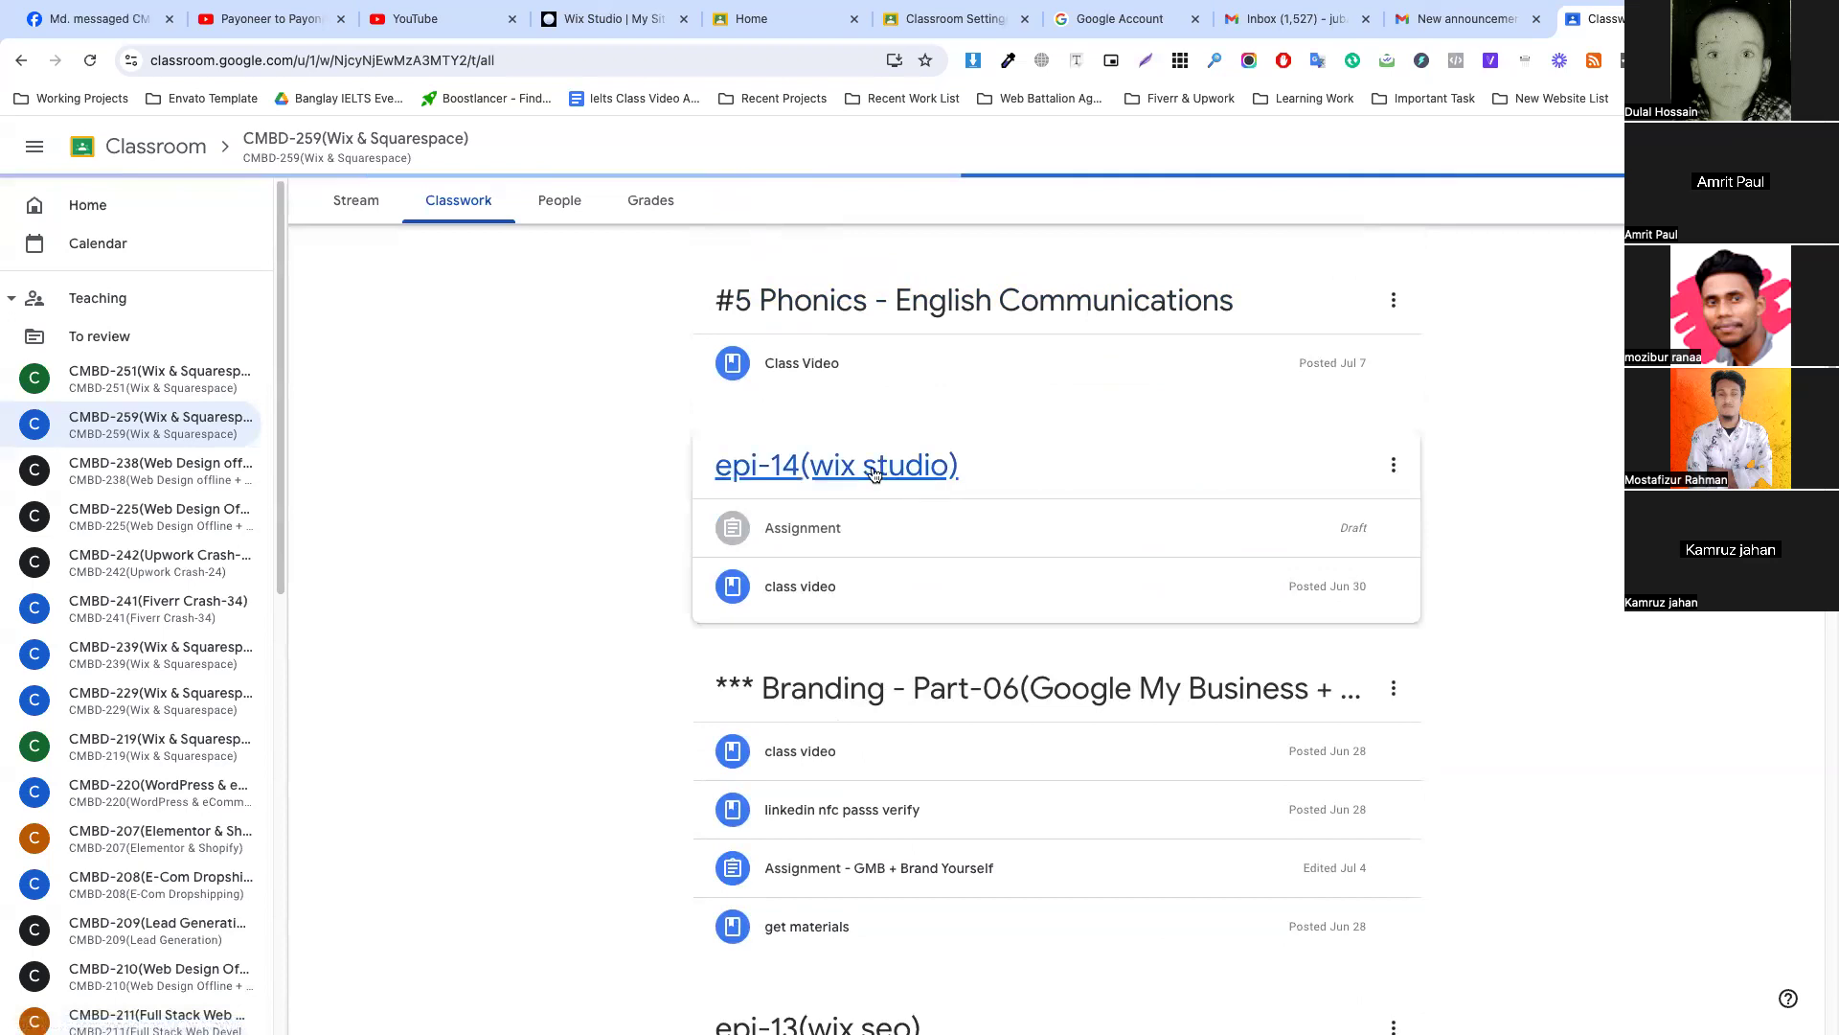
{"action": "scroll", "coordinate": [891, 474], "scroll_direction": "down", "scroll_amount": 9}
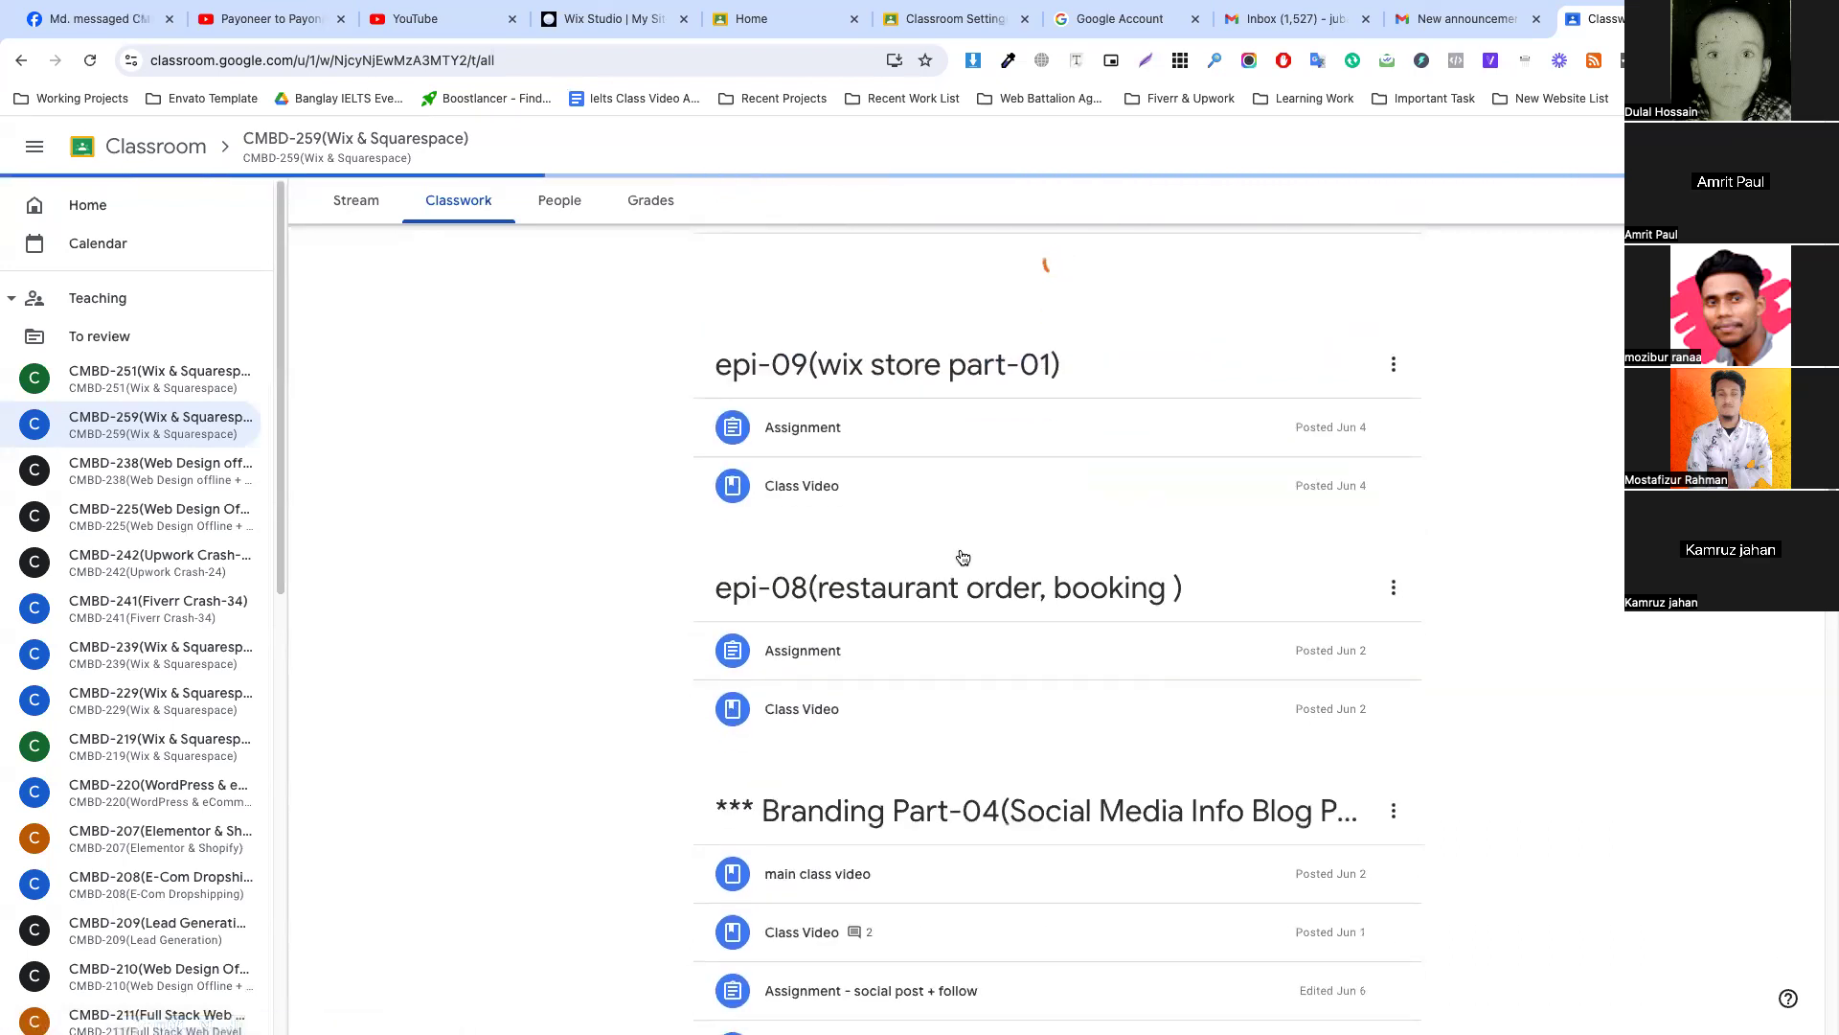
{"action": "scroll", "coordinate": [962, 554], "scroll_direction": "down", "scroll_amount": 3}
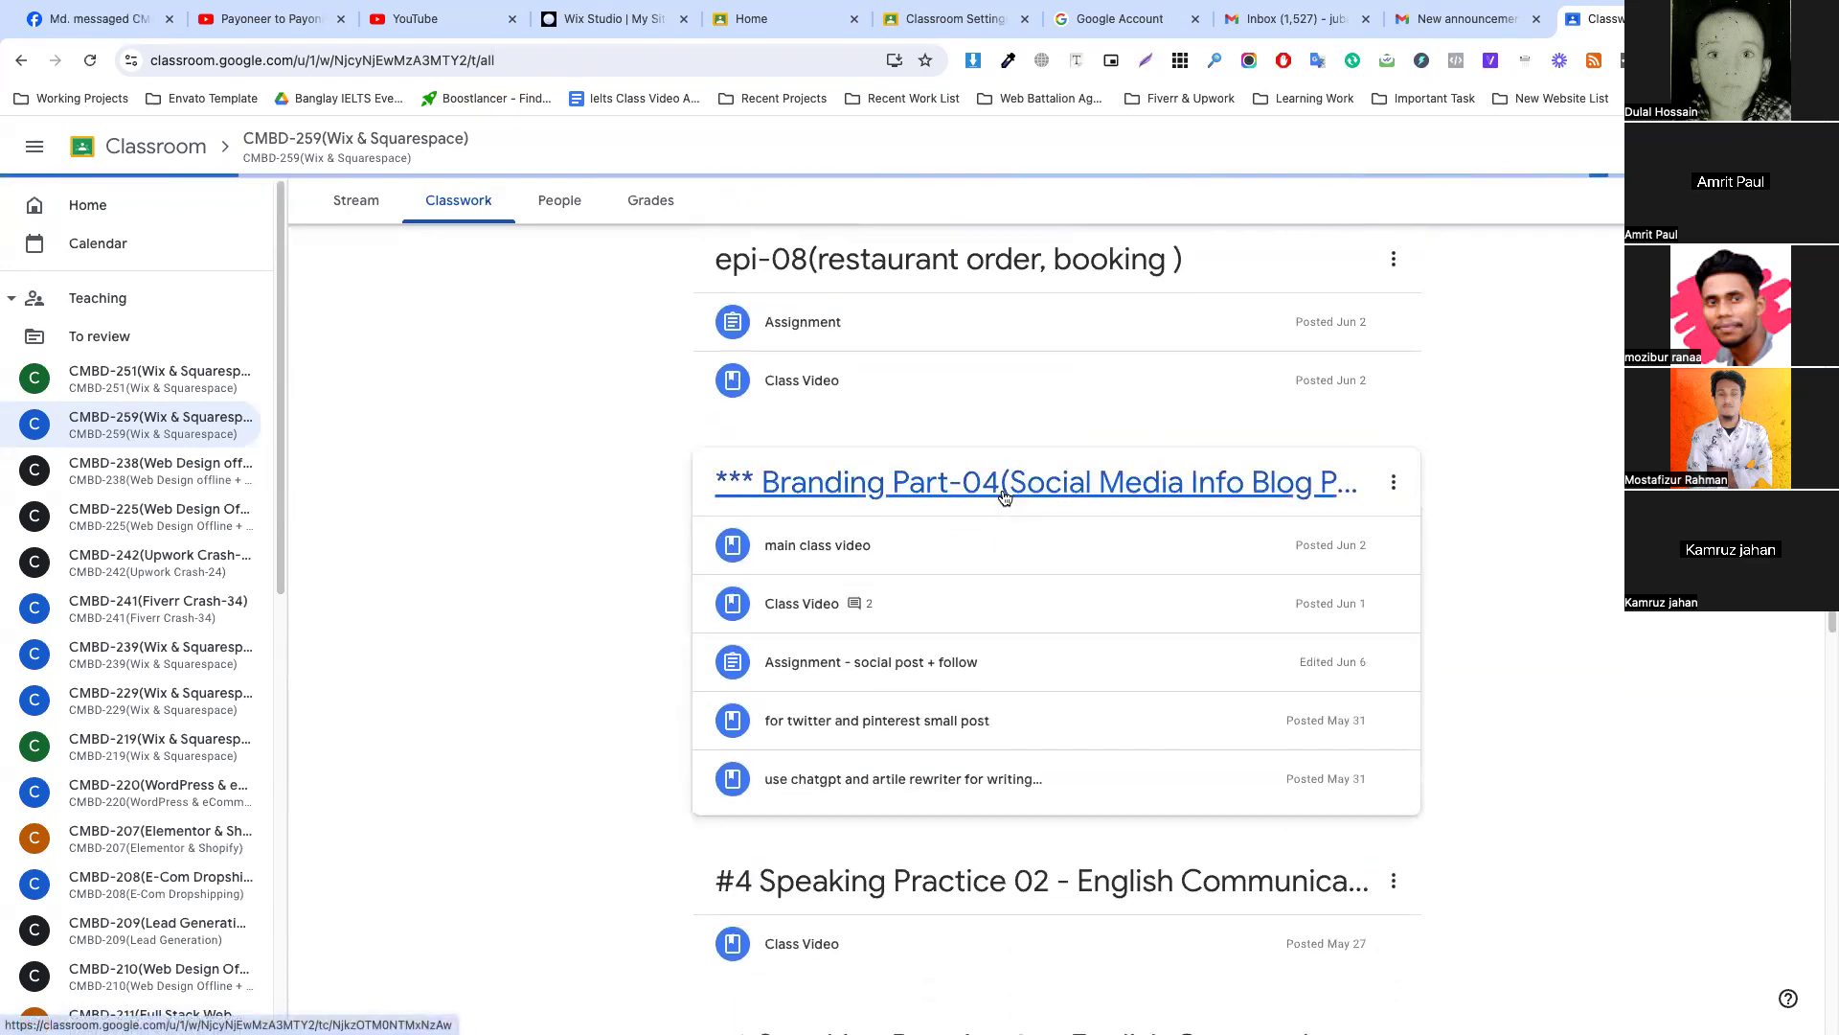
{"action": "scroll", "coordinate": [1004, 496], "scroll_direction": "down", "scroll_amount": 3}
{"action": "scroll", "coordinate": [1004, 496], "scroll_direction": "down", "scroll_amount": 6}
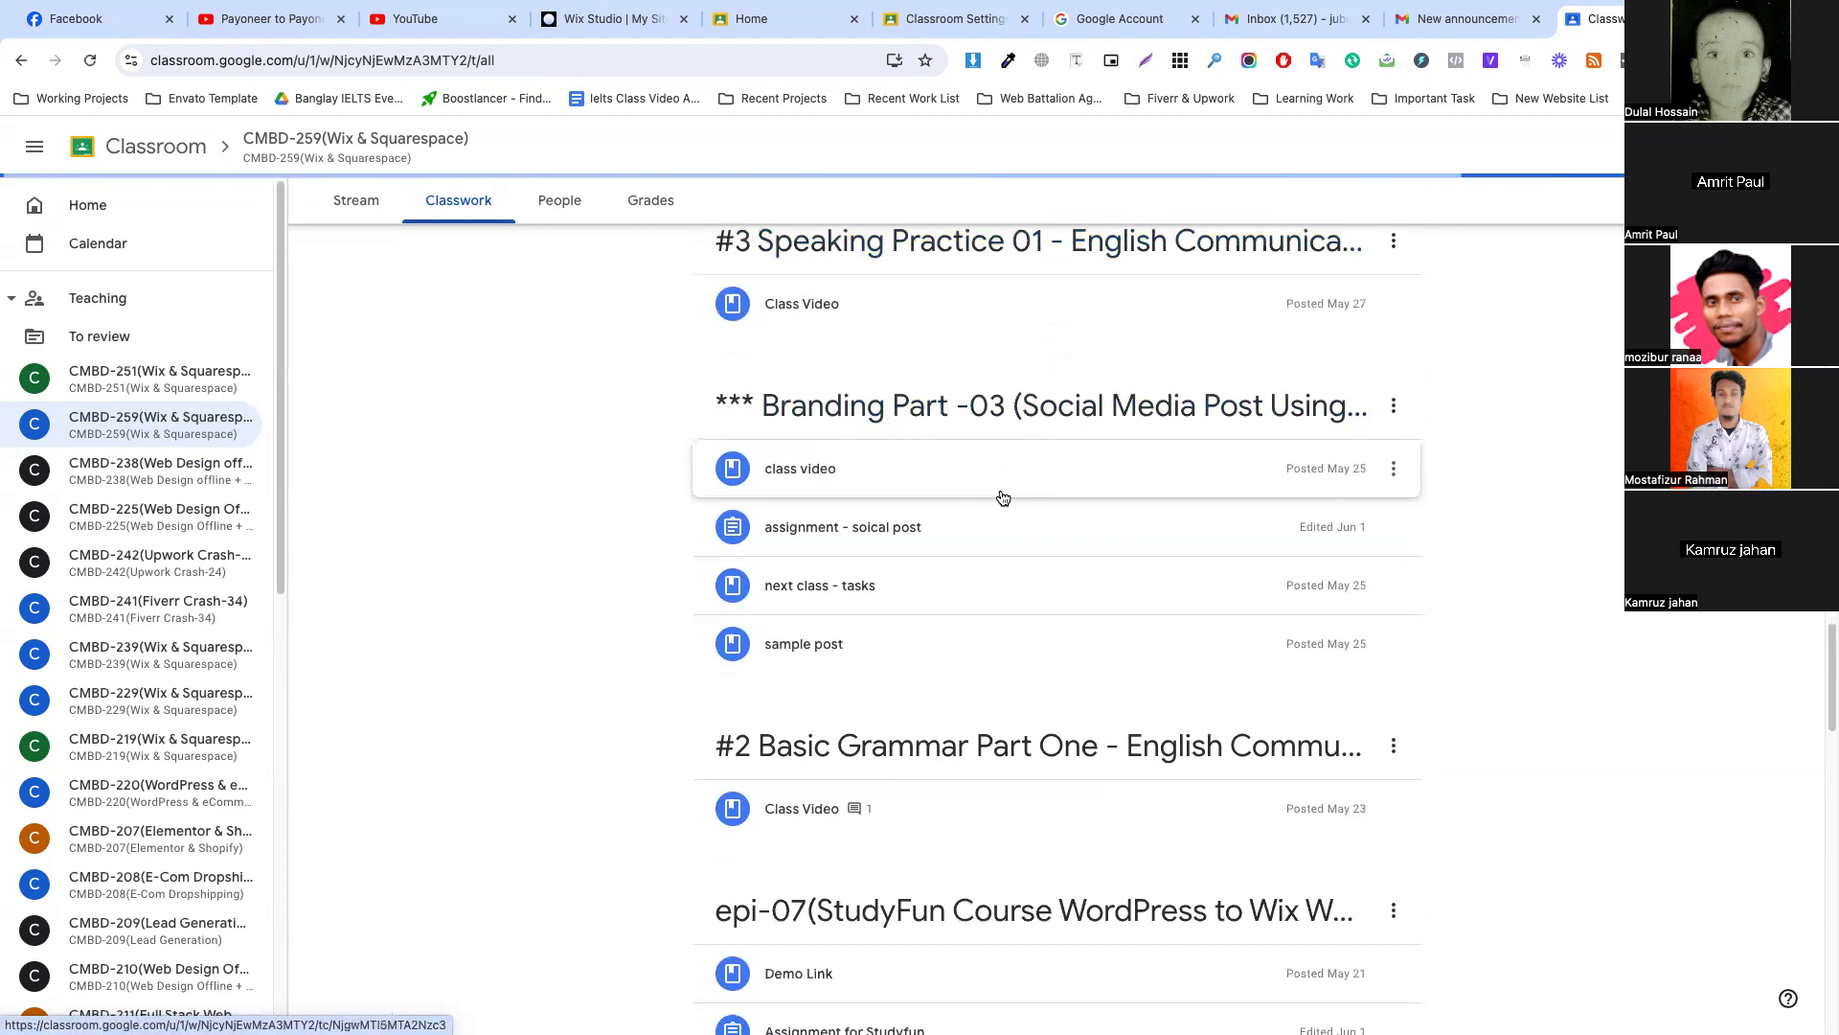
{"action": "scroll", "coordinate": [1003, 497], "scroll_direction": "down", "scroll_amount": 1}
{"action": "scroll", "coordinate": [1003, 497], "scroll_direction": "down", "scroll_amount": 2}
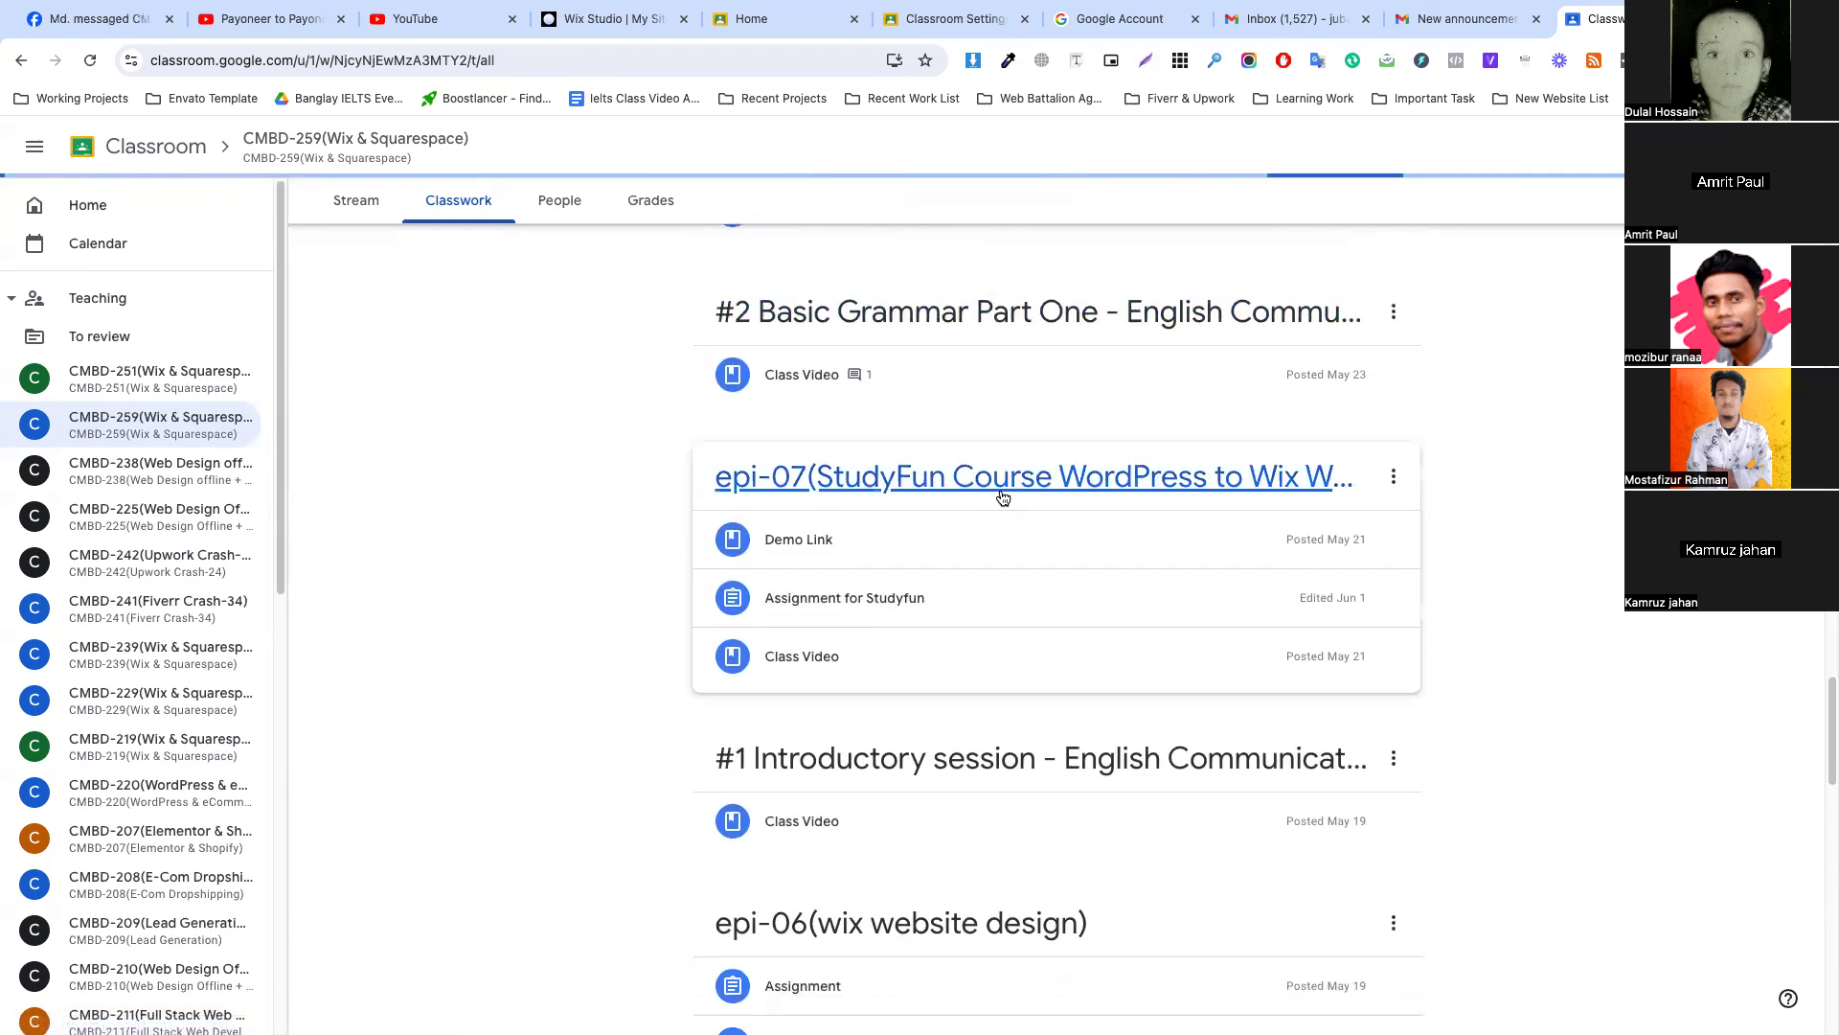
{"action": "scroll", "coordinate": [1003, 498], "scroll_direction": "down", "scroll_amount": 1}
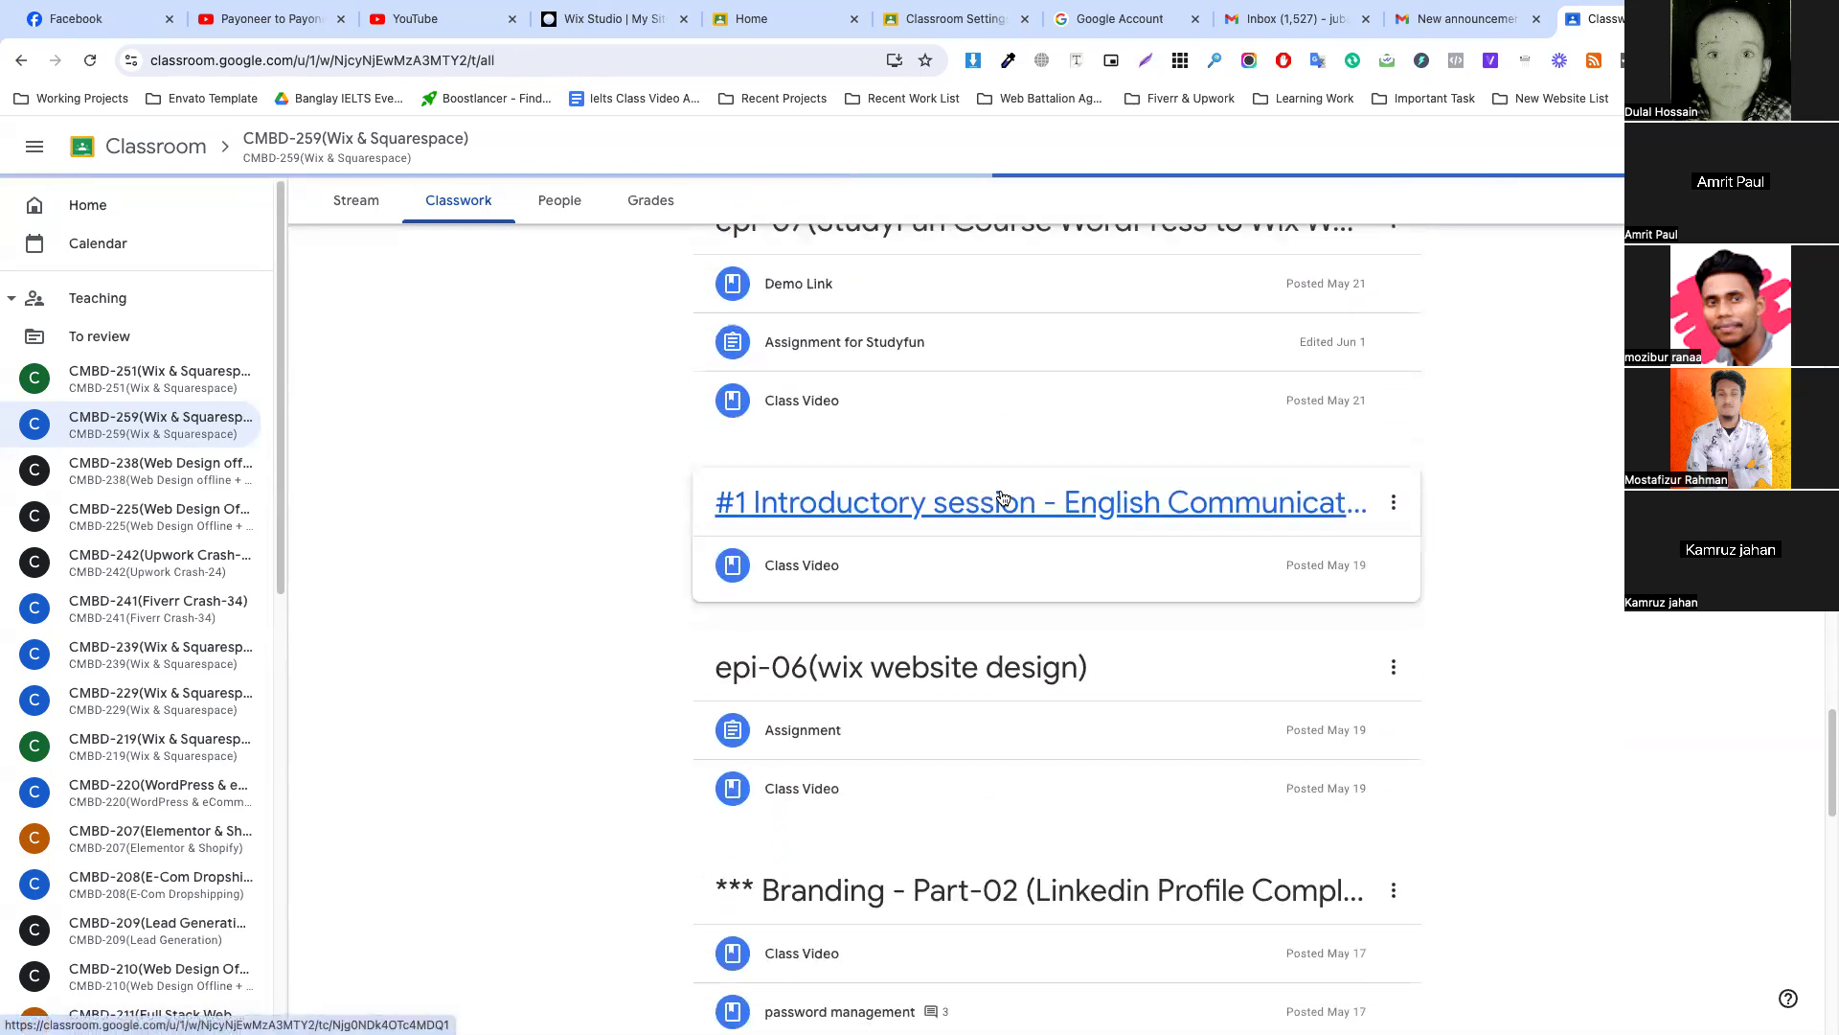
{"action": "scroll", "coordinate": [1003, 497], "scroll_direction": "down", "scroll_amount": 2}
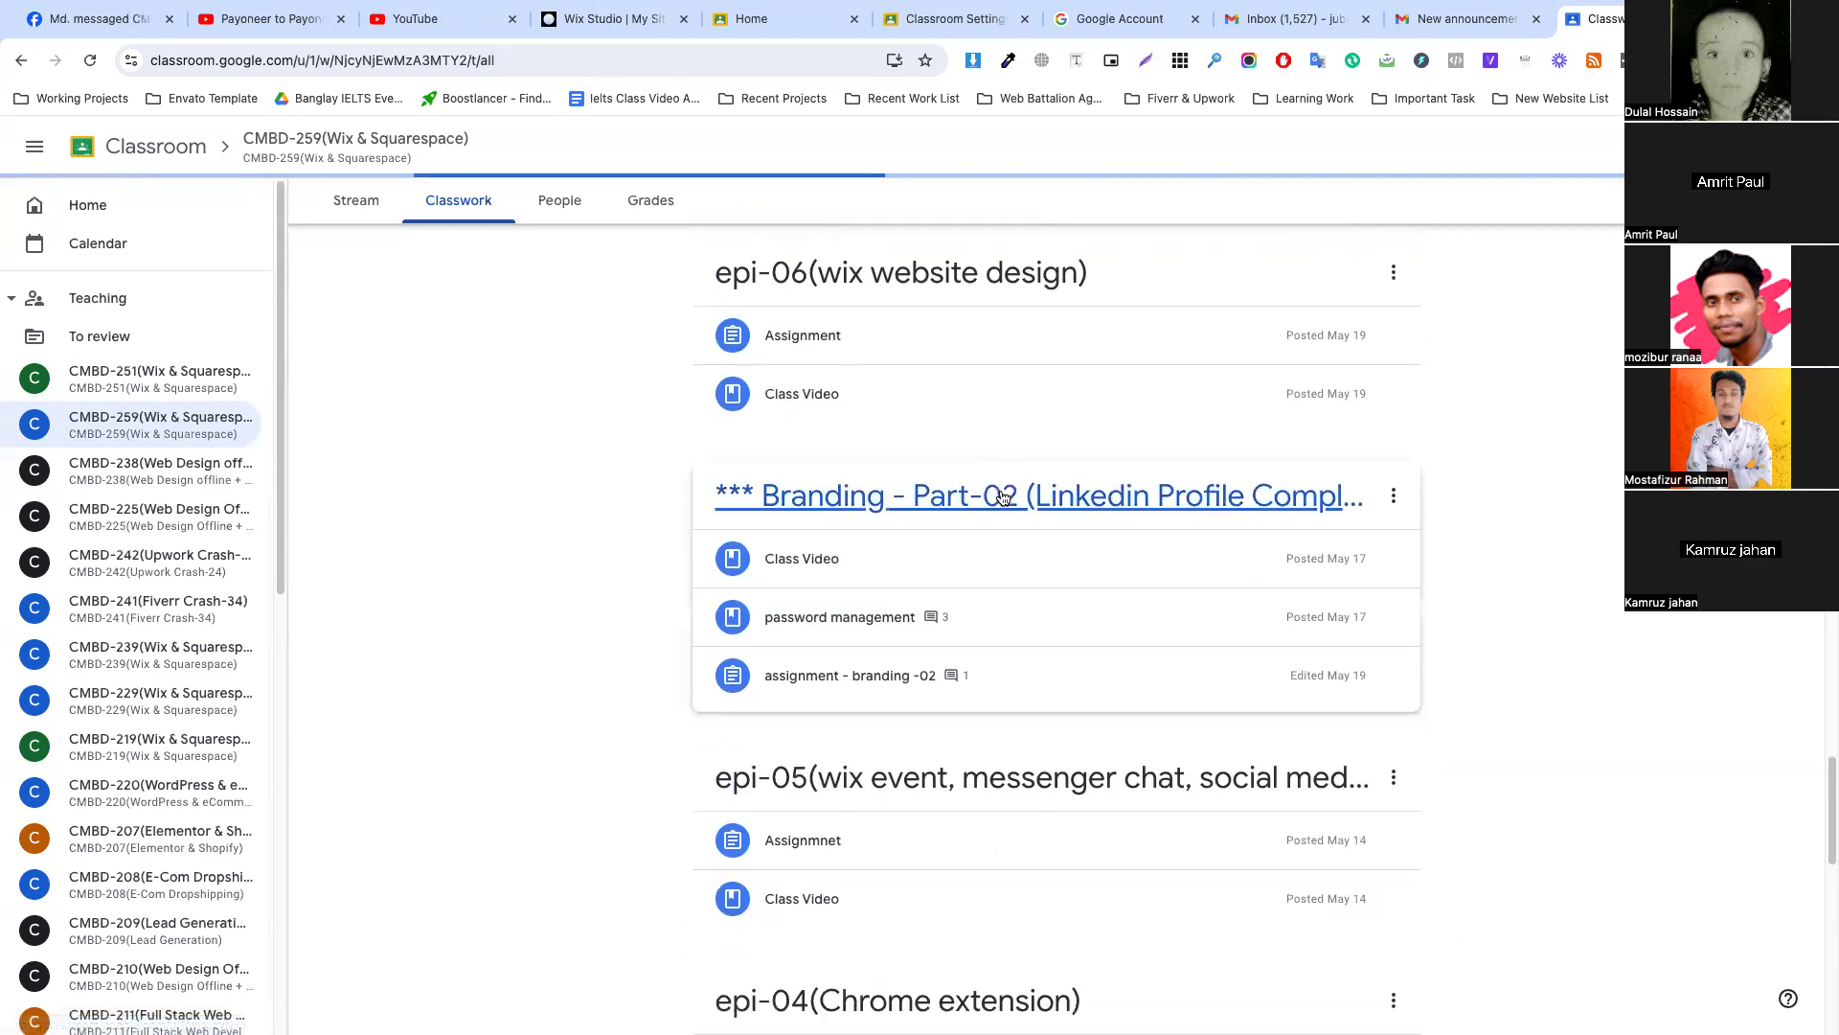
{"action": "scroll", "coordinate": [1001, 497], "scroll_direction": "down", "scroll_amount": 5}
{"action": "scroll", "coordinate": [974, 491], "scroll_direction": "down", "scroll_amount": 5}
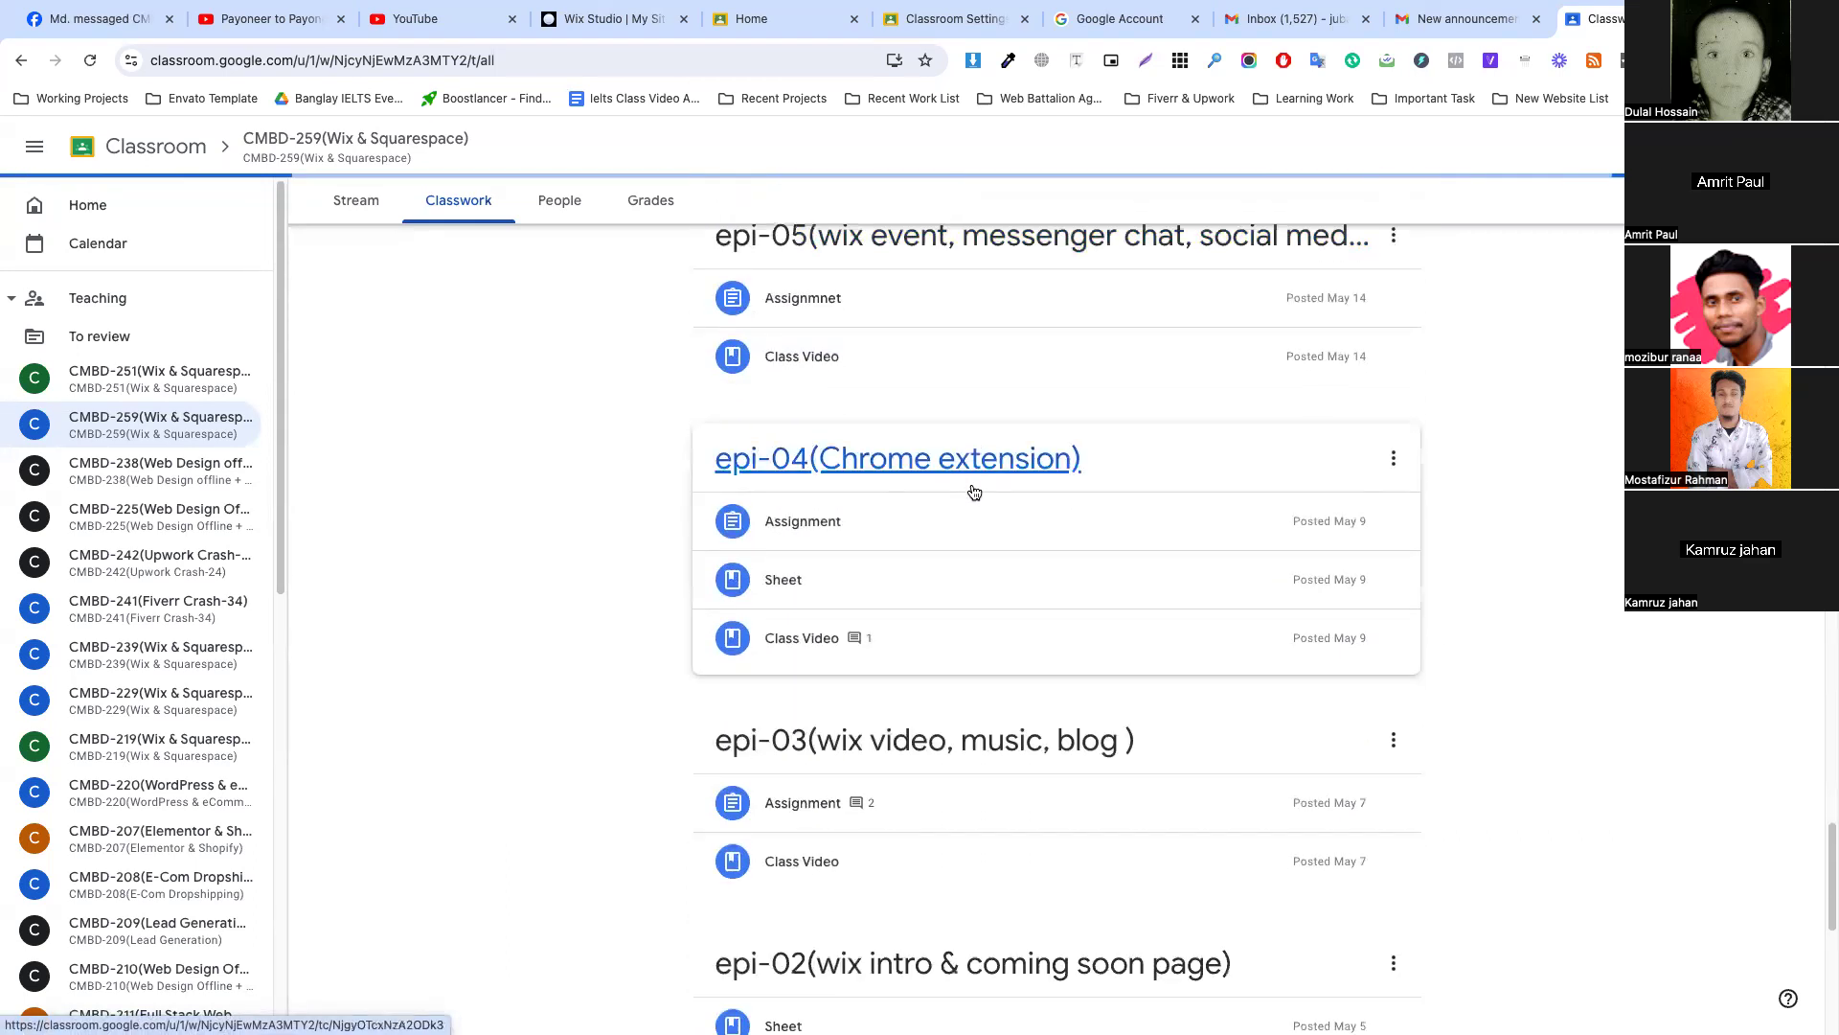
{"action": "scroll", "coordinate": [974, 491], "scroll_direction": "down", "scroll_amount": 2}
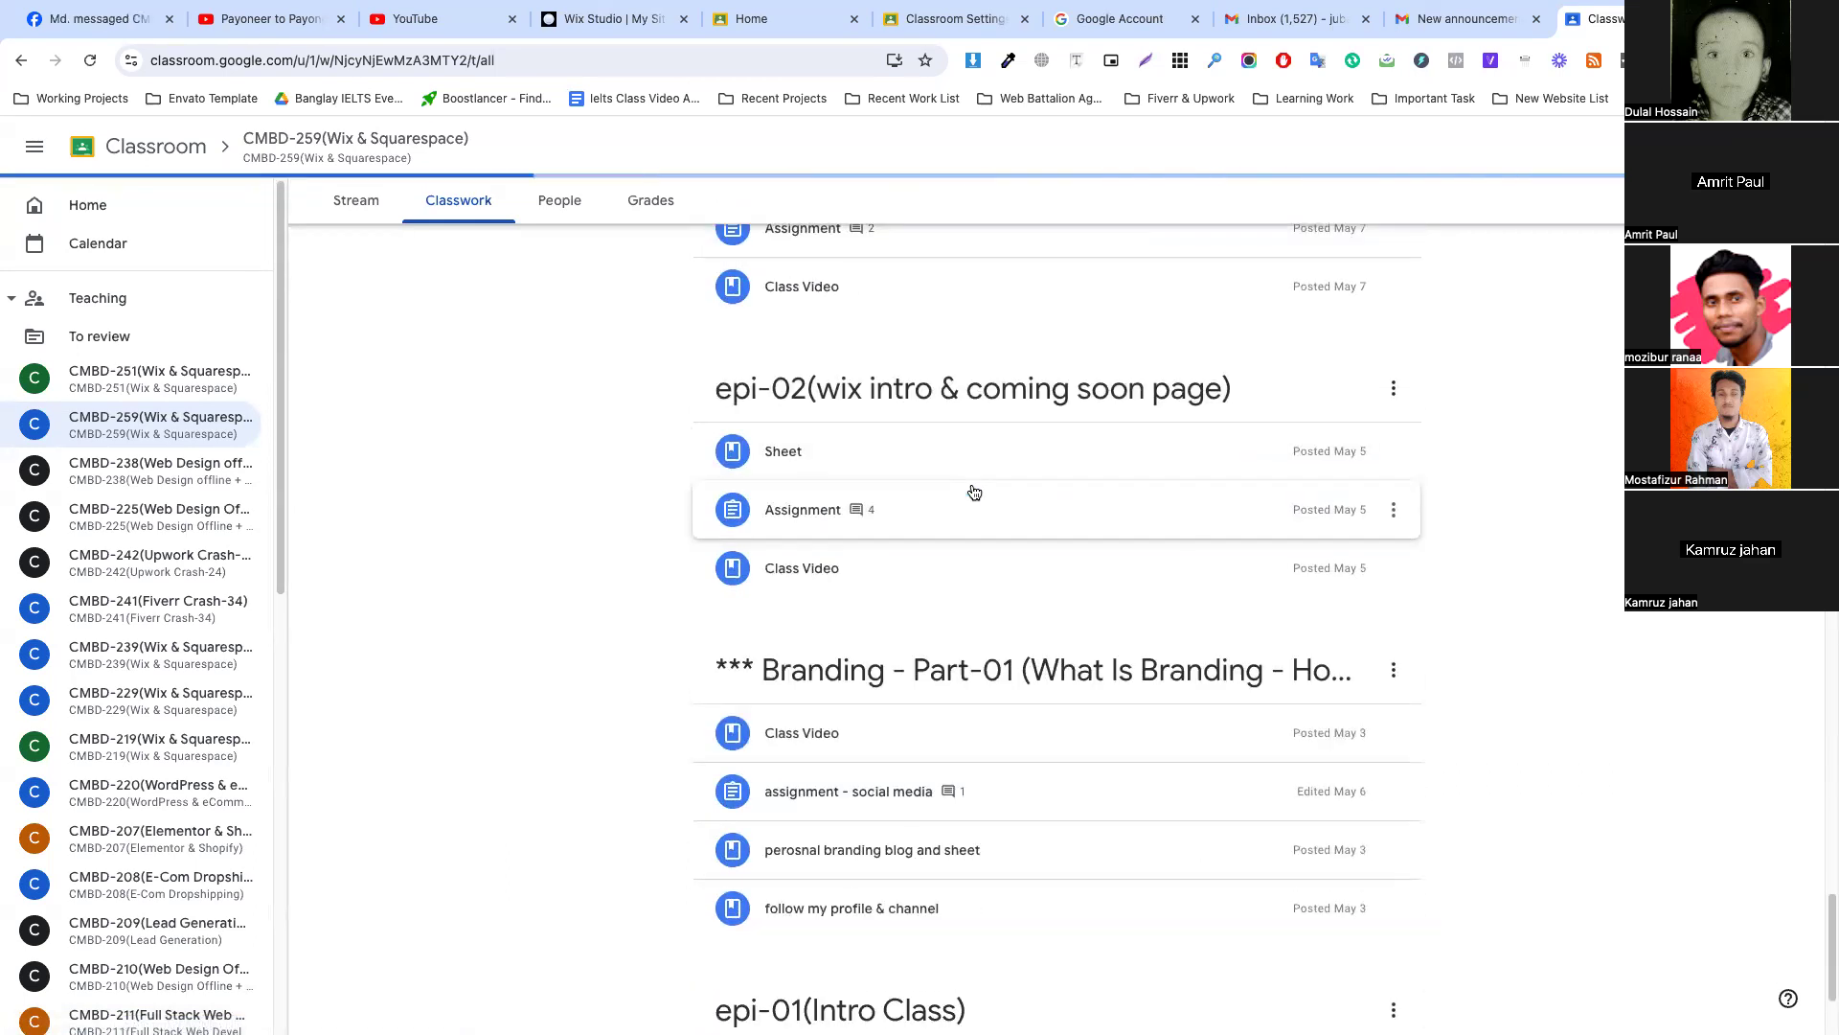
{"action": "scroll", "coordinate": [974, 492], "scroll_direction": "down", "scroll_amount": 2}
{"action": "scroll", "coordinate": [978, 492], "scroll_direction": "up", "scroll_amount": 15}
{"action": "scroll", "coordinate": [978, 491], "scroll_direction": "up", "scroll_amount": 10}
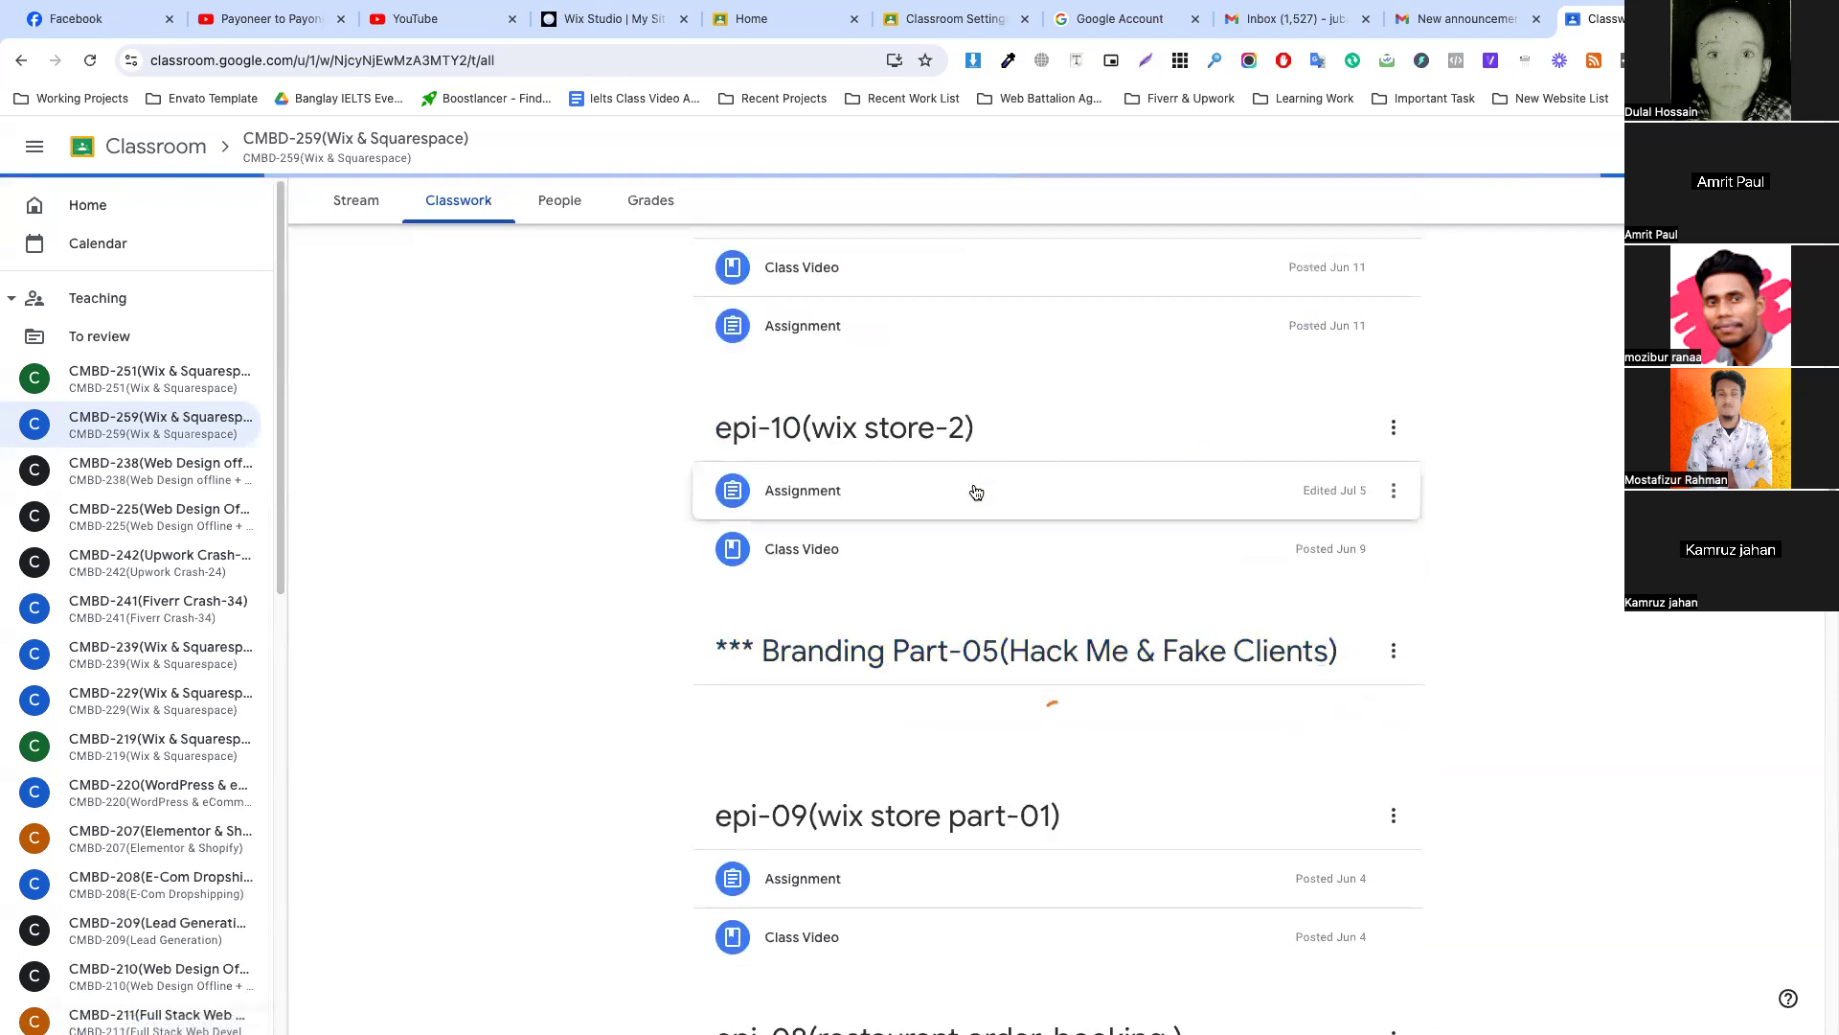
{"action": "scroll", "coordinate": [978, 492], "scroll_direction": "up", "scroll_amount": 3}
{"action": "scroll", "coordinate": [974, 491], "scroll_direction": "up", "scroll_amount": 5}
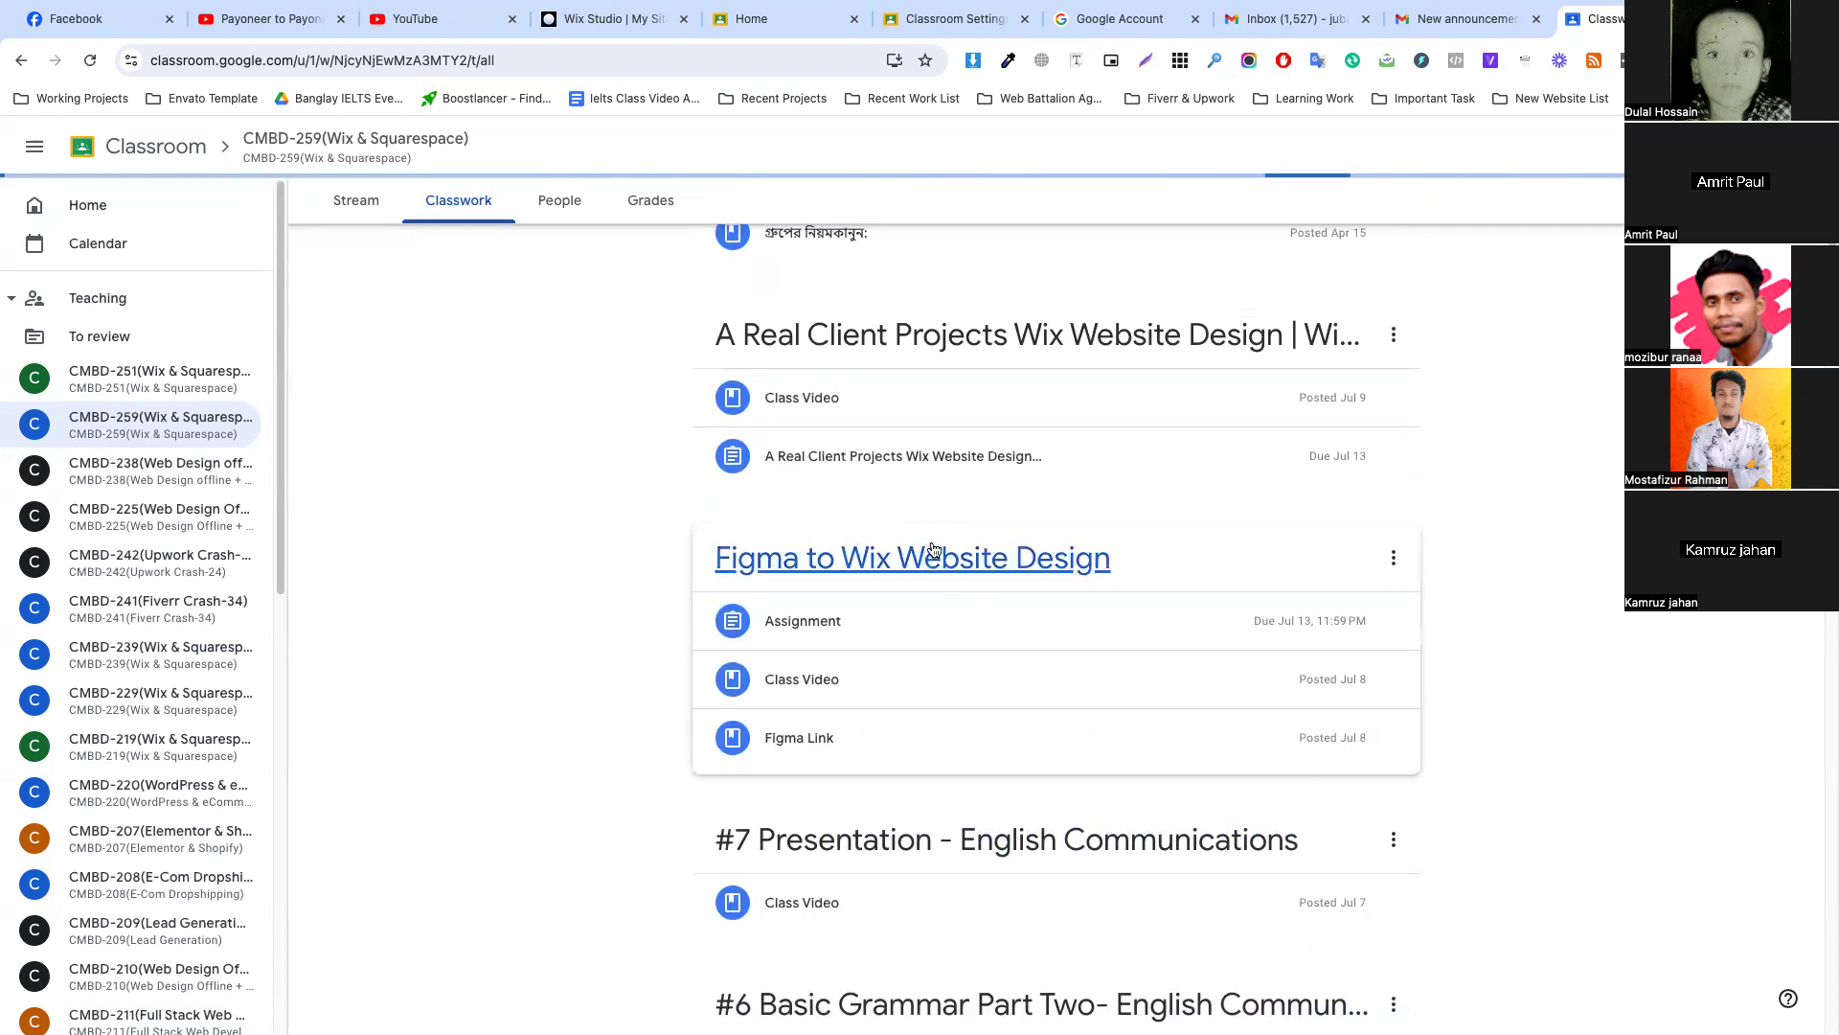
{"action": "scroll", "coordinate": [934, 551], "scroll_direction": "up", "scroll_amount": 3}
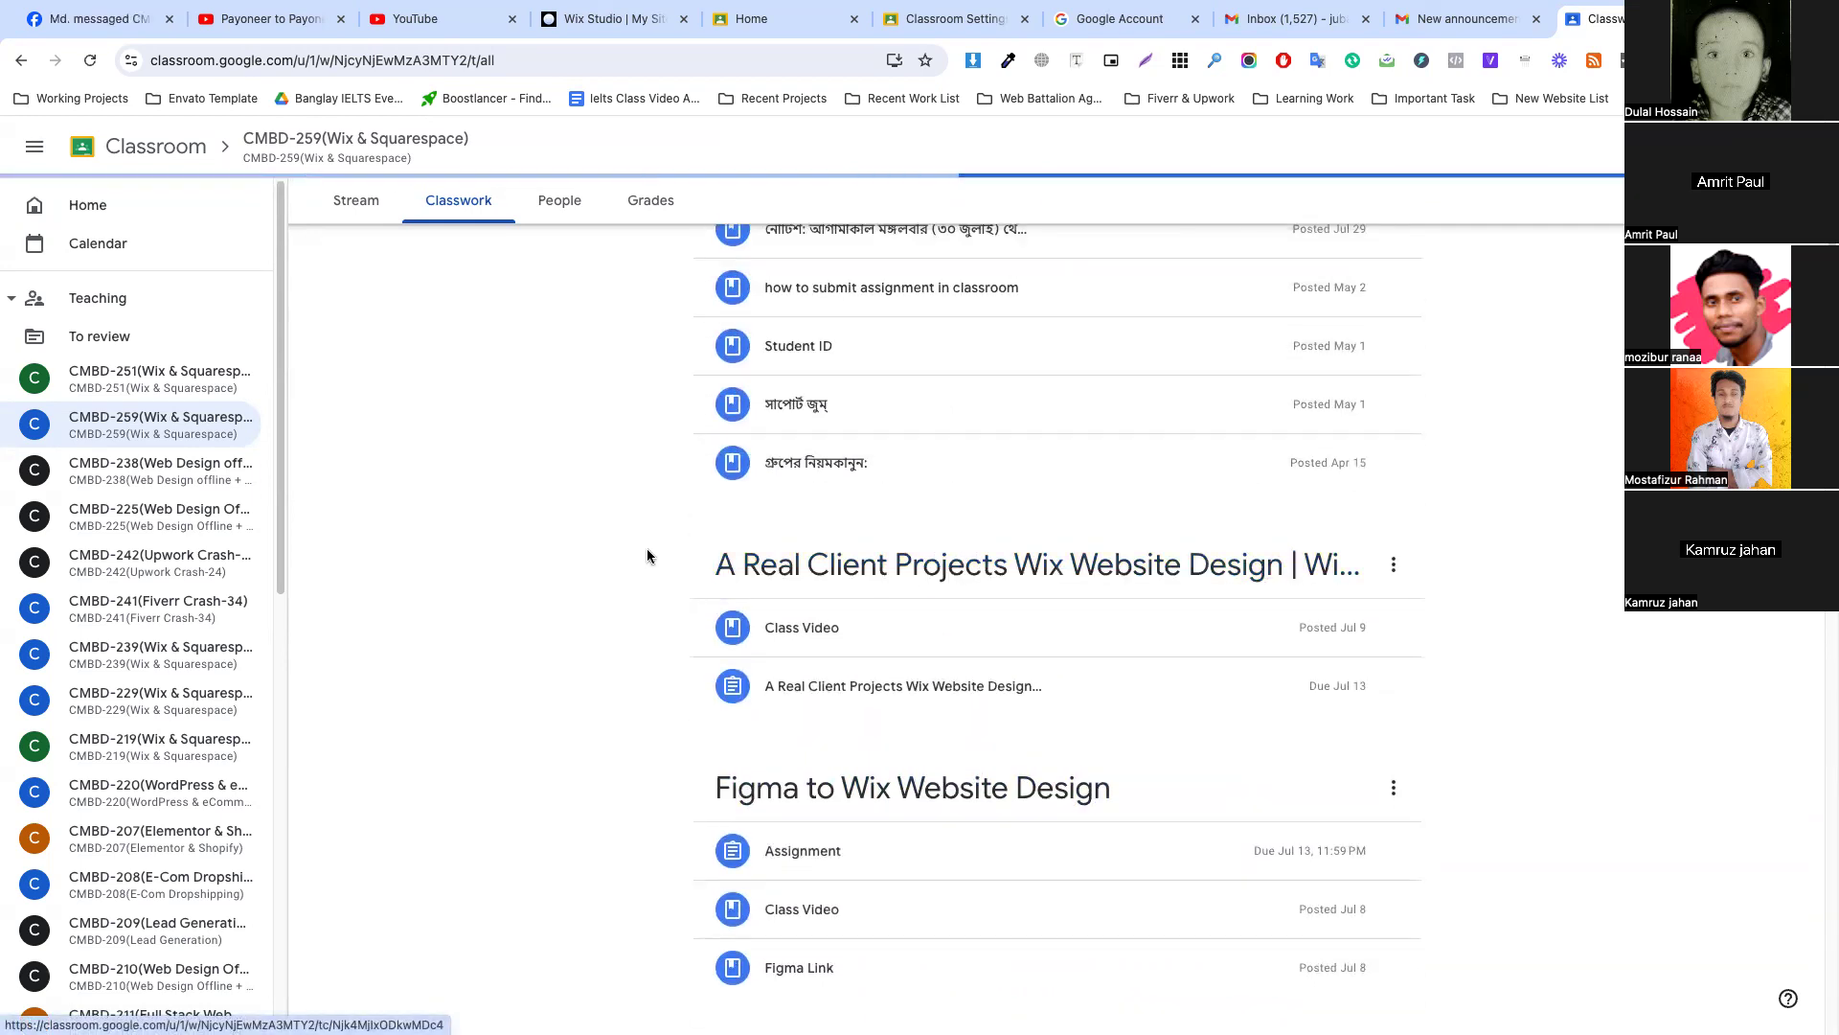
{"action": "scroll", "coordinate": [879, 566], "scroll_direction": "up", "scroll_amount": 2}
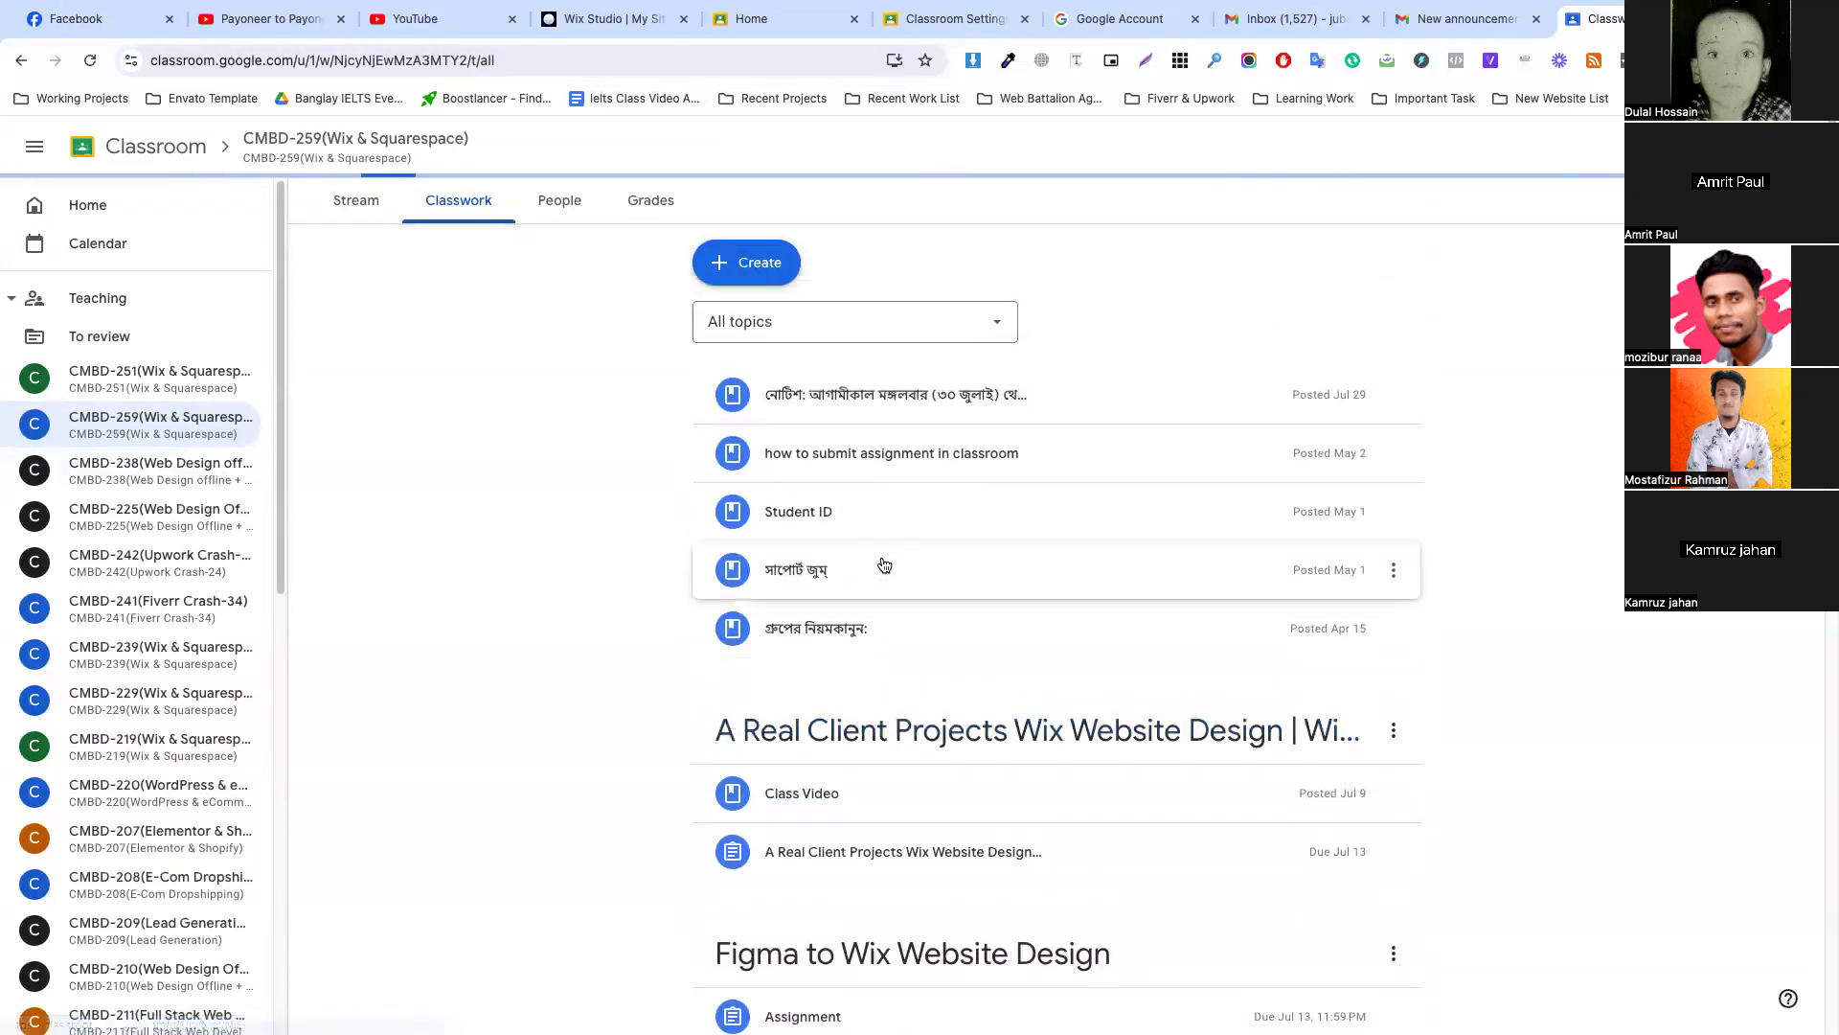
{"action": "scroll", "coordinate": [882, 567], "scroll_direction": "down", "scroll_amount": 3}
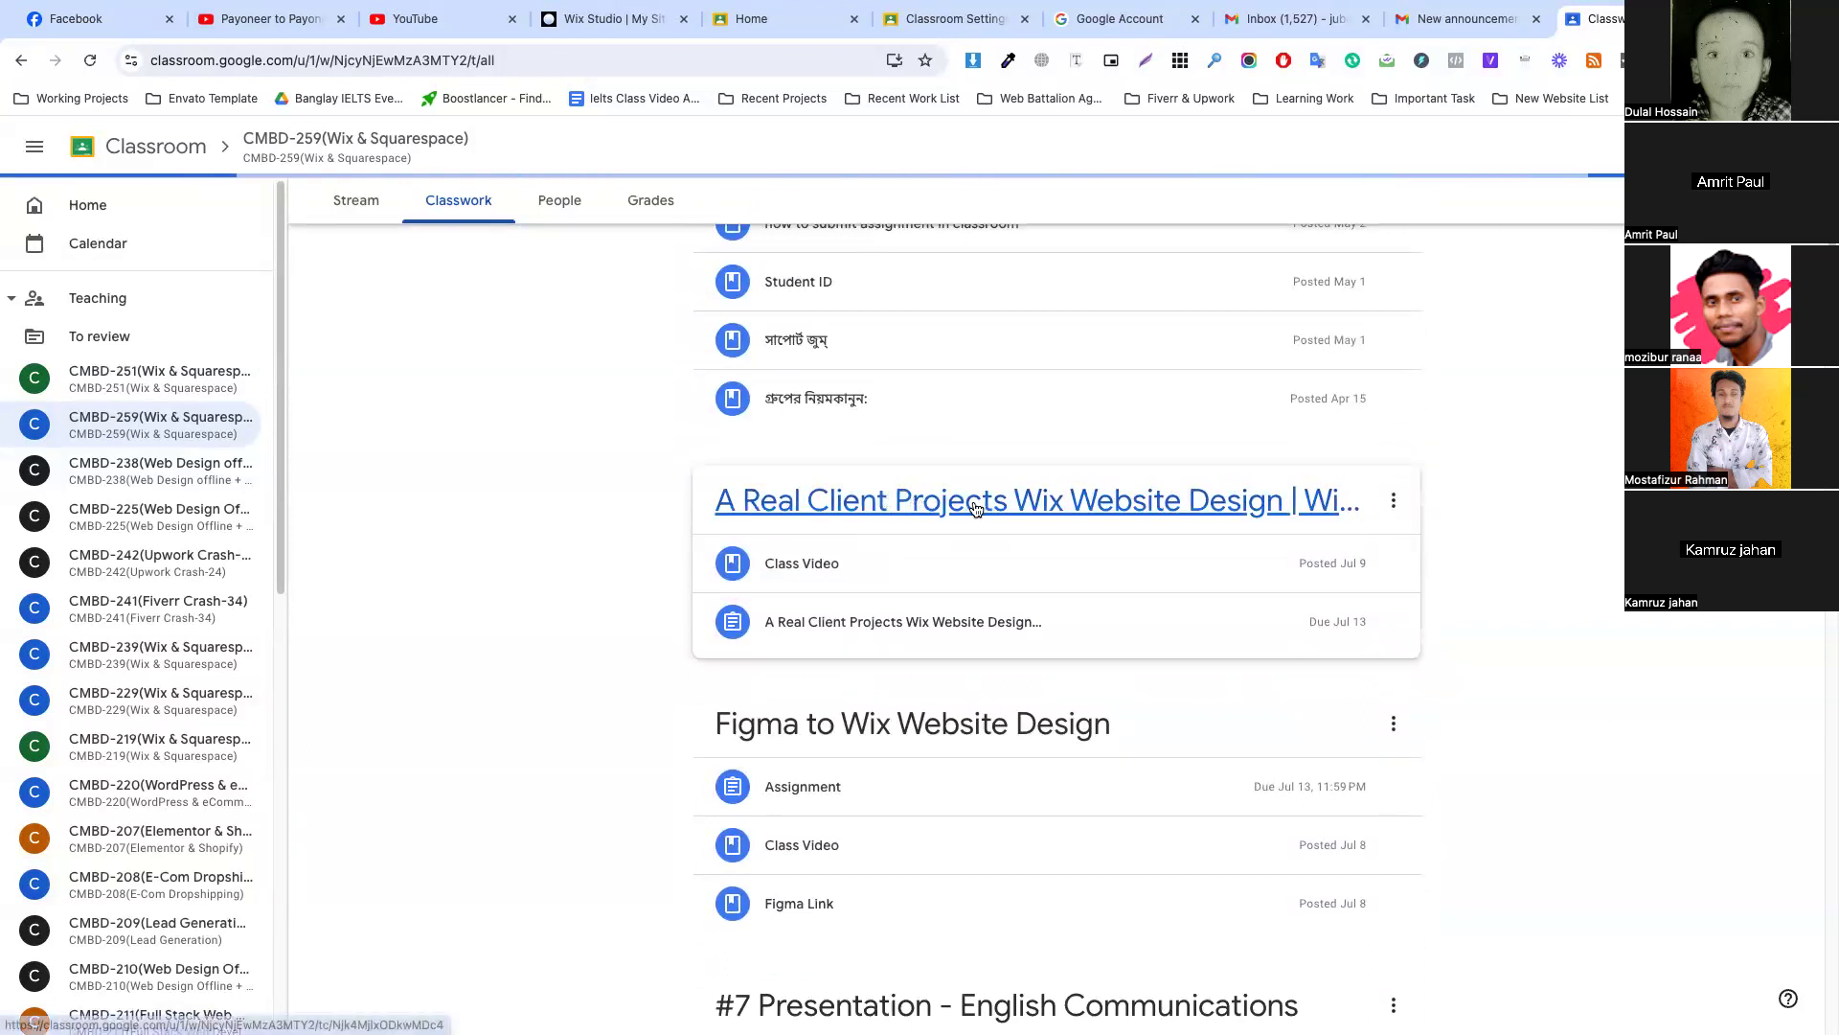
{"action": "left_click", "coordinate": [918, 508]}
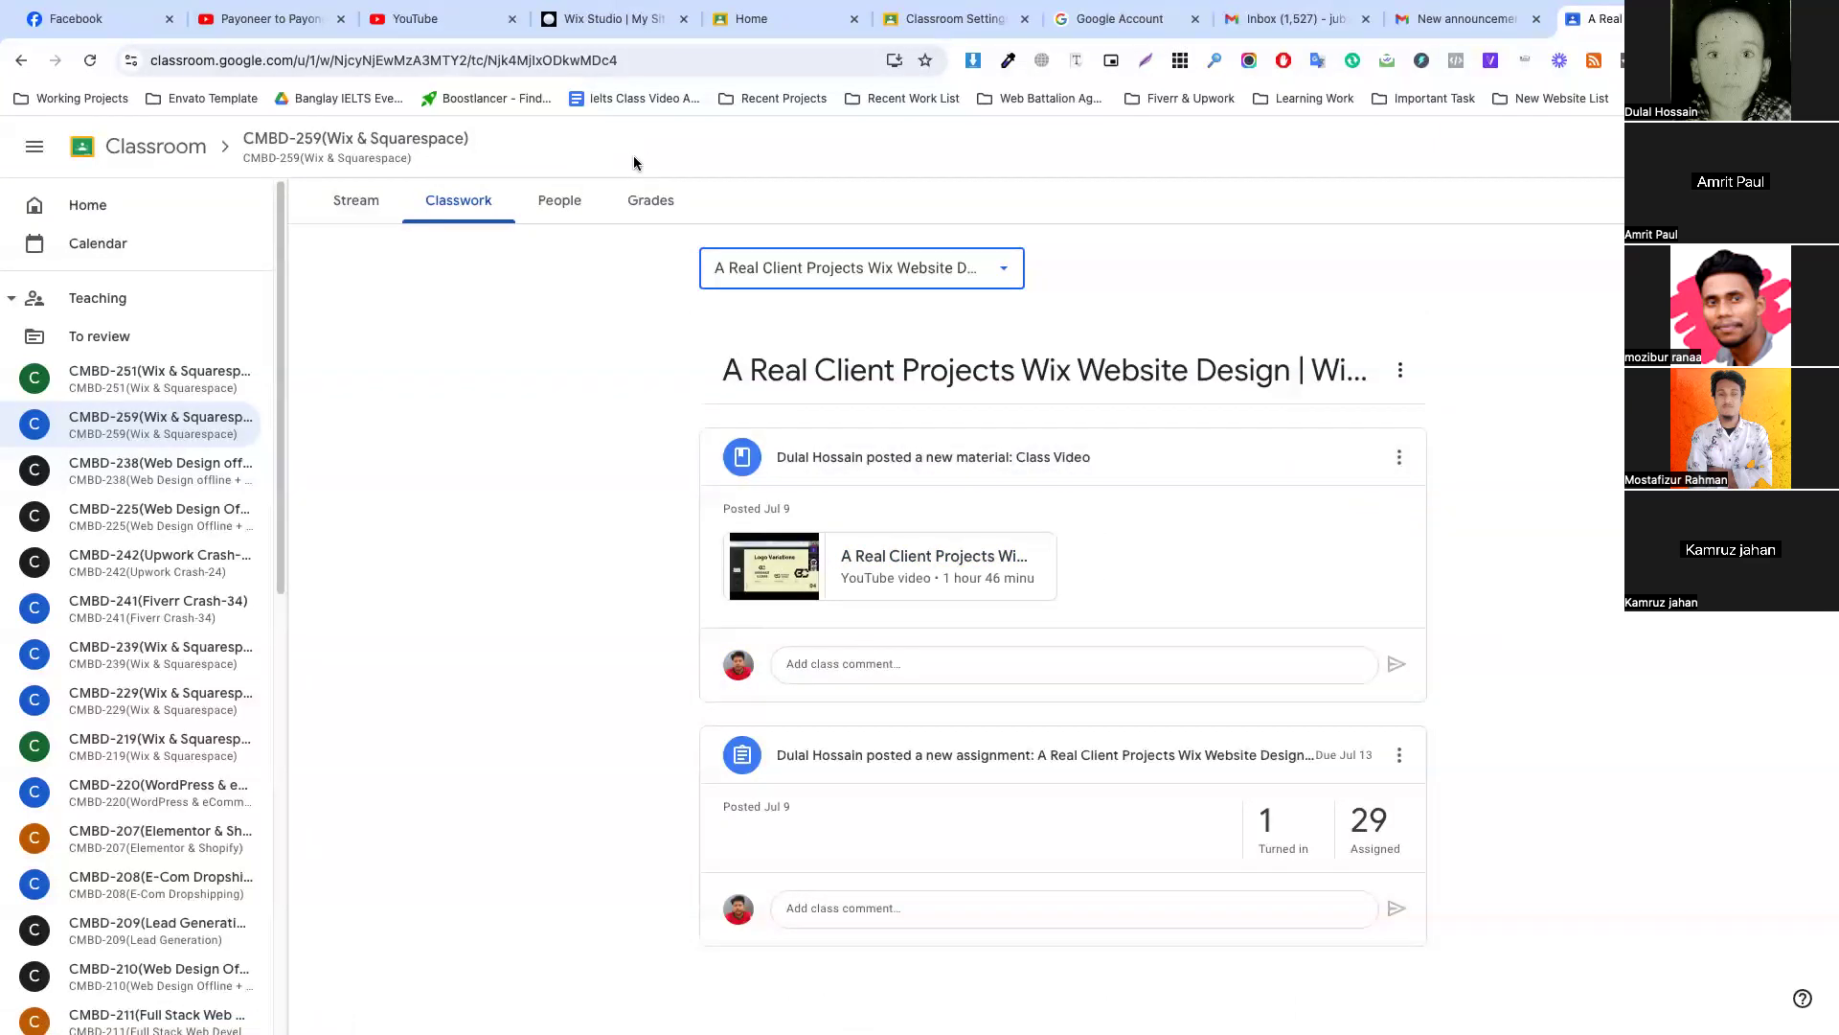
Load wix.com in the Classroom tab and return to the Wix Studio site editor.
{"action": "left_click", "coordinate": [1288, 18]}
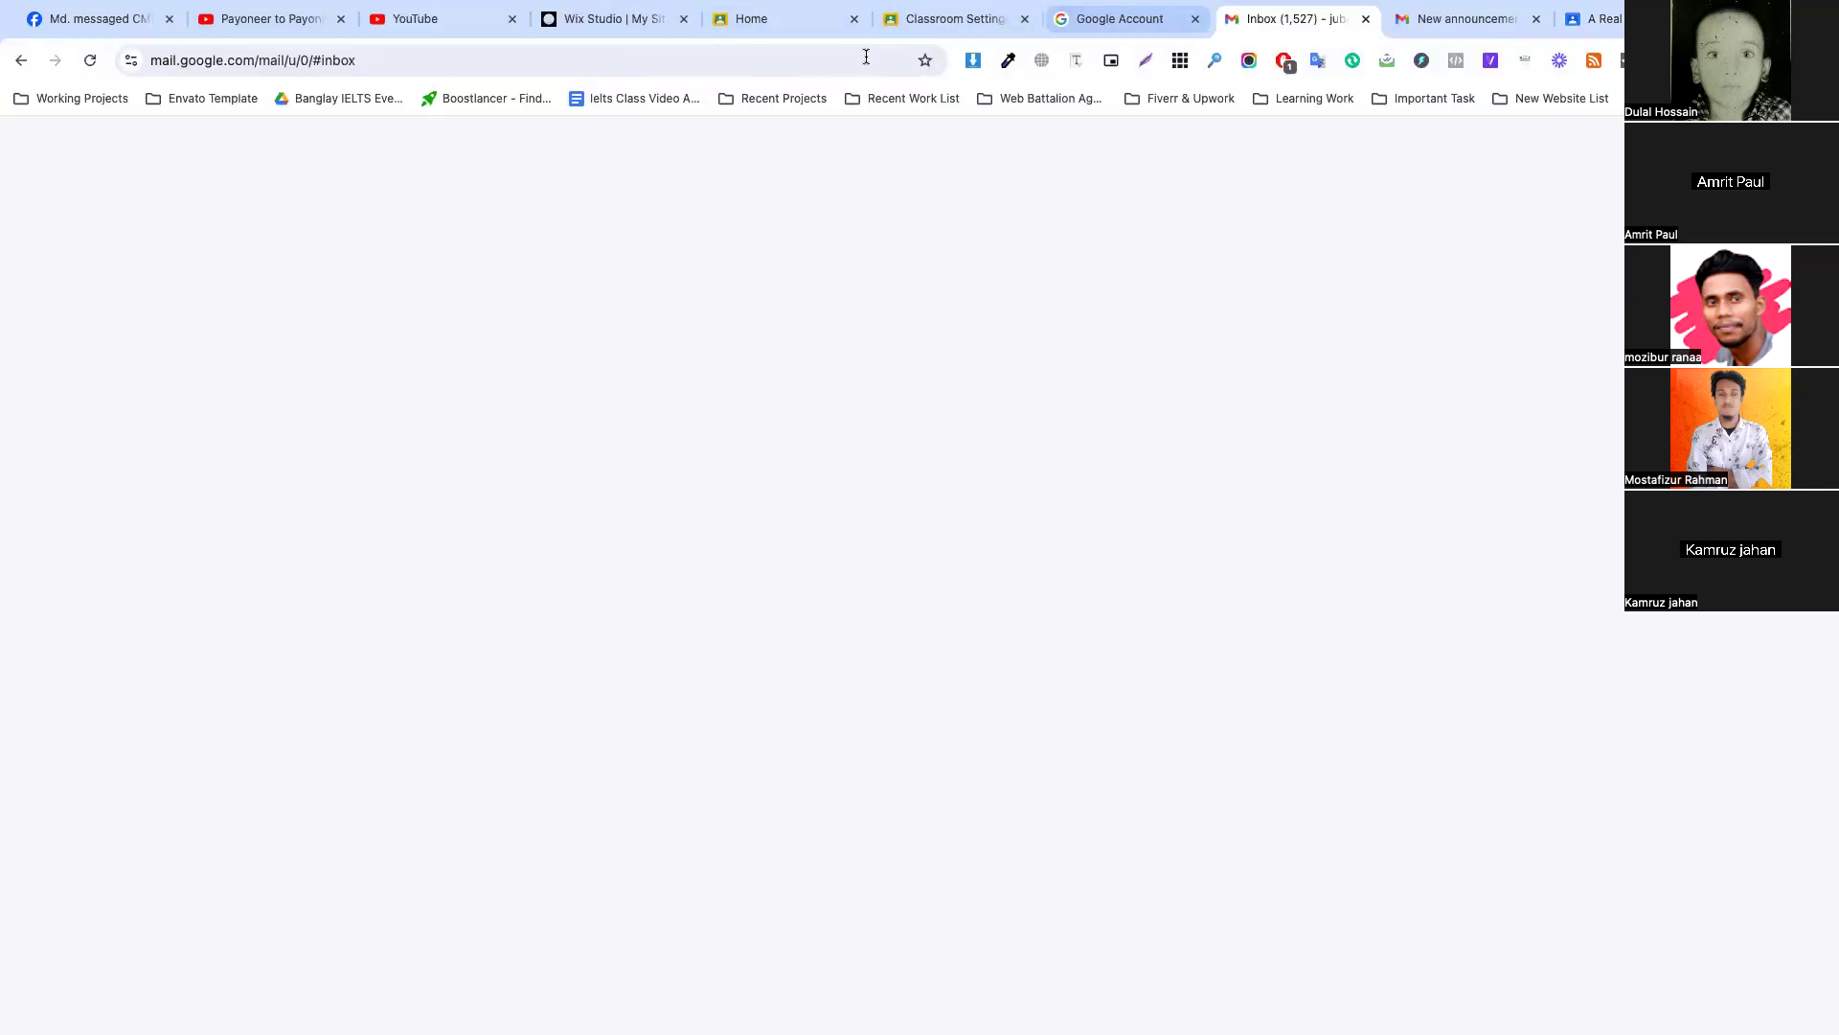
{"action": "left_click", "coordinate": [953, 18]}
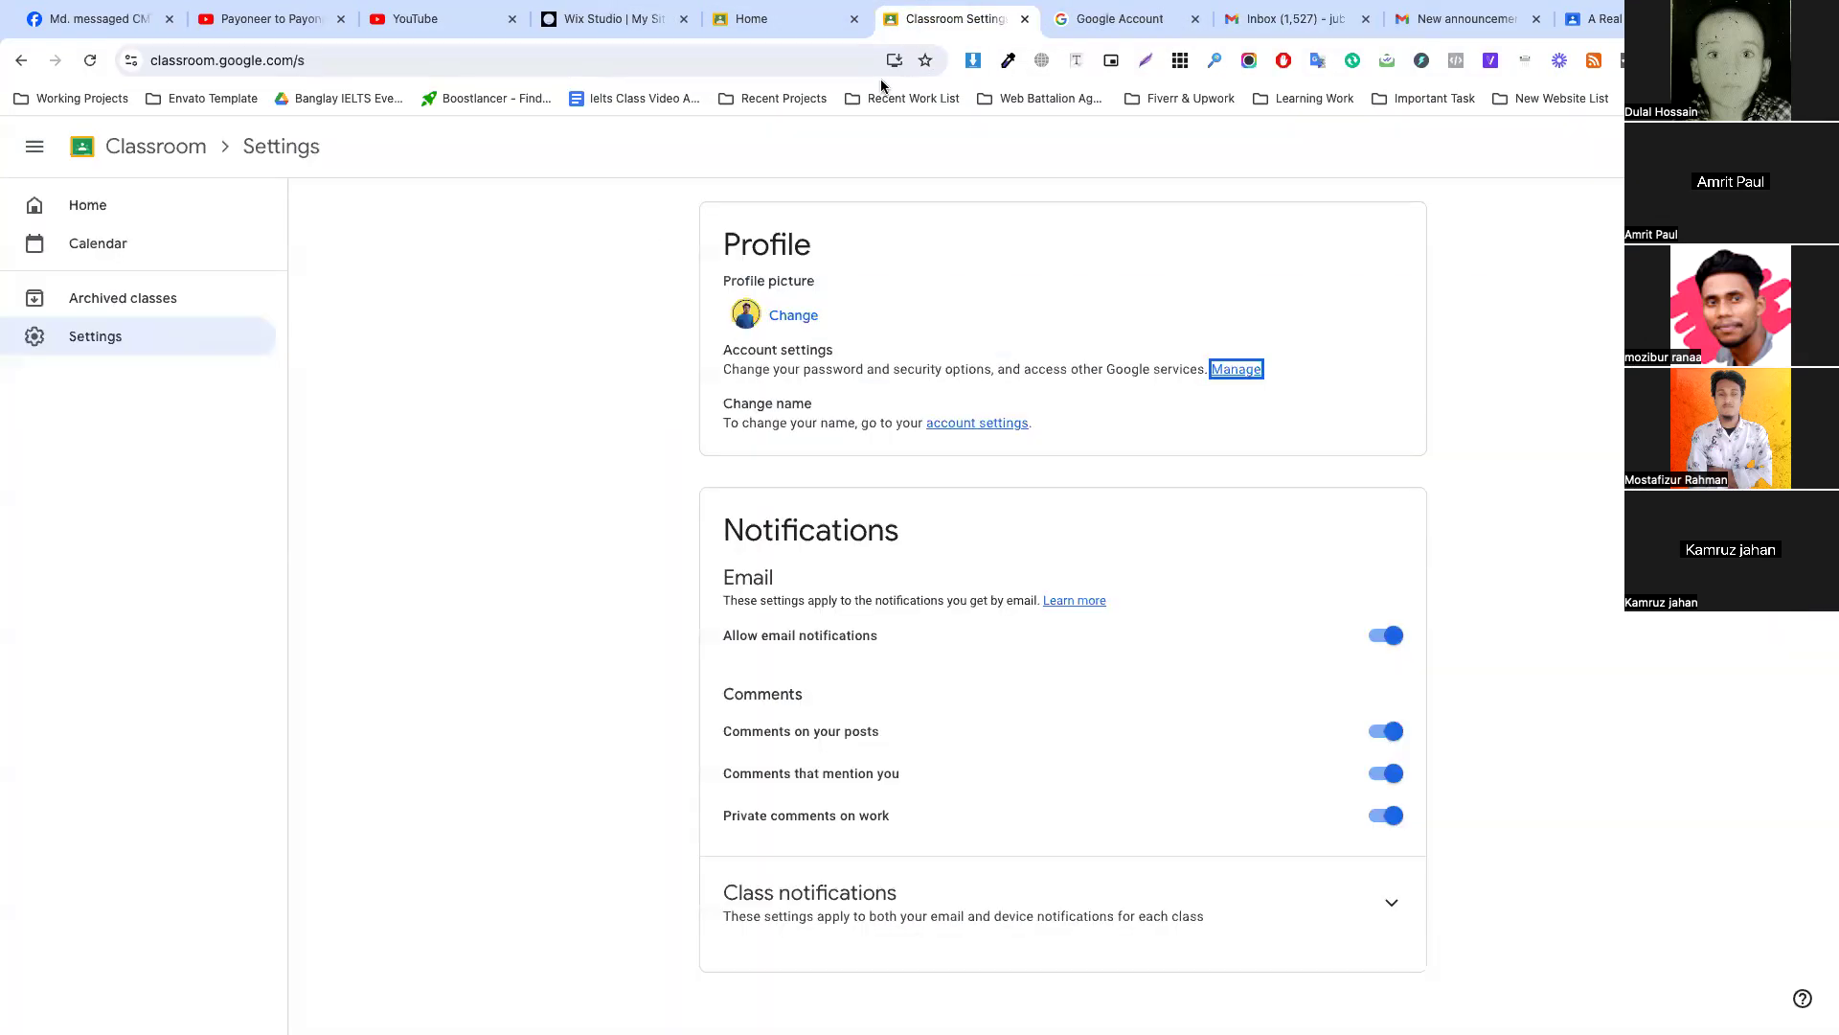
{"action": "left_click", "coordinate": [750, 29]}
{"action": "left_click", "coordinate": [601, 65]}
{"action": "type", "text": "wix.com"}
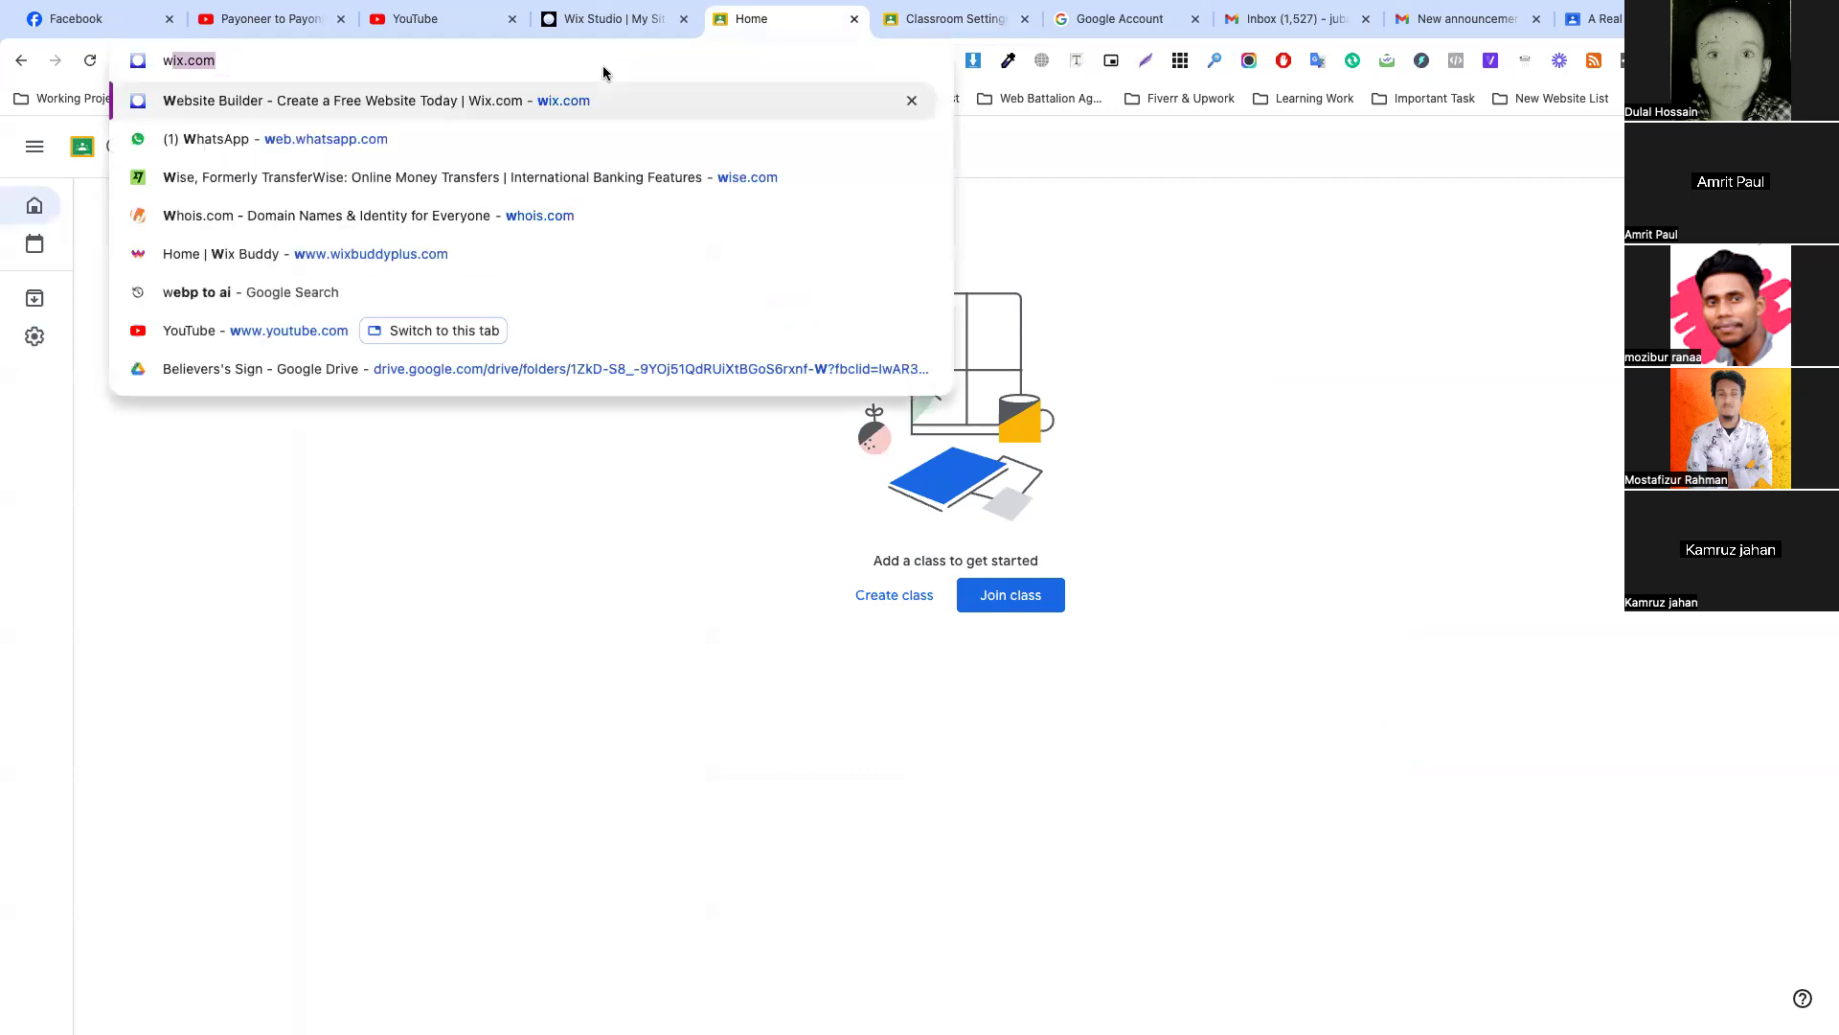
{"action": "key", "text": "Return"}
{"action": "left_click", "coordinate": [593, 19]}
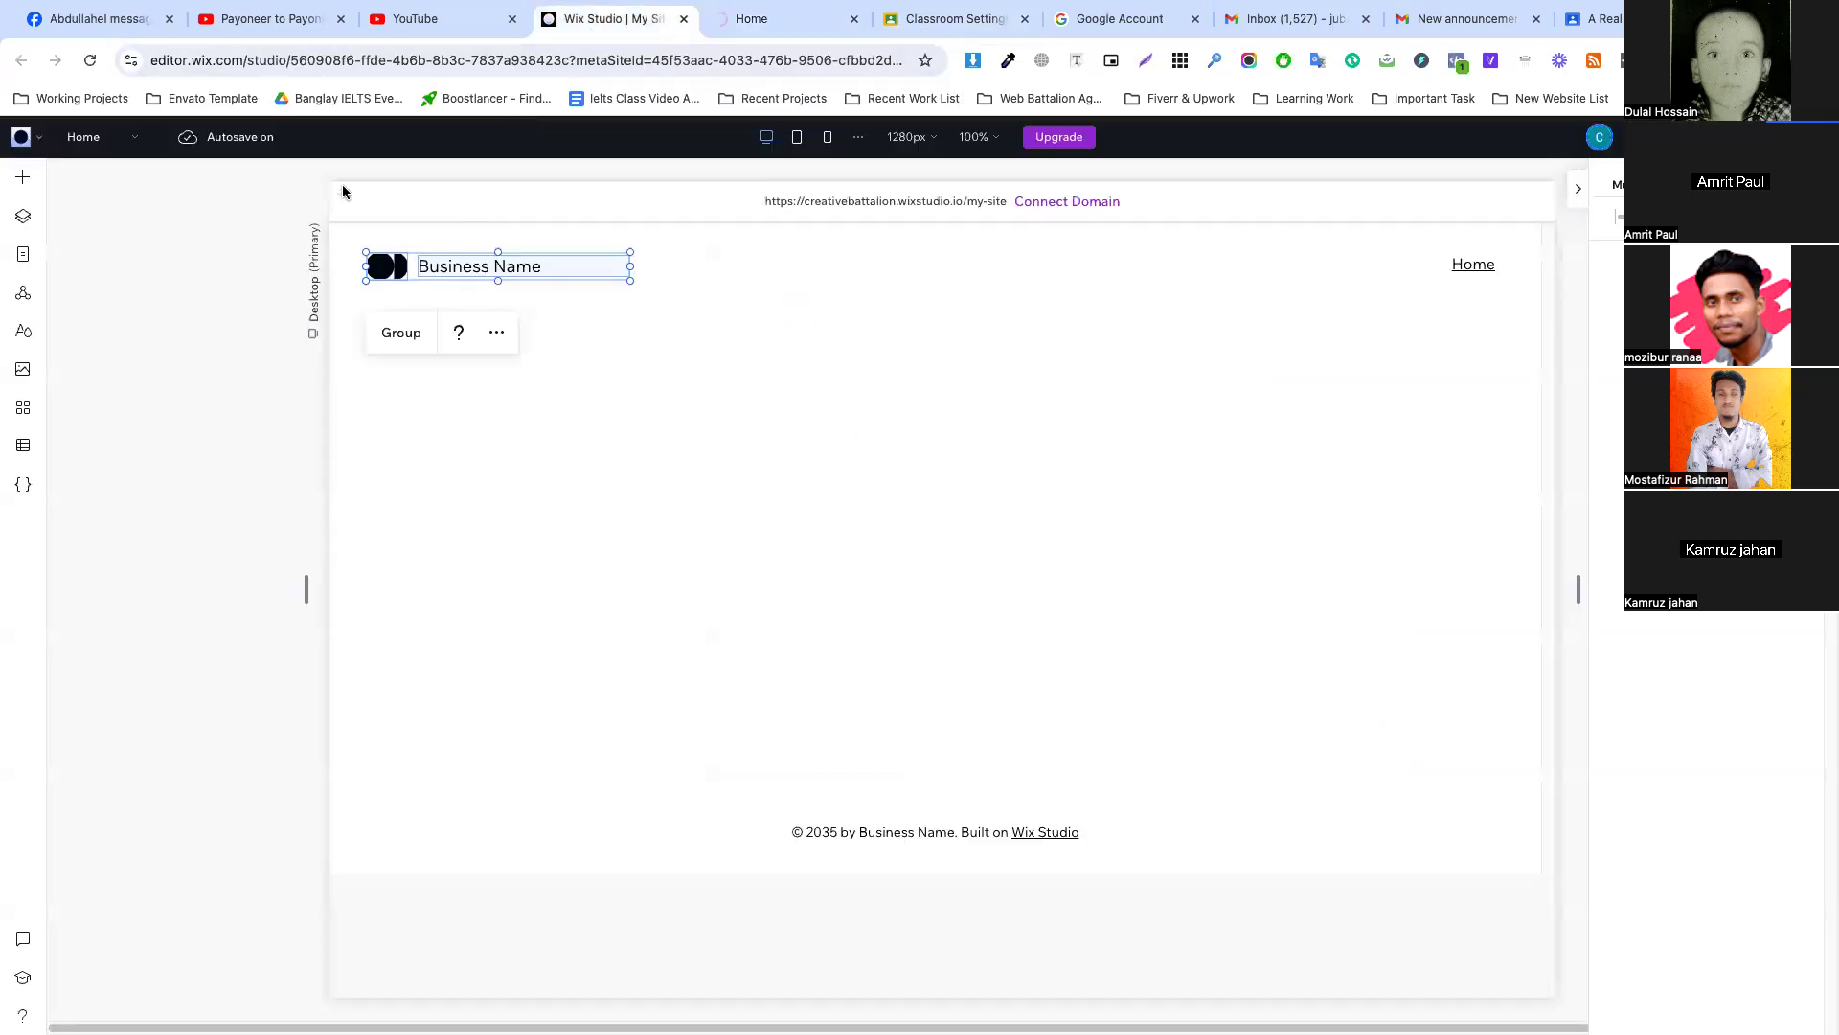
{"action": "left_click", "coordinate": [94, 141]}
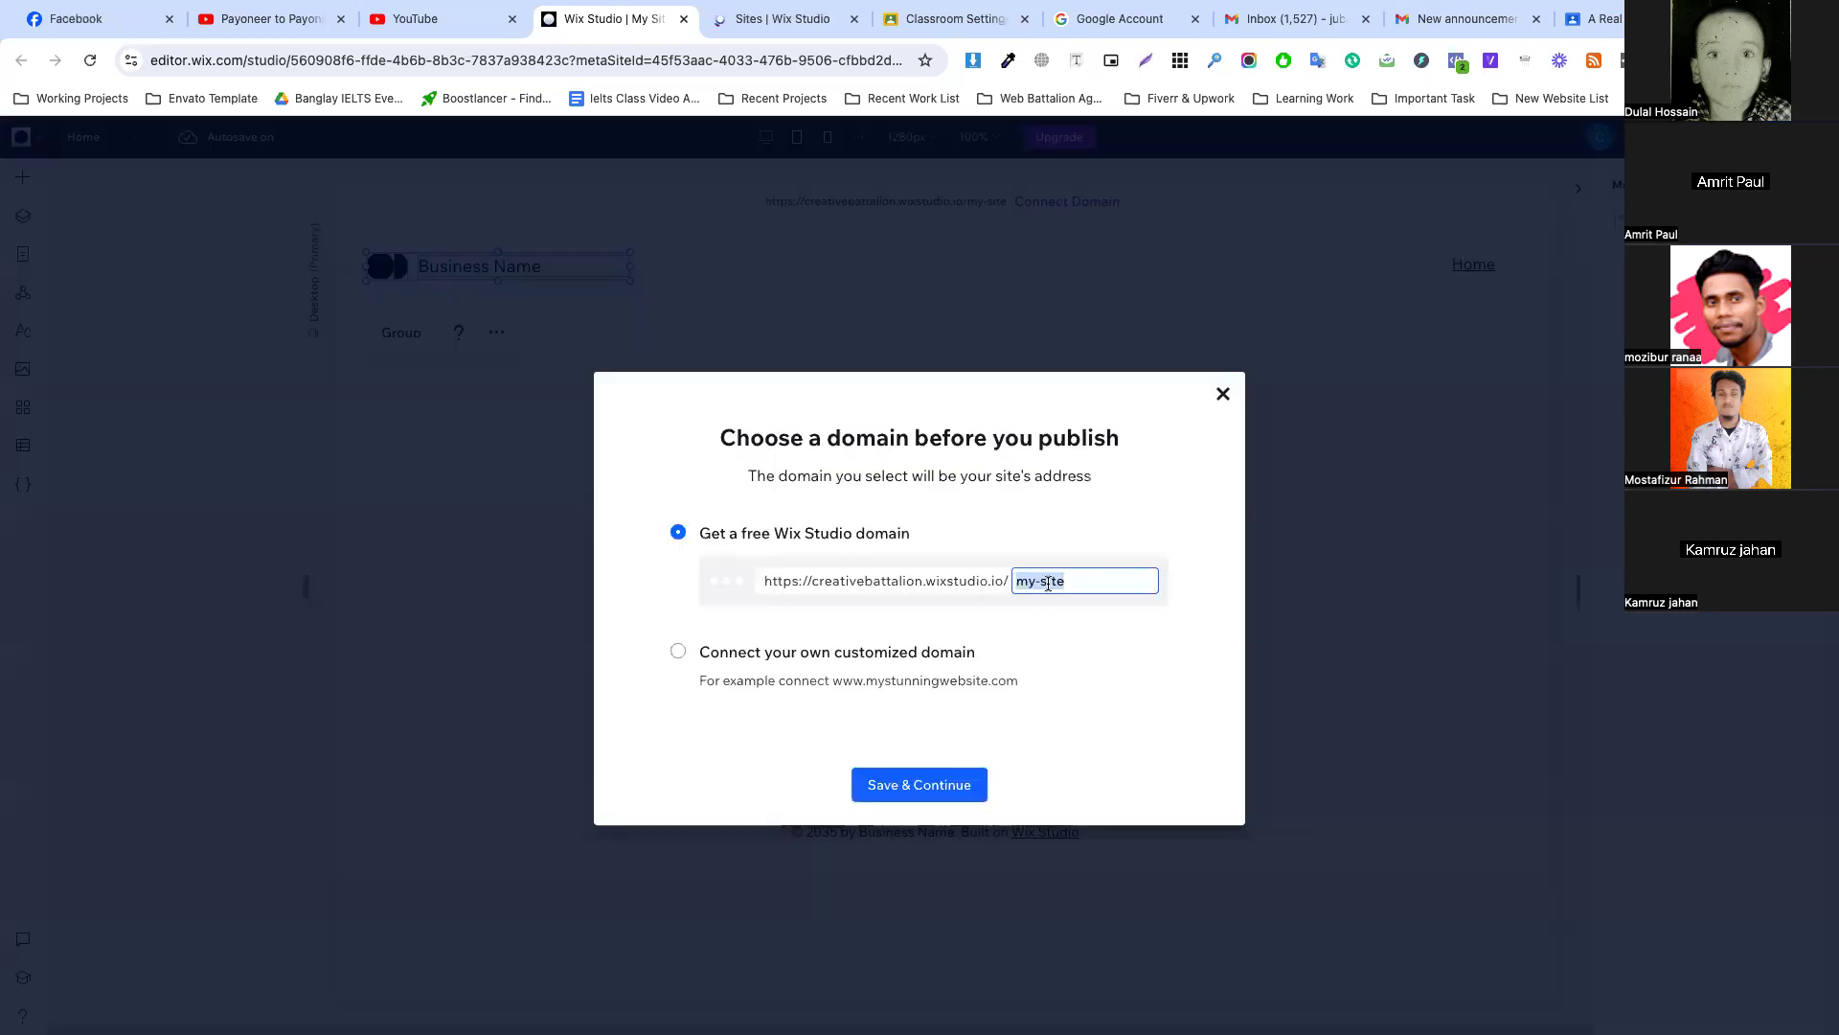
Change the free domain ending to cmbd159, save it, and close the editor tab.
{"action": "type", "text": "CMBD159"}
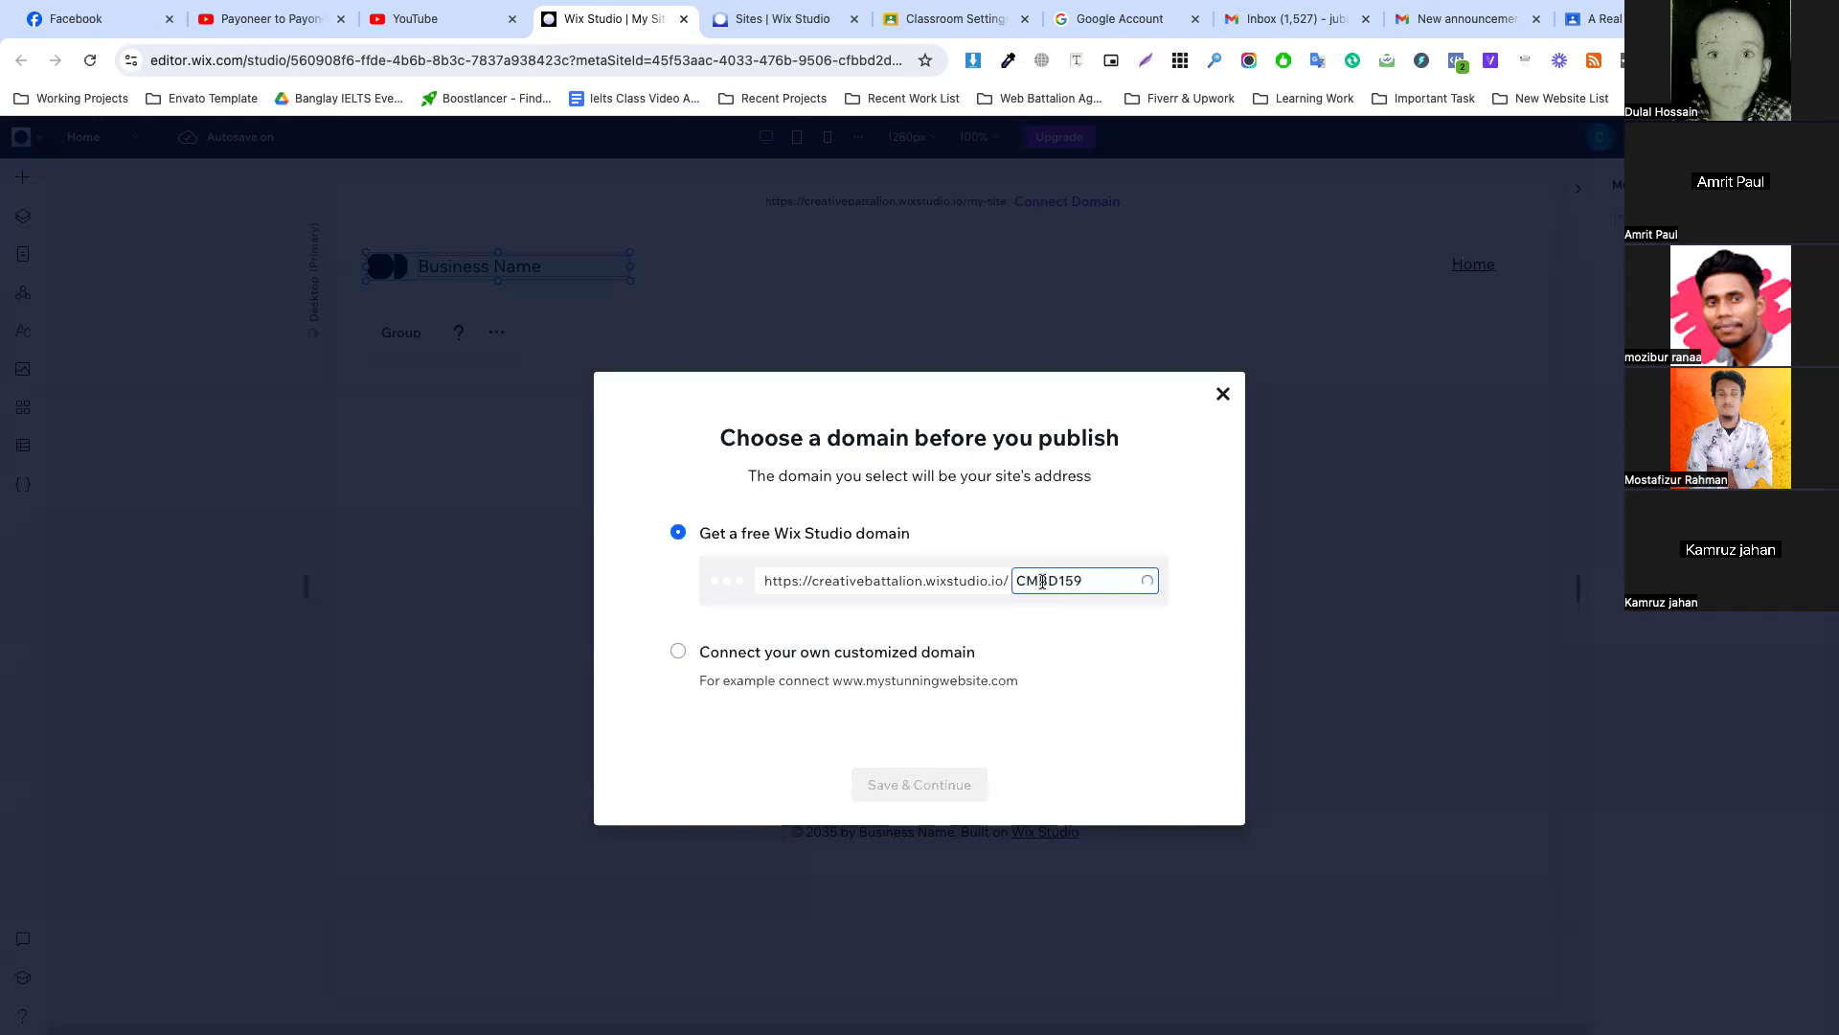
{"action": "left_click", "coordinate": [923, 785]}
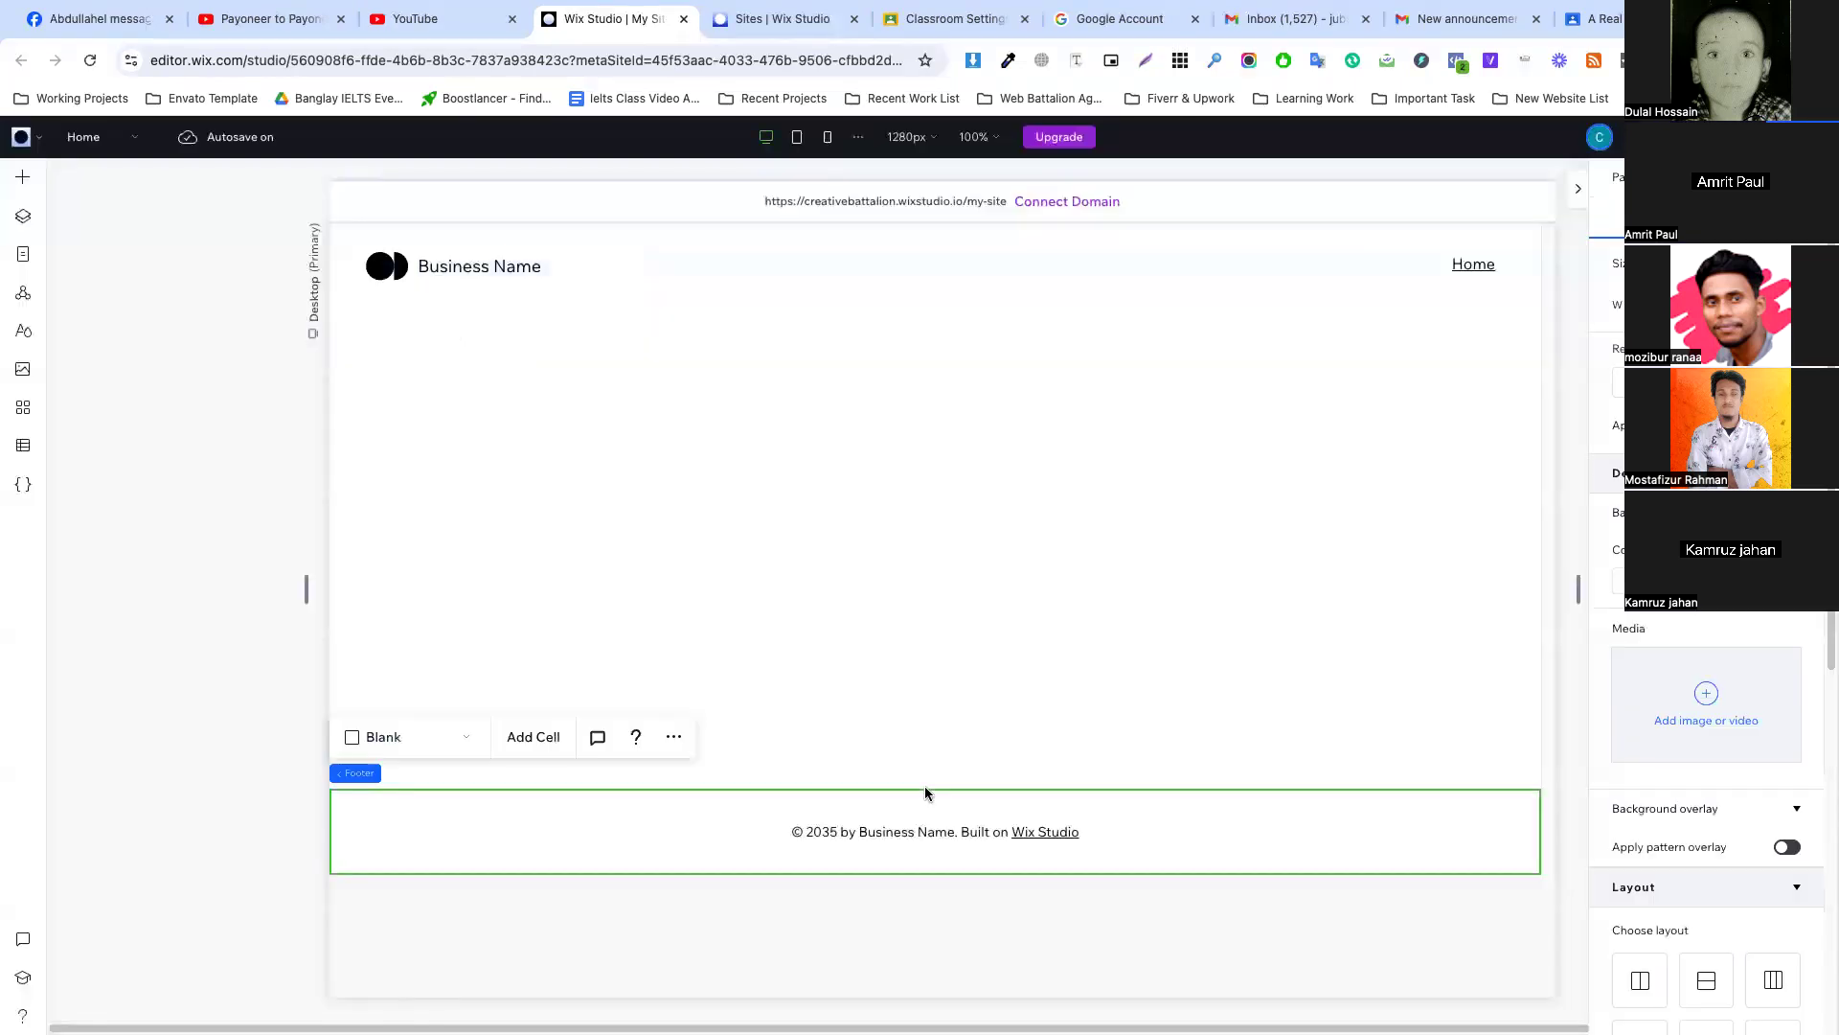
{"action": "mouse_move", "coordinate": [1054, 137]}
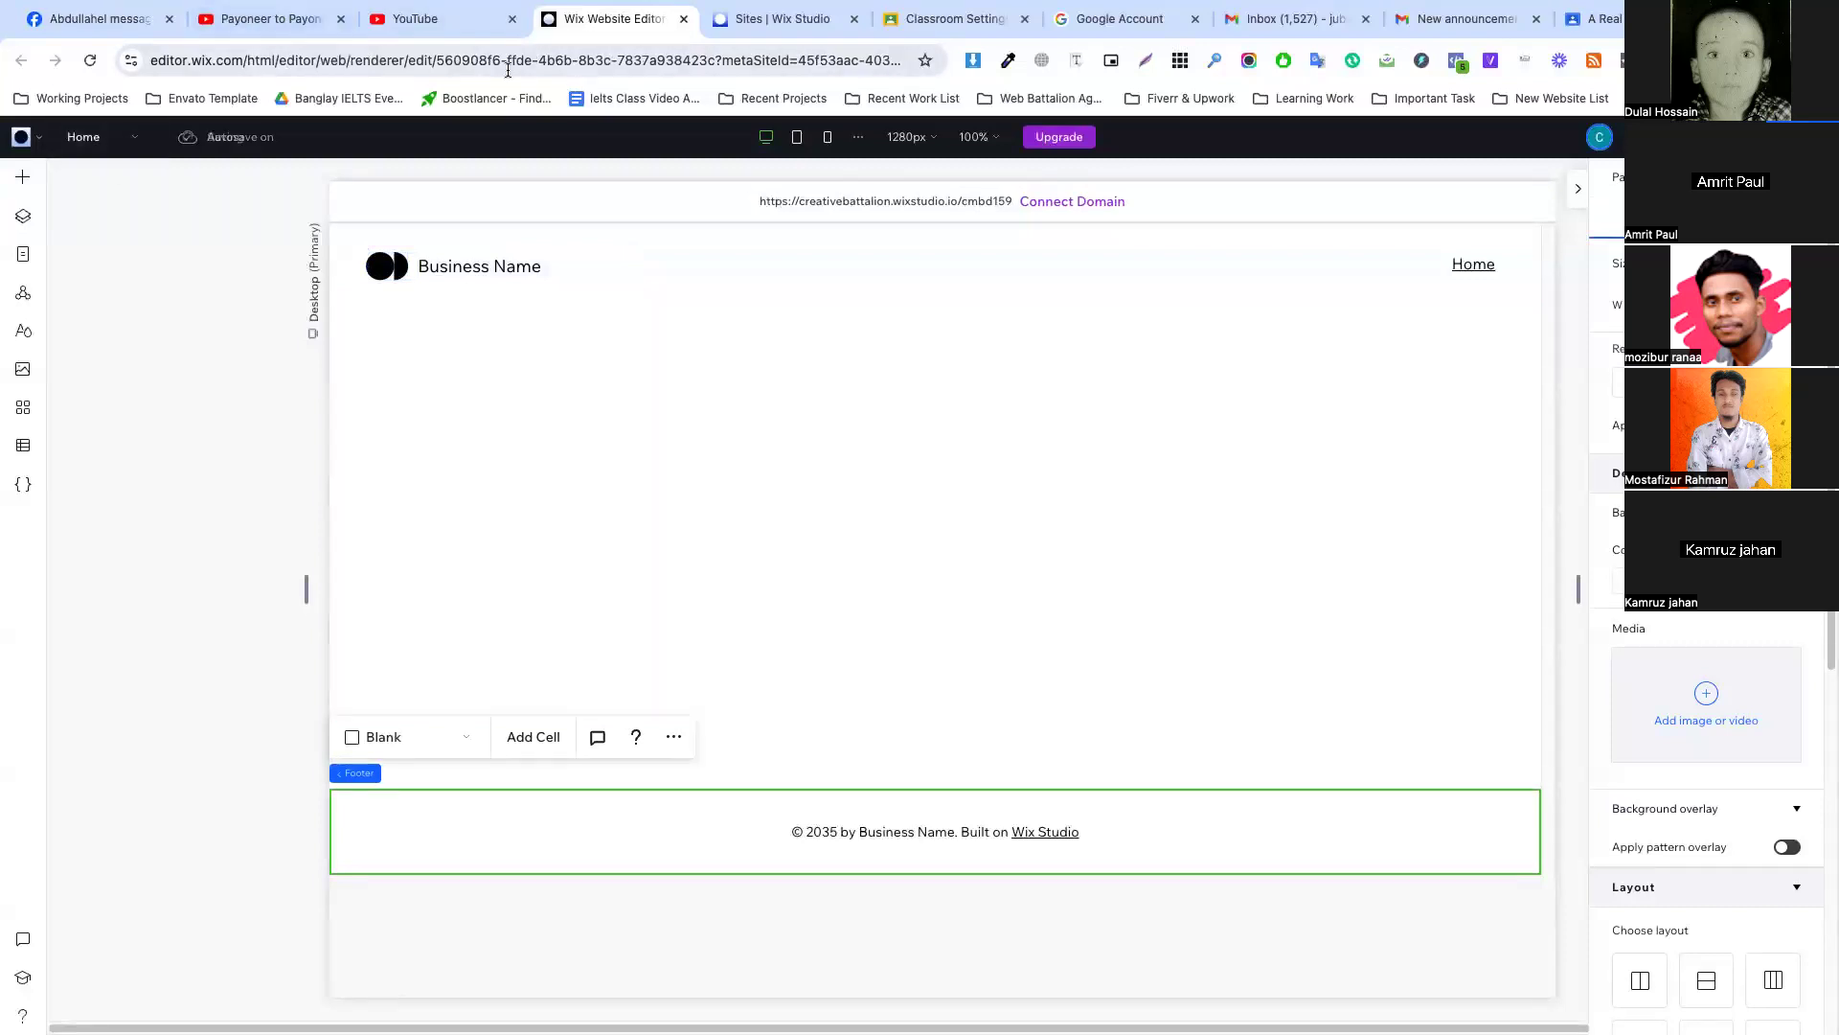
{"action": "left_click", "coordinate": [738, 20]}
{"action": "left_click", "coordinate": [673, 29]}
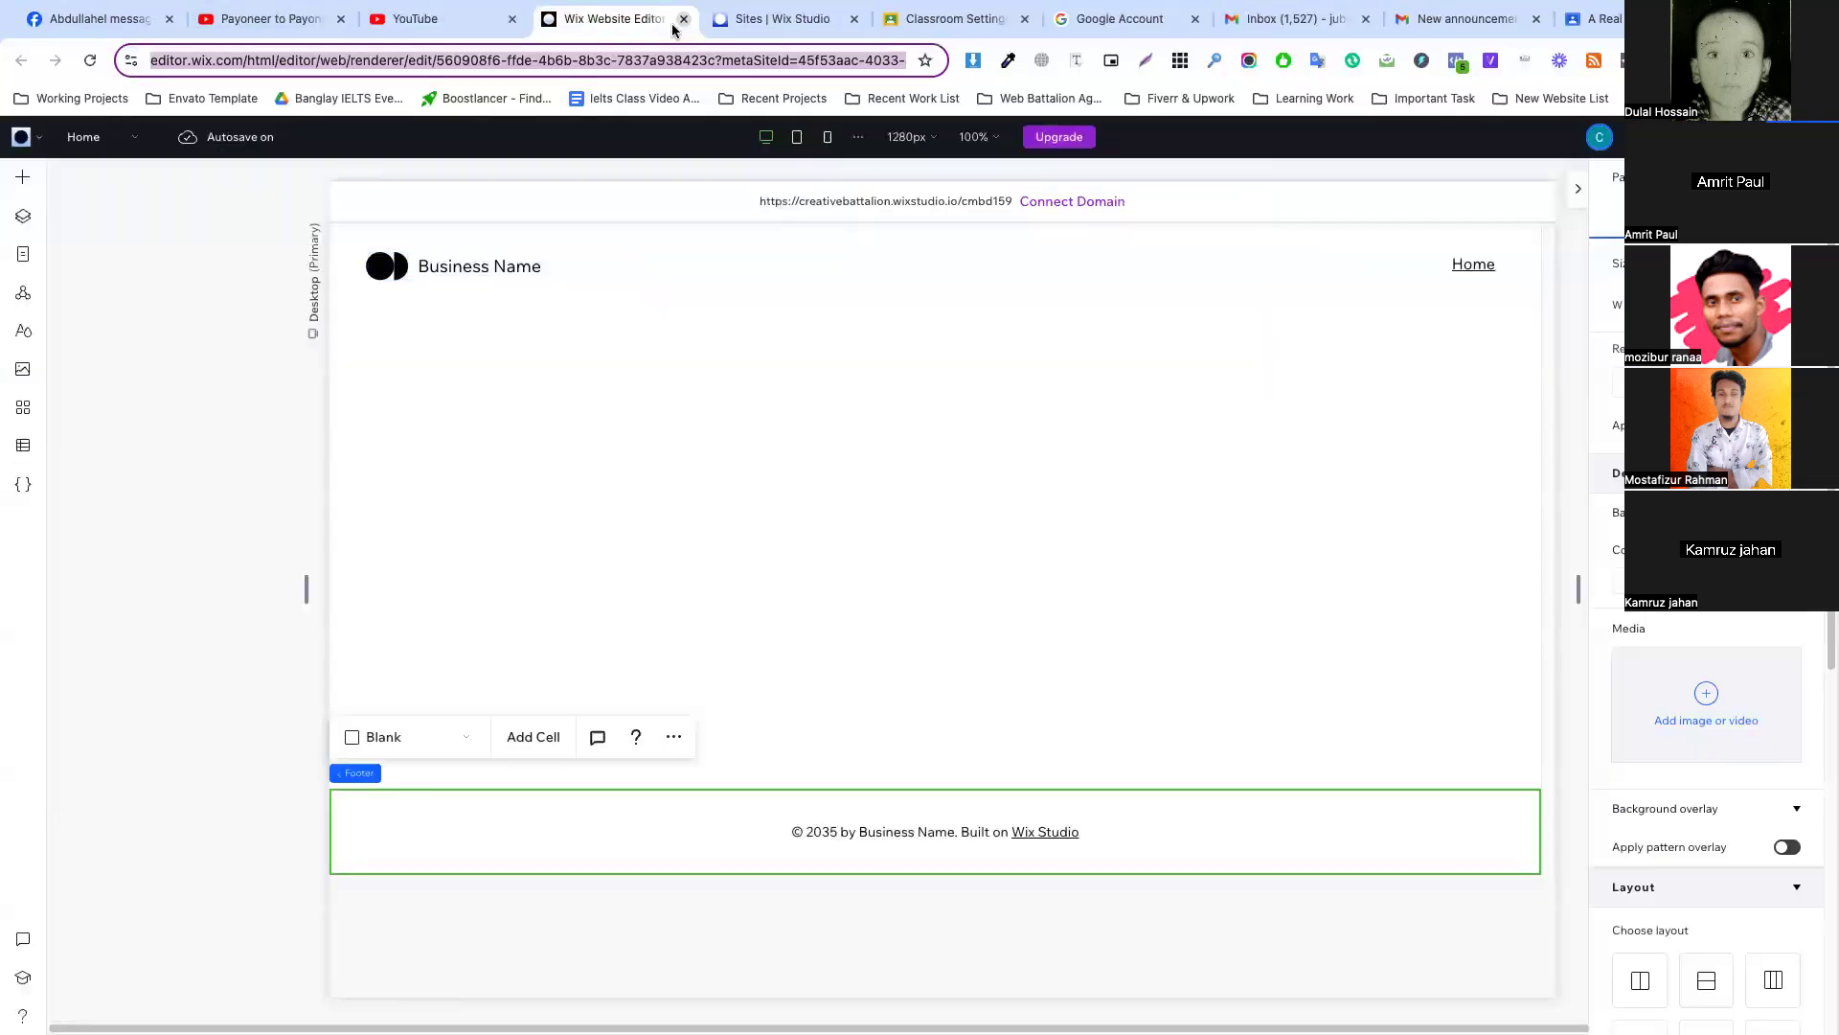
{"action": "key", "text": "ctrl+w"}
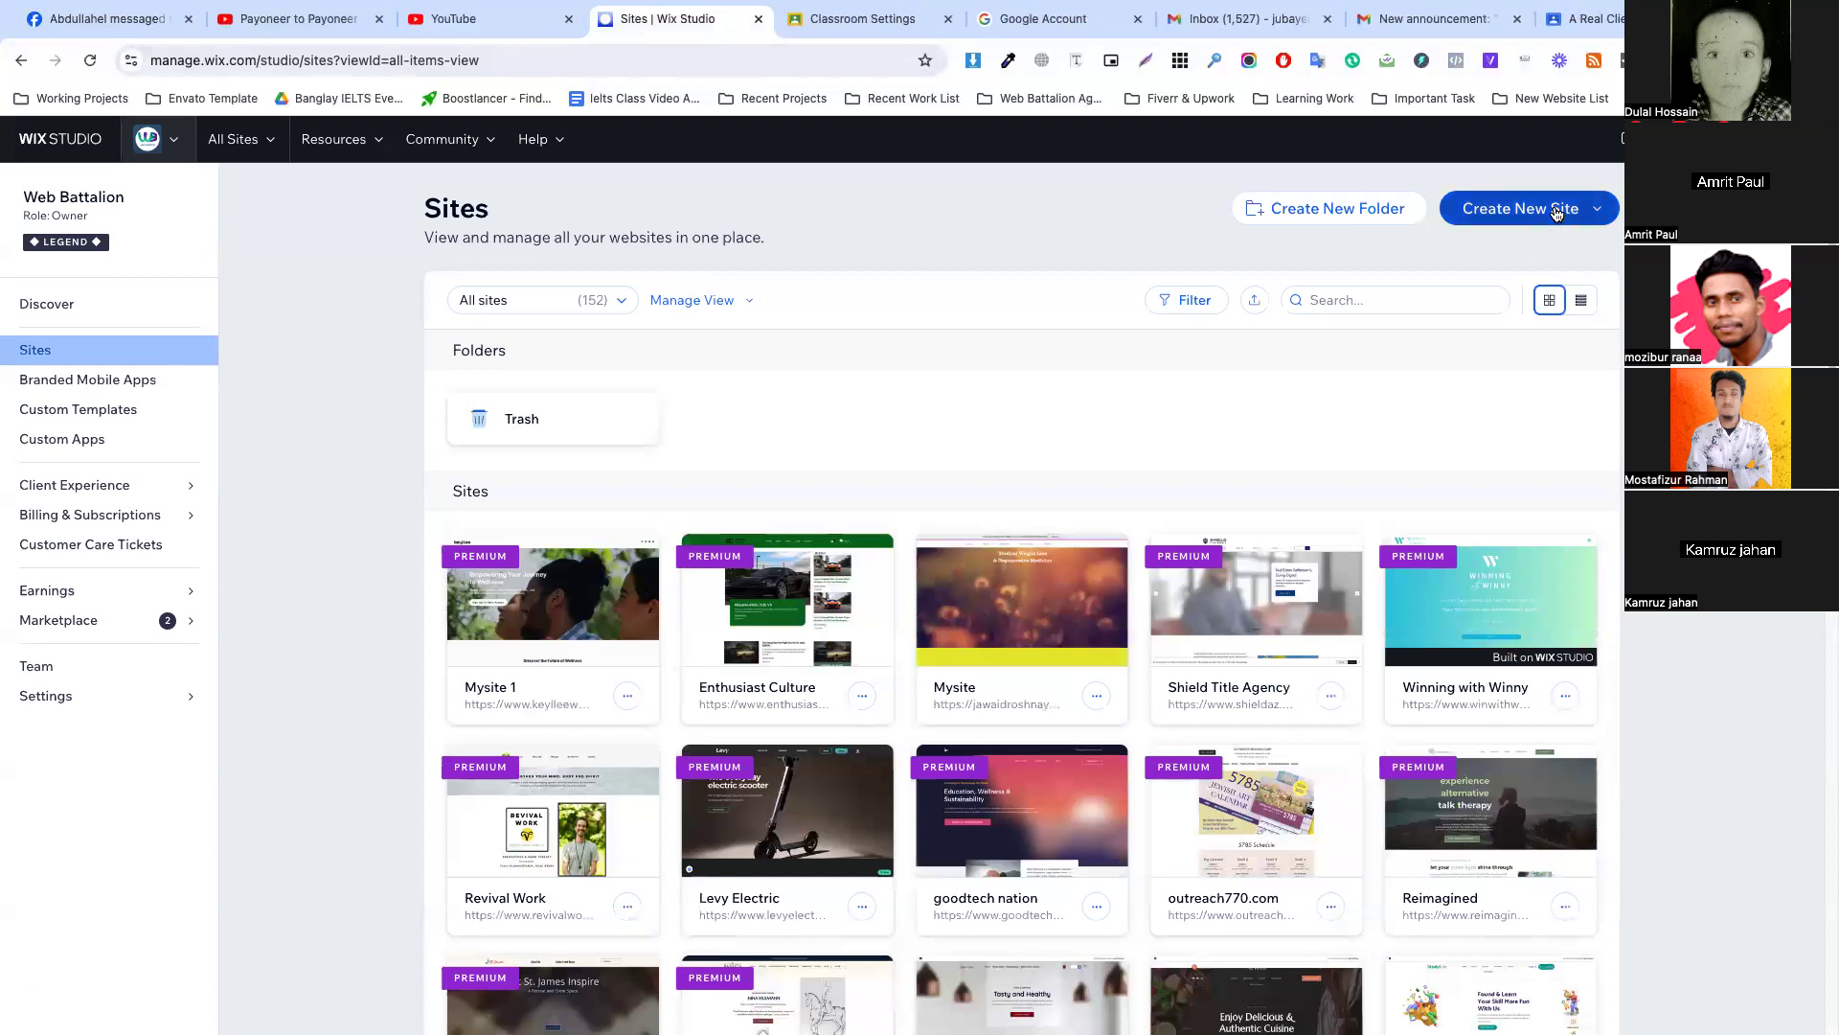
Start a new site in the classic Wix Editor and choose setup without the AI chat.
{"action": "left_click", "coordinate": [1554, 208]}
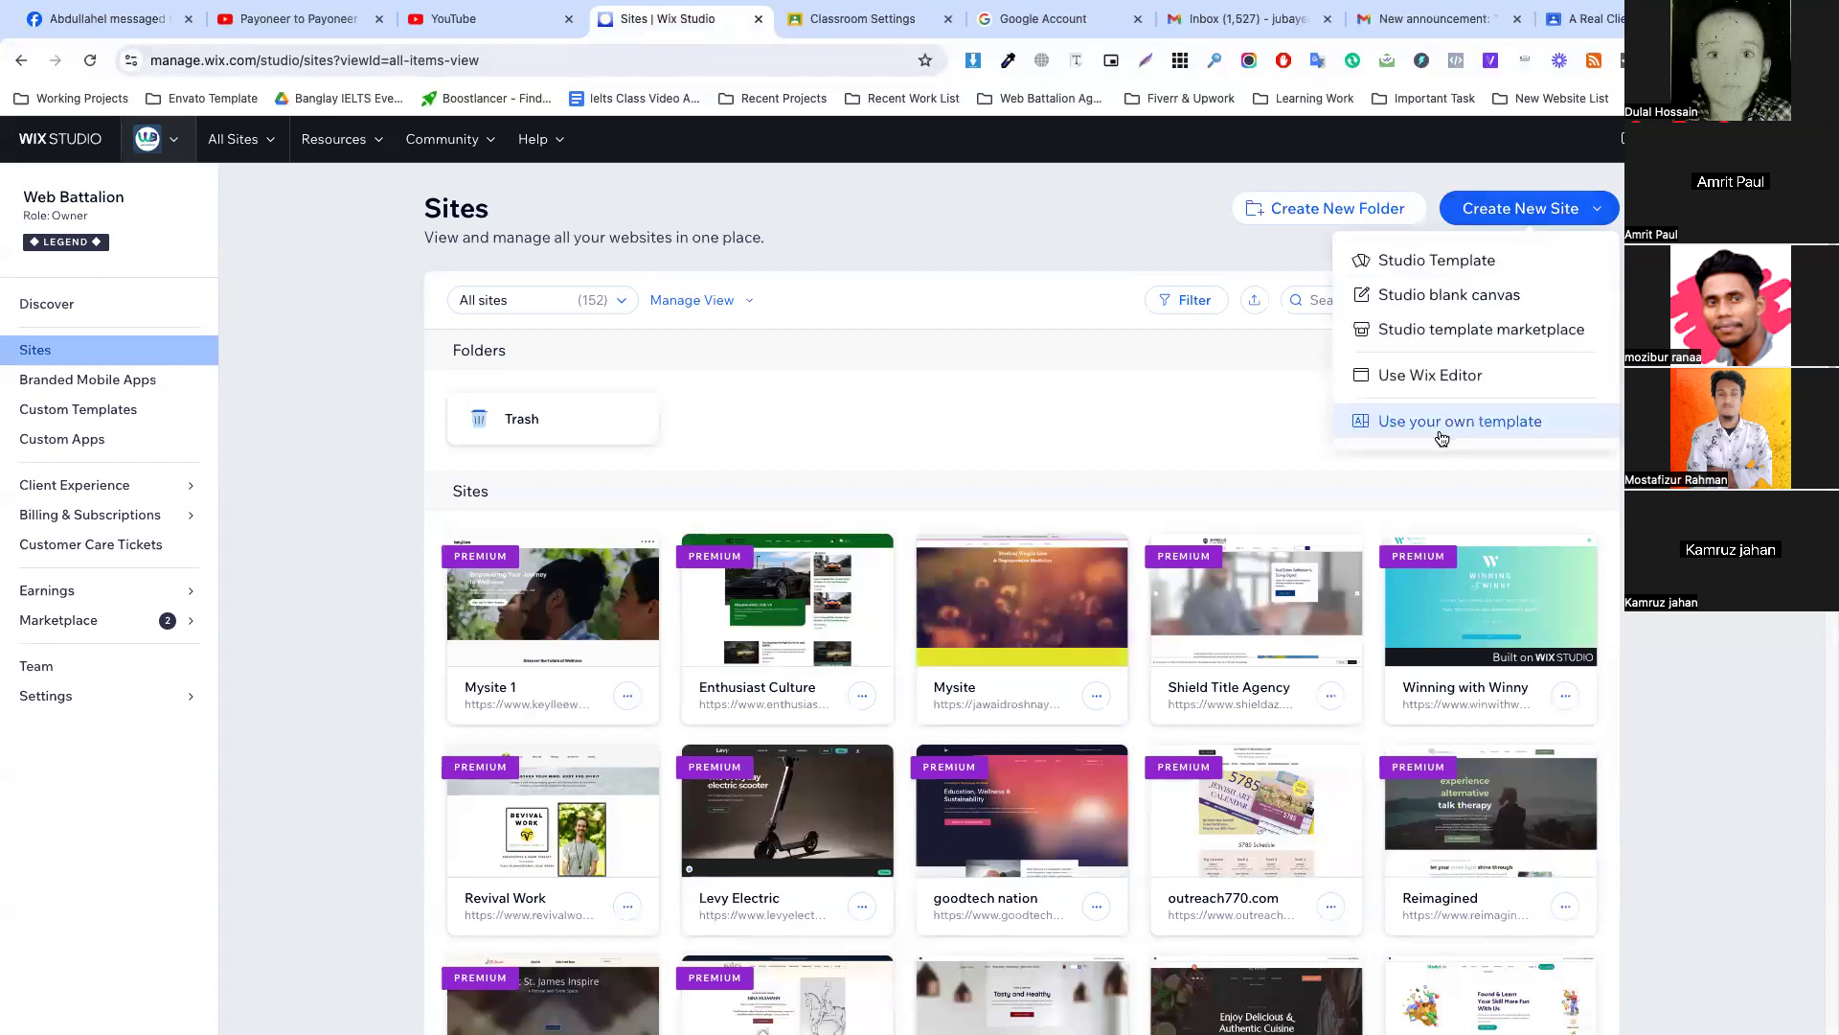
{"action": "left_click", "coordinate": [1430, 378]}
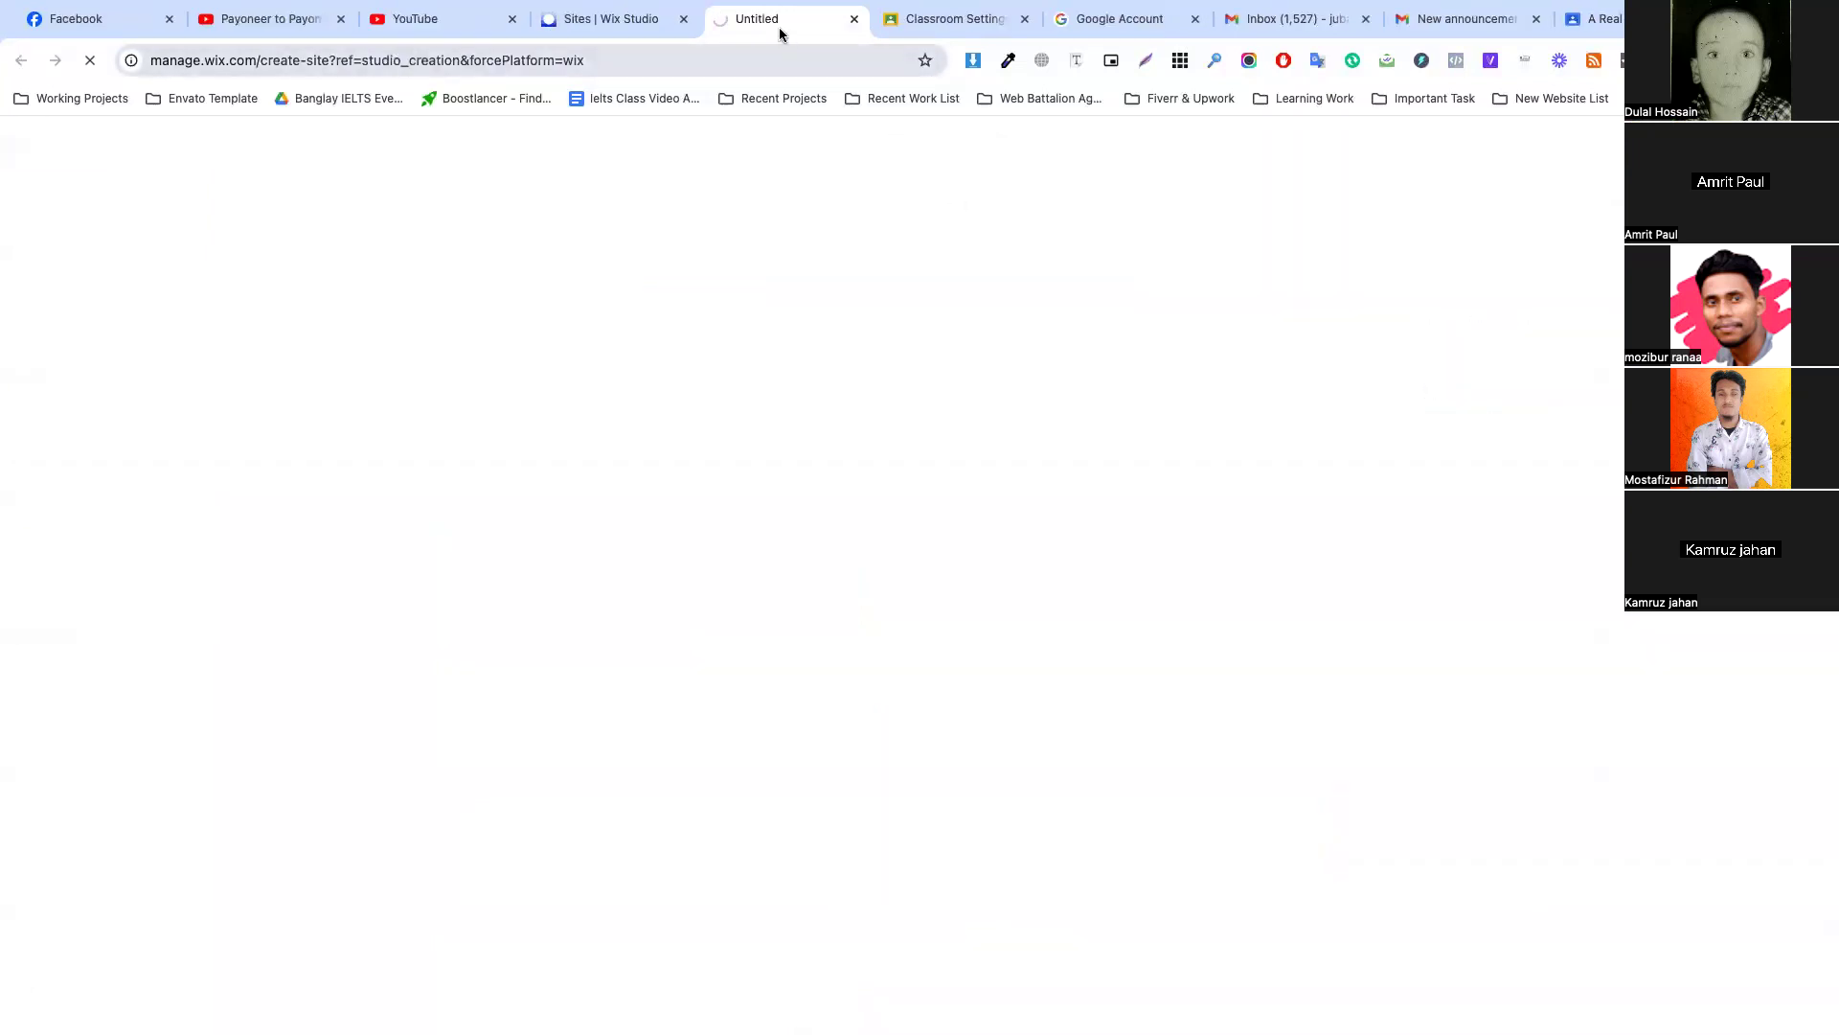
{"action": "left_click", "coordinate": [756, 59]}
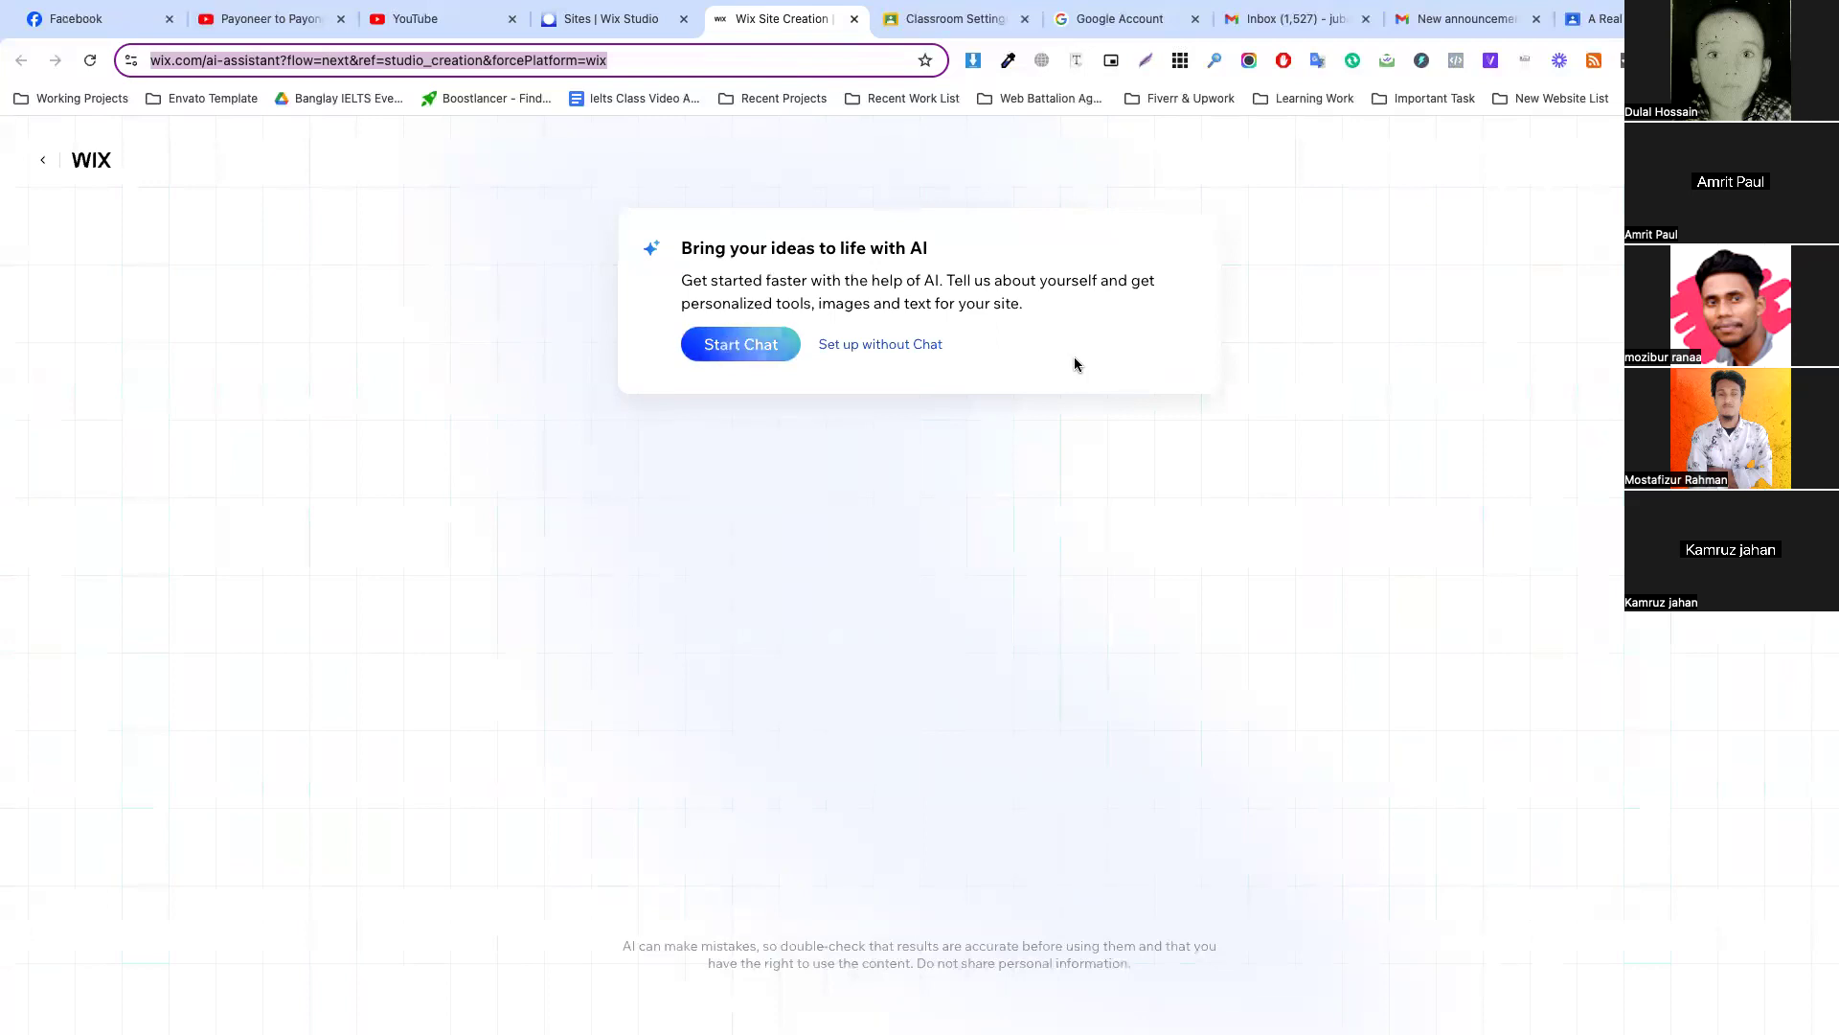
{"action": "left_click", "coordinate": [887, 351]}
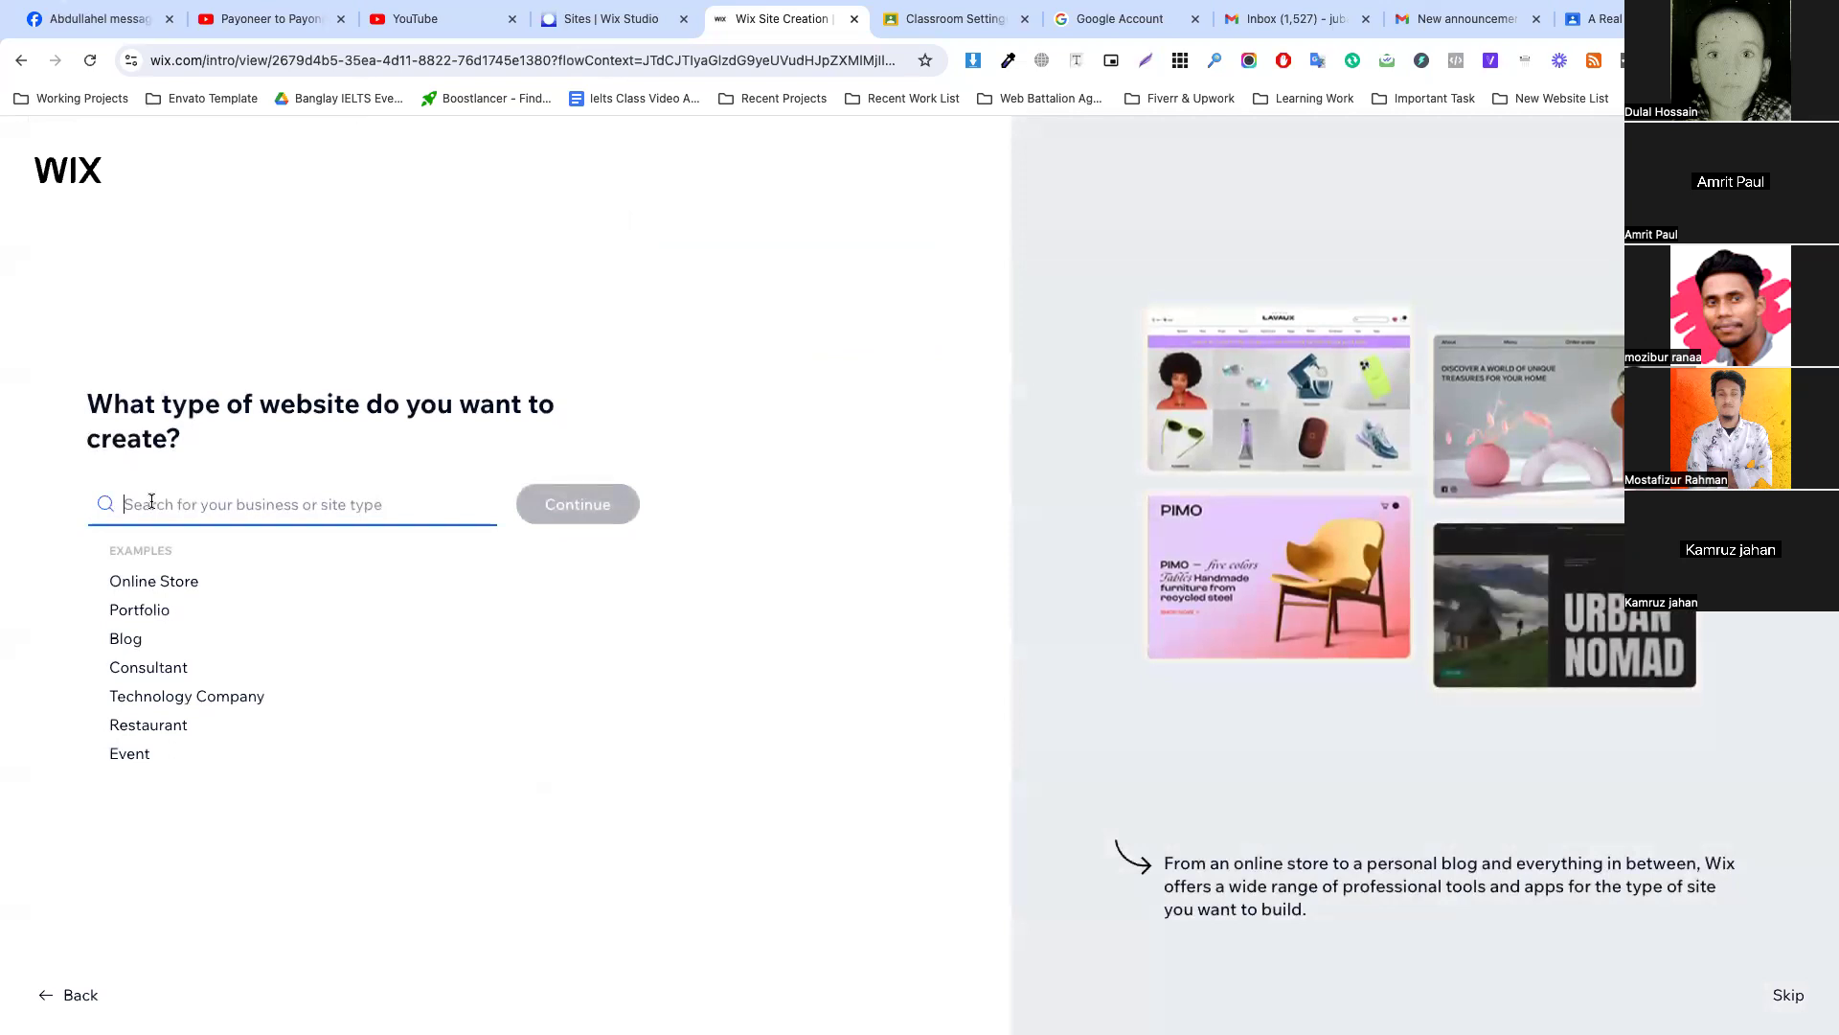
Enter 'Course' in the website-type search box to get course site suggestions.
{"action": "left_click_drag", "start_coordinate": [181, 433], "coordinate": [83, 406]}
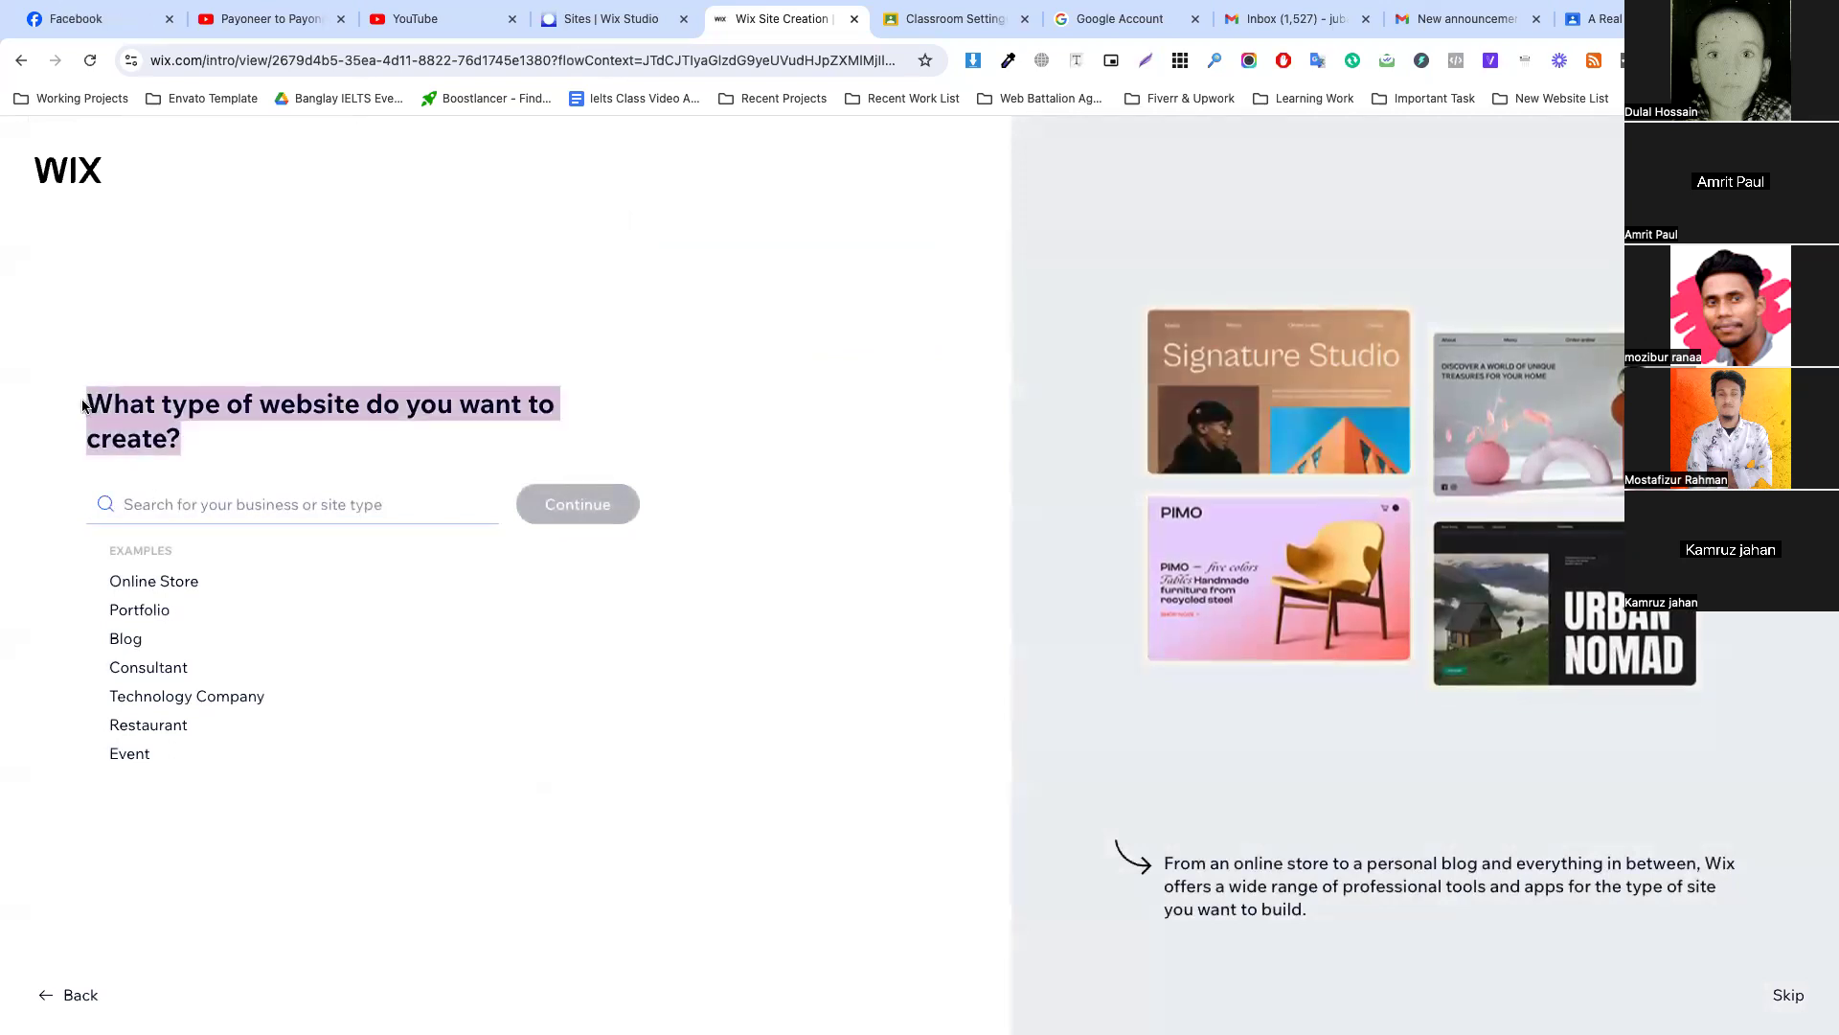
{"action": "left_click", "coordinate": [232, 515]}
{"action": "type", "text": "CMB"}
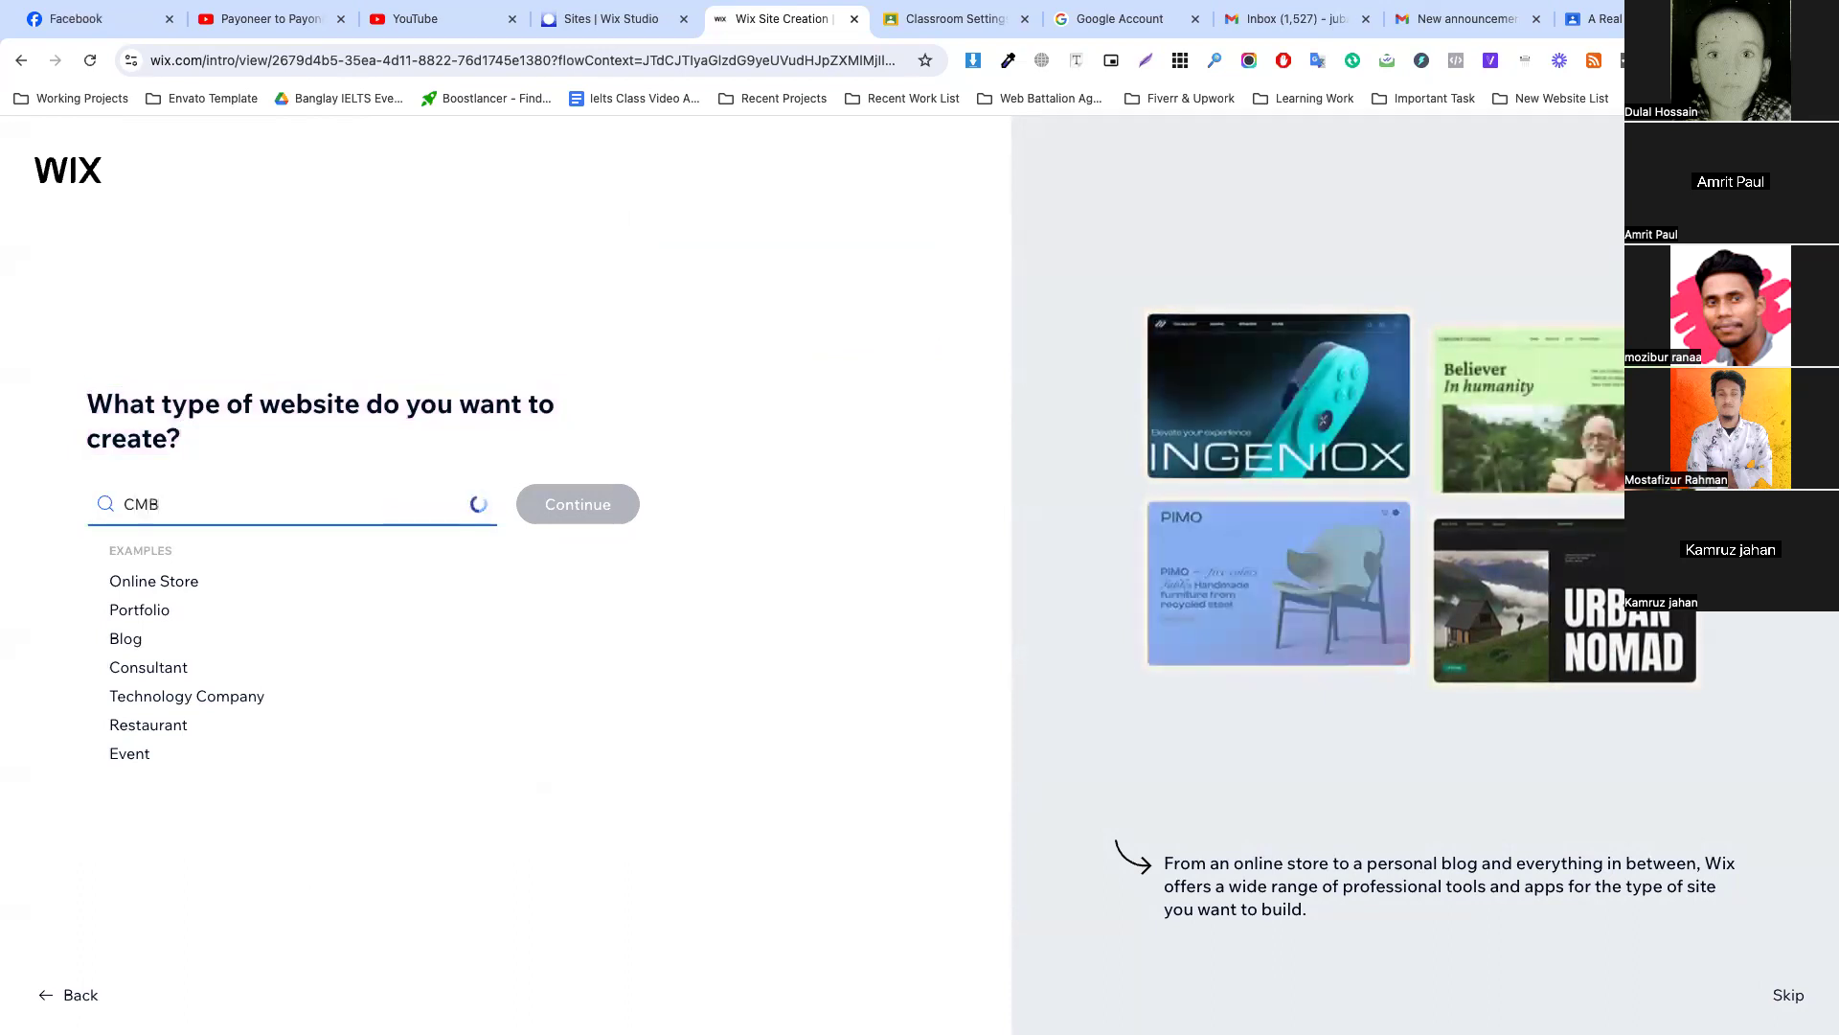
{"action": "key", "text": "BackSpace"}
{"action": "type", "text": "S"}
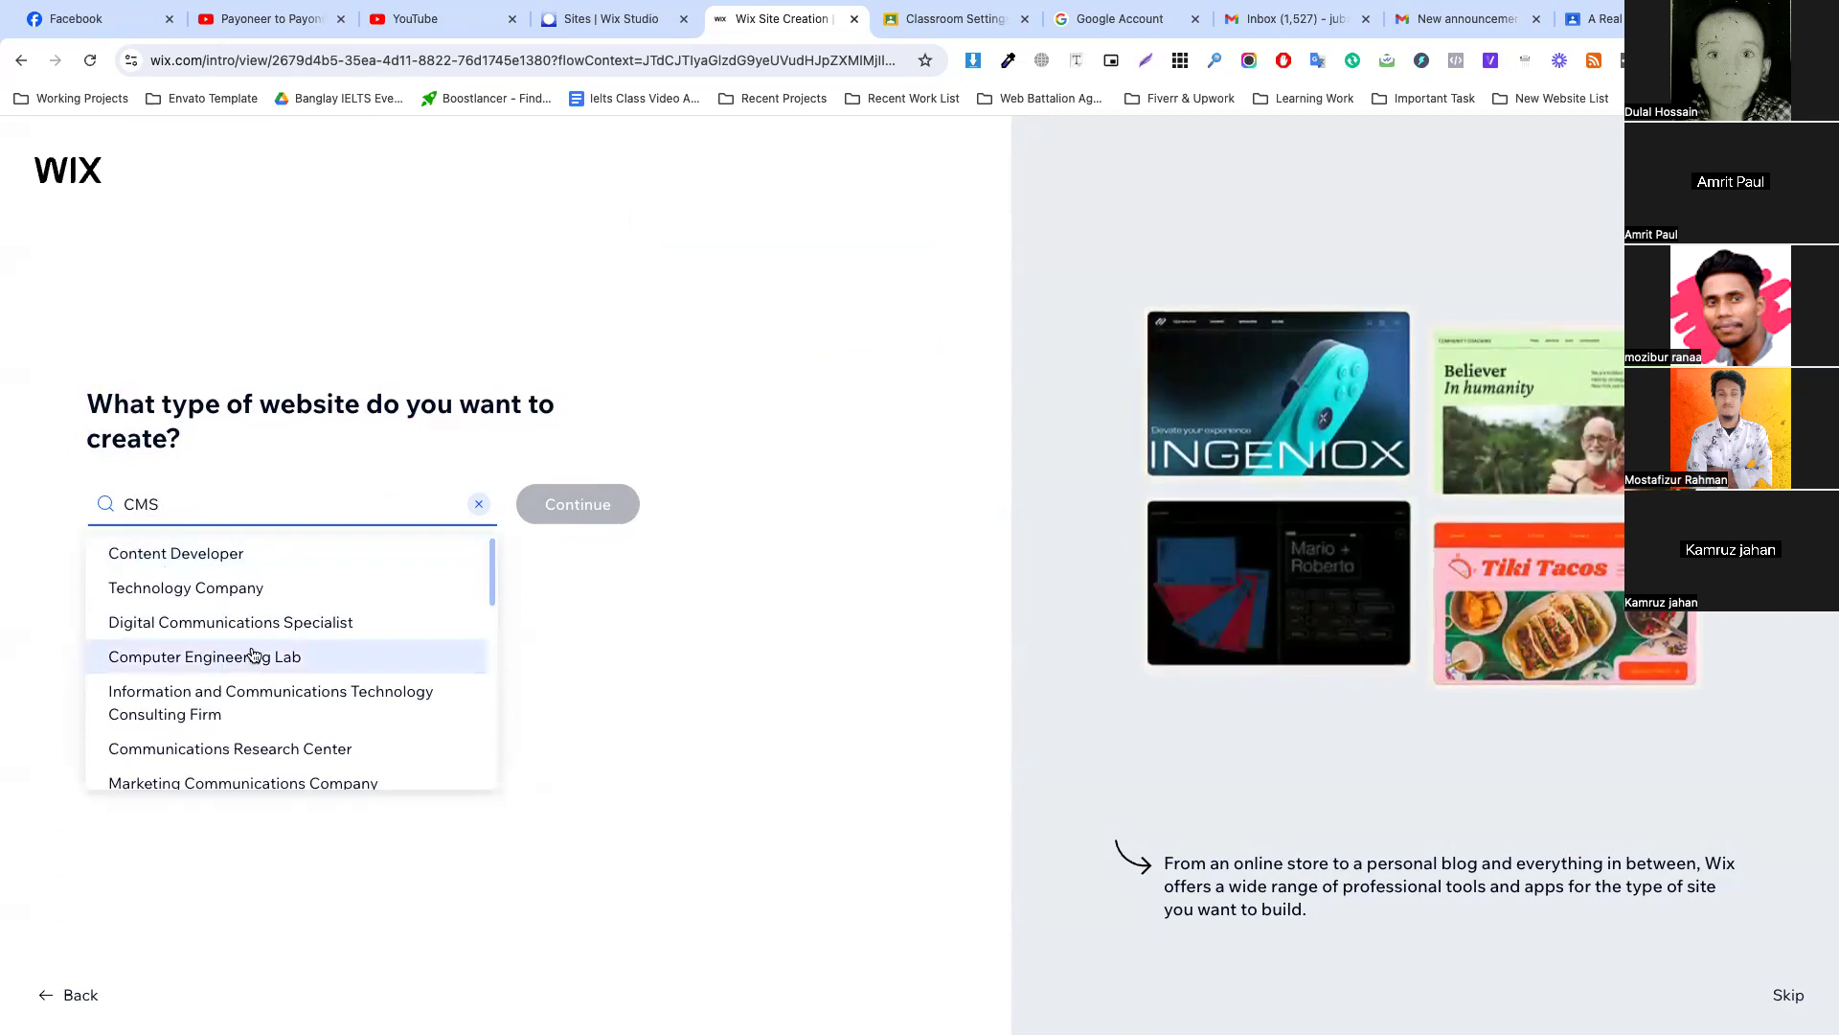
{"action": "scroll", "coordinate": [254, 654], "scroll_direction": "down", "scroll_amount": 3}
{"action": "scroll", "coordinate": [254, 654], "scroll_direction": "down", "scroll_amount": 1}
{"action": "scroll", "coordinate": [254, 653], "scroll_direction": "up", "scroll_amount": 4}
{"action": "double_click", "coordinate": [192, 497]}
{"action": "type", "text": "Course"}
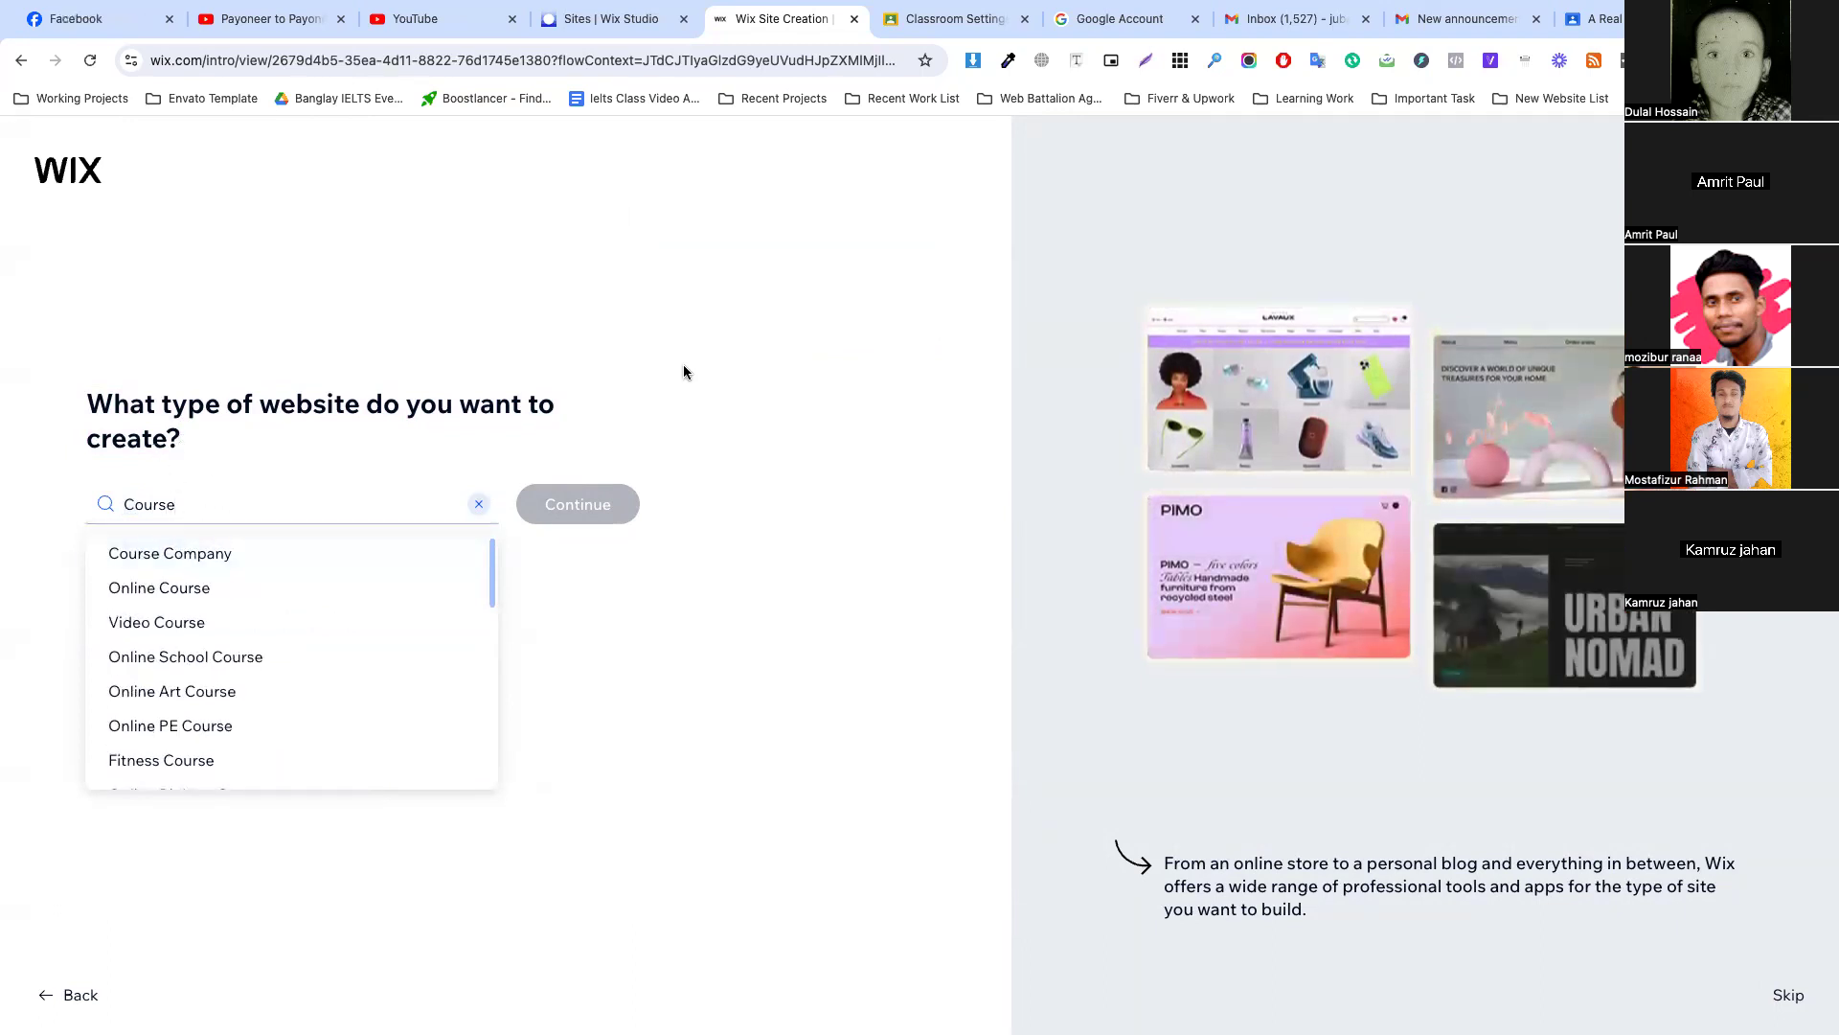
{"action": "left_click", "coordinate": [1066, 27]}
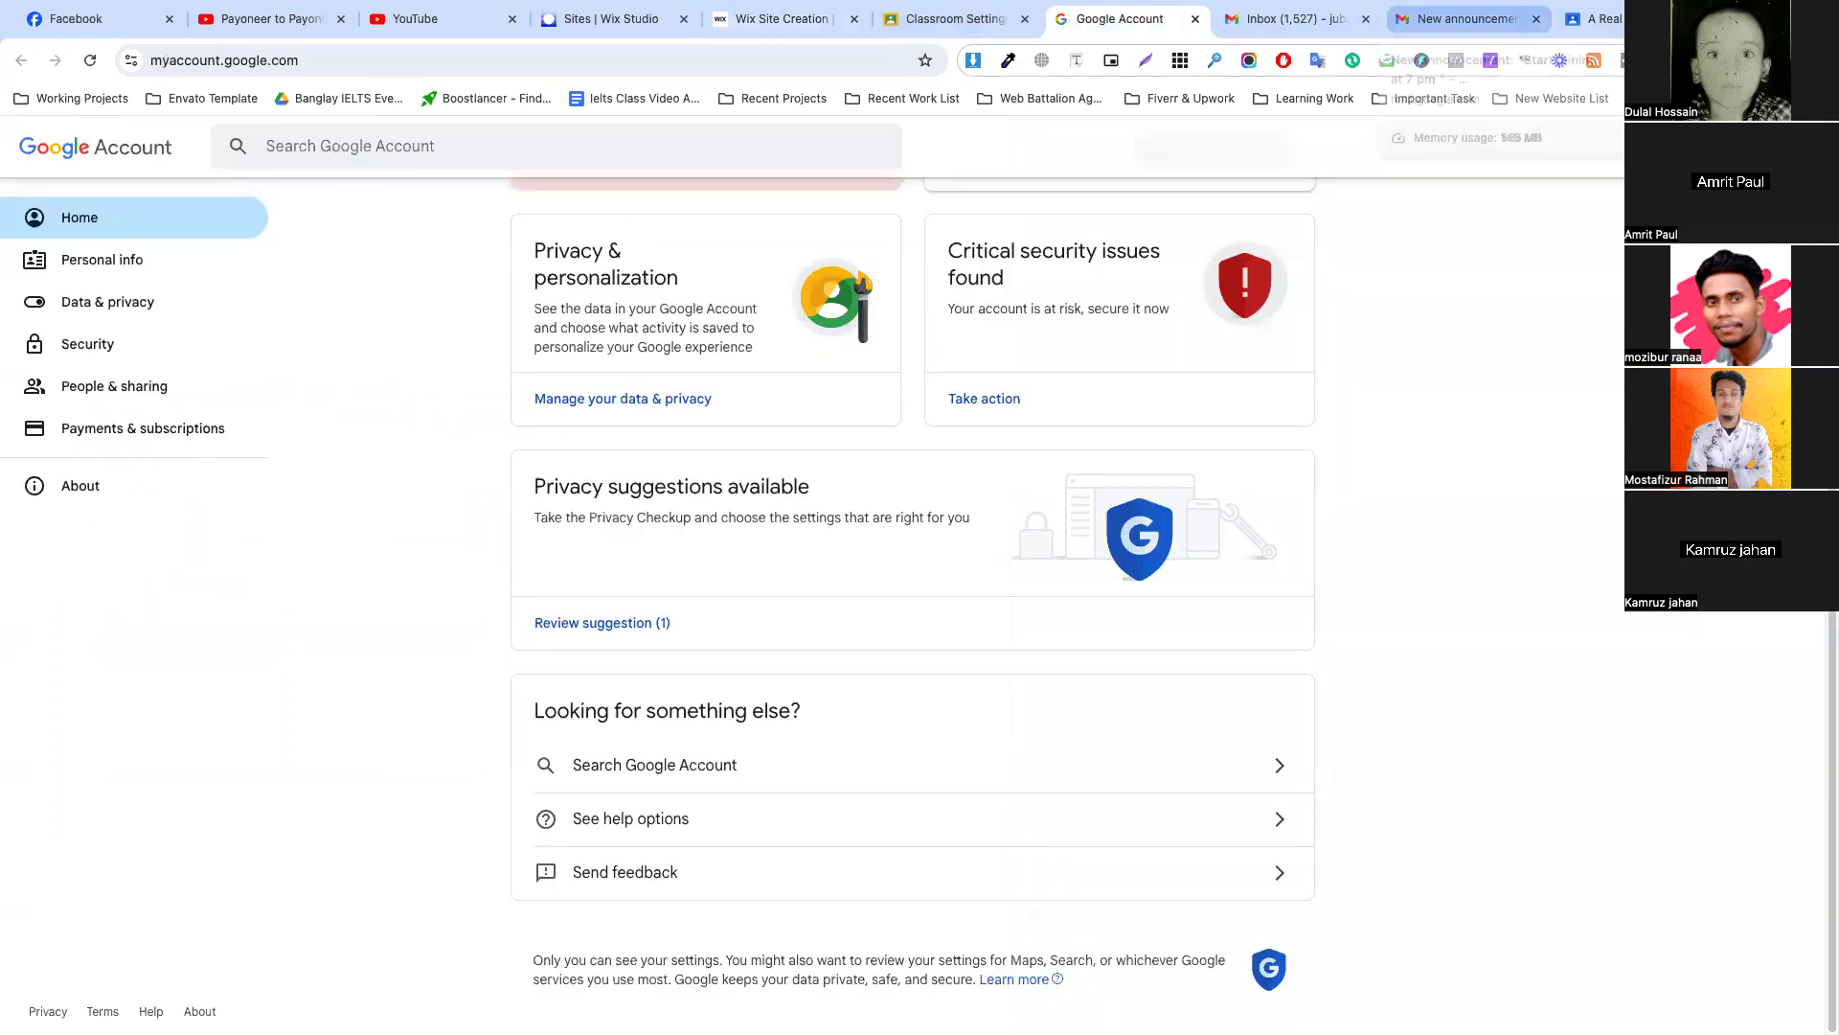
Look over the Classroom classwork topics and the new announcement email in Gmail.
{"action": "left_click", "coordinate": [1595, 19]}
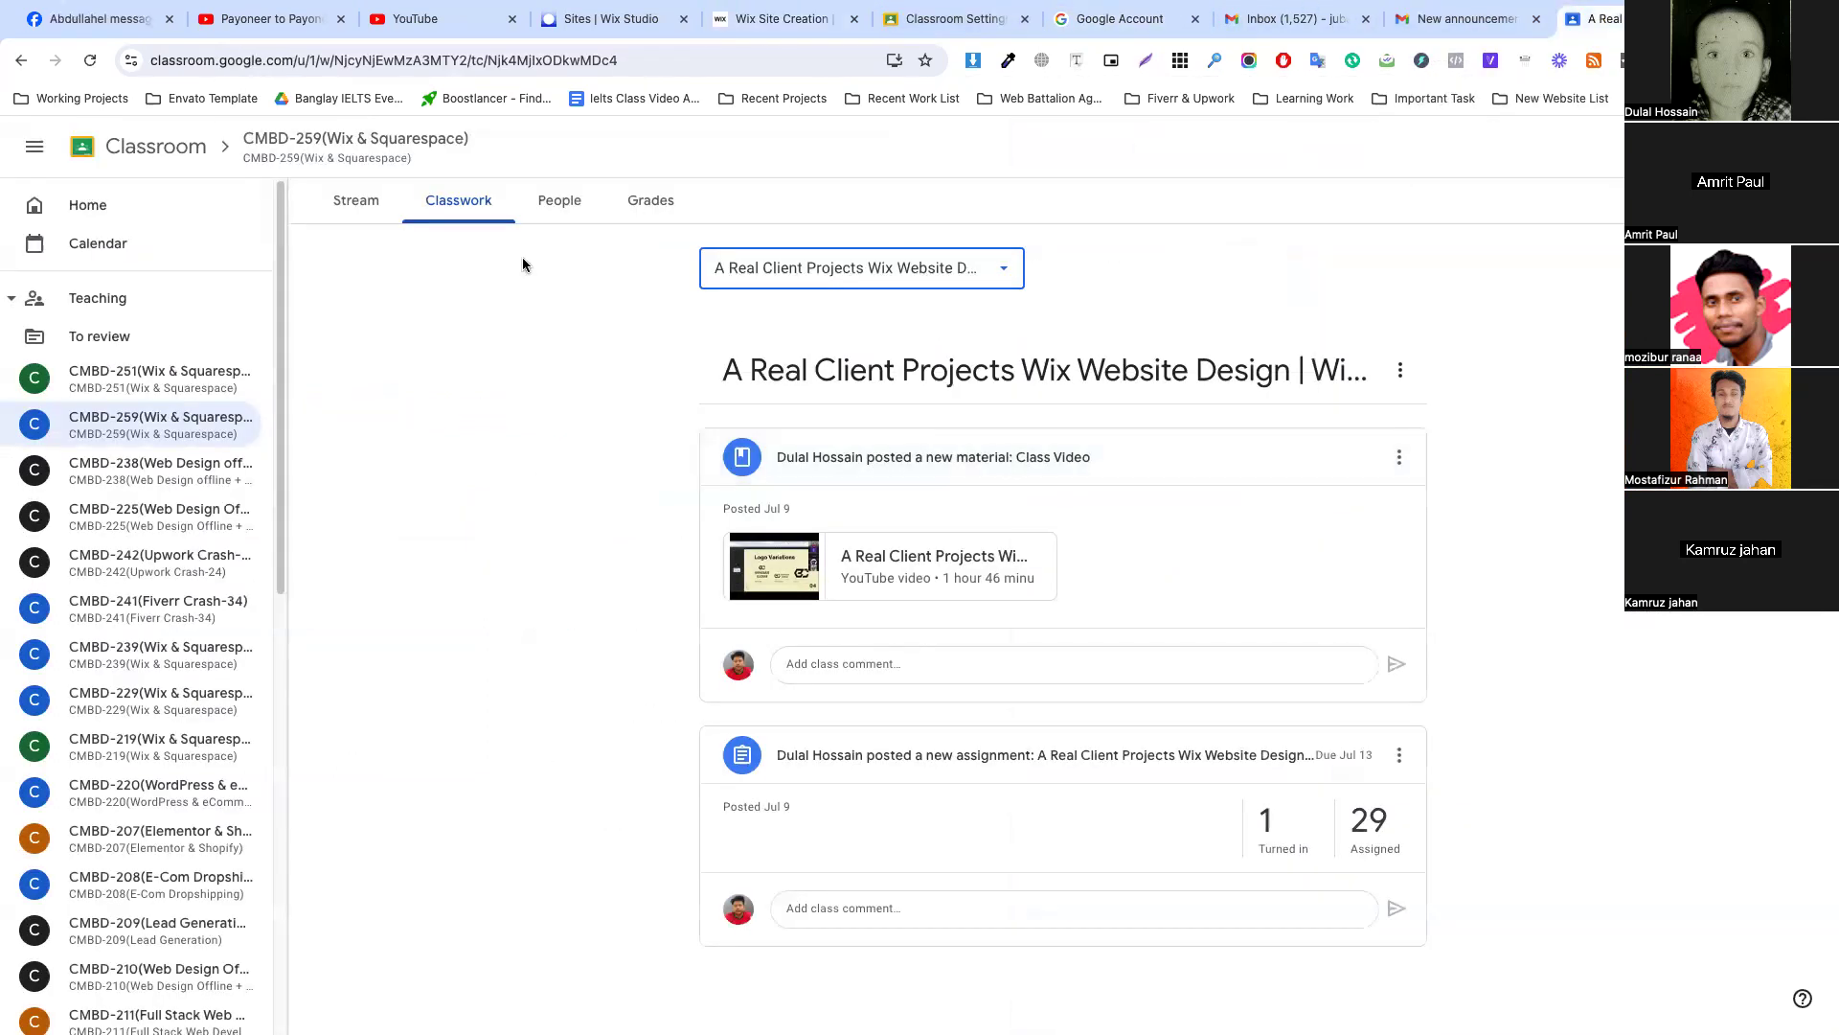
{"action": "left_click", "coordinate": [492, 198]}
{"action": "scroll", "coordinate": [993, 349], "scroll_direction": "down", "scroll_amount": 15}
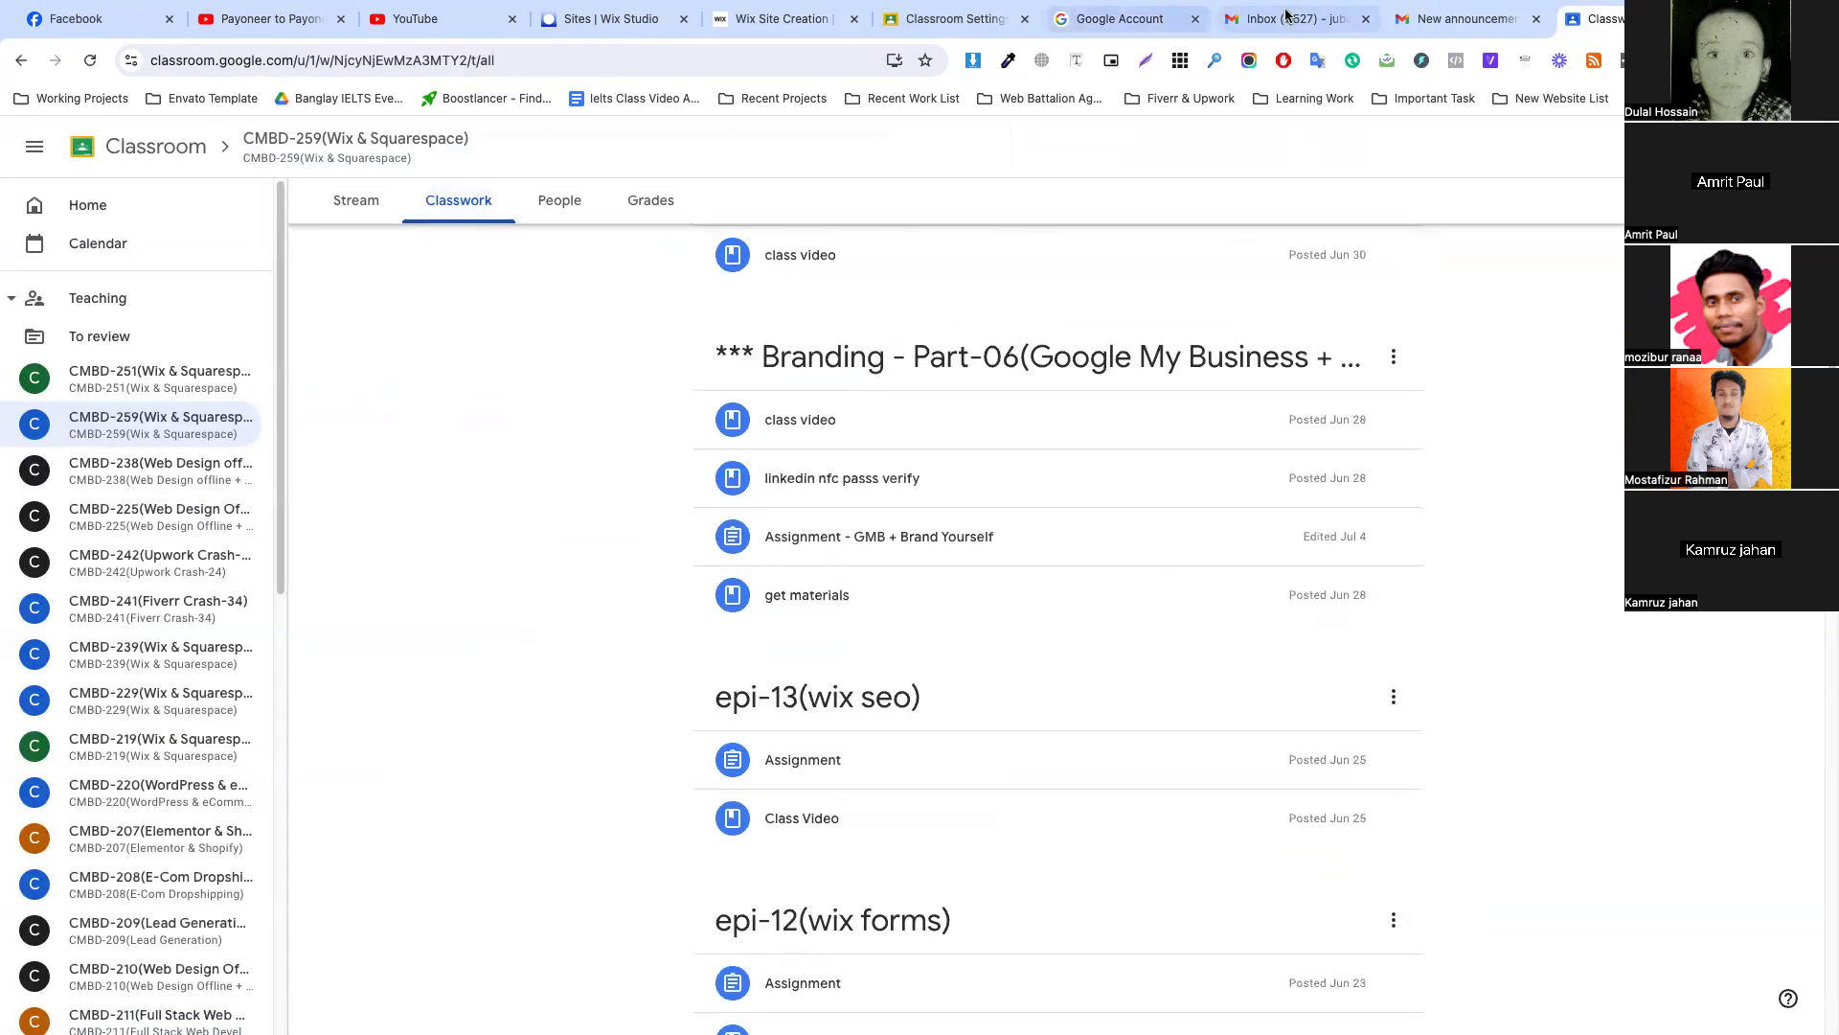
{"action": "left_click", "coordinate": [1418, 30]}
{"action": "left_click", "coordinate": [1295, 19]}
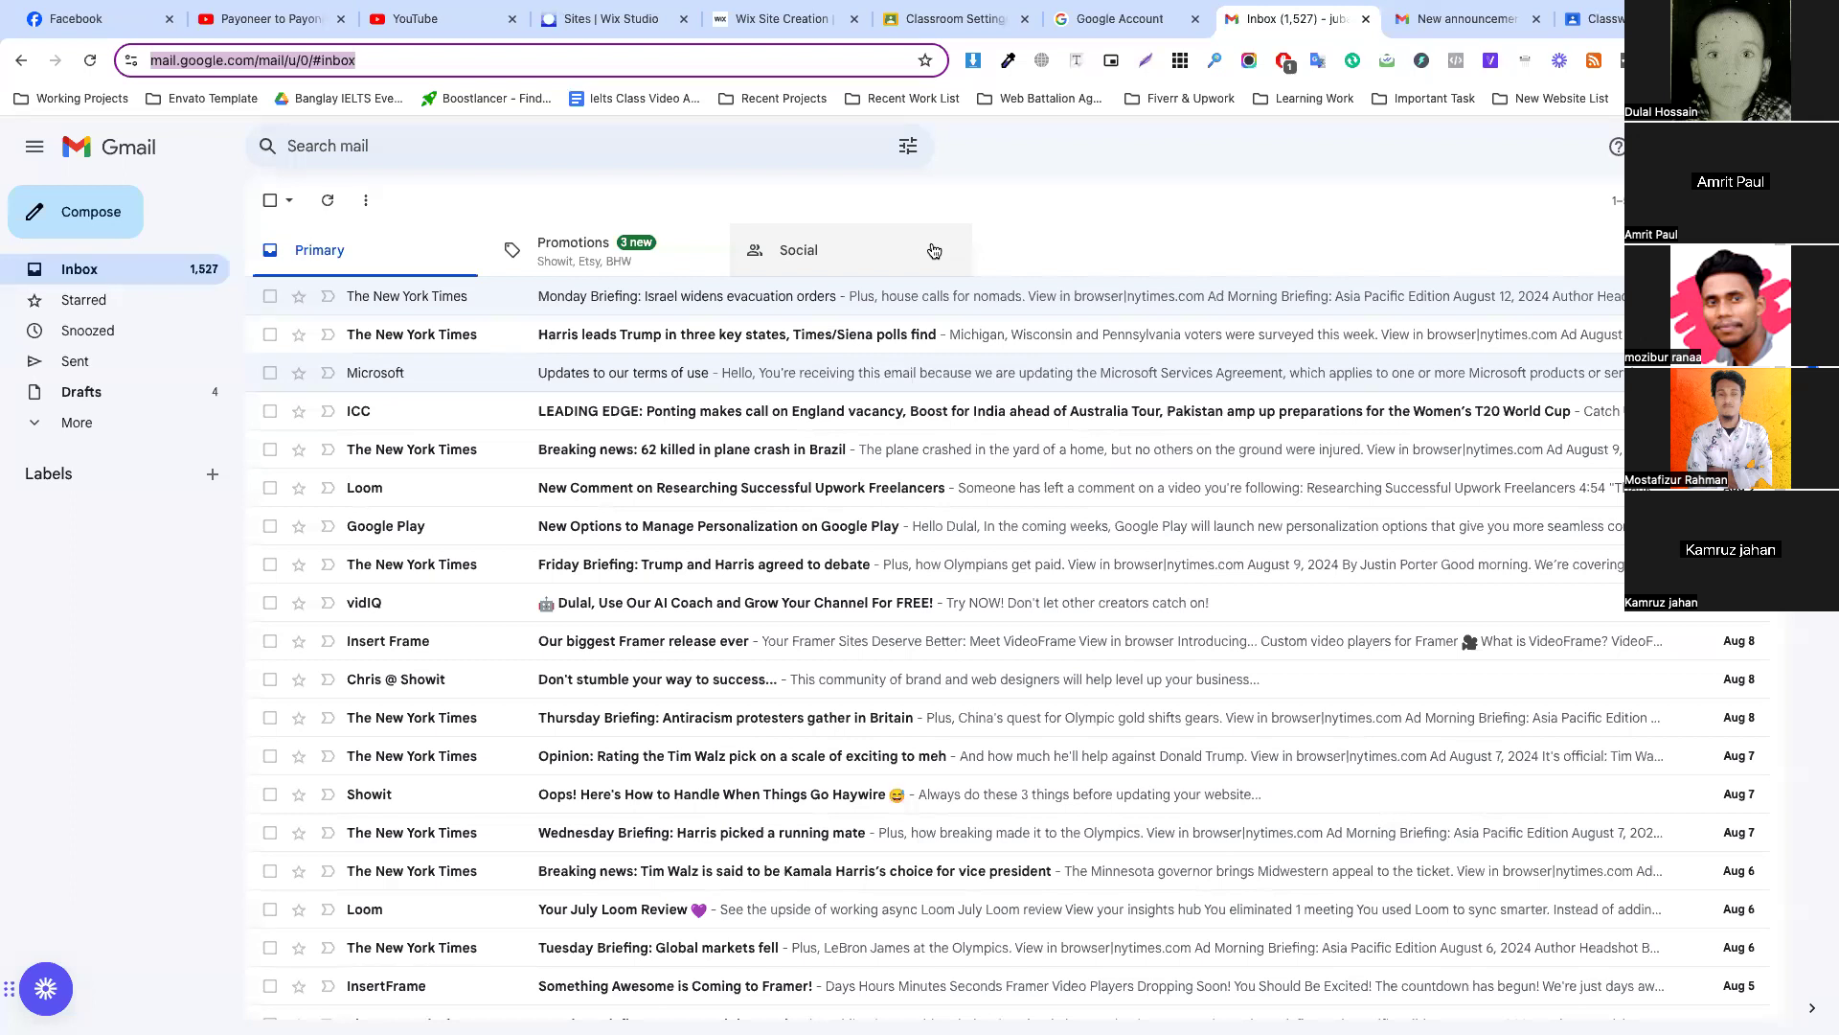
{"action": "left_click", "coordinate": [952, 21]}
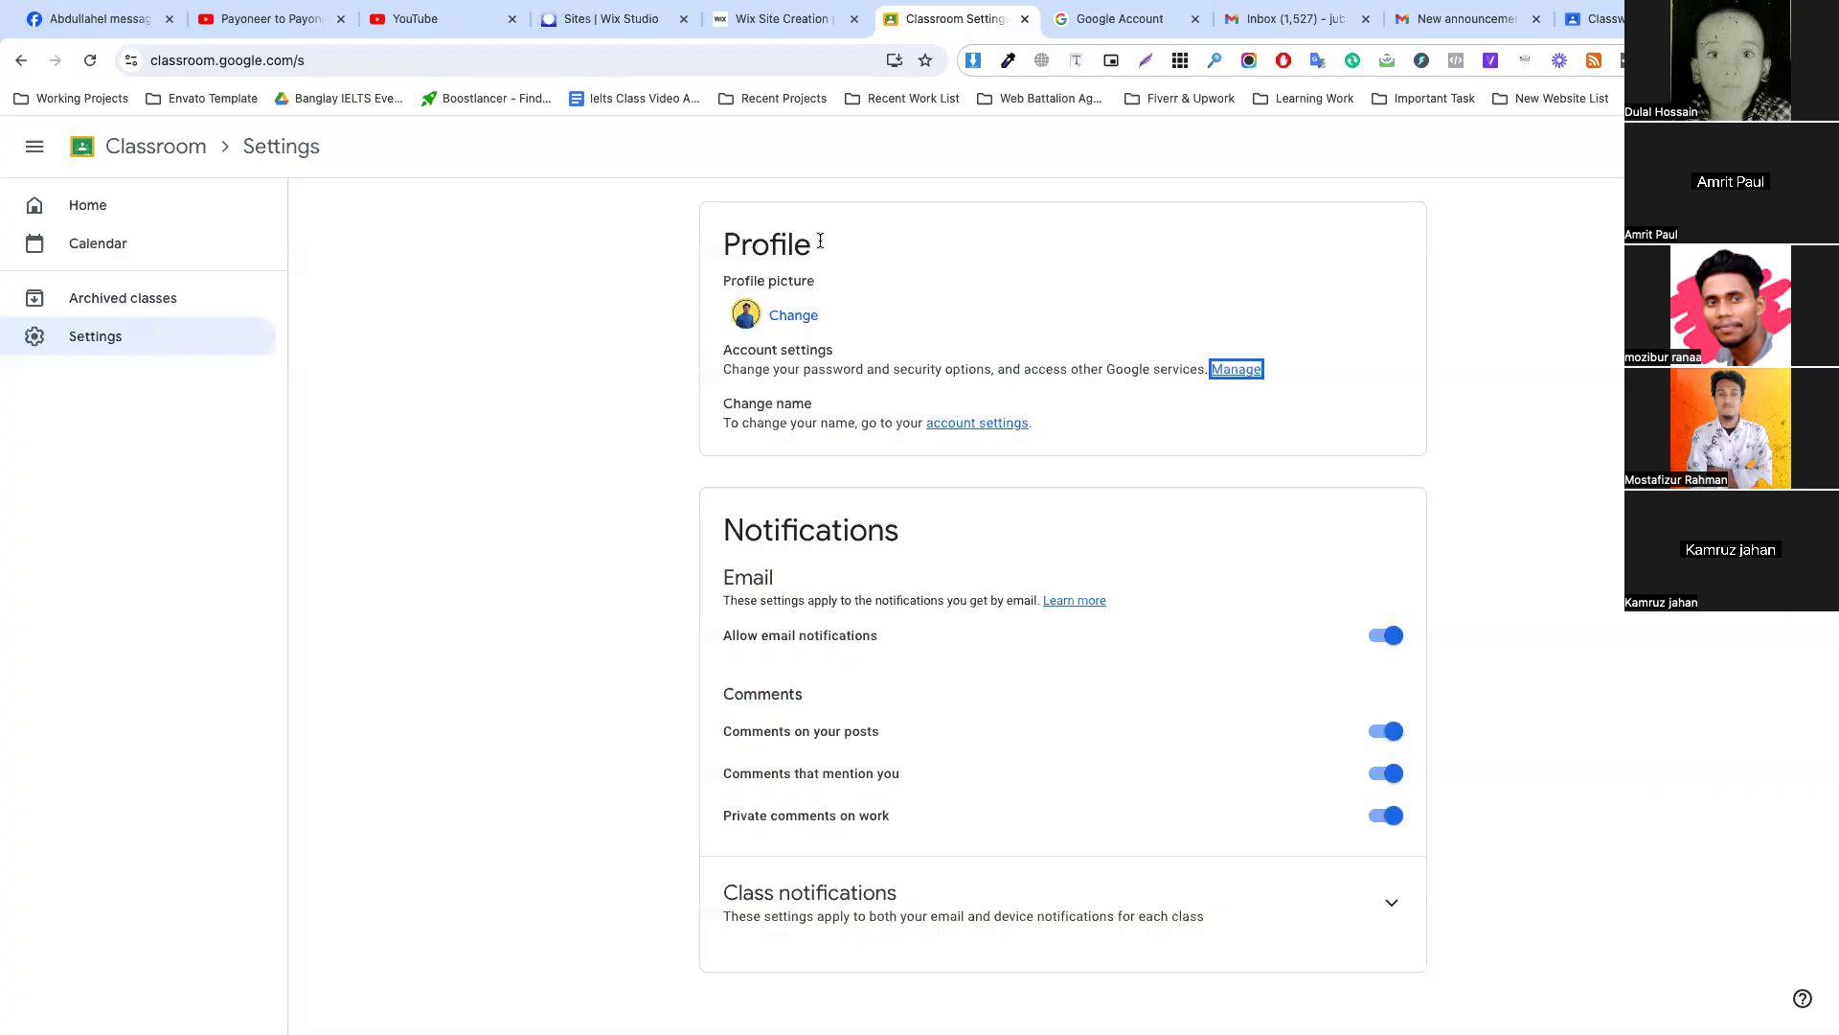
{"action": "left_click", "coordinate": [1121, 21]}
{"action": "left_click", "coordinate": [1293, 20]}
{"action": "left_click", "coordinate": [1466, 20]}
{"action": "left_click", "coordinate": [1598, 20]}
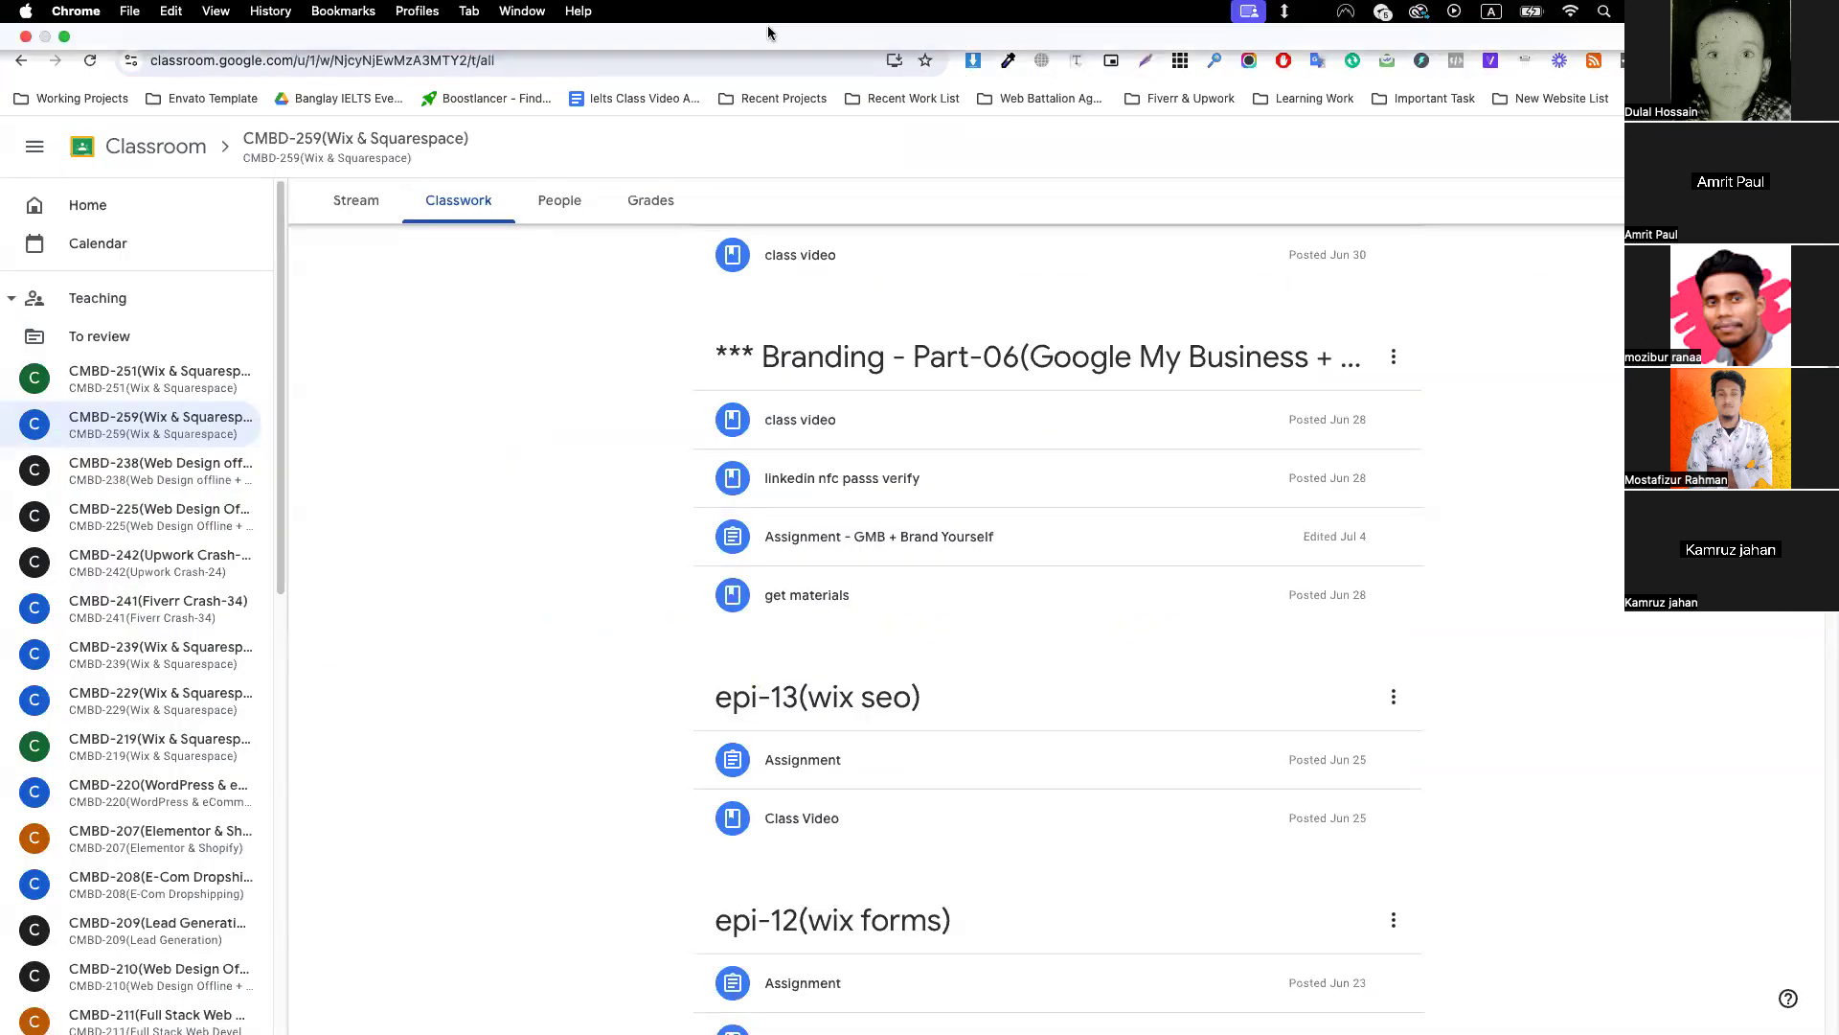
Set the Wix website type to 'Online Course' and confirm it.
{"action": "left_click", "coordinate": [776, 20]}
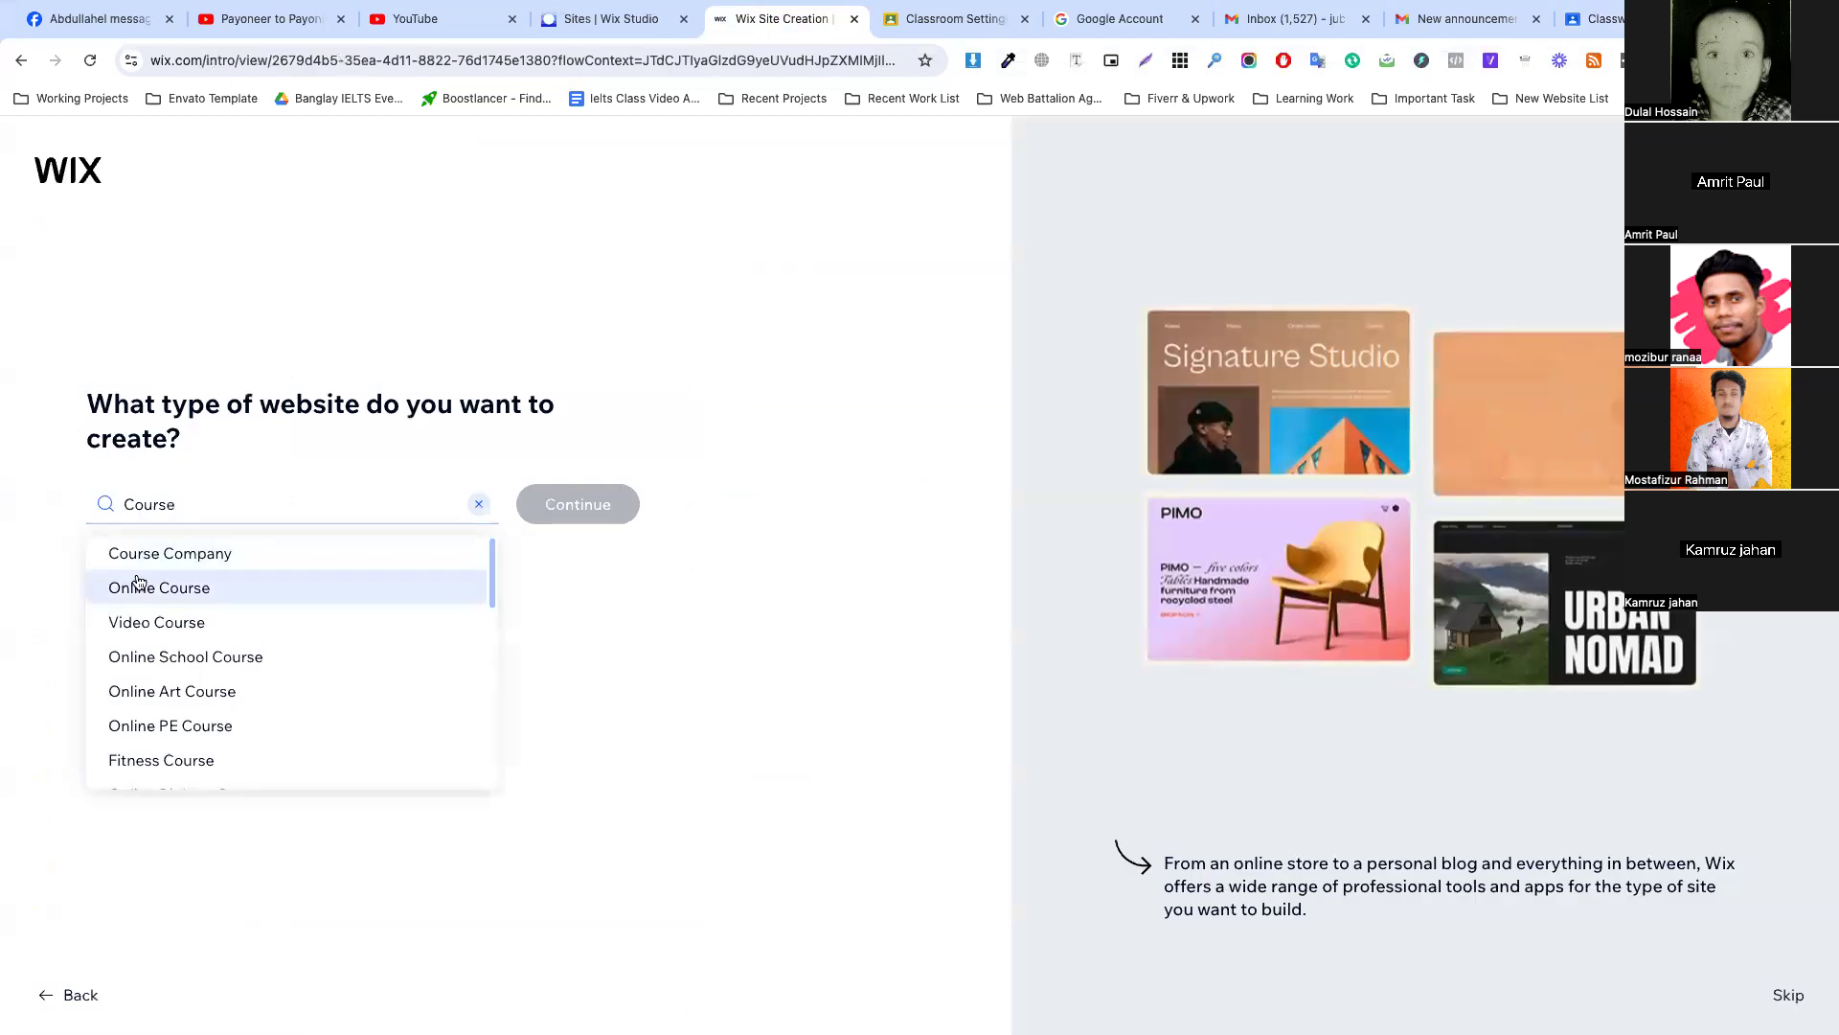
{"action": "left_click", "coordinate": [169, 553]}
{"action": "left_click", "coordinate": [177, 508]}
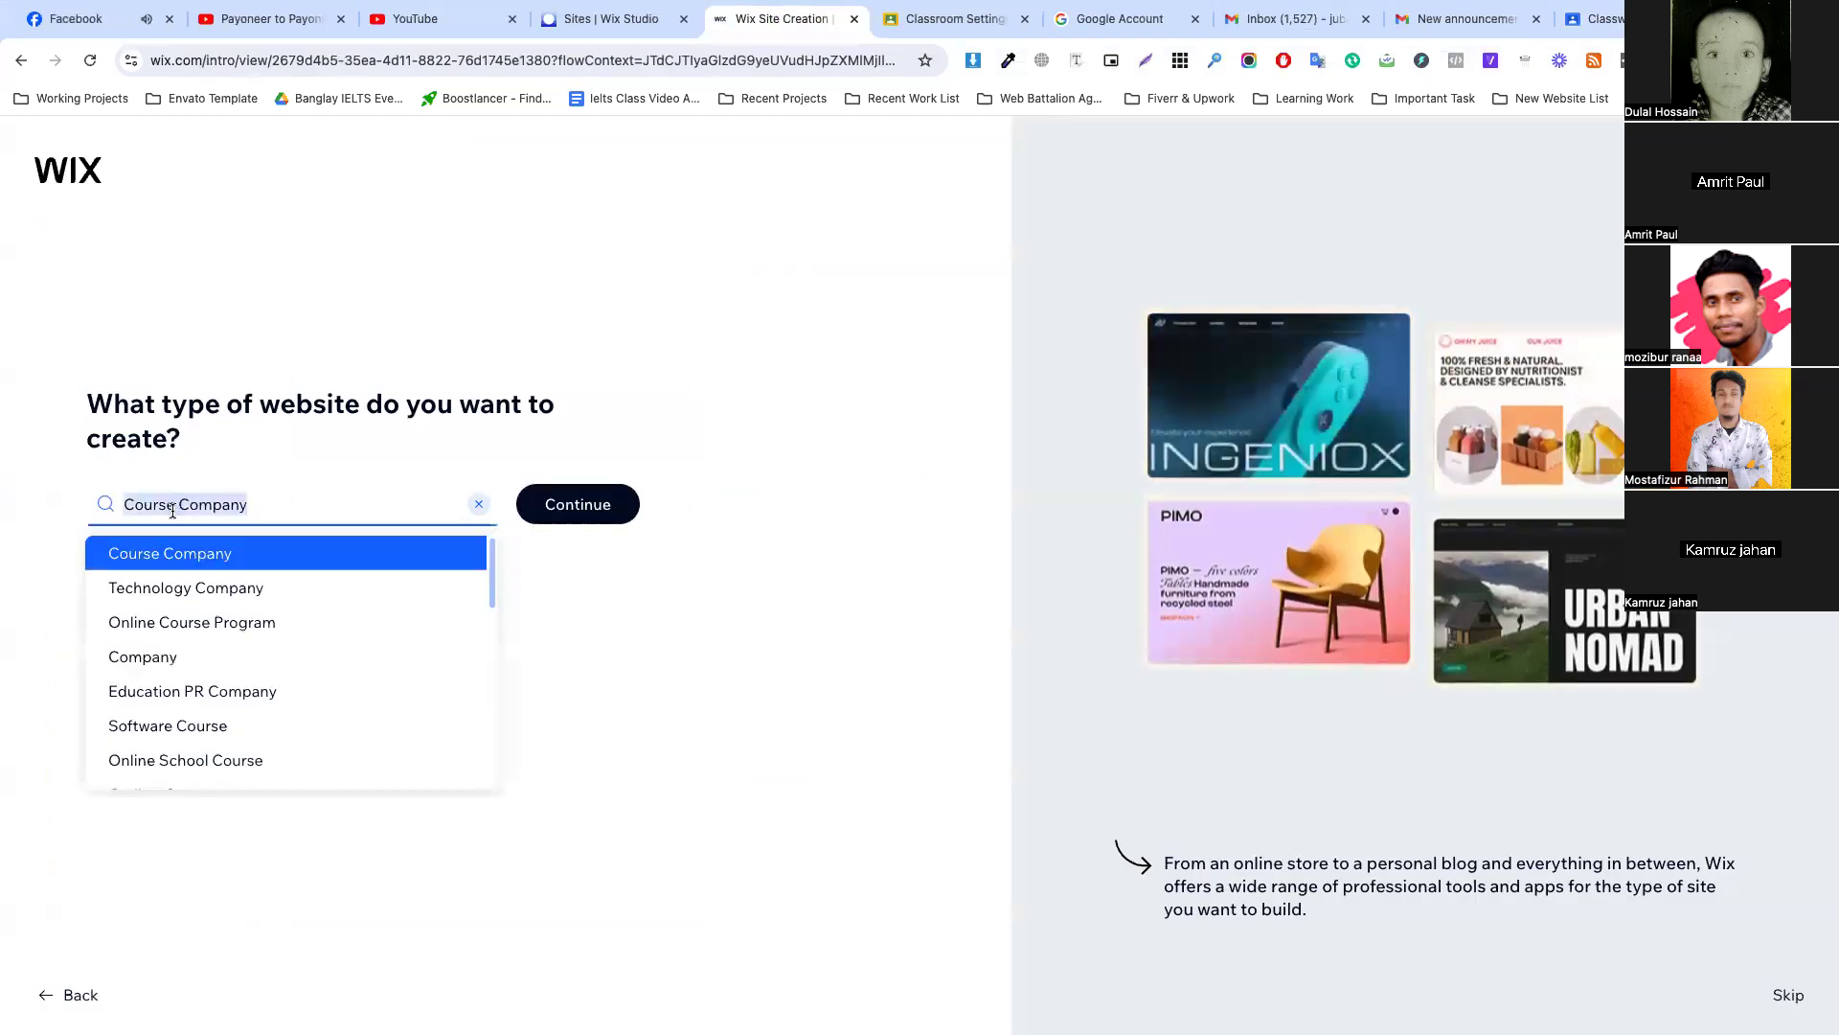
{"action": "left_click", "coordinate": [177, 507]}
{"action": "left_click_drag", "start_coordinate": [177, 508], "coordinate": [249, 506]}
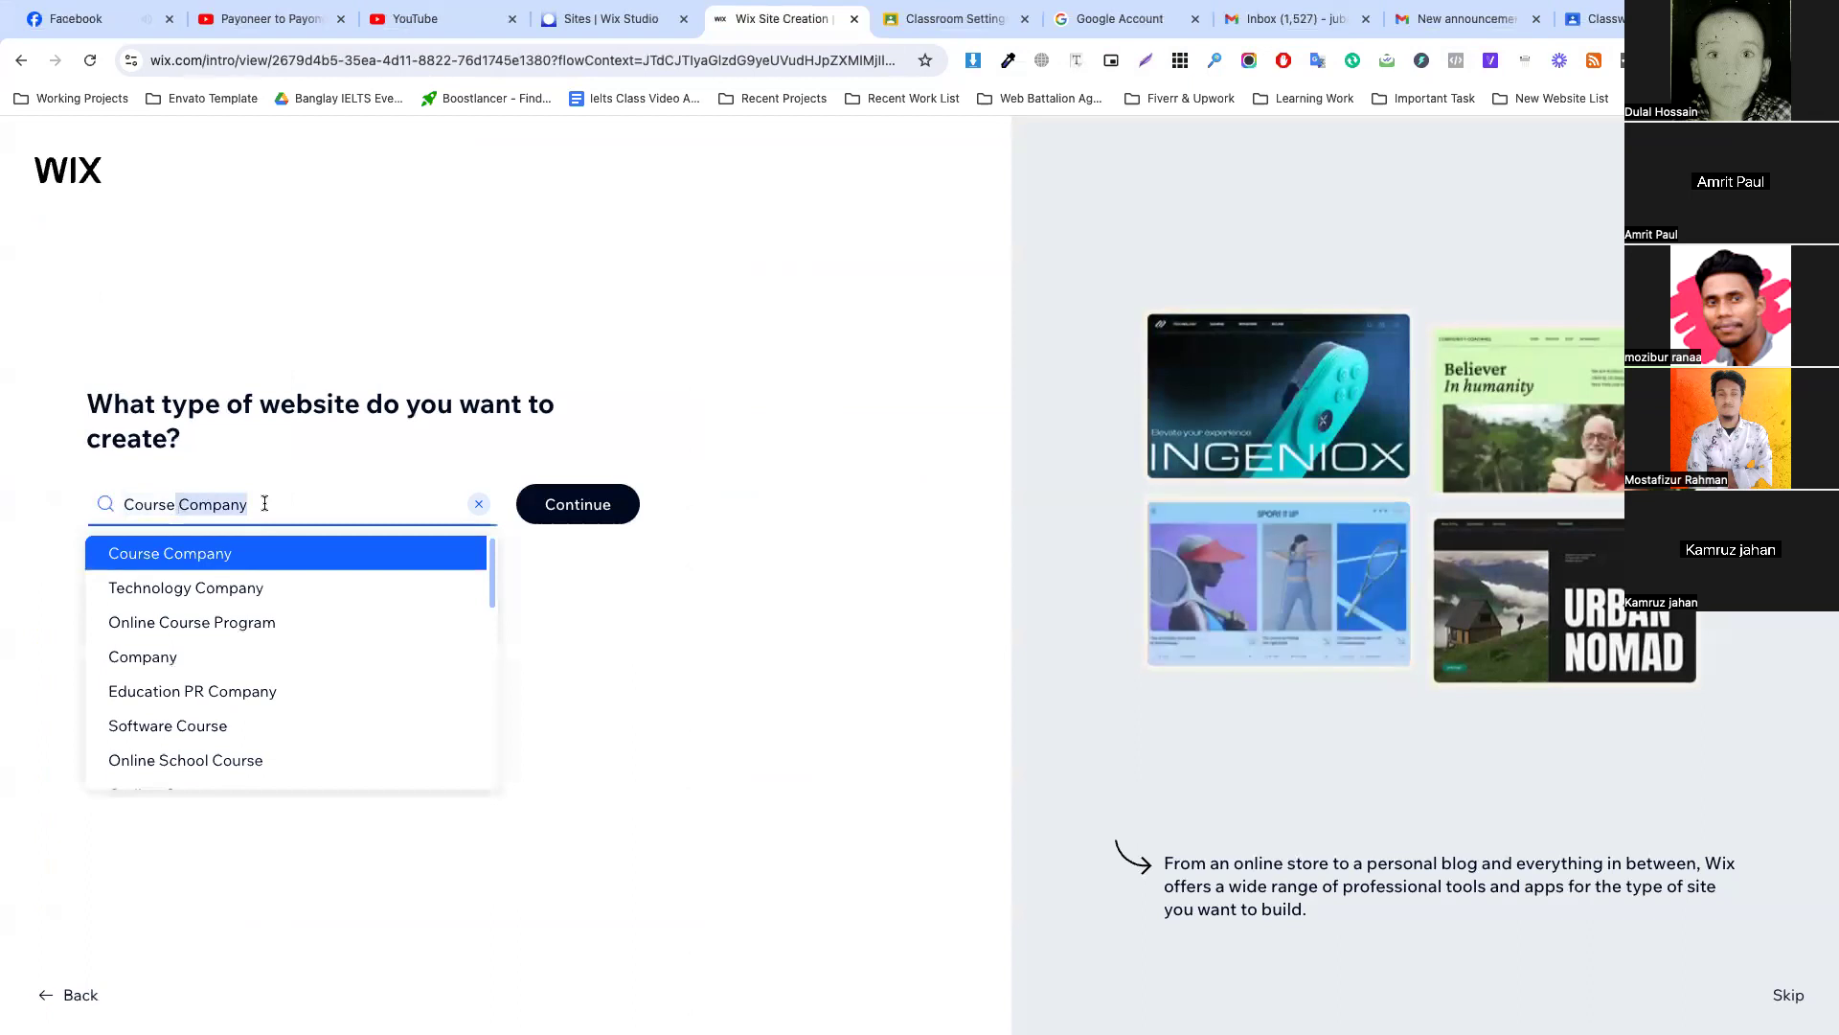
{"action": "key", "text": "BackSpace"}
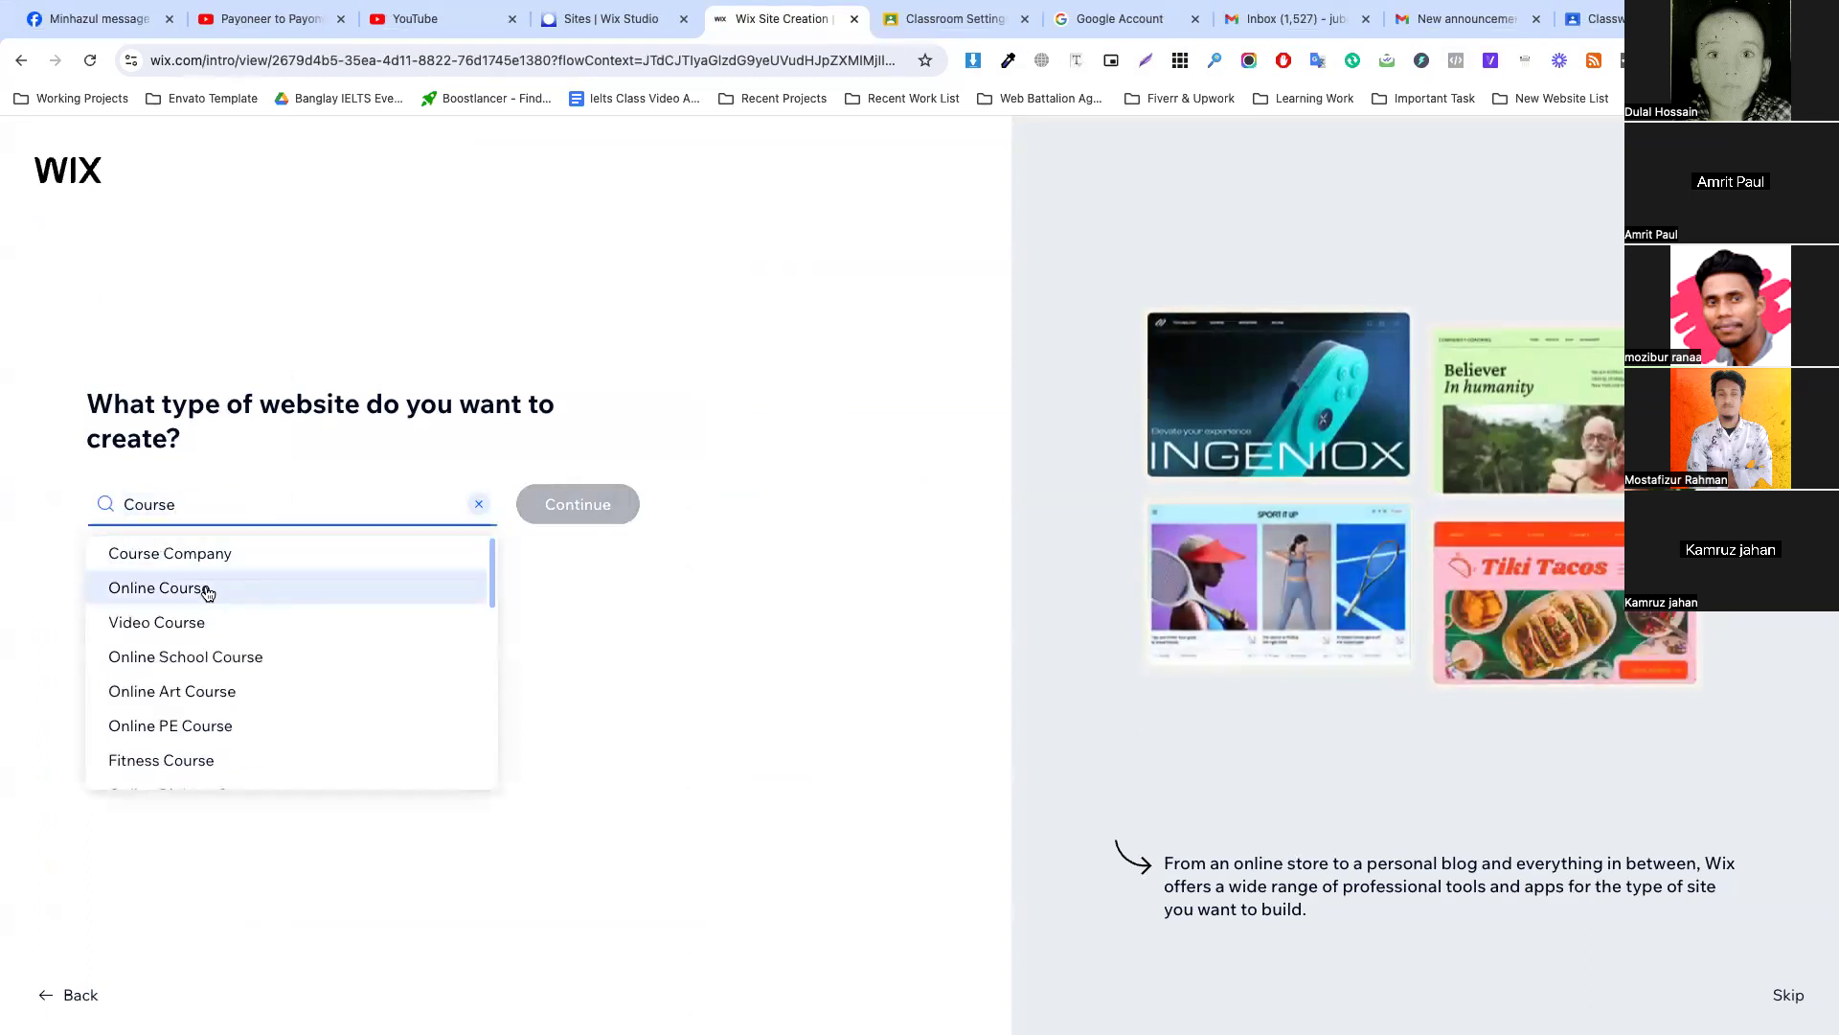
{"action": "key", "text": "super+a"}
{"action": "type", "text": "Online Course"}
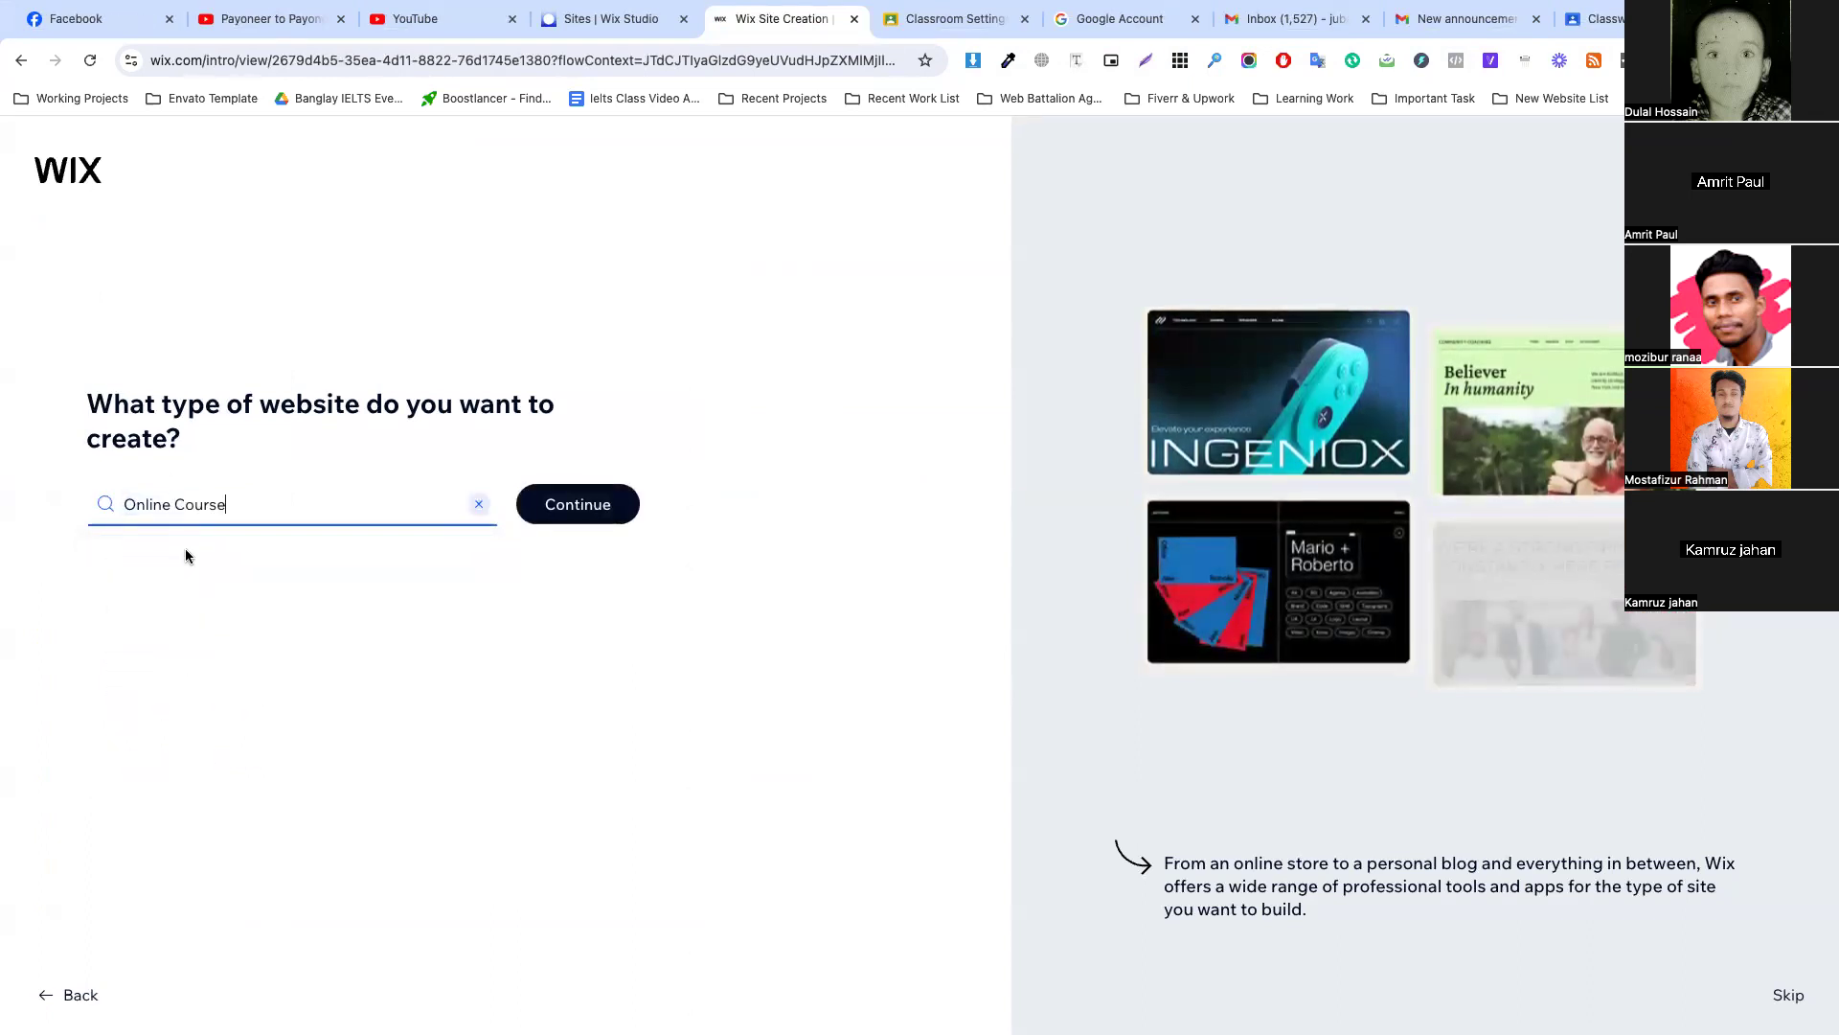
{"action": "left_click", "coordinate": [594, 503]}
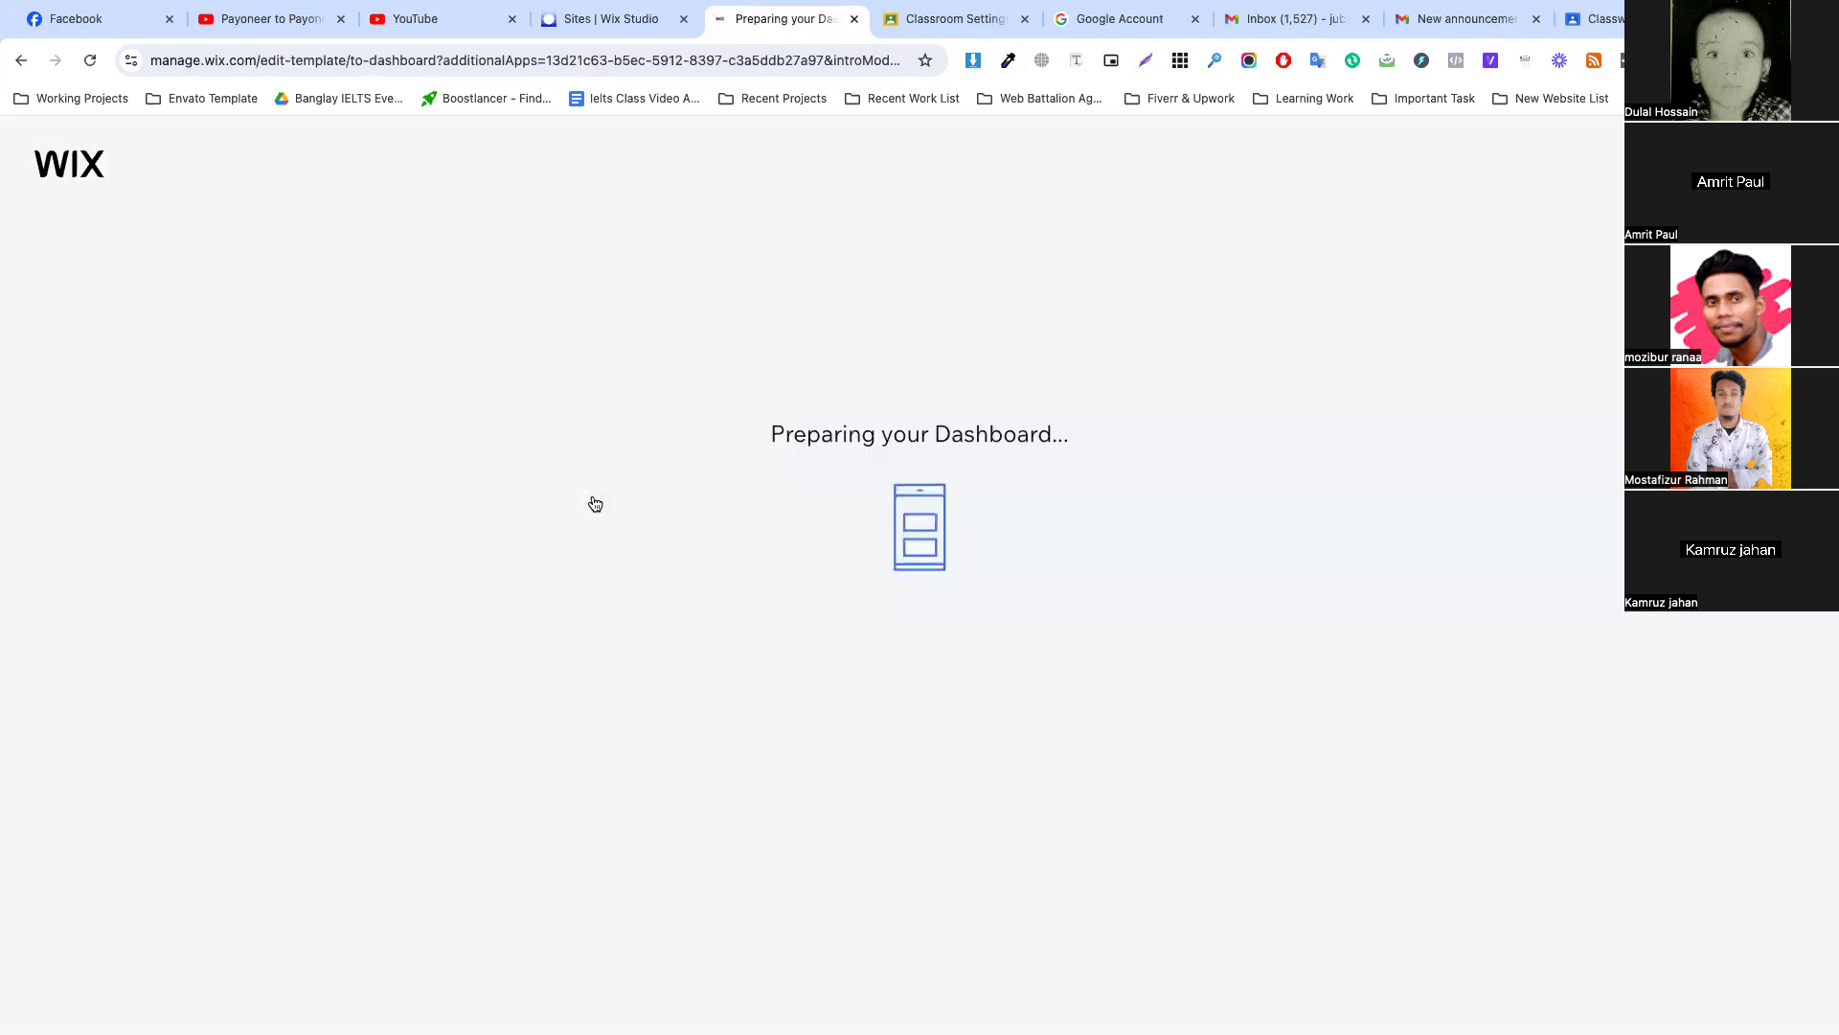
Load codemanbd.com in another tab and bring YouTube to the front.
{"action": "left_click", "coordinate": [621, 28]}
{"action": "left_click", "coordinate": [608, 60]}
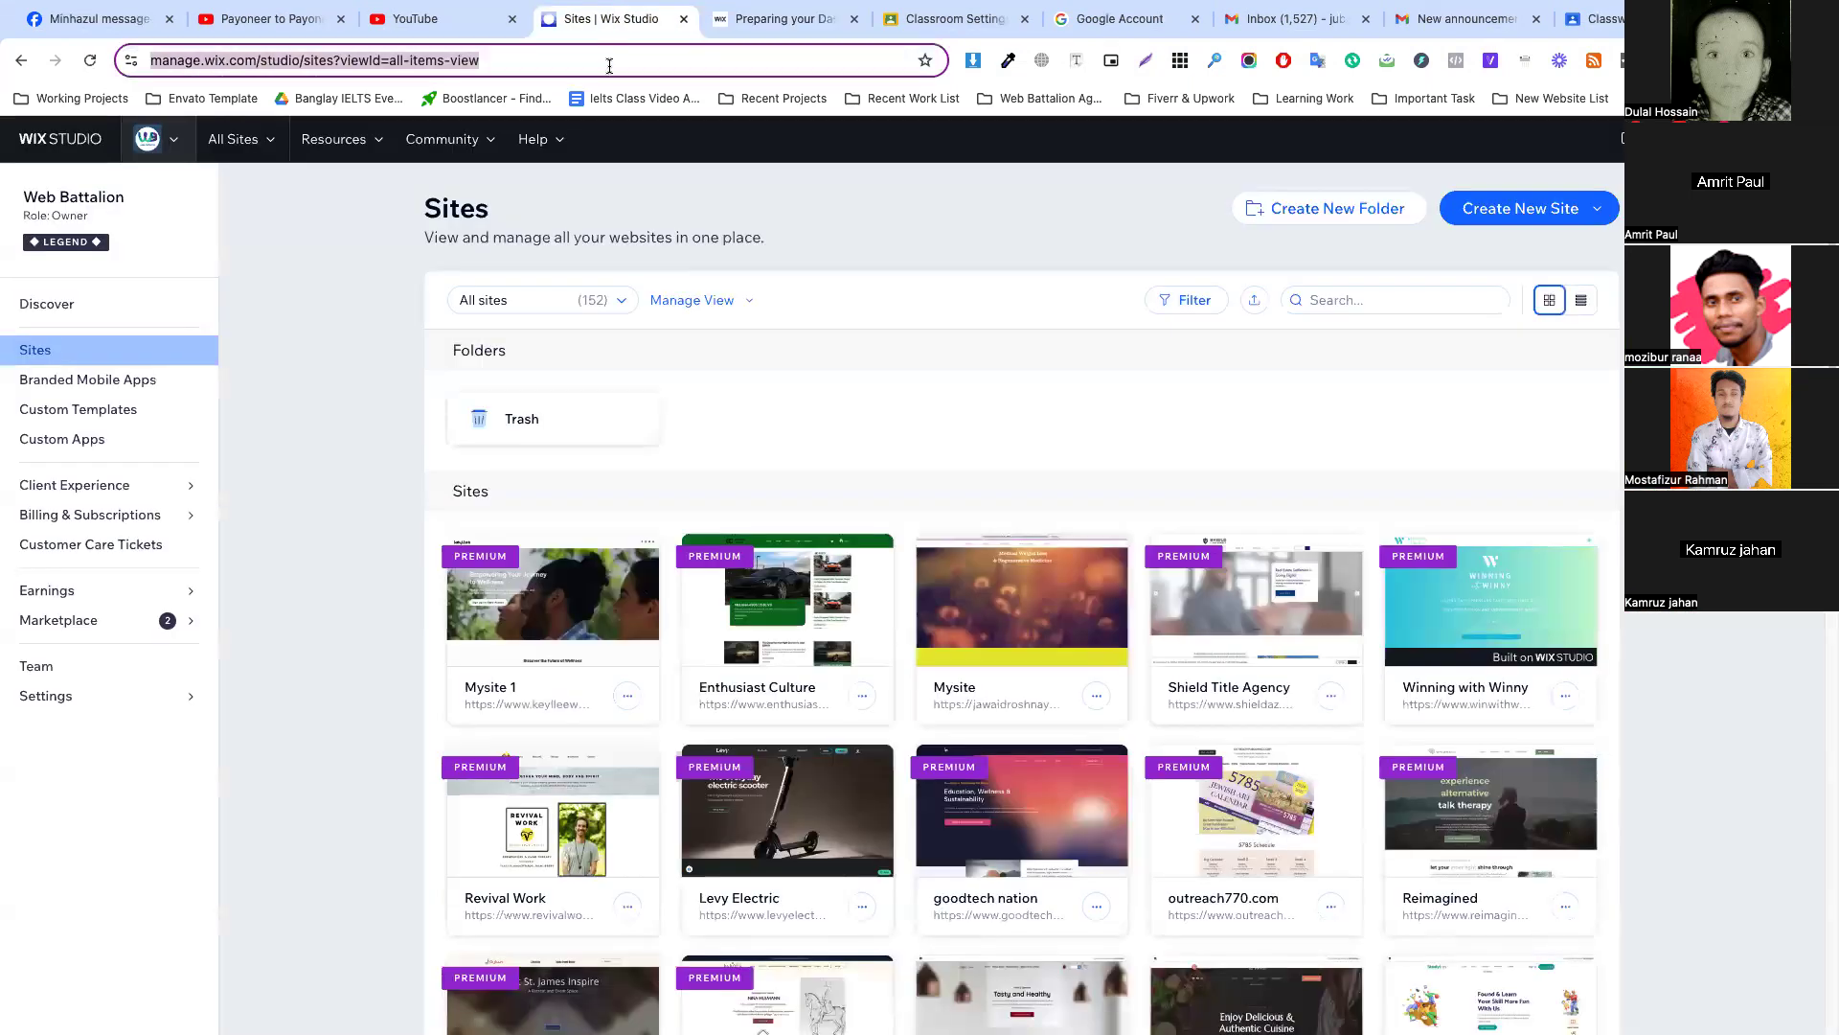
{"action": "type", "text": "codemanbd"}
{"action": "key", "text": "Return"}
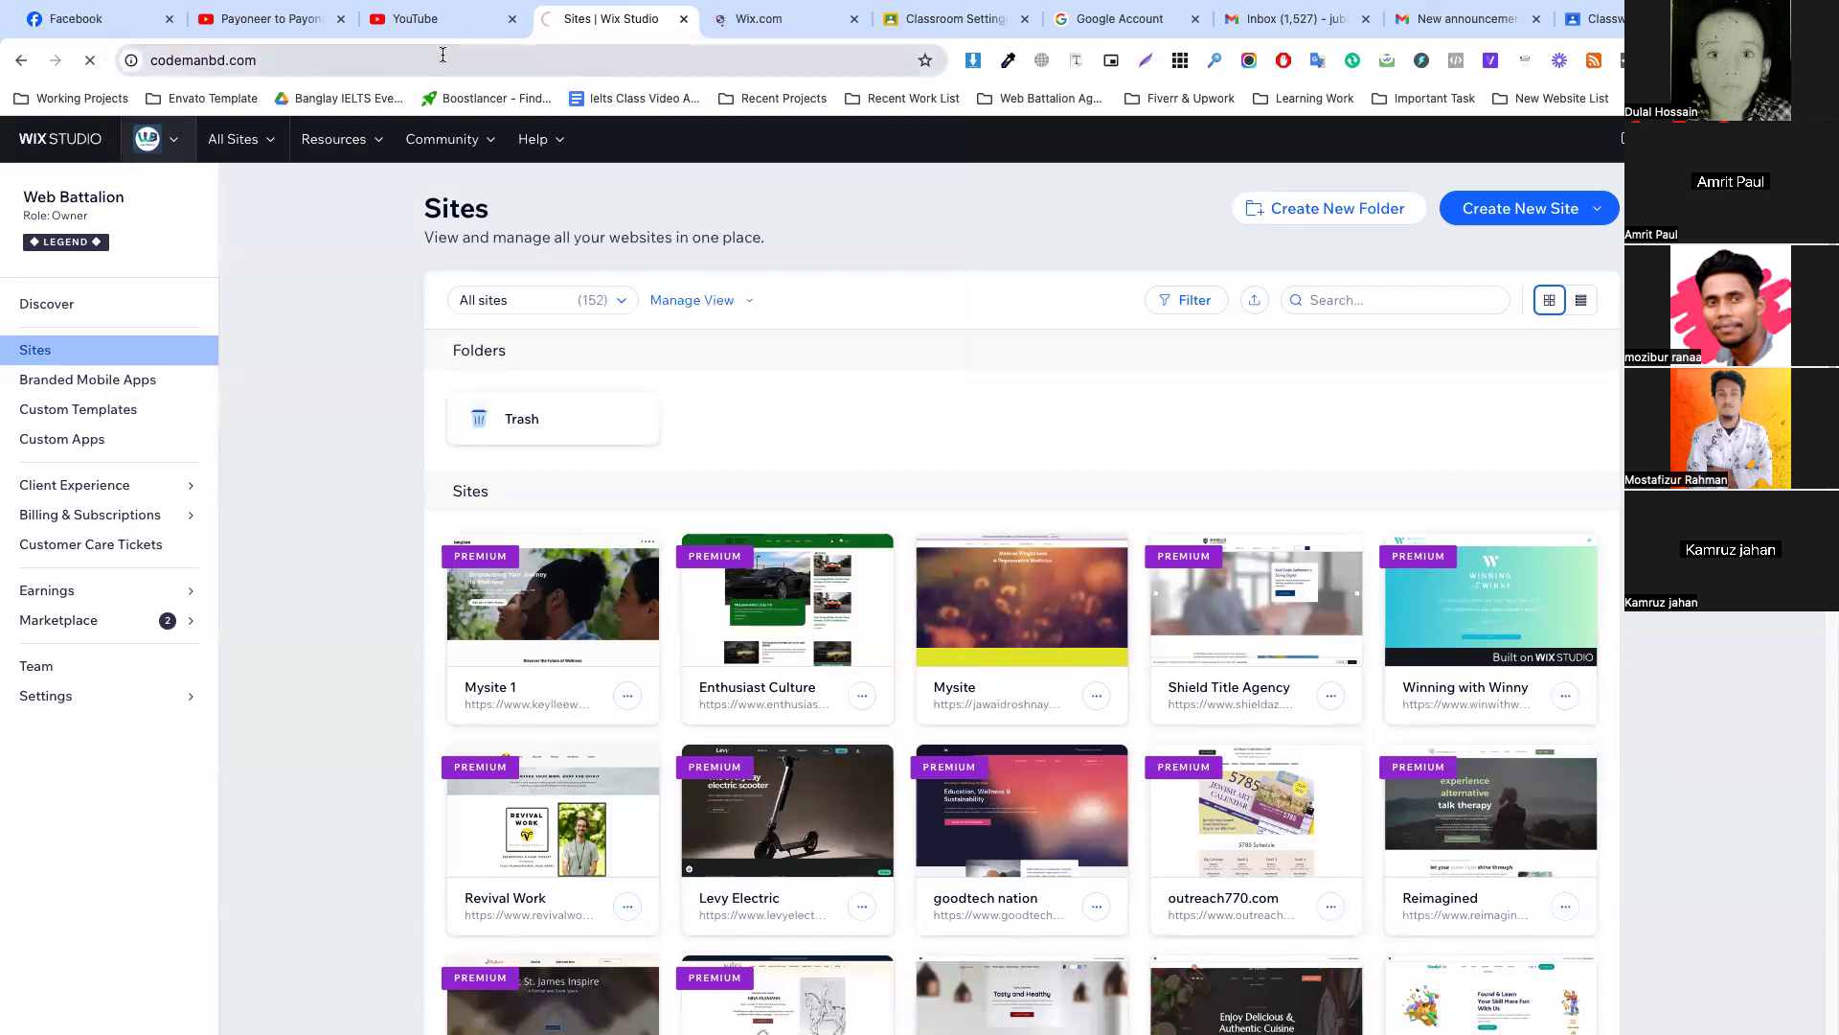
{"action": "left_click", "coordinate": [426, 19]}
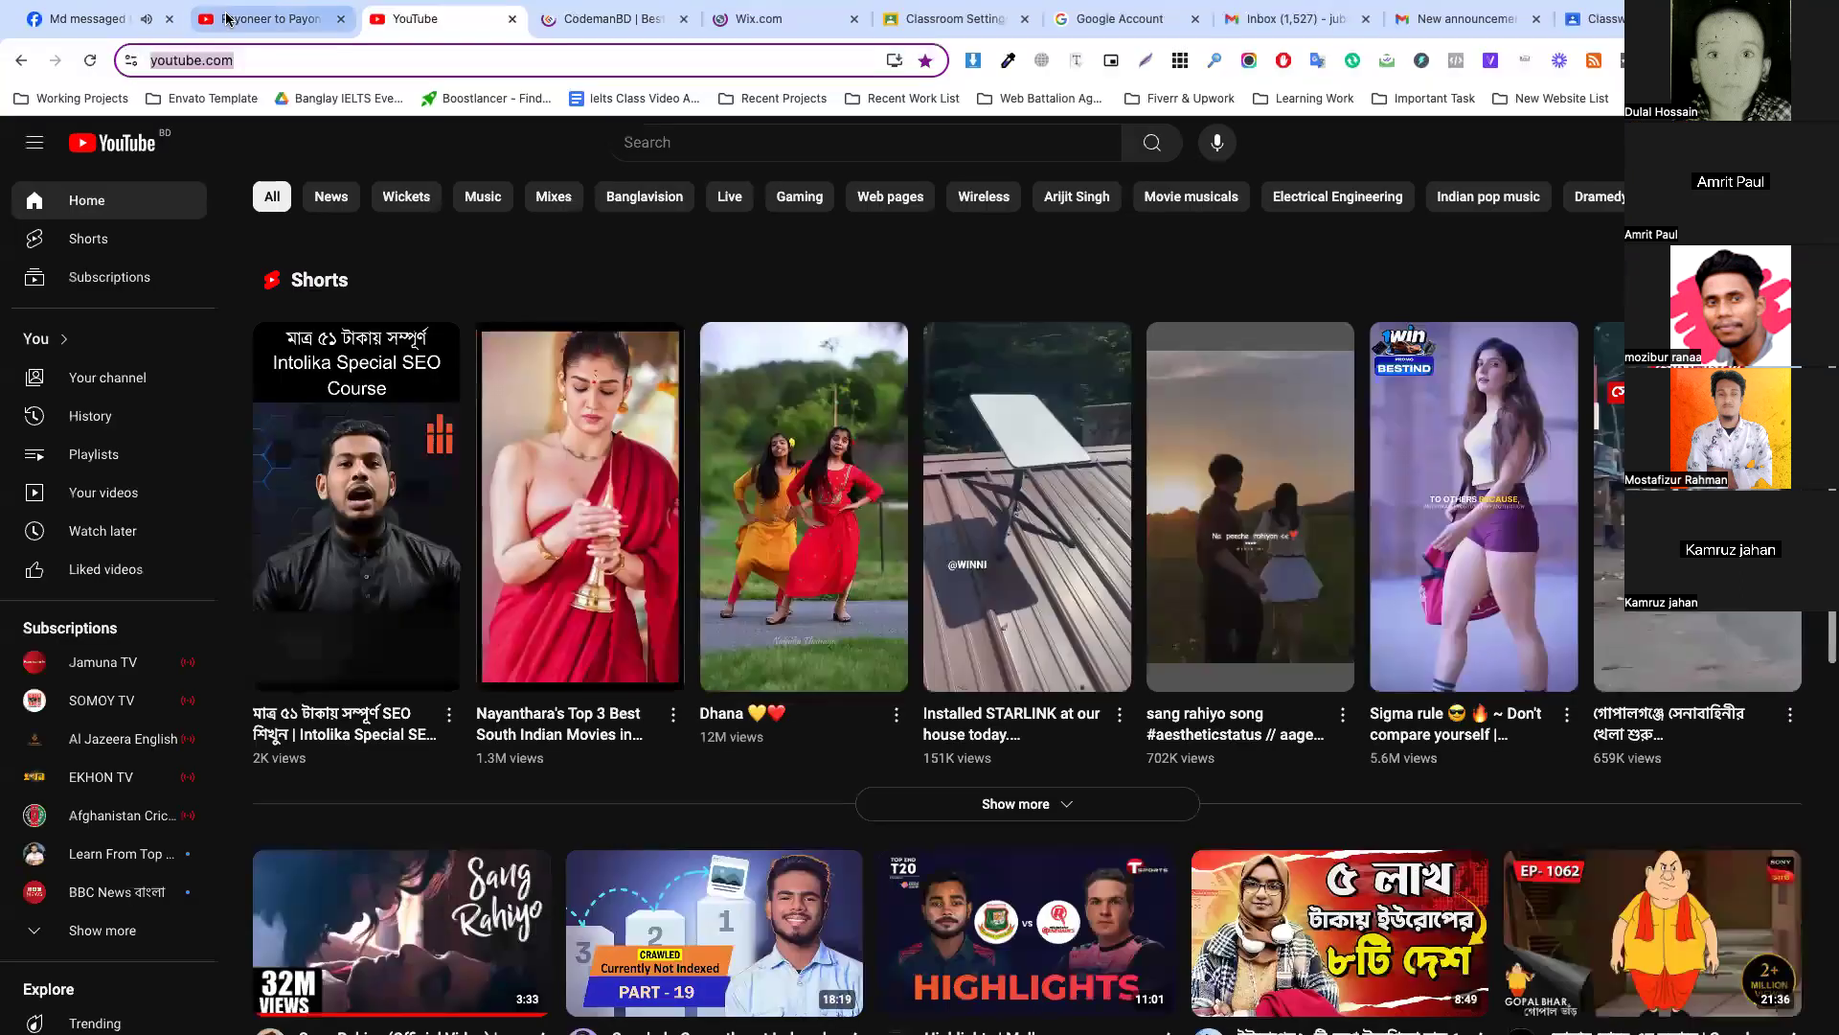
Open Udemy's Wix Master Course page in the former Payoneer video tab.
{"action": "key", "text": "ctrl+shift+Tab"}
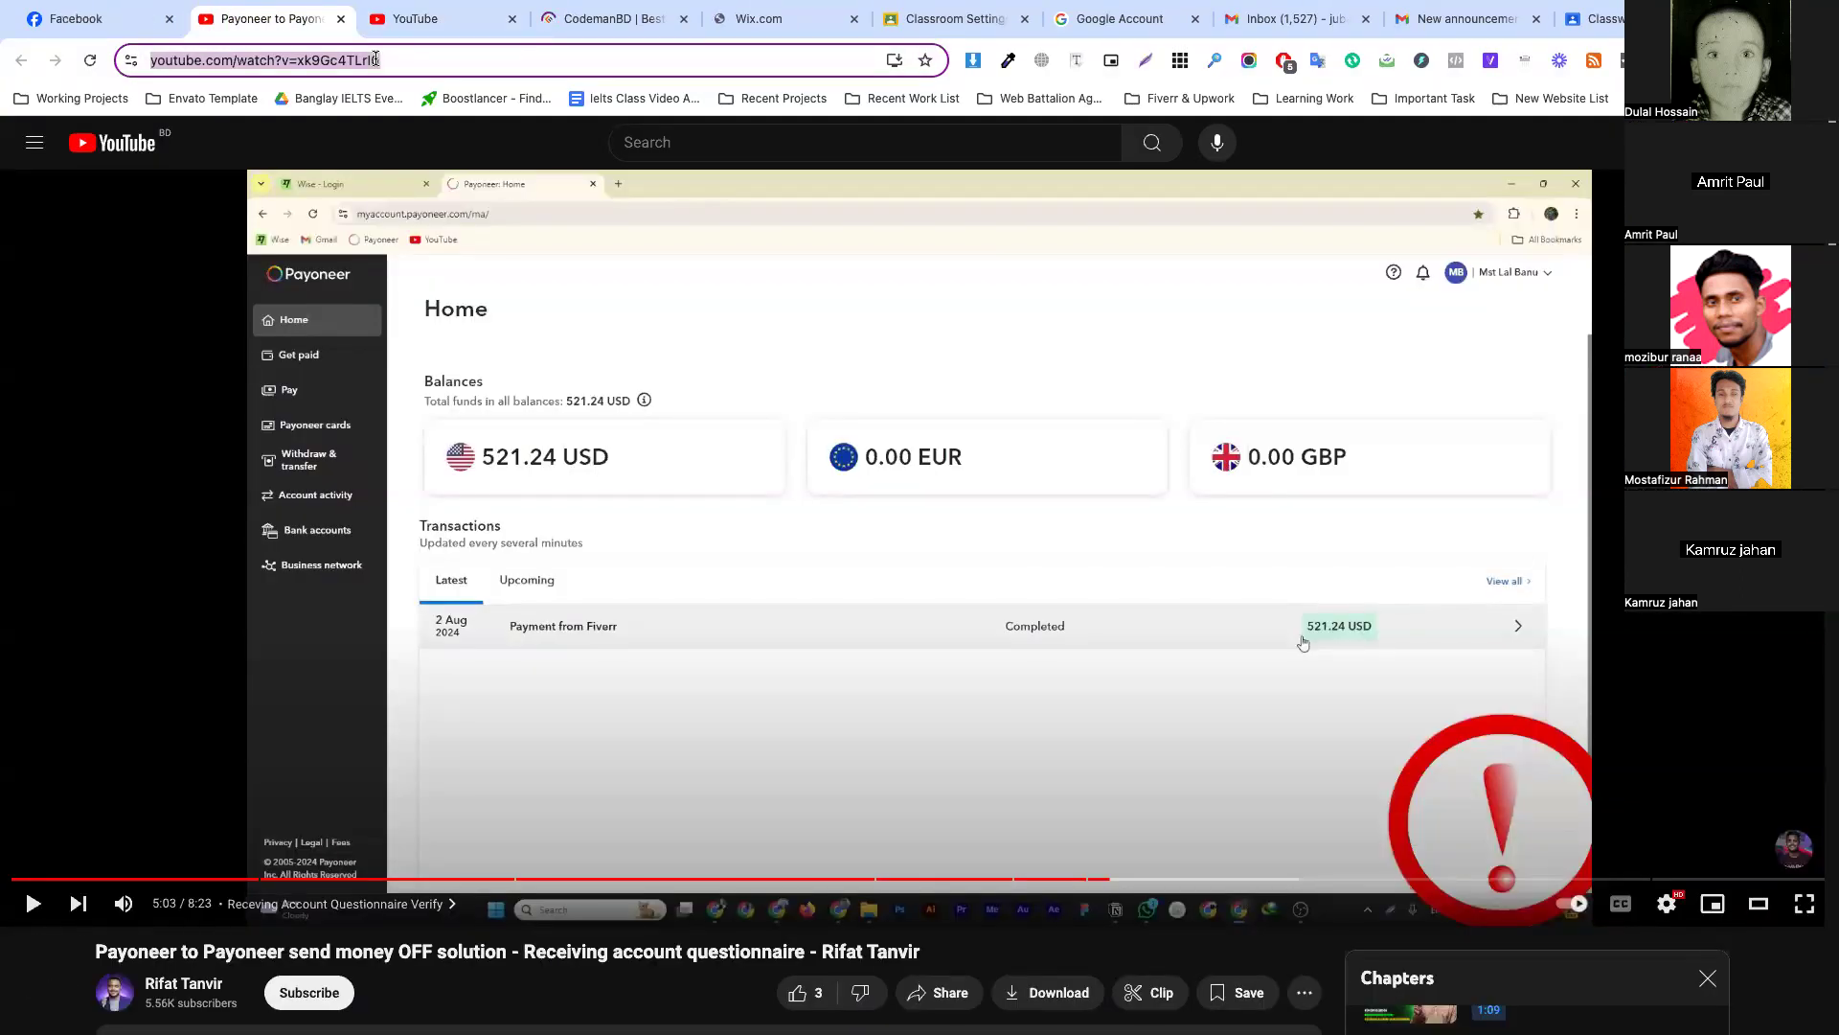
{"action": "type", "text": "udemy"}
{"action": "key", "text": "Return"}
{"action": "left_click", "coordinate": [376, 60]}
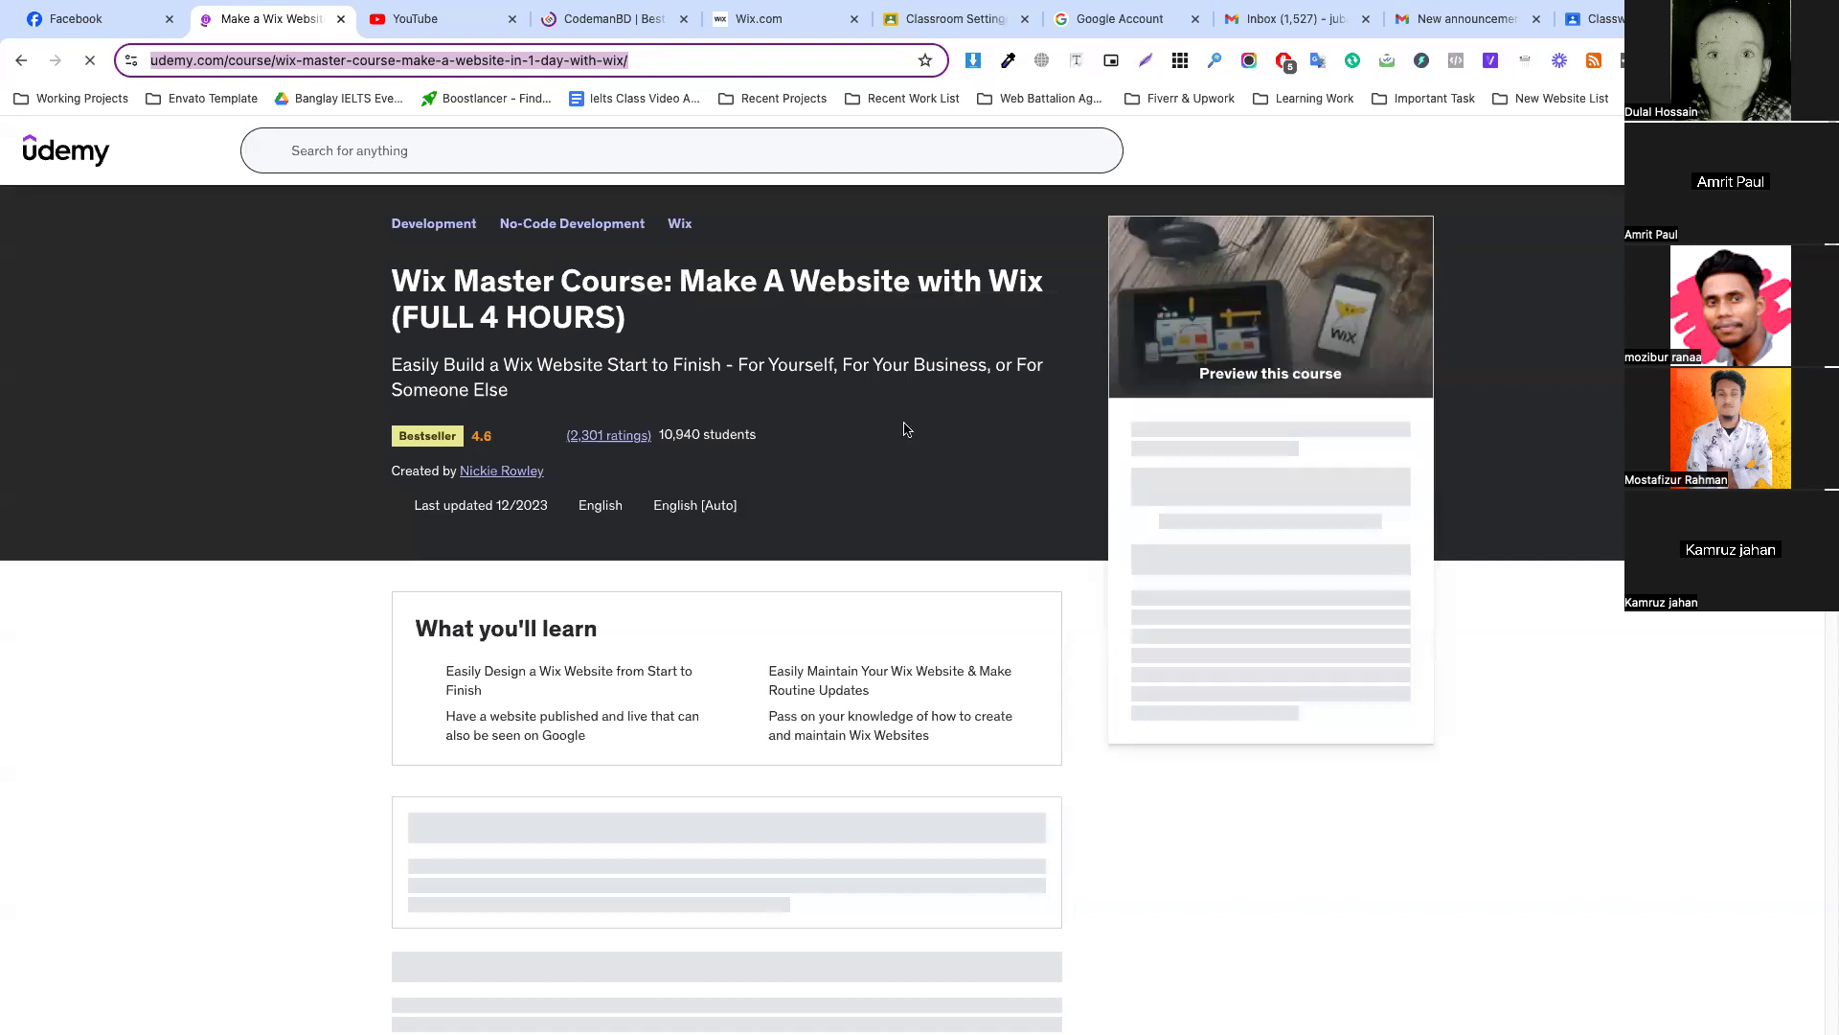
Scroll through the Udemy Wix Master Course listing, then return to the CodemanBD tab.
{"action": "scroll", "coordinate": [767, 502], "scroll_direction": "down", "scroll_amount": 5}
{"action": "scroll", "coordinate": [735, 558], "scroll_direction": "down", "scroll_amount": 6}
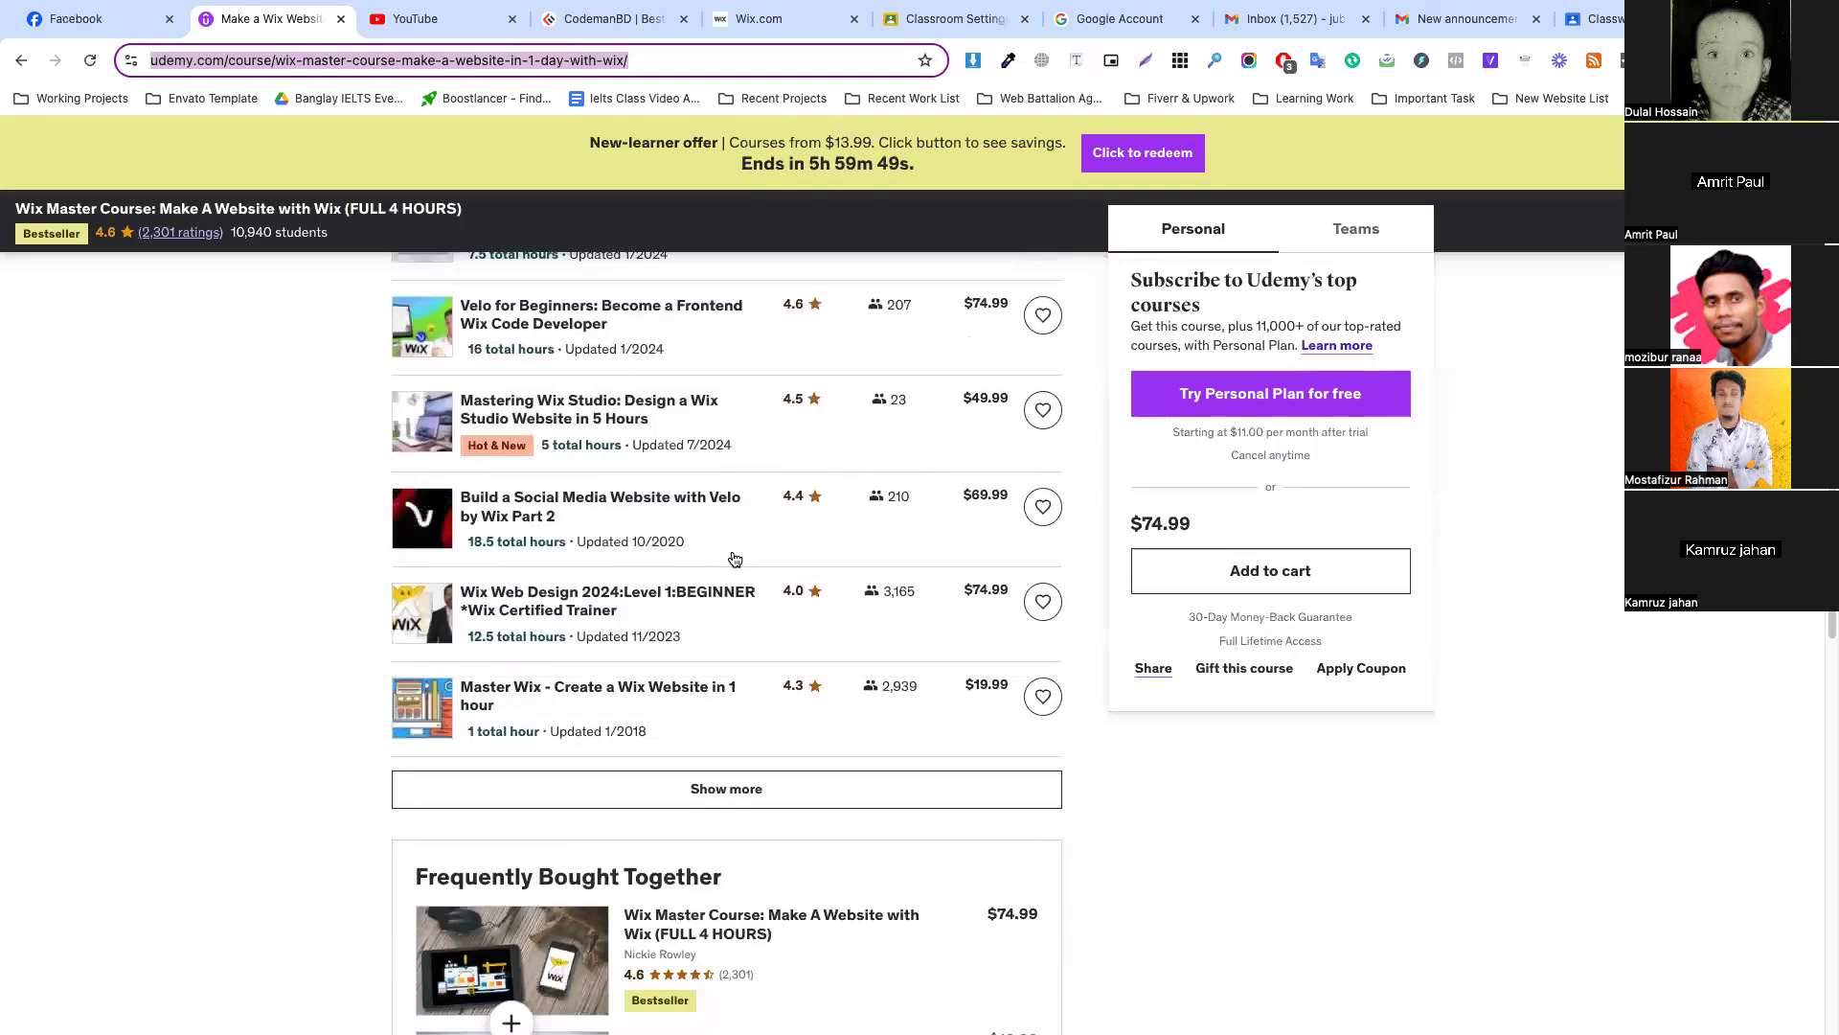
{"action": "scroll", "coordinate": [734, 558], "scroll_direction": "down", "scroll_amount": 6}
{"action": "scroll", "coordinate": [812, 524], "scroll_direction": "up", "scroll_amount": 20}
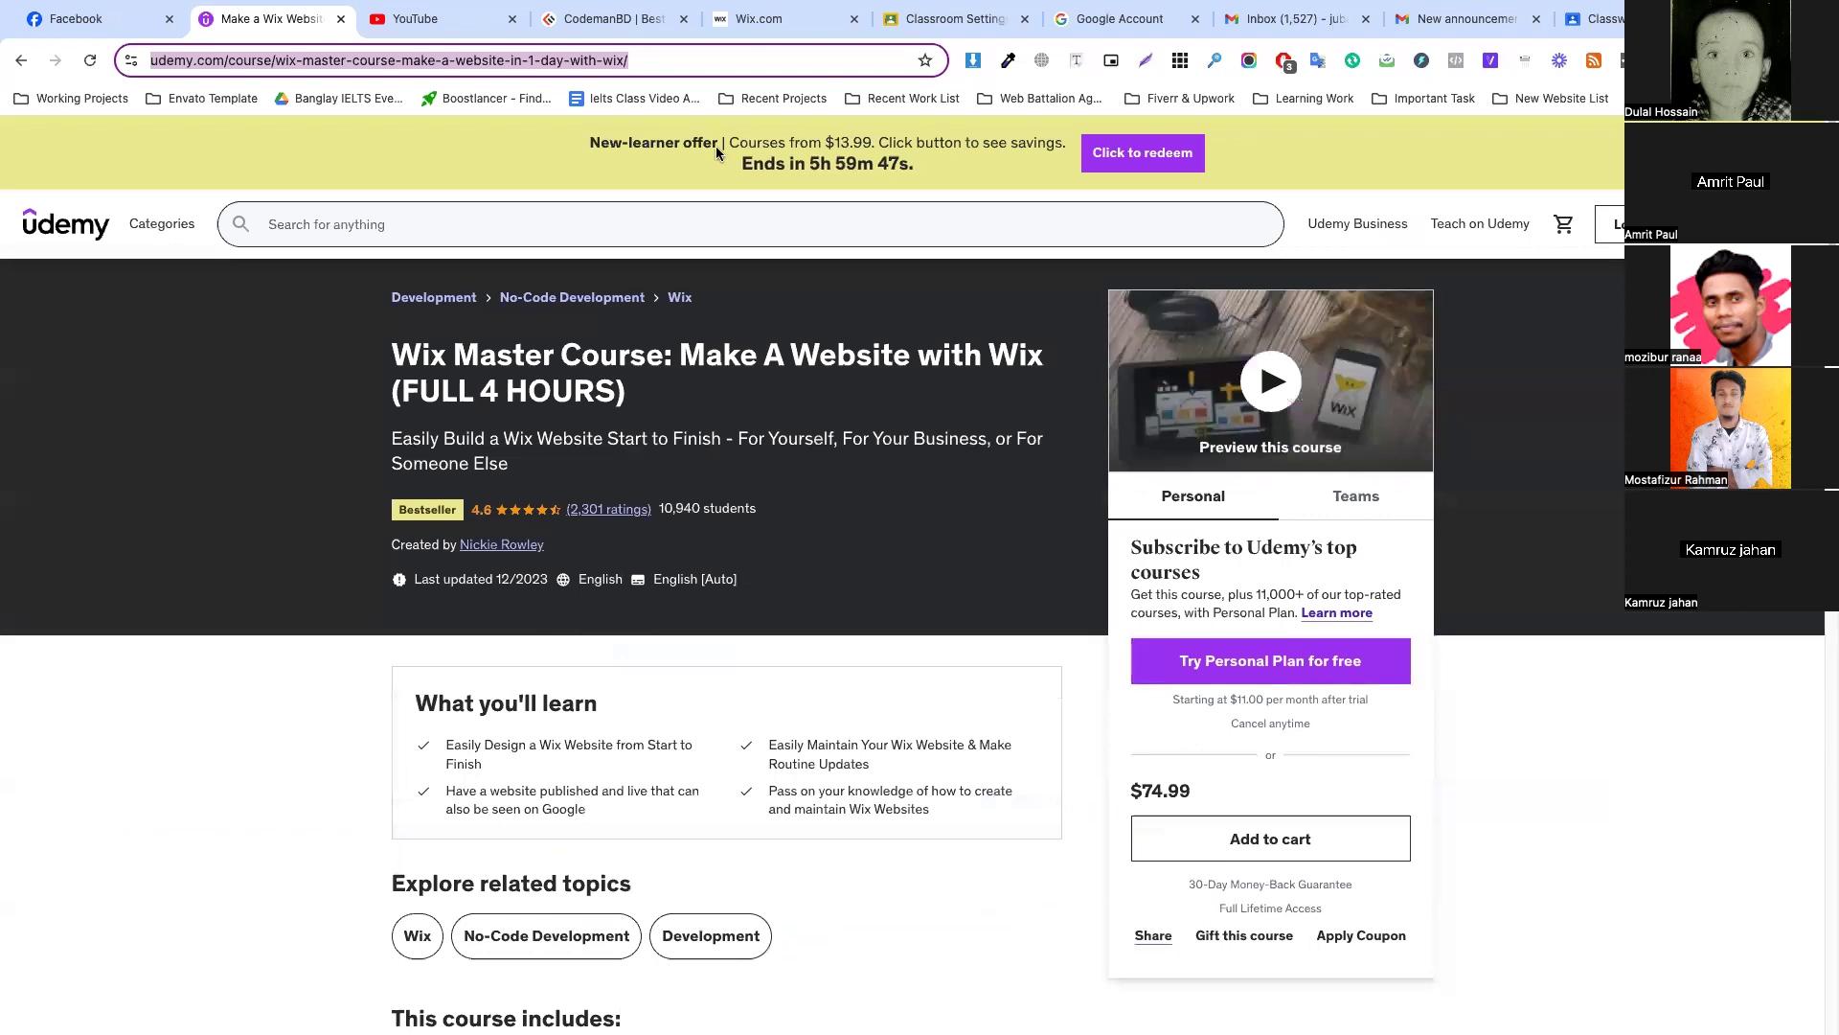
{"action": "left_click", "coordinate": [581, 40]}
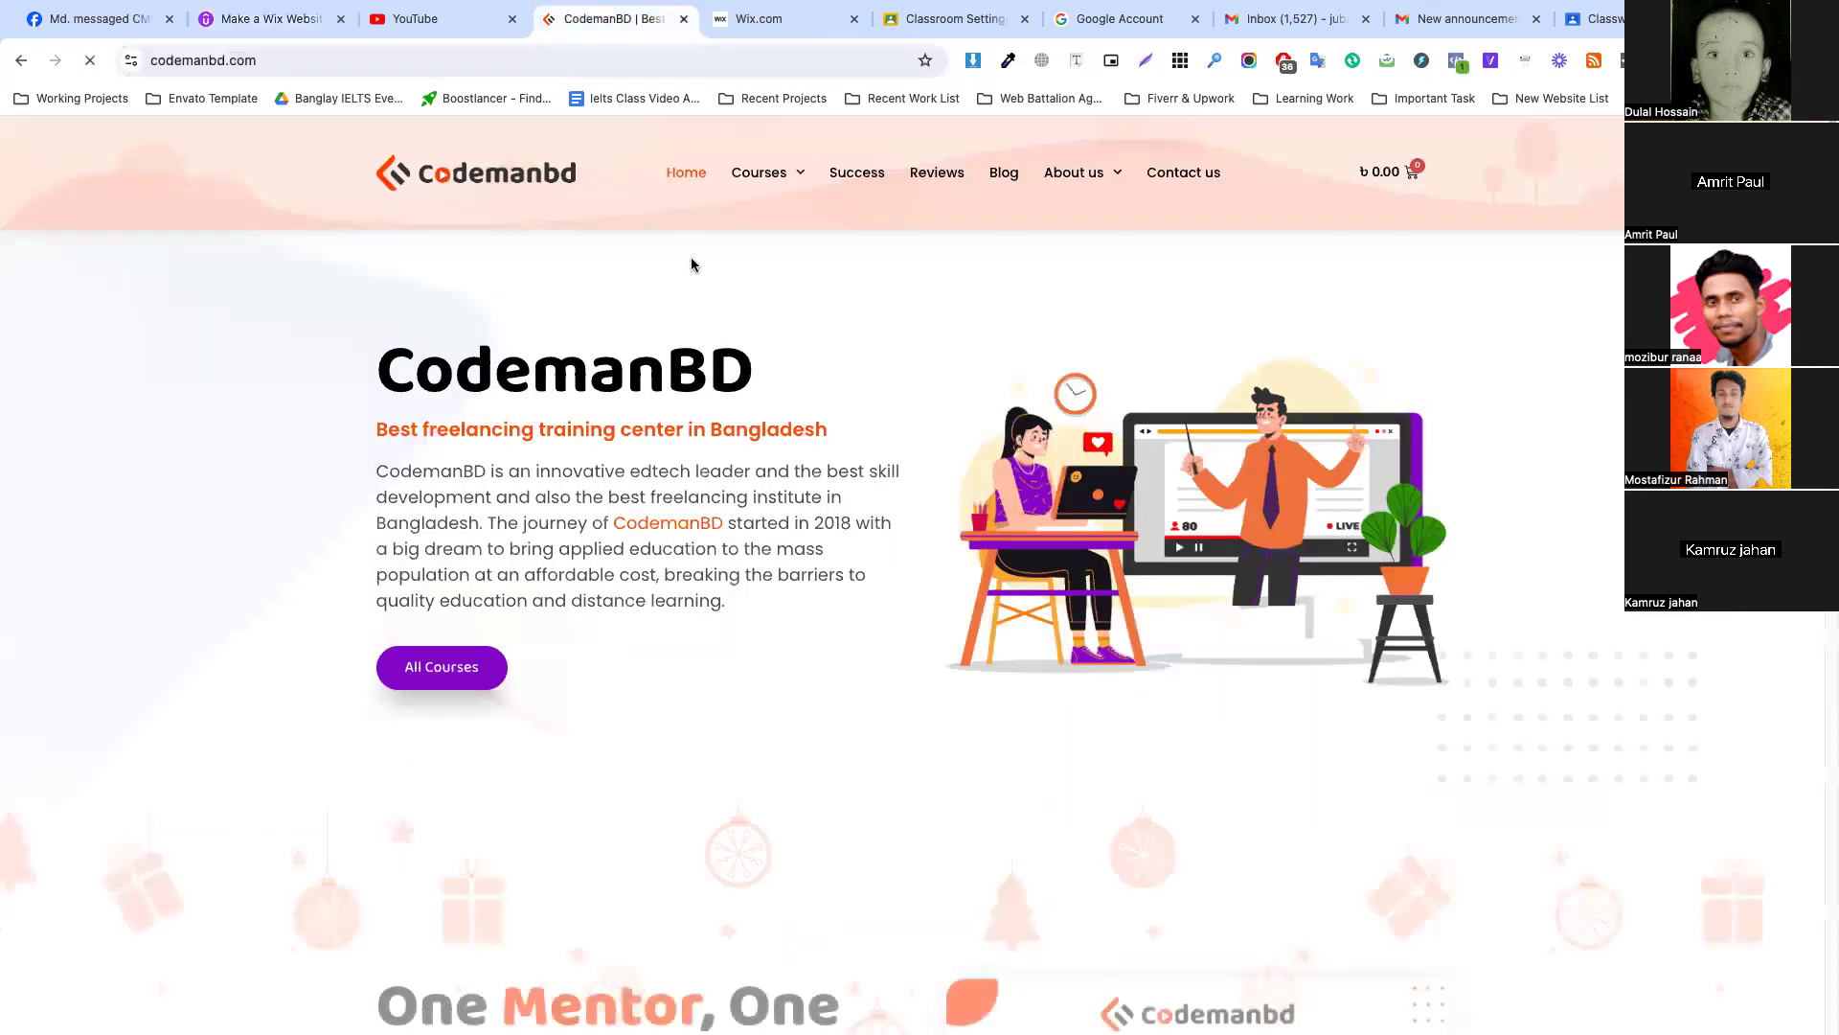
Open the CodemanBD Courses page and scroll through the Popular Online Courses cards.
{"action": "left_click", "coordinate": [761, 184]}
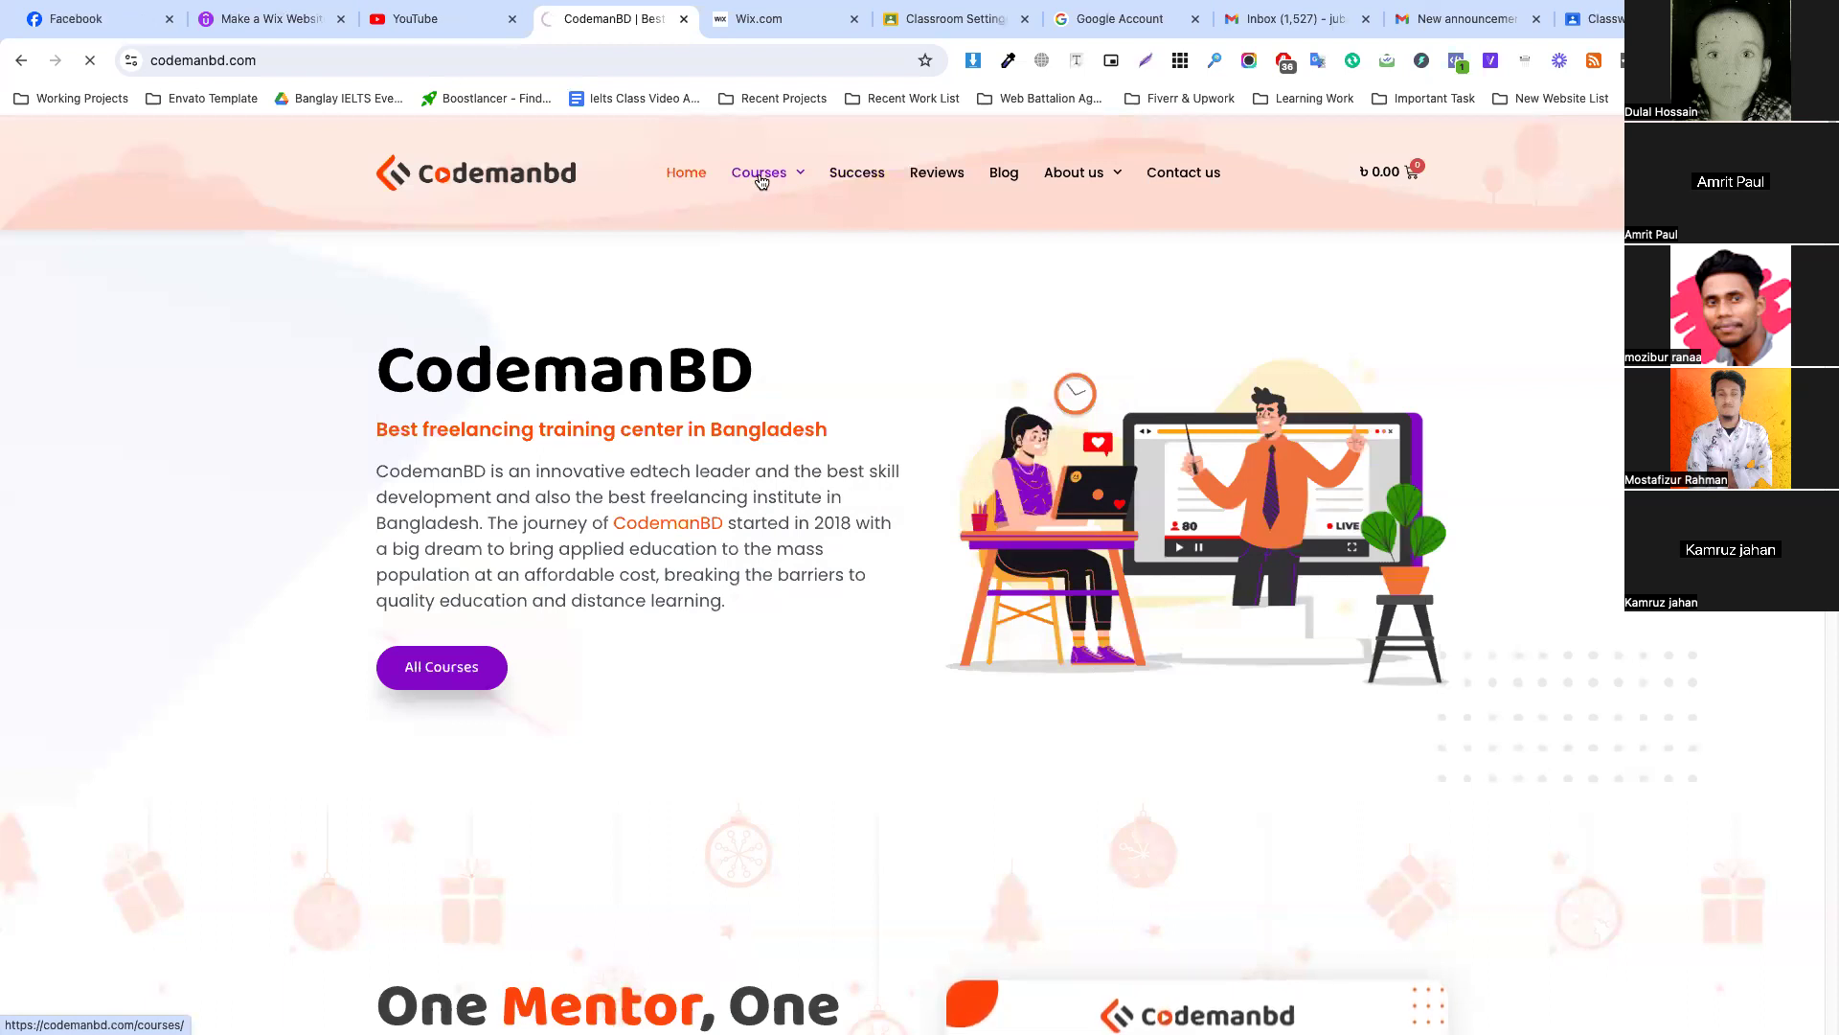
{"action": "scroll", "coordinate": [991, 548], "scroll_direction": "down", "scroll_amount": 3}
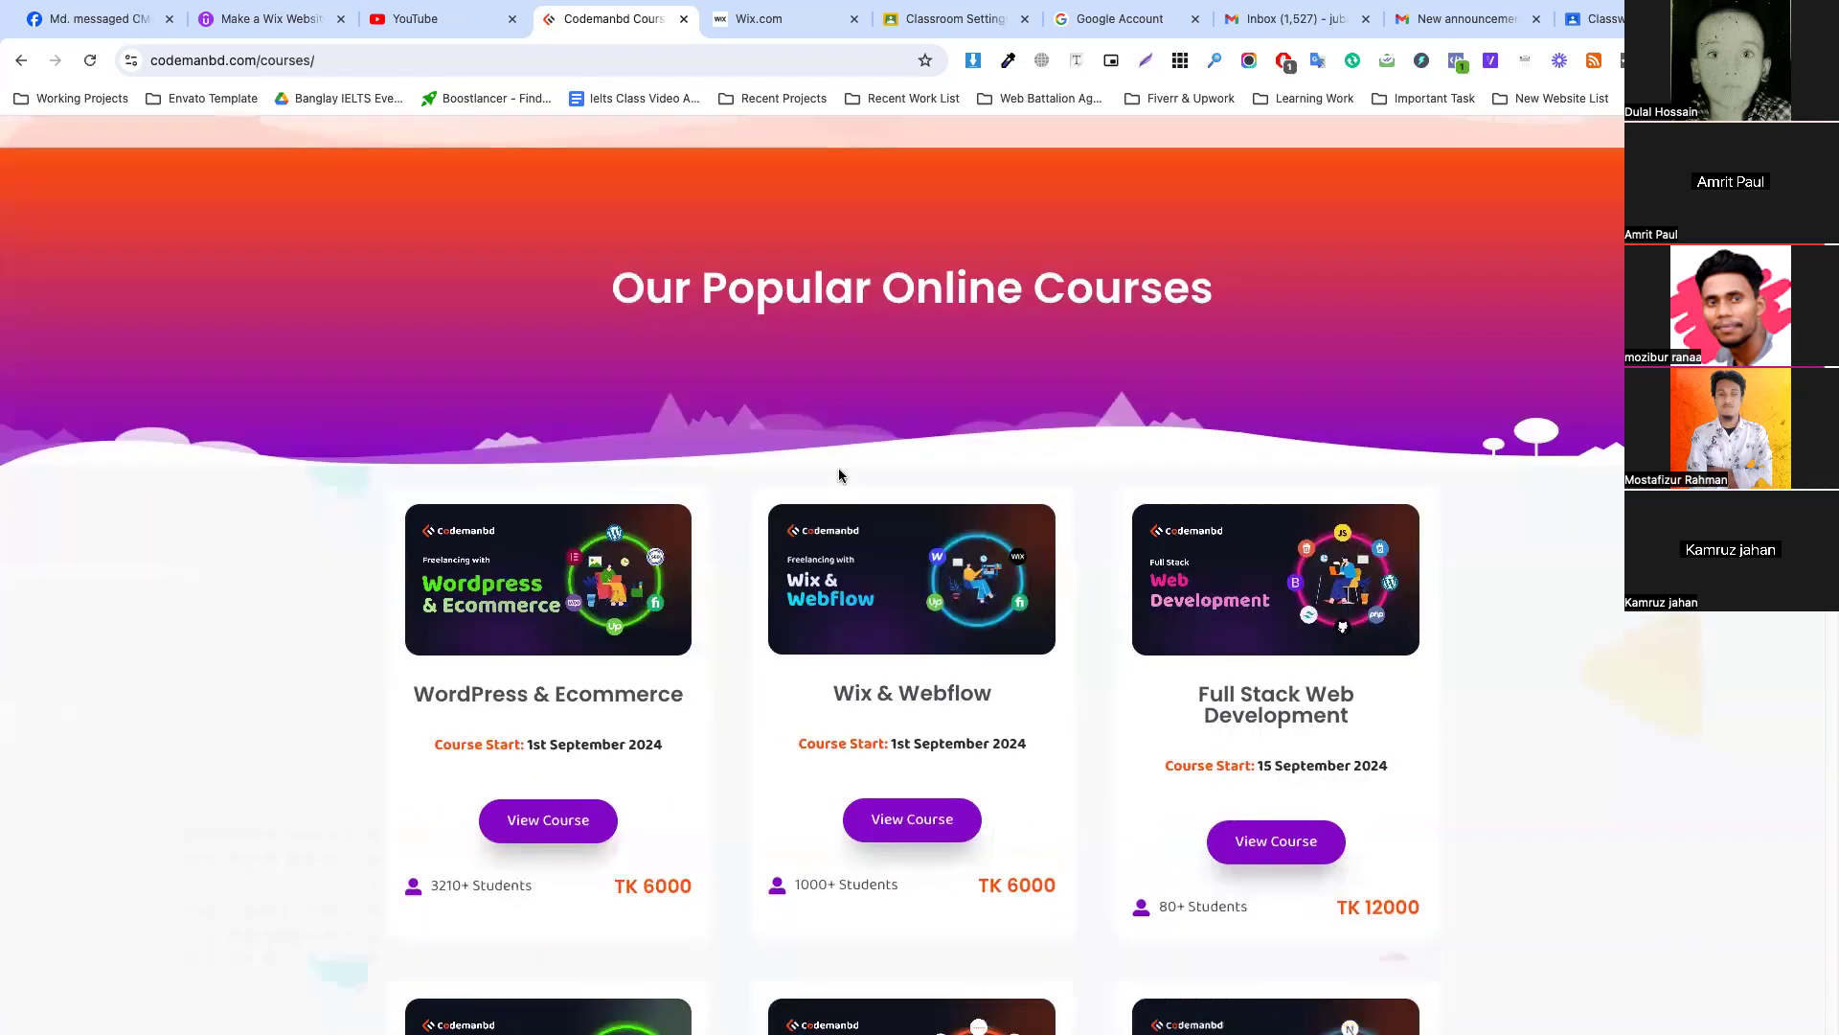
{"action": "scroll", "coordinate": [718, 479], "scroll_direction": "down", "scroll_amount": 3}
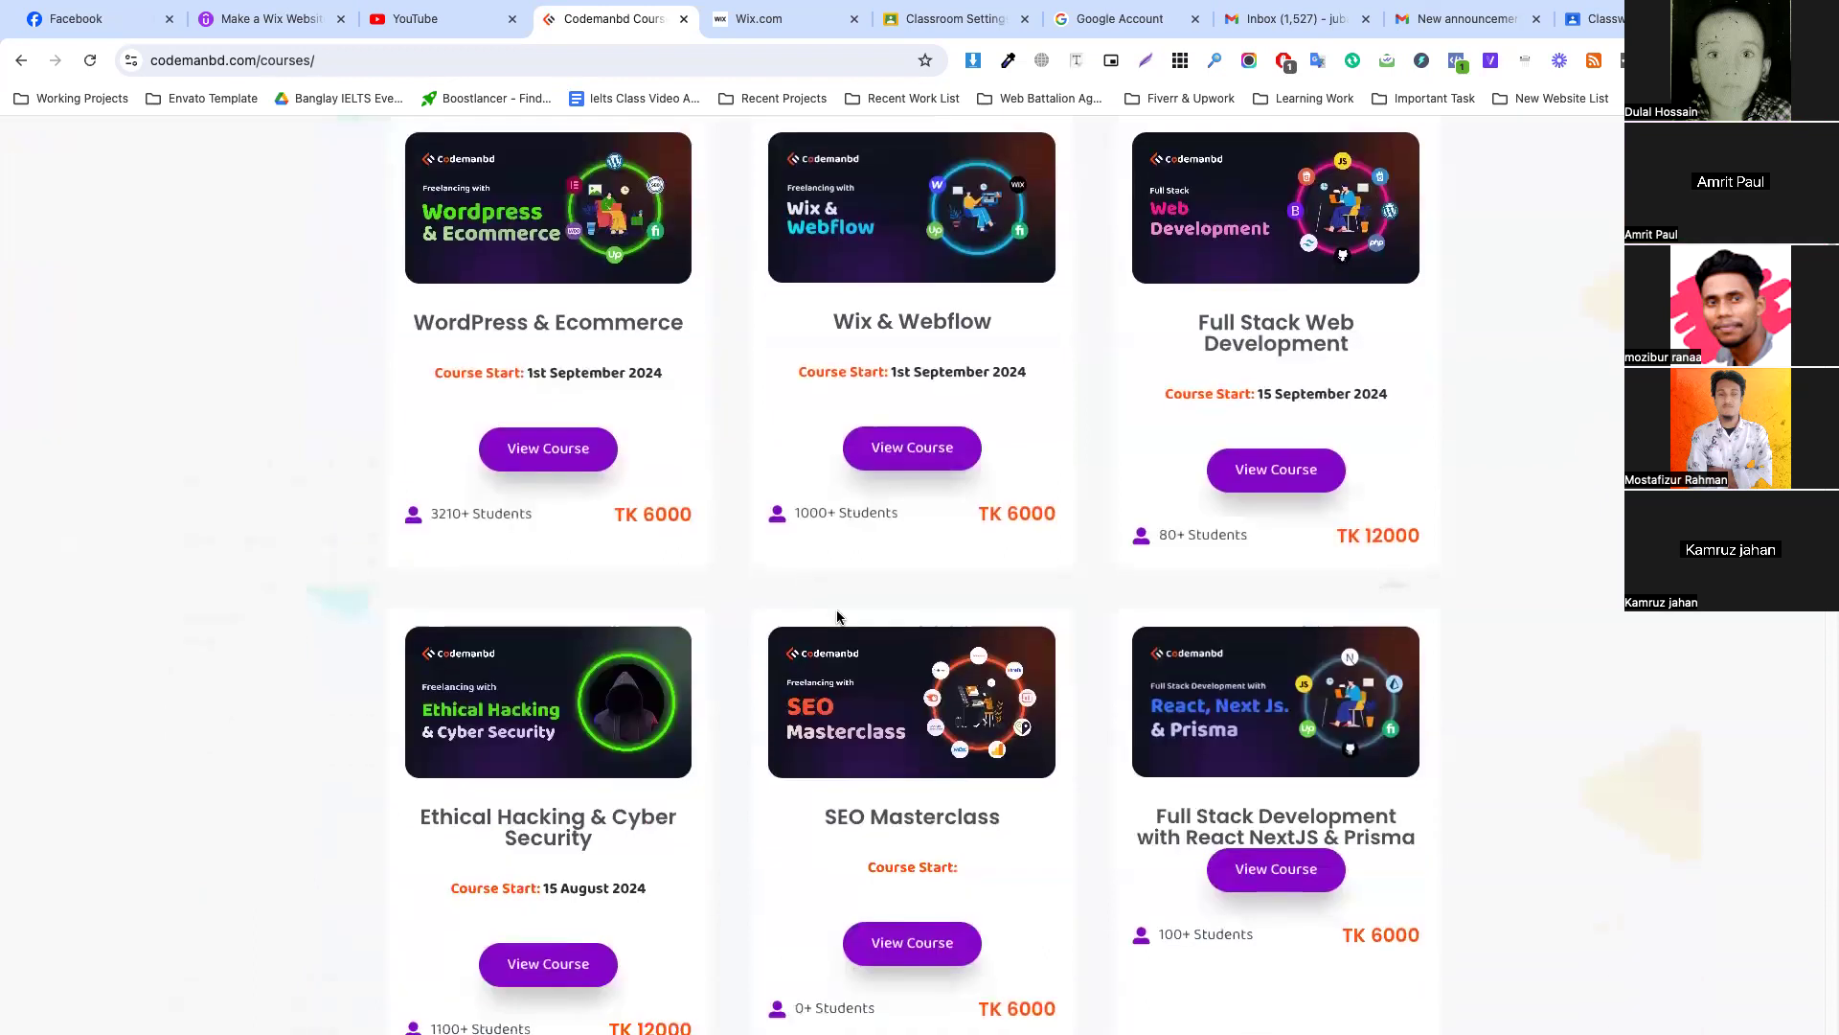
{"action": "scroll", "coordinate": [1188, 431], "scroll_direction": "down", "scroll_amount": 6}
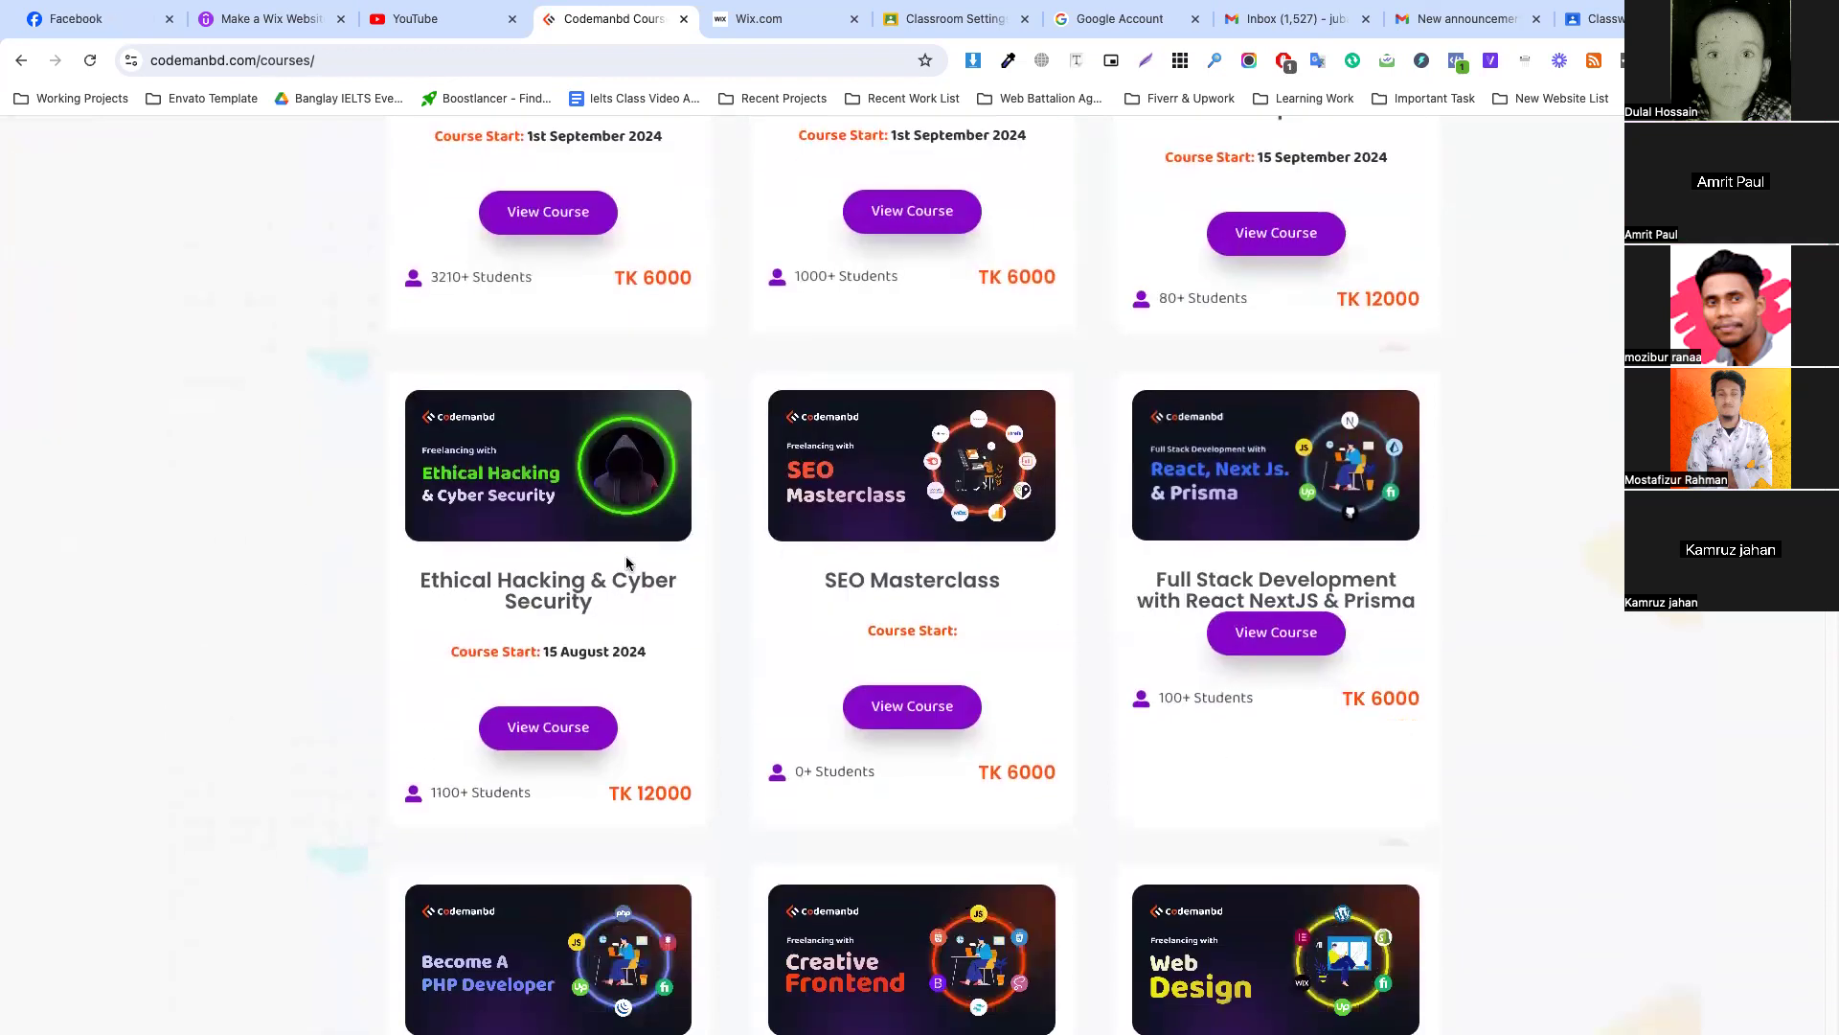
{"action": "scroll", "coordinate": [594, 546], "scroll_direction": "down", "scroll_amount": 9}
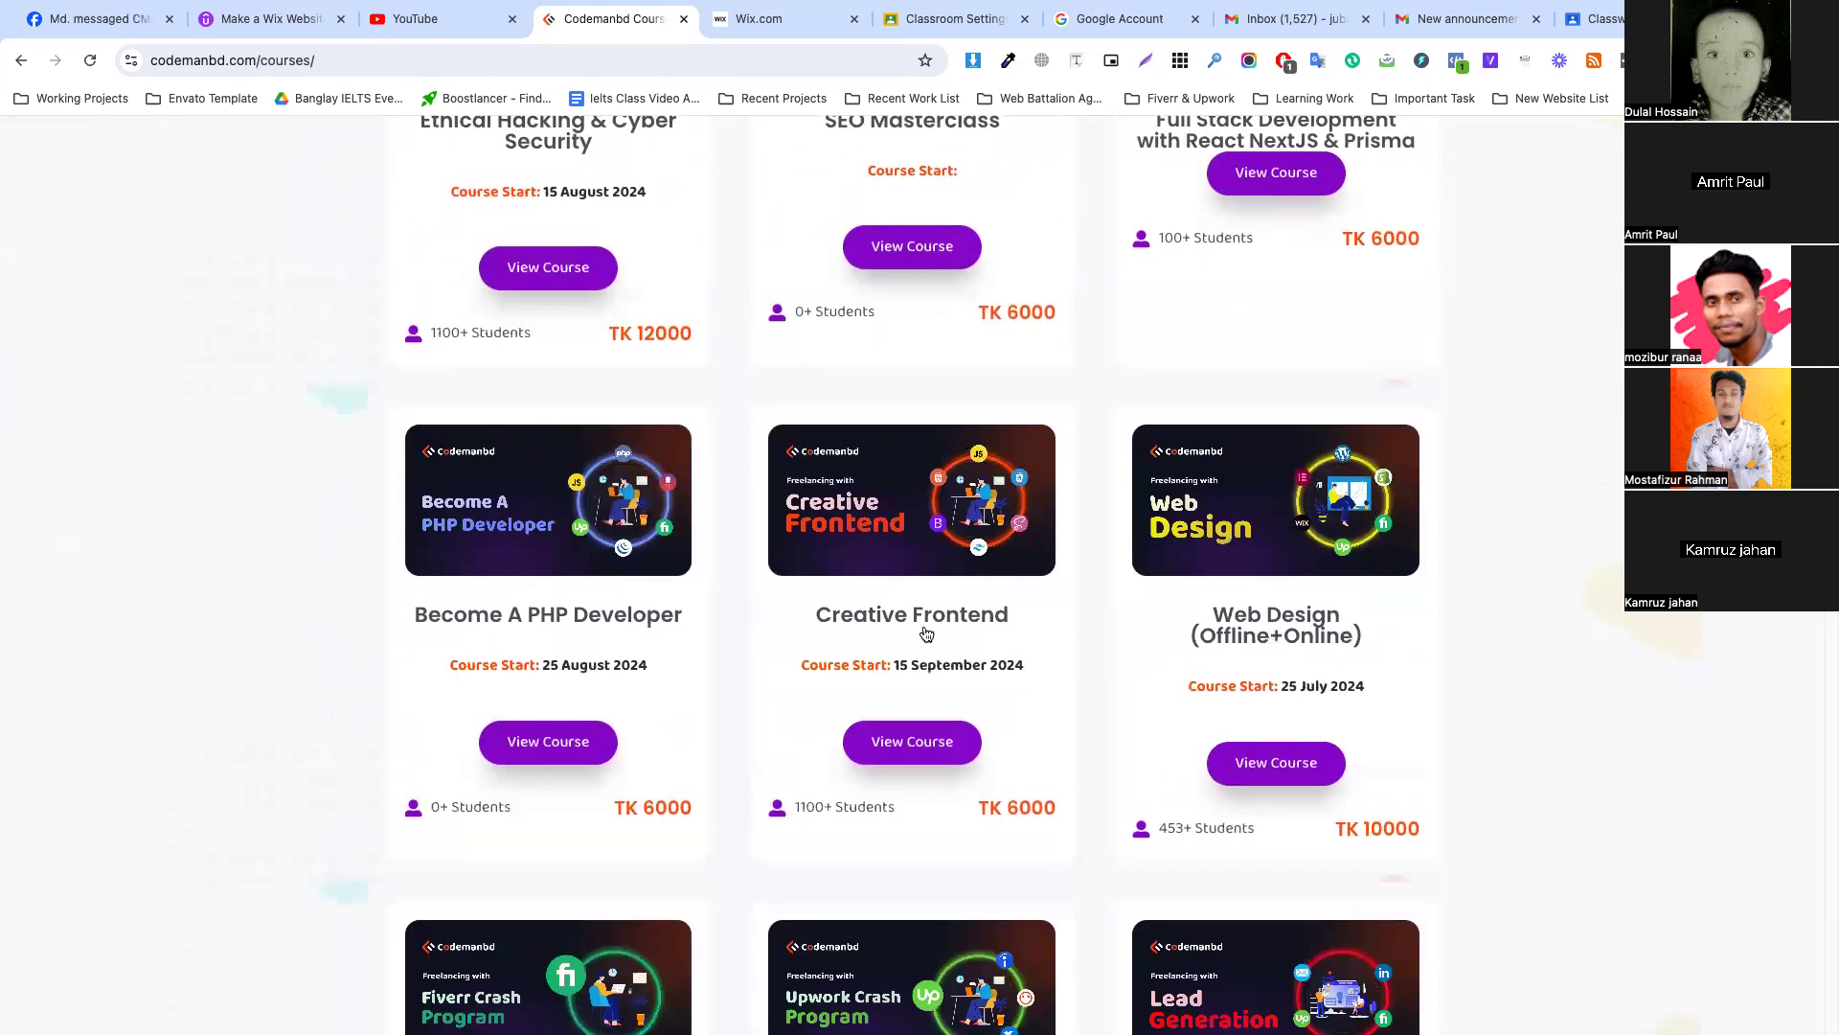
{"action": "scroll", "coordinate": [1008, 543], "scroll_direction": "up", "scroll_amount": 18}
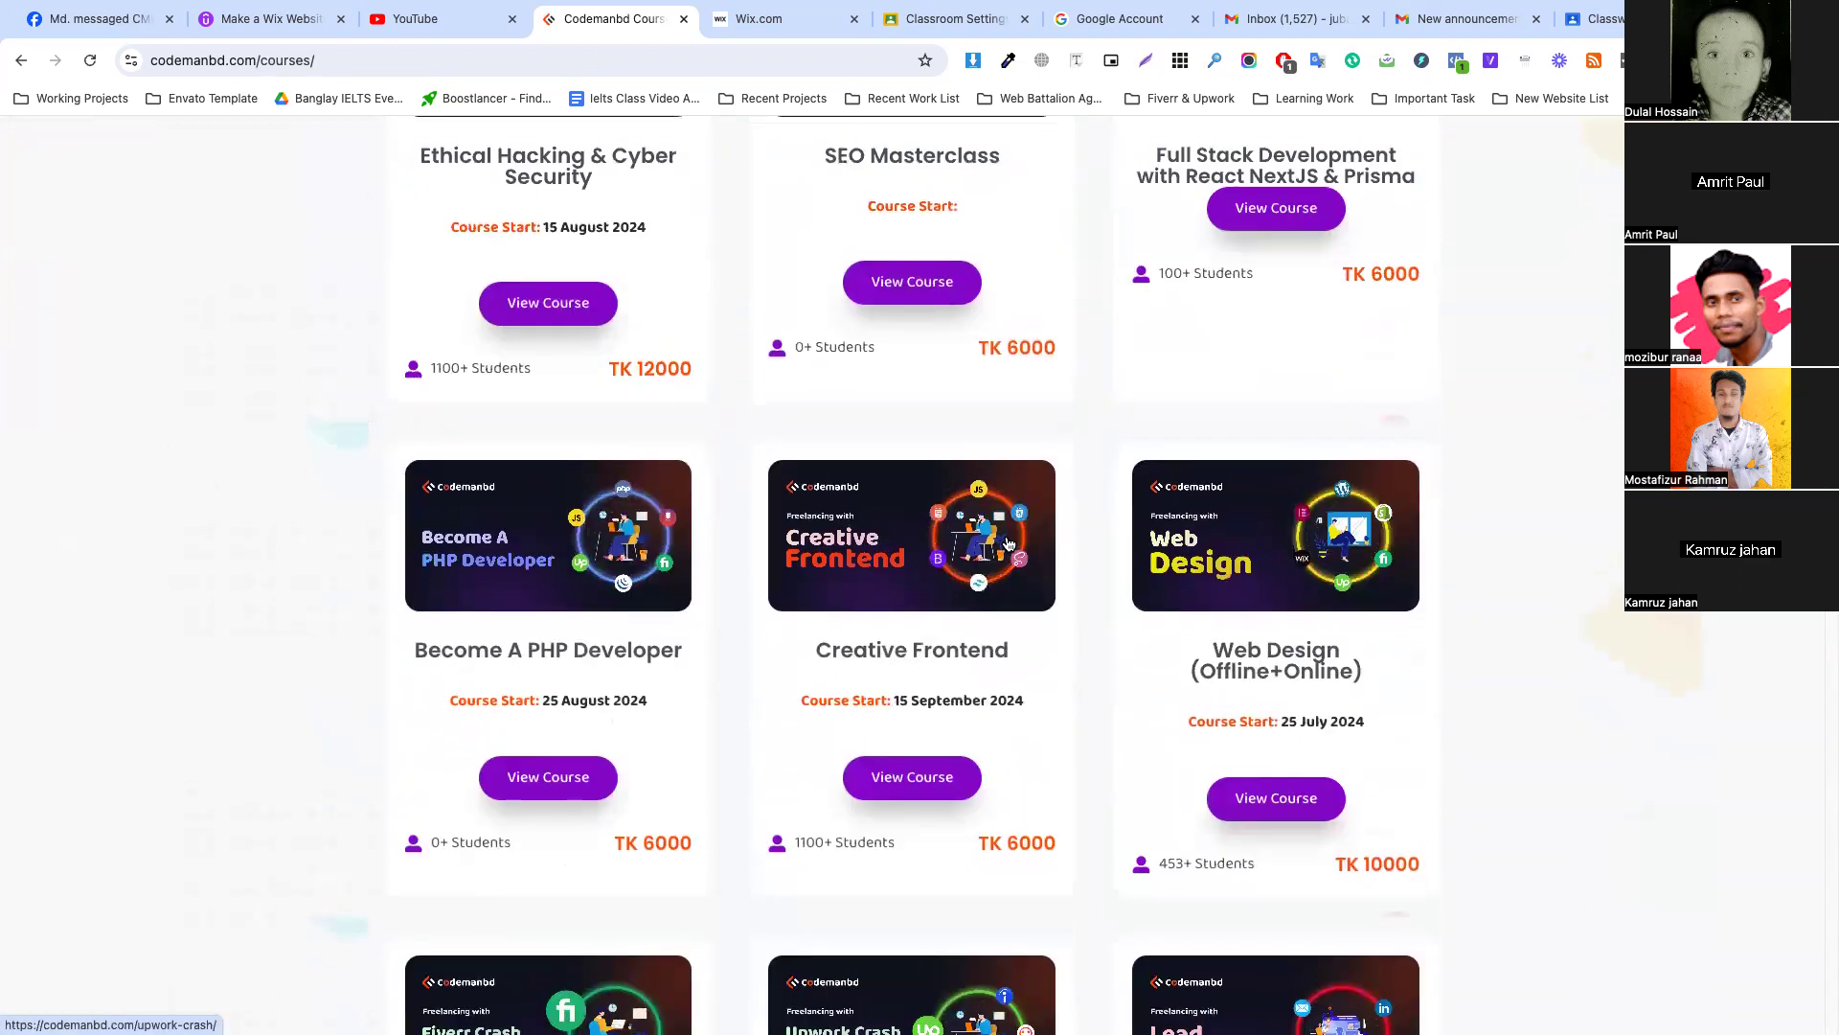
{"action": "scroll", "coordinate": [575, 637], "scroll_direction": "down", "scroll_amount": 2}
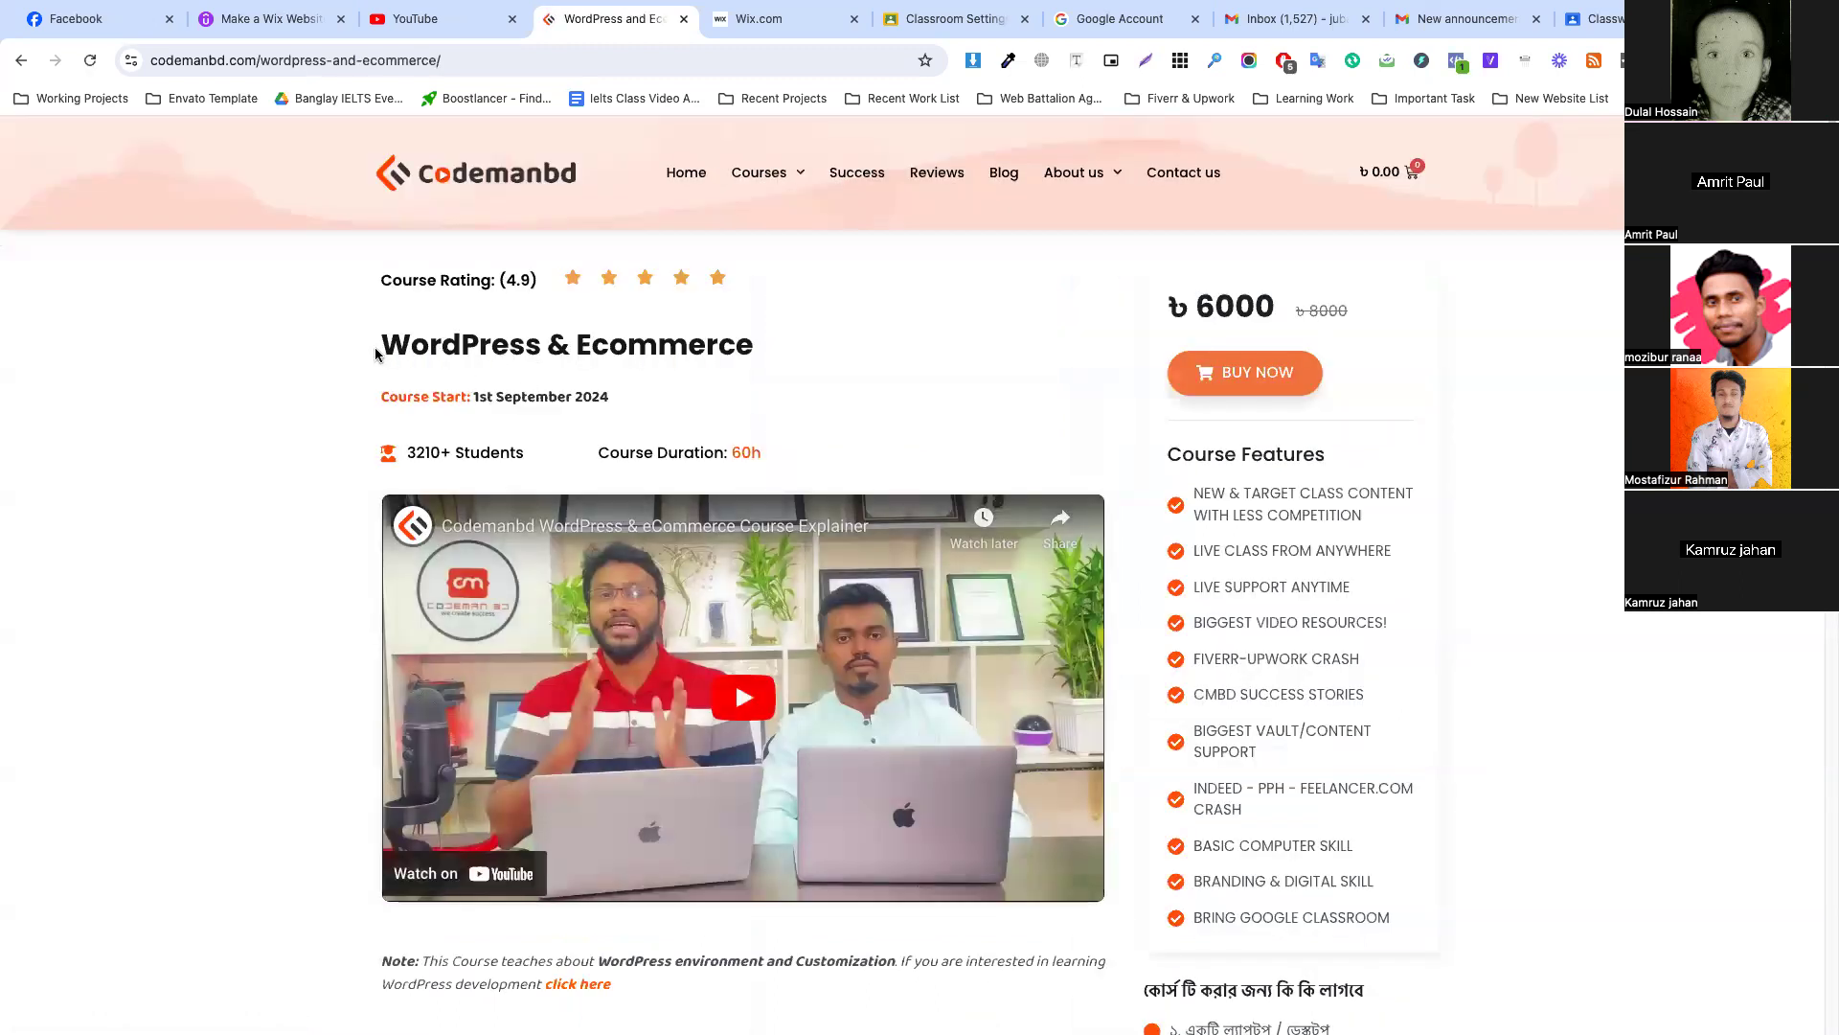
Highlight the WordPress & Ecommerce course title and scroll through its price and curriculum.
{"action": "left_click_drag", "start_coordinate": [380, 347], "coordinate": [813, 361]}
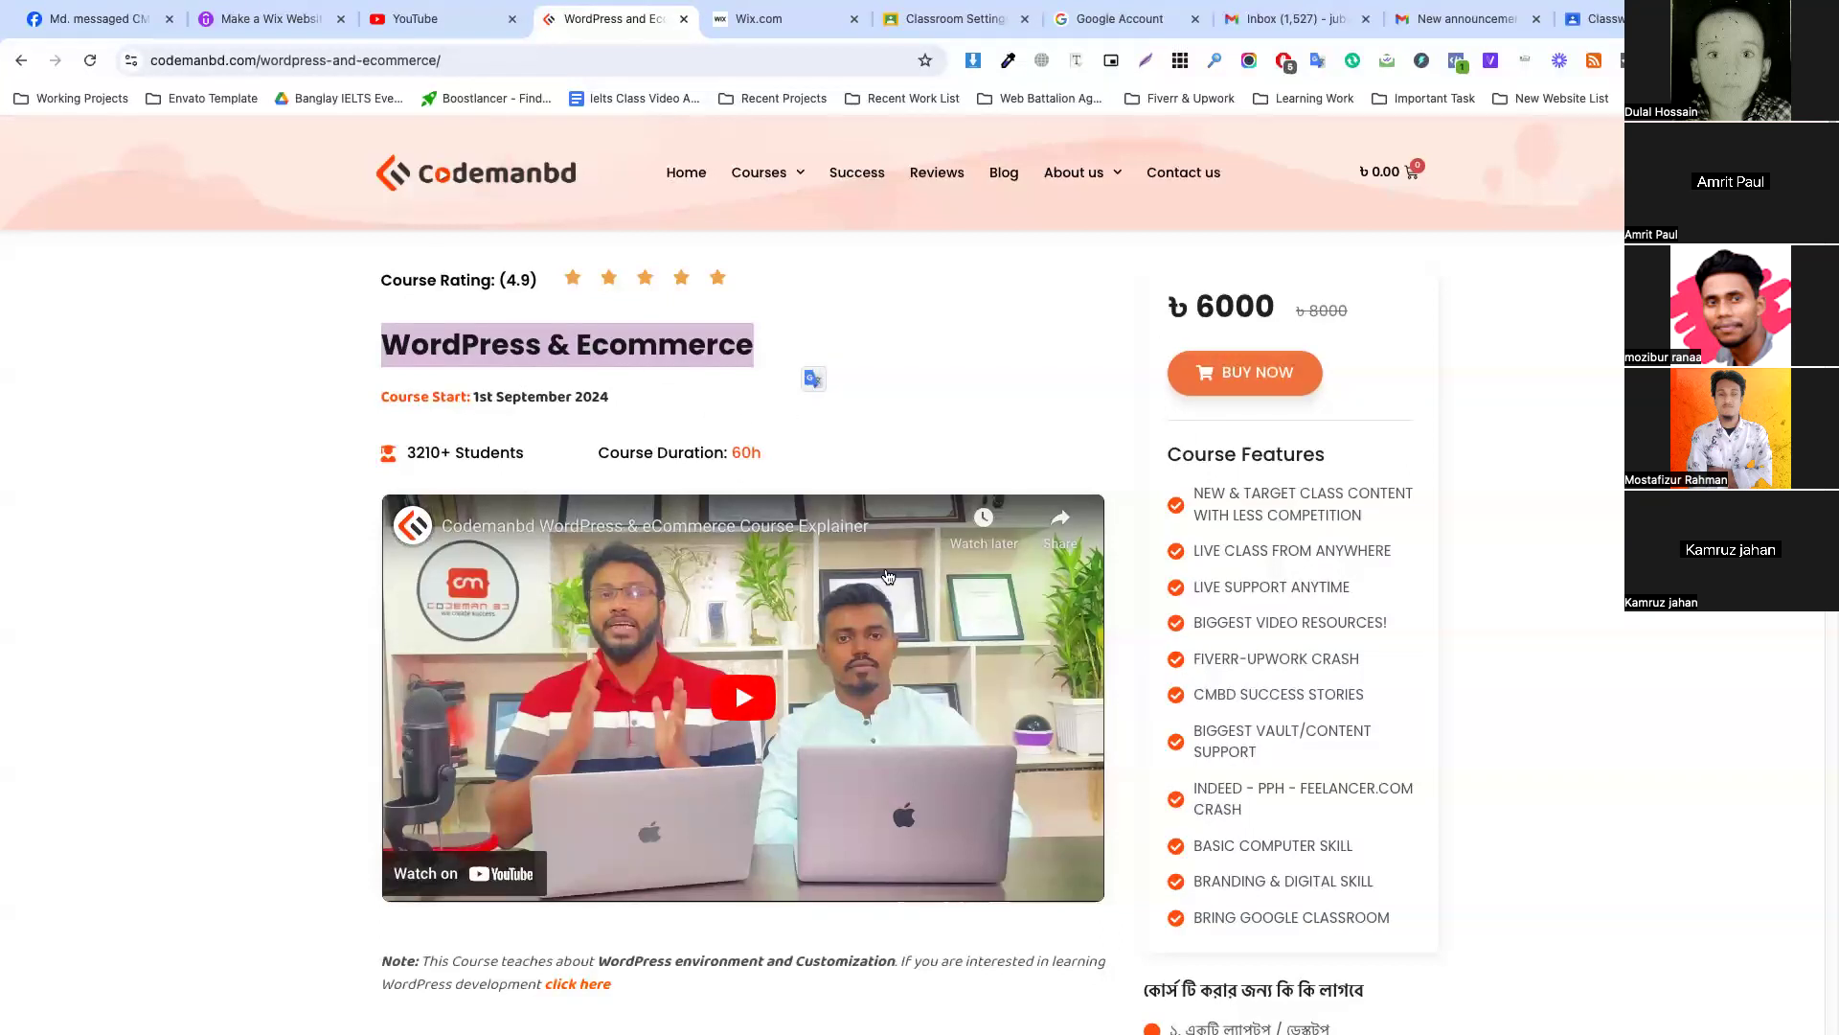
{"action": "scroll", "coordinate": [1148, 667], "scroll_direction": "down", "scroll_amount": 2}
{"action": "scroll", "coordinate": [955, 535], "scroll_direction": "down", "scroll_amount": 15}
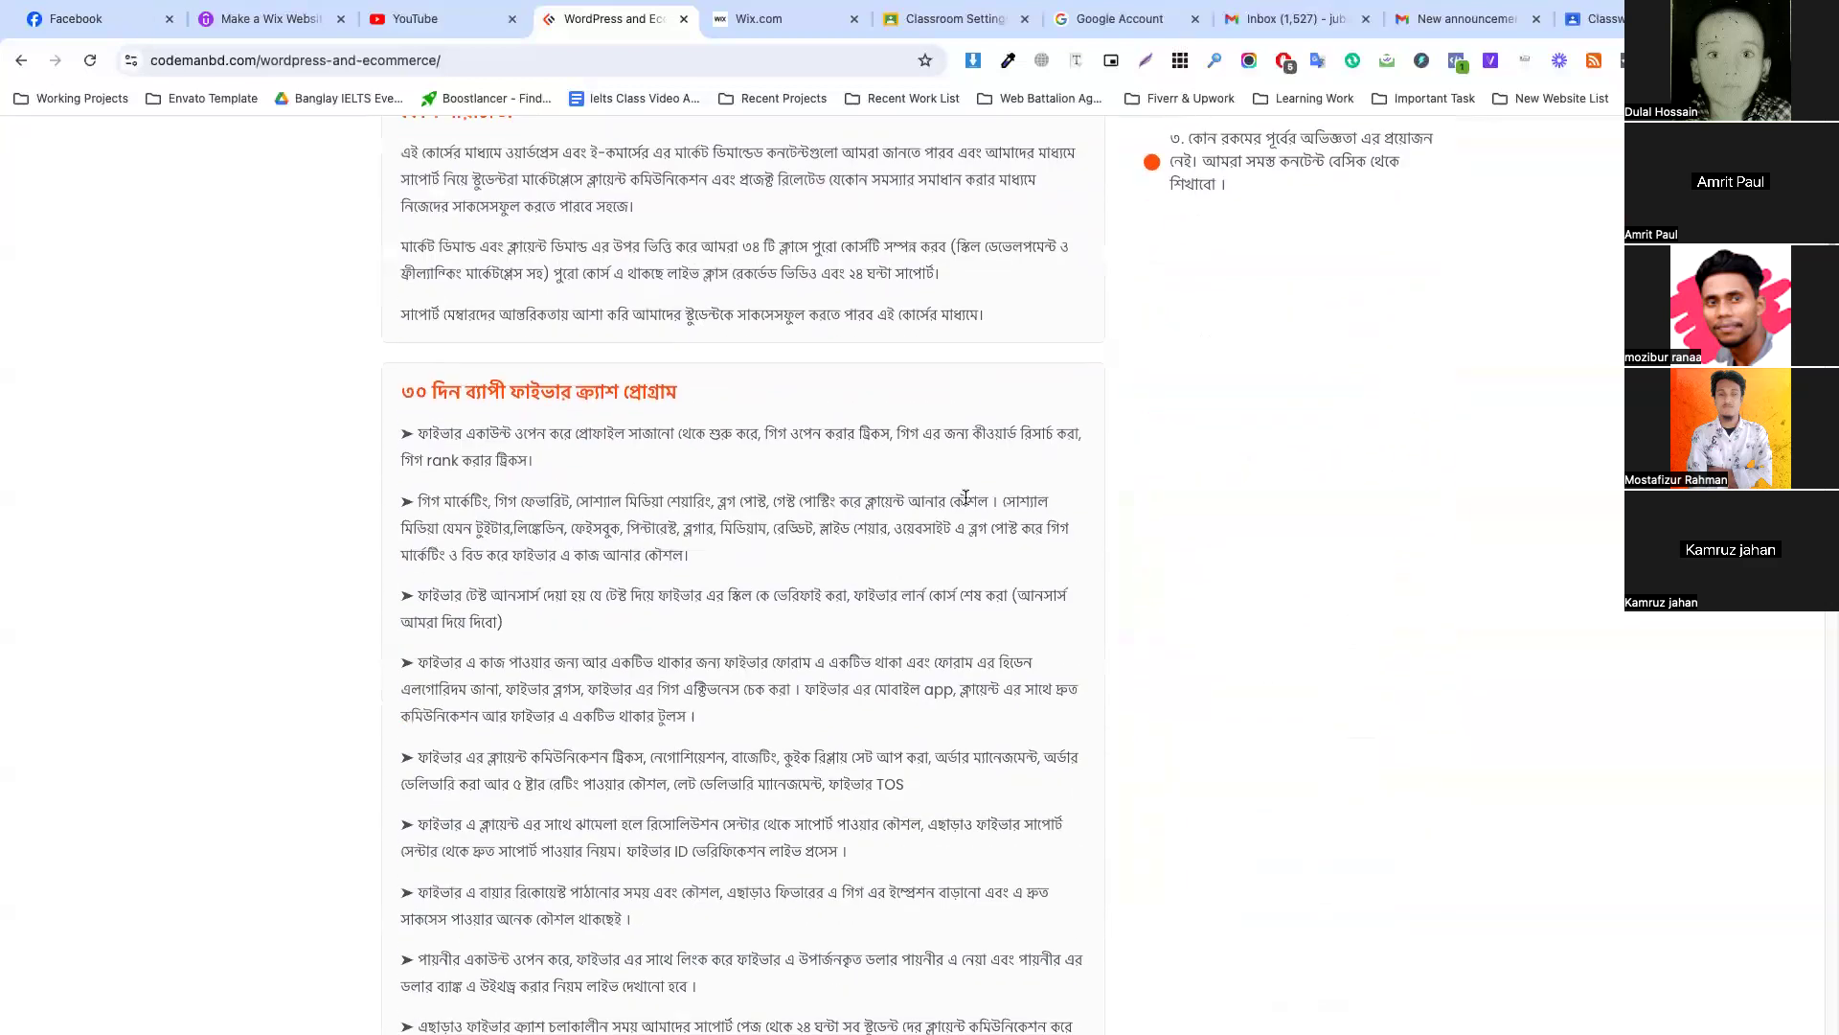
{"action": "scroll", "coordinate": [553, 499], "scroll_direction": "down", "scroll_amount": 2}
{"action": "scroll", "coordinate": [792, 441], "scroll_direction": "up", "scroll_amount": 19}
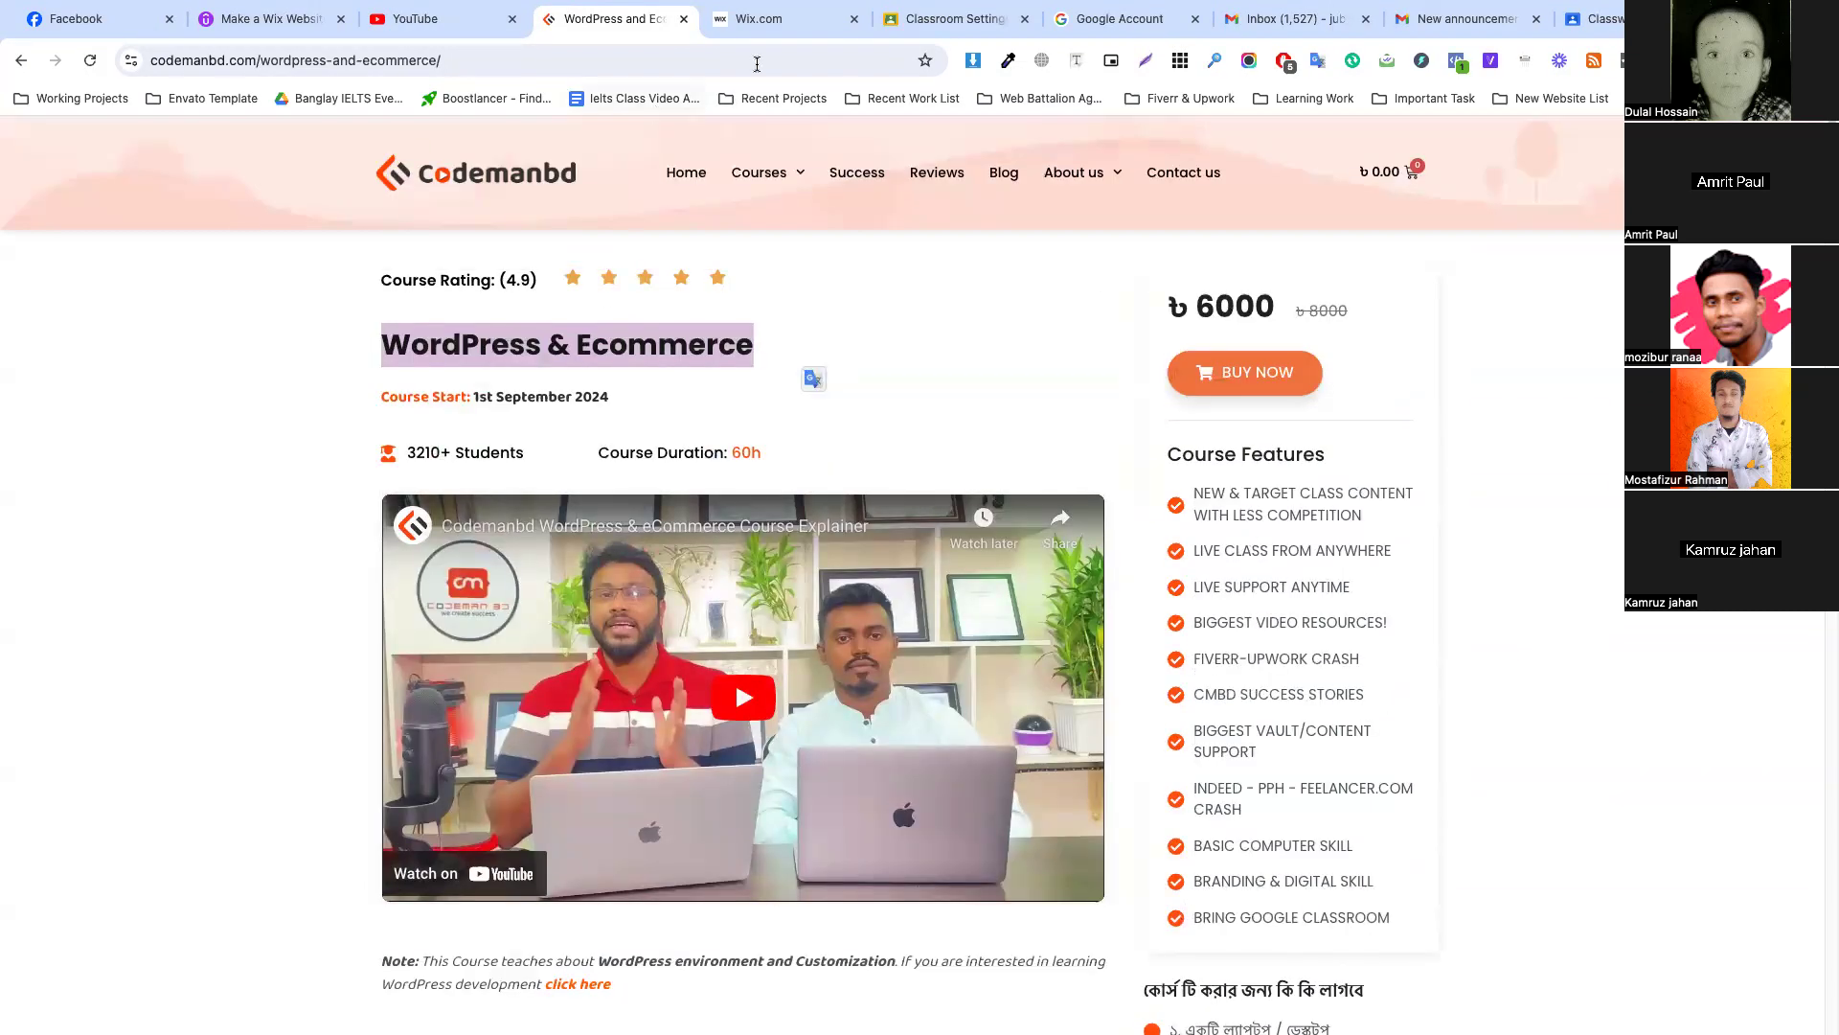
Enter 'CMBD159 Online Course' as the Wix business name.
{"action": "left_click", "coordinate": [759, 19]}
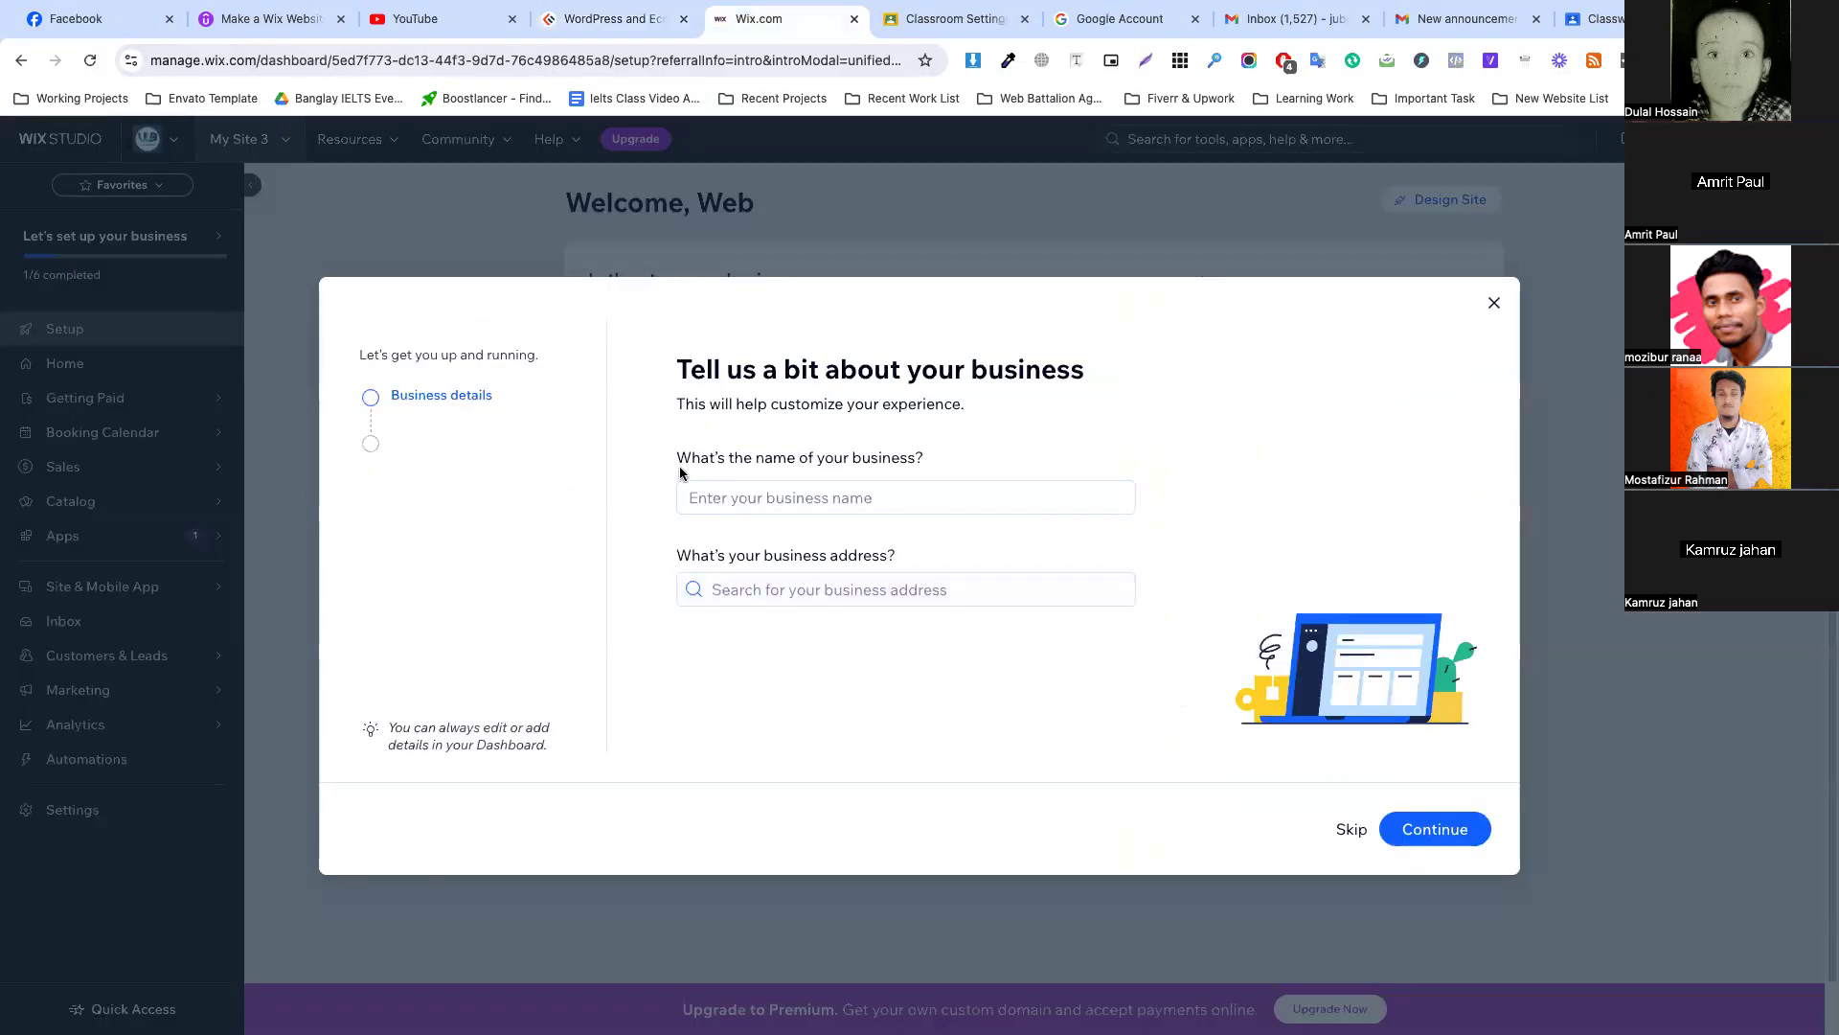
{"action": "left_click_drag", "start_coordinate": [695, 457], "coordinate": [1013, 472]}
{"action": "left_click", "coordinate": [973, 497]}
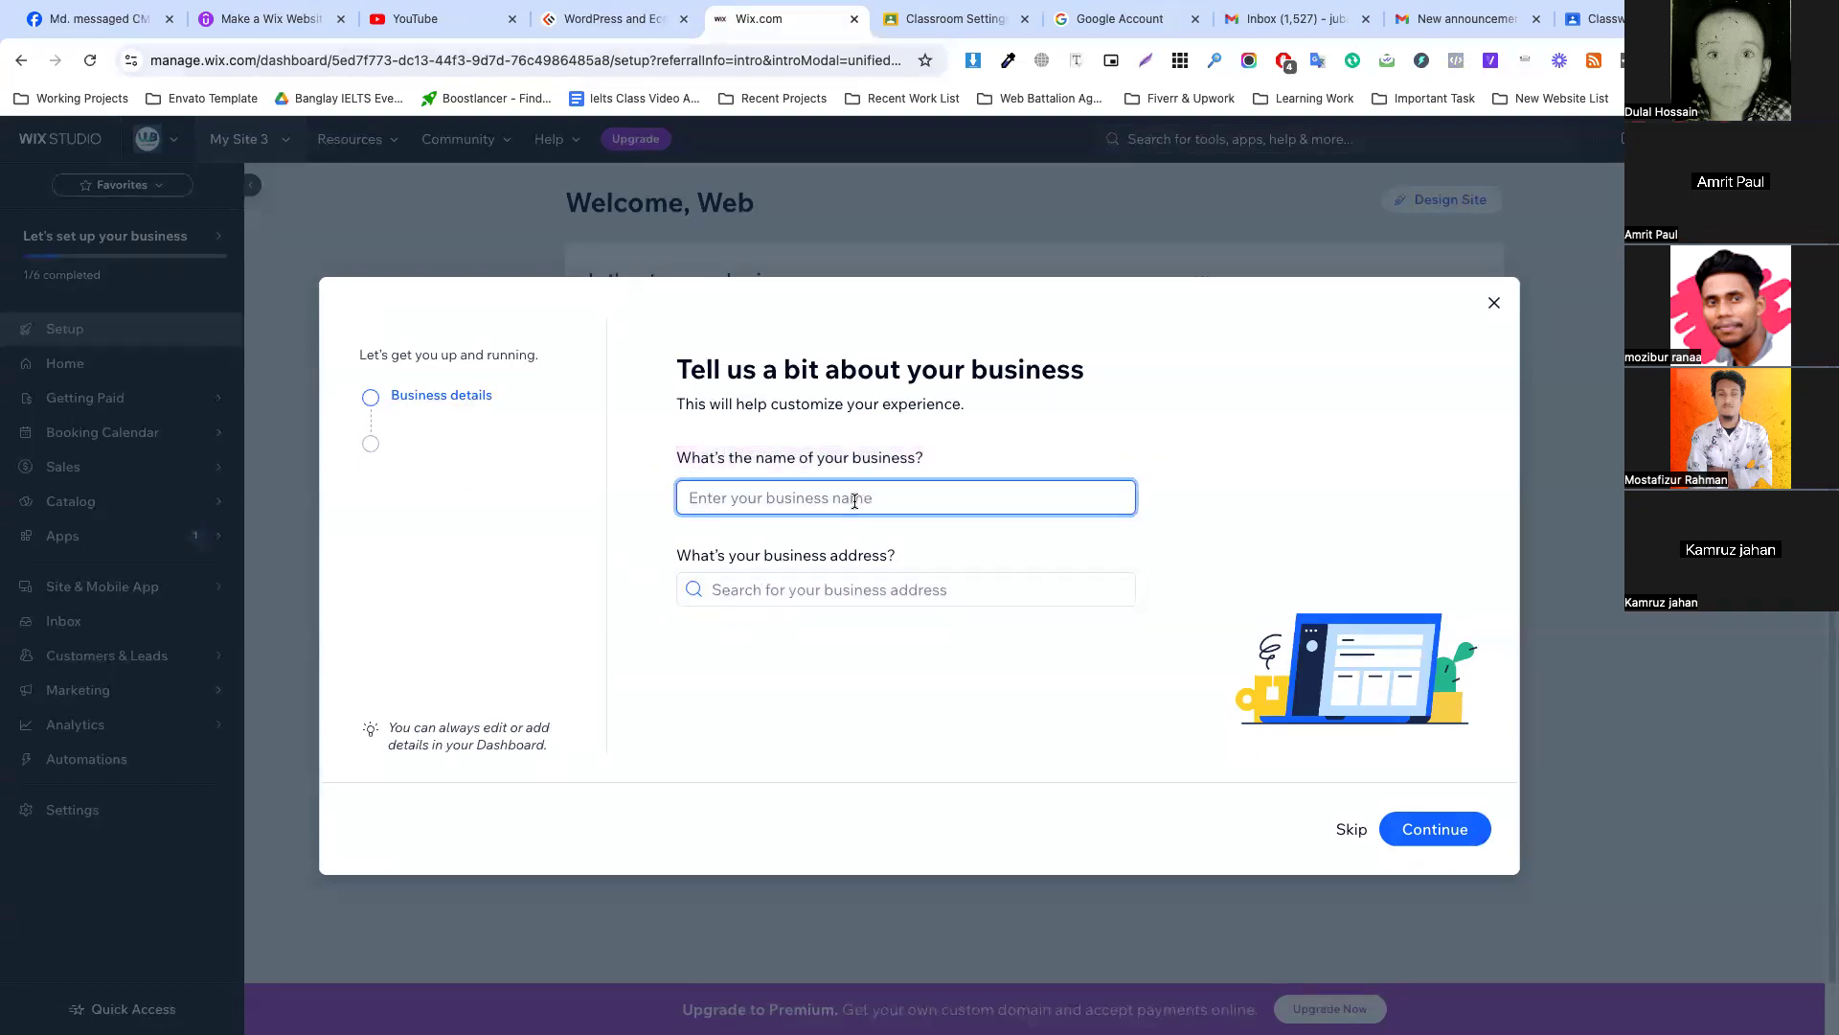
{"action": "type", "text": "CMBD159"}
{"action": "key", "text": "ctrl+a"}
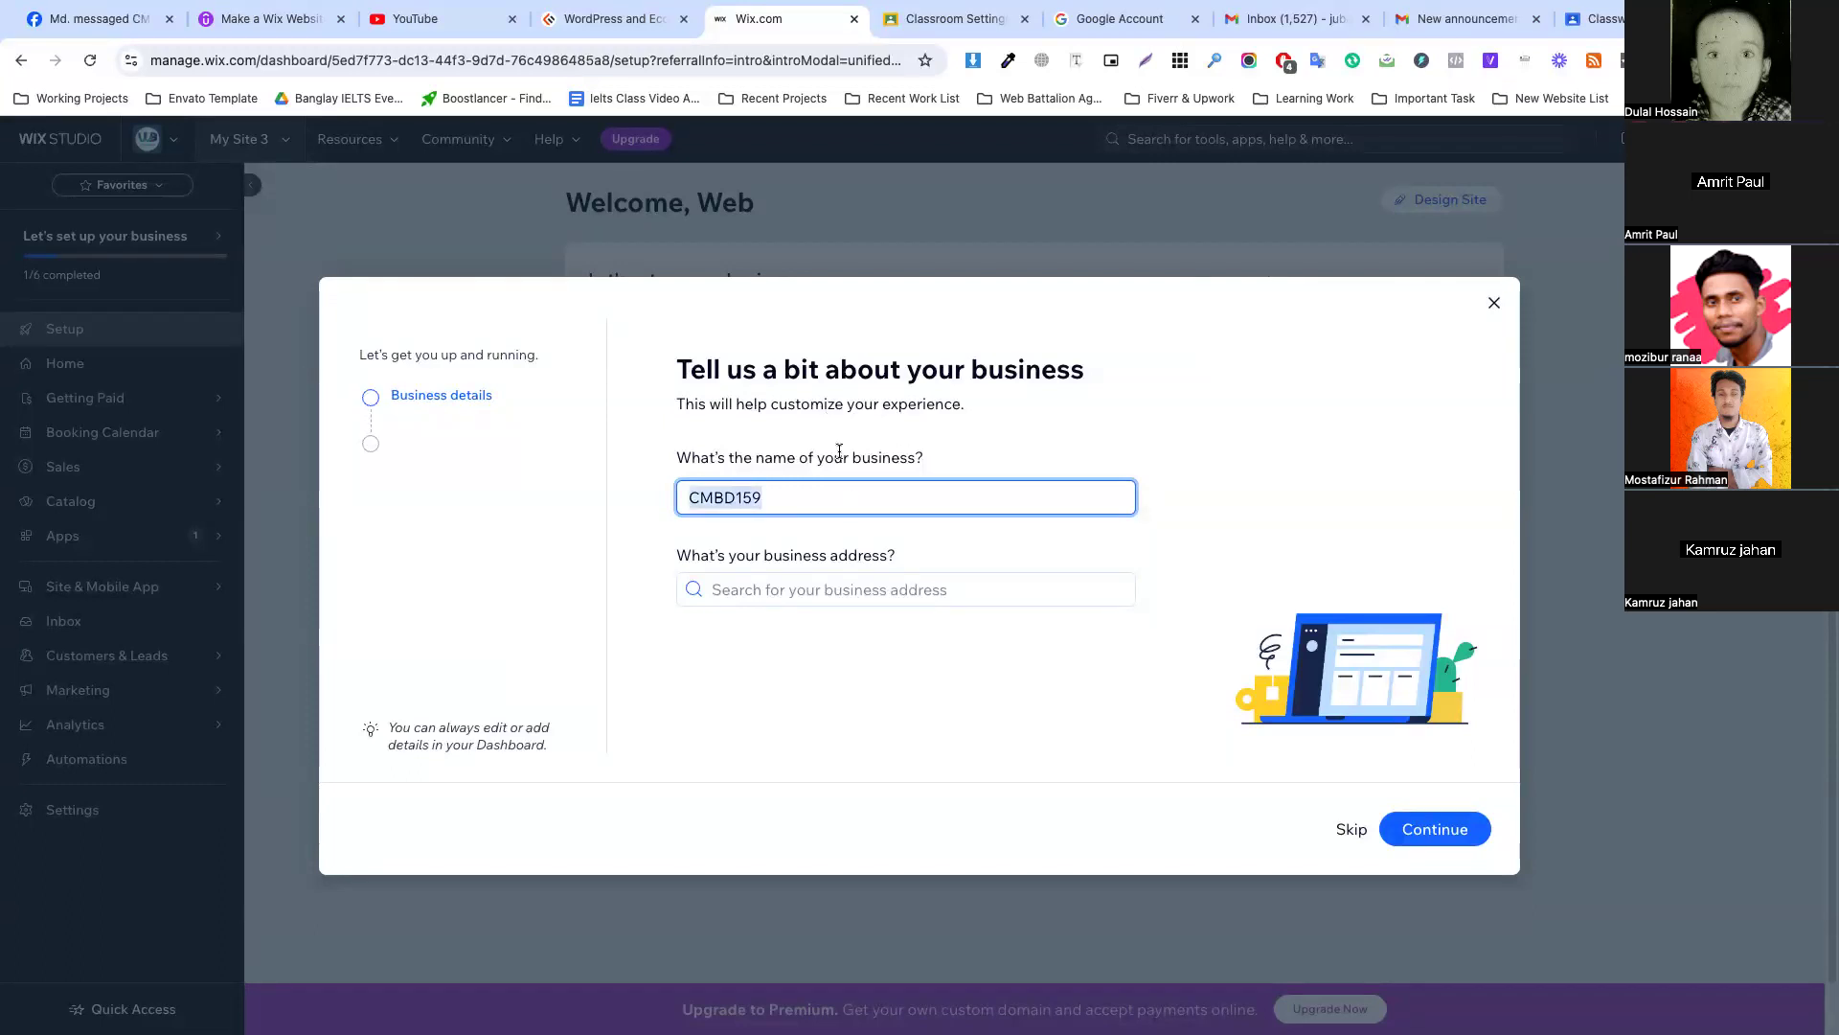
{"action": "left_click", "coordinate": [787, 498]}
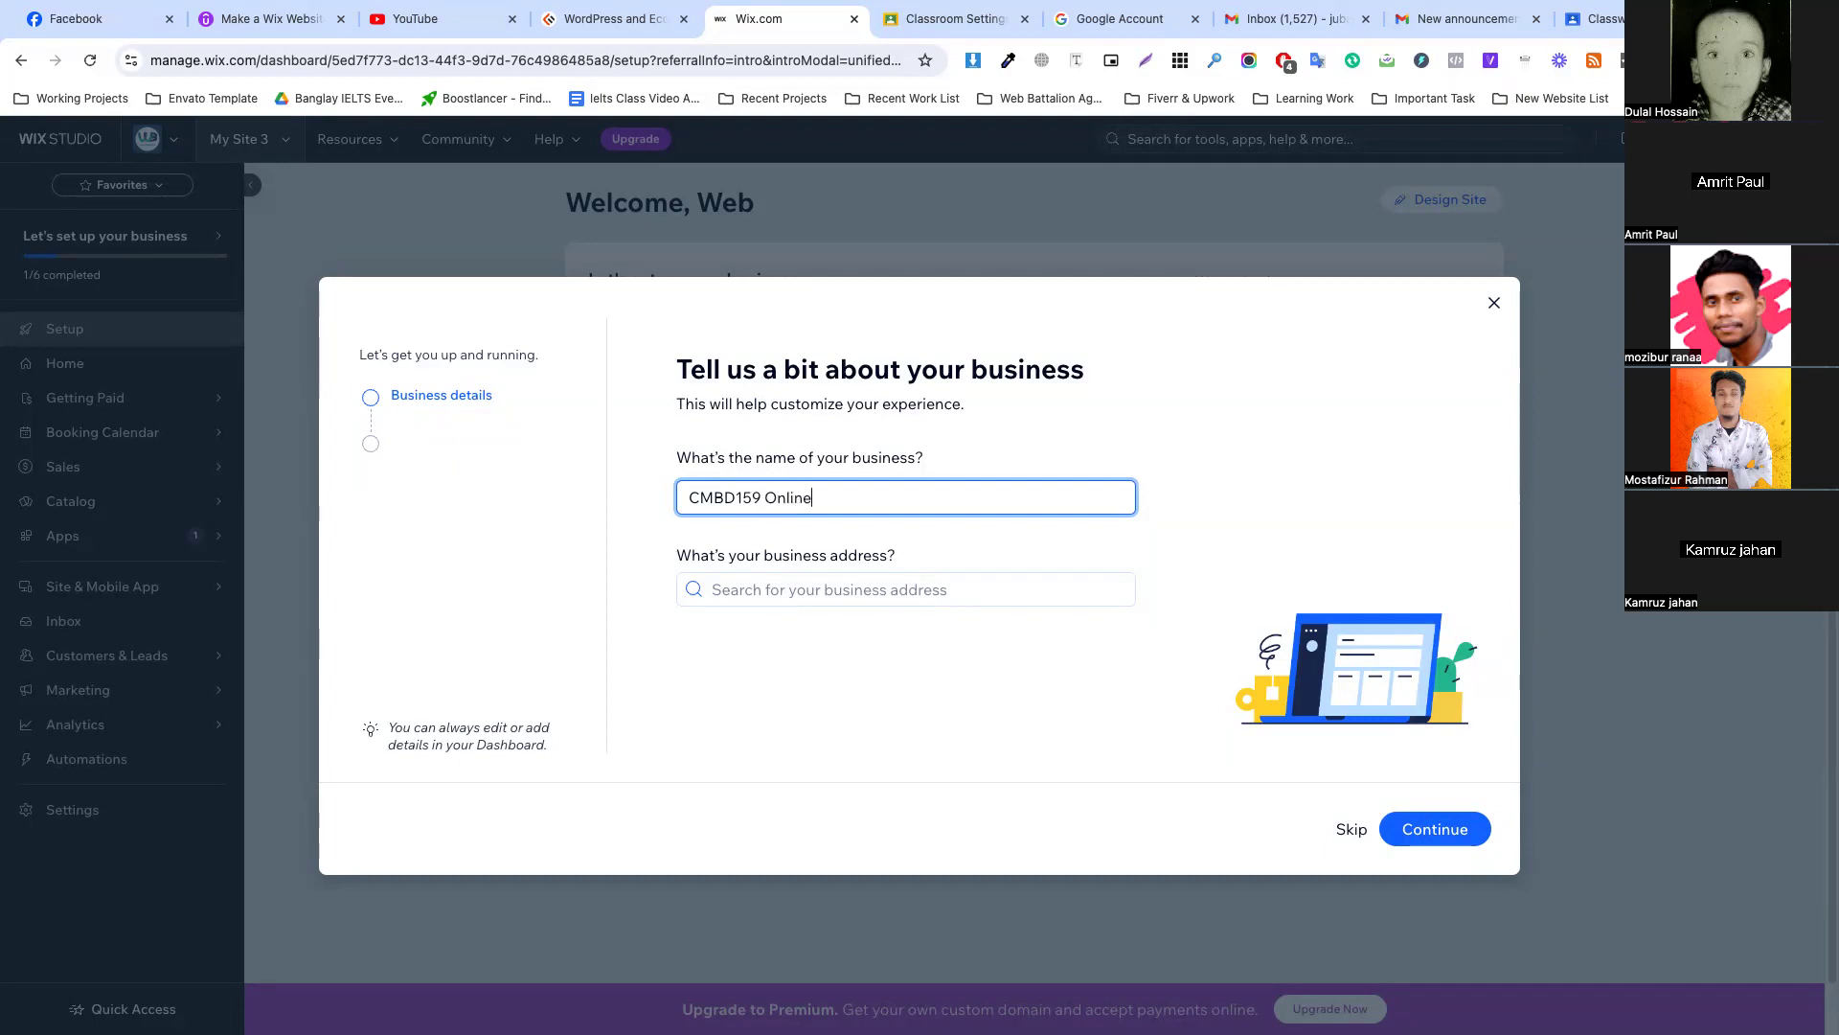
{"action": "type", "text": "Online Course"}
{"action": "key", "text": "ctrl+a"}
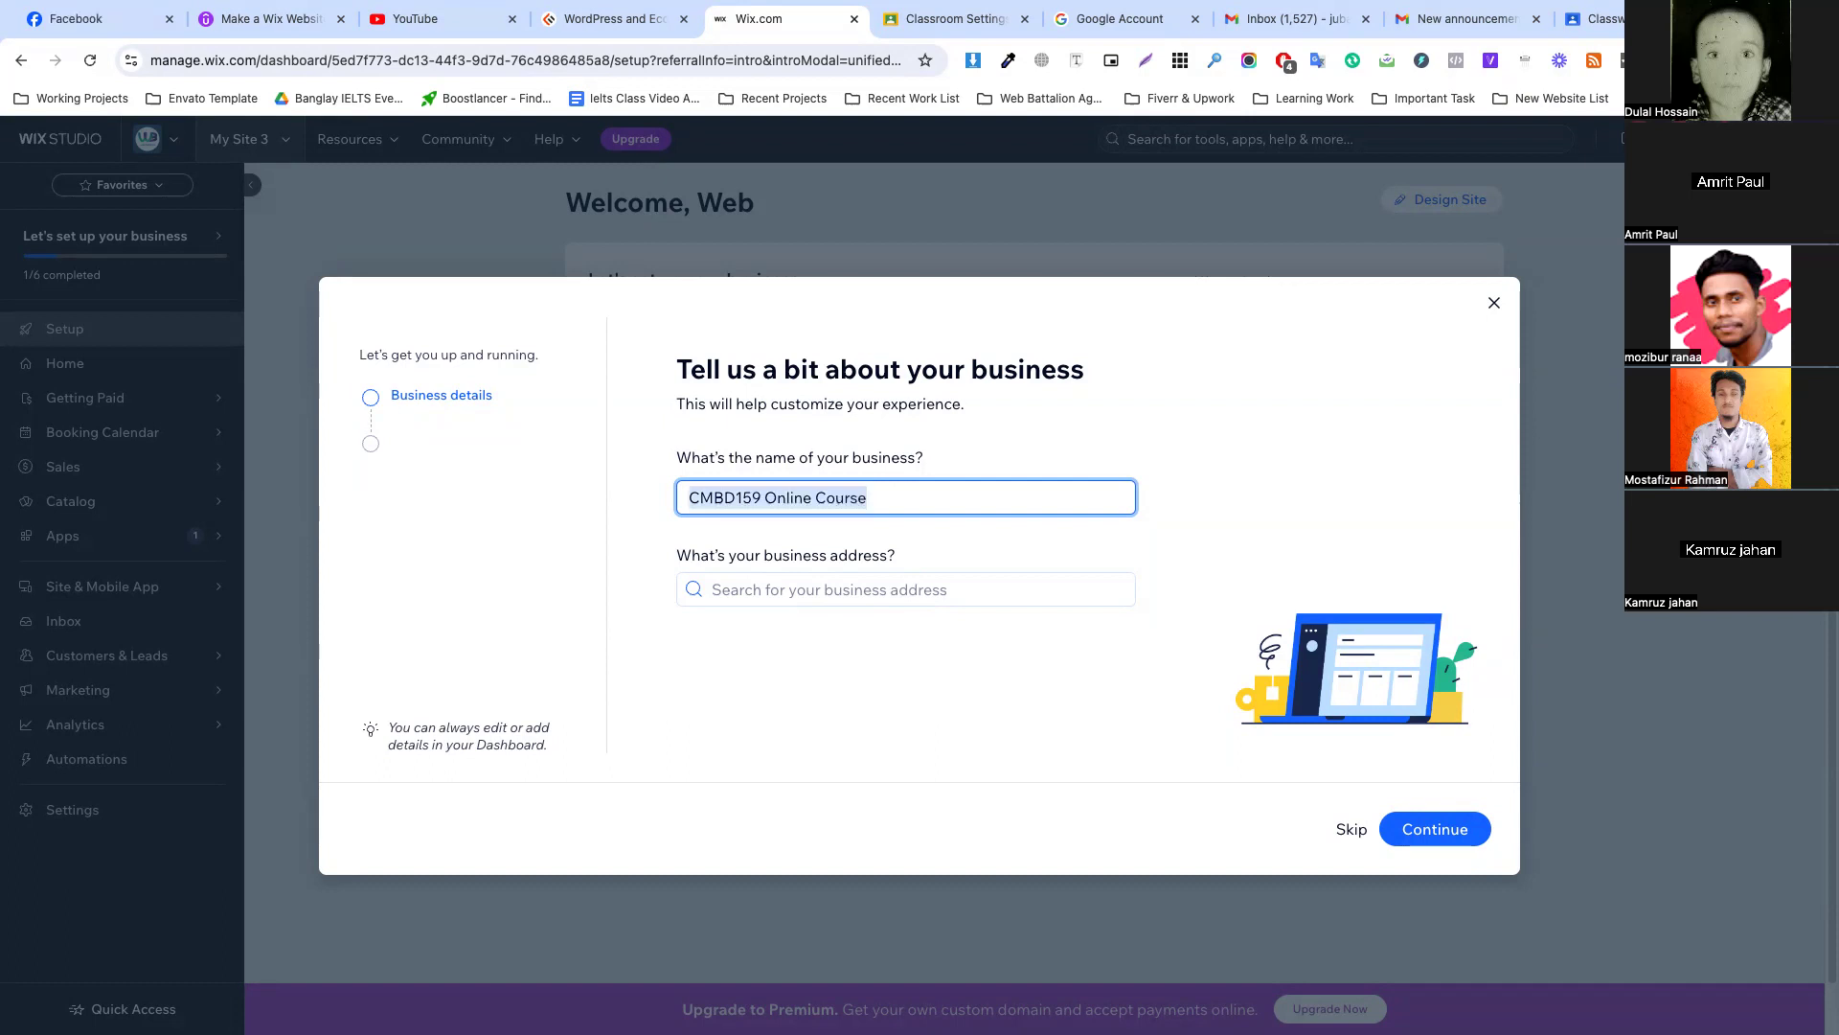
Leave the business address as is and submit the business details.
{"action": "left_click", "coordinate": [781, 577]}
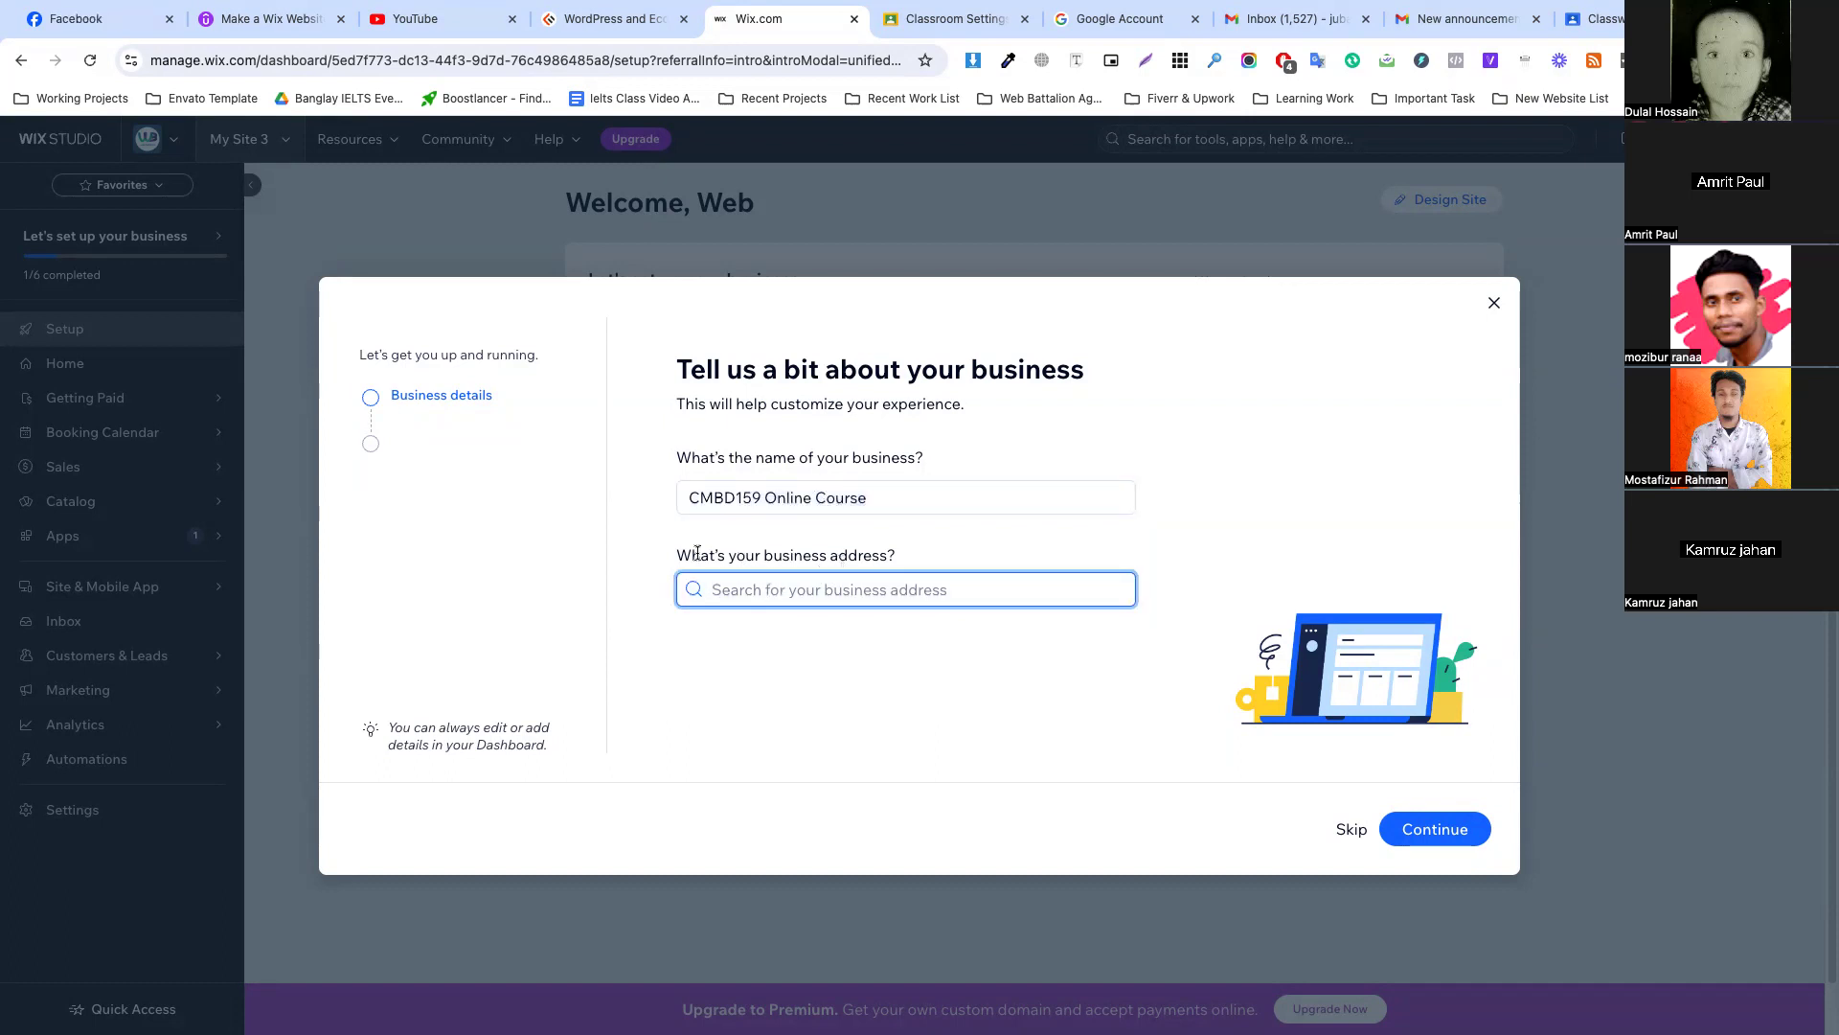
{"action": "left_click_drag", "start_coordinate": [670, 556], "coordinate": [948, 561]}
{"action": "left_click", "coordinate": [840, 592]}
{"action": "left_click", "coordinate": [1423, 827]}
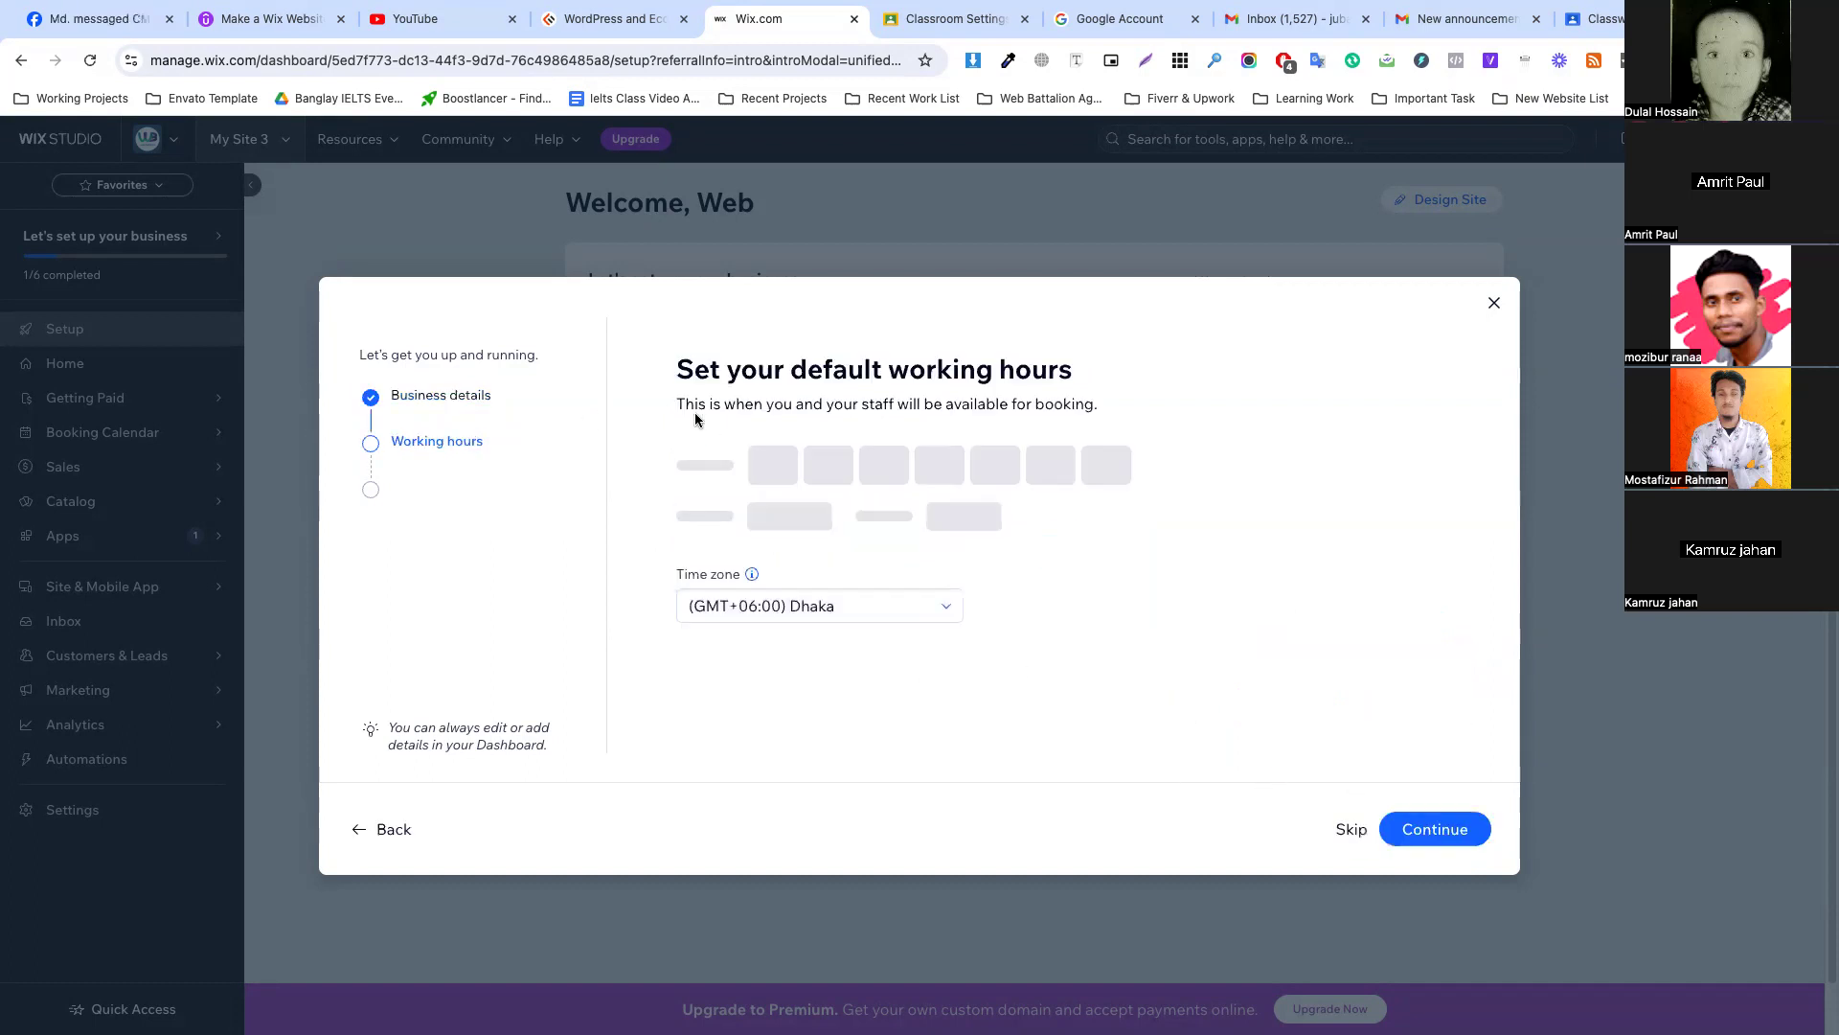
Keep the GMT+06:00 Dhaka time zone and accept the working hours.
{"action": "left_click_drag", "start_coordinate": [675, 369], "coordinate": [1149, 383]}
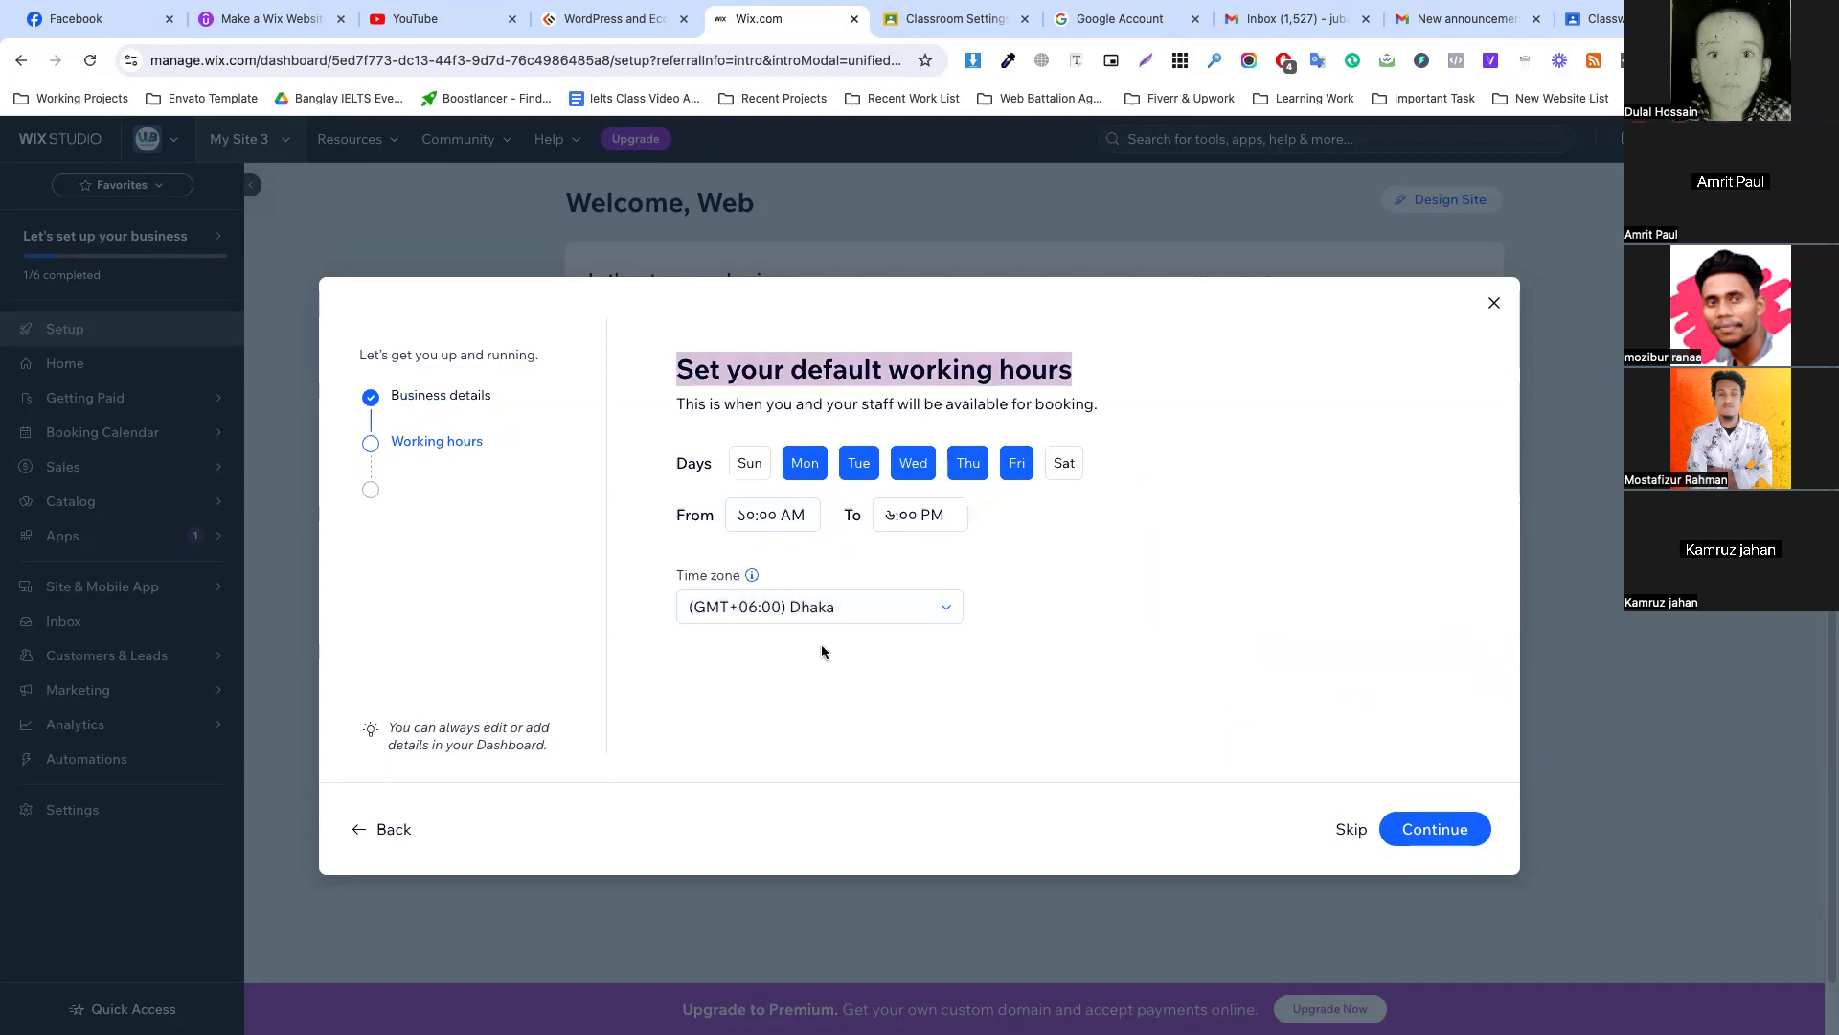
{"action": "left_click", "coordinate": [864, 607]}
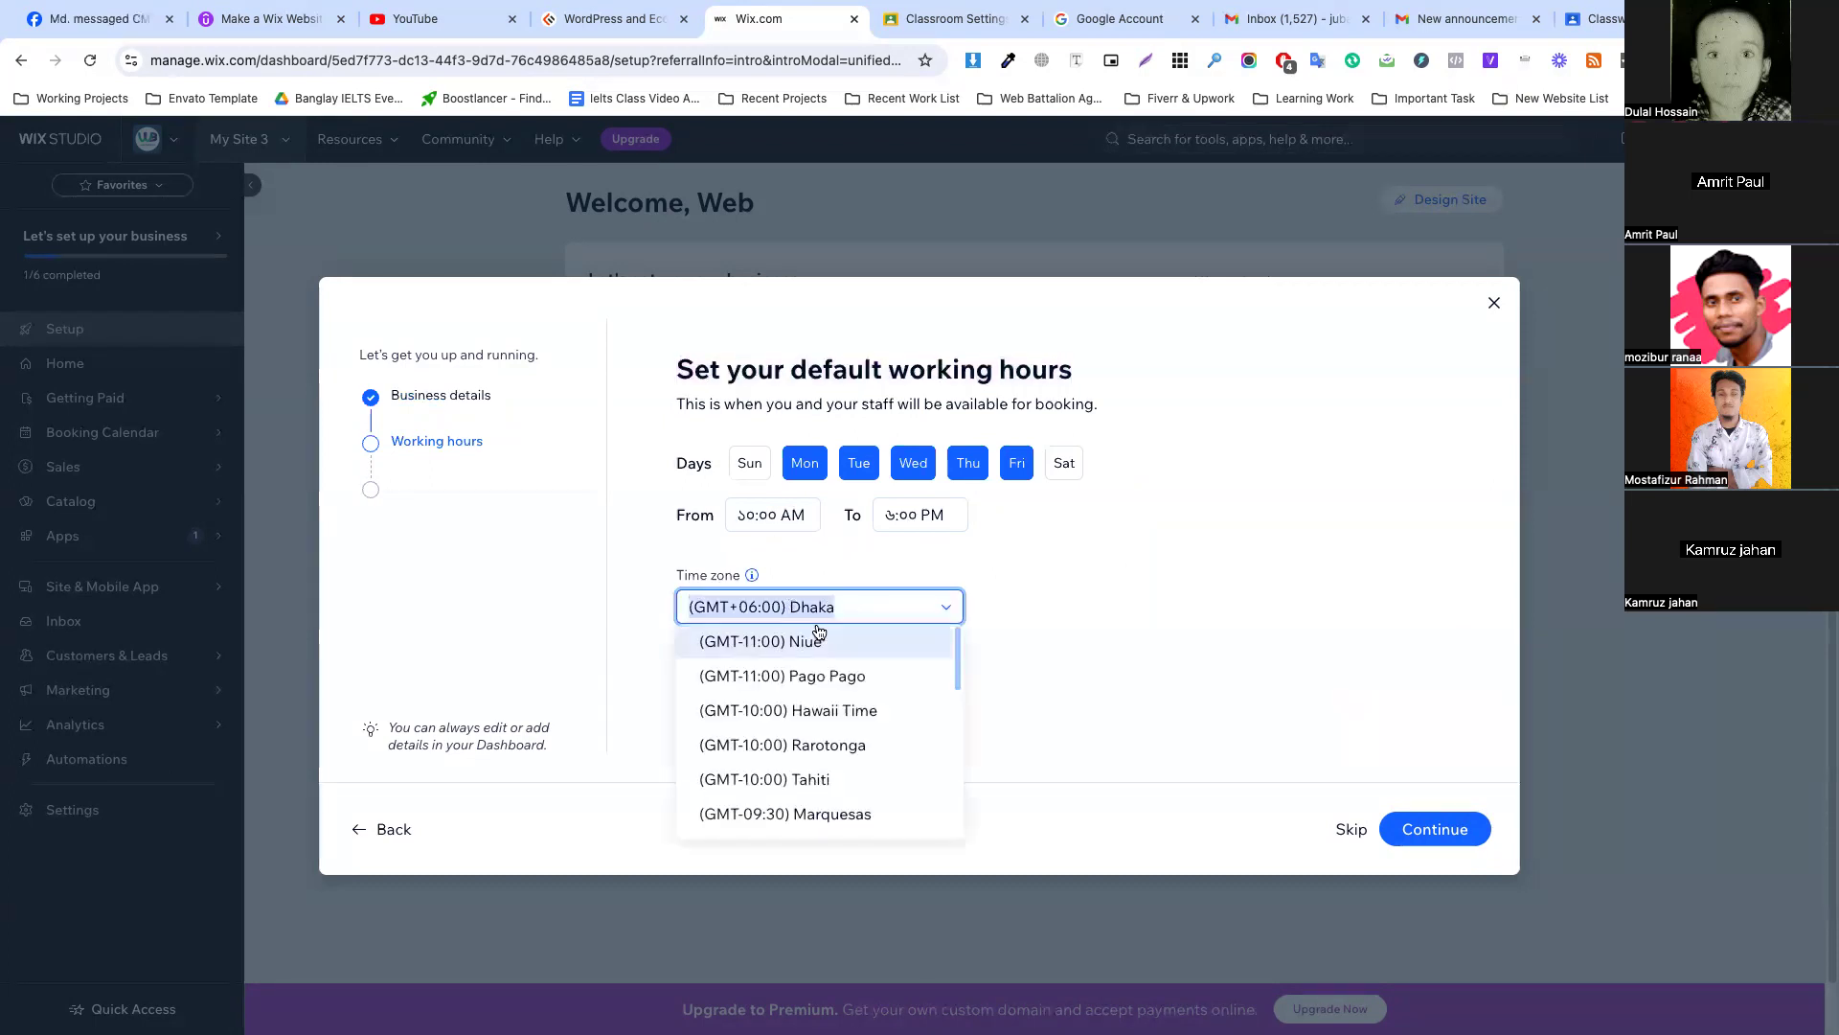
{"action": "scroll", "coordinate": [874, 695], "scroll_direction": "down", "scroll_amount": 10}
{"action": "scroll", "coordinate": [875, 694], "scroll_direction": "down", "scroll_amount": 10}
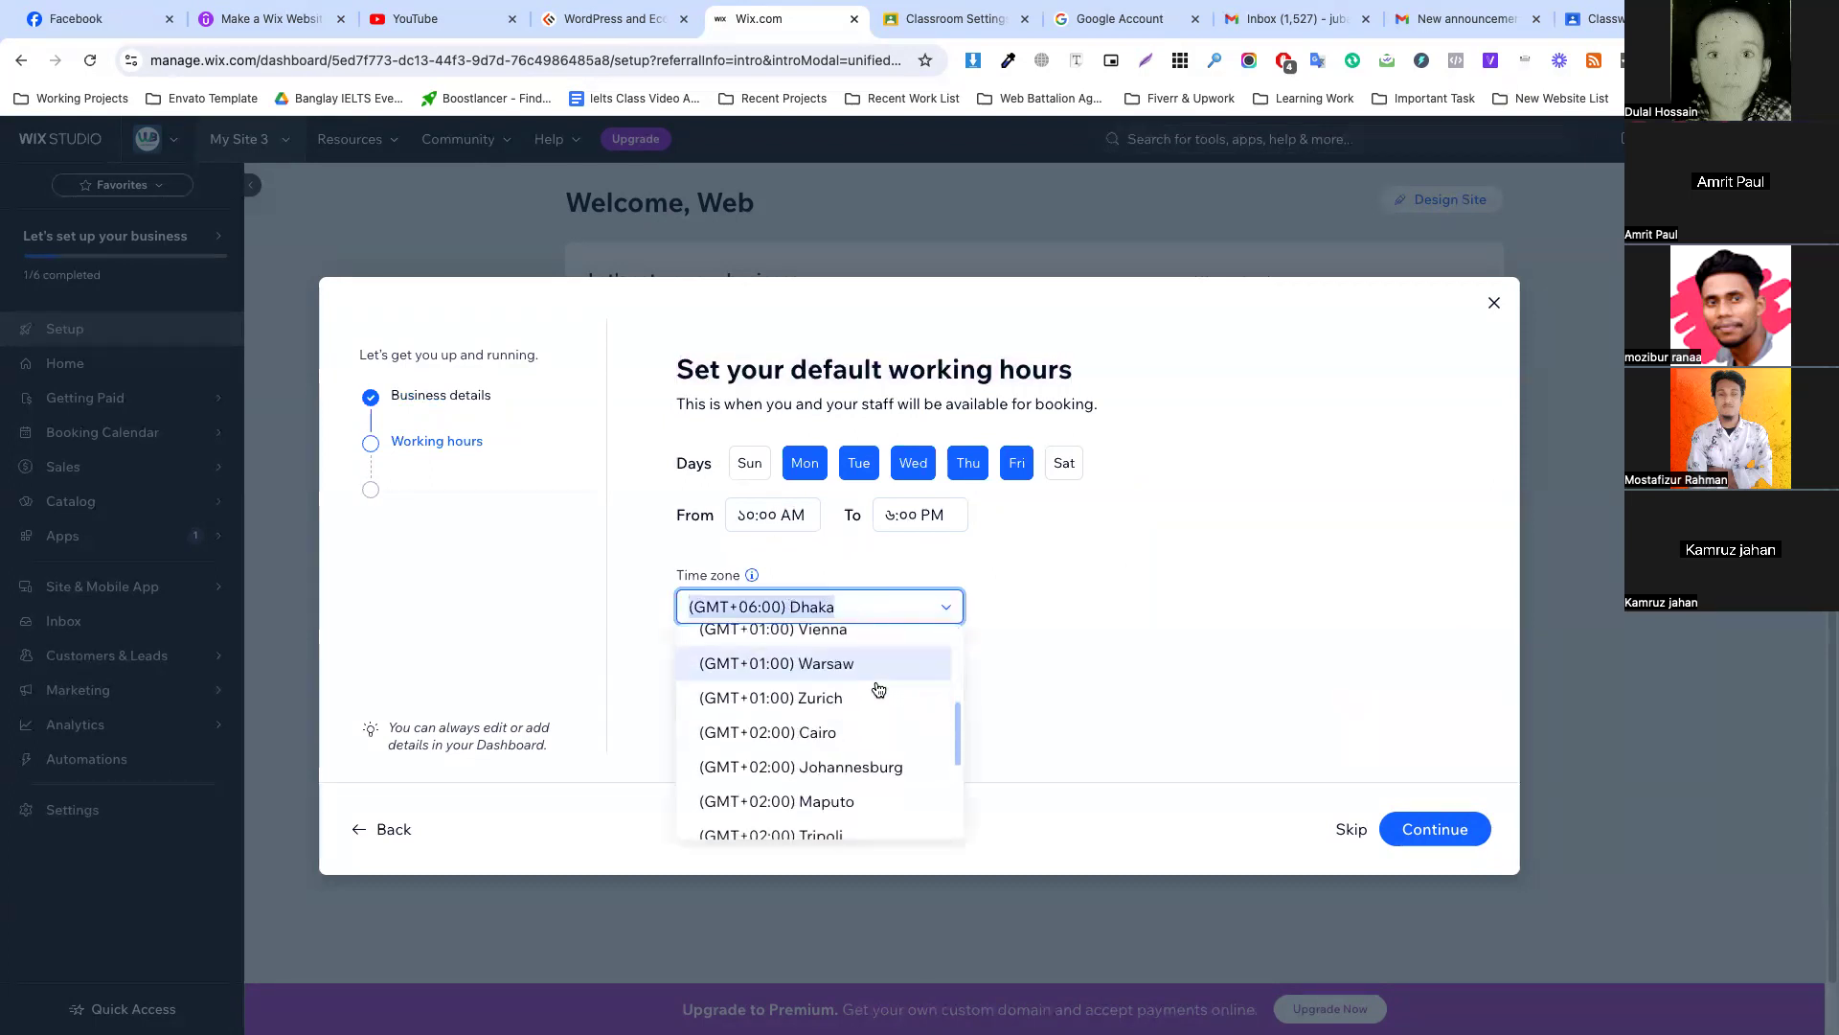
{"action": "scroll", "coordinate": [892, 678], "scroll_direction": "up", "scroll_amount": 12}
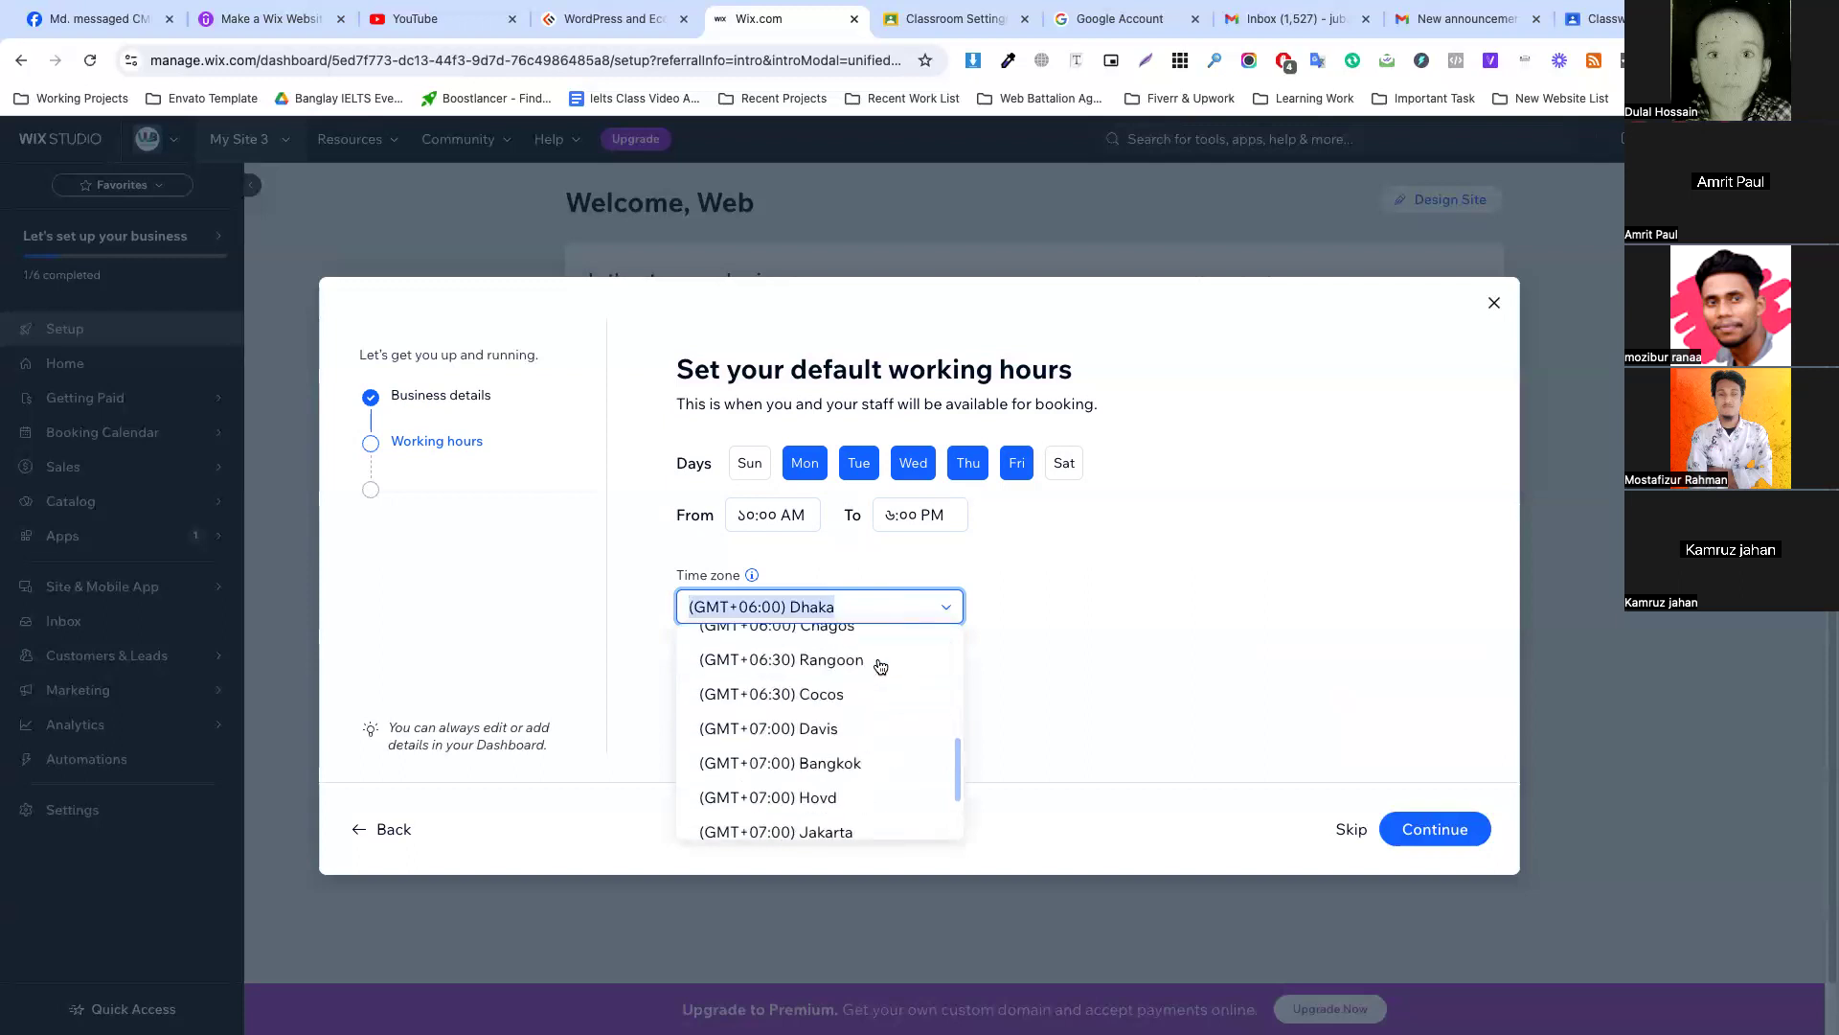
{"action": "left_click", "coordinate": [1062, 710]}
{"action": "left_click", "coordinate": [1461, 838]}
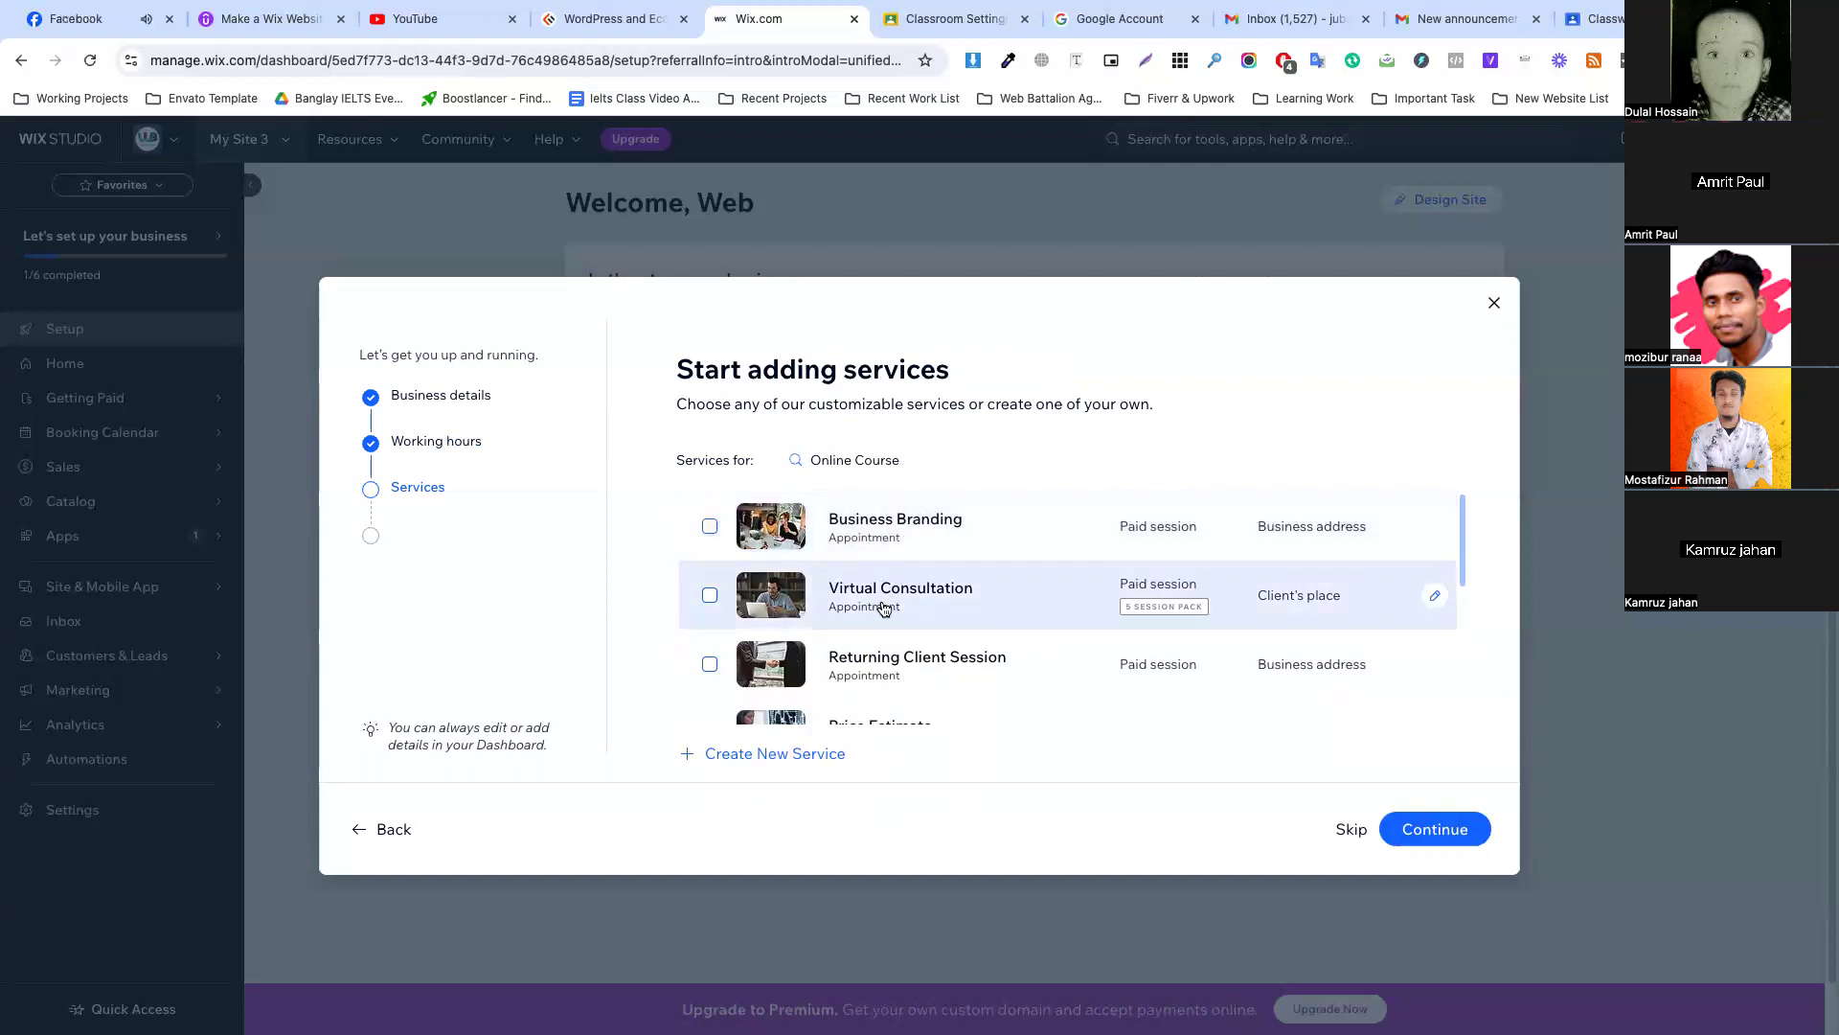
Skip the Services step without adding any services.
{"action": "scroll", "coordinate": [920, 584], "scroll_direction": "down", "scroll_amount": 4}
{"action": "scroll", "coordinate": [956, 567], "scroll_direction": "up", "scroll_amount": 4}
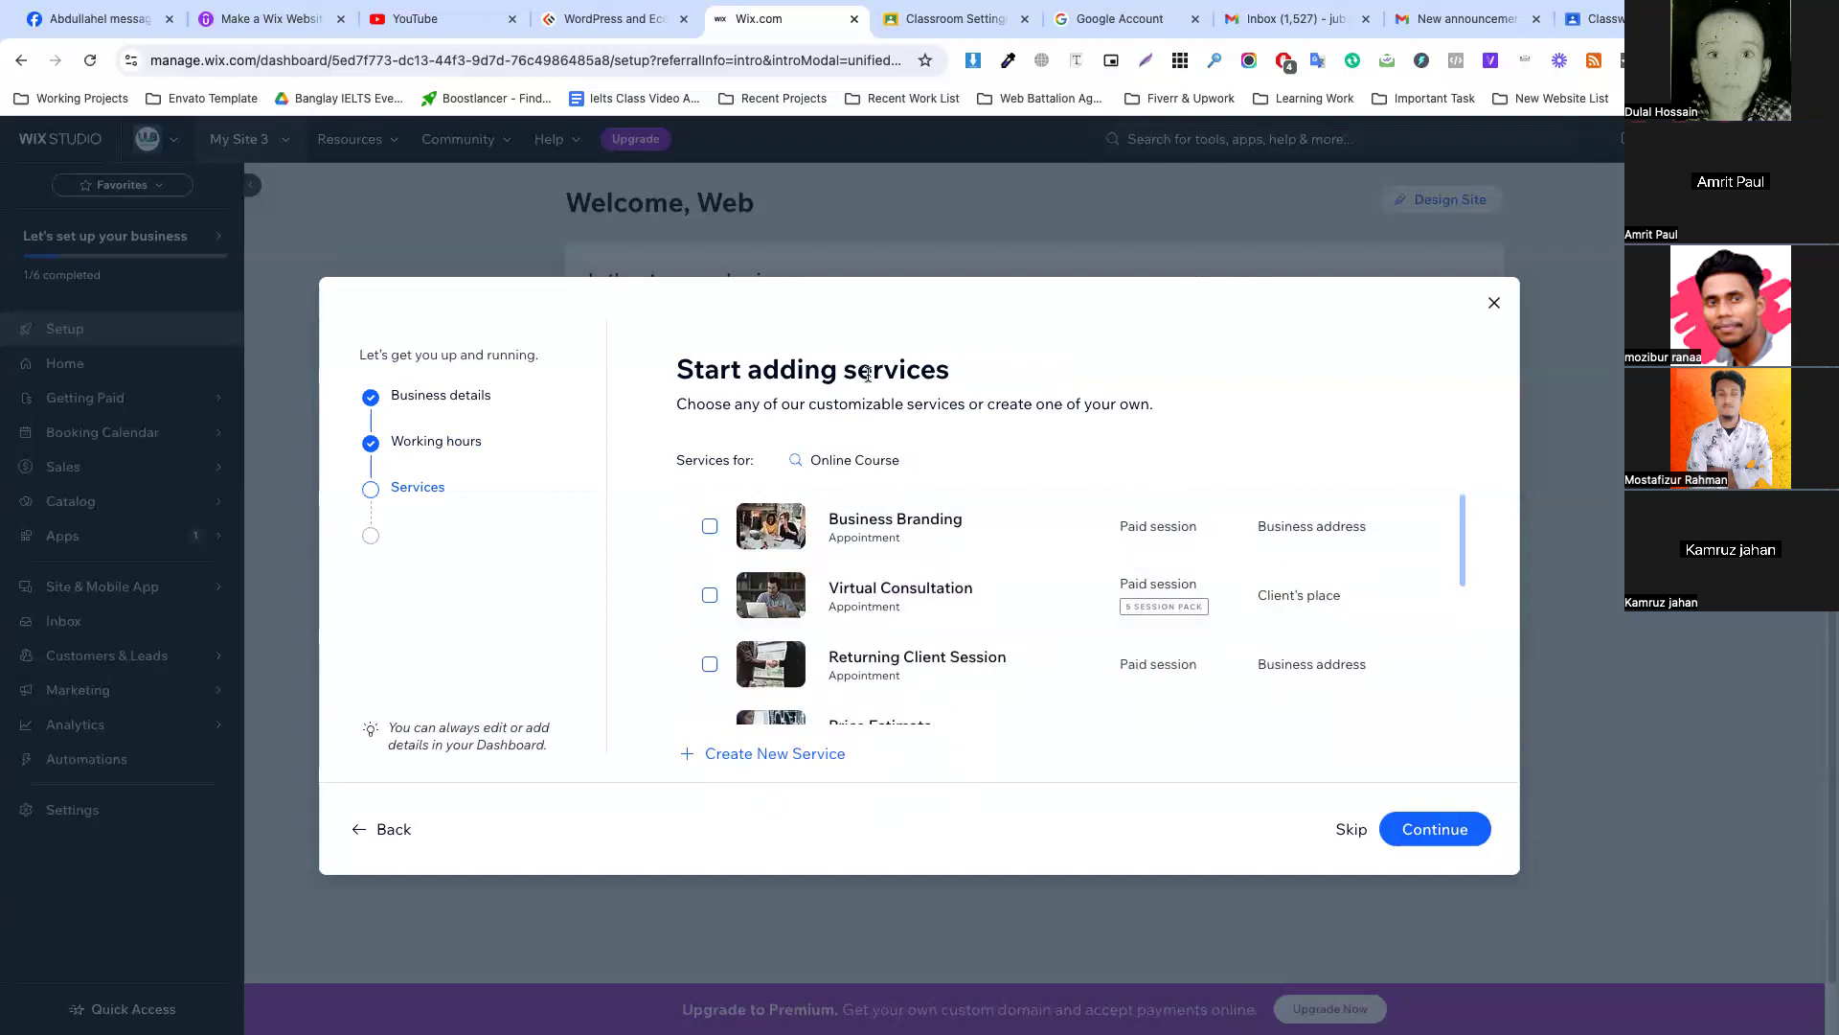
{"action": "left_click_drag", "start_coordinate": [676, 370], "coordinate": [1034, 375]}
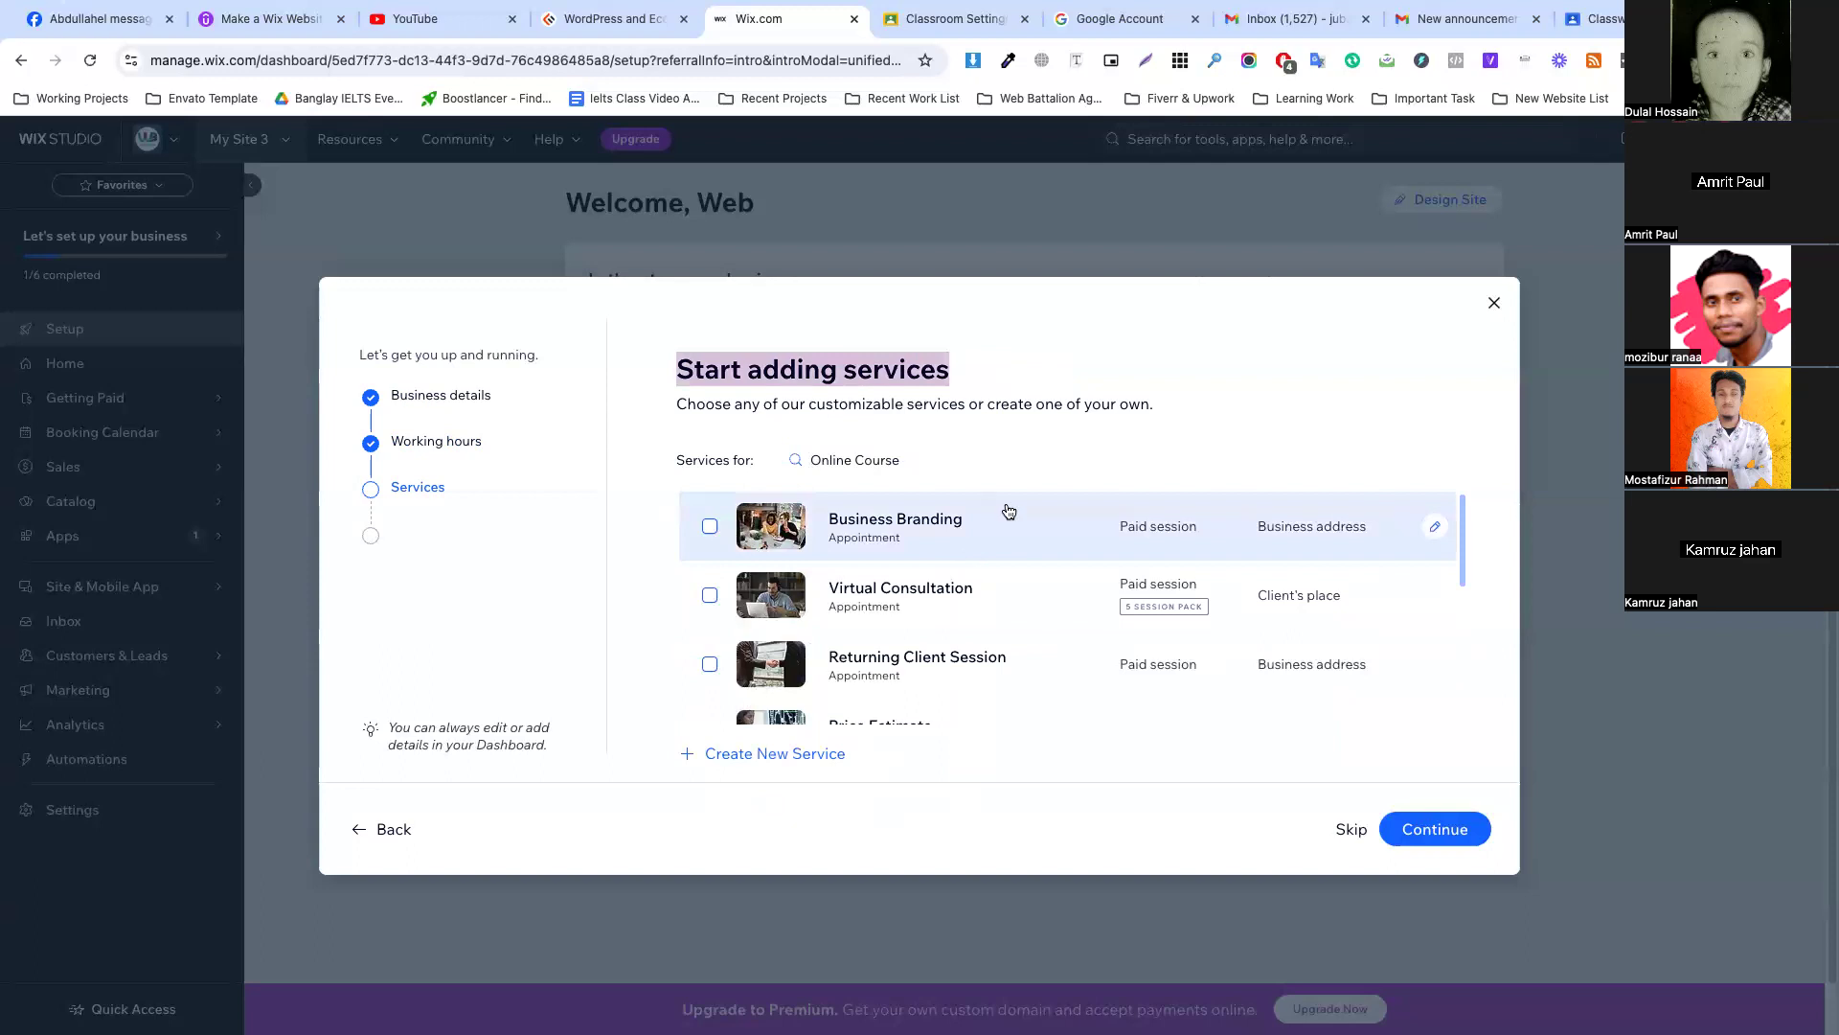
{"action": "left_click", "coordinate": [1418, 826]}
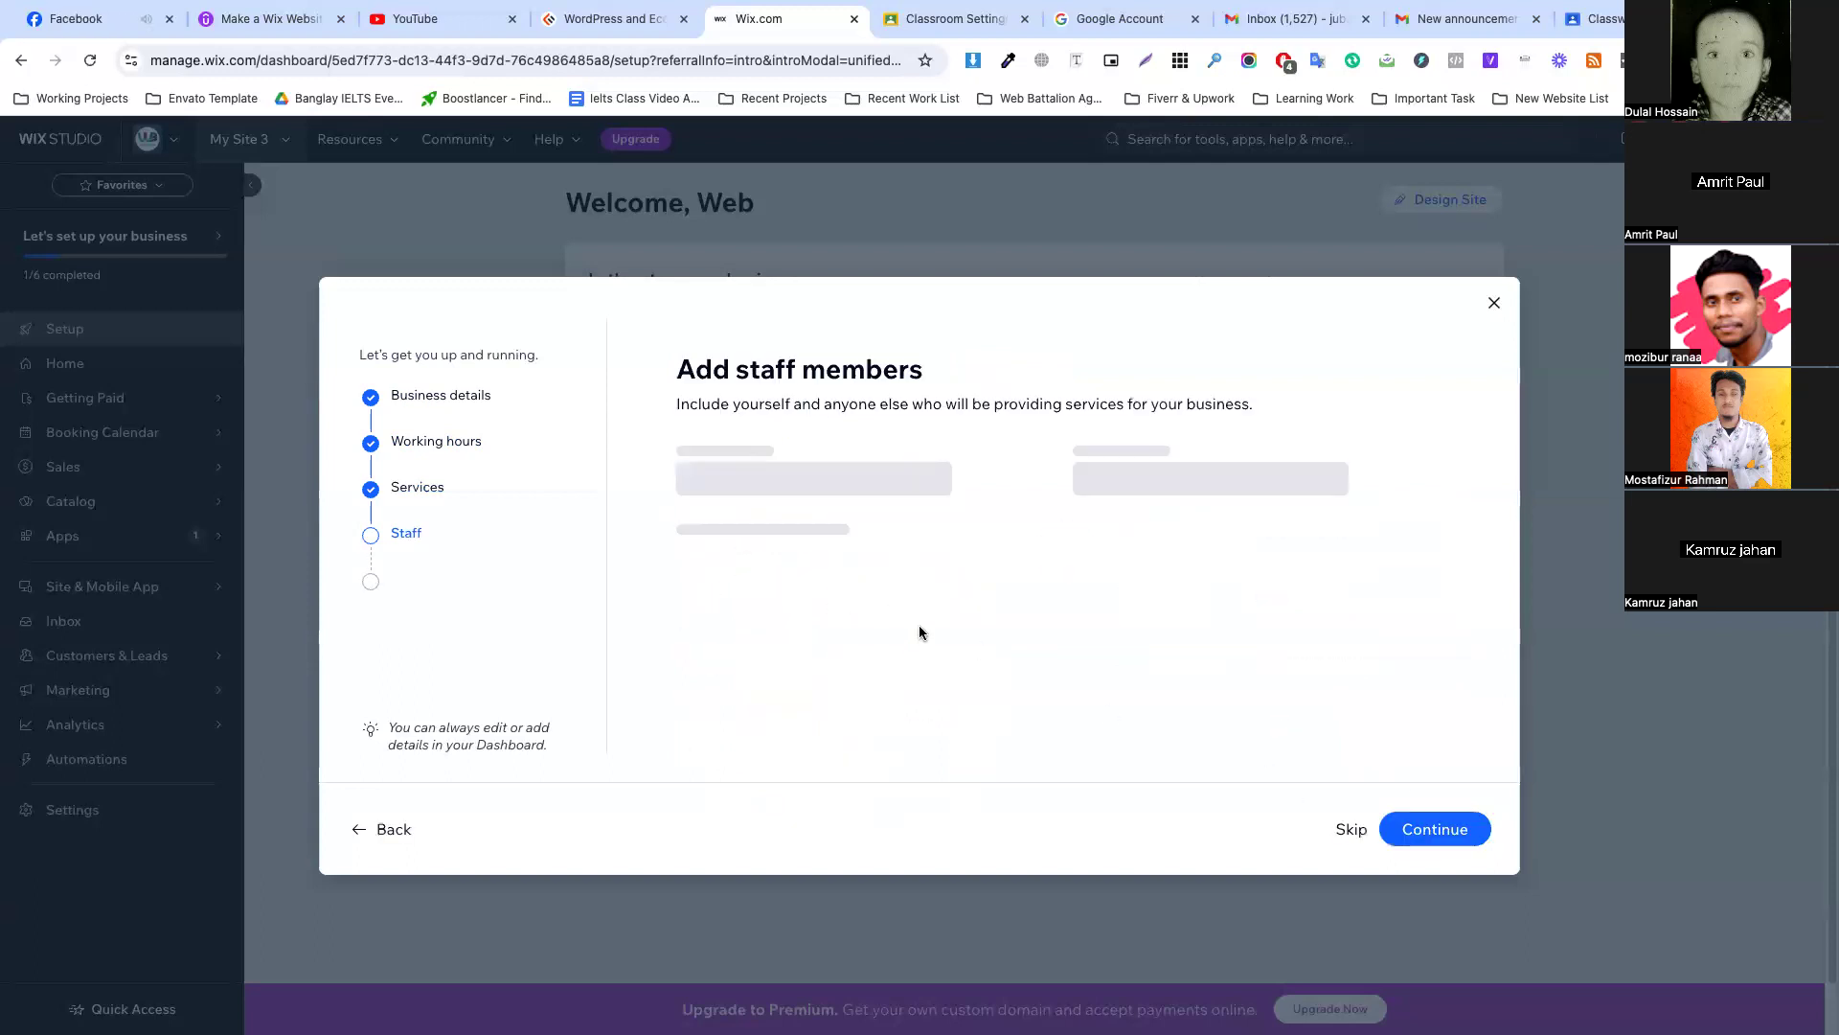
Replace the placeholder staff member with the owner's full name, correct its capitalisation, and continue.
{"action": "triple_click", "coordinate": [825, 487]}
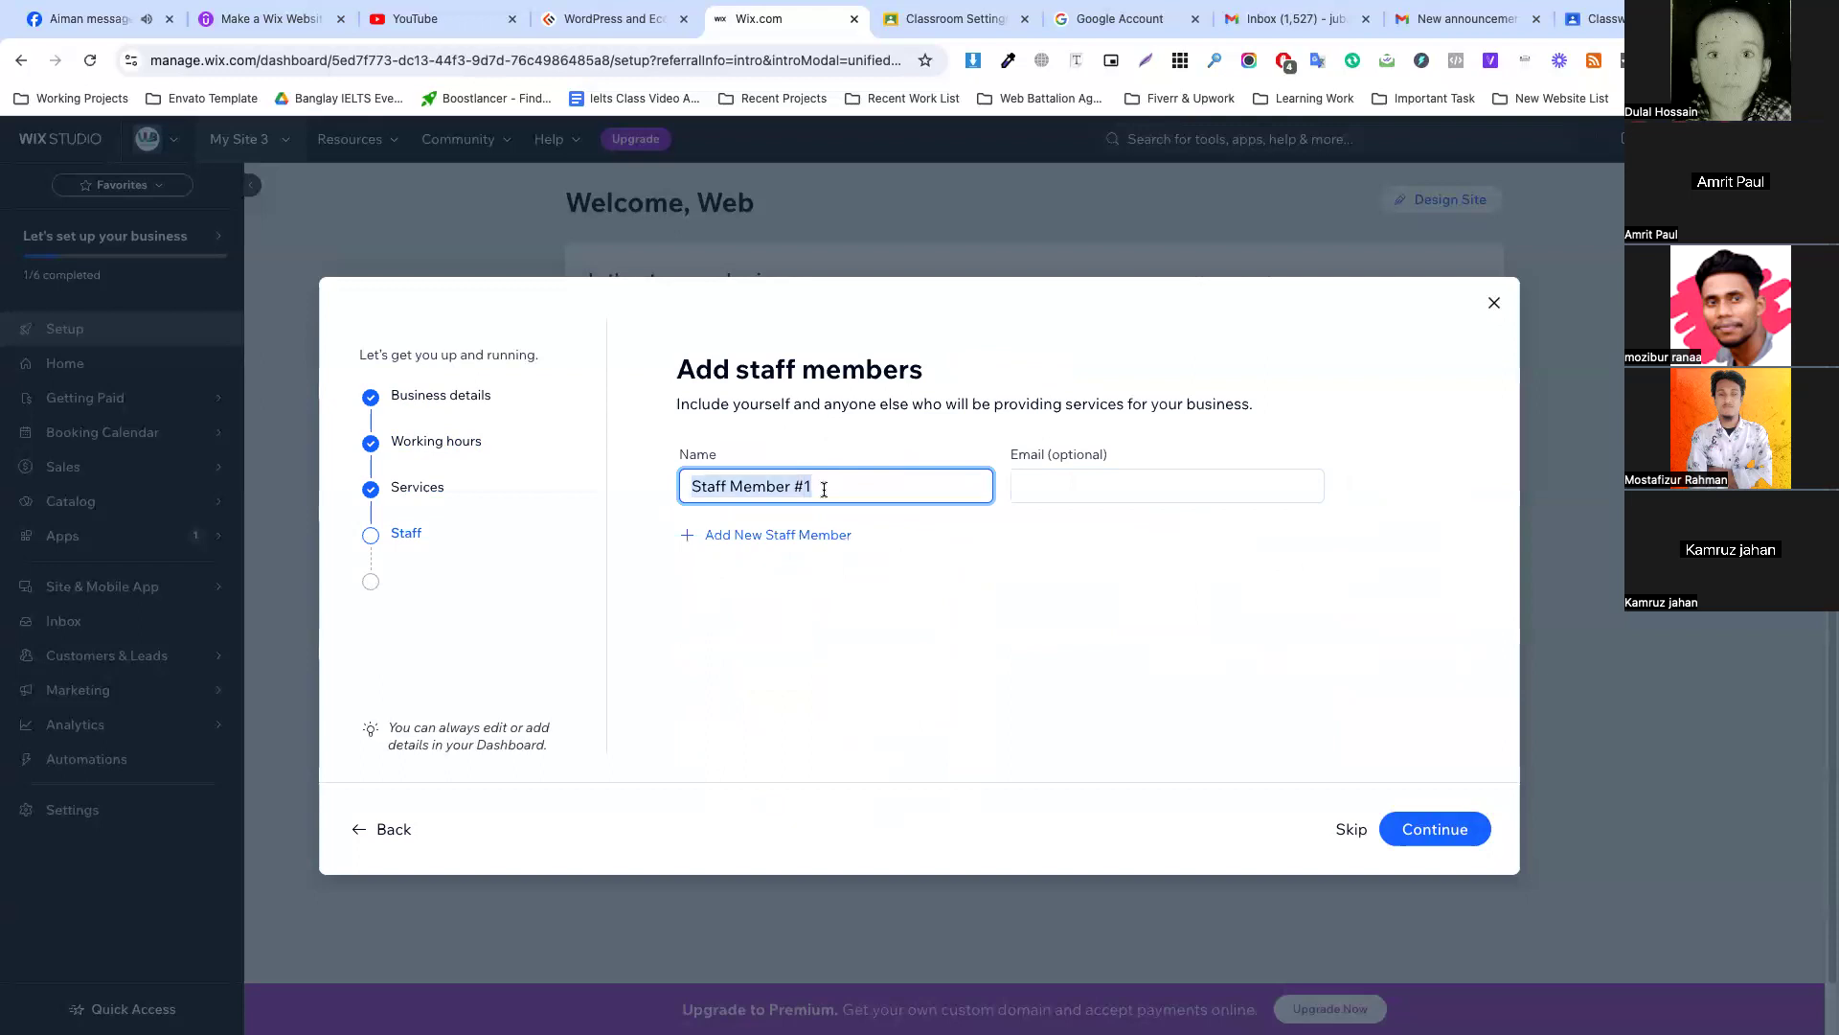
{"action": "type", "text": "DUlal Hossain"}
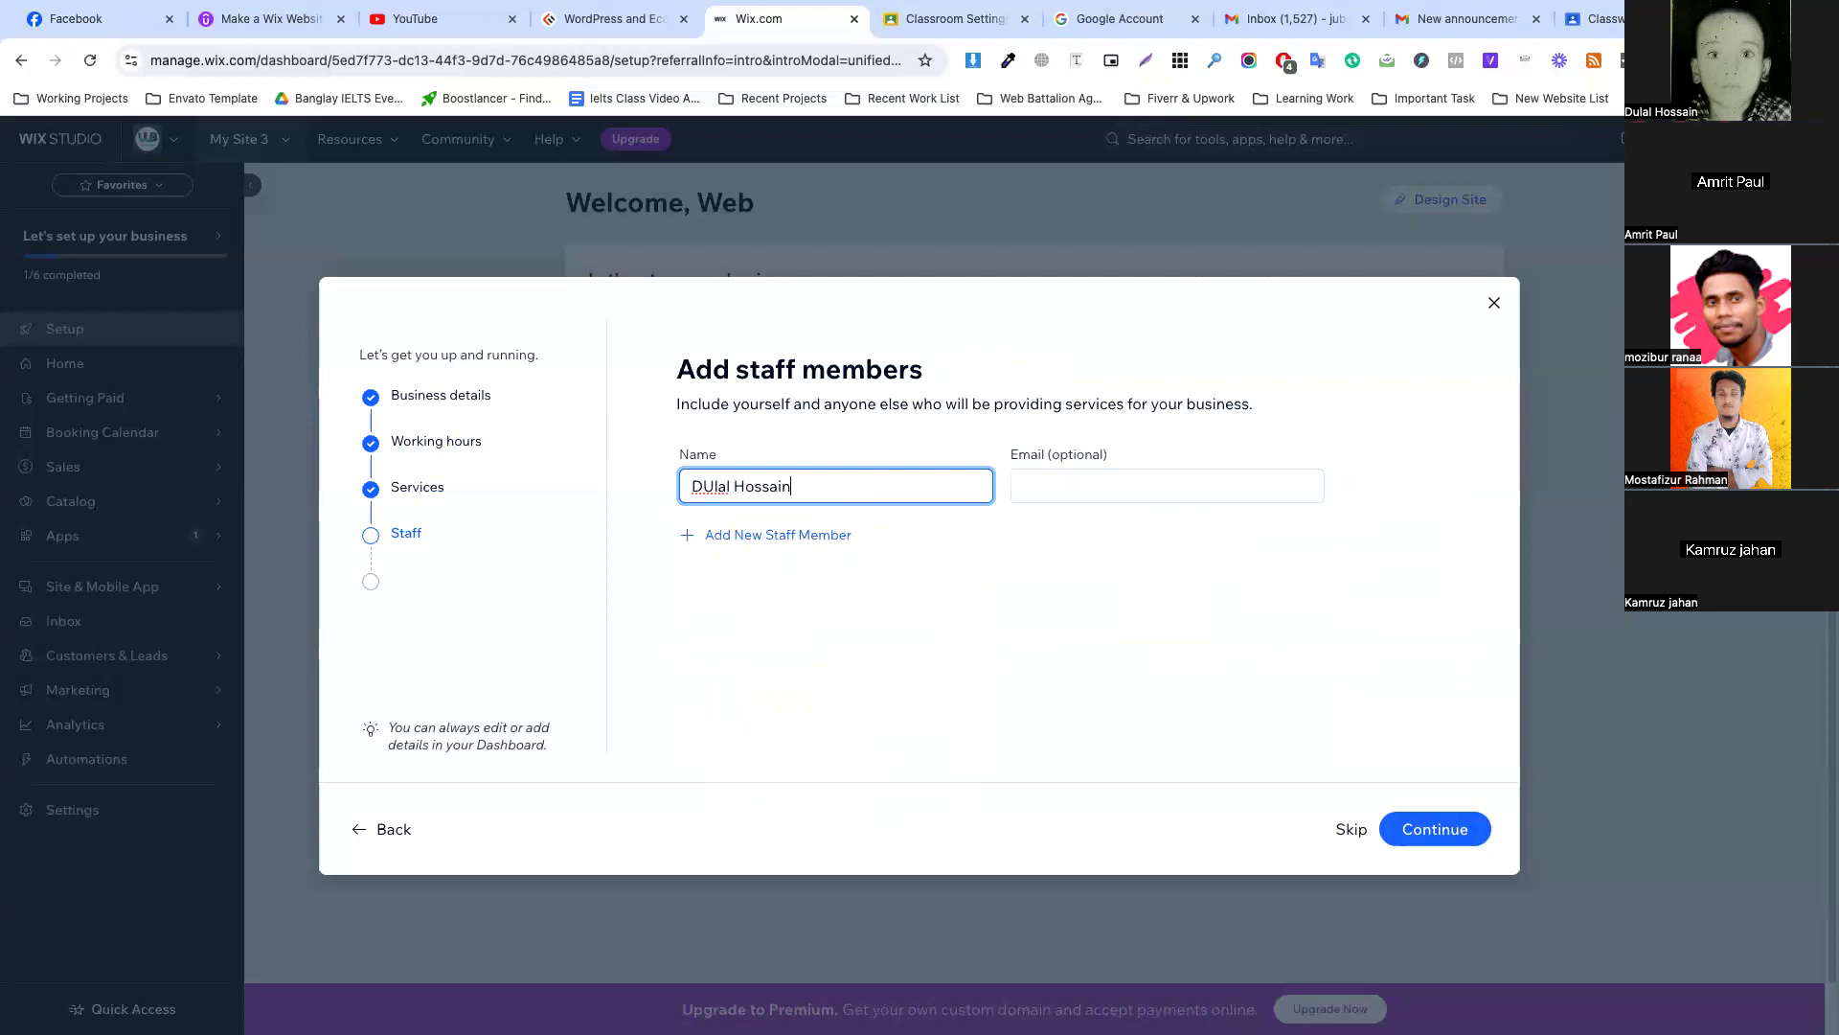
{"action": "left_click", "coordinate": [714, 490]}
{"action": "key", "text": "BackSpace"}
{"action": "type", "text": "u"}
{"action": "left_click", "coordinate": [802, 466]}
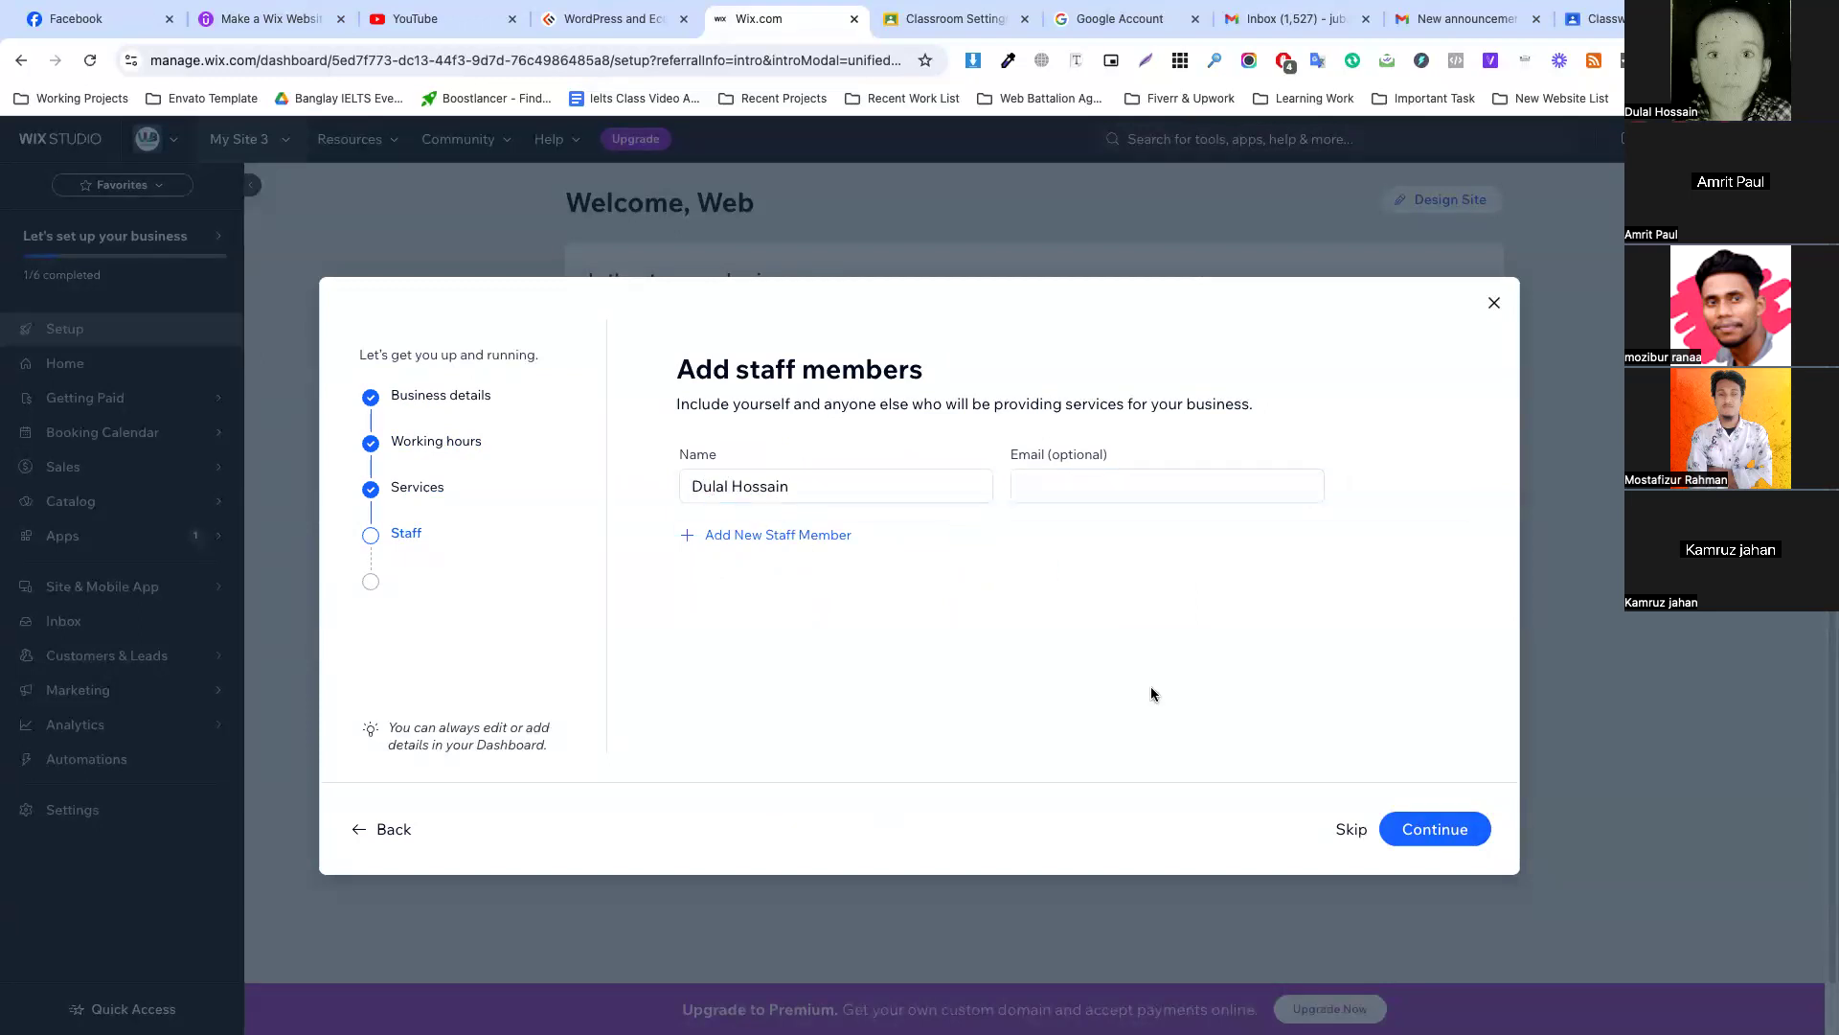
{"action": "left_click", "coordinate": [1435, 829]}
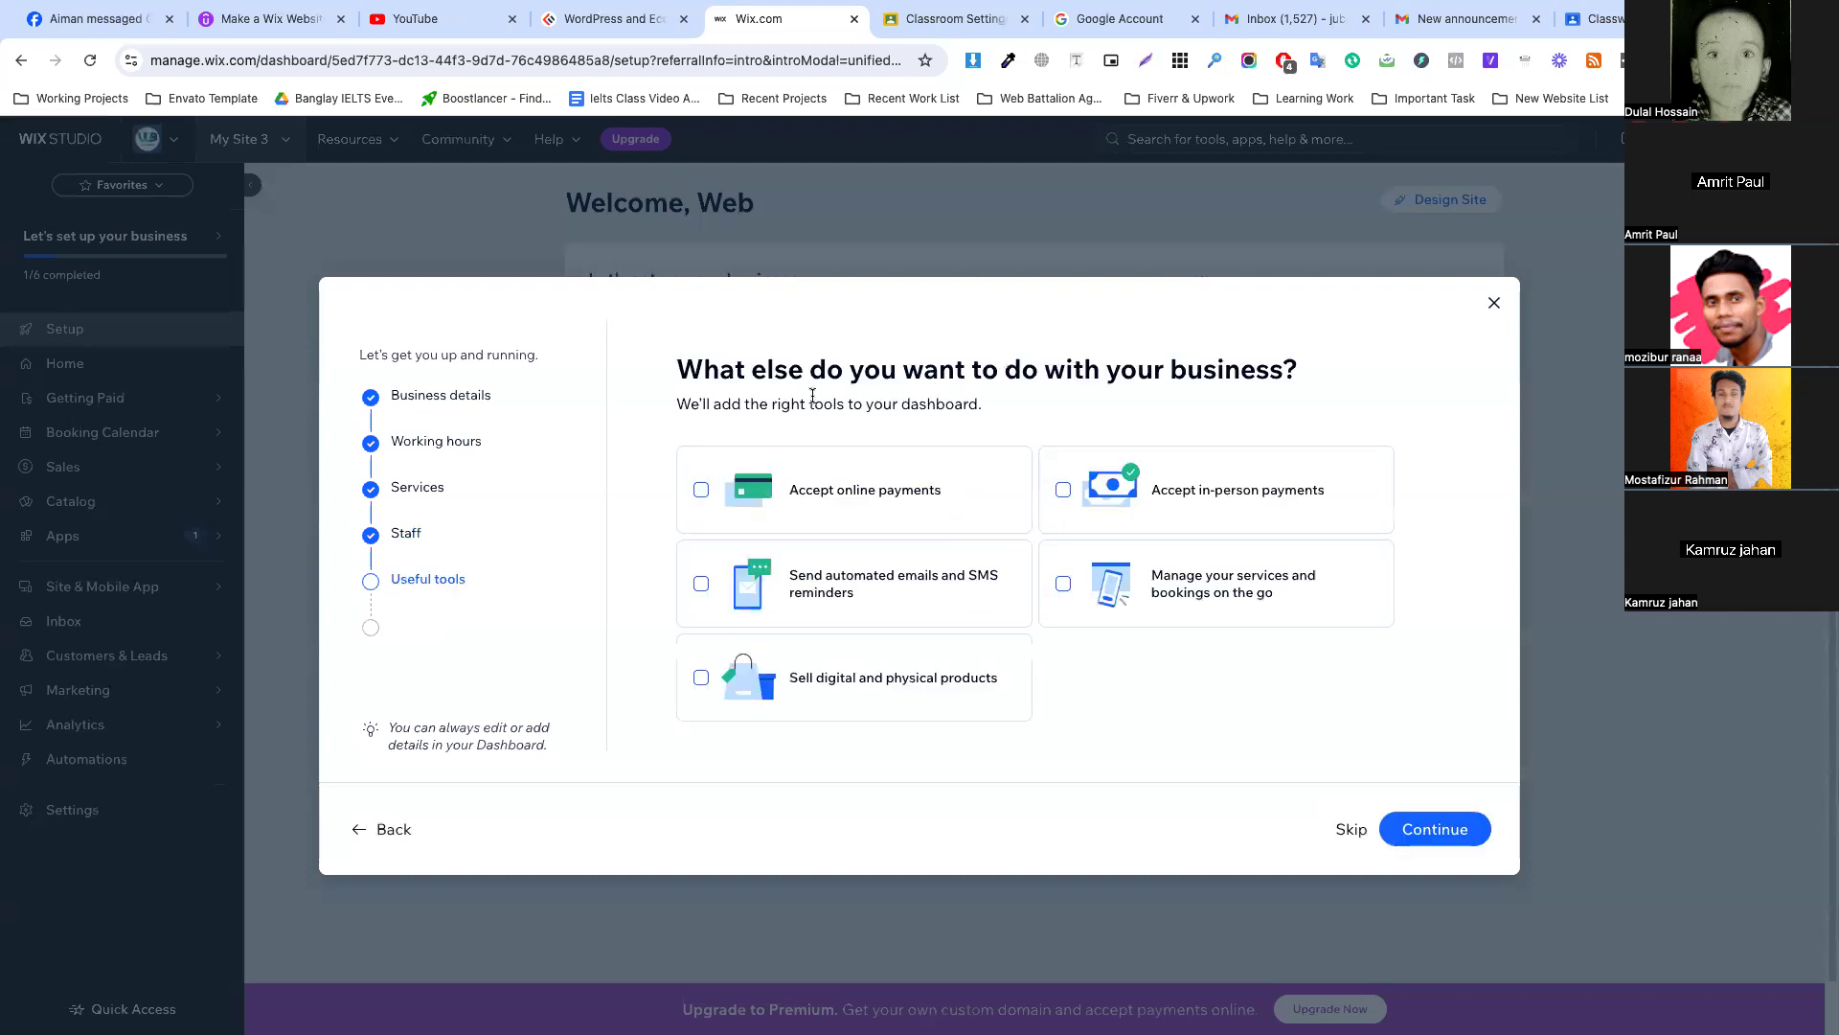
Tick Accept online payments, then start checkout for the CodemanBD WordPress & Ecommerce course.
{"action": "left_click", "coordinate": [728, 494]}
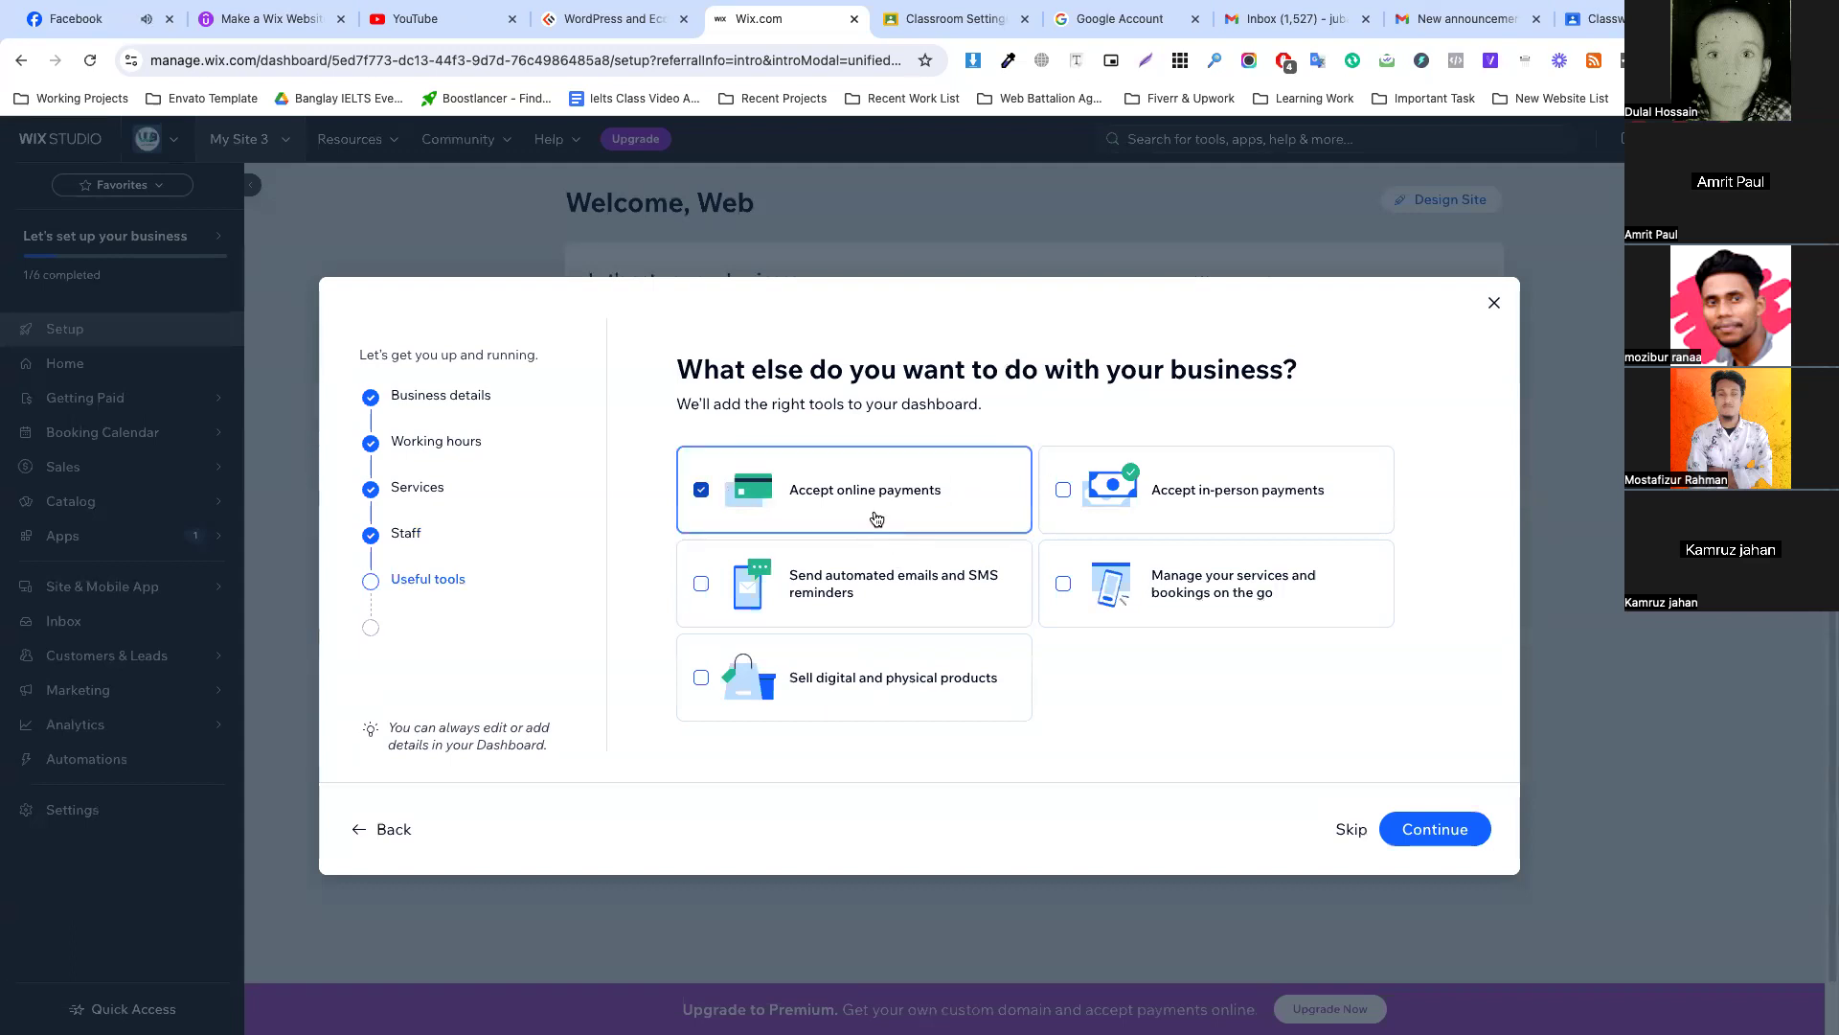
{"action": "left_click", "coordinate": [616, 26]}
{"action": "scroll", "coordinate": [755, 410], "scroll_direction": "down", "scroll_amount": 2}
{"action": "scroll", "coordinate": [757, 410], "scroll_direction": "up", "scroll_amount": 2}
{"action": "left_click", "coordinate": [1065, 416]}
{"action": "left_click", "coordinate": [1245, 366]}
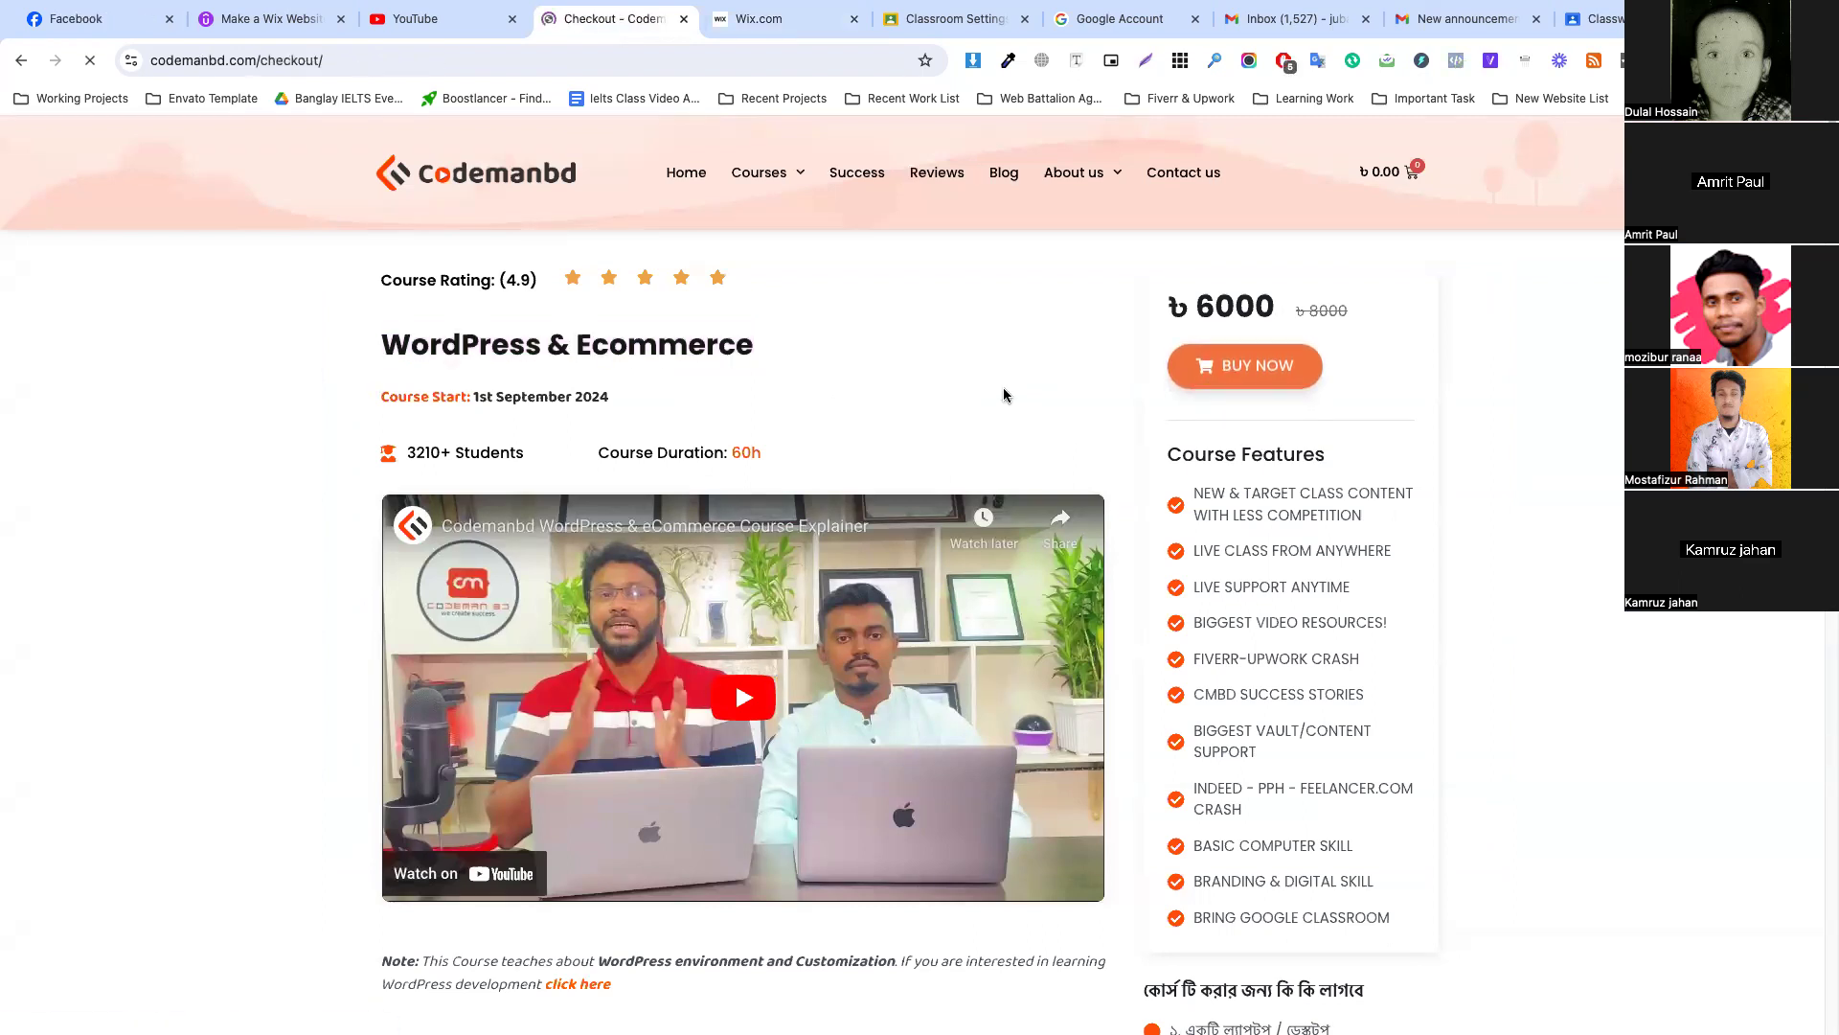
Review the checkout's SSLCommerz payment method, then return to the Wix setup.
{"action": "scroll", "coordinate": [878, 460], "scroll_direction": "down", "scroll_amount": 15}
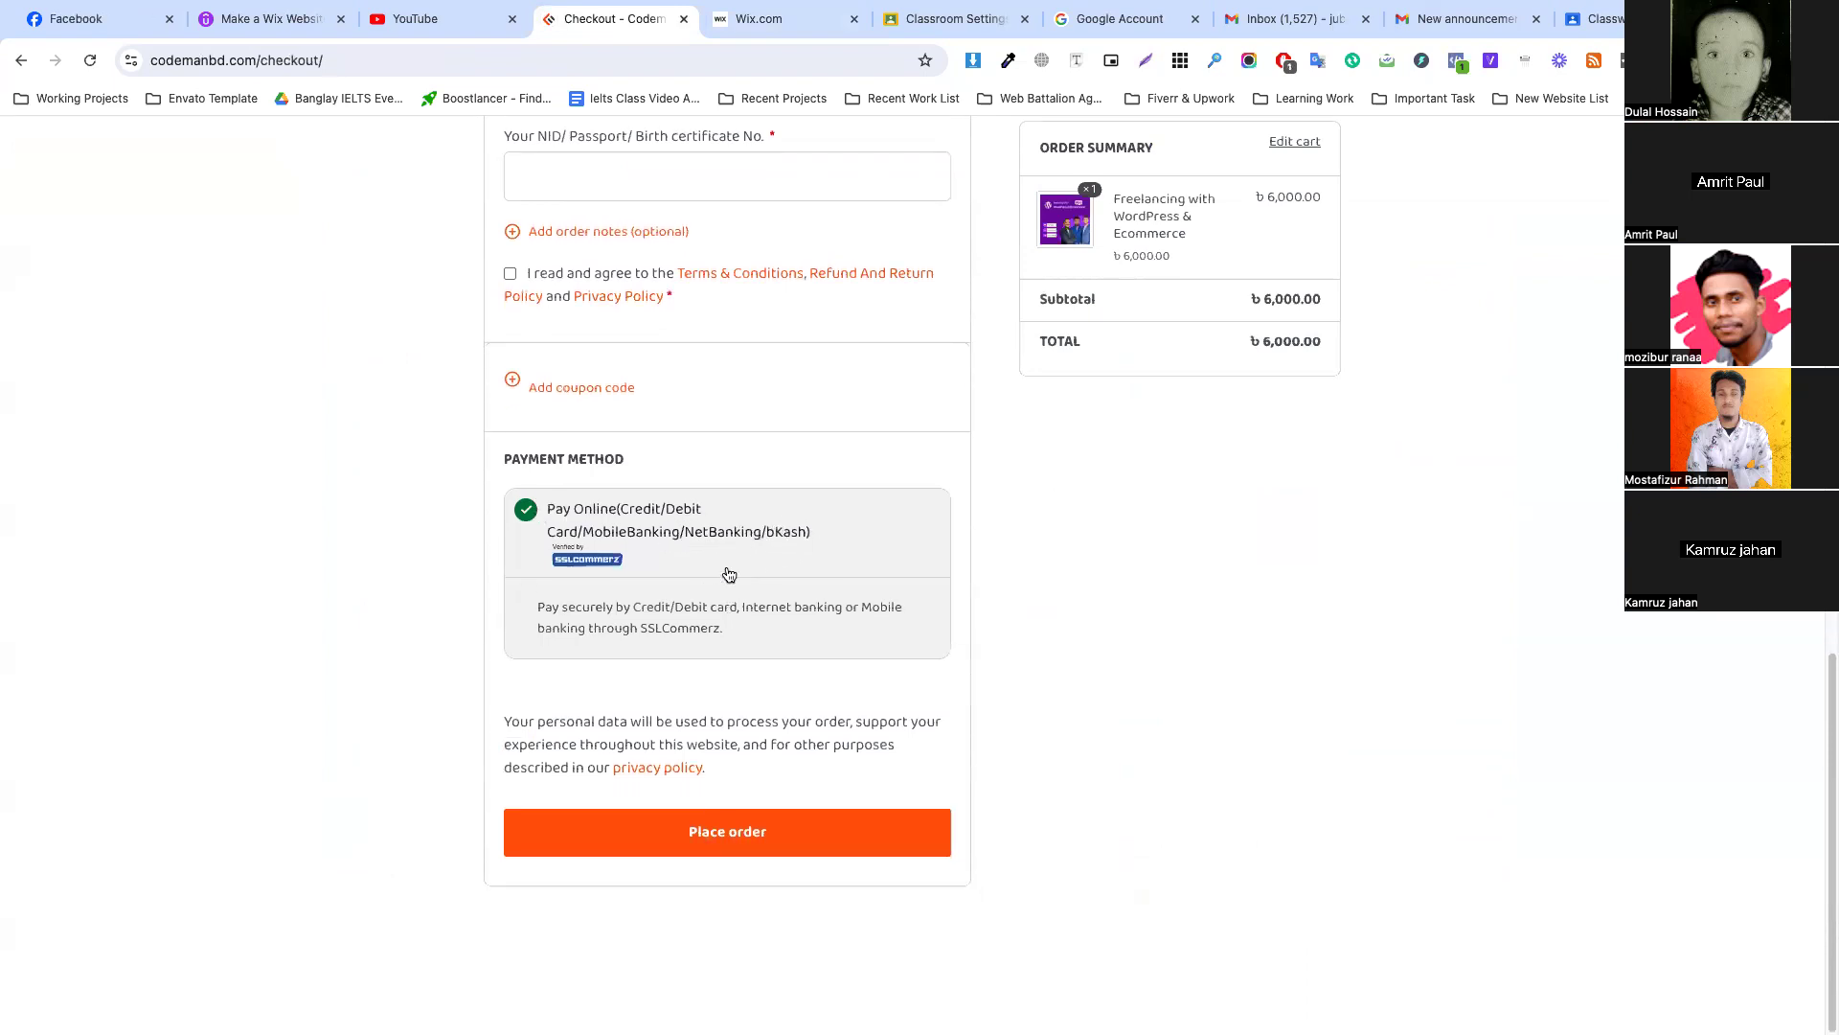
{"action": "scroll", "coordinate": [803, 531], "scroll_direction": "up", "scroll_amount": 15}
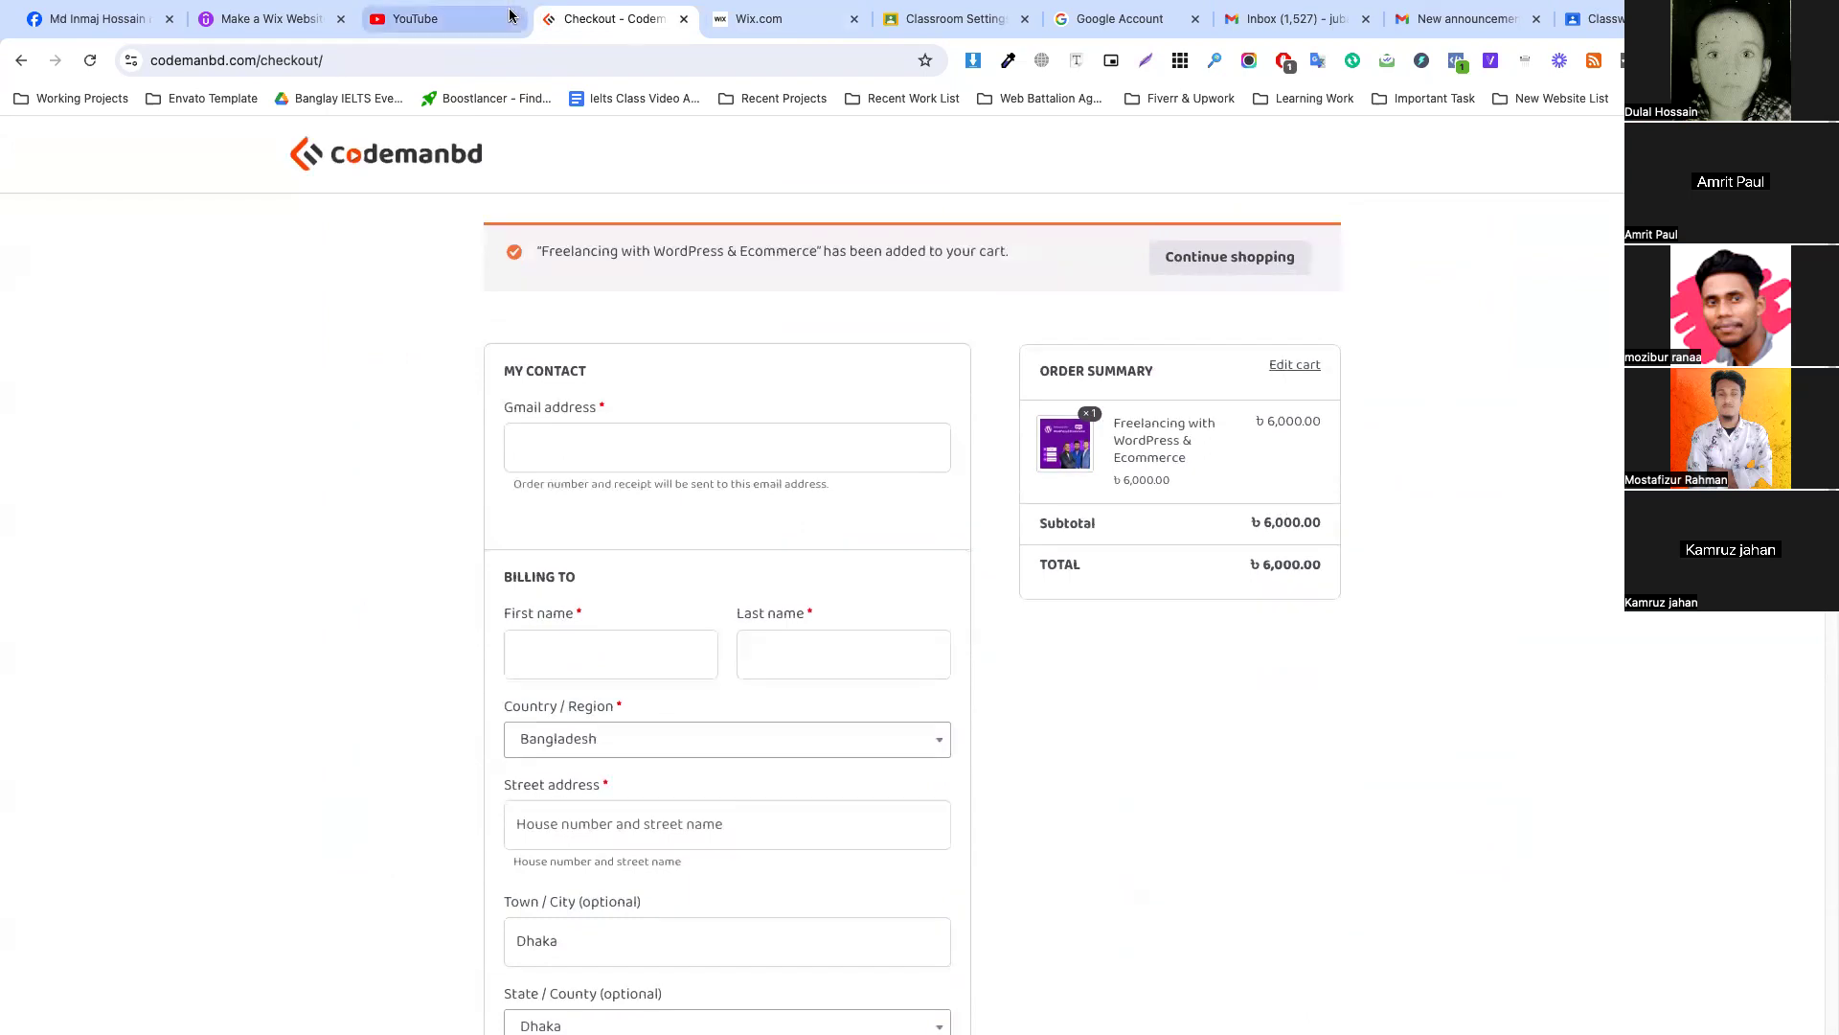
{"action": "left_click", "coordinate": [762, 19]}
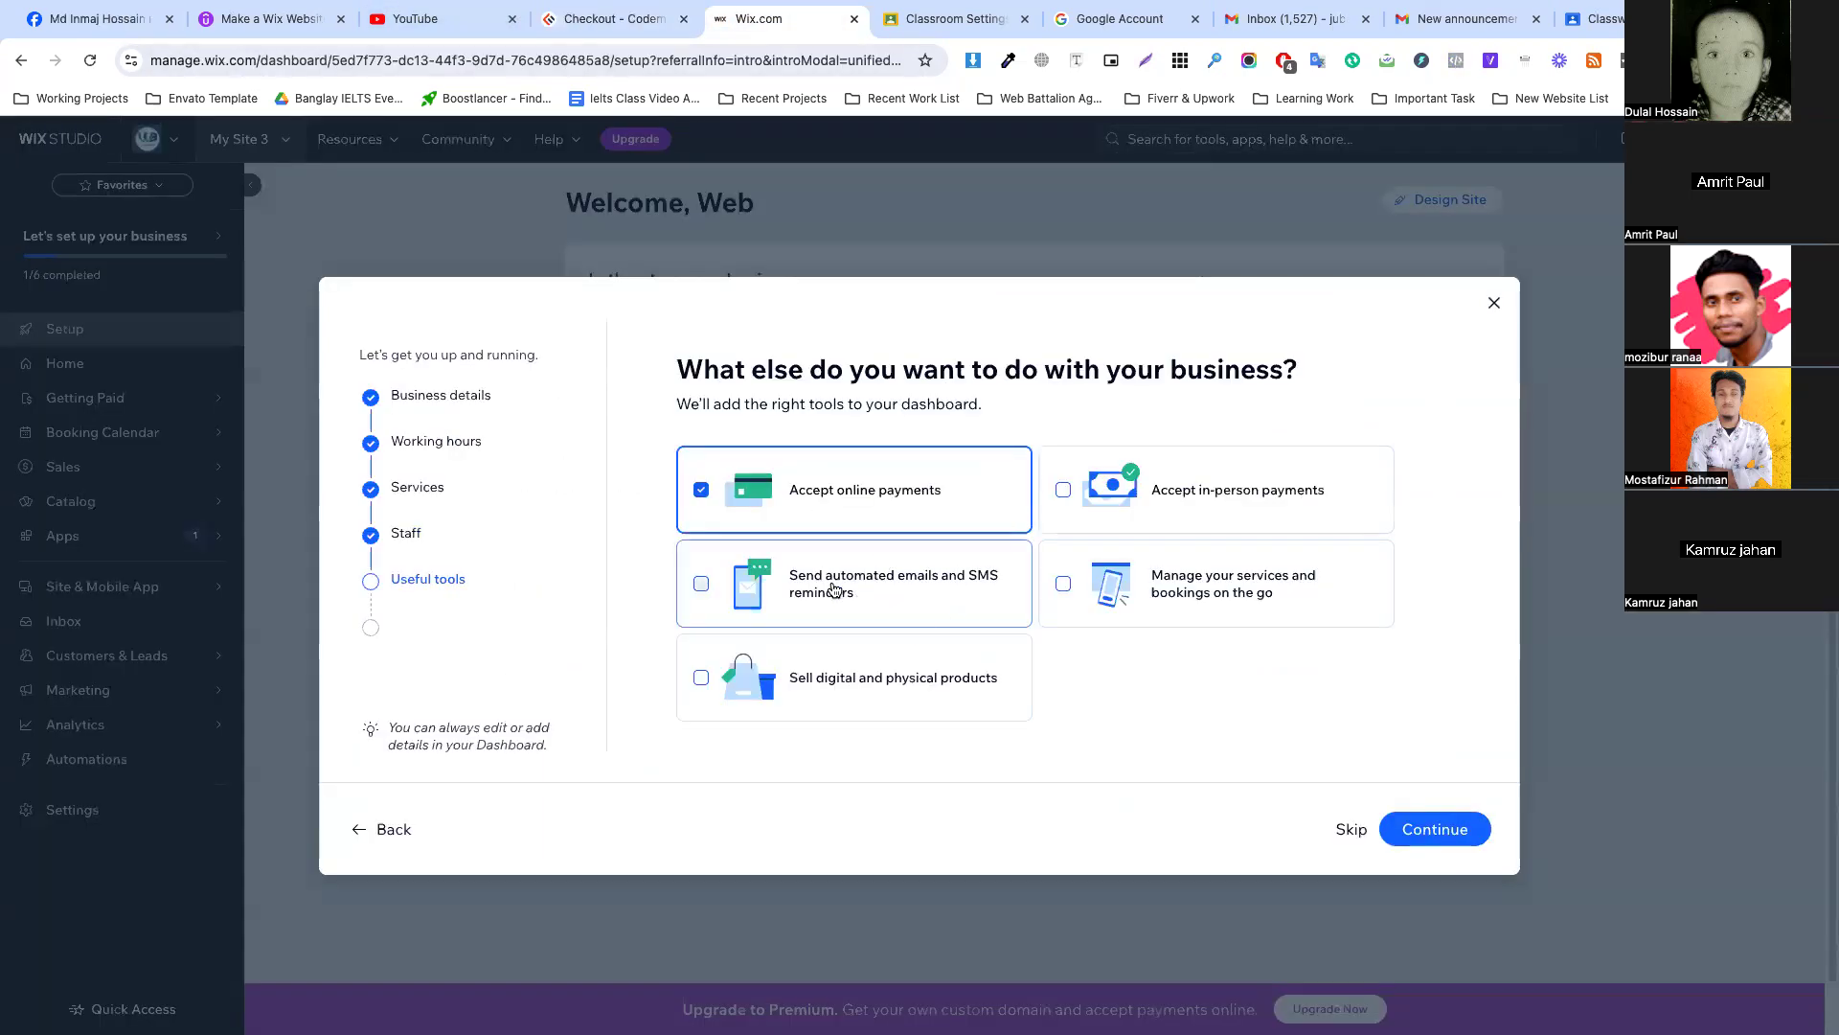
Tick Send automated emails and SMS reminders, then view the CodemanBD checkout's payment section.
{"action": "left_click", "coordinate": [868, 590]}
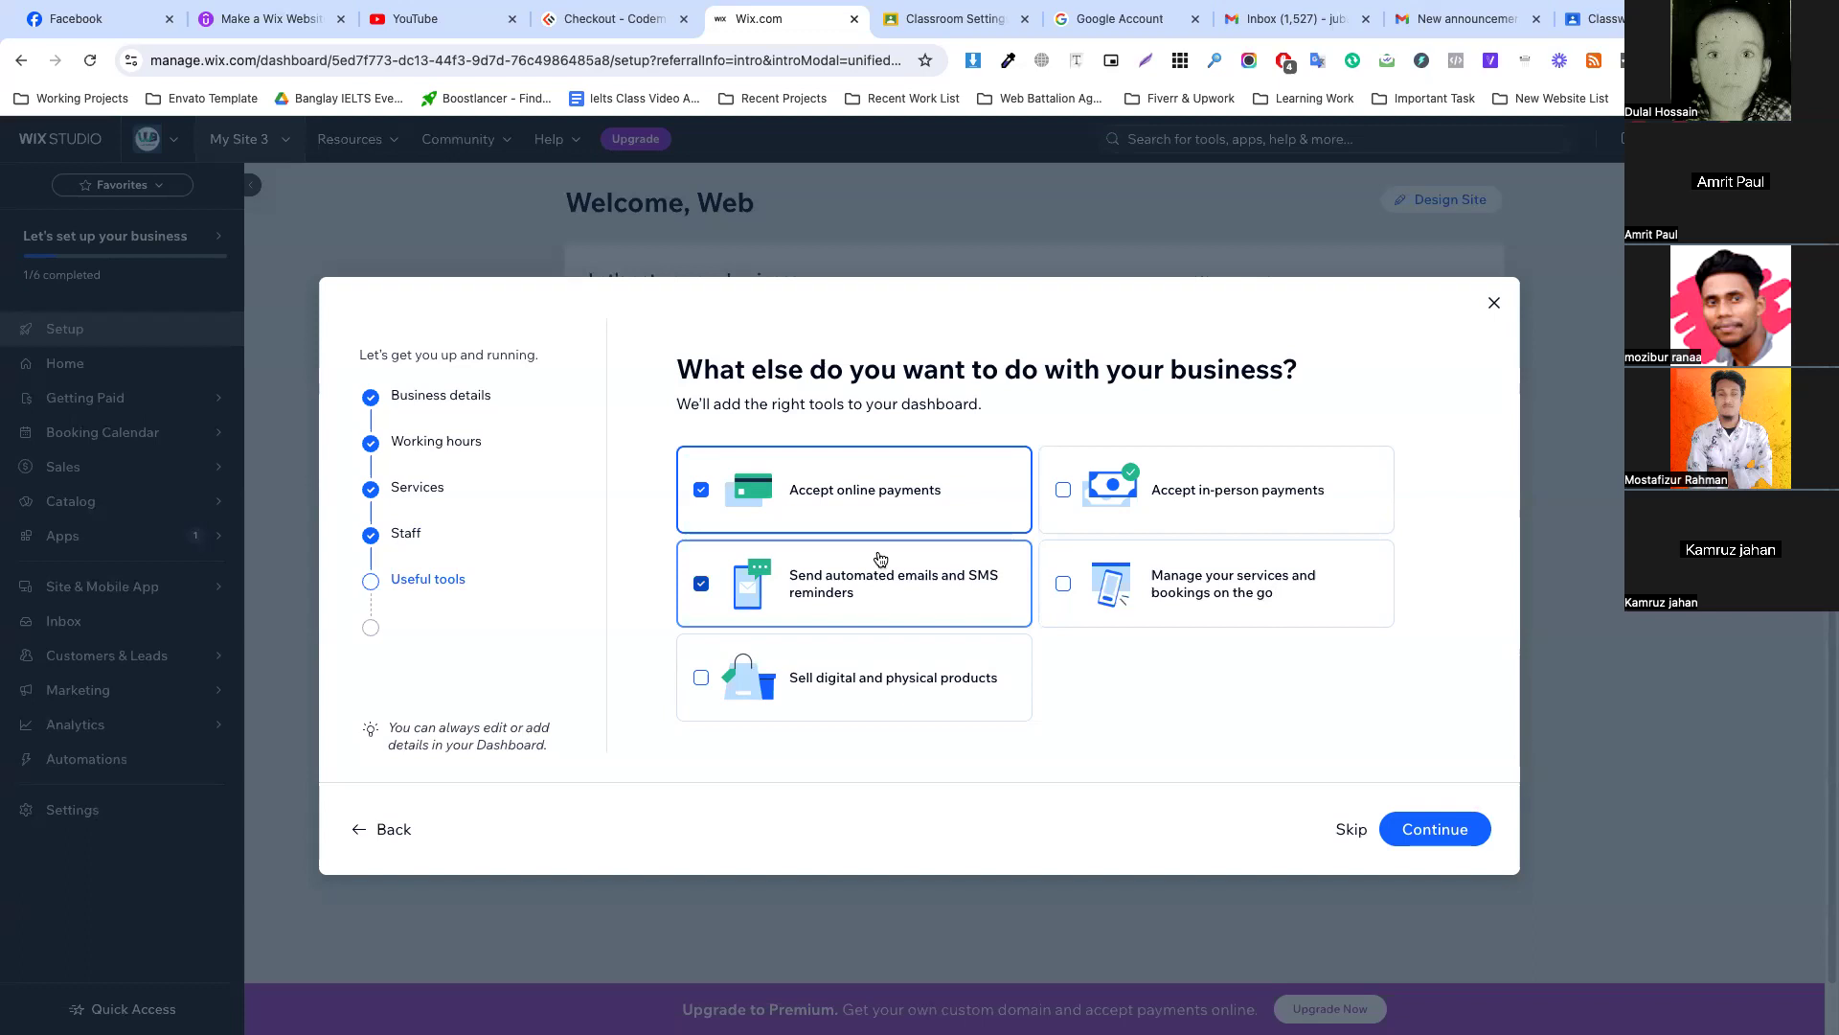
{"action": "left_click", "coordinate": [613, 19]}
{"action": "scroll", "coordinate": [1049, 325], "scroll_direction": "down", "scroll_amount": 10}
Review the checkout's order summary course name and payment section, then return to Useful tools.
{"action": "scroll", "coordinate": [1049, 325], "scroll_direction": "up", "scroll_amount": 10}
{"action": "scroll", "coordinate": [1049, 325], "scroll_direction": "down", "scroll_amount": 14}
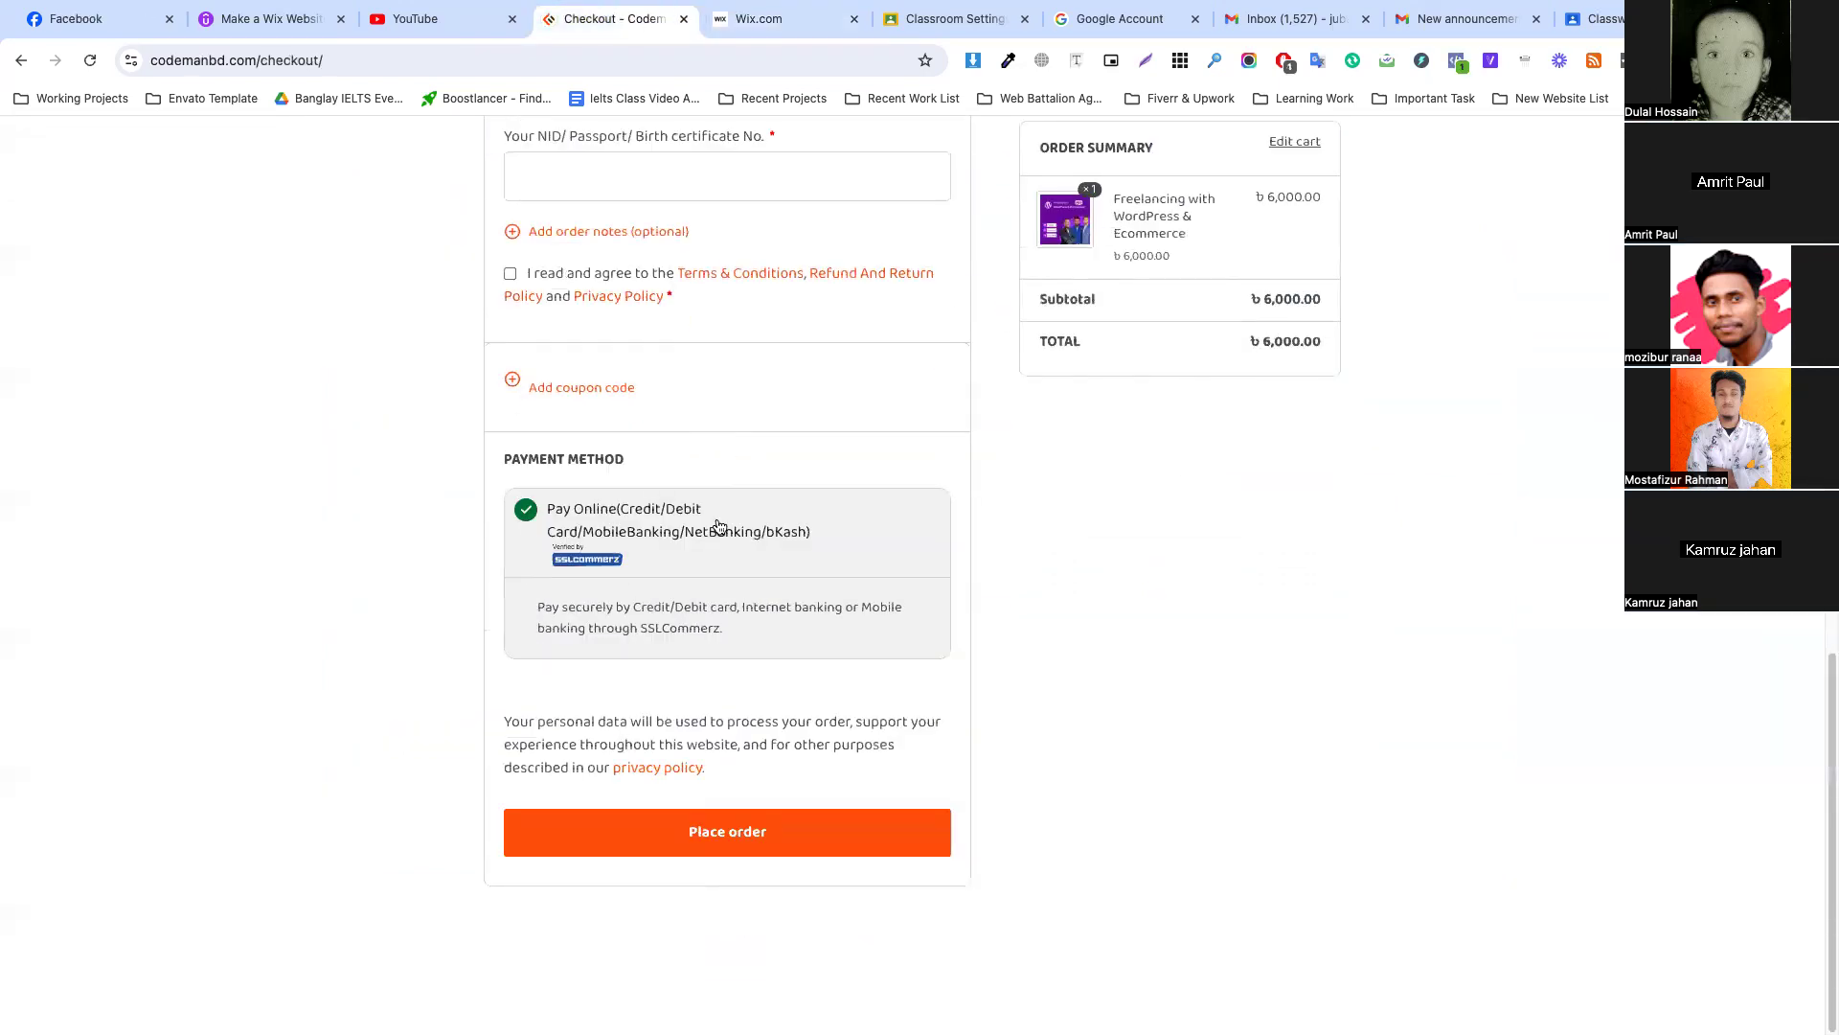
{"action": "scroll", "coordinate": [938, 639], "scroll_direction": "up", "scroll_amount": 10}
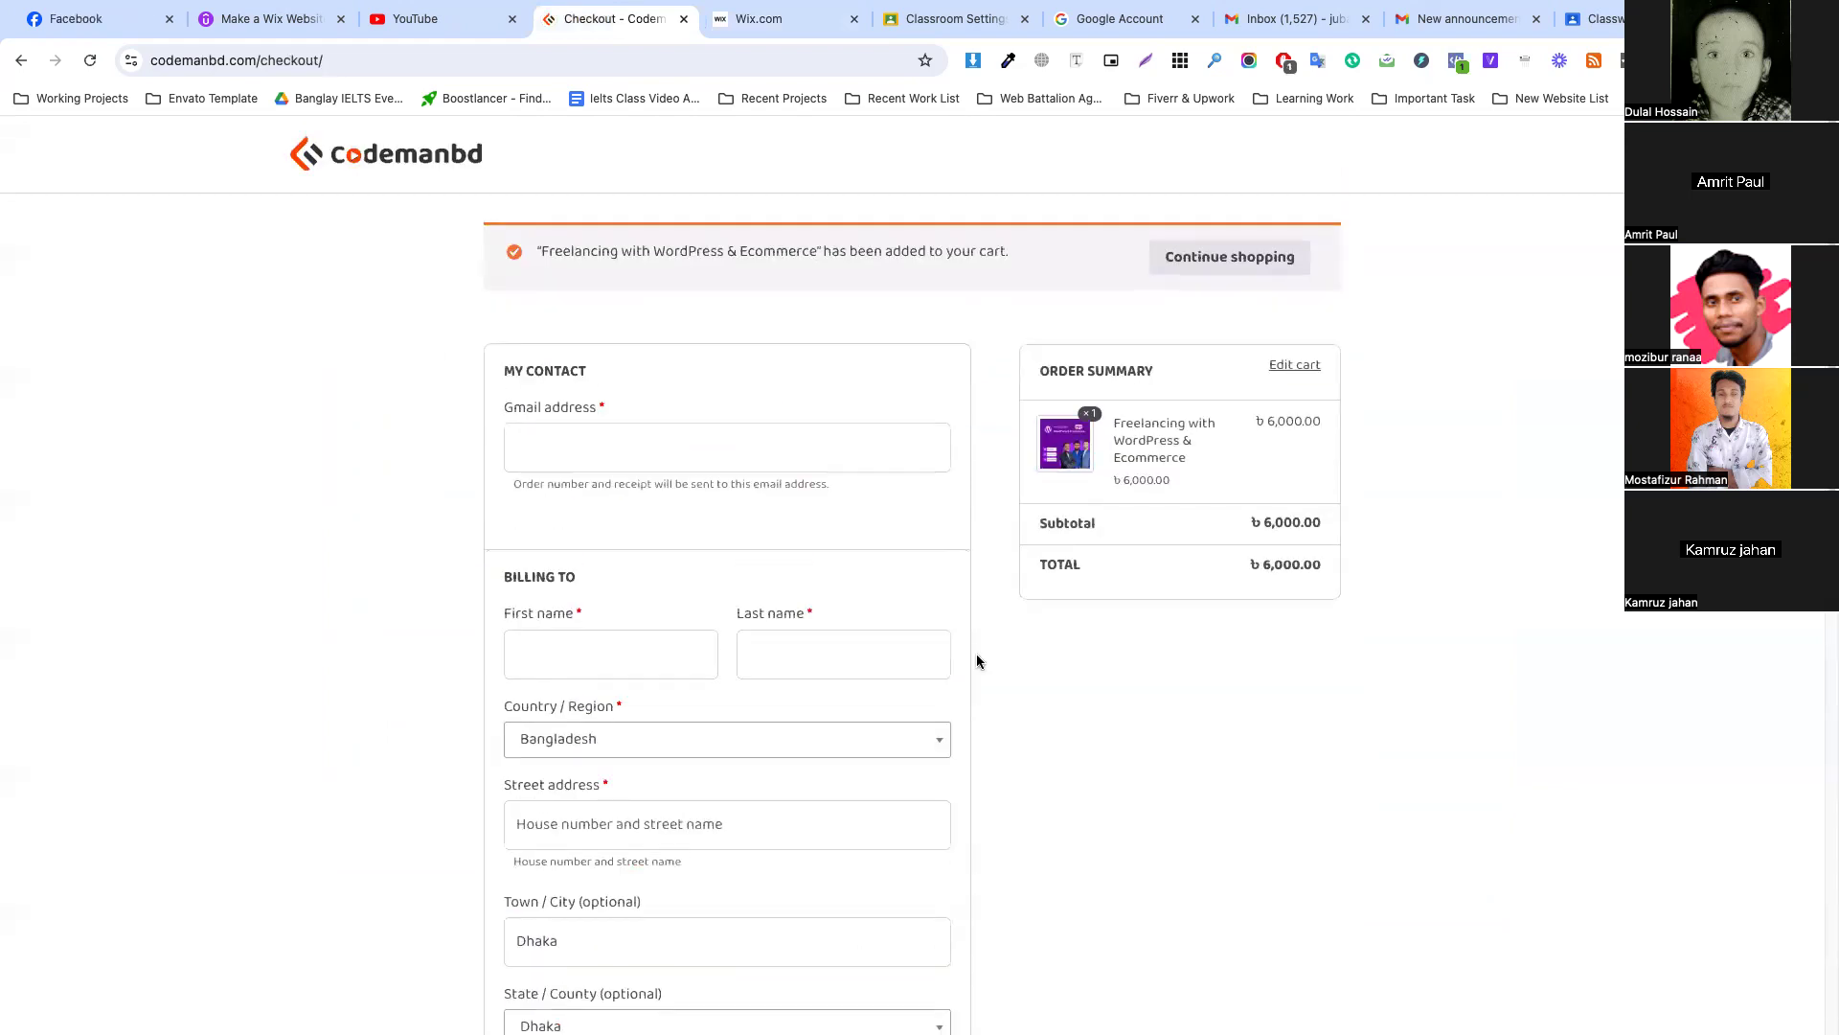
{"action": "left_click", "coordinate": [776, 19]}
{"action": "left_click", "coordinate": [614, 19]}
{"action": "left_click_drag", "start_coordinate": [1115, 423], "coordinate": [1200, 458]}
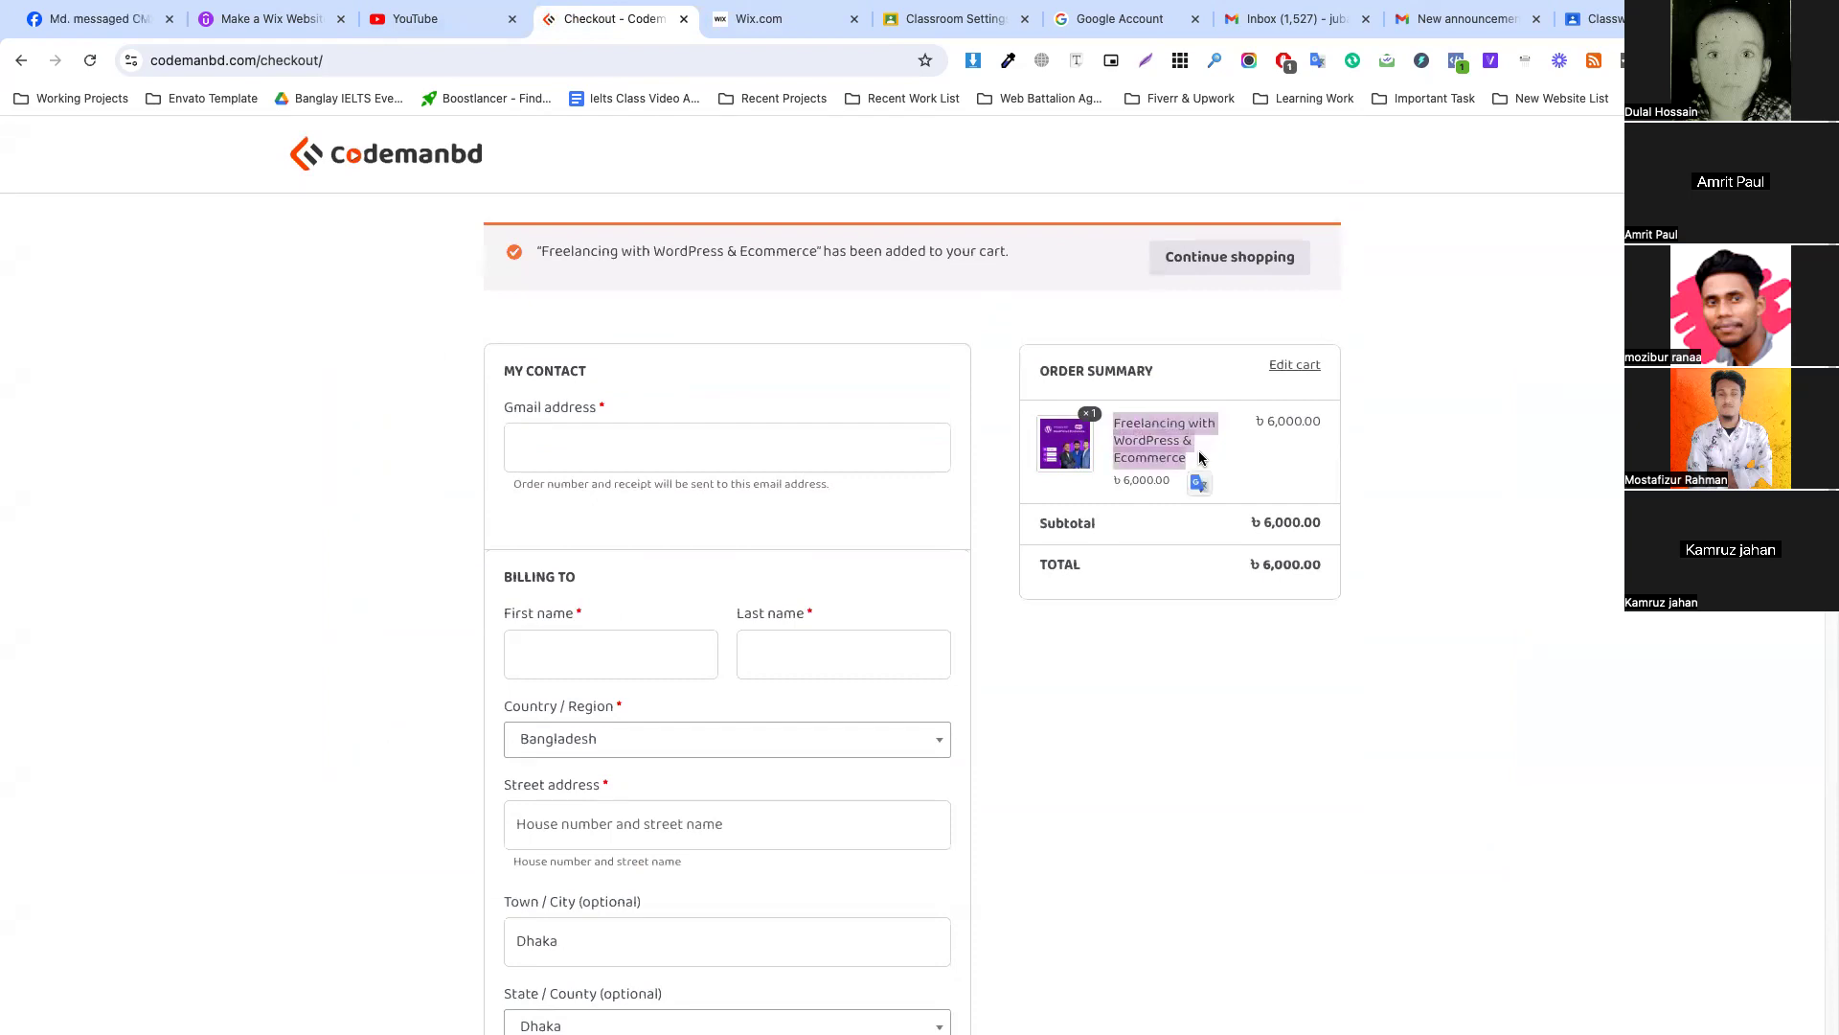
{"action": "left_click", "coordinate": [742, 19]}
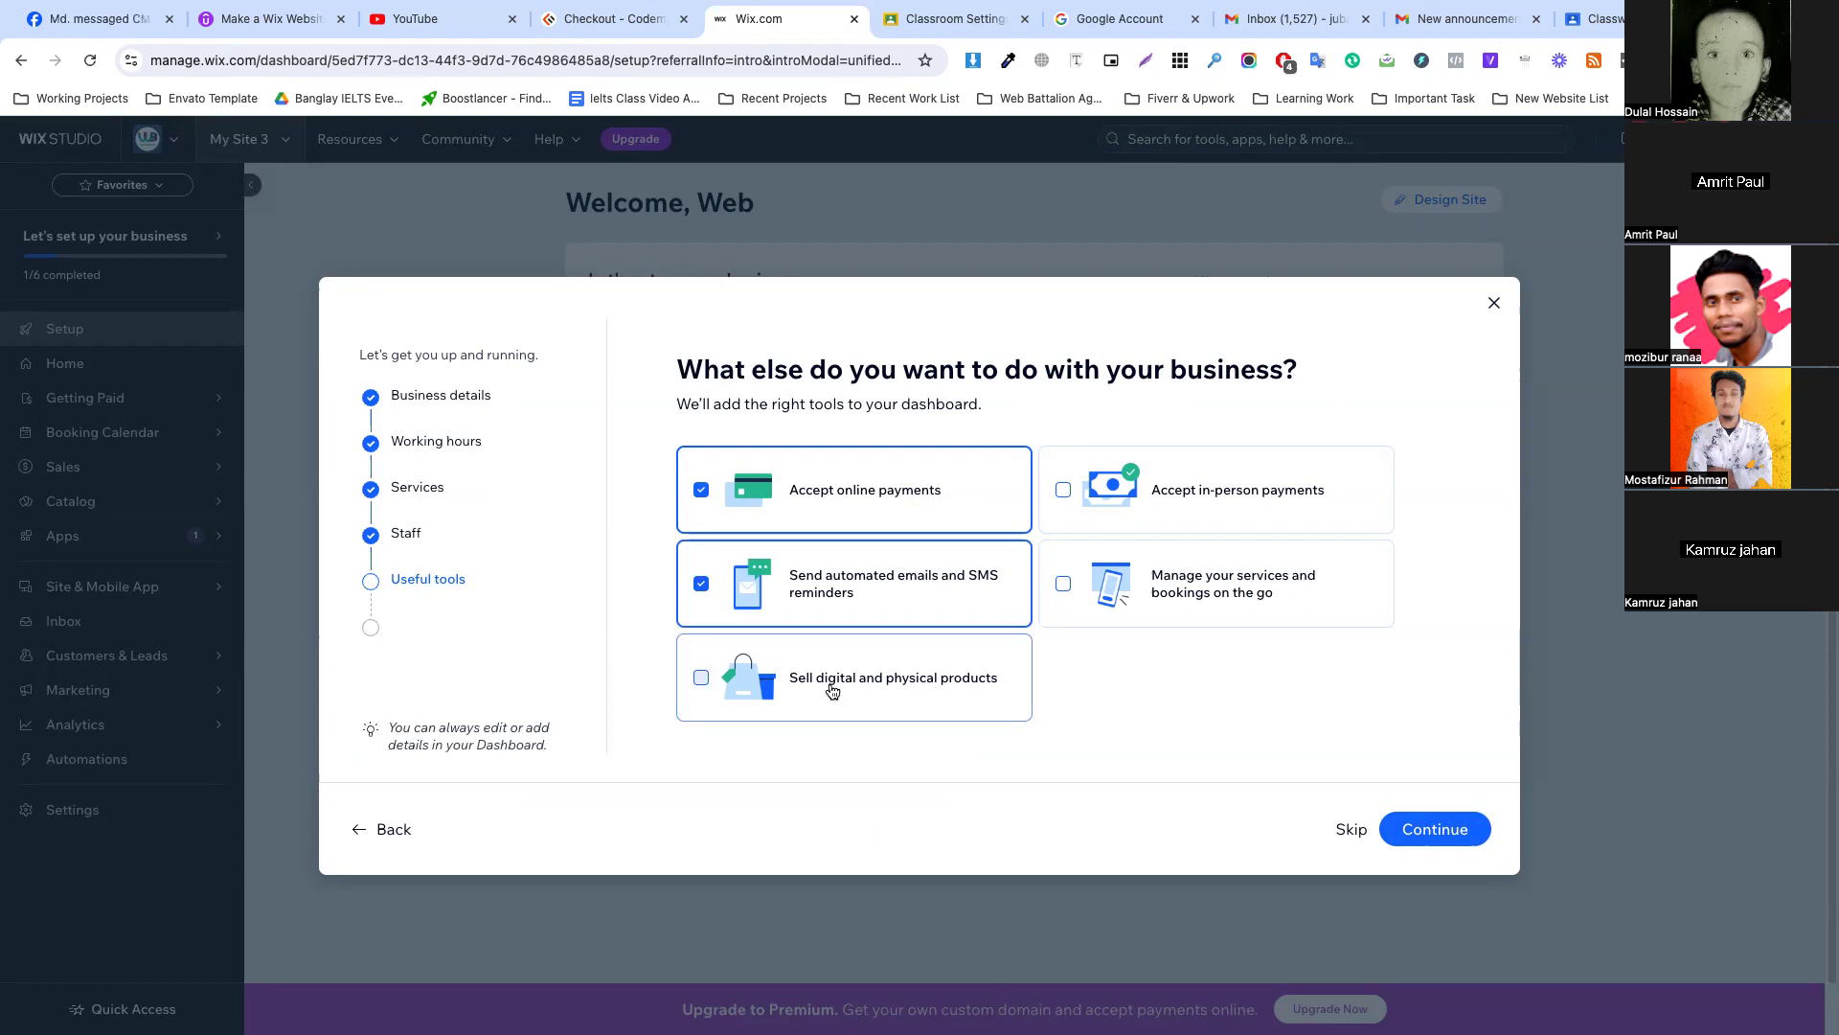
Add in-person payments and on-the-go booking management, complete setup, and go to the dashboard.
{"action": "left_click", "coordinate": [751, 678]}
{"action": "left_click", "coordinate": [735, 660]}
{"action": "left_click", "coordinate": [1192, 493]}
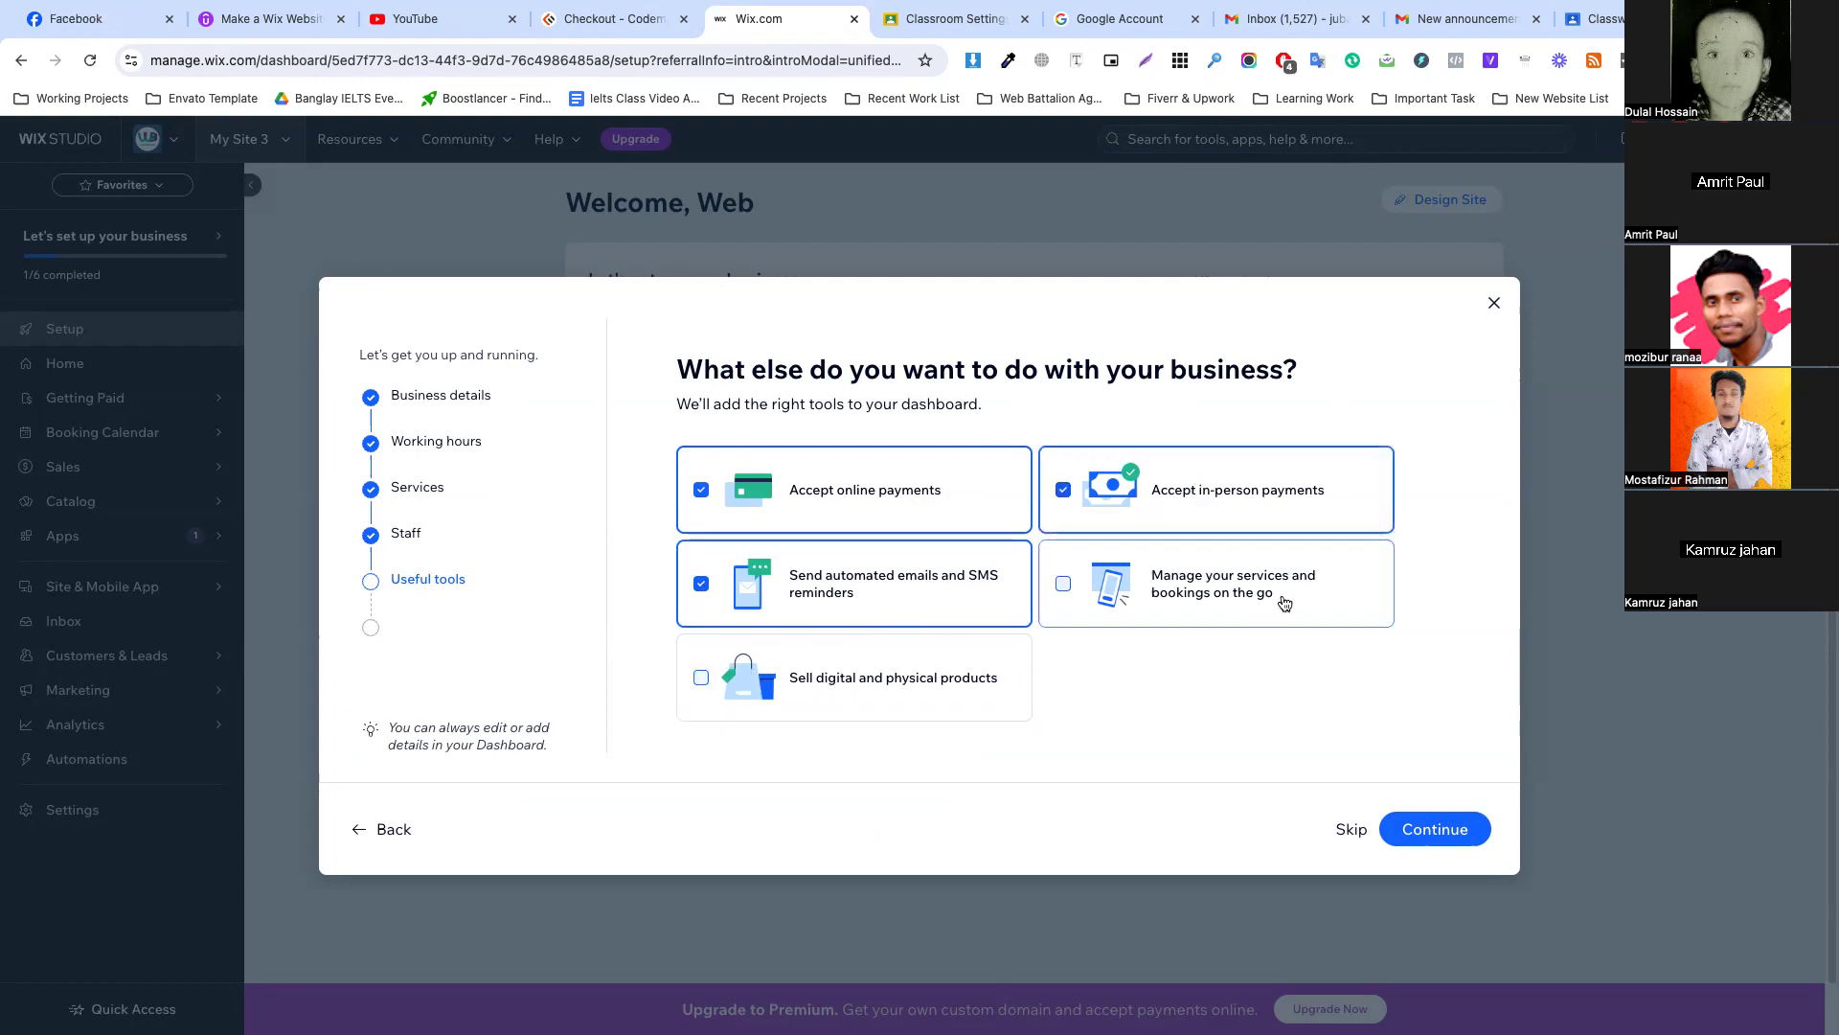
{"action": "left_click", "coordinate": [1265, 596]}
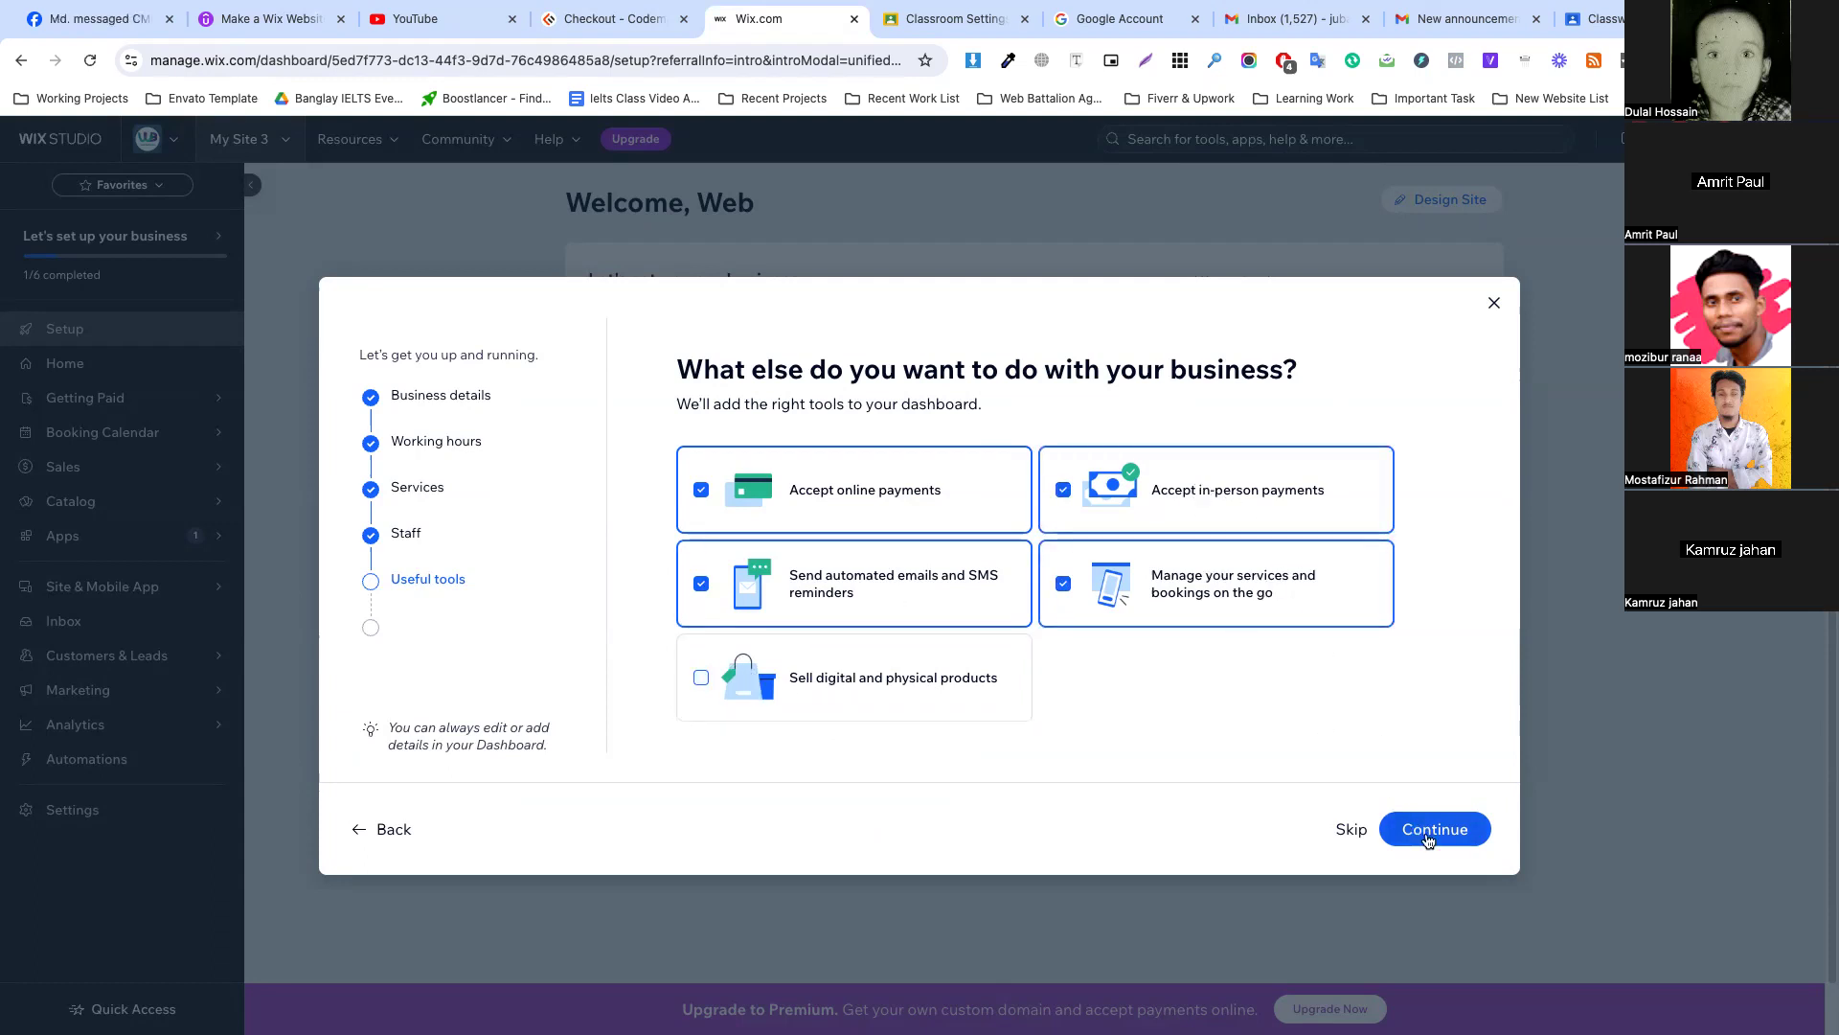
{"action": "left_click", "coordinate": [1433, 828]}
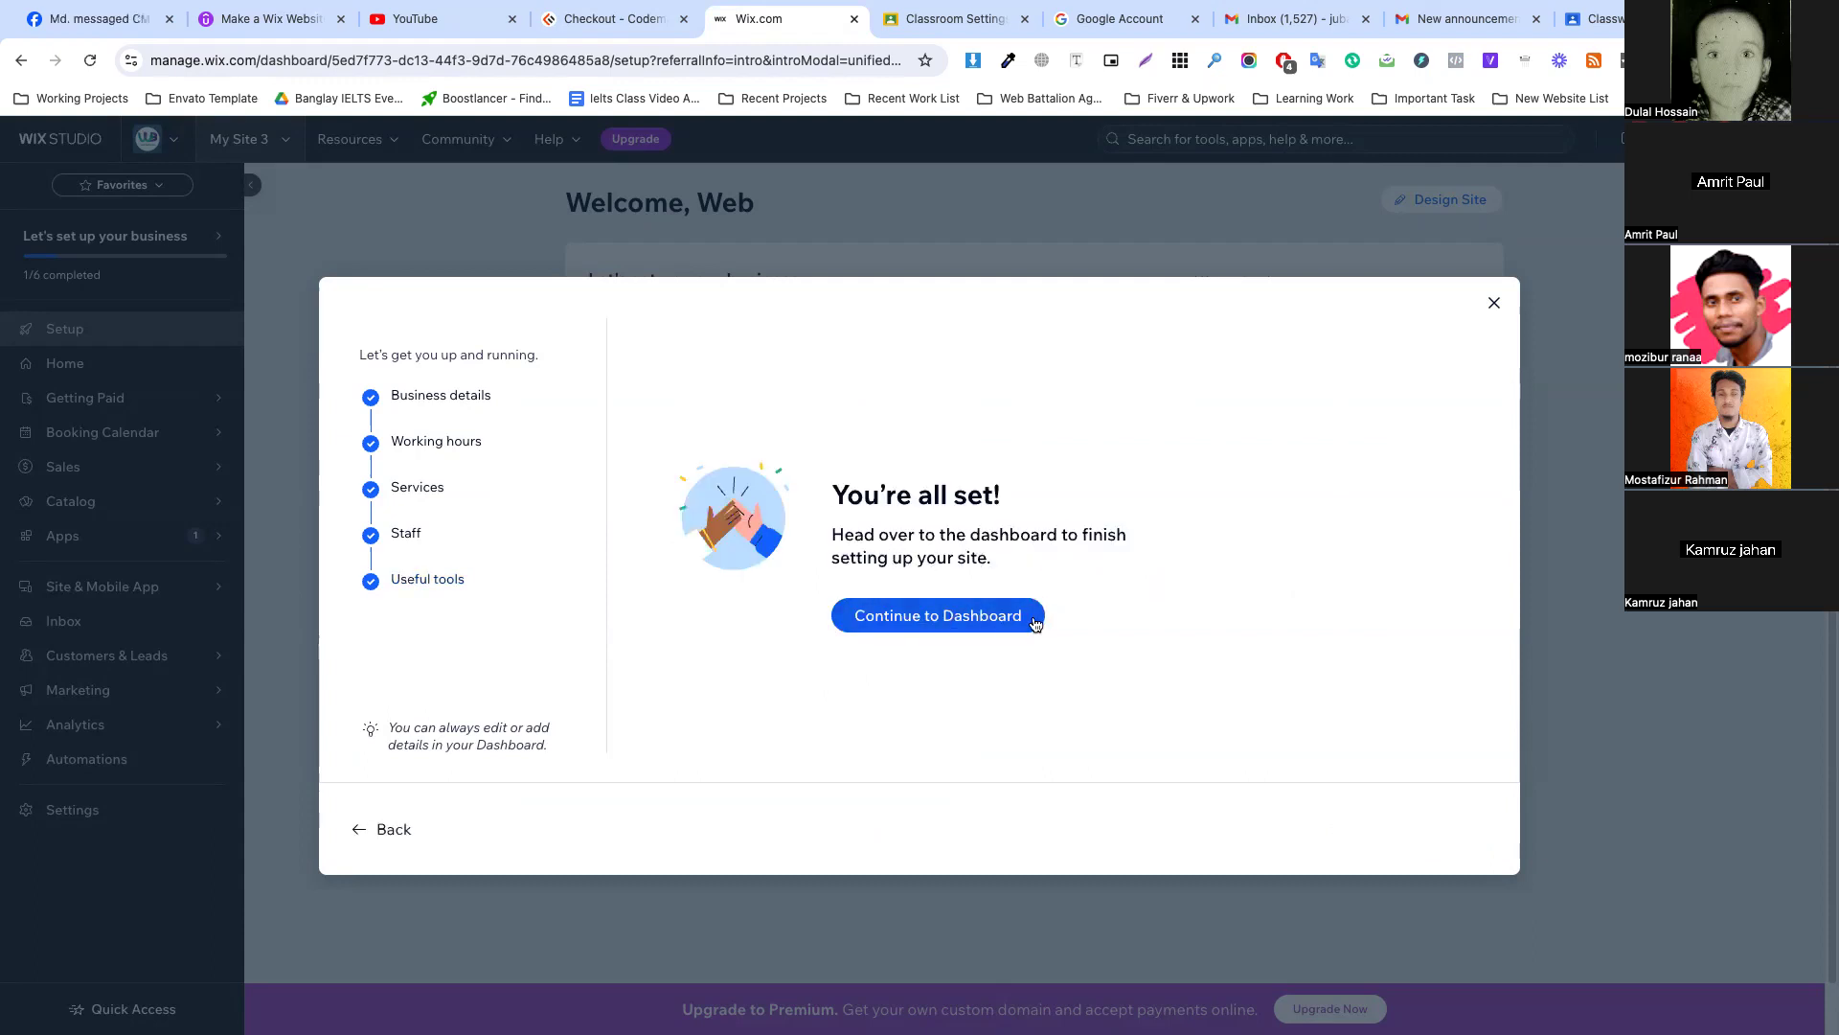
{"action": "left_click", "coordinate": [954, 624]}
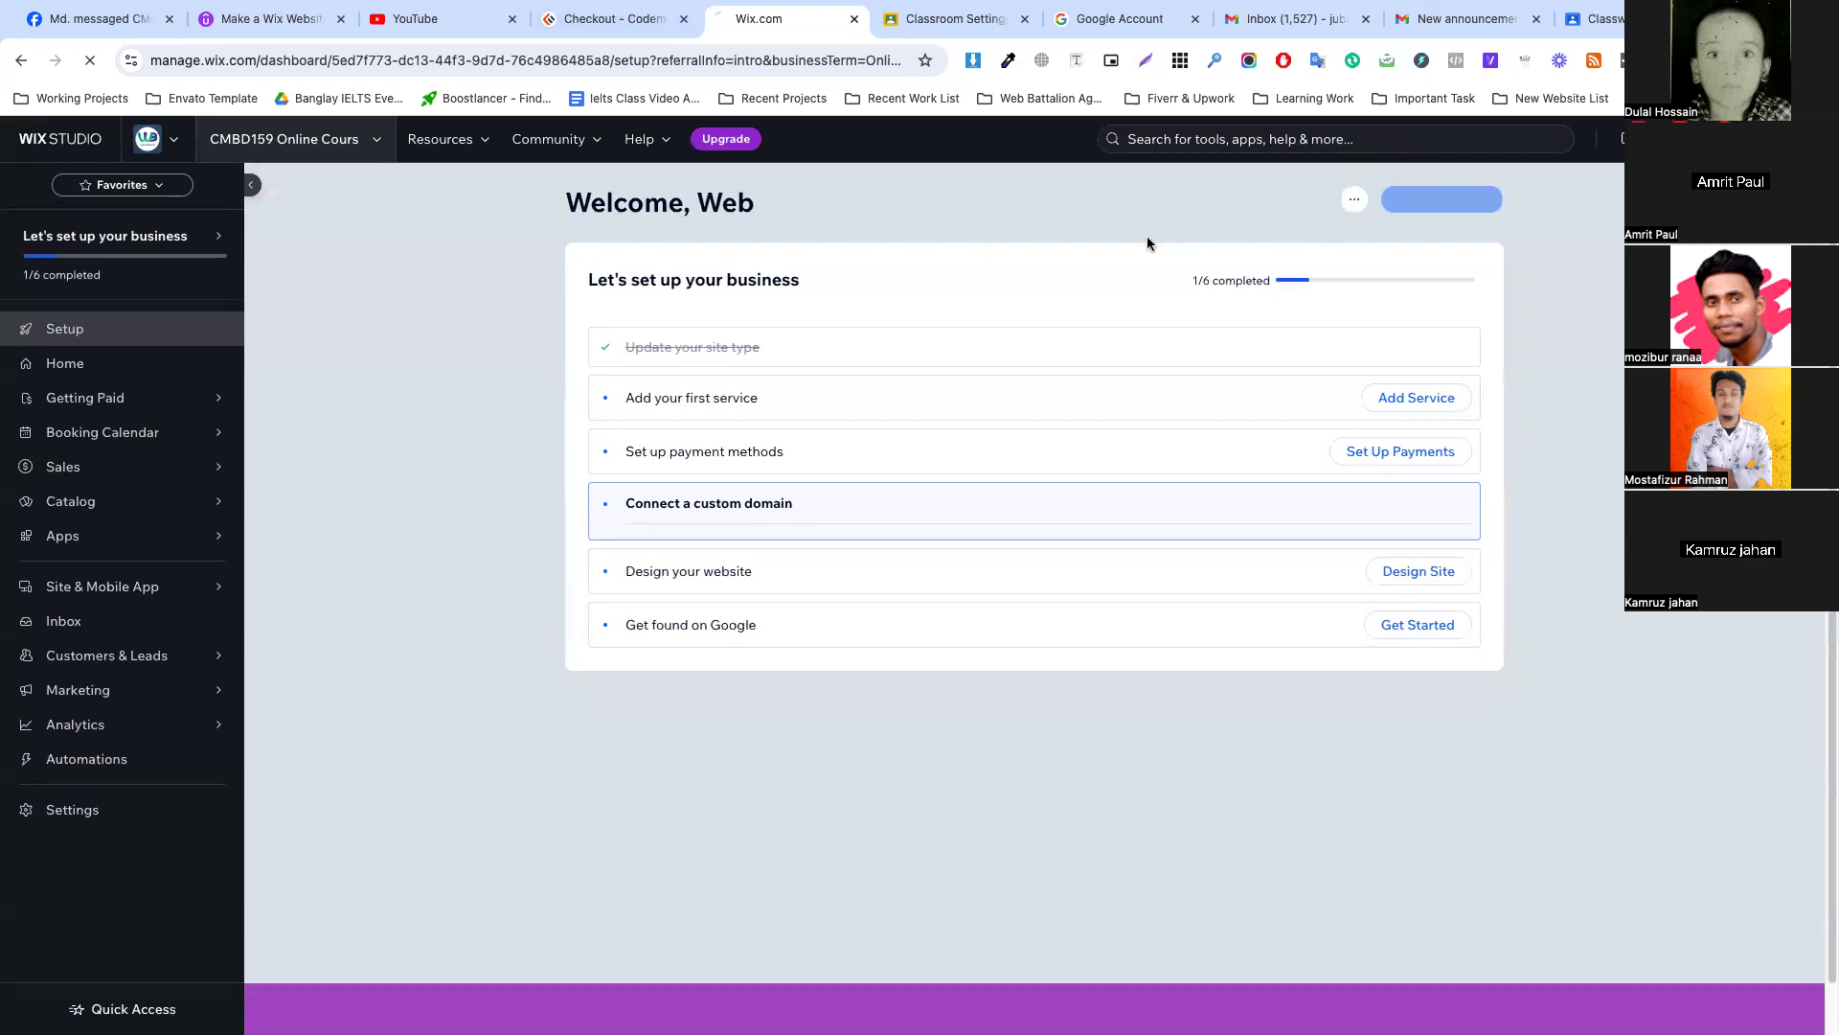
Continue setup without updating the site type, choose Design Site, and pick a template.
{"action": "left_click", "coordinate": [1018, 372]}
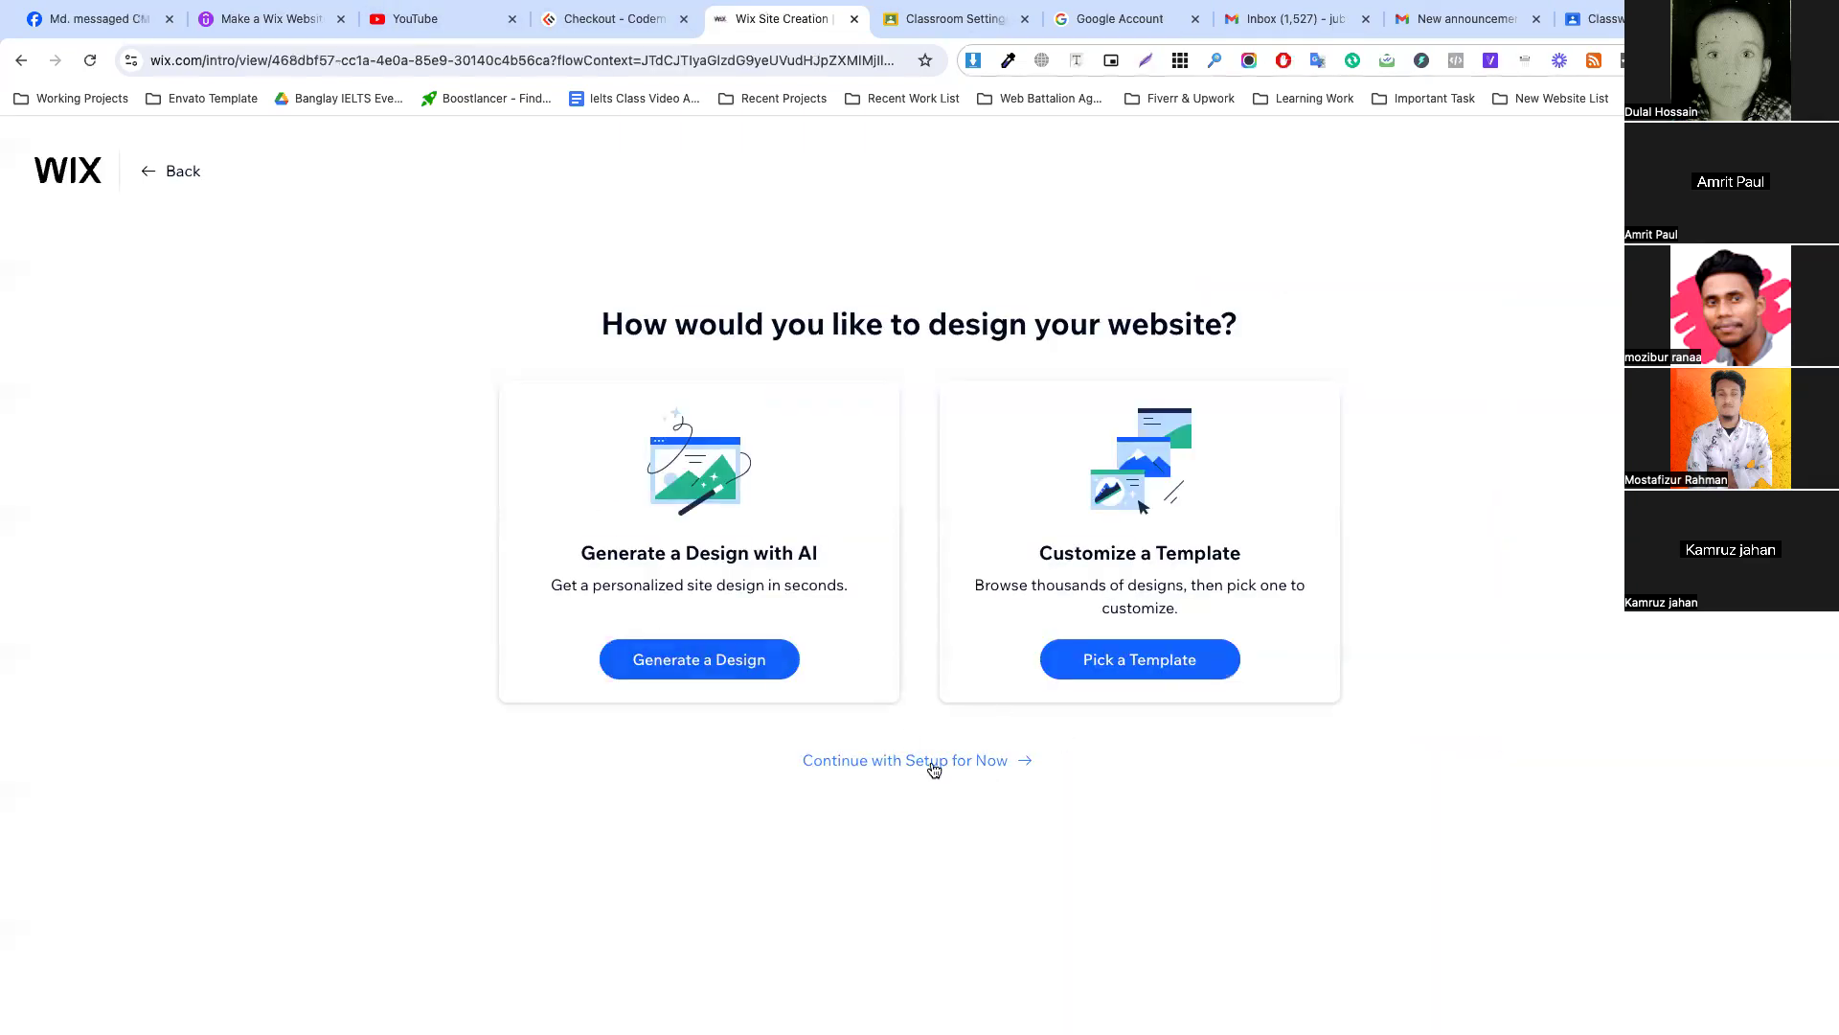
{"action": "left_click", "coordinate": [903, 769]}
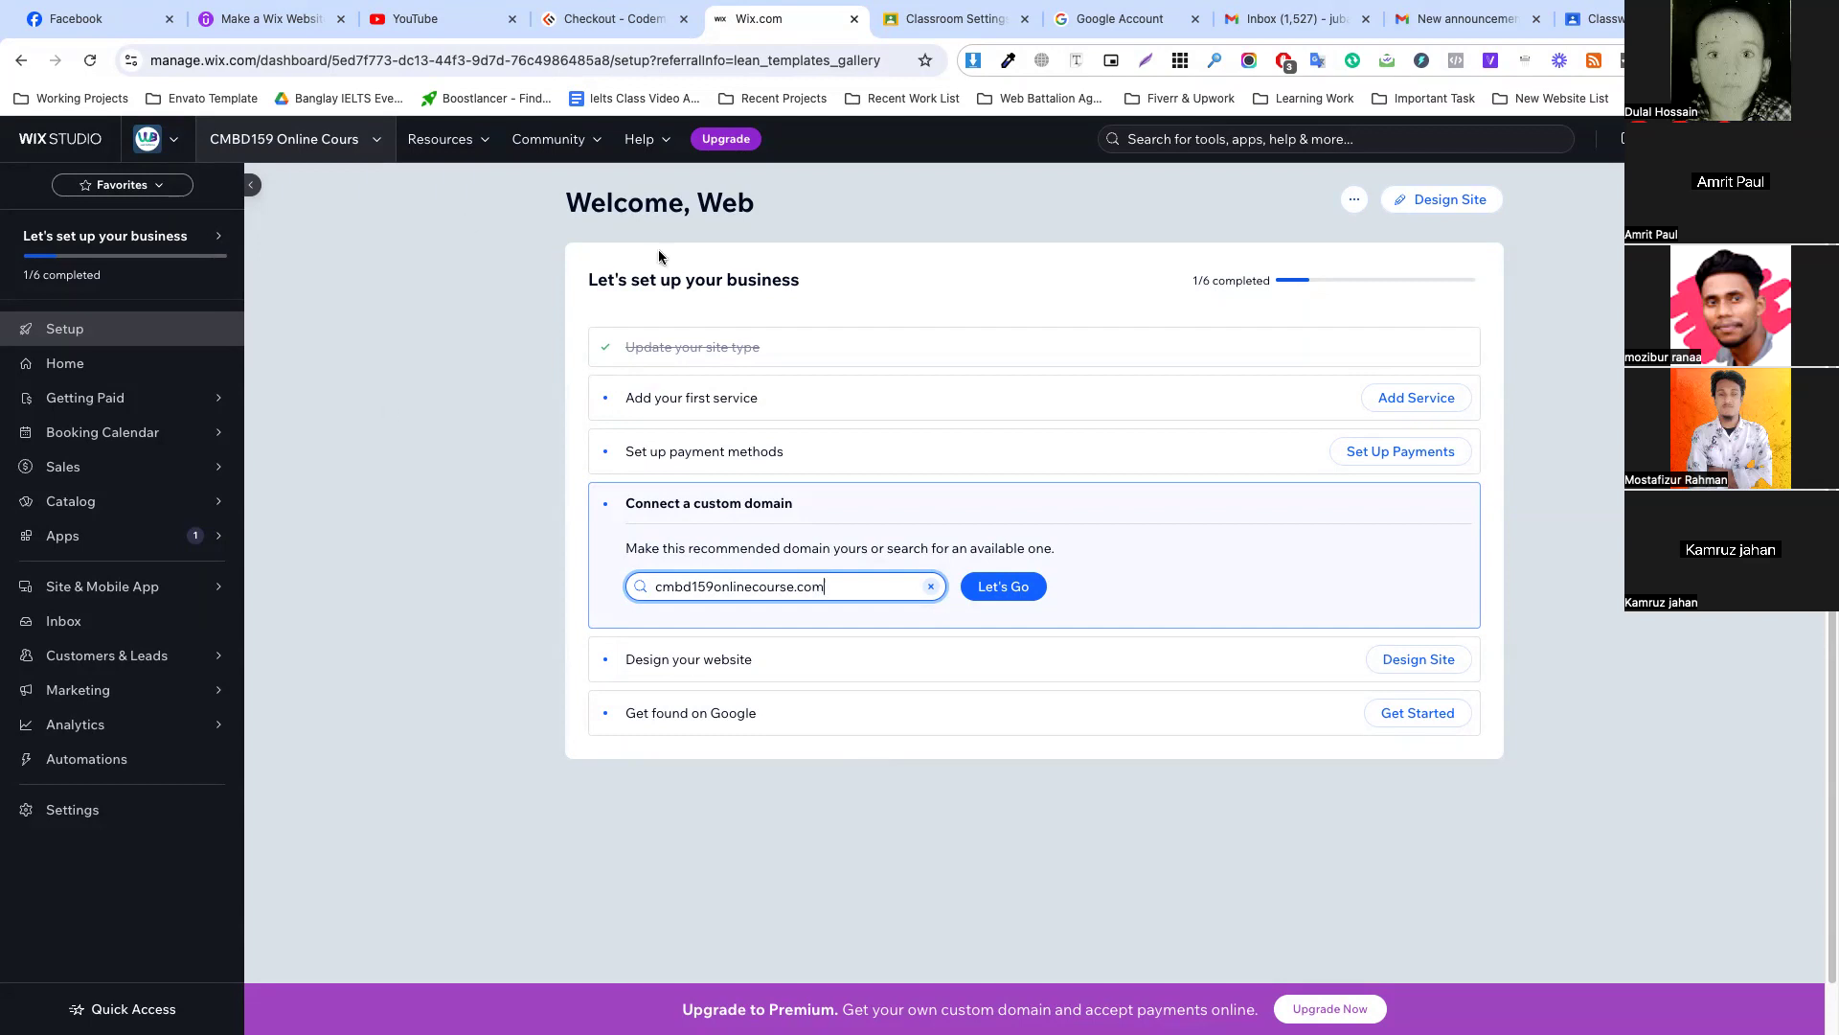
{"action": "left_click", "coordinate": [1397, 203]}
{"action": "left_click", "coordinate": [1442, 199]}
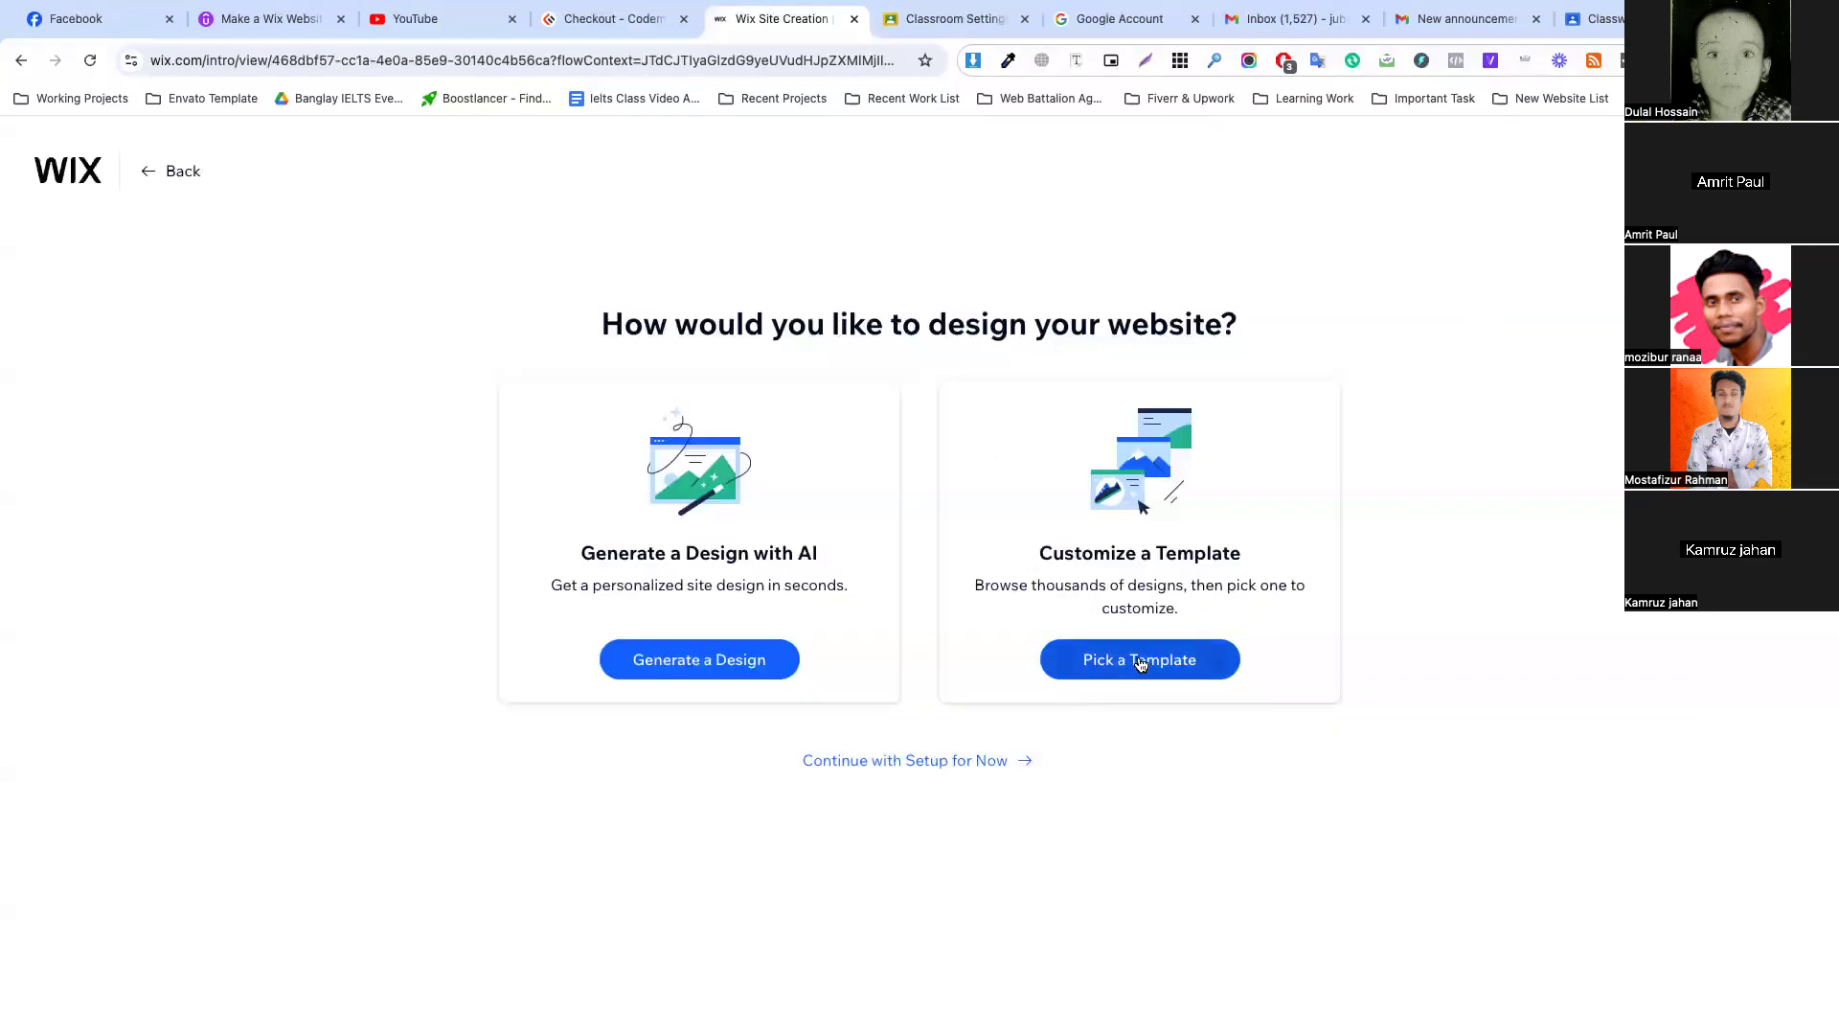
{"action": "left_click", "coordinate": [1142, 664]}
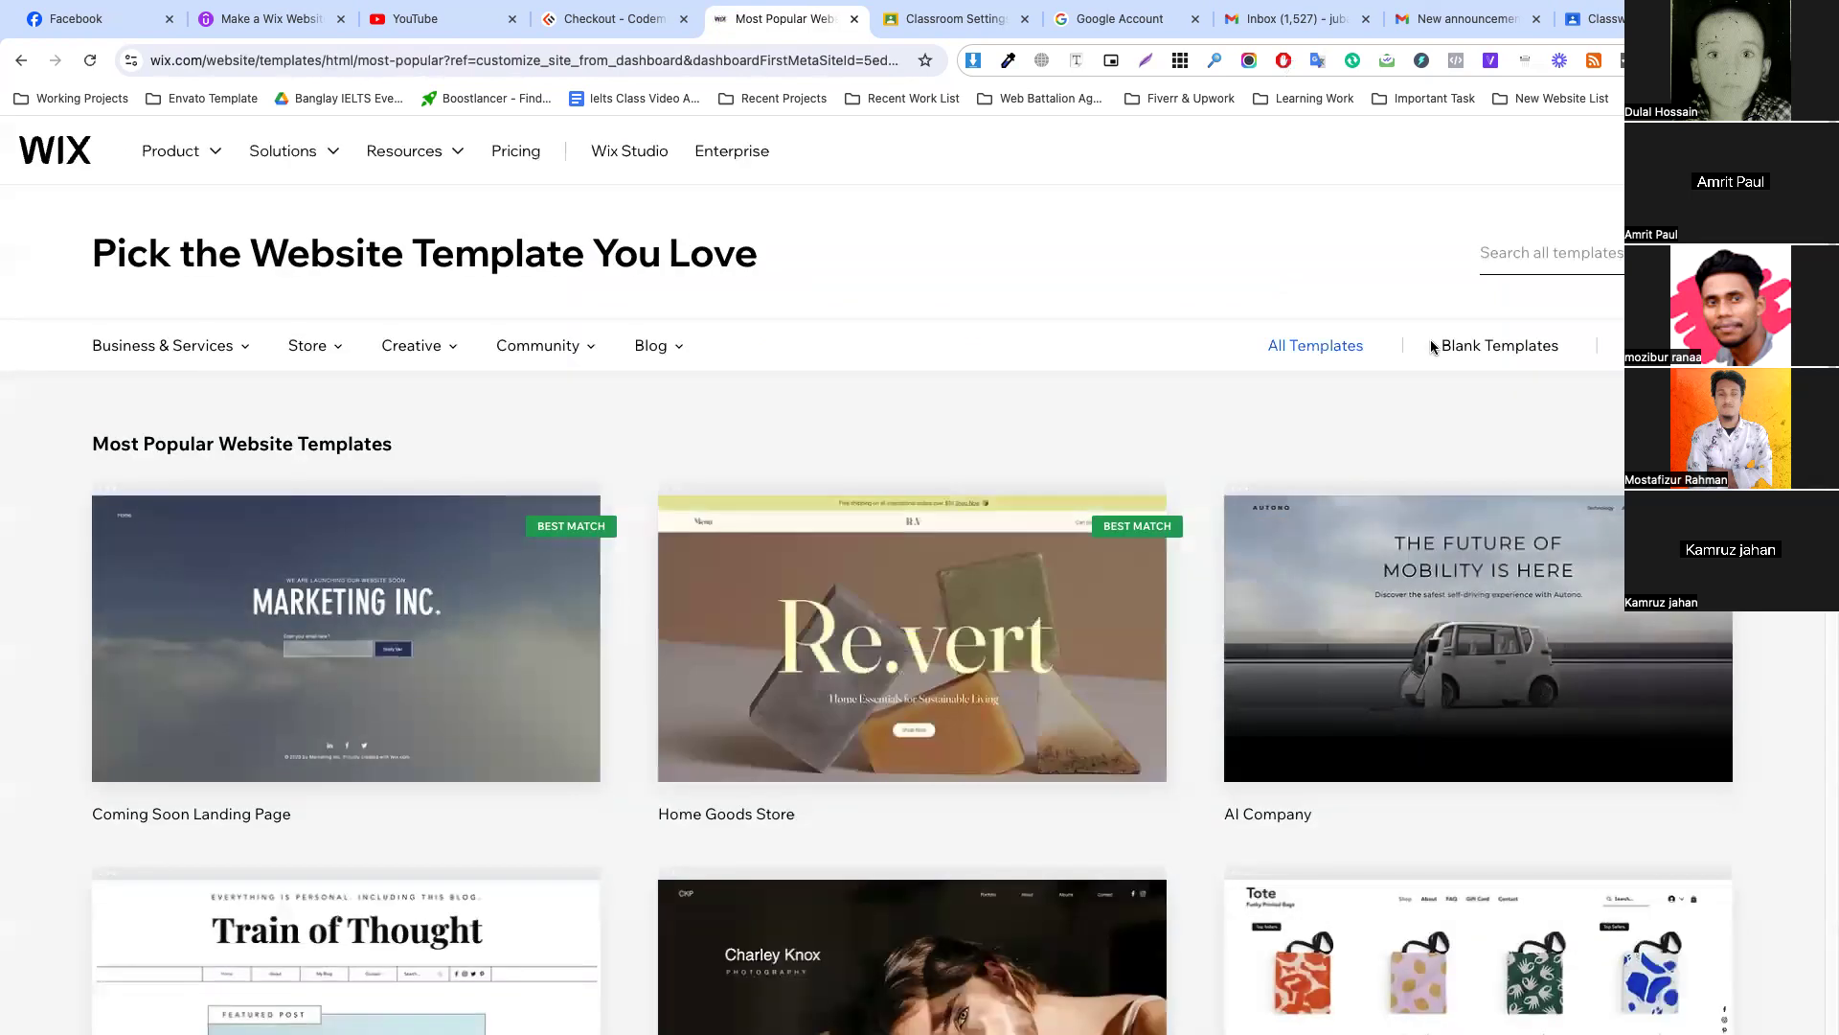
Filter to blank templates and open Start from Scratch in the Wix Editor.
{"action": "left_click", "coordinate": [1437, 345]}
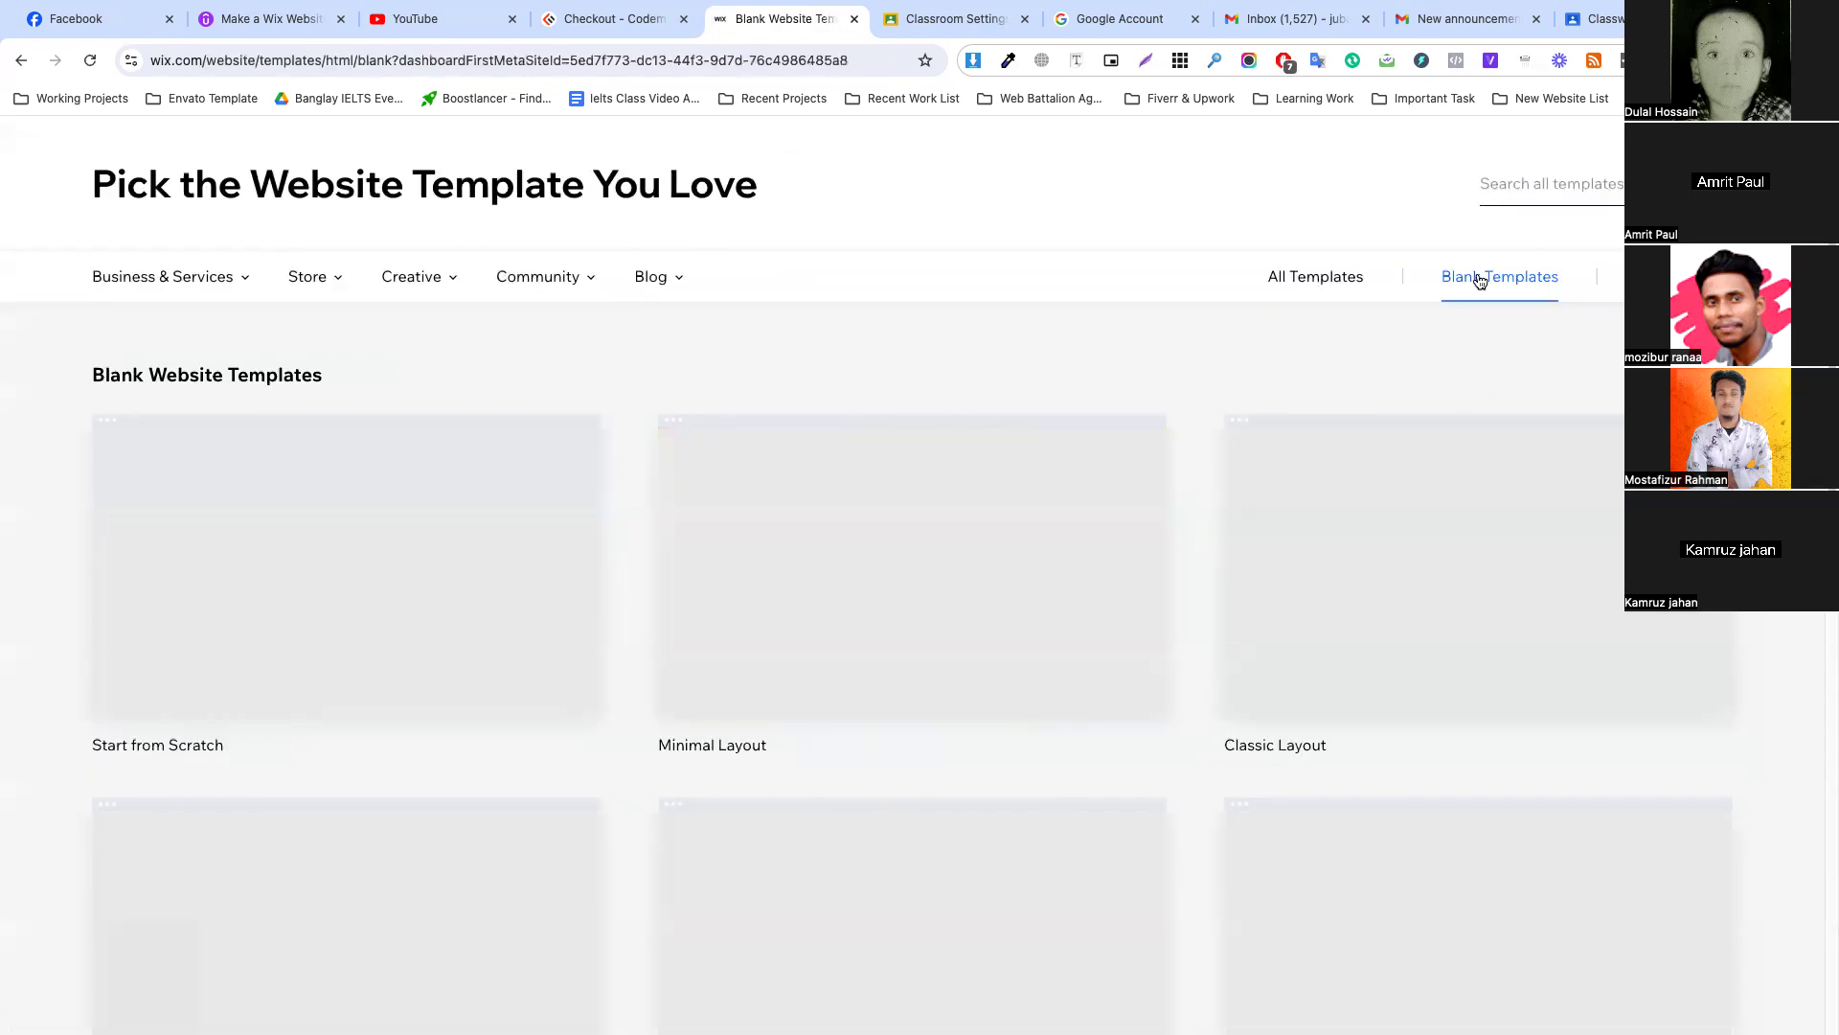
{"action": "mouse_move", "coordinate": [508, 616]}
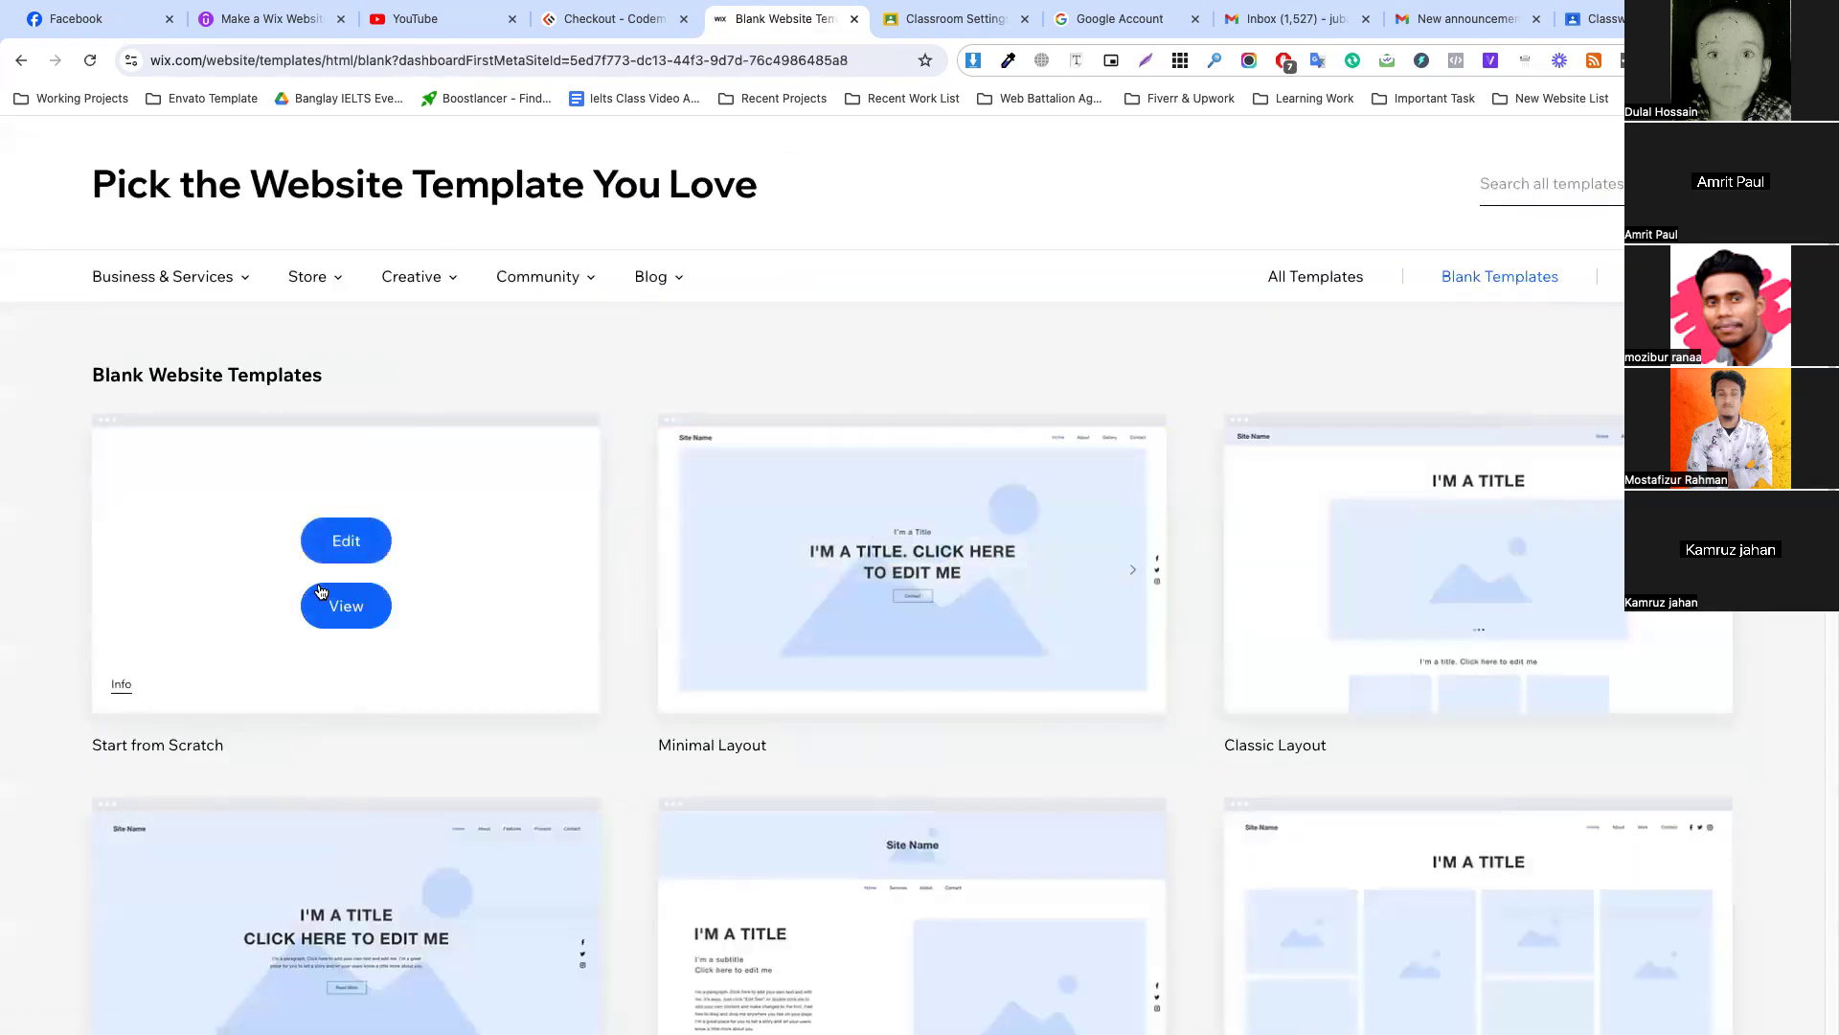
{"action": "left_click", "coordinate": [344, 546]}
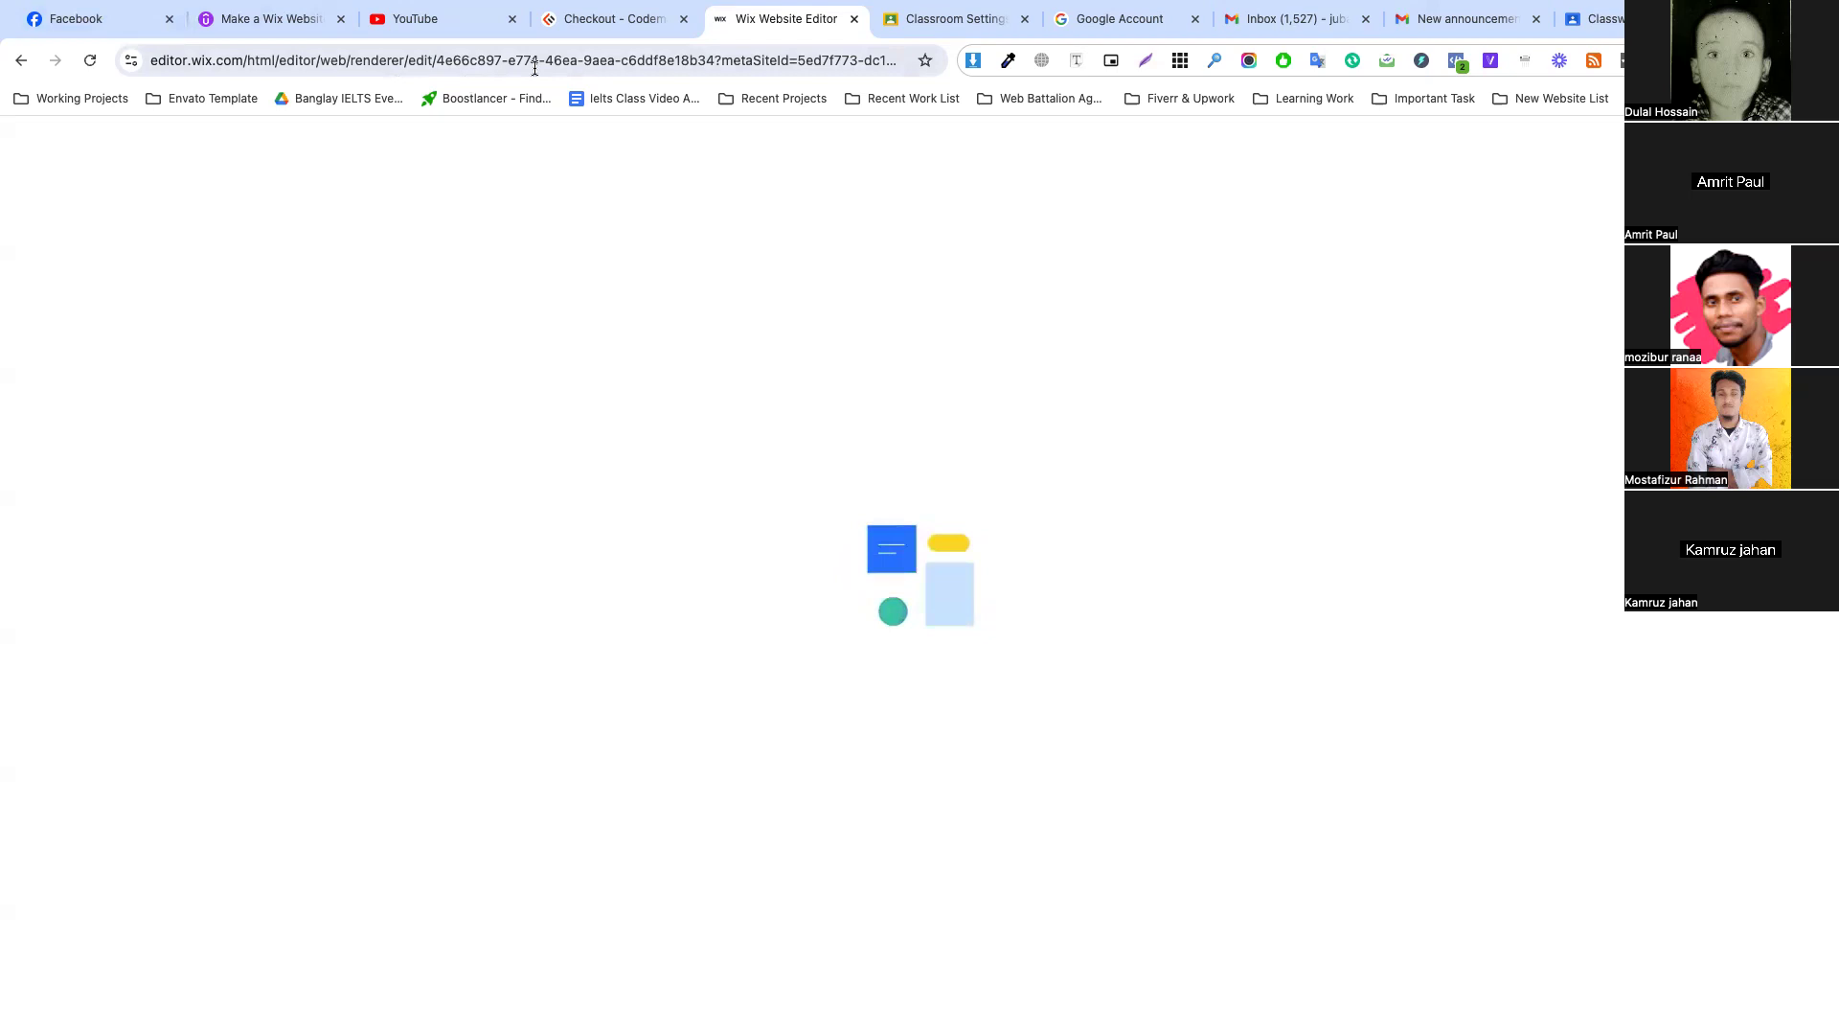
Scroll codemanbd.com, highlighting the One Mentor, Award & Programs and About CodemanBD headings.
{"action": "left_click", "coordinate": [592, 21]}
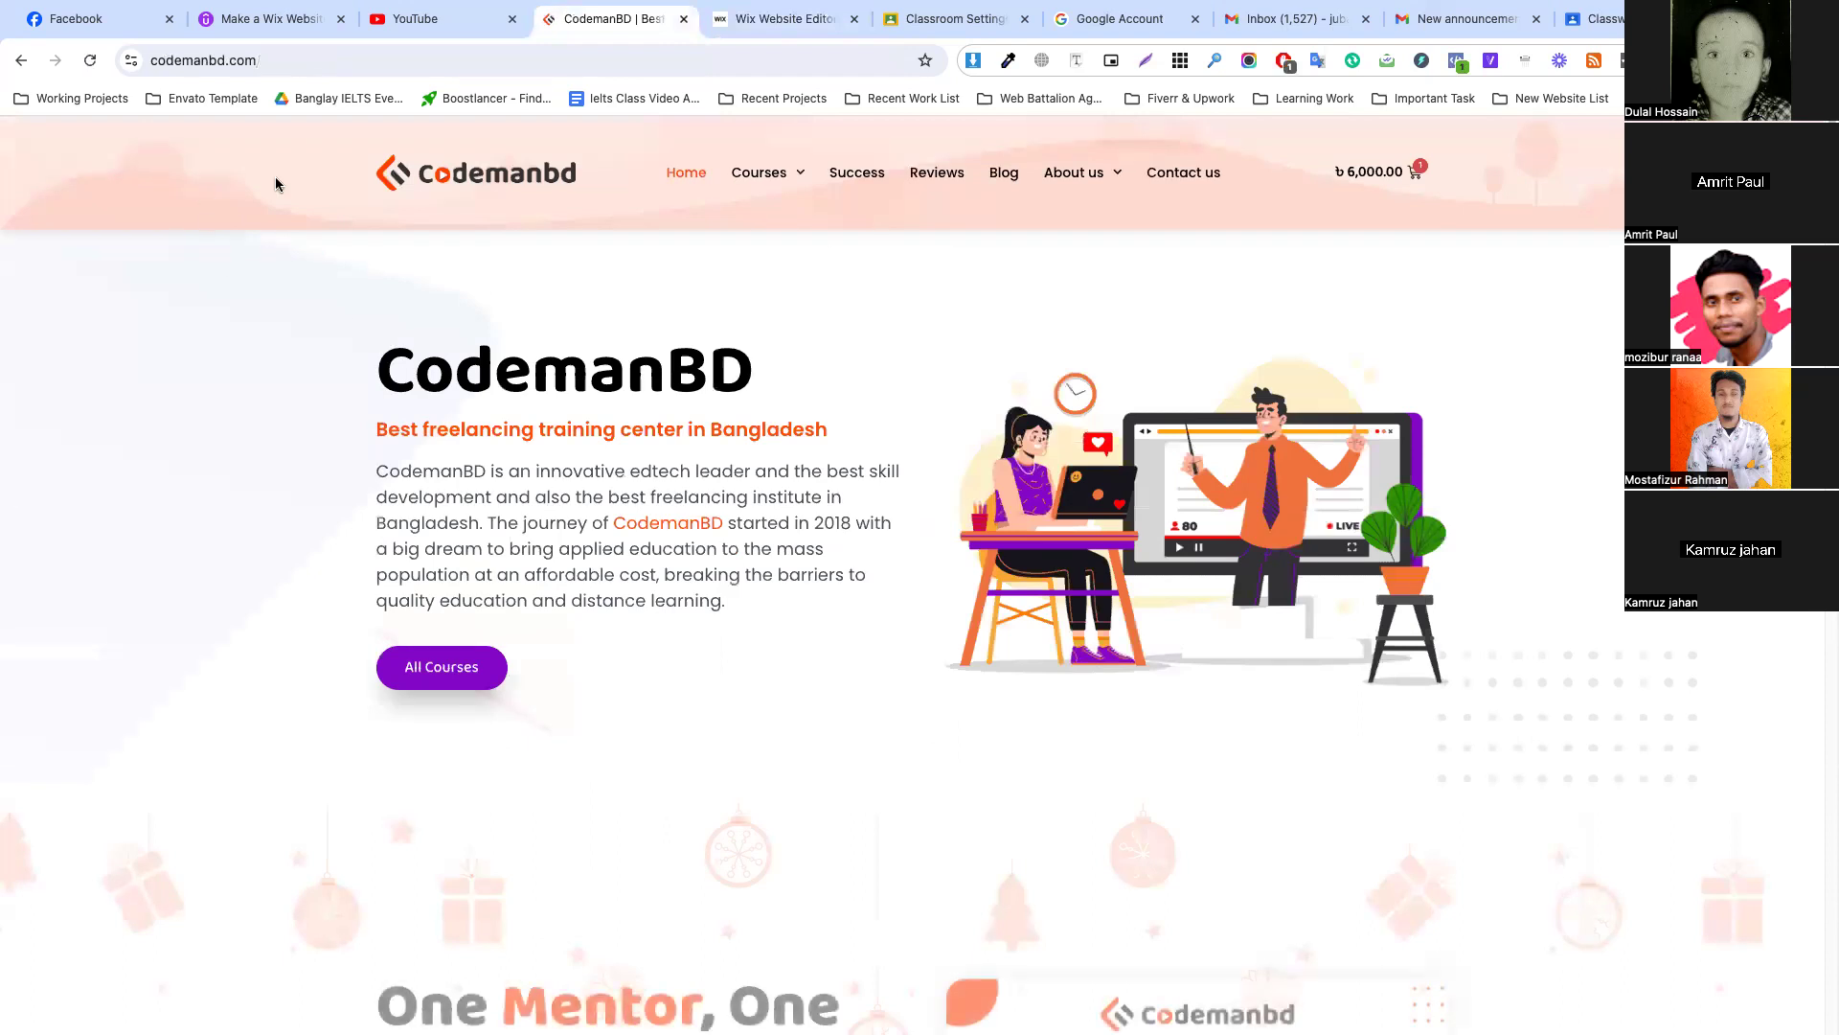
{"action": "scroll", "coordinate": [958, 288], "scroll_direction": "down", "scroll_amount": 1}
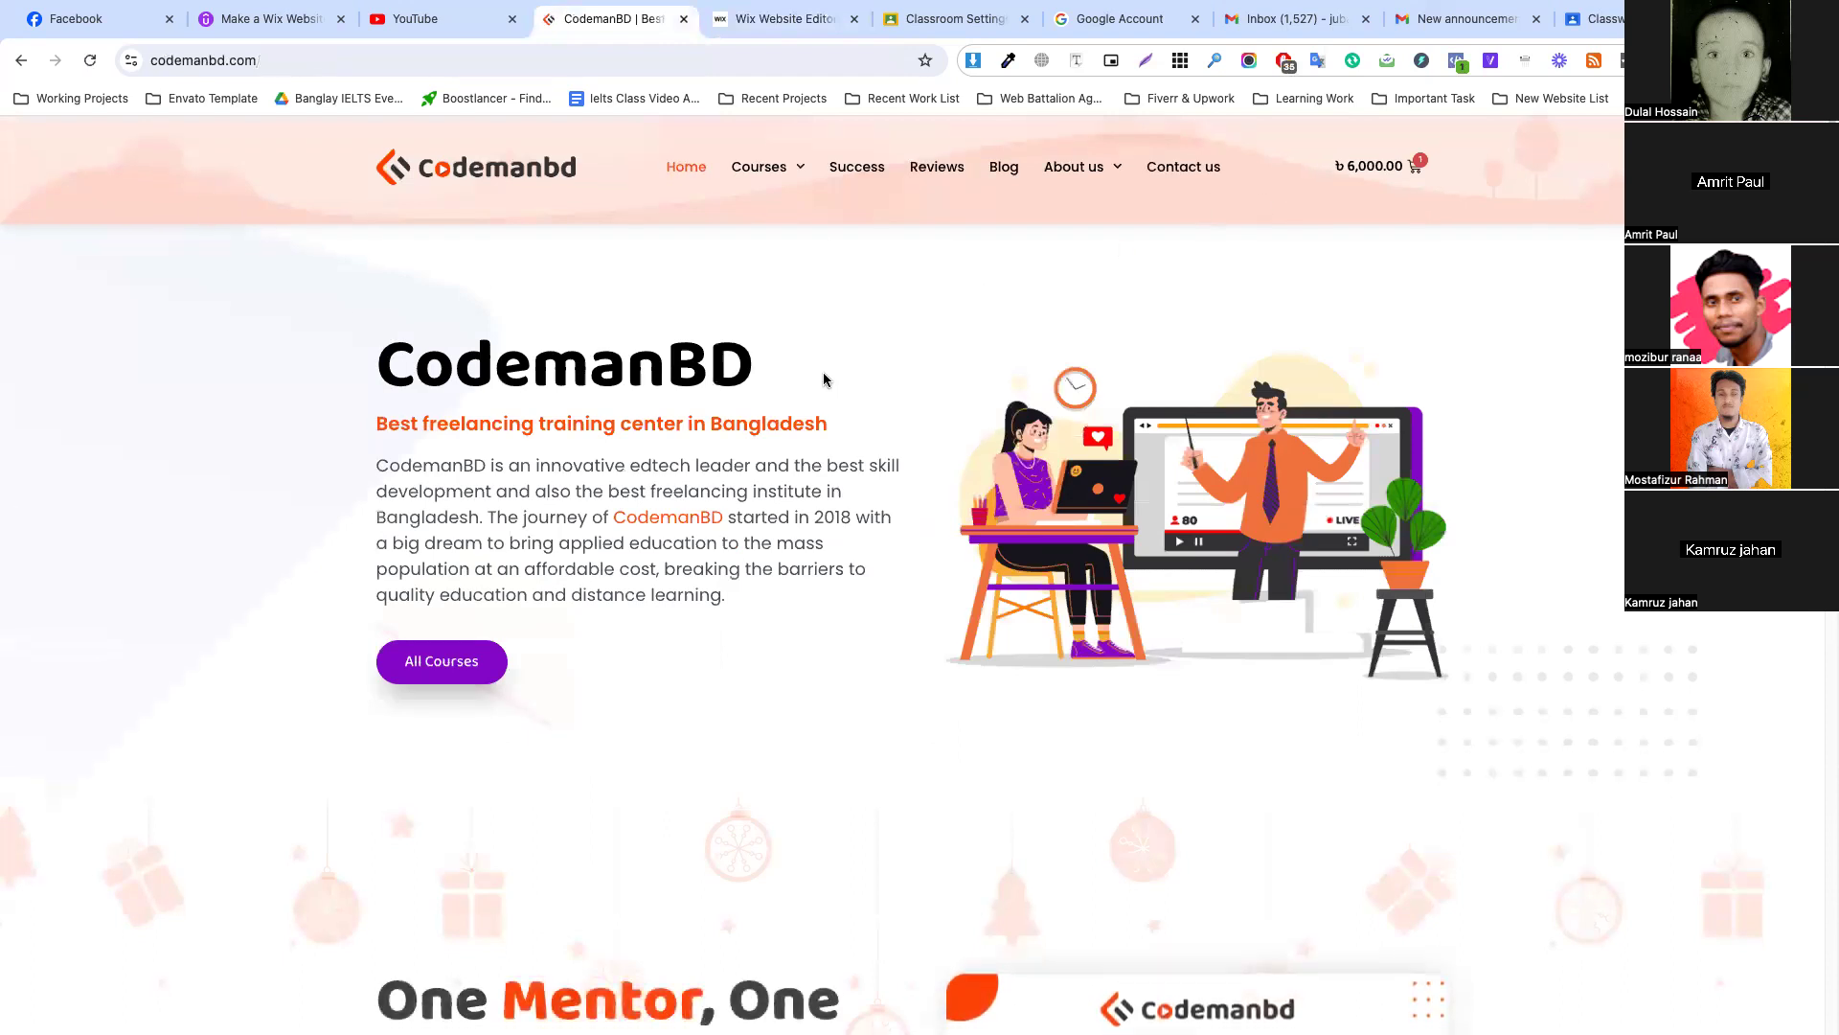
{"action": "scroll", "coordinate": [824, 374], "scroll_direction": "down", "scroll_amount": 3}
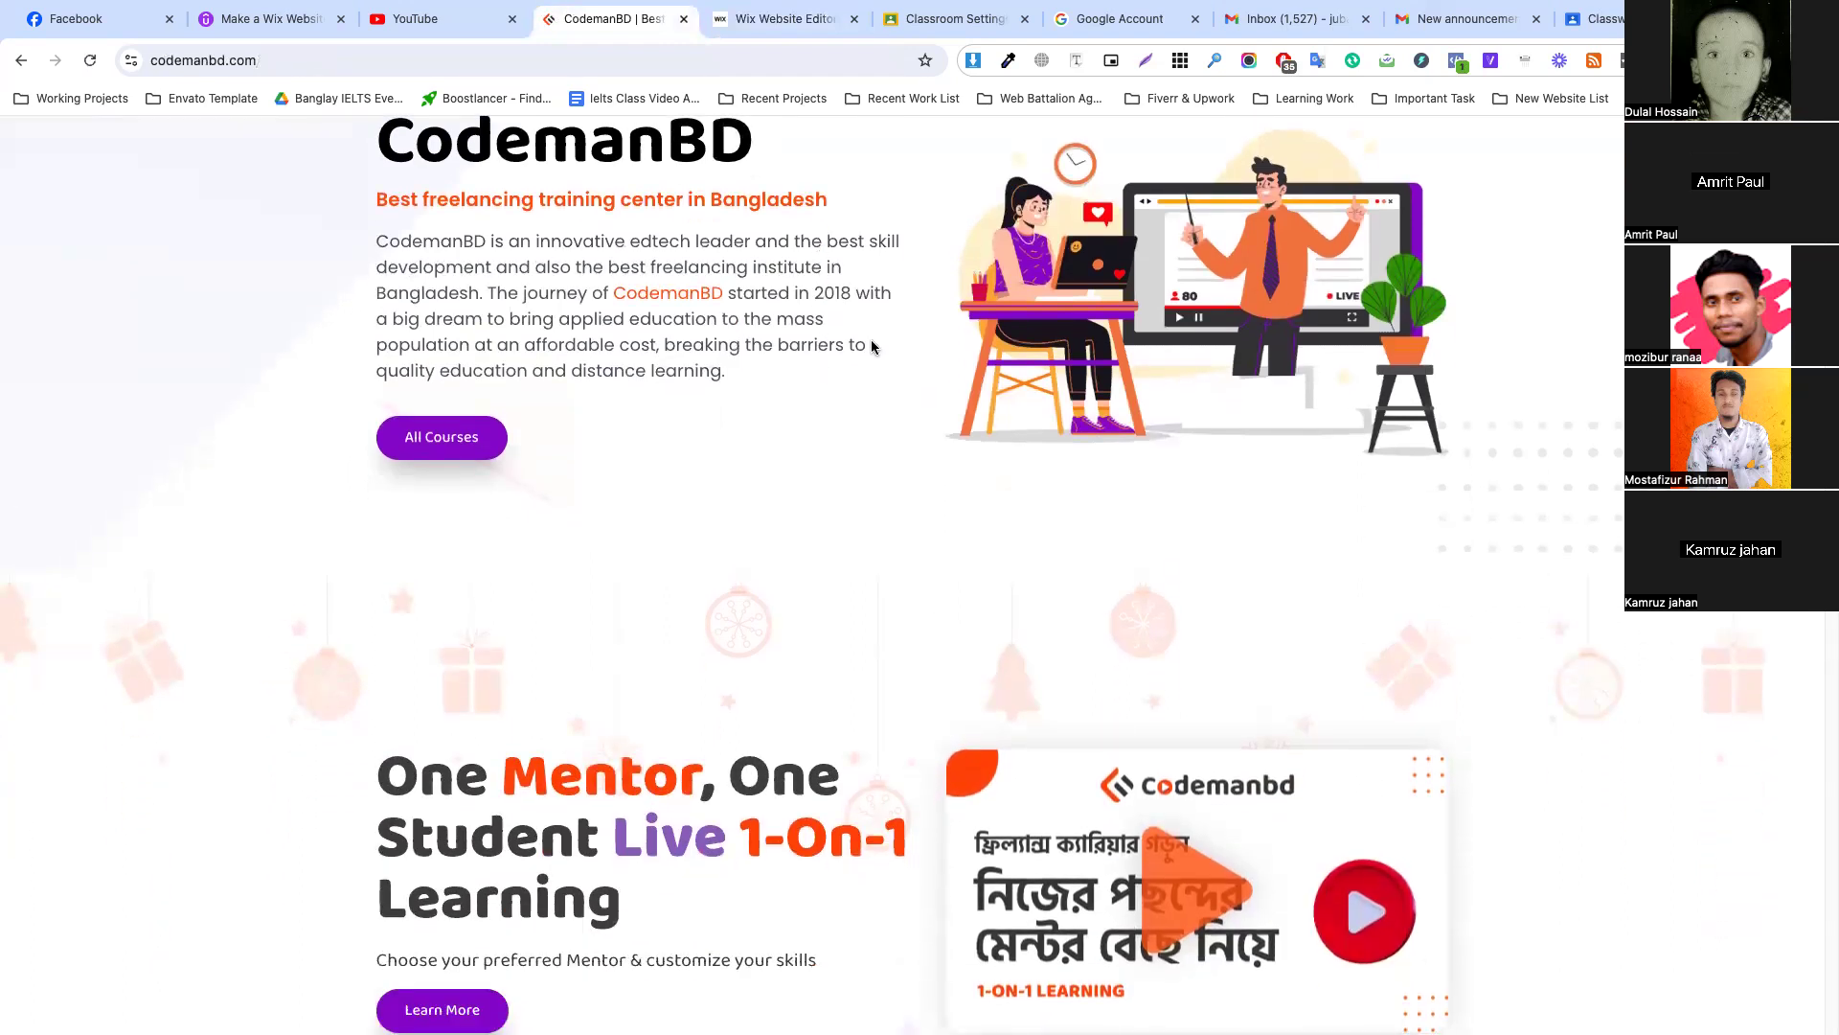
{"action": "scroll", "coordinate": [867, 345], "scroll_direction": "down", "scroll_amount": 3}
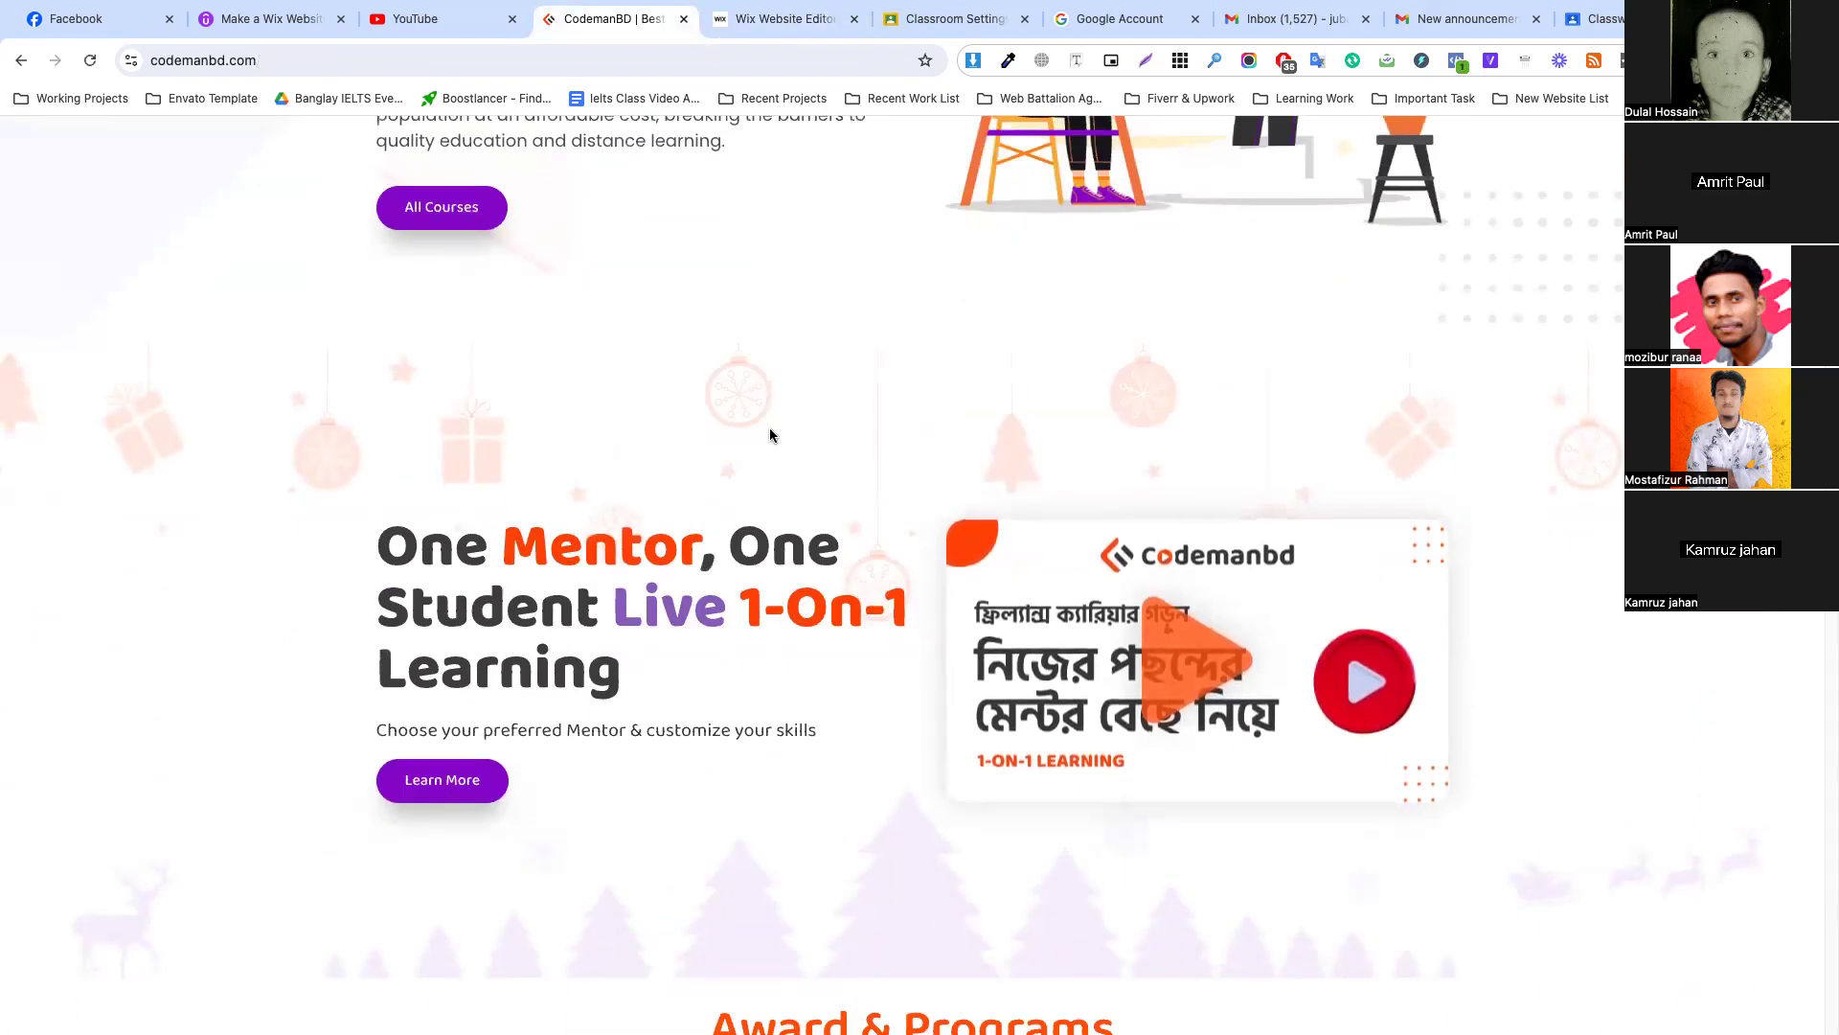
{"action": "scroll", "coordinate": [768, 427], "scroll_direction": "down", "scroll_amount": 3}
{"action": "left_click_drag", "start_coordinate": [394, 323], "coordinate": [809, 497]}
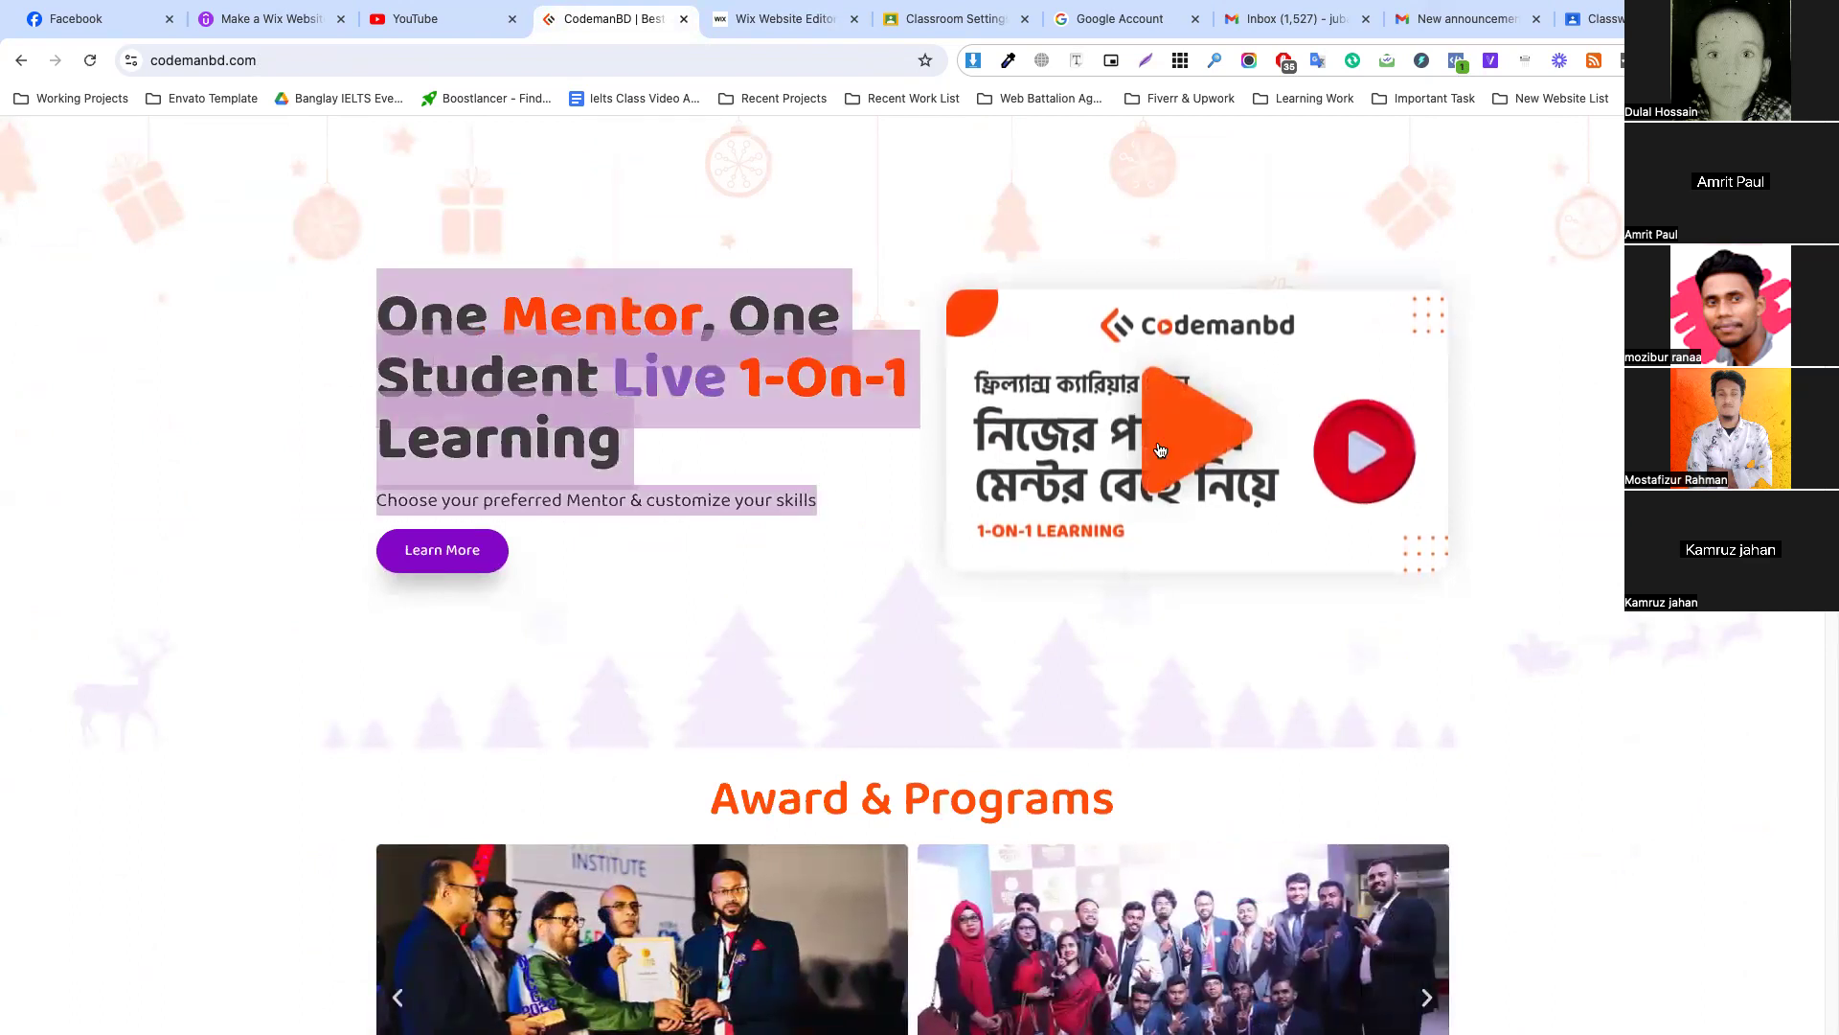
{"action": "scroll", "coordinate": [761, 536], "scroll_direction": "down", "scroll_amount": 5}
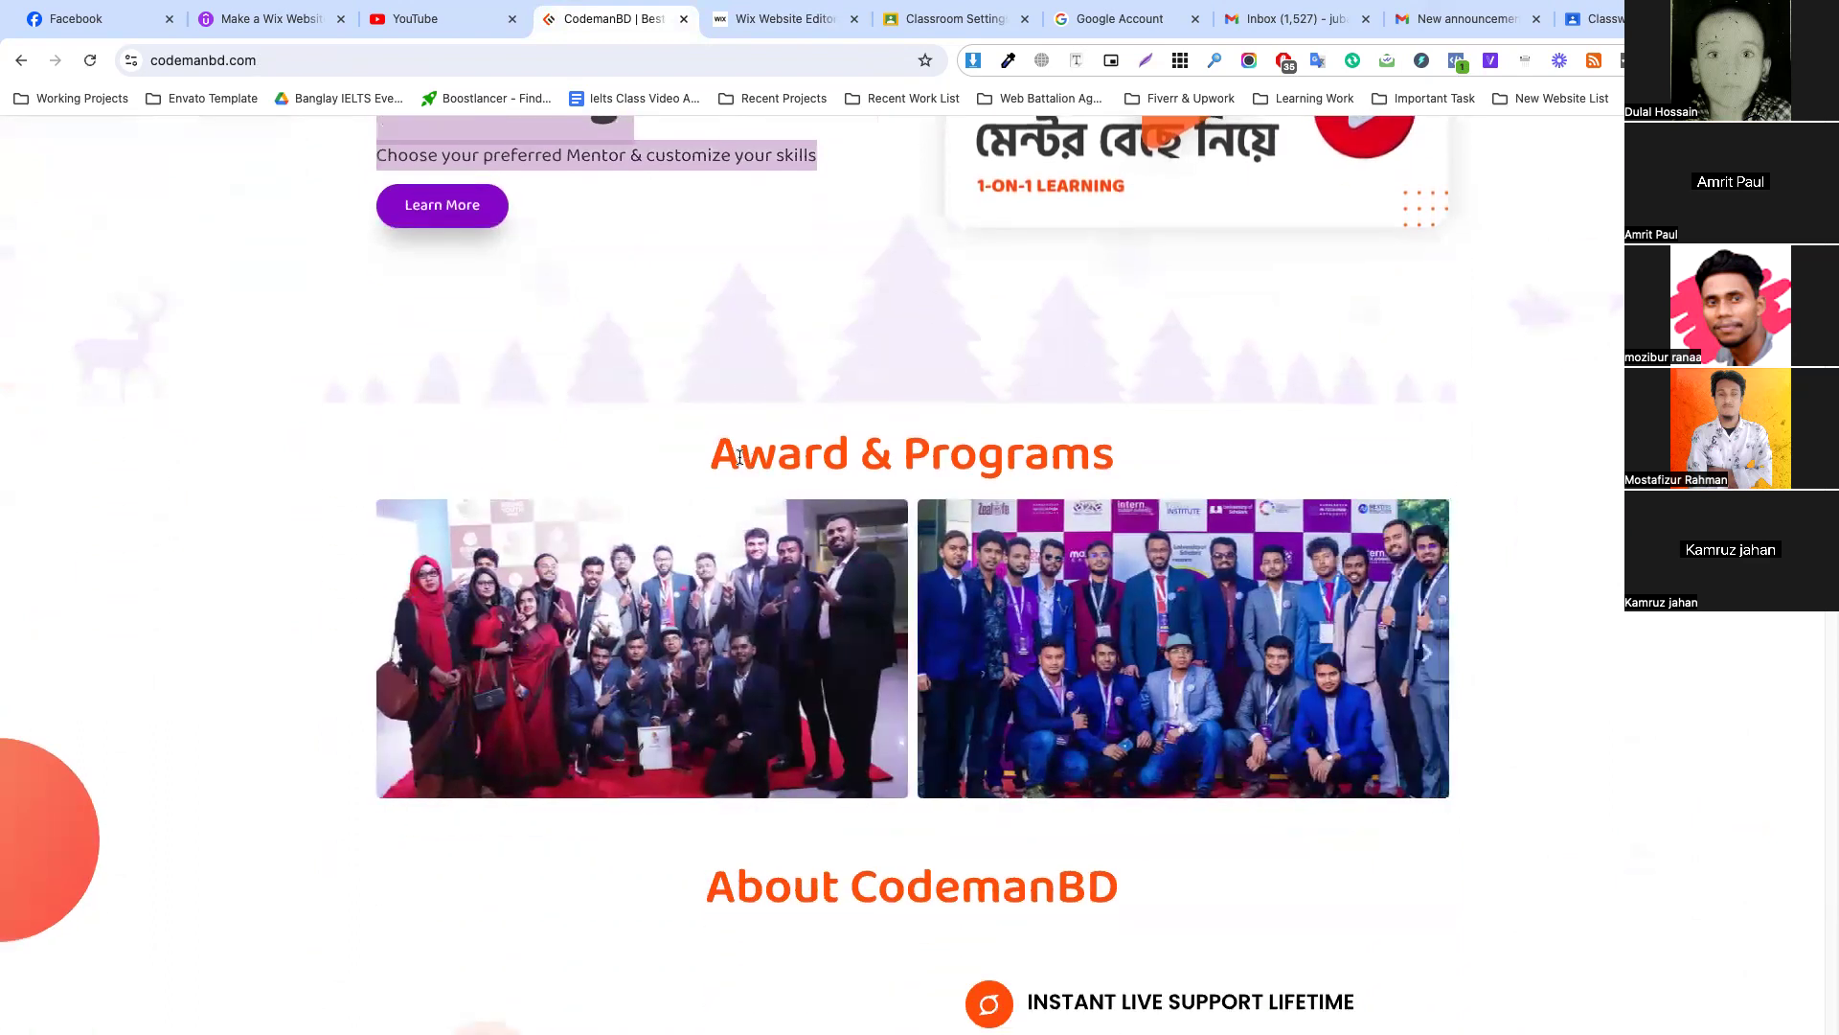
{"action": "scroll", "coordinate": [776, 335], "scroll_direction": "down", "scroll_amount": 3}
{"action": "left_click_drag", "start_coordinate": [705, 224], "coordinate": [1114, 228]}
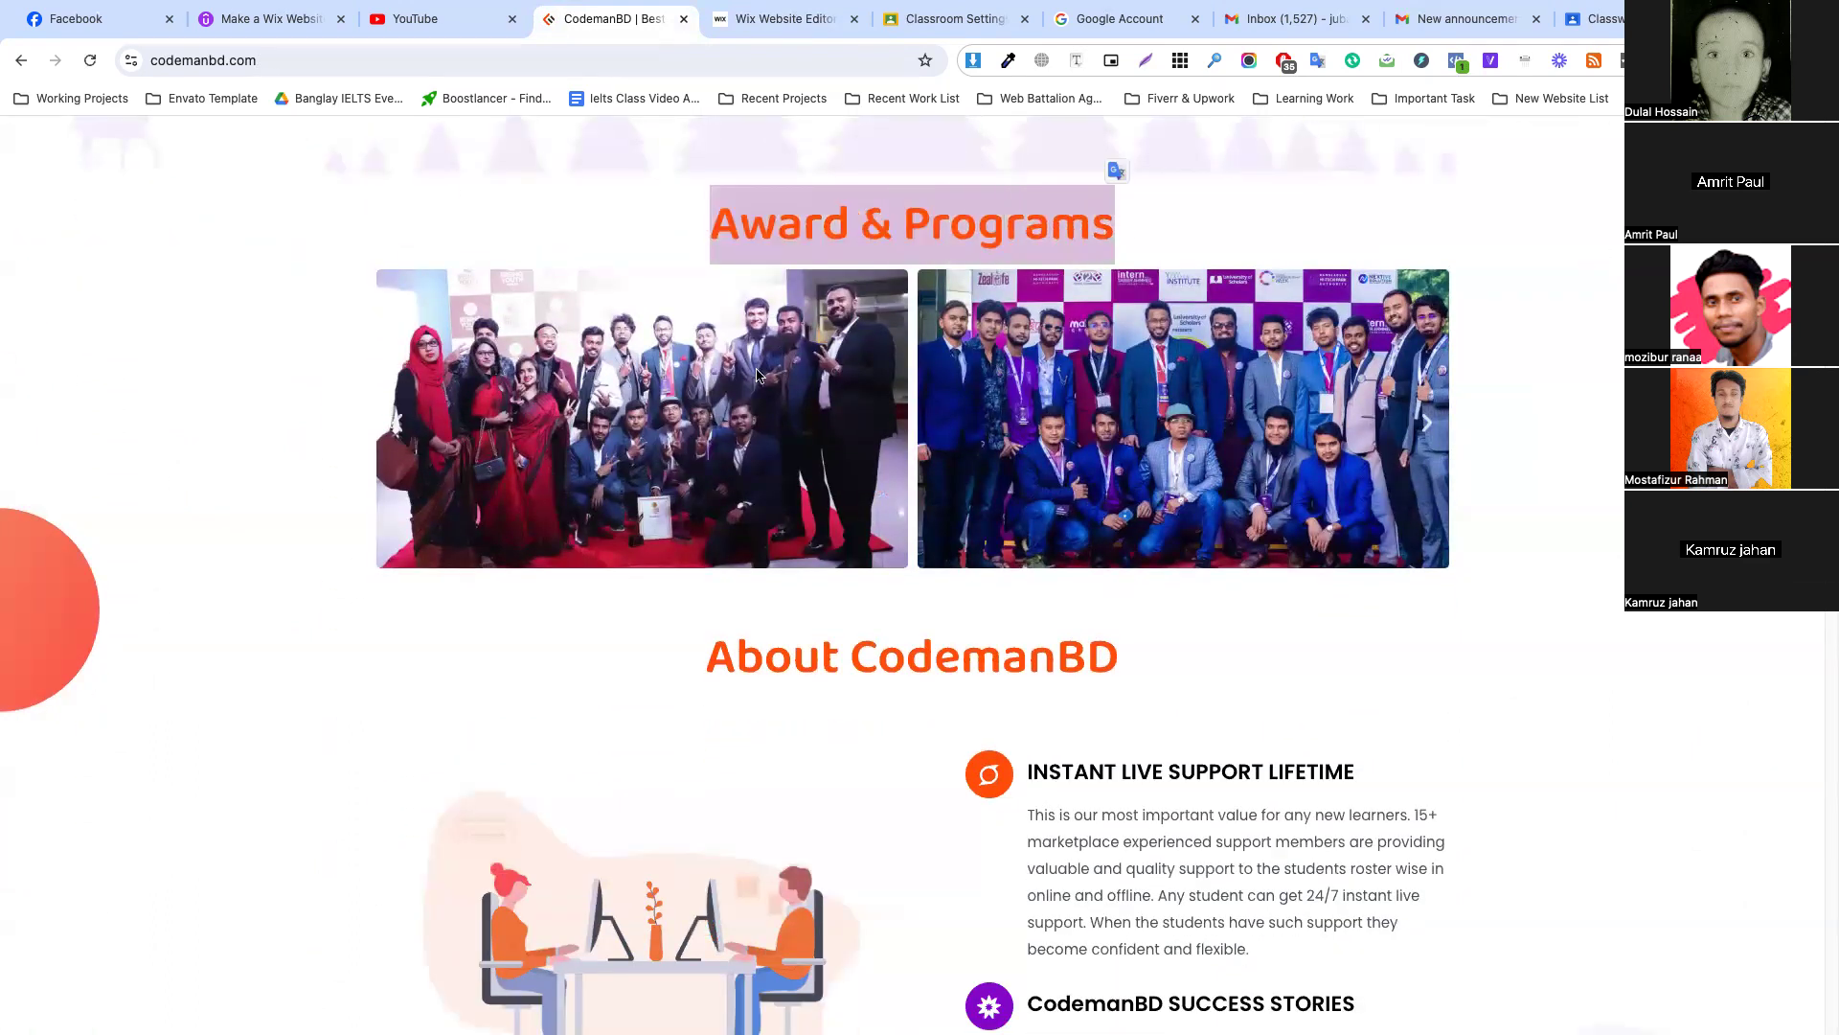
{"action": "scroll", "coordinate": [987, 488], "scroll_direction": "down", "scroll_amount": 4}
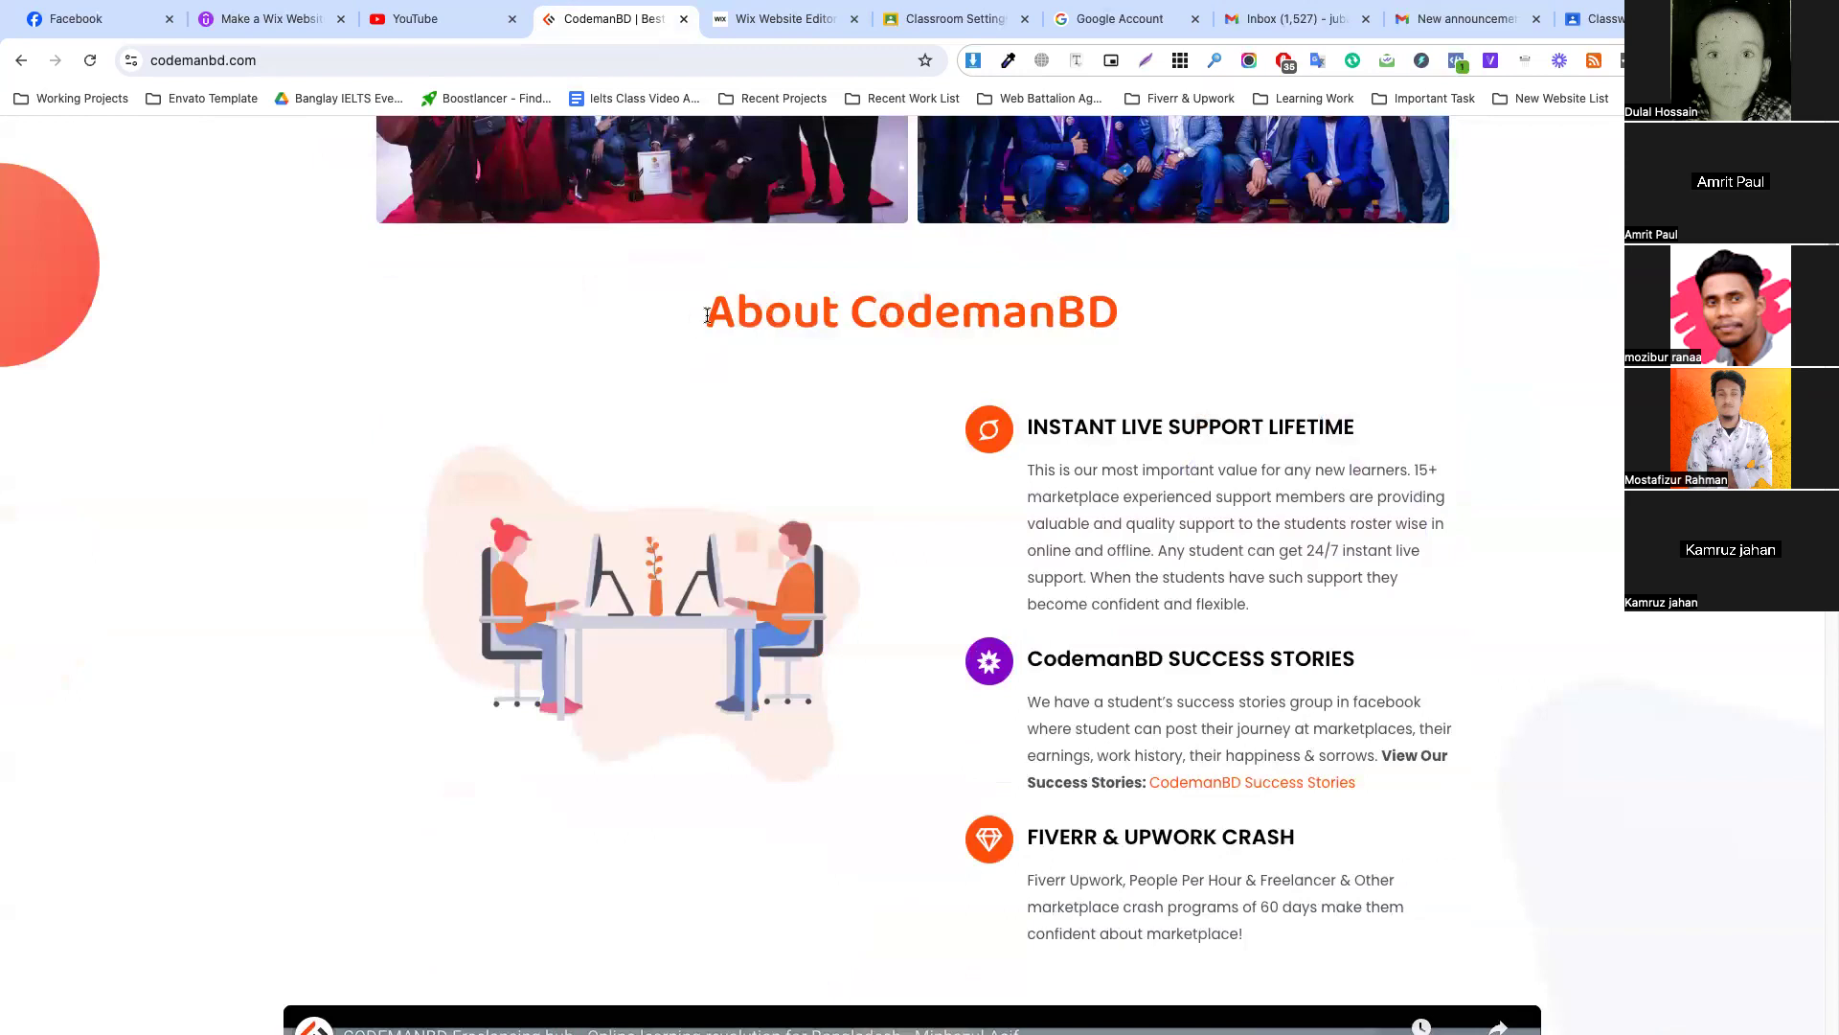
{"action": "left_click_drag", "start_coordinate": [707, 315], "coordinate": [1130, 322]}
Continue down to the Our Popular Online & Offline Courses cards like Web Design.
{"action": "scroll", "coordinate": [1047, 579], "scroll_direction": "down", "scroll_amount": 12}
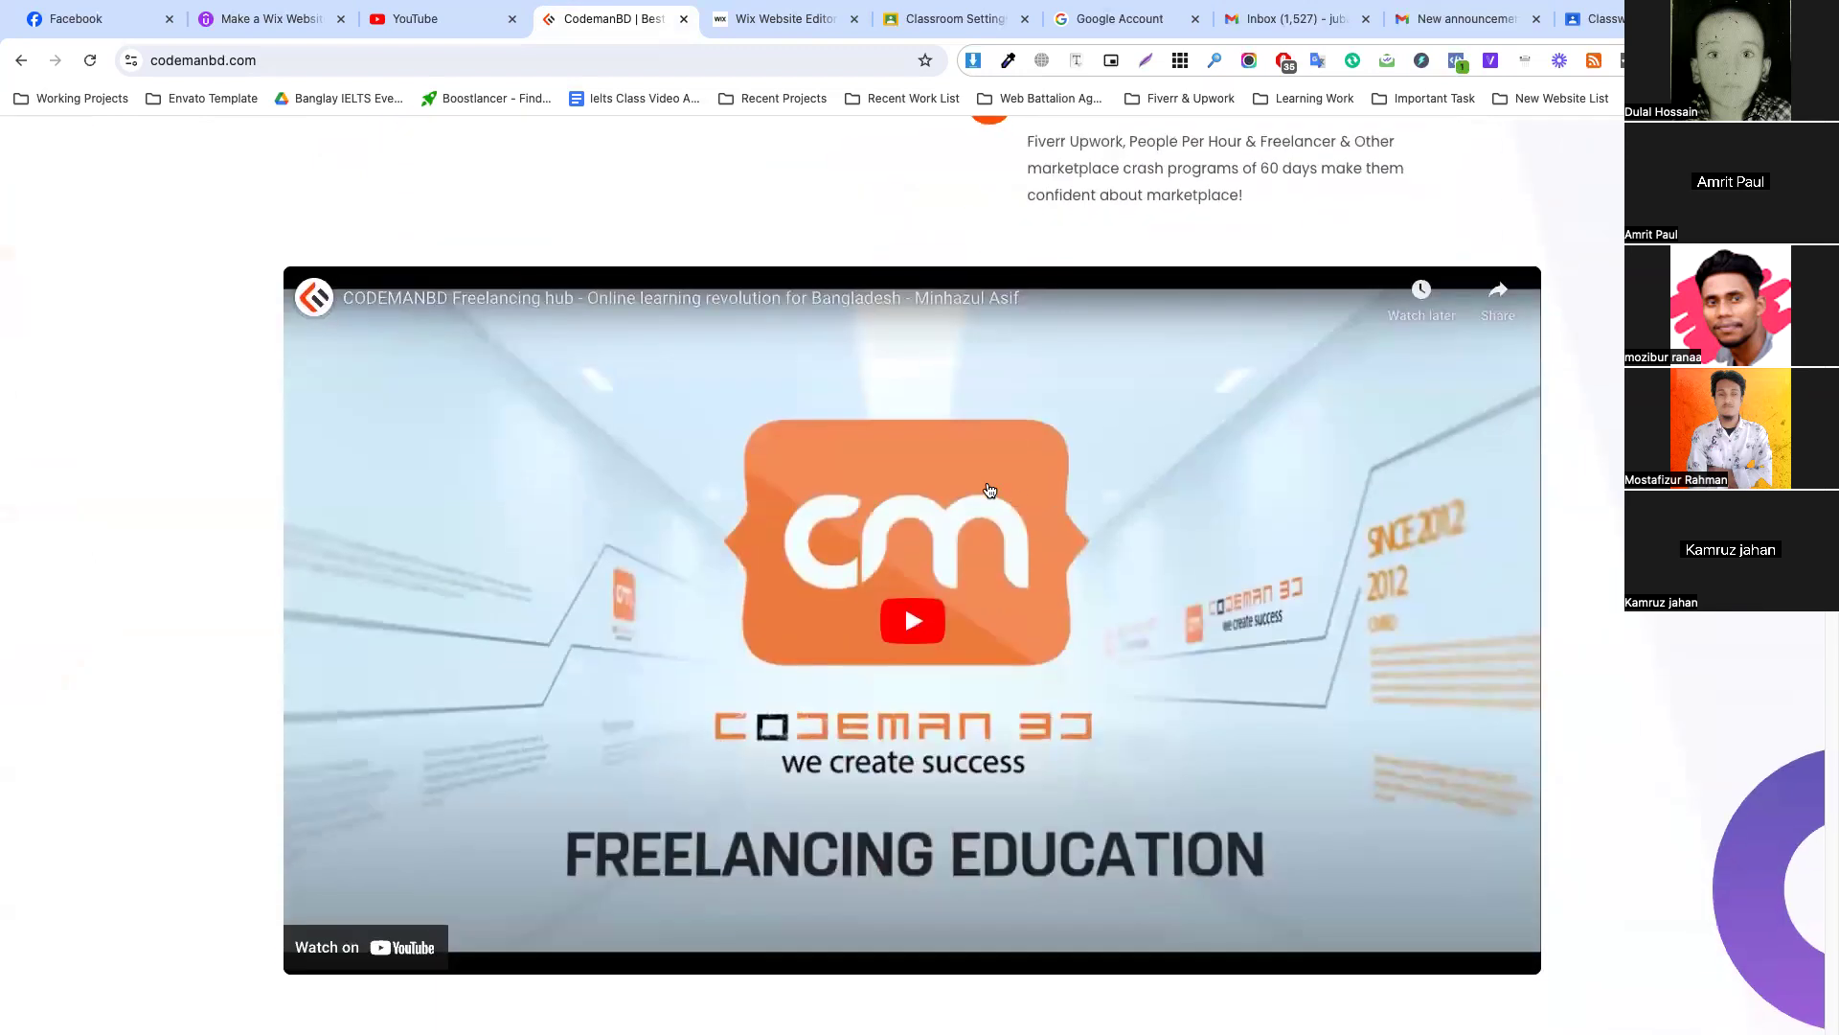
{"action": "scroll", "coordinate": [782, 398], "scroll_direction": "down", "scroll_amount": 4}
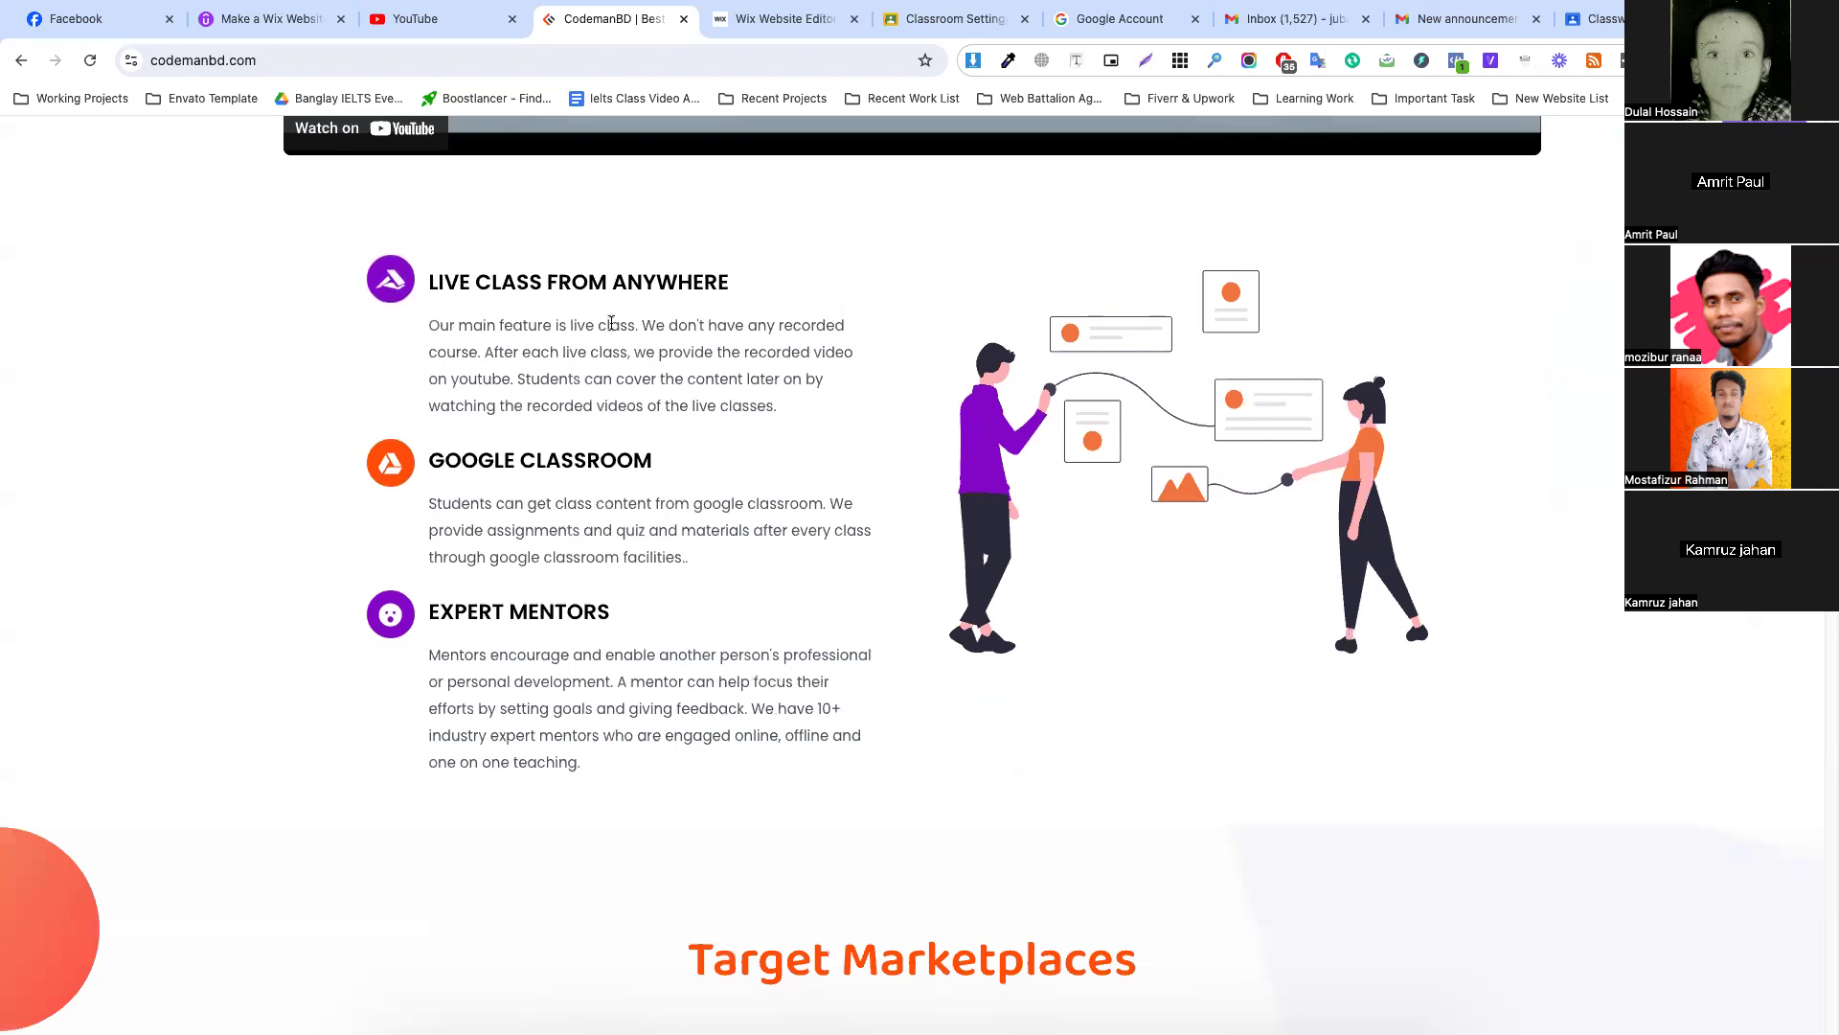
{"action": "scroll", "coordinate": [785, 331], "scroll_direction": "down", "scroll_amount": 5}
{"action": "scroll", "coordinate": [784, 332], "scroll_direction": "down", "scroll_amount": 3}
{"action": "left_click_drag", "start_coordinate": [686, 257], "coordinate": [1040, 388]}
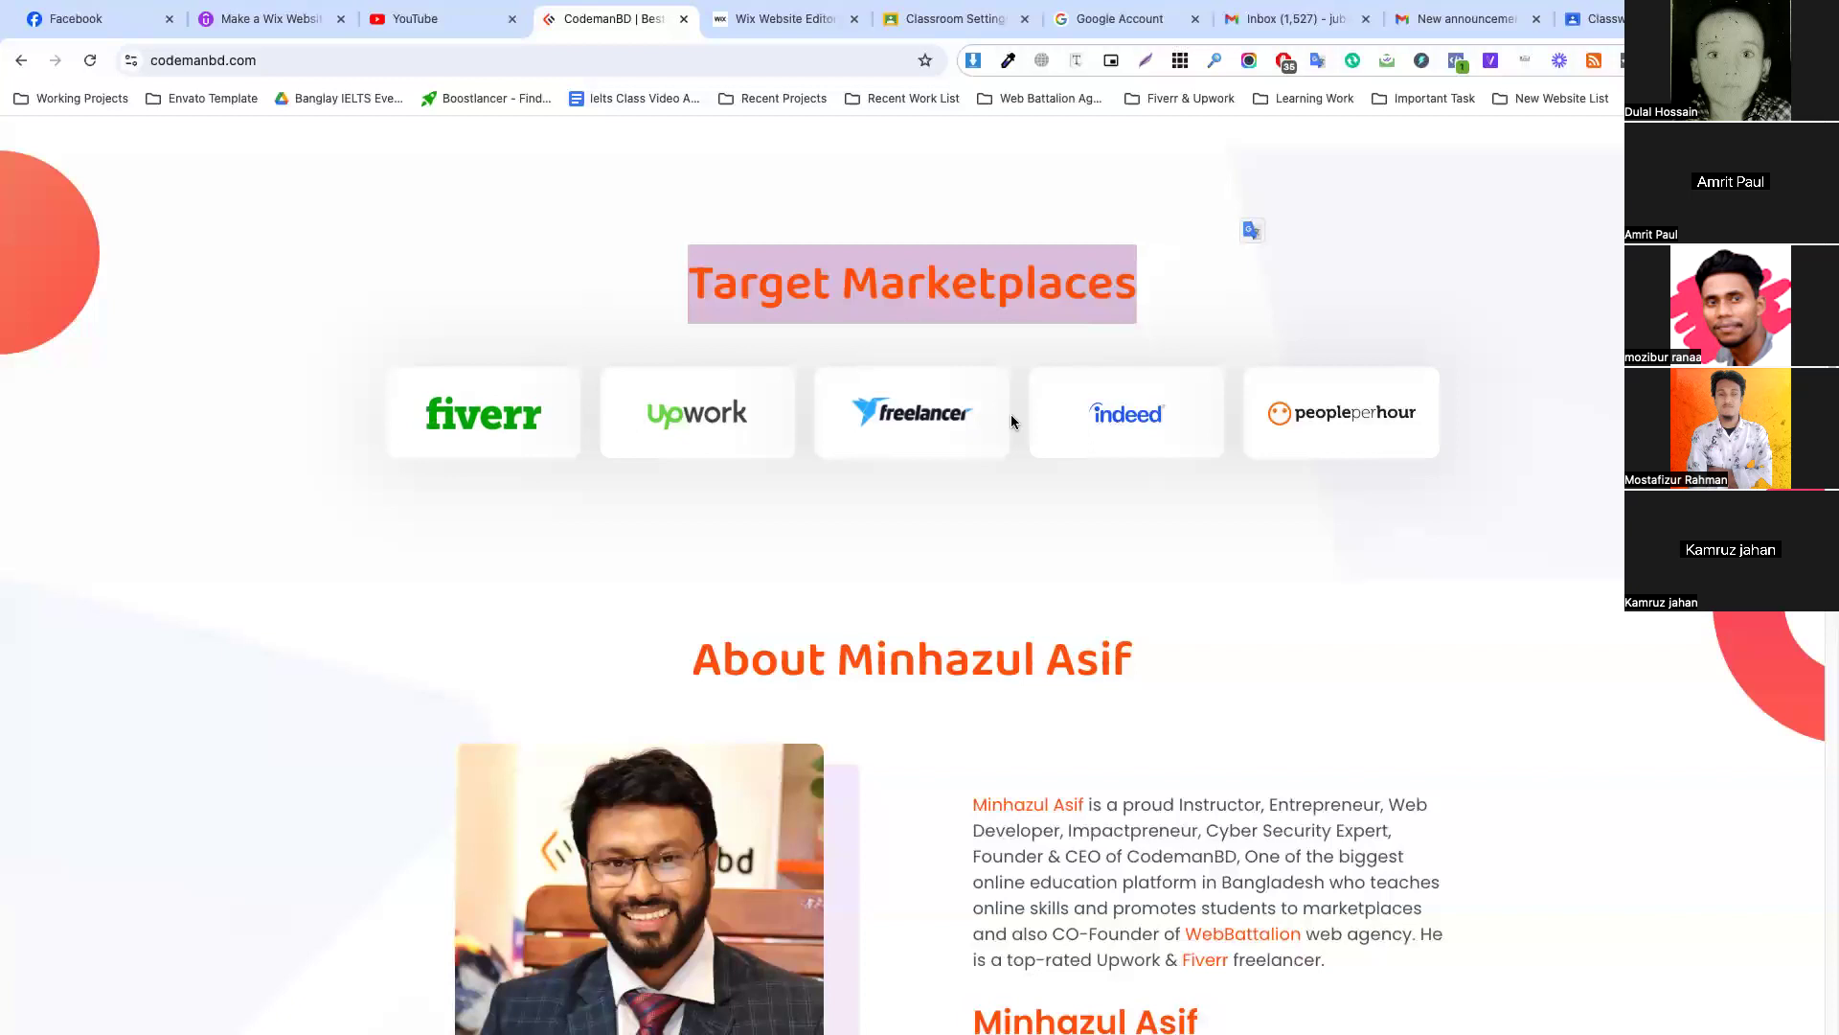
{"action": "scroll", "coordinate": [822, 518], "scroll_direction": "down", "scroll_amount": 7}
{"action": "scroll", "coordinate": [878, 398], "scroll_direction": "up", "scroll_amount": 4}
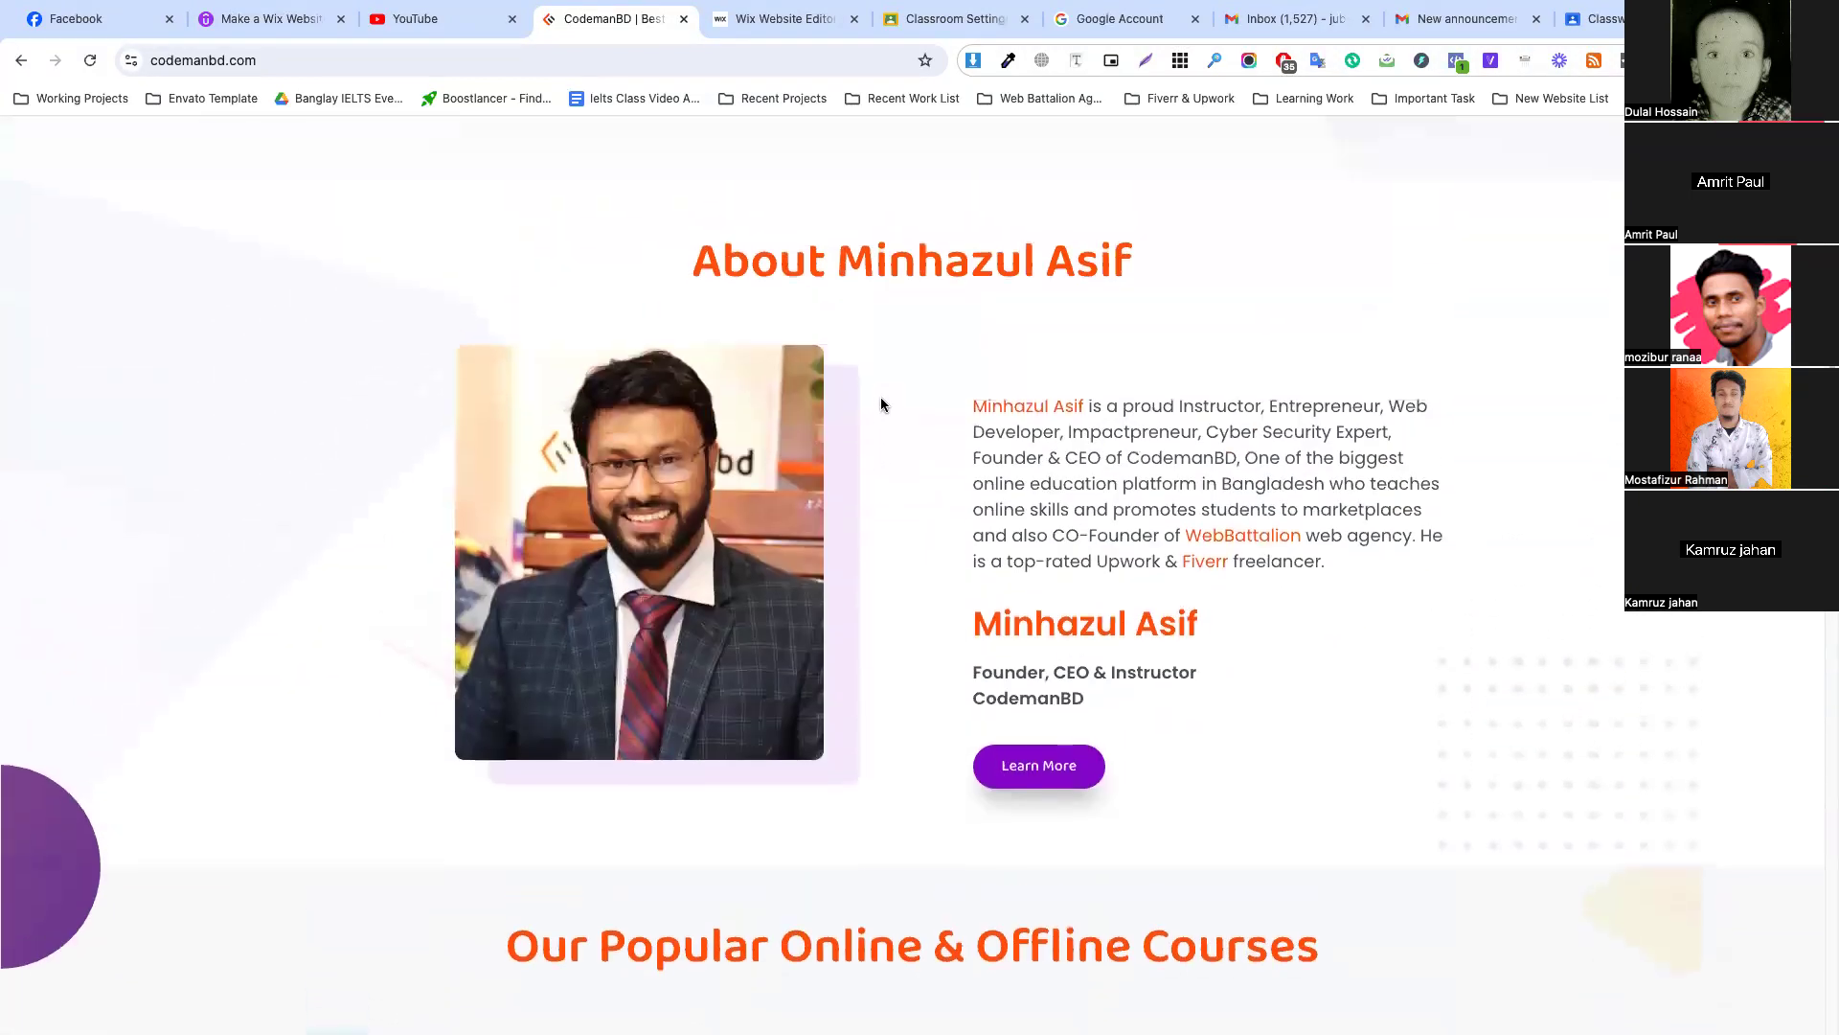
{"action": "scroll", "coordinate": [1011, 560], "scroll_direction": "down", "scroll_amount": 4}
{"action": "scroll", "coordinate": [1012, 560], "scroll_direction": "down", "scroll_amount": 3}
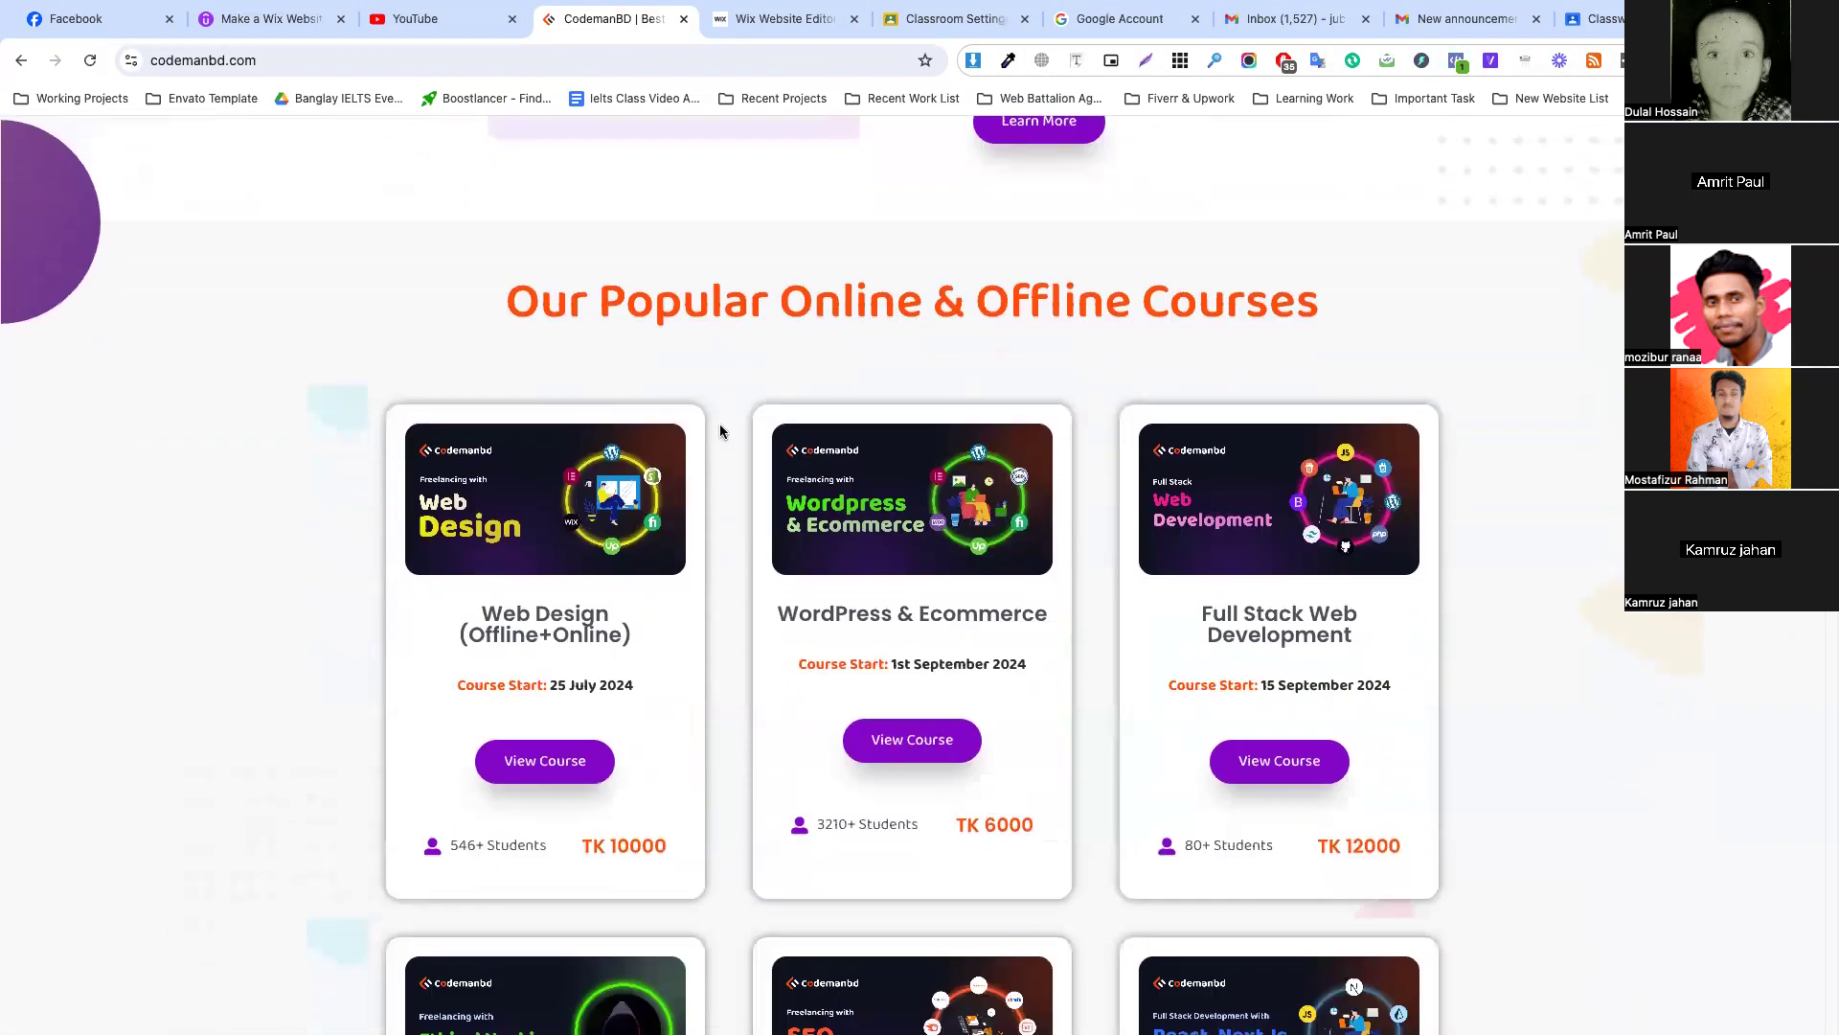
{"action": "left_click_drag", "start_coordinate": [508, 288], "coordinate": [1322, 313]}
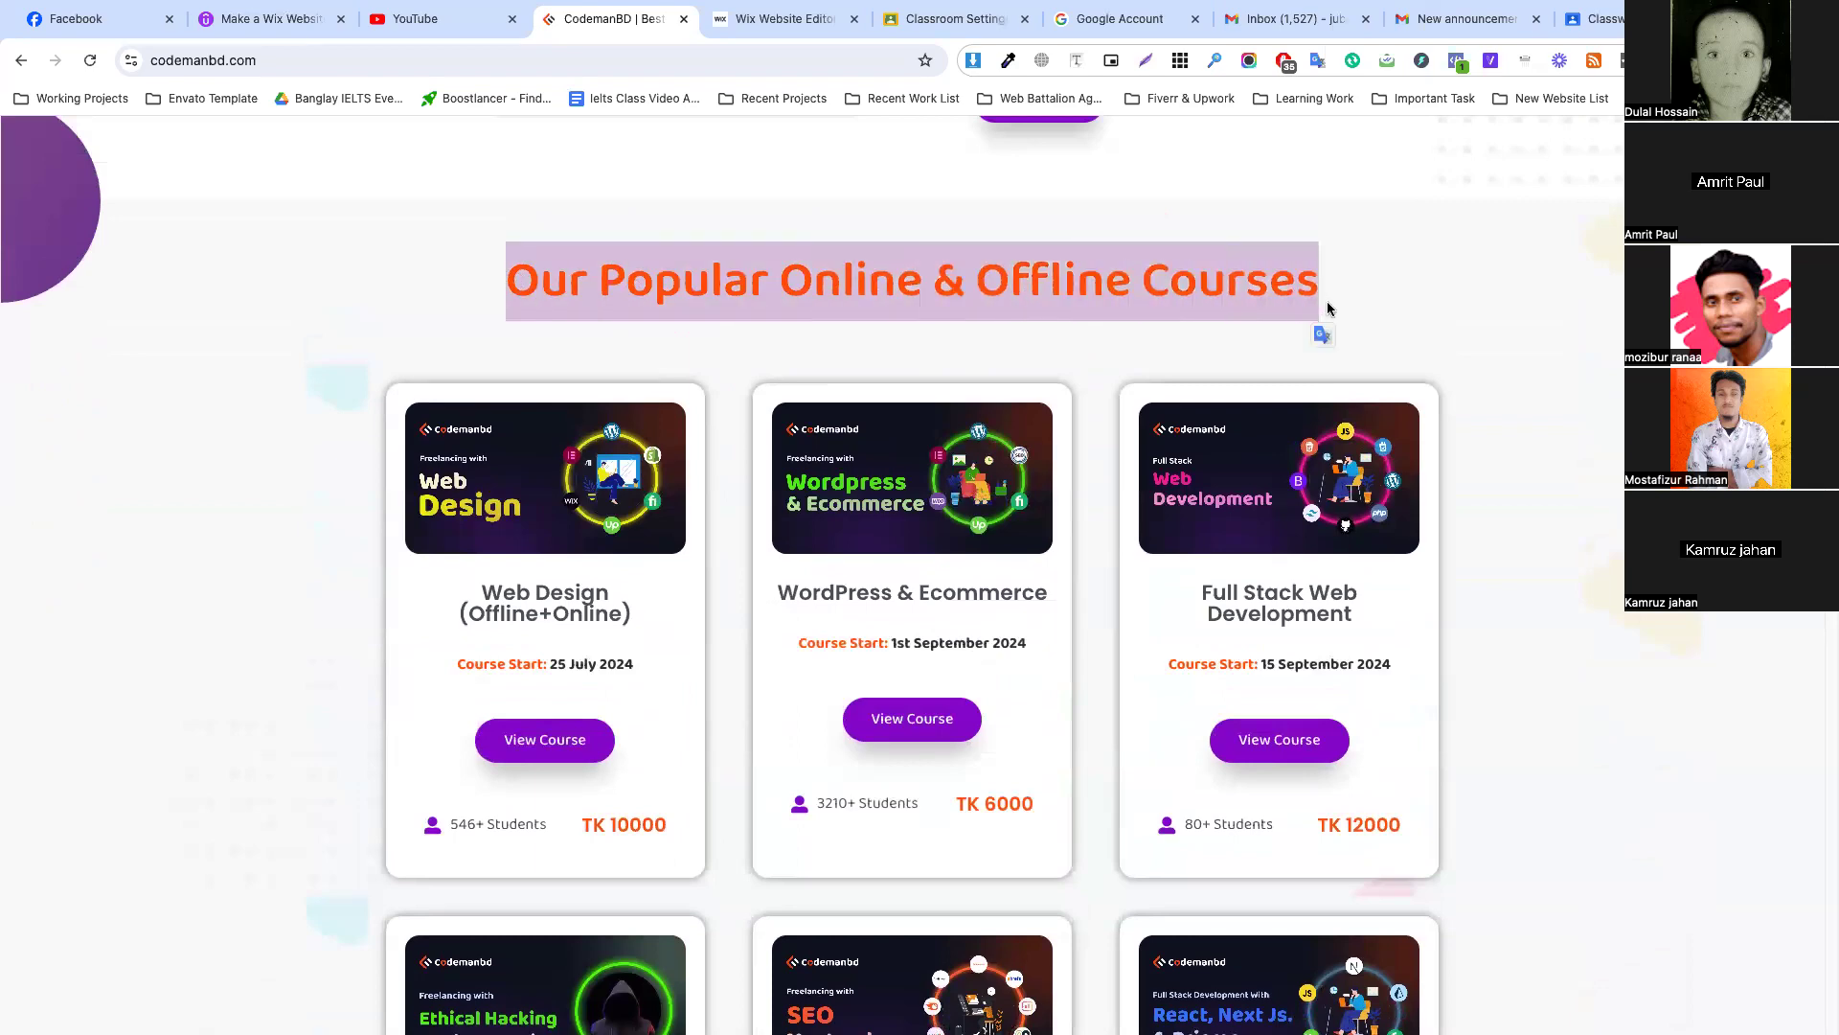
{"action": "scroll", "coordinate": [1322, 238], "scroll_direction": "down", "scroll_amount": 11}
{"action": "scroll", "coordinate": [922, 593], "scroll_direction": "down", "scroll_amount": 13}
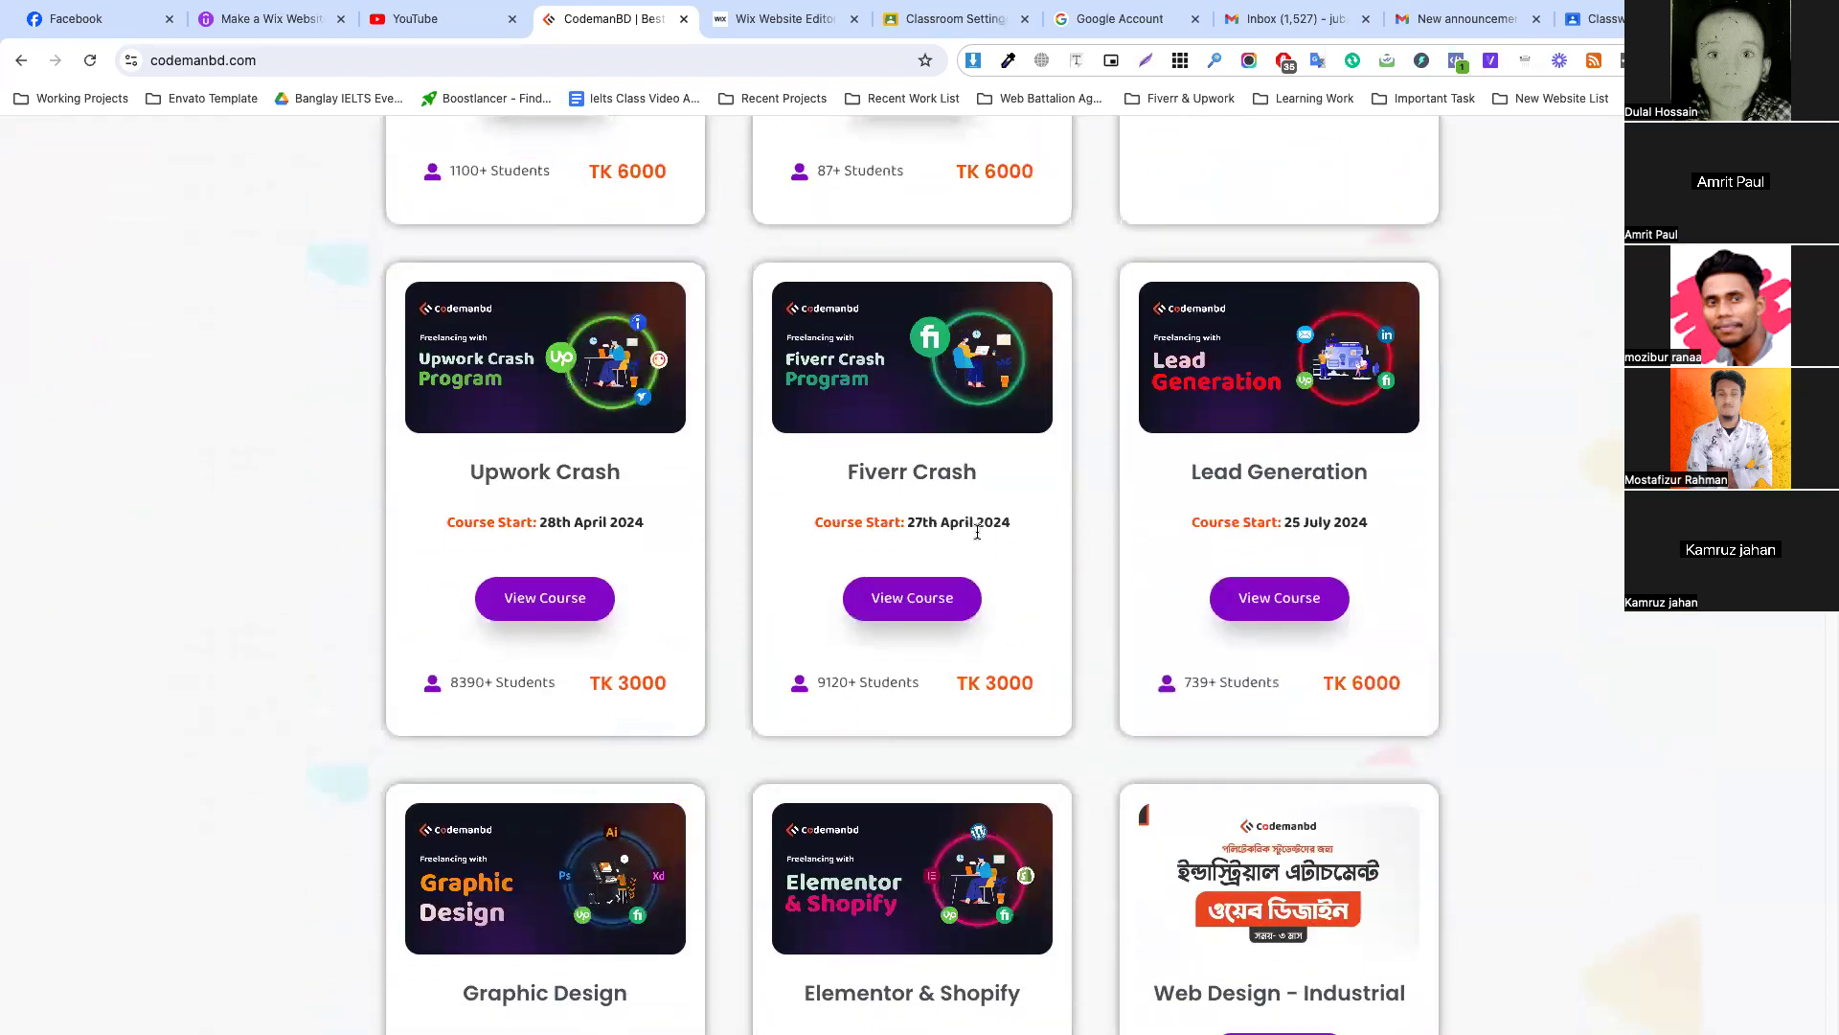
{"action": "scroll", "coordinate": [977, 531], "scroll_direction": "up", "scroll_amount": 12}
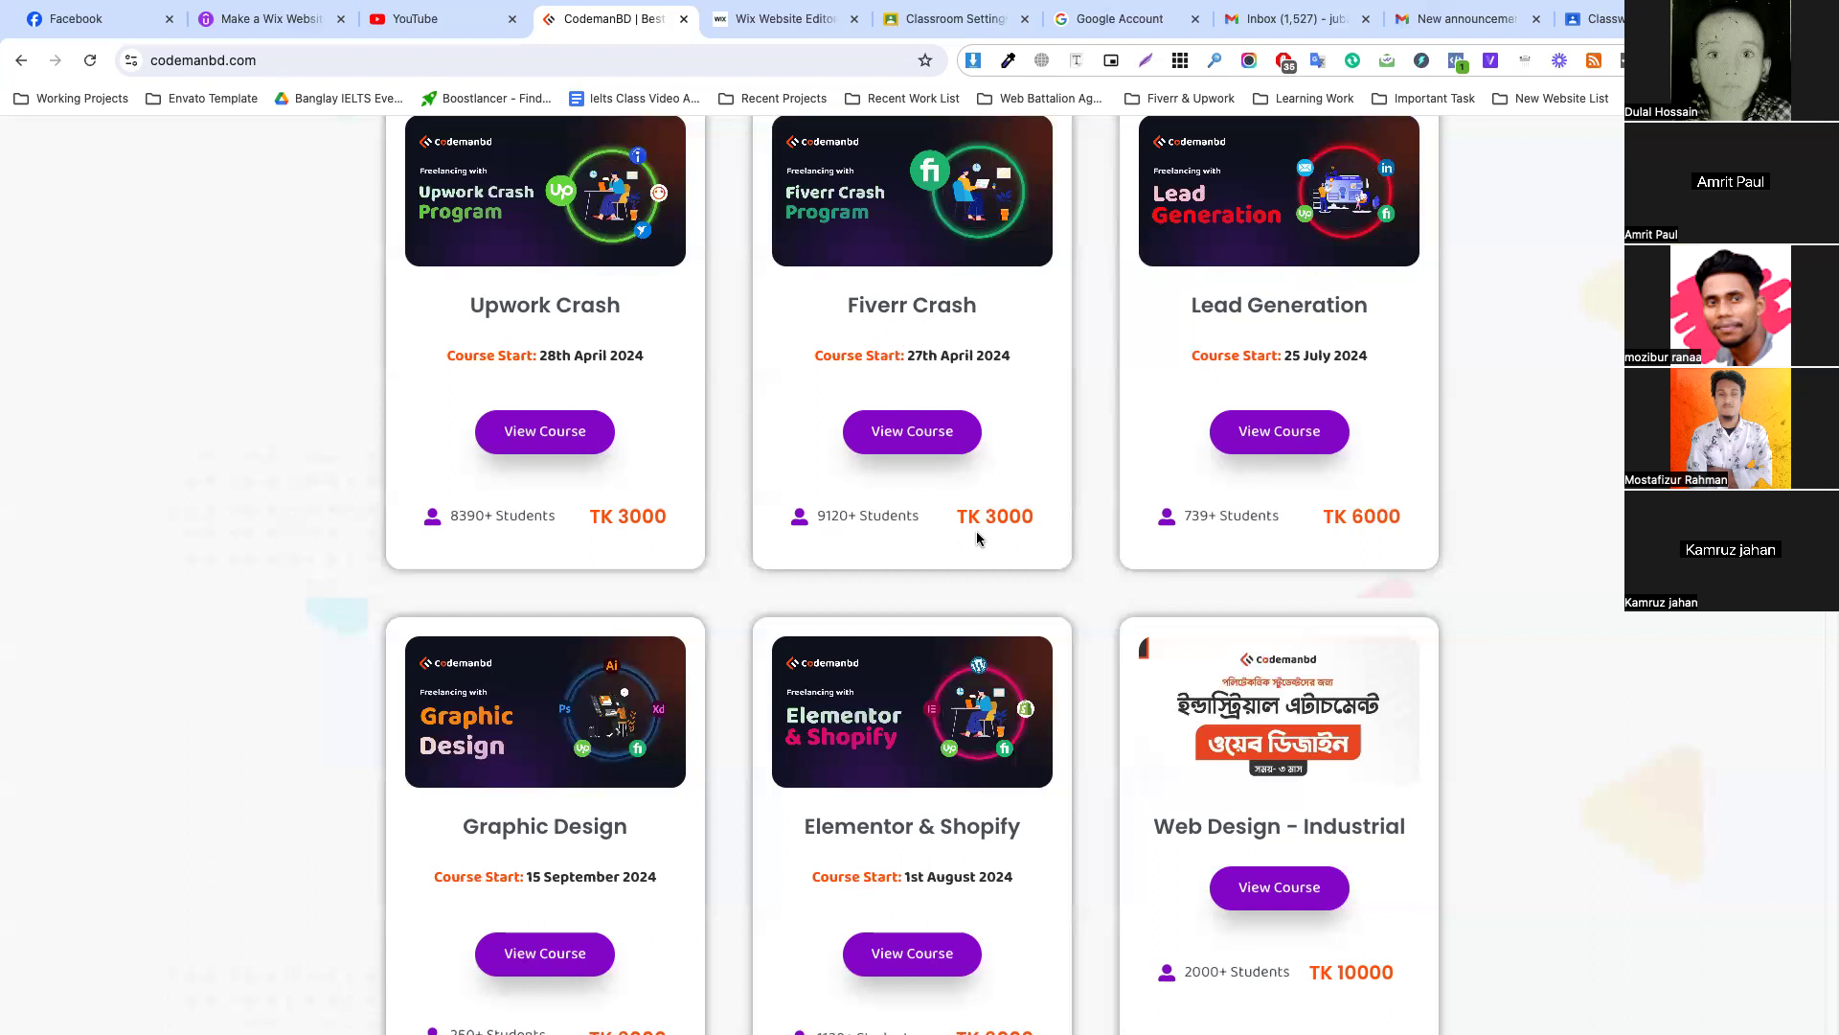
{"action": "scroll", "coordinate": [997, 830], "scroll_direction": "up", "scroll_amount": 10}
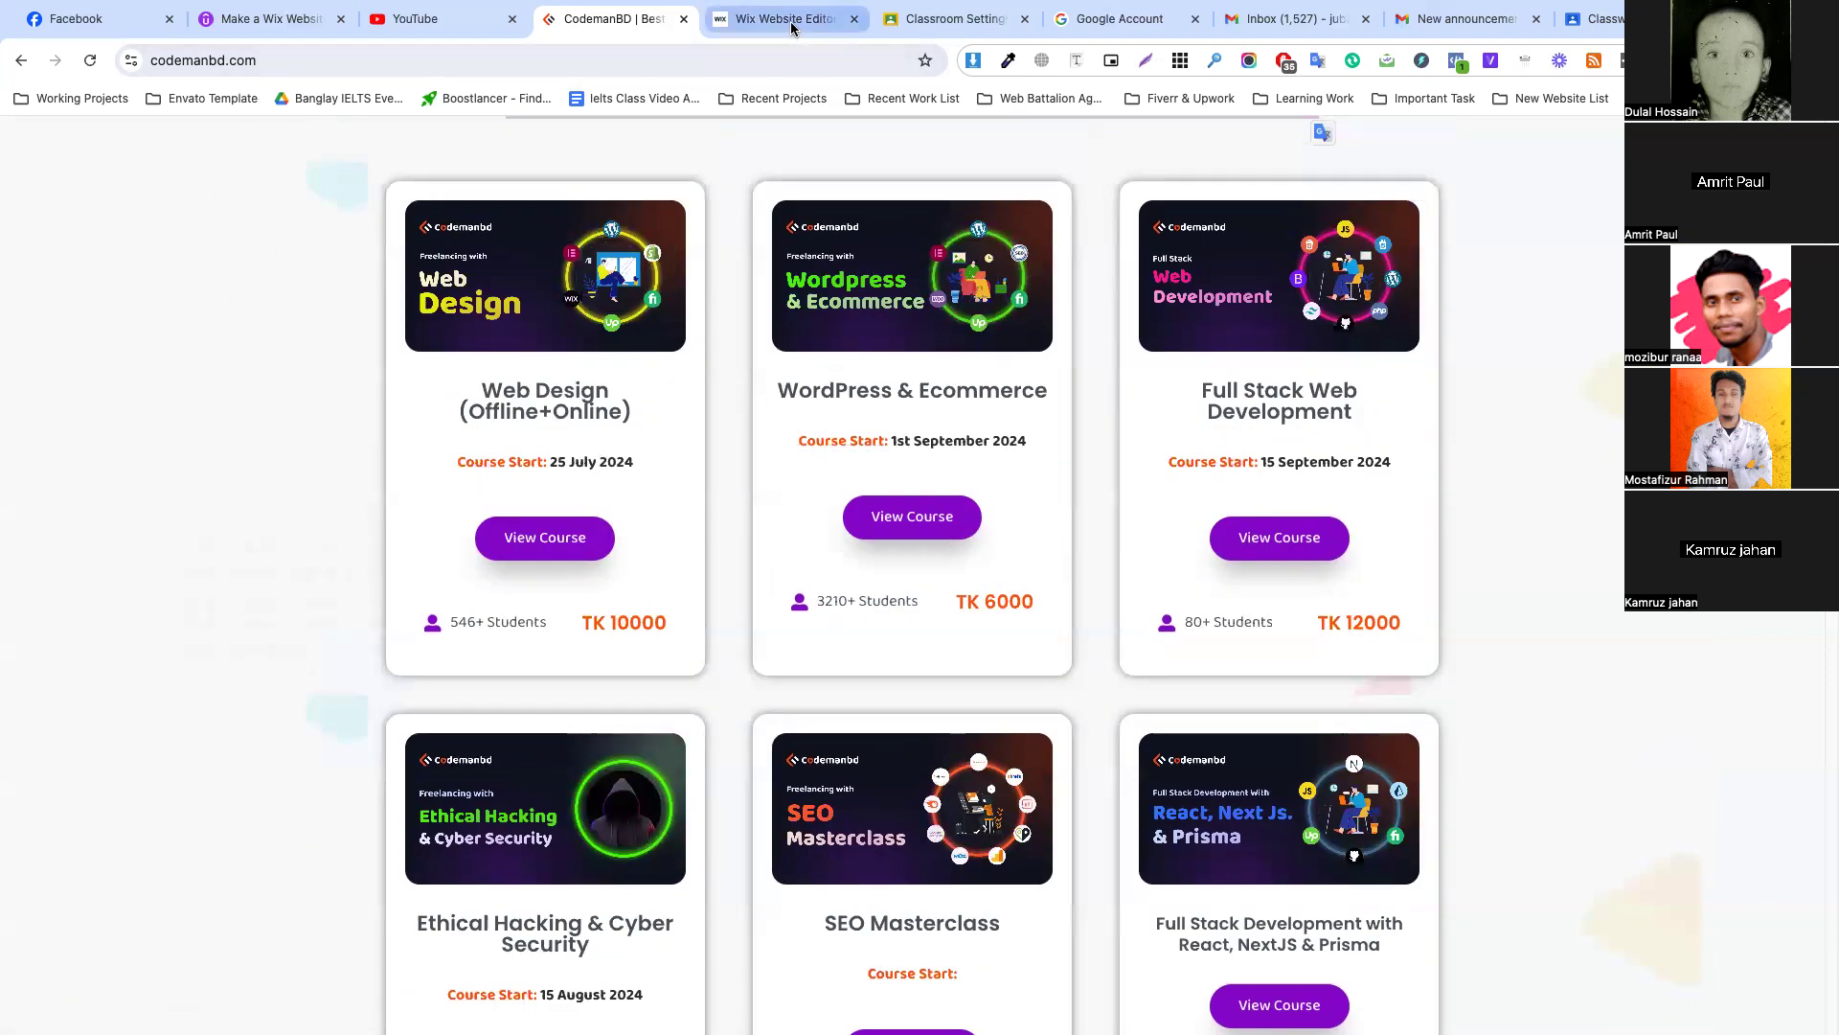
Make the header 131 px tall and save the logo as Codemanbd-logo-png-file-2048x369.png.
{"action": "left_click", "coordinate": [791, 19]}
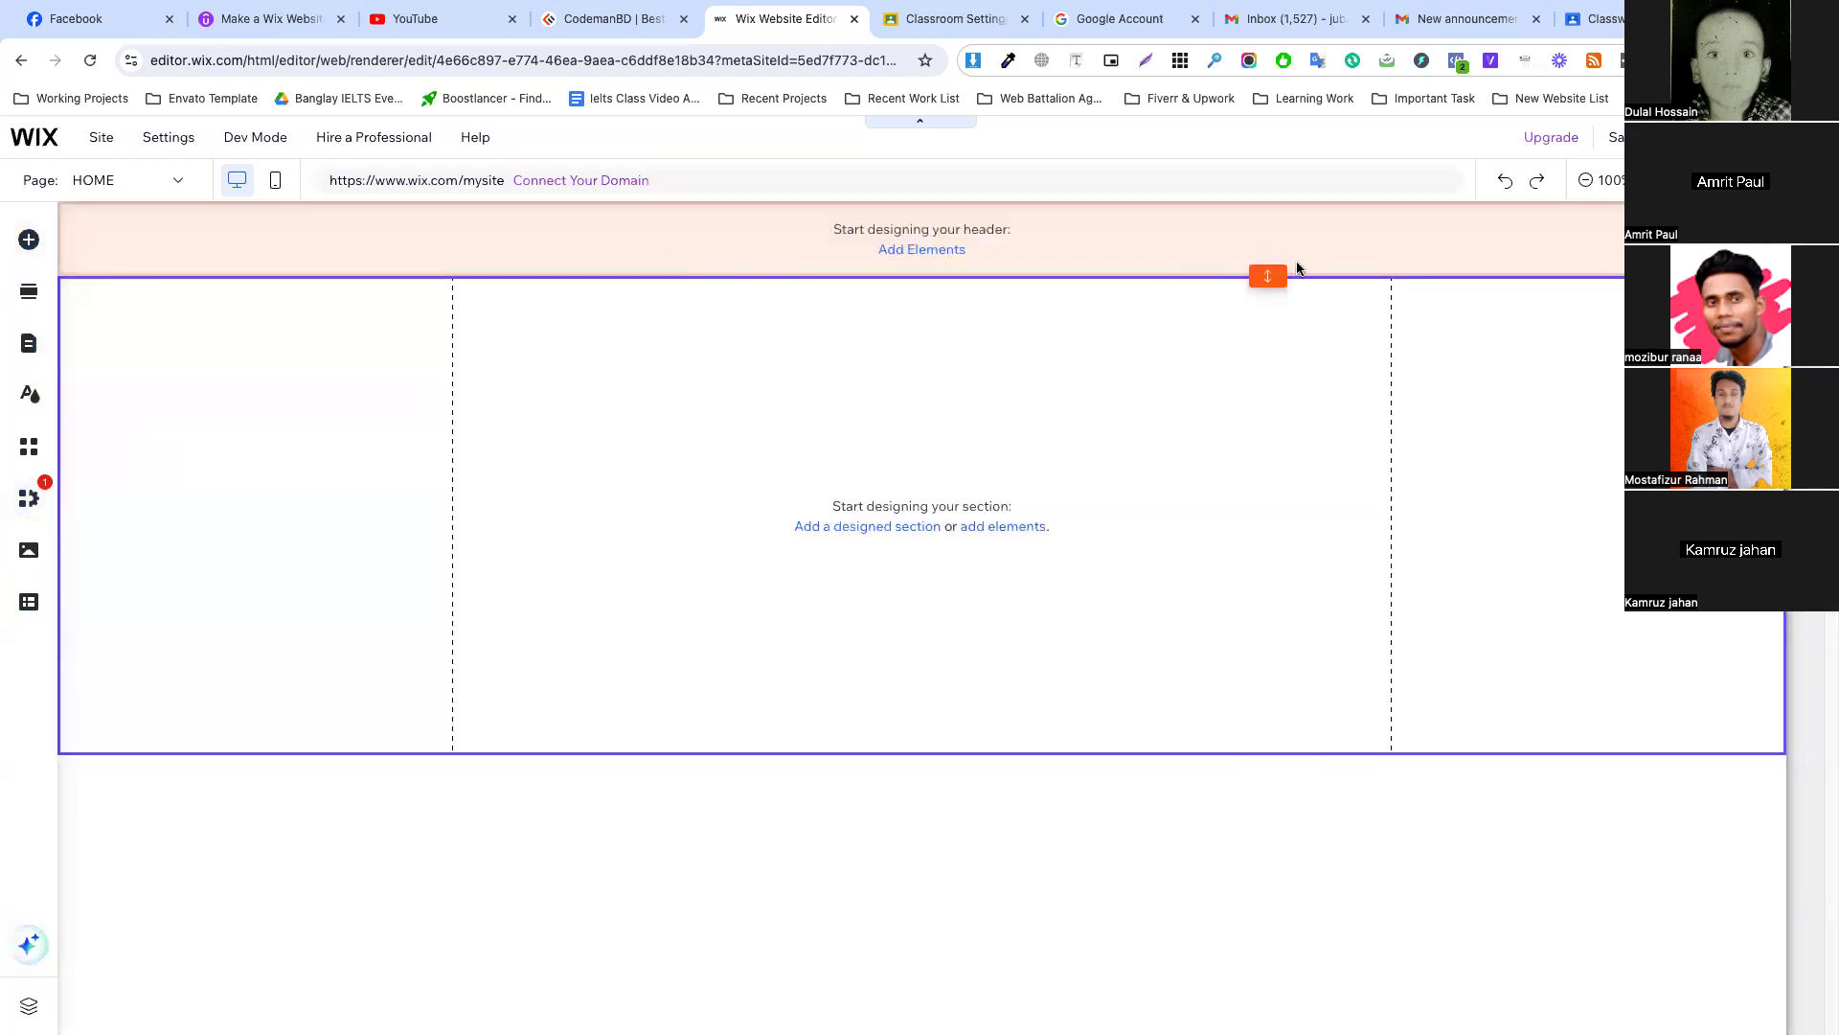
{"action": "left_click_drag", "start_coordinate": [1268, 276], "coordinate": [1275, 328]}
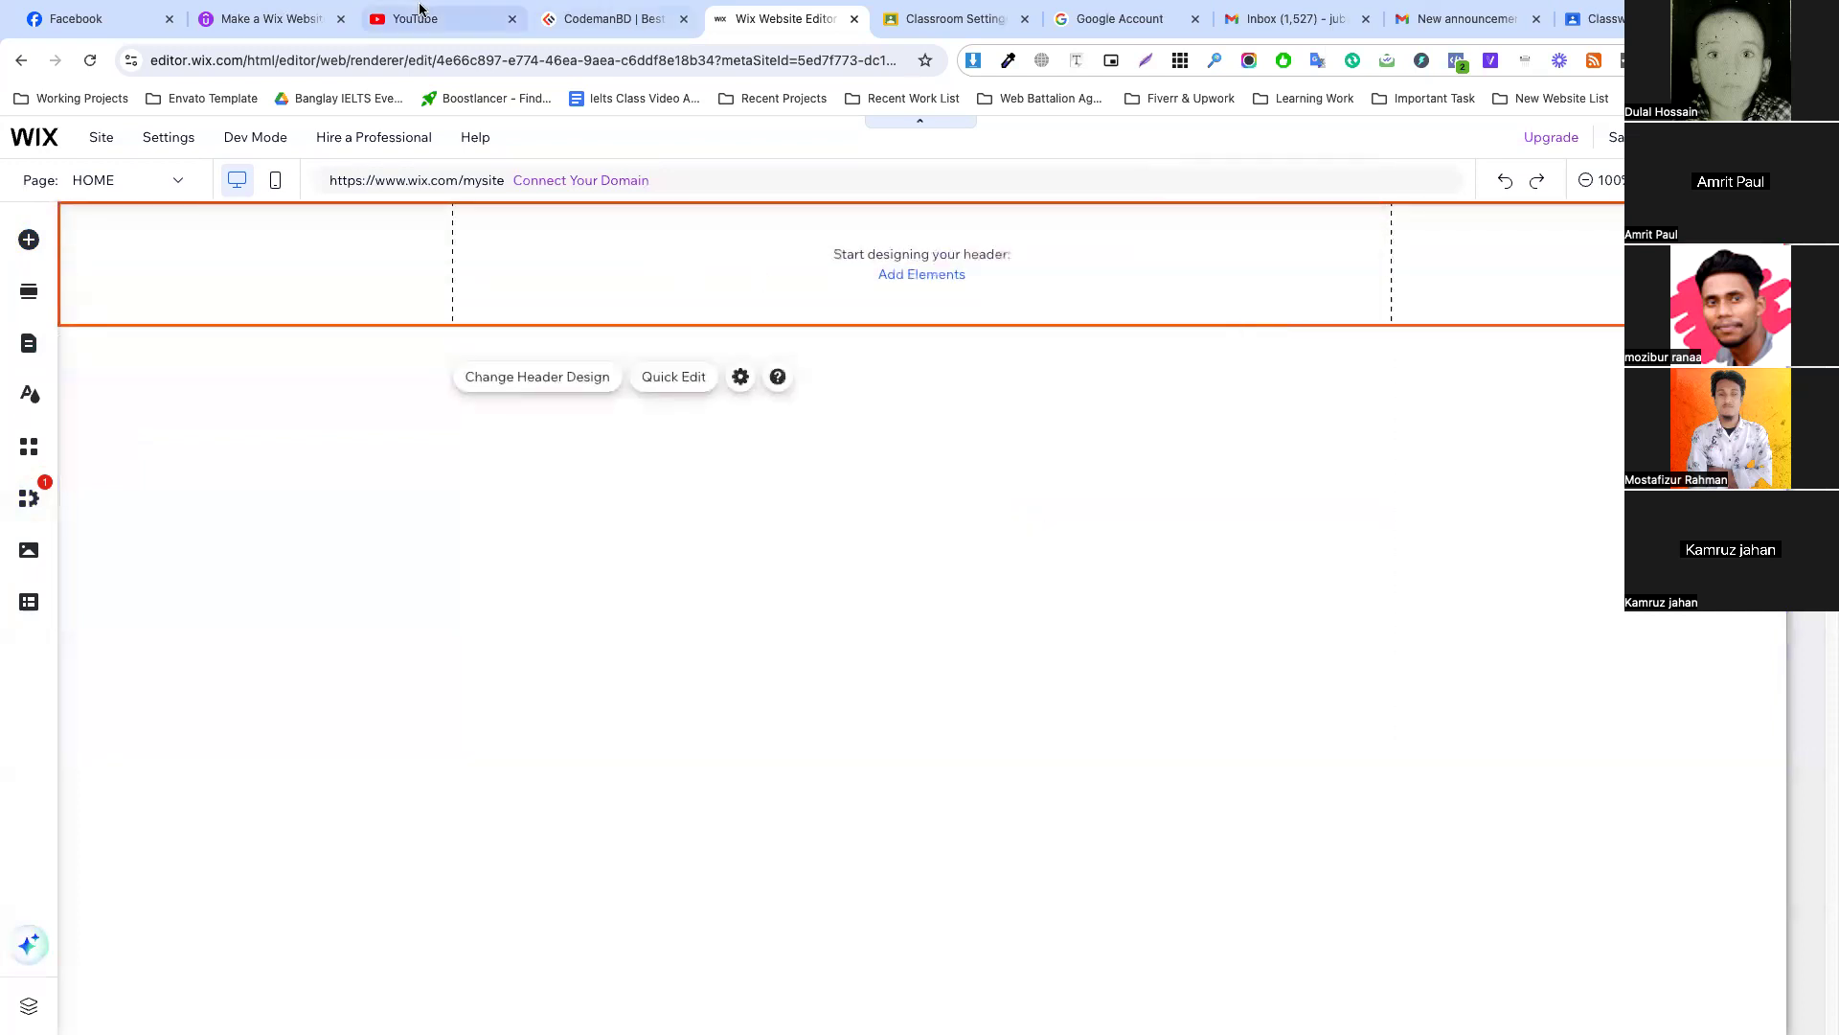
{"action": "left_click", "coordinate": [616, 18]}
{"action": "scroll", "coordinate": [525, 262], "scroll_direction": "up", "scroll_amount": 15}
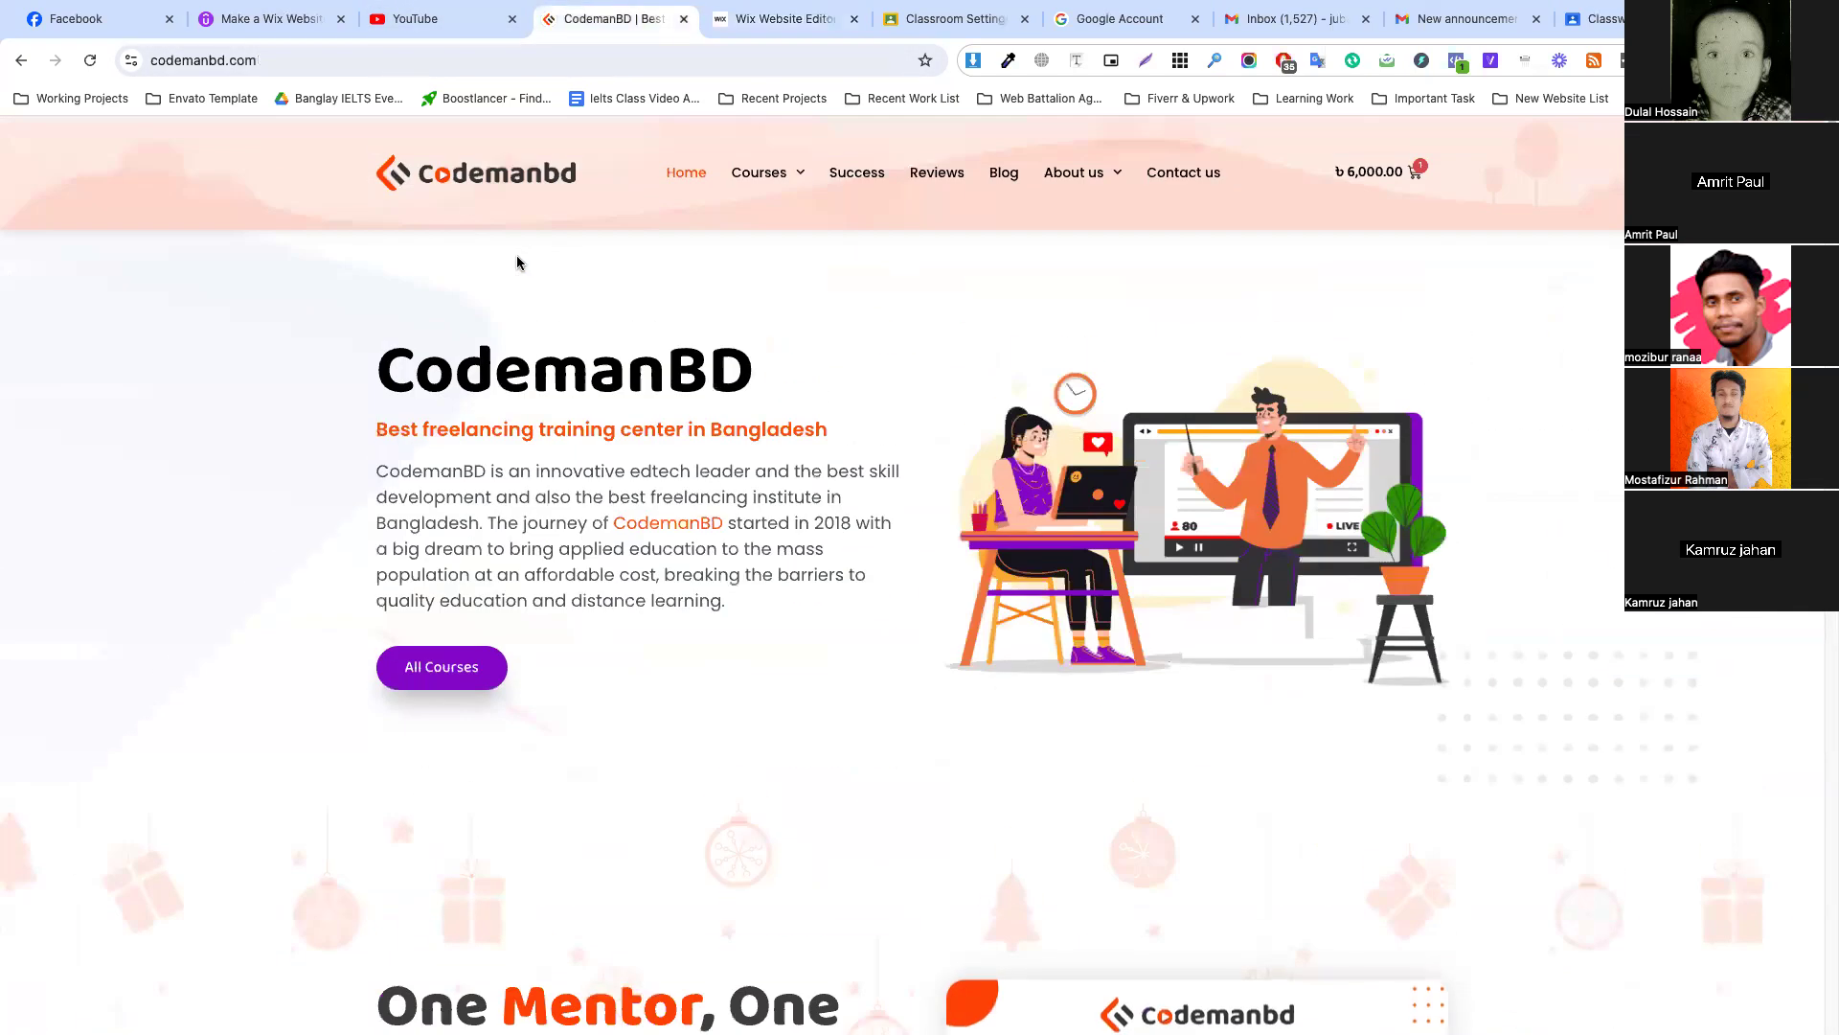
{"action": "right_click", "coordinate": [485, 175]}
{"action": "left_click", "coordinate": [563, 384]}
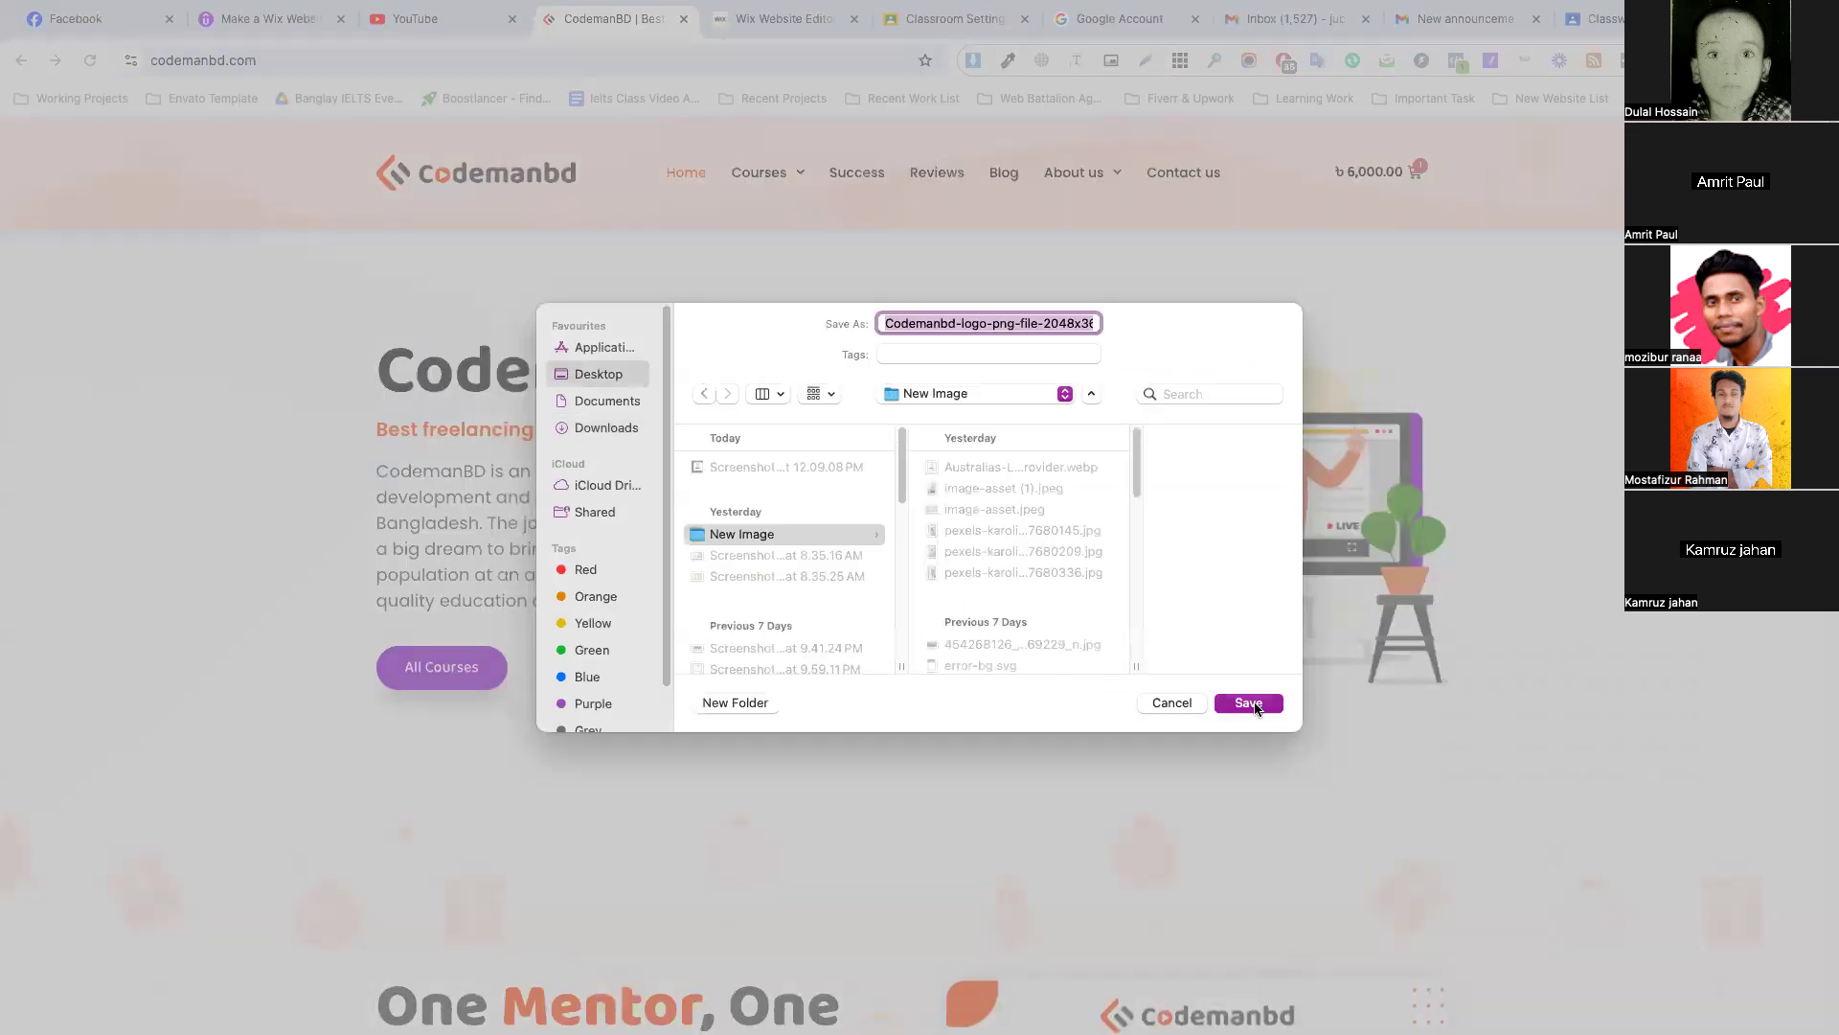
{"action": "left_click", "coordinate": [1250, 703]}
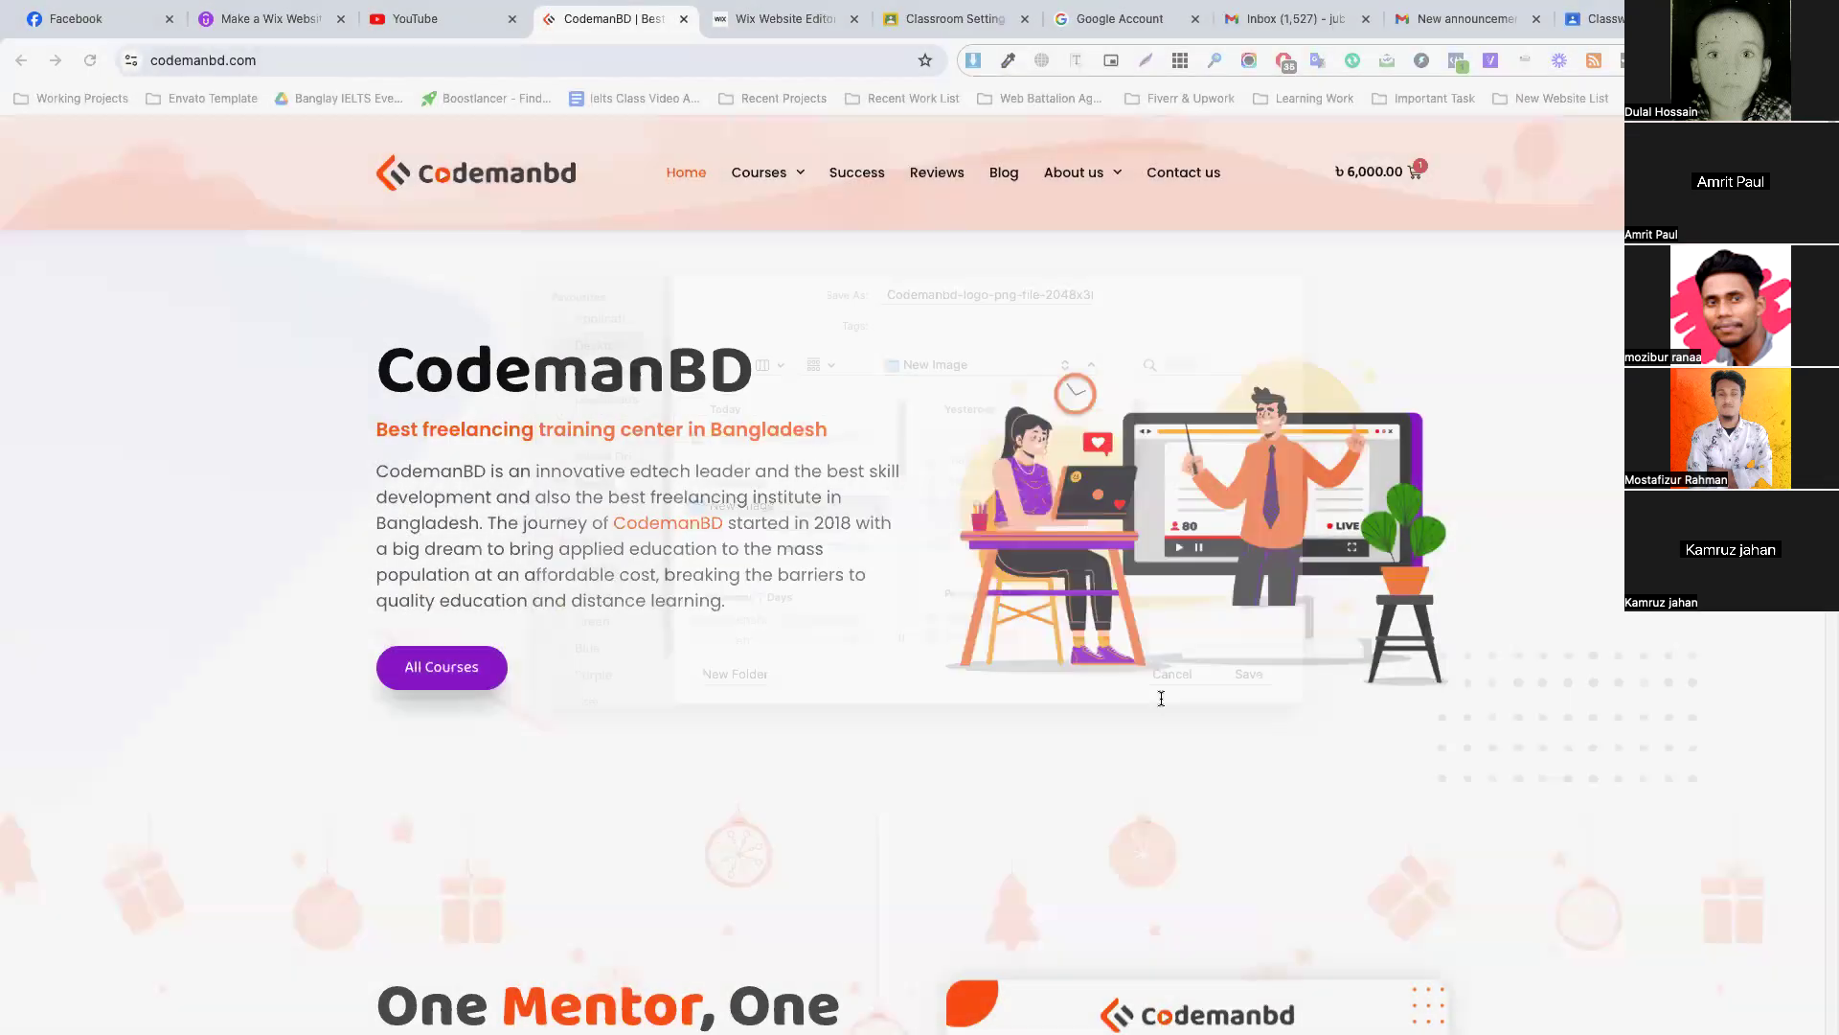
Copy the CodemanBD logo image from the live site for pasting into Wix.
{"action": "right_click", "coordinate": [477, 175]}
{"action": "left_click", "coordinate": [556, 414]}
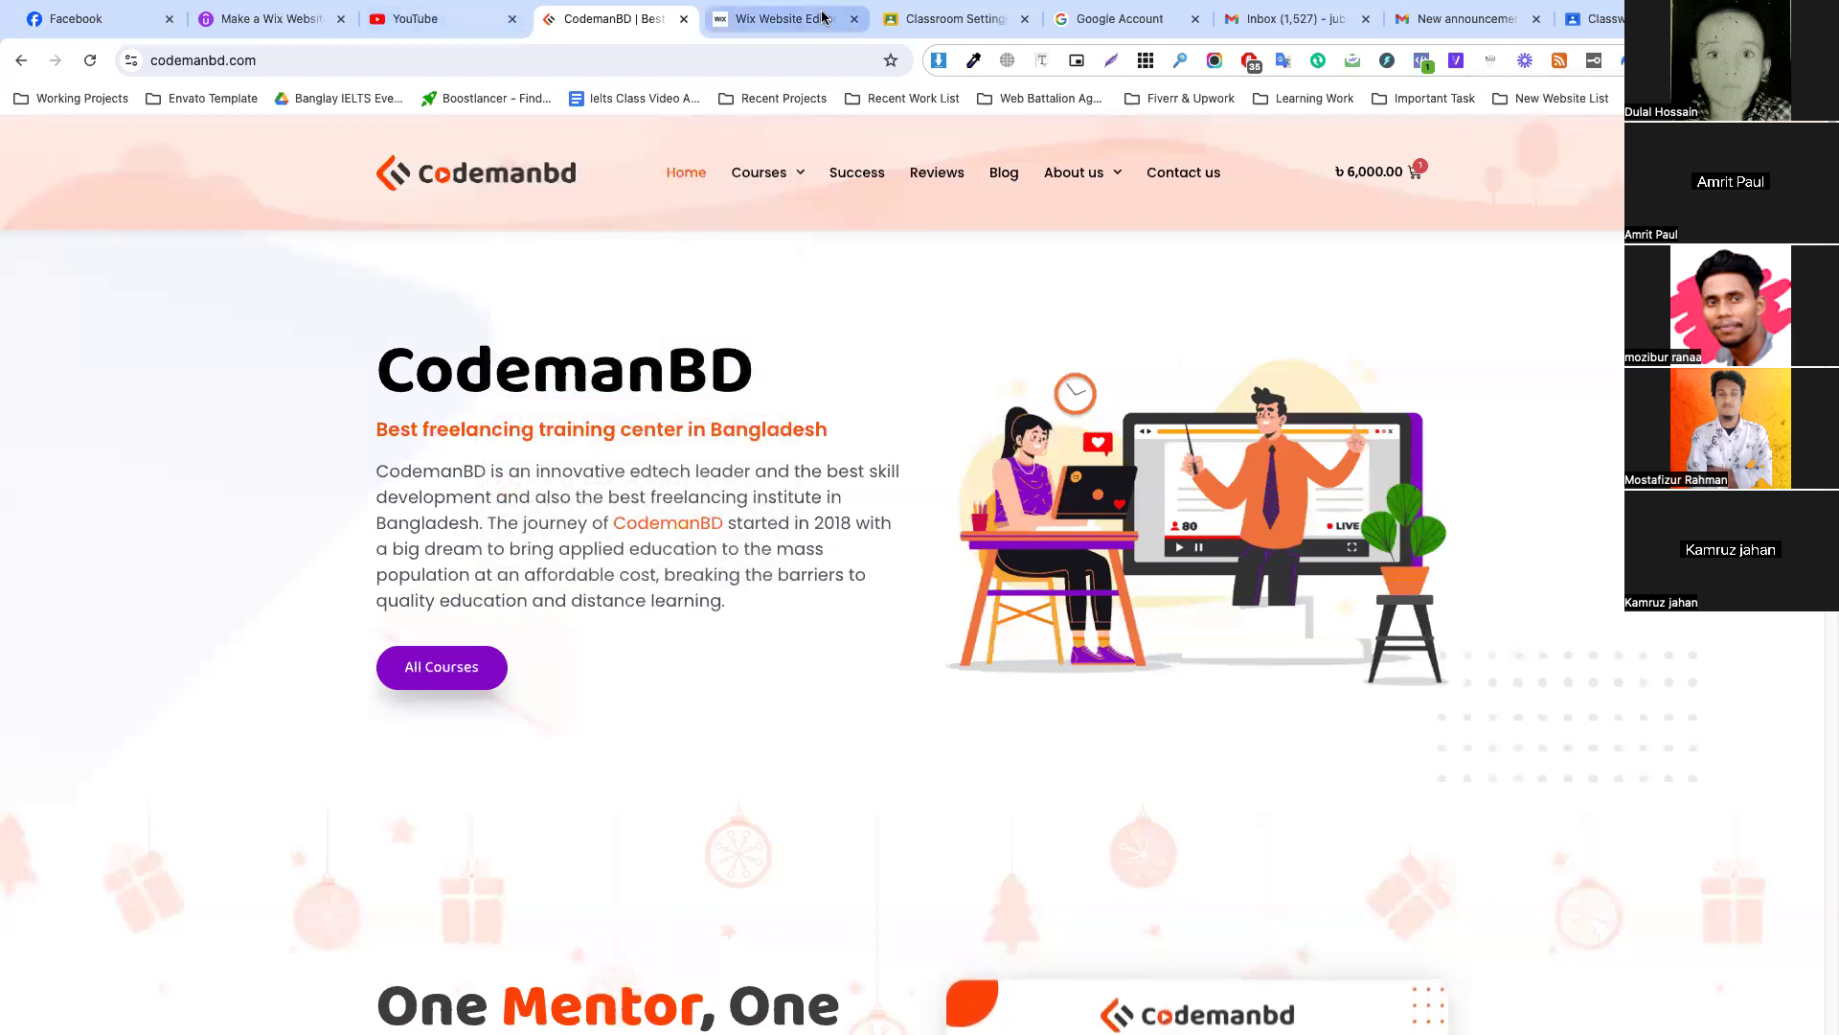
{"action": "left_click", "coordinate": [784, 18]}
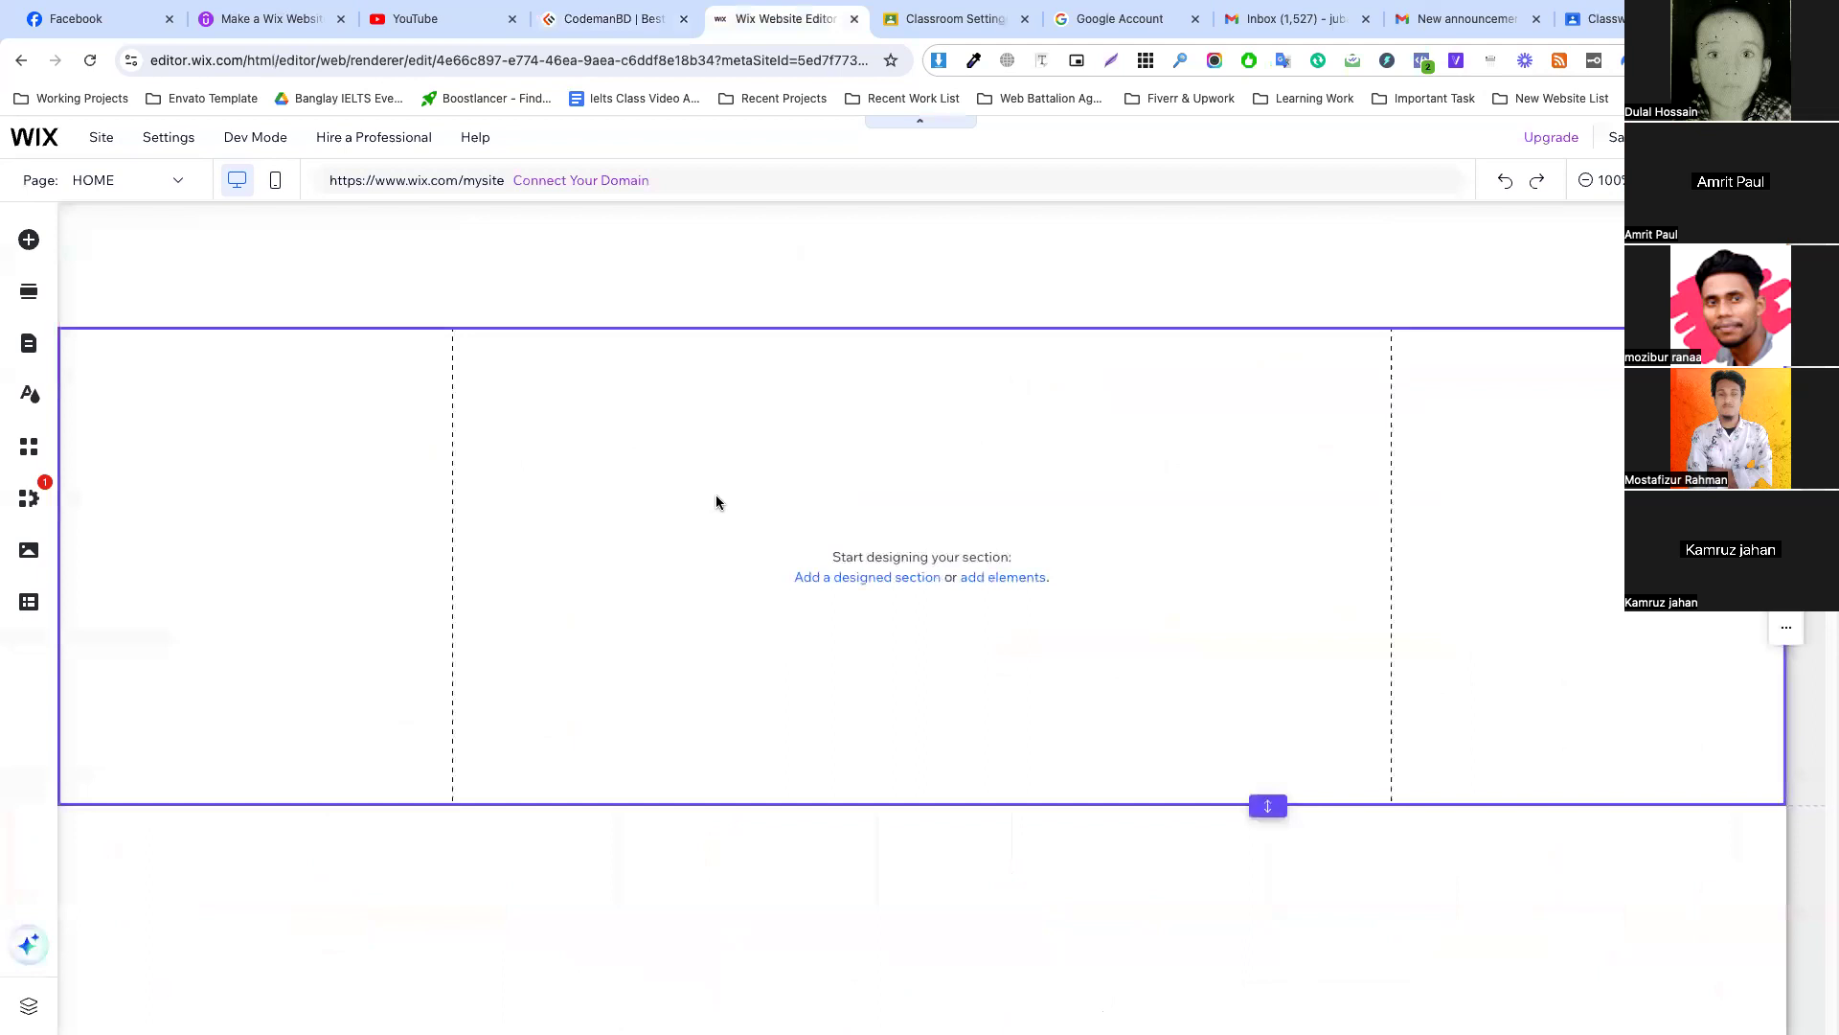
Paste the CodemanBD logo, shrink it, and position it at the left of the header.
{"action": "key", "text": "ctrl+v"}
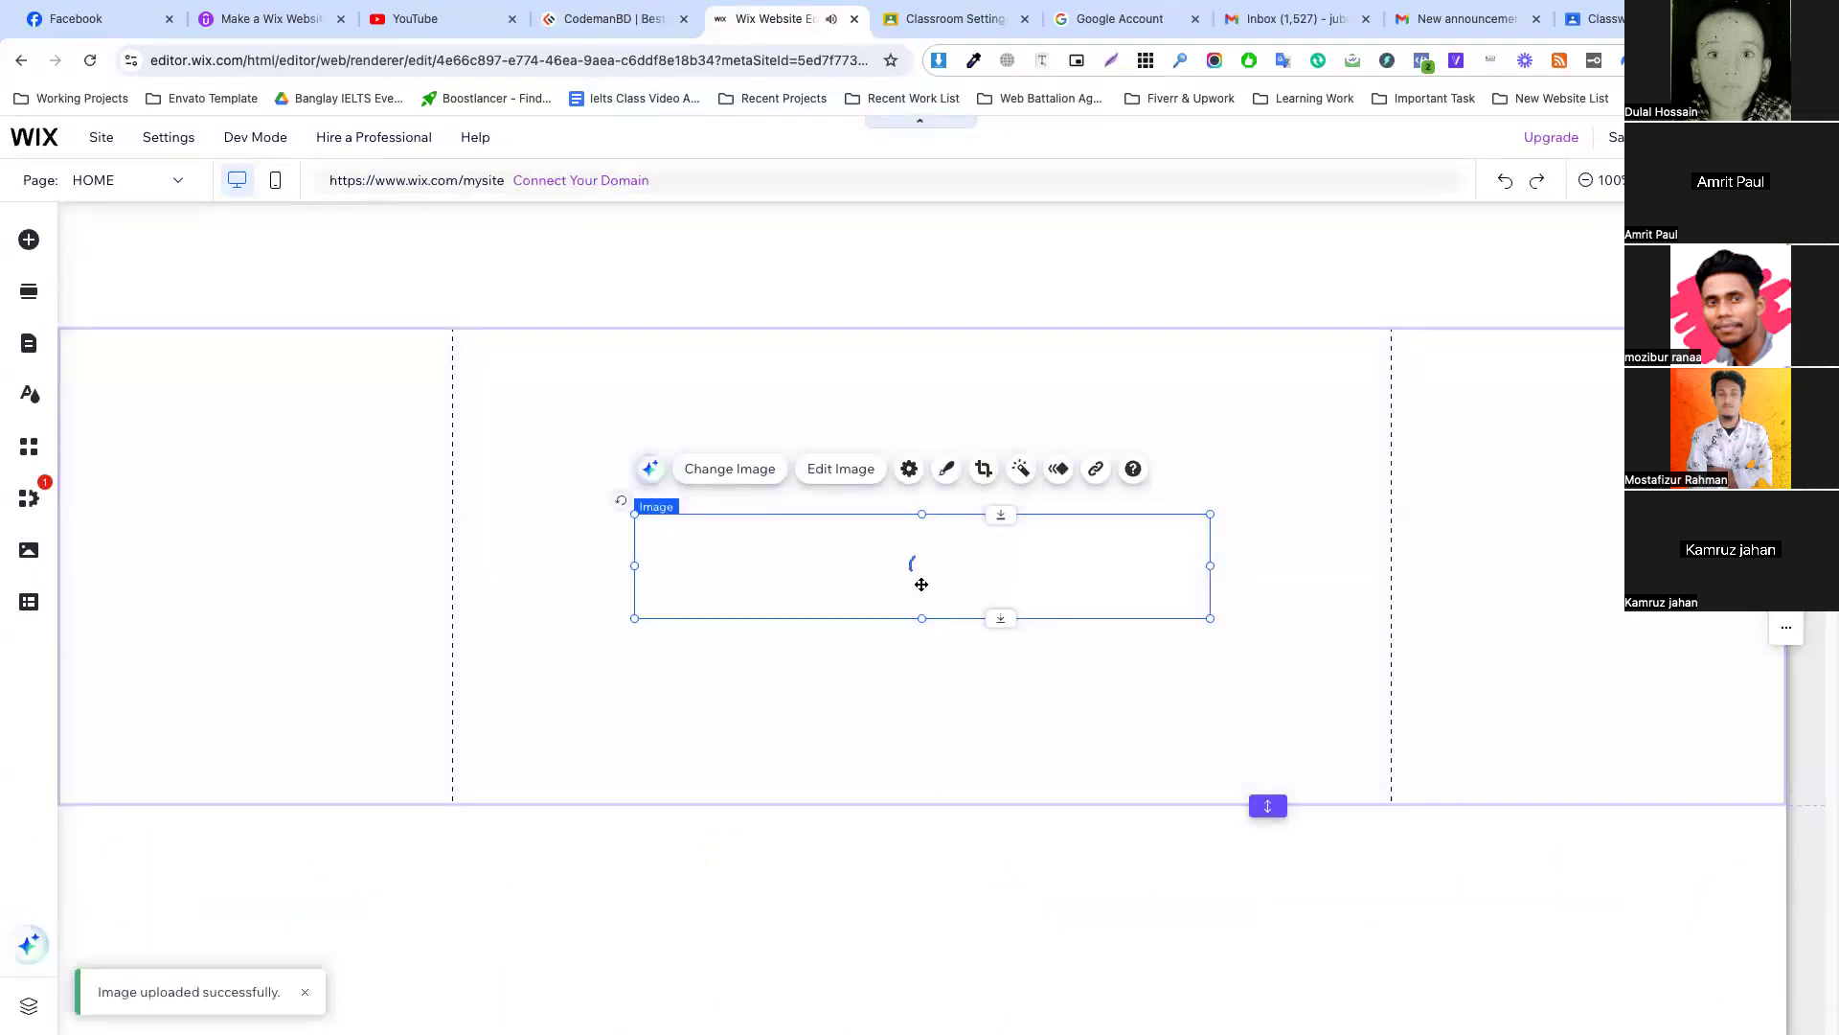
{"action": "left_click_drag", "start_coordinate": [1212, 621], "coordinate": [596, 264]}
{"action": "left_click", "coordinate": [1006, 554]}
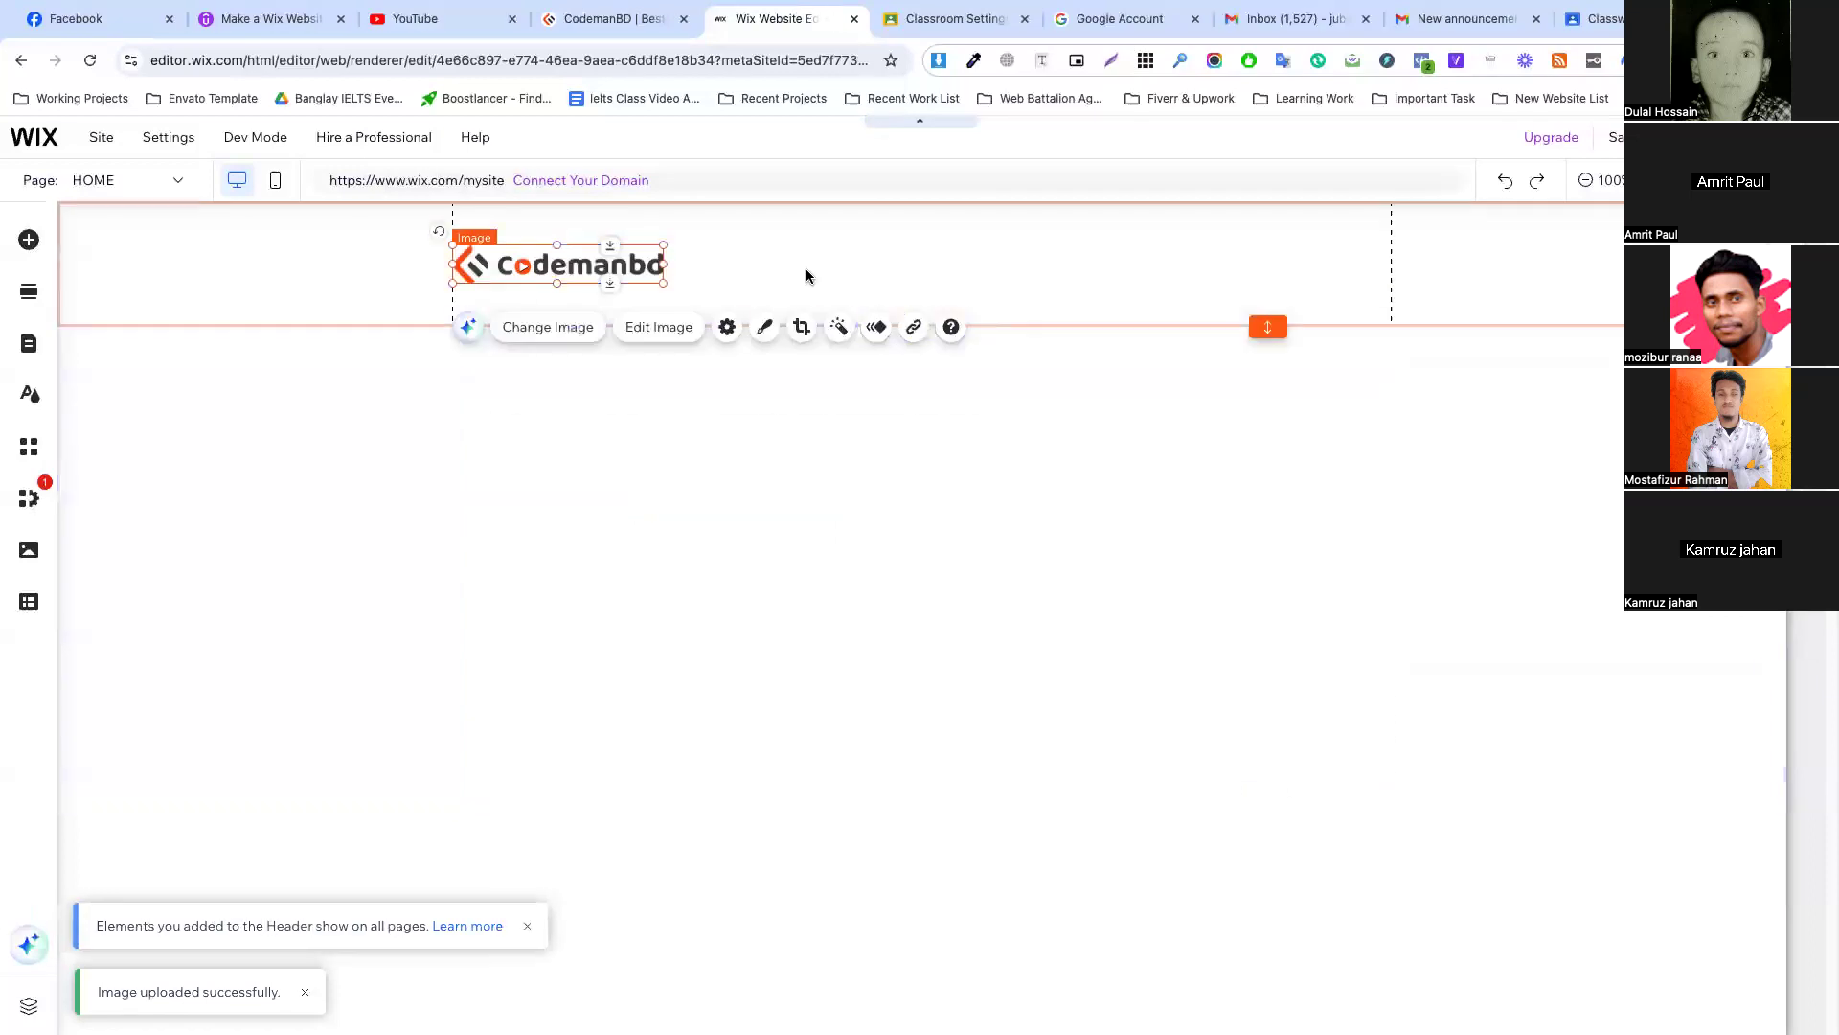
{"action": "left_click", "coordinate": [613, 18]}
{"action": "left_click_drag", "start_coordinate": [1456, 172], "coordinate": [1335, 172]}
{"action": "left_click", "coordinate": [803, 20]}
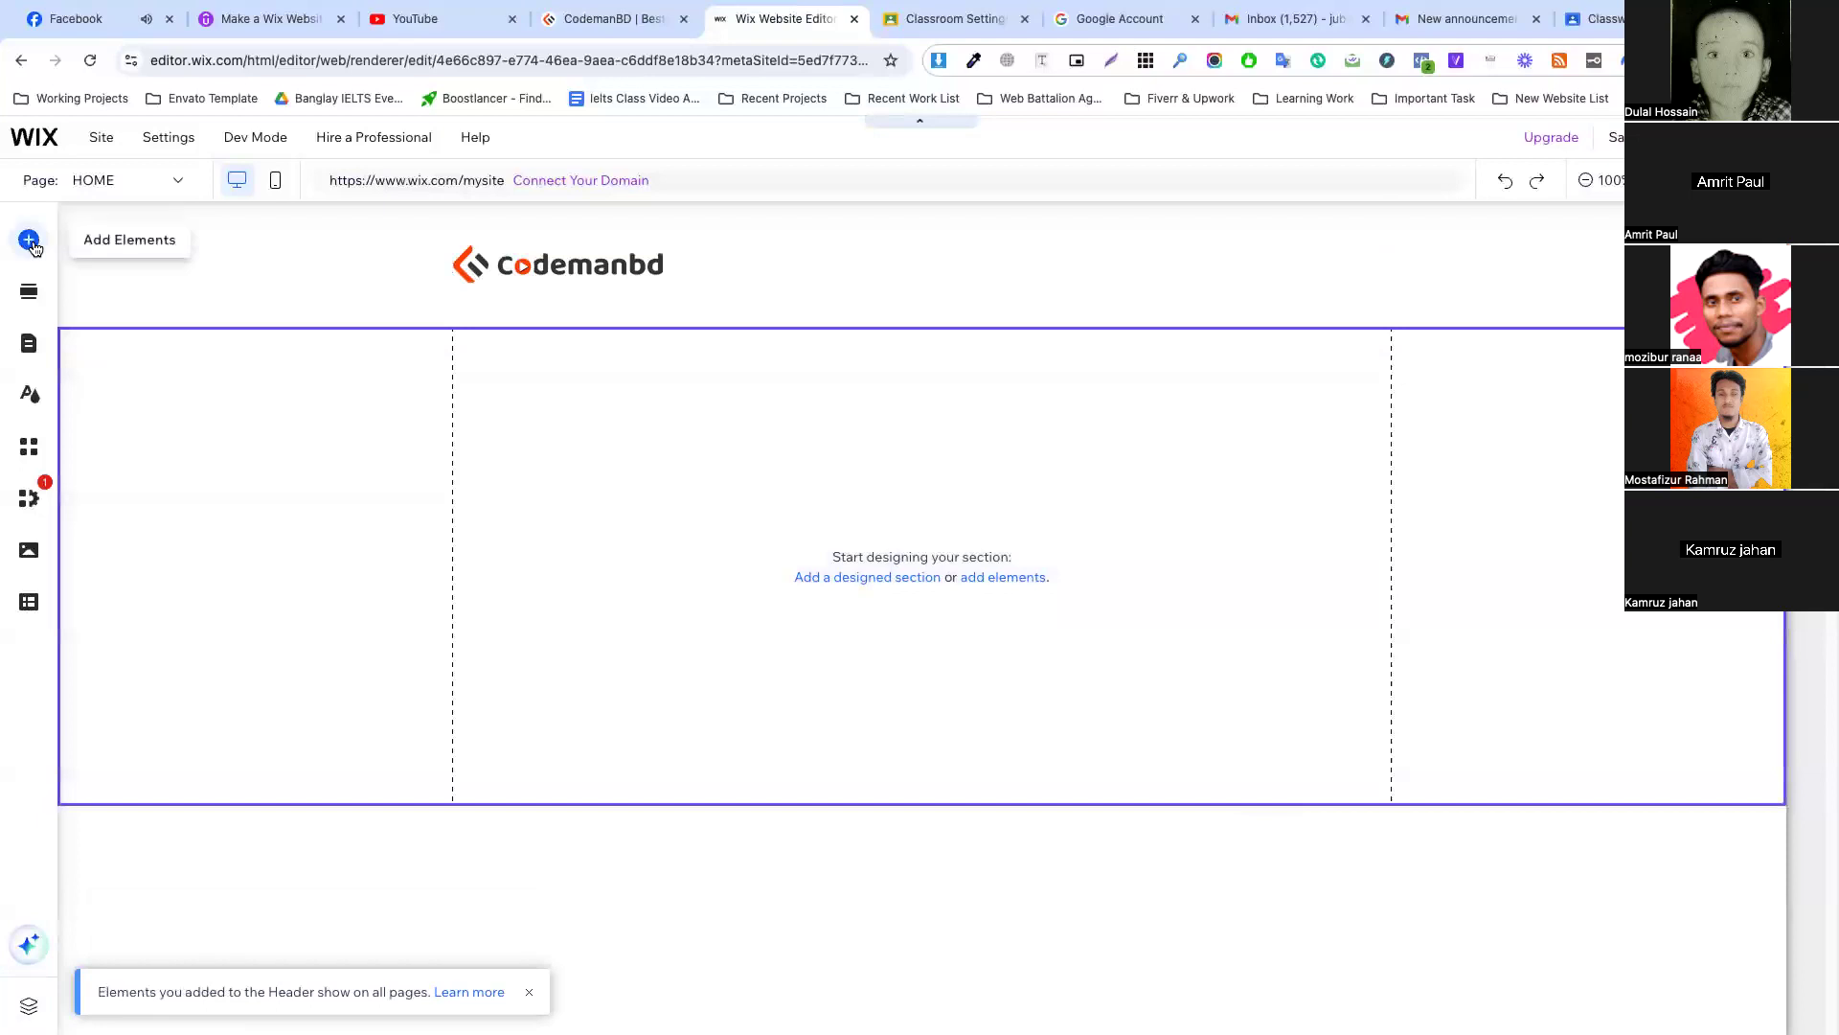
Browse the Gallery elements in Add Elements, then bring up Site Design settings.
{"action": "left_click", "coordinate": [29, 239]}
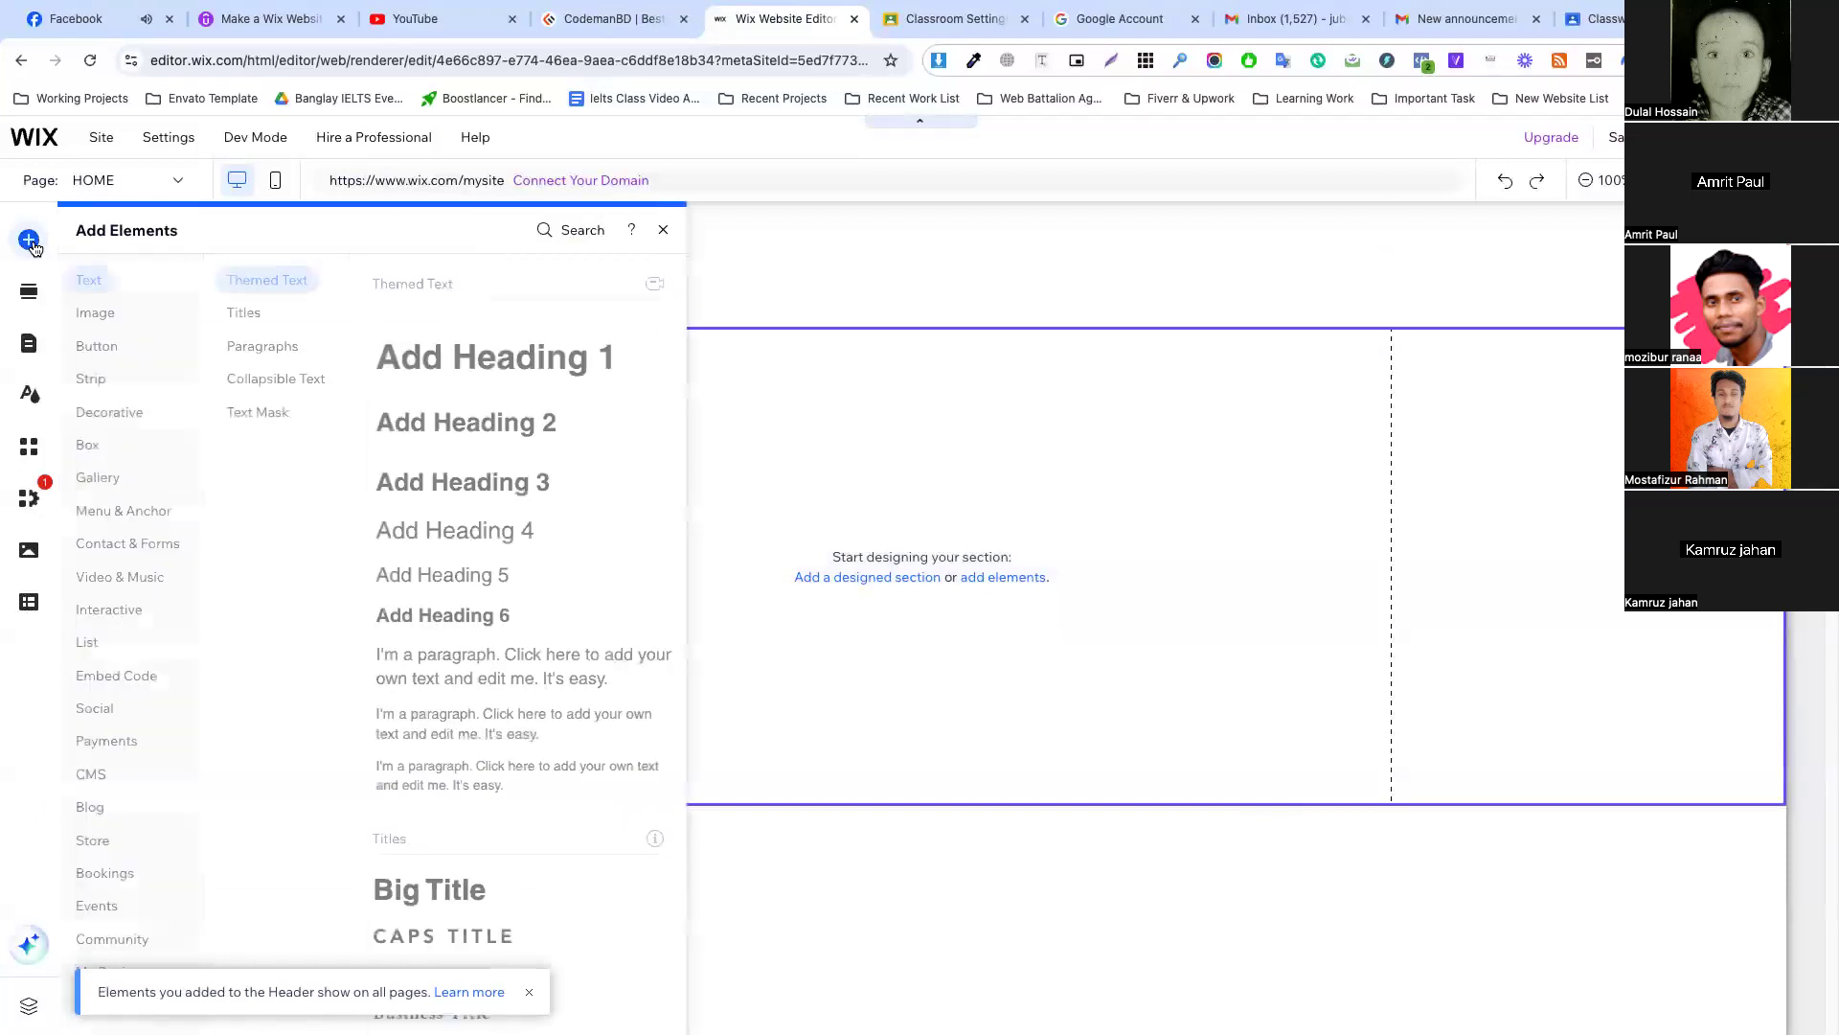
{"action": "left_click", "coordinate": [100, 479]}
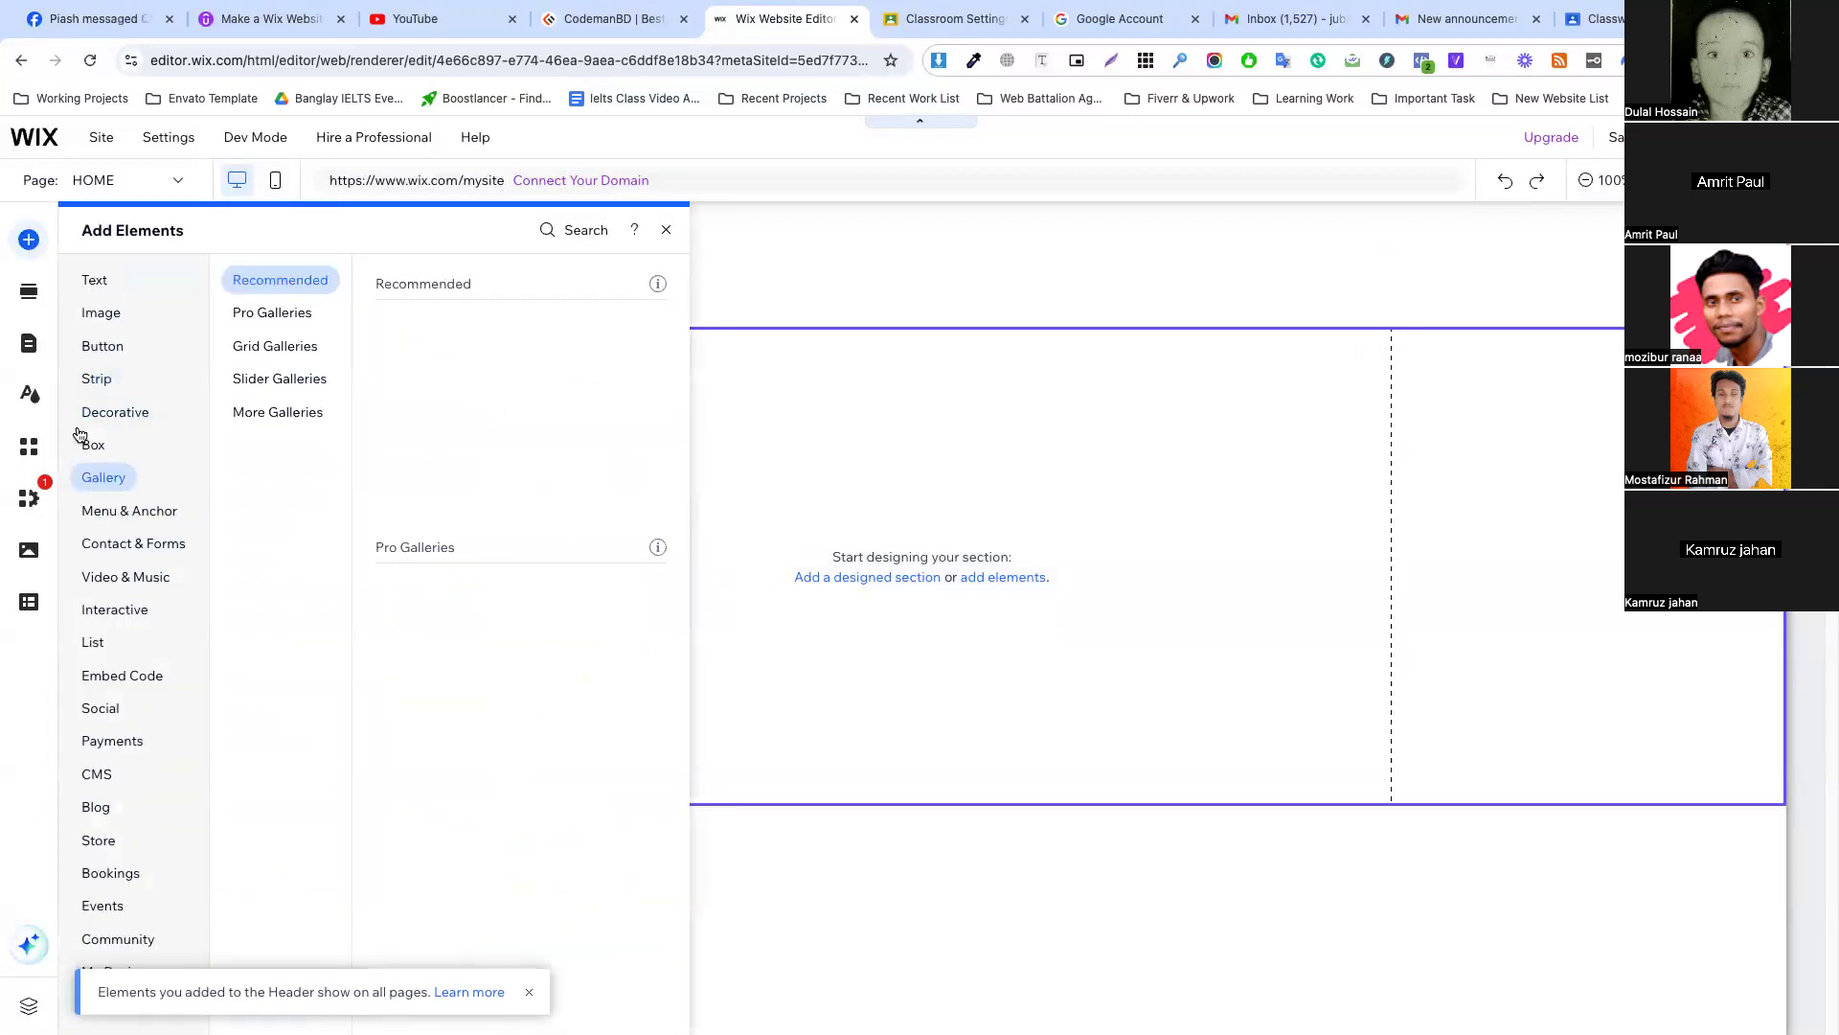
{"action": "left_click", "coordinate": [26, 397]}
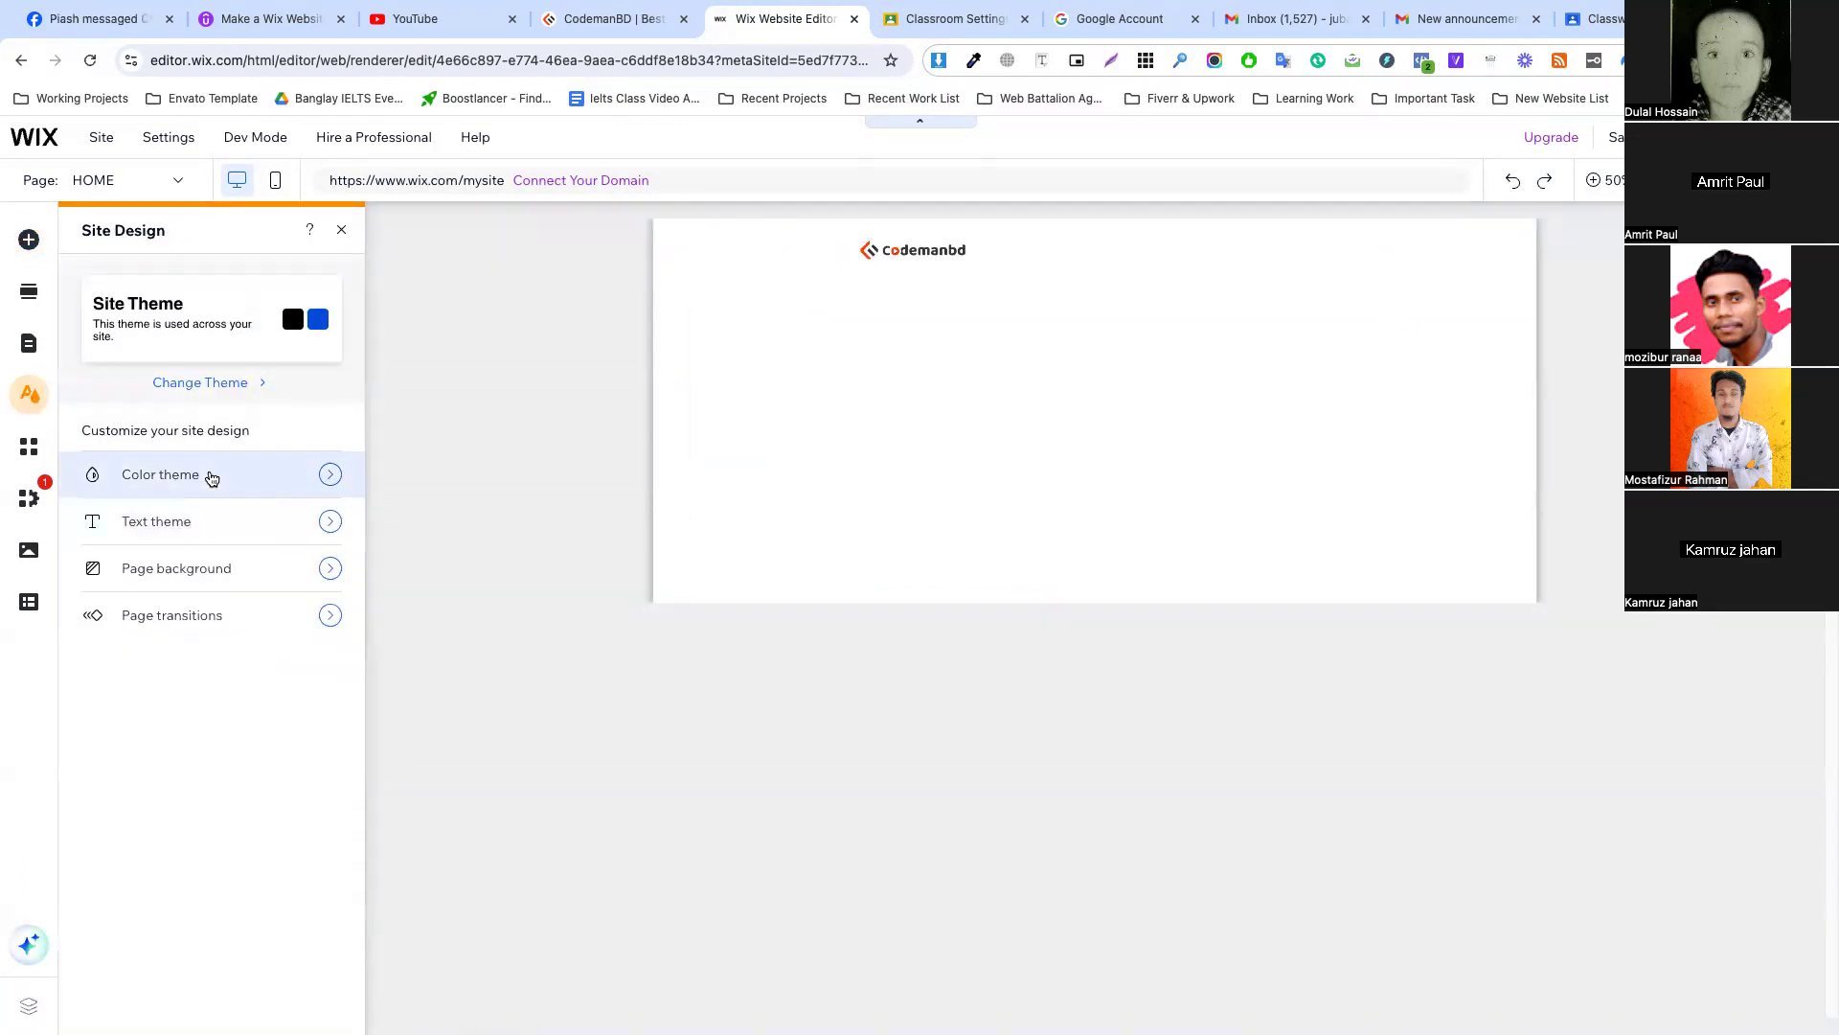
Make Josefin Sans the heading font and Barlow Regular the paragraph font in the text theme.
{"action": "left_click", "coordinate": [171, 523]}
{"action": "left_click", "coordinate": [209, 456]}
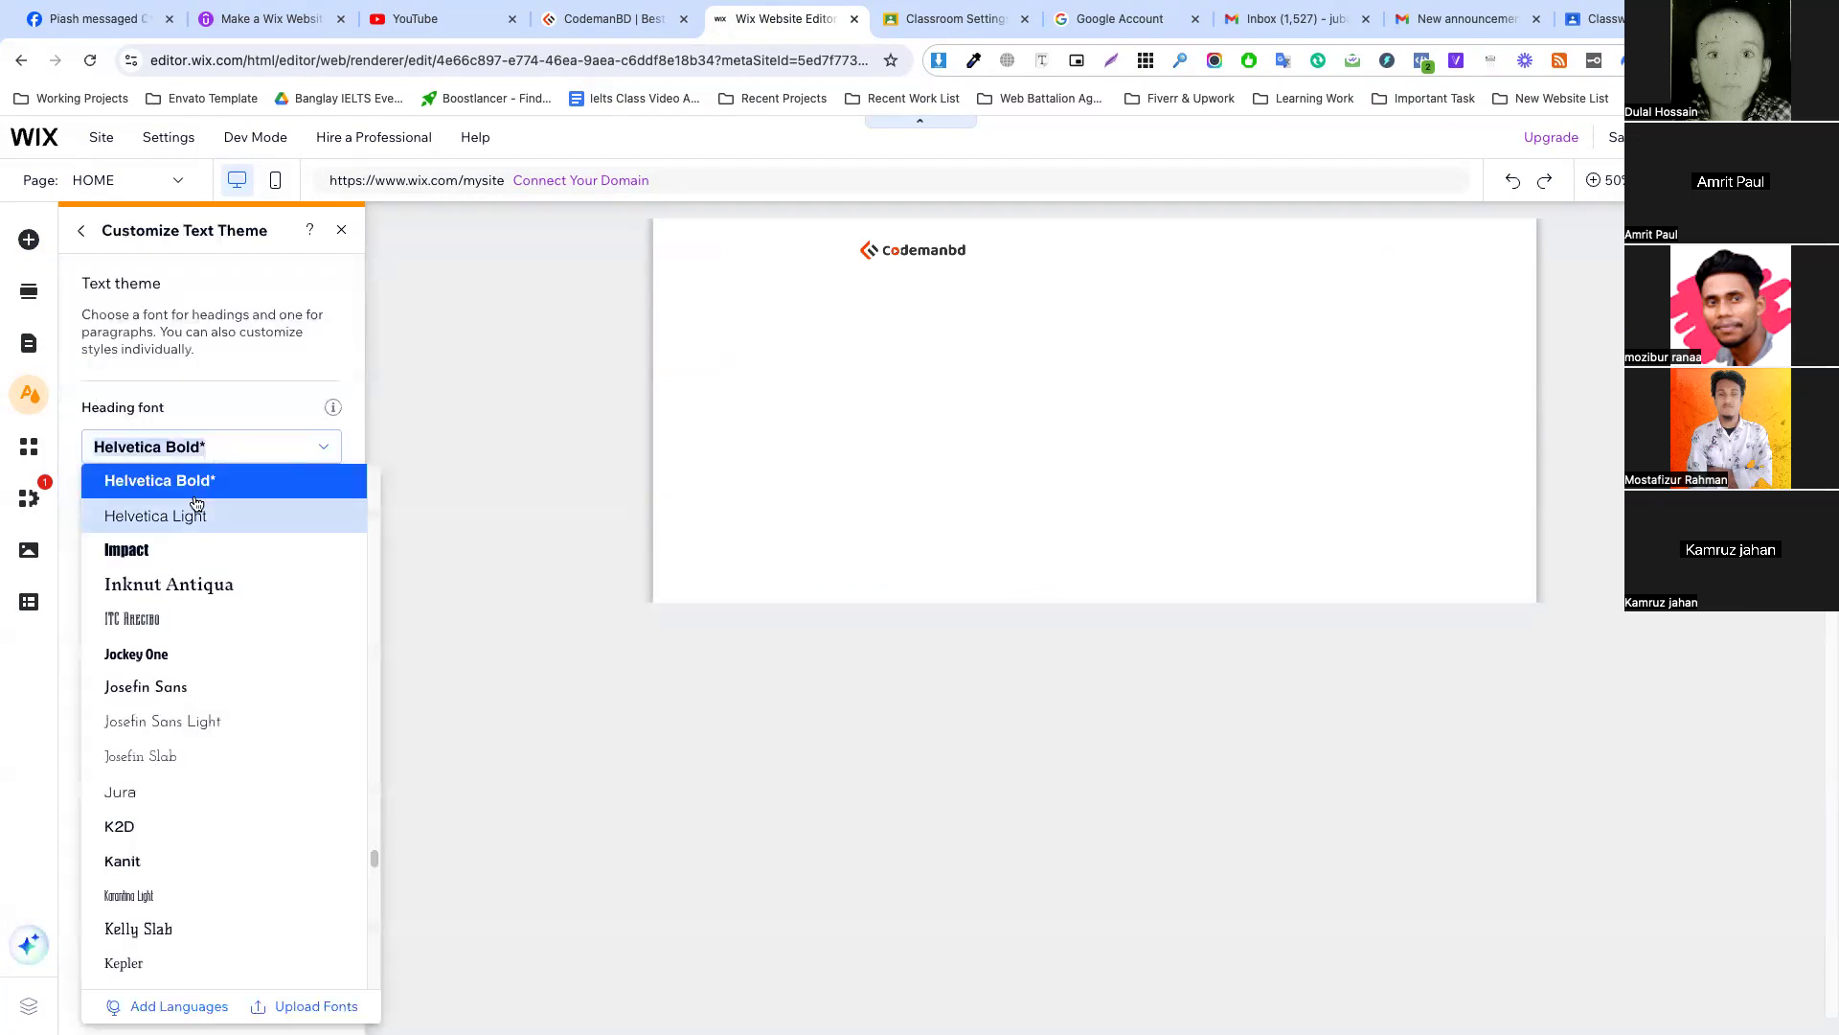
{"action": "left_click", "coordinate": [161, 687]}
{"action": "left_click", "coordinate": [164, 581]}
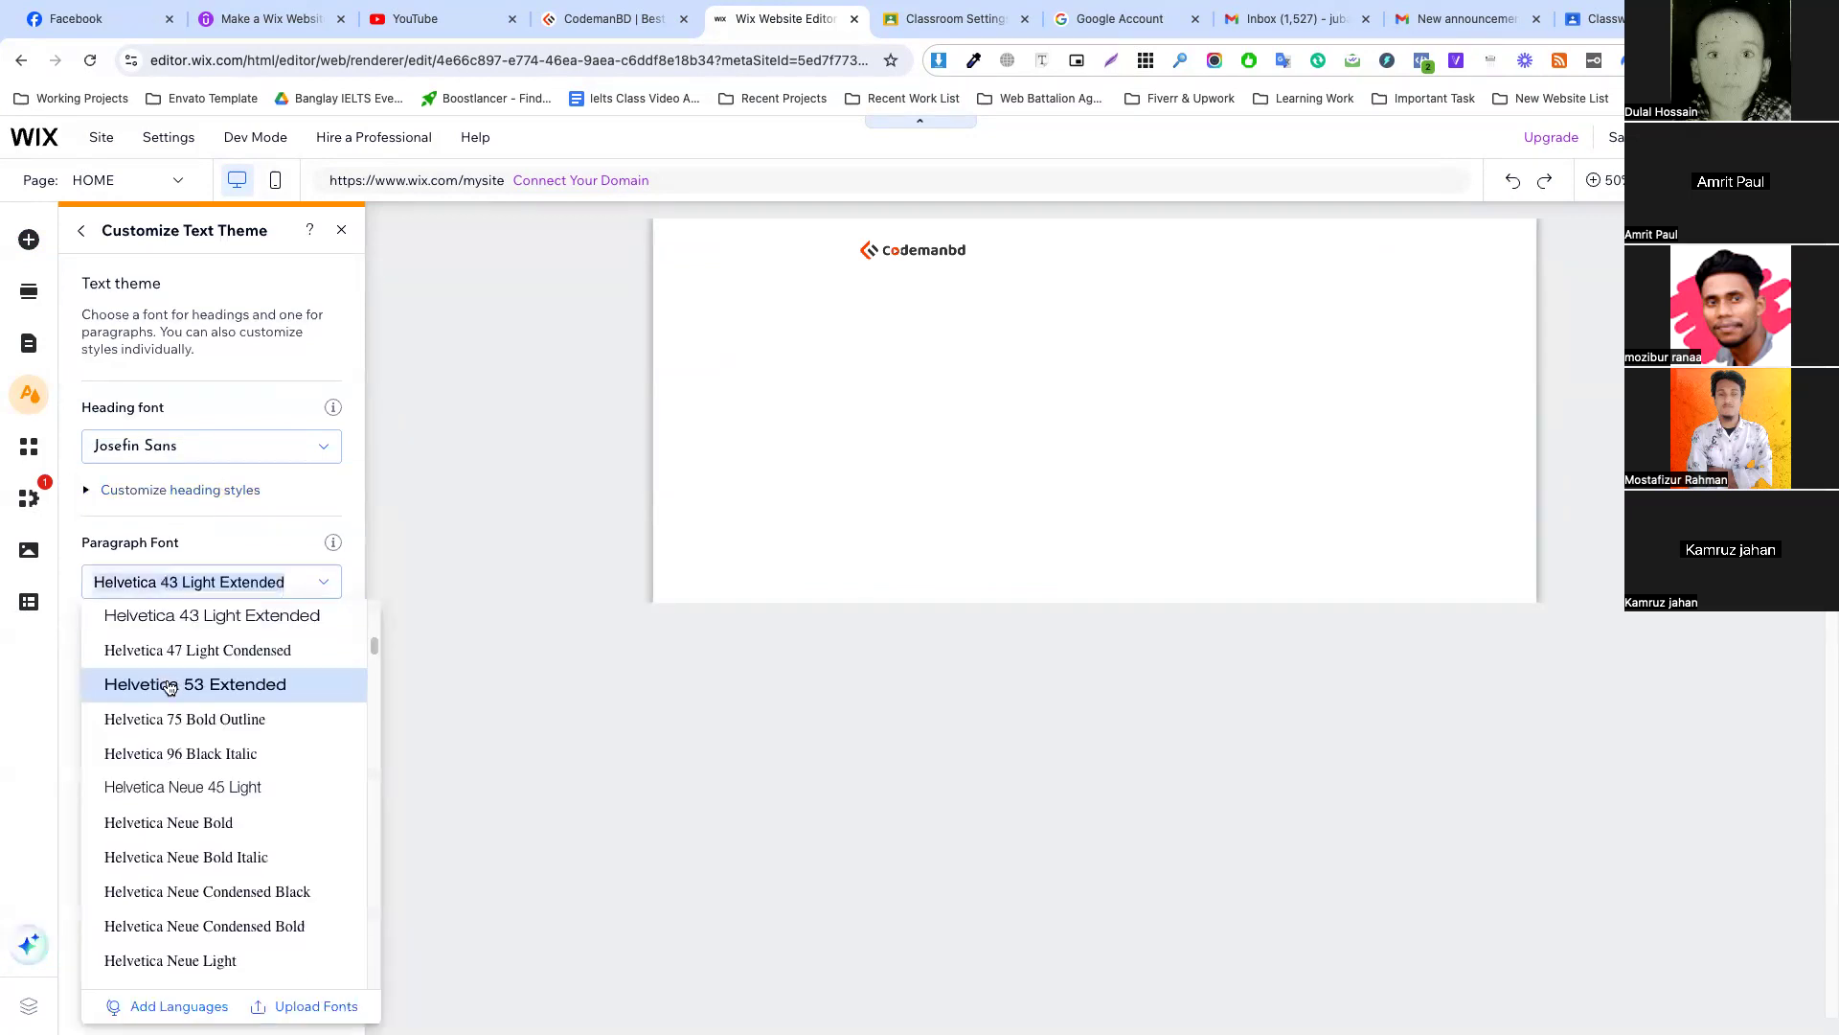
{"action": "scroll", "coordinate": [198, 684], "scroll_direction": "down", "scroll_amount": 2}
{"action": "scroll", "coordinate": [198, 684], "scroll_direction": "up", "scroll_amount": 15}
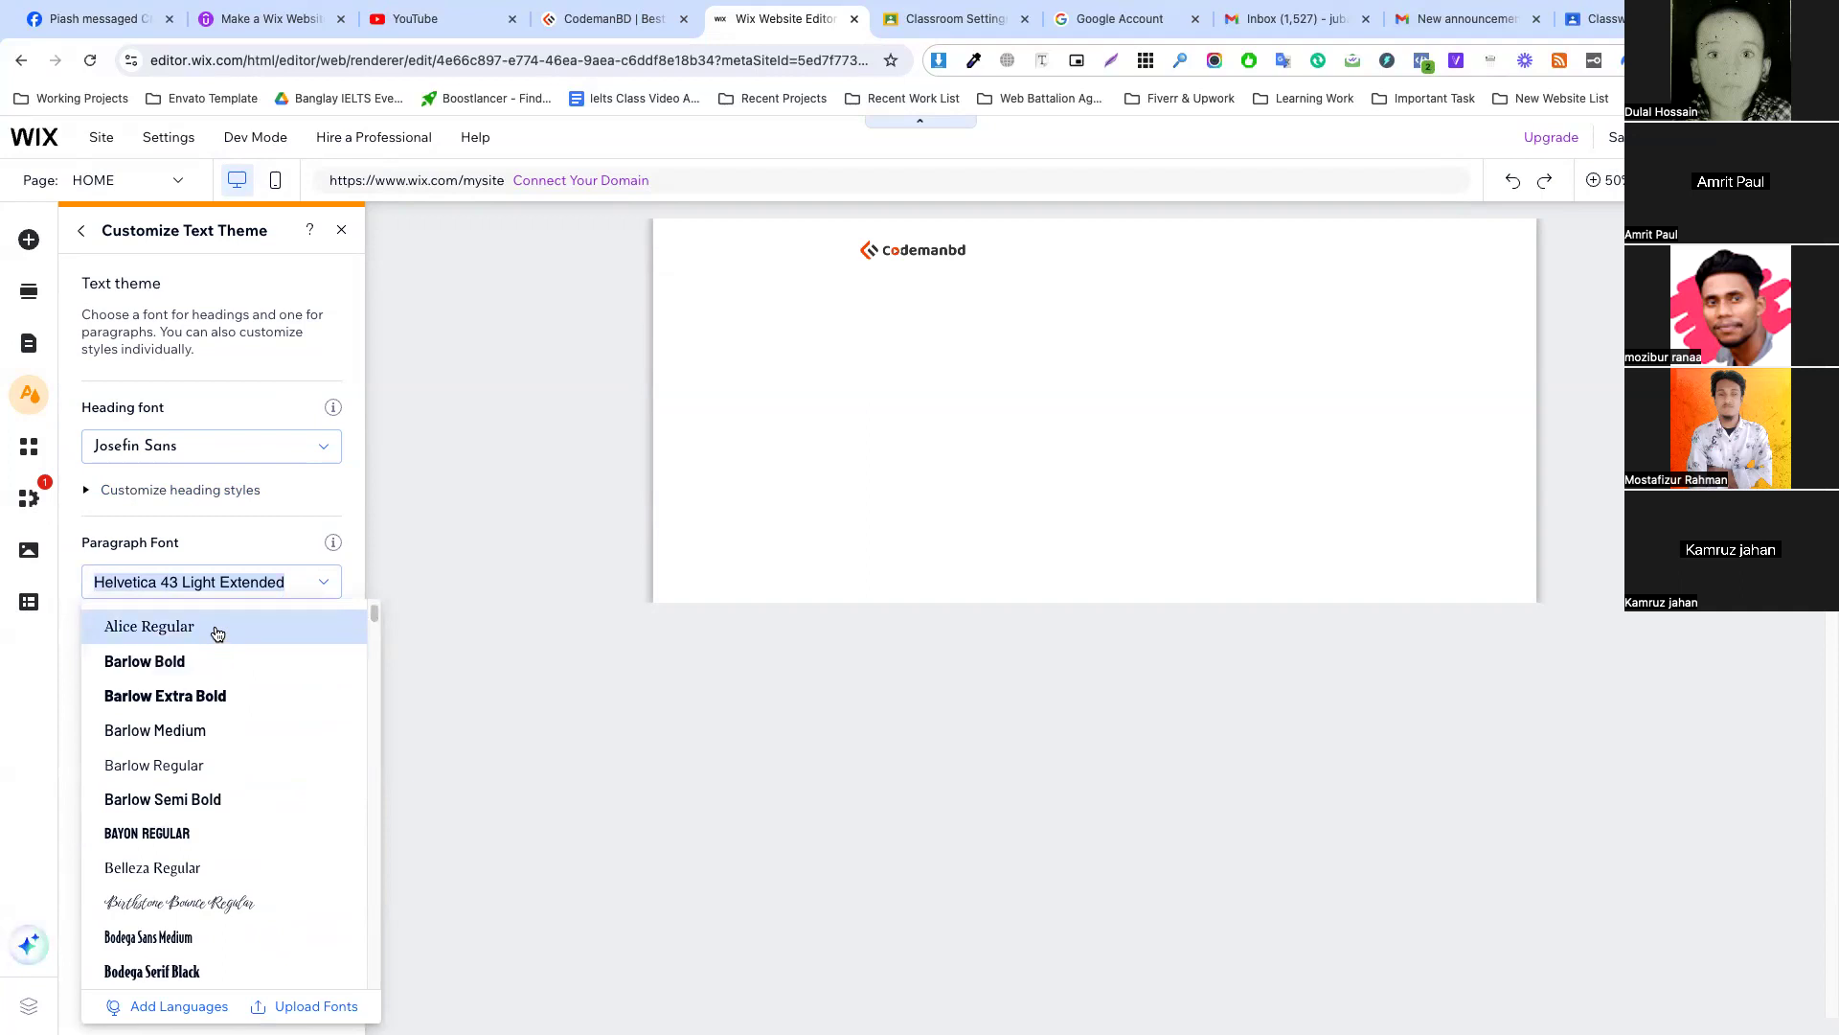
{"action": "left_click", "coordinate": [196, 764]}
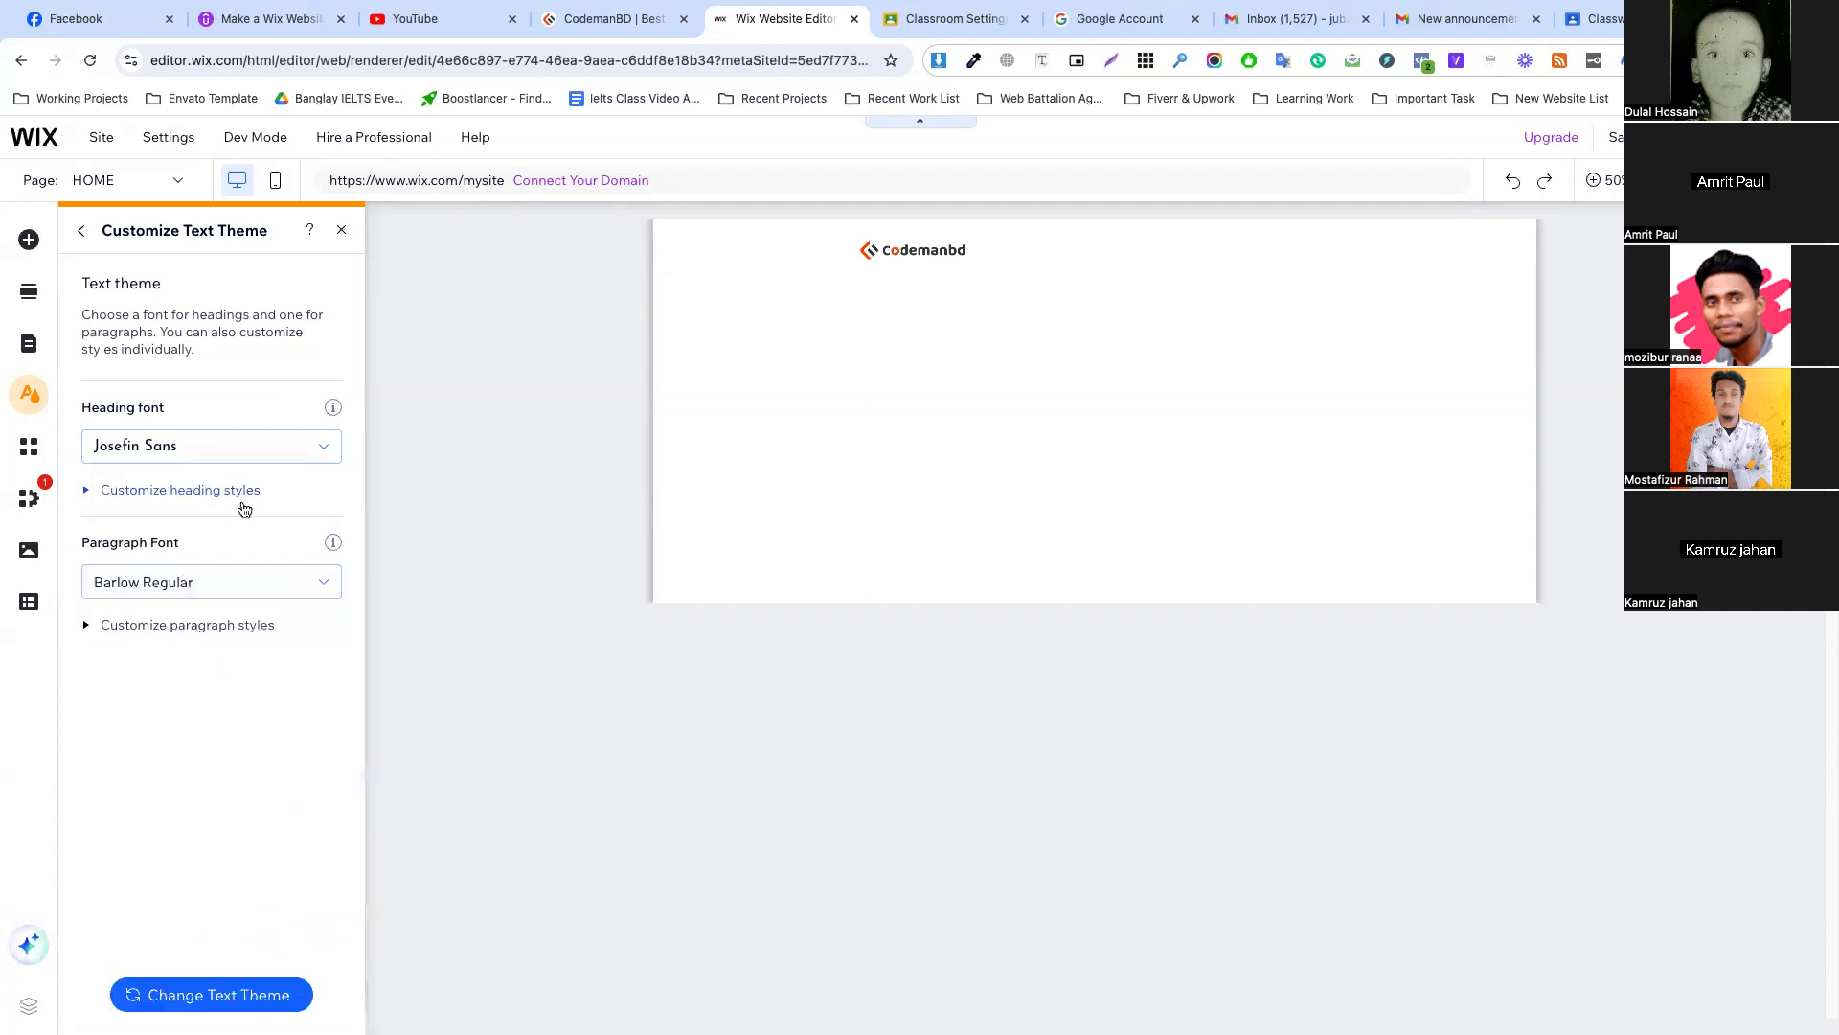
{"action": "left_click", "coordinate": [341, 230]}
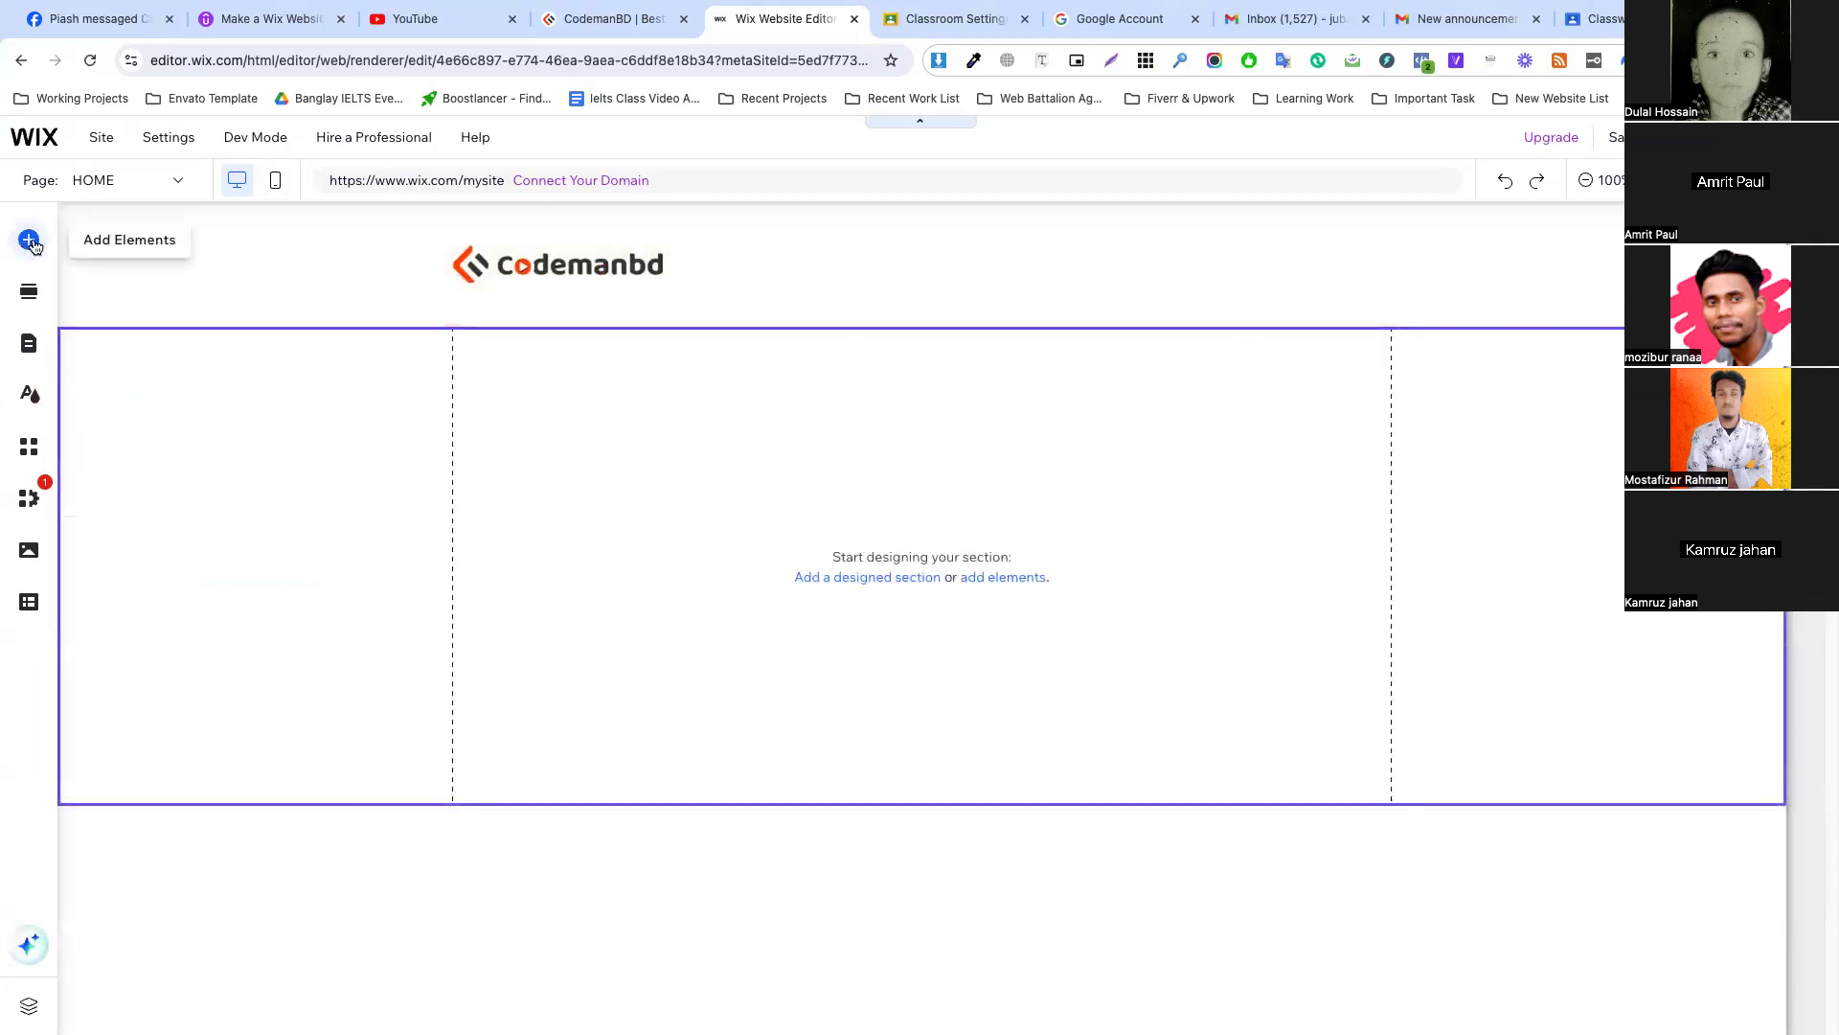
Add a blue themed button to the right side of the site header.
{"action": "left_click", "coordinate": [28, 240]}
{"action": "left_click", "coordinate": [102, 346]}
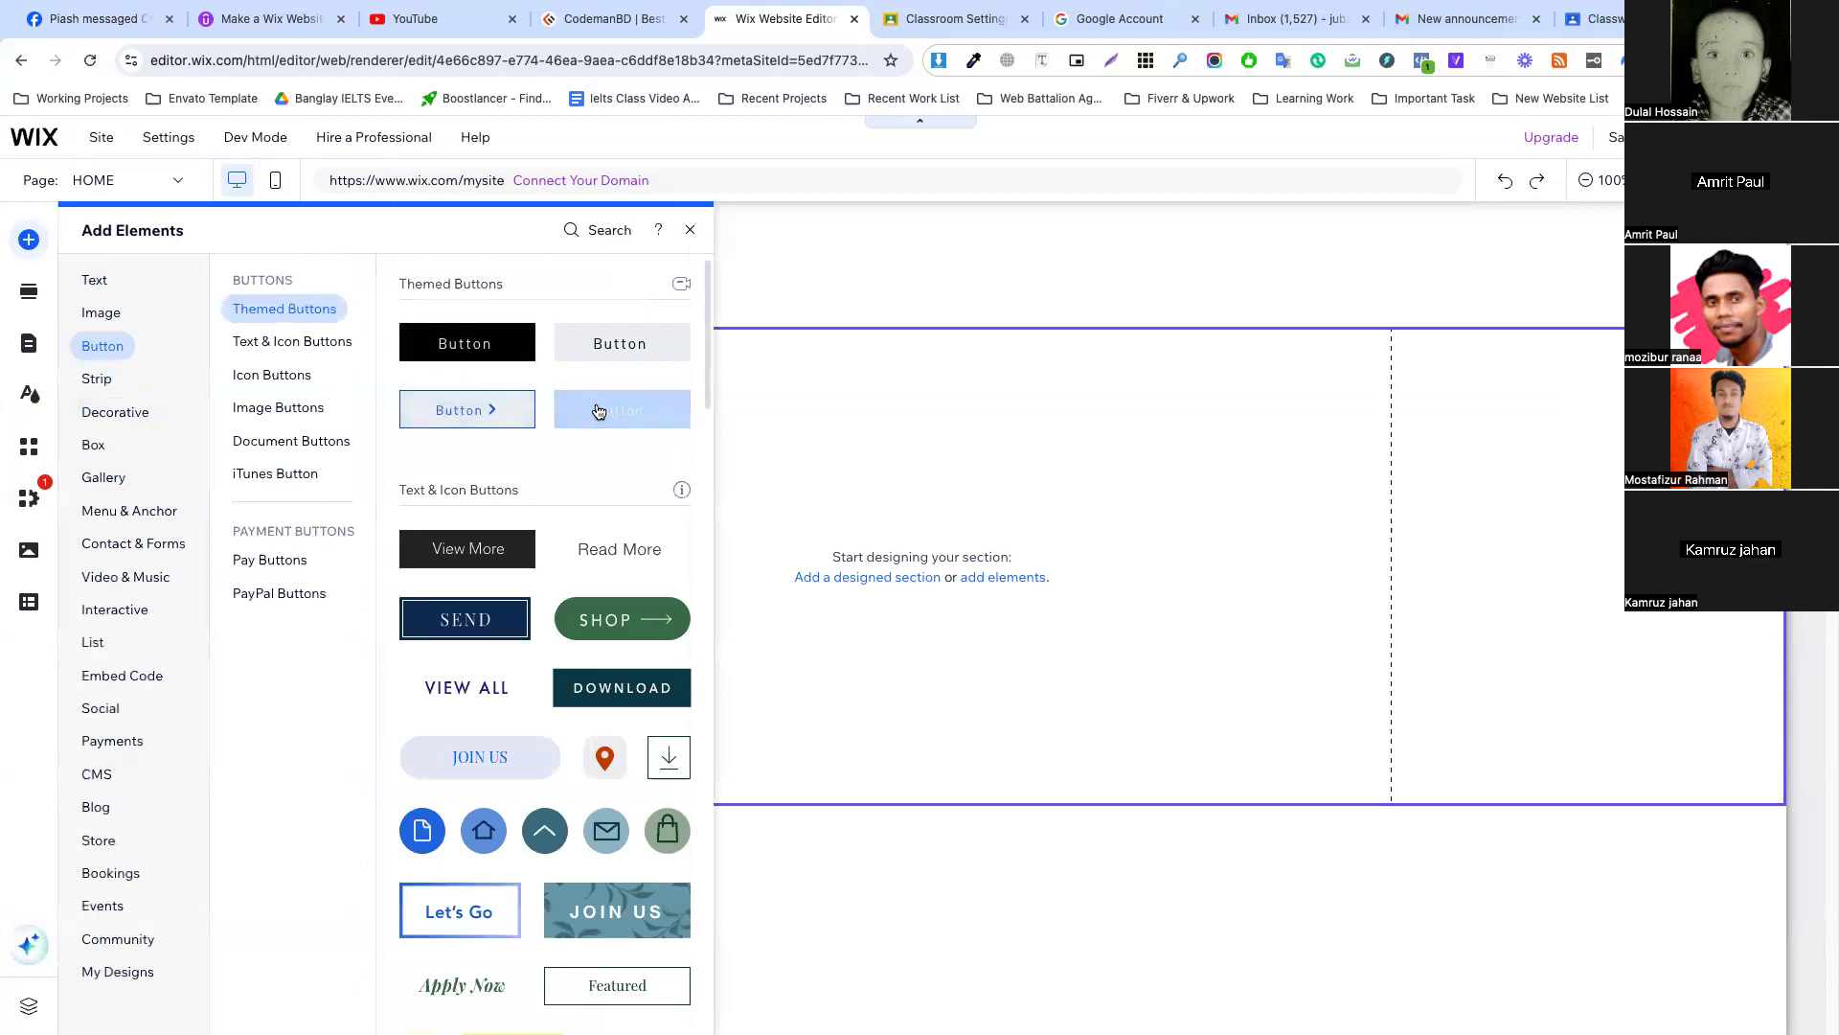
{"action": "left_click_drag", "start_coordinate": [606, 423], "coordinate": [1315, 264]}
{"action": "left_click", "coordinate": [1061, 275]}
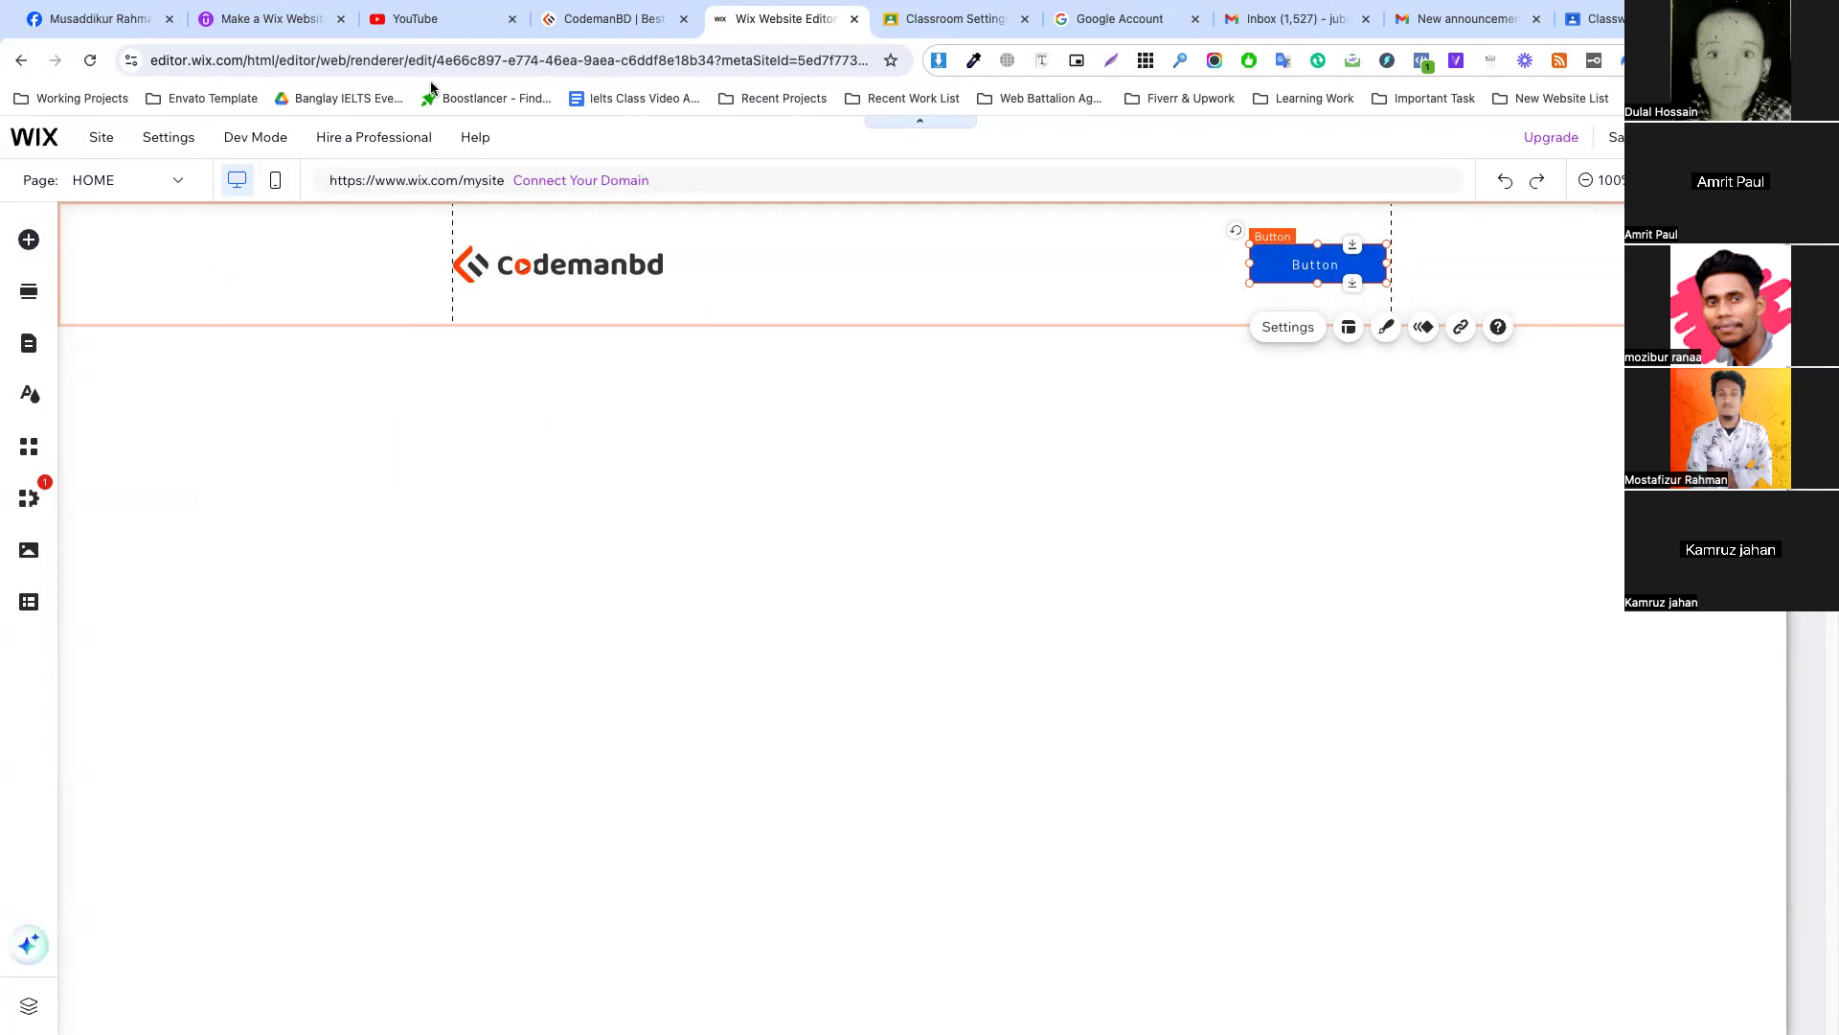
{"action": "left_click", "coordinate": [1150, 283]}
{"action": "left_click", "coordinate": [1303, 273]}
Label the button 'Get Started' and bring up the header's design settings.
{"action": "left_click", "coordinate": [1289, 326]}
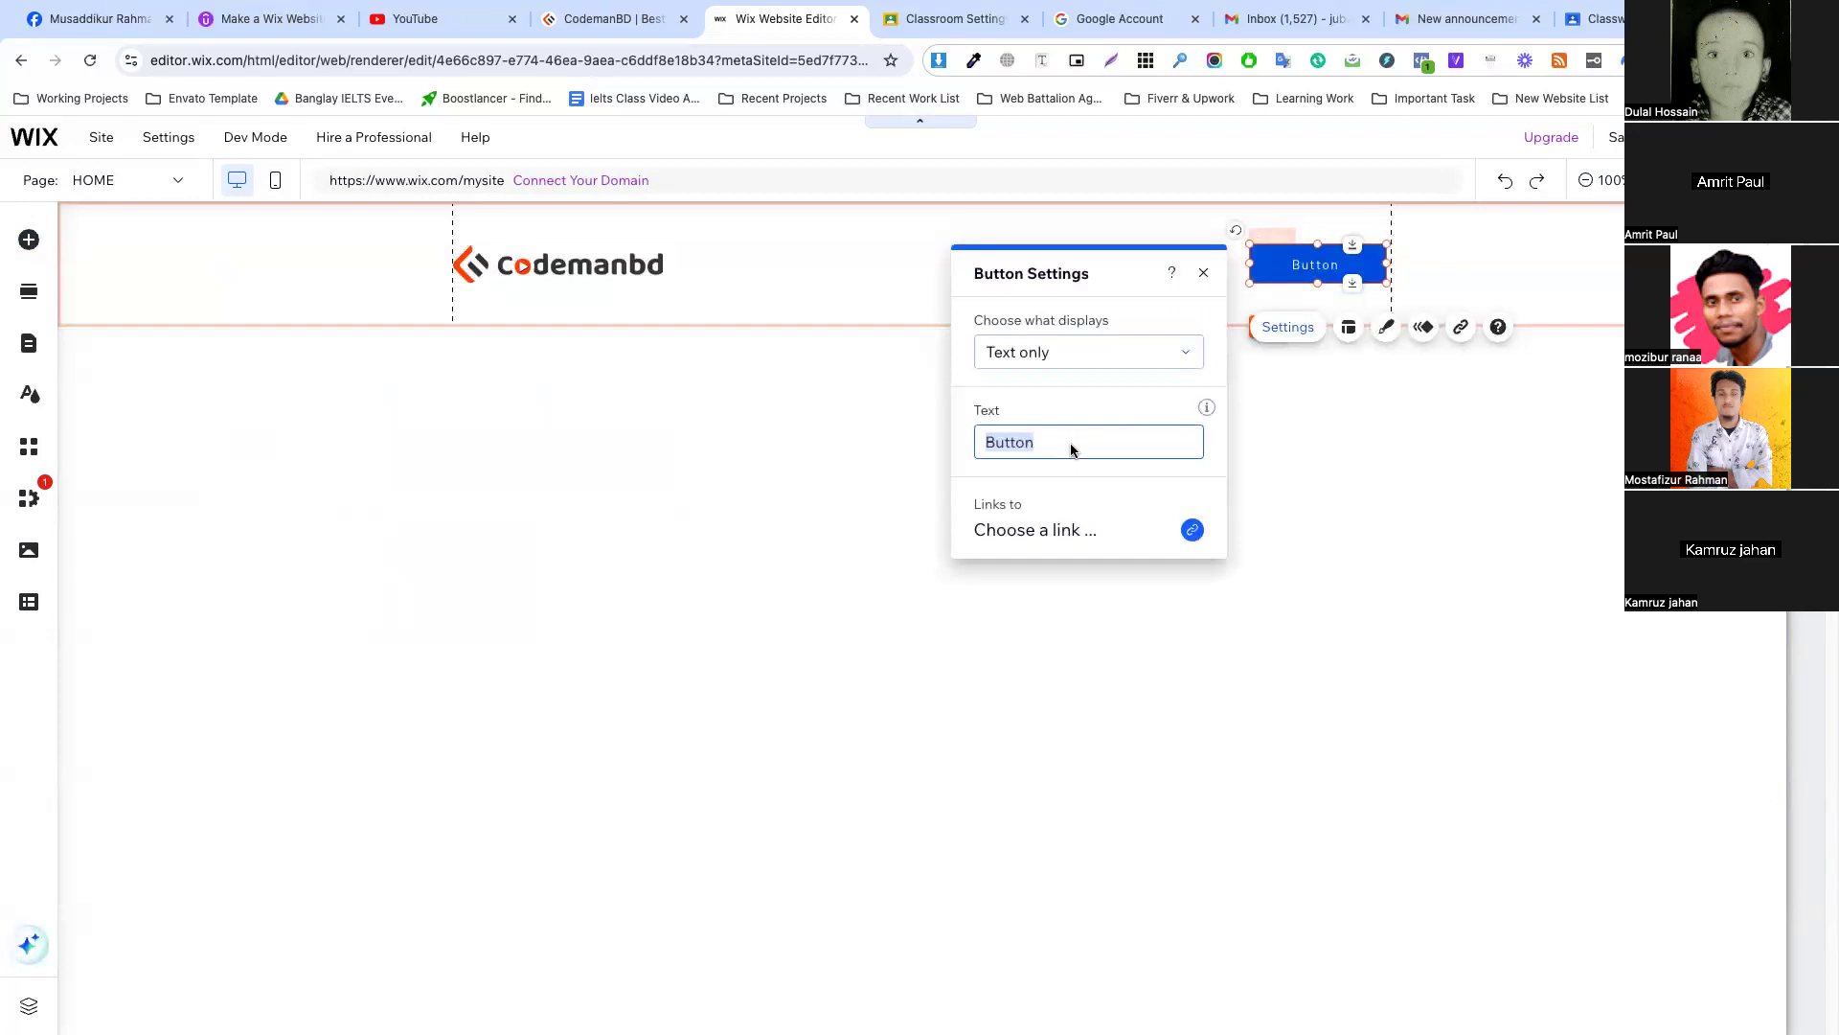
{"action": "type", "text": "Get Starte"}
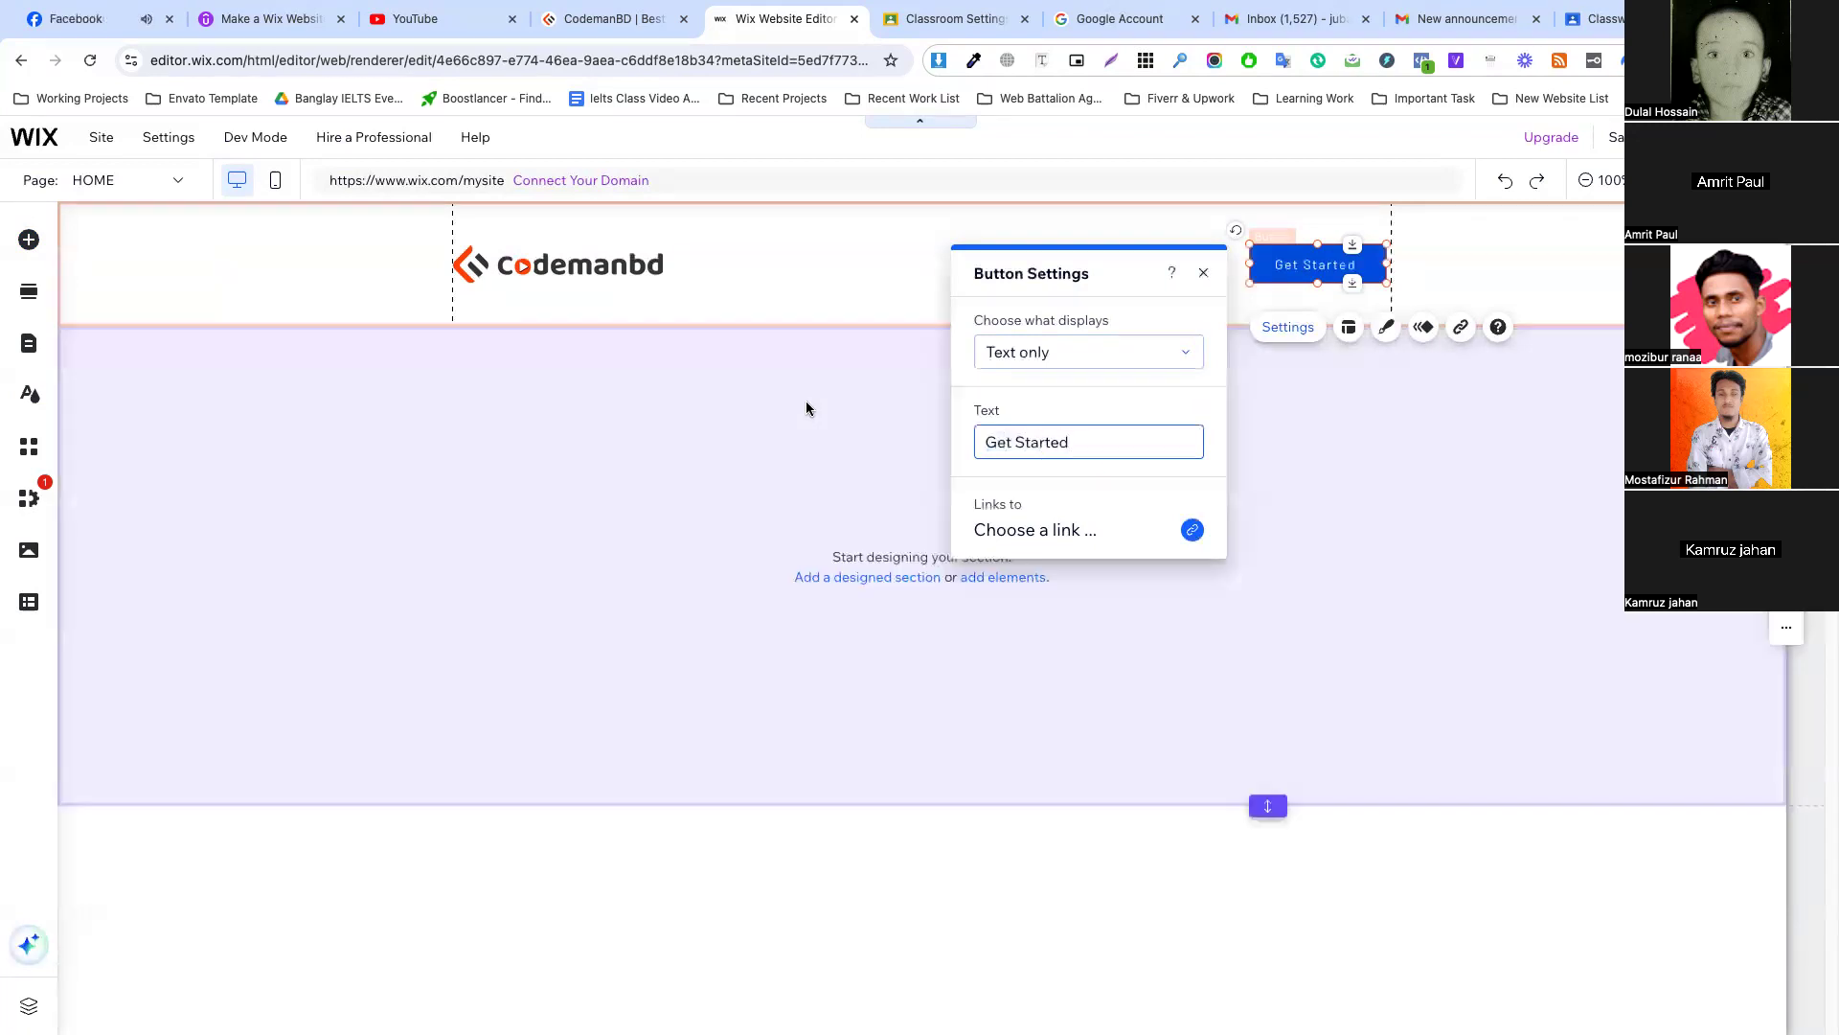
{"action": "left_click", "coordinate": [807, 403]}
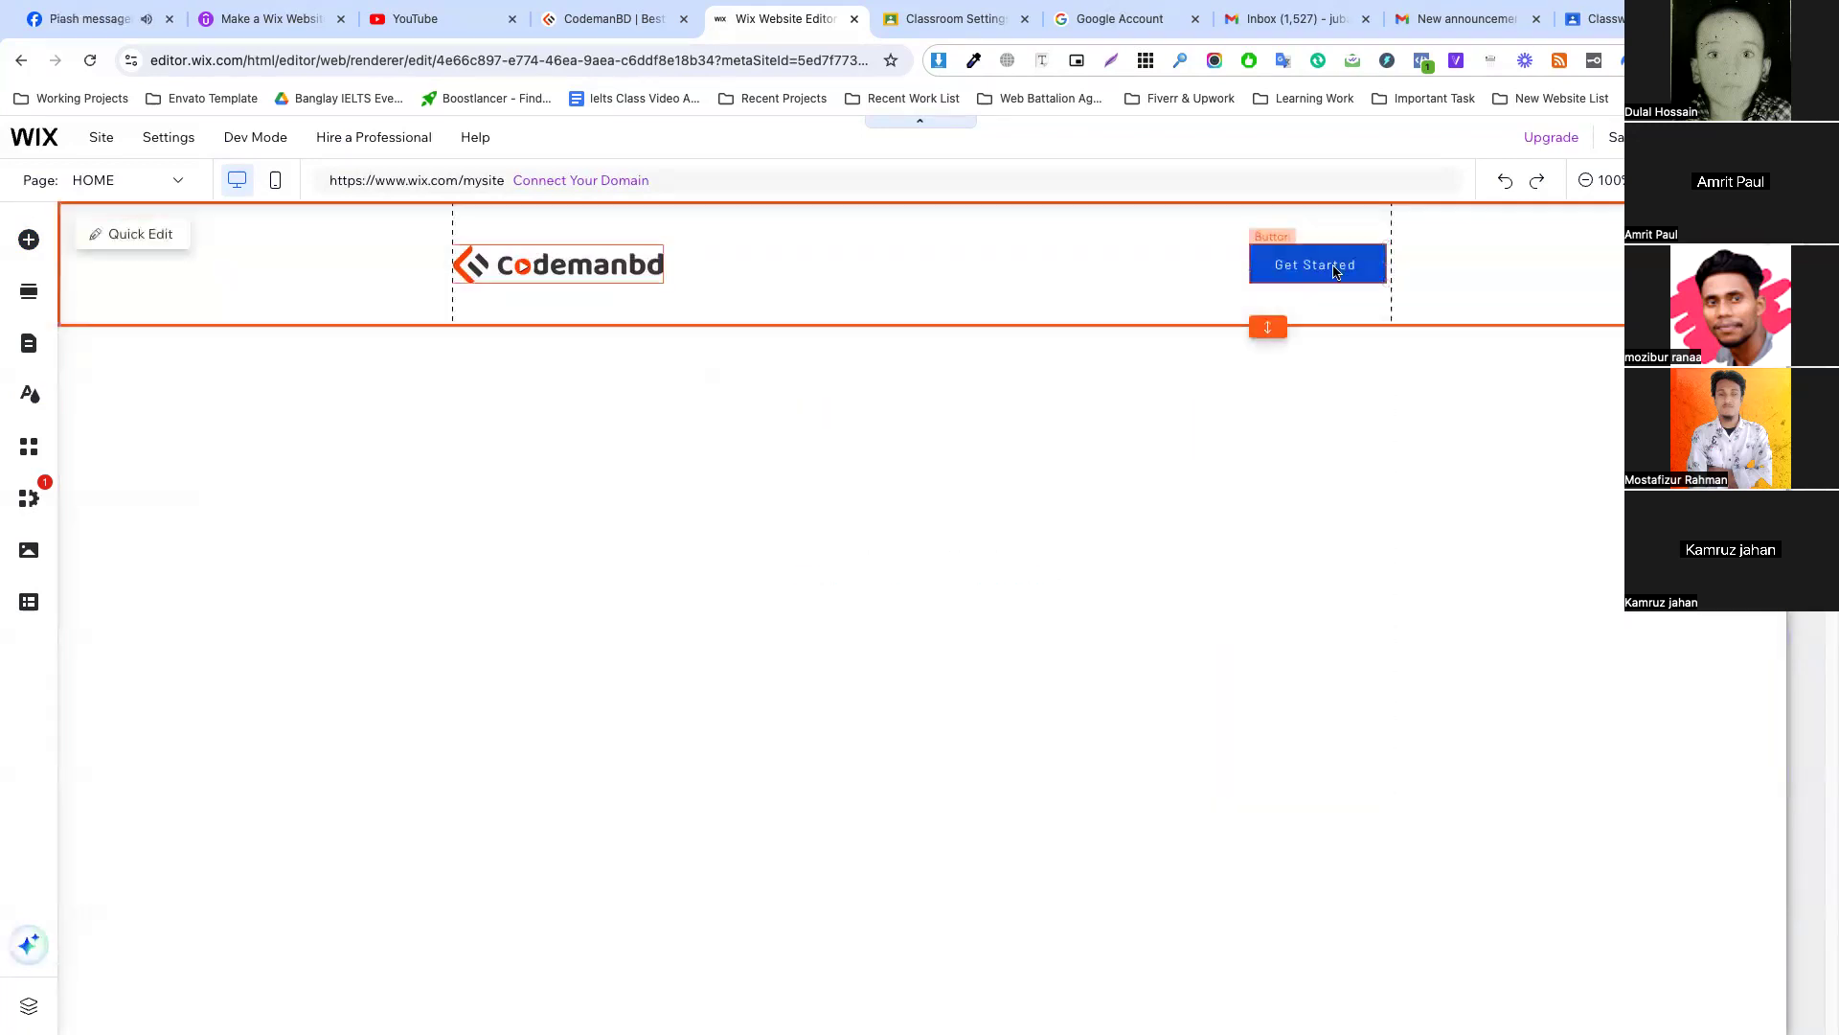
{"action": "left_click", "coordinate": [1273, 266]}
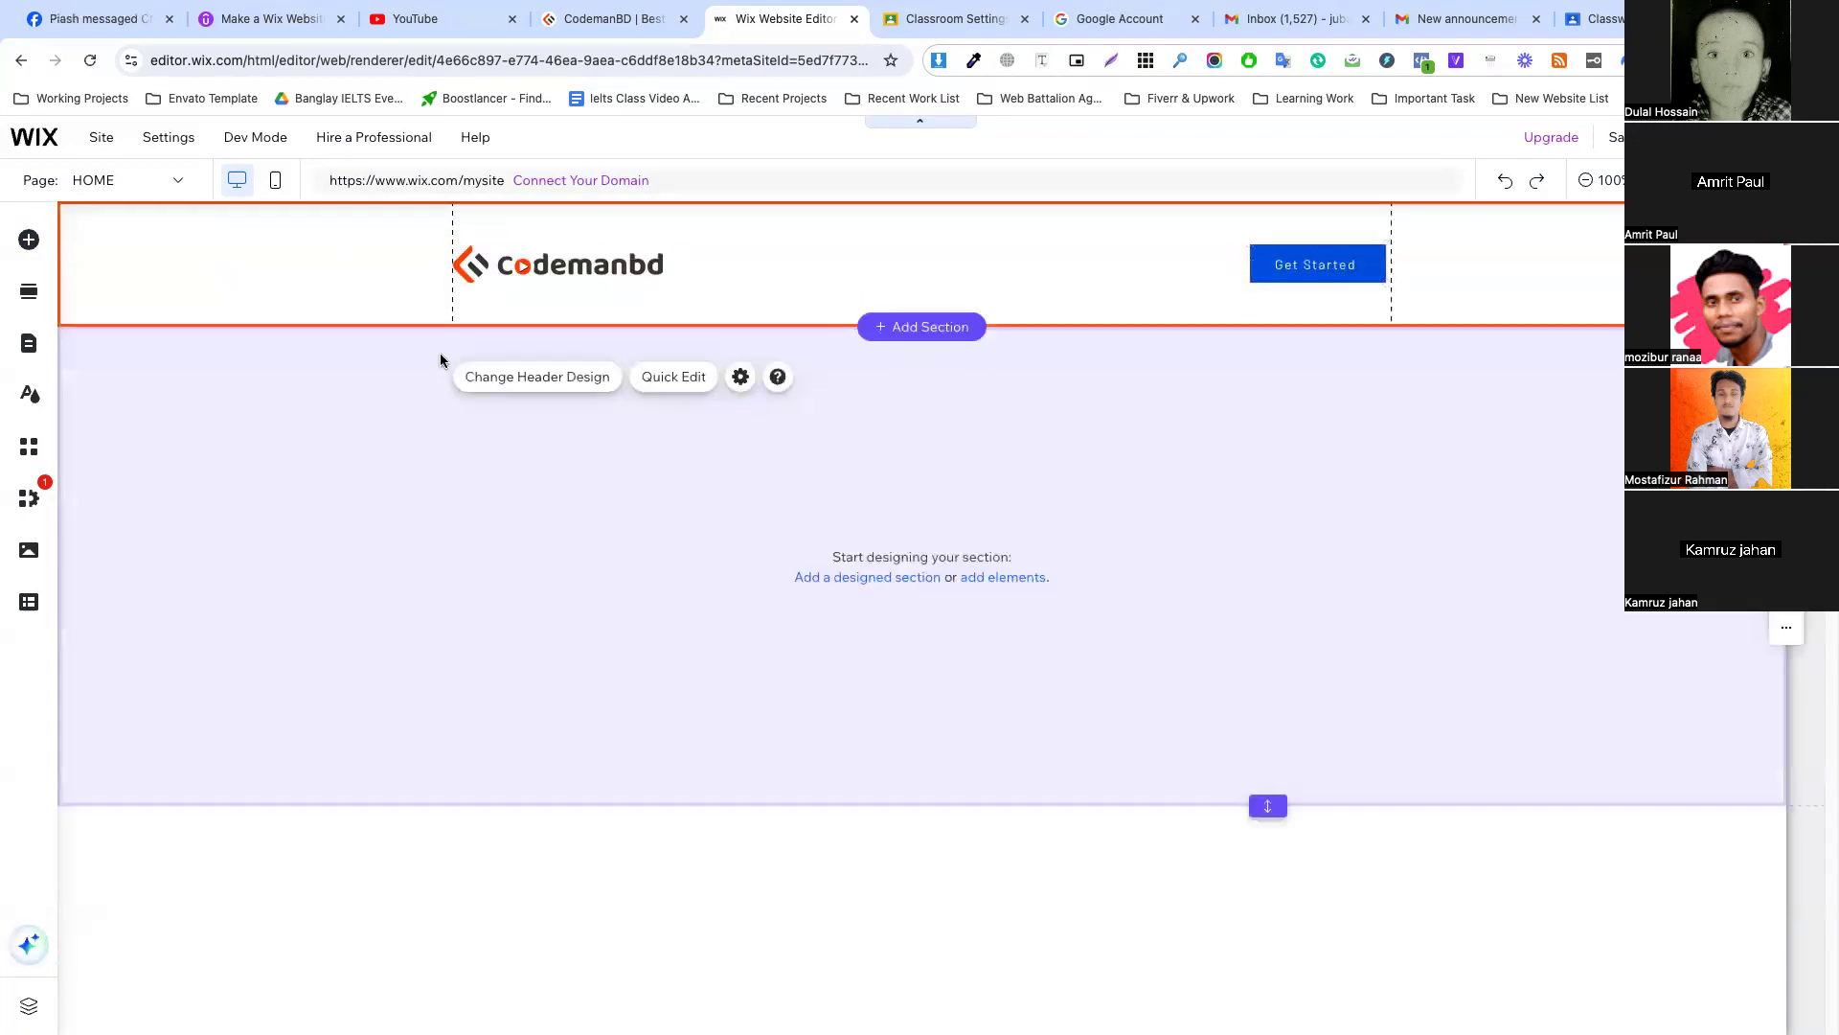
{"action": "left_click", "coordinate": [518, 377]}
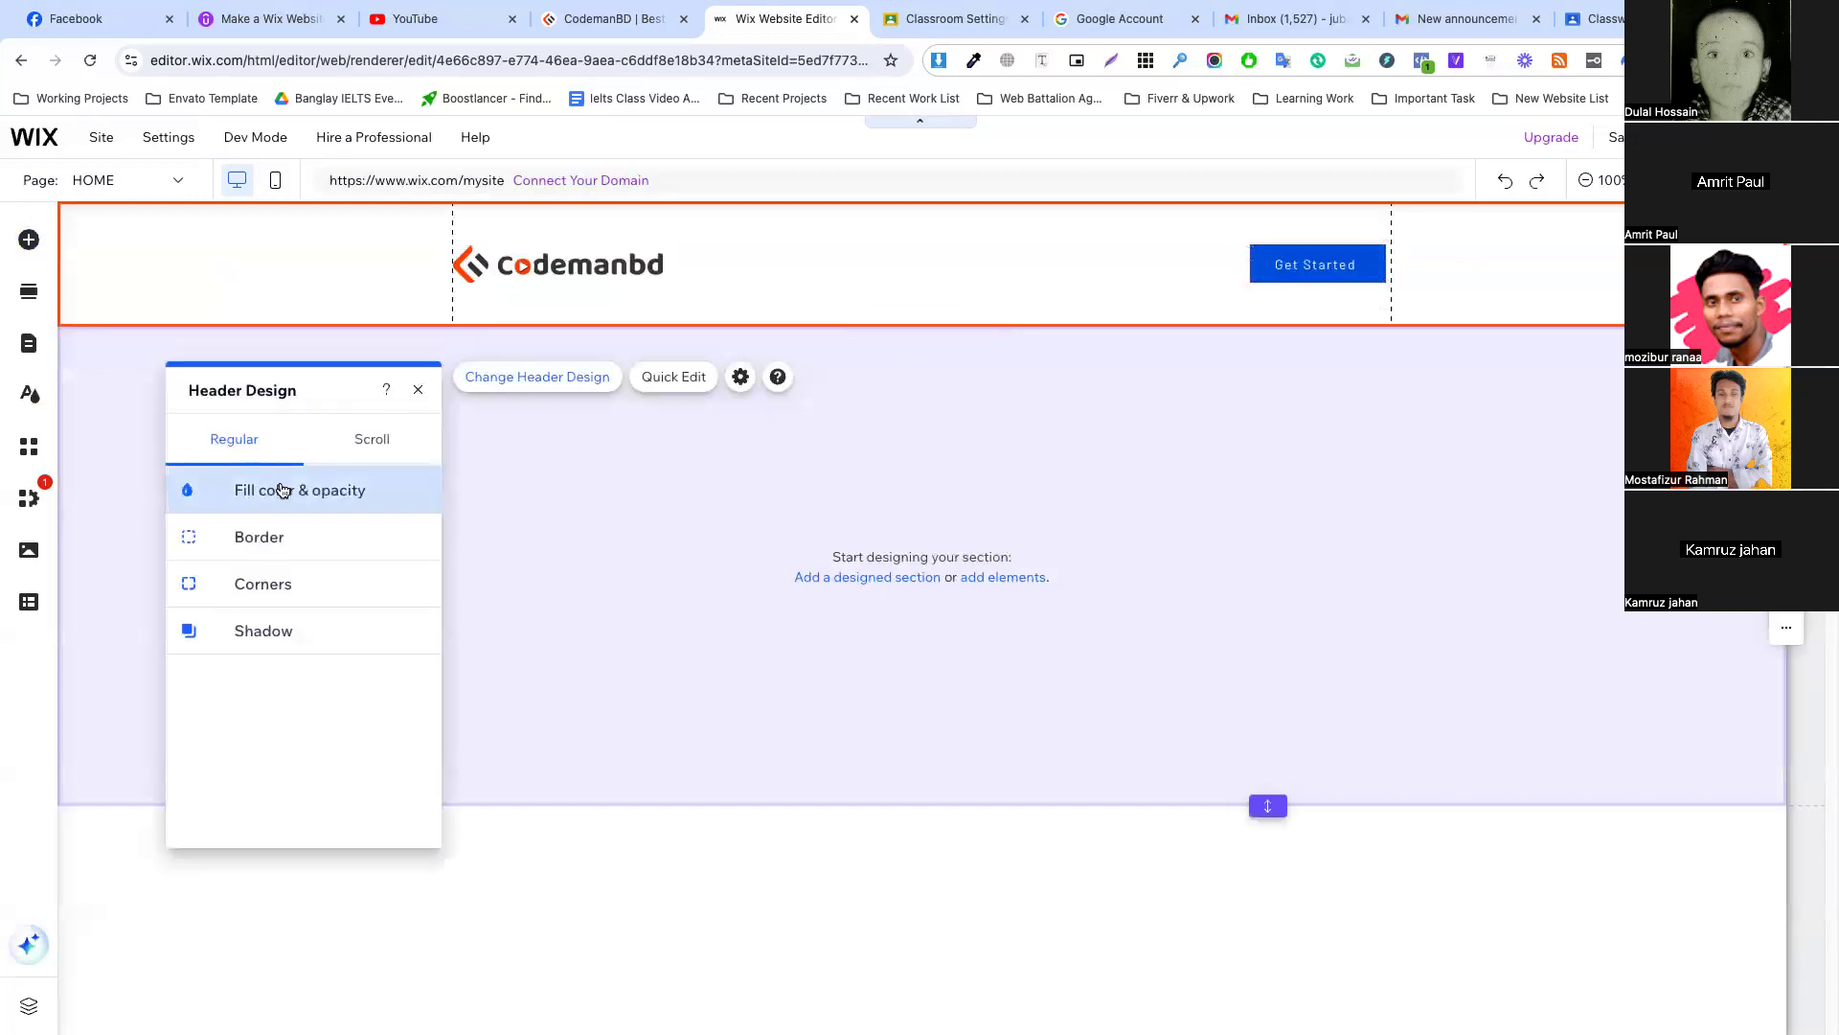
Fill the header background with light grey #E8E6E6, discarding a trial light green.
{"action": "left_click", "coordinate": [283, 489]}
{"action": "left_click", "coordinate": [405, 566]}
{"action": "left_click", "coordinate": [470, 729]}
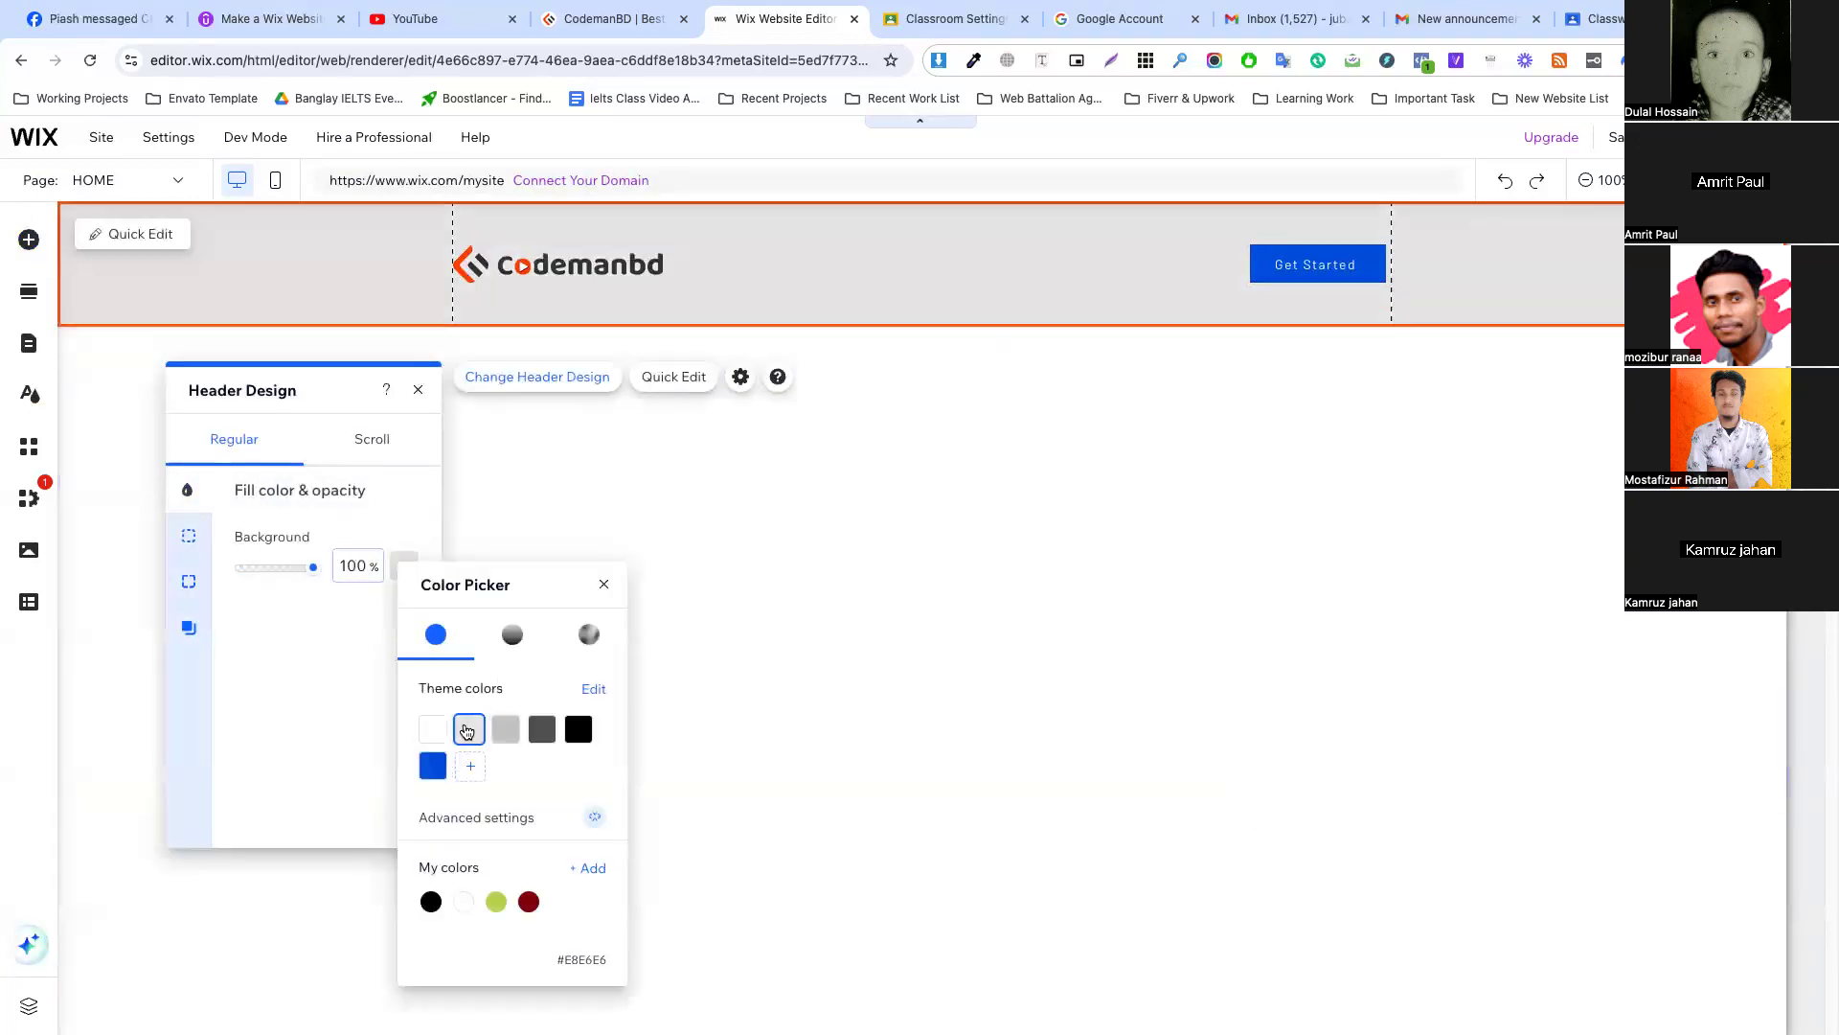
{"action": "left_click", "coordinate": [795, 572]}
{"action": "left_click", "coordinate": [405, 567]}
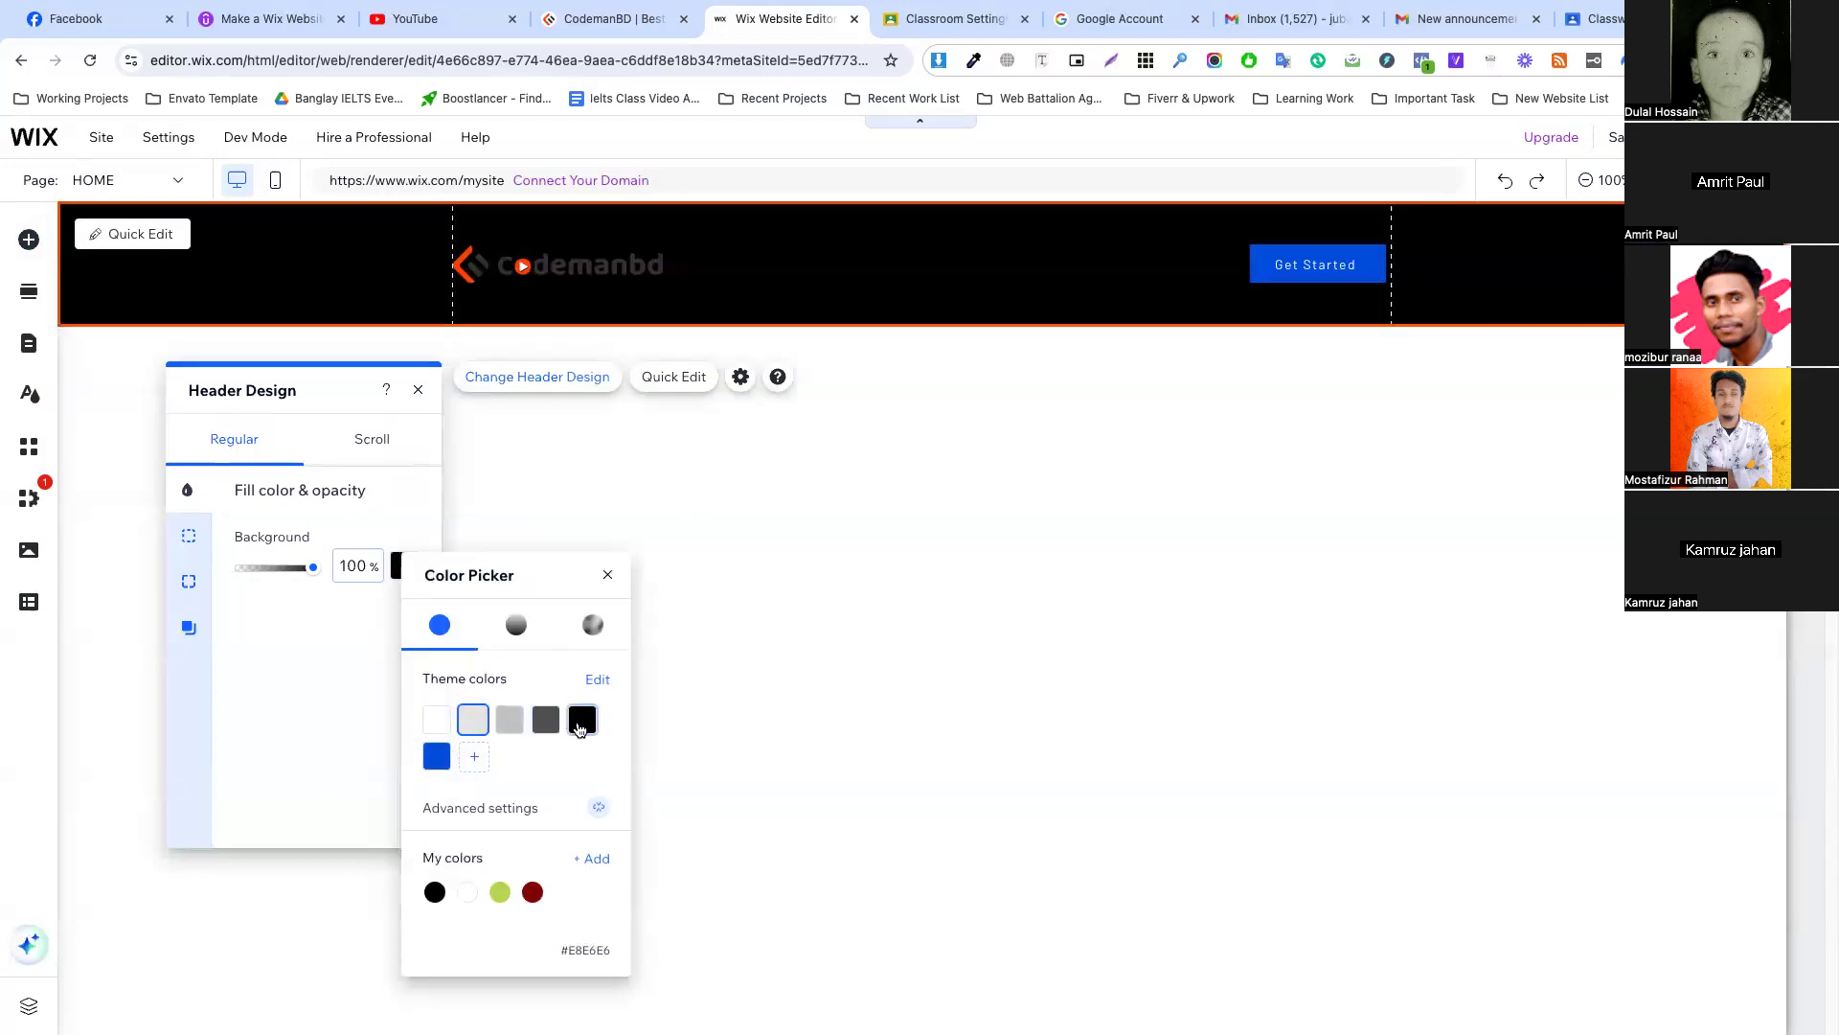
{"action": "left_click", "coordinate": [500, 891]}
{"action": "key", "text": "Escape"}
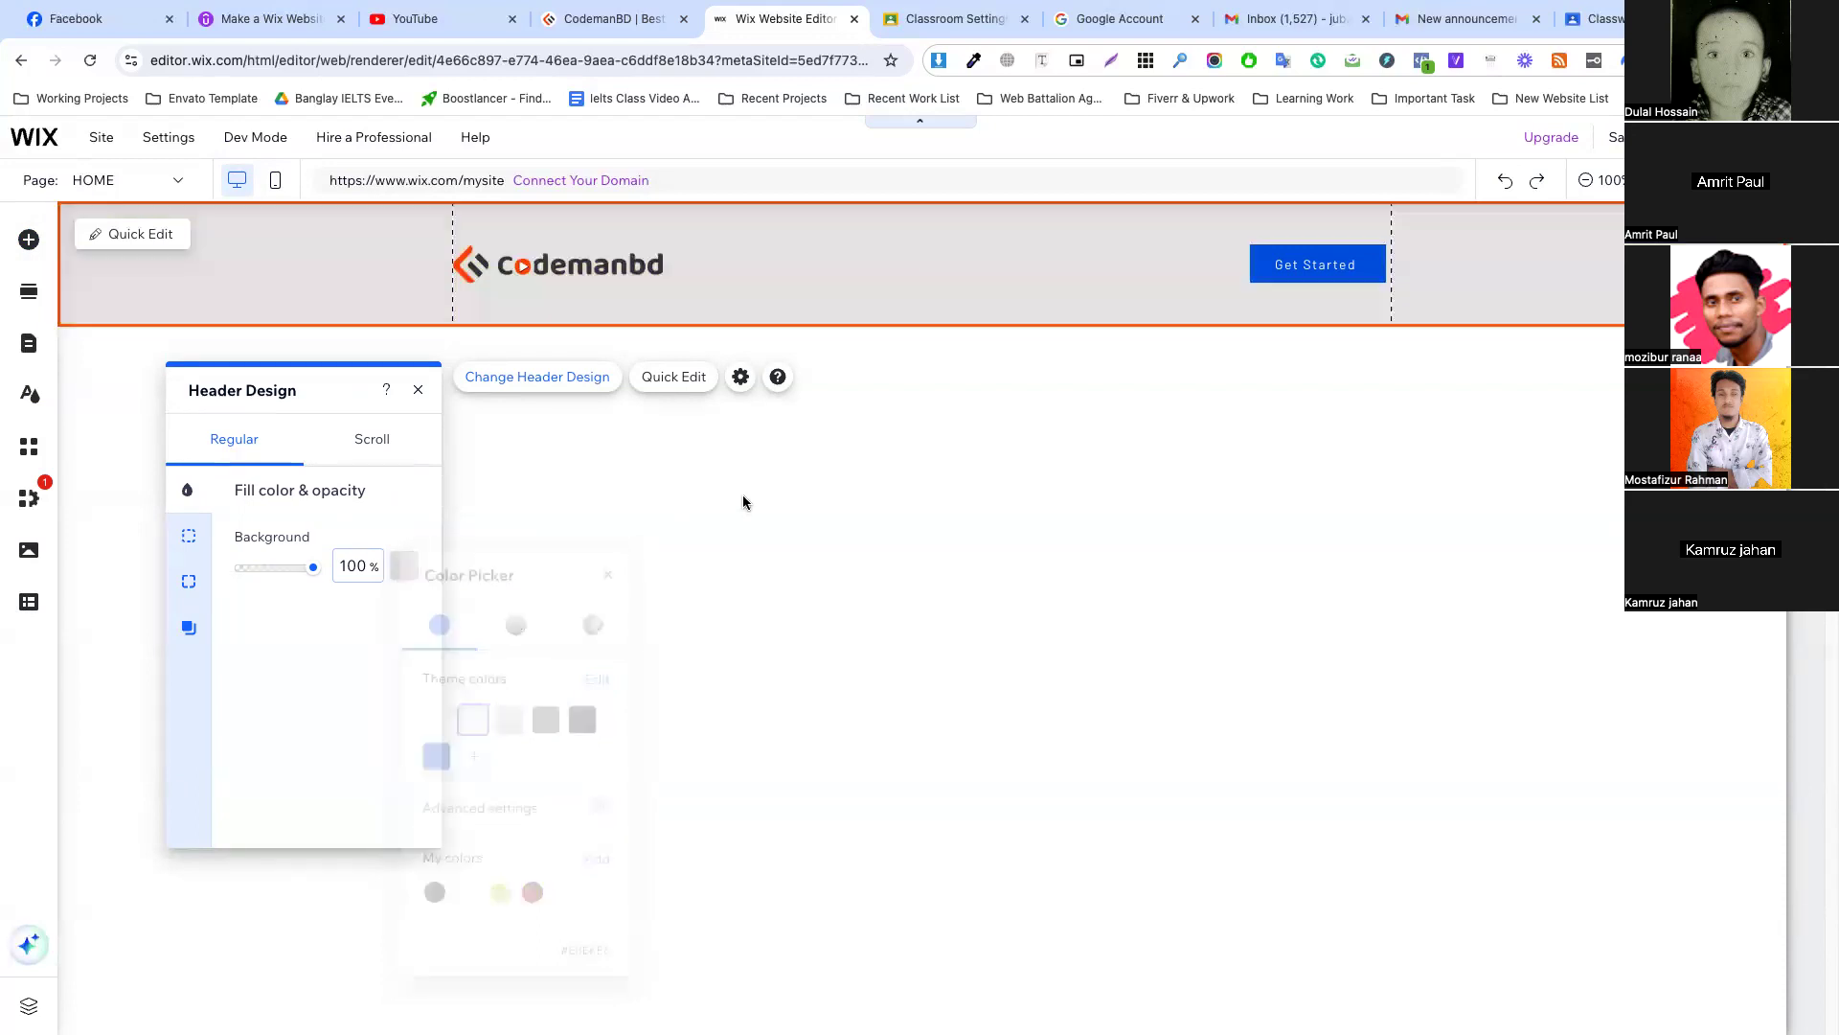
{"action": "left_click", "coordinate": [418, 390]}
{"action": "left_click", "coordinate": [982, 482]}
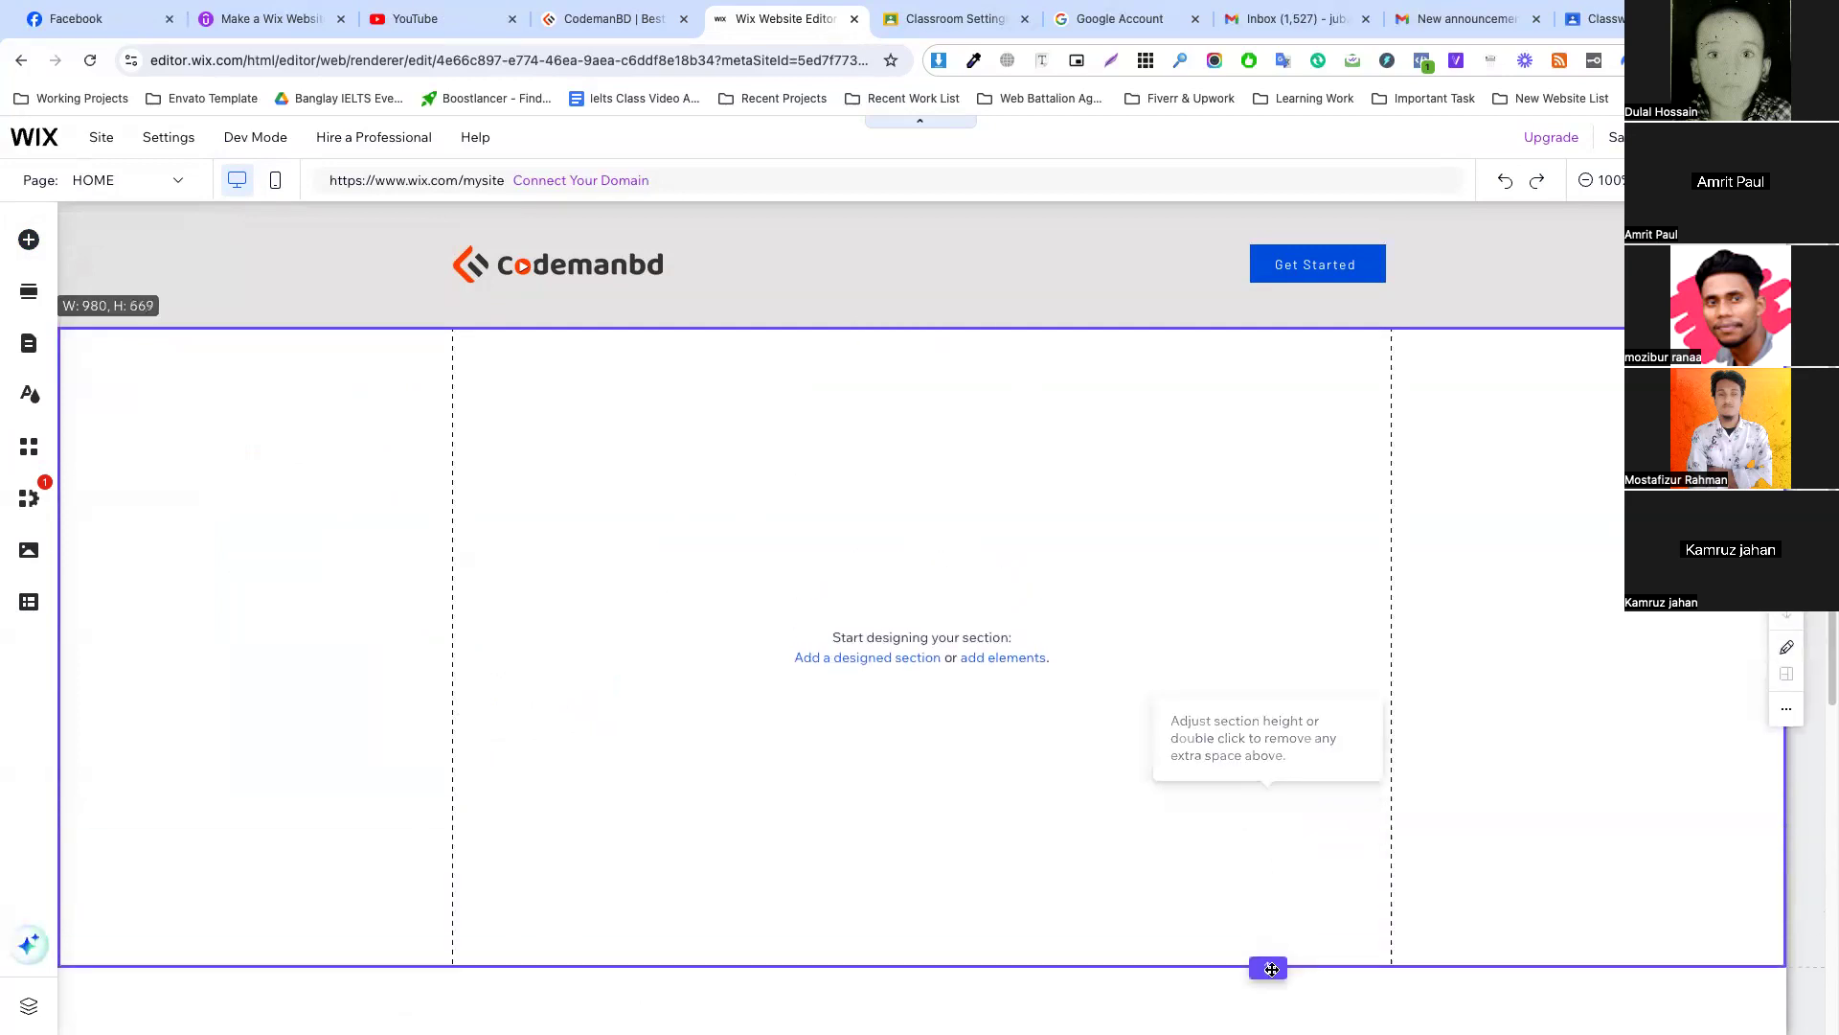
Copy the Web Design course image from the CodemanBD website.
{"action": "left_click", "coordinate": [606, 18]}
{"action": "scroll", "coordinate": [819, 449], "scroll_direction": "down", "scroll_amount": 15}
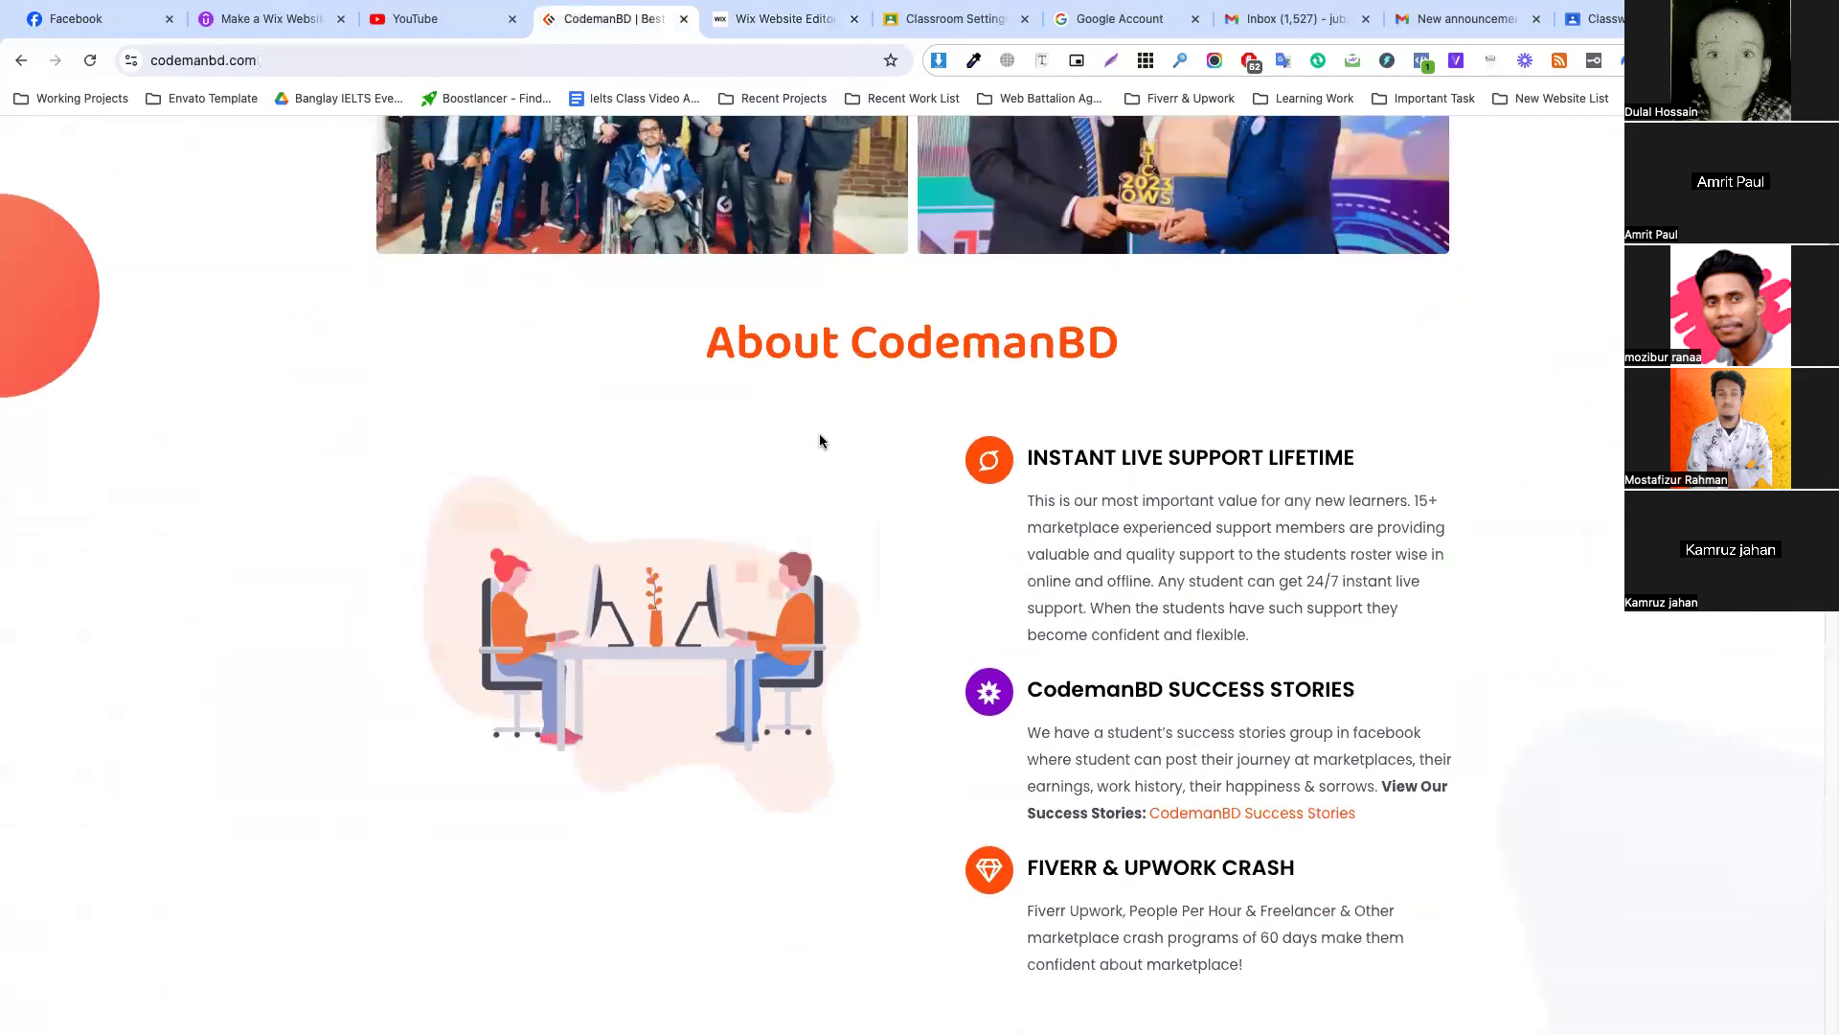
{"action": "scroll", "coordinate": [820, 435], "scroll_direction": "up", "scroll_amount": 4}
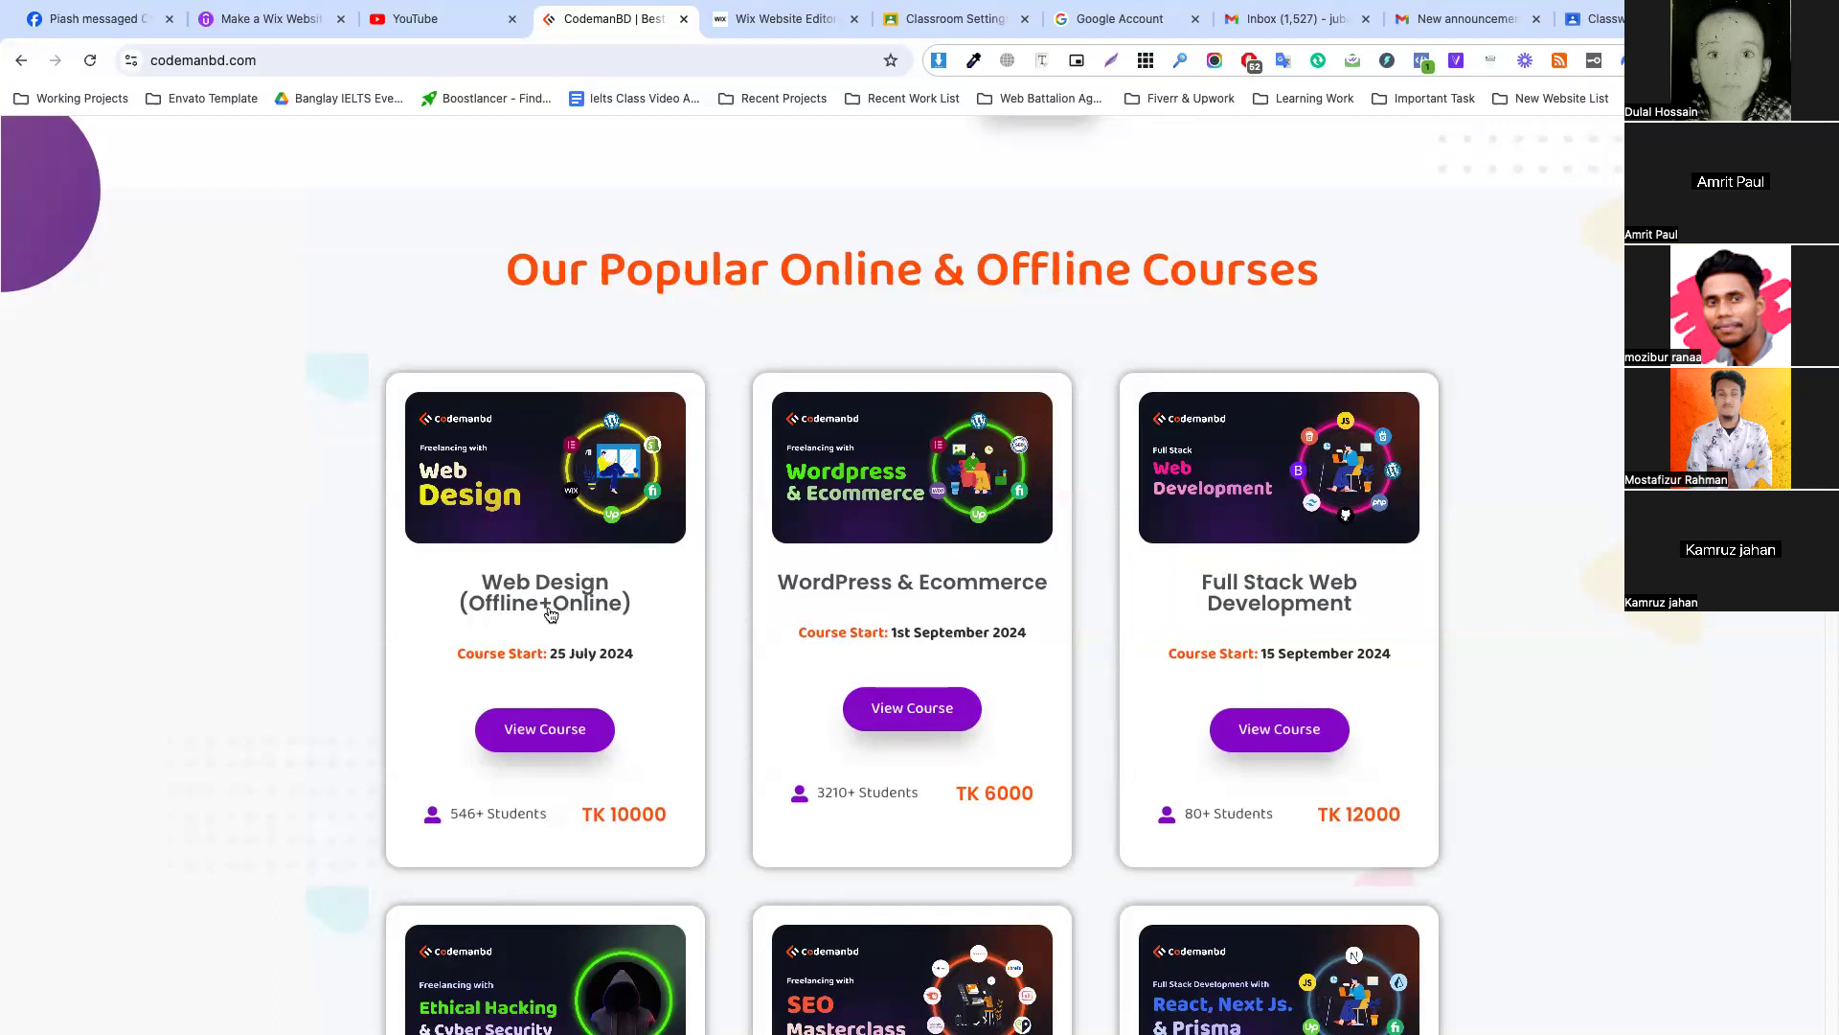
{"action": "left_click_drag", "start_coordinate": [454, 657], "coordinate": [634, 659]}
{"action": "left_click_drag", "start_coordinate": [448, 817], "coordinate": [580, 815]}
{"action": "left_click", "coordinate": [680, 818]}
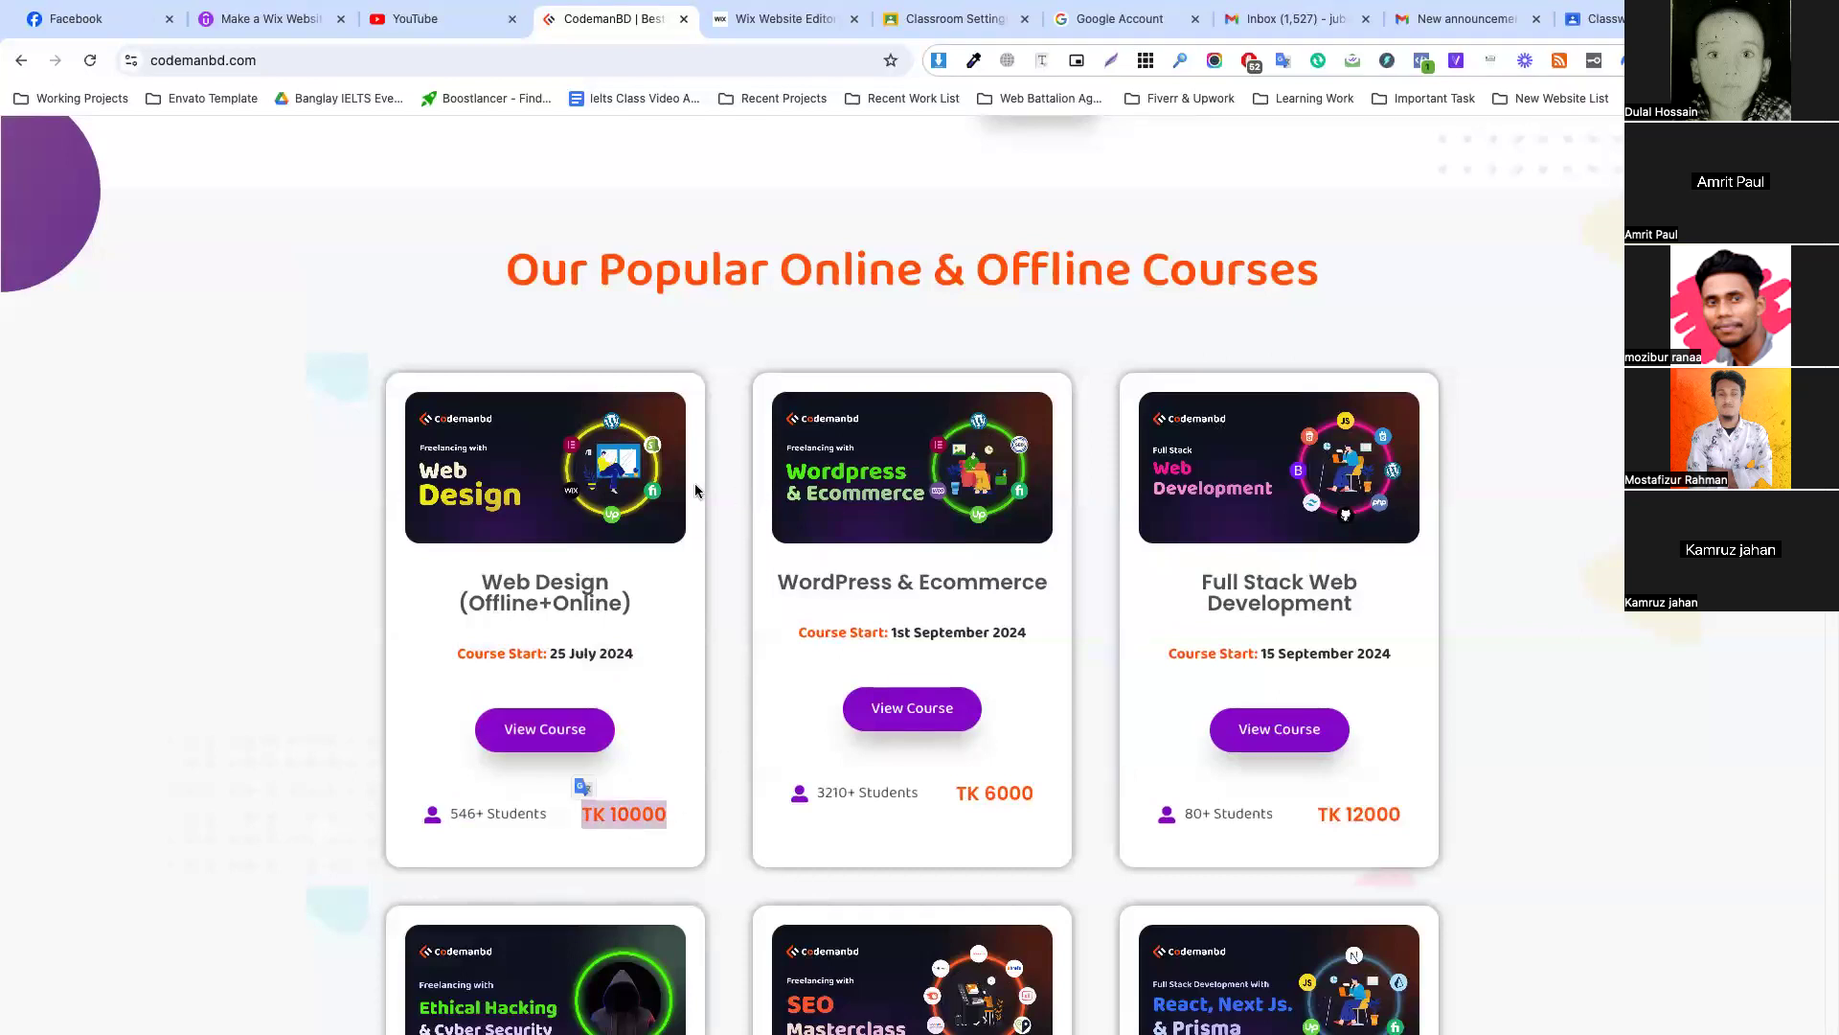
{"action": "right_click", "coordinate": [555, 434]}
{"action": "left_click", "coordinate": [619, 665]}
Paste the image into the empty section, shrink it to about 318×167 and move it lower.
{"action": "left_click", "coordinate": [777, 18]}
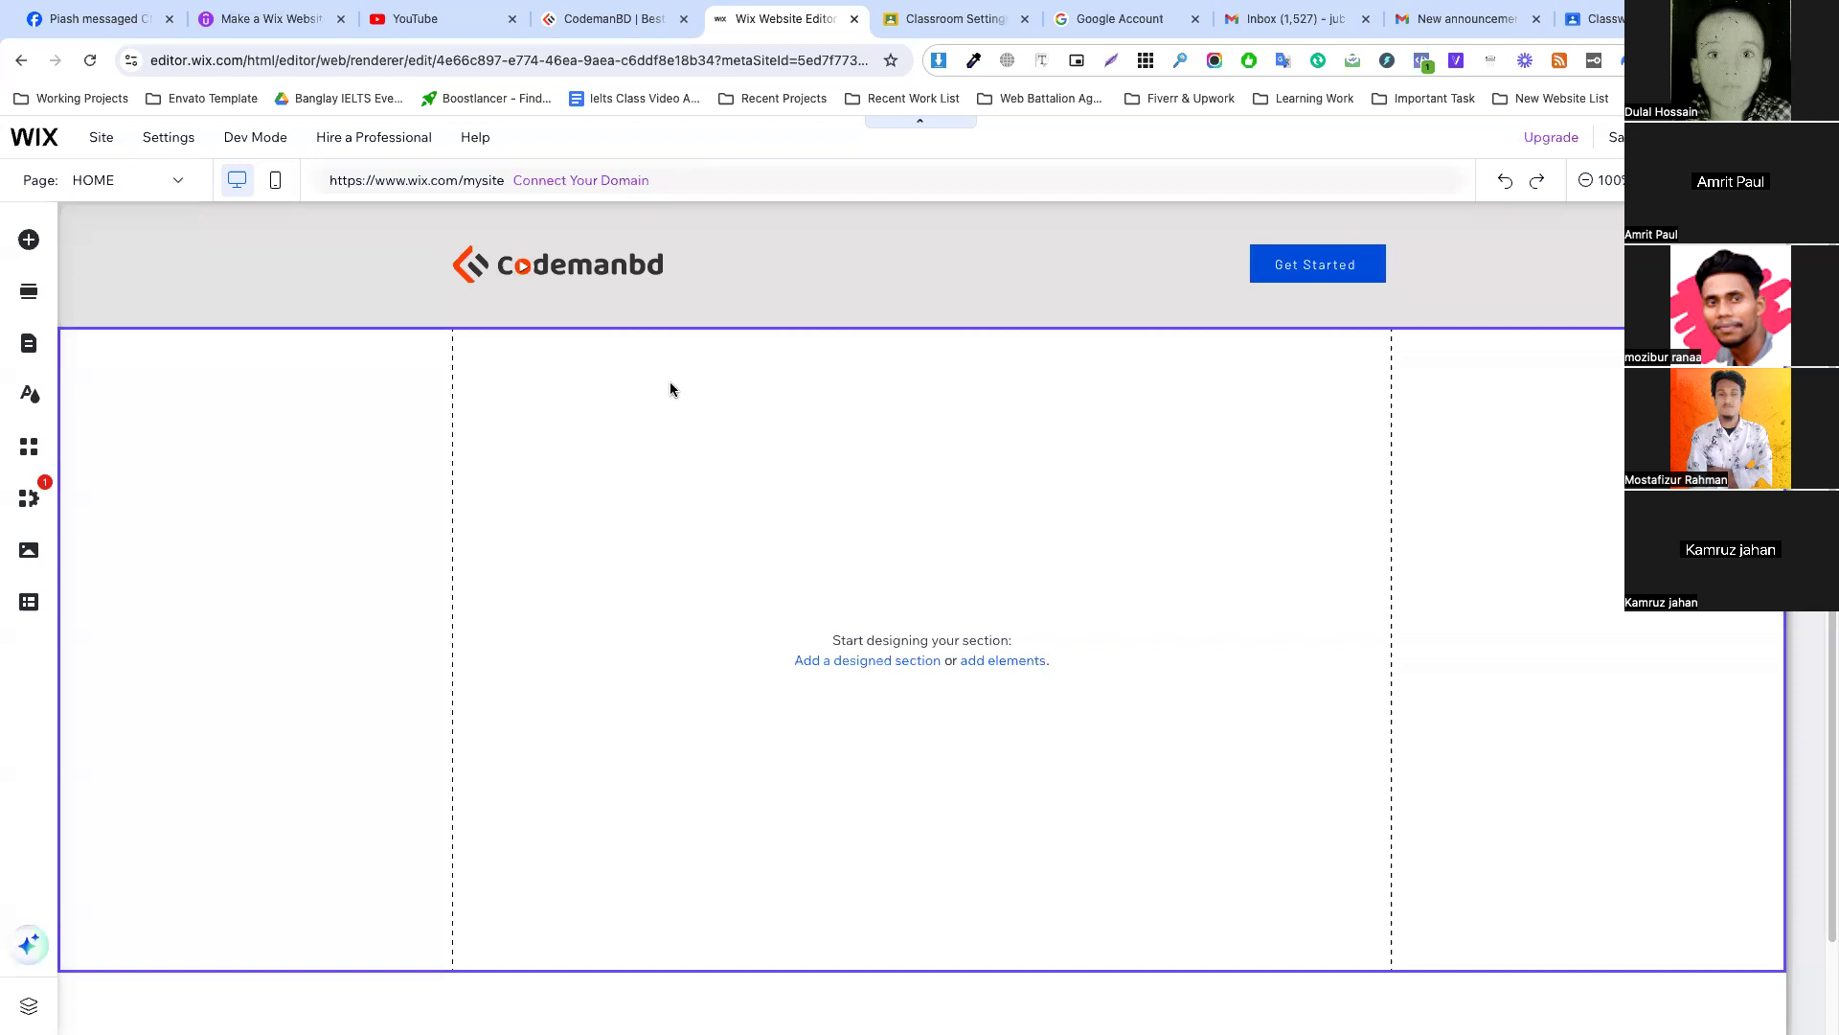
{"action": "left_click", "coordinate": [663, 580]}
{"action": "key", "text": "ctrl+v"}
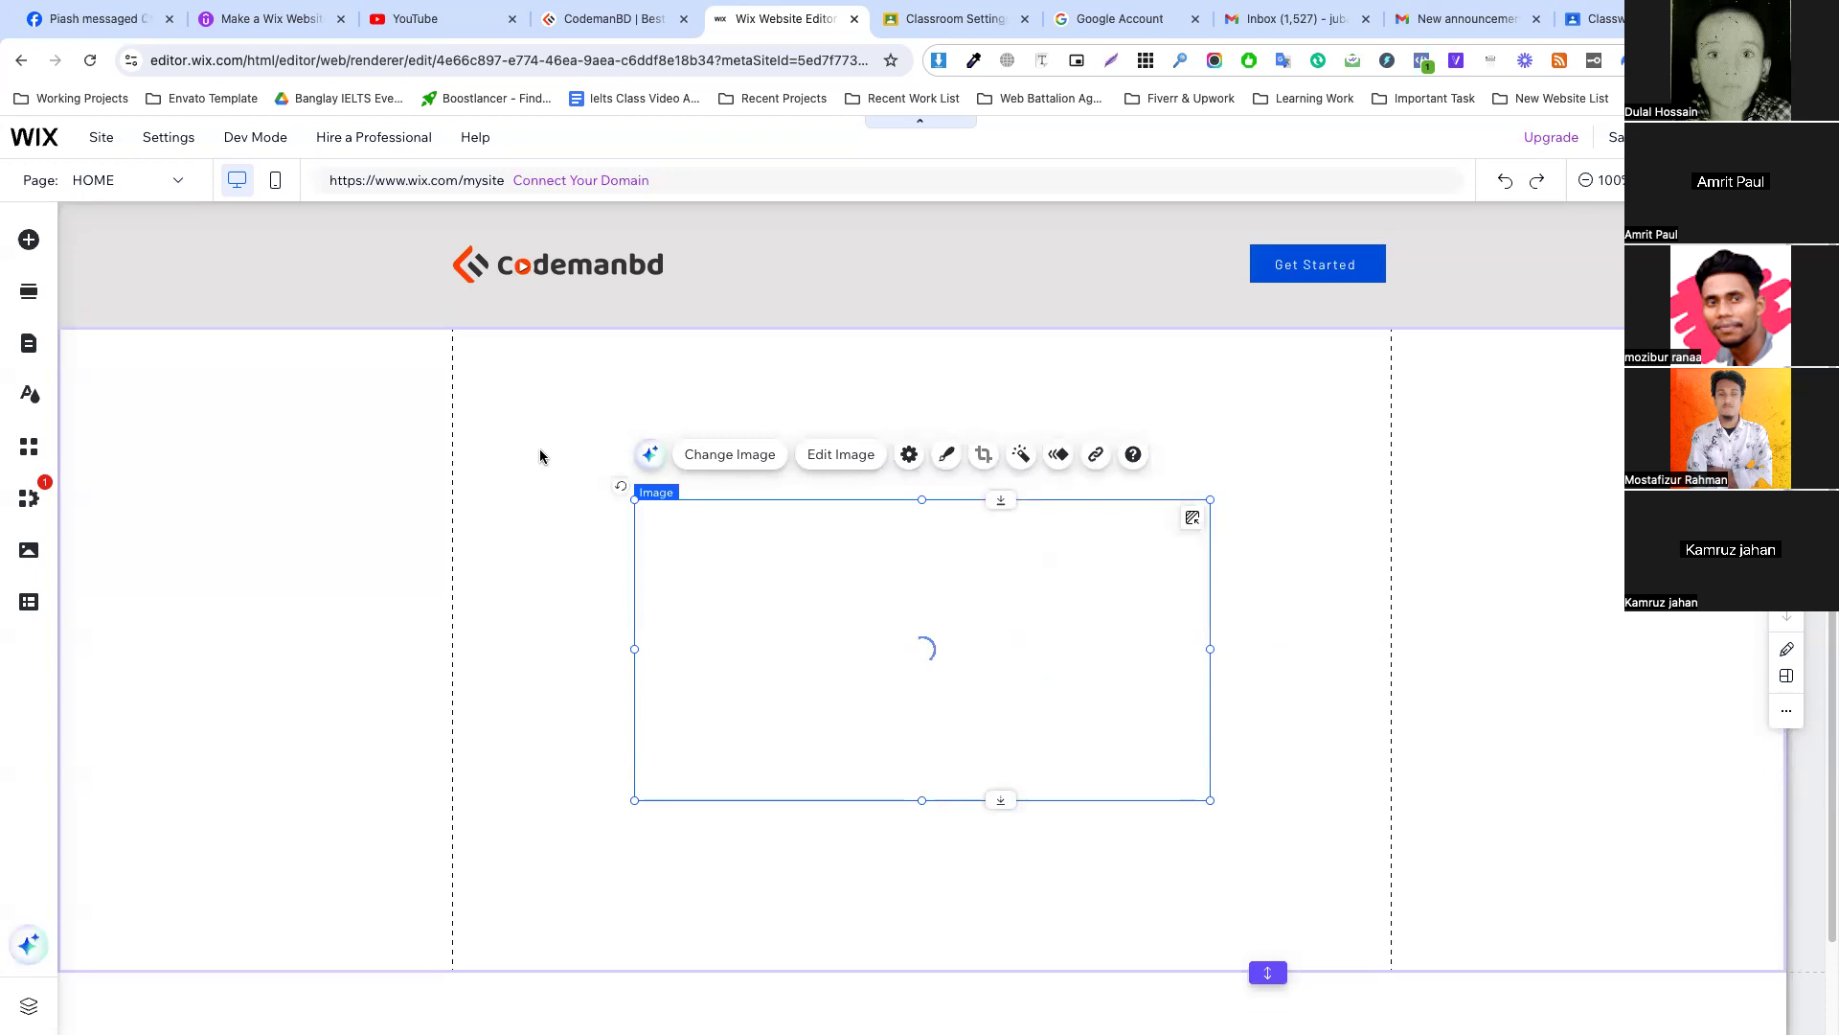
{"action": "left_click", "coordinate": [522, 529]}
{"action": "left_click", "coordinate": [1203, 794]}
{"action": "left_click_drag", "start_coordinate": [1205, 794], "coordinate": [939, 659]}
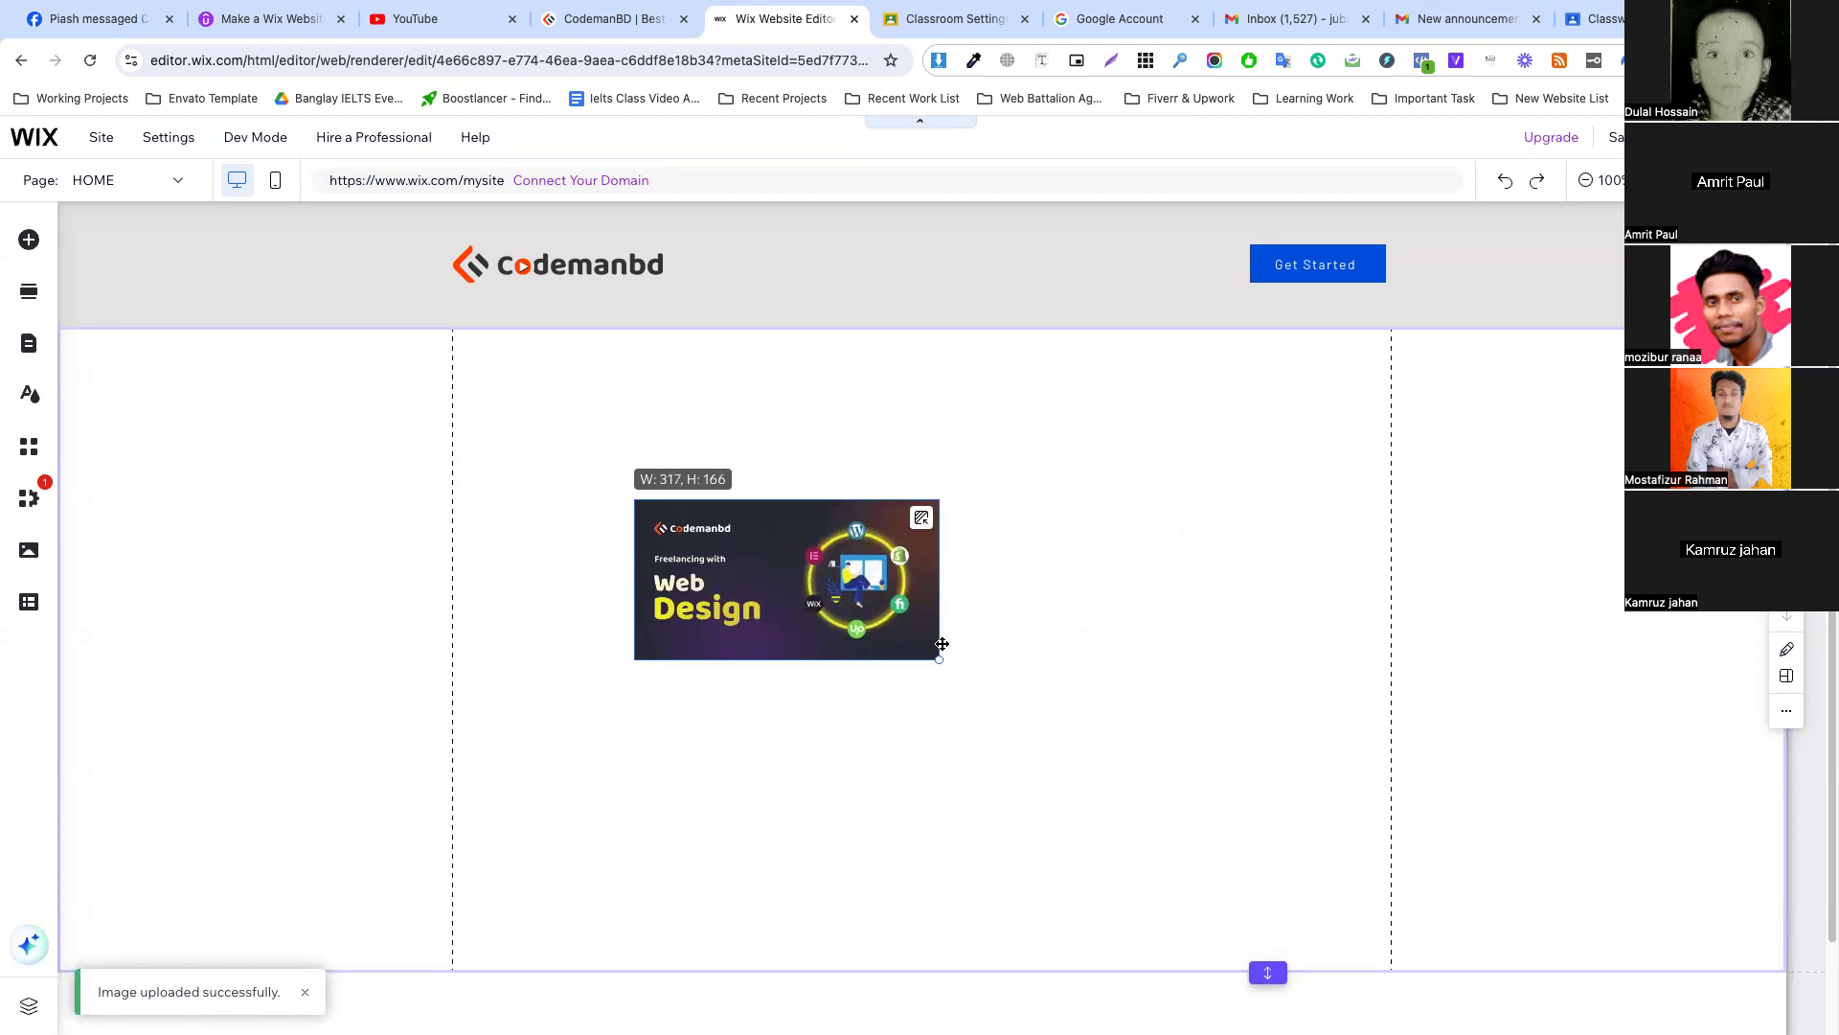
{"action": "left_click_drag", "start_coordinate": [735, 563], "coordinate": [753, 829]}
{"action": "left_click", "coordinate": [595, 518]}
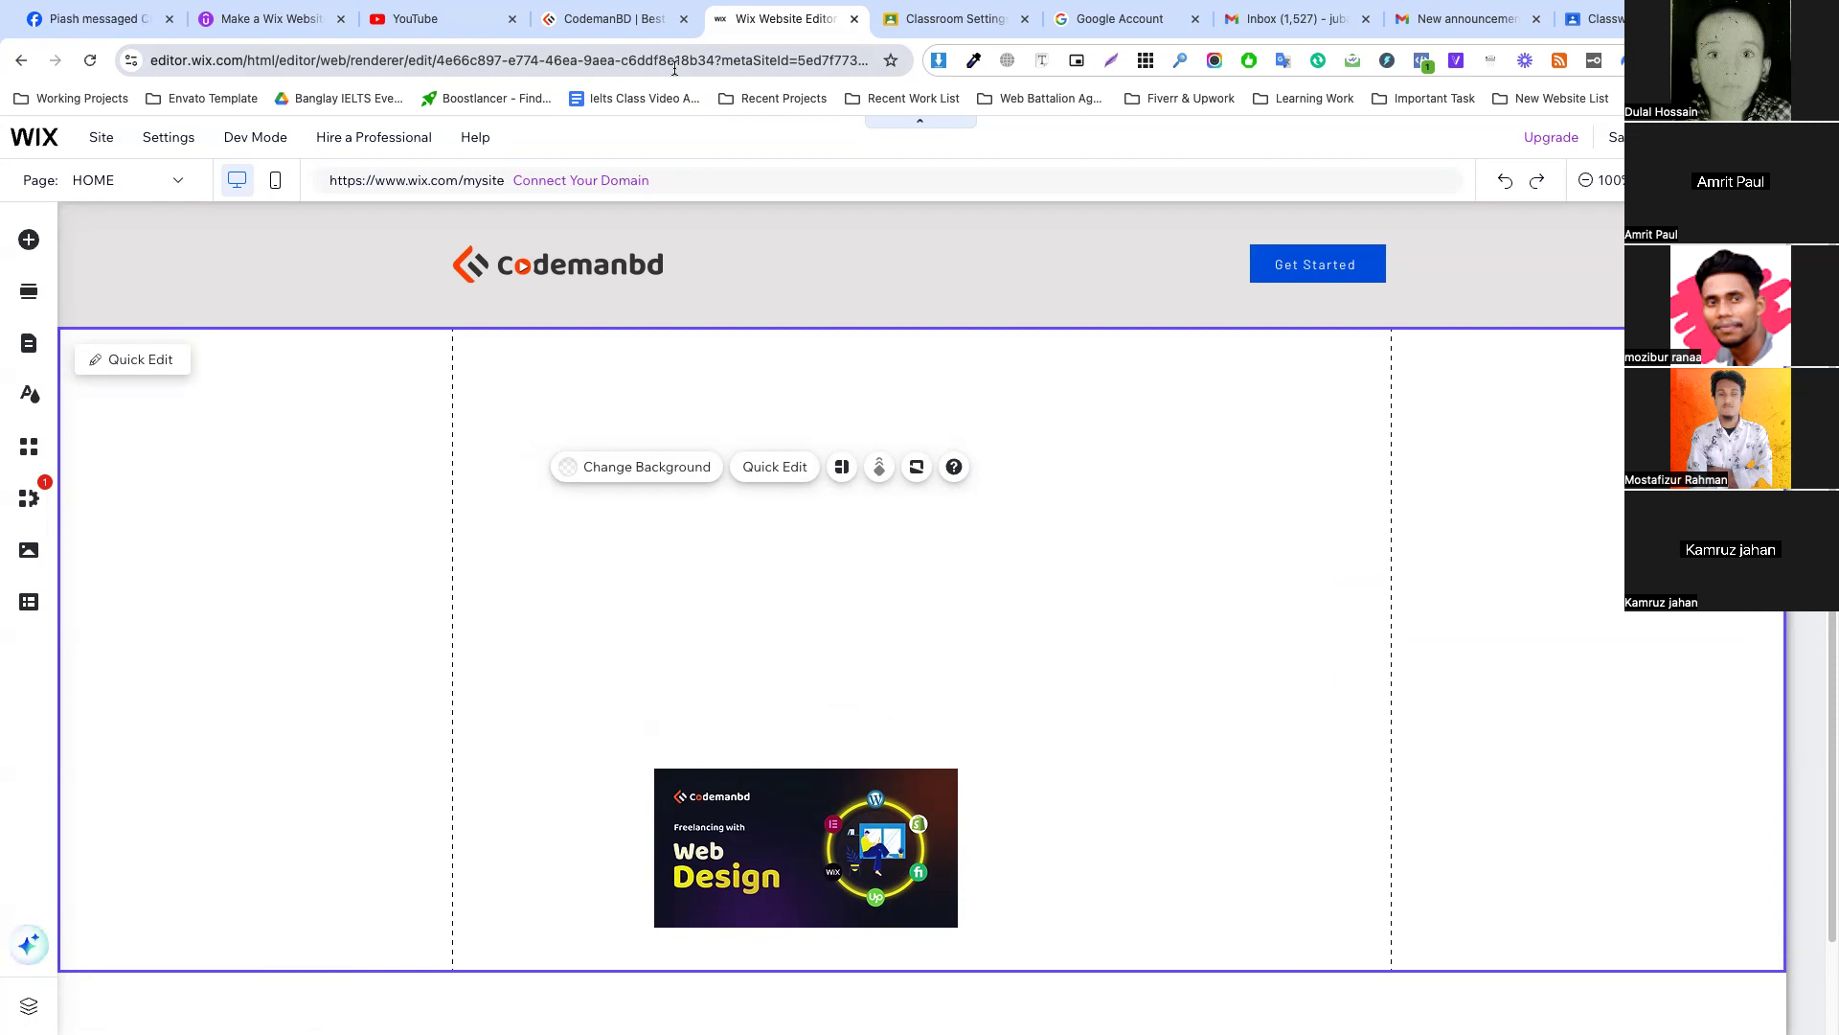
Place the four-item hover repeater (Business, Sports, Culture, Lifestyle) in the section.
{"action": "left_click", "coordinate": [28, 241]}
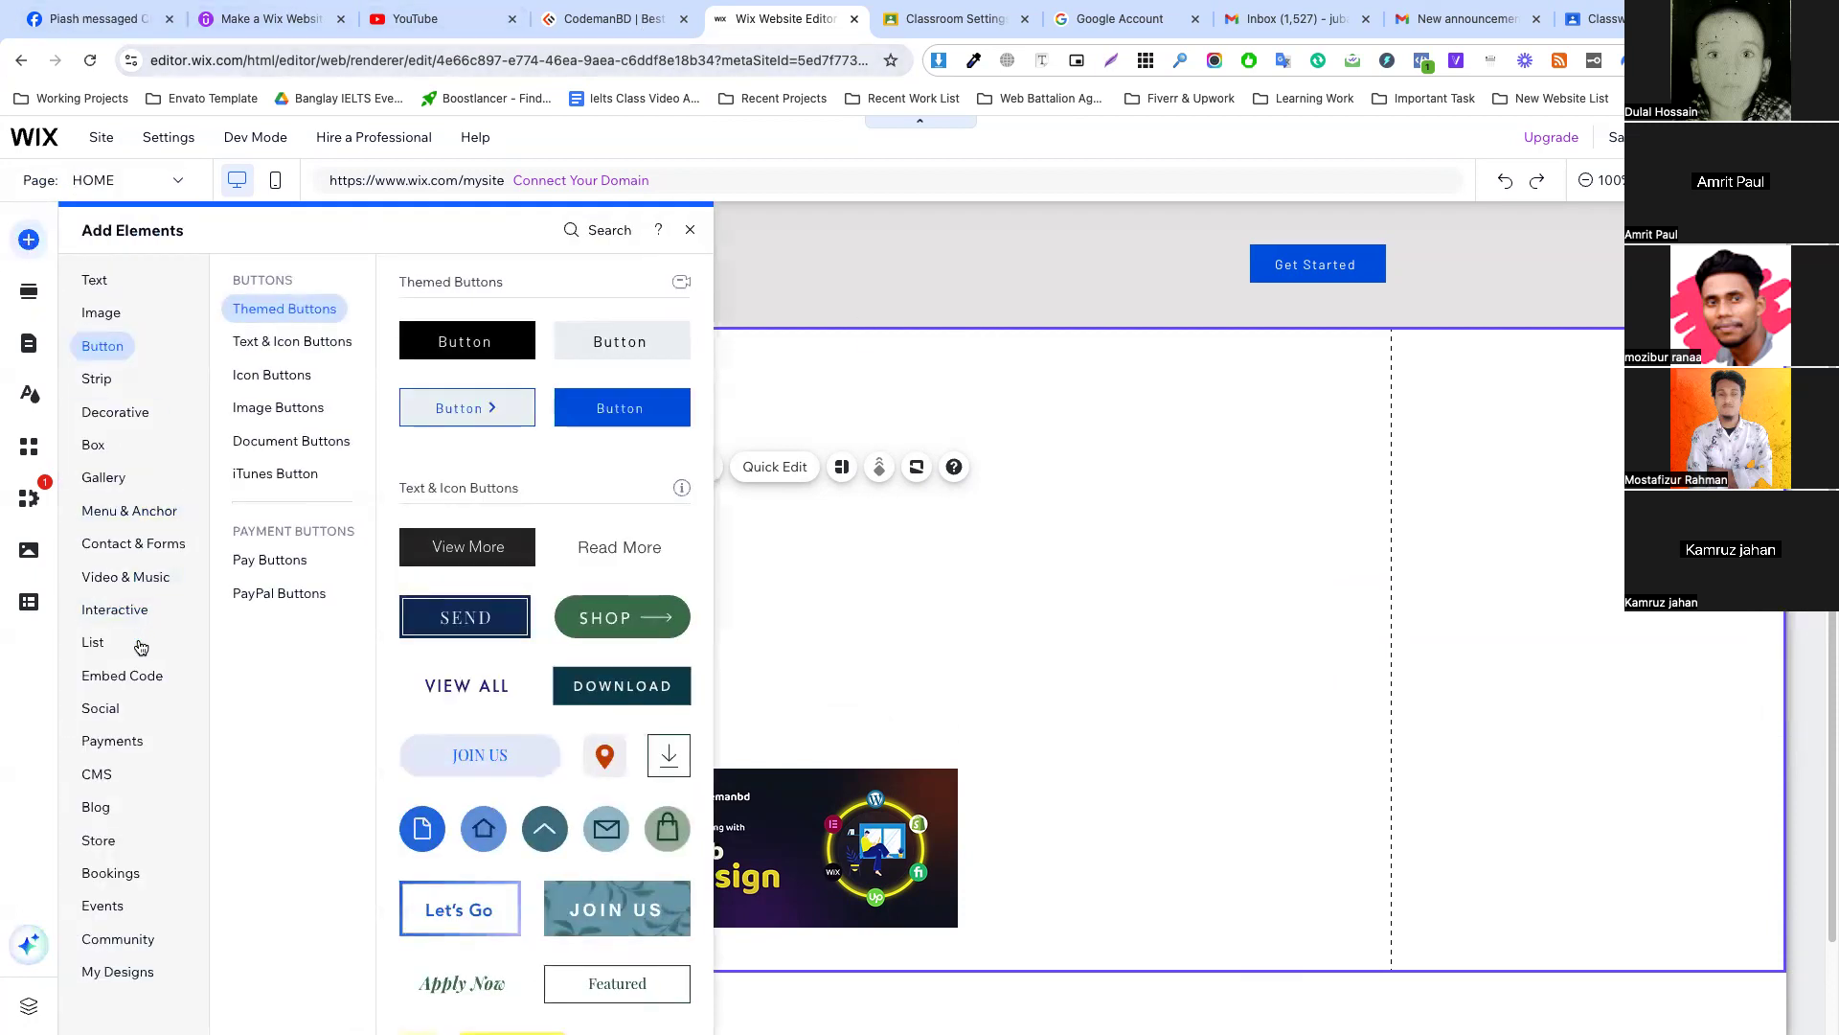
{"action": "left_click", "coordinate": [118, 613]}
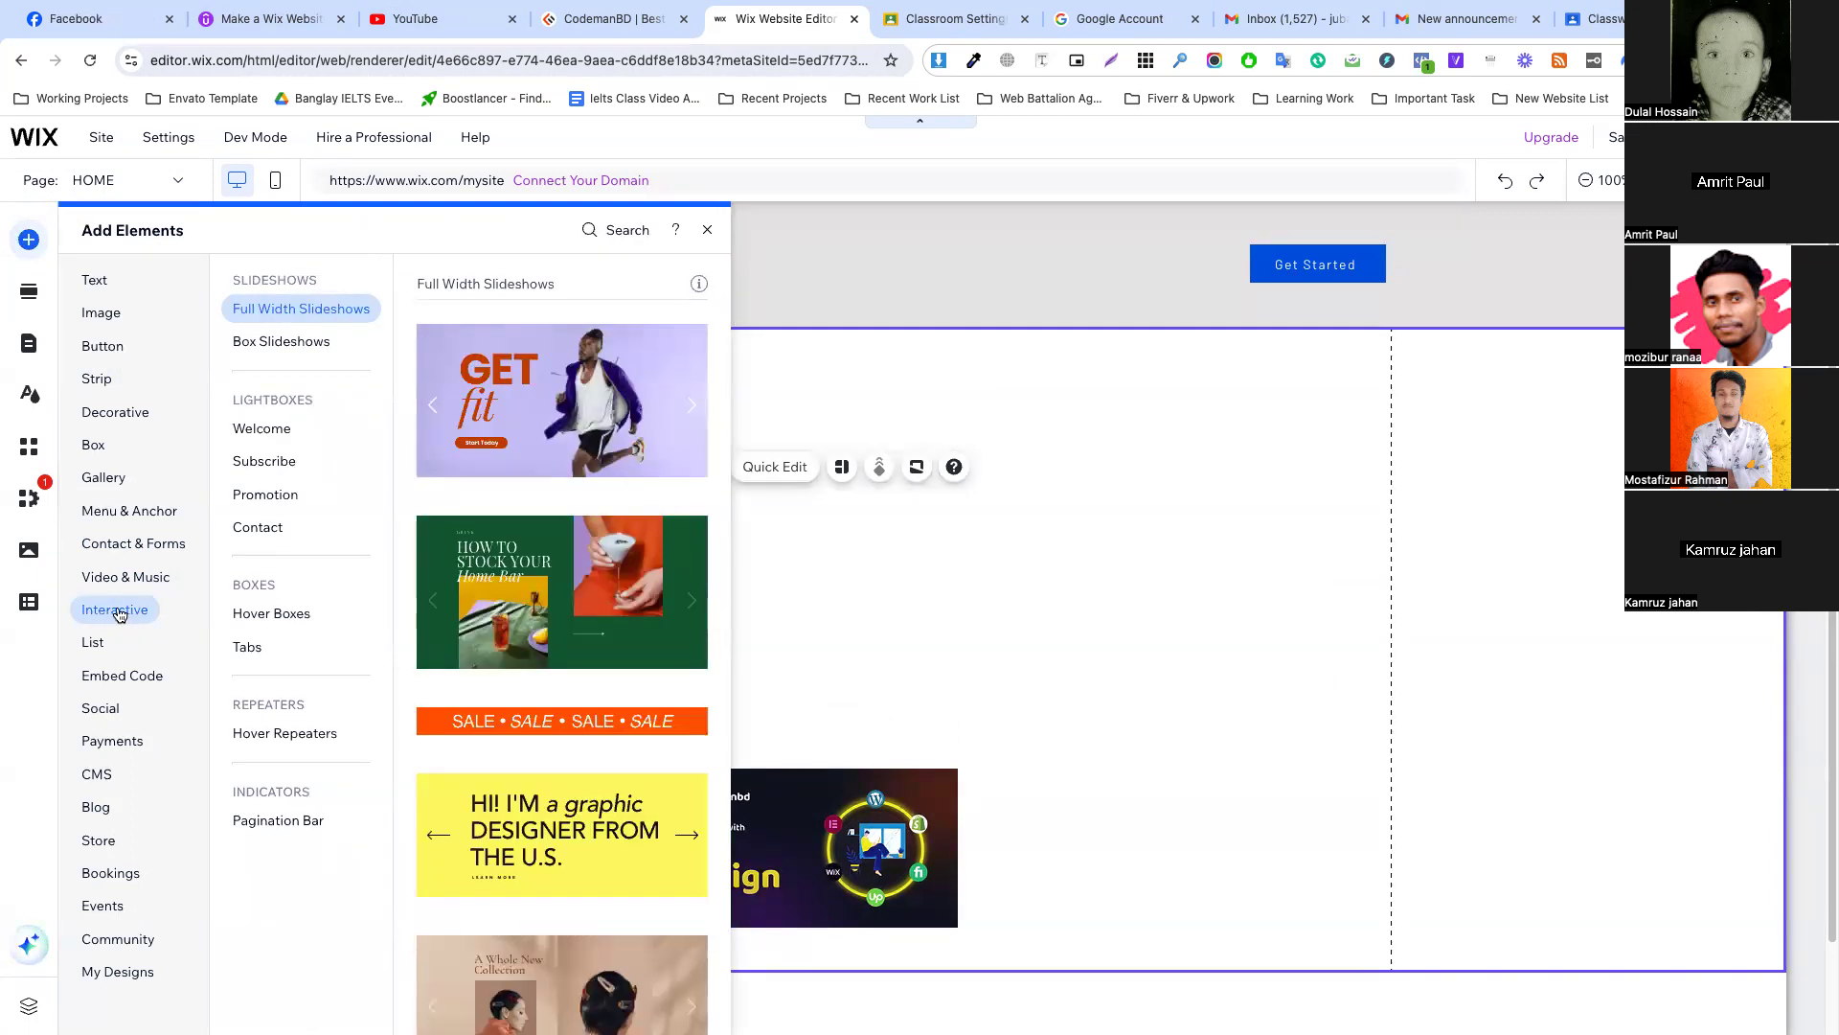
{"action": "left_click", "coordinate": [263, 741]}
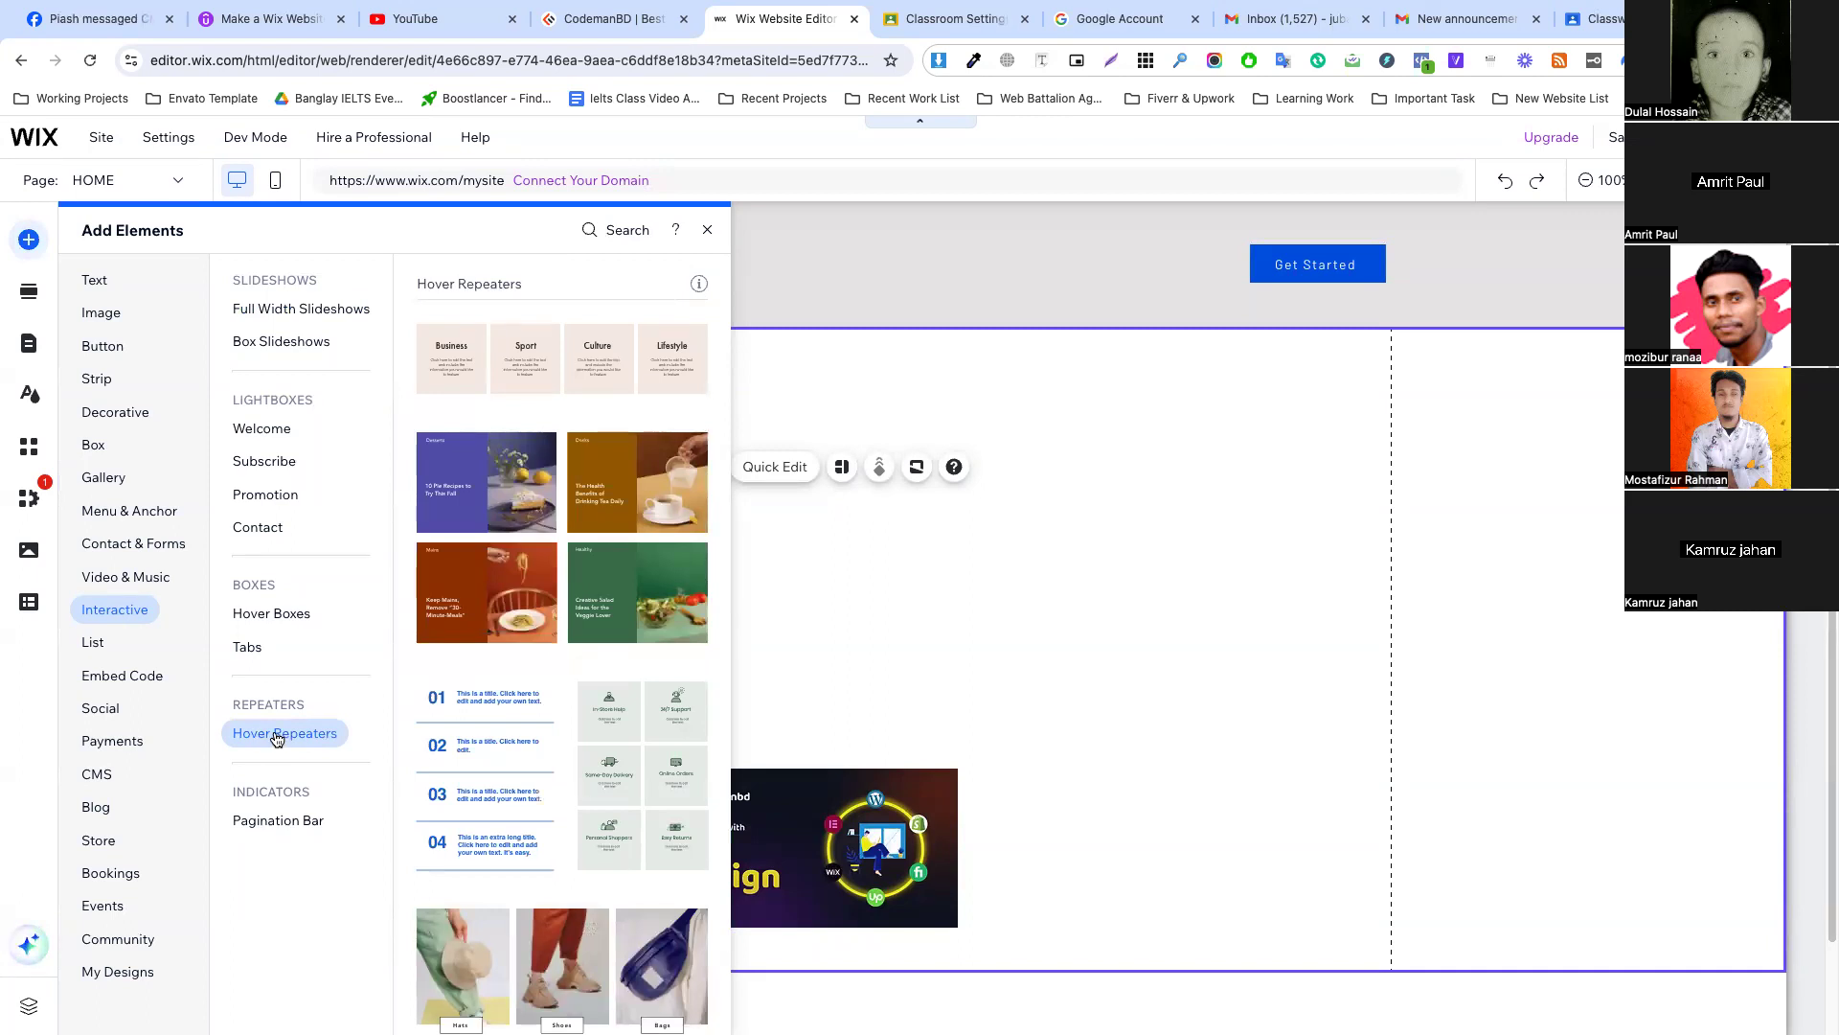
{"action": "left_click_drag", "start_coordinate": [537, 359], "coordinate": [801, 506]}
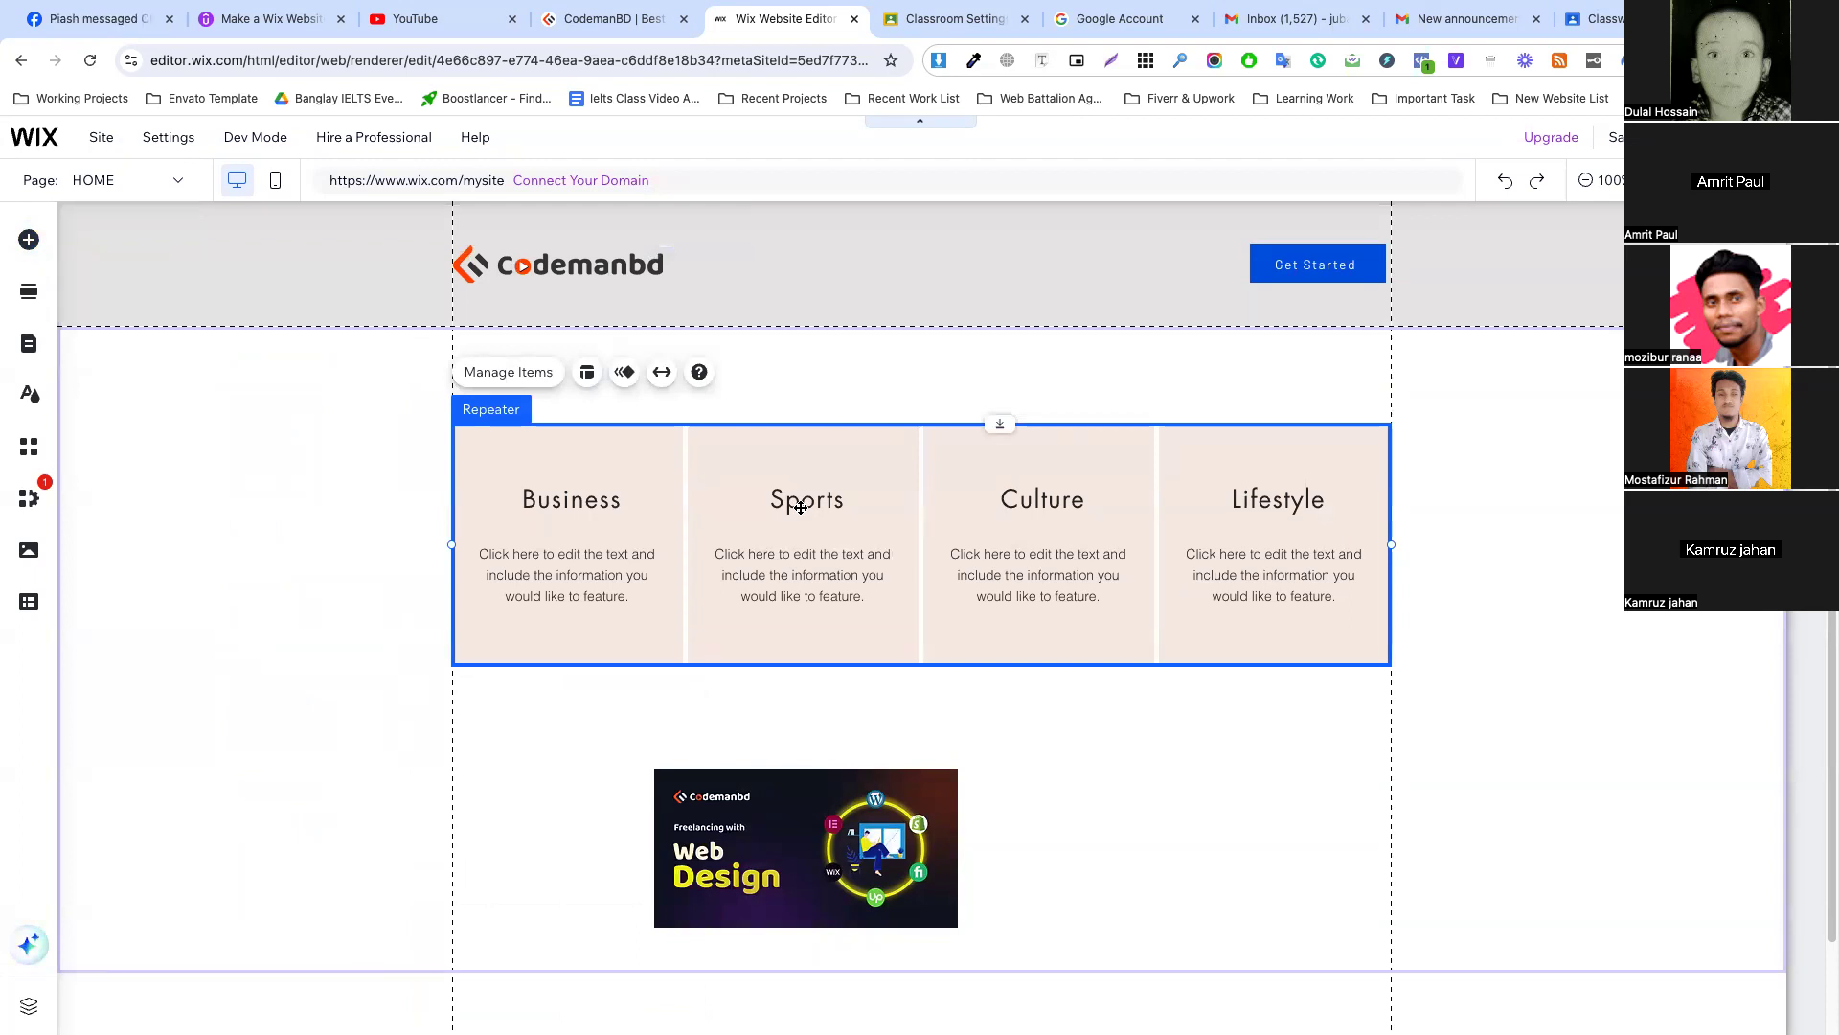
Compare with the CodemanBD course cards, then widen the repeater items so Lifestyle wraps.
{"action": "left_click", "coordinate": [613, 18]}
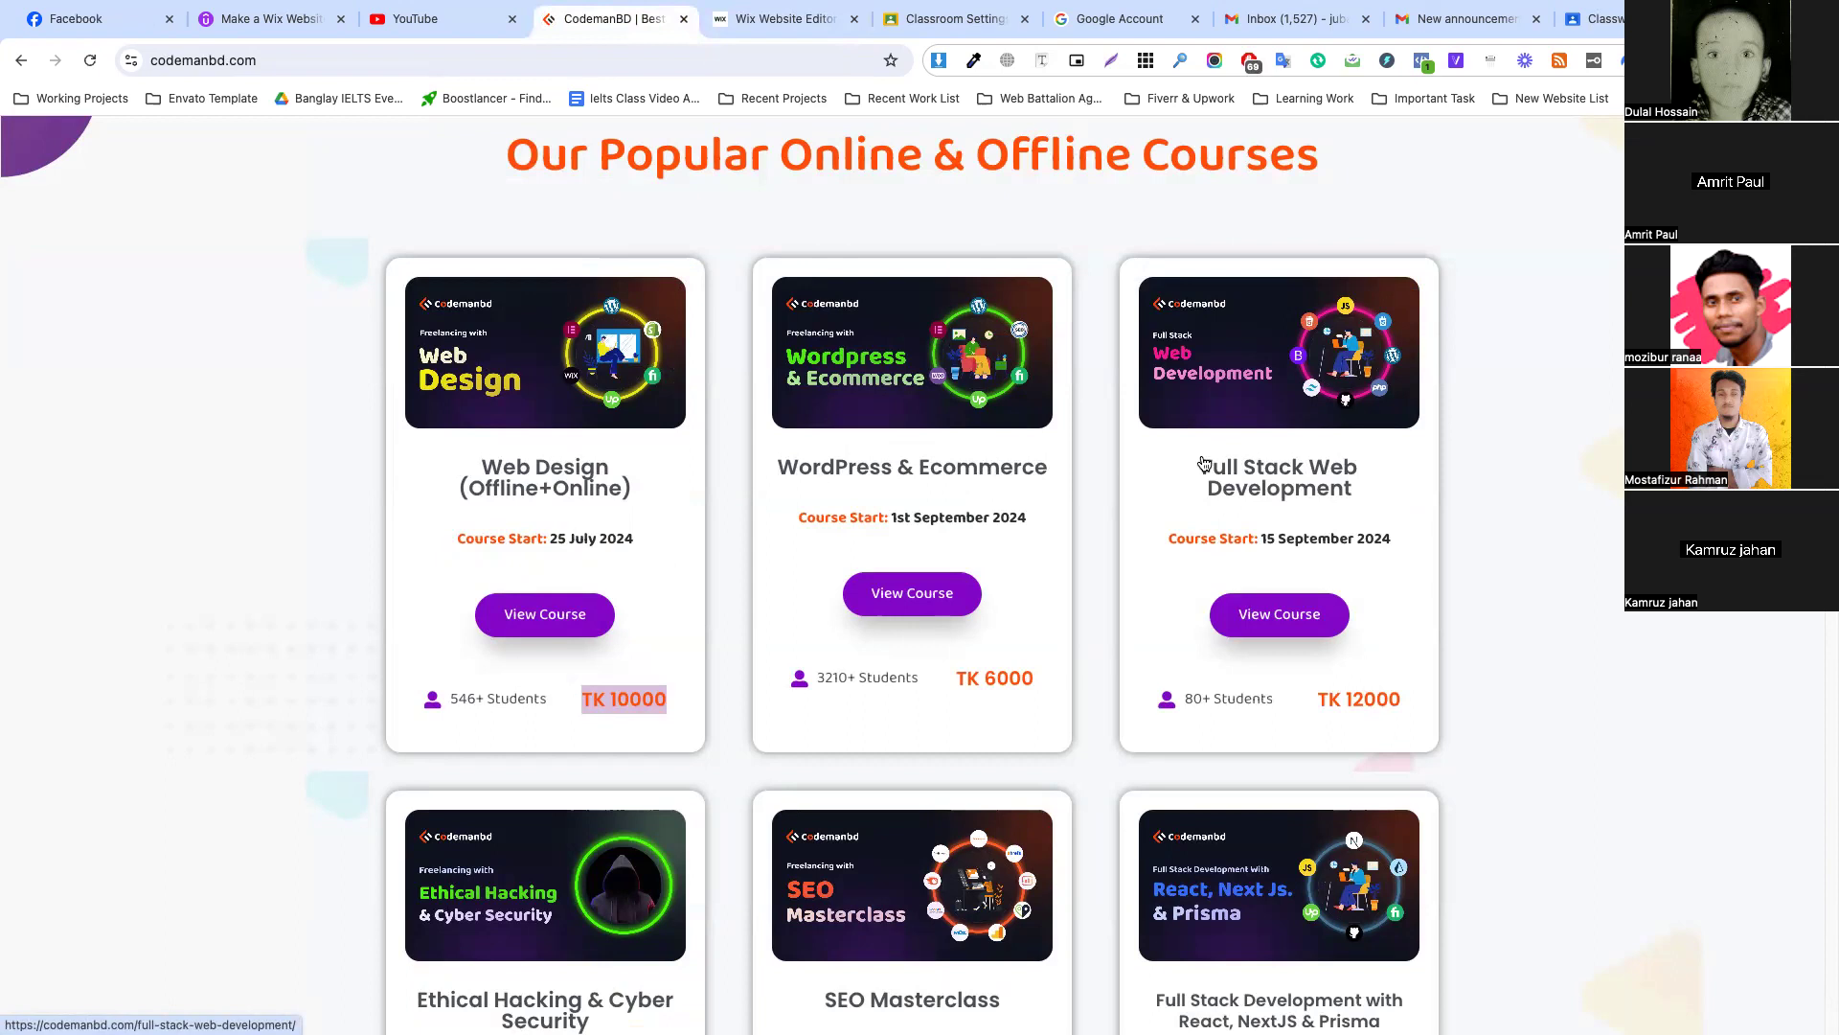
{"action": "left_click", "coordinate": [724, 19]}
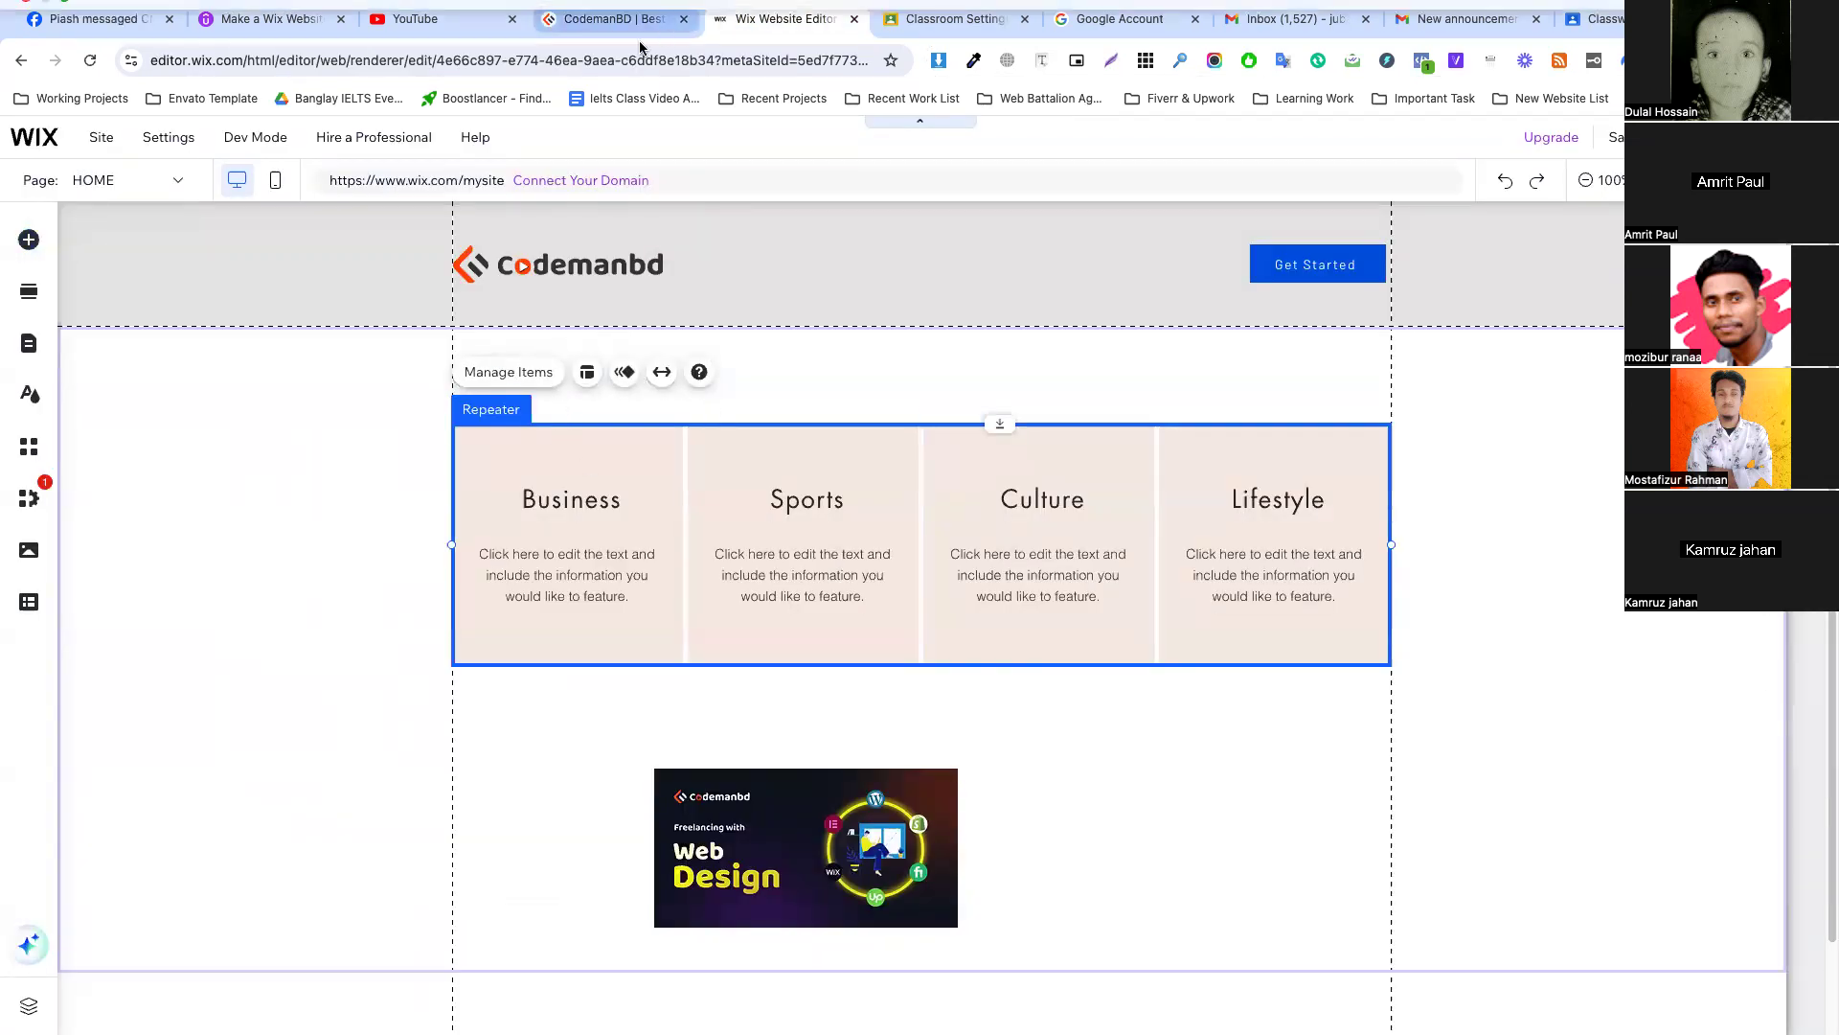
{"action": "left_click", "coordinate": [618, 21]}
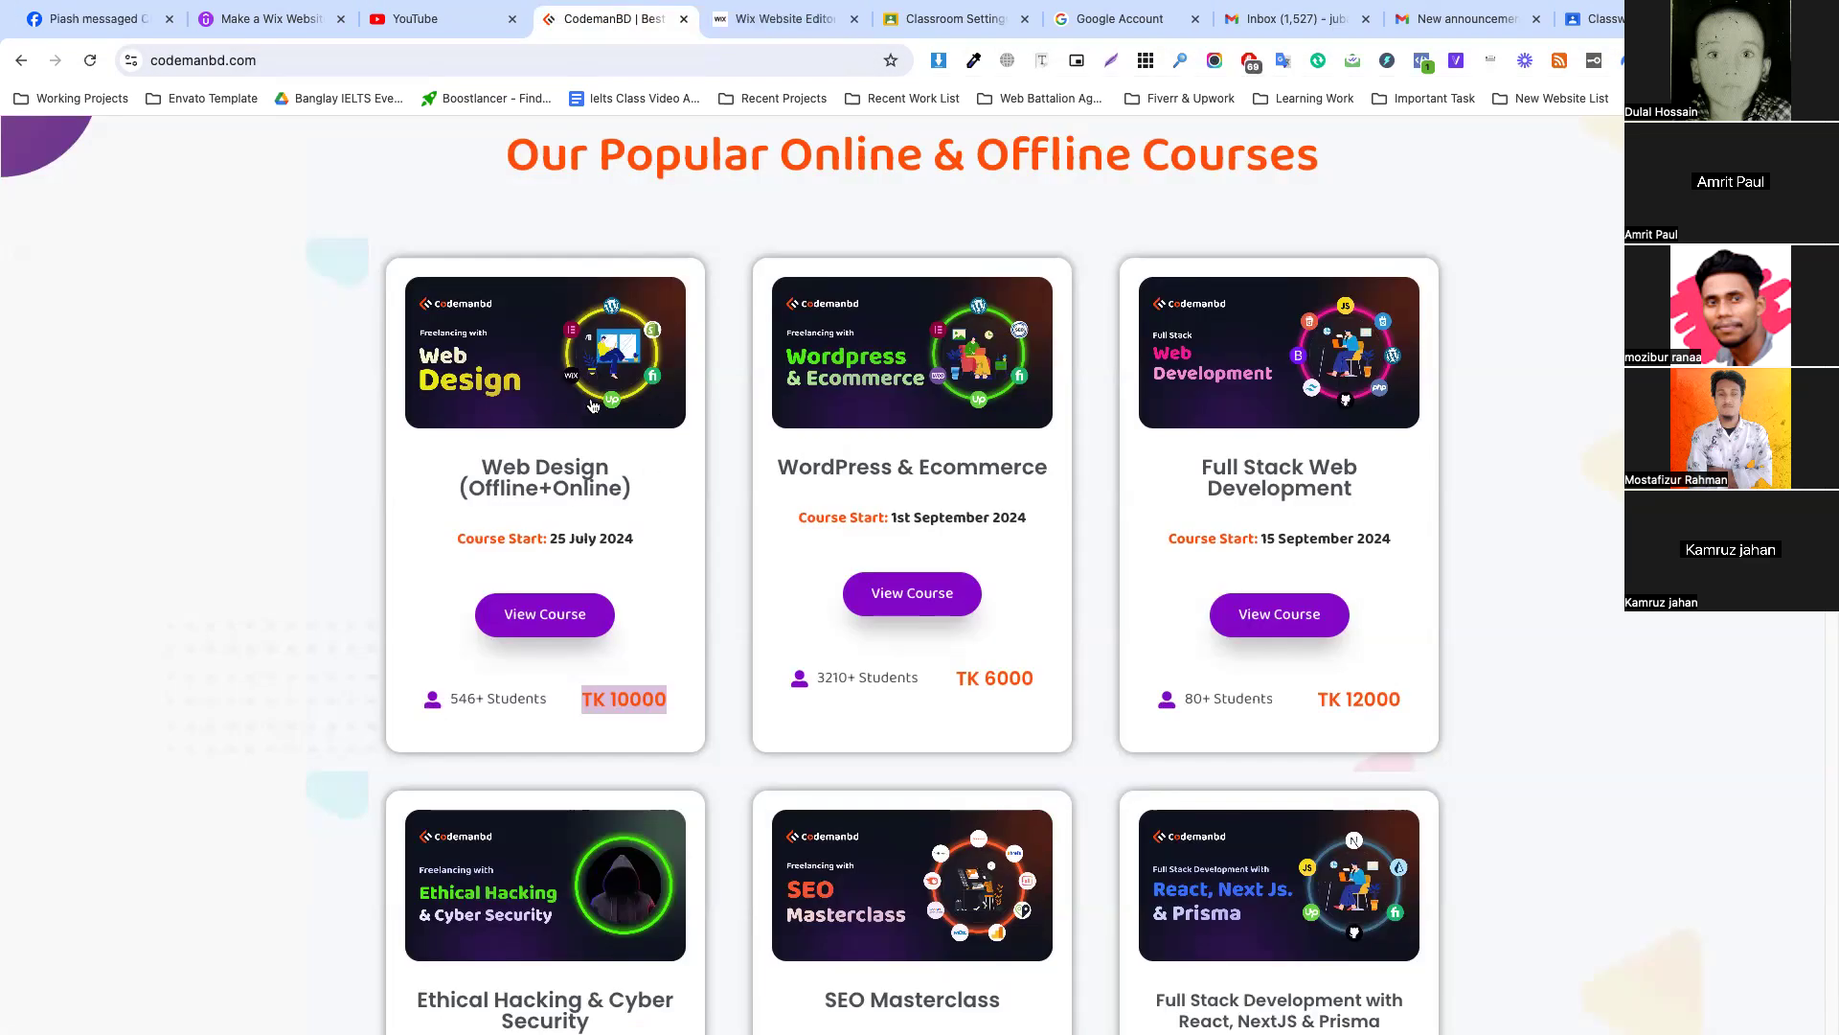
{"action": "left_click", "coordinate": [795, 23]}
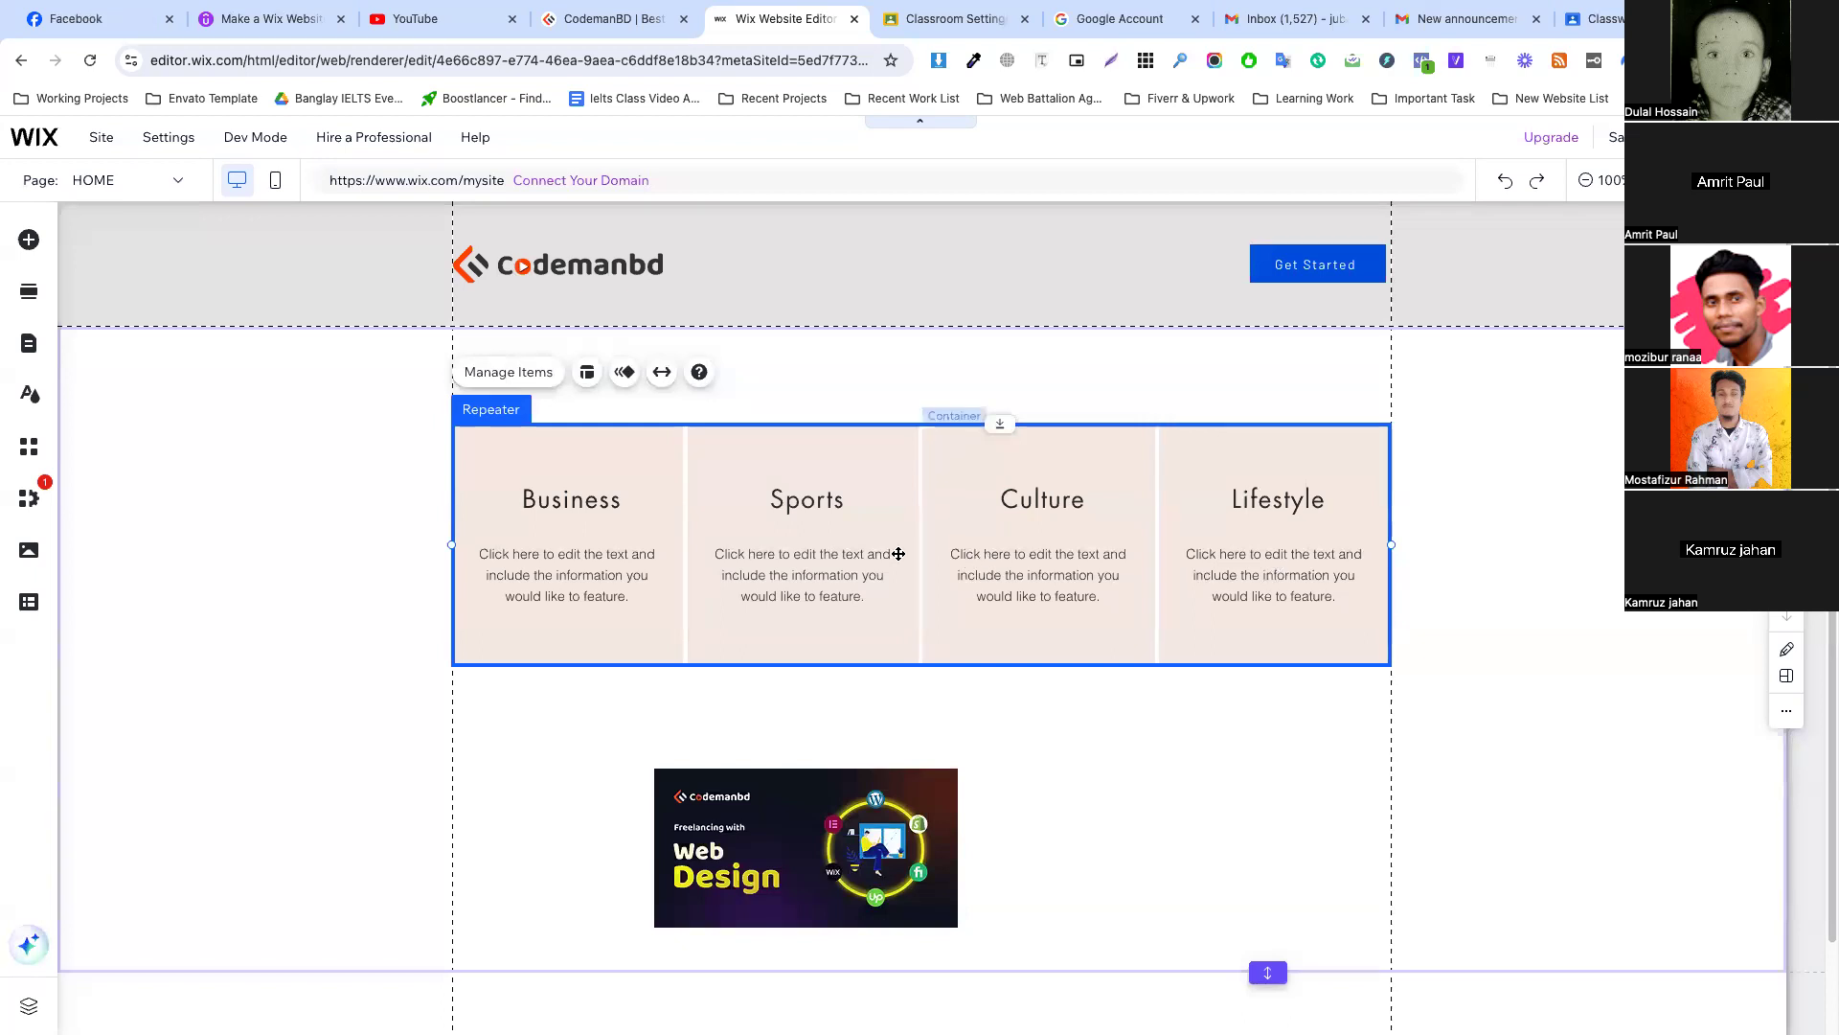
{"action": "left_click", "coordinate": [666, 536]}
{"action": "left_click_drag", "start_coordinate": [680, 544], "coordinate": [744, 542]}
Increase the repeater's spacing between items to about 34 px.
{"action": "left_click", "coordinate": [946, 711]}
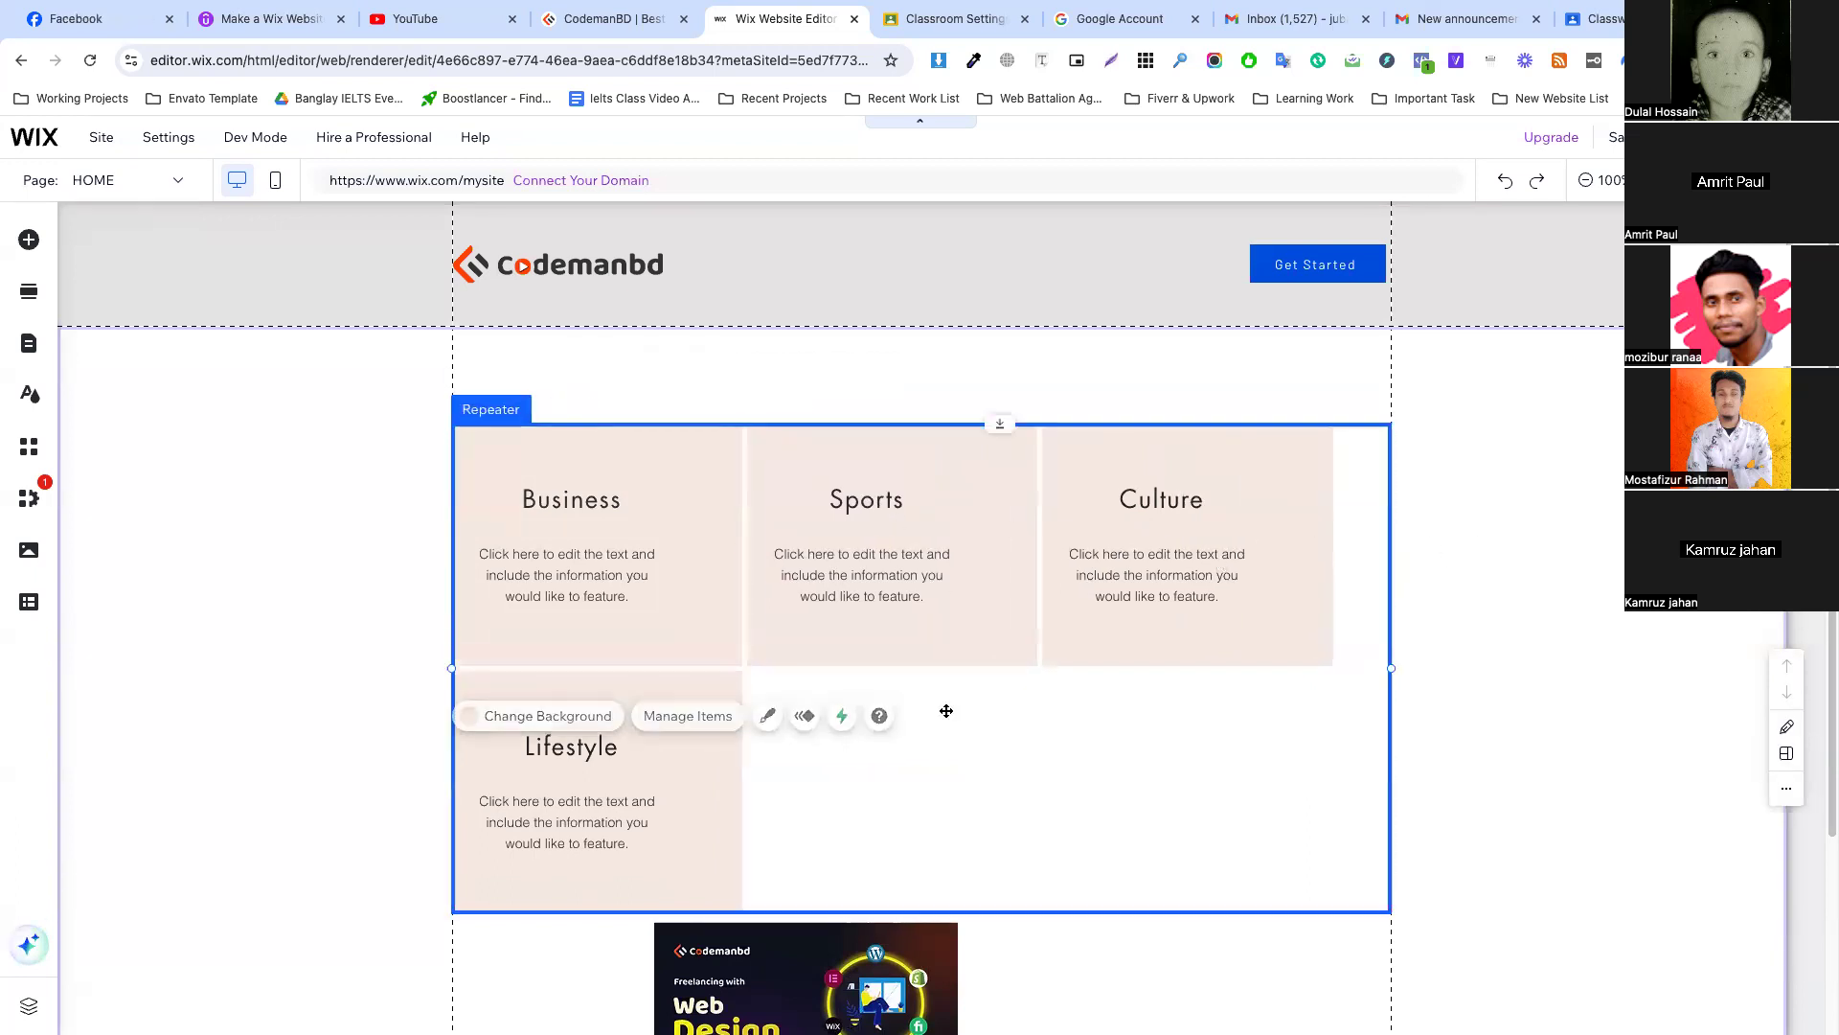
{"action": "left_click", "coordinate": [738, 378]}
{"action": "left_click", "coordinate": [893, 719]}
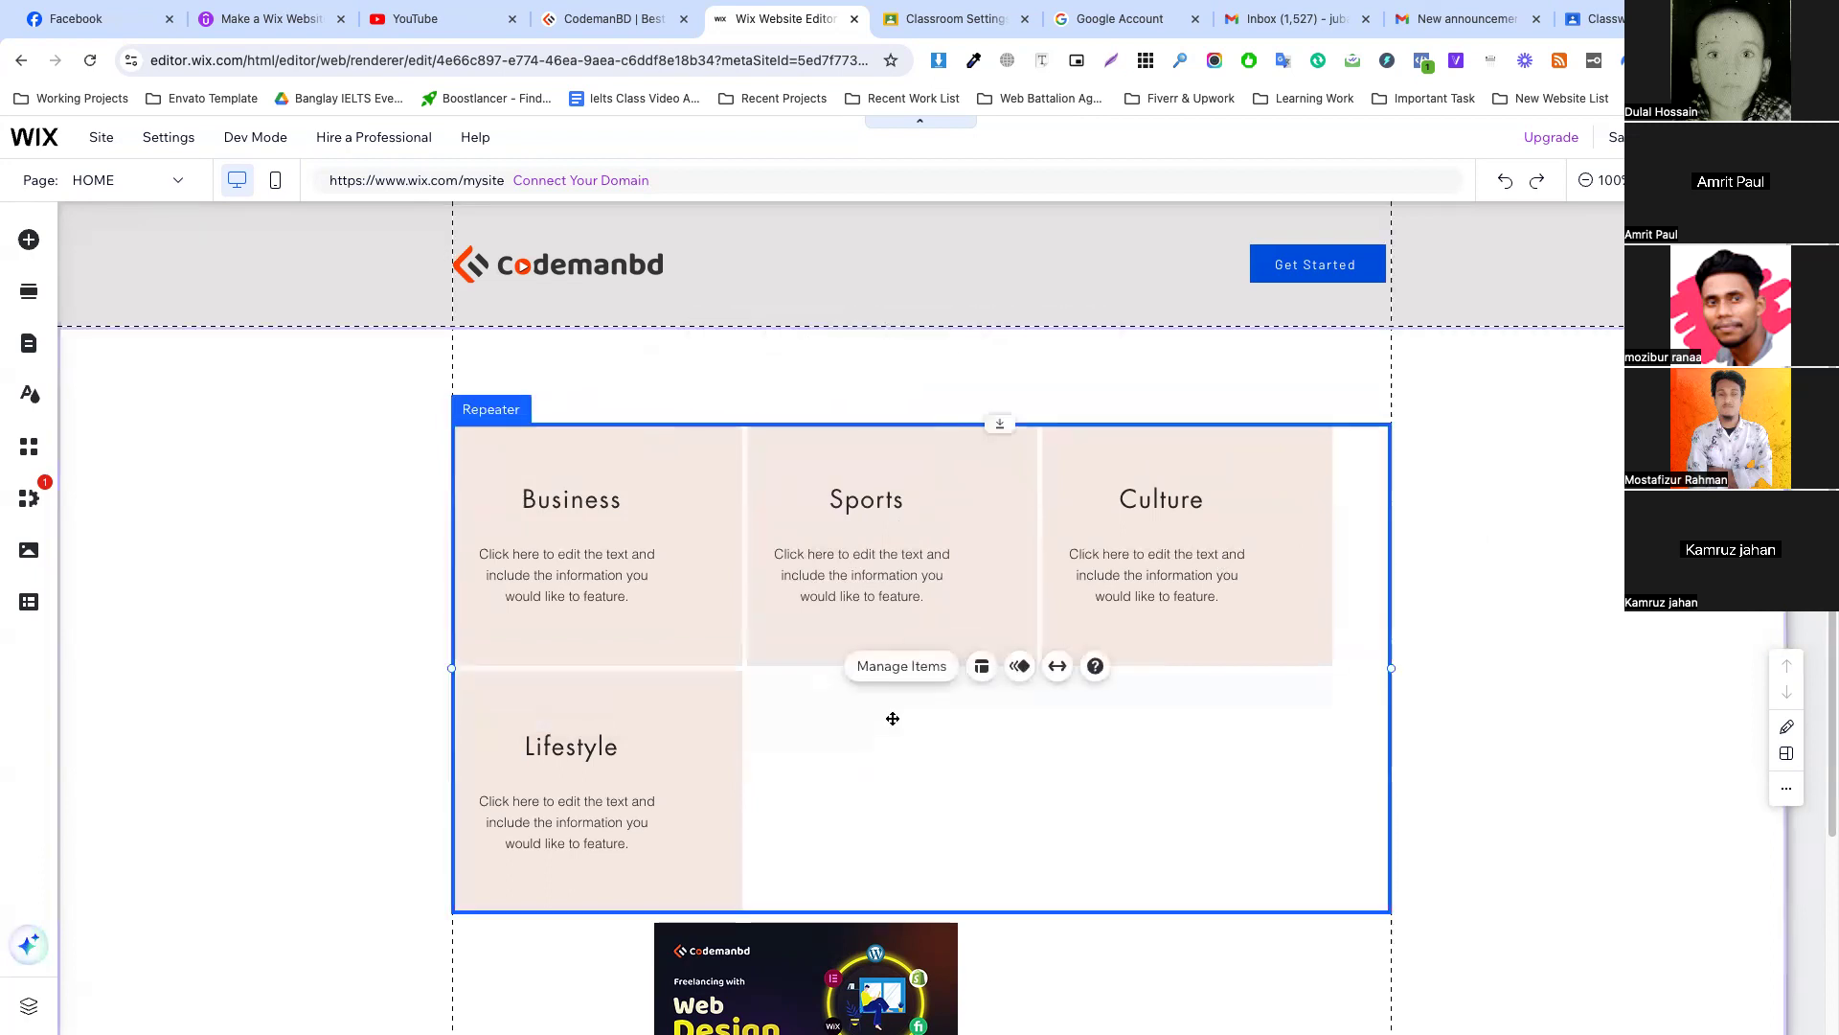
{"action": "left_click", "coordinate": [981, 666]}
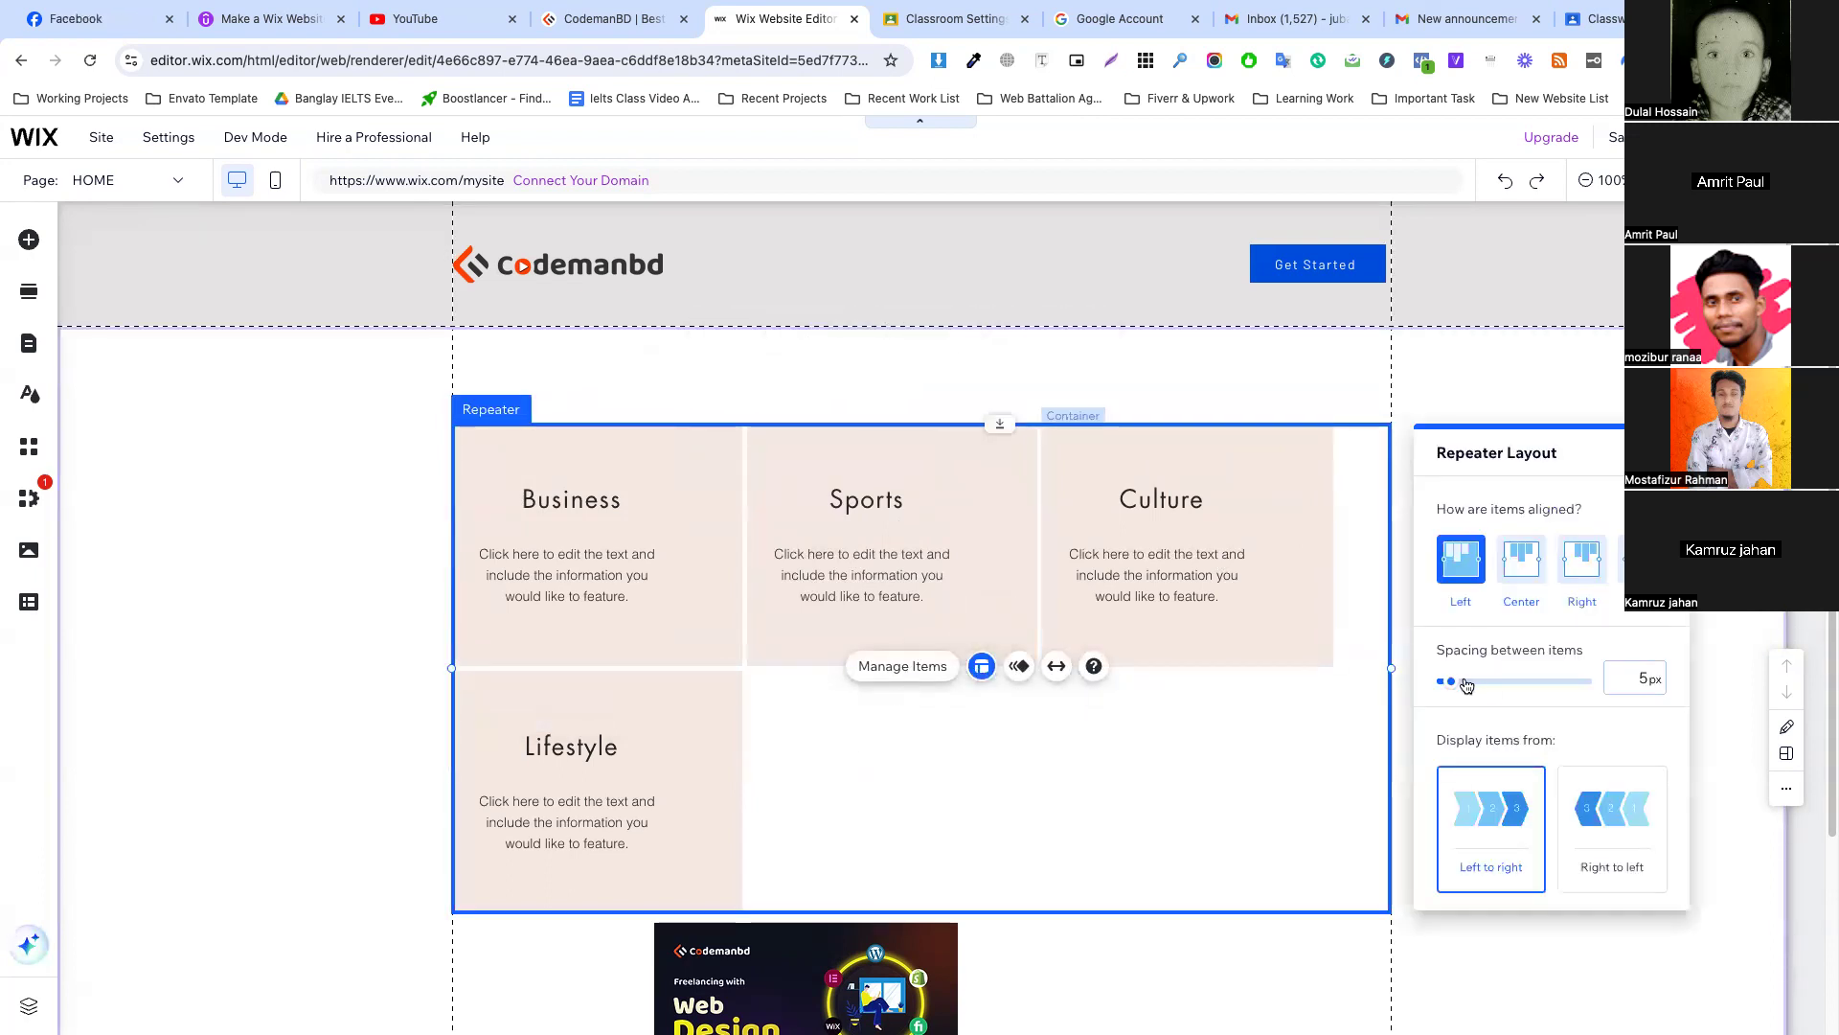
{"action": "left_click_drag", "start_coordinate": [1457, 684], "coordinate": [1490, 684]}
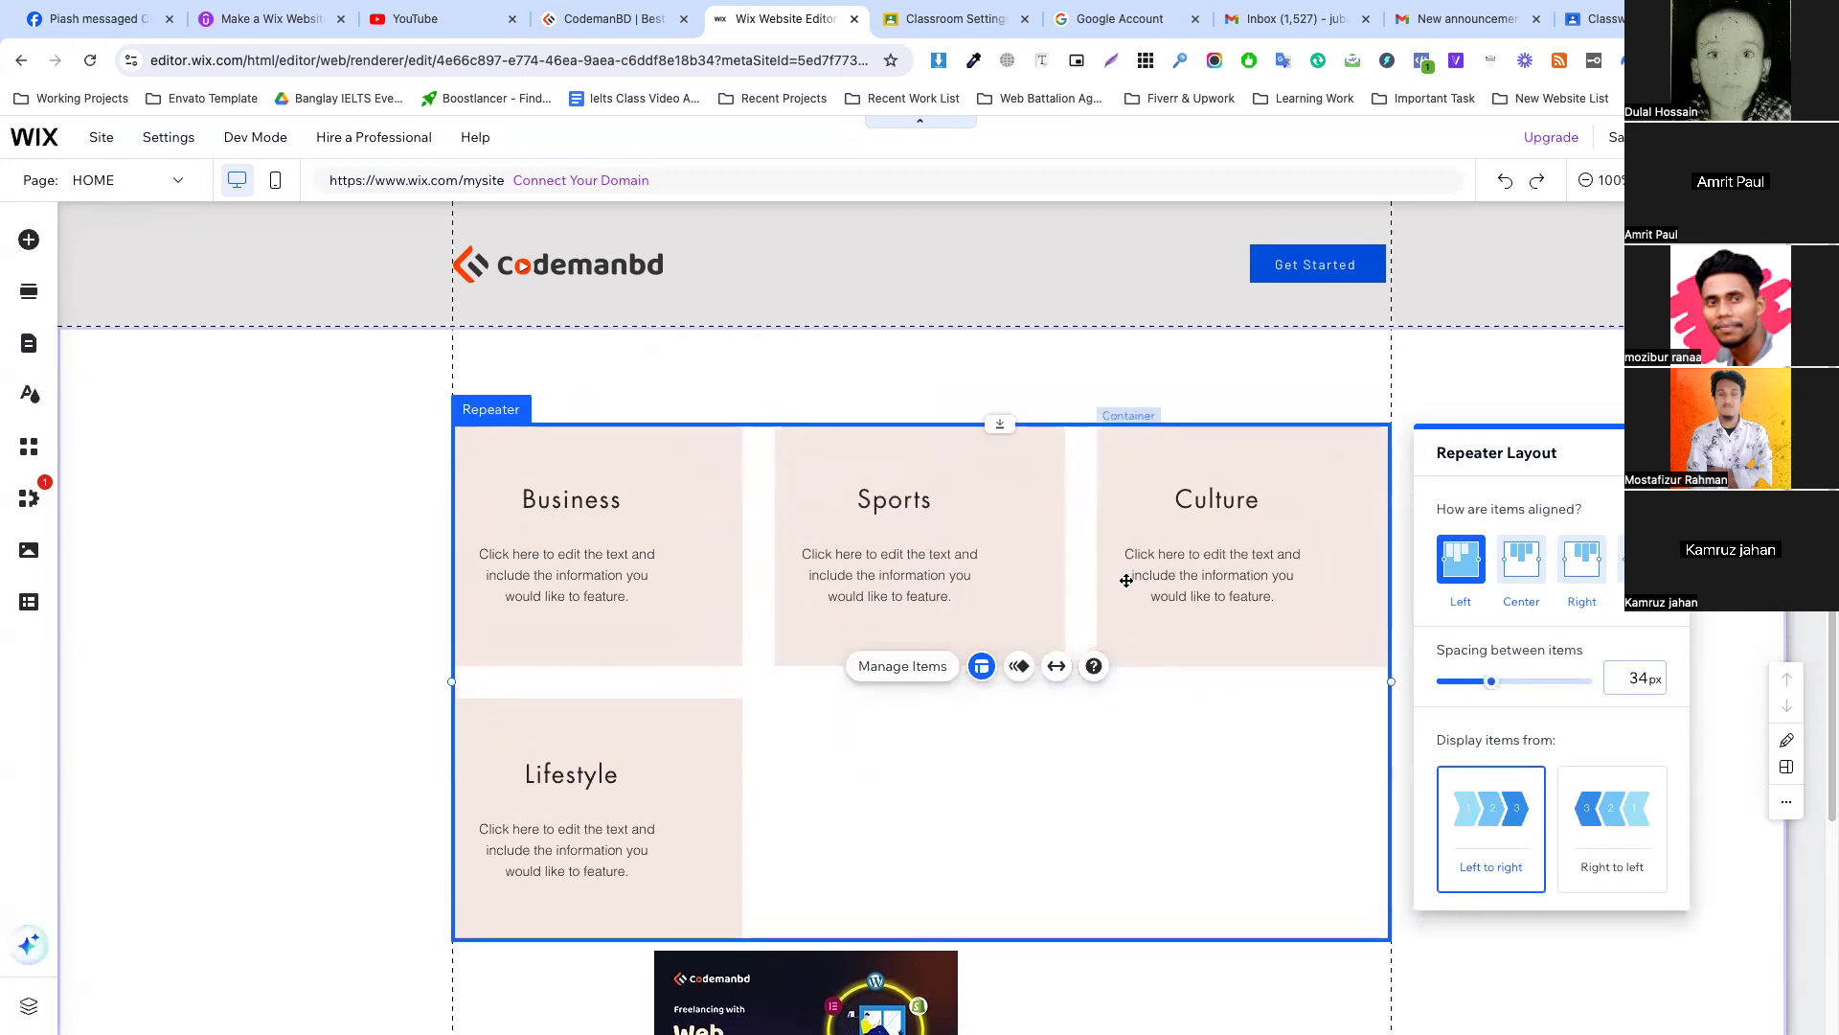
{"action": "left_click", "coordinate": [914, 369]}
{"action": "scroll", "coordinate": [963, 422], "scroll_direction": "down", "scroll_amount": 1}
{"action": "scroll", "coordinate": [962, 421], "scroll_direction": "up", "scroll_amount": 1}
Copy the 'Our Popular Online & Offline Courses' heading from the CodemanBD site.
{"action": "left_click", "coordinate": [620, 21]}
{"action": "scroll", "coordinate": [592, 693], "scroll_direction": "up", "scroll_amount": 1}
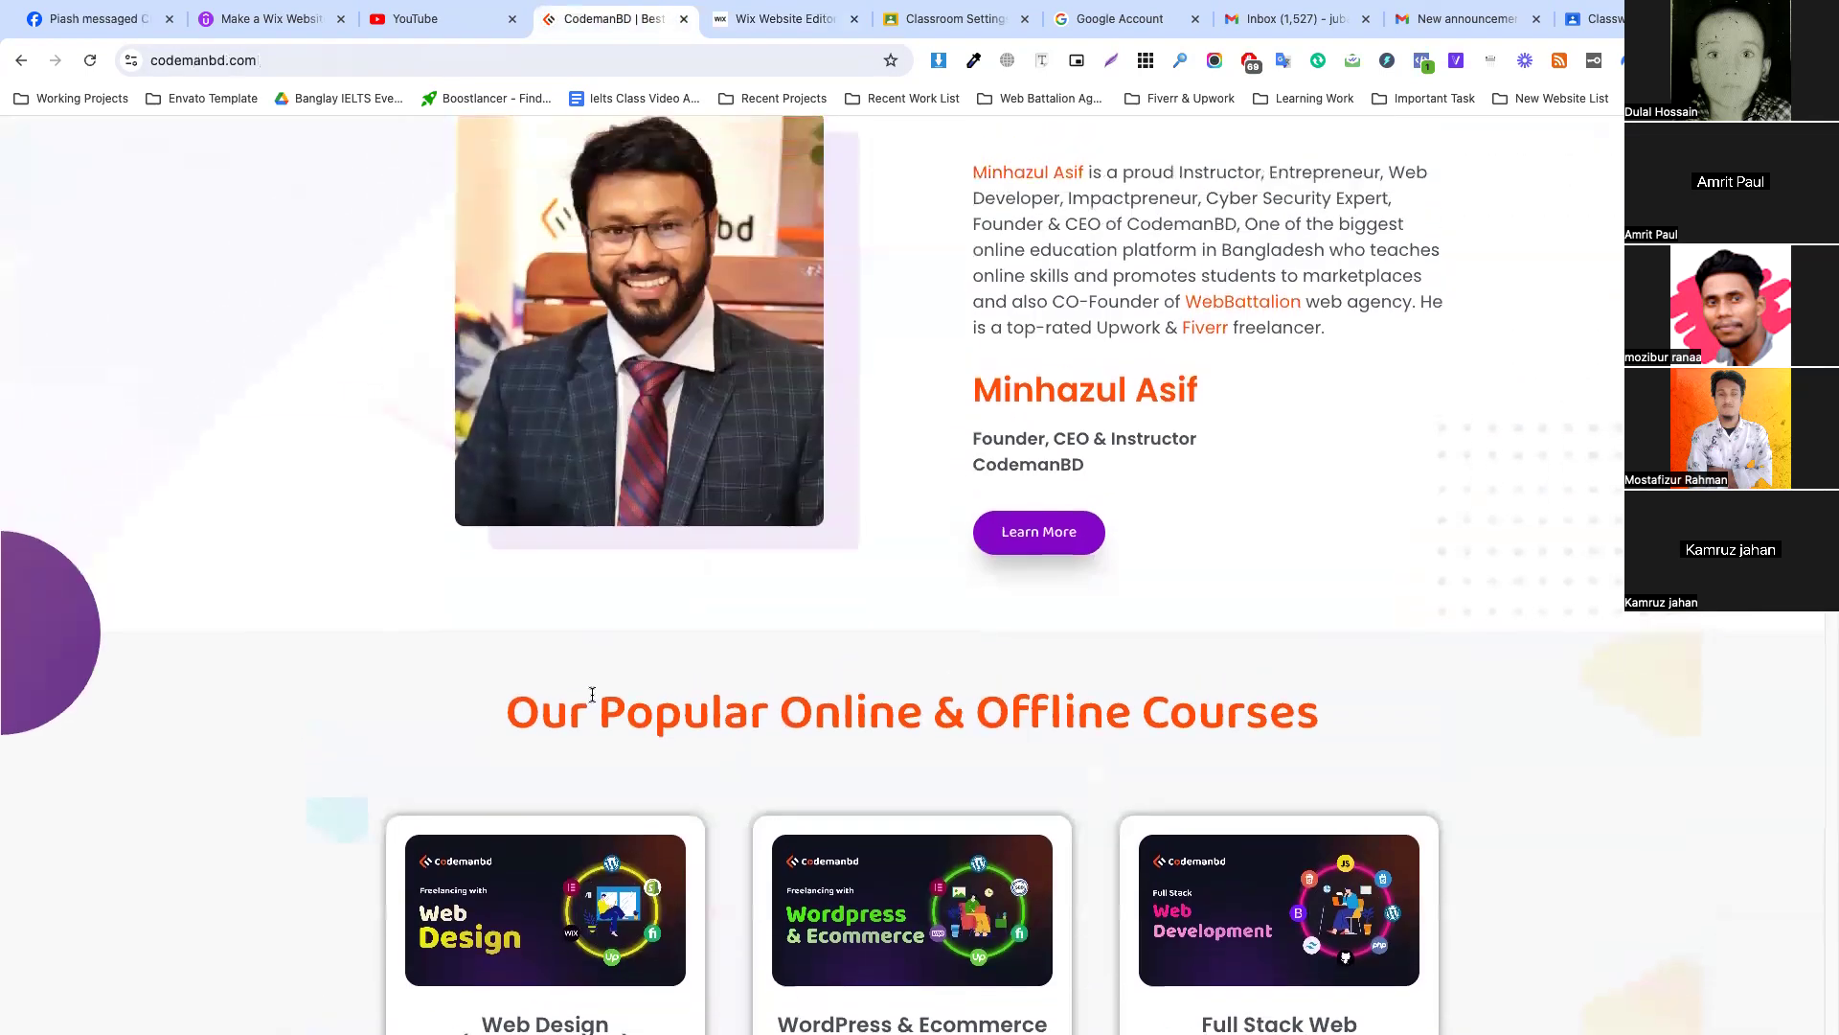
{"action": "left_click_drag", "start_coordinate": [499, 719], "coordinate": [1345, 720]}
{"action": "key", "text": "ctrl+c"}
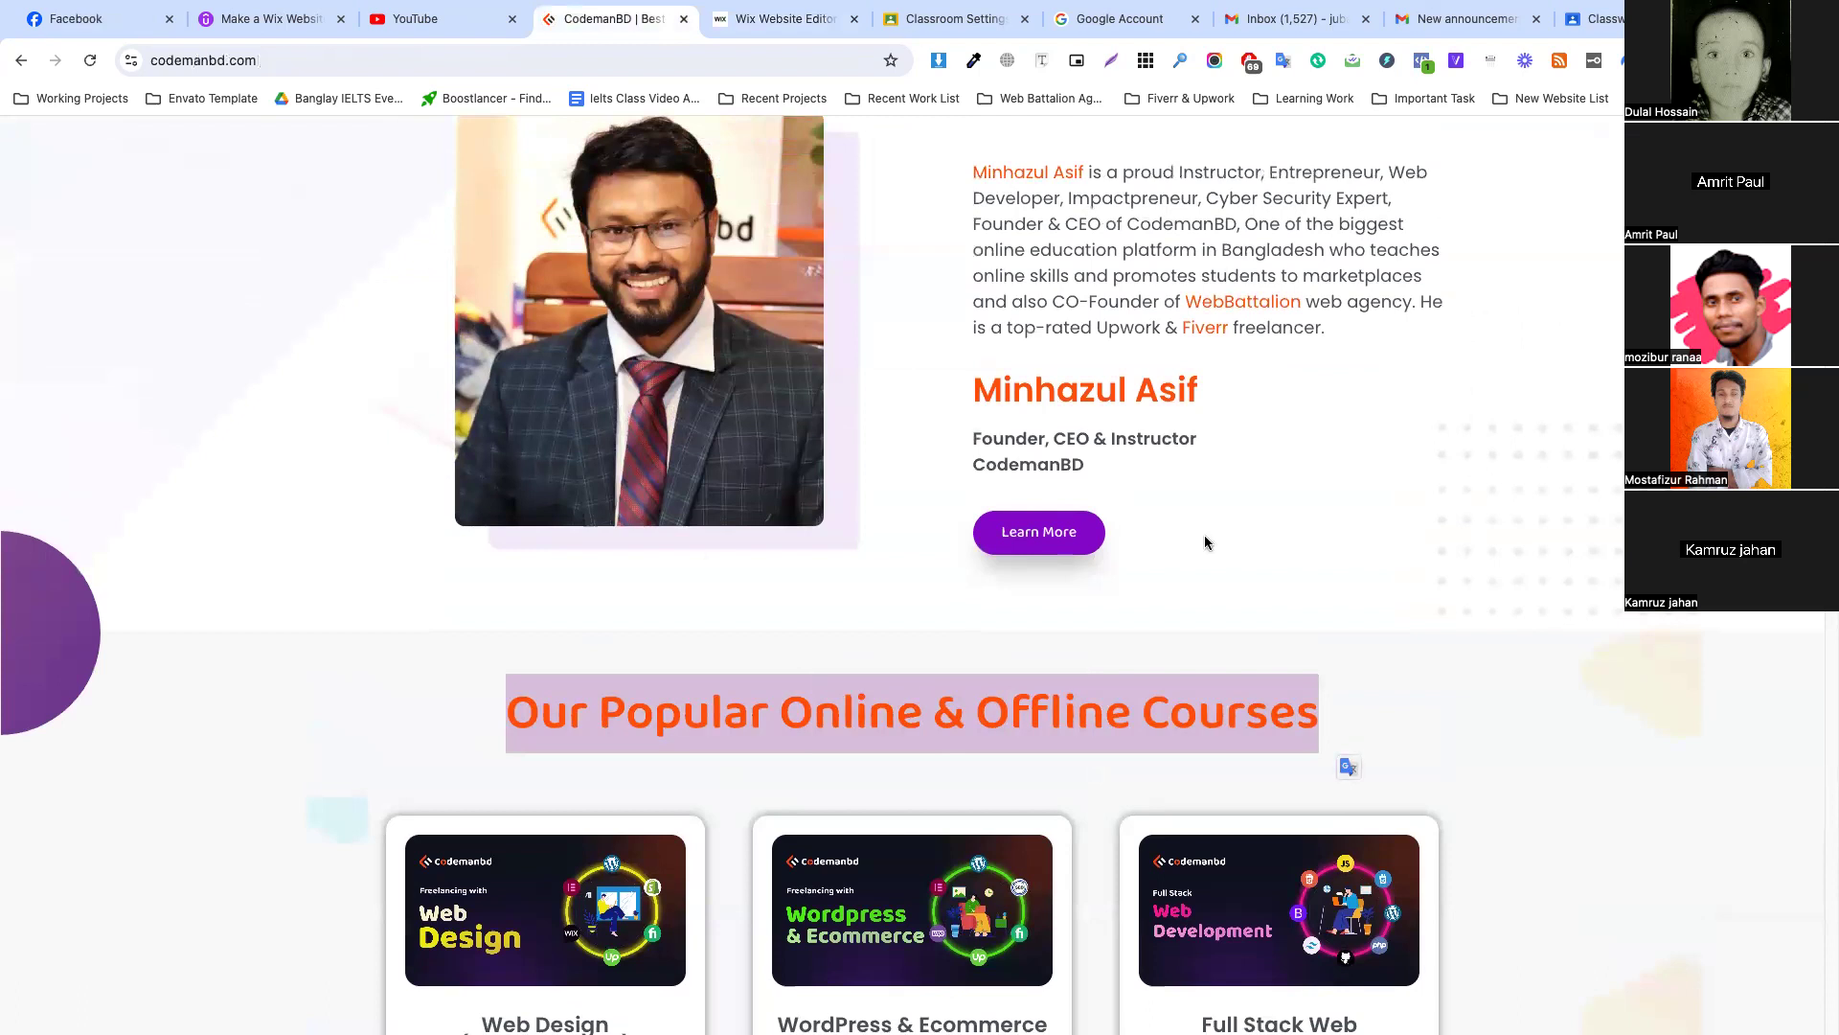
{"action": "left_click", "coordinate": [781, 19]}
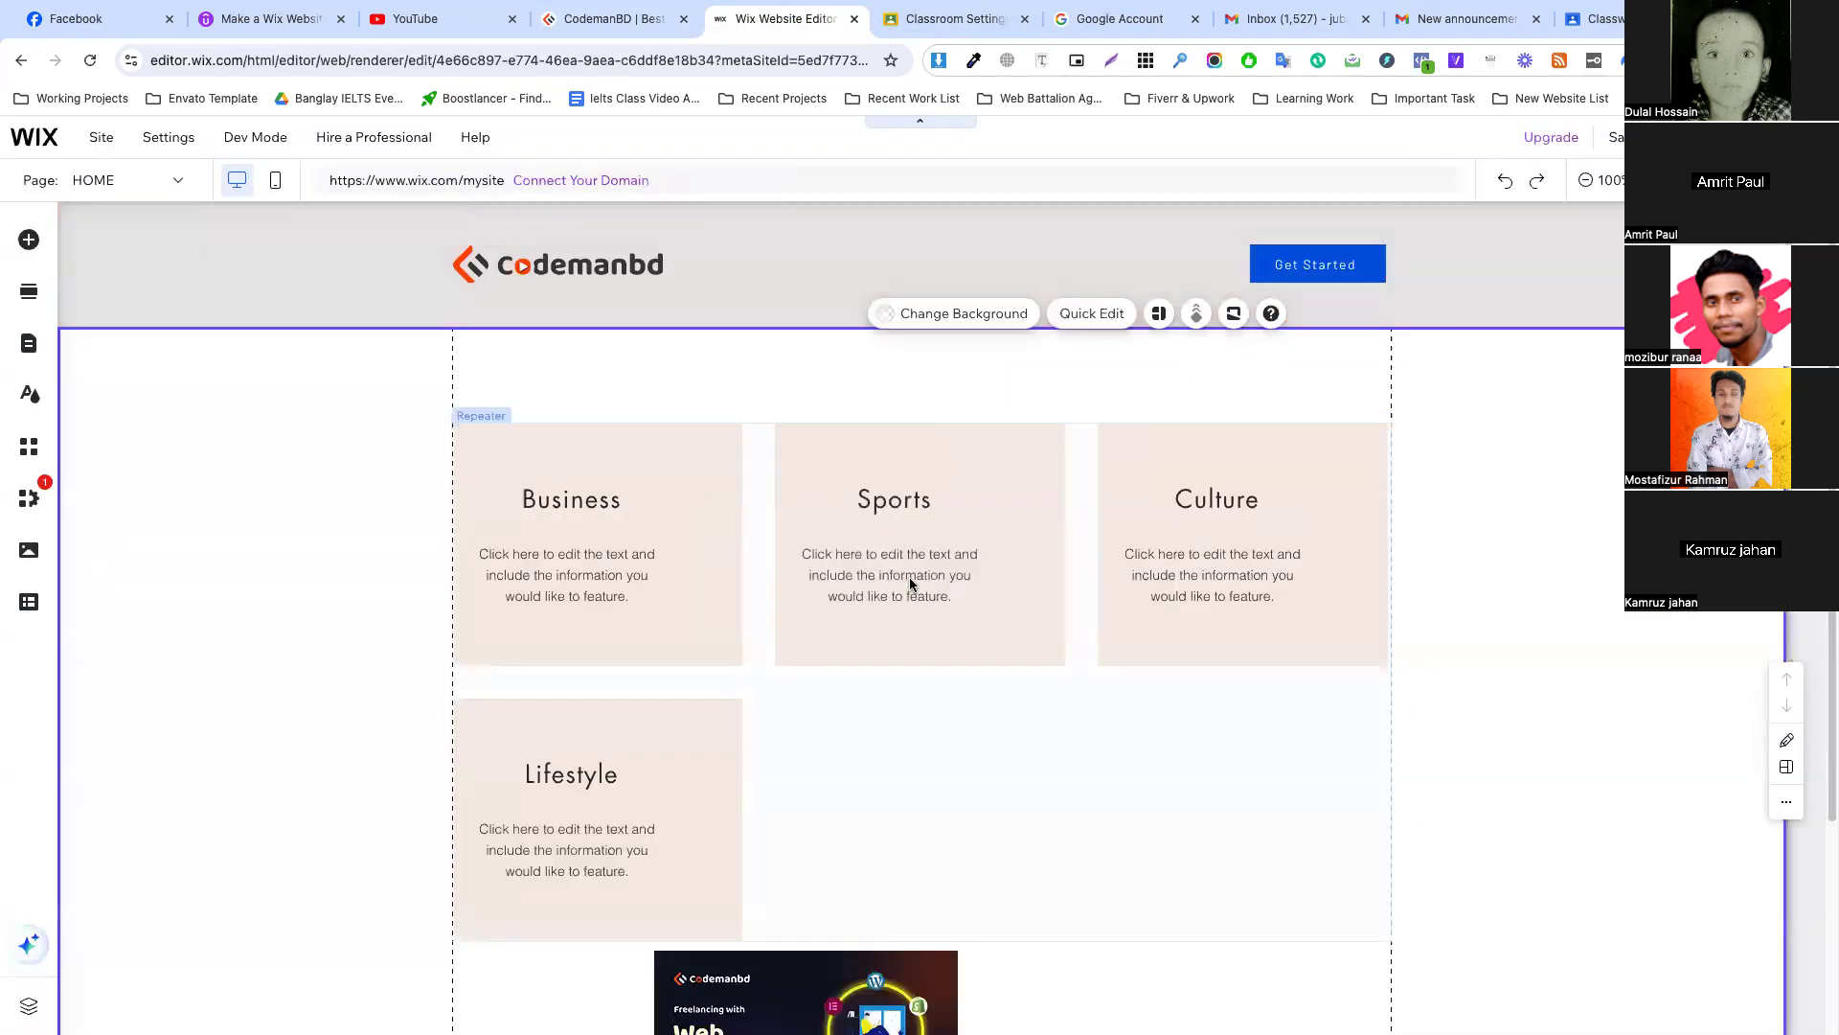
Paste the courses heading above the repeater, centre it and apply the Heading 2 style.
{"action": "key", "text": "ctrl+v"}
{"action": "left_click_drag", "start_coordinate": [878, 748], "coordinate": [834, 393]}
{"action": "double_click", "coordinate": [853, 391]}
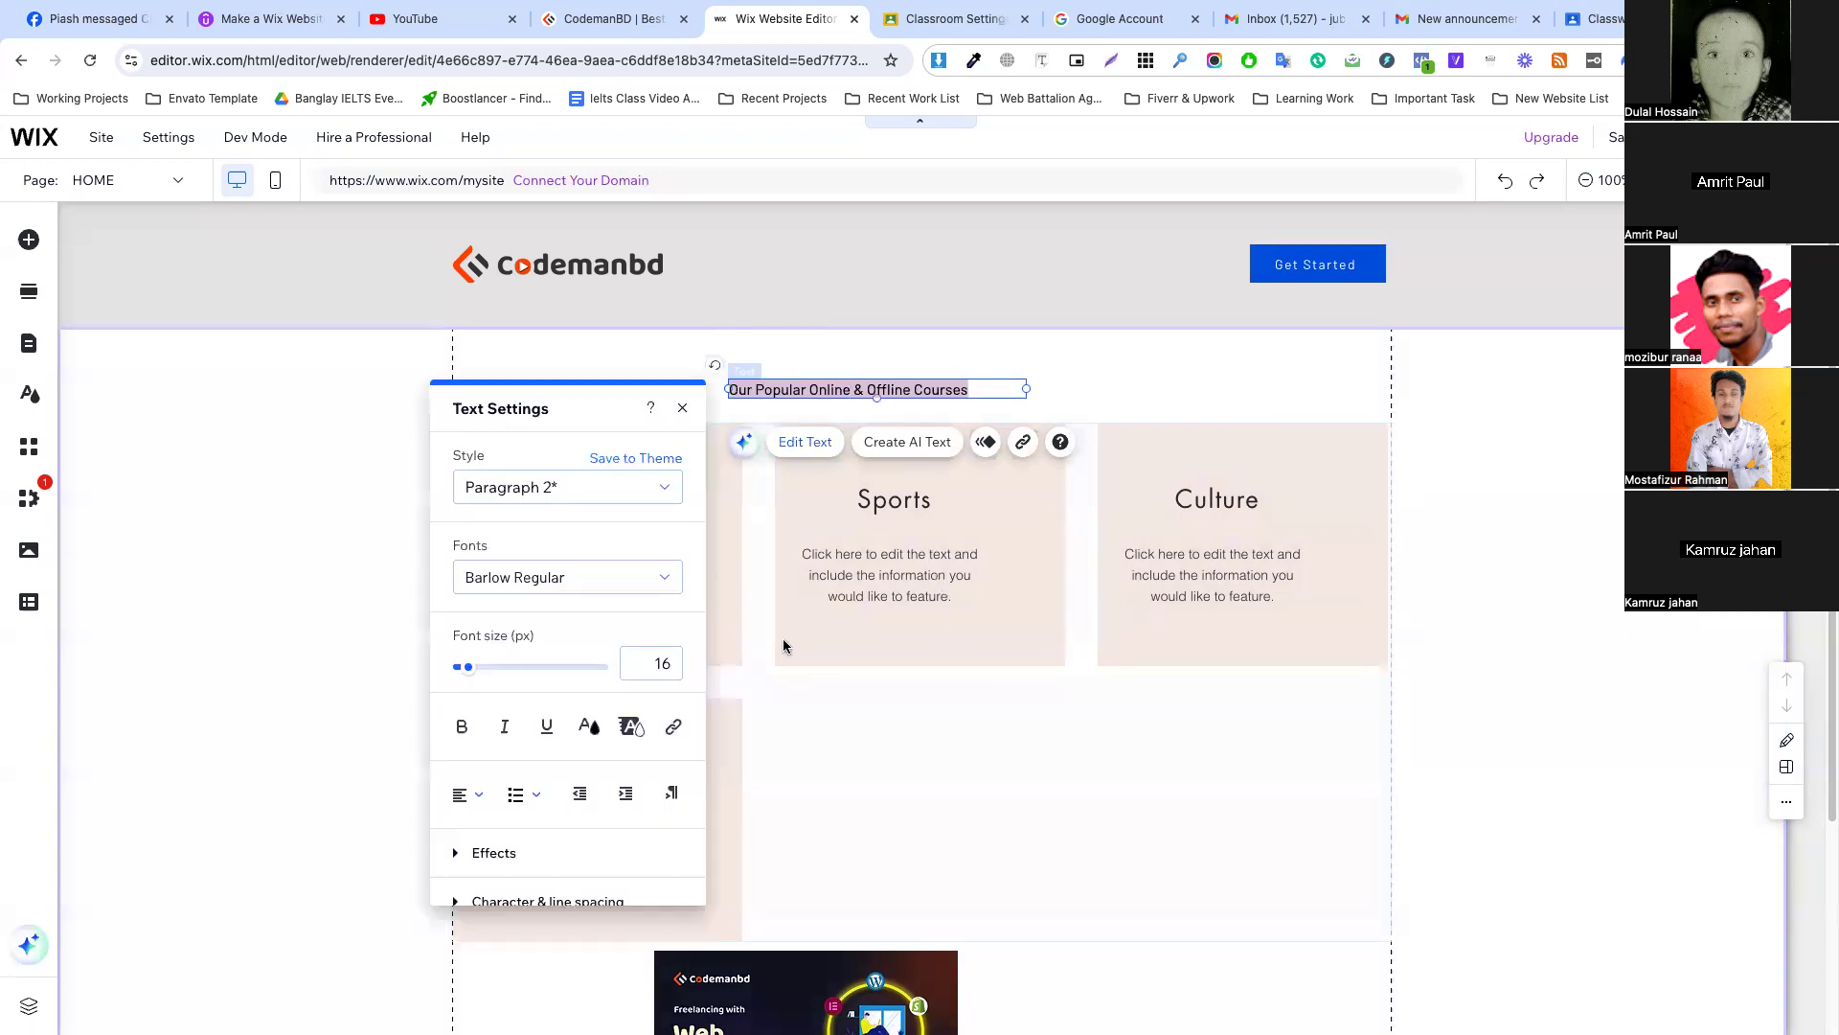
{"action": "left_click", "coordinate": [476, 794]}
{"action": "left_click", "coordinate": [474, 826]}
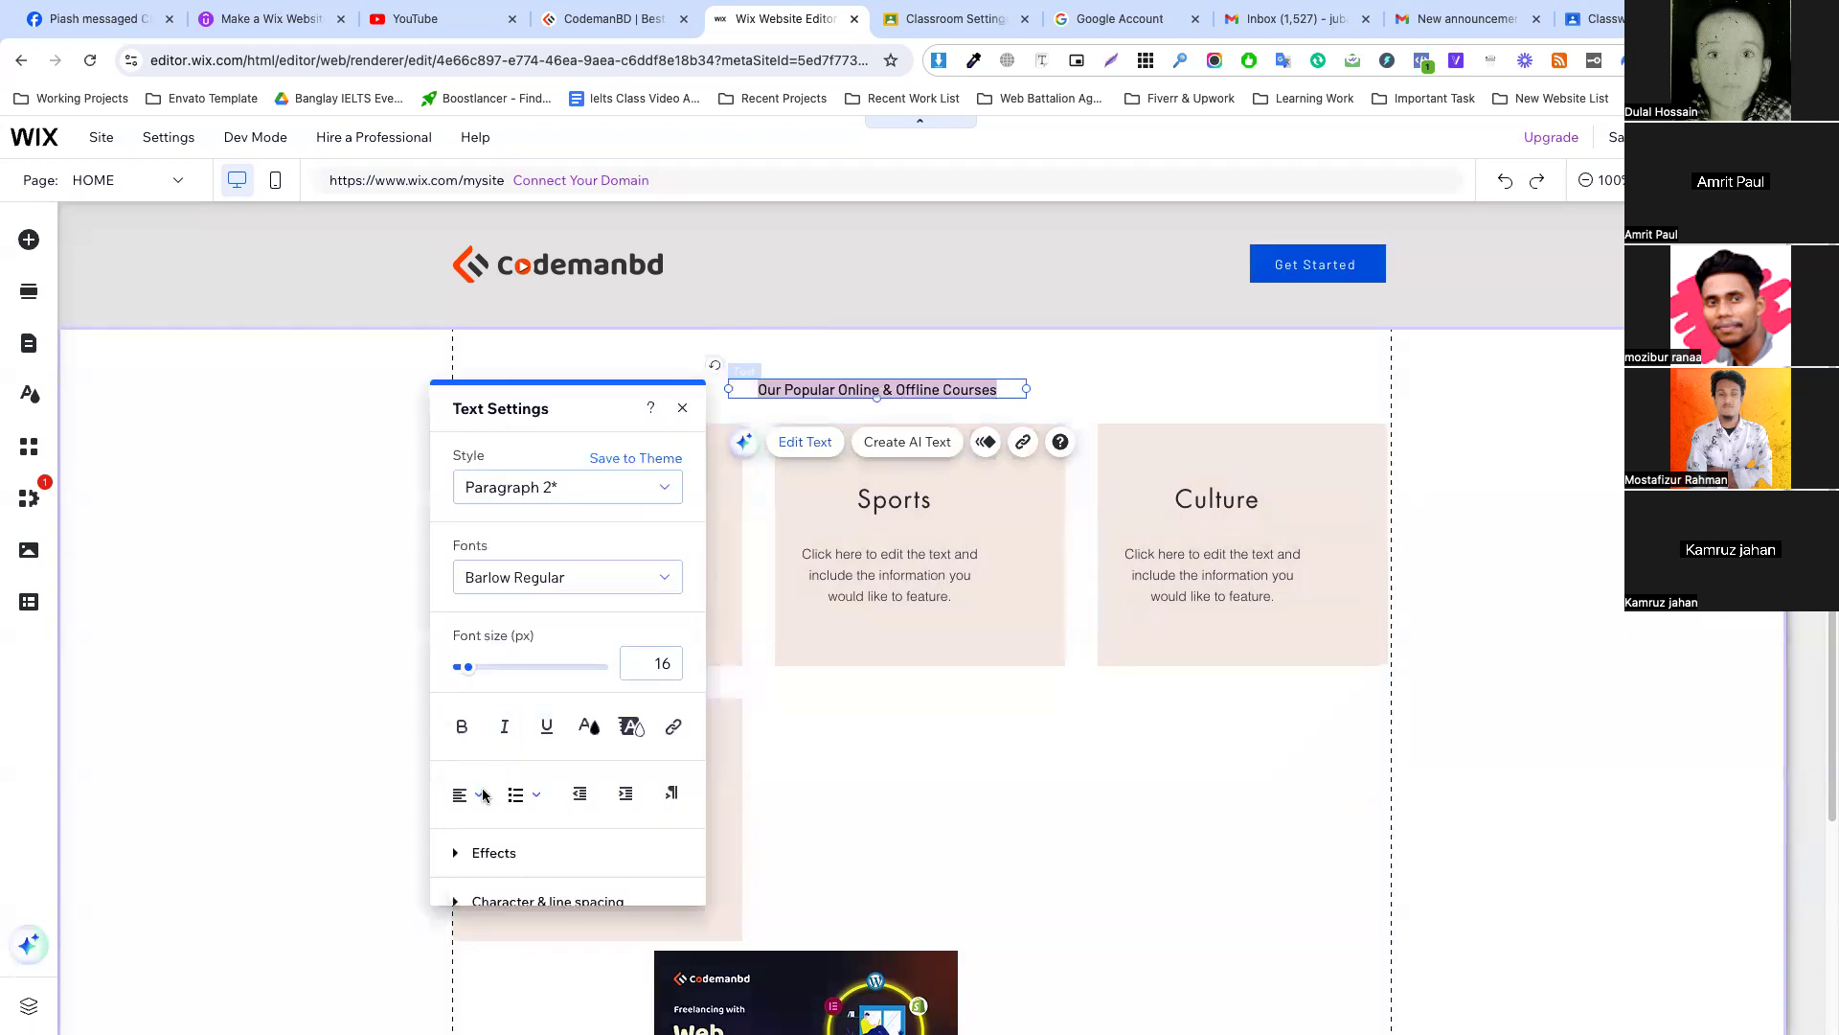
{"action": "left_click", "coordinate": [550, 489]}
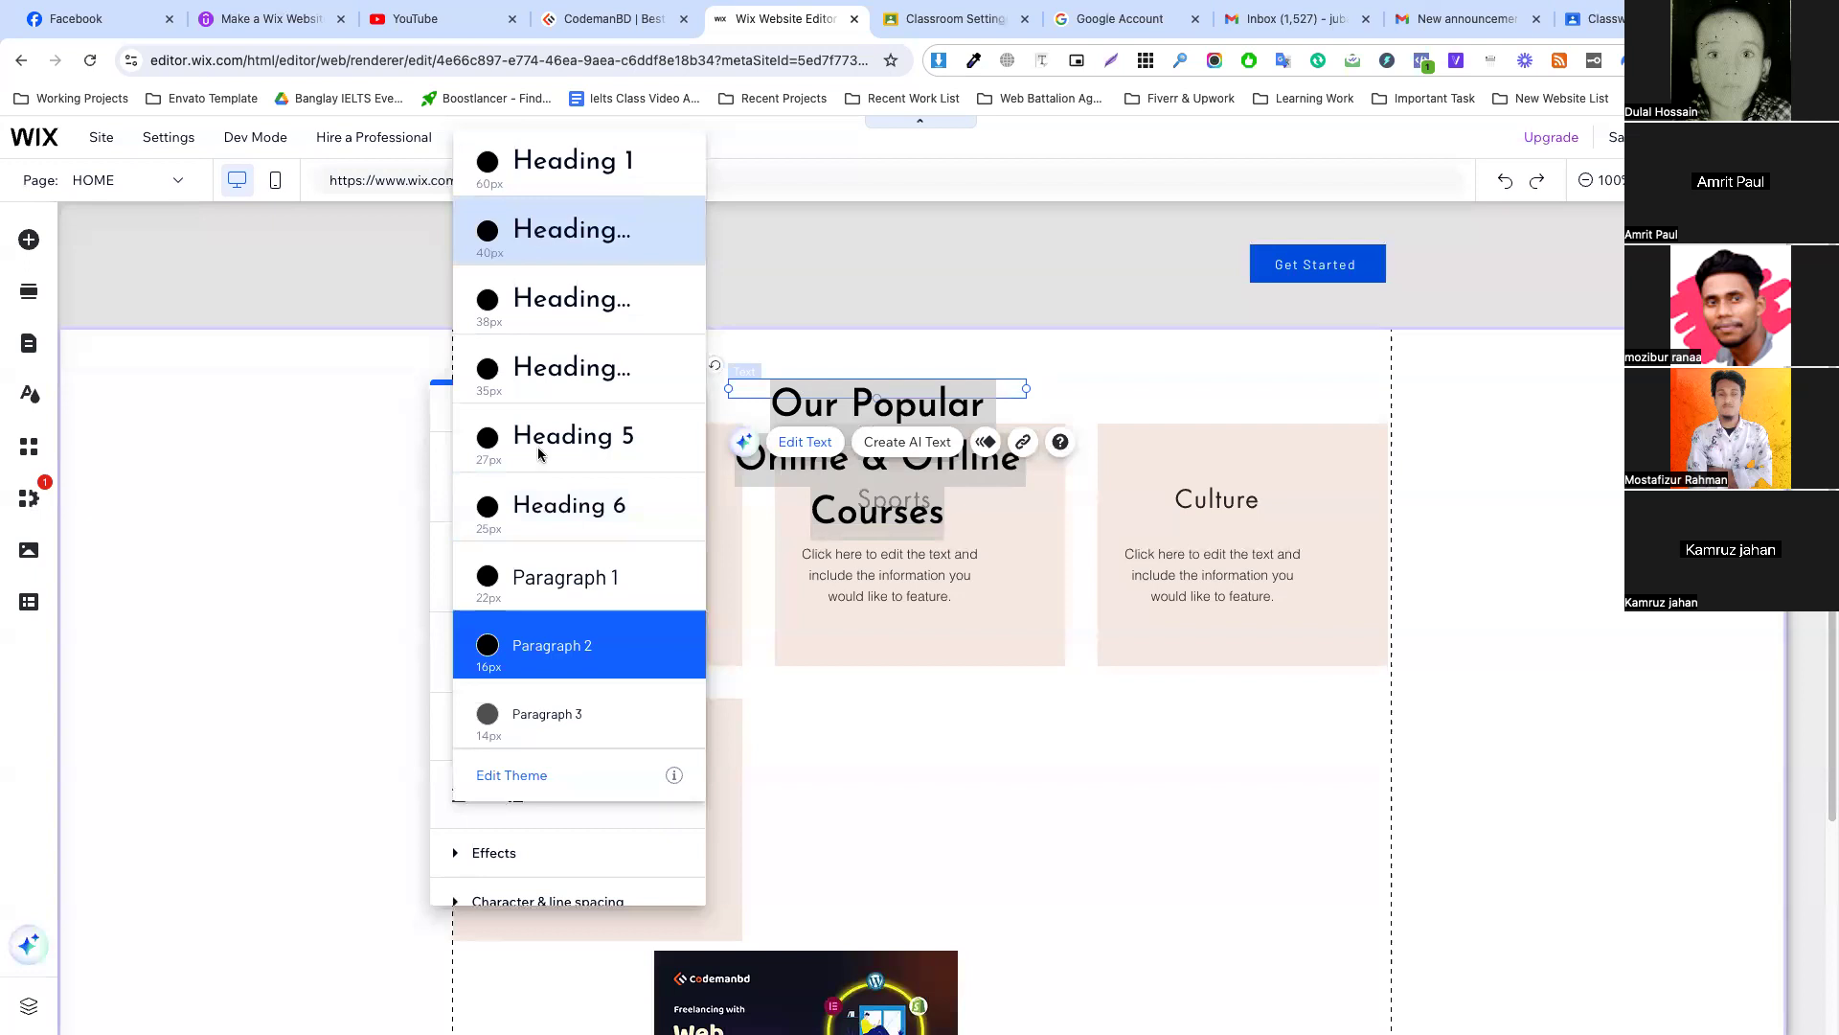
{"action": "left_click", "coordinate": [572, 230]}
Widen and reposition the heading box within the section.
{"action": "left_click", "coordinate": [1042, 498]}
{"action": "left_click", "coordinate": [1017, 461]}
{"action": "left_click_drag", "start_coordinate": [1026, 460], "coordinate": [1273, 455]}
{"action": "left_click_drag", "start_coordinate": [984, 431], "coordinate": [906, 433]}
Make the heading bold and widen it so it fits on one line, centred over the cards.
{"action": "double_click", "coordinate": [907, 433]}
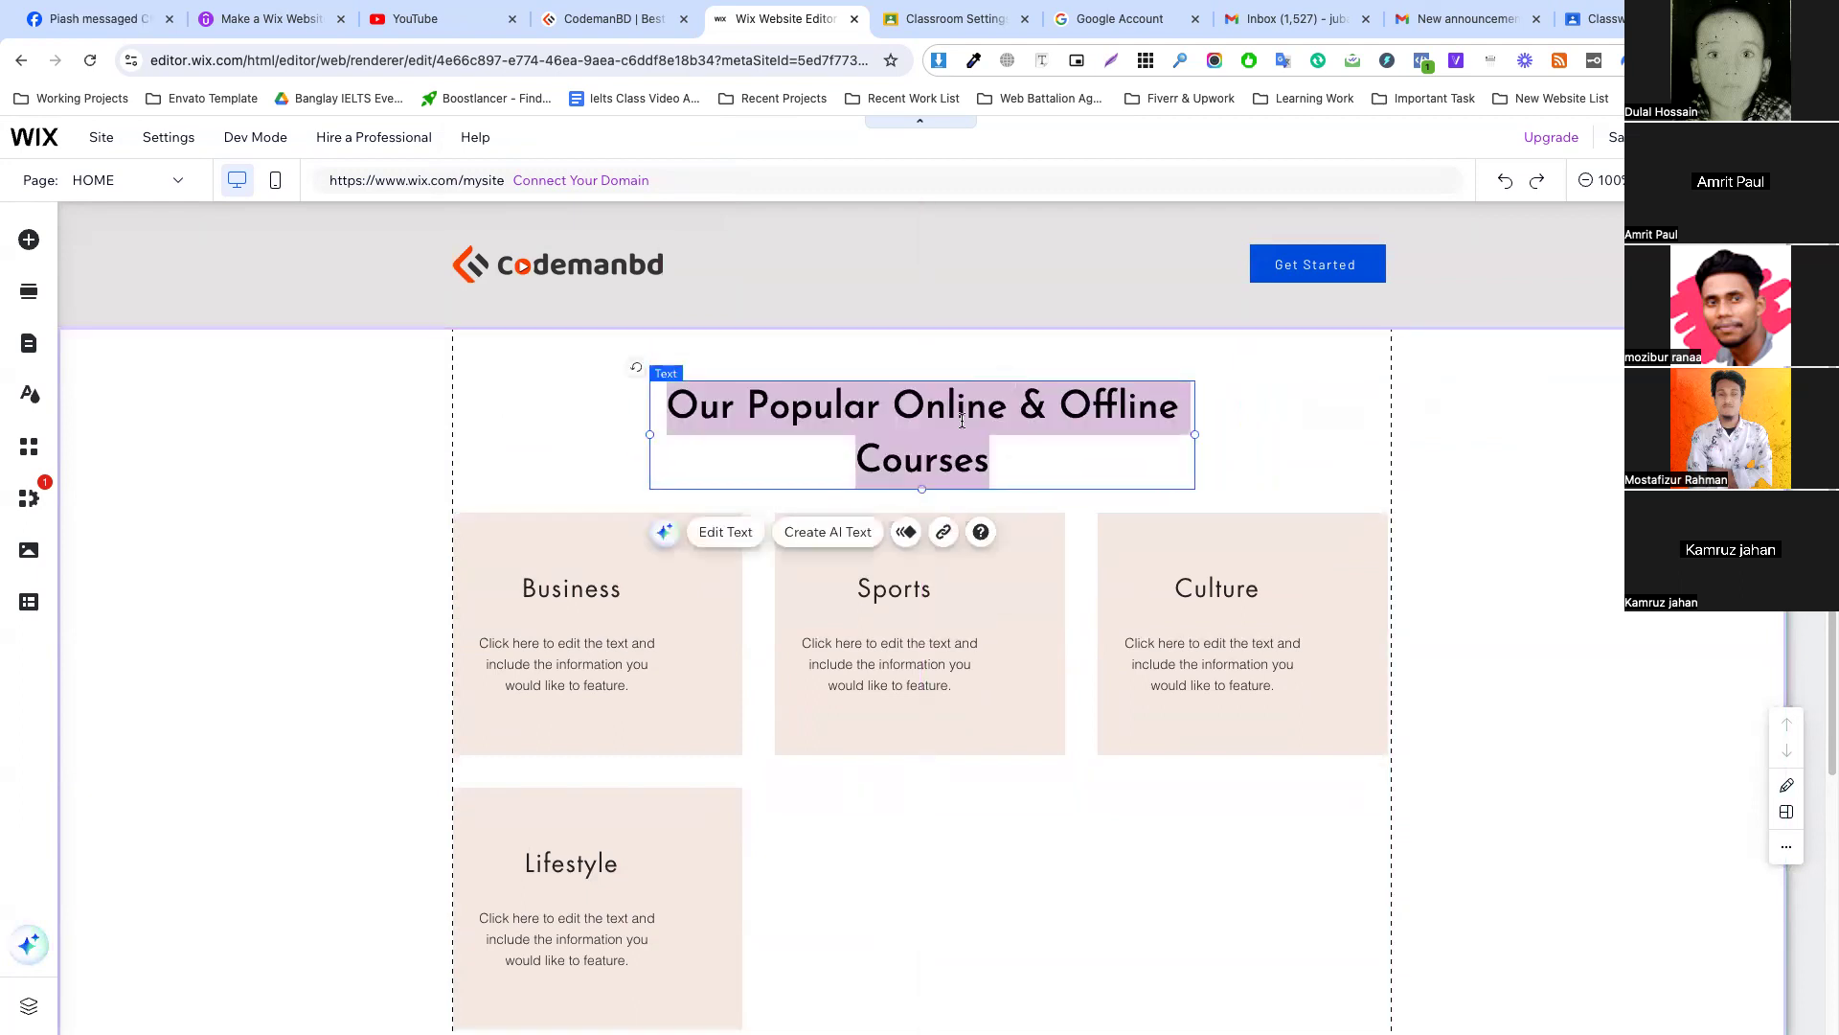
{"action": "left_click", "coordinate": [1250, 729]}
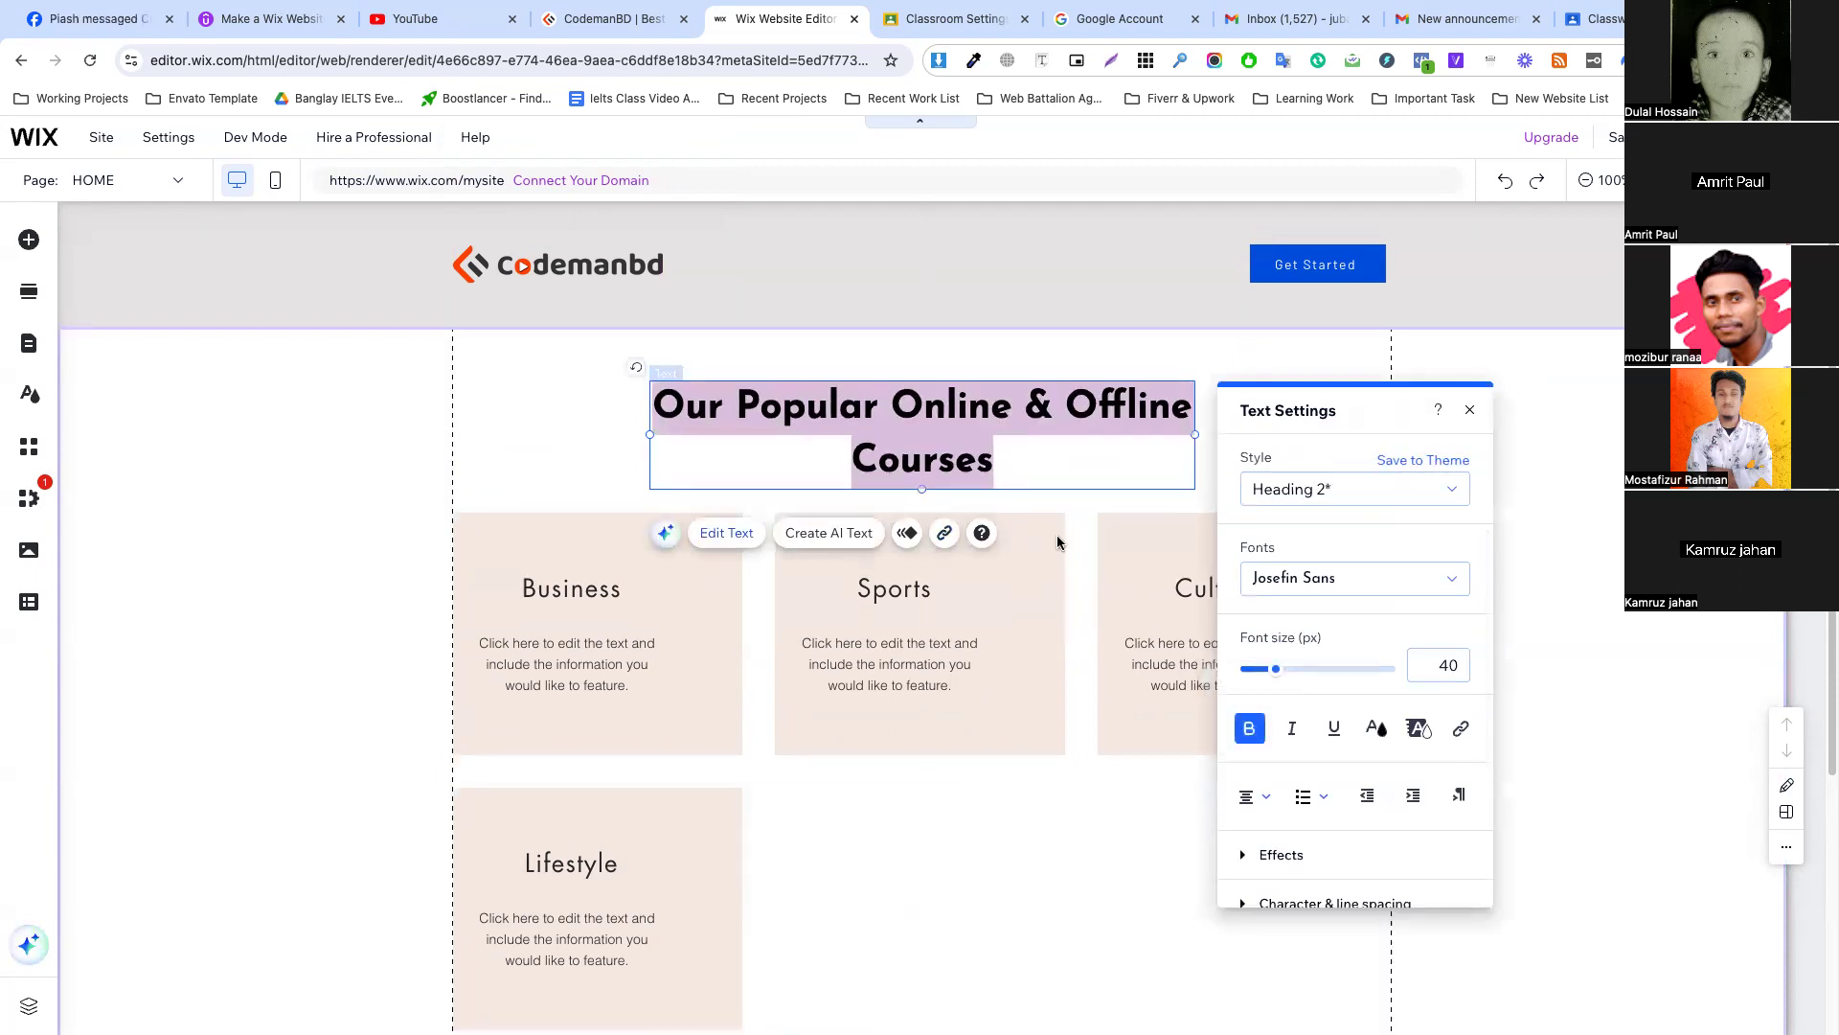
{"action": "left_click", "coordinate": [1081, 572]}
{"action": "left_click", "coordinate": [962, 441]}
{"action": "left_click_drag", "start_coordinate": [1191, 439], "coordinate": [1380, 411]}
{"action": "left_click_drag", "start_coordinate": [1005, 414], "coordinate": [922, 428]}
{"action": "left_click", "coordinate": [1029, 494]}
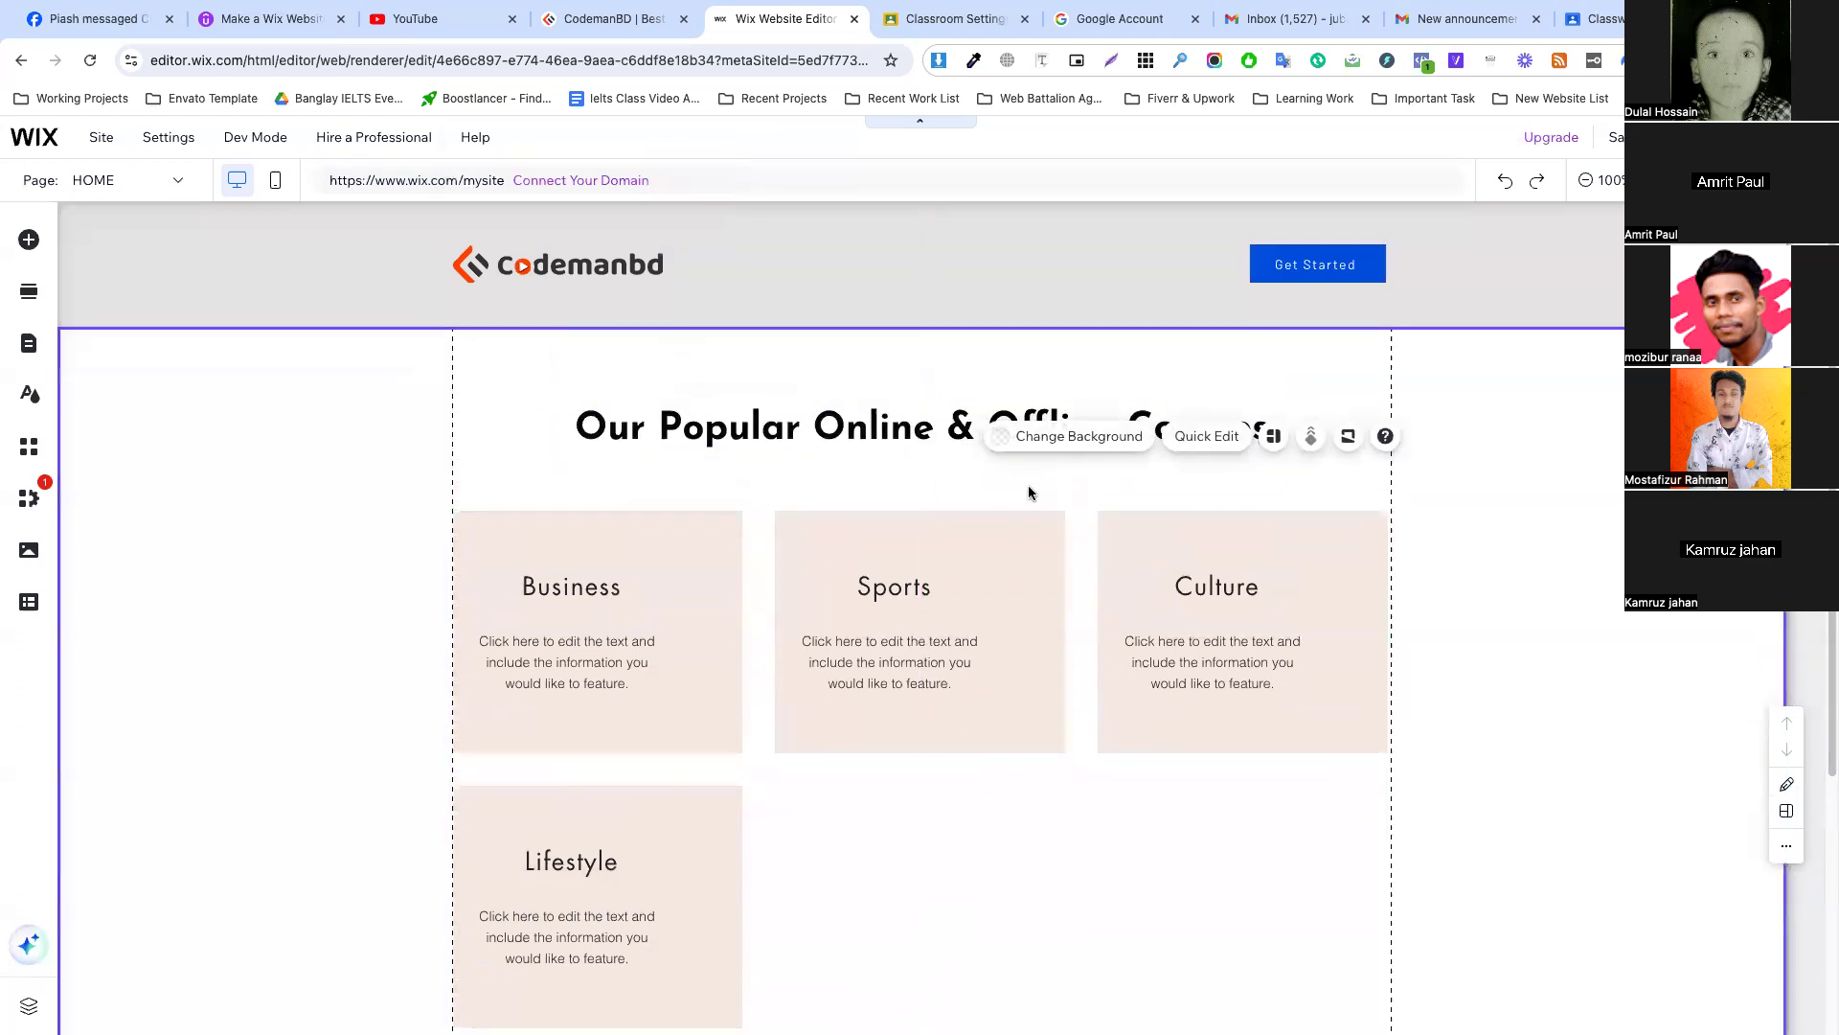
{"action": "scroll", "coordinate": [1029, 489], "scroll_direction": "down", "scroll_amount": 2}
{"action": "scroll", "coordinate": [1027, 483], "scroll_direction": "up", "scroll_amount": 2}
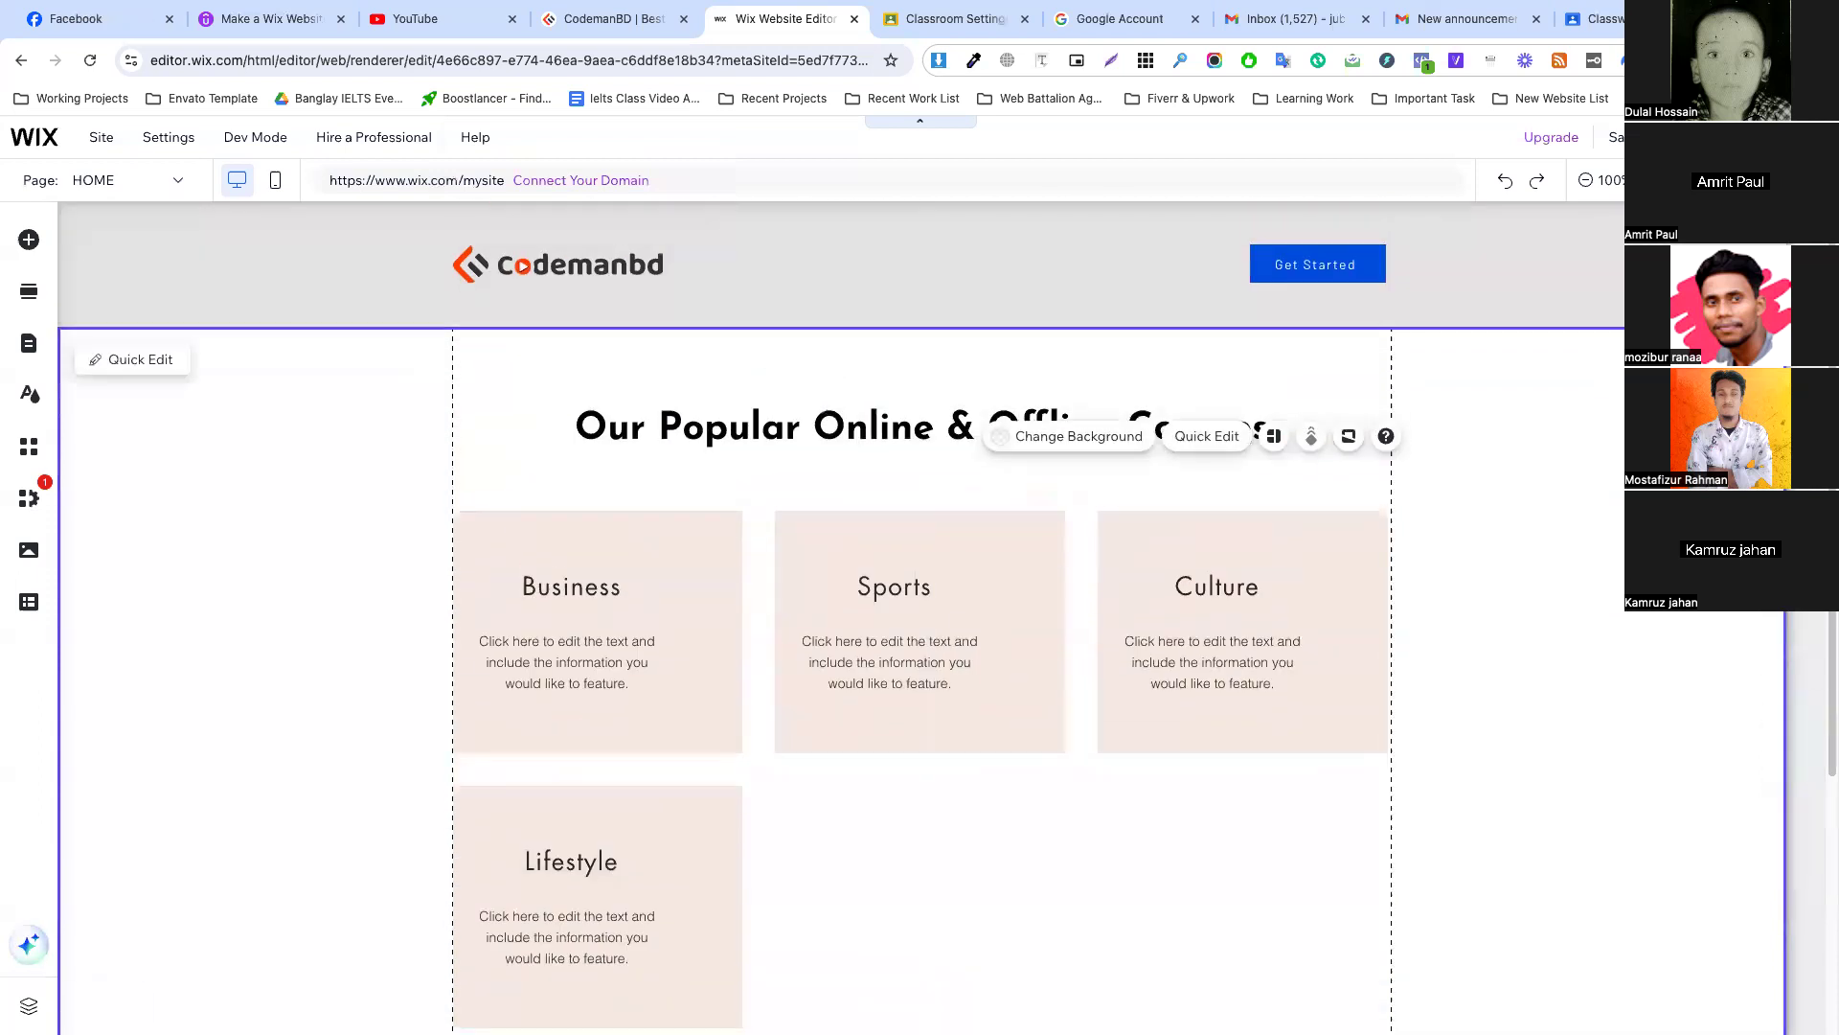
{"action": "scroll", "coordinate": [893, 601], "scroll_direction": "down", "scroll_amount": 1}
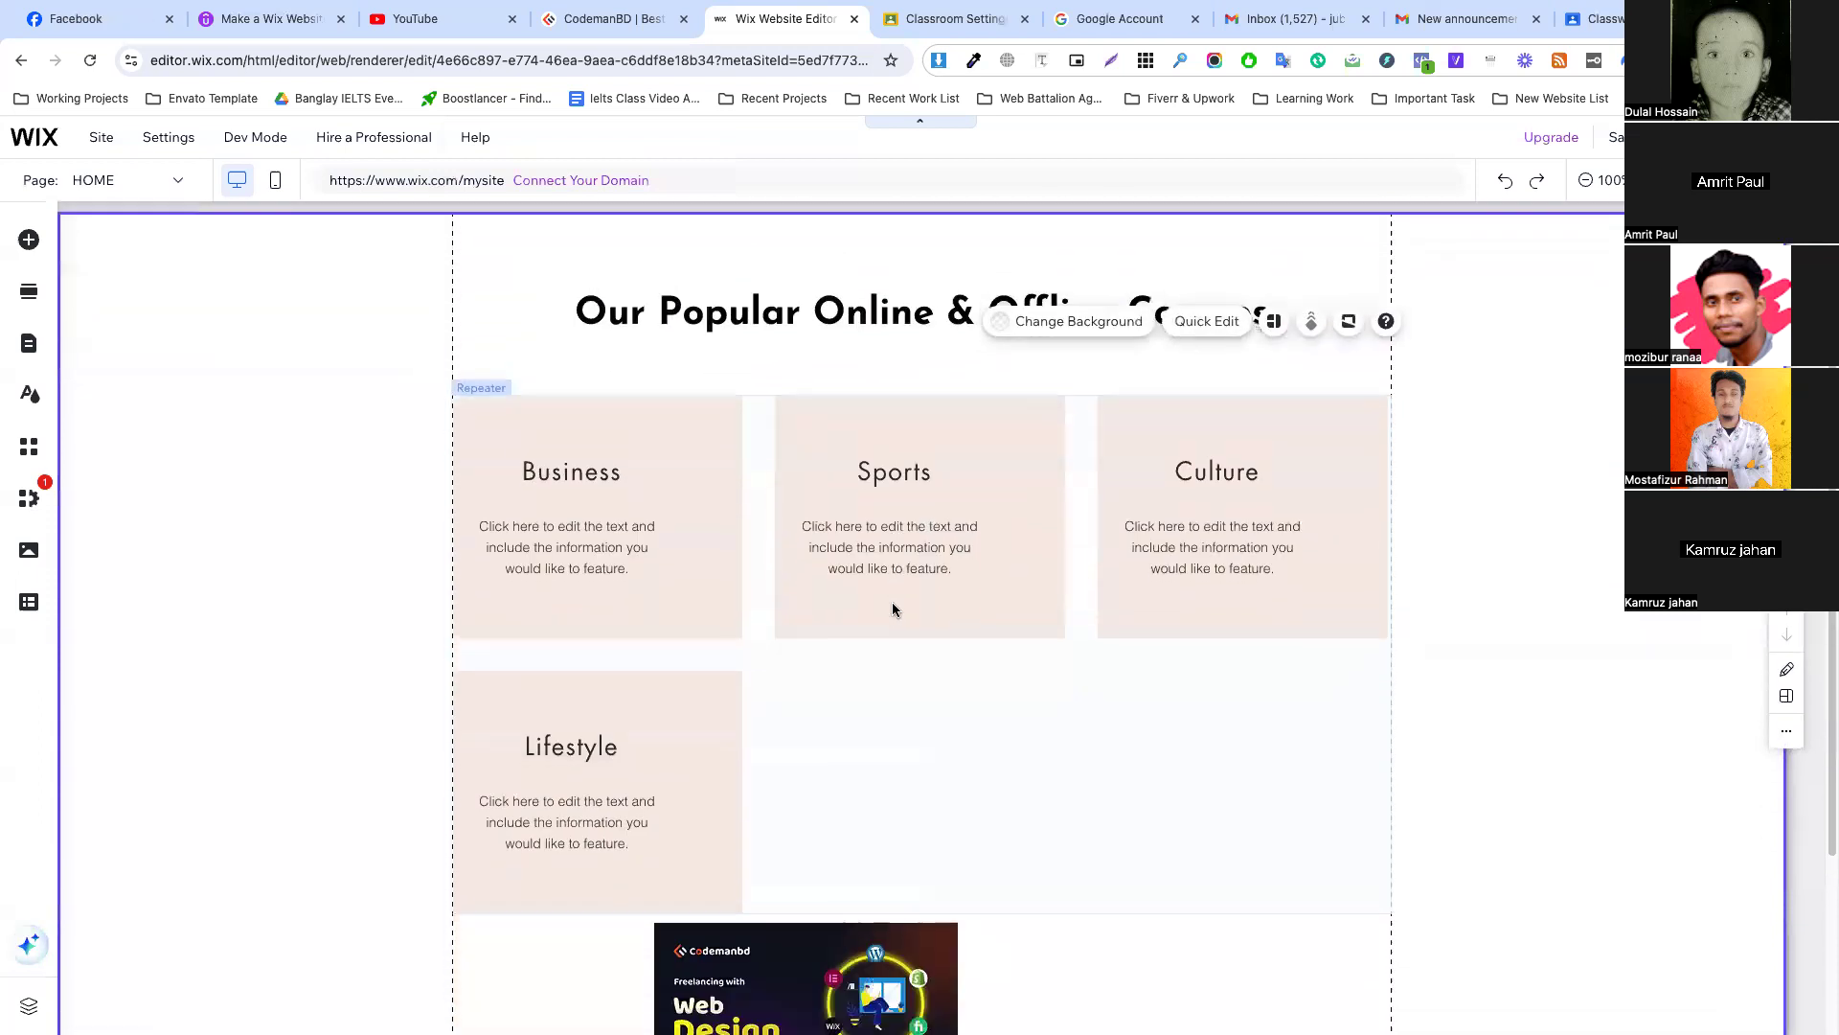
Make the course cards taller and move the titles and descriptions lower.
{"action": "left_click", "coordinate": [727, 600]}
{"action": "left_click", "coordinate": [687, 628]}
{"action": "left_click_drag", "start_coordinate": [693, 635], "coordinate": [695, 776]}
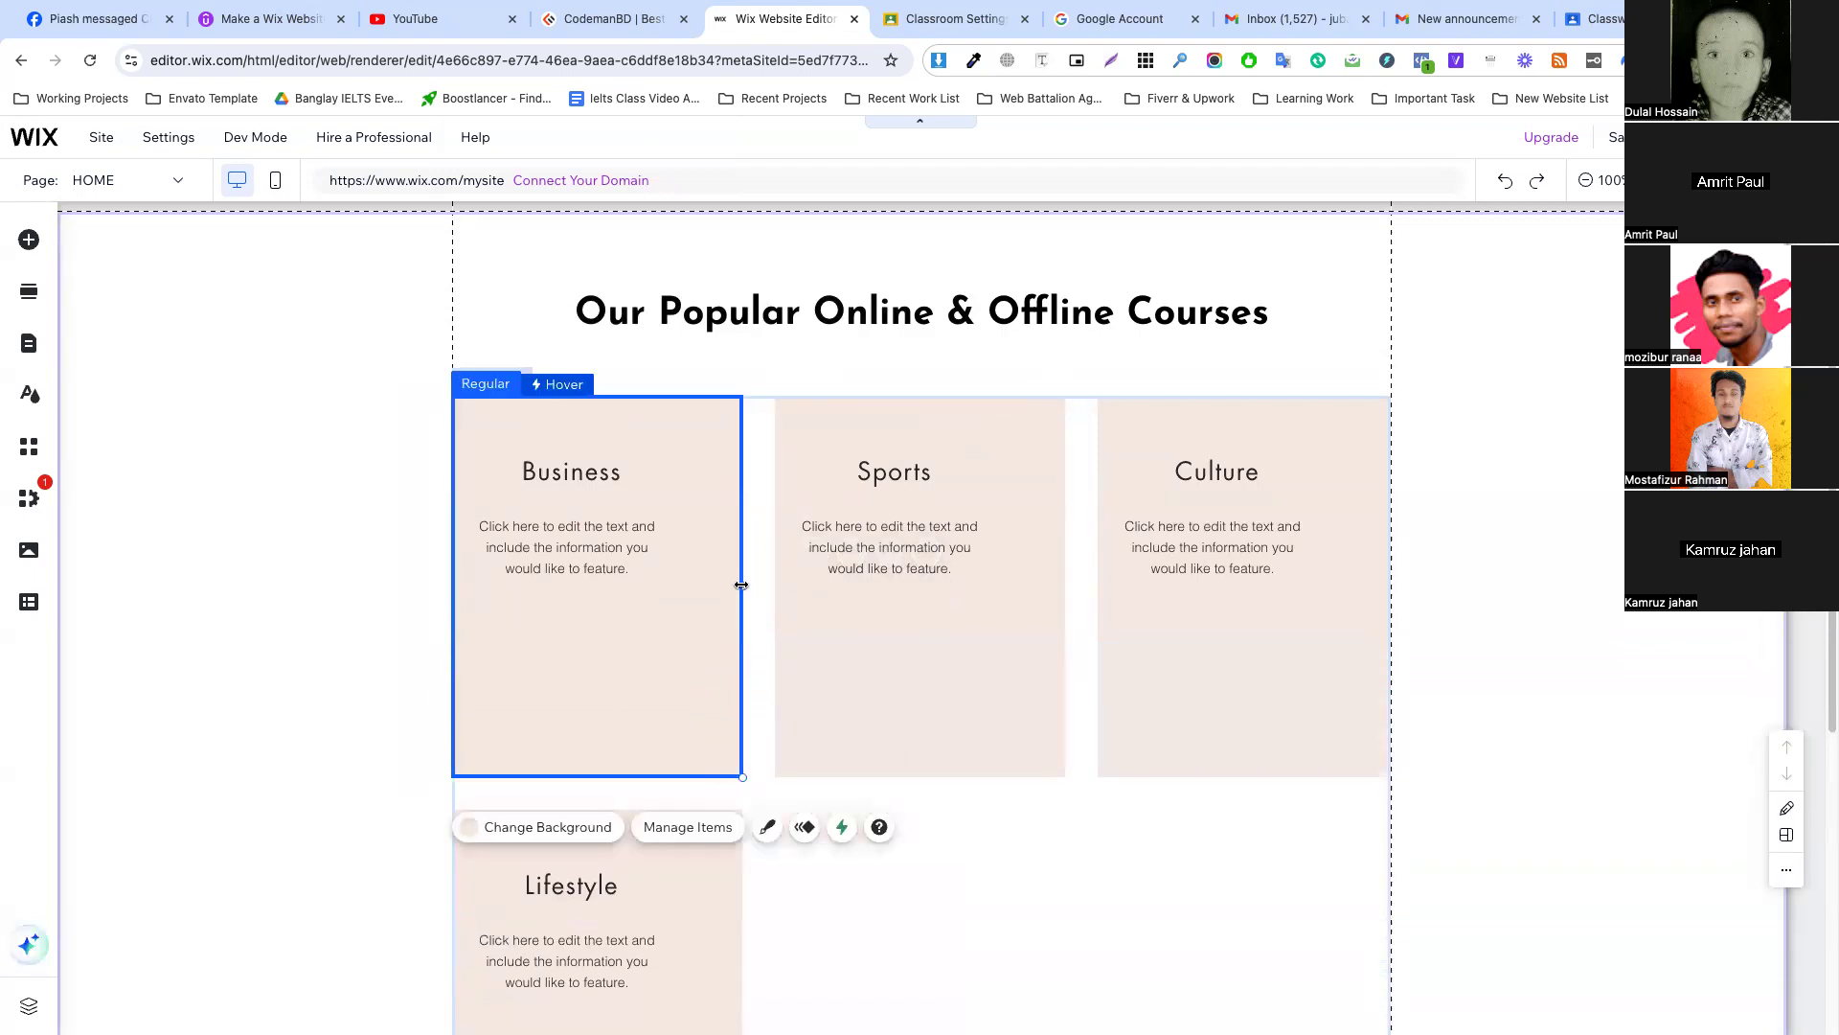
{"action": "left_click_drag", "start_coordinate": [588, 562], "coordinate": [626, 730]}
{"action": "left_click", "coordinate": [587, 469]}
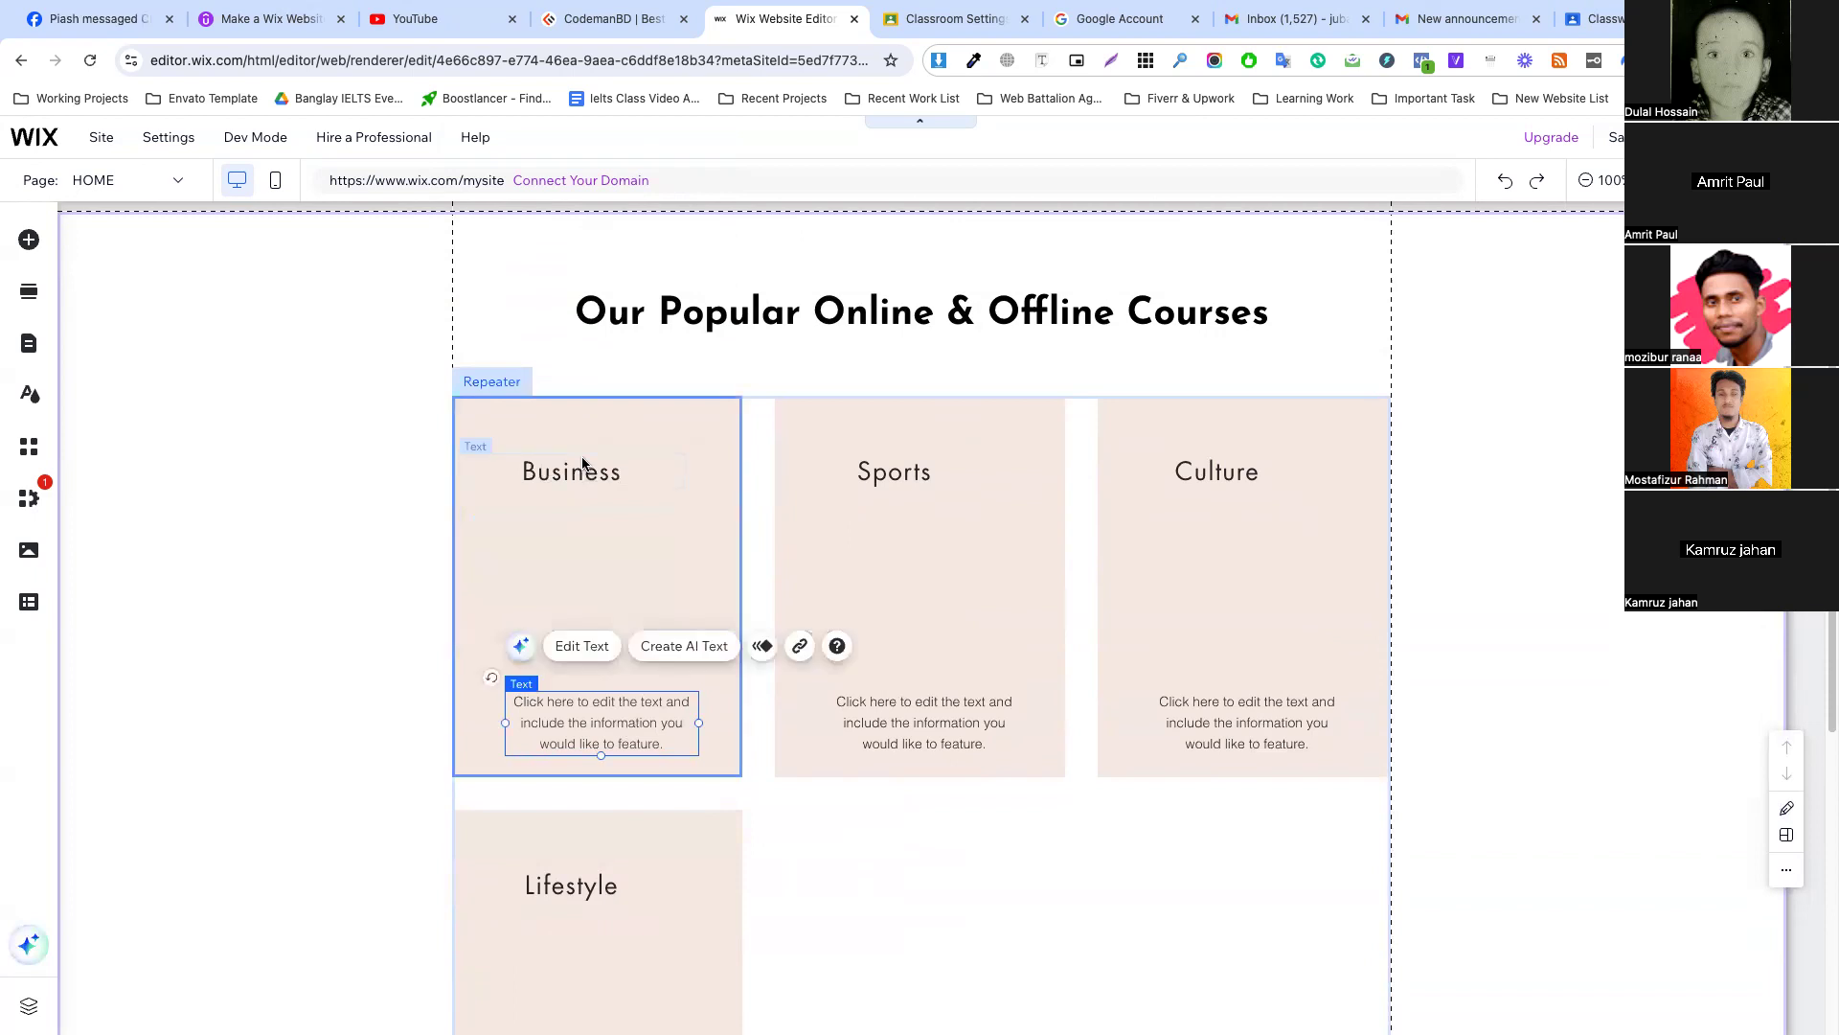
{"action": "left_click_drag", "start_coordinate": [586, 477], "coordinate": [623, 659]}
Save the CodemanBD section background image section-four-codemanBD-1.webp using developer tools.
{"action": "left_click", "coordinate": [613, 18]}
{"action": "scroll", "coordinate": [532, 467], "scroll_direction": "down", "scroll_amount": 4}
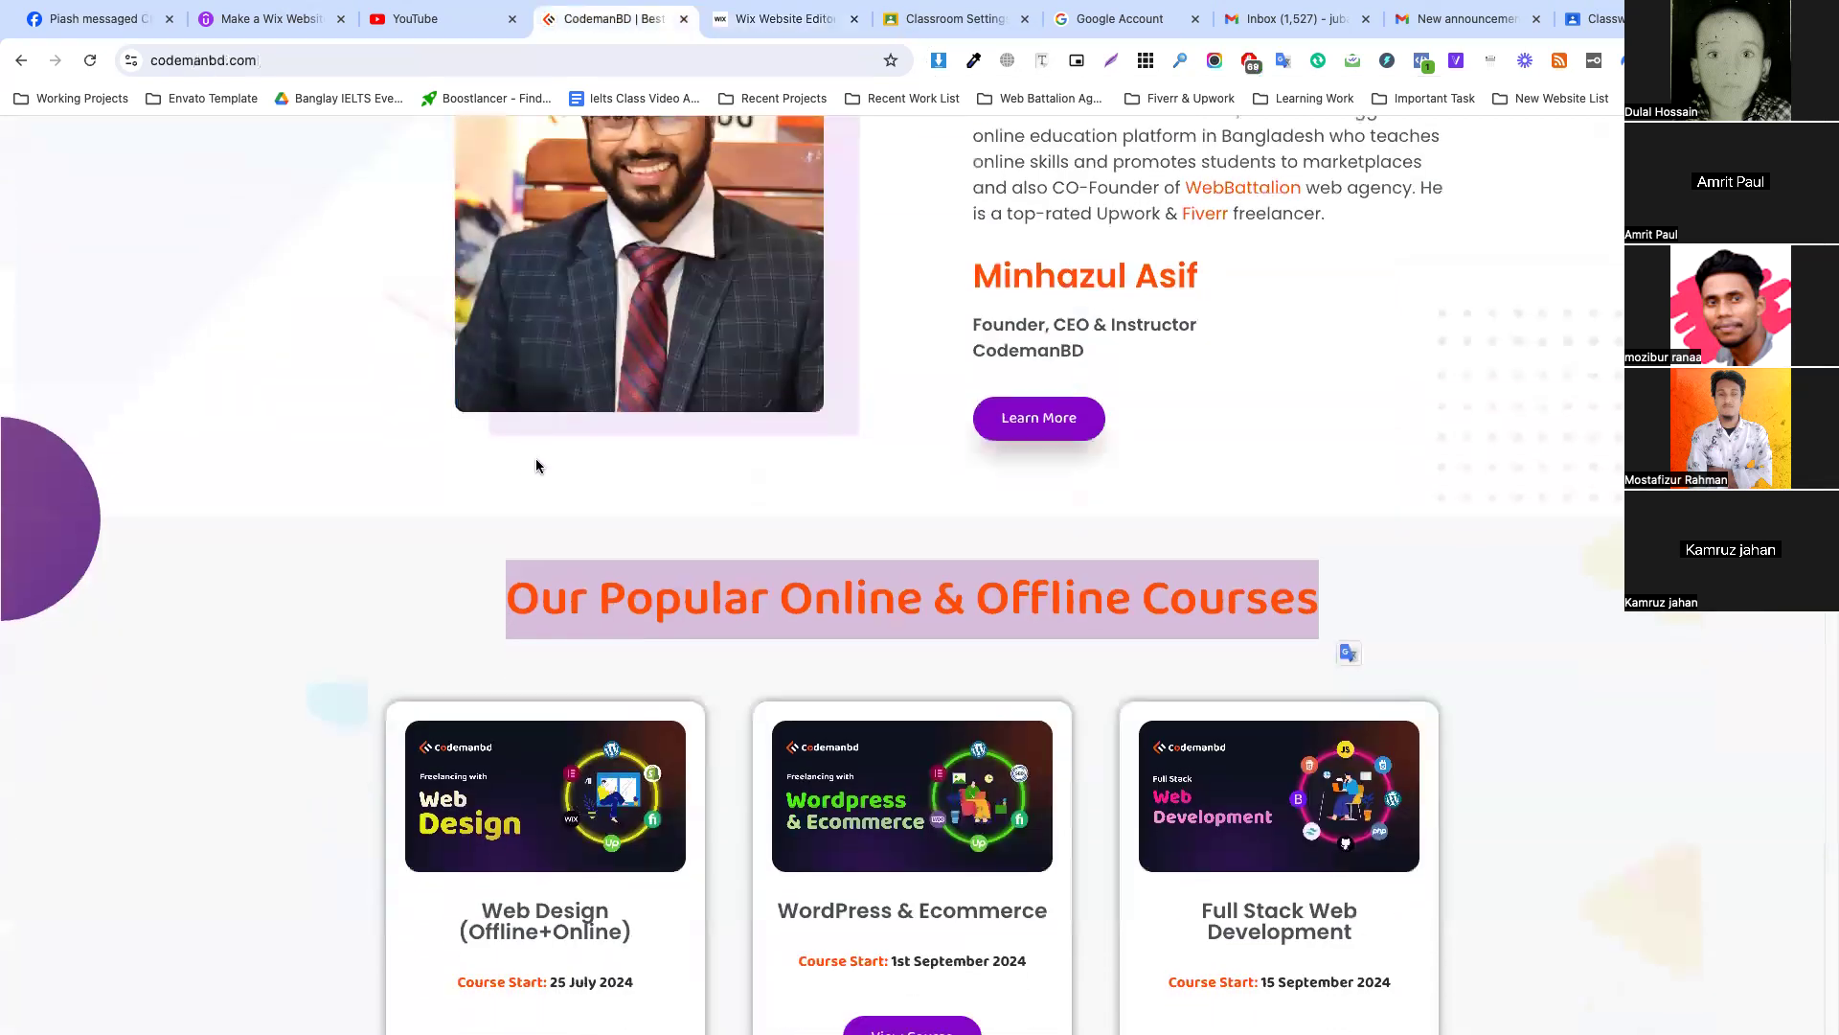
{"action": "scroll", "coordinate": [288, 470], "scroll_direction": "down", "scroll_amount": 5}
{"action": "right_click", "coordinate": [221, 393]}
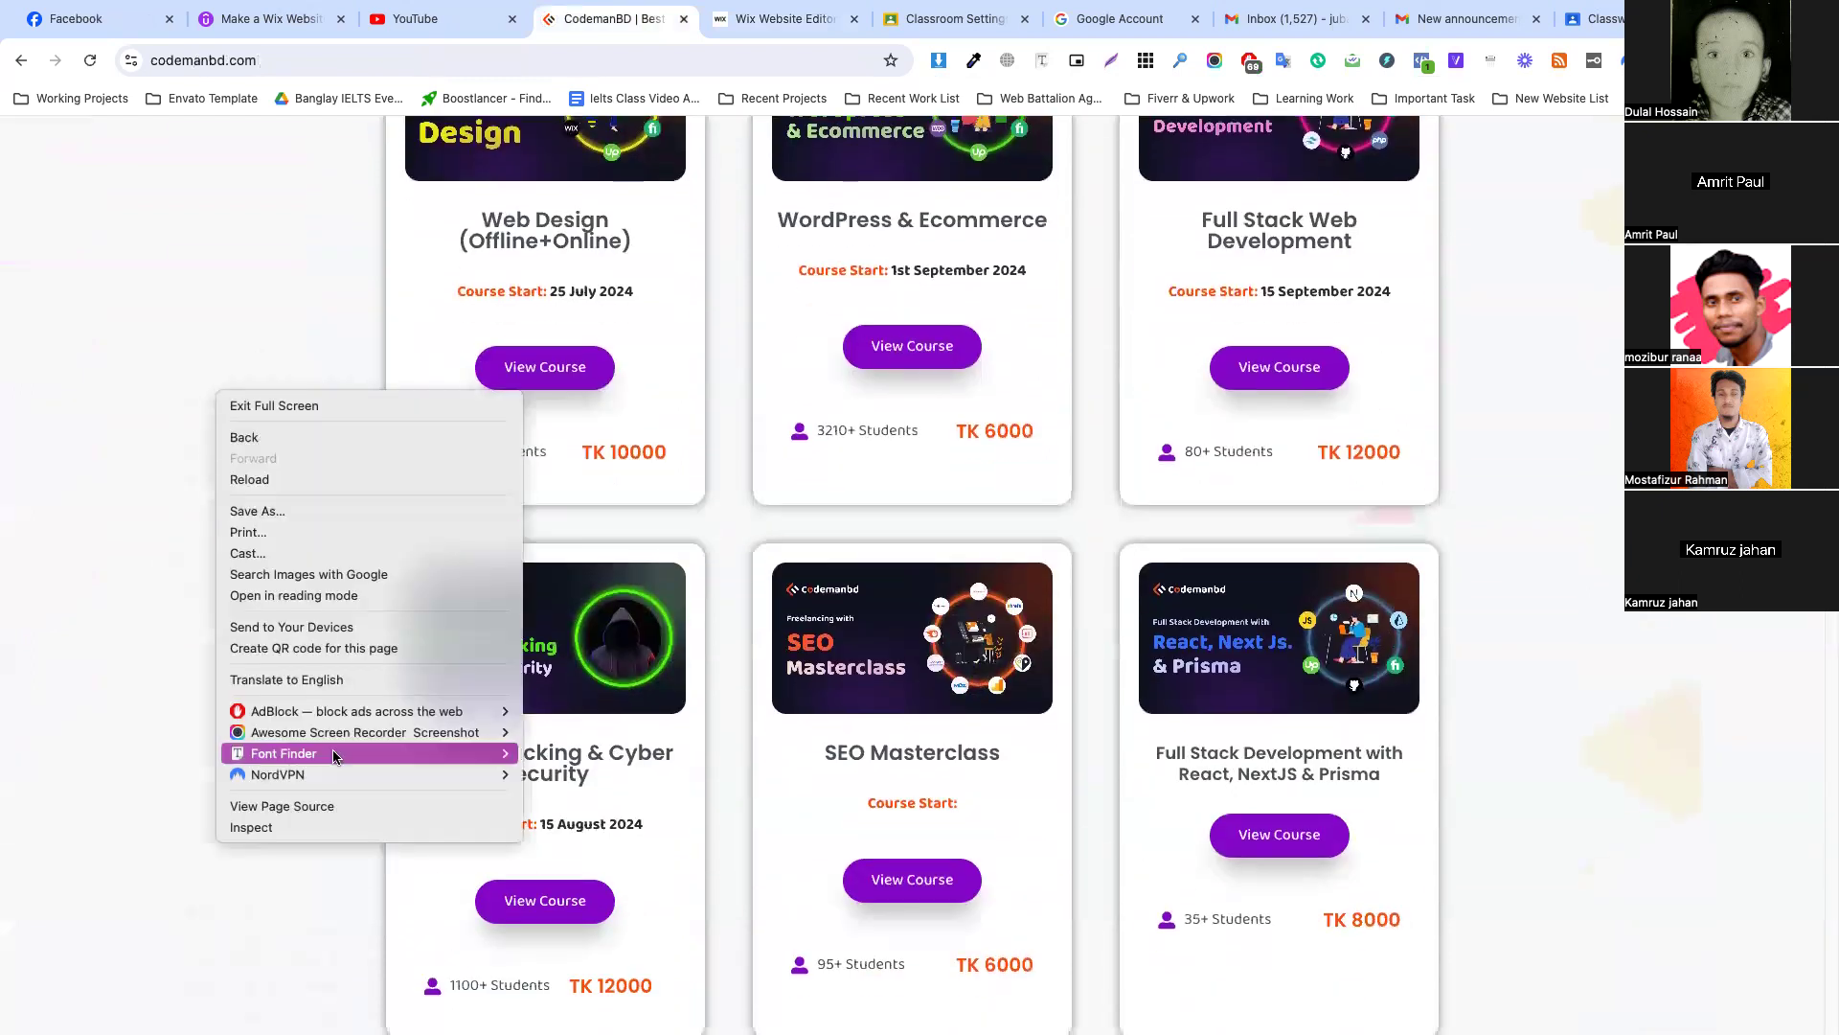
{"action": "left_click", "coordinate": [287, 829]}
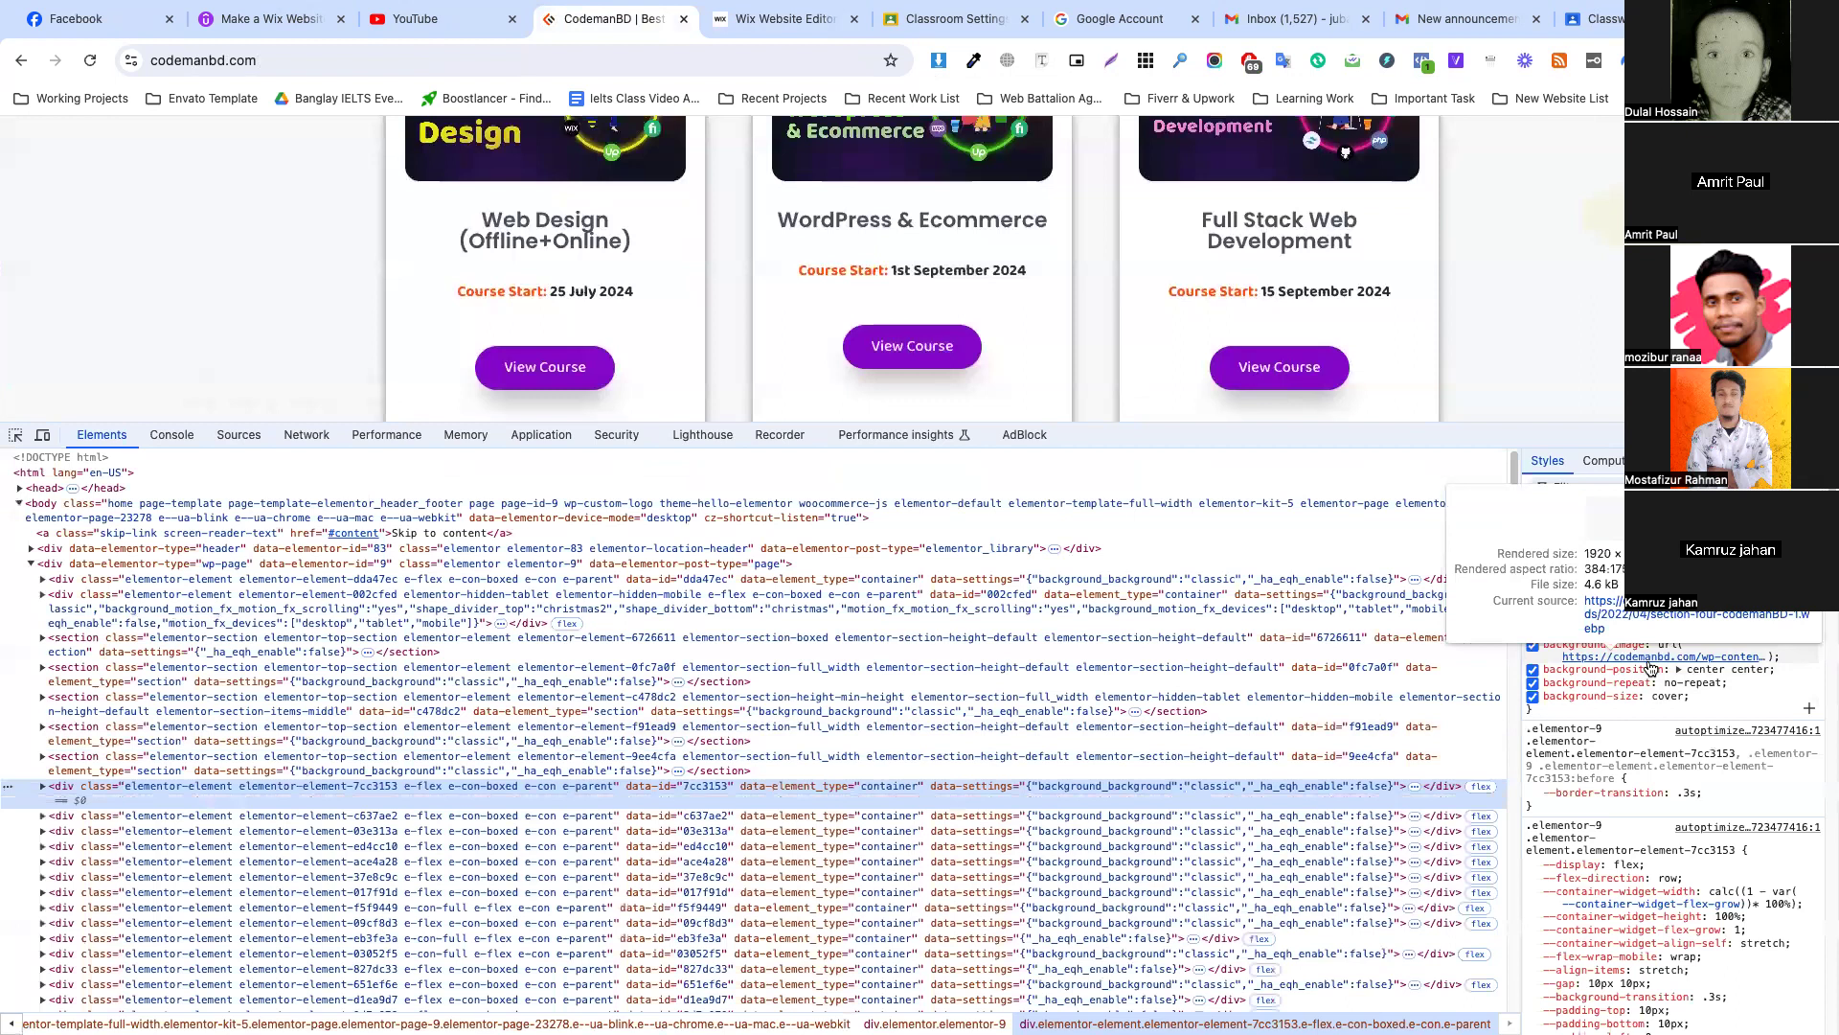
{"action": "left_click", "coordinate": [1657, 614]}
{"action": "right_click", "coordinate": [727, 406]}
{"action": "left_click", "coordinate": [780, 447]}
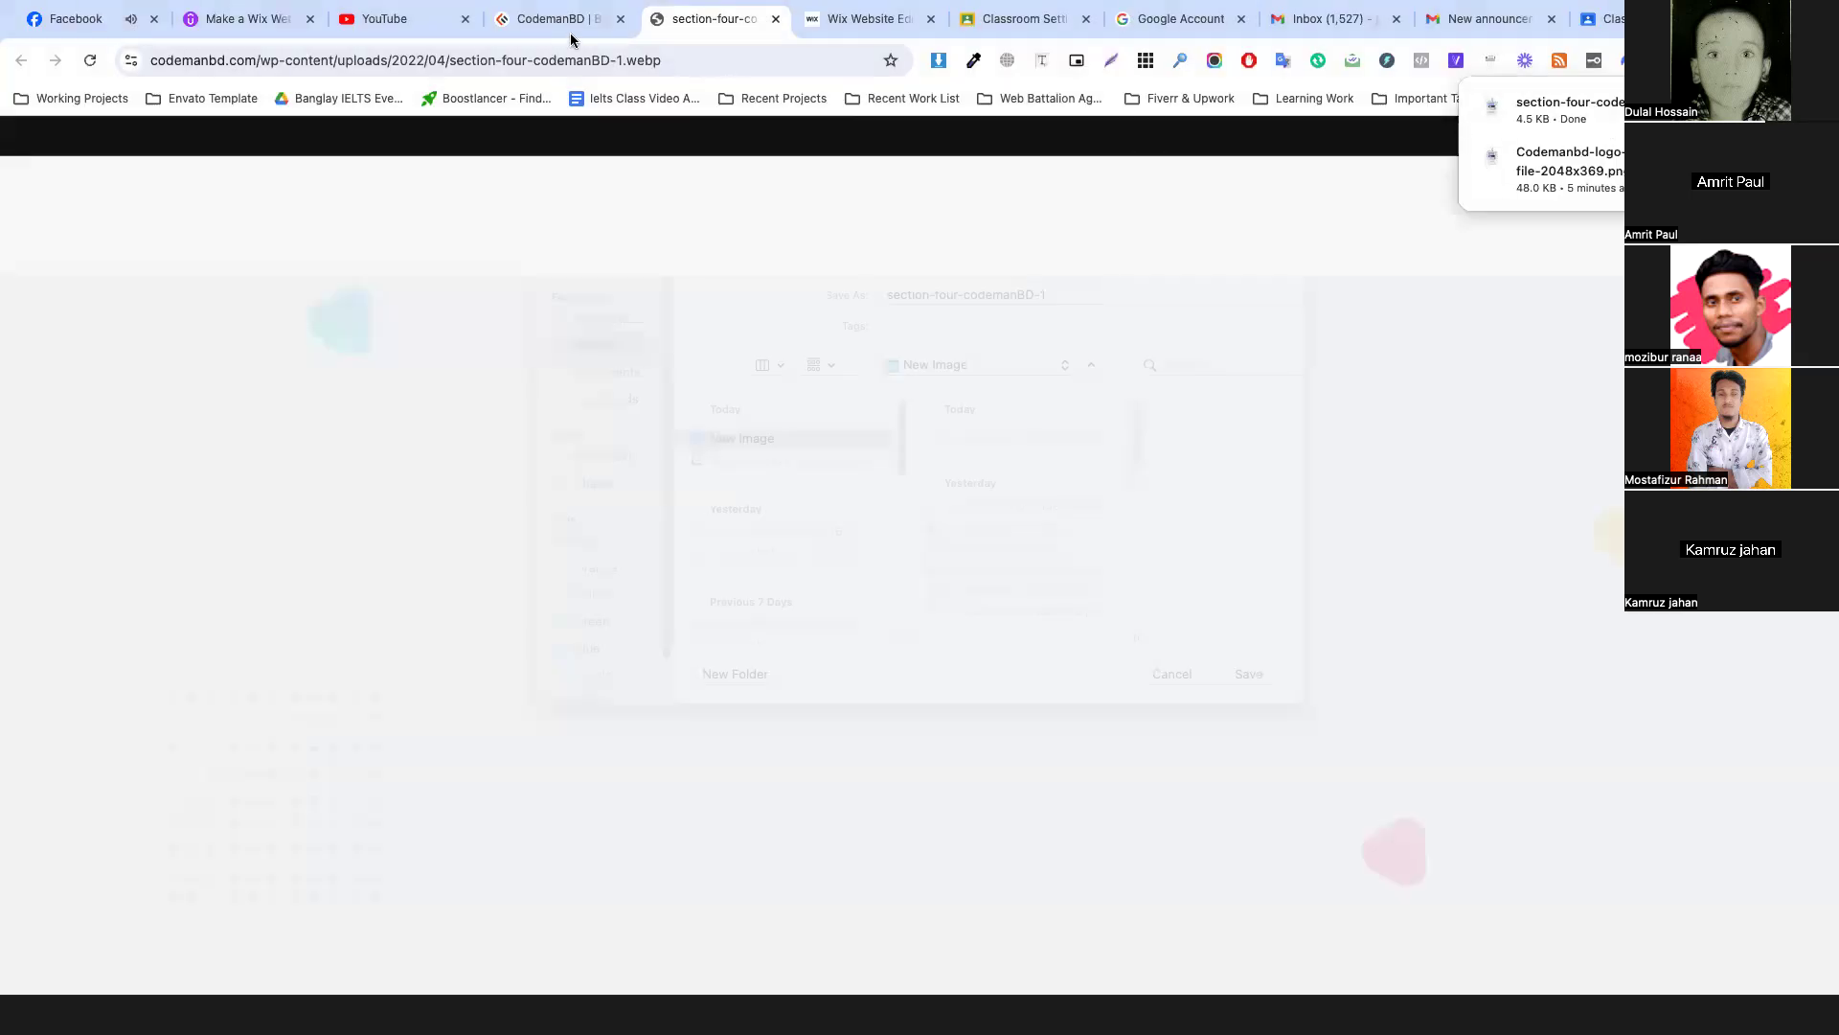
{"action": "left_click", "coordinate": [819, 26]}
Upload section-four-codemanBD-1 and apply it as the courses section background image.
{"action": "left_click", "coordinate": [249, 395]}
{"action": "scroll", "coordinate": [250, 395], "scroll_direction": "up", "scroll_amount": 2}
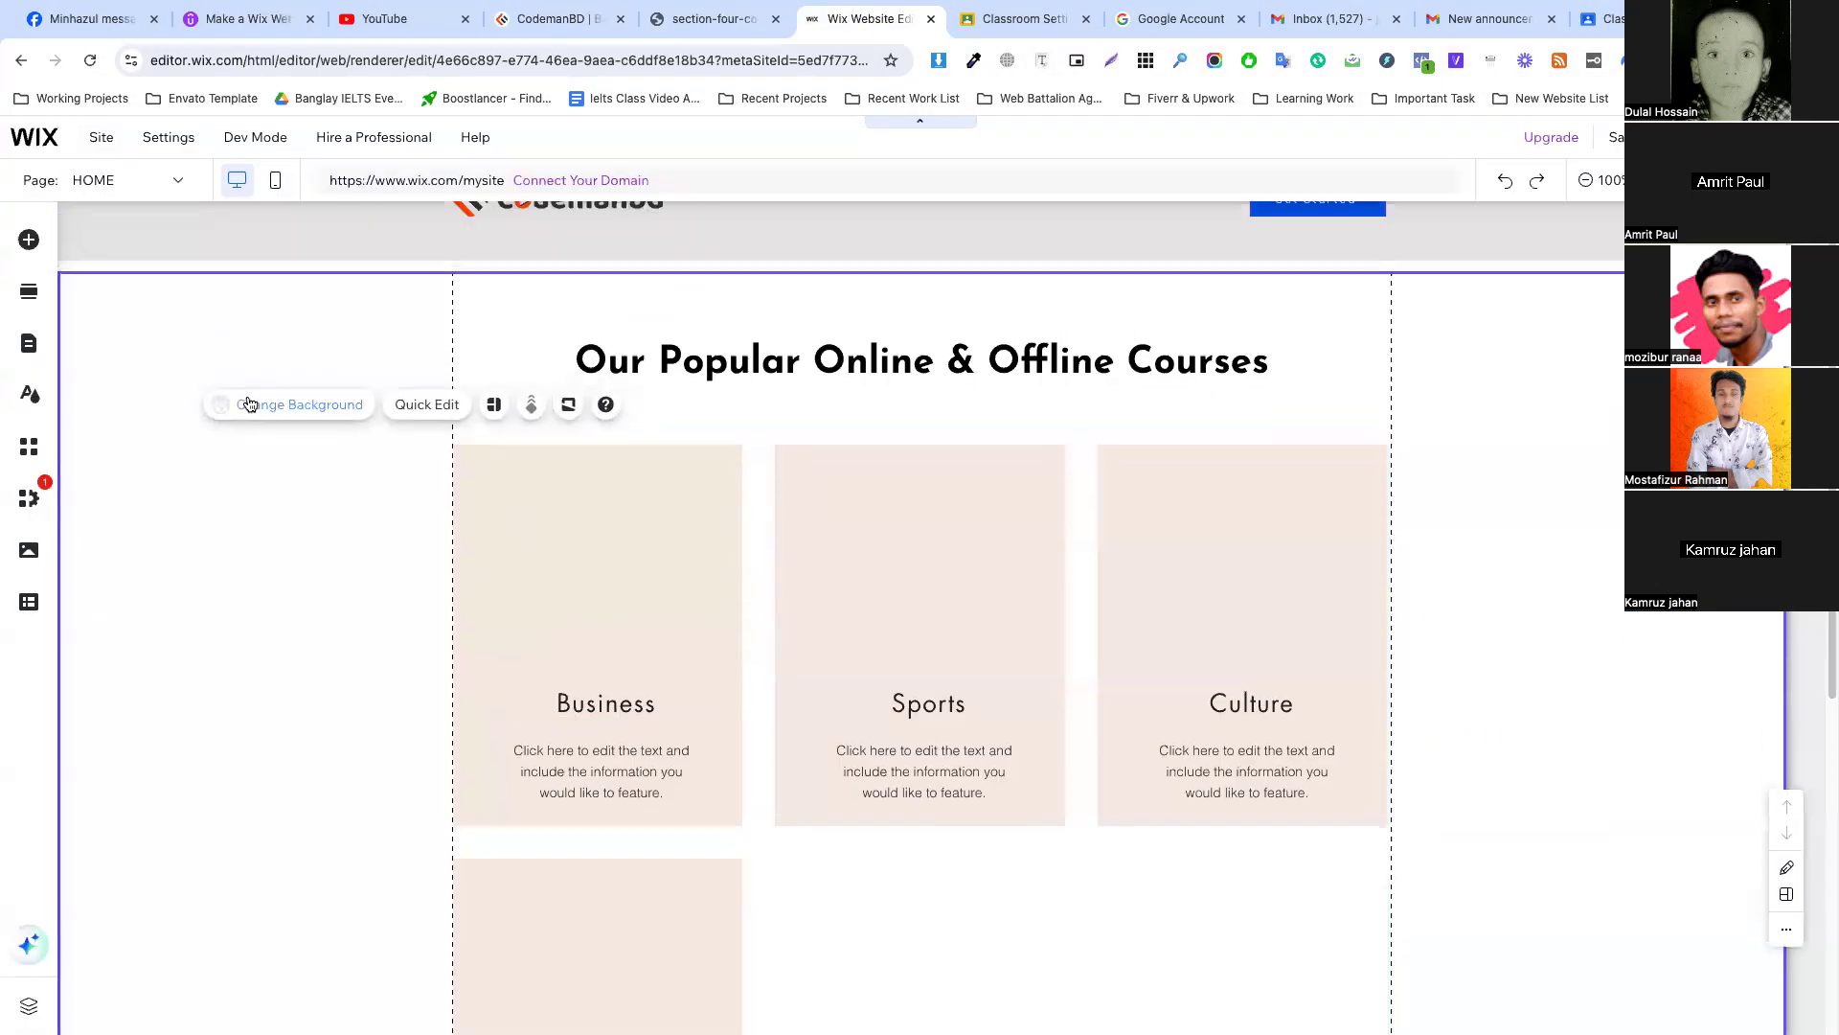
{"action": "left_click", "coordinate": [301, 461]}
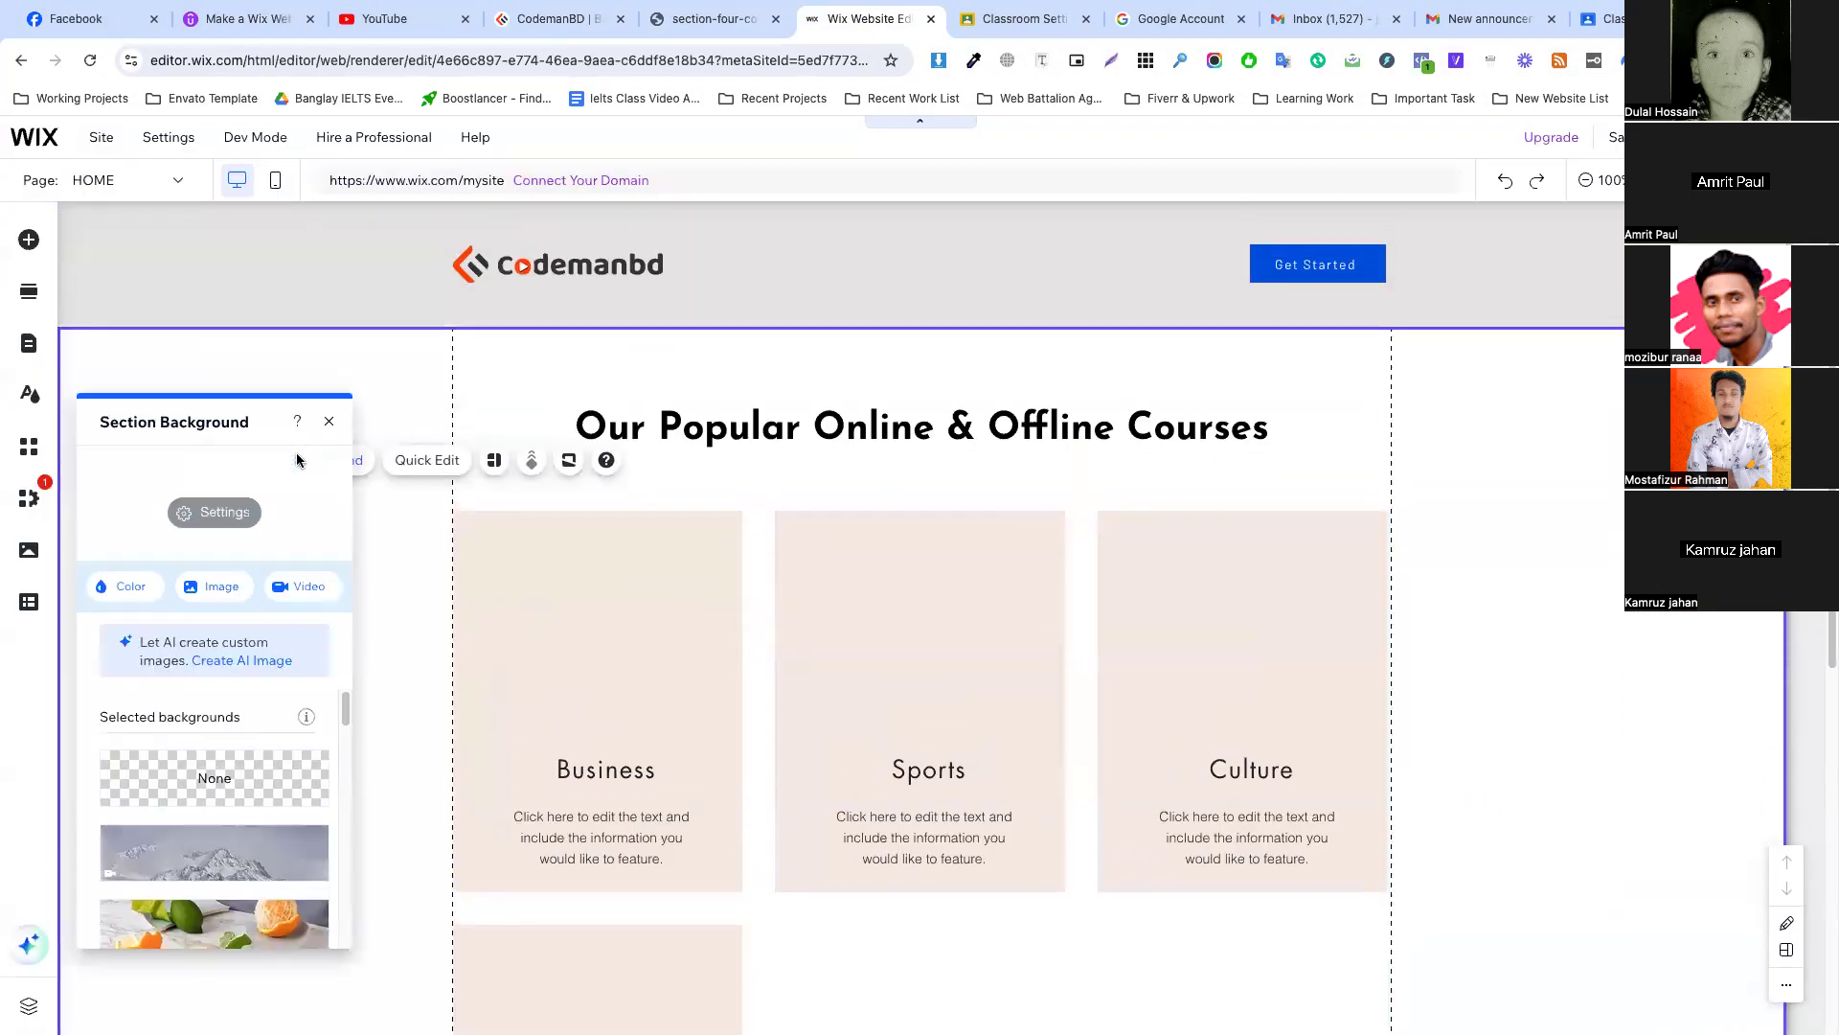
{"action": "left_click", "coordinate": [222, 587]}
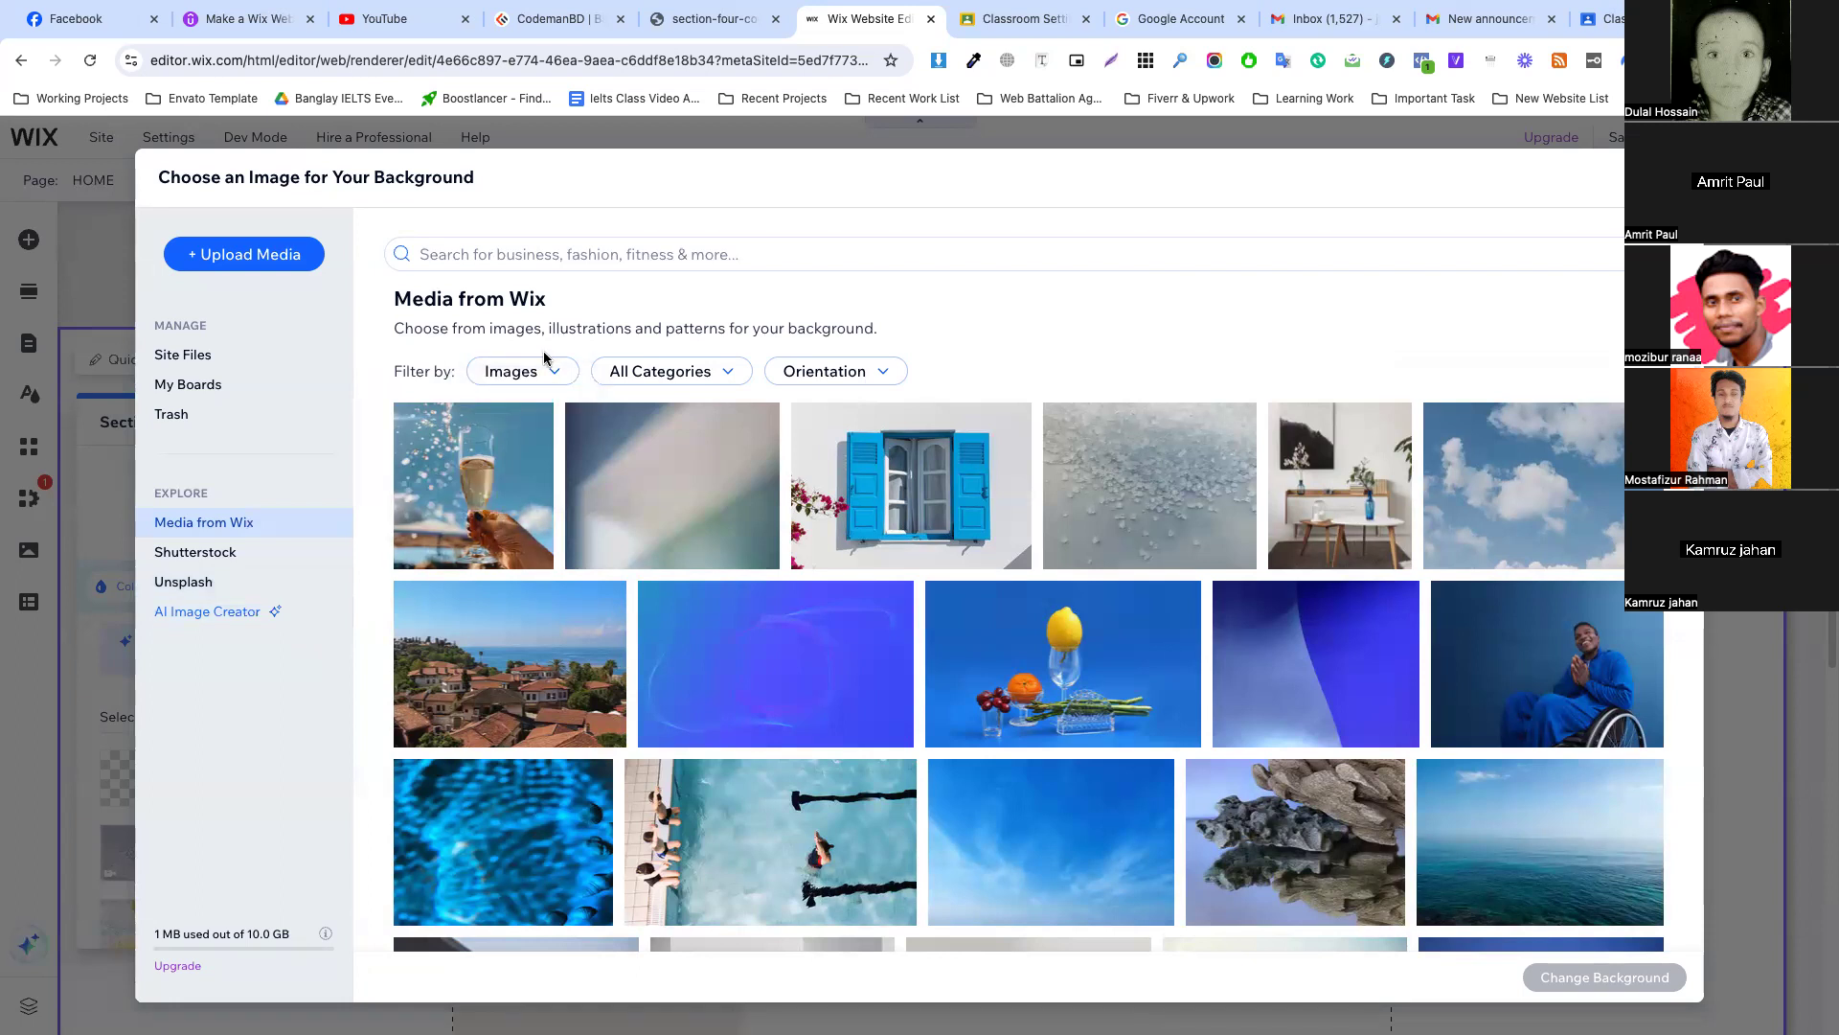
{"action": "left_click_drag", "start_coordinate": [1606, 149], "coordinate": [926, 537]}
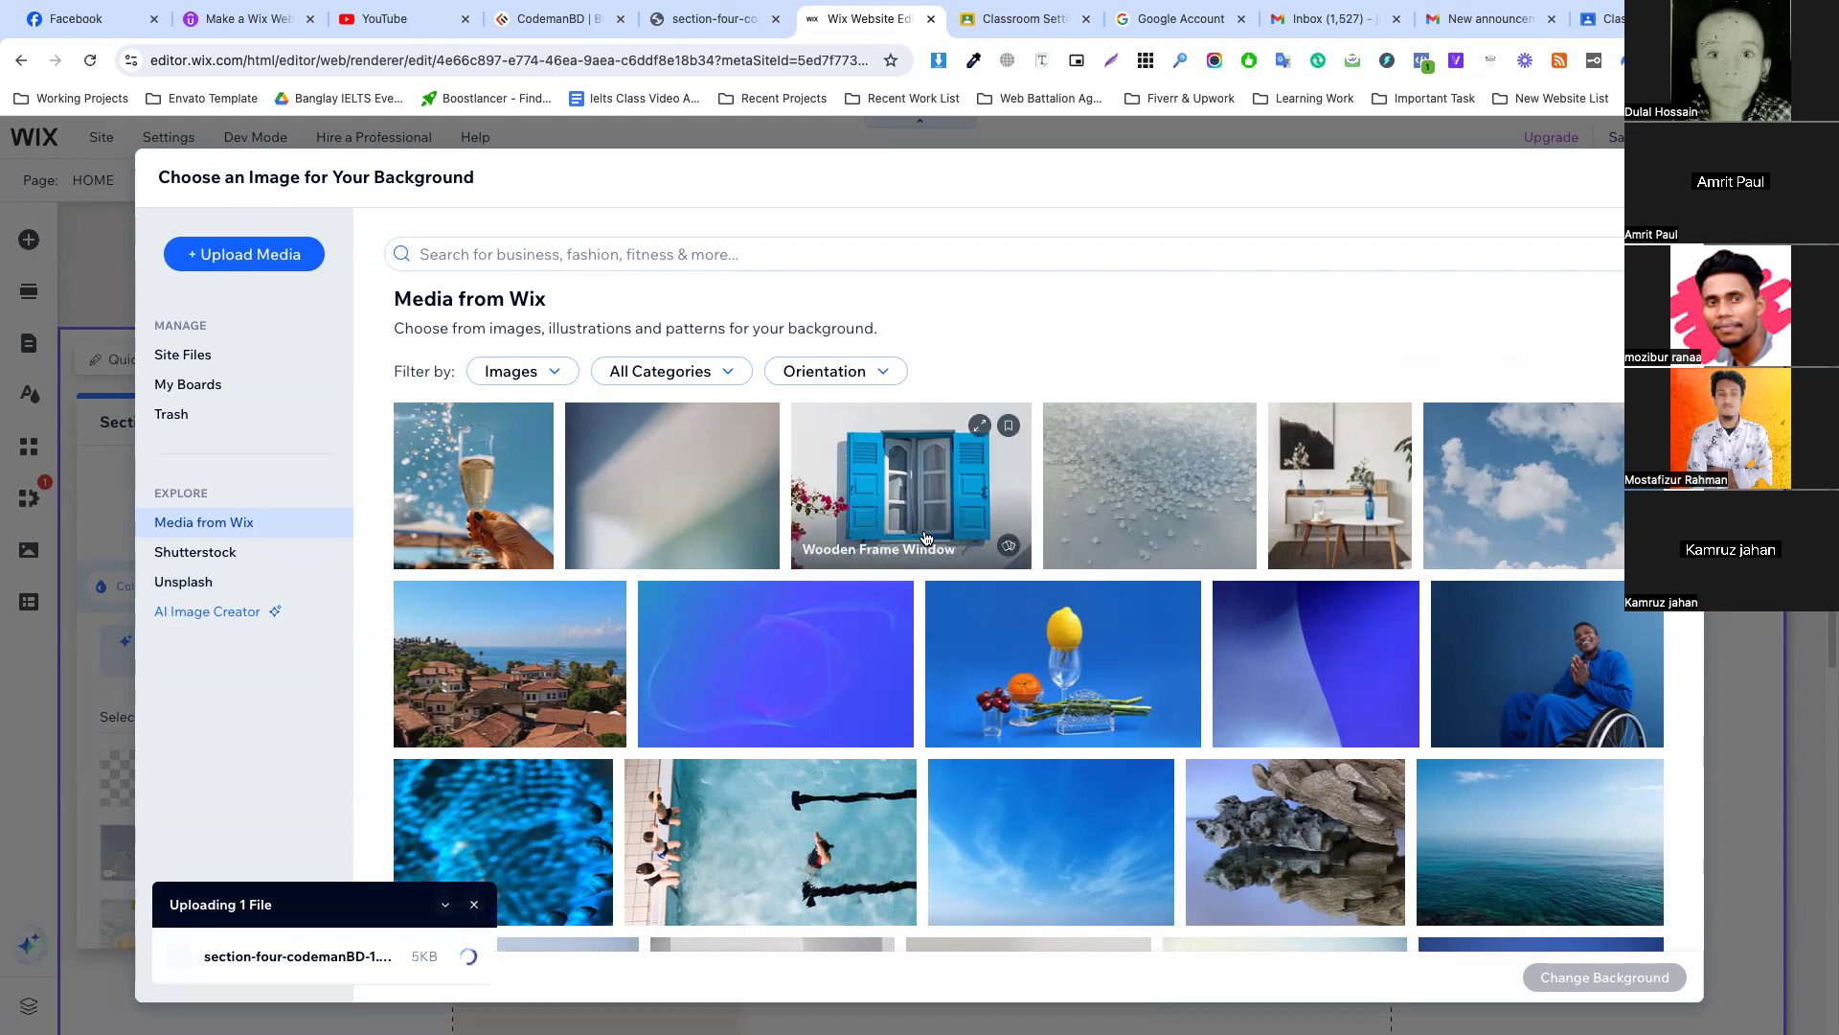
{"action": "scroll", "coordinate": [891, 536], "scroll_direction": "down", "scroll_amount": 3}
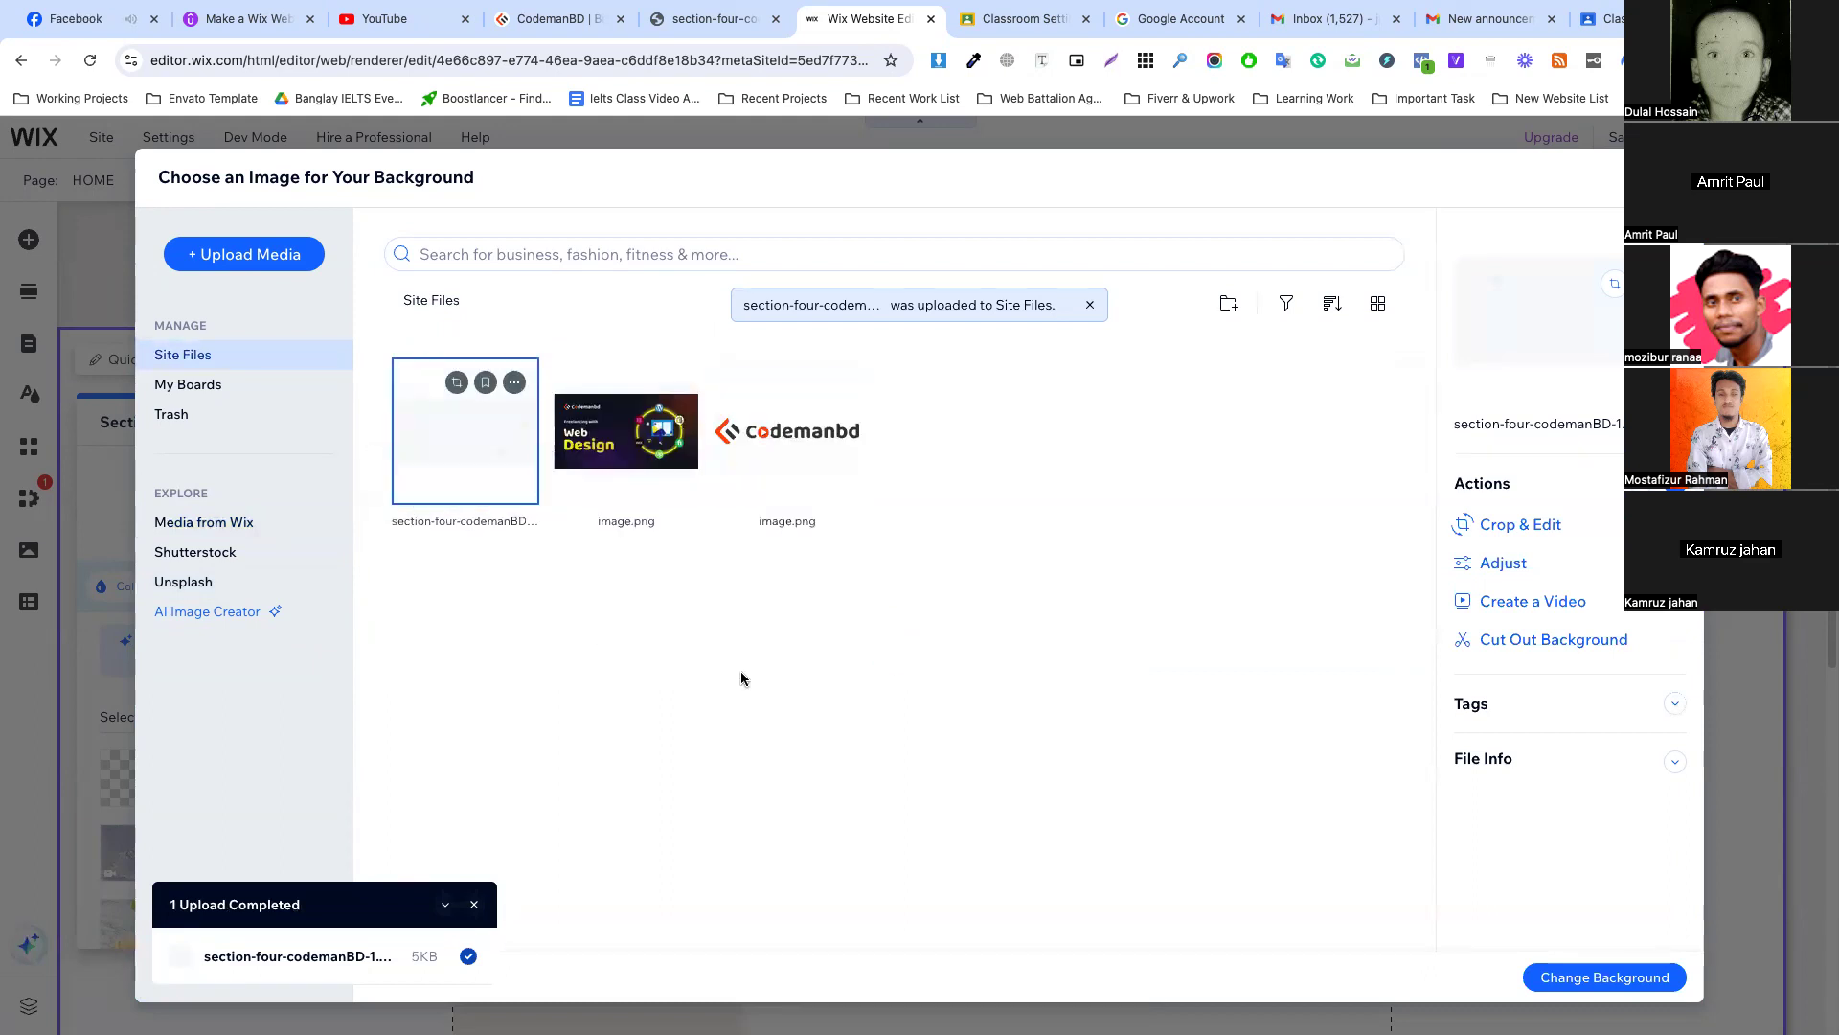
{"action": "left_click", "coordinate": [1583, 985]}
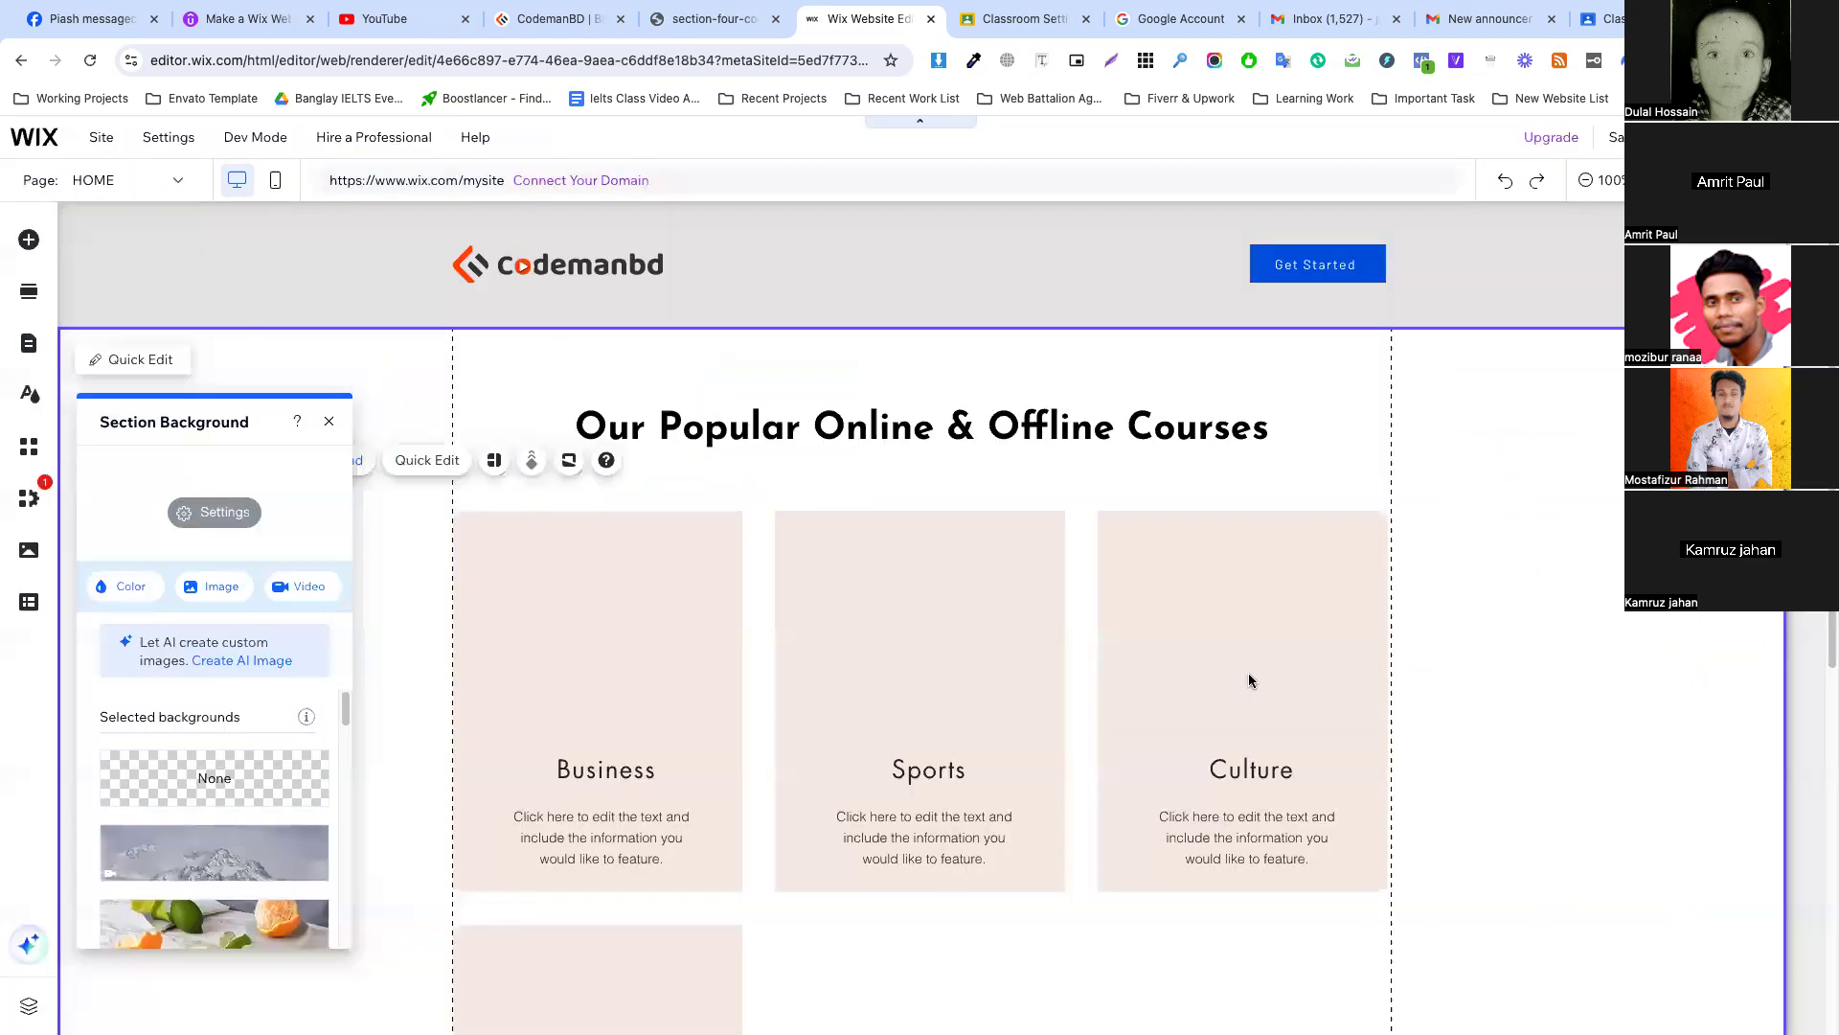
Close the background settings and the downloaded image's browser tab.
{"action": "left_click", "coordinate": [1462, 571]}
{"action": "scroll", "coordinate": [1243, 492], "scroll_direction": "down", "scroll_amount": 7}
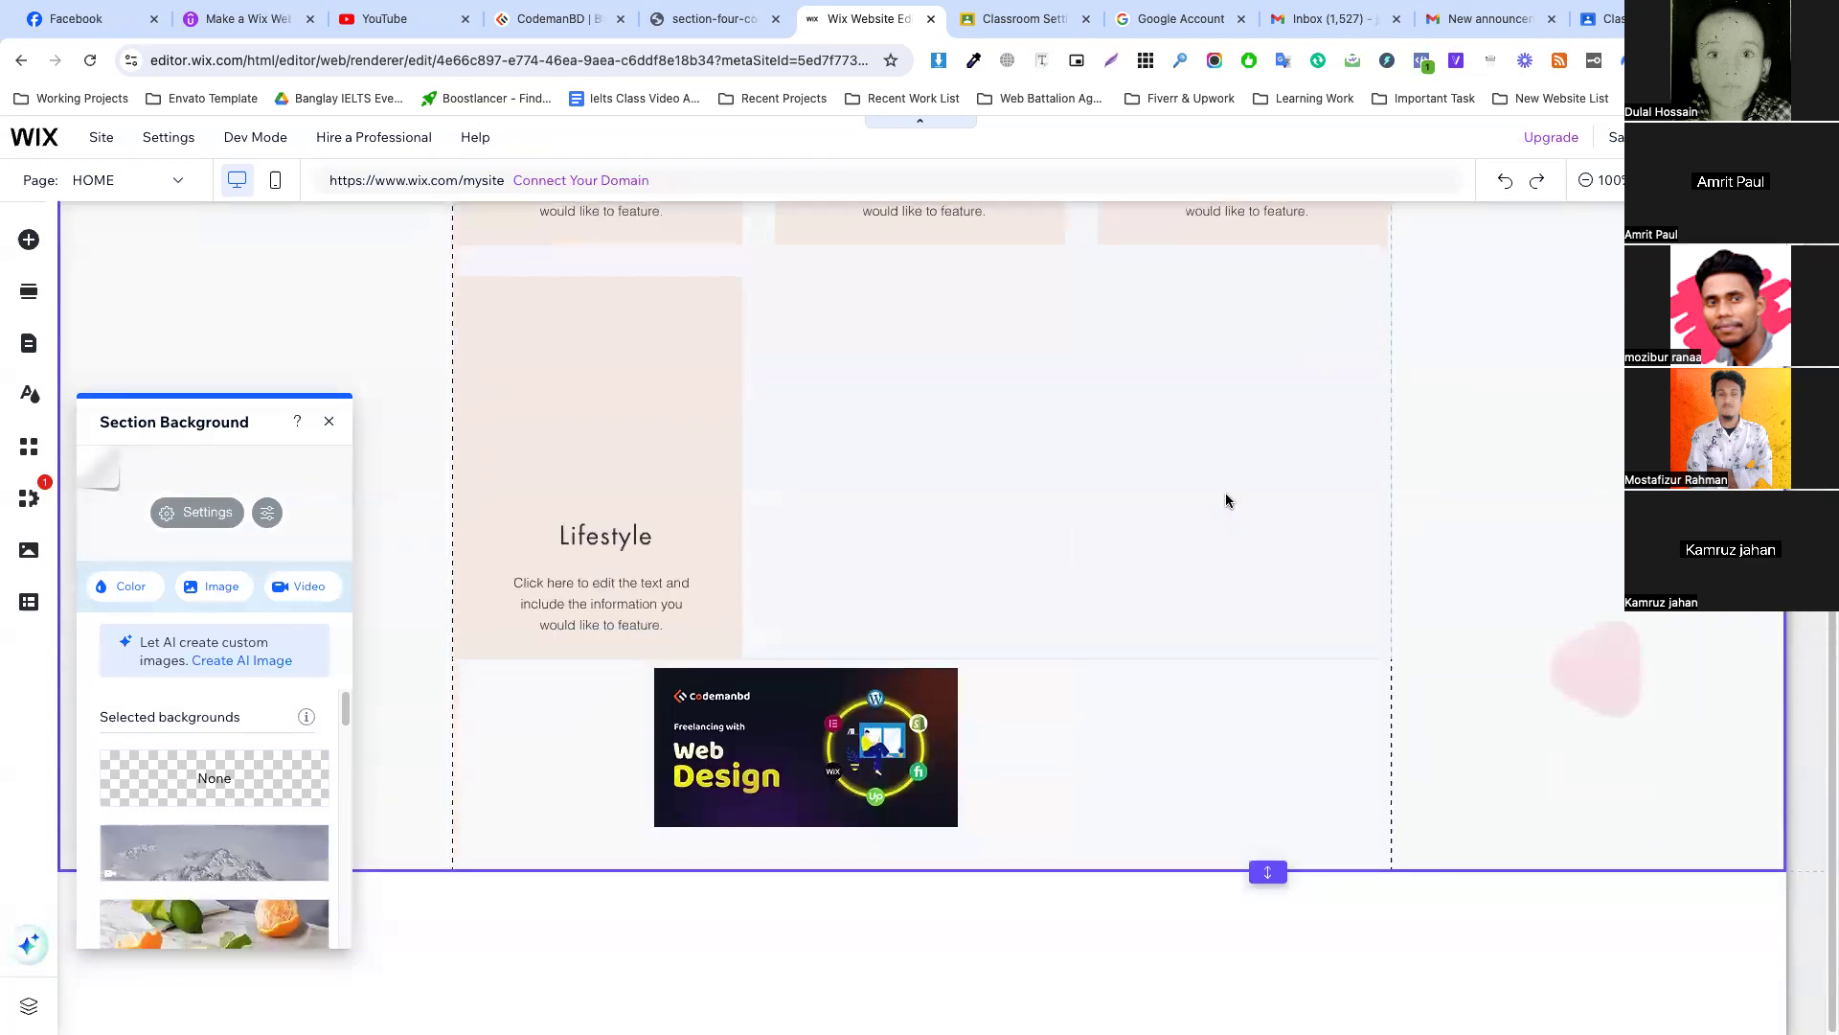
{"action": "scroll", "coordinate": [1224, 501], "scroll_direction": "up", "scroll_amount": 5}
{"action": "scroll", "coordinate": [1660, 874], "scroll_direction": "down", "scroll_amount": 3}
{"action": "scroll", "coordinate": [1162, 555], "scroll_direction": "up", "scroll_amount": 5}
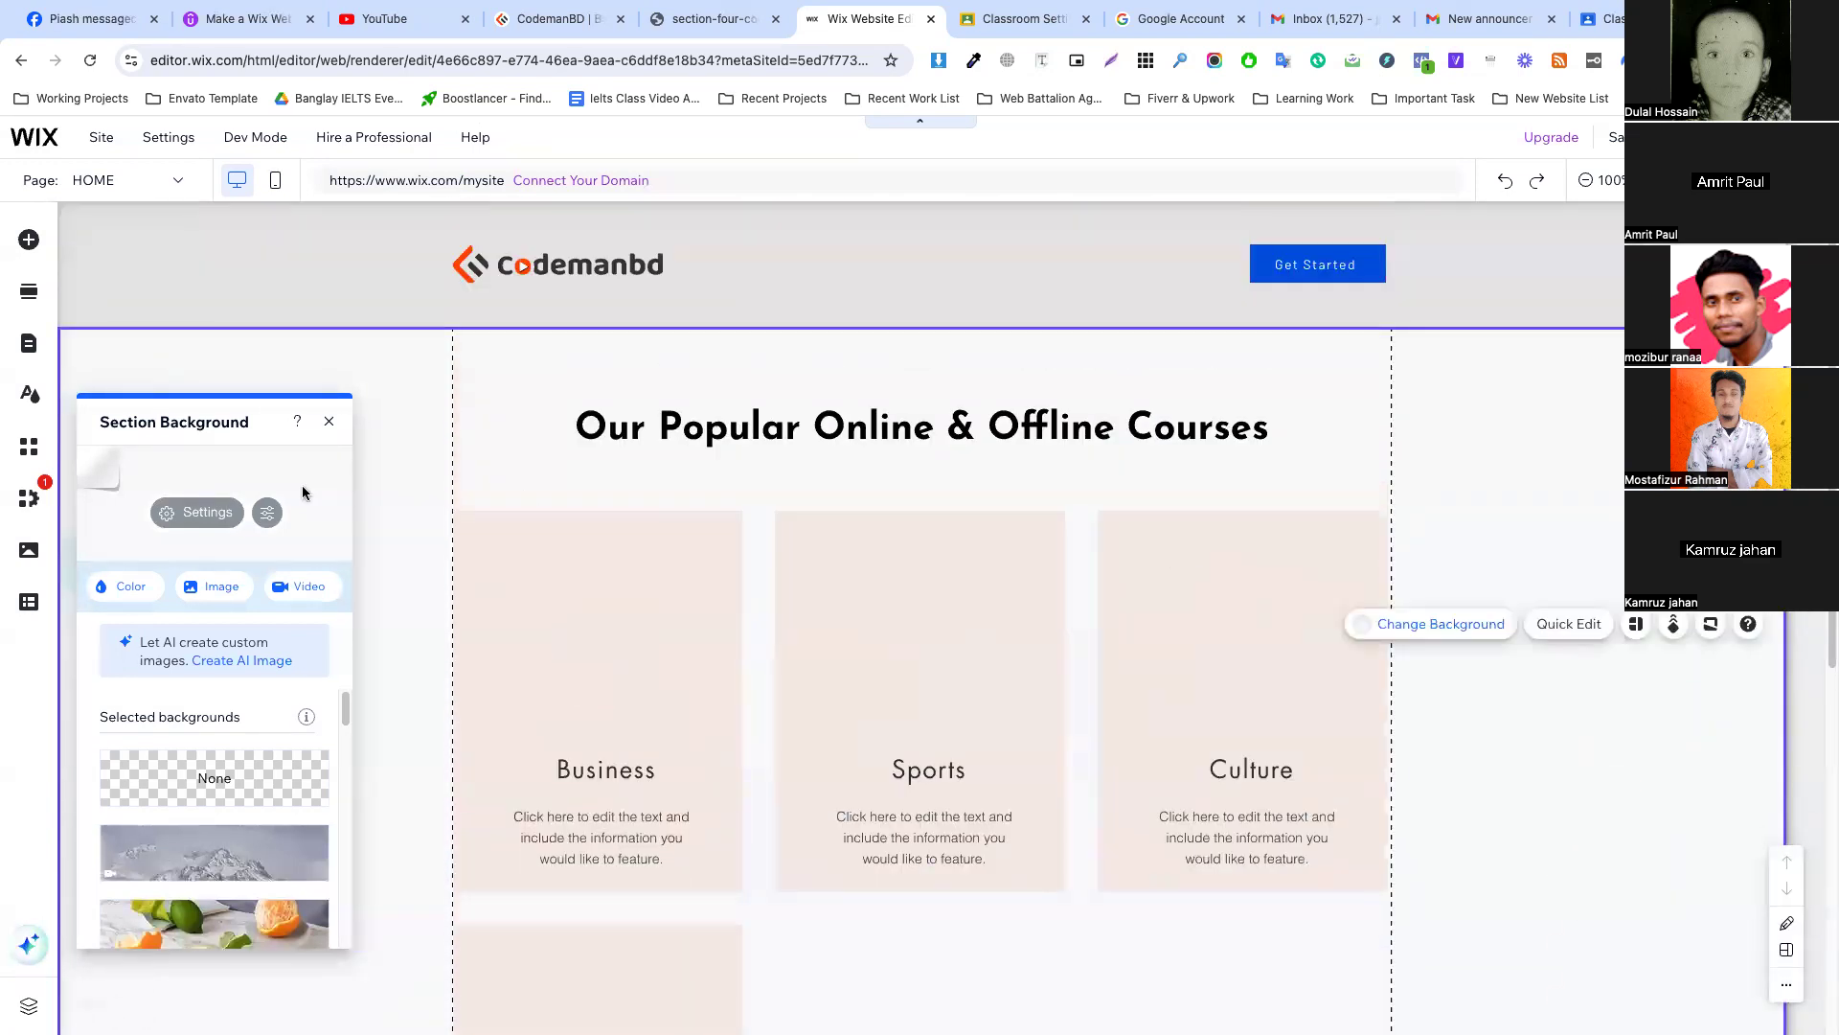
{"action": "left_click", "coordinate": [328, 422]}
{"action": "scroll", "coordinate": [829, 579], "scroll_direction": "down", "scroll_amount": 3}
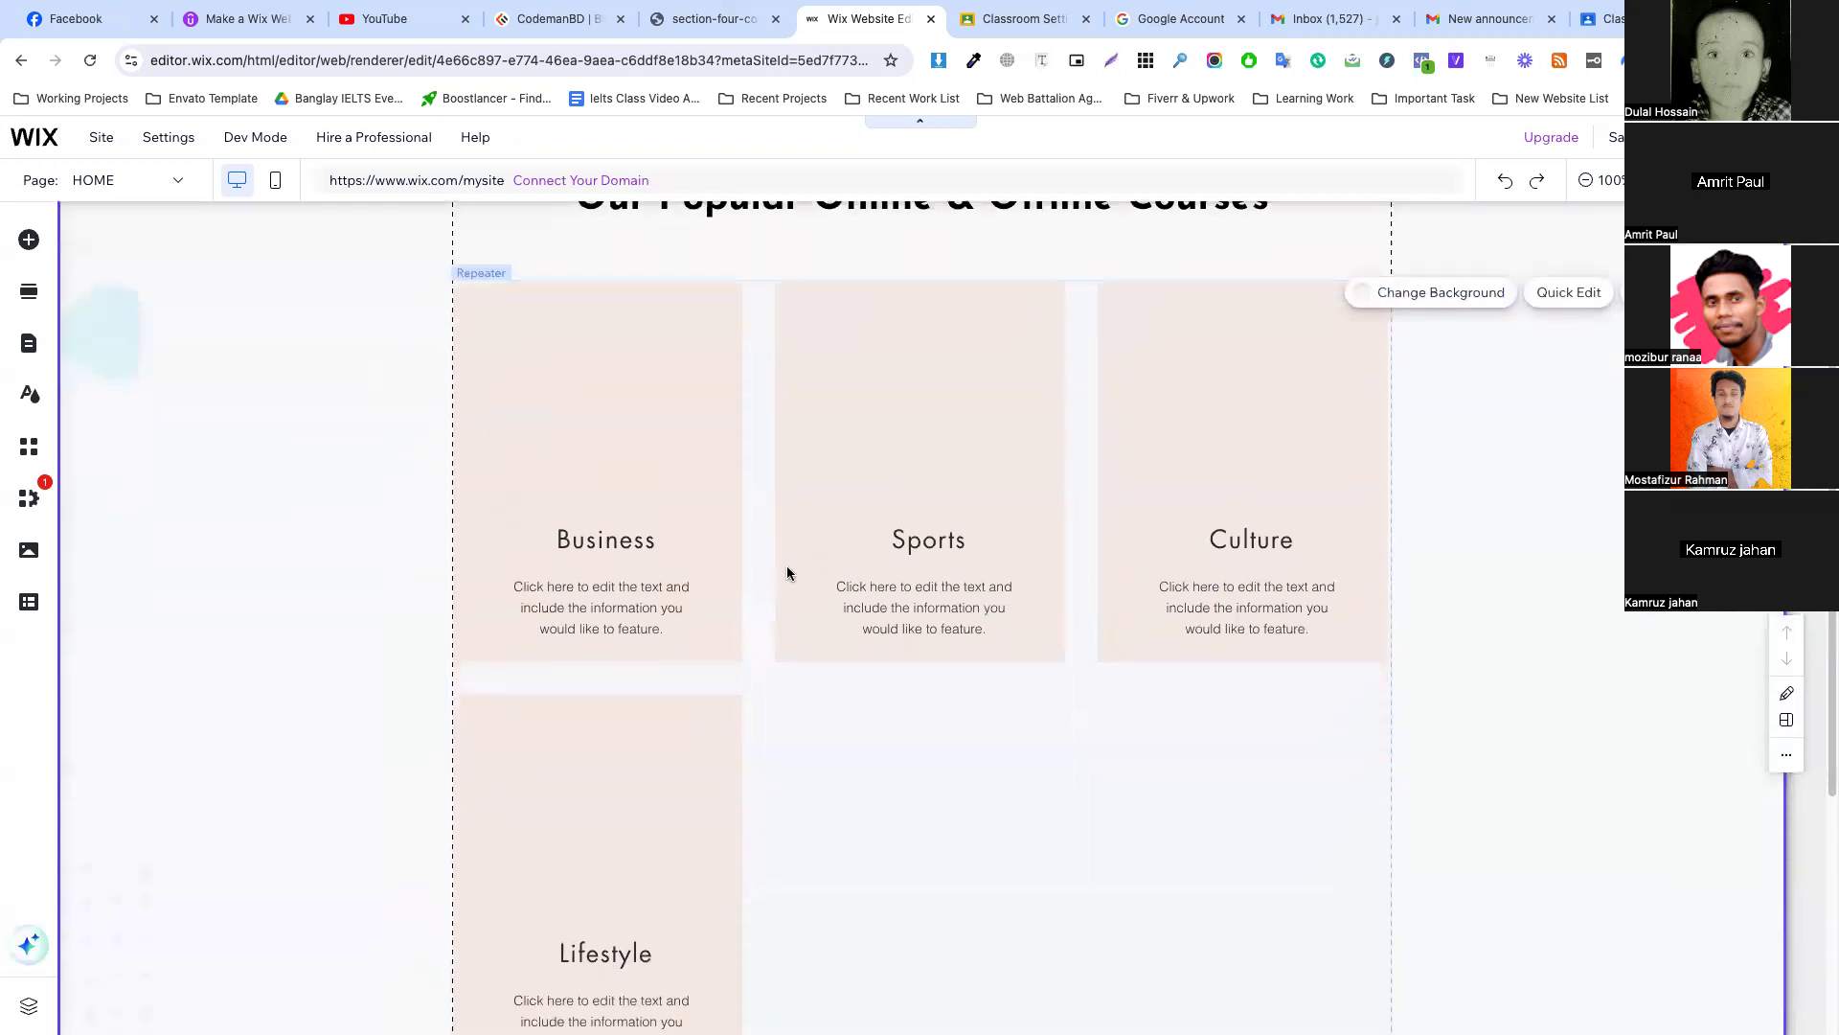
{"action": "left_click", "coordinate": [720, 31]}
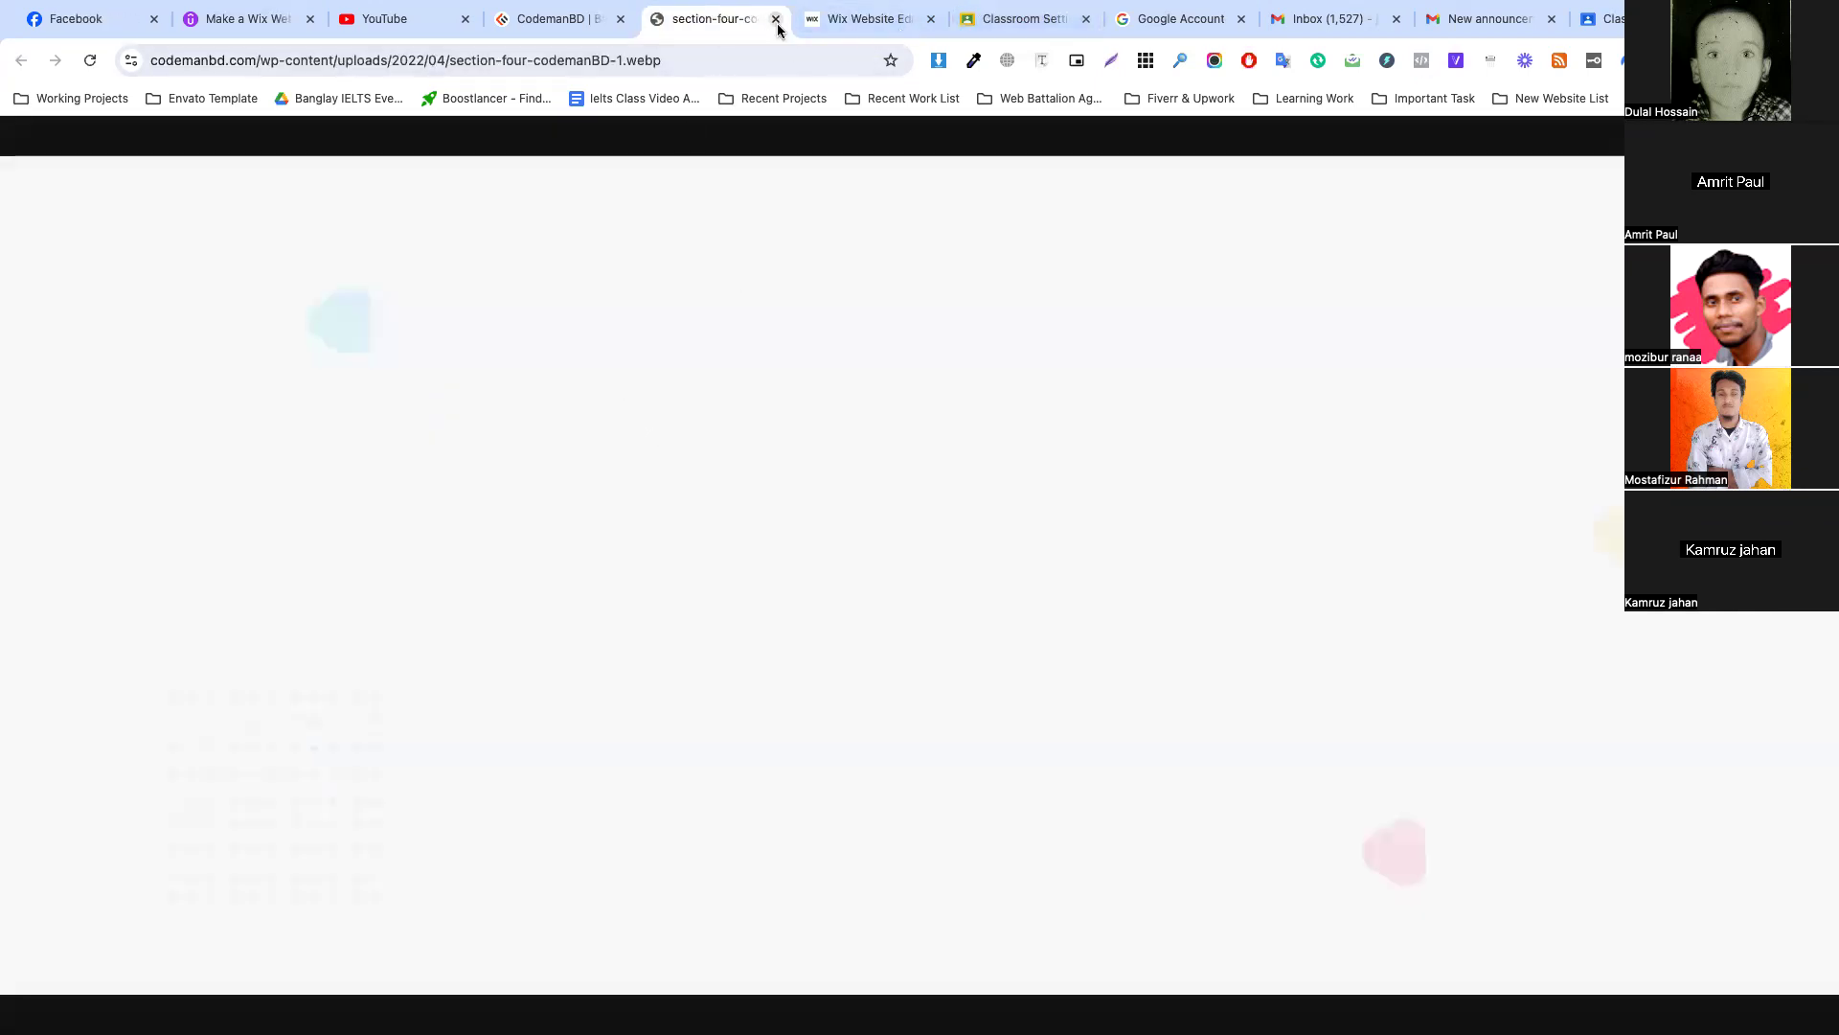
{"action": "left_click", "coordinate": [776, 20]}
{"action": "left_click", "coordinate": [592, 27]}
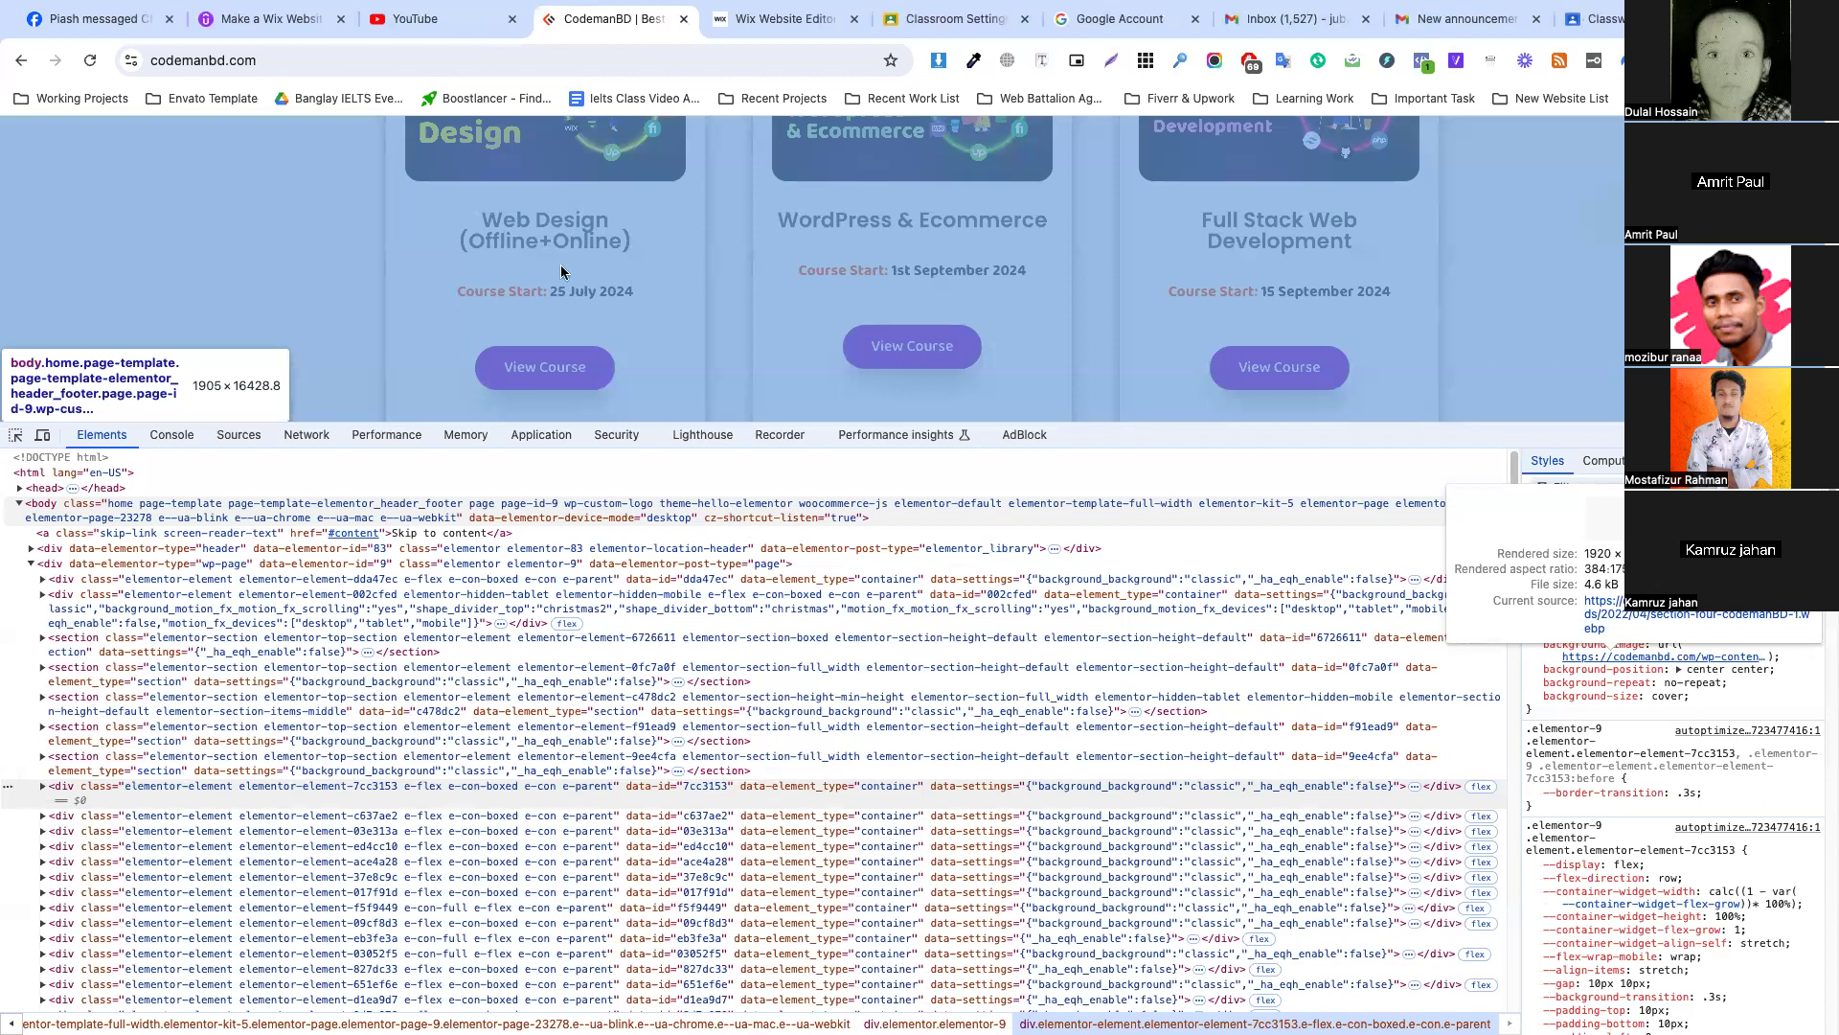
{"action": "scroll", "coordinate": [563, 271], "scroll_direction": "up", "scroll_amount": 1}
{"action": "left_click", "coordinate": [783, 19]}
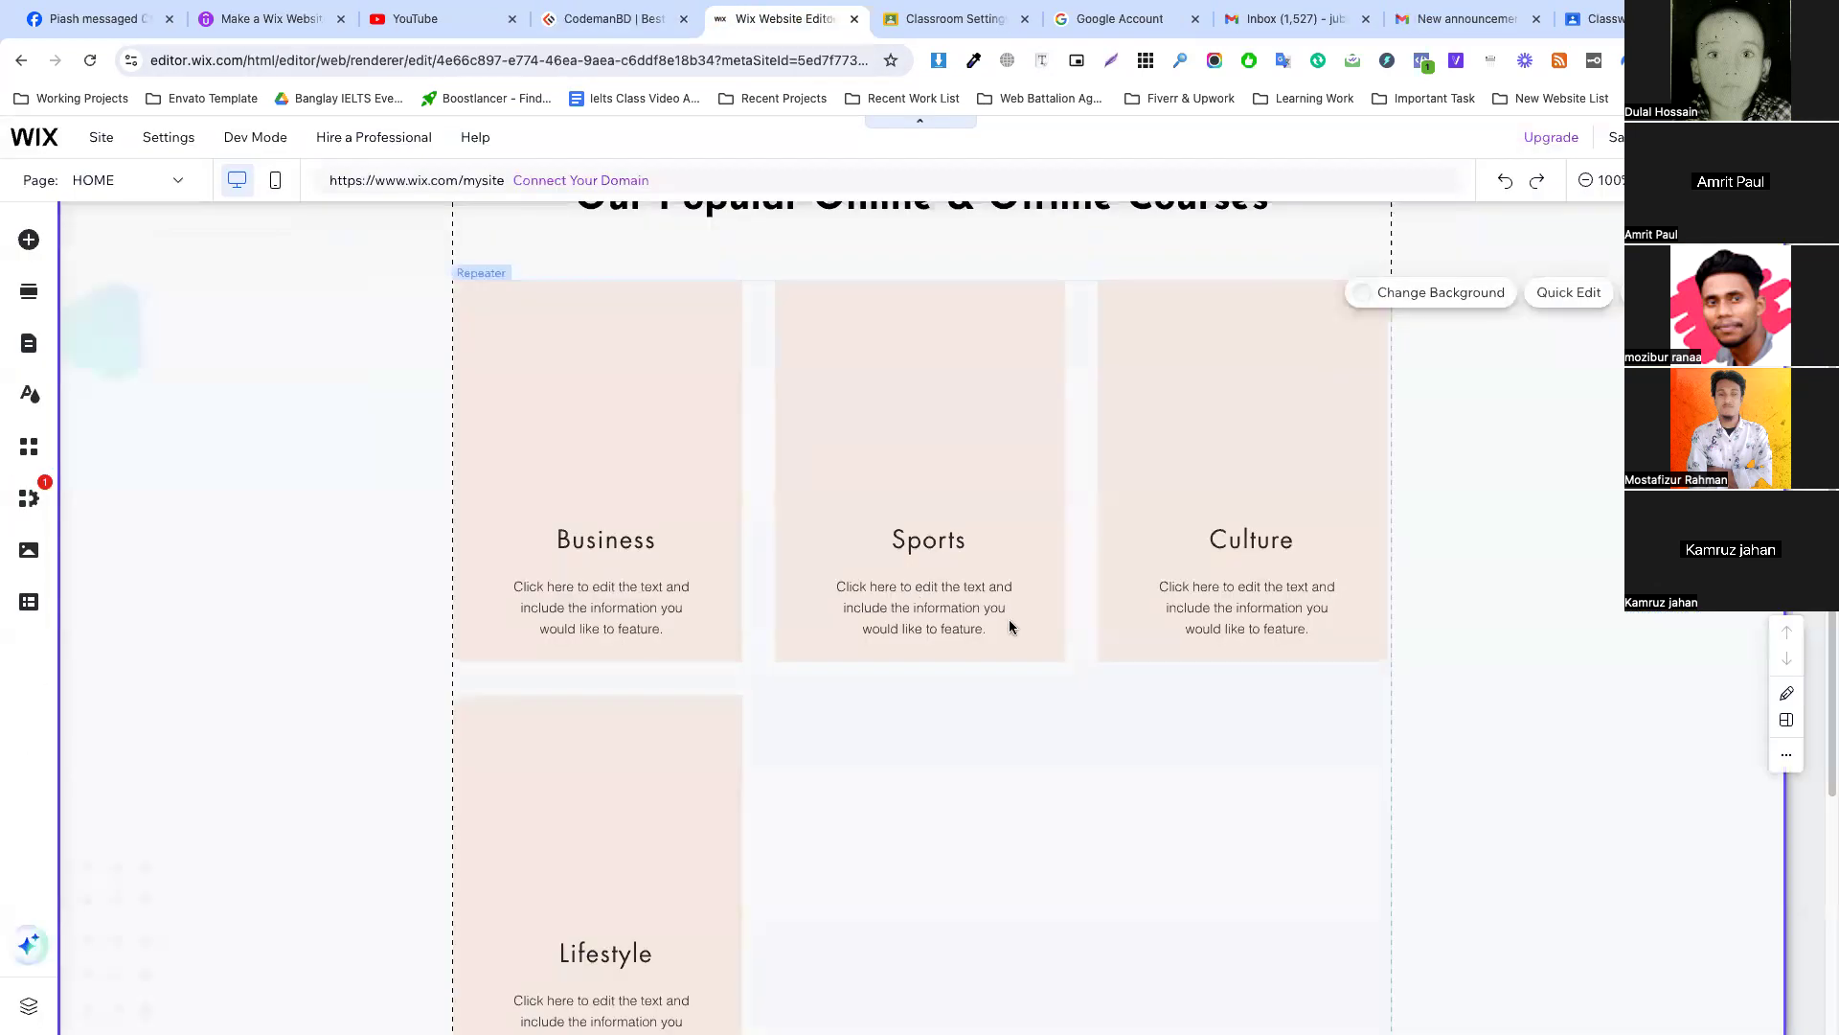
{"action": "scroll", "coordinate": [1013, 625], "scroll_direction": "down", "scroll_amount": 4}
Attach the Web Design banner to the top of the Business card, nudging it left.
{"action": "left_click", "coordinate": [837, 745]}
{"action": "left_click_drag", "start_coordinate": [837, 750], "coordinate": [634, 297]}
{"action": "scroll", "coordinate": [899, 607], "scroll_direction": "up", "scroll_amount": 3}
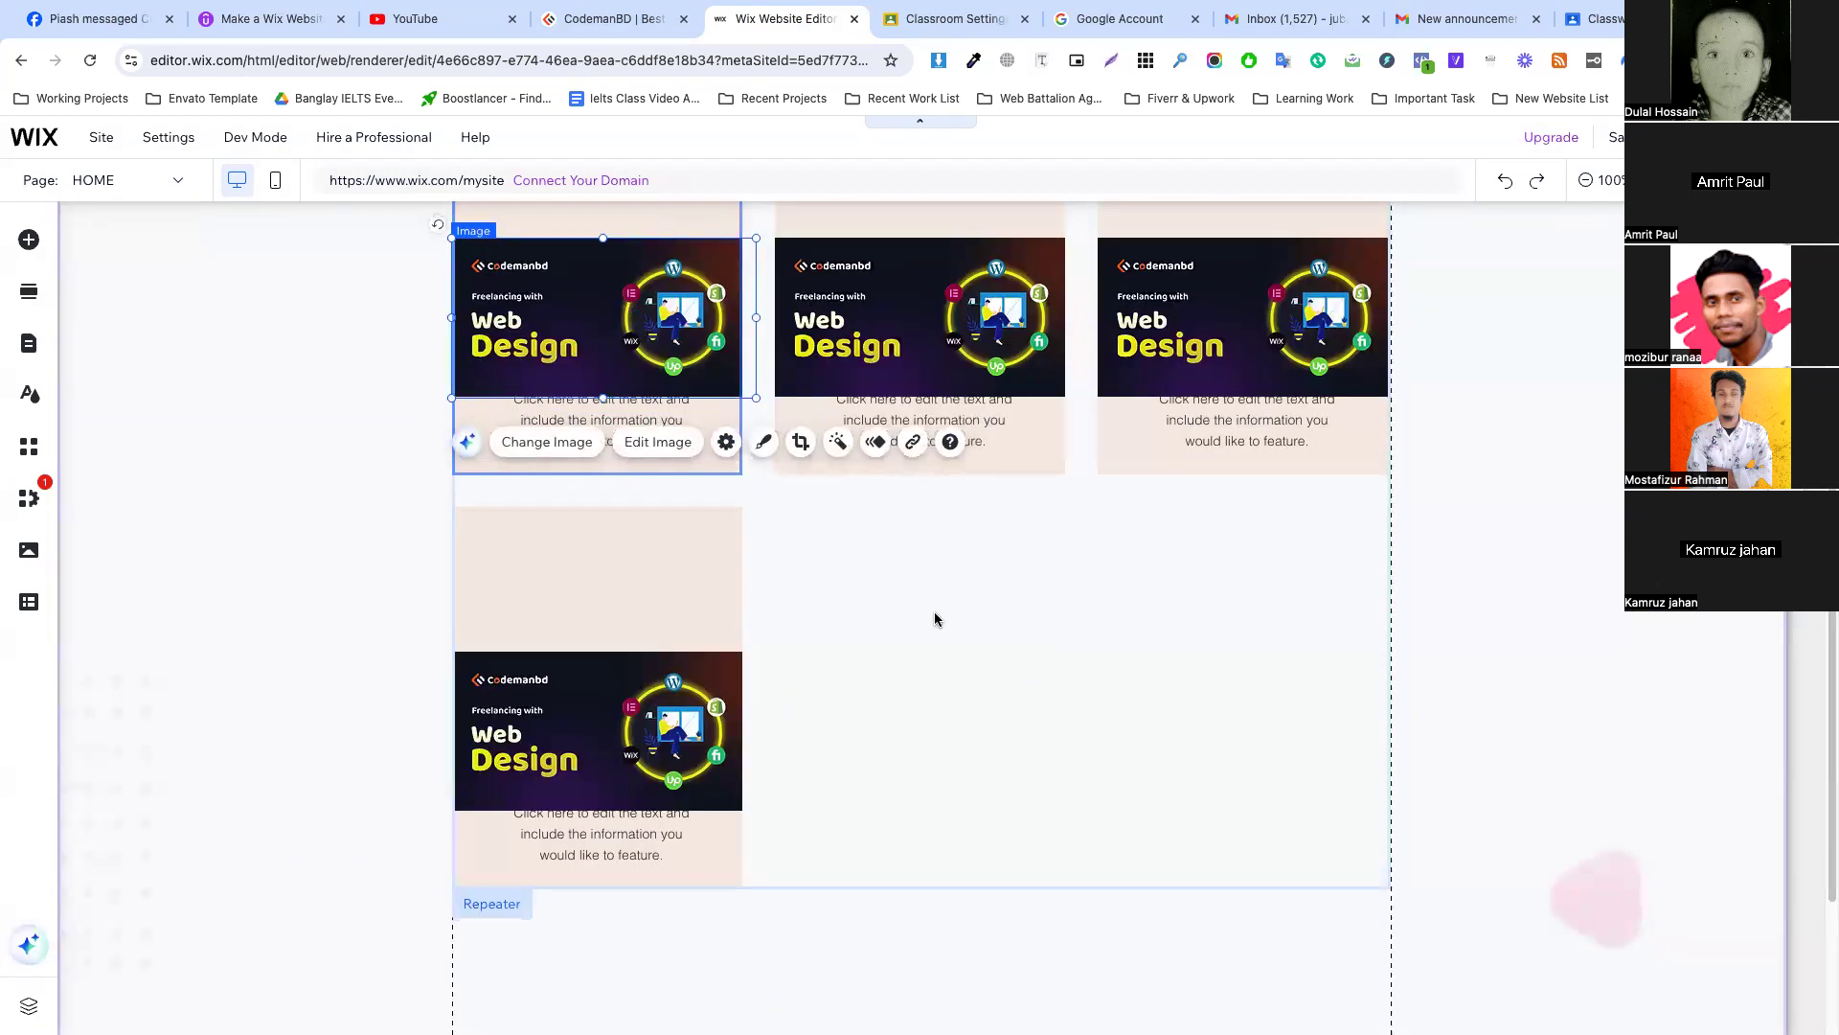
{"action": "scroll", "coordinate": [936, 619], "scroll_direction": "up", "scroll_amount": 3}
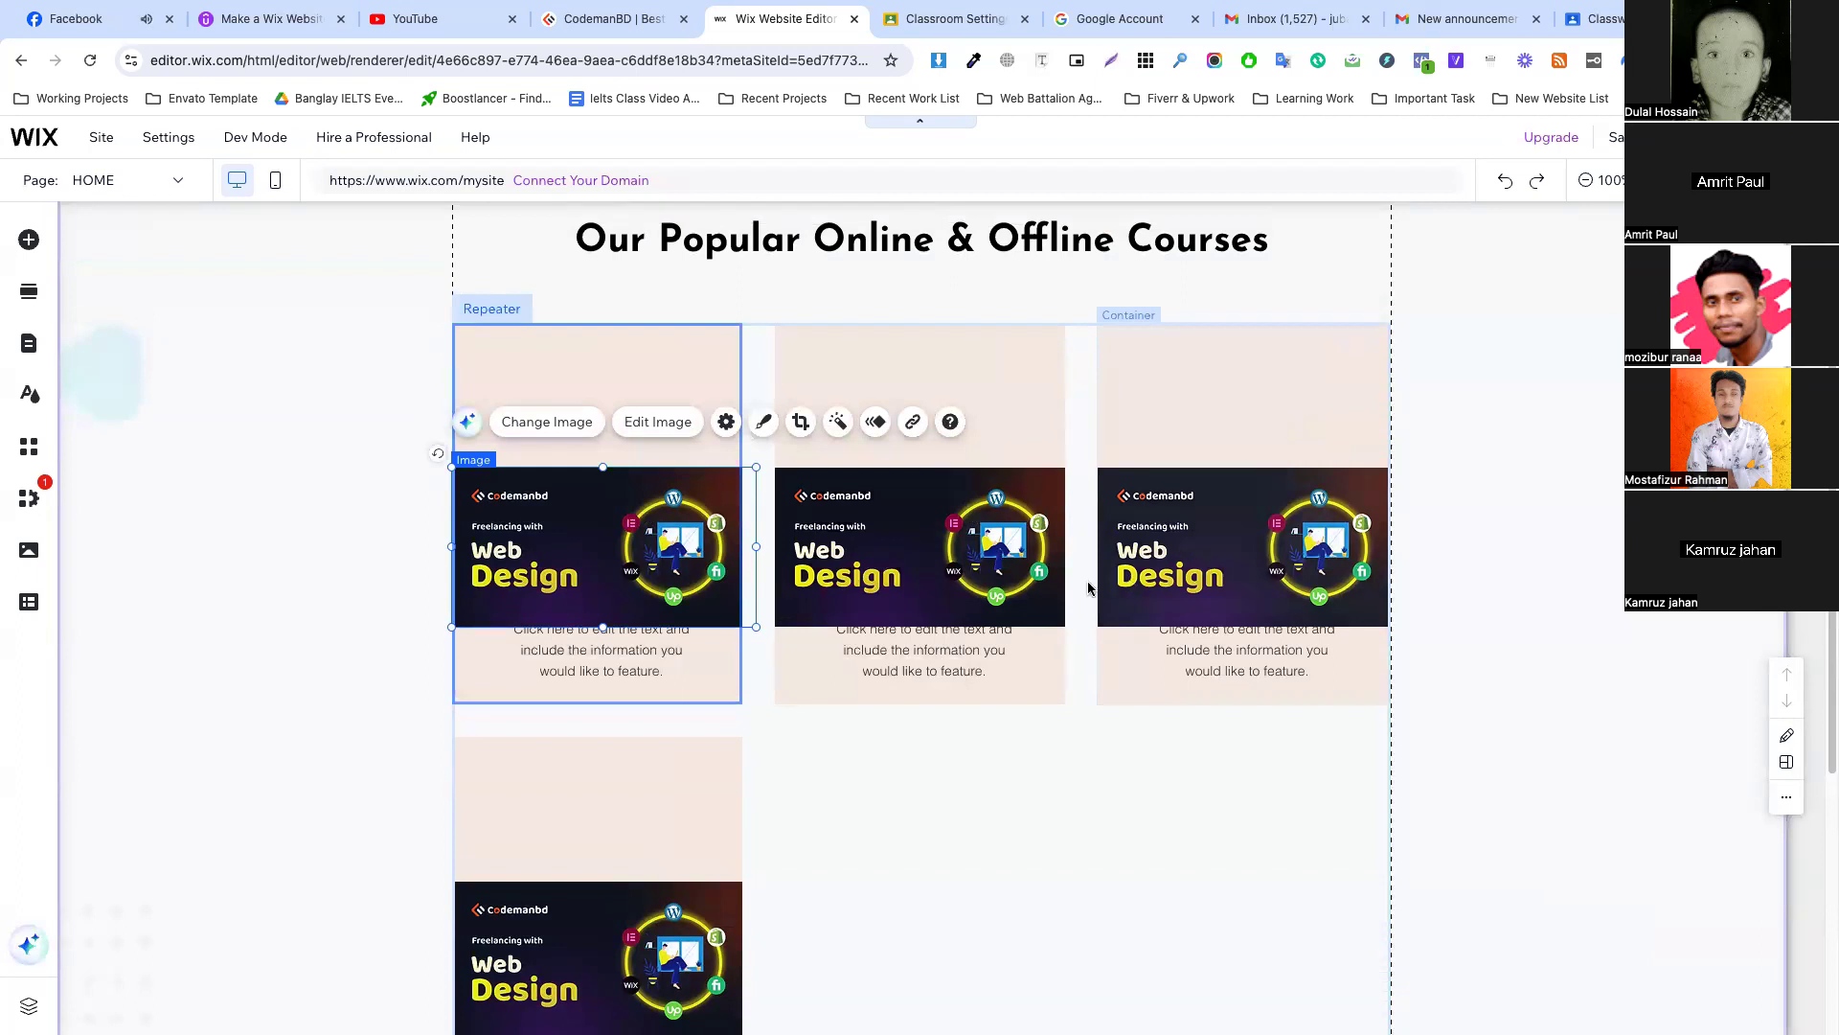
{"action": "left_click_drag", "start_coordinate": [644, 531], "coordinate": [744, 398]}
{"action": "left_click", "coordinate": [757, 580]}
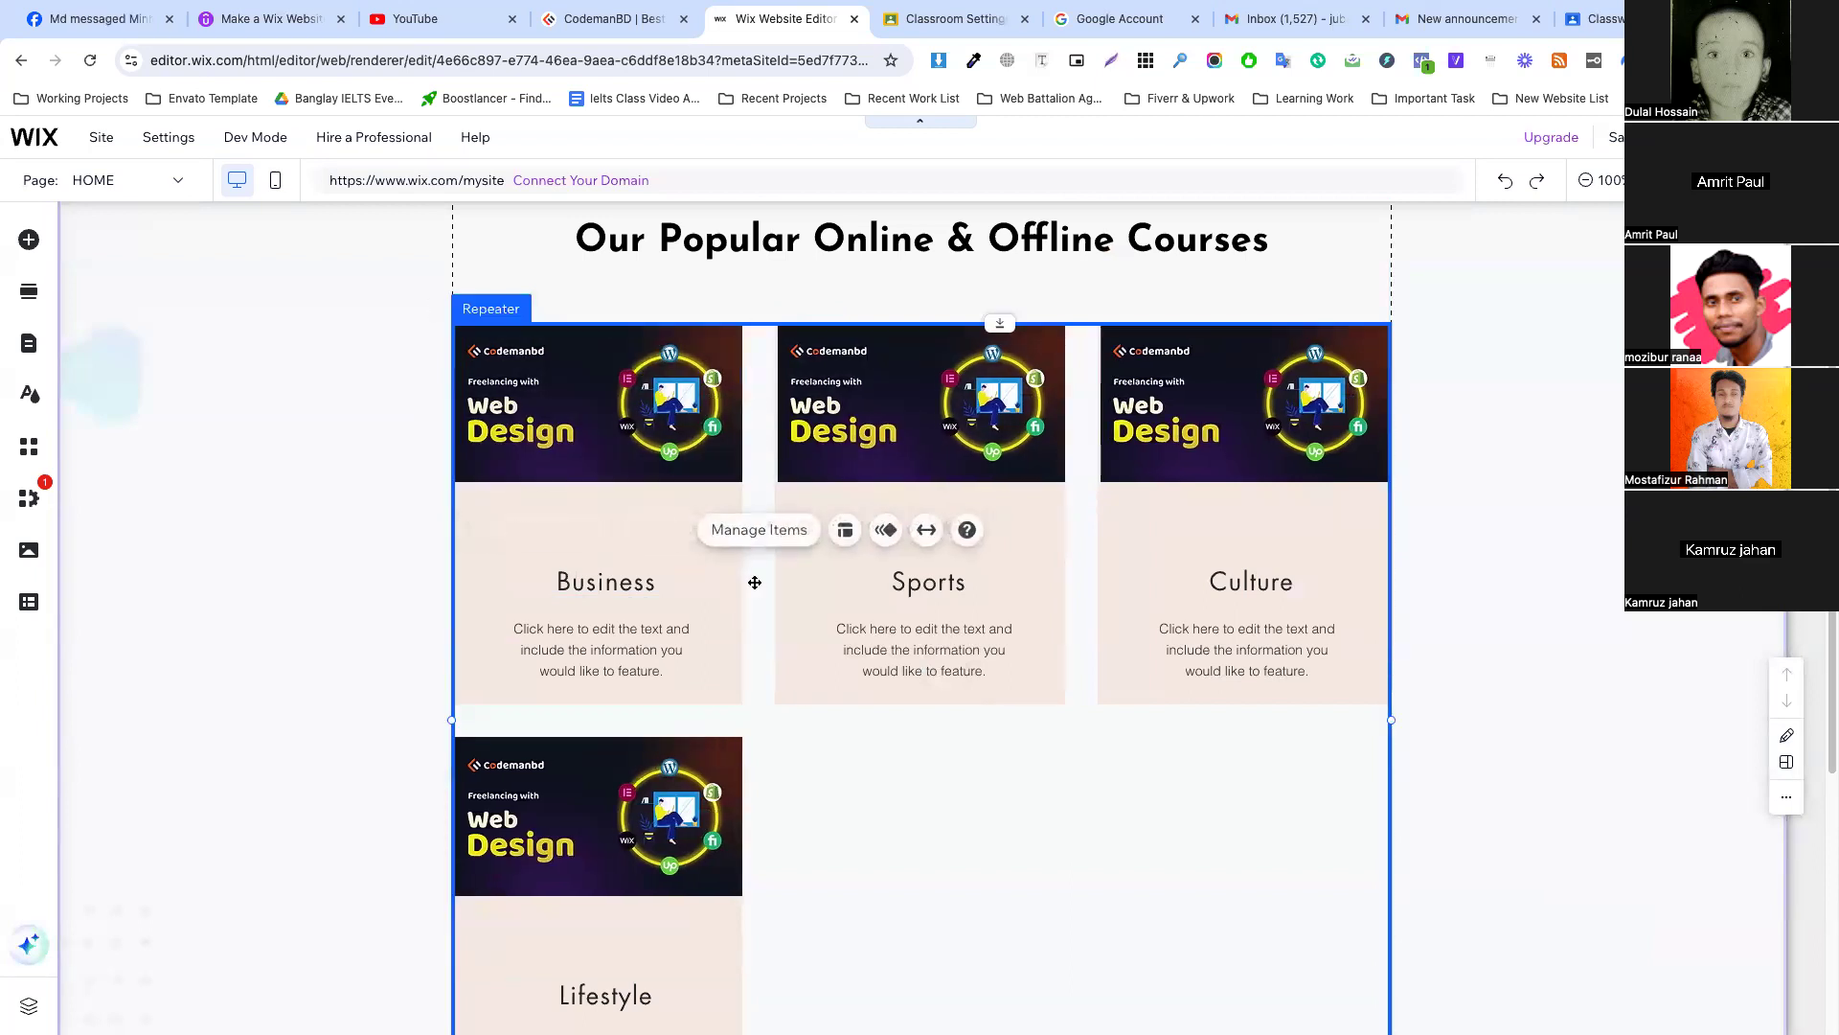
{"action": "left_click", "coordinate": [672, 416]}
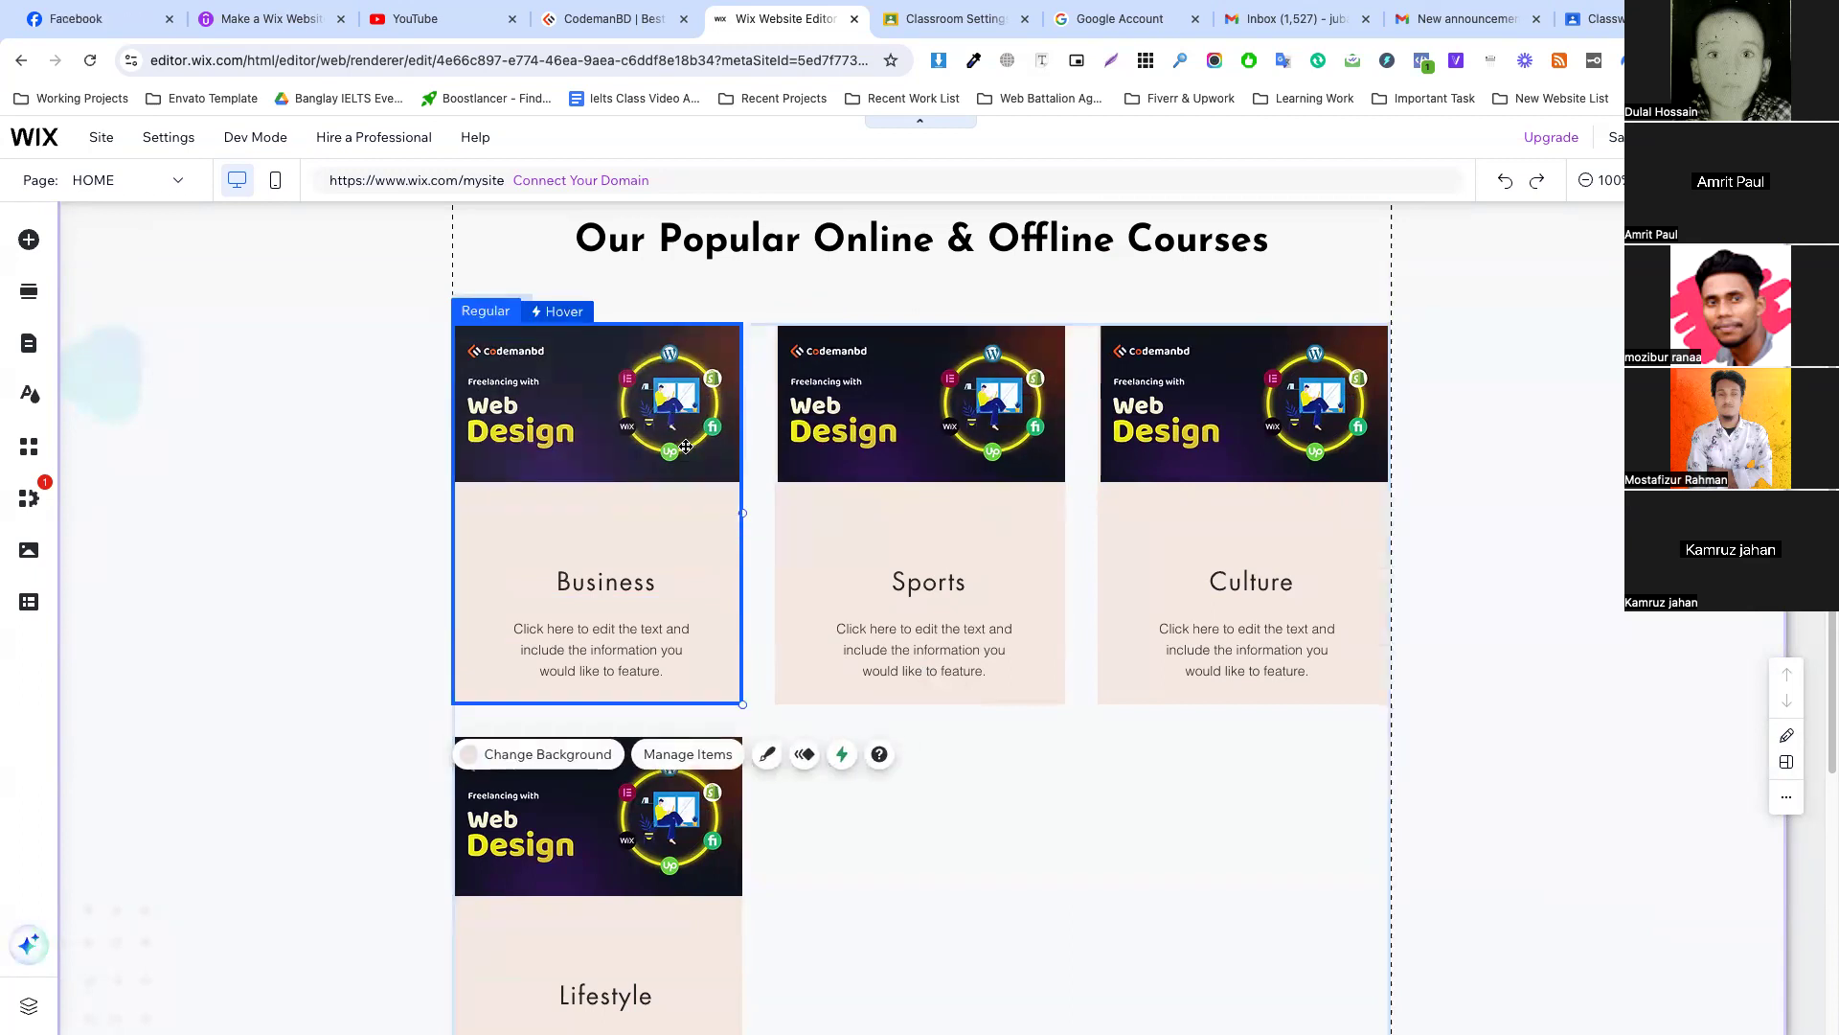
{"action": "left_click", "coordinate": [682, 450]}
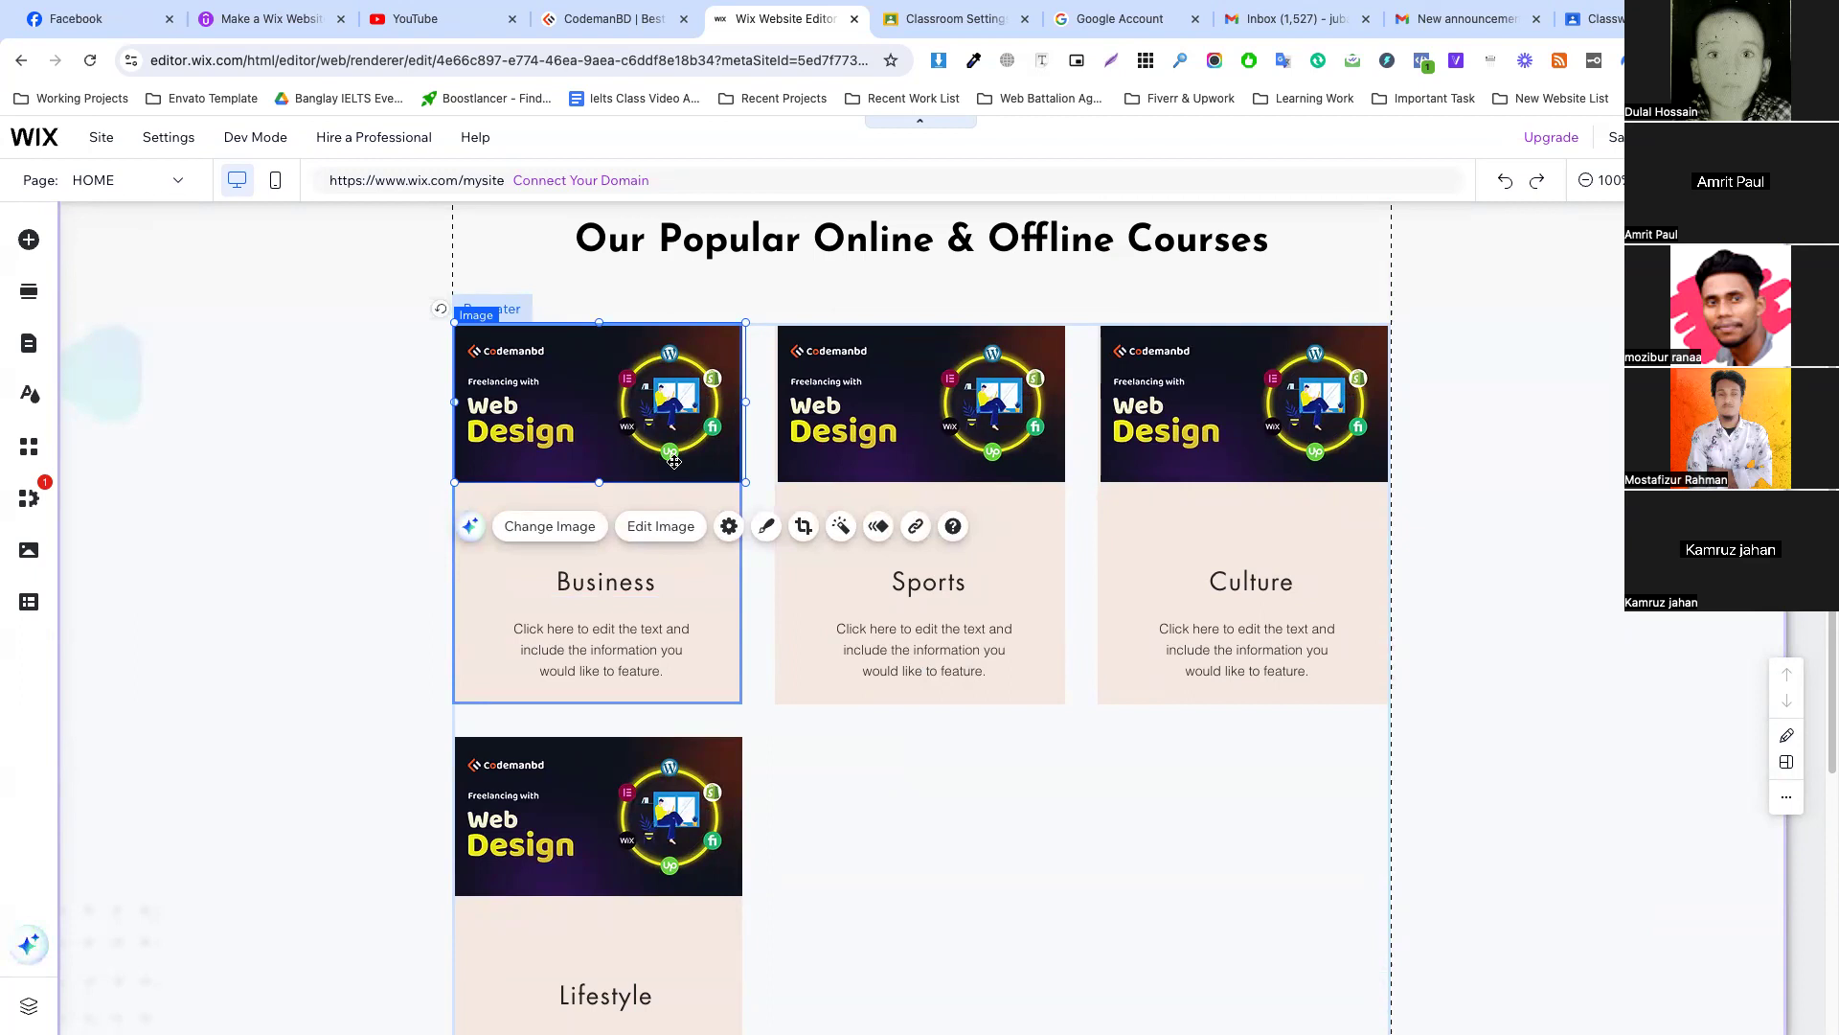
{"action": "key", "text": "Left"}
{"action": "key", "text": "Left"}
{"action": "key", "text": "Left"}
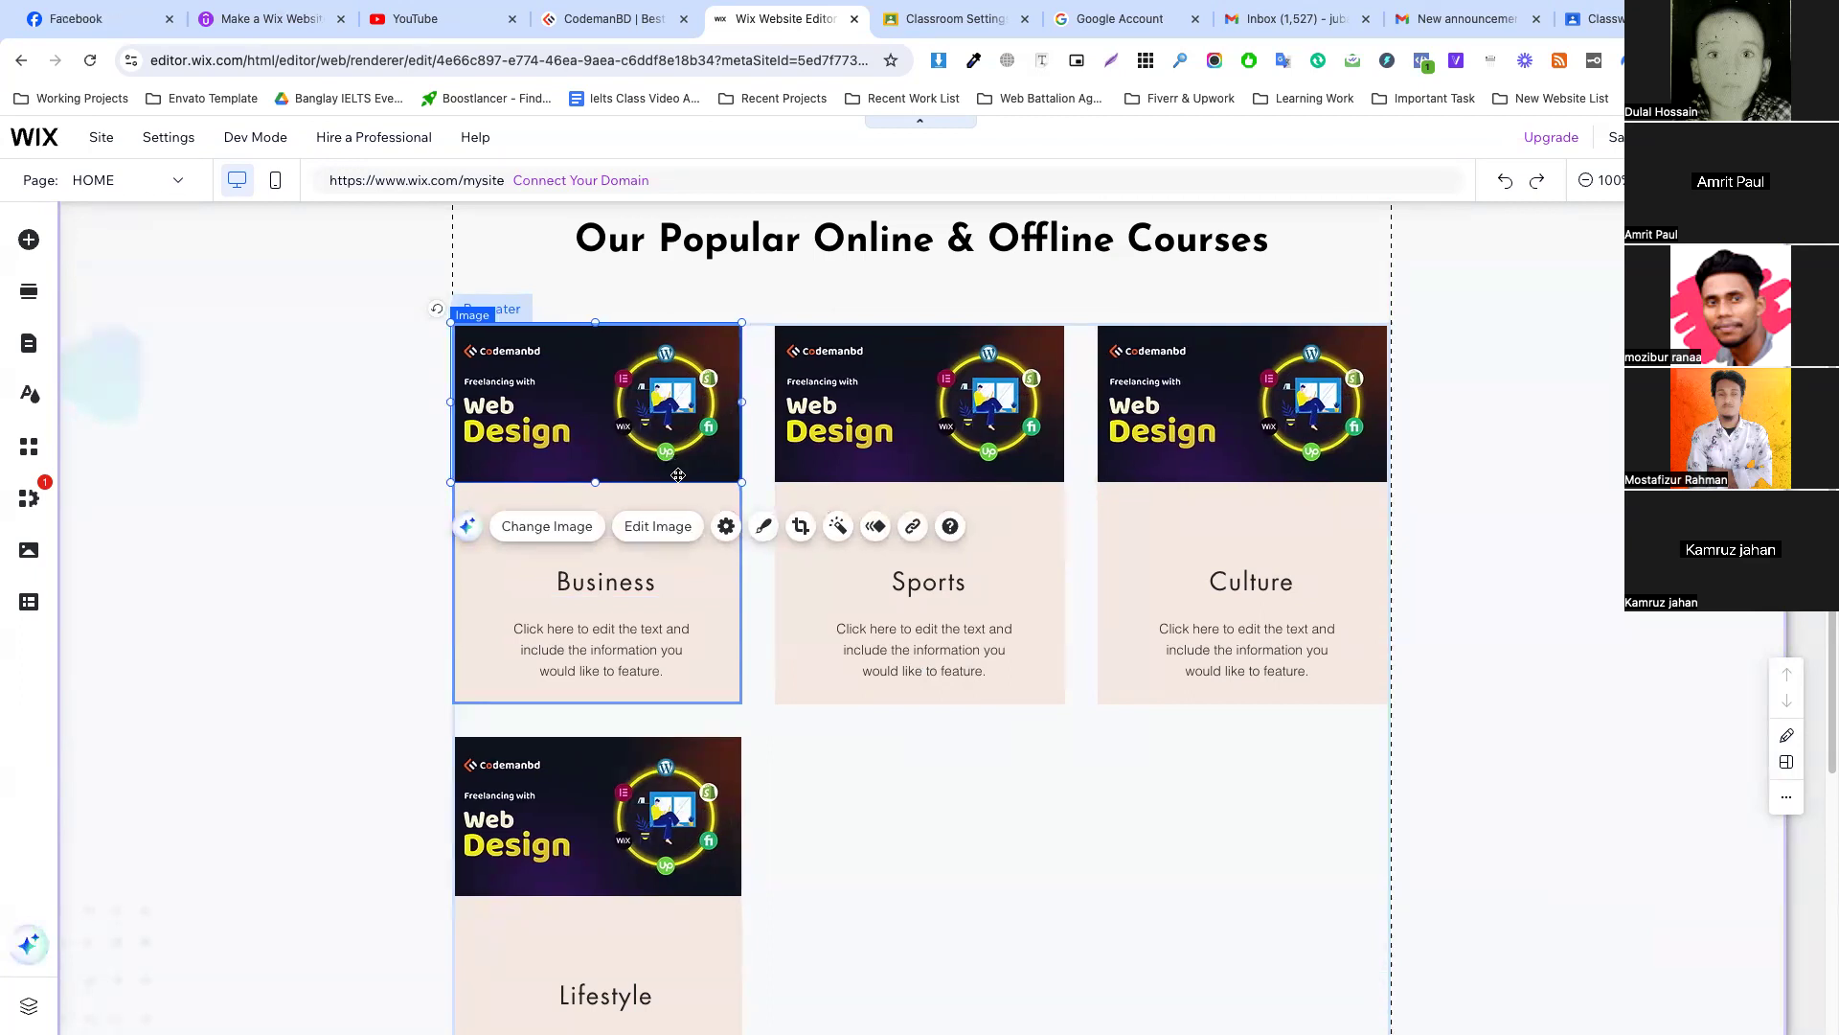
Move the card titles up beneath the banners.
{"action": "left_click", "coordinate": [896, 793]}
{"action": "left_click", "coordinate": [575, 390]}
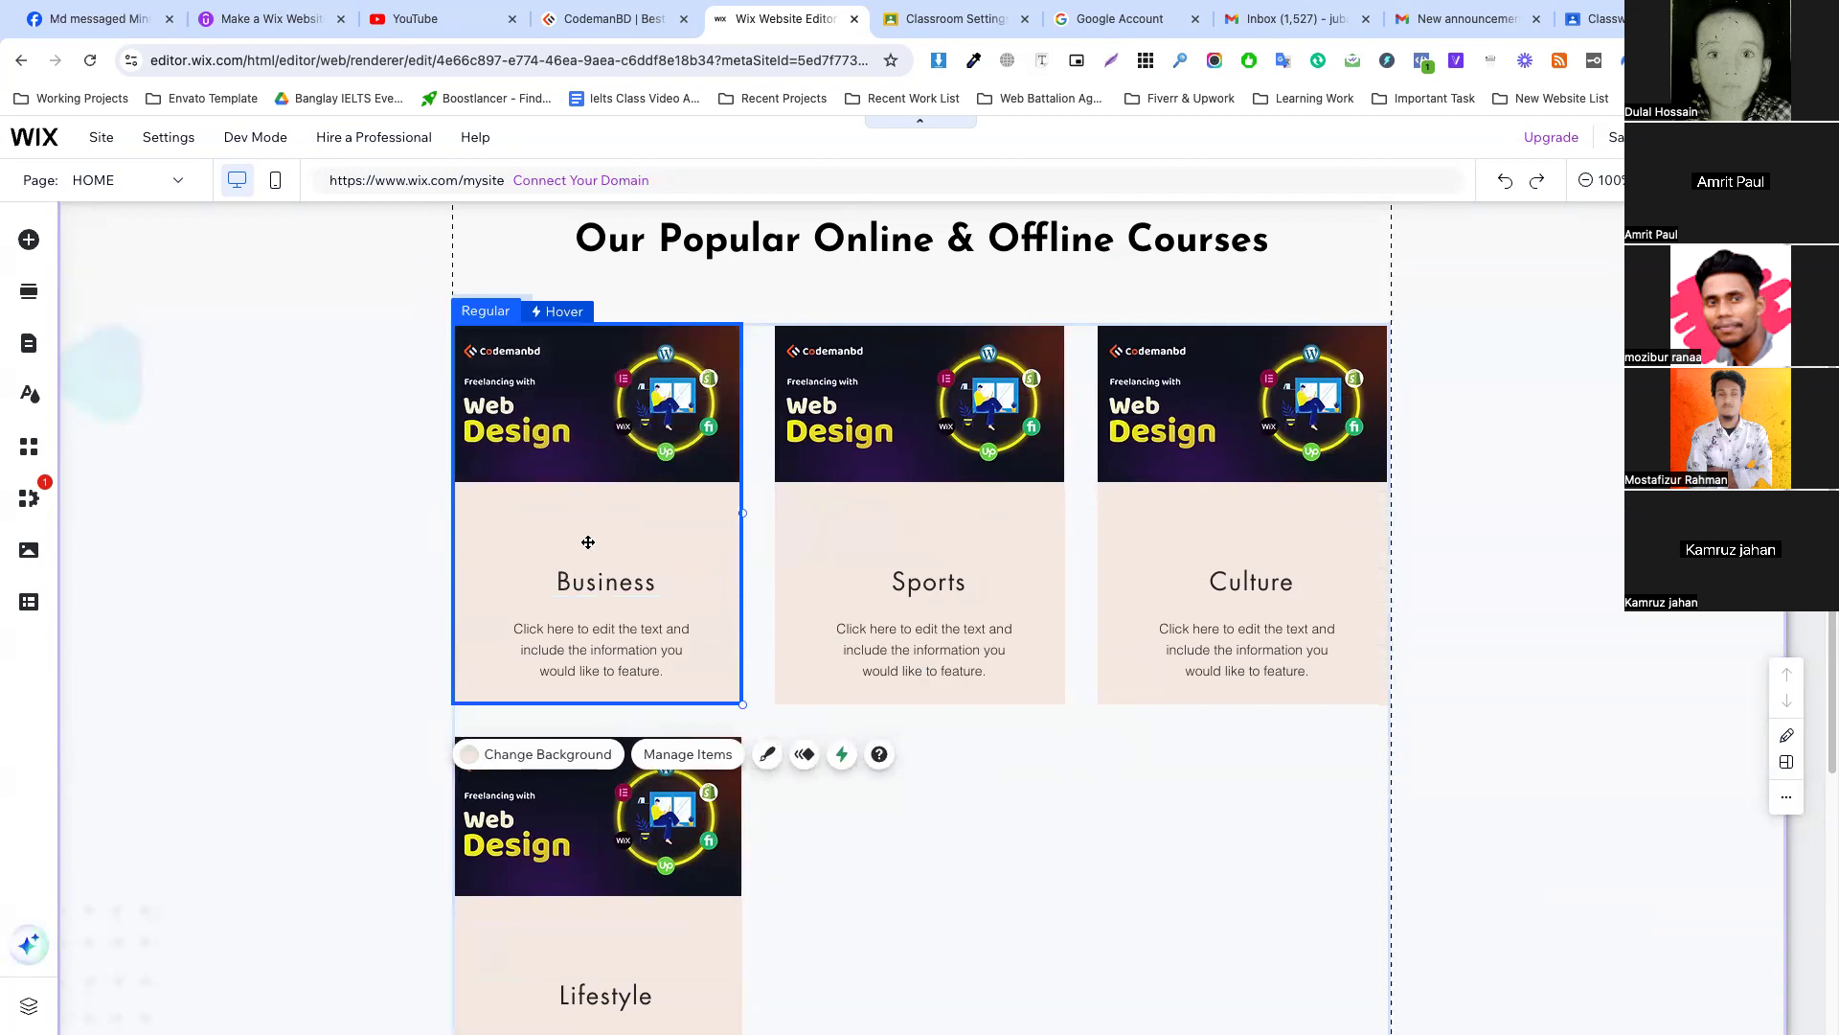
{"action": "left_click", "coordinate": [596, 584]}
{"action": "left_click_drag", "start_coordinate": [596, 584], "coordinate": [607, 529]}
Format the card titles as bold Heading 5 at 22 px, matching the live site.
{"action": "left_click", "coordinate": [613, 18]}
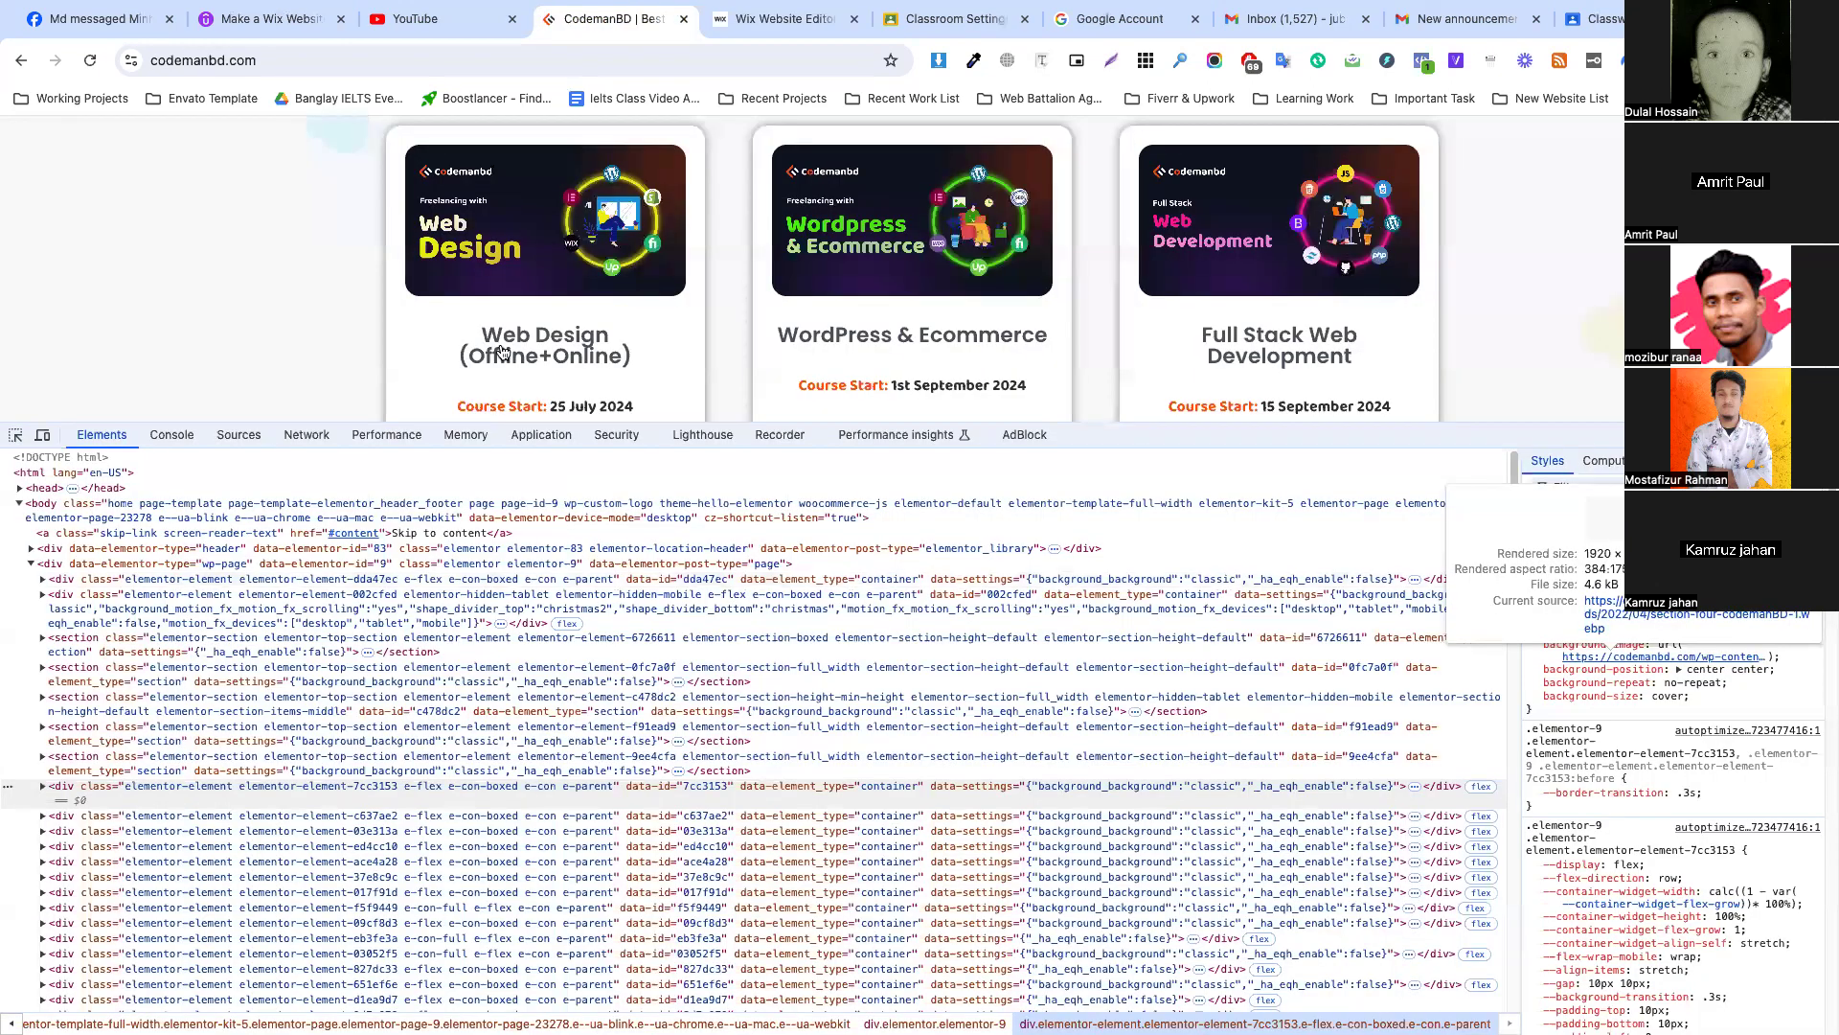
{"action": "left_click", "coordinate": [15, 442]}
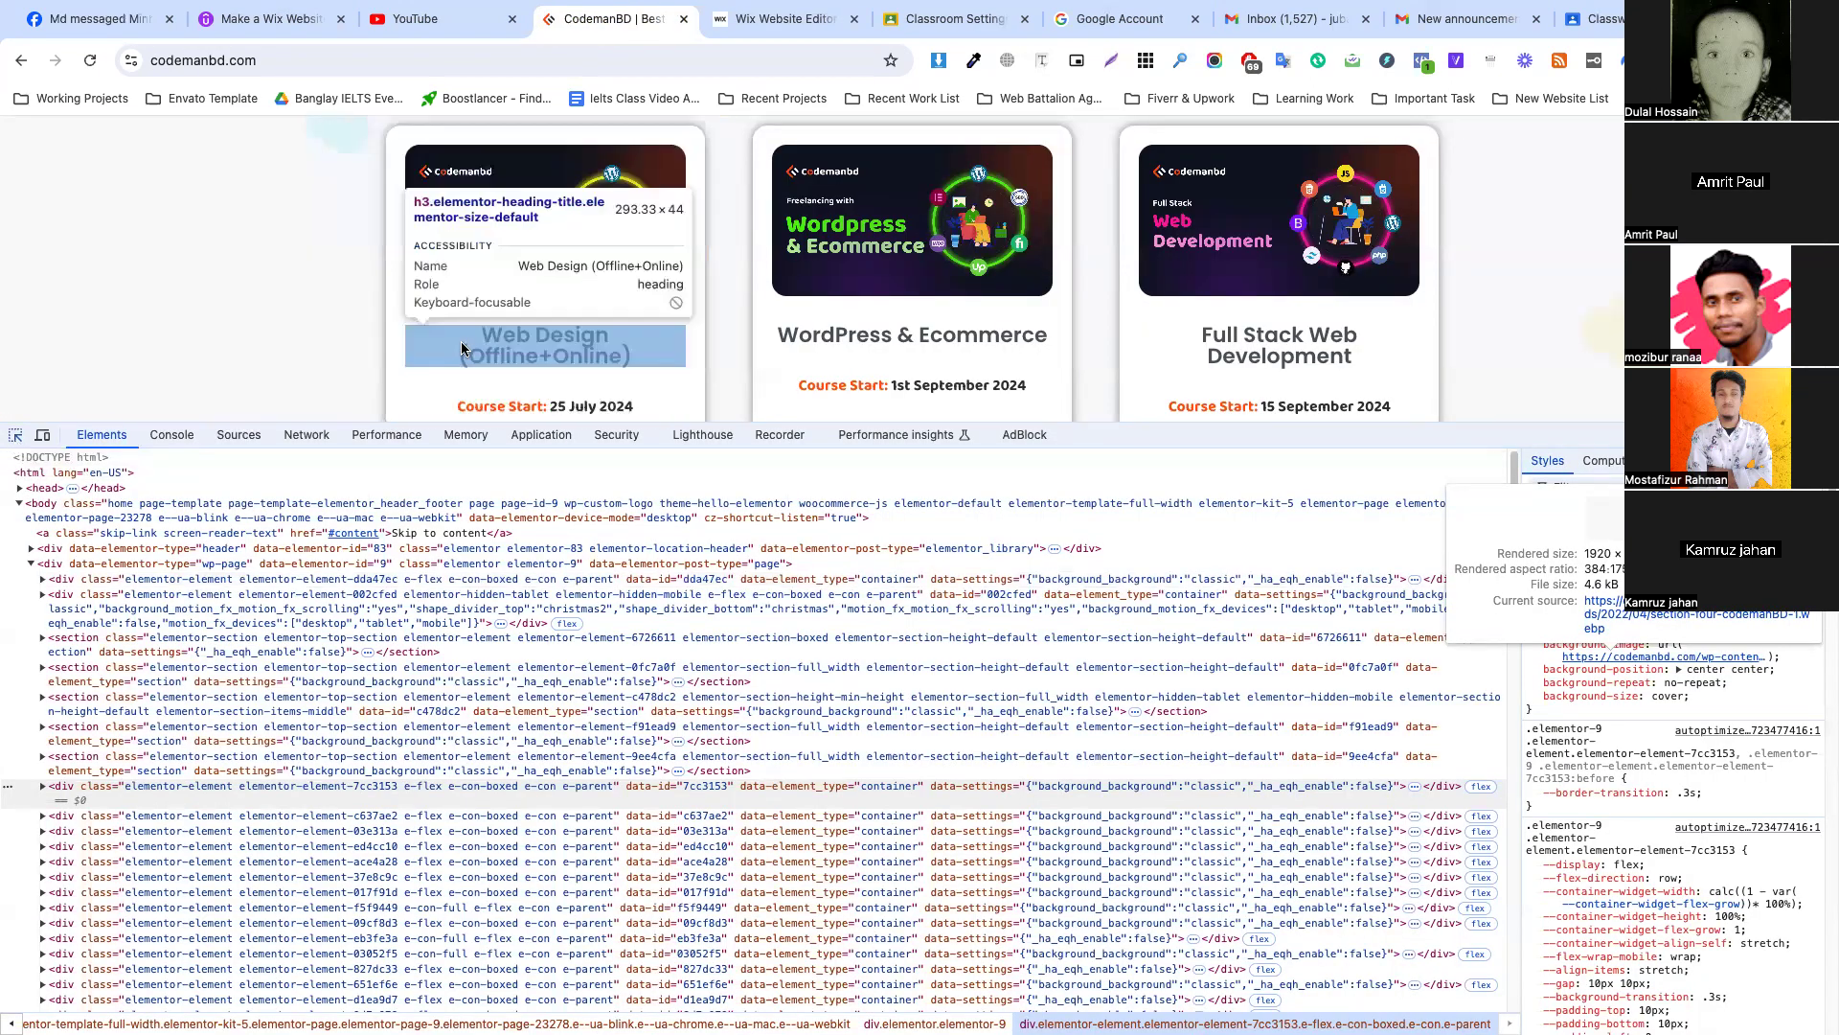
{"action": "left_click", "coordinate": [517, 347]}
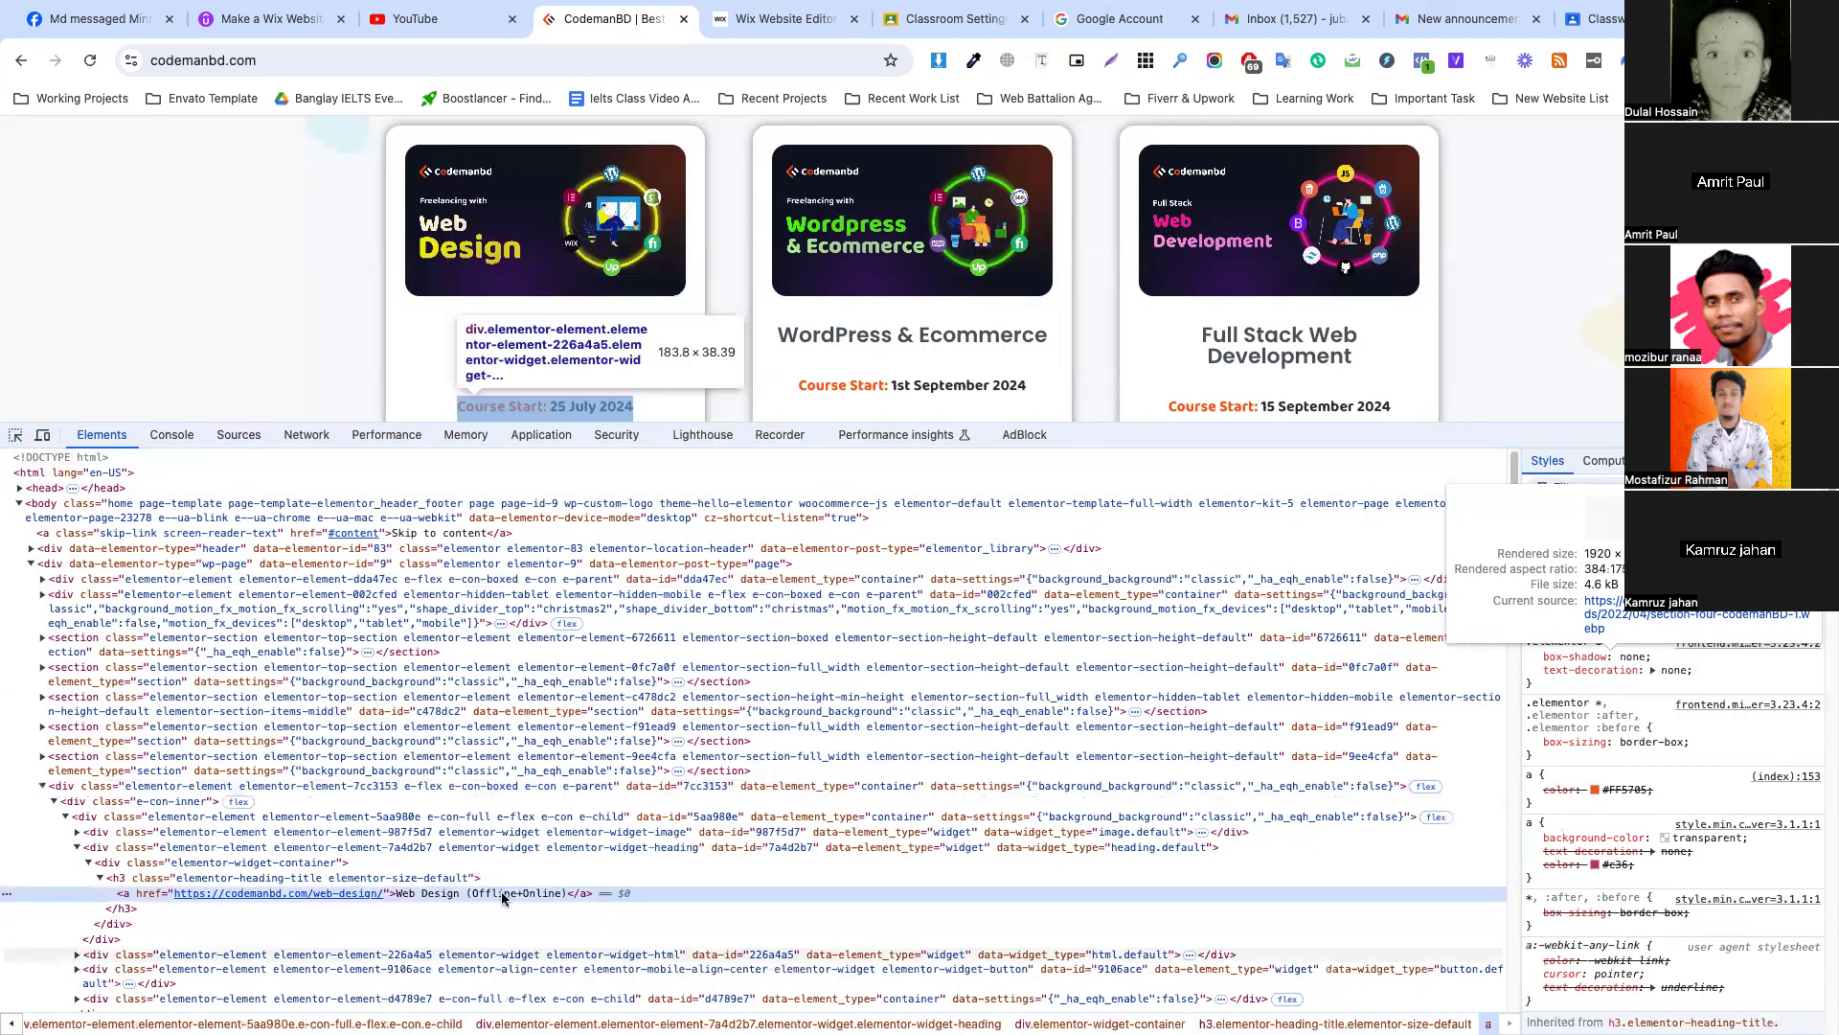
{"action": "left_click", "coordinate": [785, 19]}
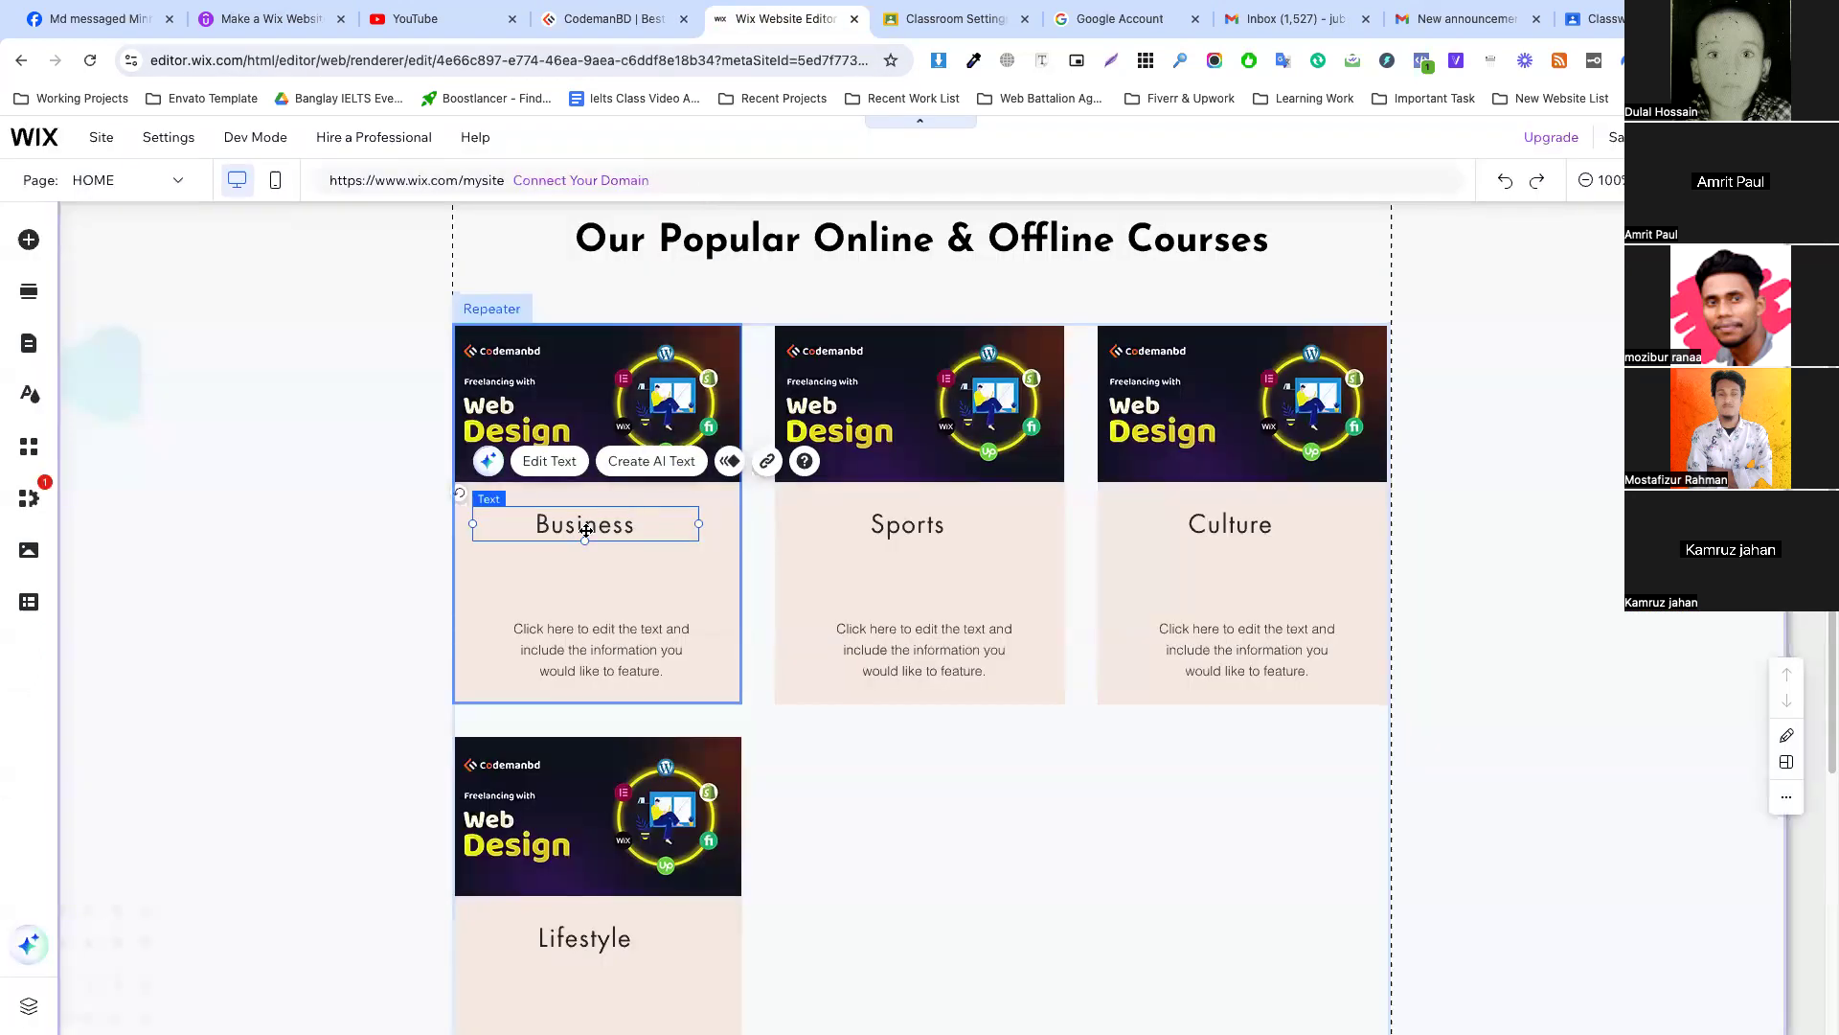
{"action": "double_click", "coordinate": [586, 530]}
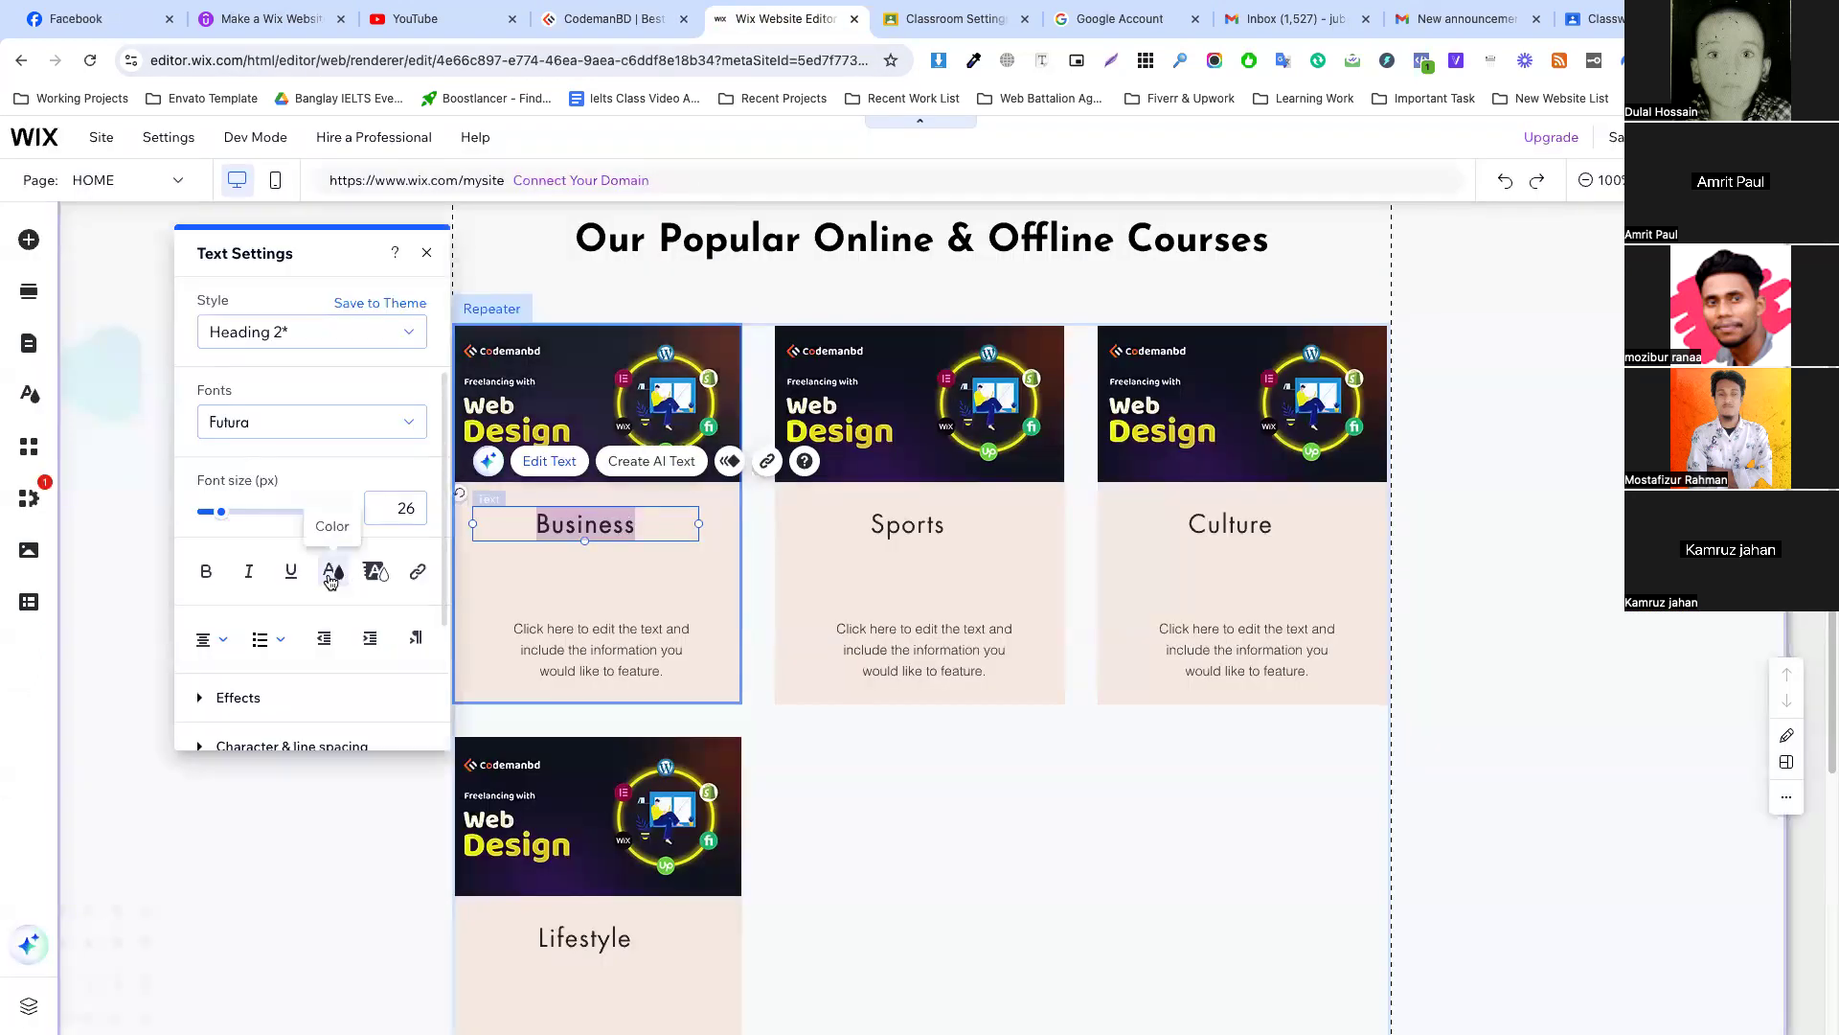
{"action": "left_click", "coordinate": [280, 340]}
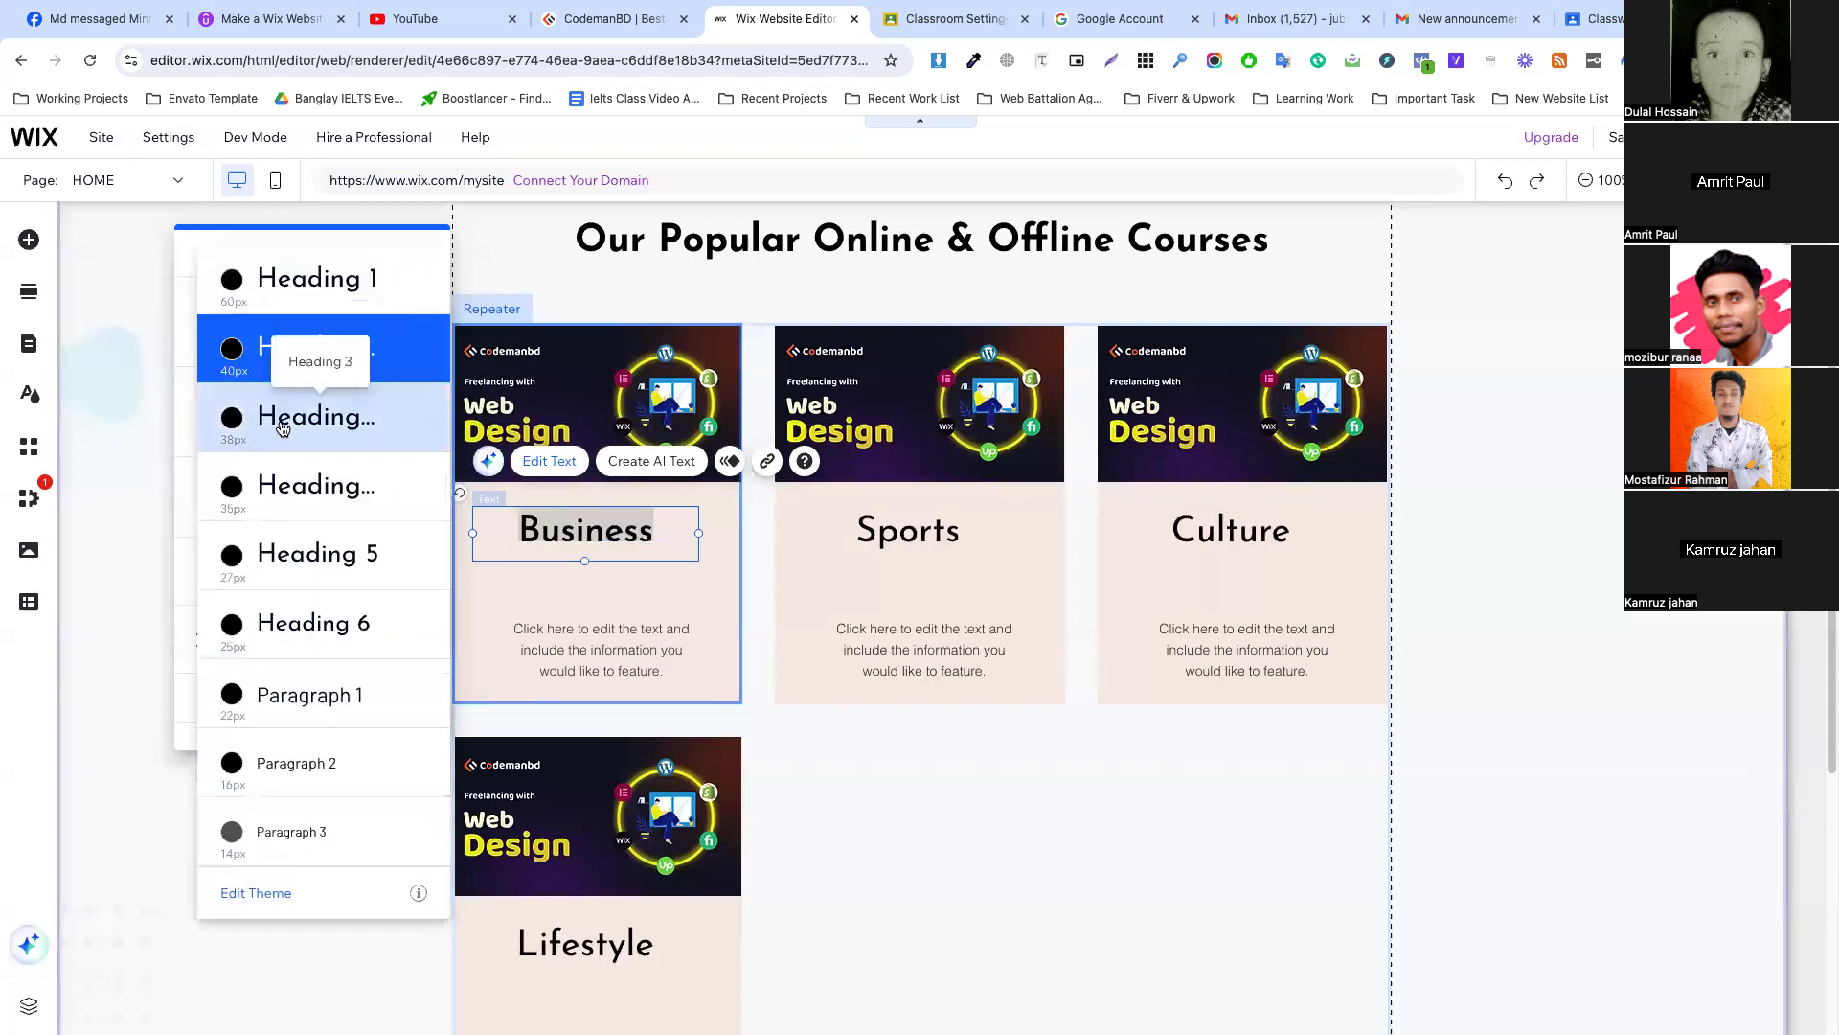
{"action": "left_click", "coordinate": [298, 560]}
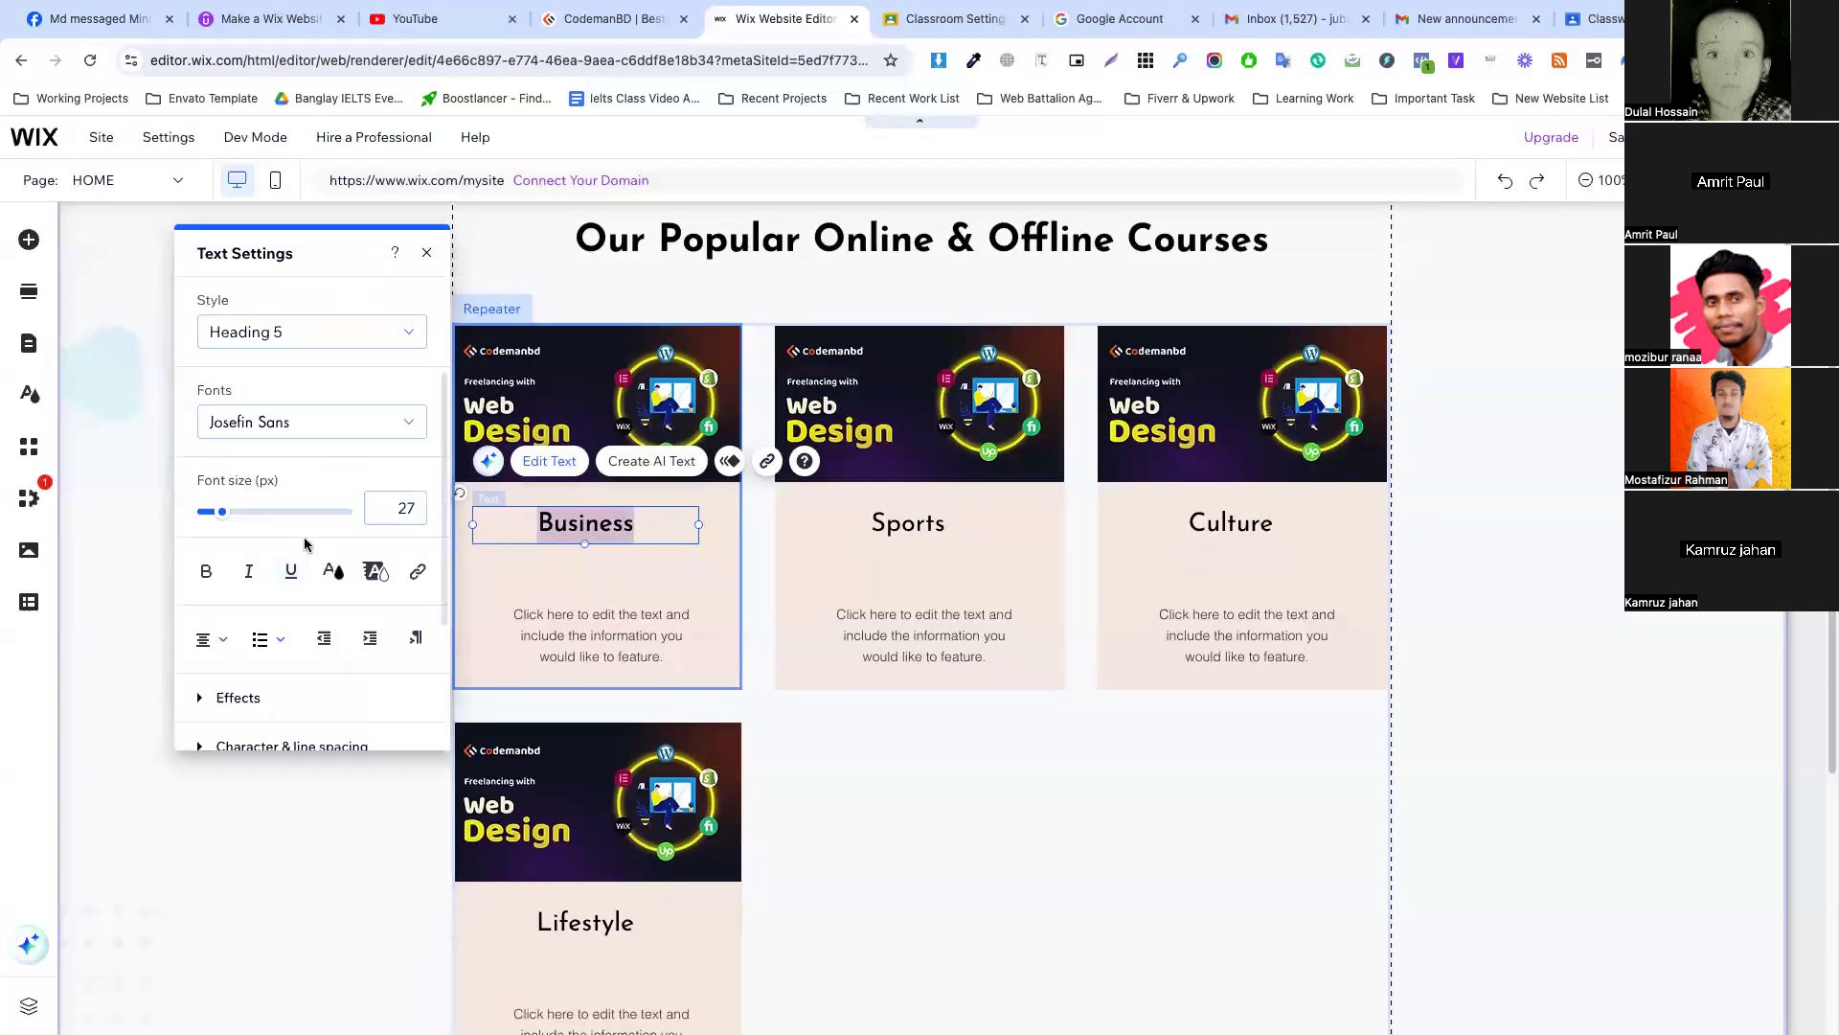
{"action": "left_click", "coordinate": [206, 571]}
{"action": "left_click", "coordinate": [381, 508]}
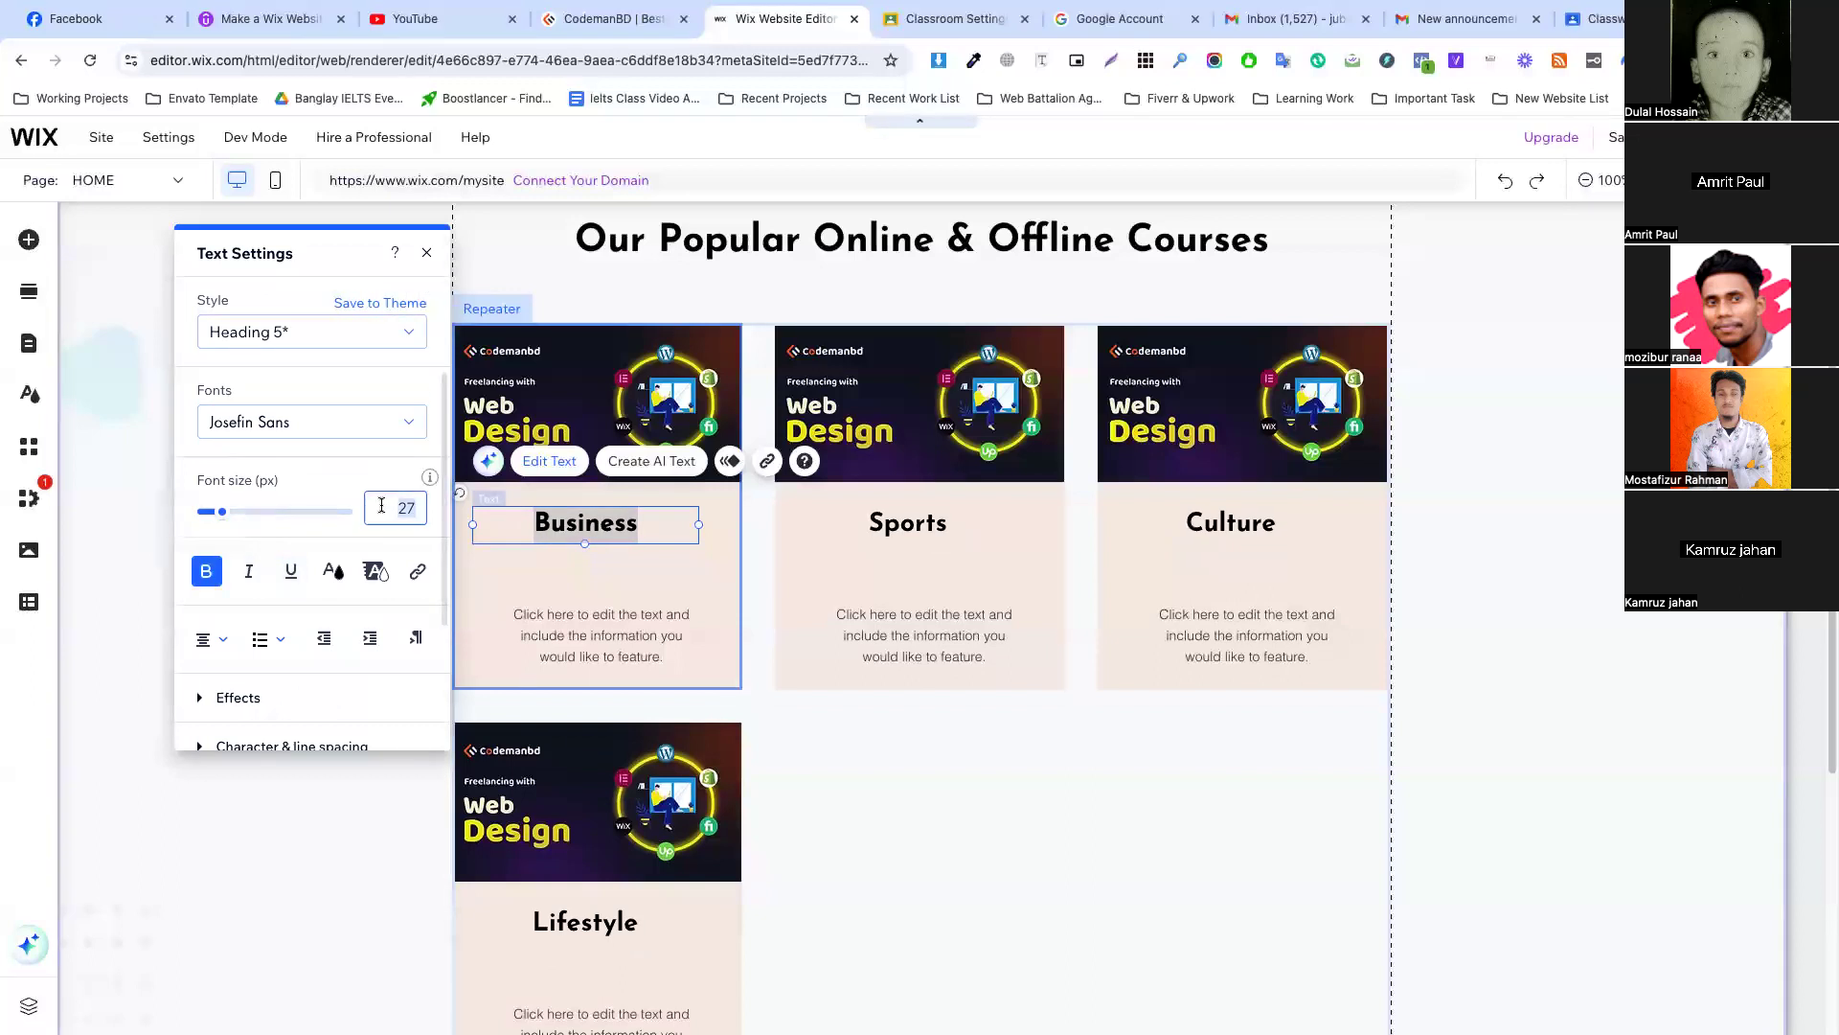
{"action": "type", "text": "22"}
{"action": "key", "text": "Return"}
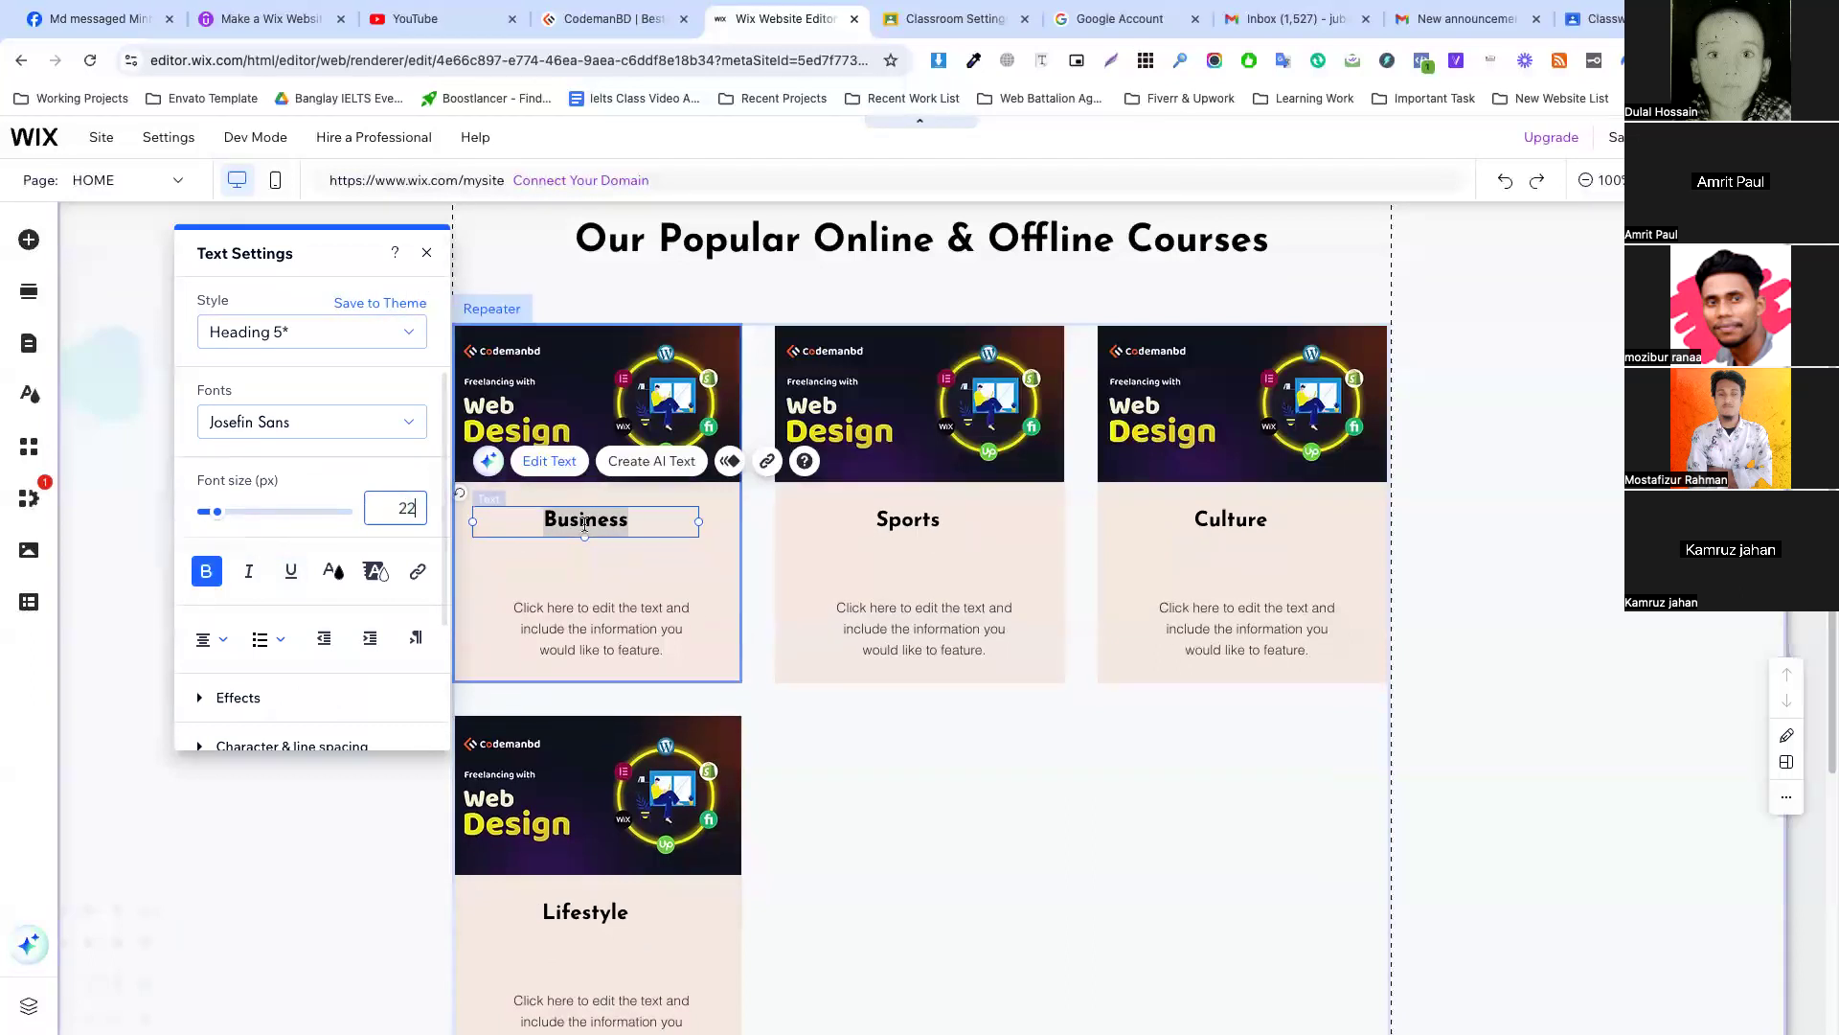
Retitle the first card 'Web Design (Offline+Online)' and move its description up under it.
{"action": "double_click", "coordinate": [584, 520]}
{"action": "type", "text": "Web Design (Offline+Online)"}
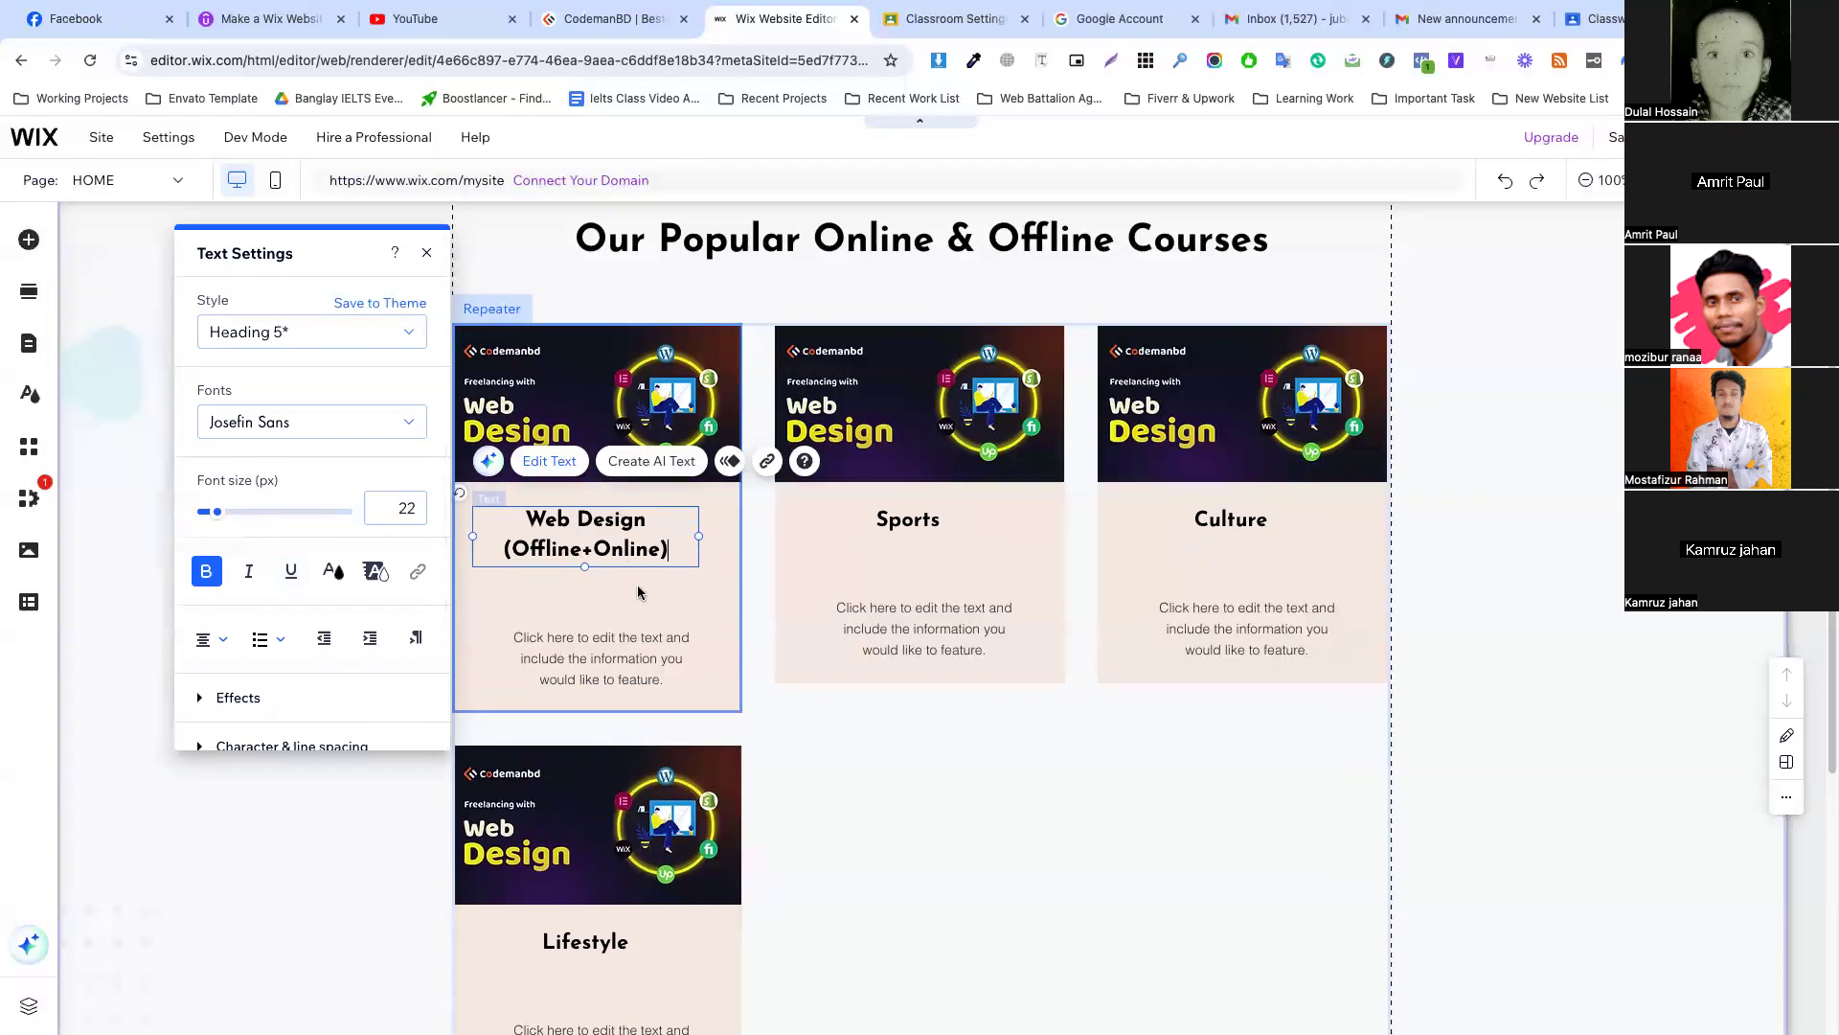
{"action": "left_click", "coordinate": [640, 602]}
{"action": "left_click", "coordinate": [596, 545]}
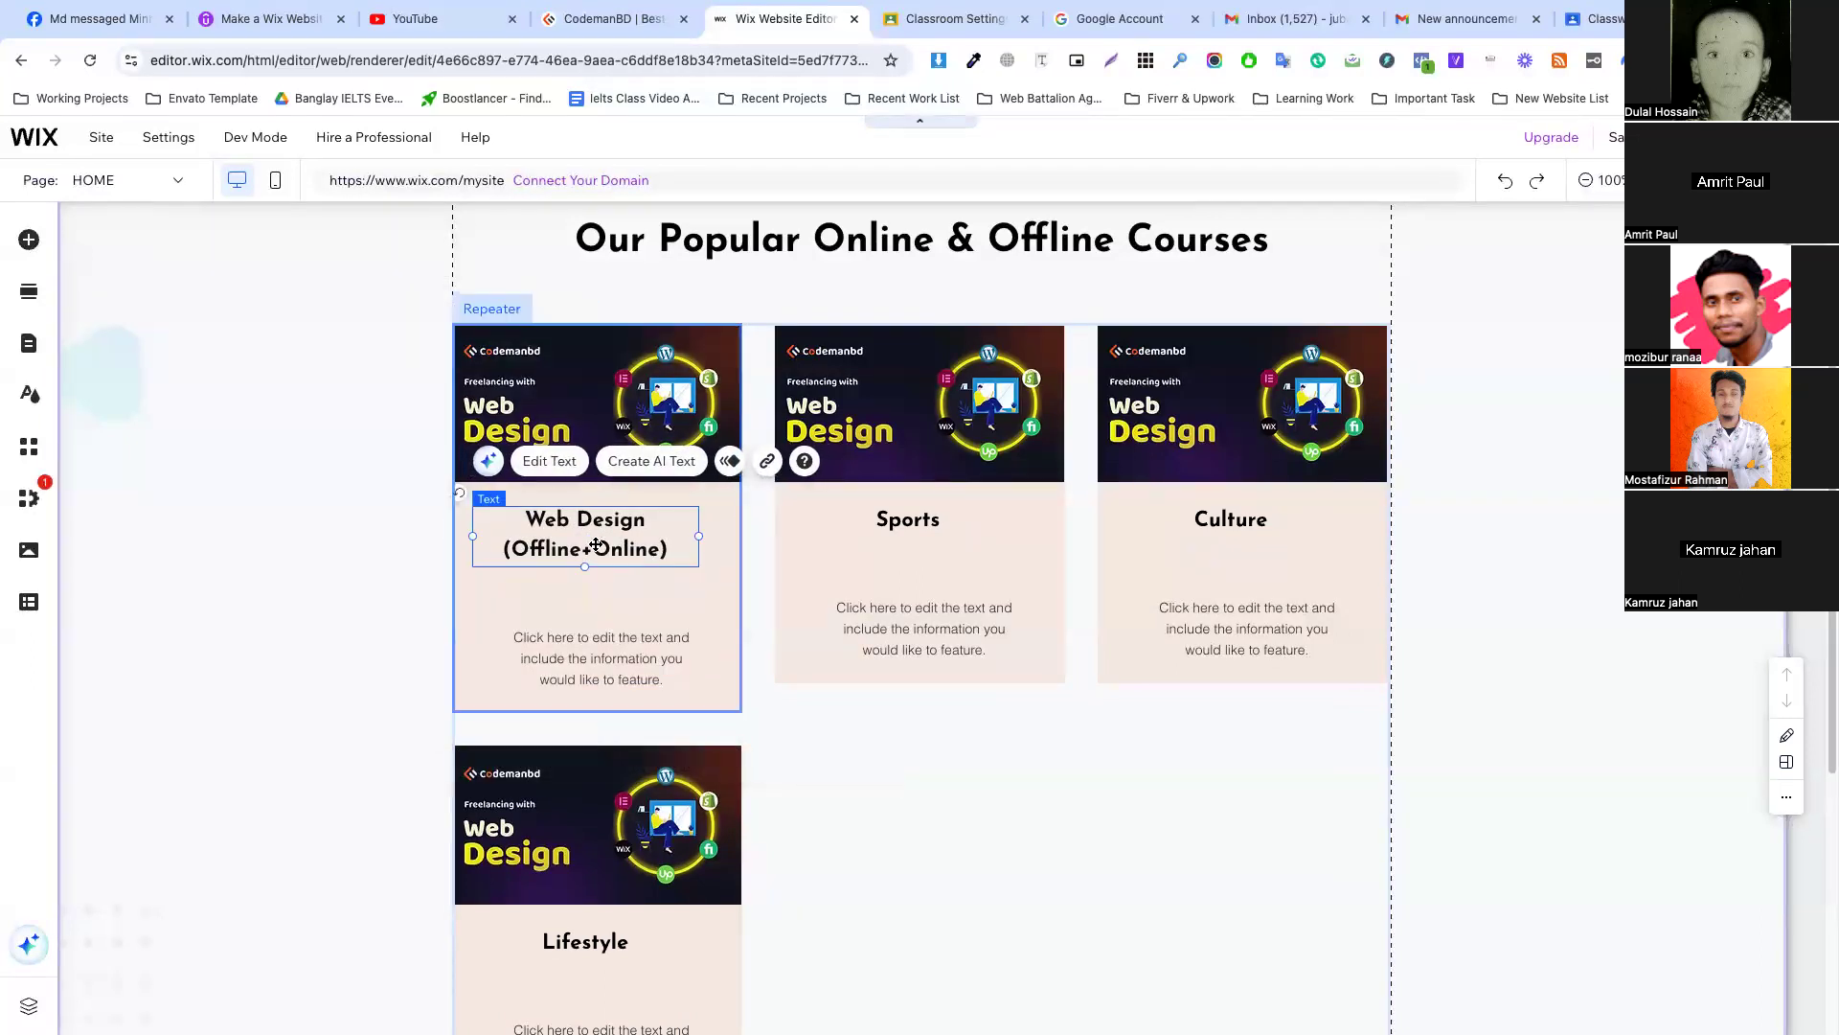
{"action": "left_click_drag", "start_coordinate": [617, 660], "coordinate": [607, 607]}
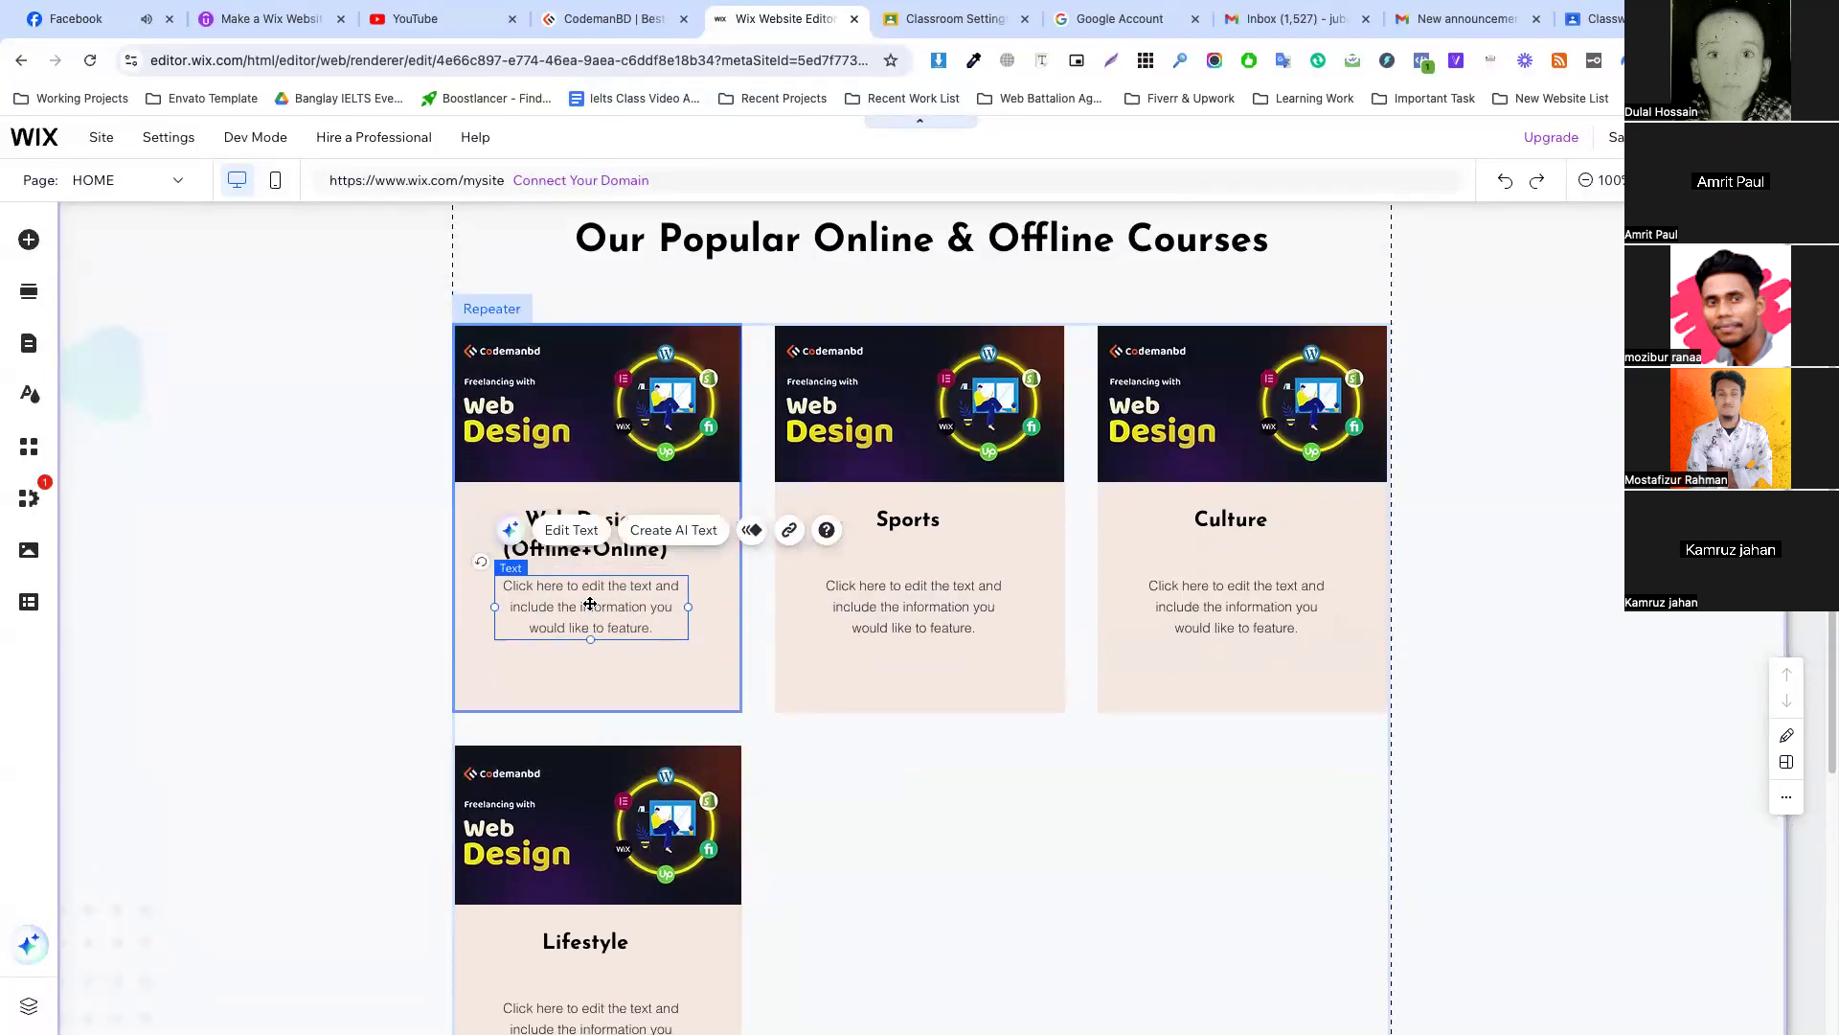
Take the 'Course Start: 25 July 2024' line from the live site into the first card's description.
{"action": "left_click", "coordinate": [604, 23]}
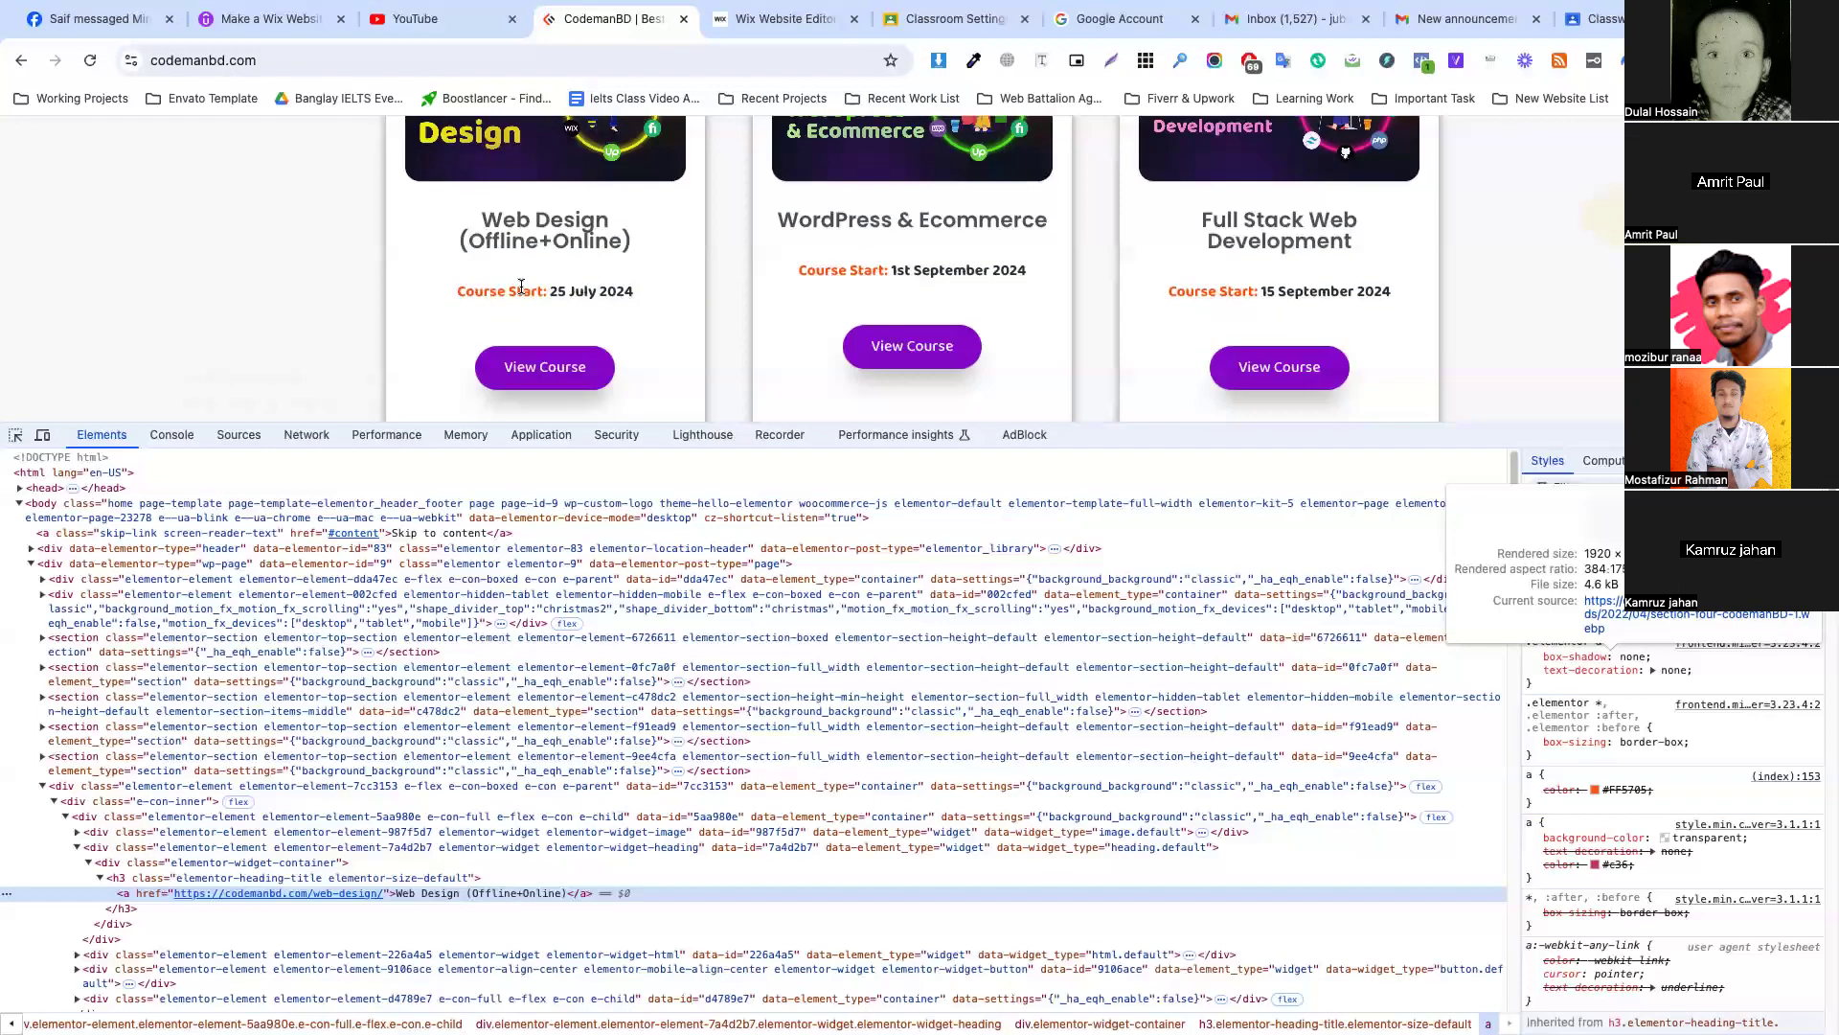
{"action": "triple_click", "coordinate": [518, 292]}
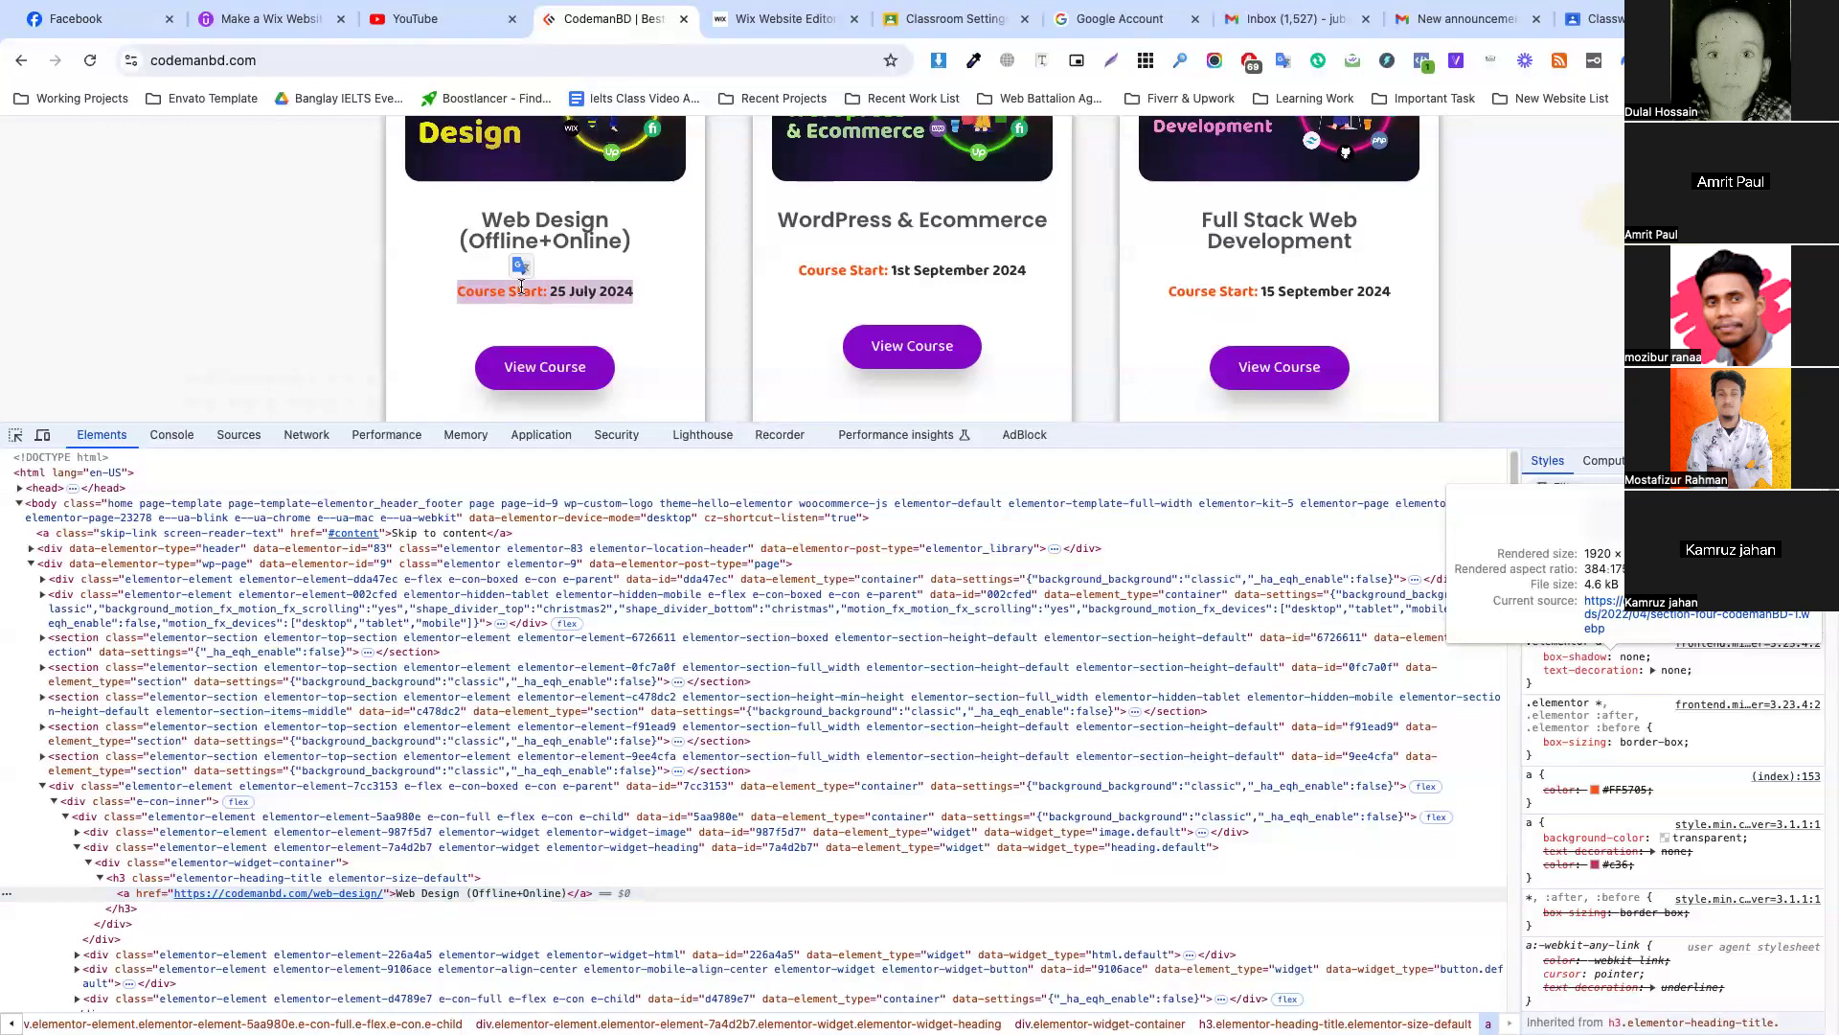
{"action": "left_click", "coordinate": [736, 9]}
{"action": "double_click", "coordinate": [580, 614]}
{"action": "left_click", "coordinate": [581, 614]}
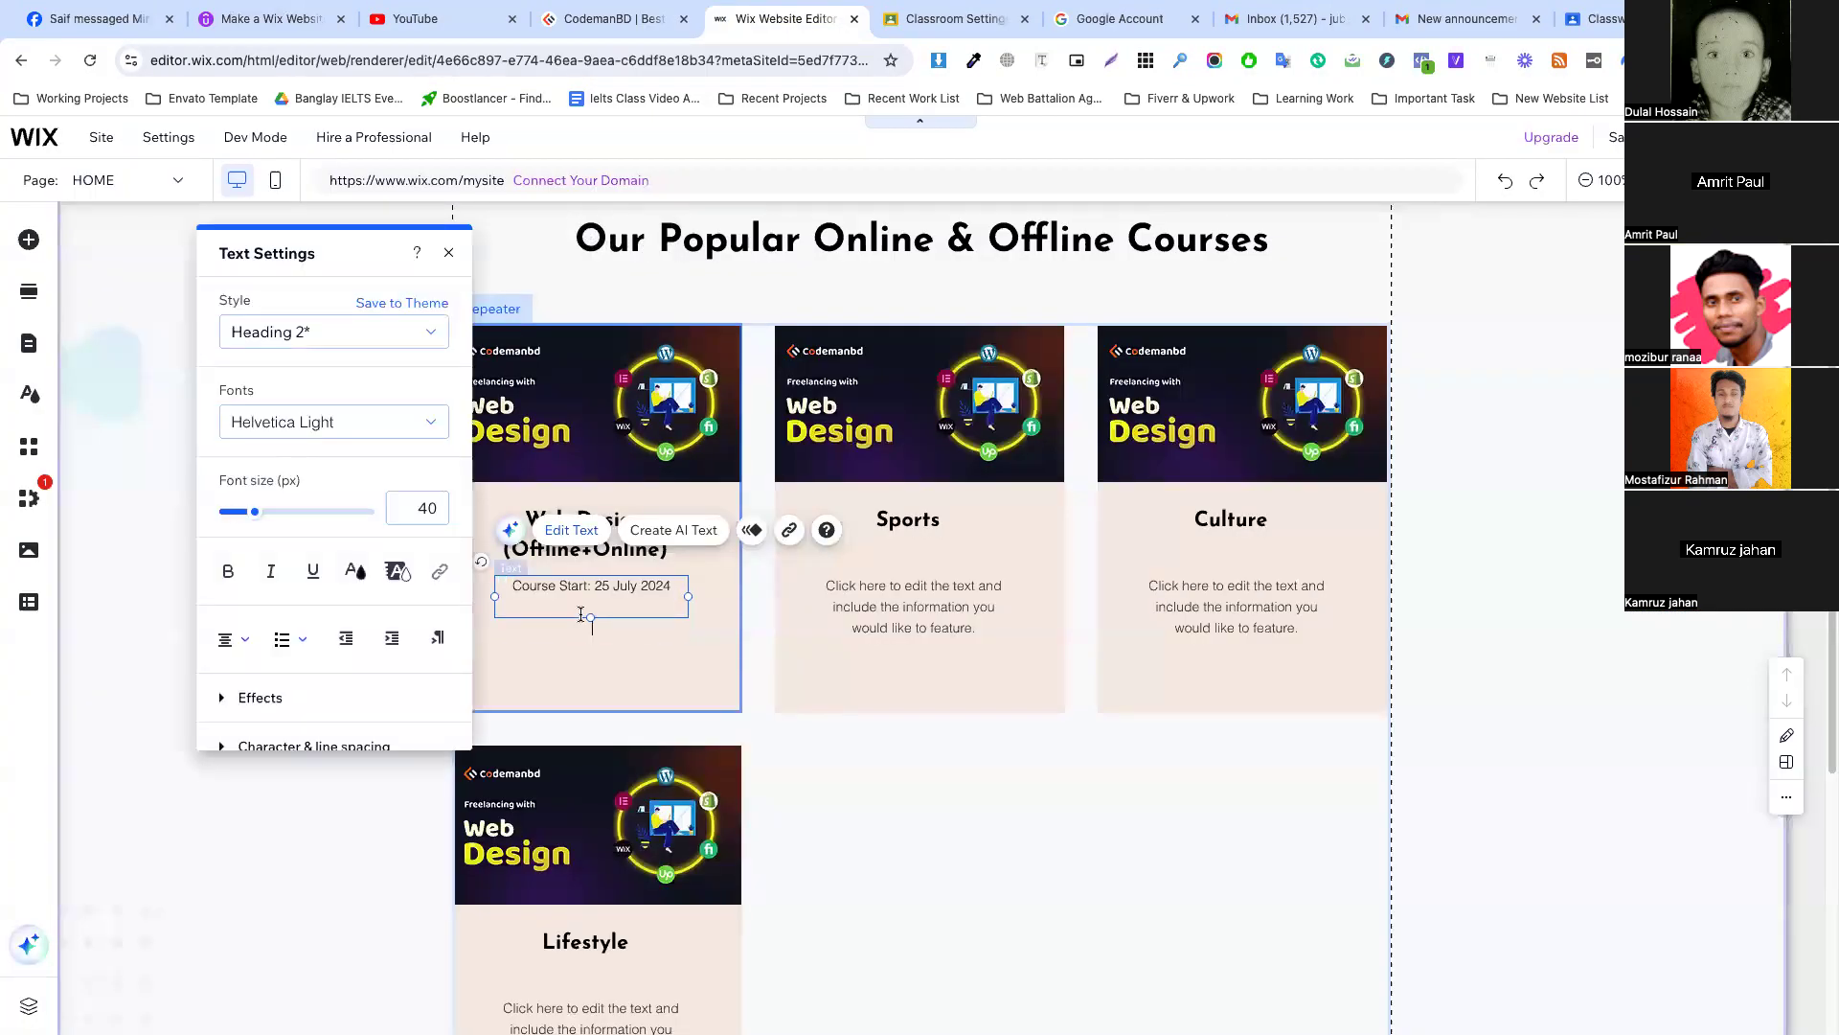
{"action": "left_click", "coordinate": [588, 592]}
{"action": "key", "text": "BackSpace"}
Apply the Paragraph 2 text style to the Course Start line.
{"action": "triple_click", "coordinate": [555, 582]}
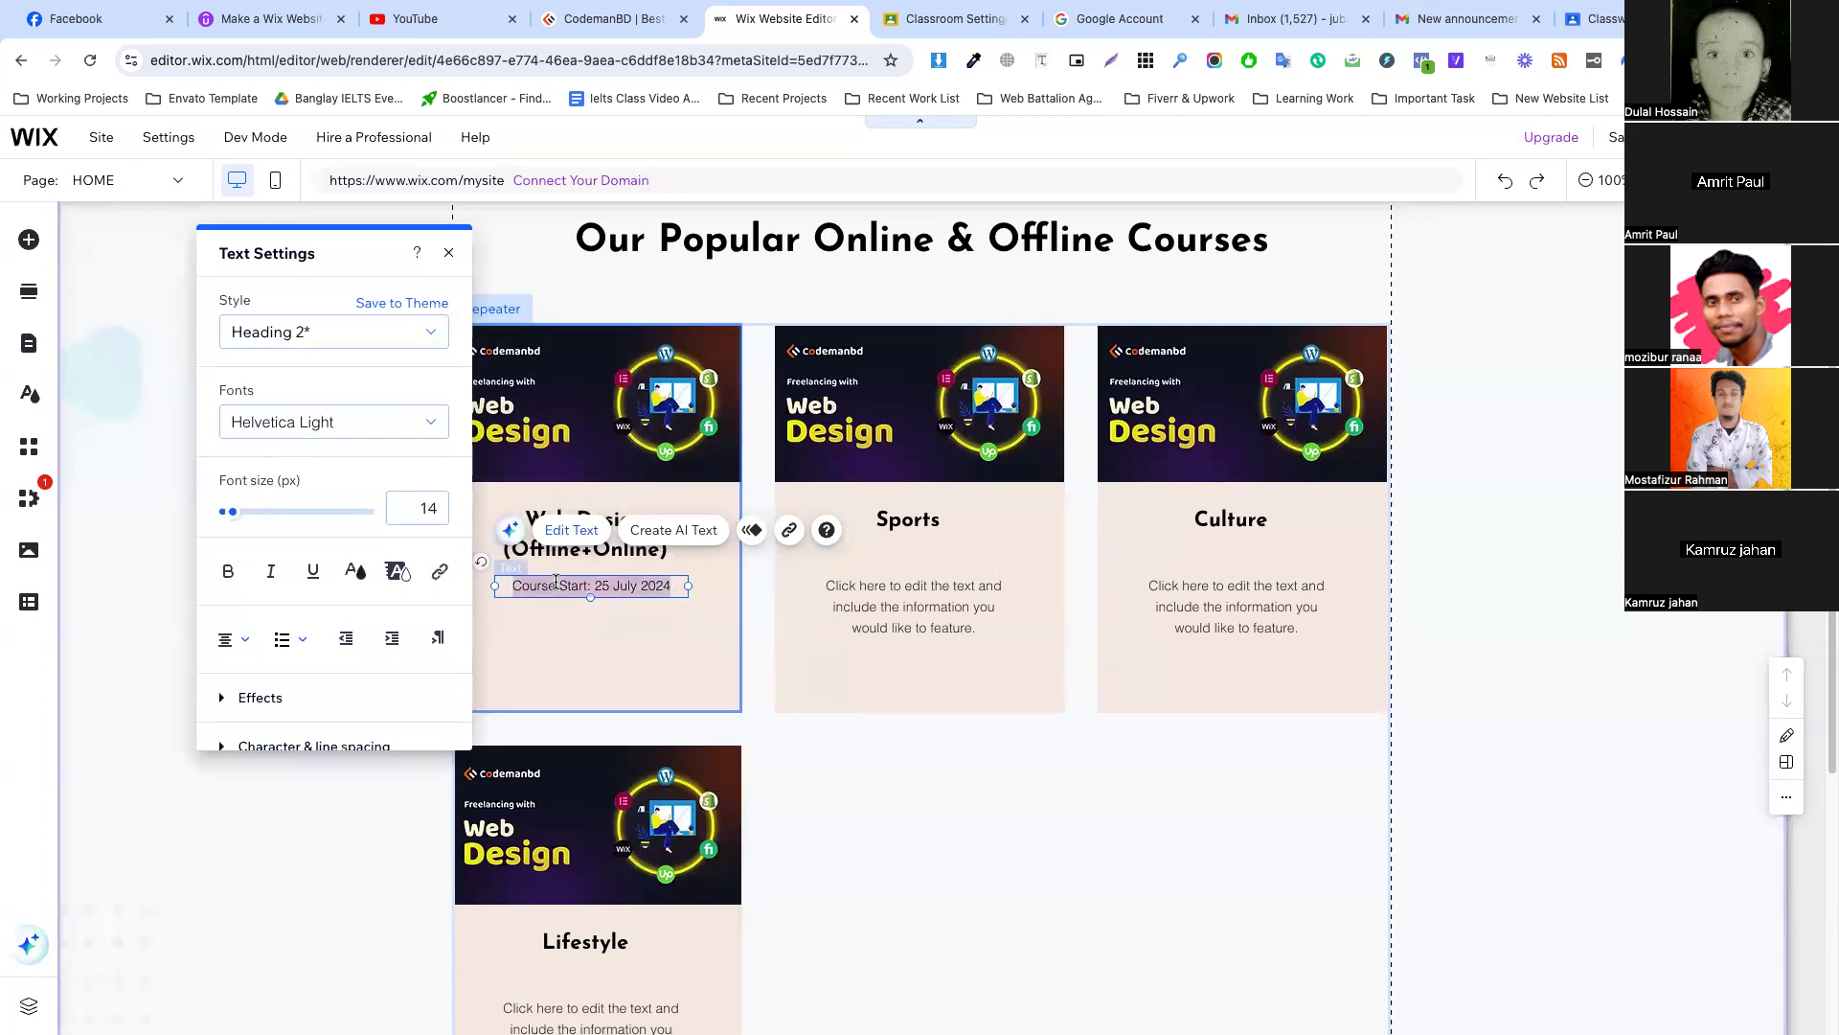
{"action": "left_click", "coordinate": [312, 337]}
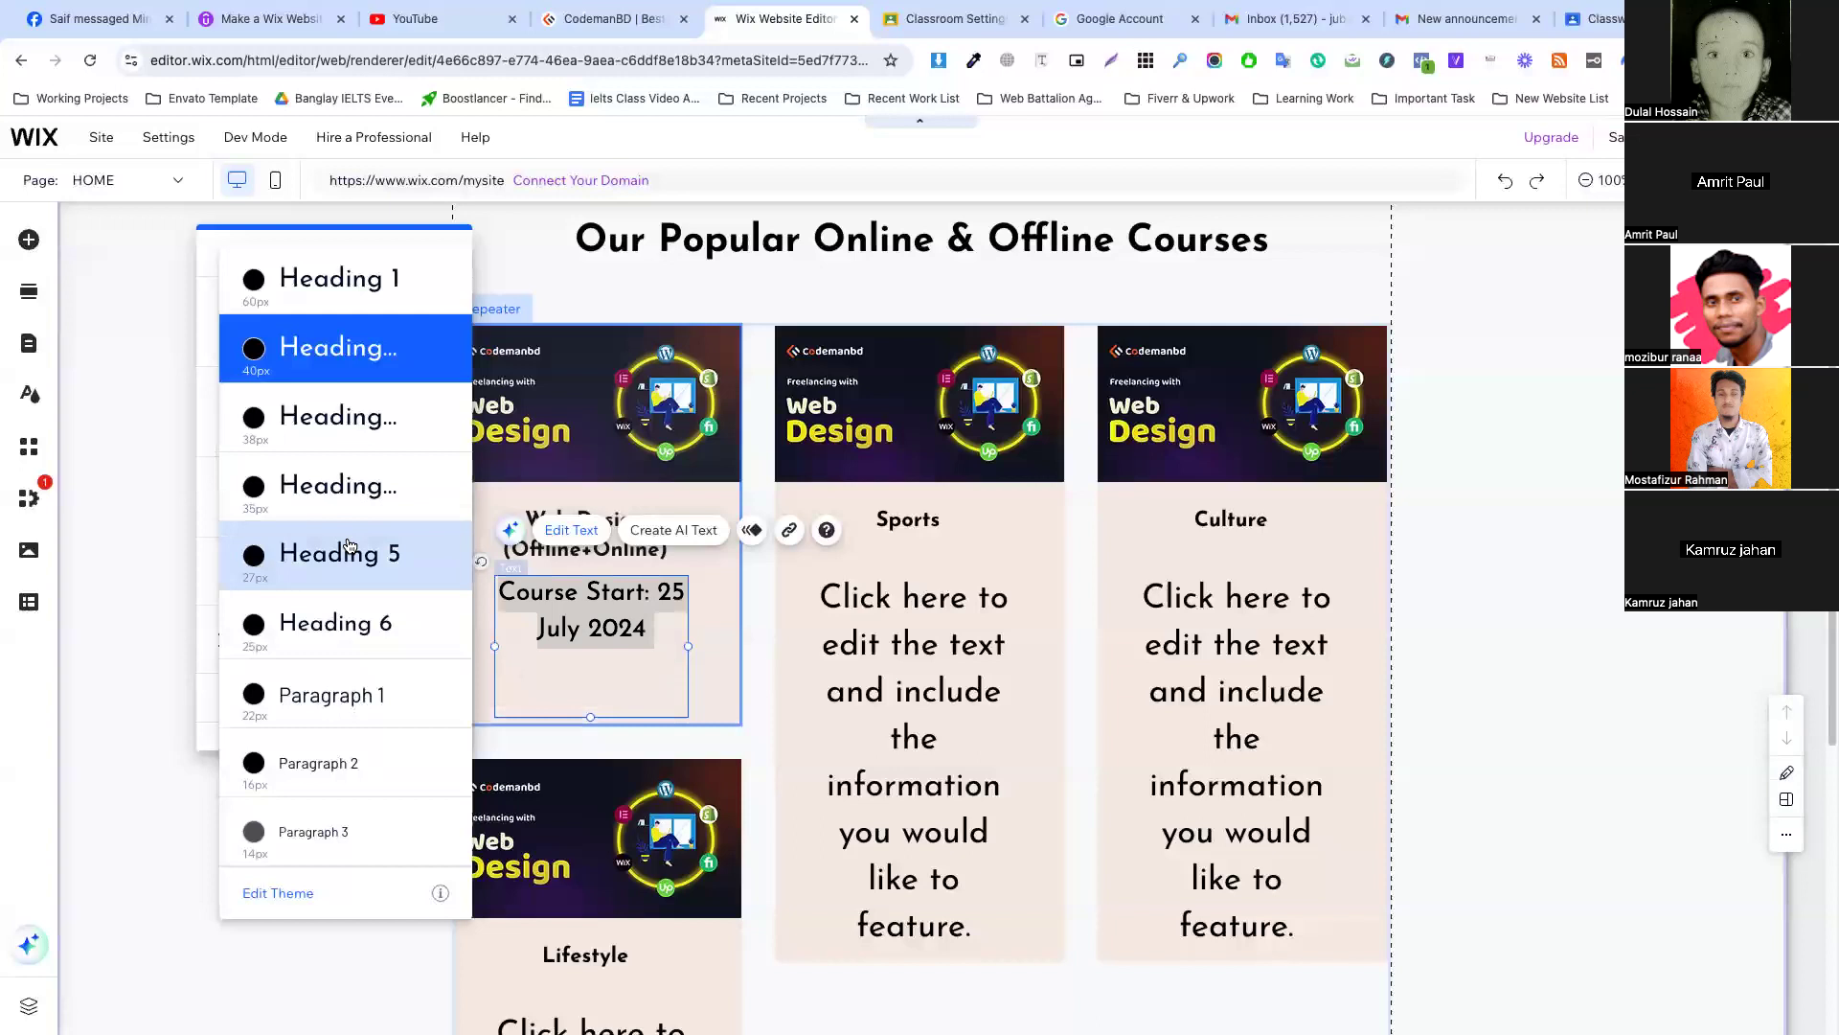
{"action": "left_click", "coordinate": [321, 775]}
{"action": "left_click", "coordinate": [600, 585]}
Make the 'Course Start:' label bold in Barlow Semi Bold, then stretch the first card taller.
{"action": "left_click", "coordinate": [599, 584]}
{"action": "double_click", "coordinate": [590, 585]}
{"action": "left_click_drag", "start_coordinate": [592, 586], "coordinate": [498, 586]}
{"action": "key", "text": "ctrl+b"}
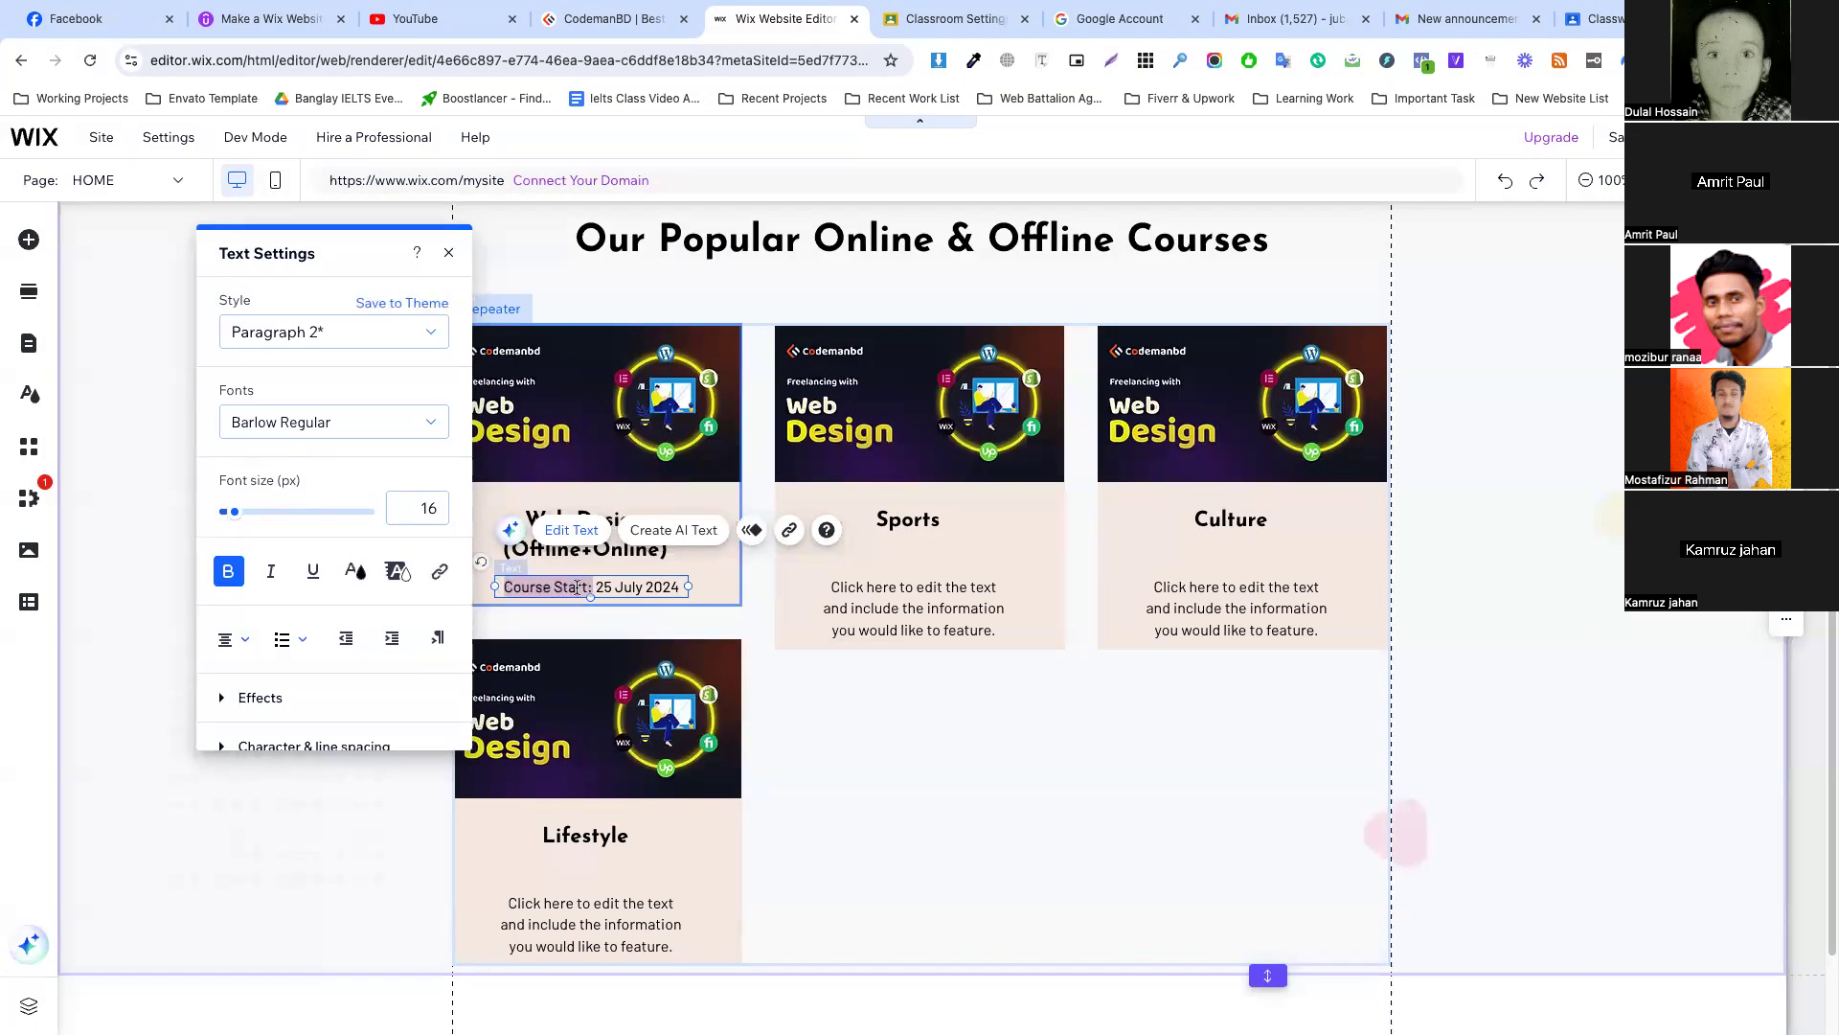
{"action": "left_click", "coordinate": [314, 434]}
{"action": "left_click", "coordinate": [323, 492]}
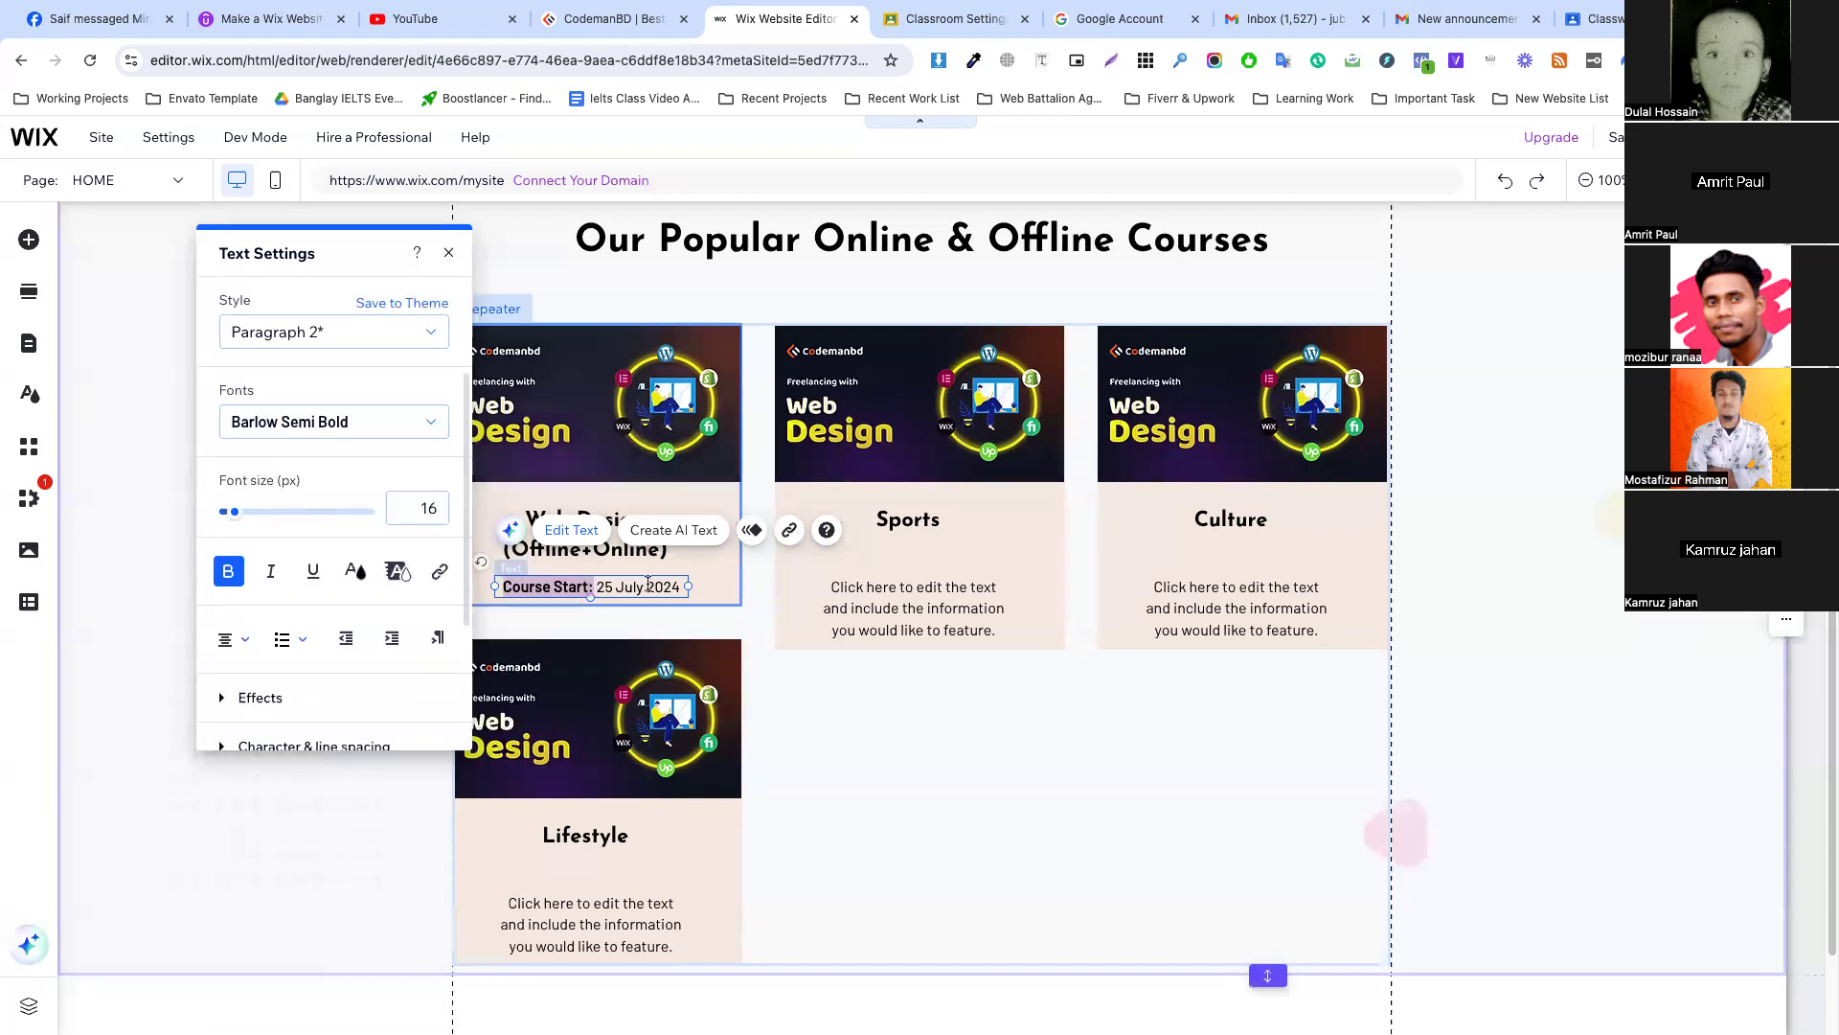
{"action": "left_click", "coordinate": [714, 580]}
{"action": "left_click_drag", "start_coordinate": [714, 598], "coordinate": [707, 650]}
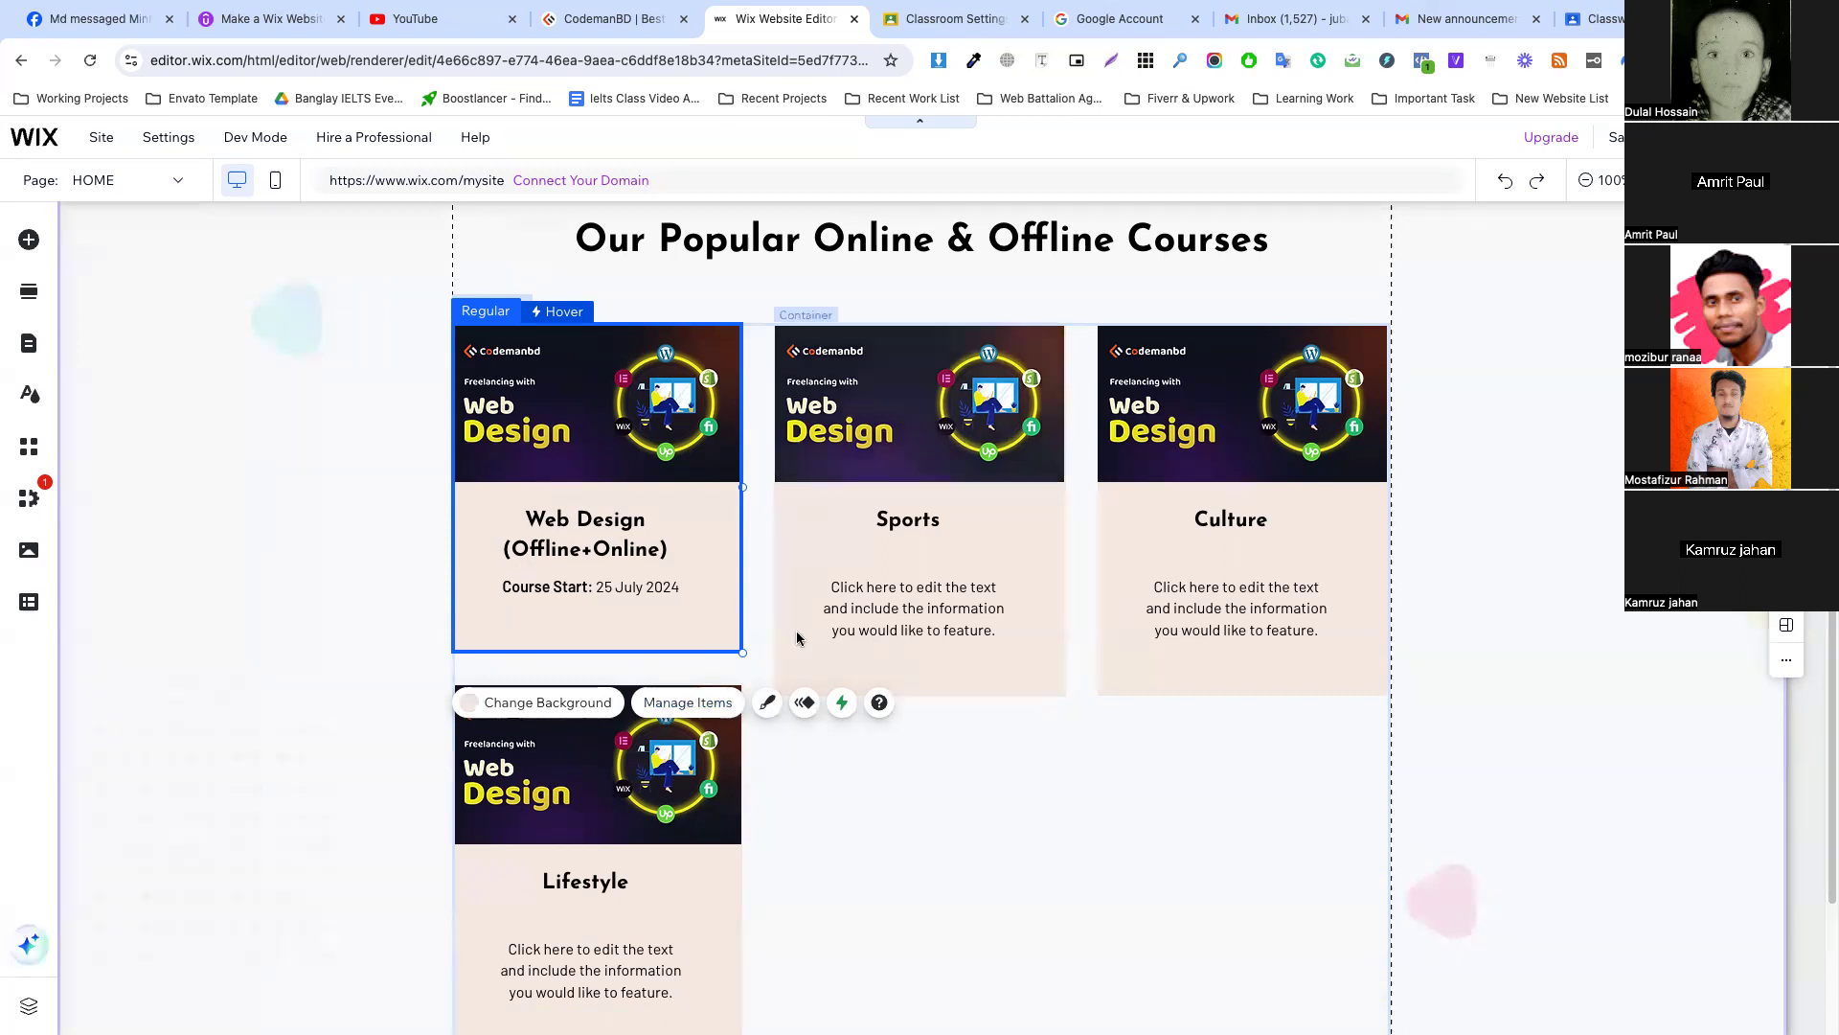
Check the live site's card layout, then stretch the first course card to about 303 × 386 px.
{"action": "left_click", "coordinate": [522, 583]}
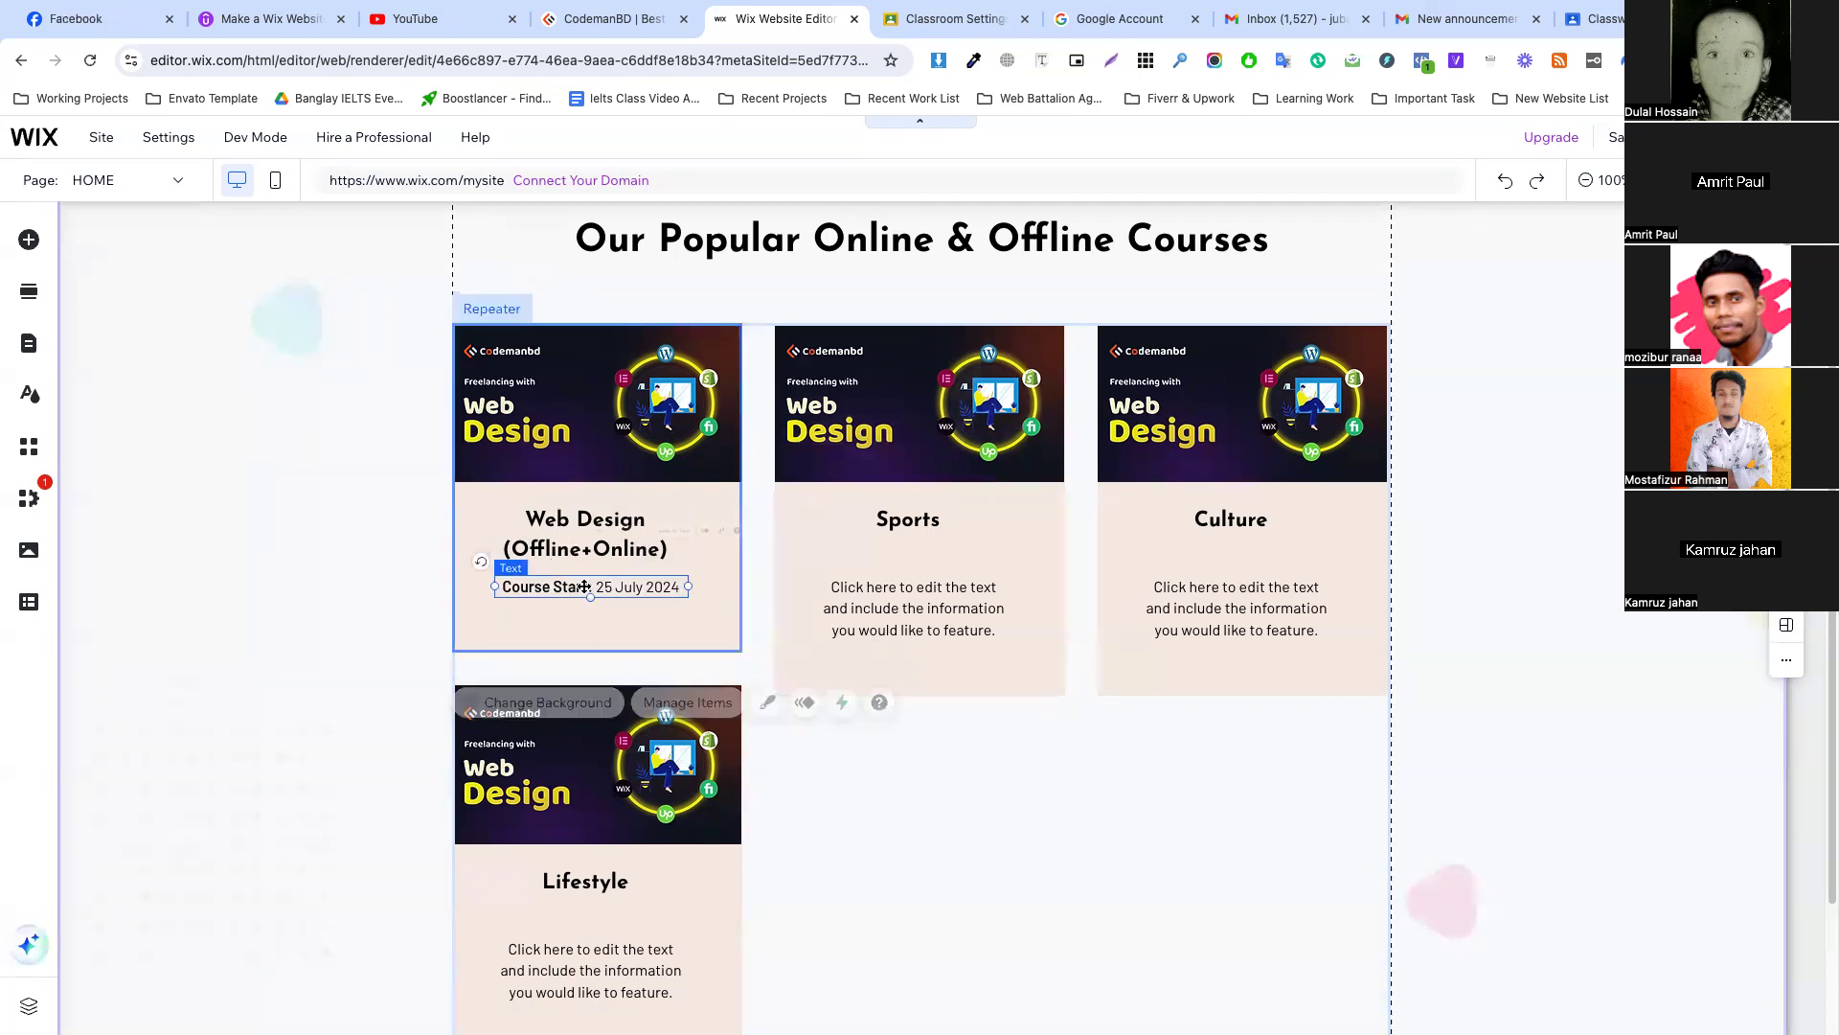
{"action": "left_click", "coordinate": [605, 21]}
{"action": "scroll", "coordinate": [586, 340], "scroll_direction": "down", "scroll_amount": 2}
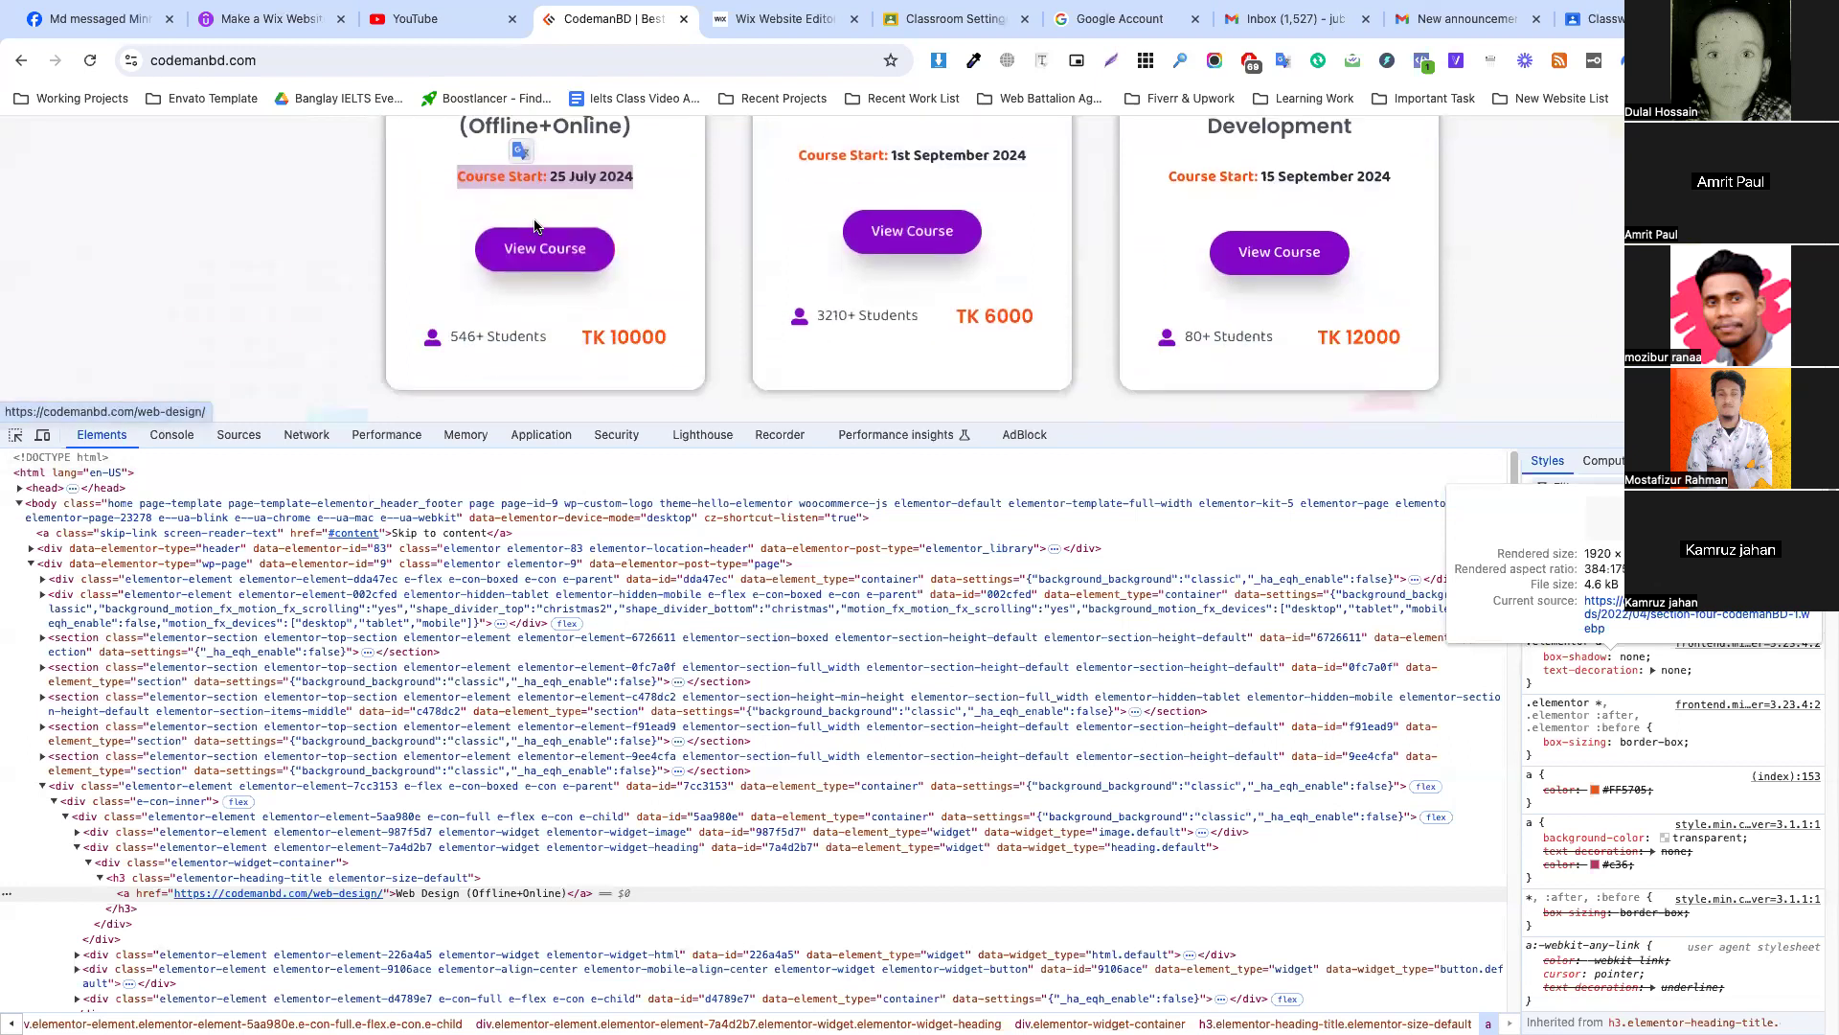
{"action": "left_click", "coordinate": [781, 19]}
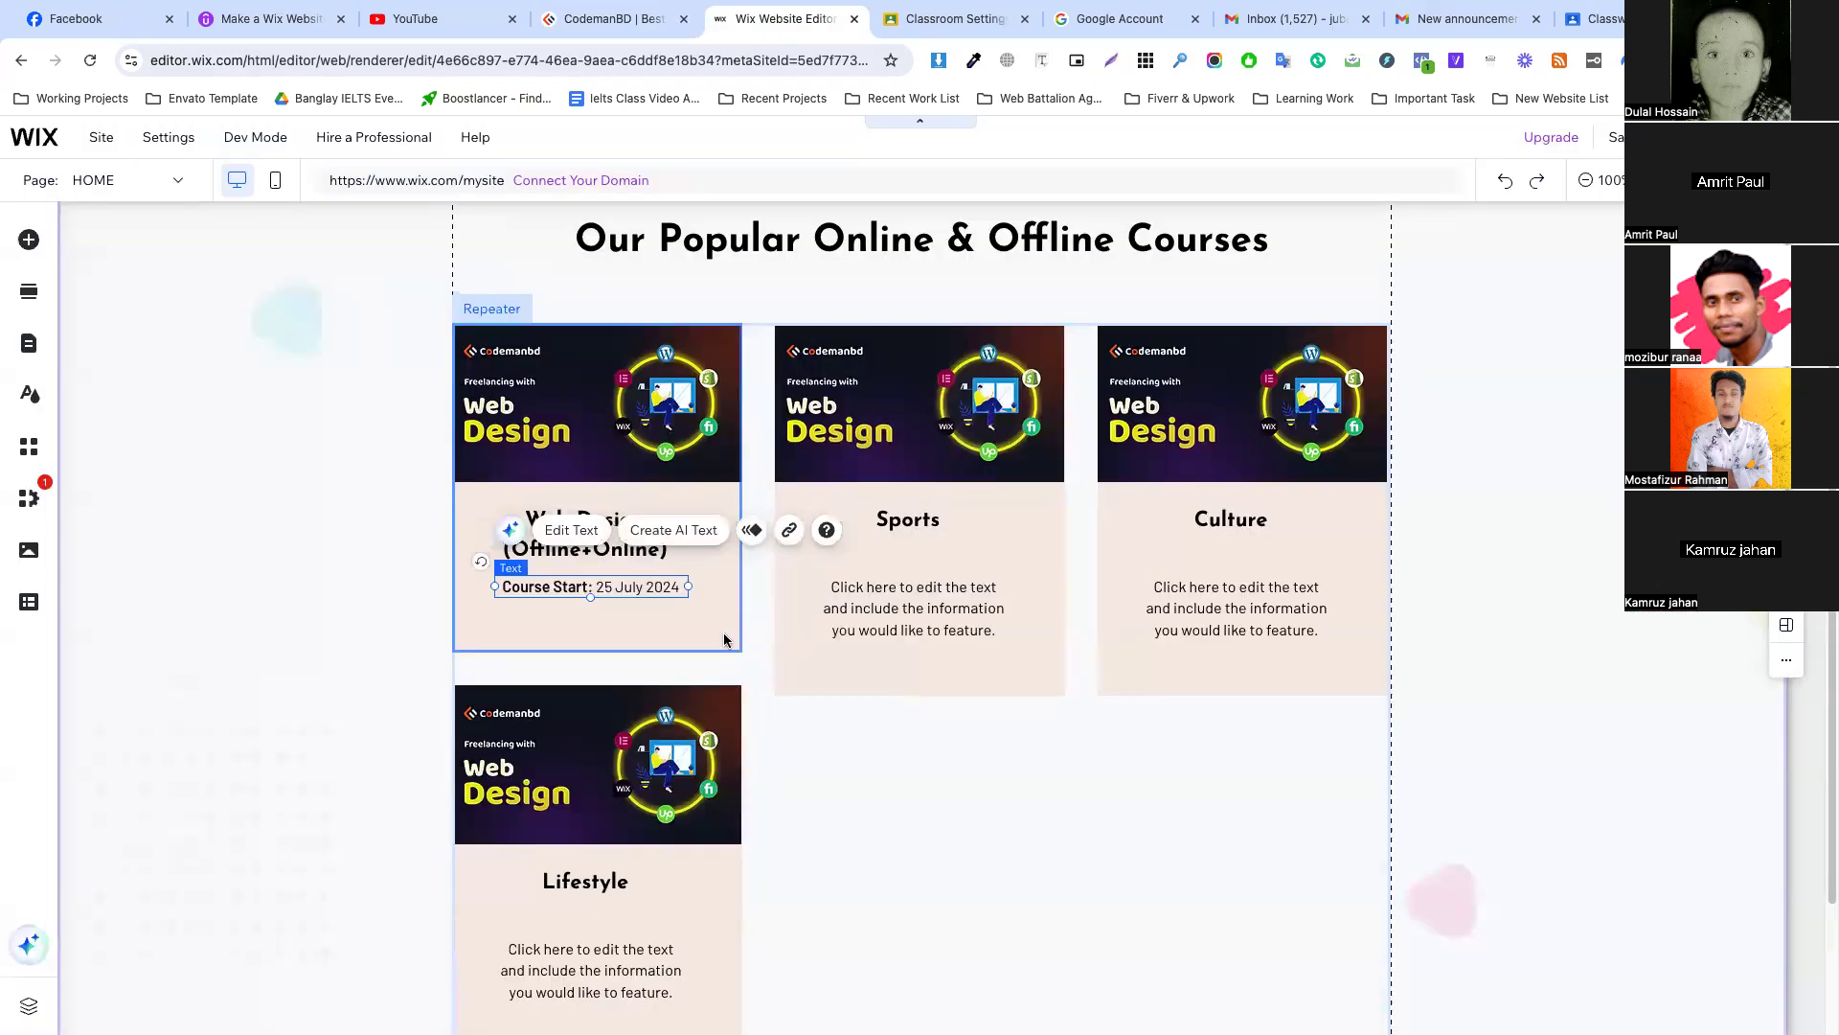
{"action": "left_click", "coordinate": [679, 625]}
{"action": "scroll", "coordinate": [772, 625], "scroll_direction": "down", "scroll_amount": 1}
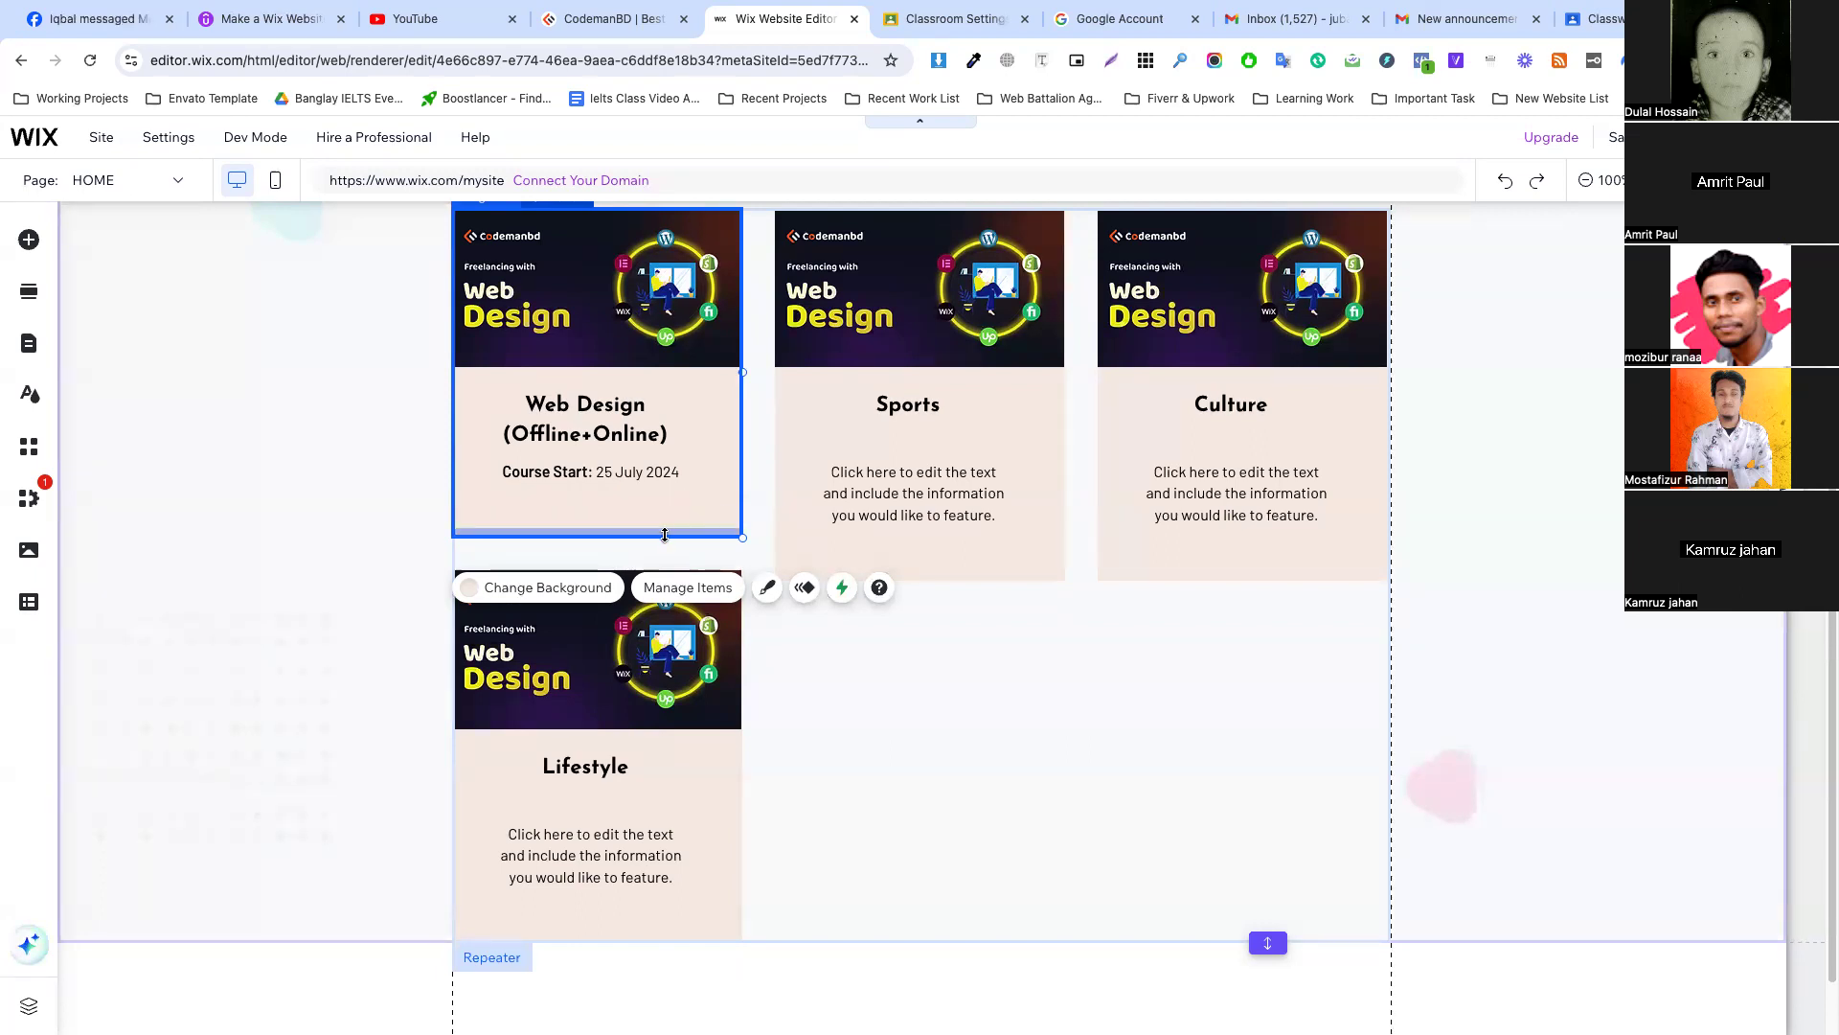
{"action": "left_click_drag", "start_coordinate": [667, 534], "coordinate": [663, 577]}
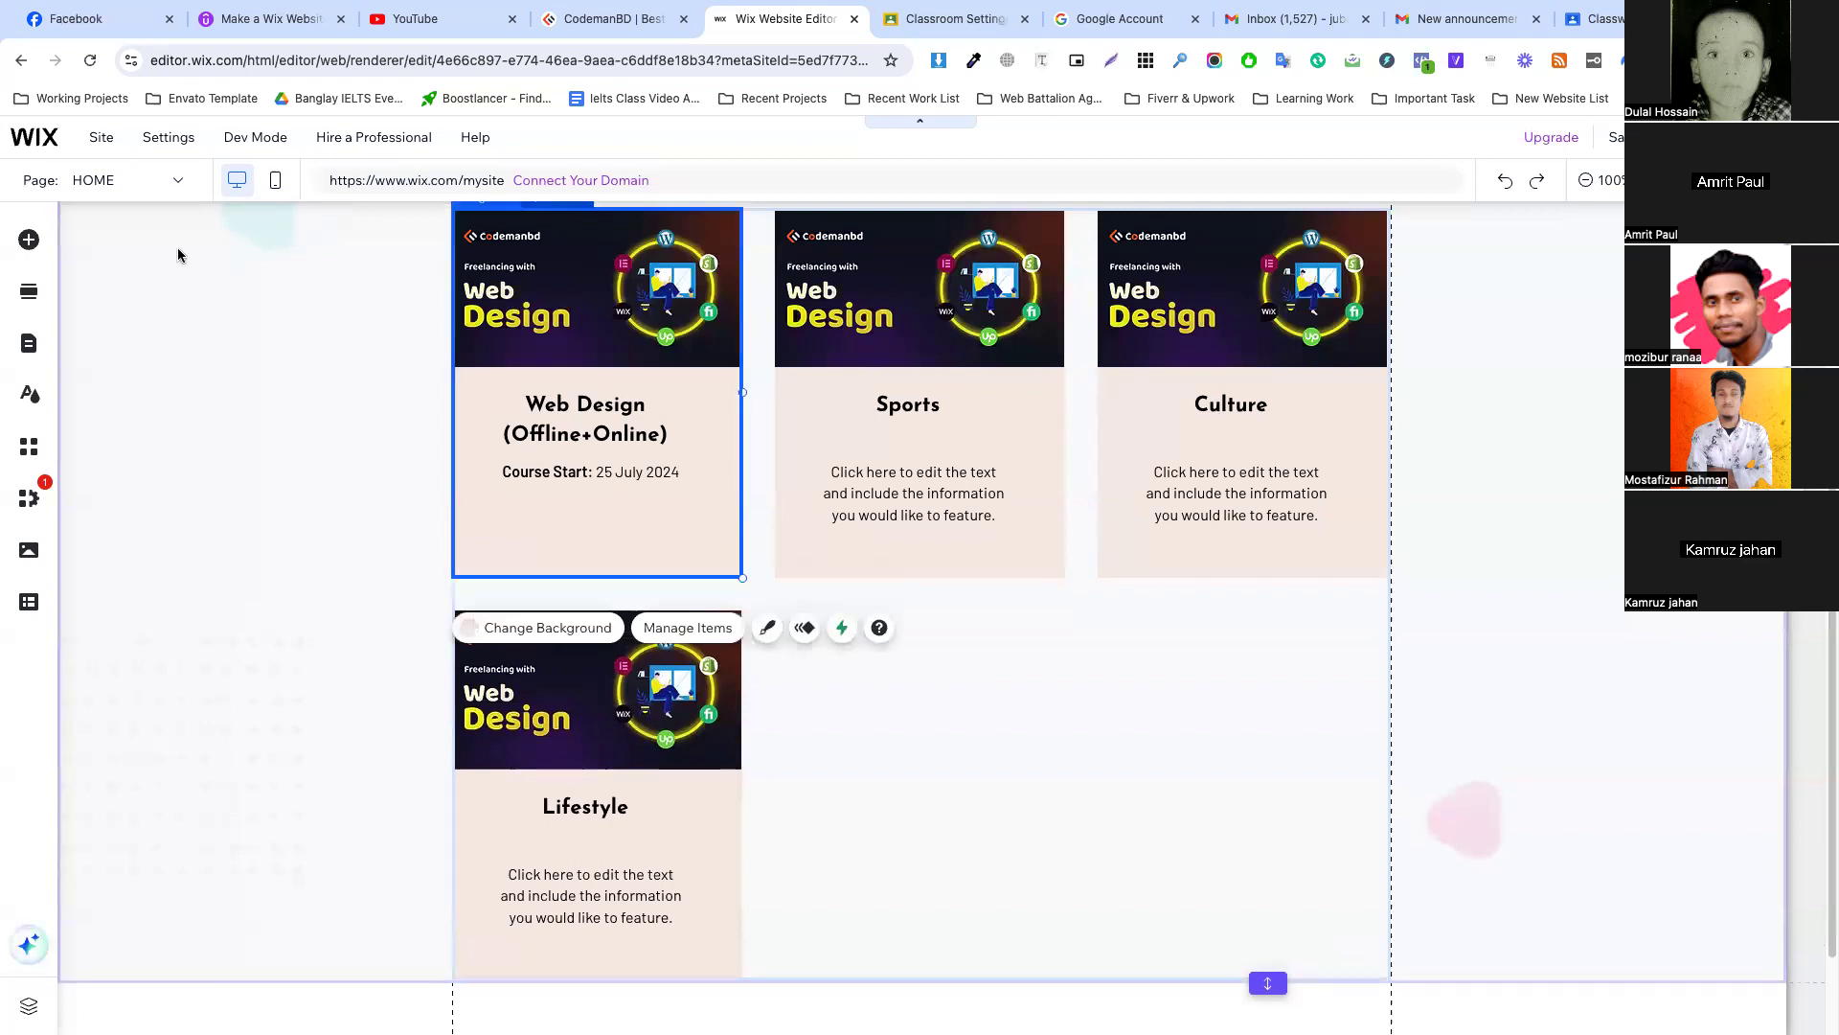
Add an outlined themed 'Button' with an arrow to the Web Design card and lengthen the card to fit it.
{"action": "left_click", "coordinate": [24, 239]}
{"action": "left_click", "coordinate": [112, 345]}
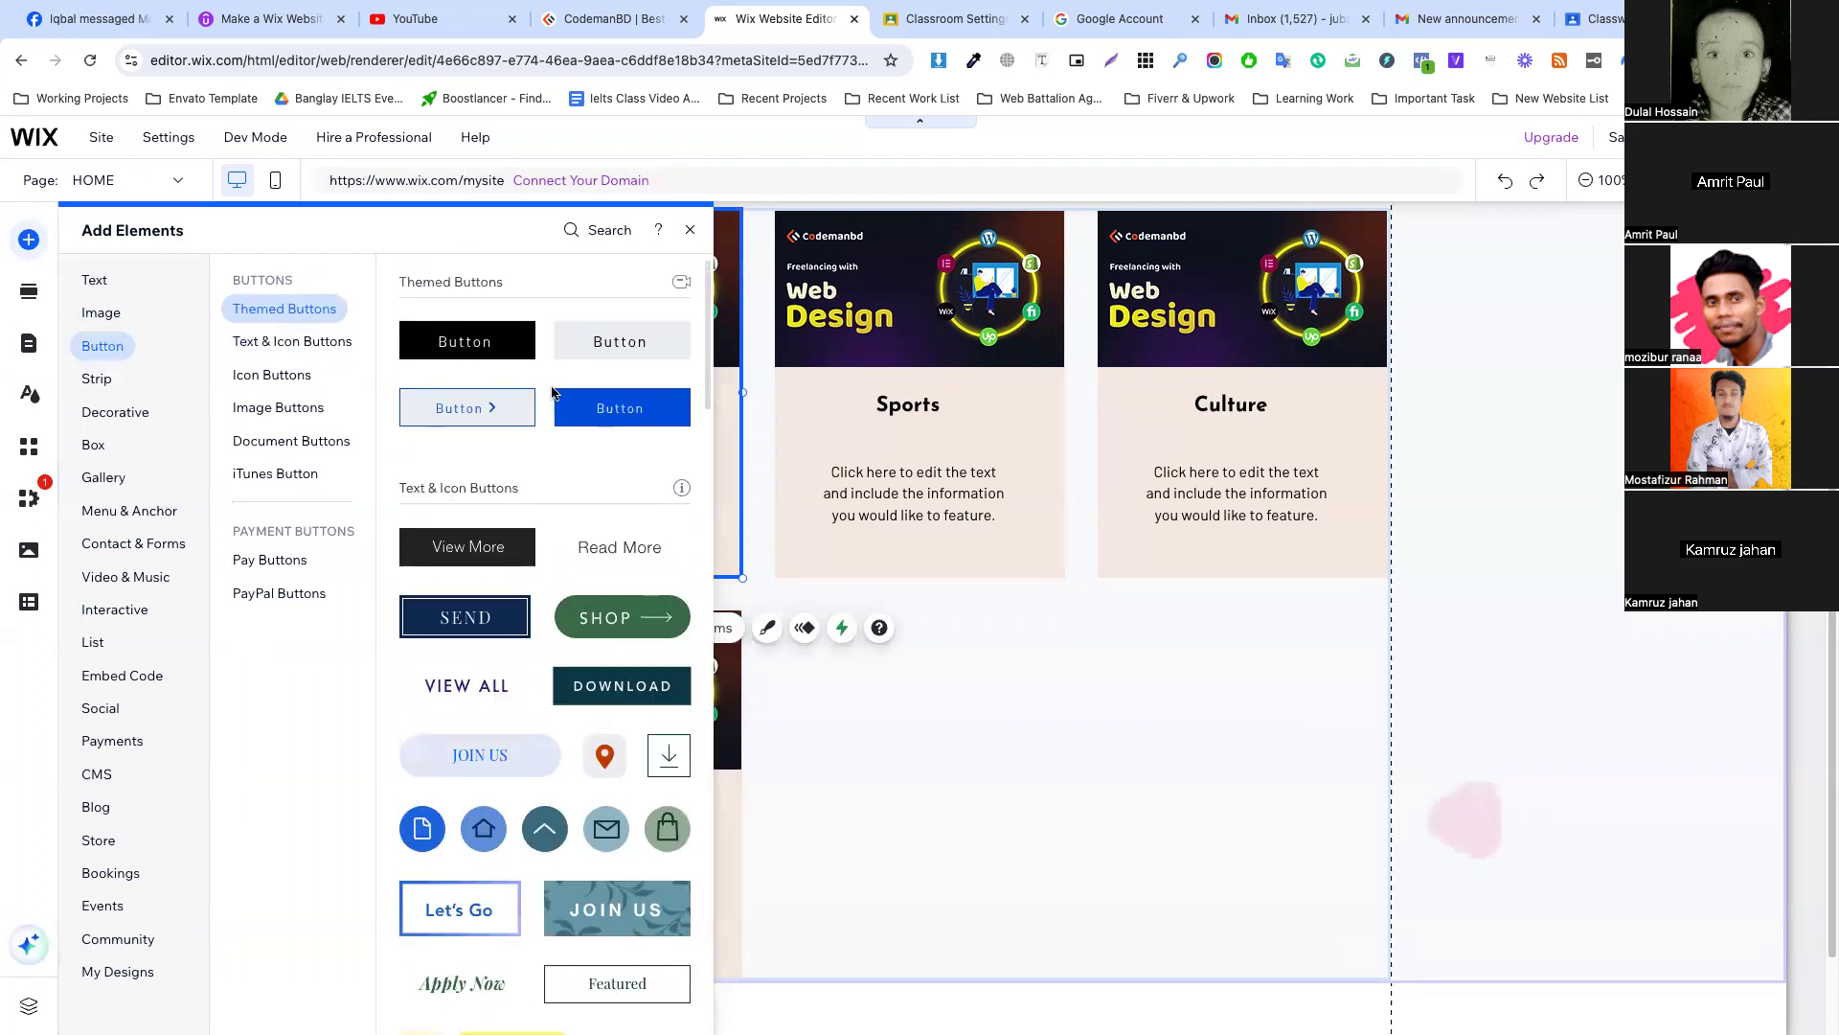
{"action": "left_click_drag", "start_coordinate": [470, 402], "coordinate": [603, 517]}
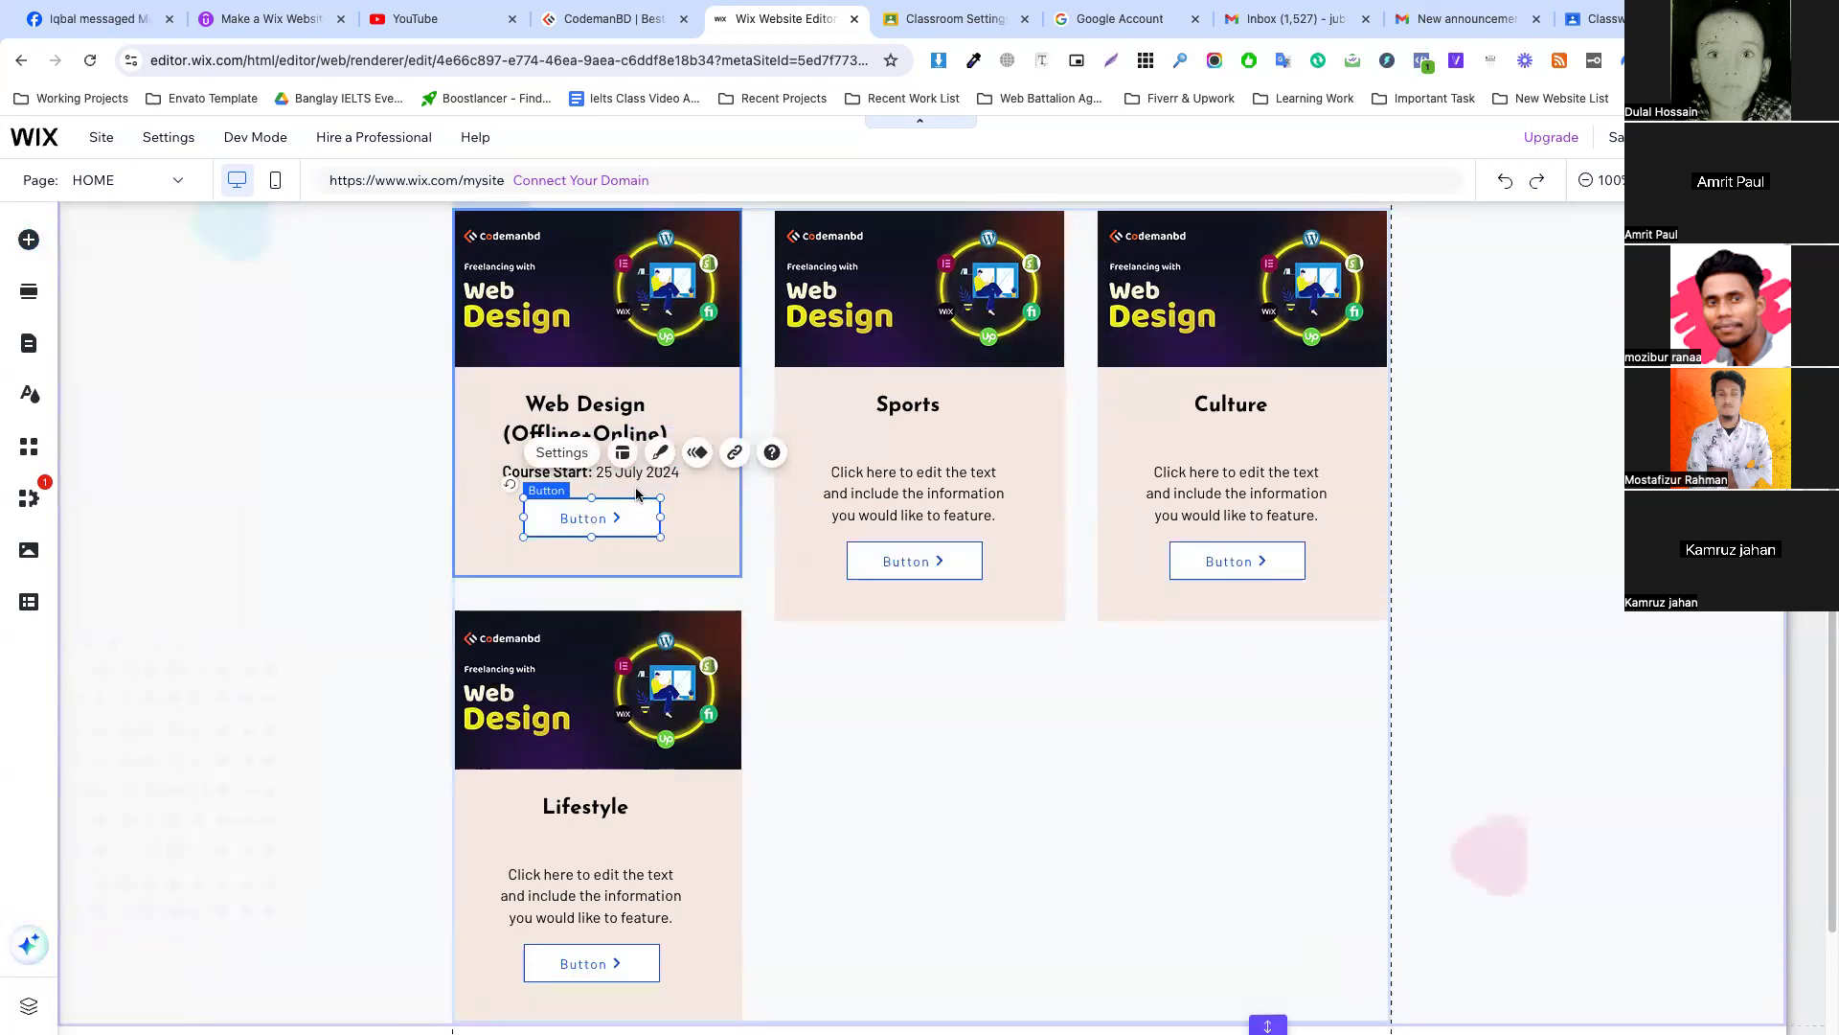
{"action": "left_click", "coordinate": [623, 558]}
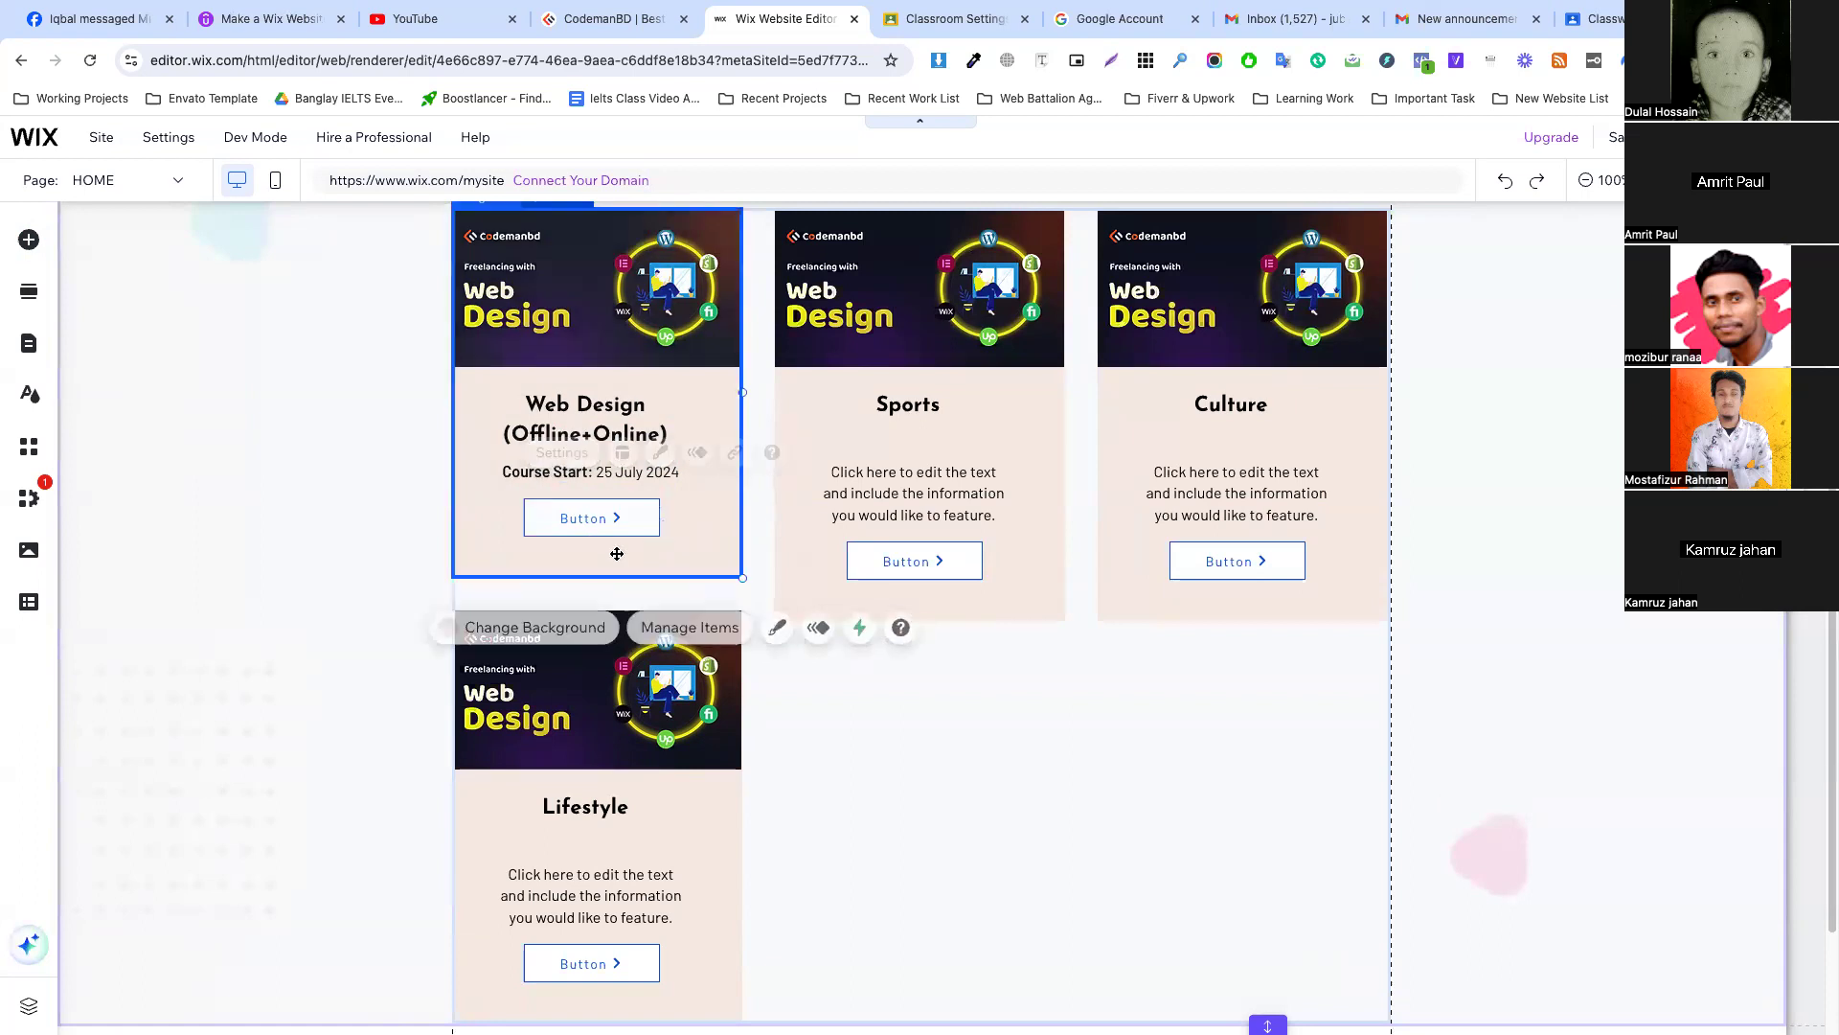
{"action": "left_click_drag", "start_coordinate": [623, 576], "coordinate": [624, 628]}
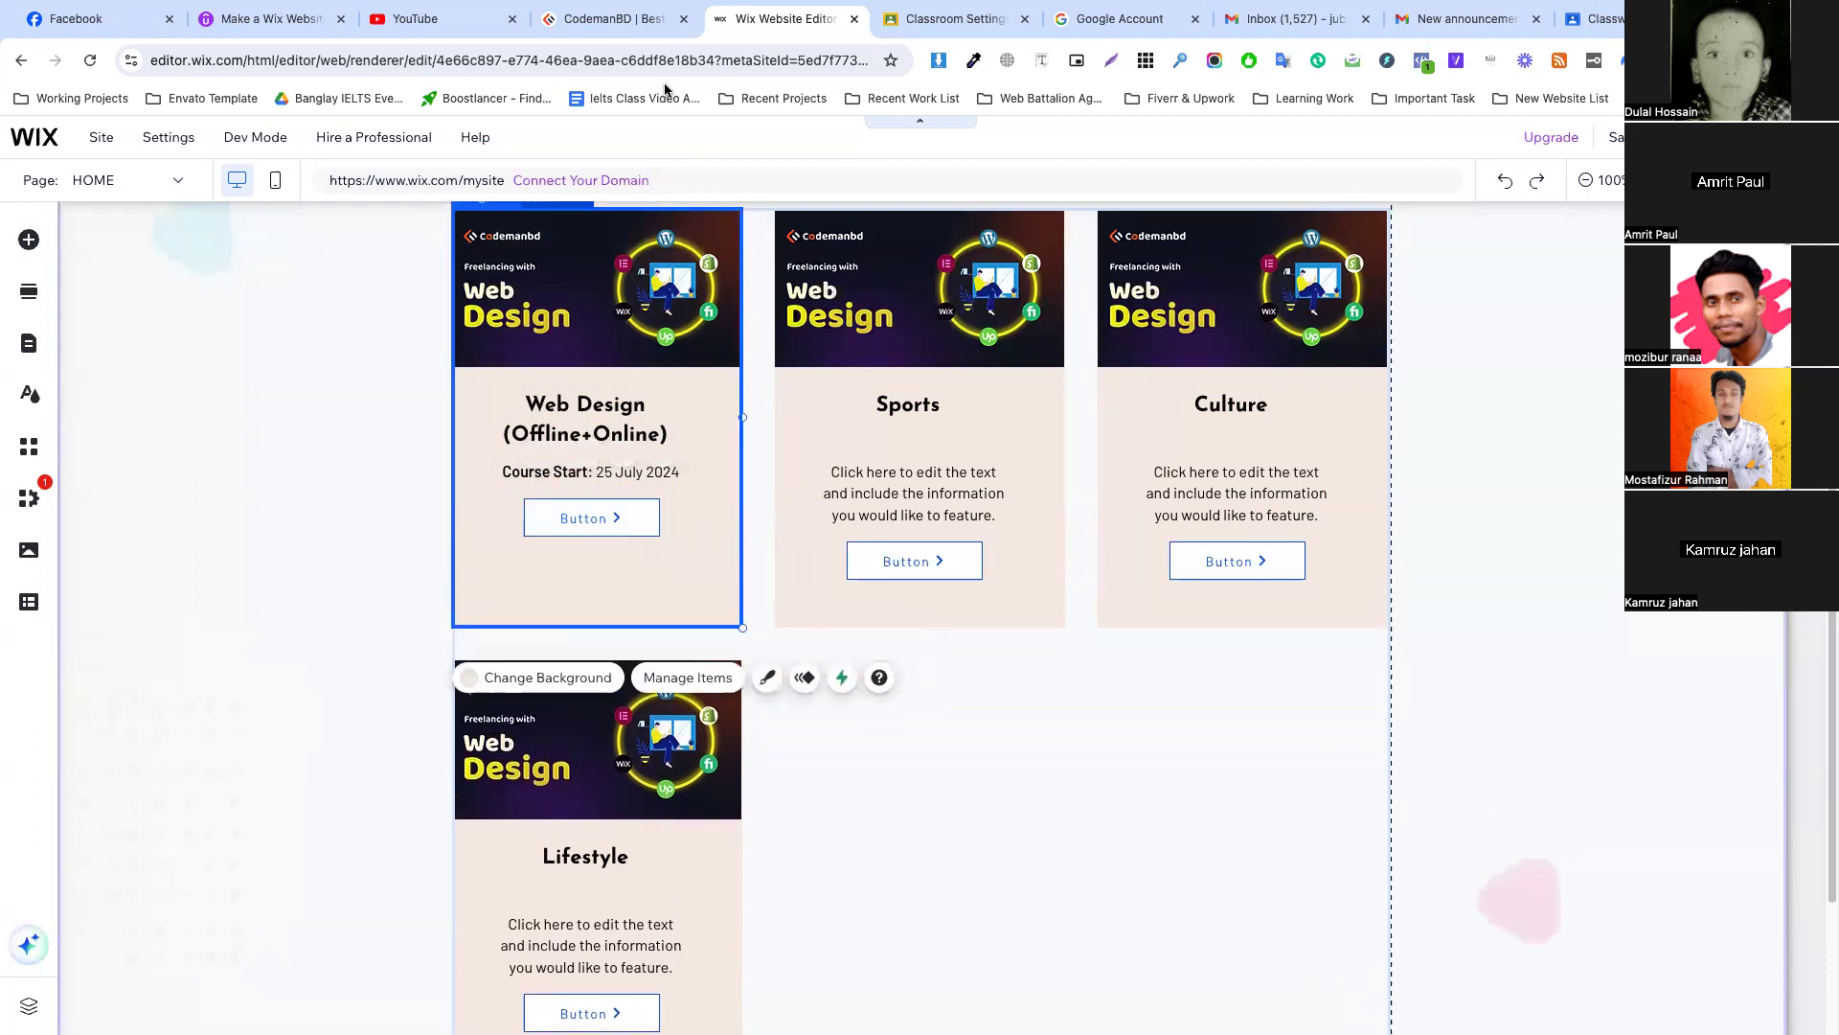
On the live codemanbd.com tab, copy the Web Design card's '546+ Students' text.
{"action": "key", "text": "ctrl+shift+Tab"}
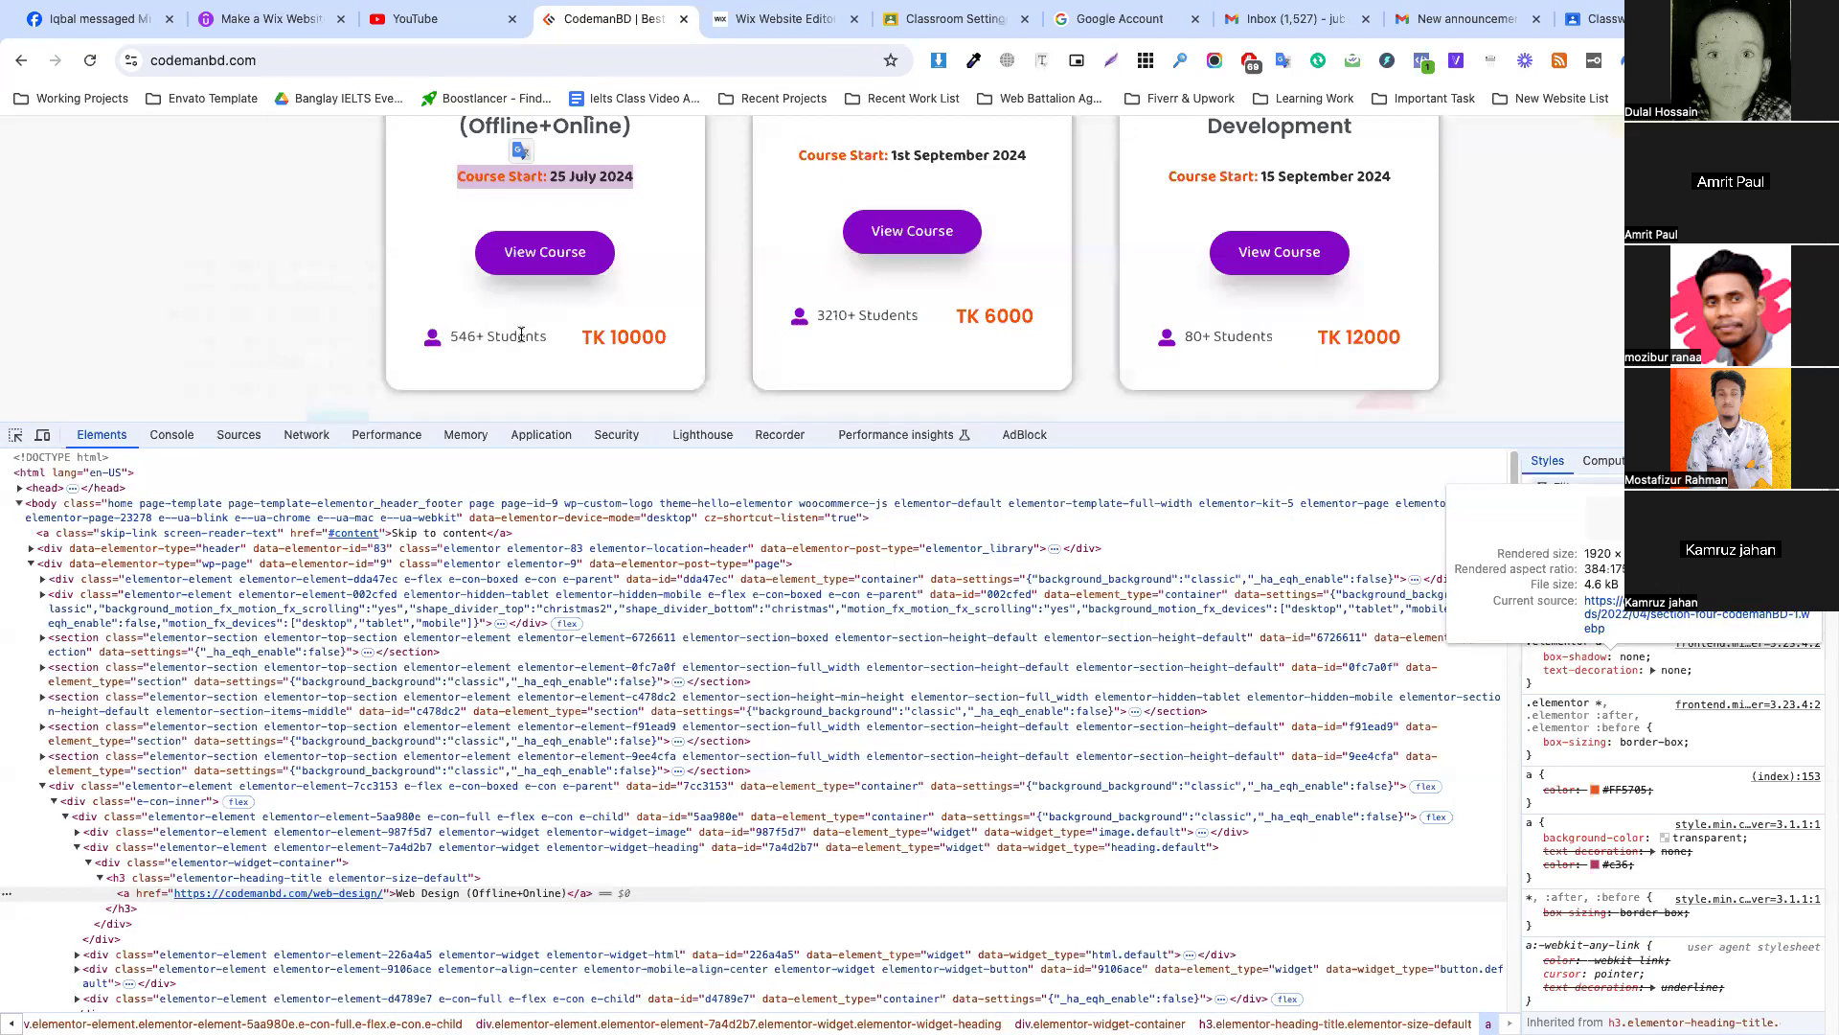
{"action": "left_click_drag", "start_coordinate": [544, 337], "coordinate": [448, 346]}
{"action": "right_click", "coordinate": [456, 341]}
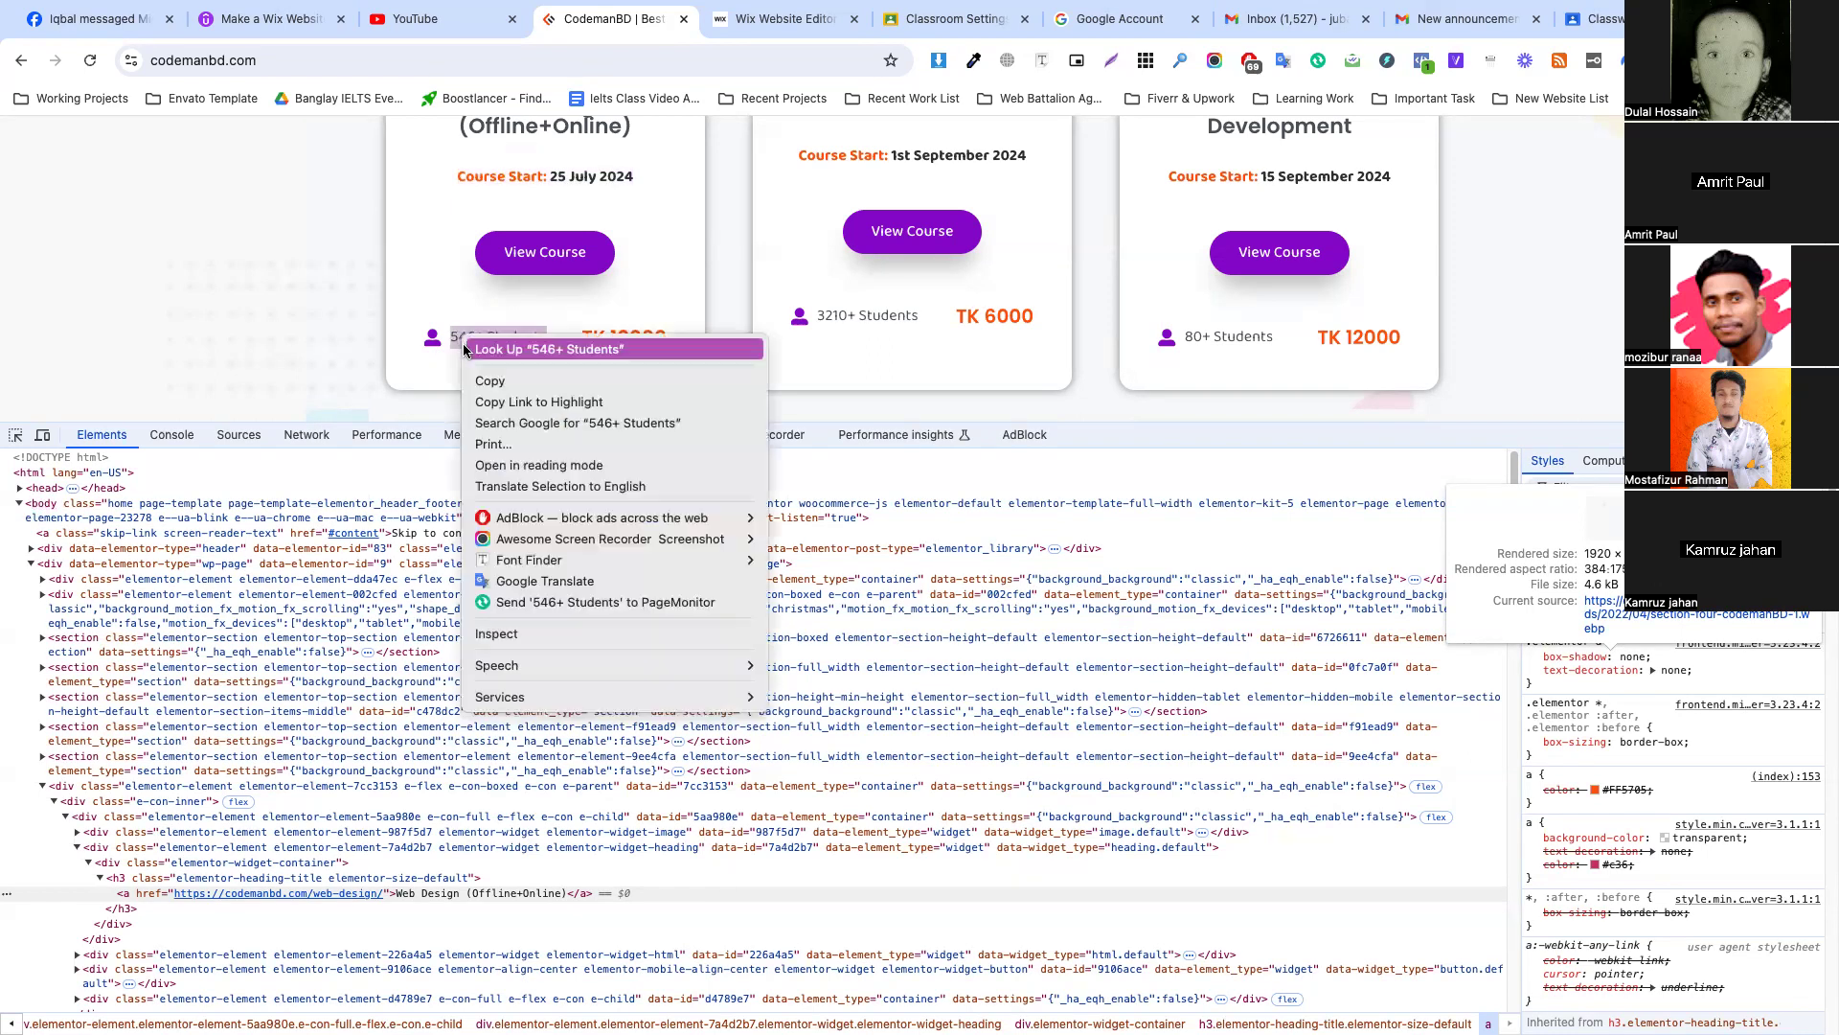
{"action": "left_click", "coordinate": [499, 377]}
{"action": "right_click", "coordinate": [489, 337]}
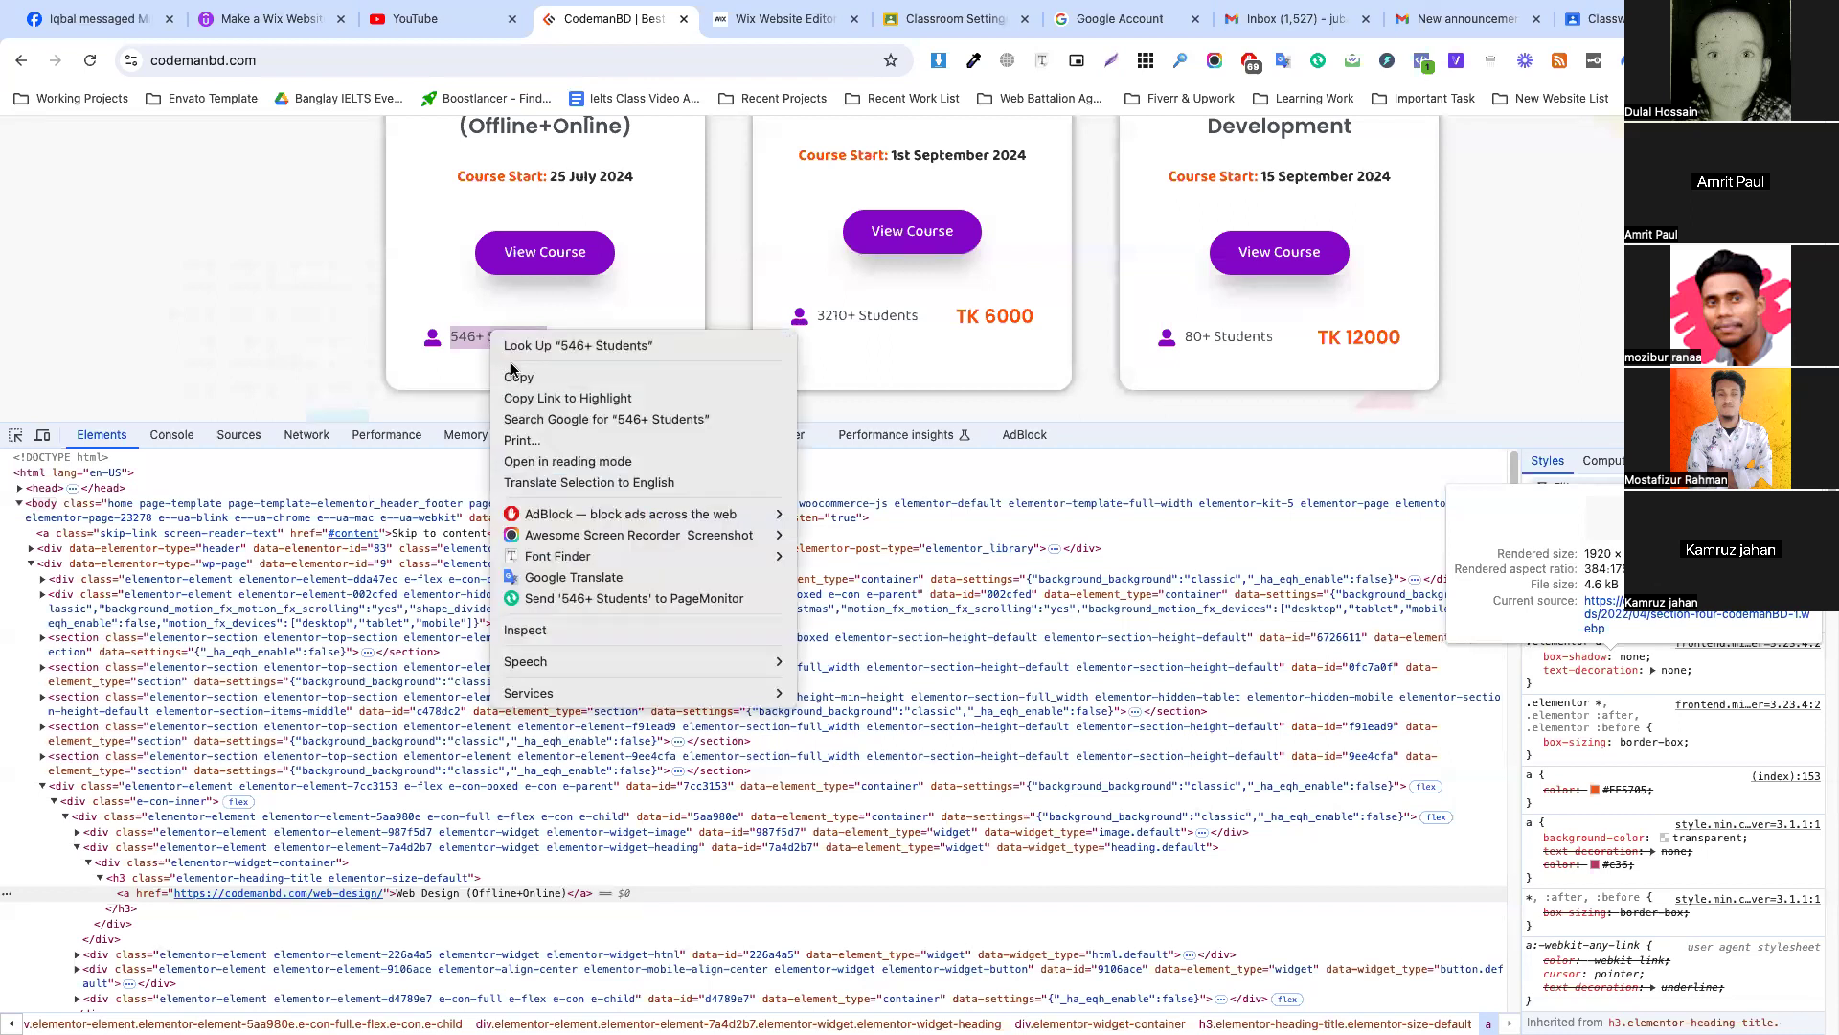
{"action": "left_click", "coordinate": [515, 376]}
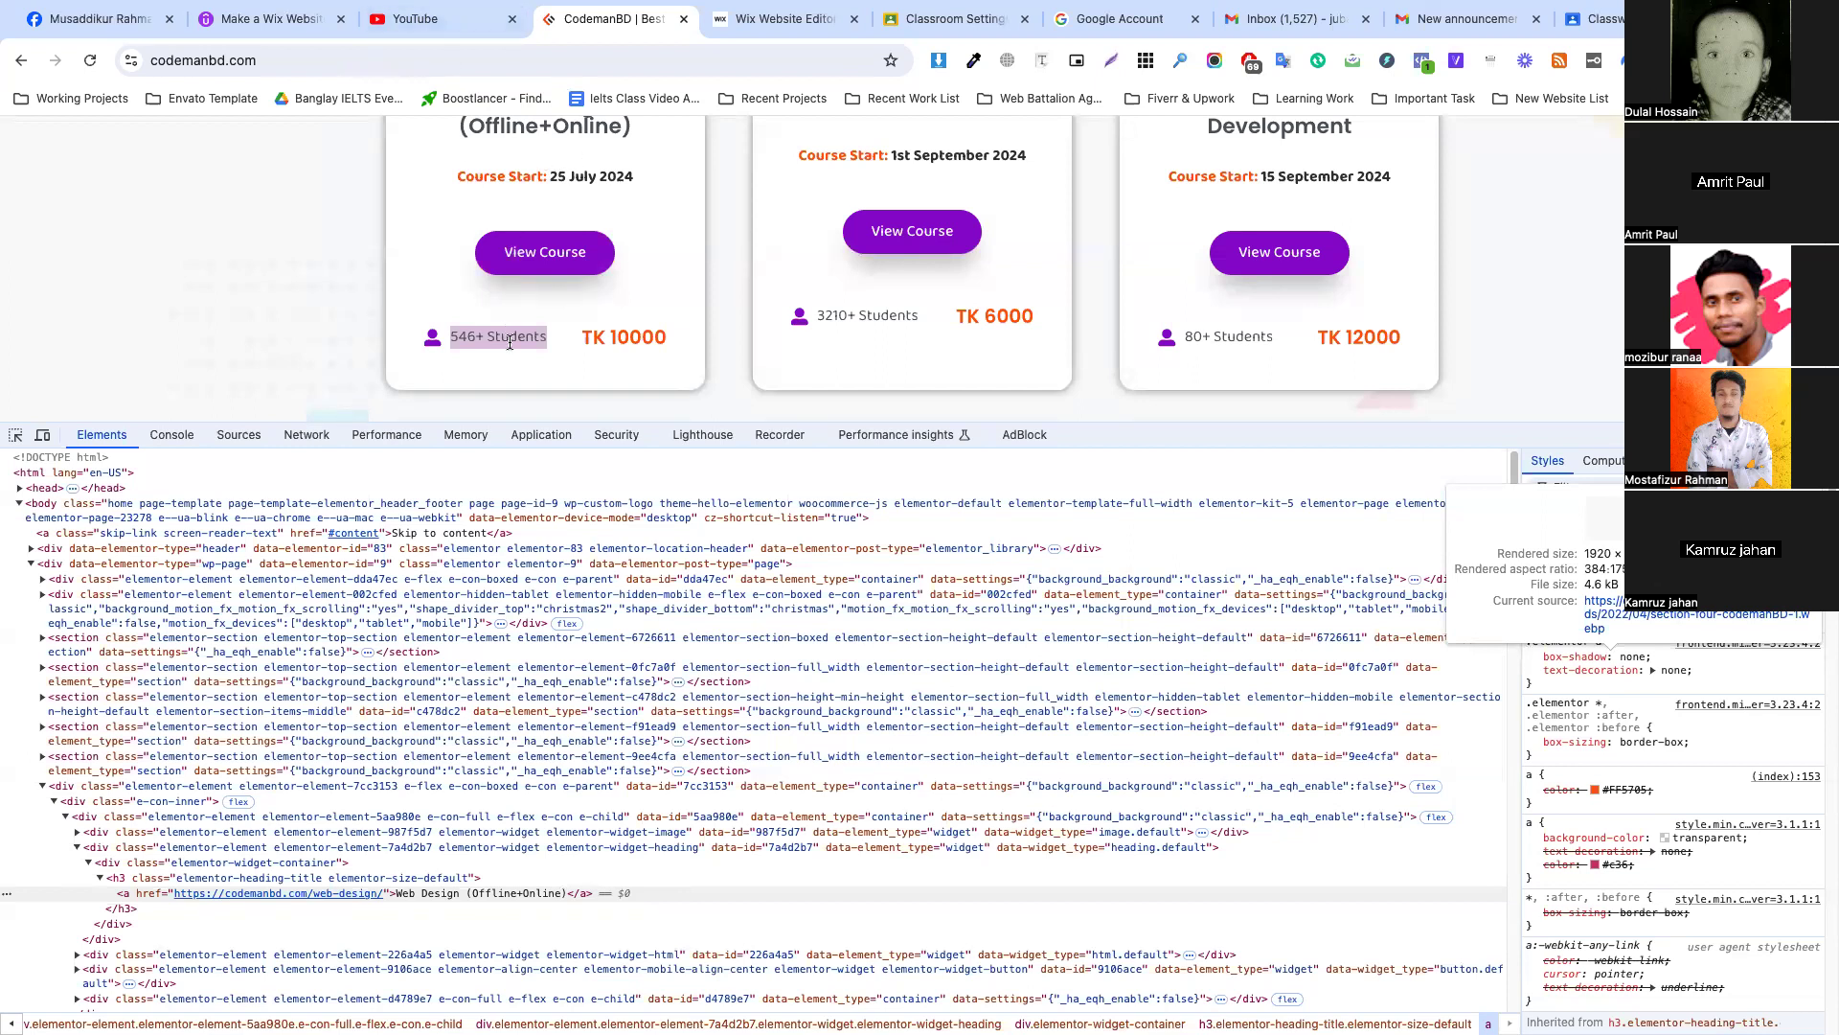
Switch from the CodemanBD DevTools view back to the Wix Website Editor tab.
{"action": "left_click", "coordinate": [779, 21]}
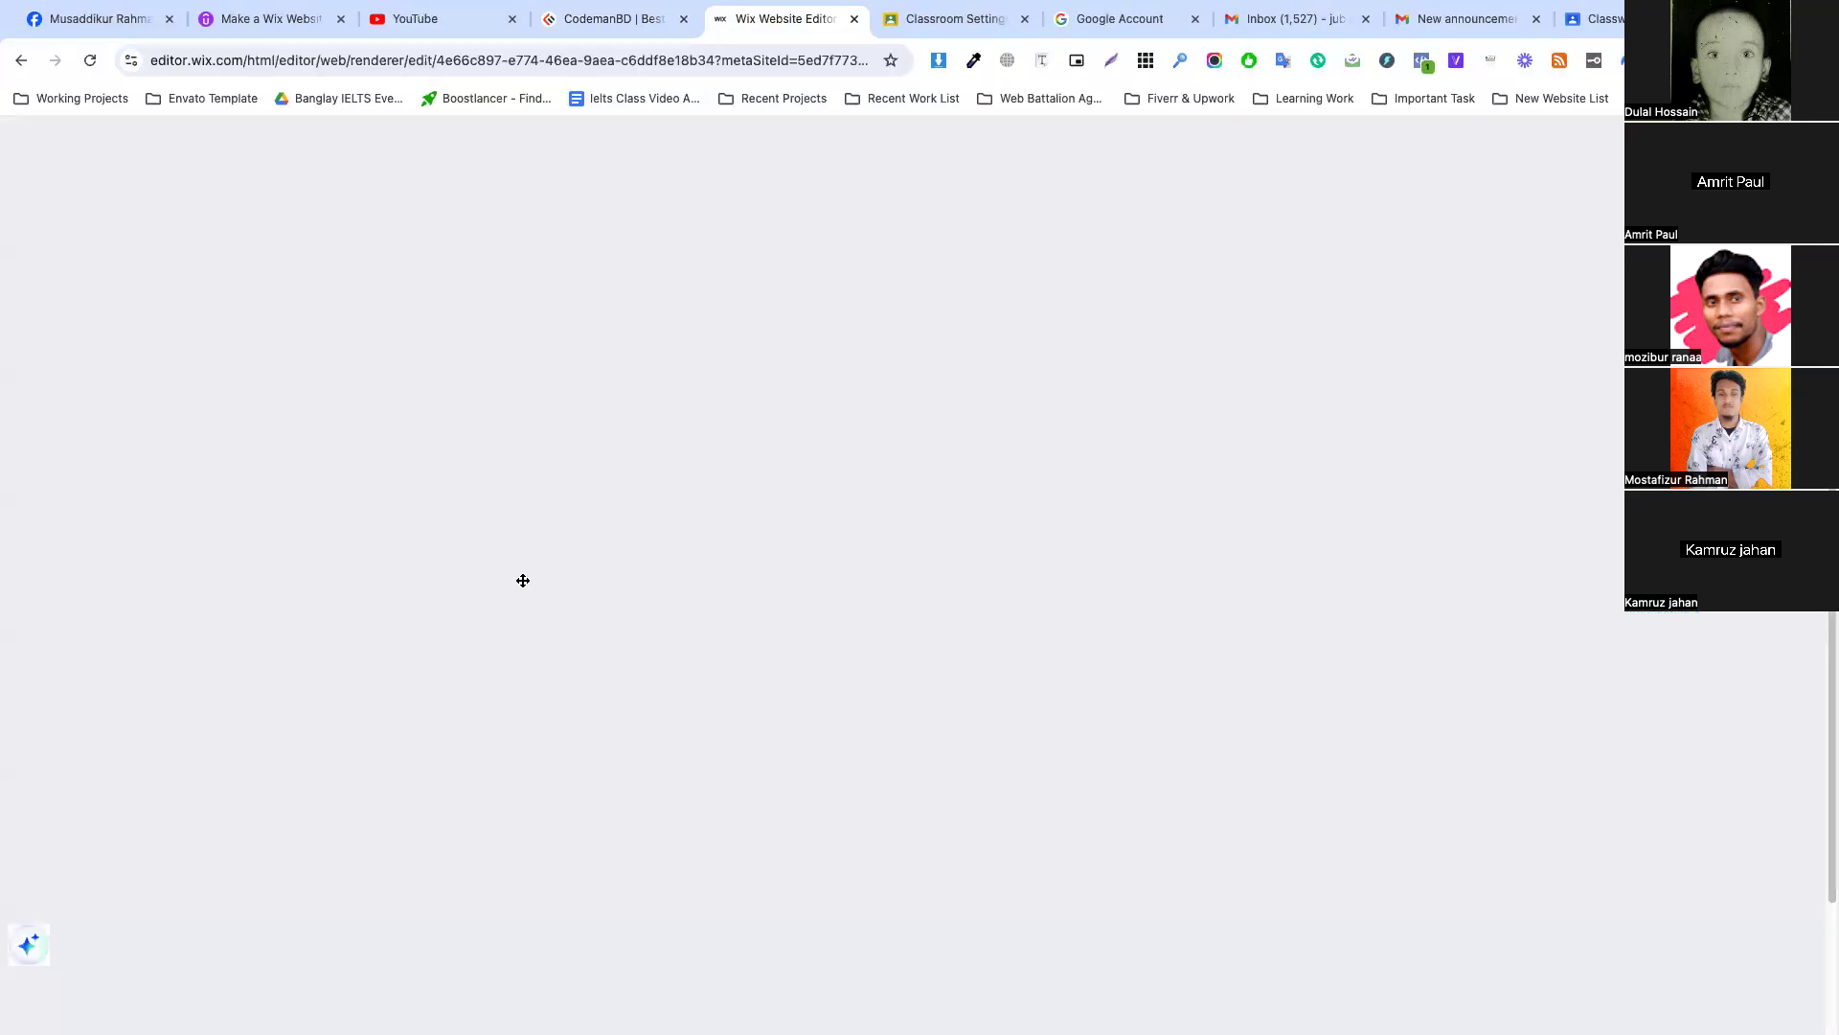
Drag a Decorative icon from Add Elements onto the Web Design course card.
{"action": "left_click", "coordinate": [29, 239]}
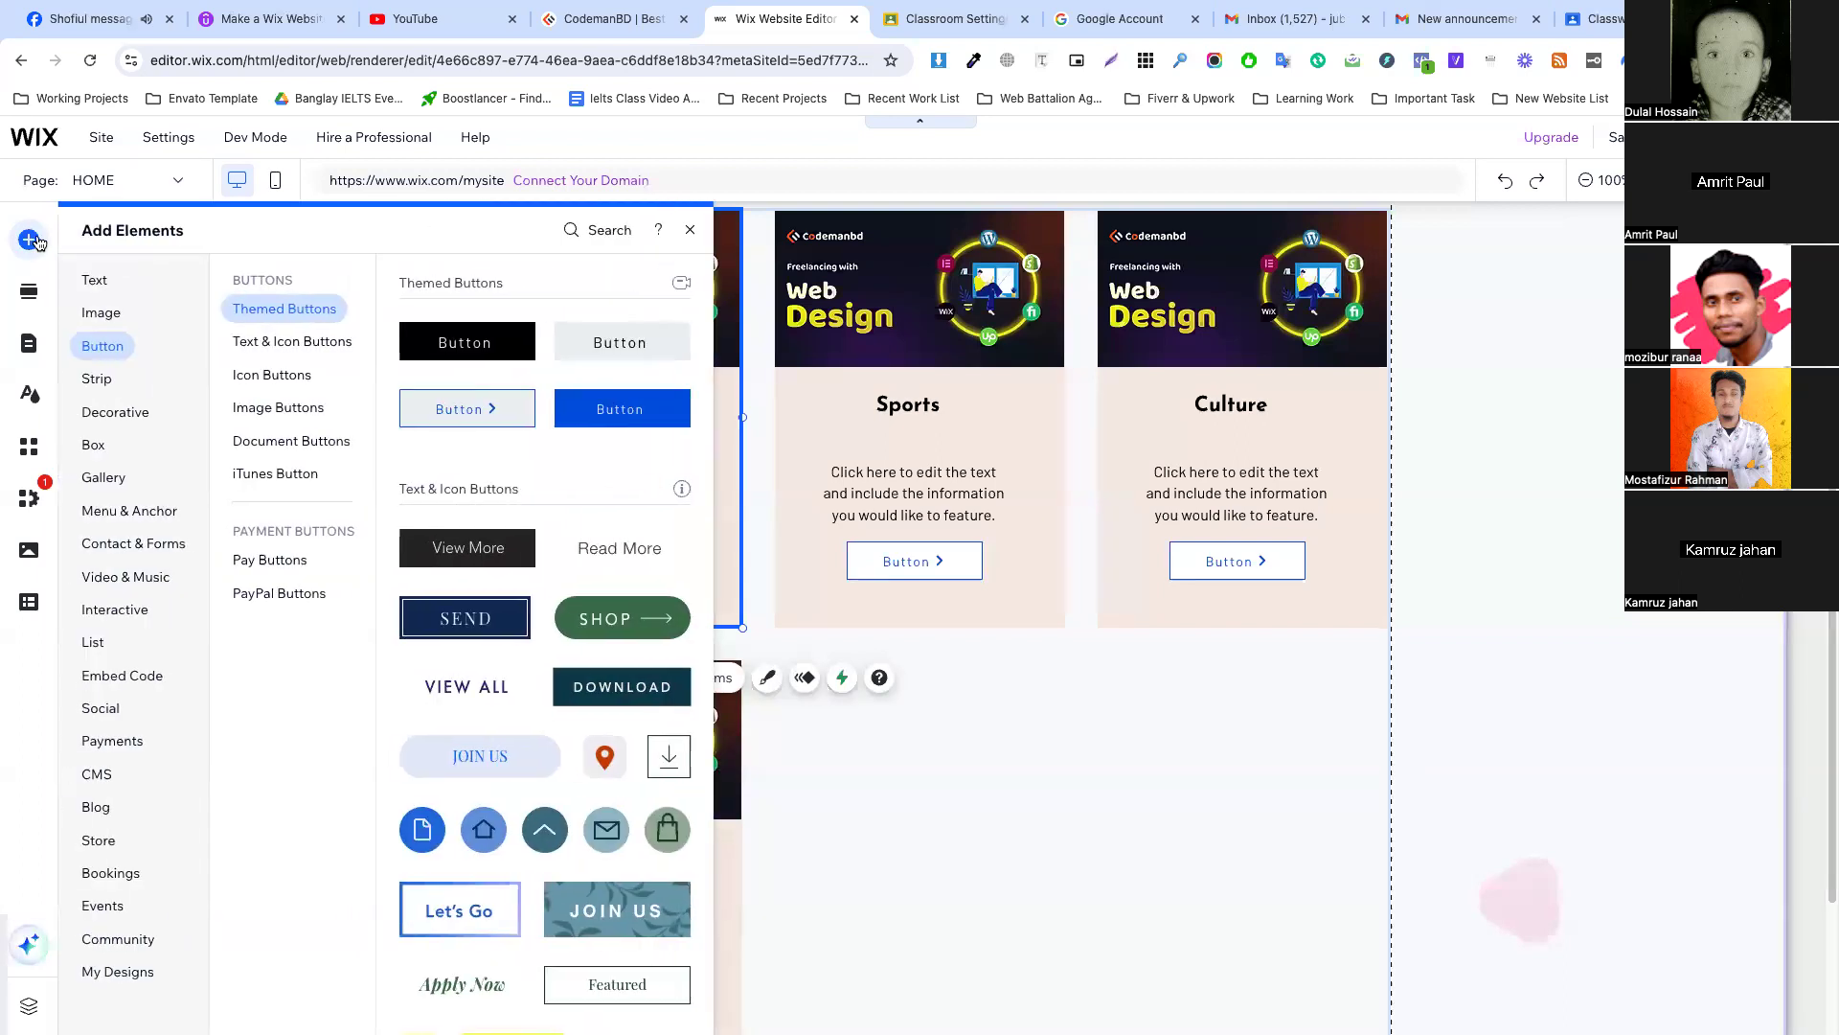
{"action": "left_click", "coordinate": [95, 378]}
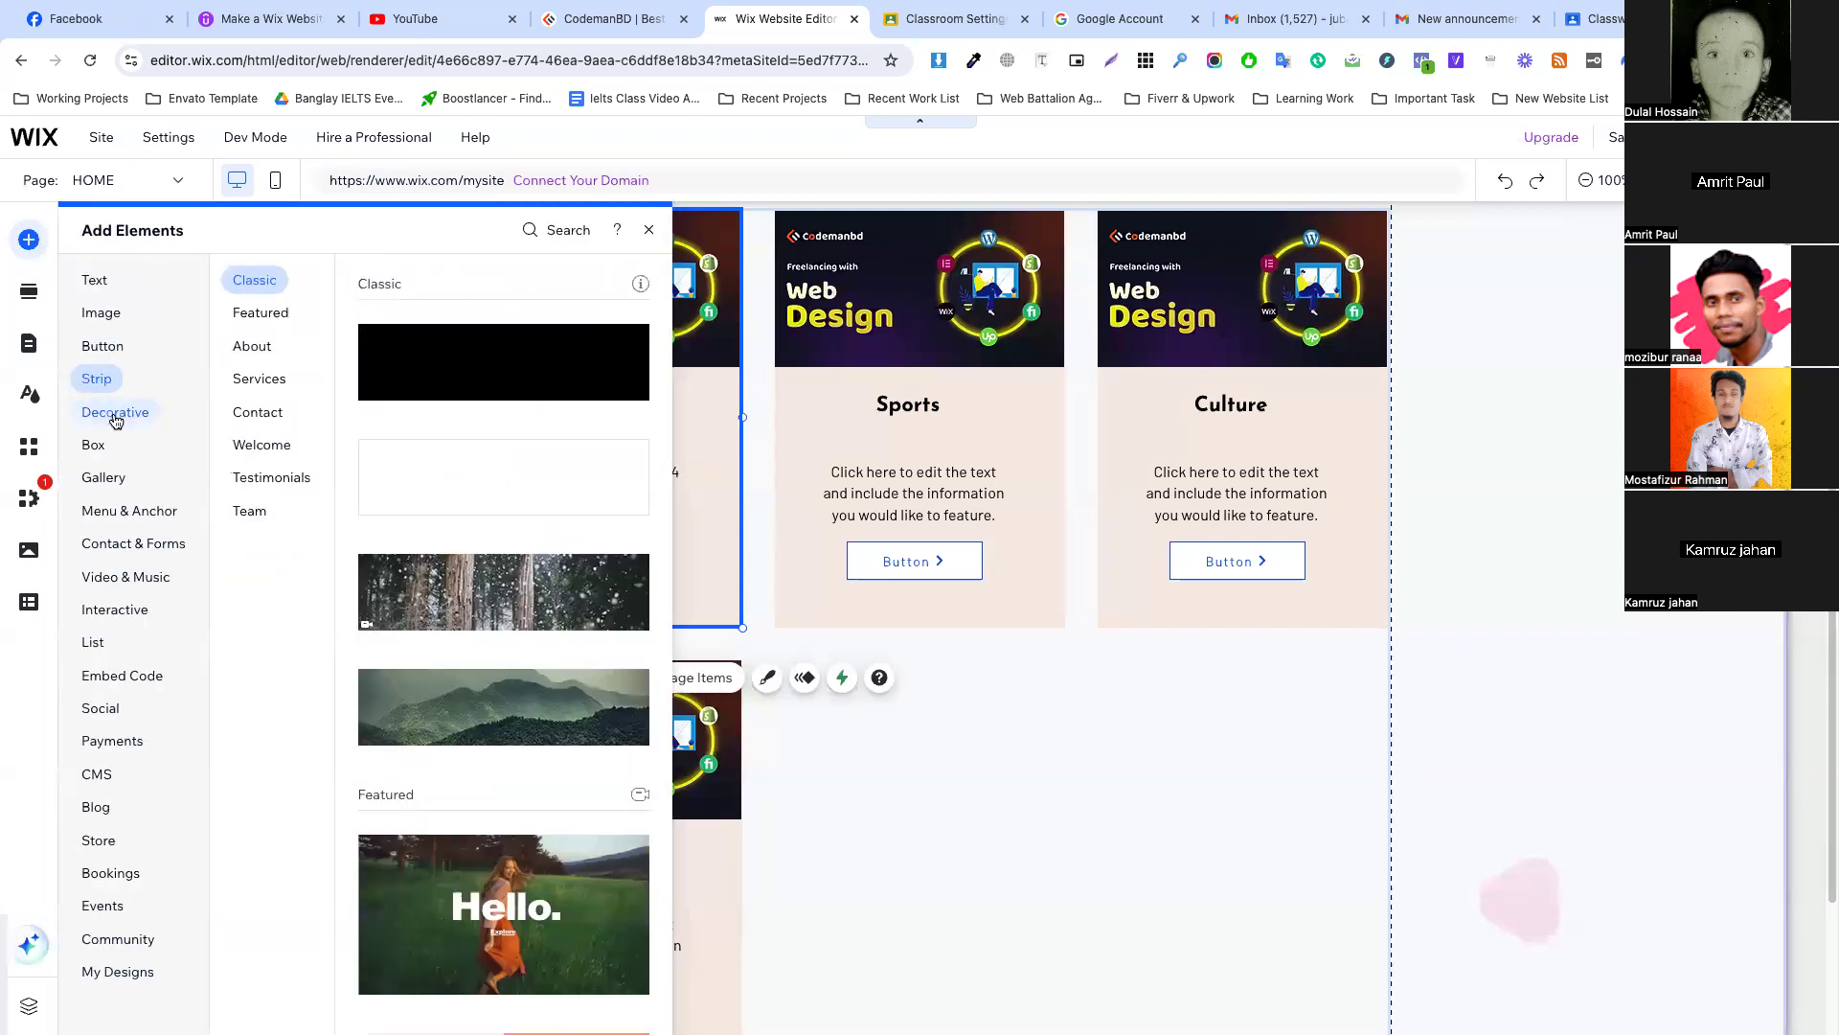
{"action": "left_click", "coordinate": [115, 417]}
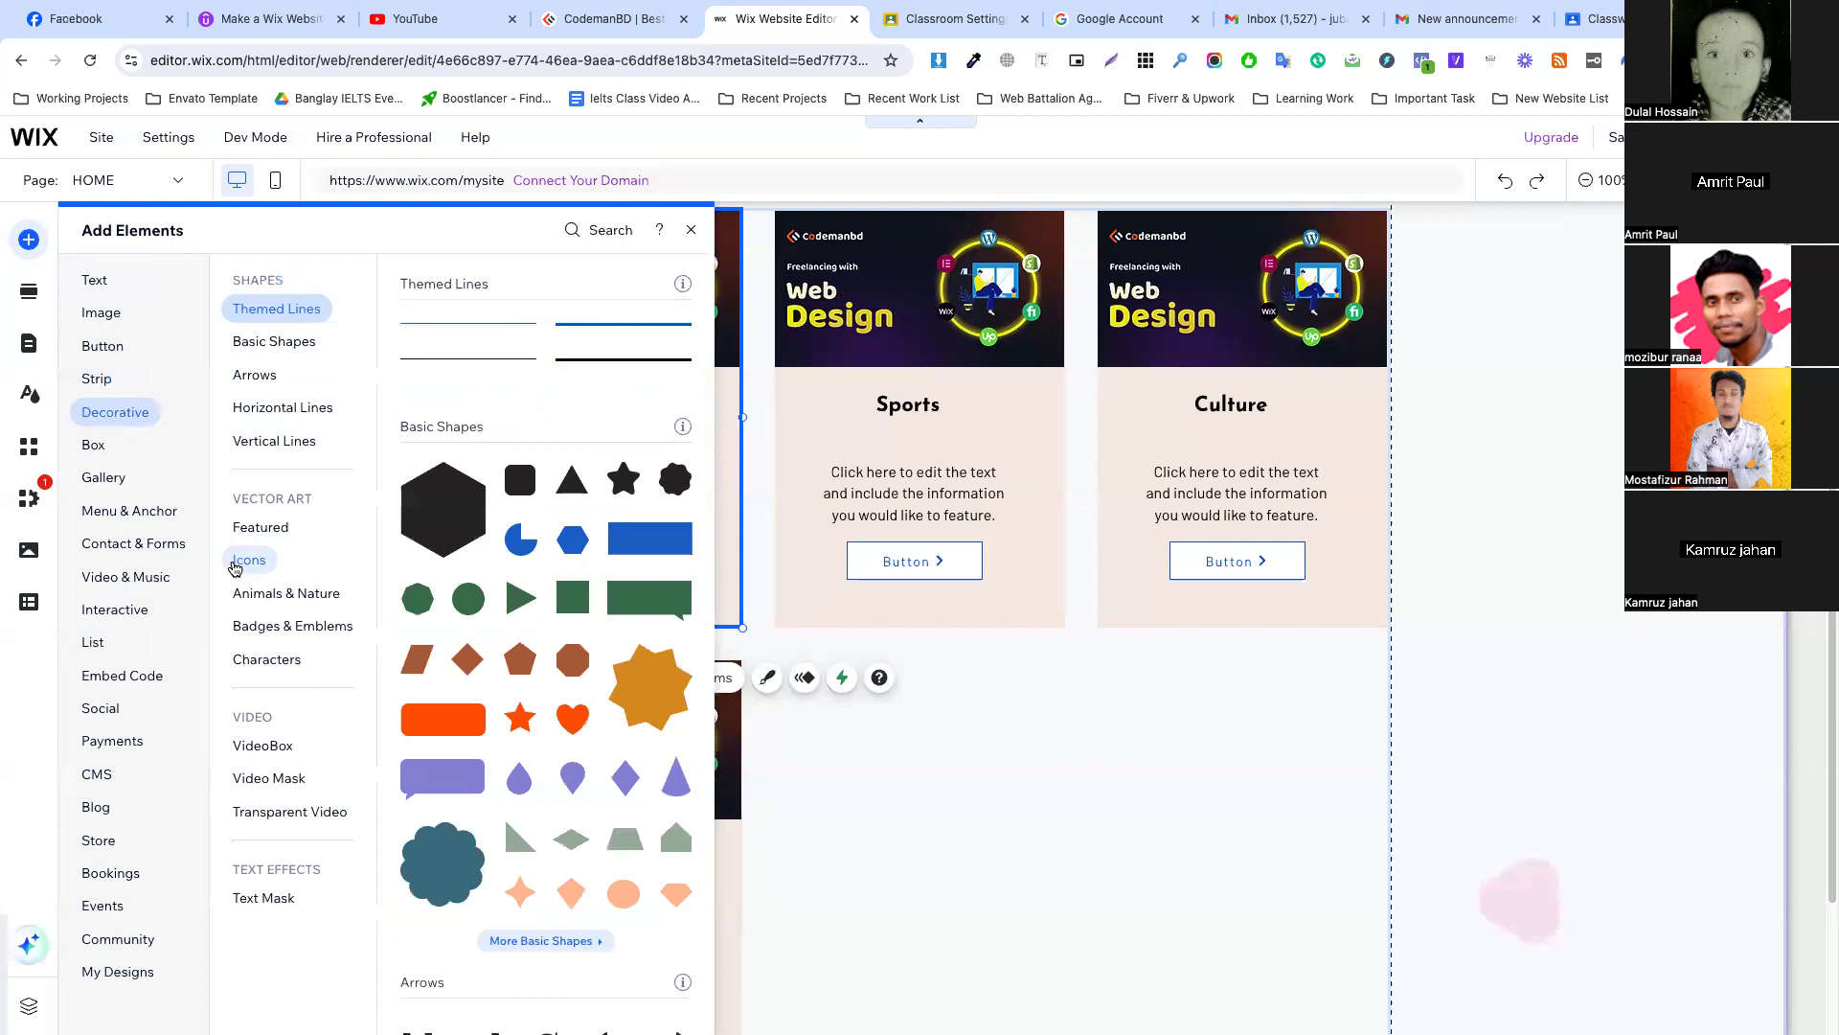
{"action": "left_click", "coordinate": [249, 559]}
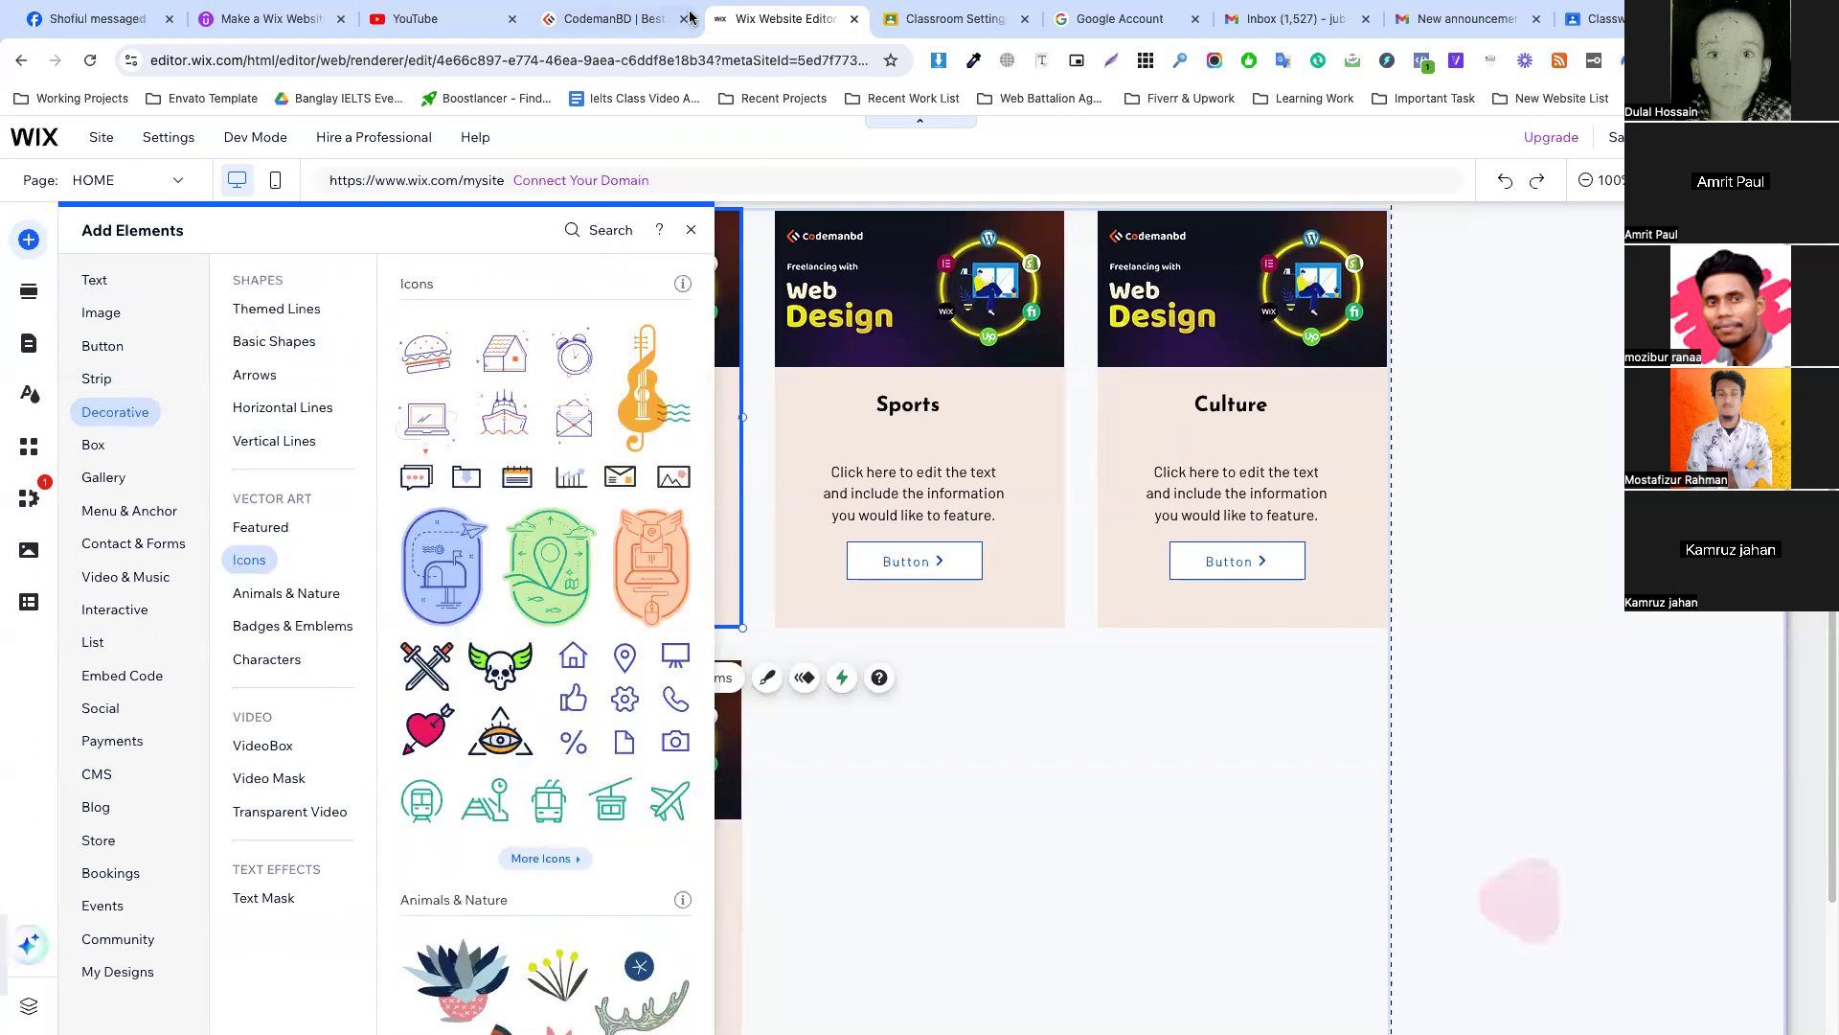
{"action": "left_click", "coordinate": [642, 19]}
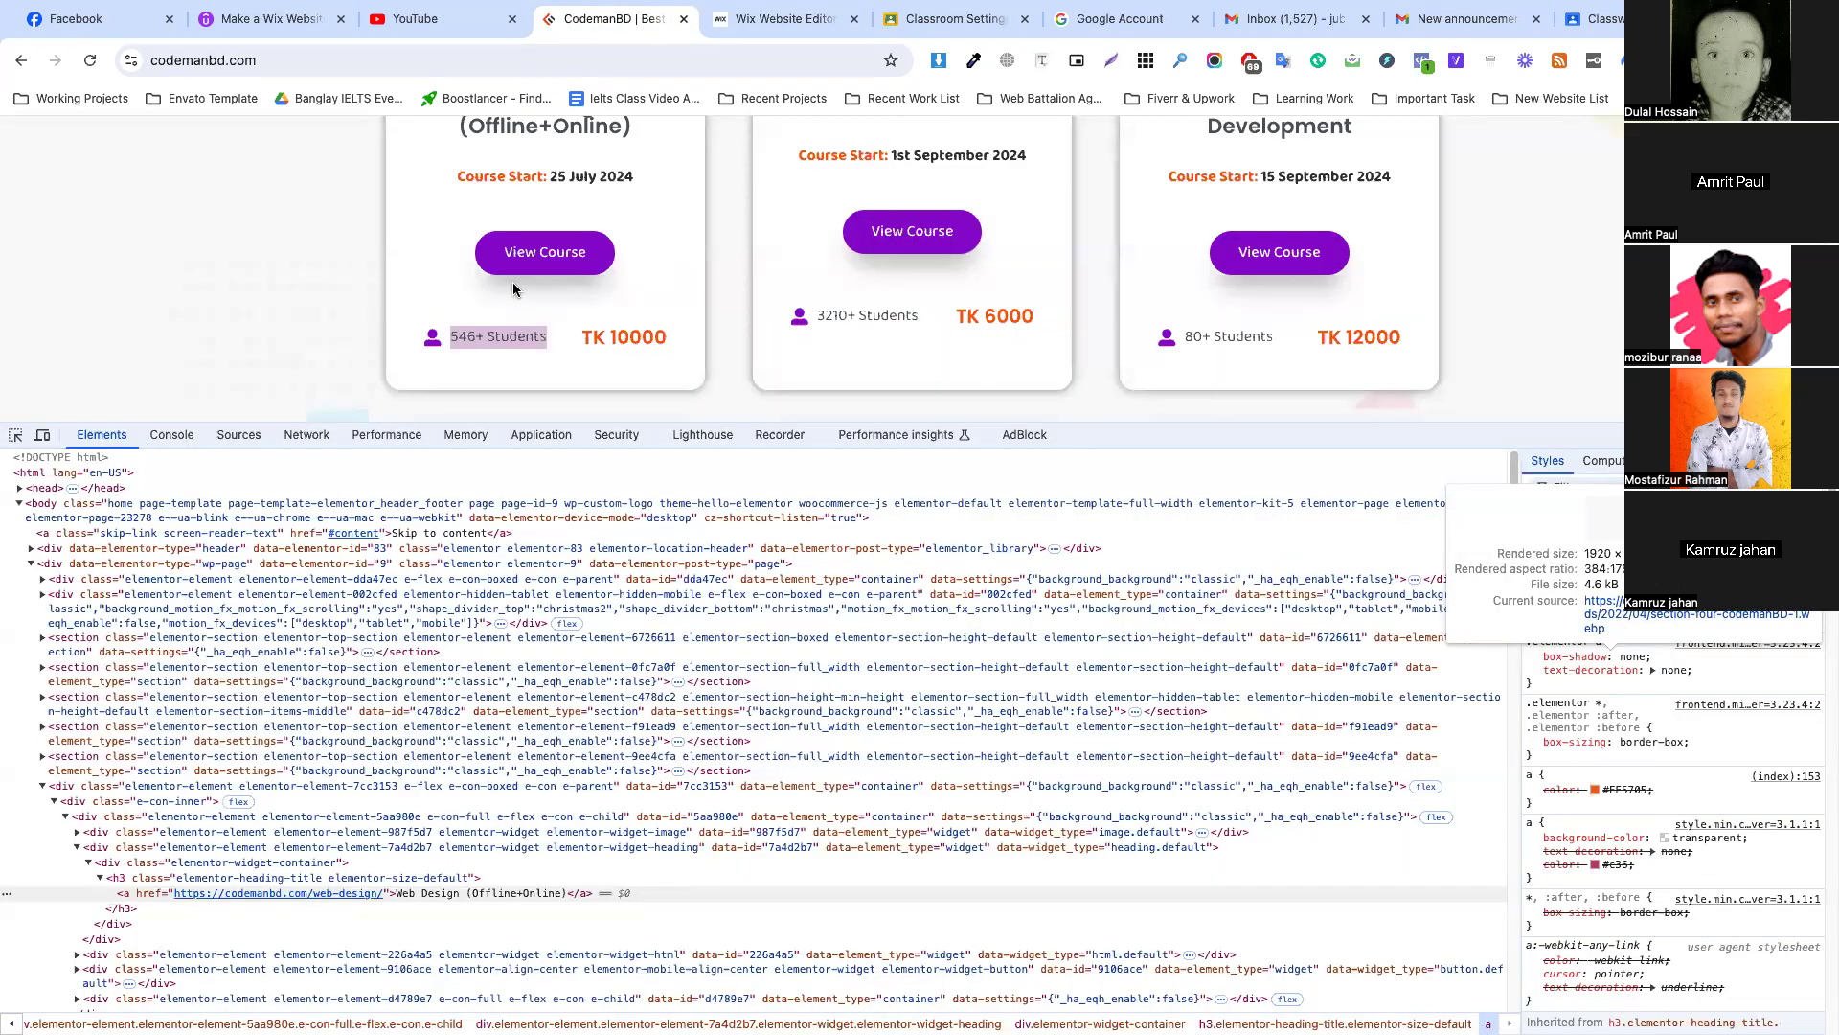
{"action": "left_click", "coordinate": [776, 19]}
{"action": "left_click_drag", "start_coordinate": [530, 573], "coordinate": [489, 592]}
Replace the icon's vector art with 'Friendly User', found by searching 'user'.
{"action": "left_click", "coordinate": [544, 534]}
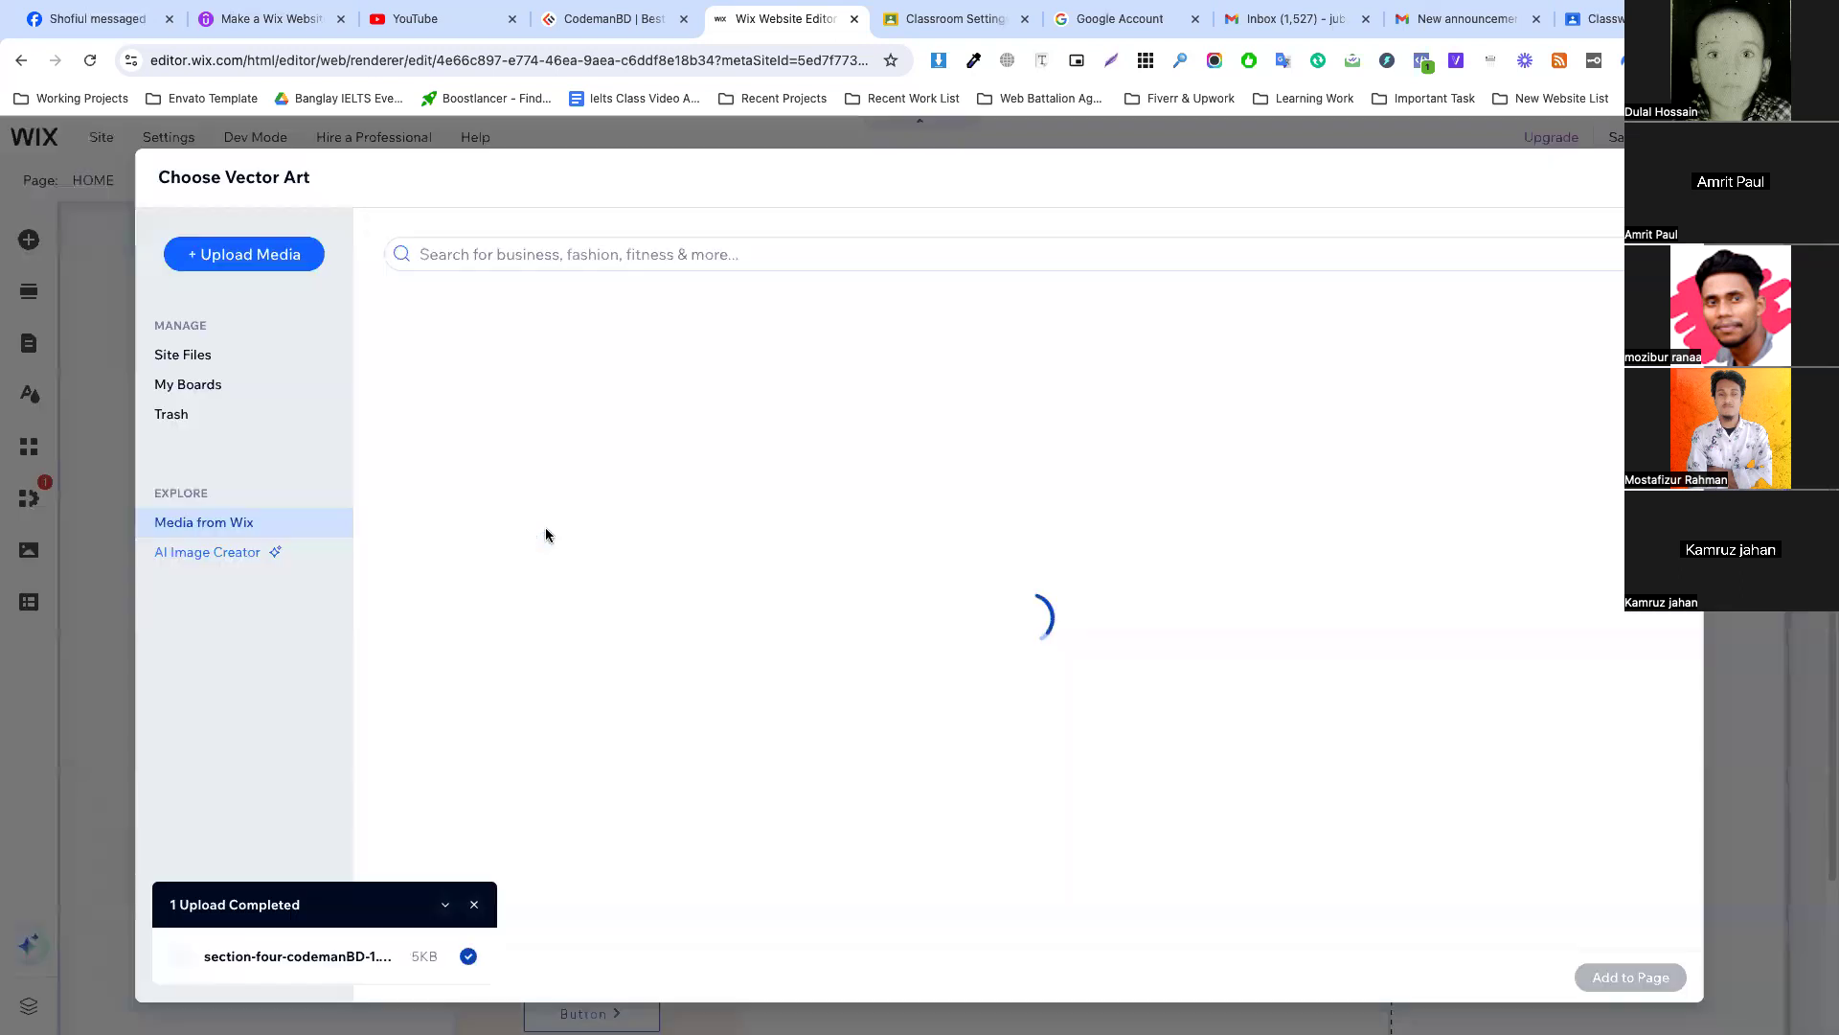
{"action": "left_click", "coordinate": [565, 255]}
{"action": "type", "text": "u"}
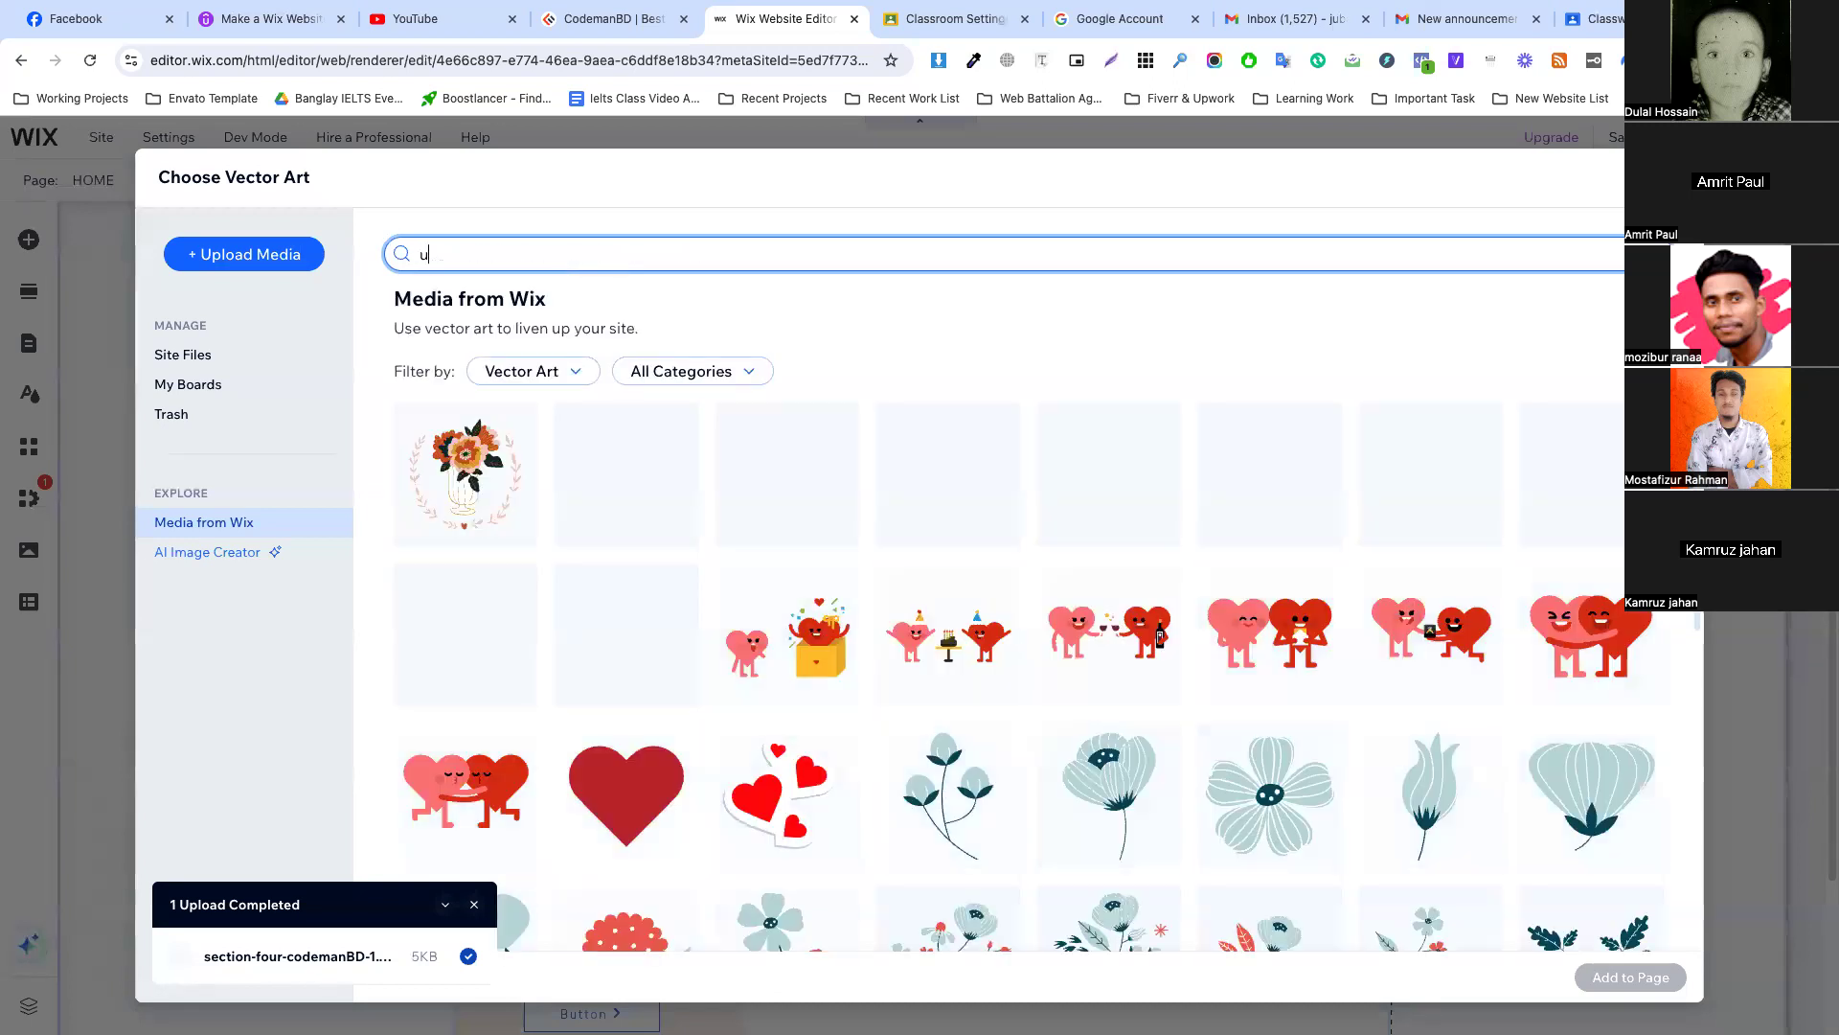
{"action": "type", "text": "ser"}
{"action": "key", "text": "Return"}
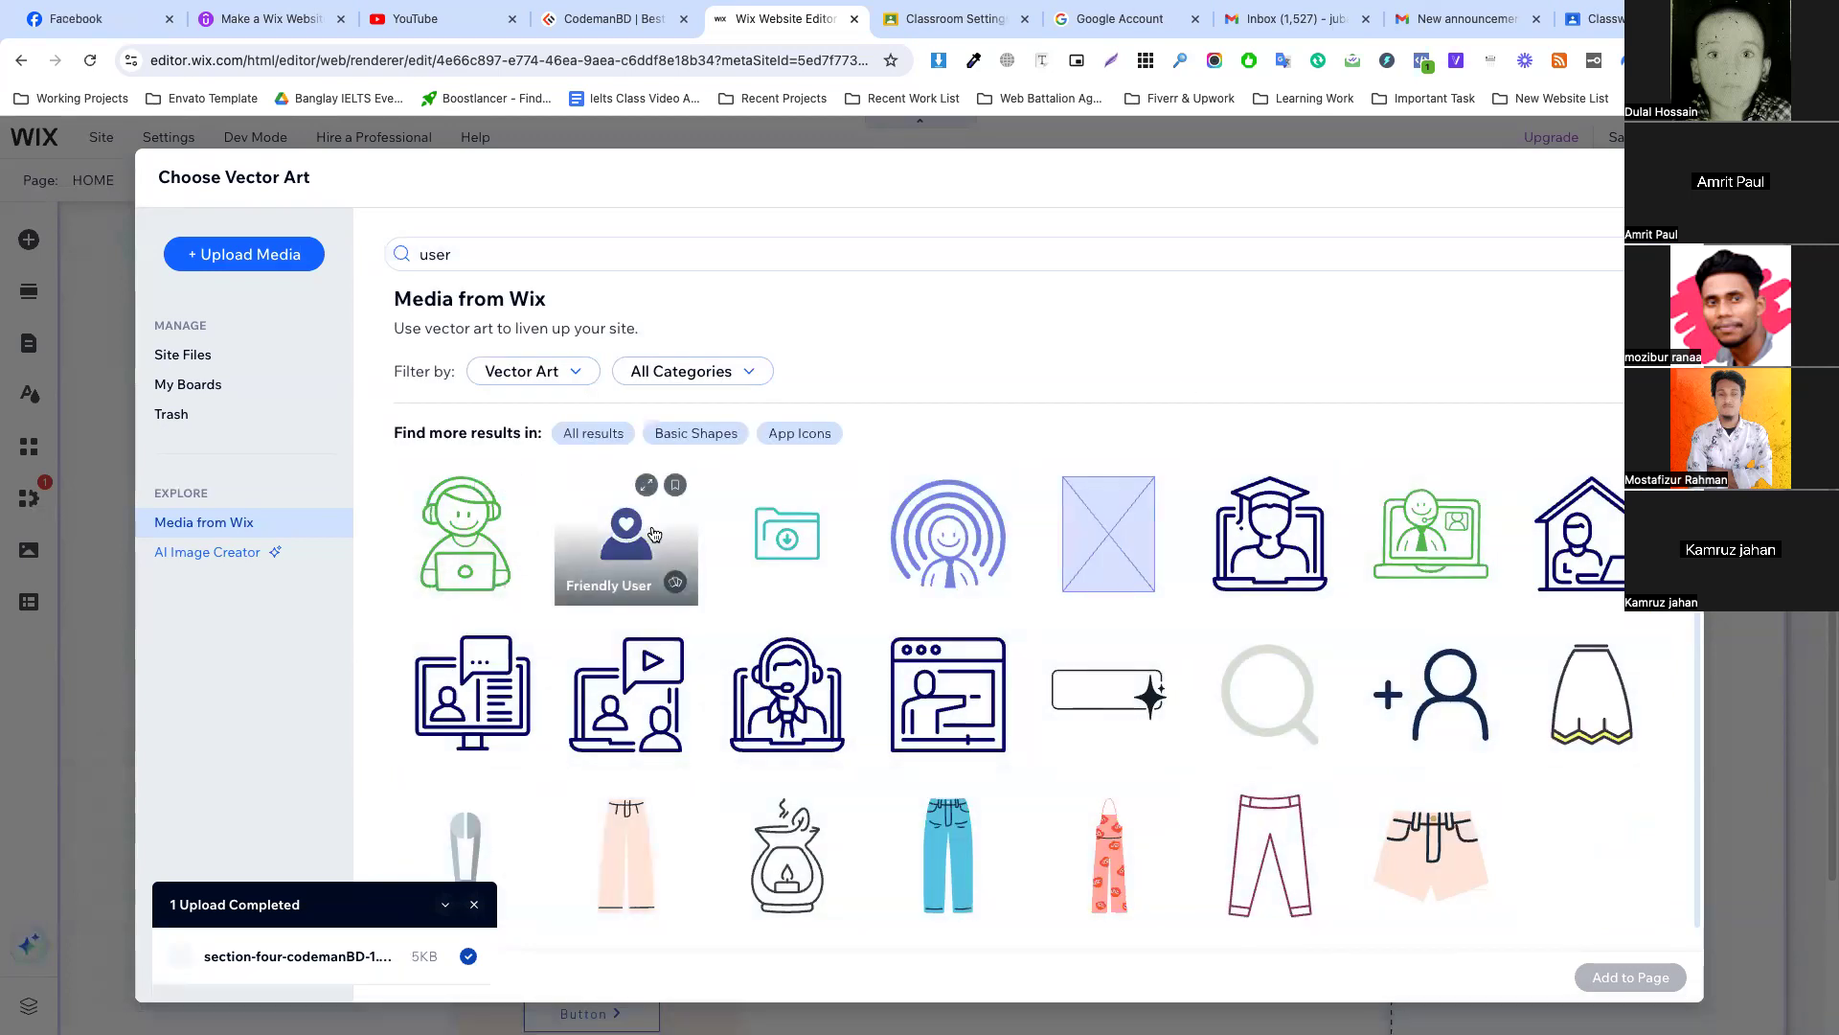
{"action": "left_click", "coordinate": [654, 534]}
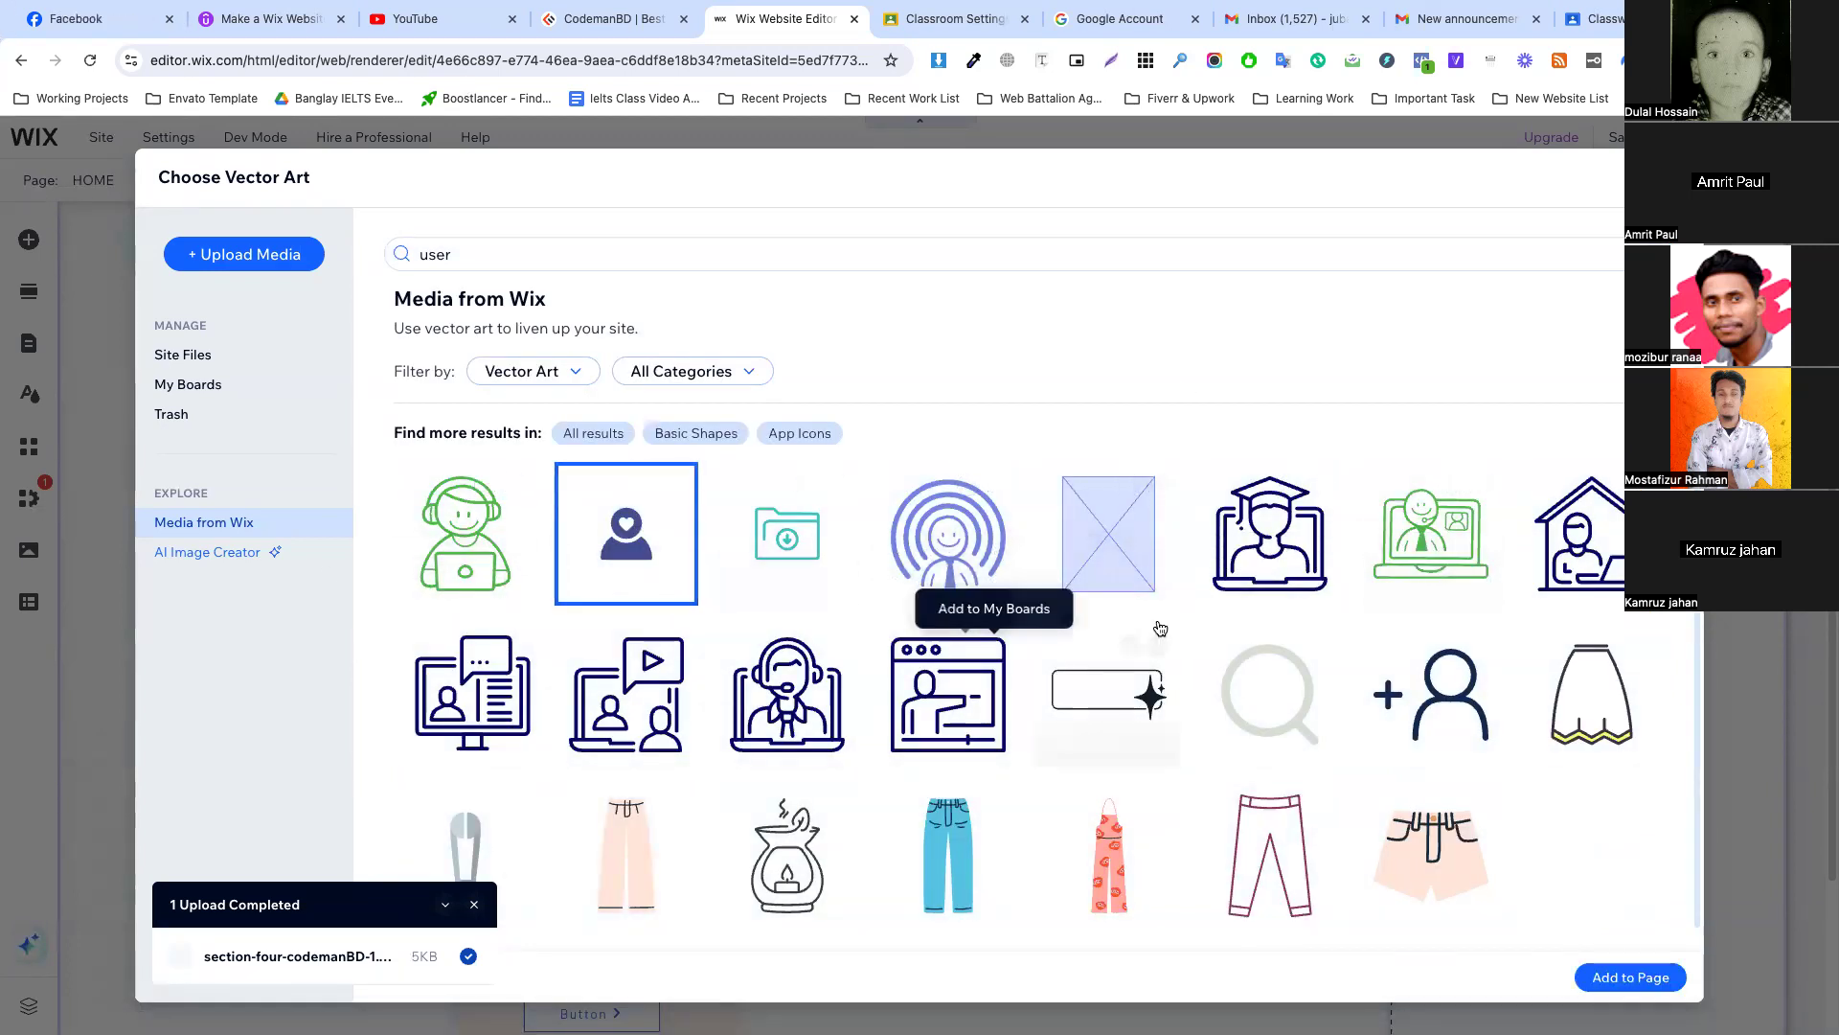
{"action": "scroll", "coordinate": [882, 624], "scroll_direction": "down", "scroll_amount": 1}
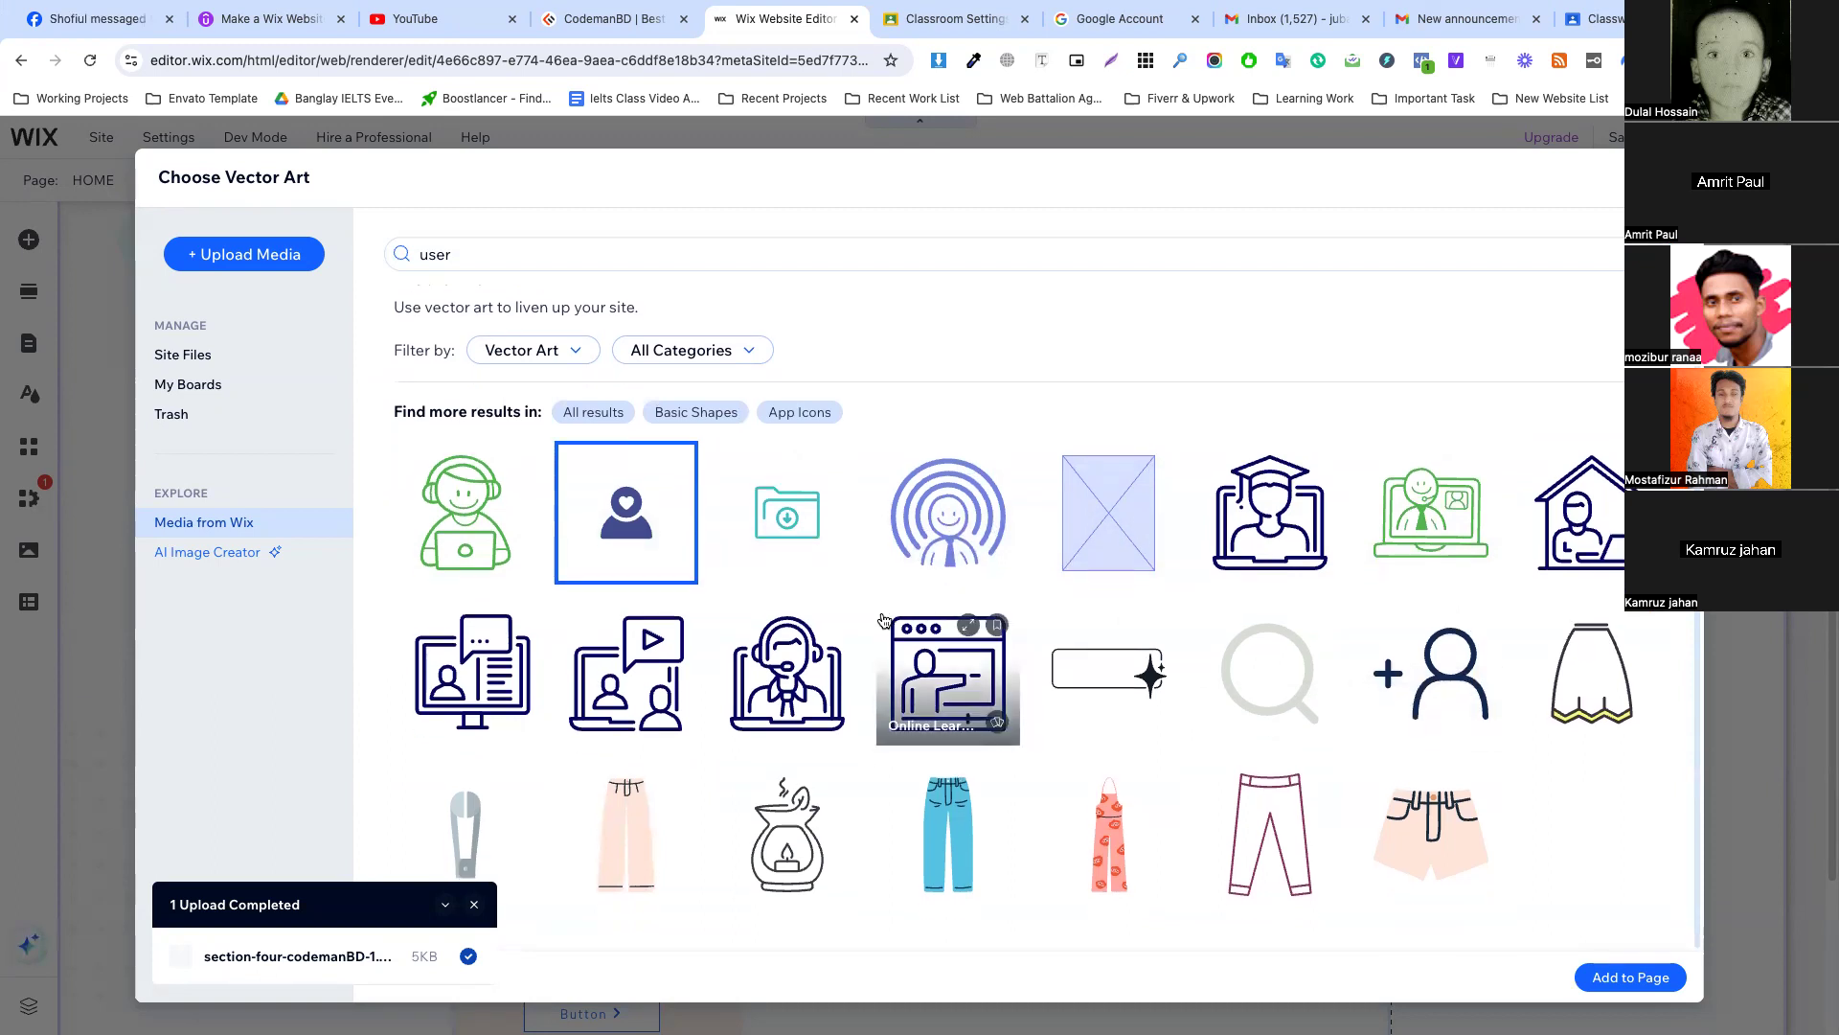
{"action": "left_click", "coordinate": [1609, 978]}
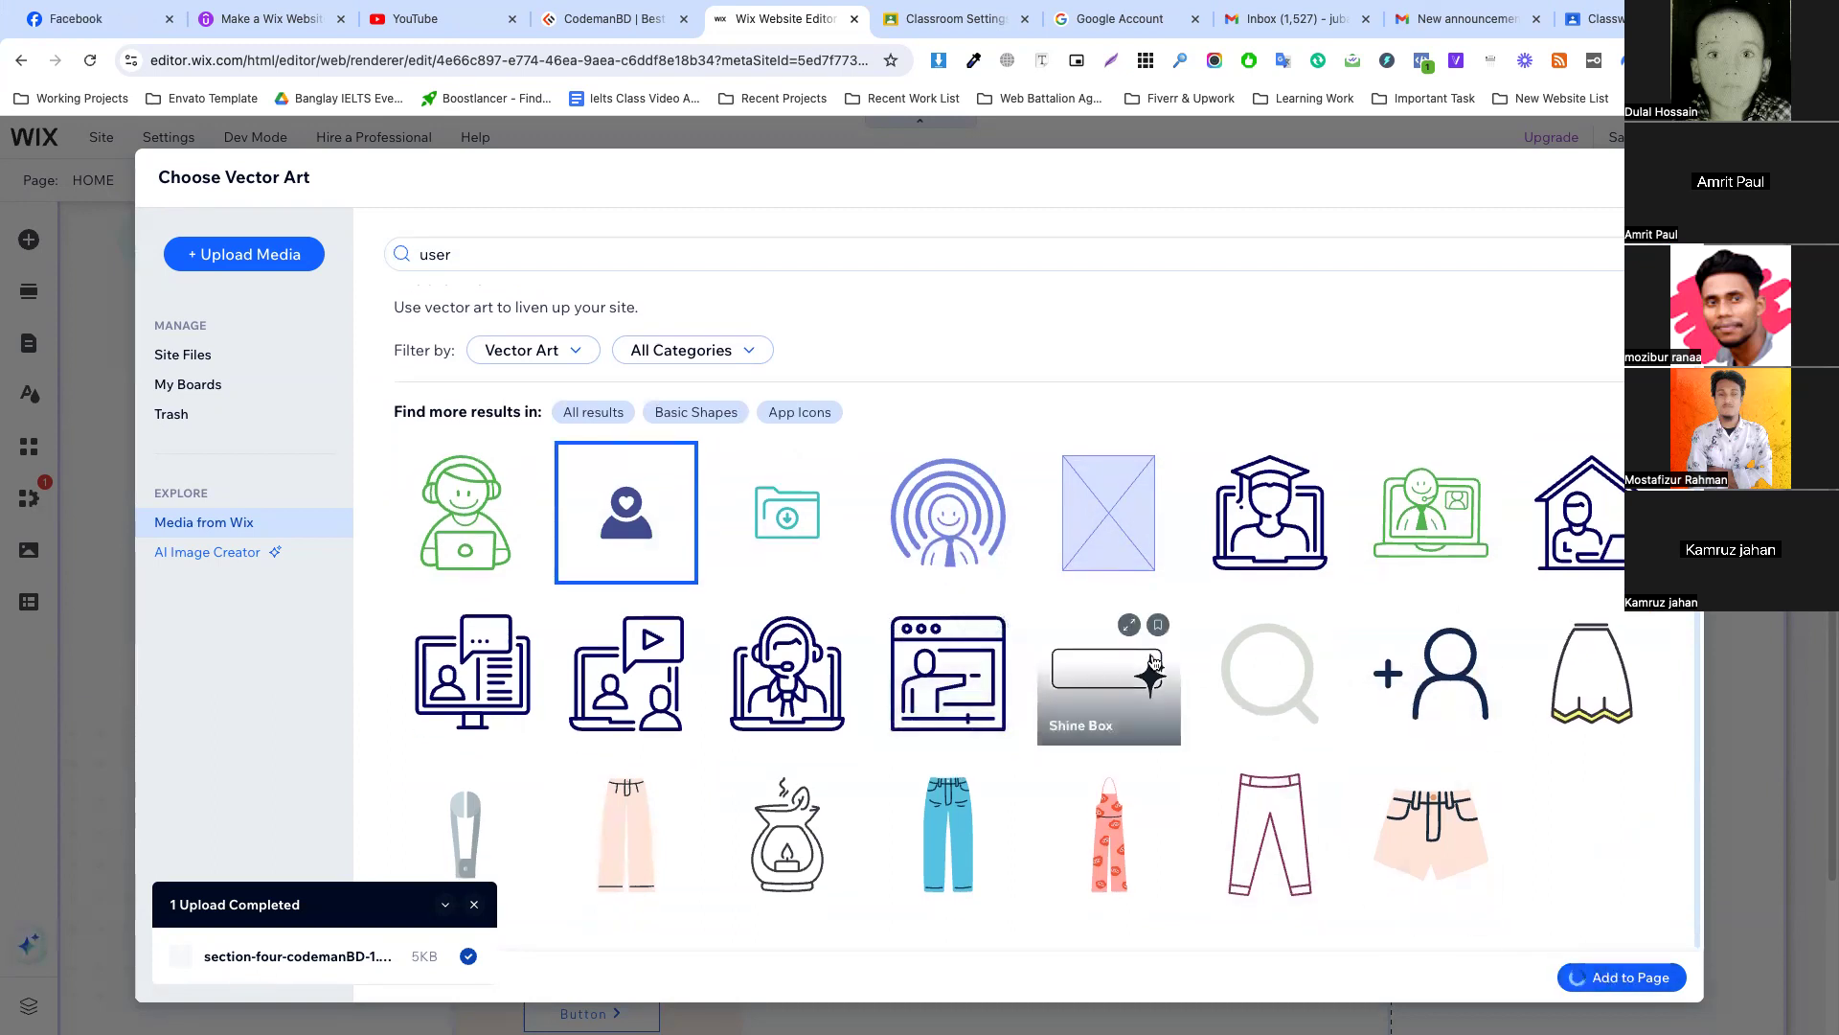
{"action": "left_click", "coordinate": [492, 592]}
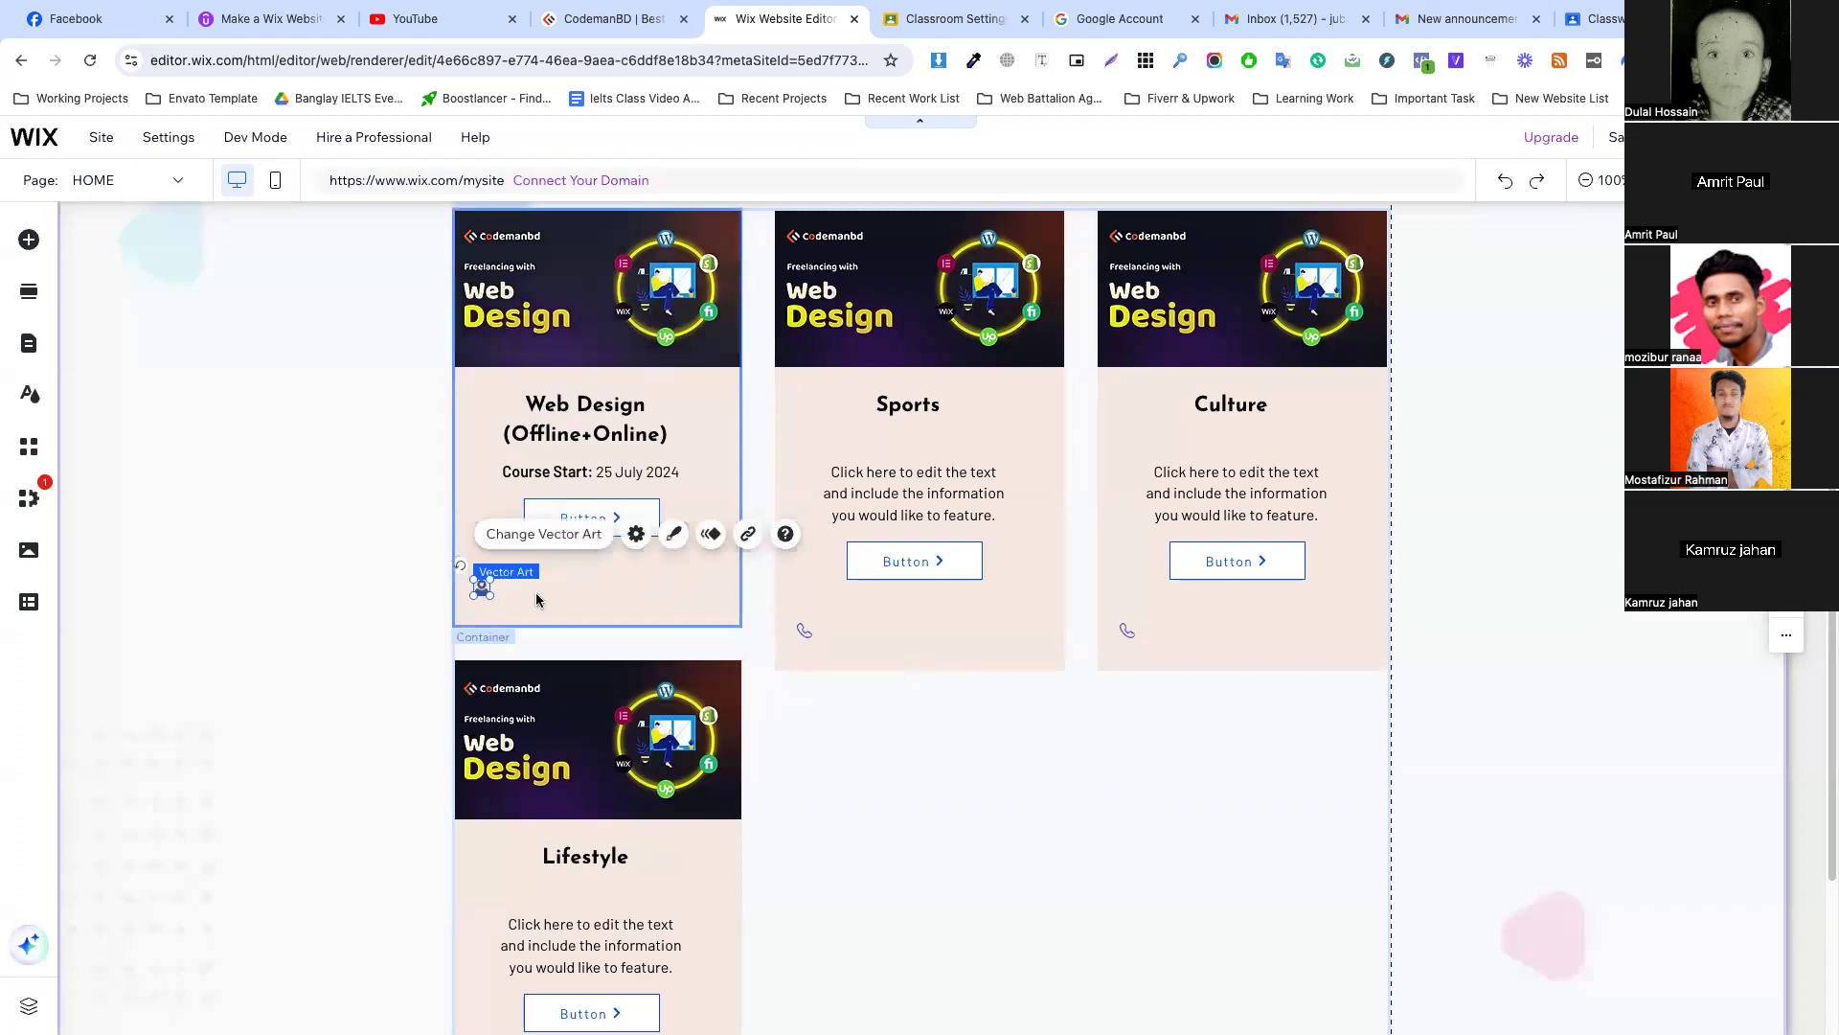
{"action": "left_click", "coordinate": [536, 600]}
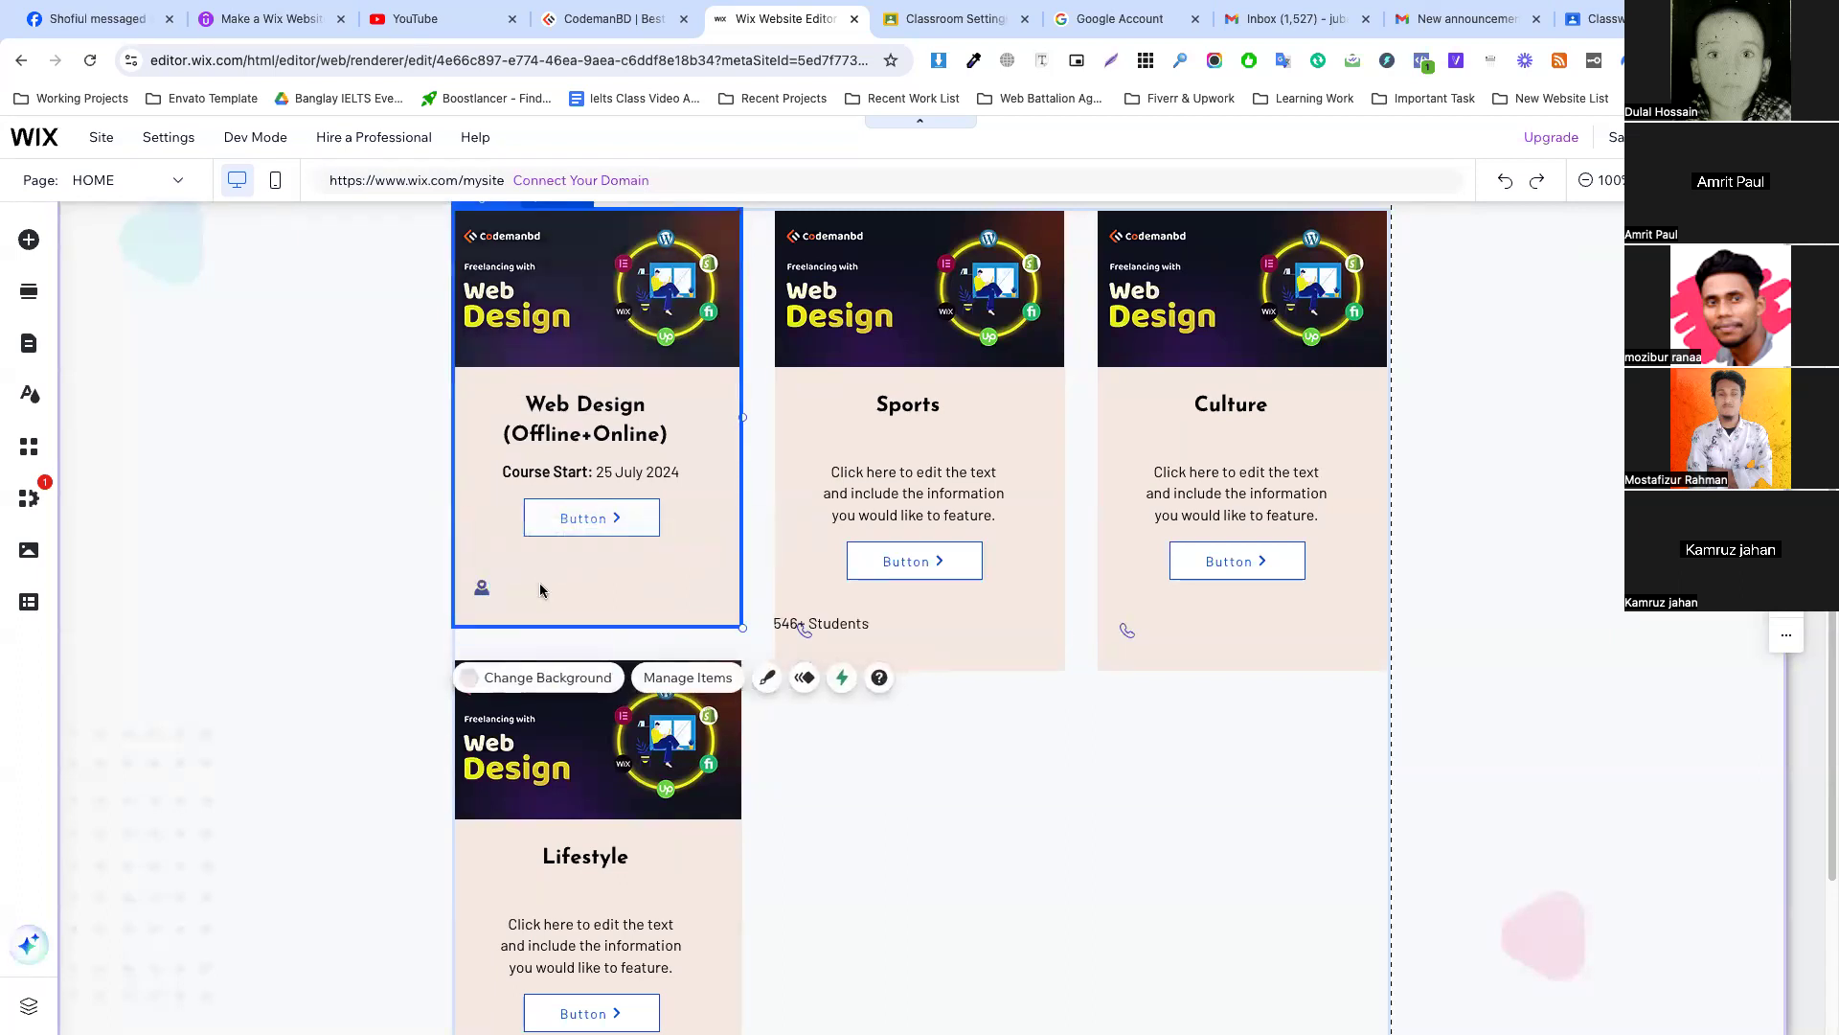
Move the 546+ Students text beside the user icon and narrow its box.
{"action": "left_click", "coordinate": [824, 623]}
{"action": "left_click_drag", "start_coordinate": [824, 623], "coordinate": [601, 587]}
{"action": "left_click", "coordinate": [663, 587]}
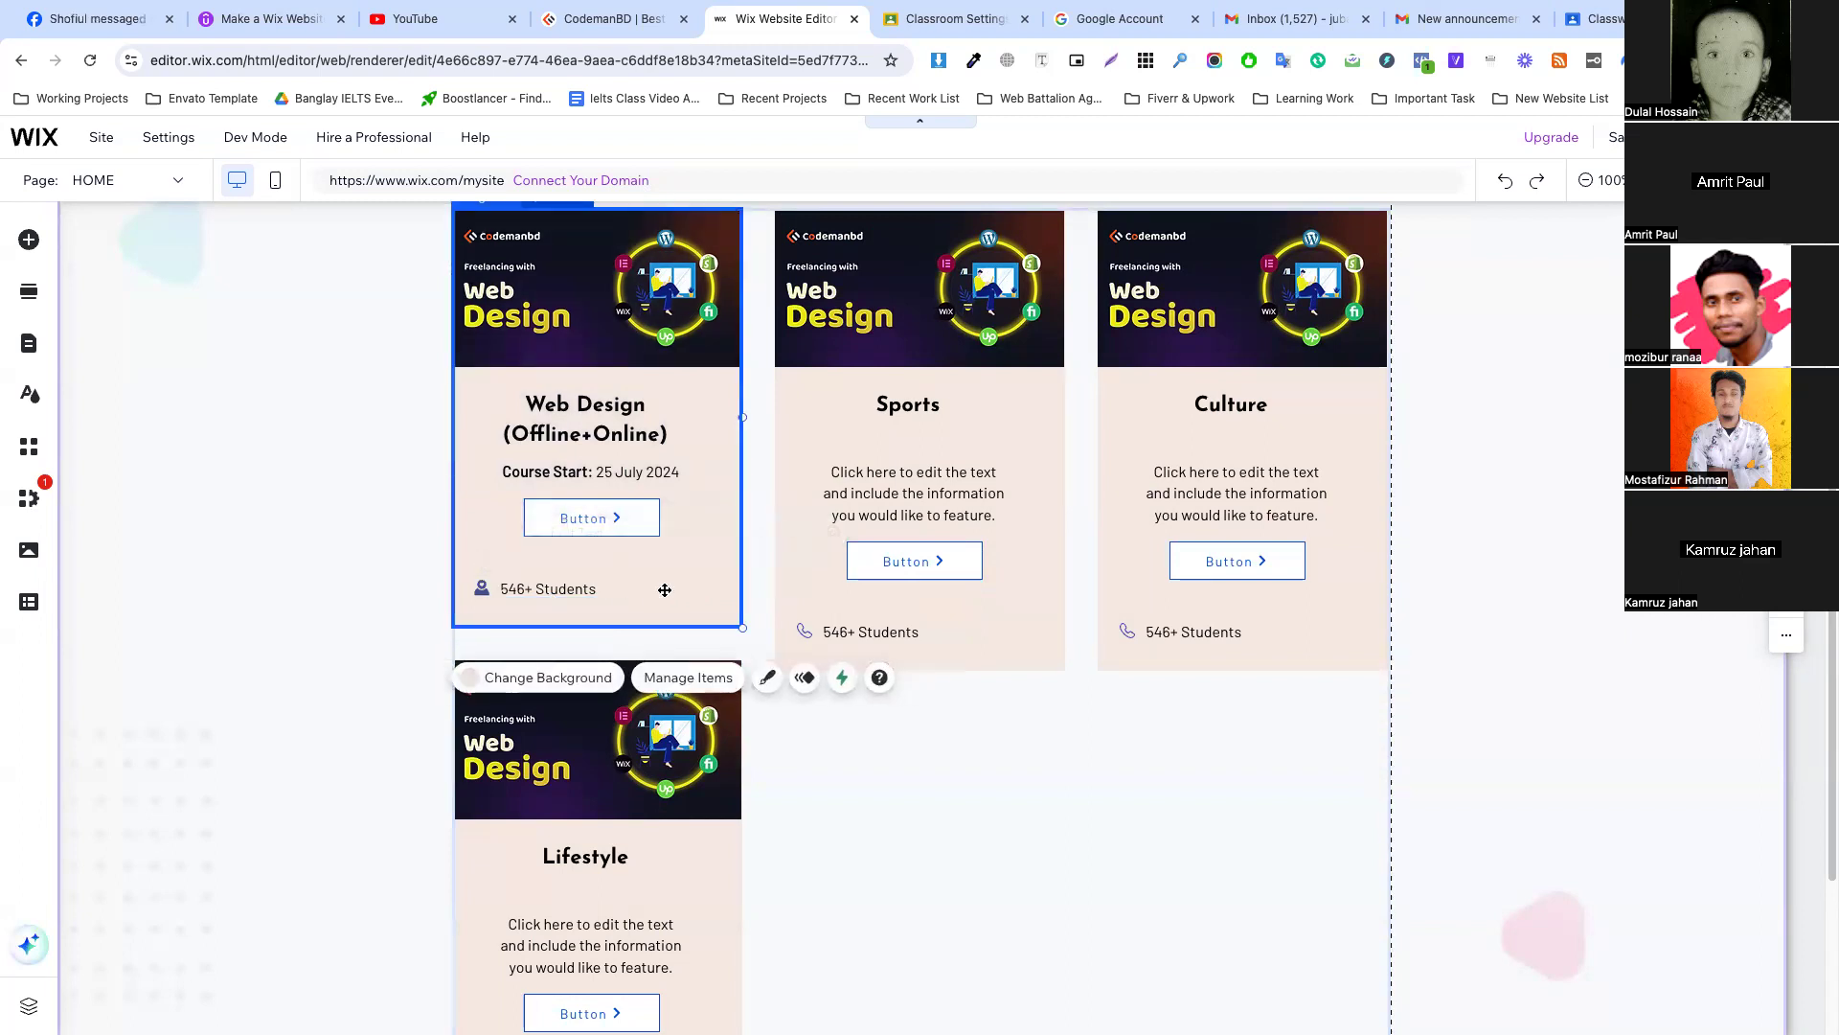
Duplicate the user icon and the student text, placing the copies to their right.
{"action": "left_click", "coordinate": [480, 587]}
{"action": "right_click", "coordinate": [481, 587]}
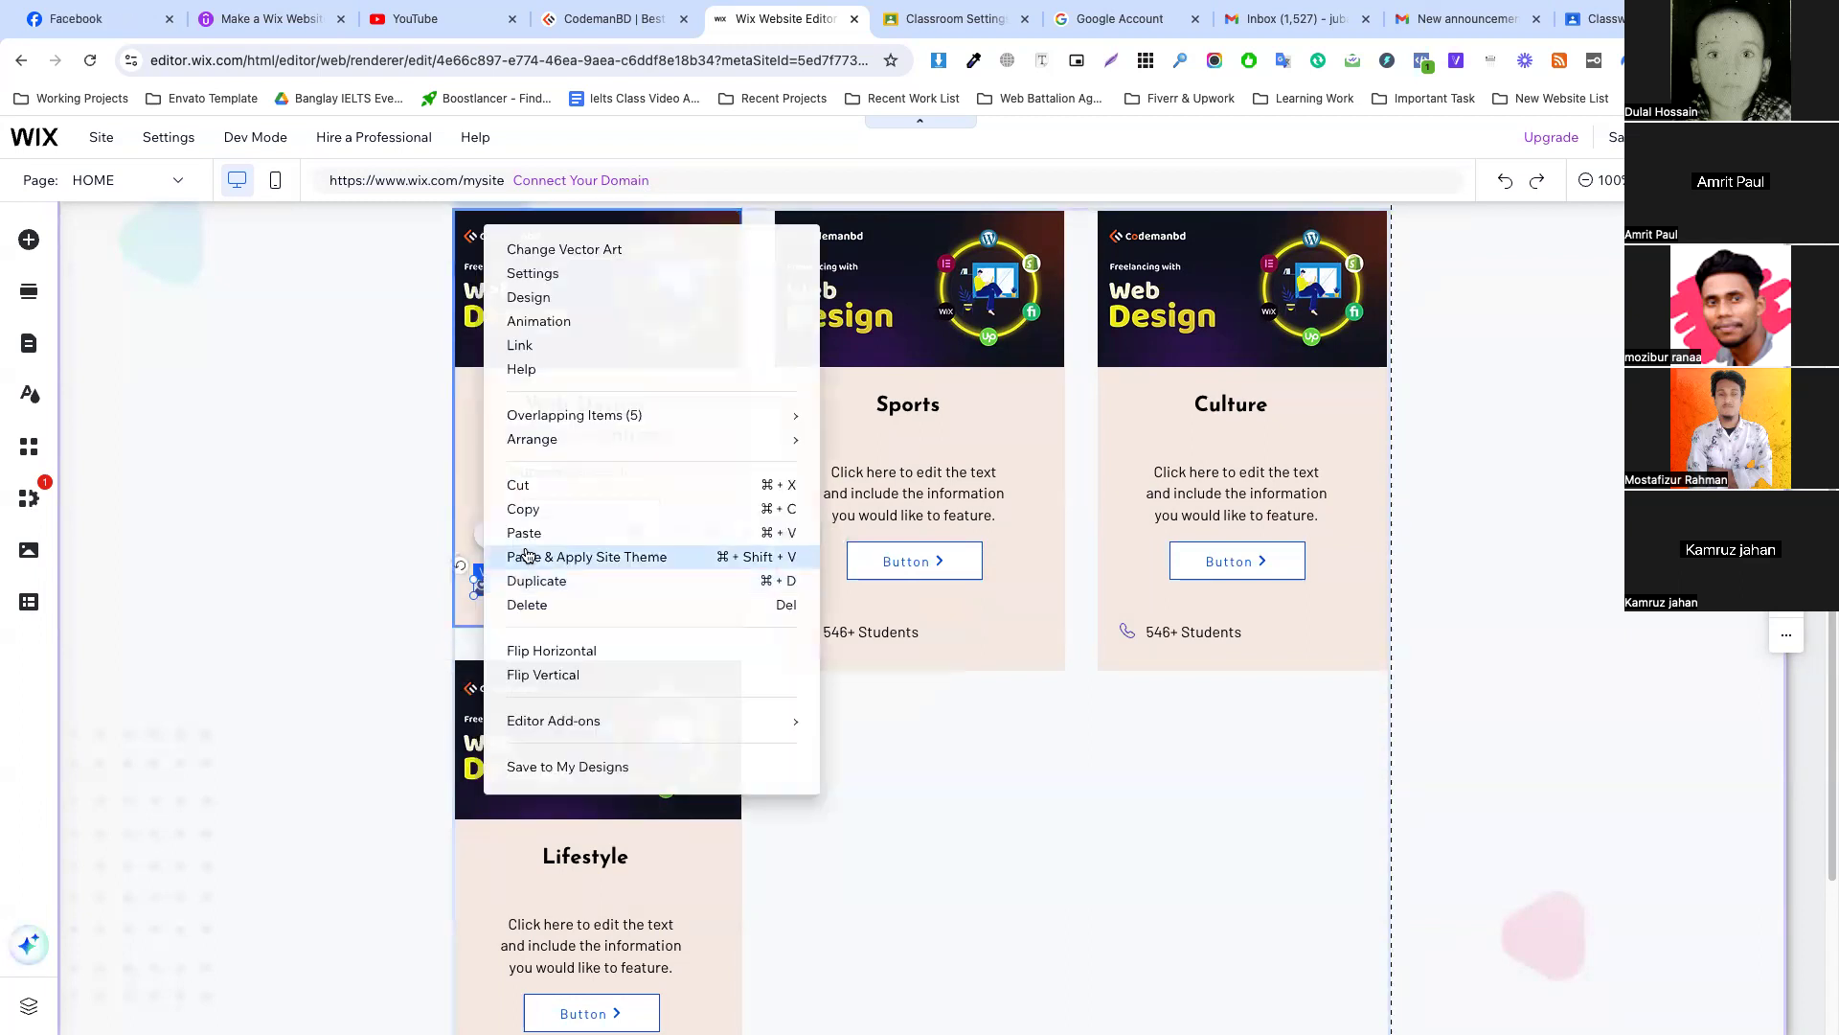
{"action": "left_click", "coordinate": [535, 580]}
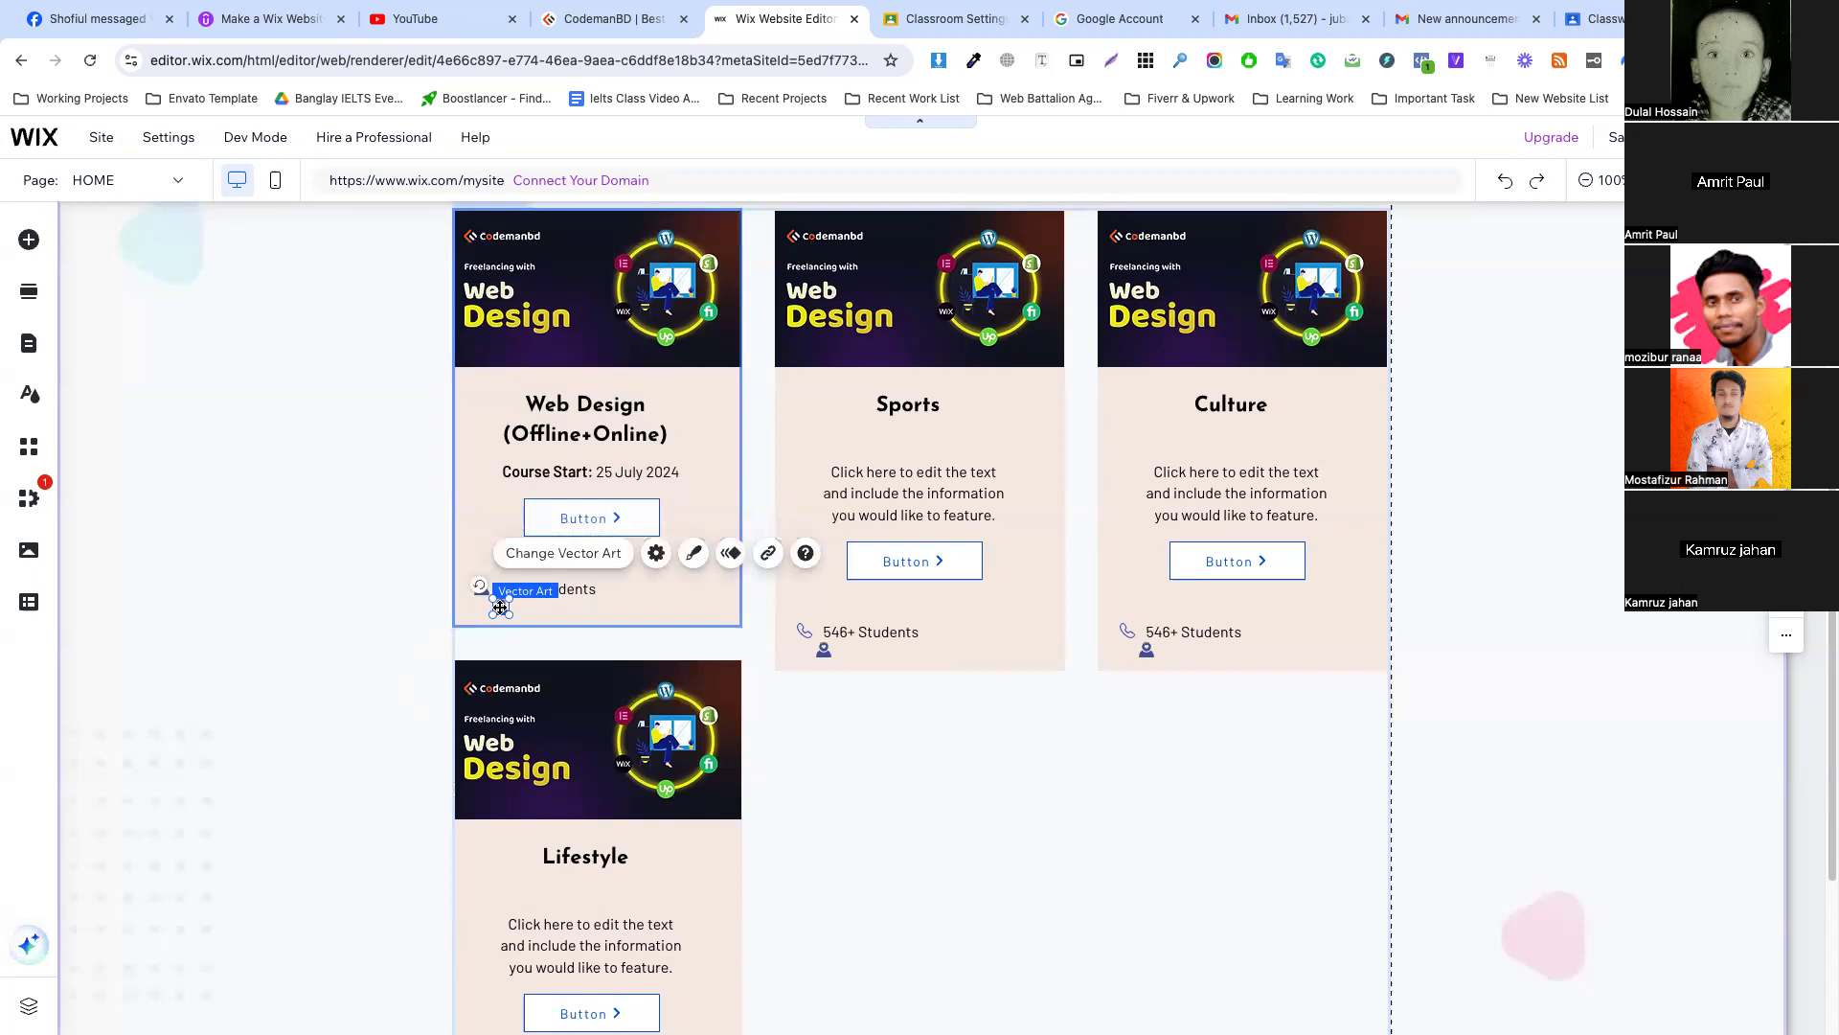
{"action": "left_click_drag", "start_coordinate": [500, 605], "coordinate": [615, 588]}
{"action": "left_click", "coordinate": [610, 587]}
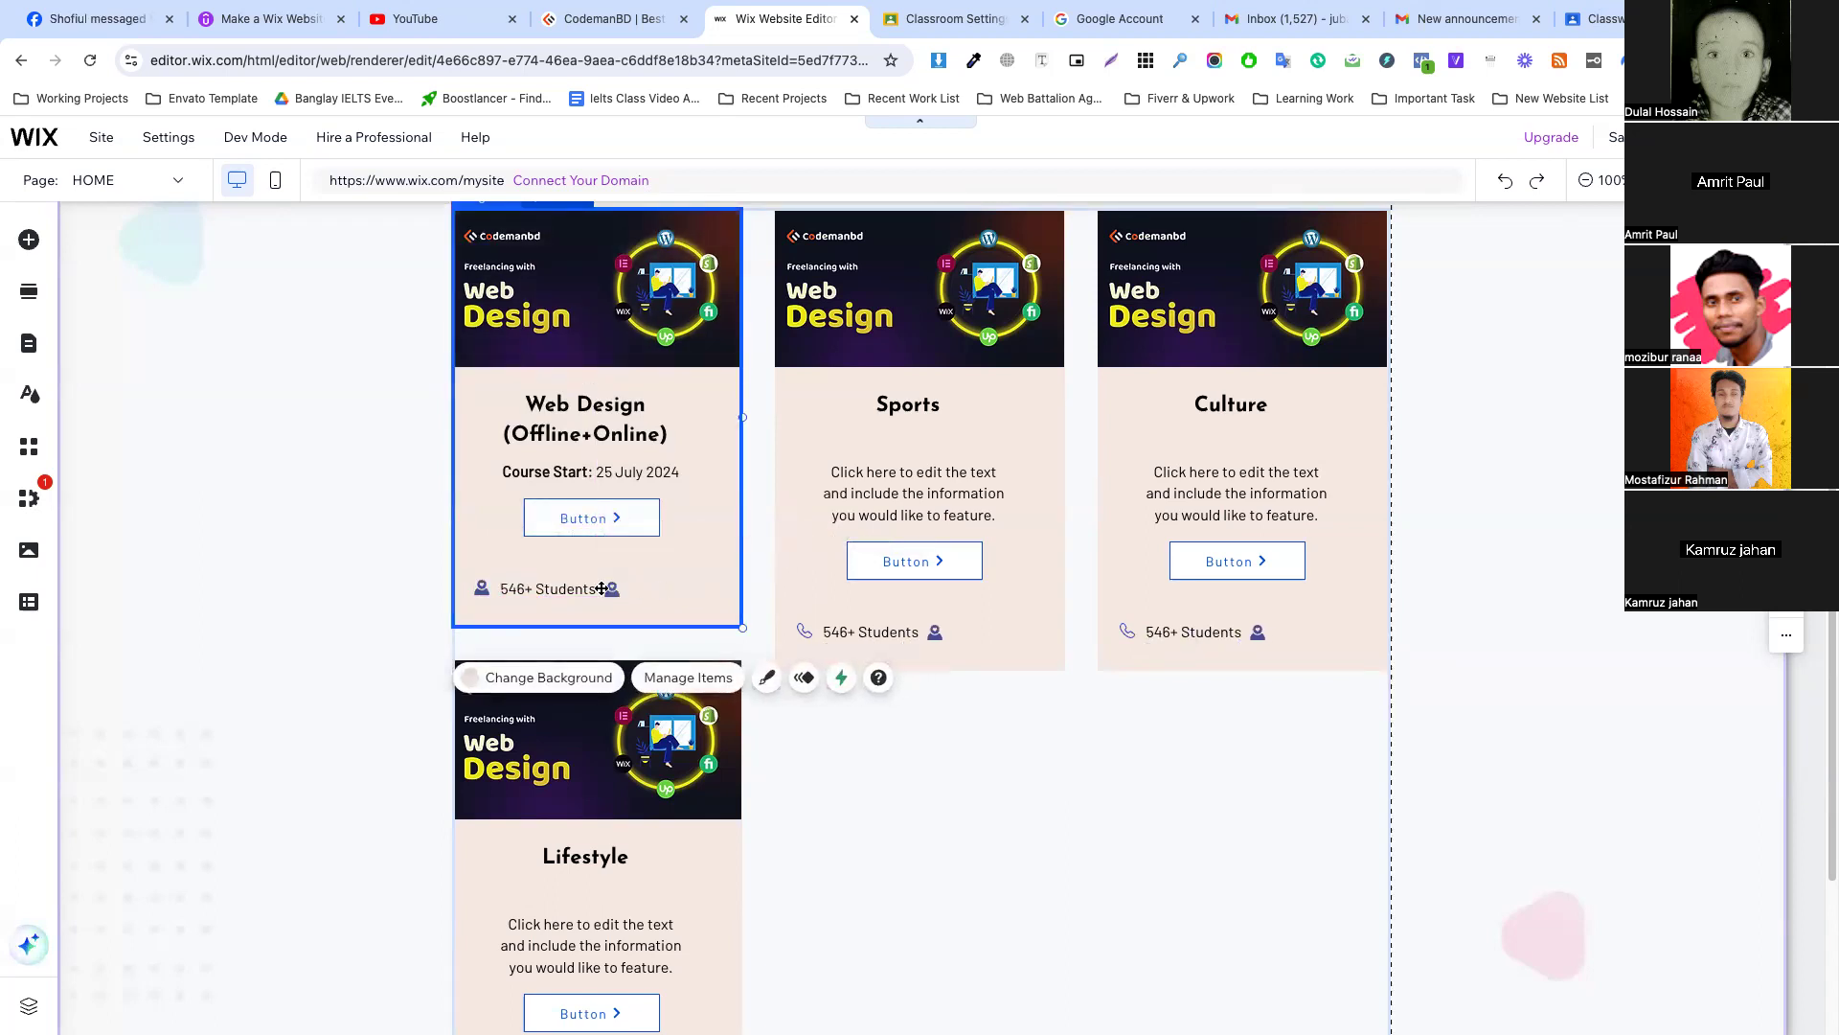
{"action": "right_click", "coordinate": [542, 589]}
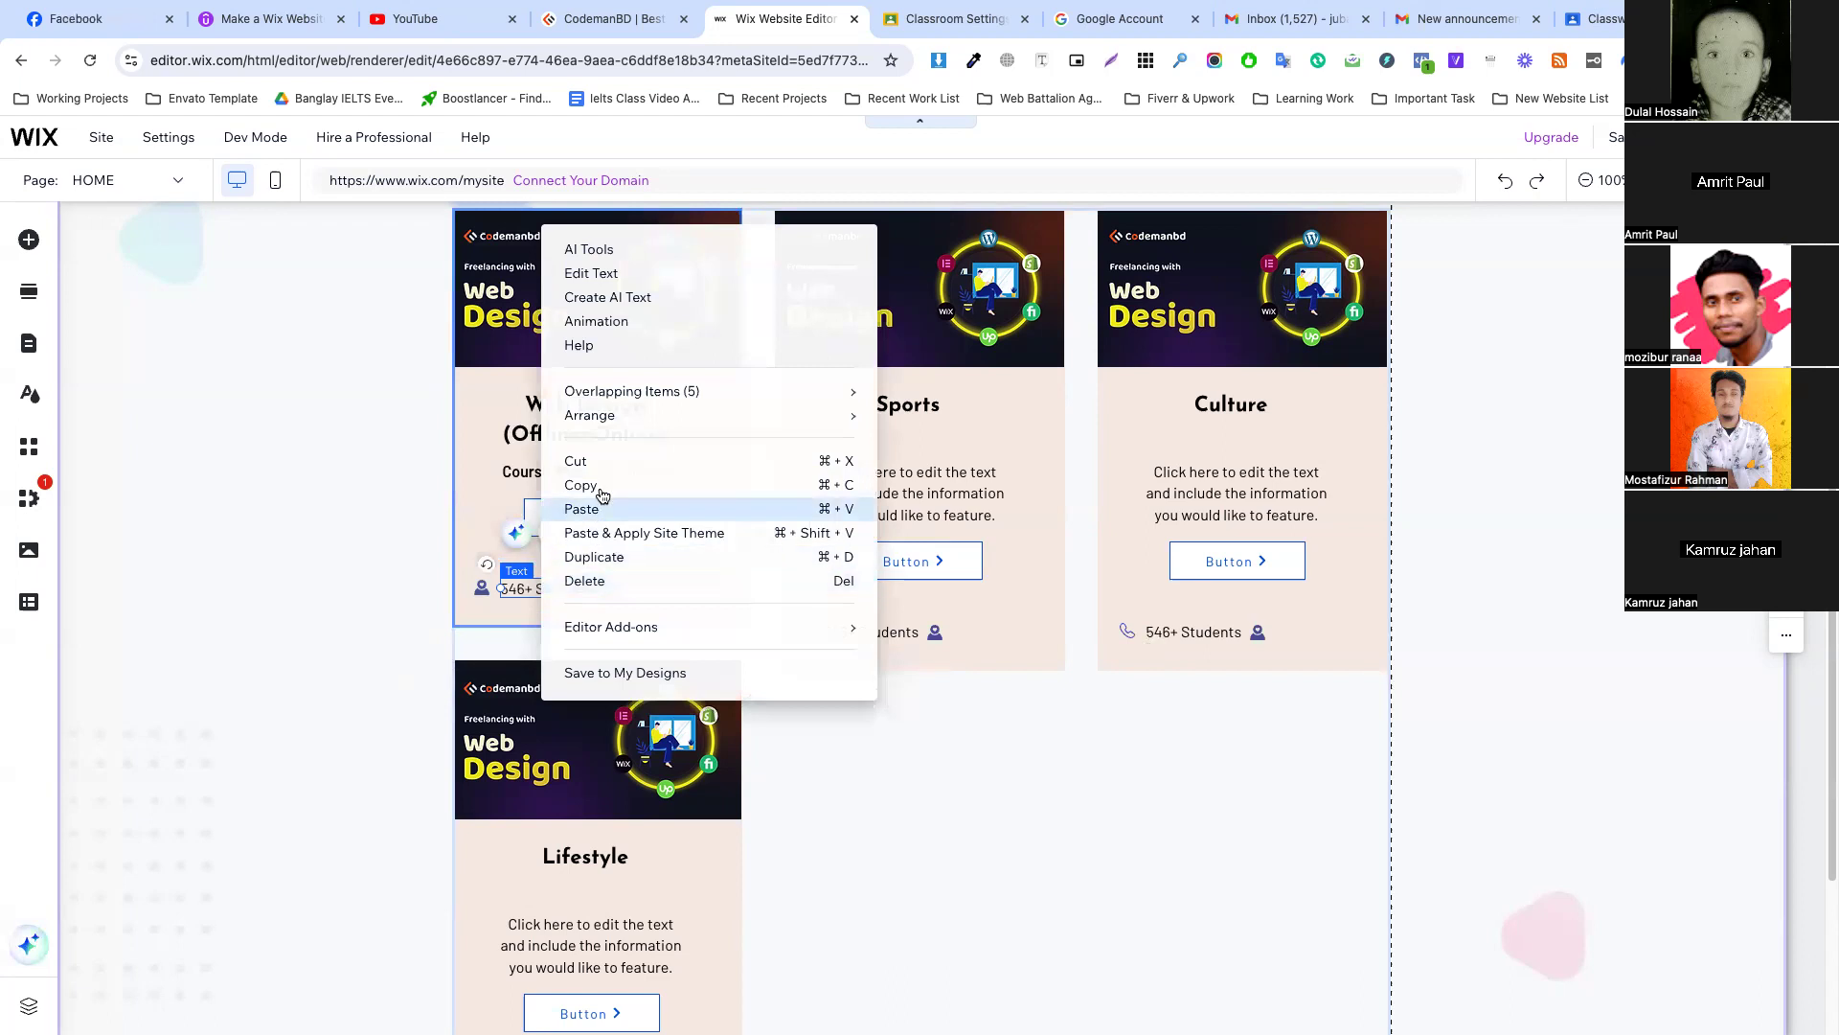
{"action": "left_click", "coordinate": [601, 556]}
{"action": "left_click_drag", "start_coordinate": [582, 610], "coordinate": [681, 592]}
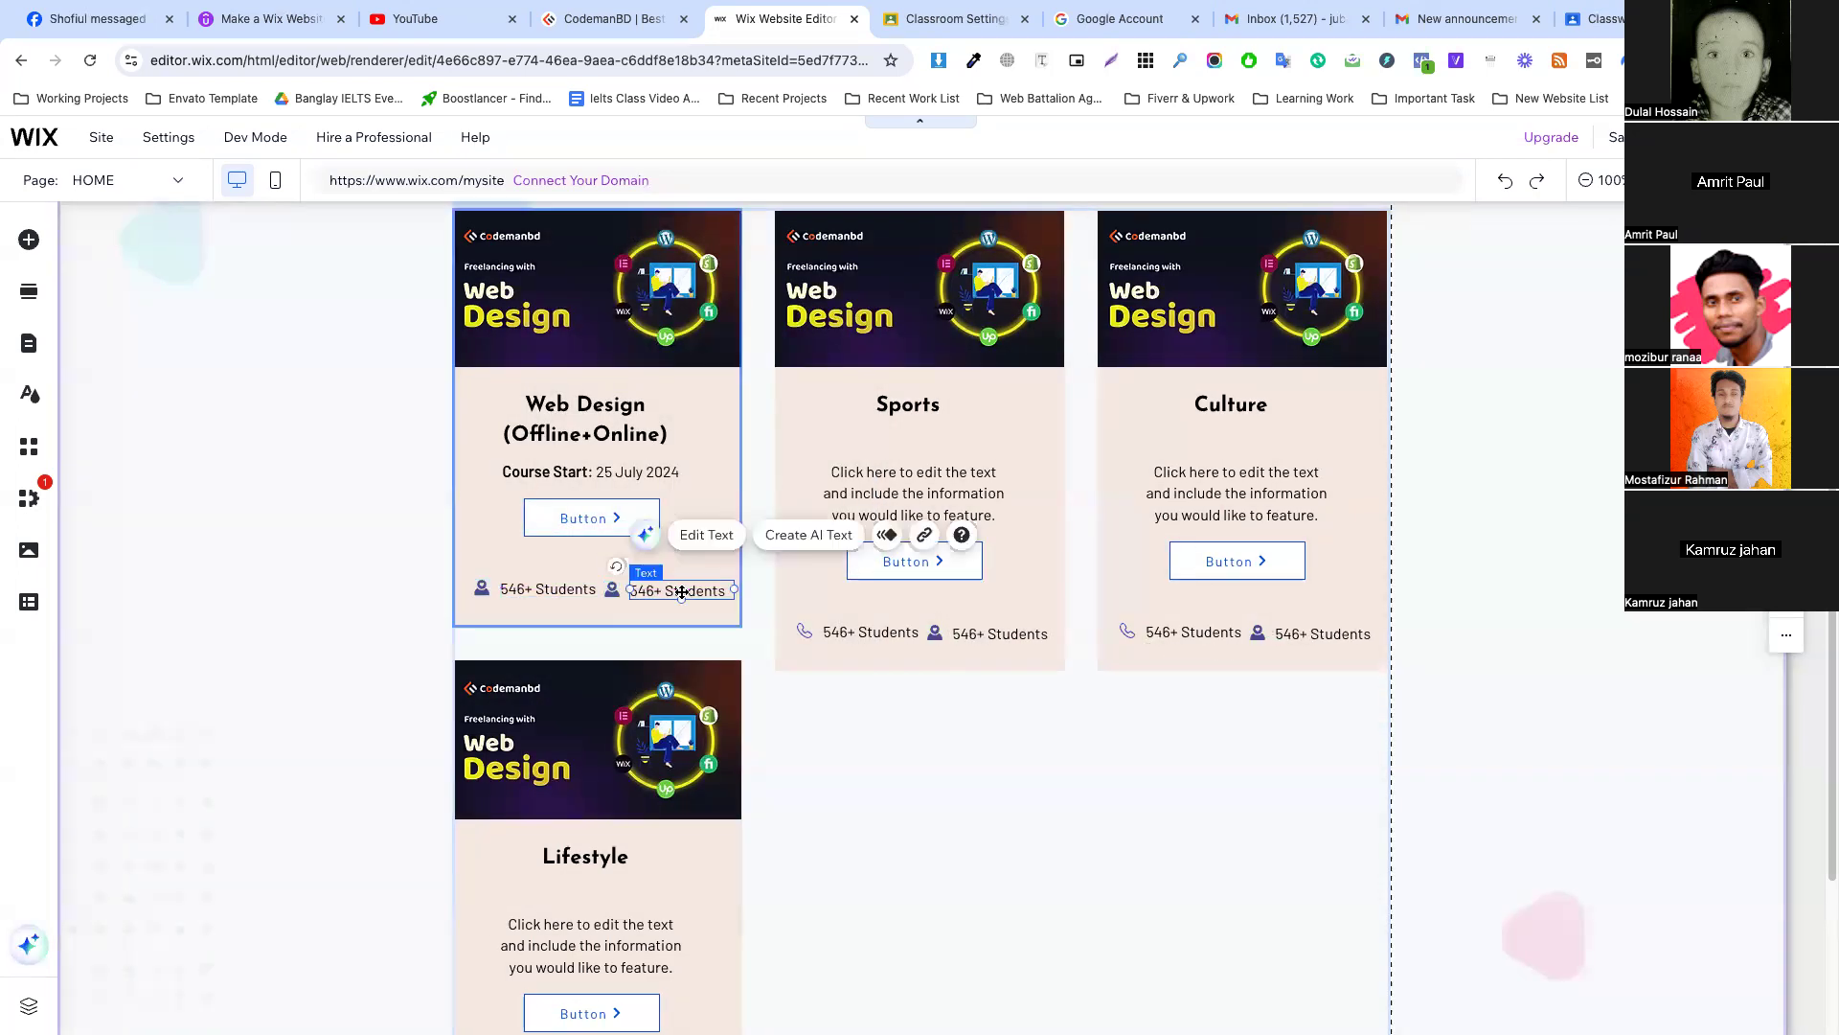
Paste 'TK 10000' from the live site into the copied text and set it to Barlow Semi Bold.
{"action": "left_click", "coordinate": [614, 19]}
{"action": "left_click_drag", "start_coordinate": [670, 335], "coordinate": [580, 337]}
{"action": "key", "text": "ctrl+c"}
{"action": "left_click", "coordinate": [762, 19]}
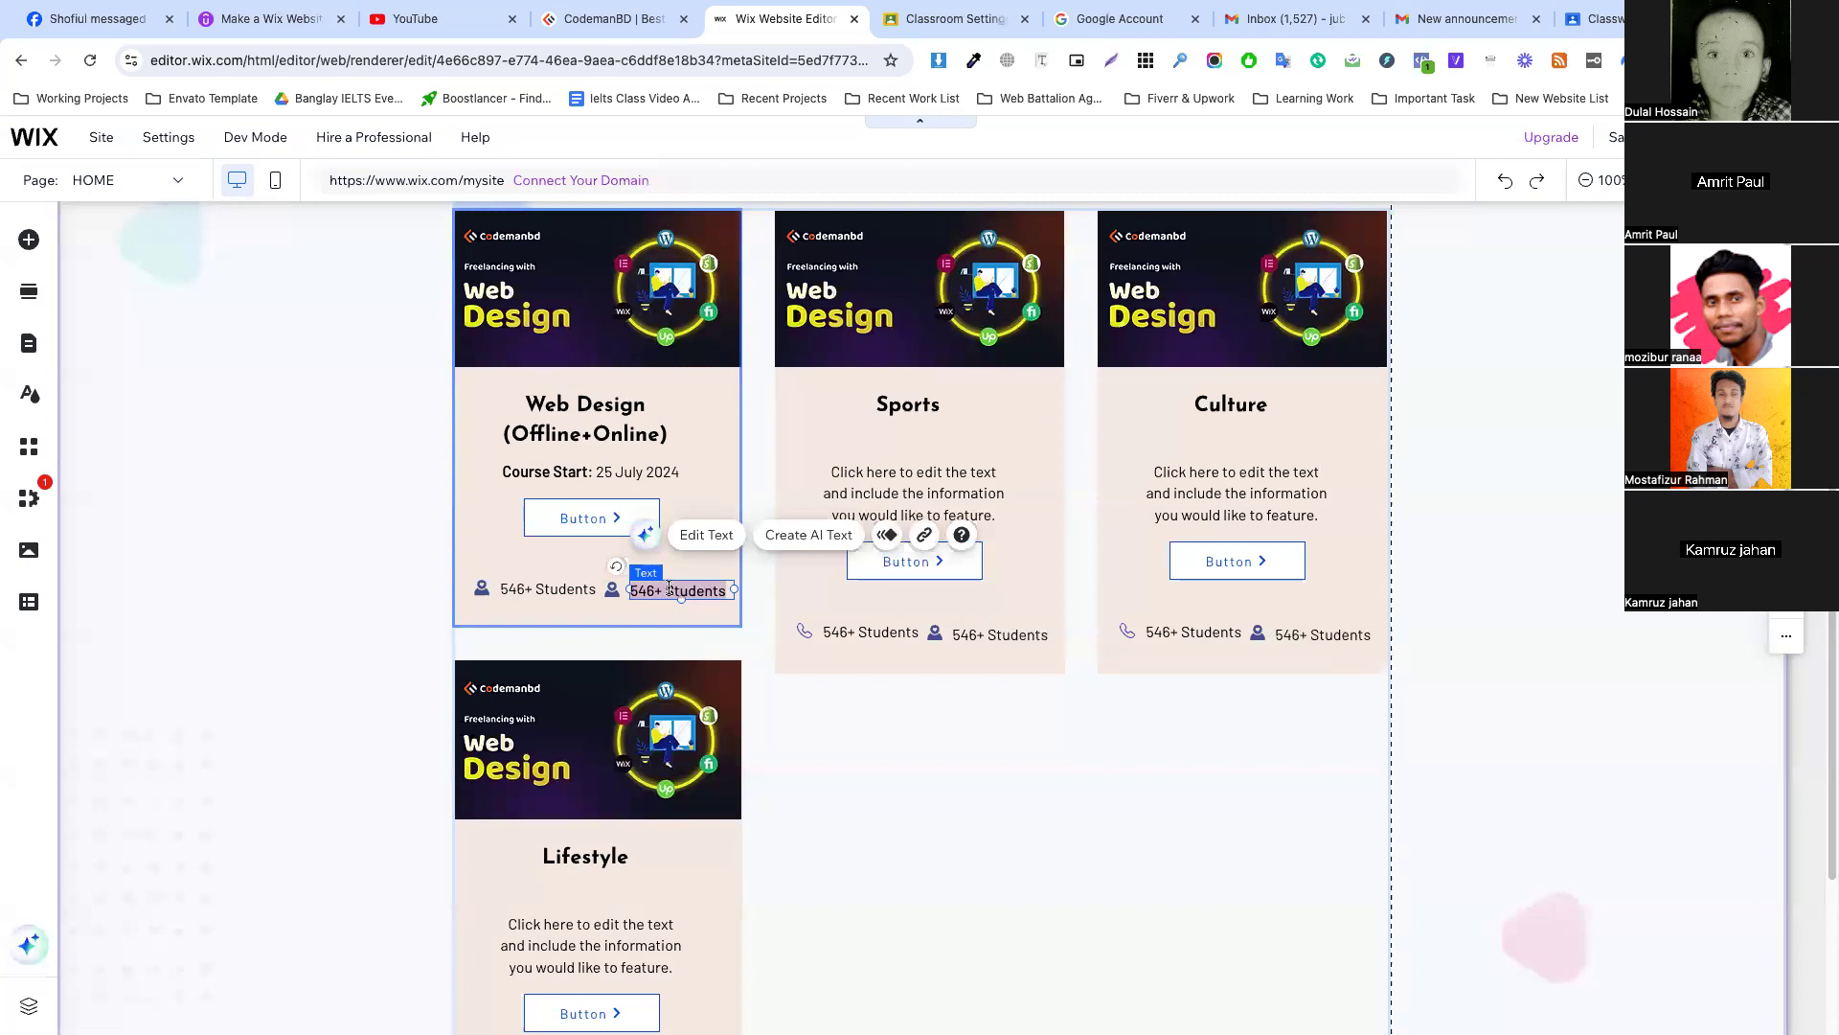
{"action": "key", "text": "ctrl+v"}
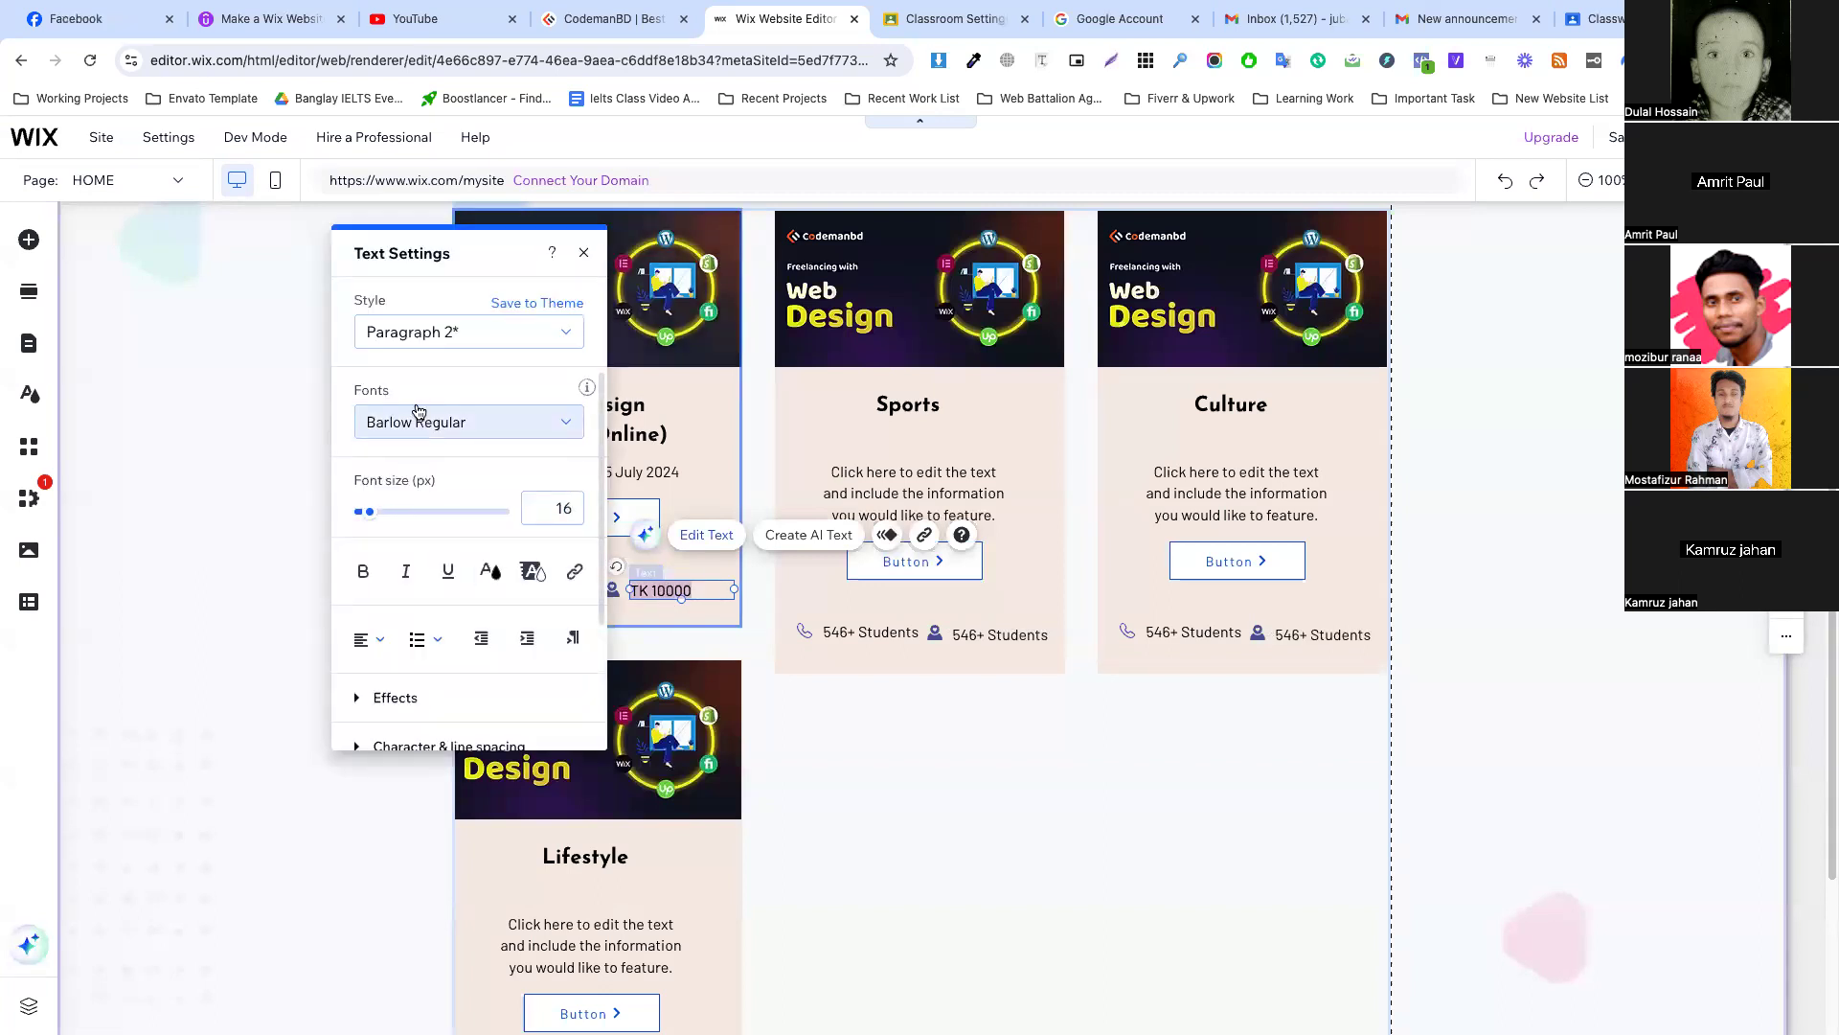
{"action": "left_click", "coordinate": [439, 424]}
{"action": "left_click", "coordinate": [469, 491]}
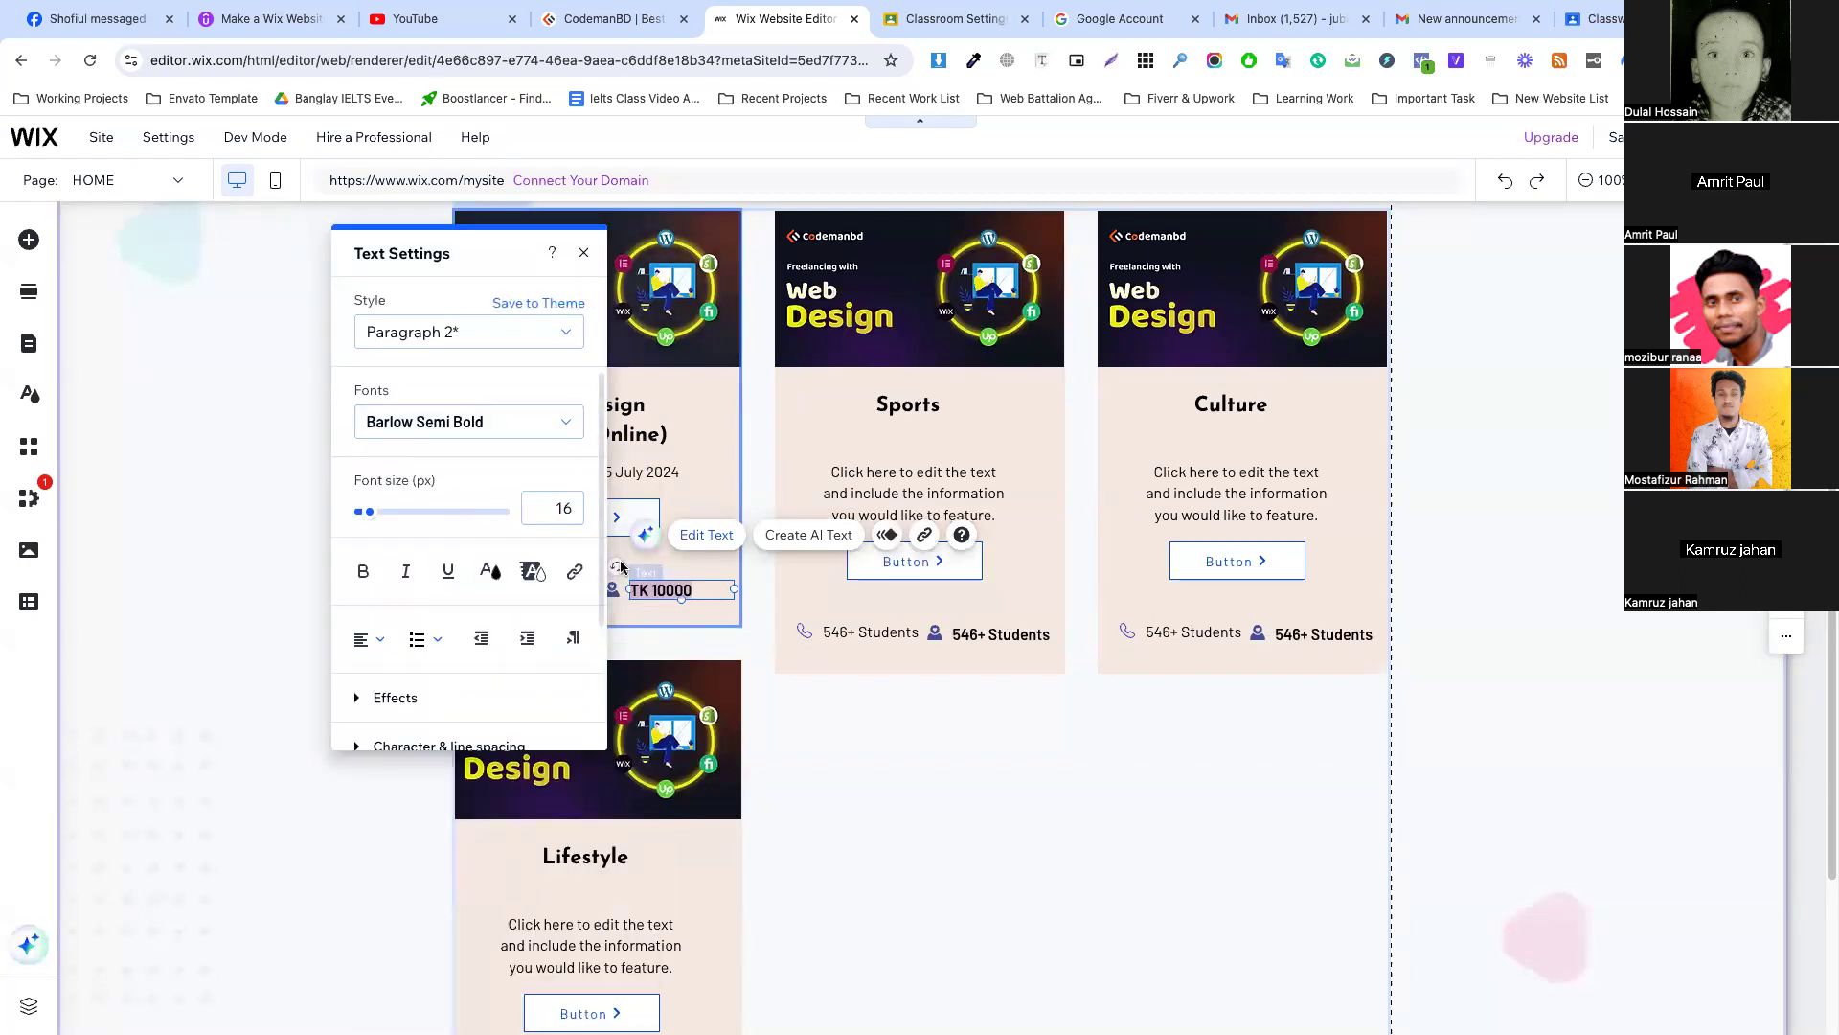
{"action": "scroll", "coordinate": [938, 738], "scroll_direction": "down", "scroll_amount": 1}
{"action": "left_click", "coordinate": [688, 579]}
{"action": "scroll", "coordinate": [661, 460], "scroll_direction": "up", "scroll_amount": 2}
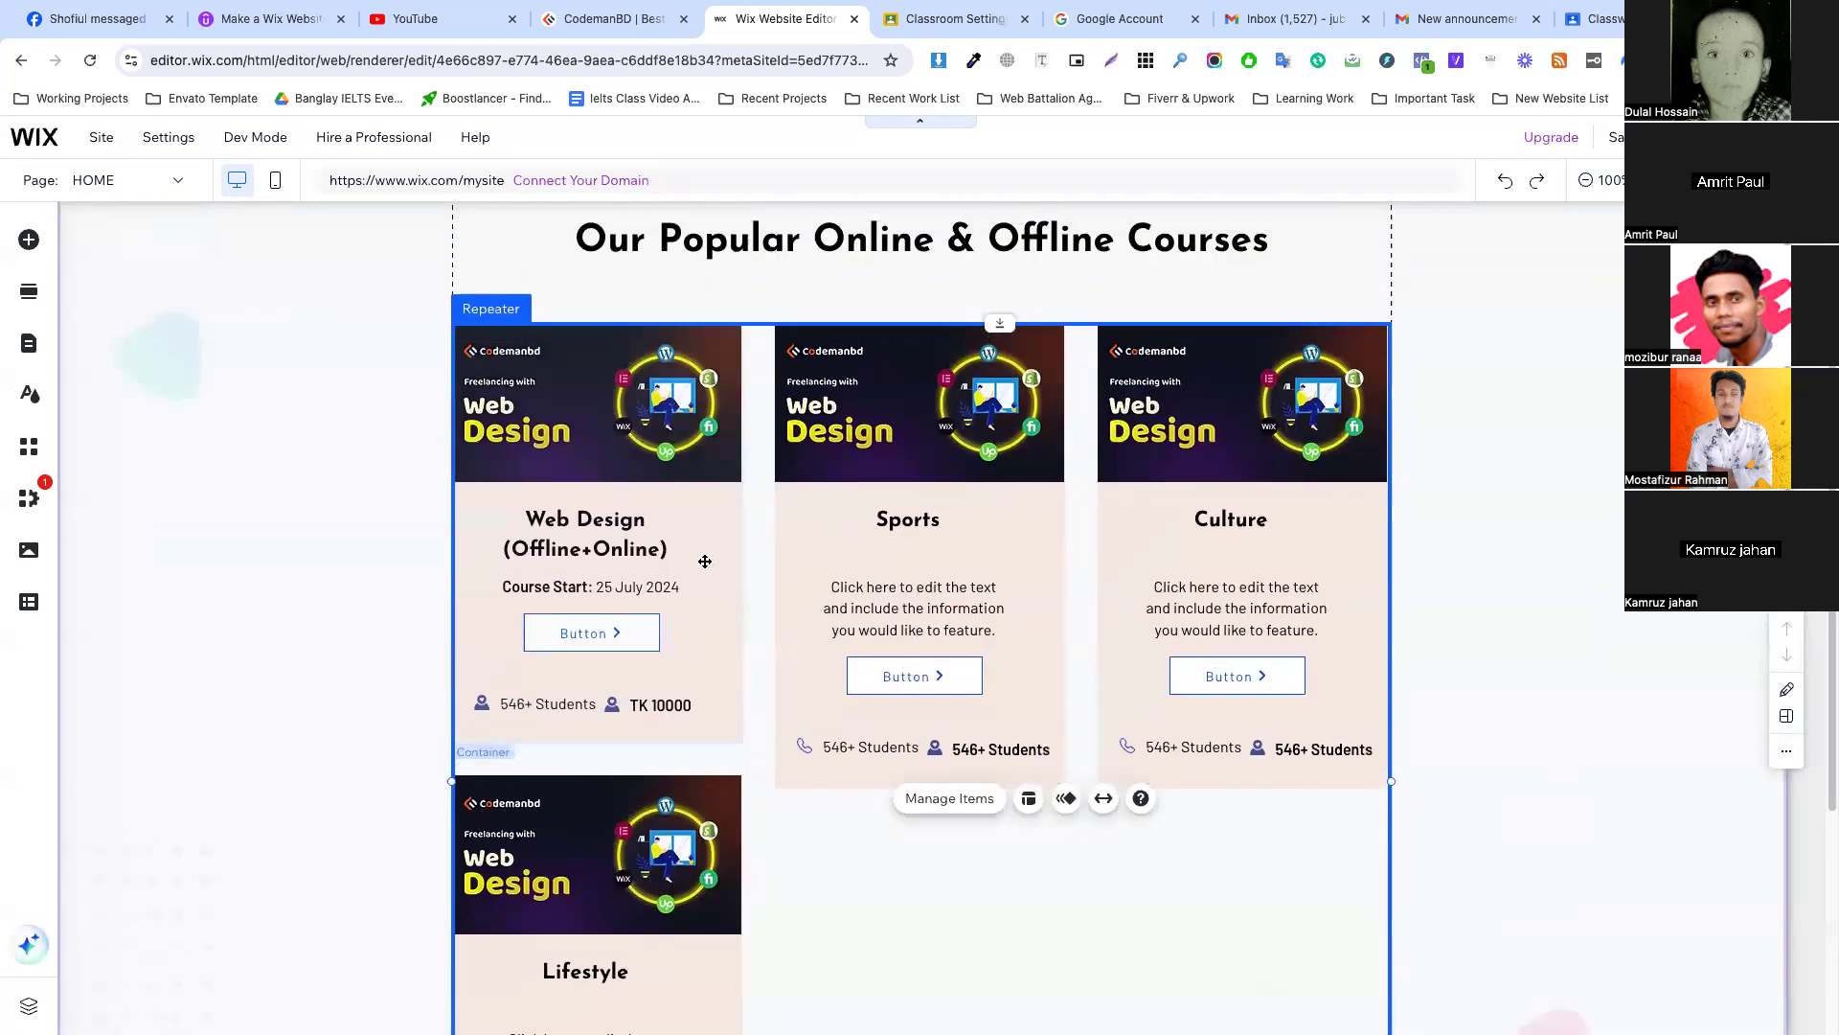
In the repeater's Manage Items list, delete the extra sample cards, including Lifestyle.
{"action": "left_click", "coordinate": [427, 542]}
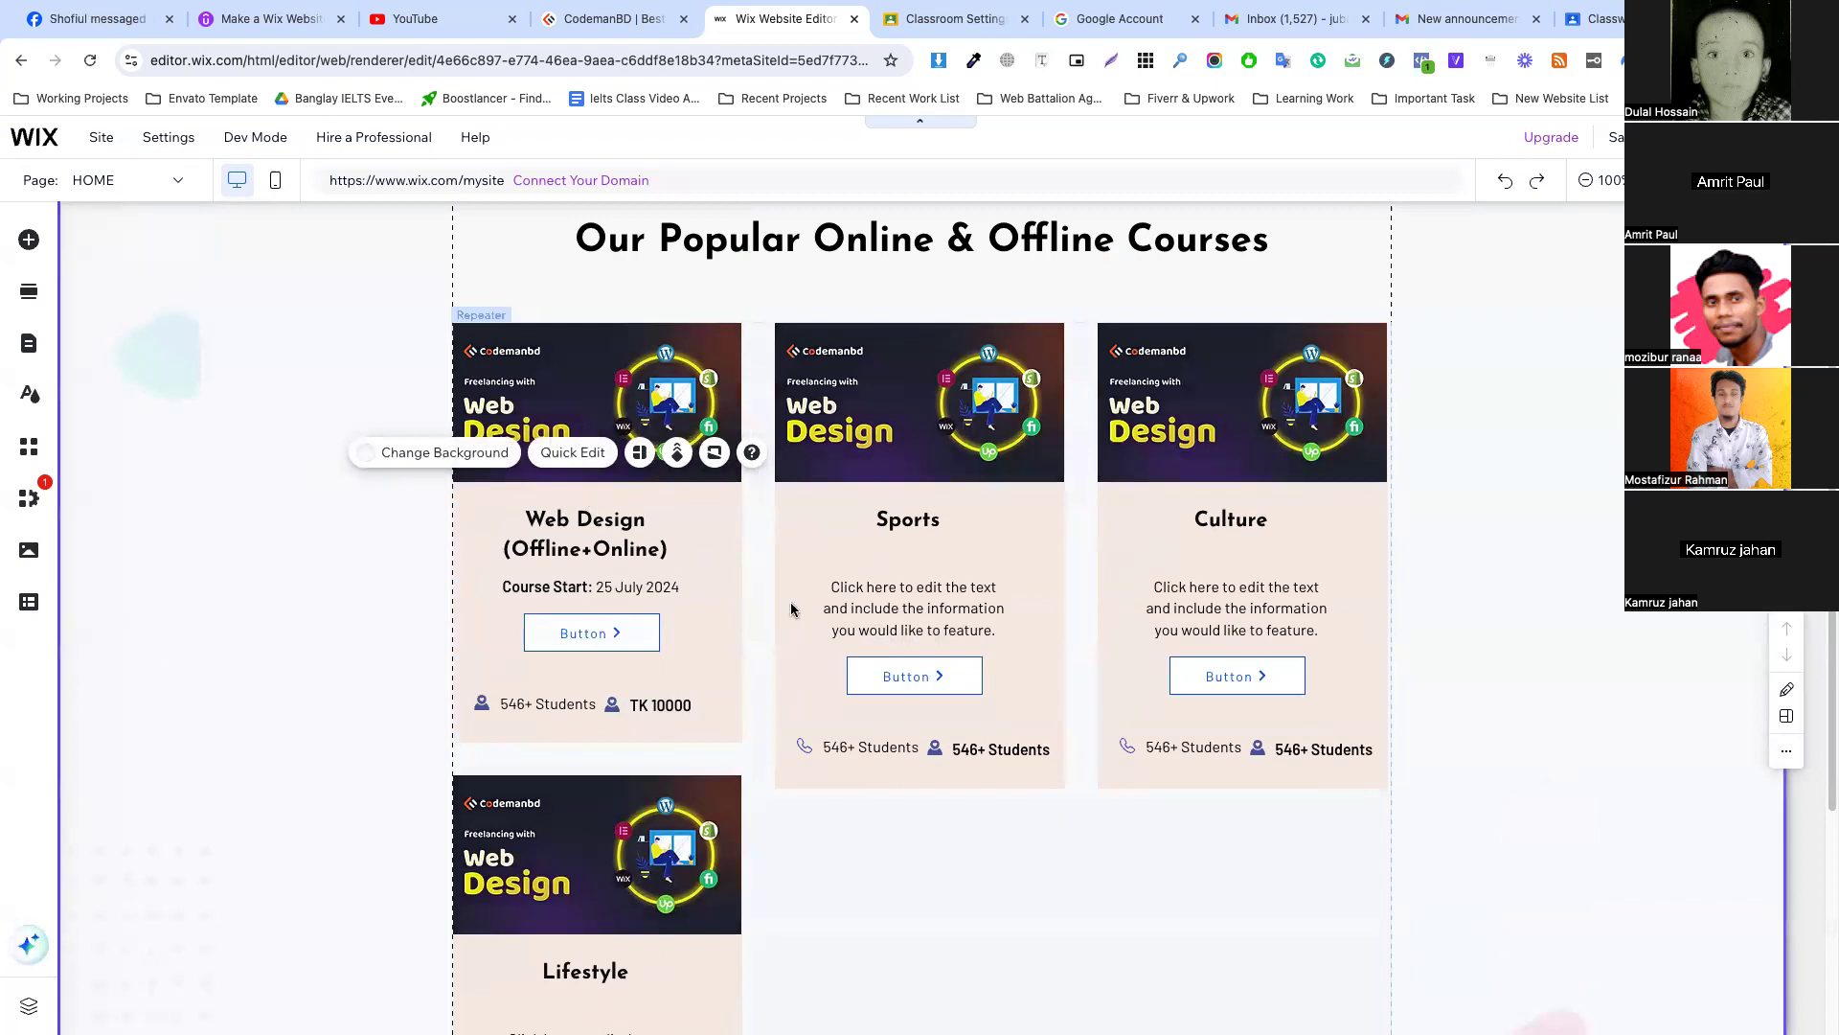
{"action": "left_click", "coordinate": [704, 571]}
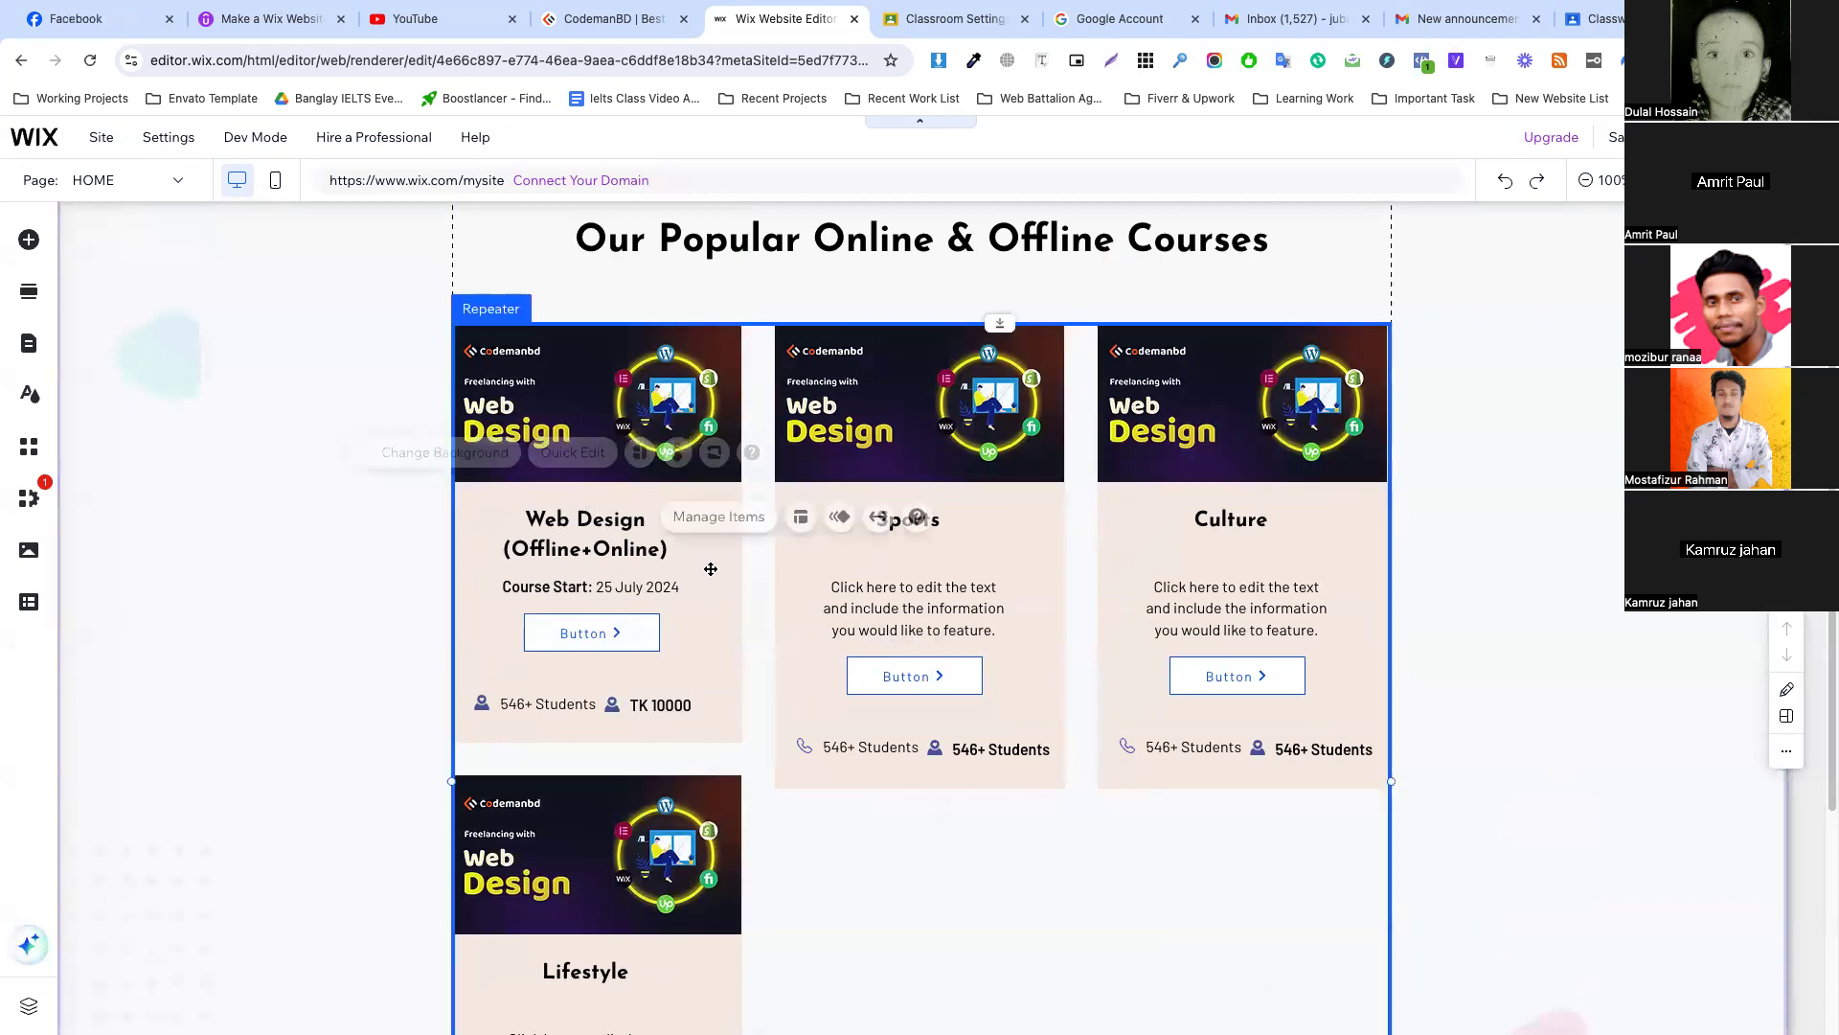
{"action": "left_click", "coordinate": [723, 517]}
{"action": "left_click", "coordinate": [1472, 445]}
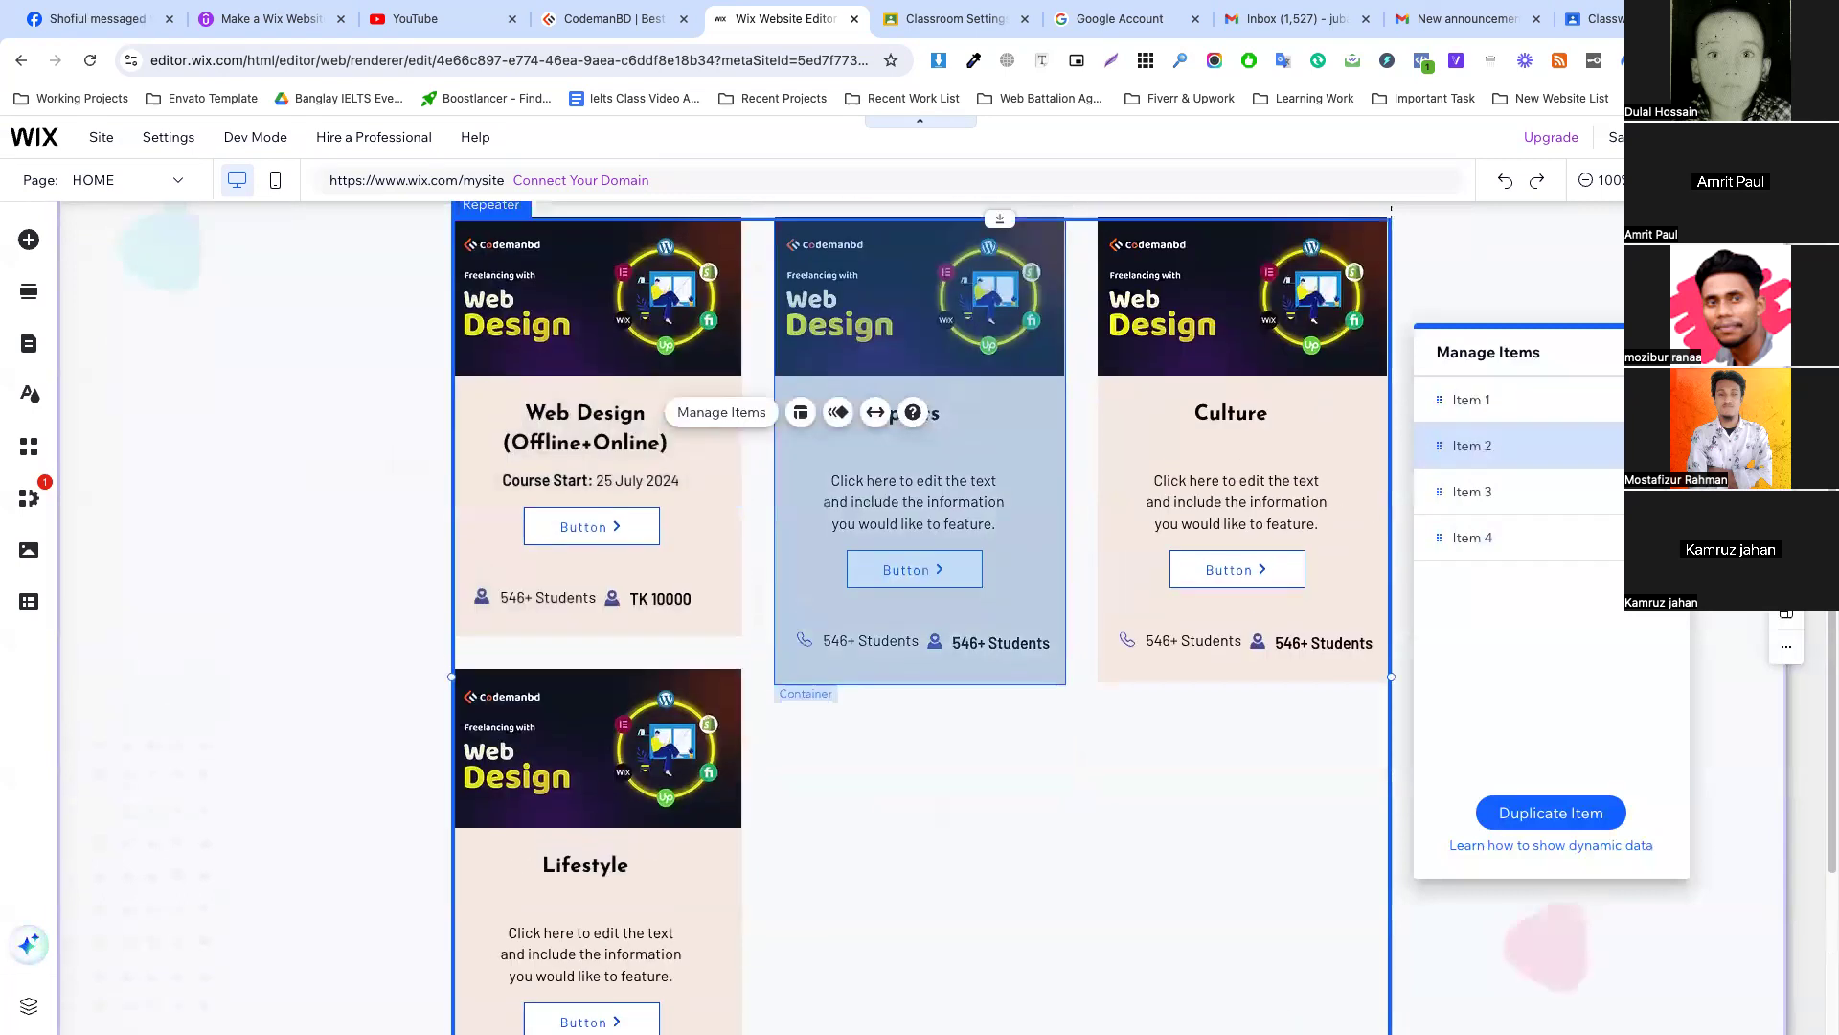
{"action": "key", "text": "Delete"}
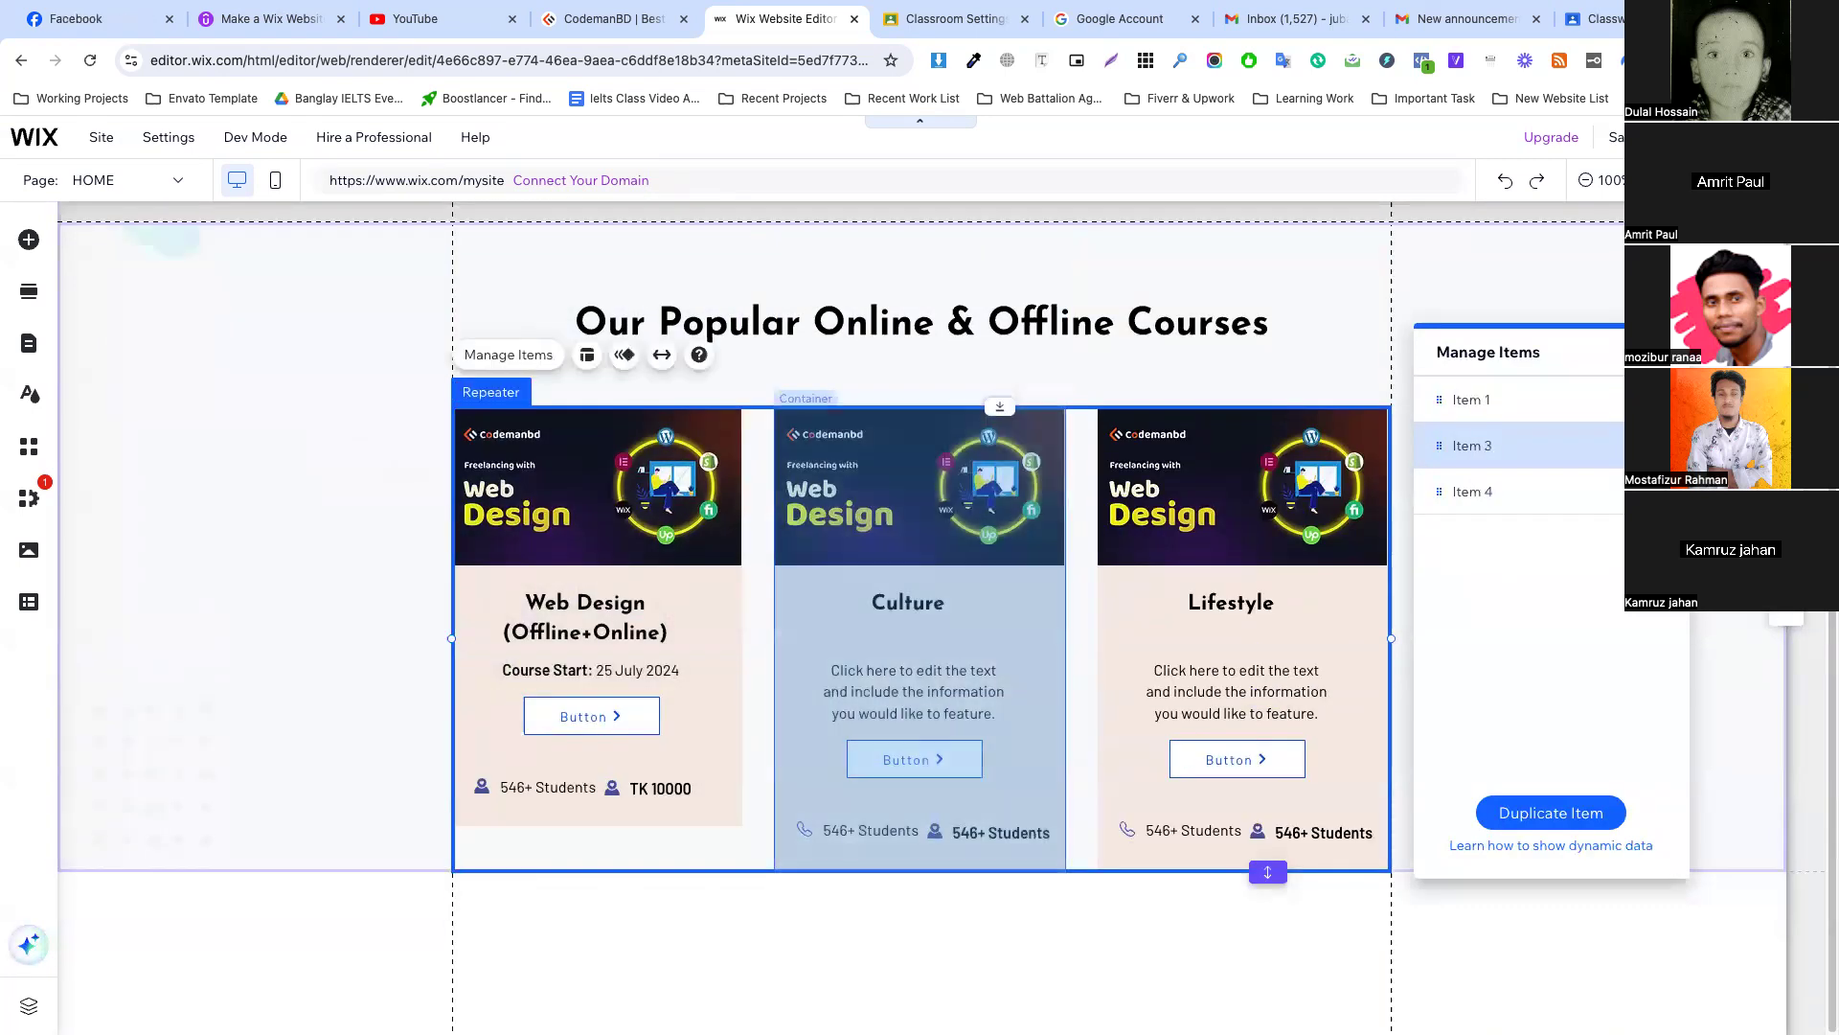
{"action": "key", "text": "Delete"}
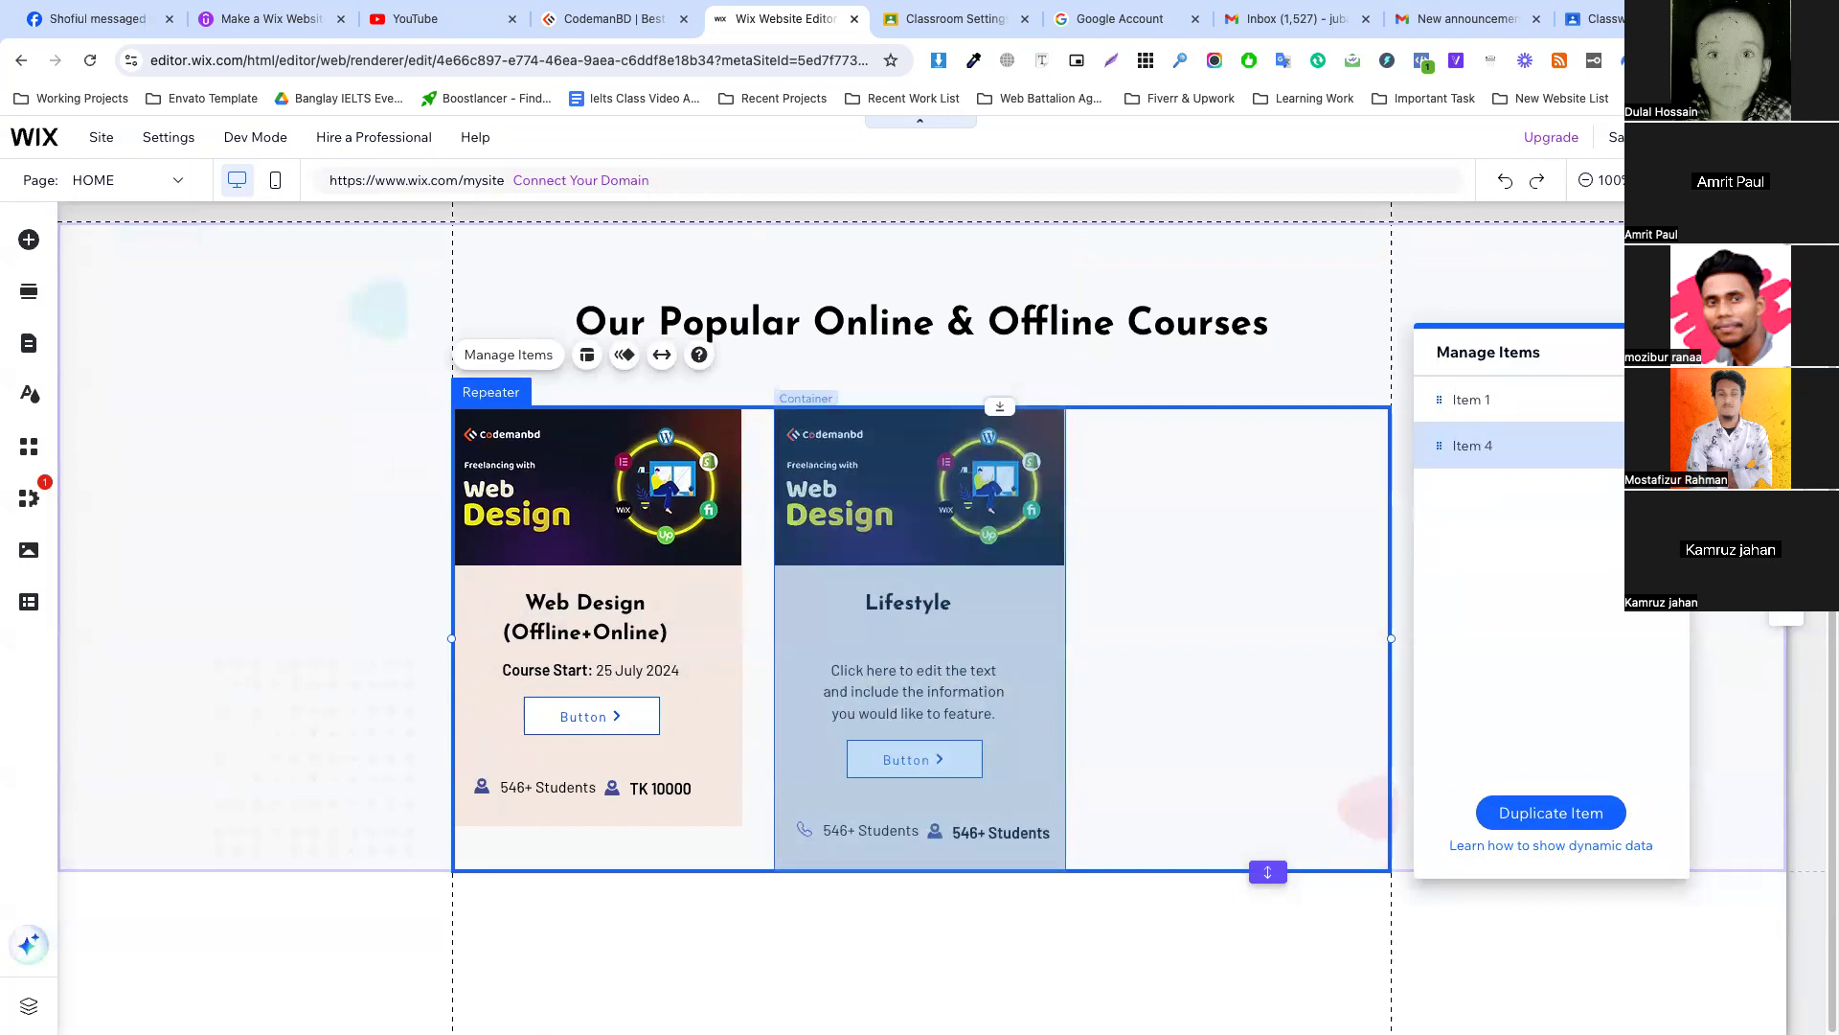
{"action": "key", "text": "Delete"}
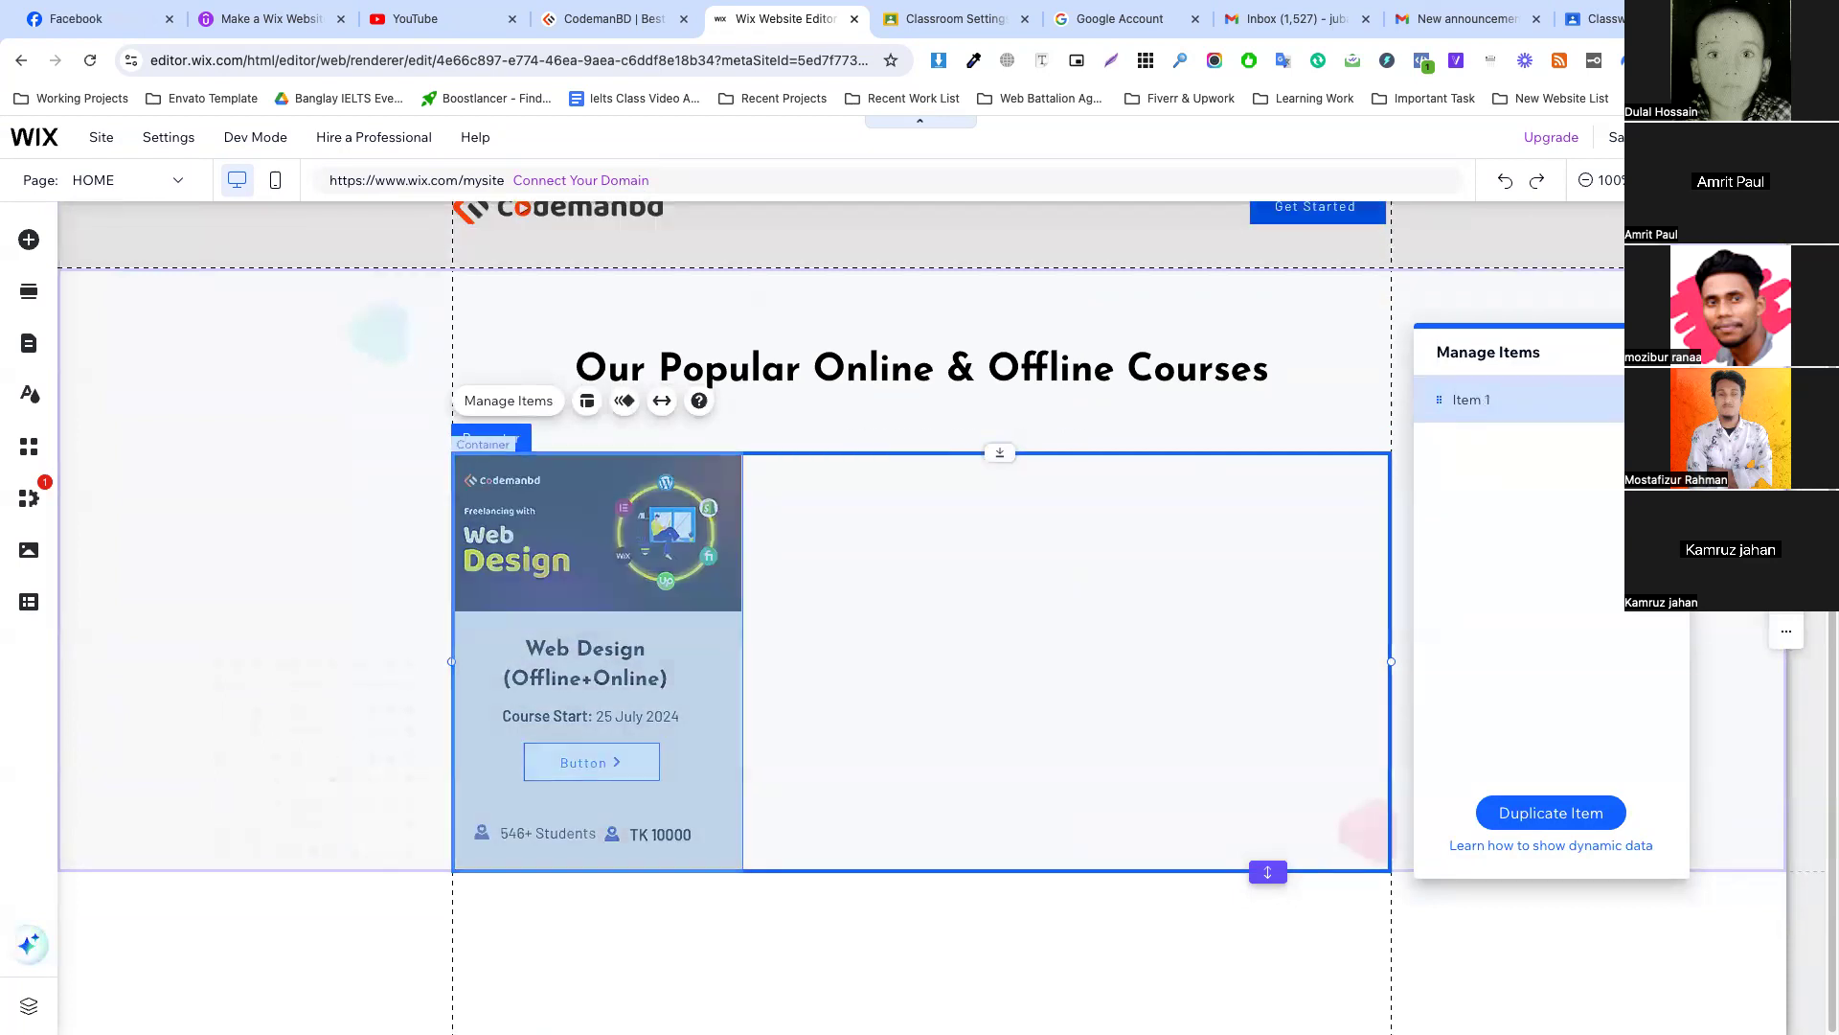
Duplicate the Web Design card with Ctrl+D until the repeater holds six cards.
{"action": "key", "text": "ctrl+d"}
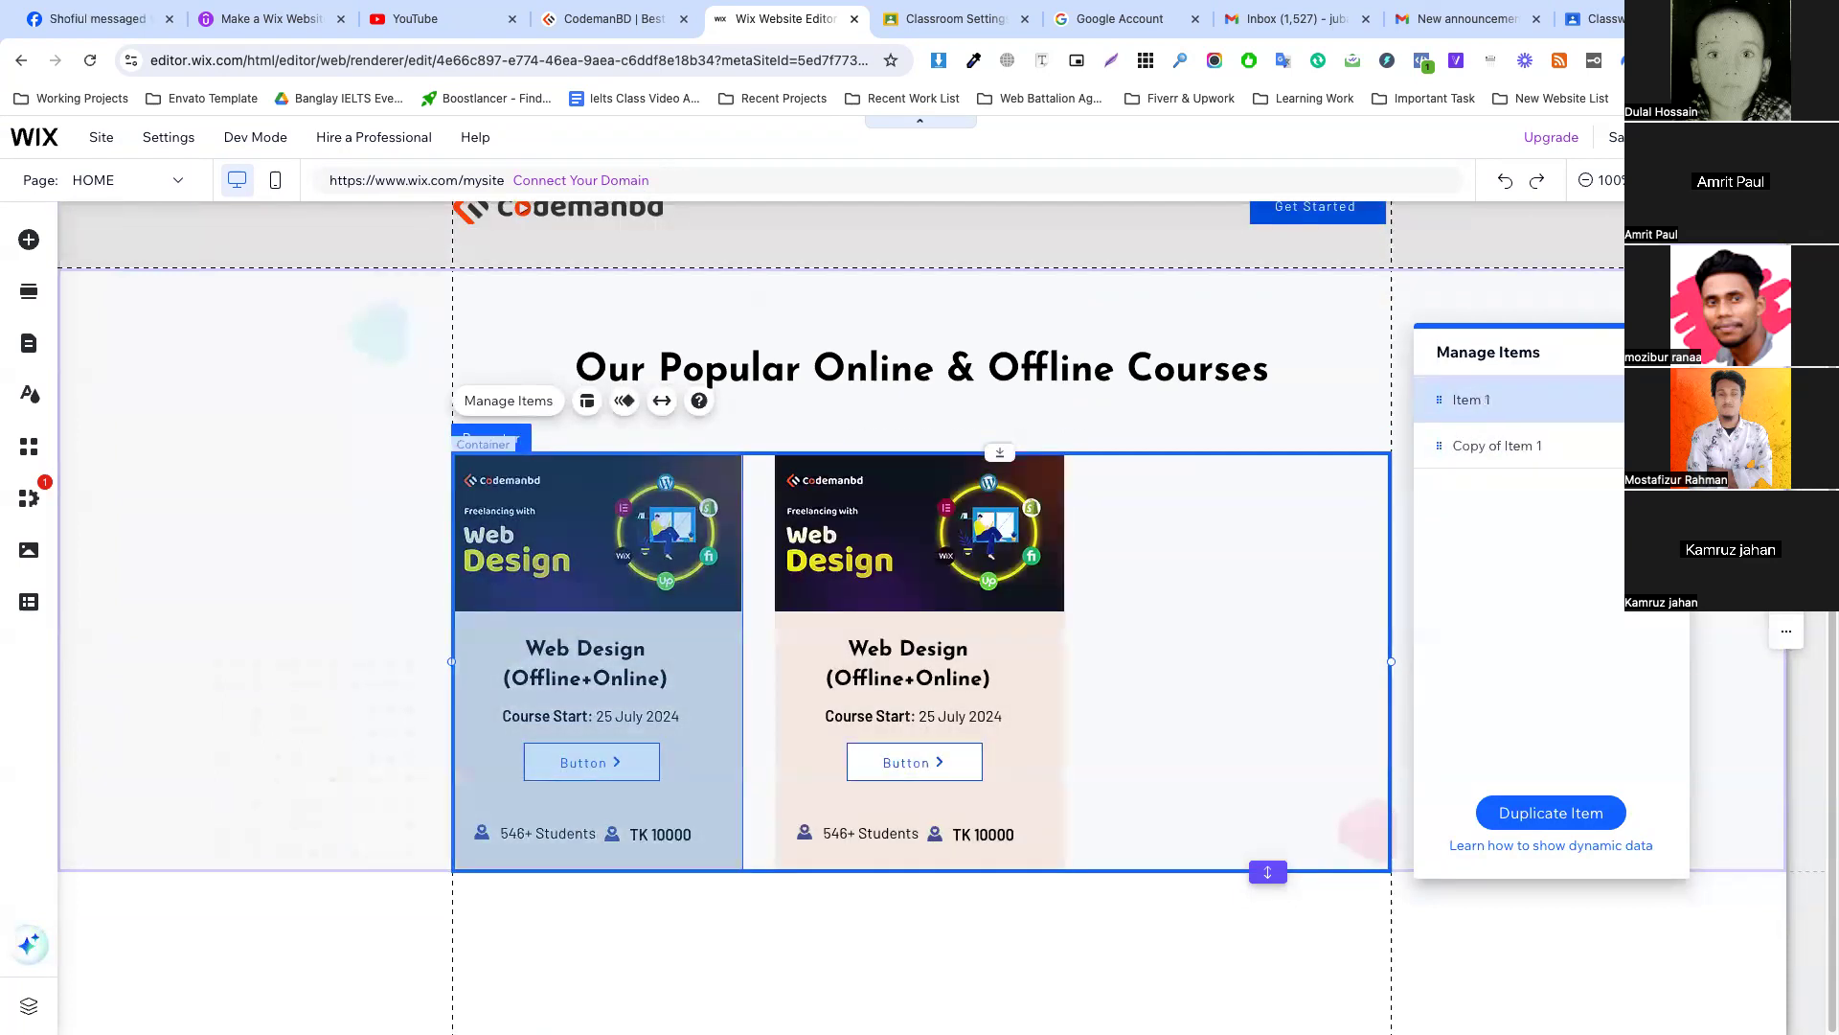
{"action": "key", "text": "ctrl+d"}
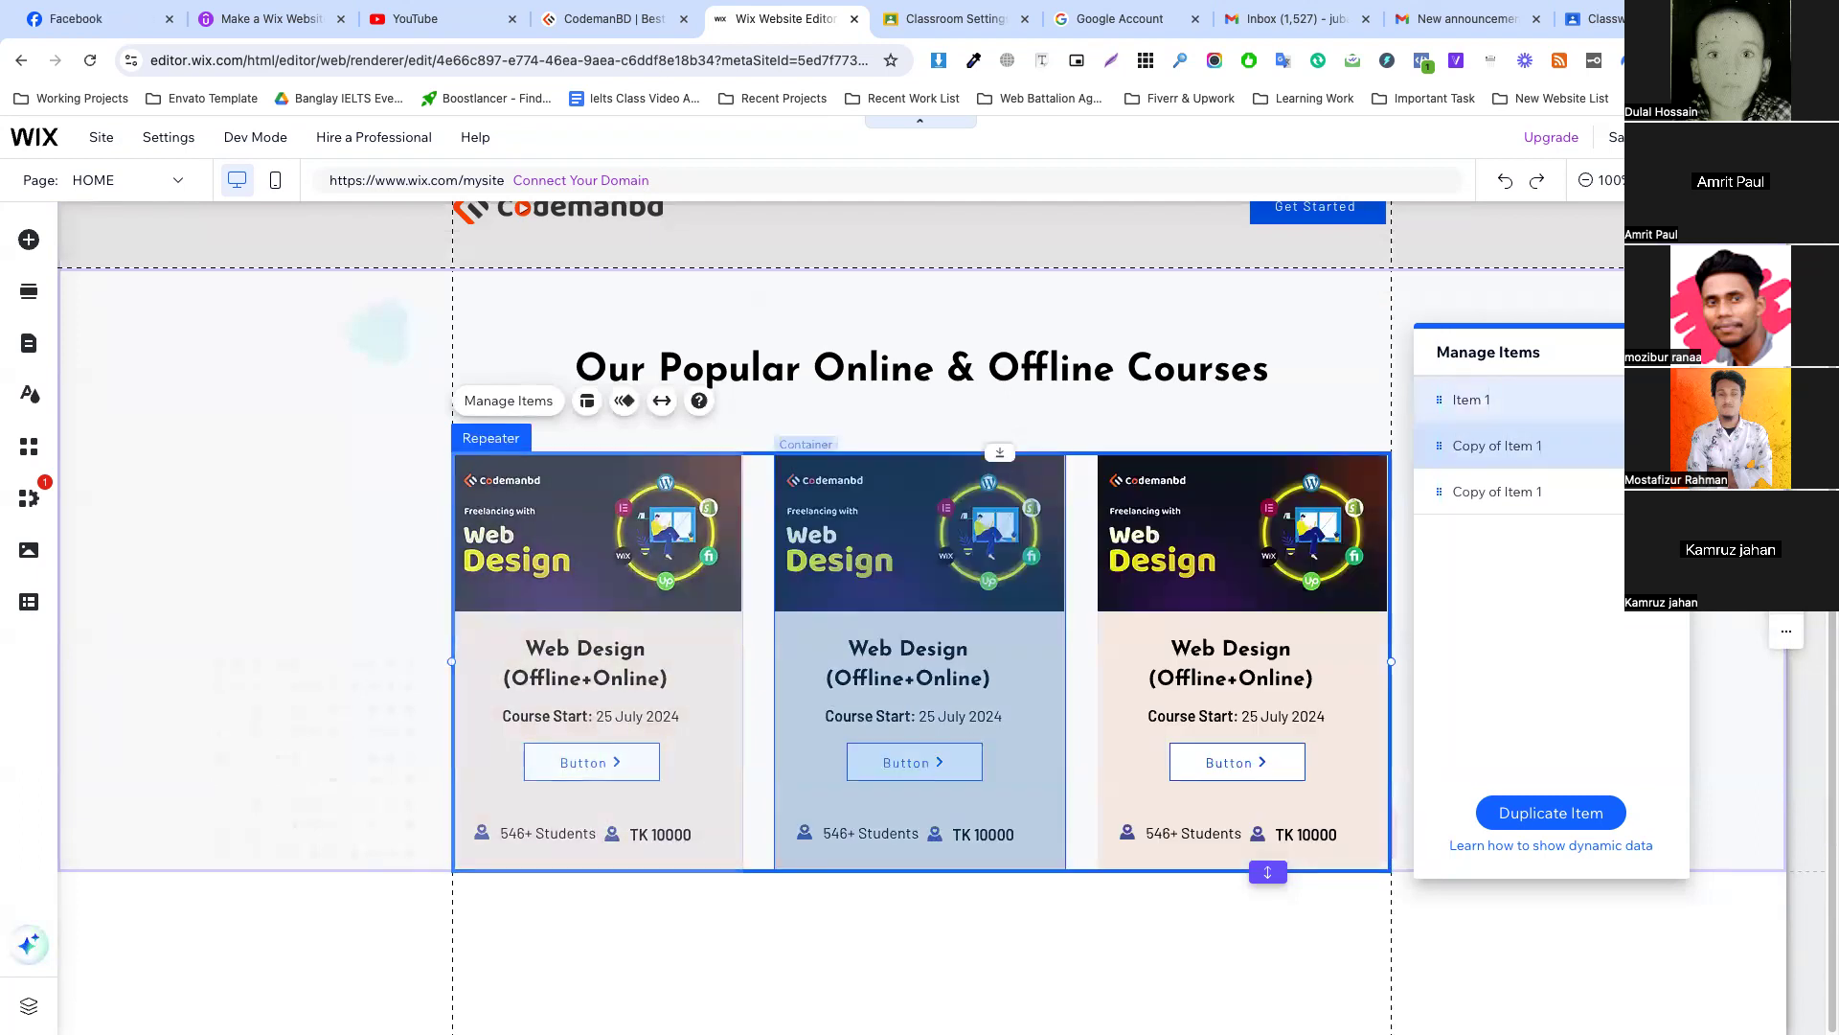
{"action": "key", "text": "ctrl+d"}
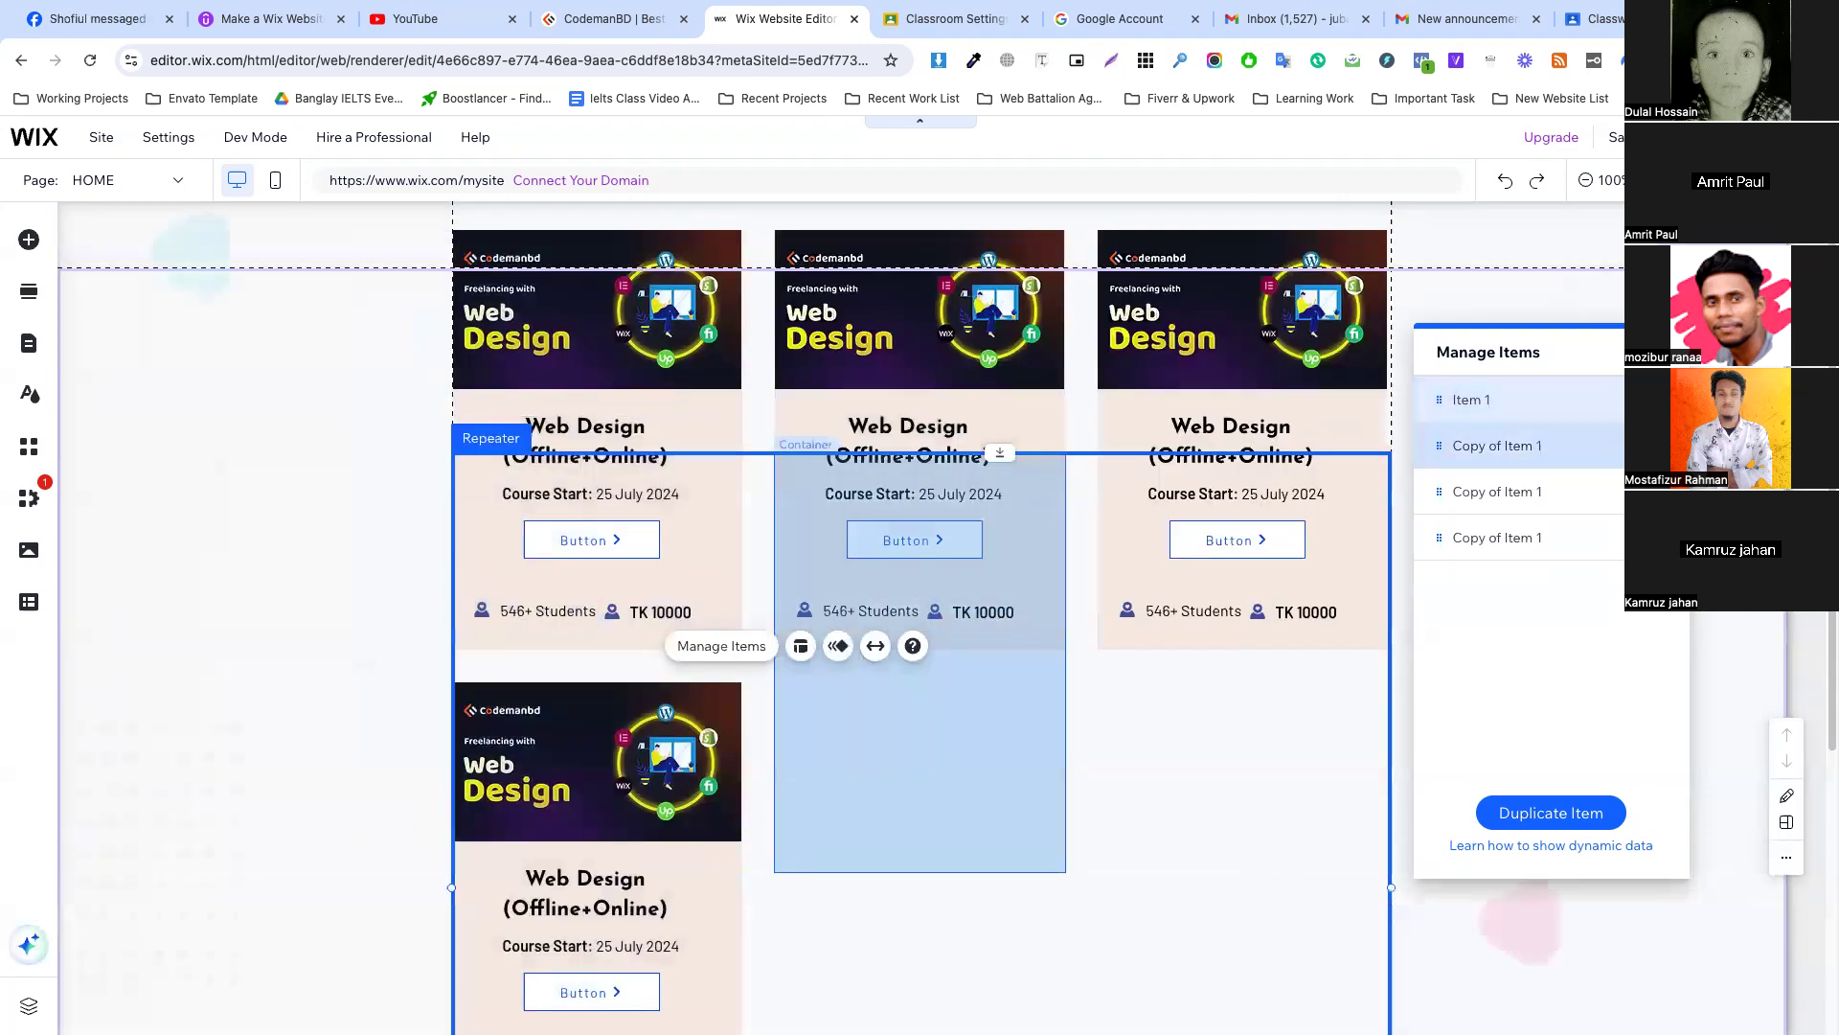
{"action": "key", "text": "ctrl+d"}
{"action": "key", "text": "ctrl+d"}
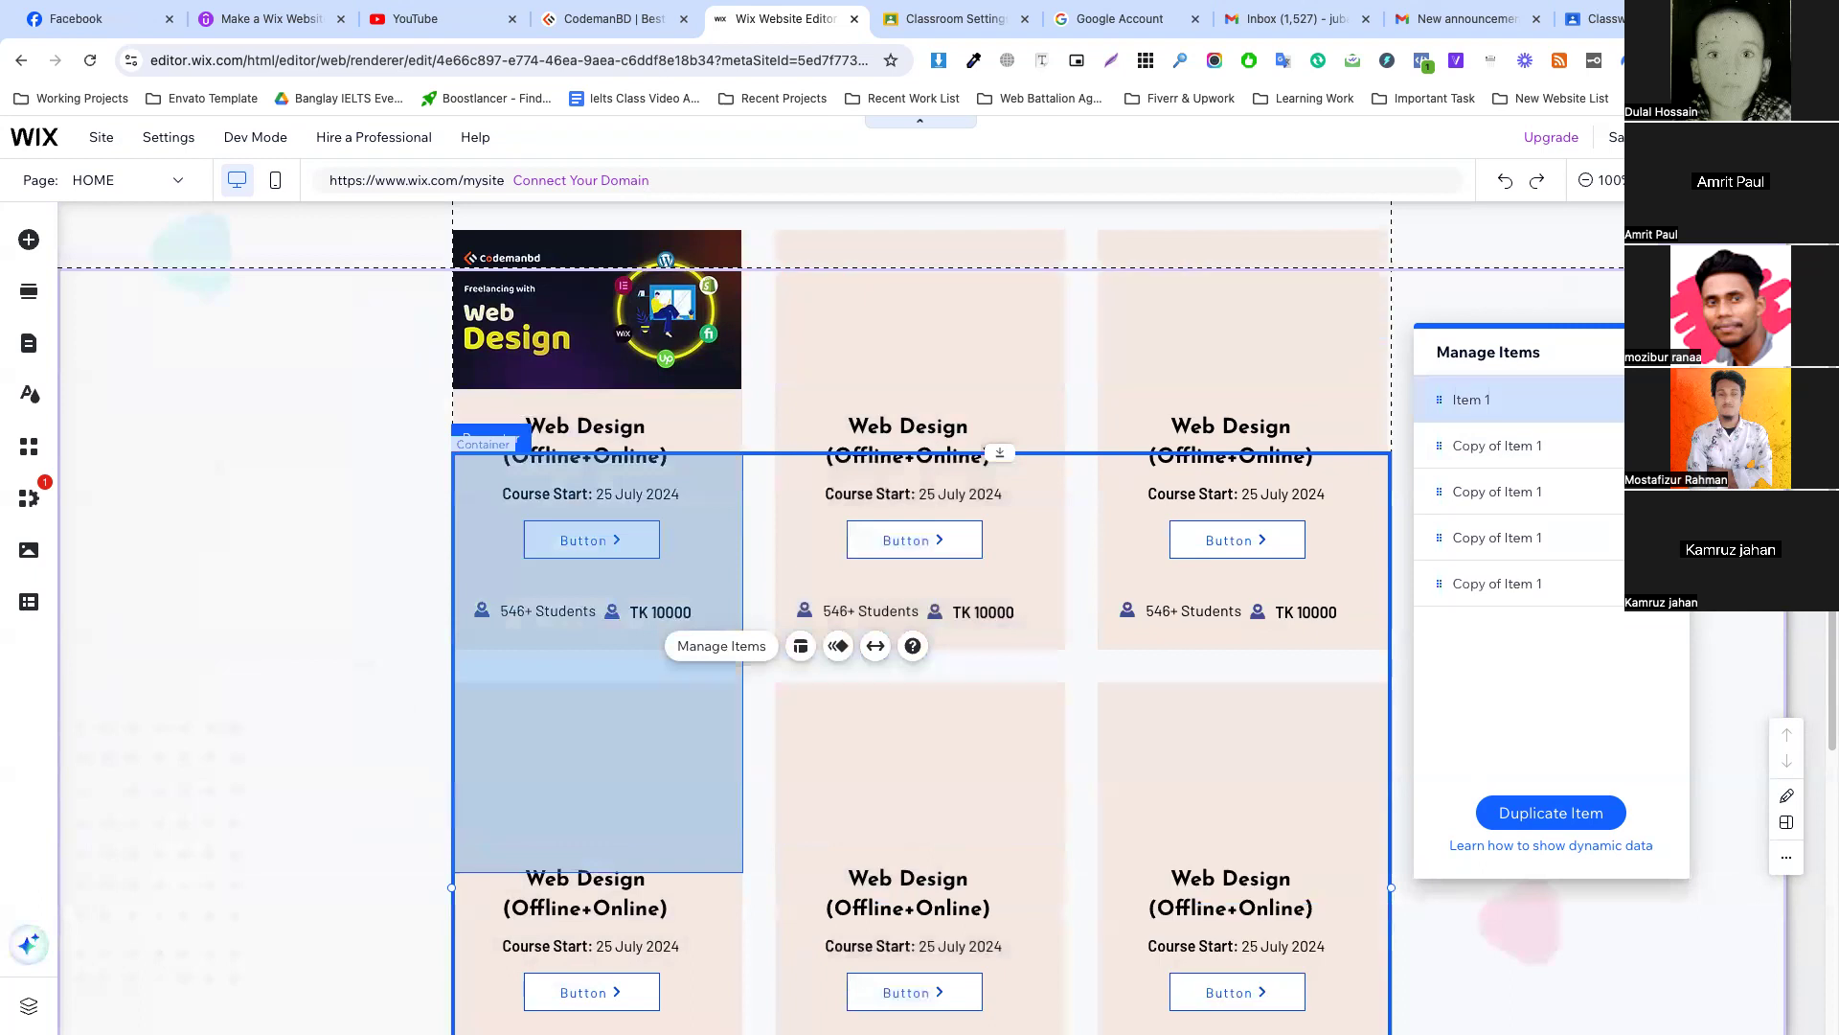
Drag the courses section's bottom edge down so both rows of cards fit.
{"action": "scroll", "coordinate": [357, 496], "scroll_direction": "up", "scroll_amount": 3}
{"action": "left_click", "coordinate": [357, 496]}
{"action": "scroll", "coordinate": [949, 533], "scroll_direction": "down", "scroll_amount": 1}
{"action": "left_click_drag", "start_coordinate": [912, 488], "coordinate": [939, 458]}
{"action": "scroll", "coordinate": [1221, 566], "scroll_direction": "down", "scroll_amount": 2}
{"action": "scroll", "coordinate": [1221, 566], "scroll_direction": "down", "scroll_amount": 2}
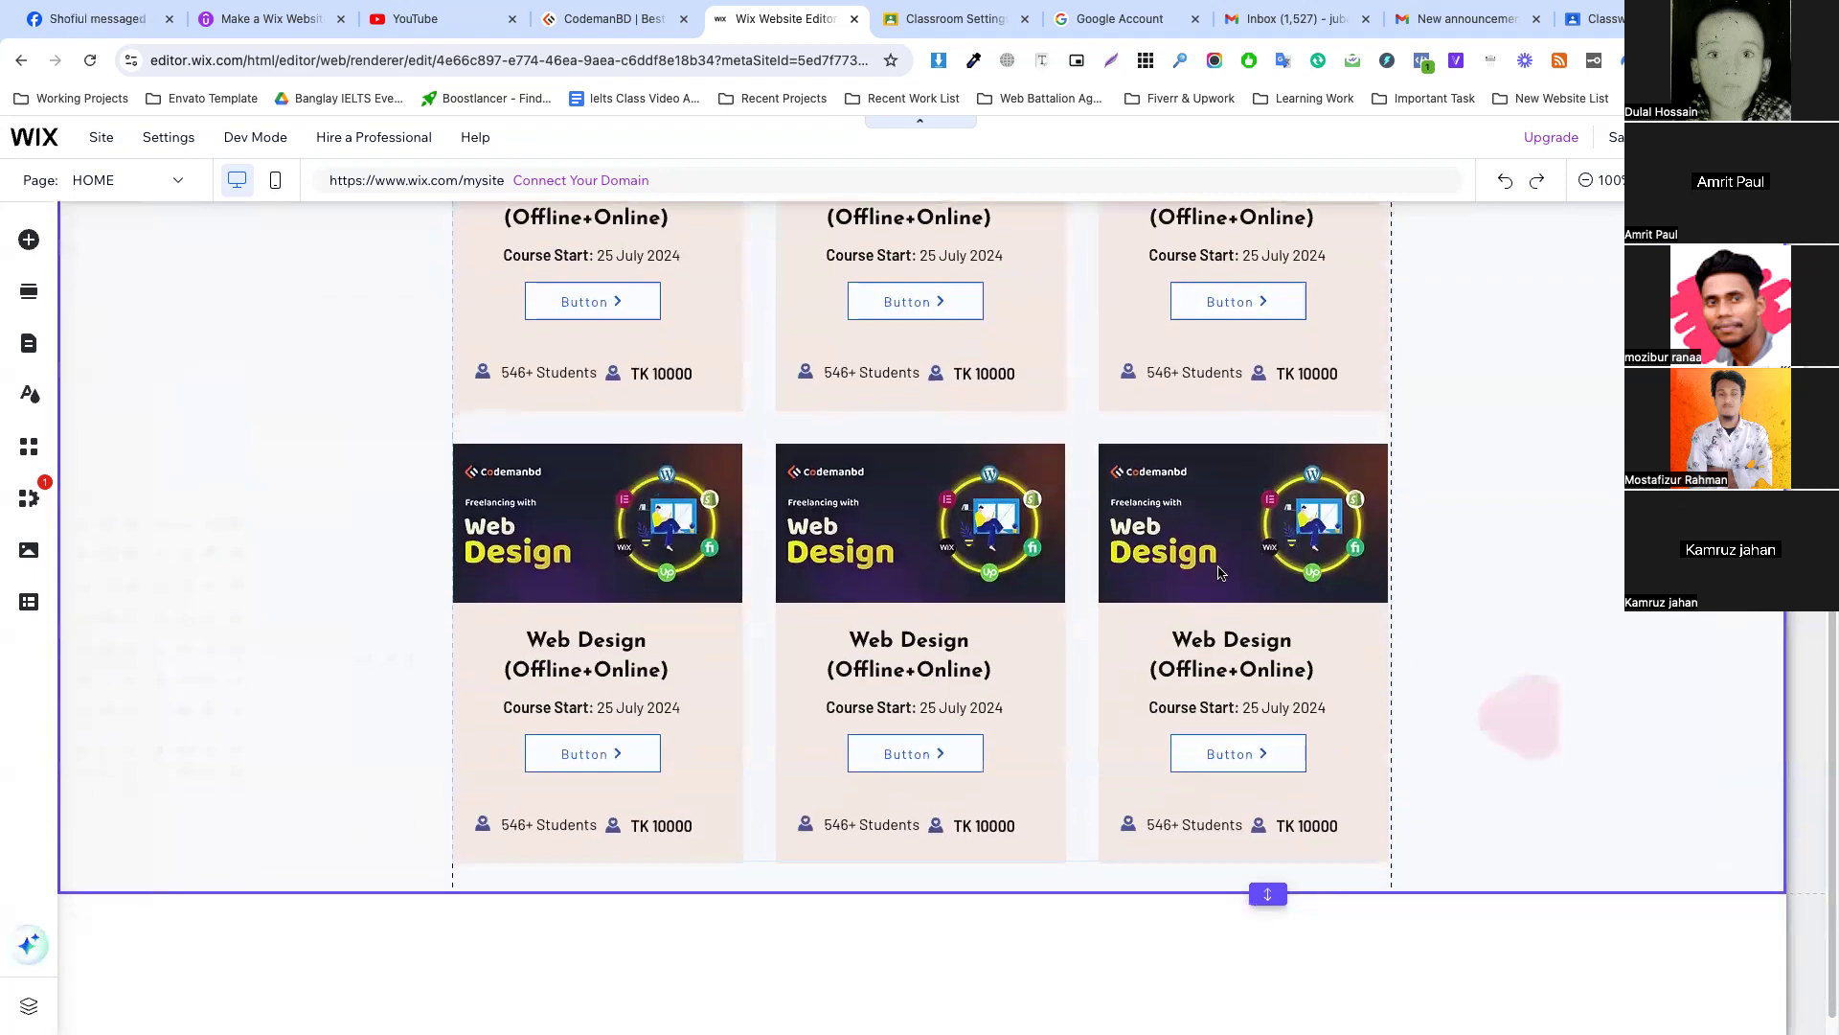
{"action": "left_click_drag", "start_coordinate": [1268, 871], "coordinate": [1267, 949]}
{"action": "scroll", "coordinate": [1481, 826], "scroll_direction": "up", "scroll_amount": 3}
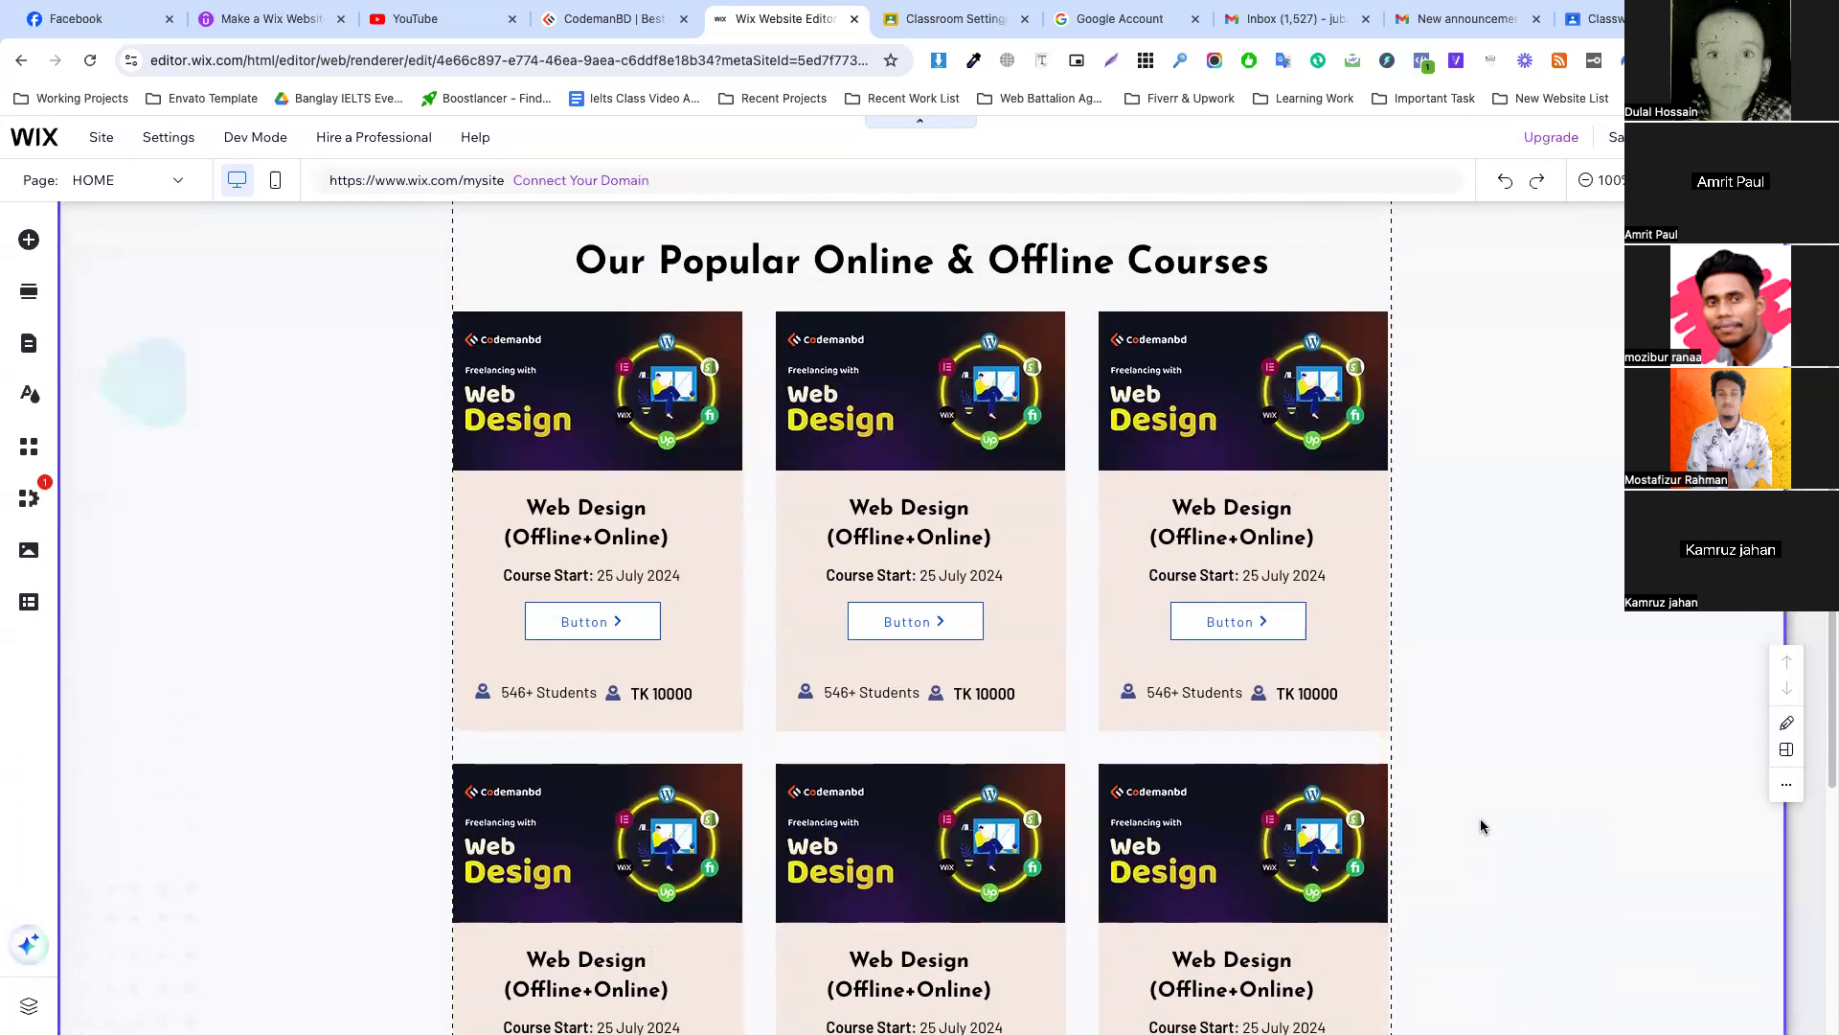
Close DevTools on the CodemanBD tab, review its course grid, then return to the Wix editor.
{"action": "left_click", "coordinate": [584, 21]}
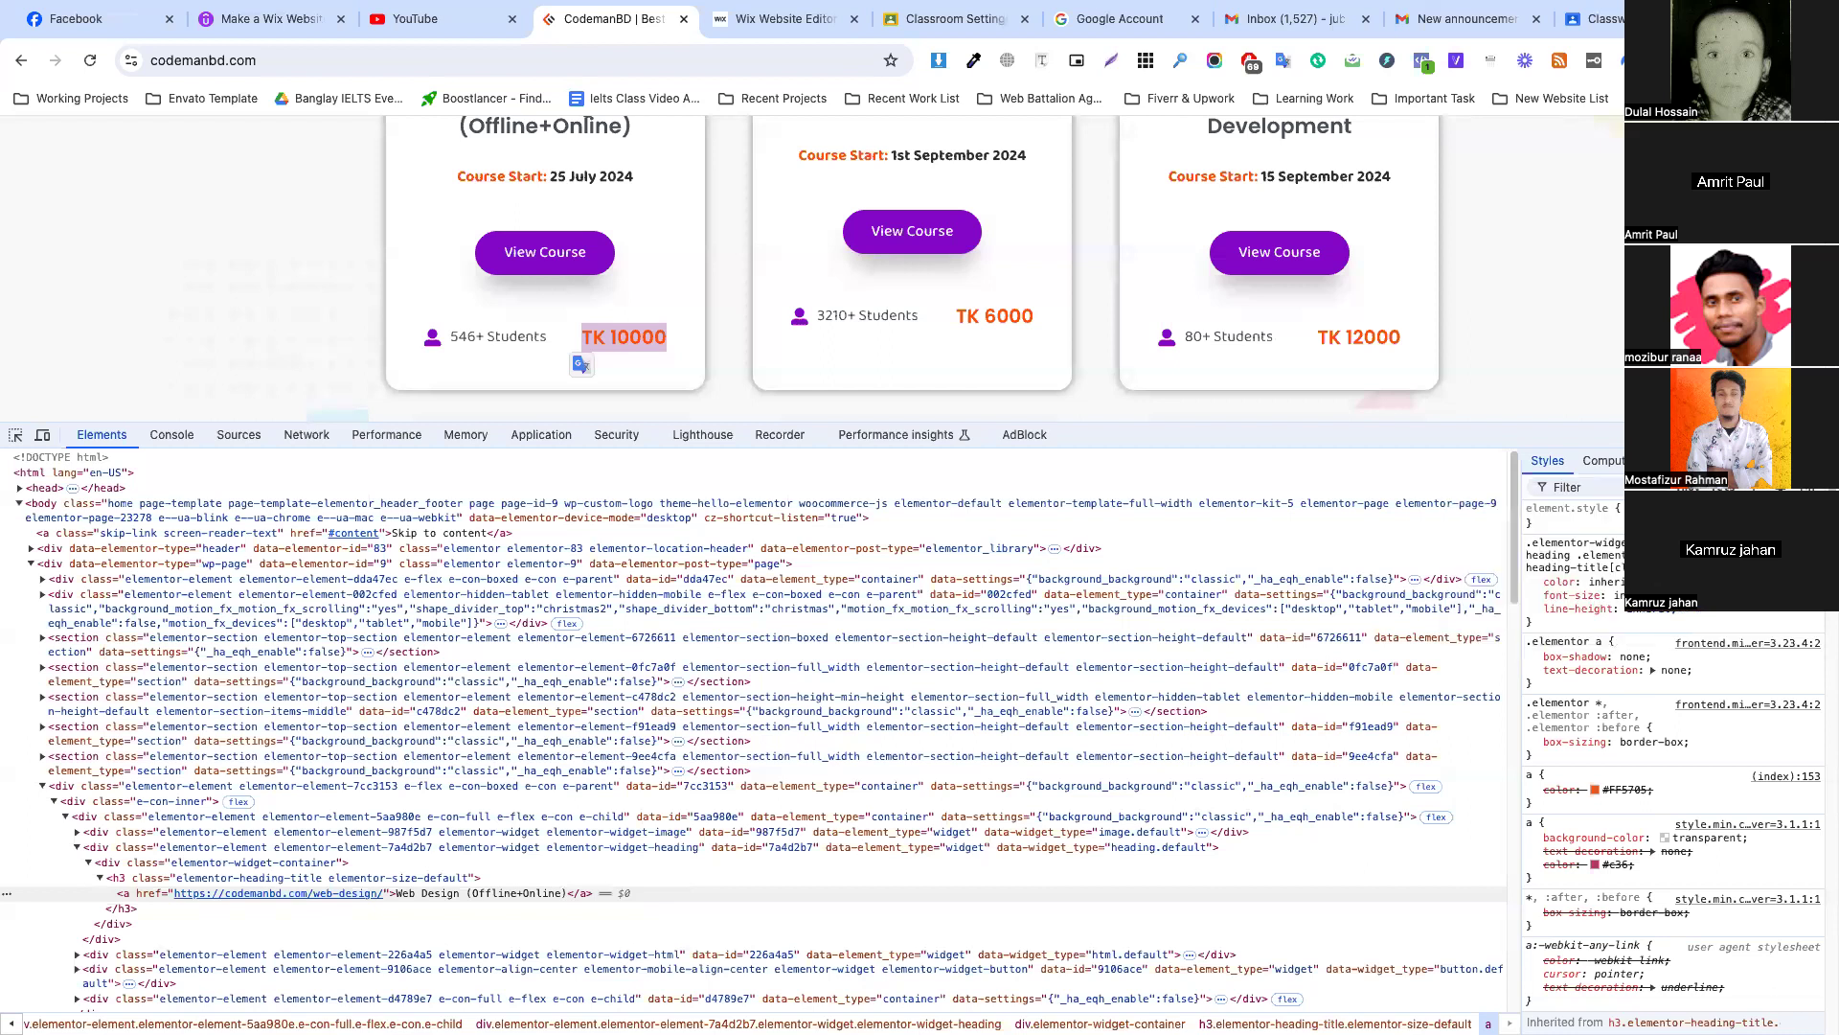
{"action": "key", "text": "super+alt+i"}
{"action": "scroll", "coordinate": [630, 415], "scroll_direction": "up", "scroll_amount": 5}
{"action": "scroll", "coordinate": [629, 415], "scroll_direction": "down", "scroll_amount": 3}
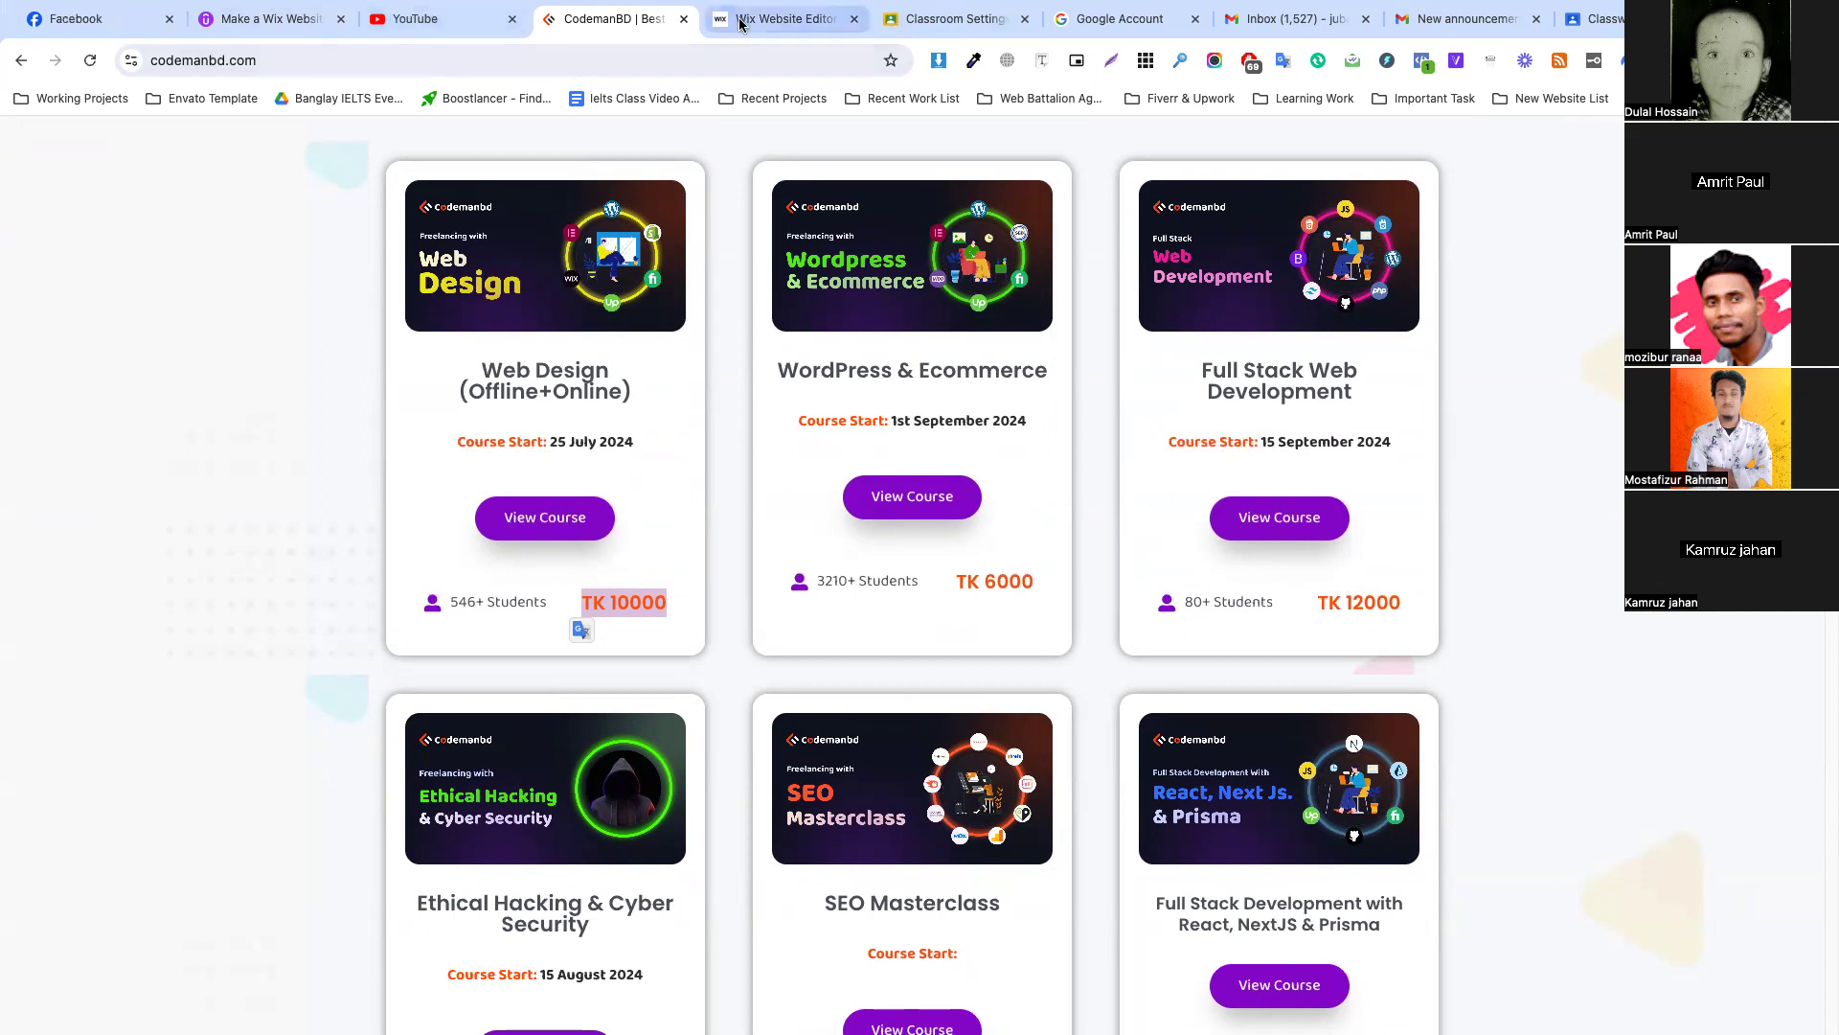
{"action": "left_click", "coordinate": [784, 18]}
{"action": "scroll", "coordinate": [984, 458], "scroll_direction": "down", "scroll_amount": 3}
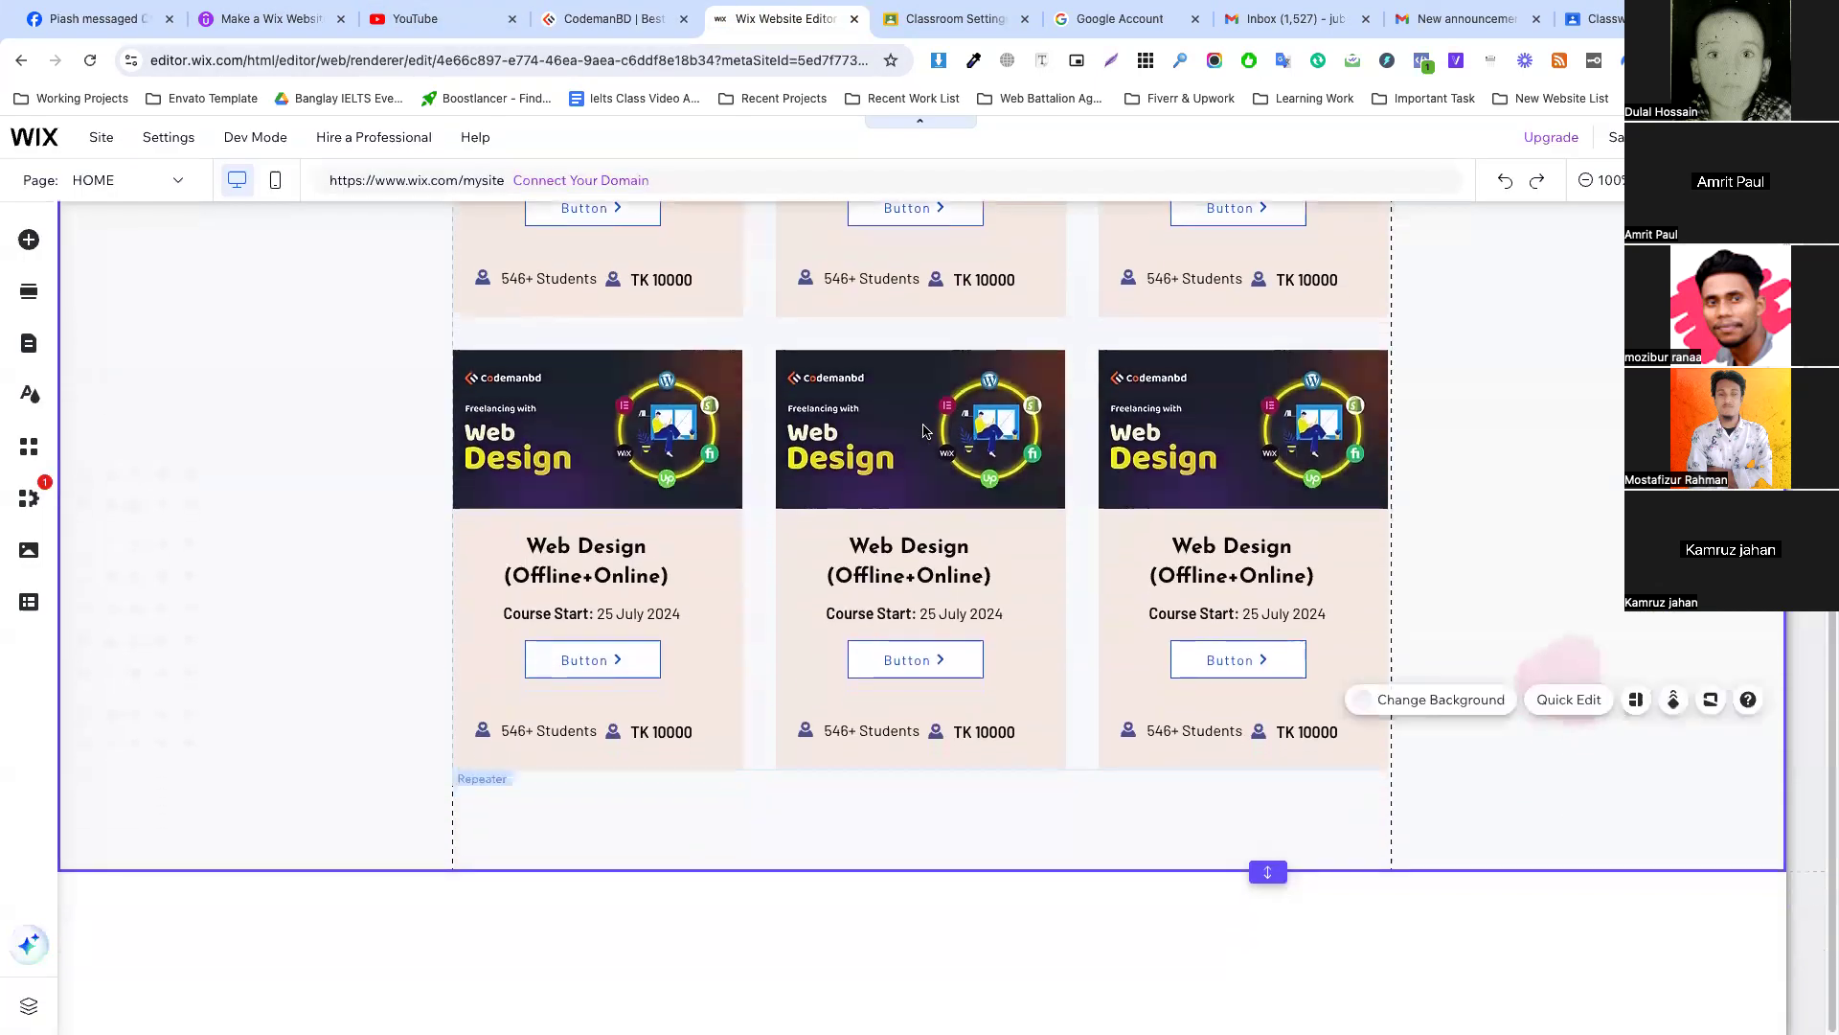
Open the published site from the Congratulations dialog and scroll through the six course cards.
{"action": "scroll", "coordinate": [684, 354], "scroll_direction": "up", "scroll_amount": 1}
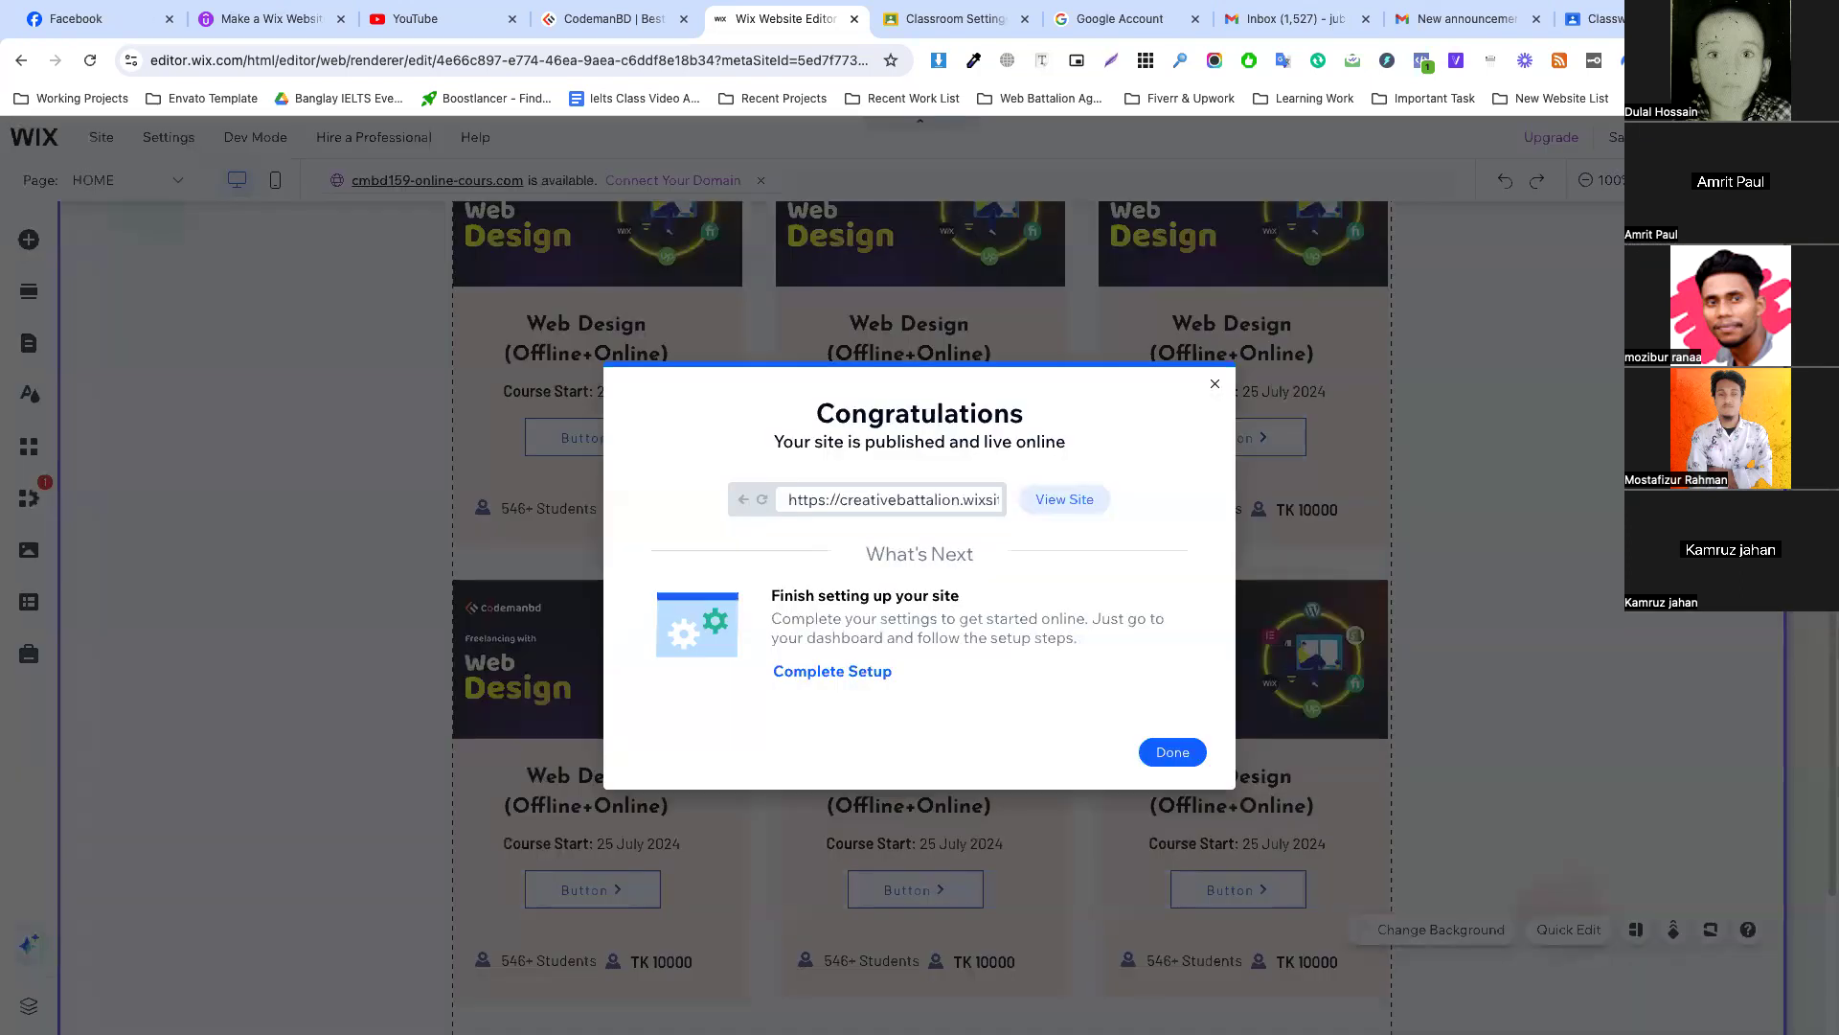
{"action": "left_click", "coordinate": [1061, 502]}
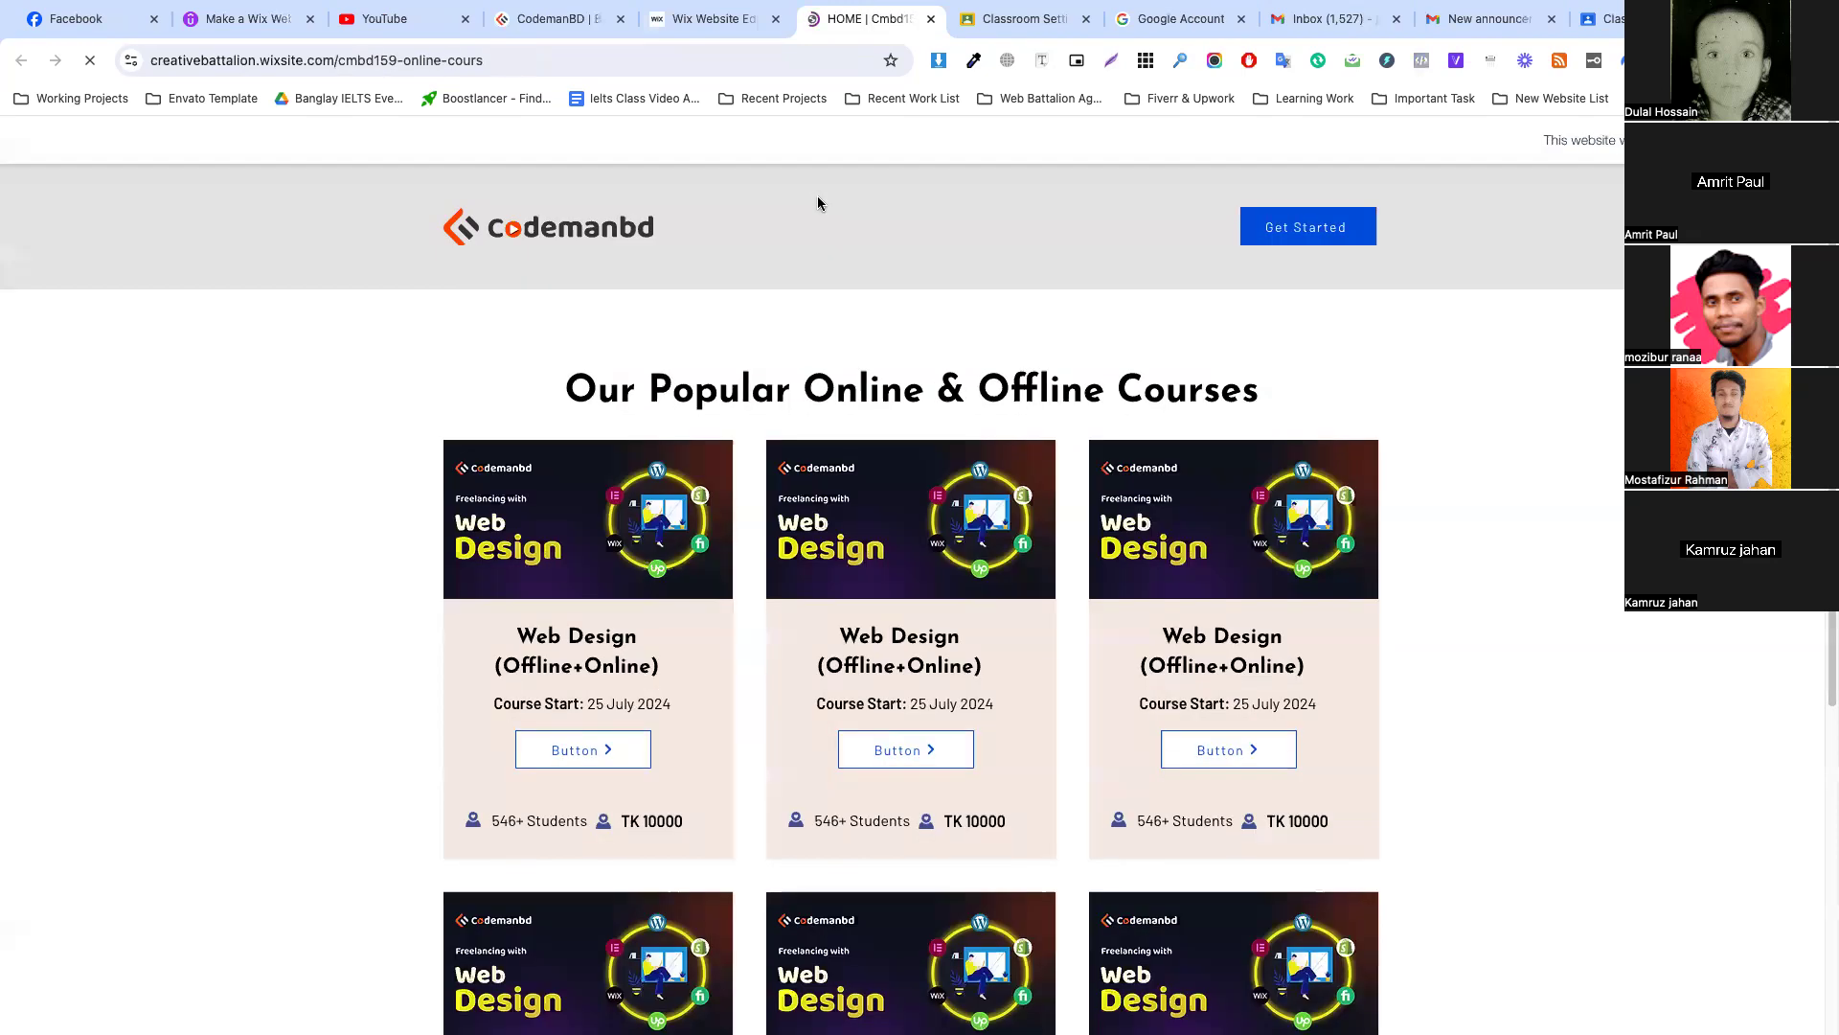
{"action": "scroll", "coordinate": [1058, 304], "scroll_direction": "down", "scroll_amount": 1}
{"action": "scroll", "coordinate": [1059, 304], "scroll_direction": "up", "scroll_amount": 1}
{"action": "scroll", "coordinate": [928, 513], "scroll_direction": "down", "scroll_amount": 2}
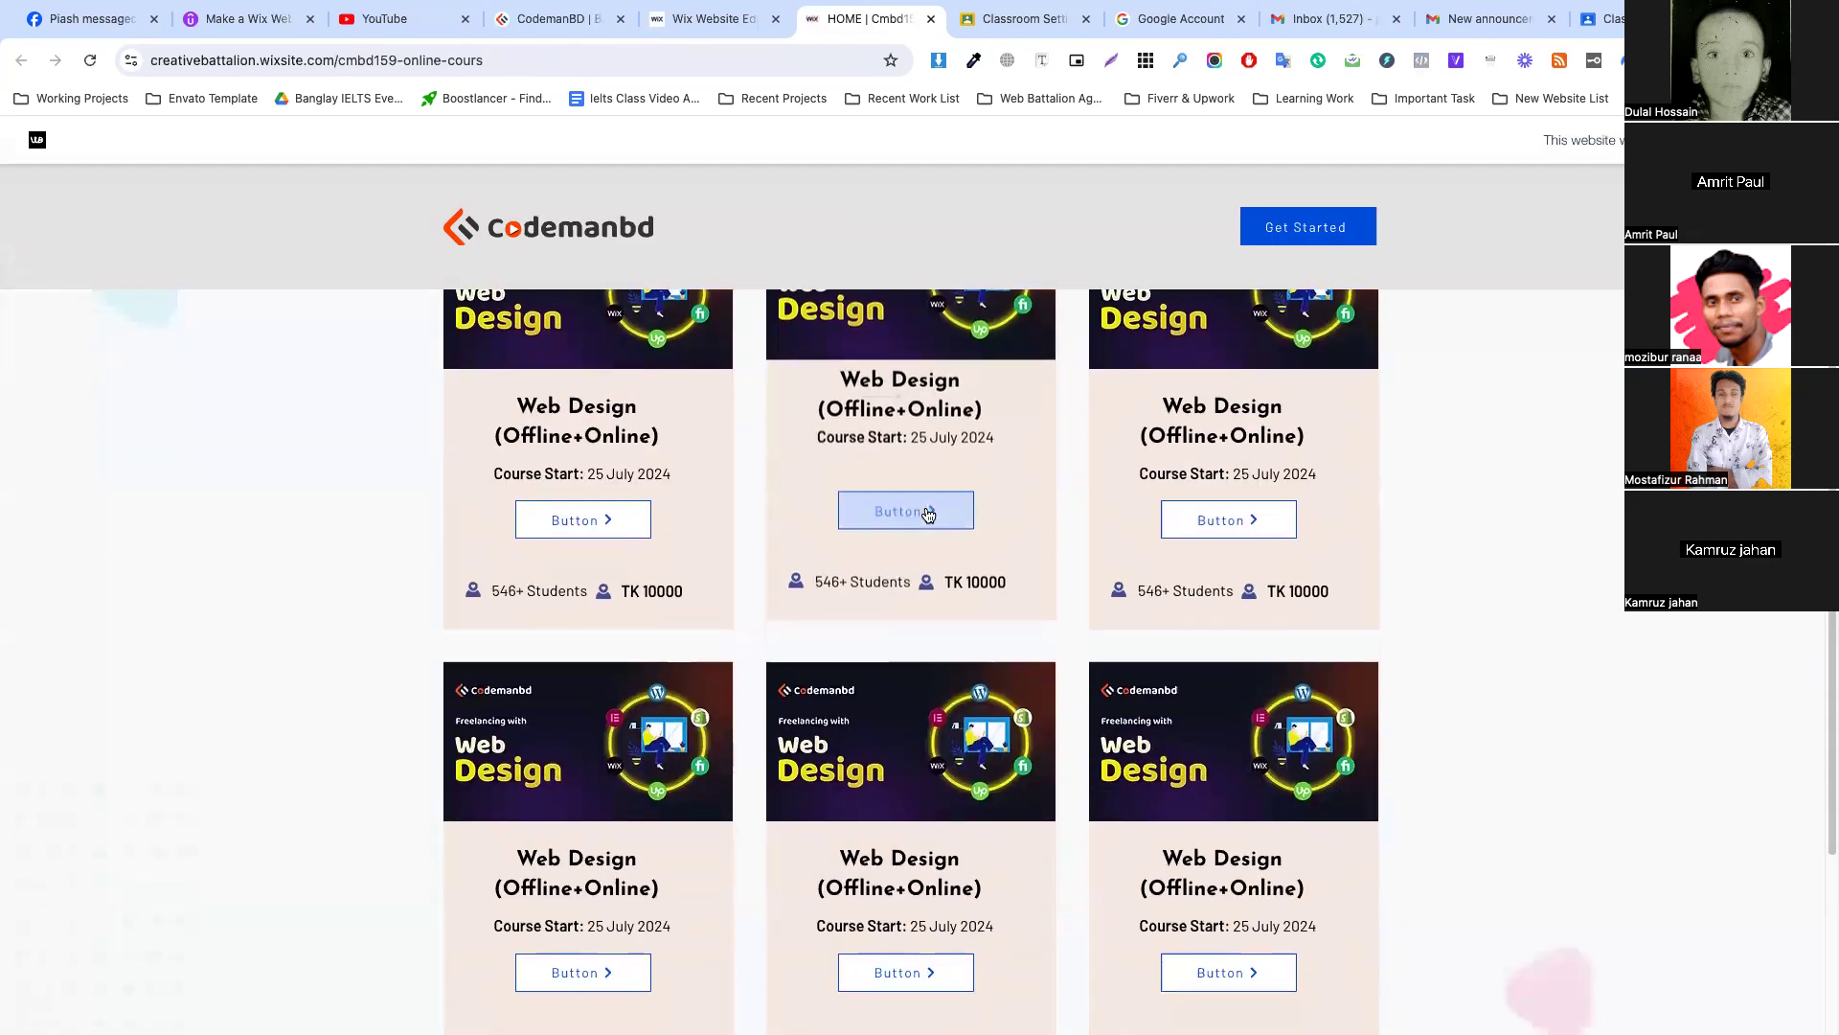
{"action": "scroll", "coordinate": [720, 527], "scroll_direction": "up", "scroll_amount": 2}
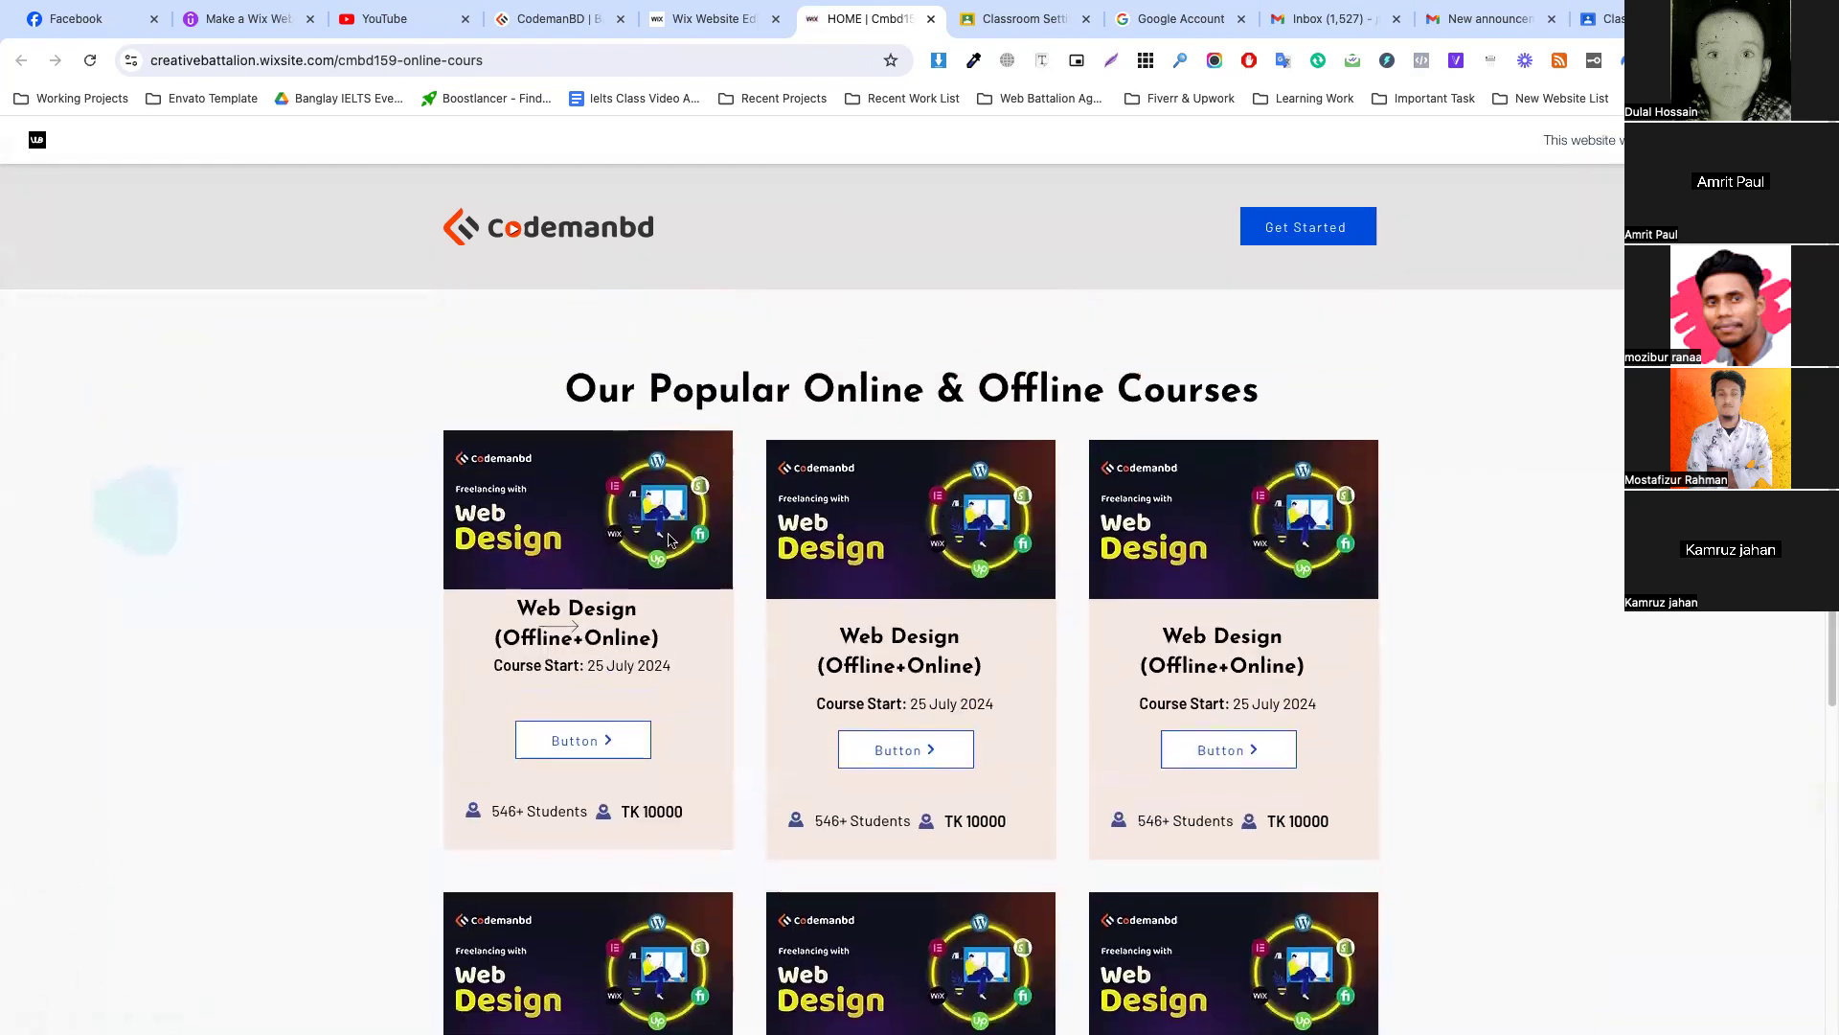
Back in the editor, dismiss the publish and mobile prompts and select the first course card.
{"action": "left_click", "coordinate": [713, 18]}
{"action": "left_click", "coordinate": [1172, 752]}
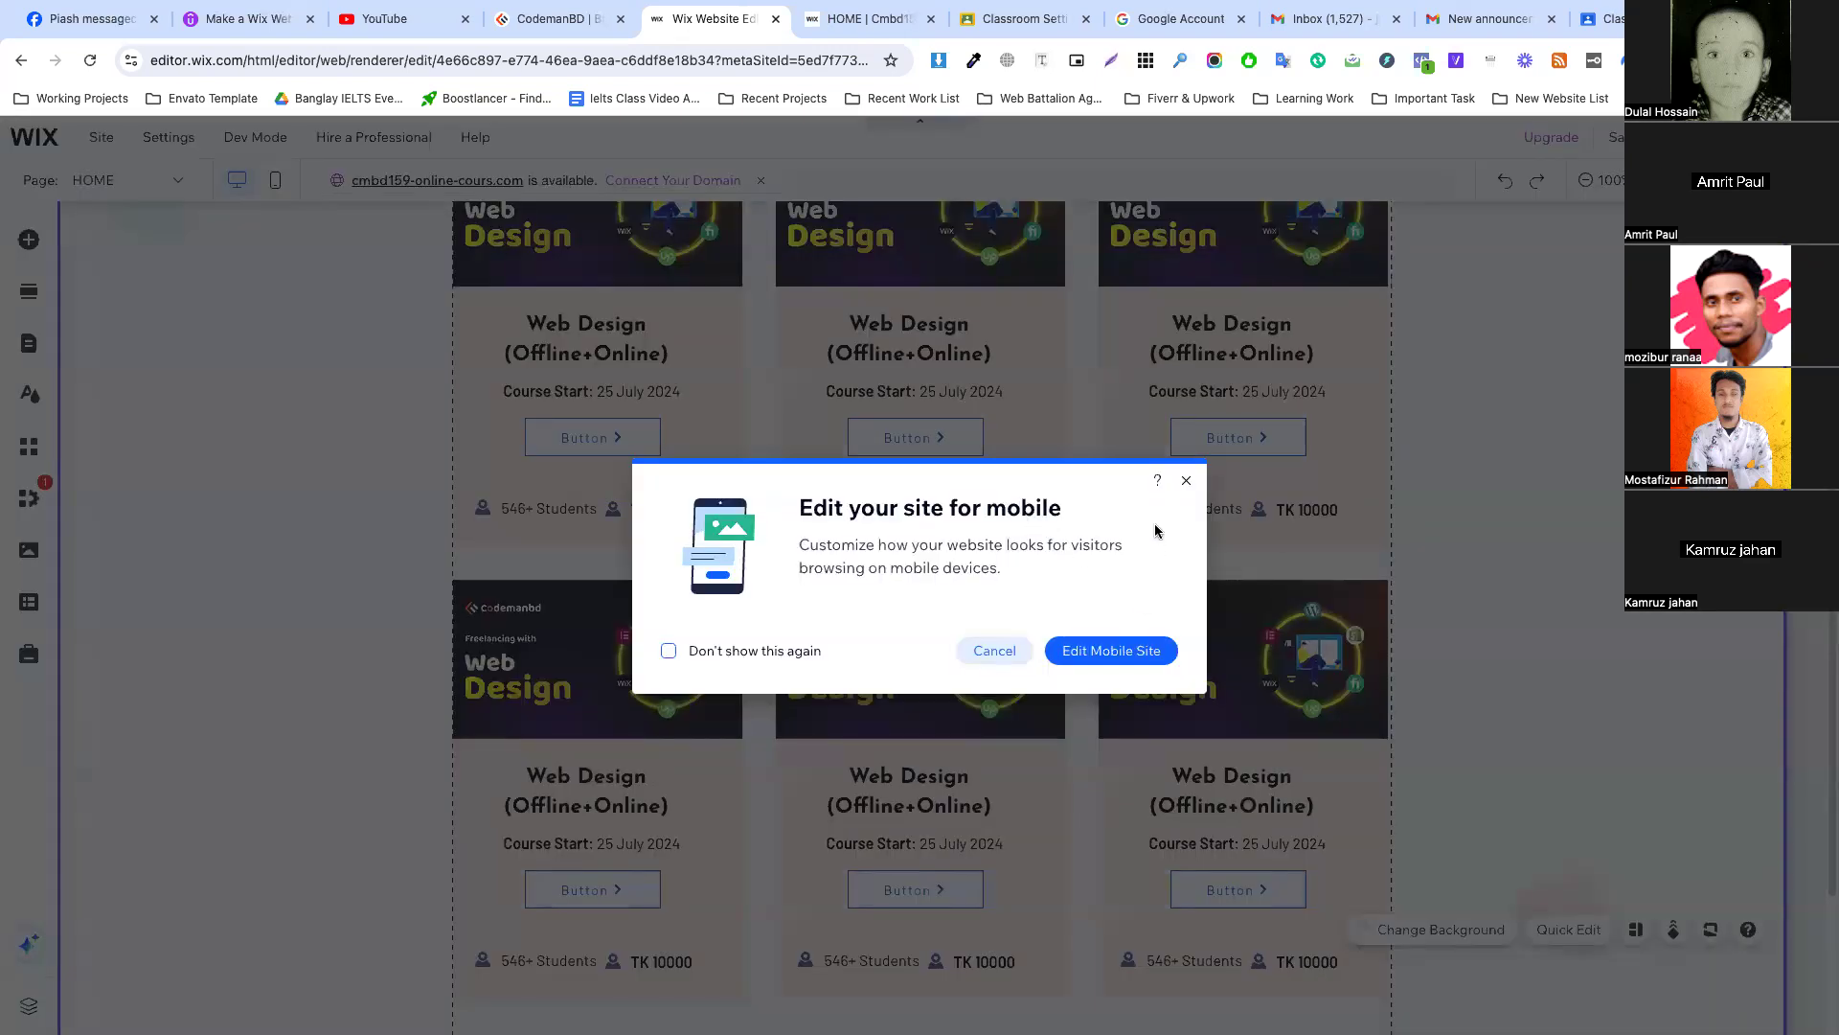
{"action": "left_click", "coordinate": [1186, 480]}
{"action": "left_click", "coordinate": [1083, 456]}
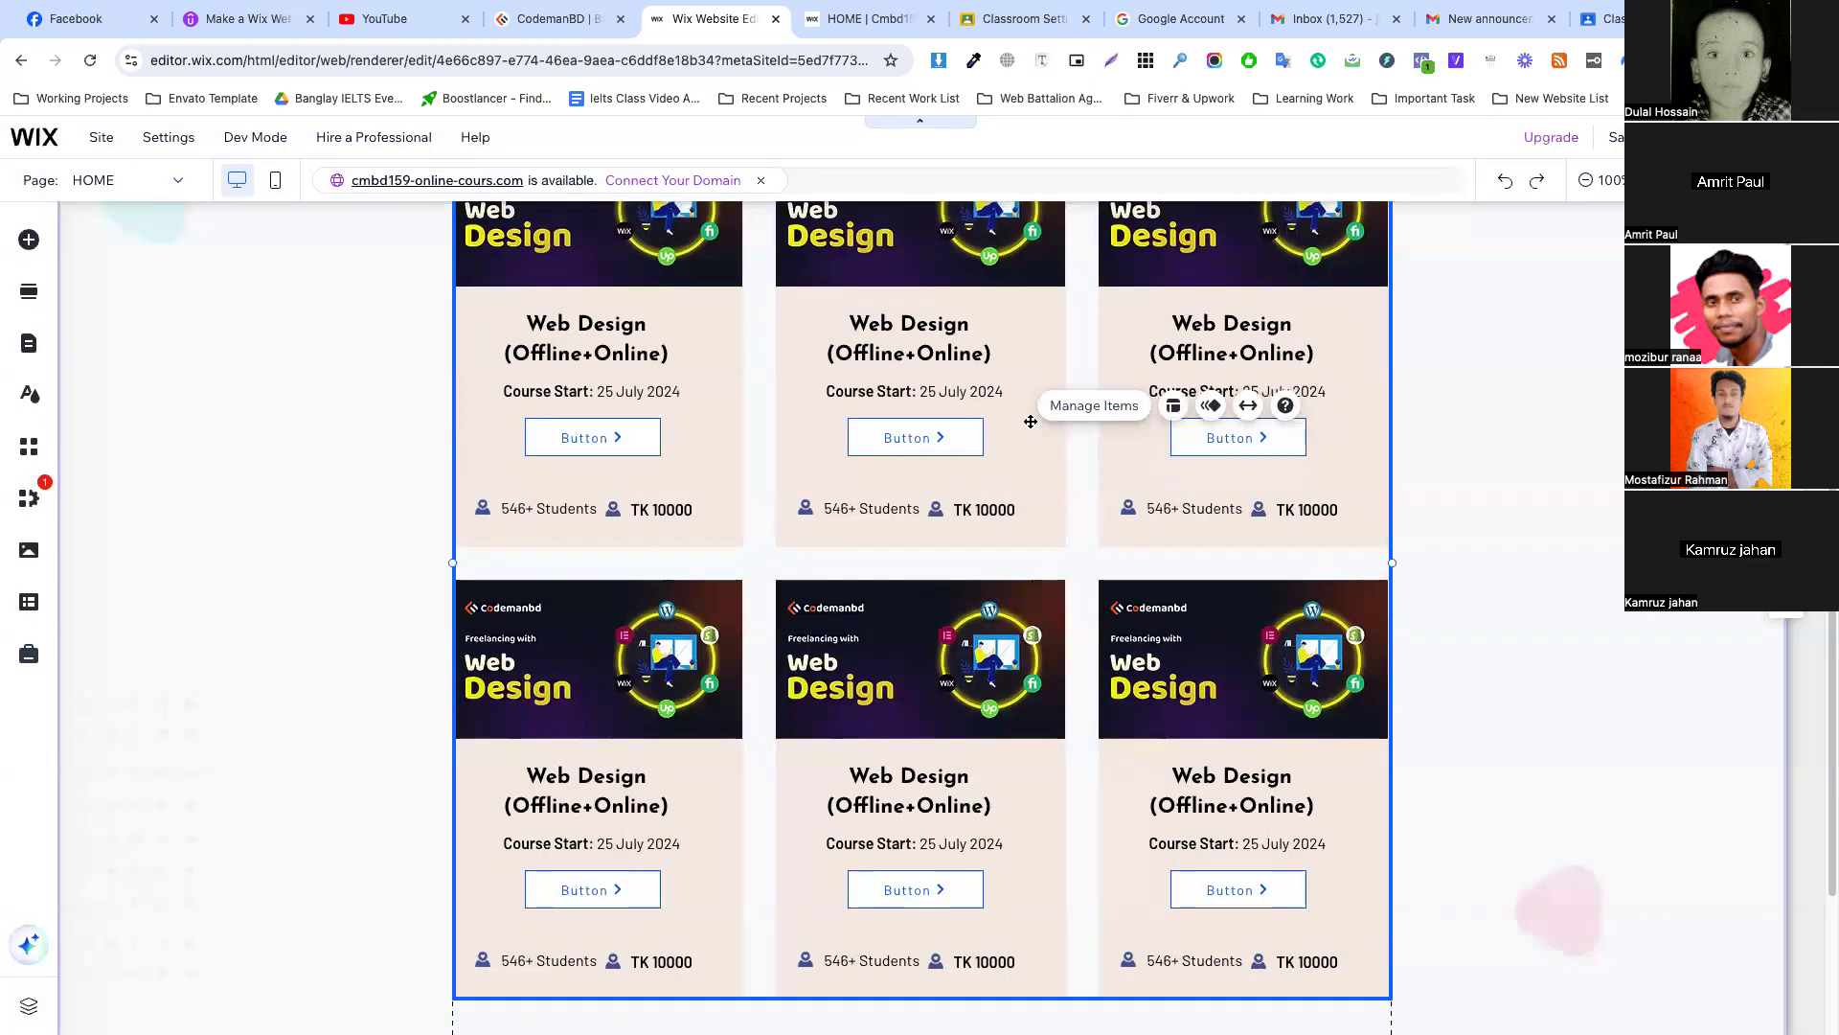
{"action": "scroll", "coordinate": [1159, 405], "scroll_direction": "up", "scroll_amount": 3}
{"action": "left_click", "coordinate": [686, 377]}
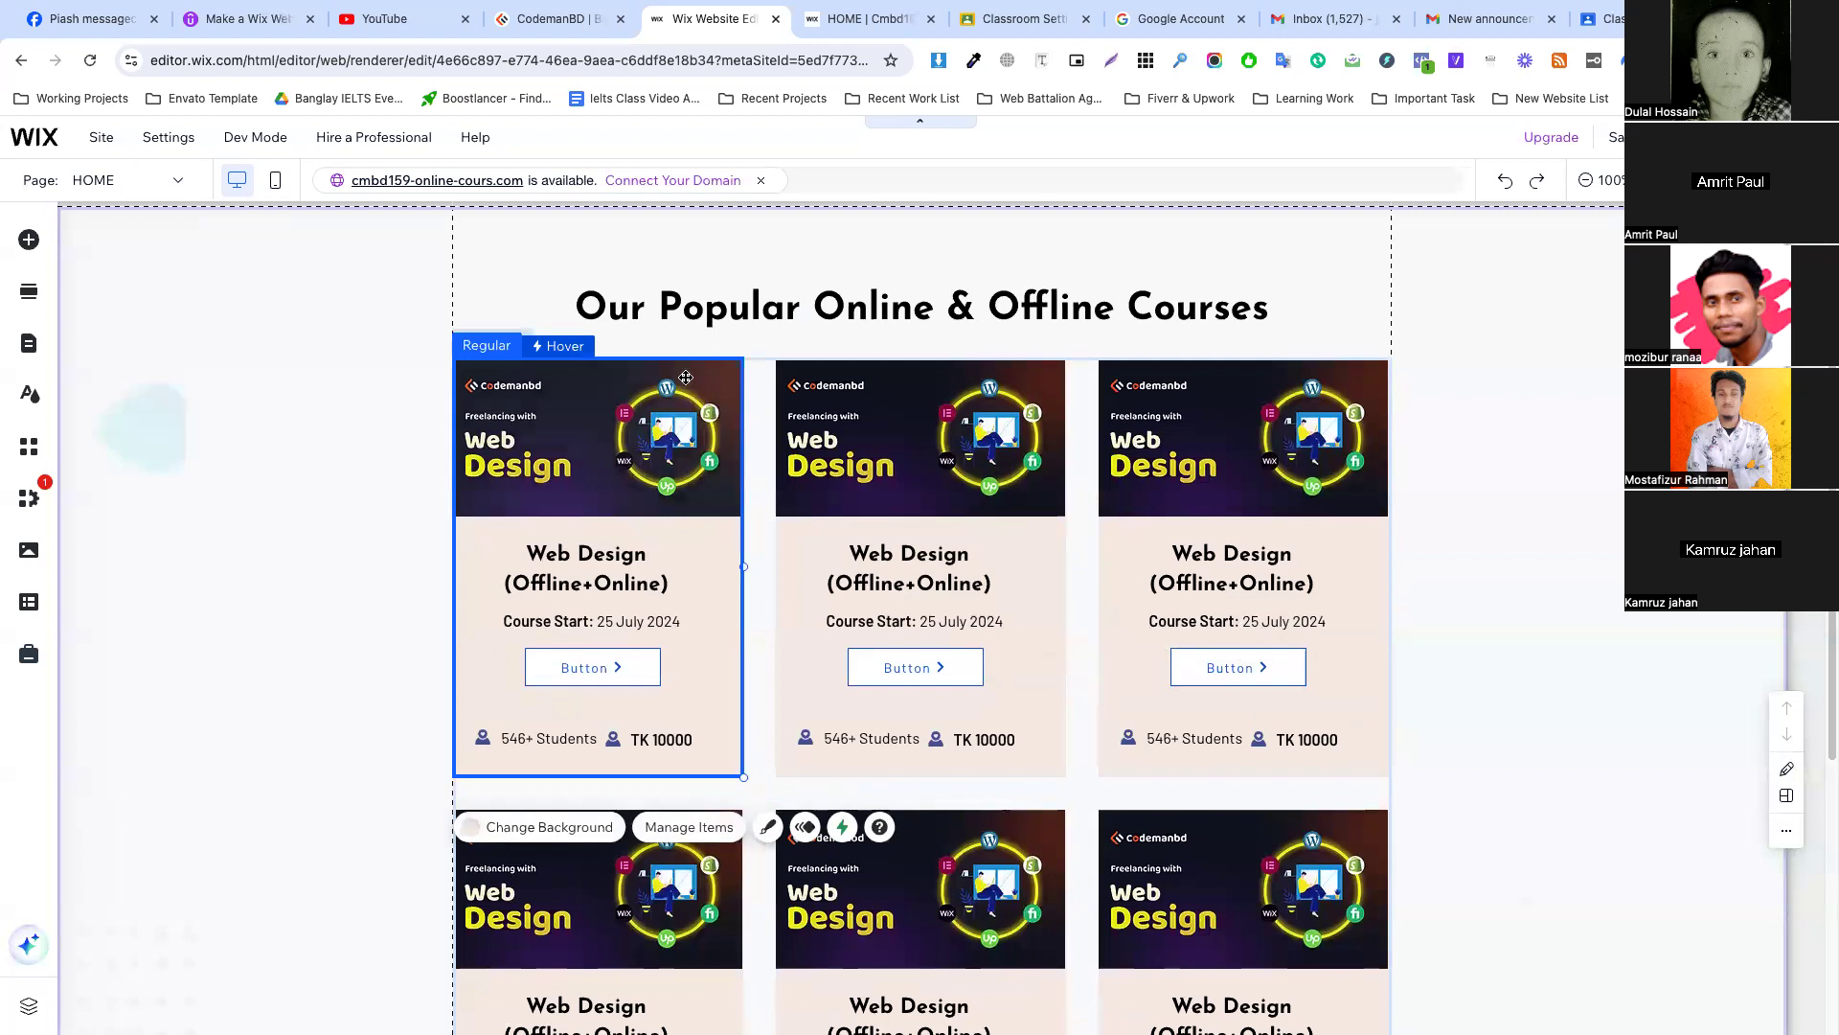
{"action": "left_click", "coordinate": [580, 347]}
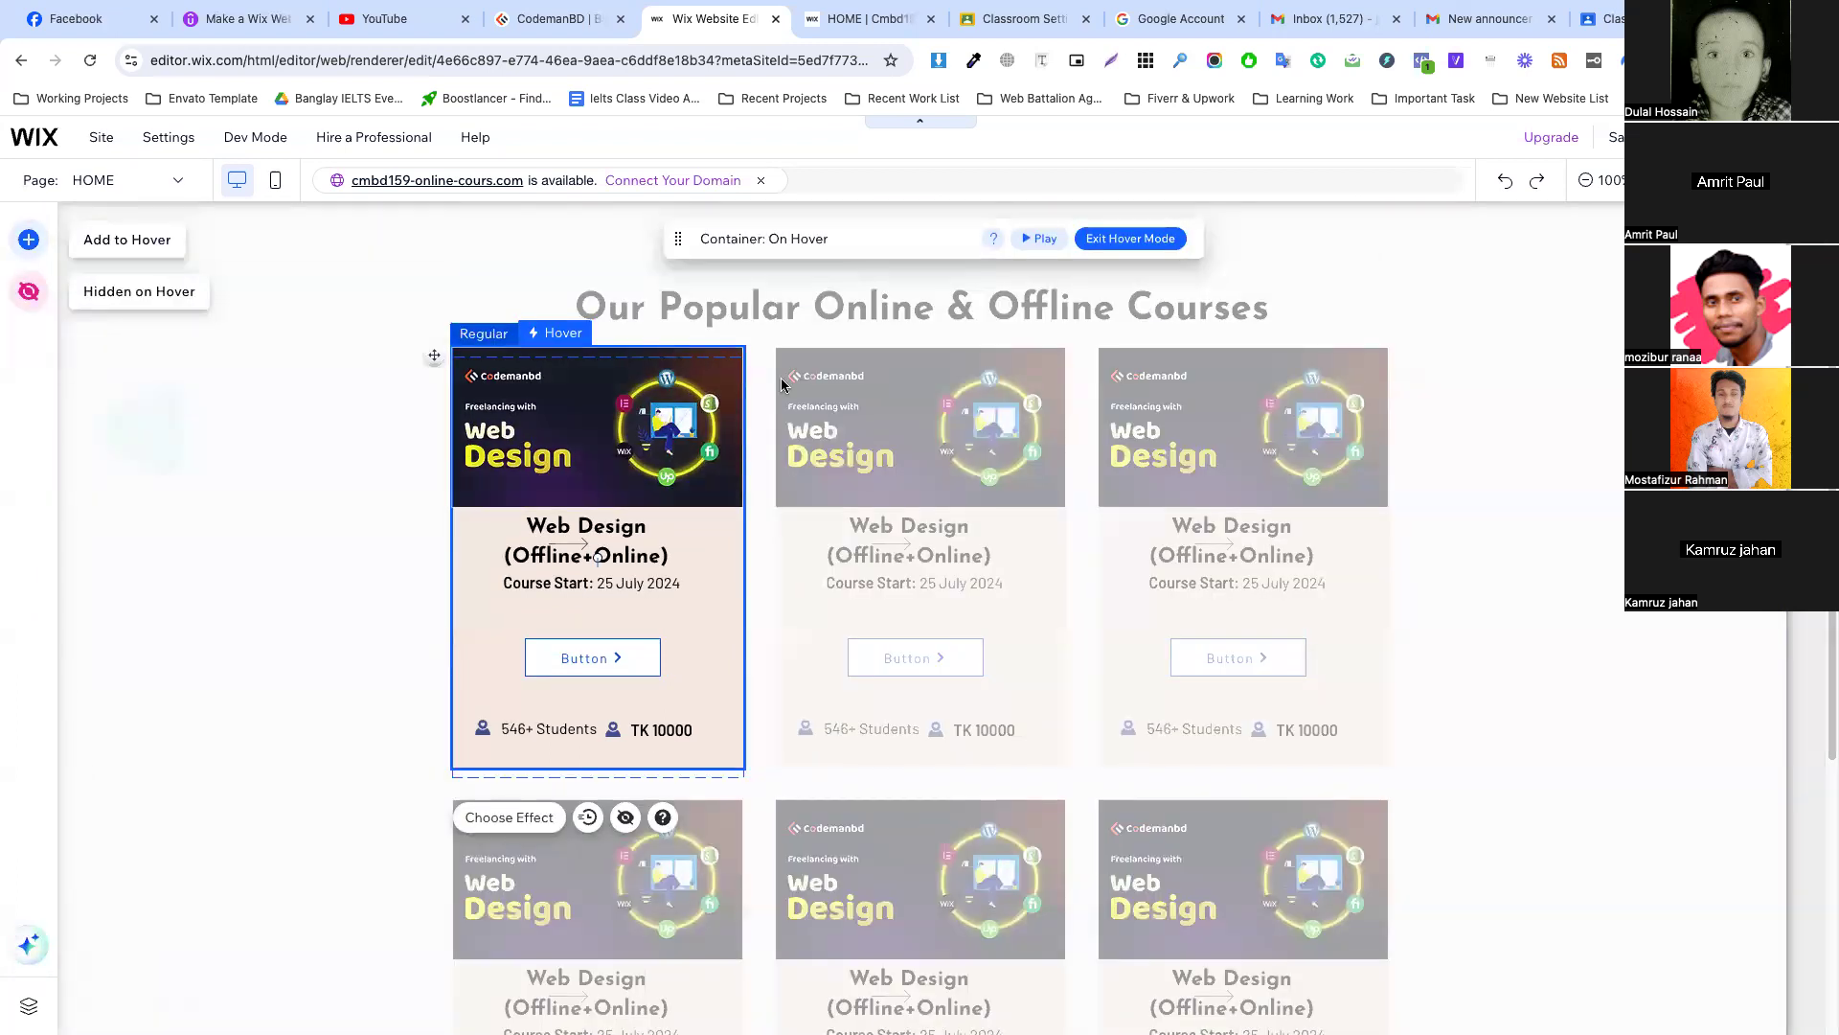
{"action": "left_click", "coordinate": [698, 377]}
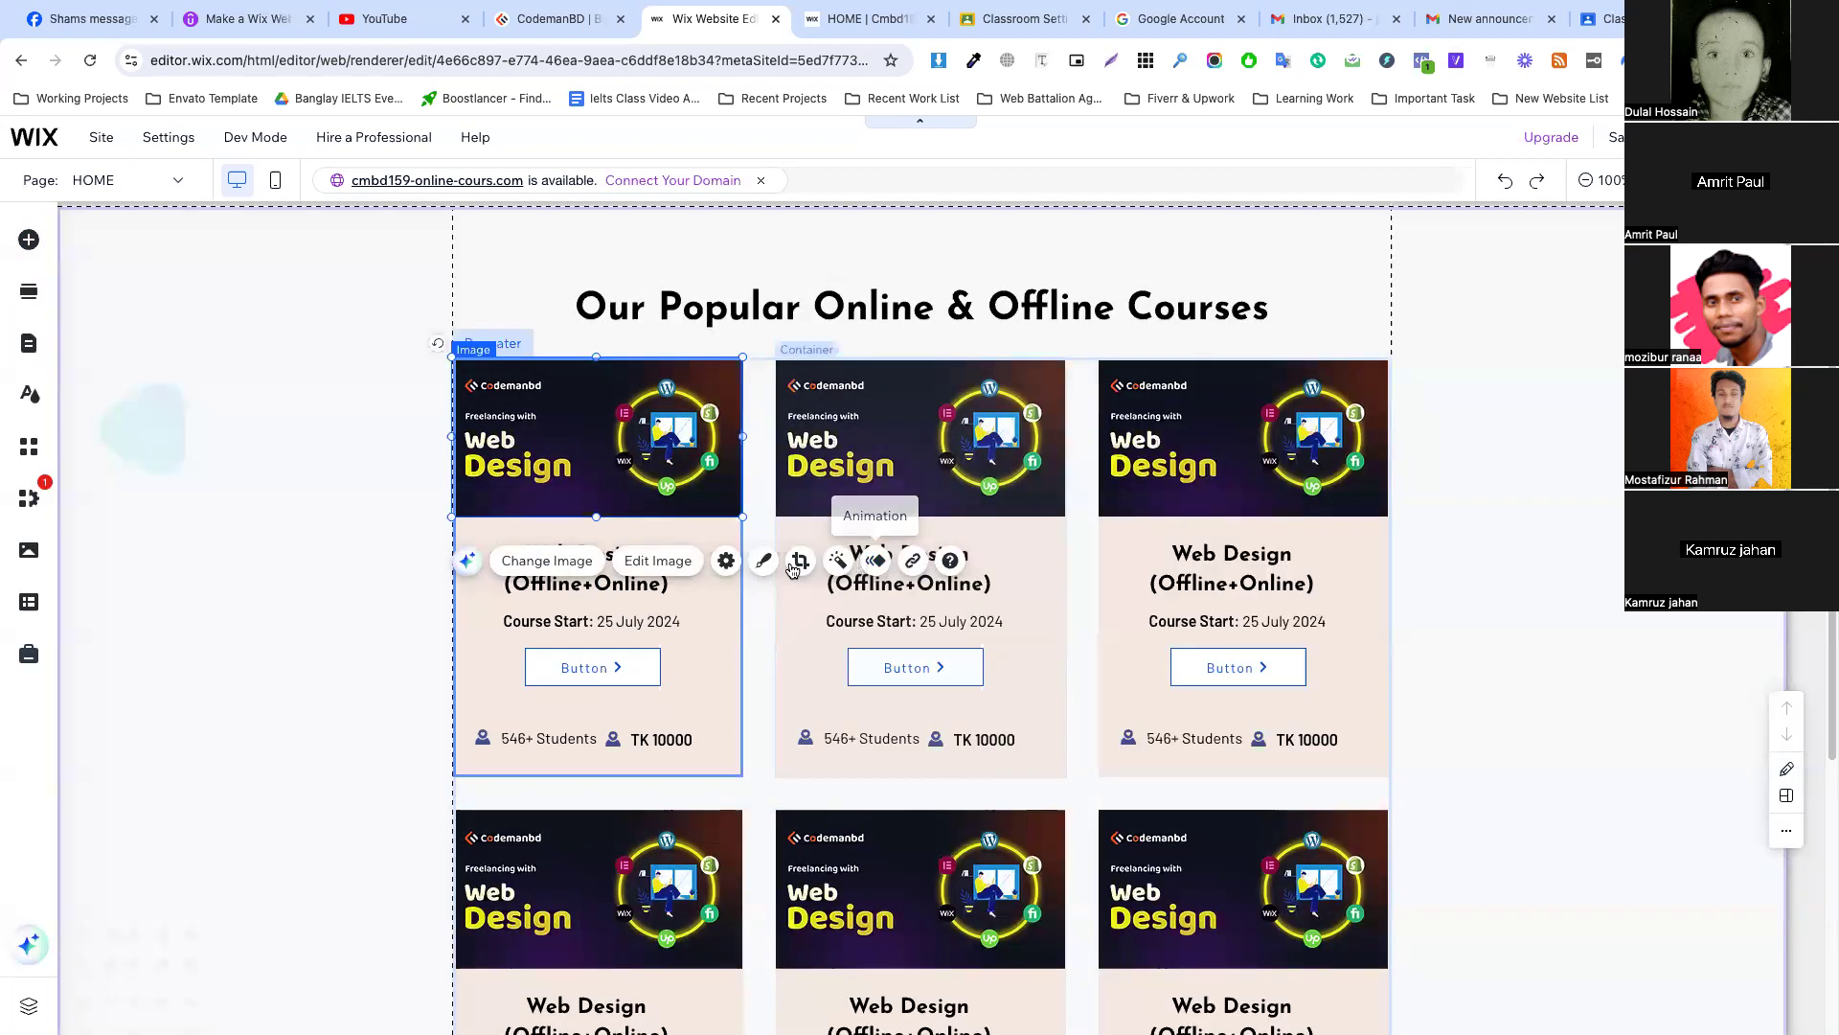
{"action": "left_click", "coordinate": [722, 529]}
{"action": "left_click", "coordinate": [843, 826]}
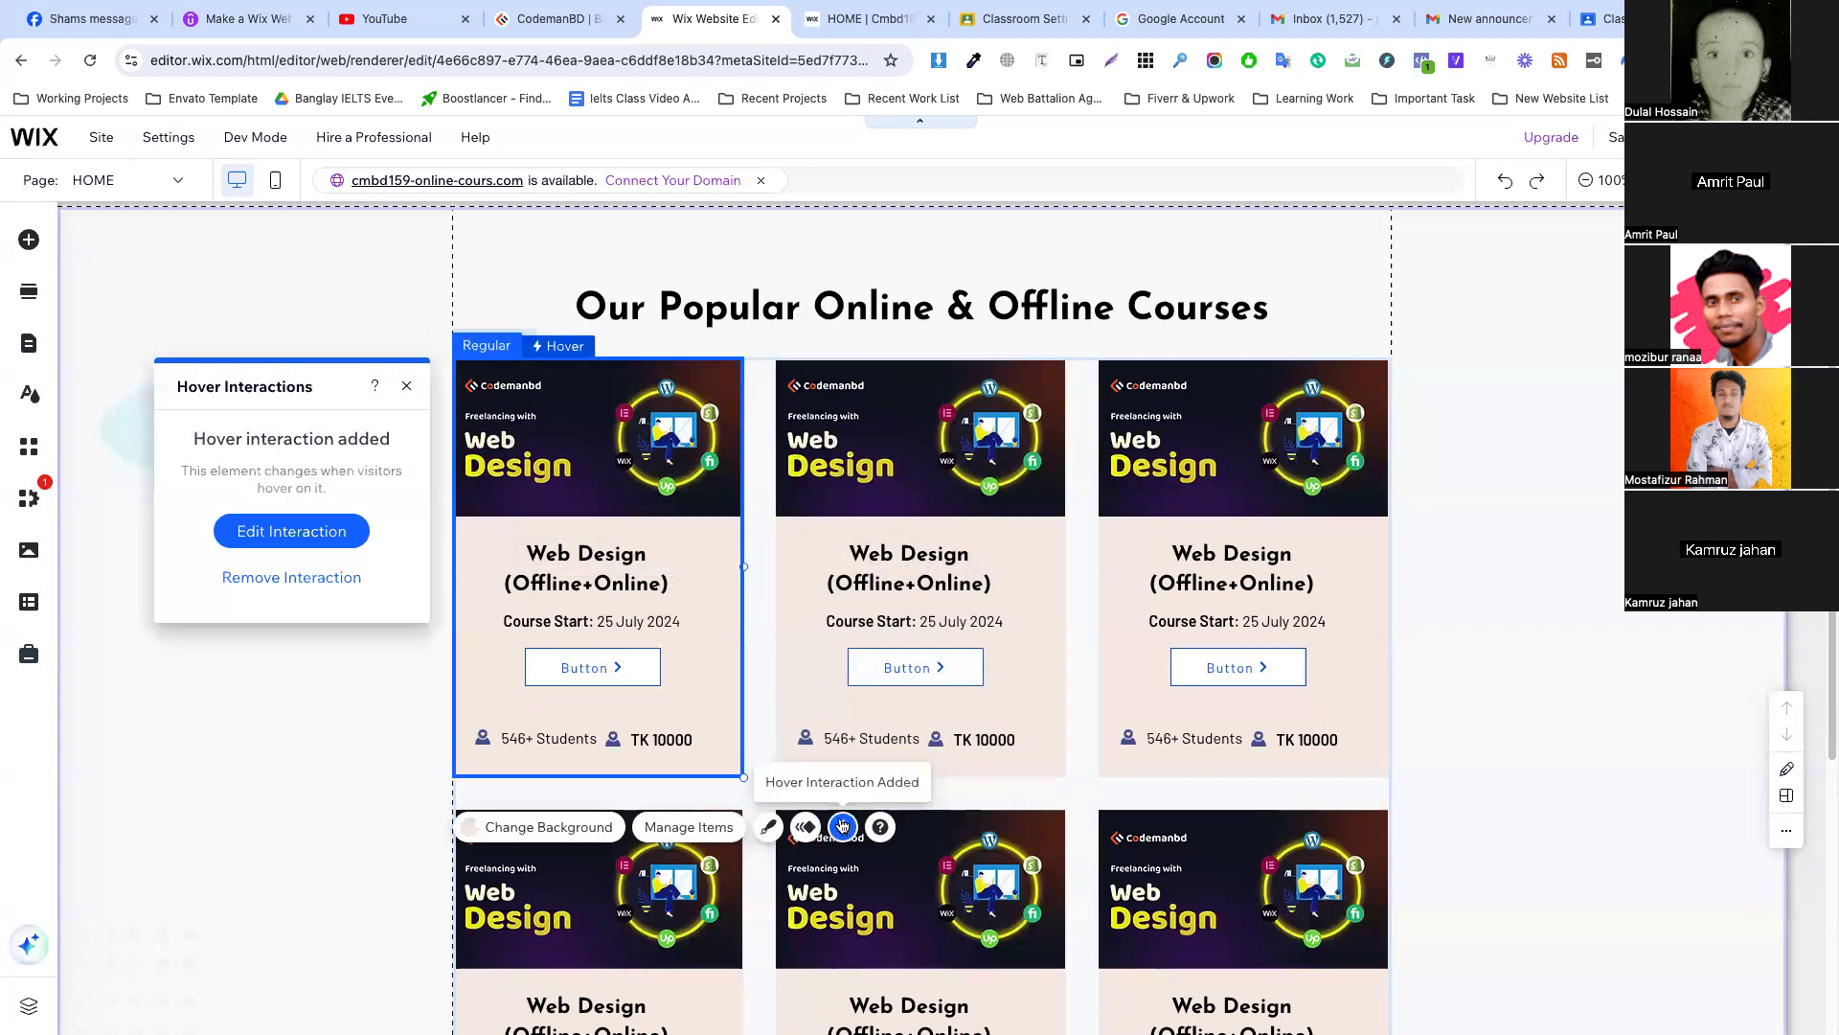
{"action": "left_click", "coordinate": [322, 577]}
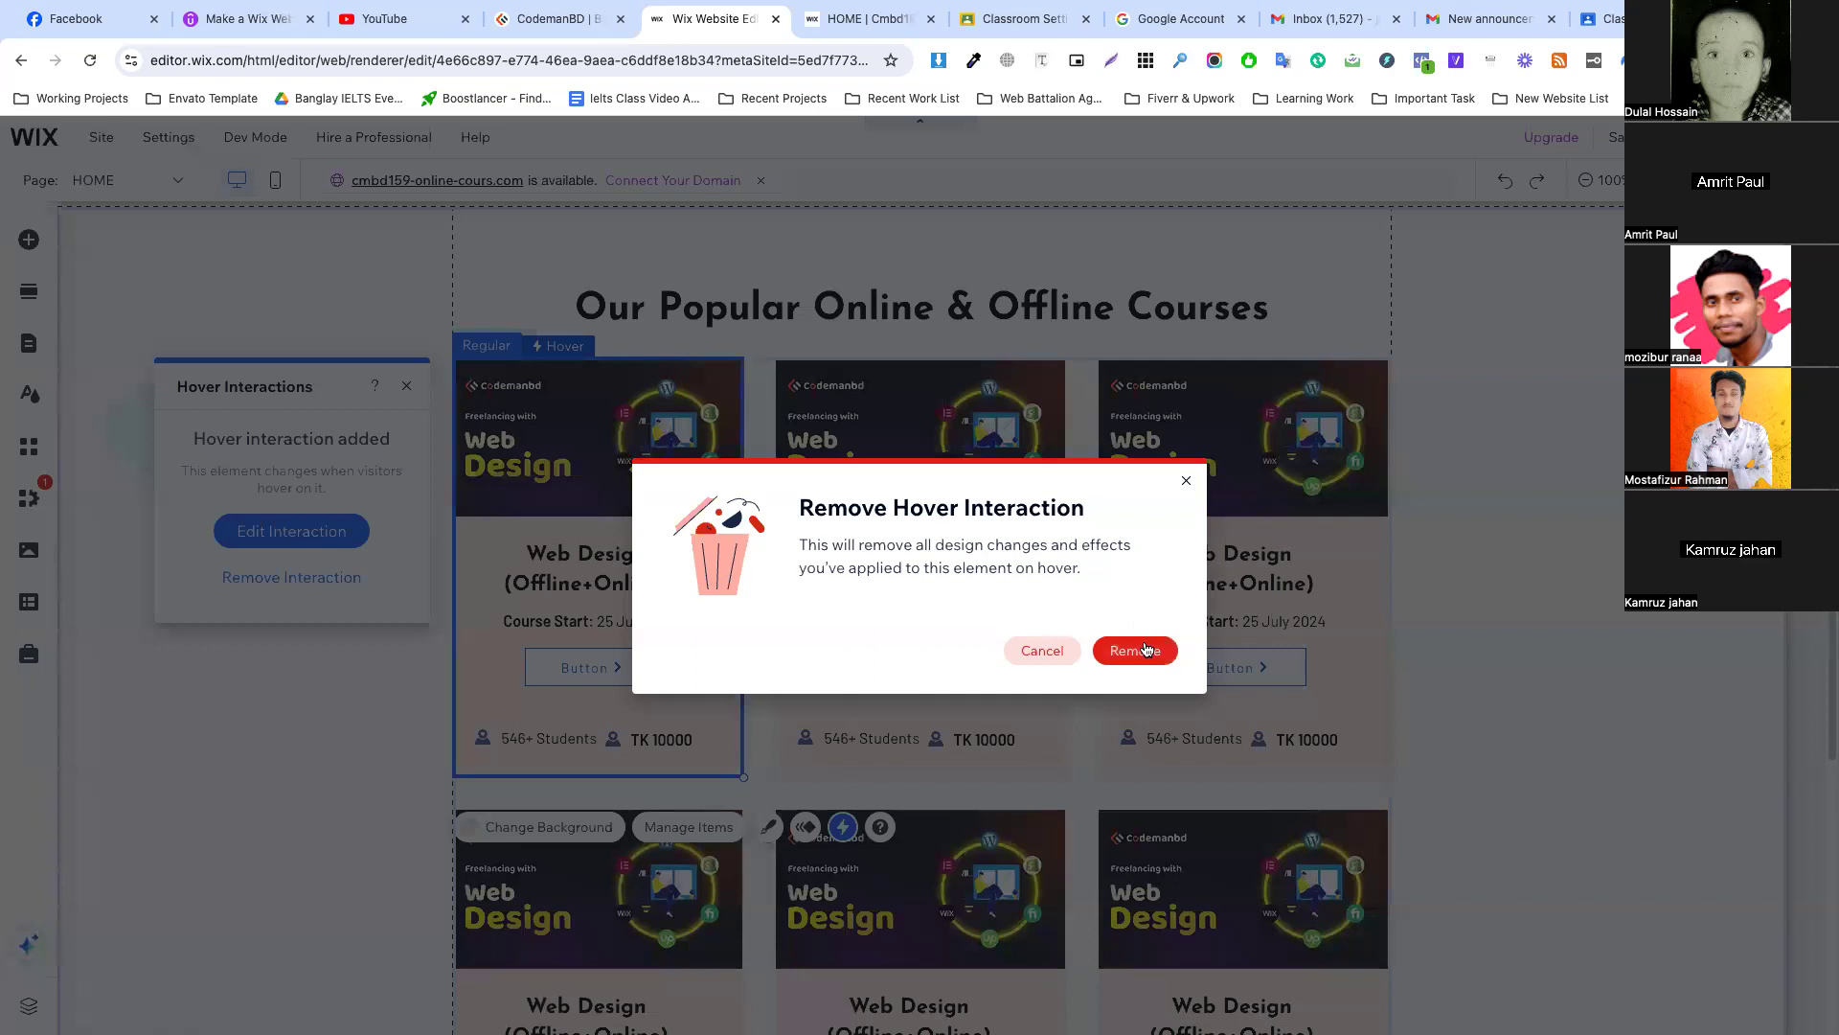
{"action": "left_click", "coordinate": [1135, 650]}
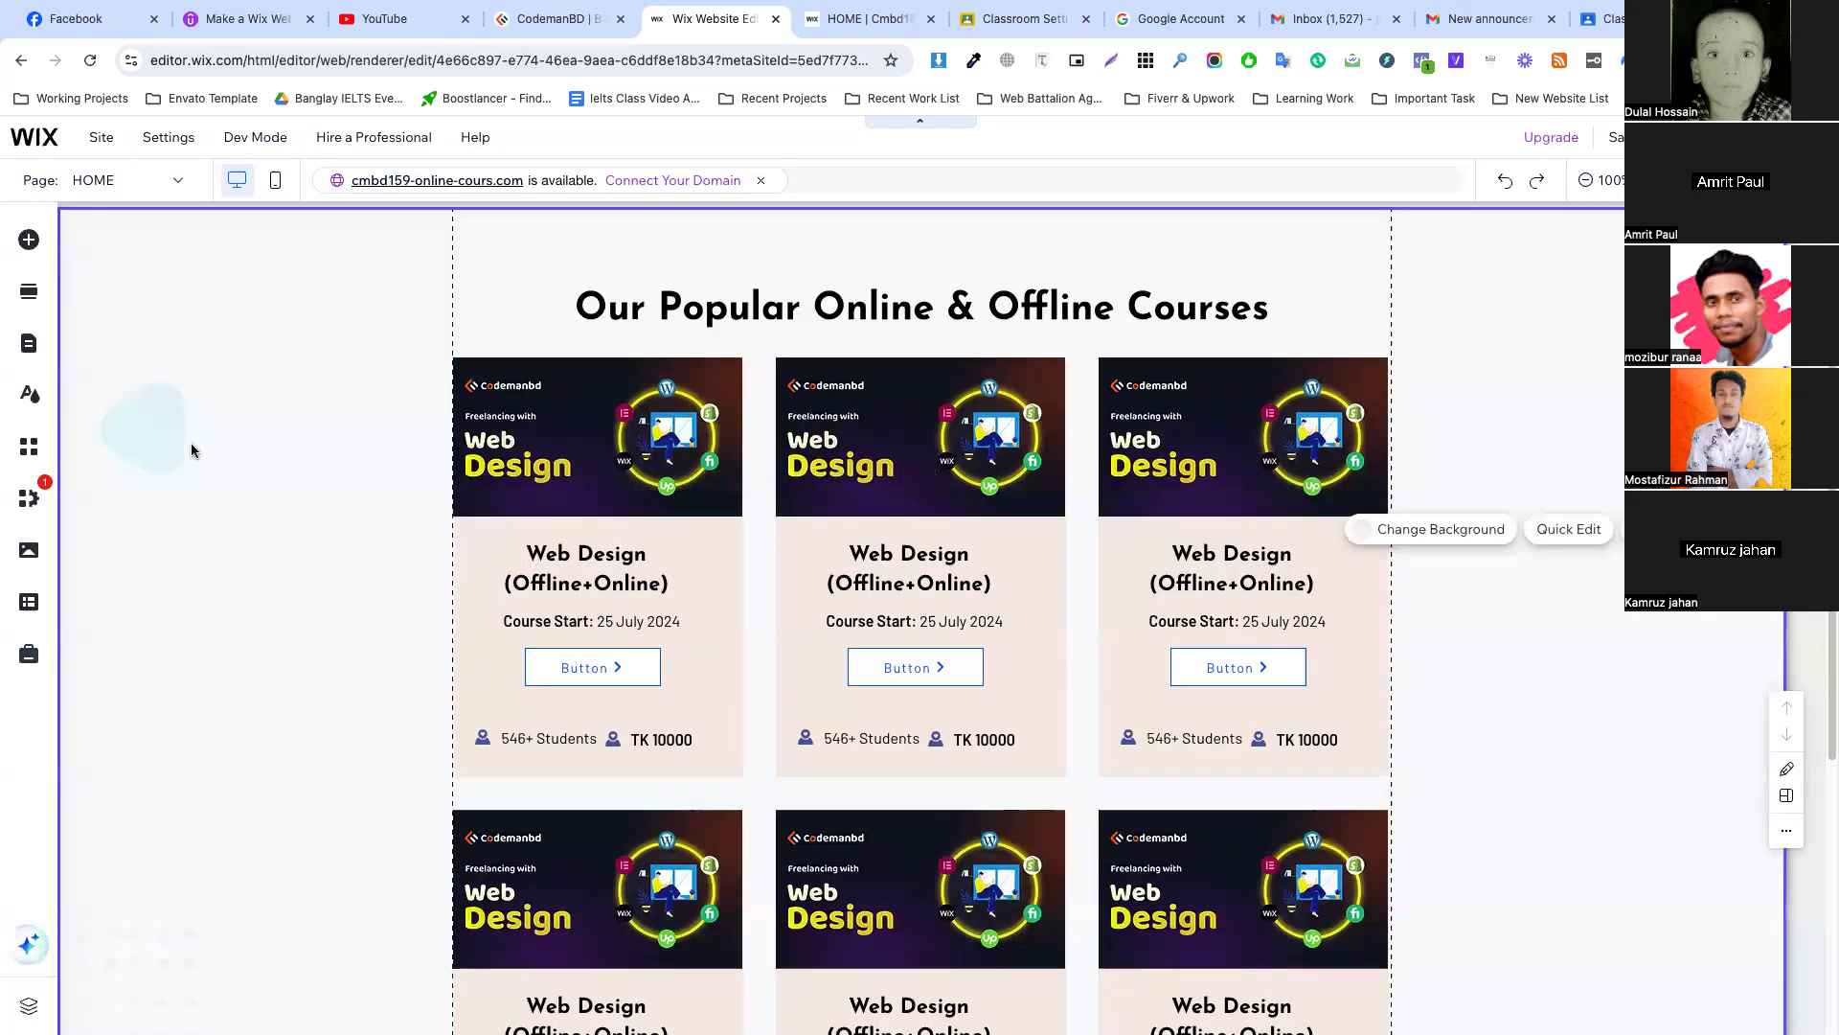
{"action": "left_click", "coordinate": [27, 240]}
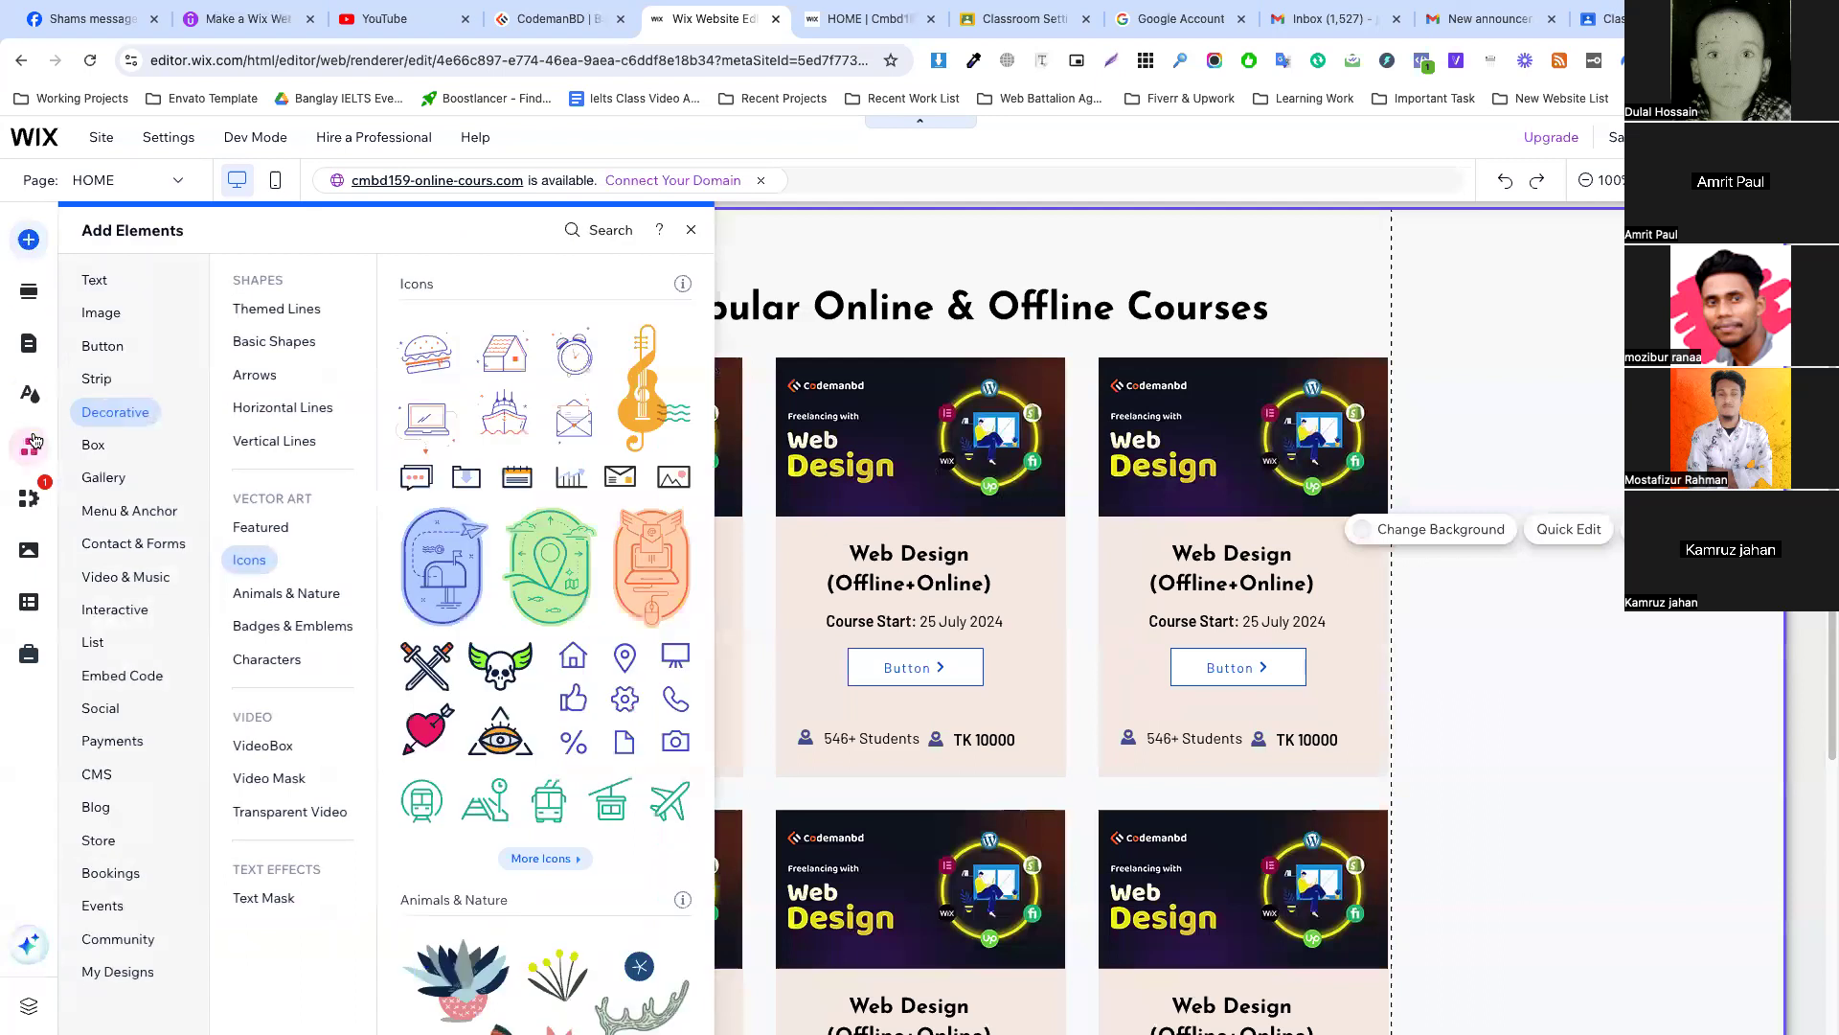
{"action": "mouse_move", "coordinate": [98, 776]}
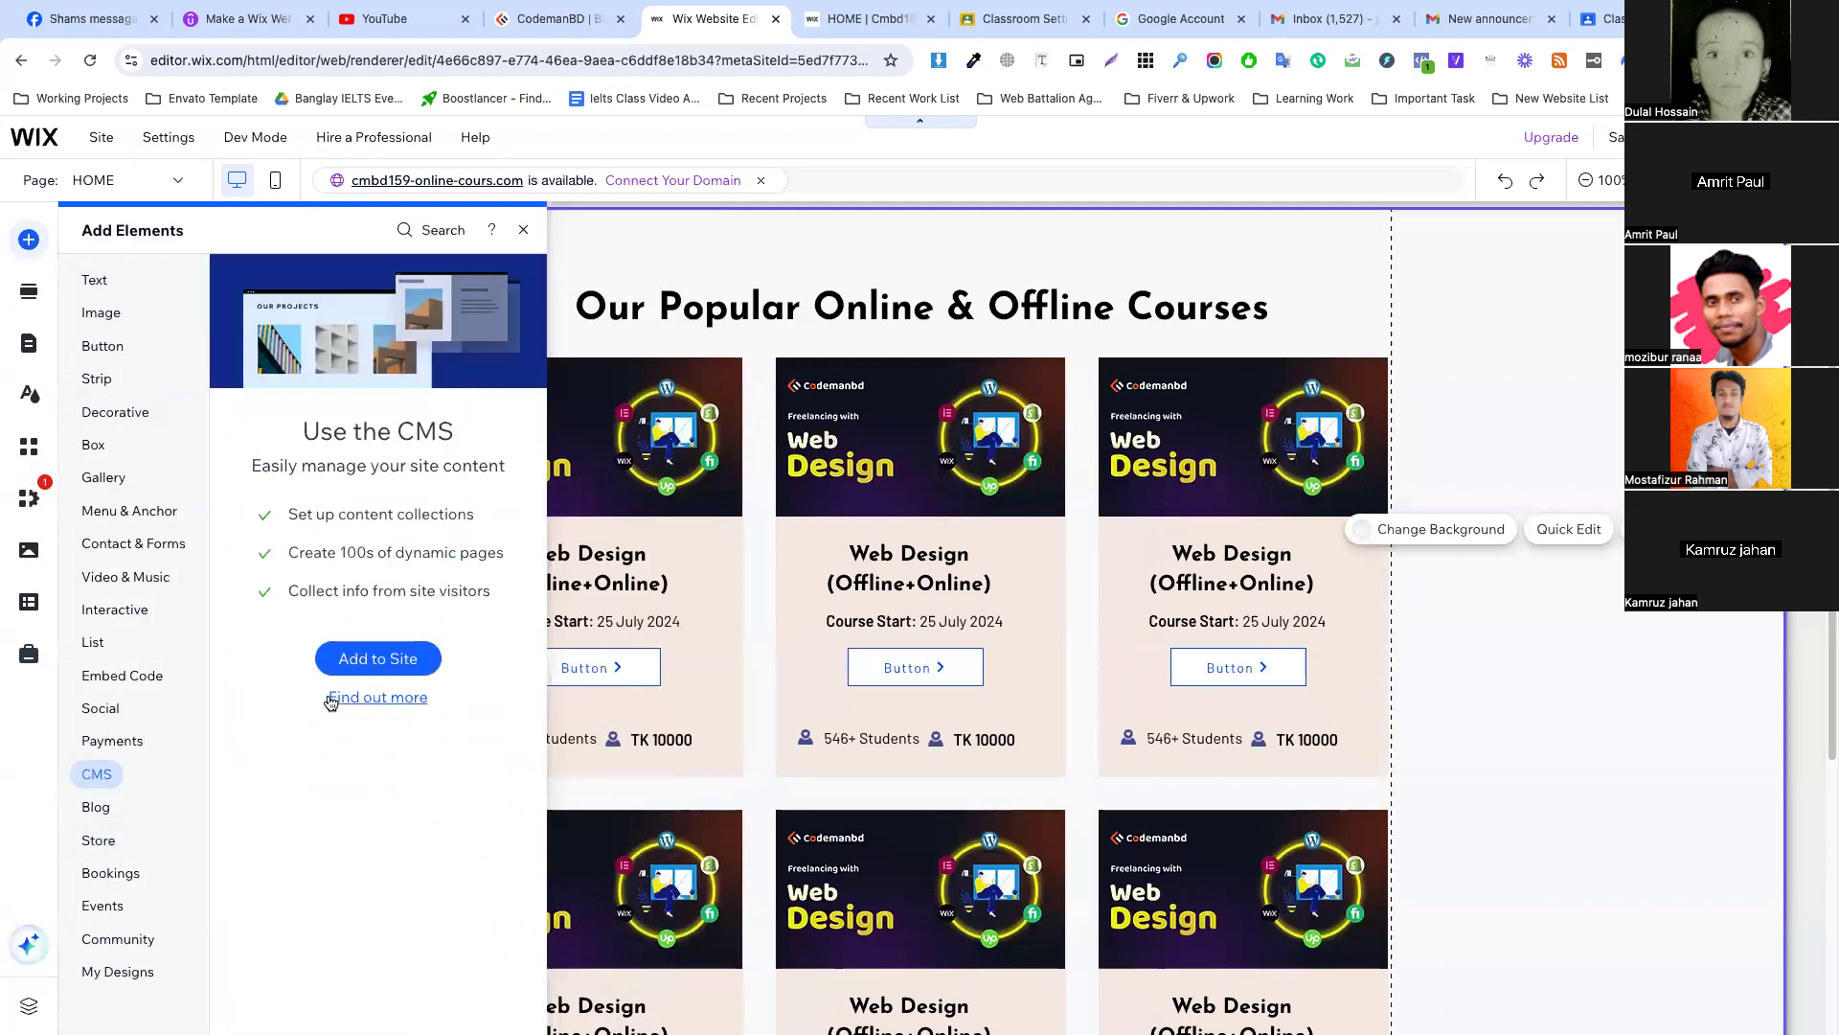
{"action": "left_click", "coordinate": [377, 659]}
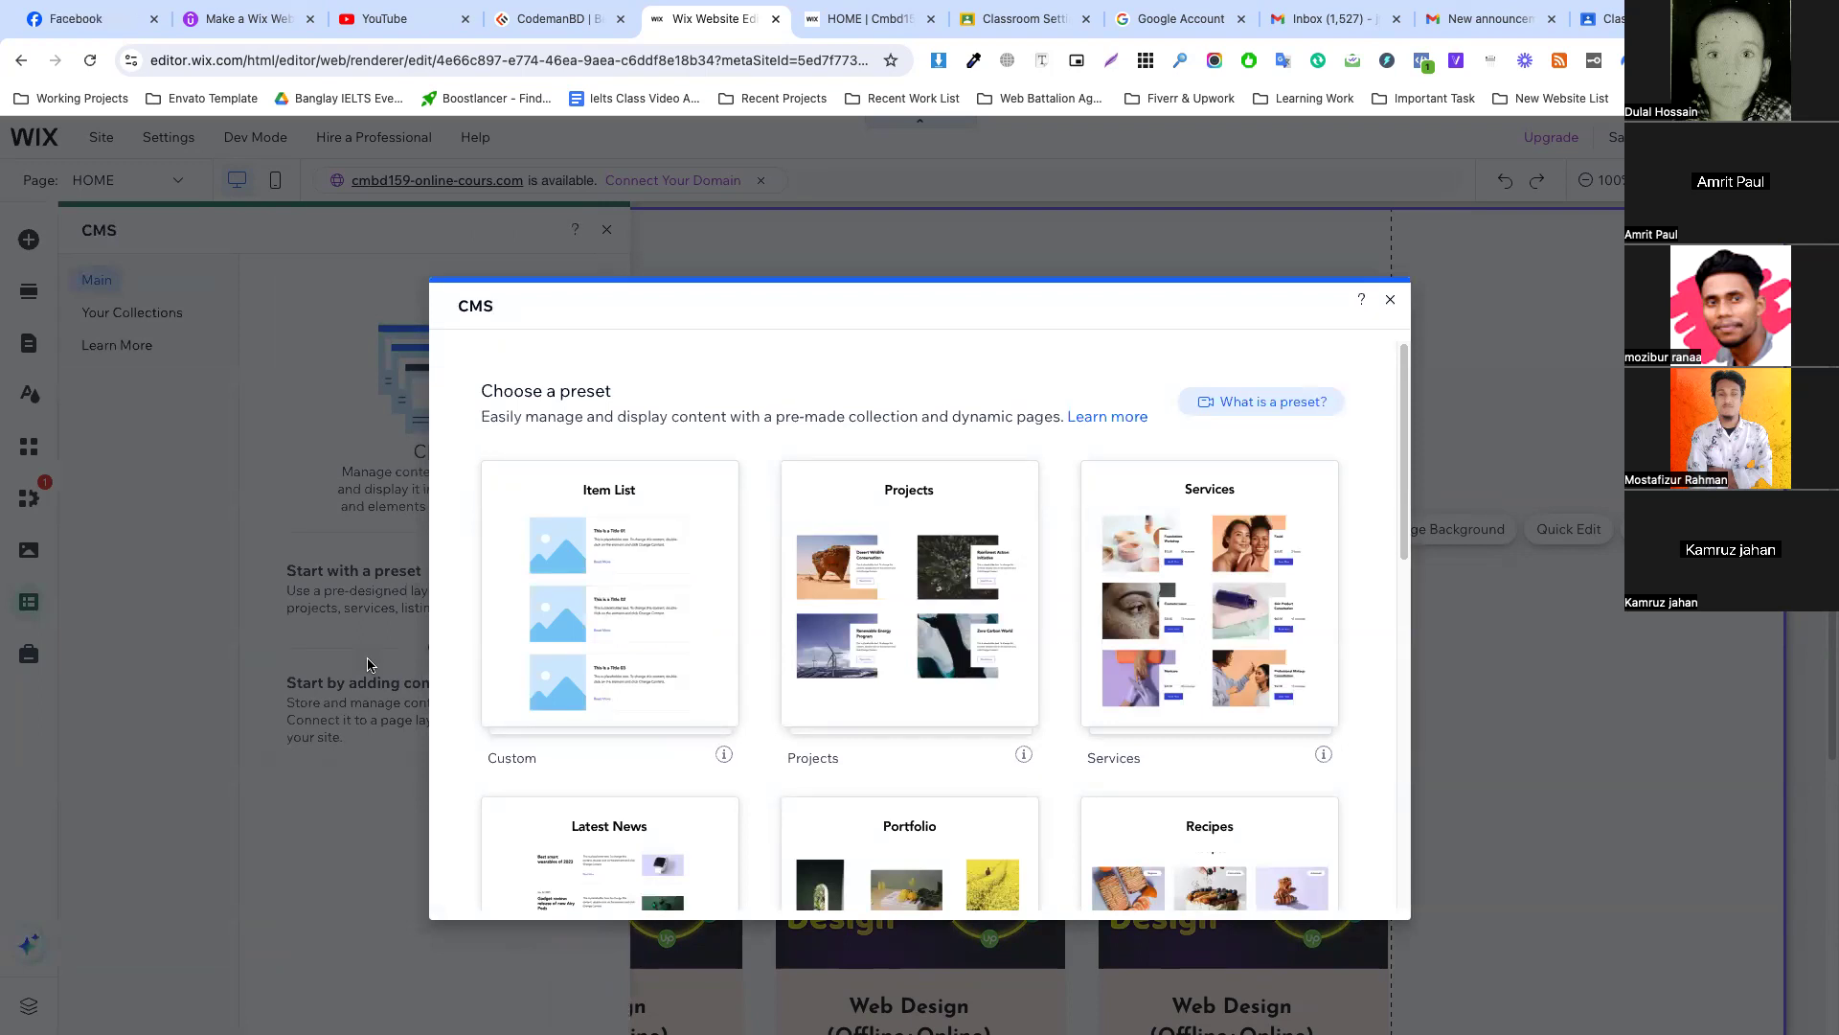
{"action": "mouse_move", "coordinate": [594, 544]}
{"action": "scroll", "coordinate": [680, 467], "scroll_direction": "down", "scroll_amount": 1}
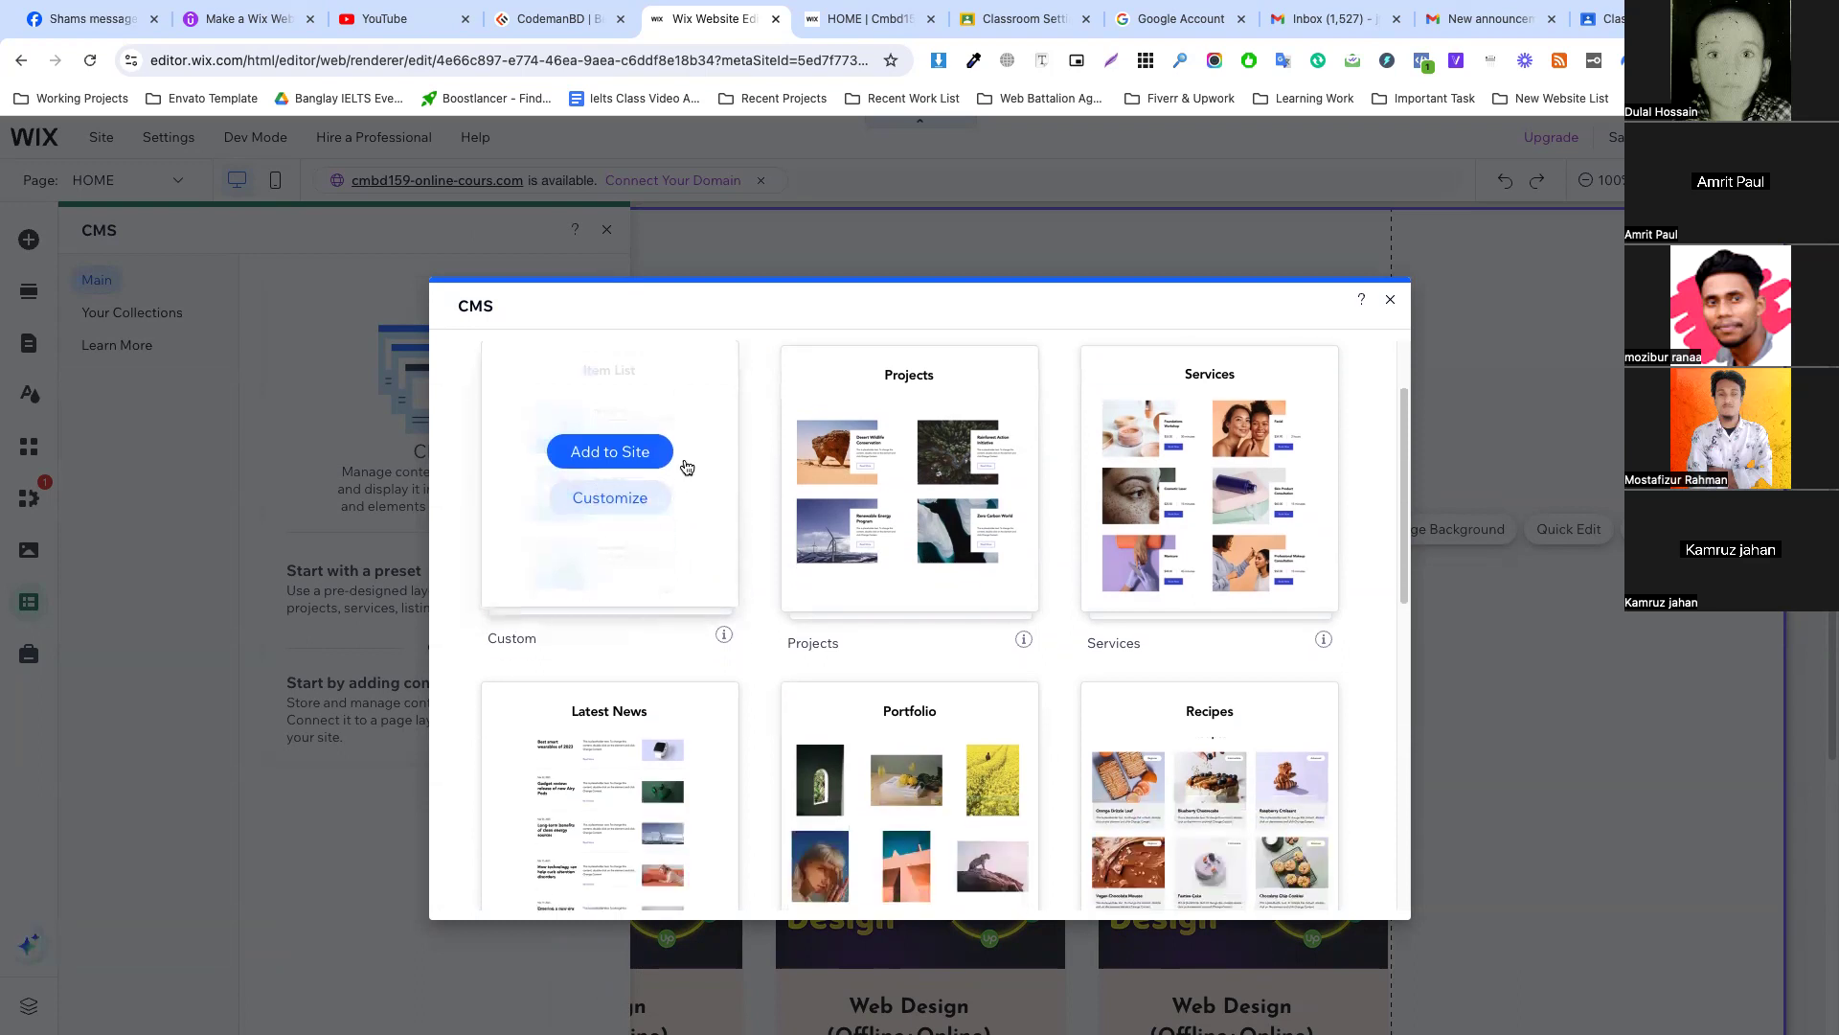
{"action": "scroll", "coordinate": [772, 509], "scroll_direction": "up", "scroll_amount": 1}
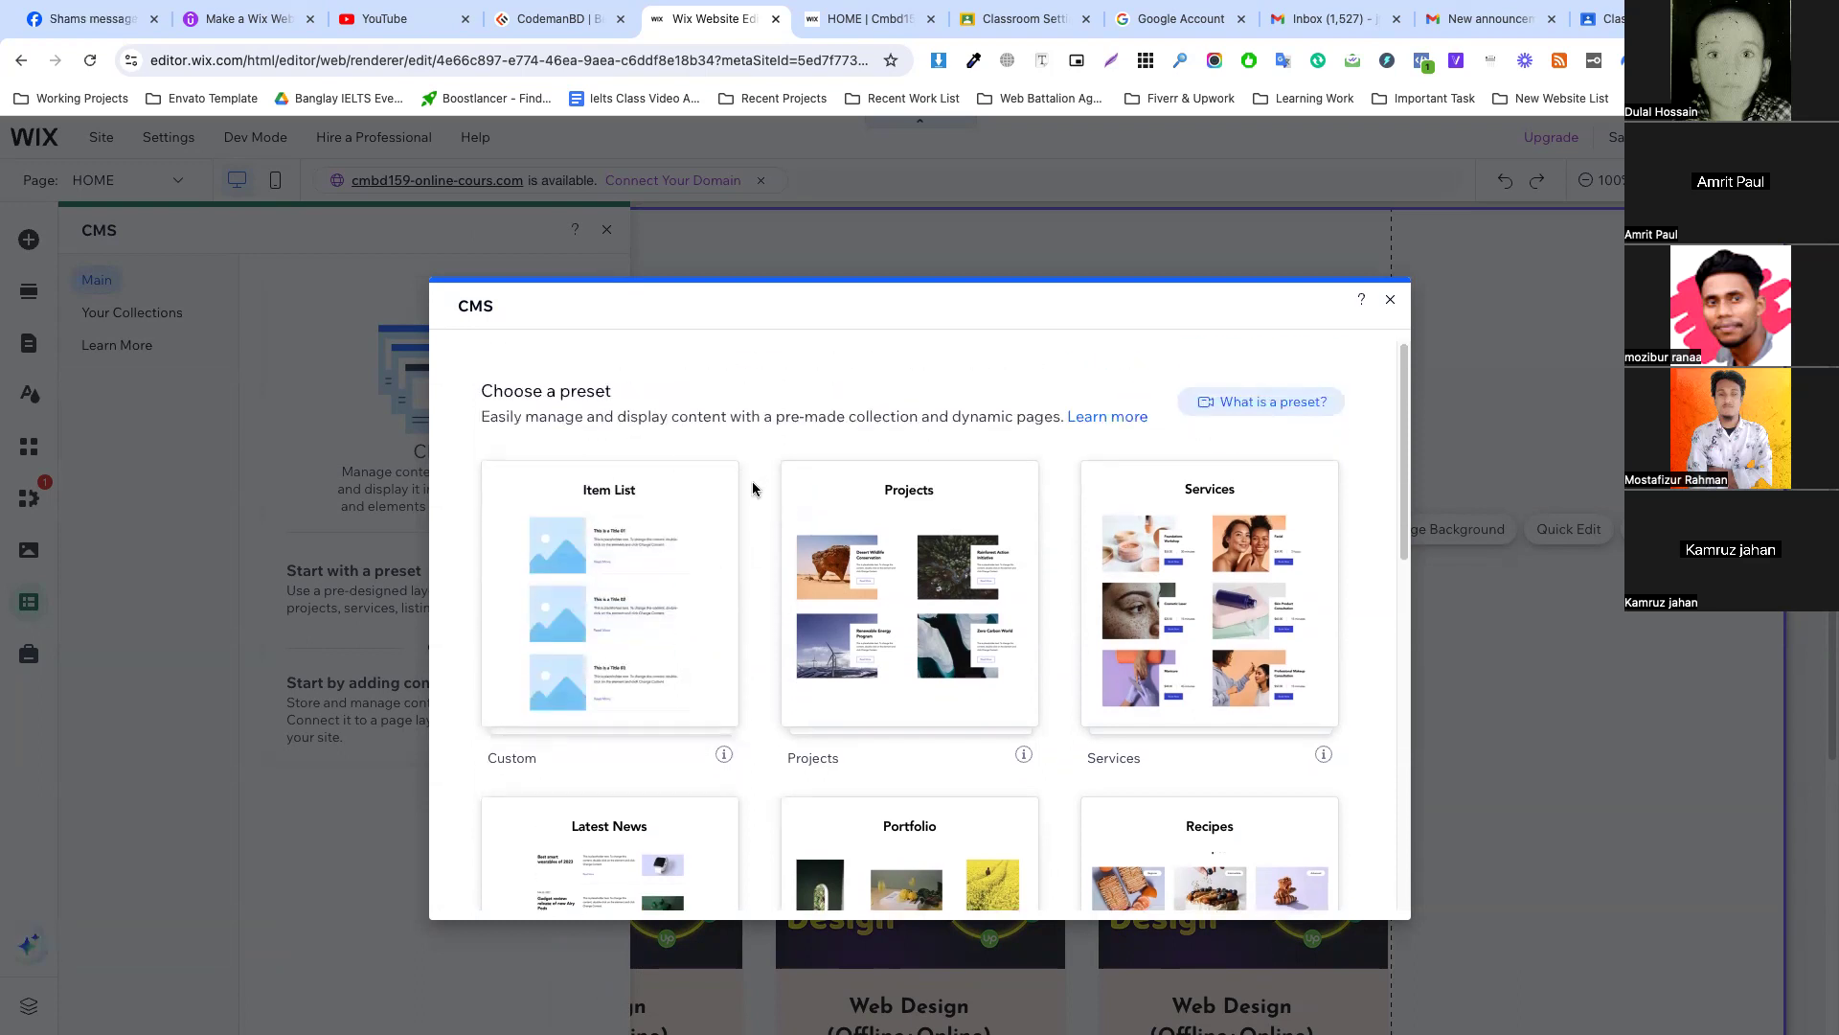
{"action": "scroll", "coordinate": [753, 489], "scroll_direction": "down", "scroll_amount": 1}
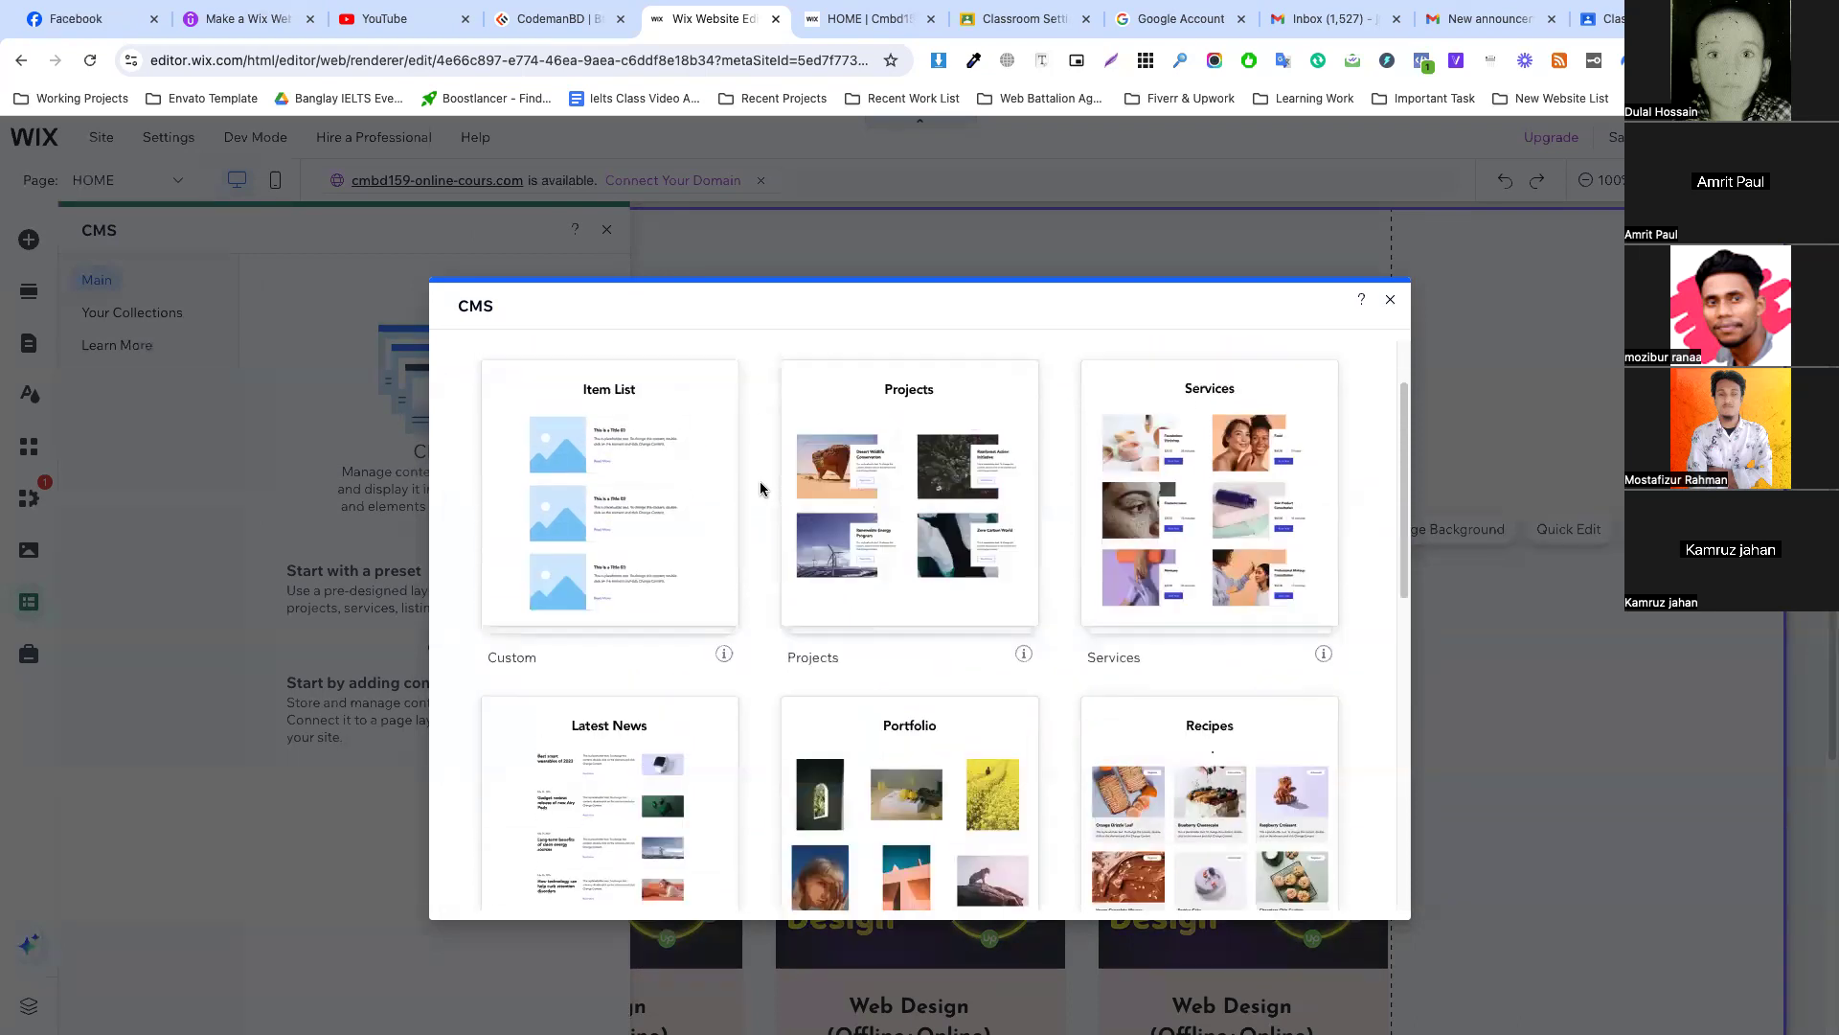
{"action": "scroll", "coordinate": [761, 488], "scroll_direction": "up", "scroll_amount": 1}
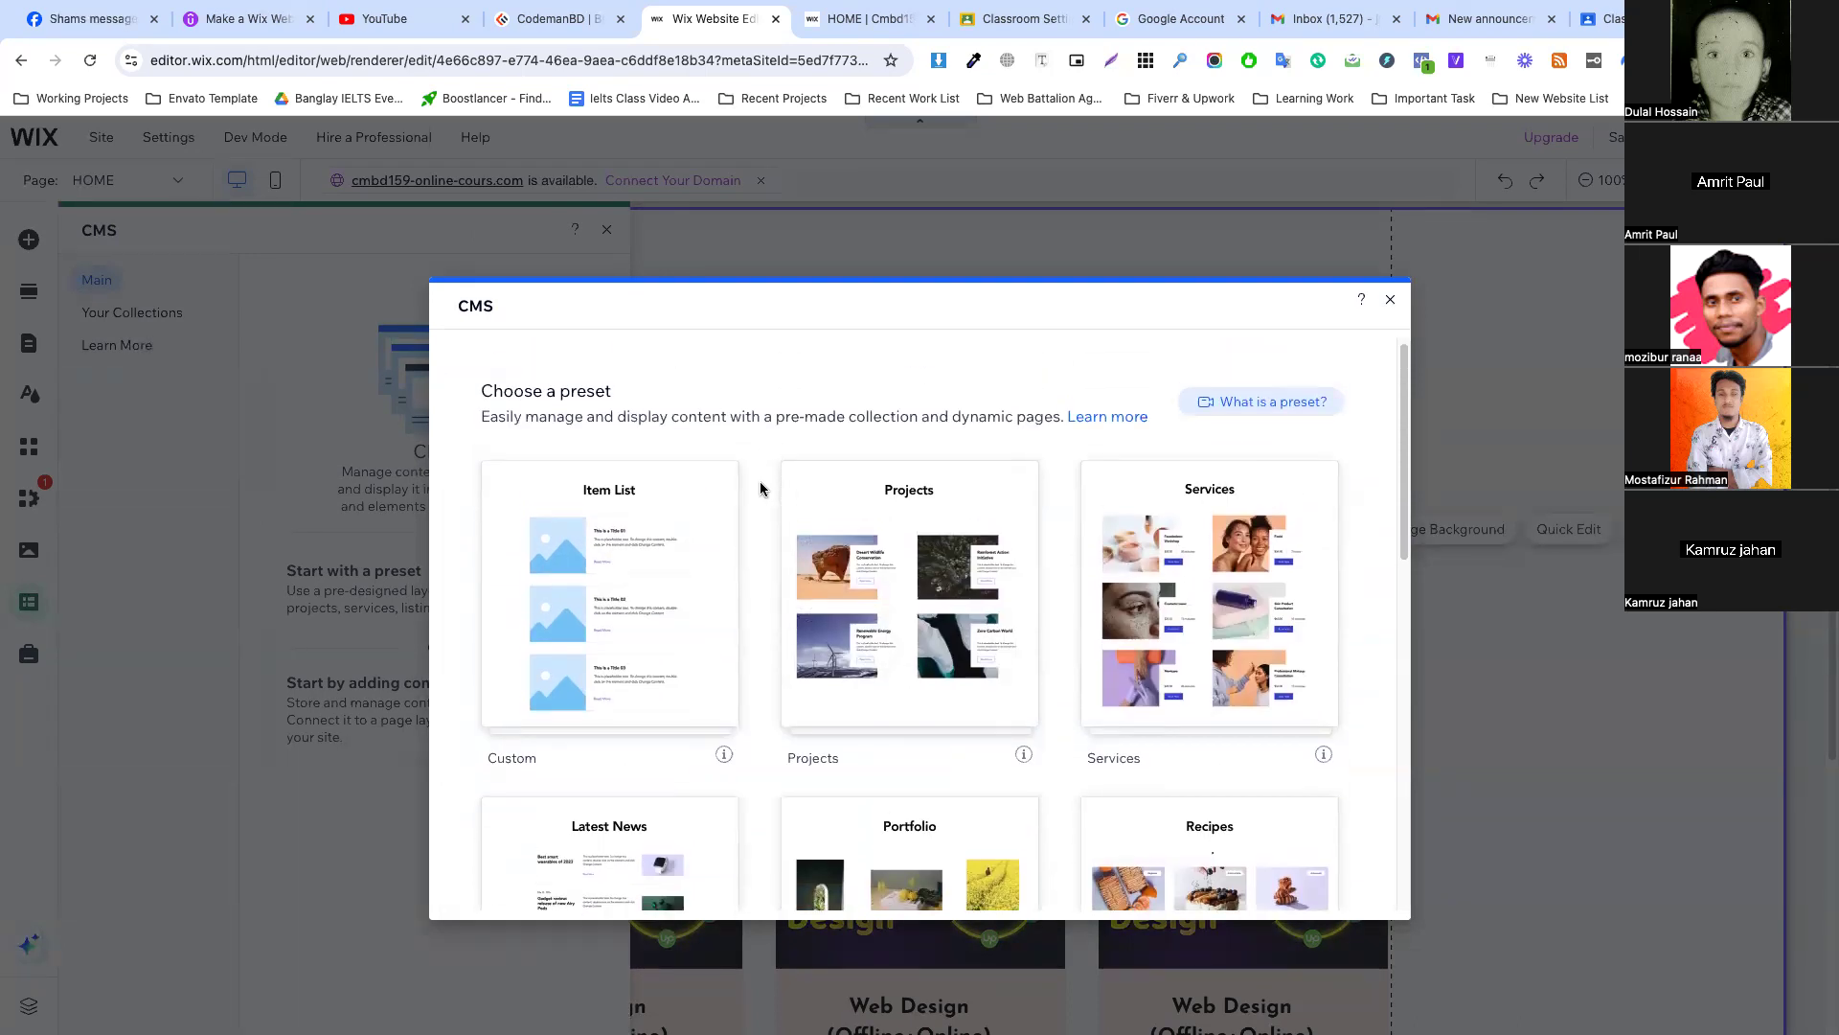
{"action": "mouse_move", "coordinate": [893, 522]}
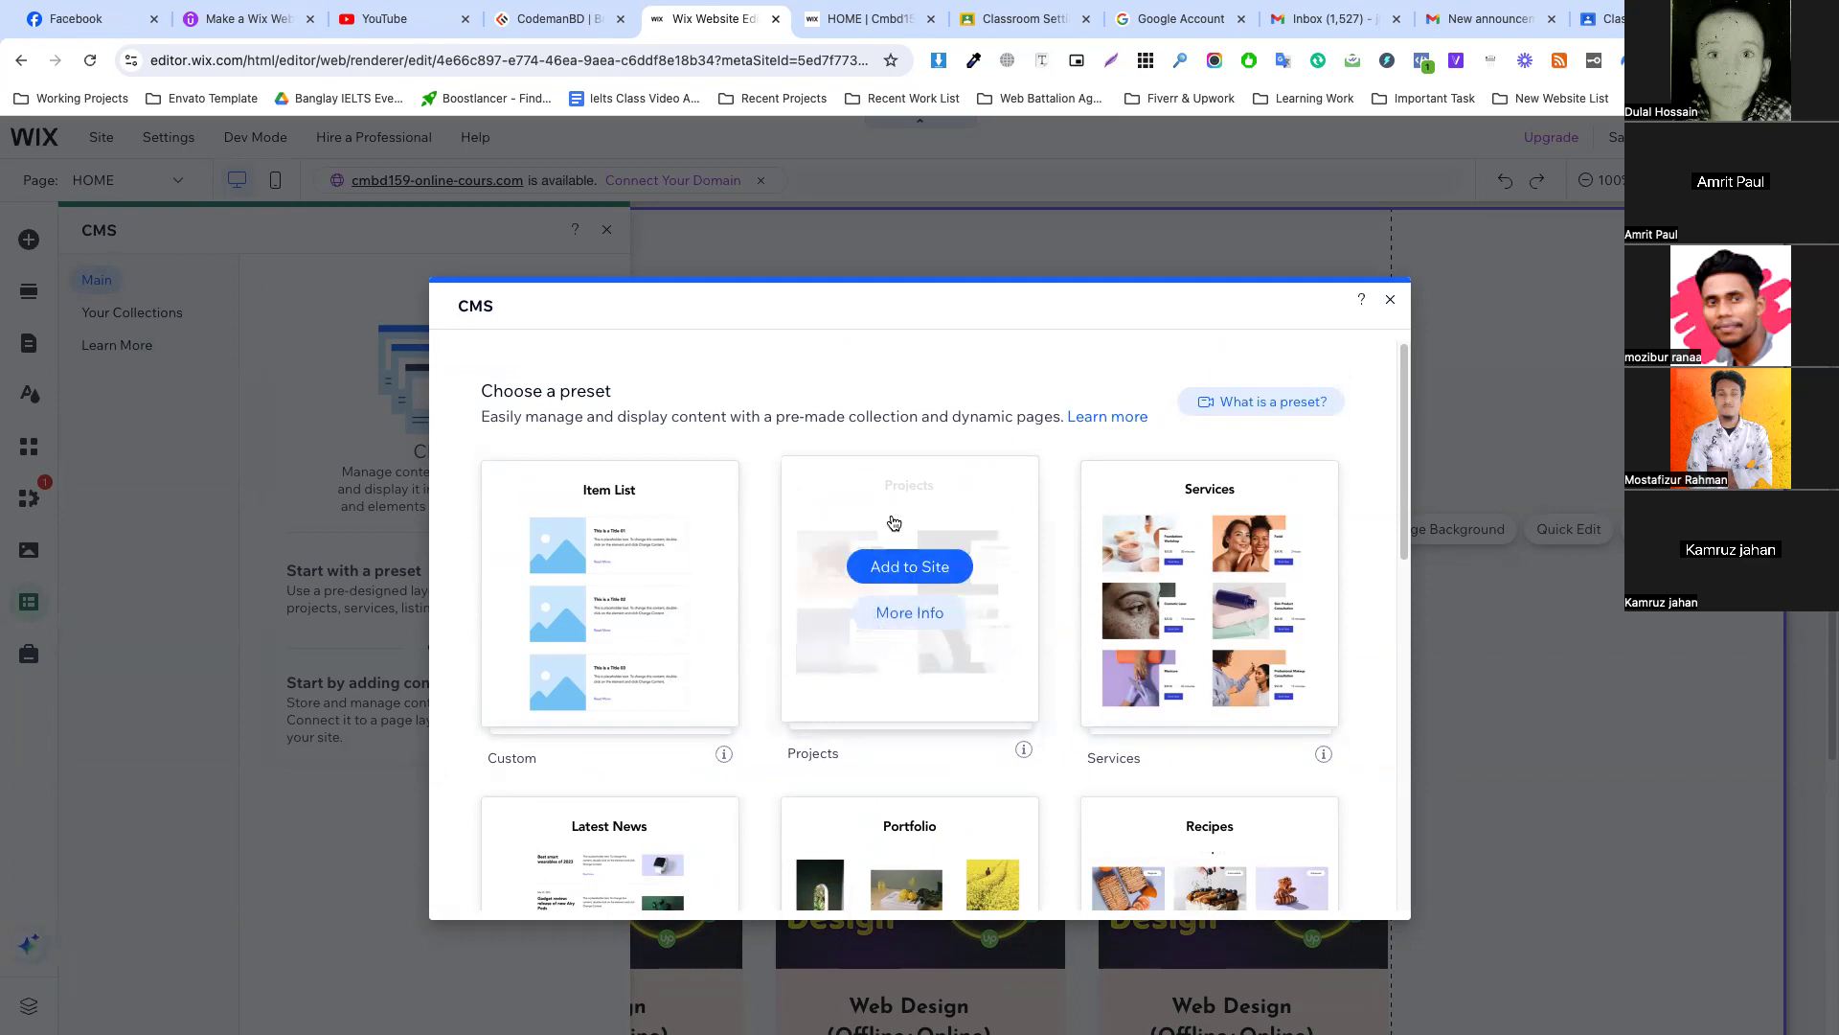
{"action": "mouse_move", "coordinate": [1188, 542]}
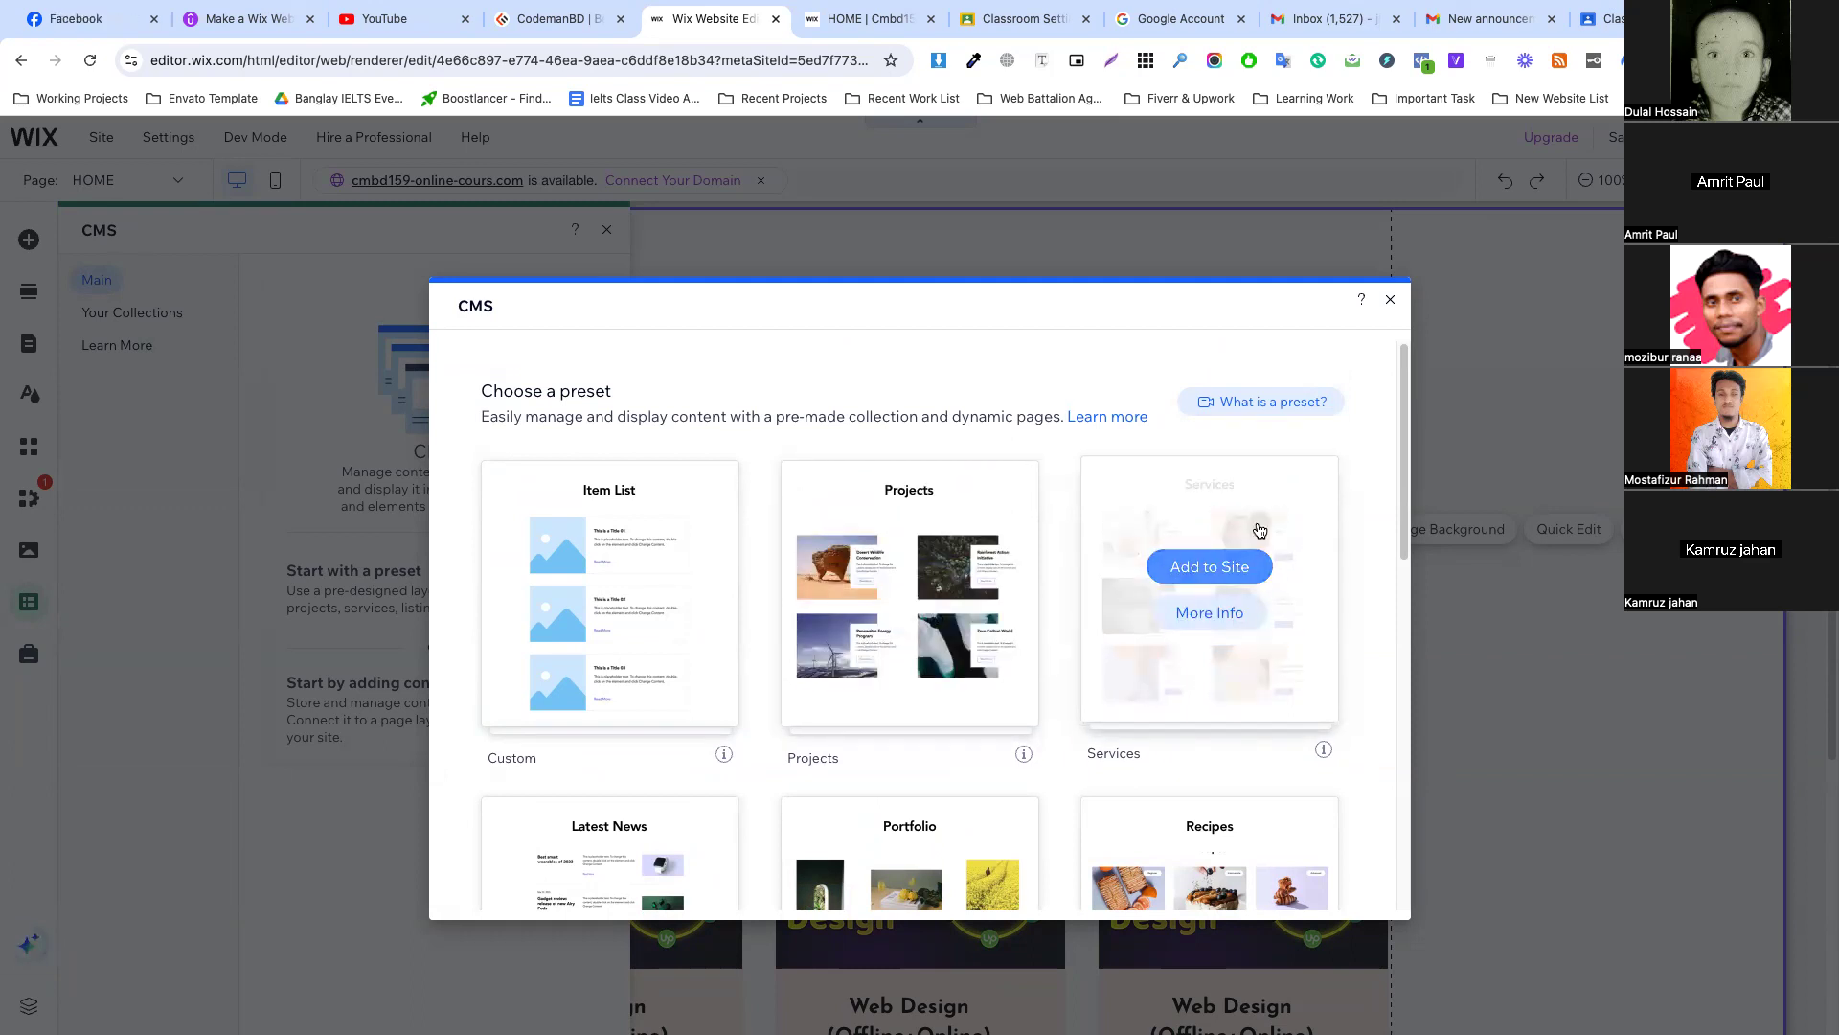
{"action": "scroll", "coordinate": [1152, 533], "scroll_direction": "down", "scroll_amount": 4}
{"action": "mouse_move", "coordinate": [610, 513]}
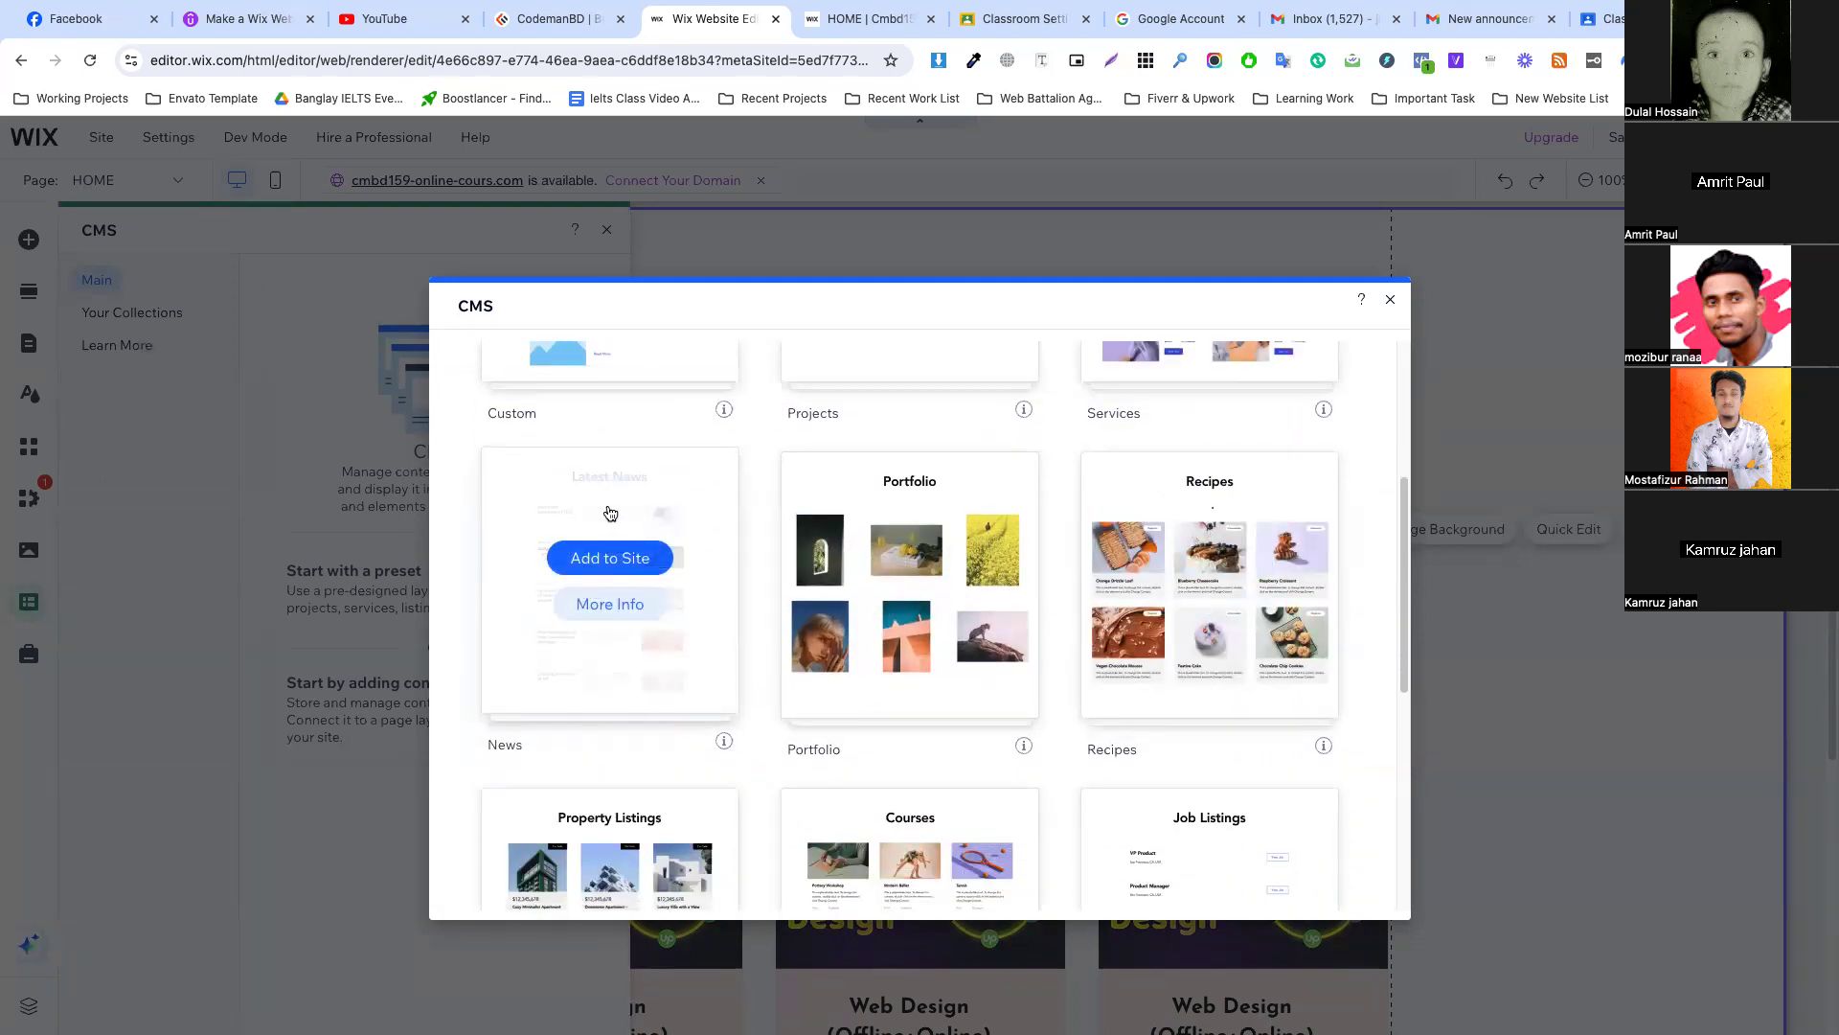
{"action": "scroll", "coordinate": [456, 552], "scroll_direction": "up", "scroll_amount": 1}
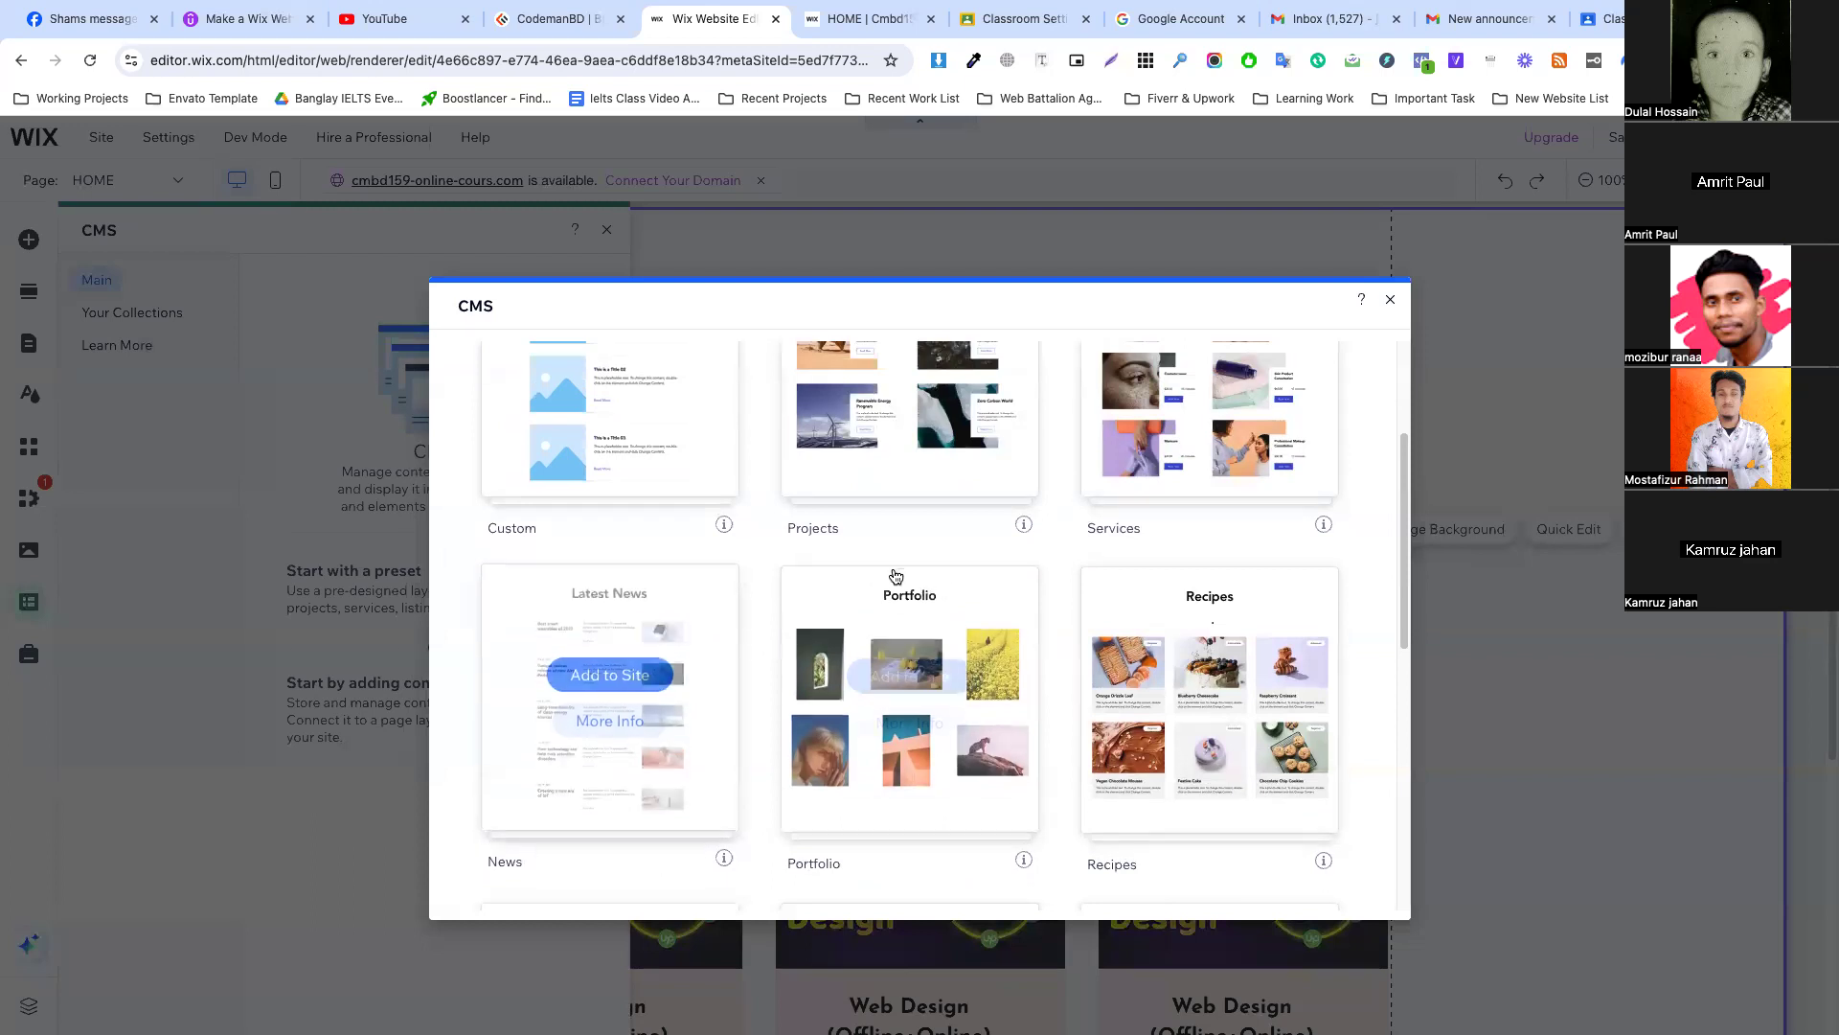
{"action": "scroll", "coordinate": [944, 565], "scroll_direction": "down", "scroll_amount": 1}
{"action": "mouse_move", "coordinate": [1221, 575]}
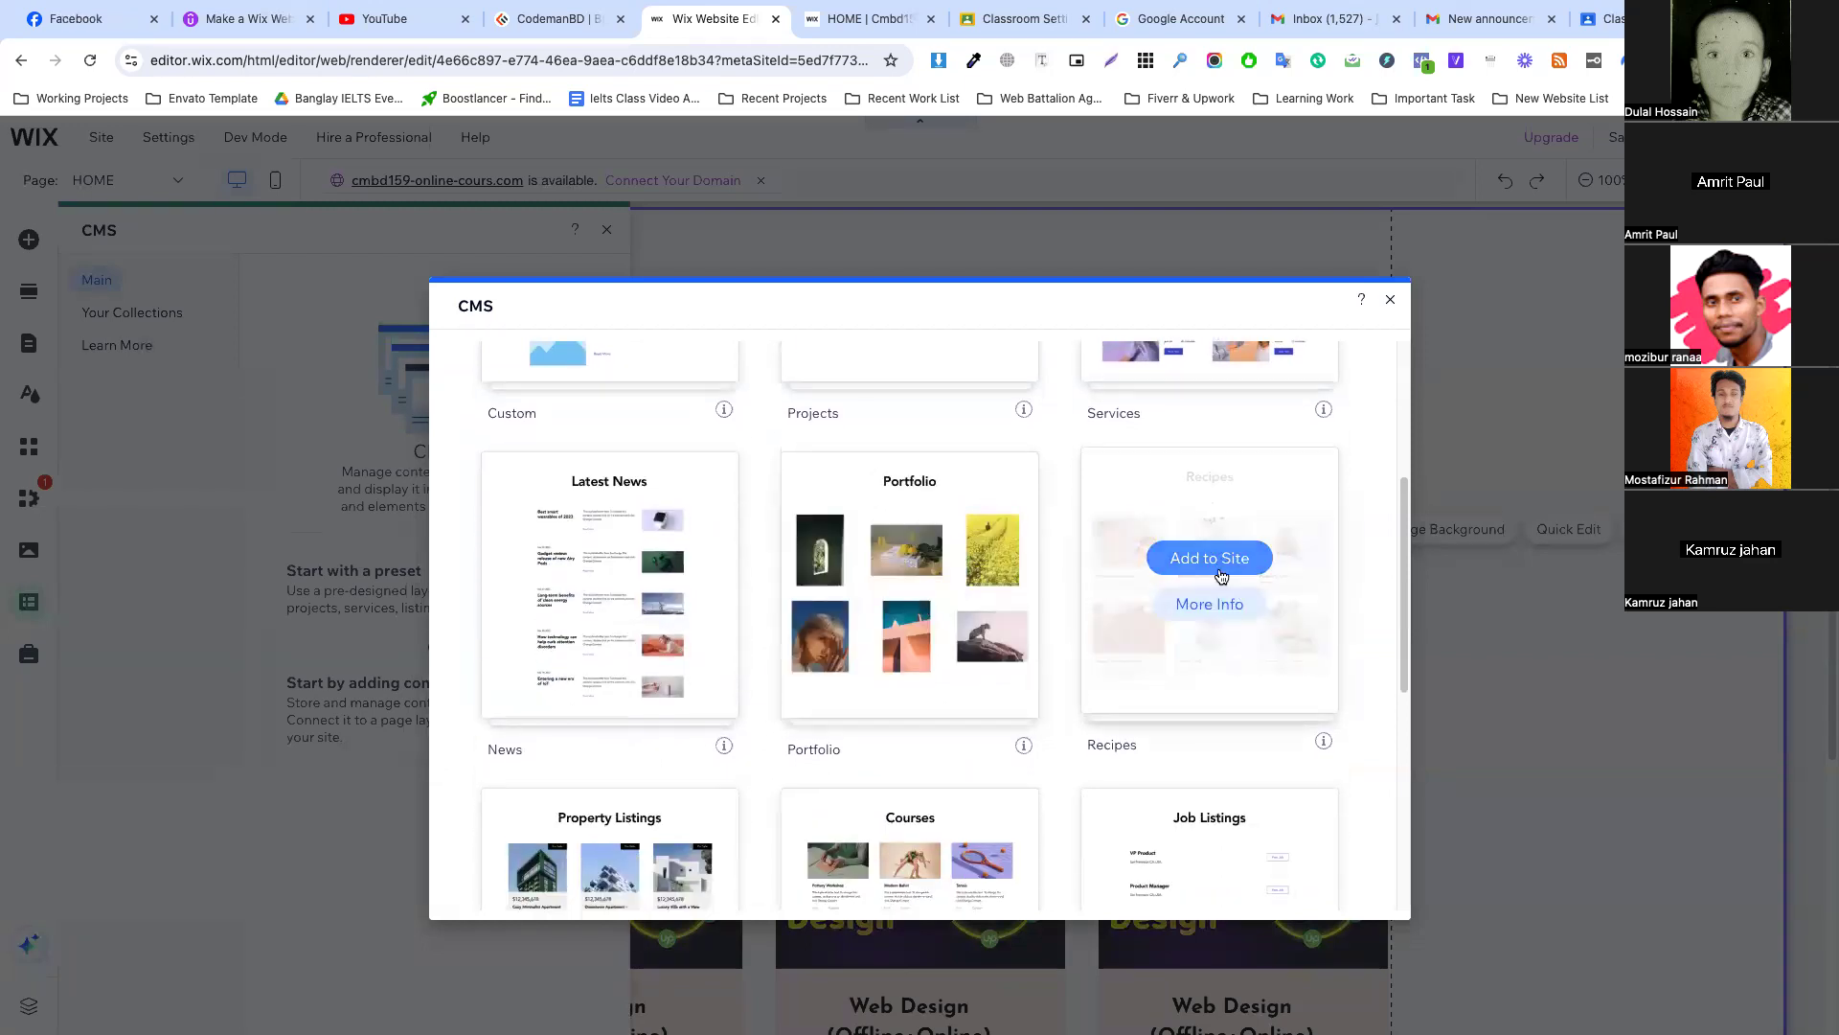
{"action": "scroll", "coordinate": [1222, 575], "scroll_direction": "down", "scroll_amount": 3}
{"action": "mouse_move", "coordinate": [620, 637]}
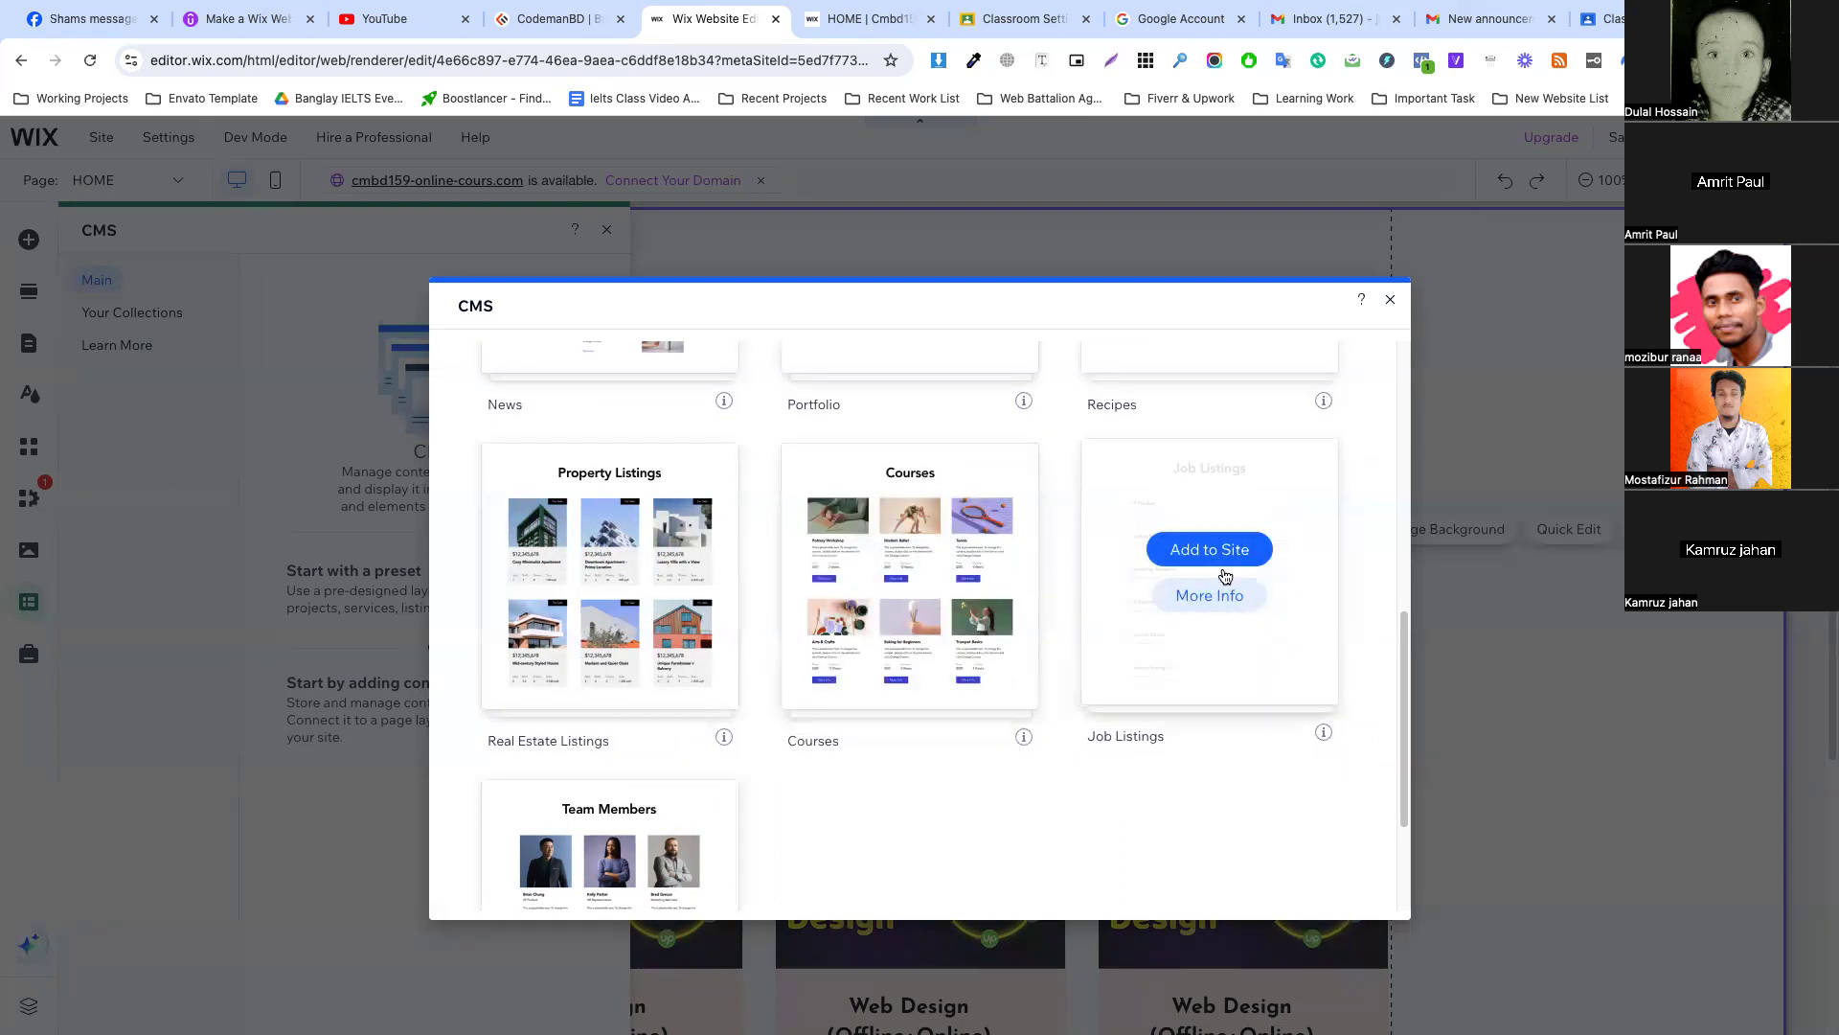
{"action": "scroll", "coordinate": [853, 635], "scroll_direction": "down", "scroll_amount": 2}
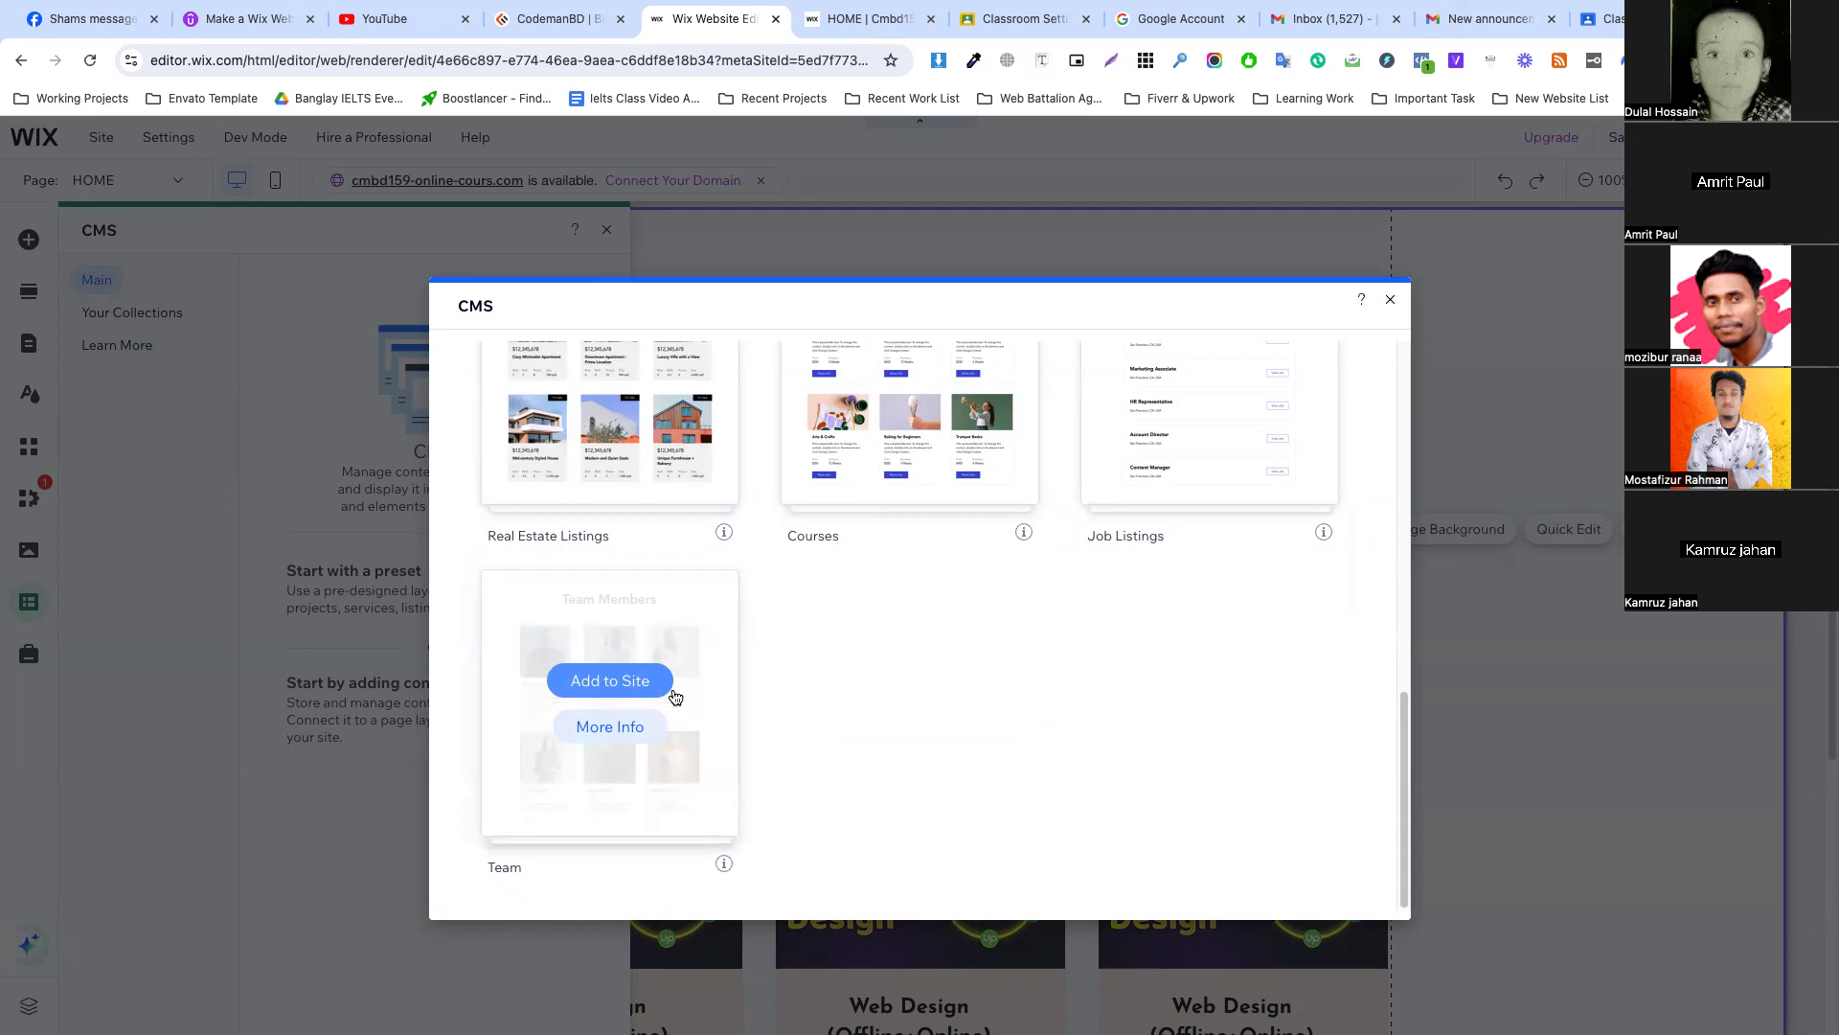
{"action": "scroll", "coordinate": [673, 699], "scroll_direction": "up", "scroll_amount": 2}
Add the Courses preset to the site, then dismiss the temporary glitch error with OK.
{"action": "left_click", "coordinate": [903, 574]}
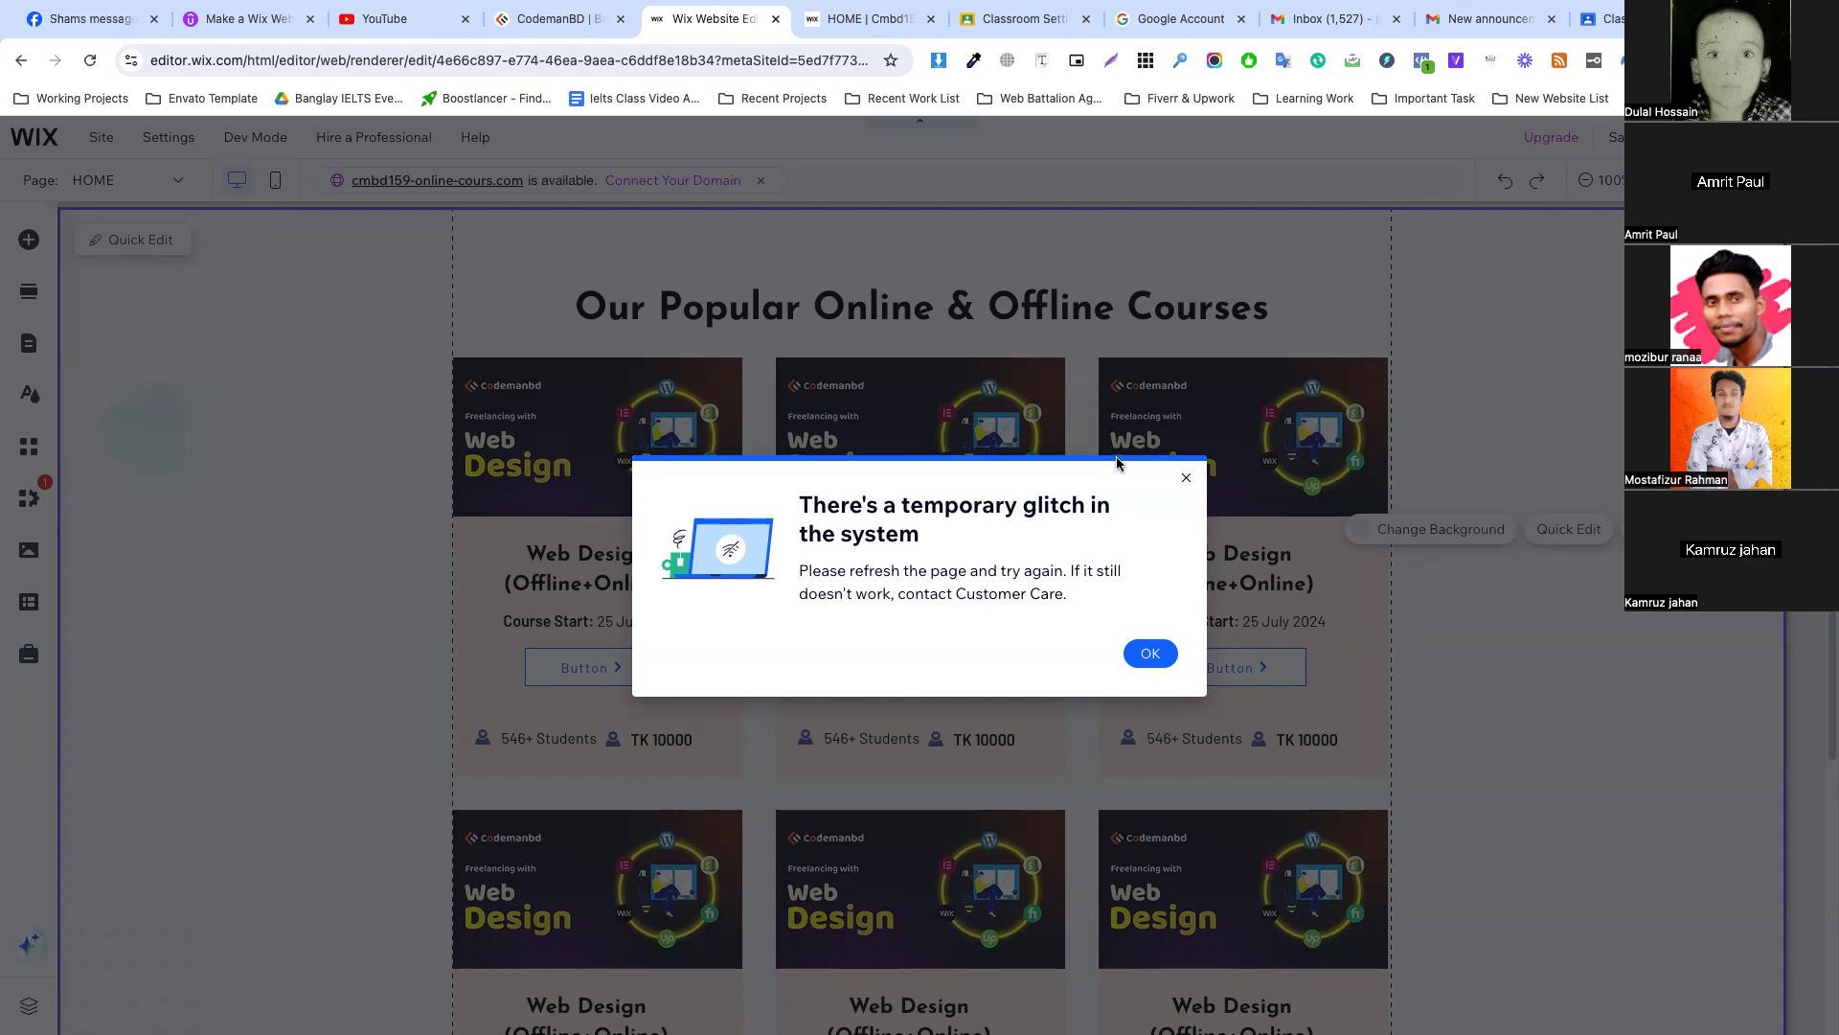
{"action": "left_click", "coordinate": [1150, 655]}
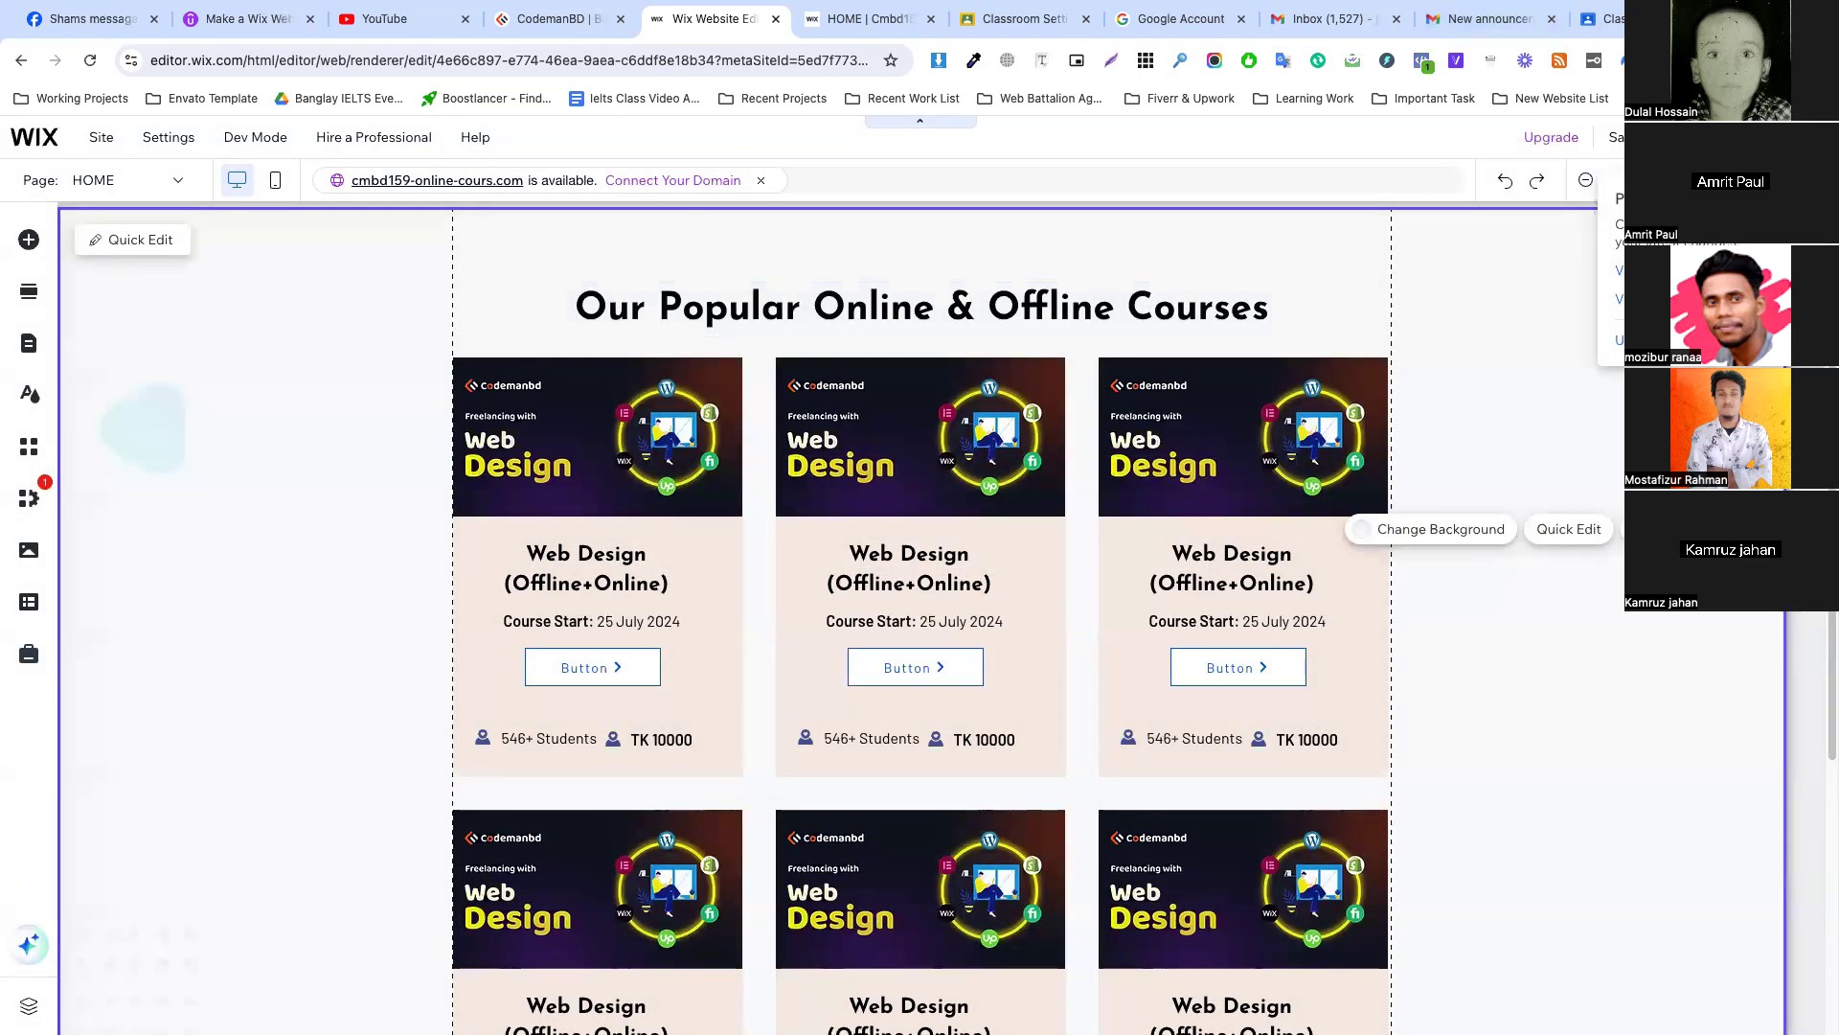
Close the Congratulations notice with Done and reload the Wix editor page.
{"action": "left_click", "coordinate": [142, 183]}
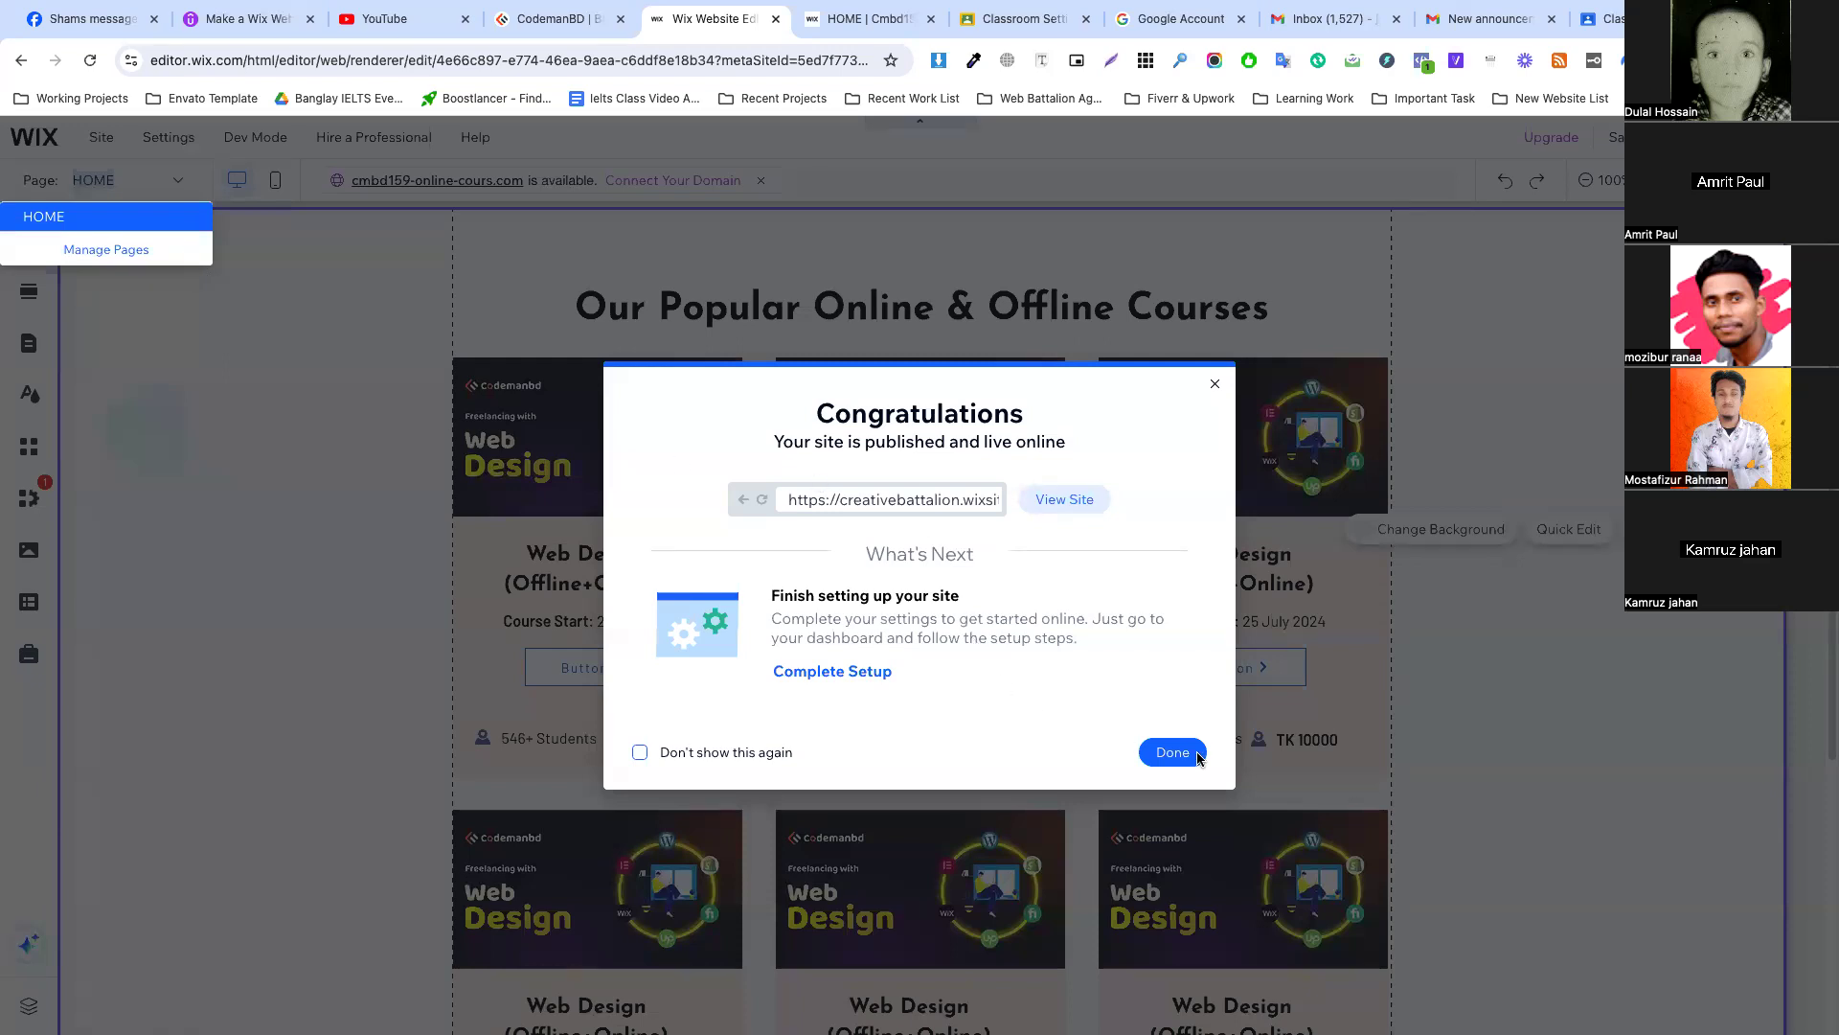
{"action": "left_click", "coordinate": [1197, 753]}
{"action": "left_click", "coordinate": [95, 61]}
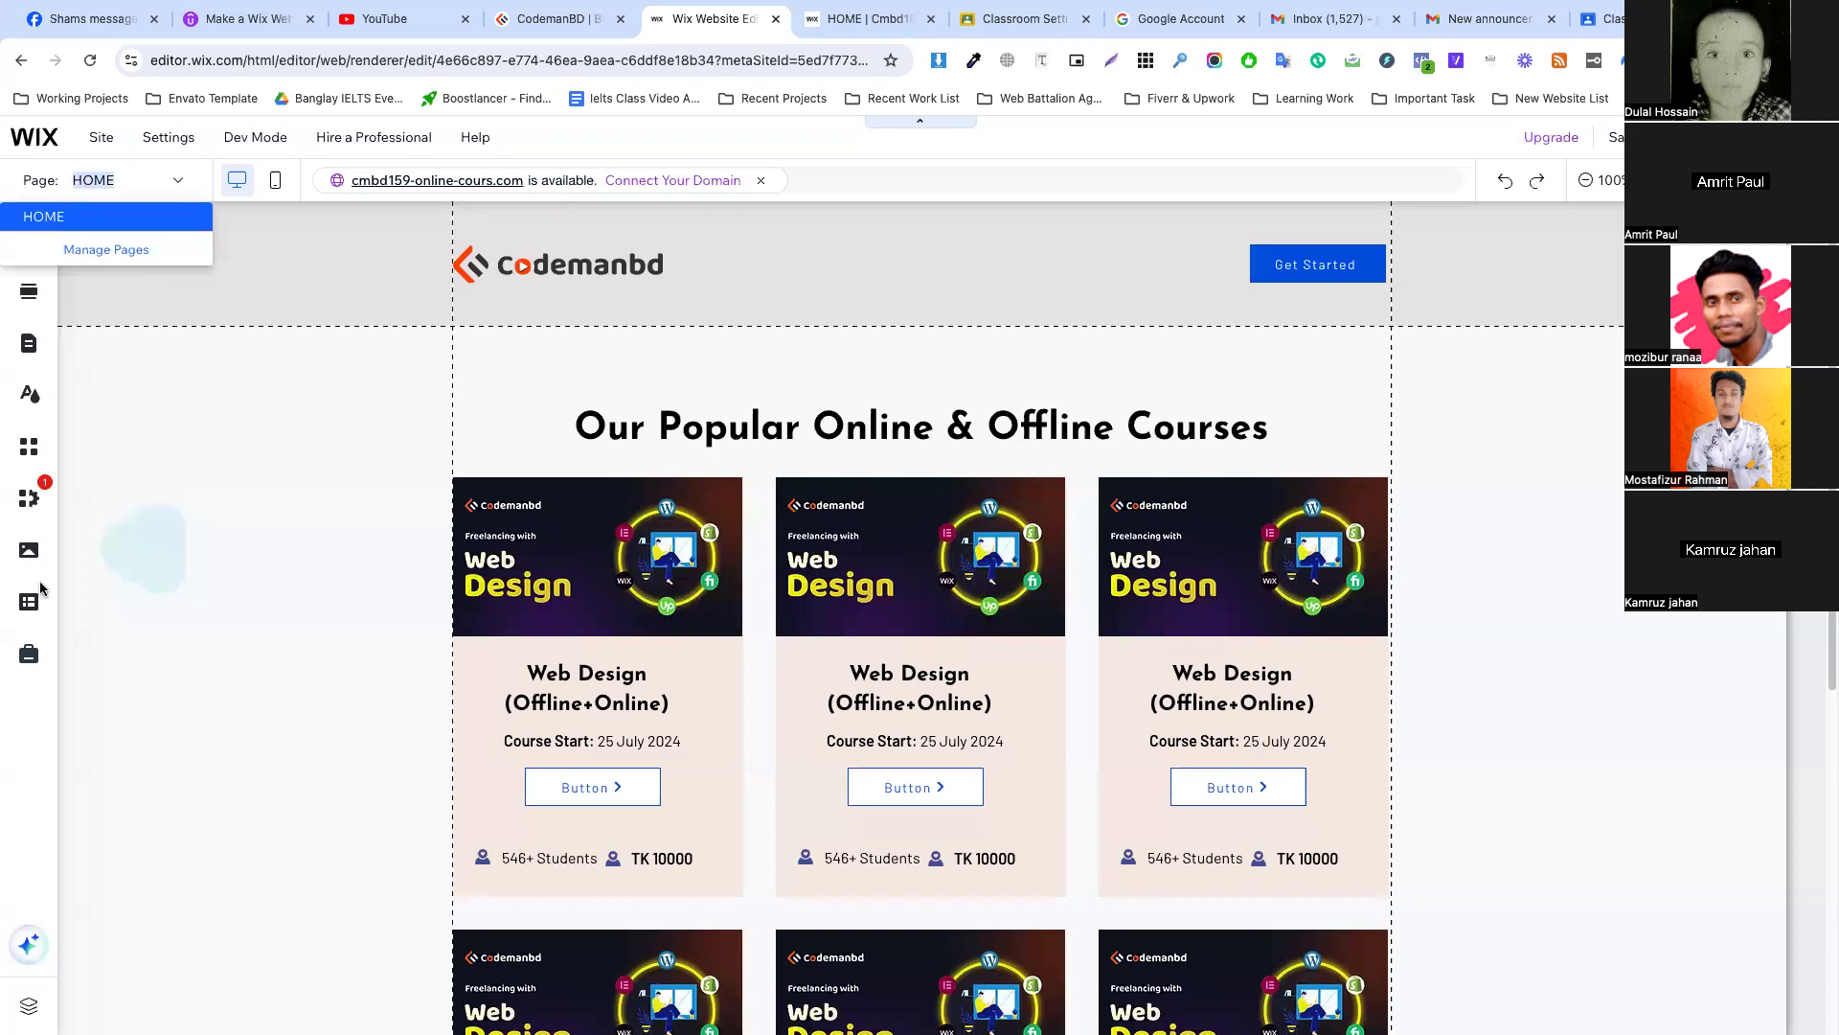
{"action": "left_click", "coordinate": [26, 495]}
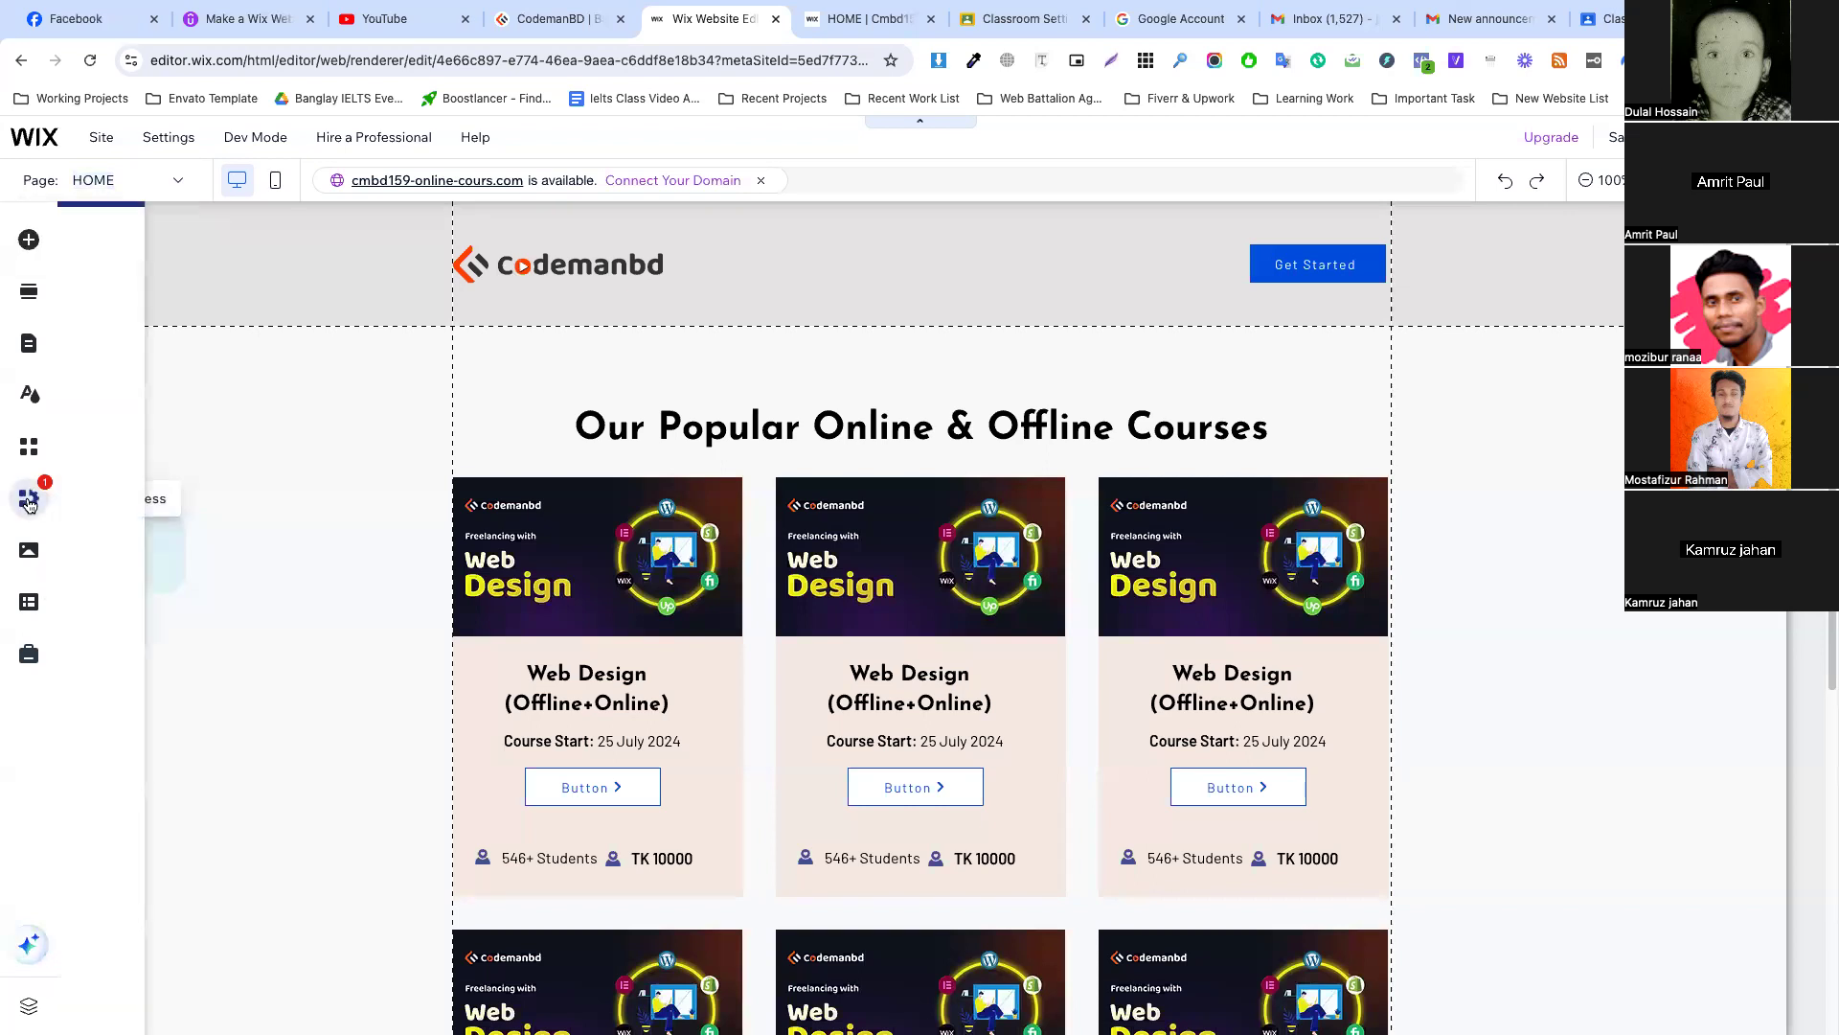
Open Add Elements > CMS > Add a preset and scroll to the Courses preset.
{"action": "left_click", "coordinate": [28, 244]}
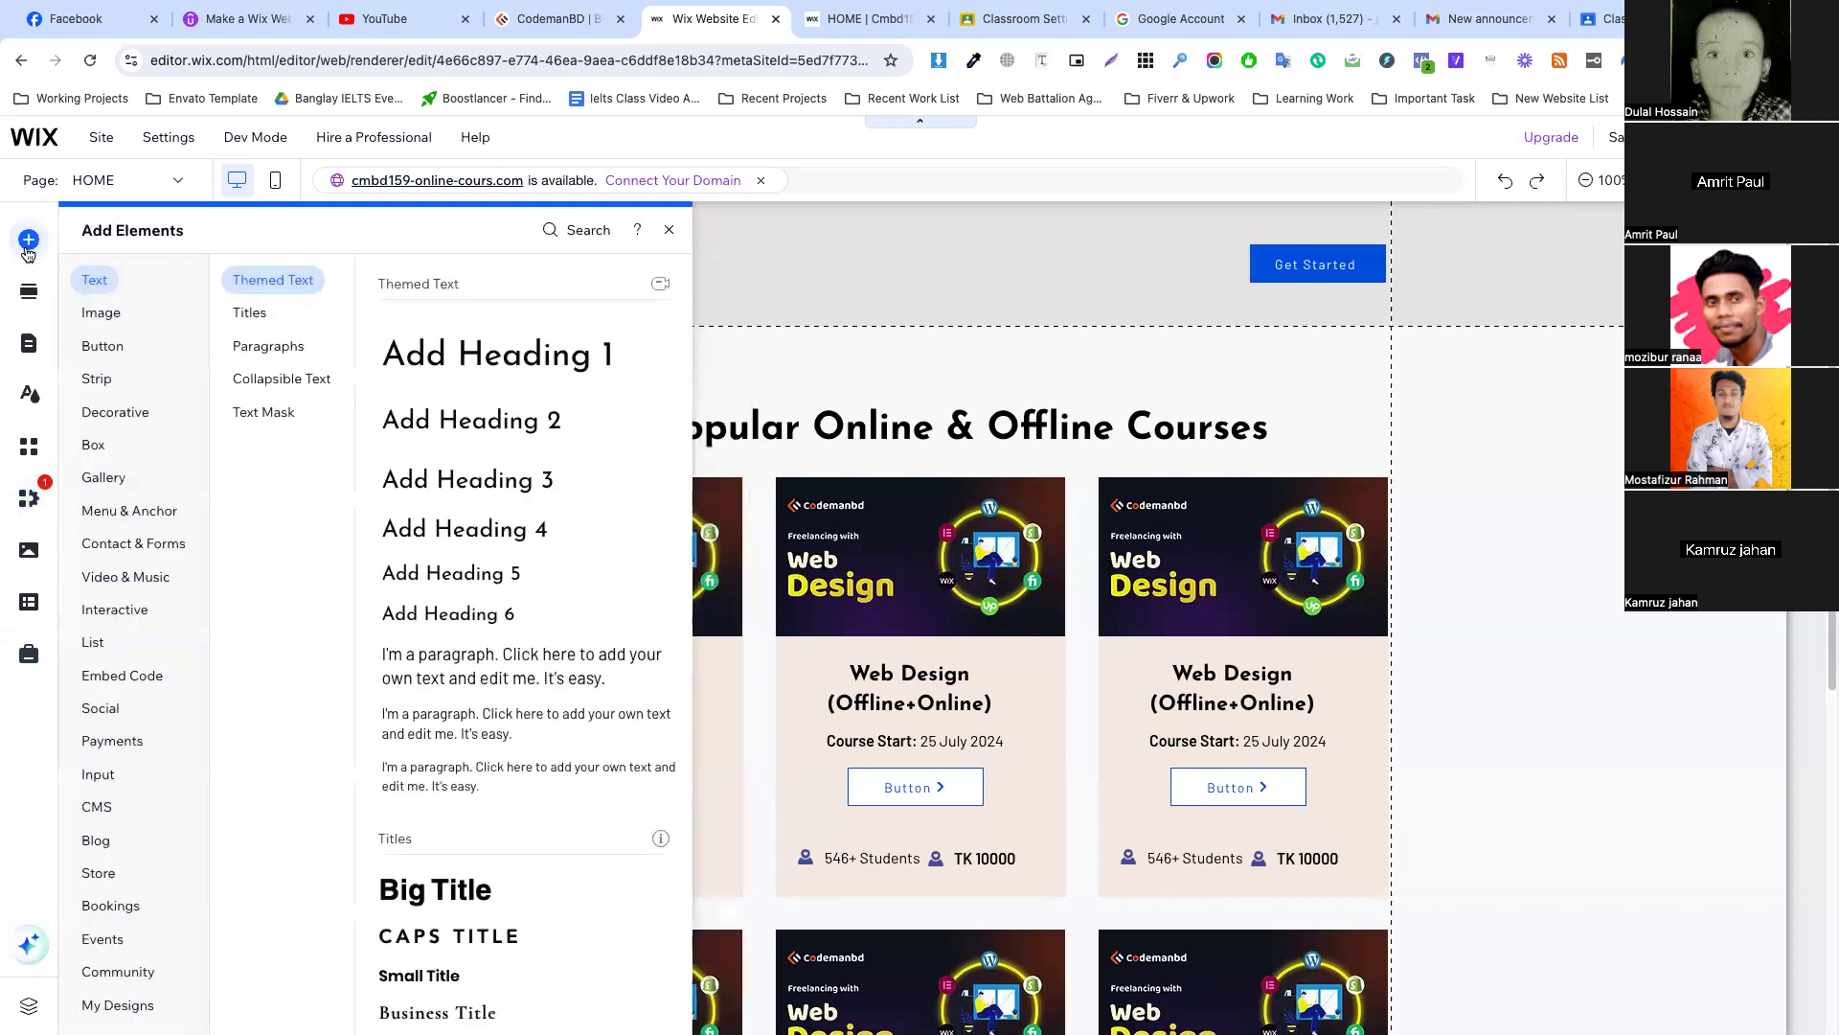
{"action": "left_click", "coordinate": [96, 807]}
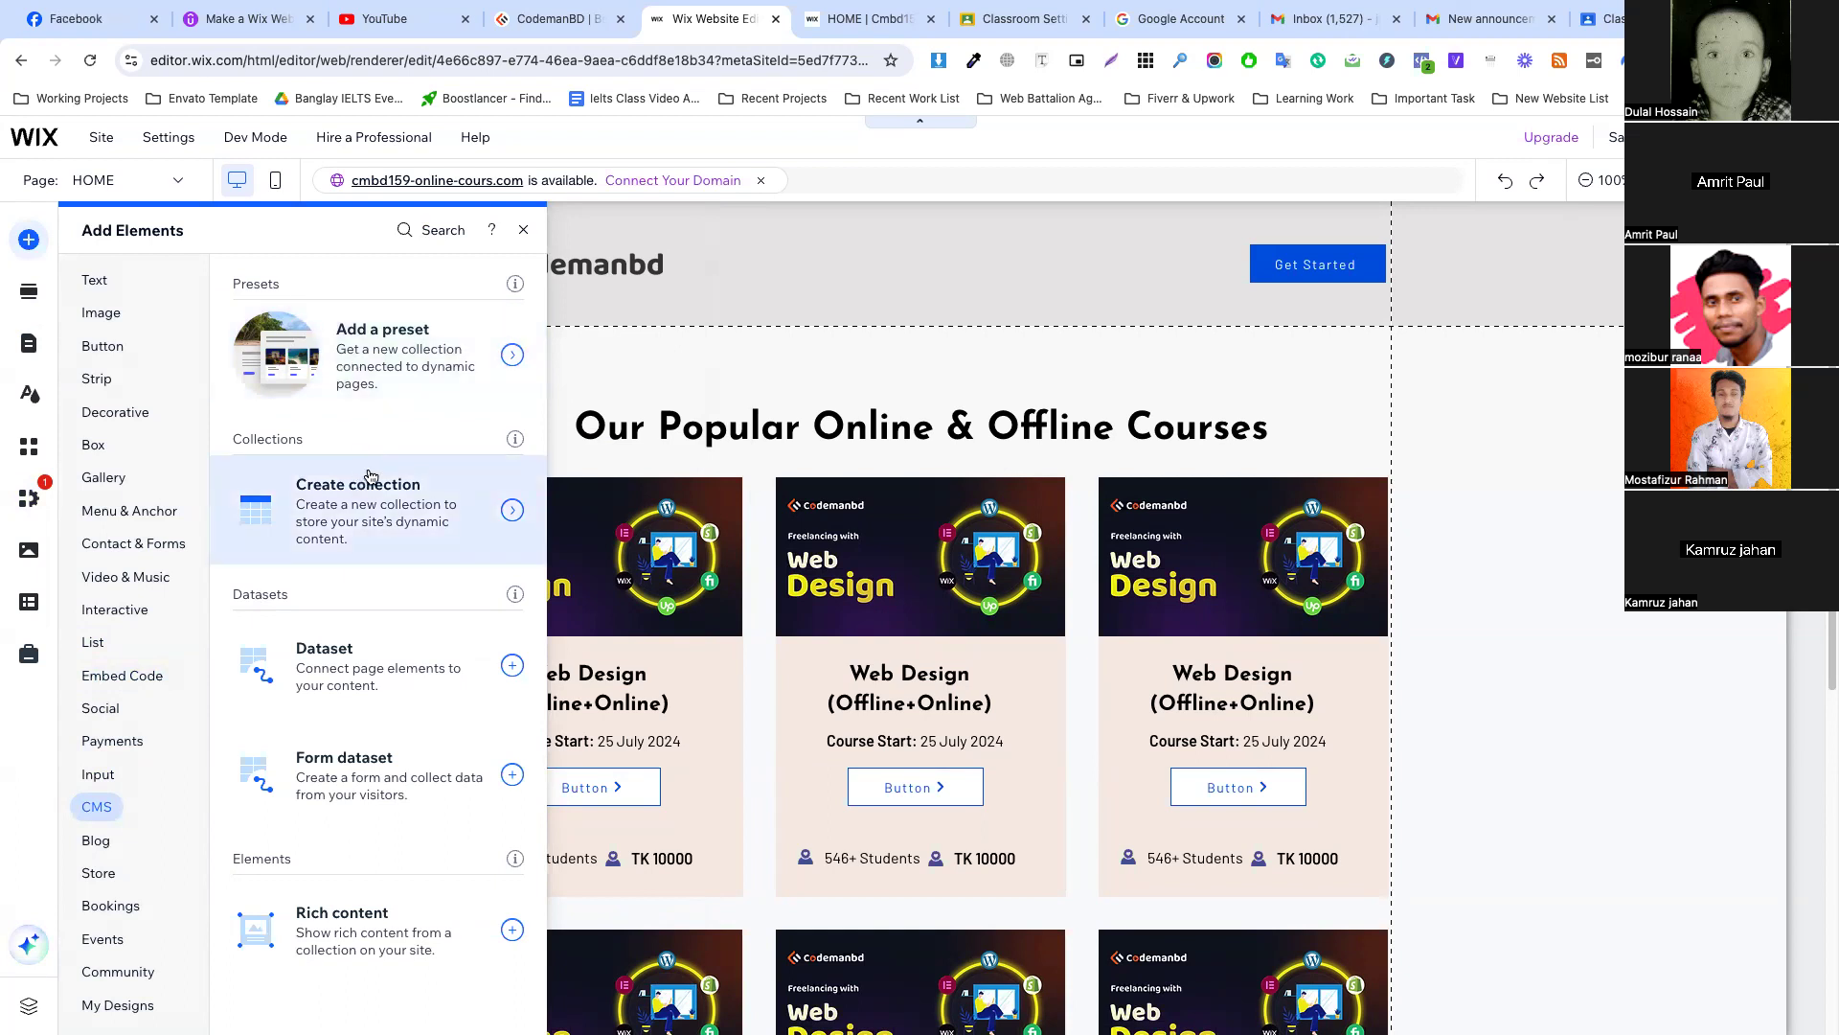
{"action": "left_click", "coordinate": [401, 351]}
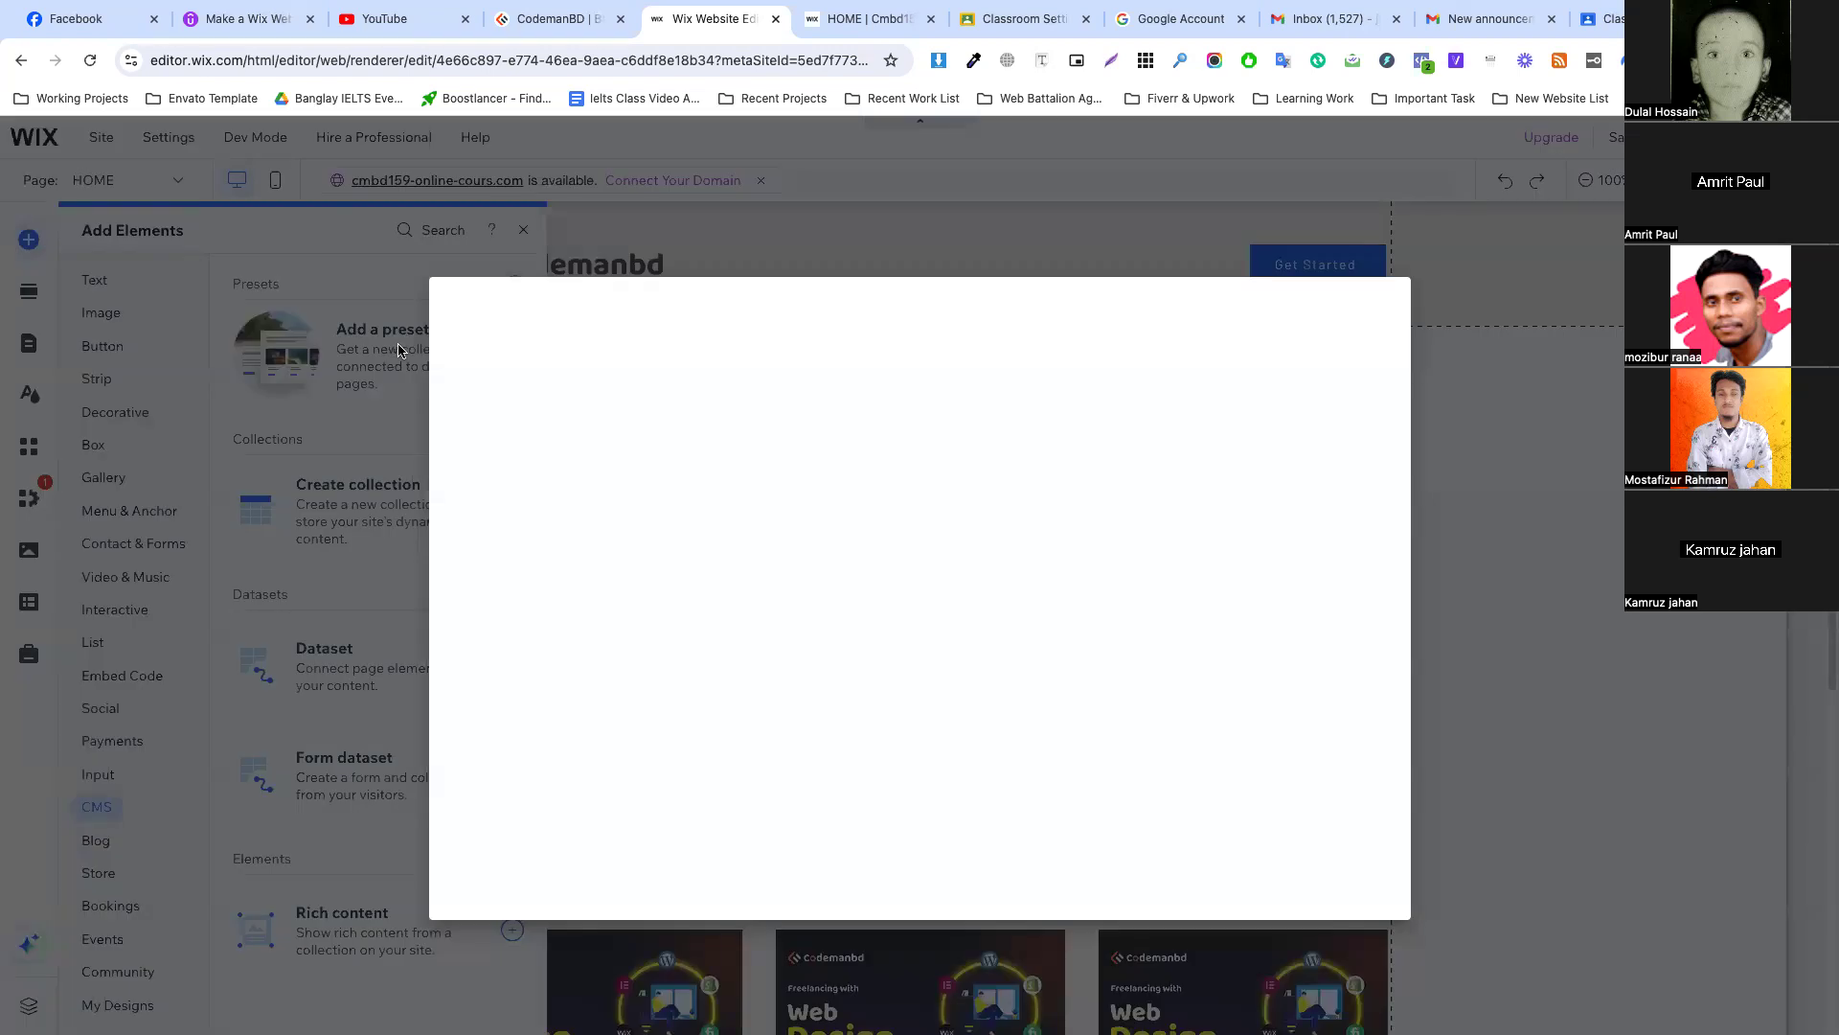
{"action": "scroll", "coordinate": [997, 533], "scroll_direction": "down", "scroll_amount": 10}
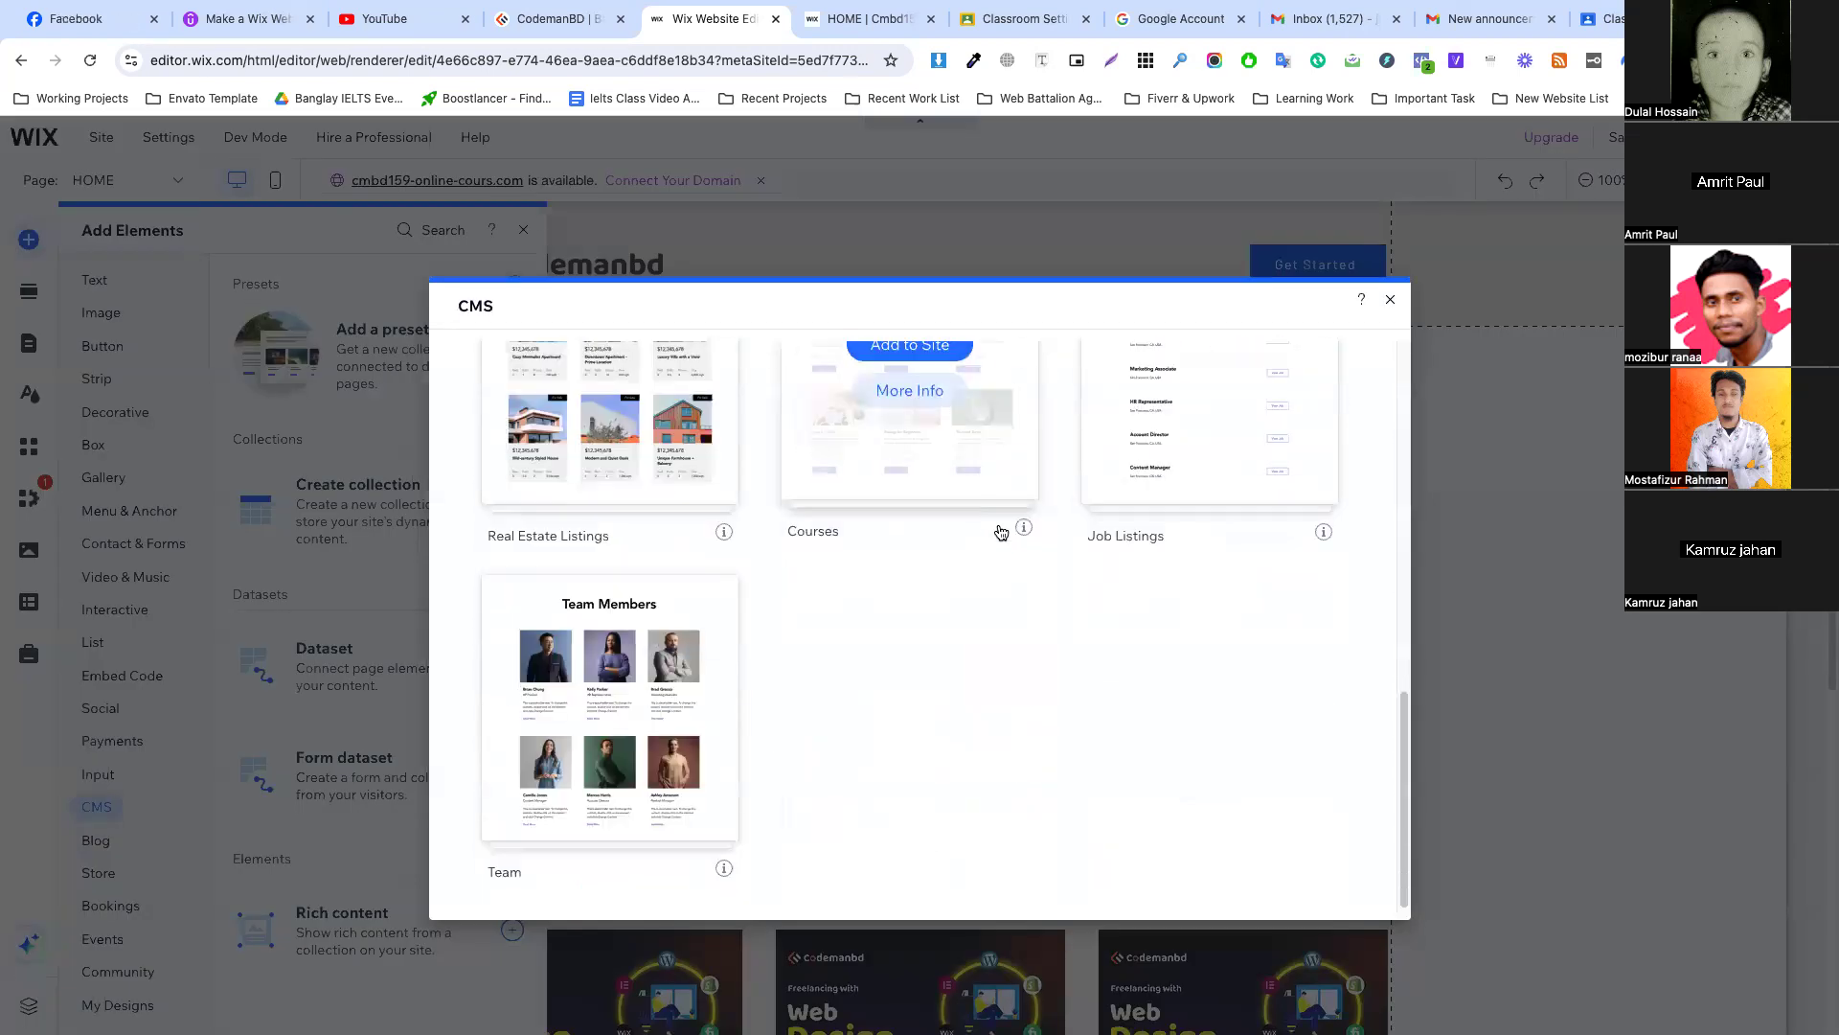
{"action": "scroll", "coordinate": [1000, 532], "scroll_direction": "up", "scroll_amount": 3}
Add the Courses preset again, creating 'Courses 1' with samples like Trumpet Basics and Modern Ballet.
{"action": "left_click", "coordinate": [920, 572]}
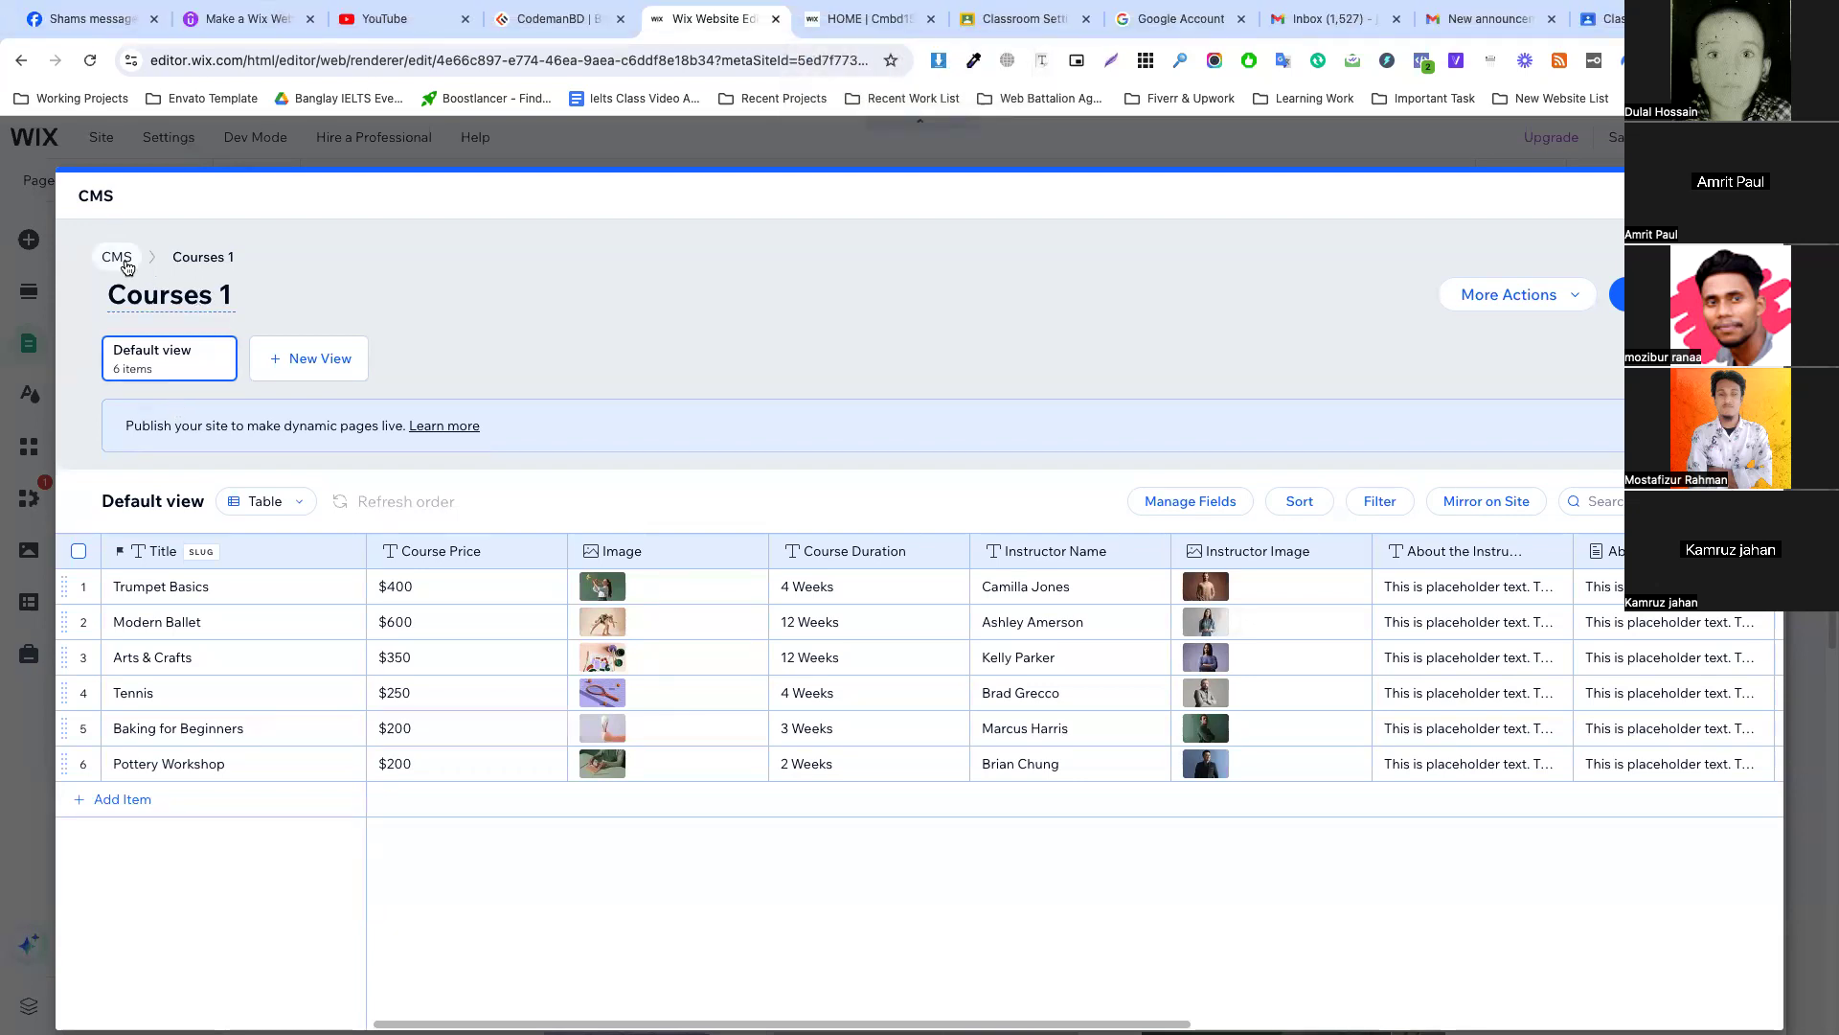
Delete the duplicate Courses 1 collection from the CMS and confirm the deletion.
{"action": "left_click", "coordinate": [116, 257]}
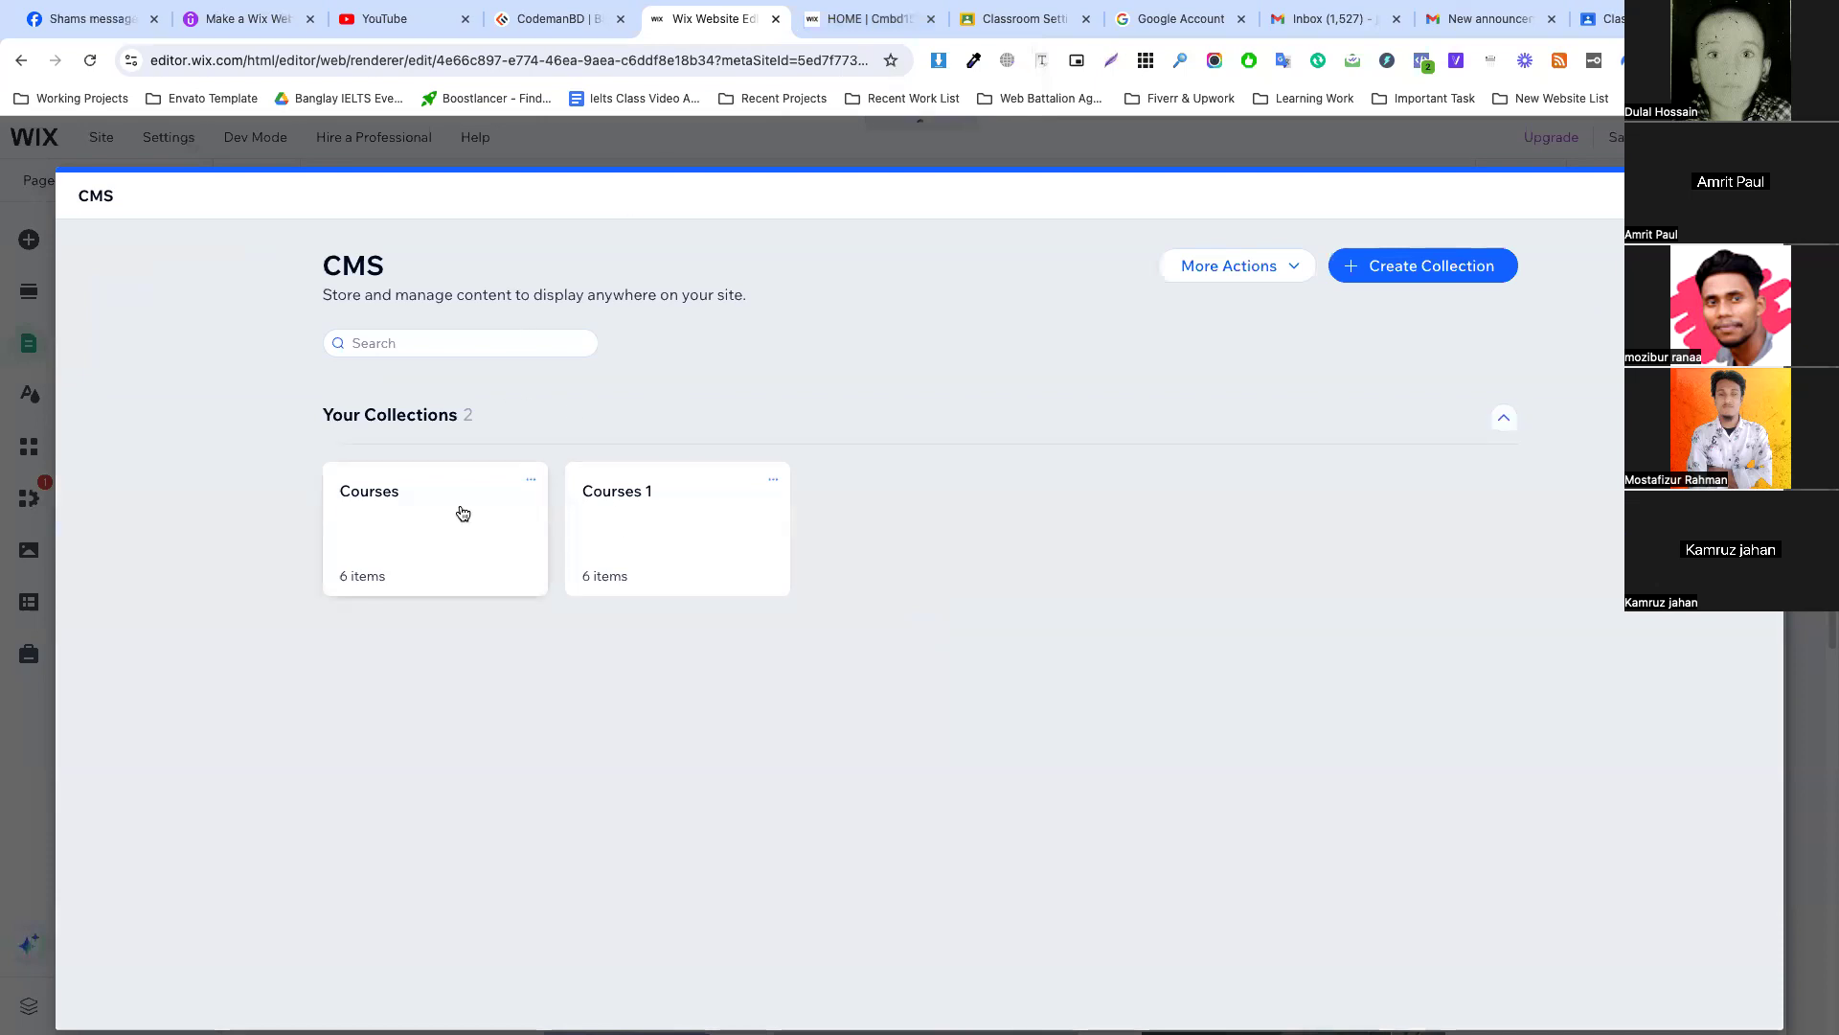
{"action": "left_click", "coordinate": [770, 482]}
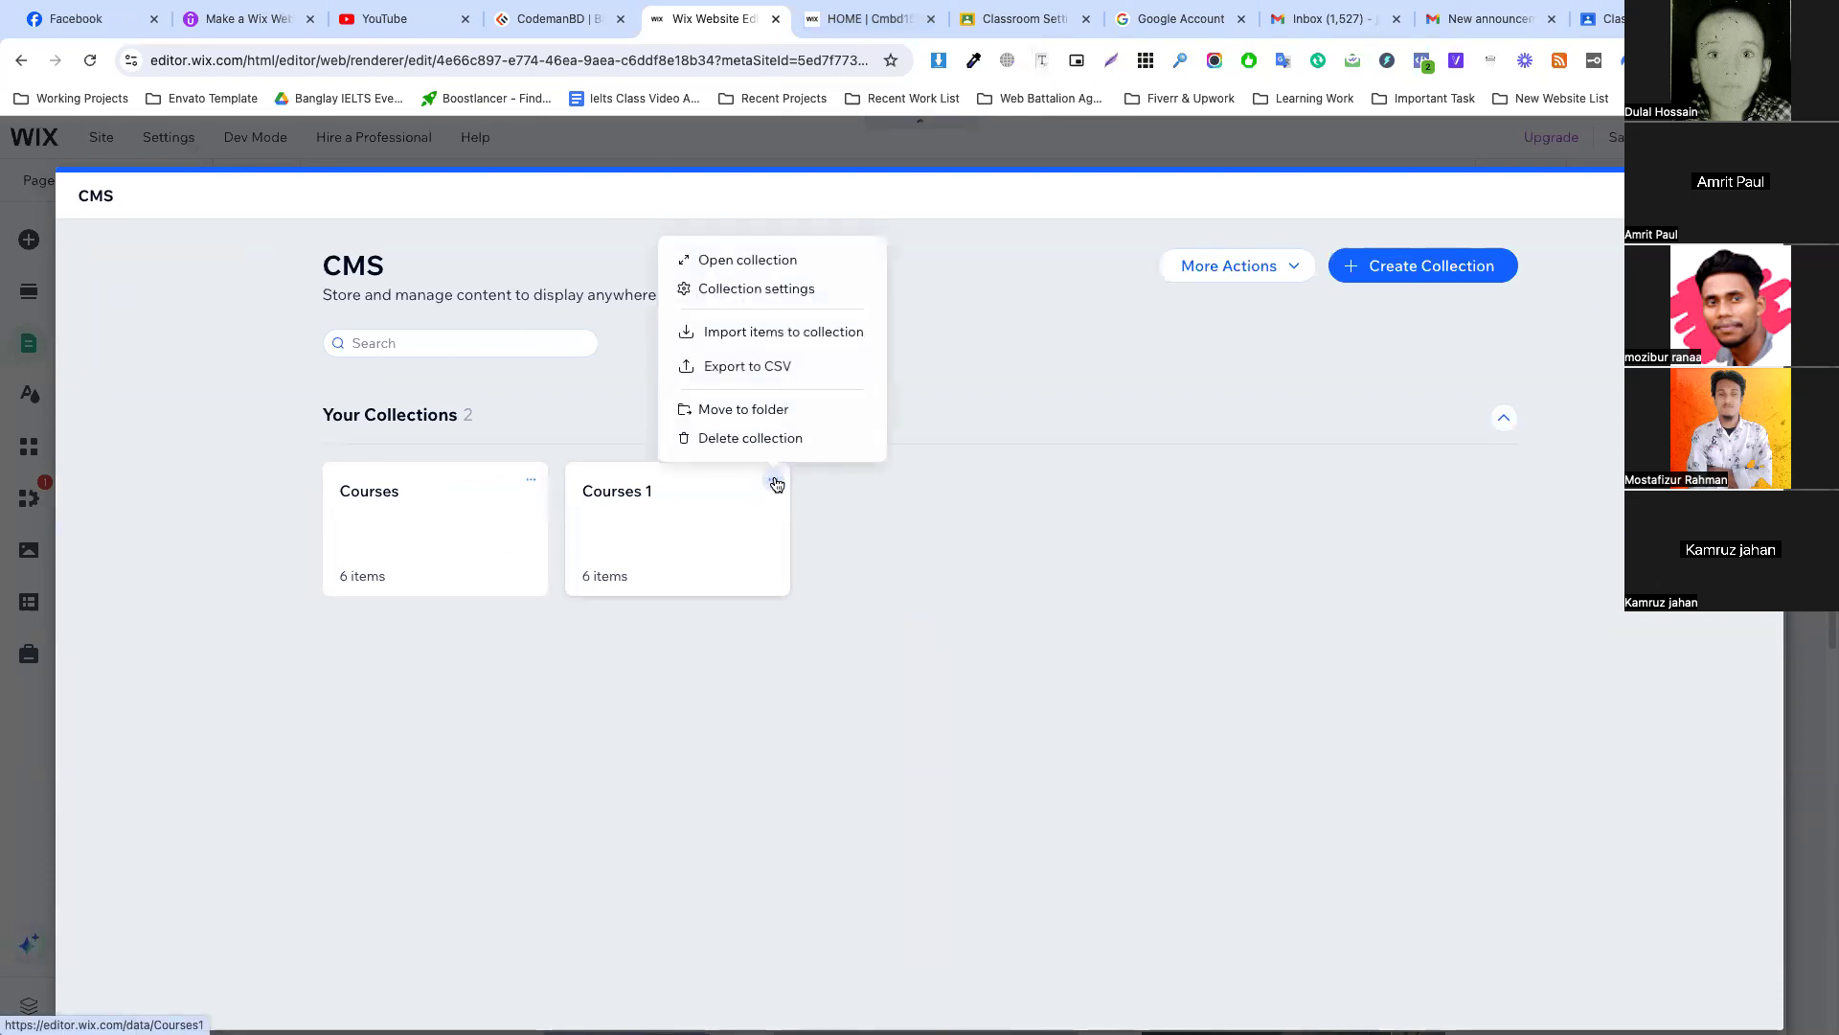
{"action": "left_click", "coordinate": [780, 438]}
{"action": "left_click", "coordinate": [1114, 725]}
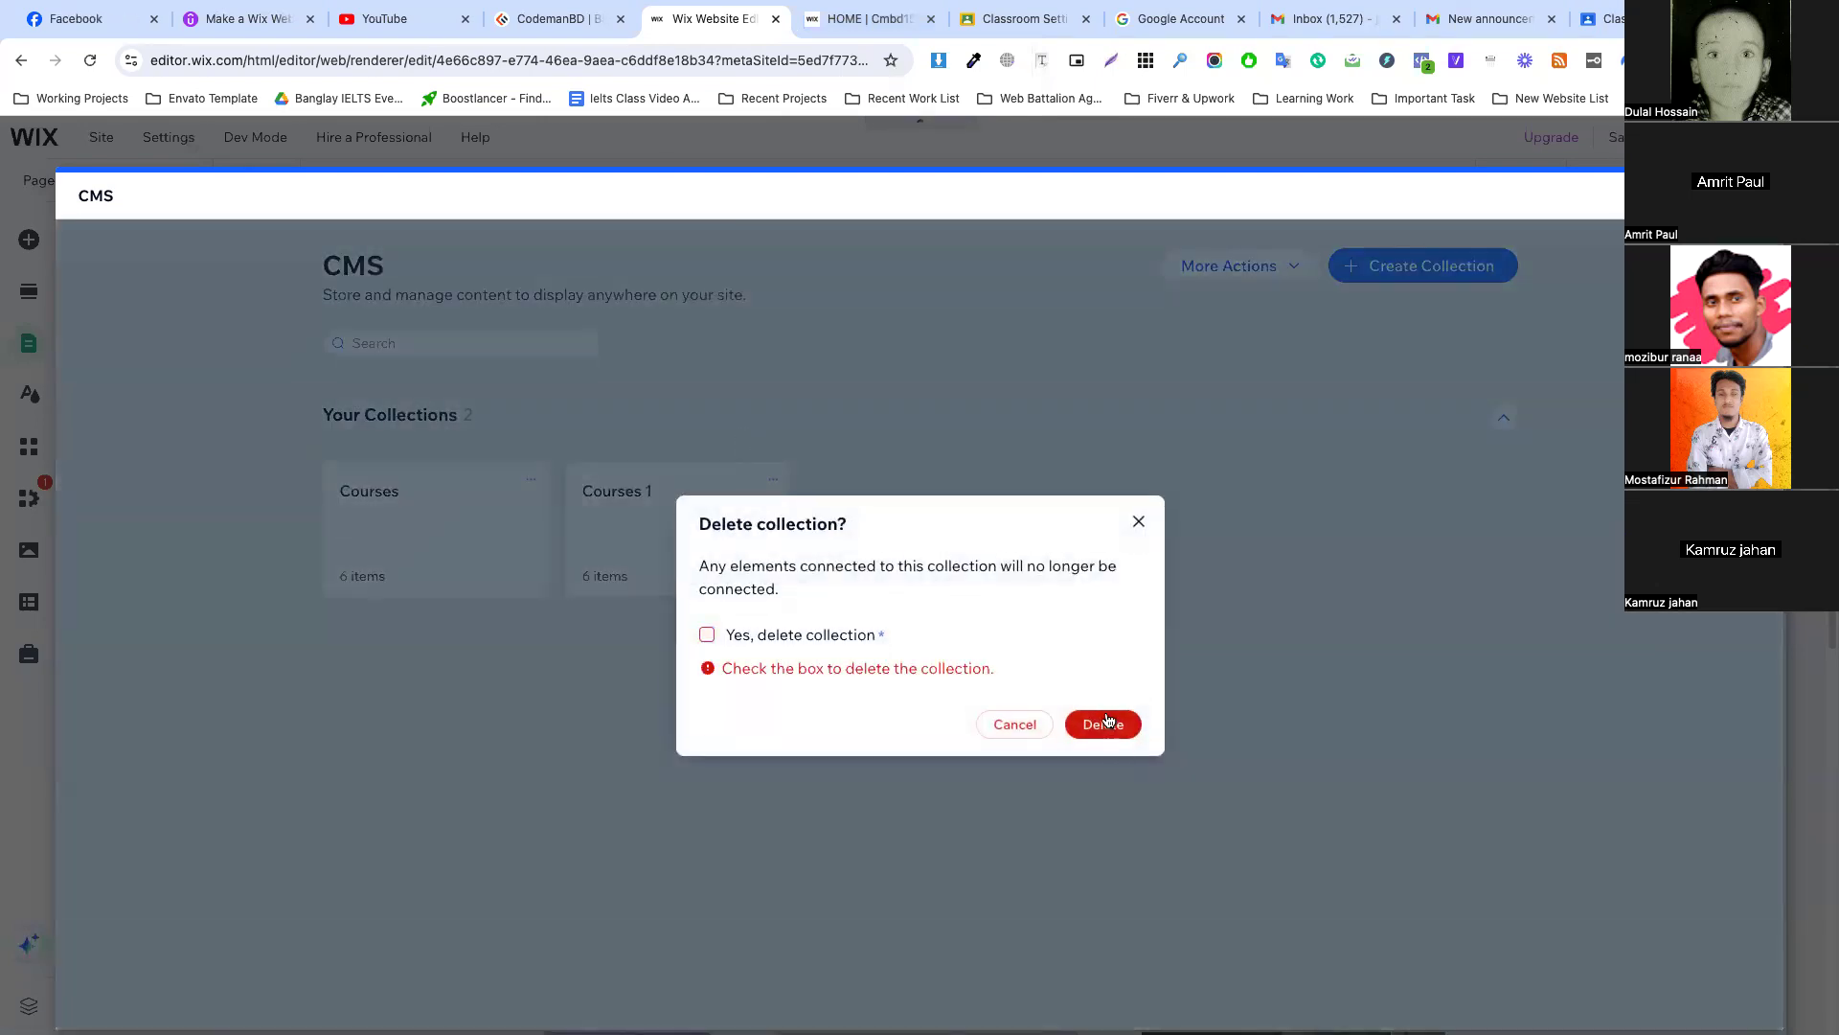
{"action": "left_click", "coordinate": [750, 633]}
{"action": "left_click", "coordinate": [1121, 714]}
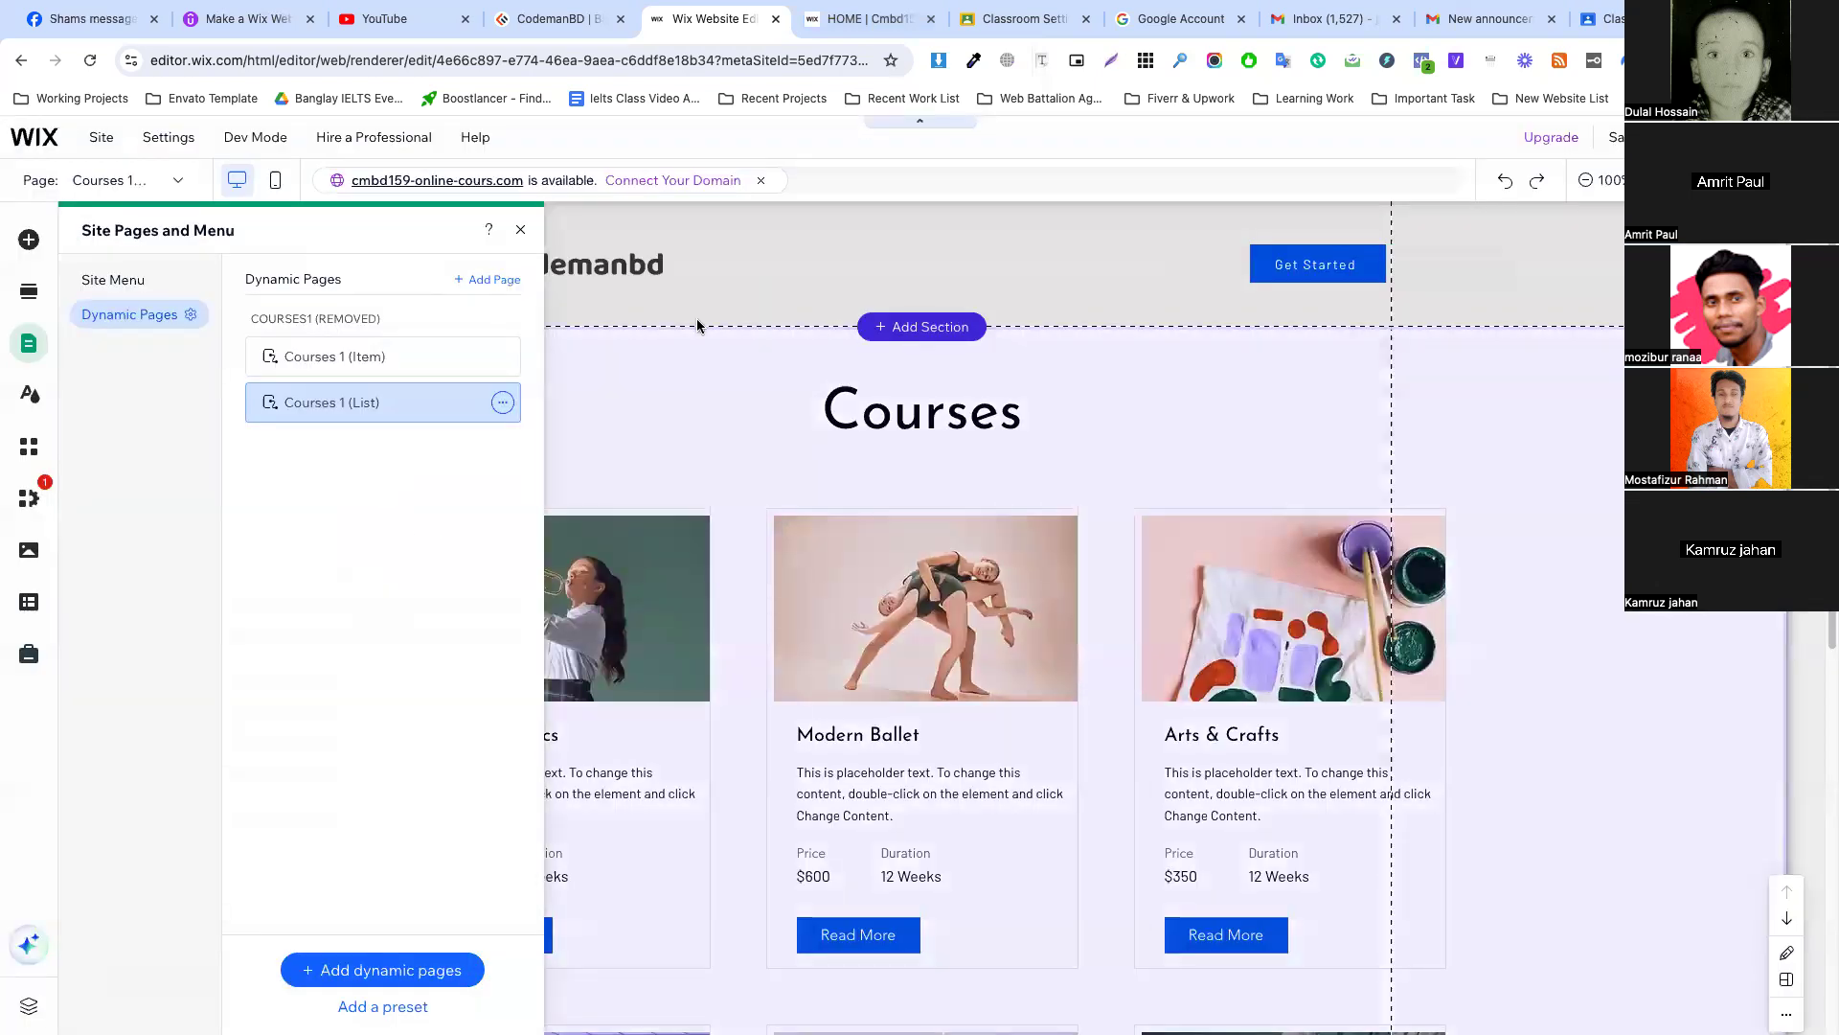
Review the leftover Courses 1 pages in the site menu and dynamic pages, then close the panel and the published notice.
{"action": "left_click", "coordinate": [330, 356]}
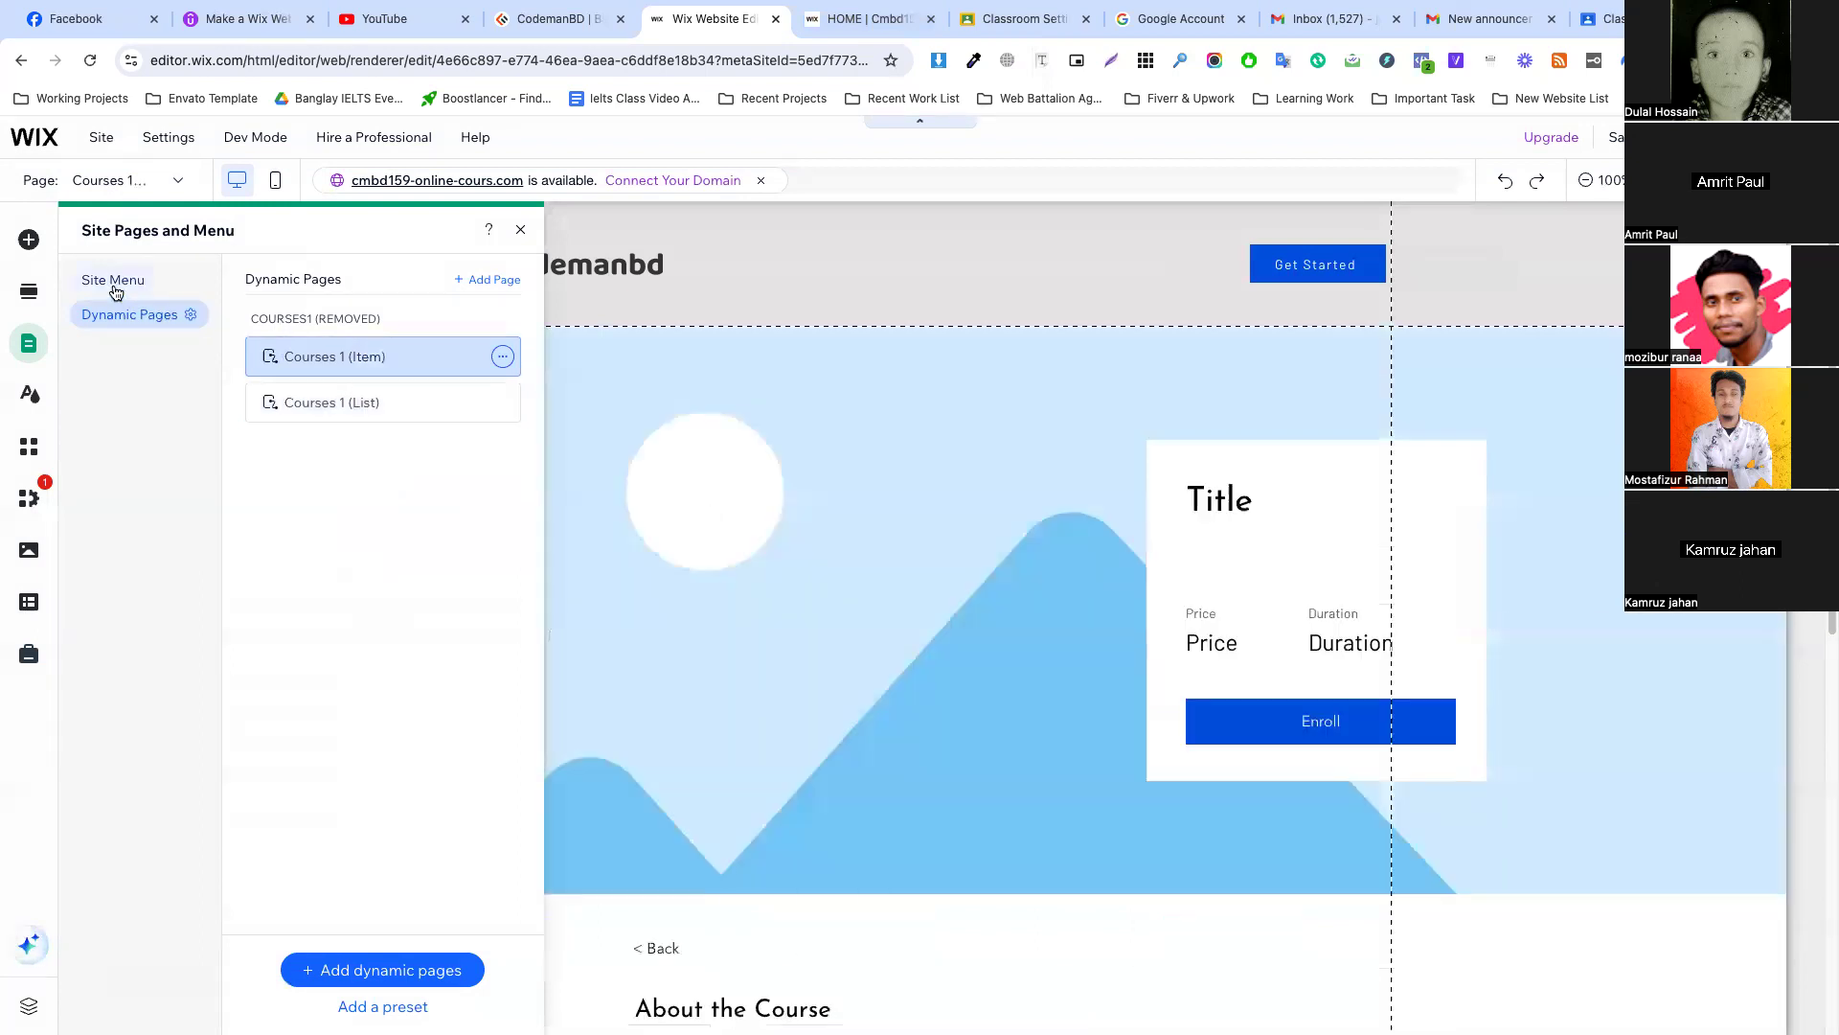
{"action": "left_click", "coordinate": [114, 285]}
{"action": "left_click", "coordinate": [339, 376]}
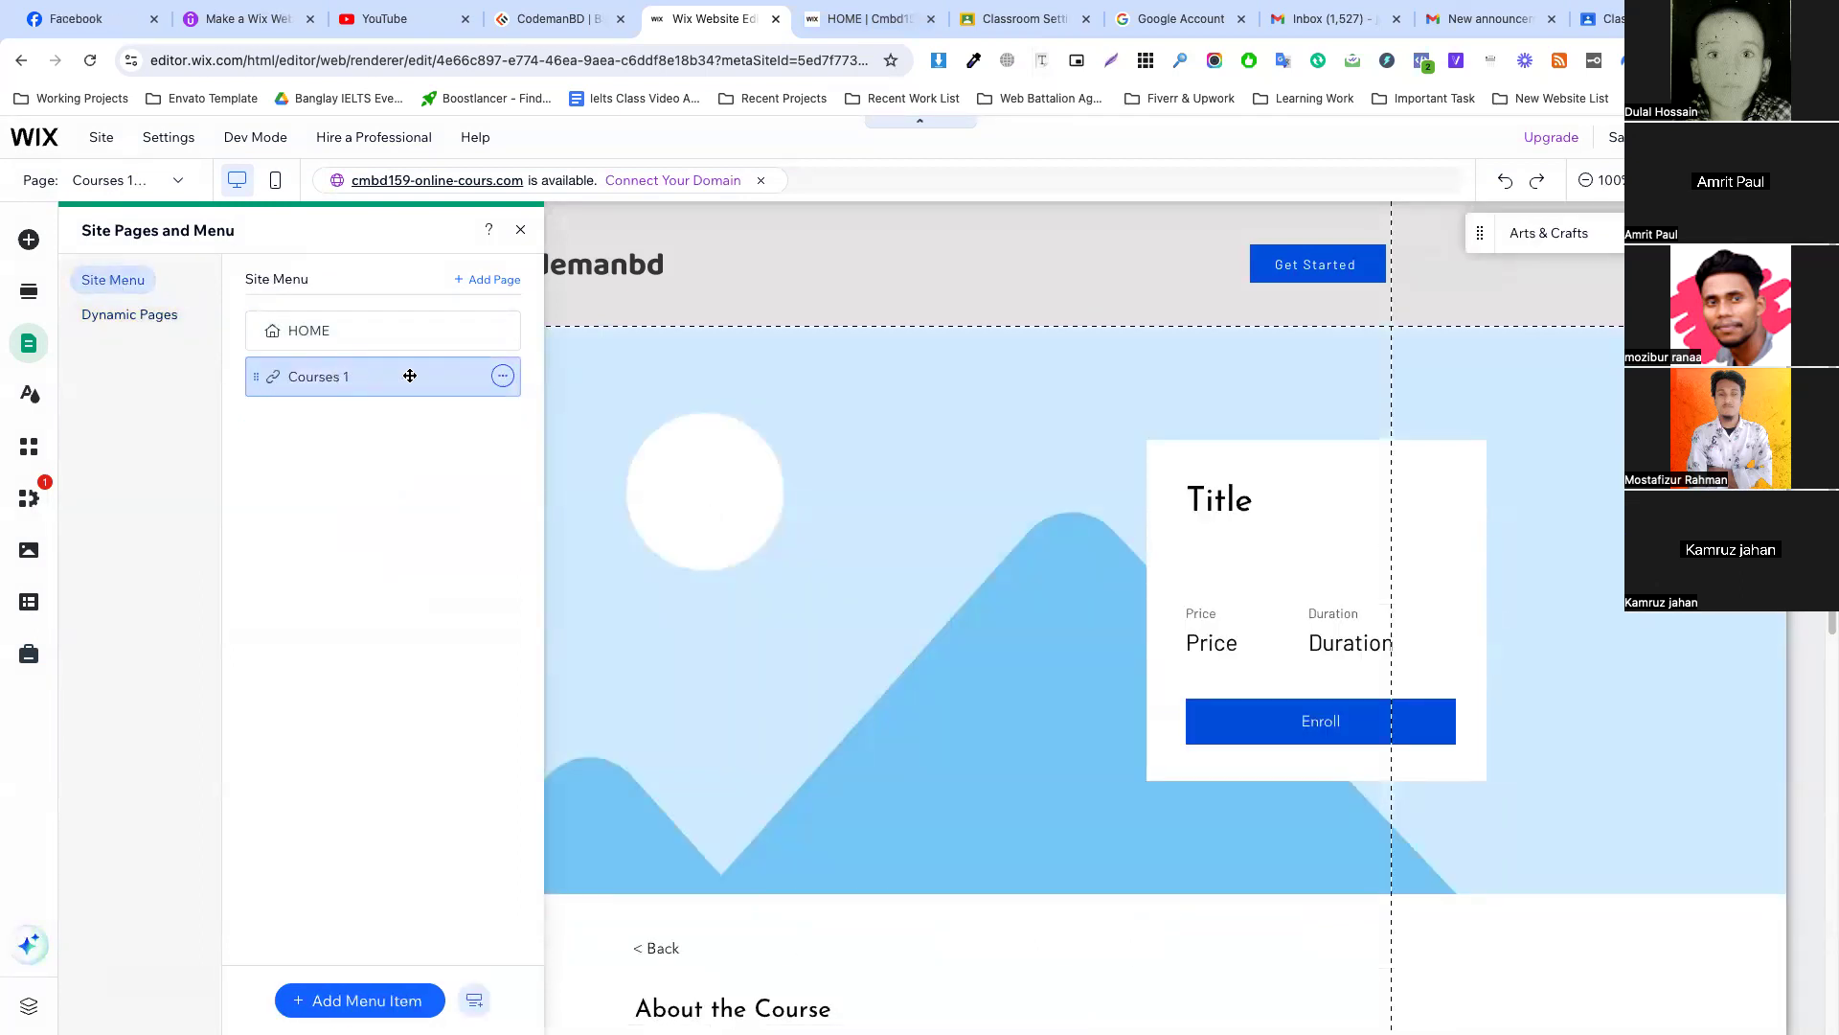
{"action": "left_click", "coordinate": [502, 376]}
{"action": "left_click", "coordinate": [516, 246]}
{"action": "left_click", "coordinate": [115, 314]}
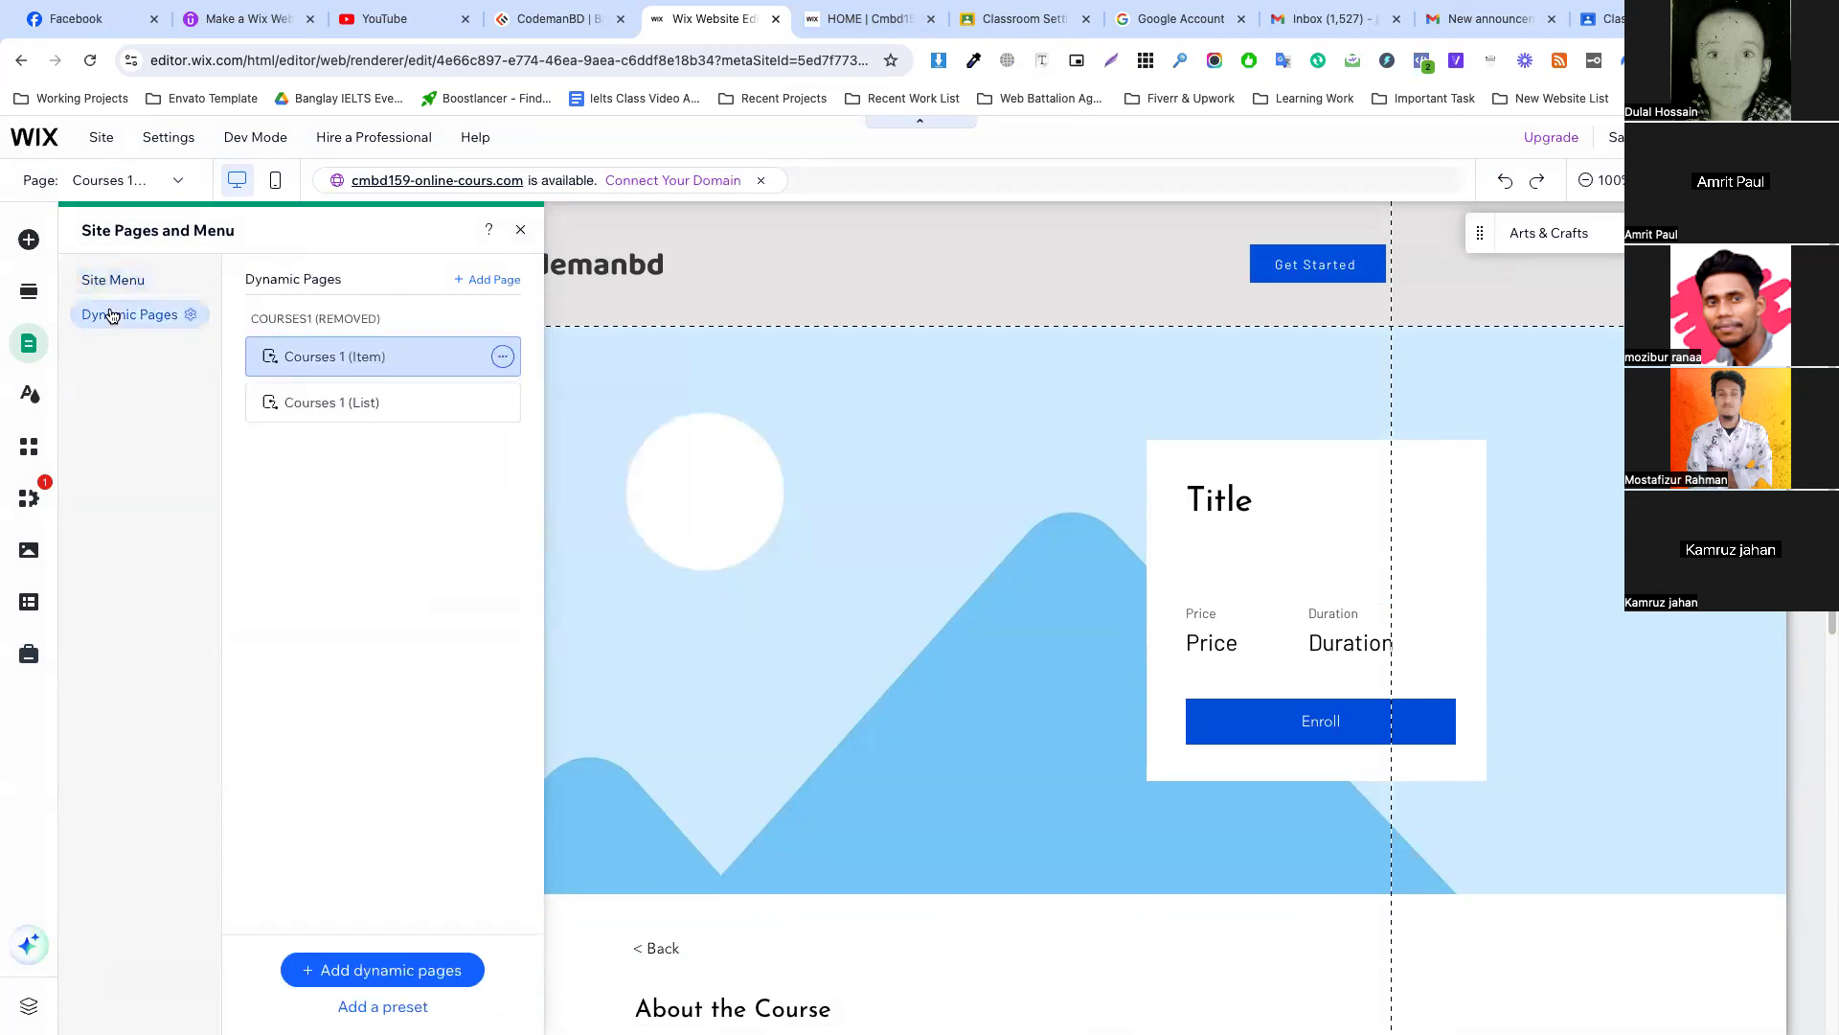
{"action": "left_click", "coordinate": [123, 282]}
{"action": "left_click", "coordinate": [122, 315]}
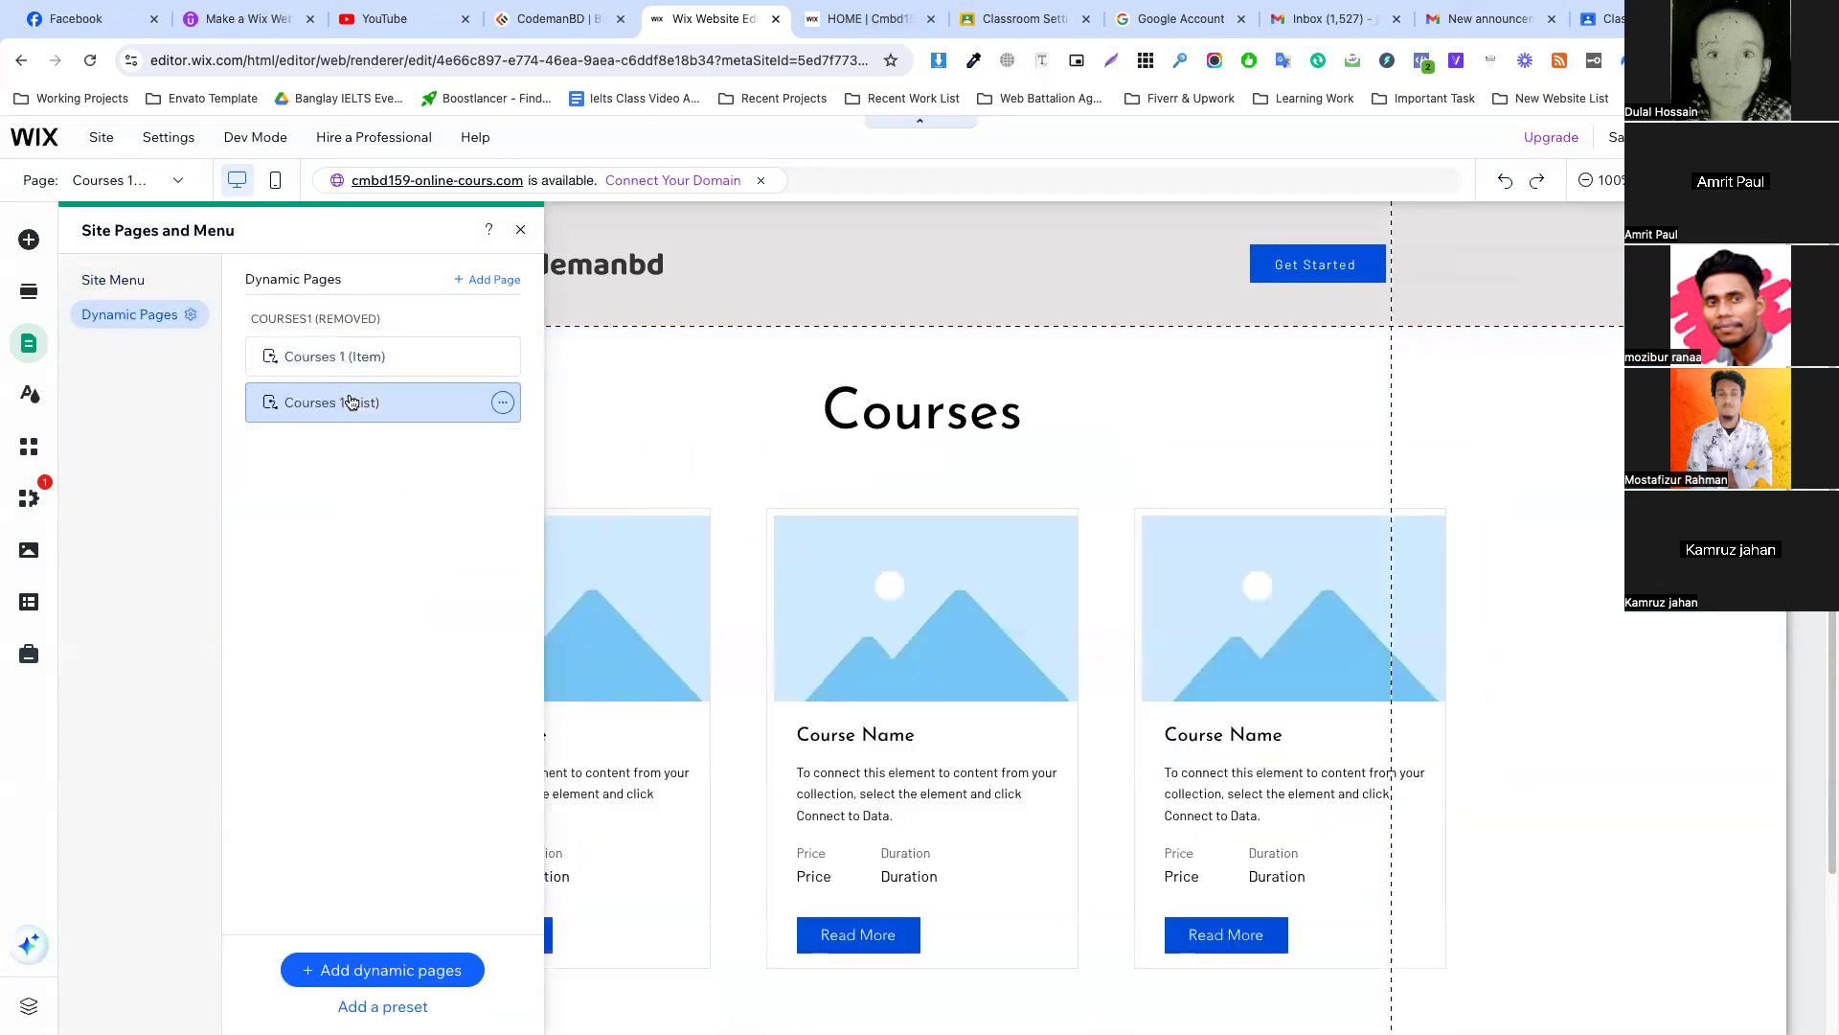
{"action": "left_click", "coordinate": [520, 229]}
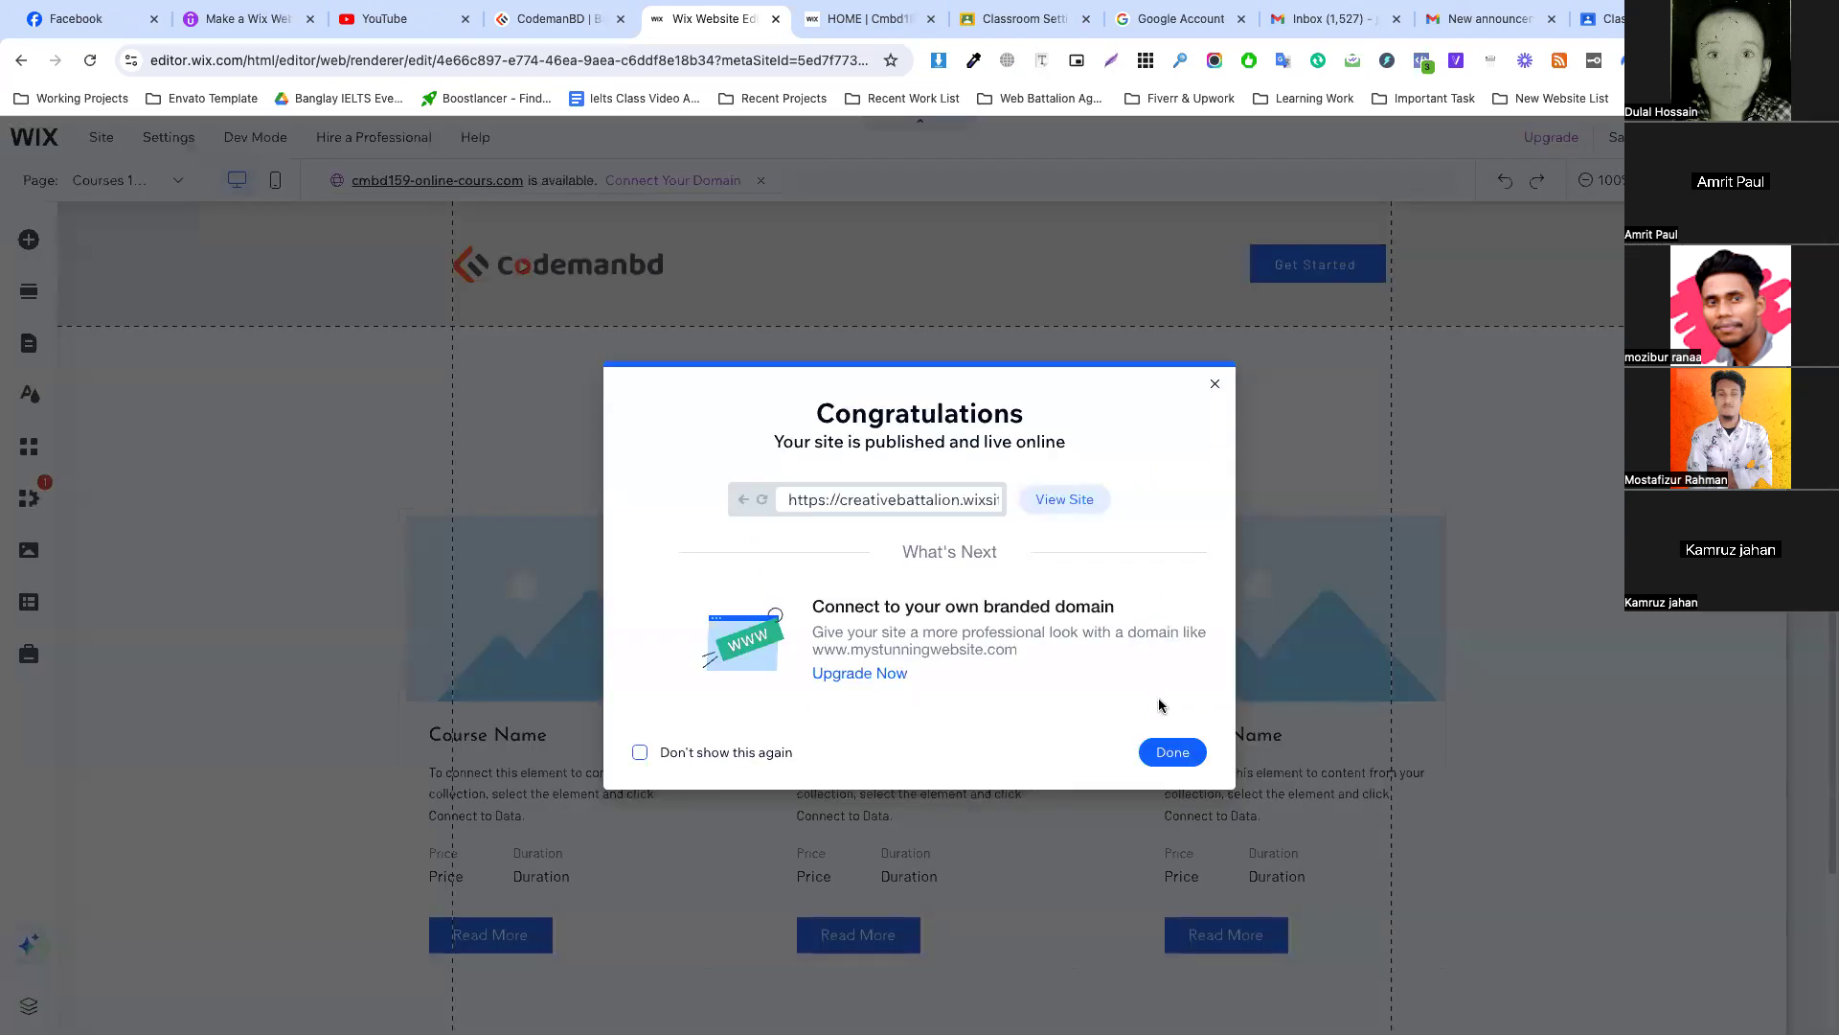
{"action": "left_click", "coordinate": [1173, 751]}
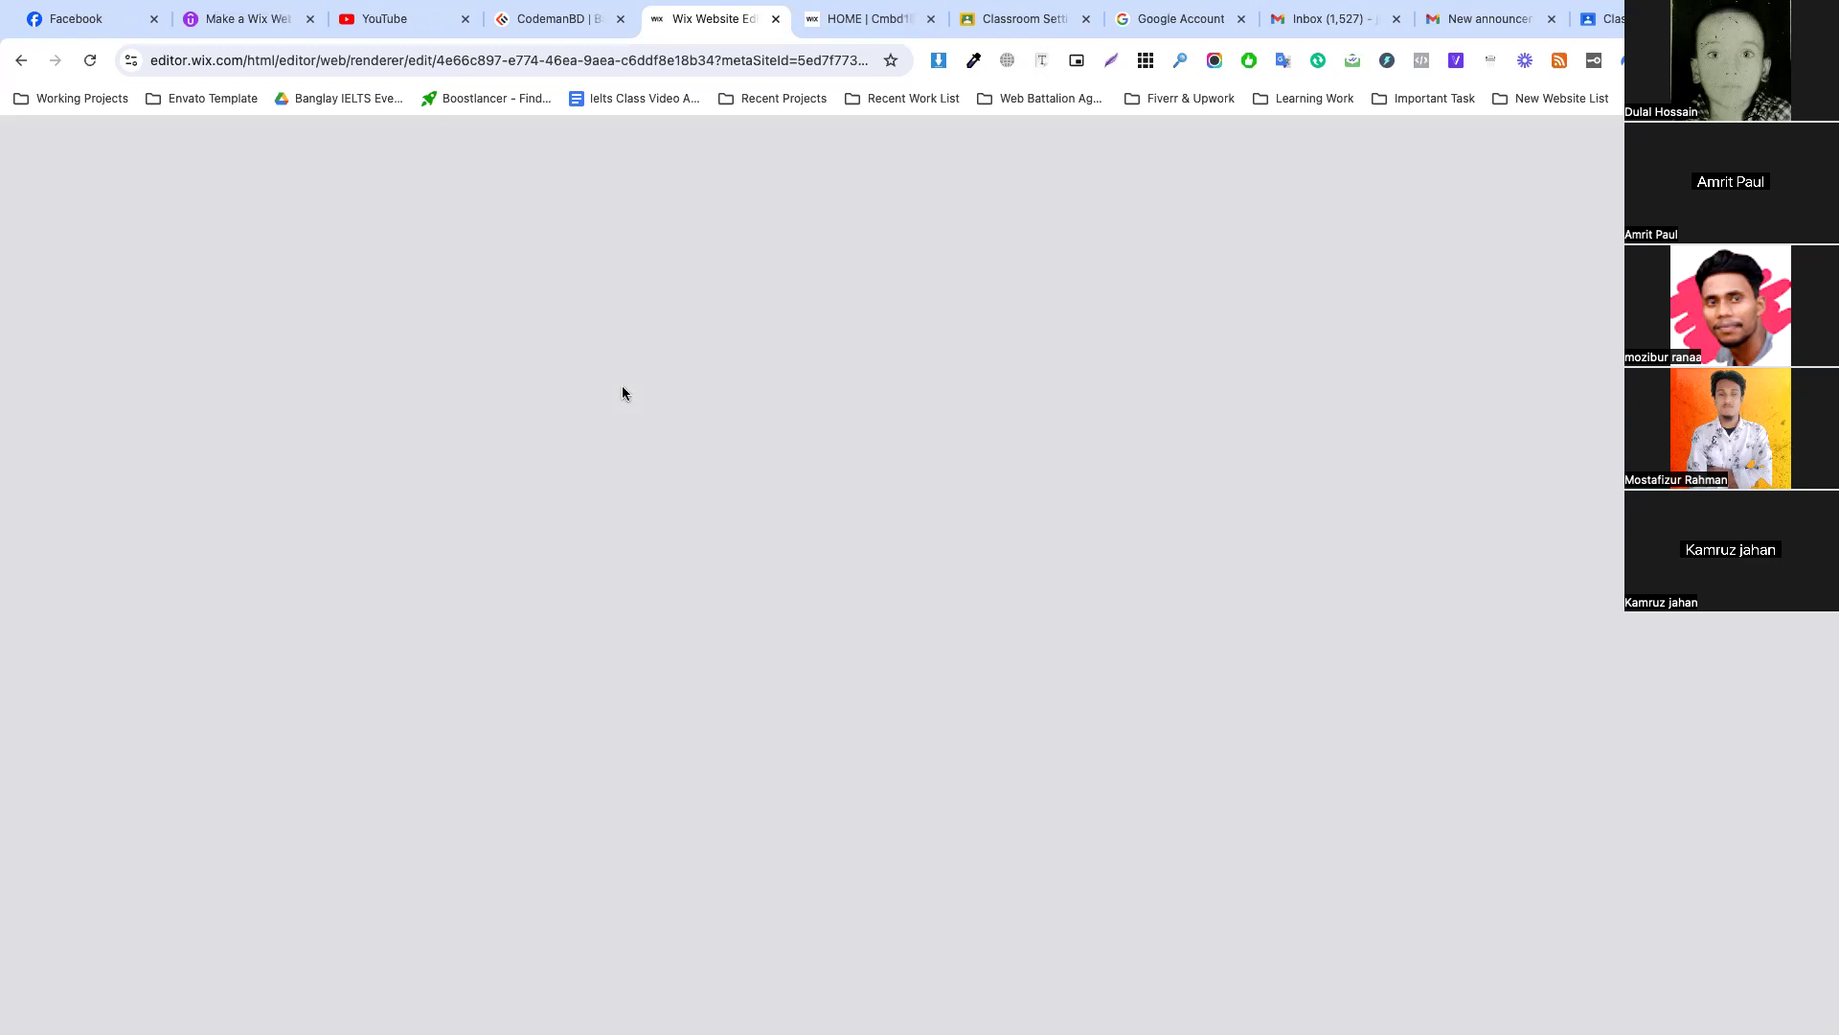
Browse the WordPress & Ecommerce course page on the CodemanBD site, then return to the Wix editor.
{"action": "left_click", "coordinate": [556, 18]}
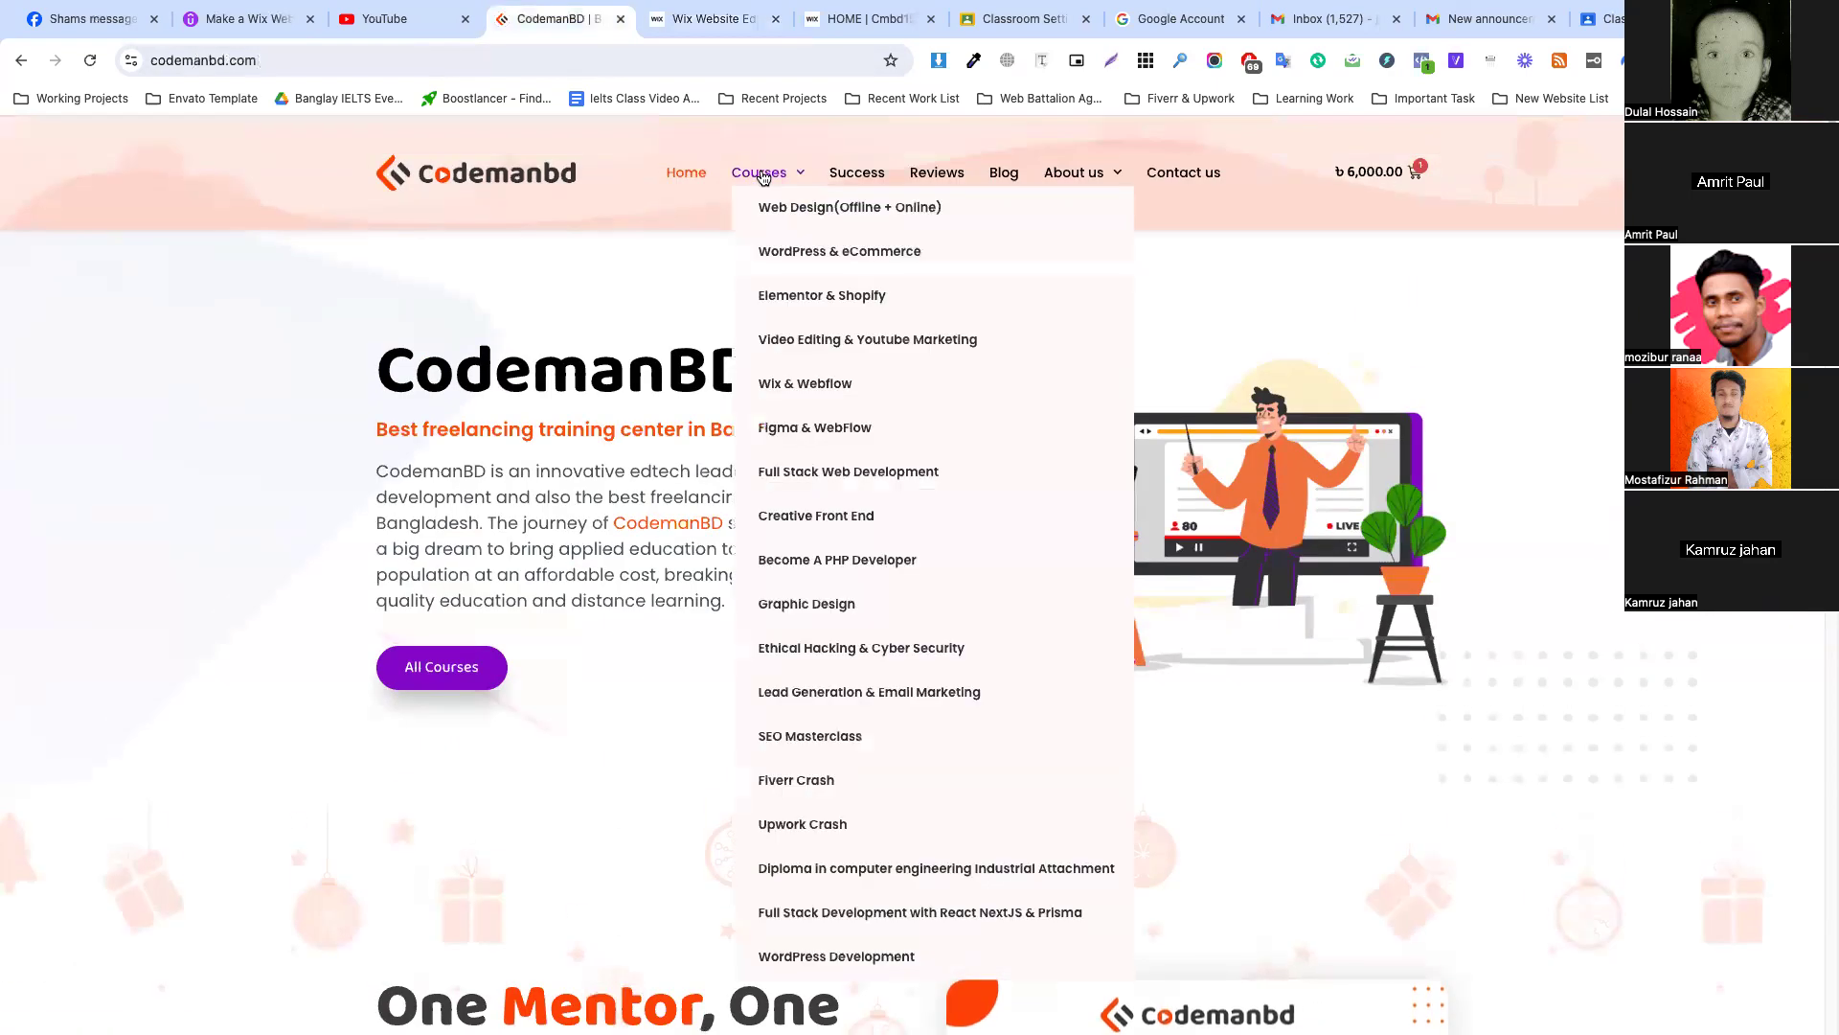
{"action": "left_click", "coordinate": [762, 175]}
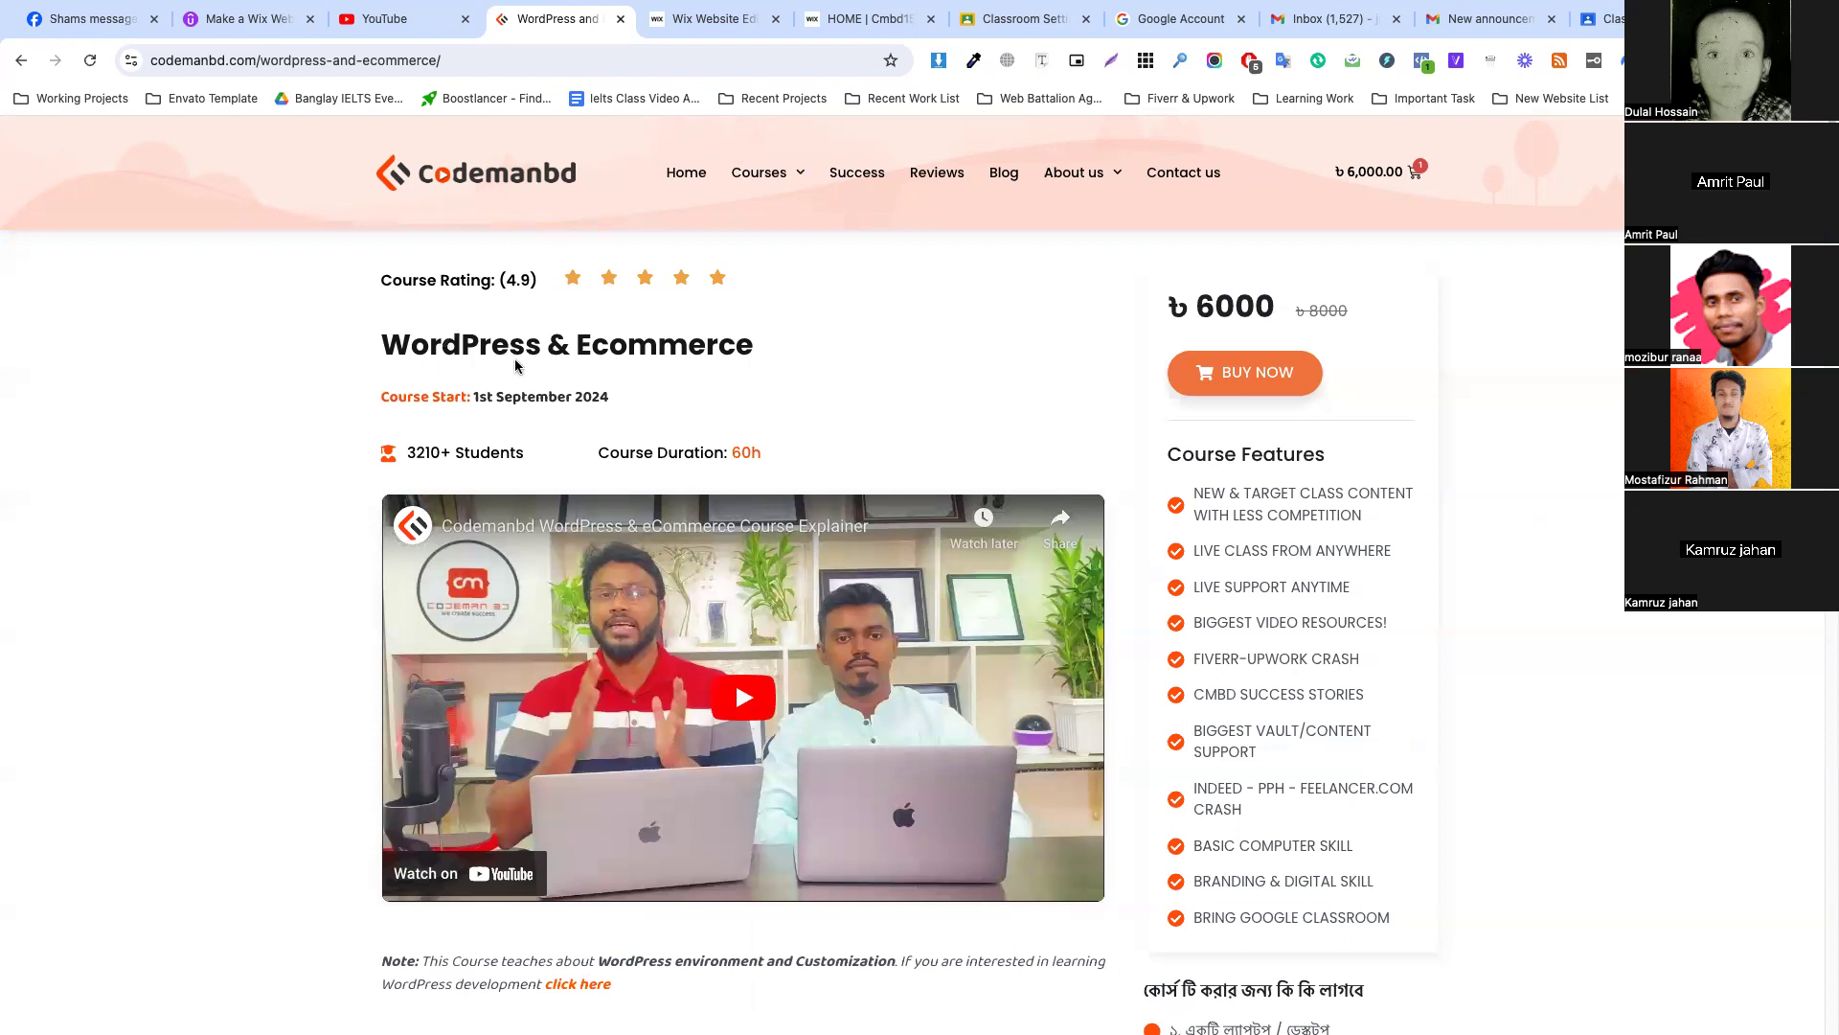
{"action": "scroll", "coordinate": [991, 512], "scroll_direction": "down", "scroll_amount": 20}
{"action": "scroll", "coordinate": [967, 483], "scroll_direction": "up", "scroll_amount": 20}
{"action": "left_click", "coordinate": [711, 19]}
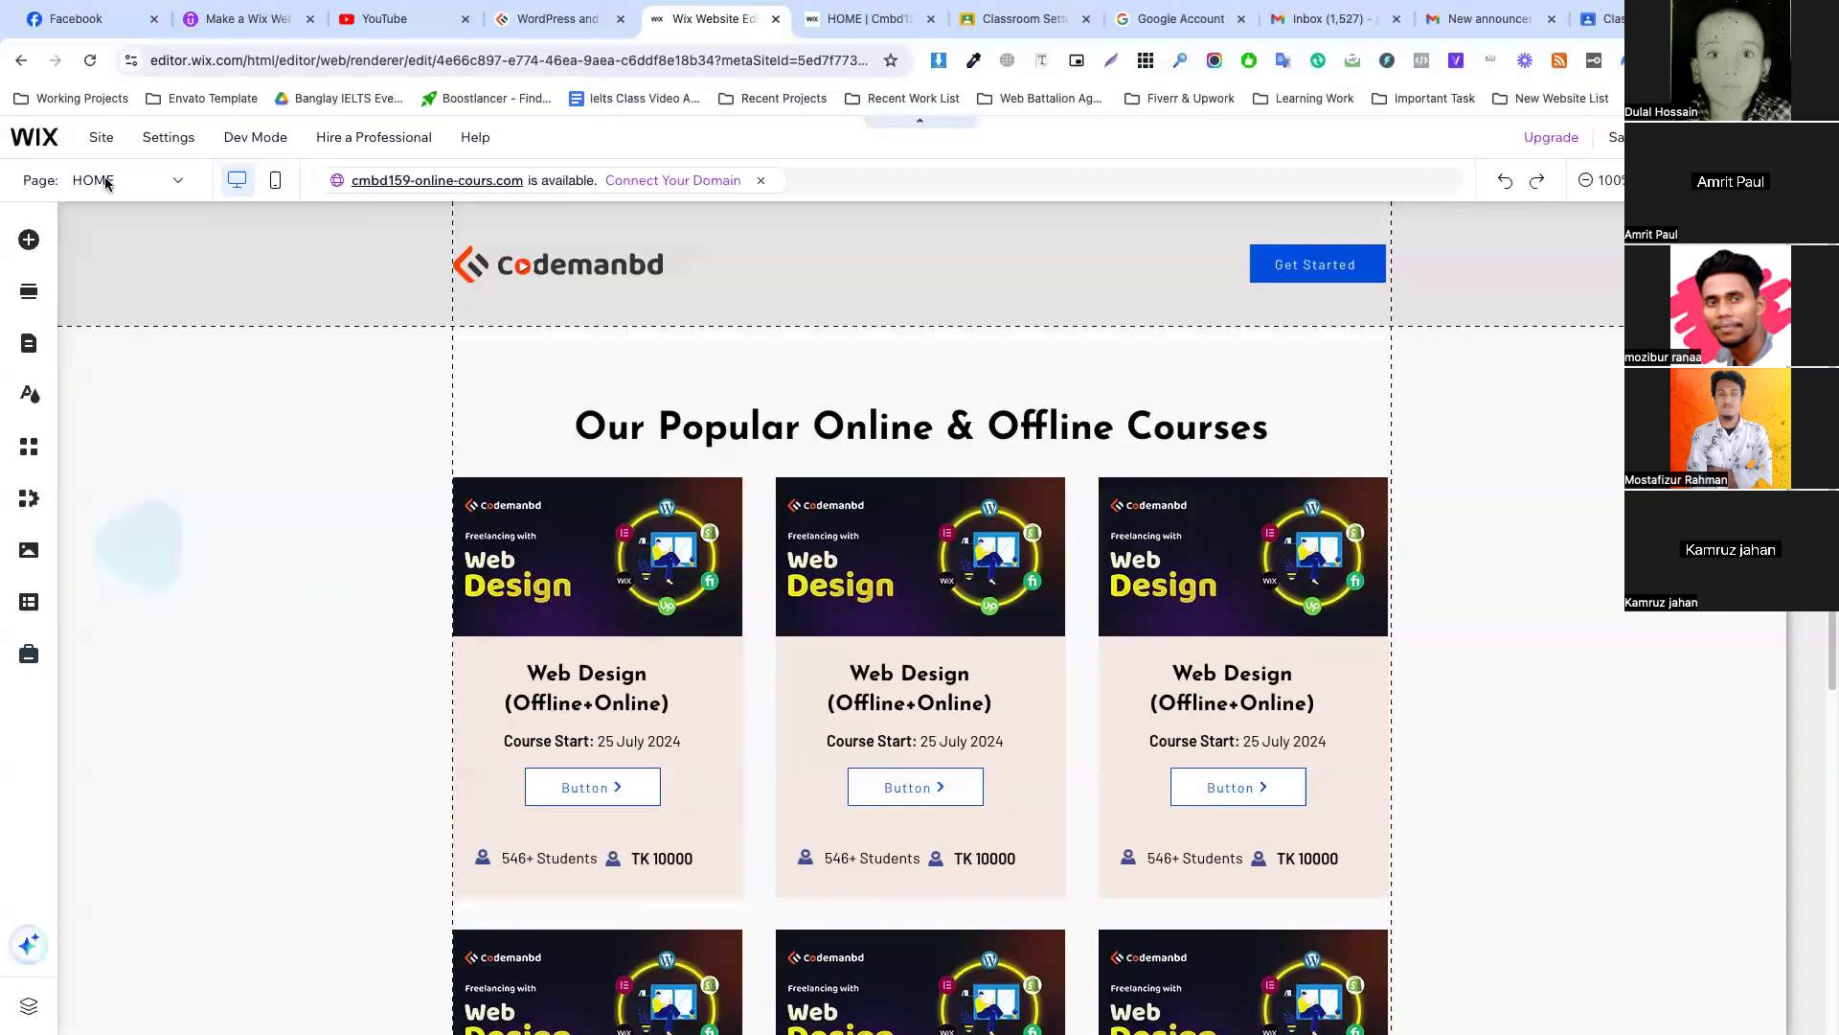
{"action": "left_click", "coordinate": [107, 182]}
{"action": "left_click", "coordinate": [85, 354]}
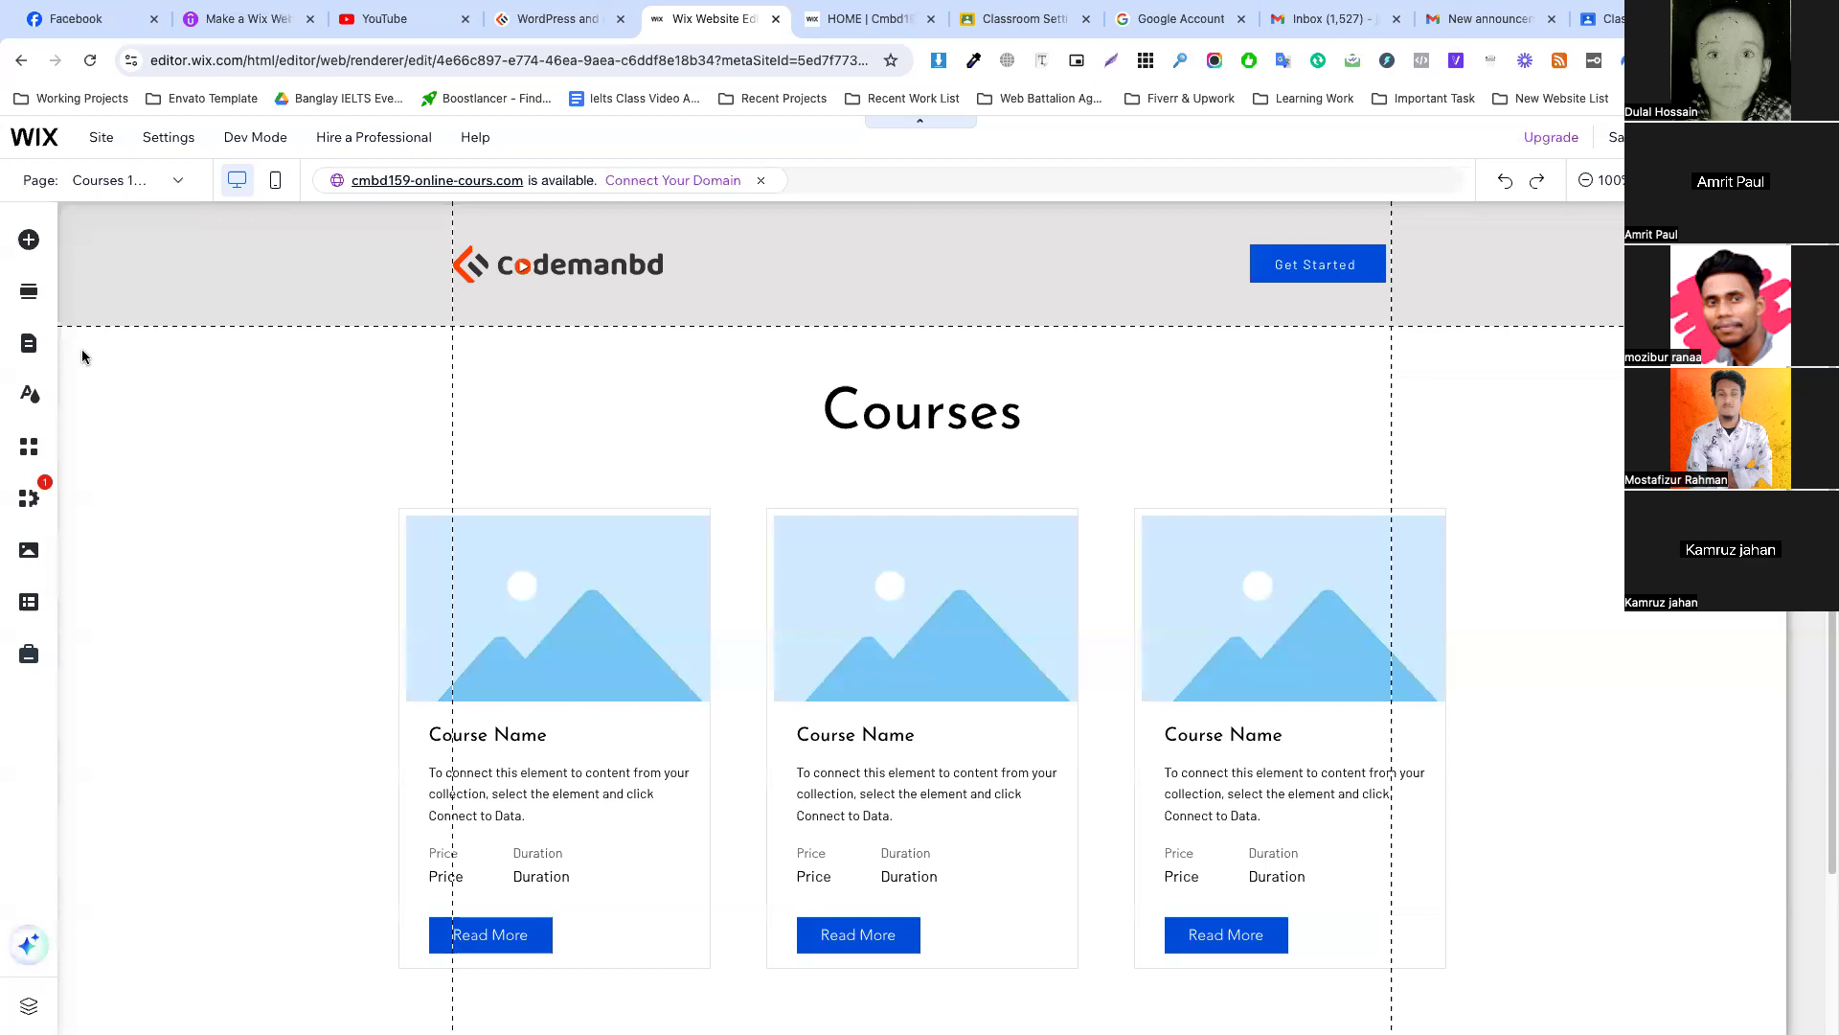
{"action": "scroll", "coordinate": [990, 610], "scroll_direction": "down", "scroll_amount": 2}
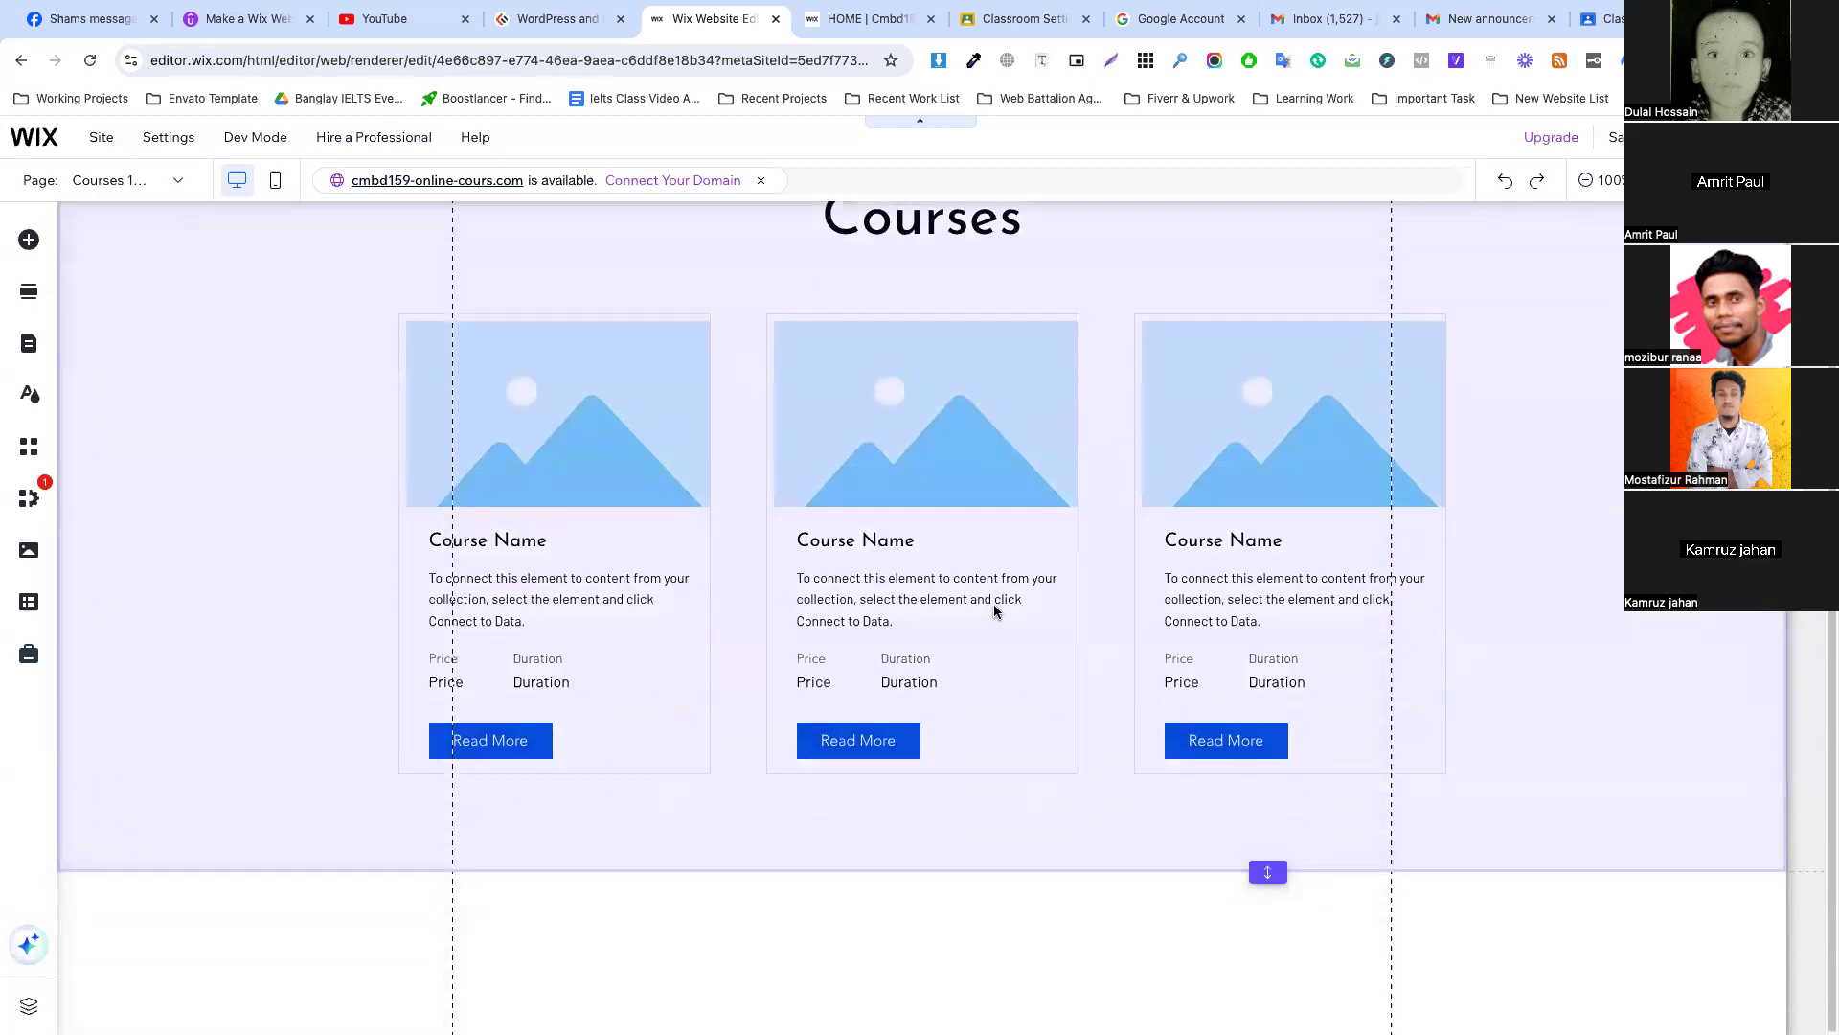
{"action": "scroll", "coordinate": [992, 606], "scroll_direction": "up", "scroll_amount": 2}
{"action": "left_click", "coordinate": [748, 587]}
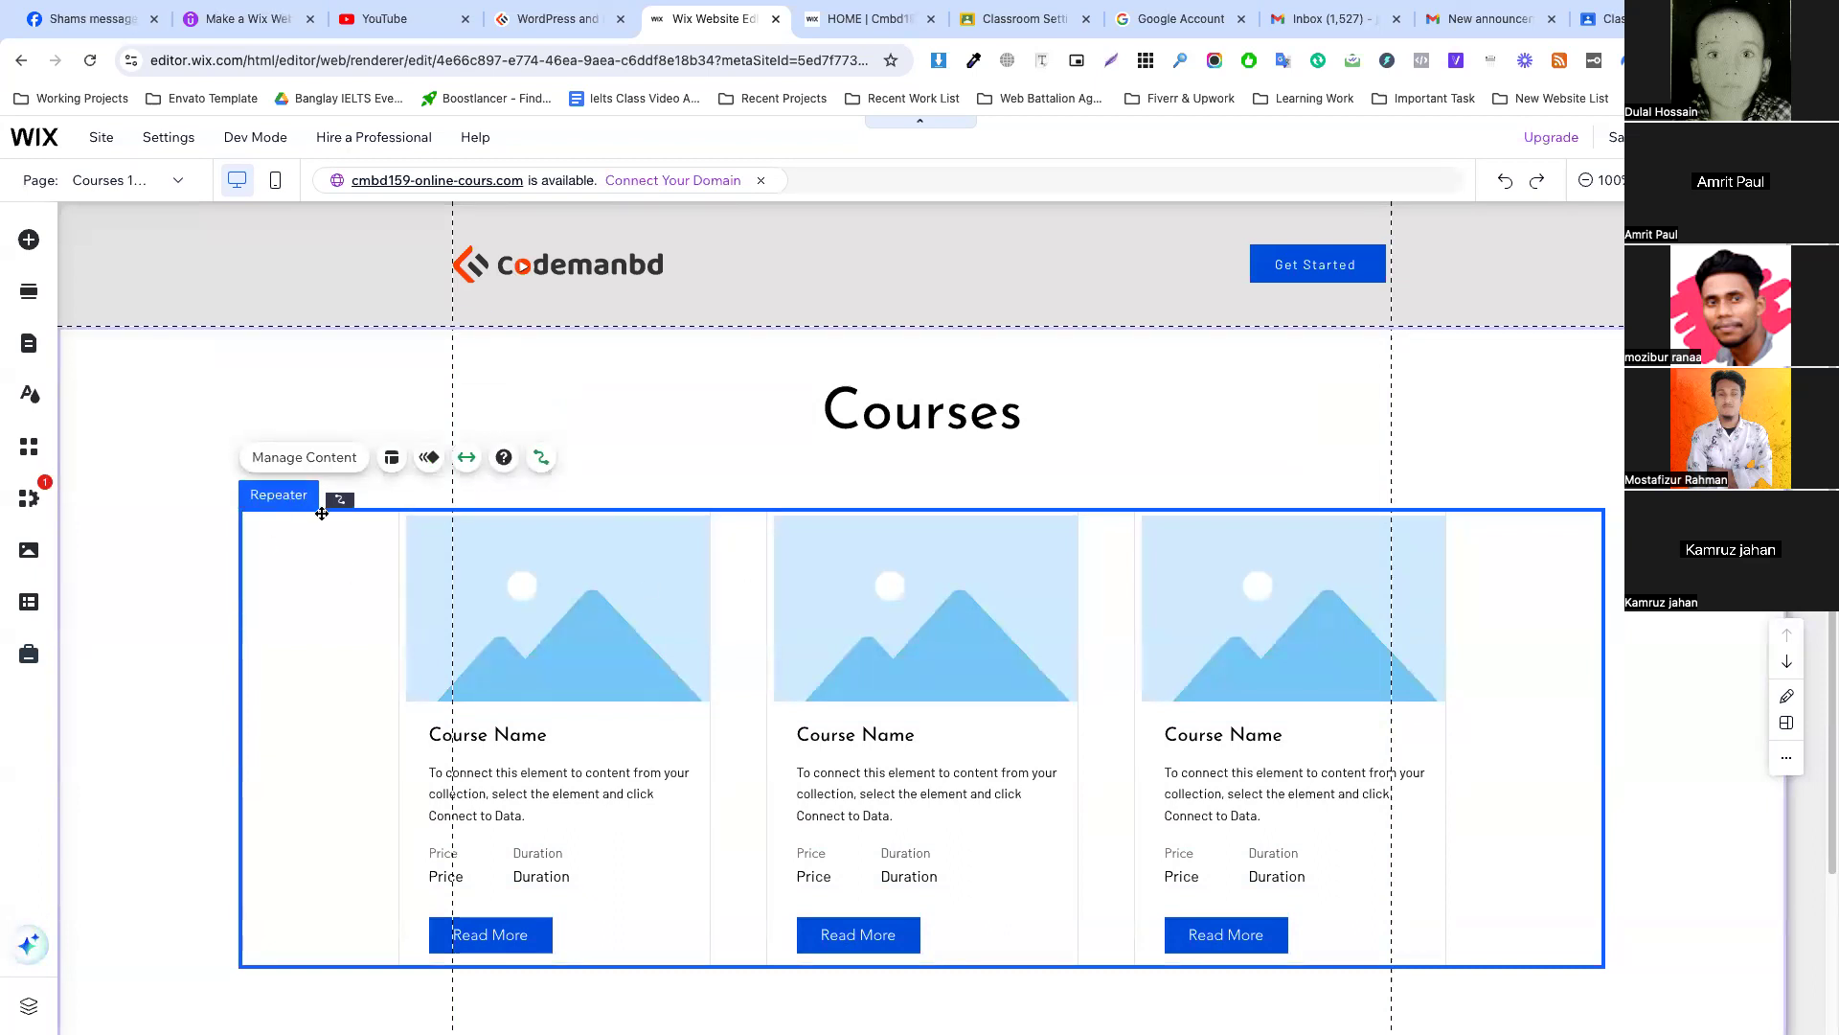
{"action": "left_click", "coordinate": [649, 464]}
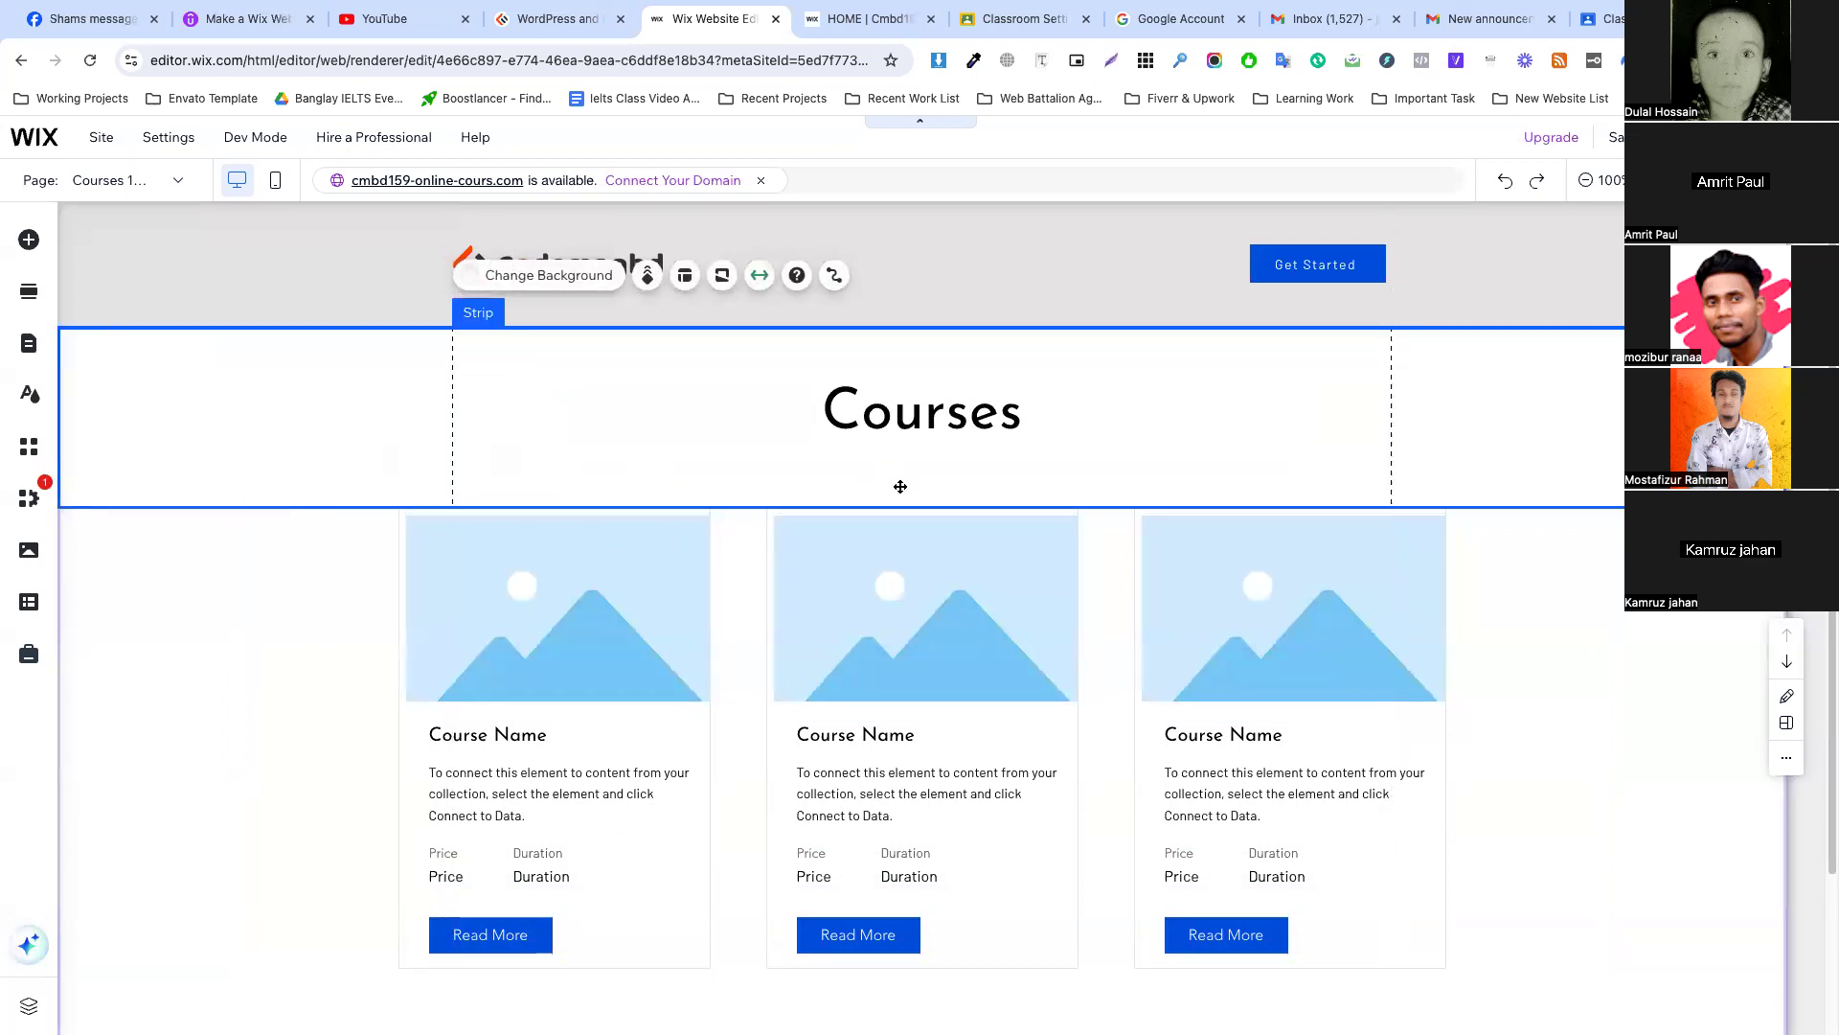
{"action": "left_click", "coordinate": [885, 512]}
{"action": "scroll", "coordinate": [885, 511], "scroll_direction": "down", "scroll_amount": 2}
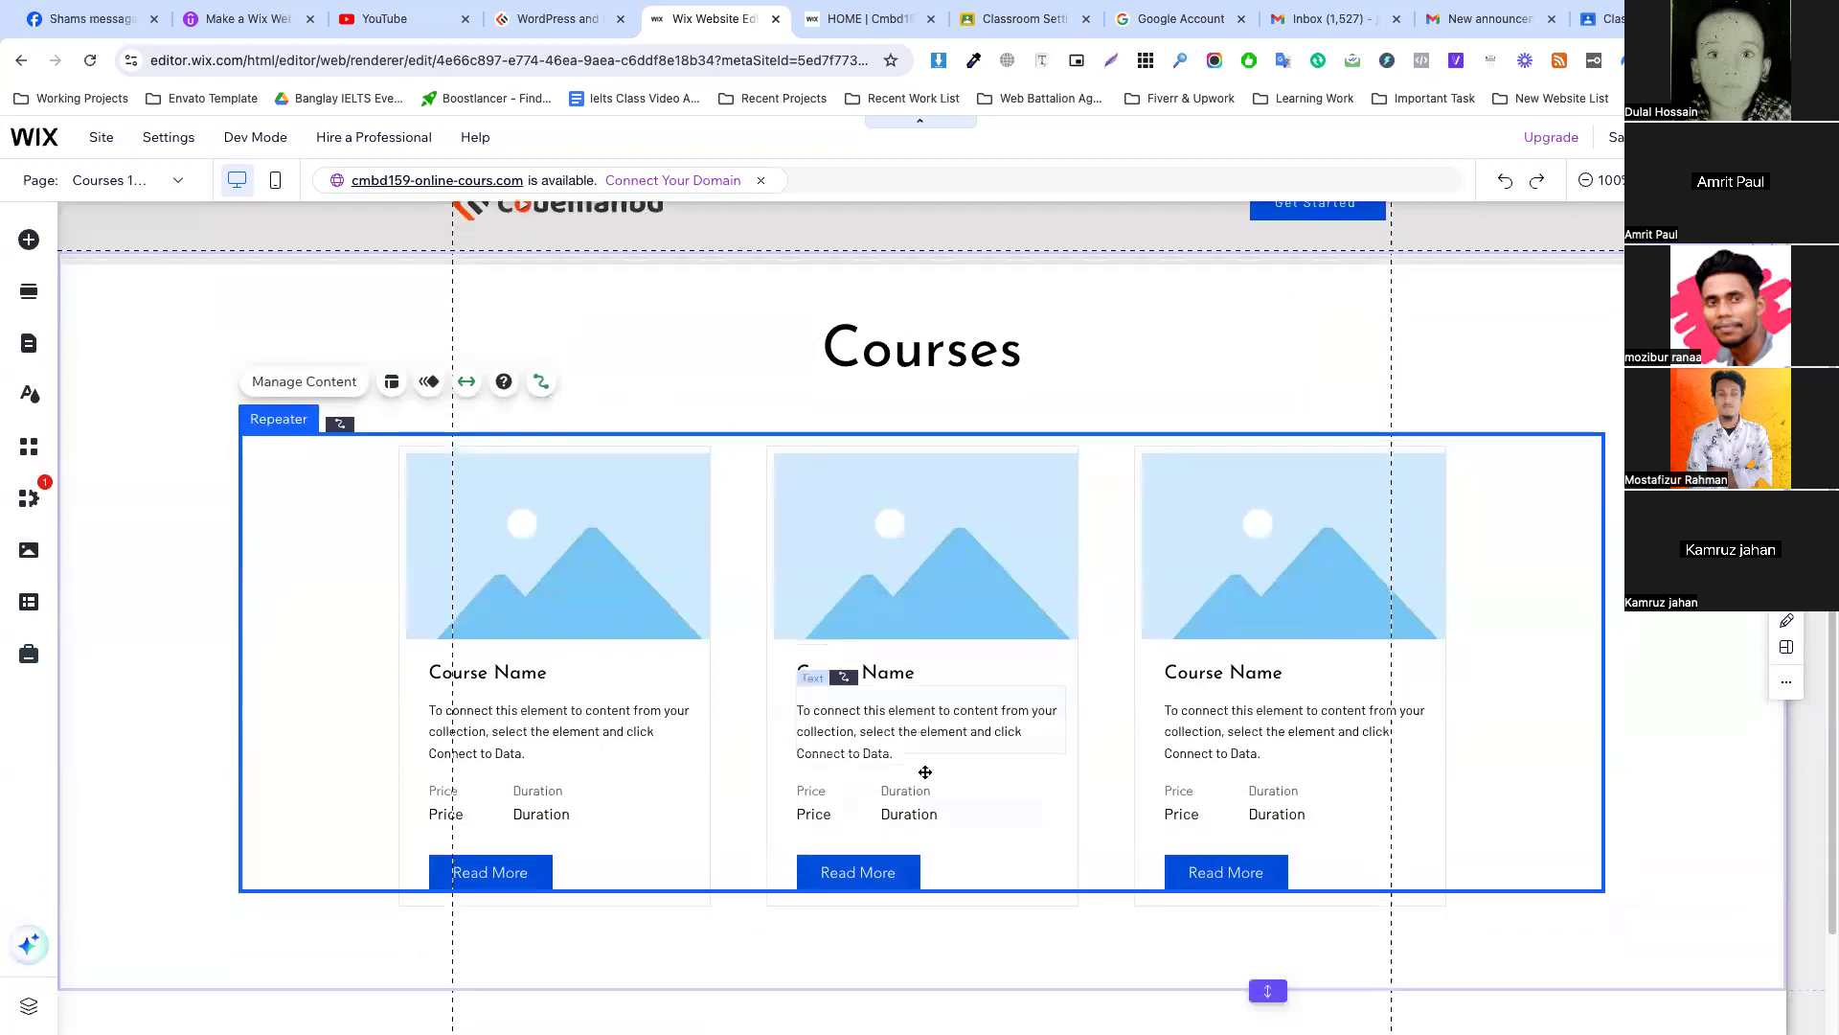
{"action": "left_click", "coordinate": [933, 882]}
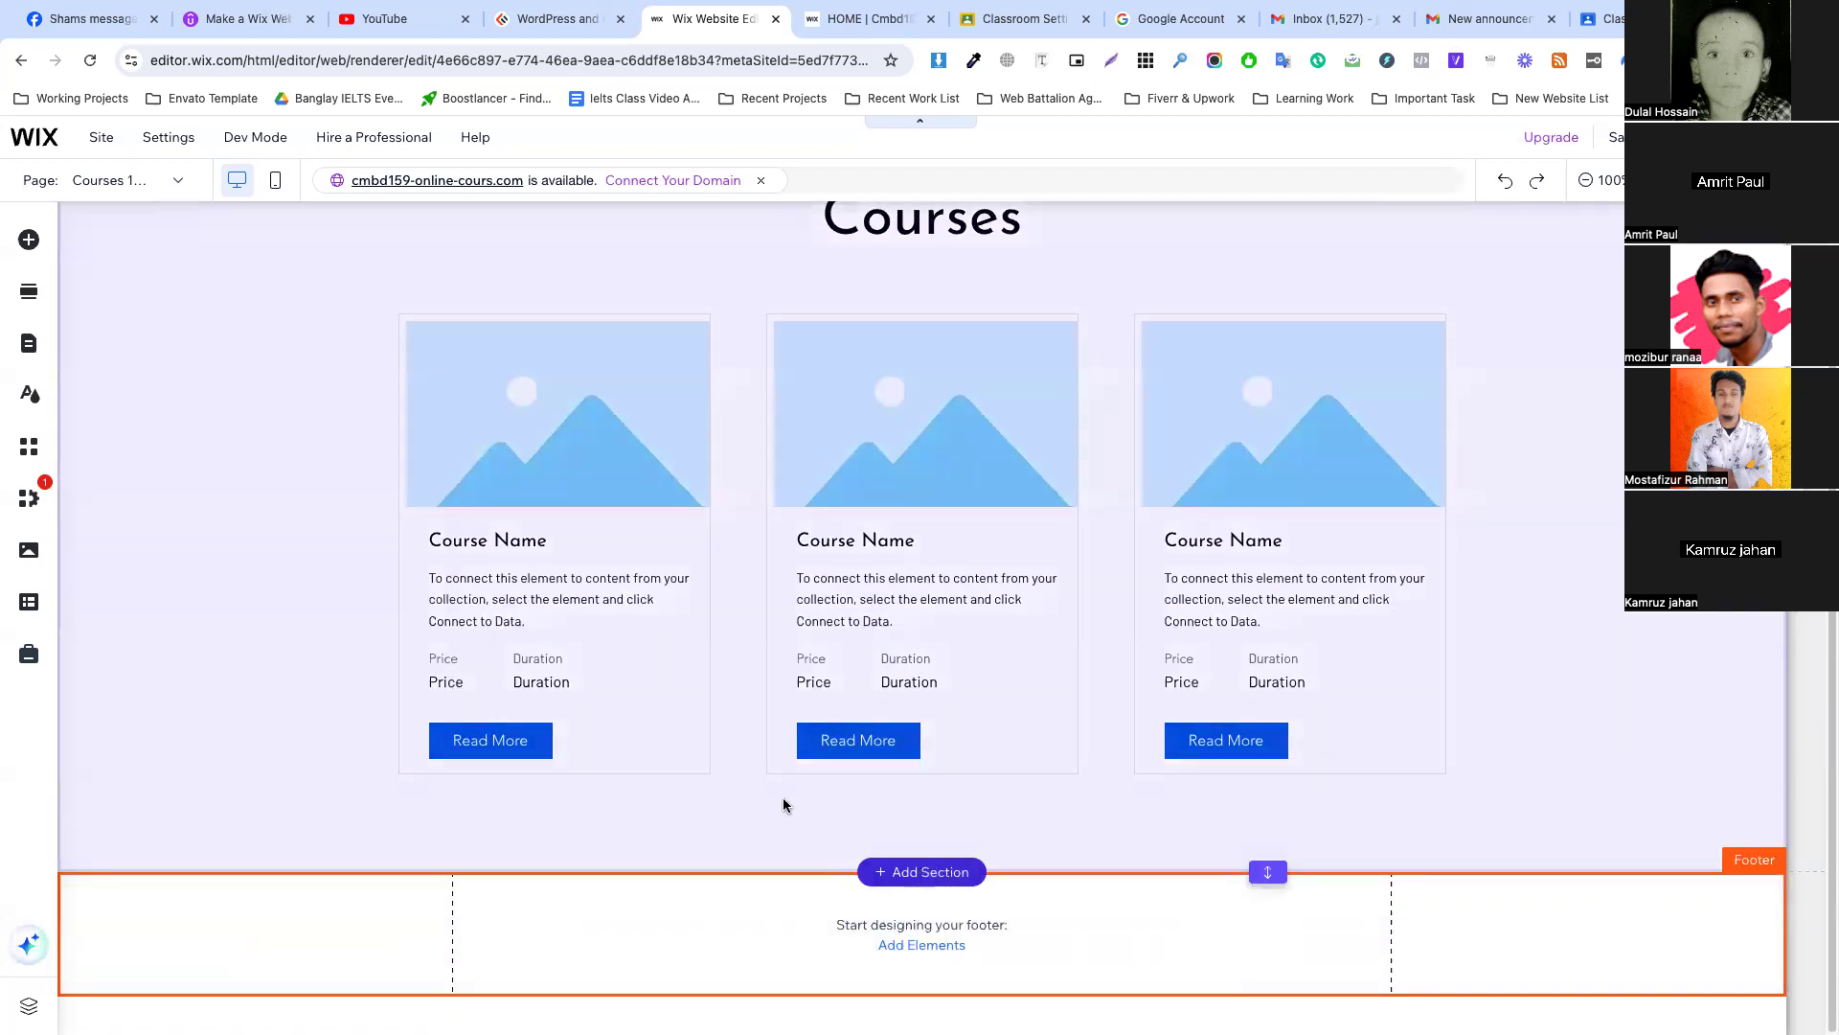
{"action": "left_click", "coordinate": [111, 180]}
{"action": "left_click", "coordinate": [83, 253]}
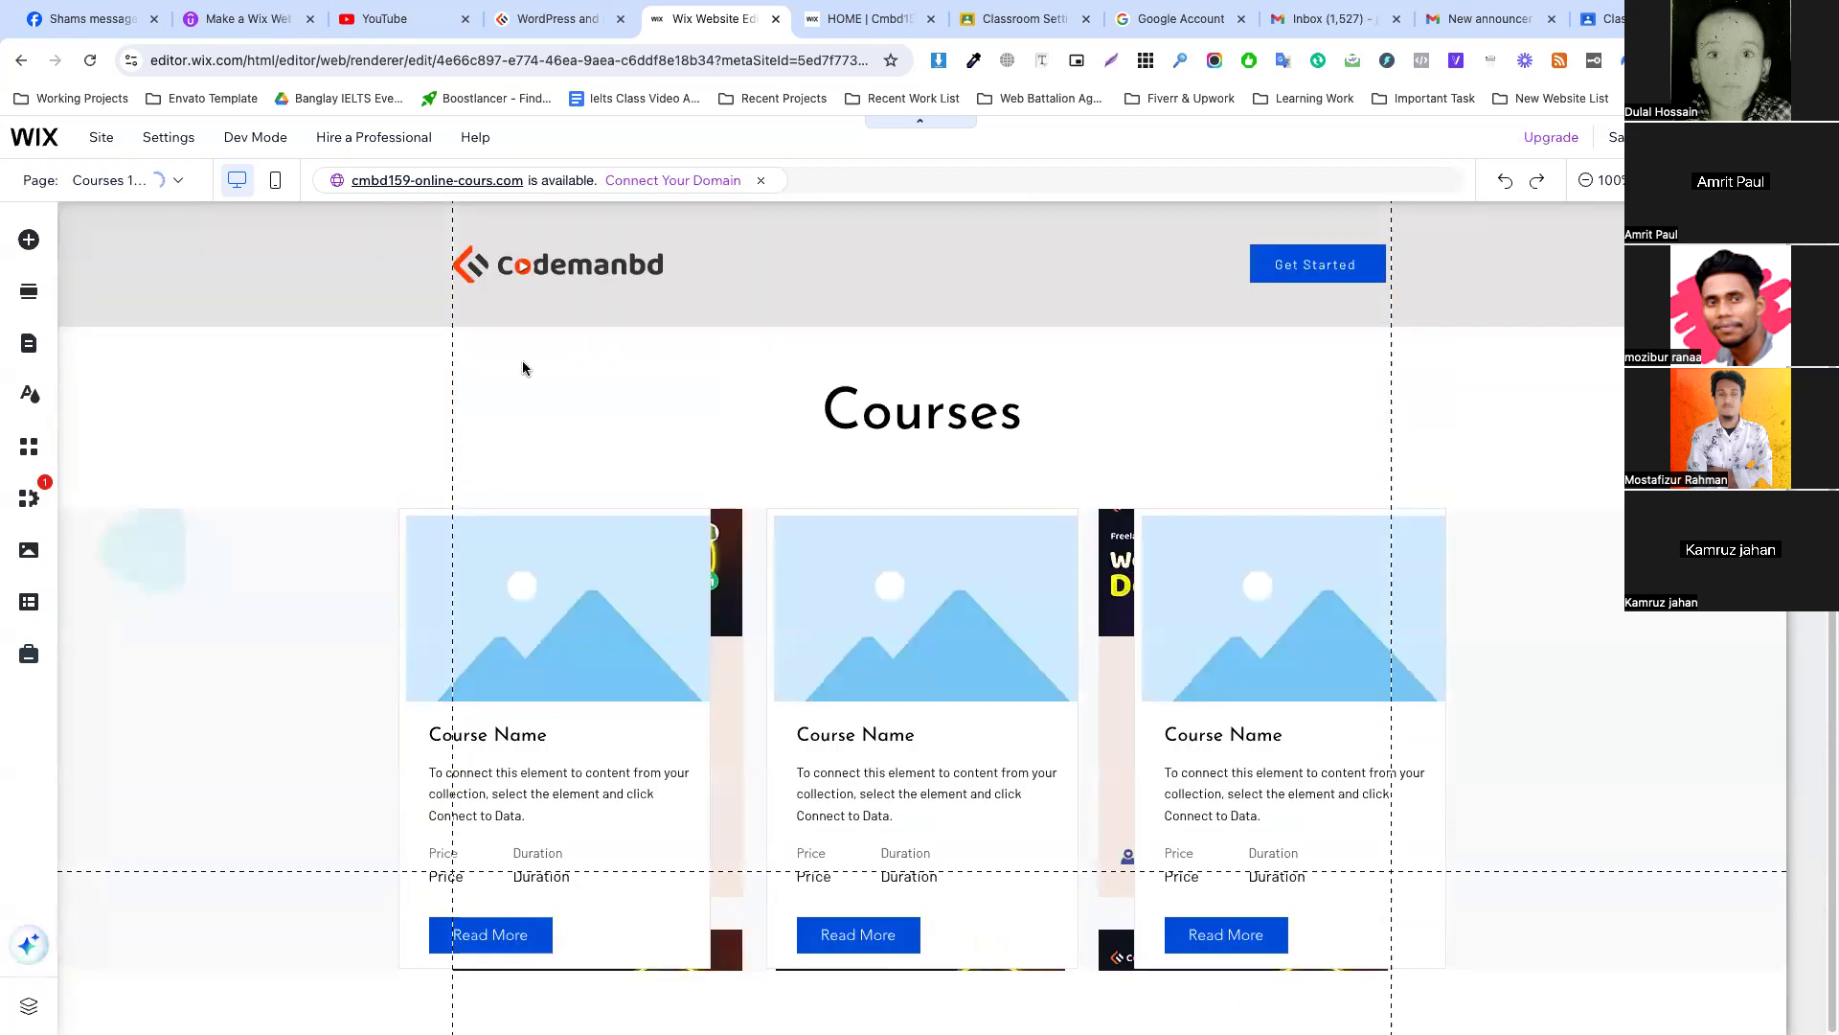
Copy the HOME page's course-card repeater.
{"action": "scroll", "coordinate": [262, 456], "scroll_direction": "down", "scroll_amount": 2}
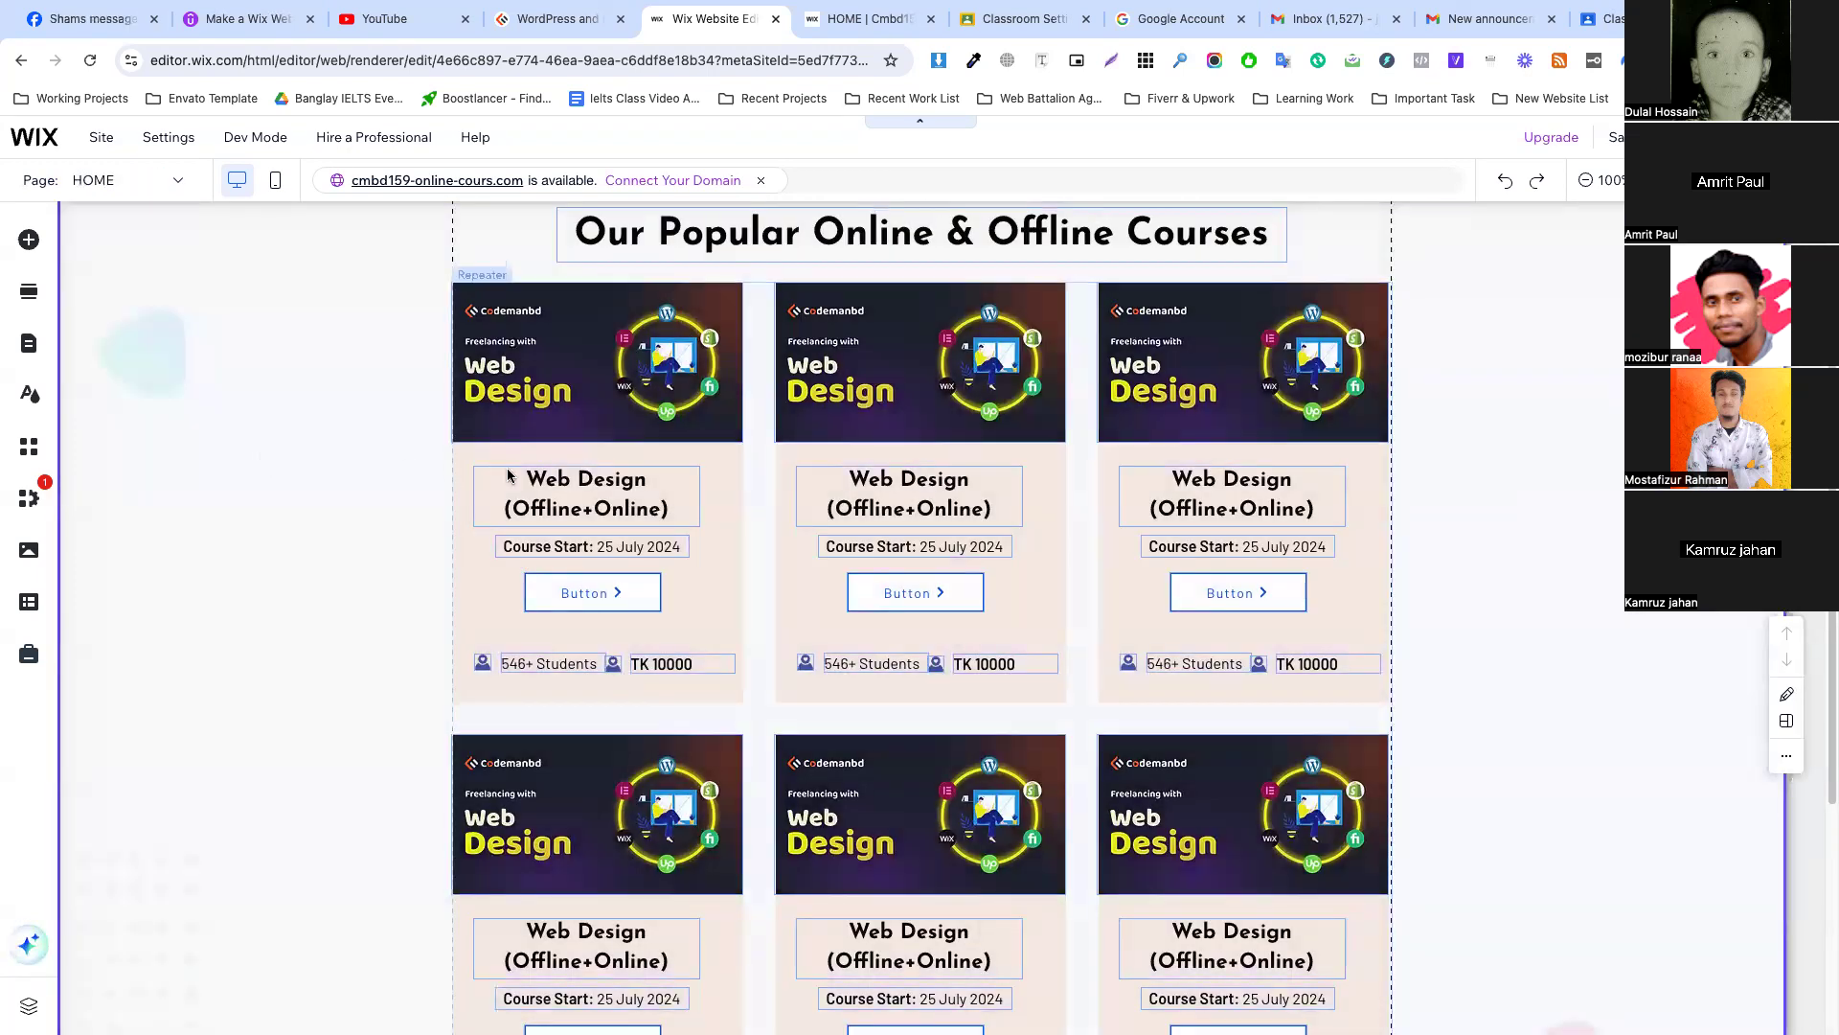
{"action": "left_click", "coordinate": [460, 575]}
{"action": "right_click", "coordinate": [460, 574]}
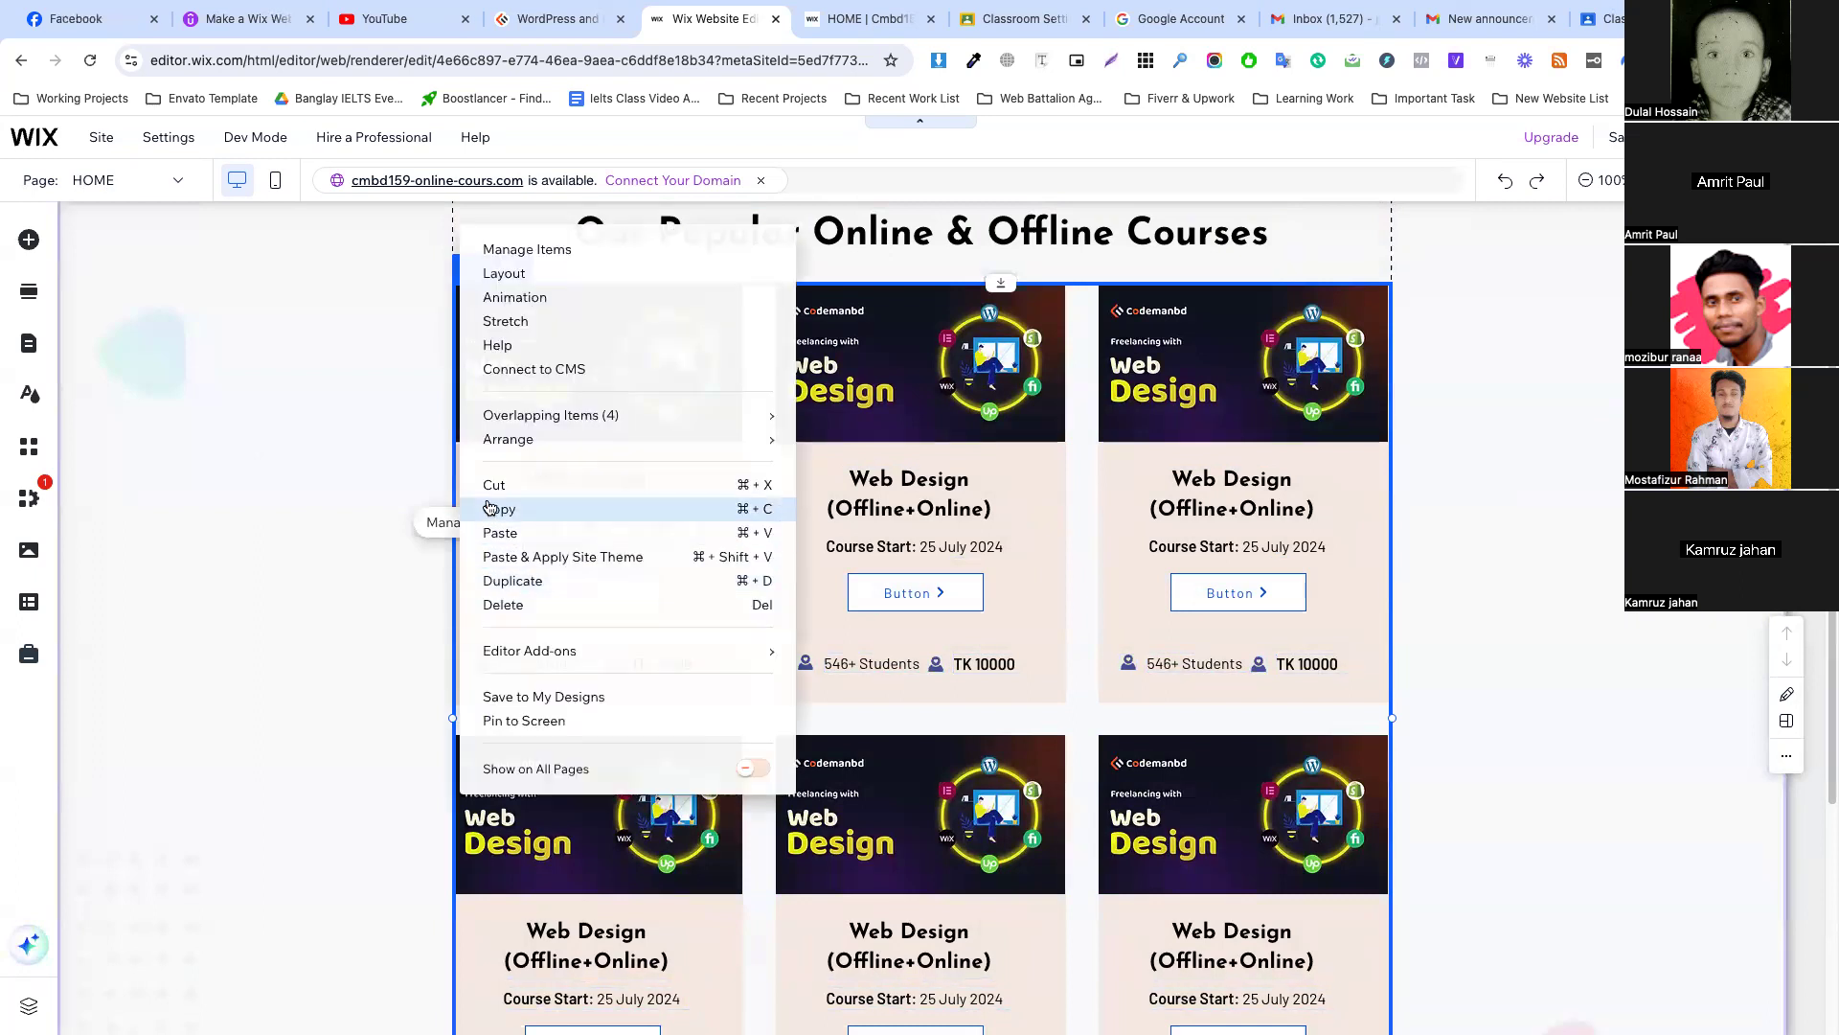
{"action": "left_click", "coordinate": [517, 513]}
{"action": "scroll", "coordinate": [386, 411], "scroll_direction": "up", "scroll_amount": 2}
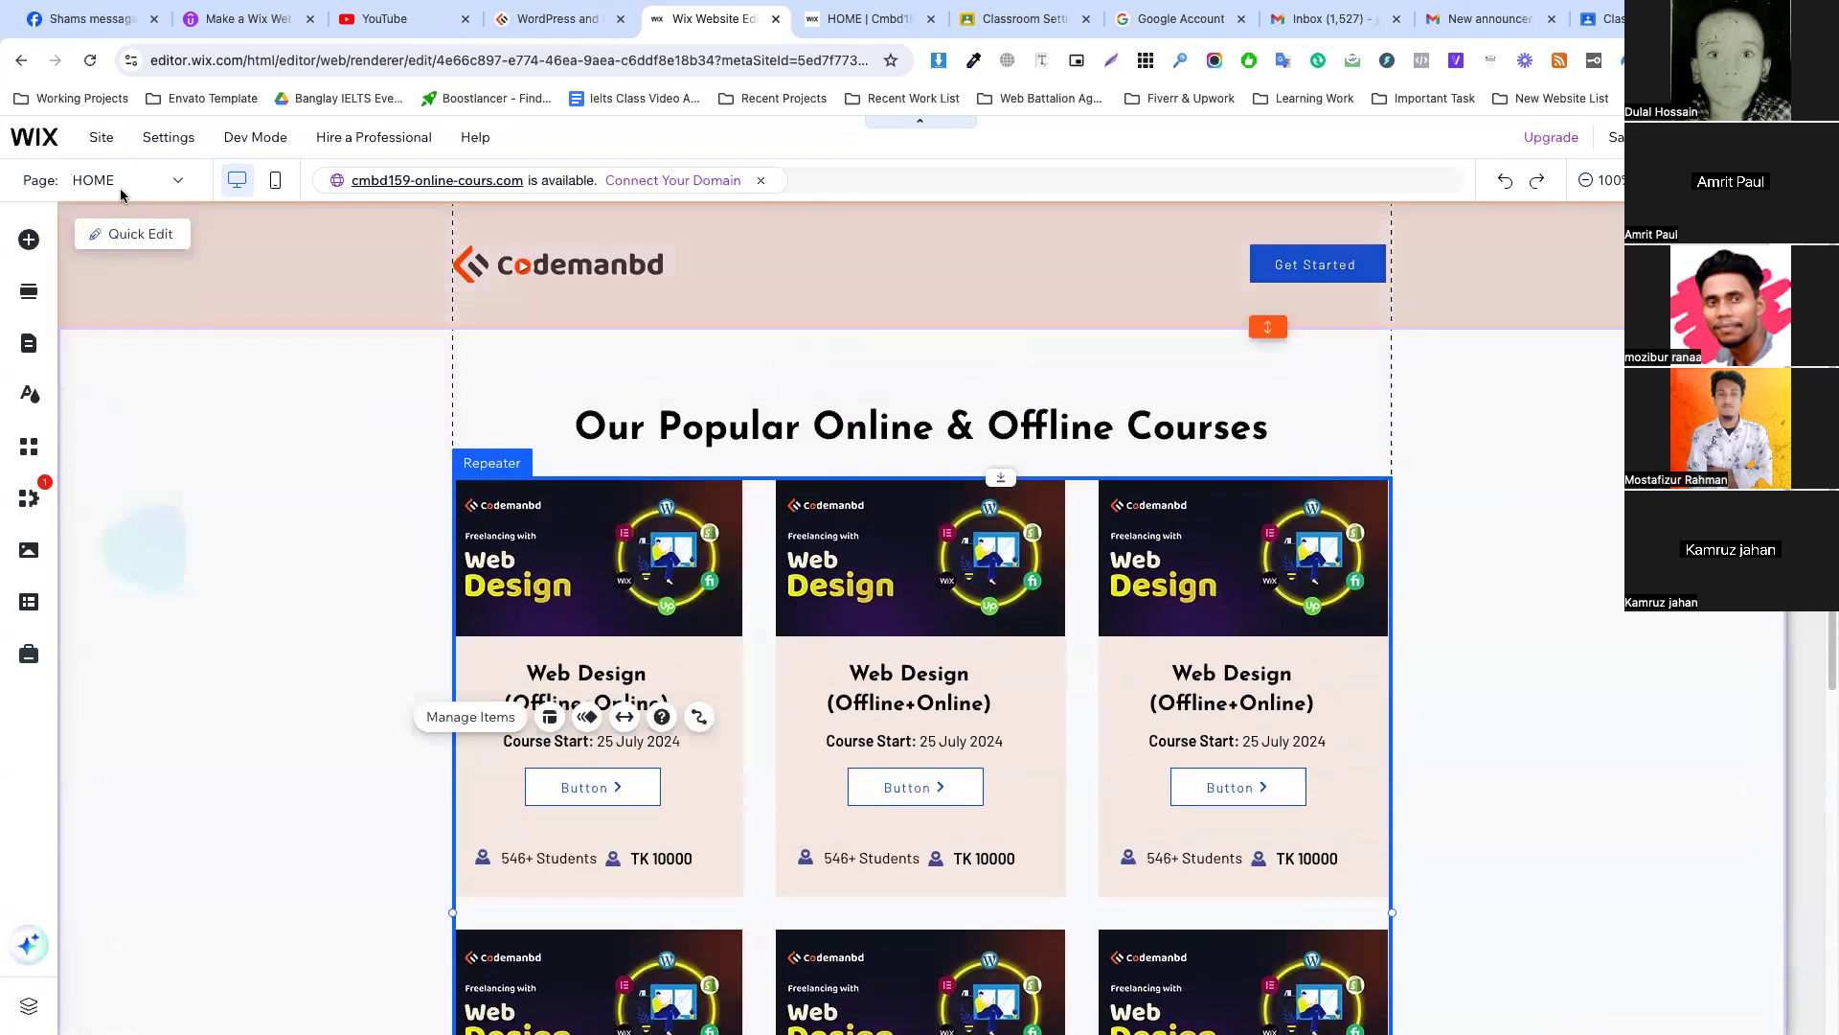
Paste the course cards onto the Courses page below the placeholder cards and position them.
{"action": "left_click", "coordinate": [115, 180]}
{"action": "left_click", "coordinate": [99, 354]}
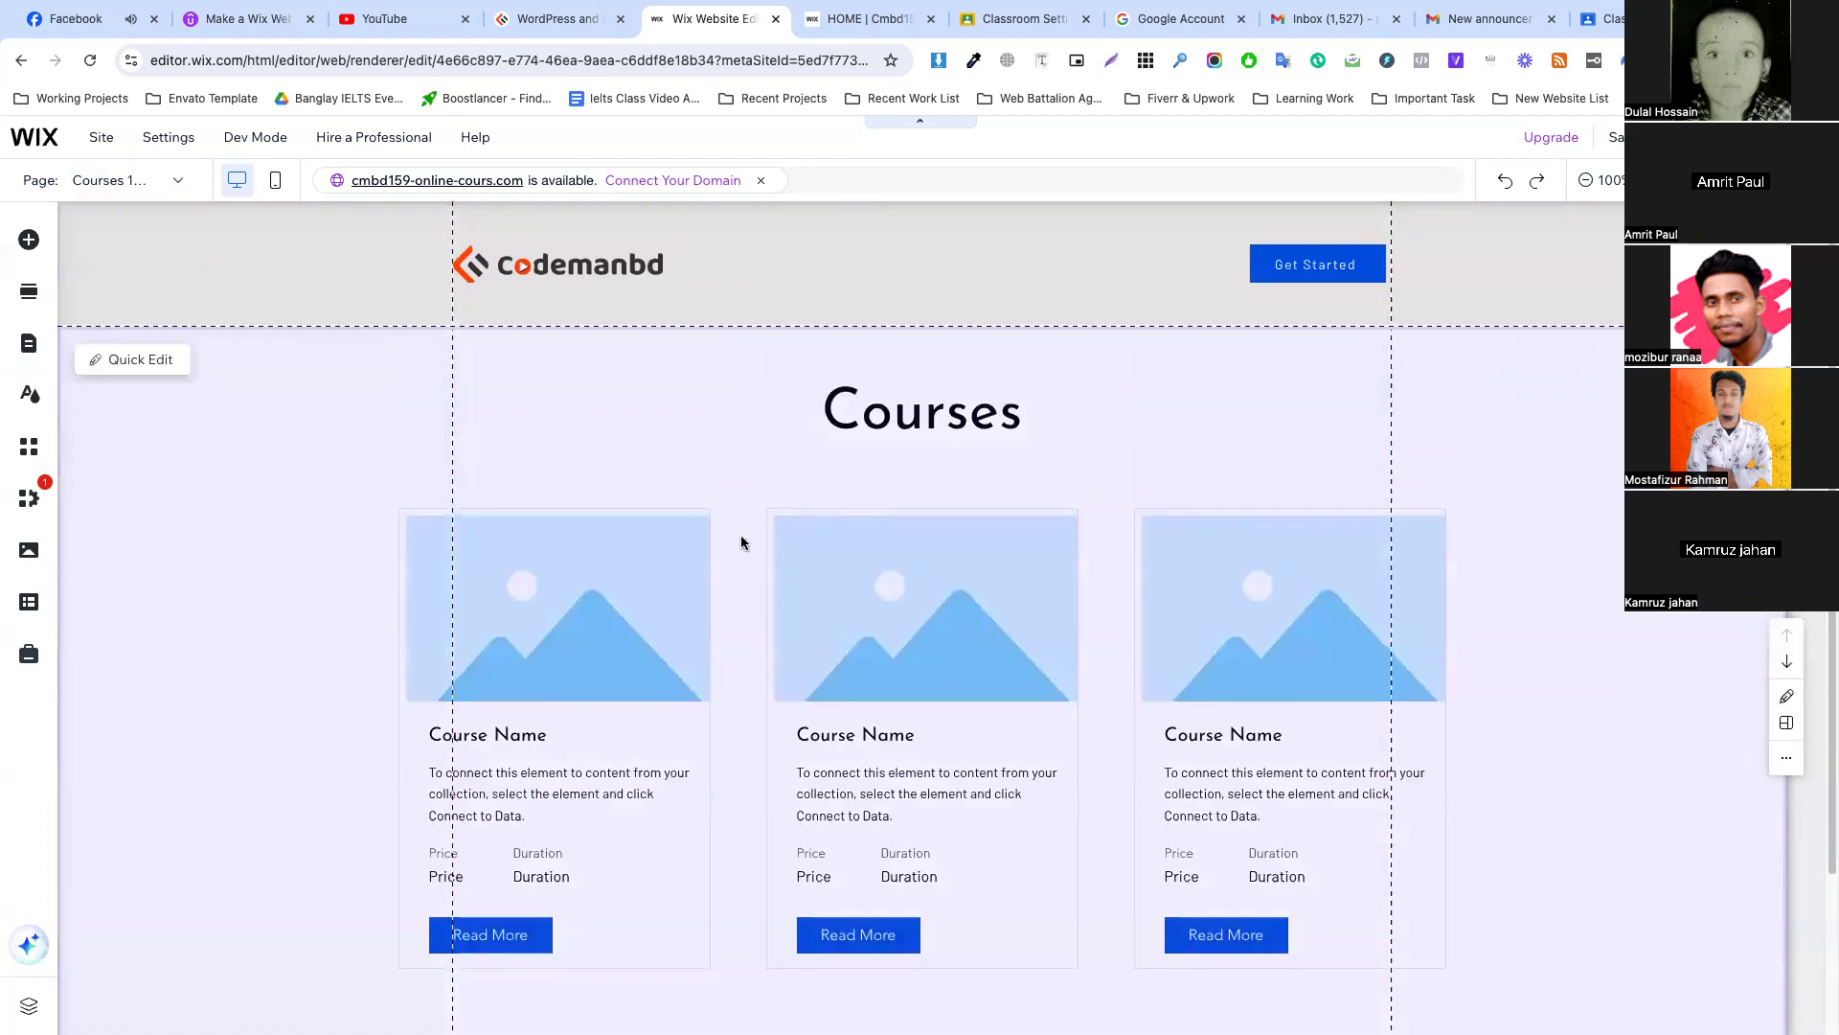
{"action": "left_click", "coordinate": [742, 544]}
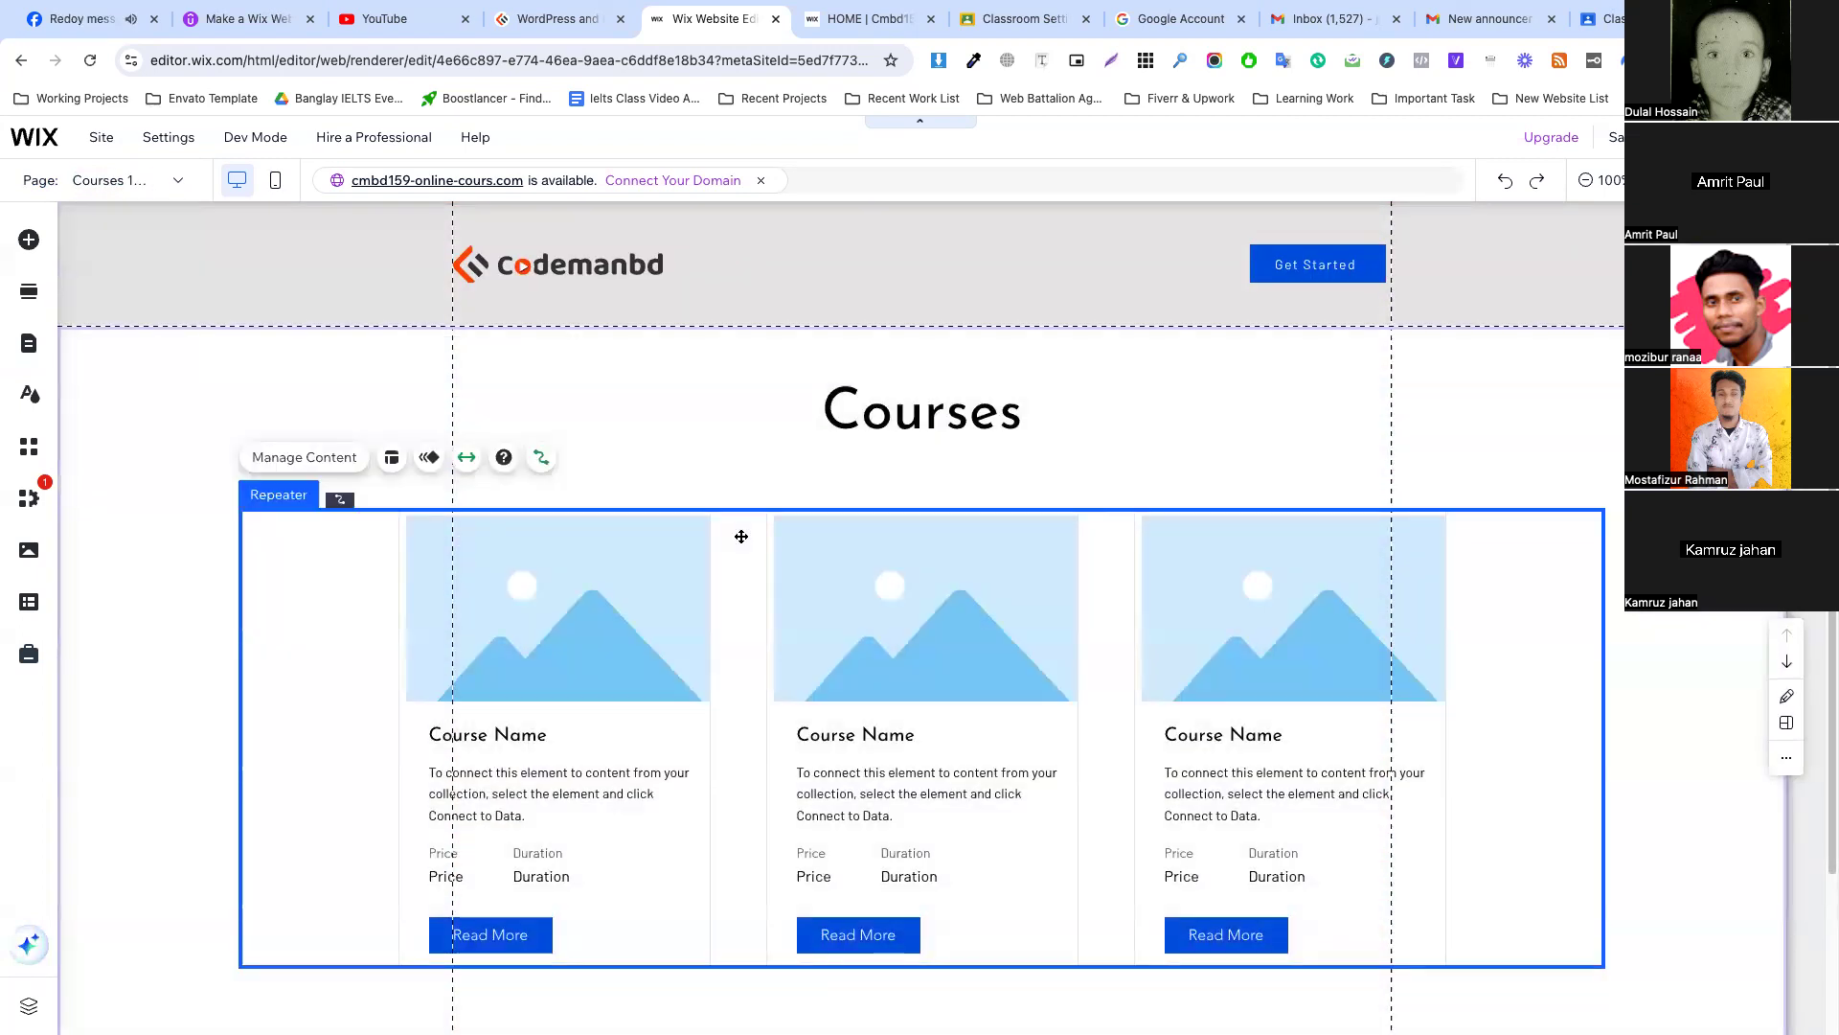
{"action": "scroll", "coordinate": [755, 533], "scroll_direction": "down", "scroll_amount": 2}
{"action": "left_click", "coordinate": [954, 842]}
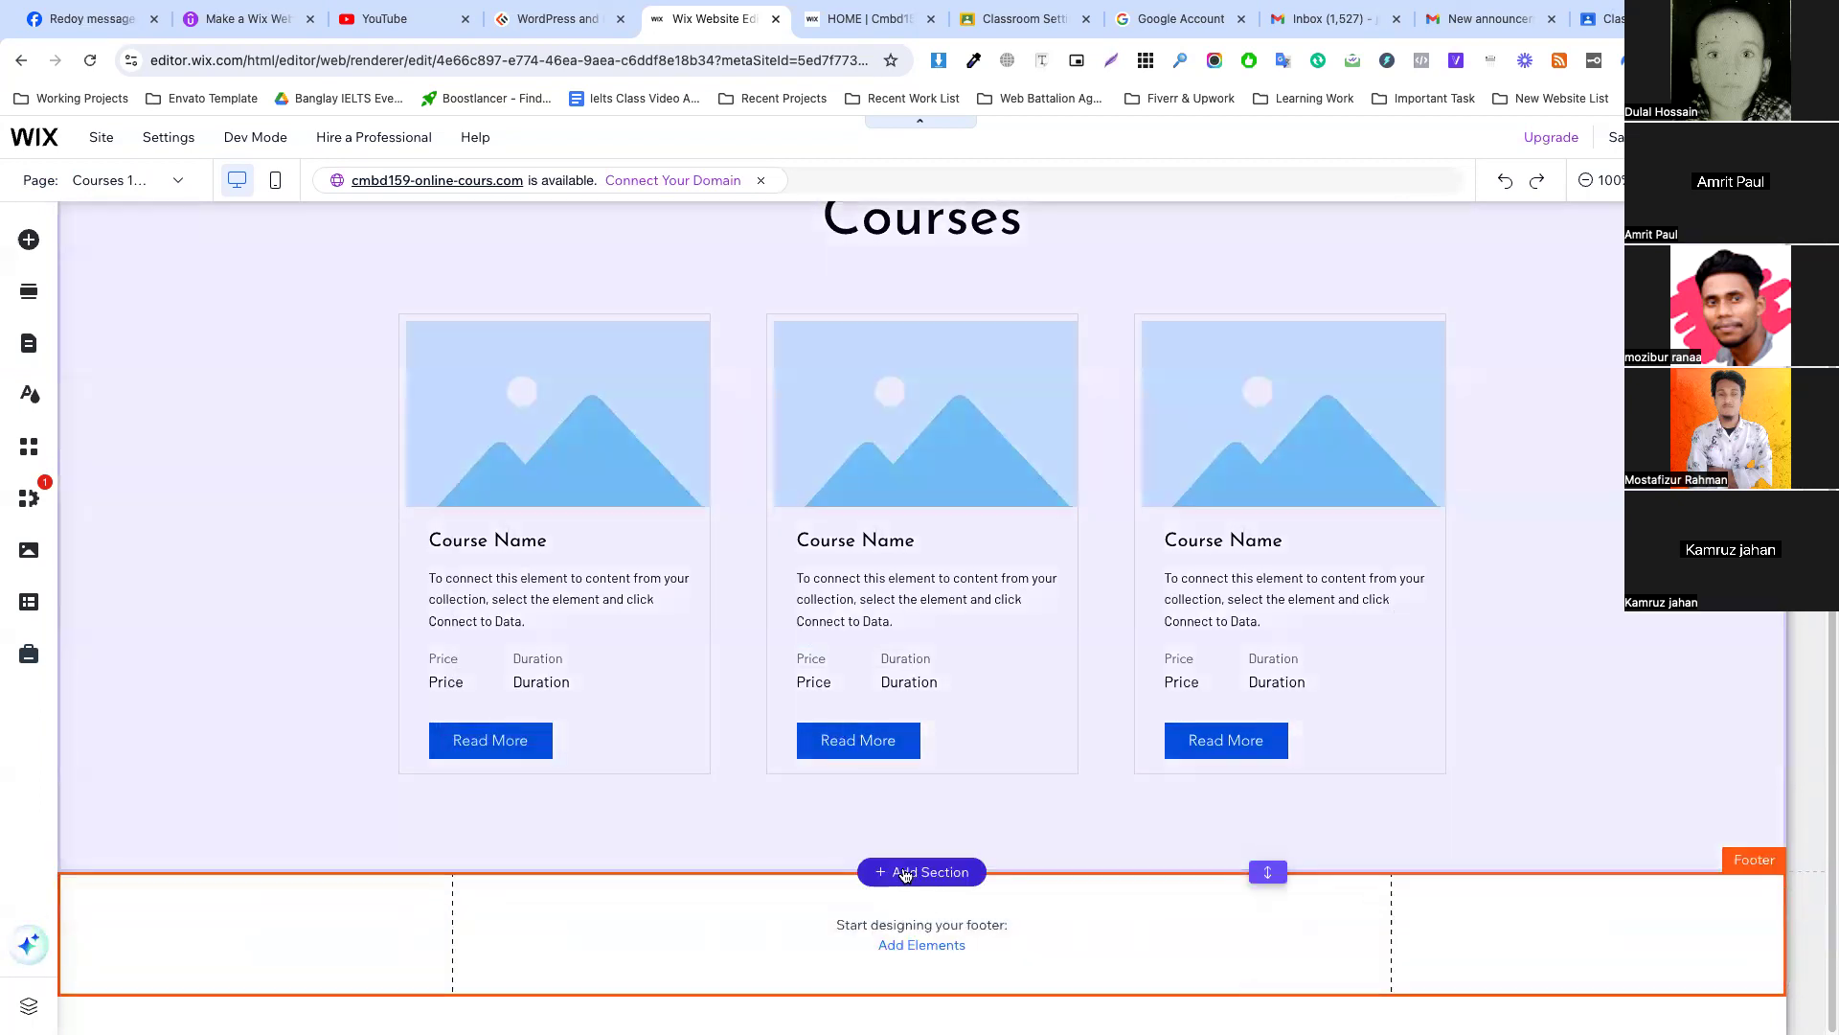
{"action": "right_click", "coordinate": [908, 841]}
{"action": "left_click", "coordinate": [962, 711]}
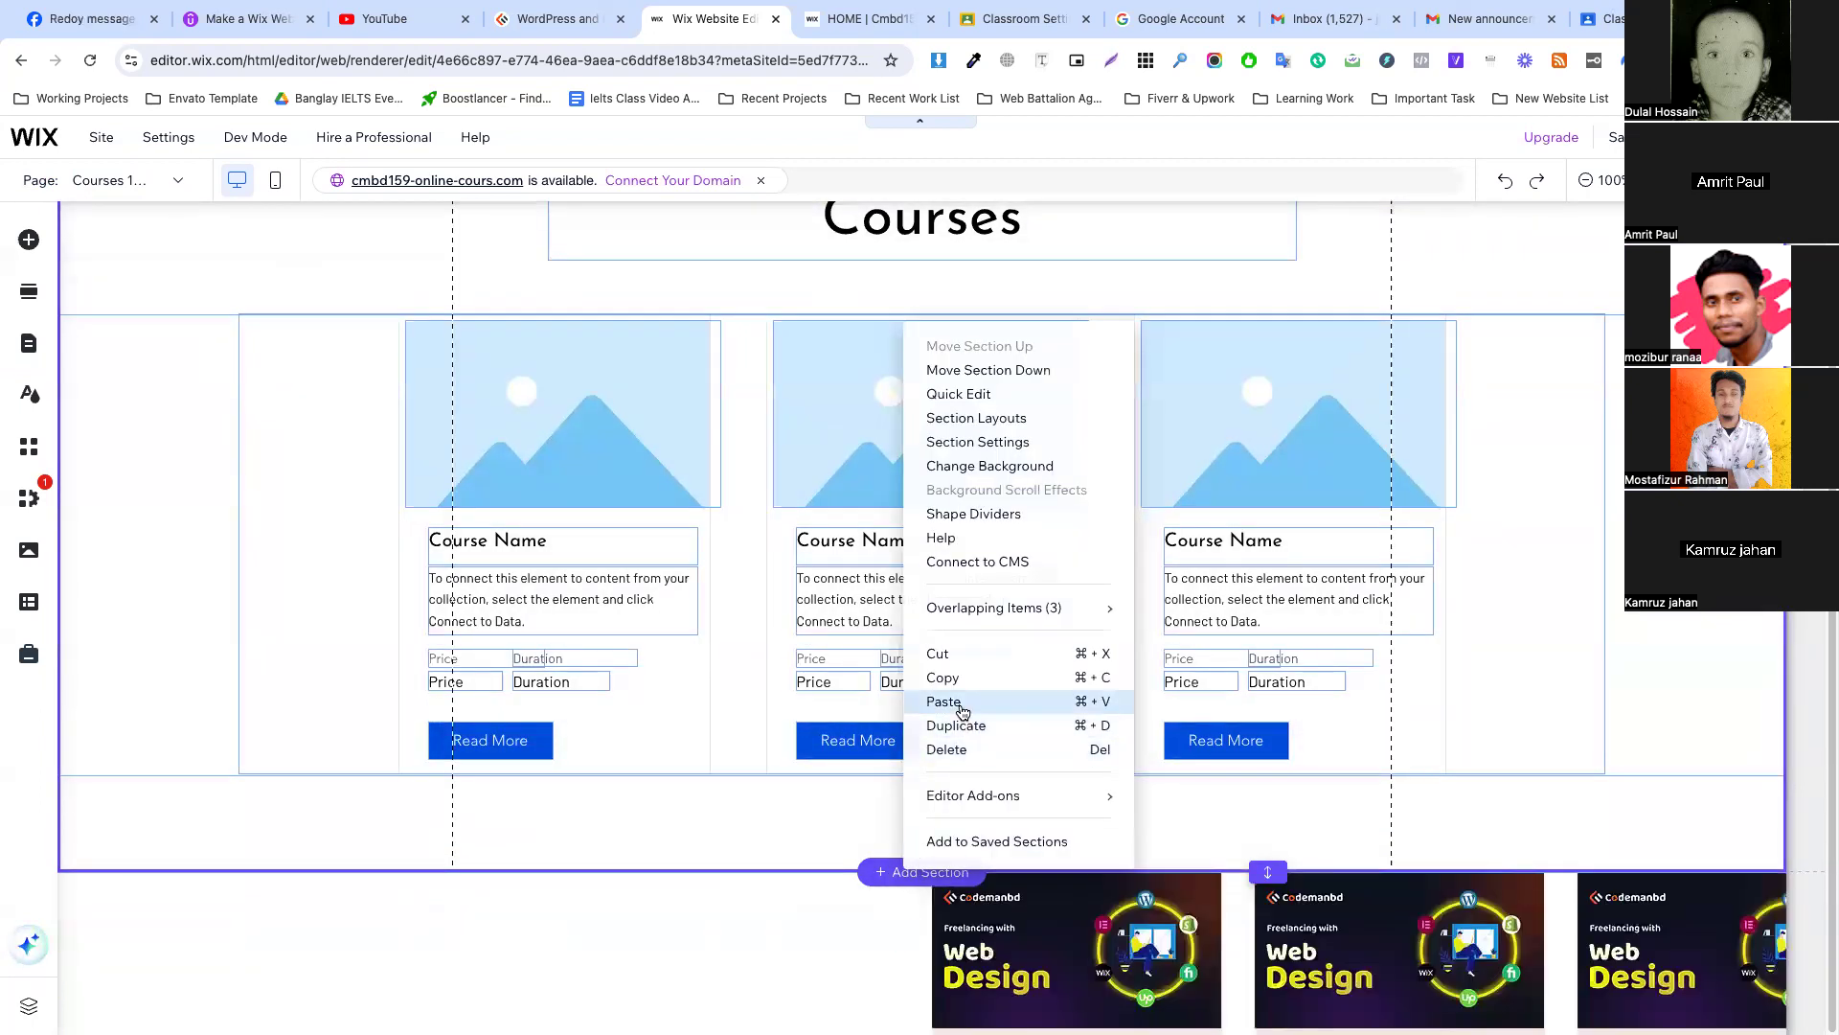
{"action": "scroll", "coordinate": [846, 692], "scroll_direction": "down", "scroll_amount": 4}
{"action": "scroll", "coordinate": [864, 712], "scroll_direction": "down", "scroll_amount": 2}
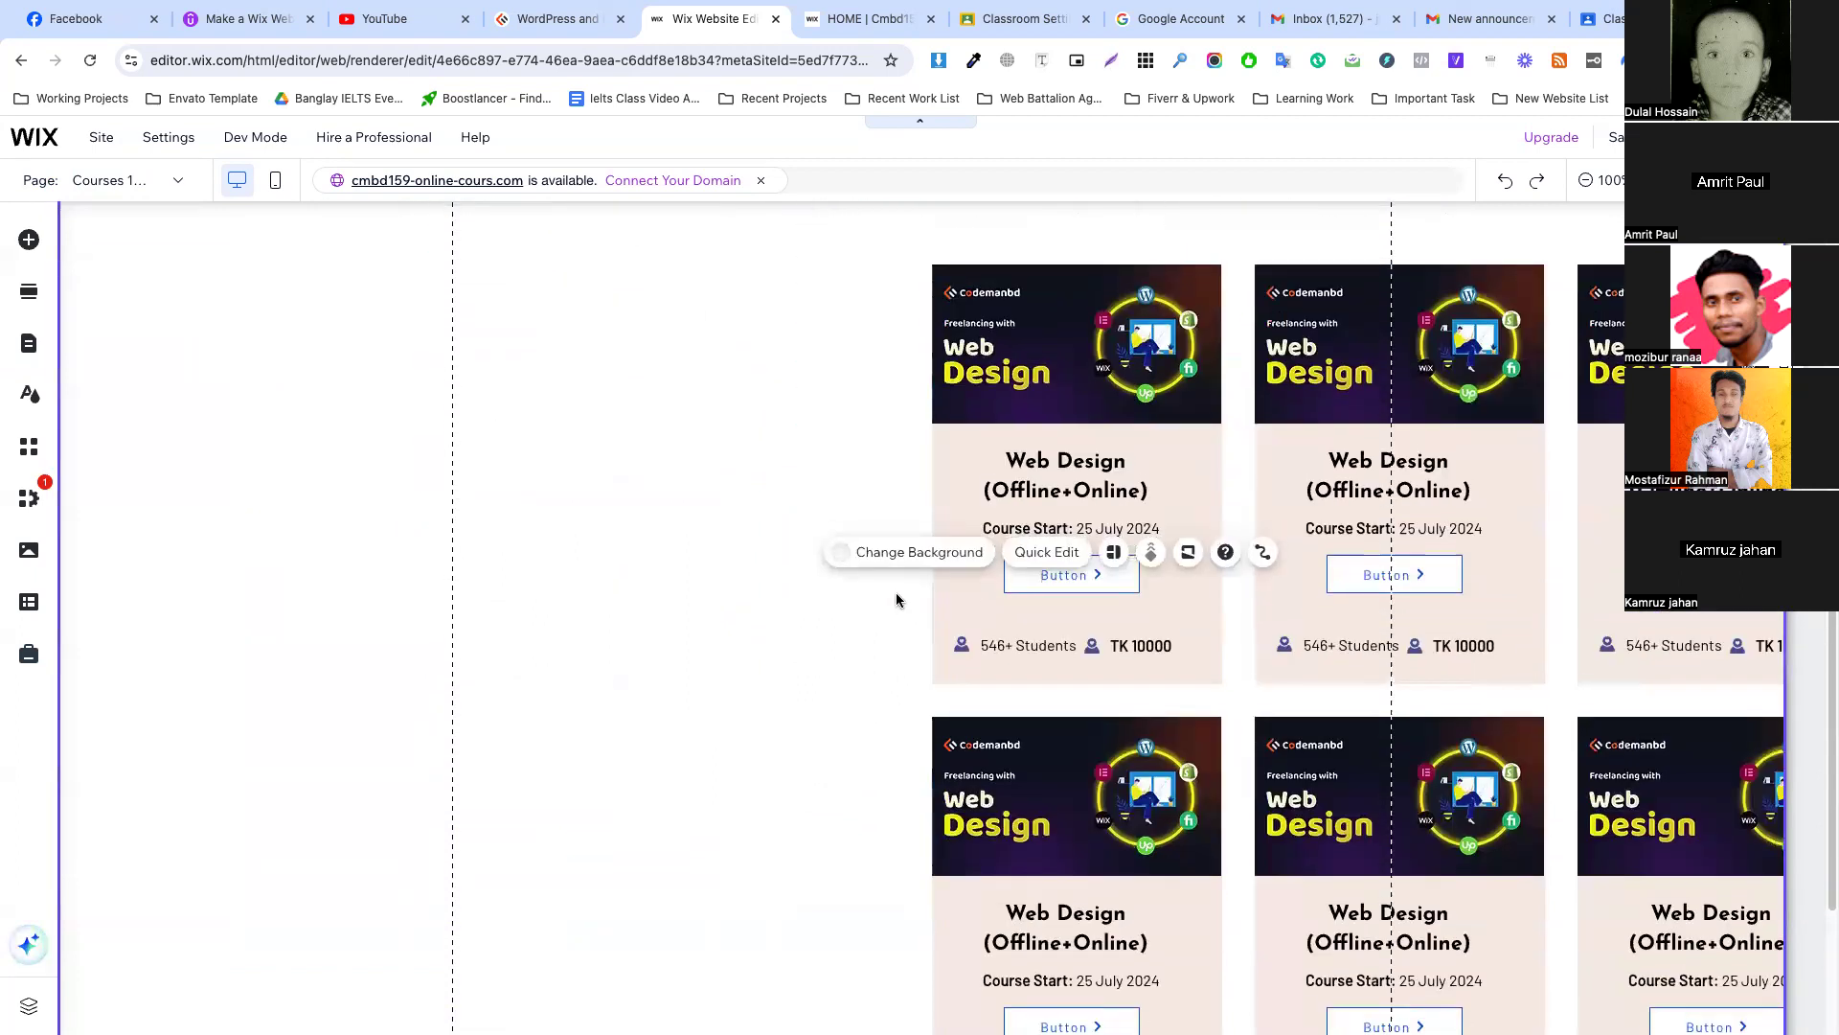
{"action": "scroll", "coordinate": [896, 596], "scroll_direction": "up", "scroll_amount": 2}
{"action": "left_click", "coordinate": [970, 592]}
{"action": "left_click_drag", "start_coordinate": [970, 592], "coordinate": [488, 597]}
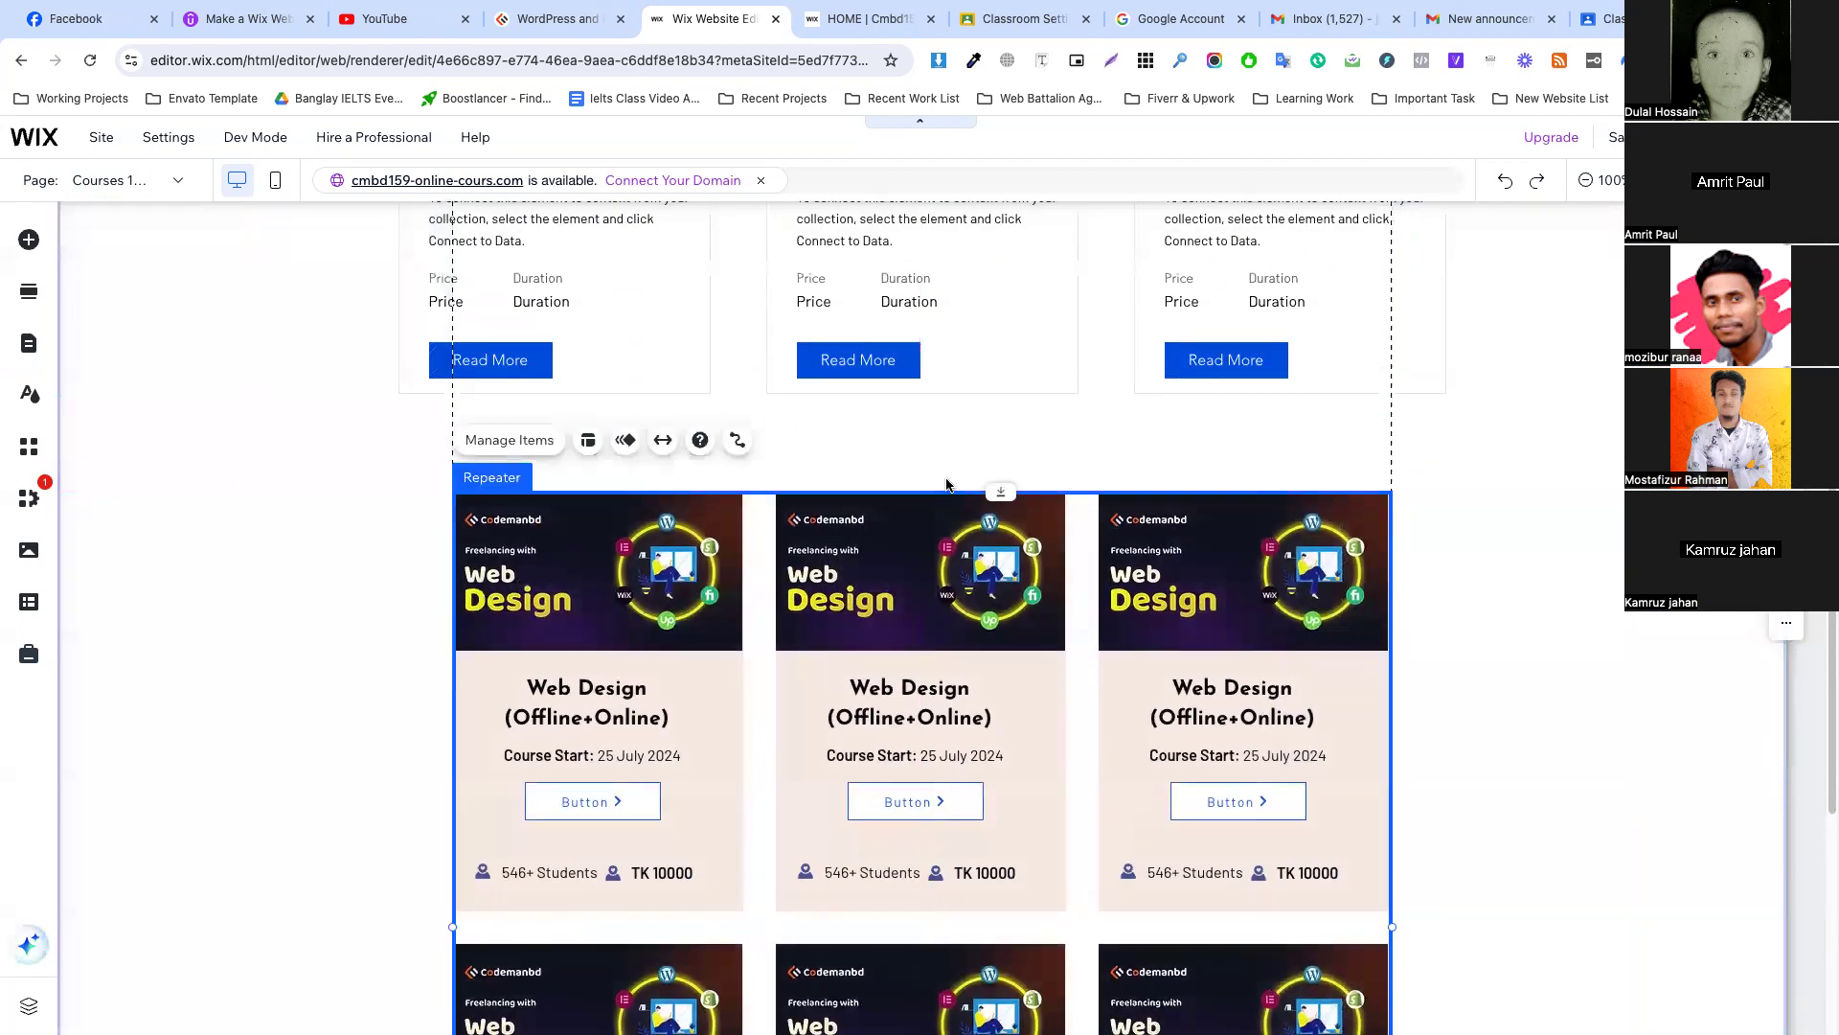
Delete the empty strip above the pasted cards and stretch the section taller to fit them.
{"action": "left_click", "coordinate": [1112, 456]}
{"action": "scroll", "coordinate": [1097, 460], "scroll_direction": "up", "scroll_amount": 1}
{"action": "scroll", "coordinate": [1053, 464], "scroll_direction": "down", "scroll_amount": 2}
{"action": "scroll", "coordinate": [923, 474], "scroll_direction": "up", "scroll_amount": 2}
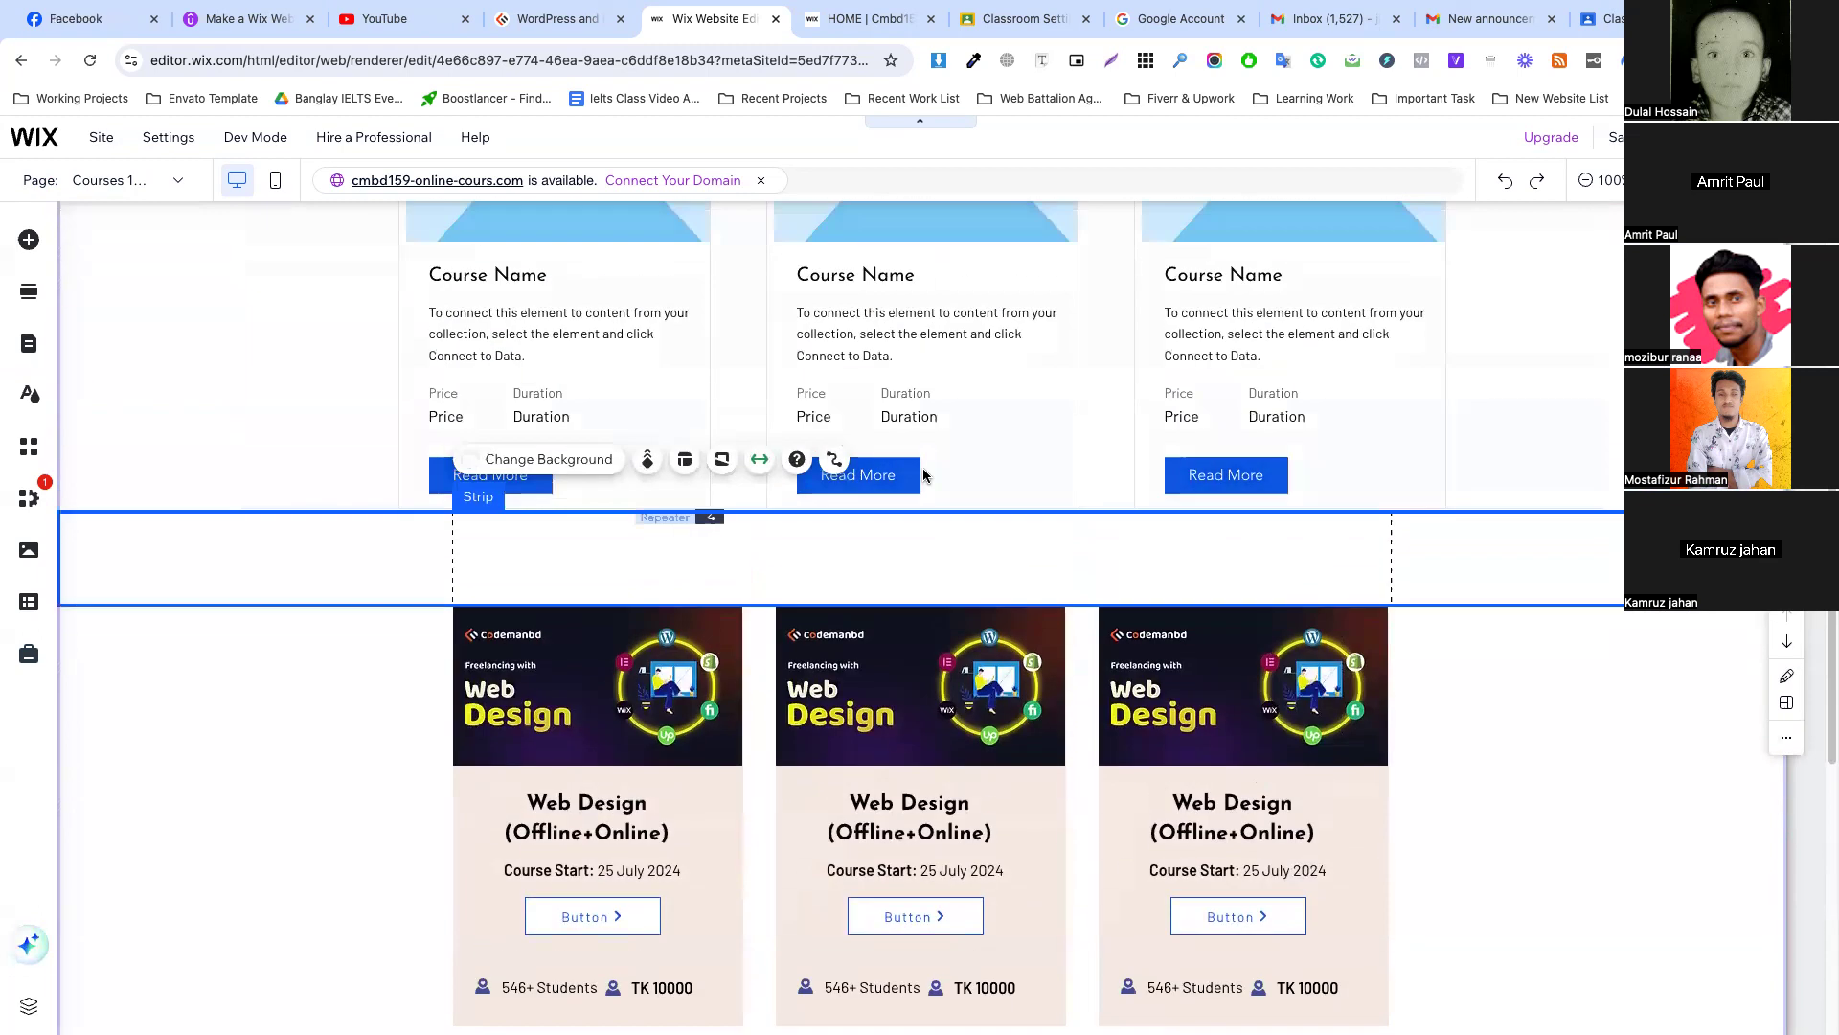
{"action": "right_click", "coordinate": [833, 541]}
{"action": "left_click", "coordinate": [910, 645]}
{"action": "scroll", "coordinate": [916, 485], "scroll_direction": "up", "scroll_amount": 3}
{"action": "scroll", "coordinate": [919, 485], "scroll_direction": "down", "scroll_amount": 10}
{"action": "left_click_drag", "start_coordinate": [1268, 872], "coordinate": [1277, 951]}
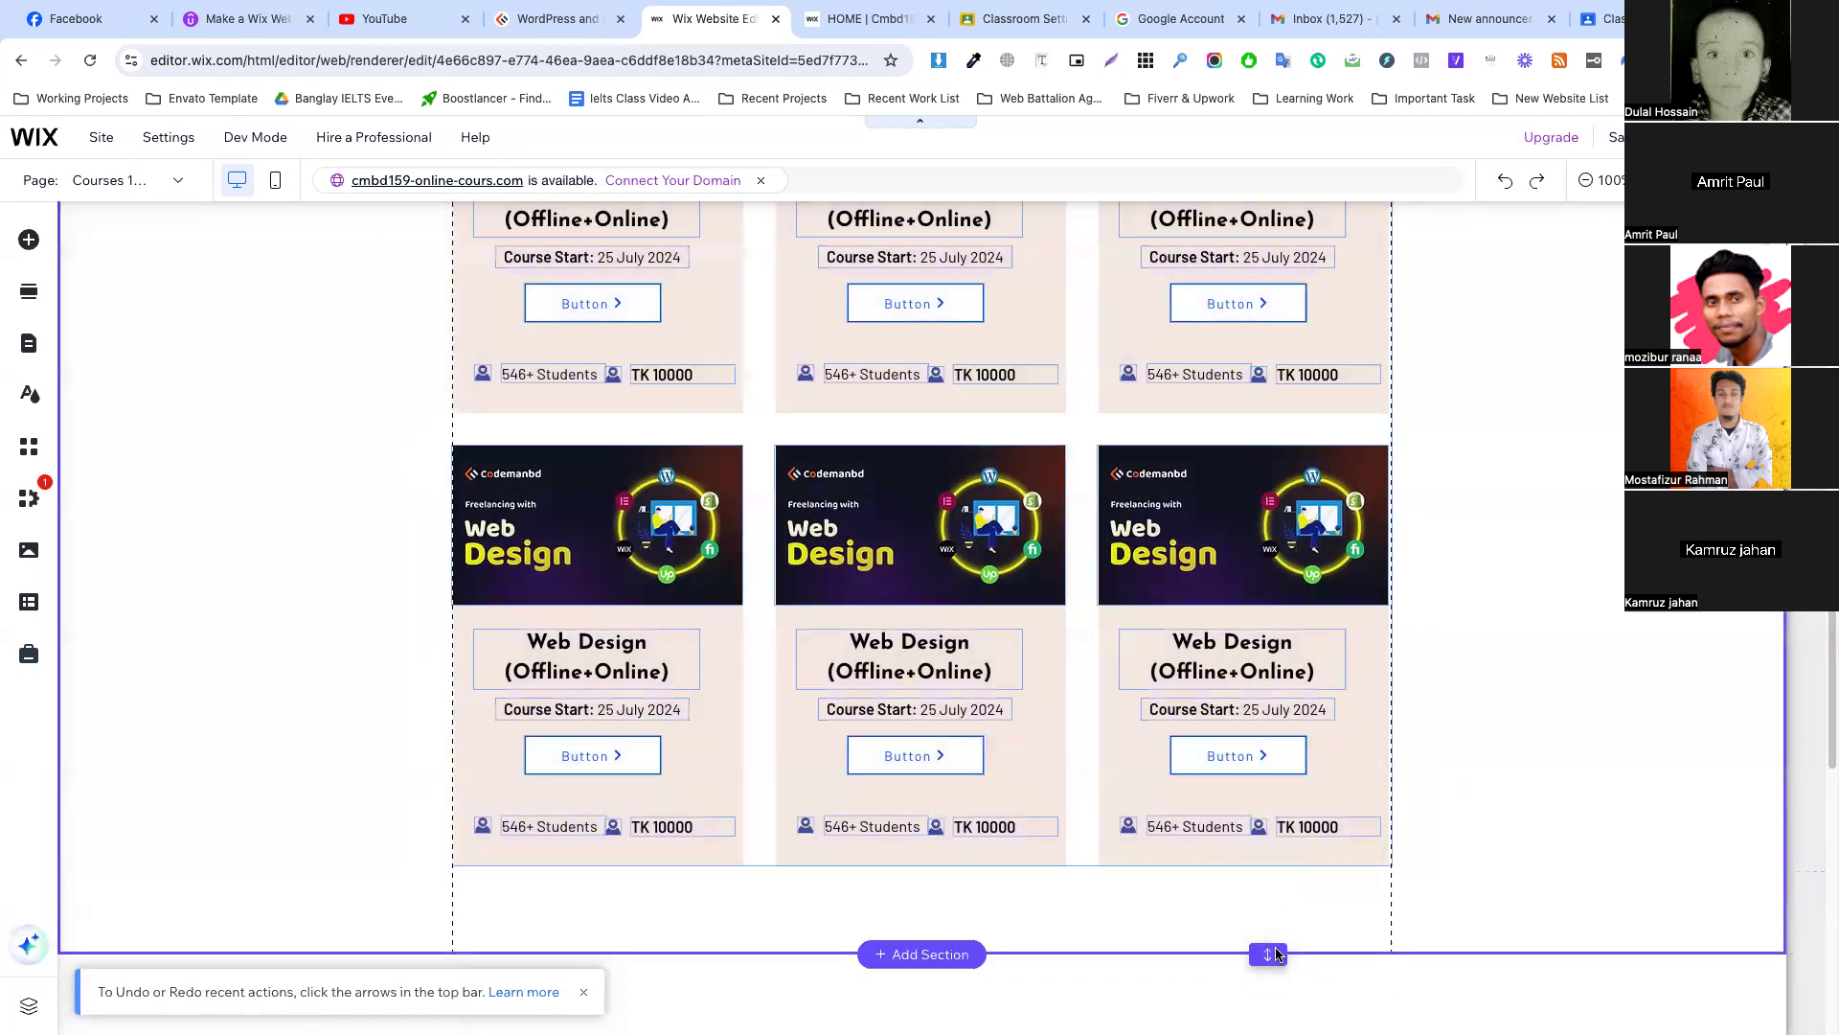
{"action": "scroll", "coordinate": [1496, 709], "scroll_direction": "up", "scroll_amount": 10}
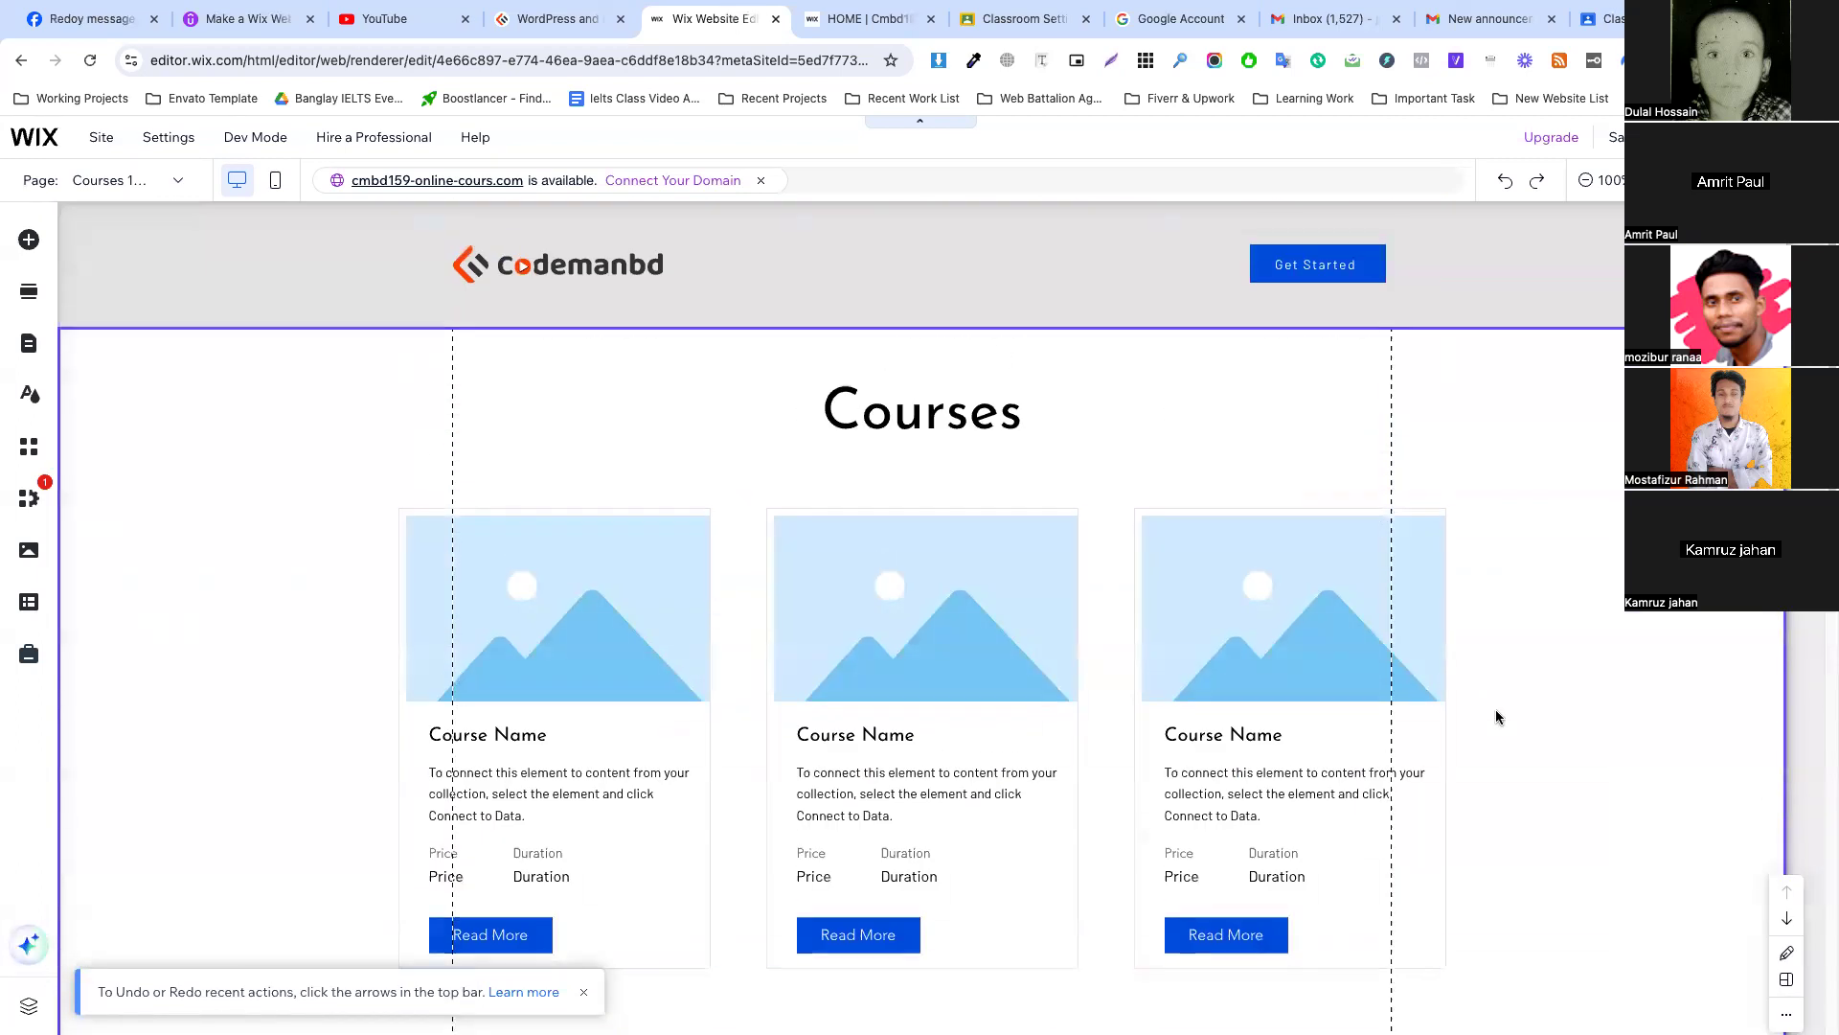
Go to the site dashboard's CMS and open the Courses collection with its six sample items.
{"action": "left_click", "coordinate": [100, 140]}
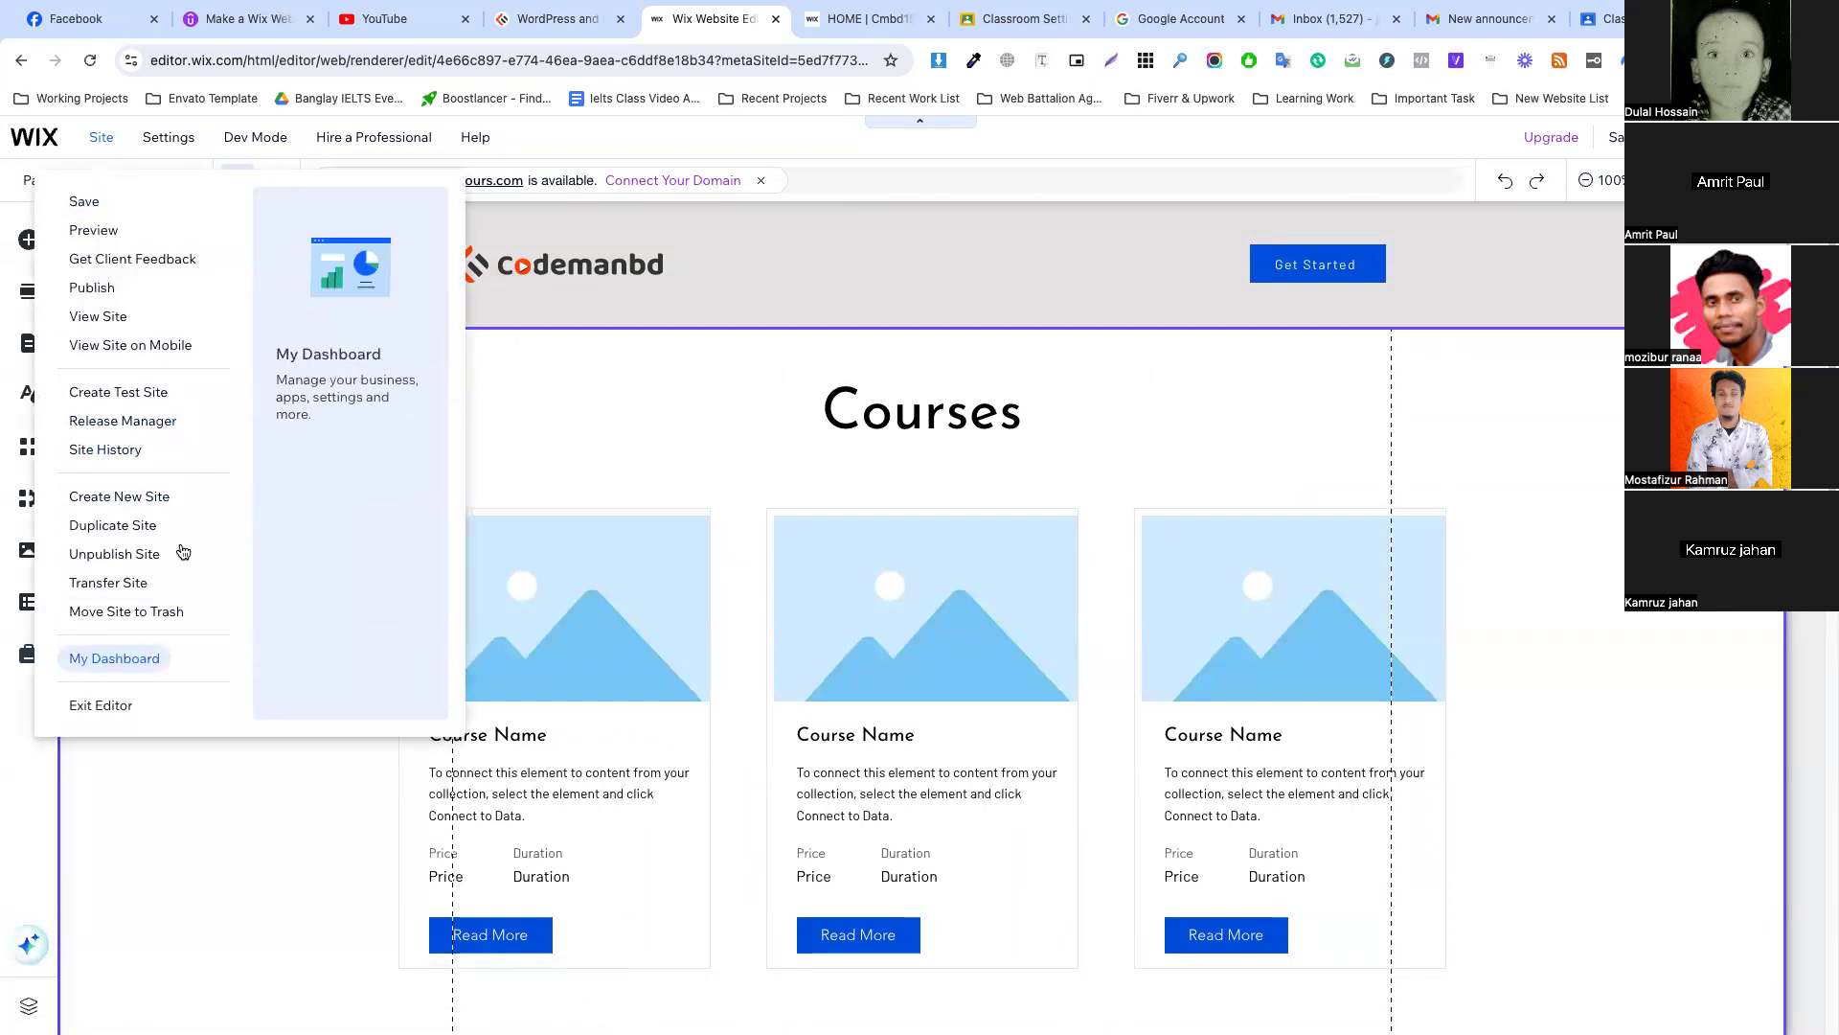
{"action": "left_click", "coordinate": [135, 663]}
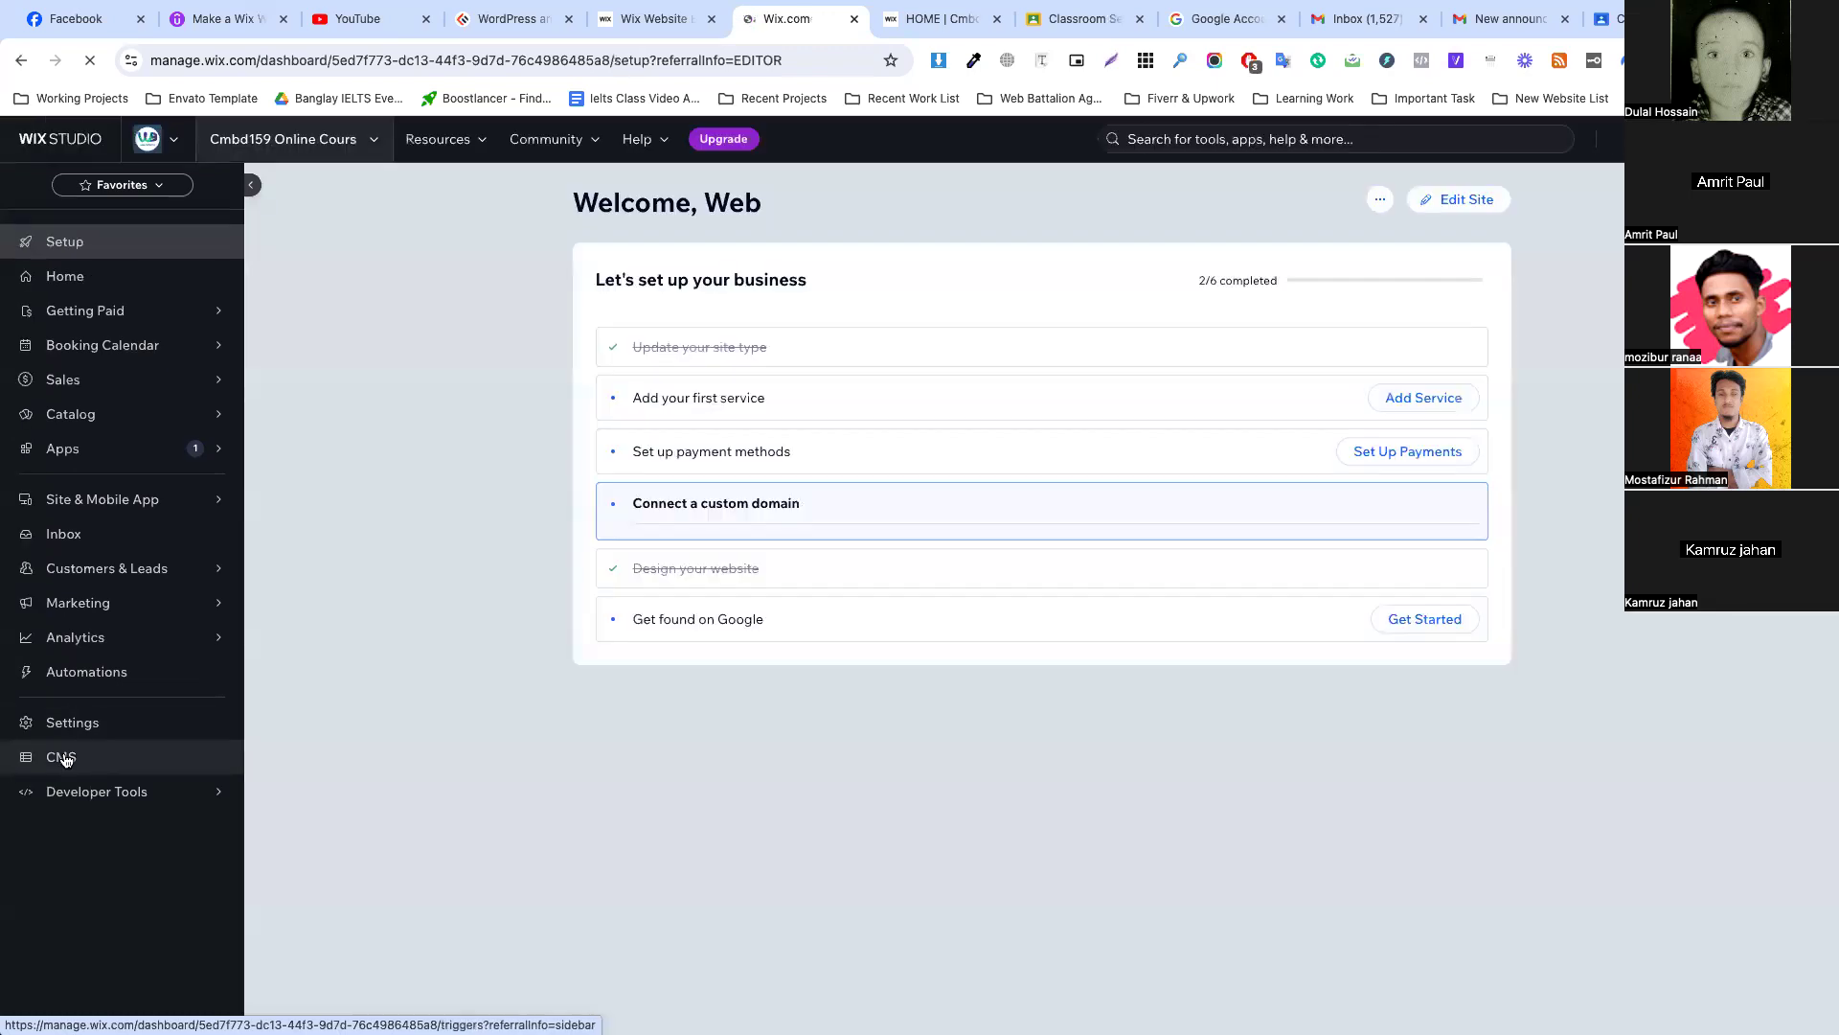
{"action": "left_click", "coordinate": [85, 762]}
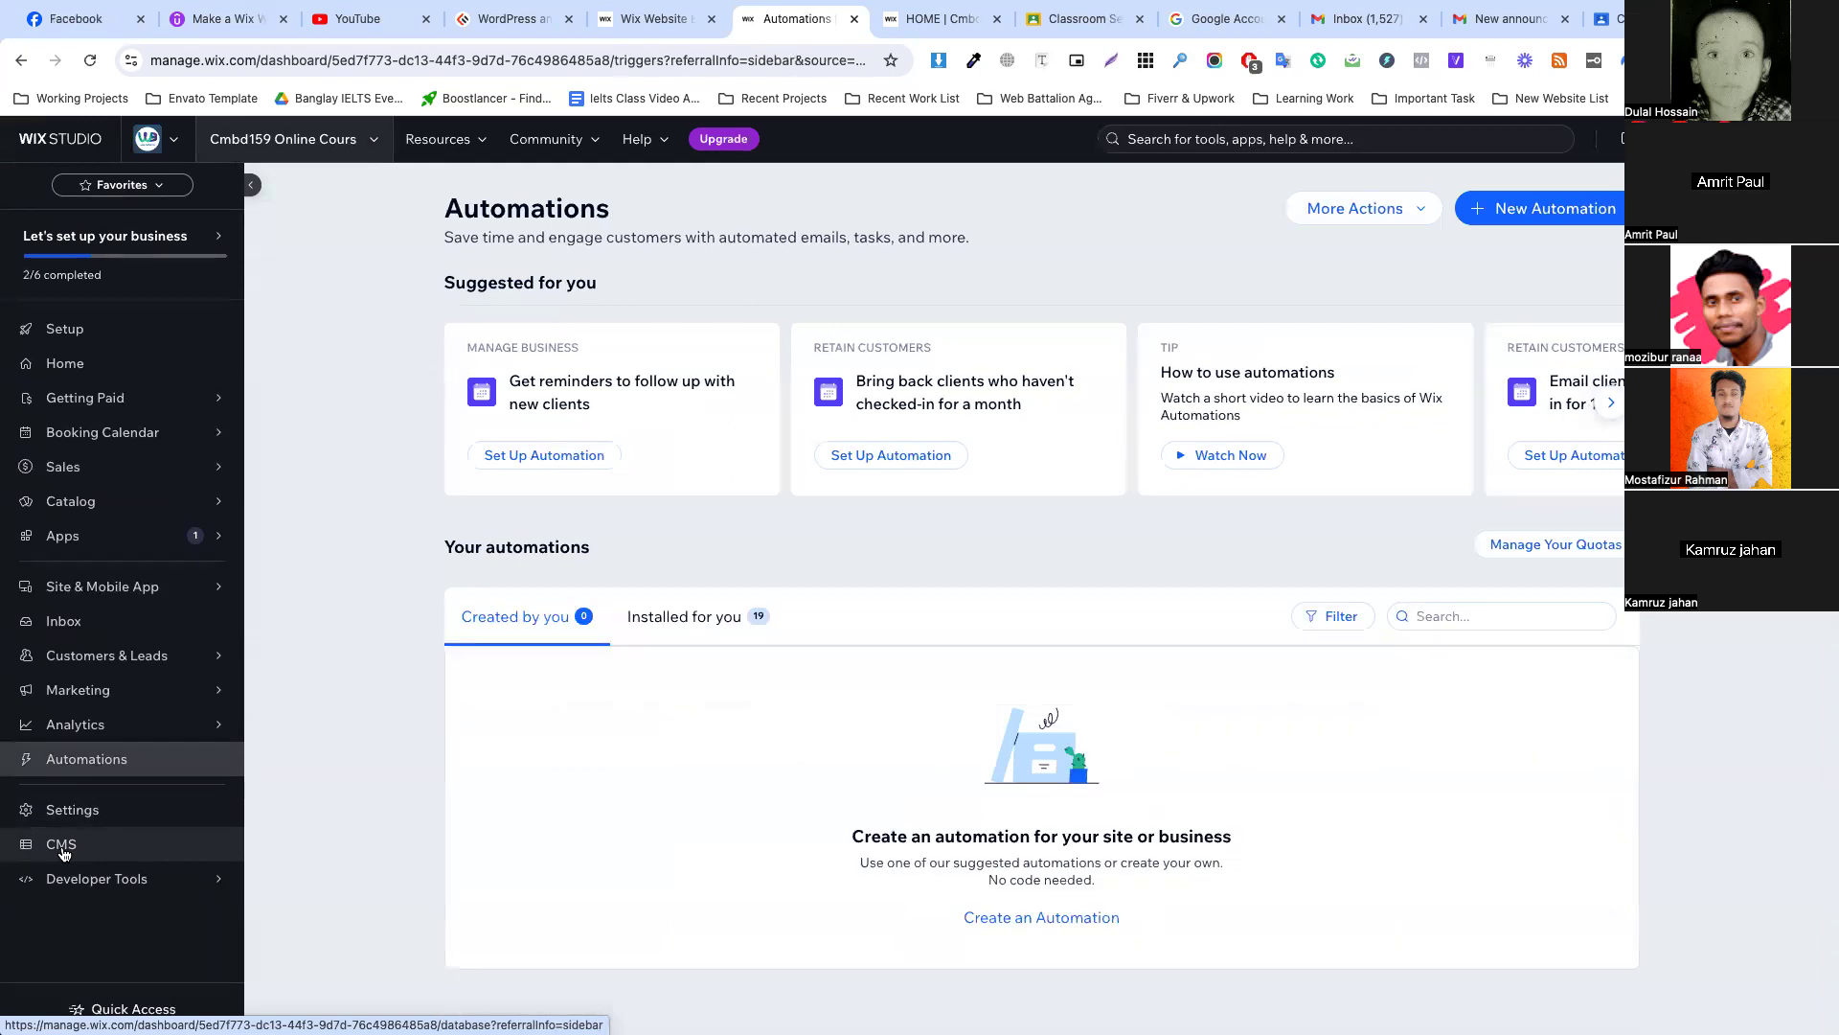
{"action": "left_click", "coordinate": [60, 850]}
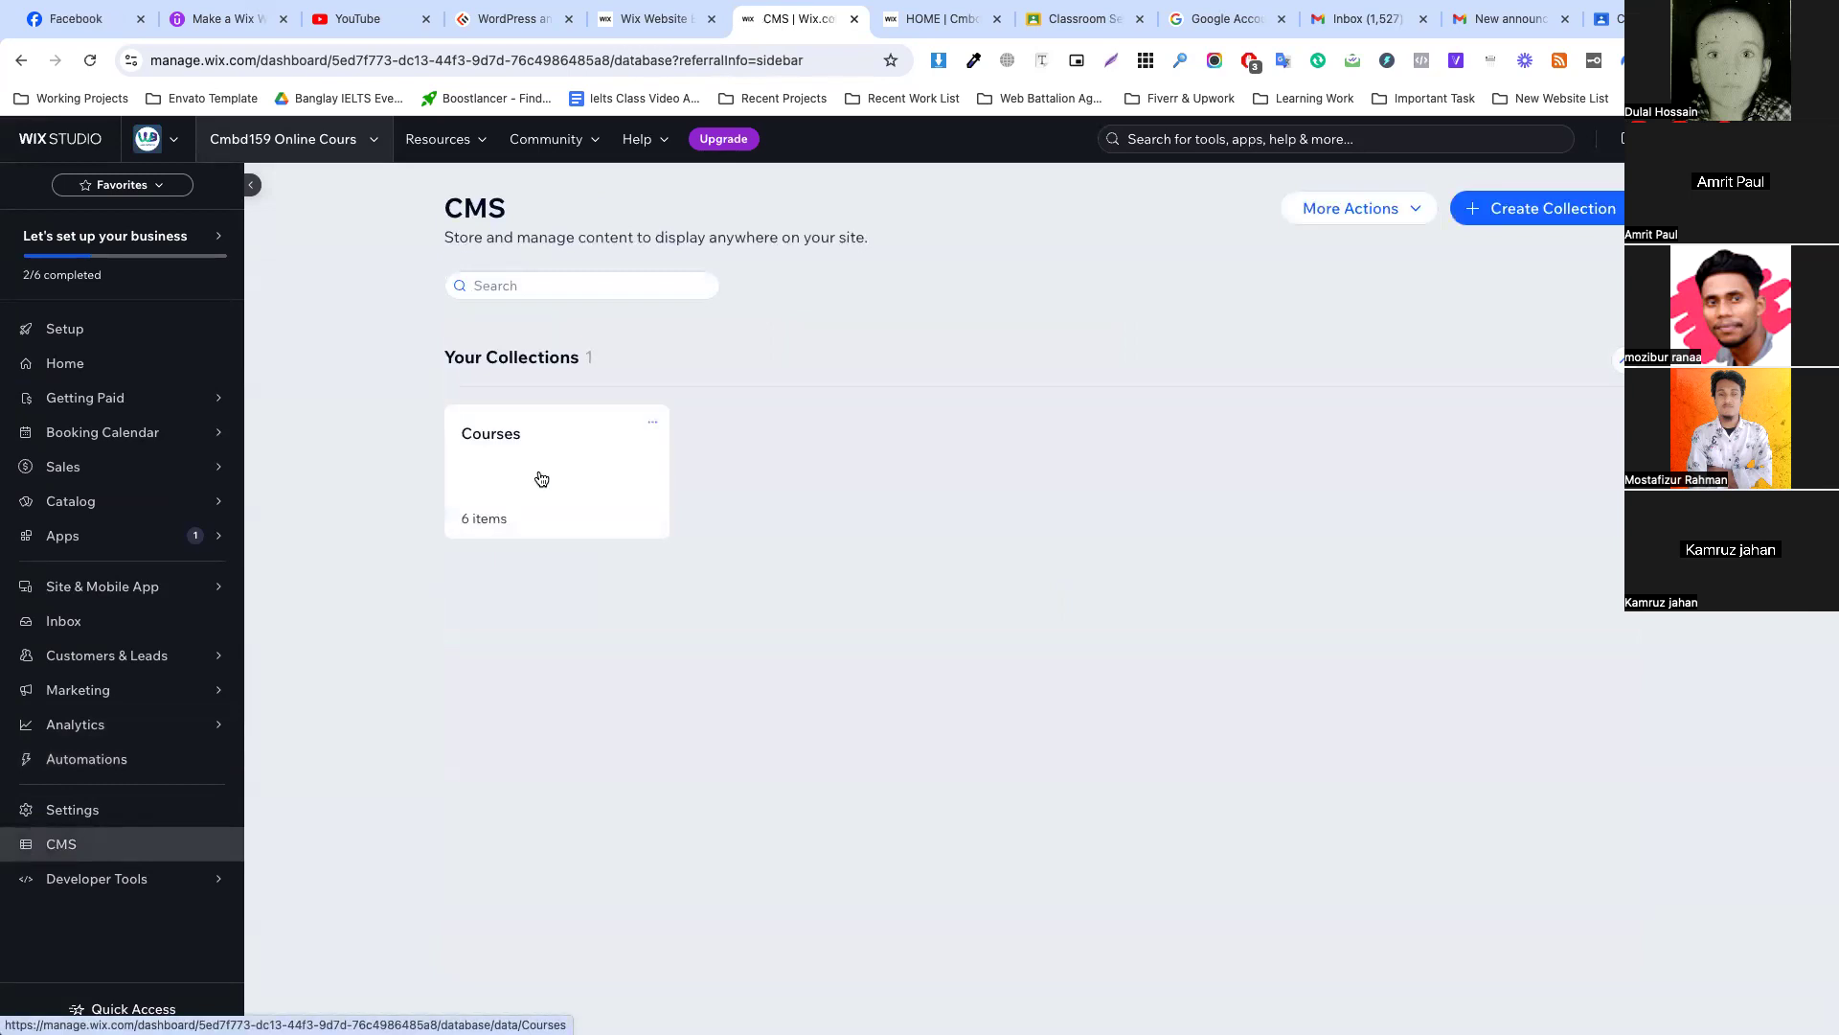
{"action": "left_click", "coordinate": [533, 466]}
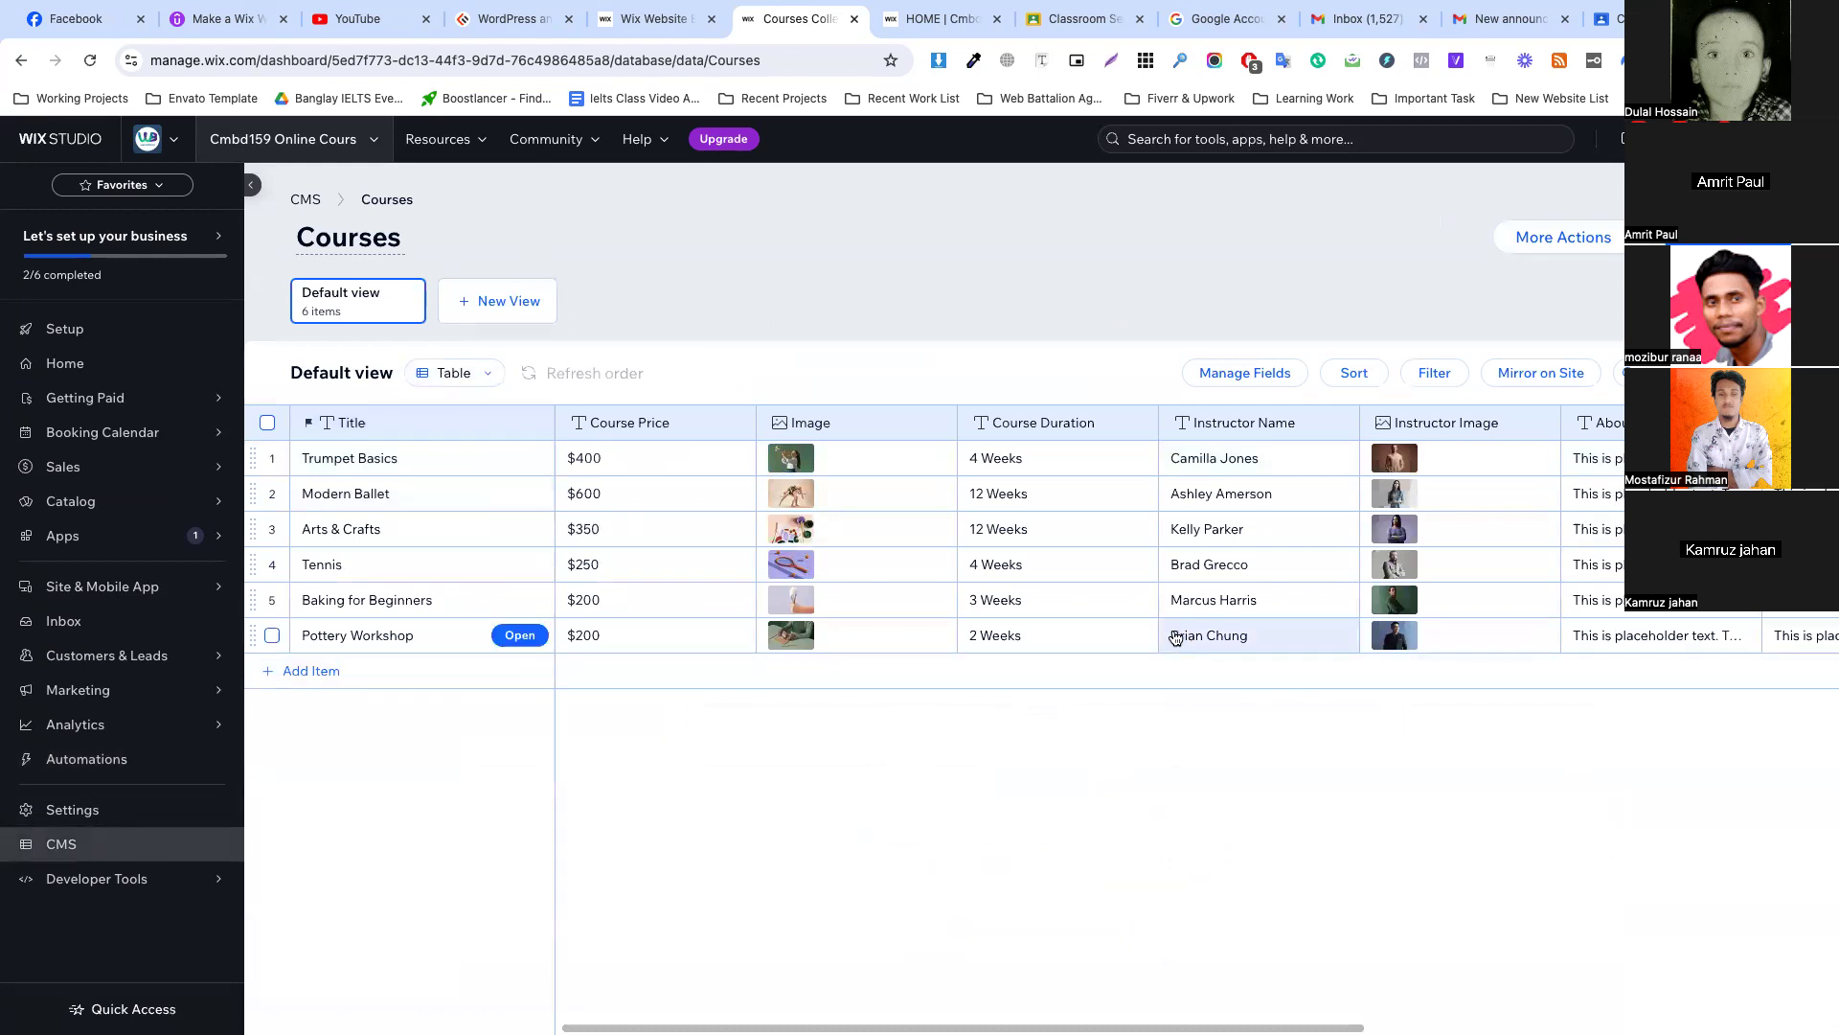
Browse the Codemanbd courses page and open the WordPress & Ecommerce course.
{"action": "left_click", "coordinate": [934, 19]}
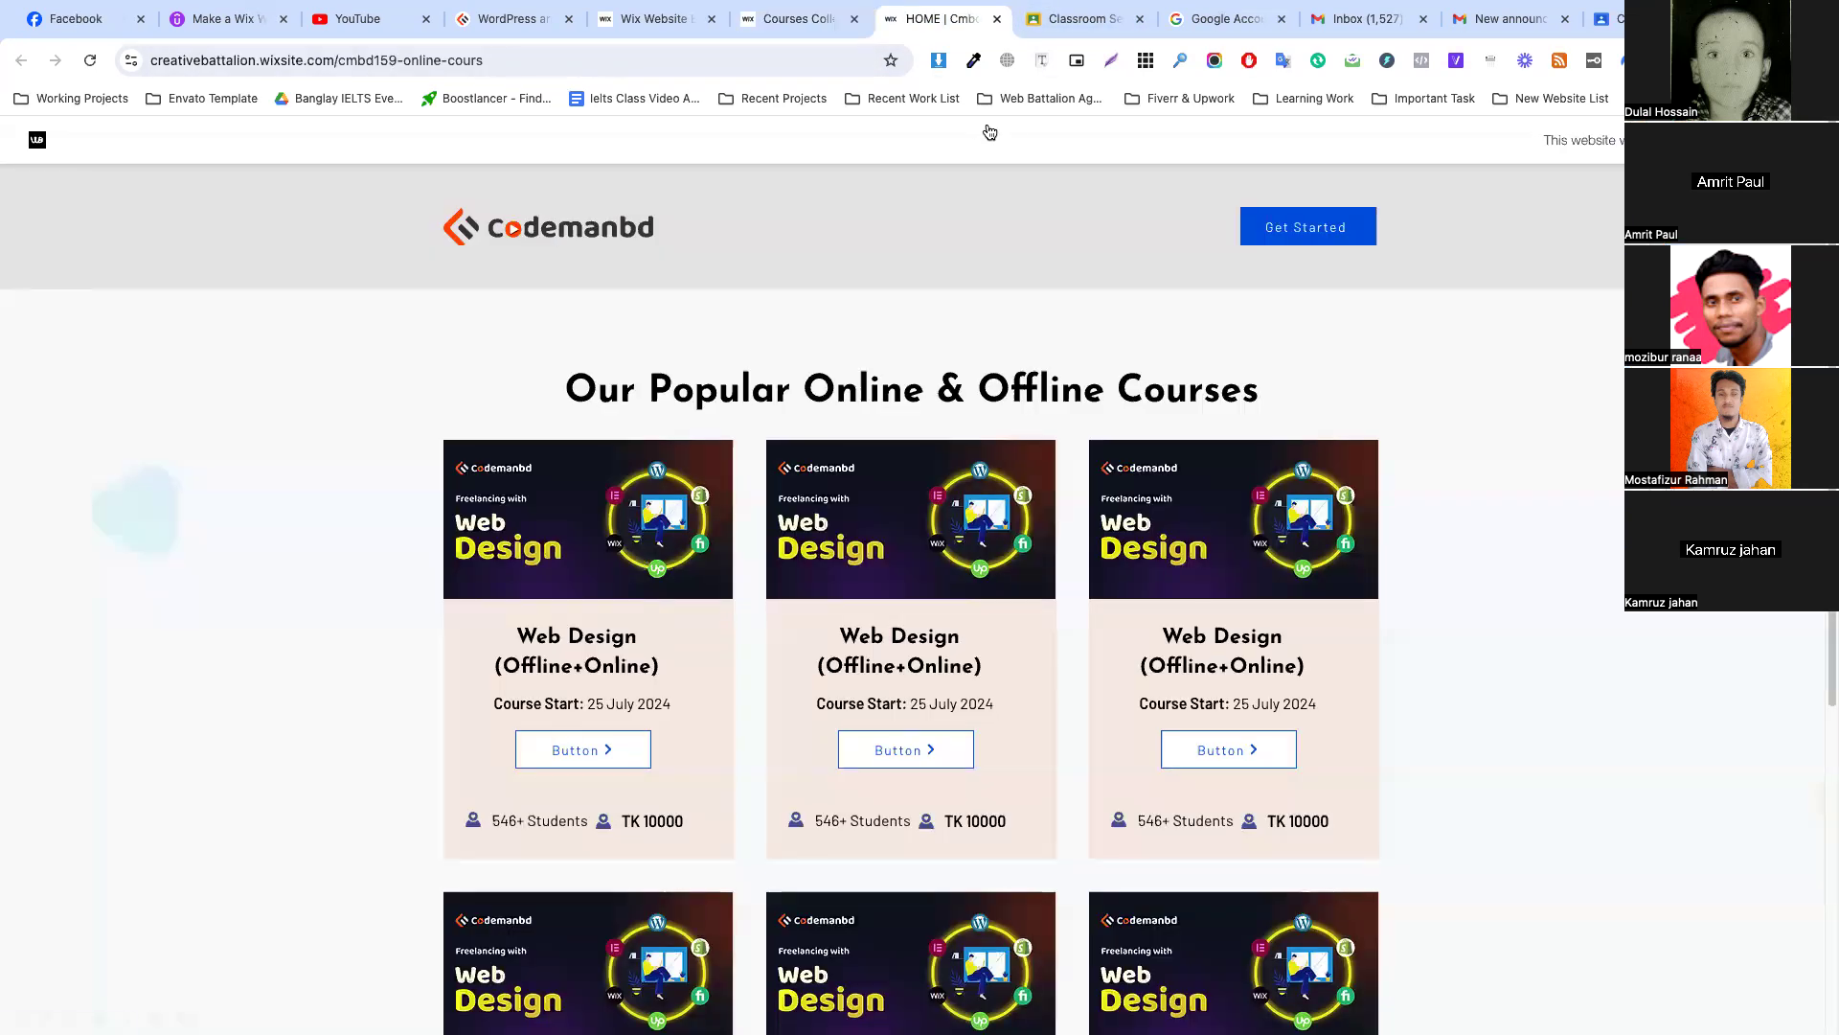
{"action": "left_click", "coordinate": [509, 19]}
{"action": "scroll", "coordinate": [677, 587], "scroll_direction": "down", "scroll_amount": 5}
{"action": "scroll", "coordinate": [678, 587], "scroll_direction": "up", "scroll_amount": 5}
{"action": "mouse_move", "coordinate": [746, 187]}
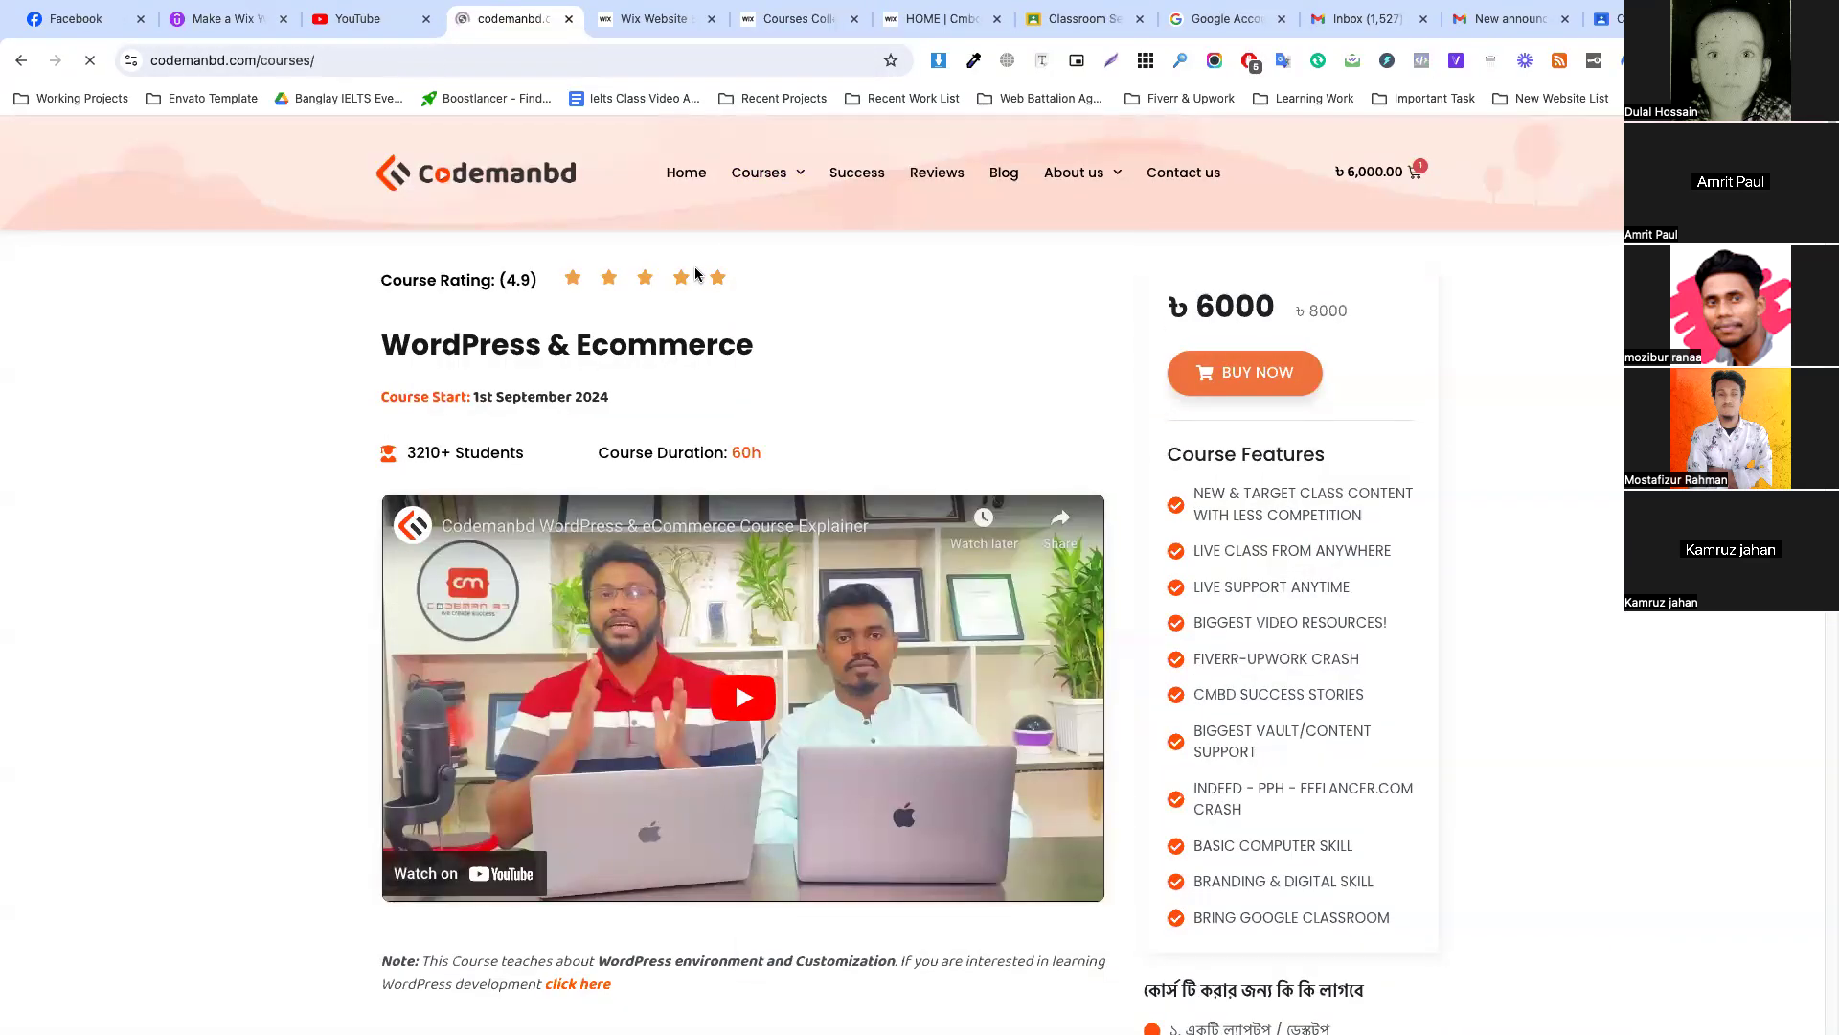
{"action": "scroll", "coordinate": [876, 658], "scroll_direction": "down", "scroll_amount": 6}
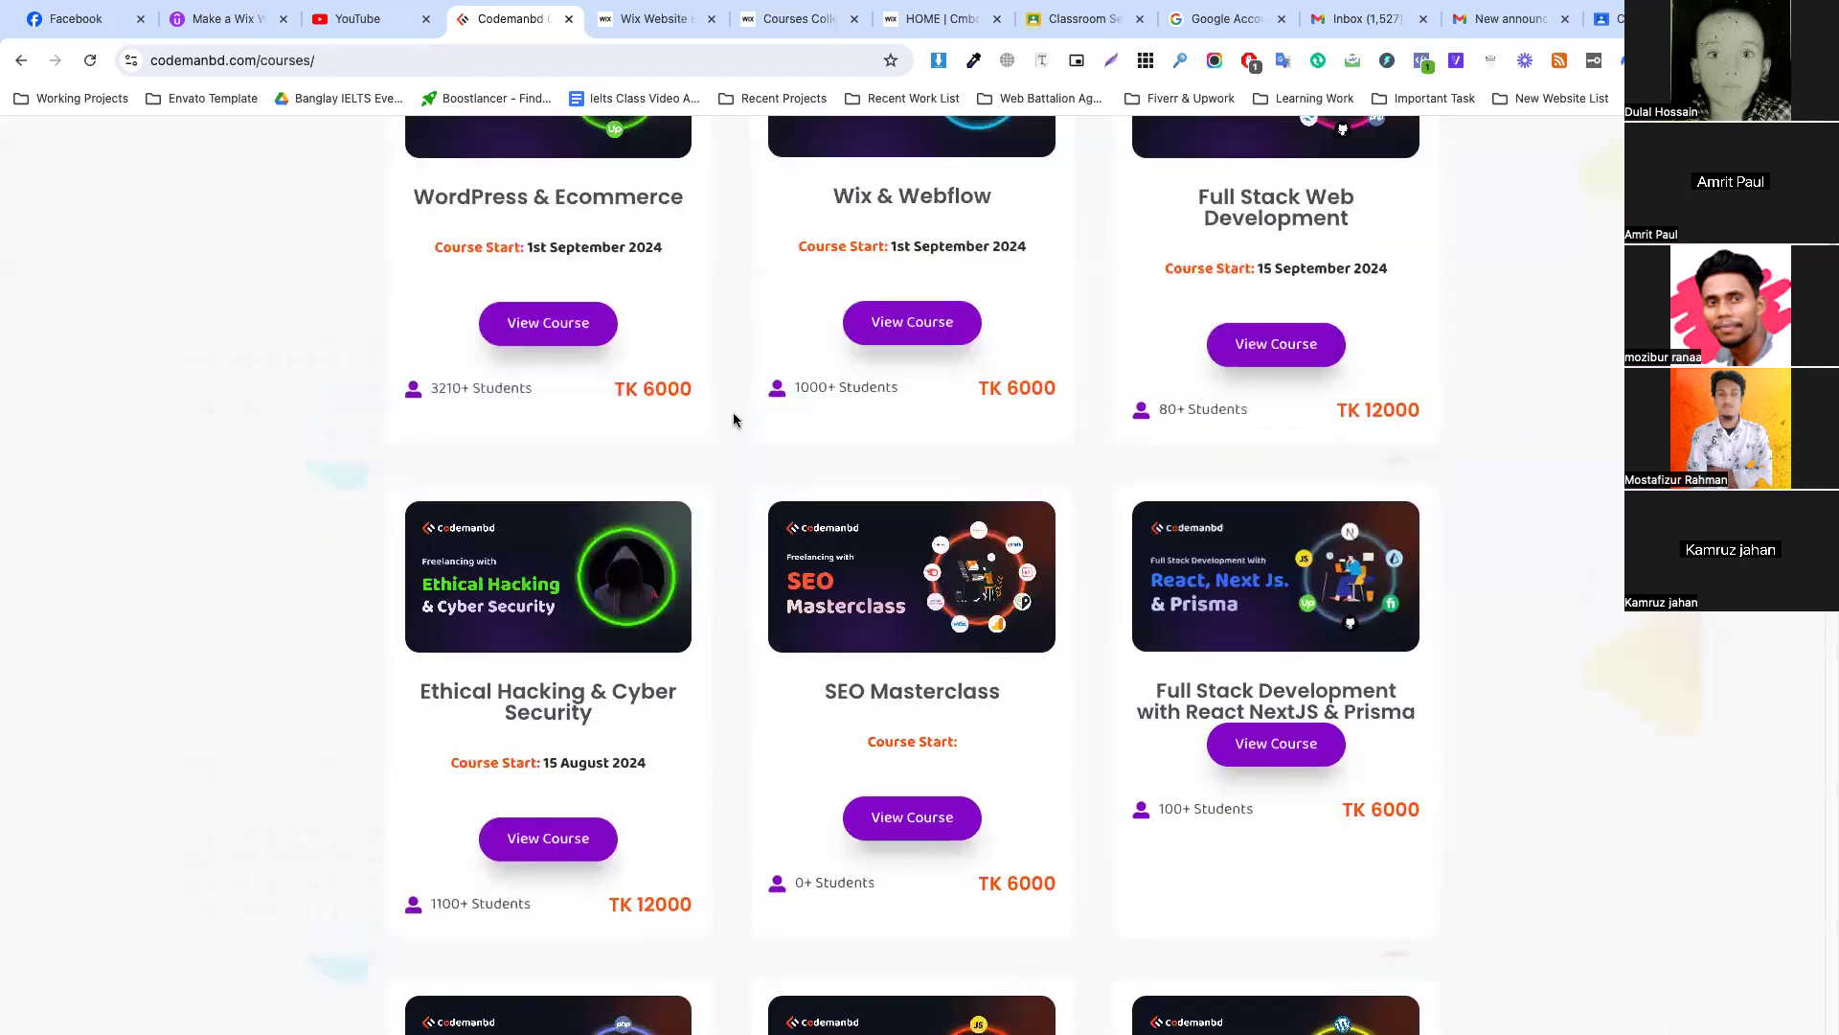
{"action": "scroll", "coordinate": [881, 419], "scroll_direction": "up", "scroll_amount": 2}
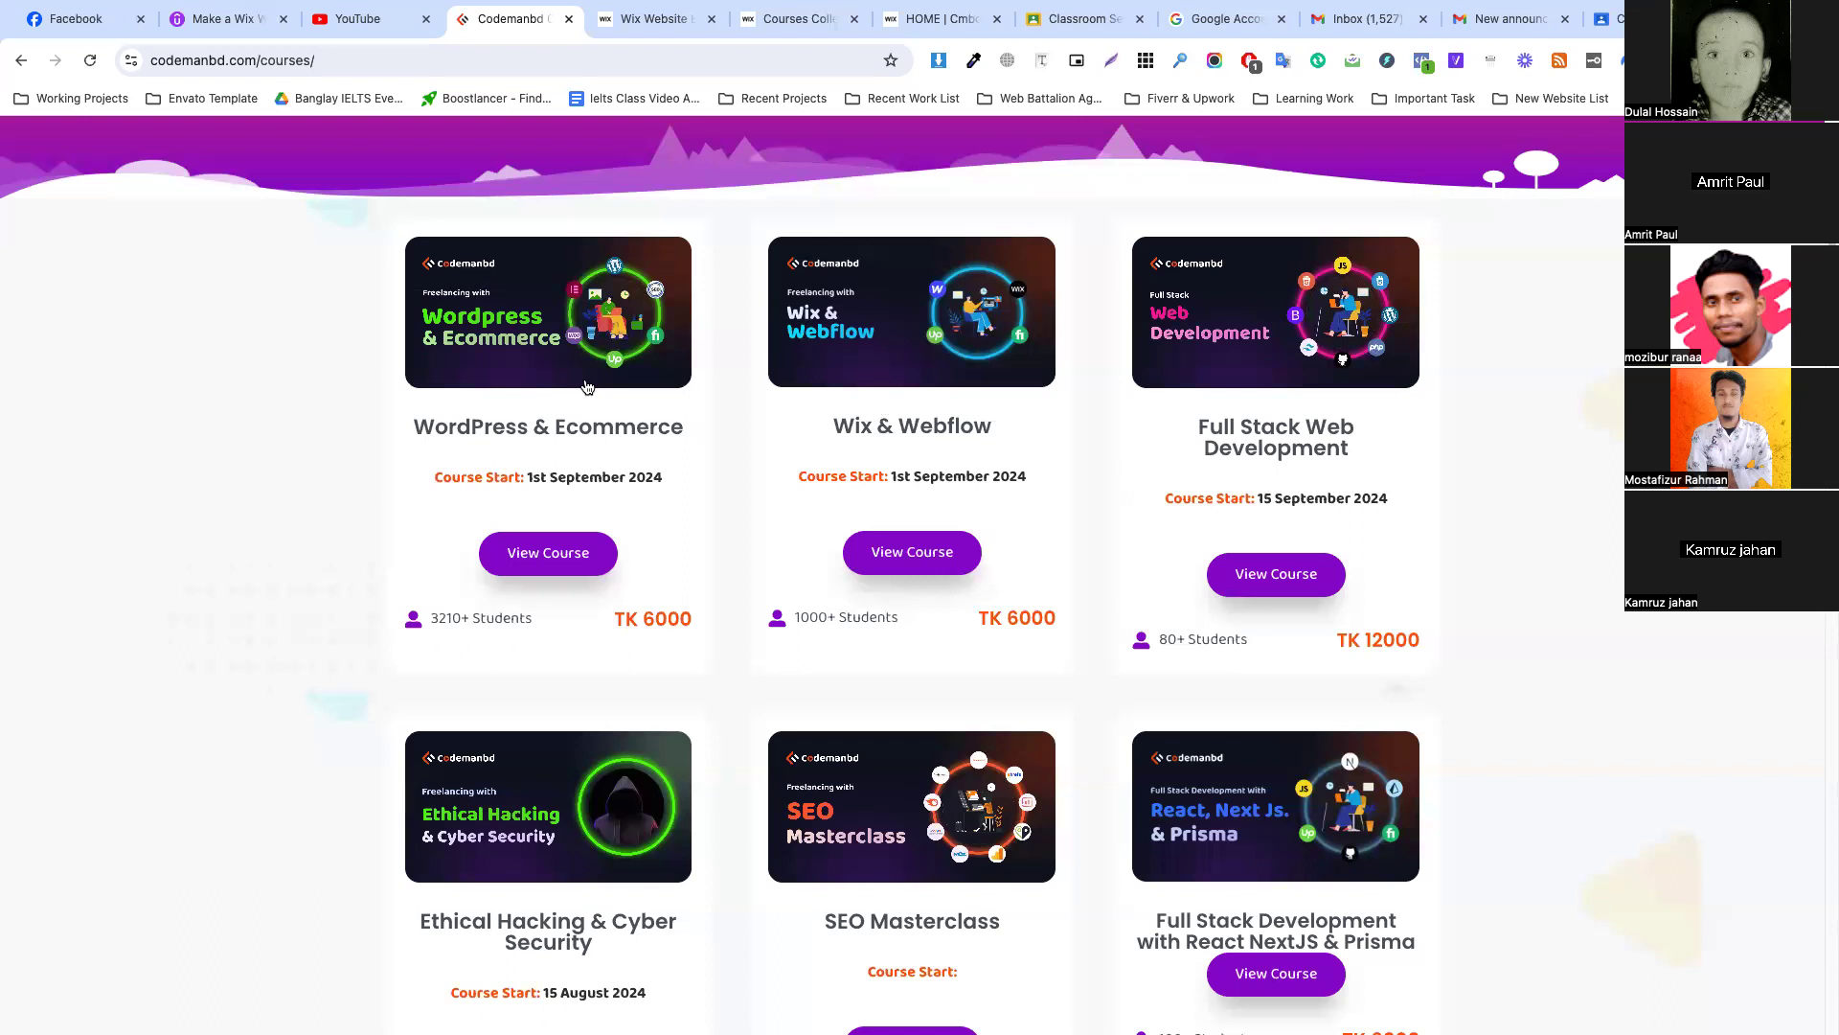
{"action": "scroll", "coordinate": [509, 402], "scroll_direction": "up", "scroll_amount": 4}
{"action": "scroll", "coordinate": [511, 530], "scroll_direction": "down", "scroll_amount": 2}
{"action": "left_click", "coordinate": [525, 473]}
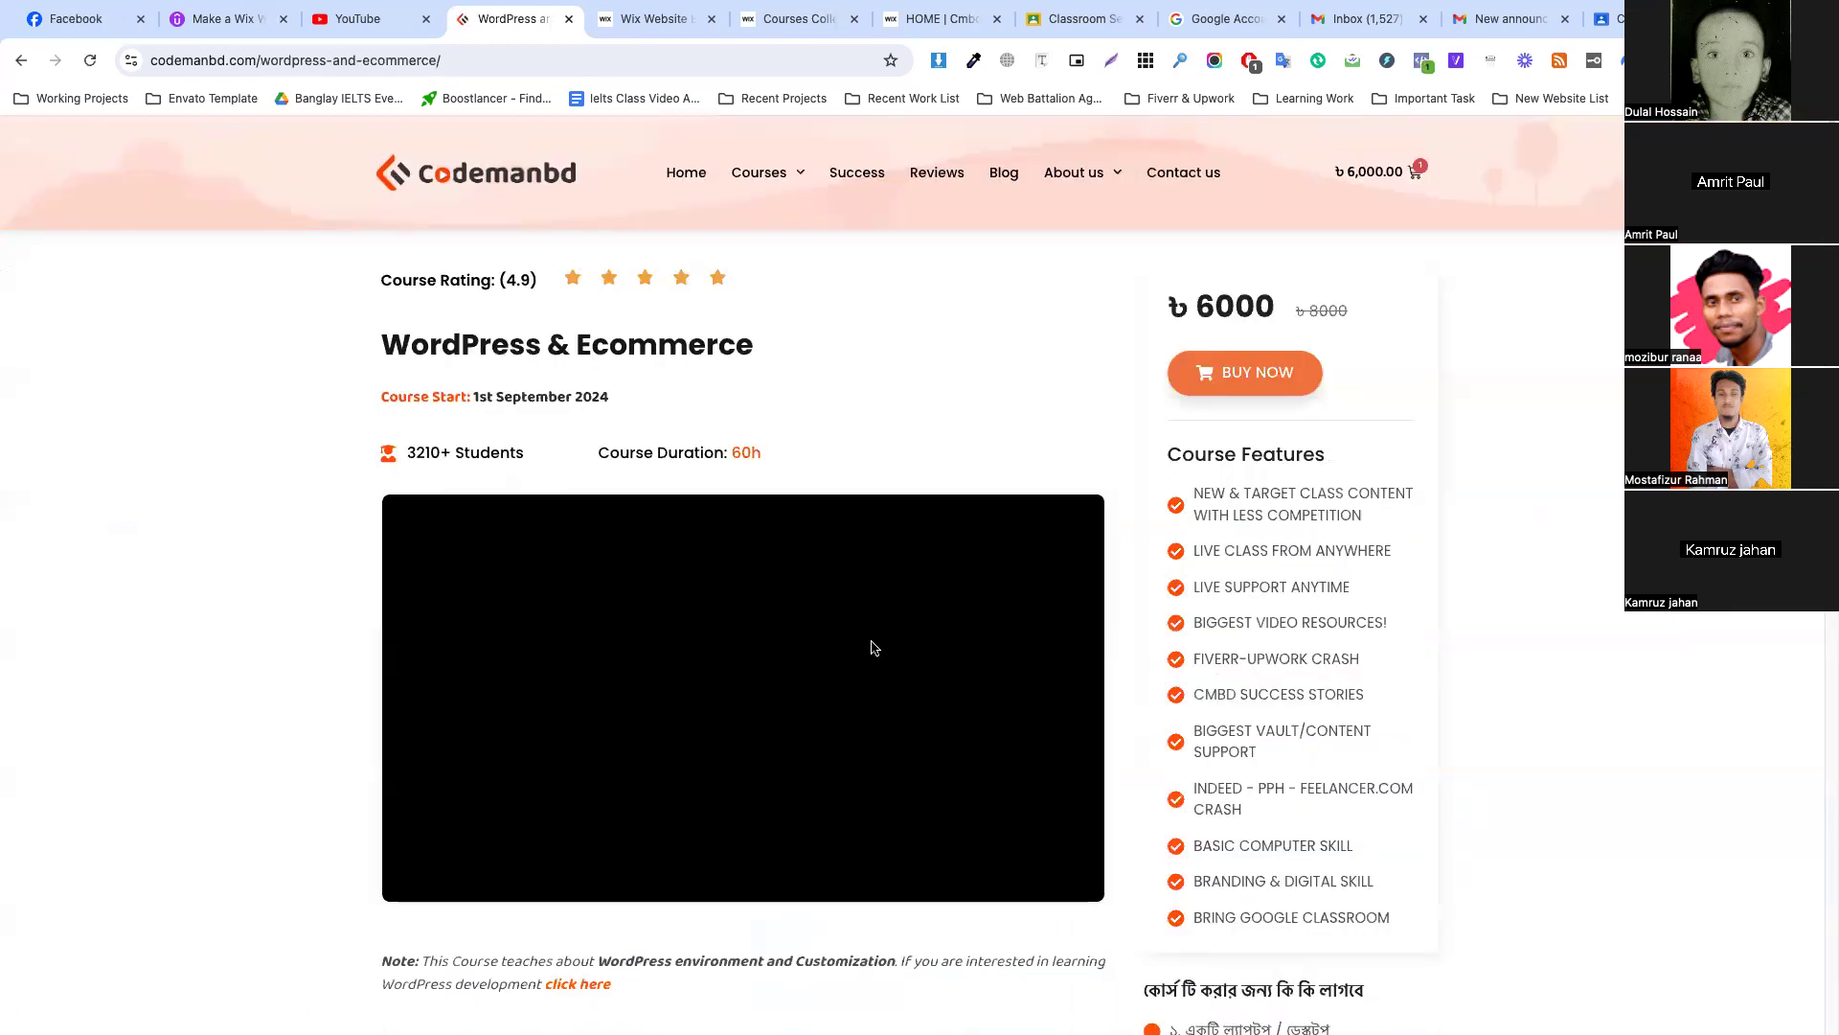
Look over the course page and select its Course Rating text and WordPress & Ecommerce heading.
{"action": "scroll", "coordinate": [1293, 407], "scroll_direction": "down", "scroll_amount": 2}
{"action": "scroll", "coordinate": [1065, 448], "scroll_direction": "down", "scroll_amount": 20}
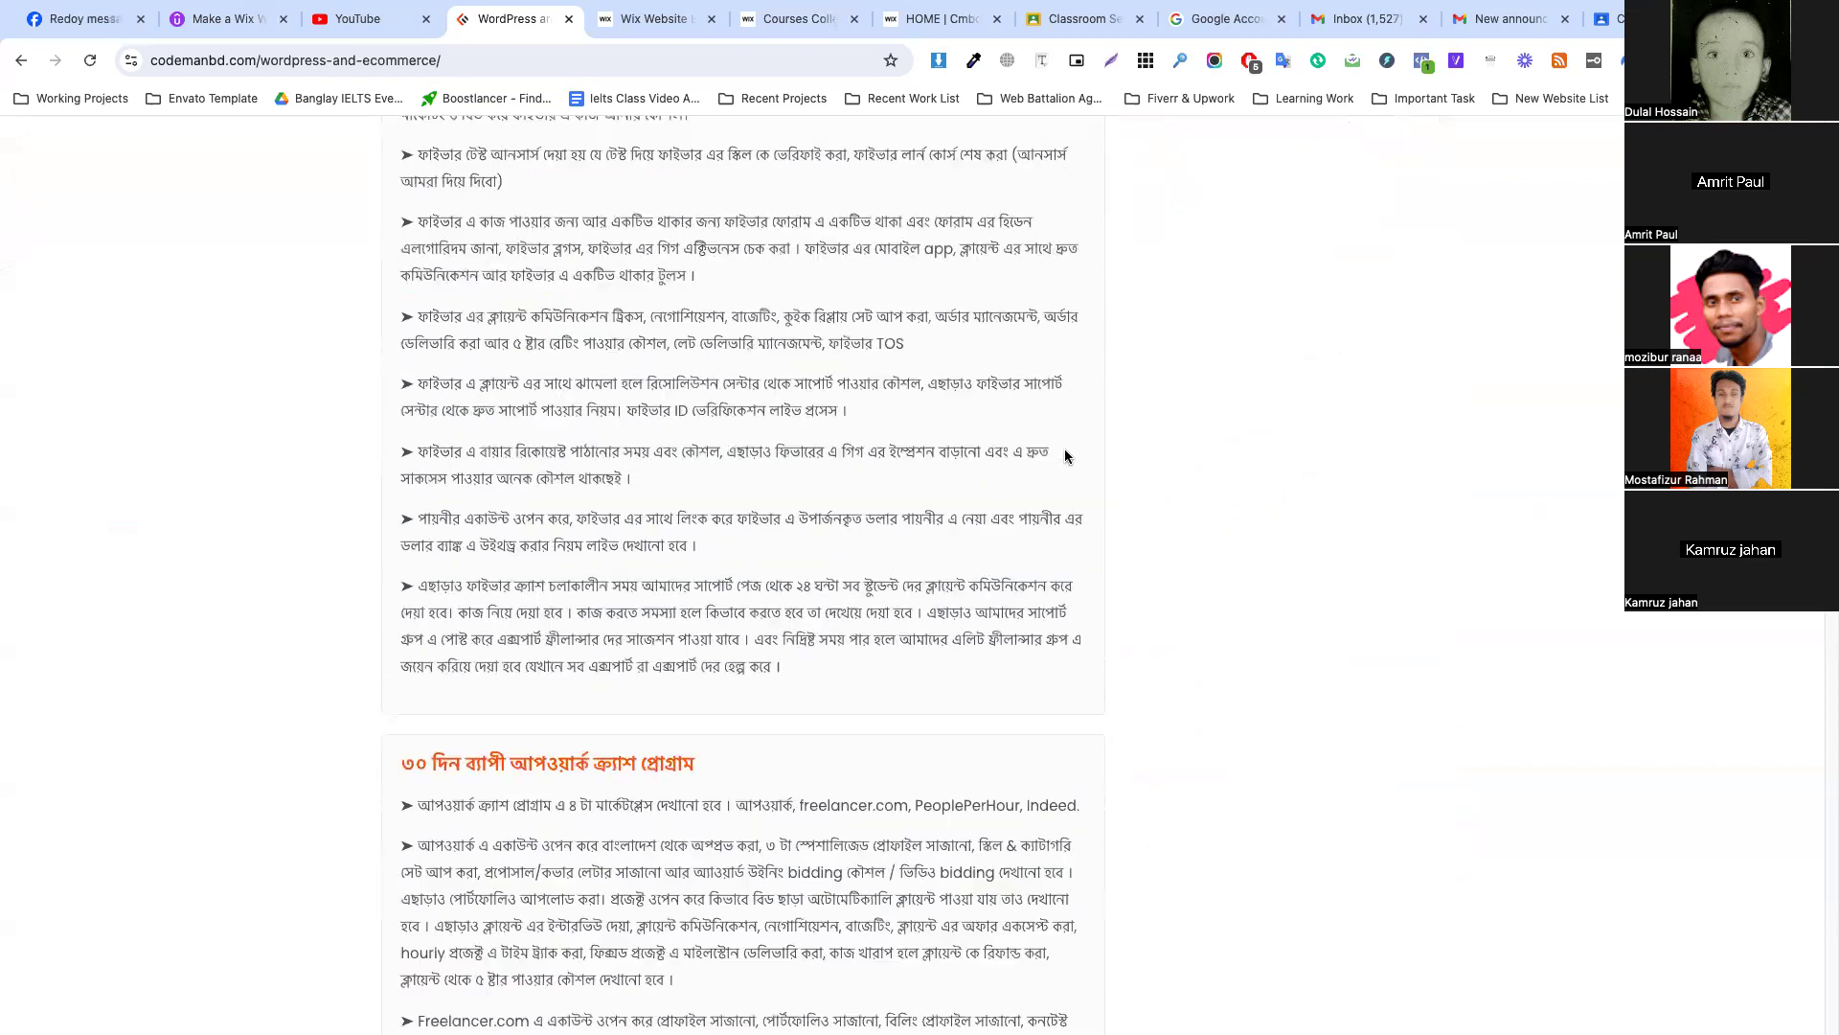
{"action": "scroll", "coordinate": [999, 434], "scroll_direction": "up", "scroll_amount": 20}
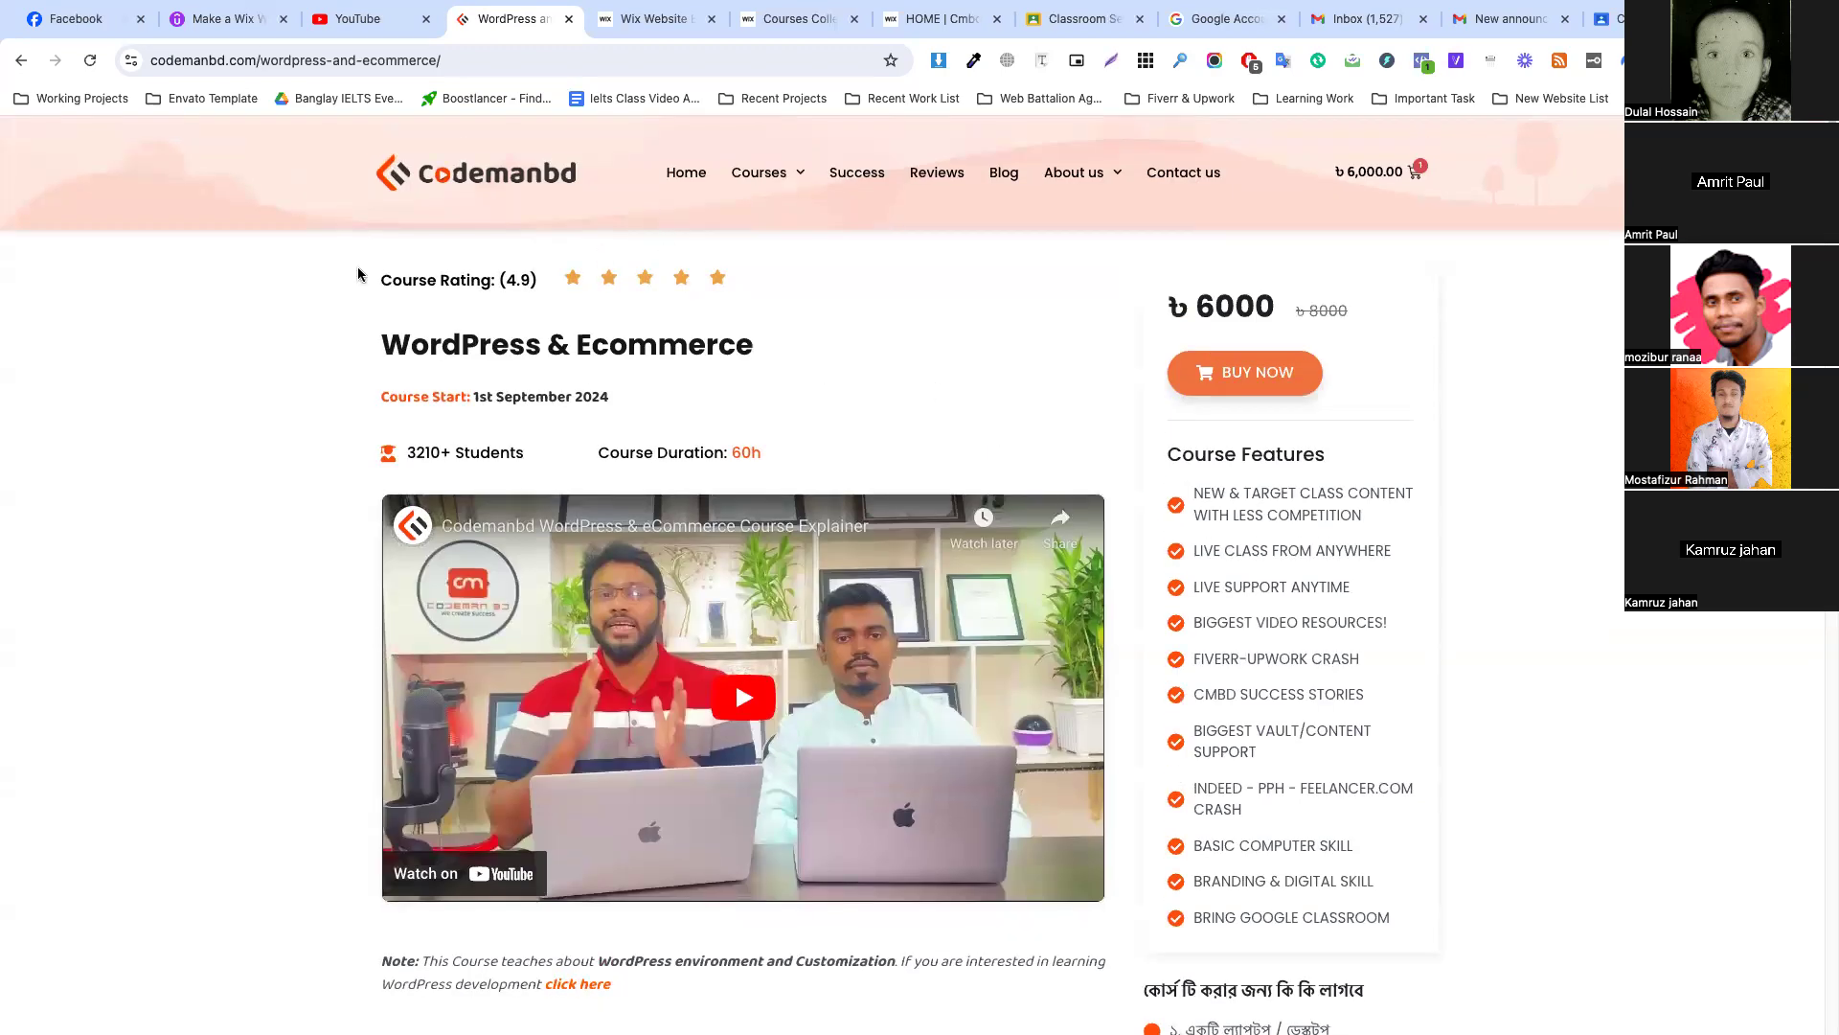
{"action": "left_click_drag", "start_coordinate": [382, 276], "coordinate": [544, 282]}
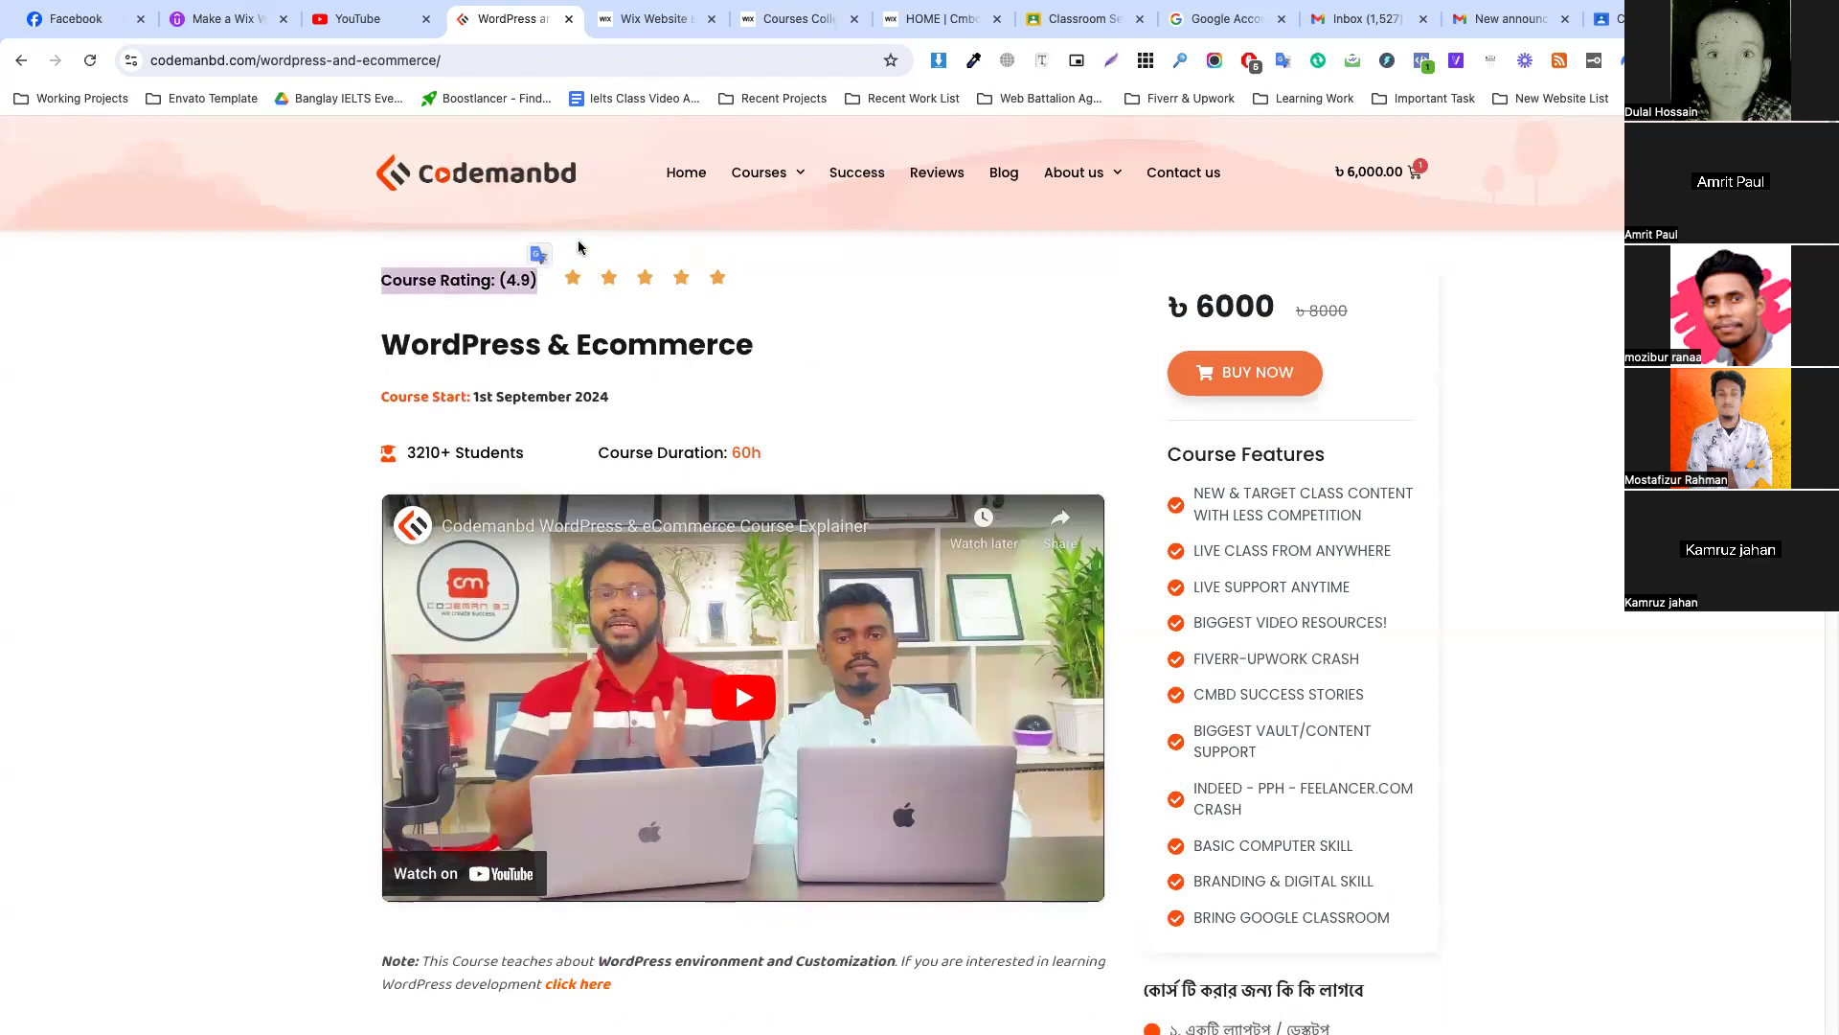
{"action": "left_click", "coordinate": [564, 280]}
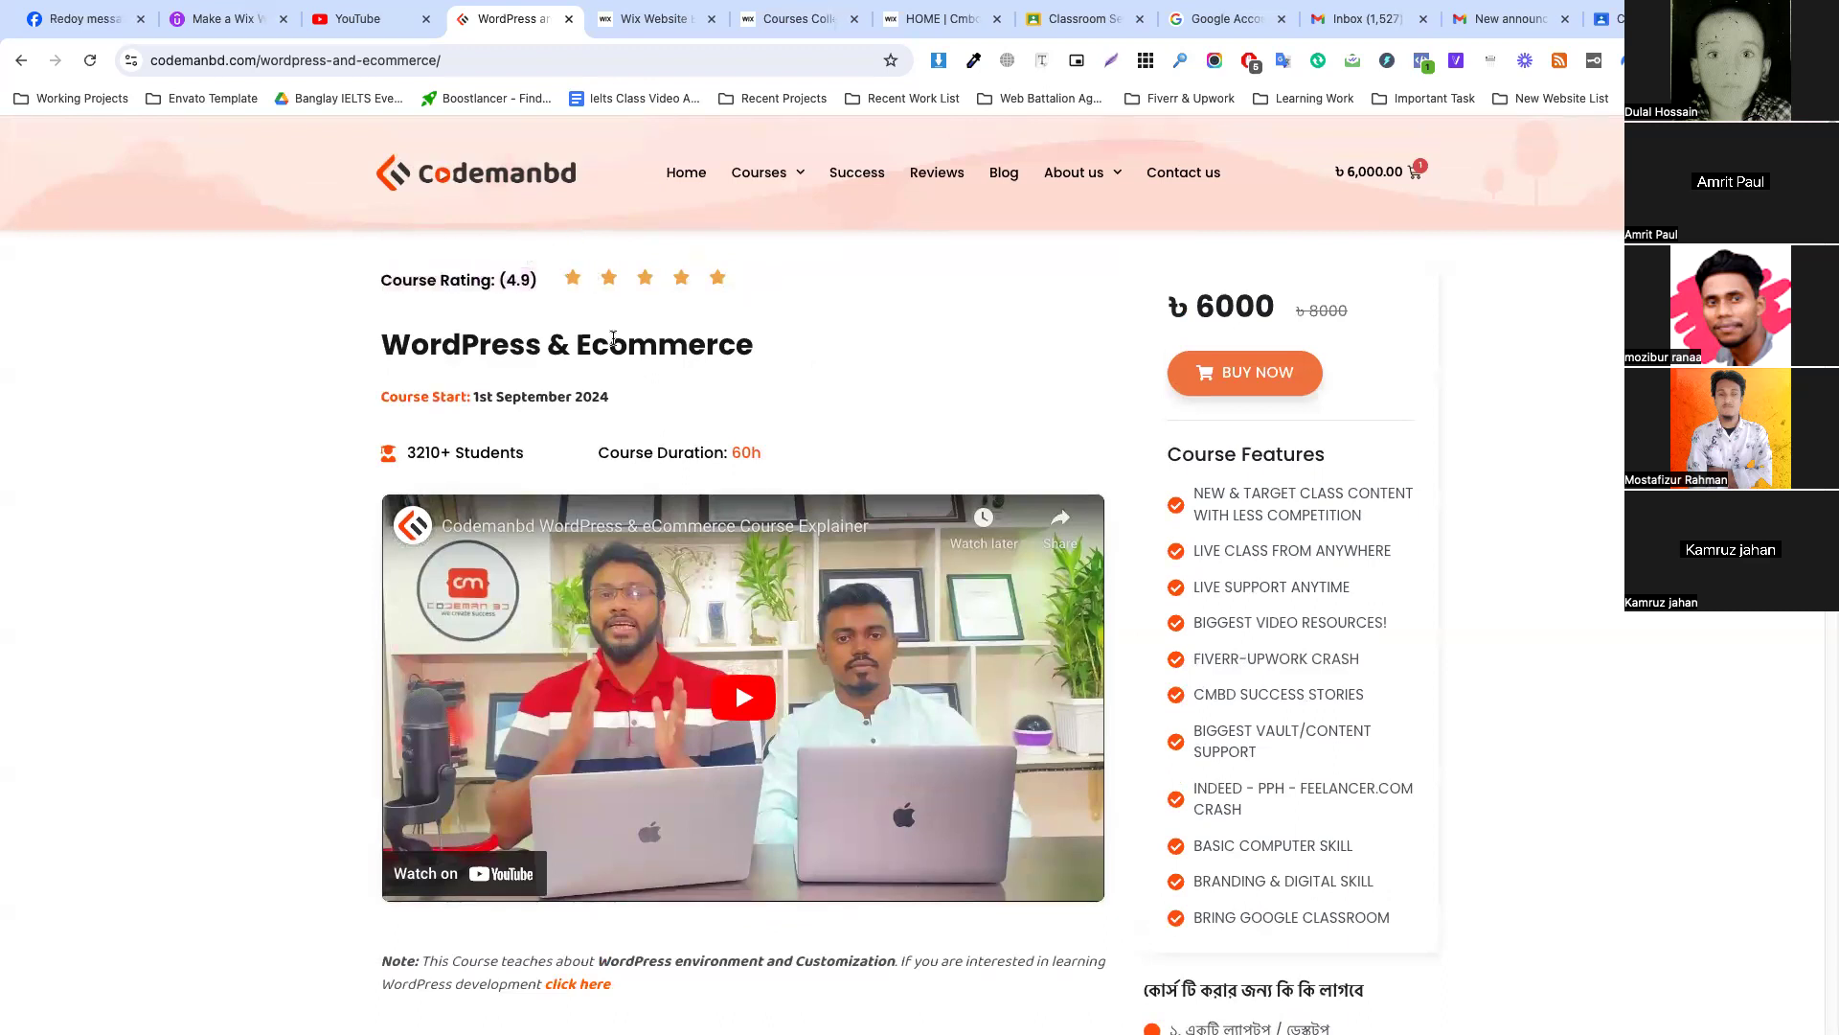
{"action": "mouse_move", "coordinate": [379, 347]}
{"action": "left_mouse_down"}
{"action": "mouse_move", "coordinate": [791, 349]}
{"action": "mouse_move", "coordinate": [391, 340]}
{"action": "left_mouse_up"}
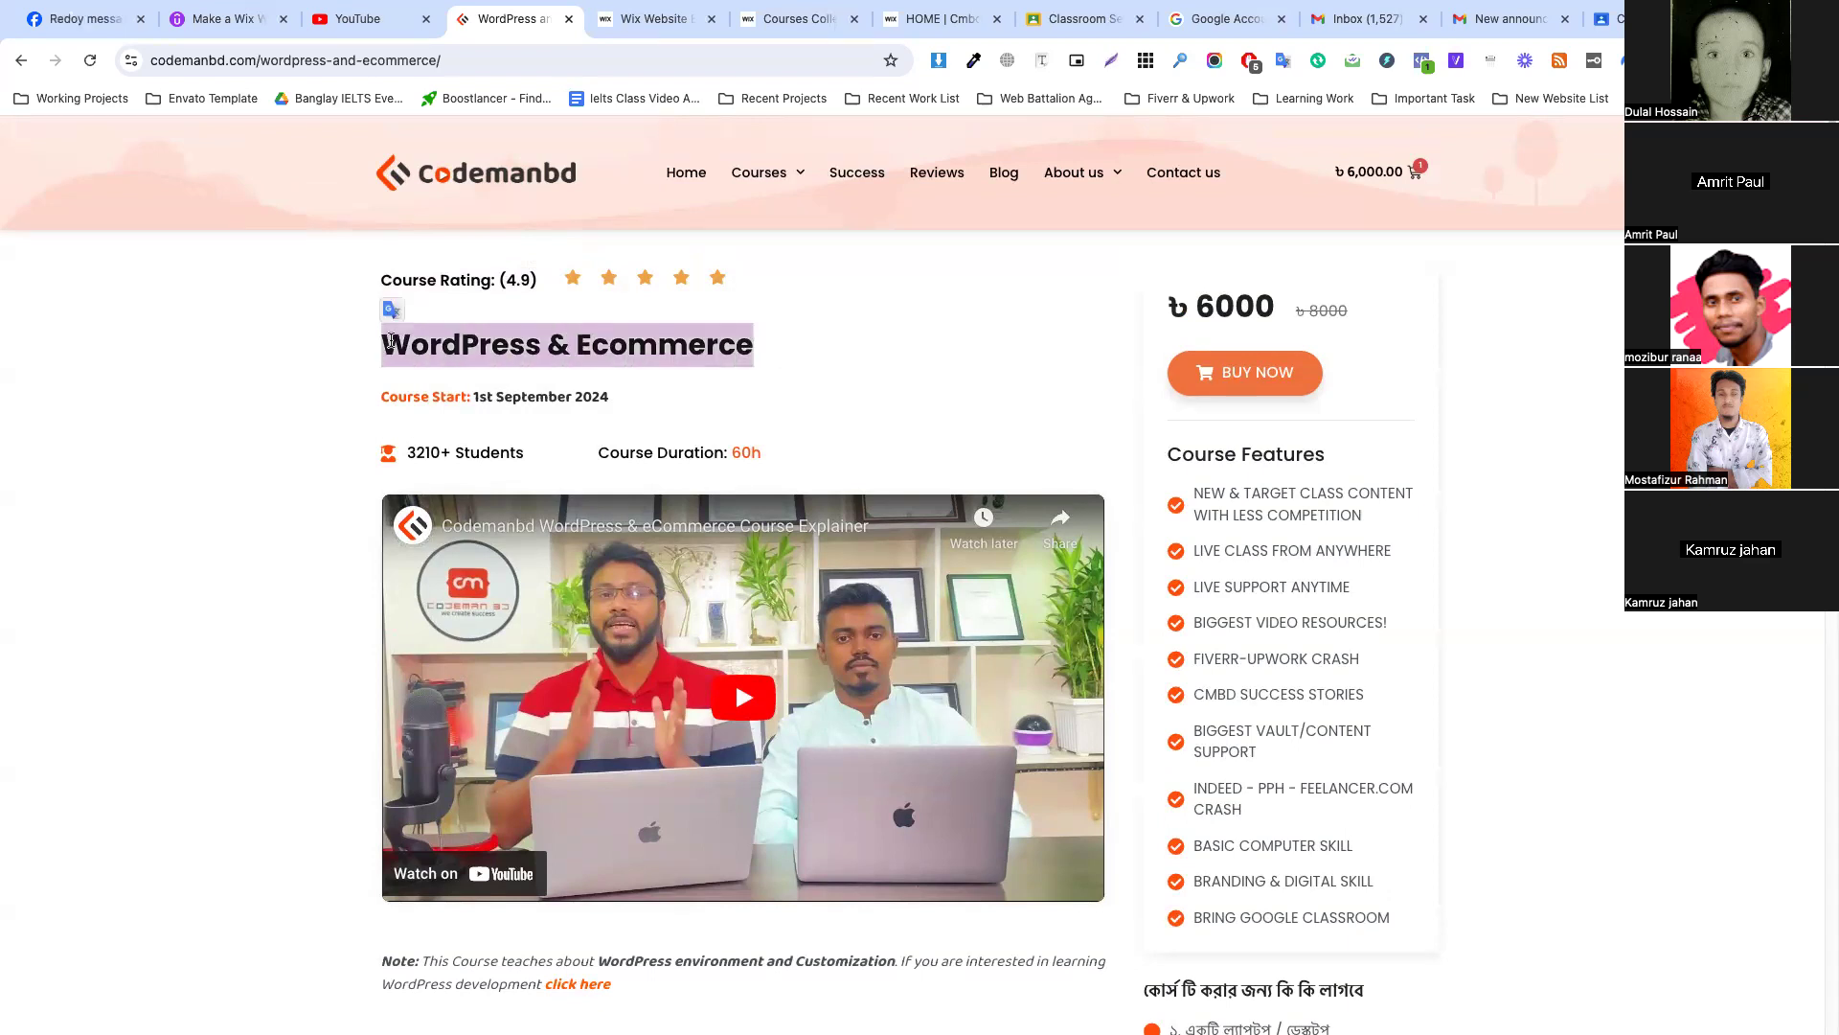
{"action": "left_click", "coordinate": [655, 19]}
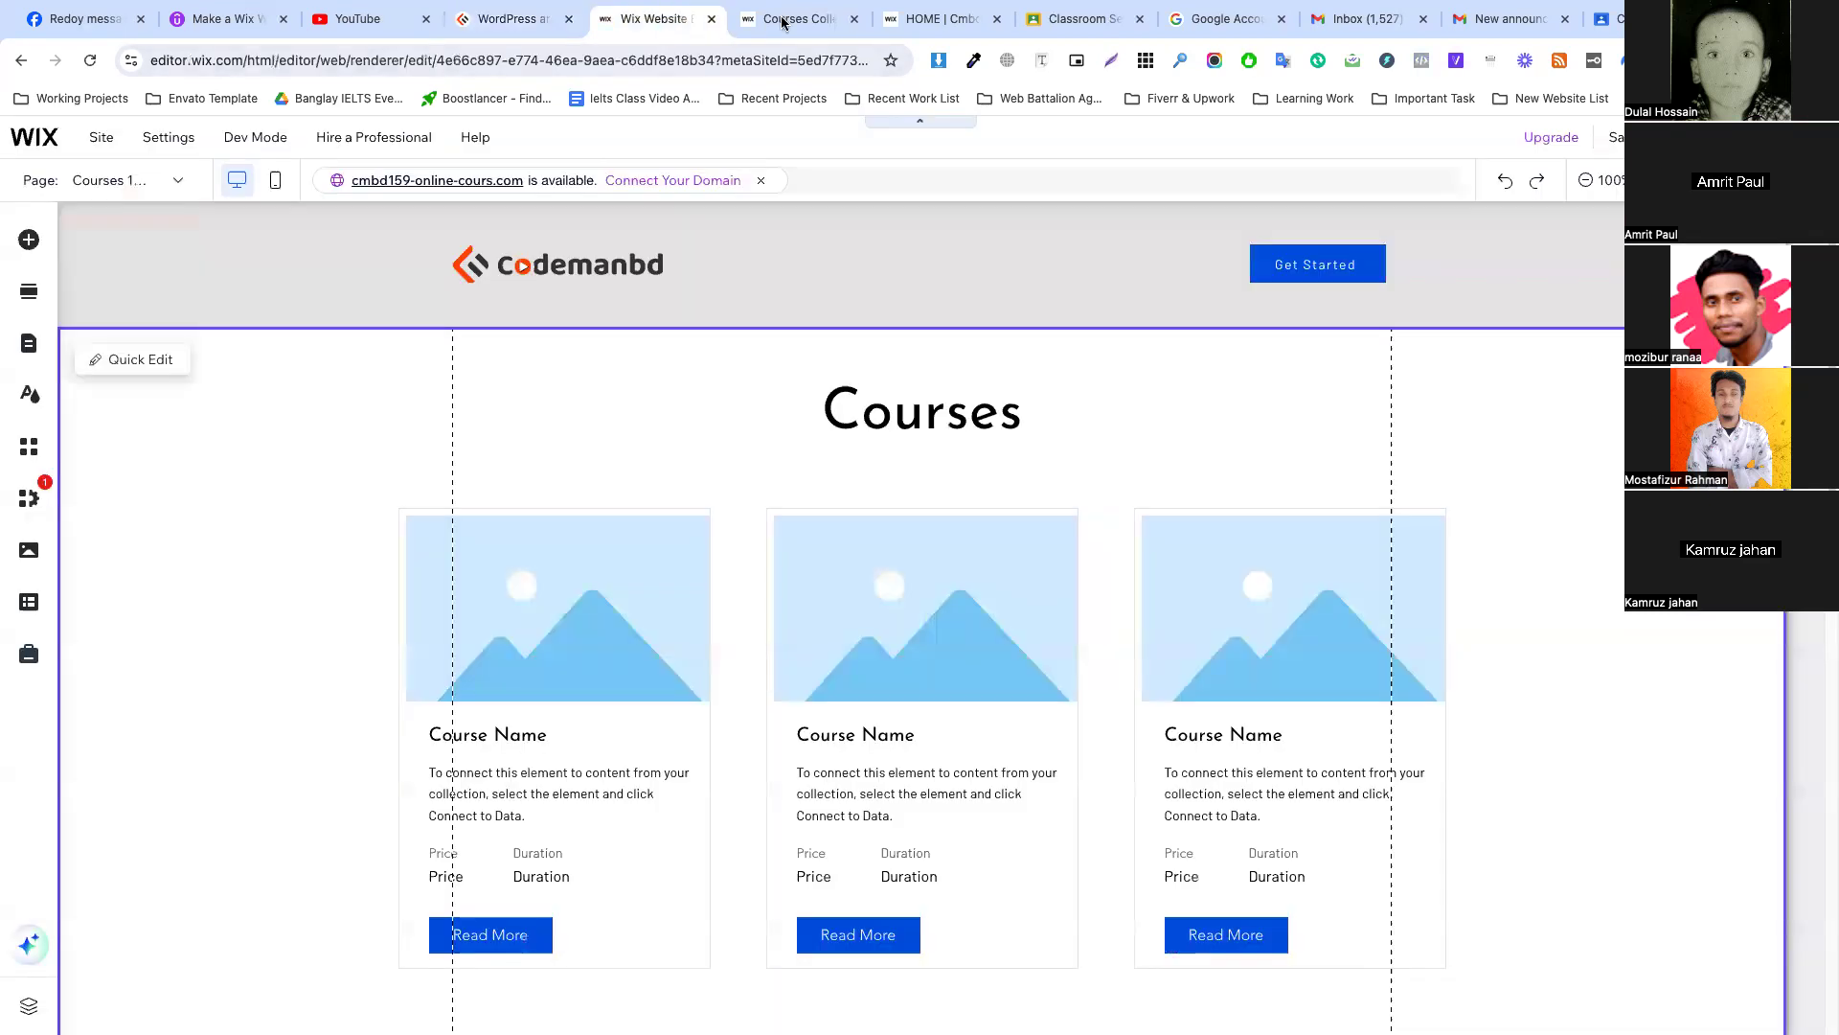
Create a new collection from scratch named 'Courses List'.
{"action": "left_click", "coordinate": [783, 20]}
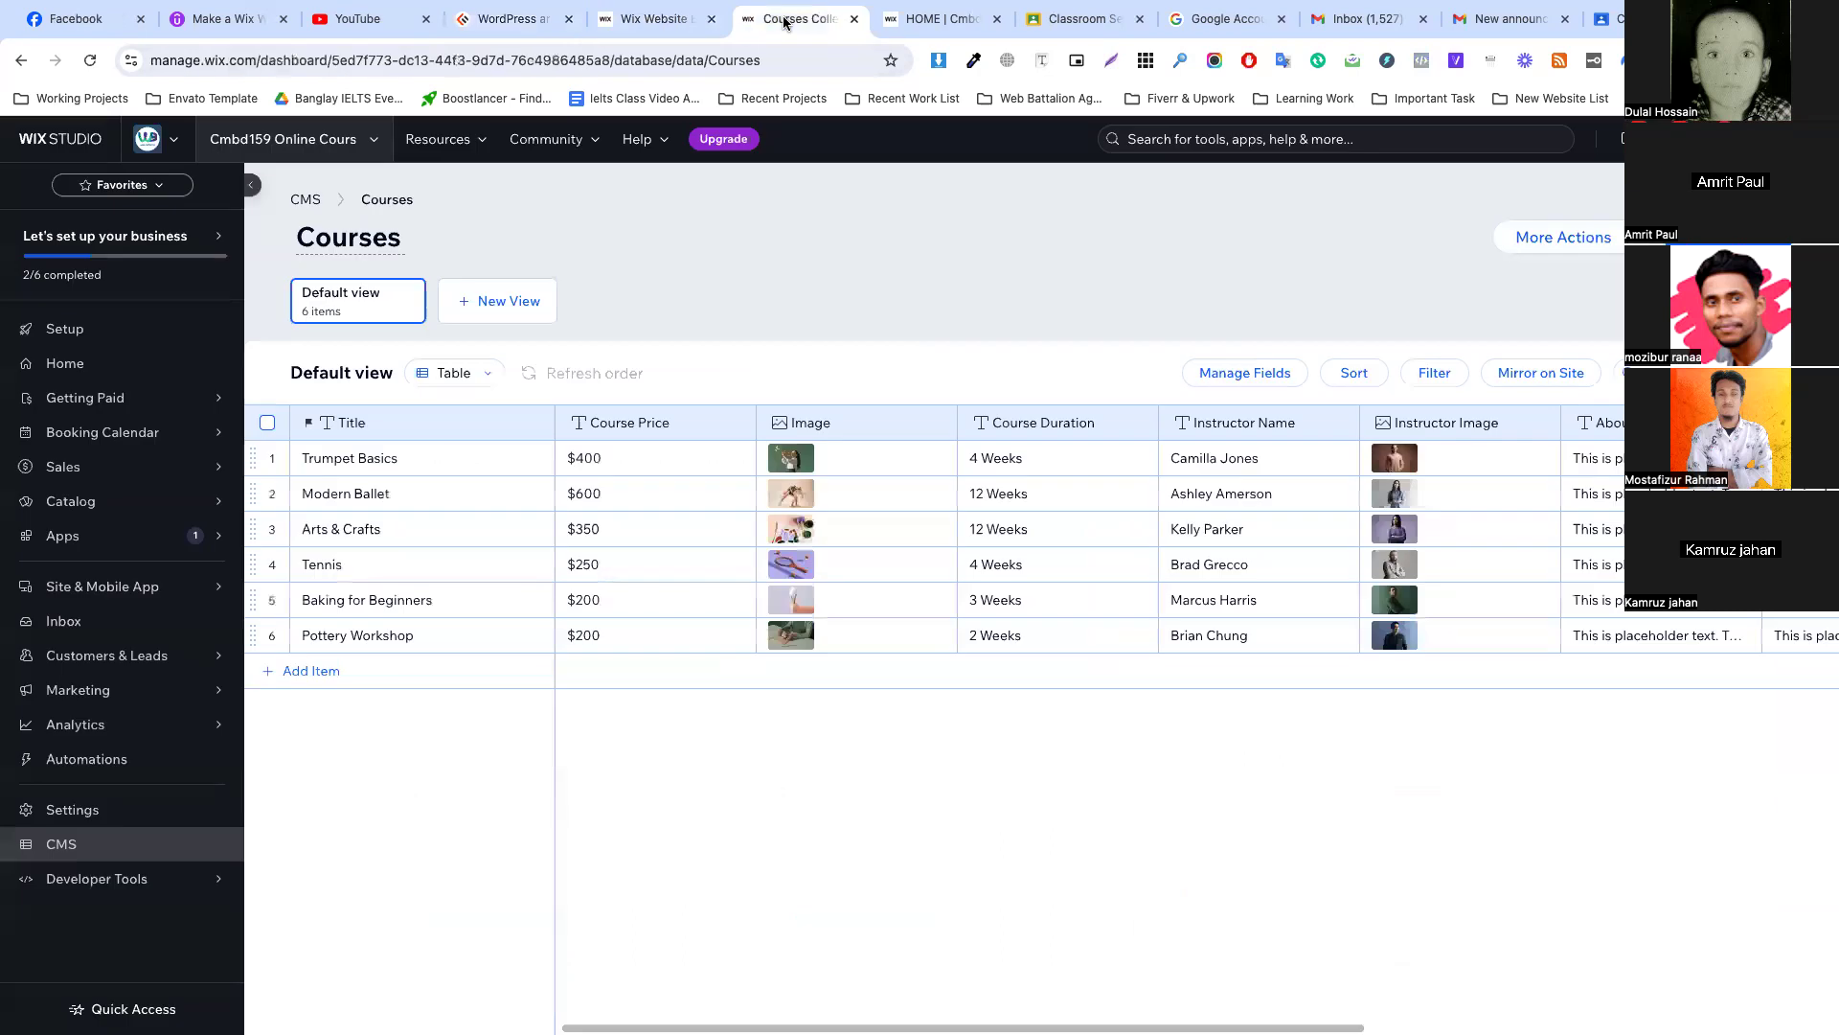
{"action": "left_click", "coordinate": [307, 201]}
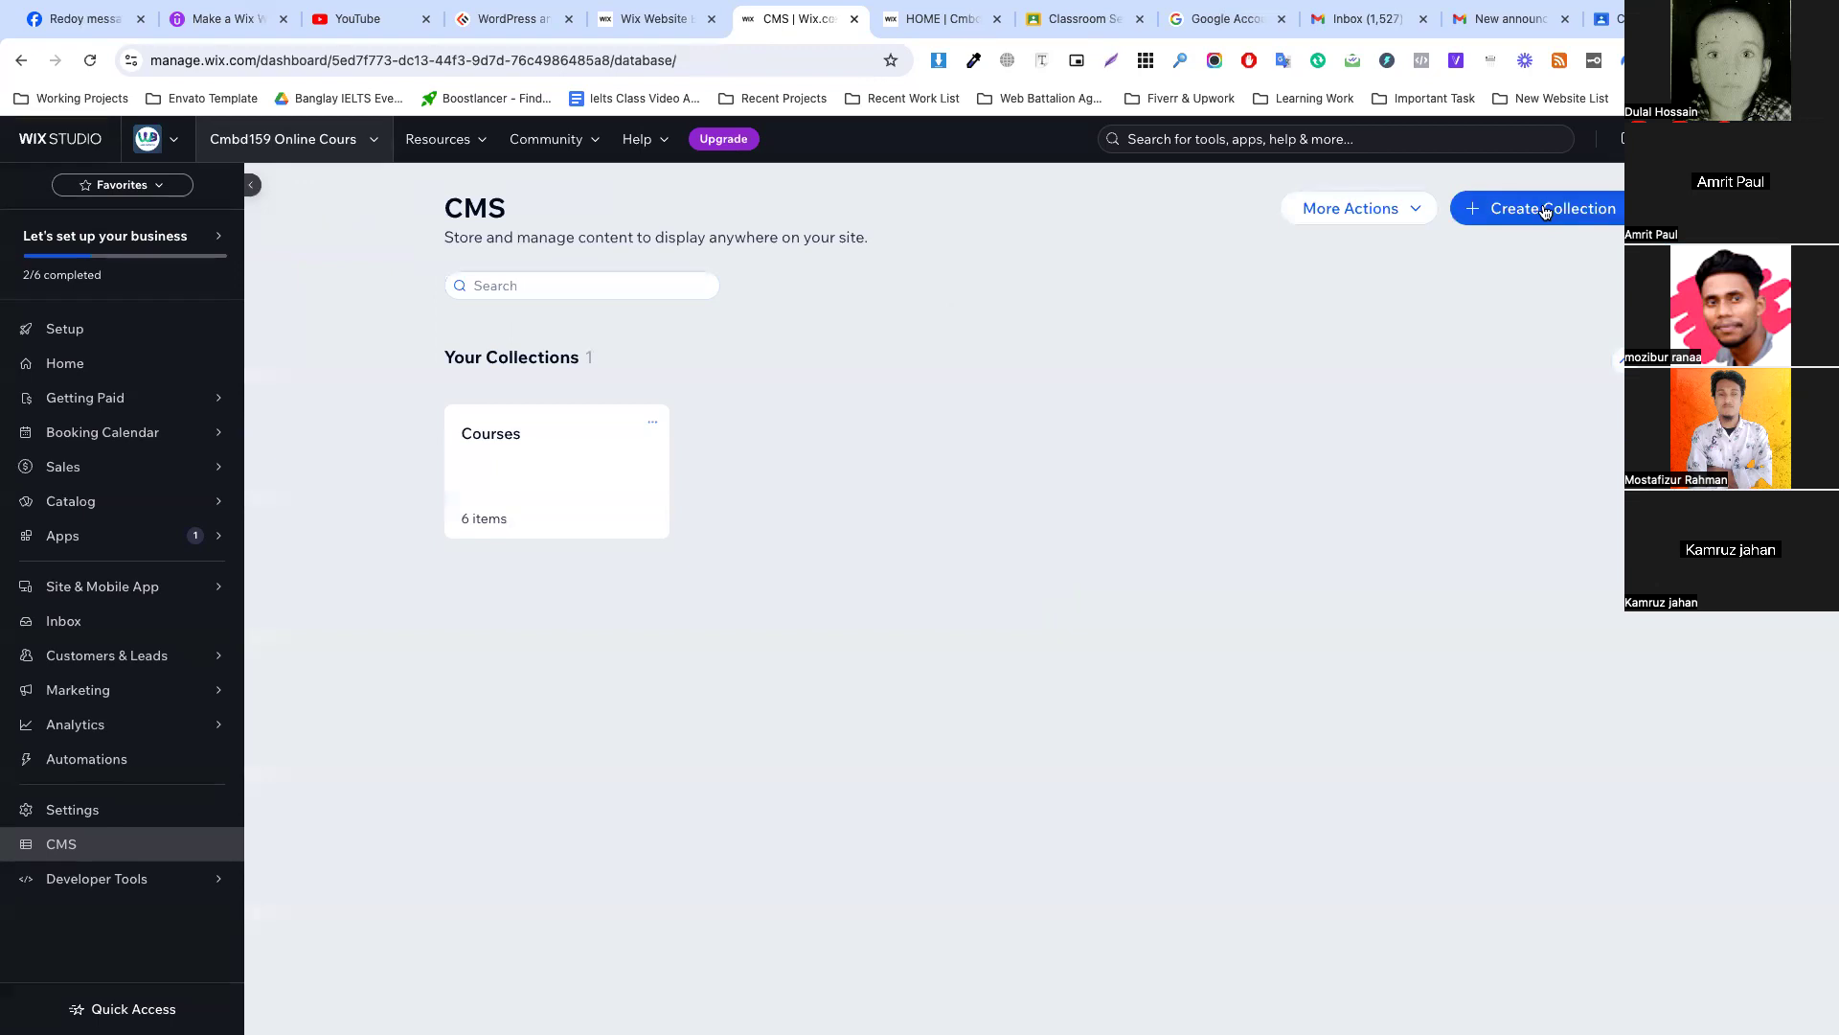
{"action": "left_click", "coordinate": [1545, 212]}
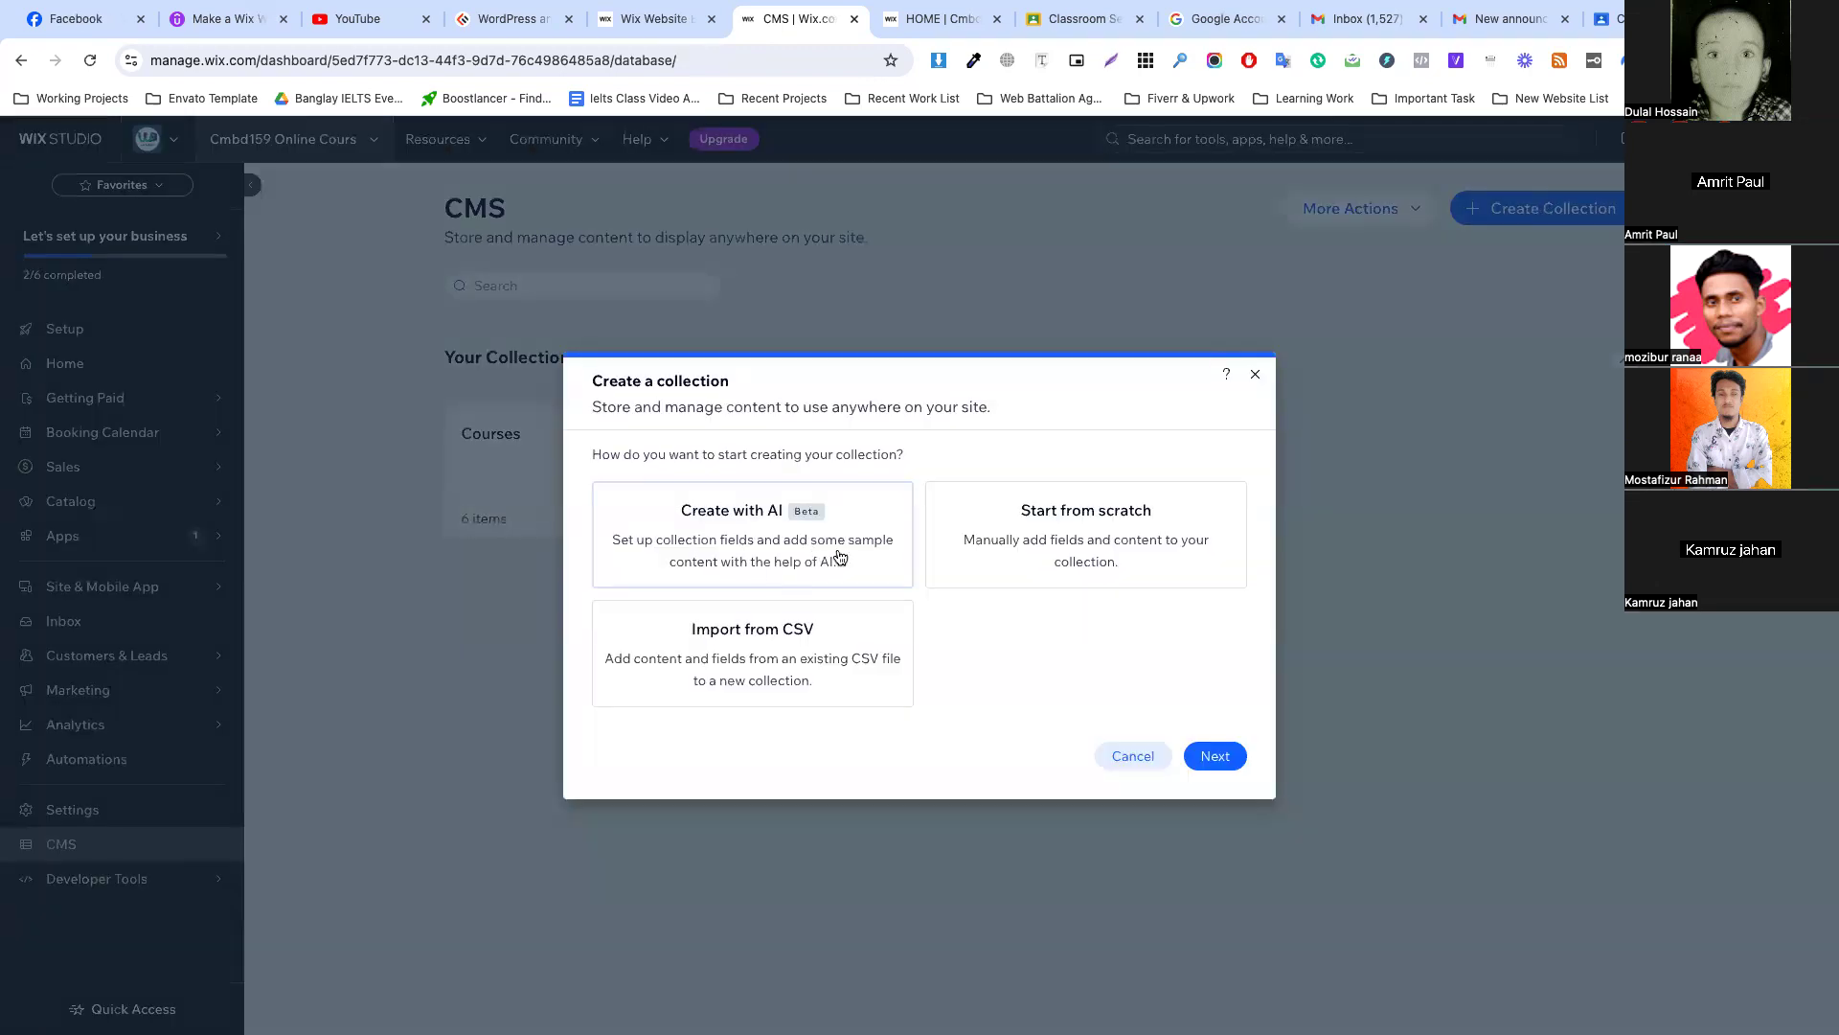
{"action": "left_click", "coordinate": [1088, 528]}
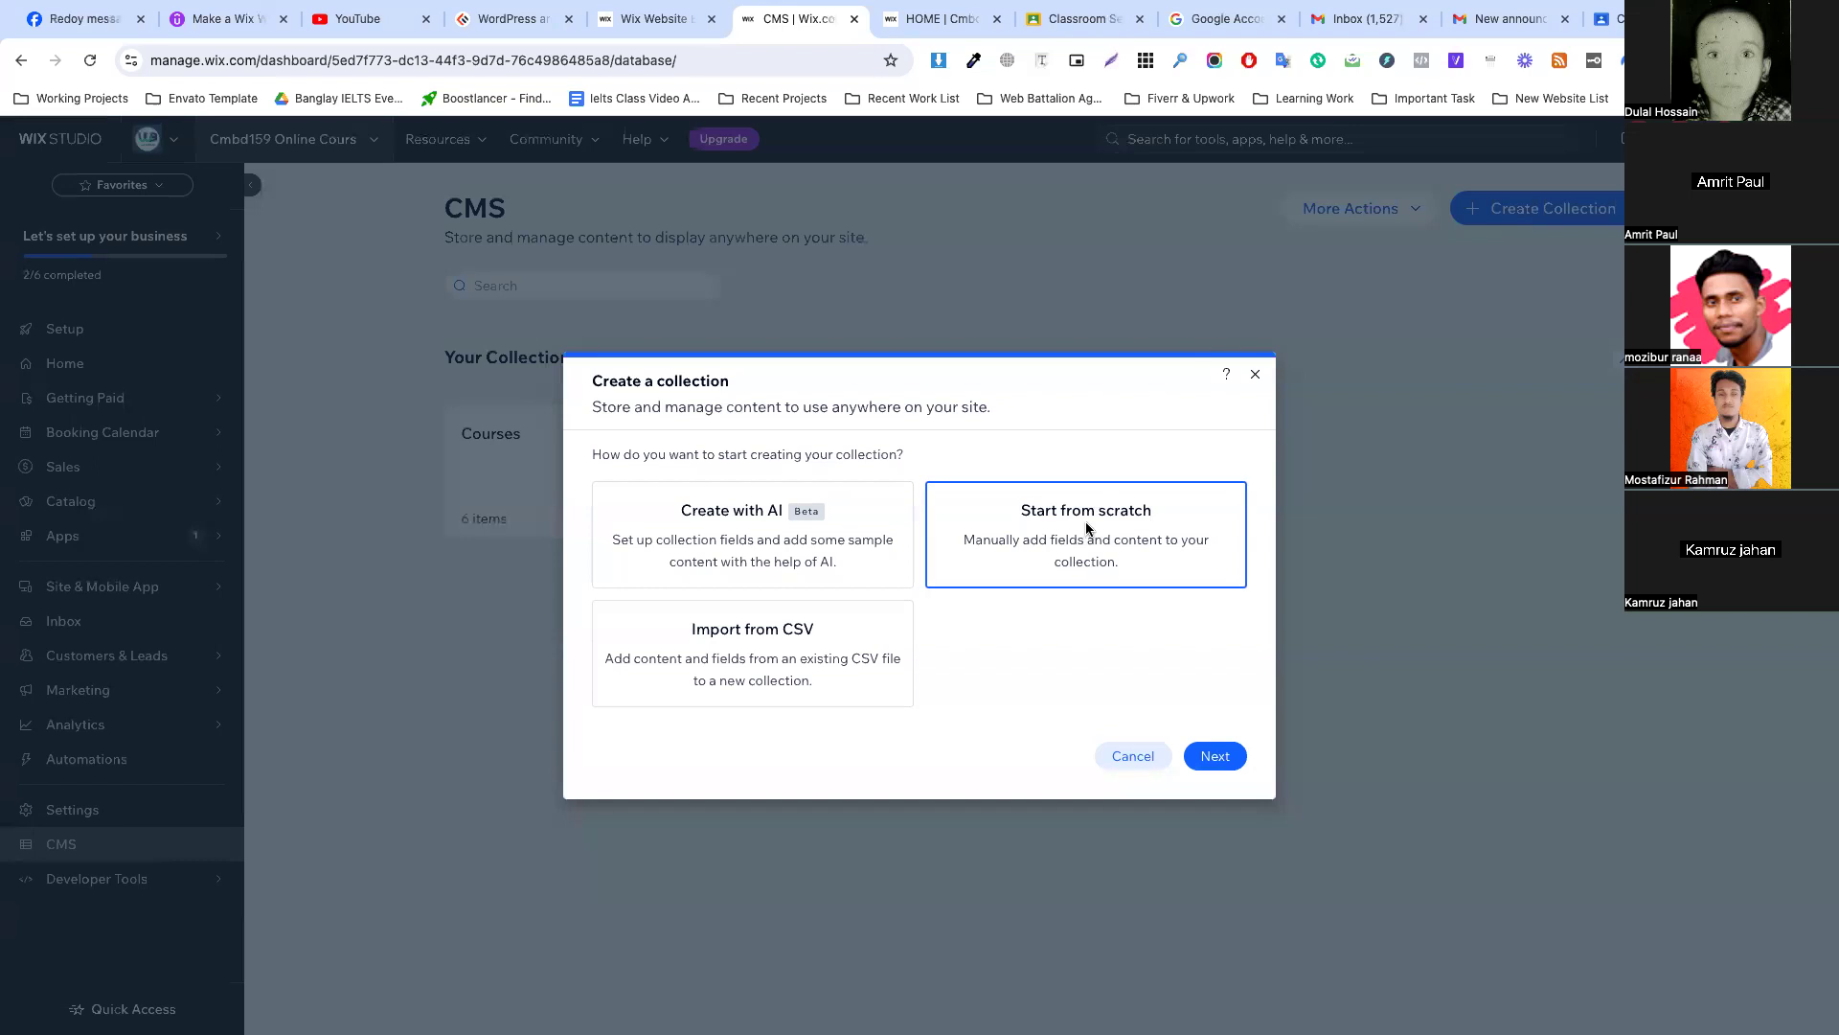
{"action": "left_click", "coordinate": [1215, 757]}
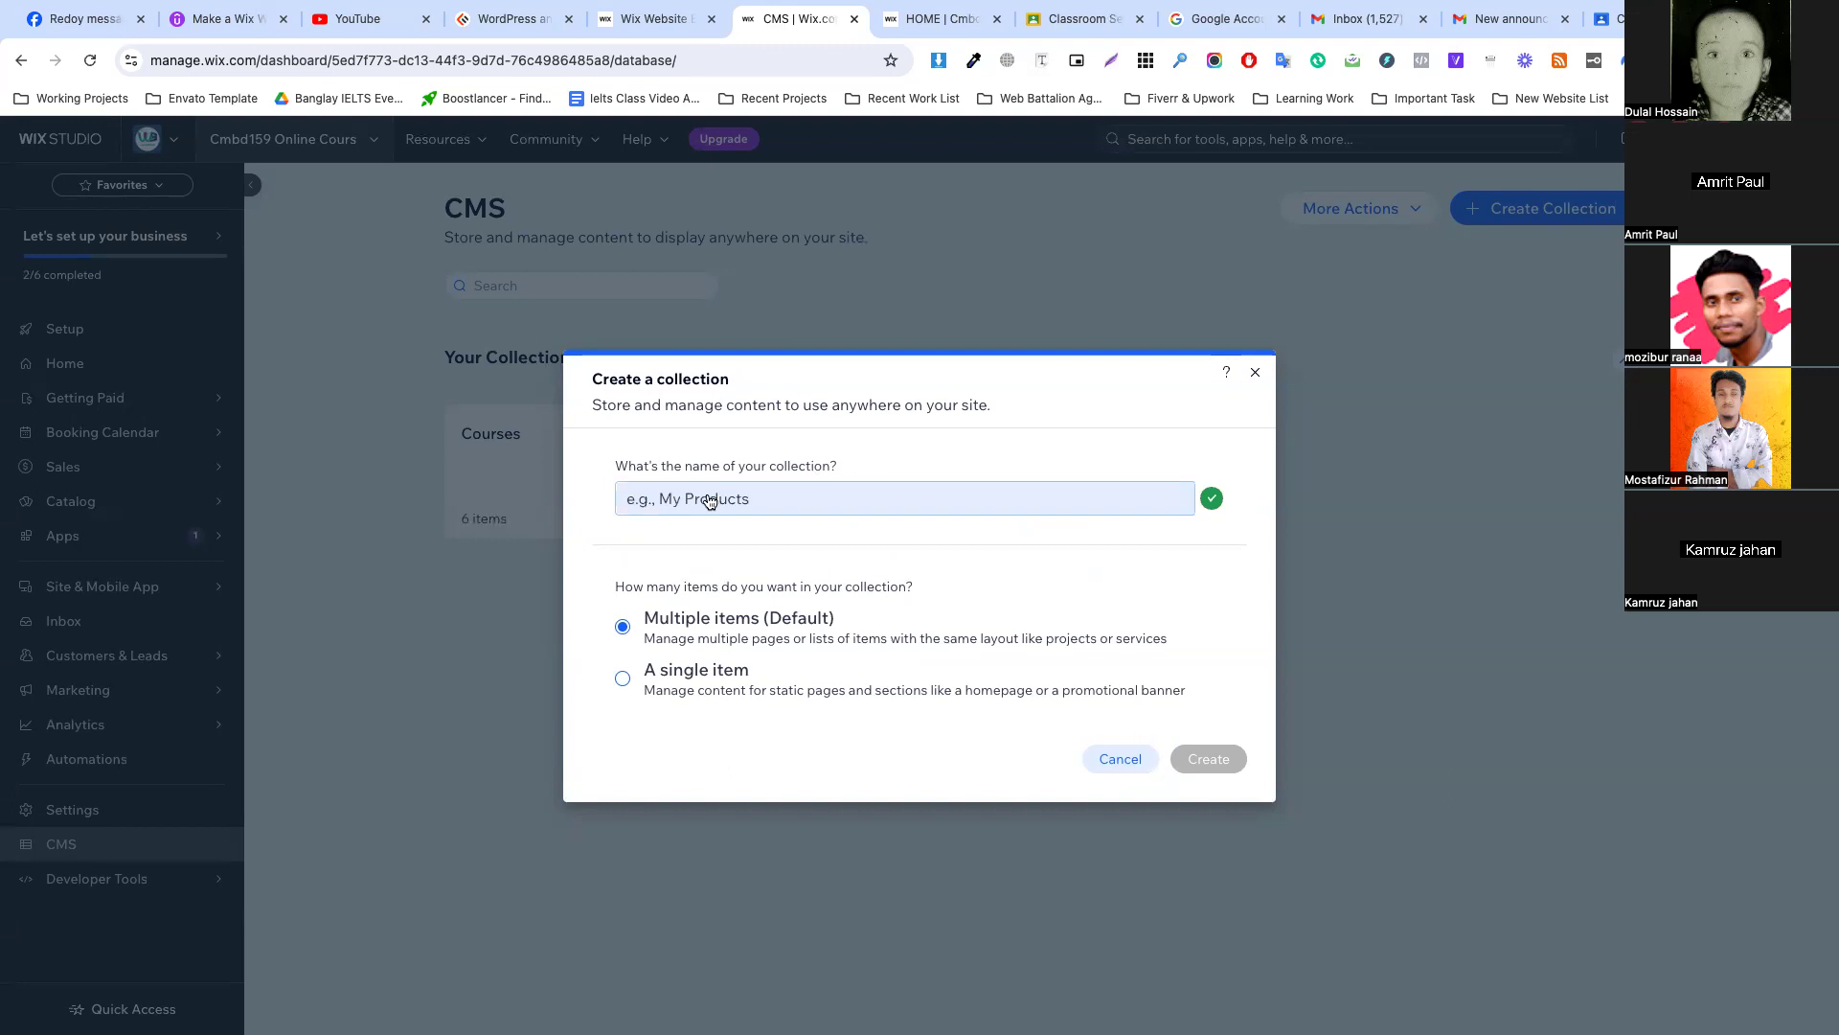
{"action": "type", "text": "Courses"}
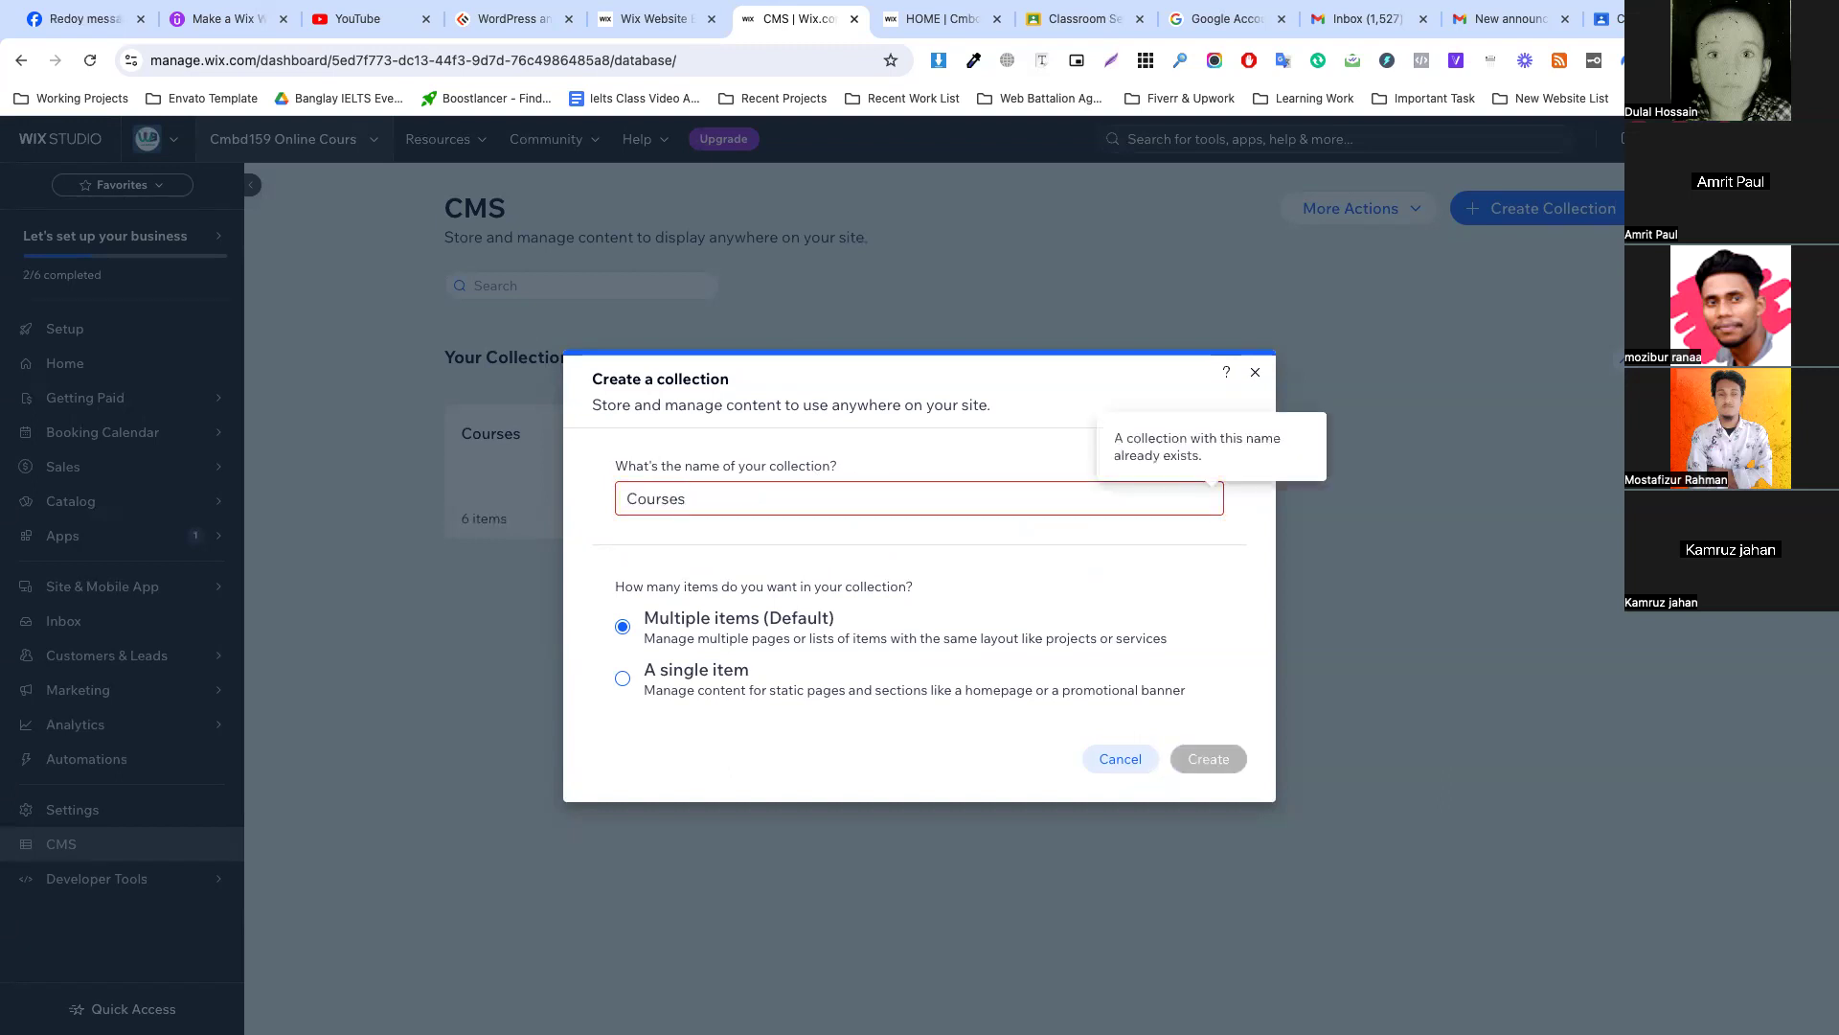
{"action": "type", "text": " Lis"}
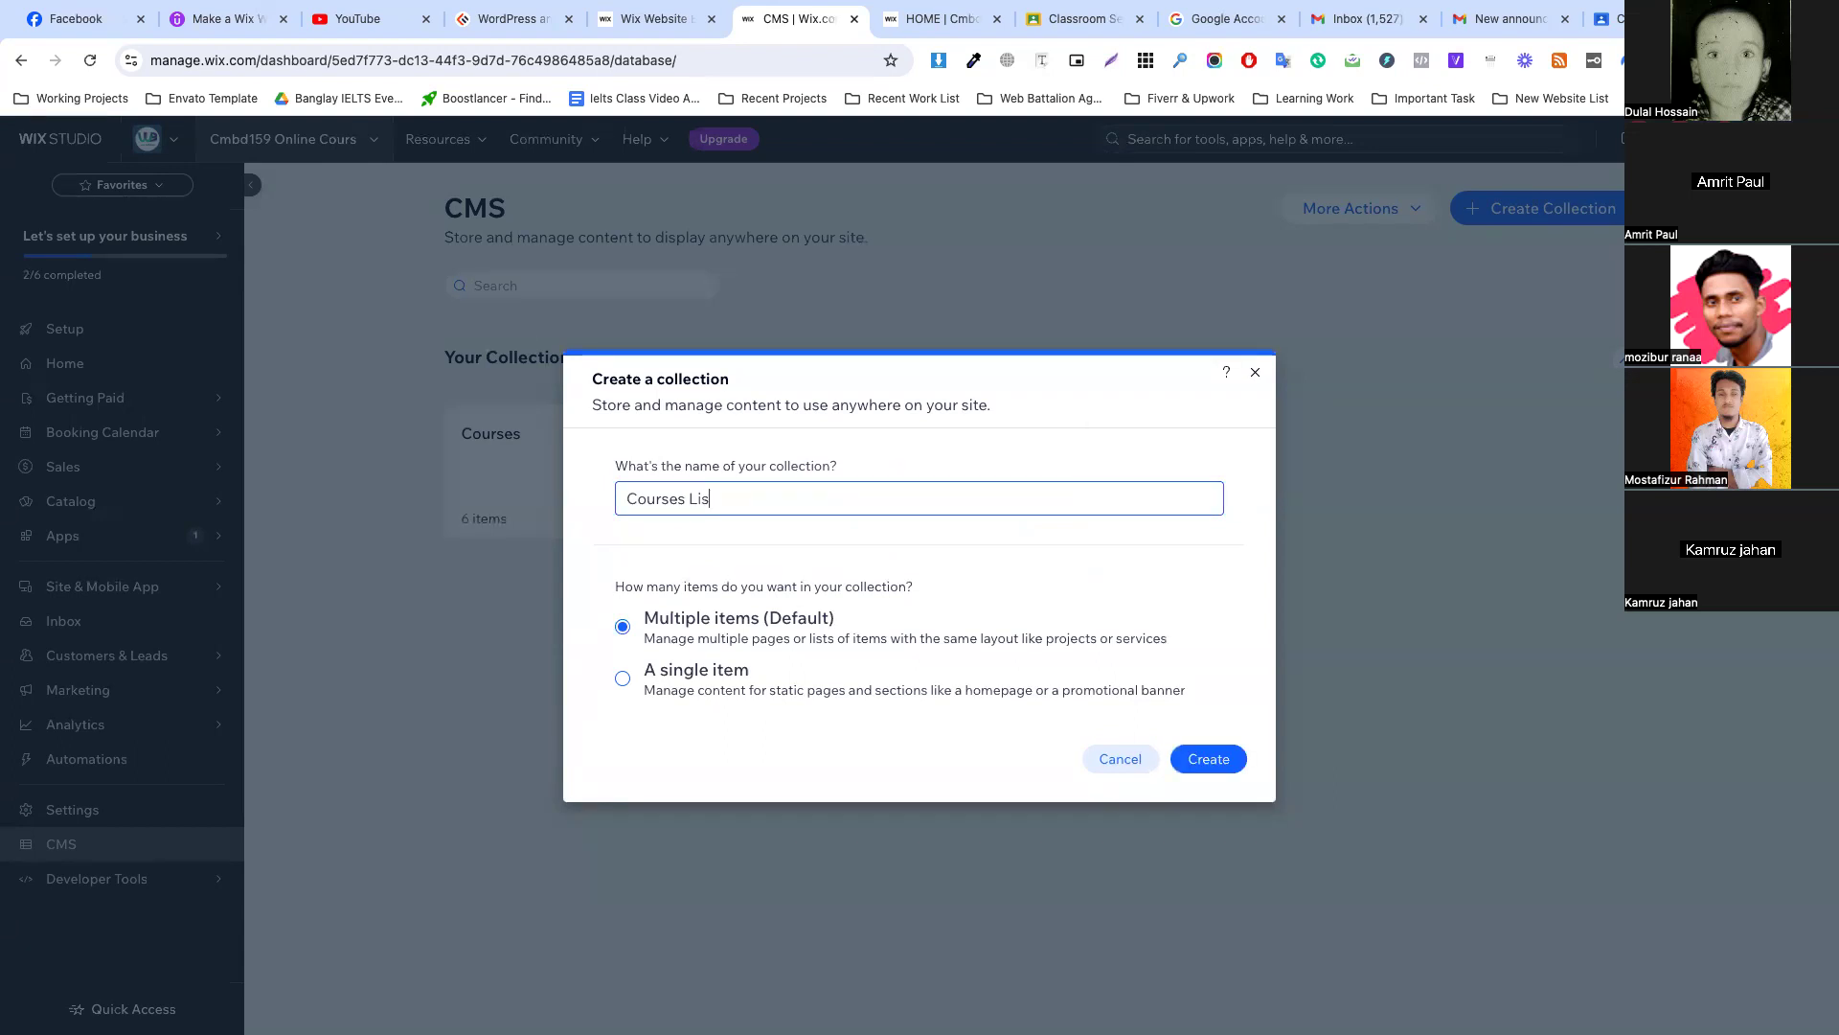
{"action": "type", "text": "t"}
{"action": "key", "text": "shift+Left"}
{"action": "key", "text": "shift+Left"}
{"action": "key", "text": "shift+Left"}
{"action": "key", "text": "shift+Left"}
{"action": "key", "text": "shift+Left"}
{"action": "key", "text": "shift+Left"}
{"action": "key", "text": "shift+Left"}
{"action": "key", "text": "shift+Left"}
{"action": "key", "text": "shift+Left"}
{"action": "key", "text": "shift+Left"}
{"action": "key", "text": "shift+Left"}
{"action": "key", "text": "shift+Left"}
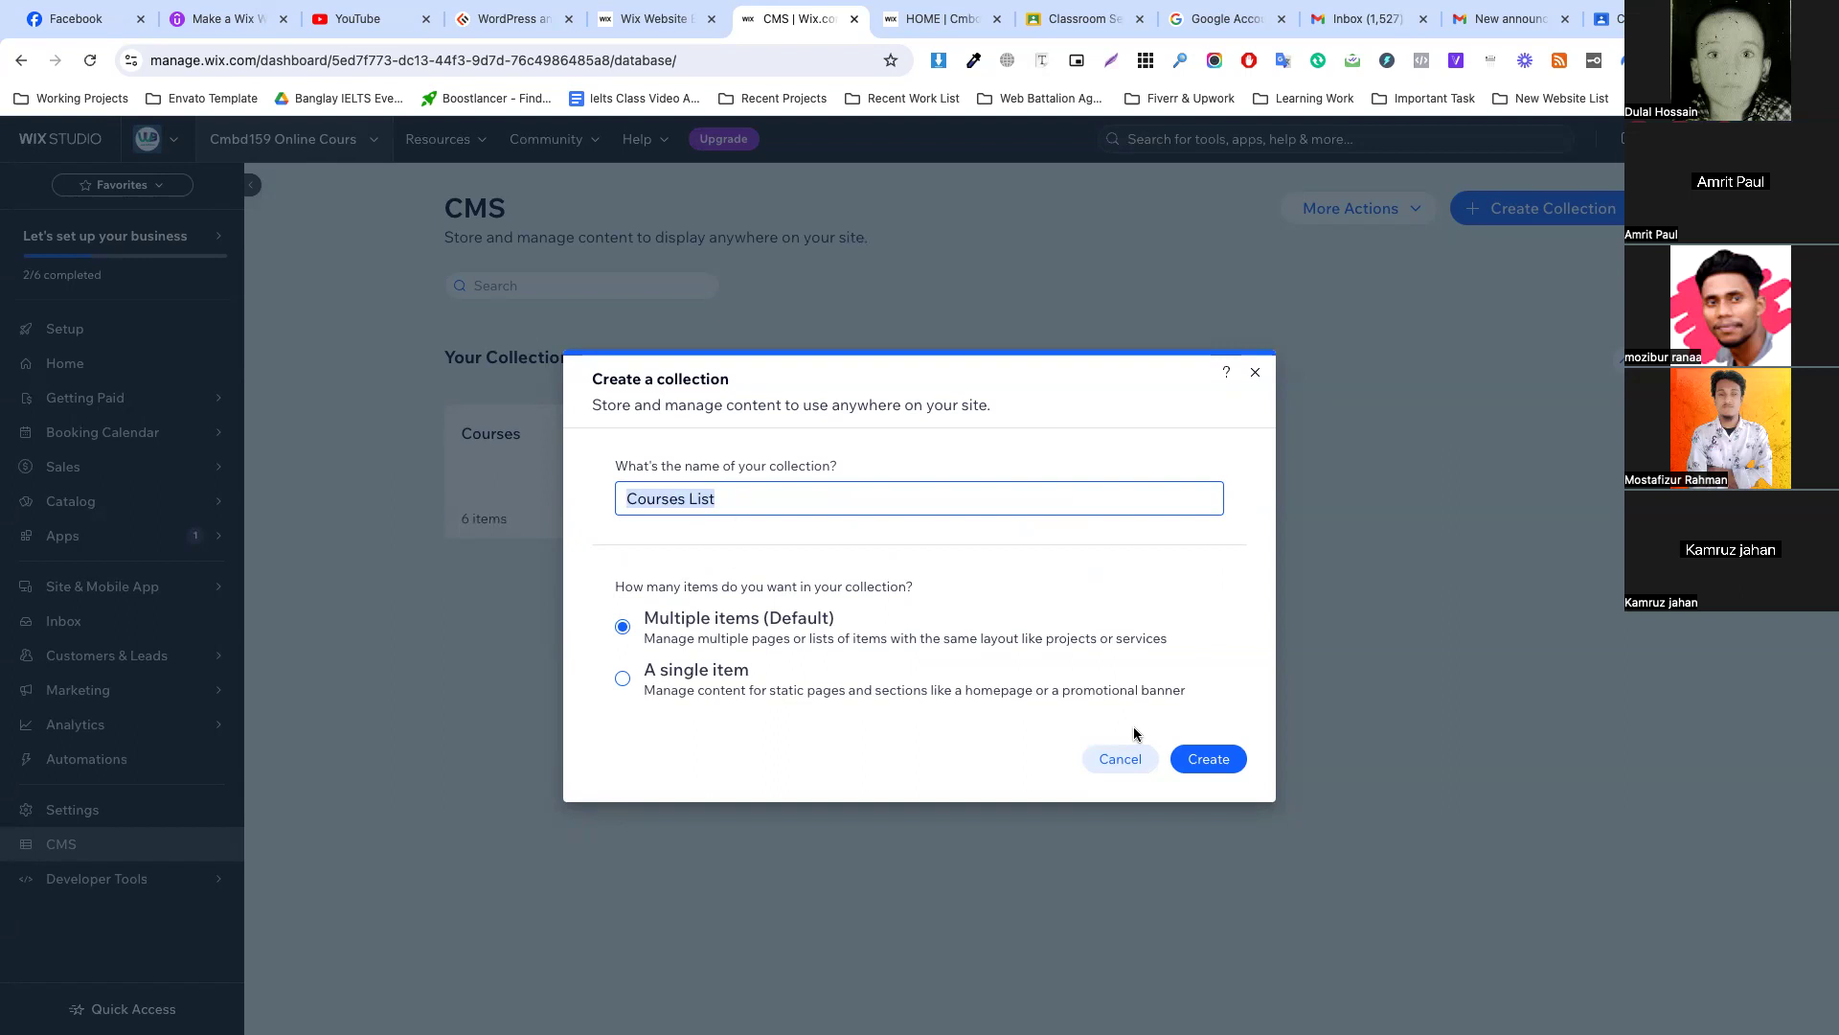
{"action": "left_click", "coordinate": [1208, 759]}
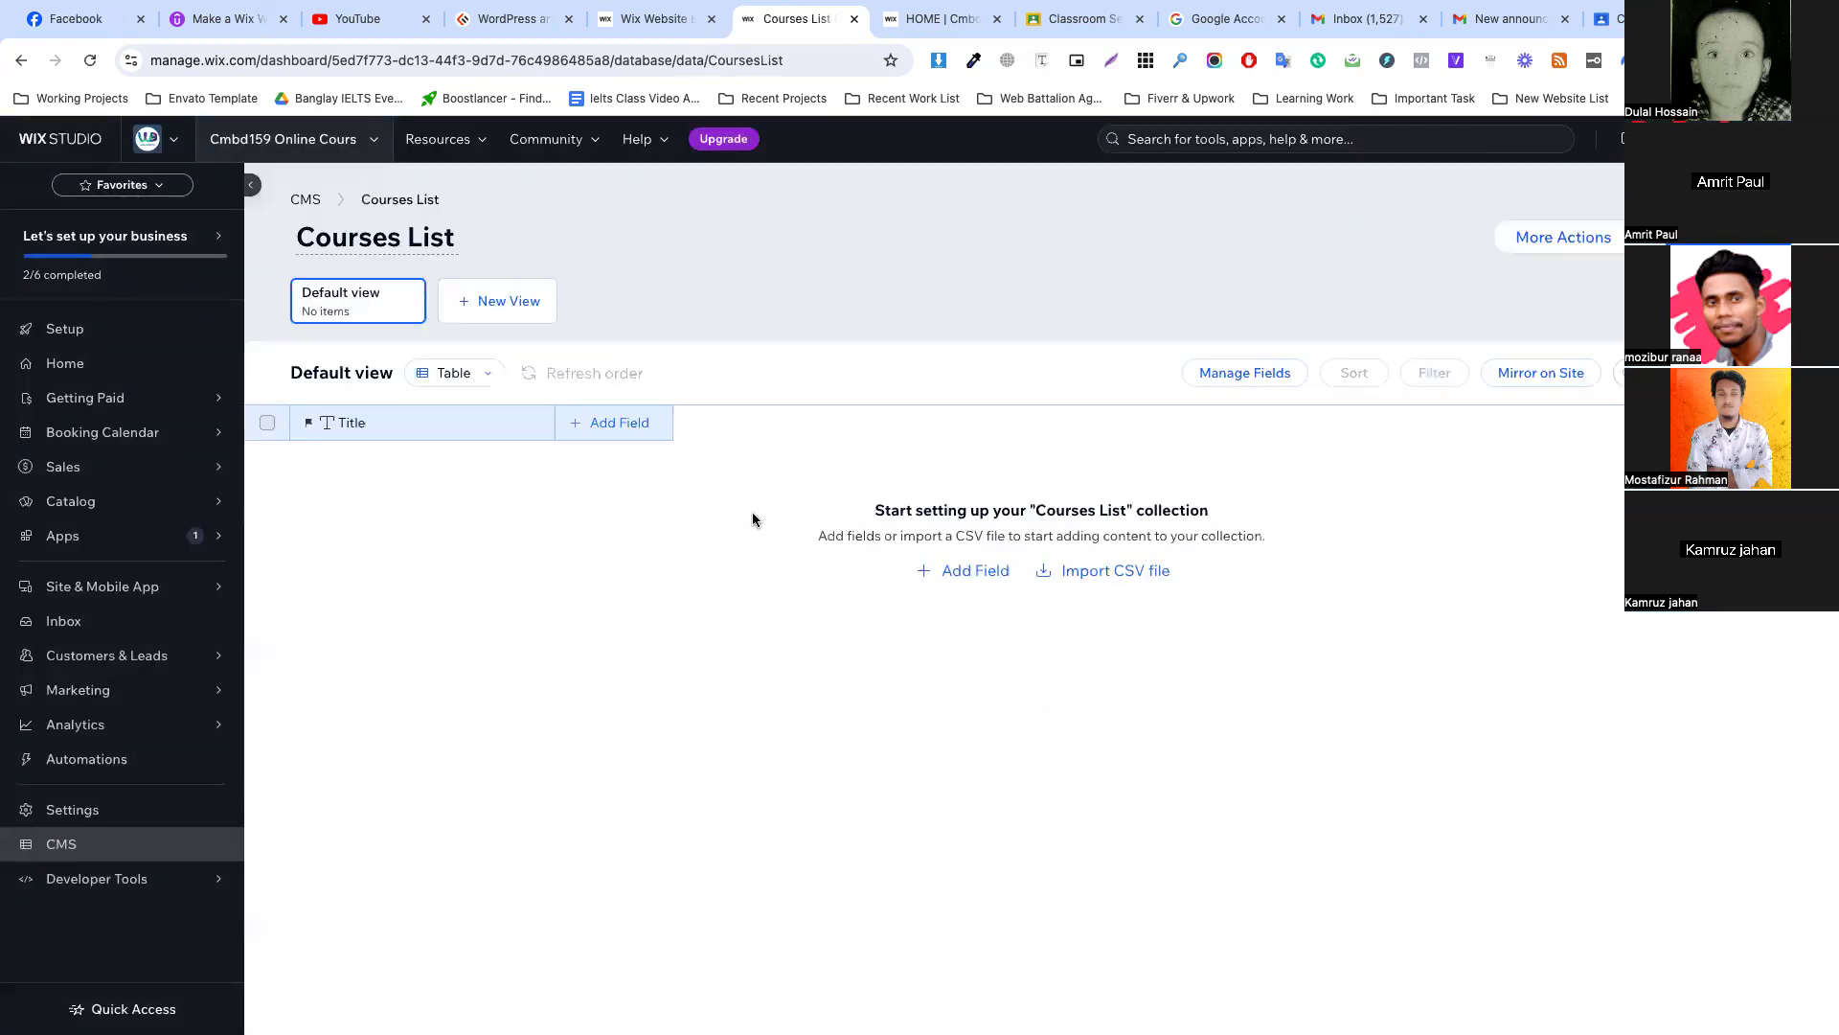
Rename the primary field from Title to 'Course Title' and save.
{"action": "left_click", "coordinate": [538, 423]}
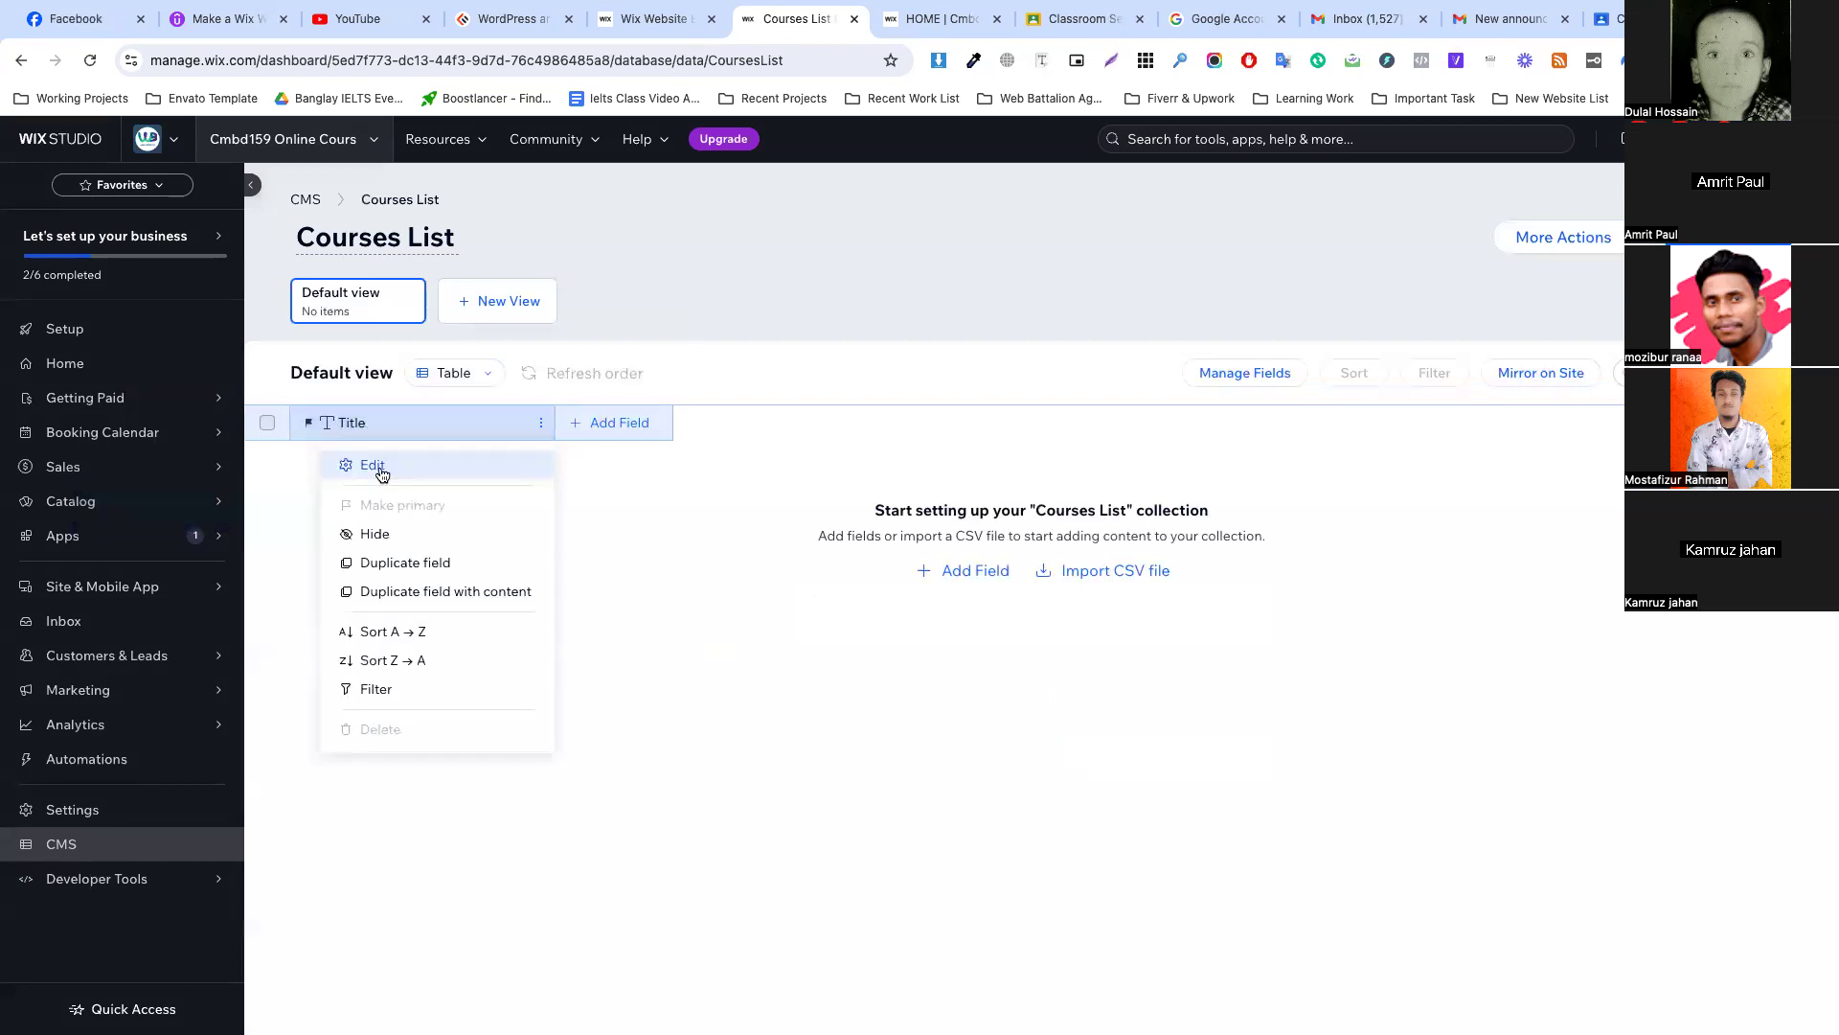
{"action": "left_click", "coordinate": [378, 466]}
{"action": "double_click", "coordinate": [690, 587]}
{"action": "type", "text": "Course Title"}
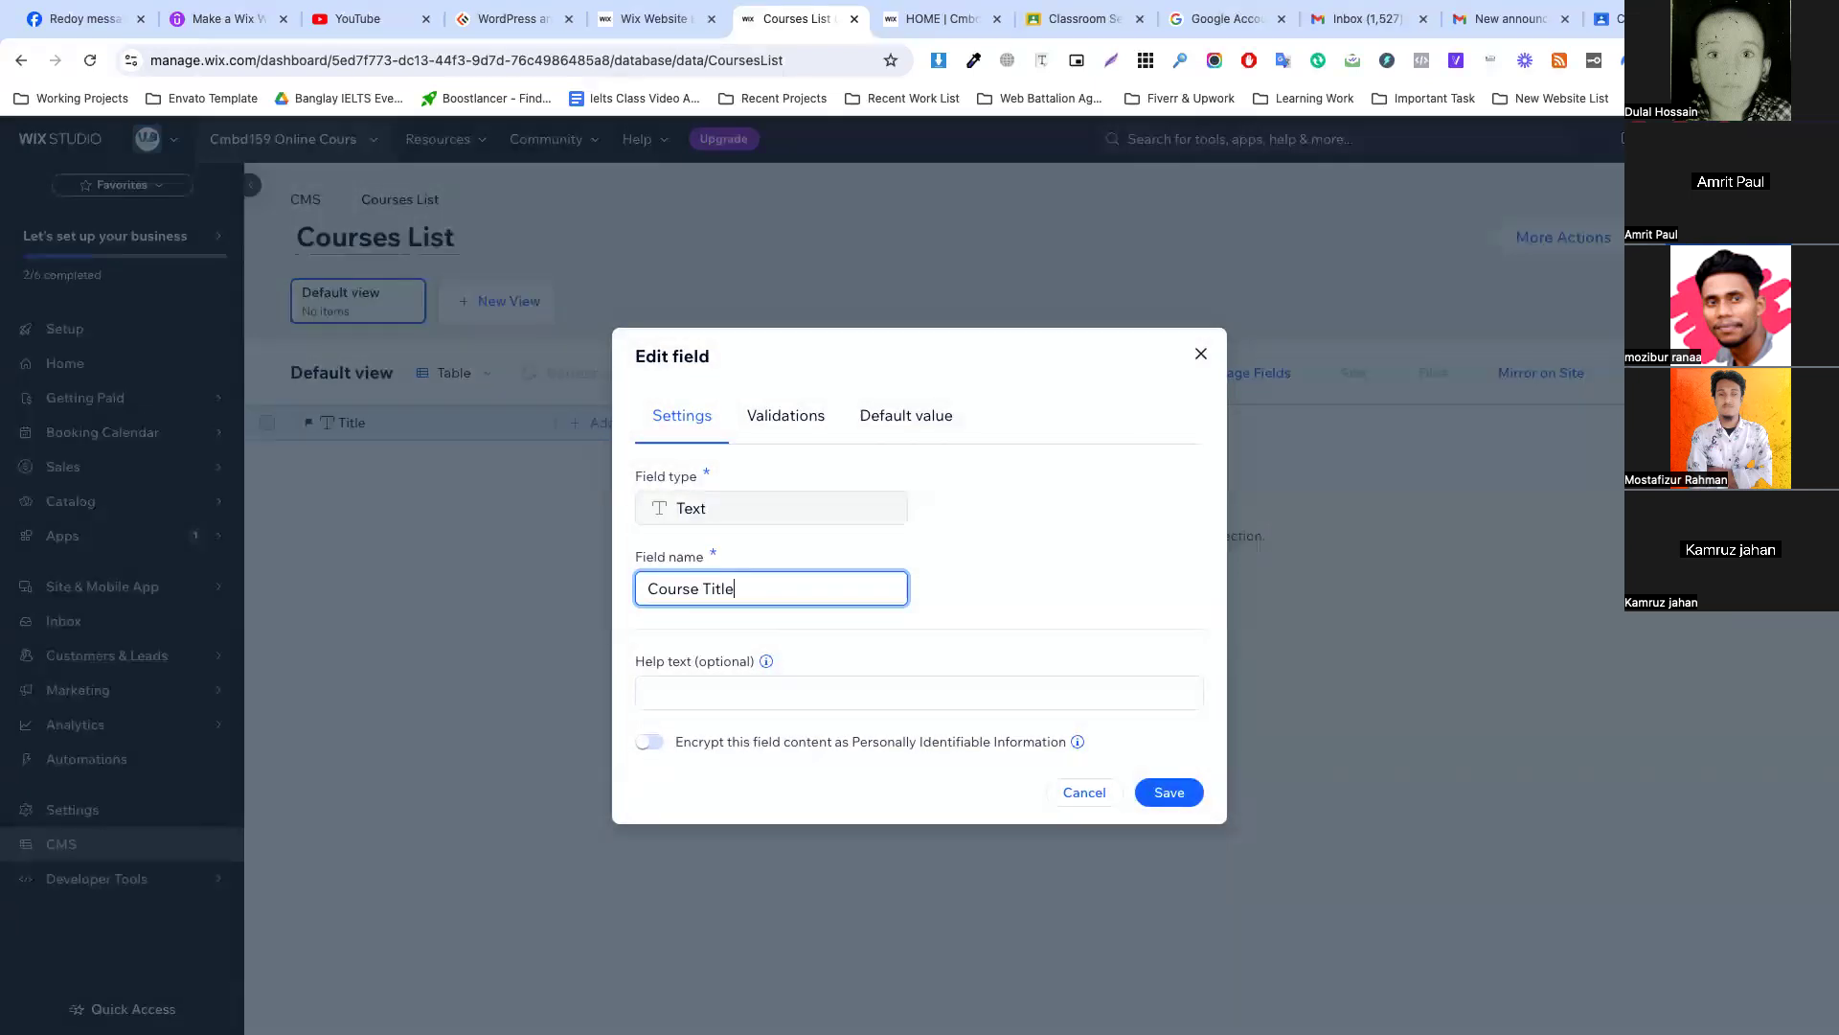
{"action": "left_click", "coordinate": [1154, 781]}
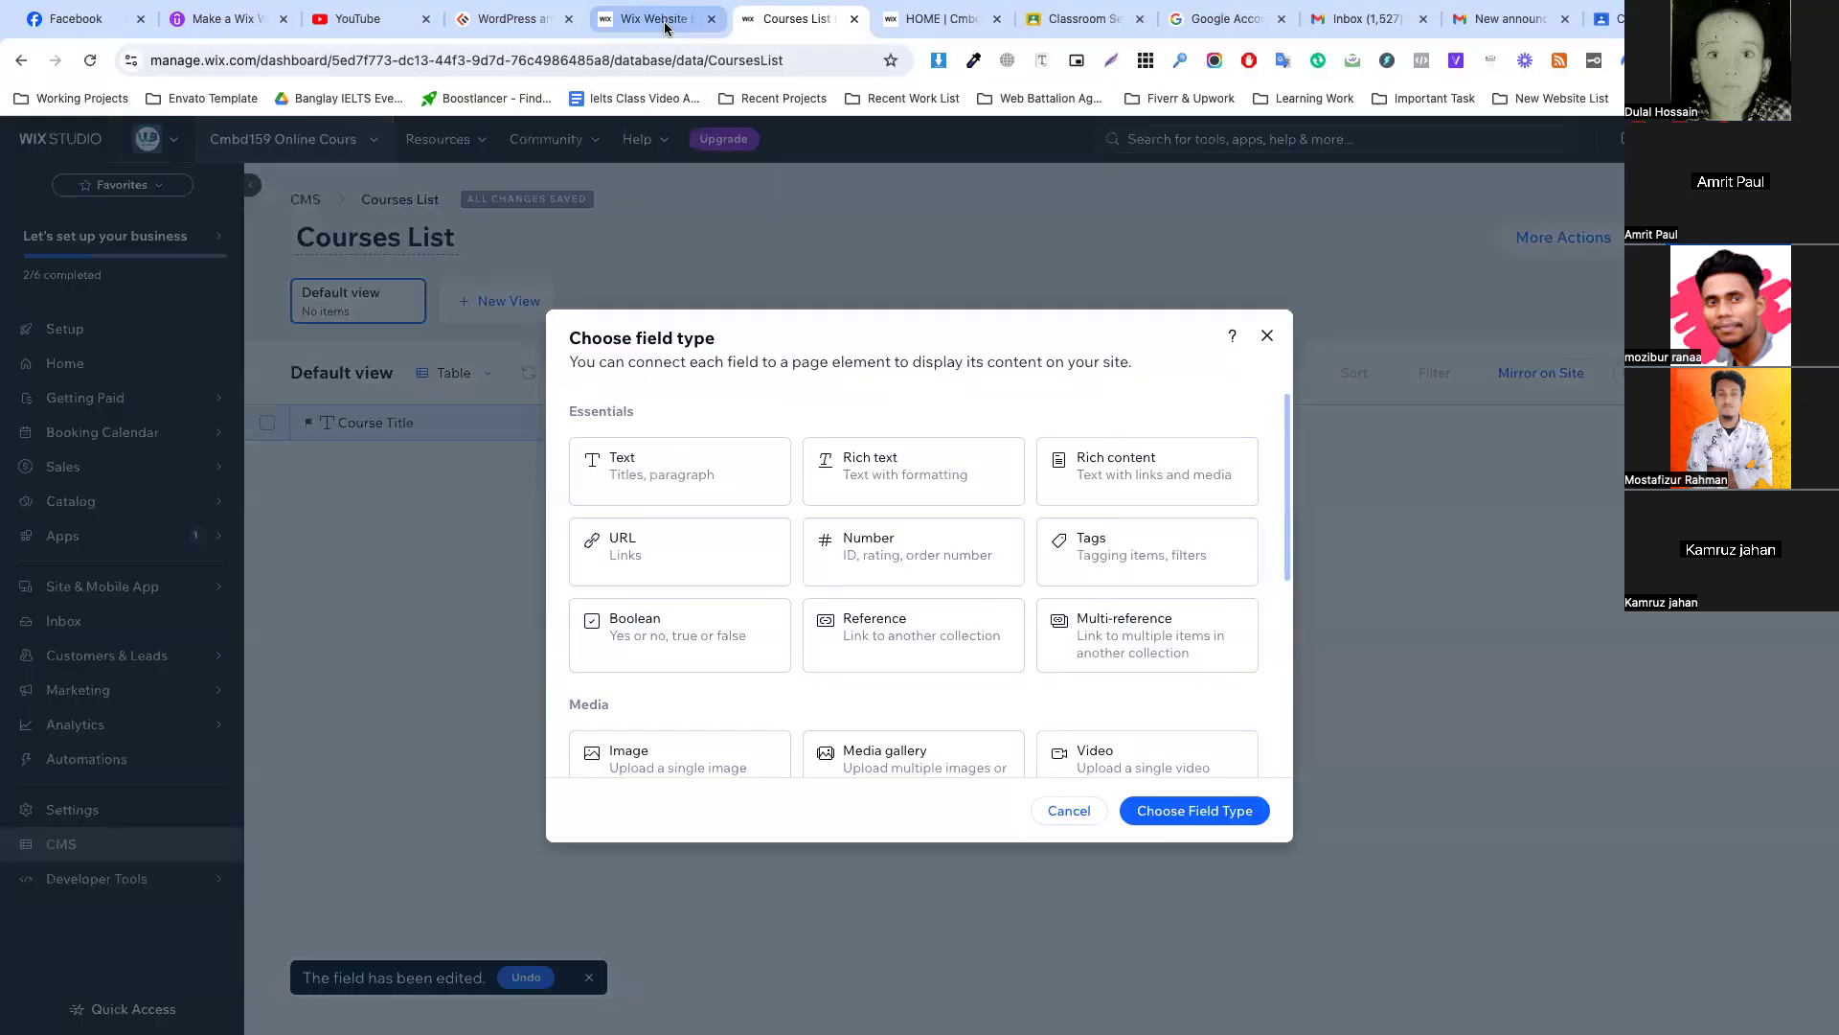
Move the WordPress course tab beside the Wix editor and select the 'Course Start' label on the course page.
{"action": "left_click", "coordinate": [654, 19]}
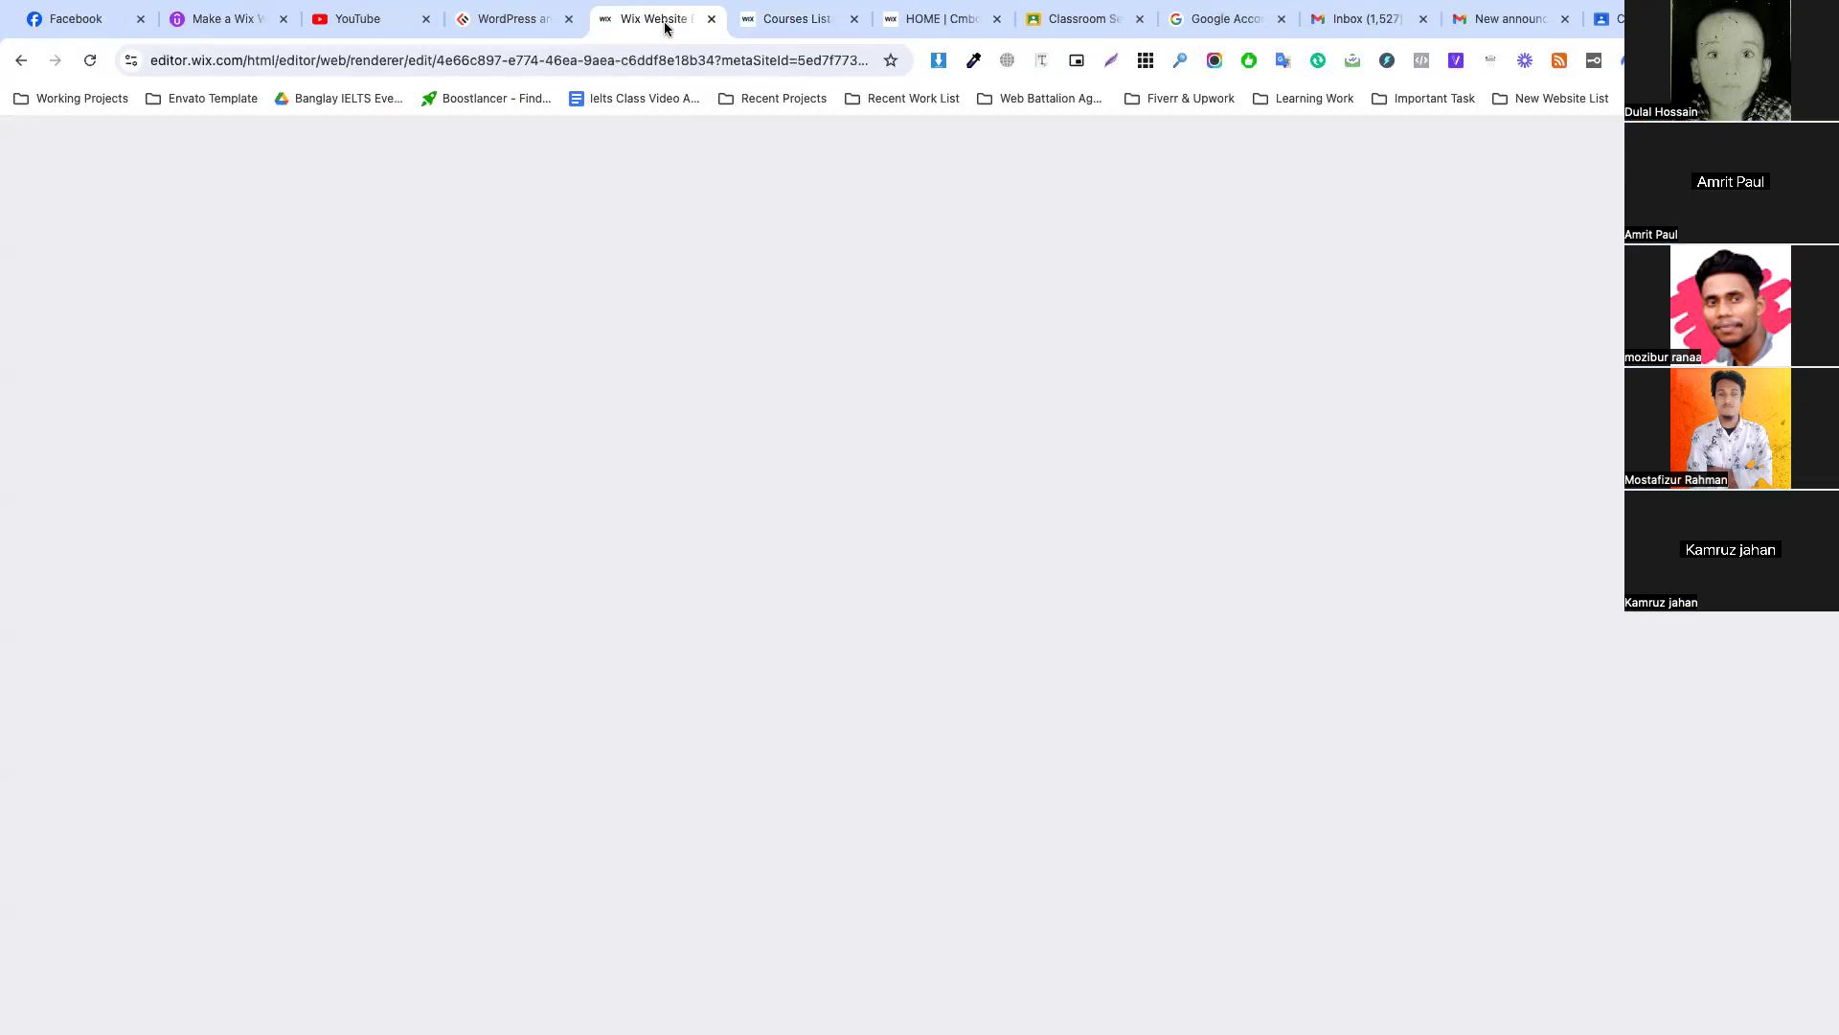
{"action": "left_click", "coordinate": [907, 23]}
{"action": "left_click_drag", "start_coordinate": [522, 19], "coordinate": [690, 23]}
{"action": "left_click", "coordinate": [800, 20]}
{"action": "left_click", "coordinate": [661, 20]}
{"action": "left_click", "coordinate": [598, 392]}
{"action": "left_click_drag", "start_coordinate": [382, 343], "coordinate": [754, 354]}
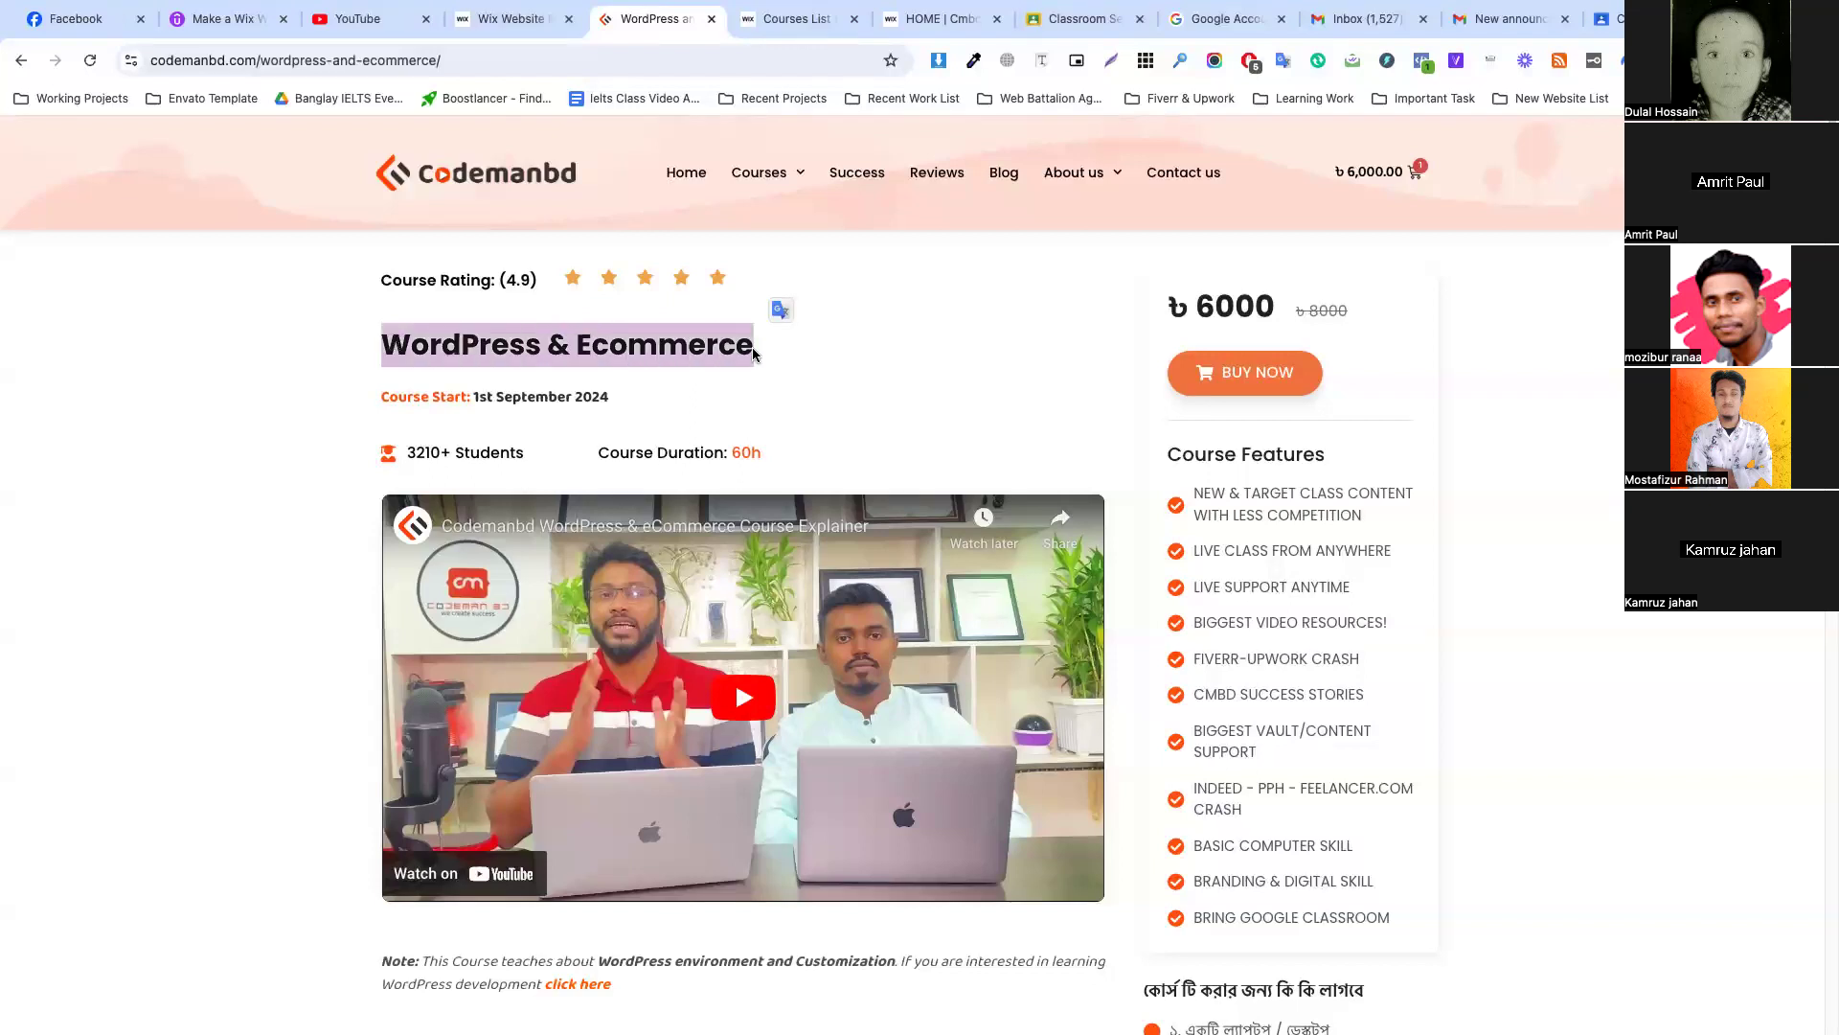
{"action": "left_click", "coordinate": [470, 397]}
{"action": "left_click_drag", "start_coordinate": [469, 396], "coordinate": [382, 396]}
Add a Text field named 'Course Start:' to the Courses List collection.
{"action": "left_click", "coordinate": [800, 19]}
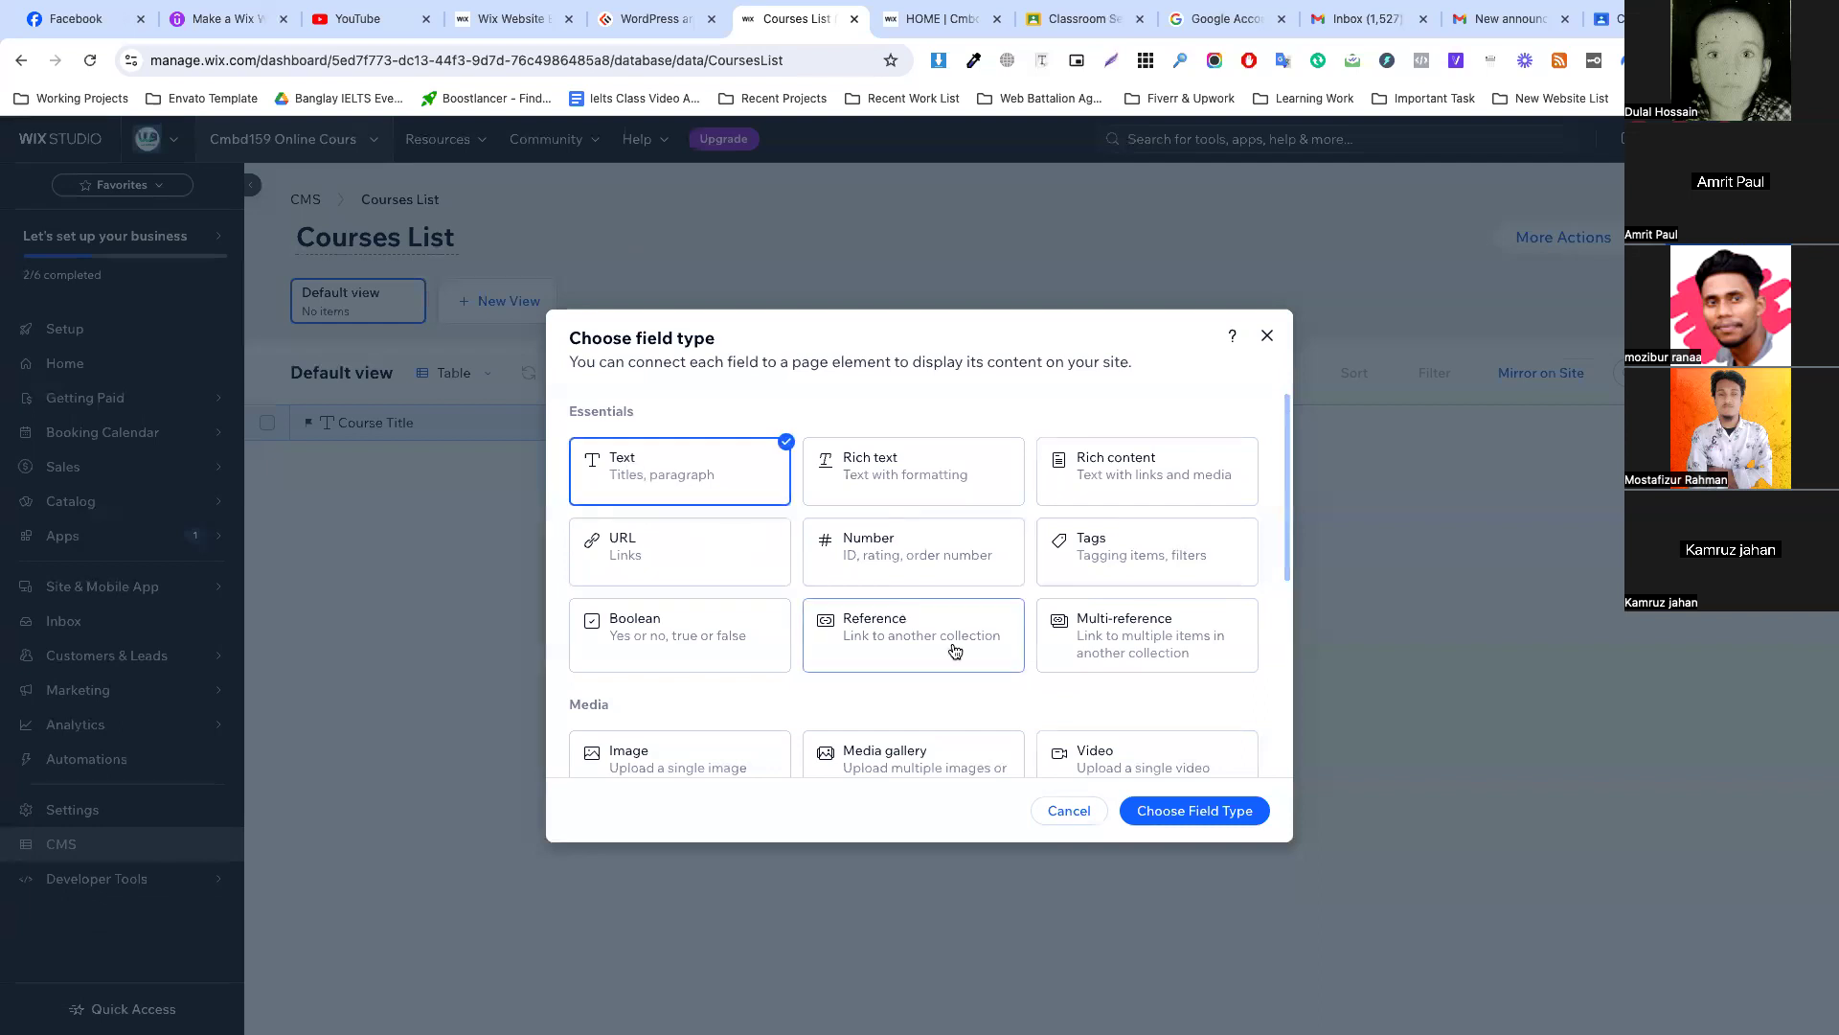
{"action": "left_click", "coordinate": [1195, 811]}
{"action": "type", "text": "Course Start:"}
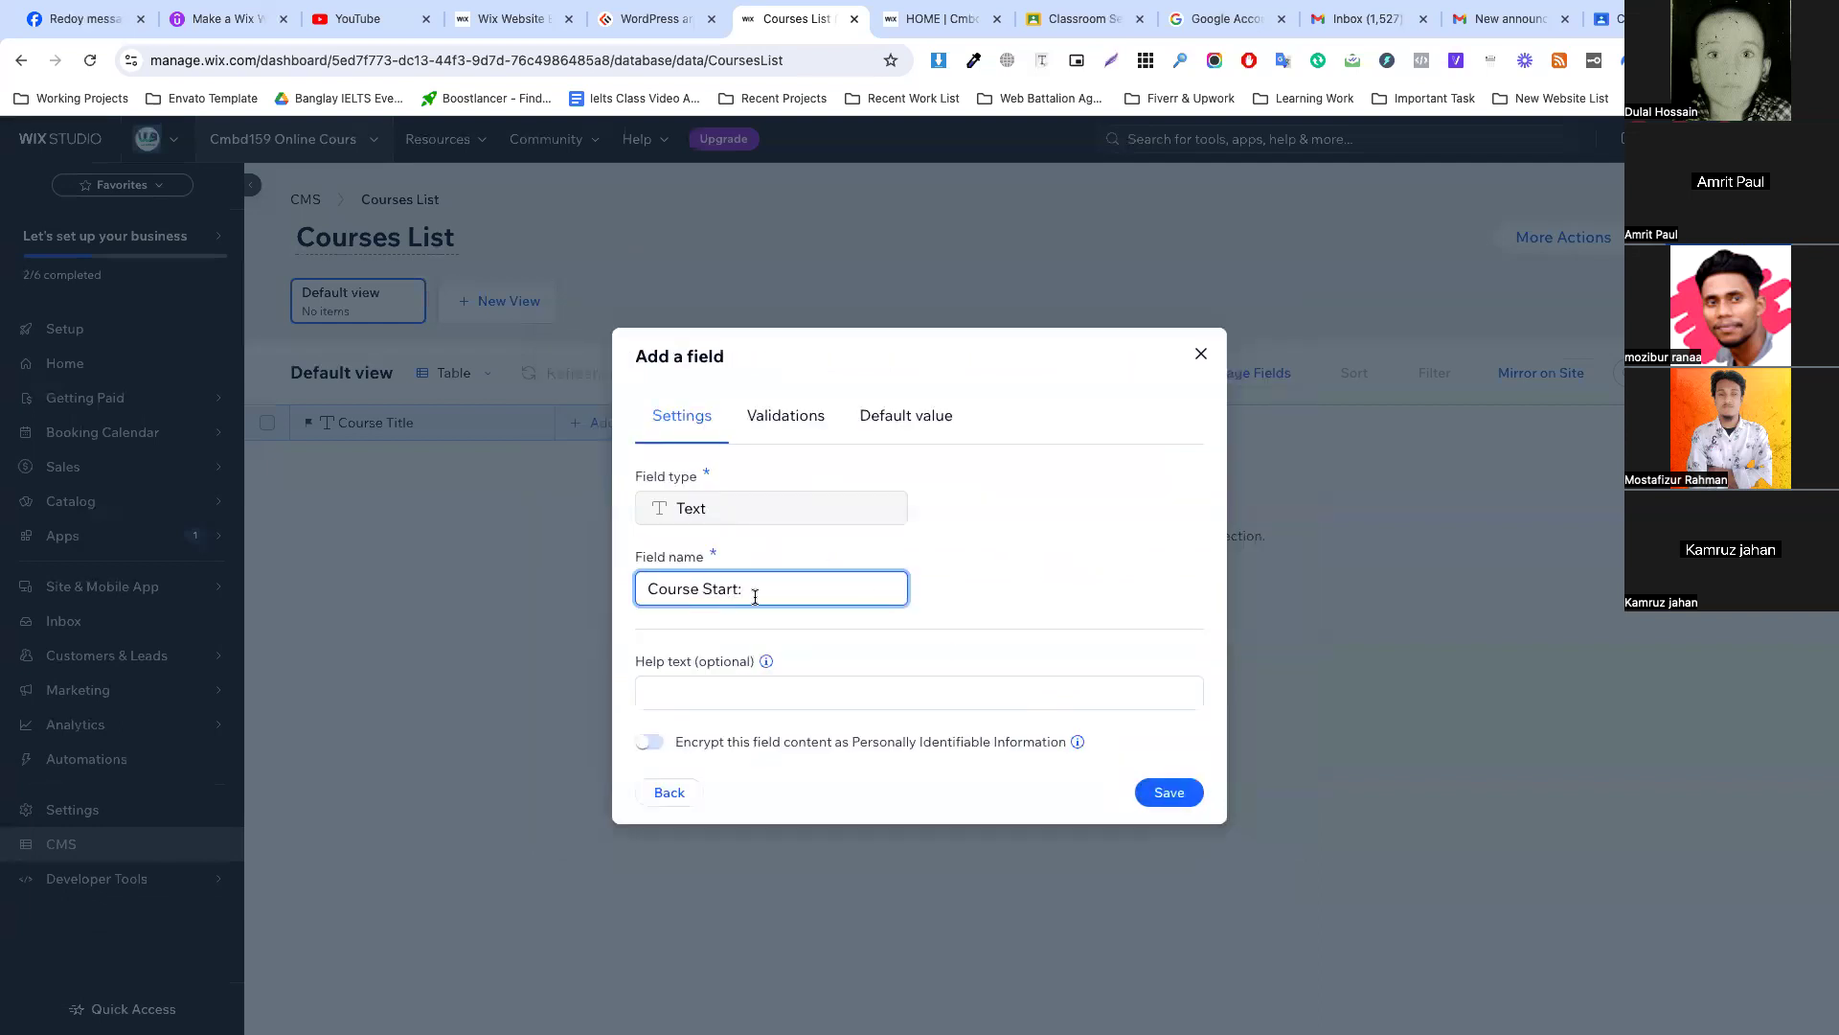
{"action": "left_click", "coordinate": [1165, 792]}
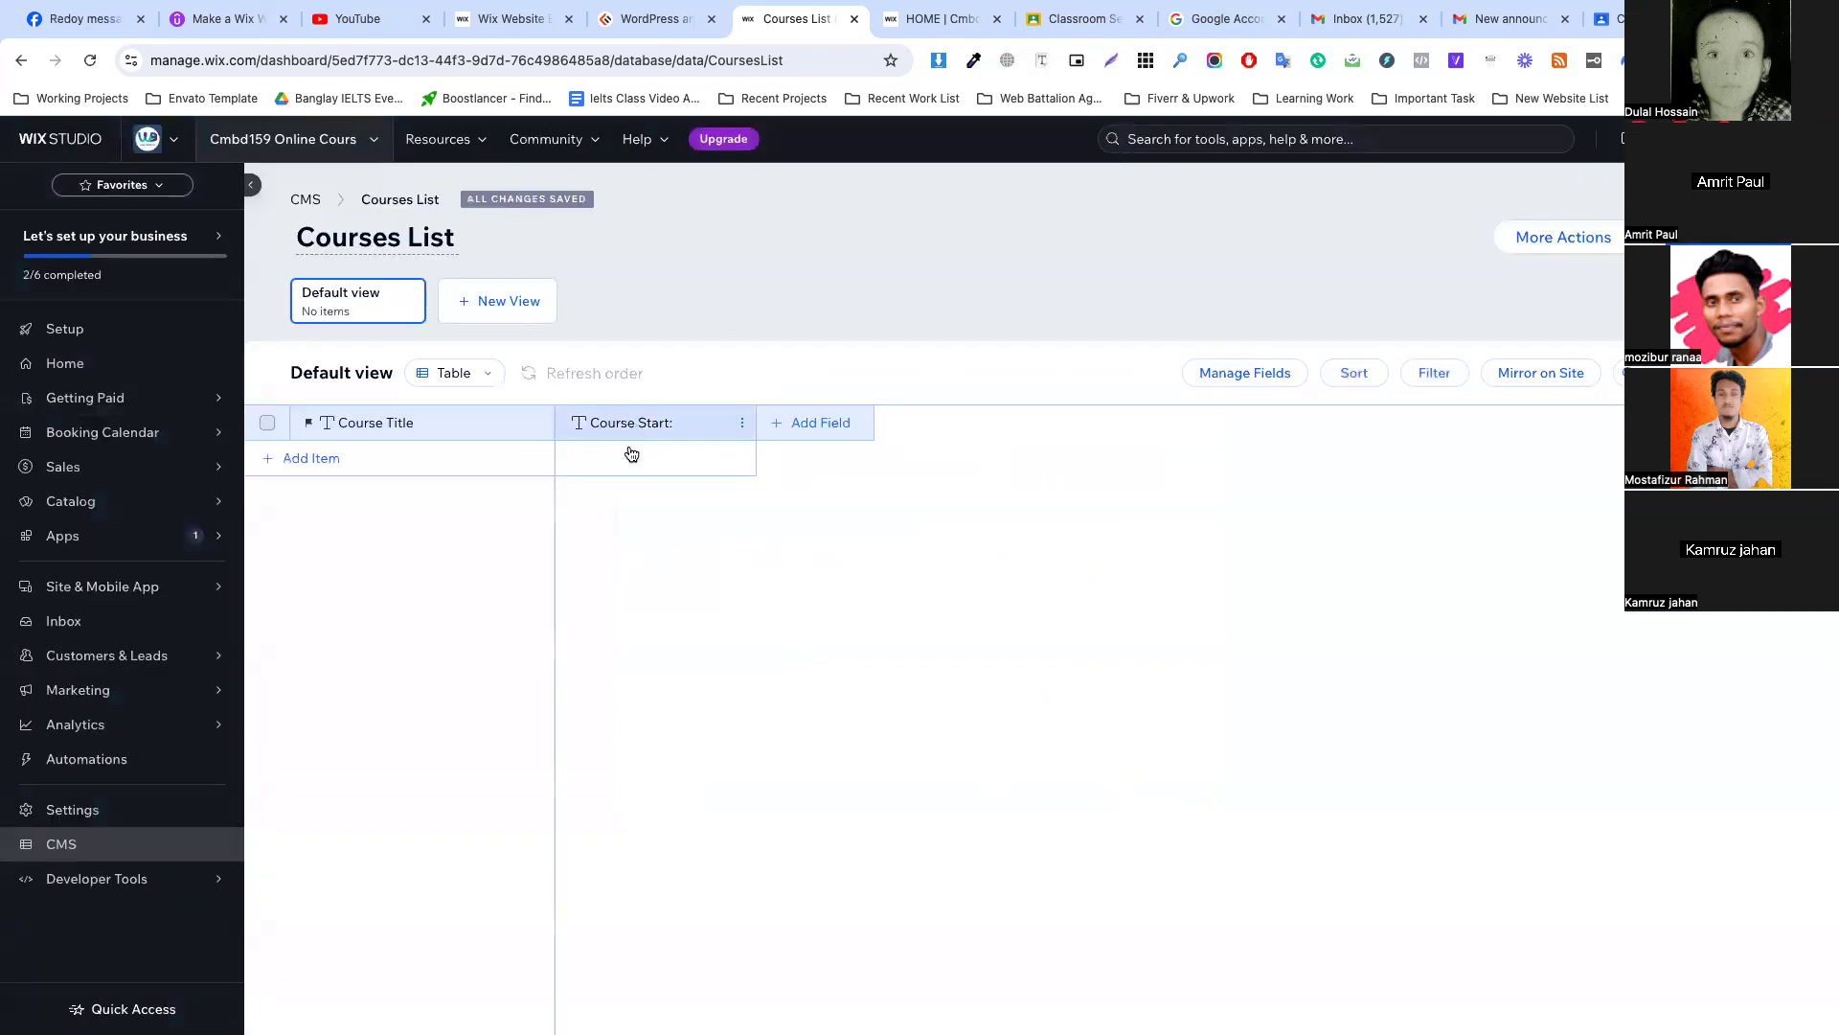
{"action": "left_click", "coordinate": [628, 451]}
Enter 'WordPress & Ecommerce' as the first item's Course Title, copied from the course page.
{"action": "left_click", "coordinate": [628, 456]}
{"action": "type", "text": "Course Start:"}
{"action": "key", "text": "ctrl+shift+Left"}
{"action": "key", "text": "ctrl+shift+Left"}
{"action": "left_click", "coordinate": [425, 470]}
{"action": "left_click", "coordinate": [421, 467]}
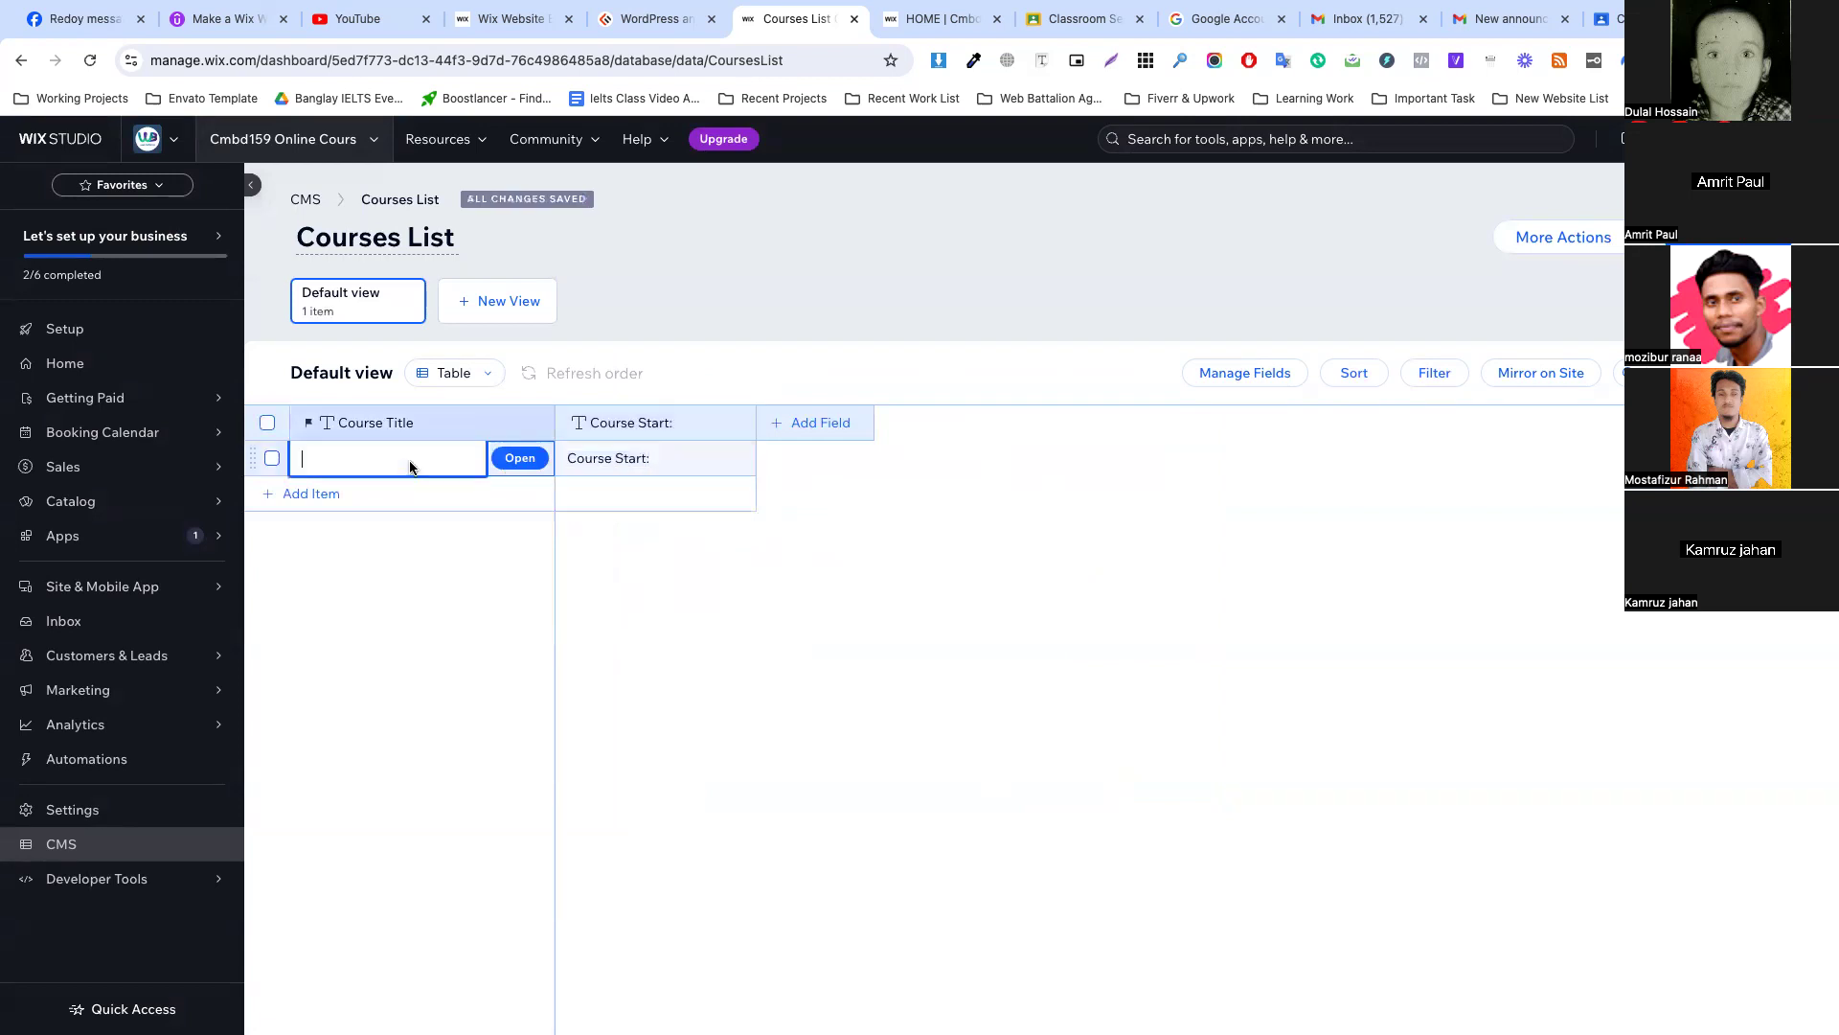
{"action": "left_click", "coordinate": [633, 20]}
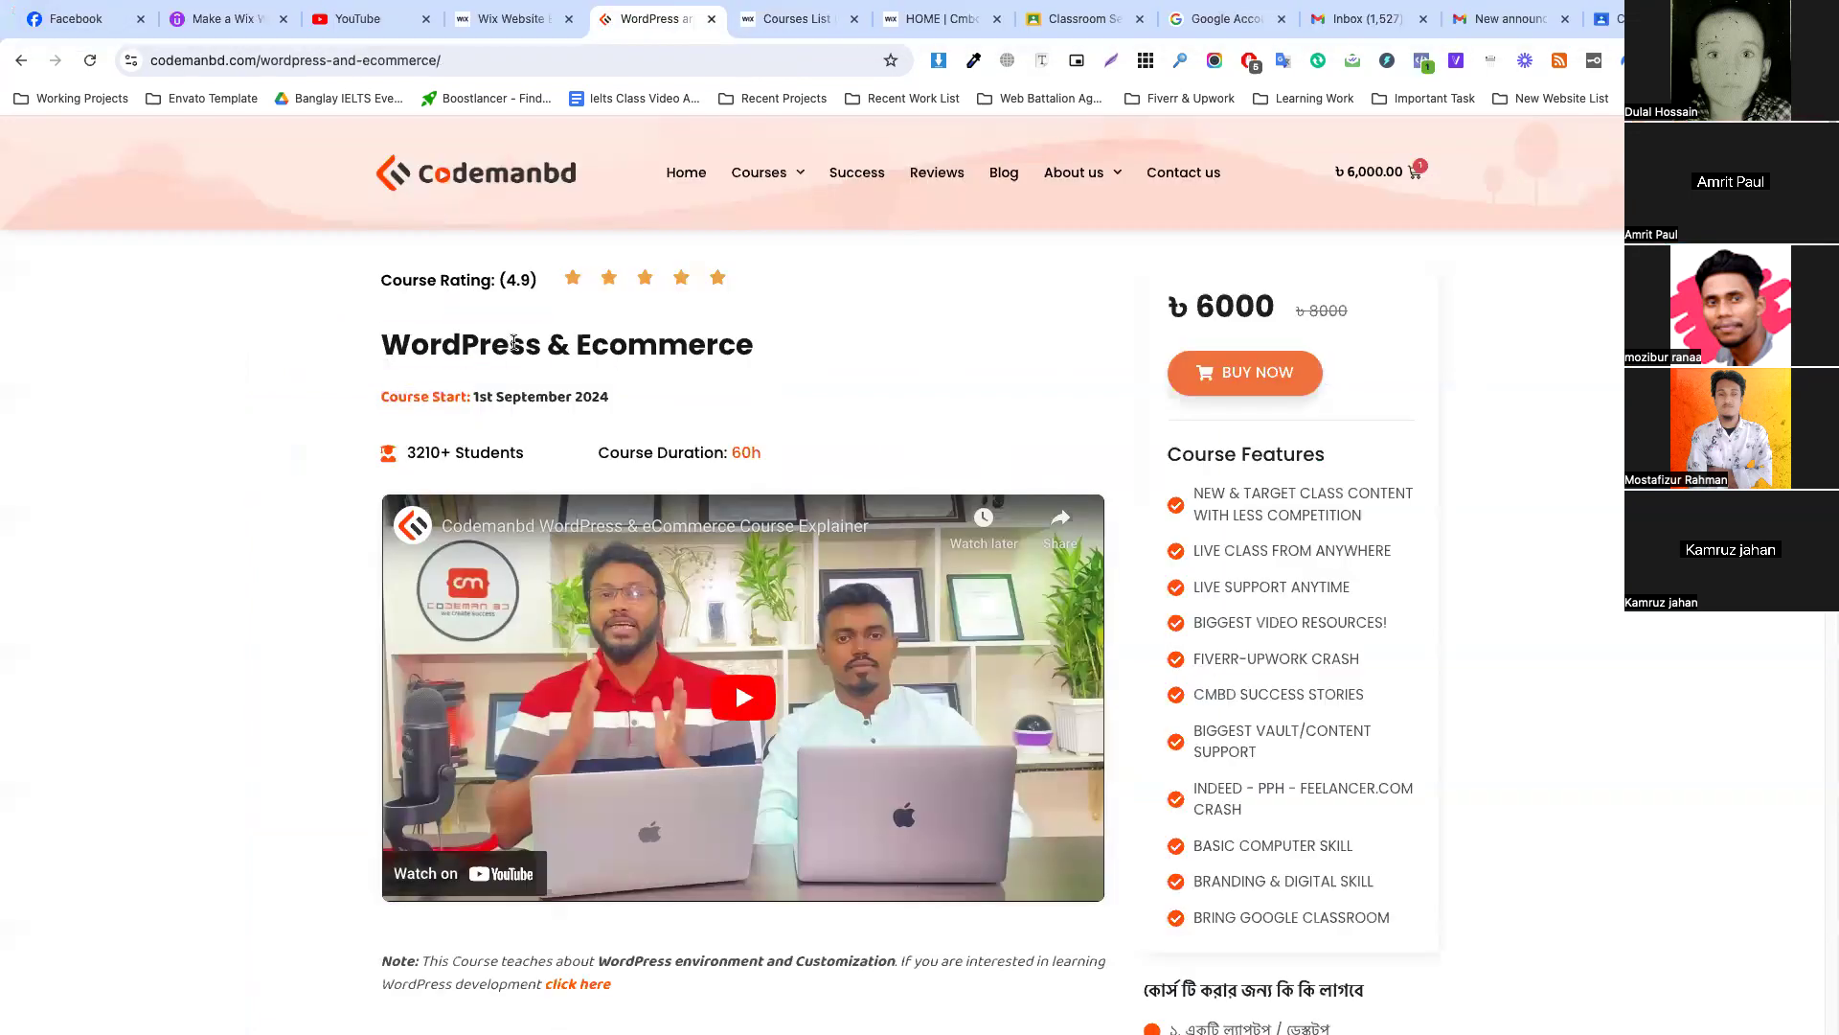
{"action": "left_click_drag", "start_coordinate": [383, 394], "coordinate": [513, 325]}
{"action": "key", "text": "ctrl+c"}
{"action": "left_click", "coordinate": [783, 19]}
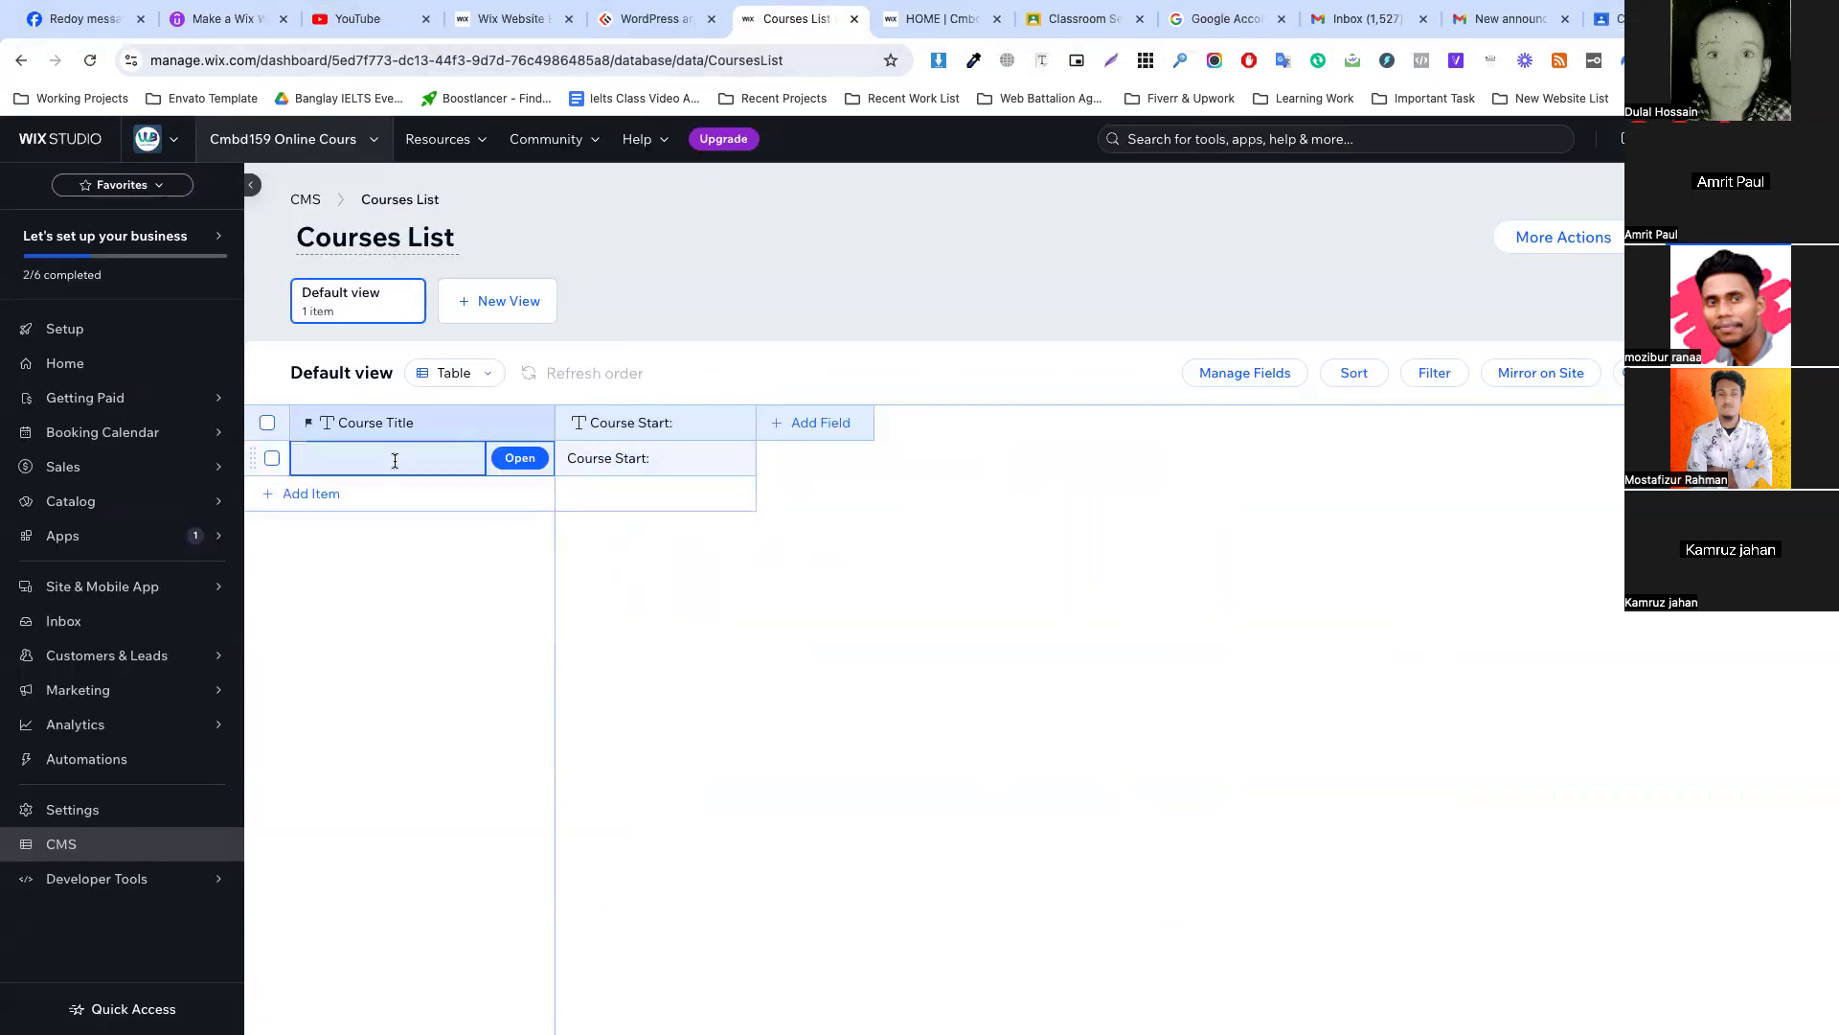
{"action": "key", "text": "ctrl+v"}
{"action": "key", "text": "BackSpace"}
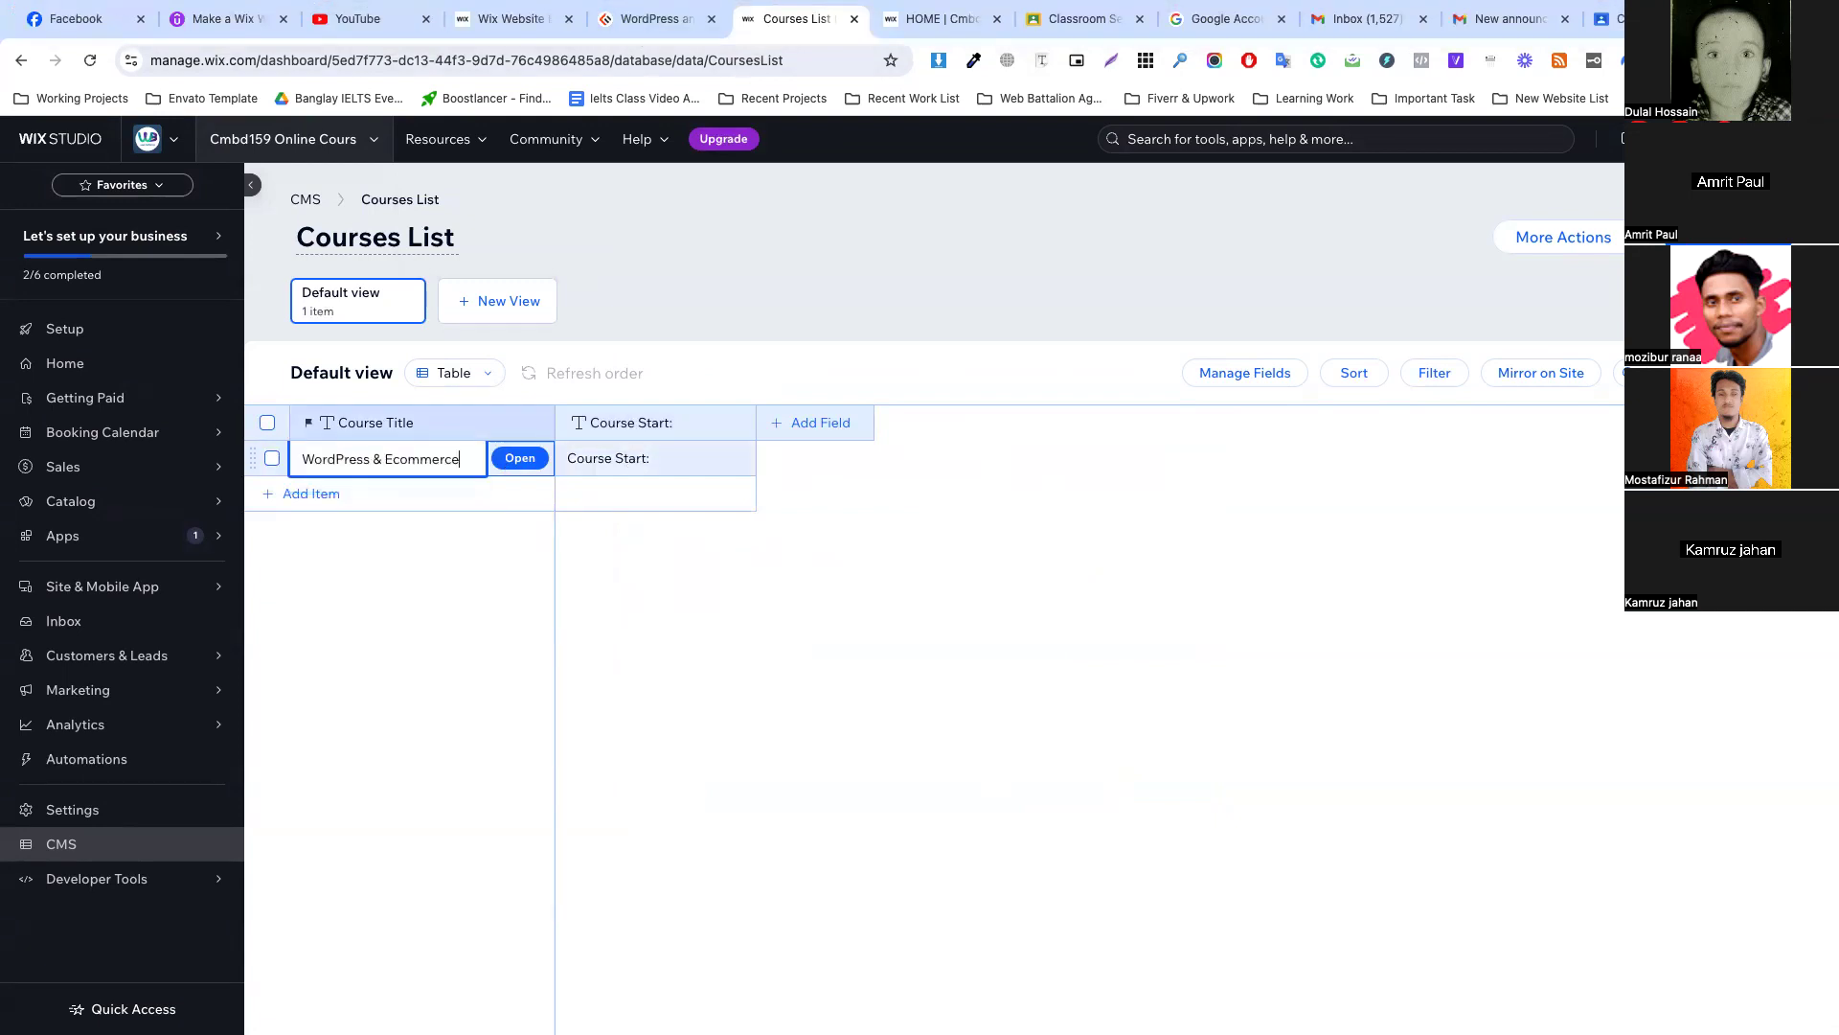
{"action": "left_click", "coordinate": [637, 459]}
Set the first item's Course Start to 1st September 2024, copied from the course page.
{"action": "triple_click", "coordinate": [638, 458]}
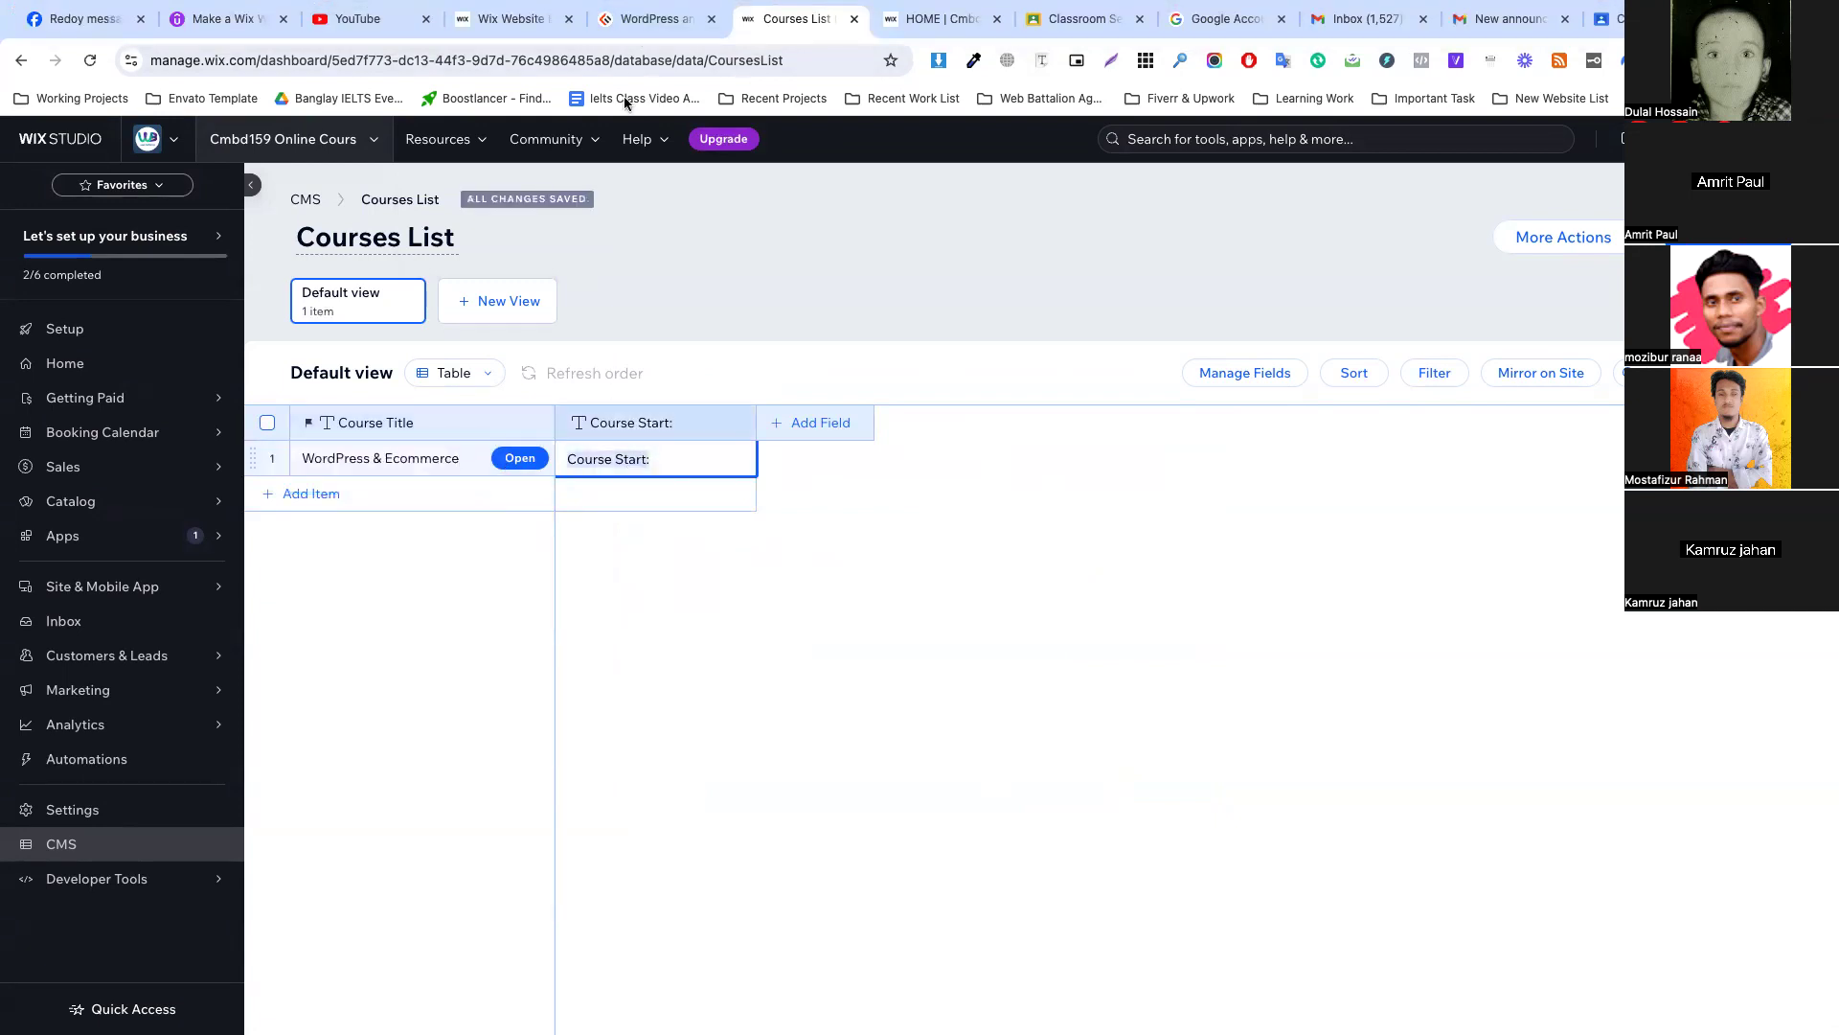
{"action": "left_click", "coordinate": [661, 19]}
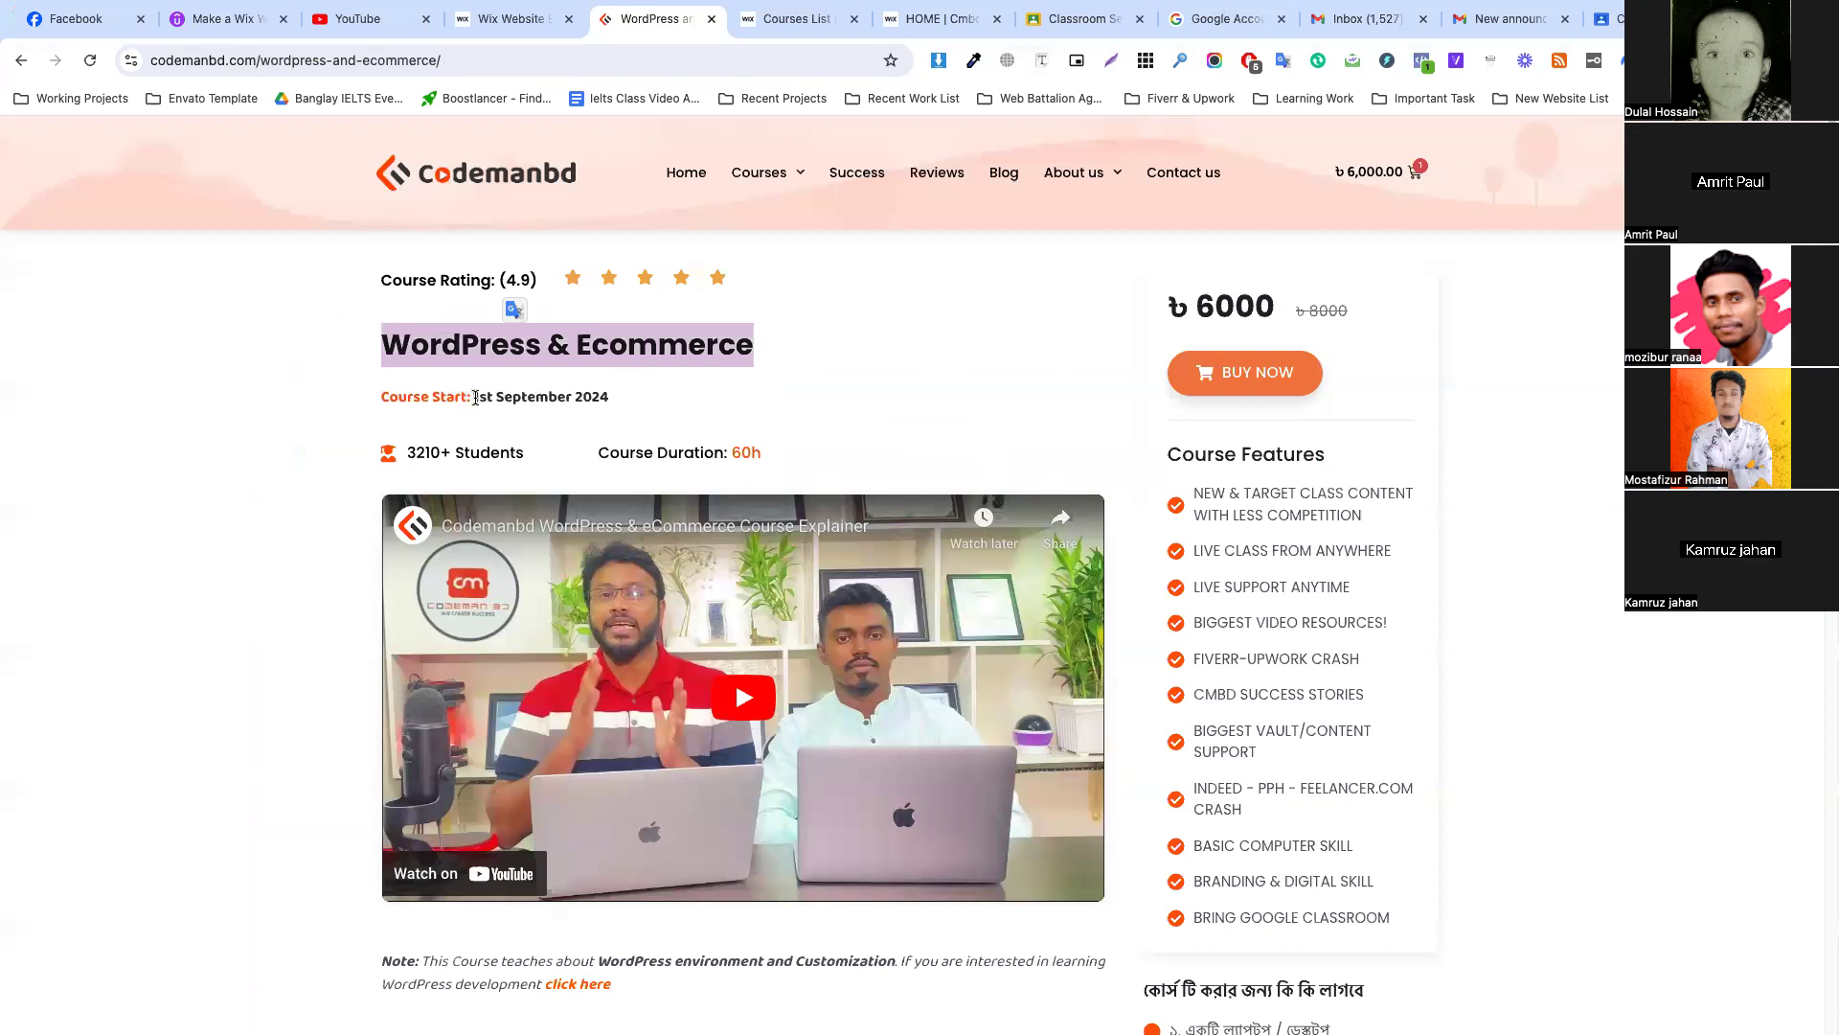
{"action": "left_click_drag", "start_coordinate": [475, 397], "coordinate": [621, 400]}
{"action": "key", "text": "ctrl+c"}
{"action": "left_click", "coordinate": [800, 19]}
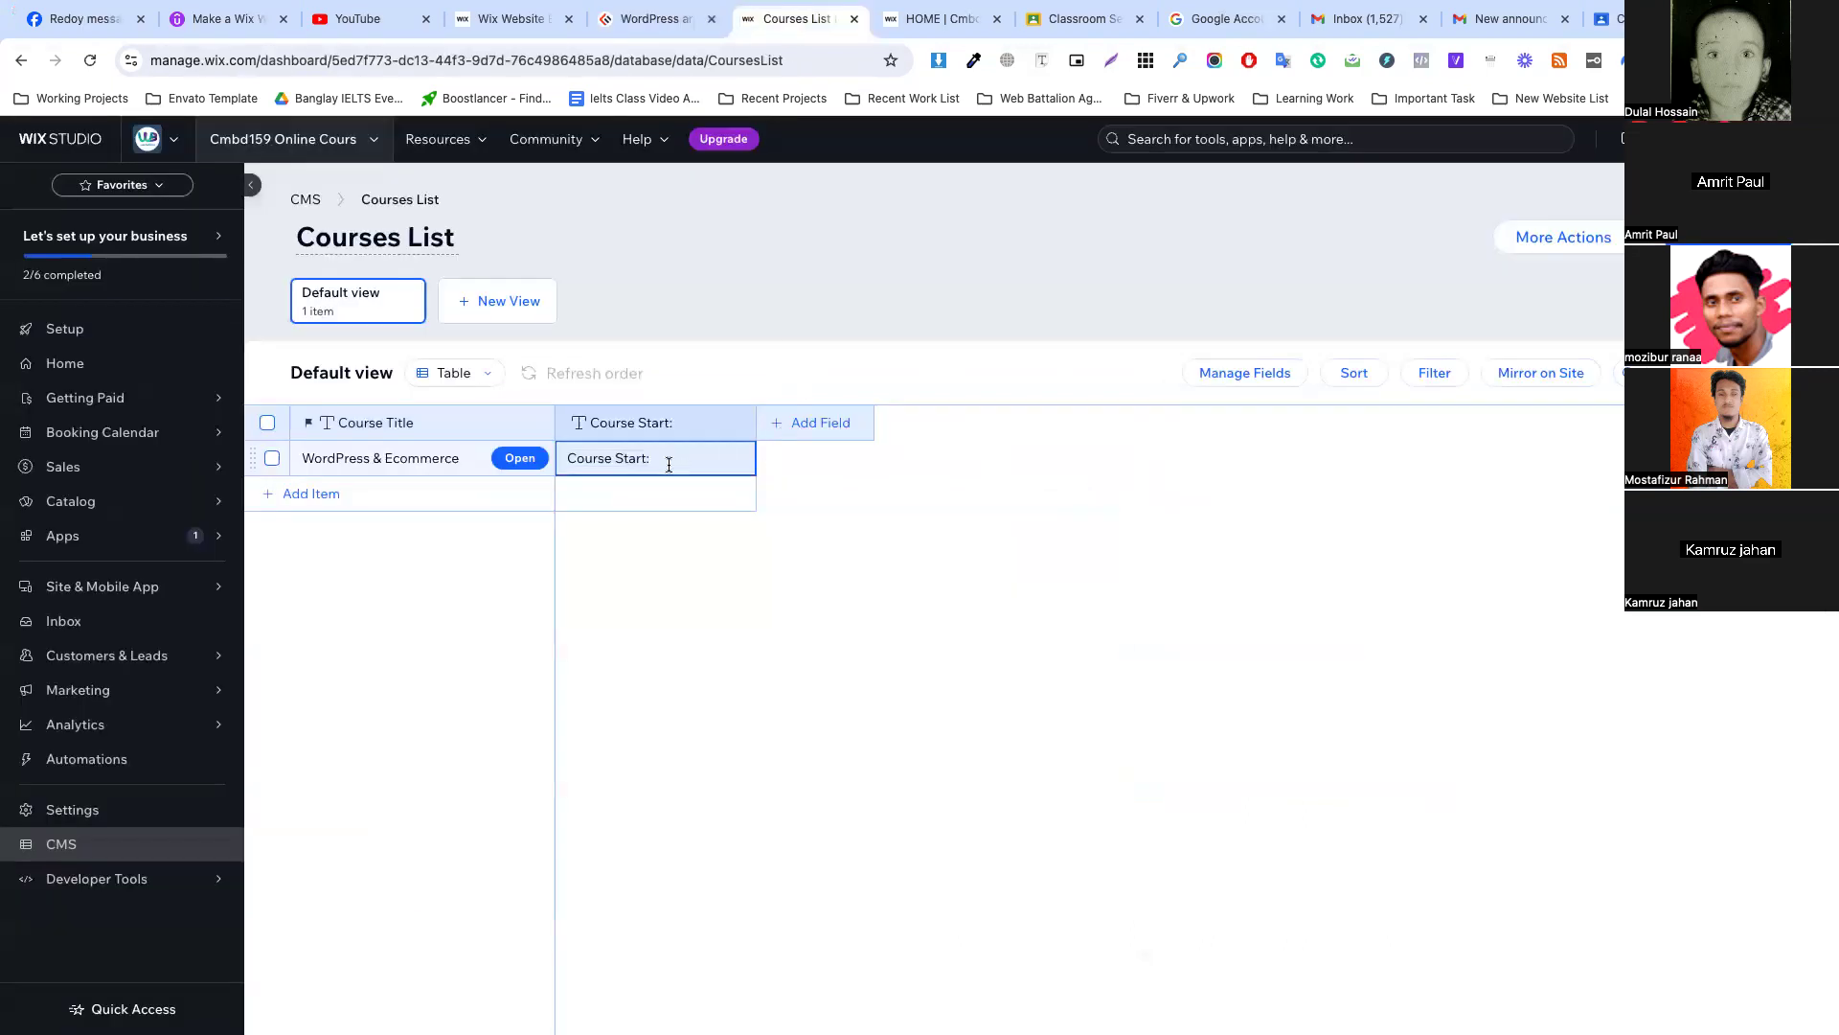
{"action": "key", "text": "ctrl+v"}
{"action": "key", "text": "Return"}
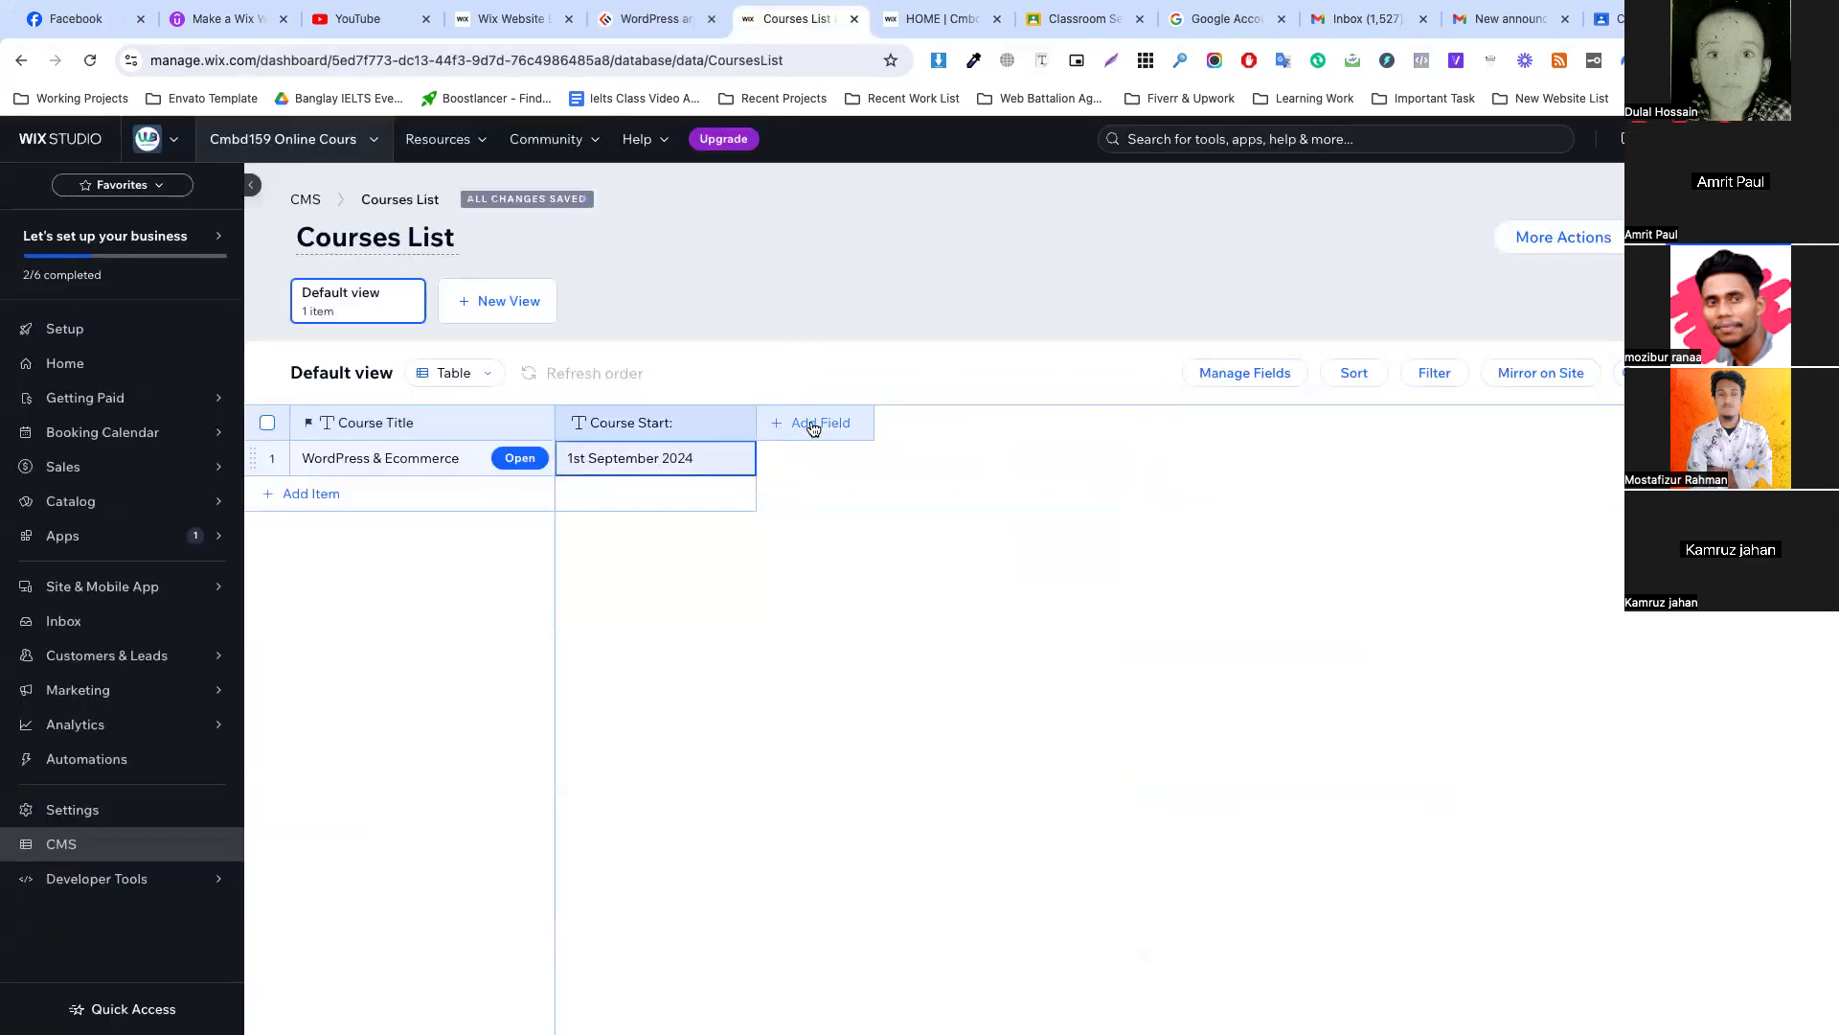
{"action": "left_click", "coordinate": [813, 427]}
{"action": "left_click", "coordinate": [656, 19]}
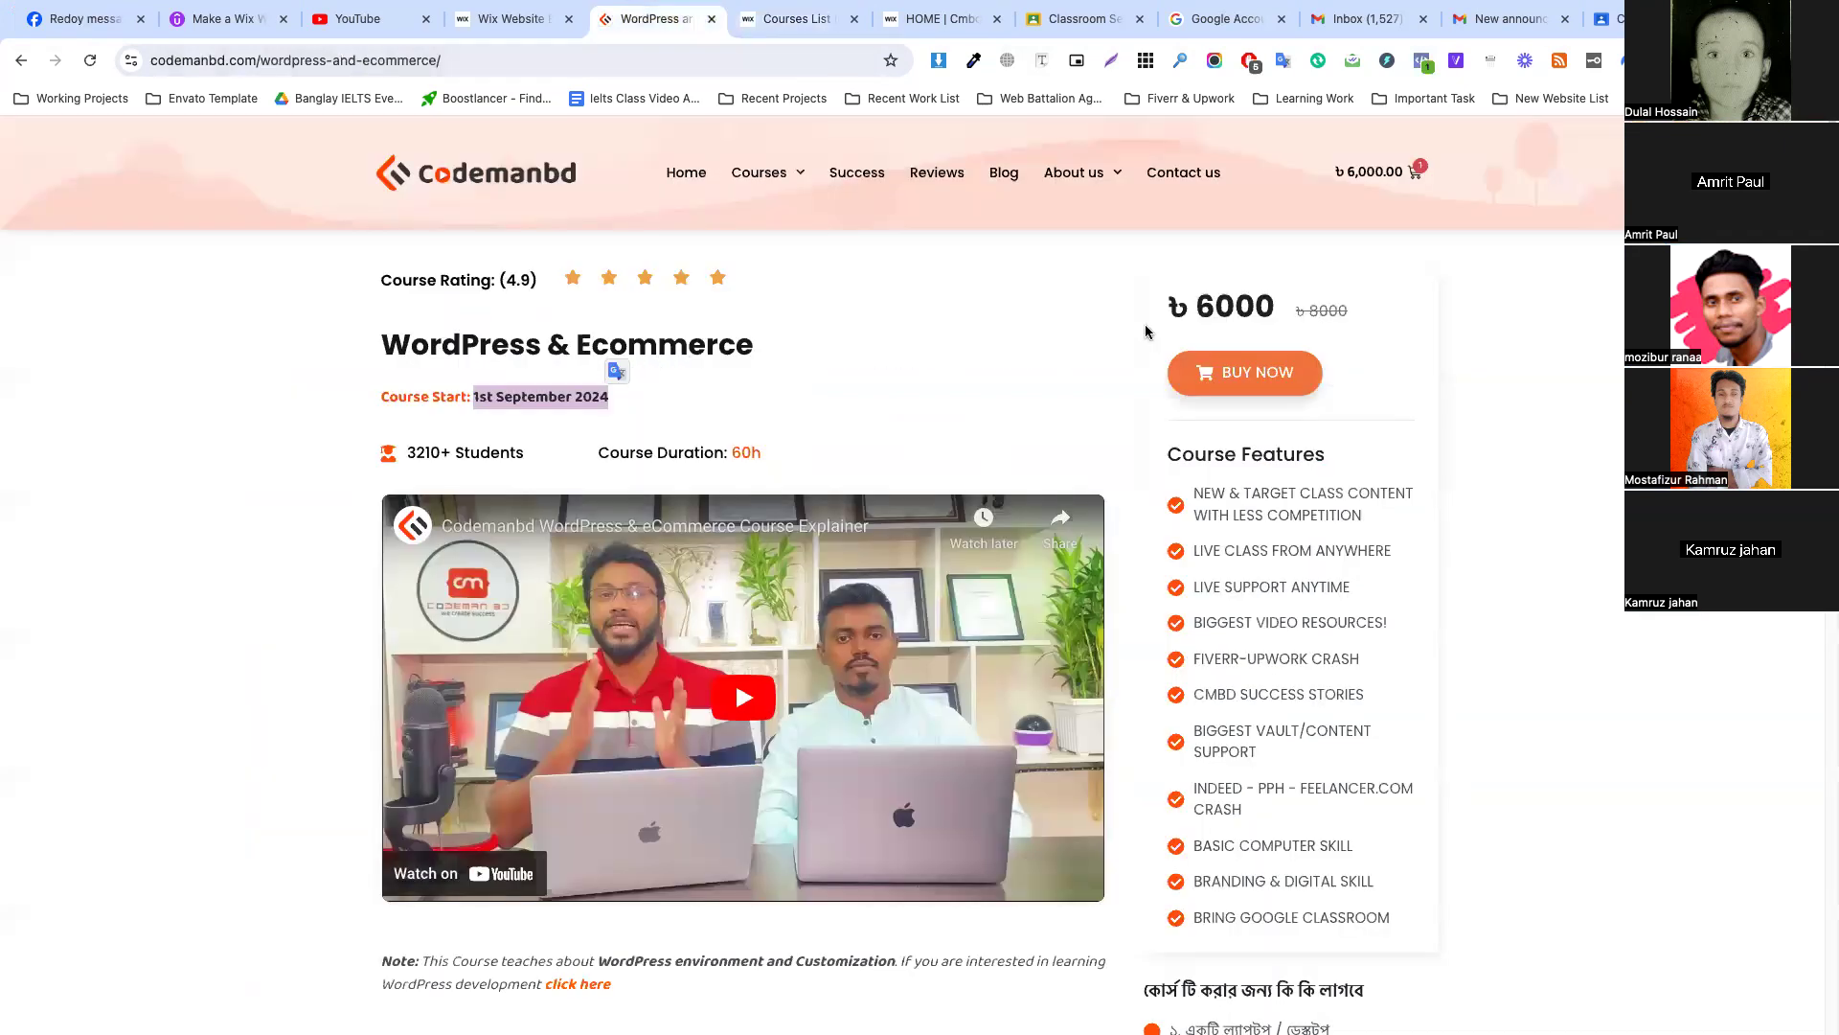
Copy the 6000 offer price on the course page and select the struck-through 8000 price.
{"action": "mouse_move", "coordinate": [1167, 305]}
{"action": "left_mouse_down"}
{"action": "mouse_move", "coordinate": [1270, 307]}
{"action": "mouse_move", "coordinate": [1197, 307]}
{"action": "left_mouse_up"}
{"action": "left_click", "coordinate": [1261, 308]}
{"action": "right_click", "coordinate": [1215, 305]}
{"action": "left_click", "coordinate": [1248, 345]}
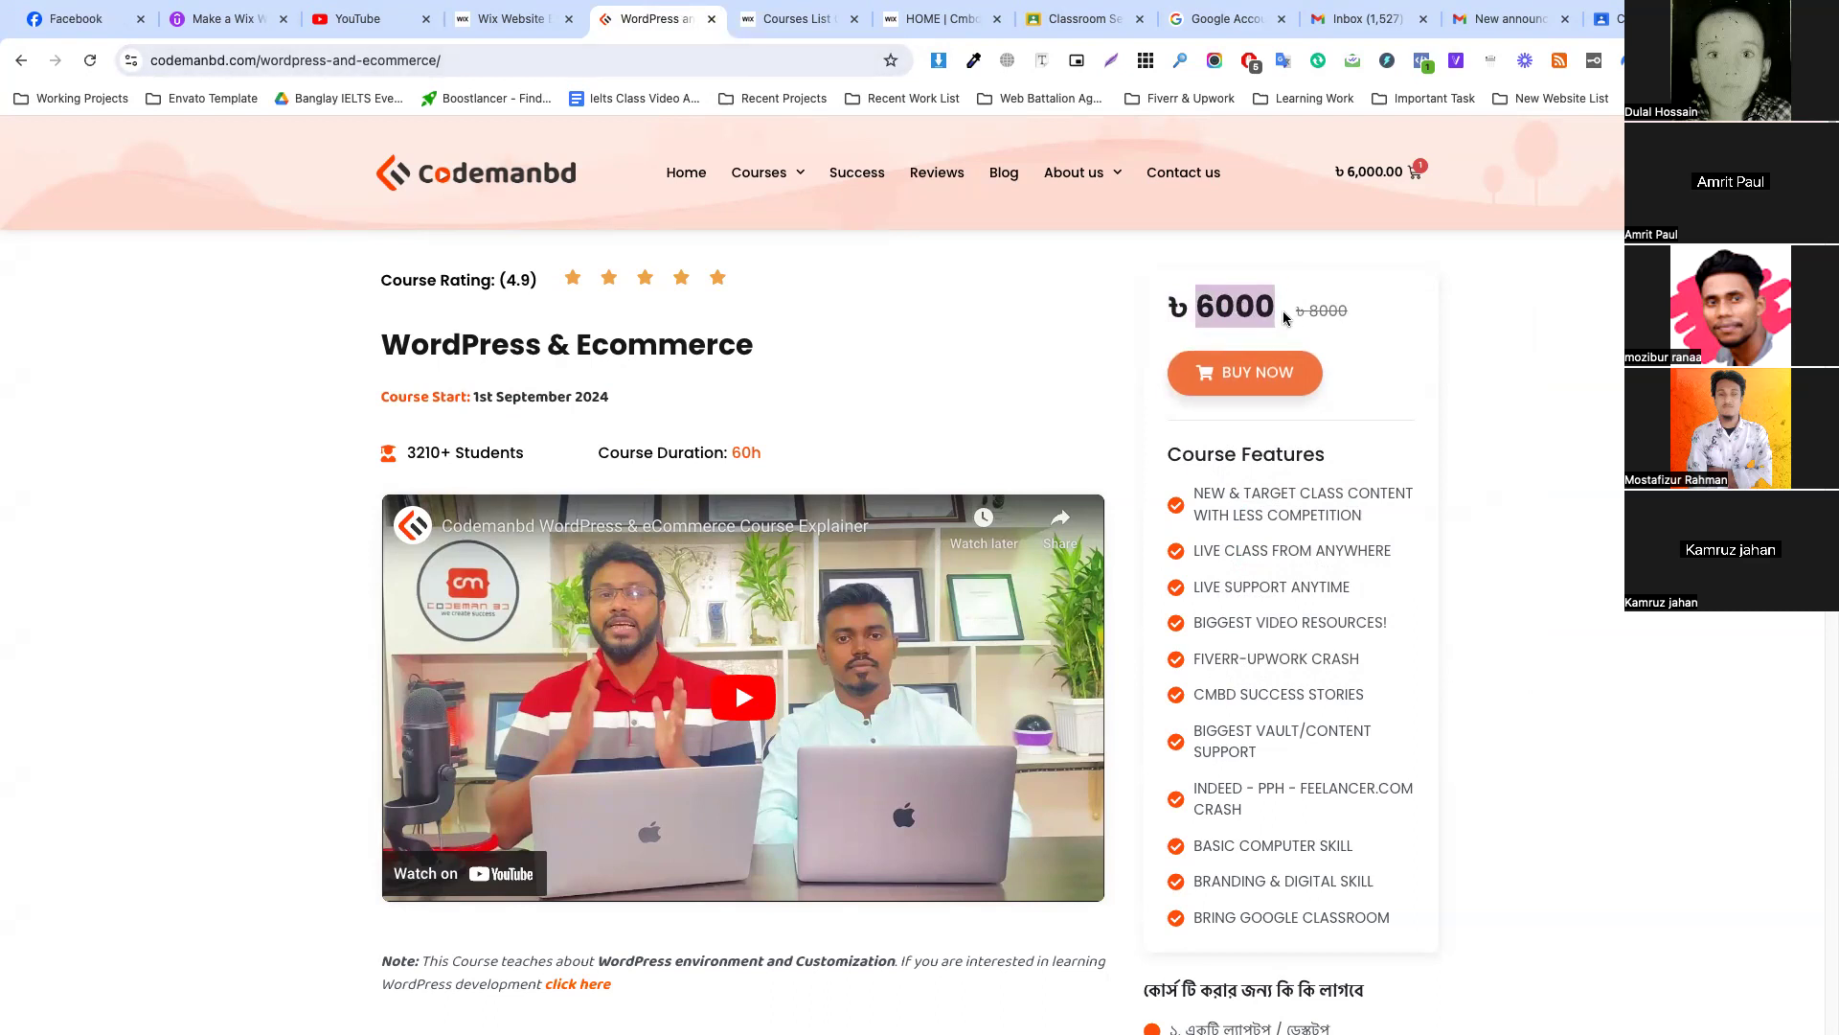
{"action": "left_click_drag", "start_coordinate": [1351, 310], "coordinate": [1199, 306]}
{"action": "left_click_drag", "start_coordinate": [1350, 311], "coordinate": [1313, 311]}
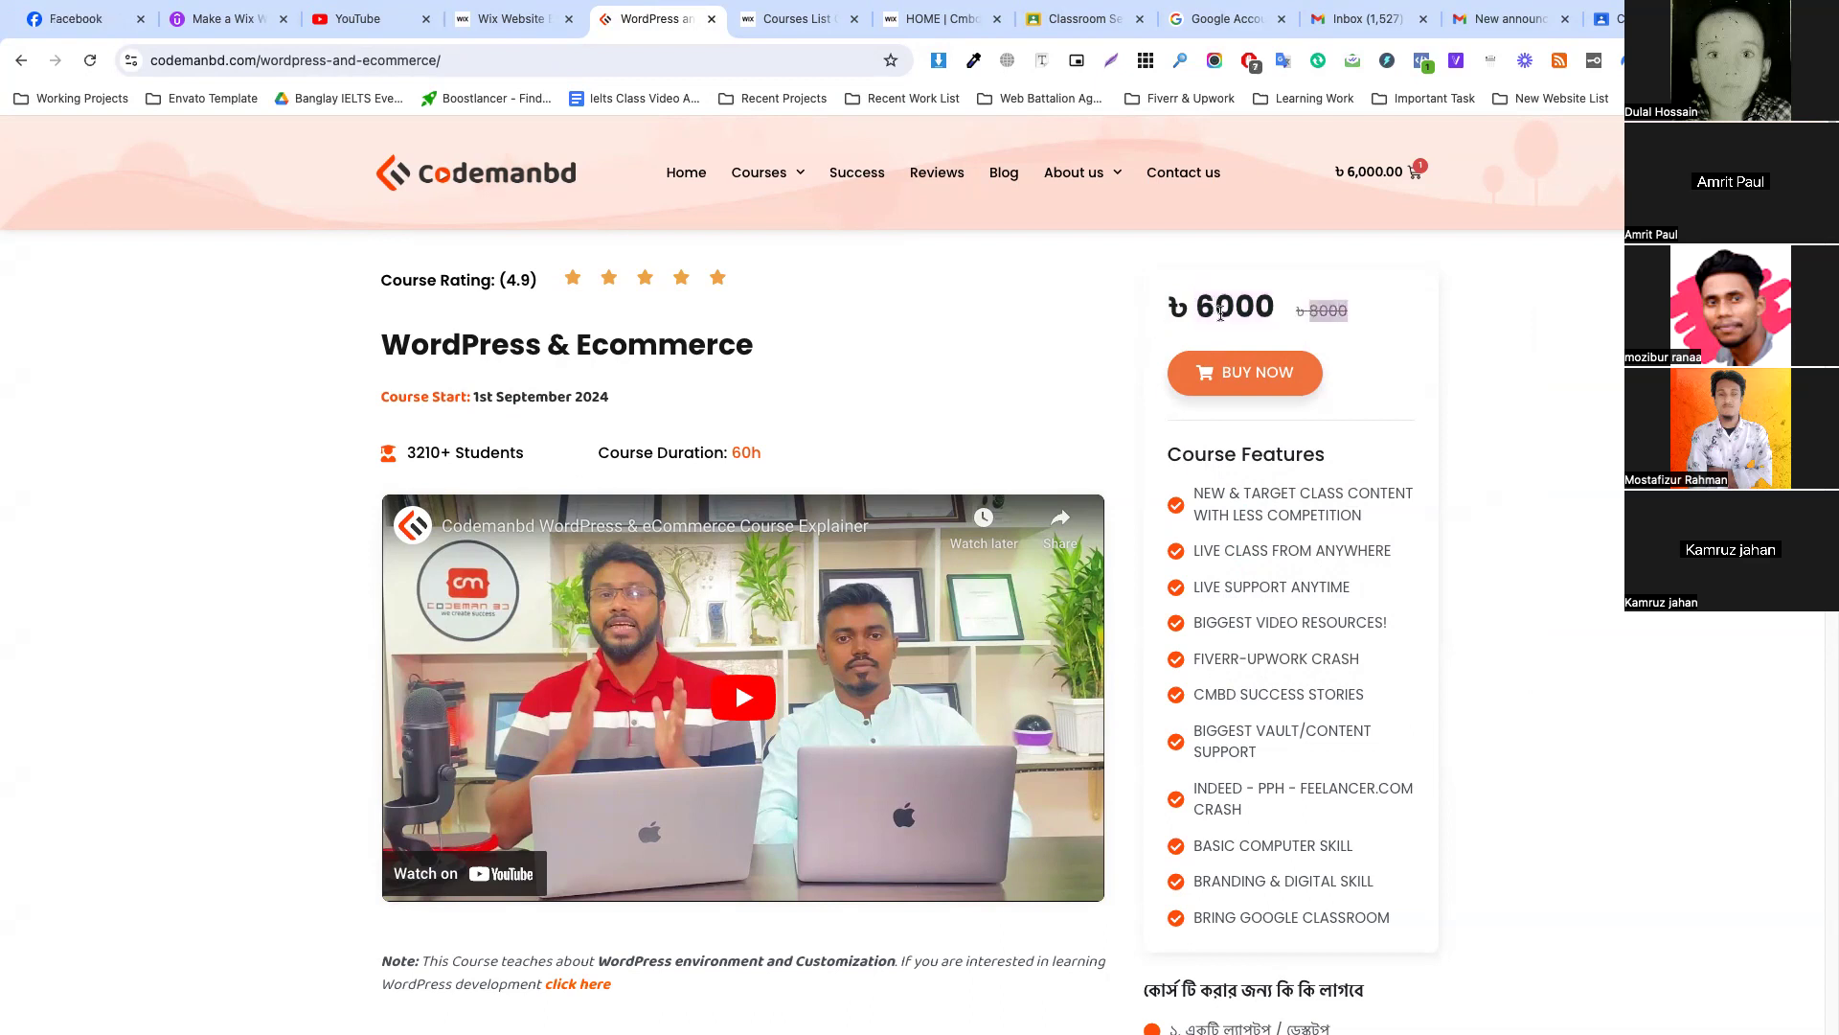
Add an Original Price text field and enter 8000 for WordPress & Ecommerce.
{"action": "left_click", "coordinate": [780, 19]}
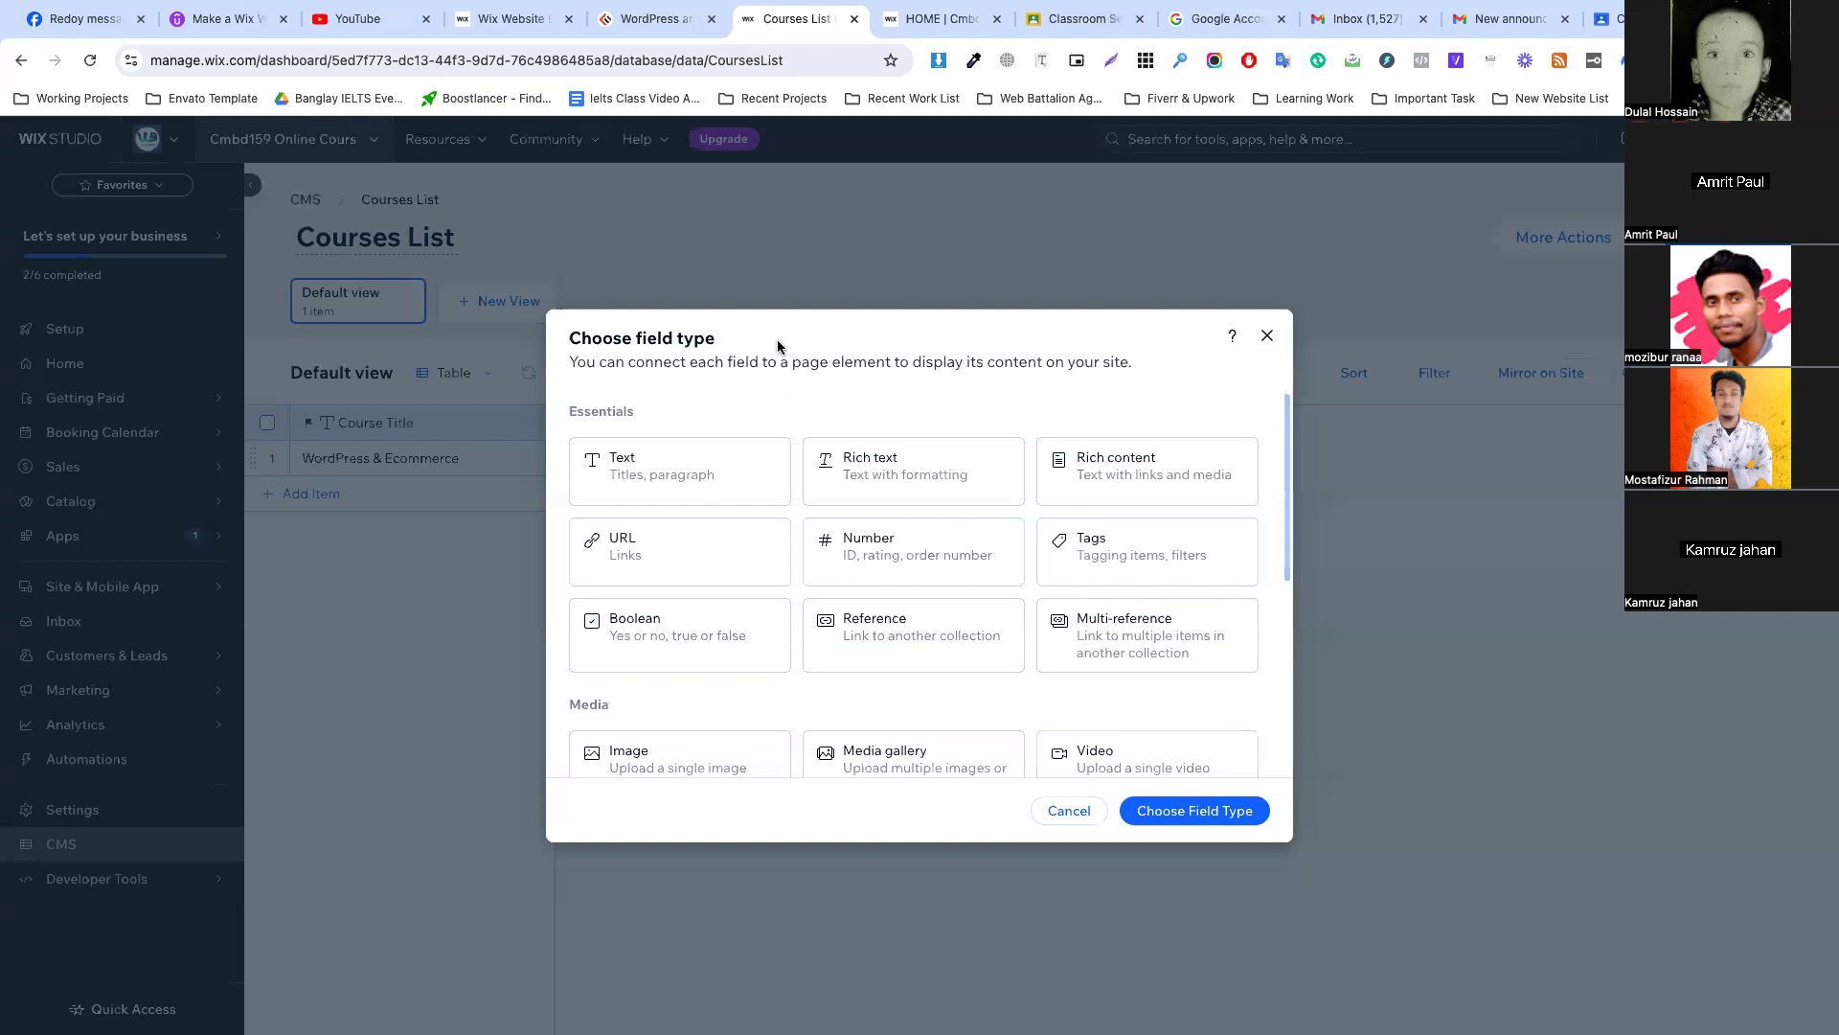
{"action": "left_click", "coordinate": [1193, 810]}
{"action": "type", "text": "Cou"}
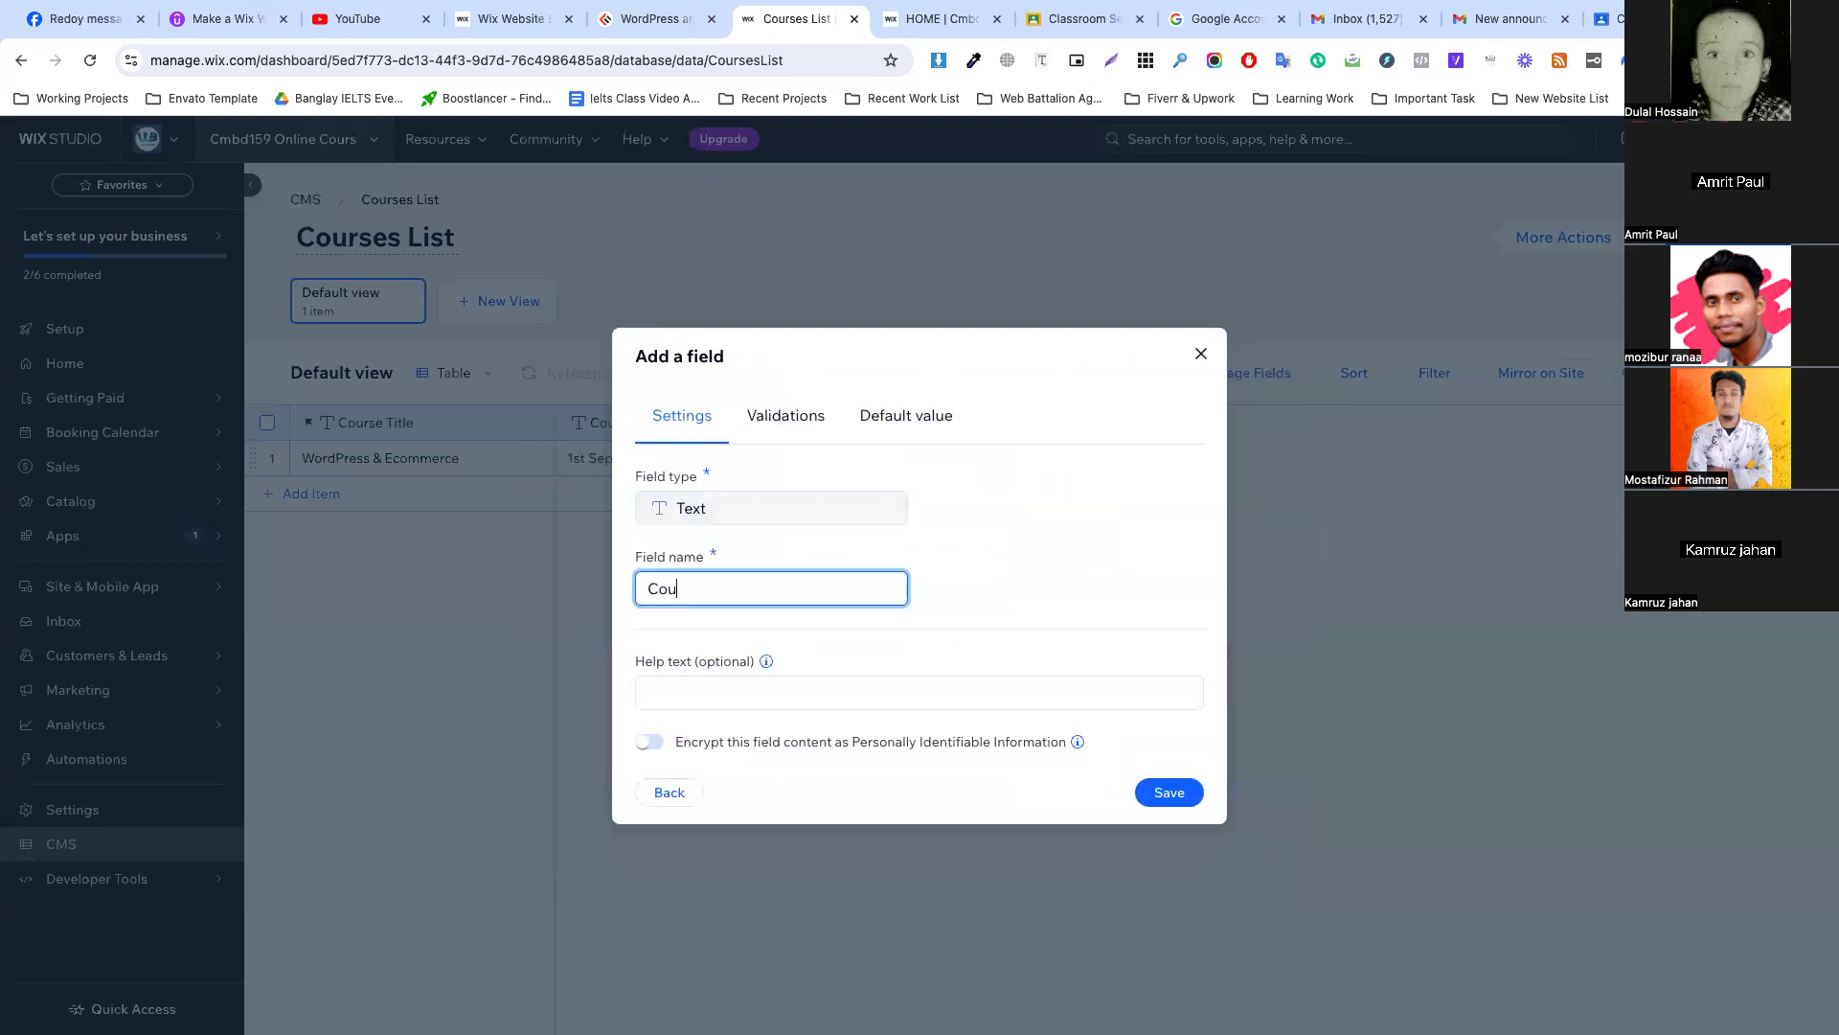
{"action": "key", "text": "BackSpace"}
{"action": "key", "text": "BackSpace"}
{"action": "type", "text": "Original Pric"}
{"action": "left_click", "coordinate": [1169, 792]}
{"action": "left_click", "coordinate": [824, 457]}
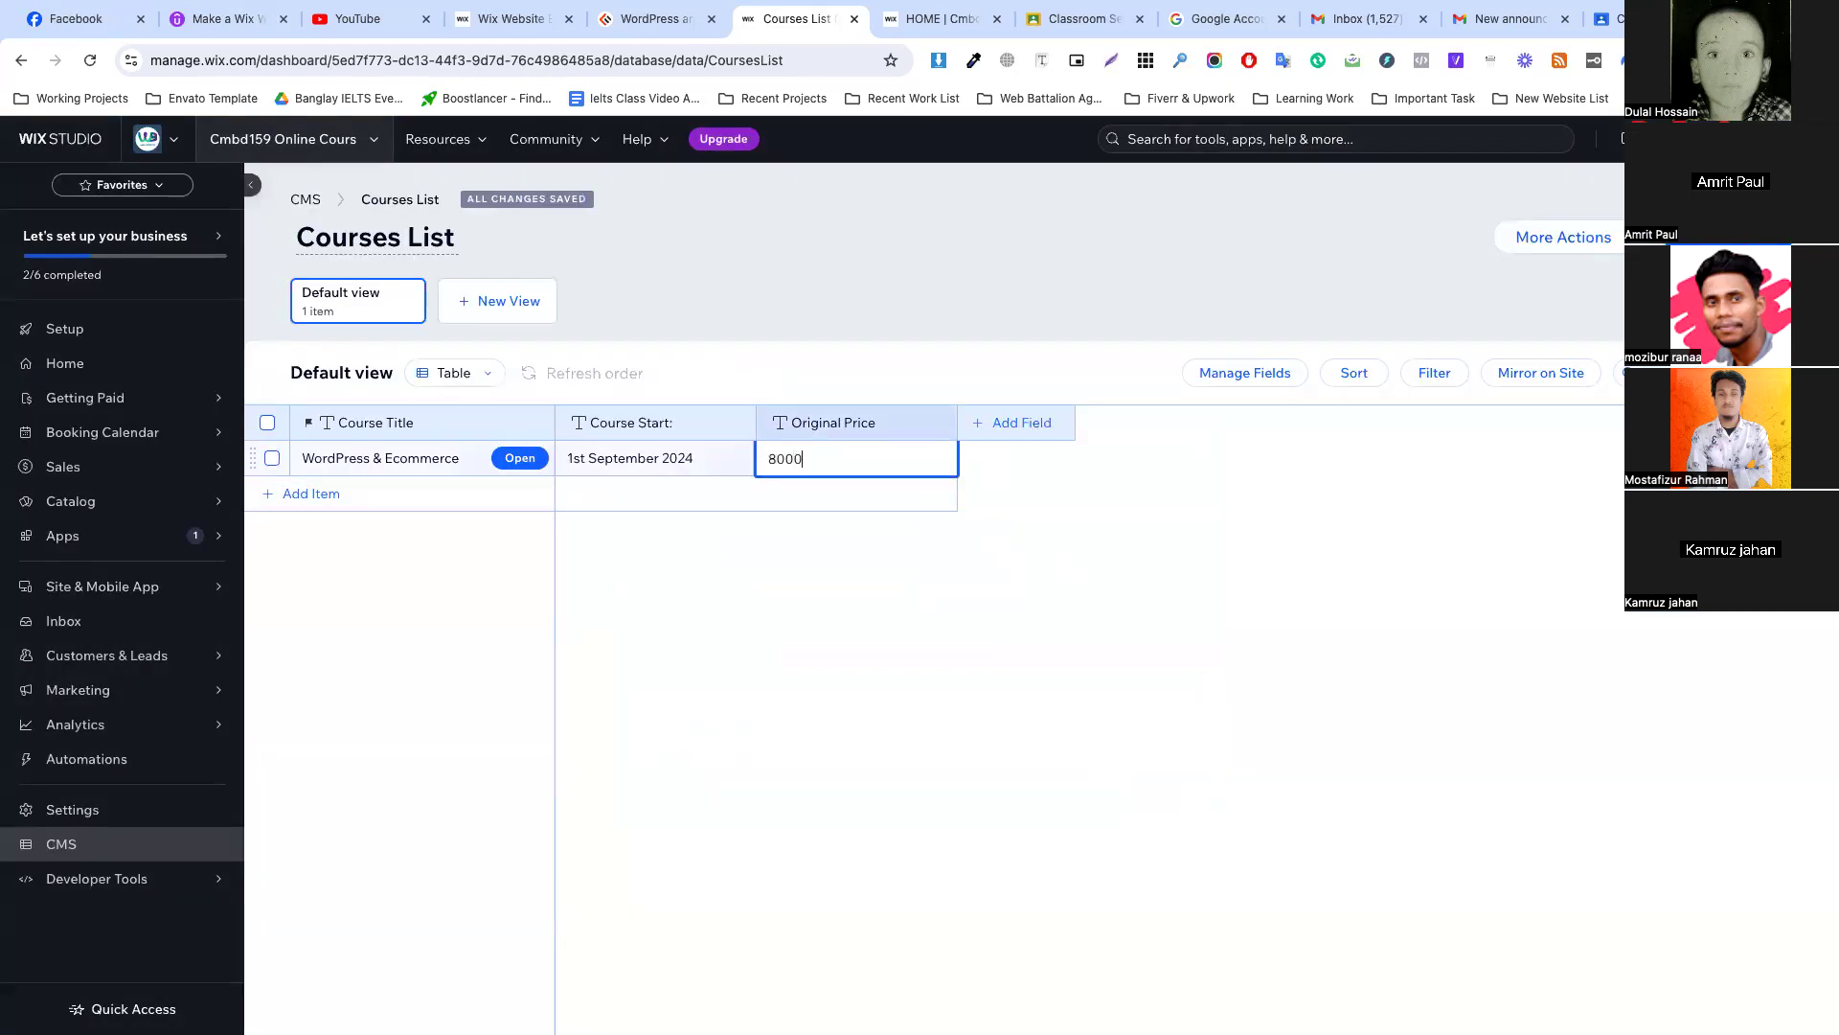
{"action": "left_click", "coordinate": [1022, 425]}
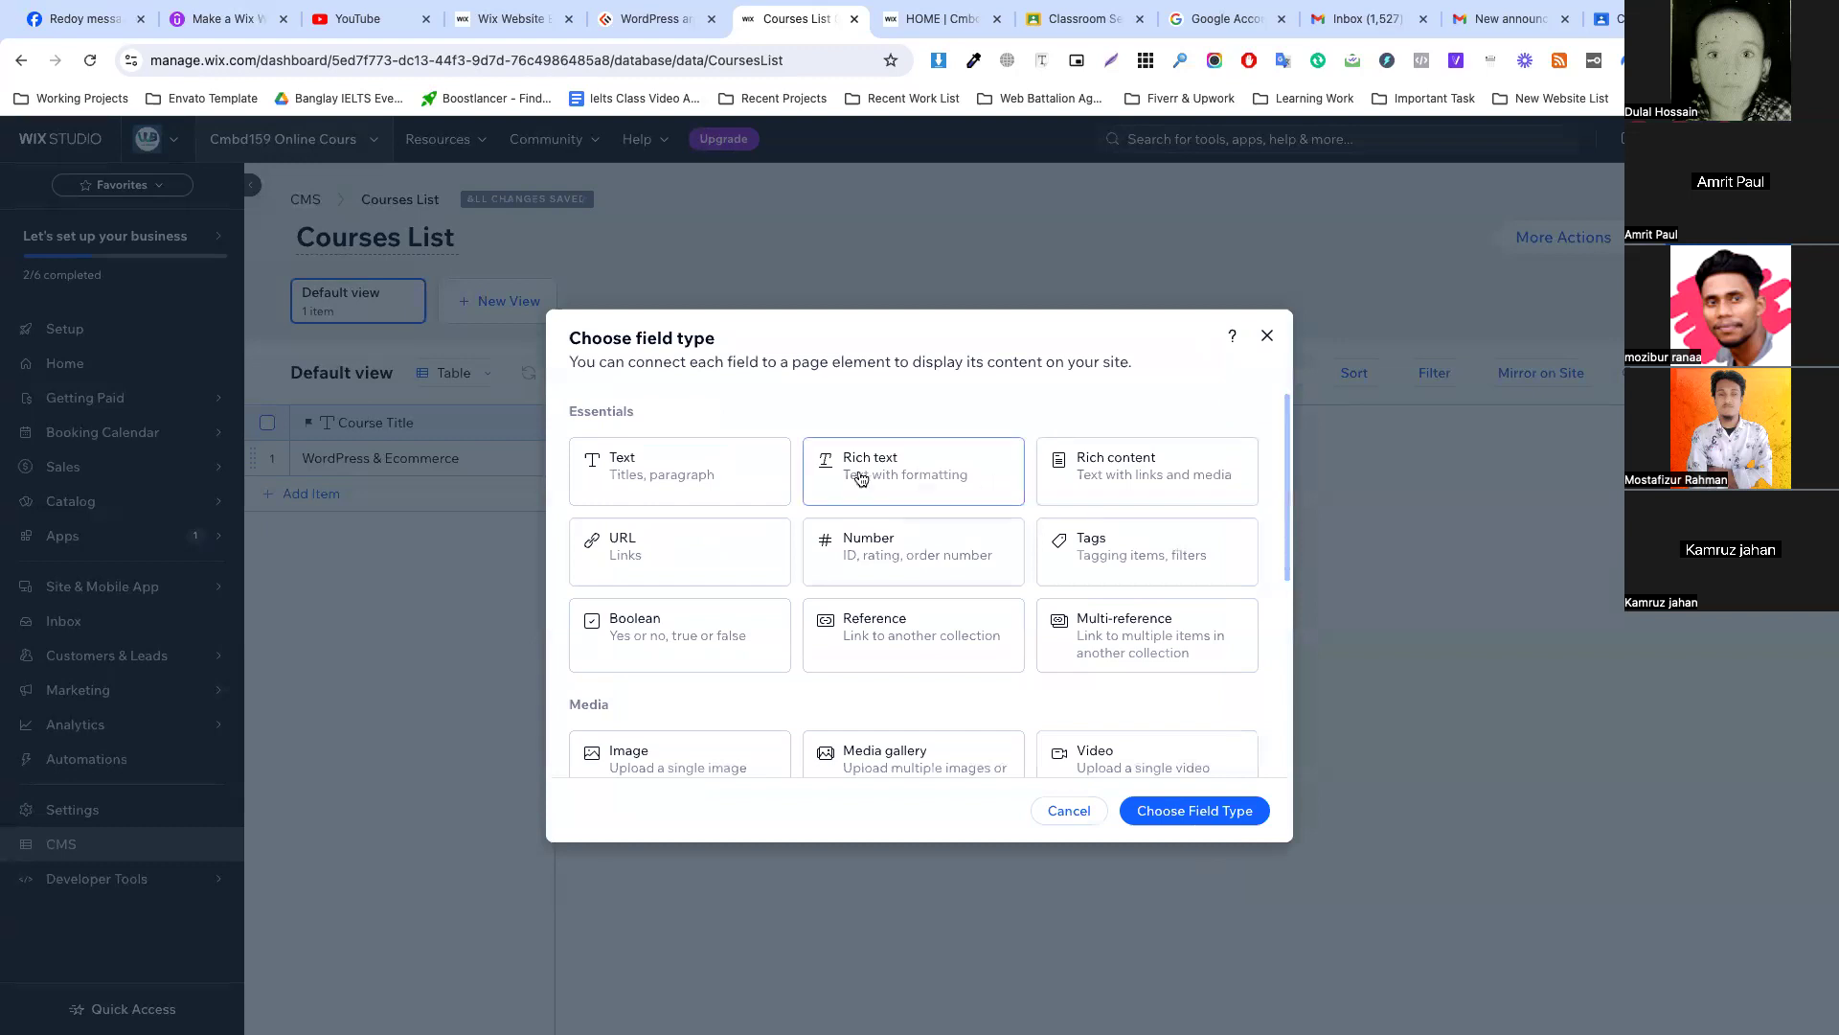
Add an Offer Price text field and enter 6000 for WordPress & Ecommerce.
{"action": "left_click", "coordinate": [1194, 810]}
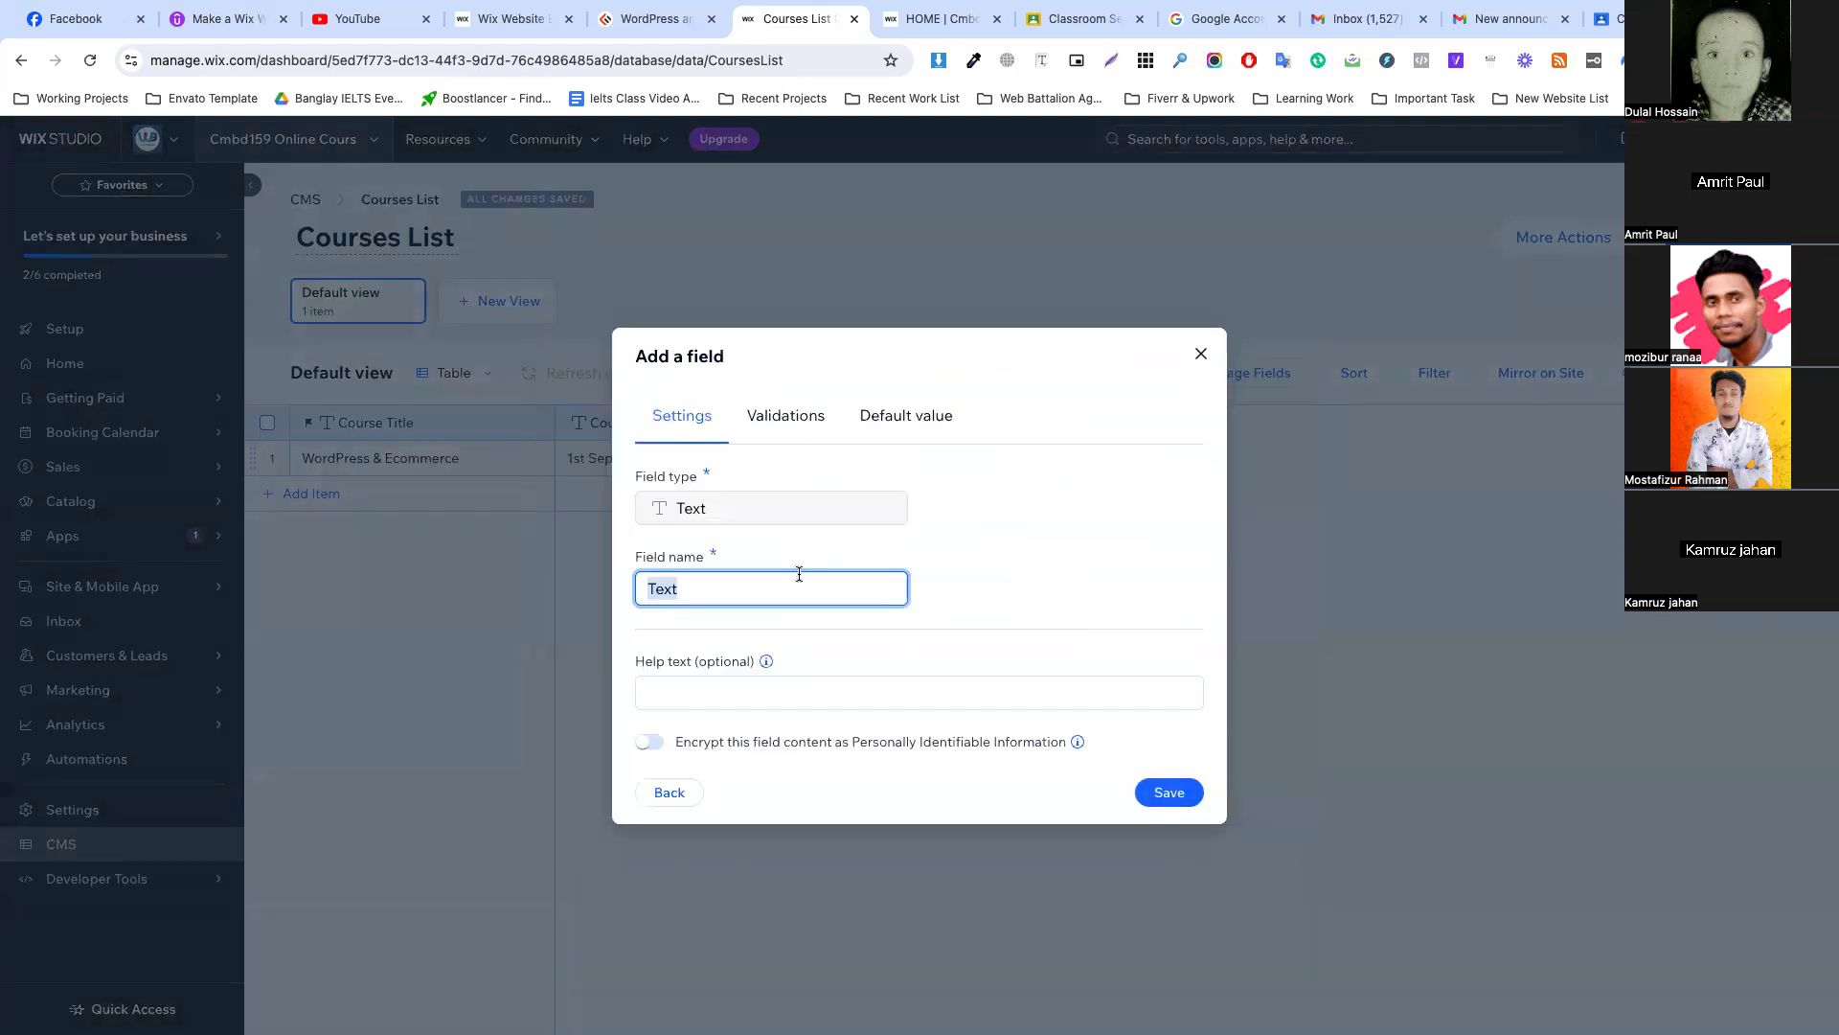
{"action": "type", "text": "Offer Pricce"}
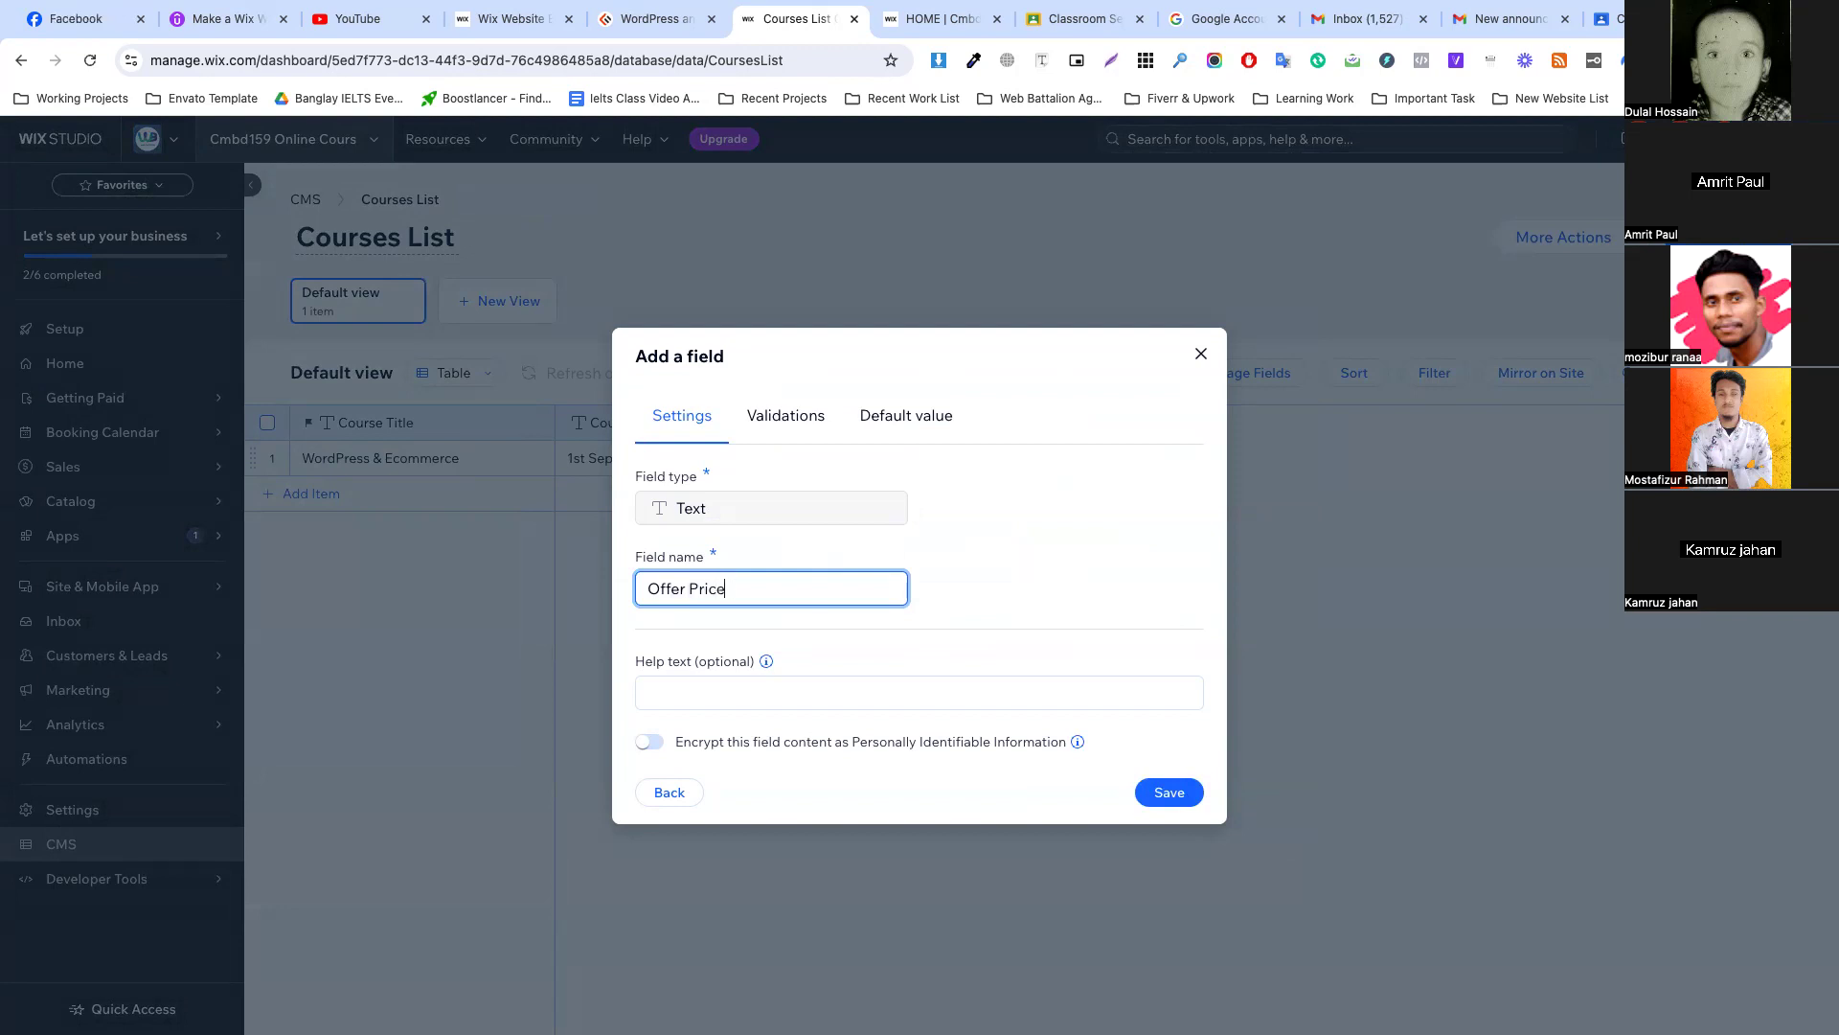
{"action": "left_click", "coordinate": [1170, 793]}
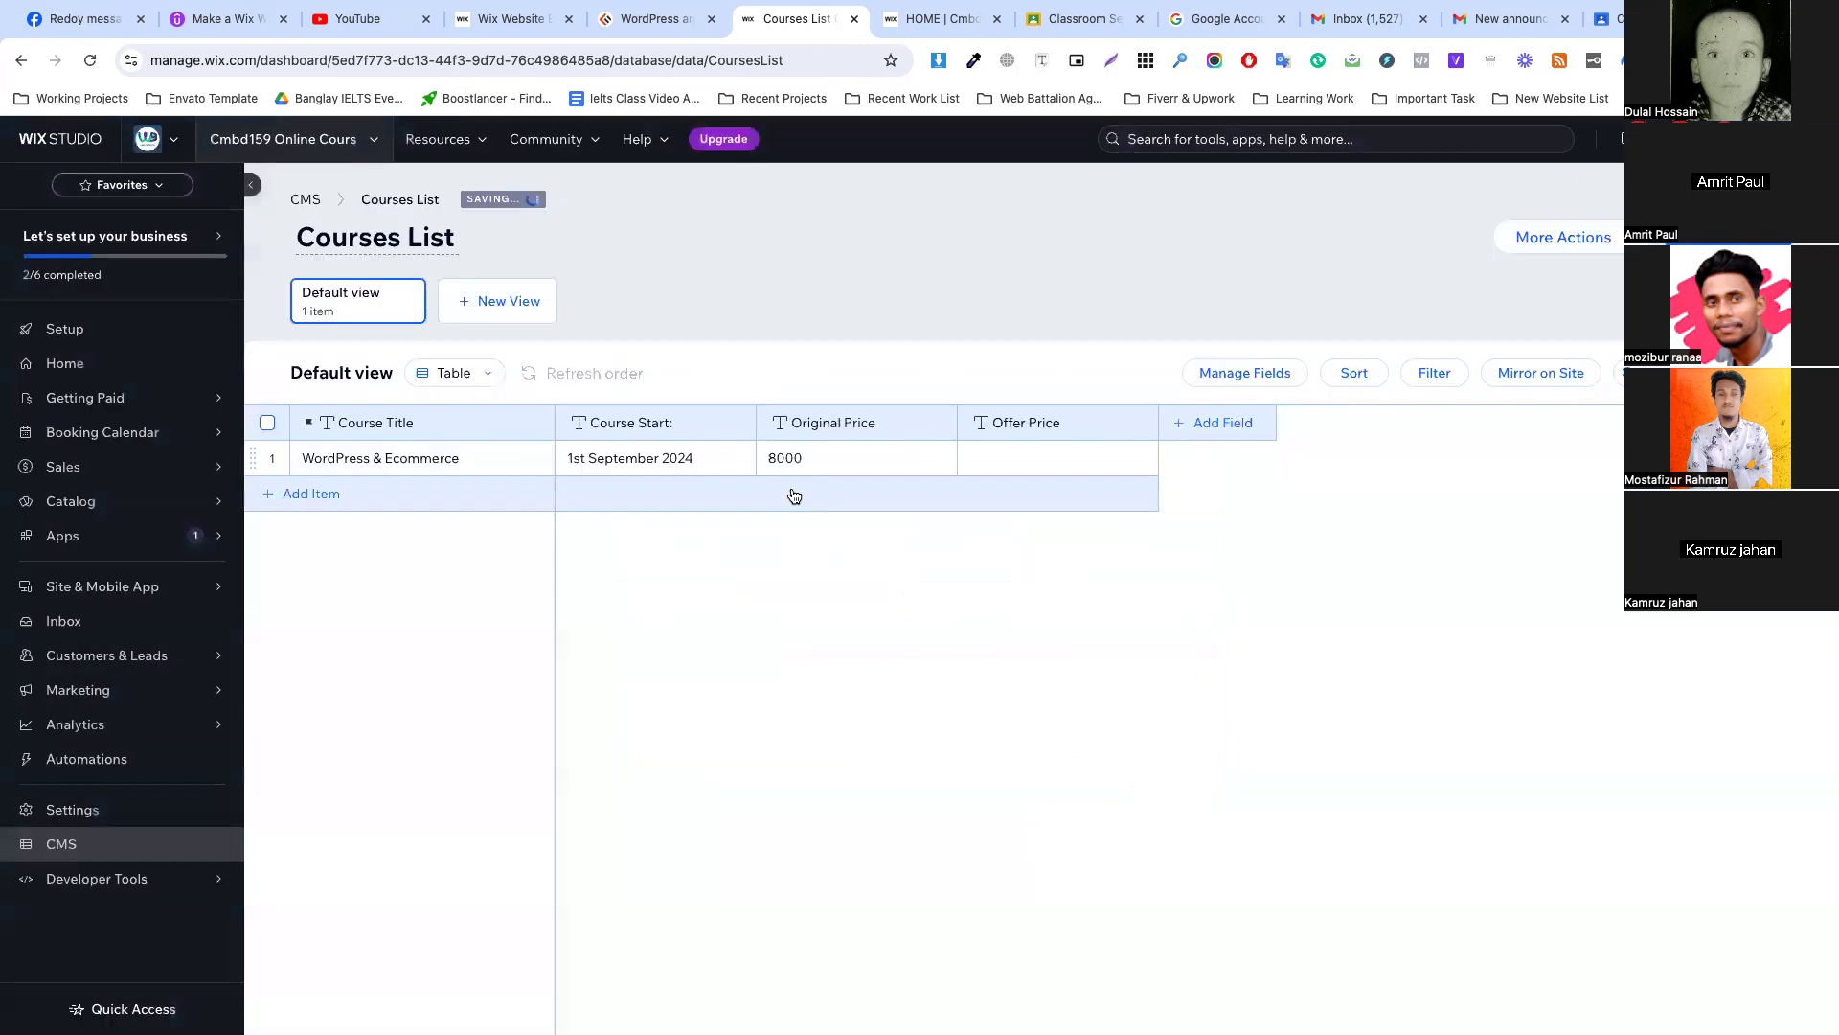
{"action": "left_click", "coordinate": [995, 458]}
{"action": "type", "text": "6000"}
{"action": "left_click", "coordinate": [1044, 540]}
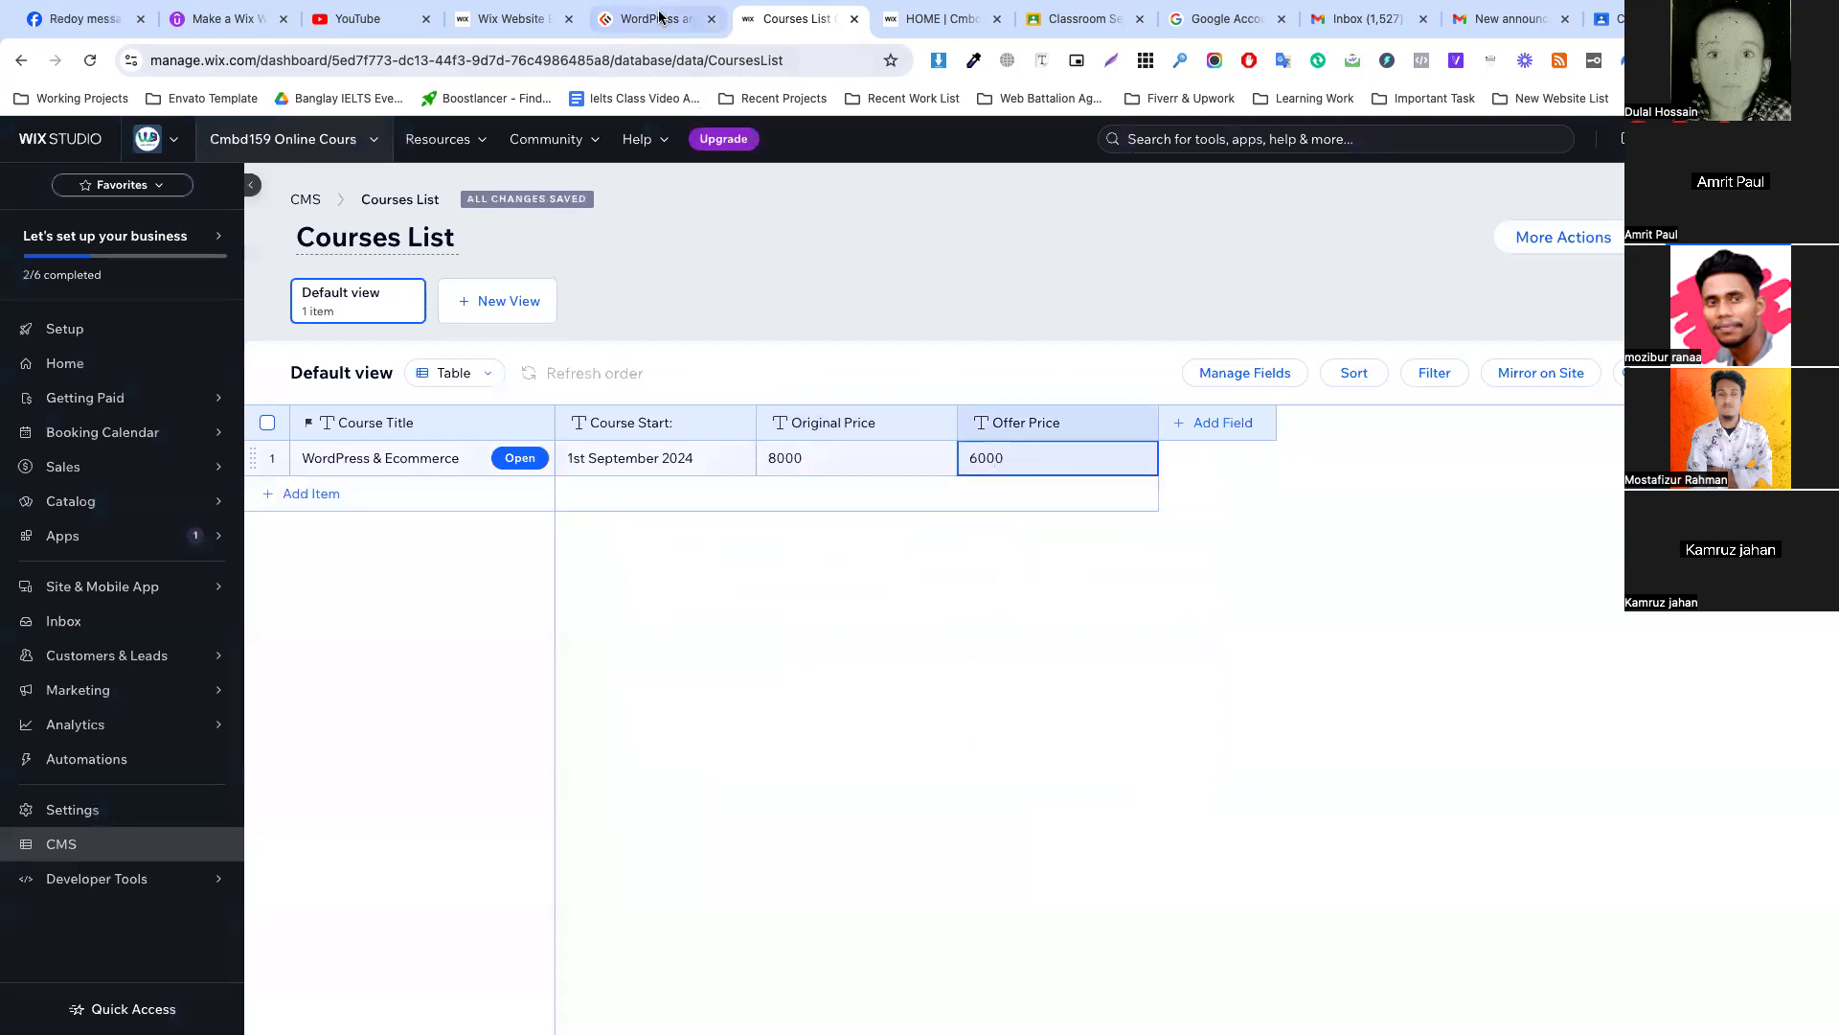
{"action": "left_click", "coordinate": [661, 20]}
{"action": "left_click_drag", "start_coordinate": [1359, 316], "coordinate": [1205, 307]}
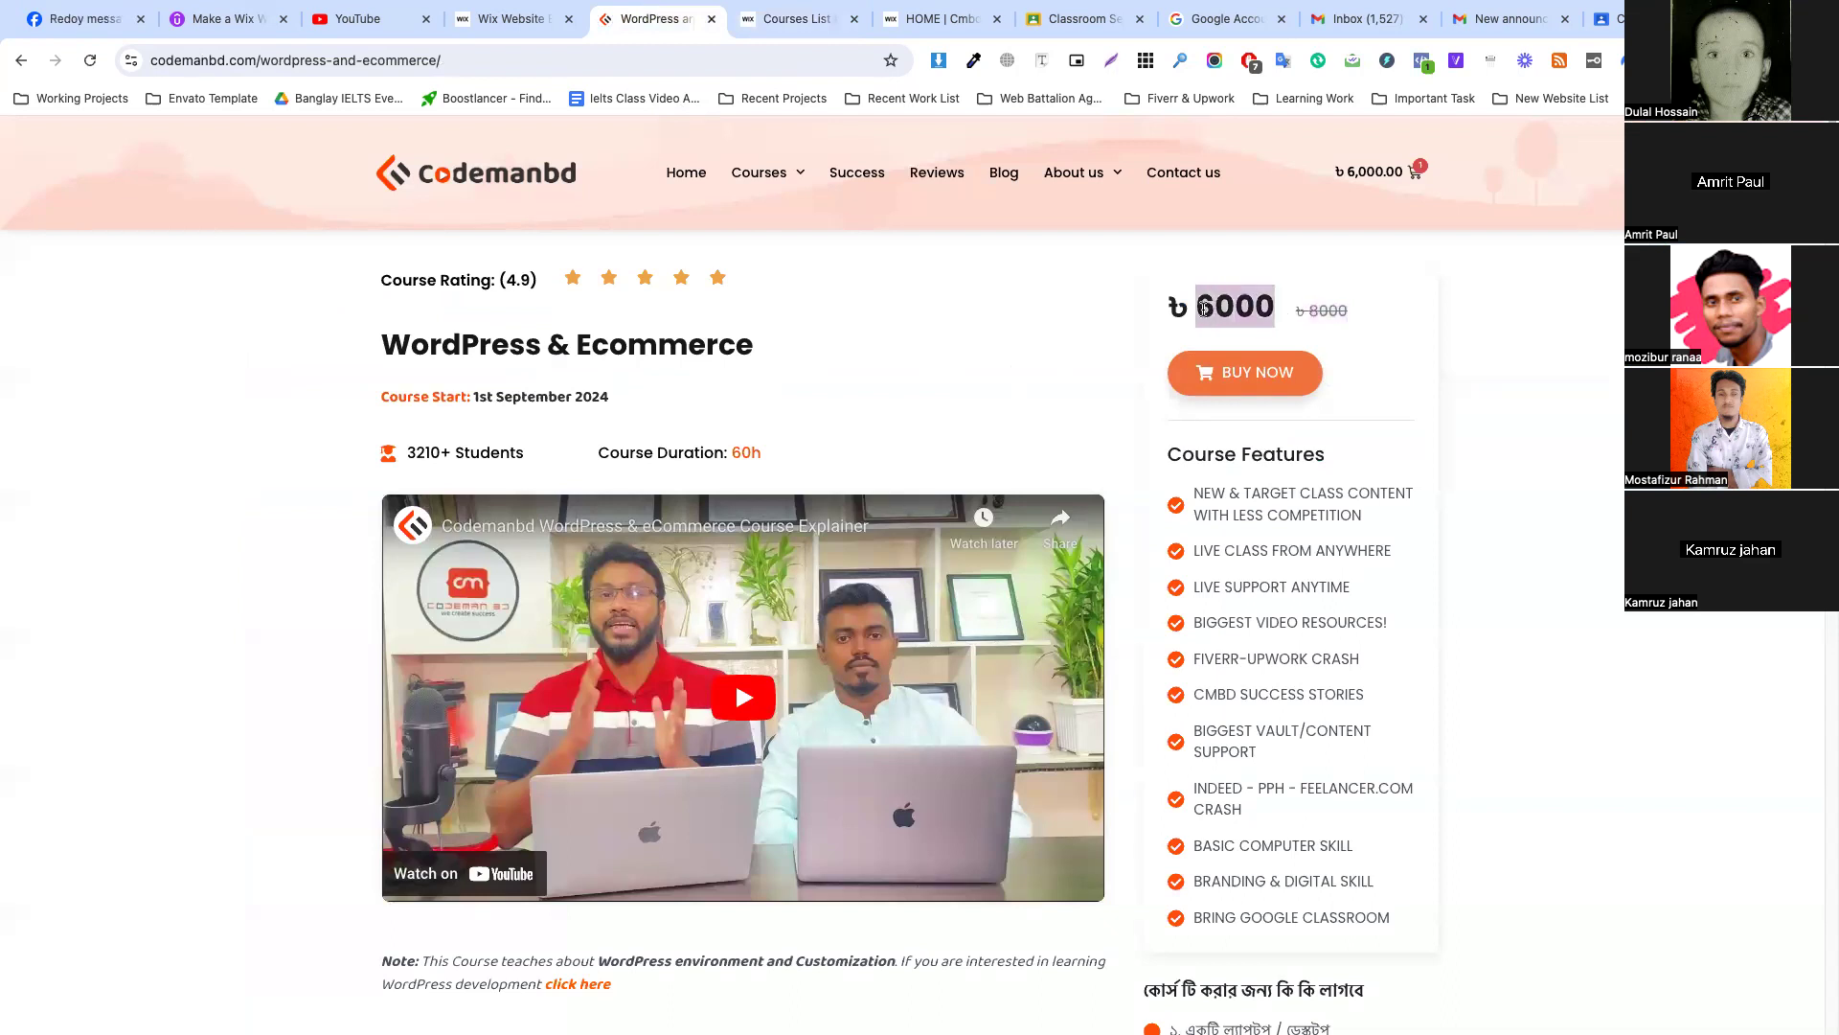
Copy the '3210+ Students' count from the course page.
{"action": "left_click", "coordinate": [490, 397]}
{"action": "left_click_drag", "start_coordinate": [469, 395], "coordinate": [550, 395]}
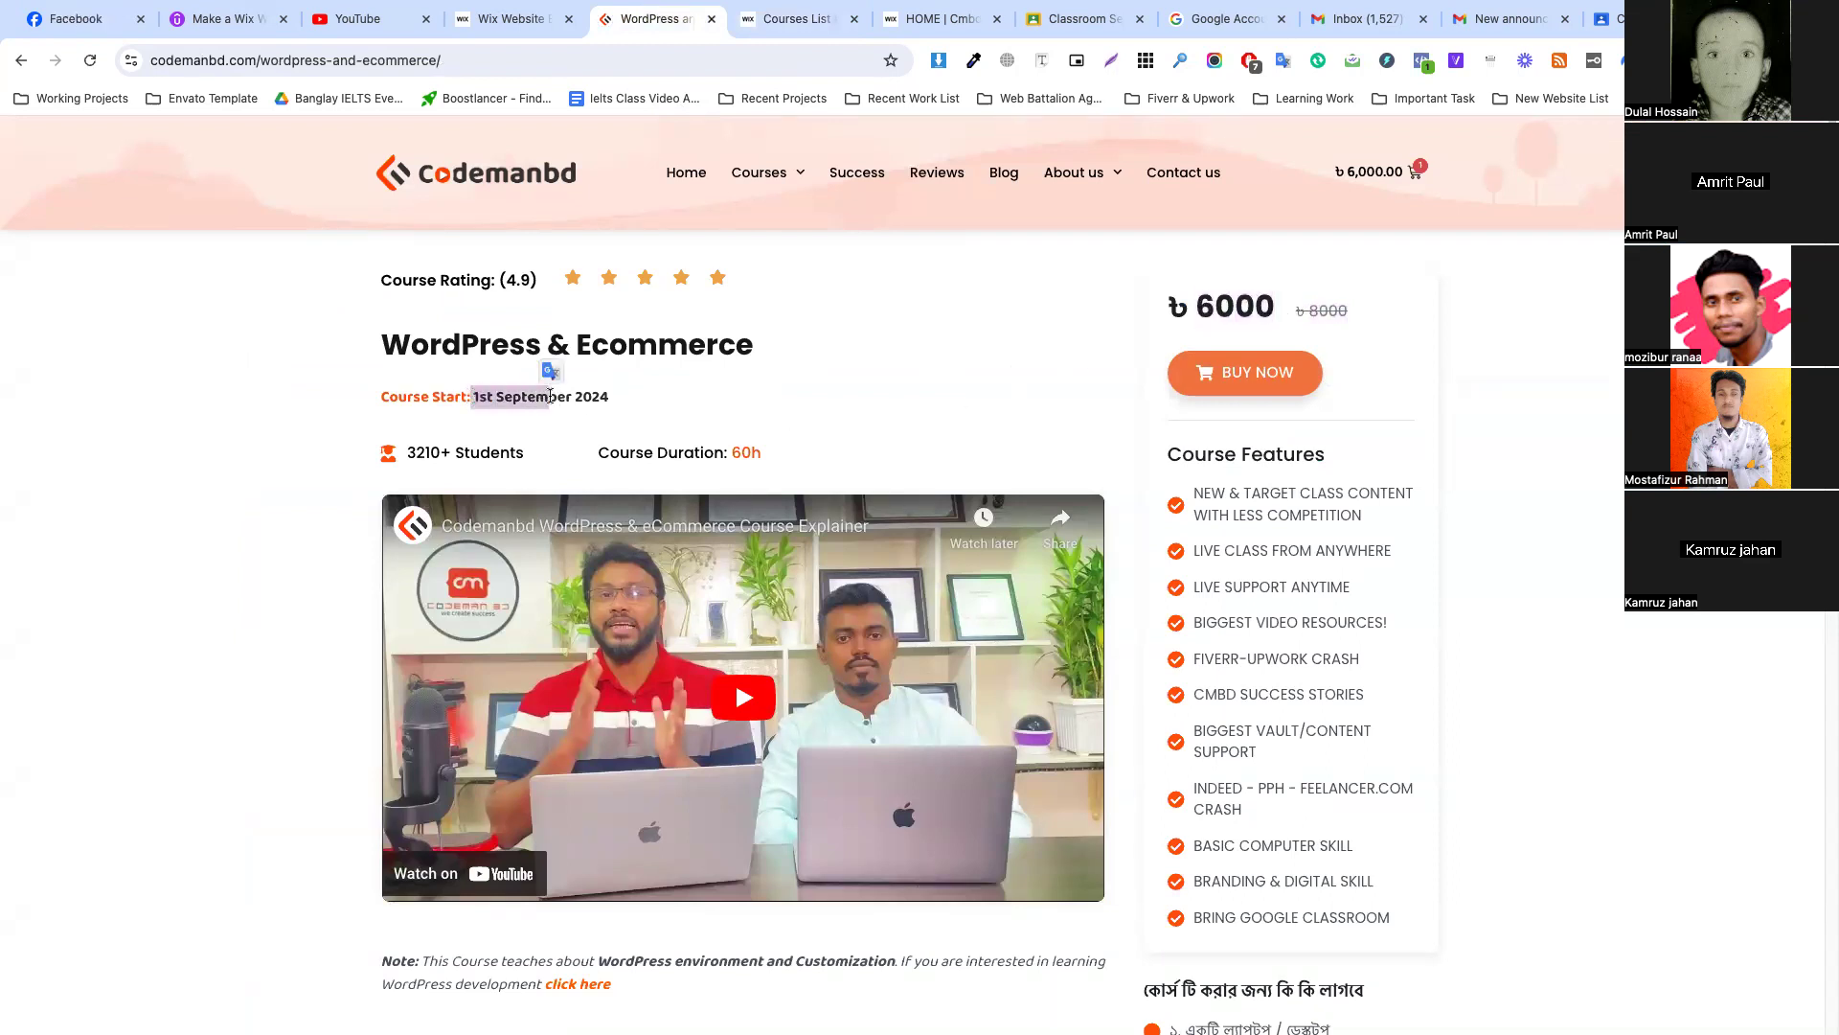
{"action": "left_click_drag", "start_coordinate": [532, 459], "coordinate": [410, 452]}
{"action": "key", "text": "ctrl+c"}
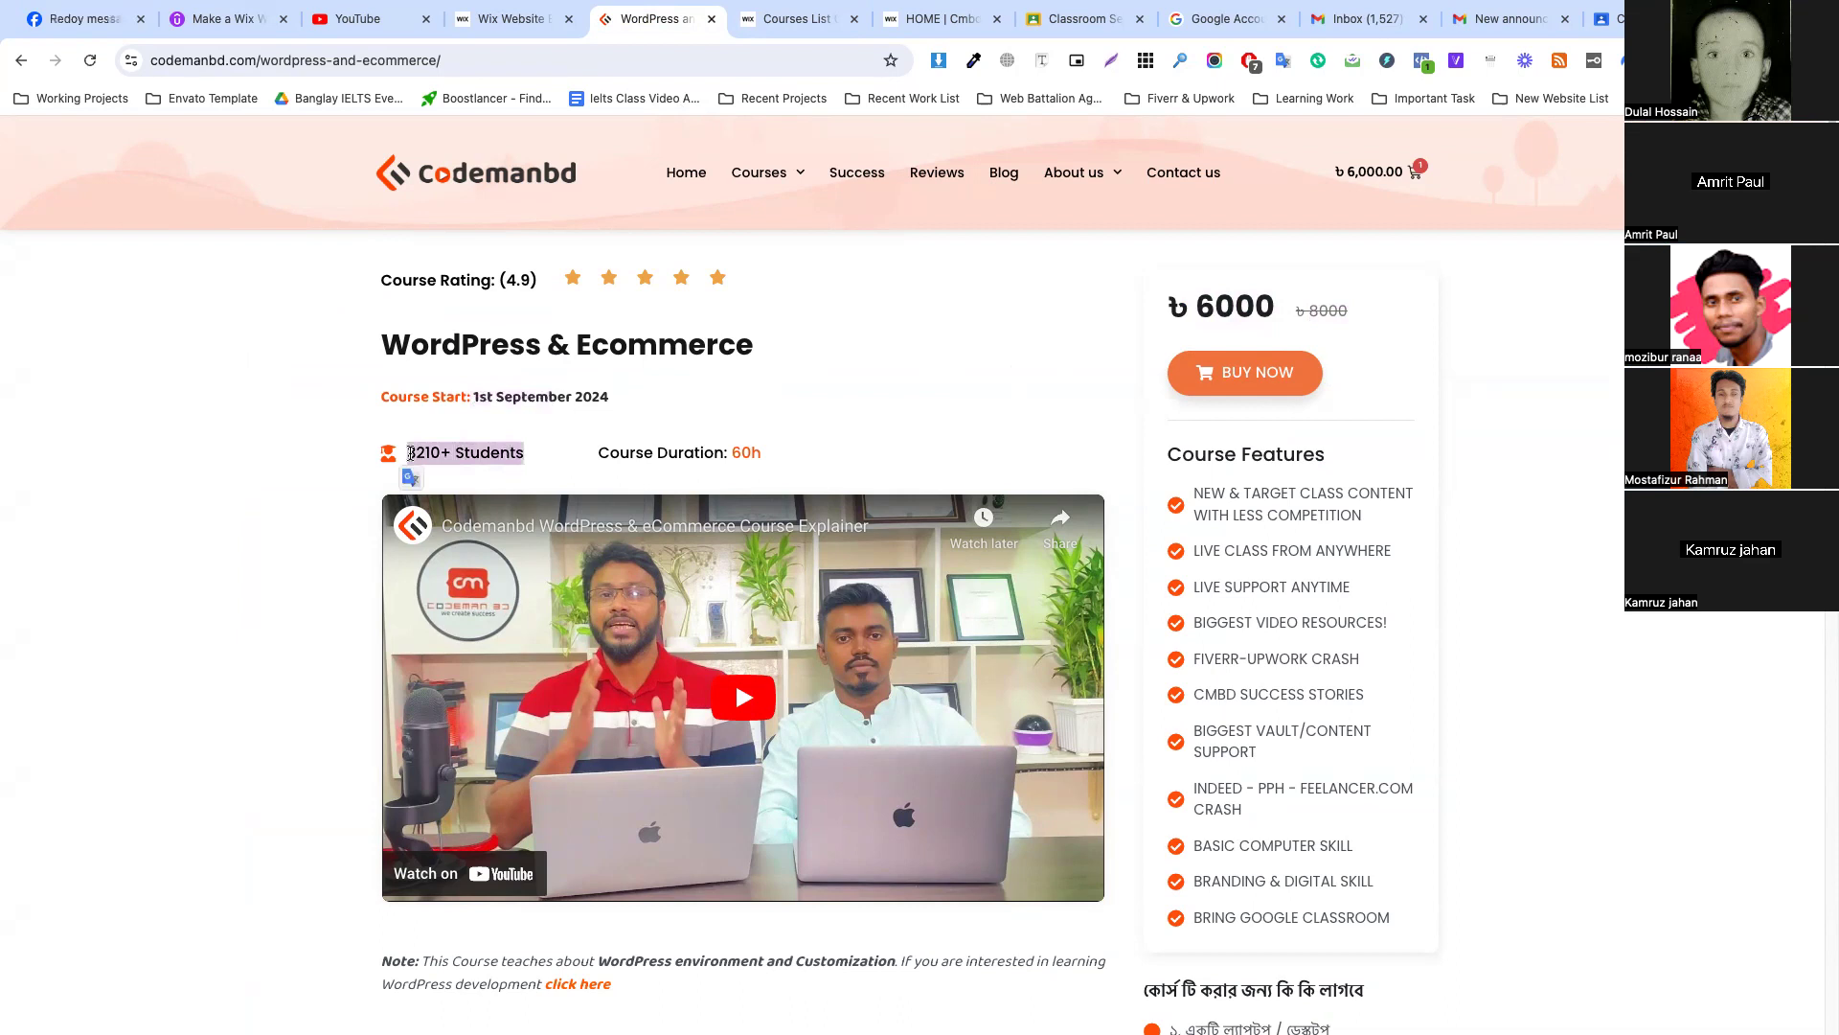
{"action": "key", "text": "ctrl+shift+Tab"}
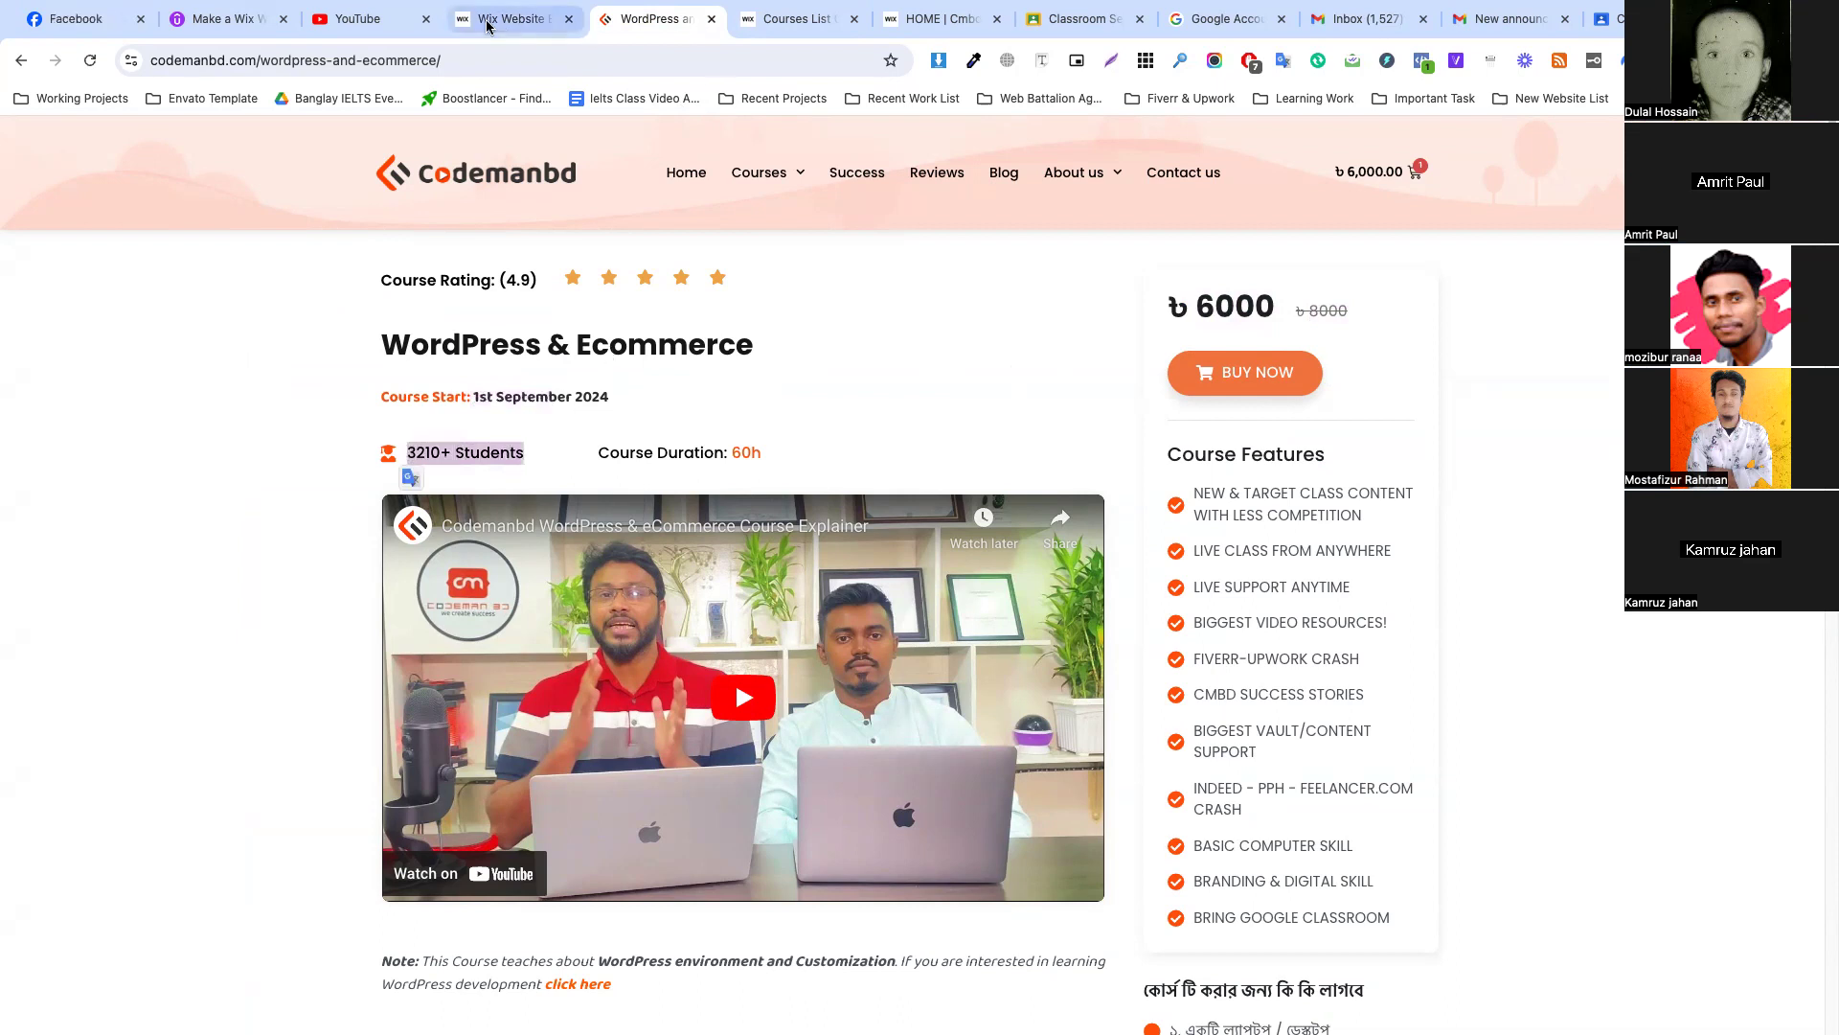
{"action": "left_click", "coordinate": [805, 30]}
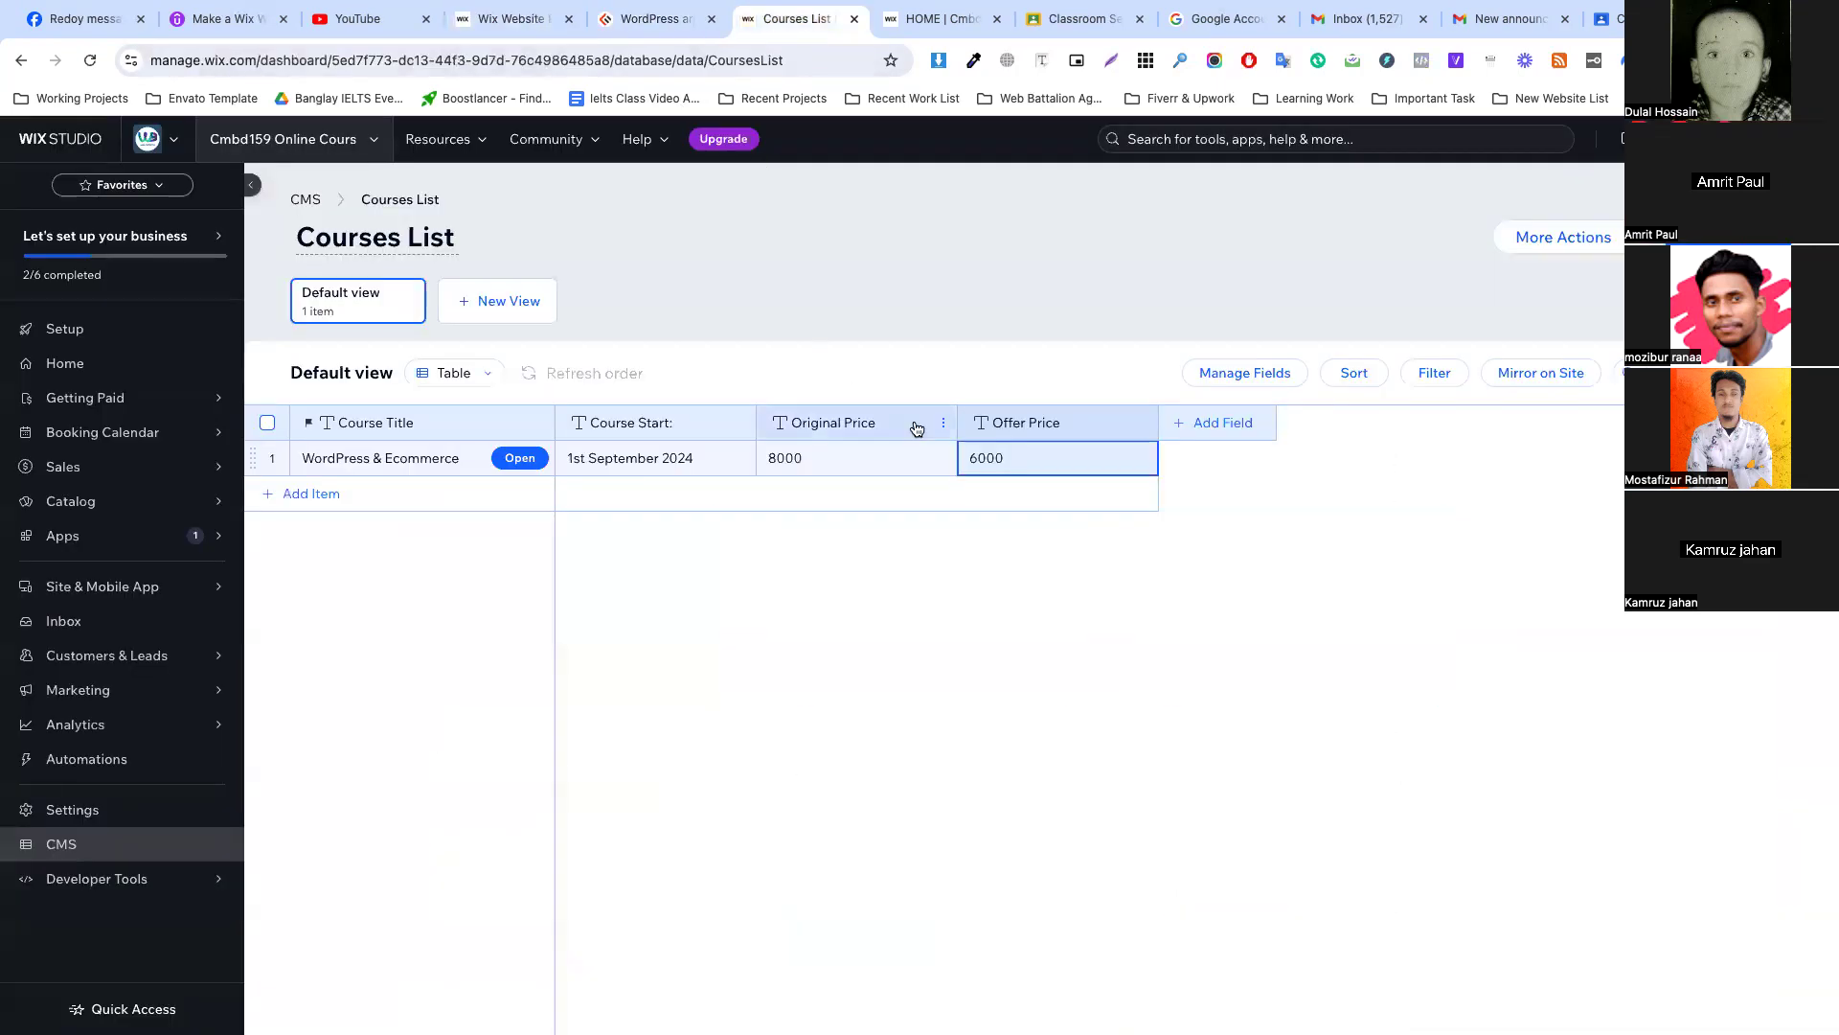
Add a Text field named 'Enrolment Students', fixing its spelling, and save it.
{"action": "left_click", "coordinate": [1213, 420]}
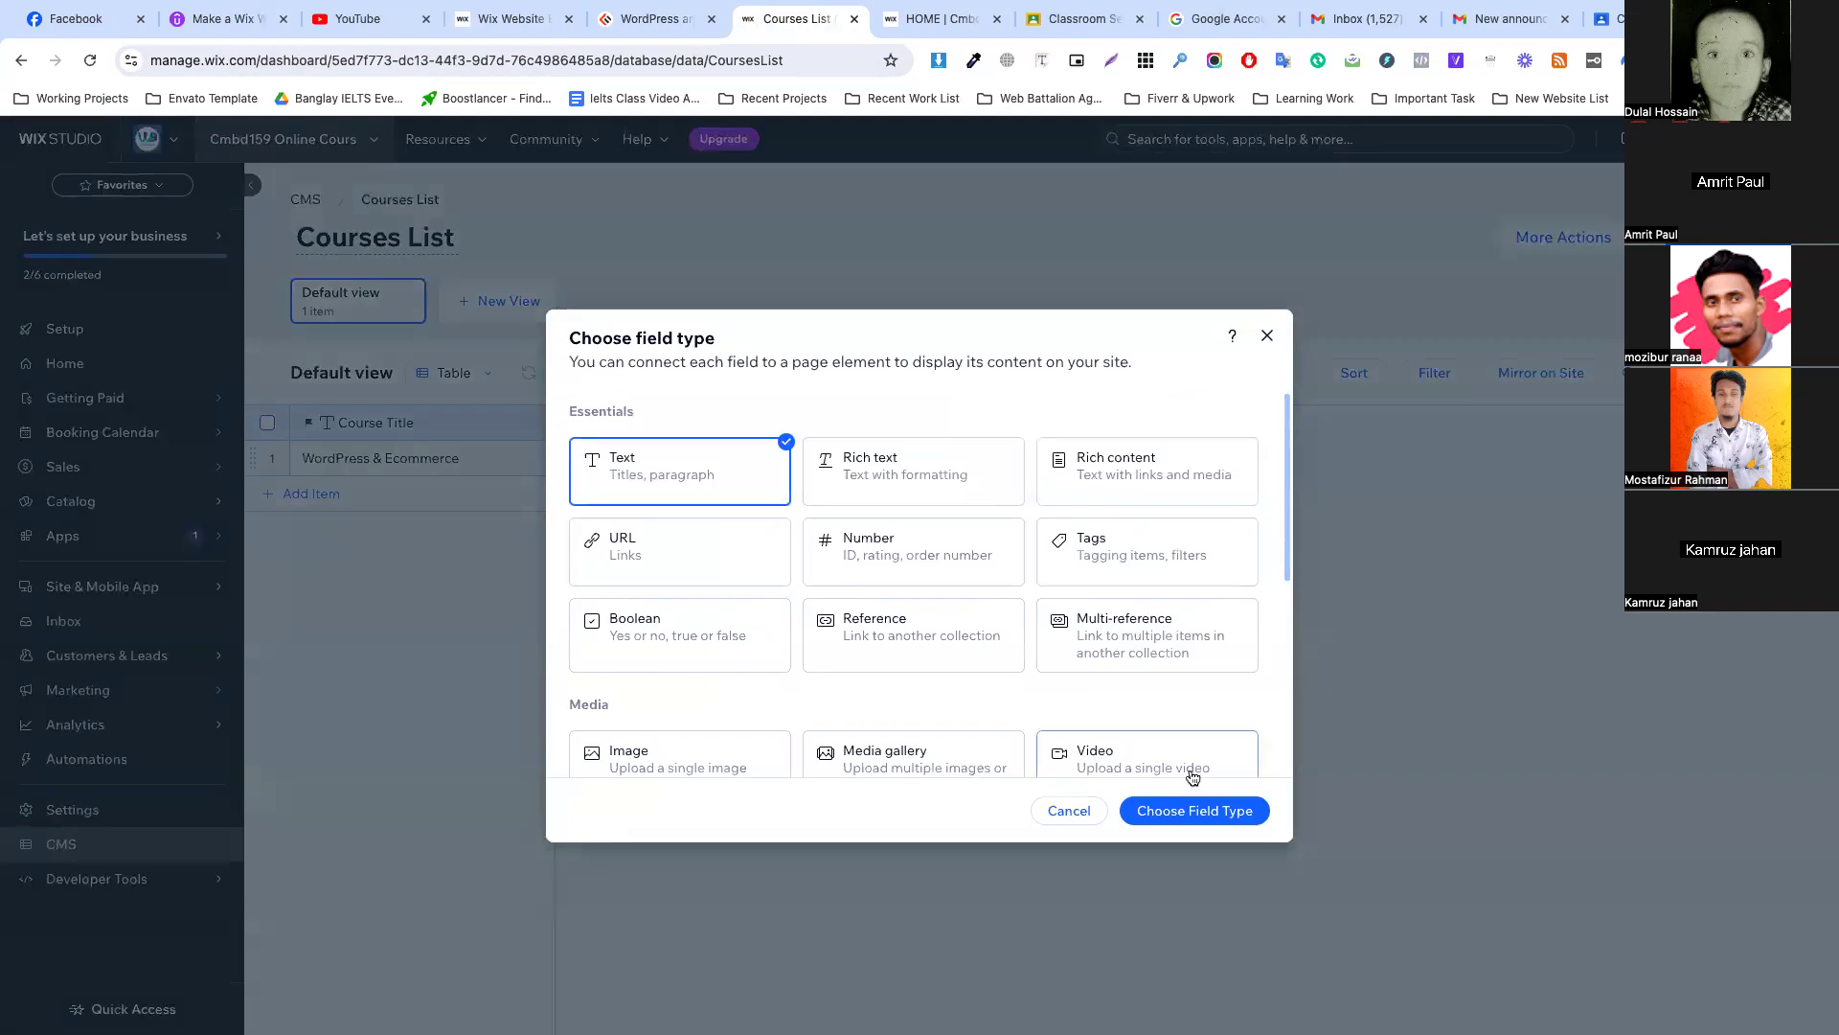
{"action": "left_click", "coordinate": [1195, 811]}
{"action": "type", "text": "enrol"}
{"action": "key", "text": "BackSpace"}
{"action": "key", "text": "BackSpace"}
{"action": "key", "text": "BackSpace"}
{"action": "type", "text": "Enrolement"}
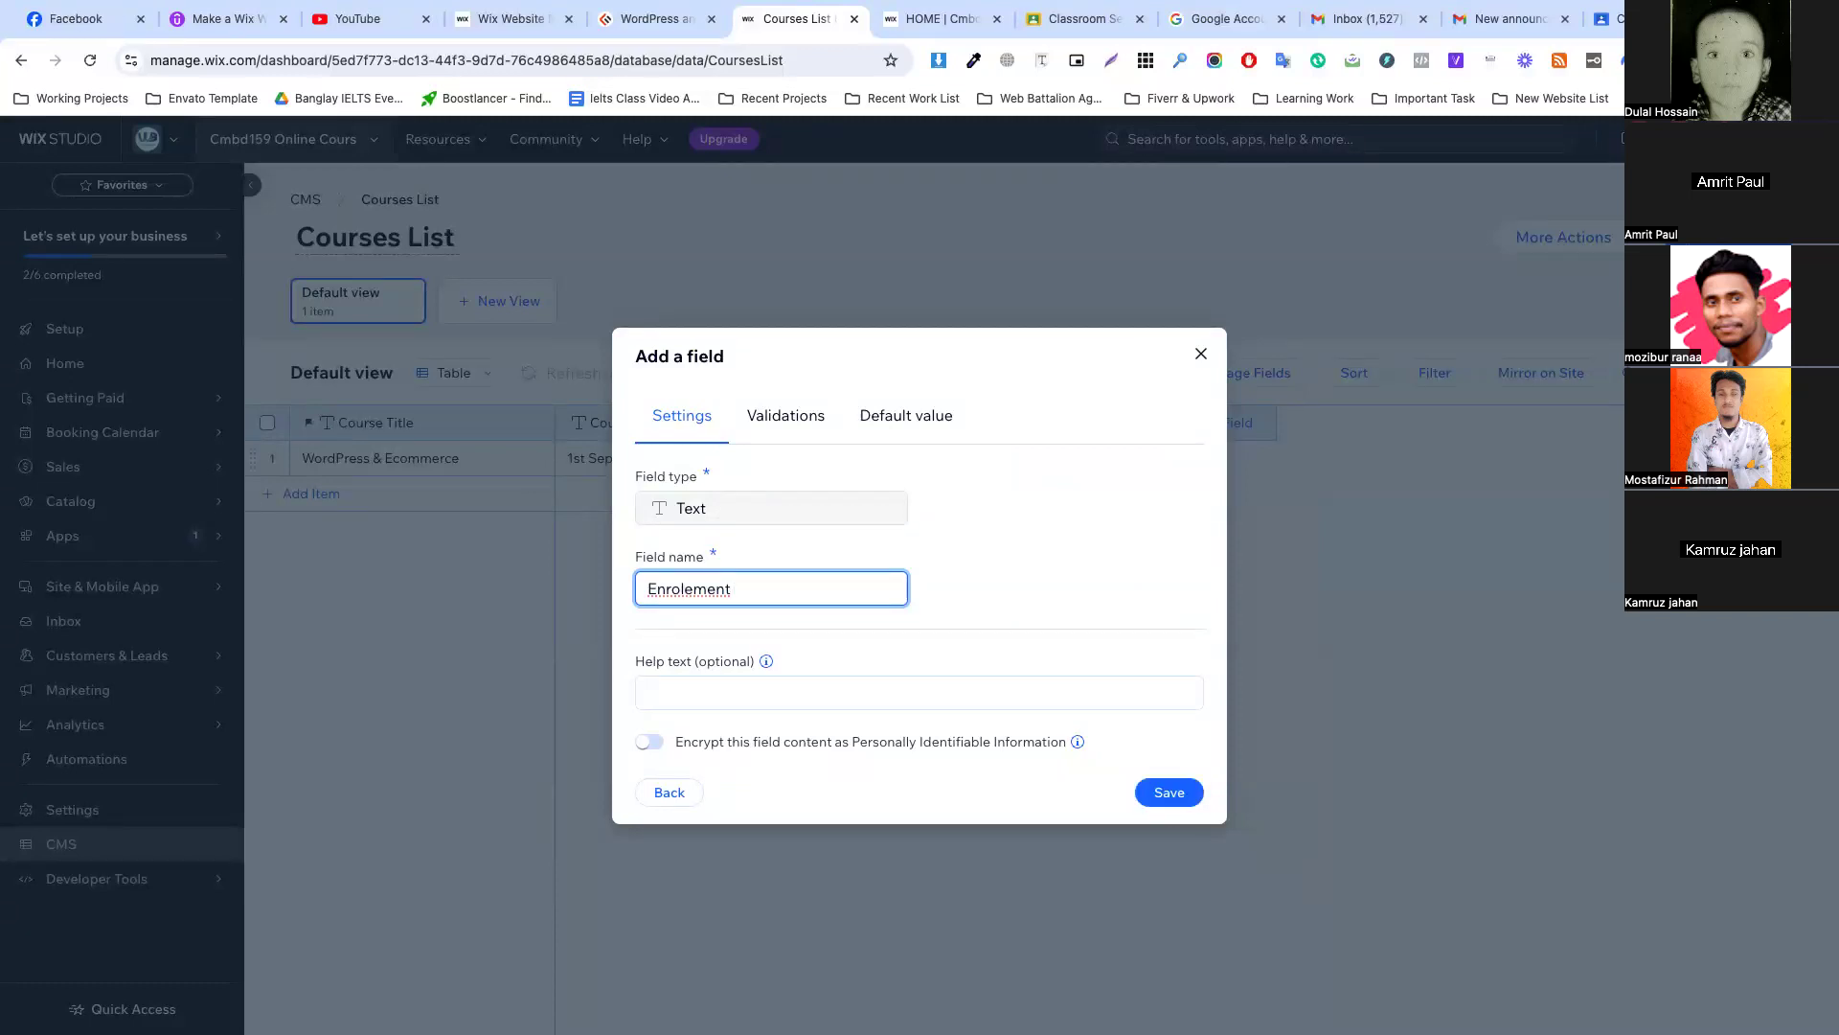
{"action": "double_click", "coordinate": [690, 588]}
{"action": "right_click", "coordinate": [692, 589]}
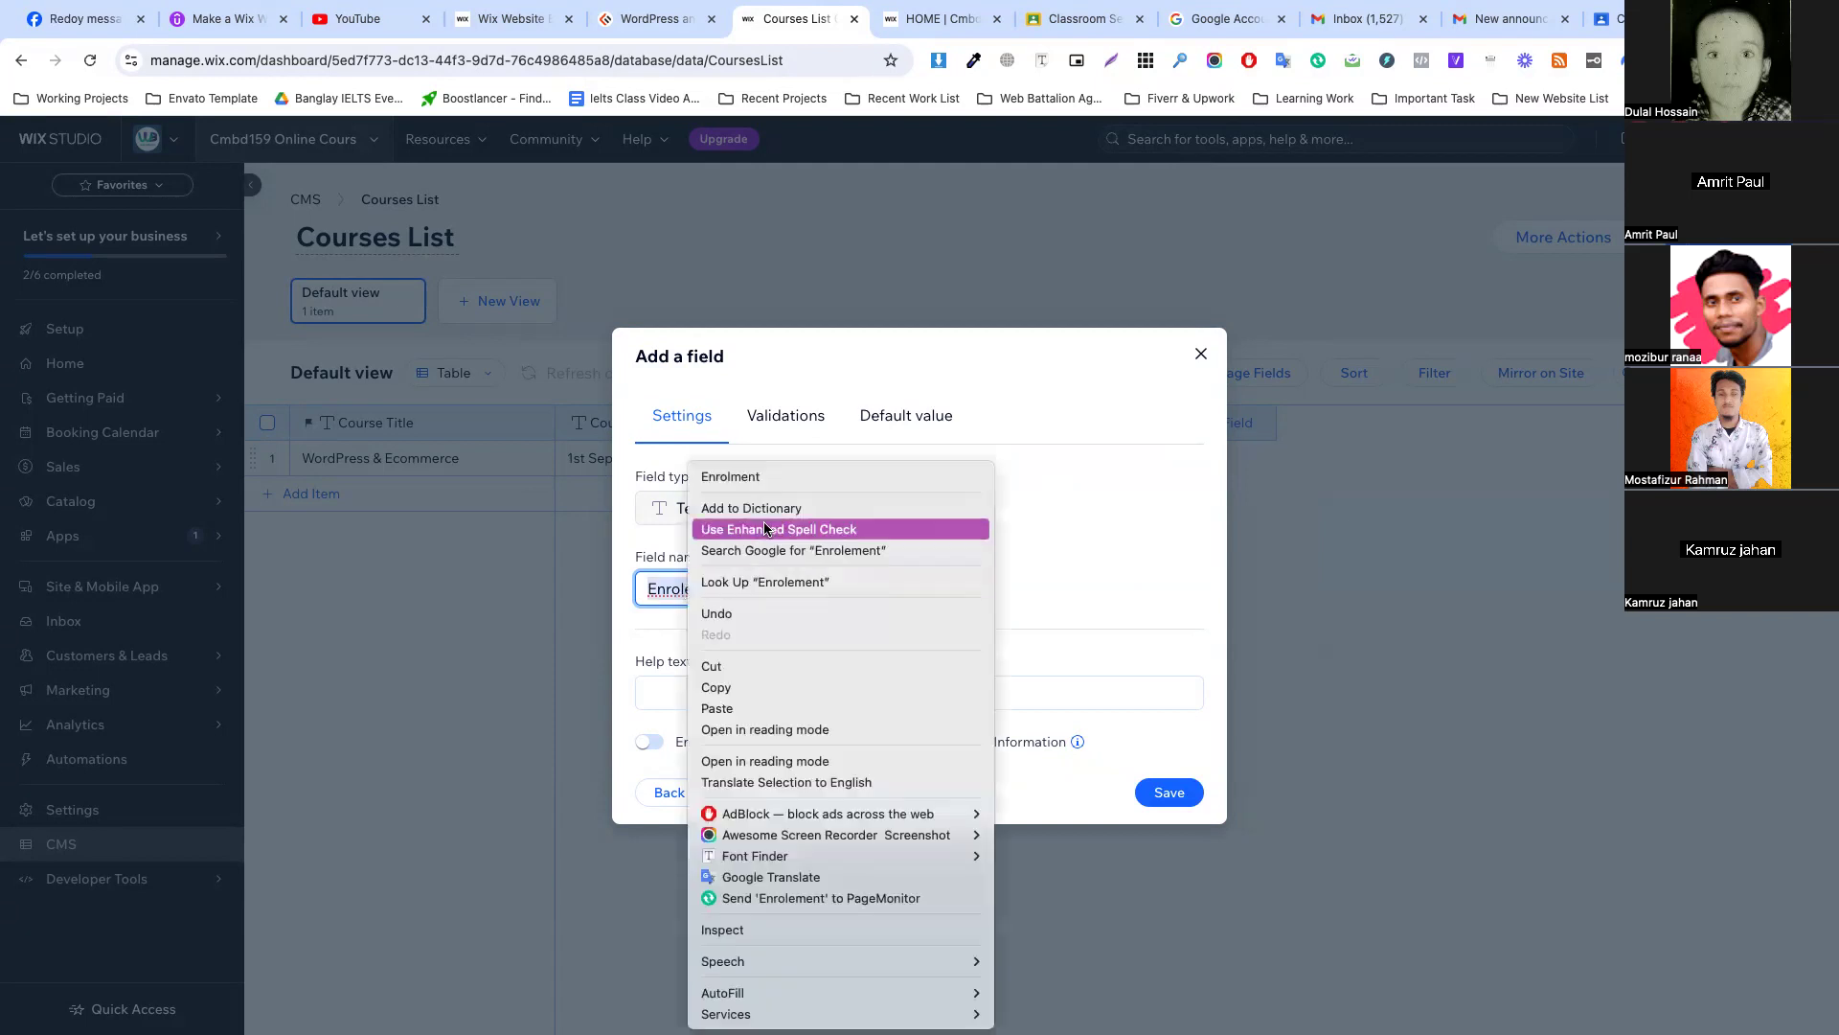
{"action": "left_click", "coordinate": [768, 477]}
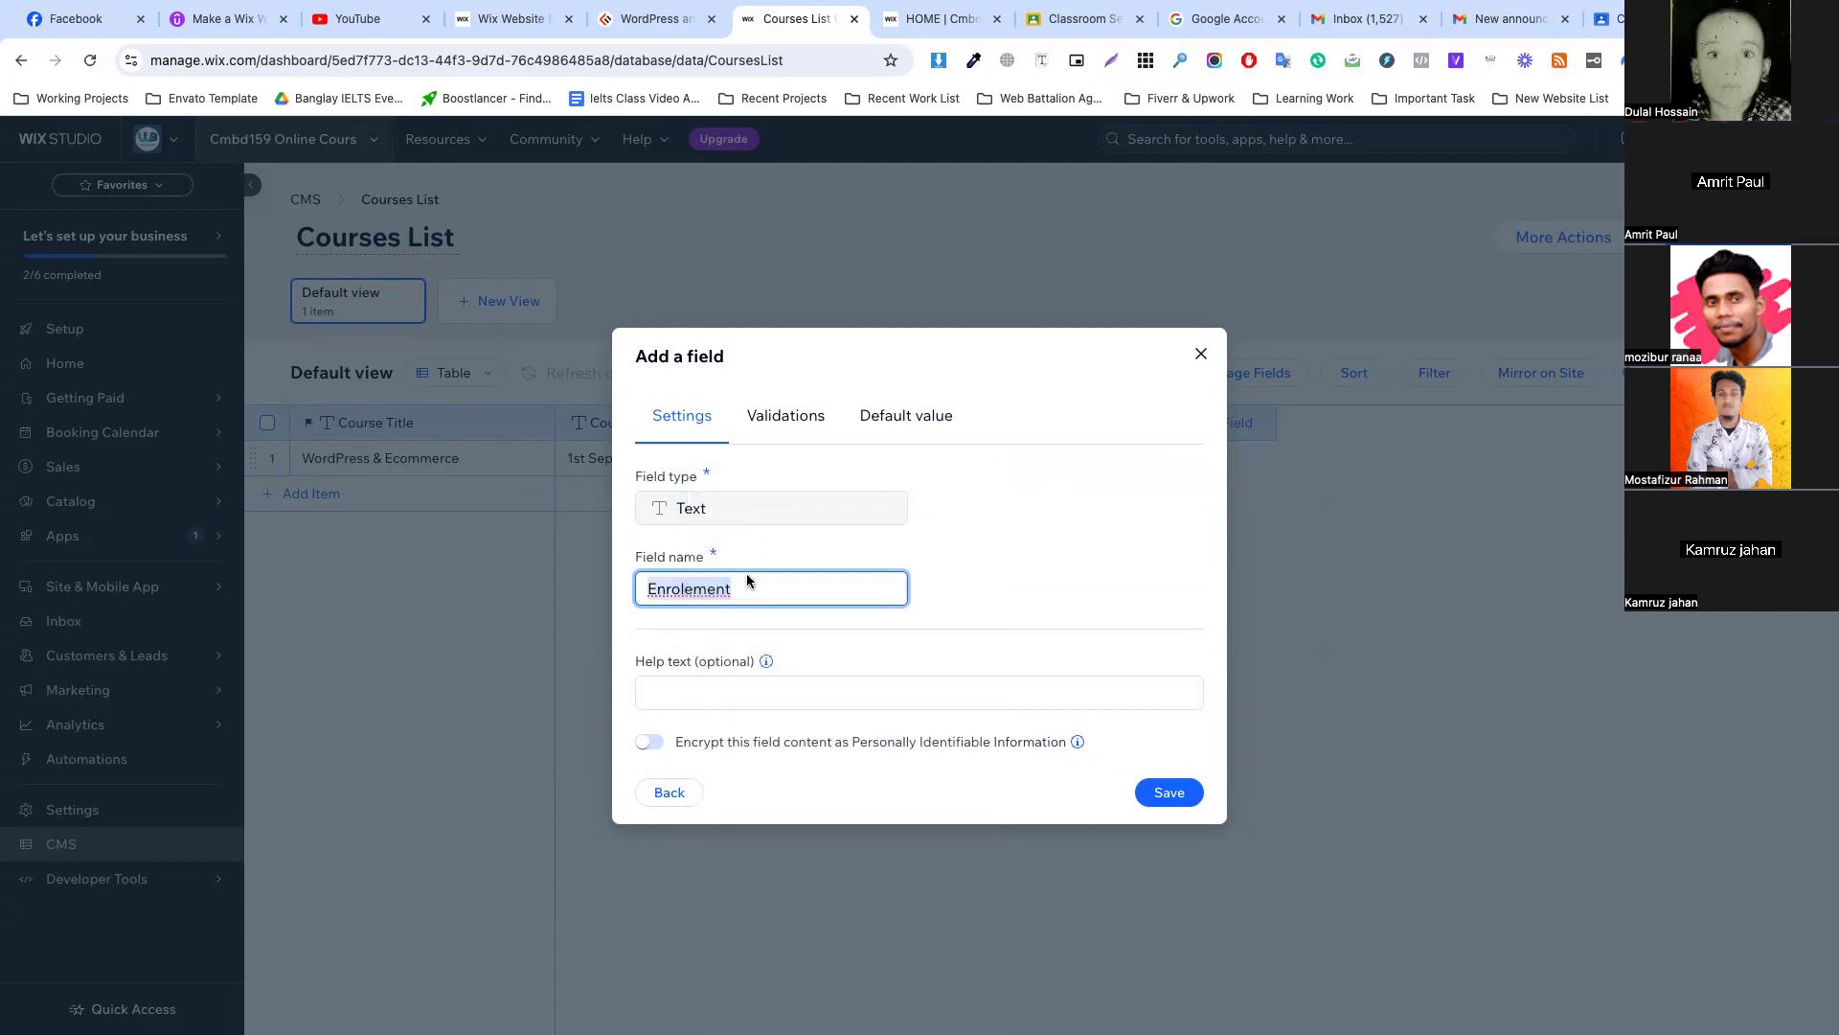
{"action": "type", "text": "Students"}
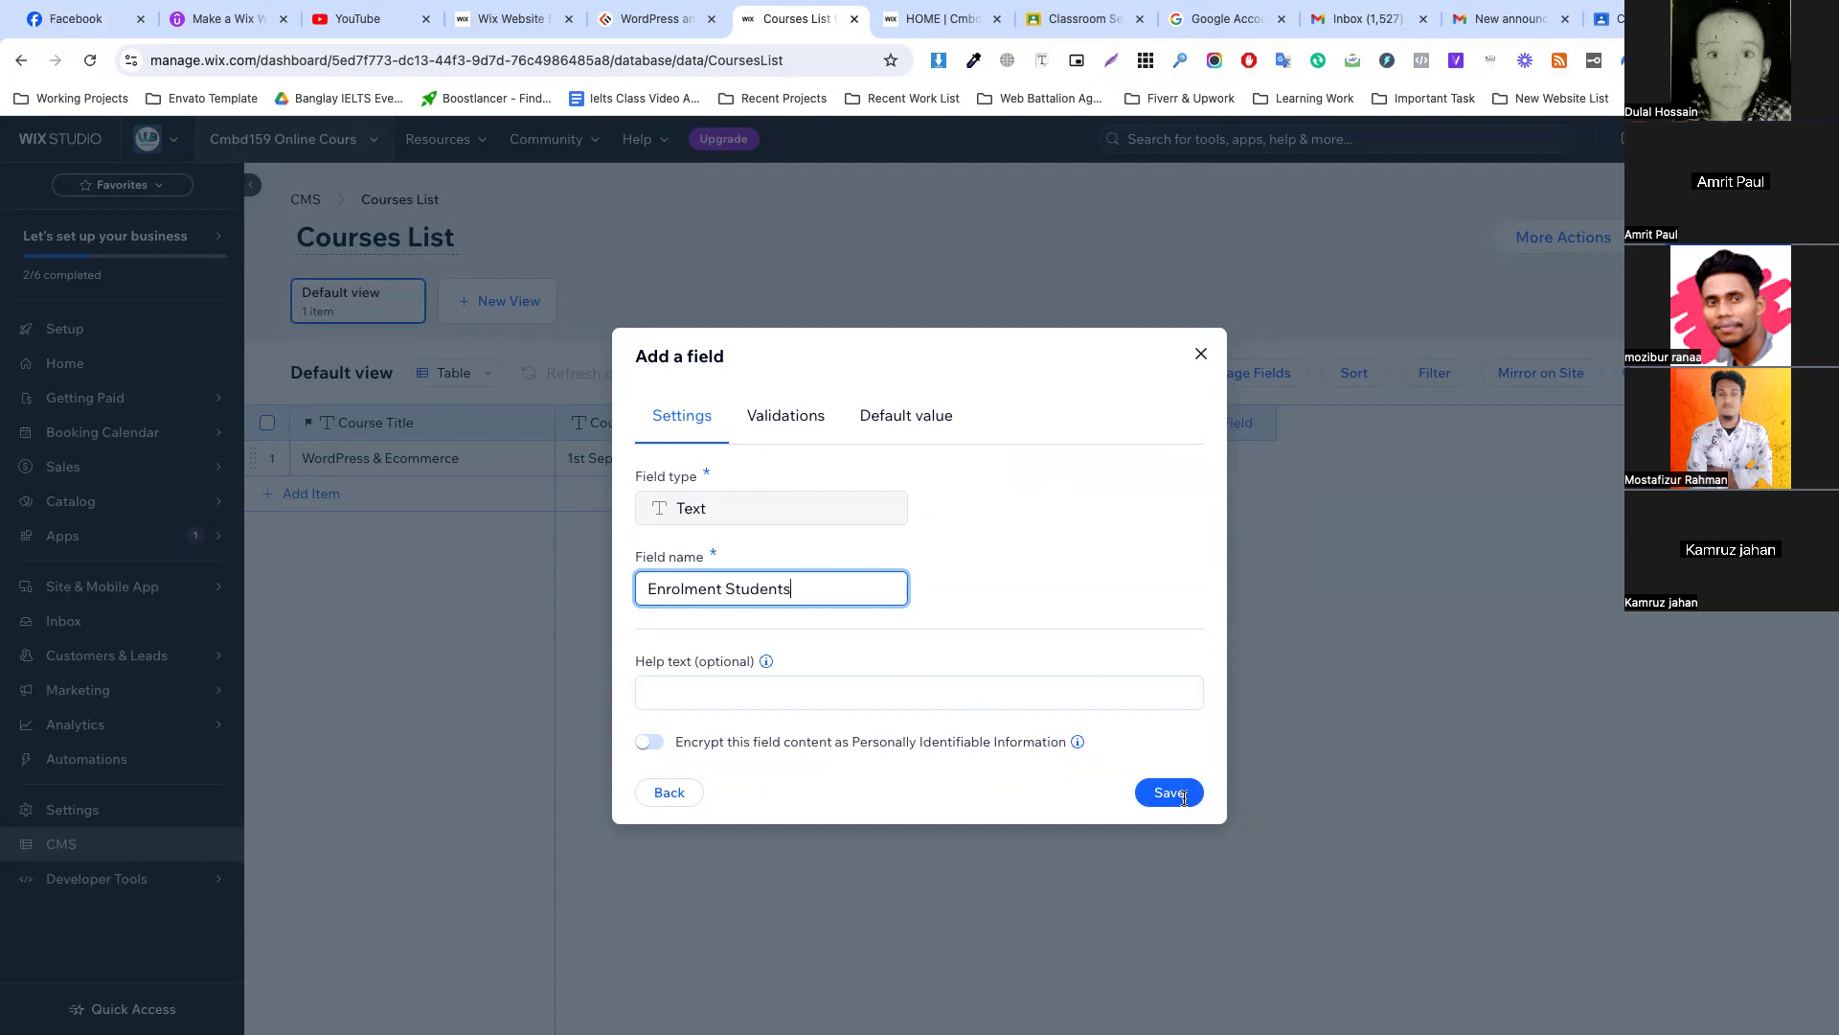
{"action": "left_click", "coordinate": [1184, 797]}
Enter 3210+ as the first item's Enrolment Students value.
{"action": "left_click", "coordinate": [1204, 463]}
{"action": "left_click", "coordinate": [1203, 463]}
{"action": "key", "text": "ctrl+v"}
{"action": "mouse_move", "coordinate": [1199, 460]}
{"action": "left_mouse_down"}
{"action": "mouse_move", "coordinate": [1269, 459]}
{"action": "mouse_move", "coordinate": [1204, 461]}
{"action": "left_mouse_up"}
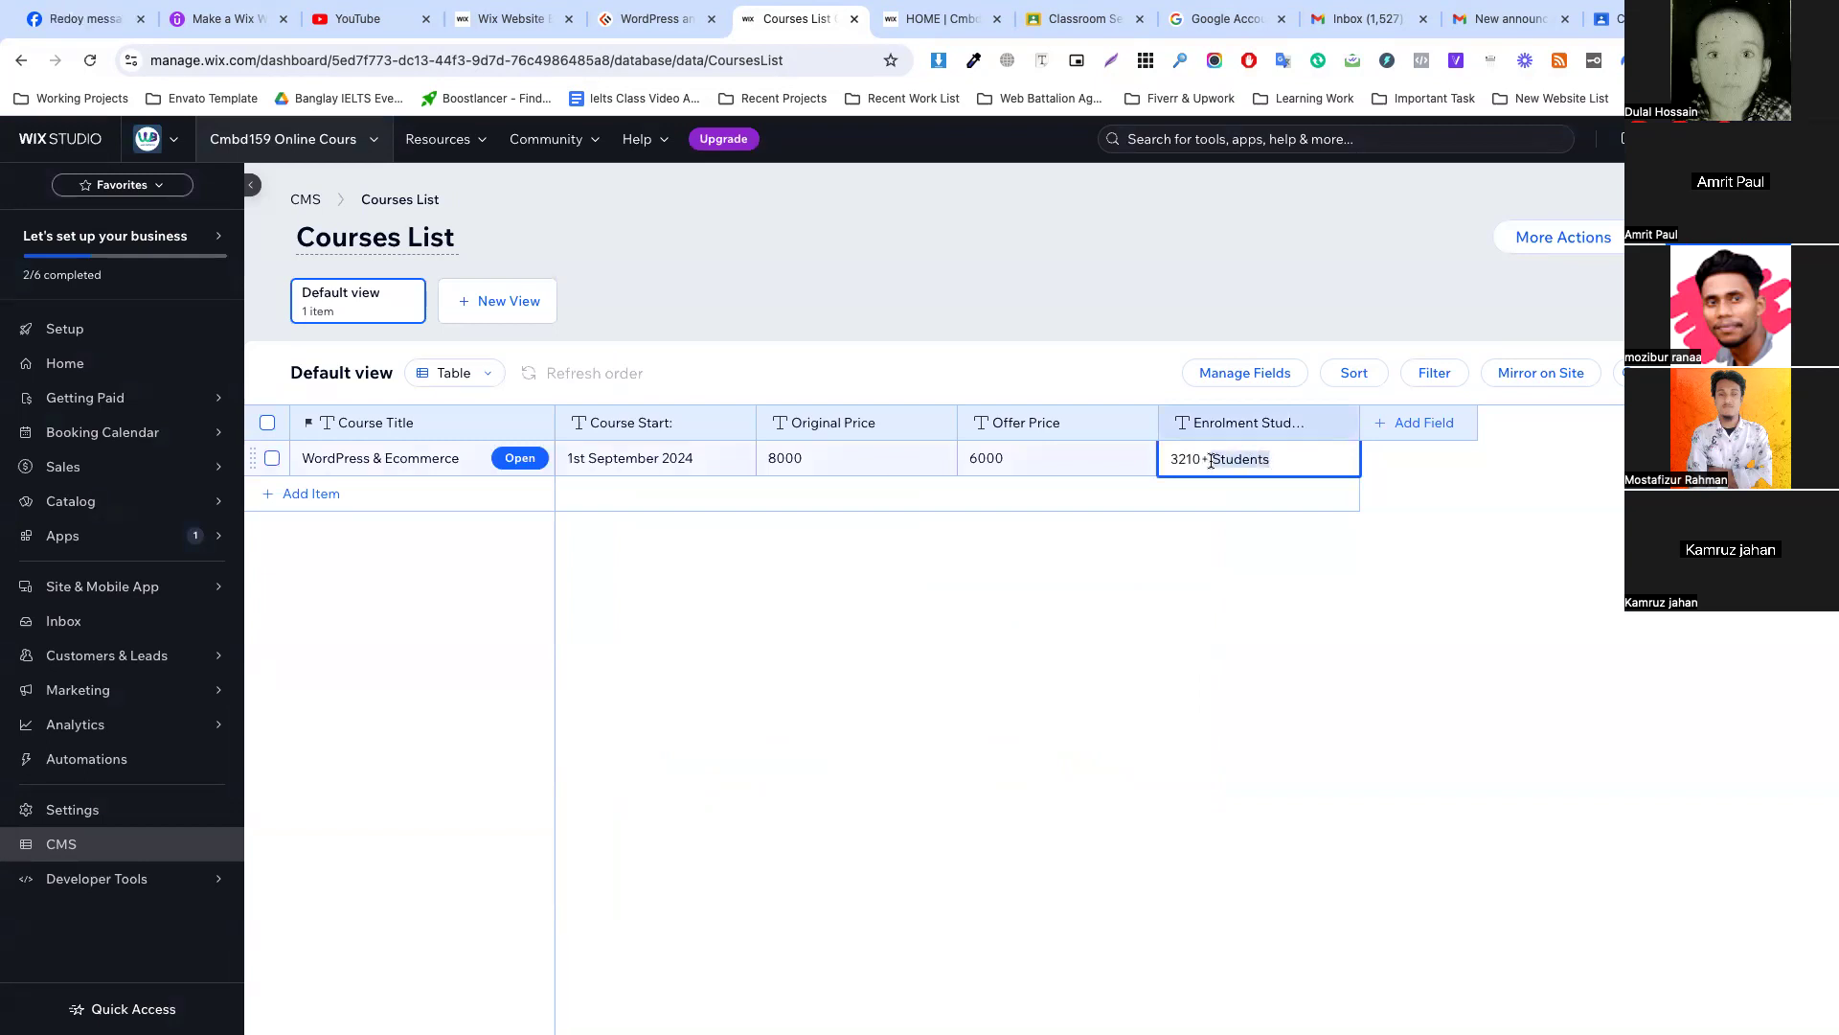
{"action": "key", "text": "BackSpace"}
{"action": "key", "text": "ctrl+v"}
{"action": "left_click_drag", "start_coordinate": [1251, 458], "coordinate": [1284, 479]}
{"action": "key", "text": "BackSpace"}
{"action": "type", "text": "s"}
Create a Text field named 'Course Duration' using the label copied from the course page.
{"action": "left_click", "coordinate": [1437, 422]}
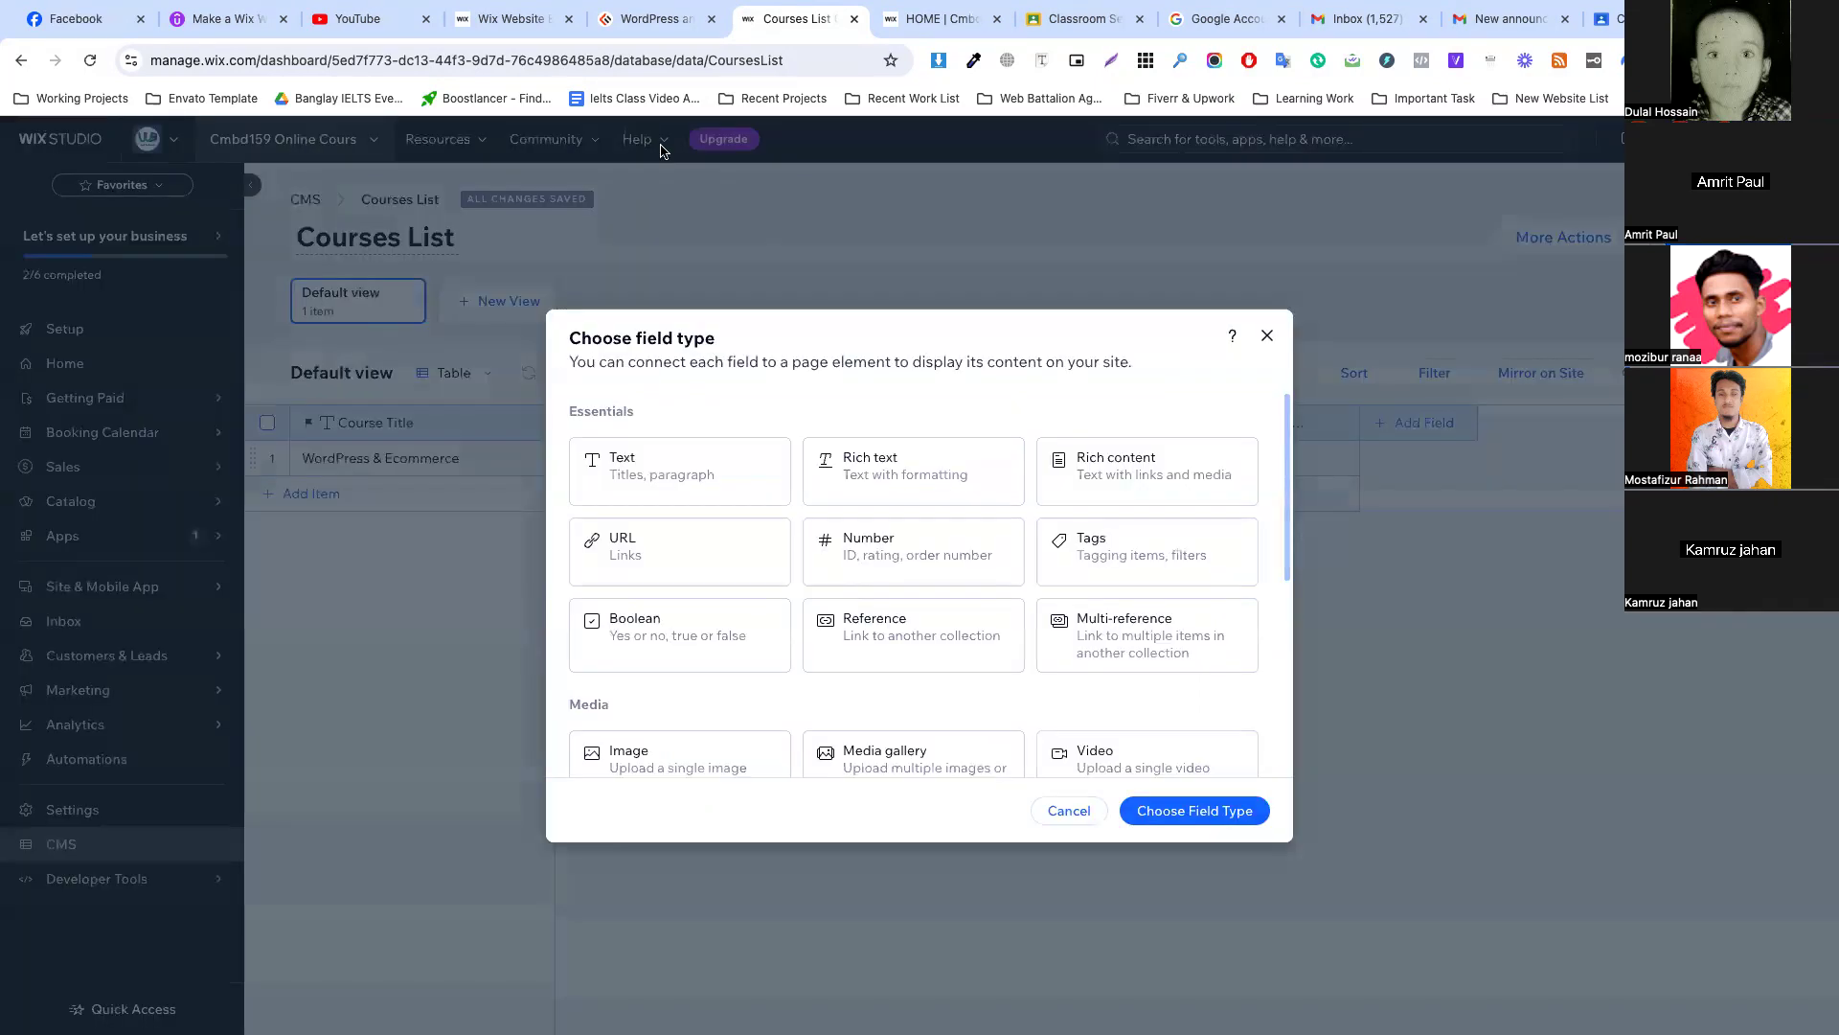
{"action": "left_click", "coordinate": [661, 23]}
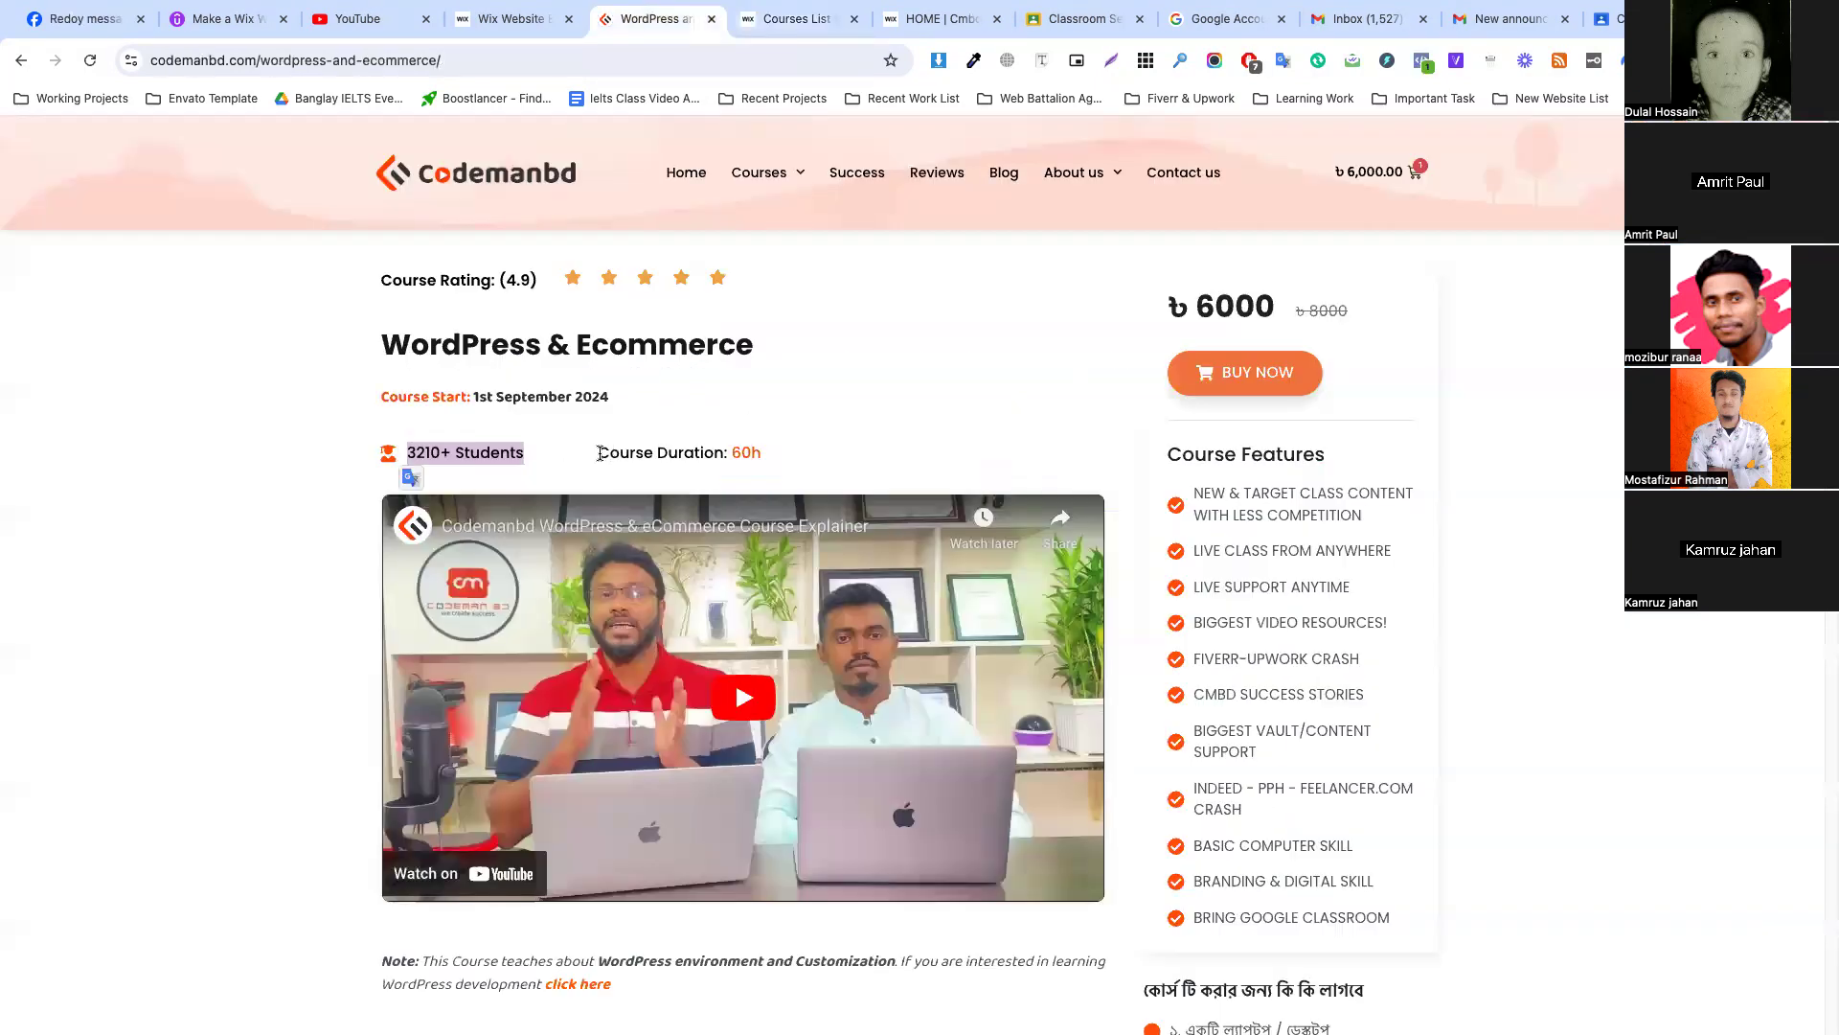
{"action": "left_click_drag", "start_coordinate": [725, 453], "coordinate": [595, 457]}
{"action": "key", "text": "ctrl+c"}
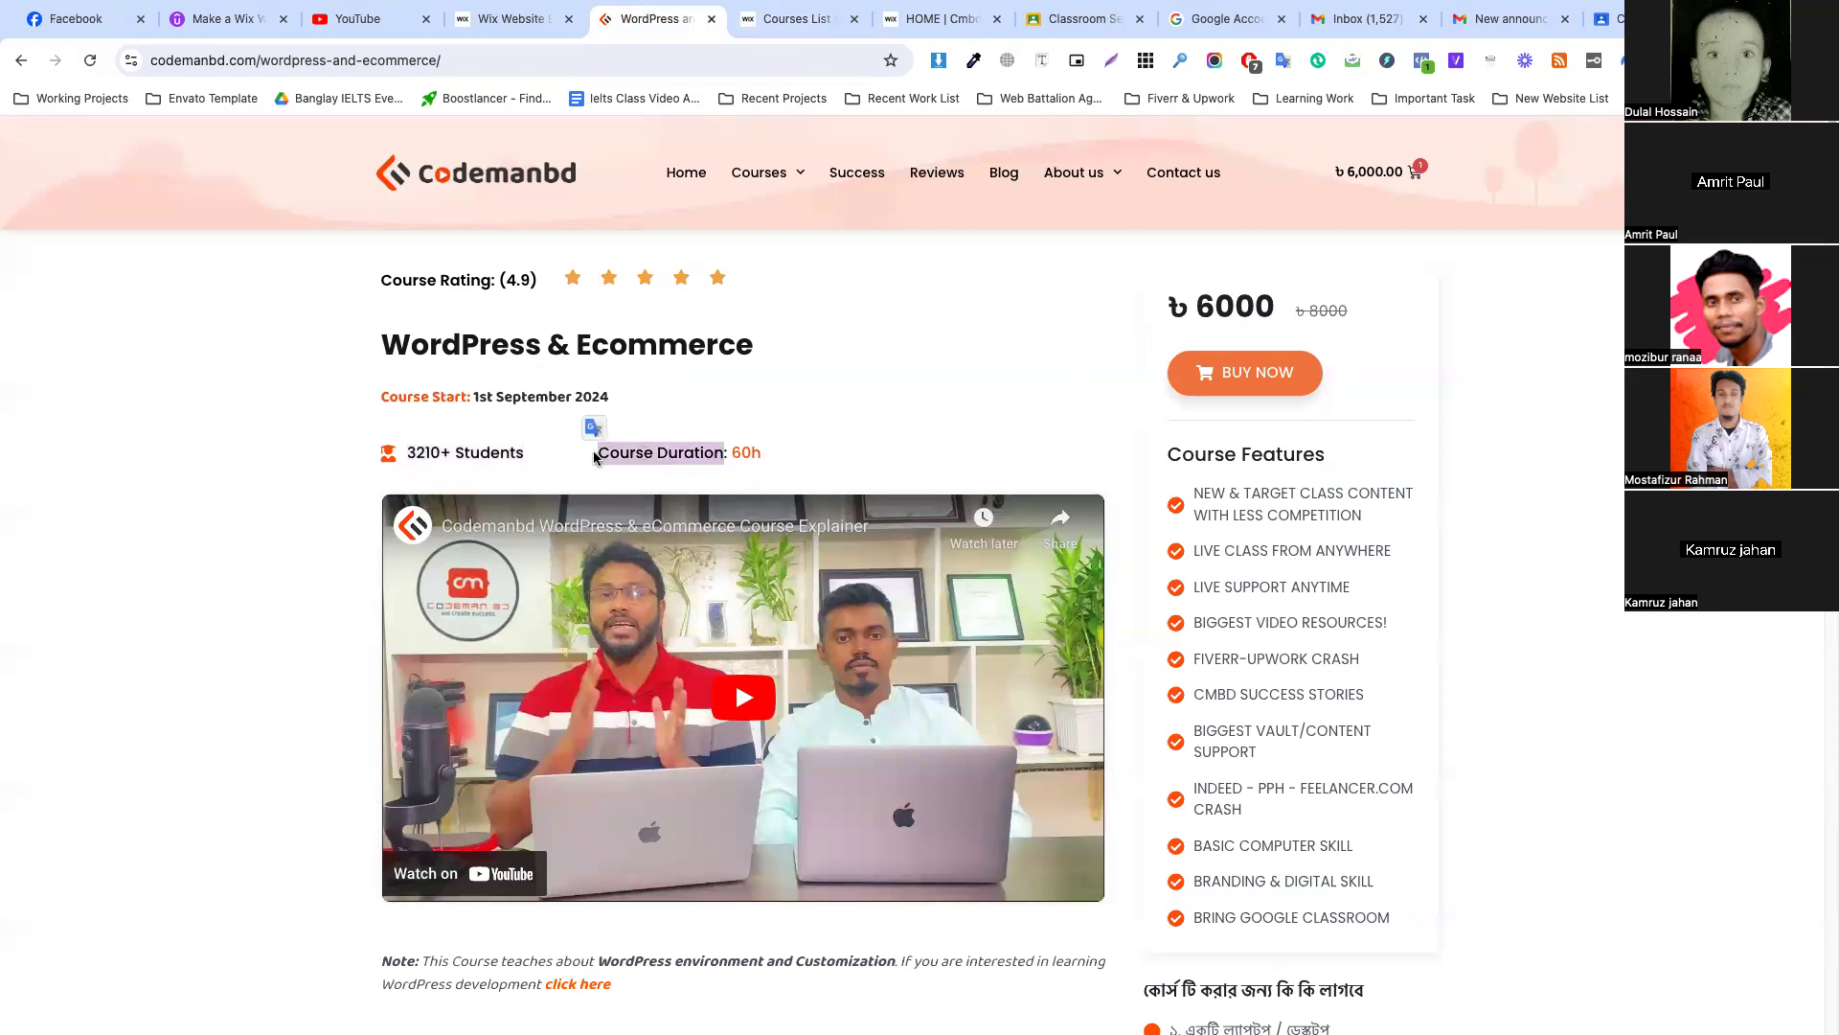
{"action": "left_click", "coordinate": [797, 19]}
{"action": "left_click", "coordinate": [671, 469]}
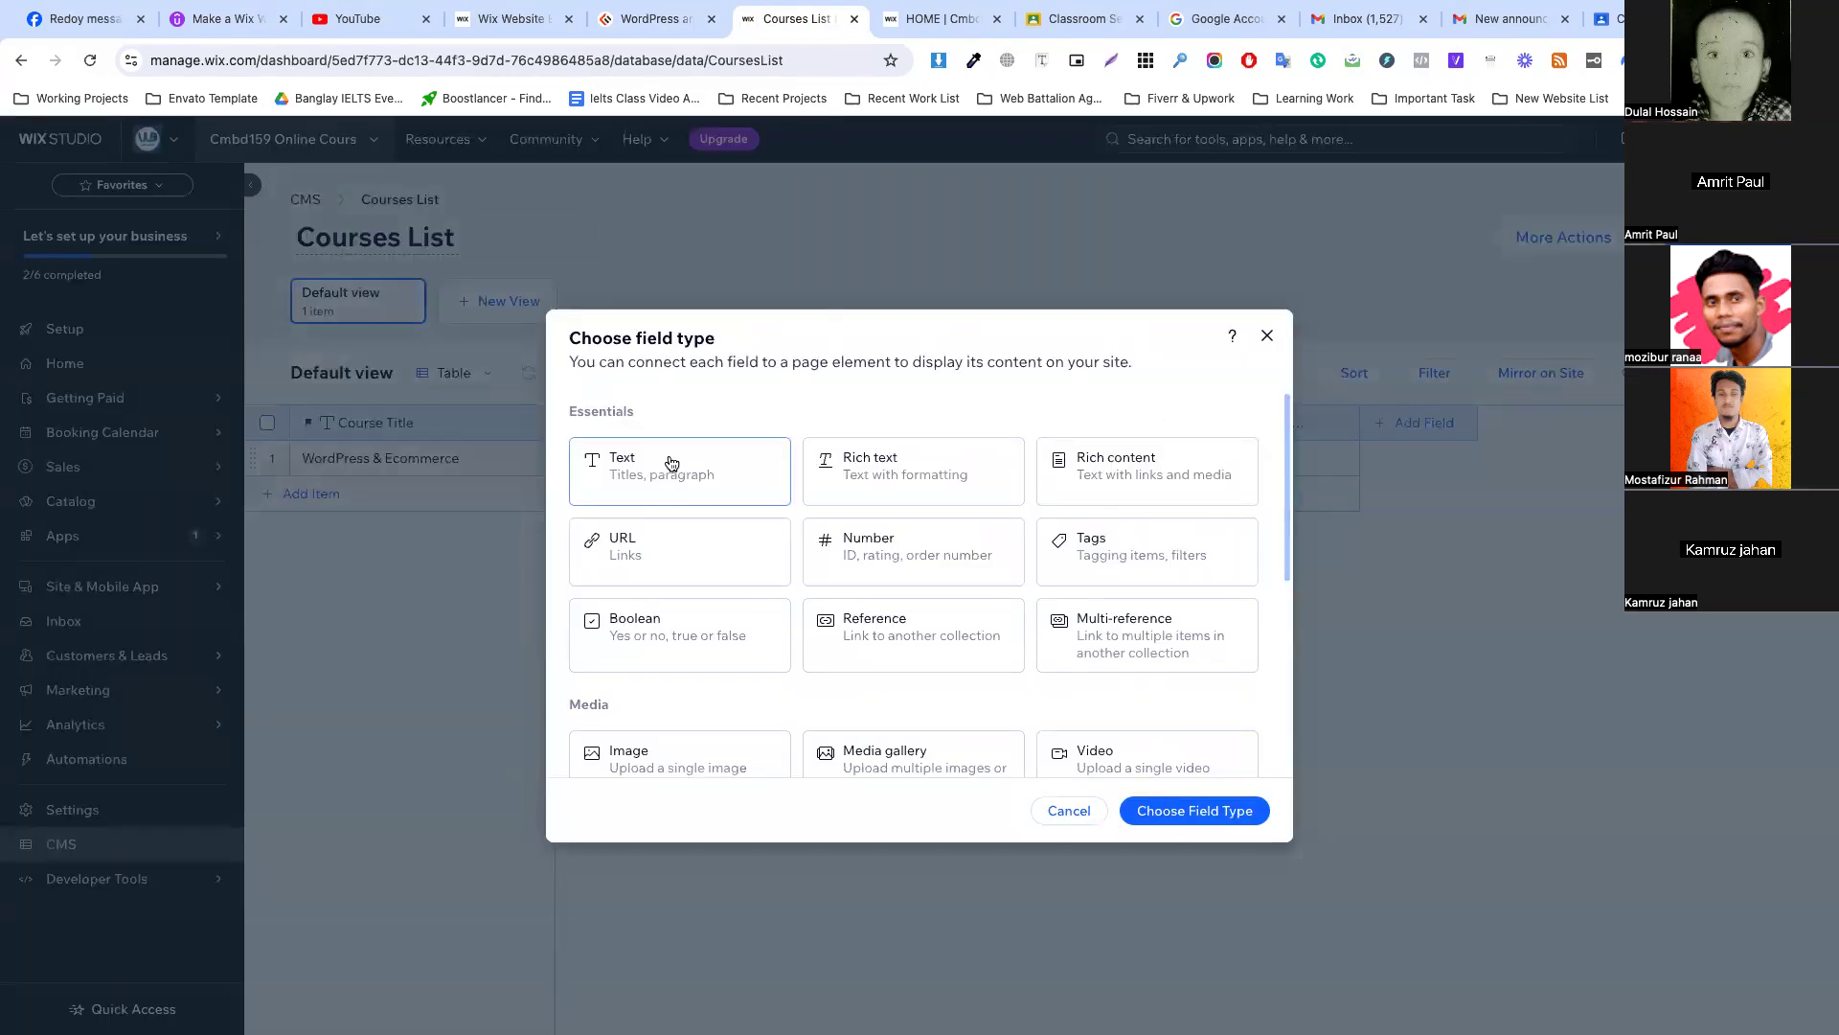
{"action": "left_click", "coordinate": [1211, 815]}
{"action": "key", "text": "ctrl+v"}
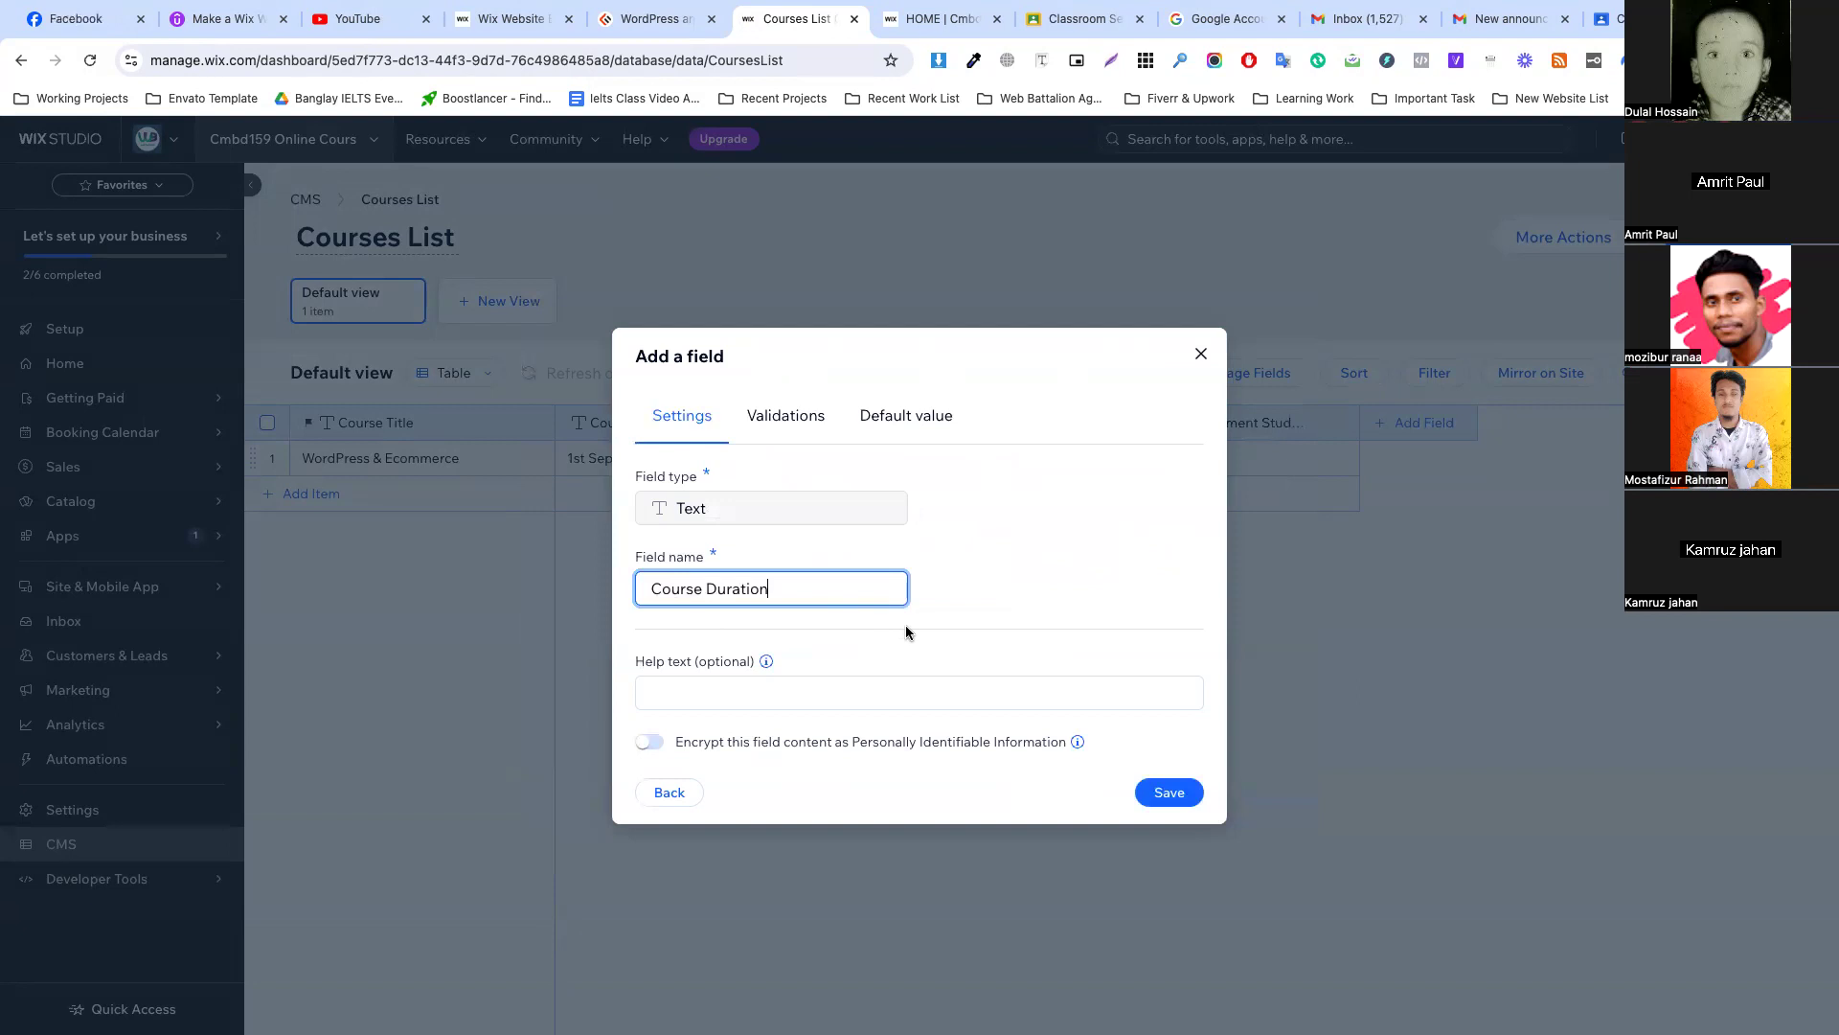
{"action": "left_click", "coordinate": [1162, 795]}
Set the WordPress & Ecommerce item's Course Duration to 60h.
{"action": "left_click", "coordinate": [1415, 462]}
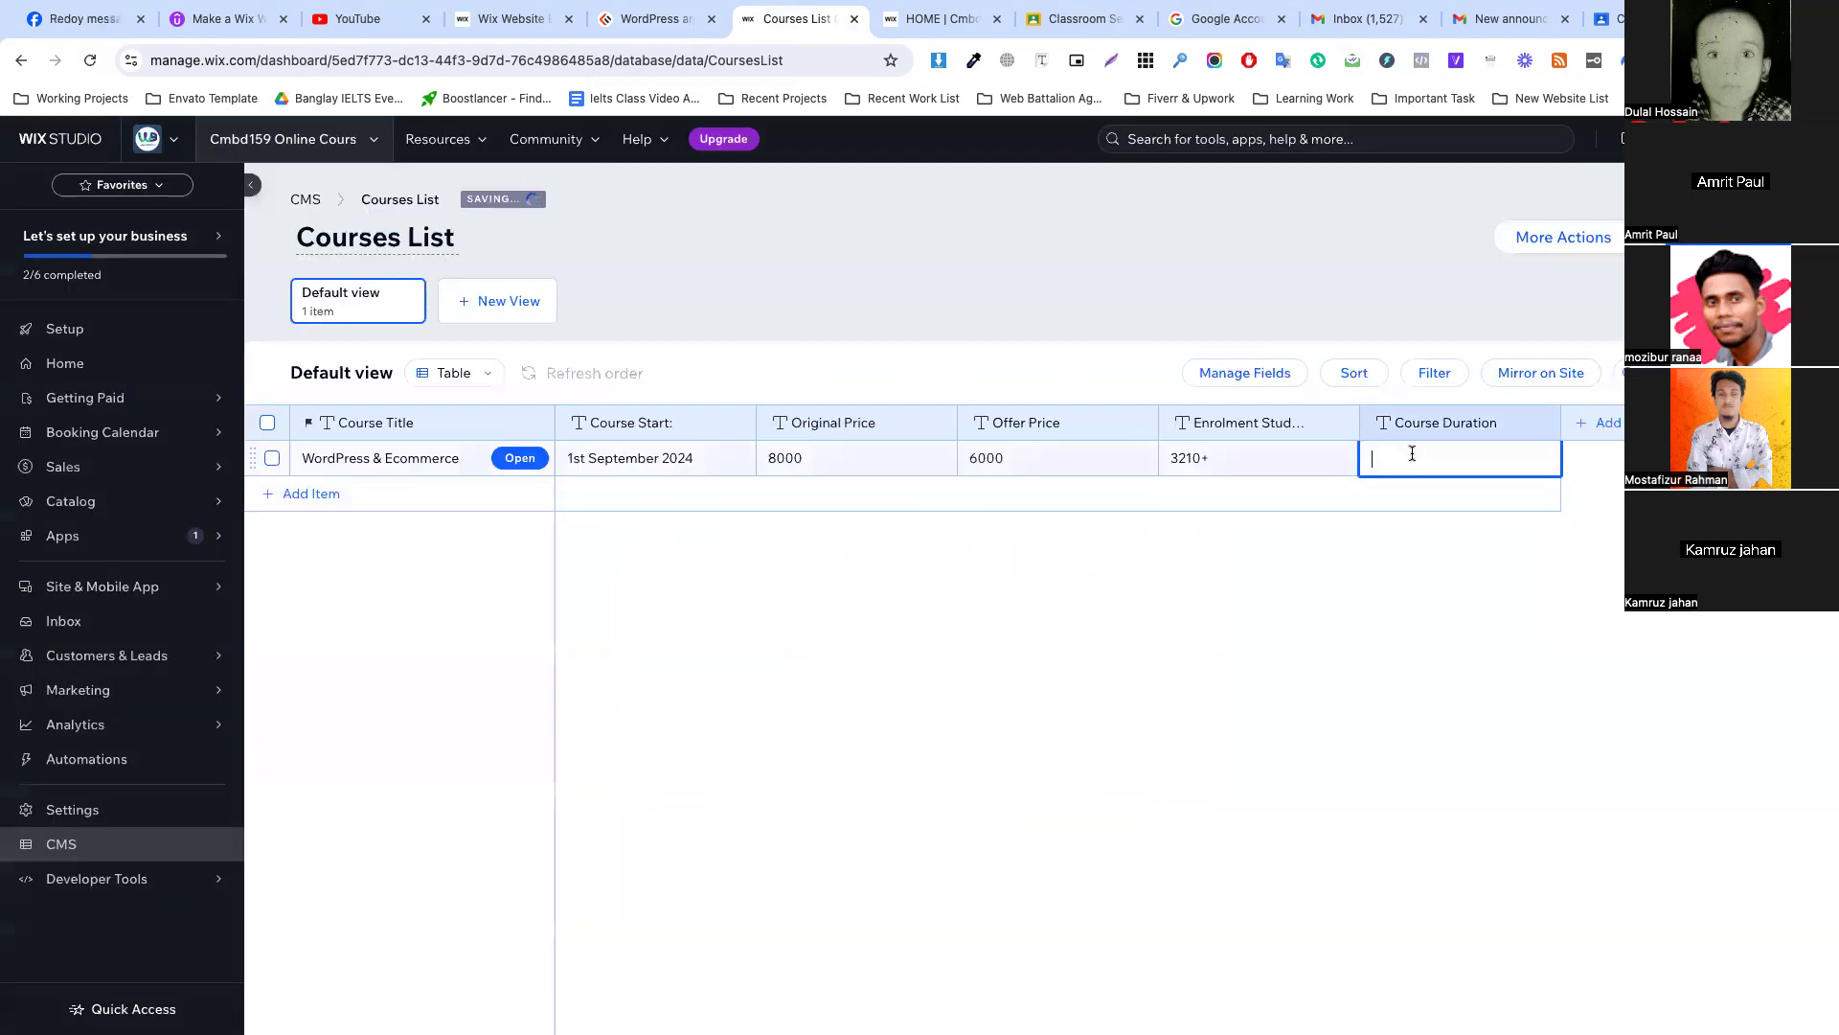
{"action": "left_click", "coordinate": [659, 29]}
{"action": "left_click_drag", "start_coordinate": [764, 452], "coordinate": [731, 453]}
{"action": "key", "text": "ctrl+c"}
{"action": "left_click", "coordinate": [815, 21]}
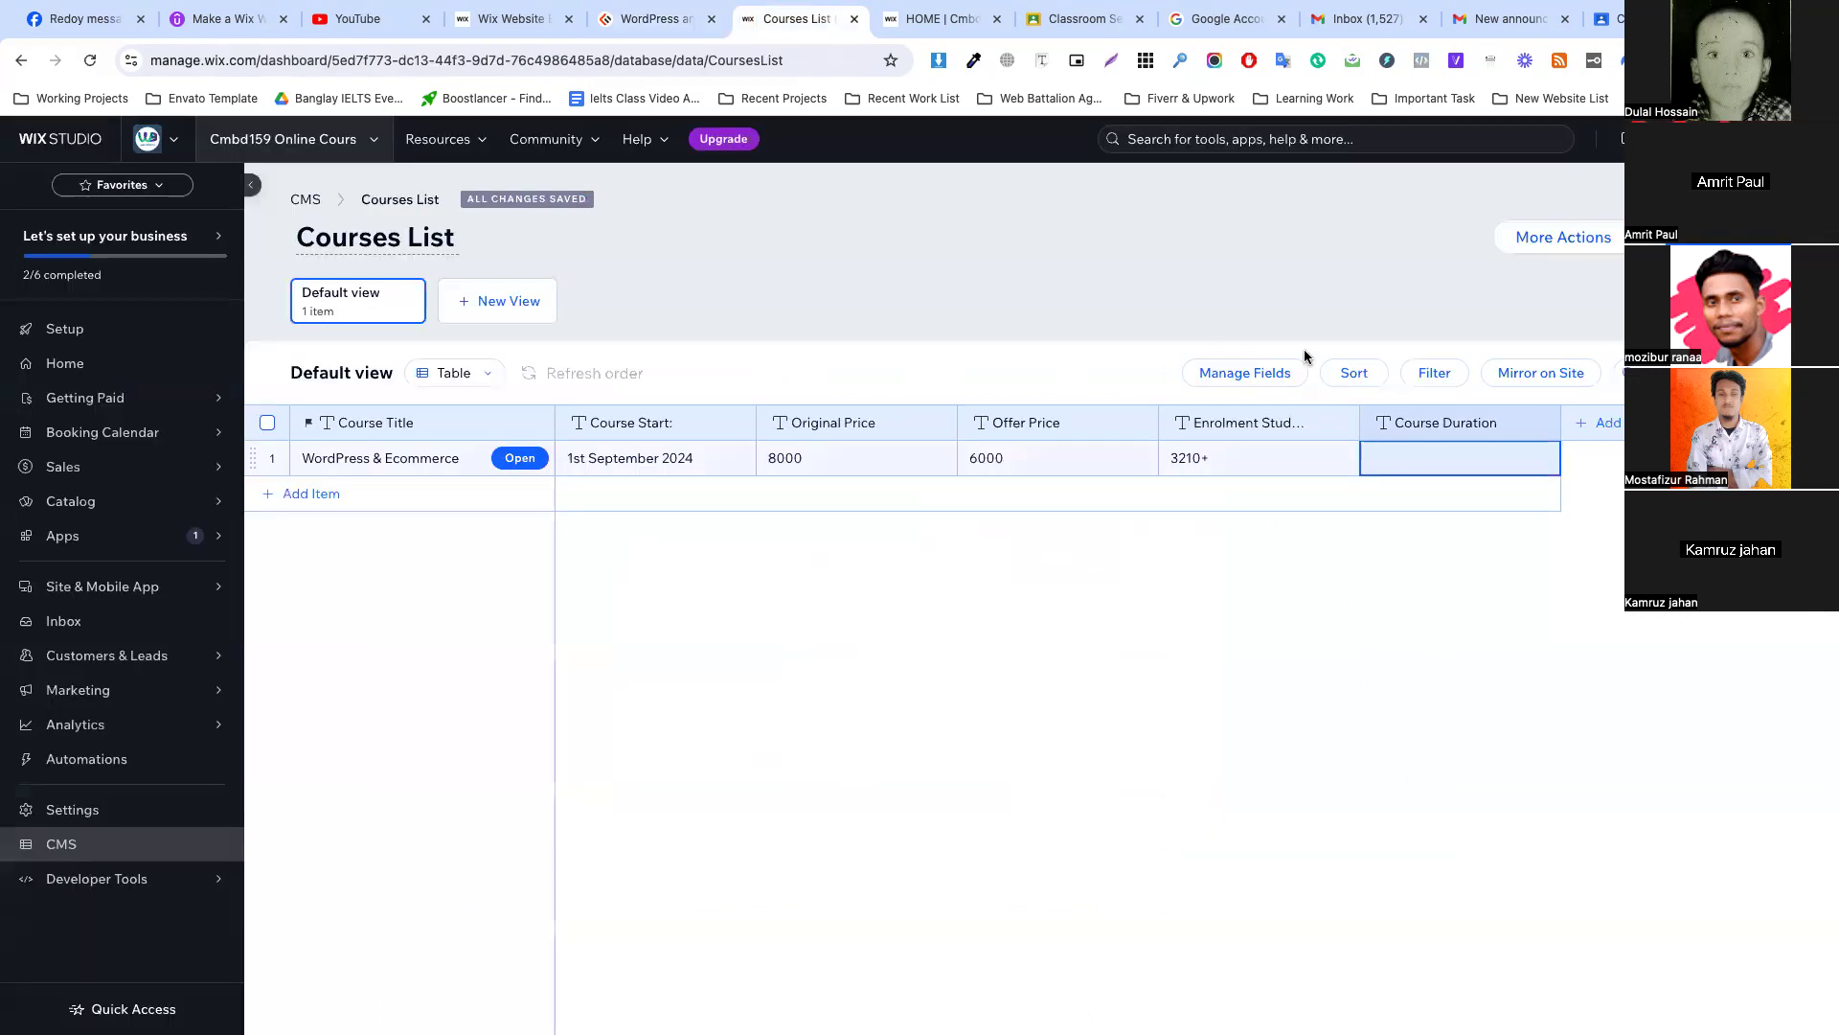
{"action": "left_click", "coordinate": [1399, 456]}
{"action": "key", "text": "ctrl+v"}
{"action": "key", "text": "Return"}
Copy the 'Course Features' heading from the course page for the next field.
{"action": "left_click", "coordinate": [1595, 426]}
{"action": "left_click", "coordinate": [640, 19]}
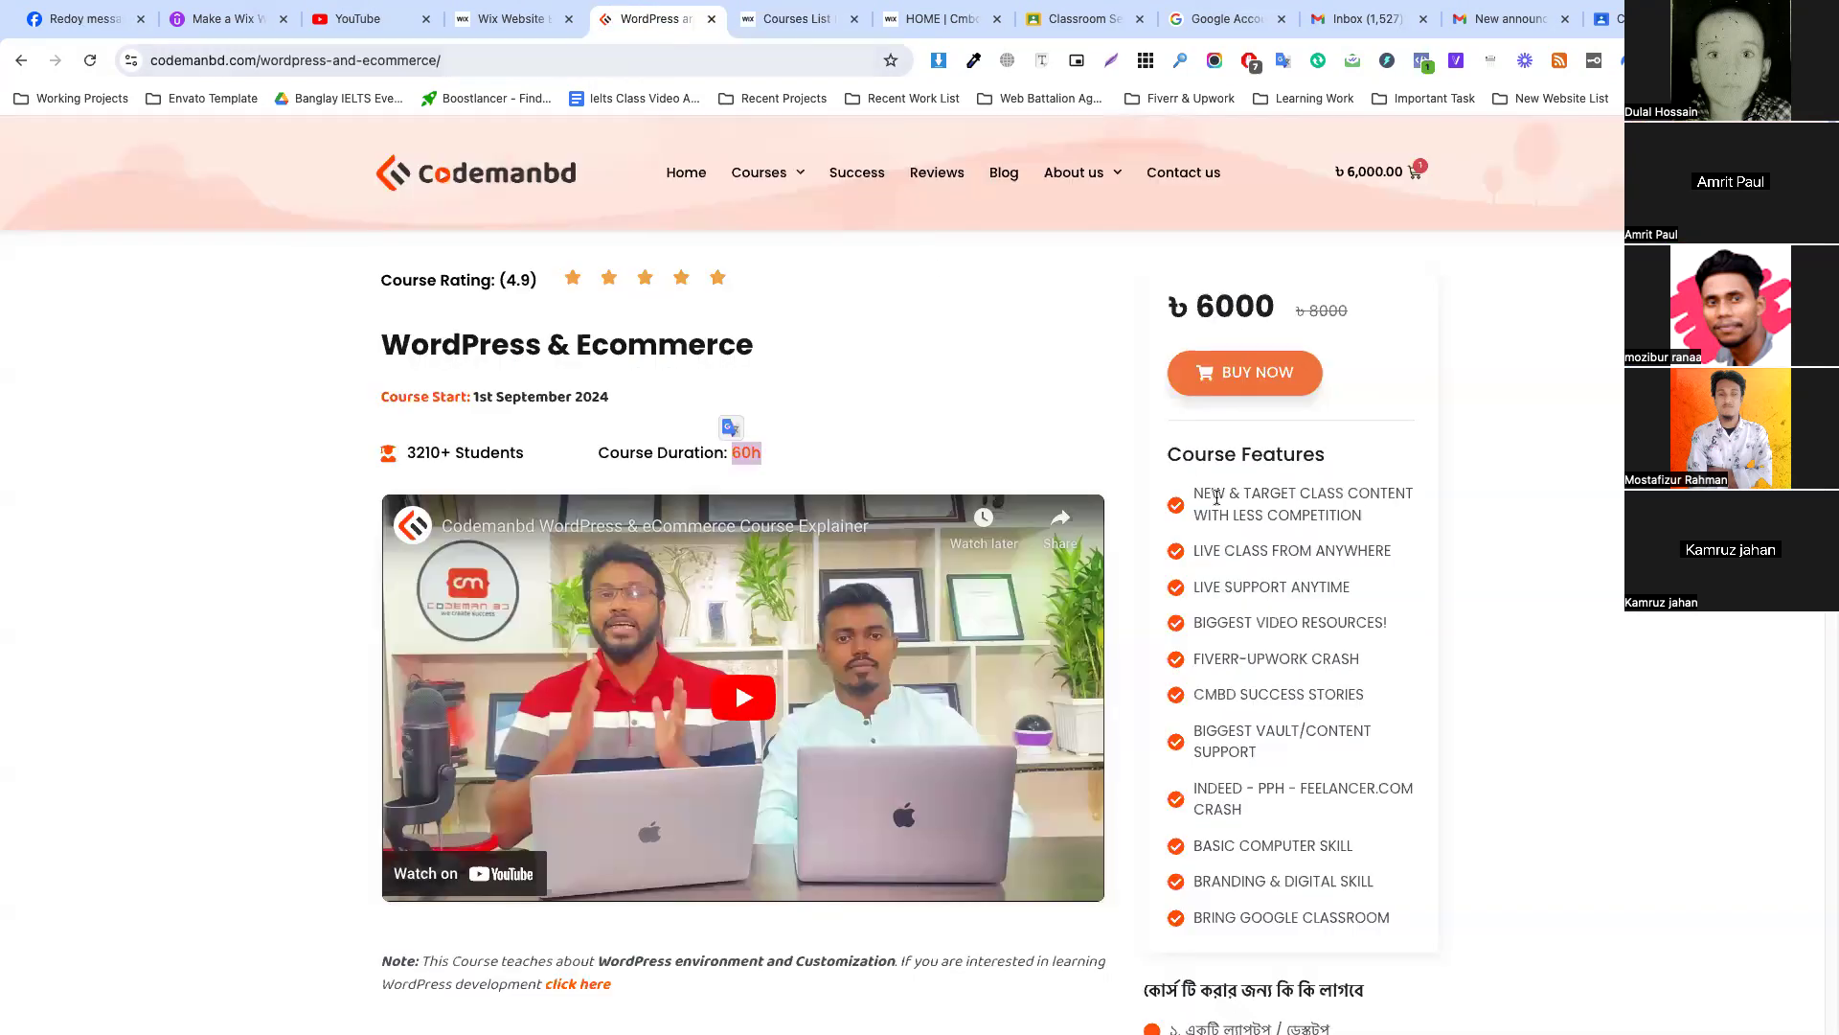
{"action": "left_click_drag", "start_coordinate": [1174, 459], "coordinate": [1328, 460]}
{"action": "key", "text": "ctrl+c"}
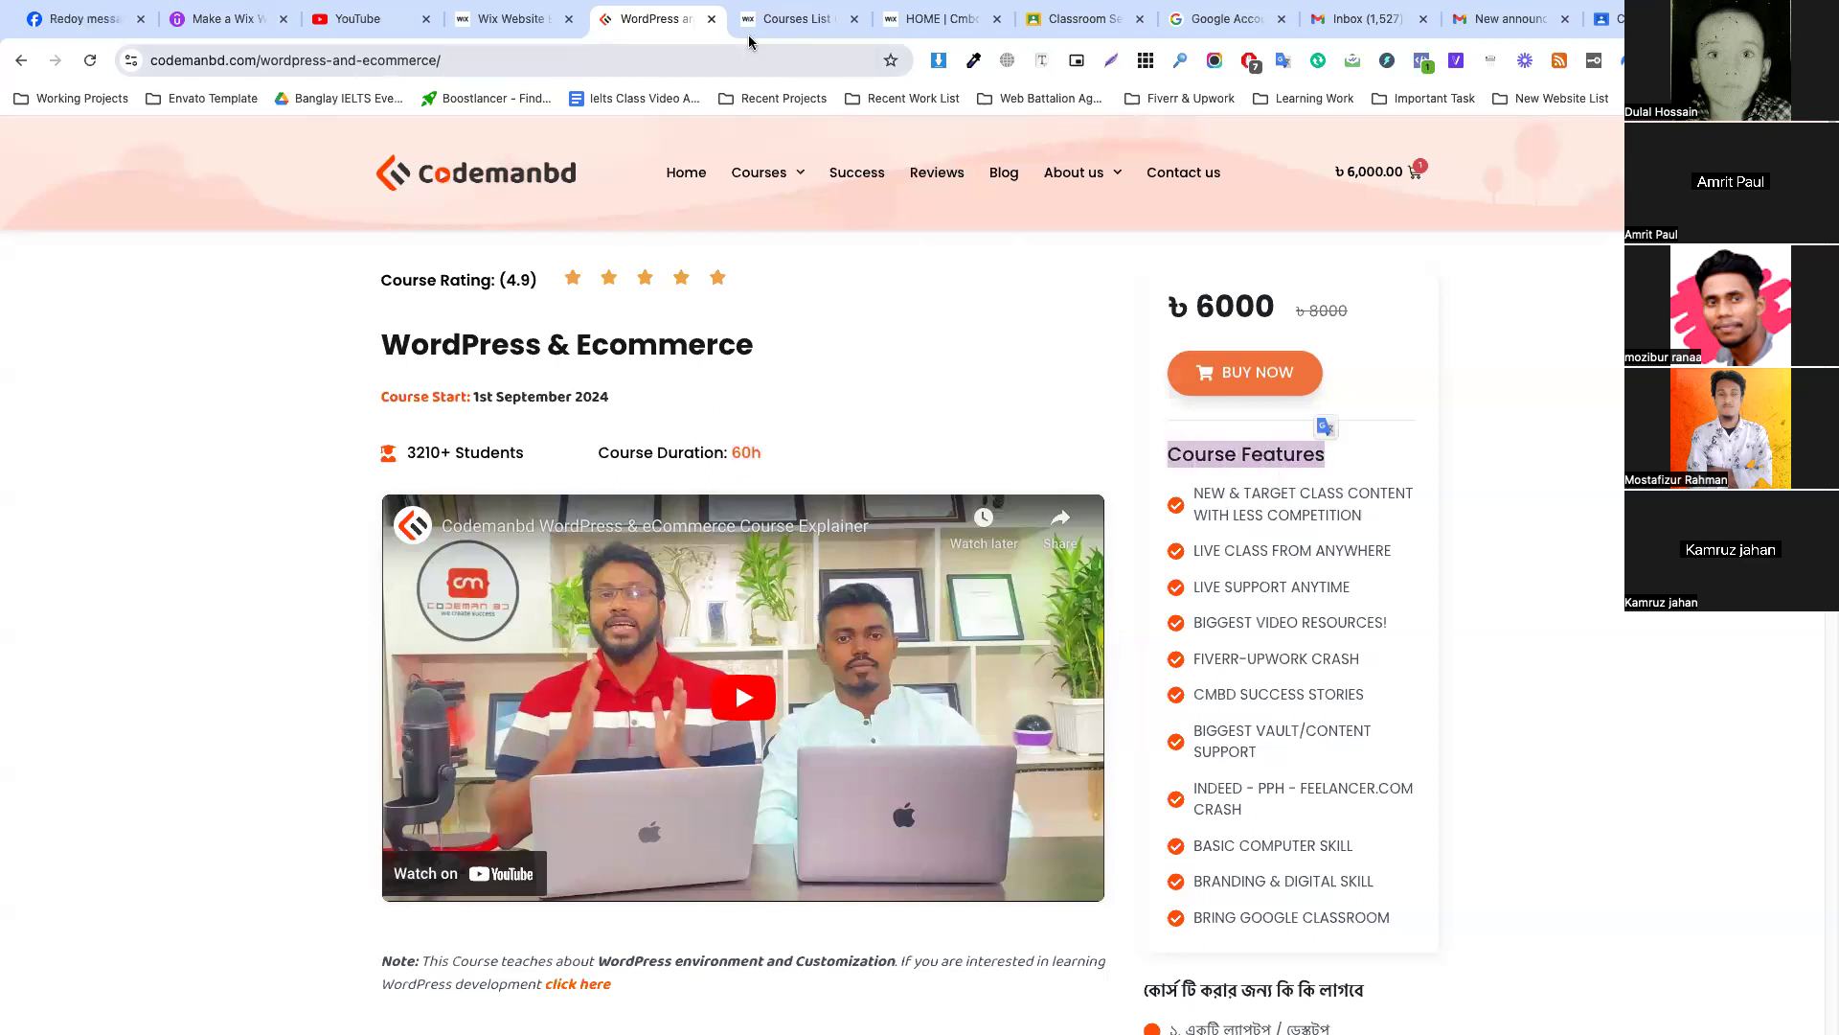
{"action": "left_click", "coordinate": [795, 19]}
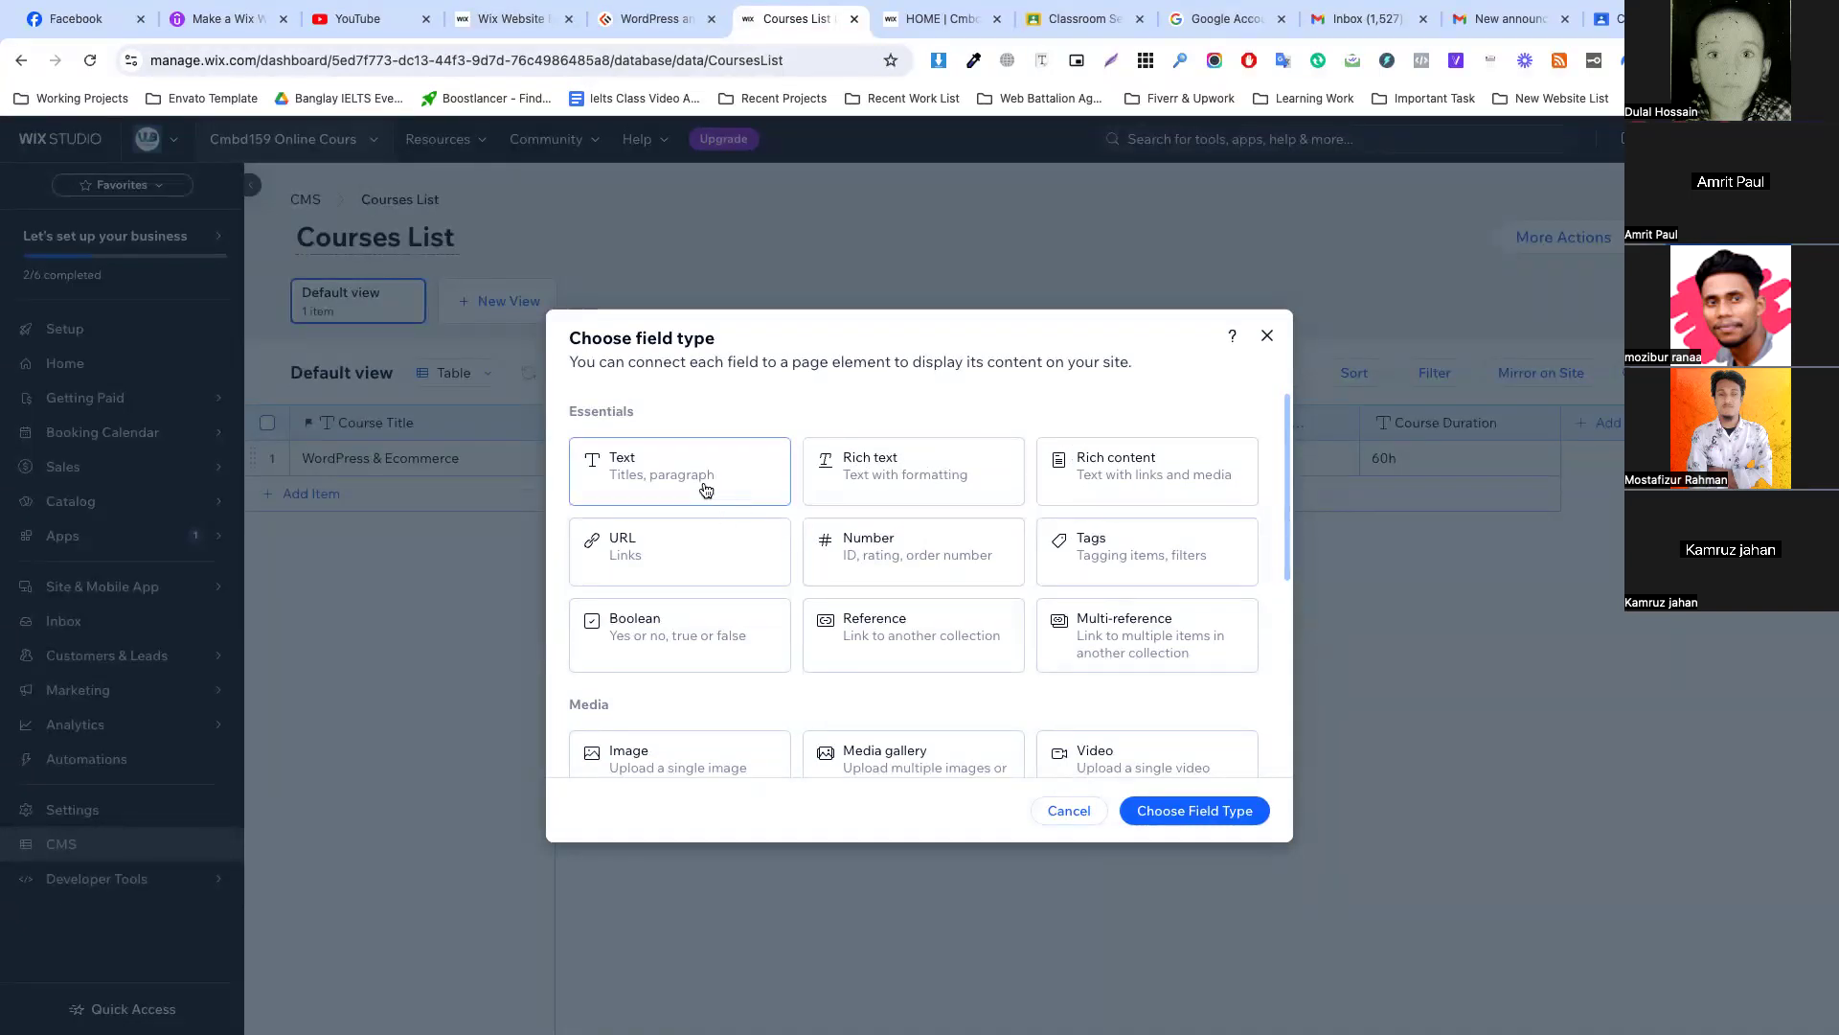
Add a Rich text field called 'Course Features' and save it as a new column.
{"action": "left_click", "coordinate": [908, 479]}
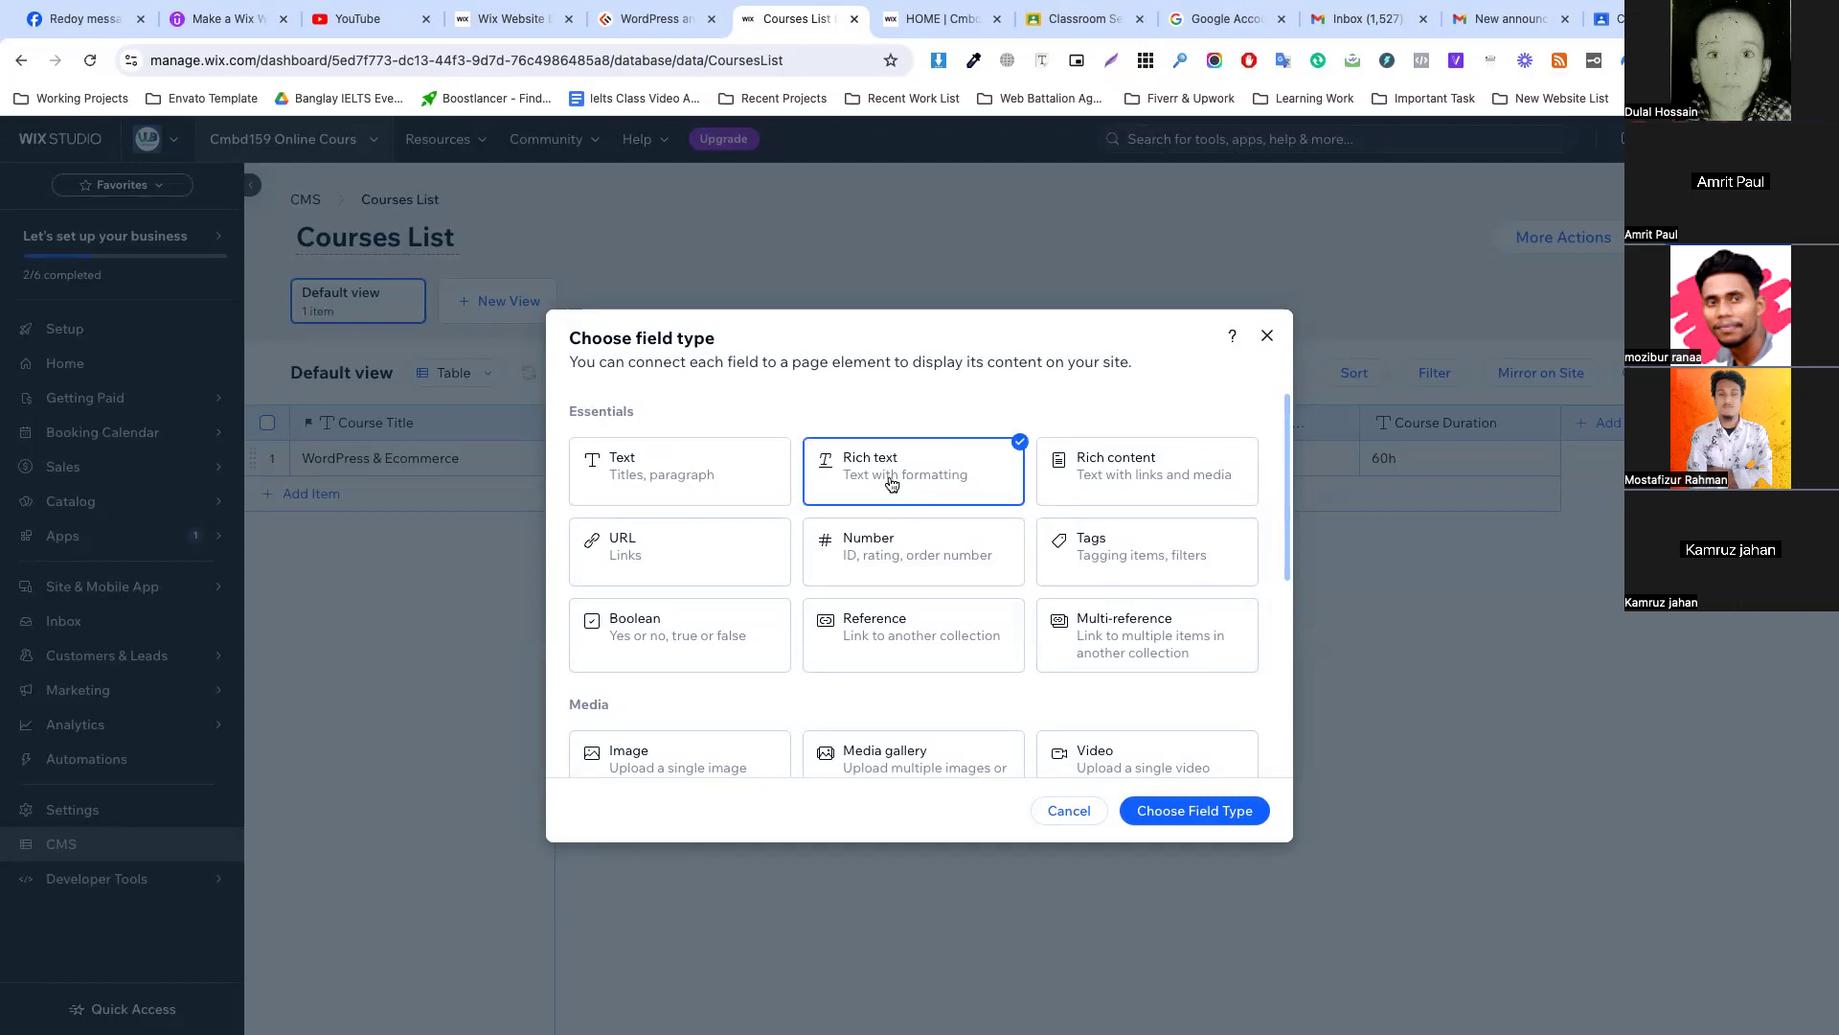
{"action": "left_click", "coordinate": [1201, 813]}
{"action": "key", "text": "ctrl+v"}
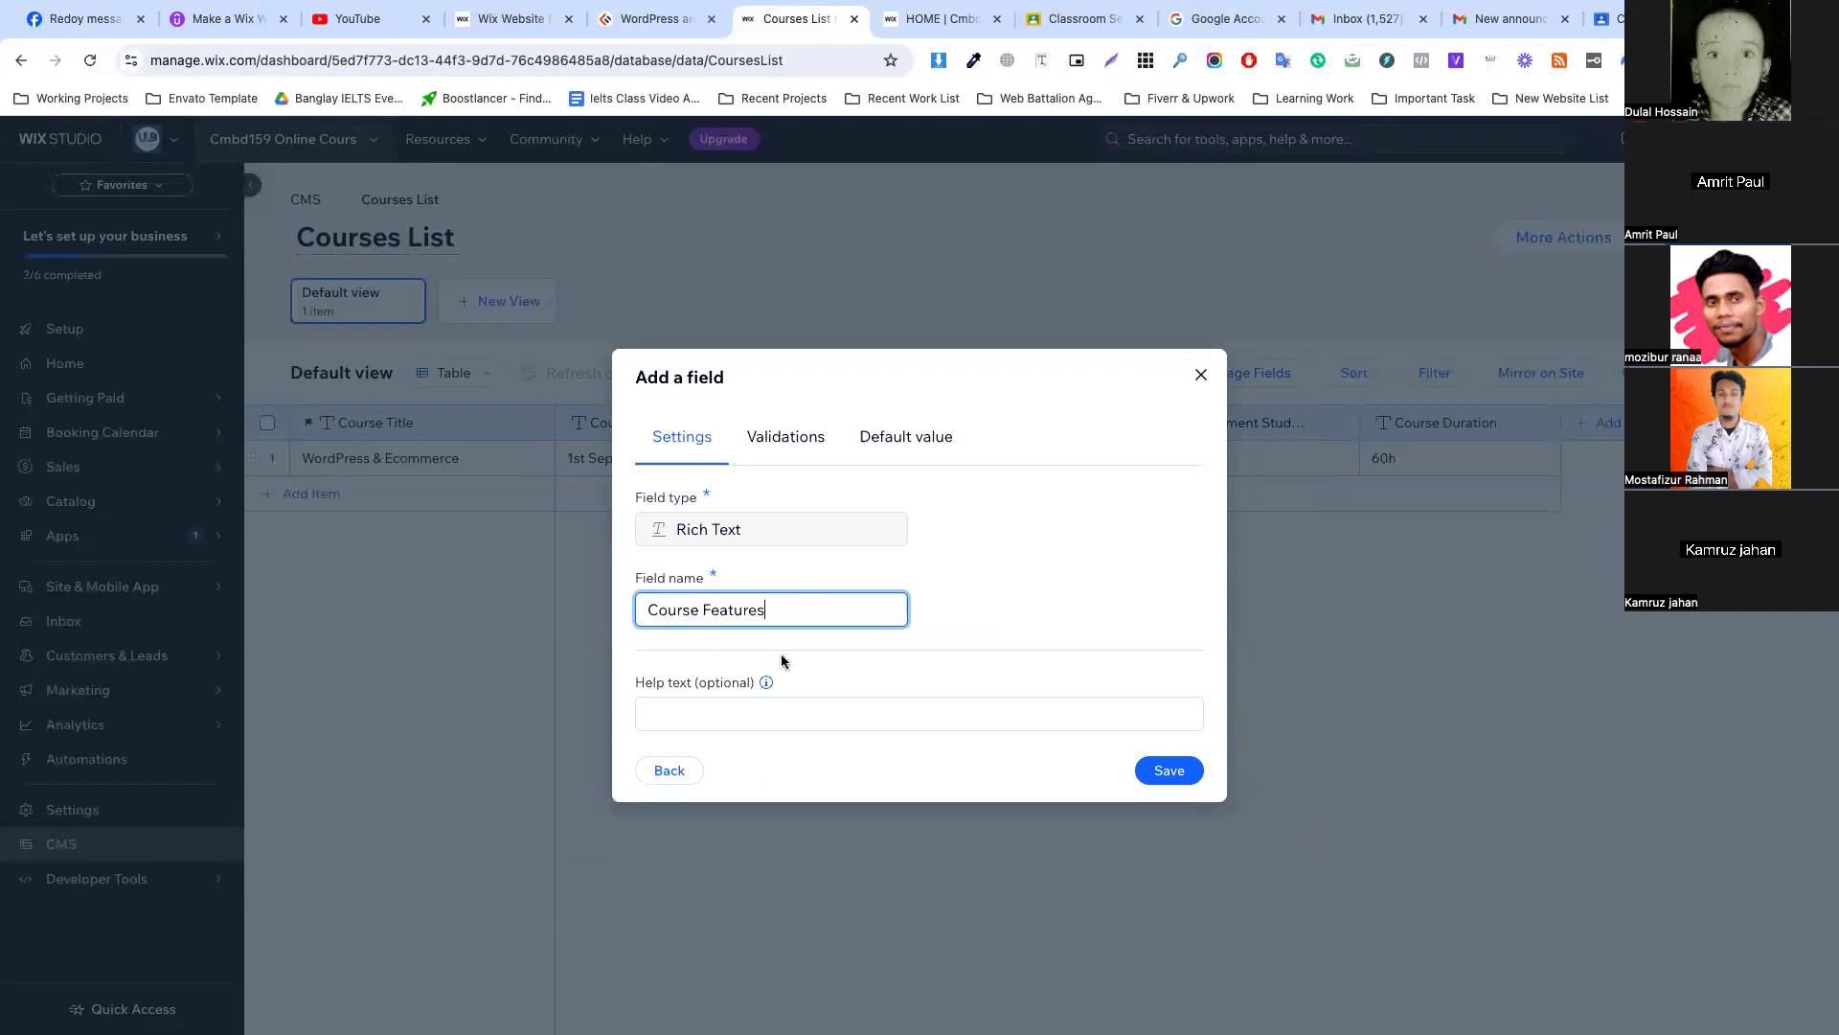
{"action": "left_click", "coordinate": [1153, 767]}
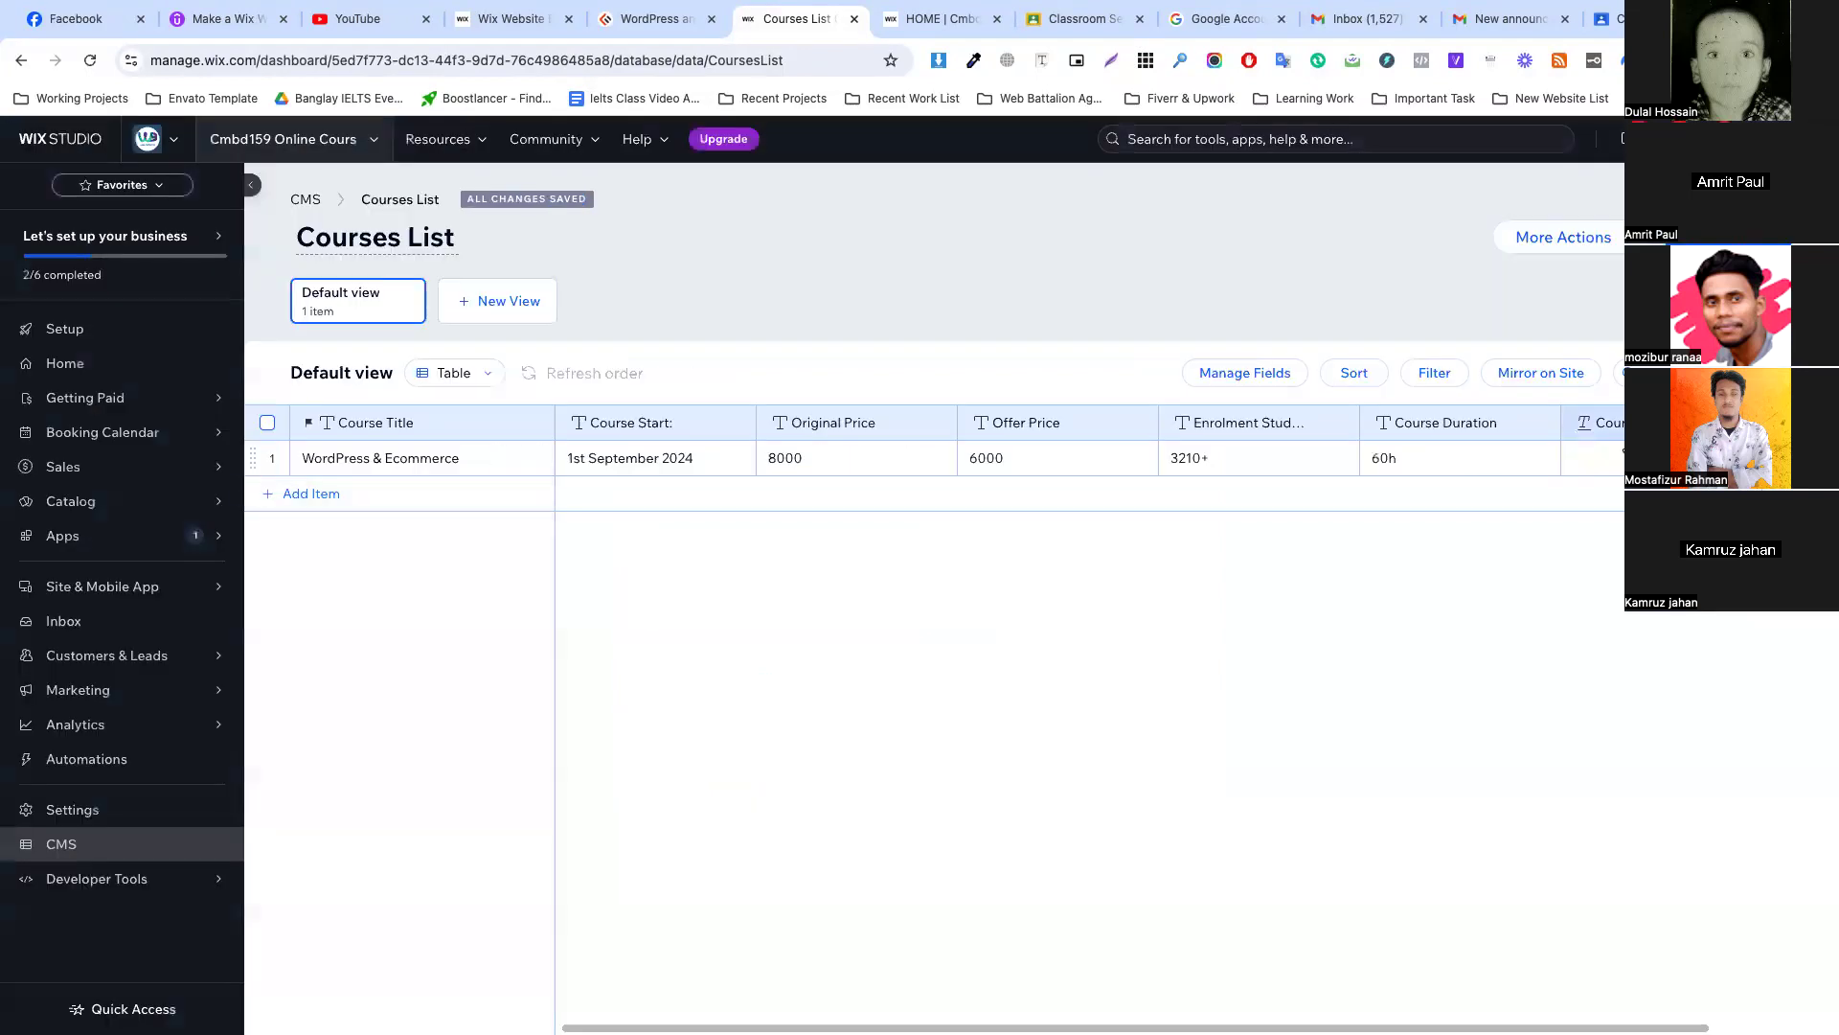
{"action": "left_click", "coordinate": [1600, 460]}
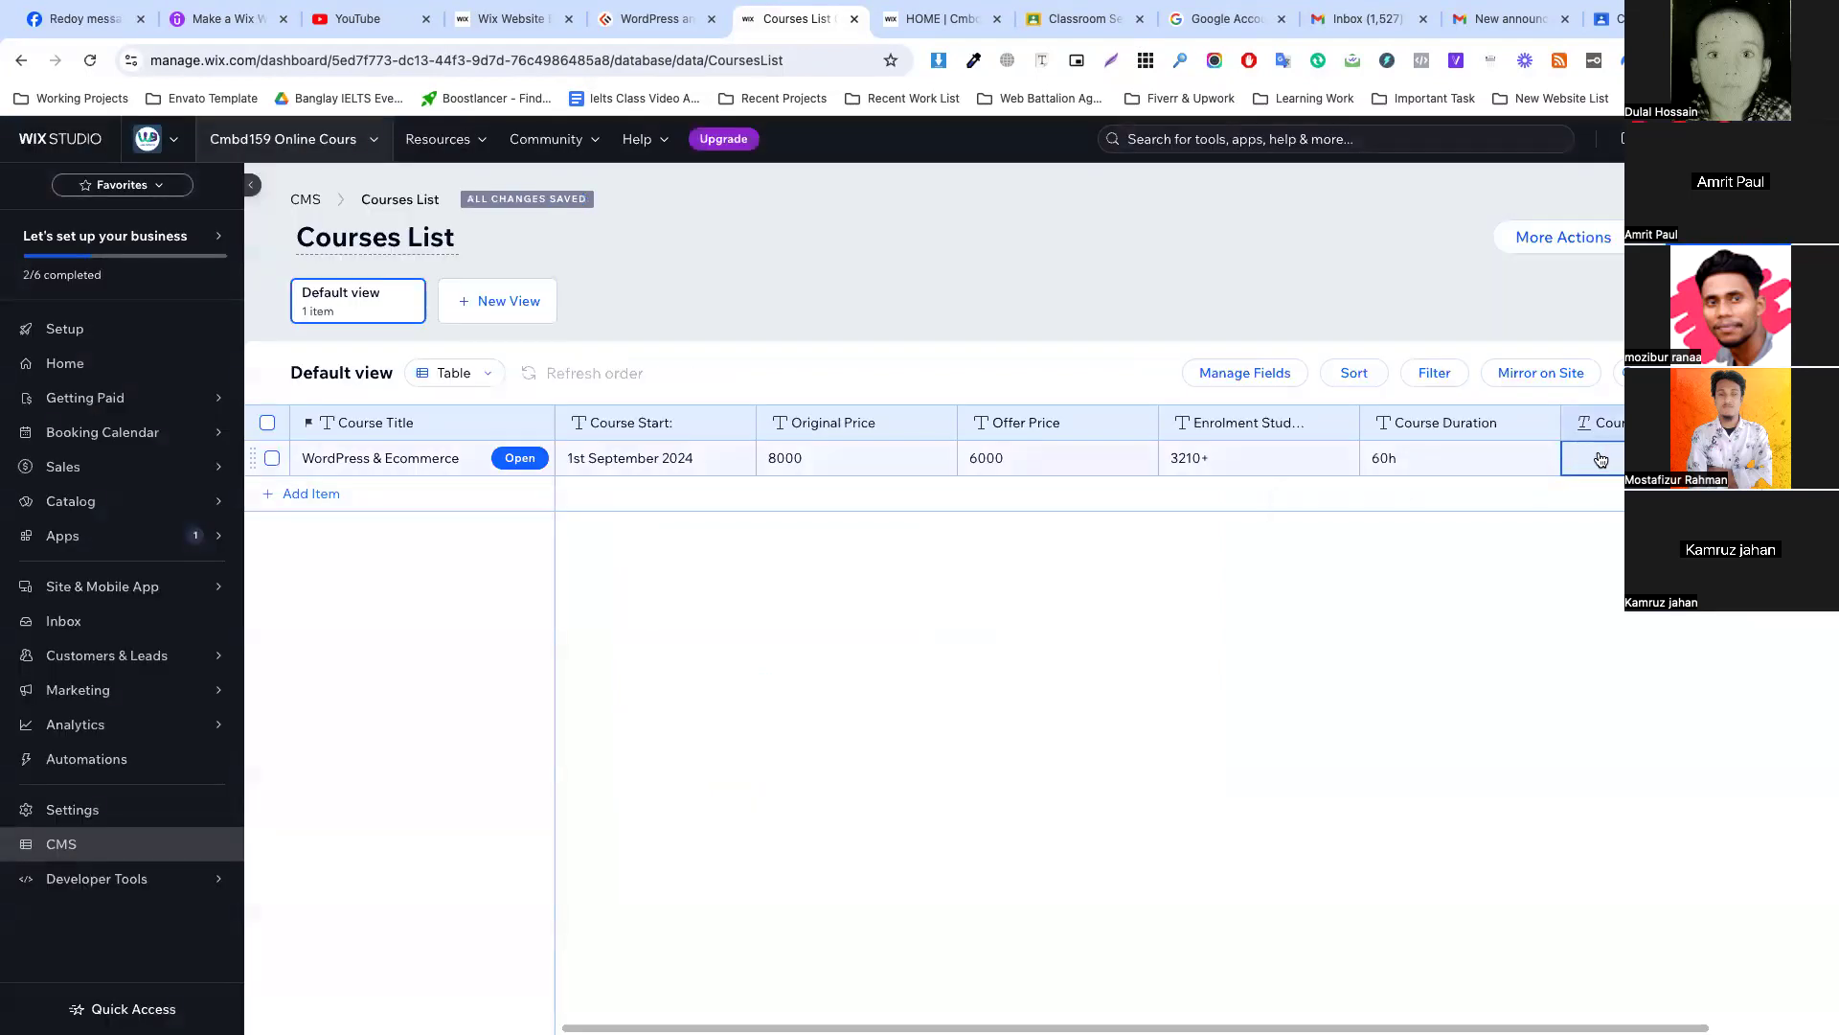
Copy the eleven-item Course Features list from the WordPress course page.
{"action": "left_click", "coordinate": [1600, 460]}
{"action": "left_click", "coordinate": [652, 20]}
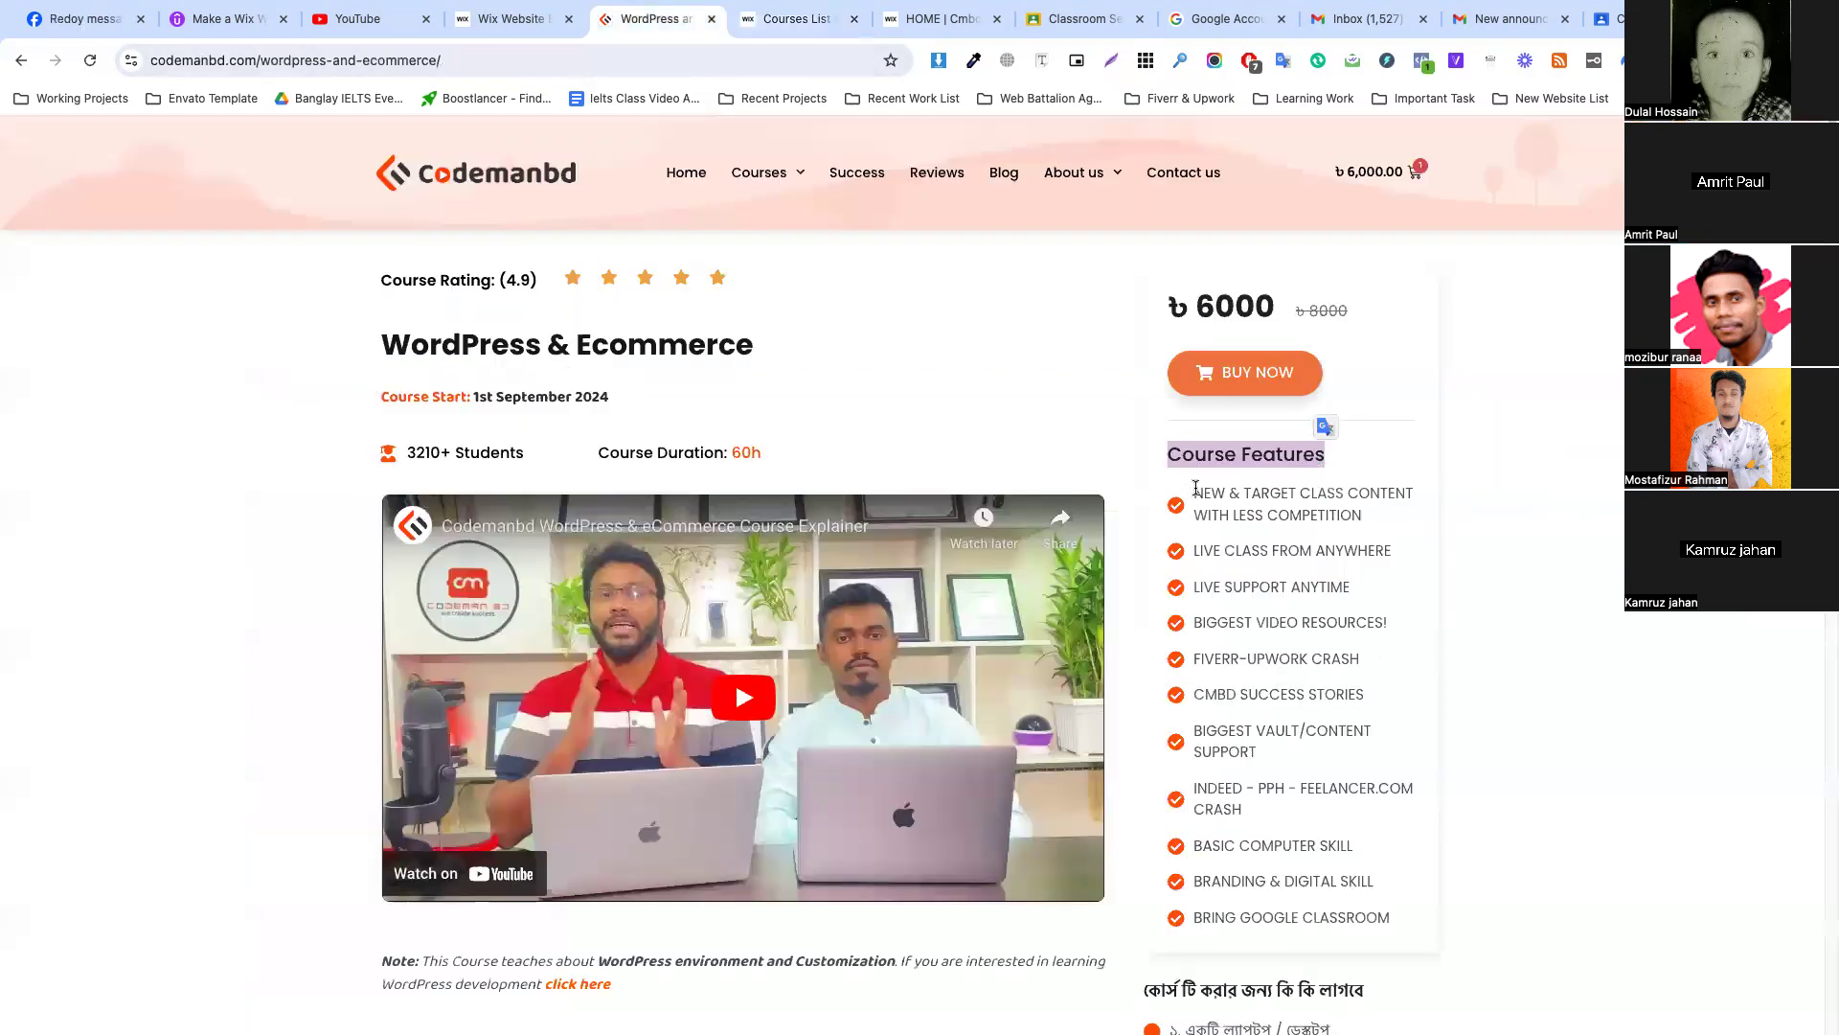
{"action": "left_click_drag", "start_coordinate": [1394, 920], "coordinate": [1234, 505]}
{"action": "right_click", "coordinate": [1234, 505]}
{"action": "left_click", "coordinate": [1246, 549]}
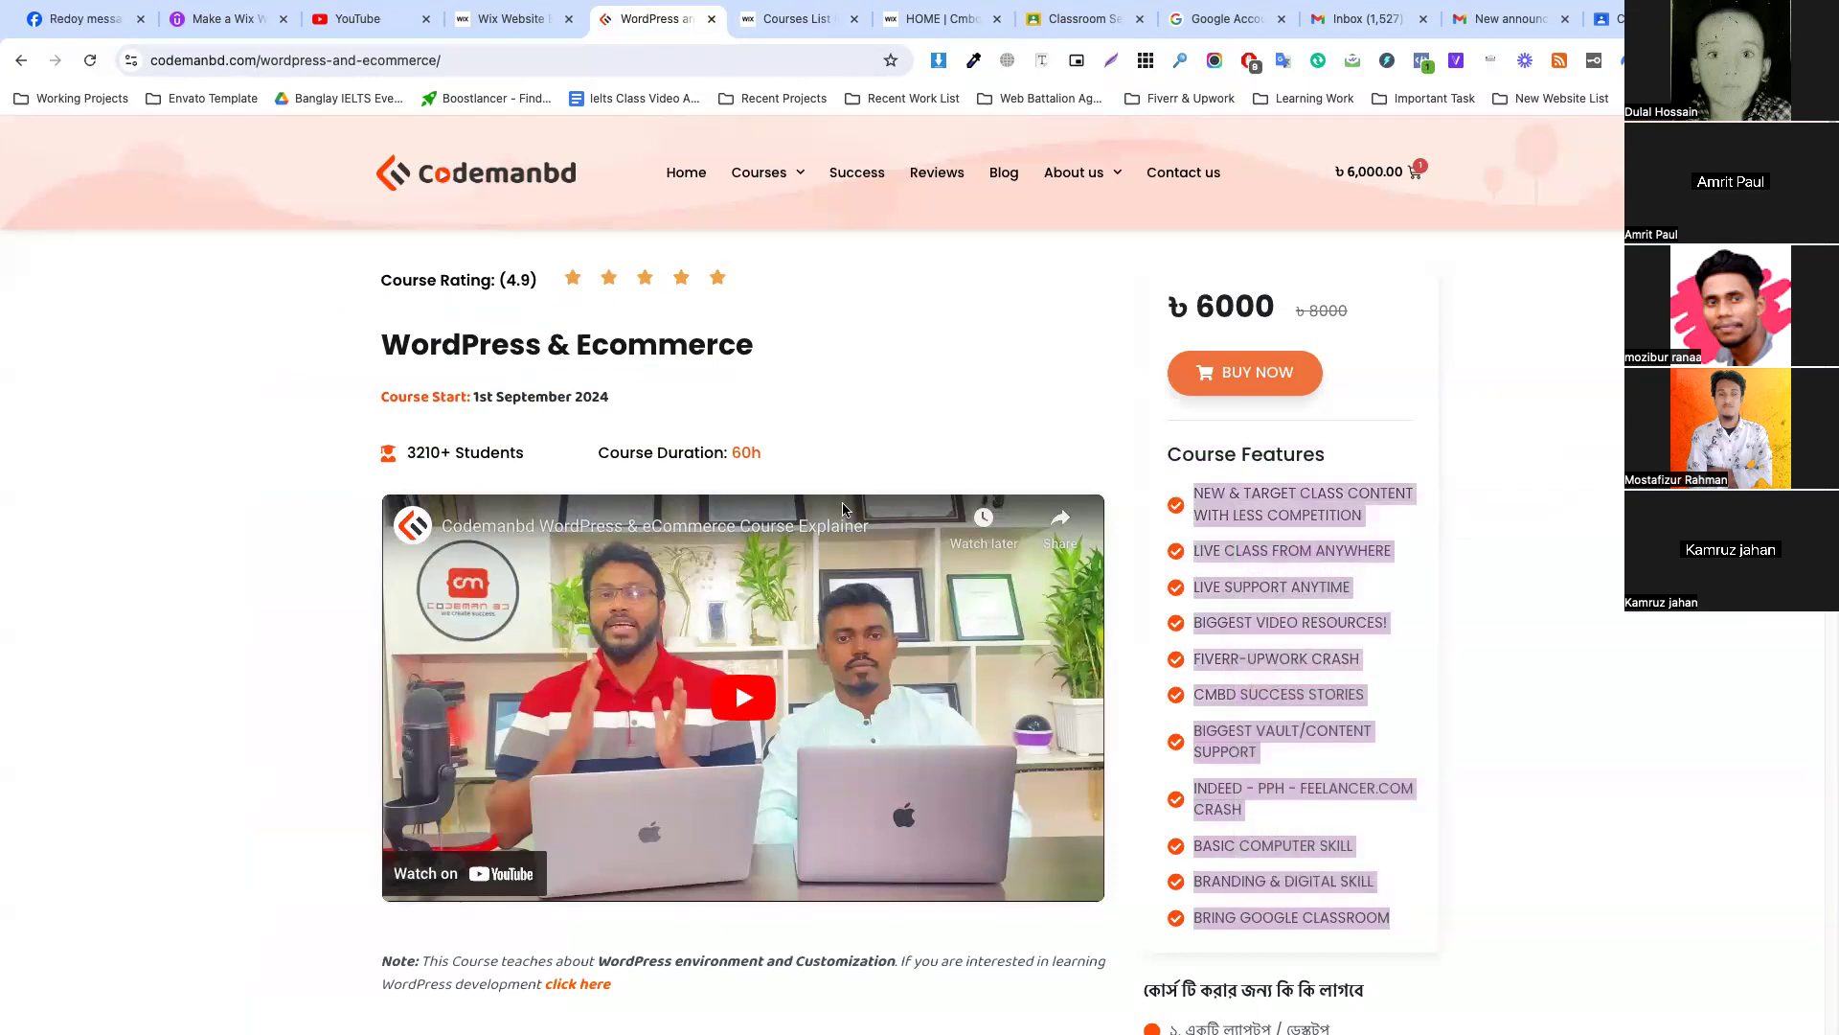
{"action": "left_click", "coordinate": [538, 21]}
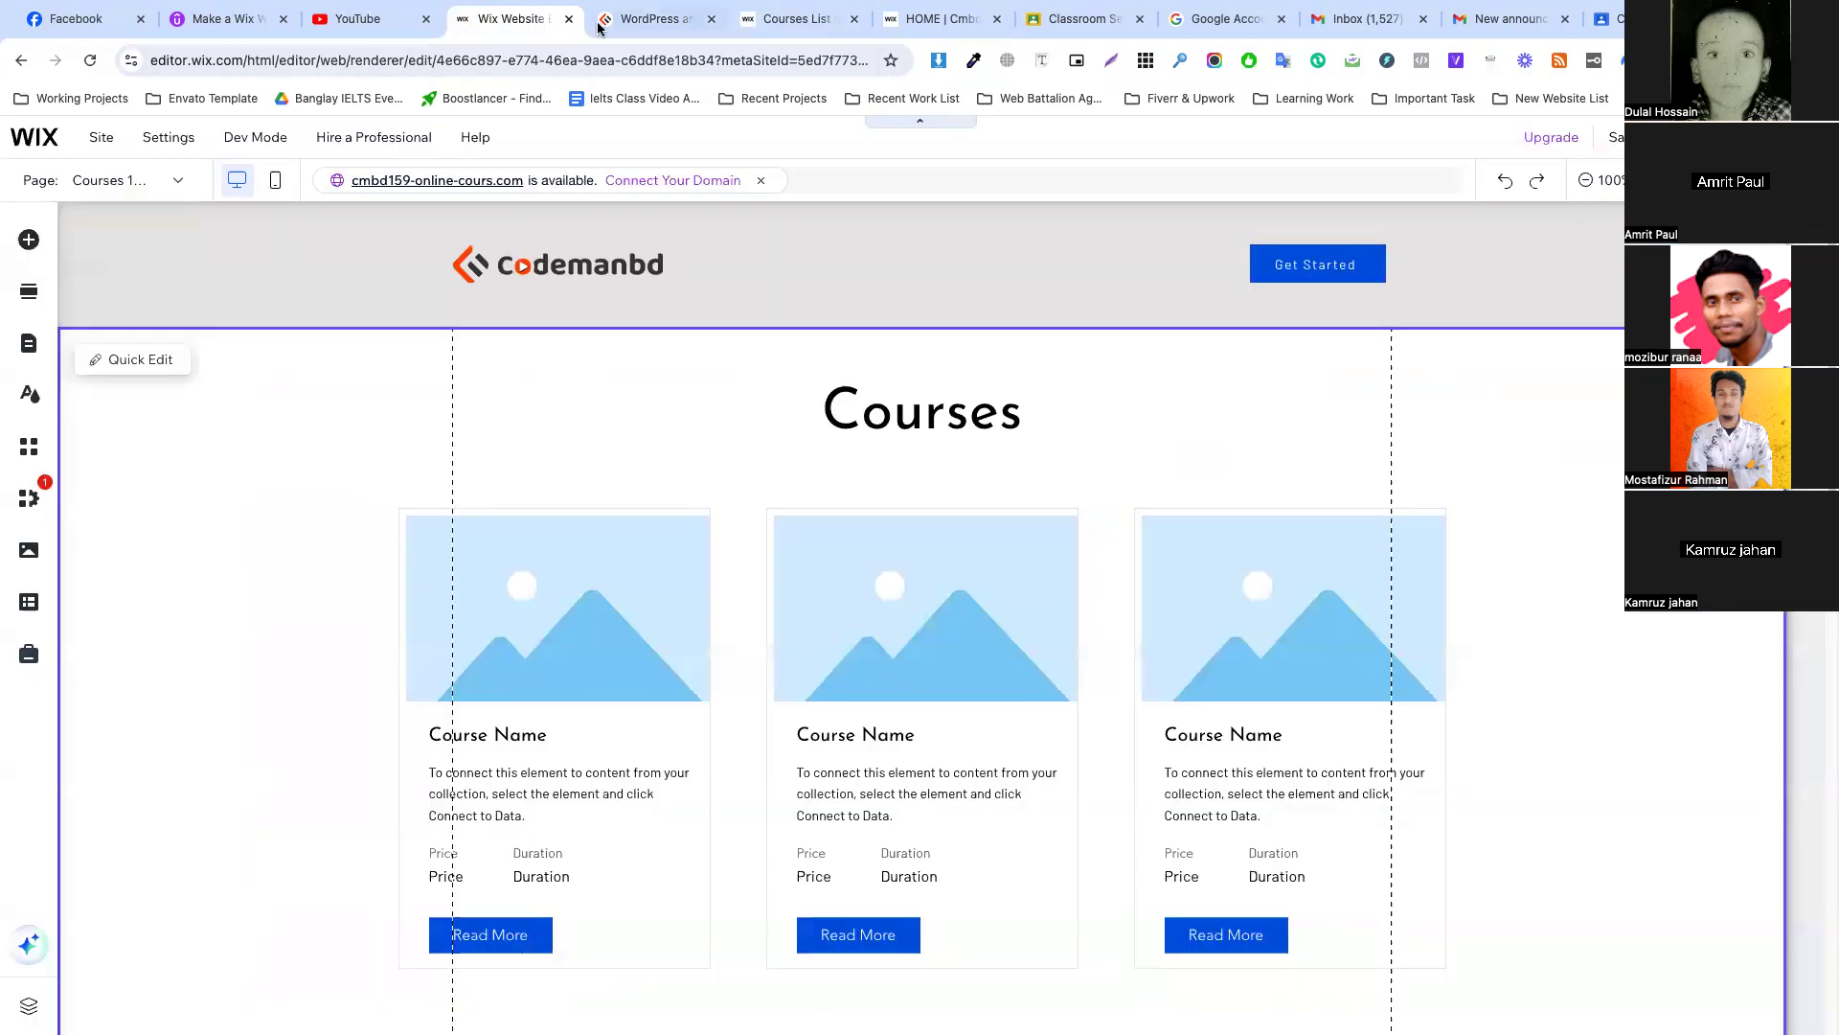
{"action": "left_click", "coordinate": [757, 22]}
{"action": "left_click", "coordinate": [656, 21]}
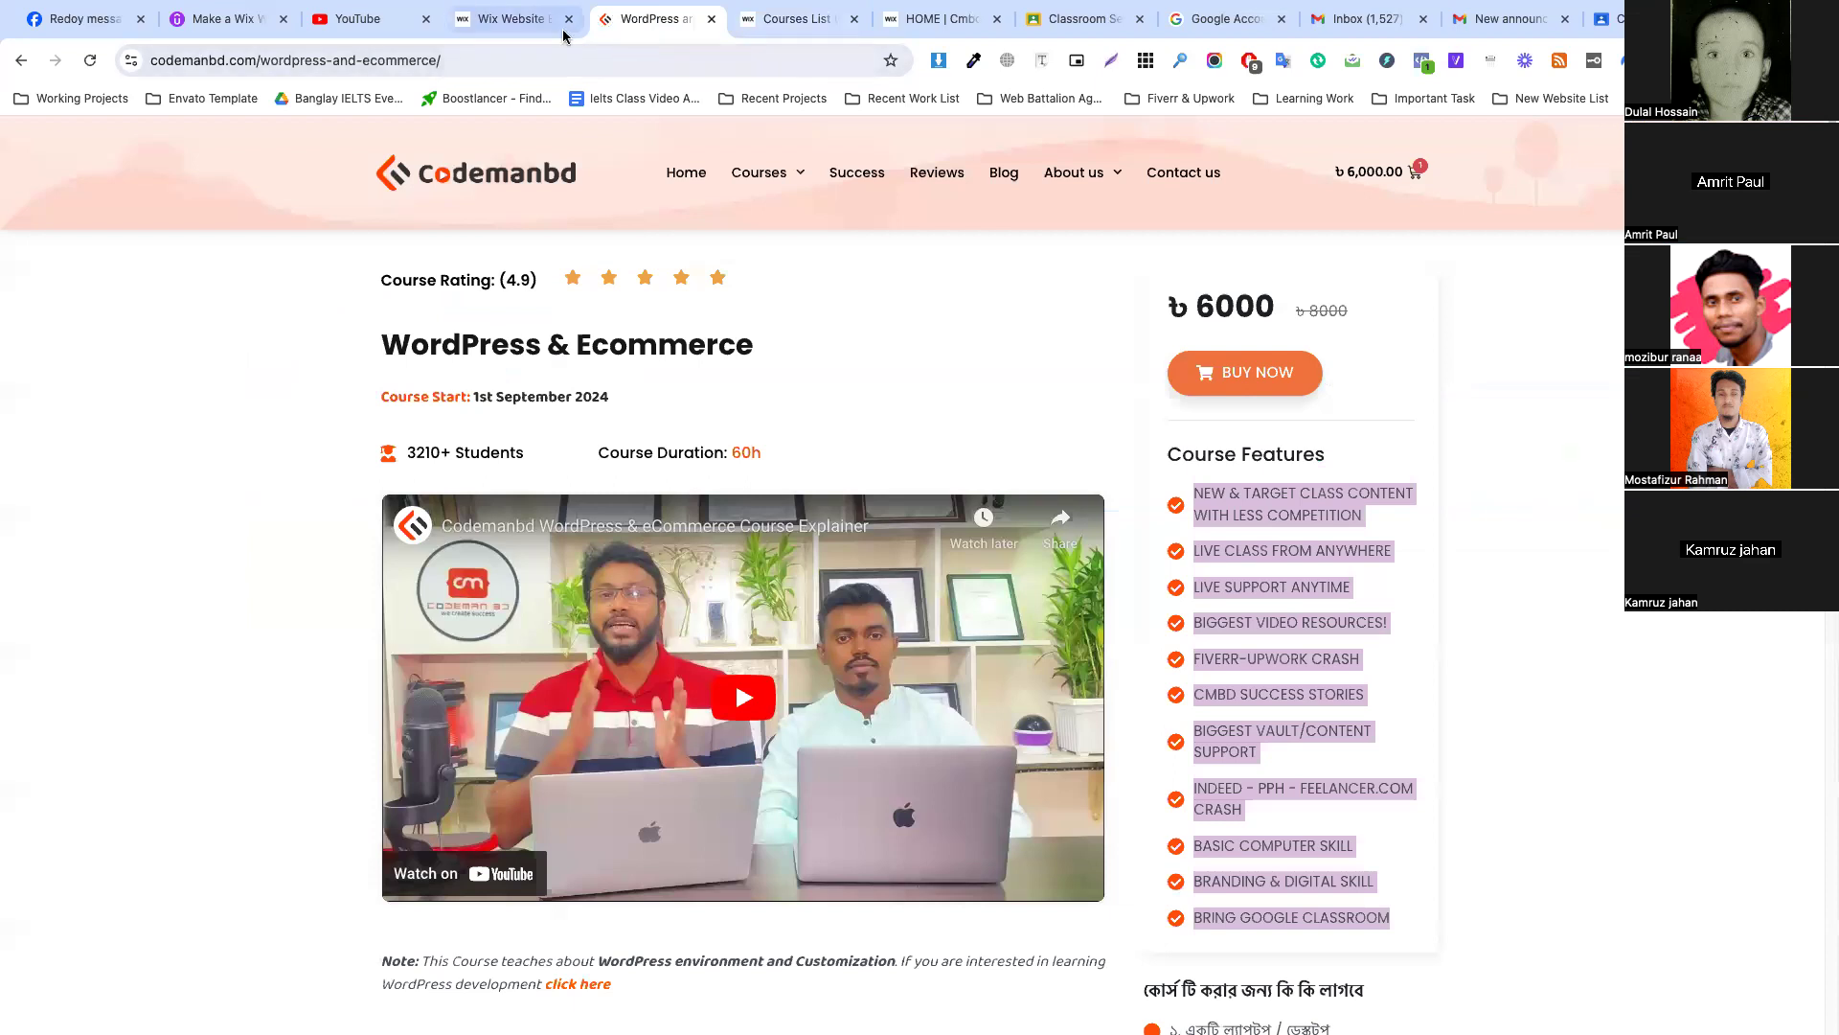
{"action": "left_click", "coordinate": [522, 19]}
{"action": "left_click", "coordinate": [798, 19]}
Paste the features as a bulleted list into row 1's Course Features cell and save.
{"action": "left_click", "coordinate": [1339, 580]}
{"action": "key", "text": "ctrl+v"}
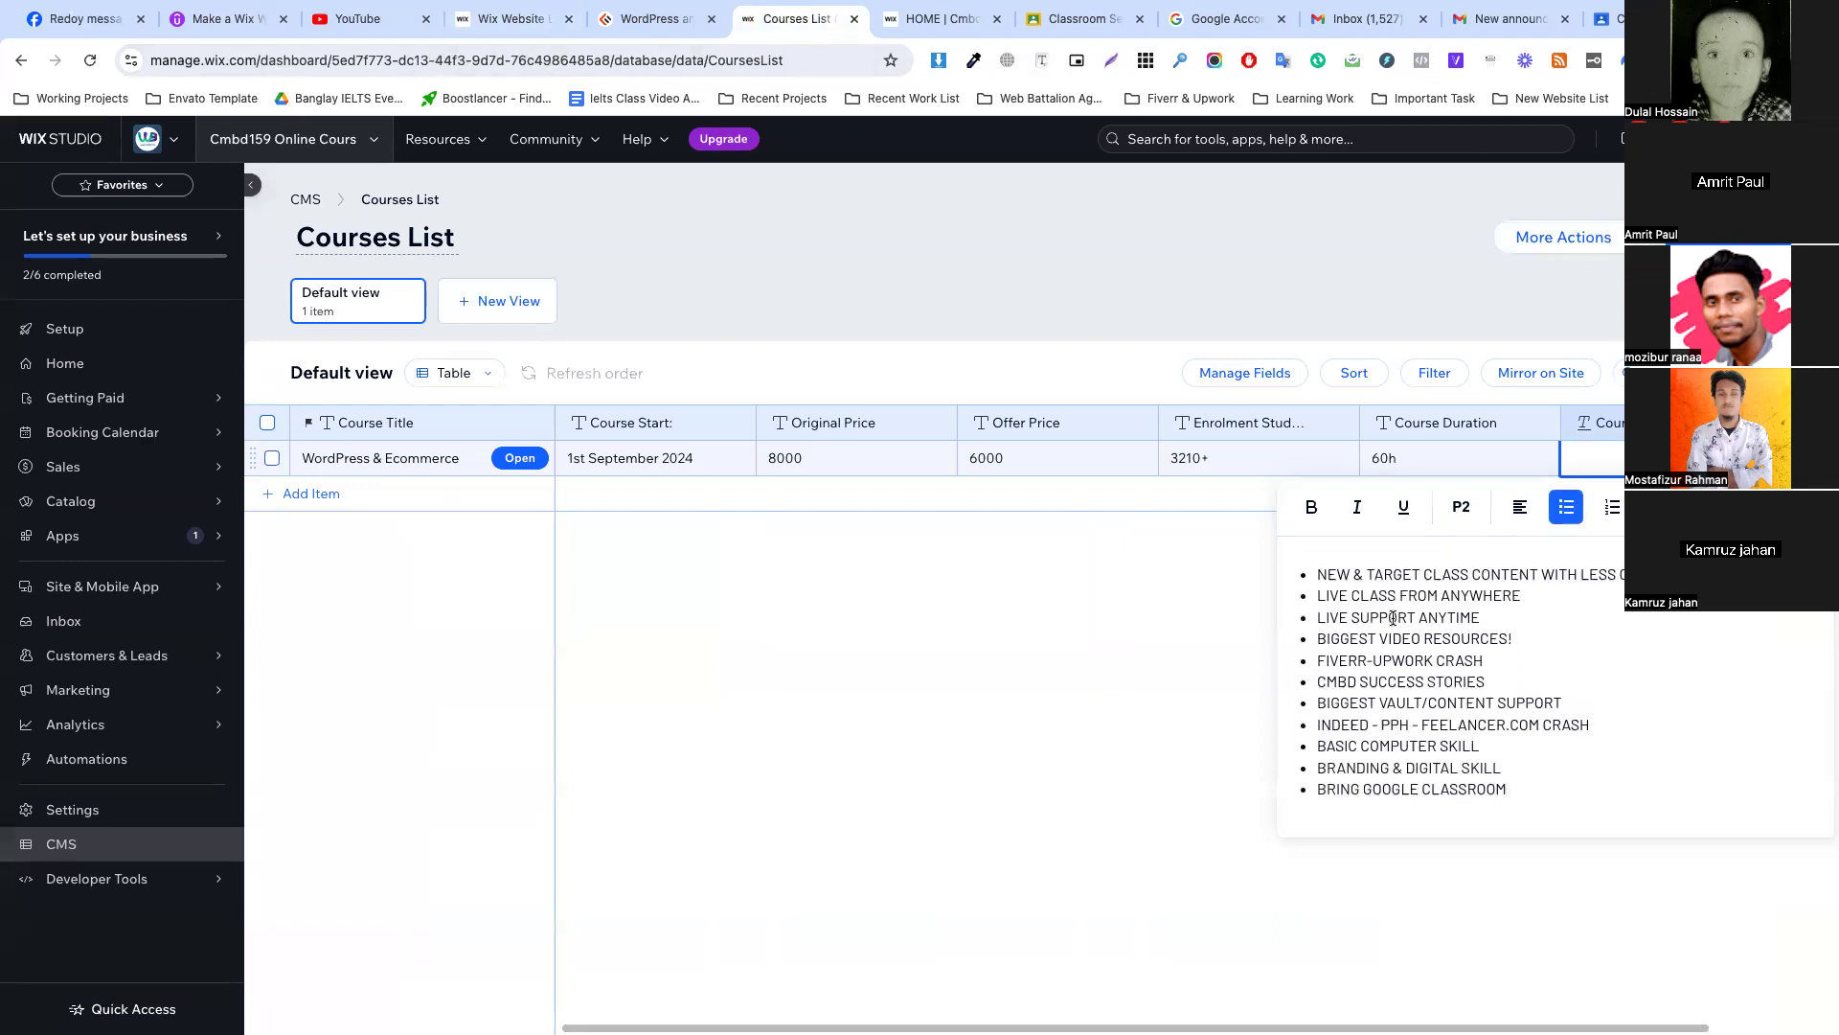
{"action": "left_click", "coordinate": [1615, 509]}
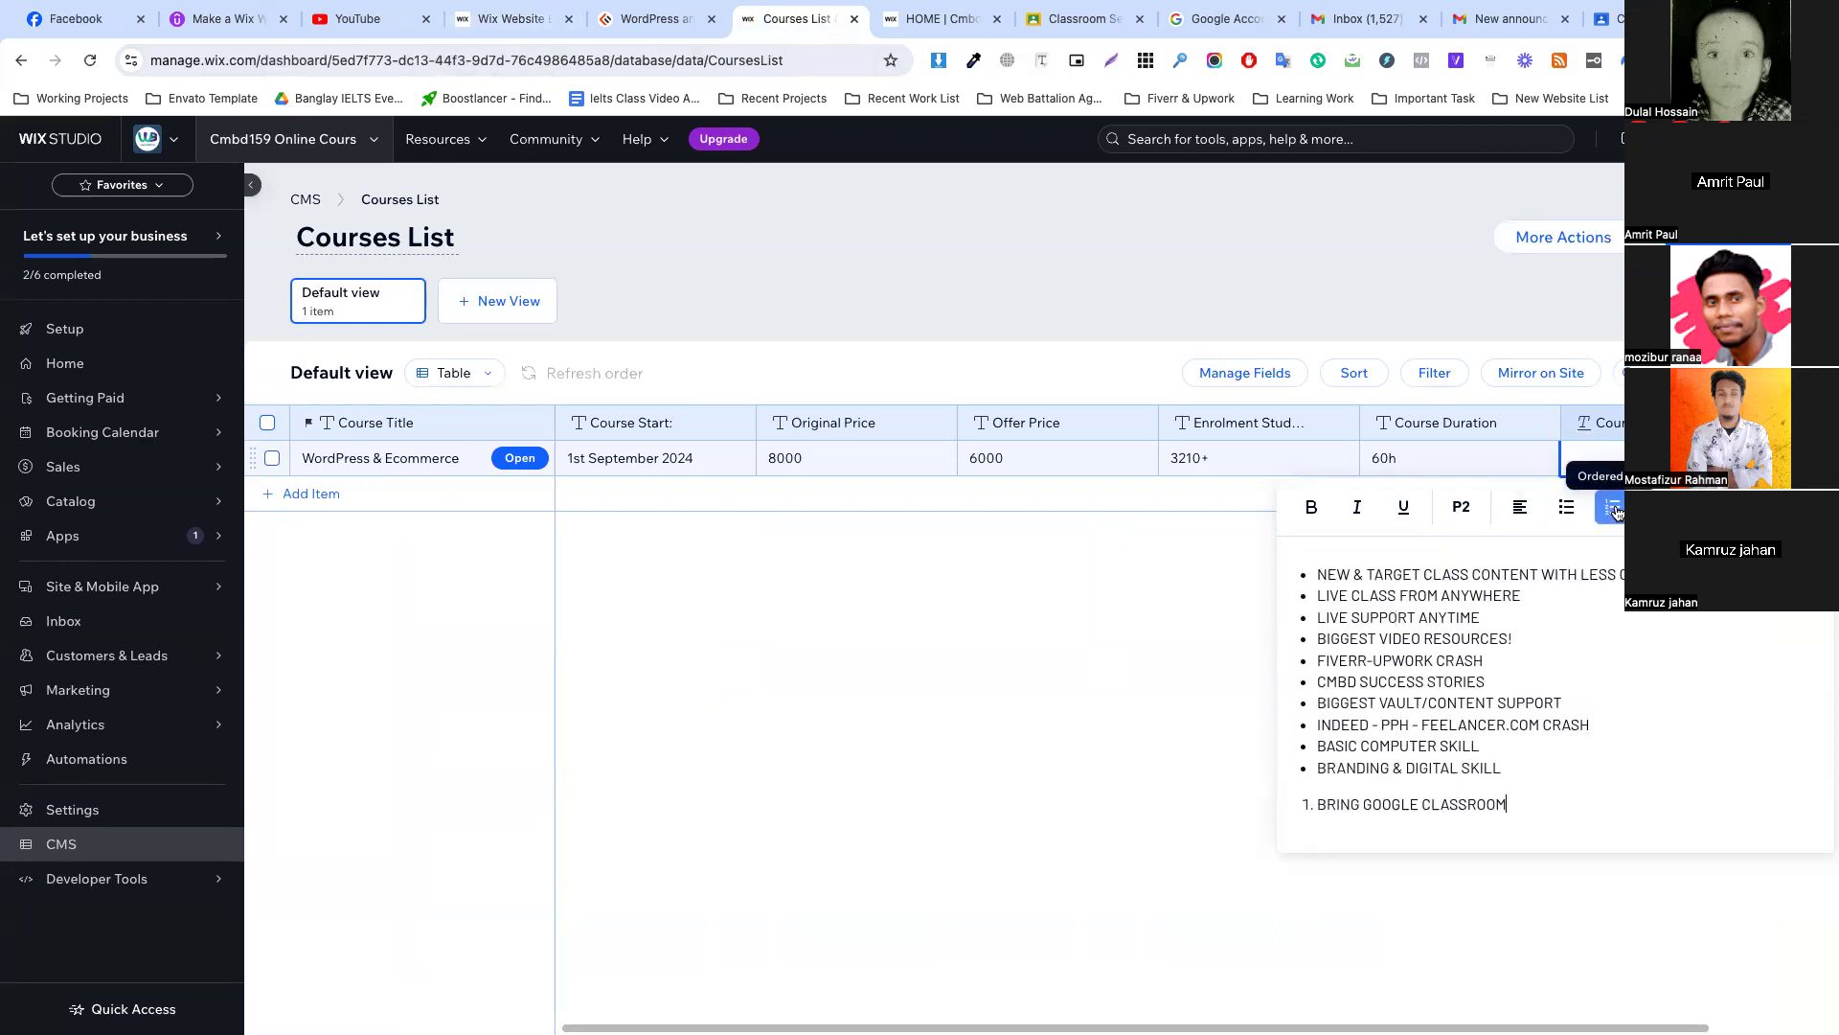
{"action": "left_click", "coordinate": [1566, 506]}
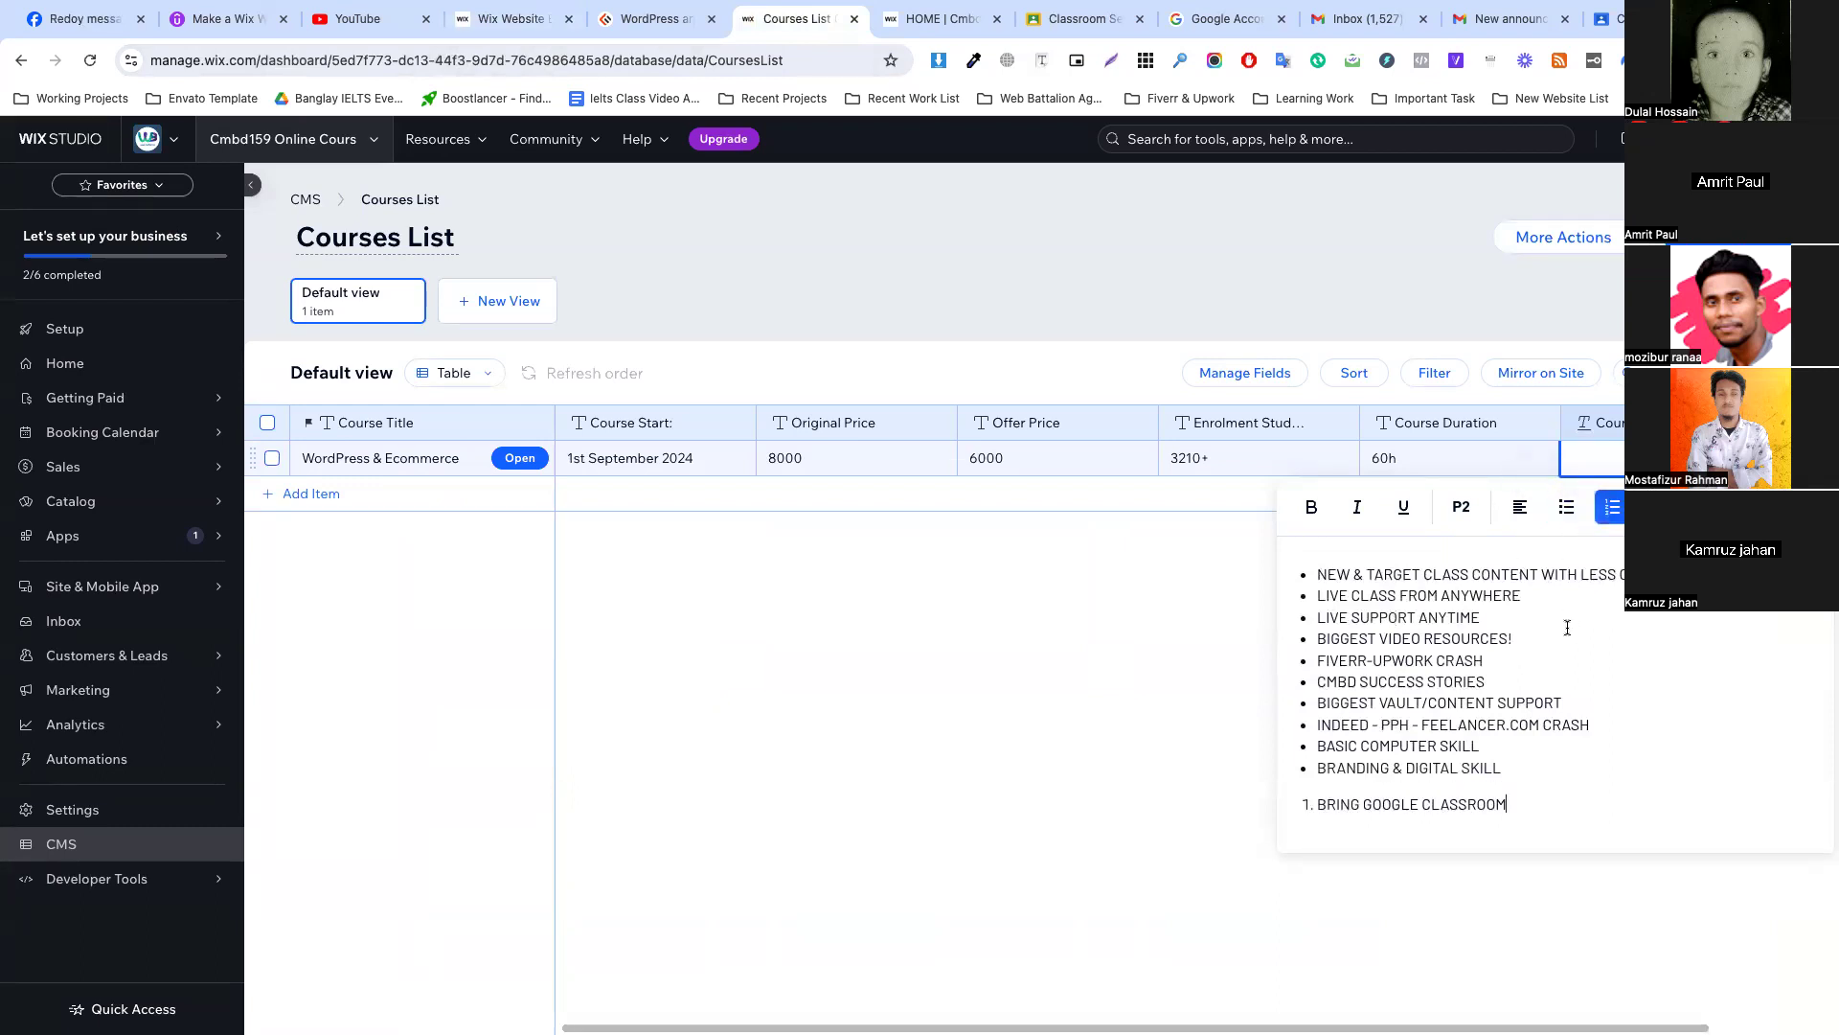
{"action": "left_click", "coordinate": [1209, 550]}
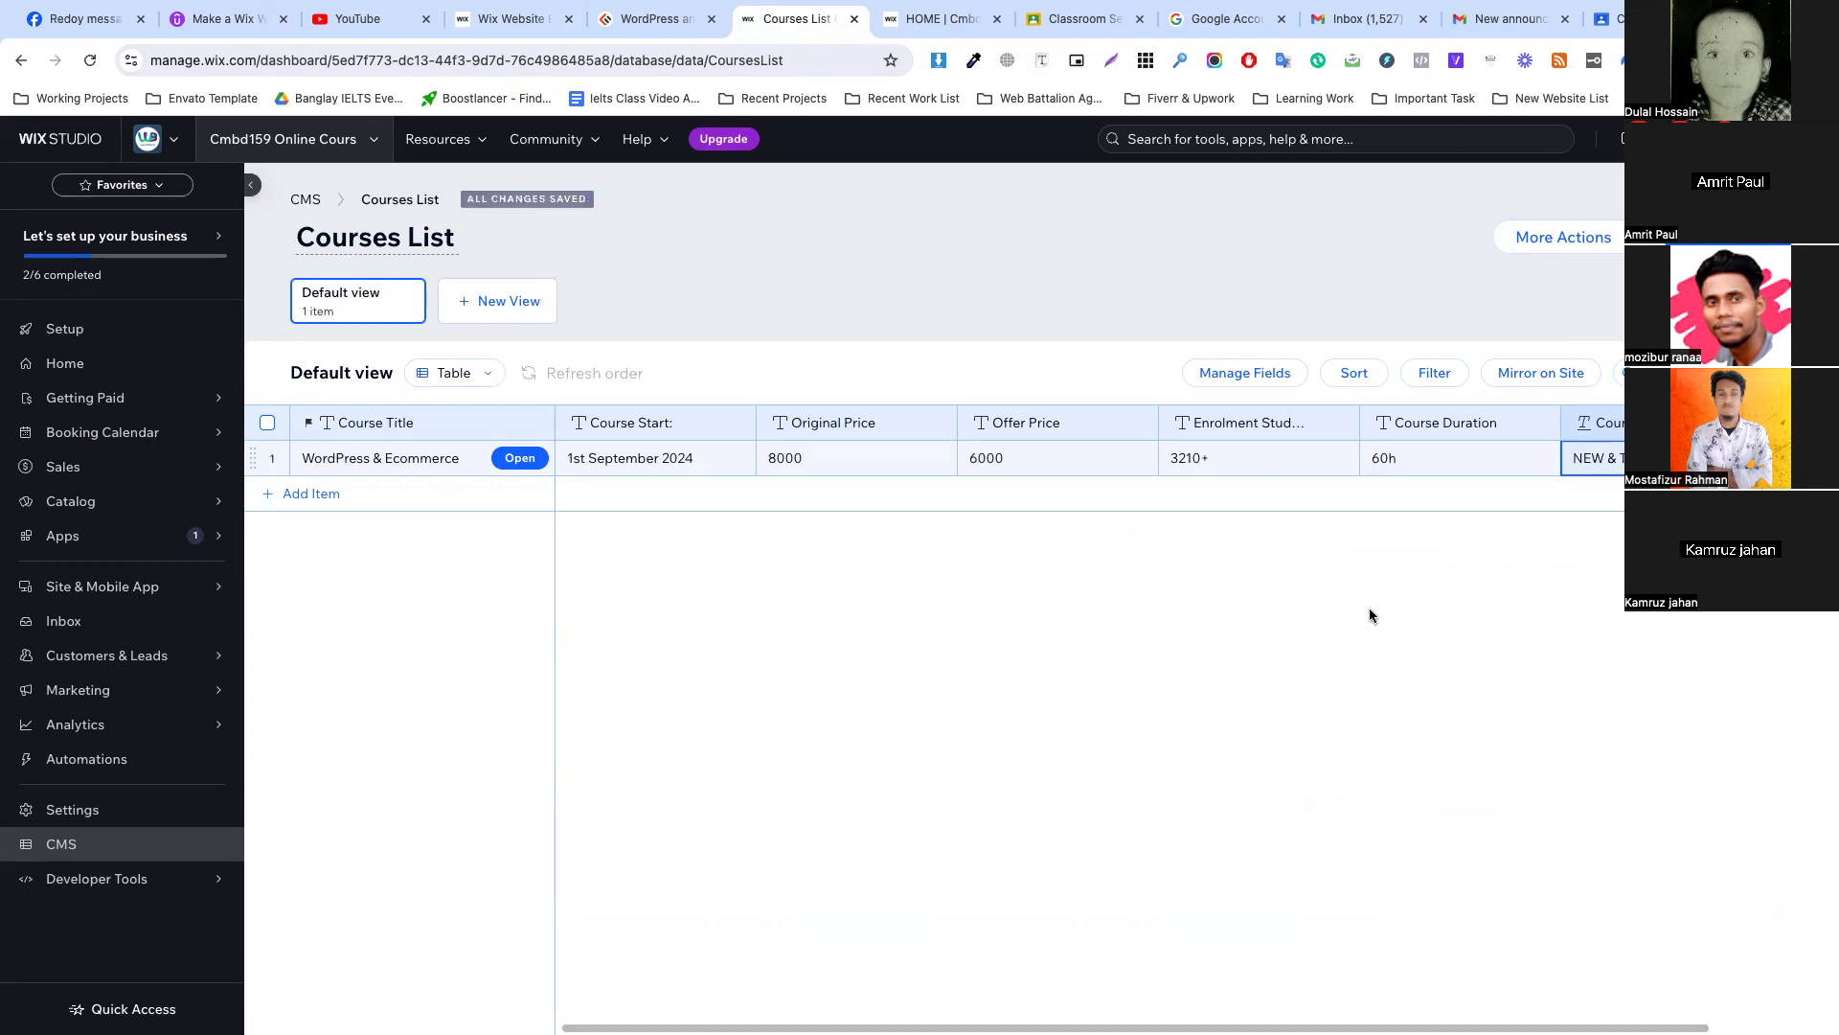
{"action": "scroll", "coordinate": [1370, 615], "scroll_direction": "right", "scroll_amount": 2}
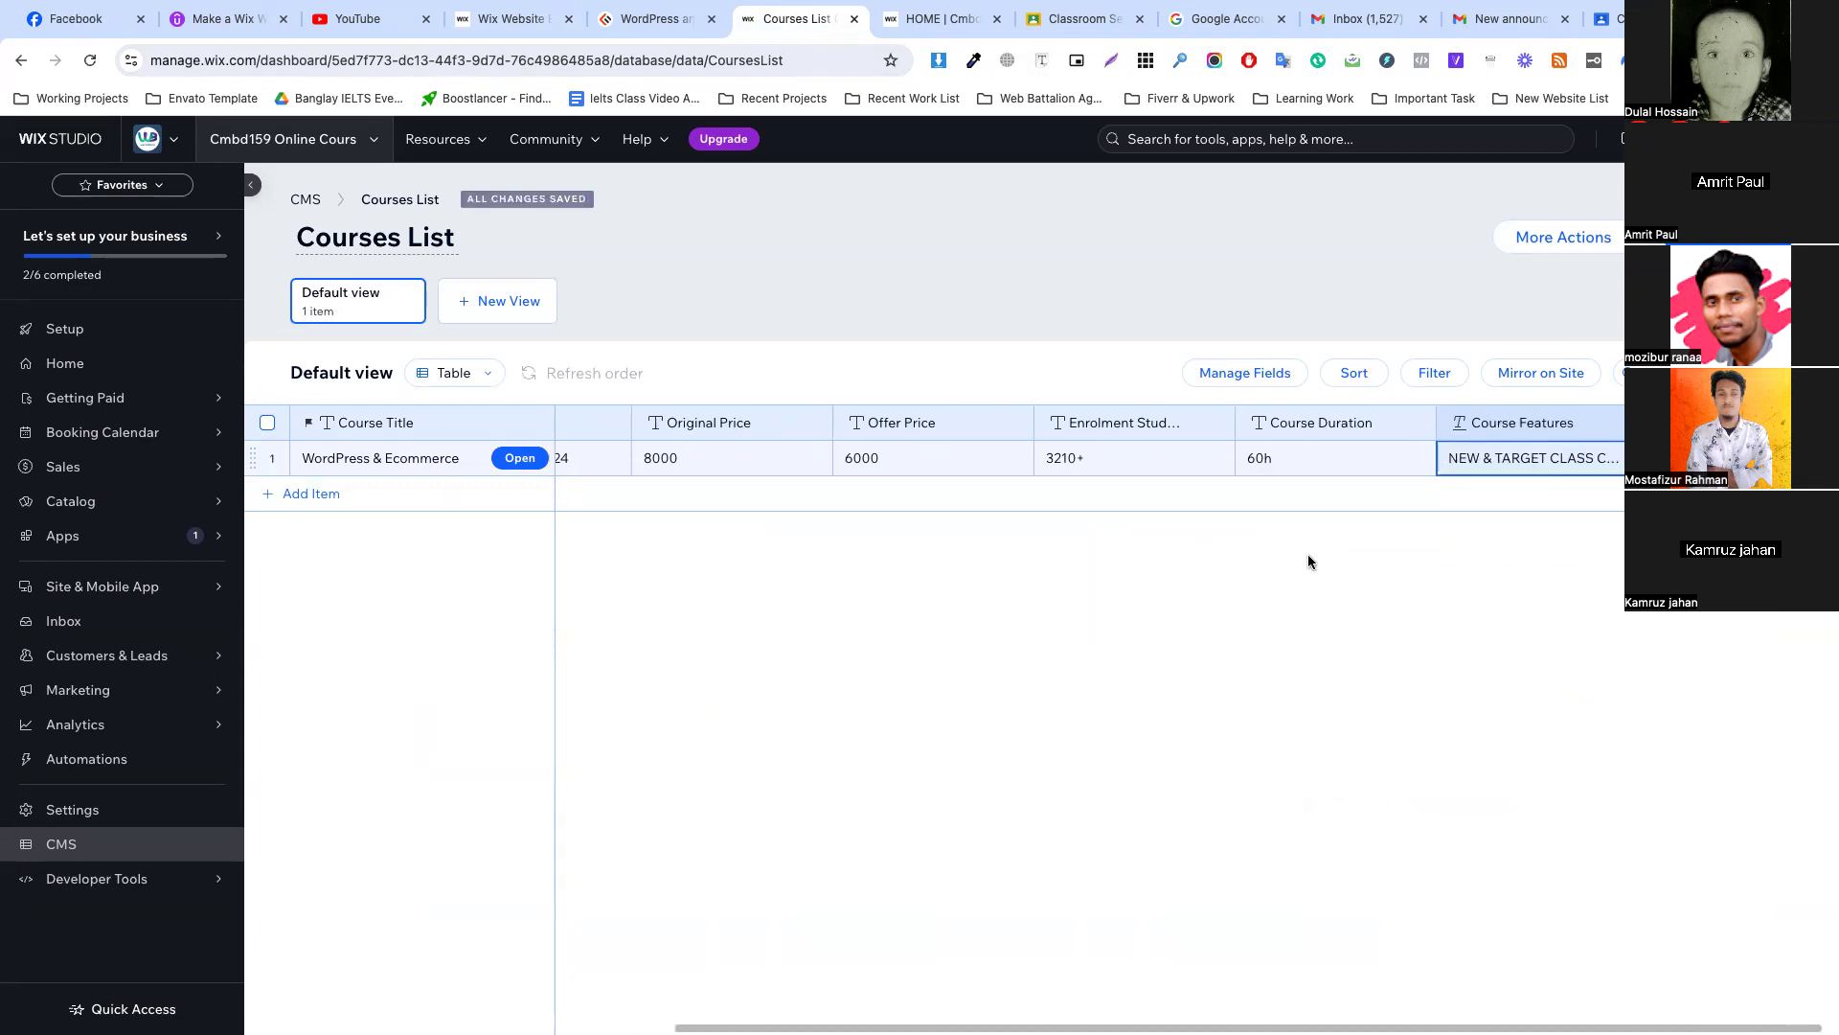
{"action": "left_click", "coordinate": [651, 27]}
{"action": "scroll", "coordinate": [316, 472], "scroll_direction": "down", "scroll_amount": 1}
{"action": "scroll", "coordinate": [316, 472], "scroll_direction": "up", "scroll_amount": 1}
{"action": "left_click_drag", "start_coordinate": [623, 487], "coordinate": [376, 469]}
{"action": "left_click", "coordinate": [414, 470]}
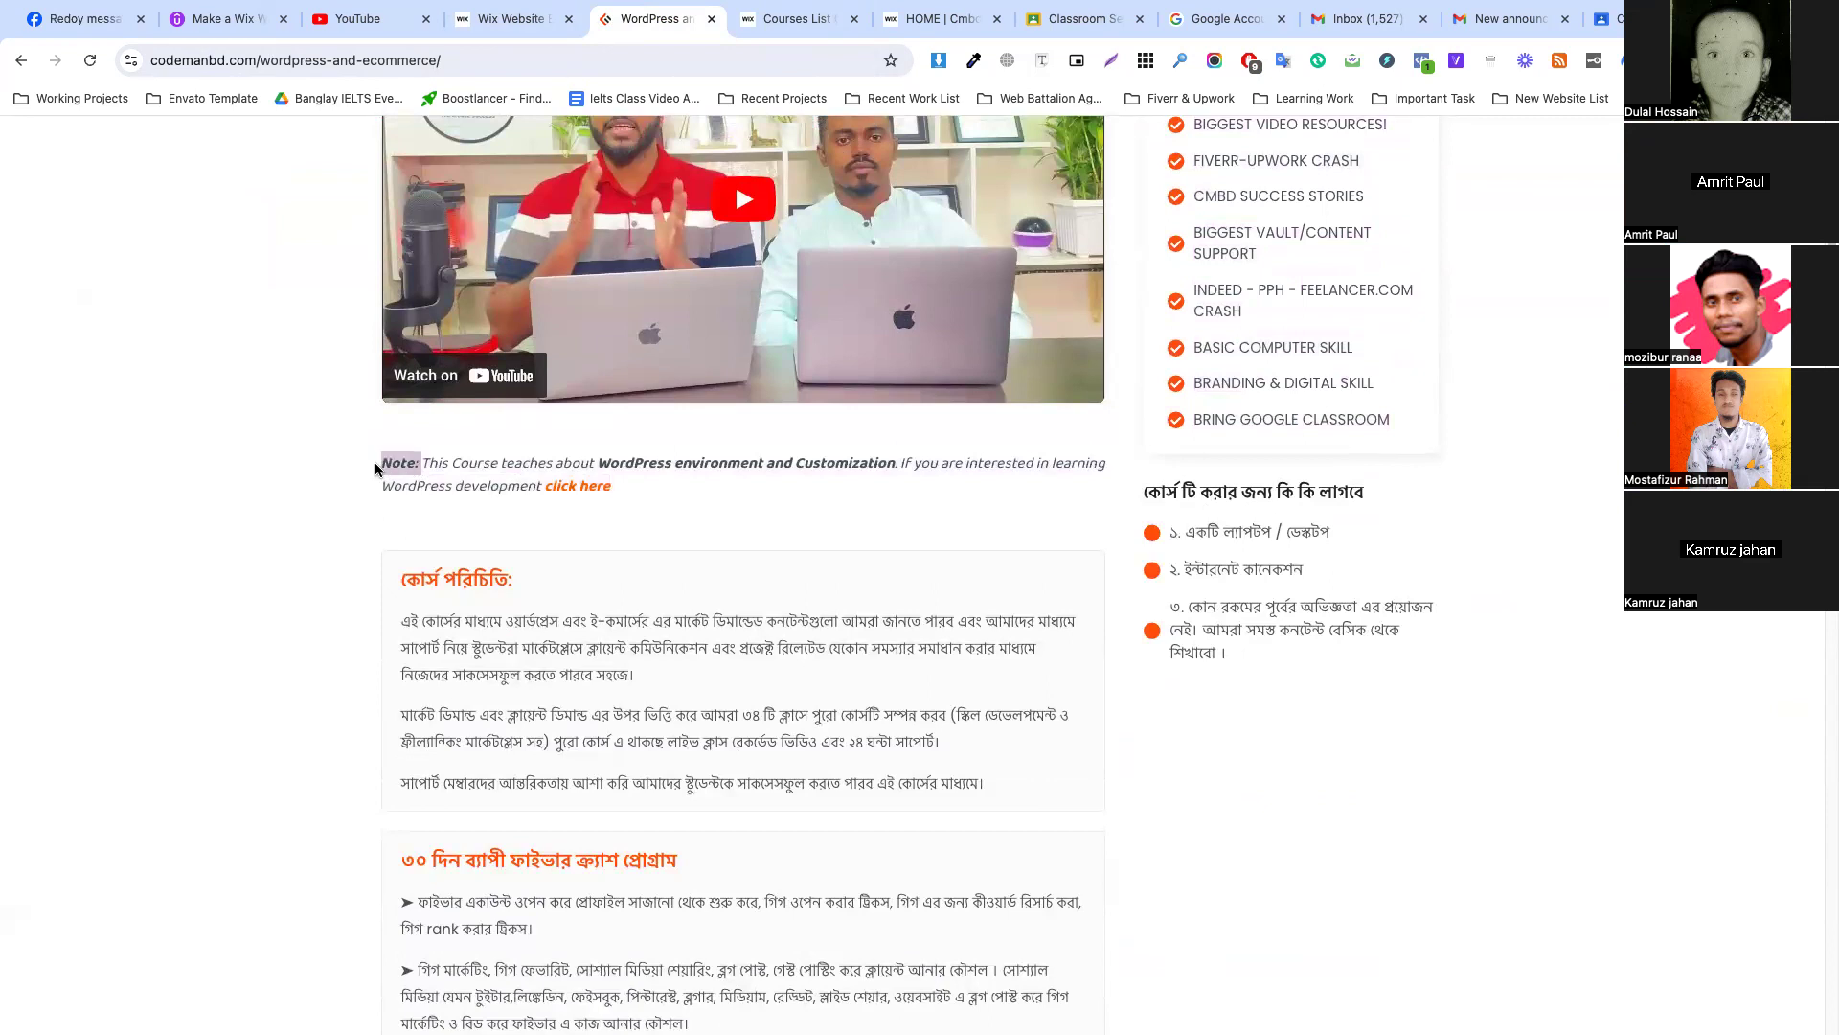
{"action": "left_click", "coordinate": [517, 19]}
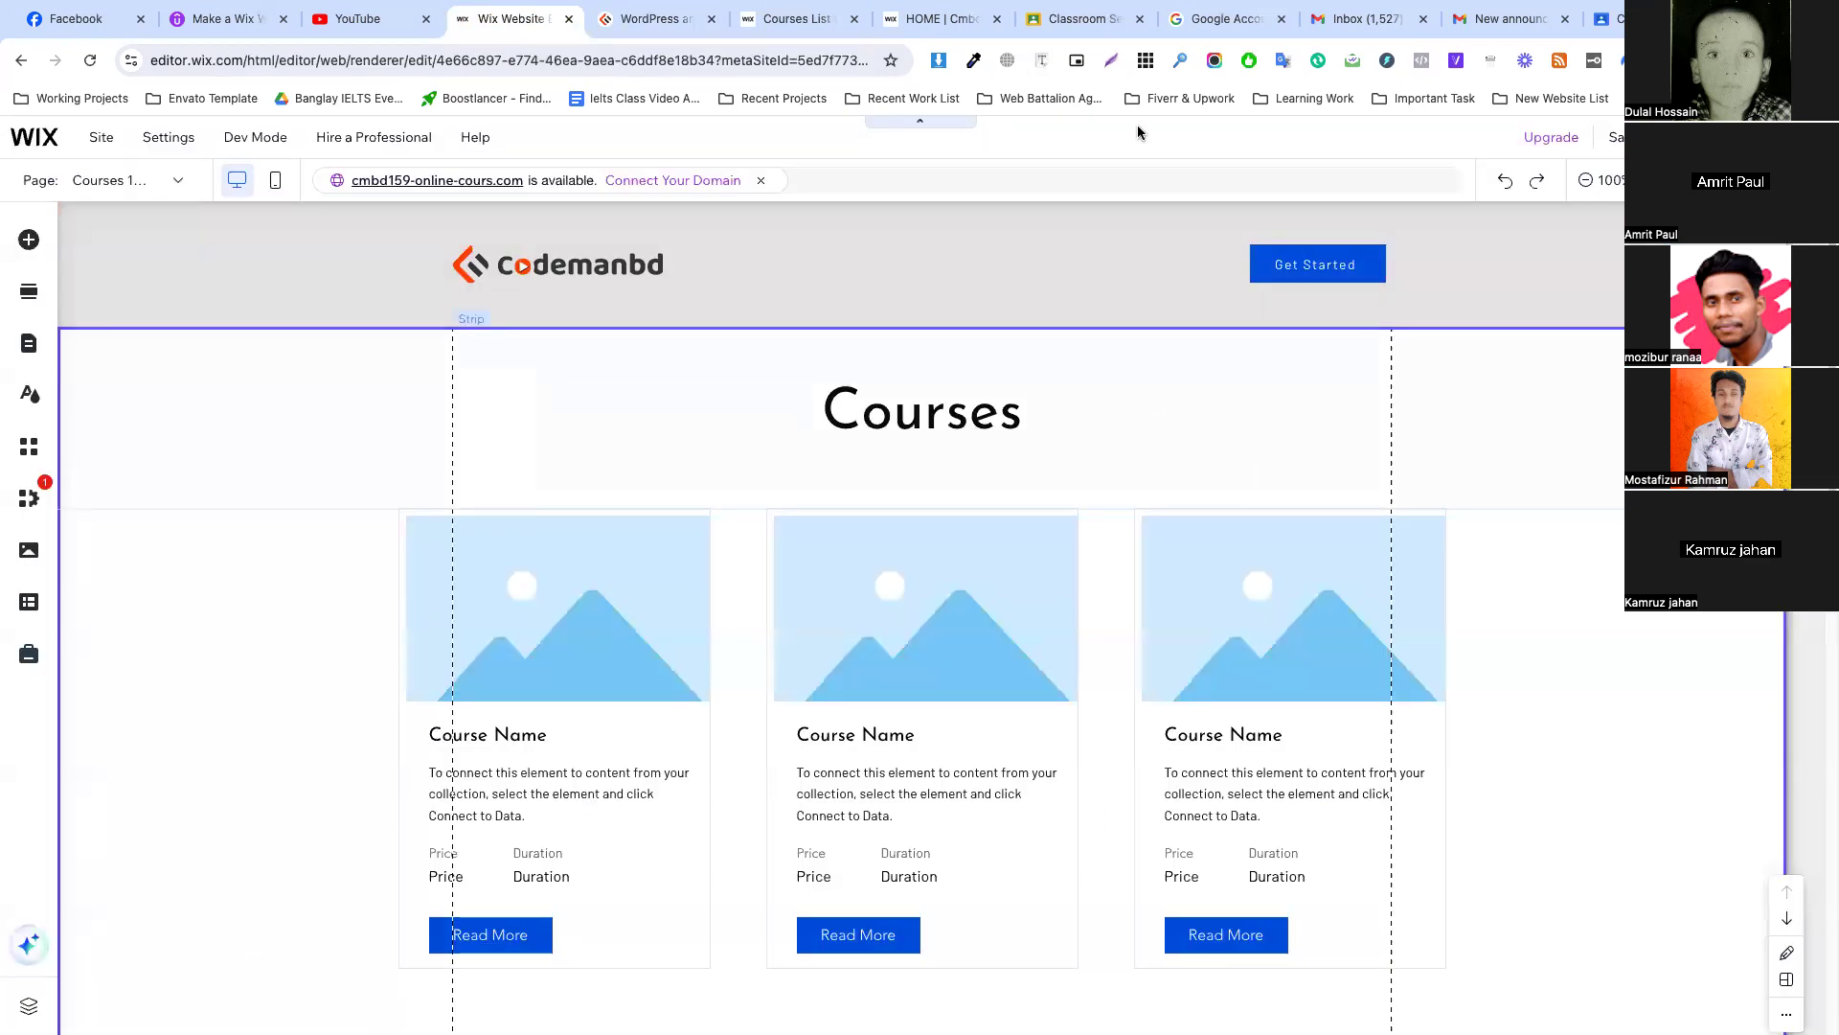
{"action": "left_click", "coordinate": [768, 19]}
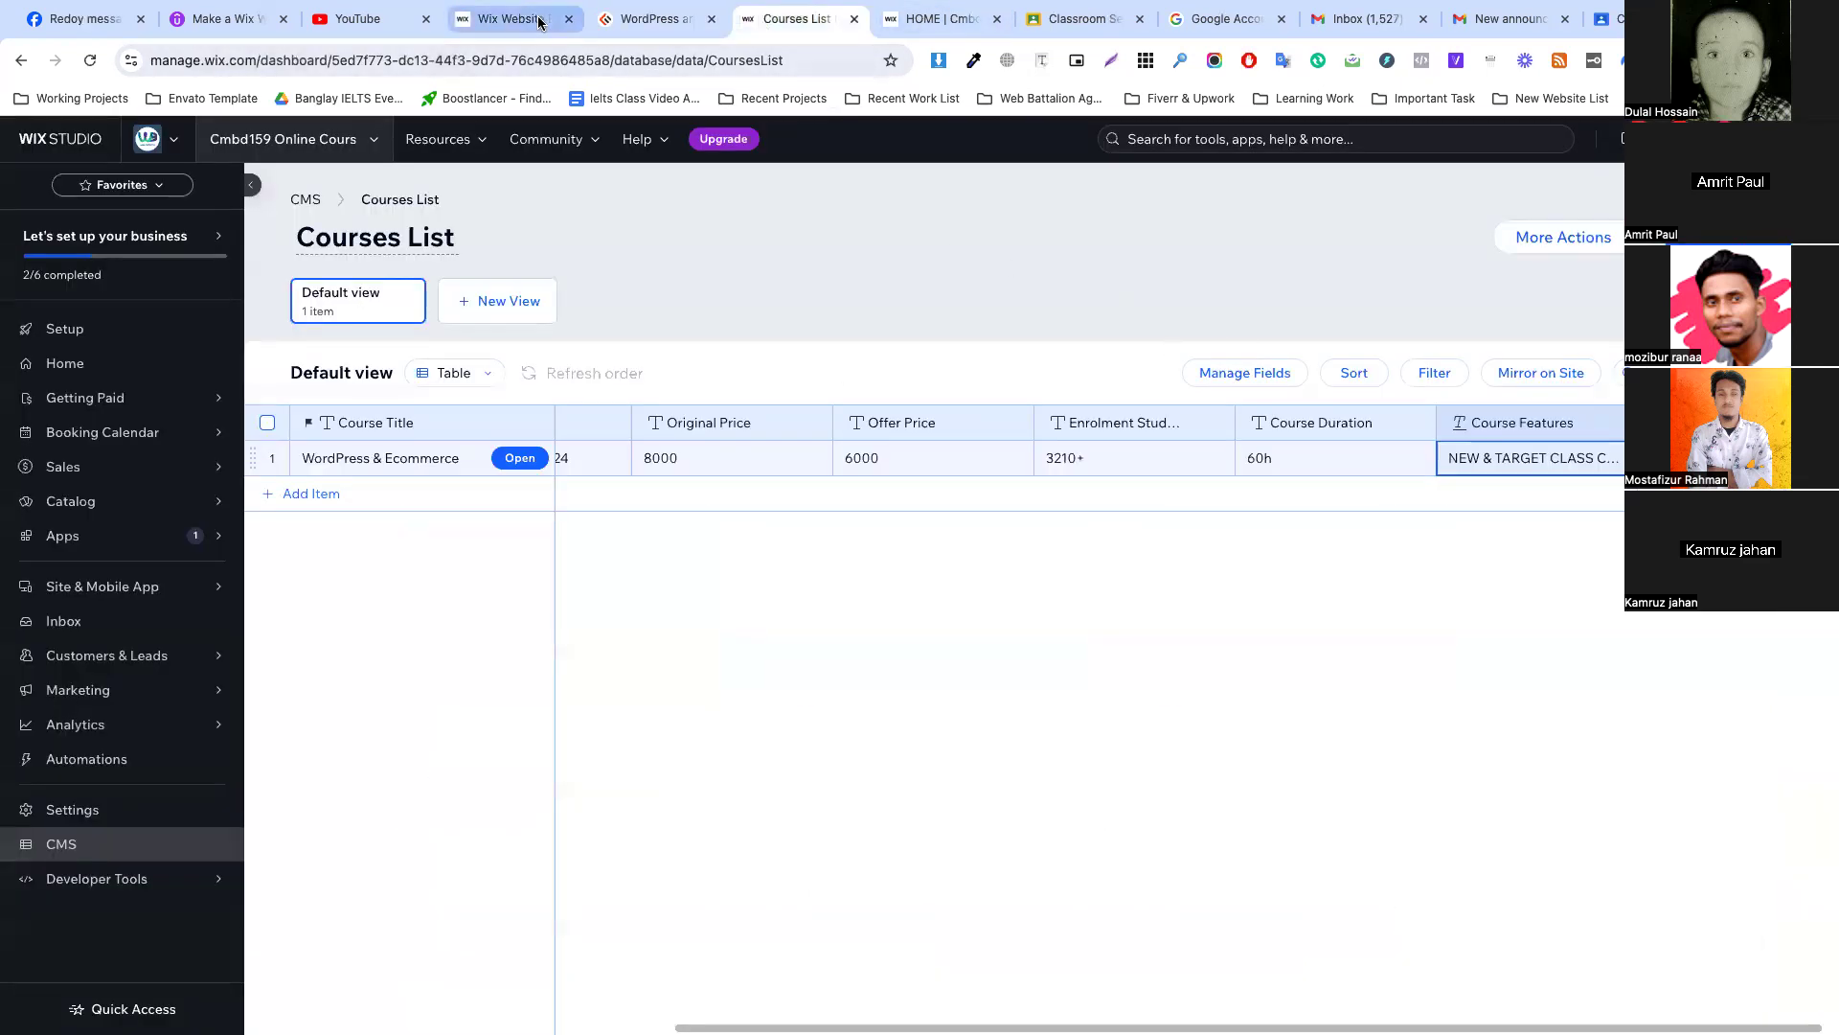
{"action": "left_click", "coordinate": [657, 20]}
{"action": "scroll", "coordinate": [1005, 690], "scroll_direction": "up", "scroll_amount": 5}
{"action": "scroll", "coordinate": [1005, 690], "scroll_direction": "down", "scroll_amount": 15}
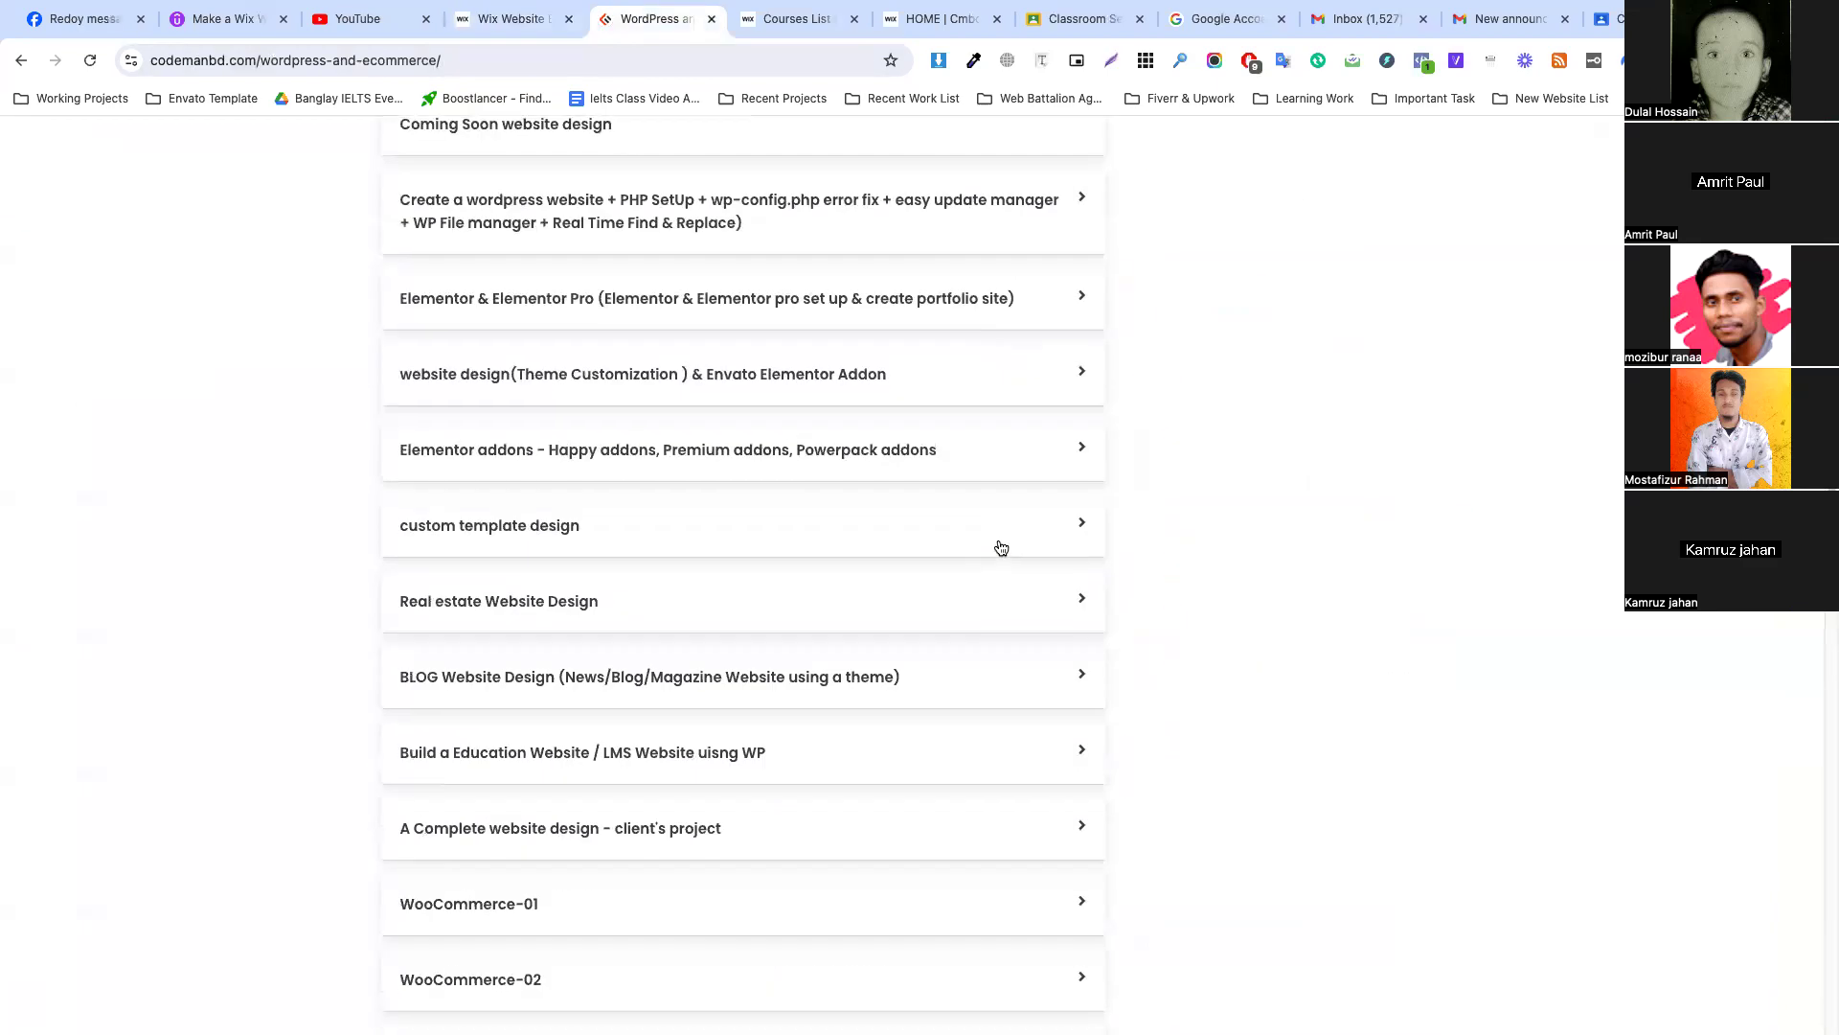
{"action": "scroll", "coordinate": [997, 546], "scroll_direction": "up", "scroll_amount": 15}
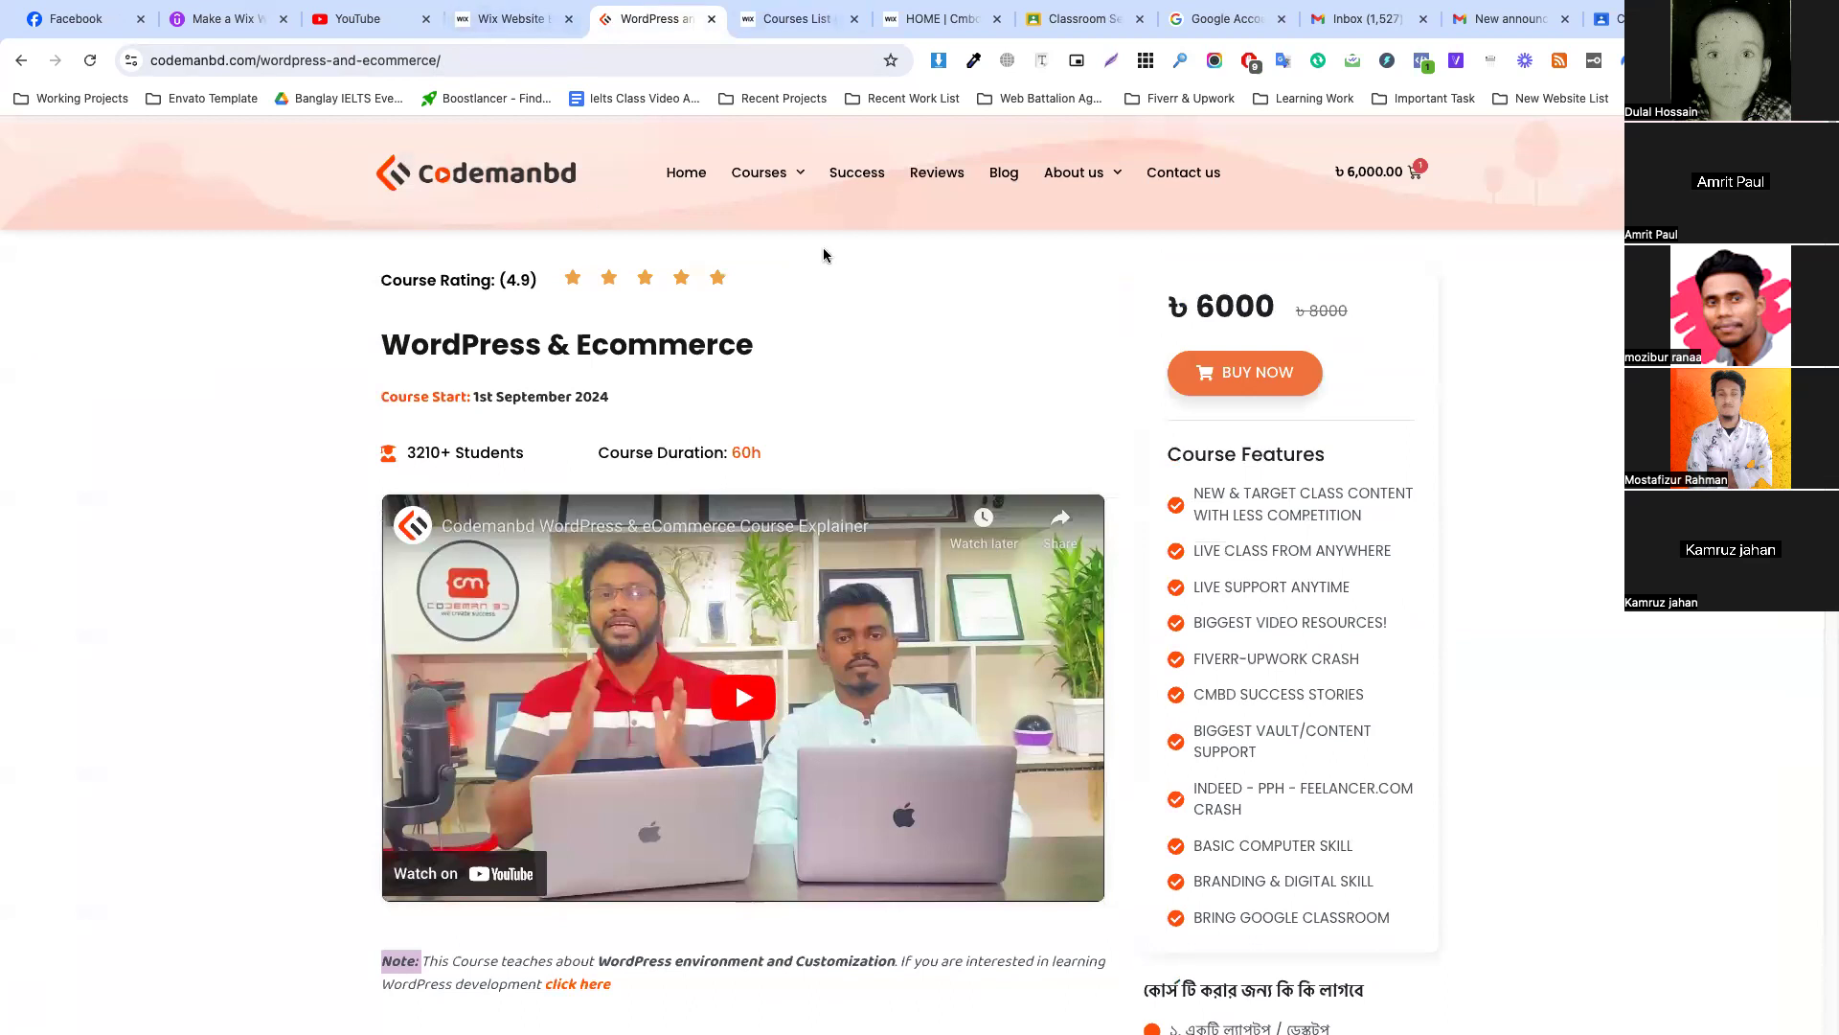
{"action": "left_click", "coordinate": [498, 19]}
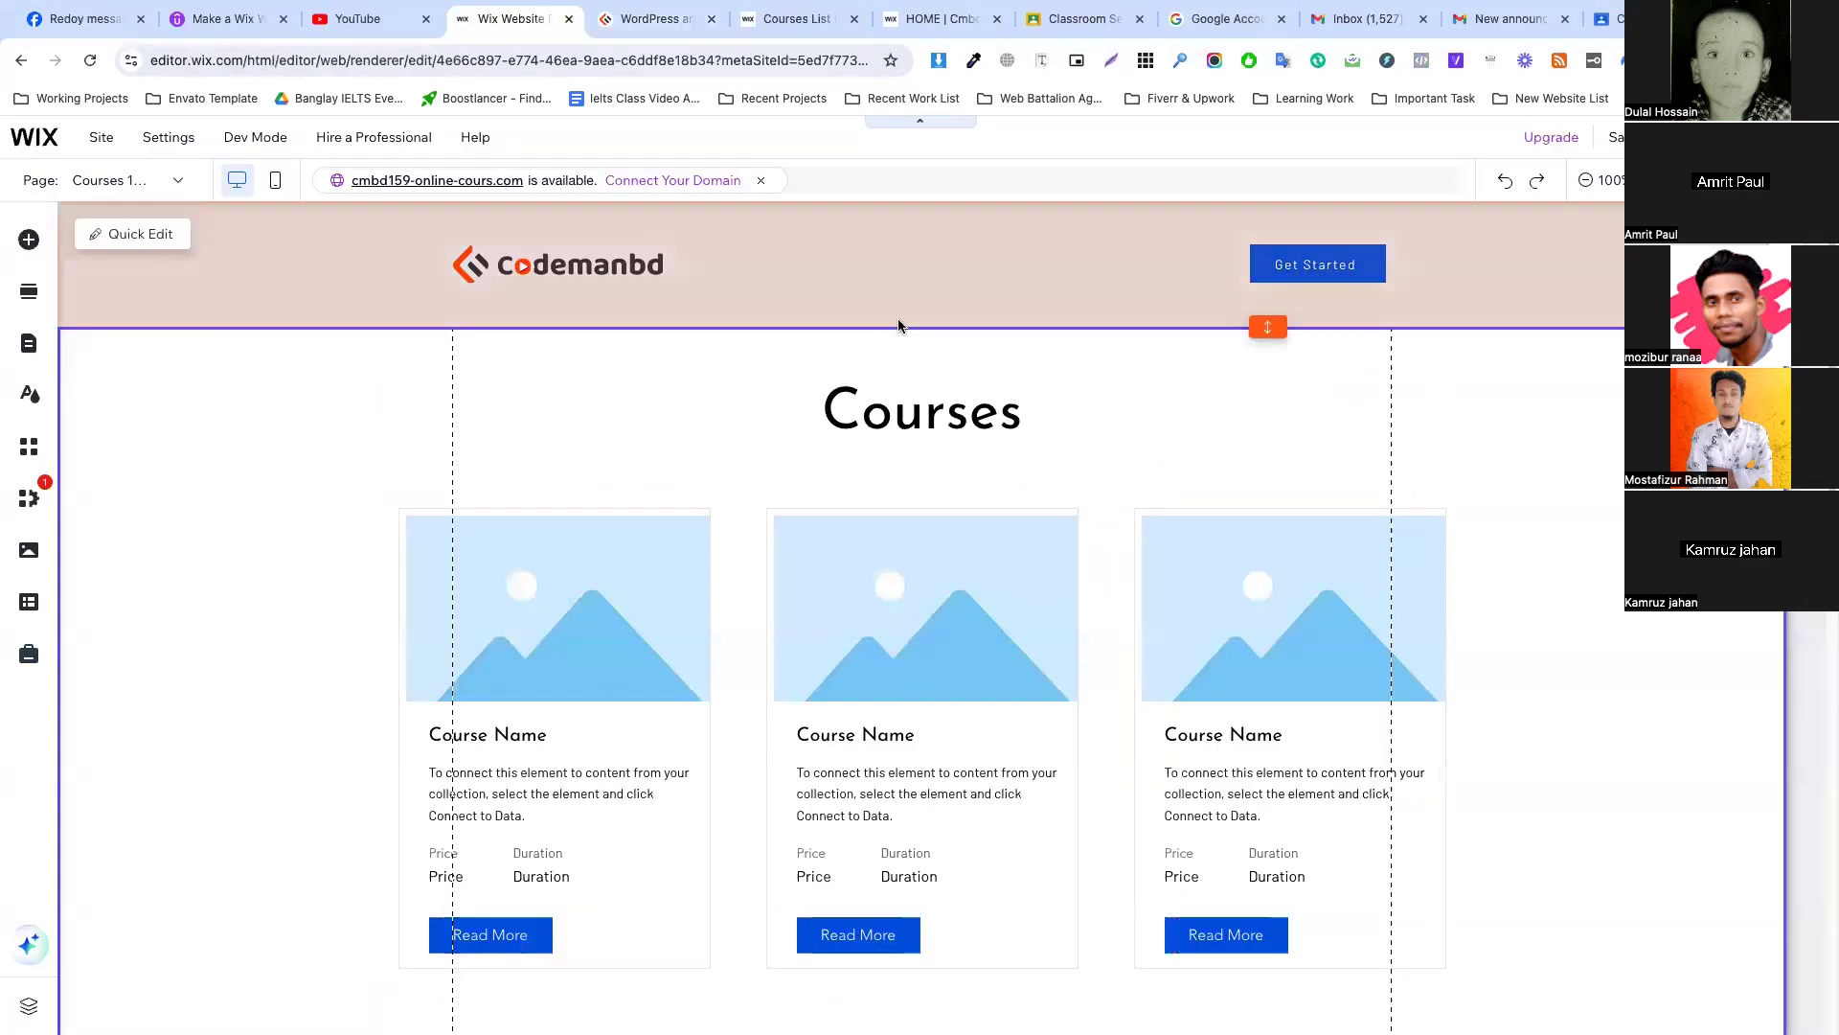
{"action": "left_click", "coordinate": [766, 19]}
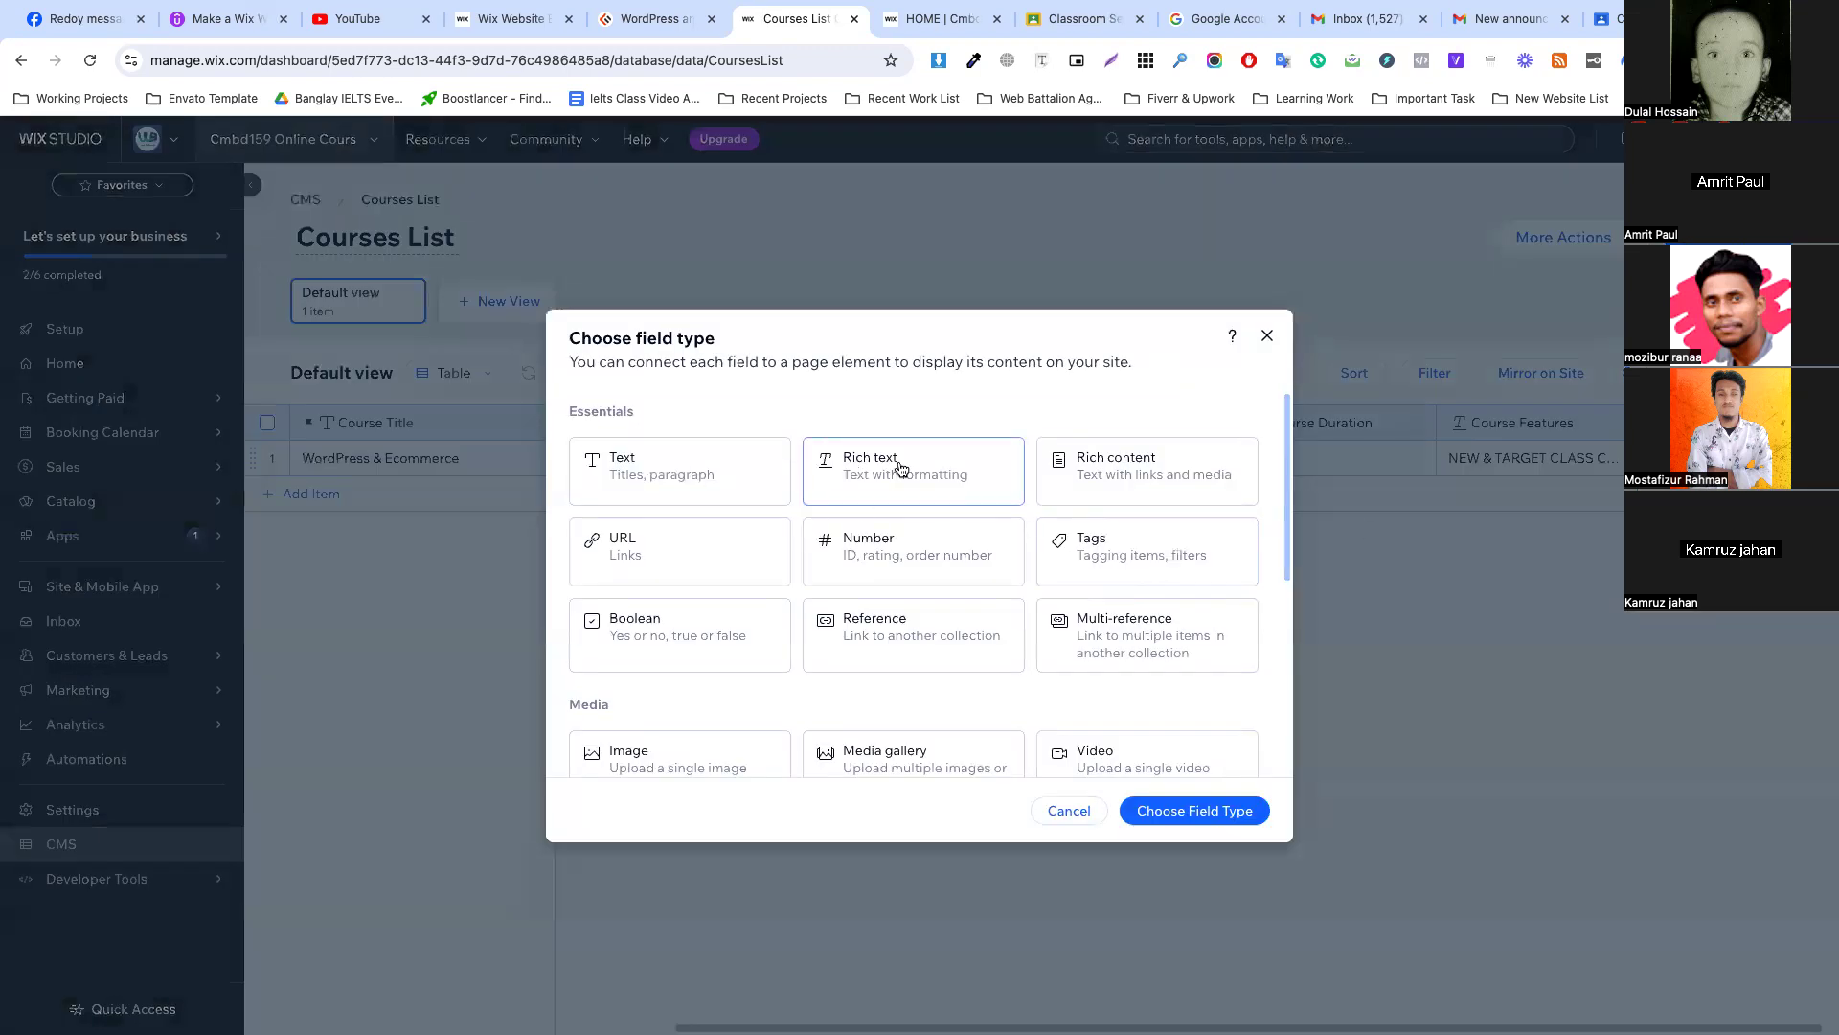
Create a Rich text field named 'Note:'.
{"action": "left_click", "coordinate": [897, 466]}
{"action": "left_click", "coordinate": [1233, 811]}
{"action": "type", "text": "Note:"}
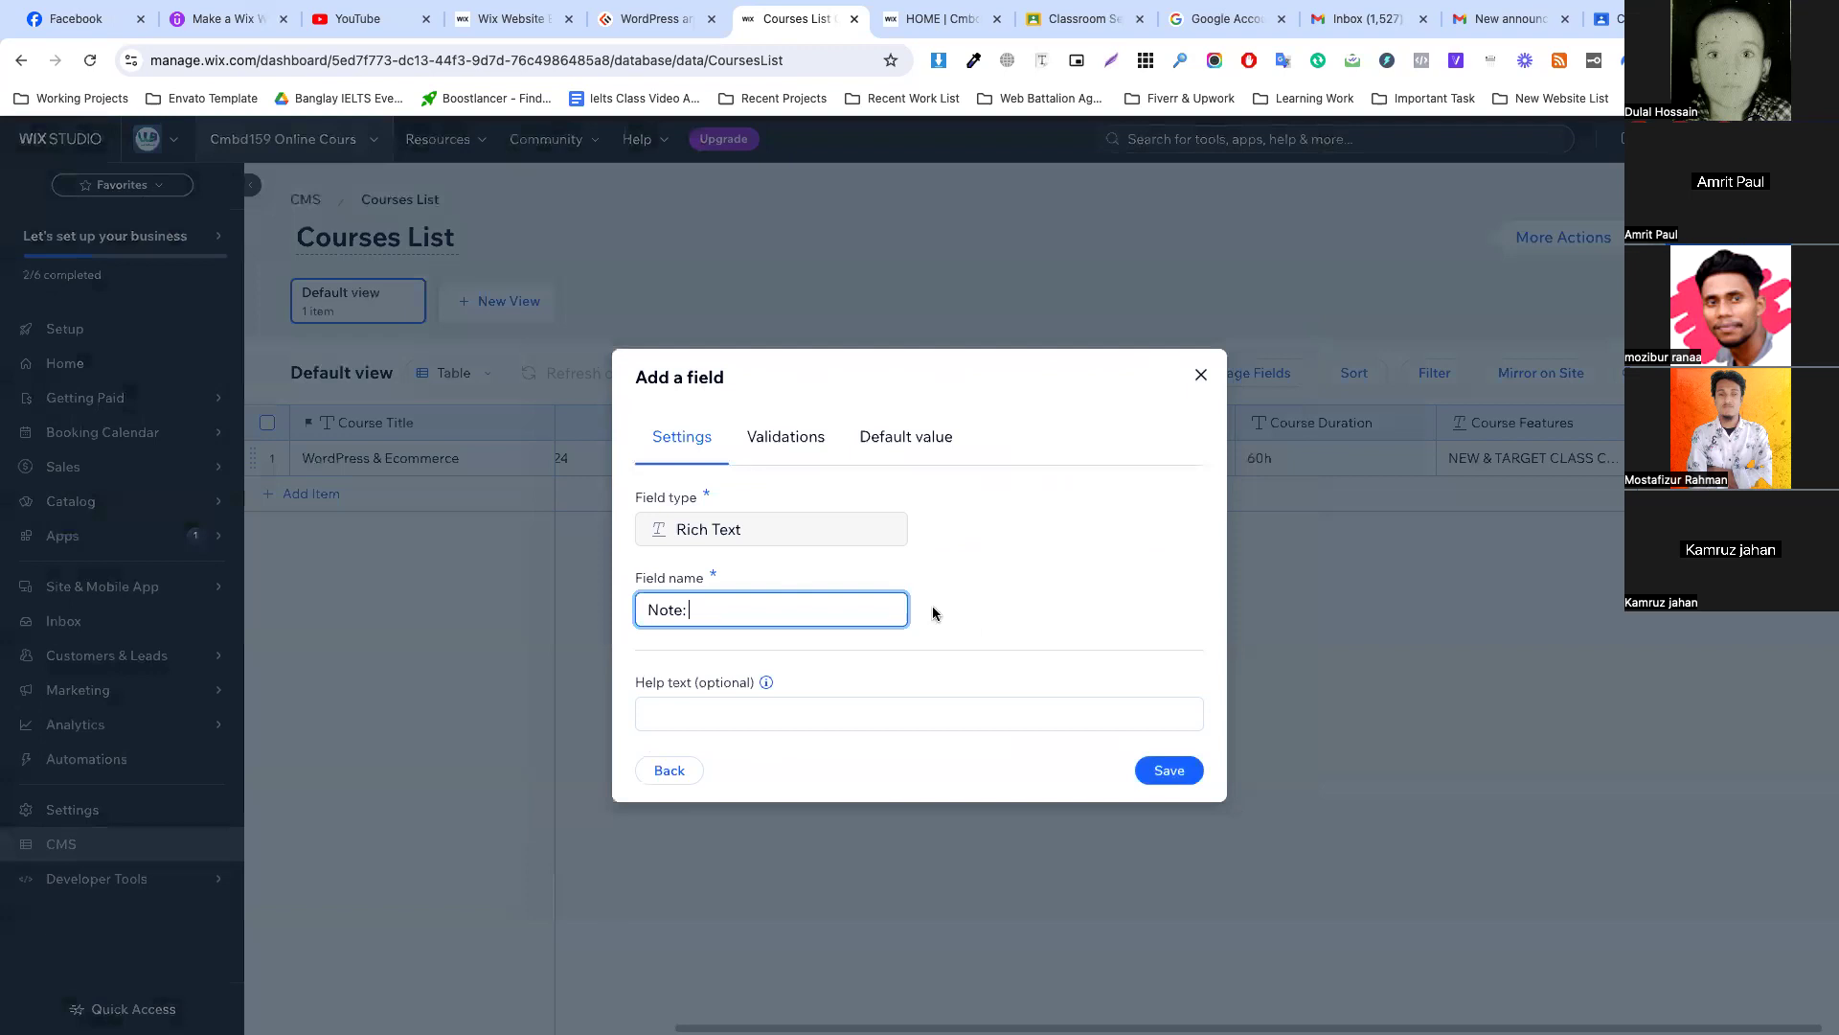
{"action": "left_click", "coordinate": [1169, 771]}
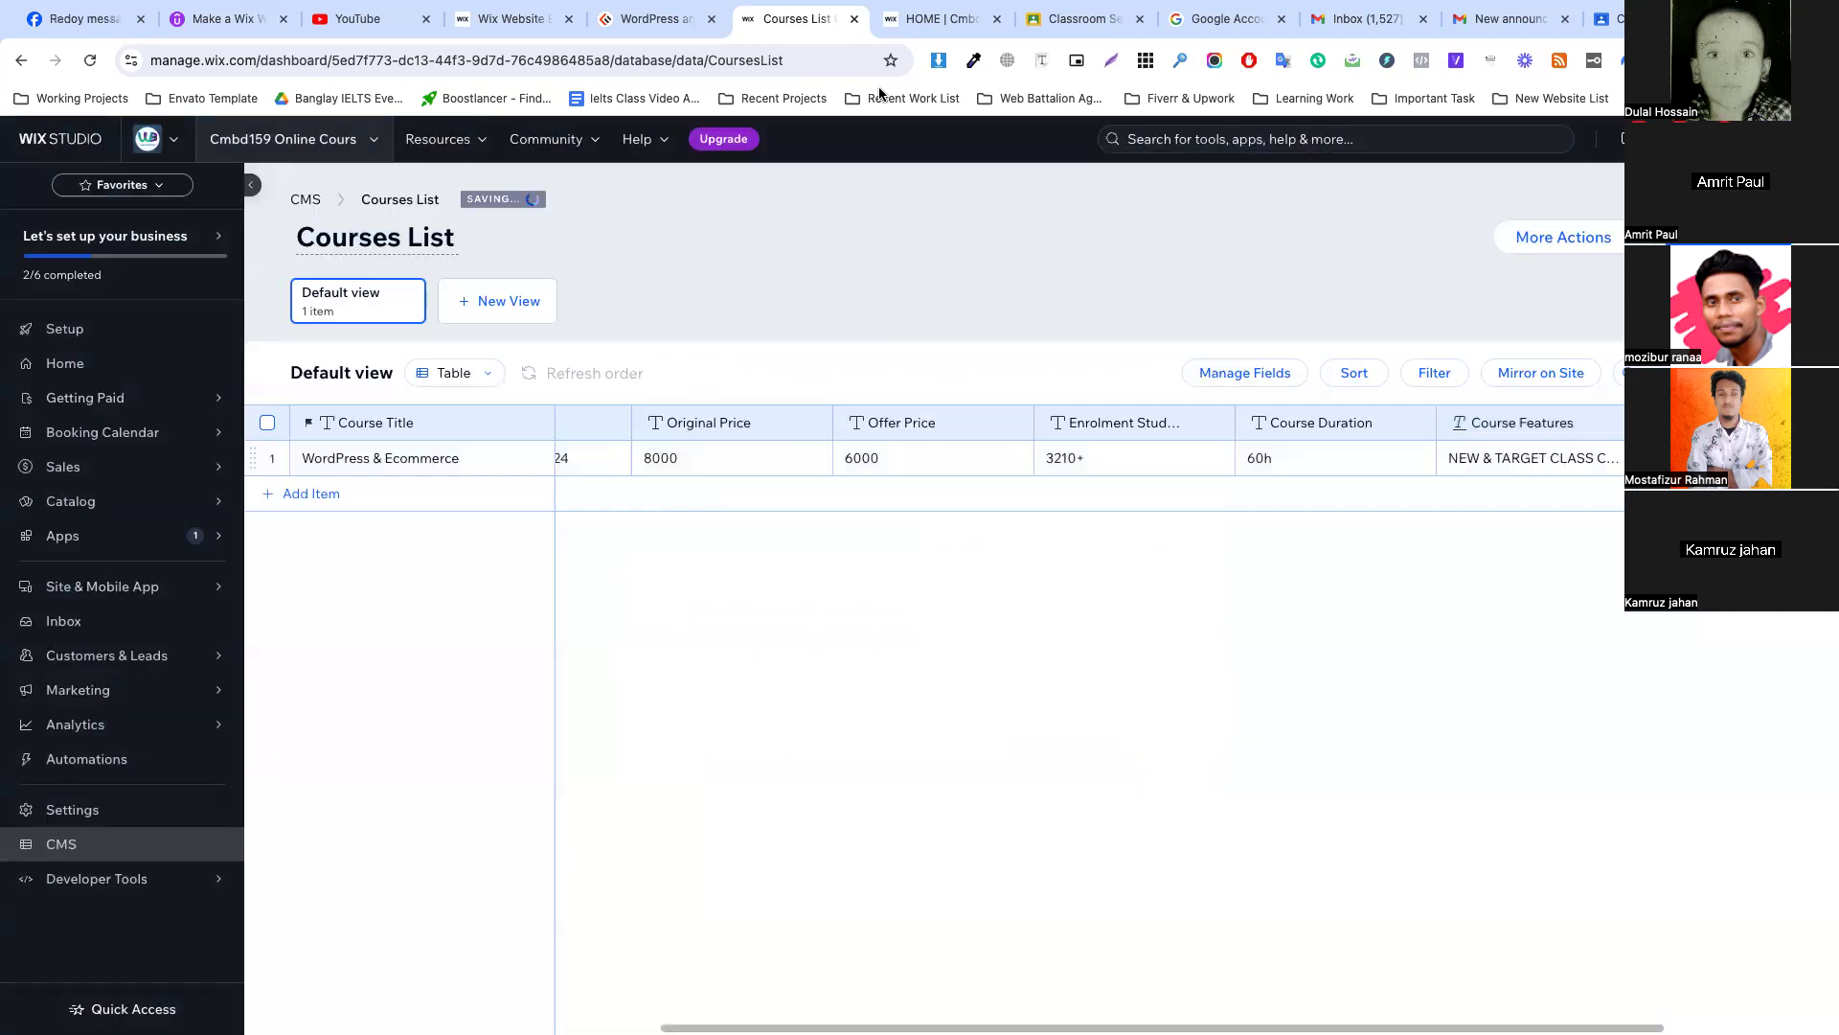
Copy the course's Note paragraph and enter it in the item's Note: cell.
{"action": "left_click", "coordinate": [658, 18]}
{"action": "scroll", "coordinate": [687, 517], "scroll_direction": "down", "scroll_amount": 4}
{"action": "left_click_drag", "start_coordinate": [421, 533], "coordinate": [611, 557]}
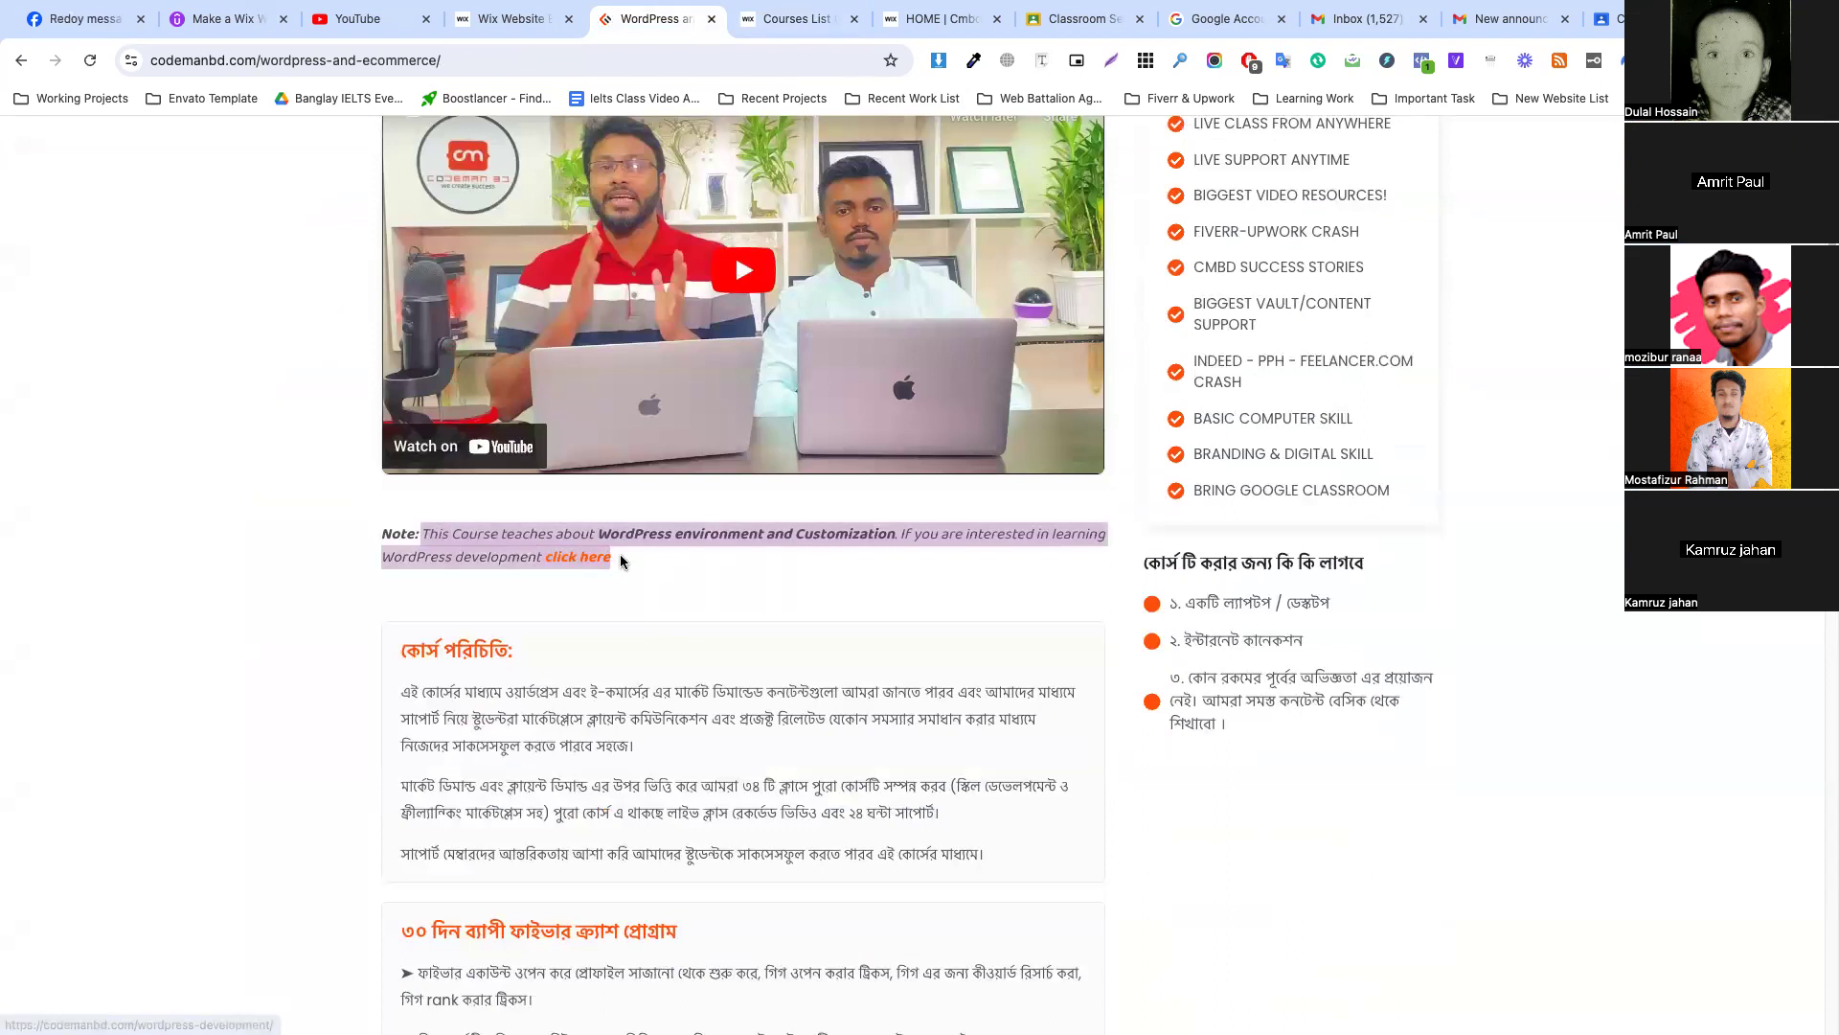
{"action": "left_click", "coordinate": [824, 18]}
{"action": "left_click", "coordinate": [522, 18]}
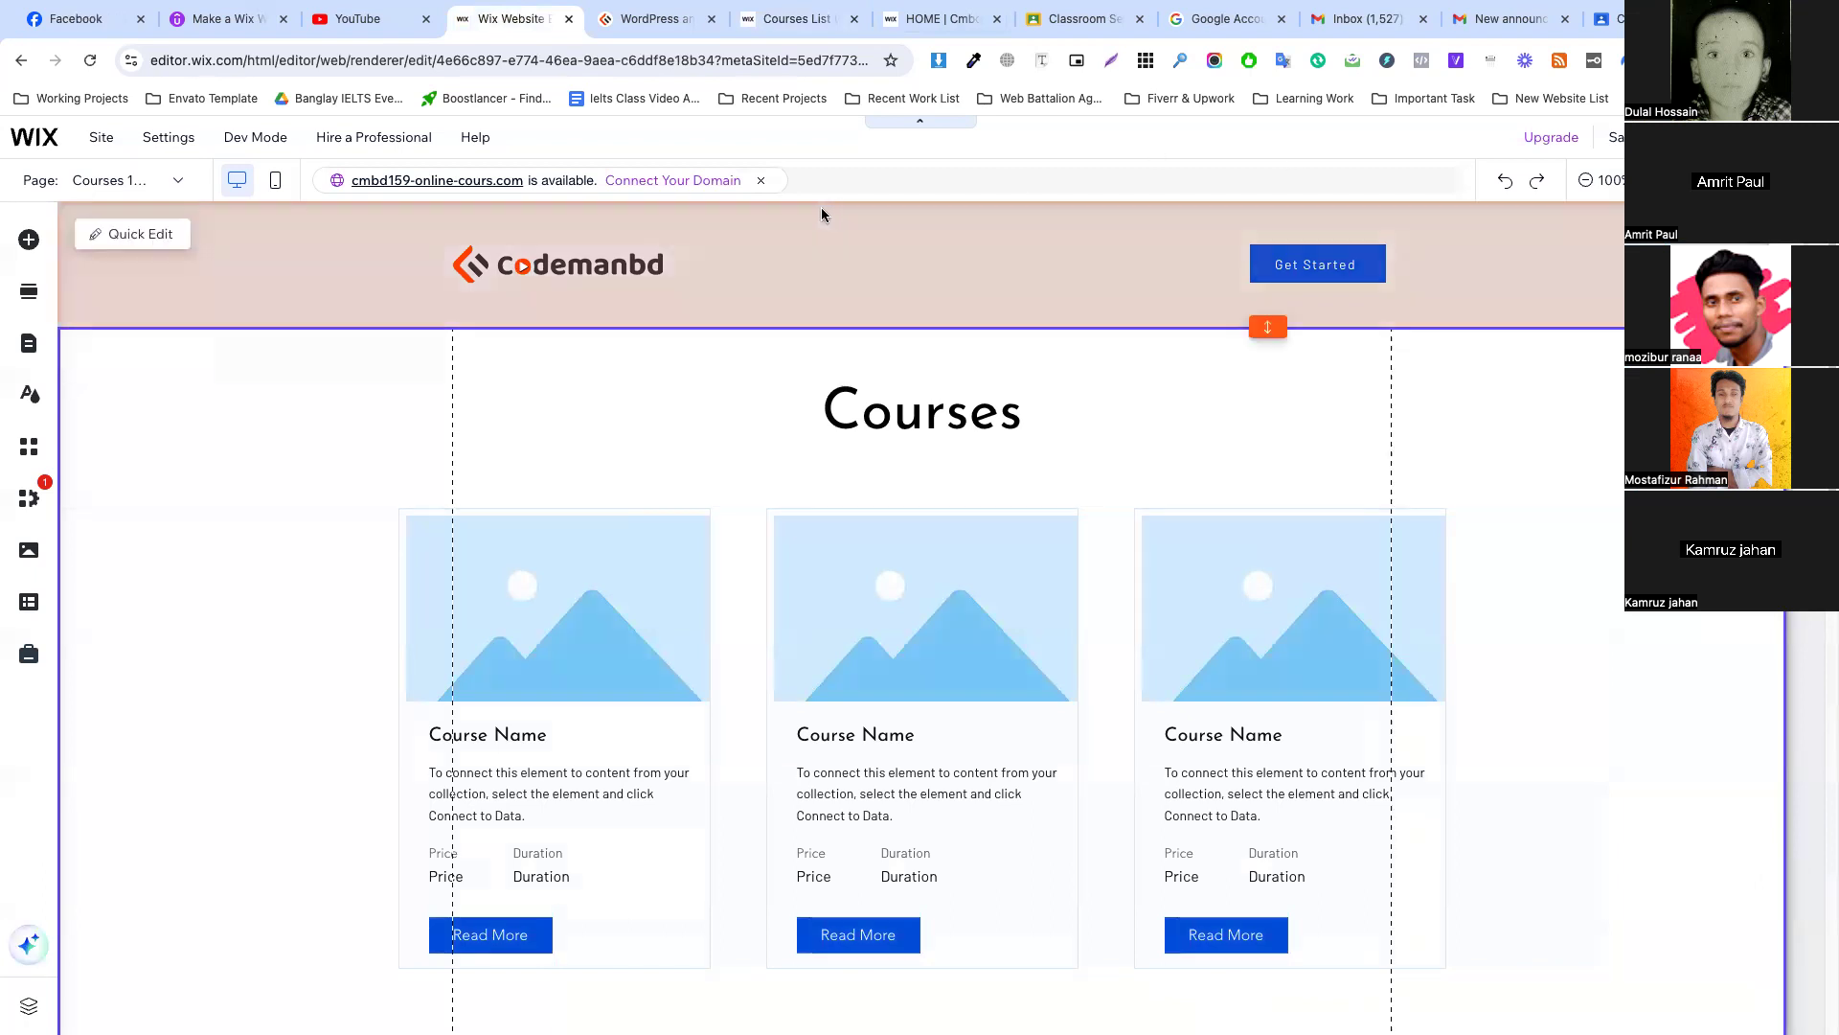
{"action": "left_click", "coordinate": [767, 21]}
{"action": "left_click", "coordinate": [1533, 458]}
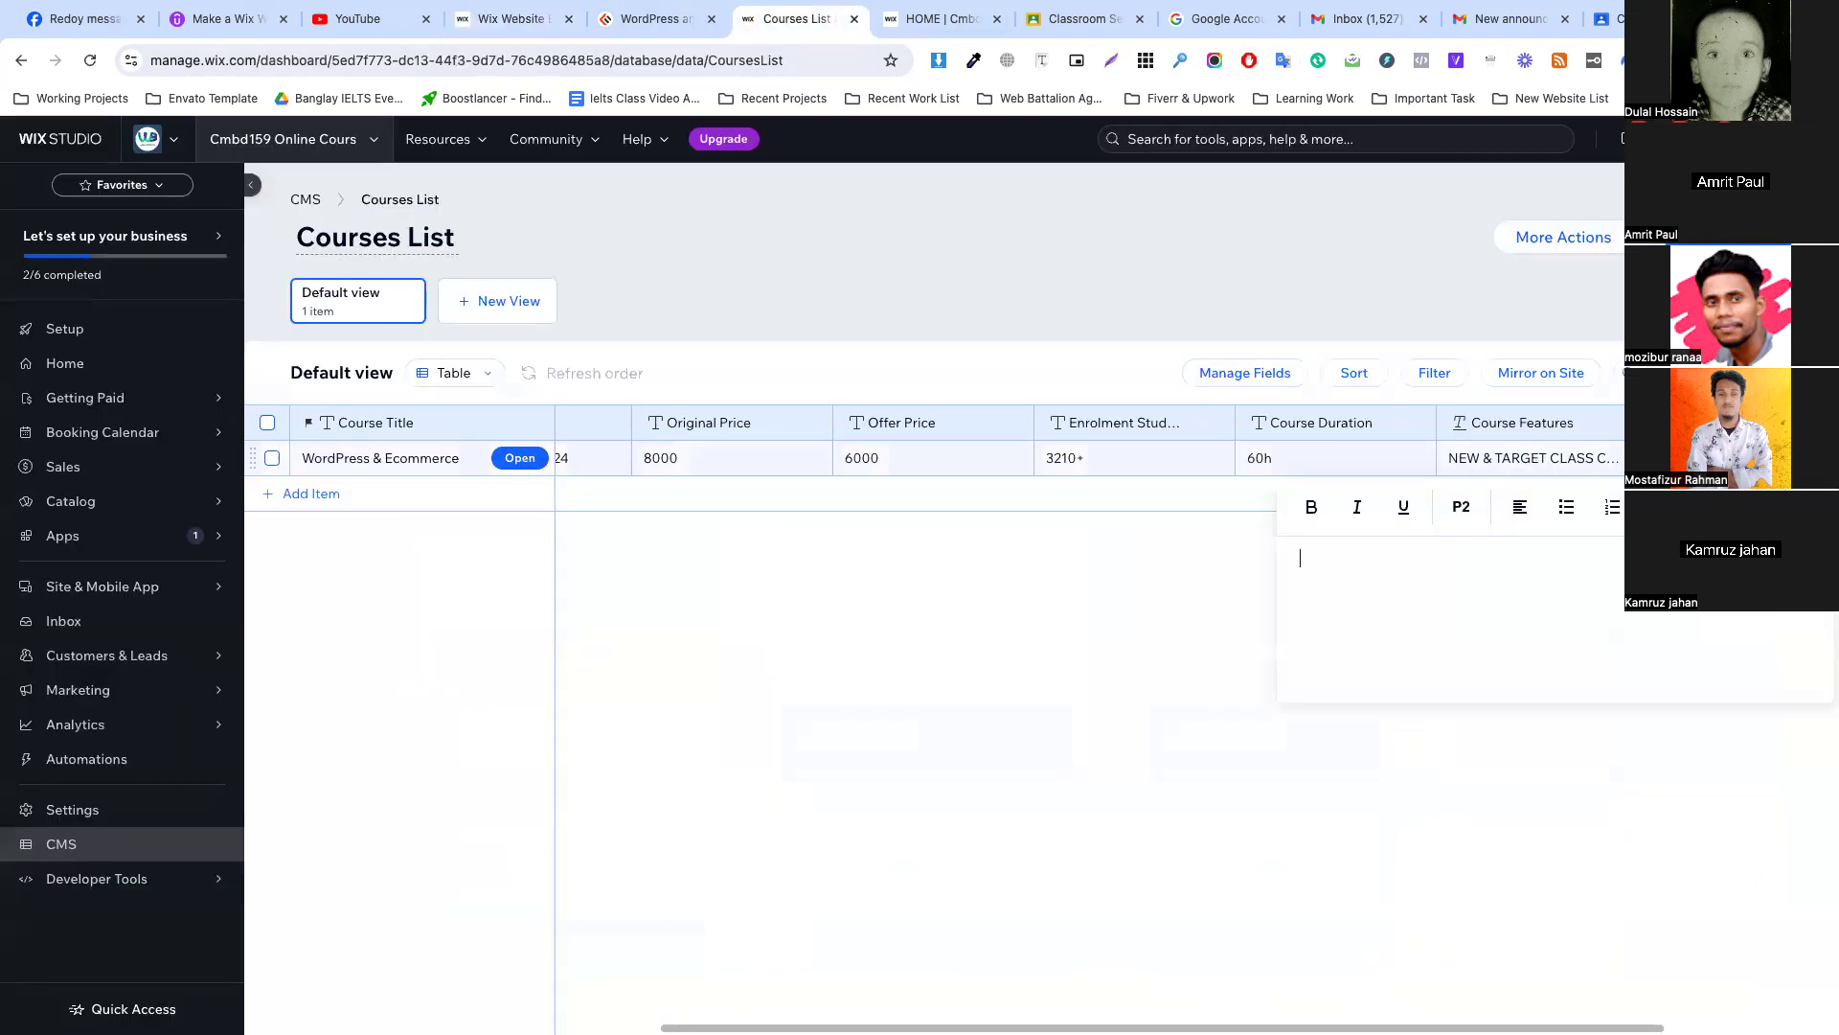
{"action": "left_click", "coordinate": [1171, 655]}
{"action": "key", "text": "Right"}
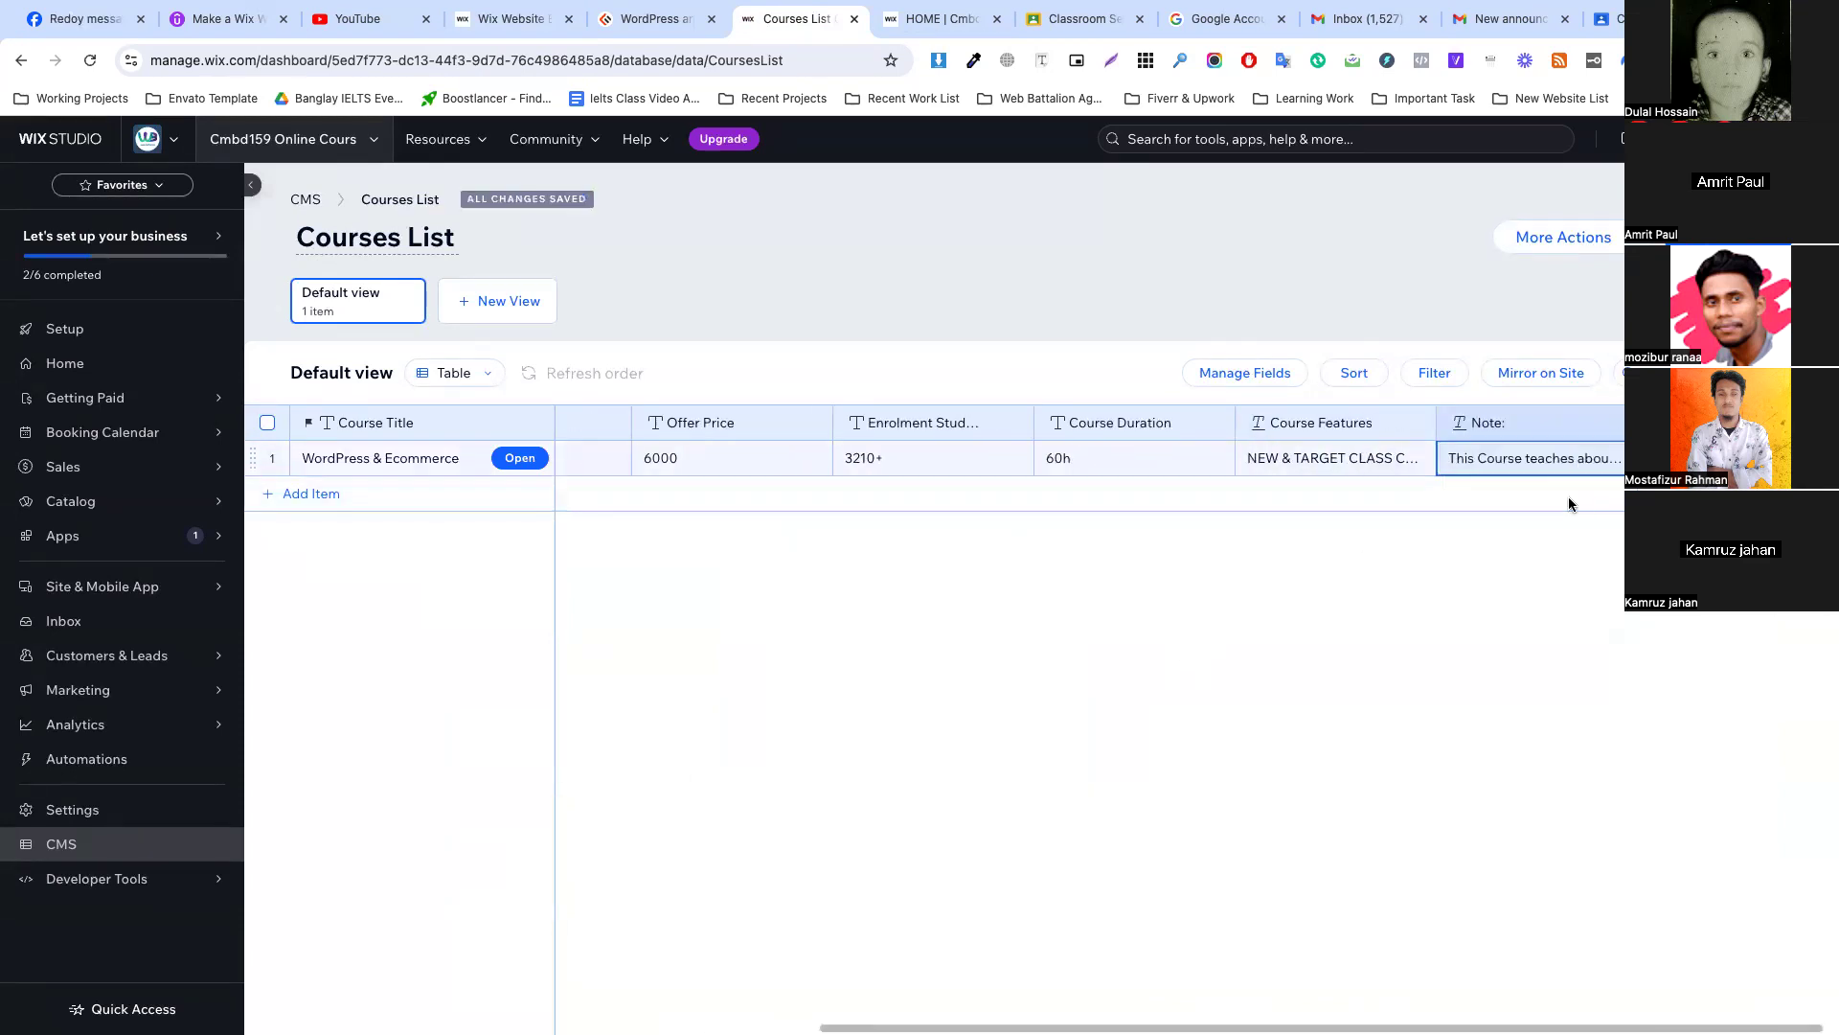
Add a Video field named 'Course Video' and save it.
{"action": "left_click", "coordinate": [1667, 422]}
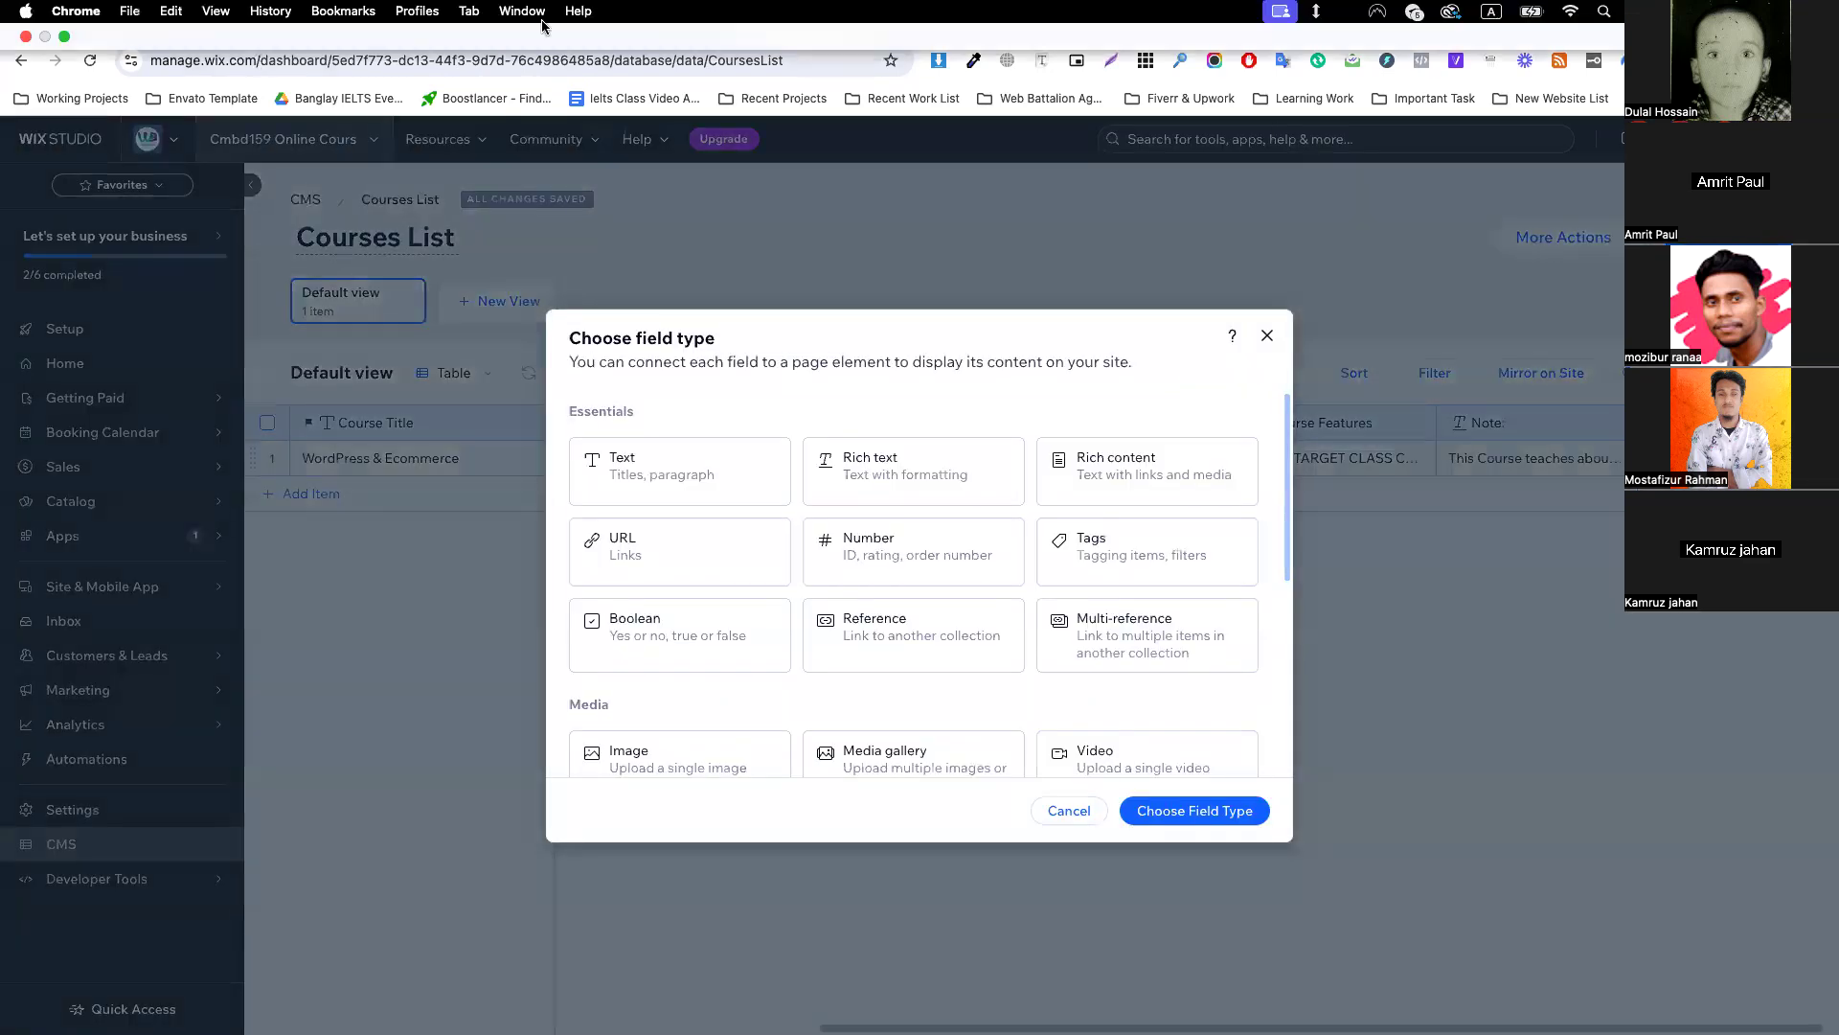
{"action": "left_click", "coordinate": [637, 29]}
{"action": "scroll", "coordinate": [750, 464], "scroll_direction": "up", "scroll_amount": 2}
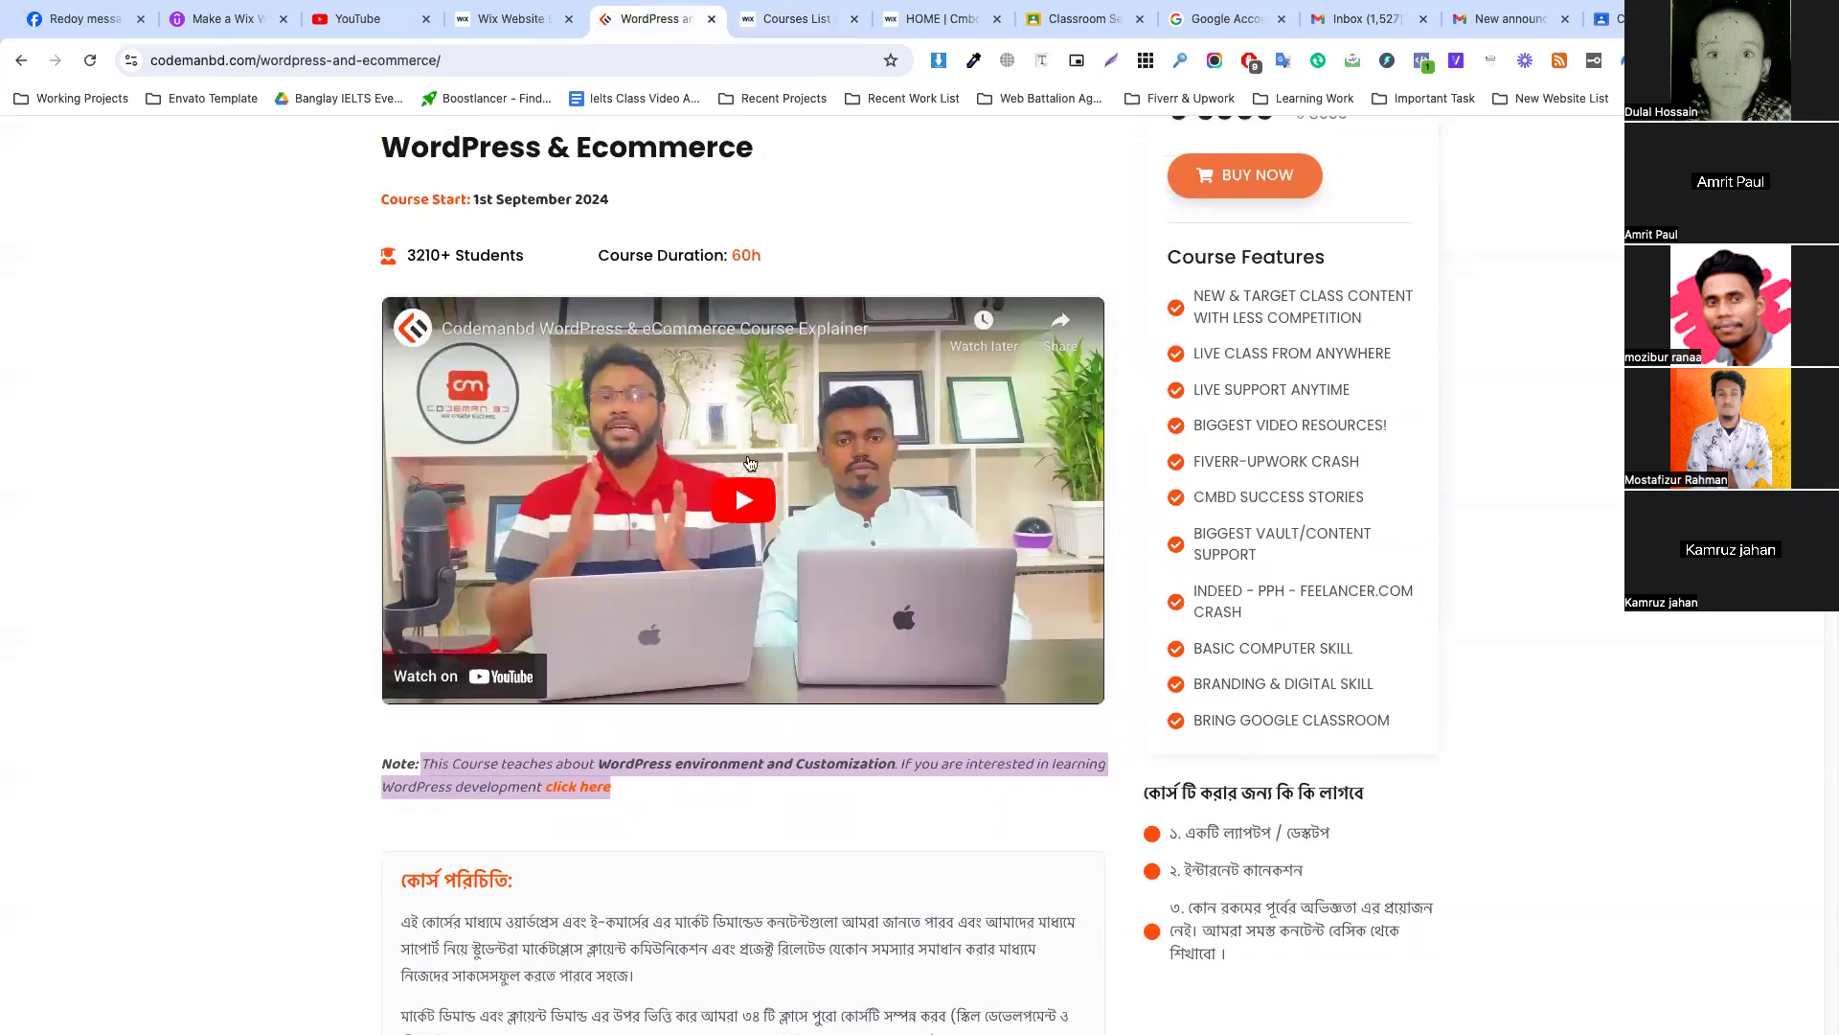
{"action": "left_click", "coordinate": [795, 19]}
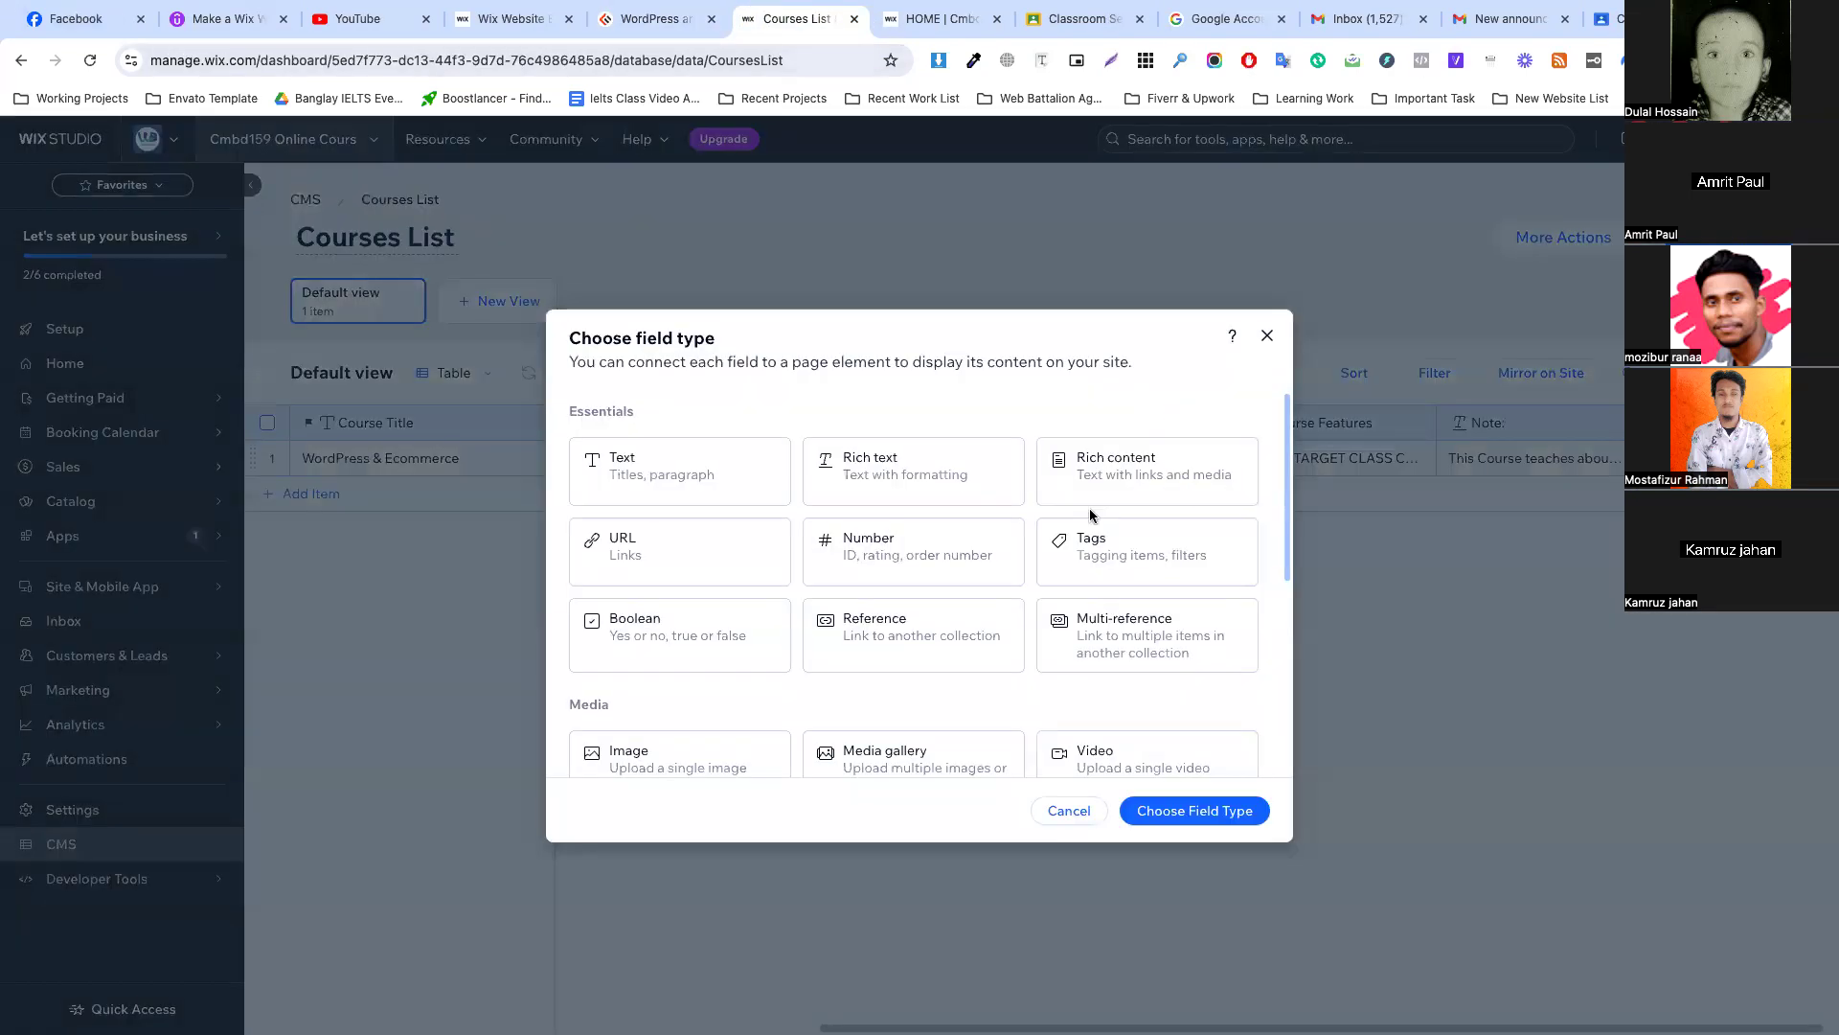
{"action": "left_click", "coordinate": [743, 482]}
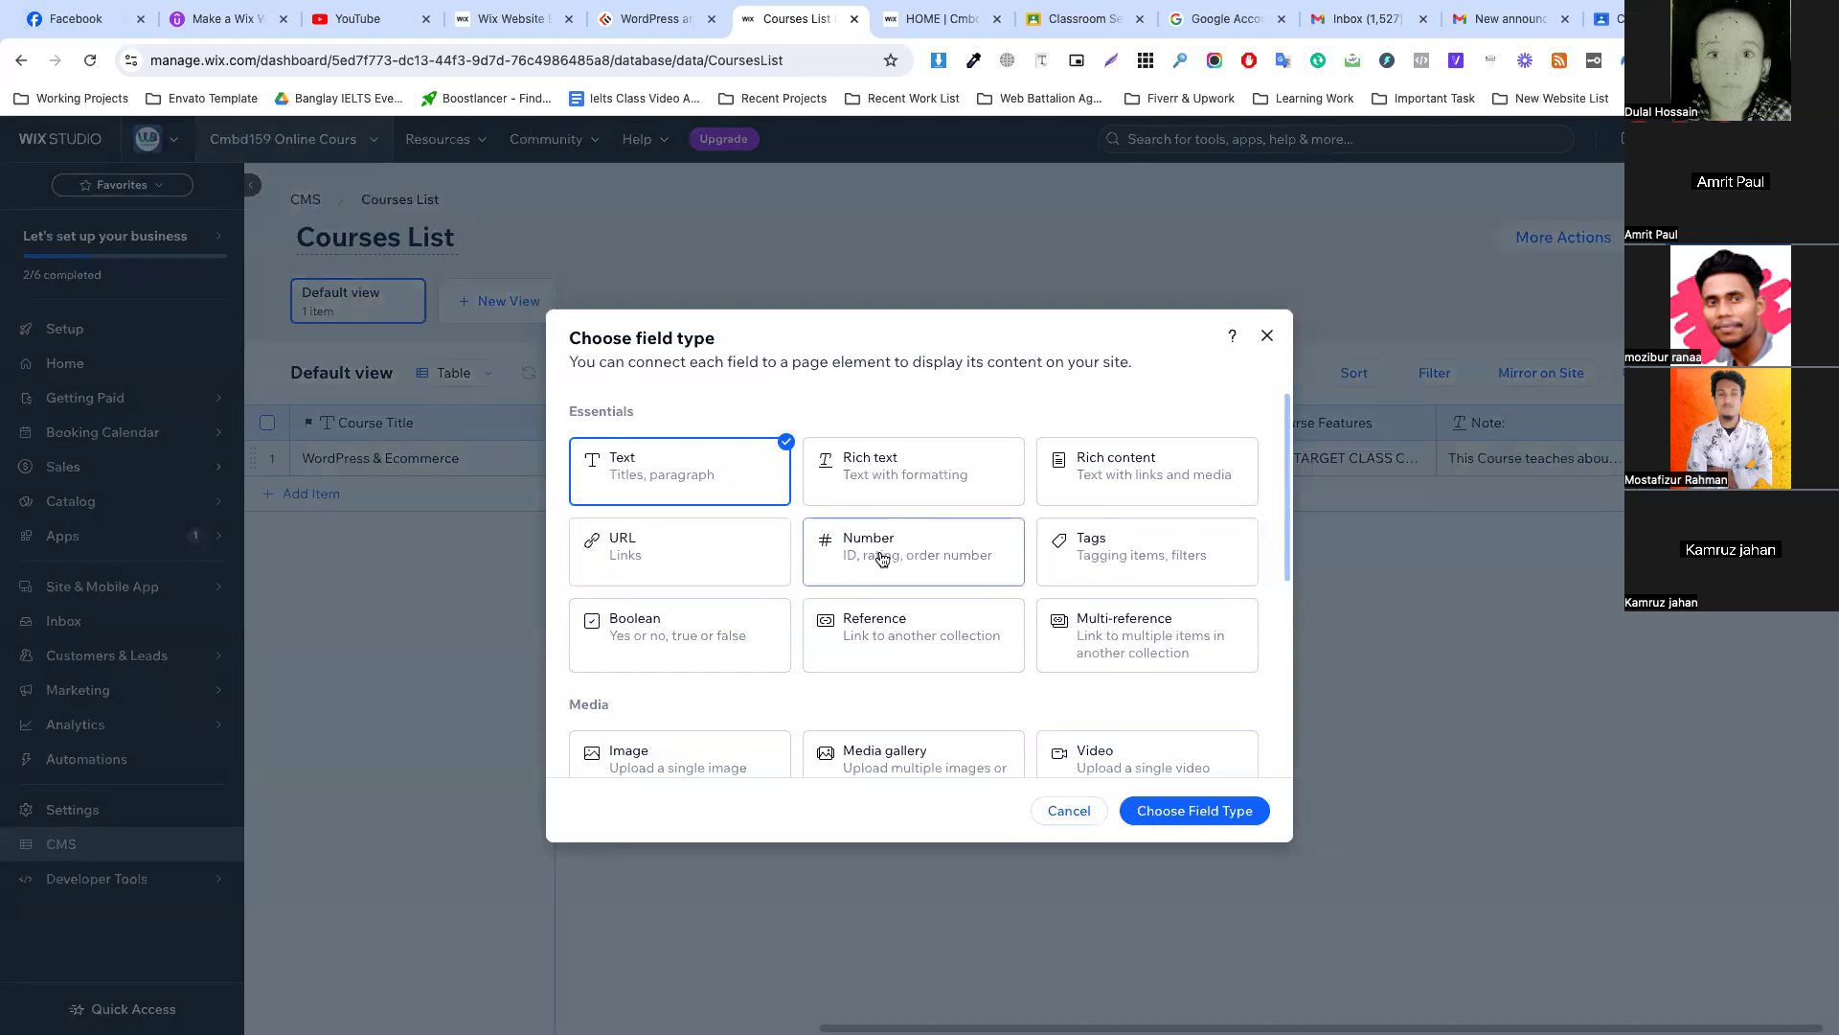
{"action": "scroll", "coordinate": [886, 575], "scroll_direction": "down", "scroll_amount": 2}
{"action": "left_click", "coordinate": [1141, 540]}
{"action": "left_click", "coordinate": [1187, 796]}
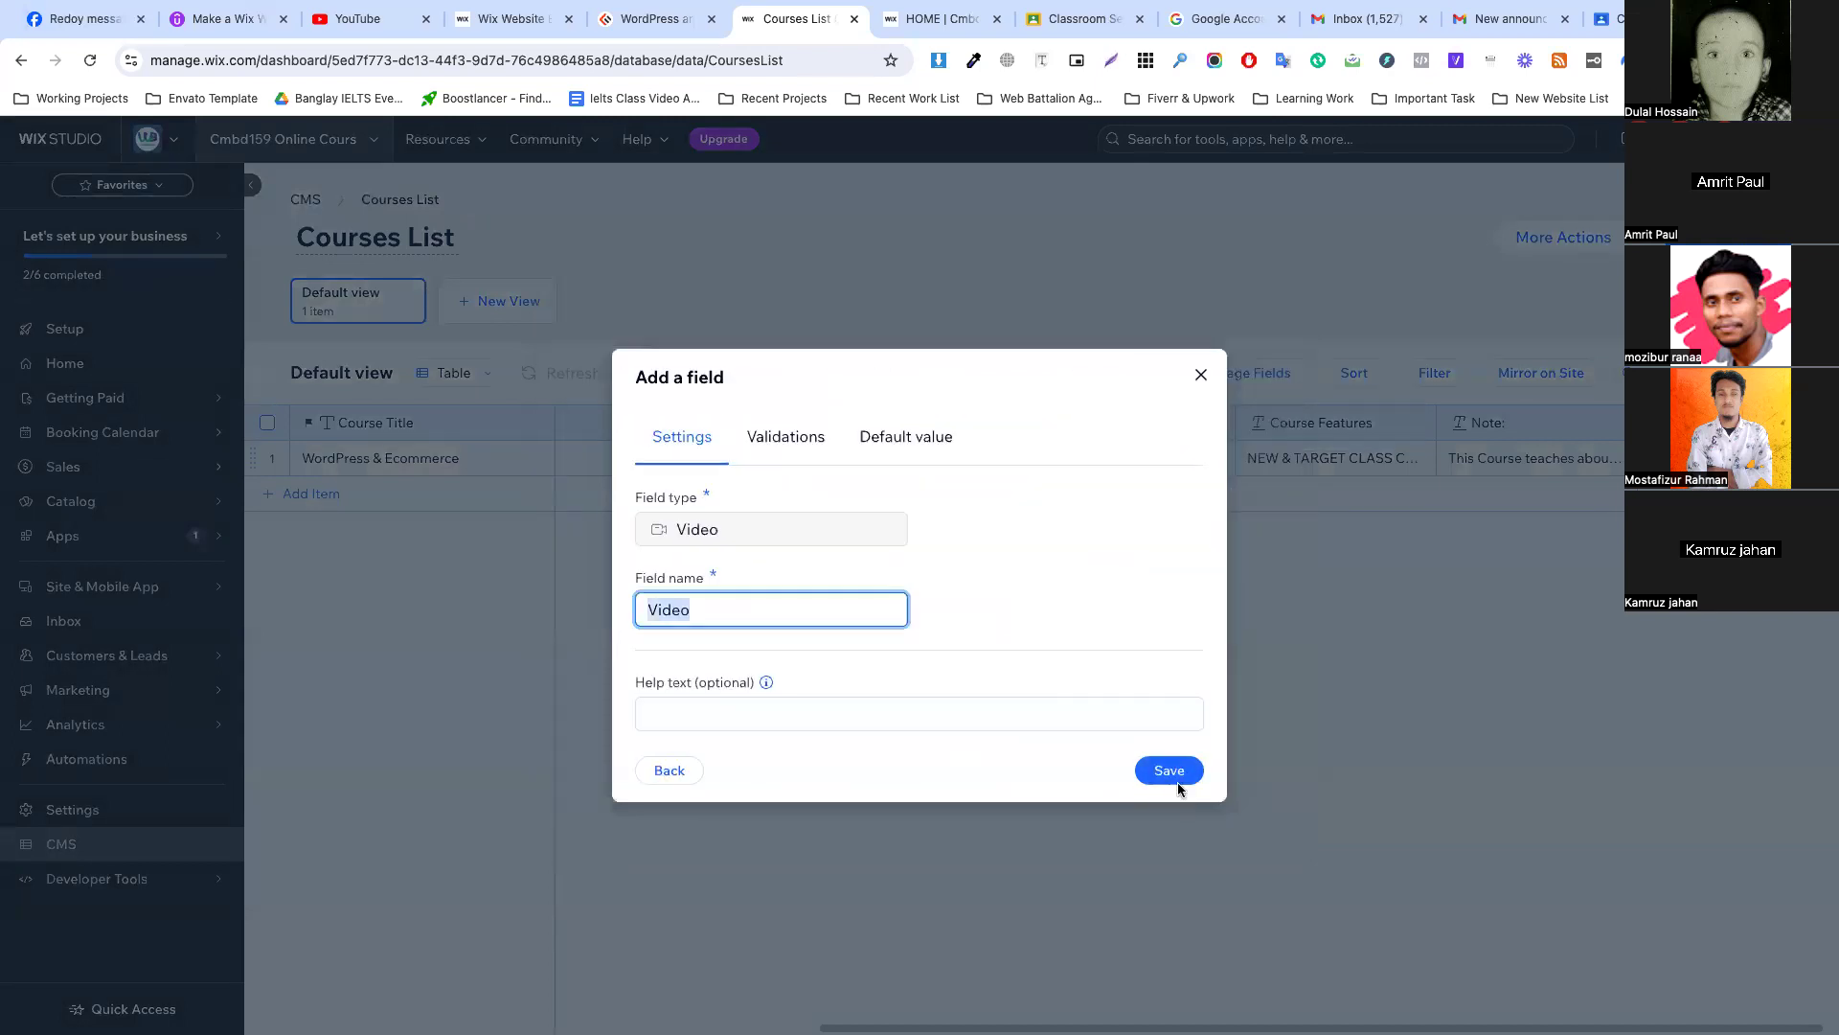
{"action": "type", "text": "Course"}
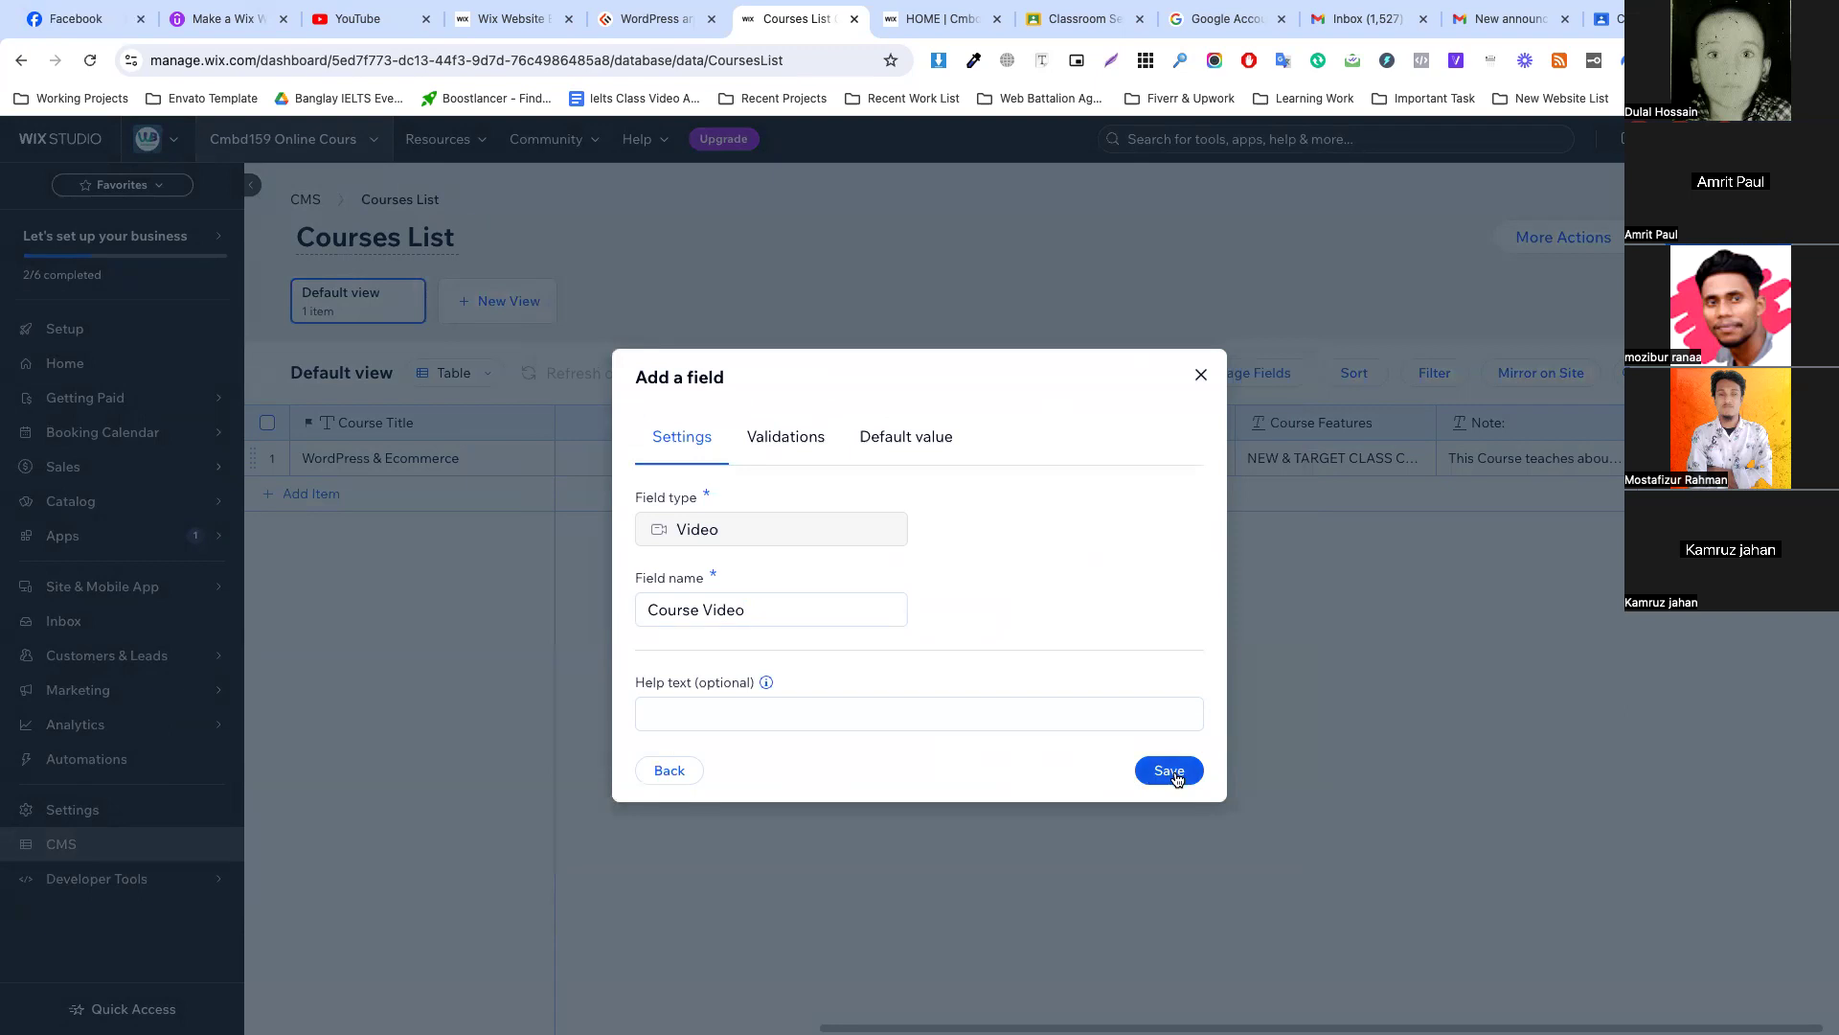
{"action": "left_click", "coordinate": [1173, 770]}
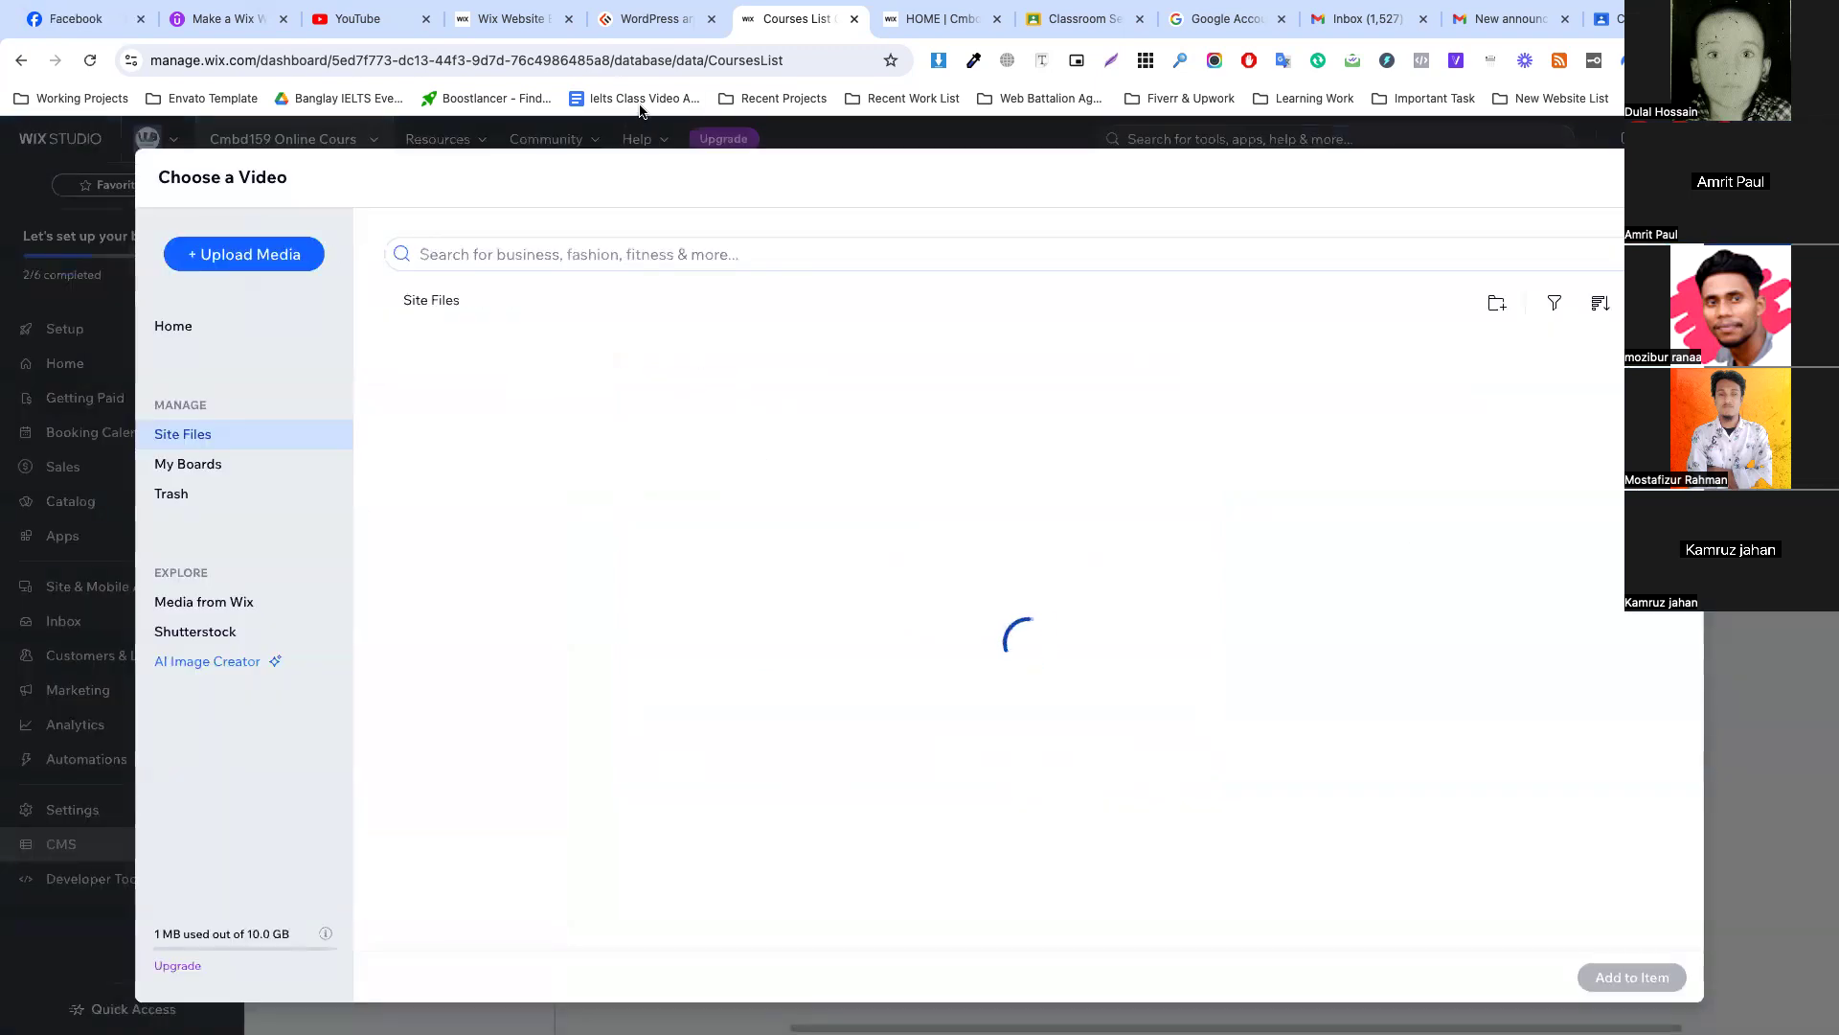
Try searching the video library with the course's YouTube video link.
{"action": "left_click", "coordinate": [657, 32]}
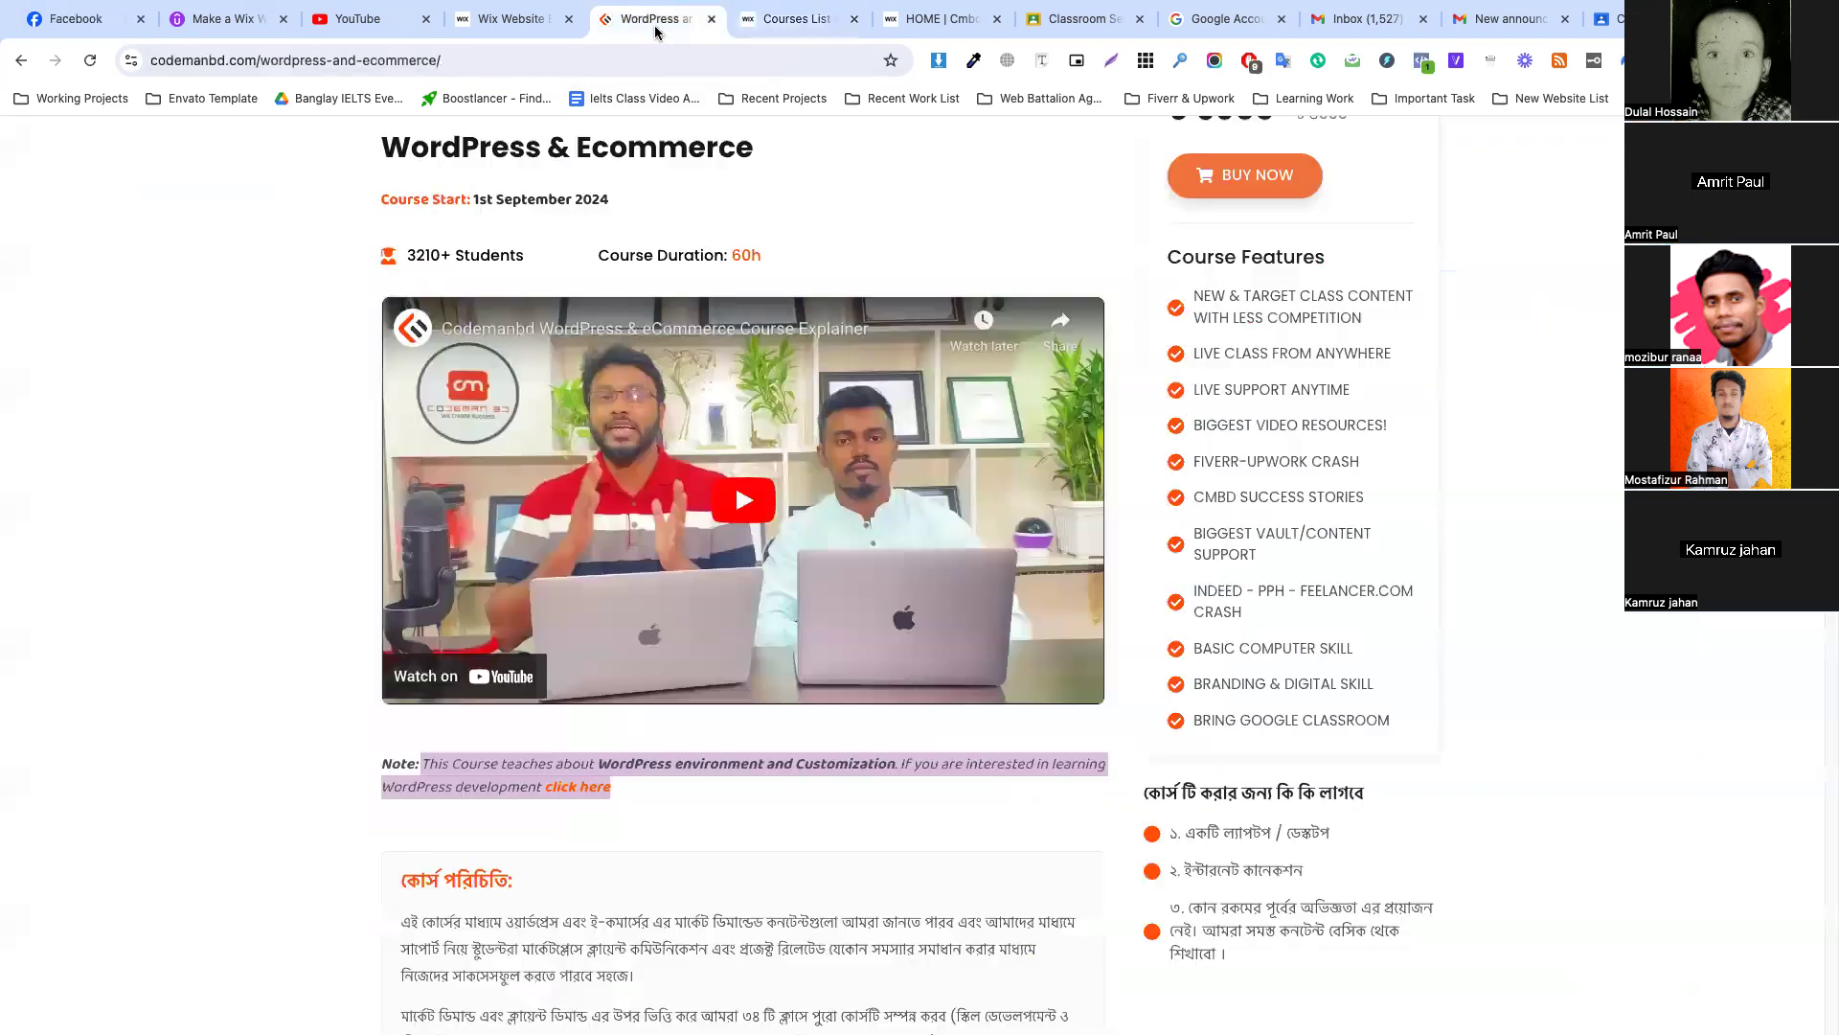
{"action": "right_click", "coordinate": [635, 442]}
{"action": "left_click", "coordinate": [705, 482]}
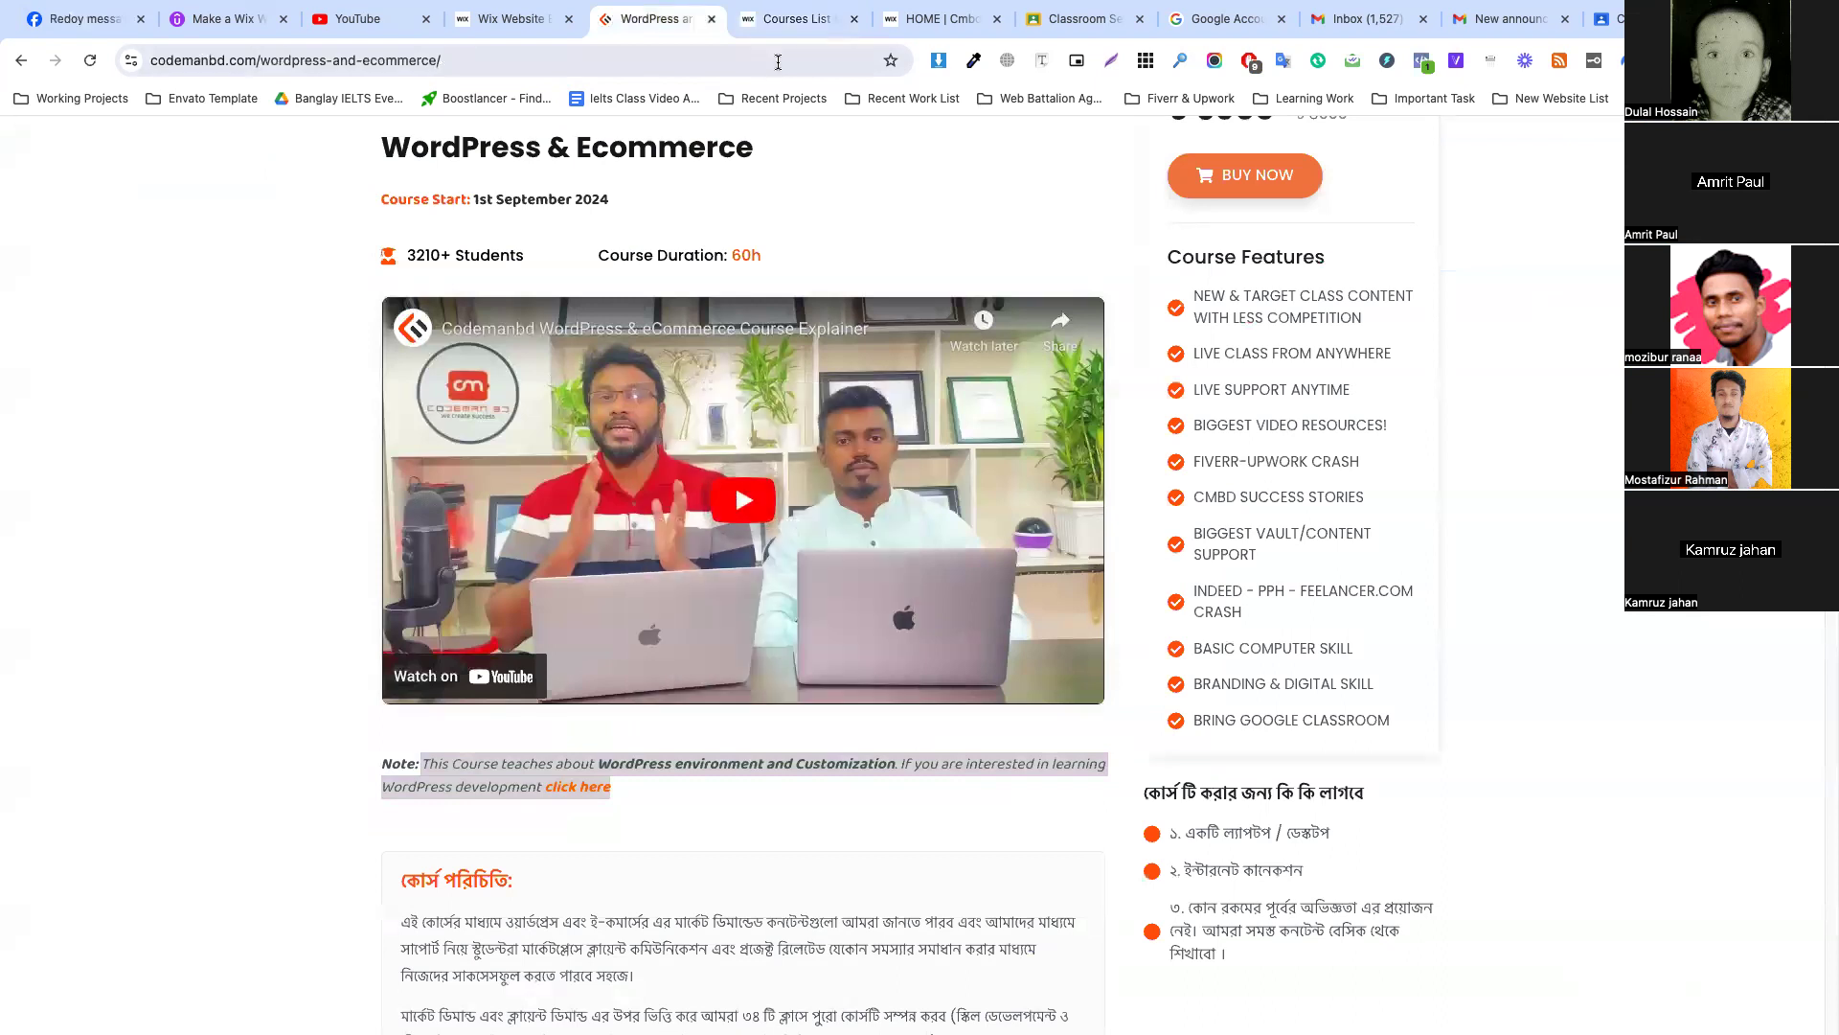
{"action": "key", "text": "ctrl+Tab"}
{"action": "left_click", "coordinate": [520, 262]}
{"action": "type", "text": "https://youtu.be/9XmI-PoA_Ug"}
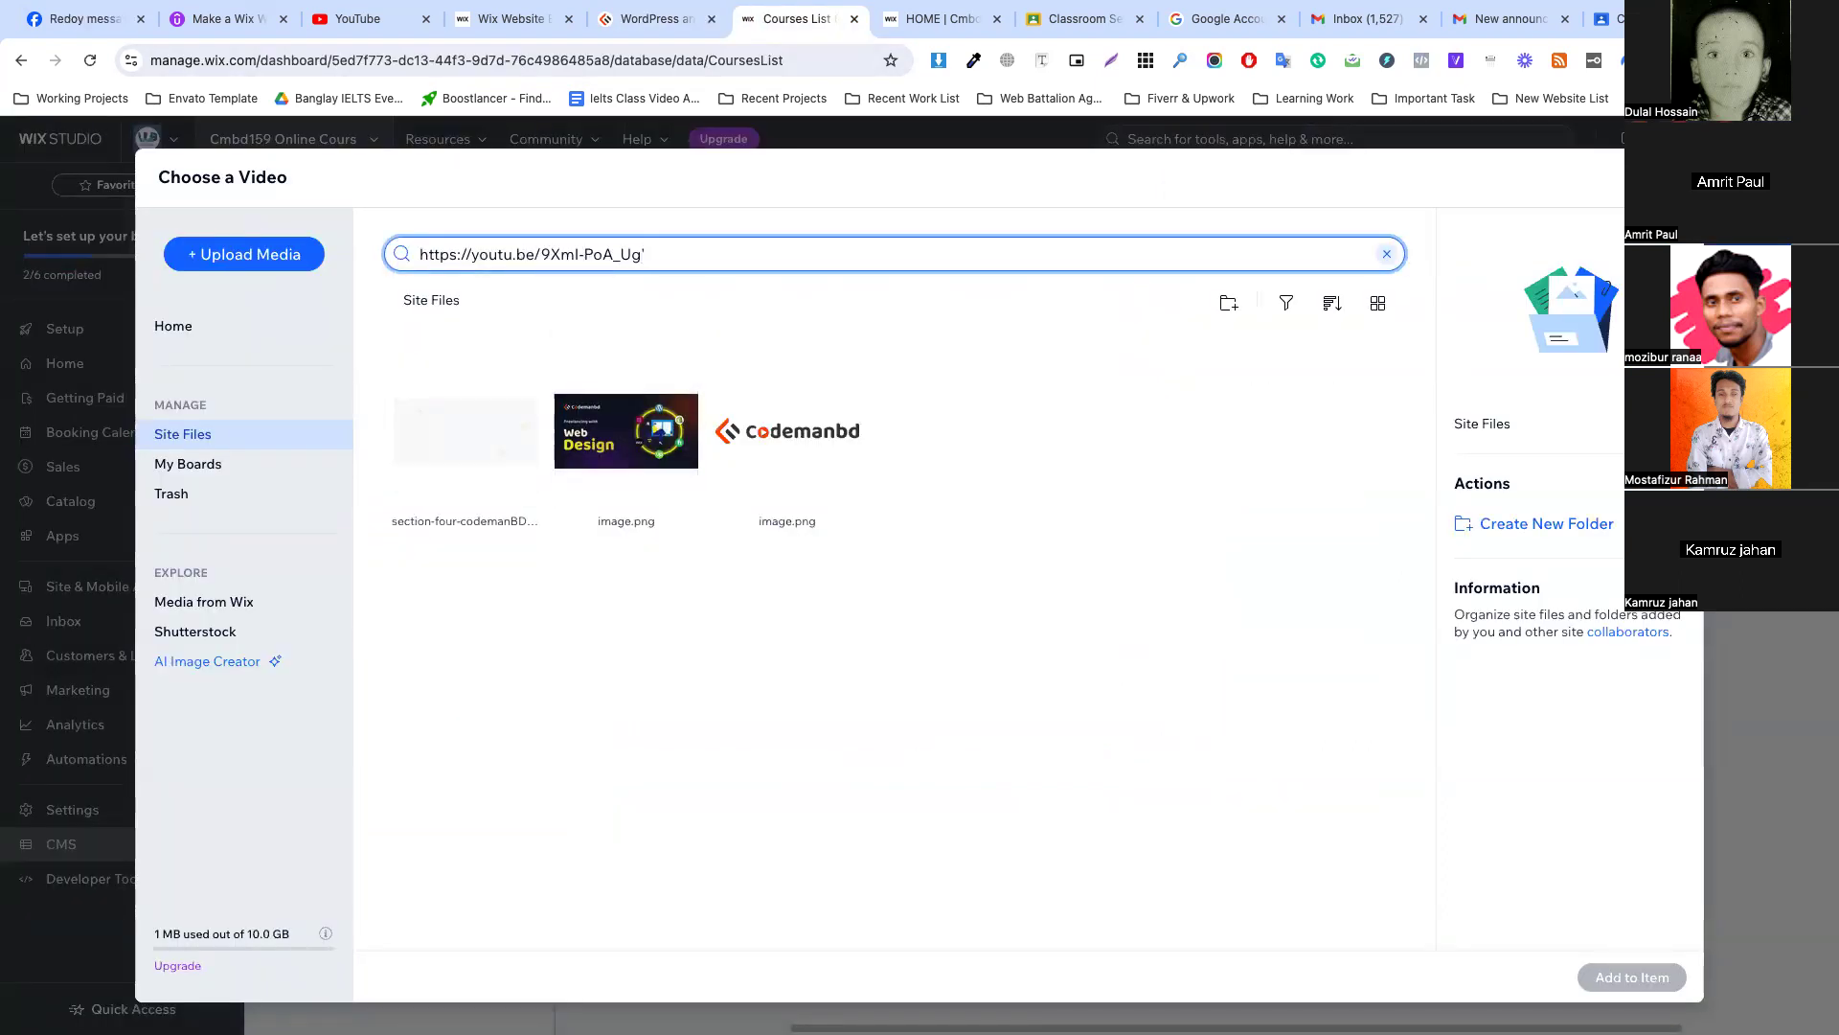
{"action": "key", "text": "Return"}
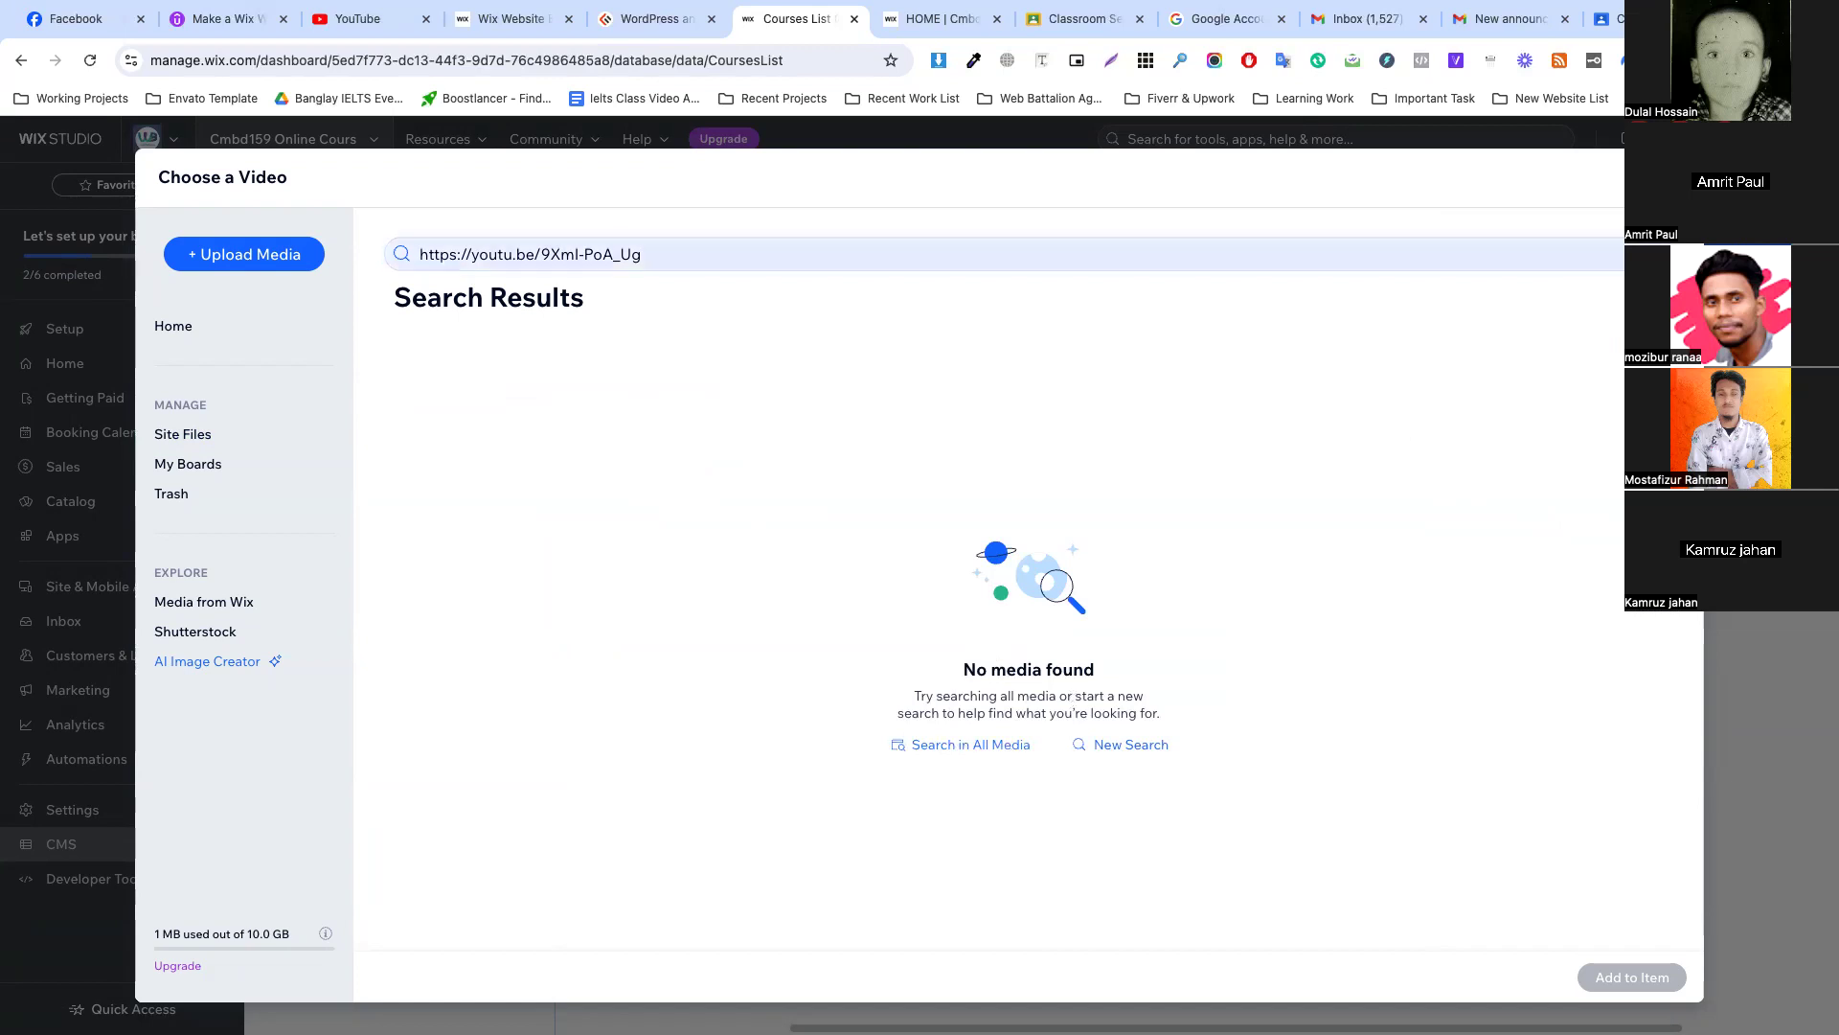
Search for 'video' and add a free Wix stock video to the item.
{"action": "left_click", "coordinate": [1655, 254]}
{"action": "left_click", "coordinate": [496, 249]}
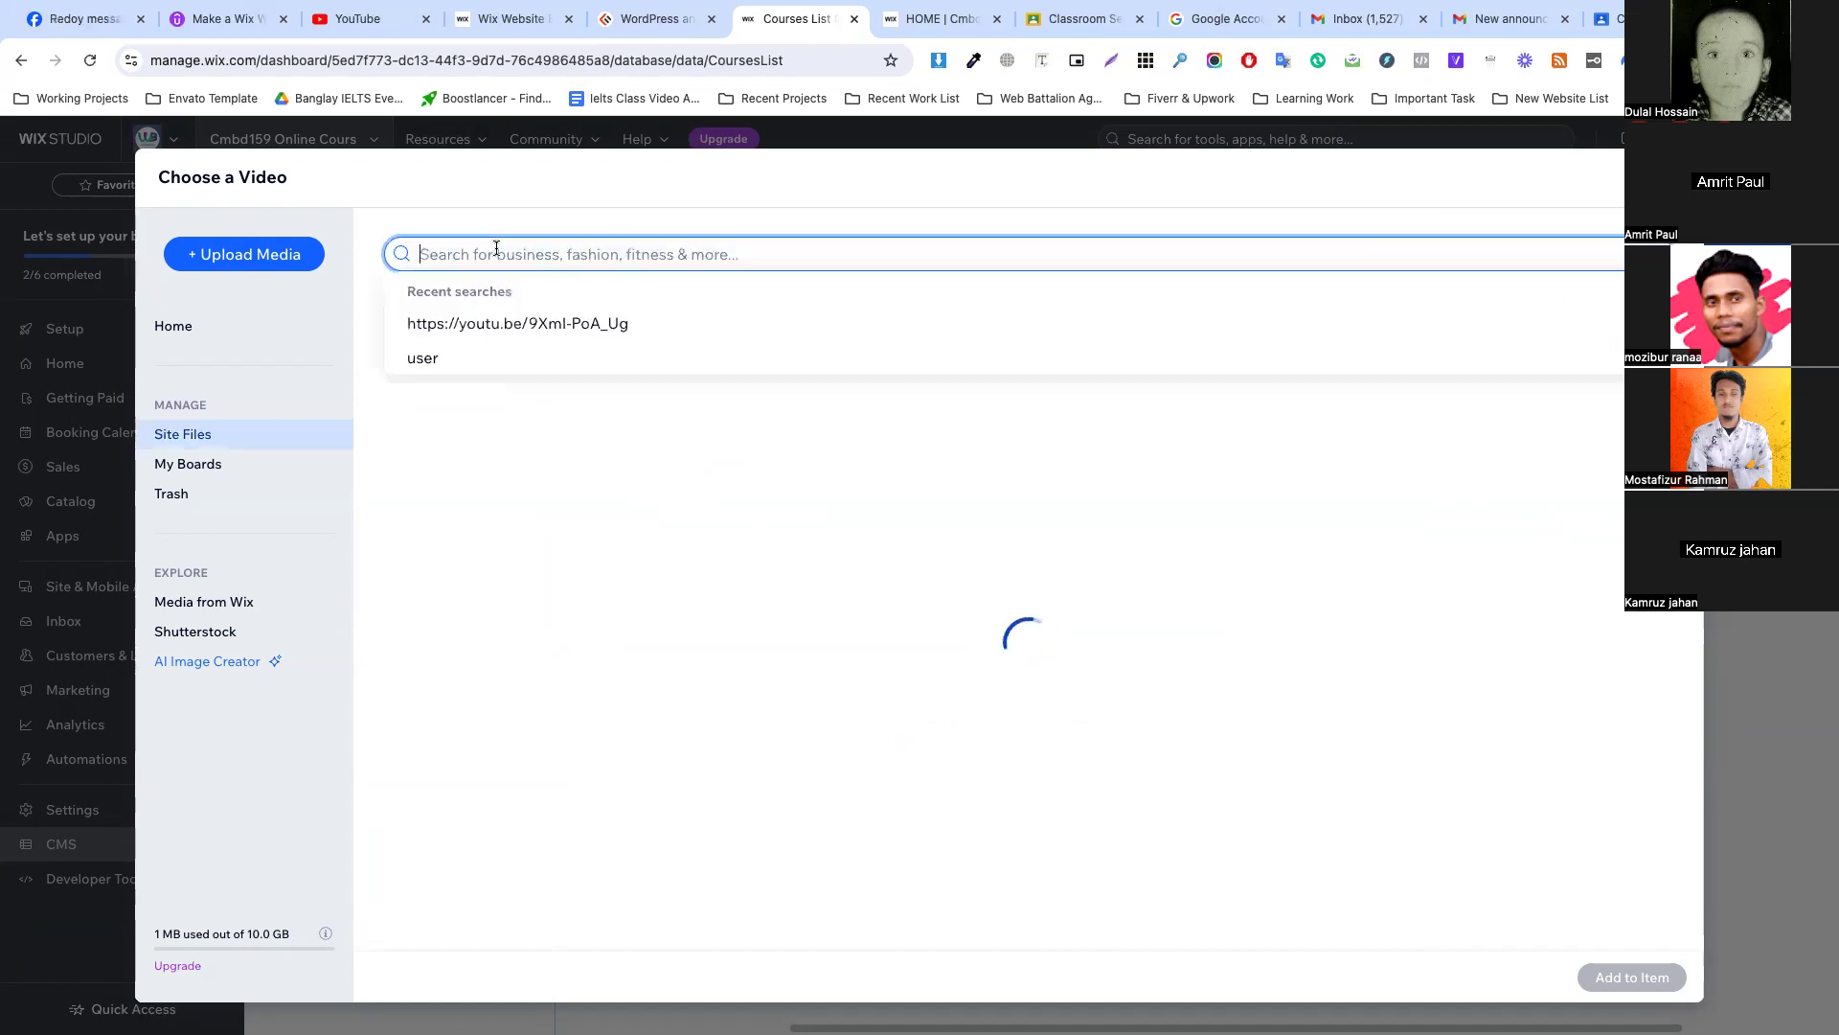
{"action": "type", "text": "v"}
{"action": "key", "text": "BackSpace"}
{"action": "type", "text": "vid"}
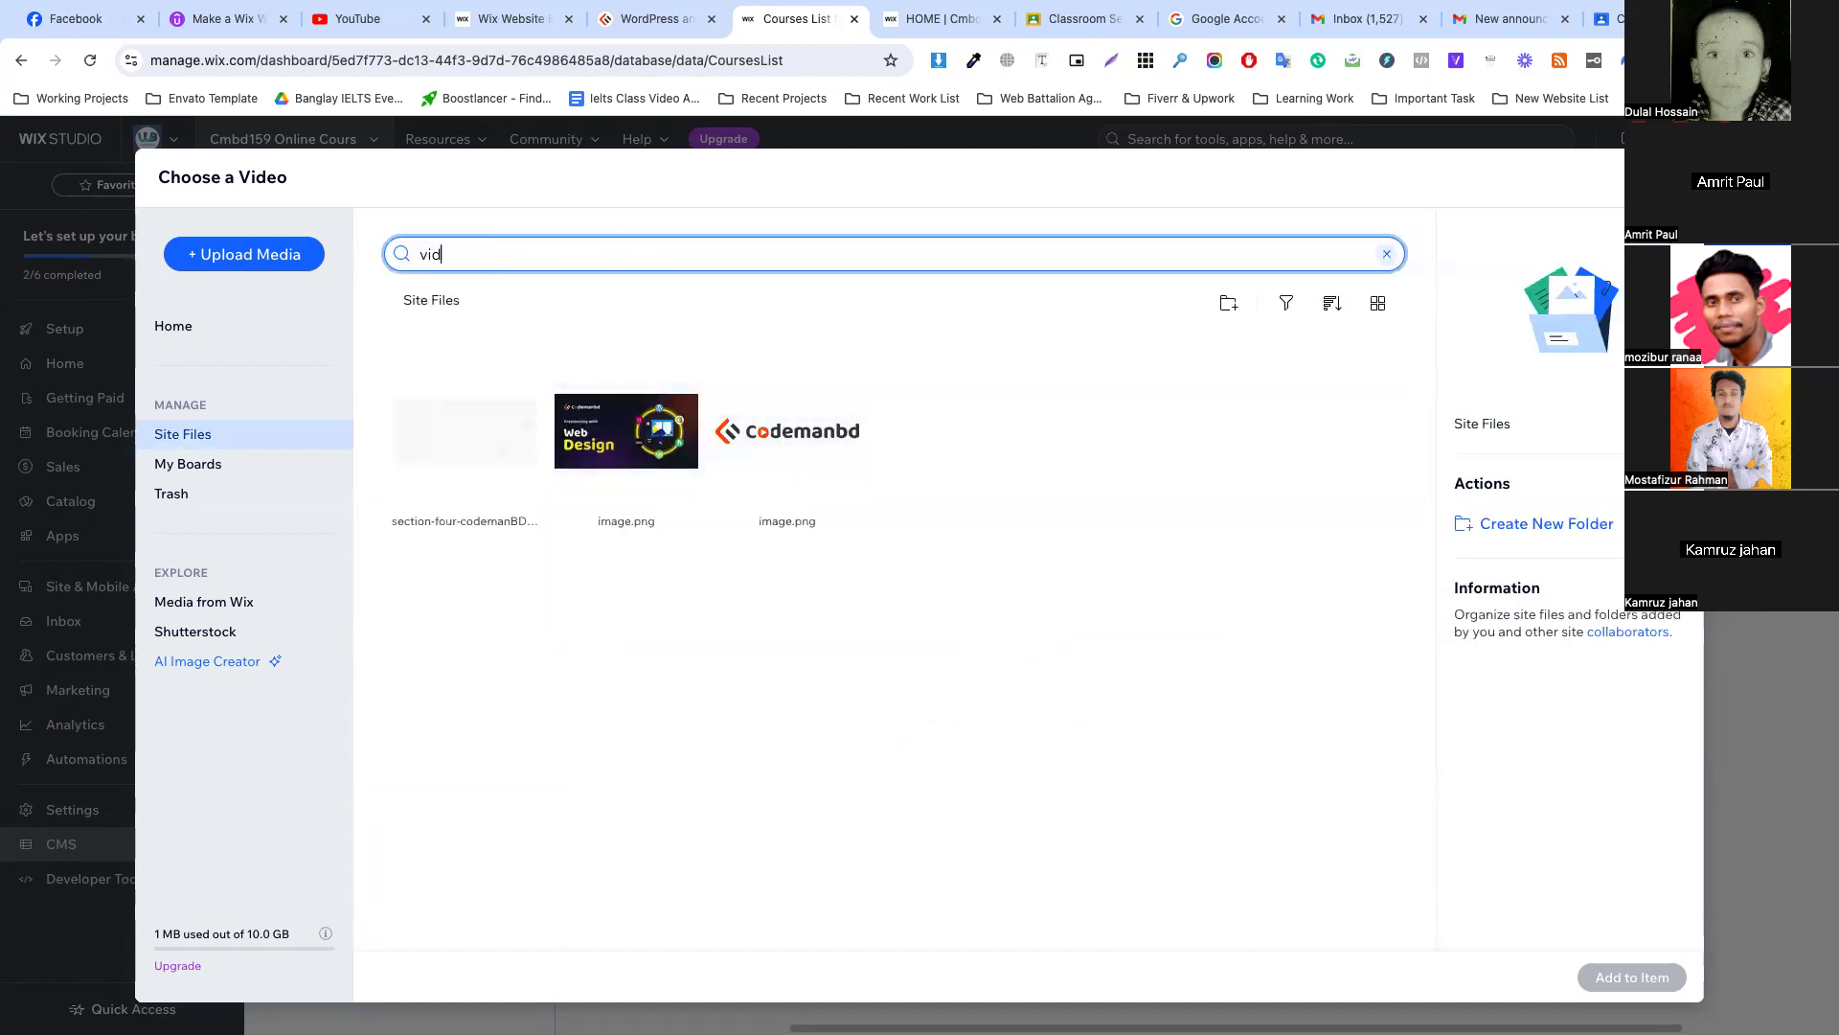
{"action": "type", "text": "eo"}
{"action": "key", "text": "Return"}
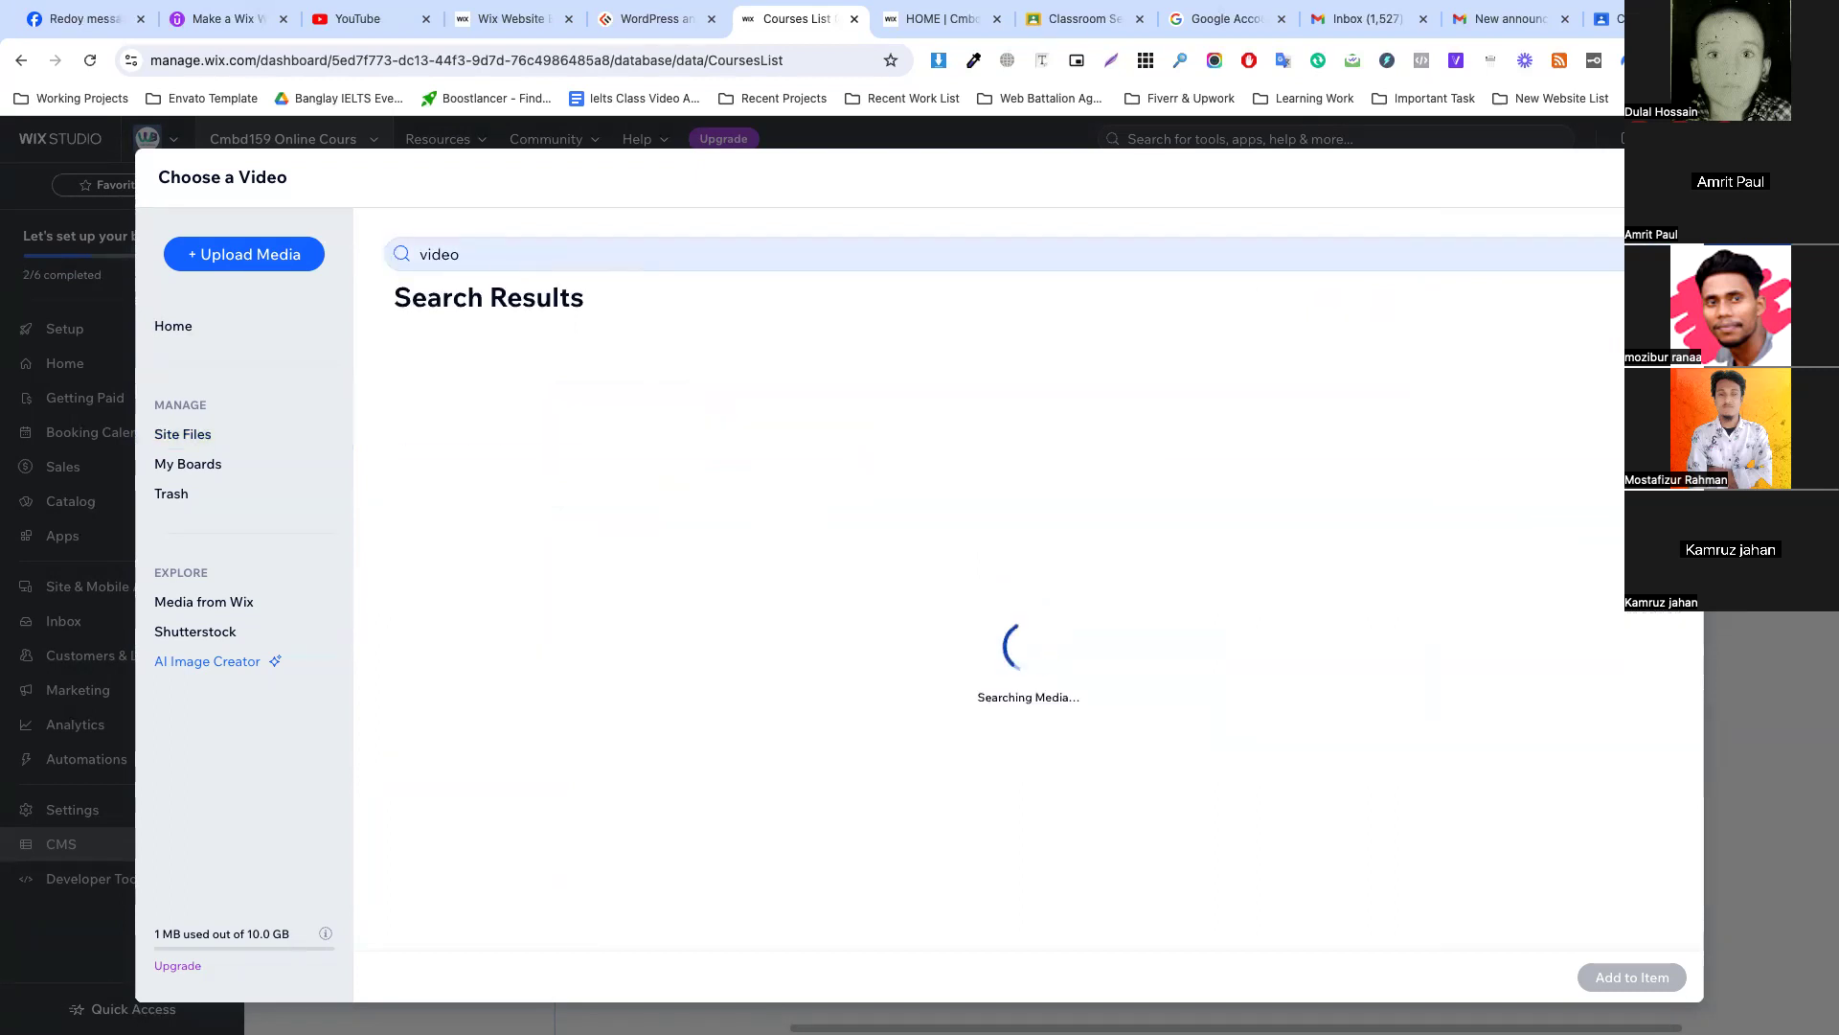
{"action": "left_click", "coordinate": [541, 766]}
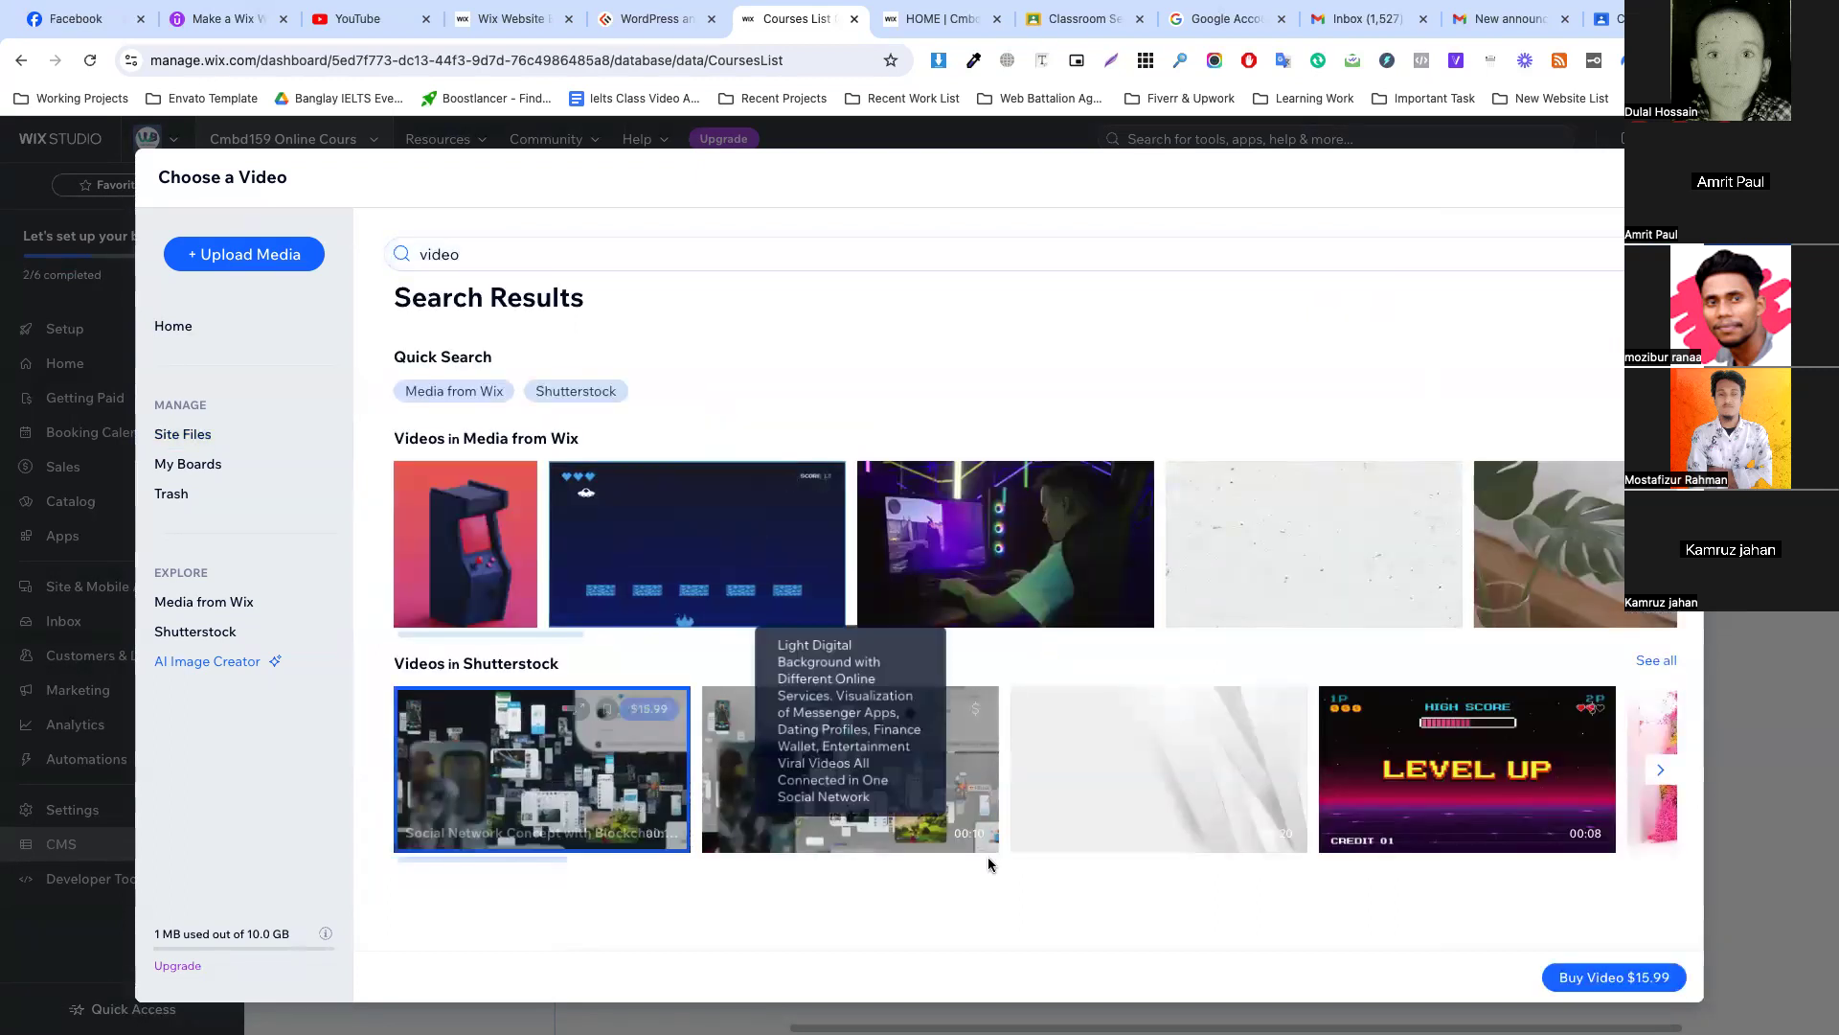
{"action": "left_click", "coordinate": [987, 539]}
{"action": "left_click", "coordinate": [1633, 977]}
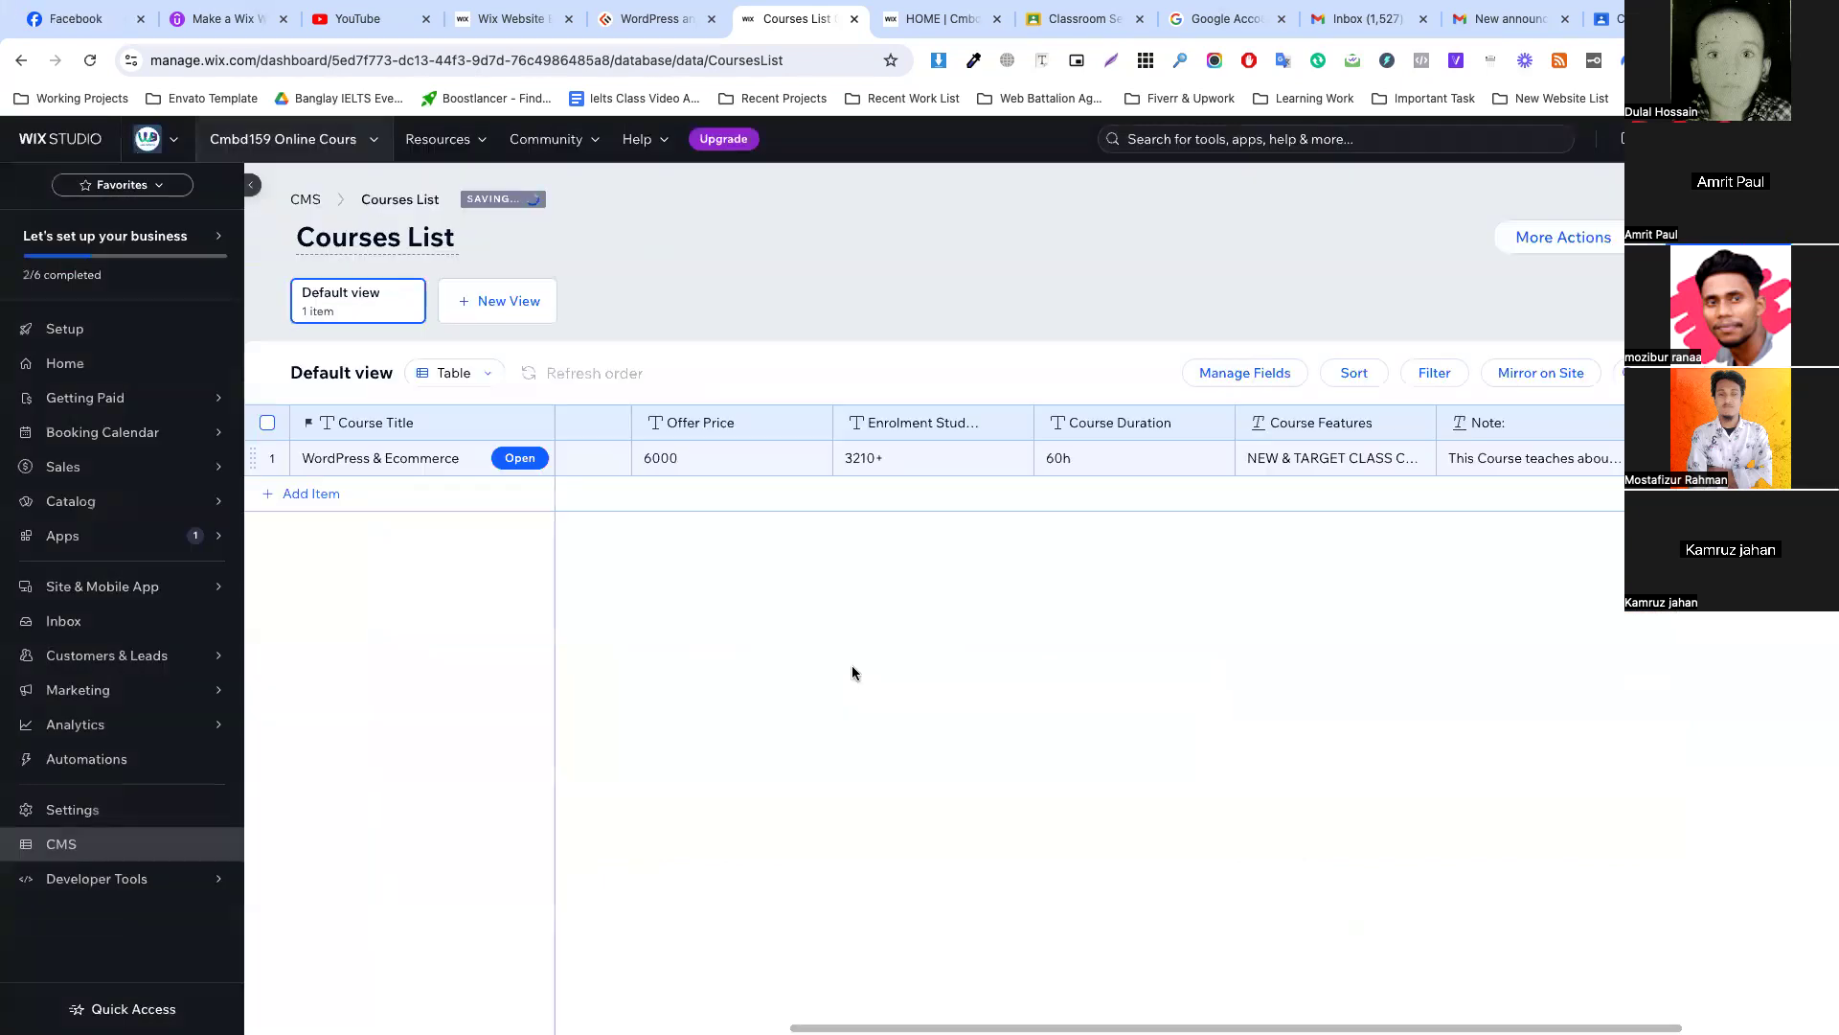
{"action": "scroll", "coordinate": [1543, 538], "scroll_direction": "right", "scroll_amount": 2}
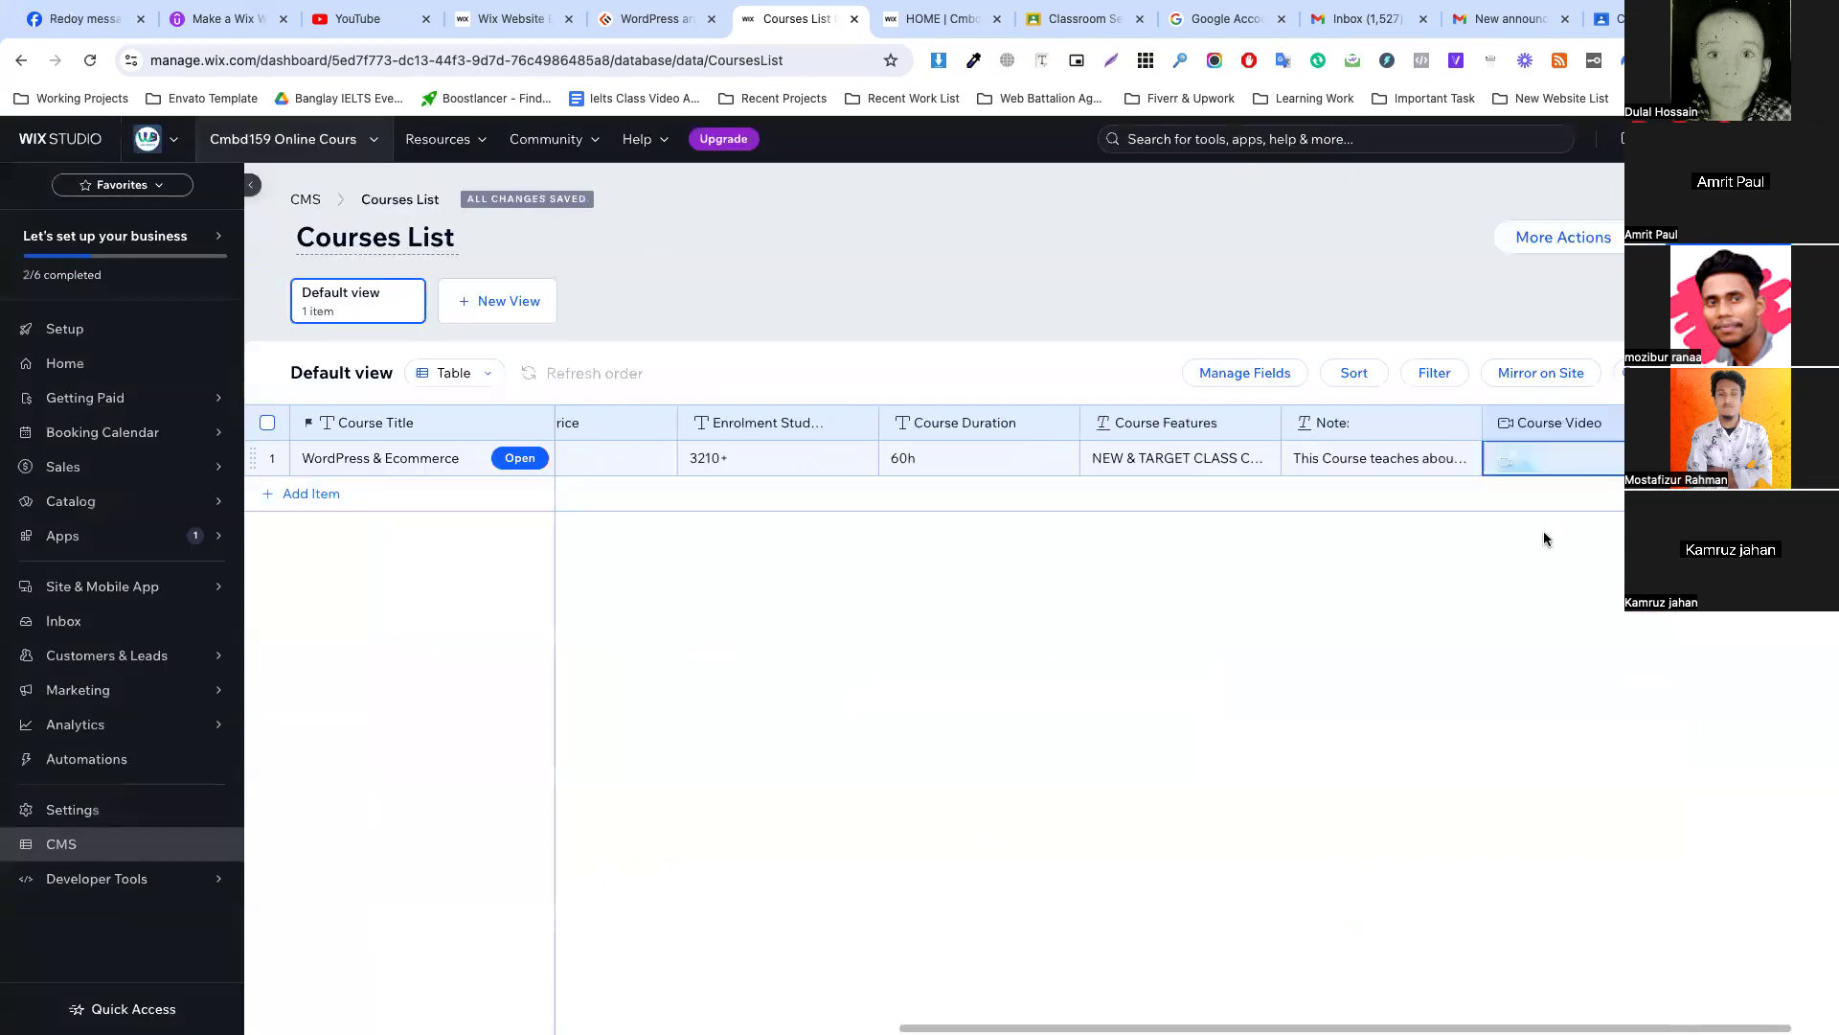
Open Choose field type from the add-field column and scroll through the available types.
{"action": "left_click", "coordinate": [1687, 422]}
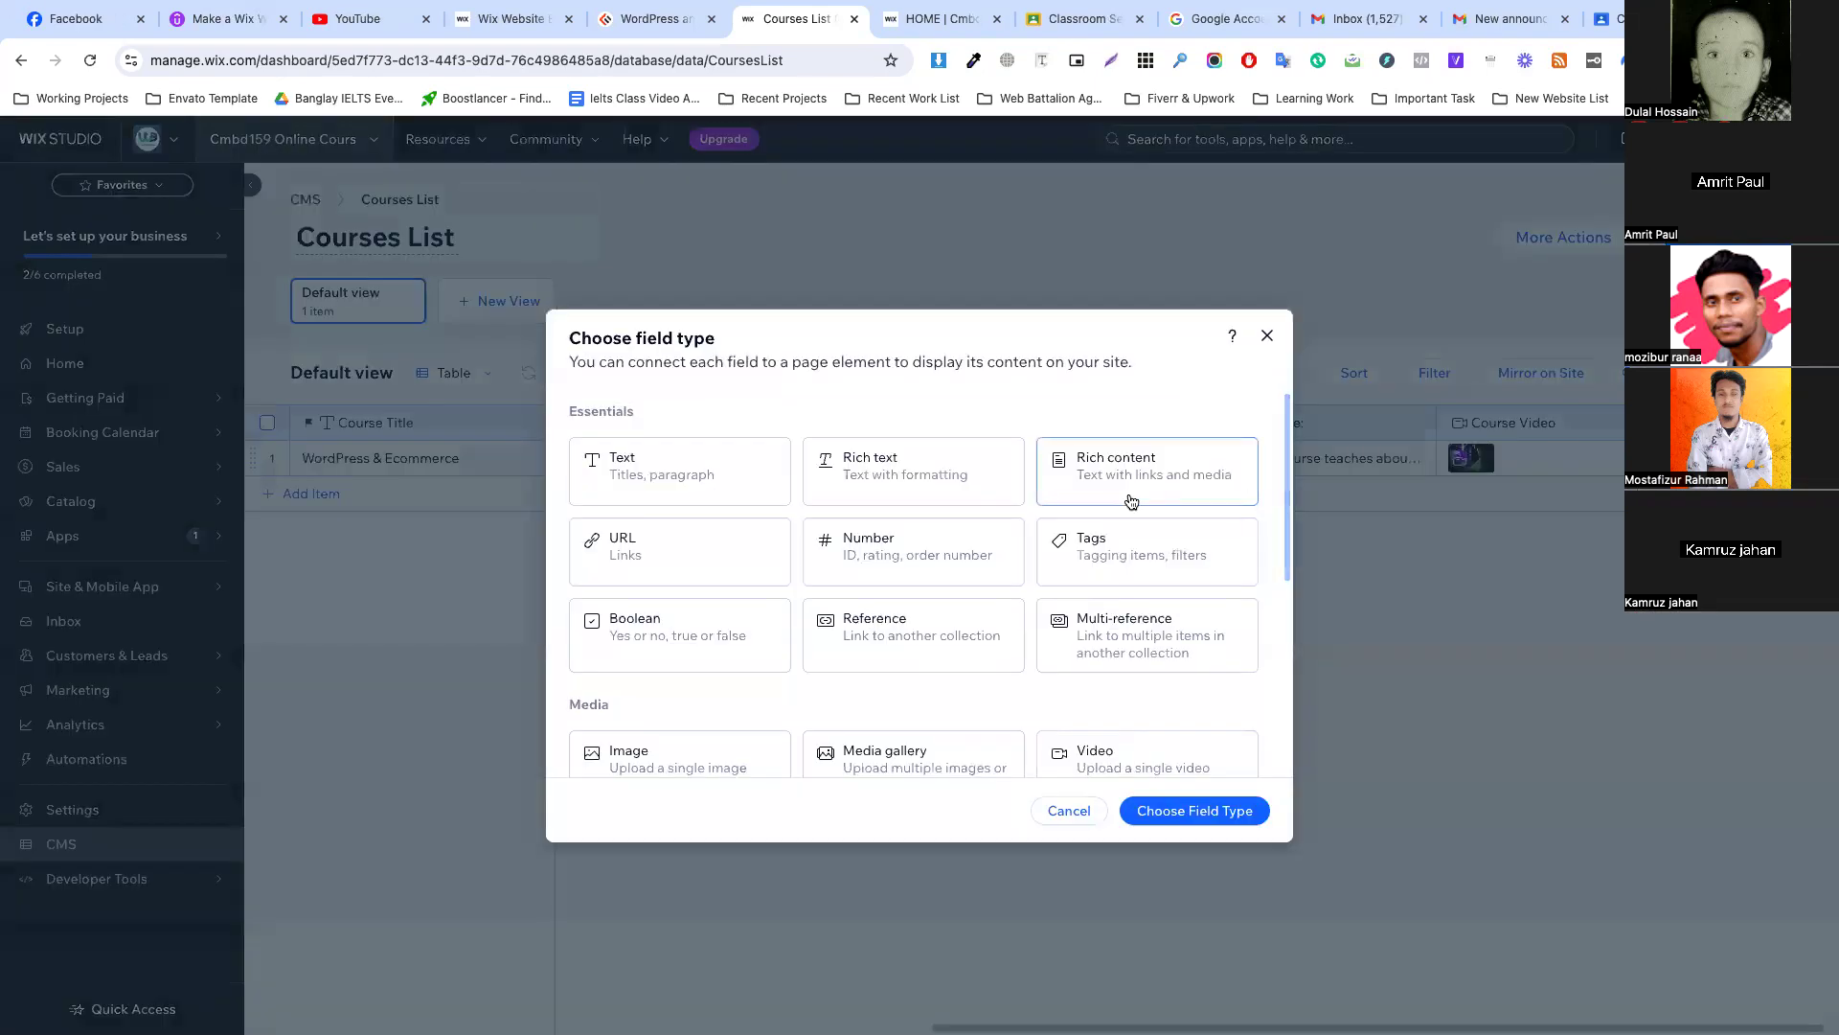
{"action": "scroll", "coordinate": [760, 677], "scroll_direction": "down", "scroll_amount": 3}
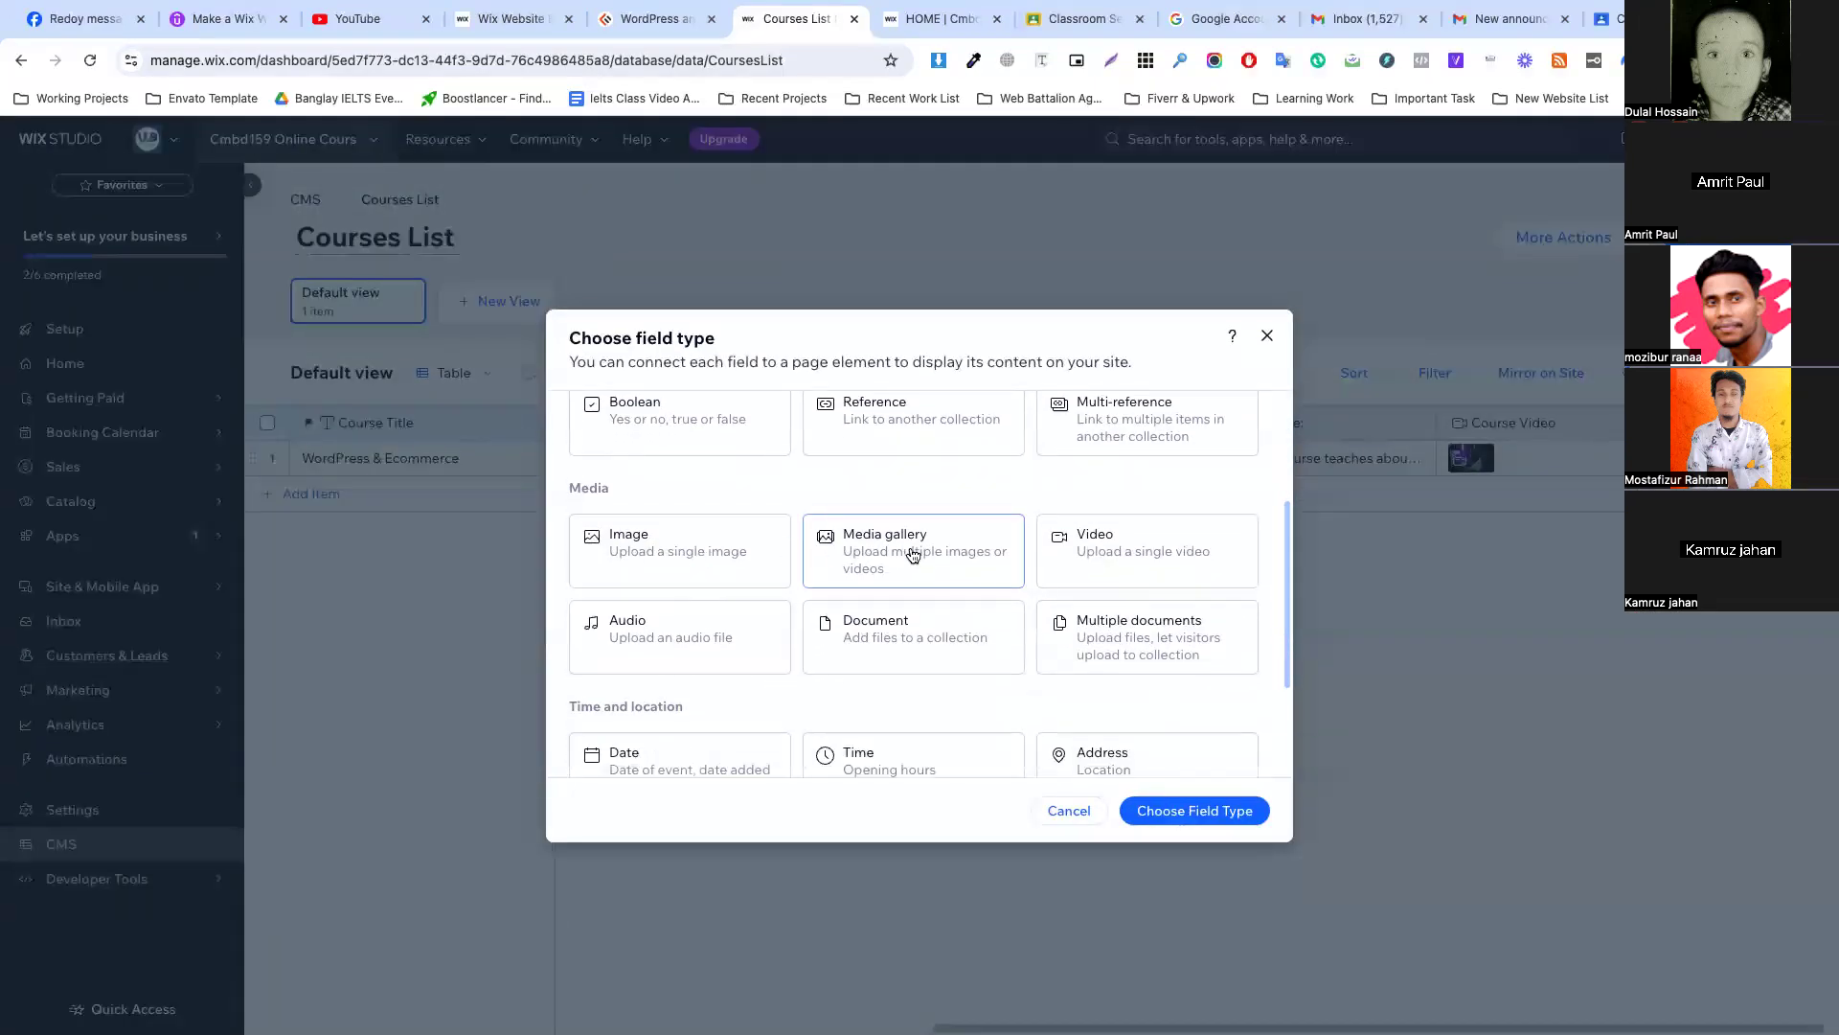
{"action": "scroll", "coordinate": [718, 664], "scroll_direction": "down", "scroll_amount": 3}
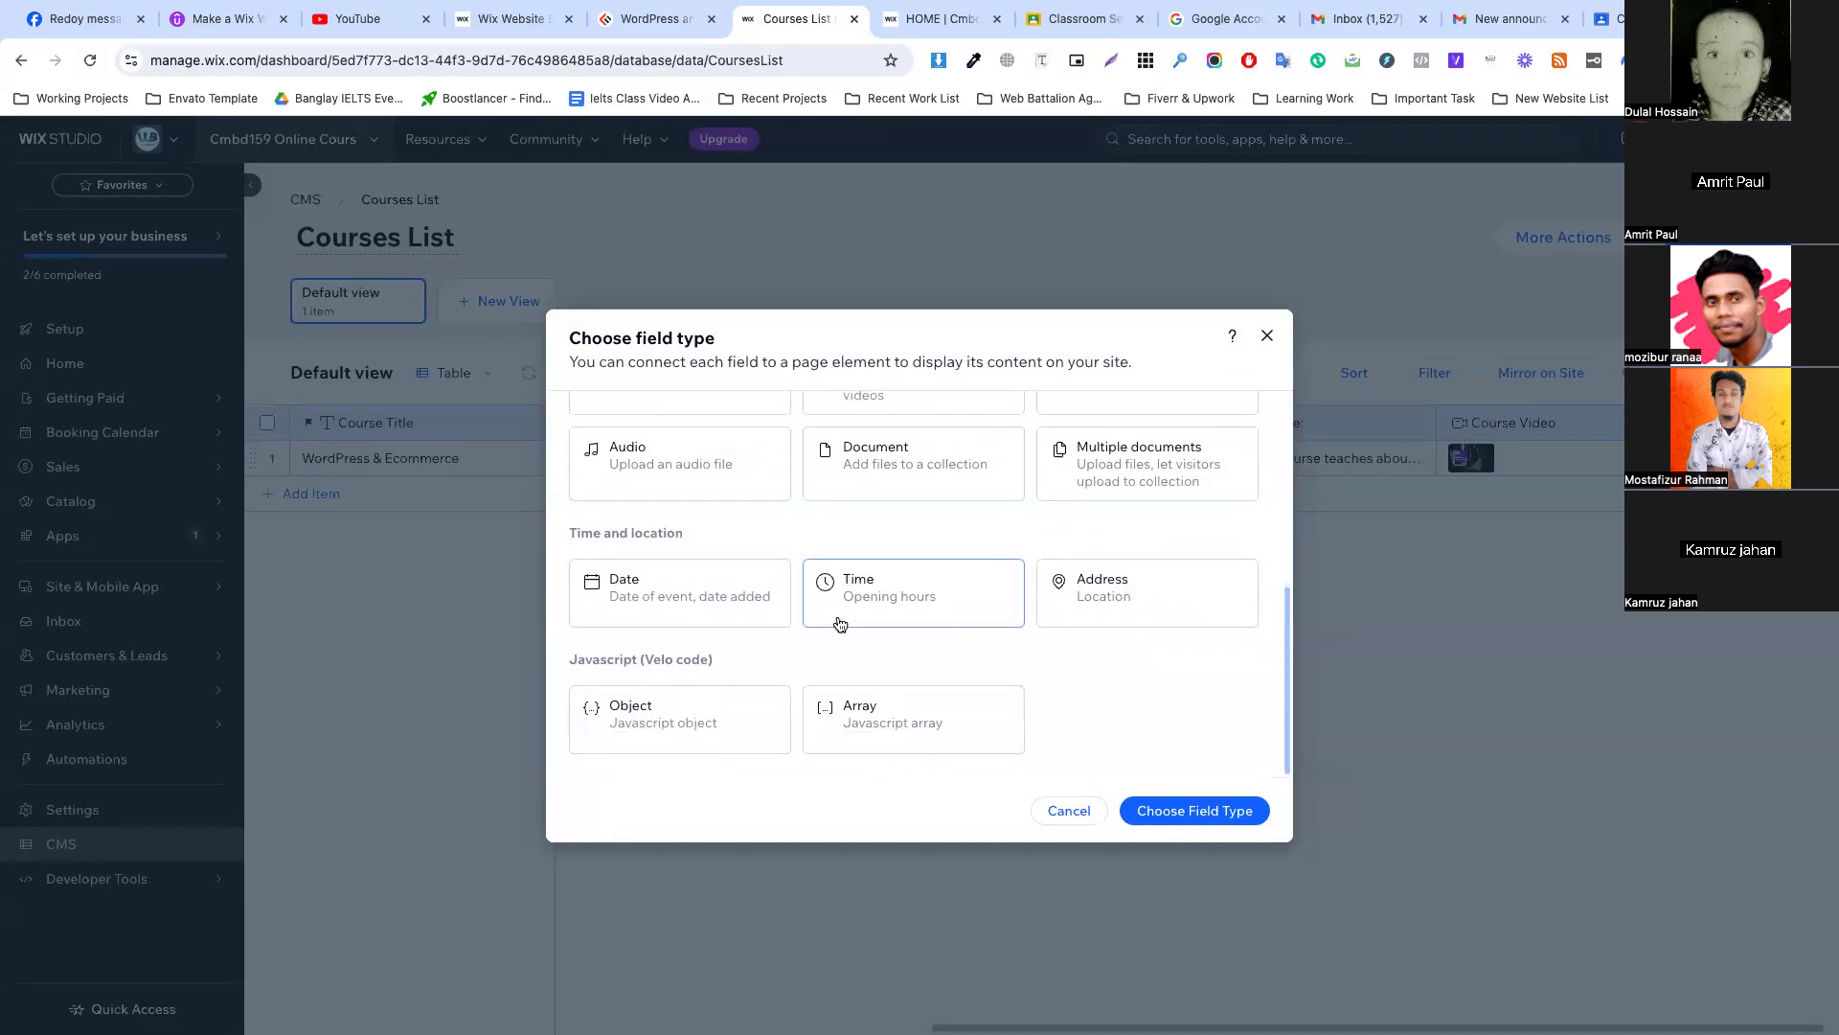
{"action": "scroll", "coordinate": [883, 609], "scroll_direction": "up", "scroll_amount": 3}
{"action": "scroll", "coordinate": [887, 605], "scroll_direction": "up", "scroll_amount": 2}
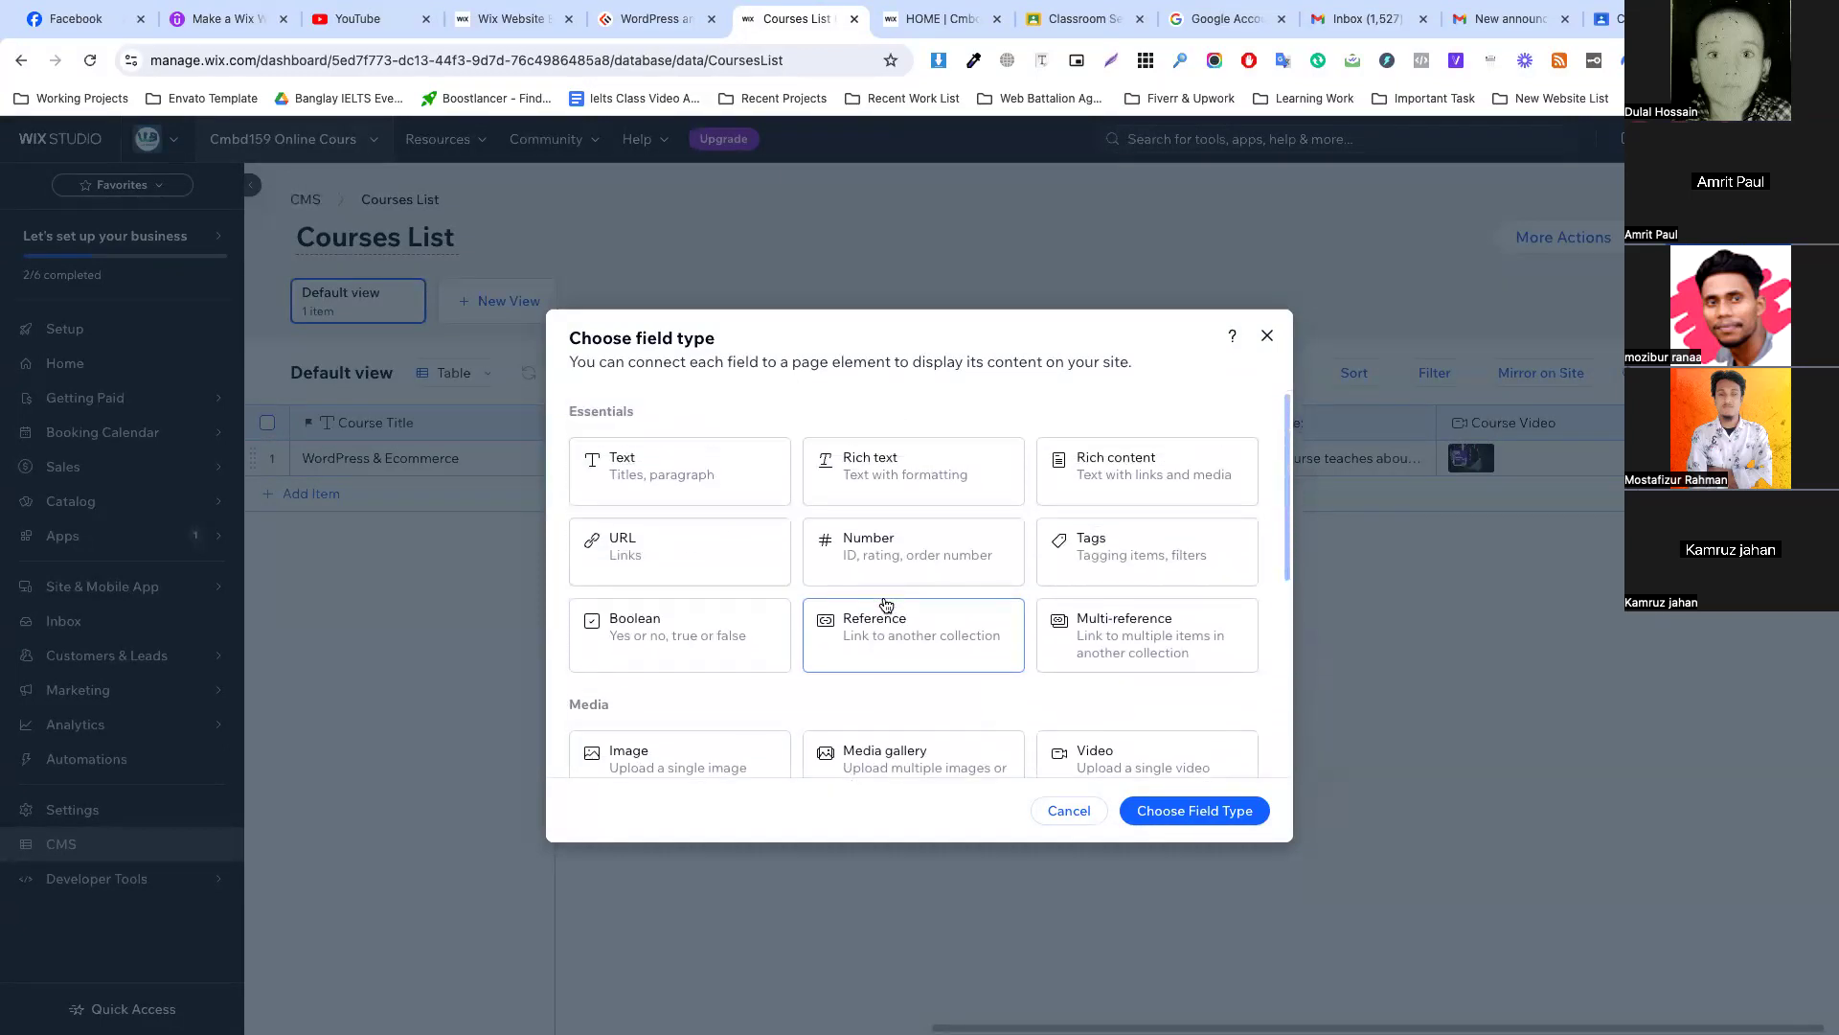
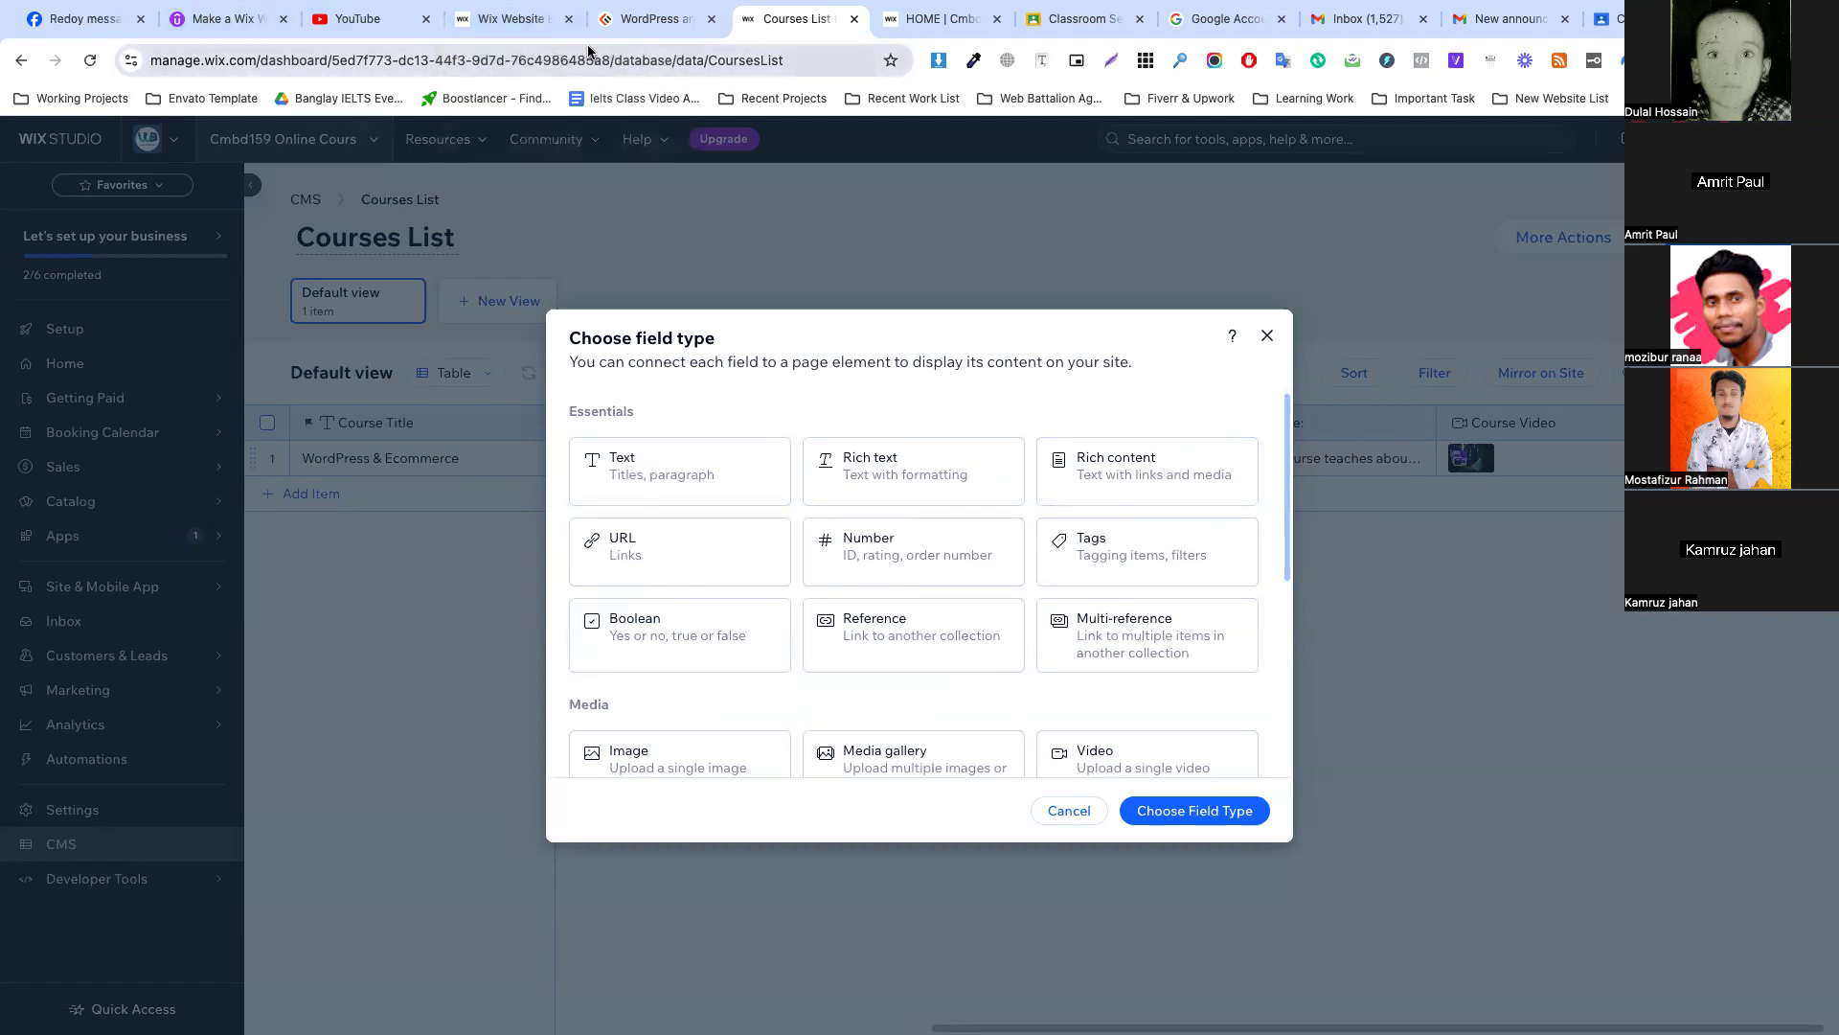
Copy the 'কোর্স পরিচিতি:' heading from the codemanbd course page.
{"action": "left_click", "coordinate": [652, 19]}
{"action": "scroll", "coordinate": [992, 632], "scroll_direction": "down", "scroll_amount": 4}
{"action": "scroll", "coordinate": [991, 632], "scroll_direction": "down", "scroll_amount": 2}
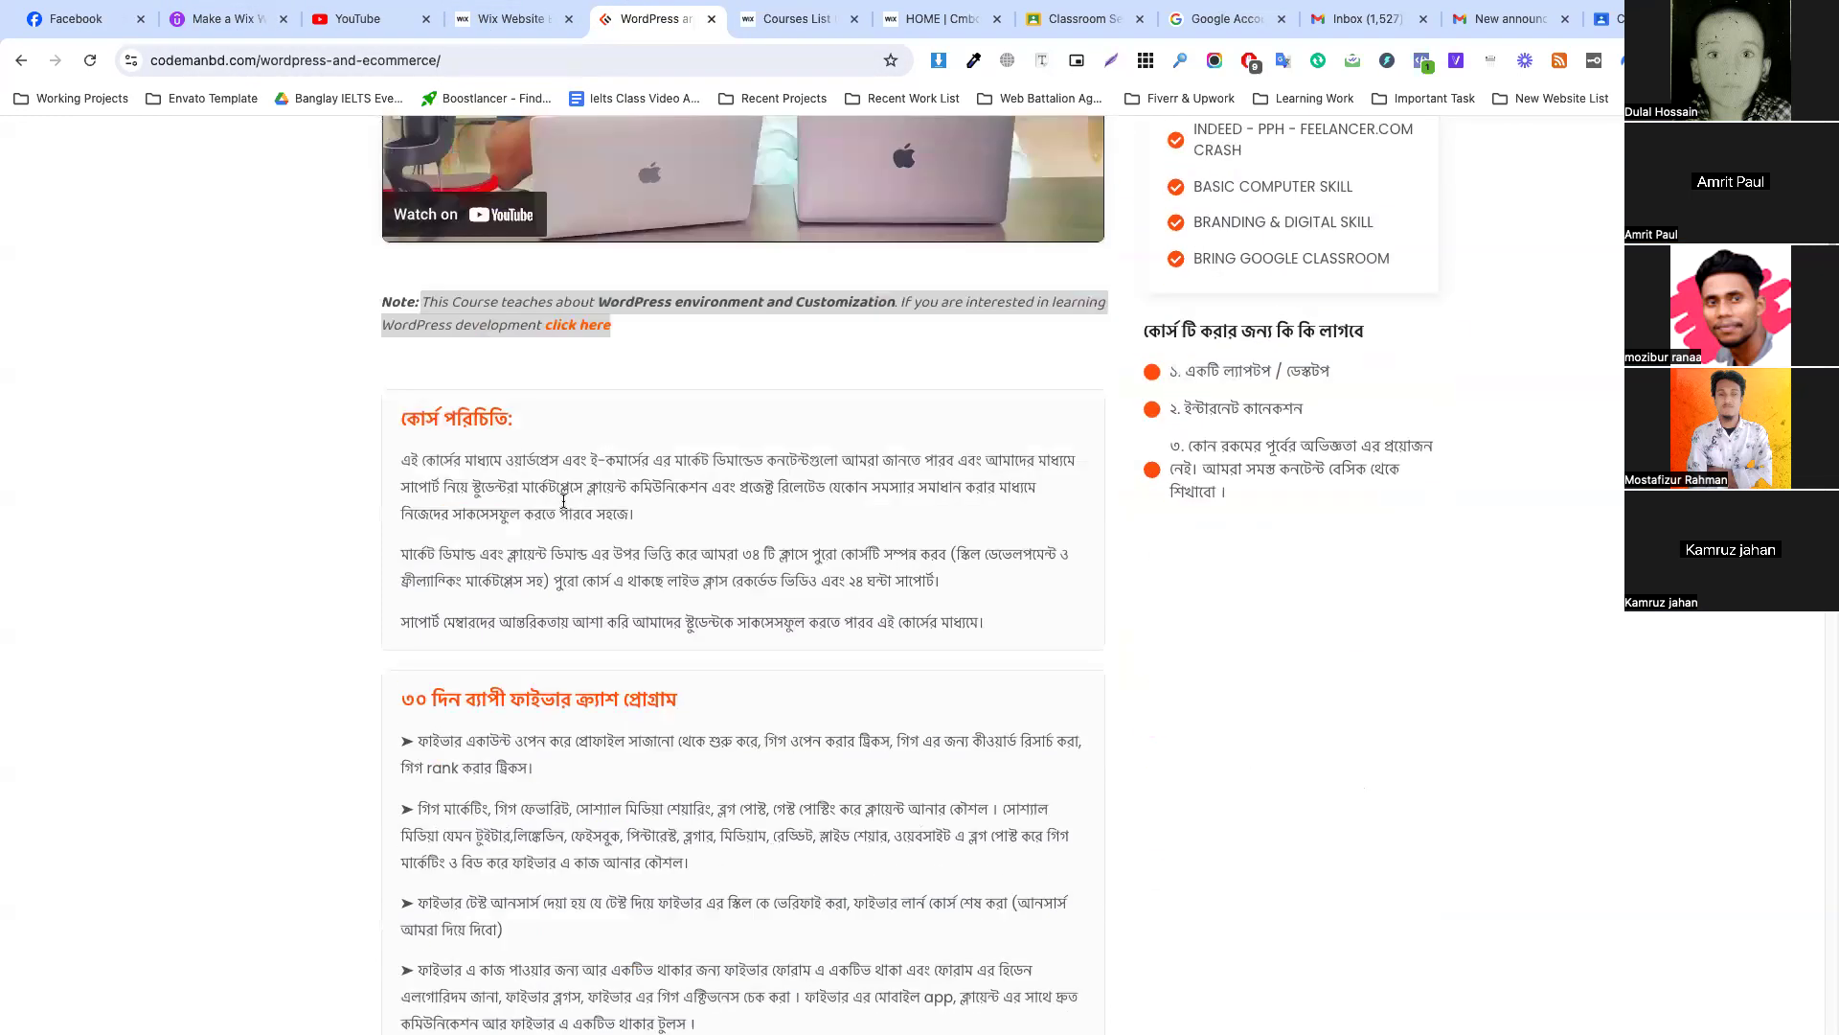
{"action": "left_click_drag", "start_coordinate": [400, 419], "coordinate": [538, 421]}
{"action": "key", "text": "ctrl+c"}
{"action": "key", "text": "ctrl+shift+Tab"}
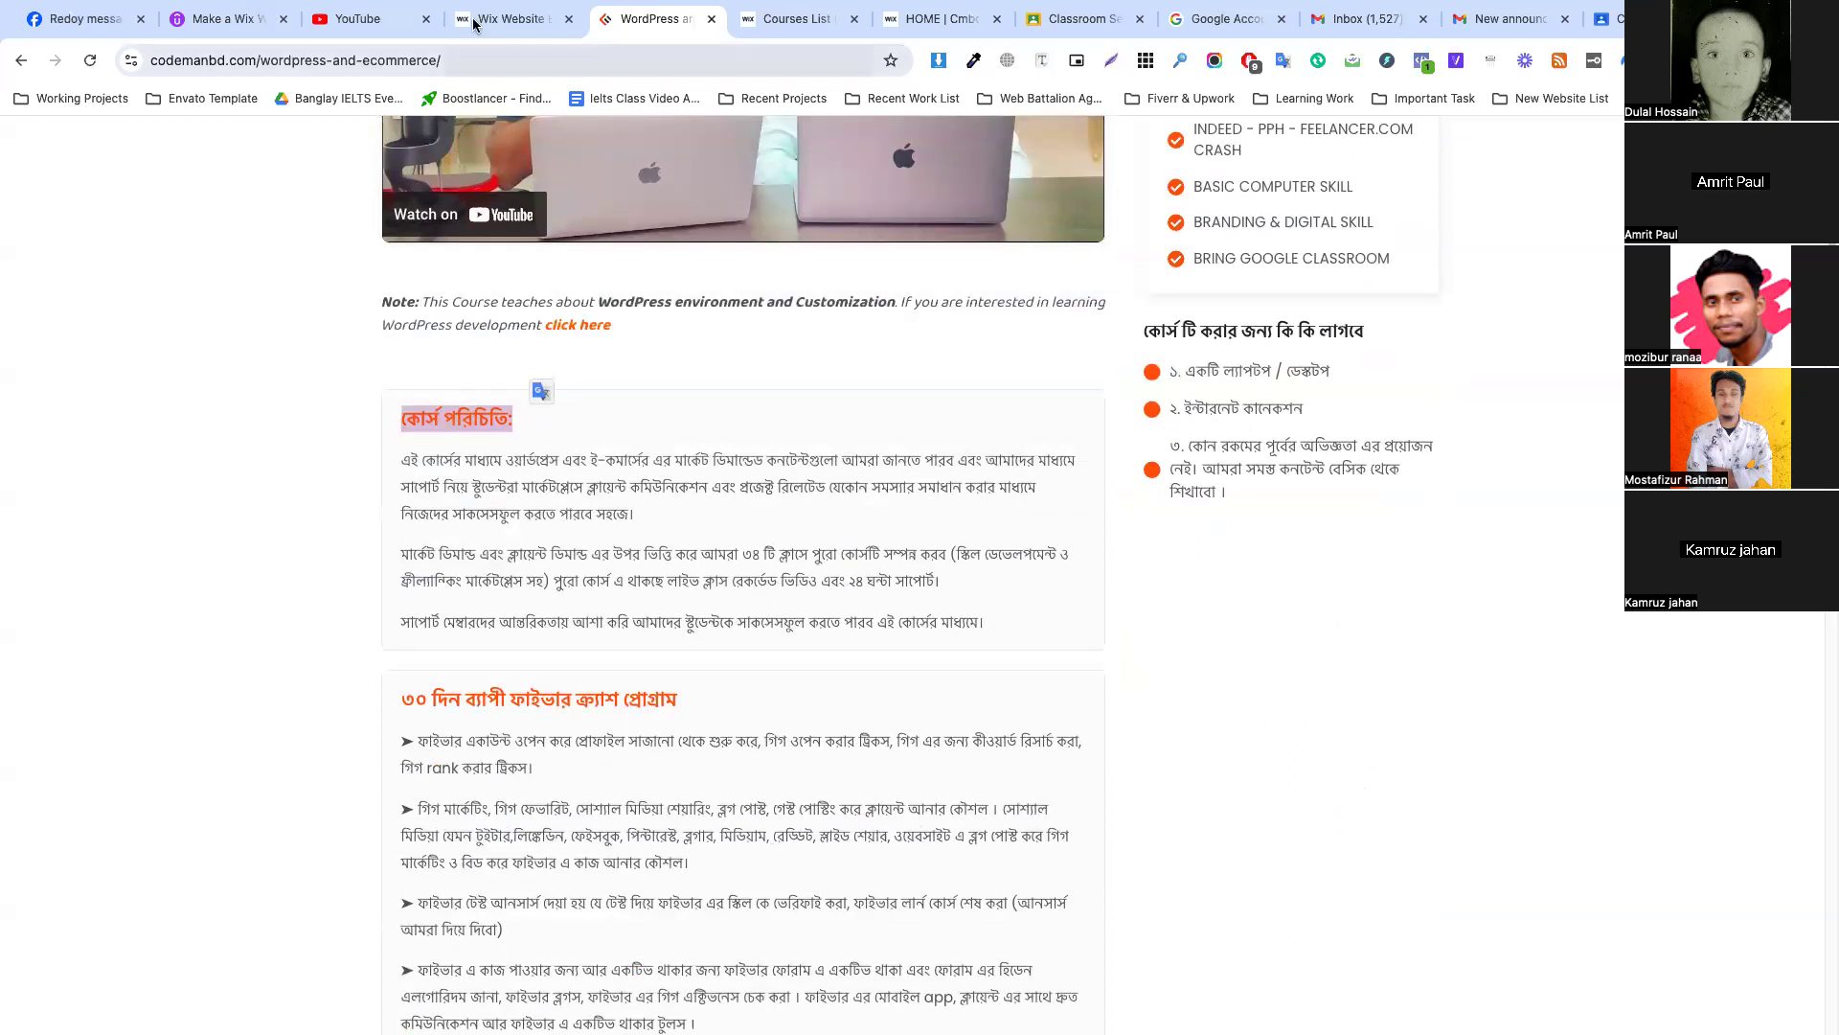
Back in Courses List, choose Rich content instead of Rich text as the new field type.
{"action": "left_click_drag", "start_coordinate": [783, 20], "coordinate": [640, 21]}
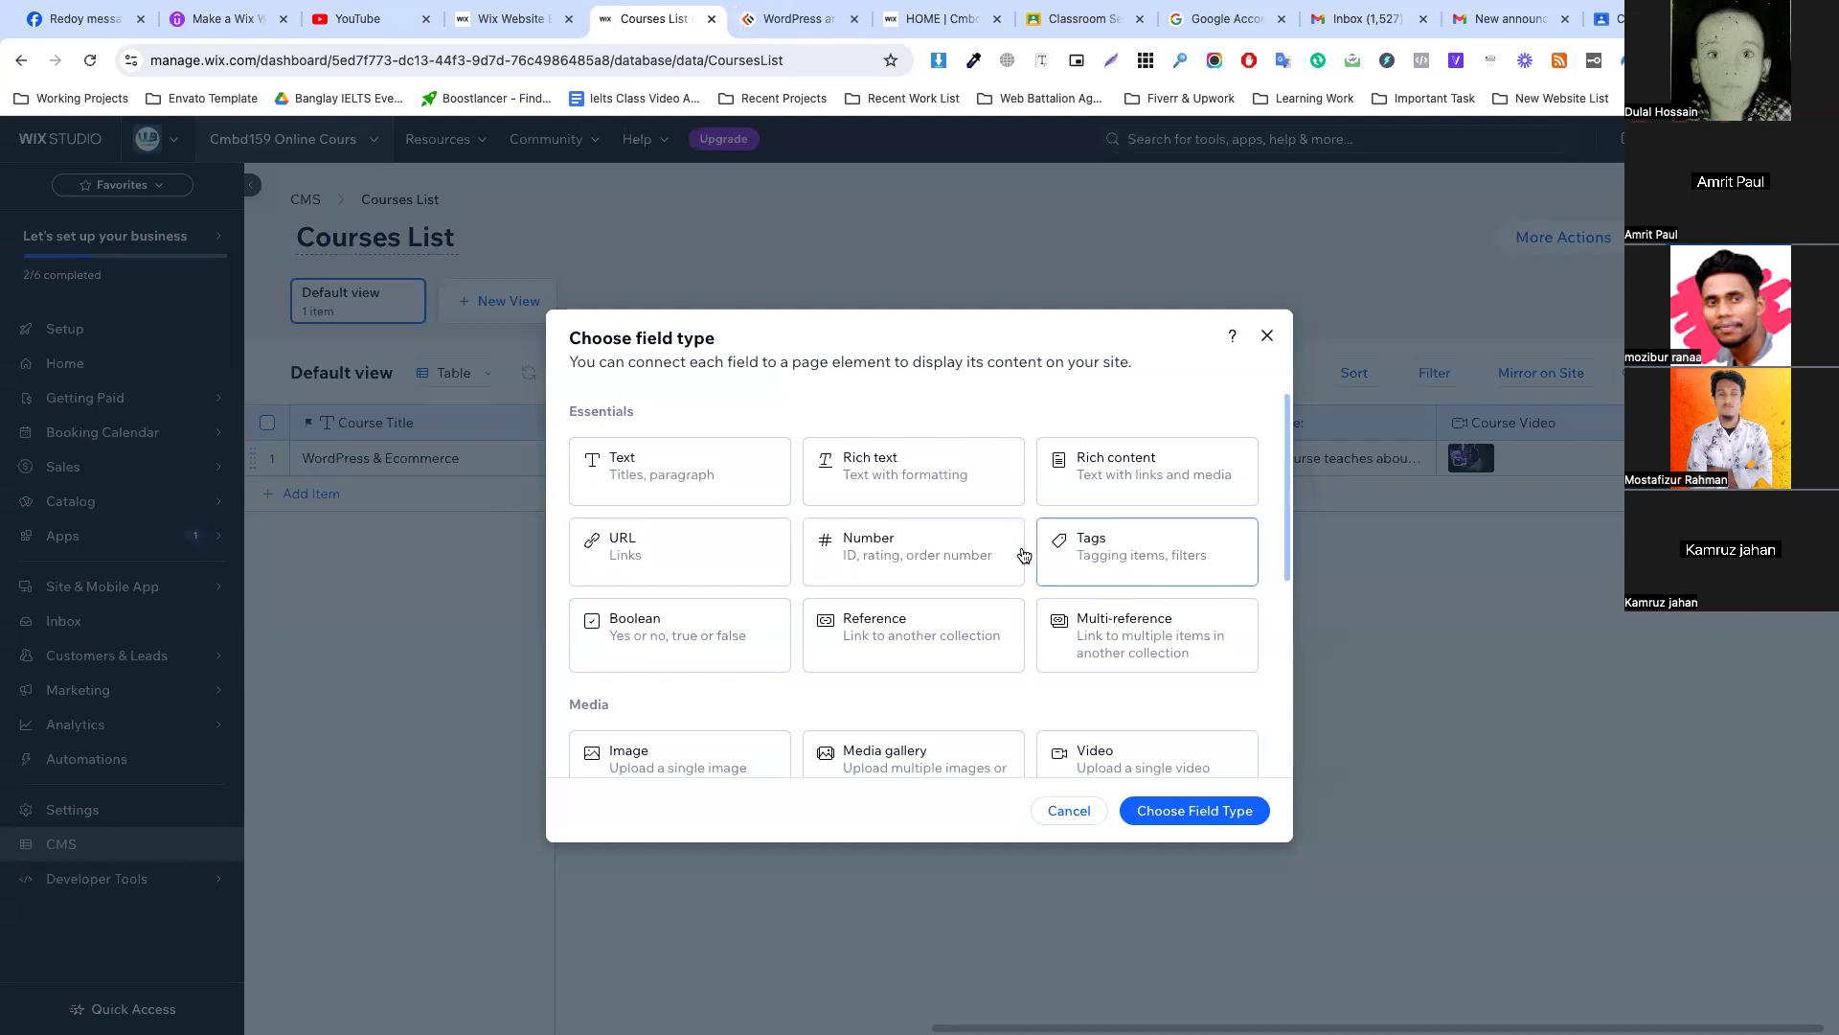
{"action": "left_click", "coordinate": [944, 475]}
{"action": "left_click", "coordinate": [1146, 489]}
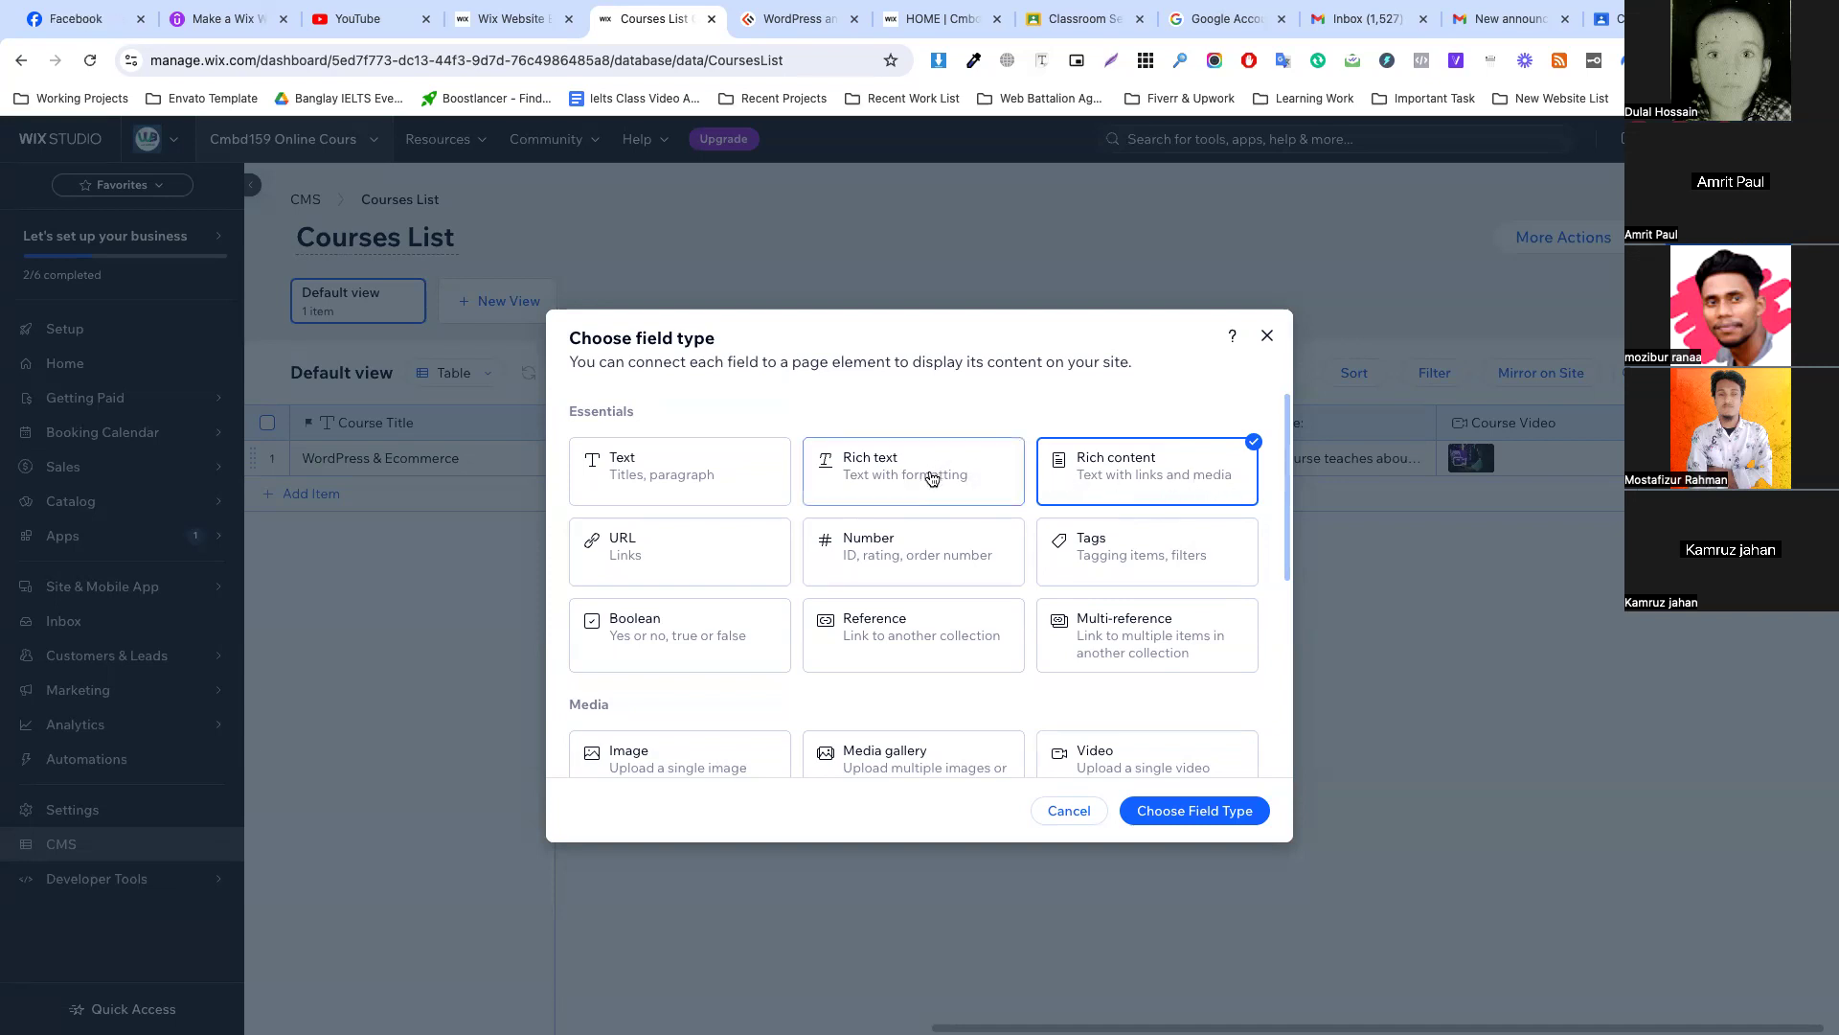
Create and save a rich content field named 'কোর্স পরিচিতি:' from the pasted heading.
{"action": "left_click", "coordinate": [1196, 822]}
{"action": "key", "text": "ctrl+v"}
{"action": "left_click", "coordinate": [944, 721]}
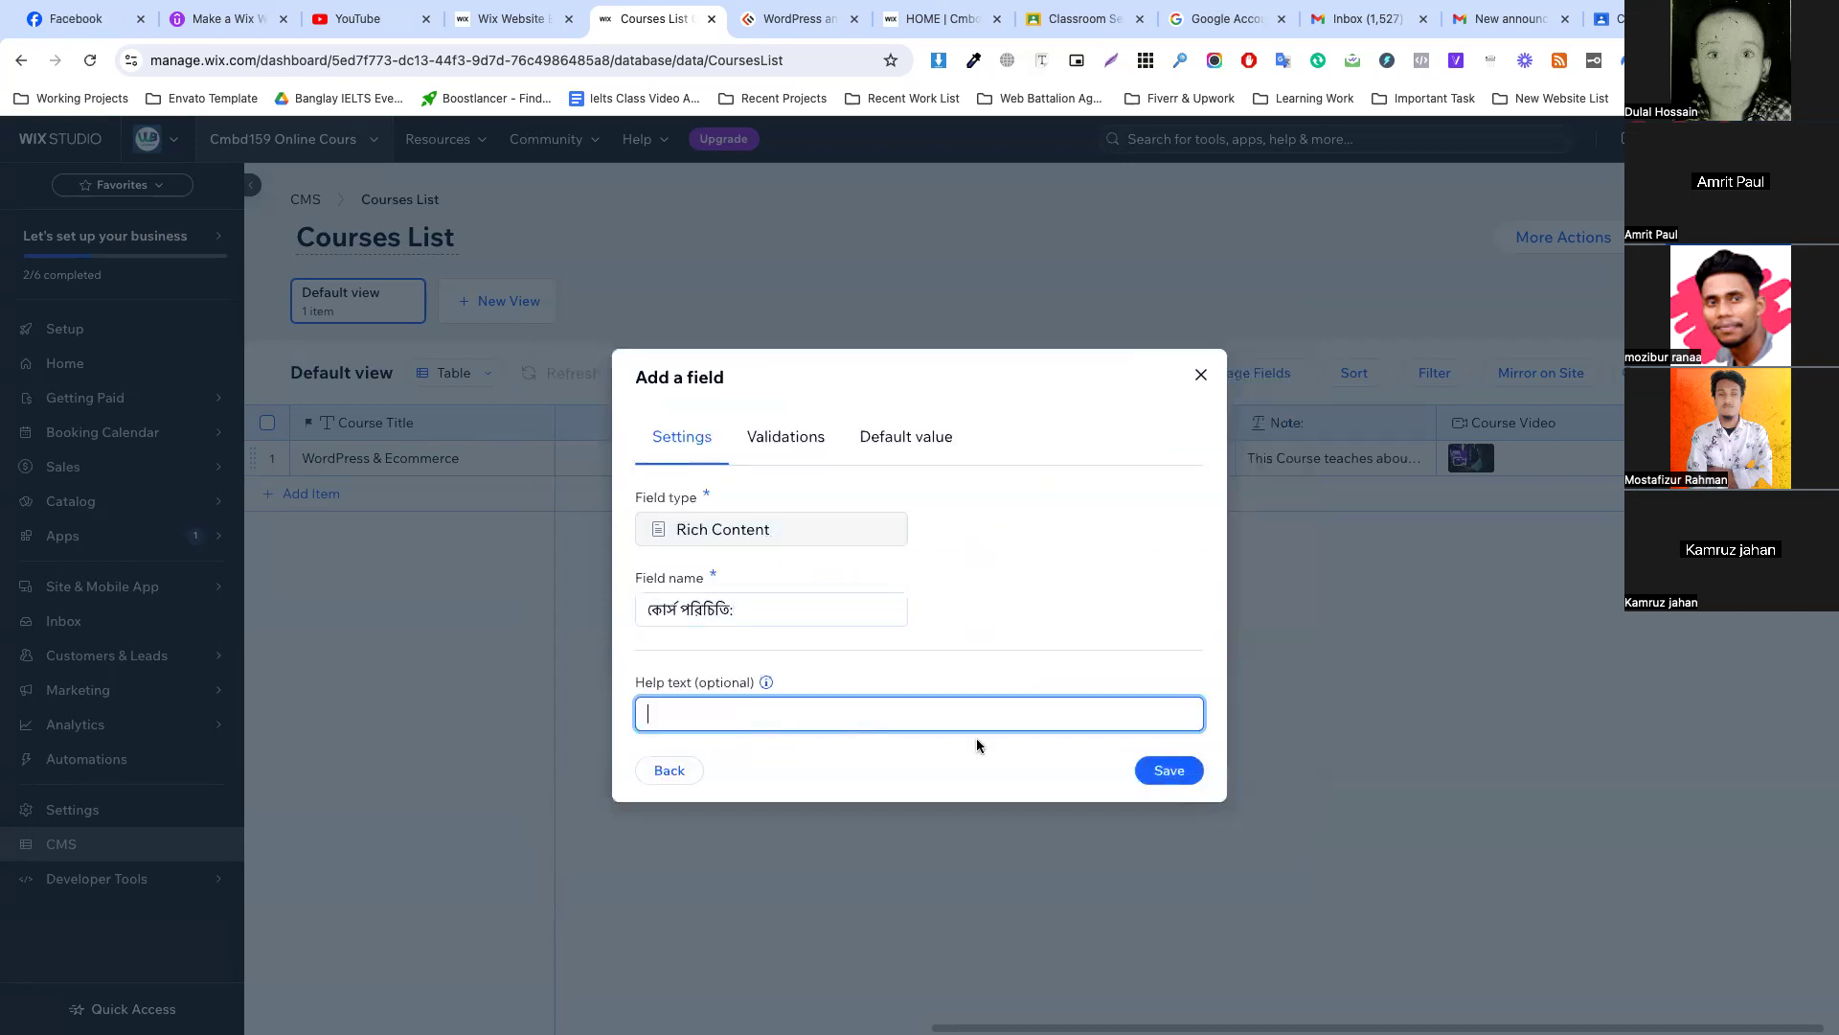
{"action": "left_click", "coordinate": [1170, 770]}
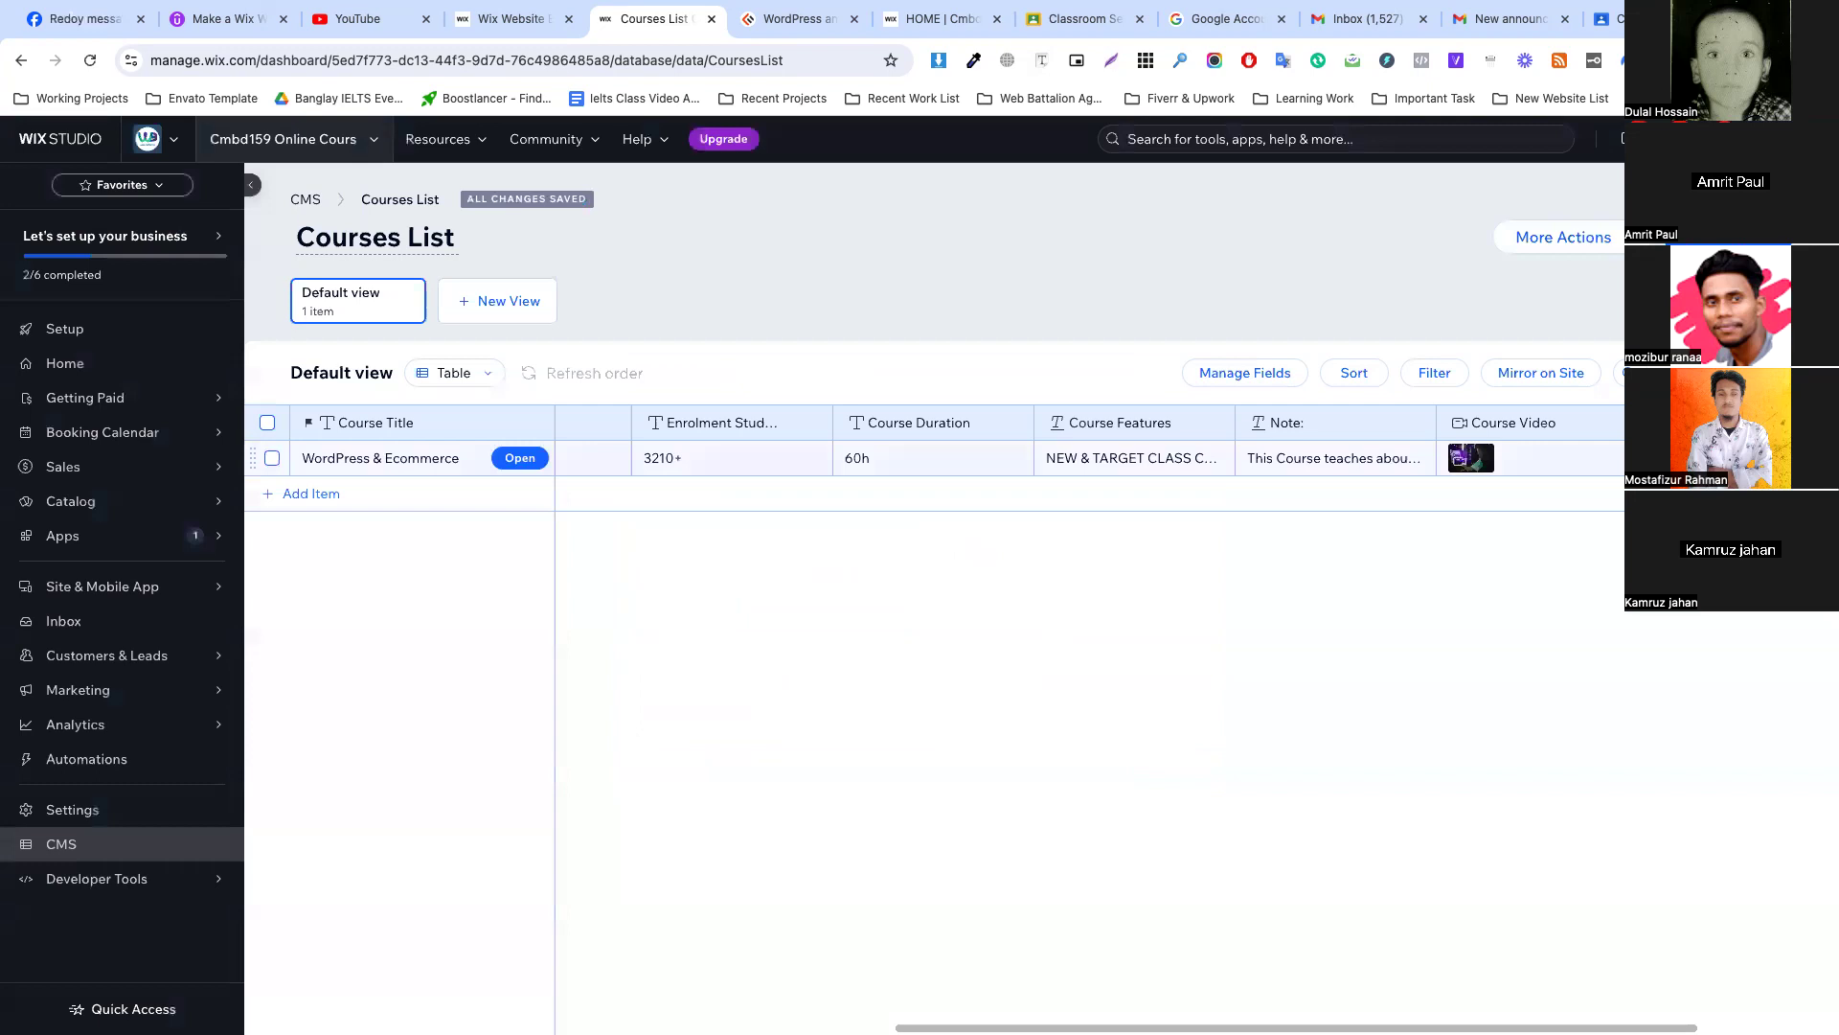
Fill the new cell with the three course introduction paragraphs, then copy the 30-day Fiverr programme heading.
{"action": "left_click", "coordinate": [593, 458]}
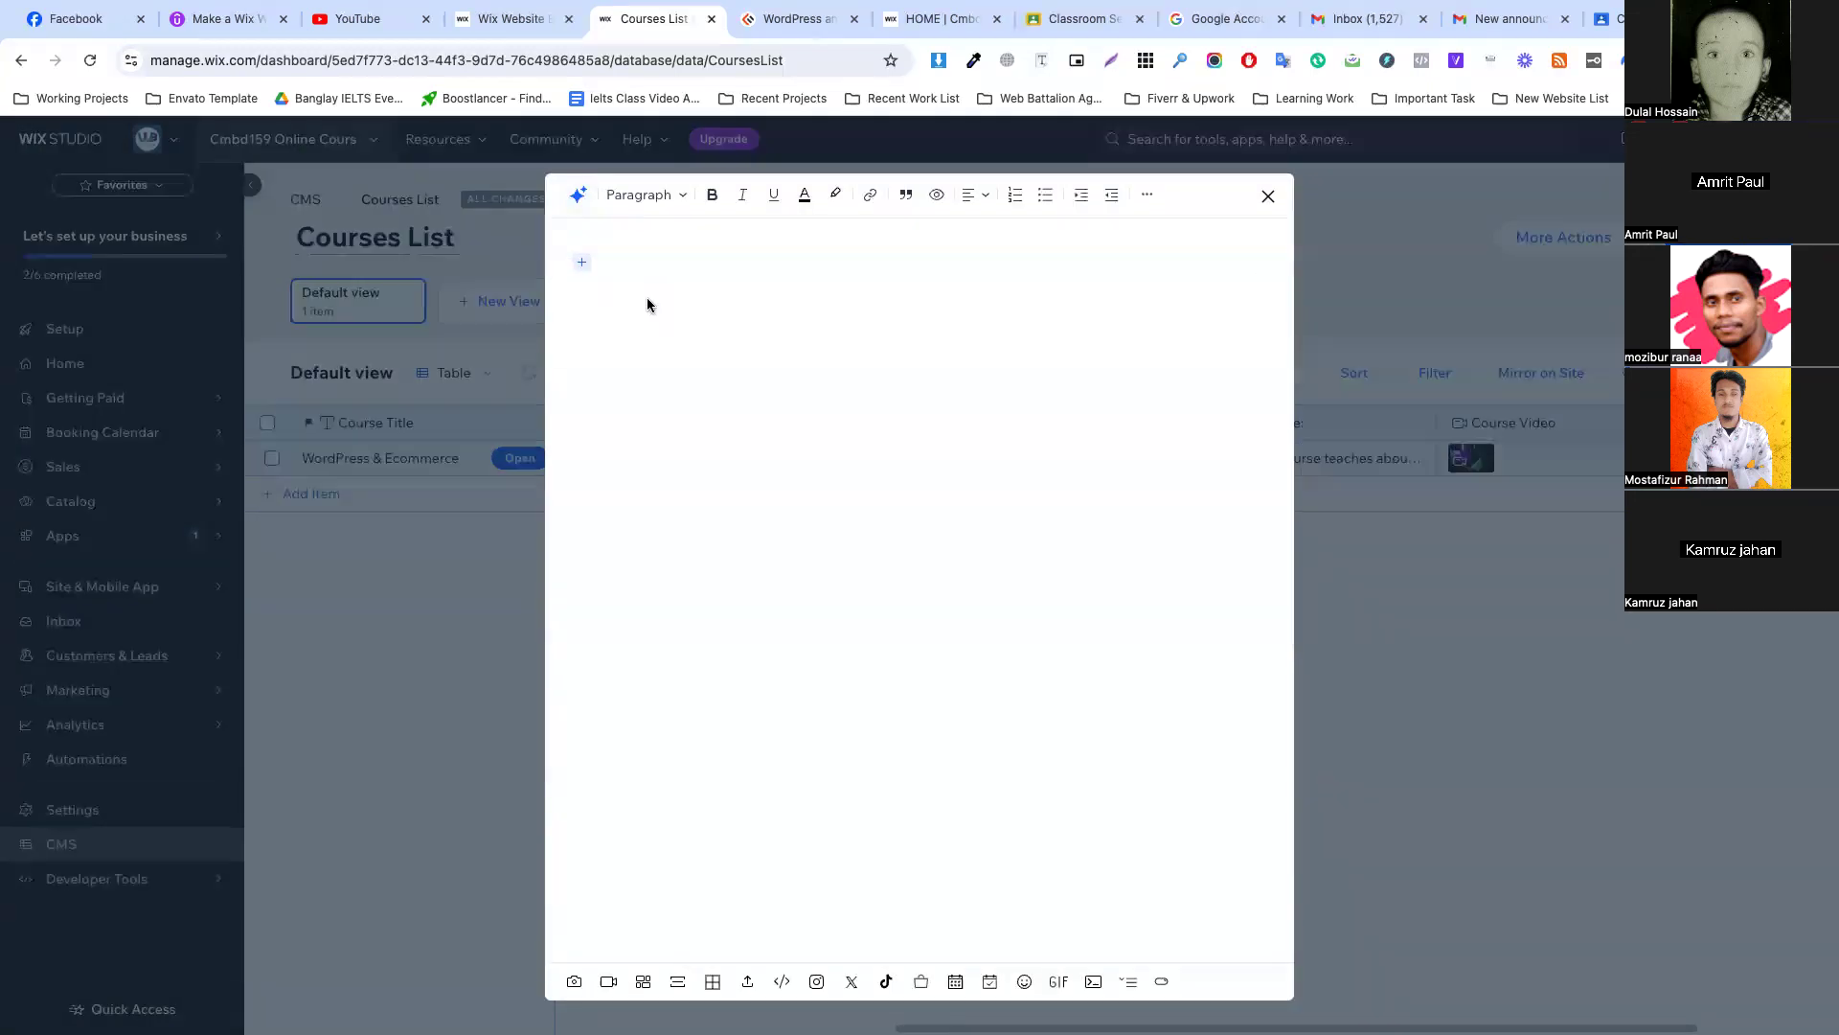
{"action": "left_click", "coordinate": [797, 19]}
{"action": "left_click_drag", "start_coordinate": [408, 460], "coordinate": [1000, 620]}
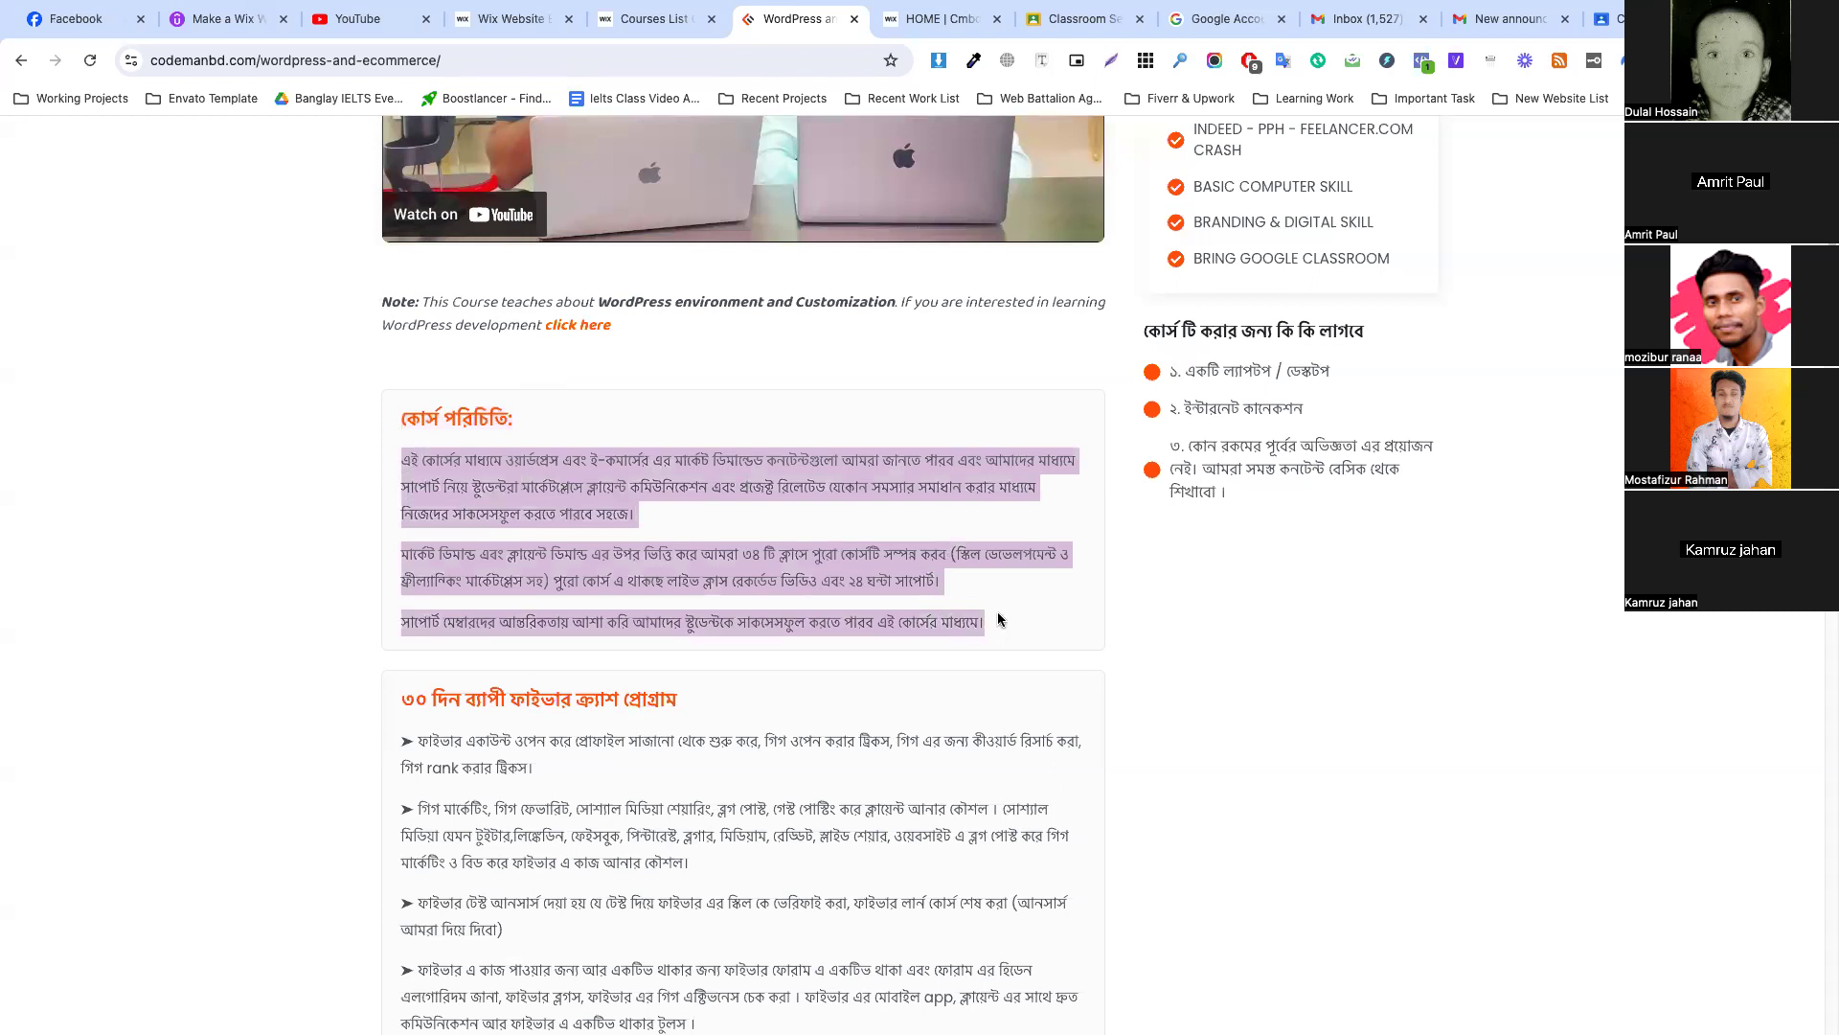
{"action": "left_click", "coordinate": [642, 19]}
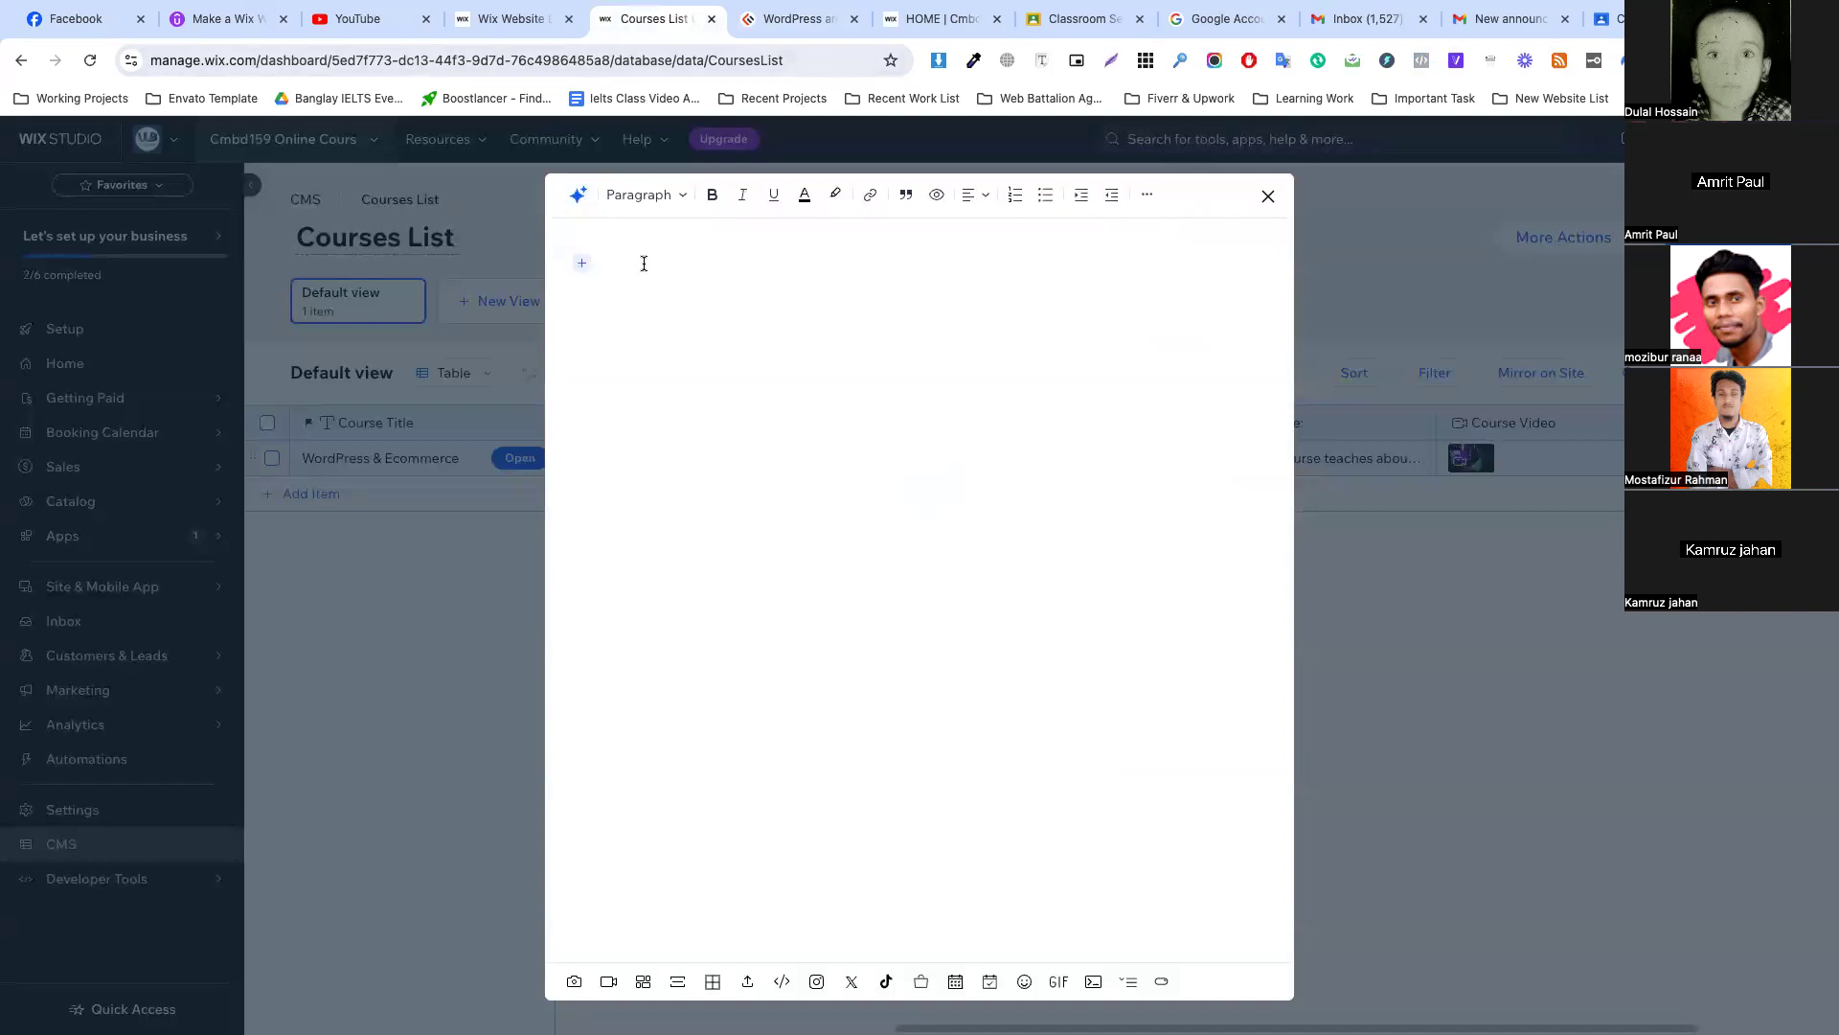
{"action": "type", "text": "এই কোর্সের মাধ্যমে ওয়ার্ডপ্রেস এবং ই-কমার্সের এর মার্কেট ডিমান্ডে কনটেন্টগুলো আমরা জানতে পারব এবং আমাদের মাধ্যমে সাপোর্ট নিয়ে স্টুডেন্টরা মার্কেটপ্লেসে ক্লায়েন্ট কমিউনিকেশন এবং প্রজেক্ট রিলেটেড যেকোন সমস্যার সমাধান করার মাধ্যমে নিজেদের সাকসেসফুল করতে পারবে সহজে। মার্কেট ডিমান্ড এবং ক্লায়েন্ট ডিমান্ডএর উপর ভিত্তি করে আমরা ৩৪ টি ক্লাসে পুরো কোর্সটি সম্পন্ন করব (স্কিল ডেভেলপমেন্ট ও ফ্রীল্যান্সিং মার্কেটপ্লেস সহ) পুরো কোর্স এ থাকছে লাইভ ক্লাস রেকর্ডেড ভিডিও এবং ২৪ ঘন্টা সাপোর্ট। সাপোর্ট মেম্বারদের আন্তরিকতায় আশা করি আমাদের স্টুডেন্টকে সাকসেসফুল করতে পারব এই কোর্সের মাধ্যমে।"}
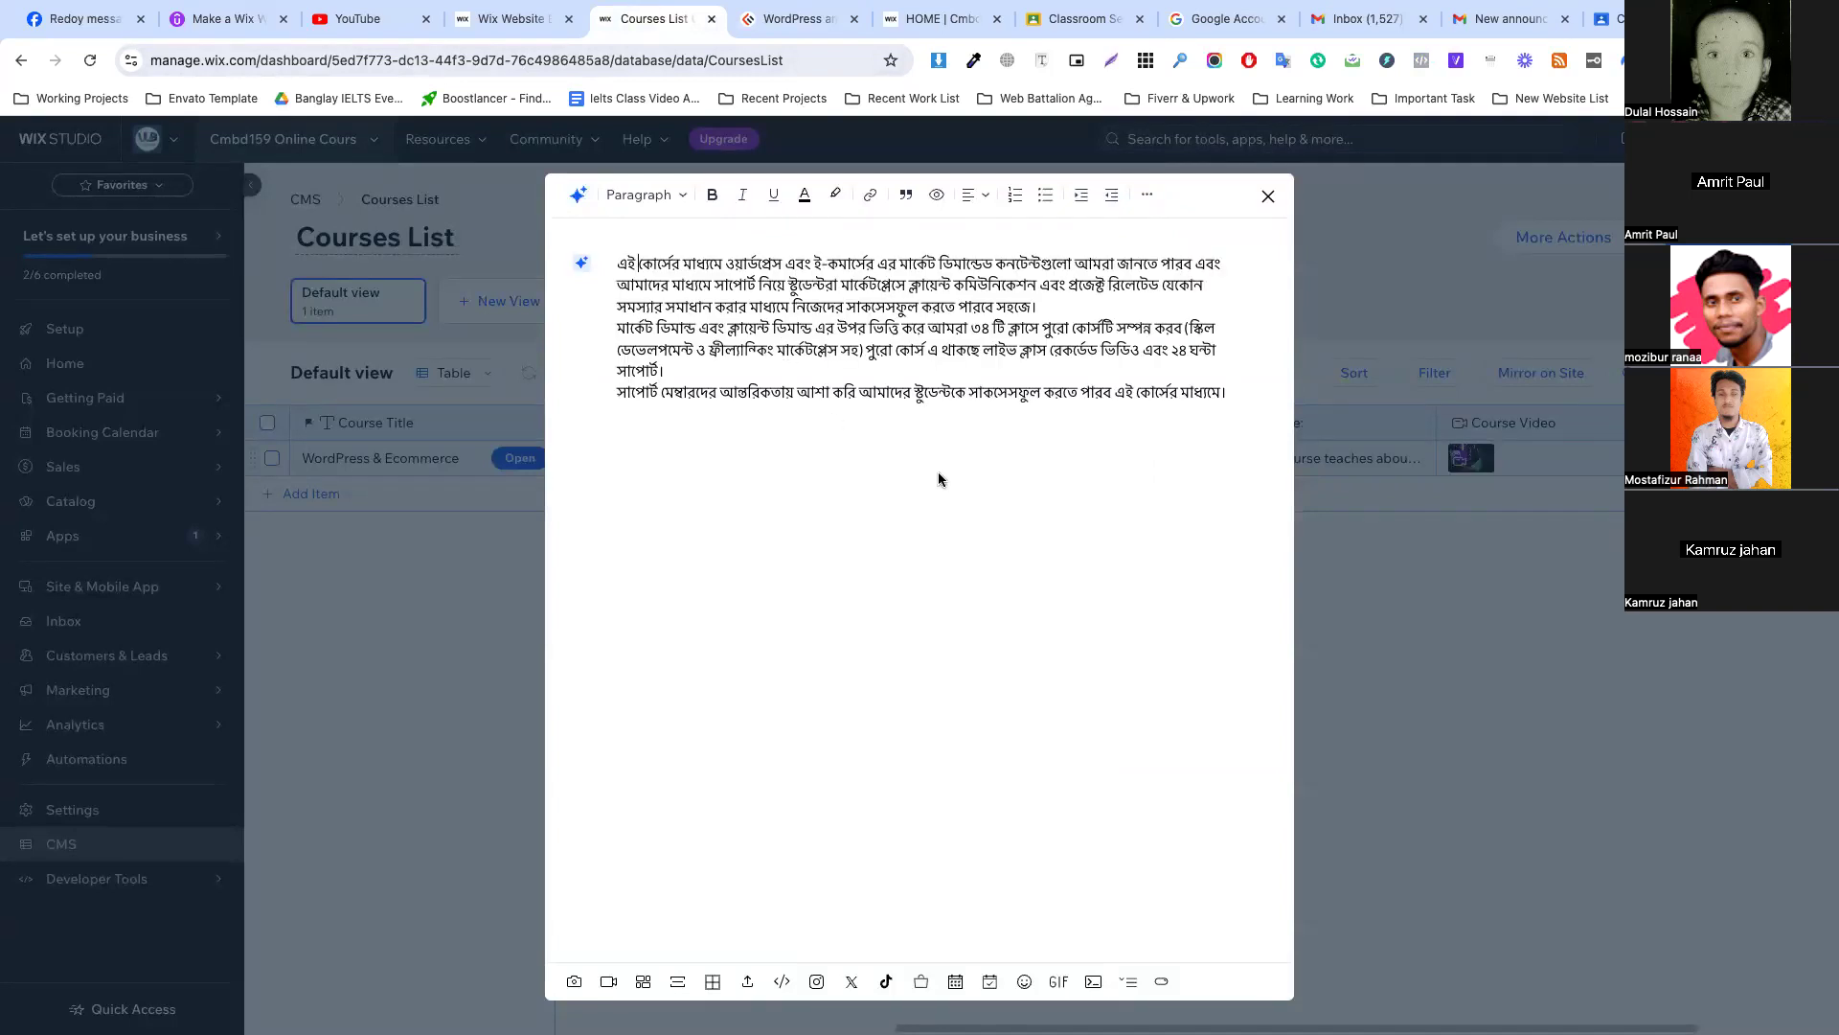
{"action": "left_click", "coordinate": [1272, 556]}
{"action": "left_click", "coordinate": [1268, 195]}
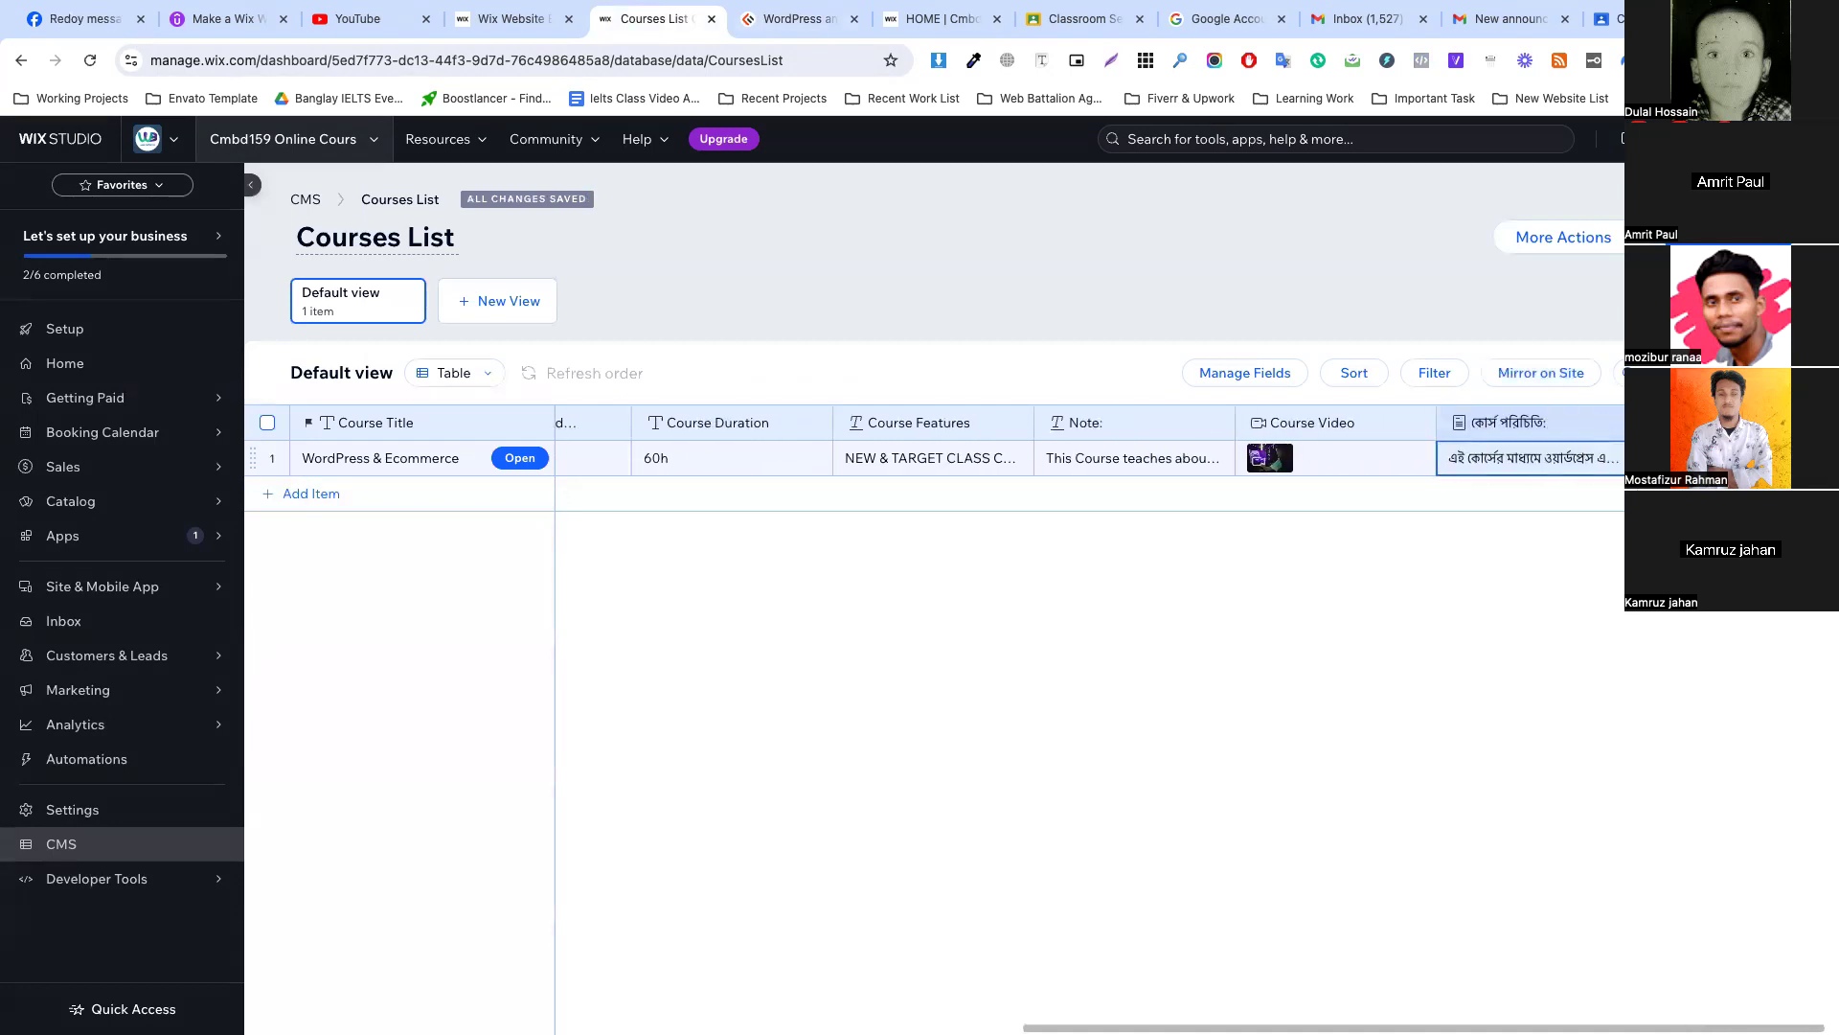
{"action": "left_click", "coordinate": [759, 21]}
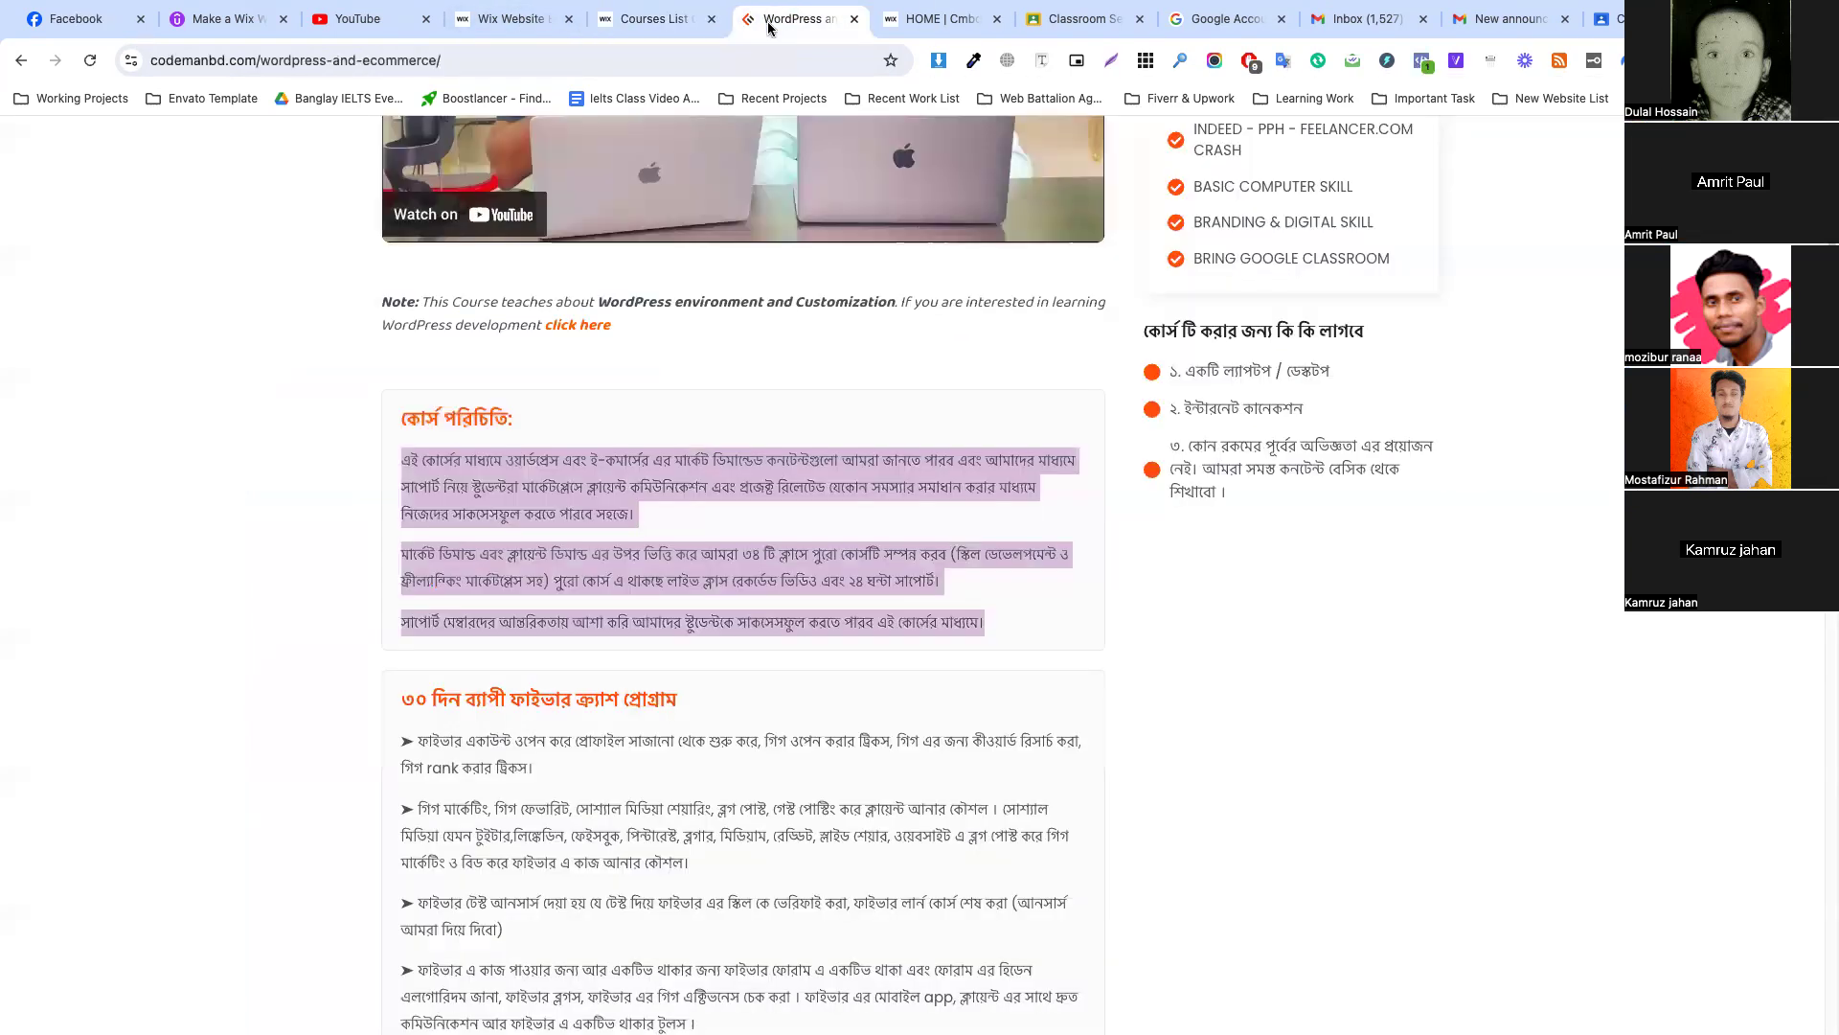
{"action": "left_click_drag", "start_coordinate": [402, 468], "coordinate": [724, 470]}
{"action": "key", "text": "ctrl+c"}
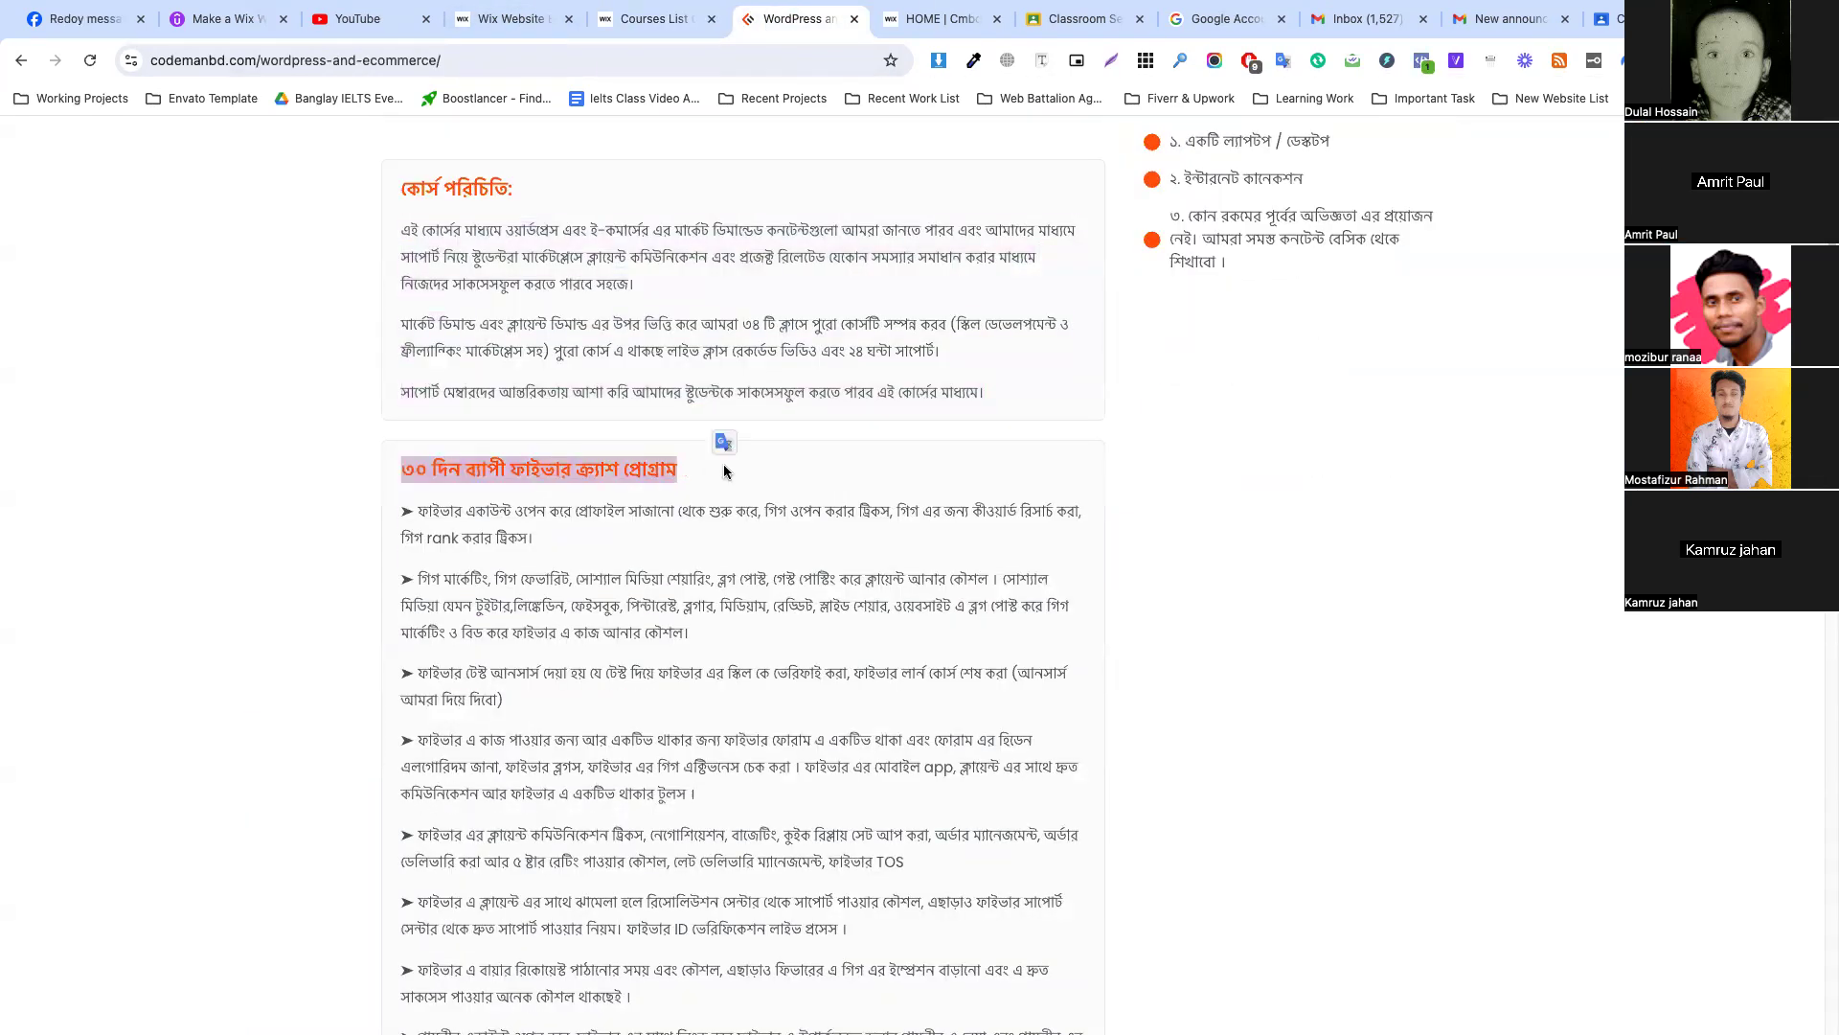
Add and save a rich content field named '৩০ দিন ব্যাপী ফাইভার ক্র্যাশ প্রোগ্রাম' from the copied heading.
{"action": "left_click", "coordinate": [627, 15]}
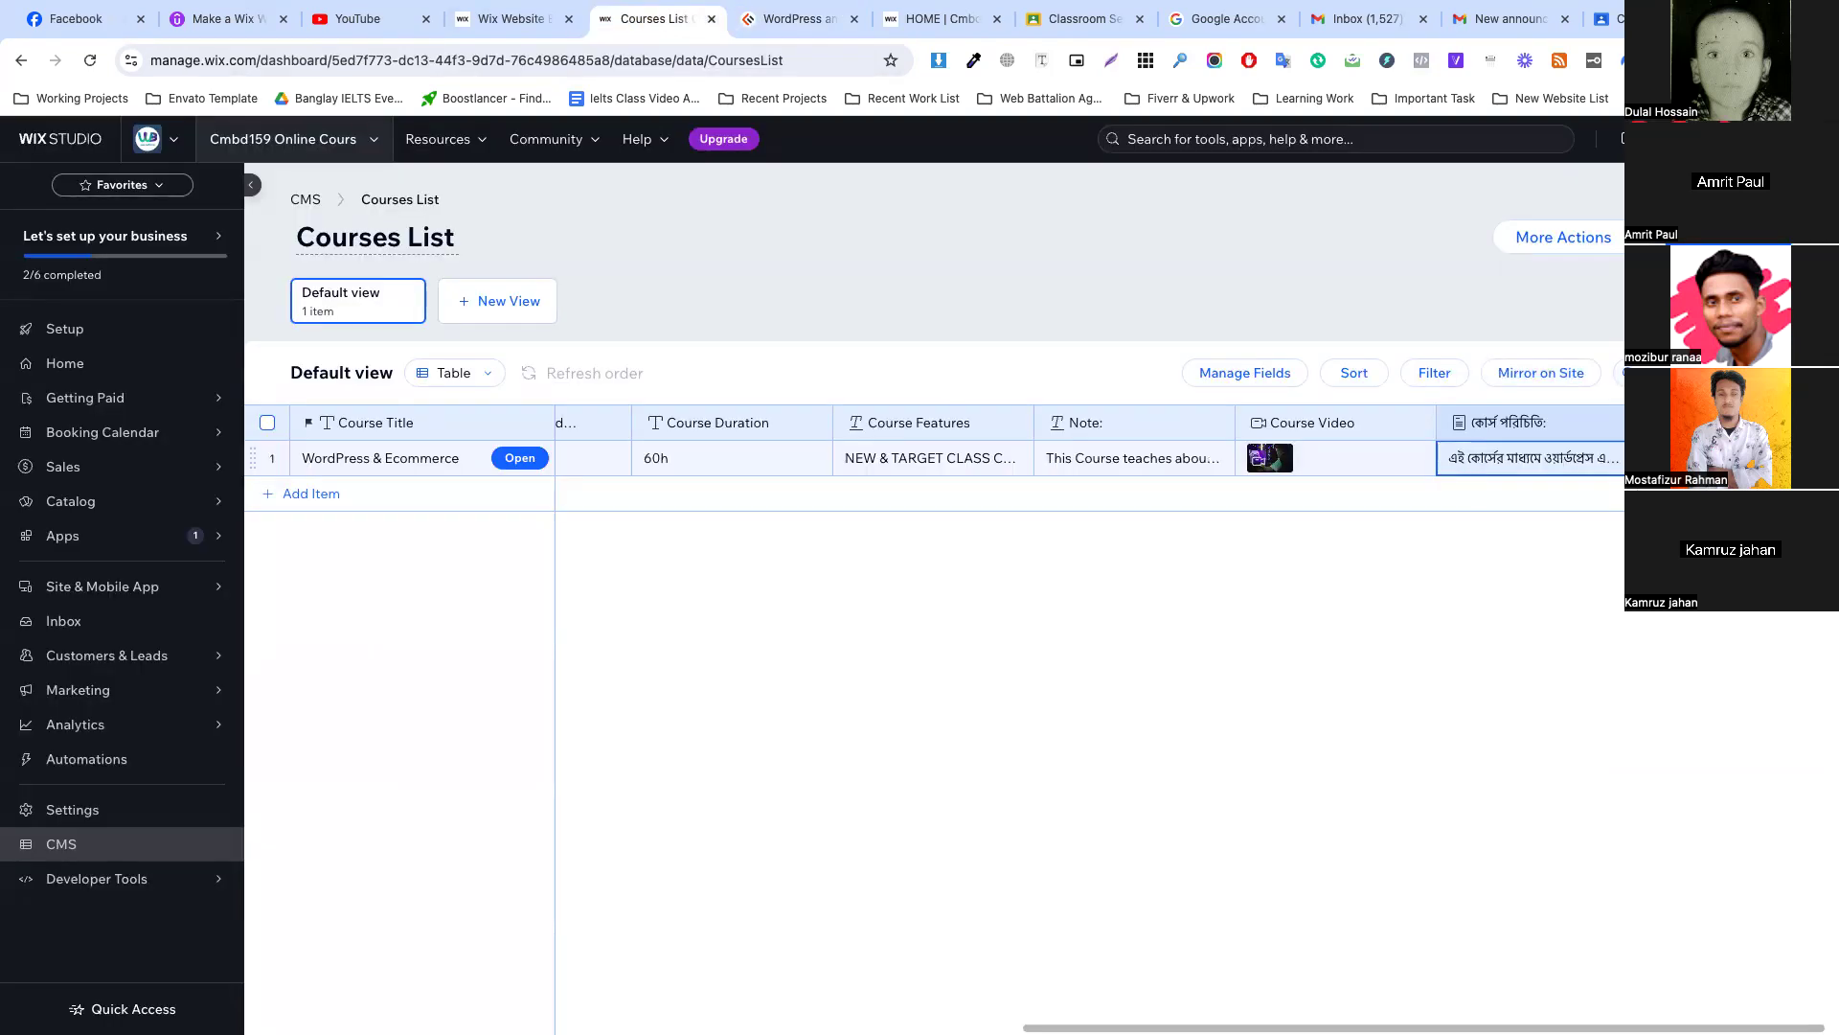
{"action": "left_click", "coordinate": [1657, 423]}
{"action": "left_click", "coordinate": [1181, 478]}
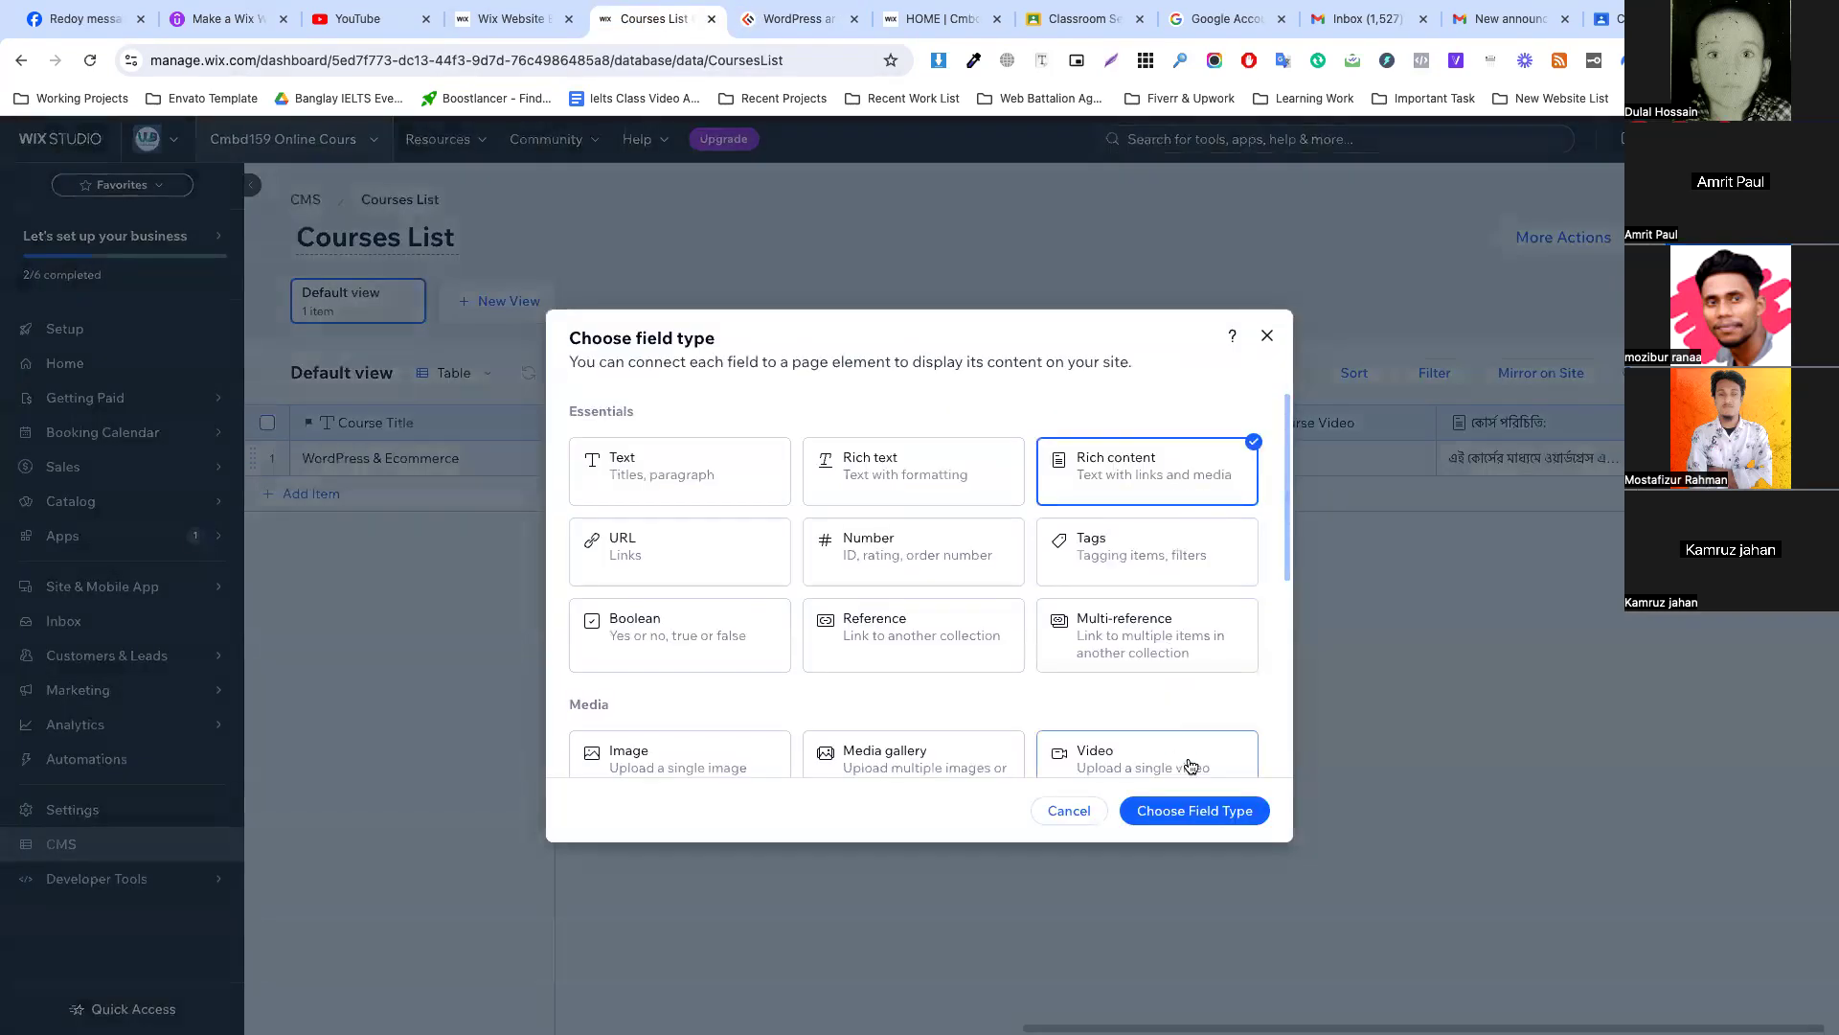
{"action": "left_click", "coordinate": [1188, 810]}
{"action": "key", "text": "ctrl+v"}
{"action": "left_click", "coordinate": [1167, 770]}
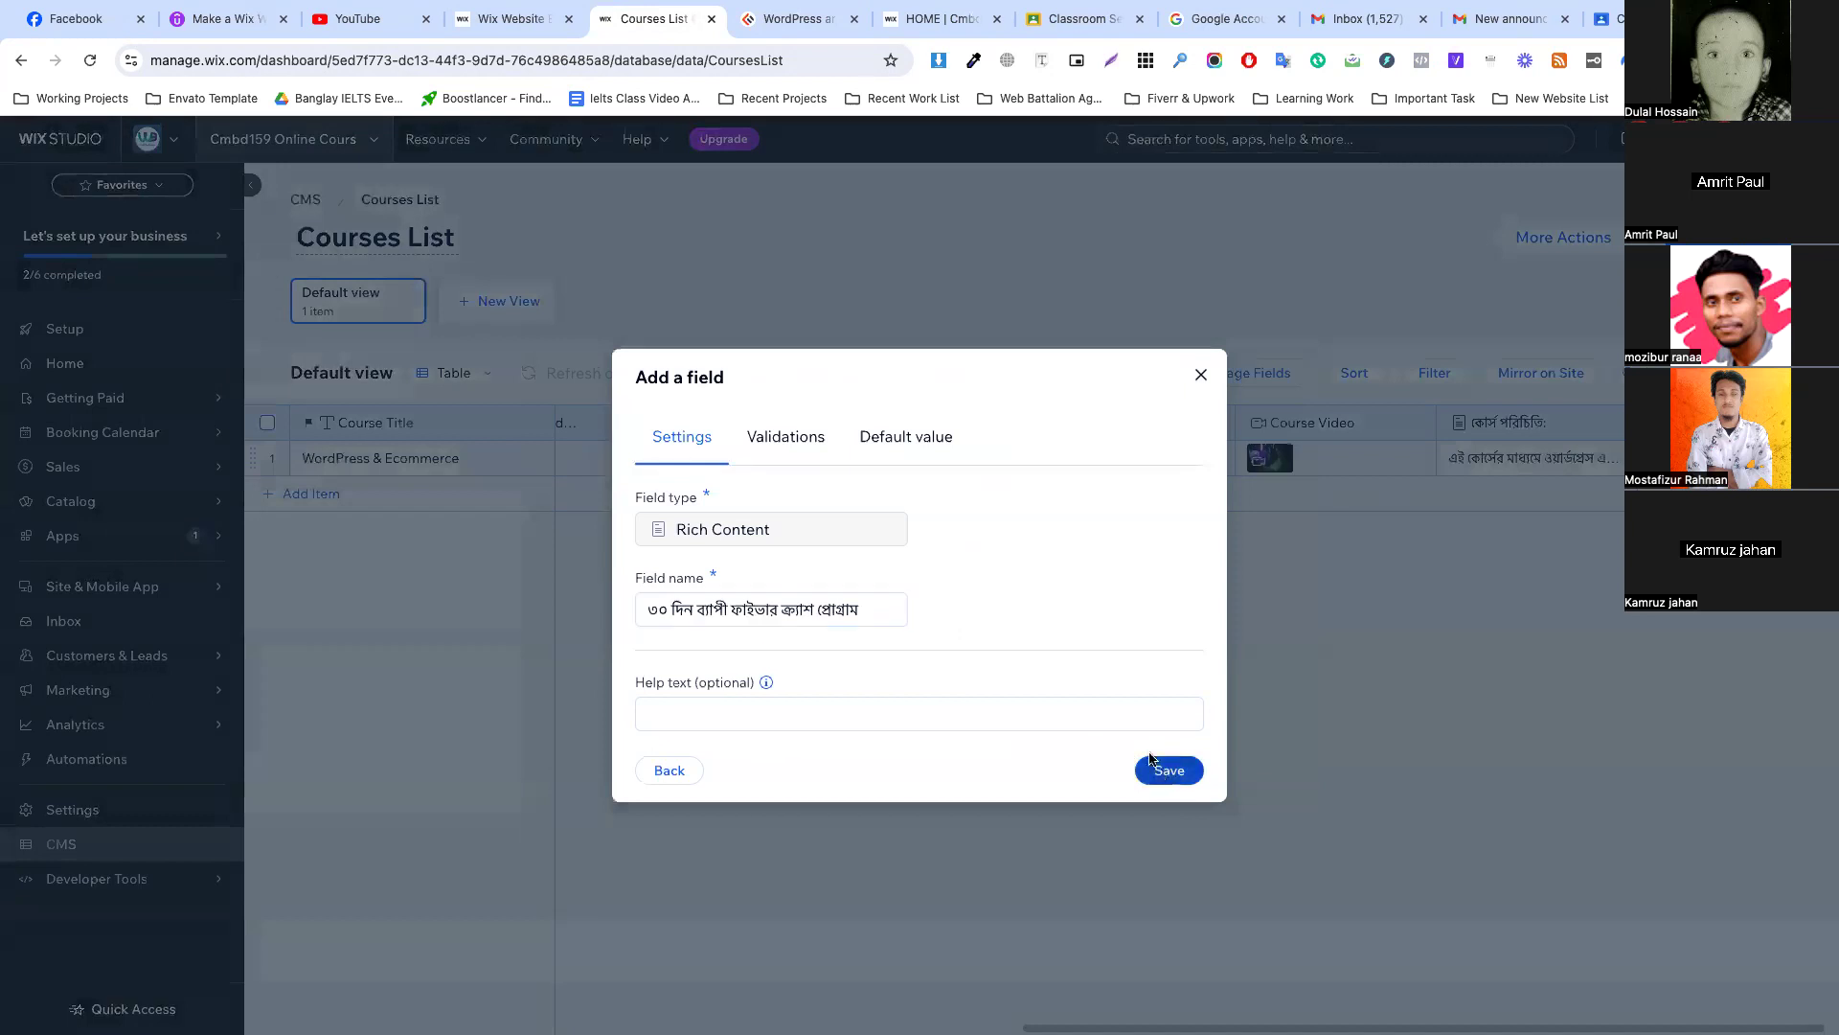
Paste the Fiverr programme bullet points from the course page into the new field's cell.
{"action": "left_click", "coordinate": [800, 19]}
{"action": "scroll", "coordinate": [555, 396], "scroll_direction": "down", "scroll_amount": 3}
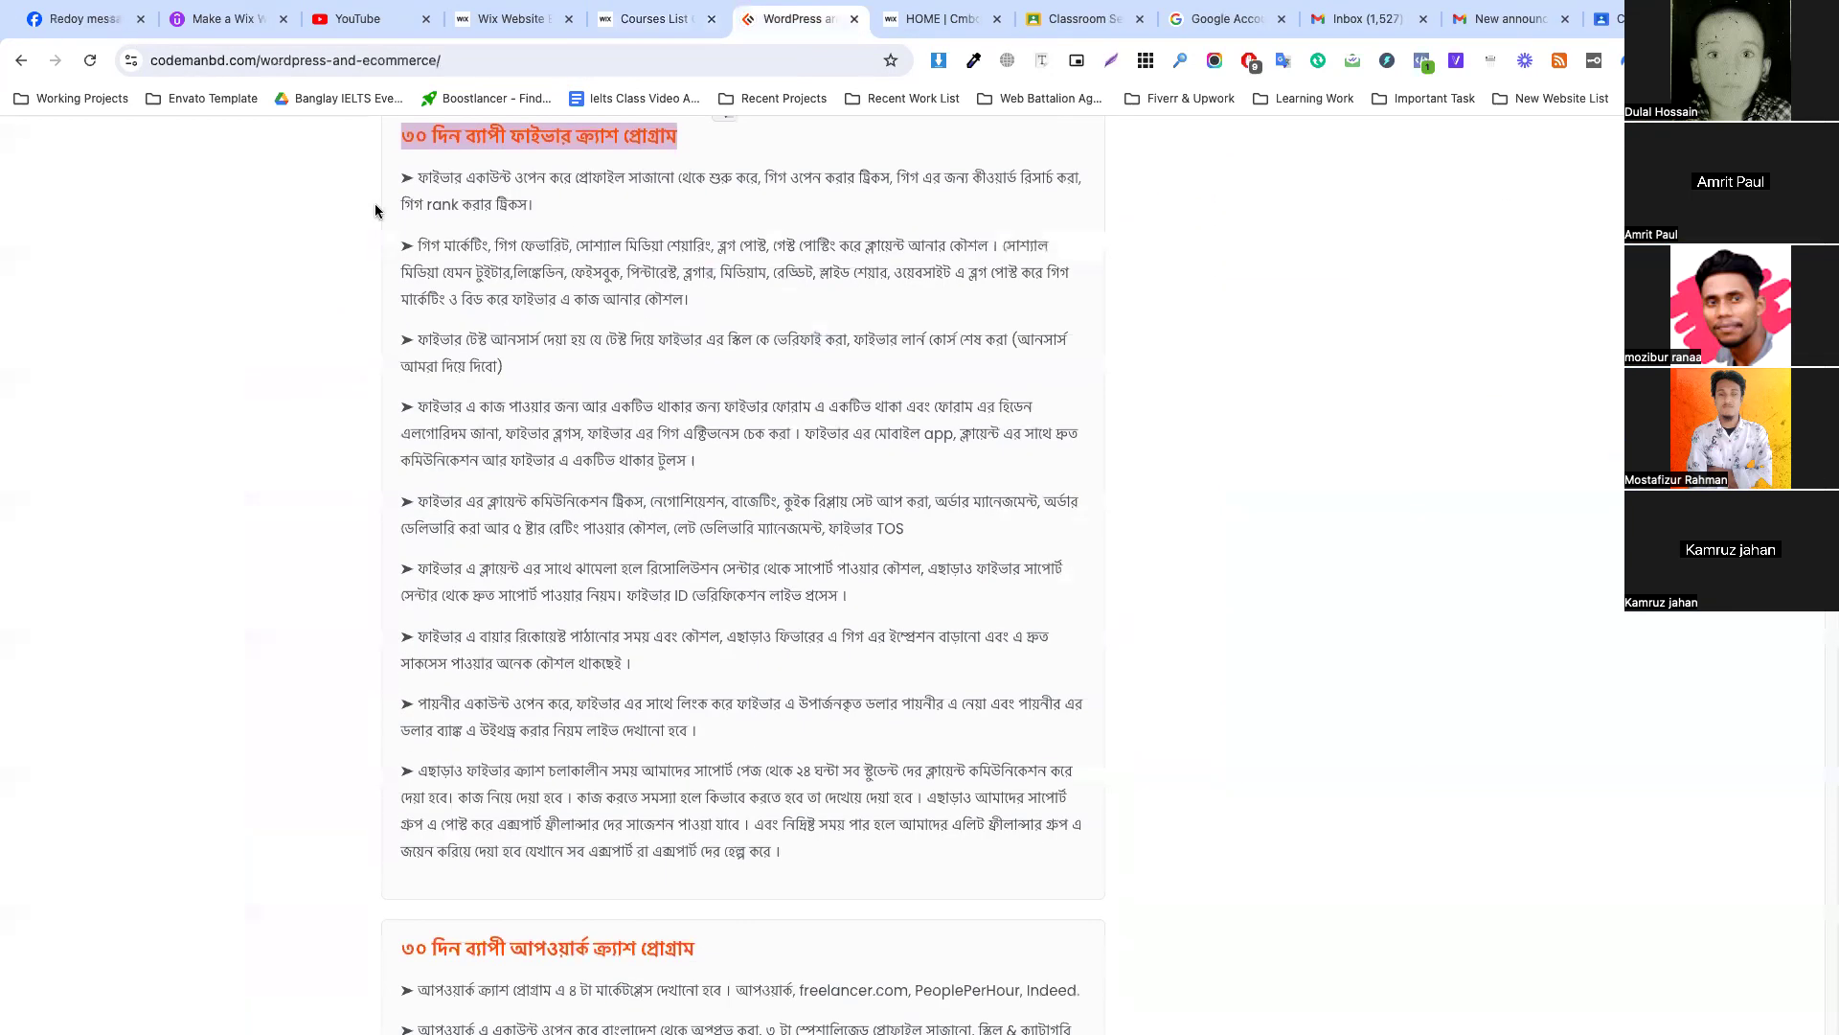
{"action": "left_click_drag", "start_coordinate": [402, 174], "coordinate": [791, 506]}
{"action": "scroll", "coordinate": [373, 388], "scroll_direction": "down", "scroll_amount": 7}
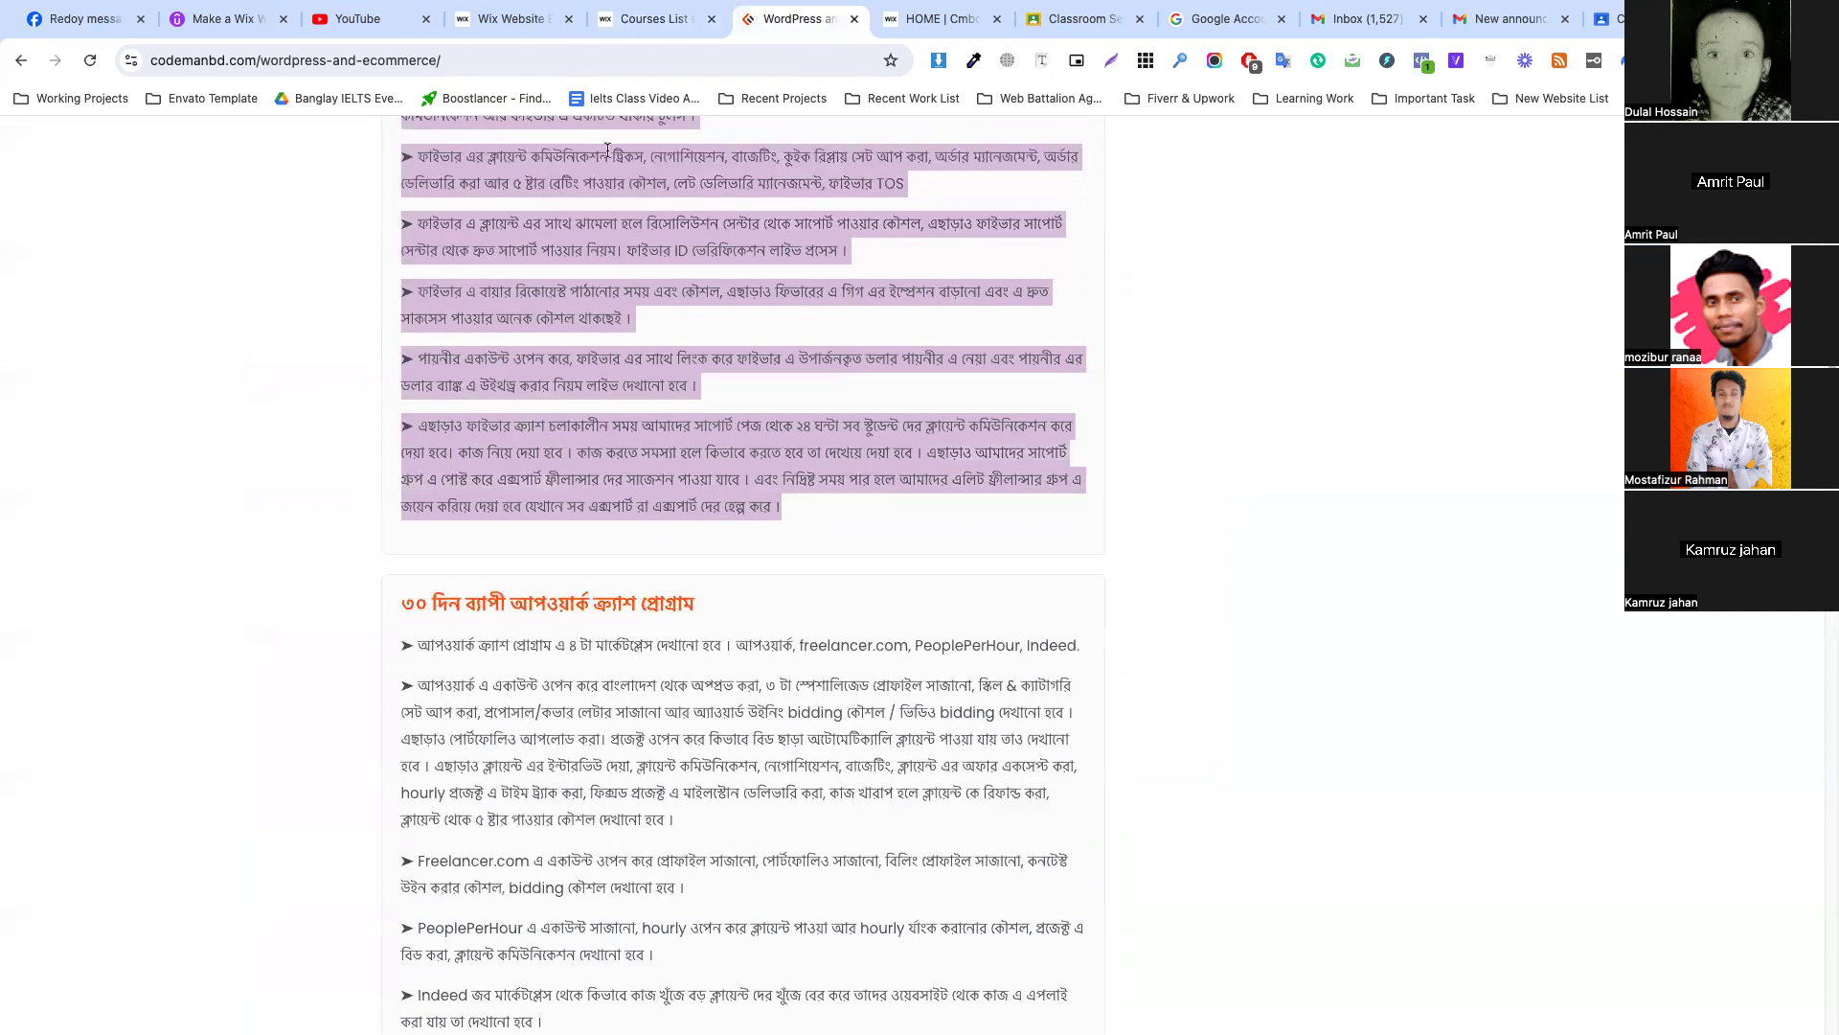
{"action": "left_click", "coordinate": [628, 27]}
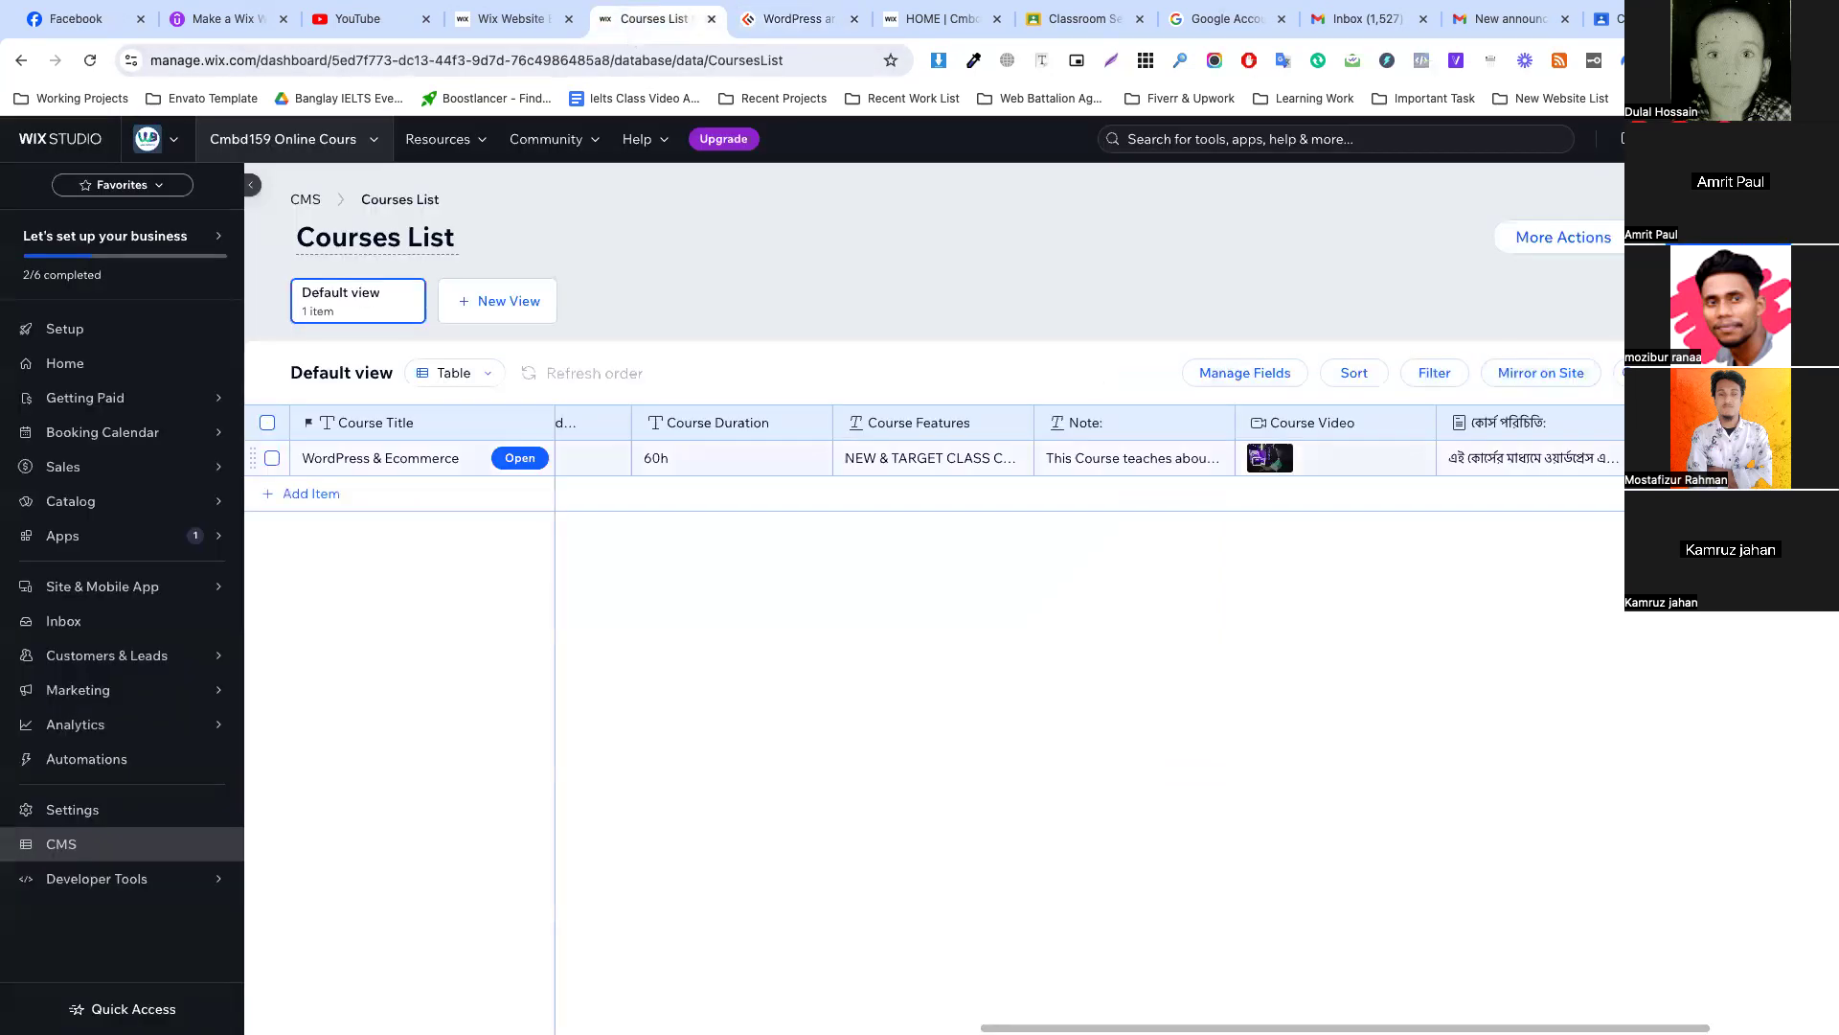
{"action": "left_click", "coordinate": [845, 458]}
{"action": "key", "text": "ctrl+v"}
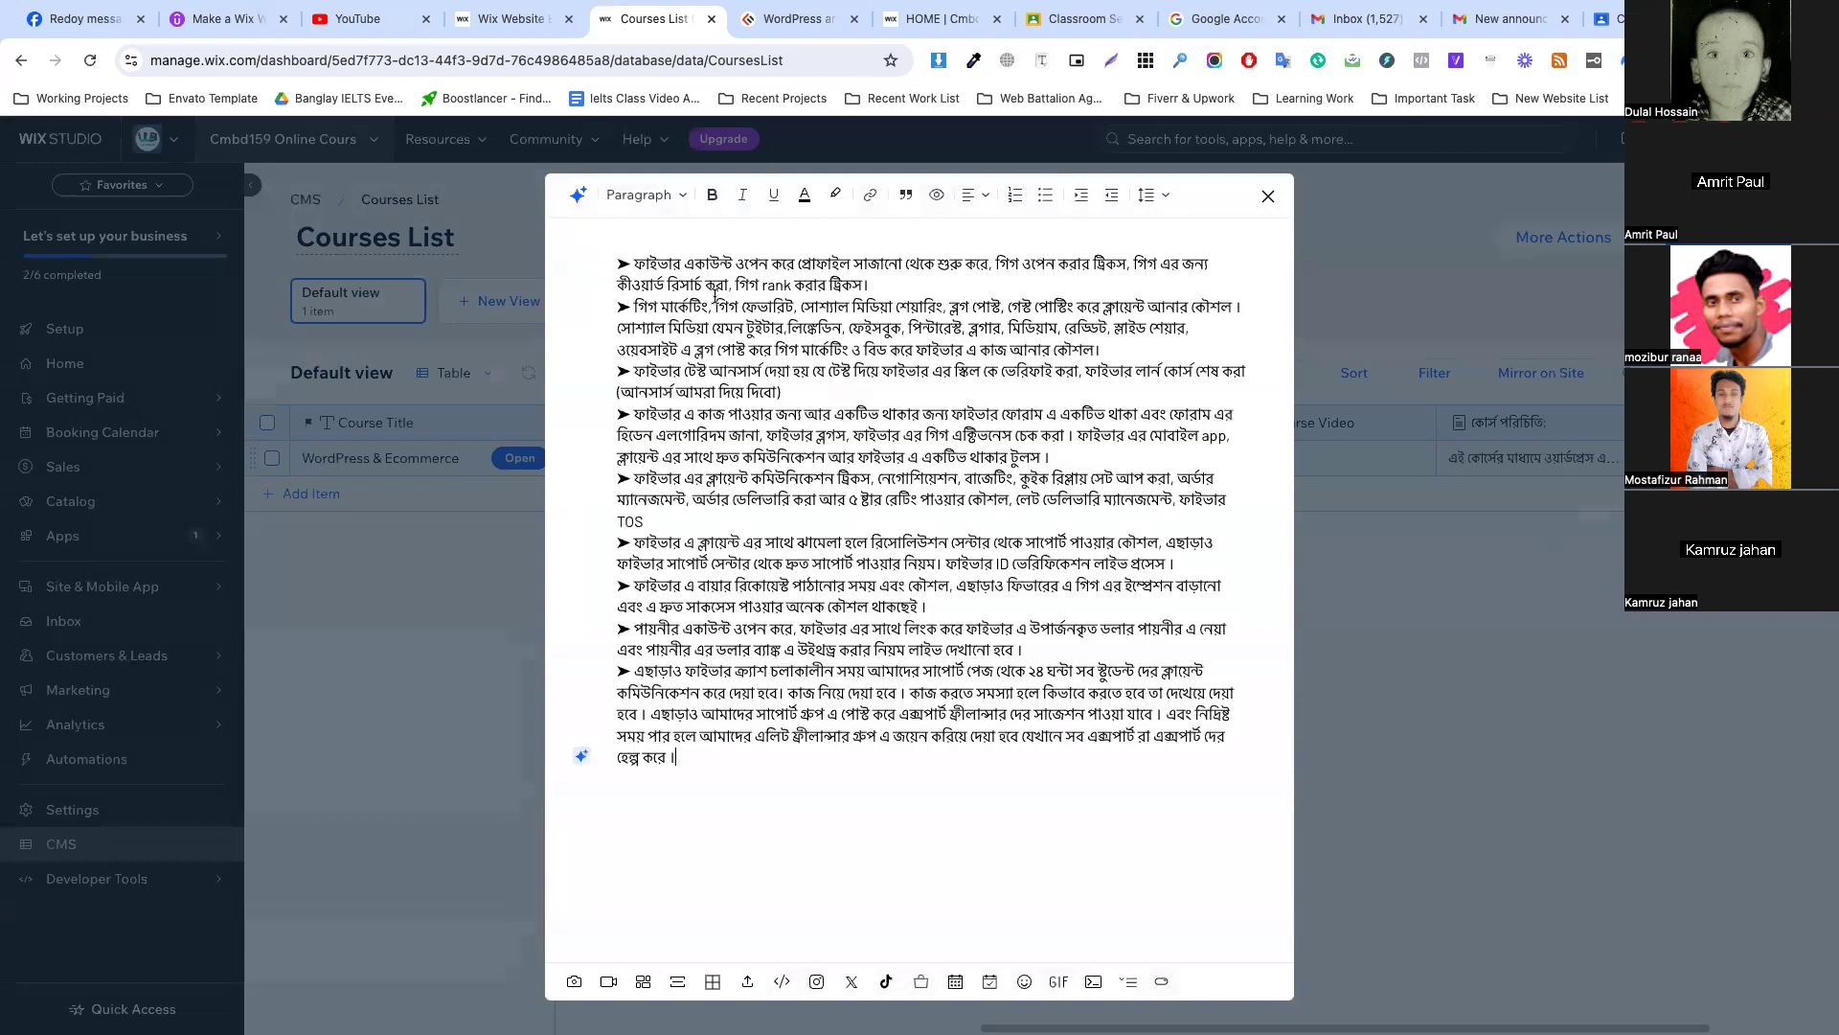
{"action": "left_click", "coordinate": [1268, 195]}
{"action": "left_click", "coordinate": [1585, 477]}
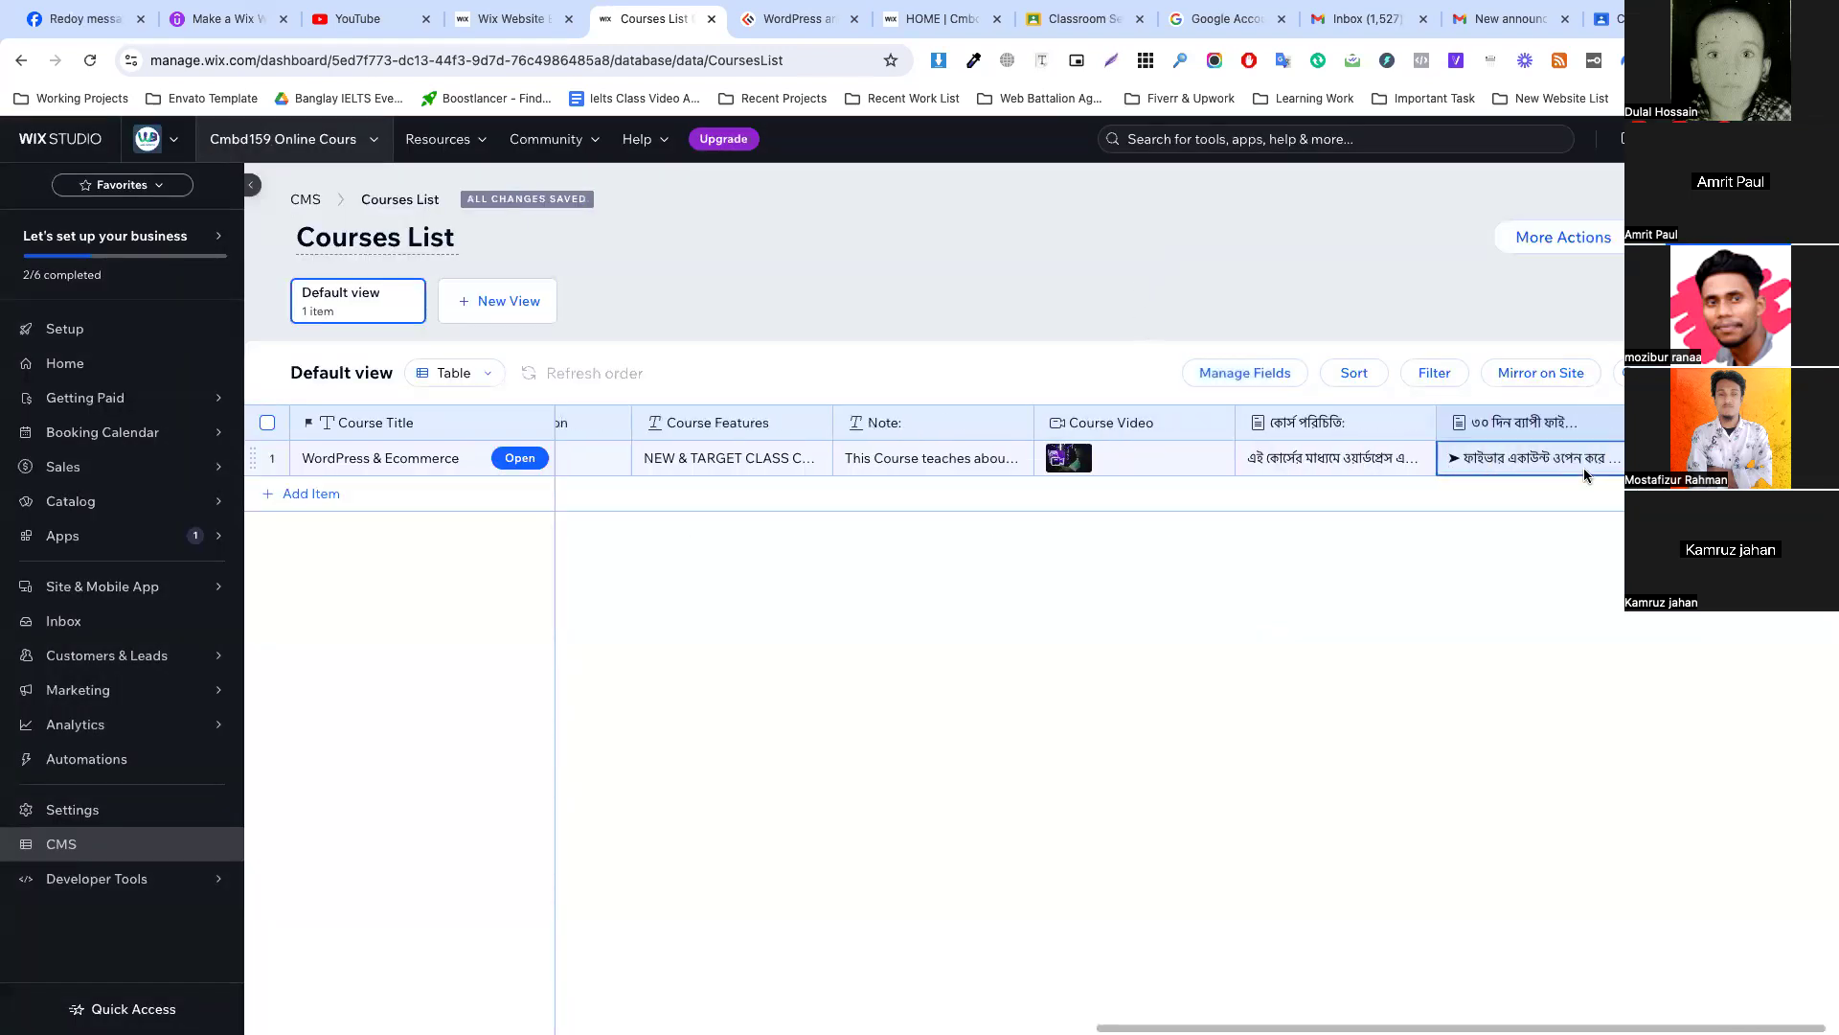
{"action": "left_click", "coordinate": [1659, 422]}
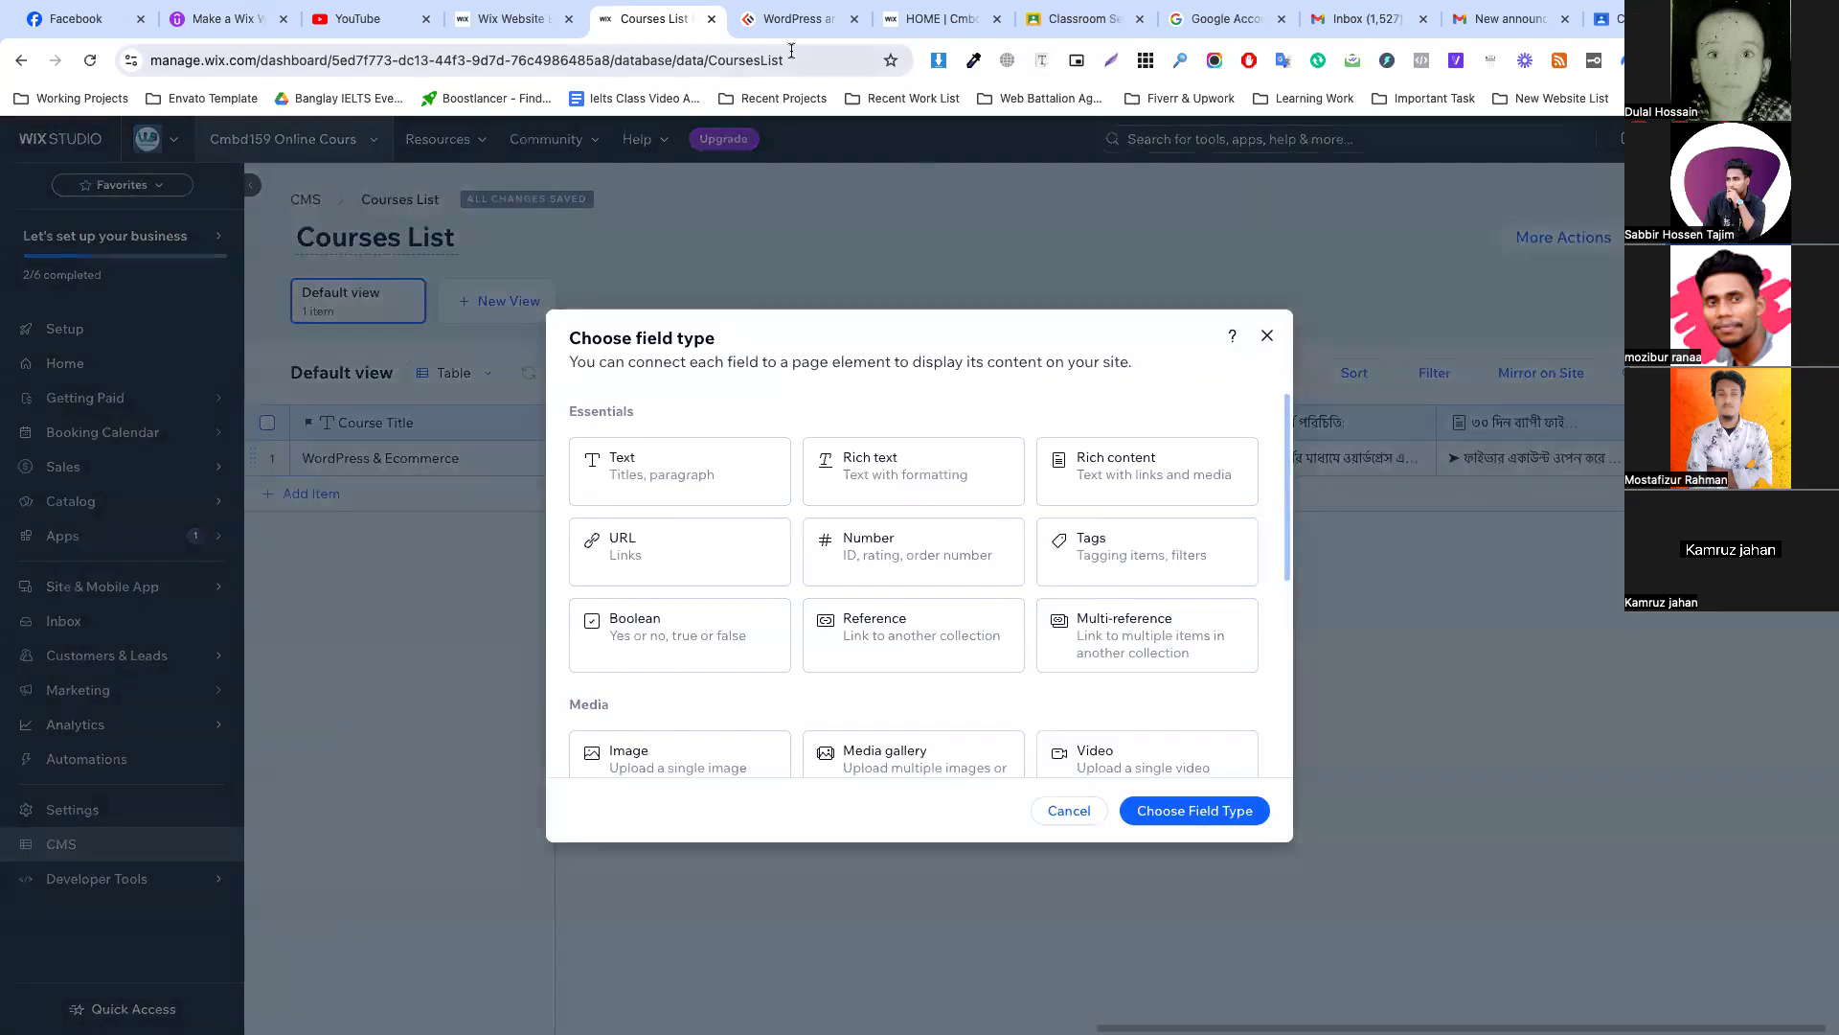
Add and save a rich content field named after the 30-day Upwork crash programme heading.
{"action": "left_click", "coordinate": [795, 19]}
{"action": "left_click_drag", "start_coordinate": [400, 383], "coordinate": [692, 394]}
{"action": "key", "text": "ctrl+c"}
{"action": "left_click", "coordinate": [663, 27]}
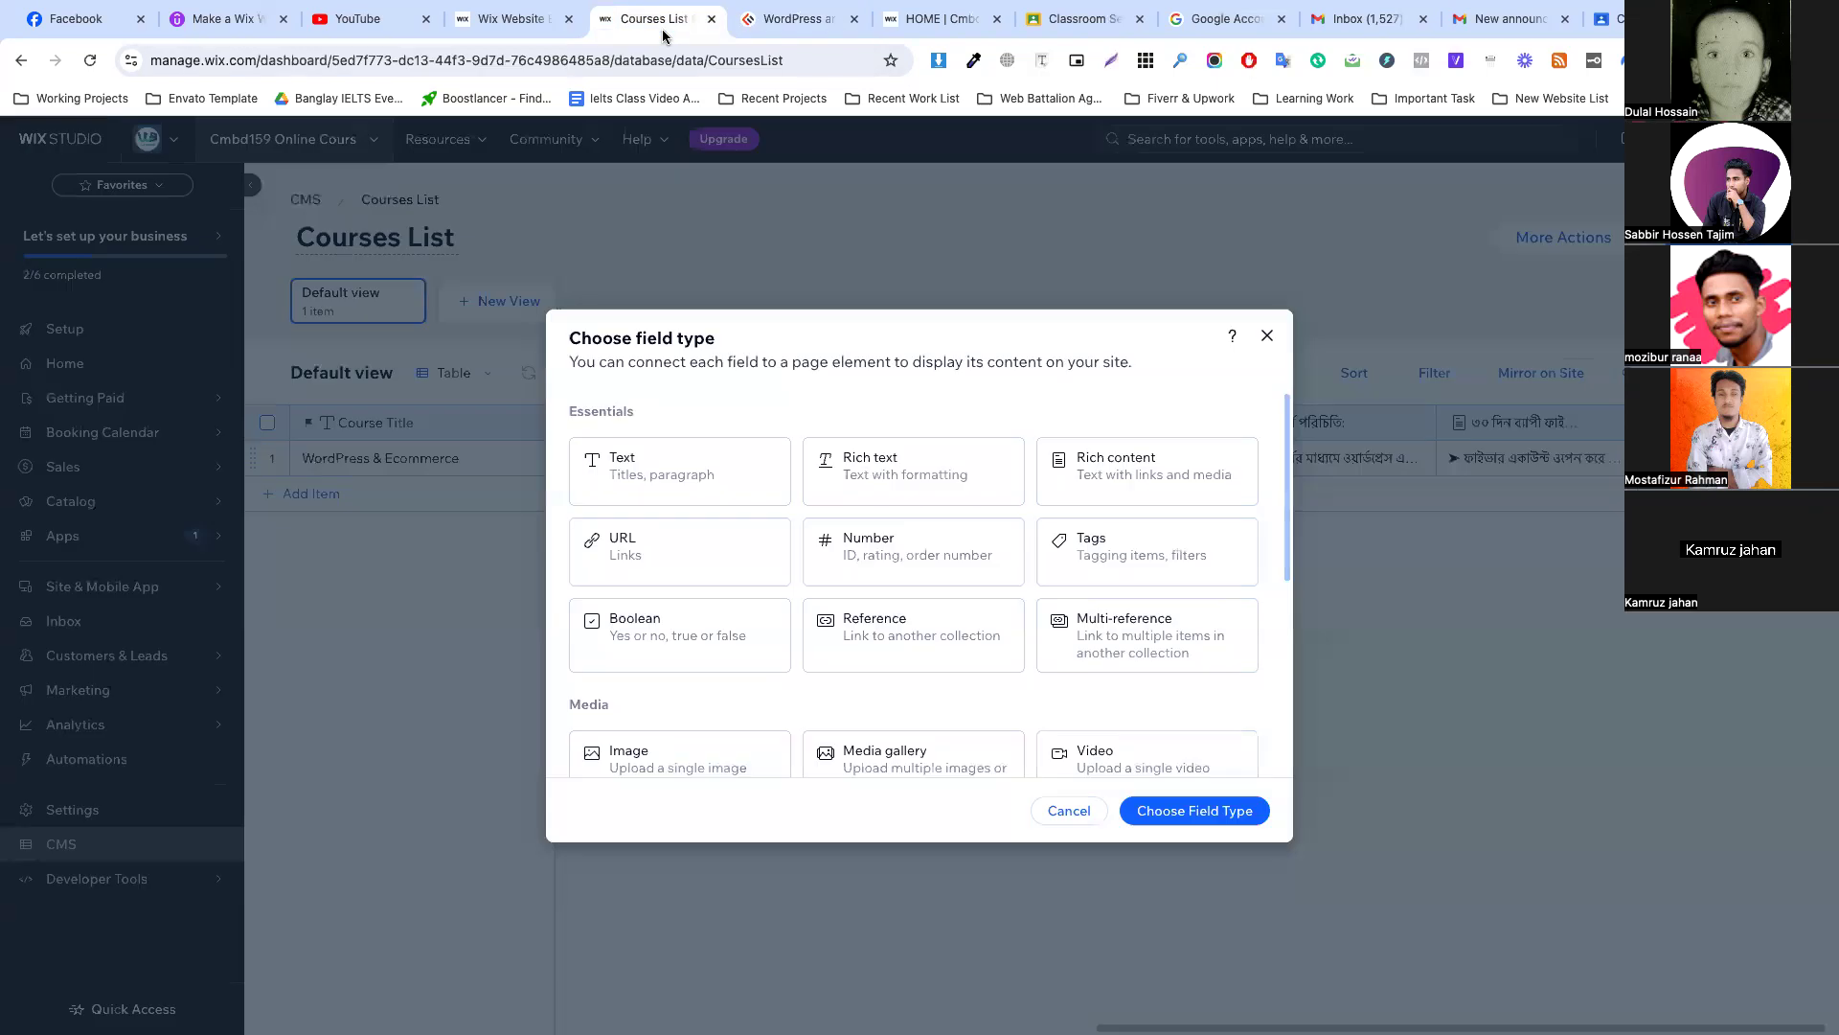
{"action": "left_click", "coordinate": [1147, 469]}
{"action": "left_click", "coordinate": [1195, 810]}
{"action": "key", "text": "ctrl+v"}
{"action": "left_click", "coordinate": [1171, 771]}
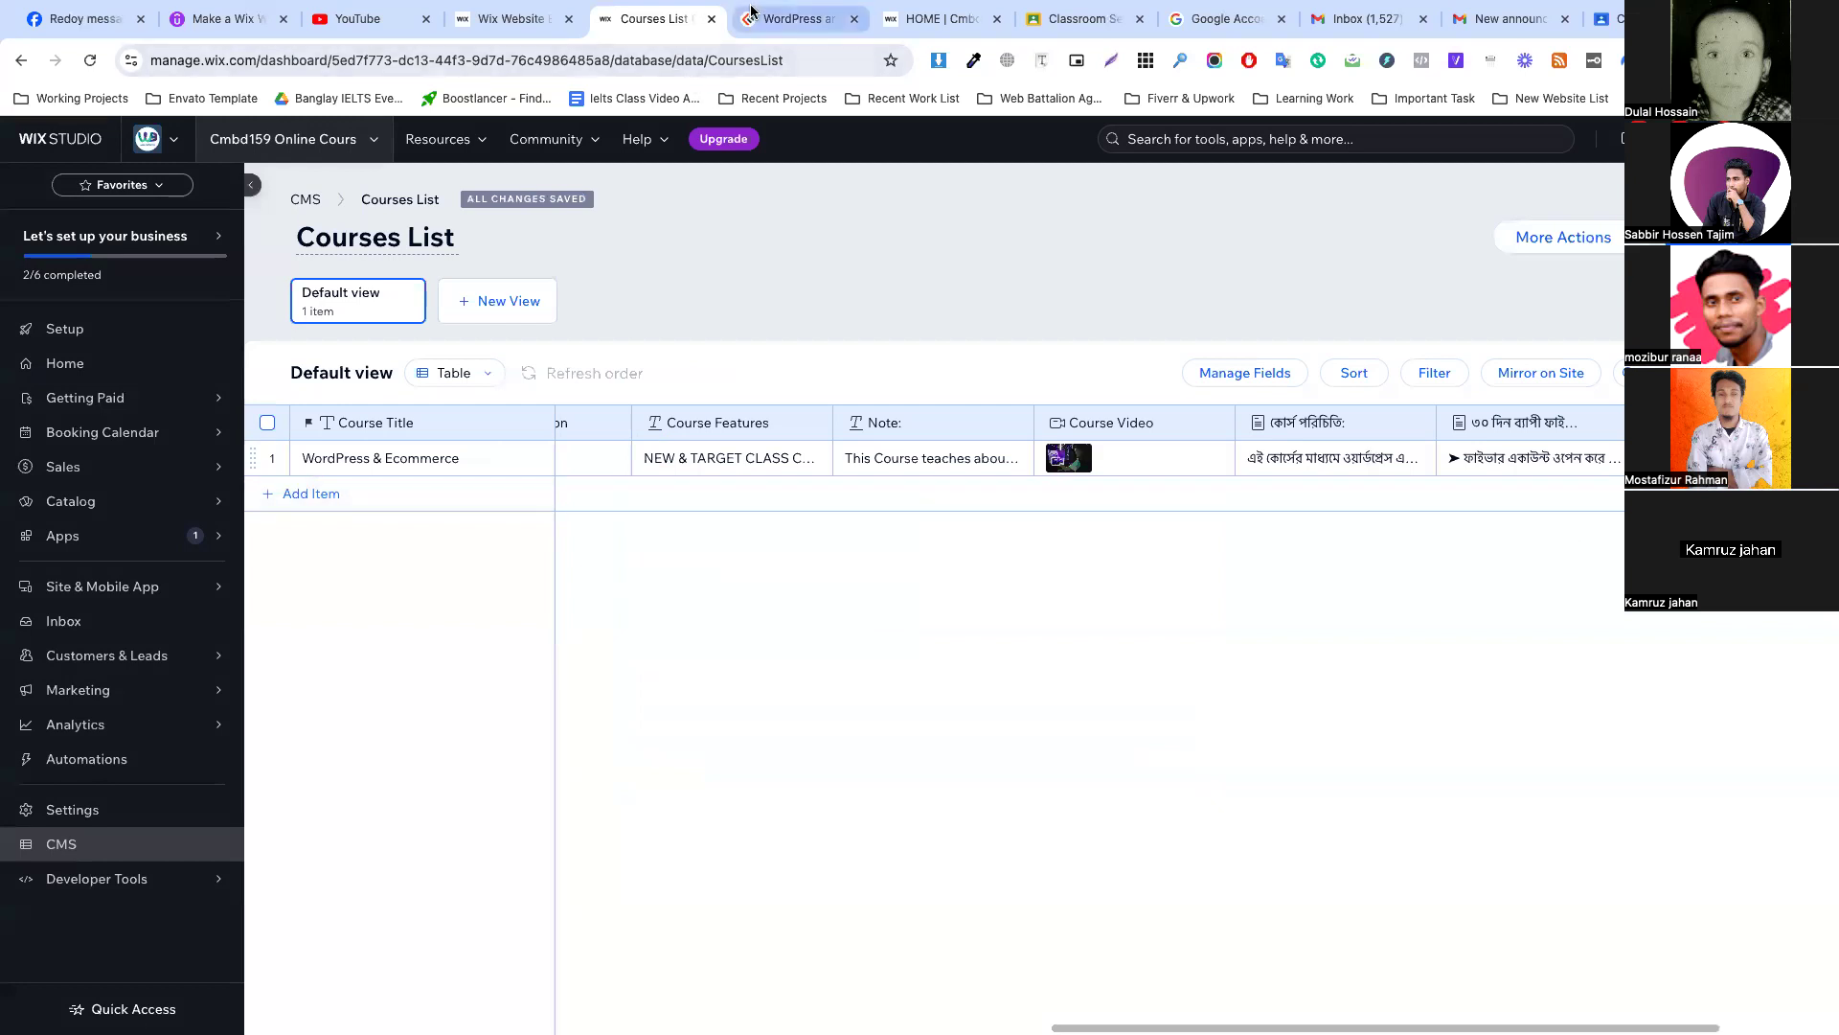
Paste the six Upwork programme bullet paragraphs into the new field's cell.
{"action": "left_click", "coordinate": [797, 20]}
{"action": "scroll", "coordinate": [805, 466], "scroll_direction": "down", "scroll_amount": 3}
{"action": "left_click_drag", "start_coordinate": [405, 181], "coordinate": [945, 632]}
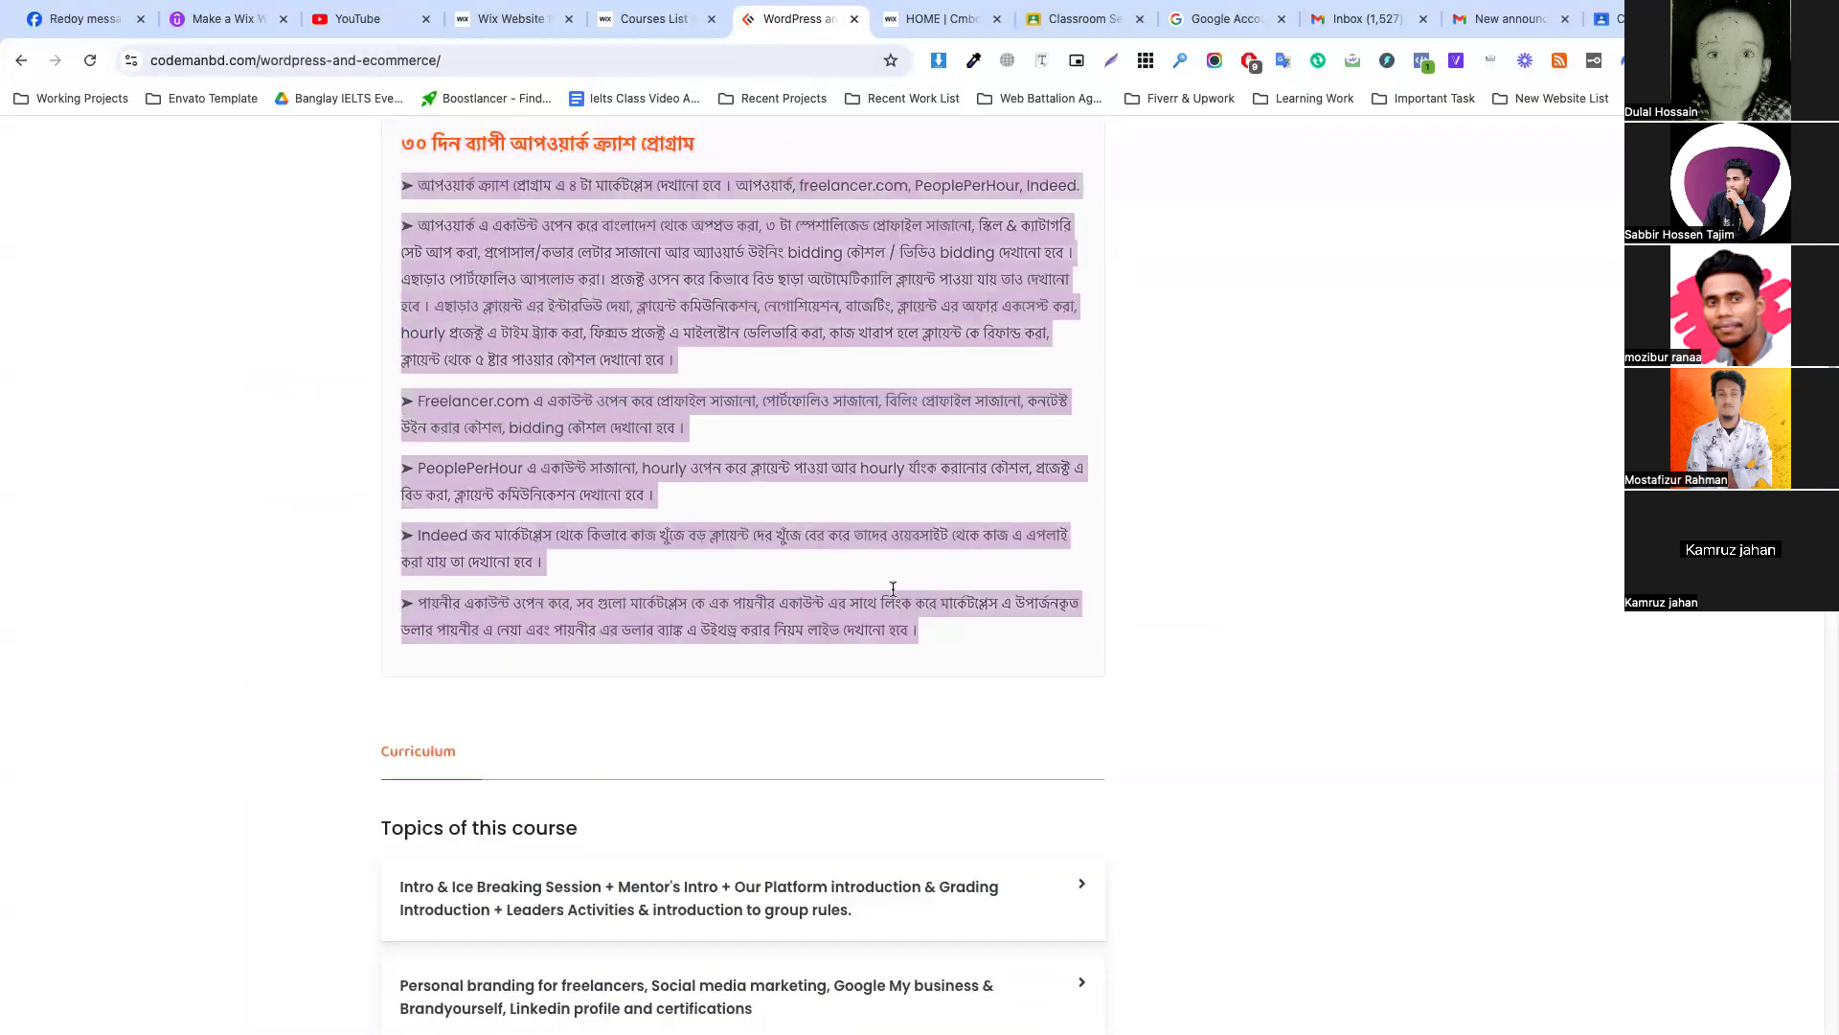
{"action": "left_click", "coordinate": [654, 18]}
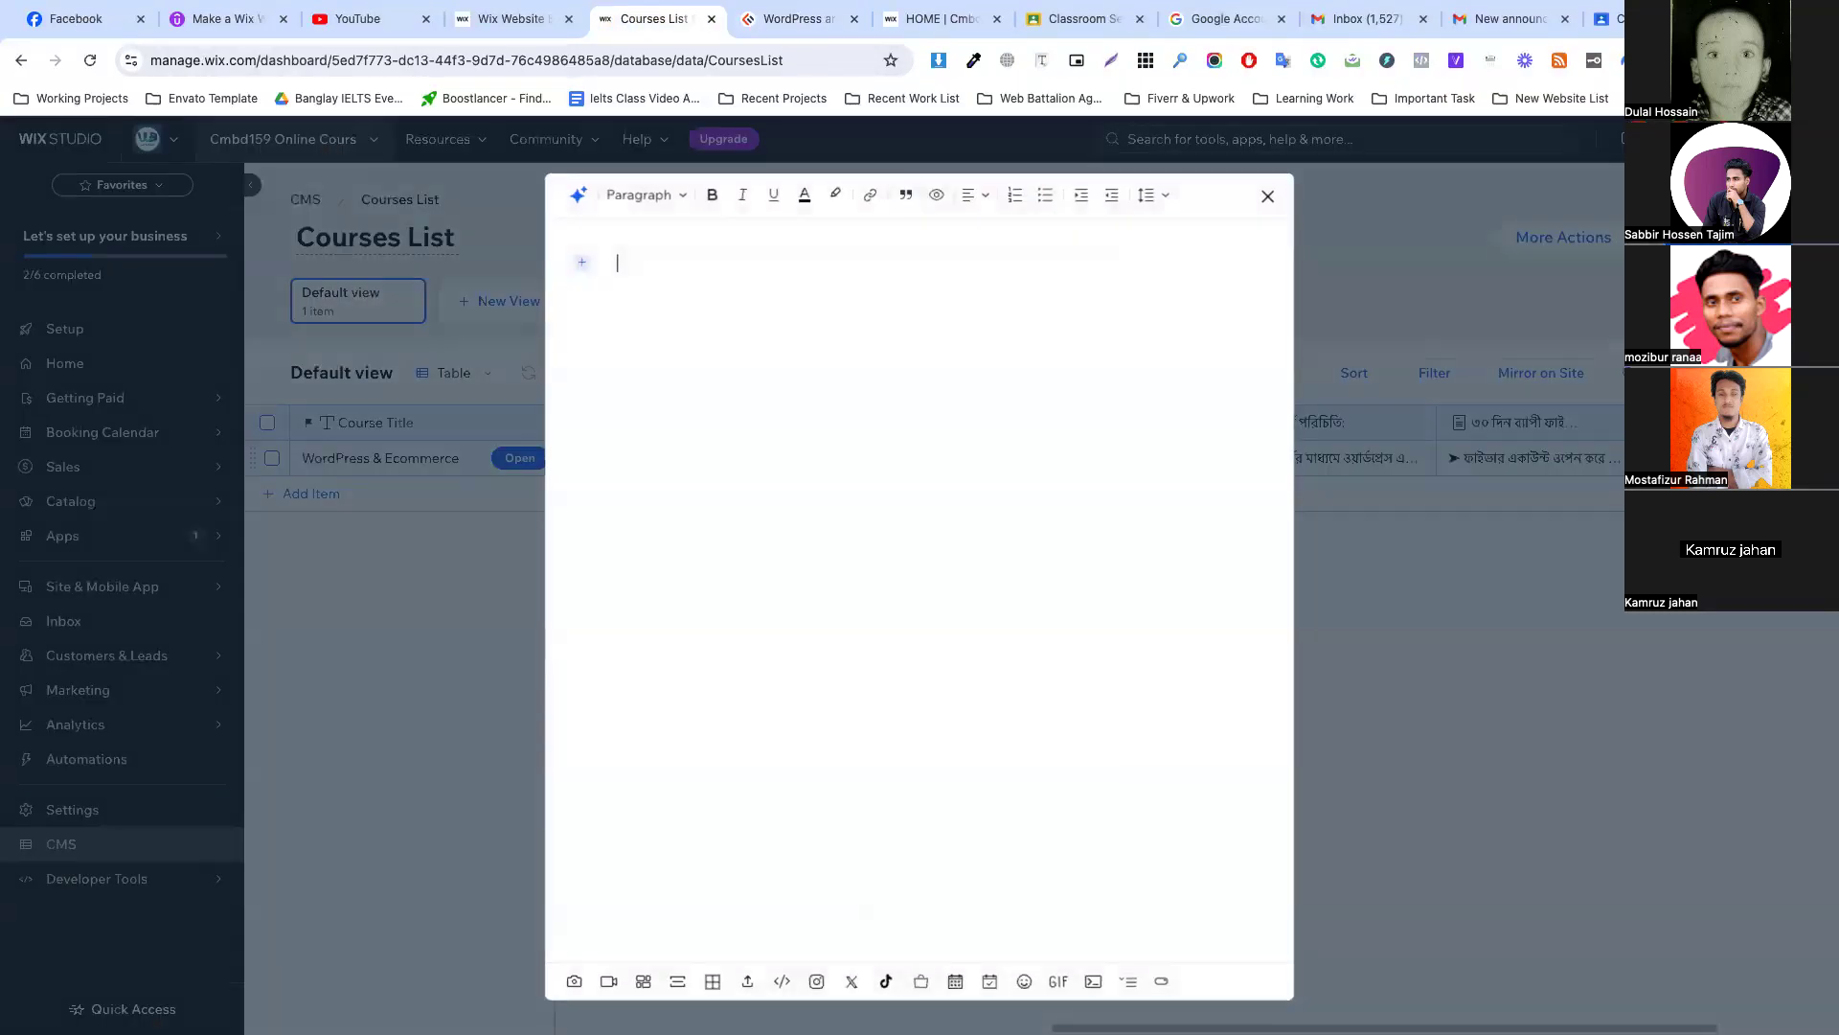
{"action": "key", "text": "ctrl+v"}
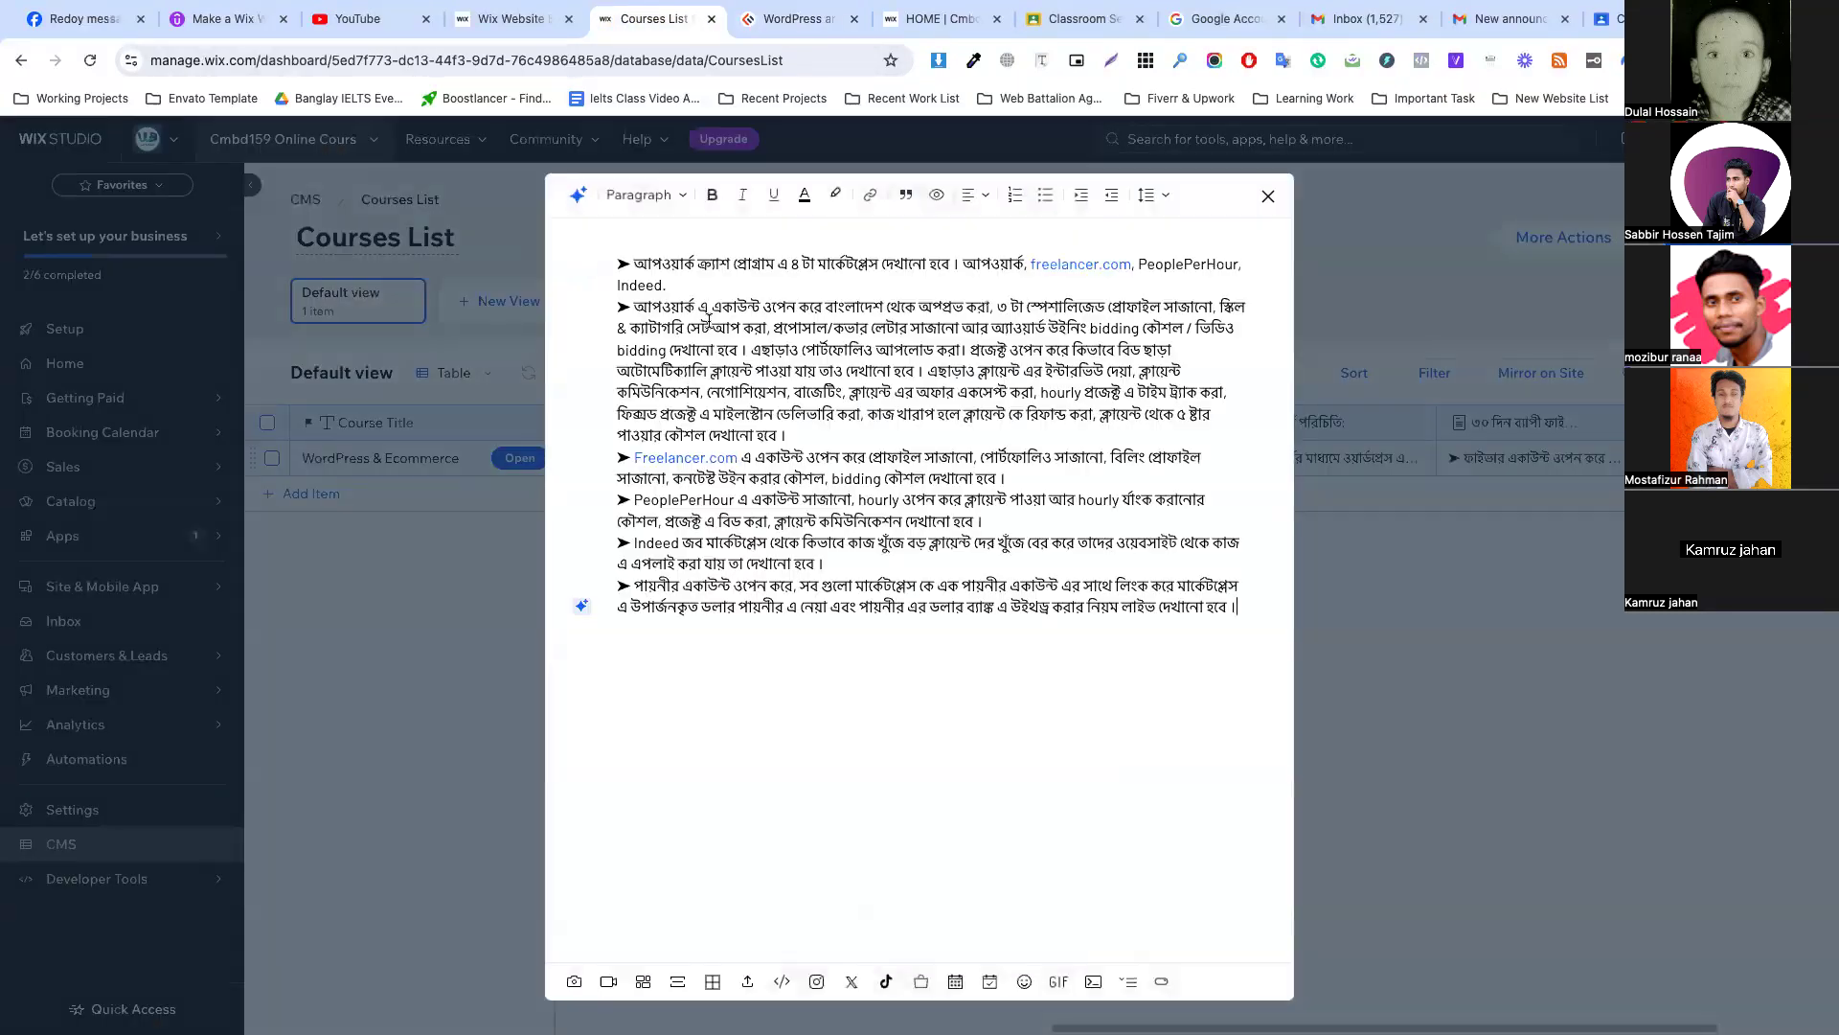
{"action": "left_click", "coordinate": [1268, 196]}
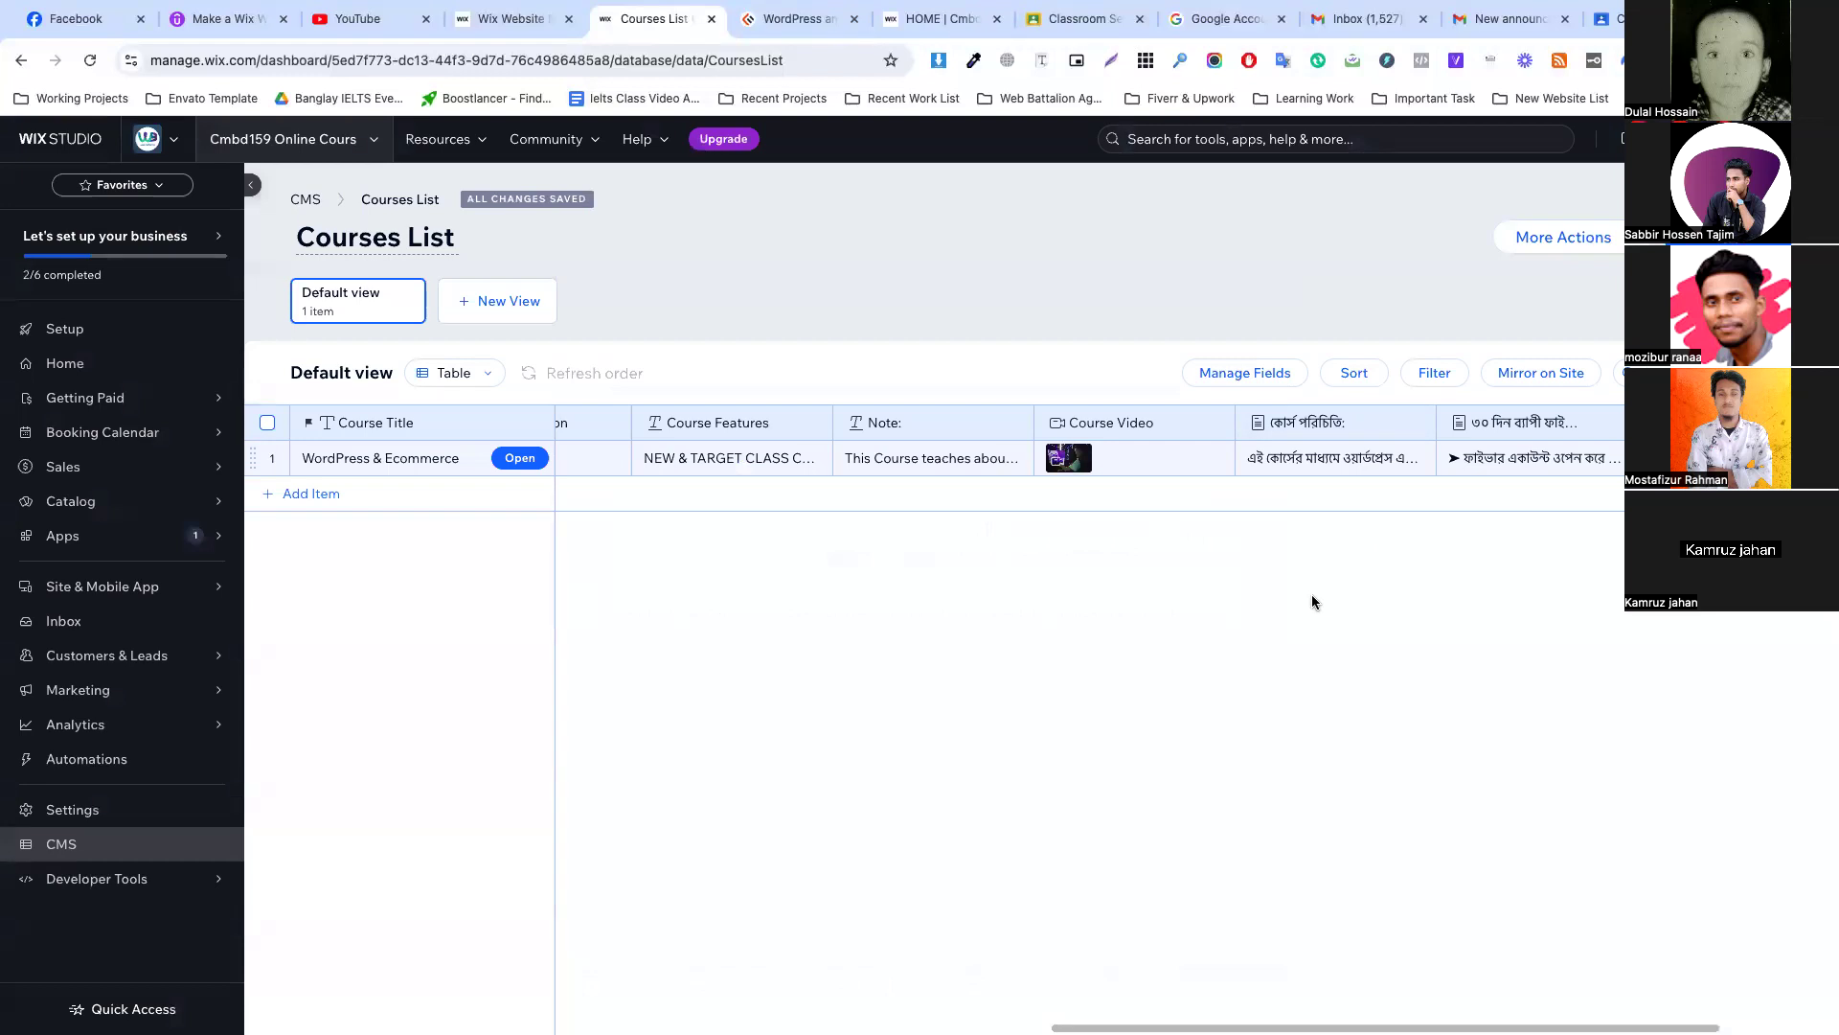
Copy the Curriculum heading from the course page and start another new field in Courses List.
{"action": "left_click", "coordinate": [732, 23]}
{"action": "scroll", "coordinate": [640, 410], "scroll_direction": "down", "scroll_amount": 5}
{"action": "left_click_drag", "start_coordinate": [451, 423], "coordinate": [360, 429]}
{"action": "key", "text": "ctrl+c"}
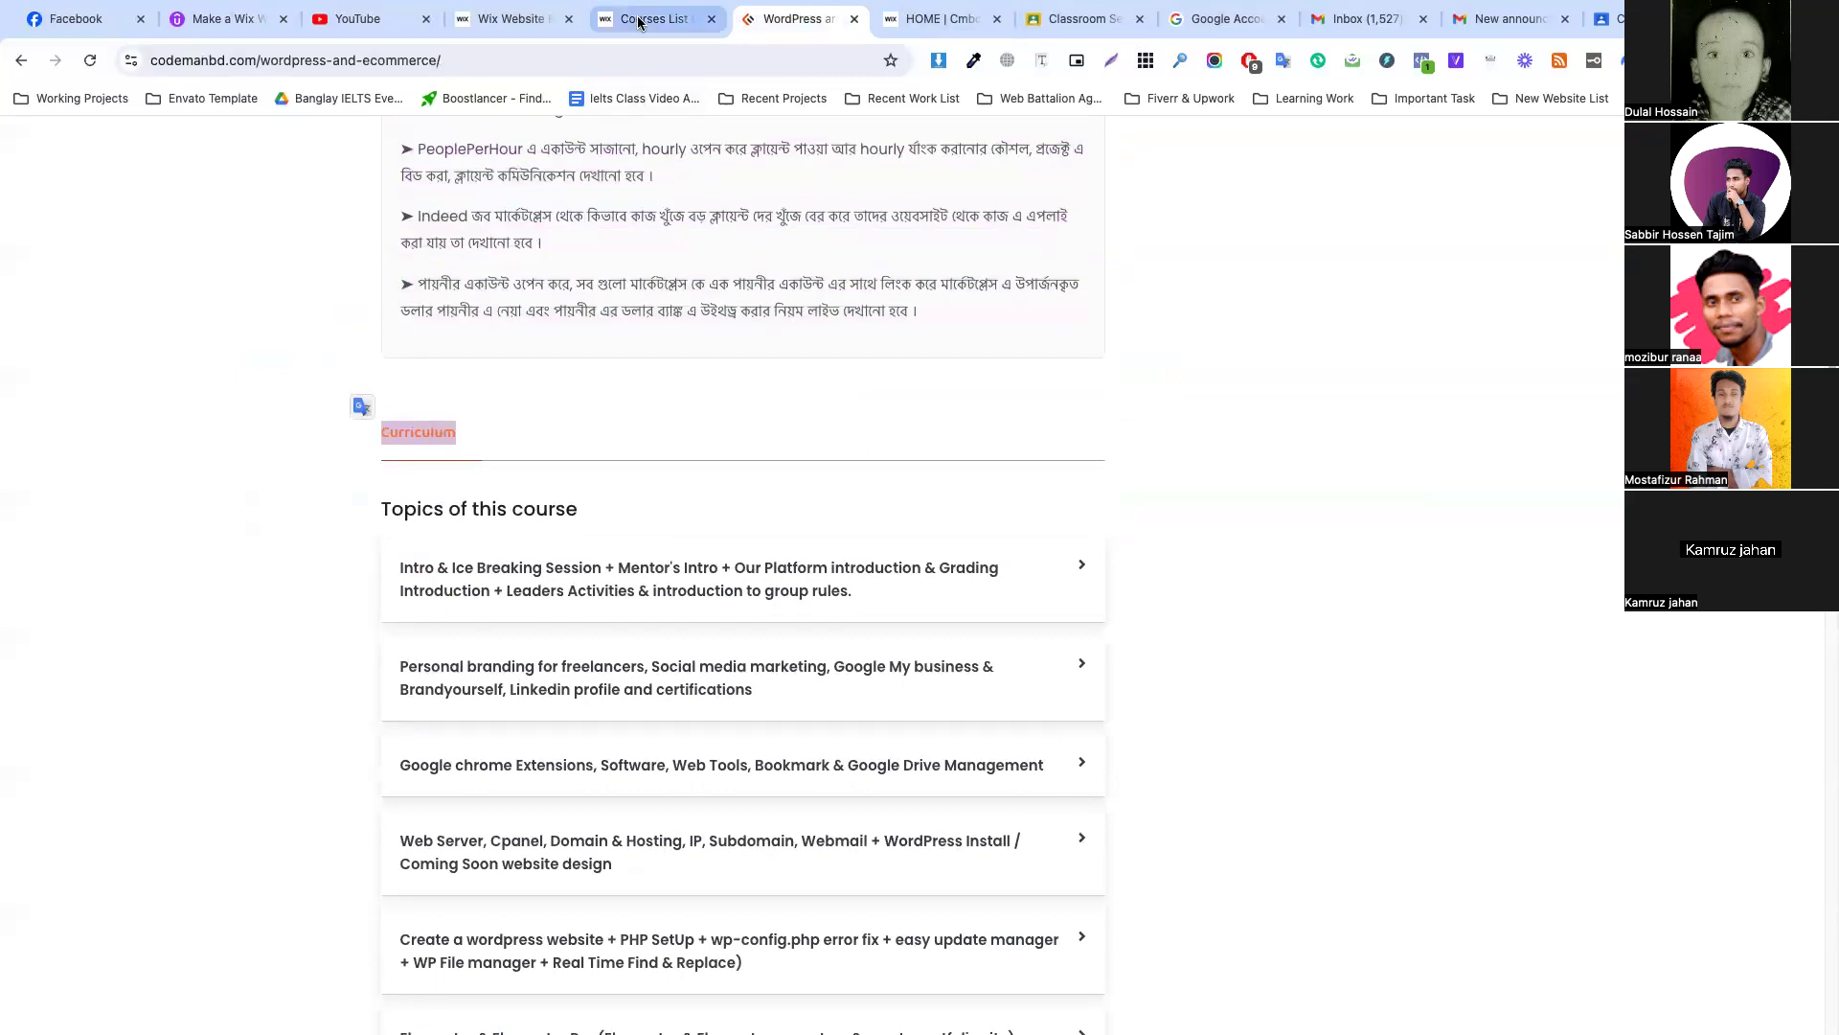
{"action": "left_click", "coordinate": [638, 23]}
{"action": "left_click", "coordinate": [1610, 423]}
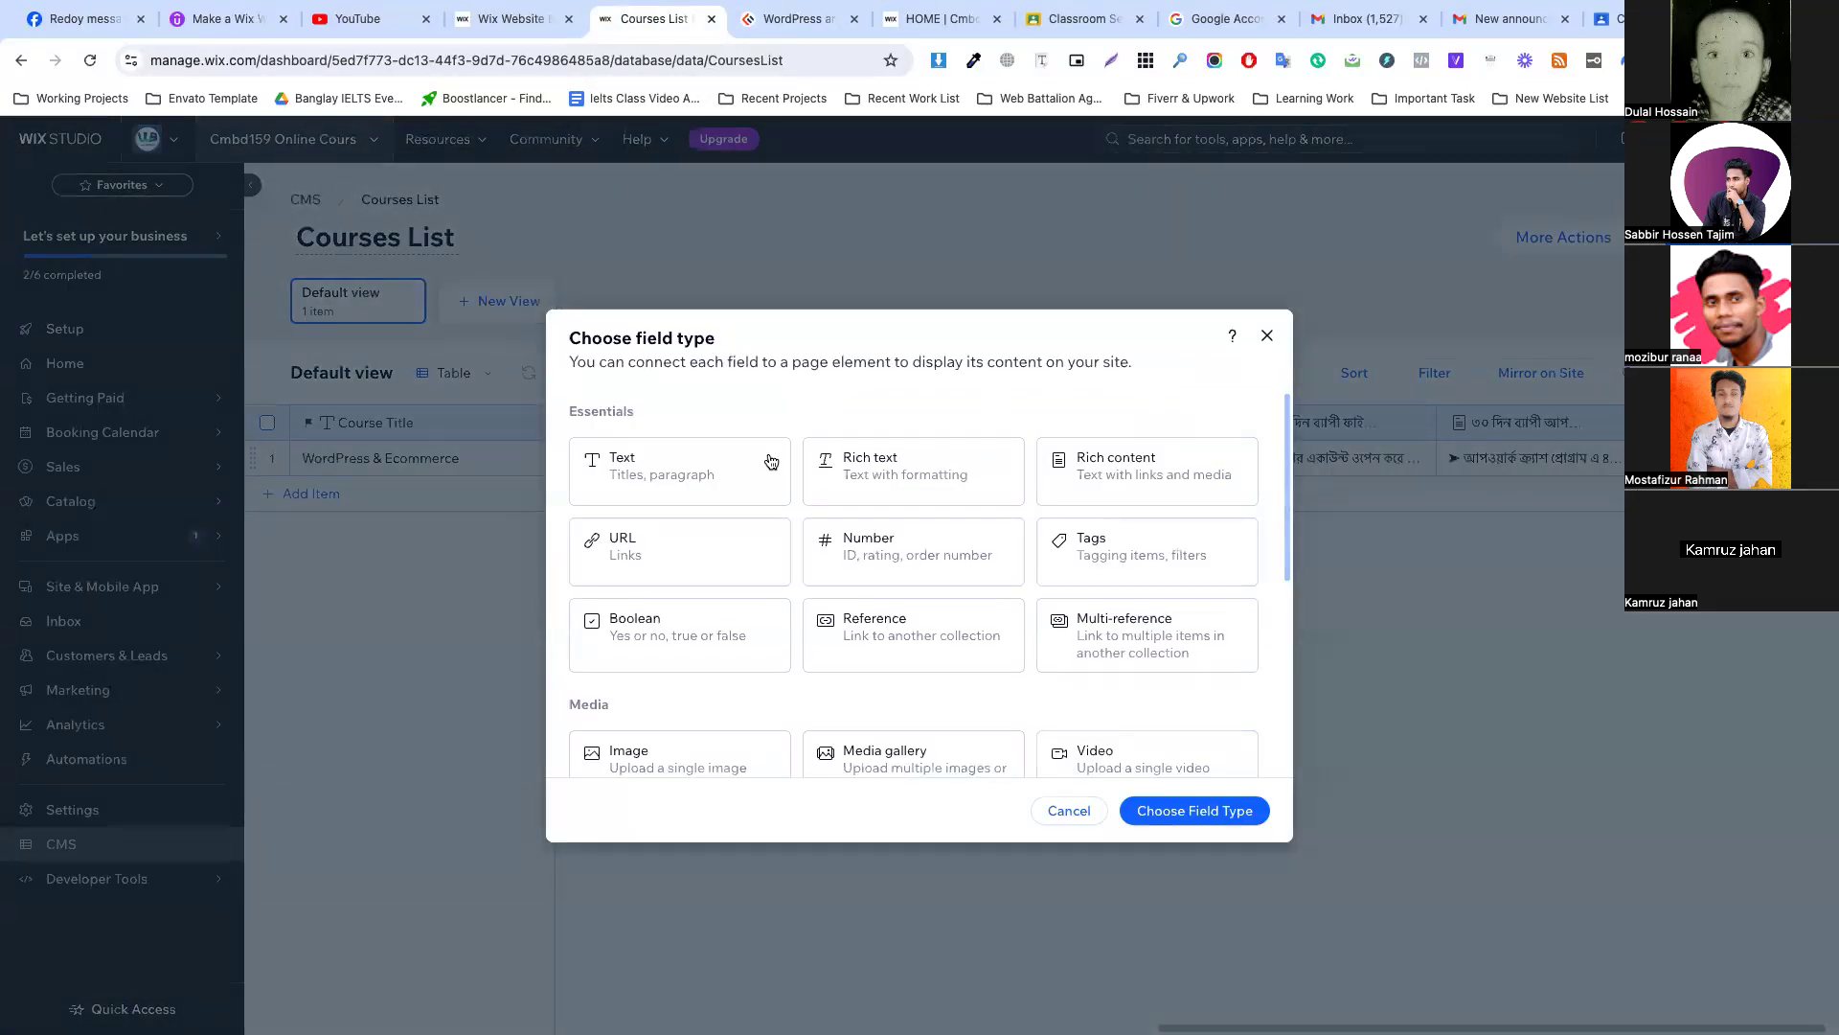
{"action": "left_click", "coordinate": [1212, 472]}
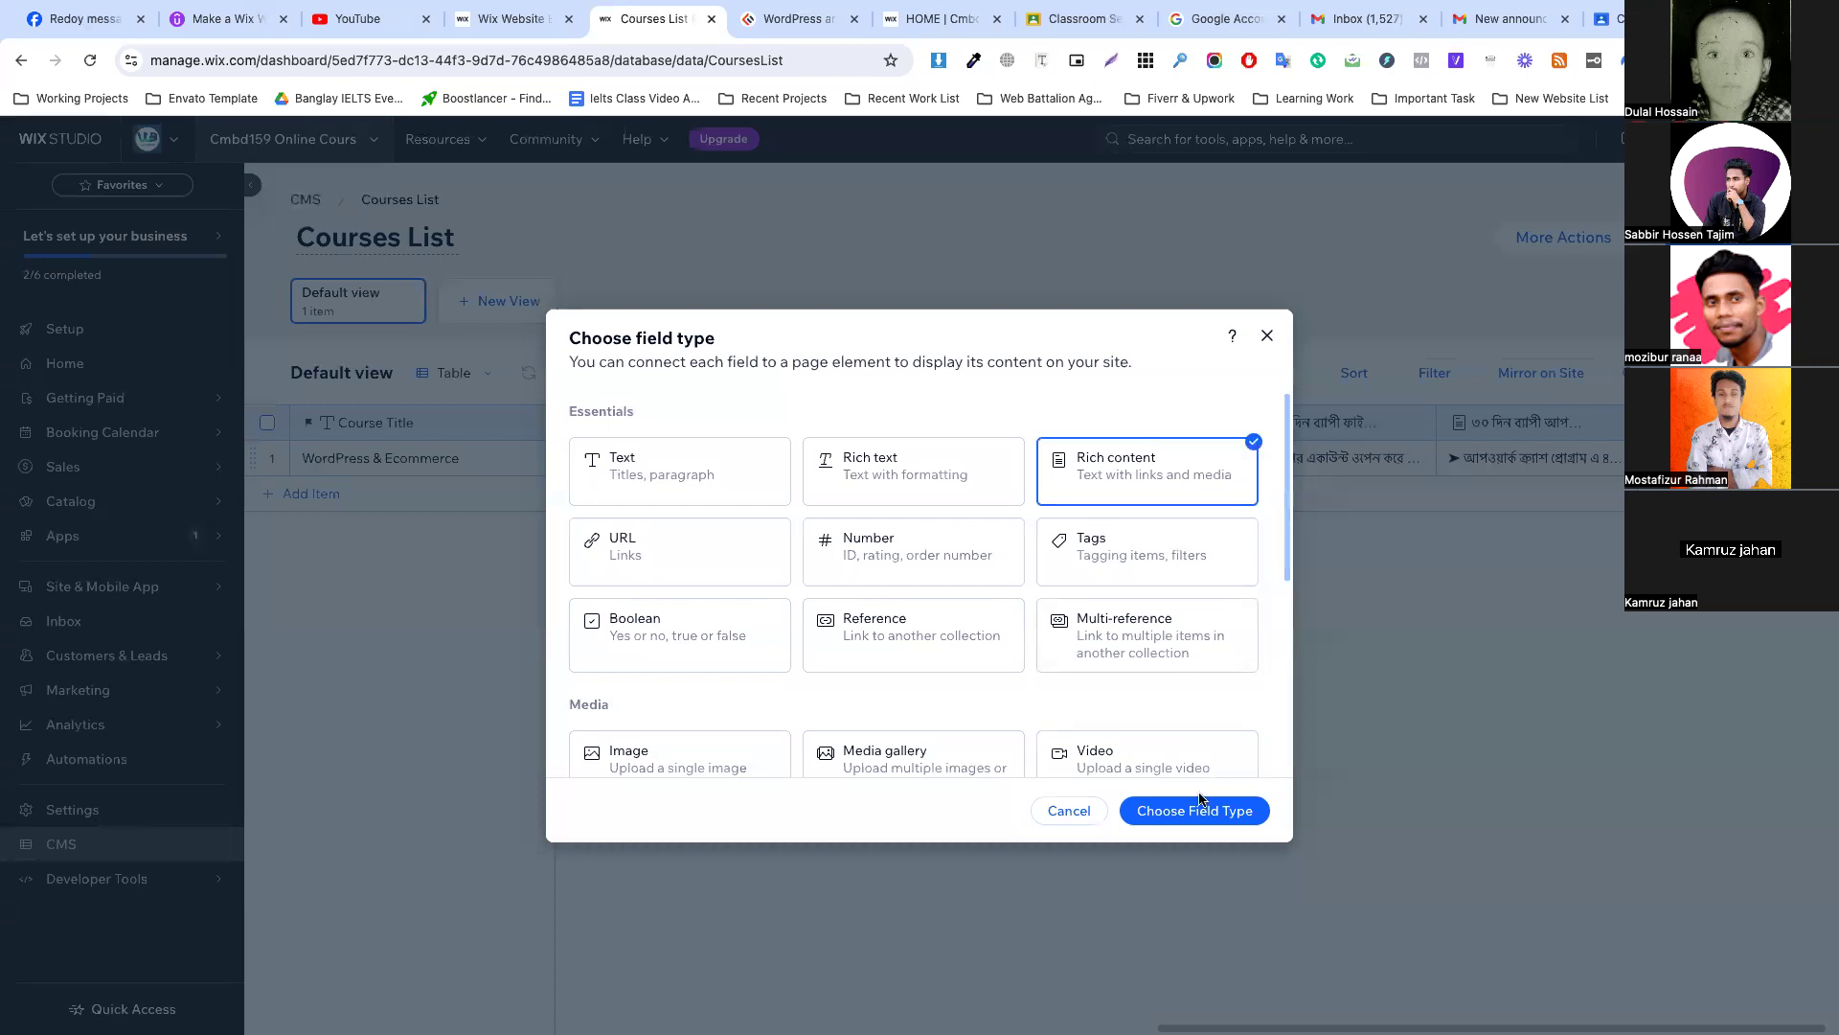
{"action": "left_click", "coordinate": [1195, 810]}
{"action": "key", "text": "ctrl+v"}
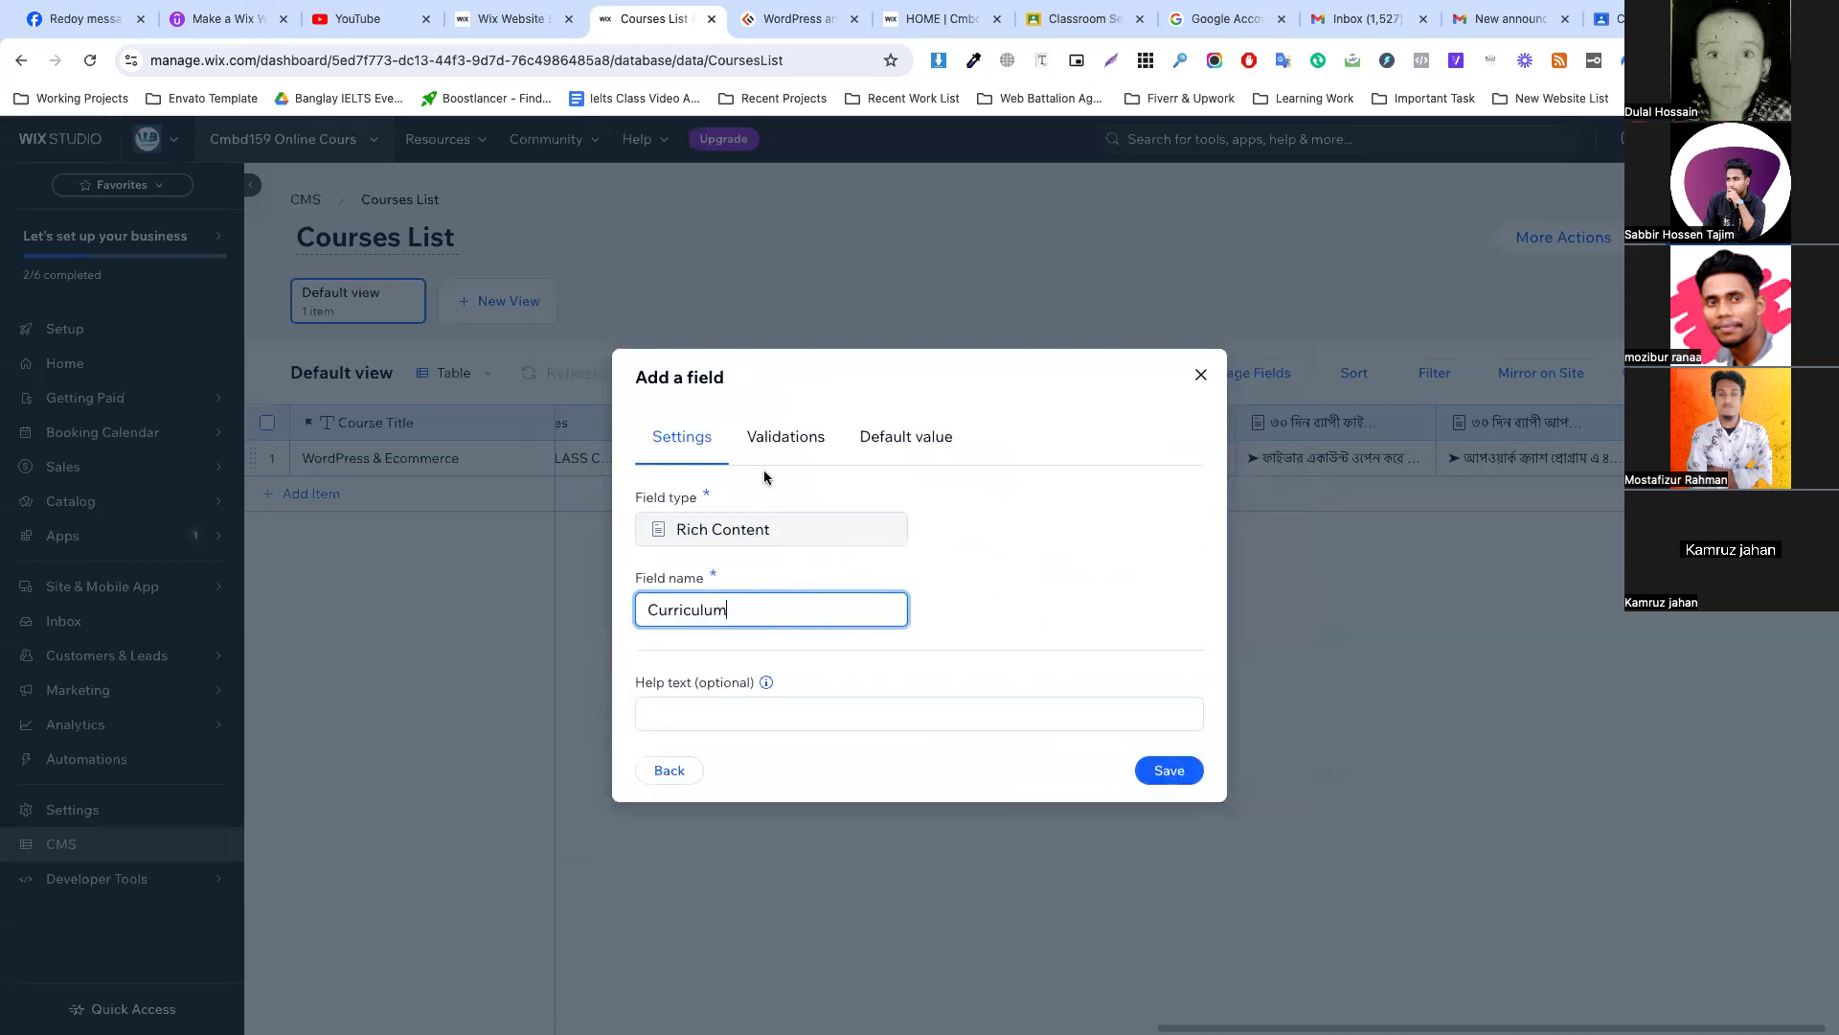
{"action": "left_click", "coordinate": [1201, 374]}
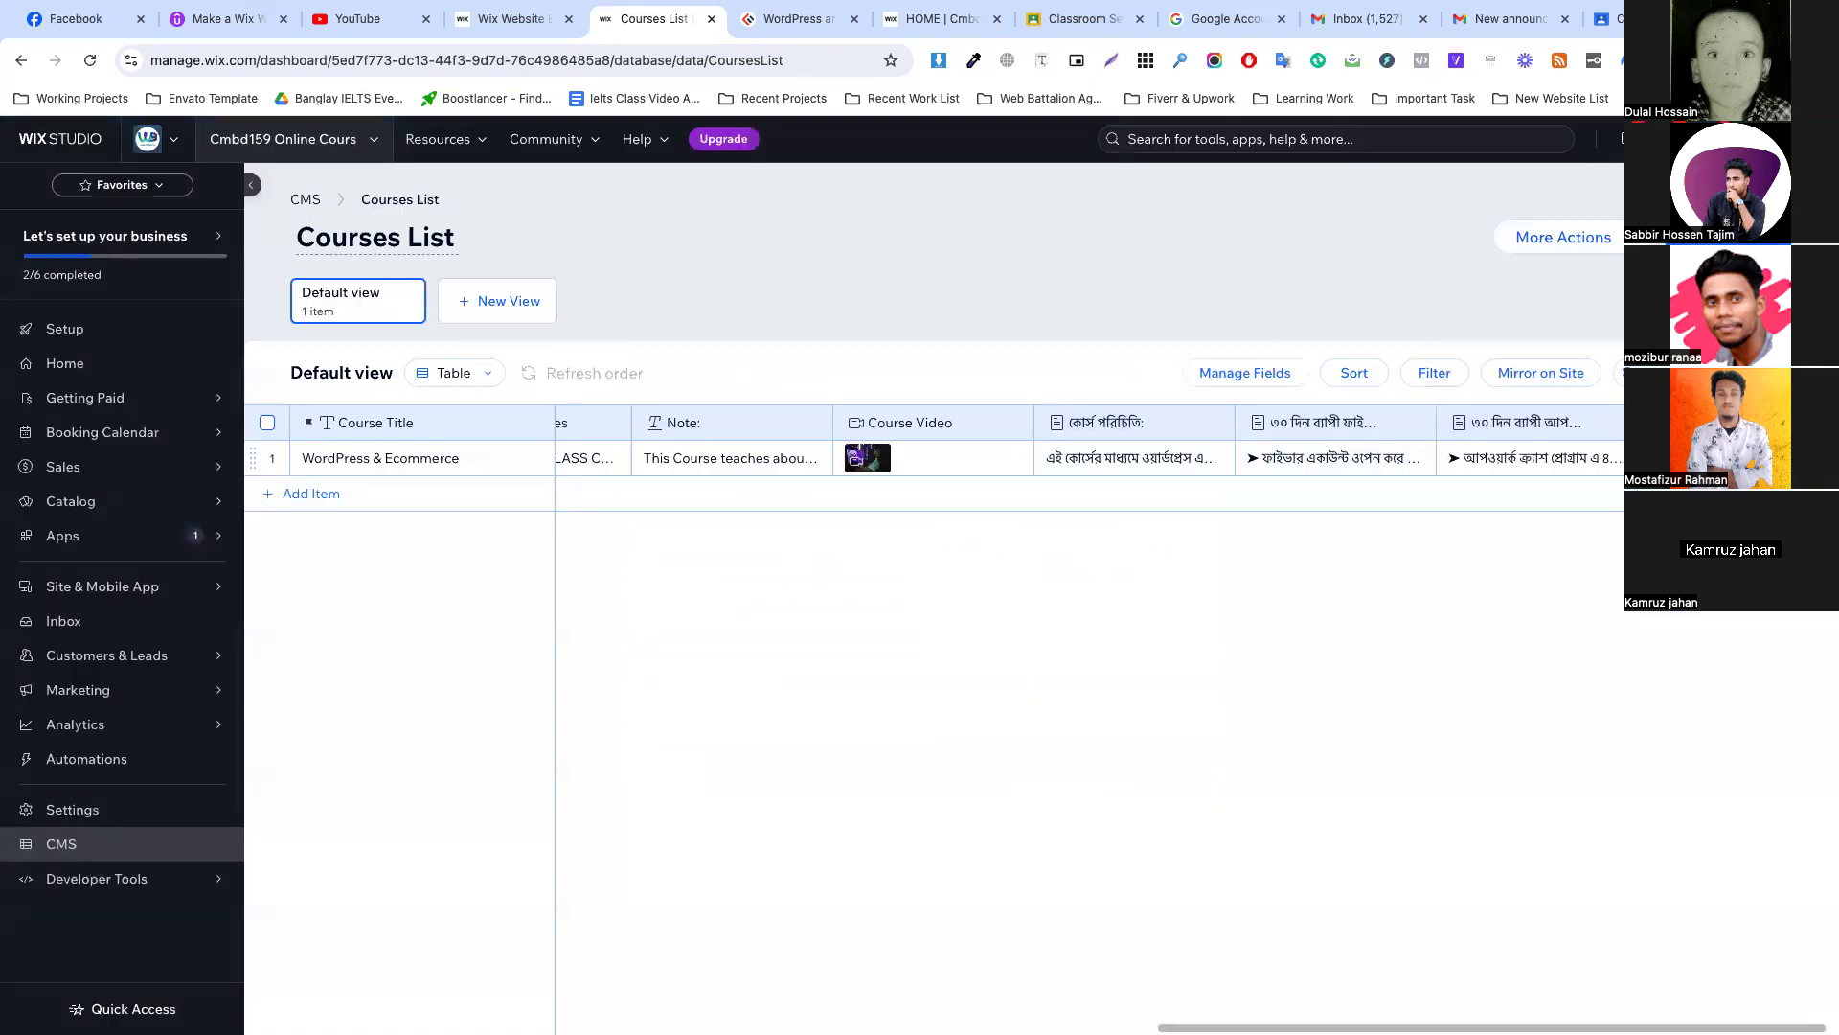
{"action": "left_click", "coordinate": [1179, 416]}
{"action": "scroll", "coordinate": [742, 513], "scroll_direction": "down", "scroll_amount": 3}
{"action": "scroll", "coordinate": [738, 514], "scroll_direction": "up", "scroll_amount": 3}
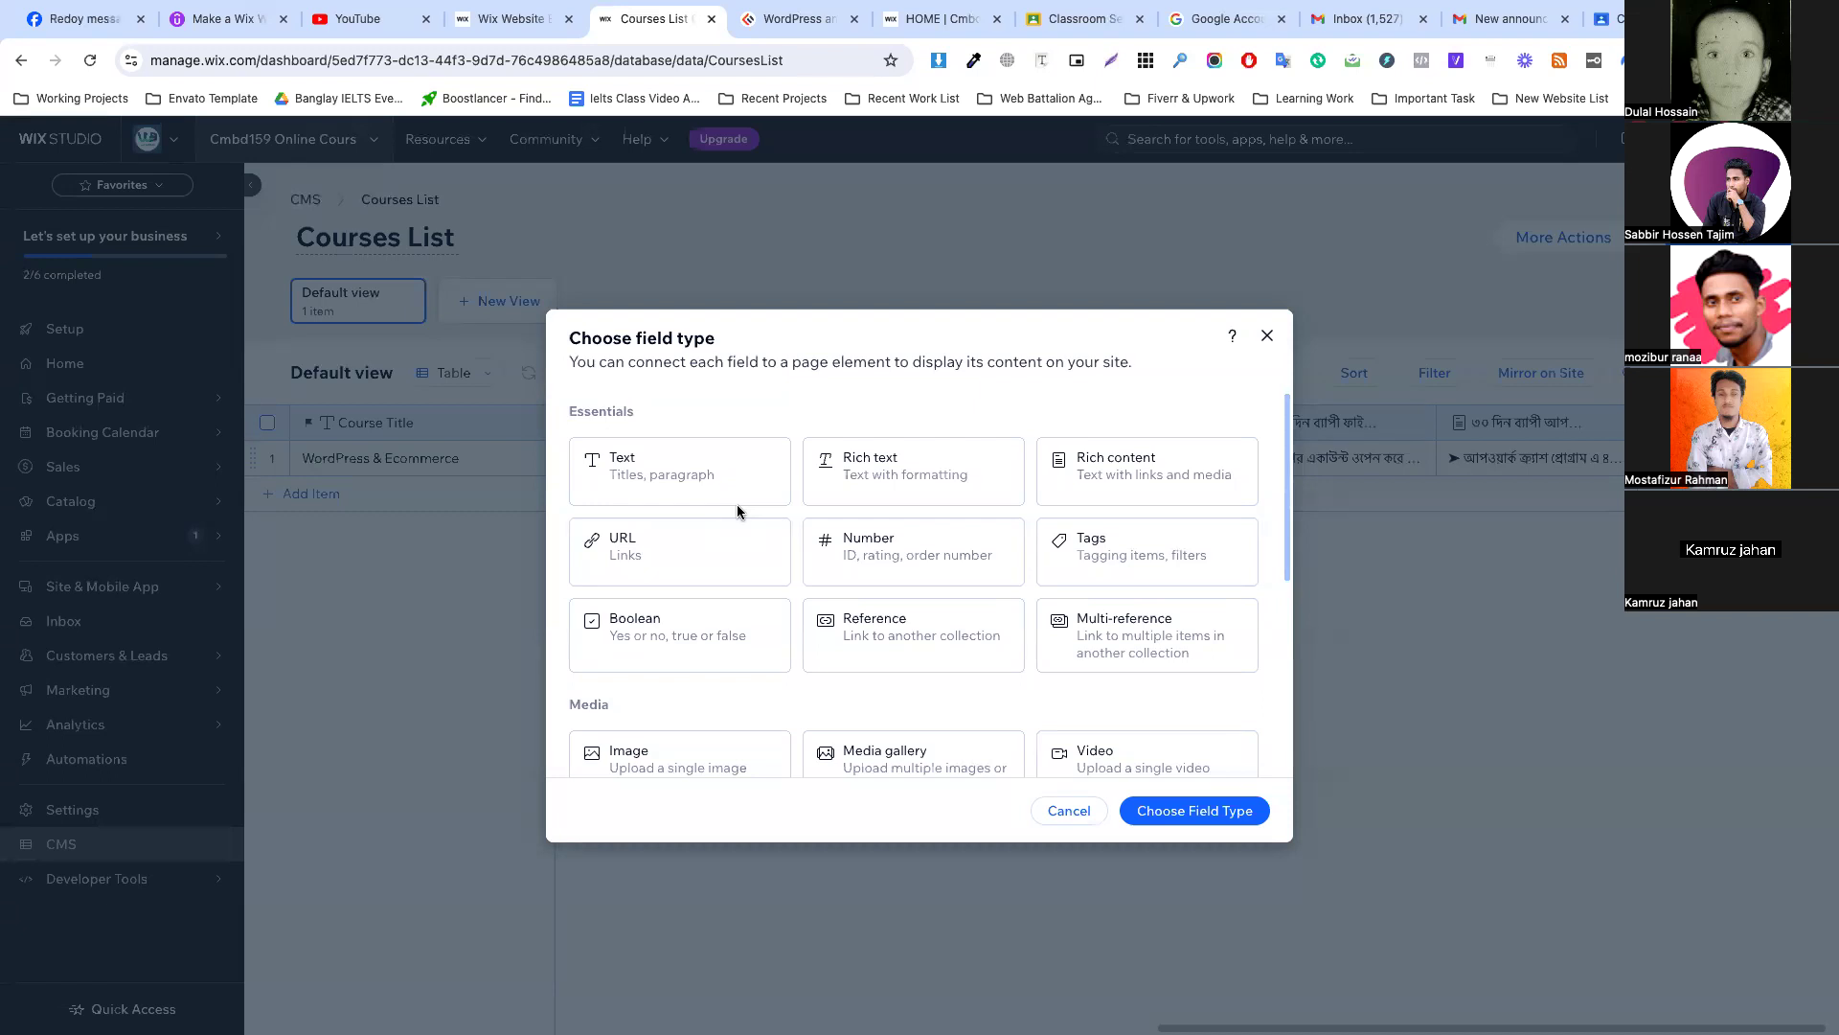
Set up a Reference field named Curriculum, check the referenceable collections, then discard it unsaved.
{"action": "left_click", "coordinate": [901, 629]}
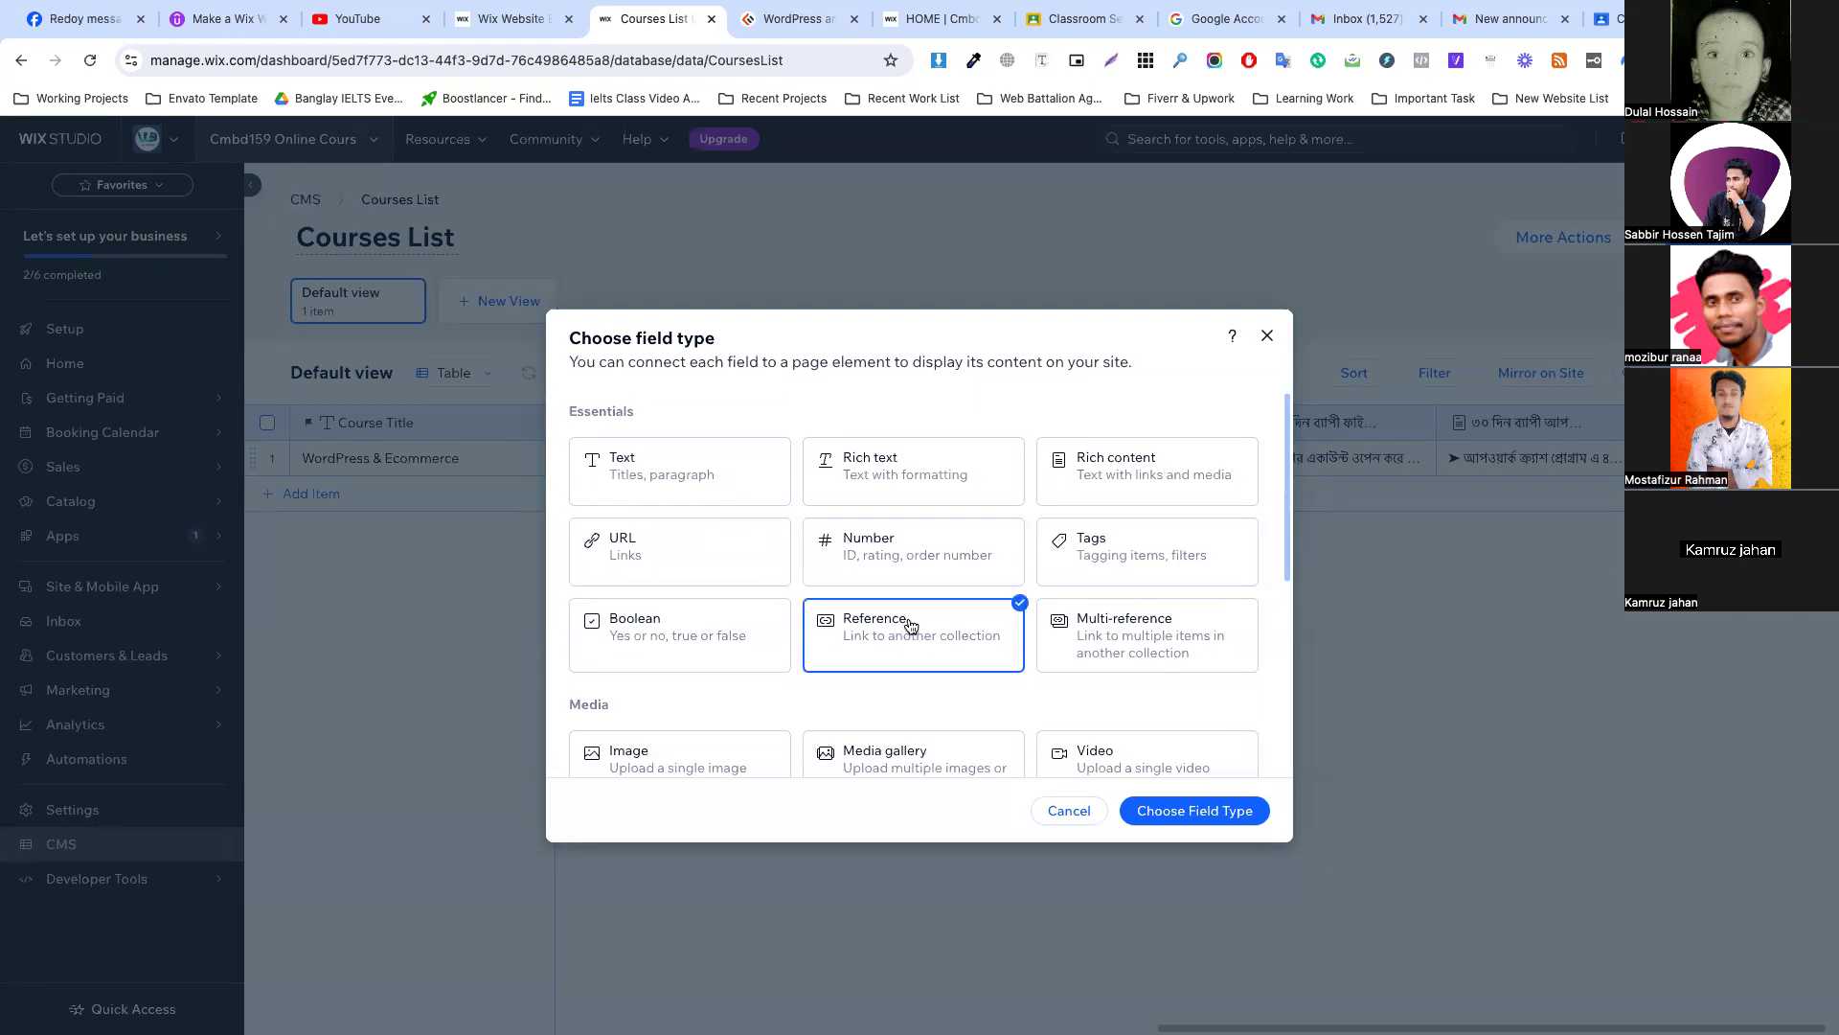
{"action": "scroll", "coordinate": [917, 632], "scroll_direction": "down", "scroll_amount": 3}
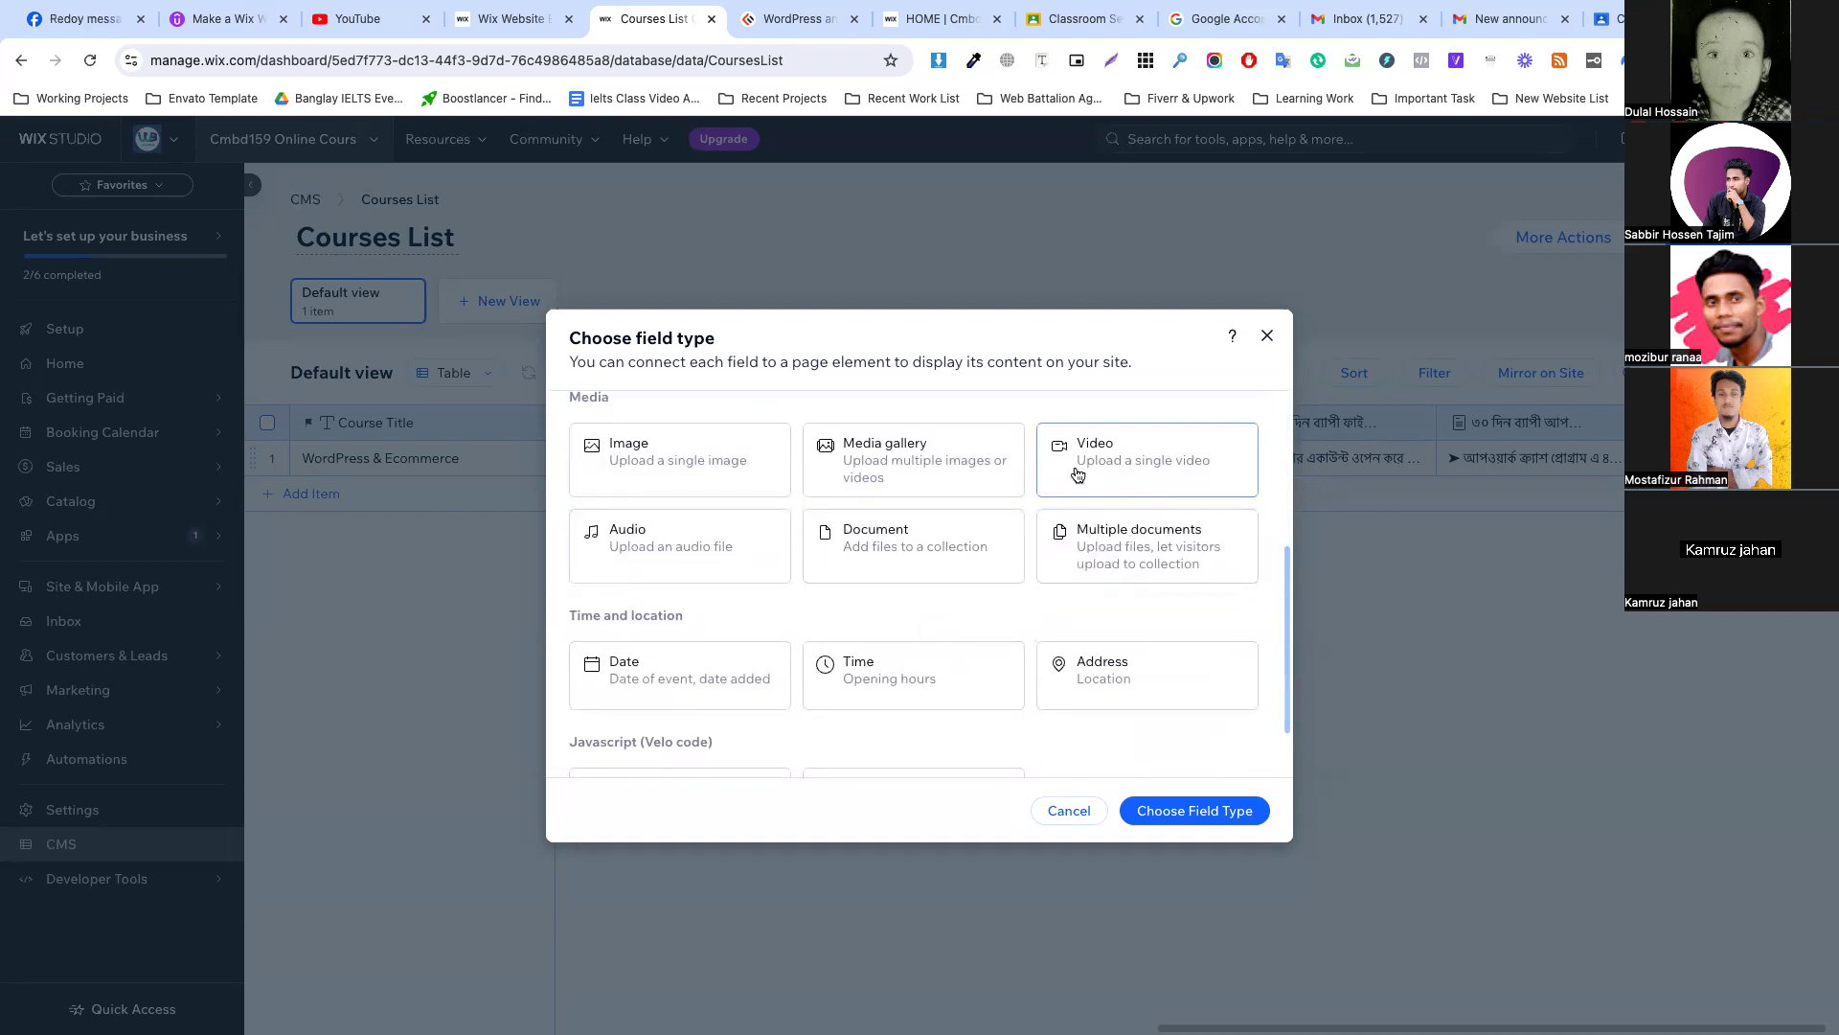
{"action": "scroll", "coordinate": [891, 575], "scroll_direction": "up", "scroll_amount": 5}
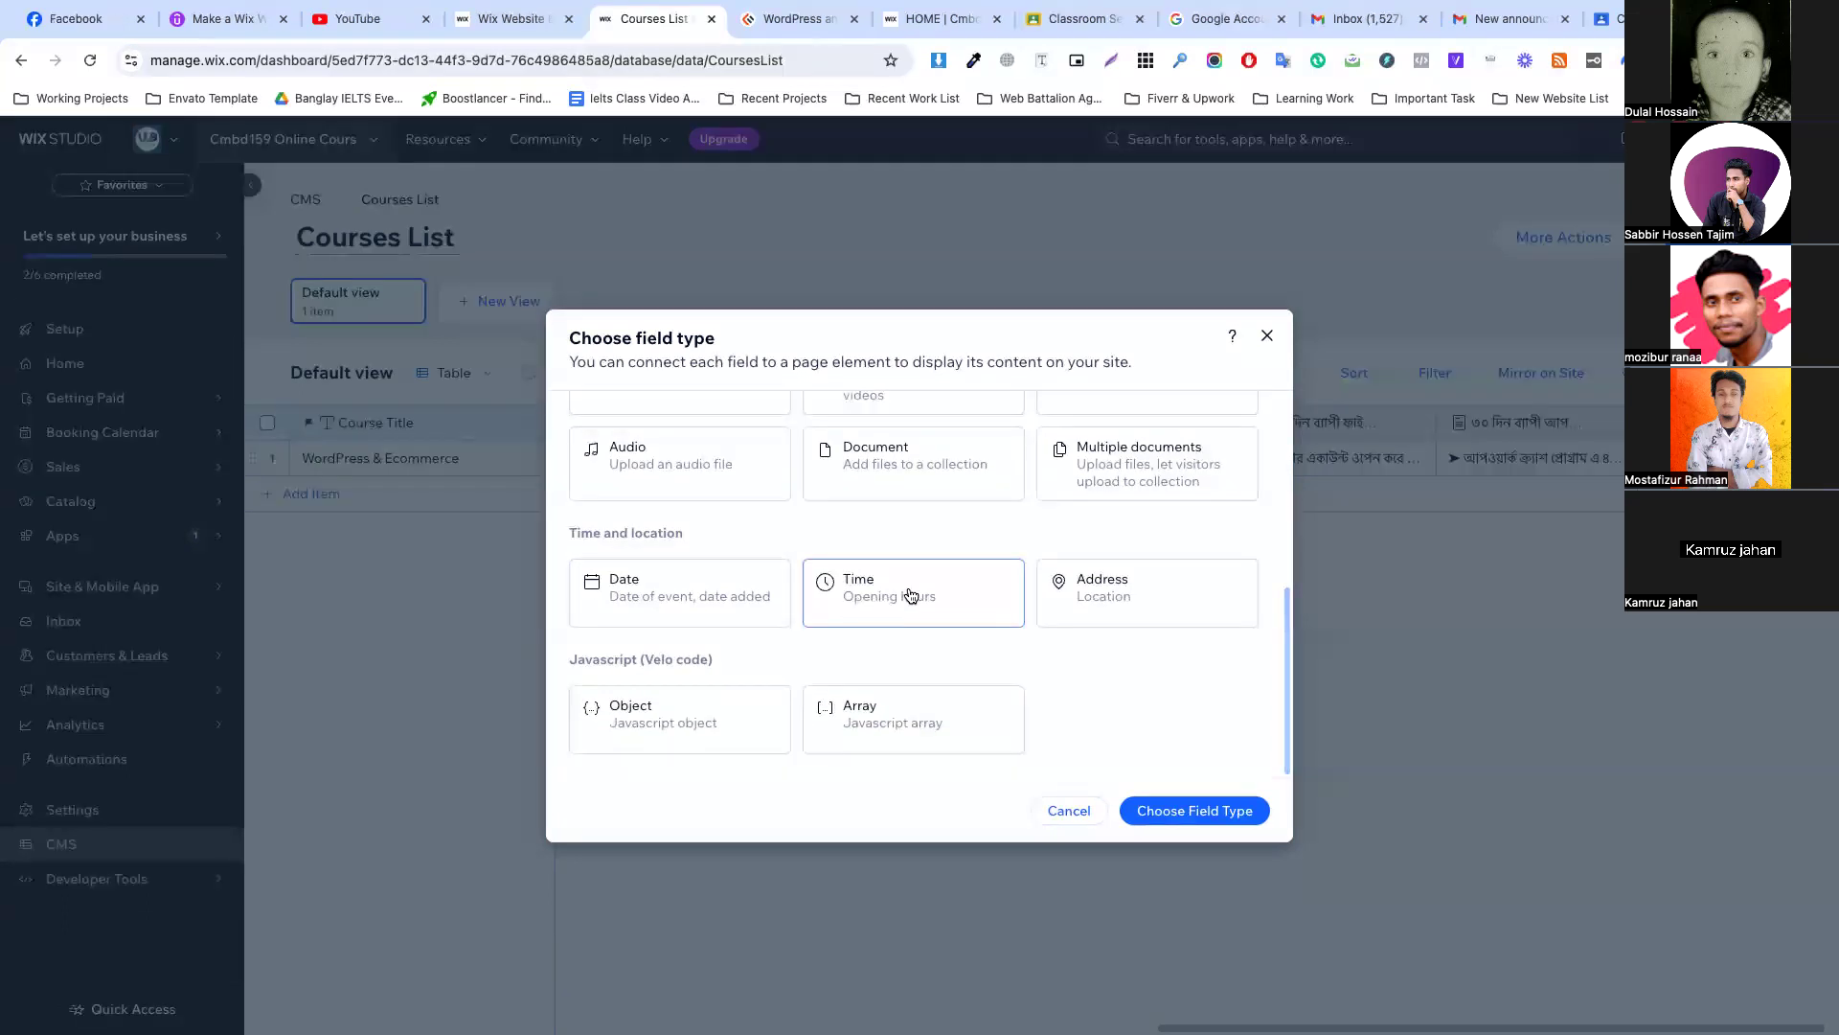
{"action": "scroll", "coordinate": [857, 555], "scroll_direction": "down", "scroll_amount": 5}
{"action": "left_click", "coordinate": [1195, 811]}
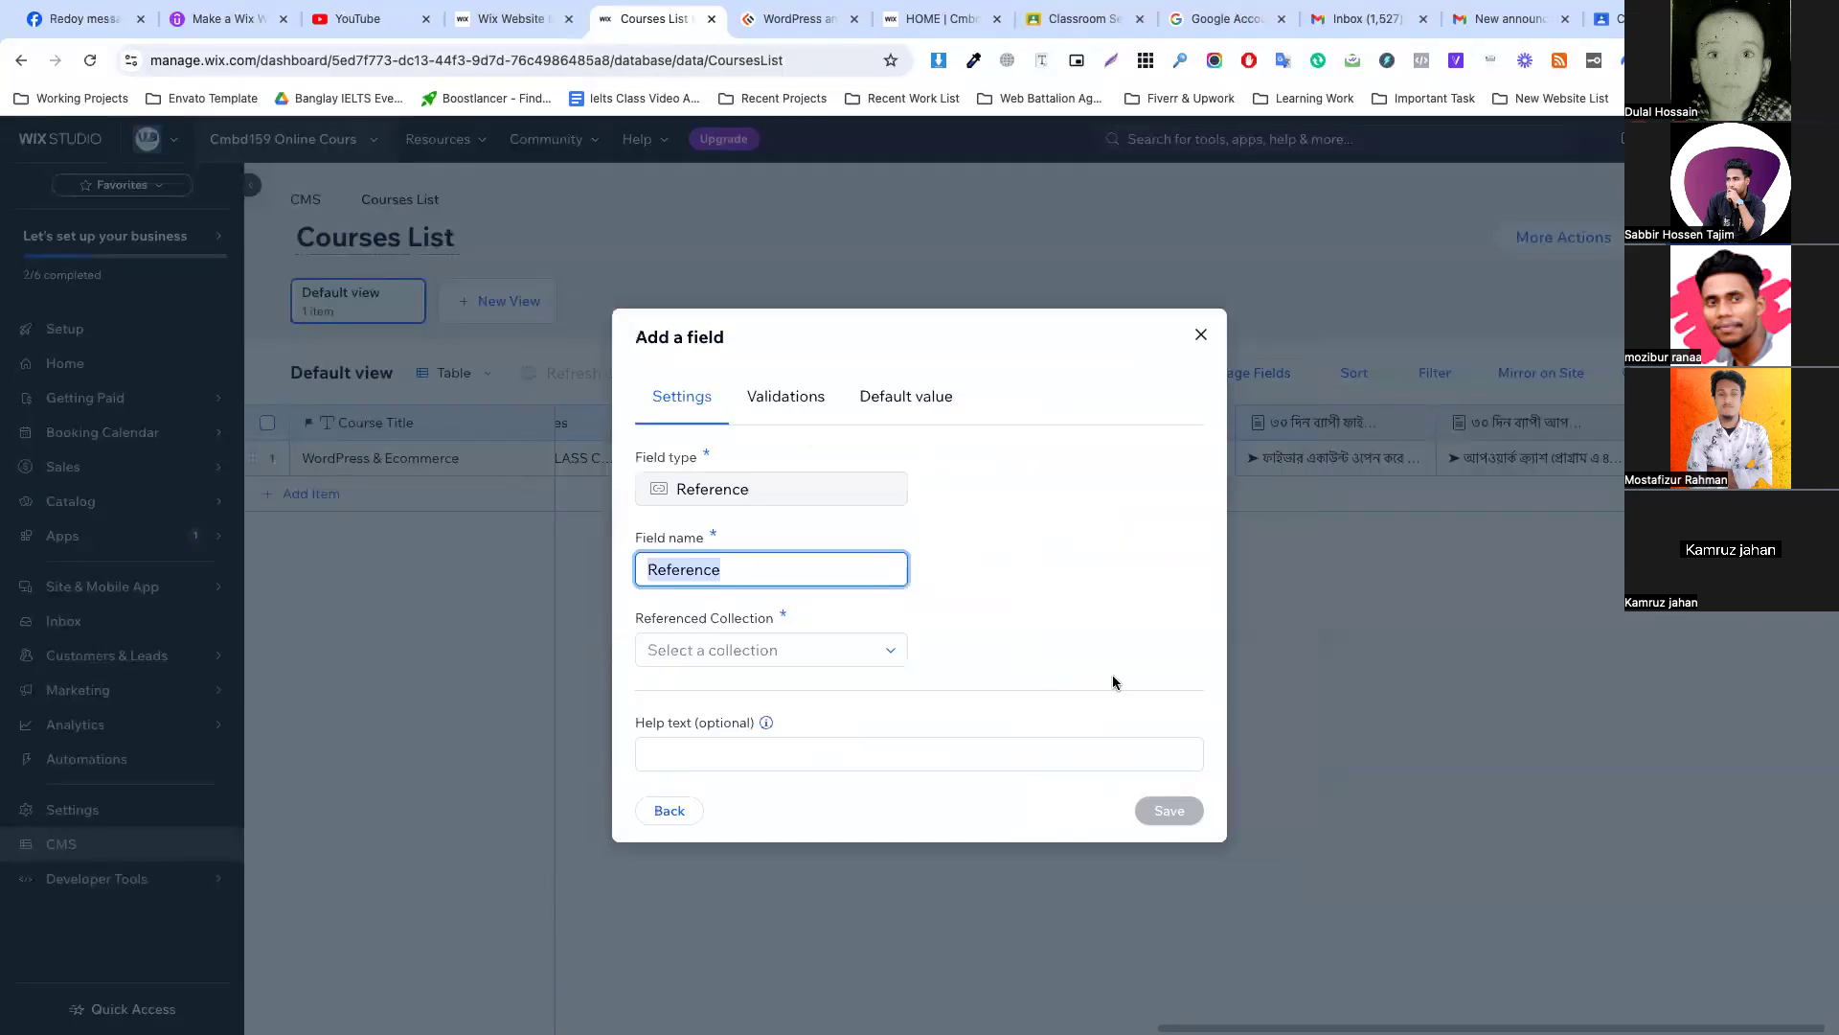
{"action": "type", "text": "Curriculum"}
{"action": "left_click", "coordinate": [767, 649]}
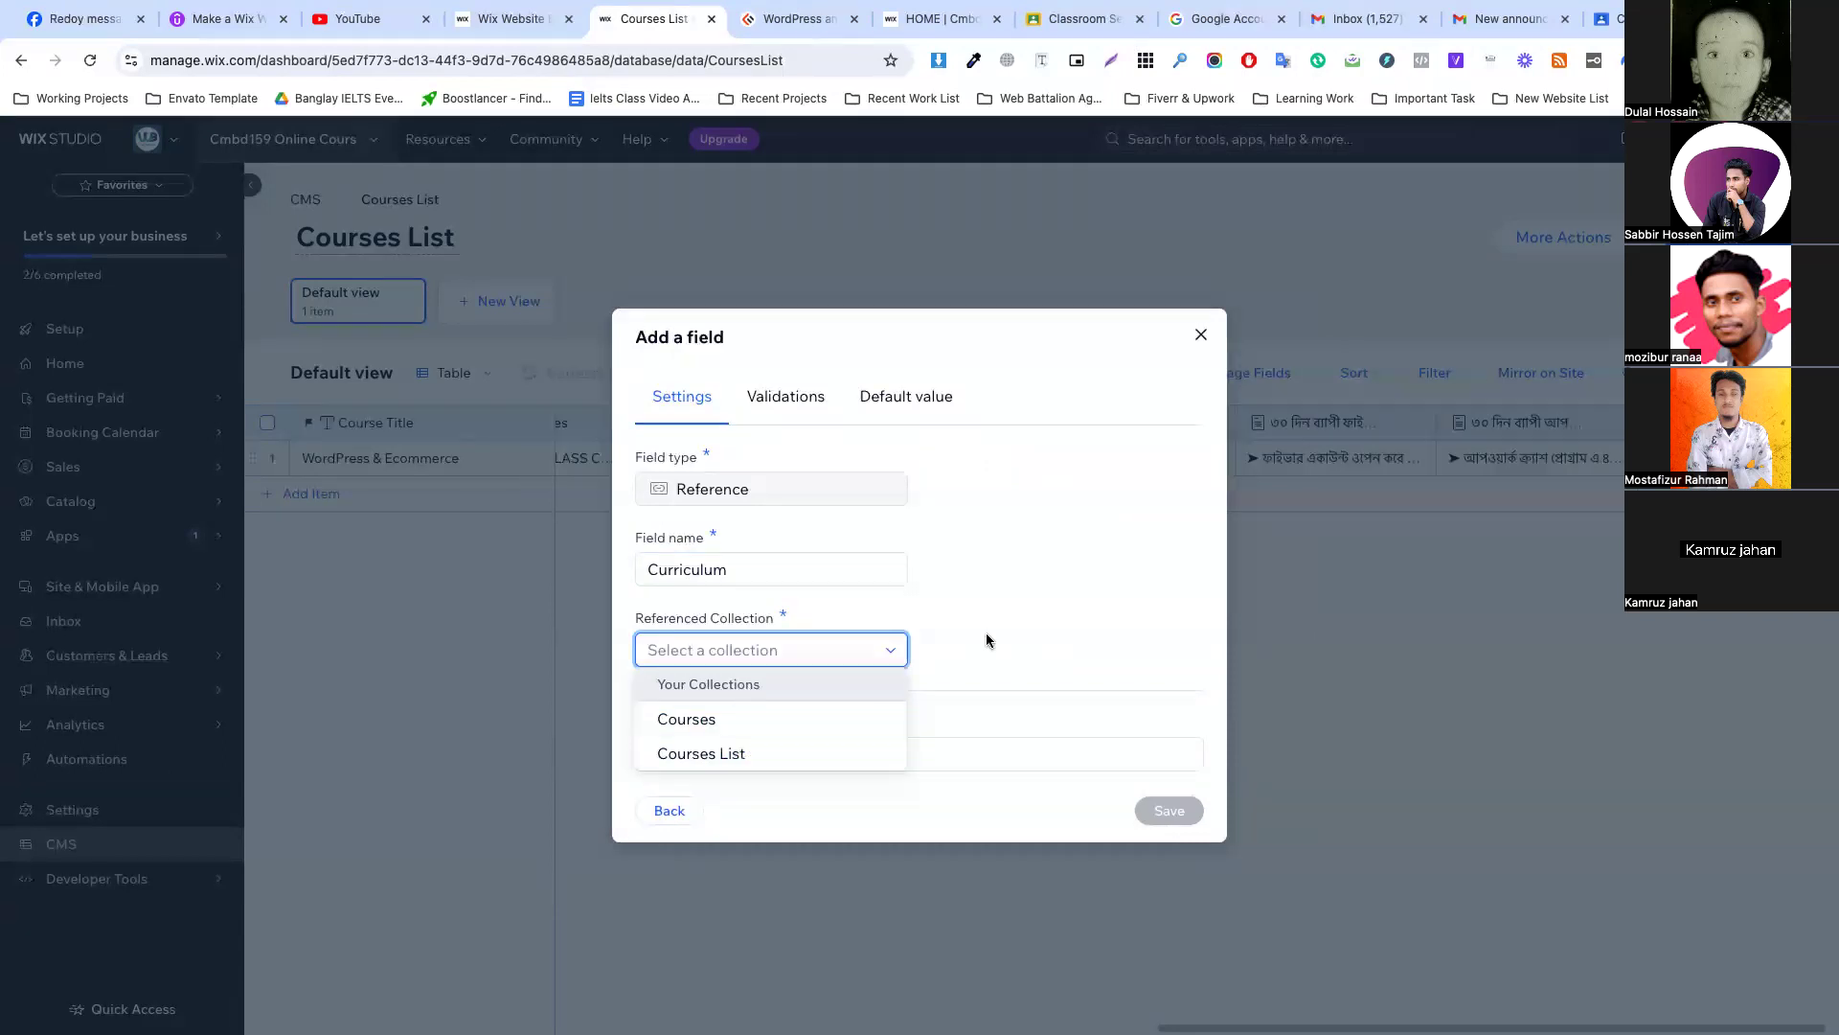
{"action": "left_click", "coordinate": [986, 642]}
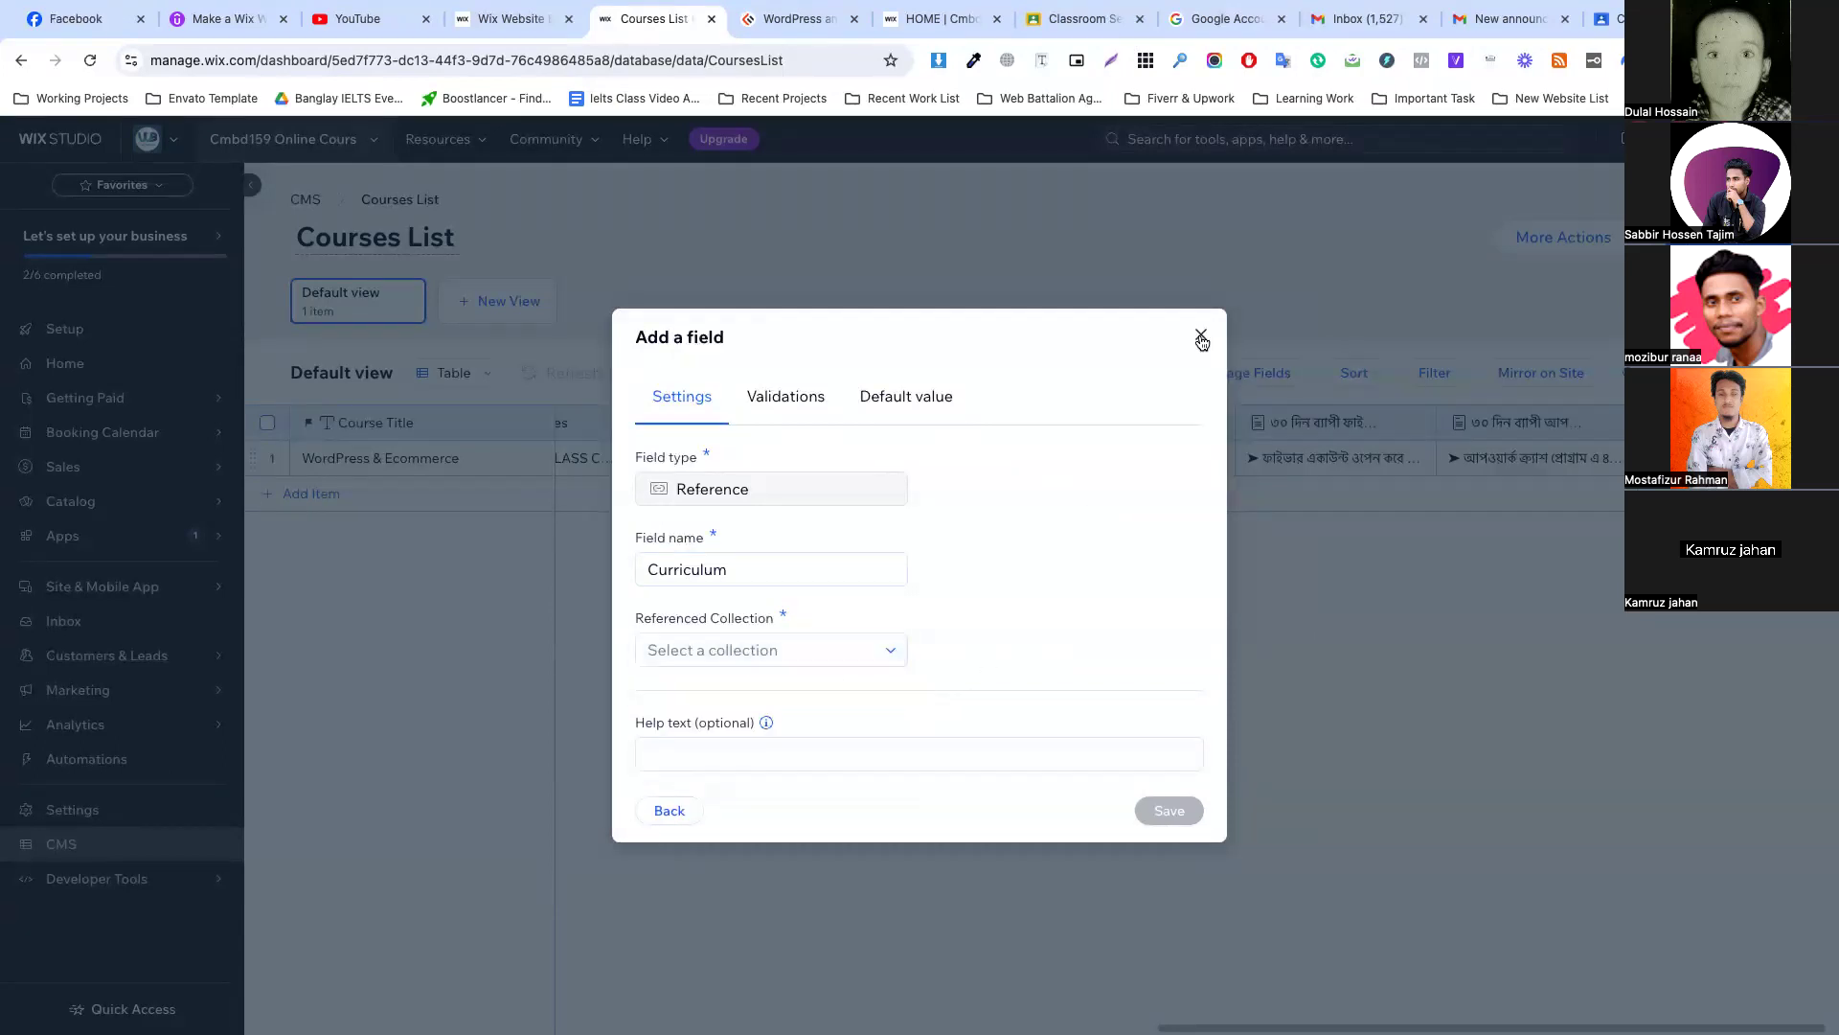
{"action": "left_click", "coordinate": [1202, 334]}
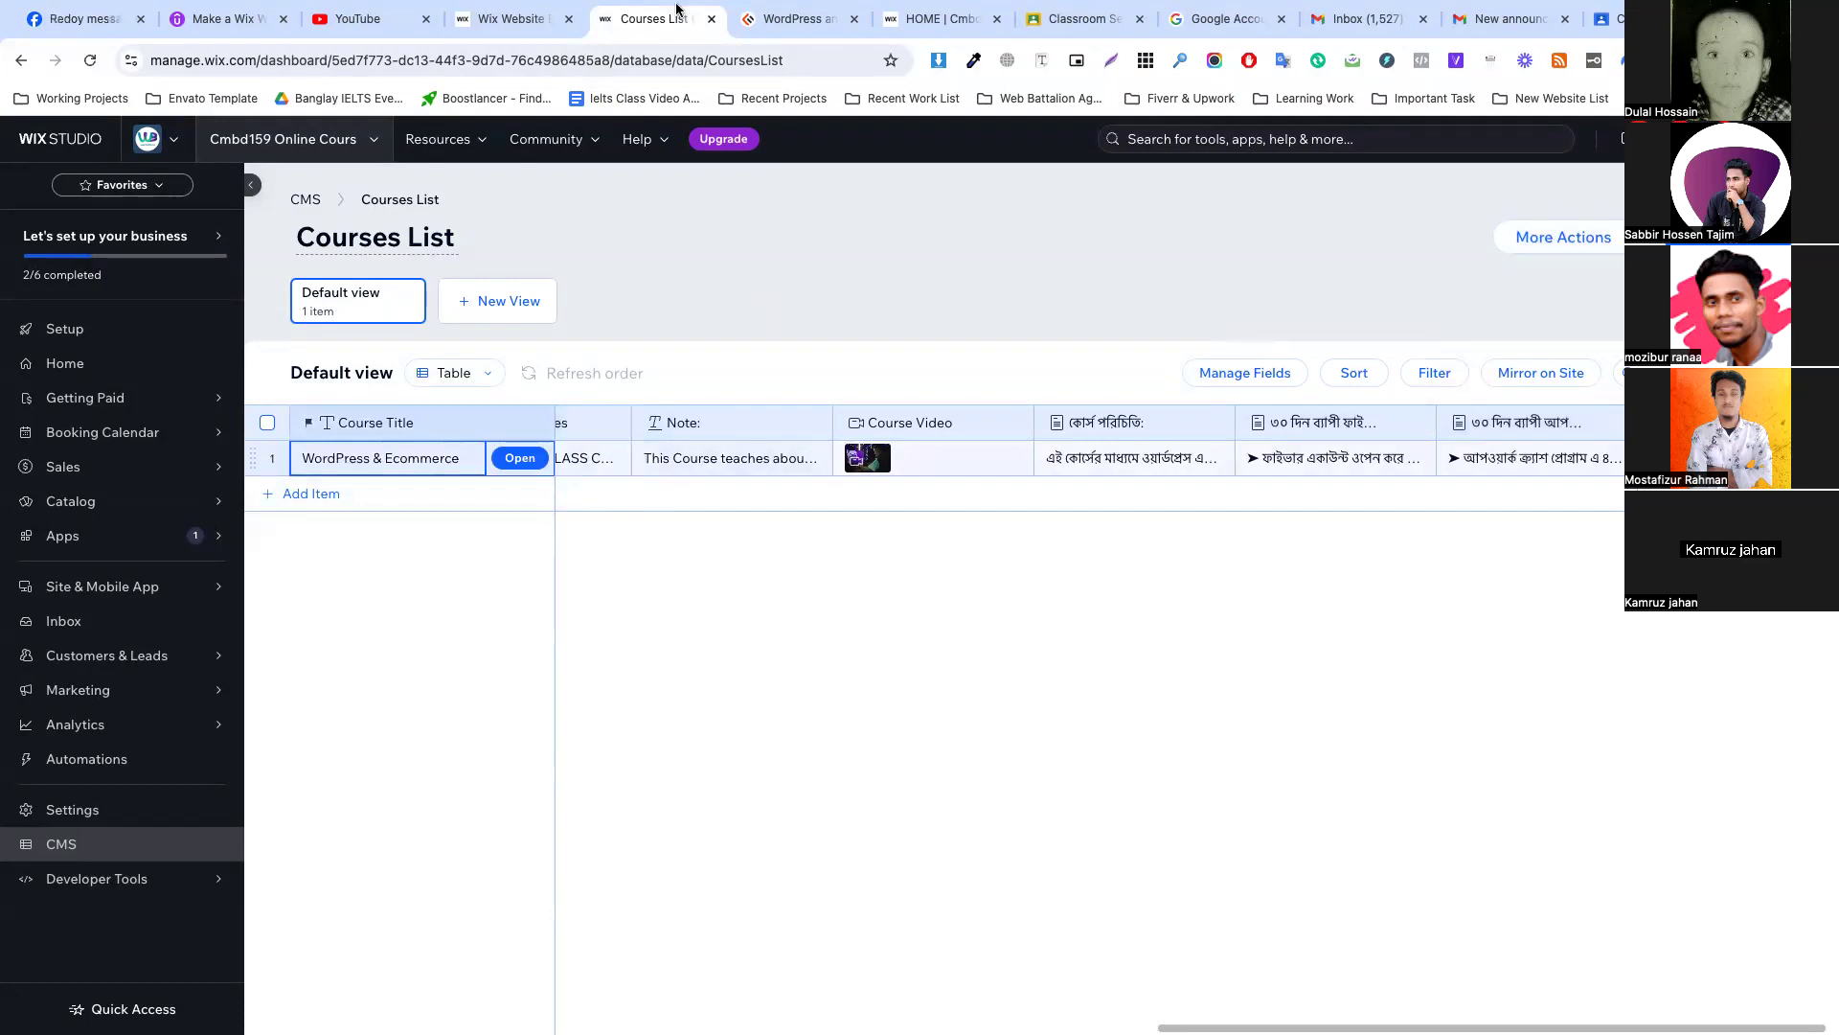
Look through the codemanbd courses listing page.
{"action": "key", "text": "ctrl+Tab"}
{"action": "left_click", "coordinate": [757, 176]}
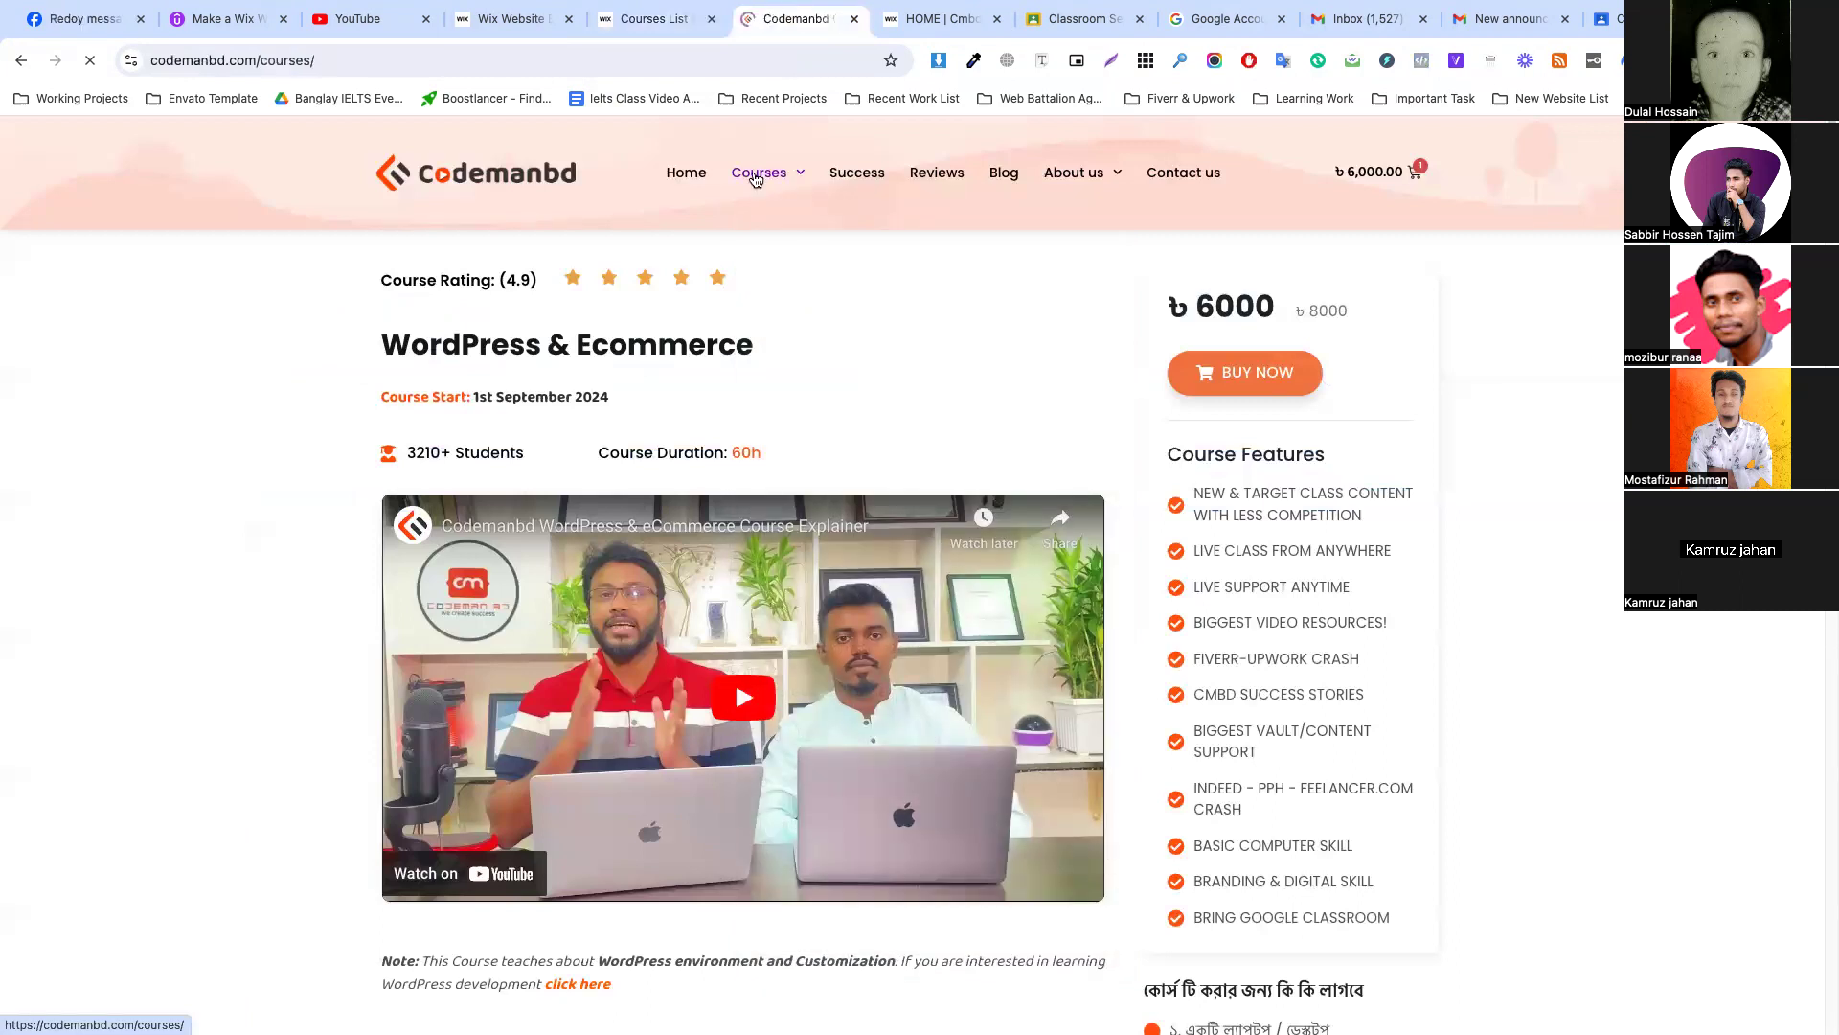
{"action": "scroll", "coordinate": [575, 383], "scroll_direction": "down", "scroll_amount": 3}
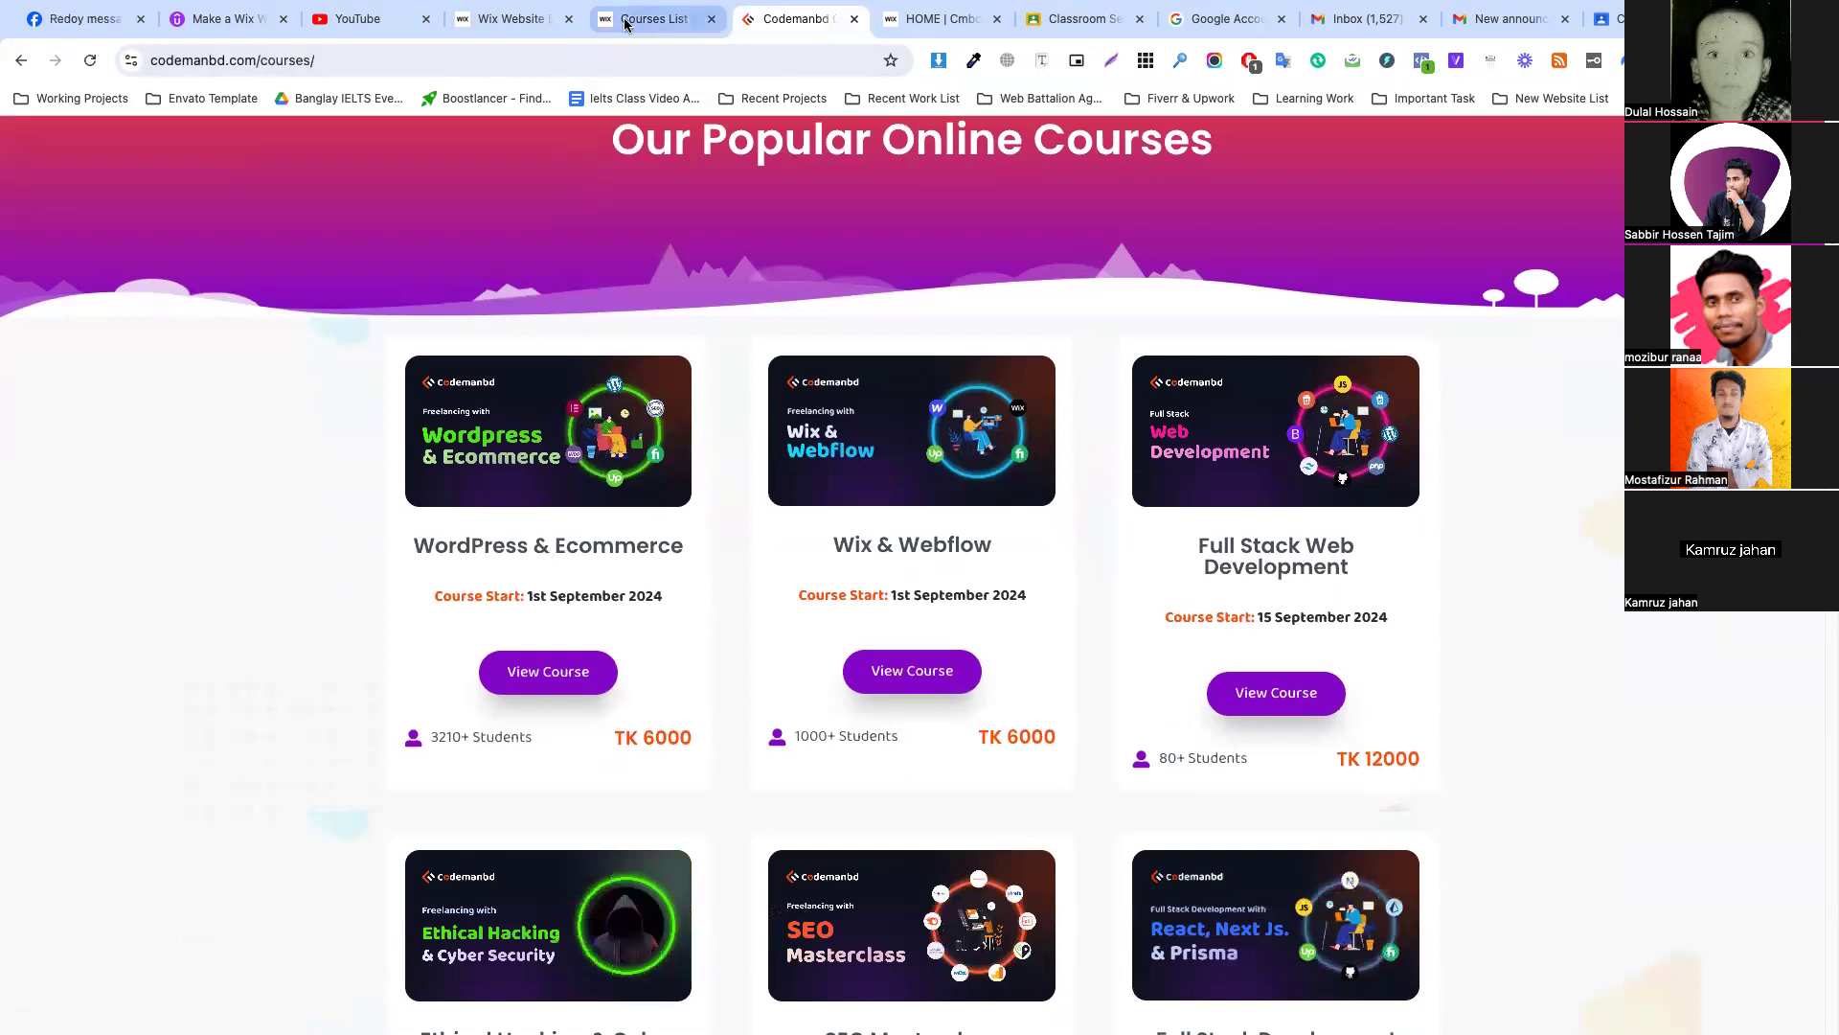
{"action": "left_click", "coordinate": [546, 20]}
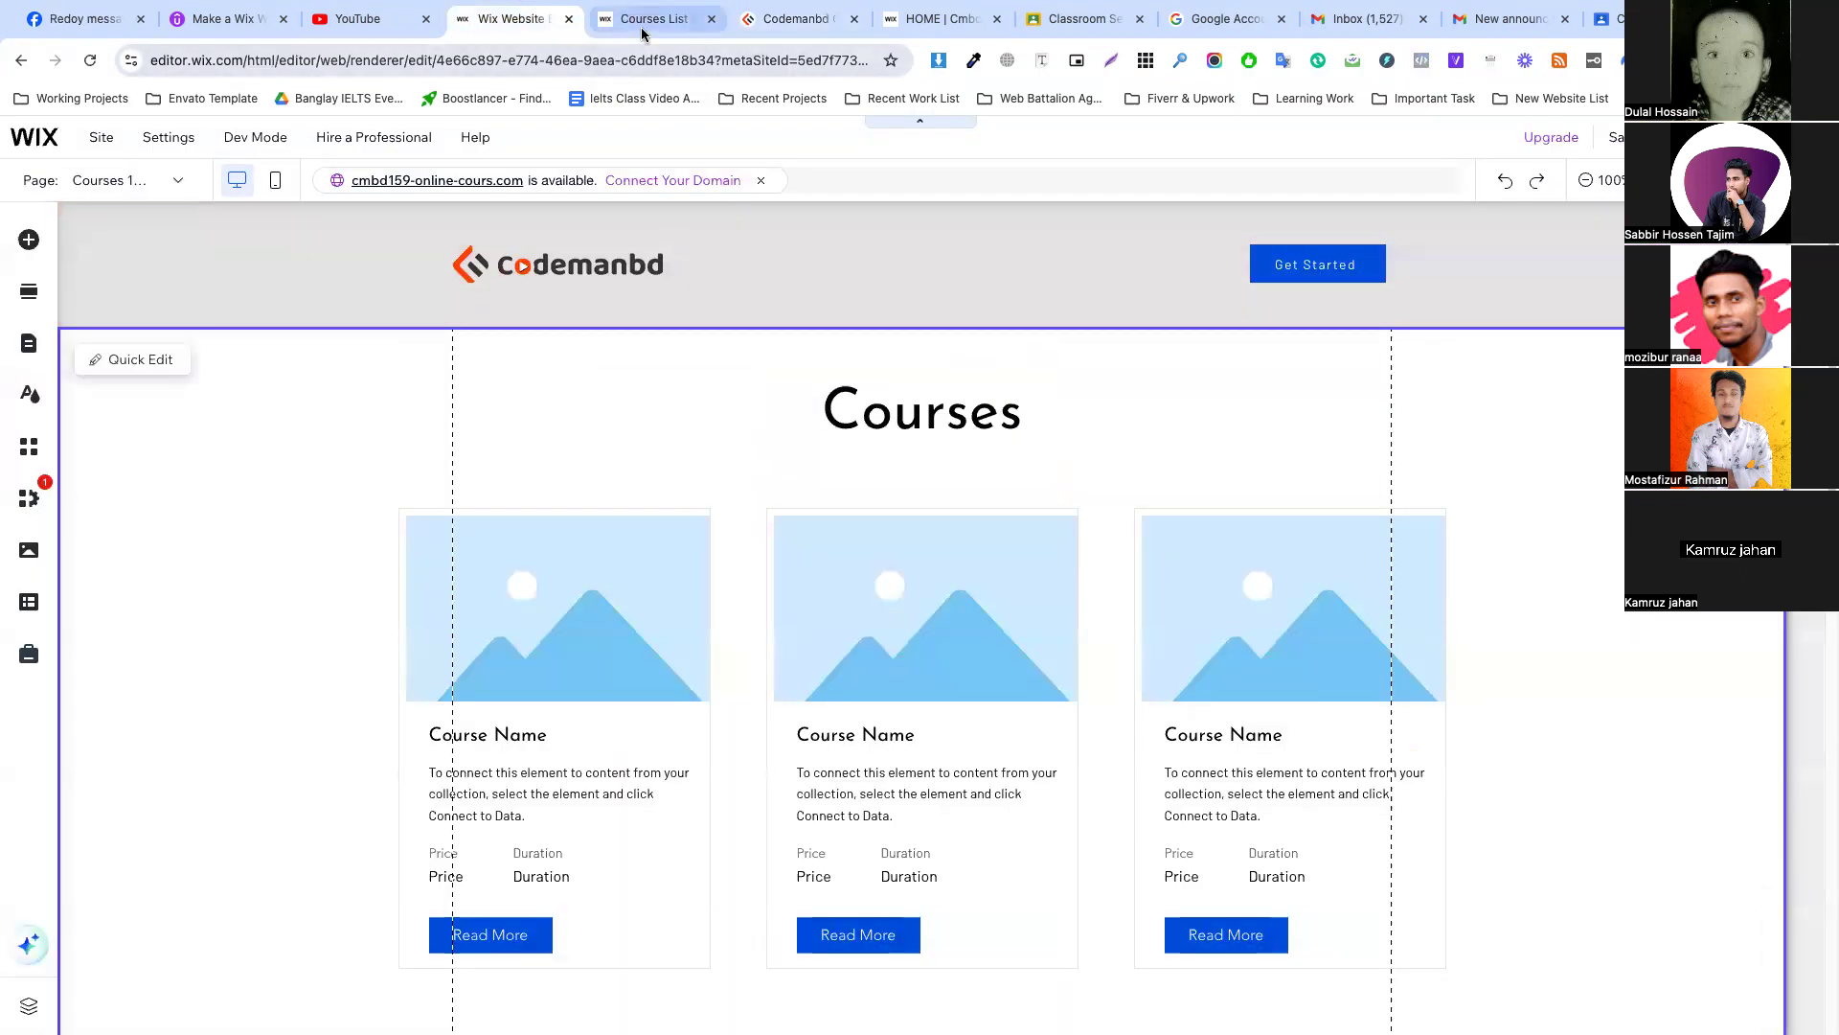
Add and save an Image field named 'Single Course' in the Courses List collection.
{"action": "left_click", "coordinate": [642, 21]}
{"action": "left_click", "coordinate": [1686, 422]}
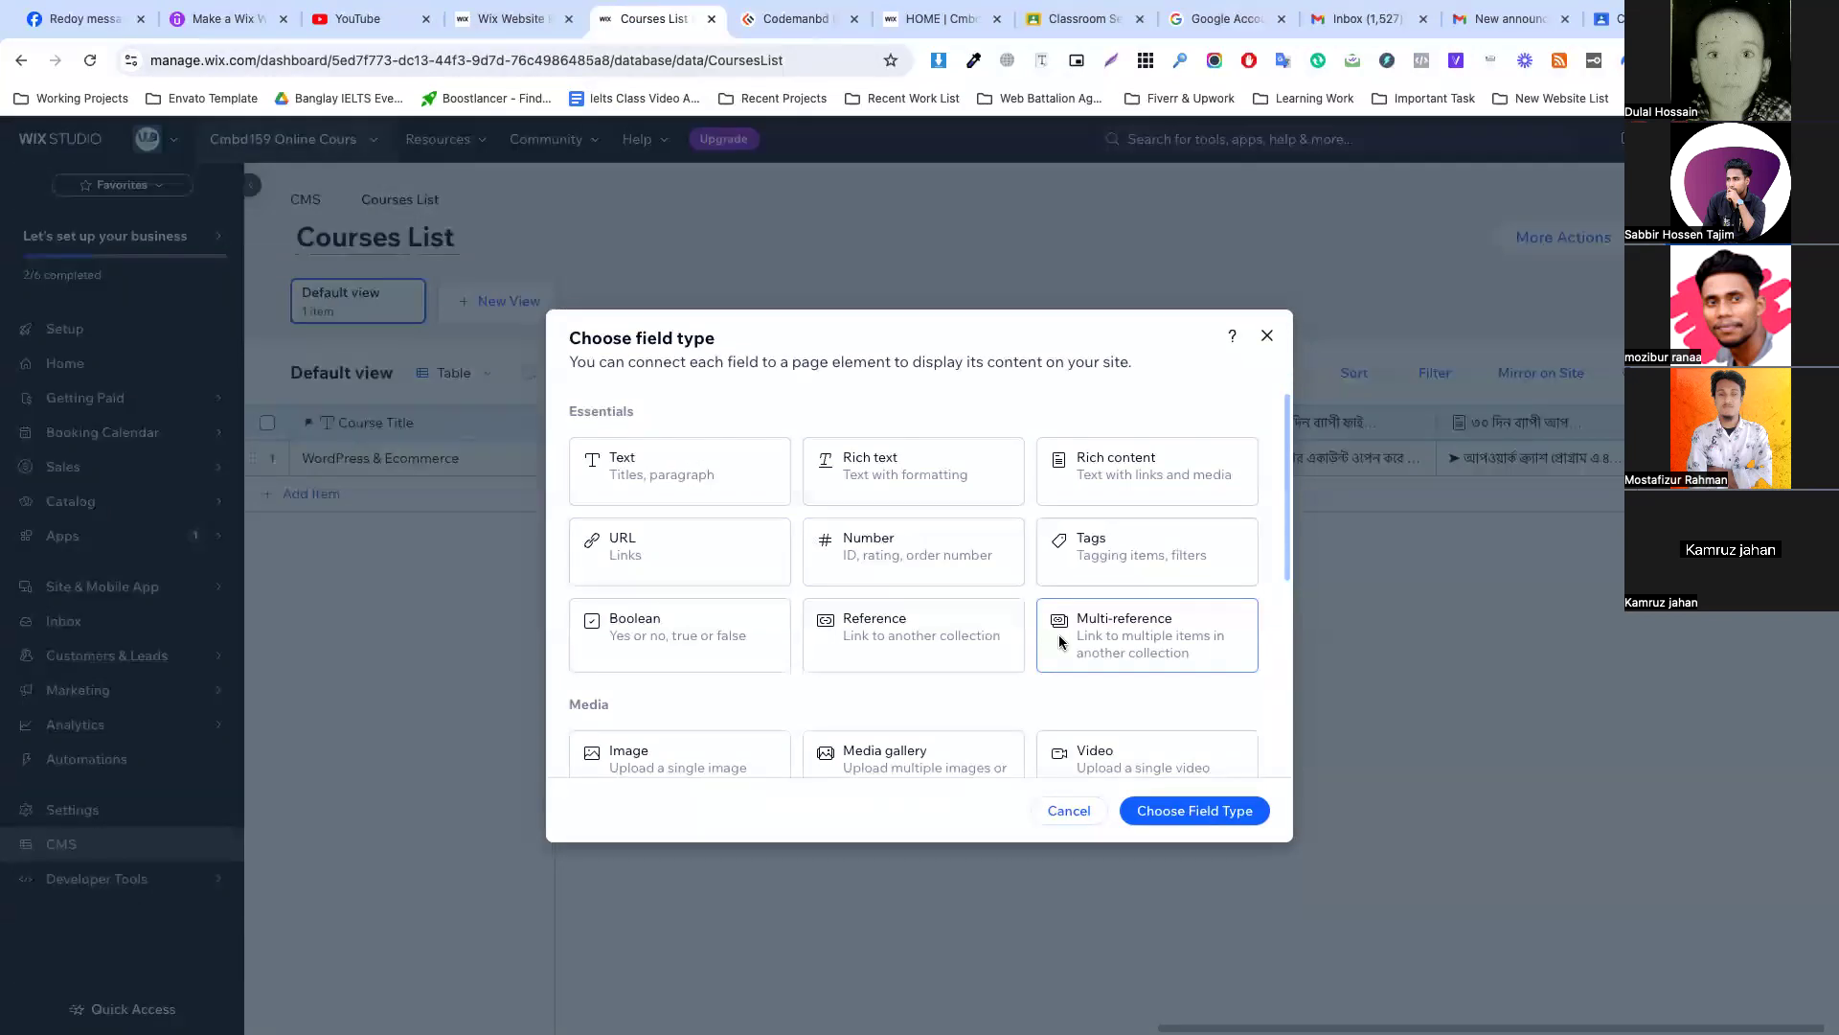
{"action": "scroll", "coordinate": [1060, 628], "scroll_direction": "down", "scroll_amount": 3}
{"action": "left_click", "coordinate": [690, 546]}
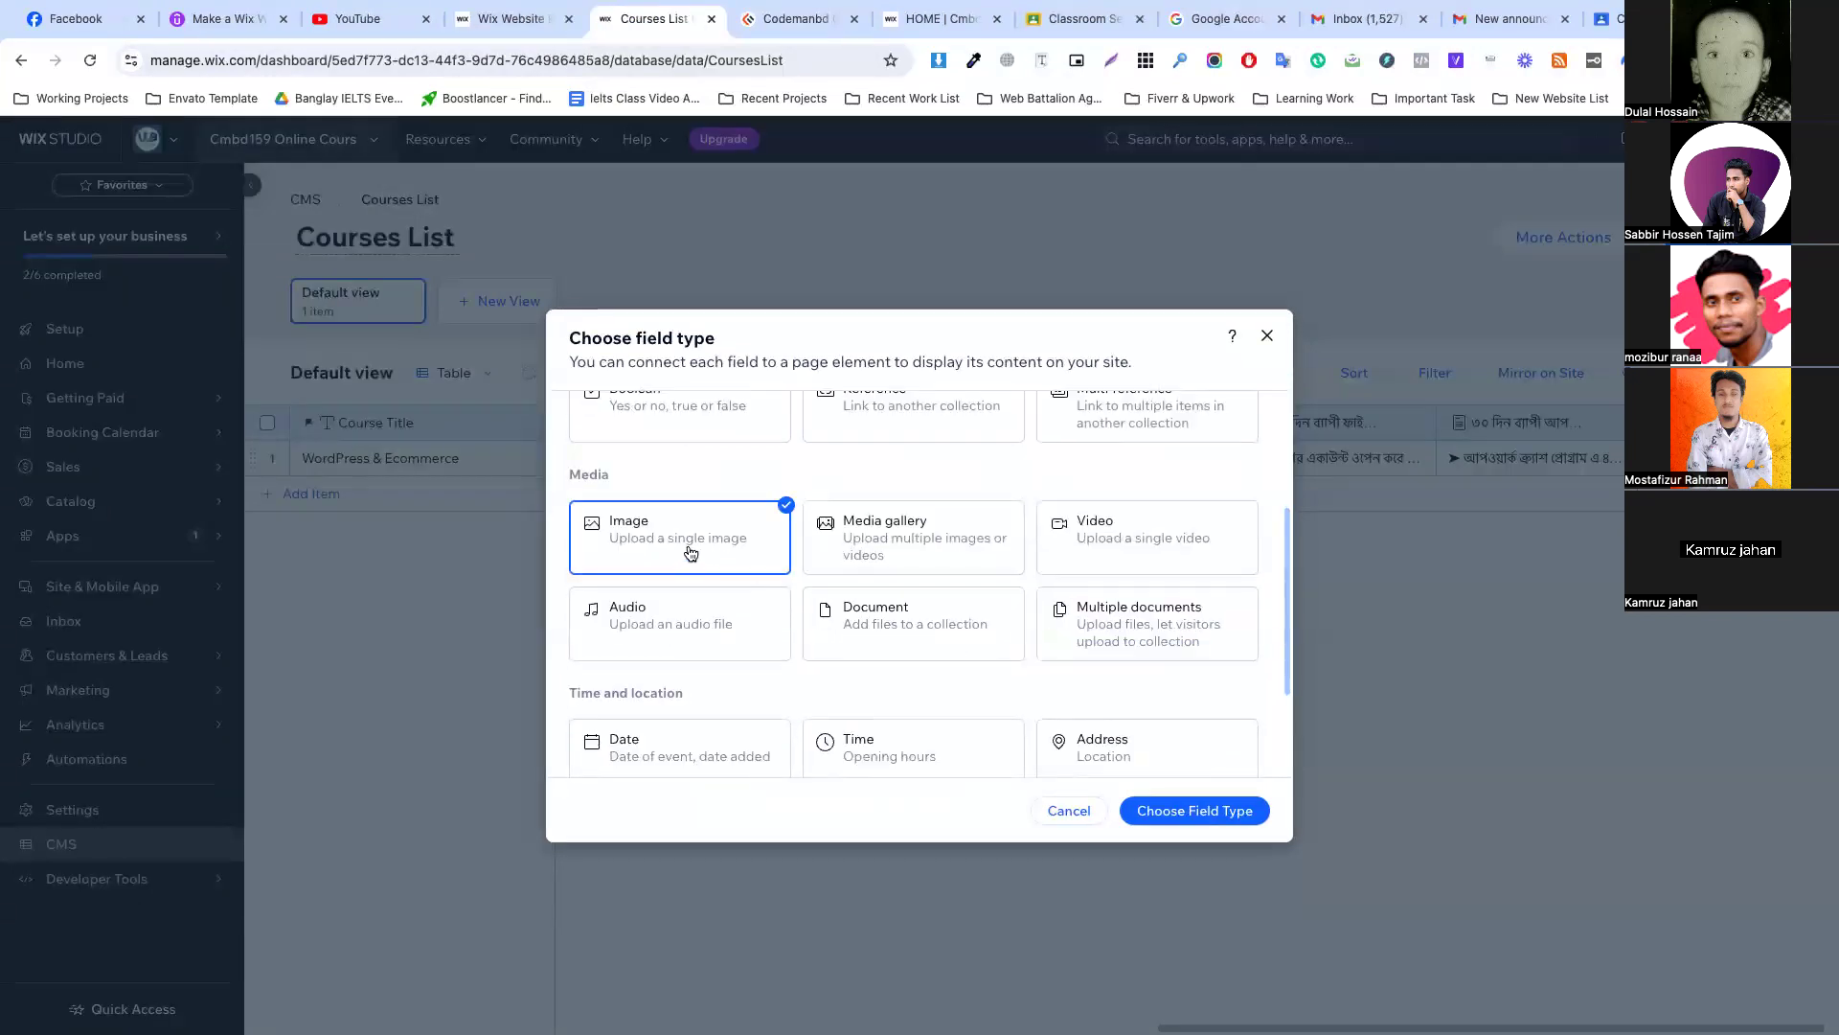
{"action": "left_click", "coordinate": [1194, 810]}
{"action": "type", "text": "Singl"}
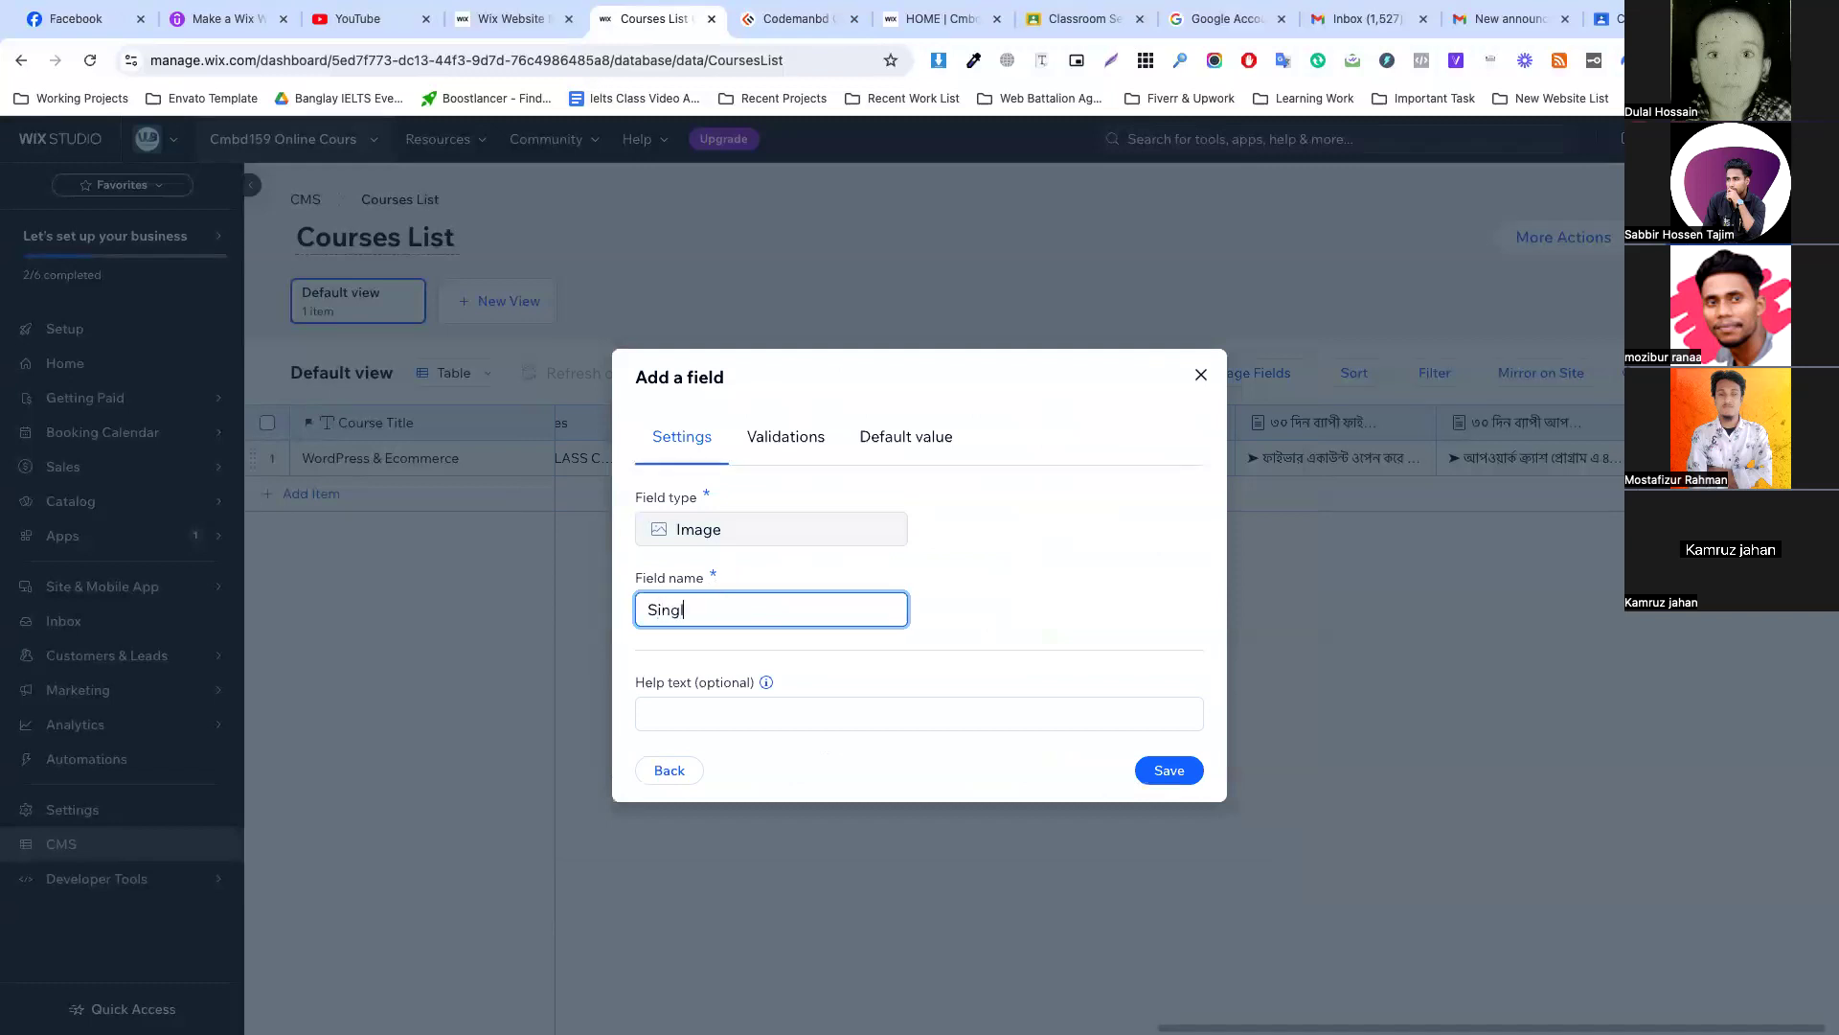
{"action": "type", "text": "e Course Image"}
{"action": "left_click", "coordinate": [1173, 770]}
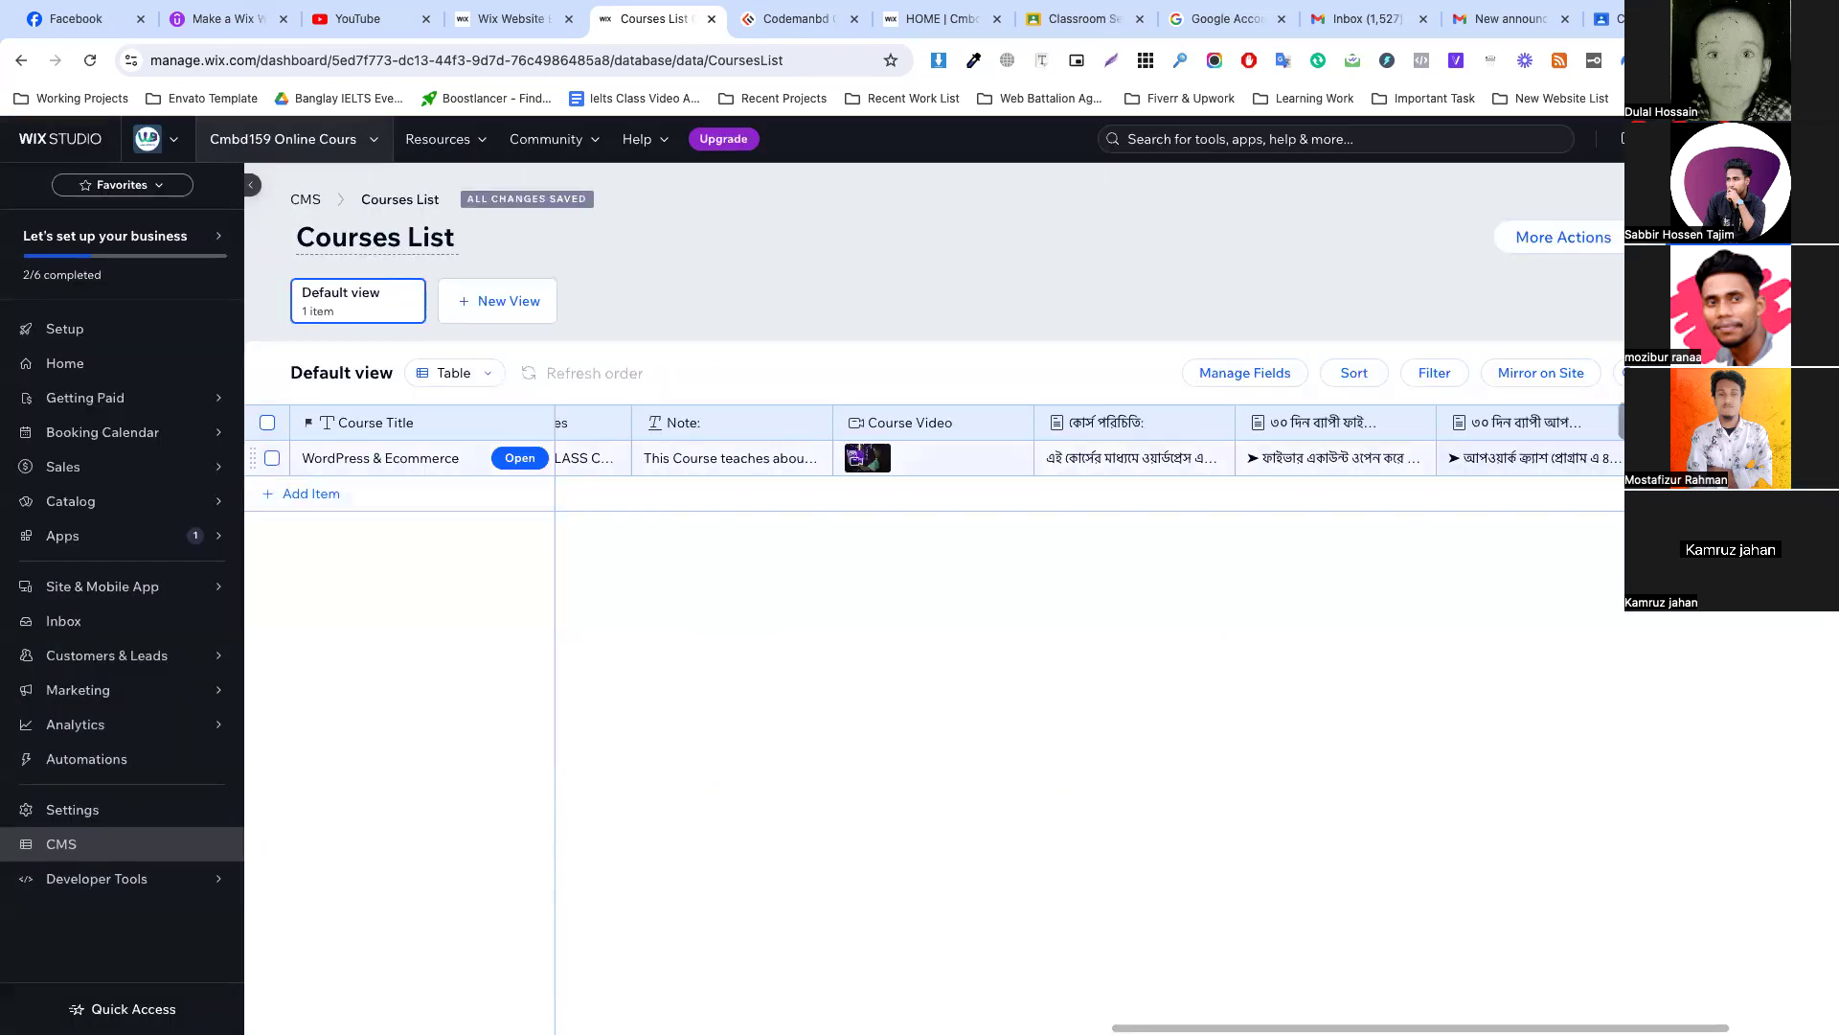
{"action": "left_click", "coordinate": [868, 458]}
Open the WordPress & Ecommerce course banner full size and save it as Wordpress-ecommerce.
{"action": "left_click", "coordinate": [801, 20]}
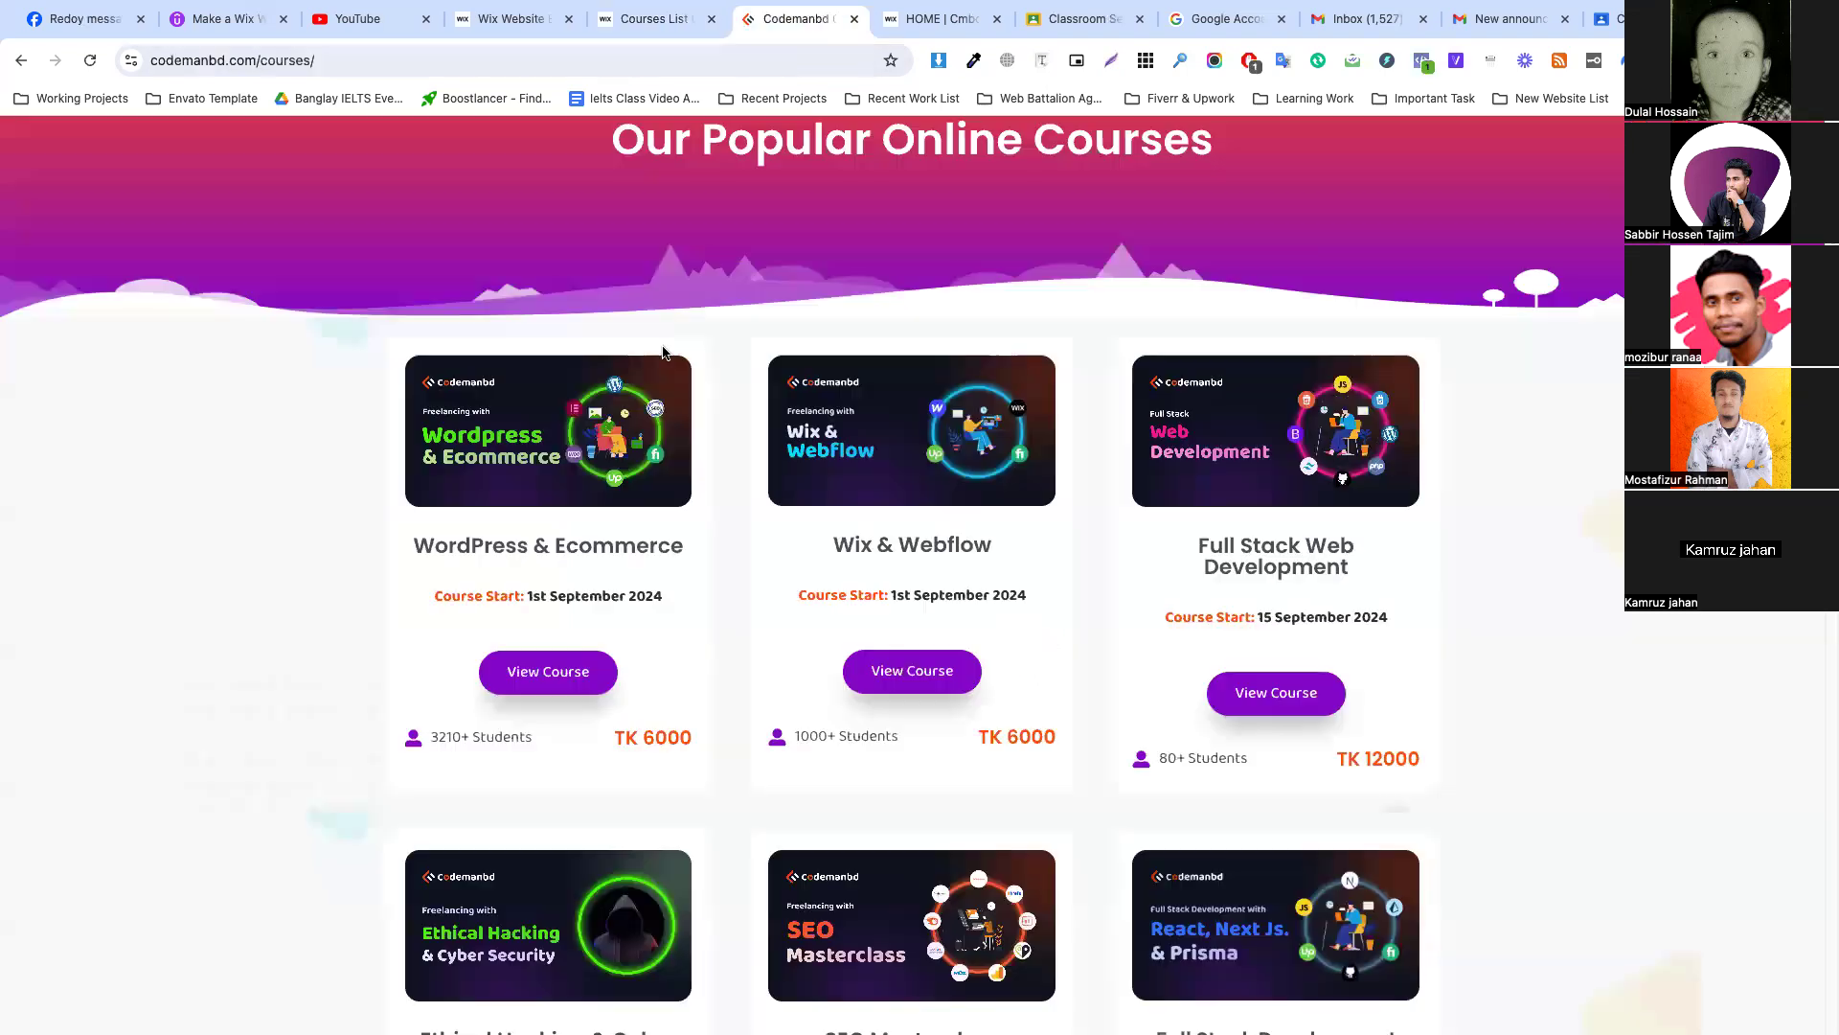
{"action": "right_click", "coordinate": [562, 392]}
{"action": "left_click", "coordinate": [670, 536]}
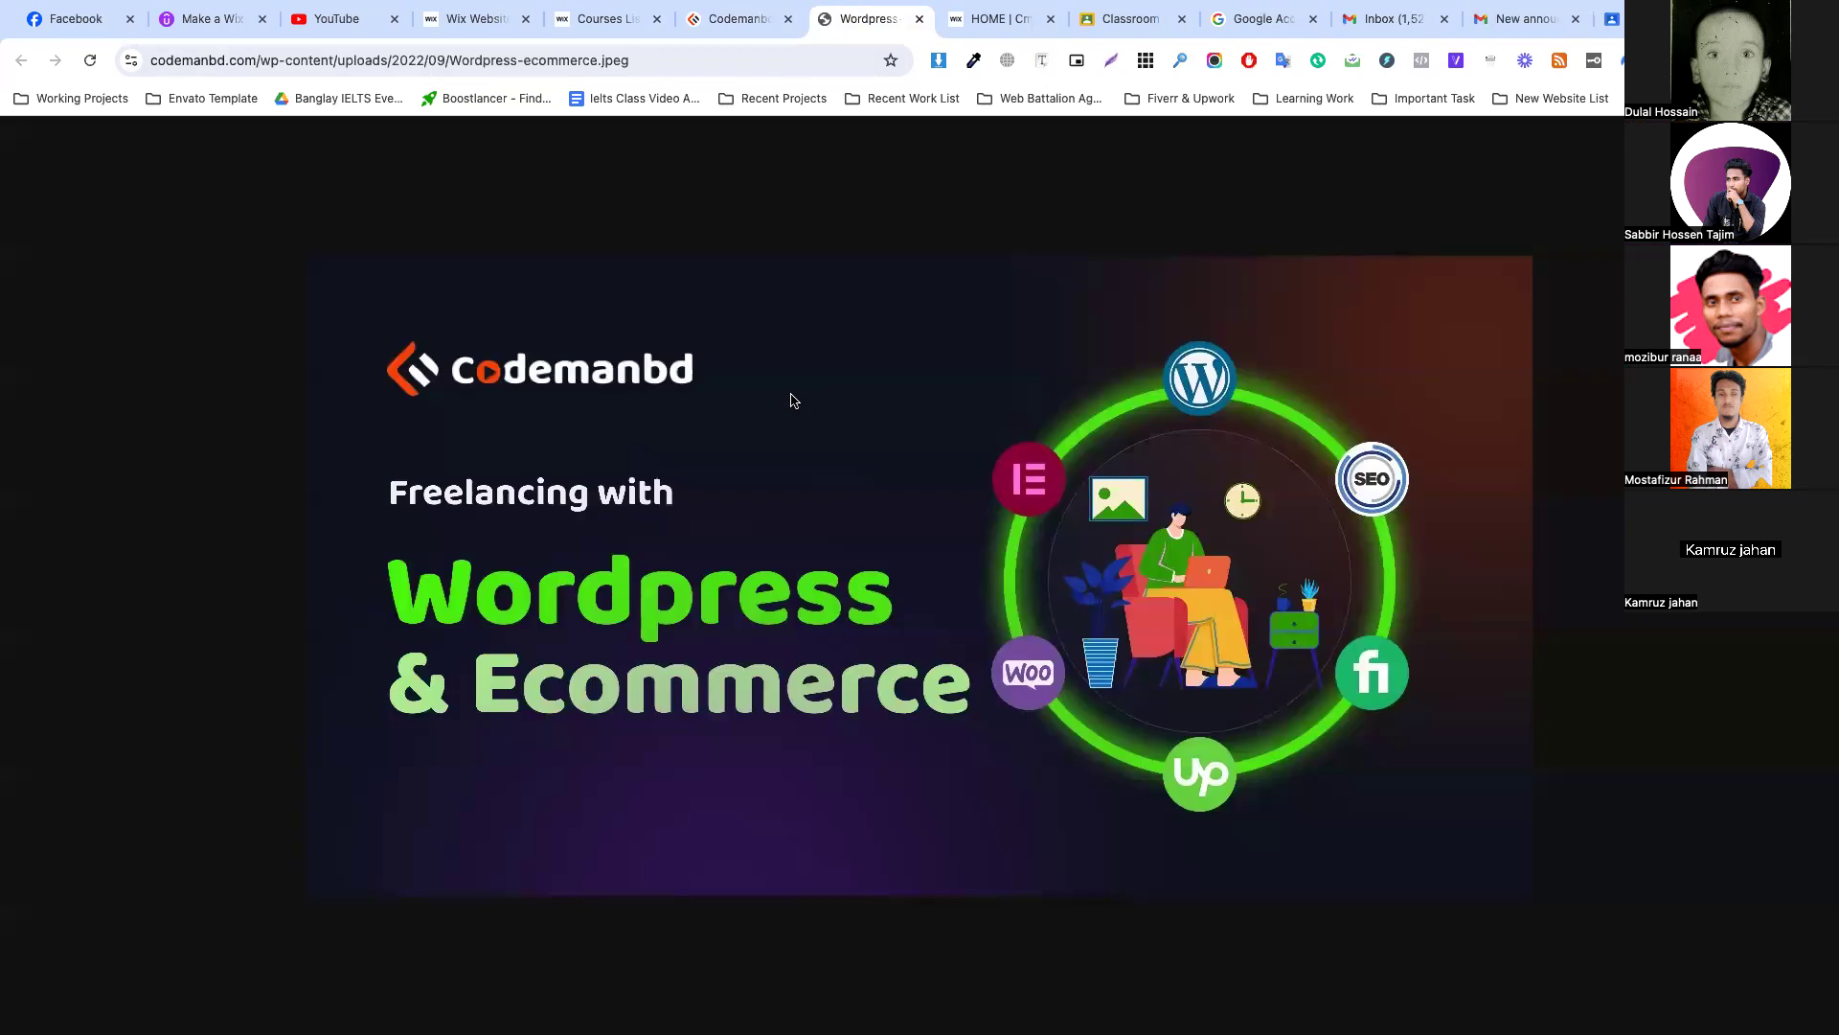
{"action": "right_click", "coordinate": [792, 395]}
{"action": "left_click", "coordinate": [863, 427]}
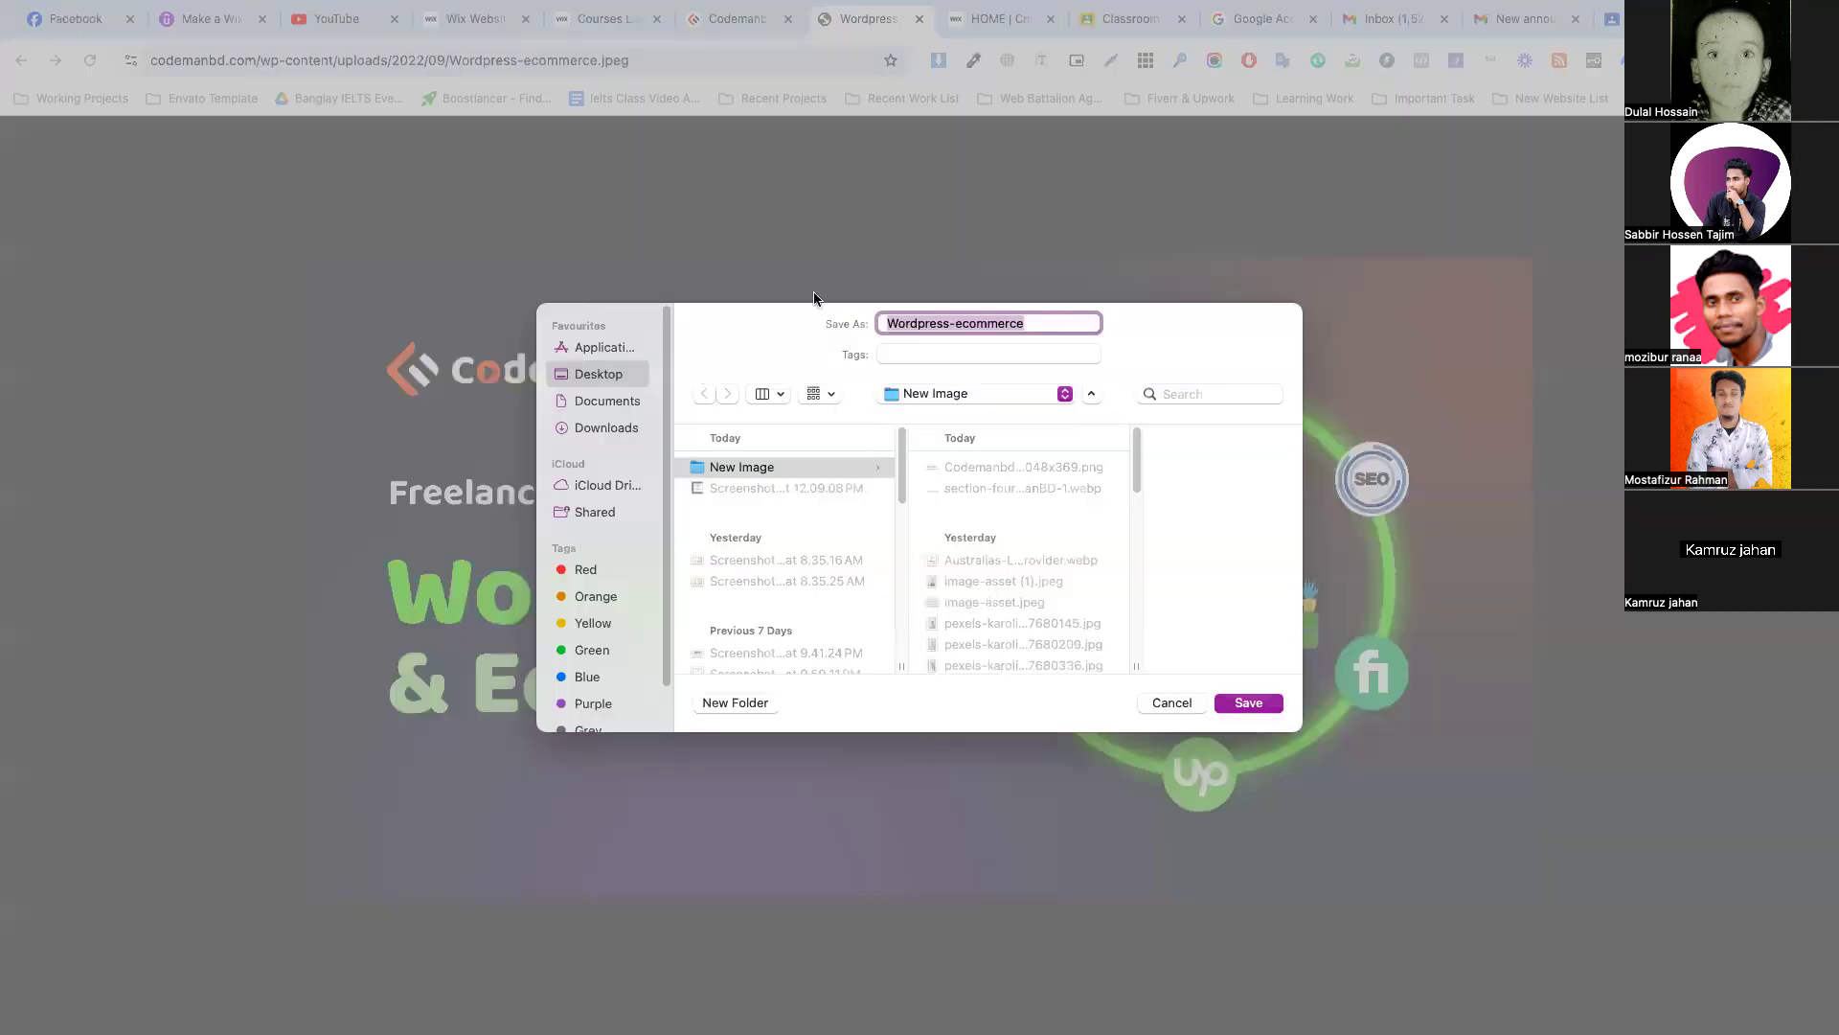
{"action": "key", "text": "Return"}
{"action": "left_click", "coordinate": [604, 19]}
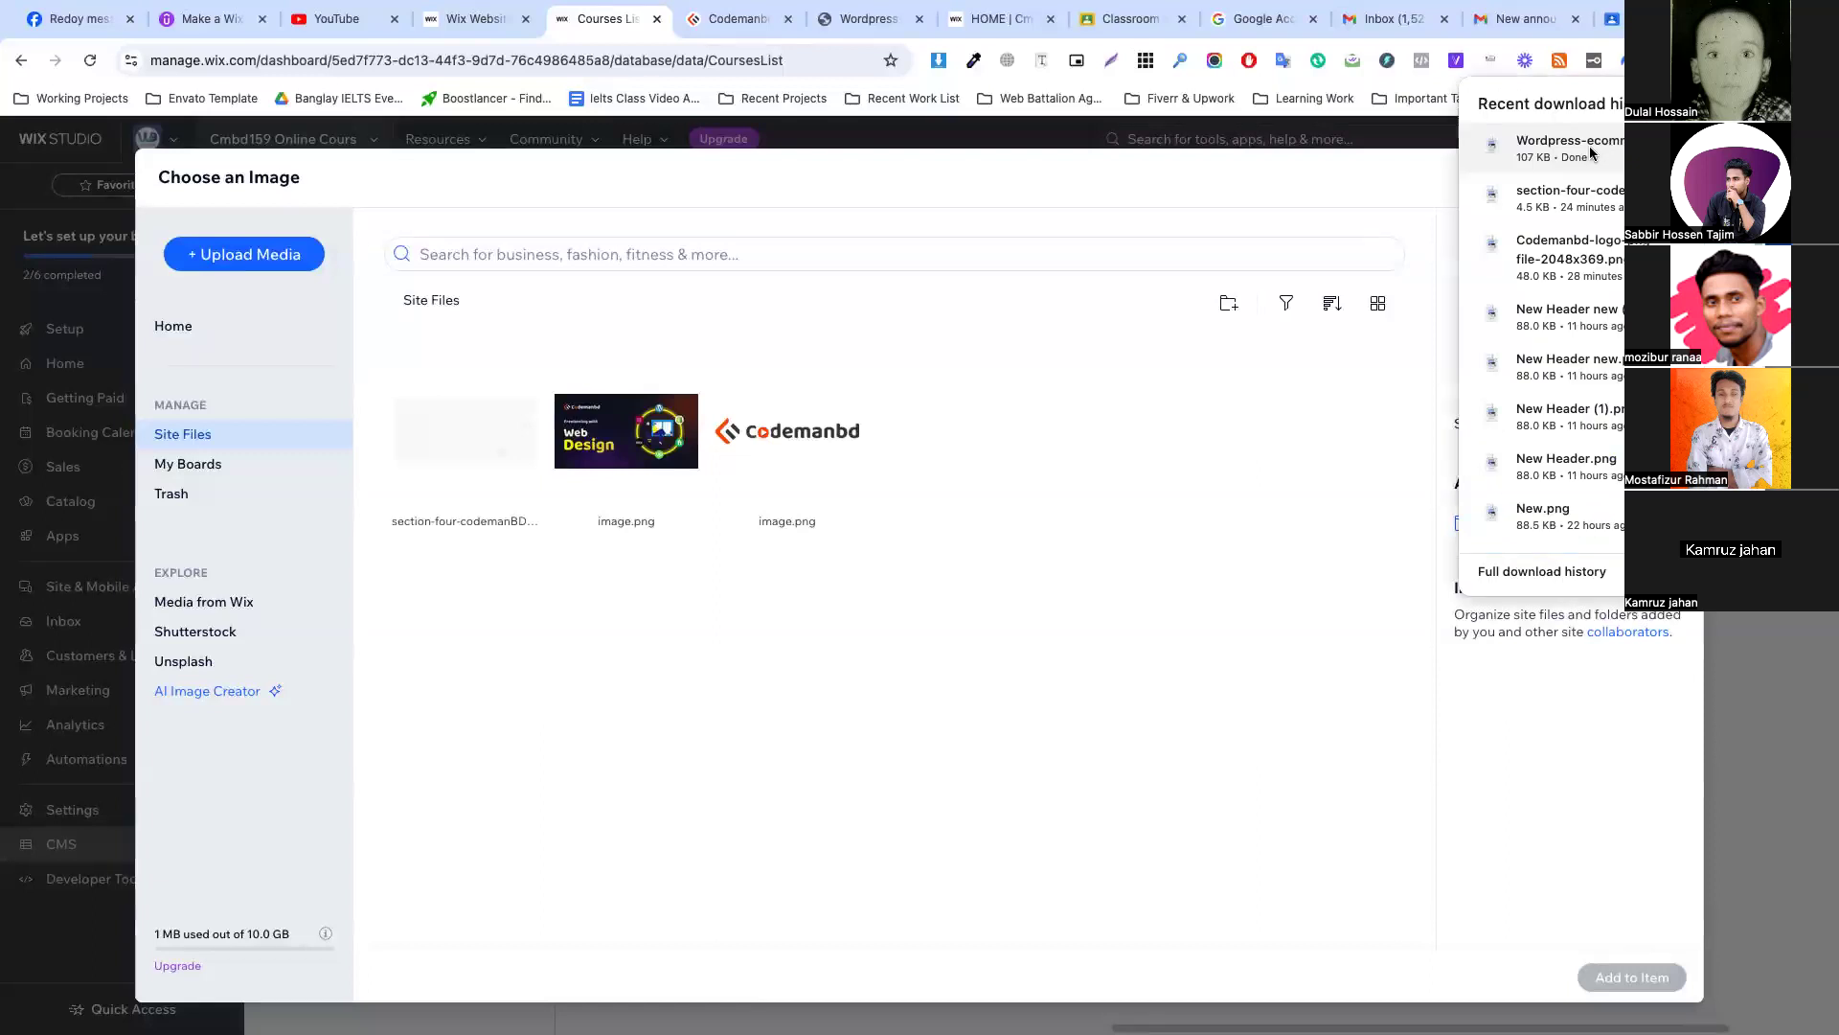
Upload Wordpress-ecommerce.jpg into Site Files from the Choose an Image dialog.
{"action": "left_click_drag", "start_coordinate": [566, 534], "coordinate": [575, 517]}
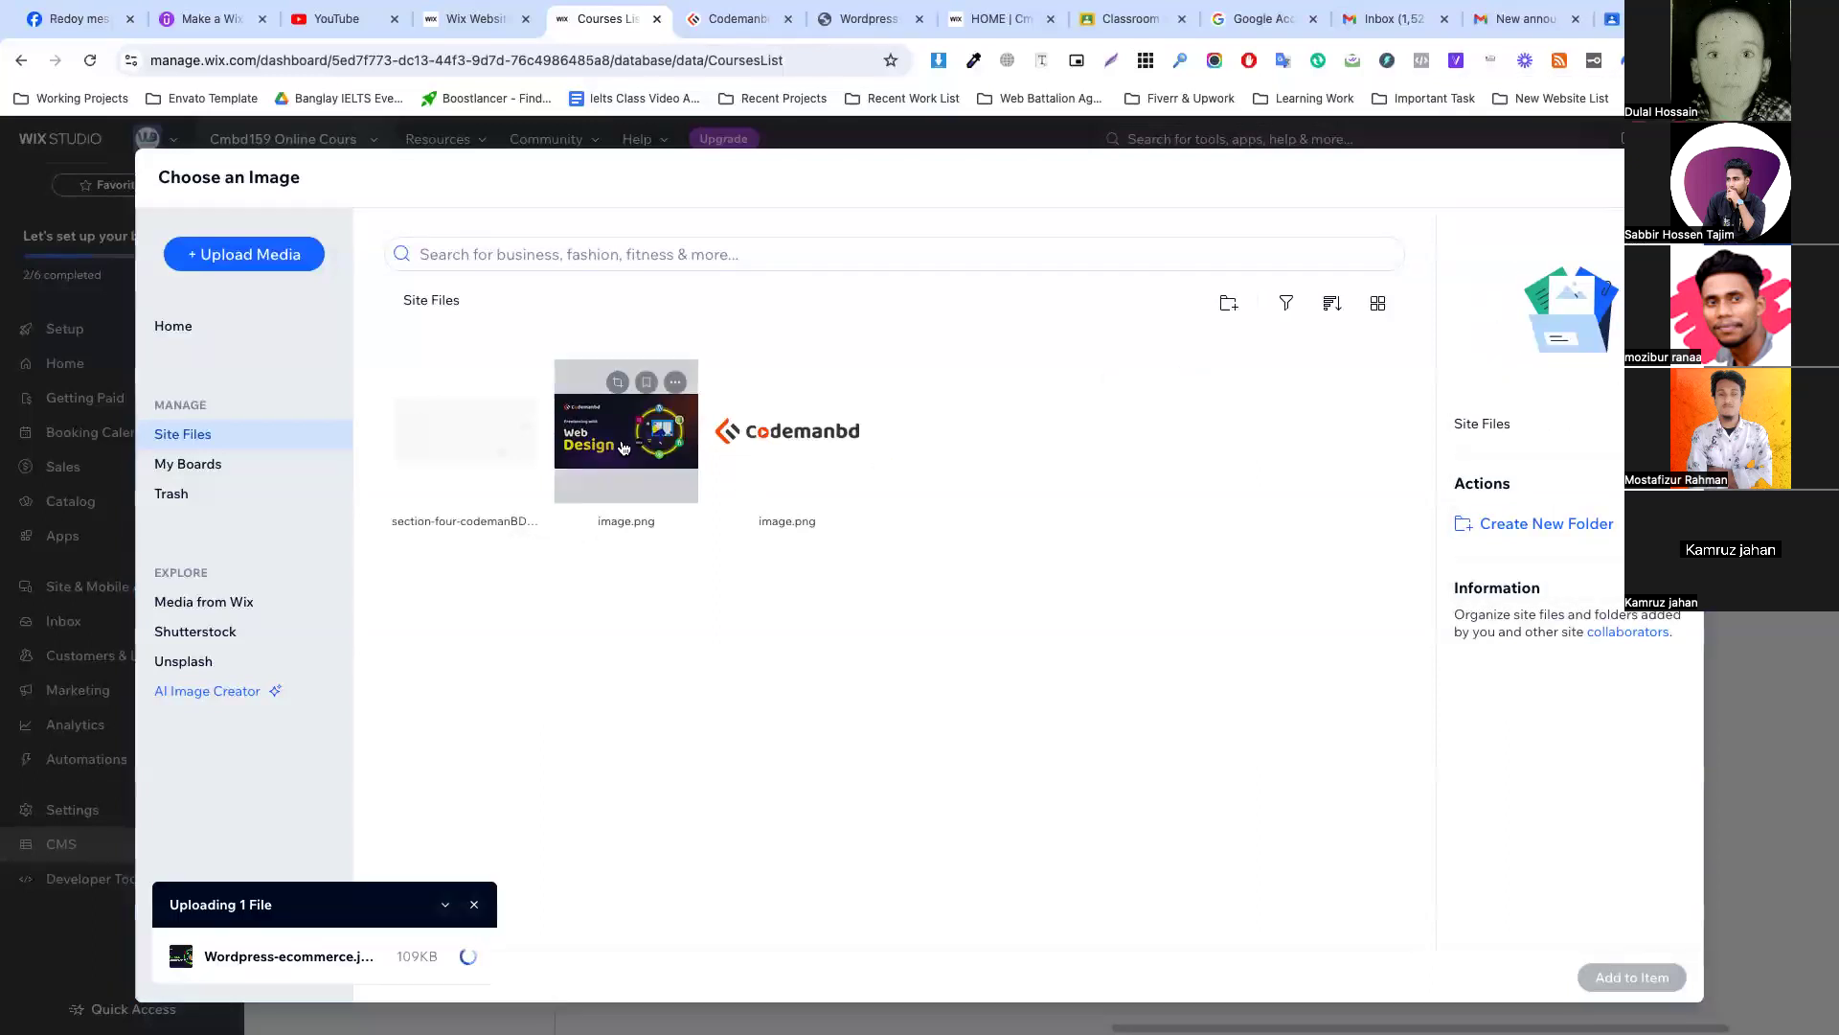
{"action": "left_click", "coordinate": [613, 450]}
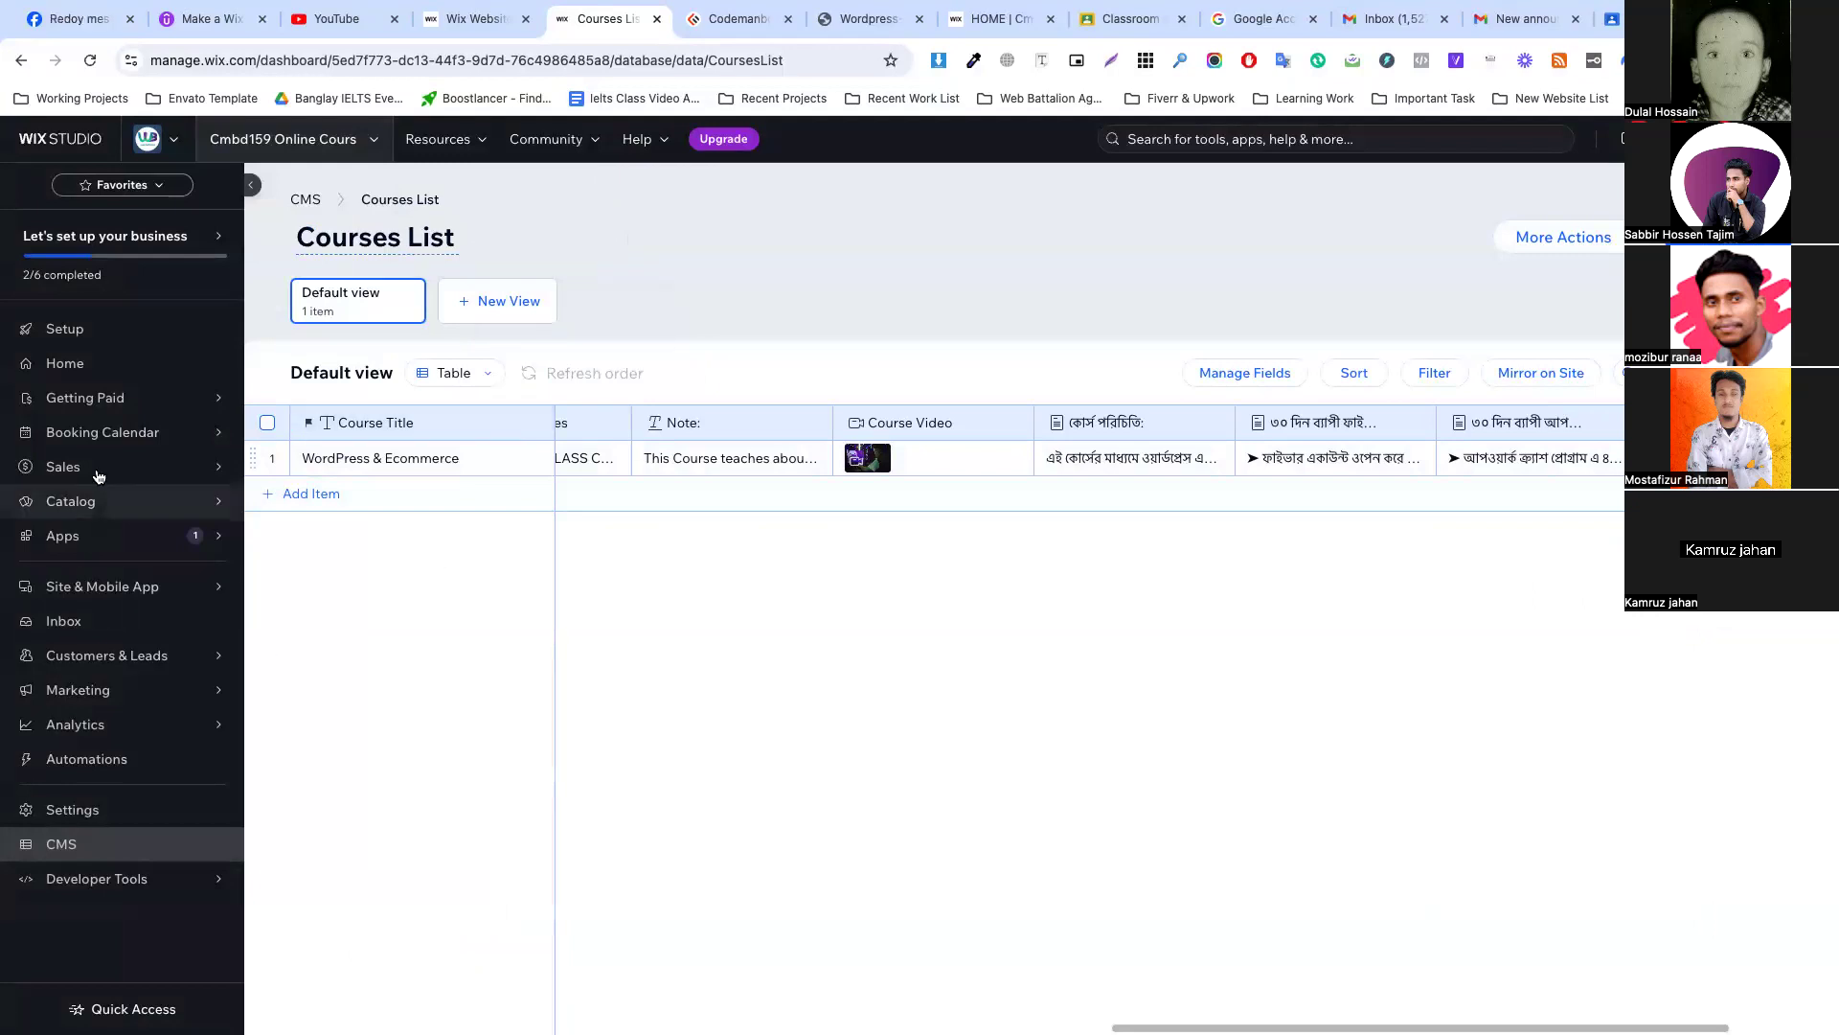
{"action": "left_click", "coordinate": [733, 19]}
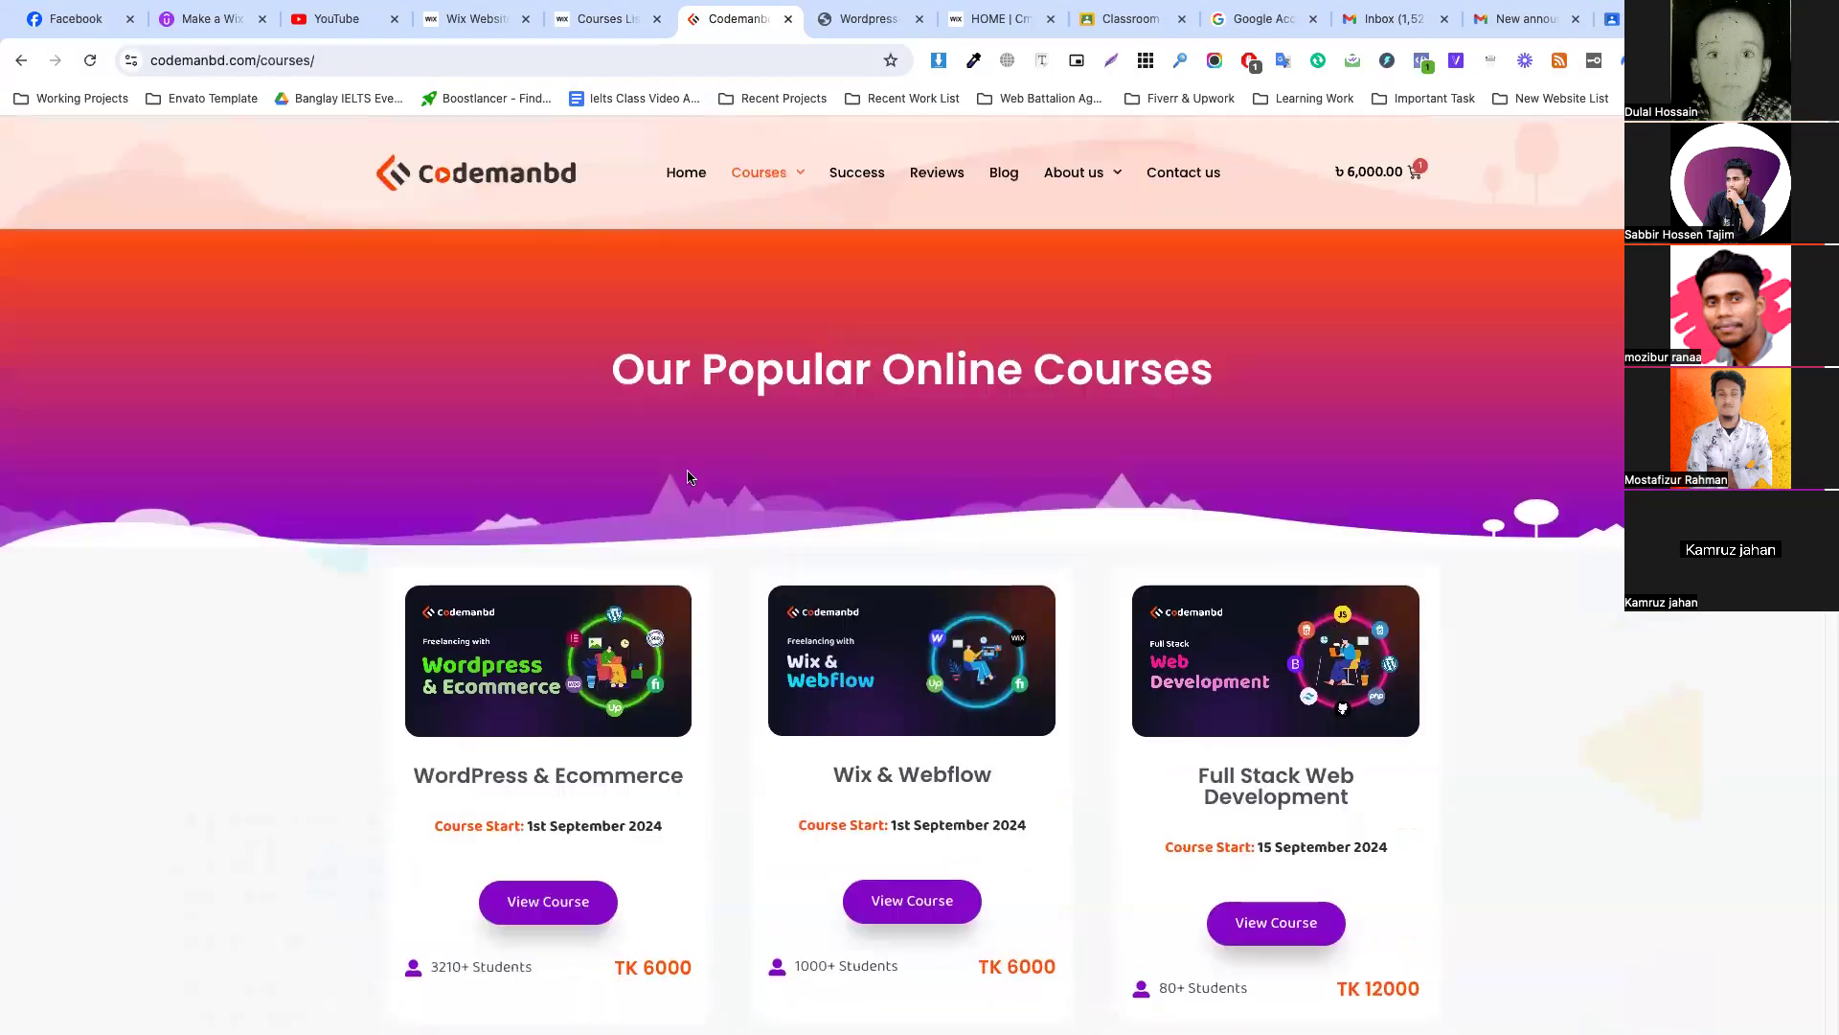
View the WordPress & Ecommerce course page, then go back to the Wix editor's Courses page.
{"action": "left_click", "coordinate": [576, 455]}
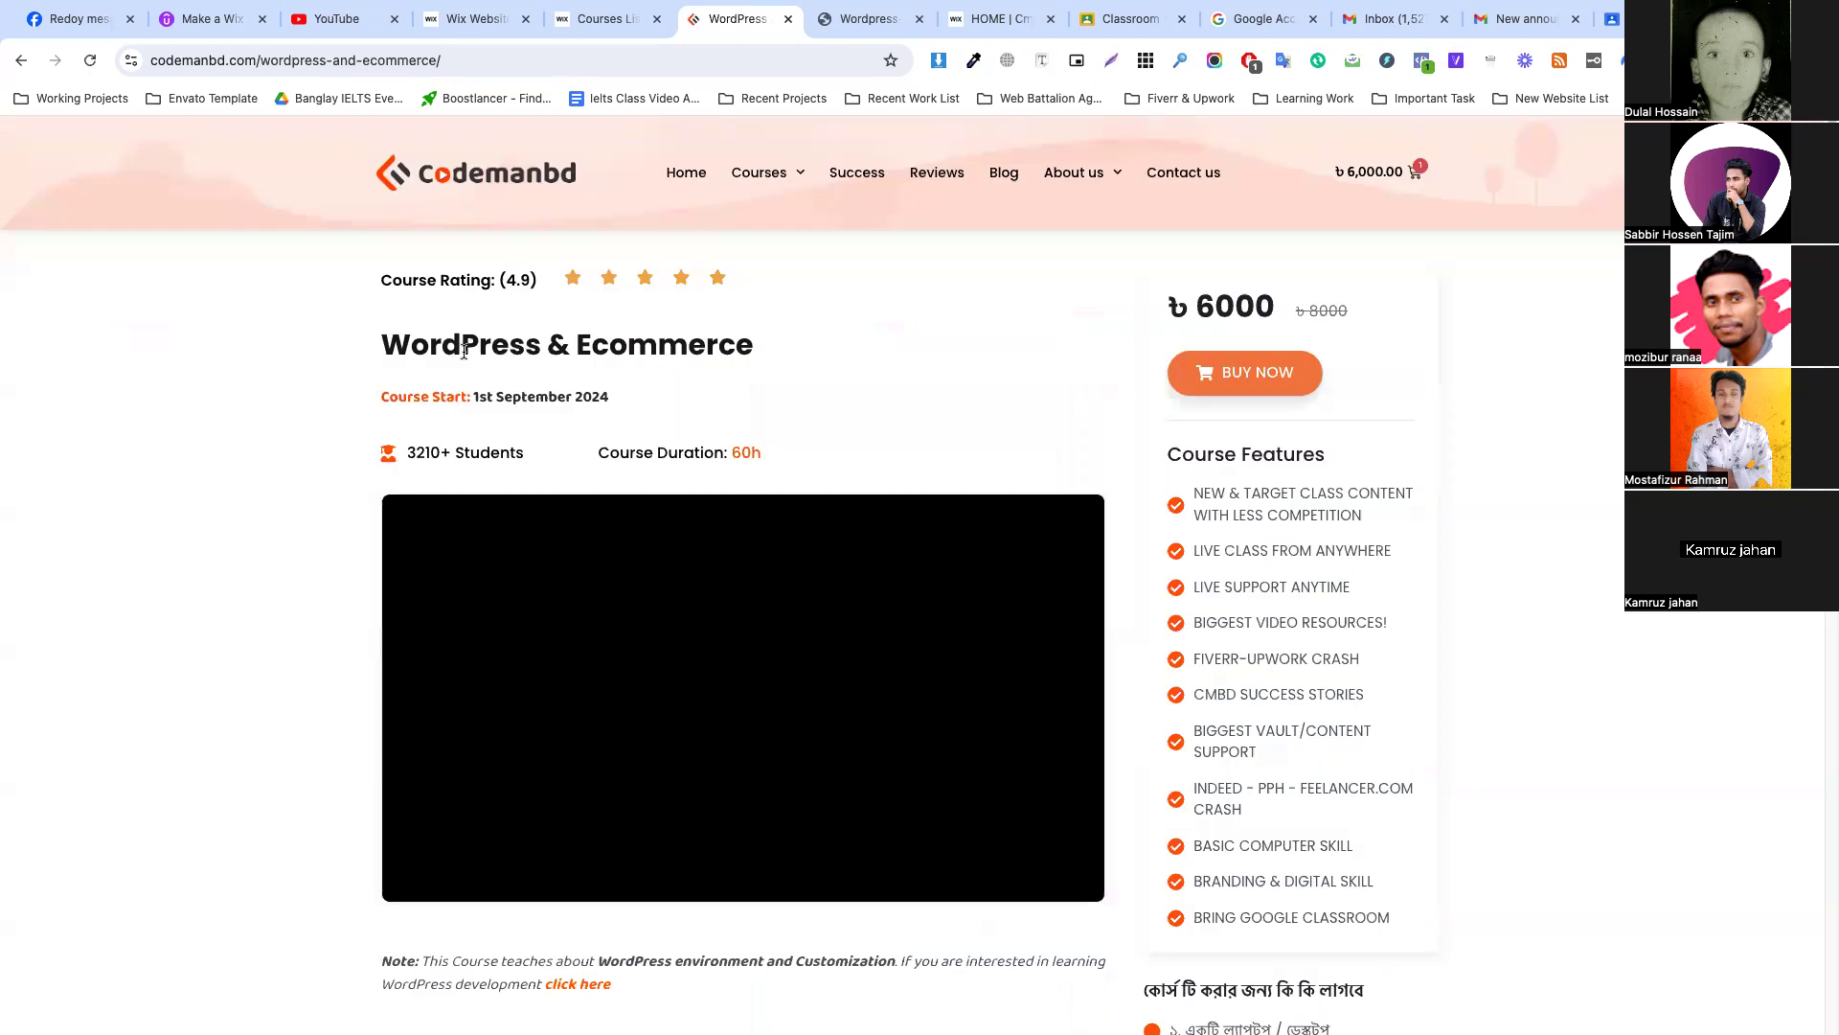
{"action": "scroll", "coordinate": [1014, 547], "scroll_direction": "down", "scroll_amount": 8}
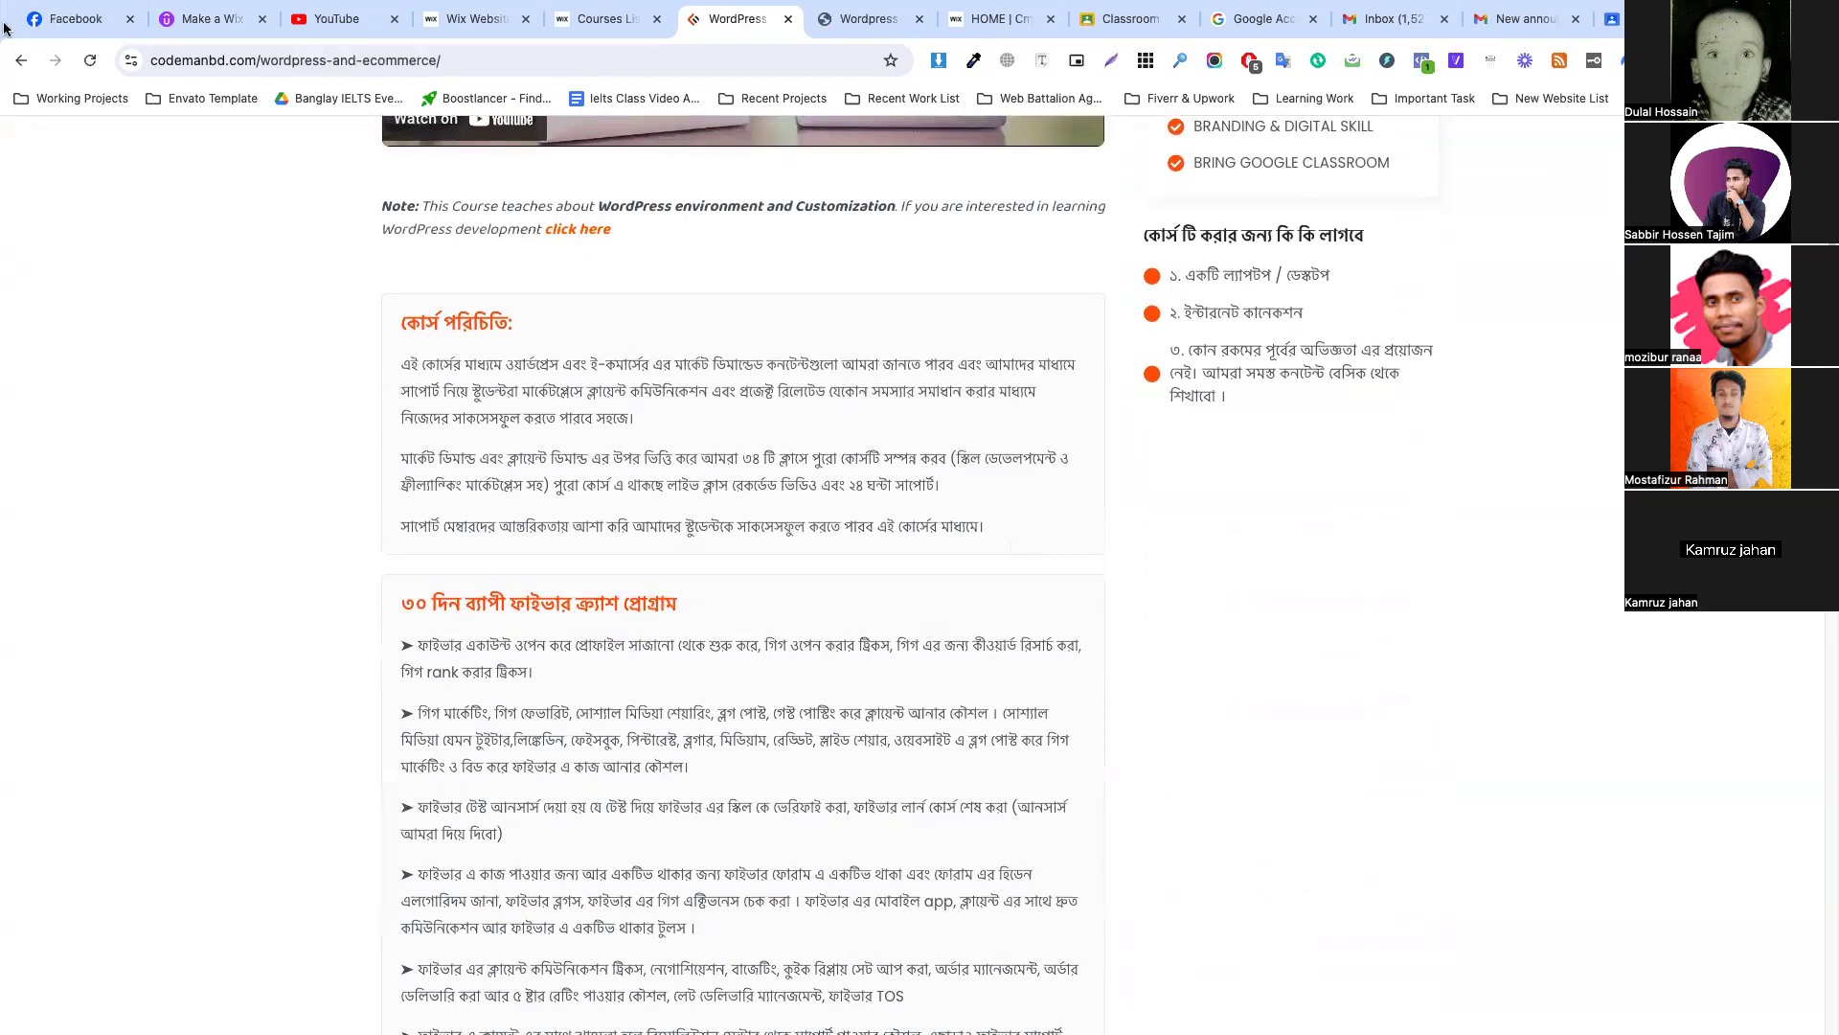
{"action": "left_click", "coordinate": [456, 23]}
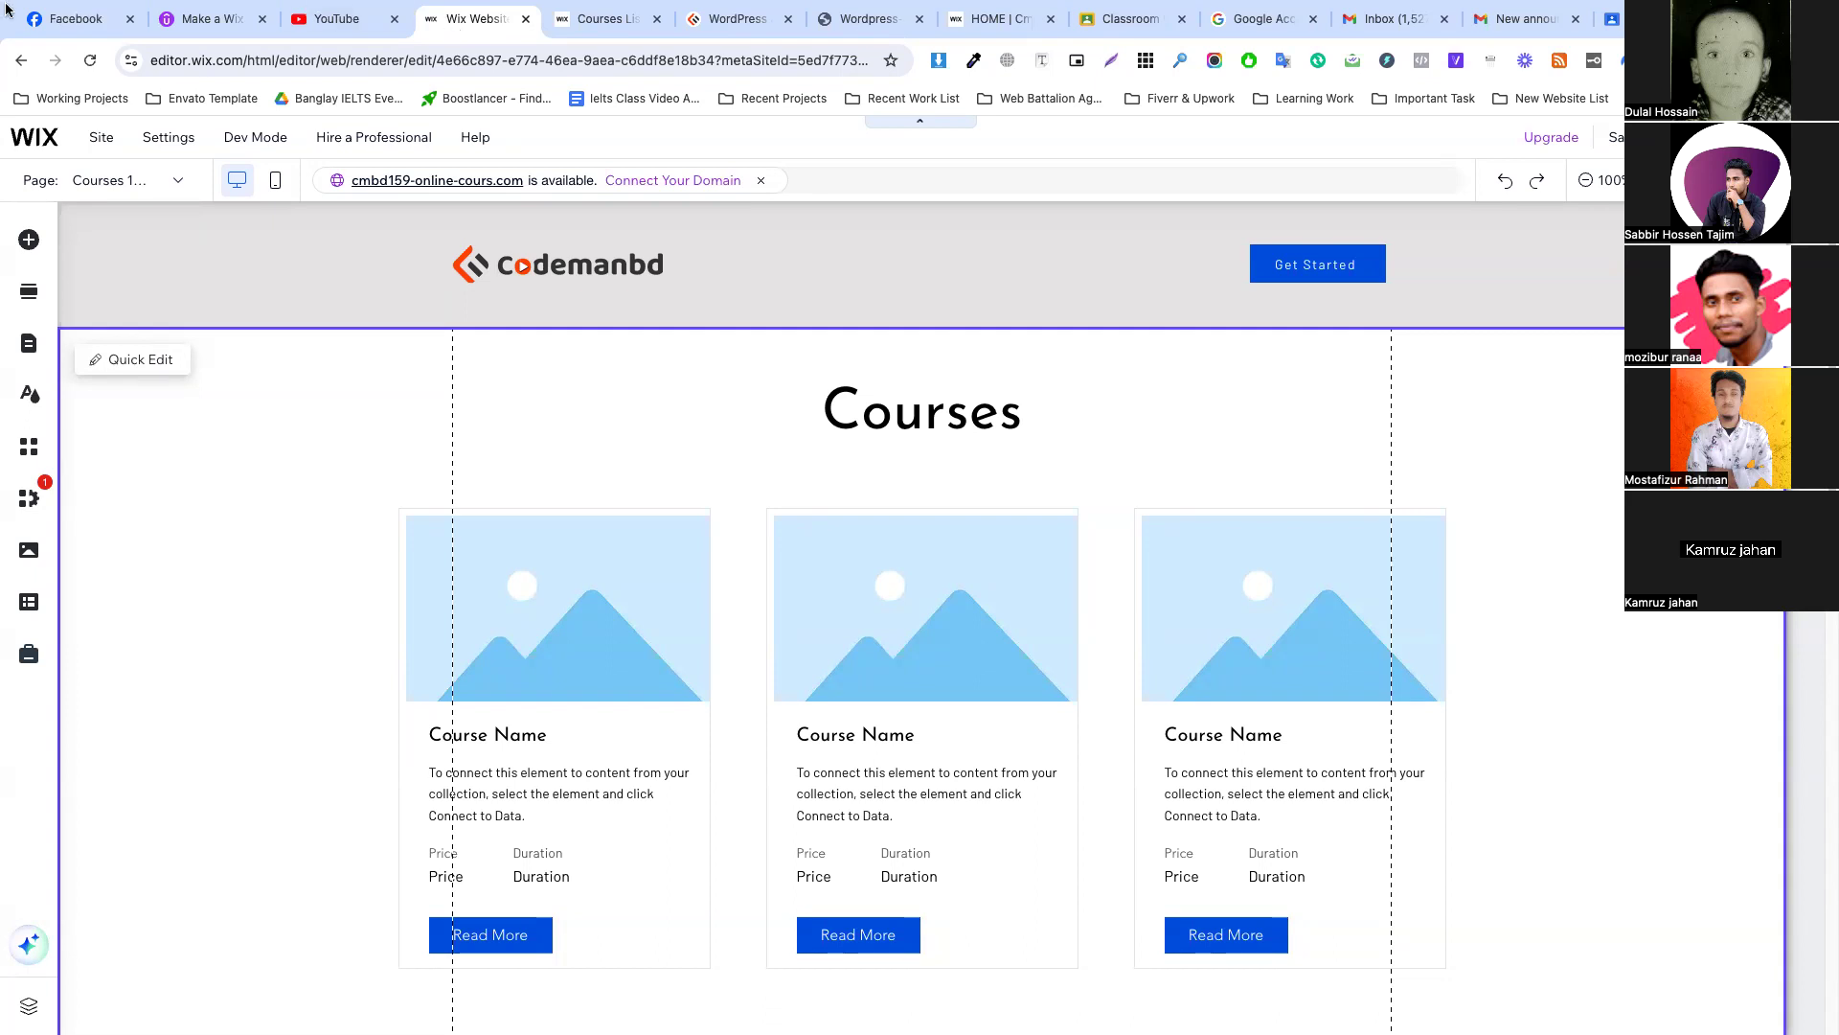
Open the site pages panel and delete the placeholder course card repeater.
{"action": "left_click", "coordinate": [176, 181]}
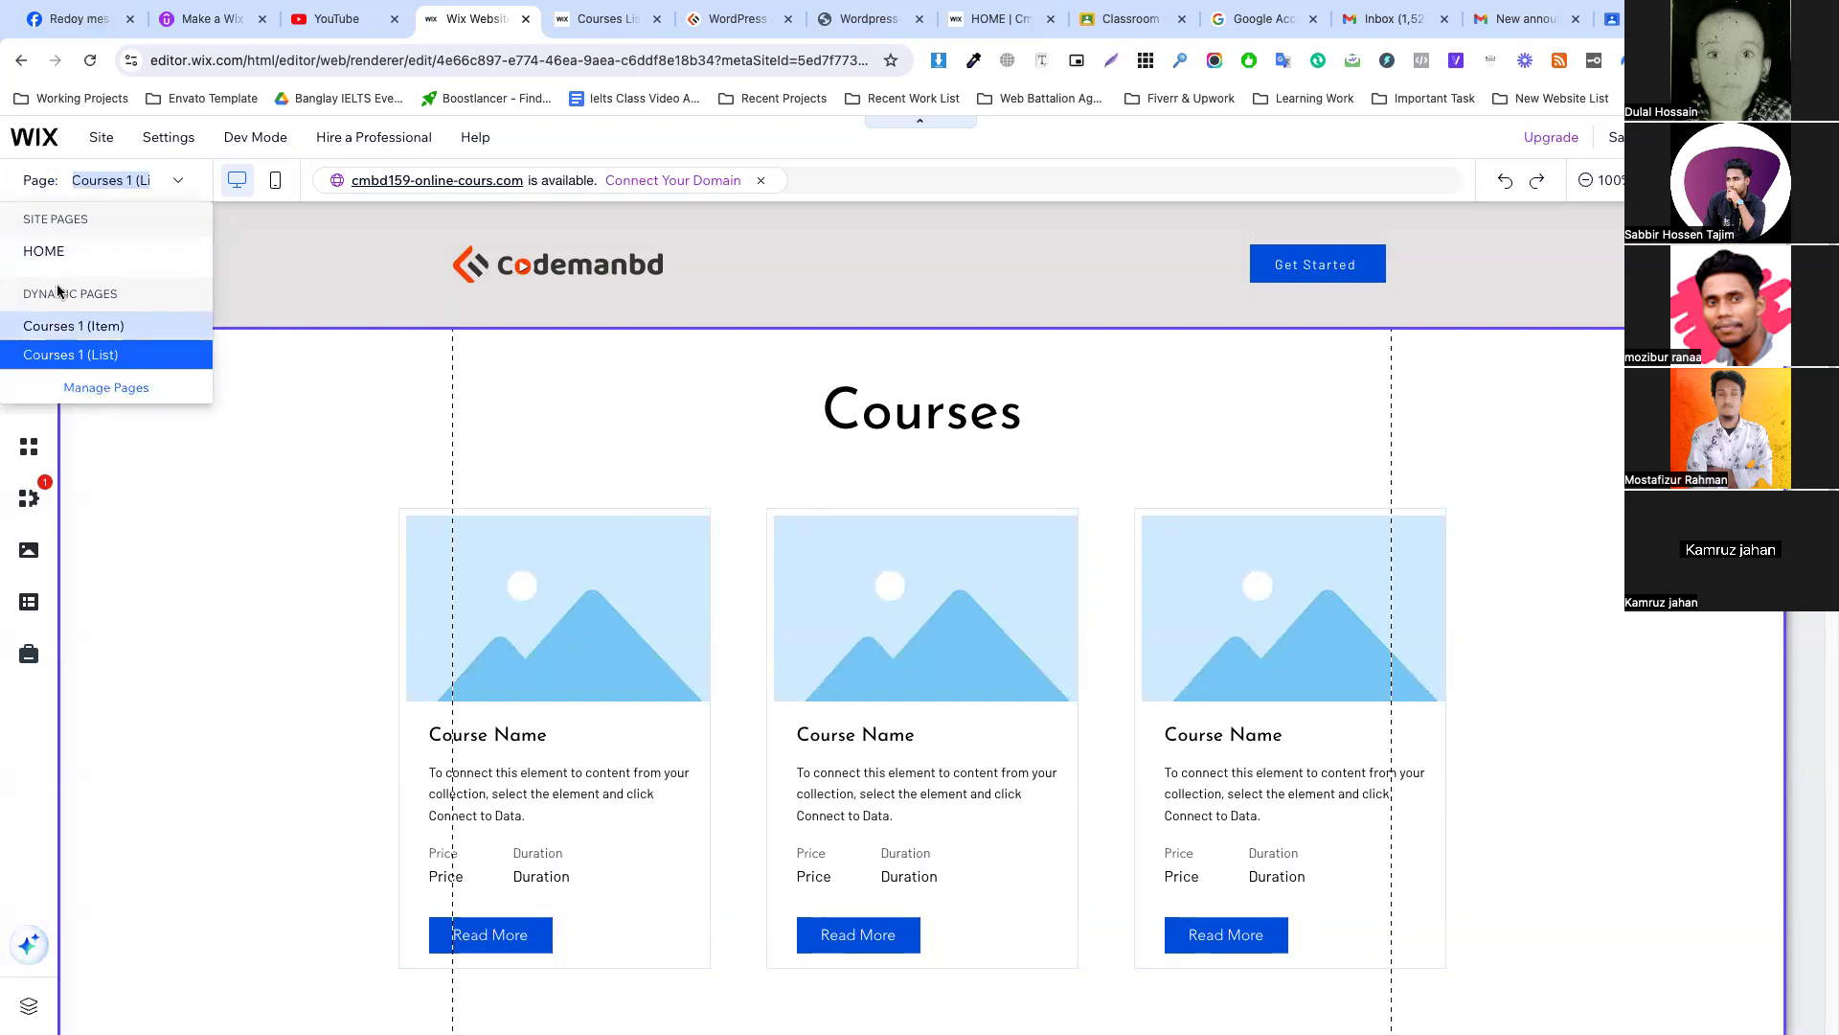
{"action": "left_click", "coordinate": [118, 388]}
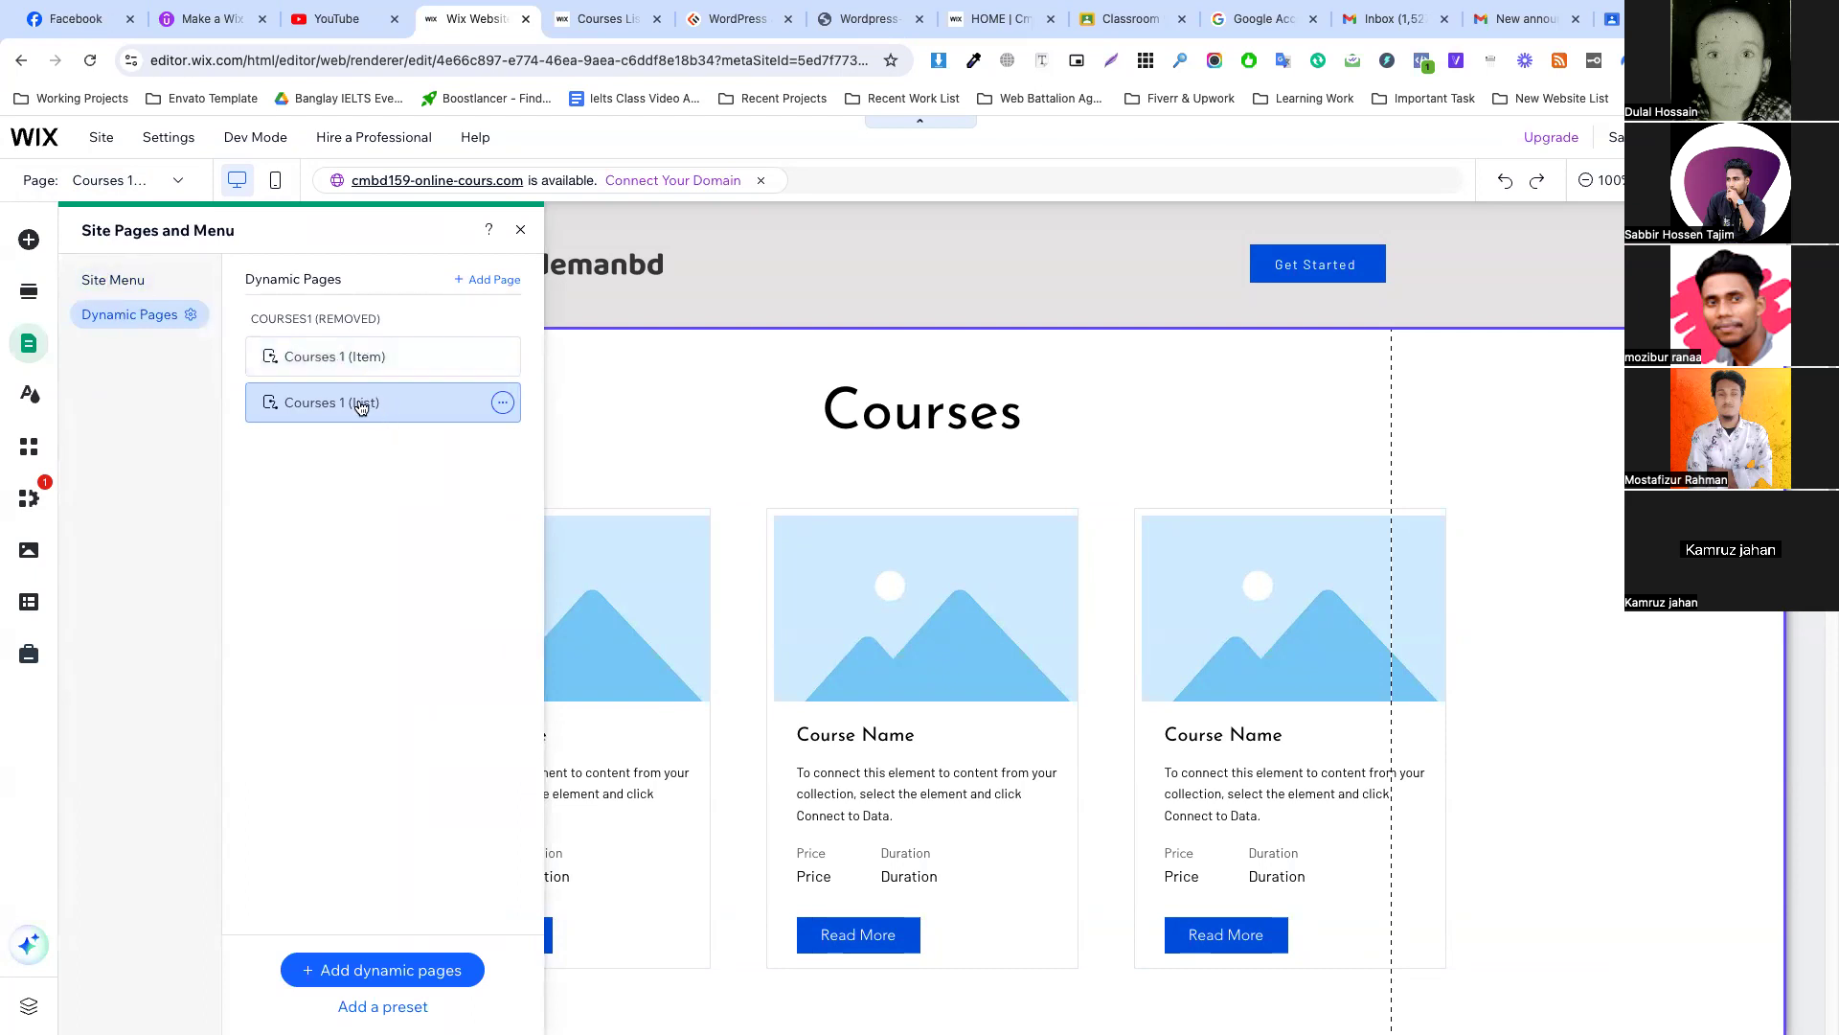
{"action": "scroll", "coordinate": [917, 643], "scroll_direction": "down", "scroll_amount": 9}
{"action": "scroll", "coordinate": [923, 647], "scroll_direction": "up", "scroll_amount": 2}
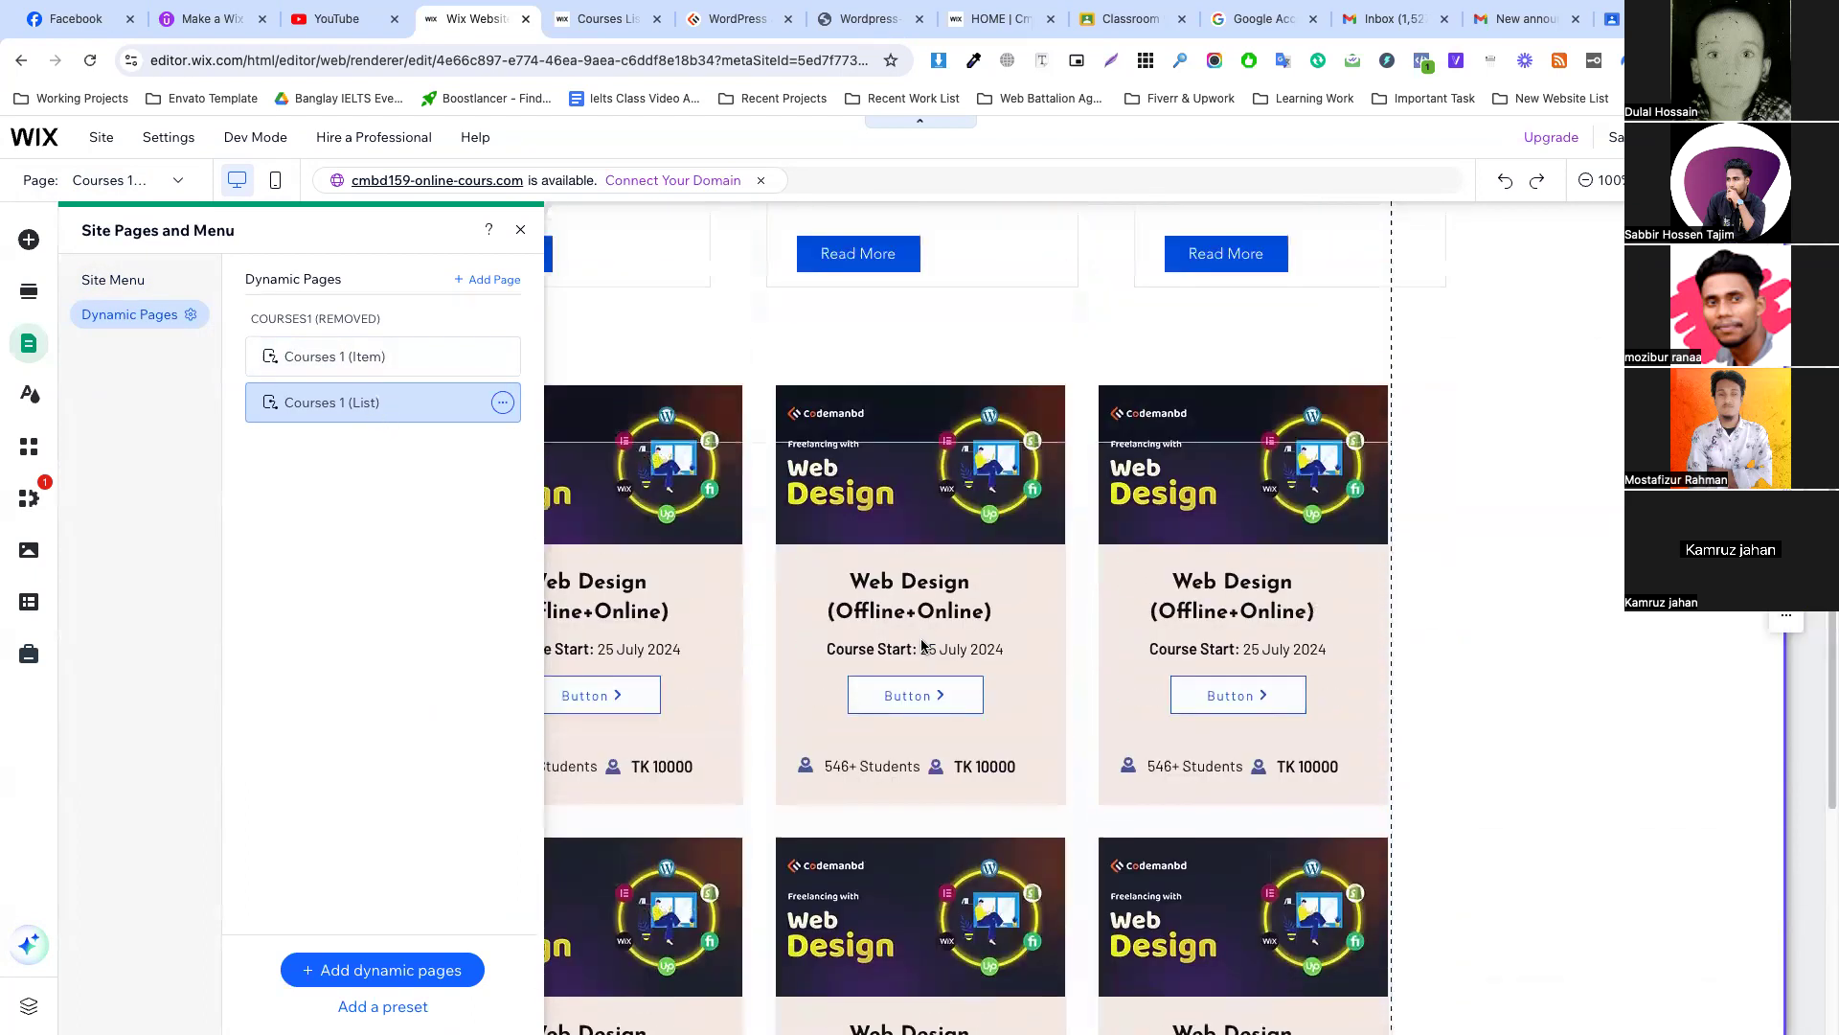
{"action": "scroll", "coordinate": [923, 647], "scroll_direction": "up", "scroll_amount": 6}
{"action": "left_click", "coordinate": [889, 584]}
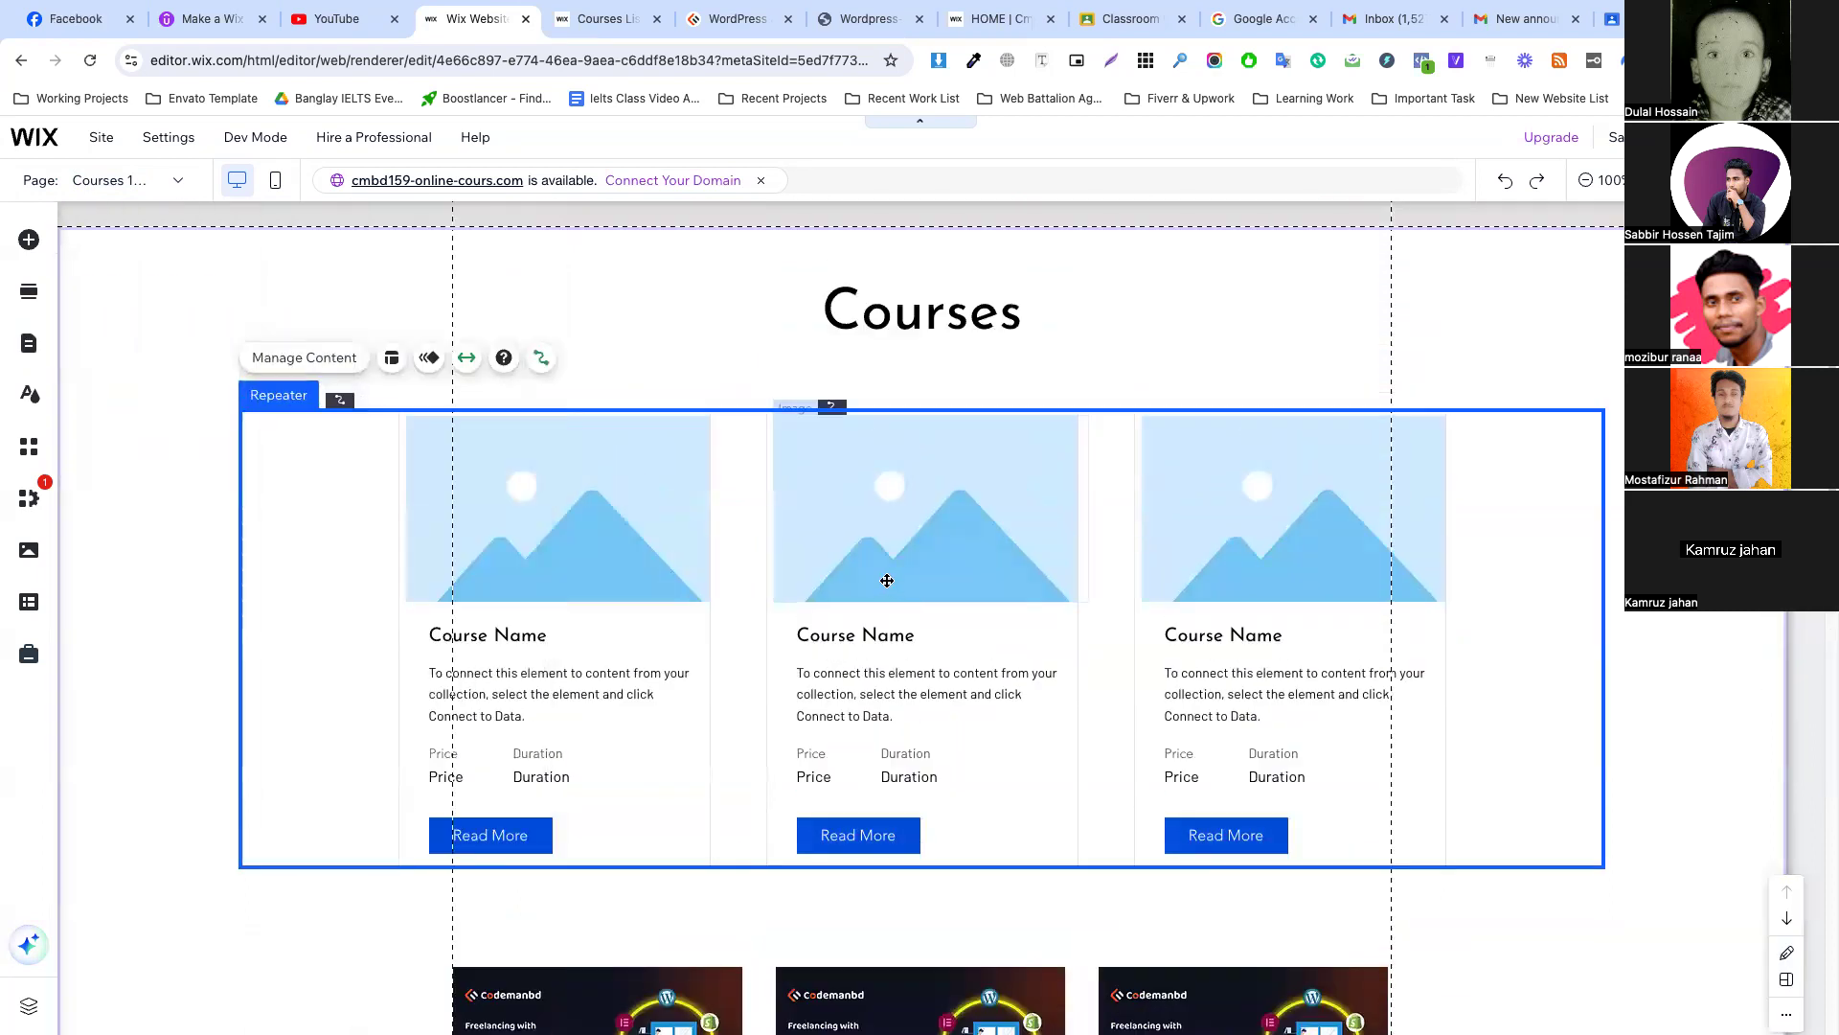
{"action": "right_click", "coordinate": [887, 581]}
{"action": "left_click", "coordinate": [958, 582]}
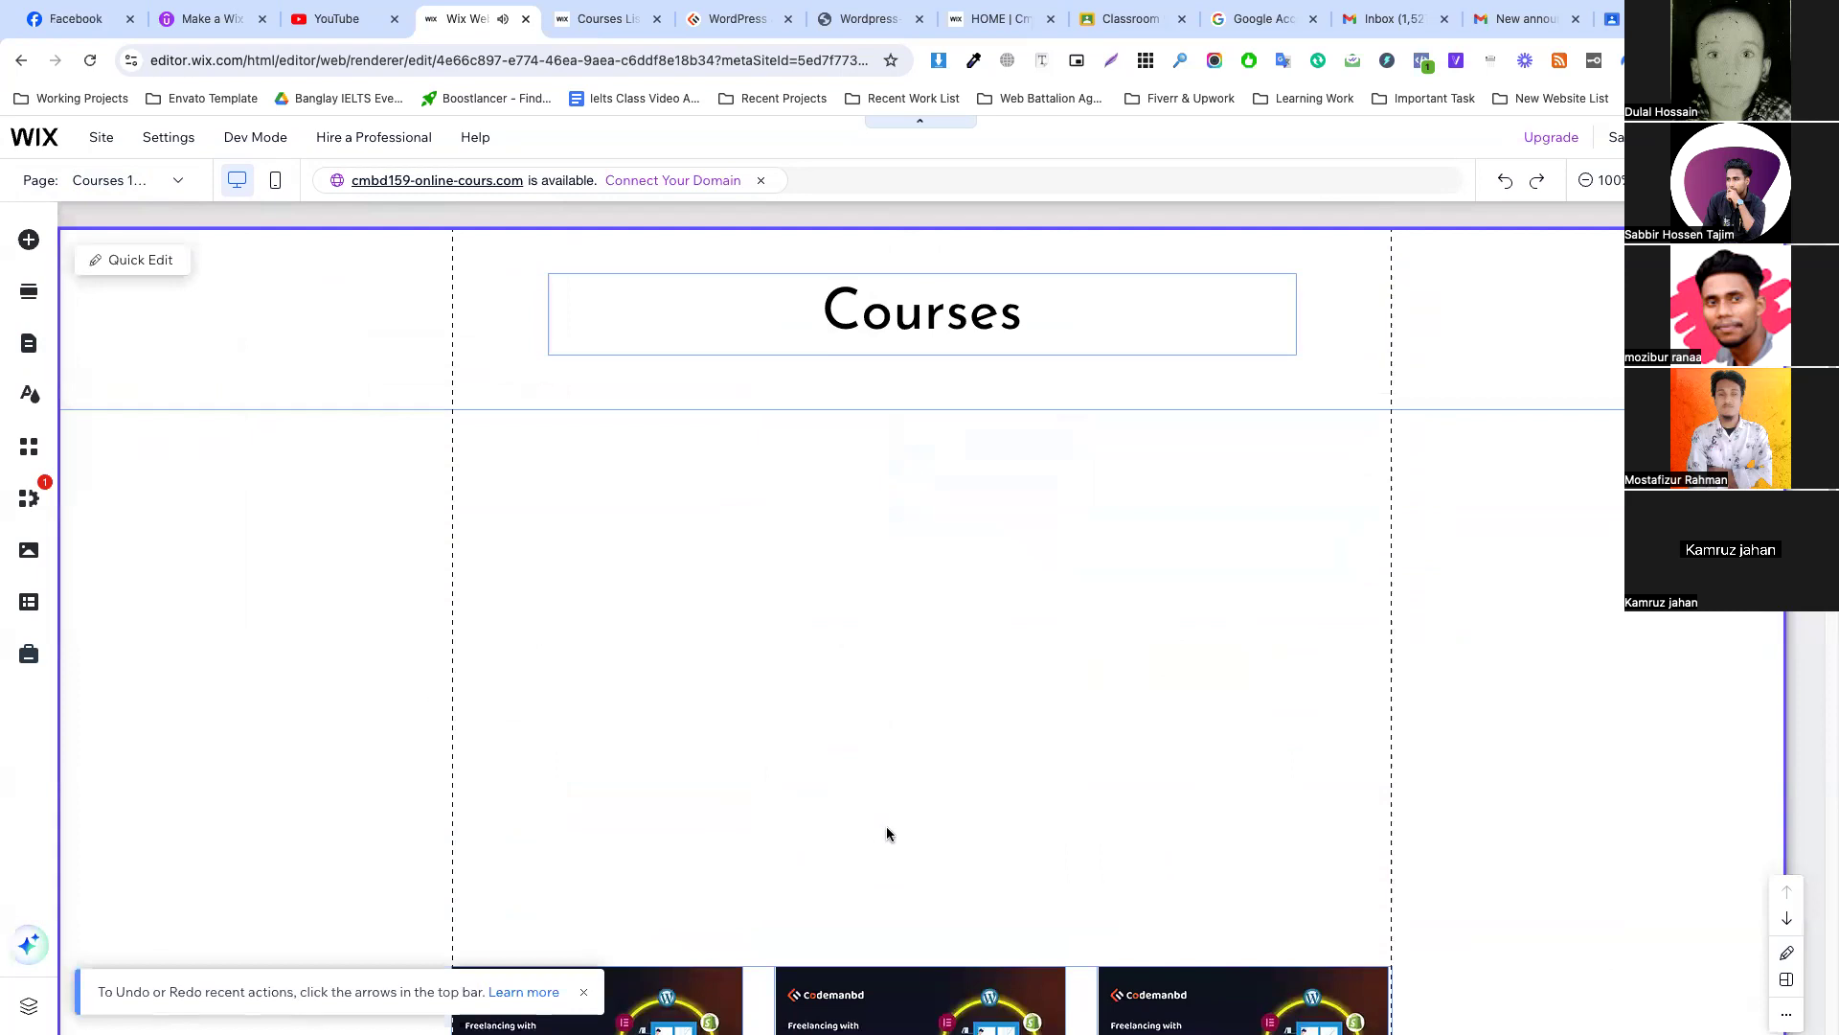
Move the Web Design course cards under the Courses heading and shorten the heading strip.
{"action": "scroll", "coordinate": [884, 684], "scroll_direction": "down", "scroll_amount": 2}
{"action": "left_click", "coordinate": [843, 757]}
{"action": "left_click_drag", "start_coordinate": [843, 757], "coordinate": [853, 462]}
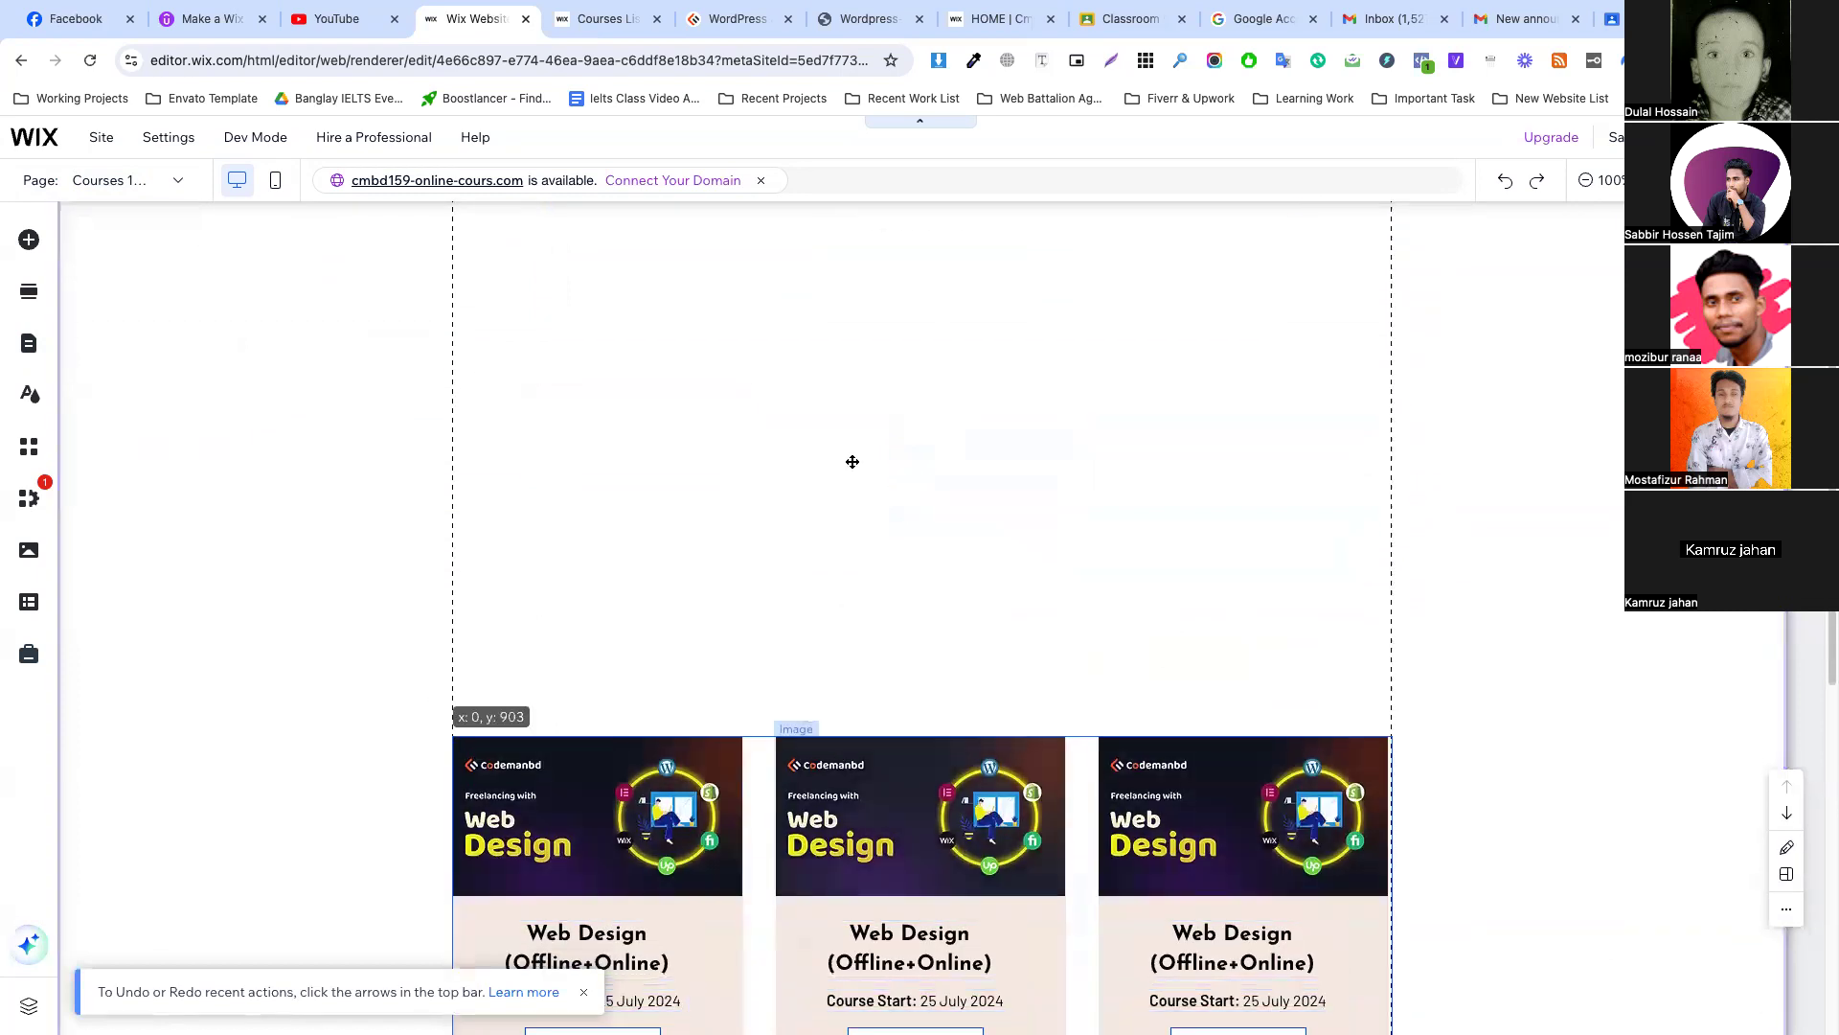
{"action": "left_click_drag", "start_coordinate": [865, 101], "coordinate": [981, 376]}
{"action": "scroll", "coordinate": [961, 358], "scroll_direction": "up", "scroll_amount": 1}
{"action": "left_click", "coordinate": [961, 359]}
{"action": "left_click", "coordinate": [987, 396]}
{"action": "left_click", "coordinate": [983, 414]}
Trim the empty space below the course cards, then select all Courses List items.
{"action": "left_click", "coordinate": [1083, 557]}
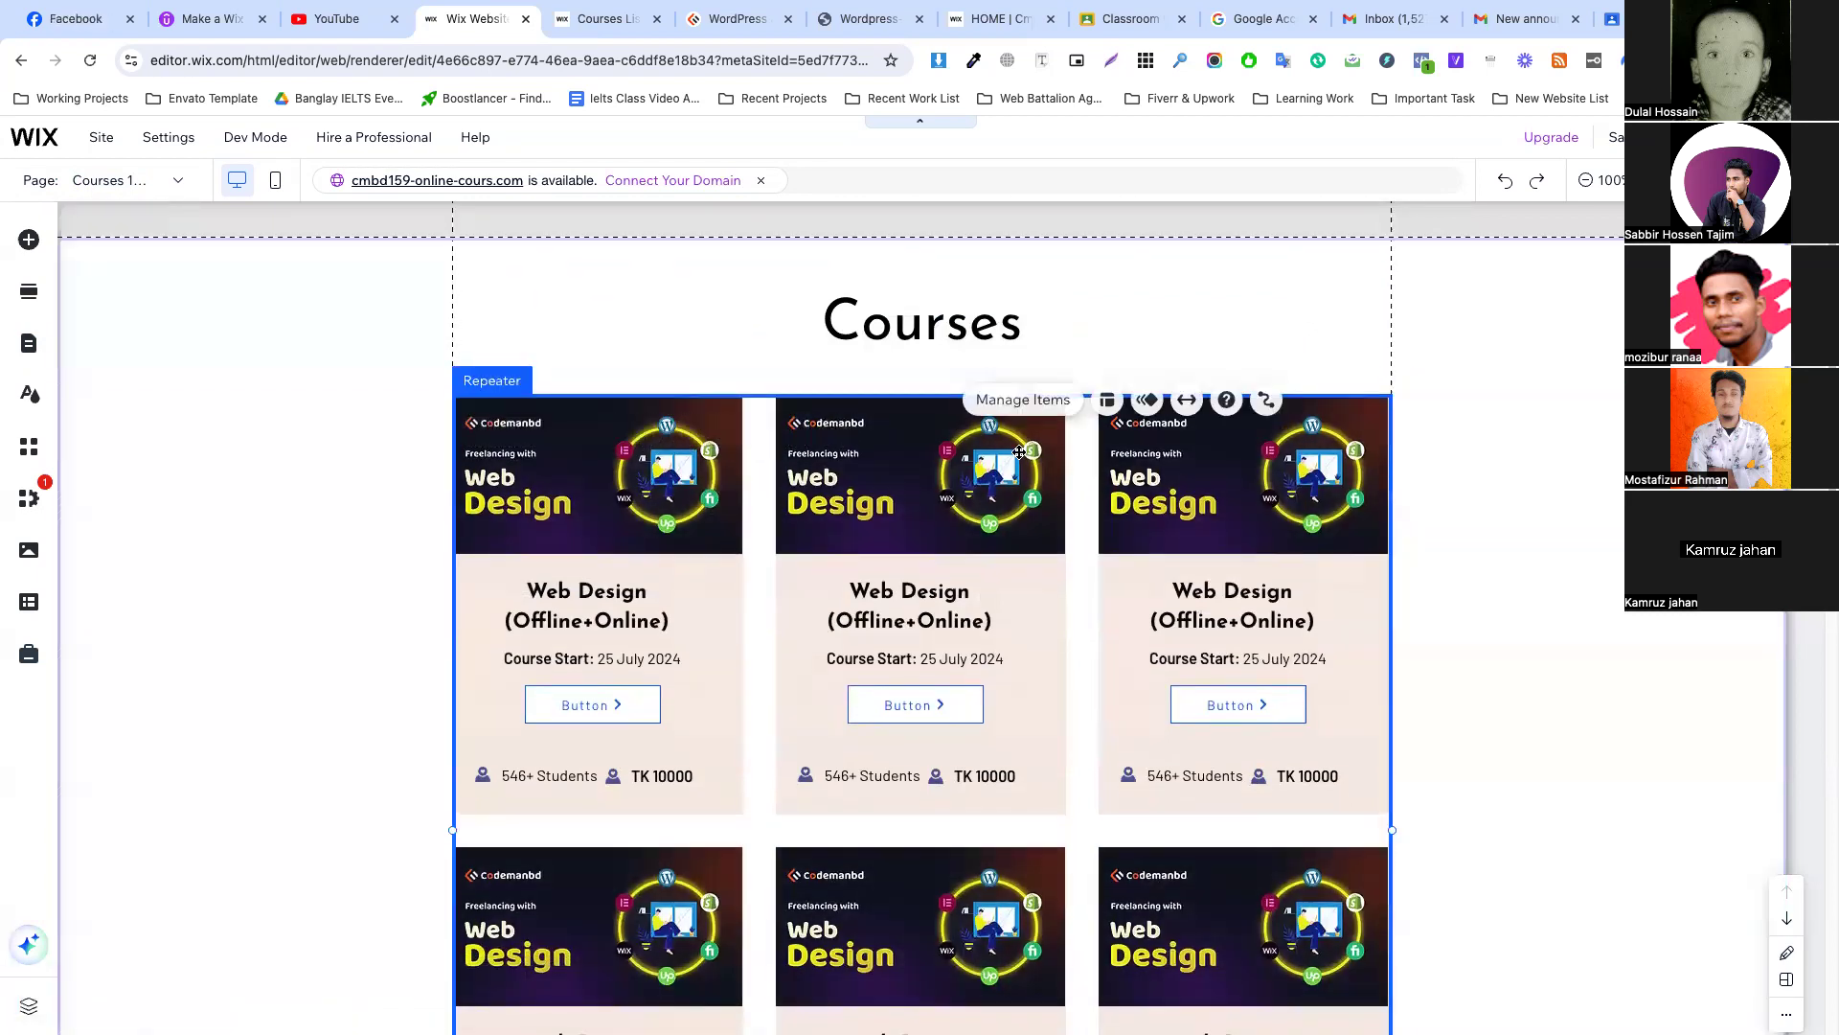
{"action": "scroll", "coordinate": [1082, 556], "scroll_direction": "down", "scroll_amount": 10}
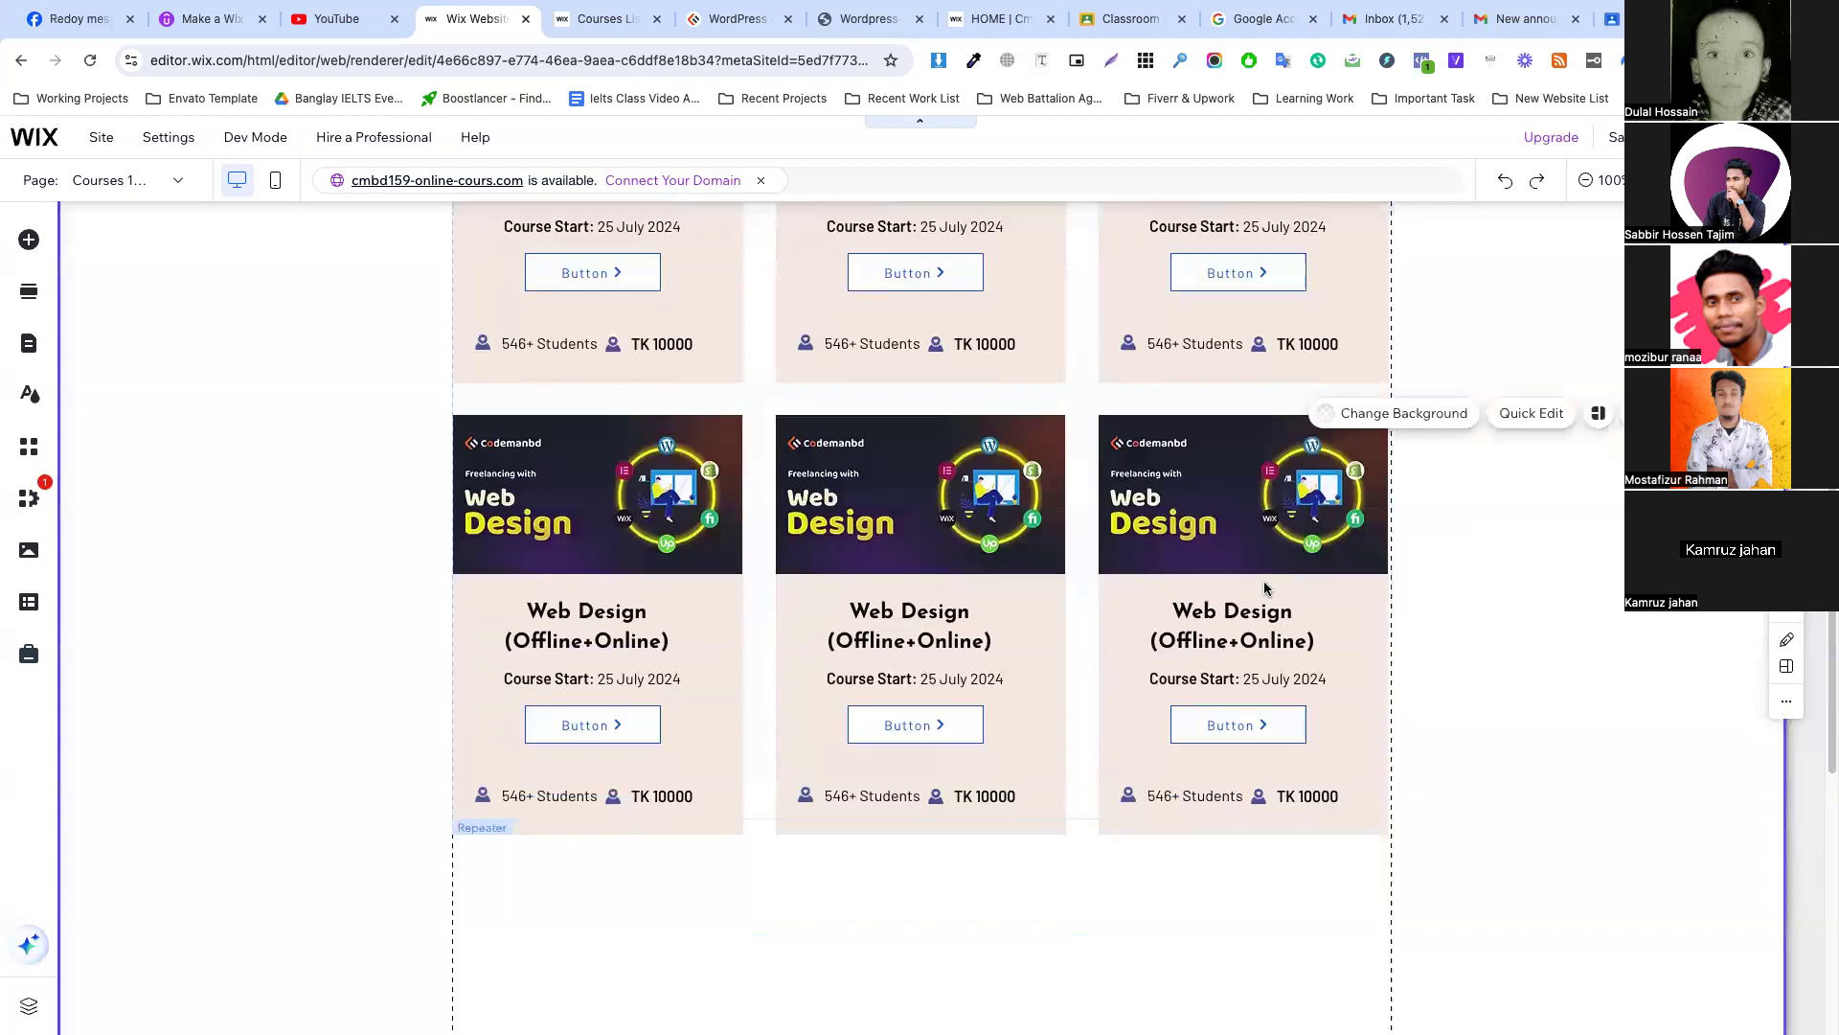
{"action": "scroll", "coordinate": [1261, 586], "scroll_direction": "down", "scroll_amount": 1}
{"action": "left_click_drag", "start_coordinate": [1282, 867], "coordinate": [1137, 312]}
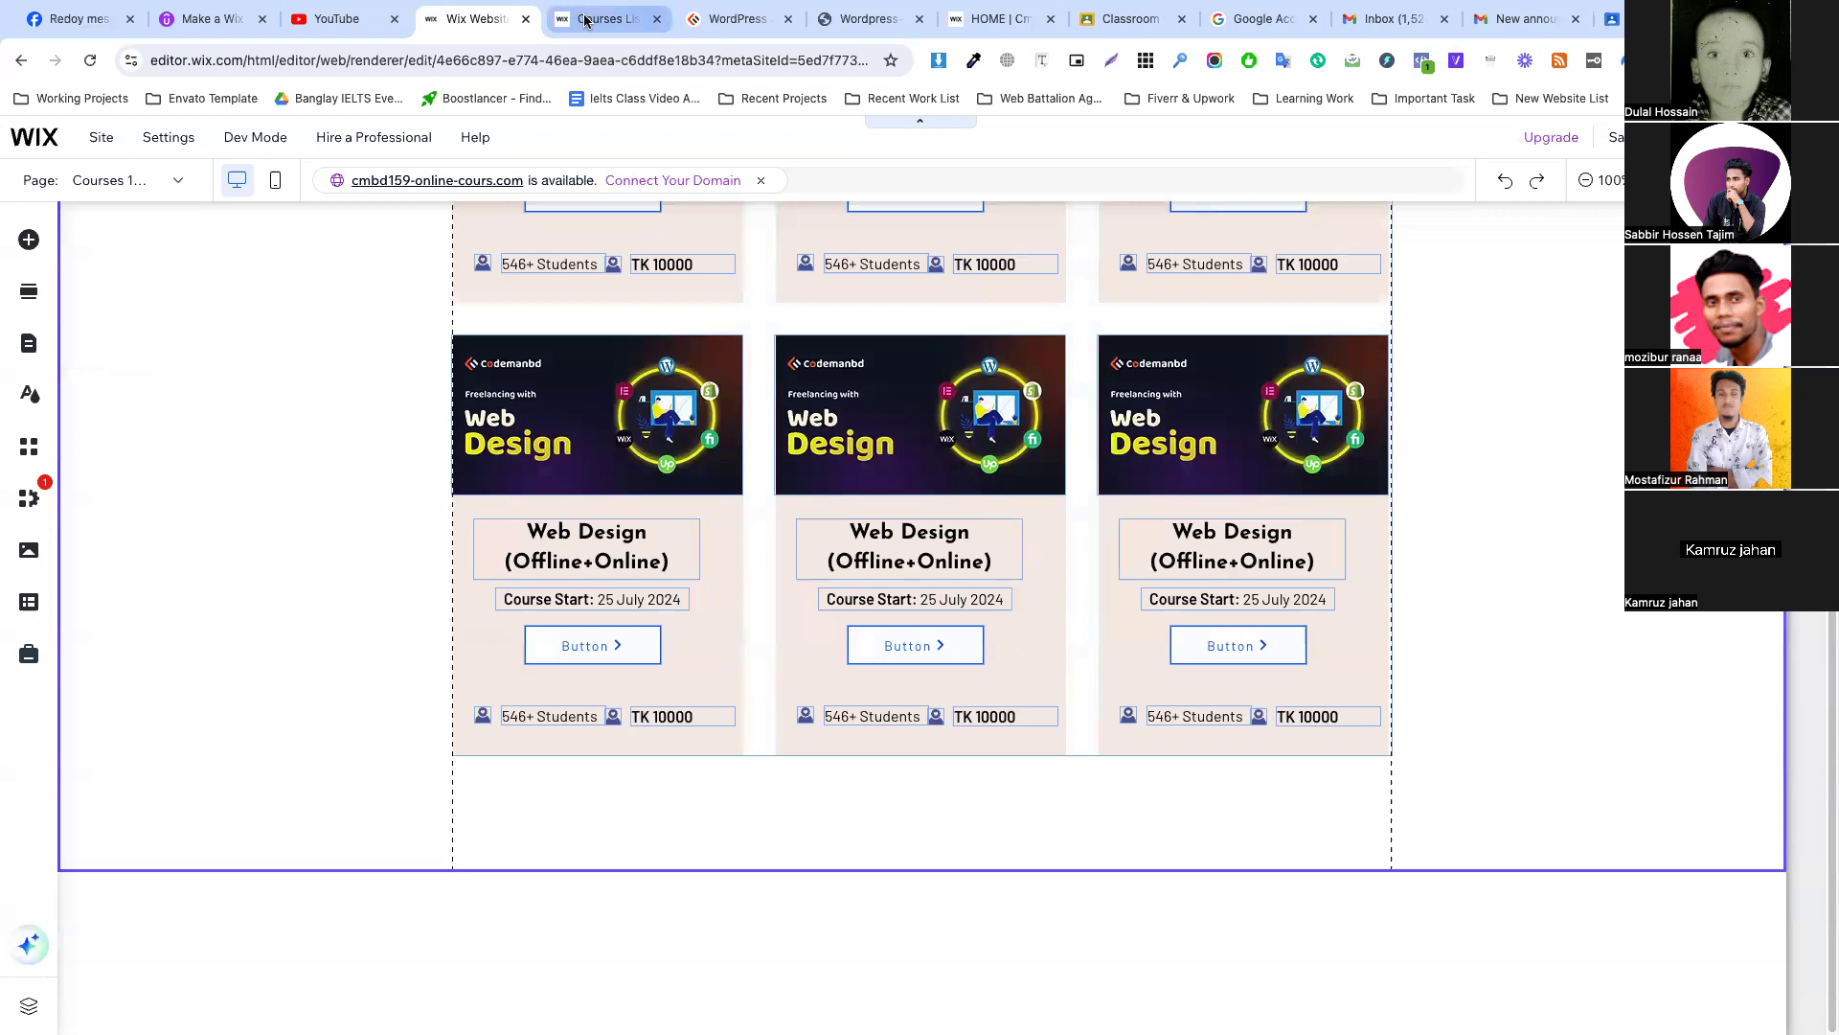
{"action": "left_click", "coordinate": [584, 19]}
{"action": "left_click", "coordinate": [268, 422]}
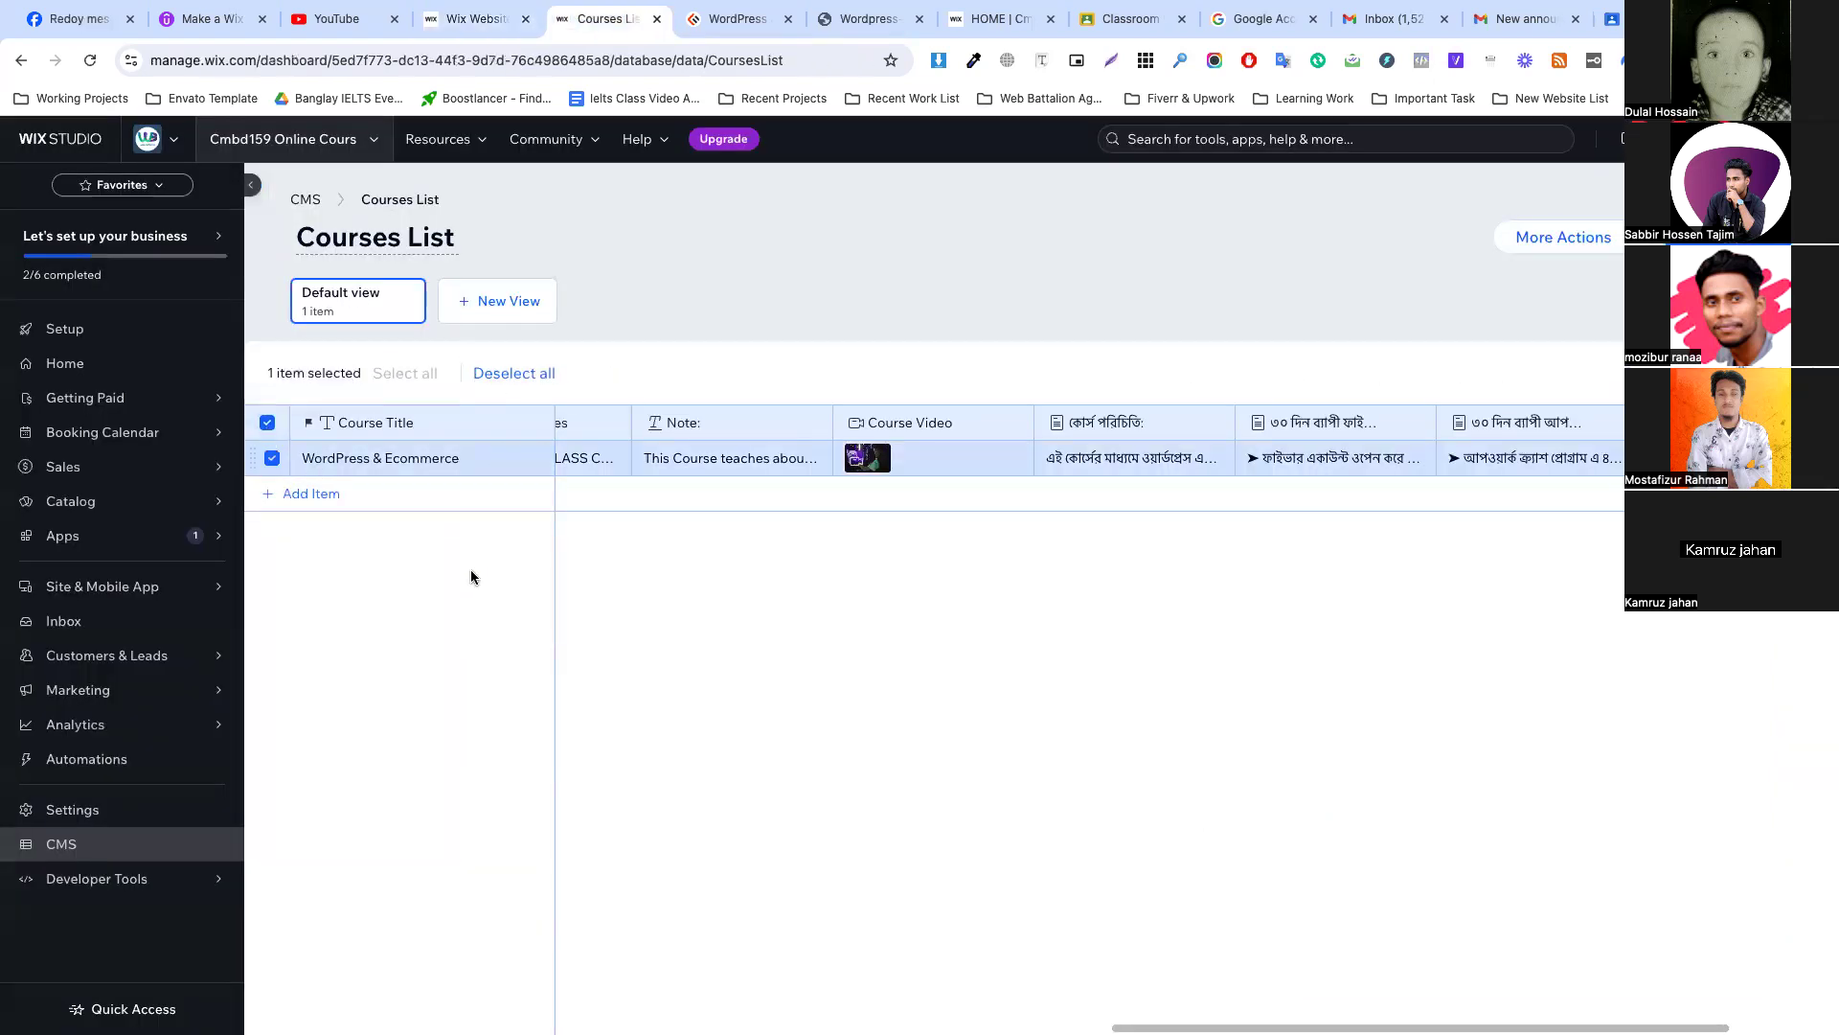
Add a blank second item to Courses List, then go to the codemanbd WordPress course page.
{"action": "left_click", "coordinate": [383, 457]}
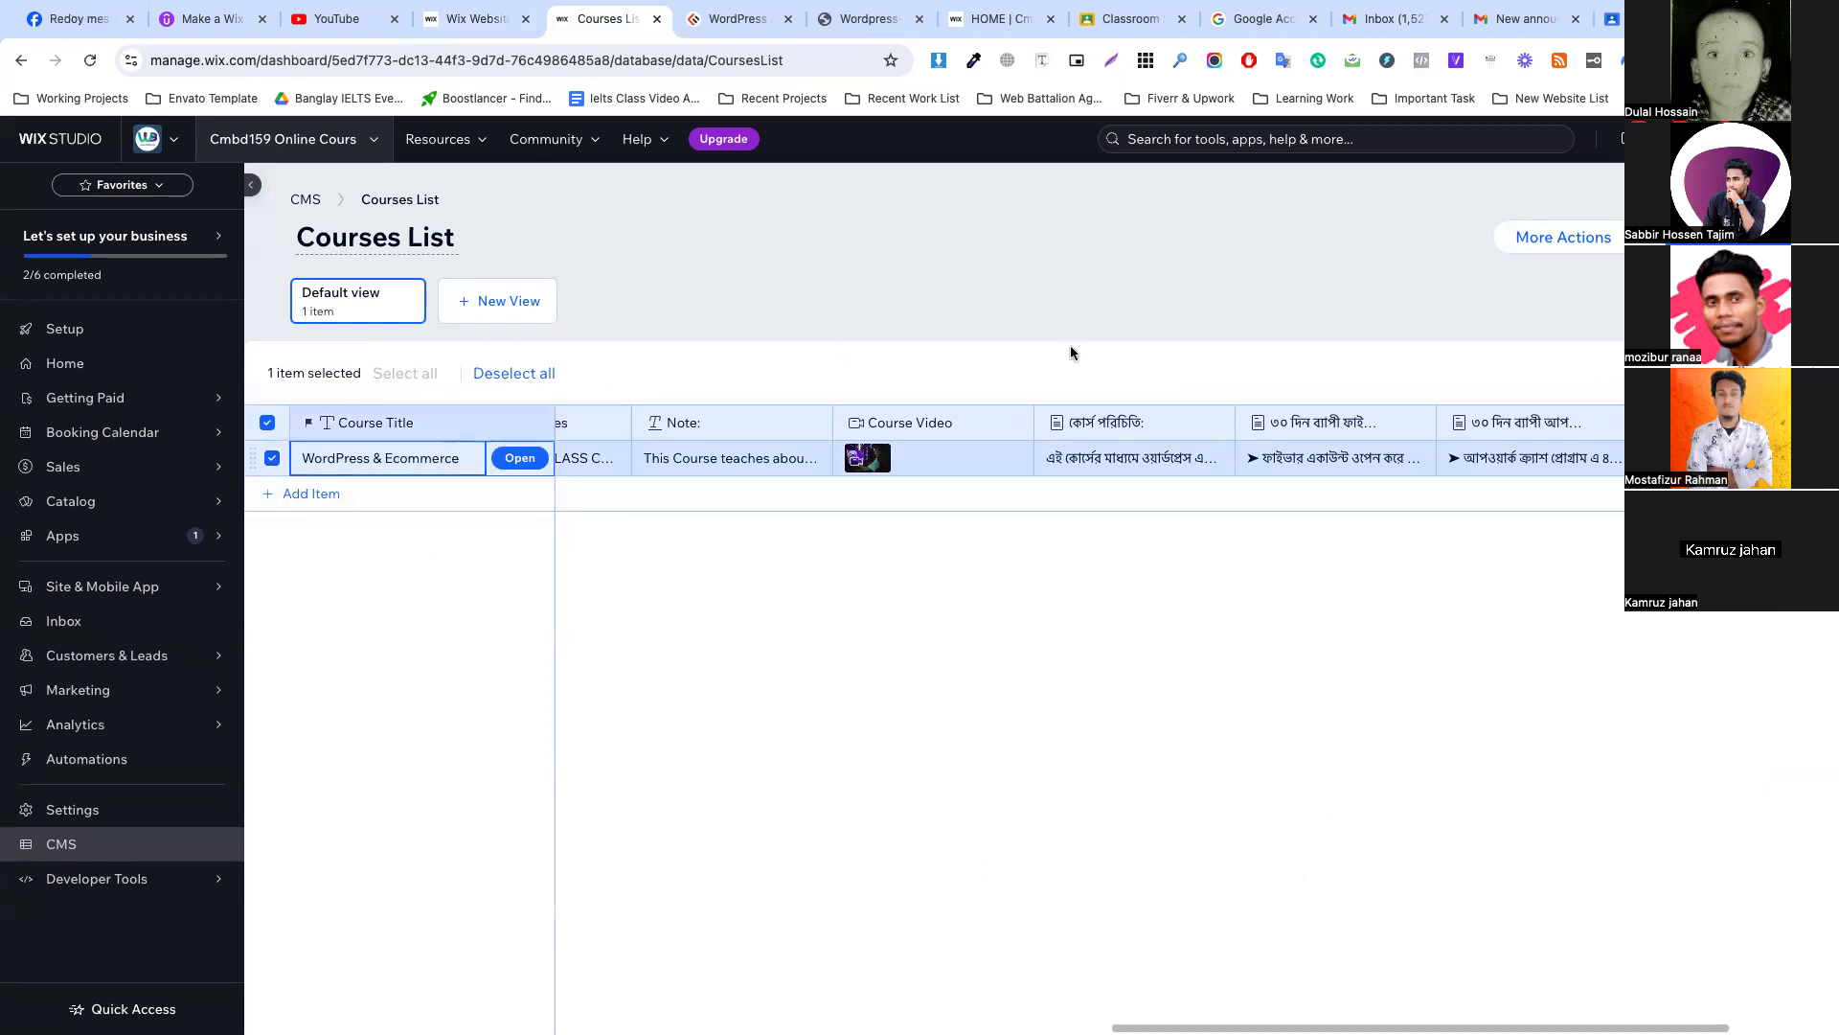
{"action": "left_click", "coordinate": [370, 494]}
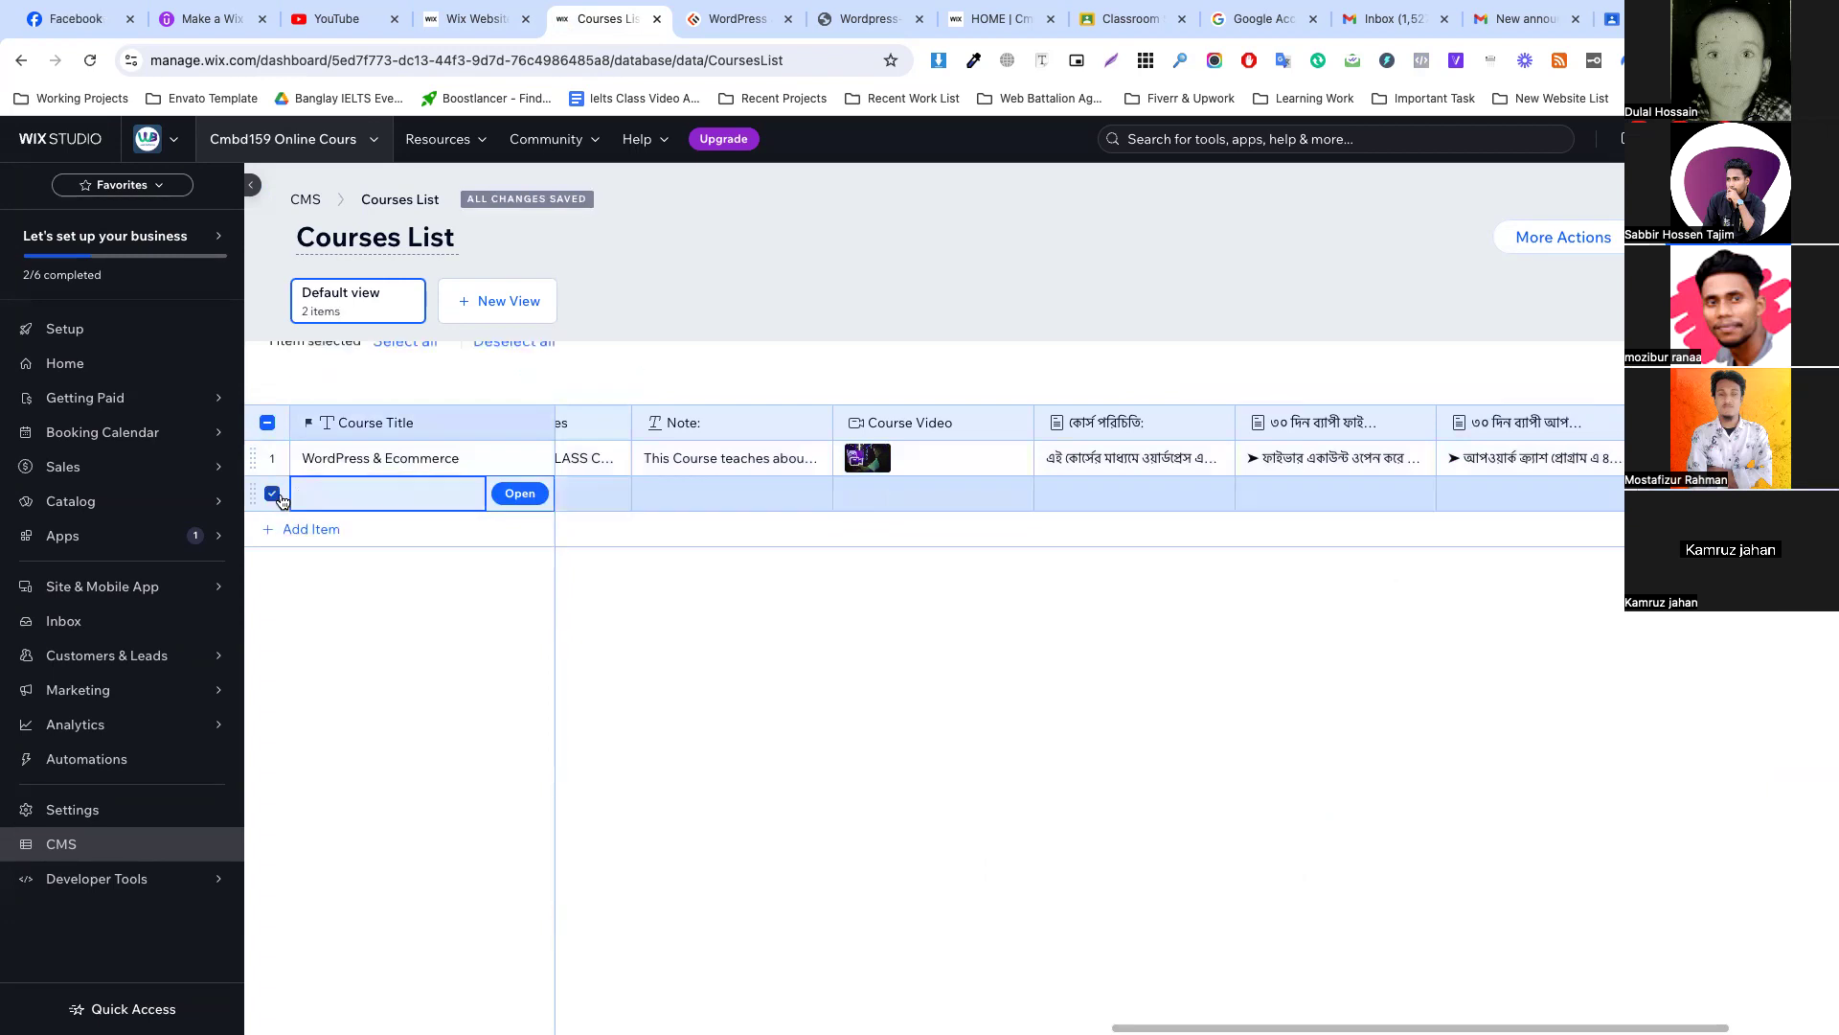
{"action": "left_click", "coordinate": [736, 18]}
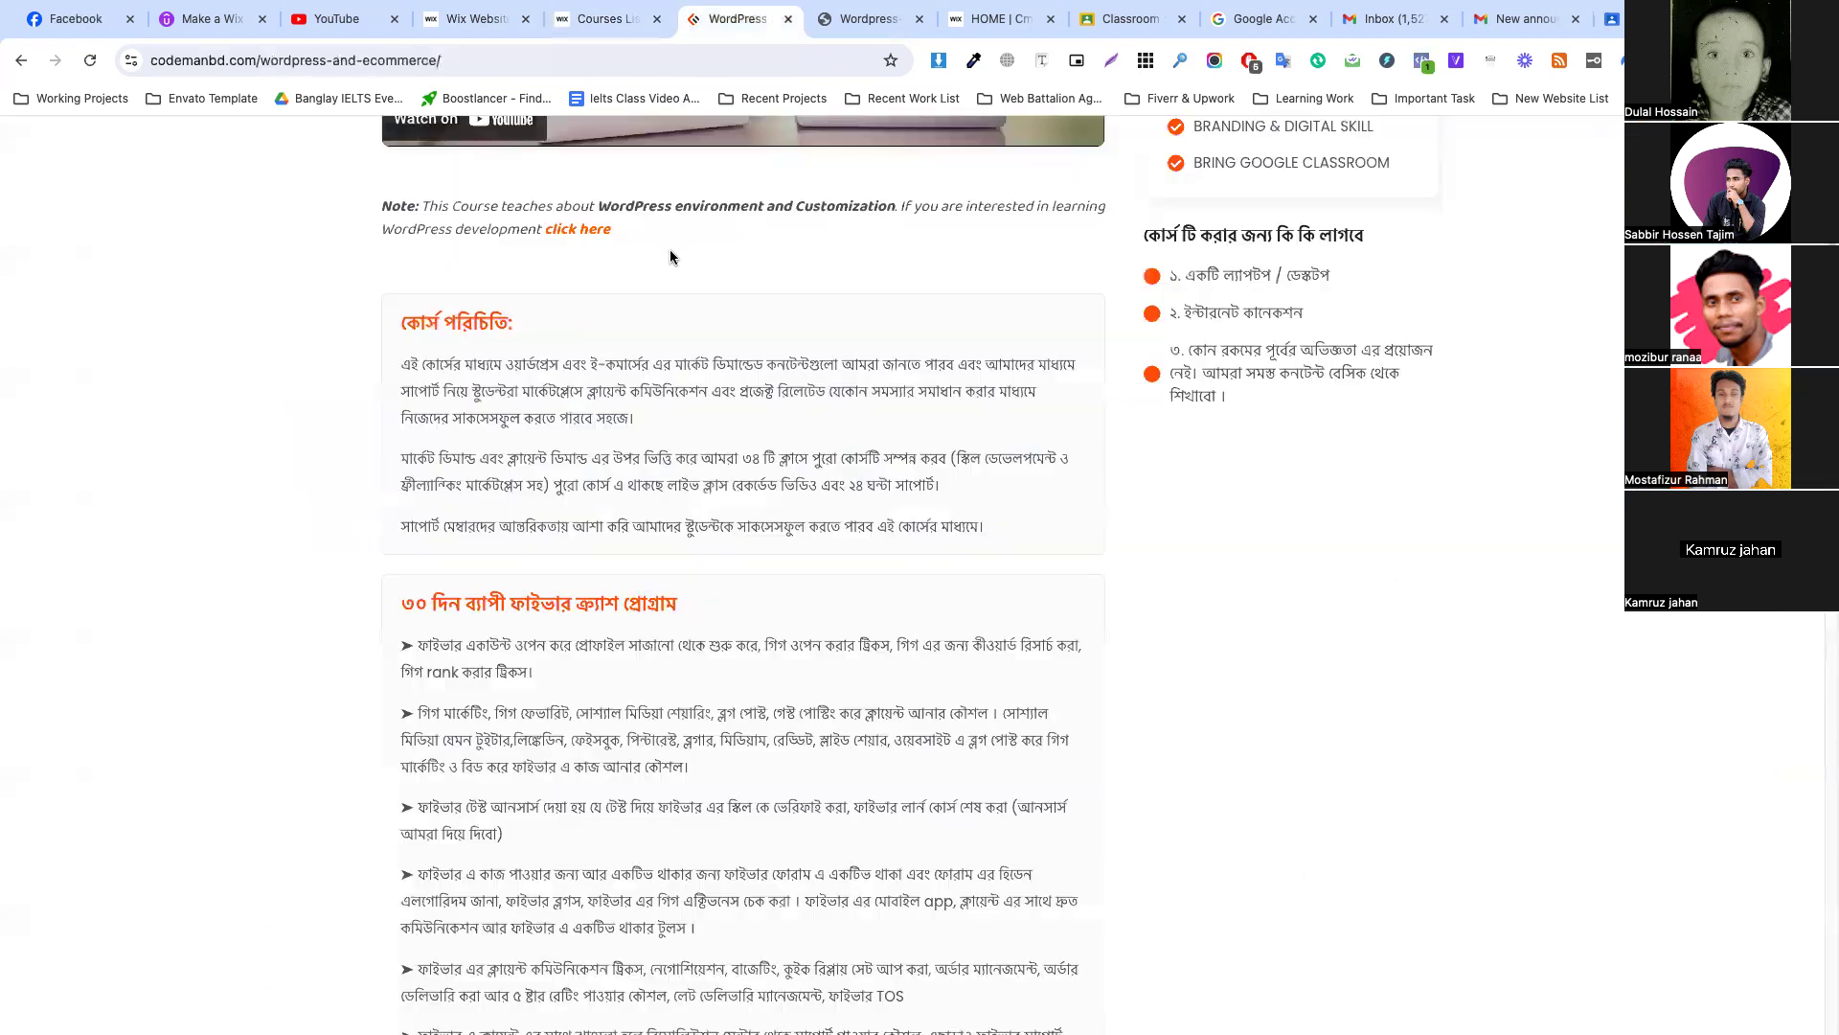
Copy the Wix & Webflow course title from codemanbd.com's courses listing page.
{"action": "scroll", "coordinate": [536, 329], "scroll_direction": "up", "scroll_amount": 8}
{"action": "left_click_drag", "start_coordinate": [397, 345], "coordinate": [768, 345]}
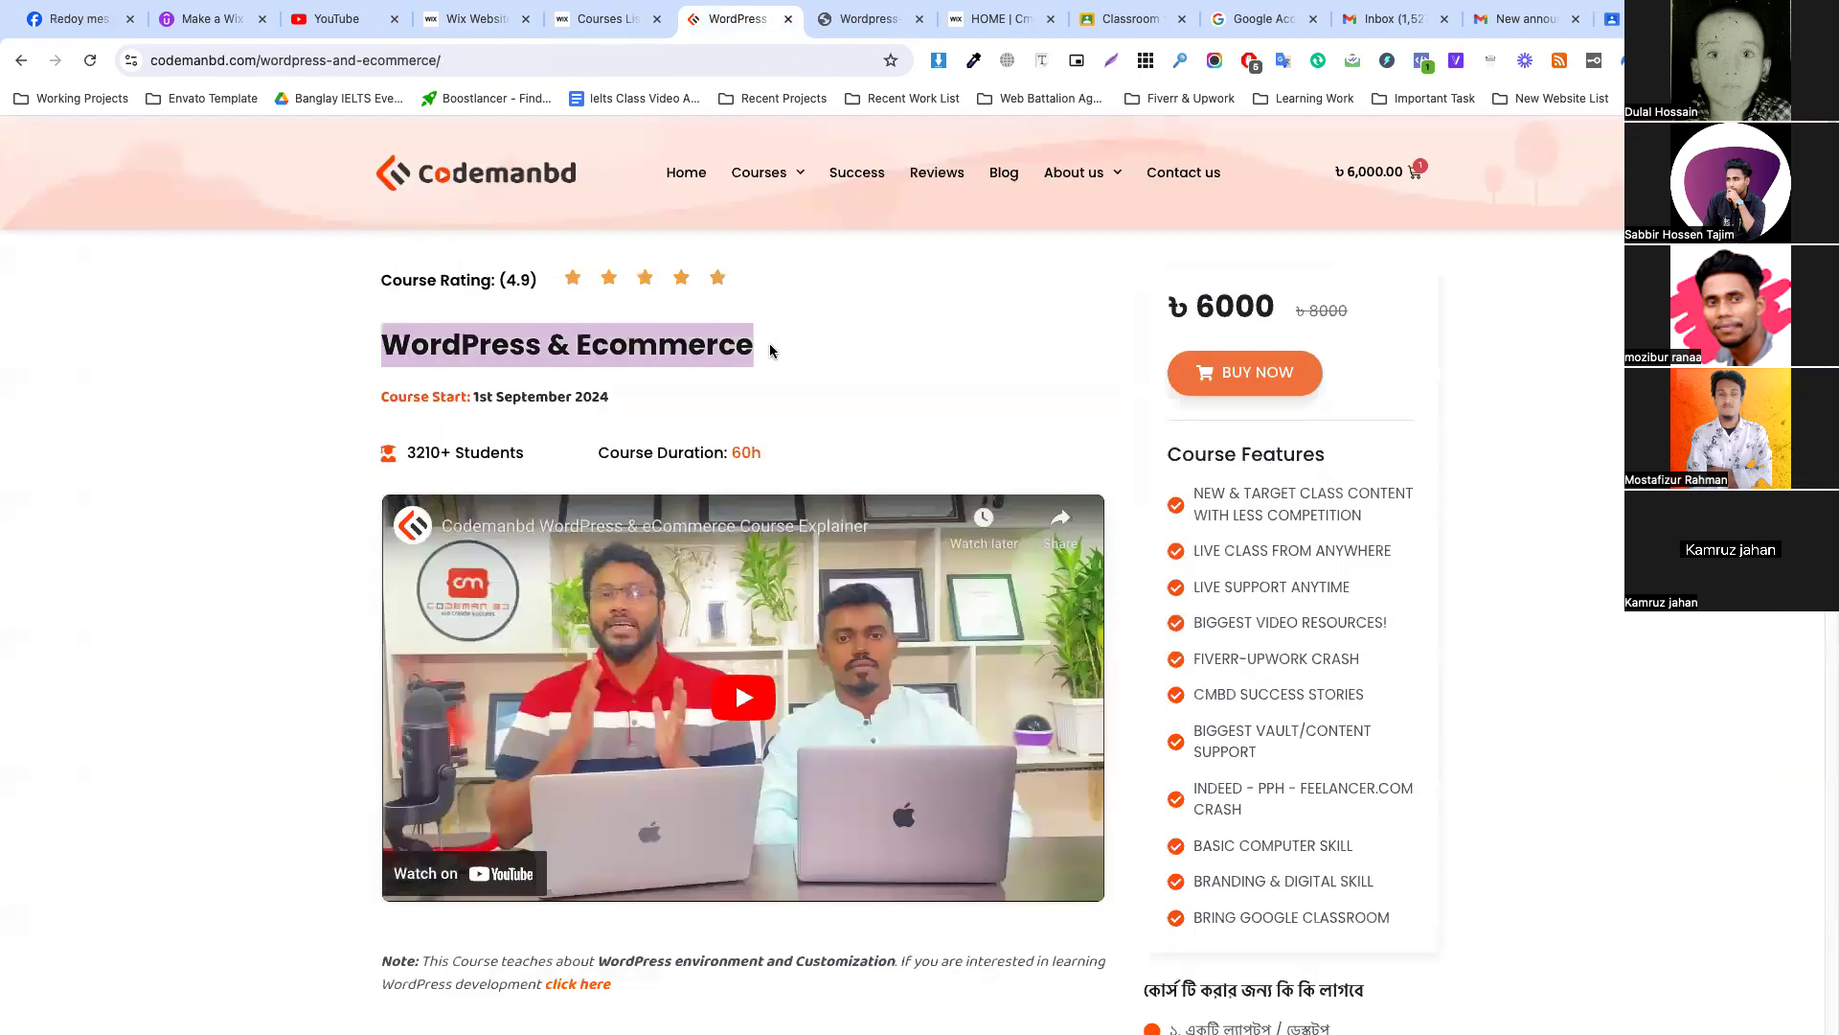
{"action": "left_click", "coordinate": [758, 172]}
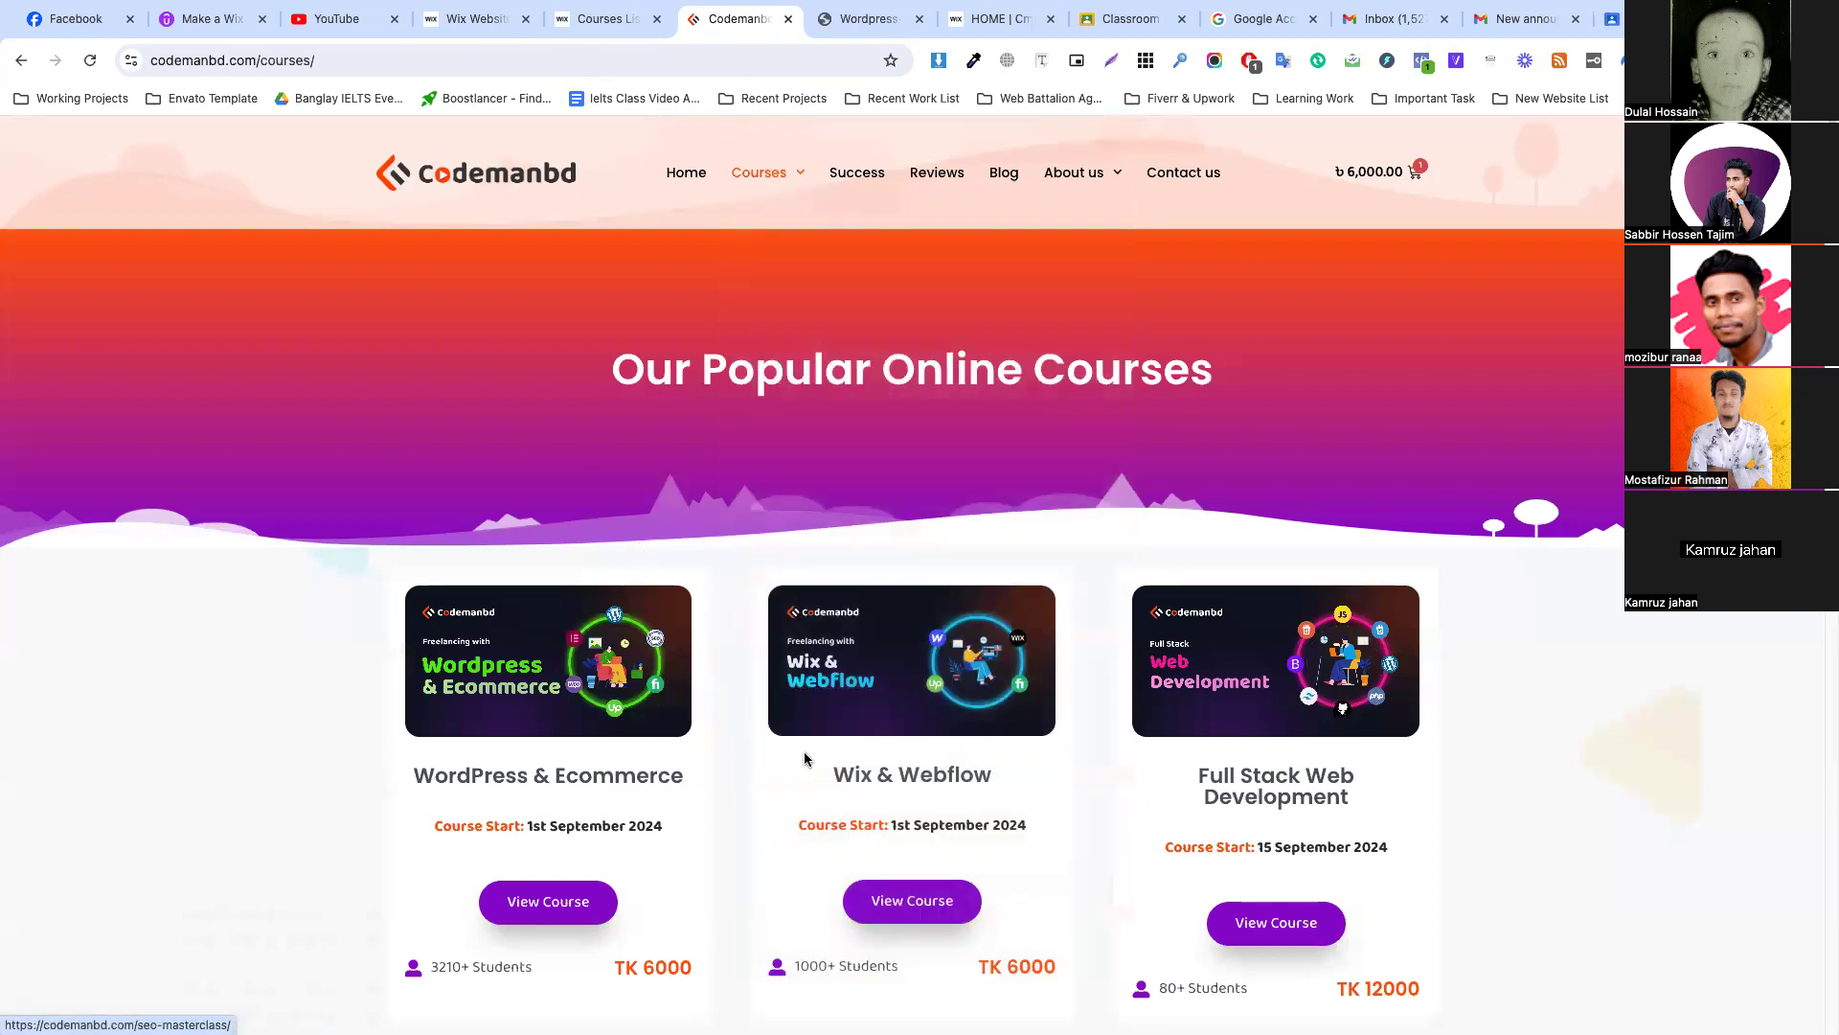
{"action": "left_click_drag", "start_coordinate": [834, 774], "coordinate": [1005, 776]}
{"action": "key", "text": "ctrl+c"}
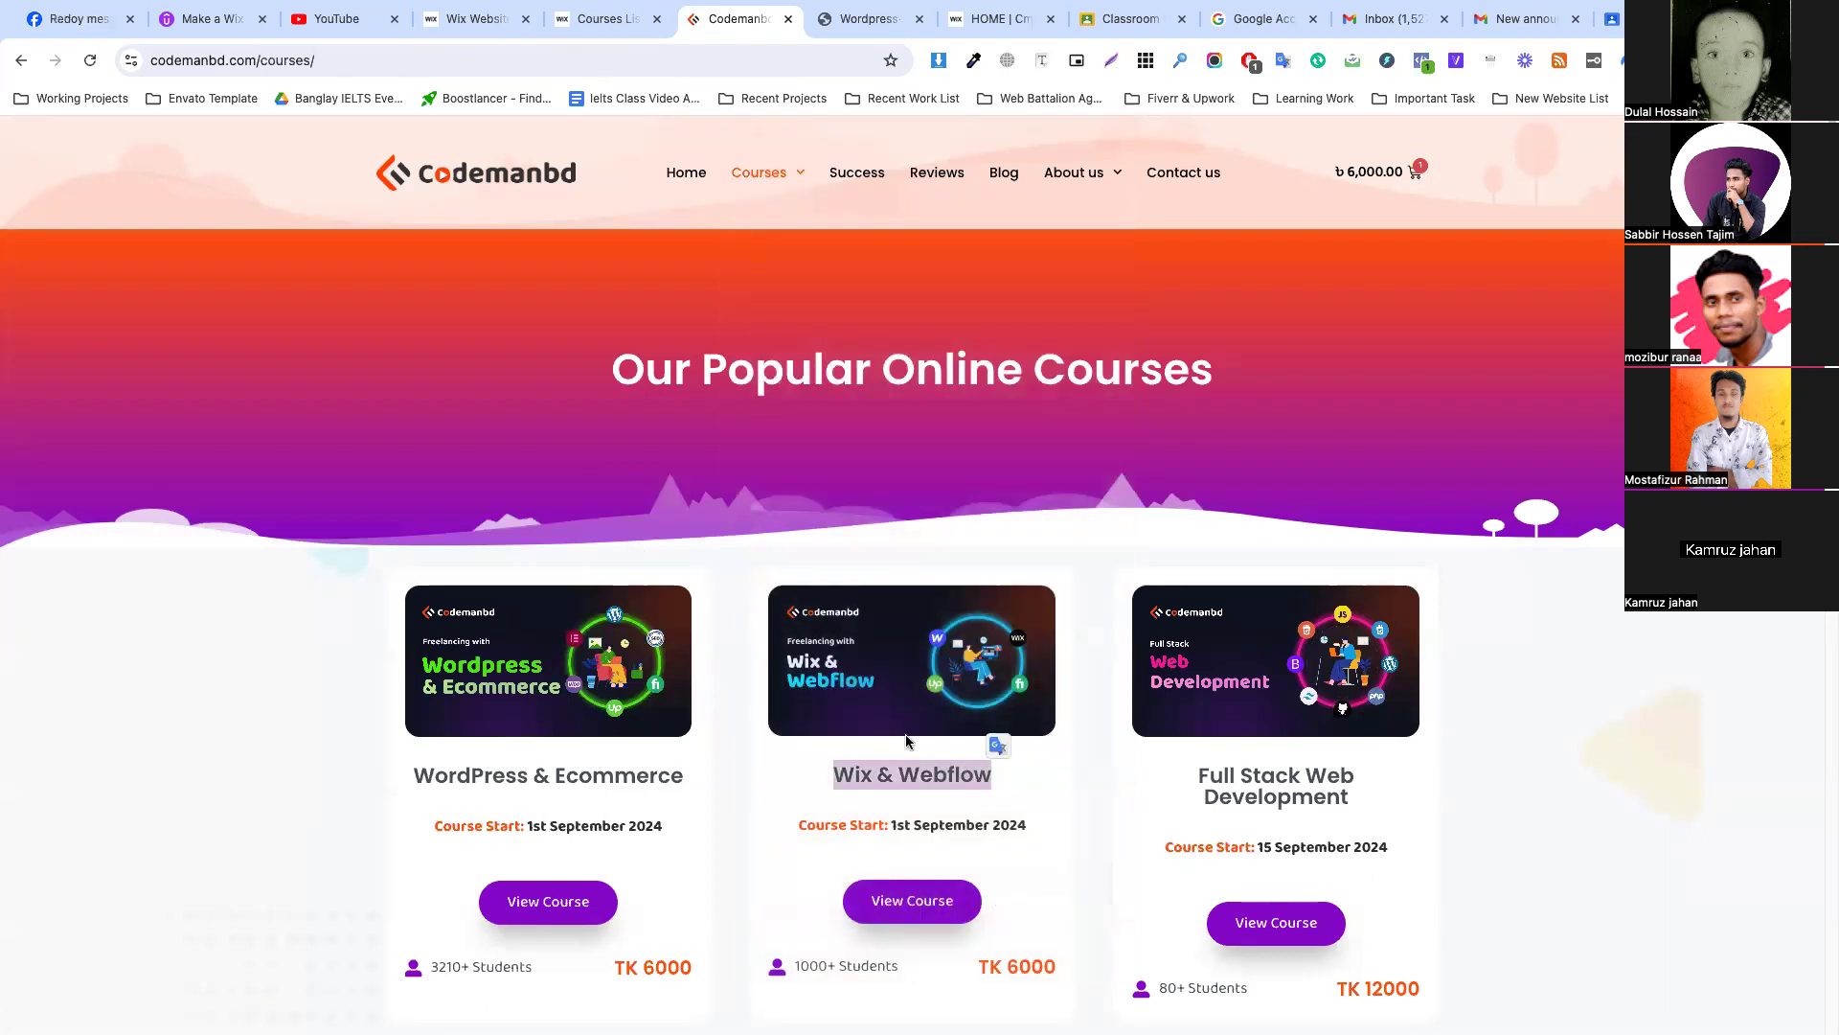
{"action": "left_click", "coordinate": [601, 19]}
Title row 2 'Wix & Webflow' and copy the first course's Course Features list into it.
{"action": "key", "text": "ctrl+v"}
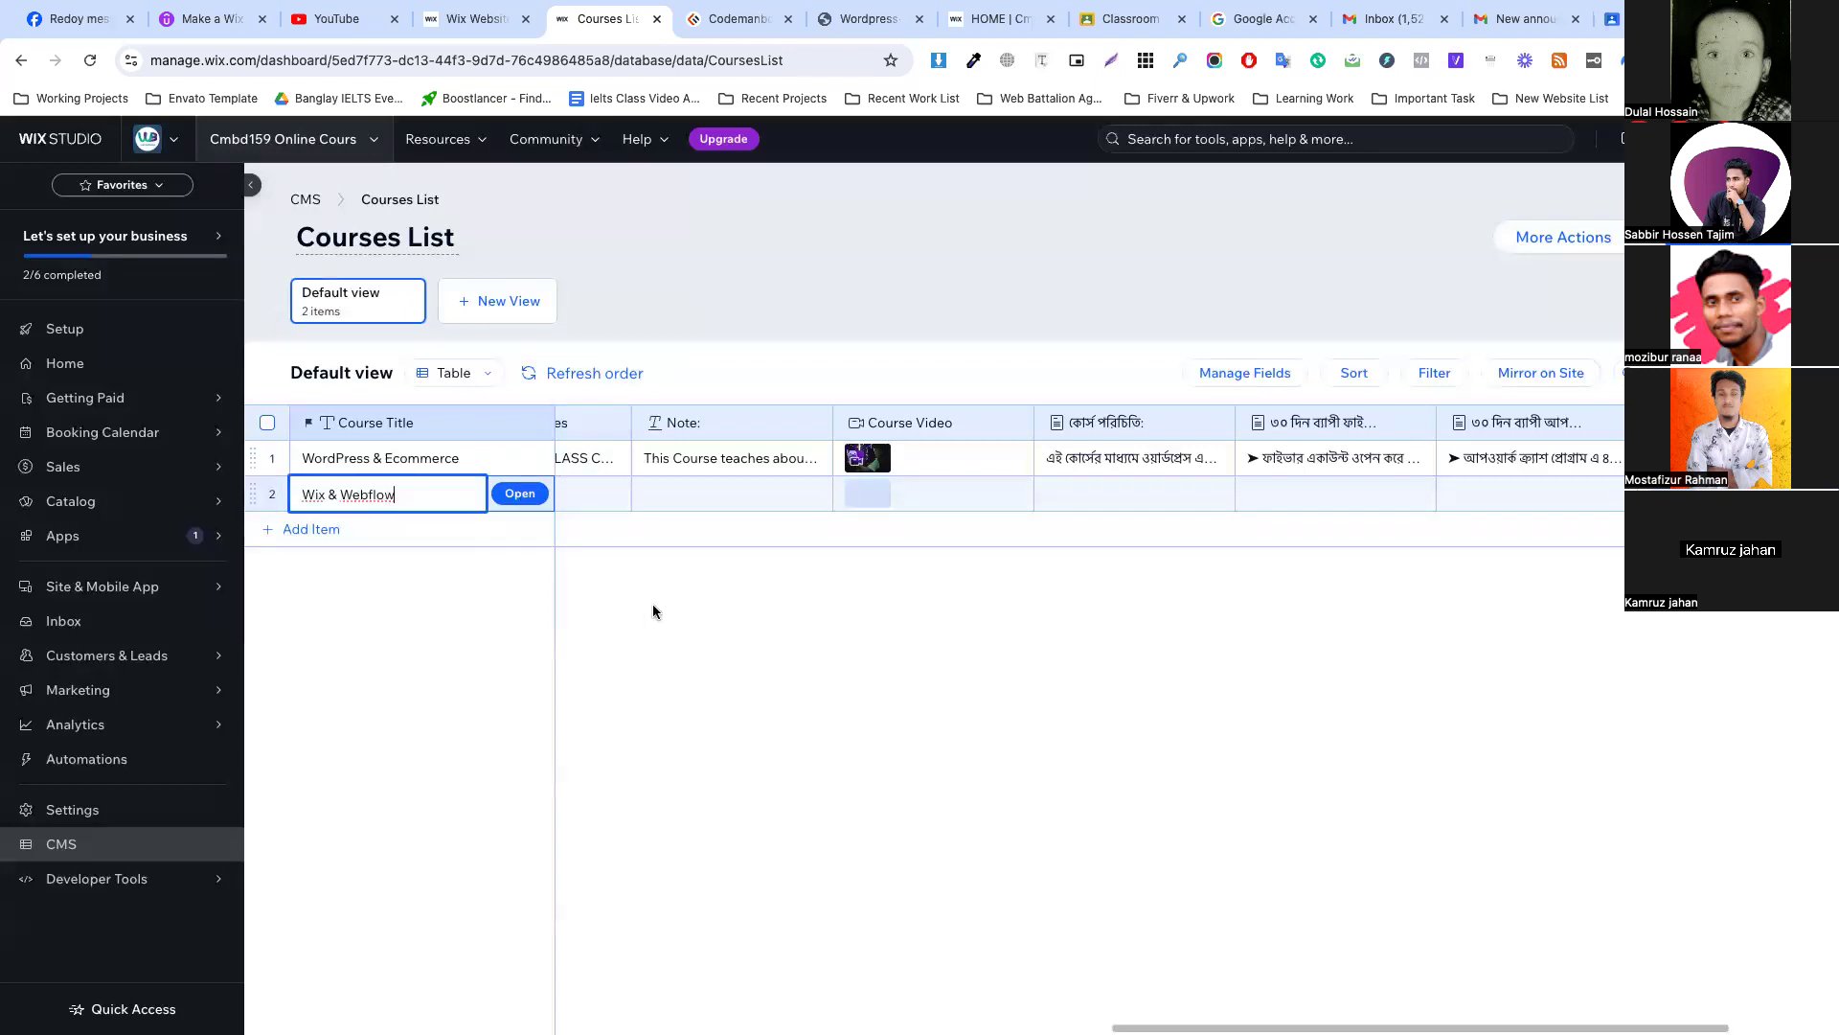
{"action": "left_click", "coordinate": [604, 494]}
{"action": "left_click", "coordinate": [653, 460]}
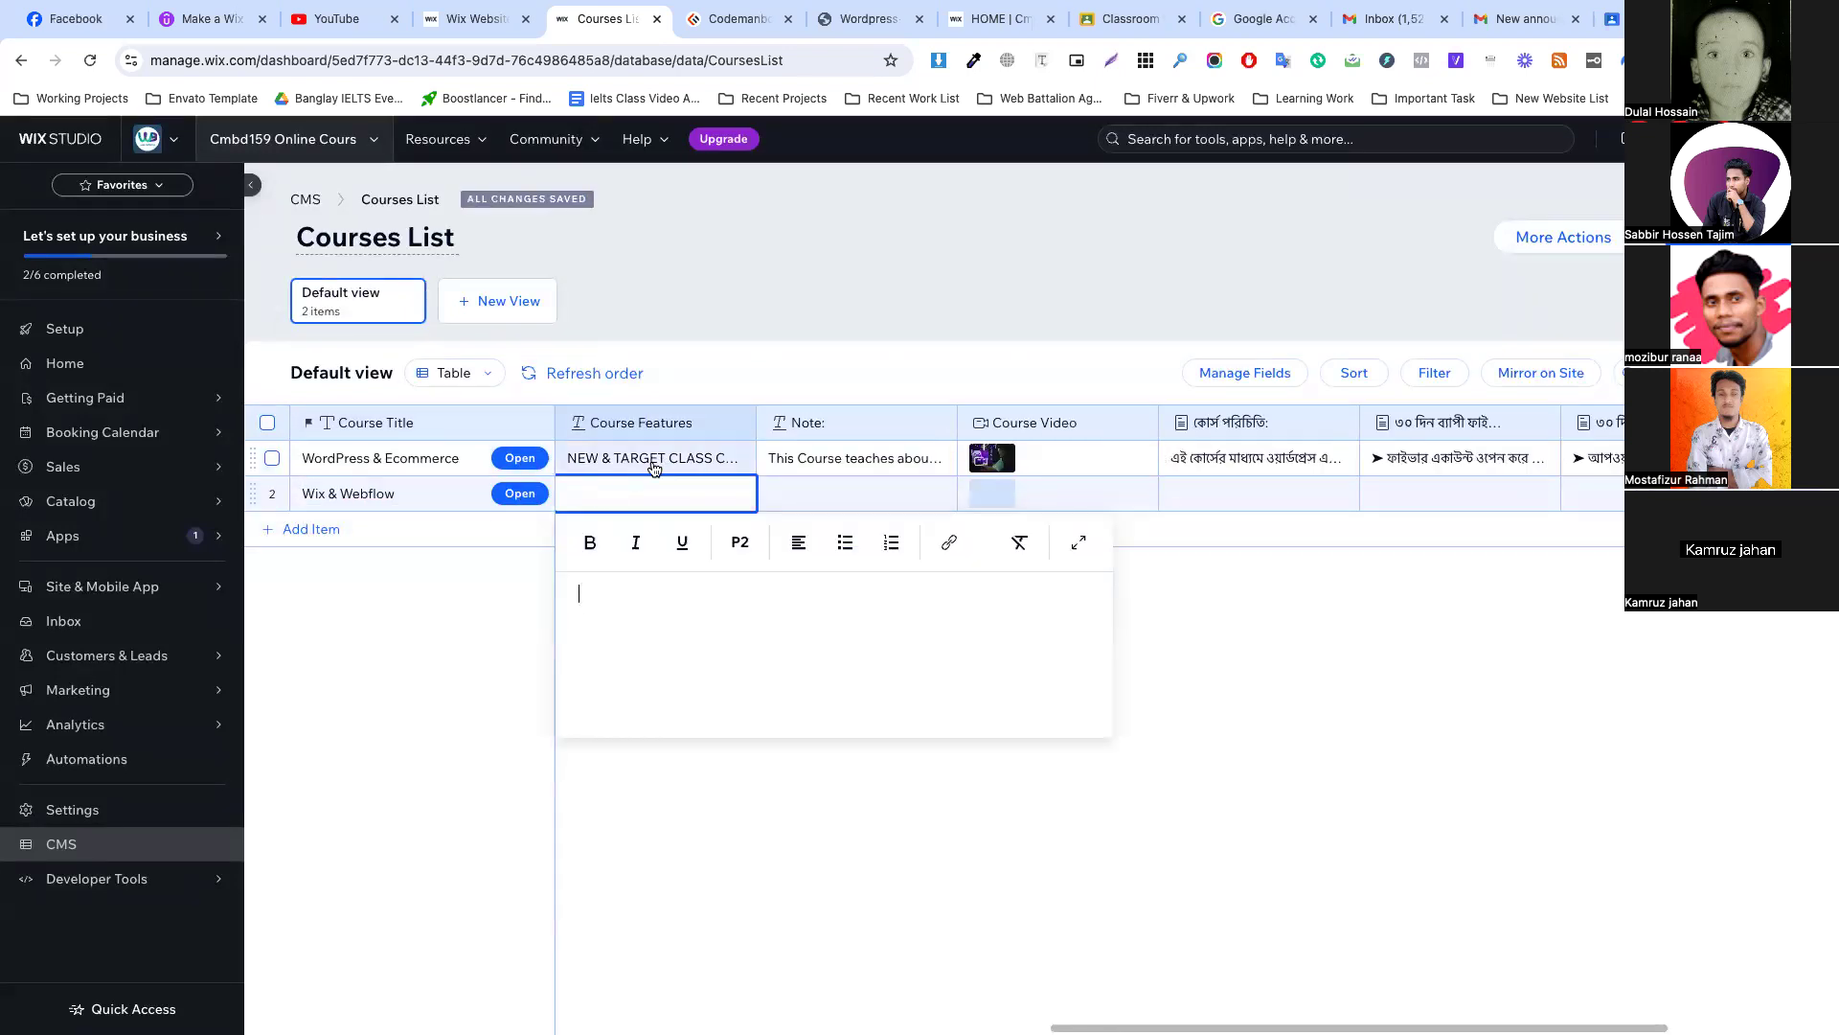
{"action": "left_click", "coordinate": [653, 467]}
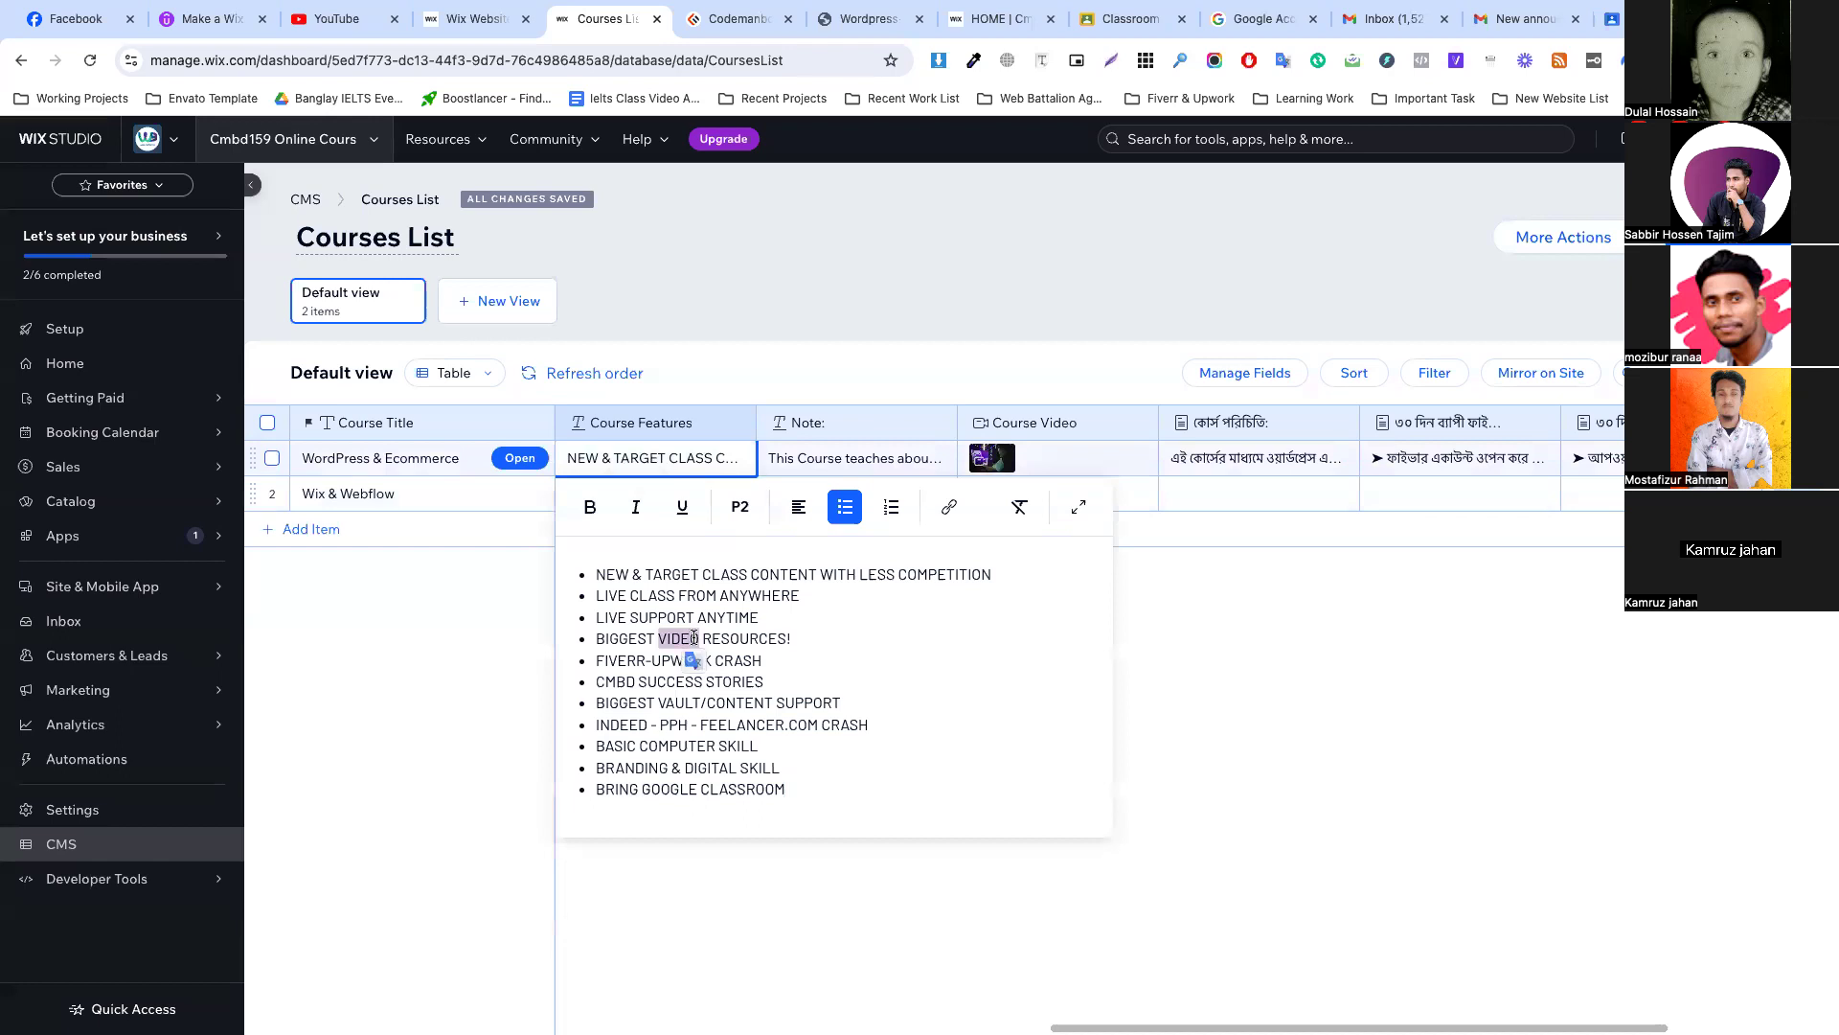
{"action": "key", "text": "ctrl+a"}
{"action": "left_click", "coordinate": [537, 652]}
{"action": "left_click", "coordinate": [620, 493]}
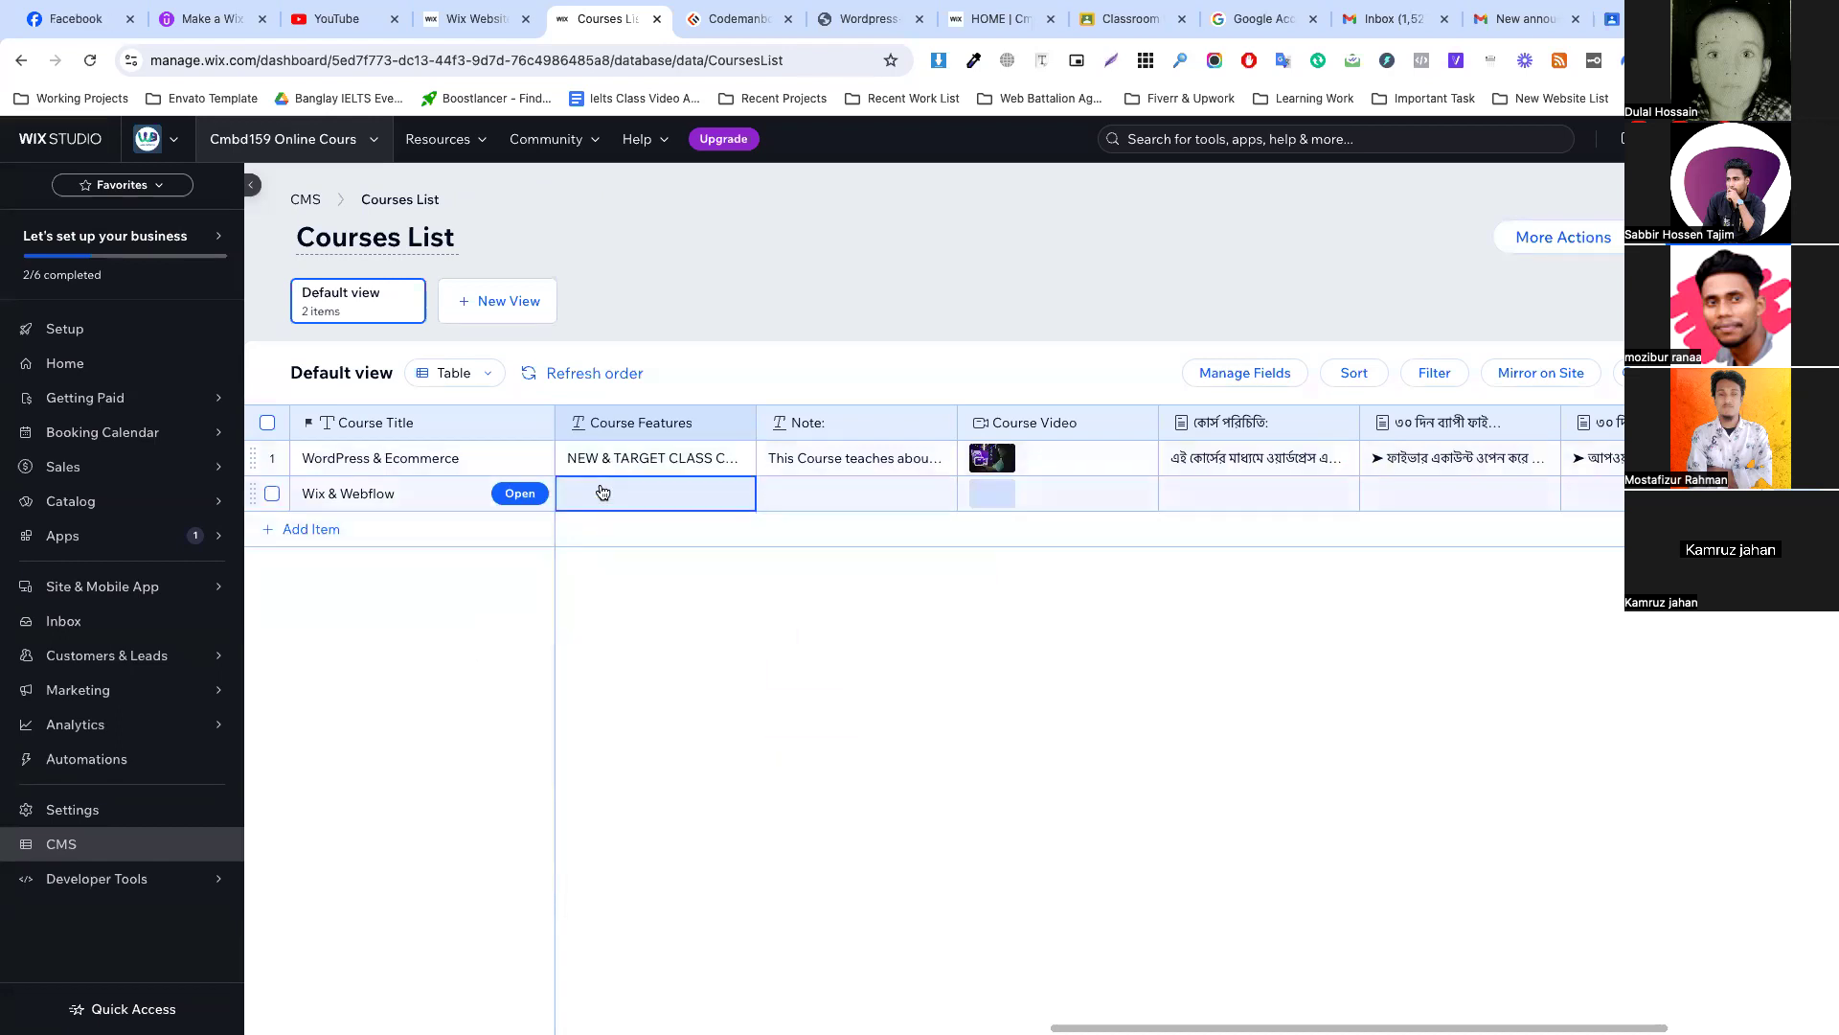
{"action": "left_click", "coordinate": [620, 494]}
{"action": "key", "text": "ctrl+v"}
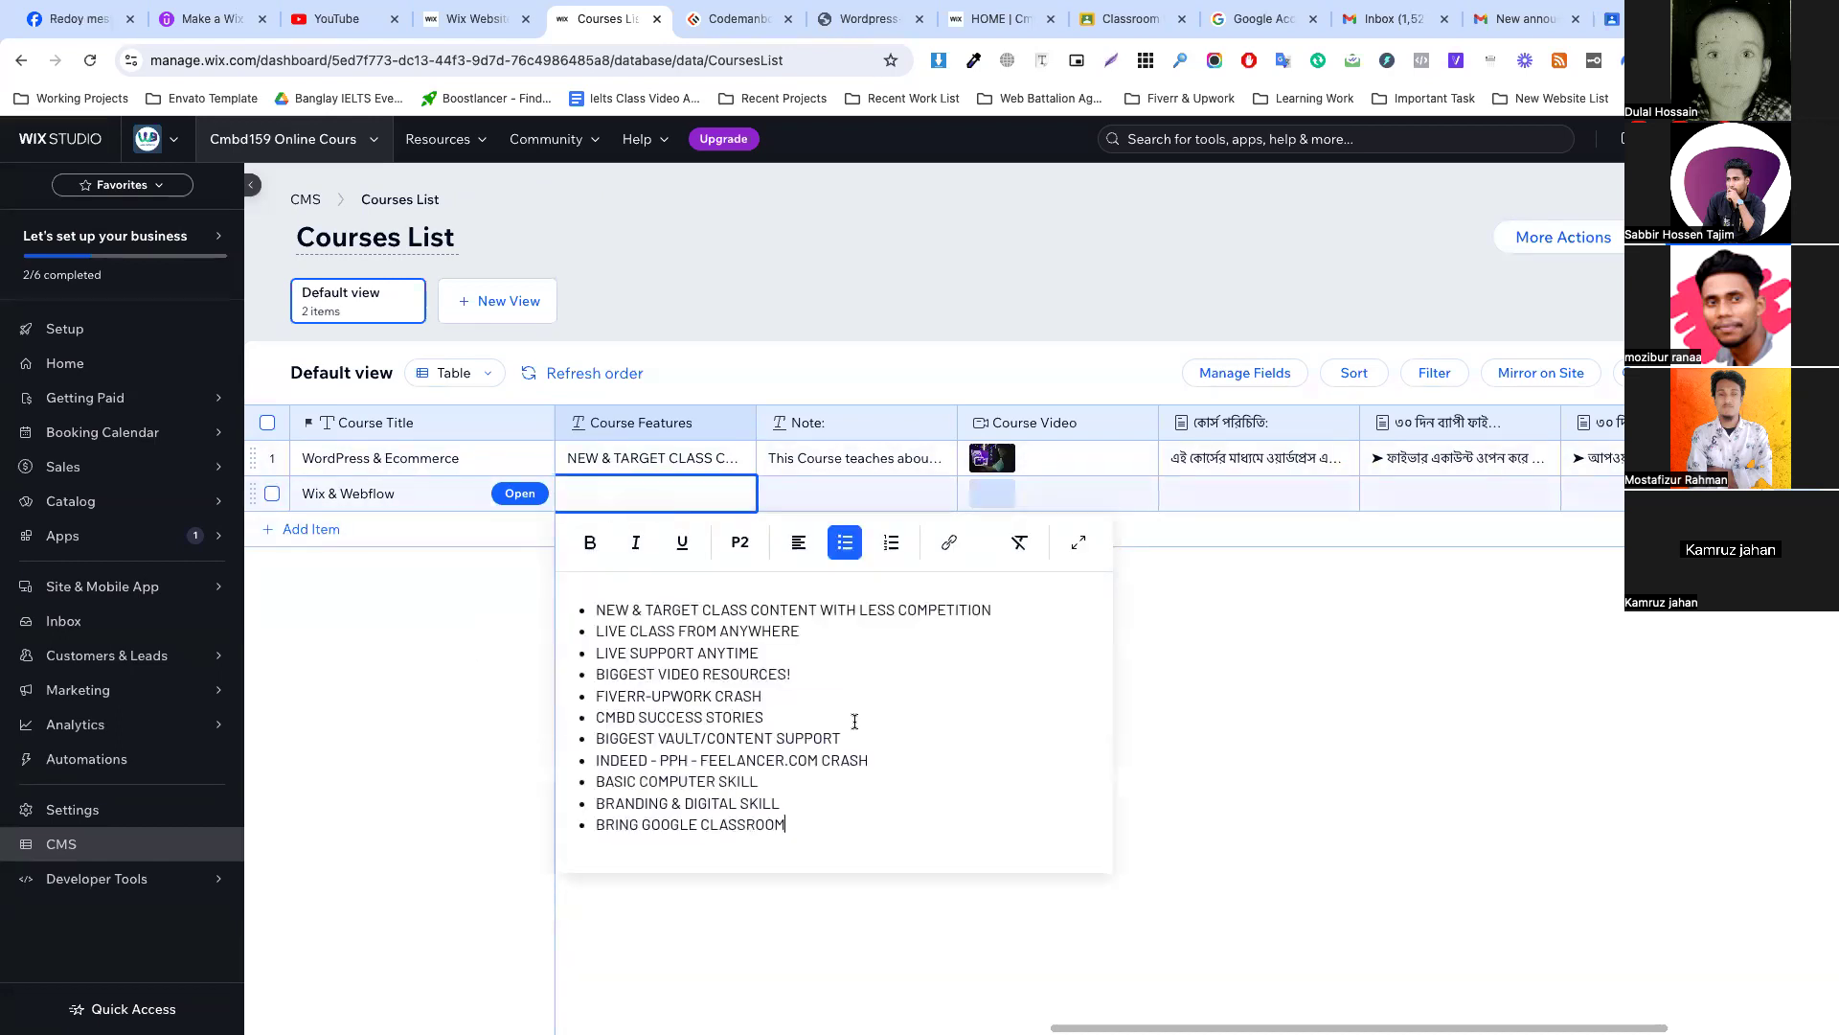
{"action": "left_click", "coordinate": [1124, 646]}
Copy the first course's Note text into the Wix & Webflow row's Note.
{"action": "left_click", "coordinate": [813, 464]}
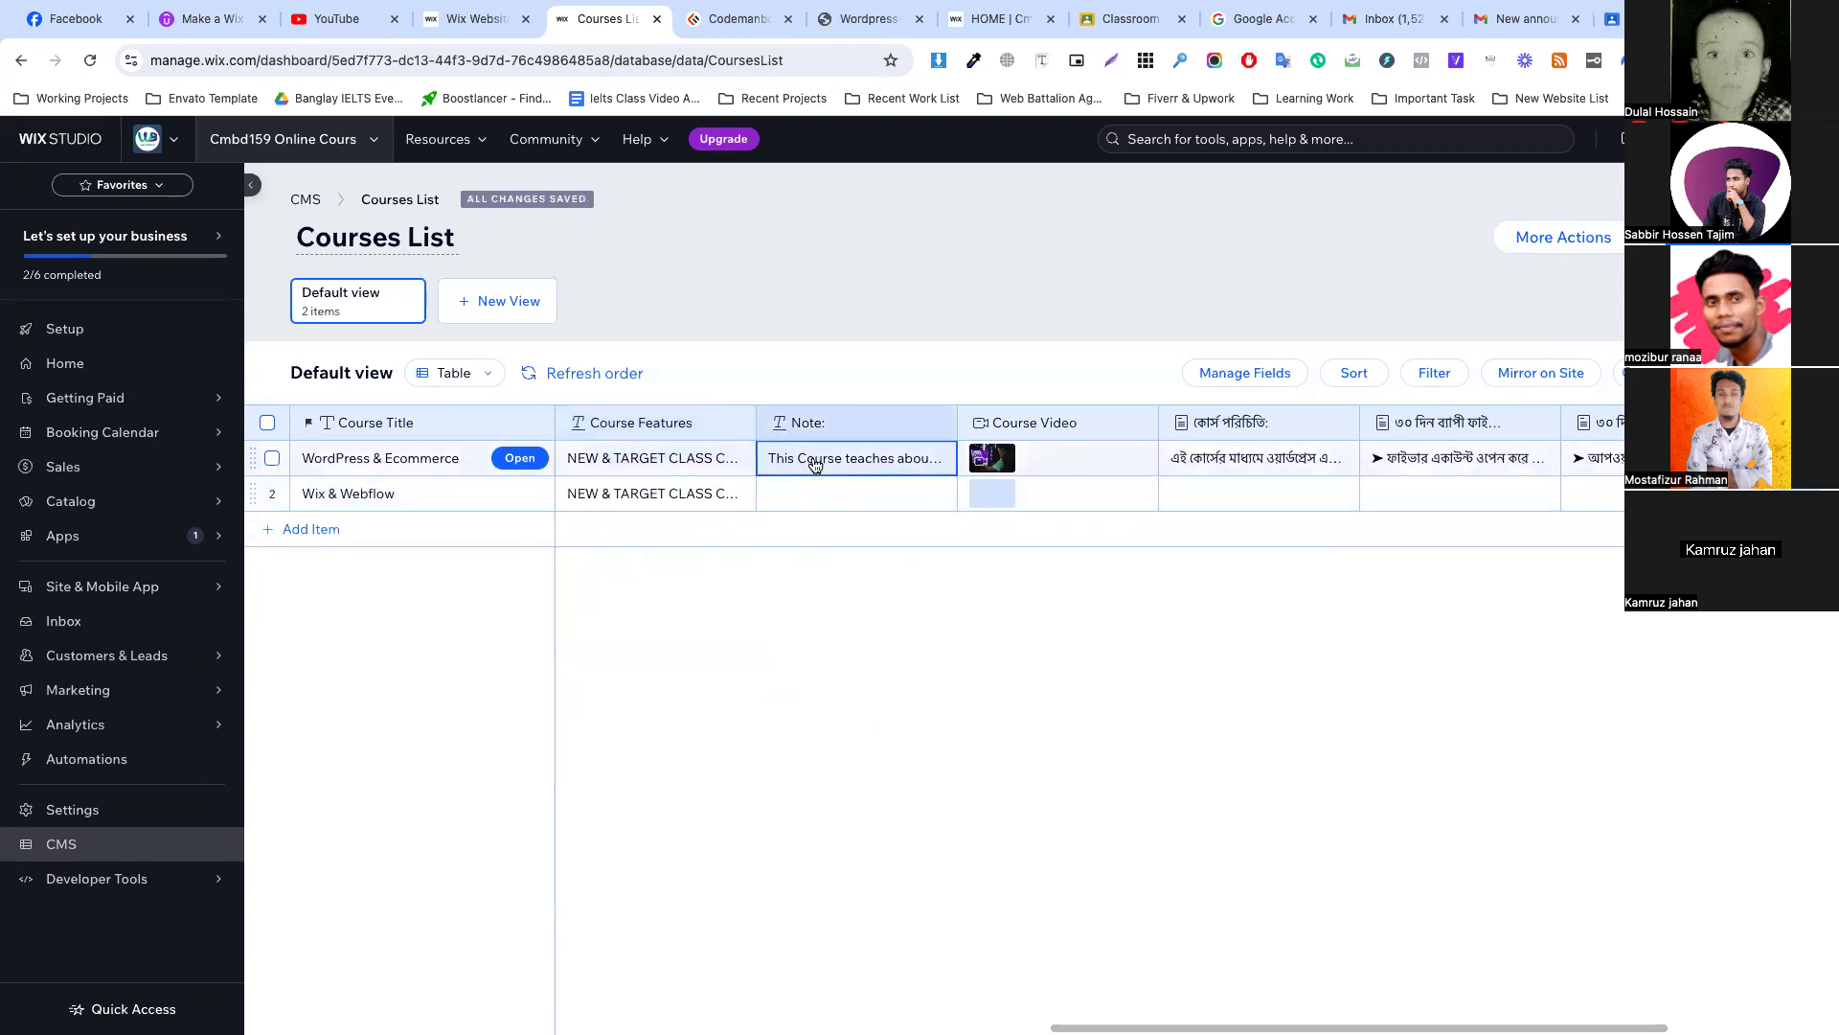
{"action": "left_click", "coordinate": [813, 464]}
{"action": "key", "text": "ctrl+a"}
{"action": "key", "text": "ctrl+c"}
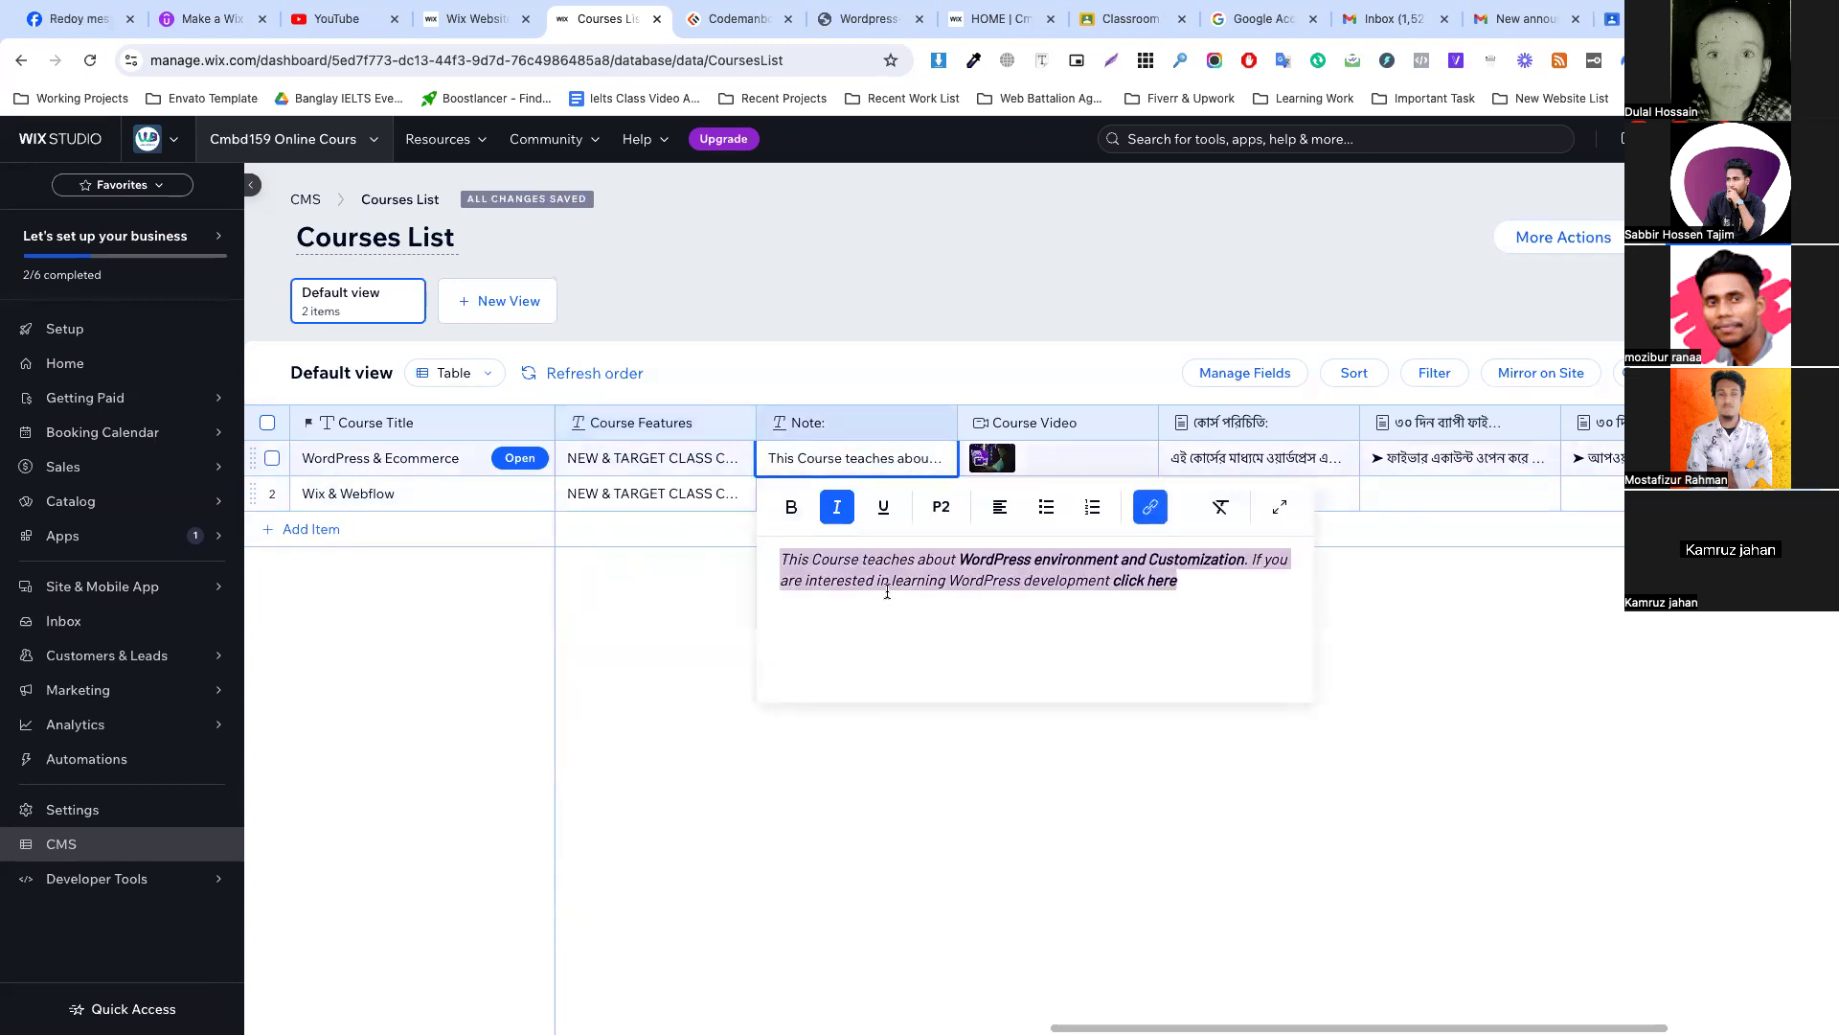
{"action": "key", "text": "Escape"}
{"action": "double_click", "coordinate": [785, 501]}
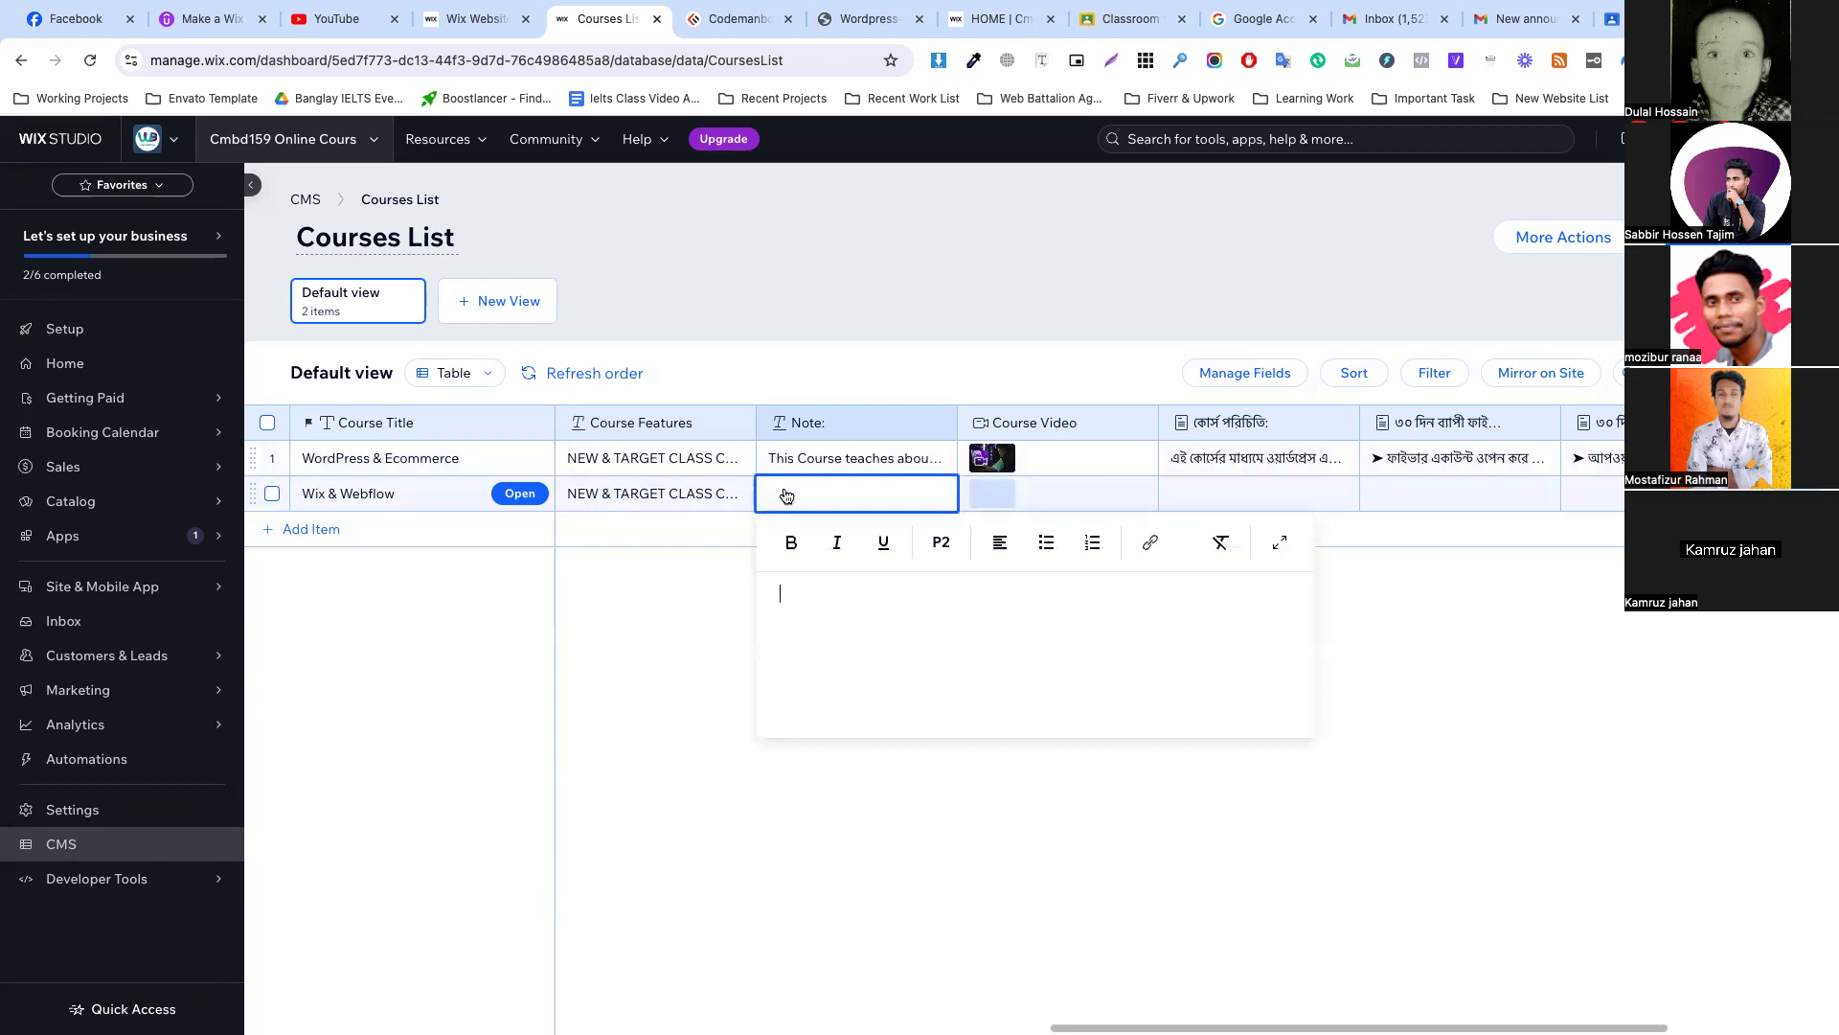
{"action": "key", "text": "ctrl+v"}
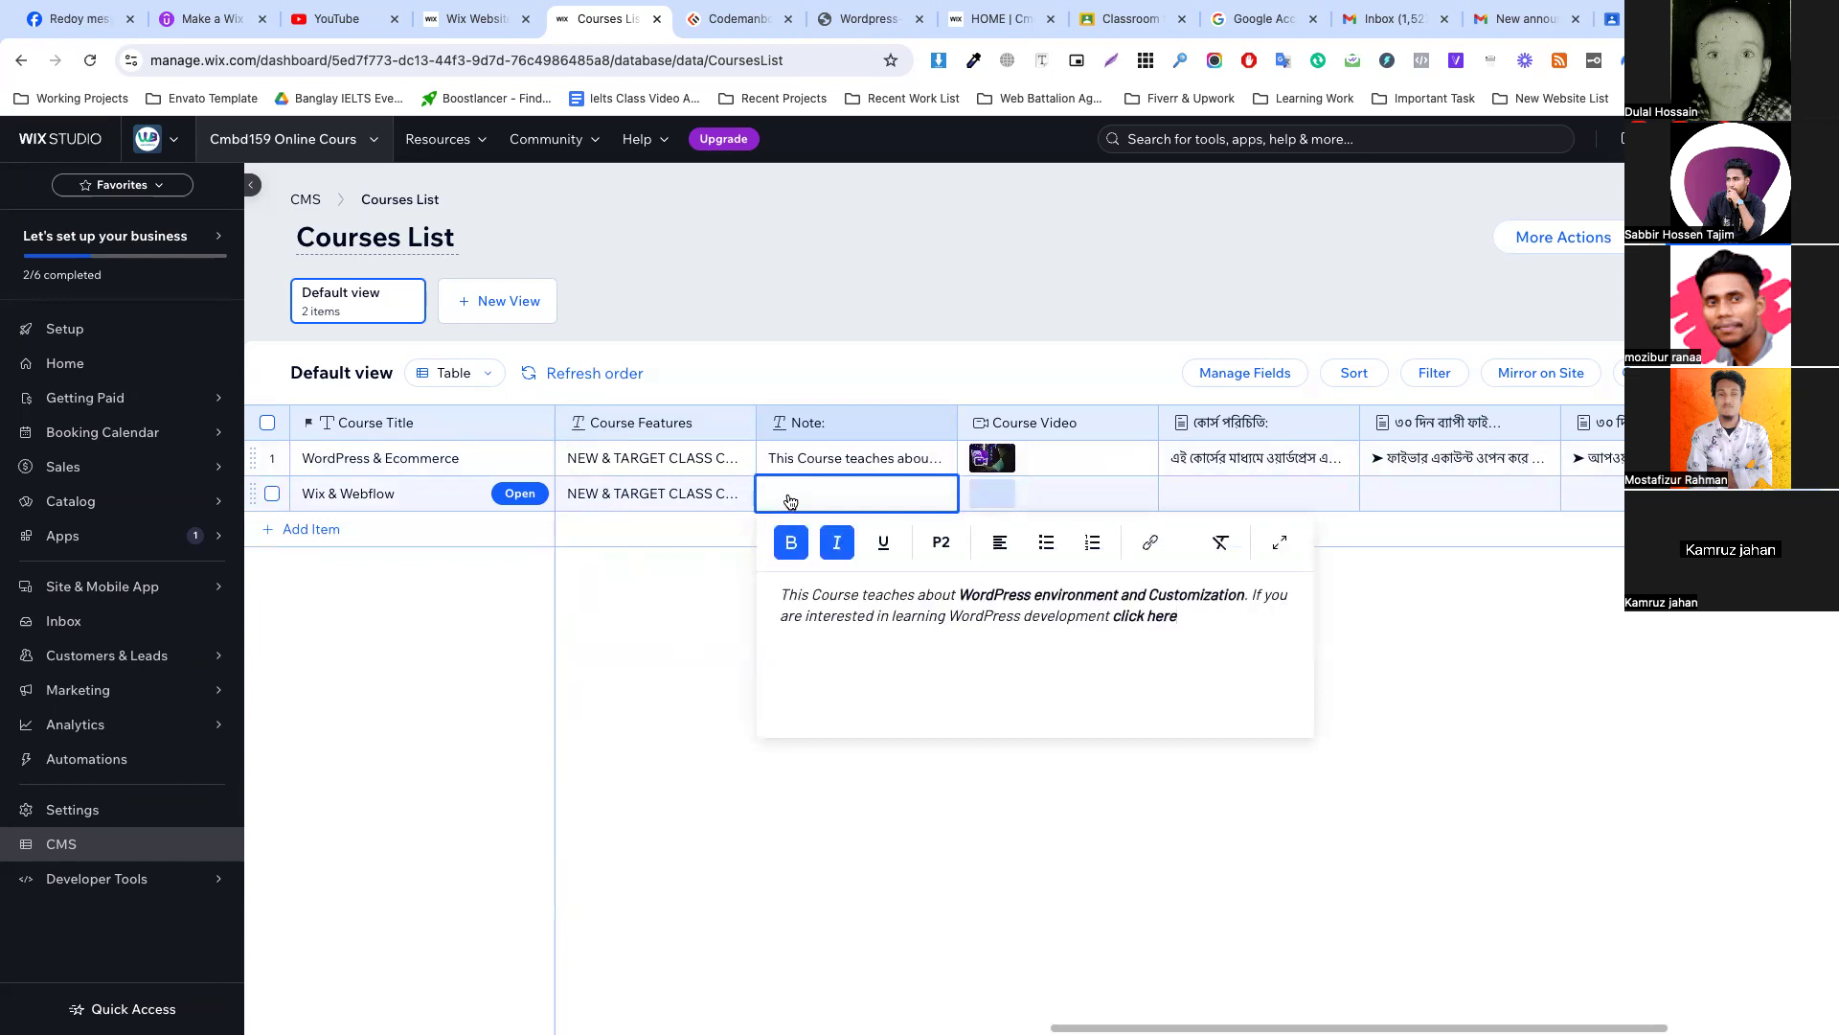
{"action": "left_click", "coordinate": [1003, 497]}
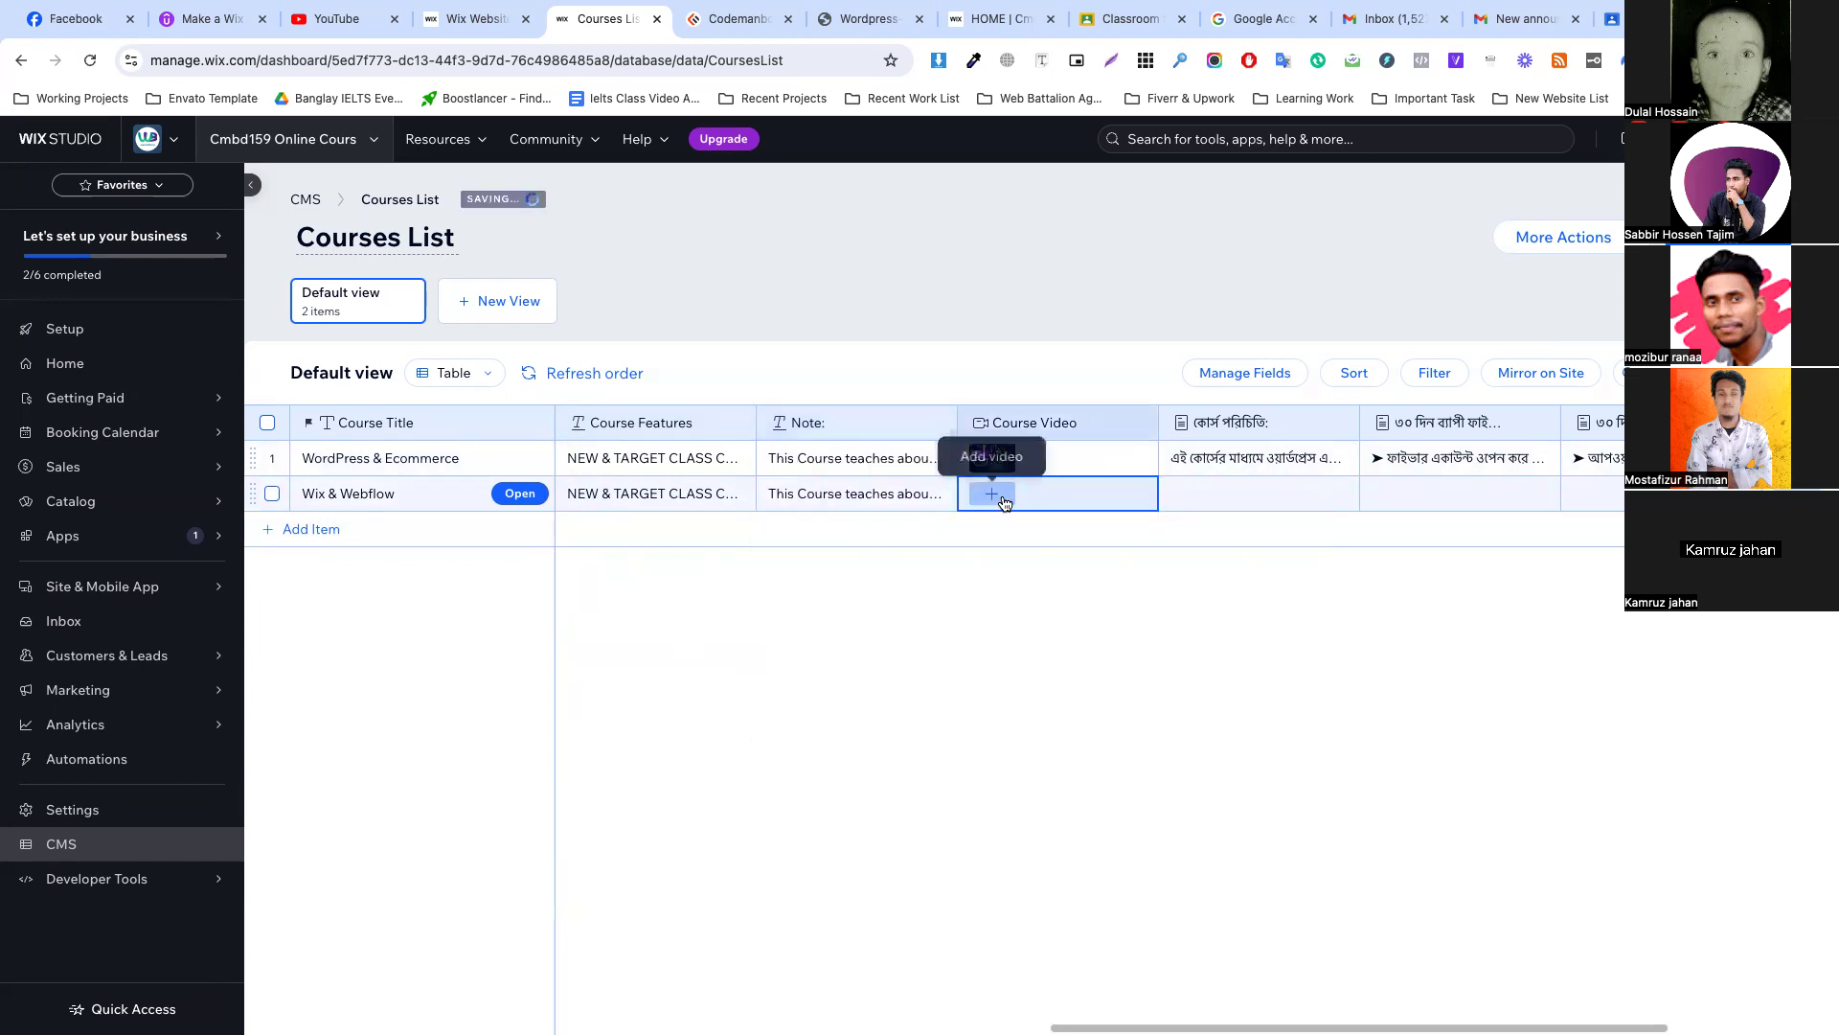
{"action": "left_click", "coordinate": [1003, 500]}
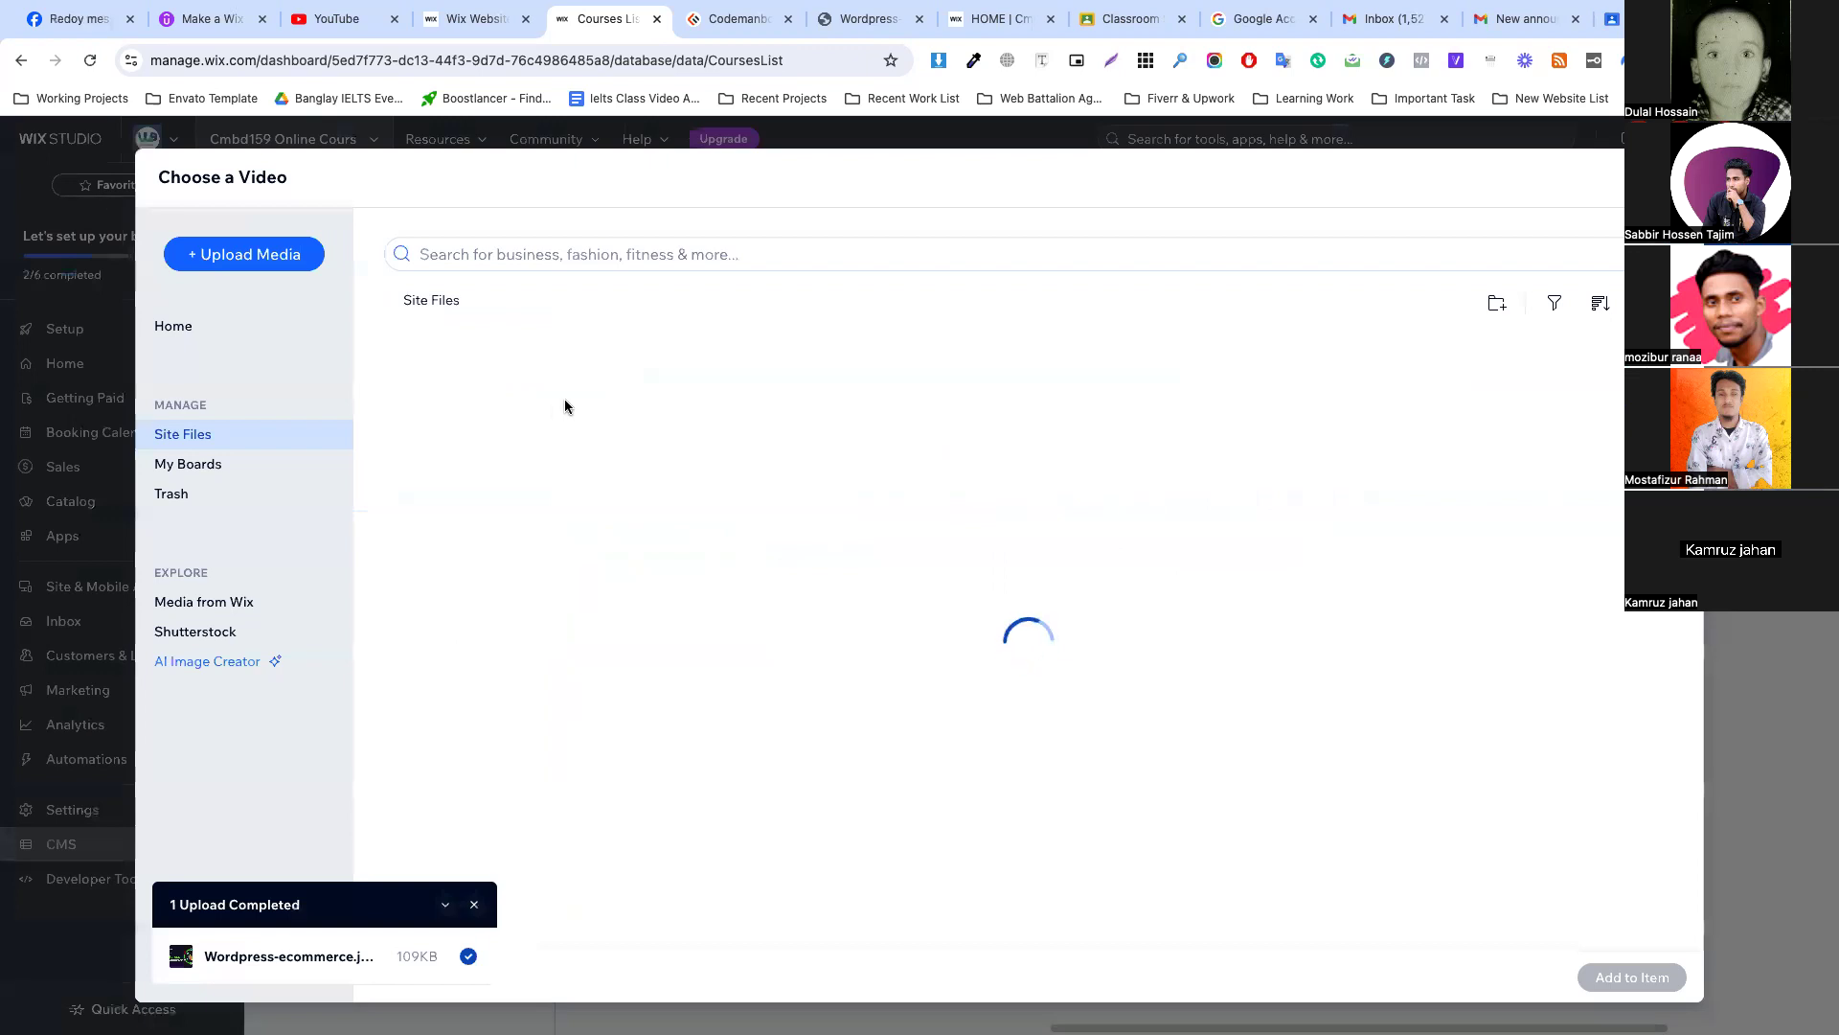
Search the media library for 'video' and attach the Book in a Breeze stock video.
{"action": "left_click", "coordinate": [575, 252]}
{"action": "type", "text": "video"}
{"action": "key", "text": "Return"}
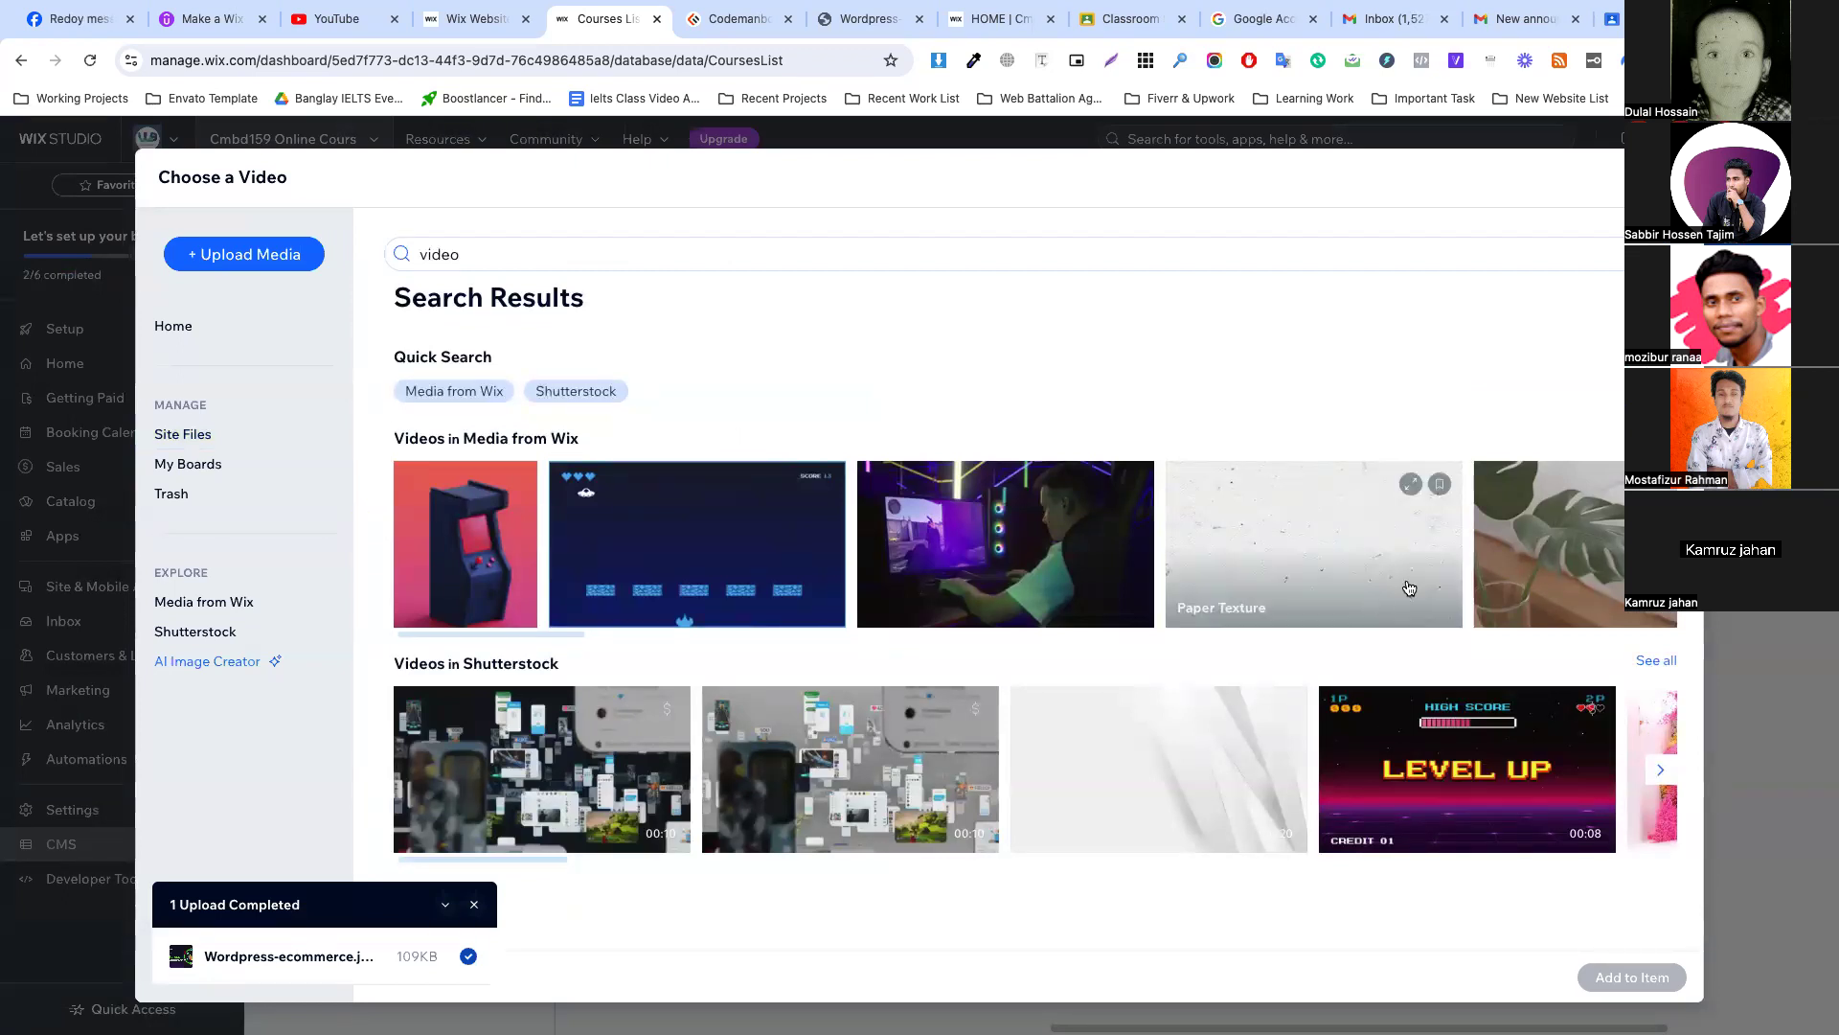
{"action": "left_click", "coordinate": [1597, 567]}
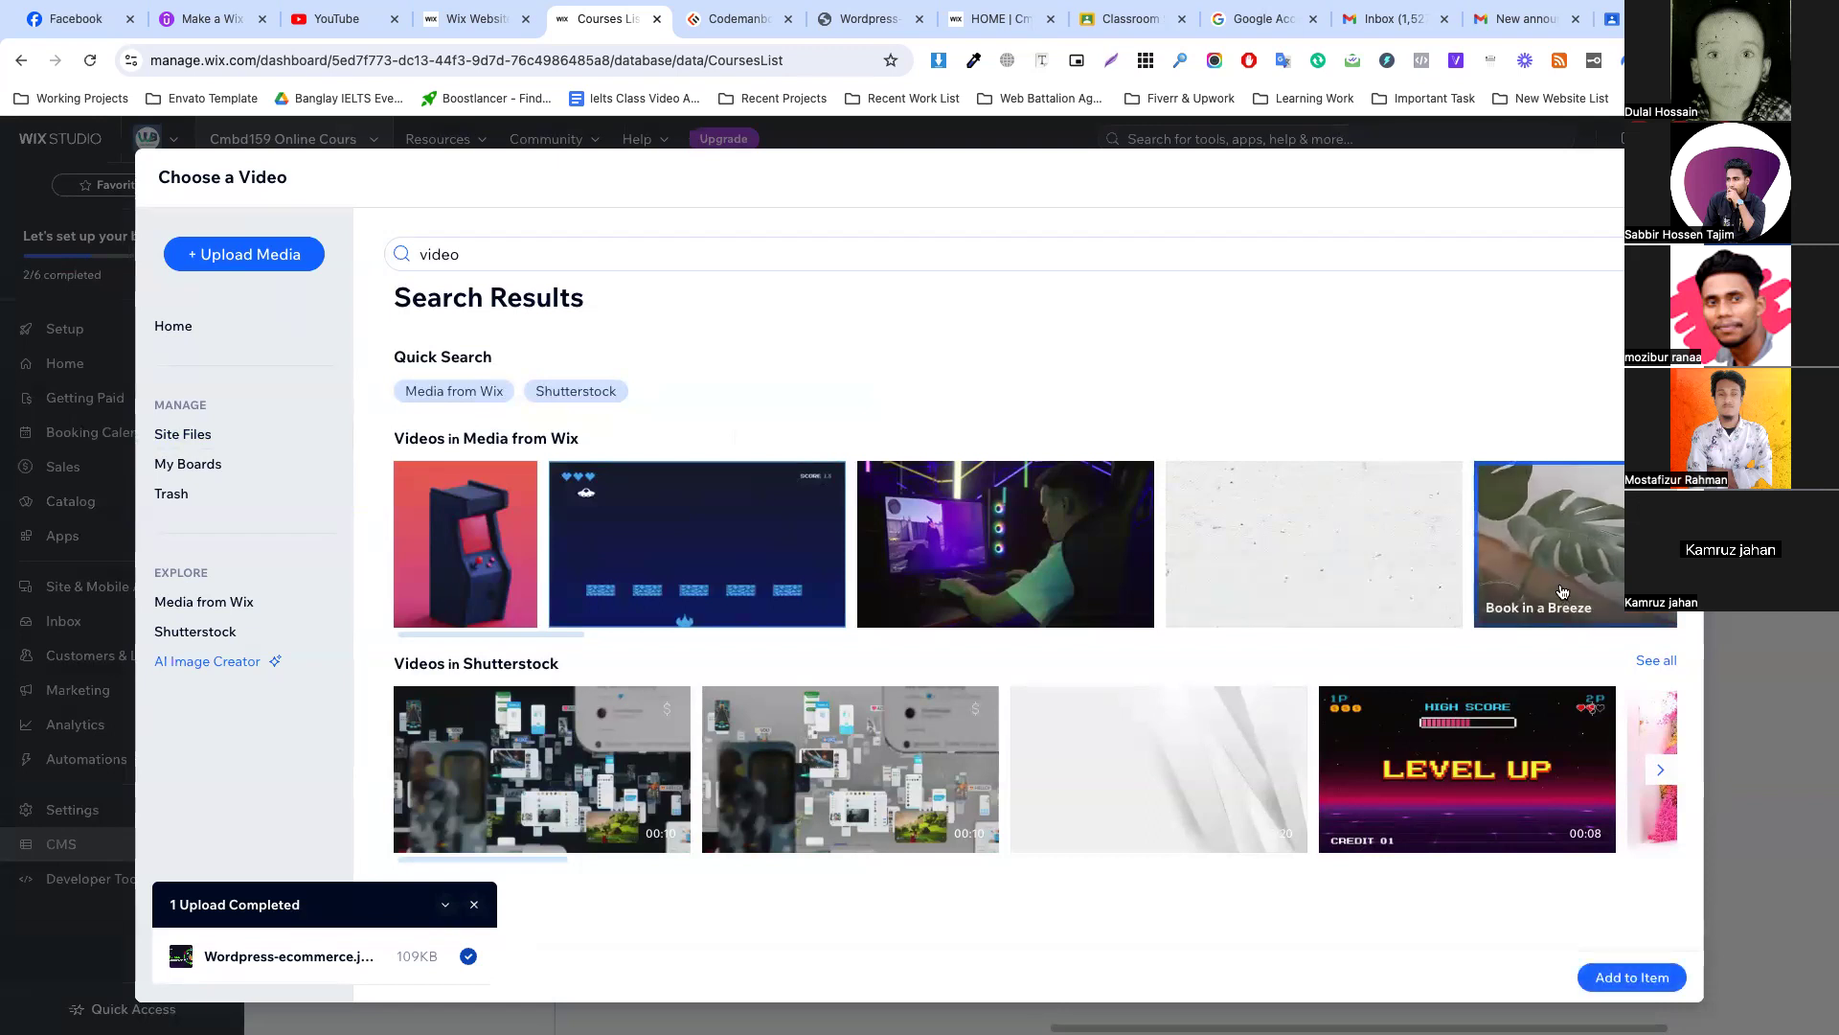
{"action": "left_click", "coordinate": [1647, 977]}
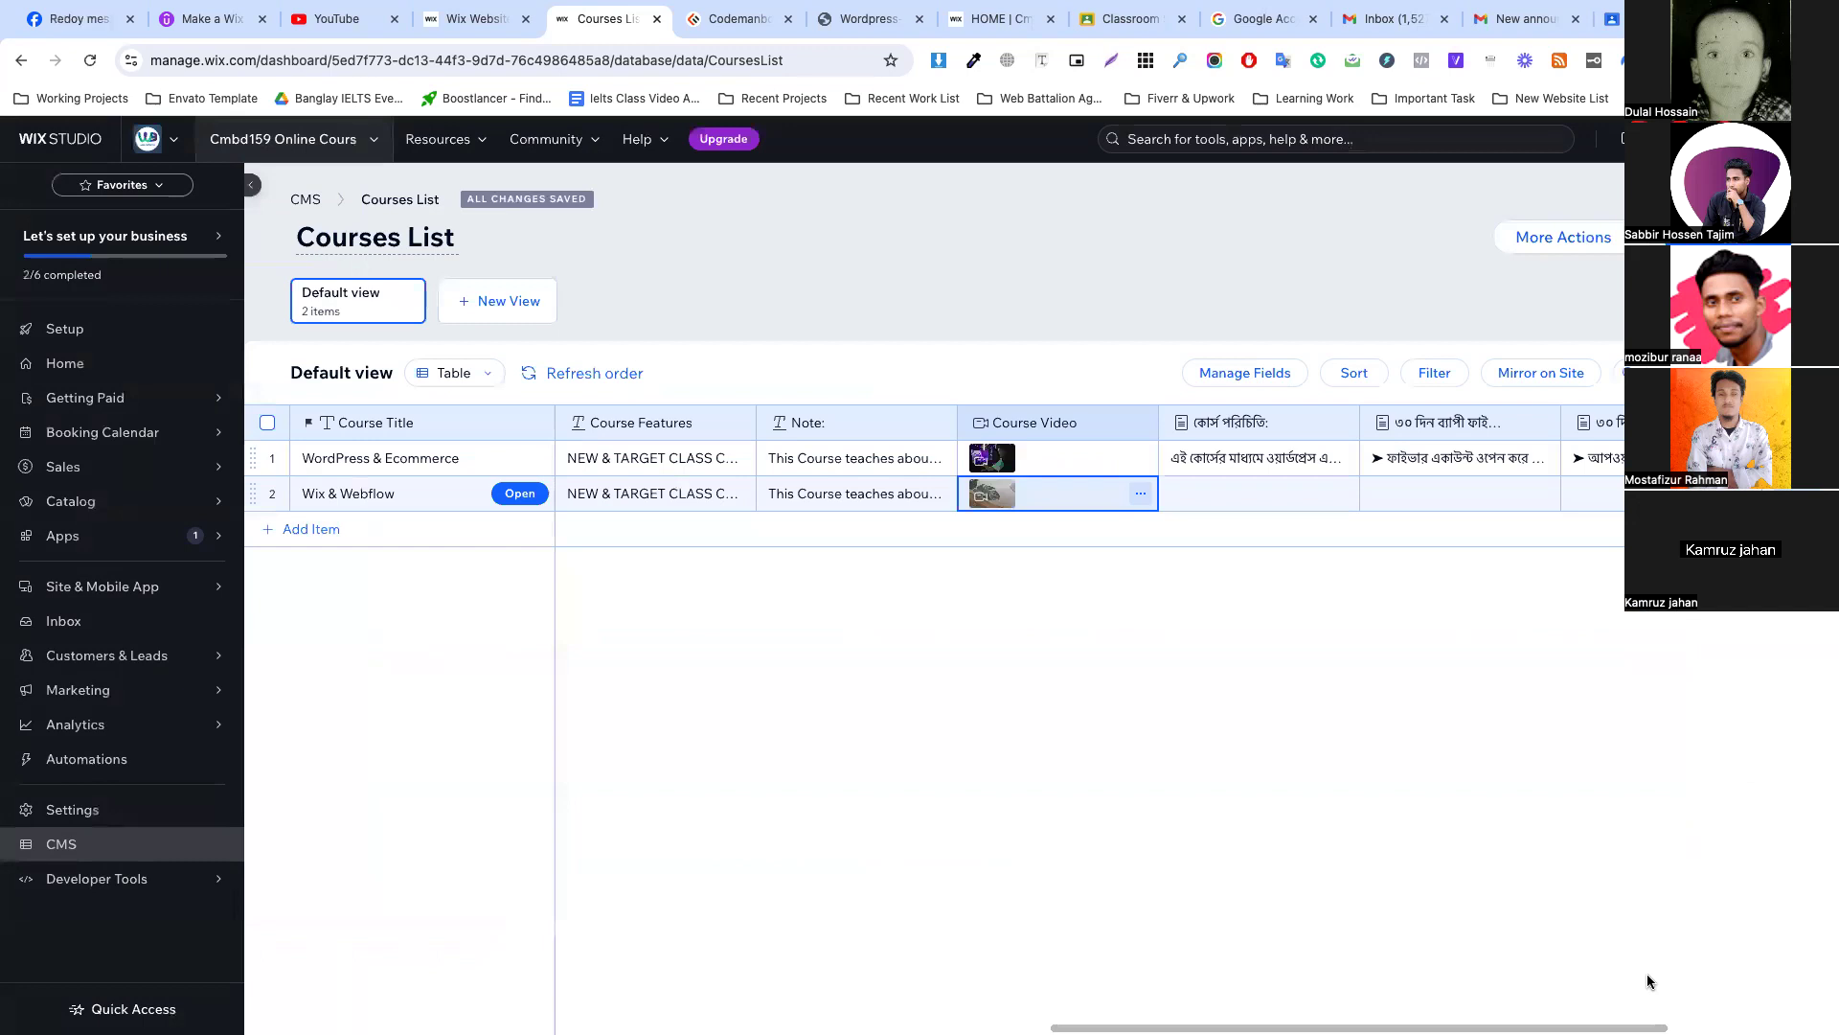
Copy row 1's কোর্স পরিচিতি description into the Wix & Webflow row.
{"action": "left_click", "coordinate": [1266, 463]}
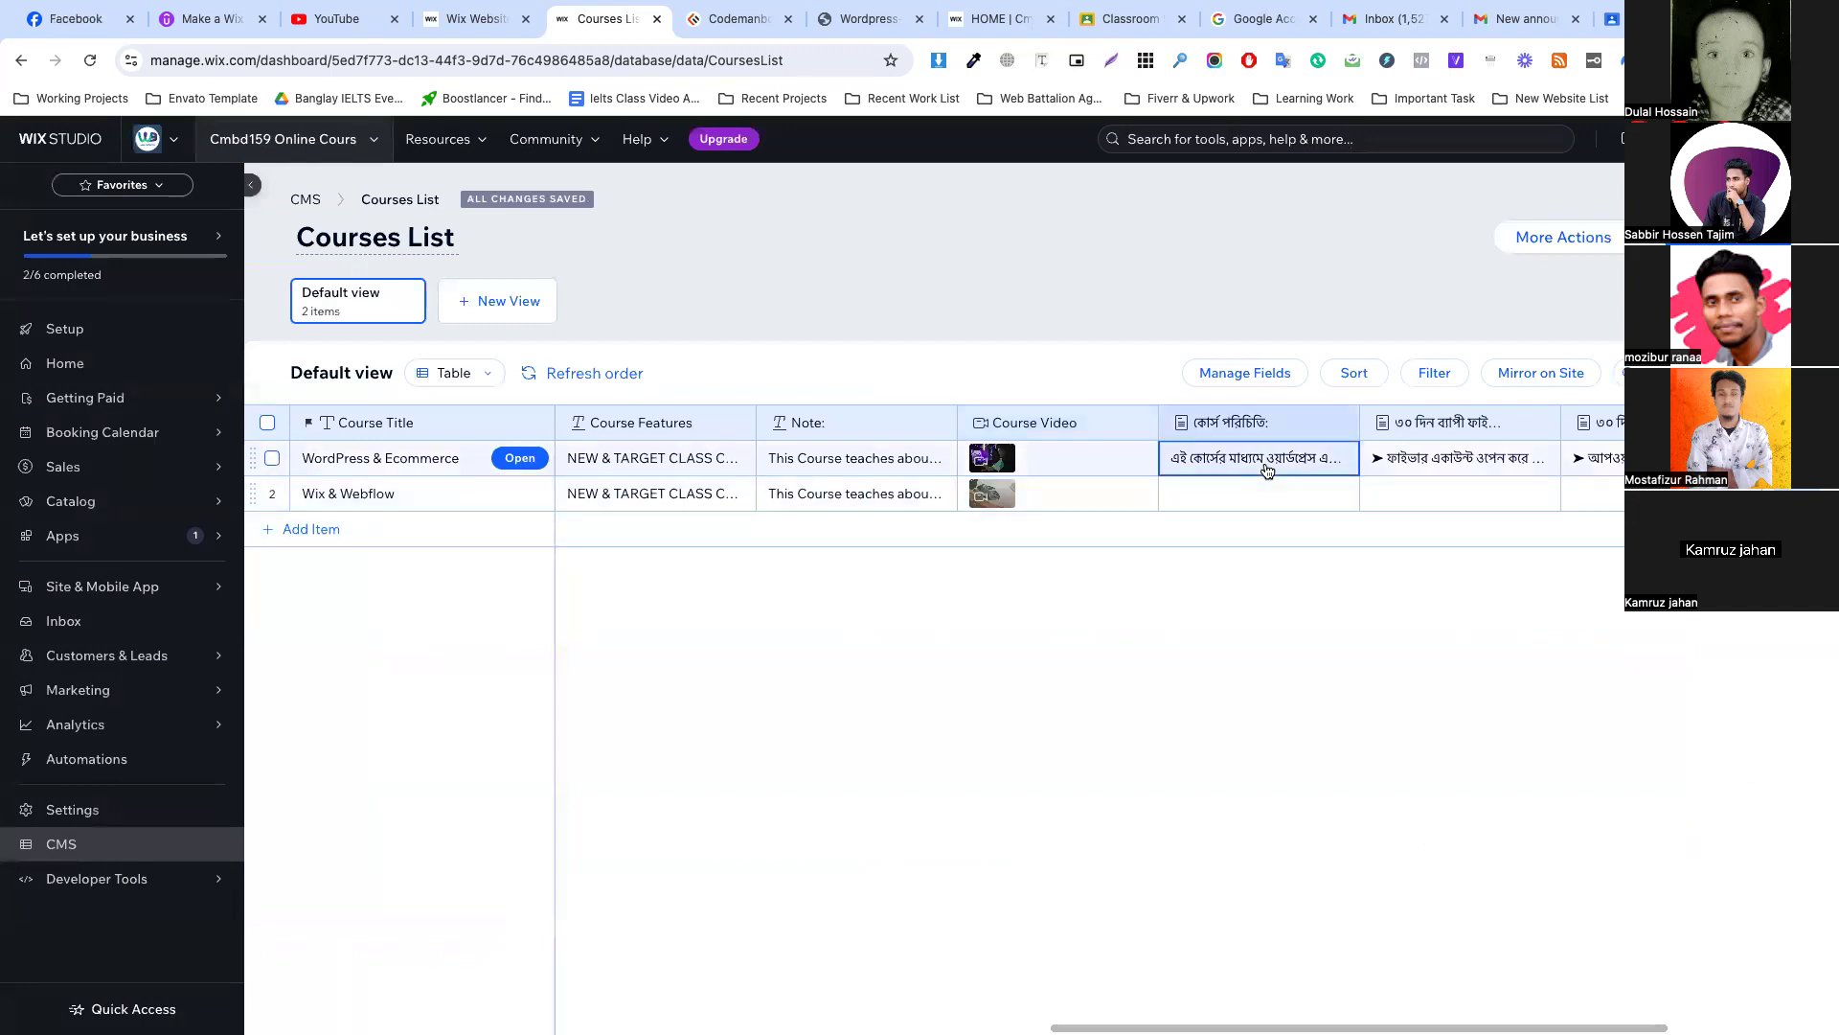
{"action": "left_click", "coordinate": [1266, 466]}
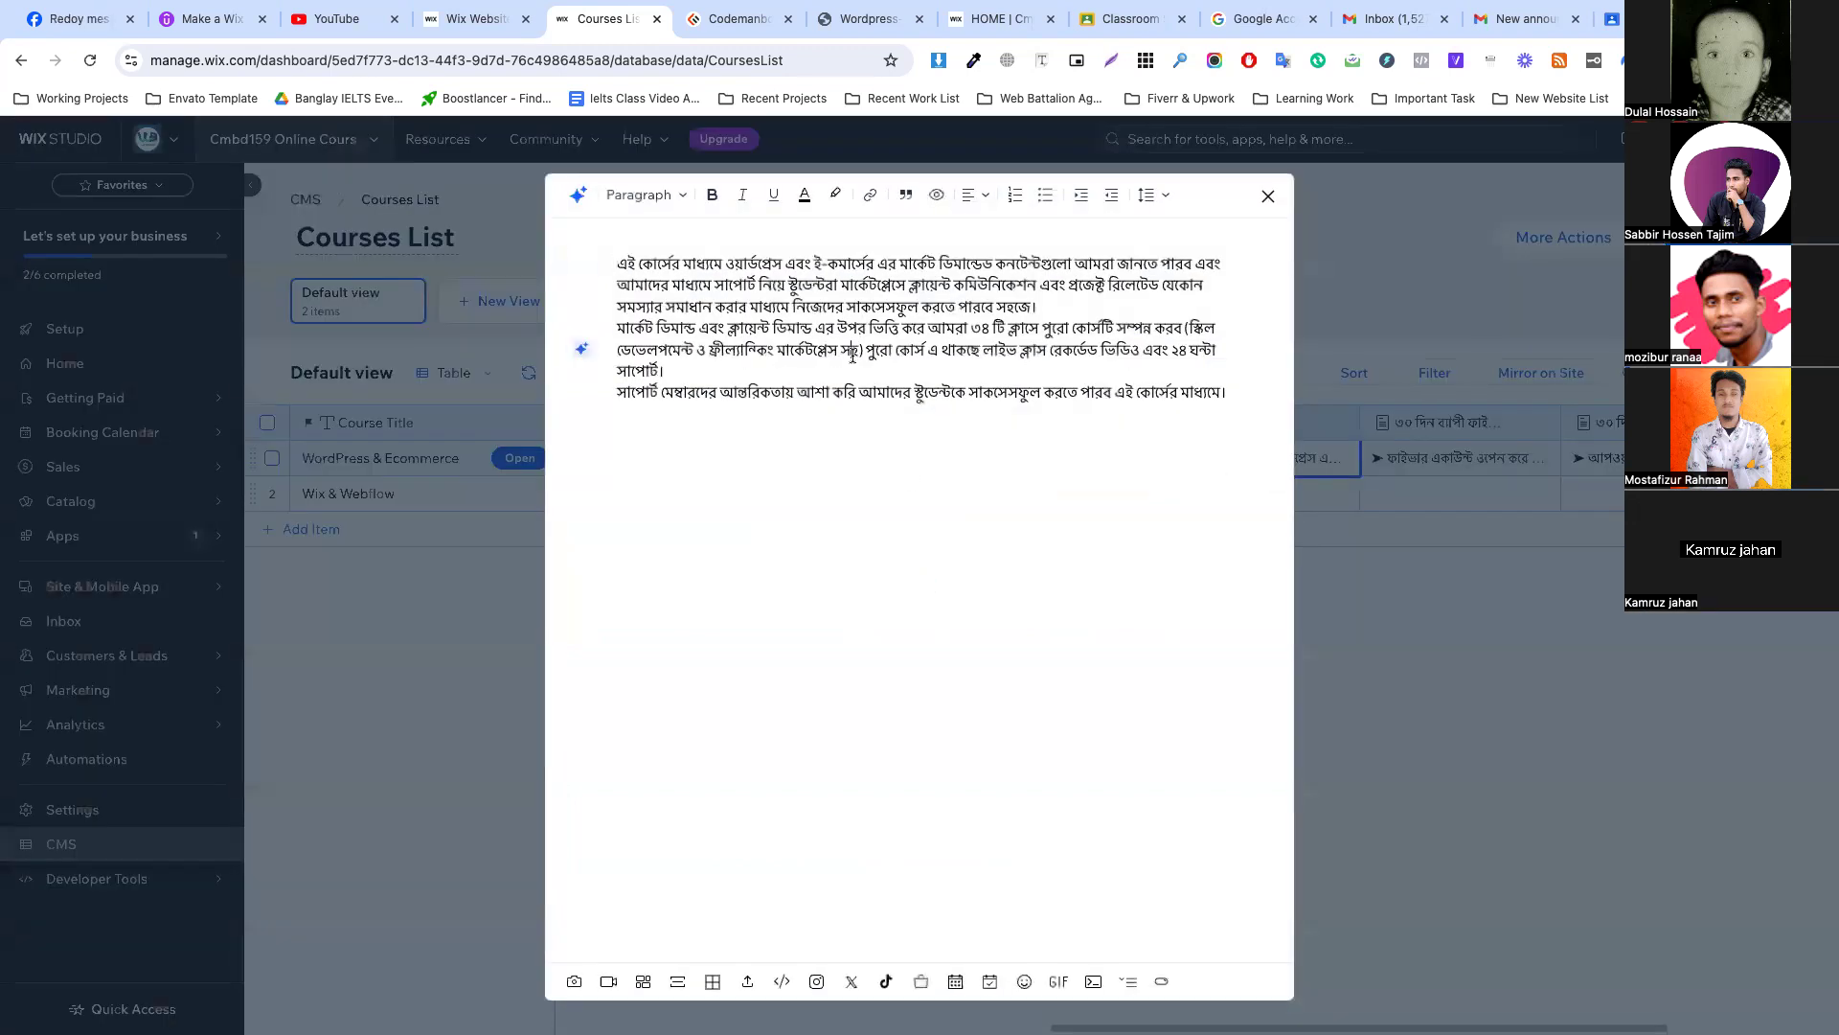
{"action": "key", "text": "ctrl+a"}
{"action": "key", "text": "Right"}
{"action": "left_click", "coordinate": [1268, 196]}
{"action": "left_click", "coordinate": [1214, 498]}
{"action": "left_click", "coordinate": [1214, 498]}
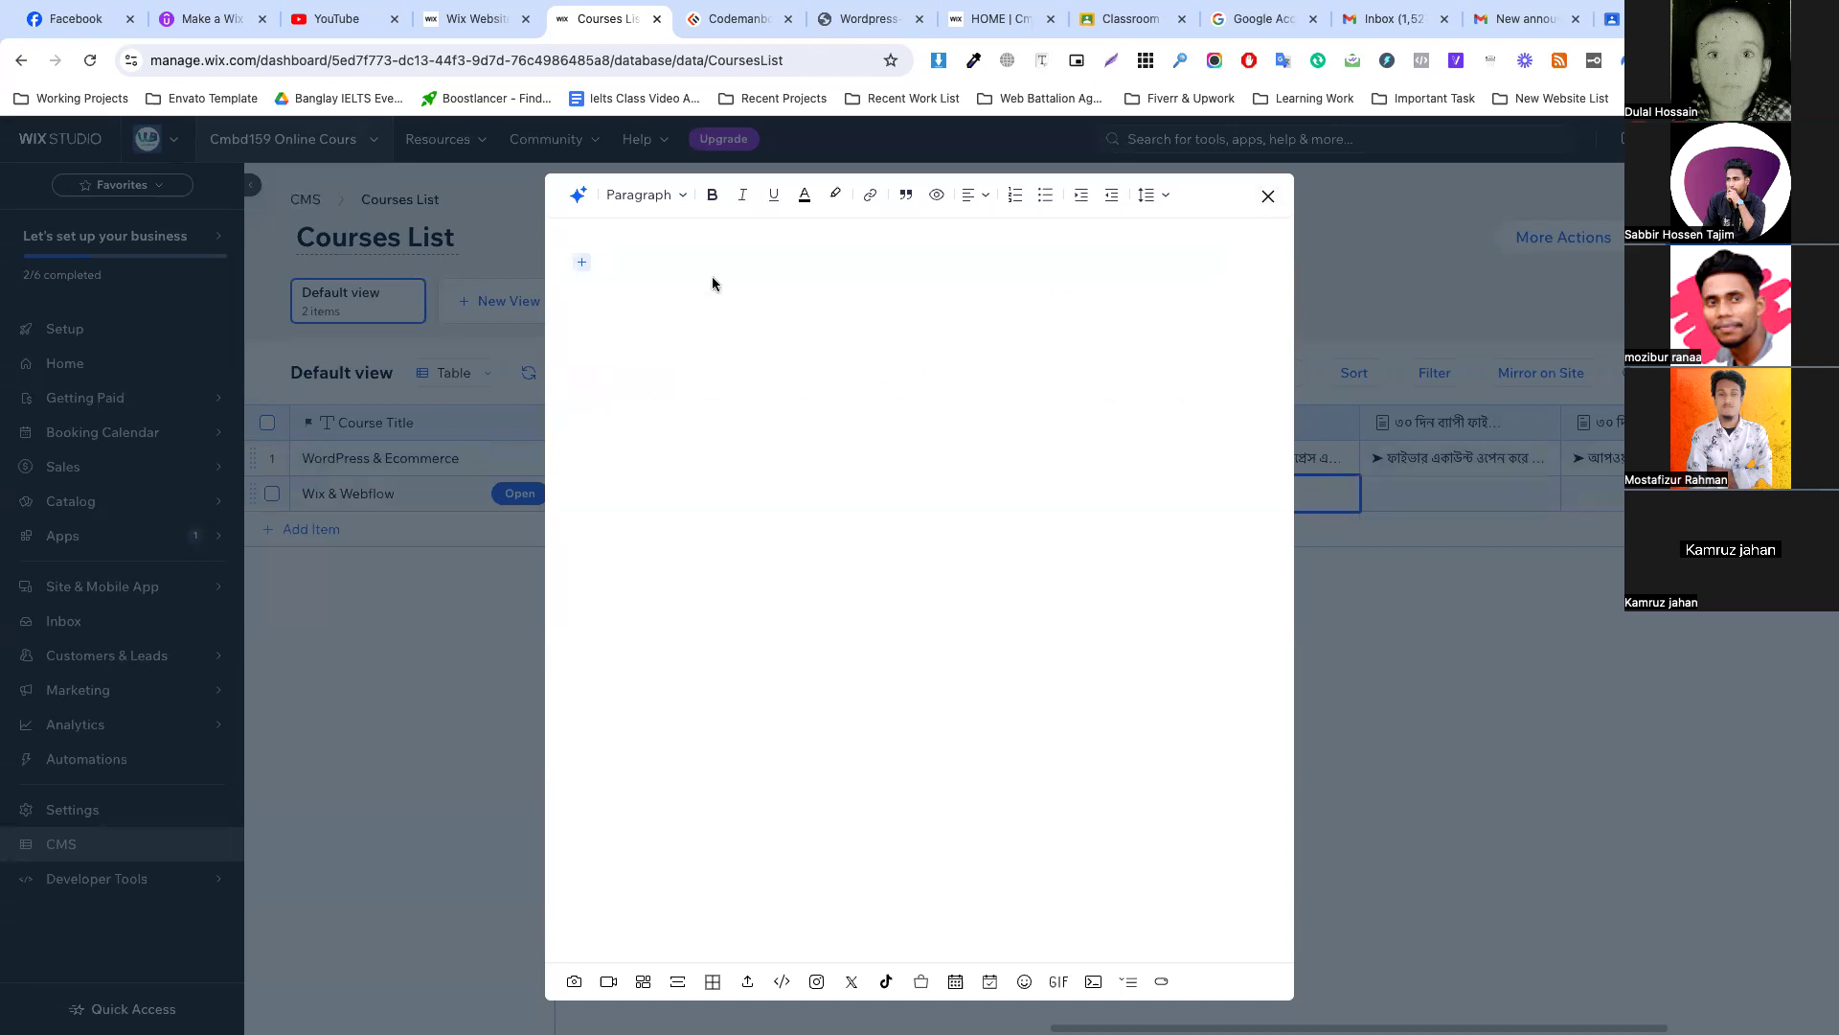
{"action": "key", "text": "ctrl+v"}
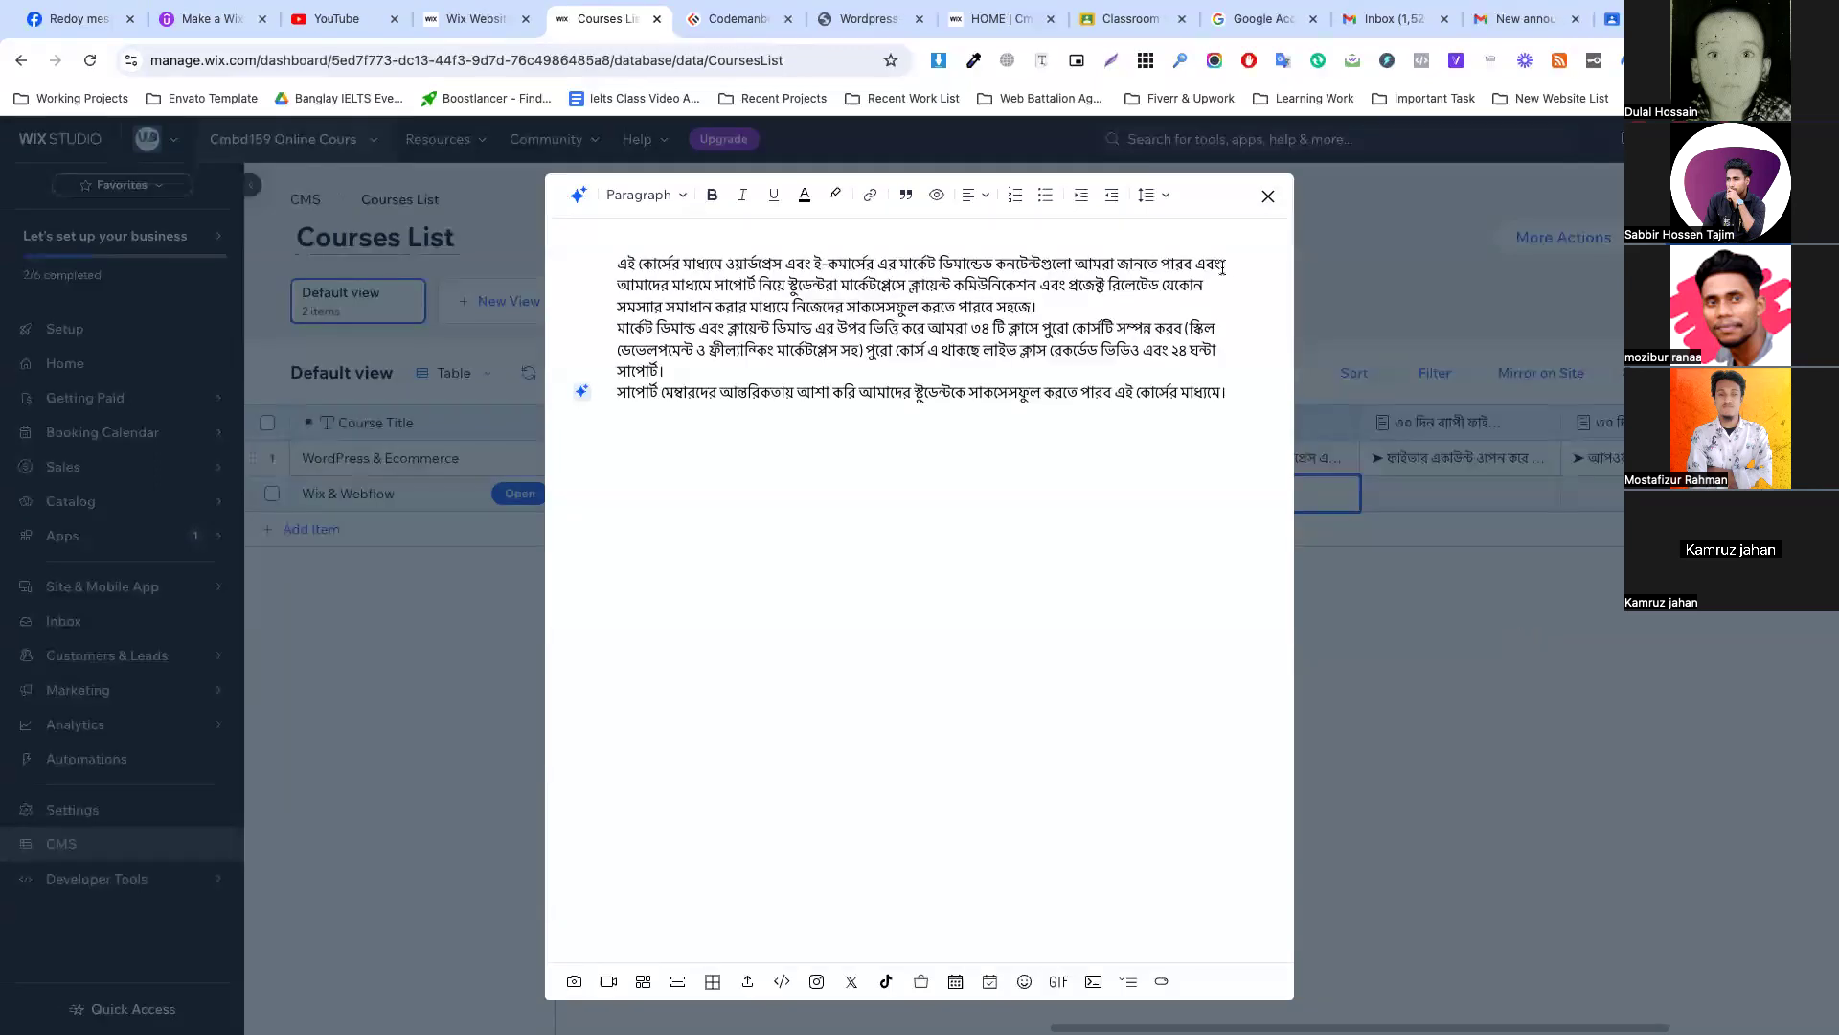
{"action": "left_click", "coordinate": [1267, 196]}
Copy row 1's first 30-day outline text into row 2's matching field.
{"action": "left_click", "coordinate": [1447, 460]}
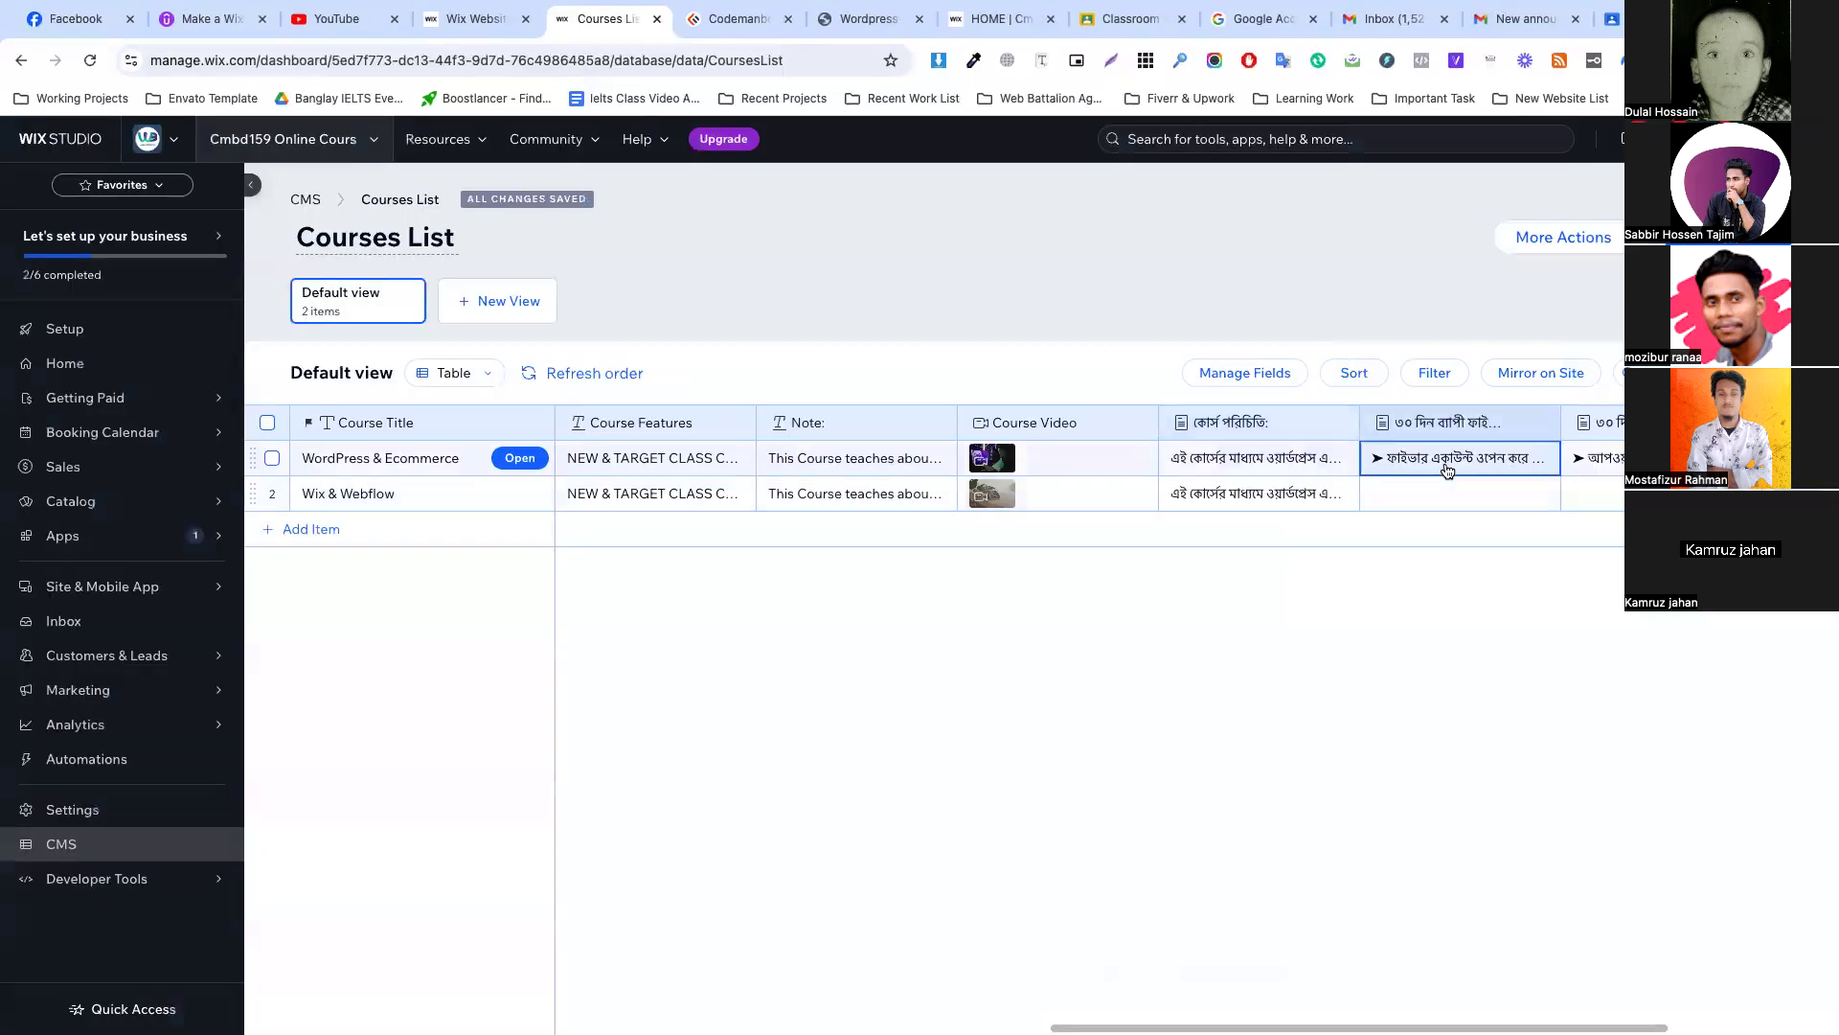
{"action": "left_click", "coordinate": [1446, 460]}
{"action": "key", "text": "ctrl+a"}
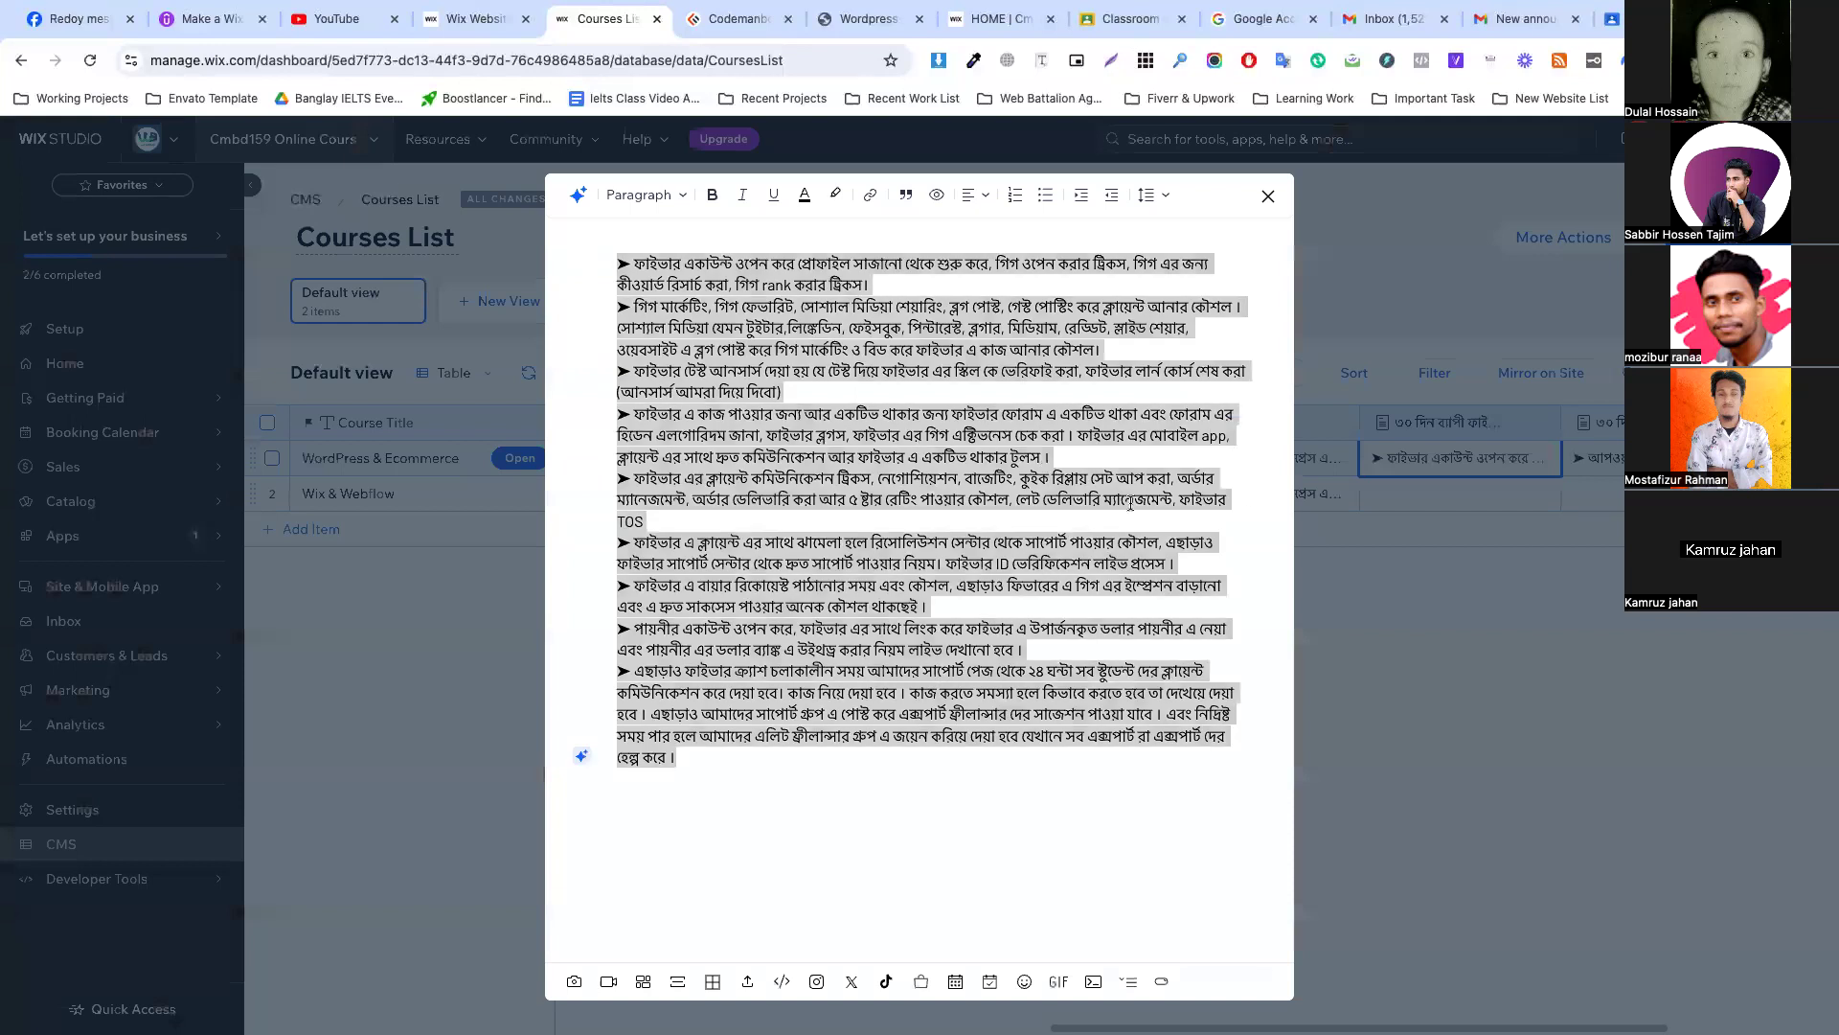
{"action": "left_click", "coordinate": [1383, 515]}
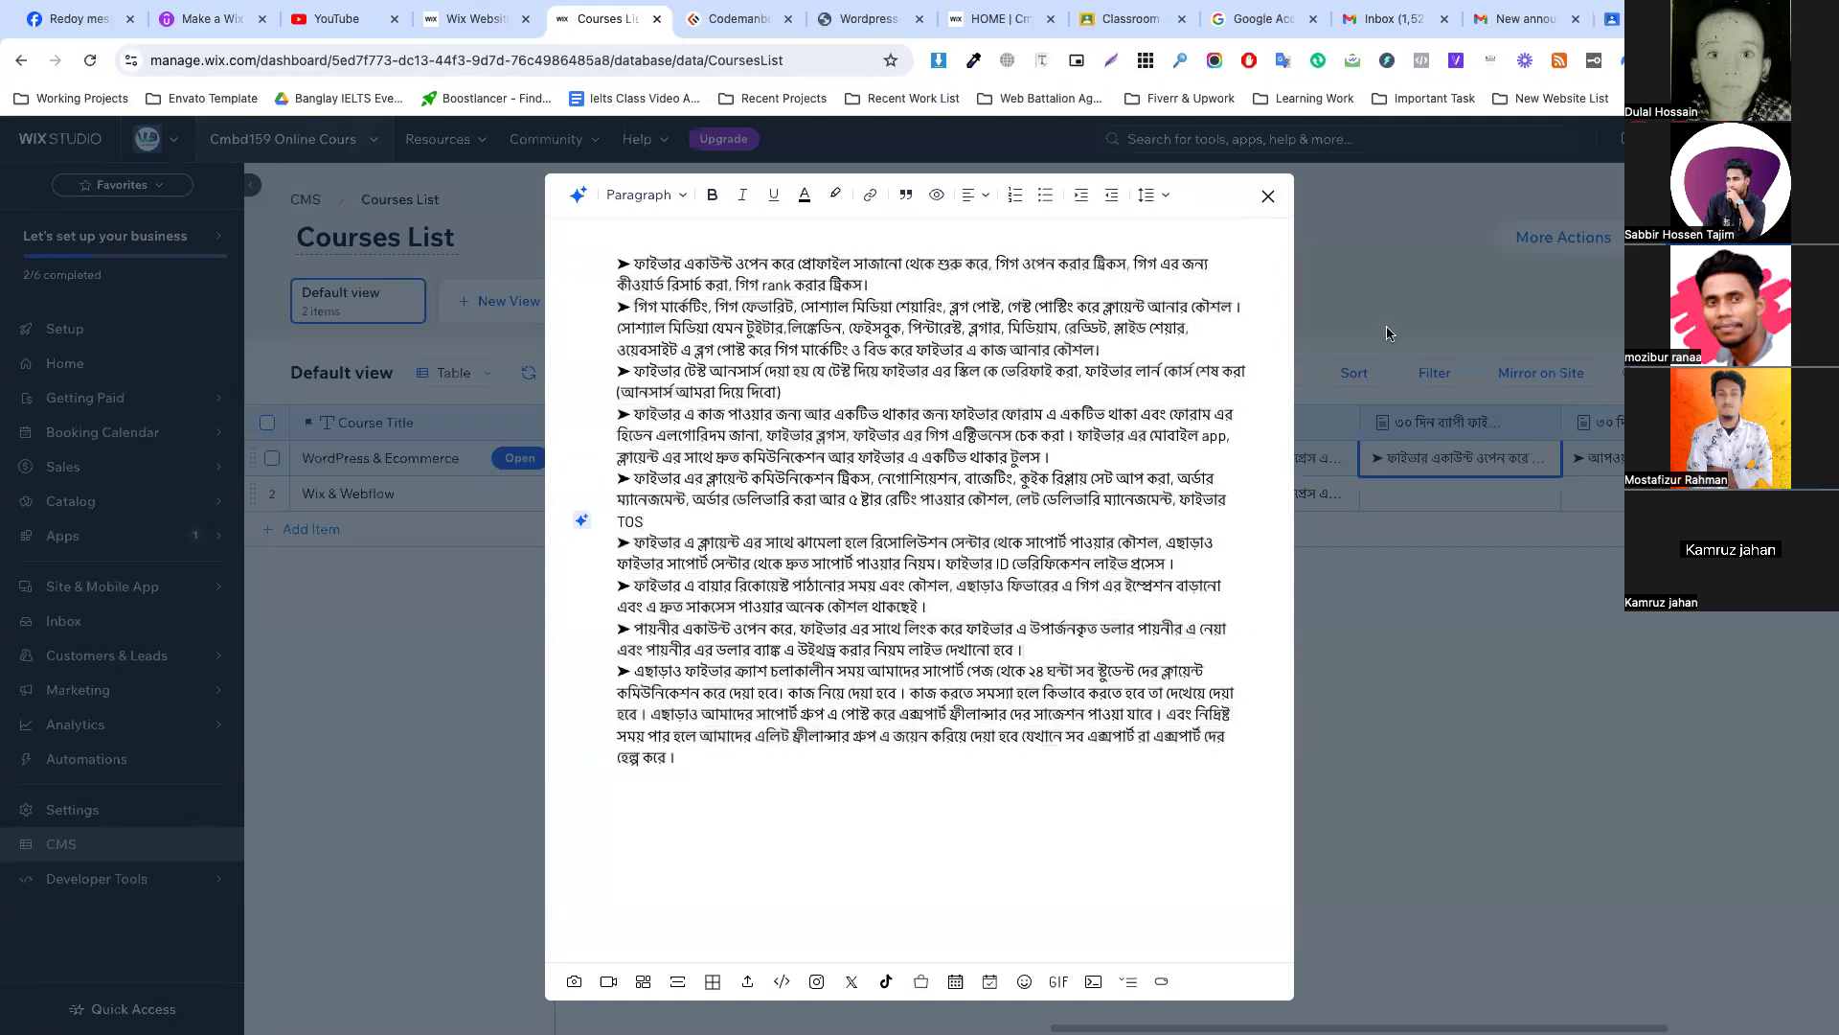
{"action": "left_click", "coordinate": [1460, 493]}
{"action": "left_click", "coordinate": [1461, 494]}
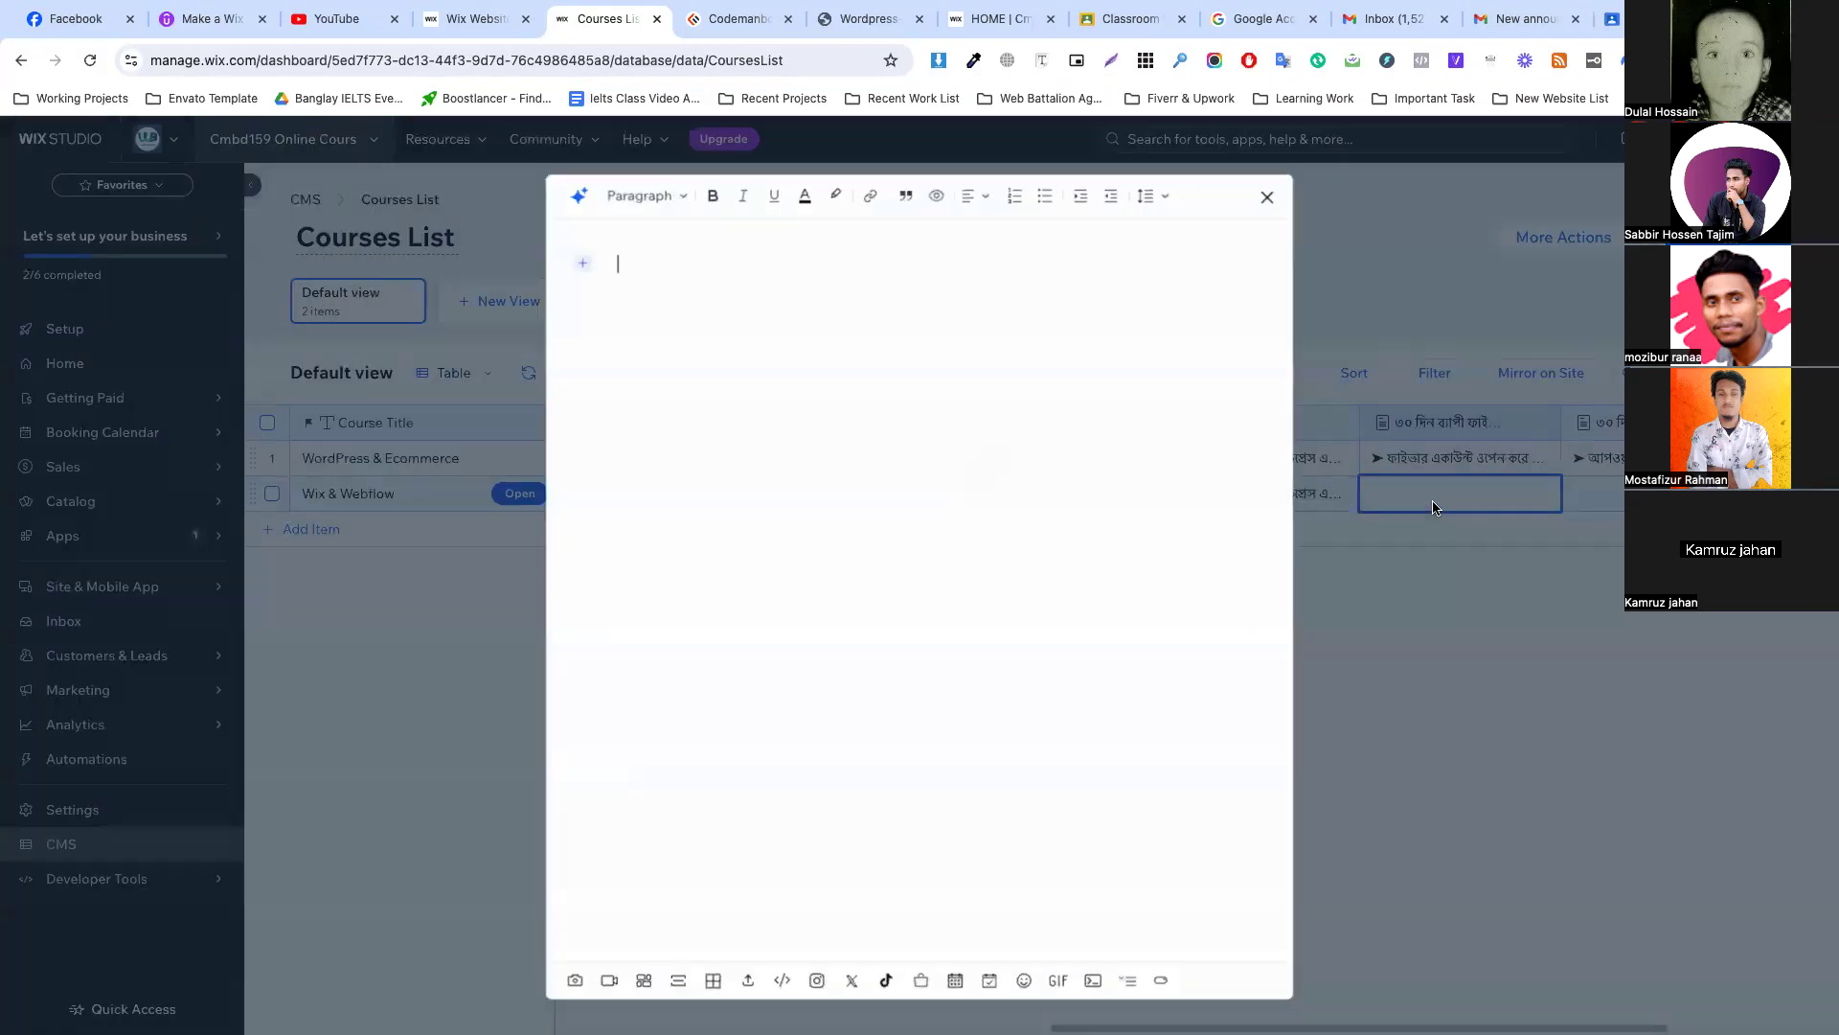
{"action": "key", "text": "ctrl+v"}
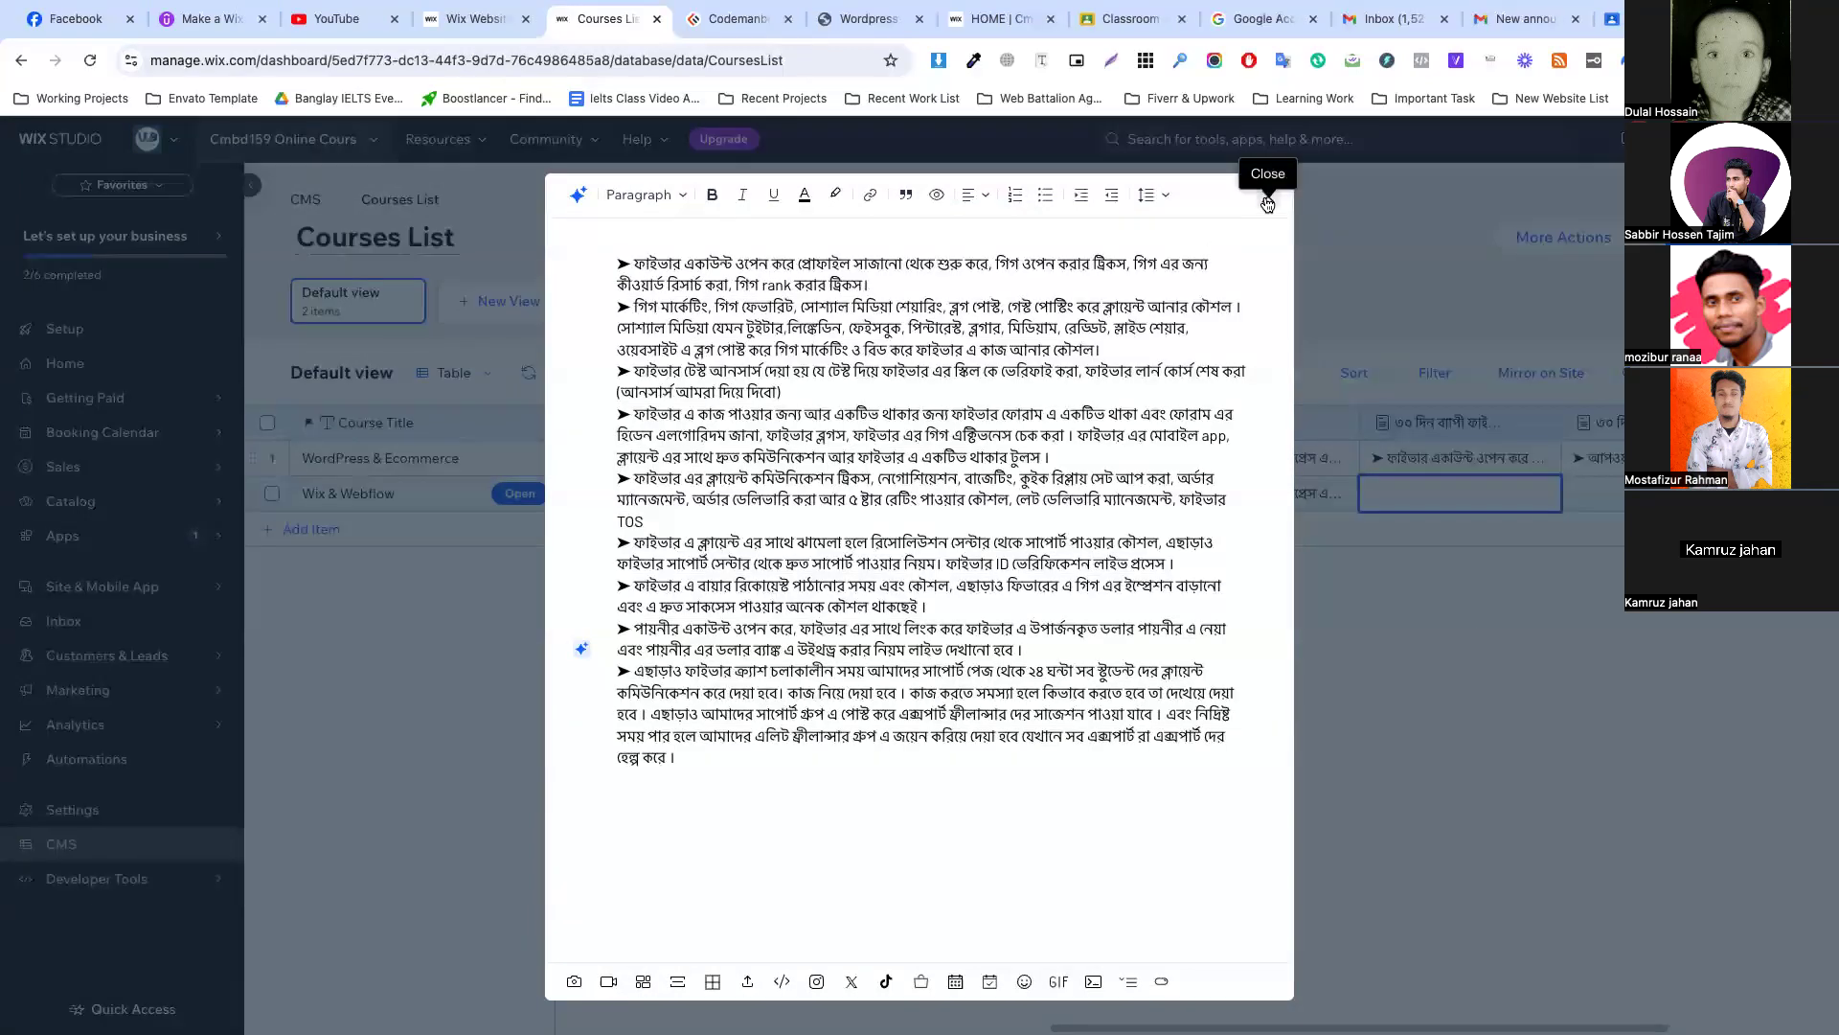
{"action": "left_click", "coordinate": [1267, 195]}
Copy row 1's second 30-day outline text into row 2's matching field.
{"action": "left_click", "coordinate": [1615, 463]}
{"action": "left_click", "coordinate": [1617, 463]}
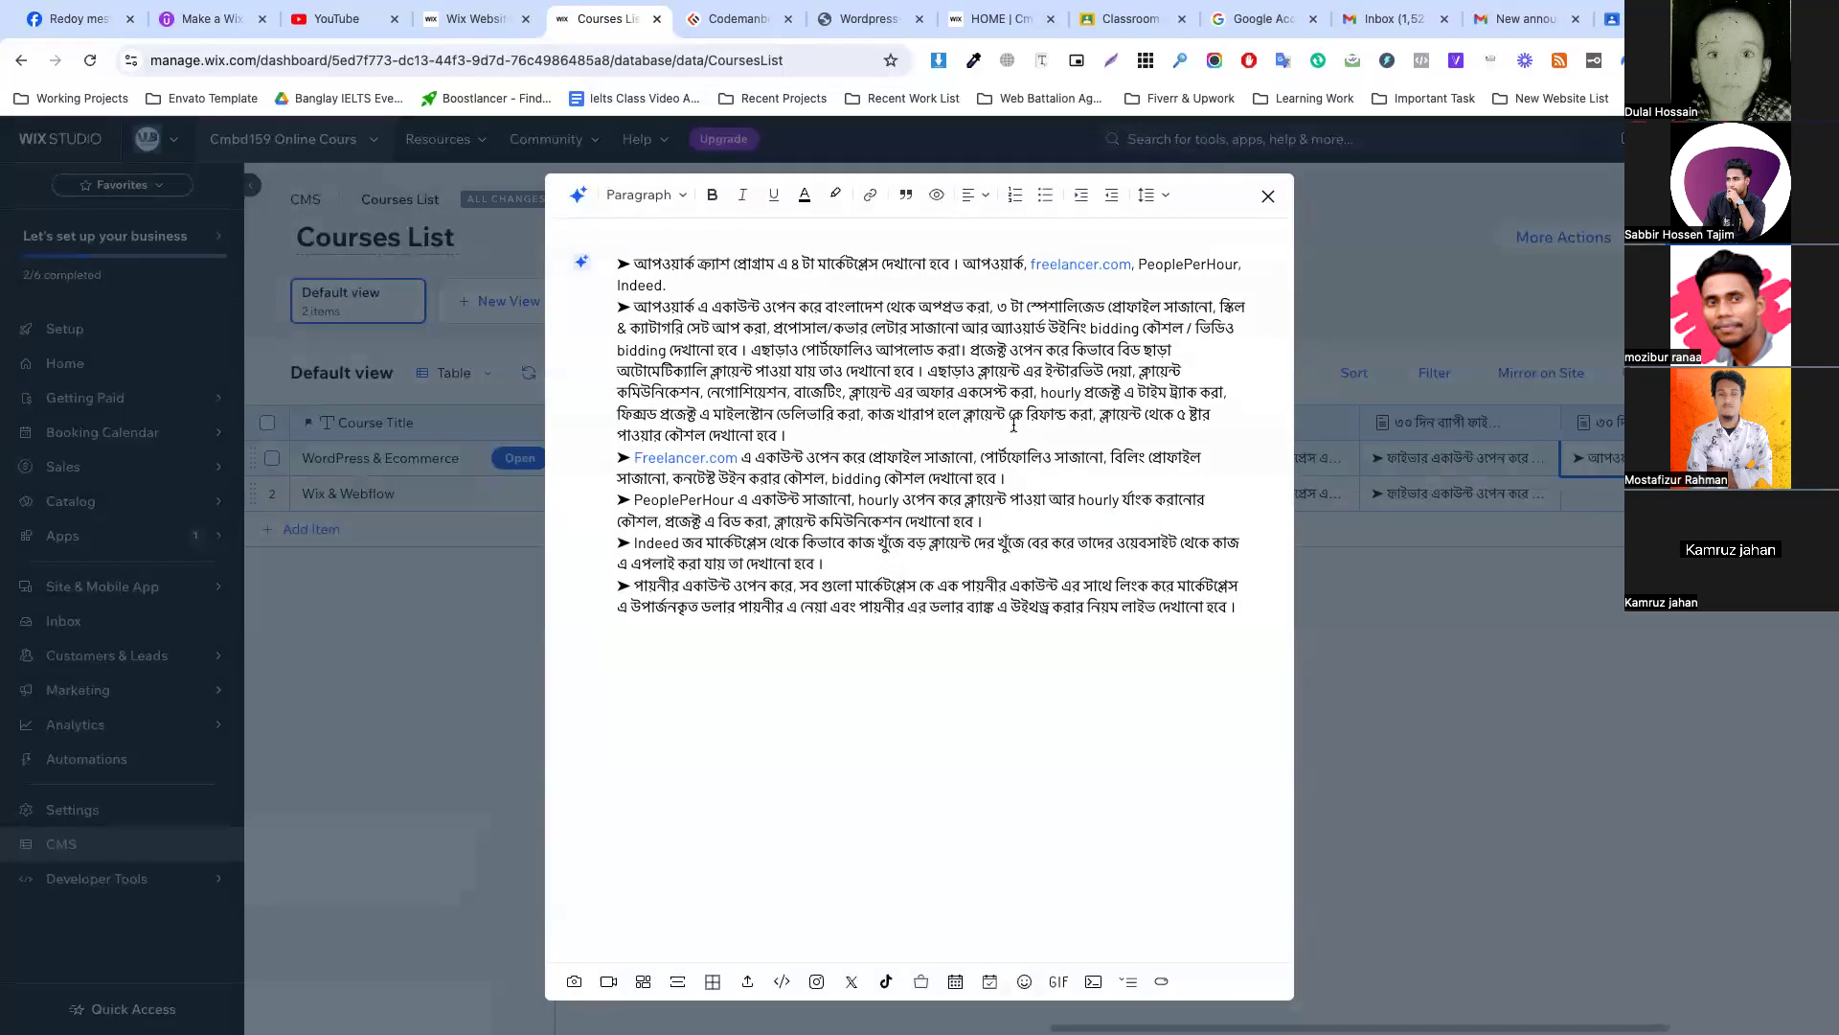
{"action": "key", "text": "ctrl+a"}
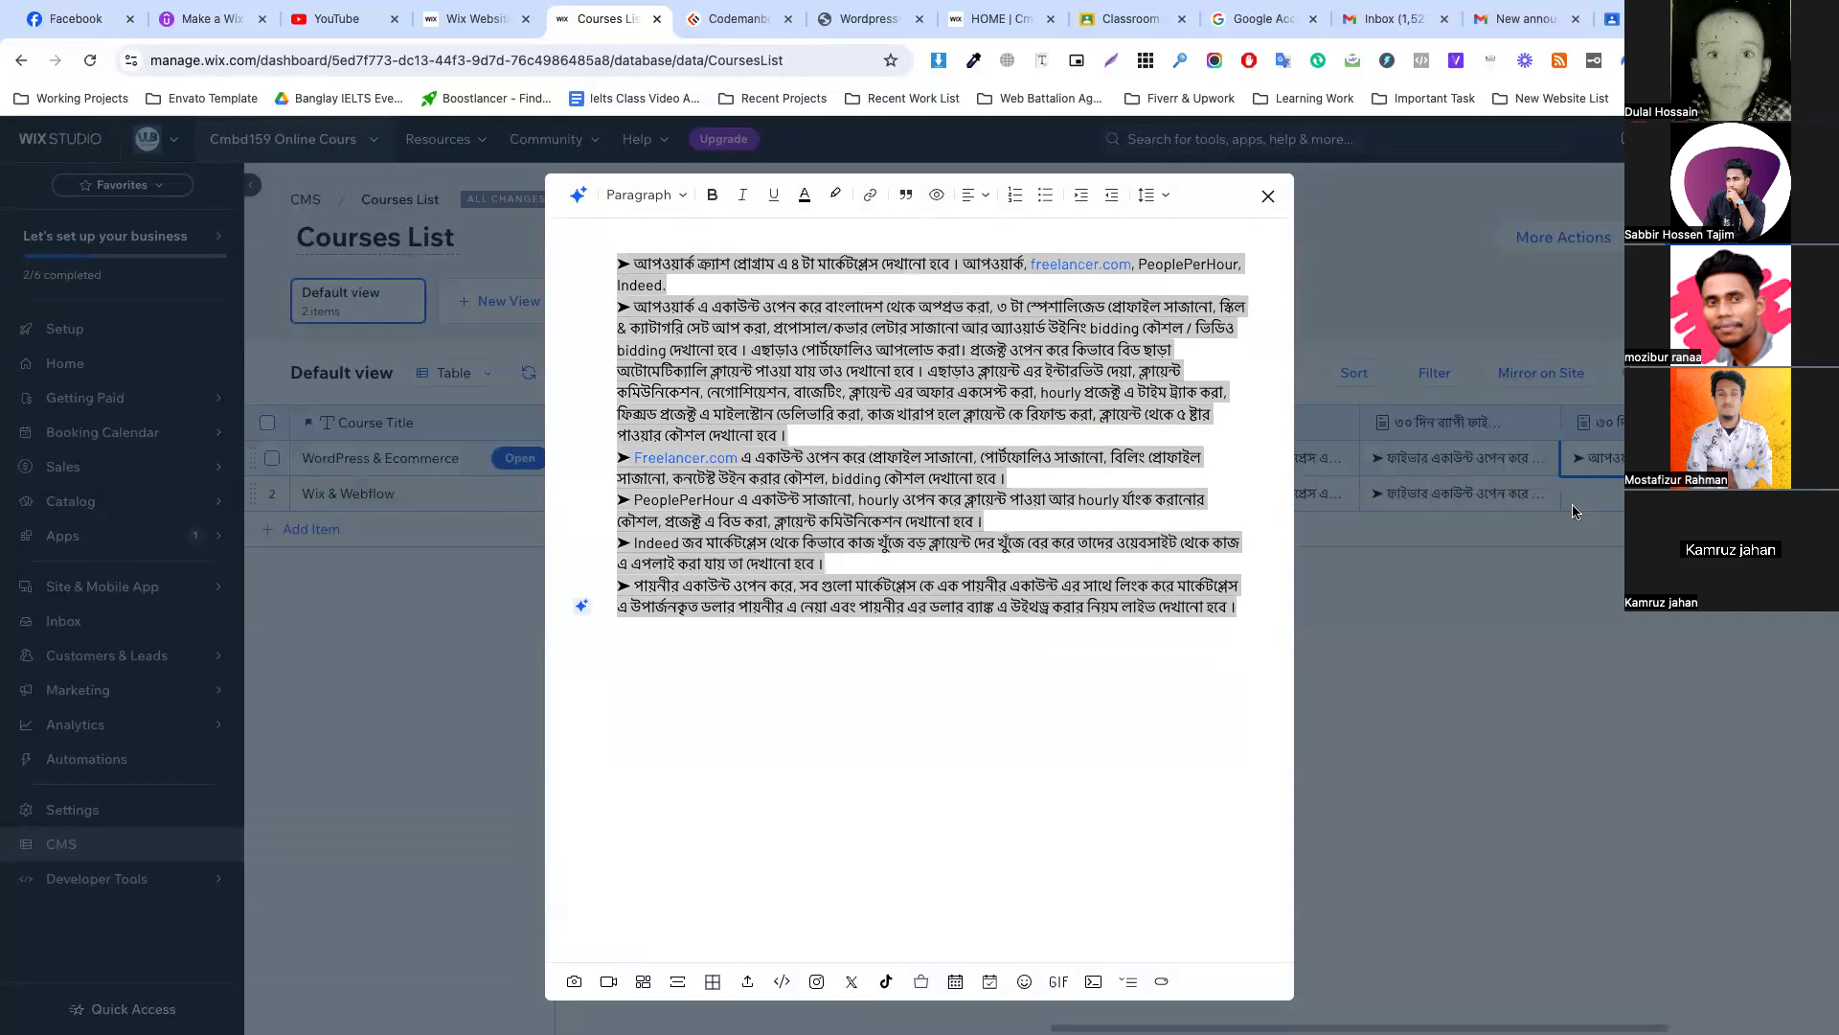
{"action": "left_click", "coordinate": [1270, 200]}
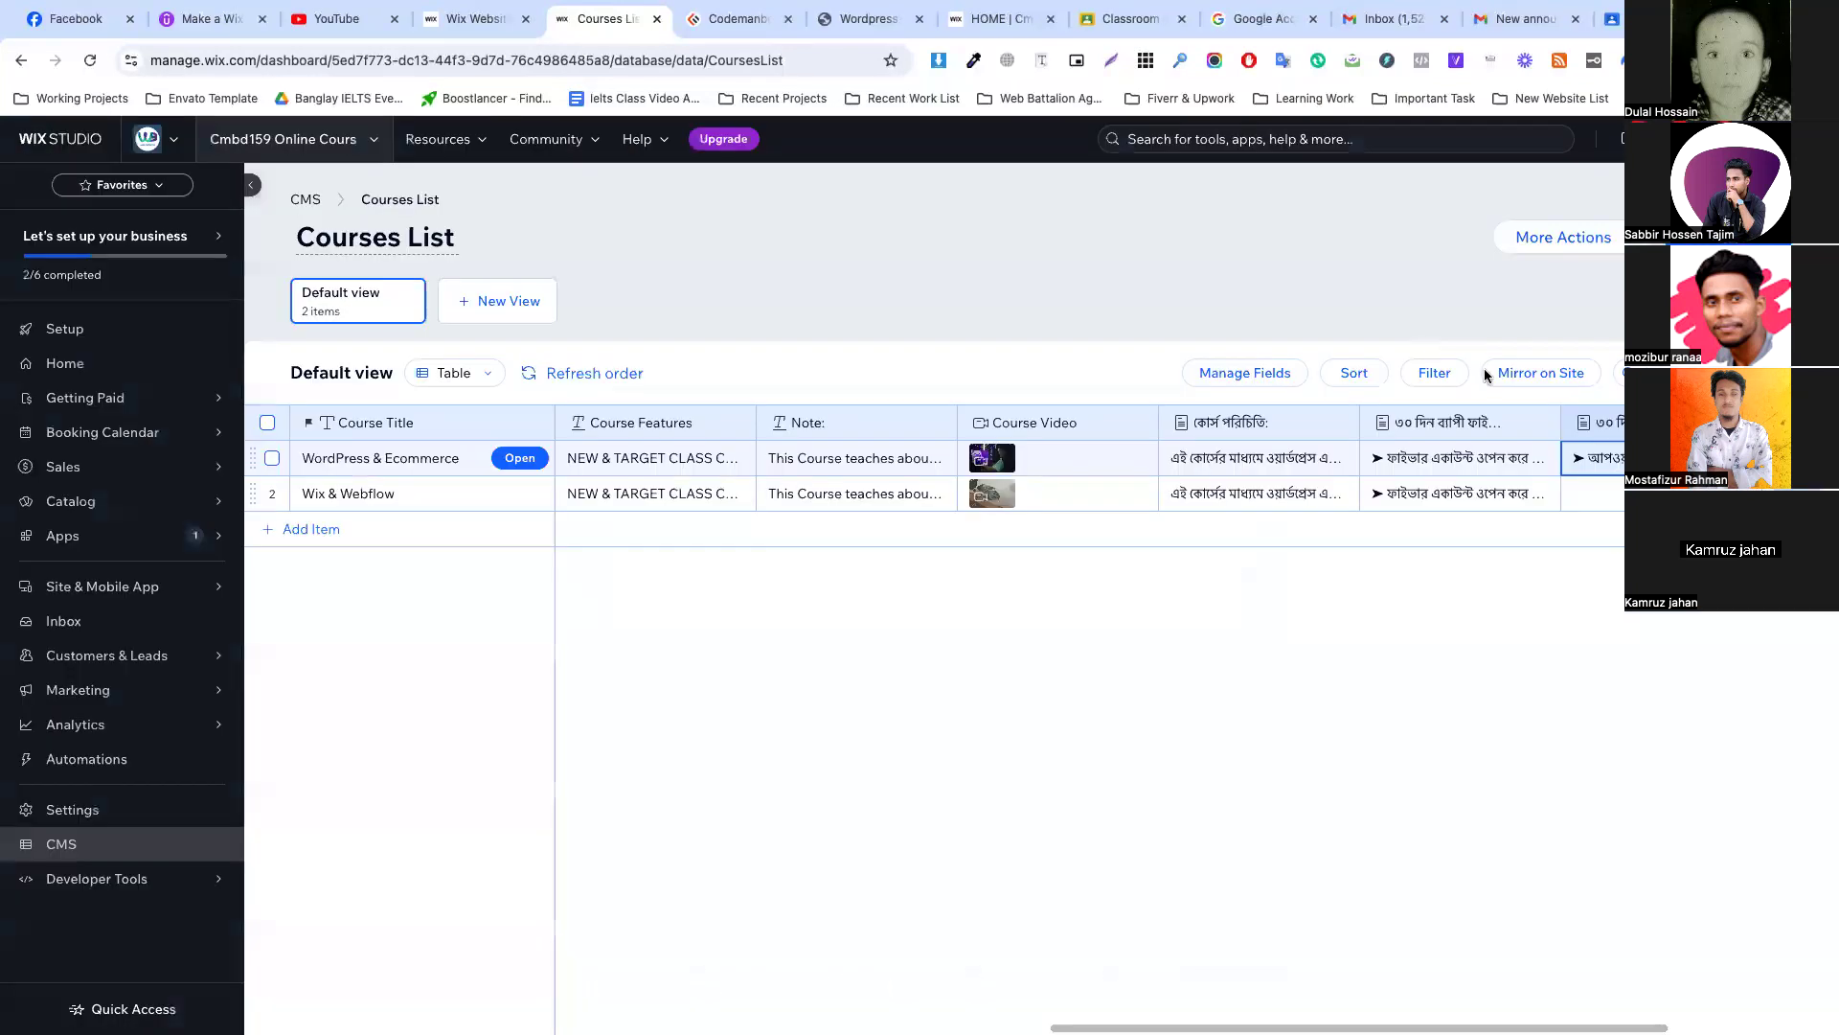
{"action": "left_click", "coordinate": [1589, 499]}
{"action": "left_click", "coordinate": [706, 265]}
{"action": "key", "text": "ctrl+v"}
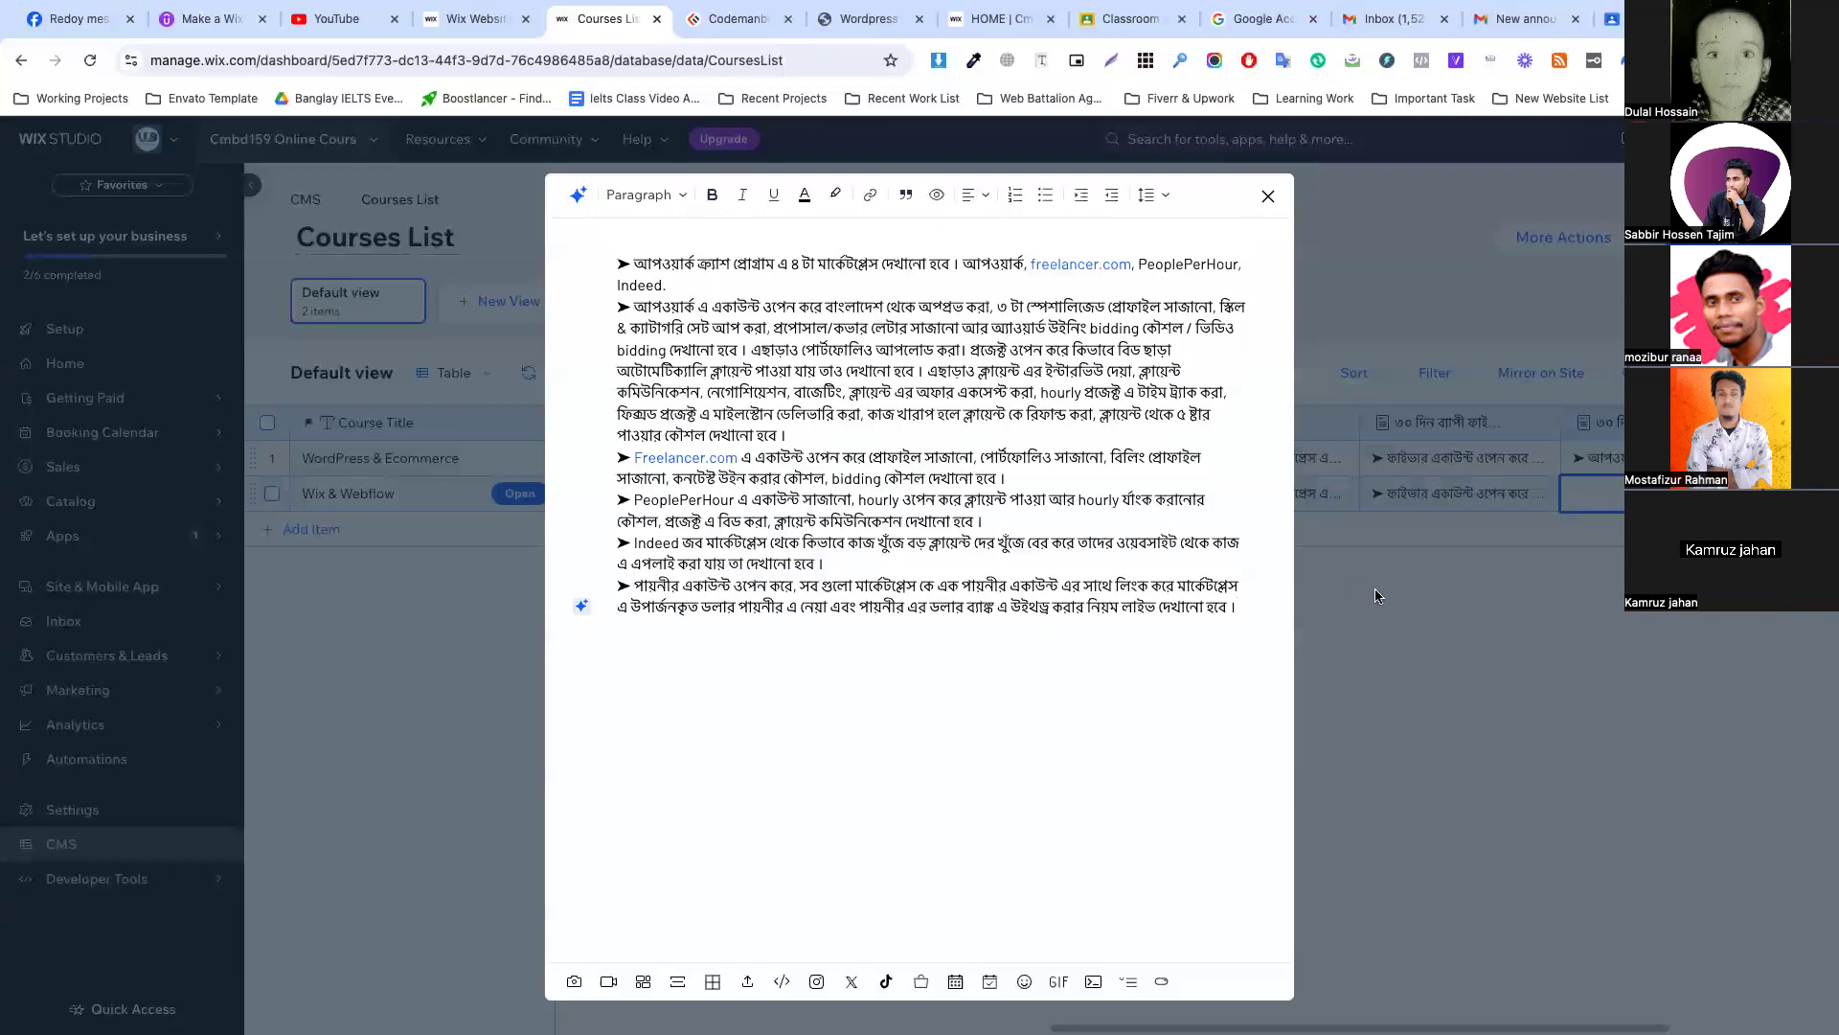
{"action": "left_click", "coordinate": [1268, 196]}
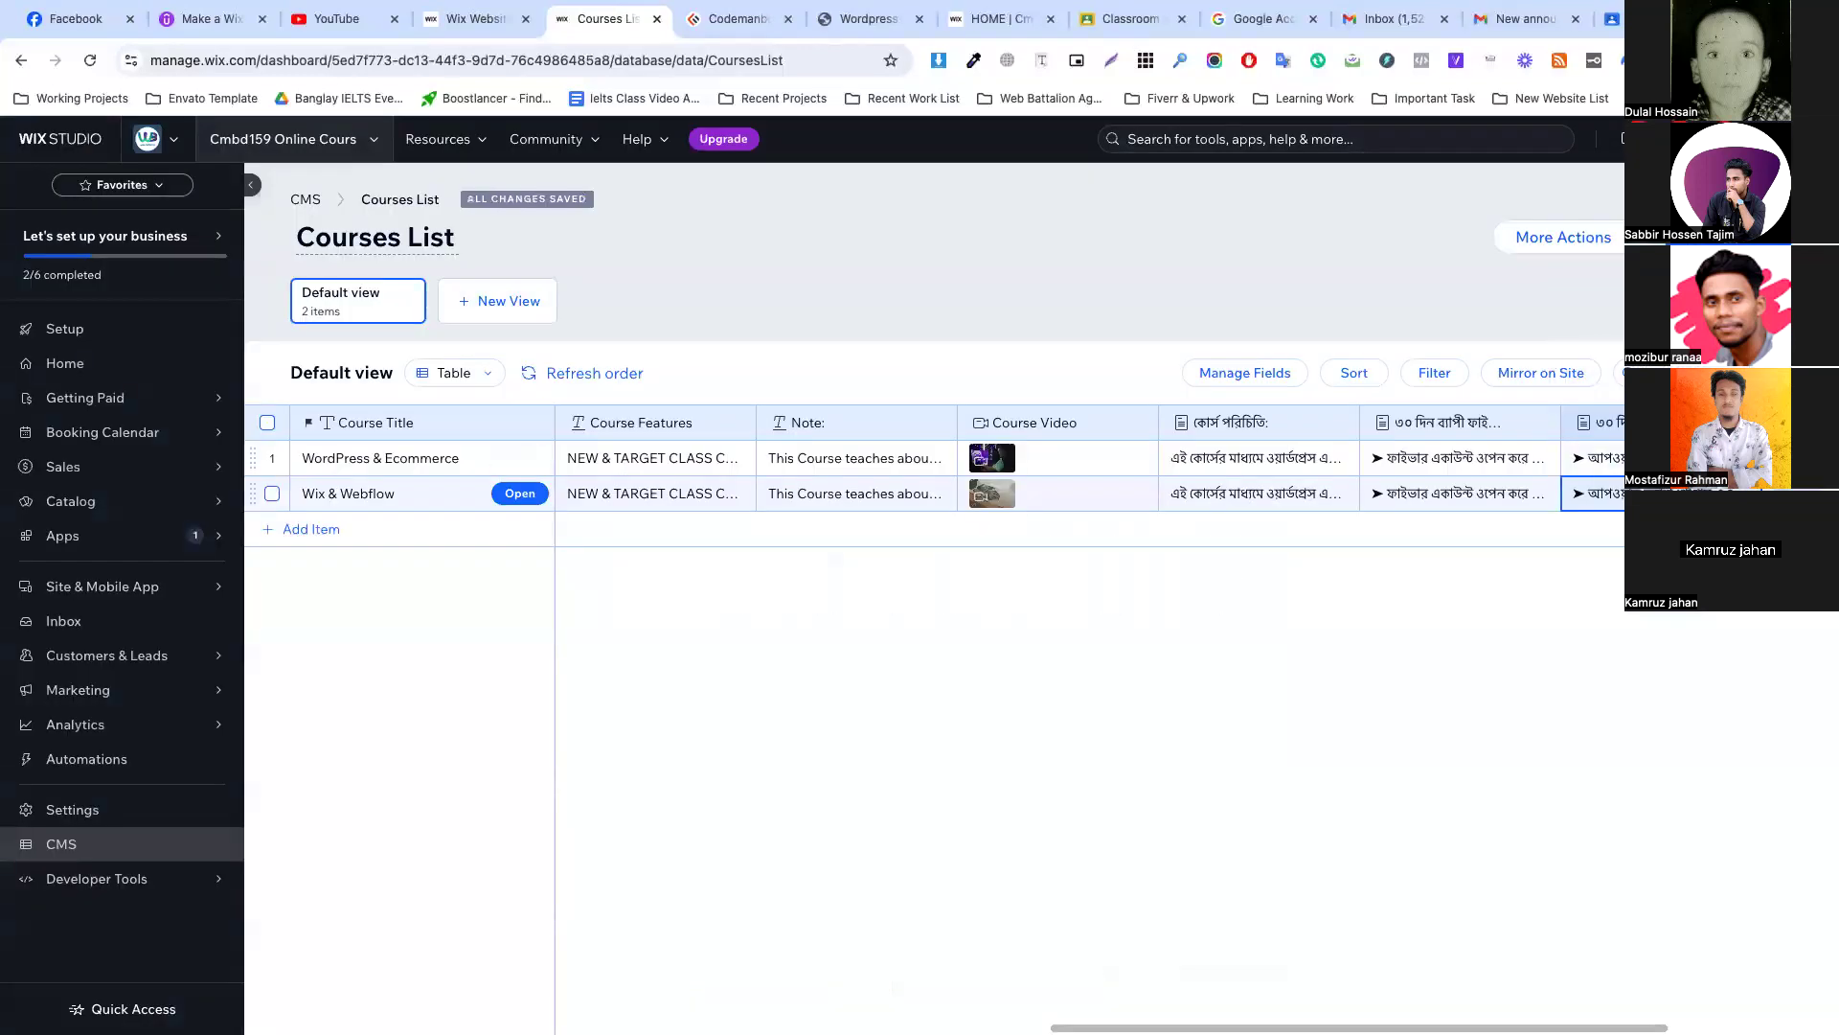
{"action": "scroll", "coordinate": [1090, 494], "scroll_direction": "right", "scroll_amount": 3}
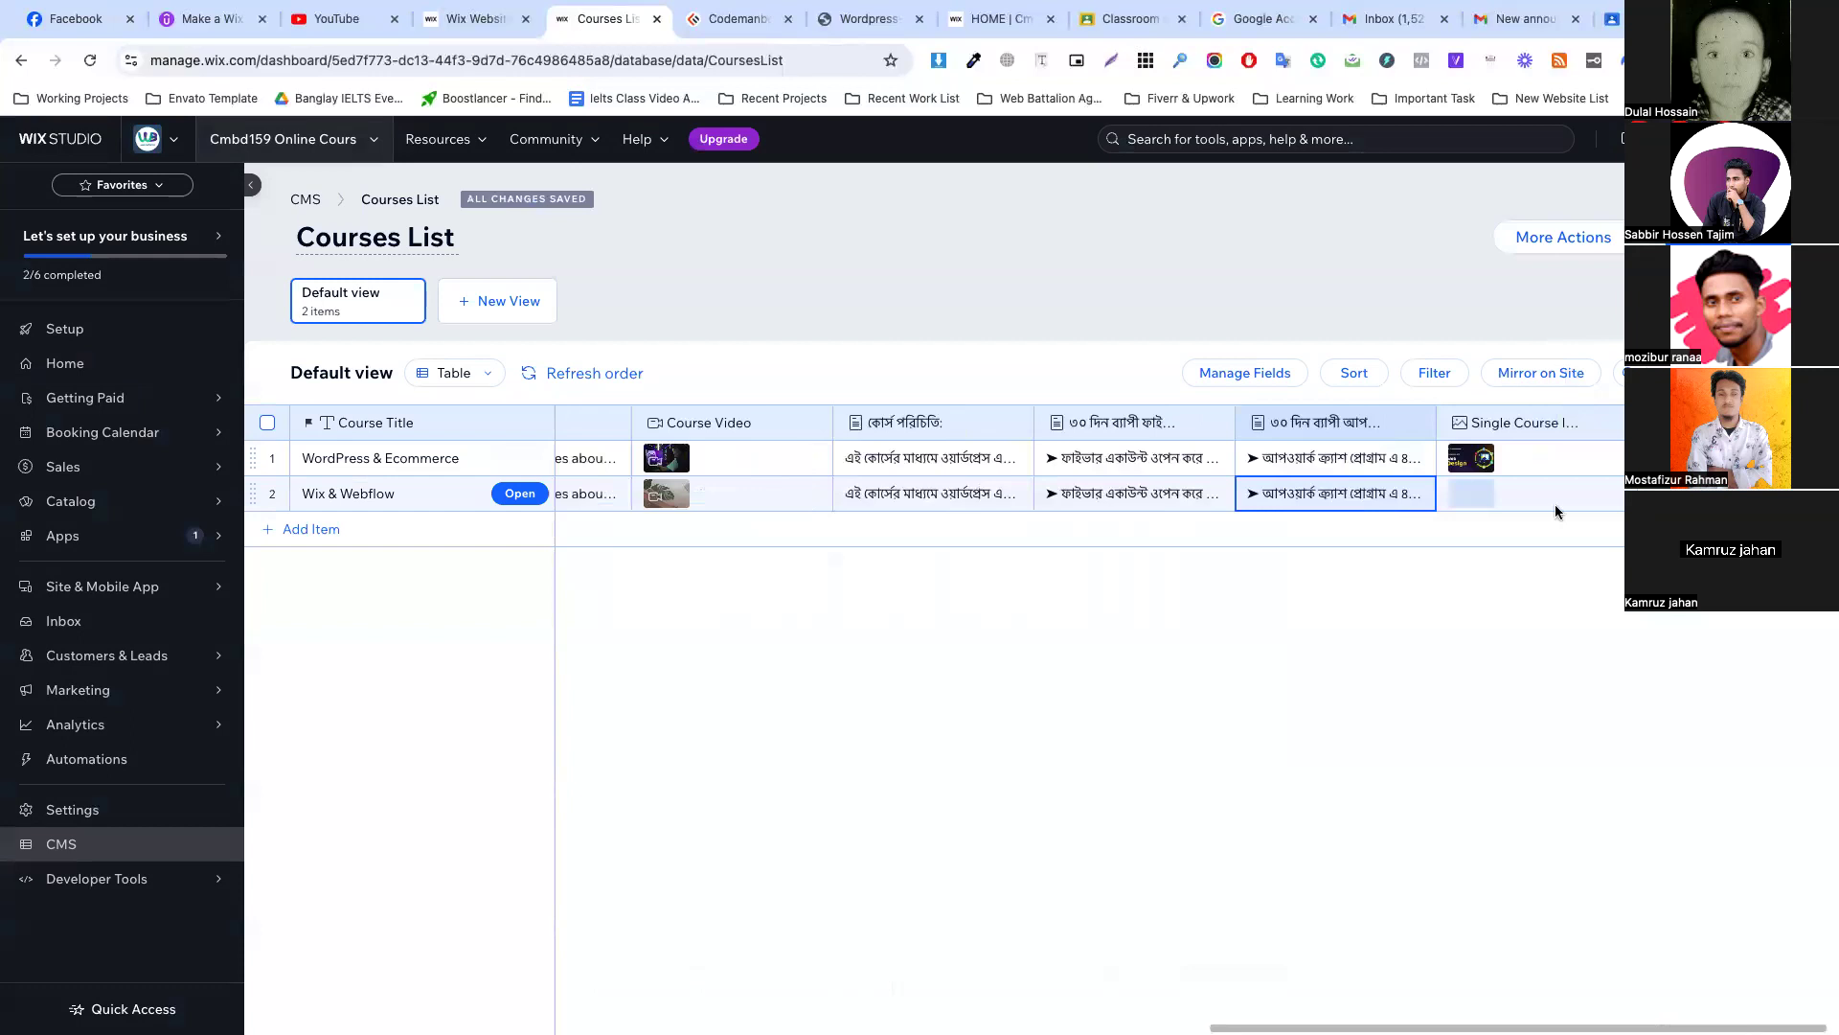
{"action": "left_click", "coordinate": [1472, 493]}
Save the Wix & Webflow course image from the codemanbd courses page.
{"action": "left_click", "coordinate": [1471, 494]}
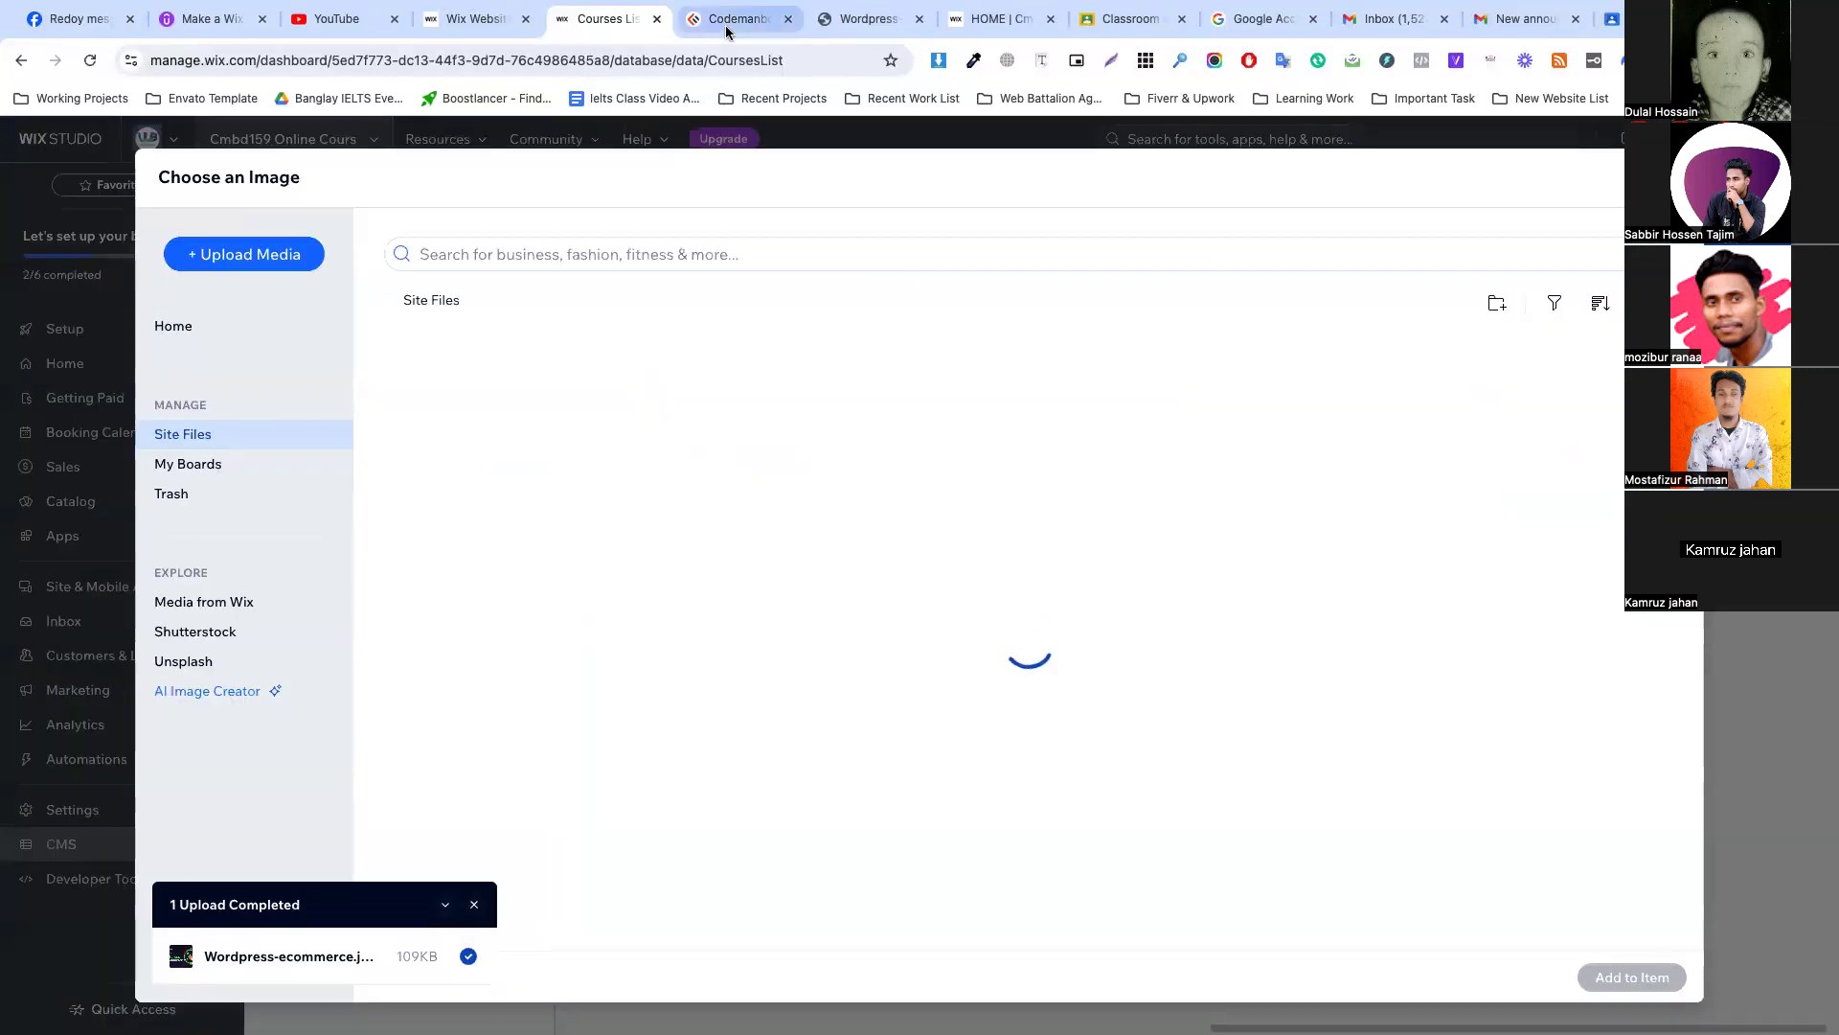
{"action": "left_click", "coordinate": [730, 21]}
{"action": "scroll", "coordinate": [916, 606], "scroll_direction": "down", "scroll_amount": 1}
{"action": "right_click", "coordinate": [900, 543]}
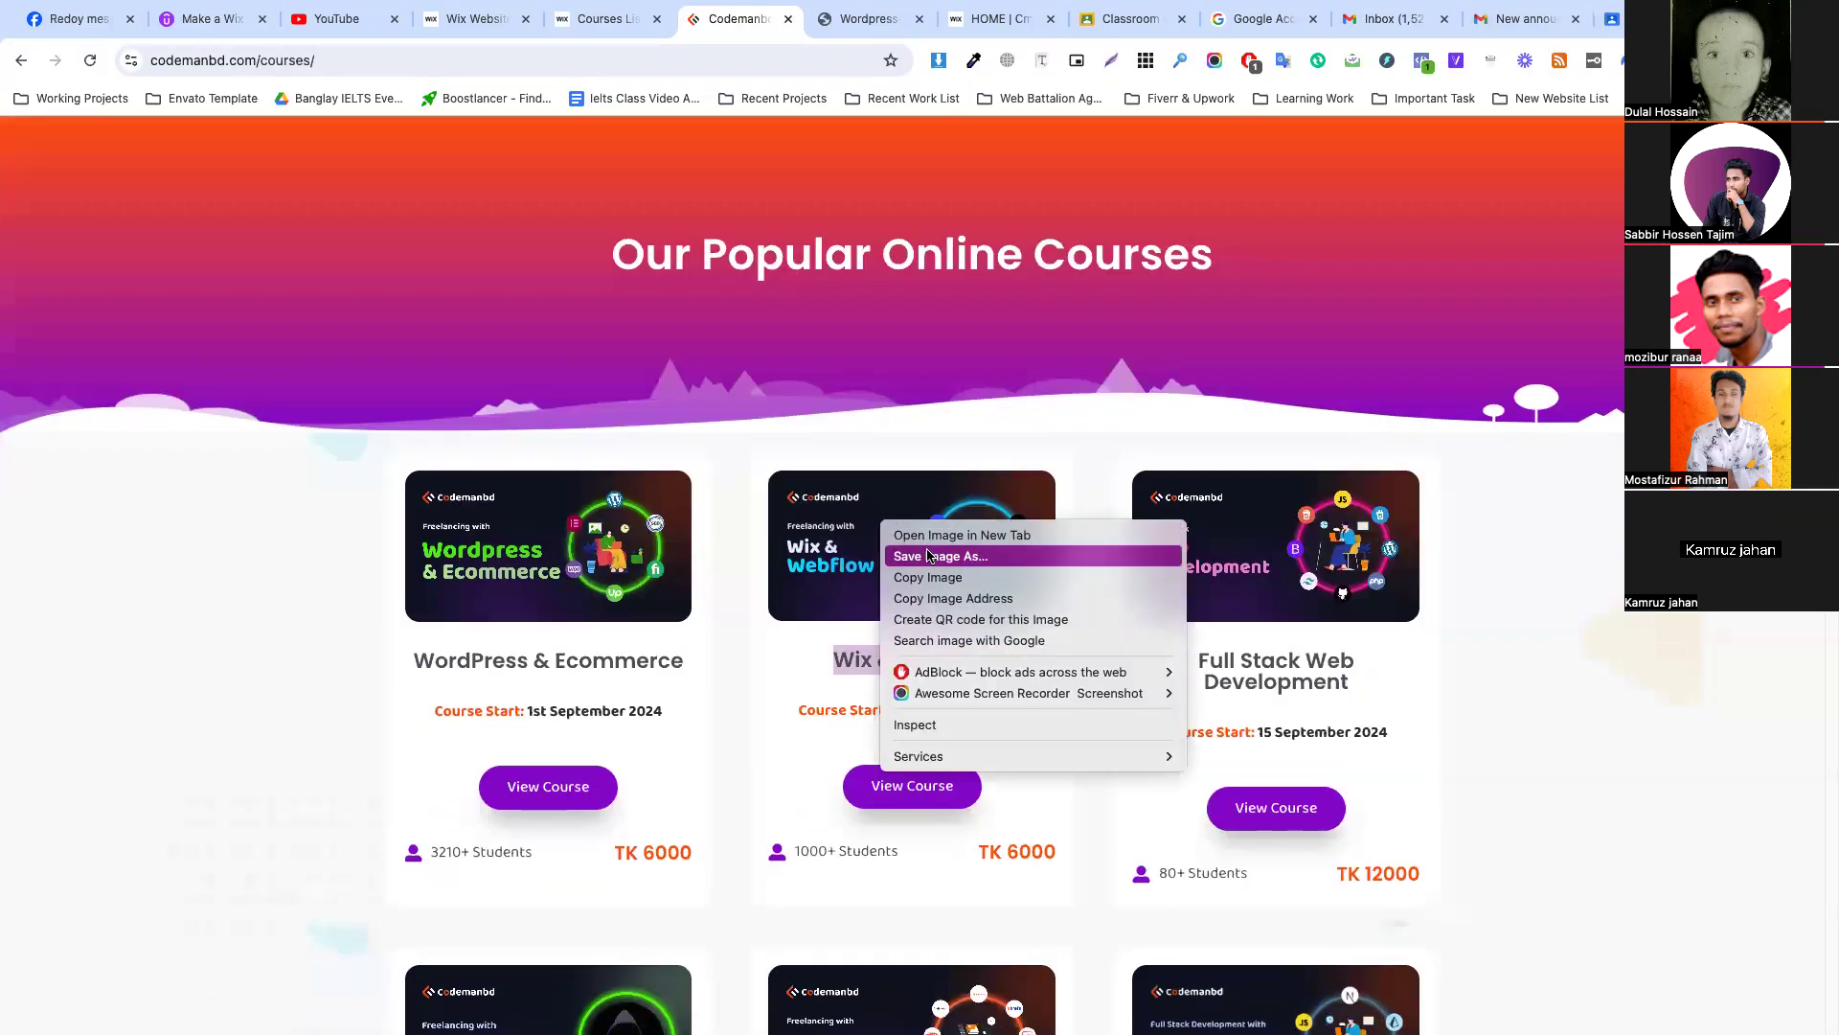
{"action": "left_click", "coordinate": [929, 558]}
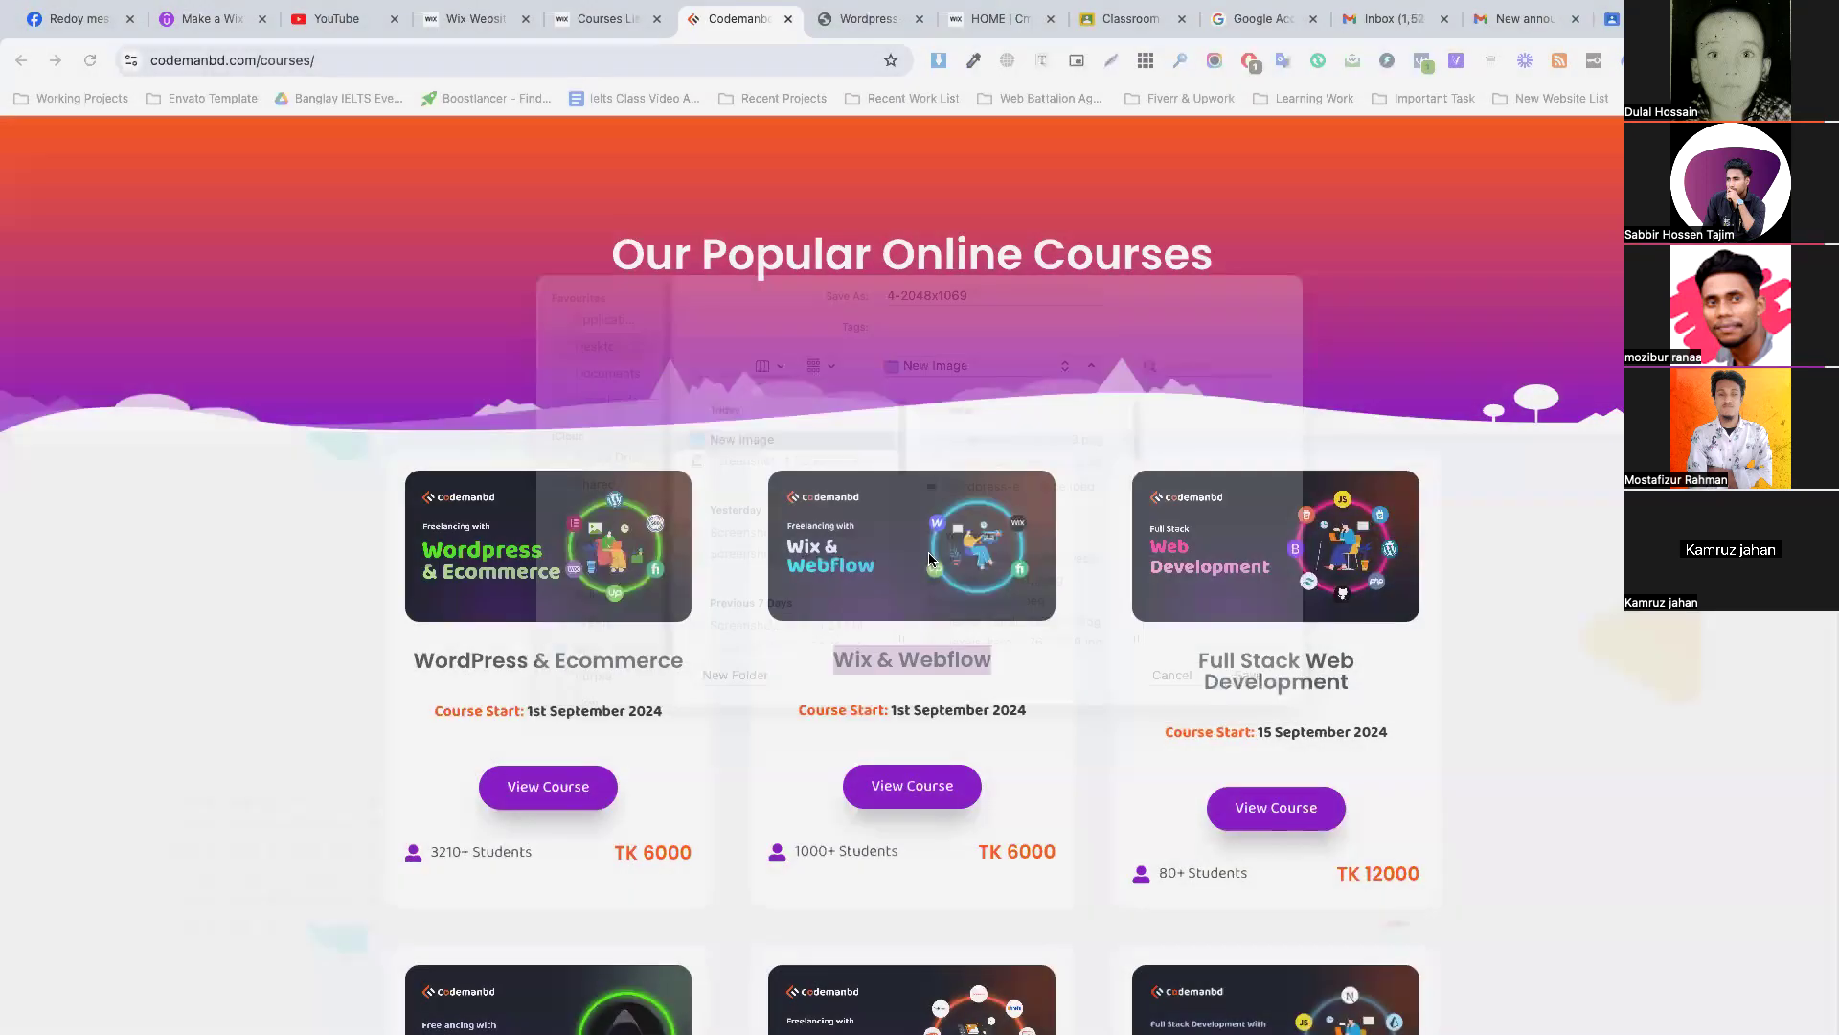
{"action": "key", "text": "Return"}
Upload 4-2048x1069.png as Wix & Webflow's Single Course Image, then add a third row.
{"action": "left_click", "coordinate": [601, 18]}
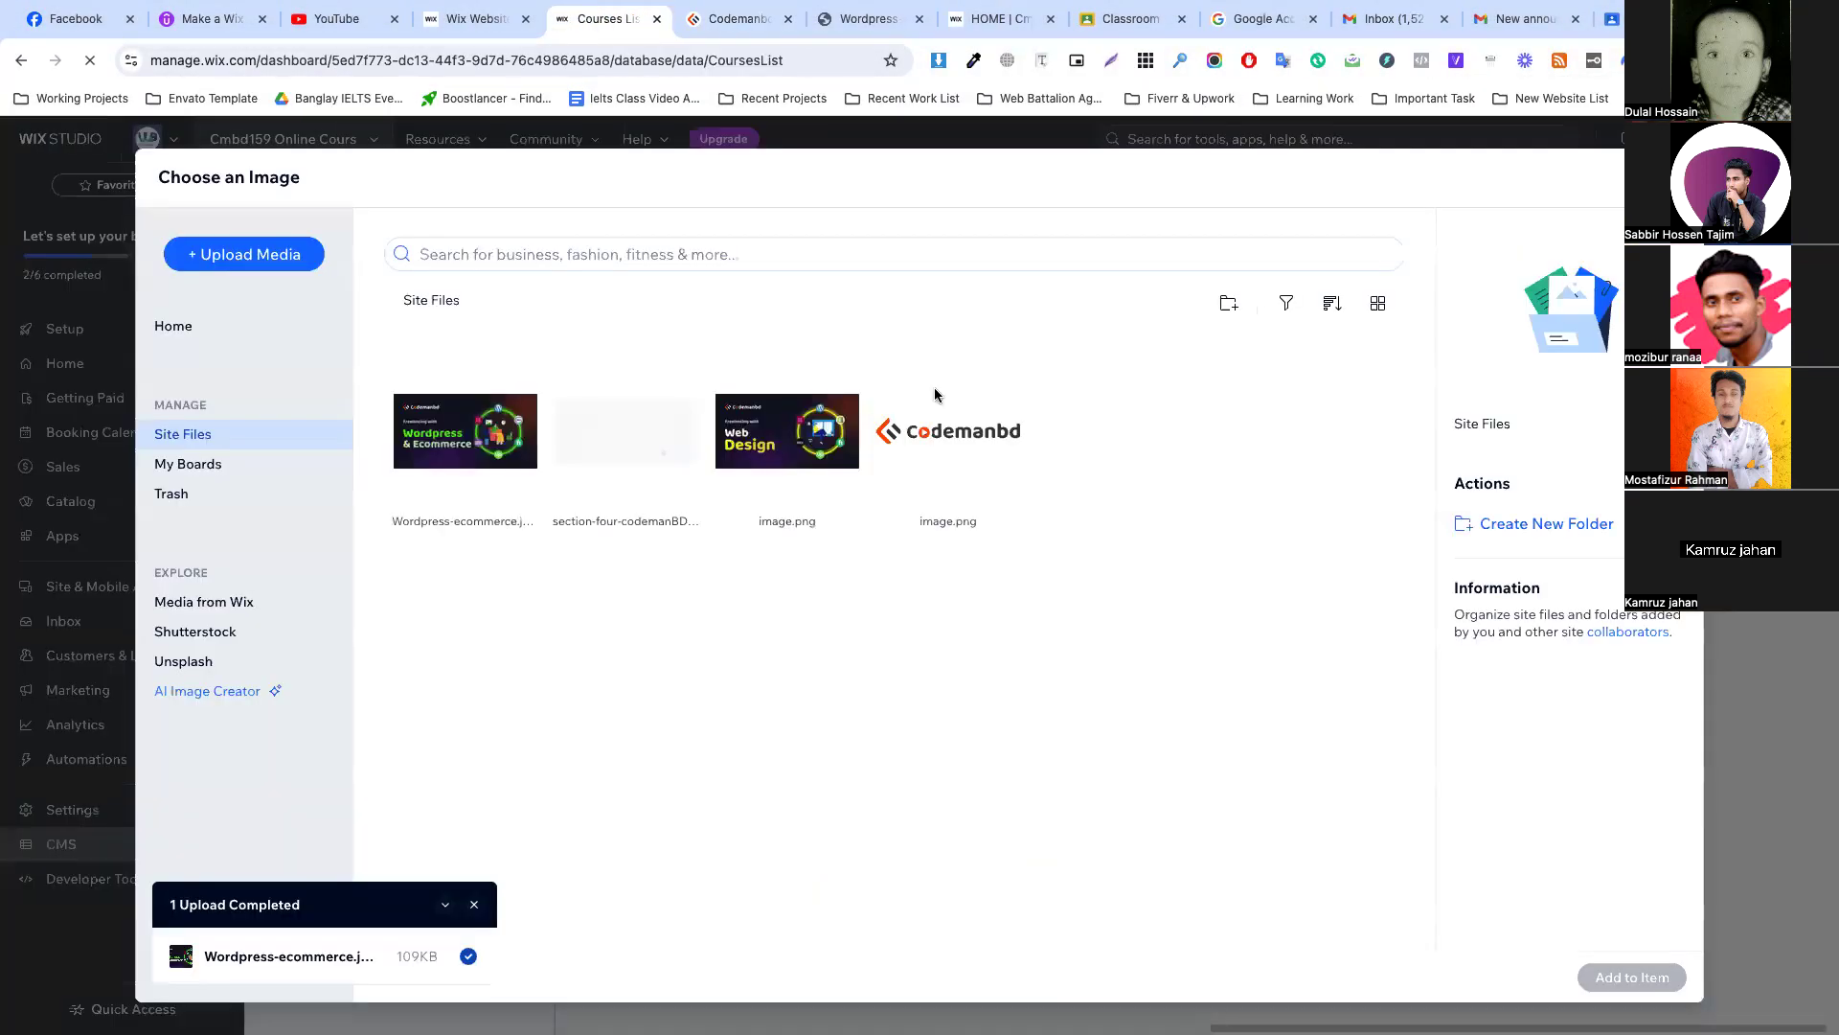
{"action": "left_click", "coordinate": [1633, 59]}
{"action": "left_click_drag", "start_coordinate": [1587, 141], "coordinate": [916, 502]}
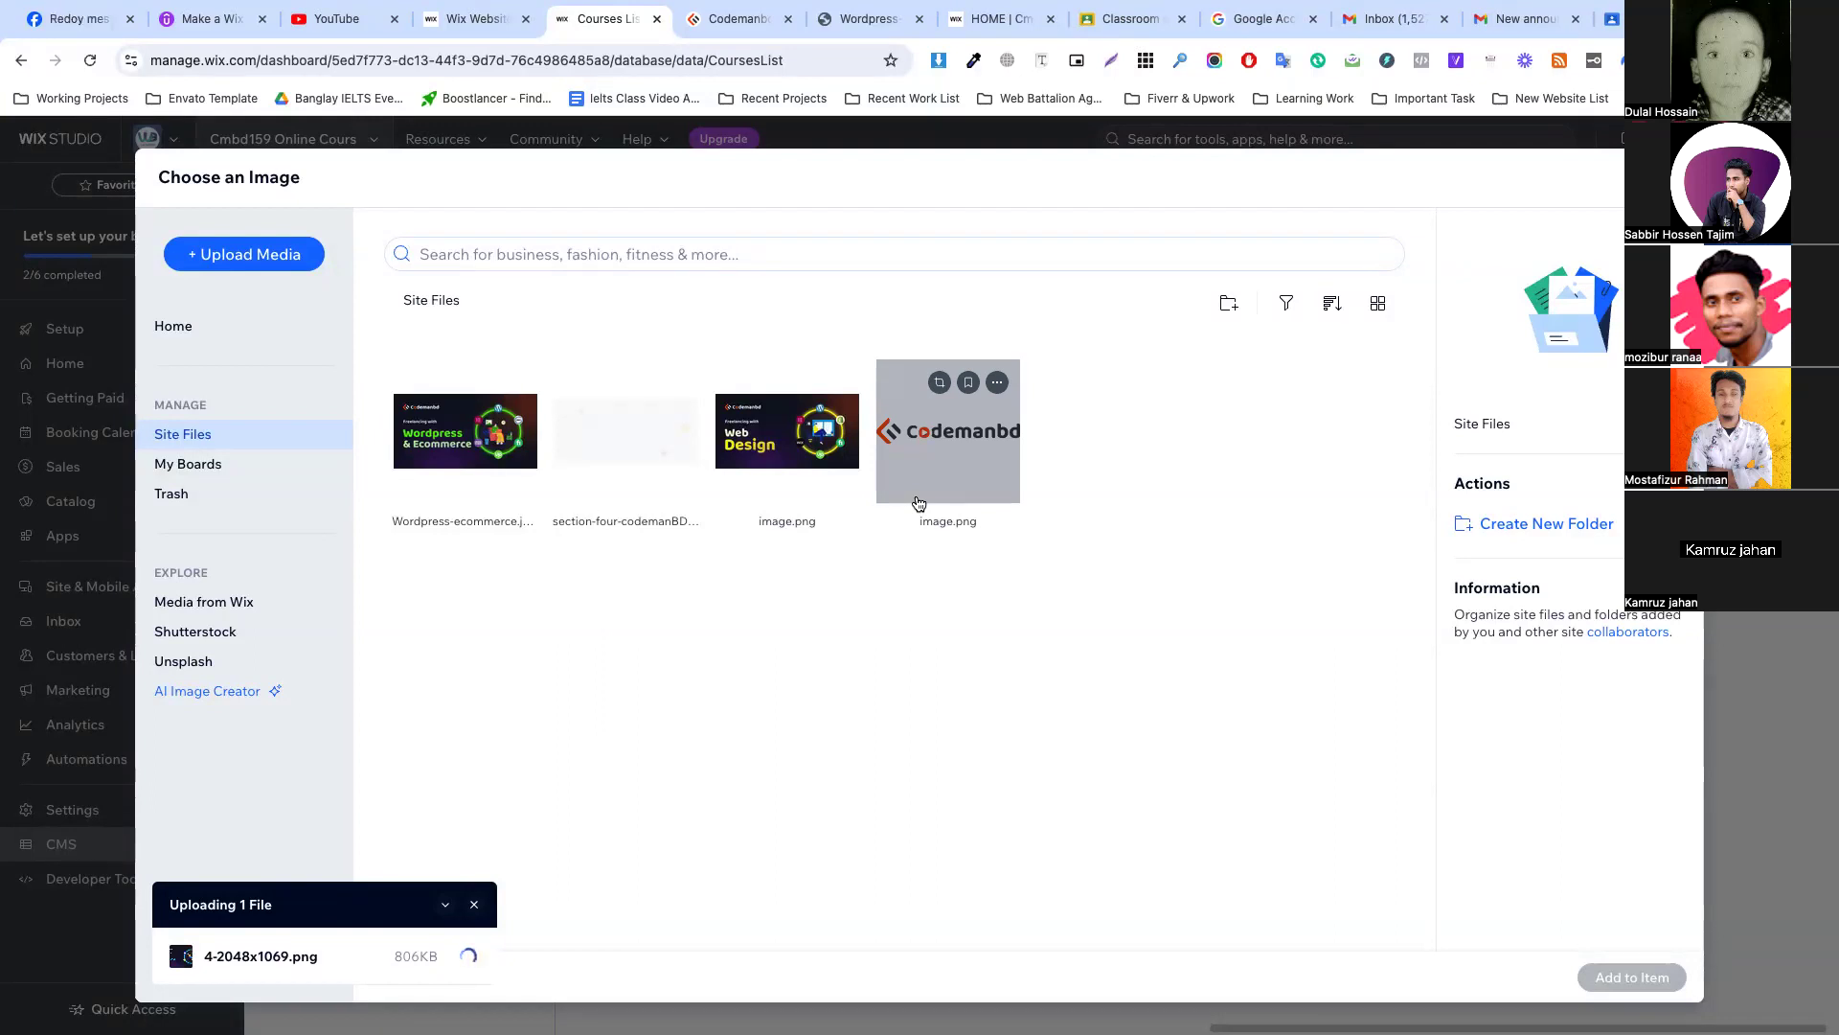
{"action": "left_click", "coordinate": [1614, 976]}
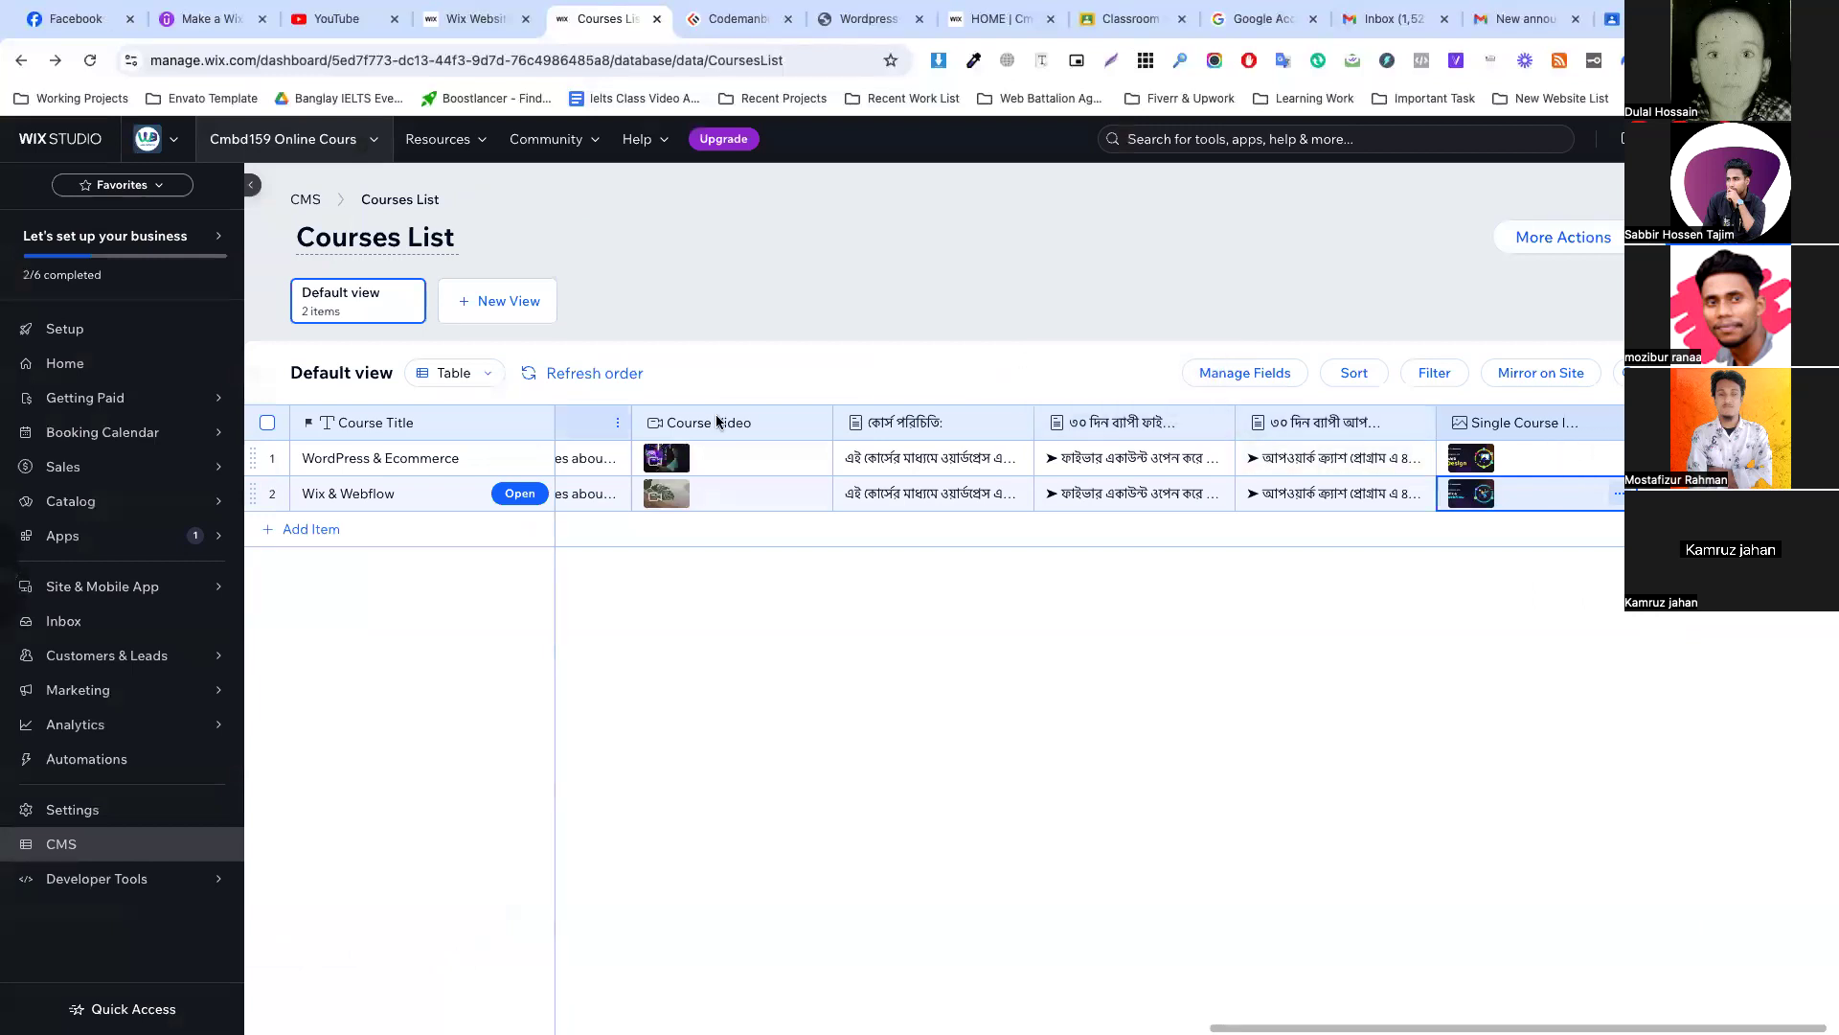
{"action": "left_click", "coordinate": [324, 530]}
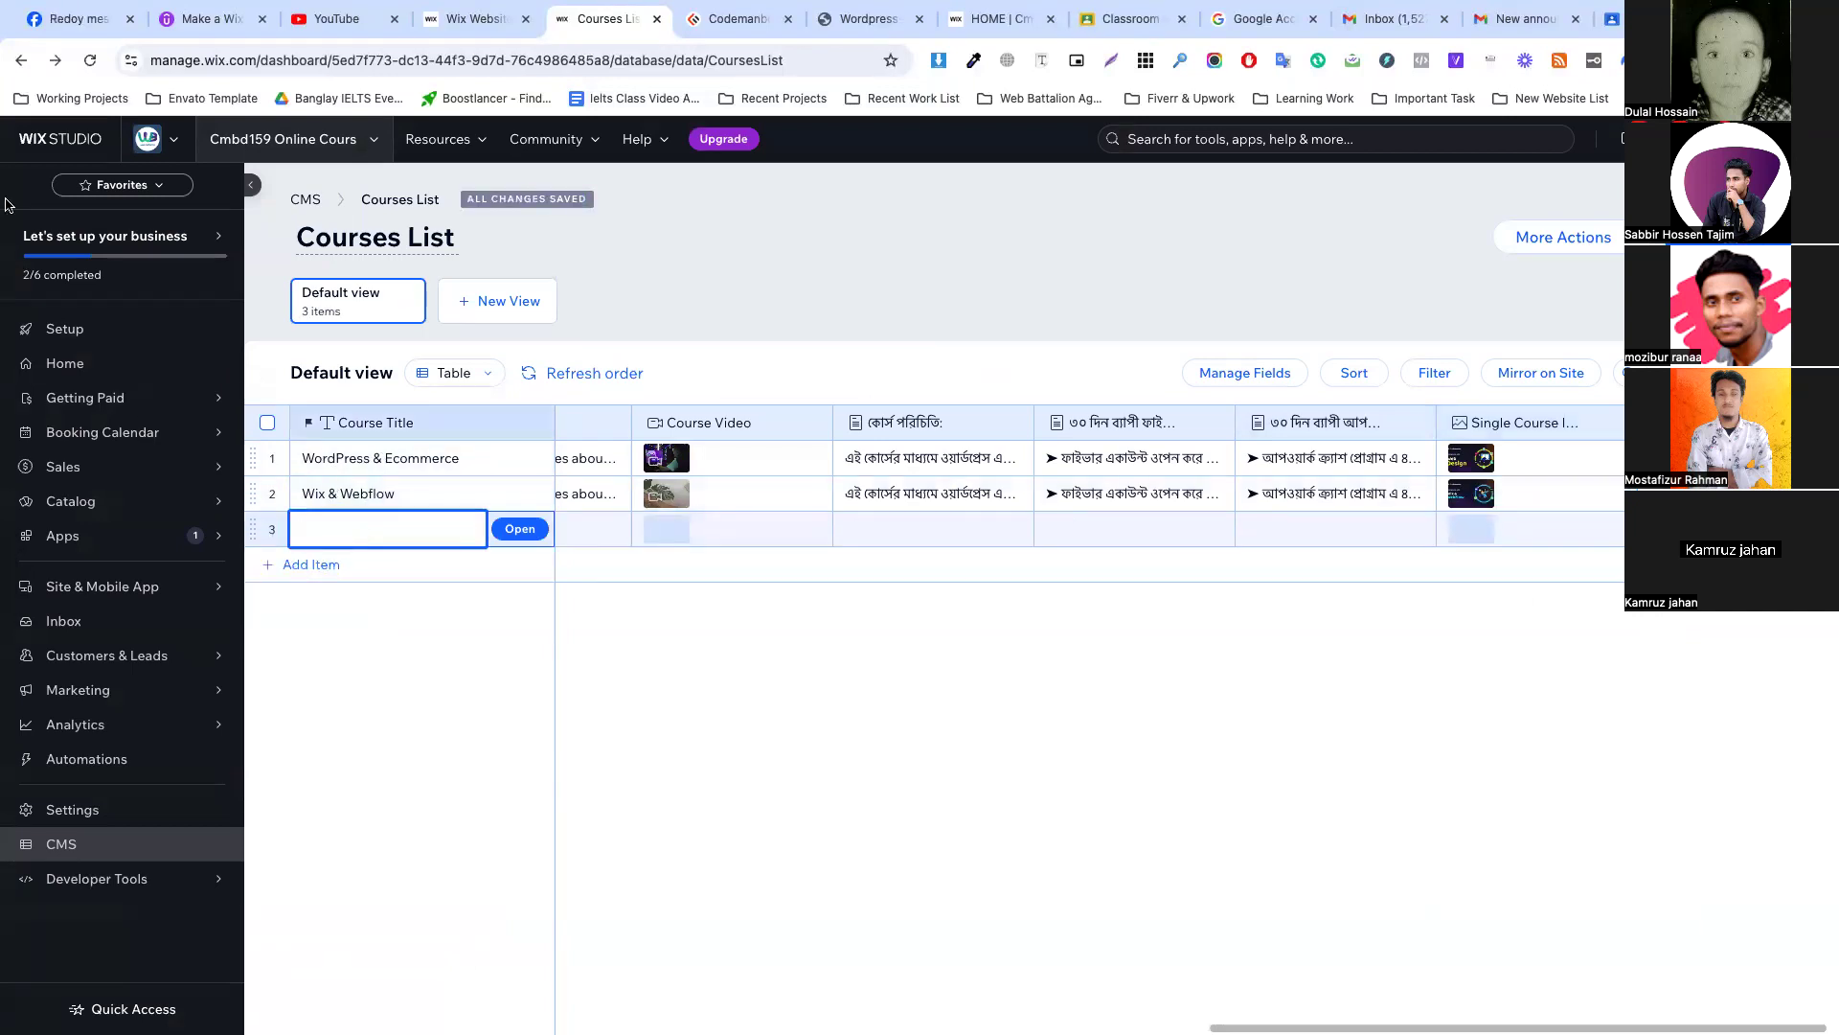
Title row 3 'Full Stack Web Development', copied from the codemanbd courses page.
{"action": "left_click", "coordinate": [733, 19]}
{"action": "left_click_drag", "start_coordinate": [1195, 660], "coordinate": [1388, 684]}
{"action": "key", "text": "ctrl+c"}
{"action": "left_click", "coordinate": [601, 19]}
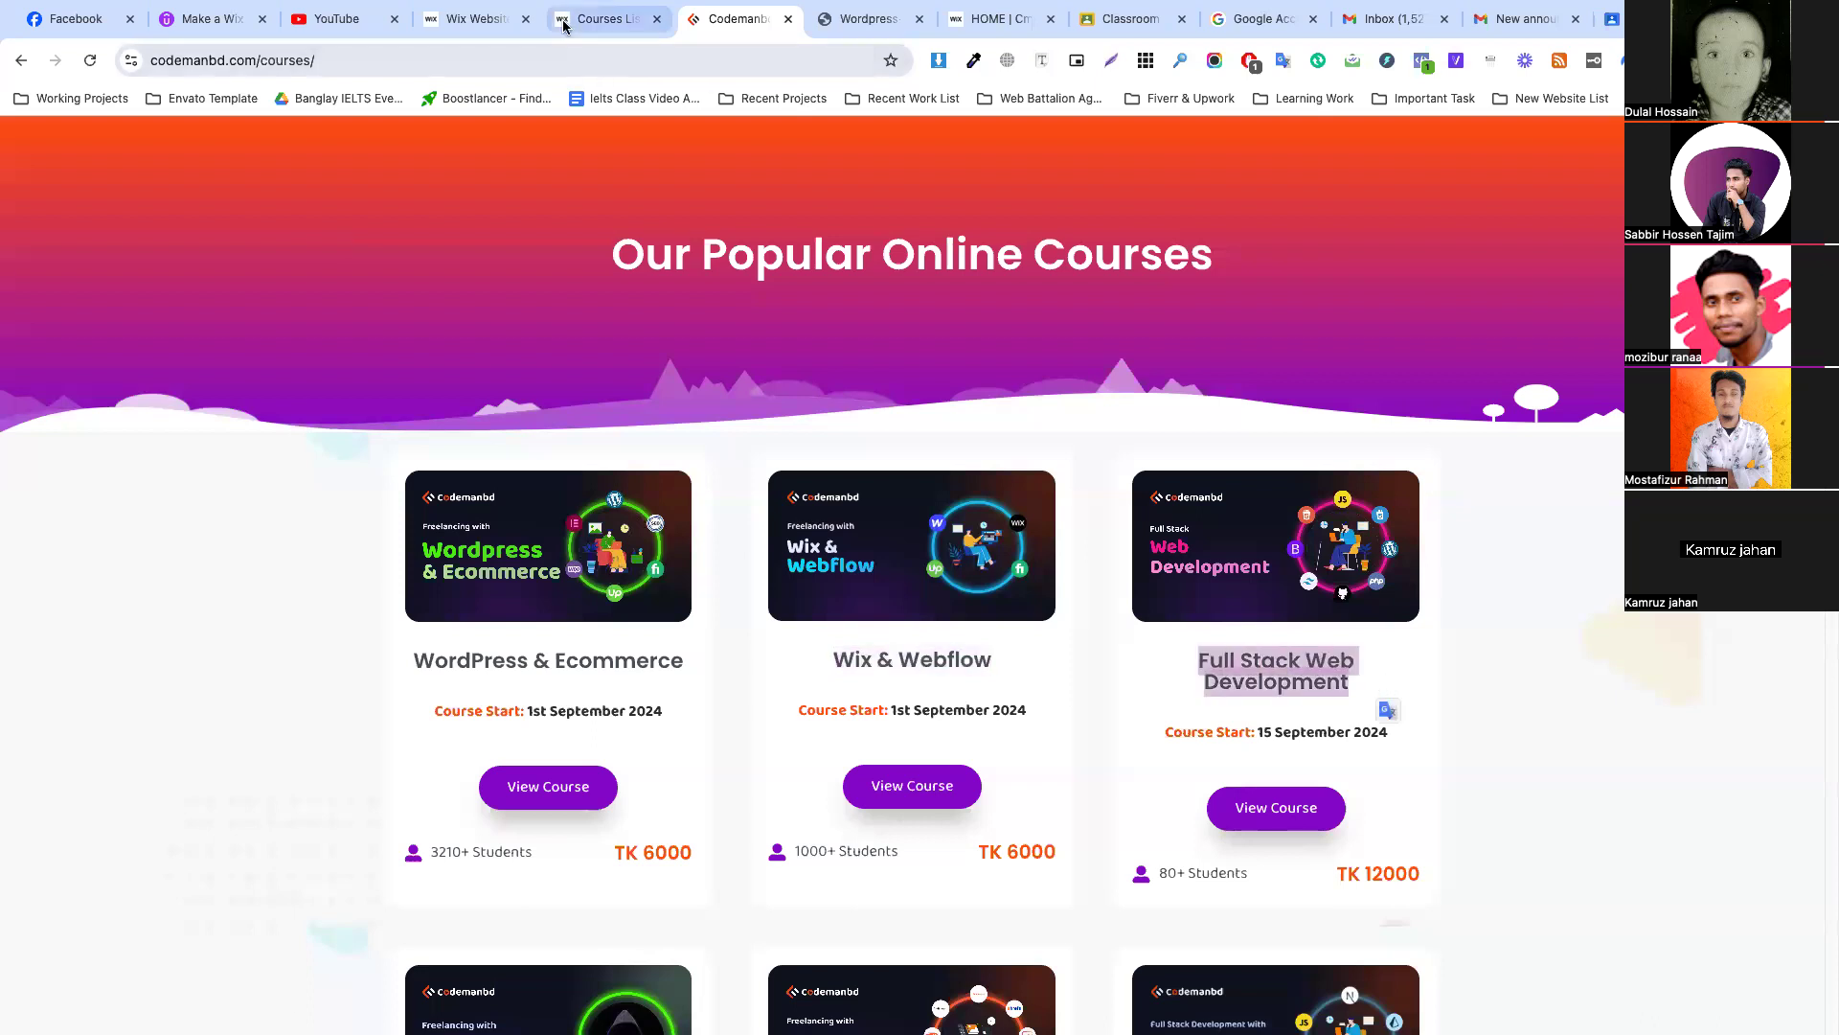
{"action": "key", "text": "ctrl+v"}
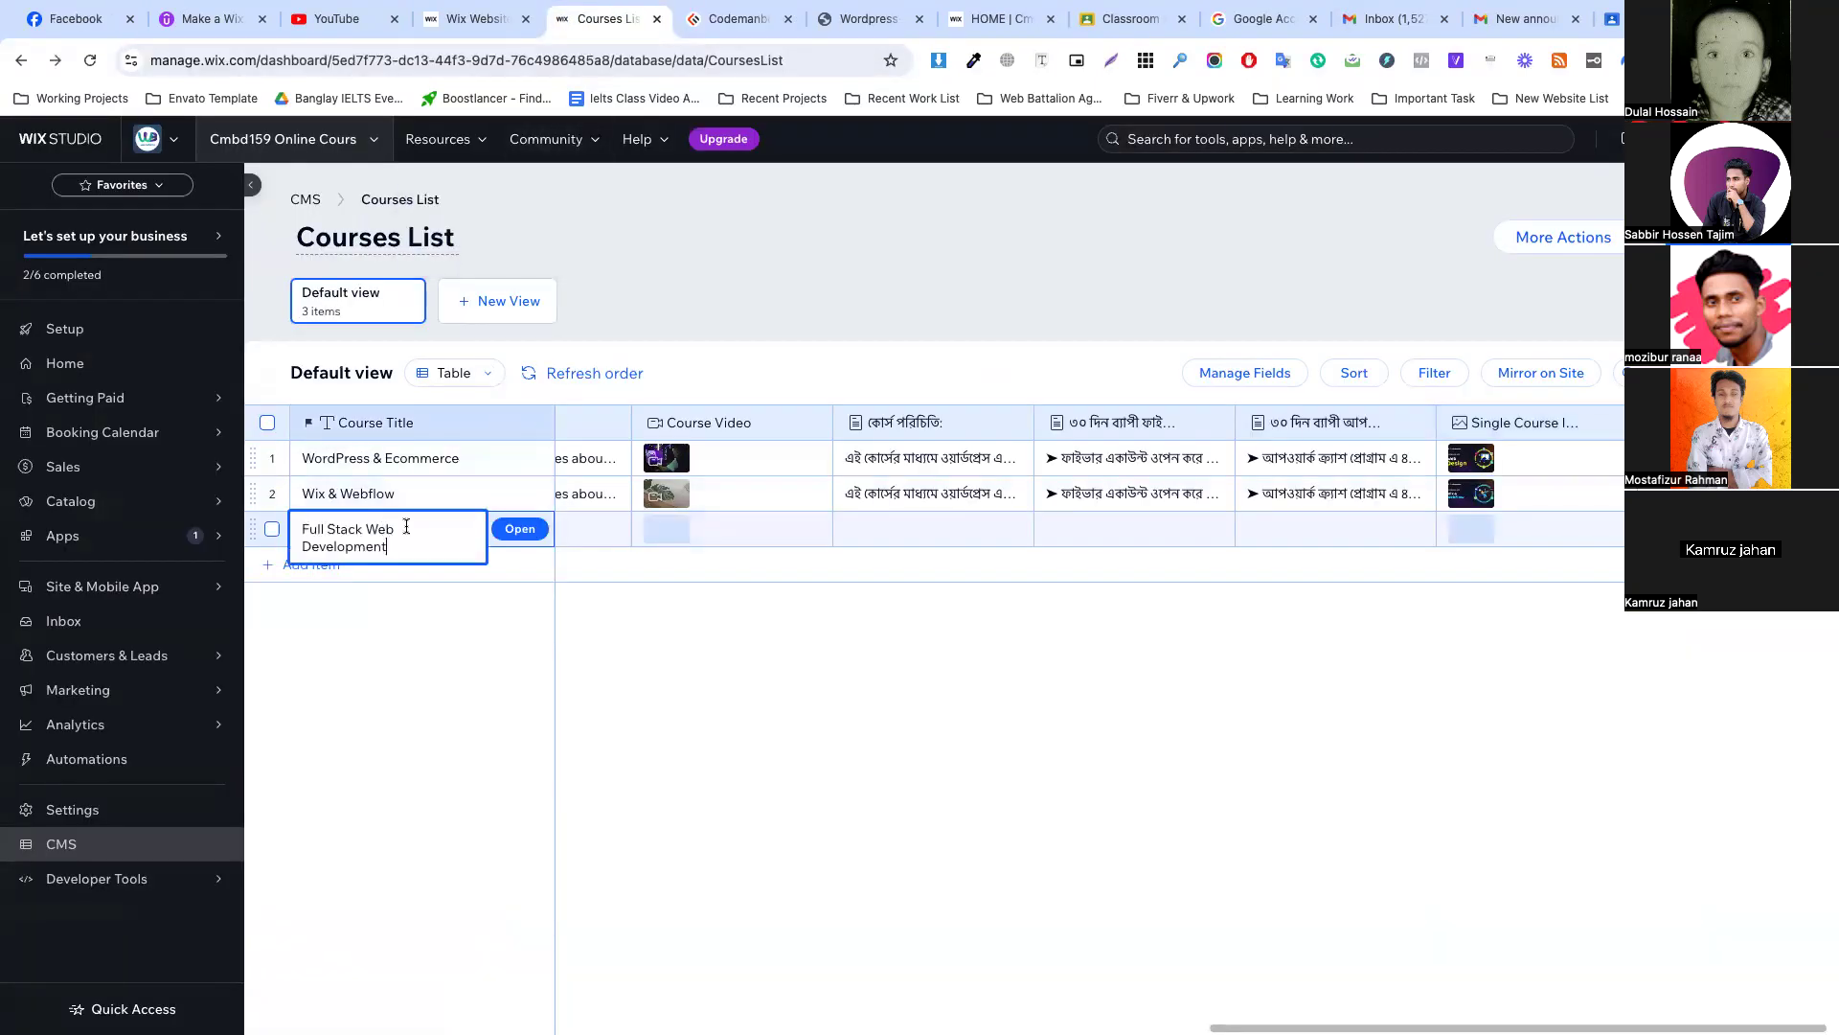
Copy row 2's Note text into row 3's Note field.
{"action": "left_click", "coordinate": [598, 502]}
{"action": "double_click", "coordinate": [688, 595]}
{"action": "triple_click", "coordinate": [688, 595]}
{"action": "key", "text": "ctrl+c"}
{"action": "left_click", "coordinate": [653, 739]}
{"action": "left_click", "coordinate": [603, 533]}
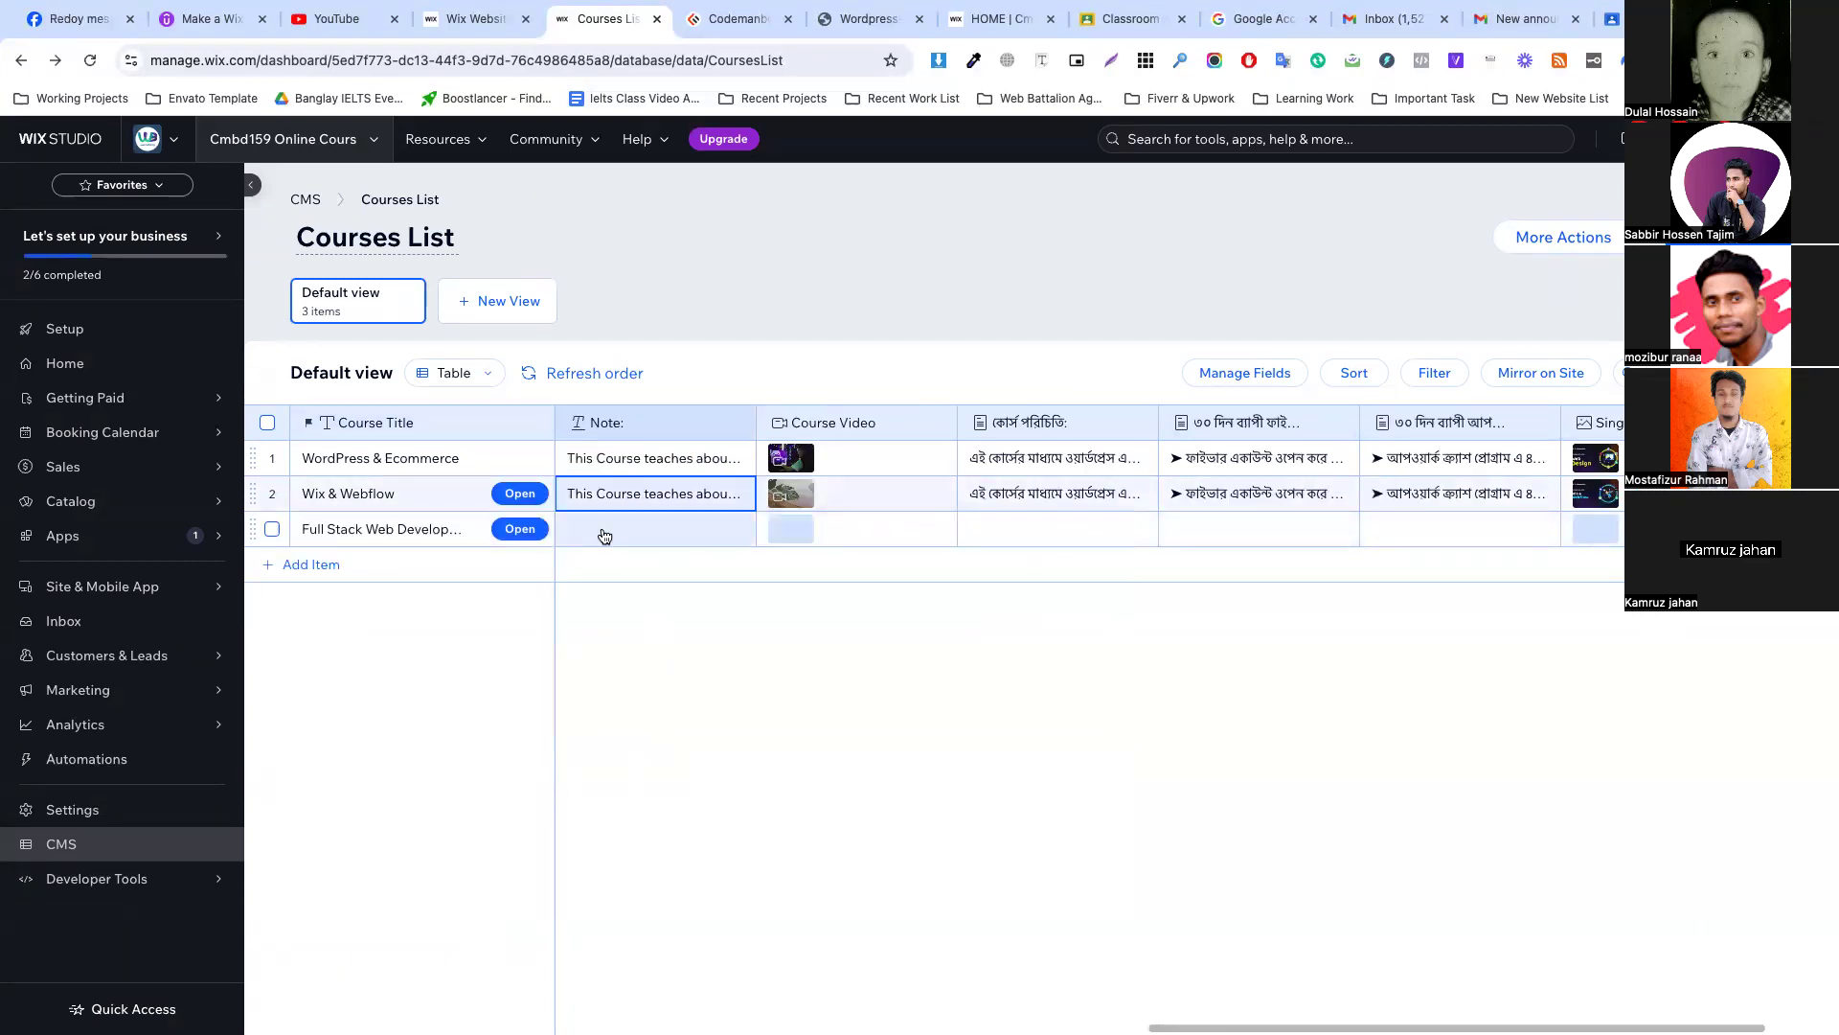
{"action": "double_click", "coordinate": [604, 535]}
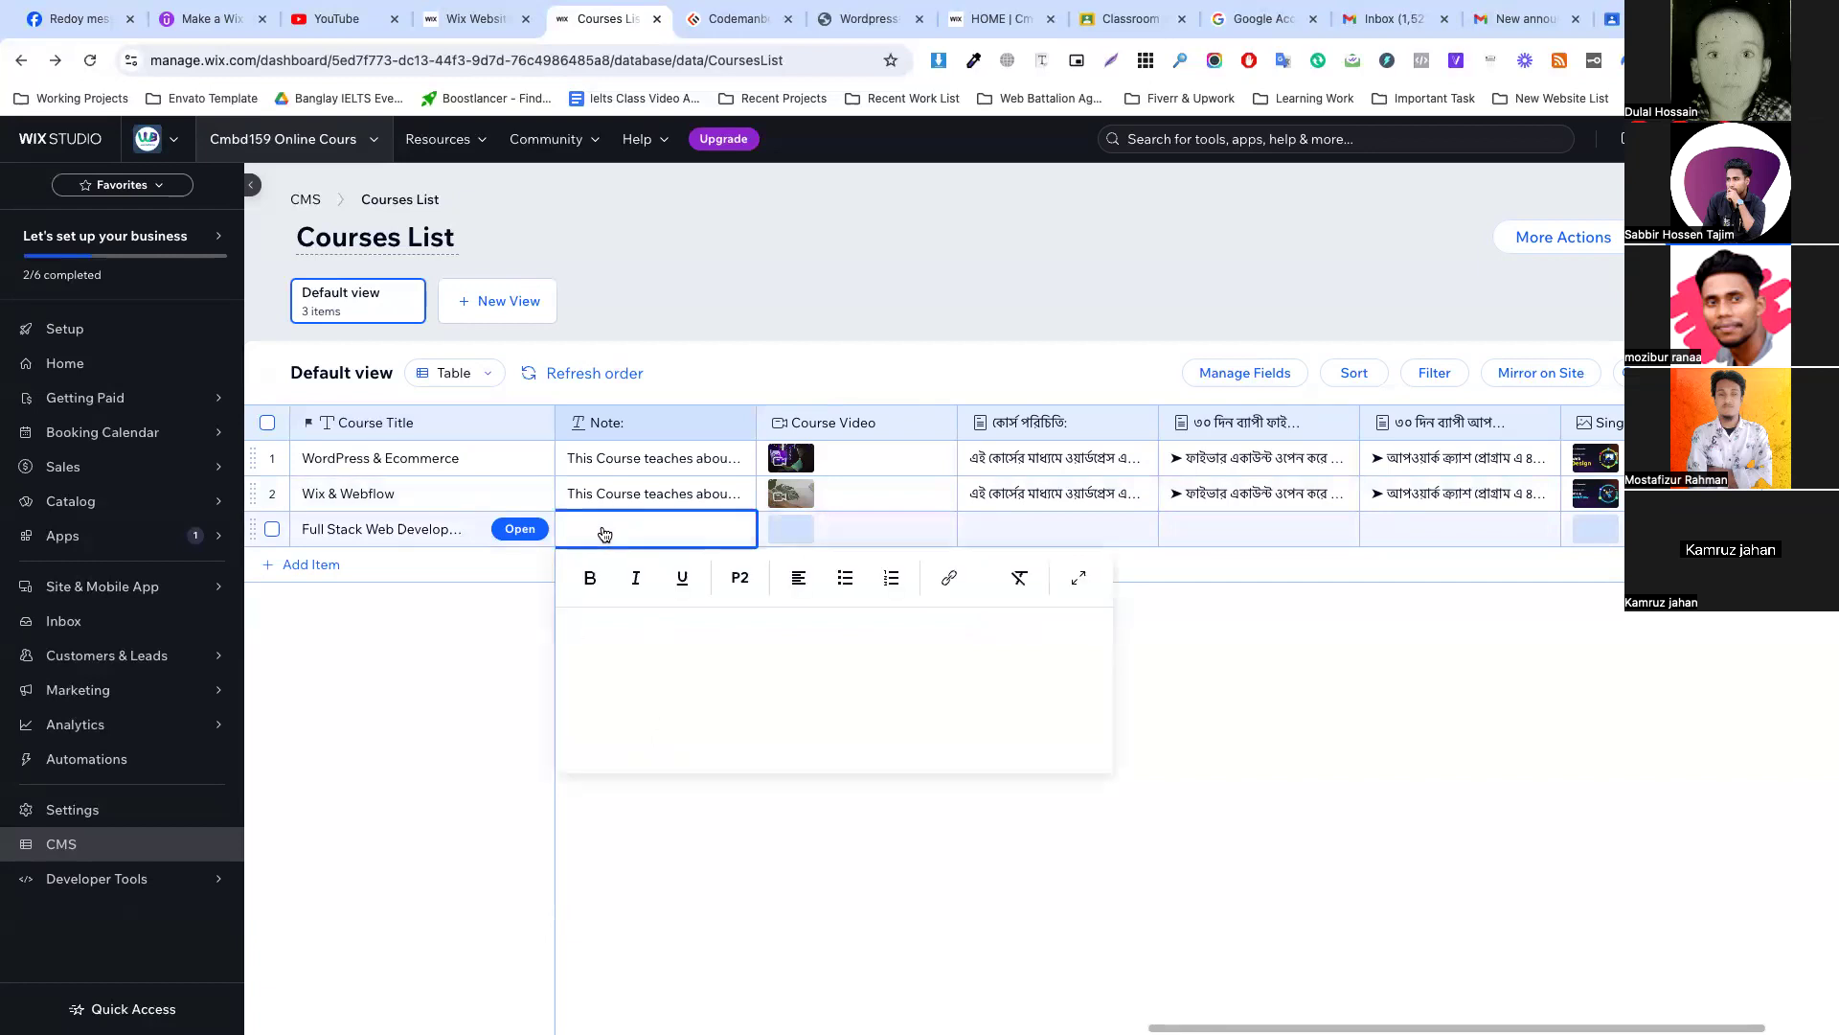
{"action": "key", "text": "ctrl+v"}
{"action": "left_click", "coordinate": [795, 778]}
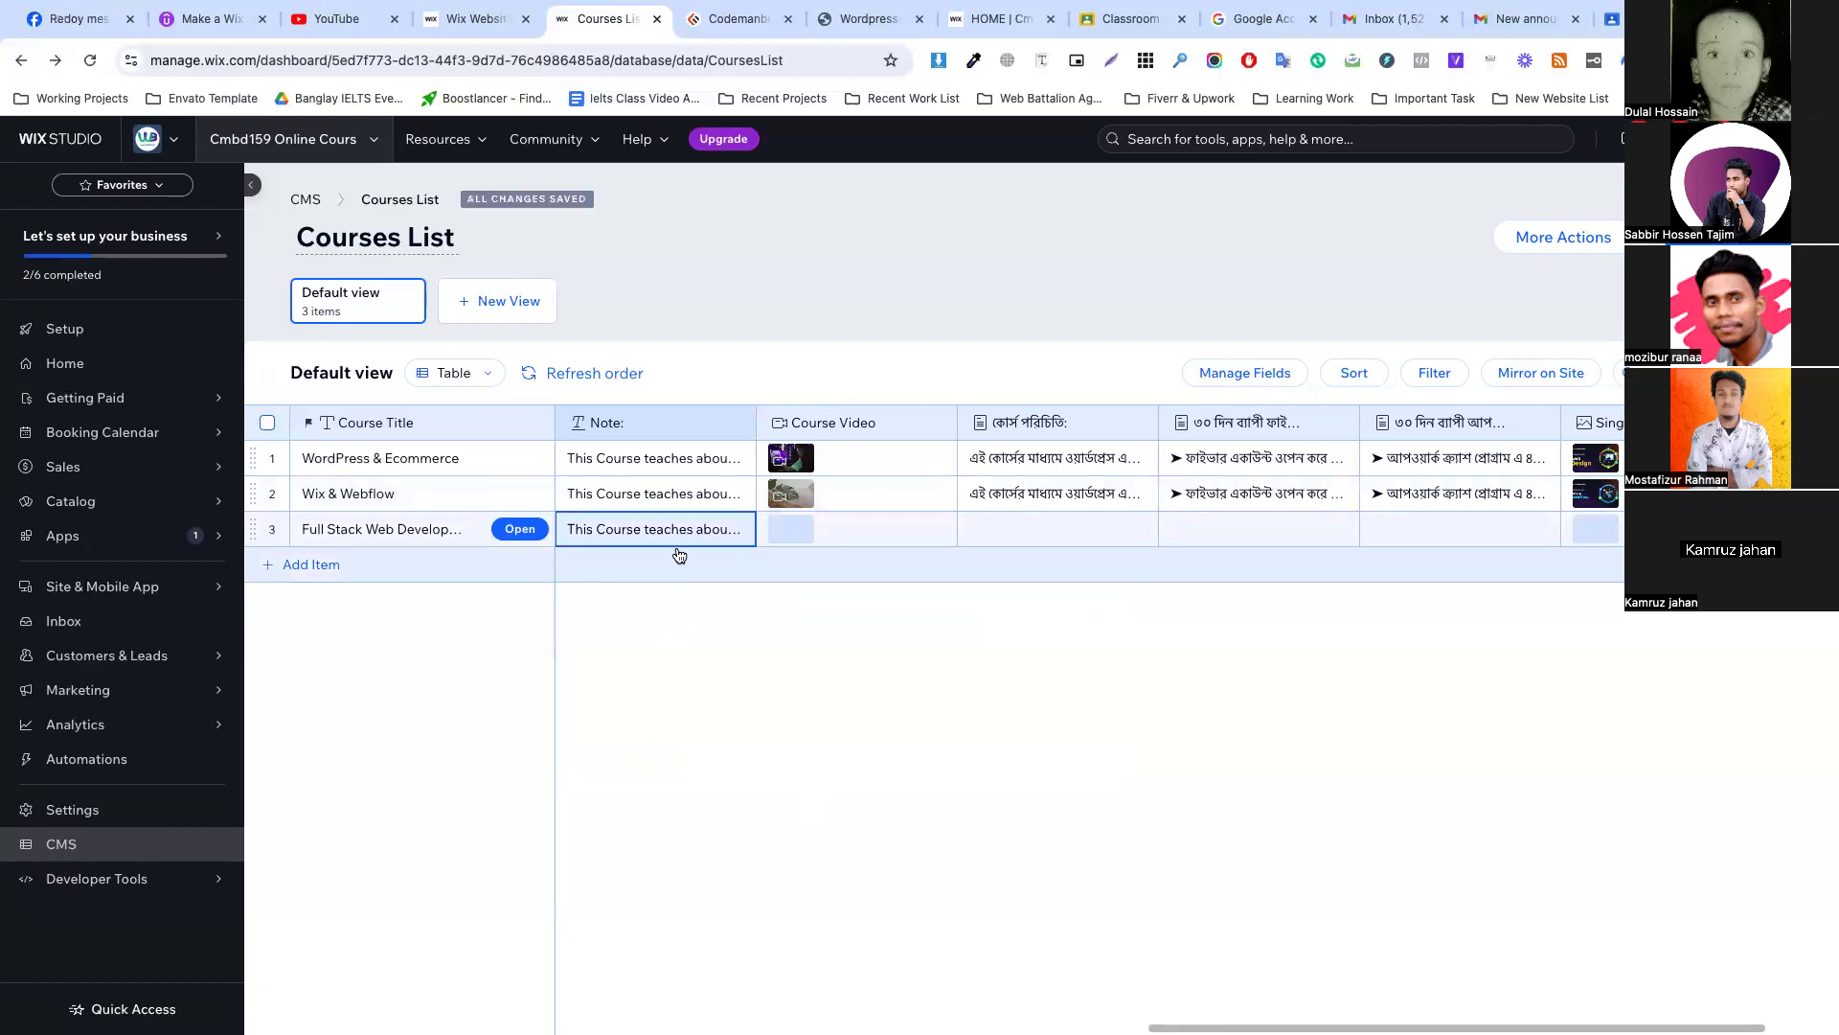
{"action": "scroll", "coordinate": [675, 553], "scroll_direction": "left", "scroll_amount": 10}
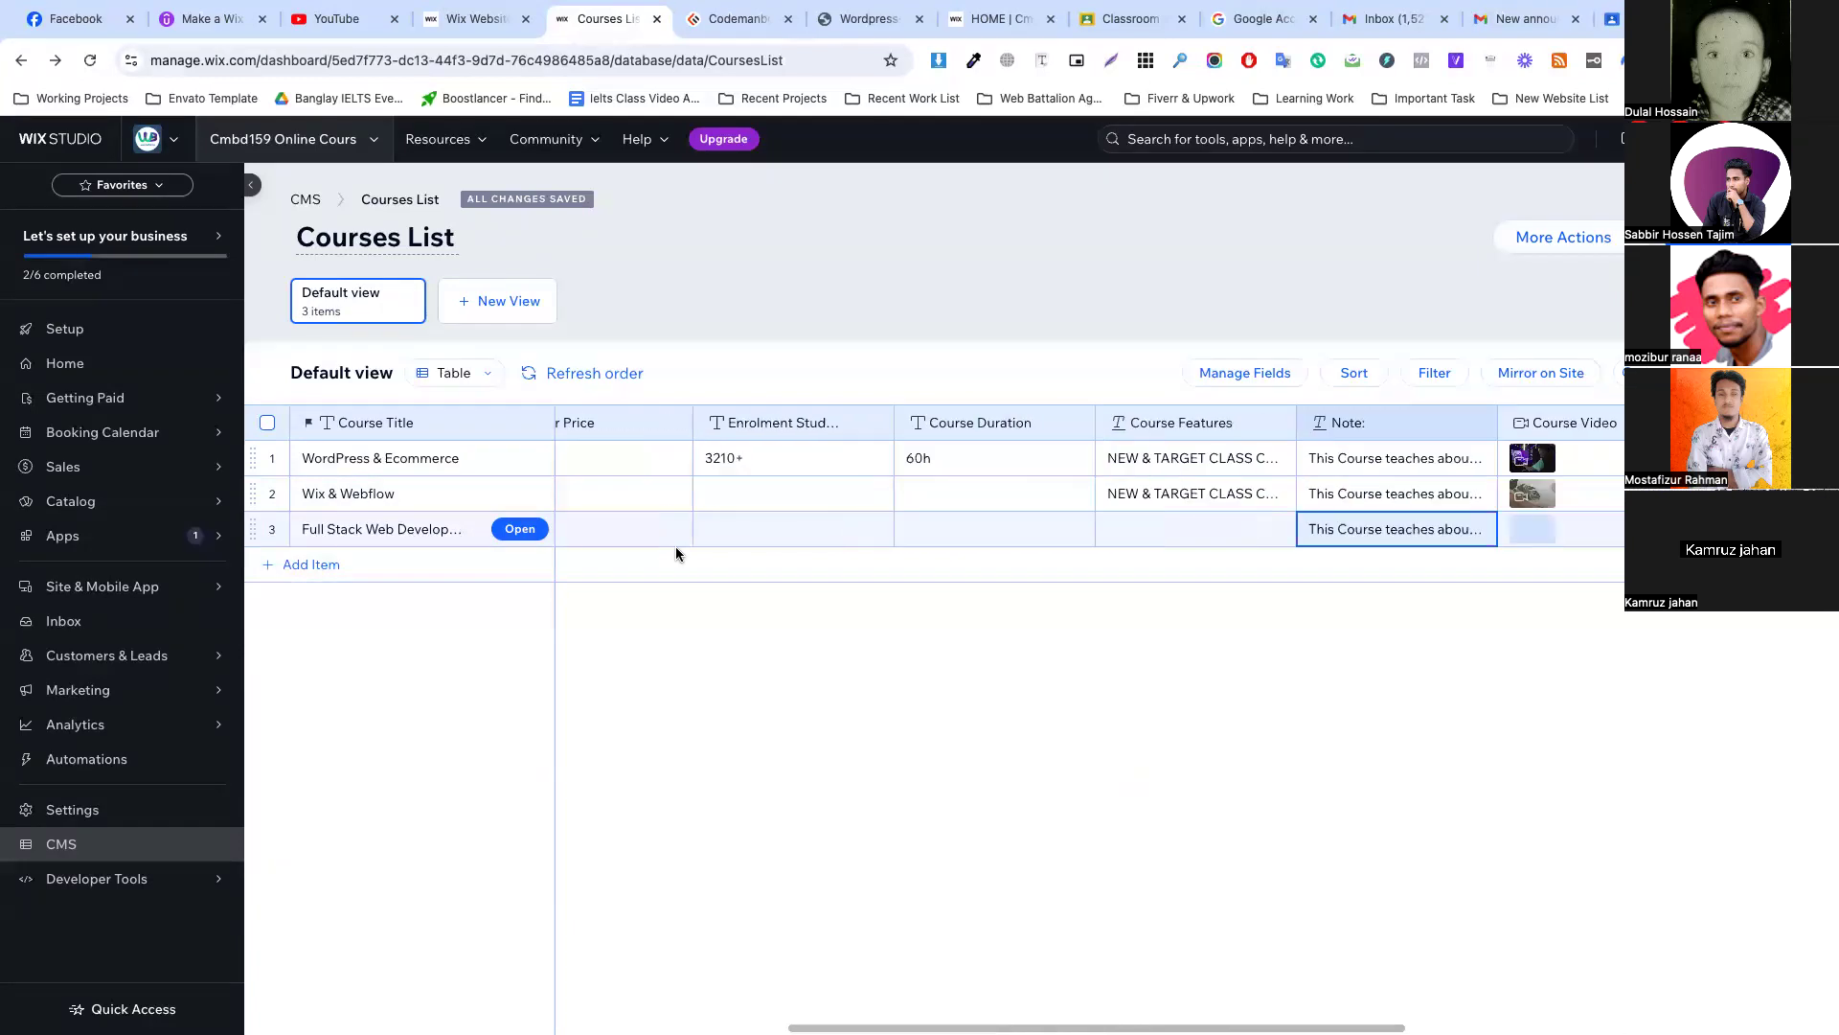
Set the Wix & Webflow course start date to 2nd September 2024.
{"action": "left_click", "coordinate": [616, 493]}
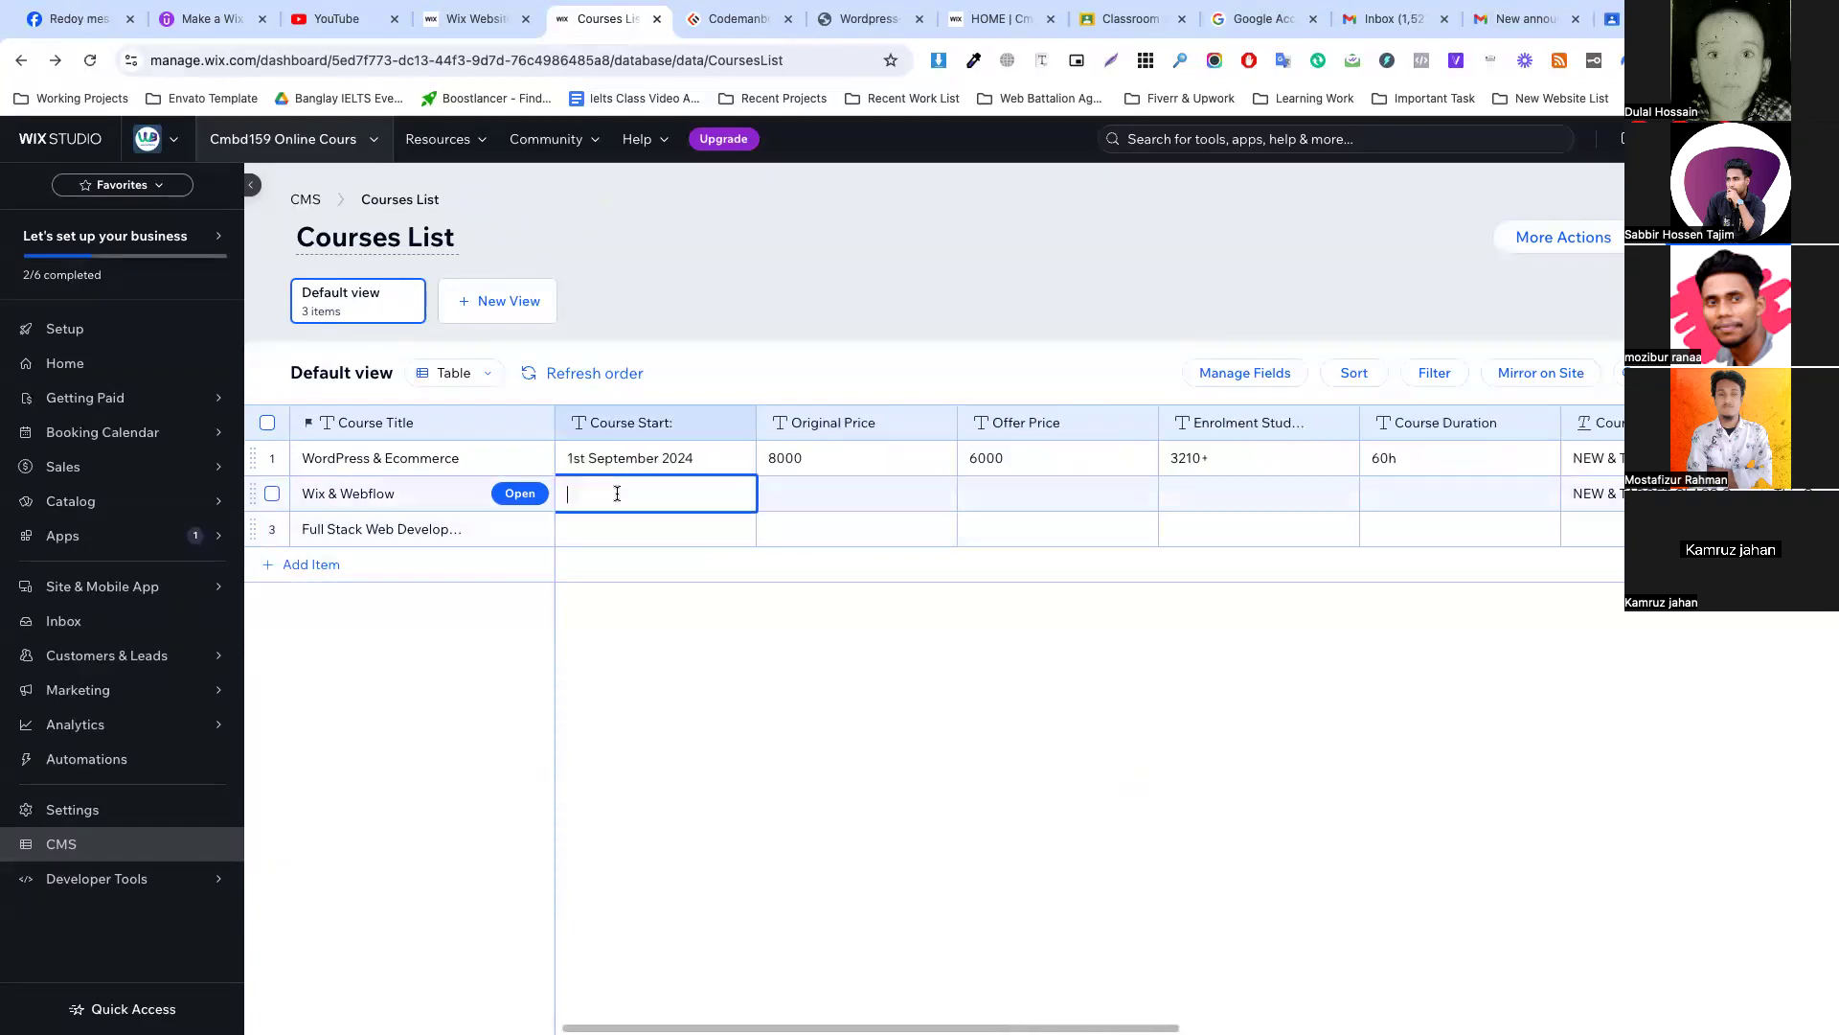
{"action": "left_click", "coordinate": [644, 468]}
{"action": "left_click", "coordinate": [644, 469]}
{"action": "key", "text": "ctrl+c"}
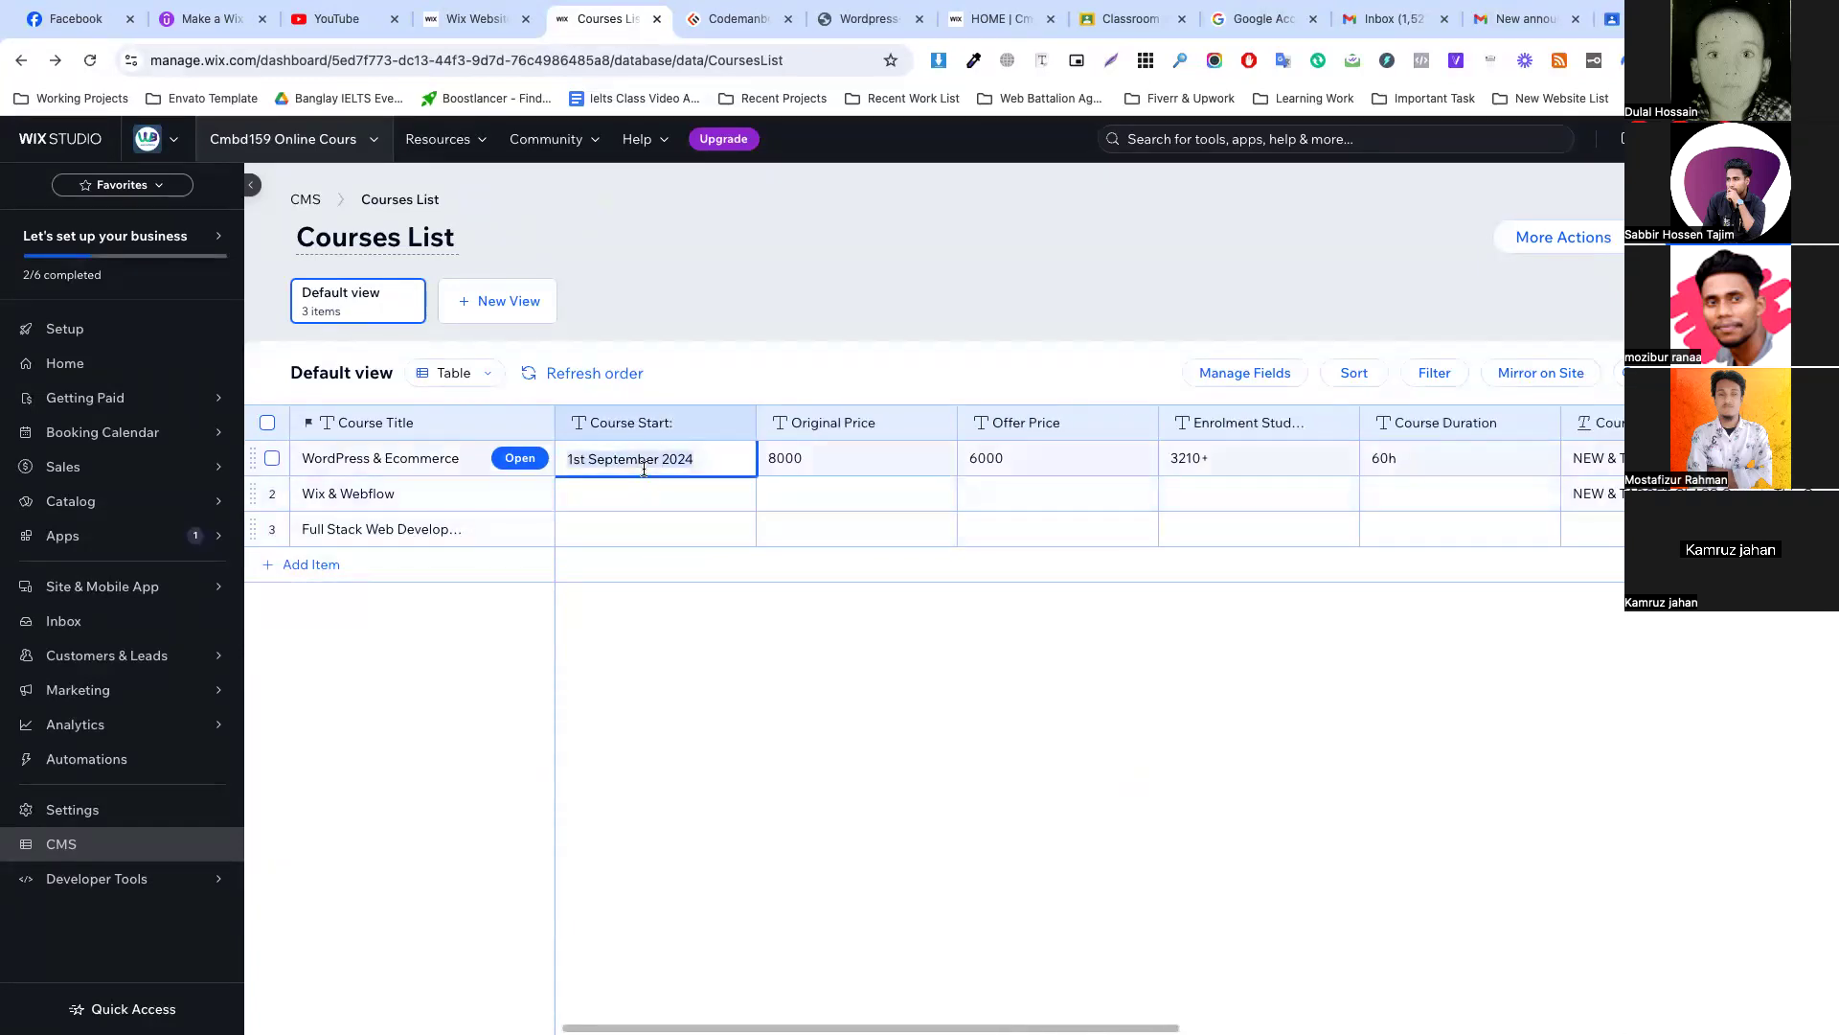
{"action": "left_click", "coordinate": [620, 495]}
{"action": "key", "text": "ctrl+v"}
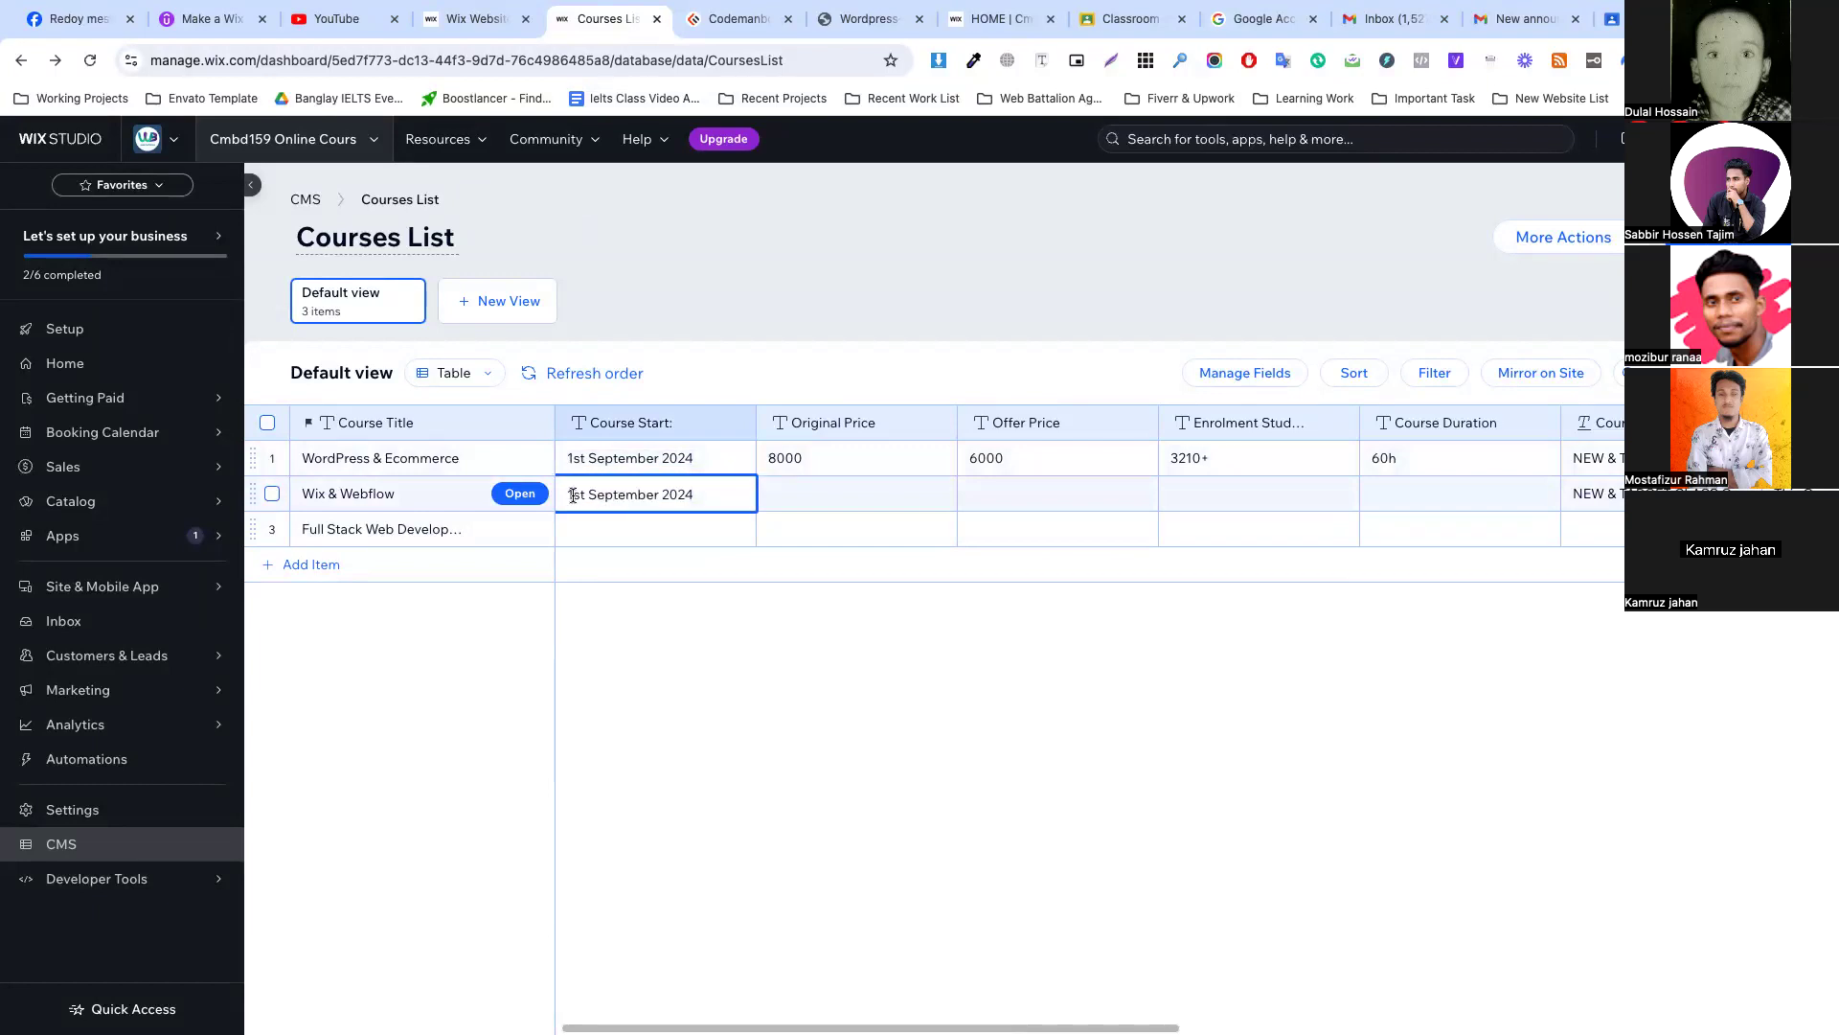
{"action": "type", "text": "d2"}
{"action": "key", "text": "BackSpace"}
{"action": "key", "text": "BackSpace"}
{"action": "key", "text": "BackSpace"}
{"action": "key", "text": "BackSpace"}
{"action": "type", "text": "2nd"}
{"action": "left_click", "coordinate": [625, 530]}
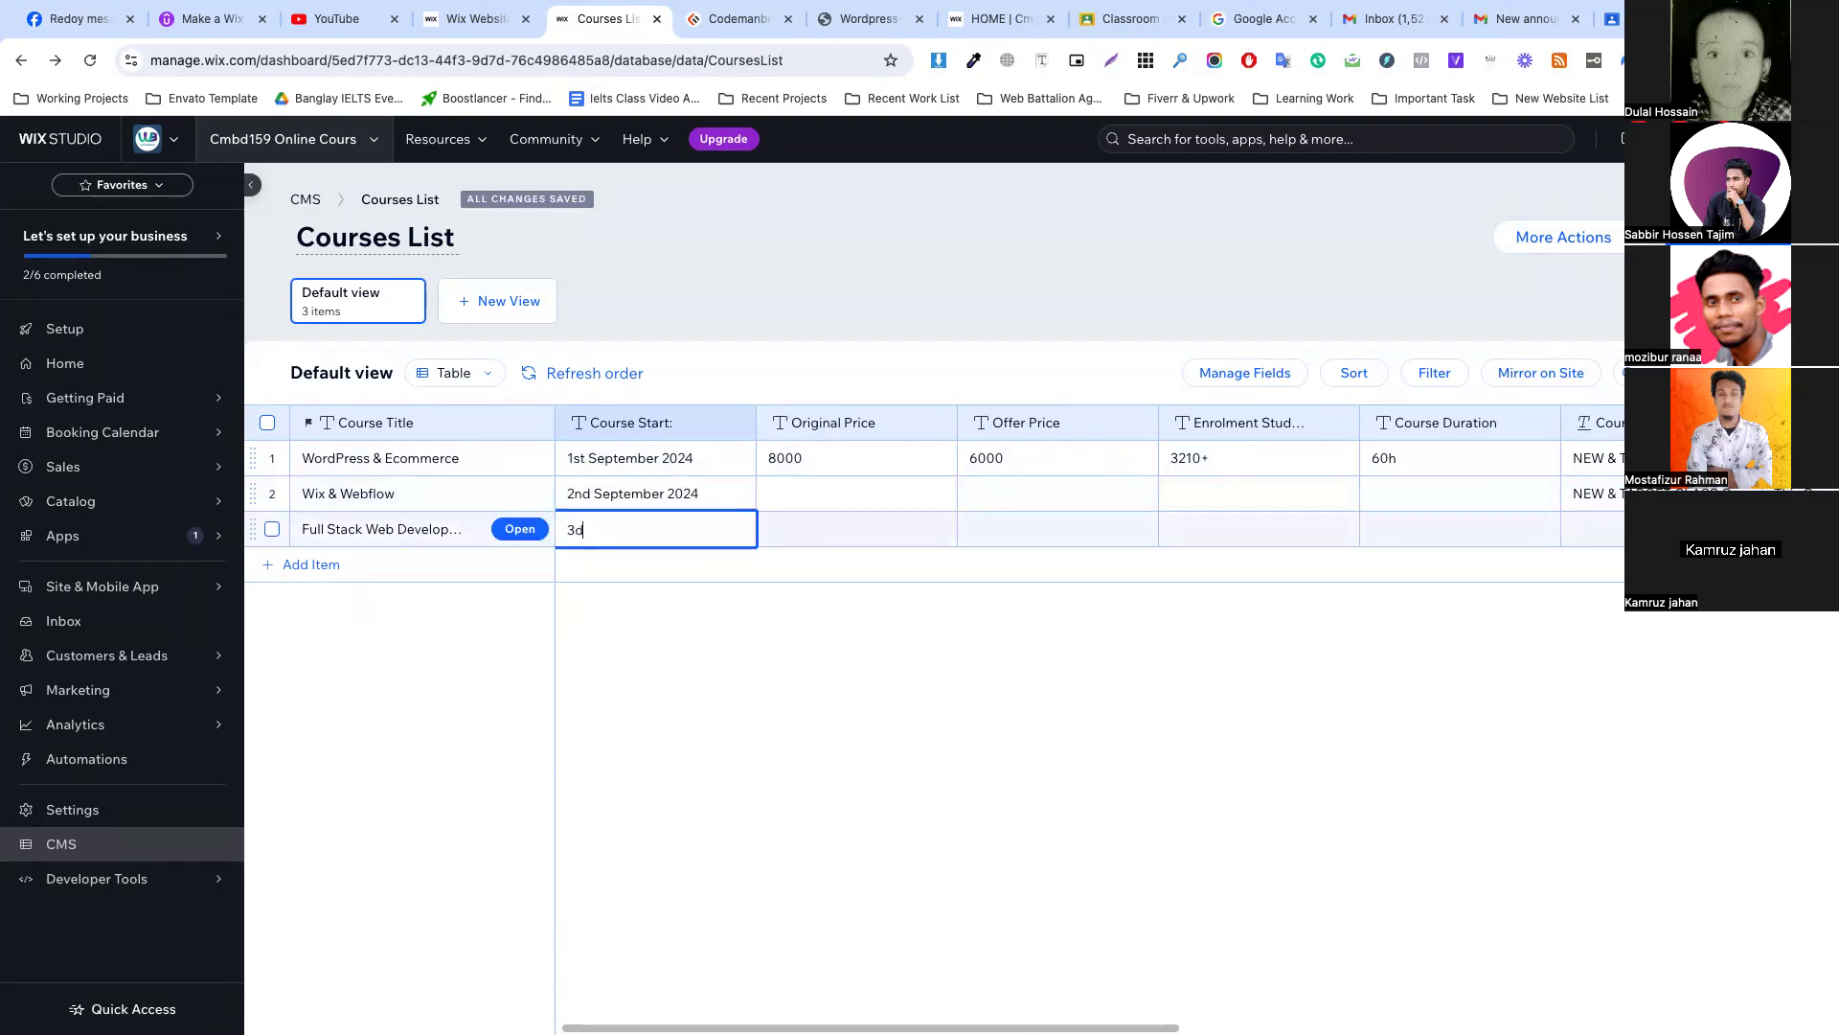
Set the Full Stack Web Development start date to 3rd September 2024.
{"action": "left_click", "coordinate": [614, 495]}
{"action": "key", "text": "ctrl+c"}
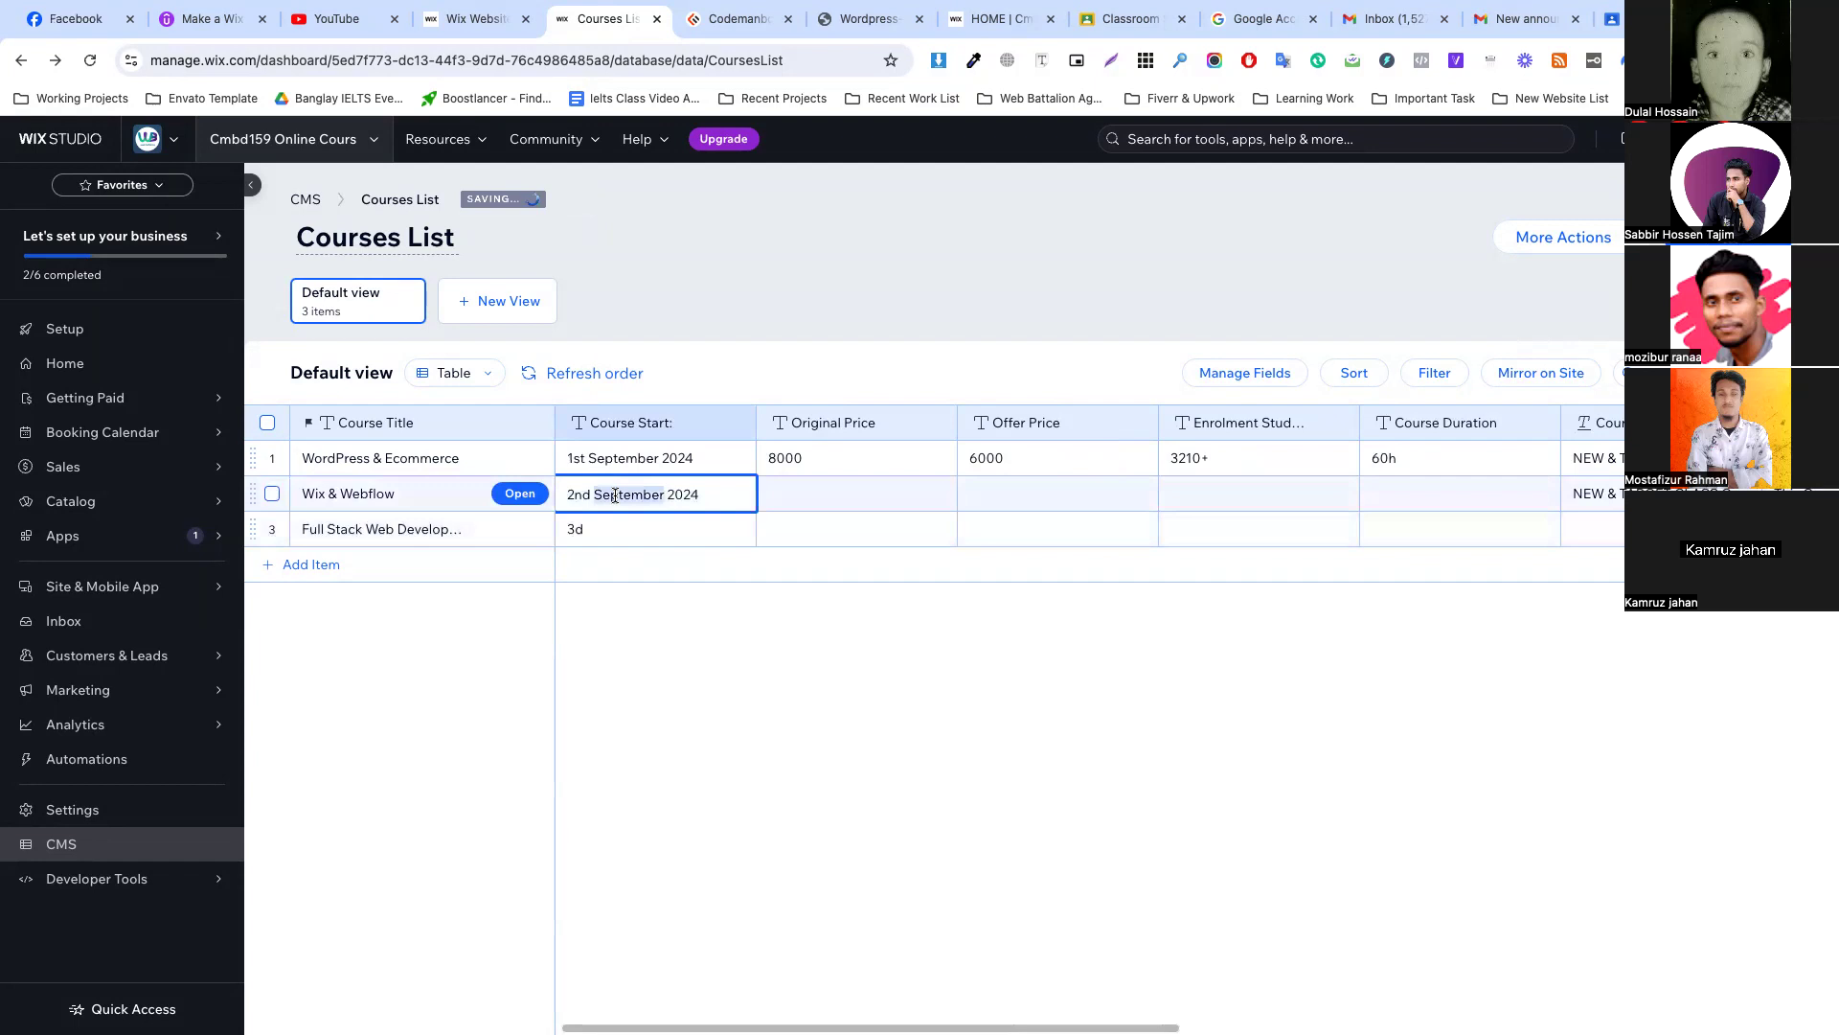
{"action": "left_click", "coordinate": [615, 530]}
{"action": "key", "text": "ctrl+v"}
{"action": "left_click_drag", "start_coordinate": [573, 533], "coordinate": [570, 532]}
{"action": "type", "text": "3"}
{"action": "key", "text": "Delete"}
{"action": "type", "text": "r"}
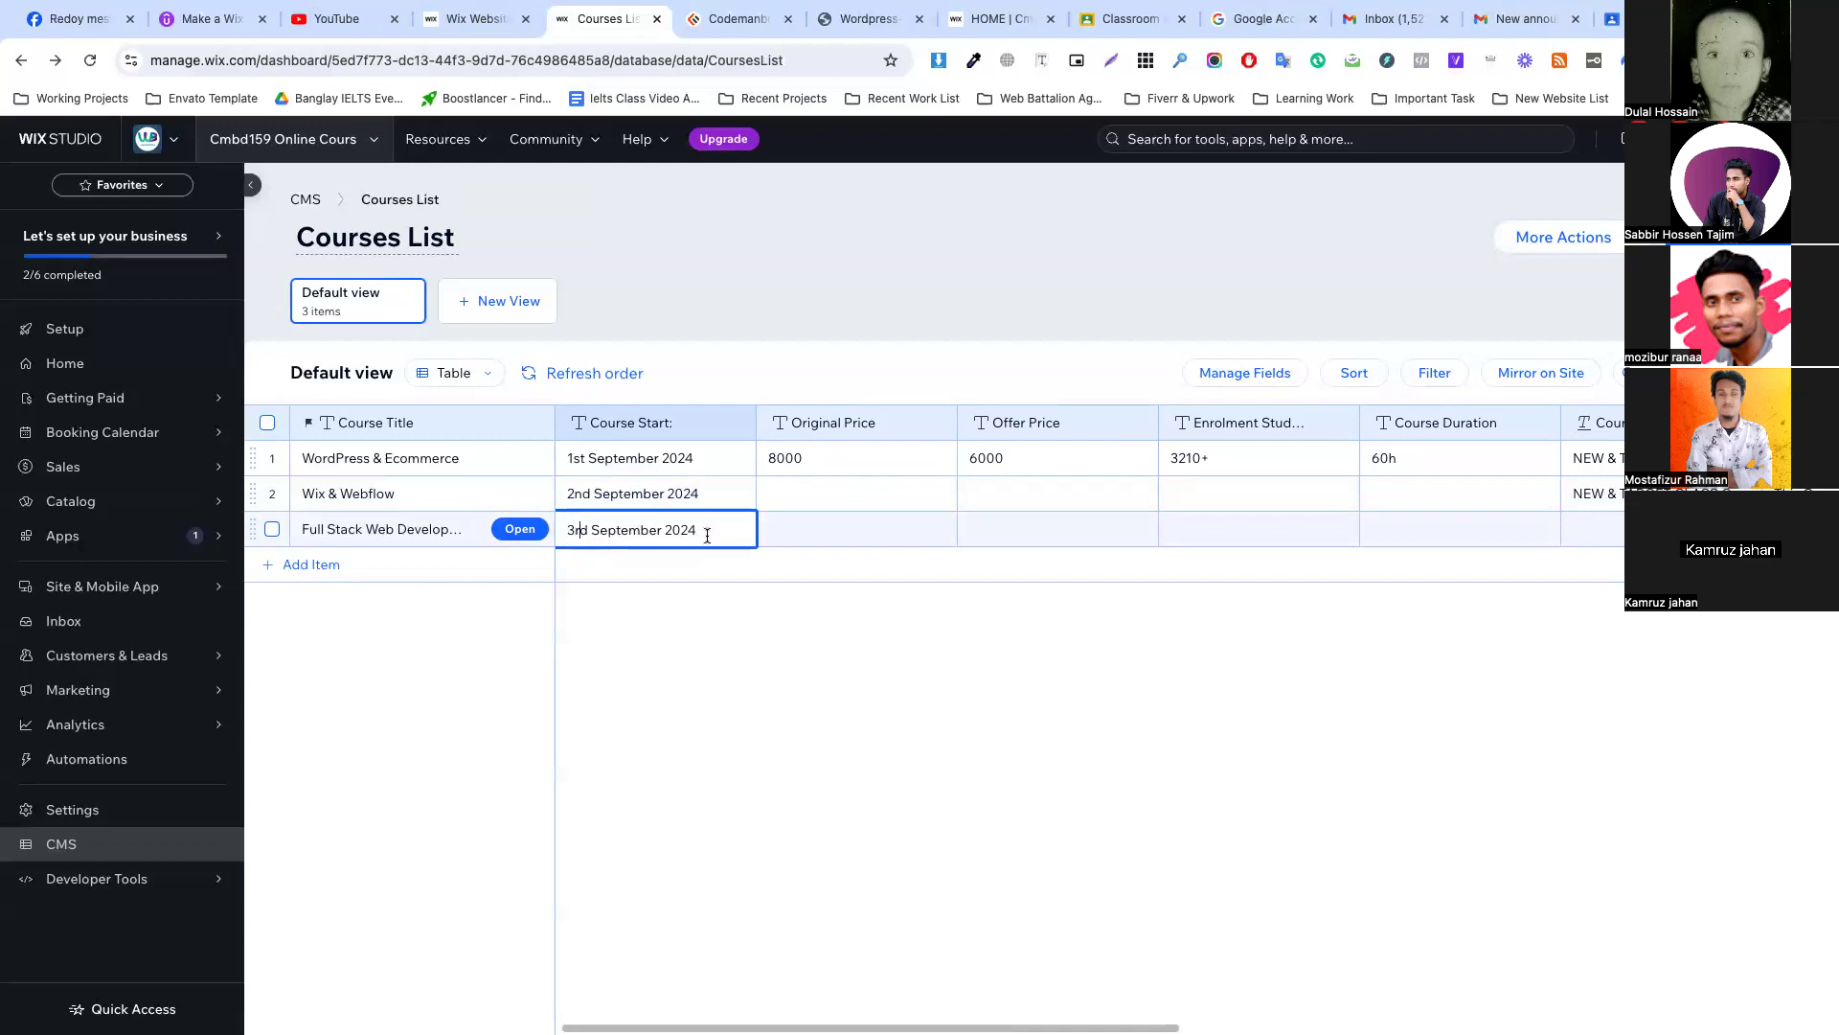
{"action": "key", "text": "Tab"}
Give Wix & Webflow an original price of 10000 and an offer price of 600.
{"action": "left_click", "coordinate": [791, 491]}
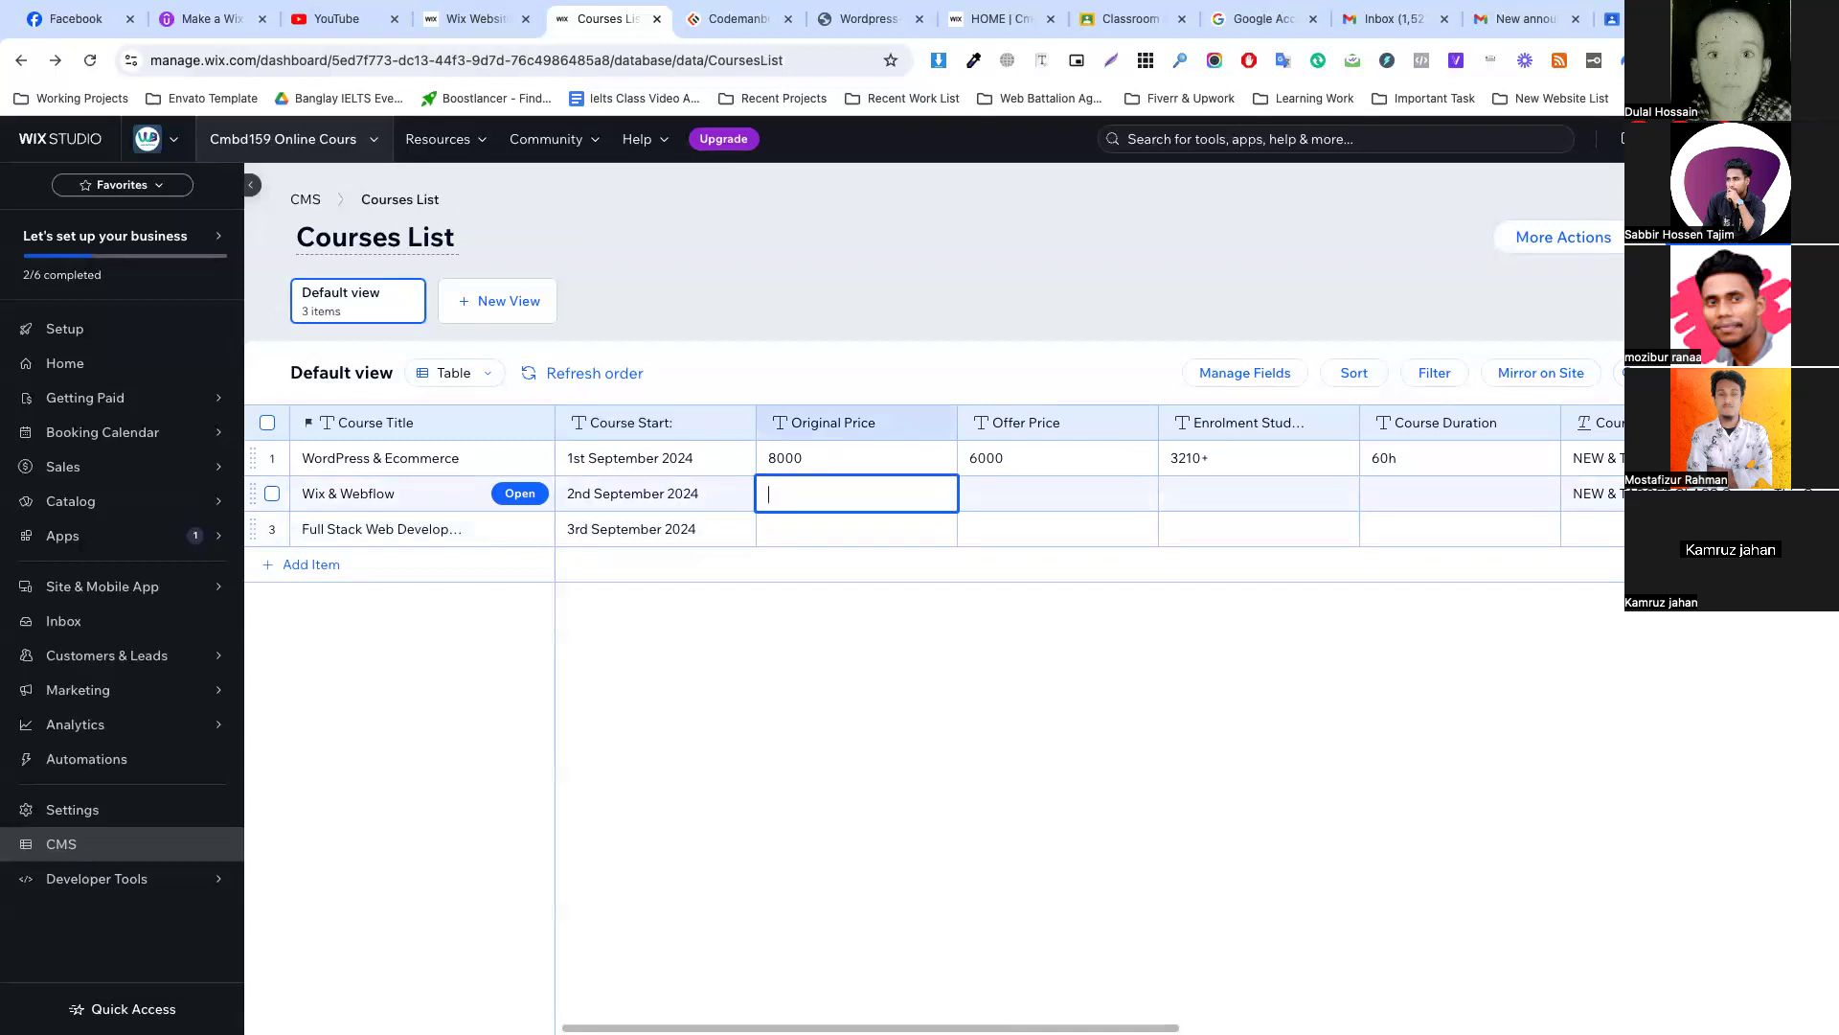
{"action": "left_click", "coordinate": [832, 532]}
{"action": "left_click", "coordinate": [791, 490]}
{"action": "type", "text": "1"}
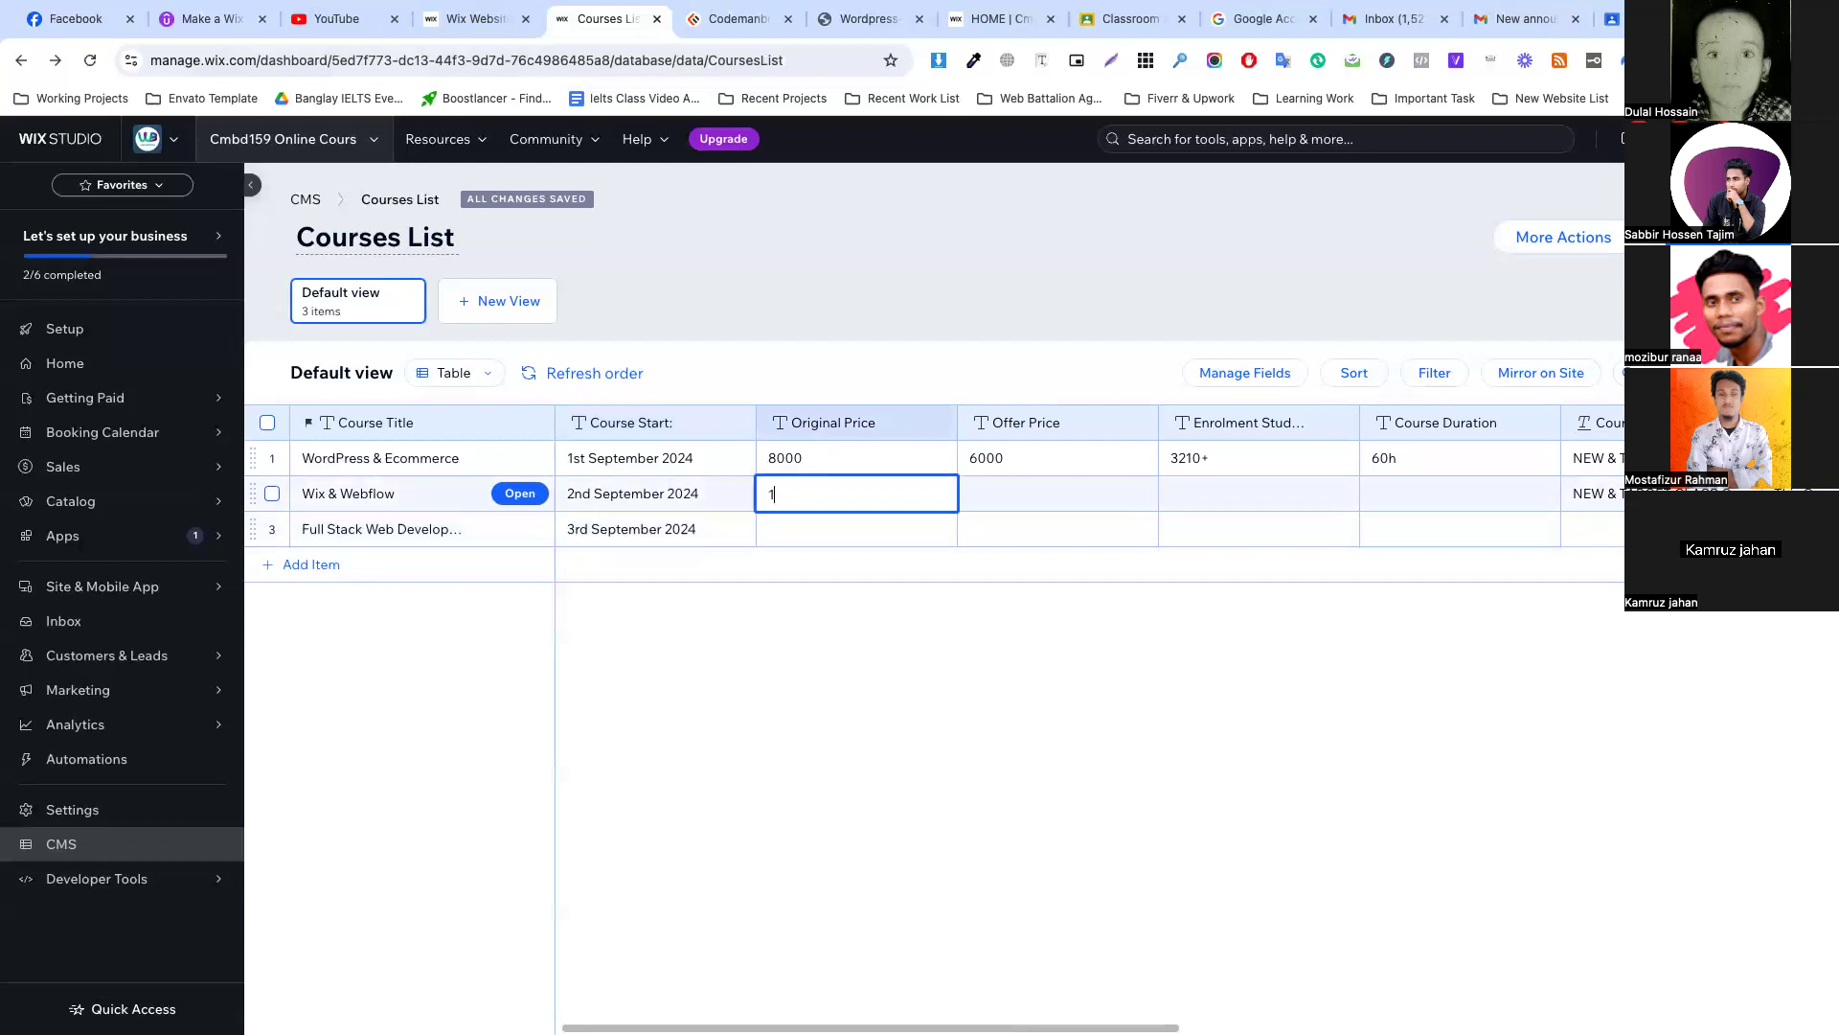
{"action": "type", "text": "0000"}
{"action": "left_click", "coordinate": [1028, 490]}
{"action": "type", "text": "600"}
{"action": "left_click", "coordinate": [929, 526]}
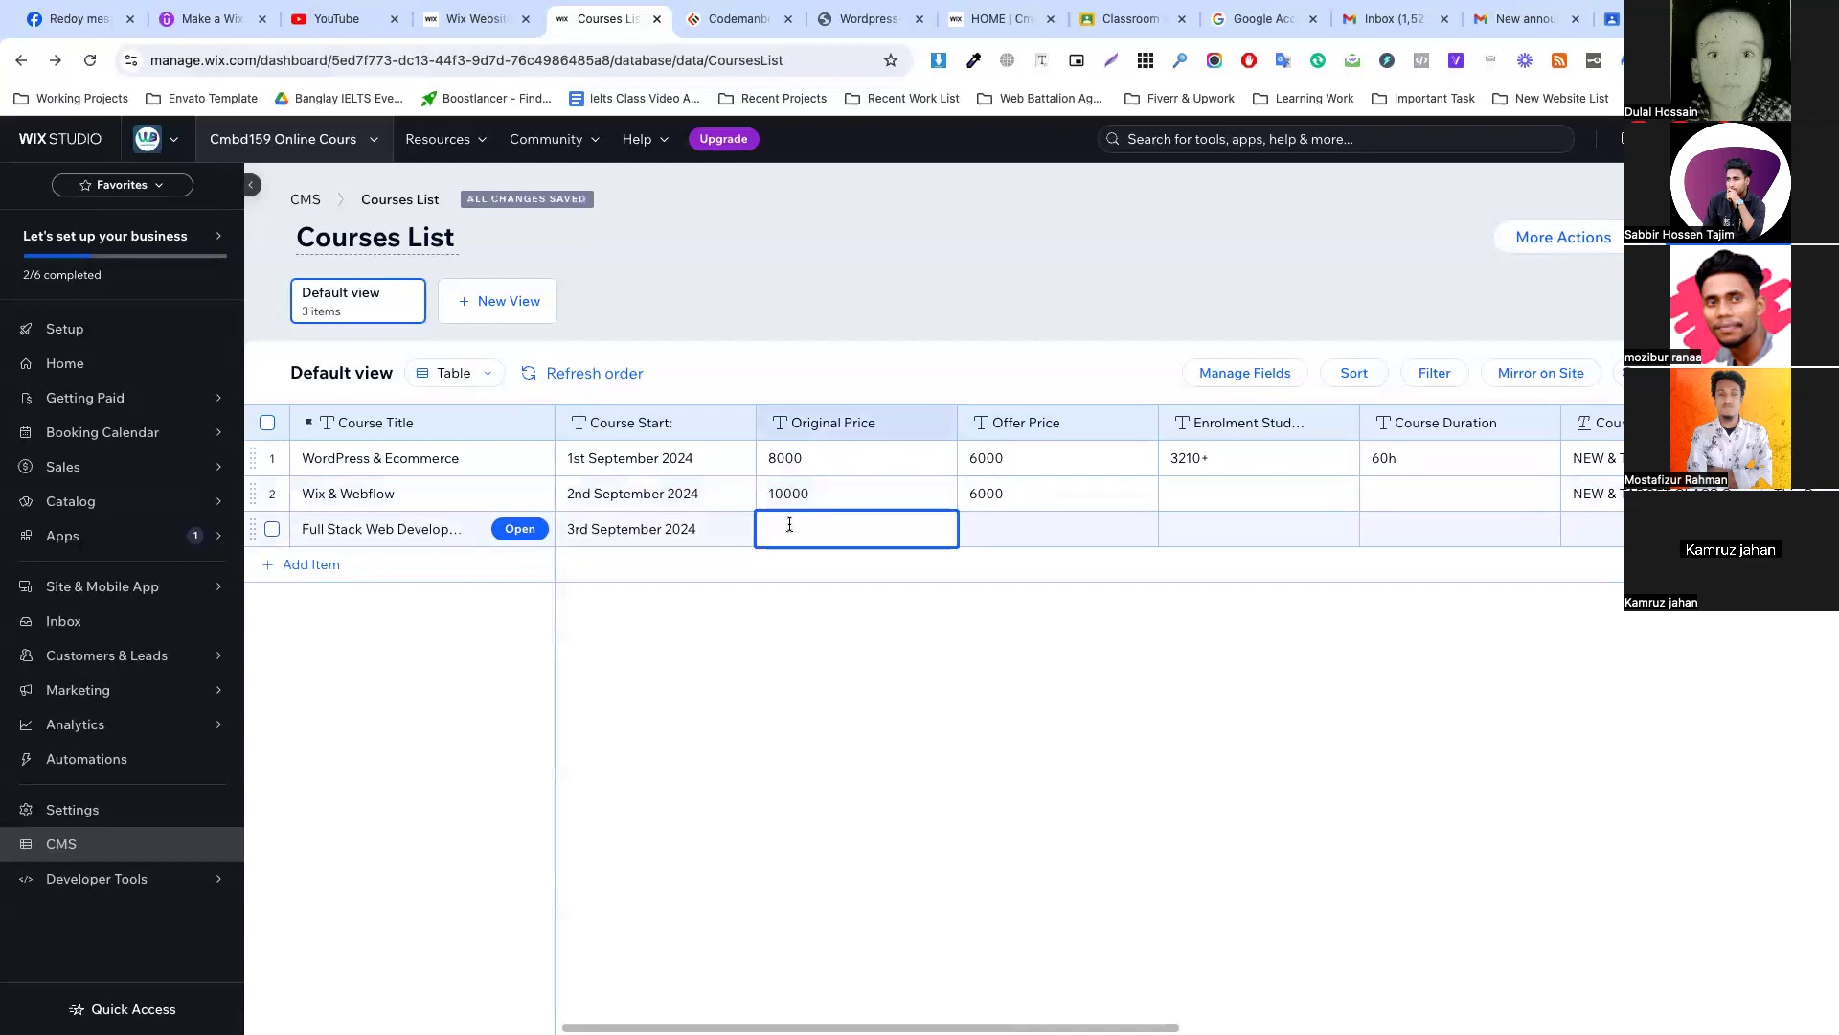
{"action": "left_click", "coordinate": [981, 526]}
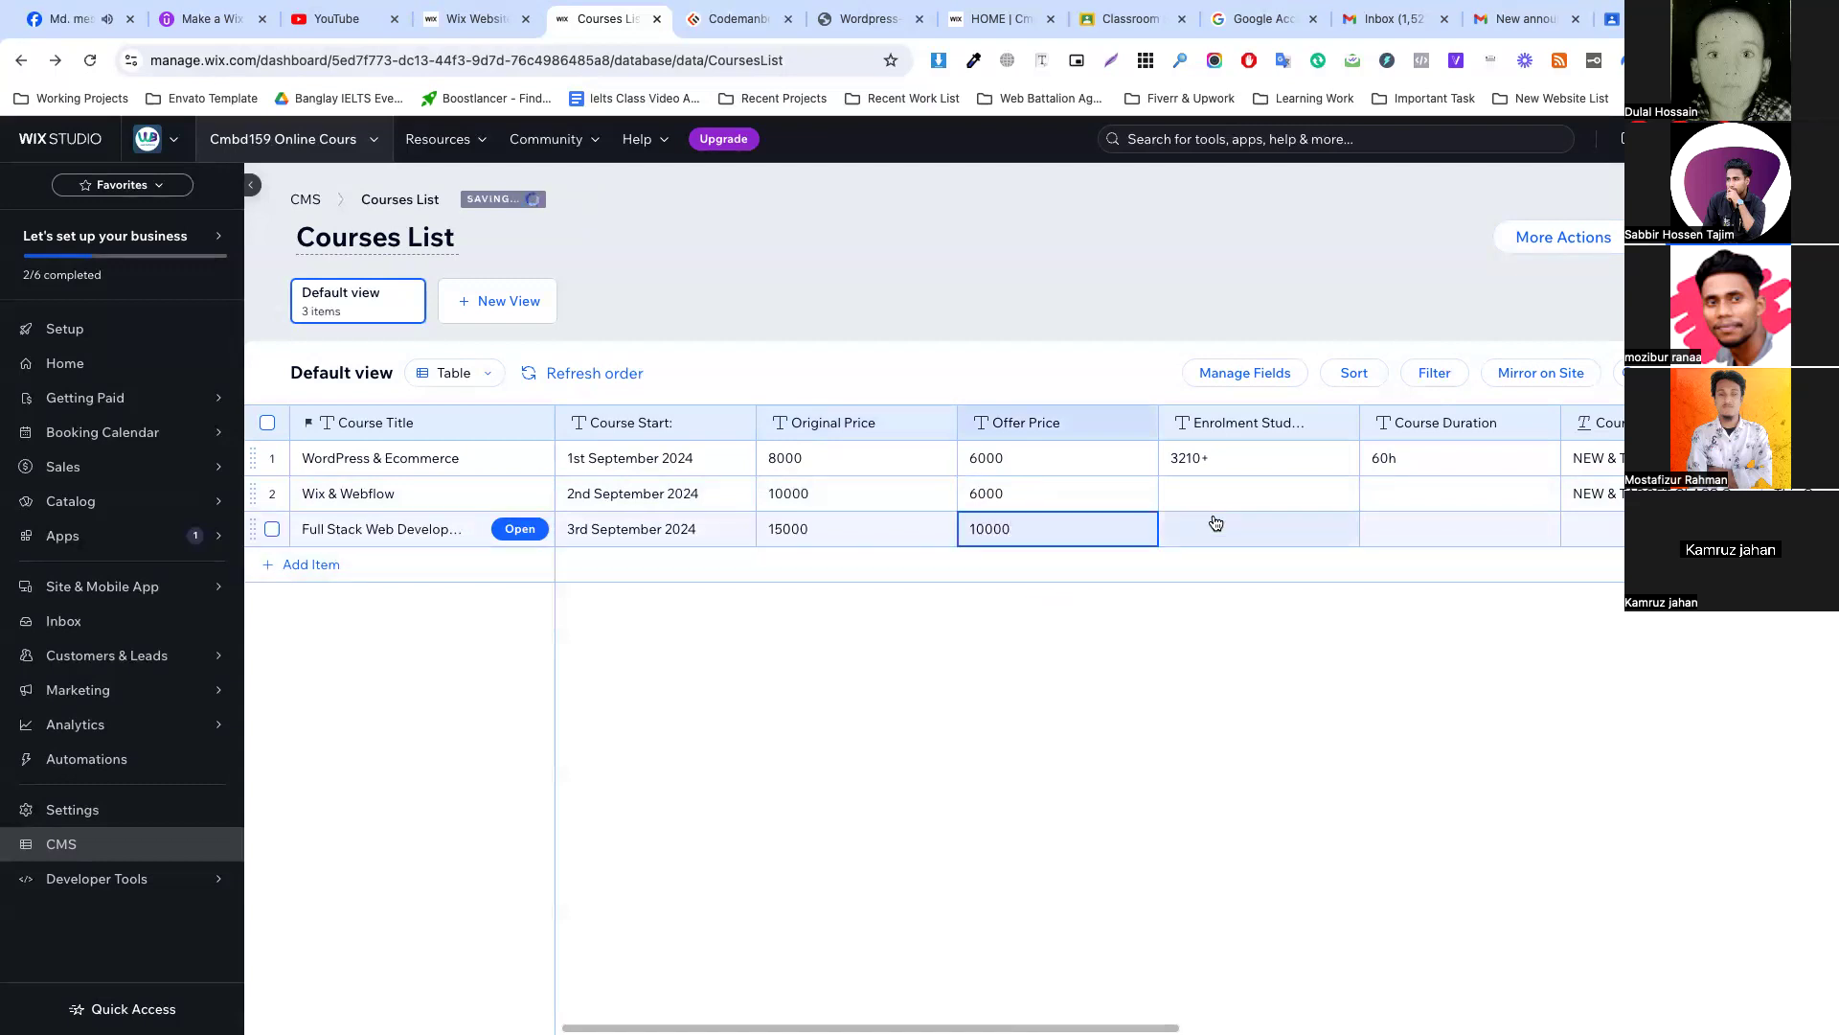
Copy the first course's enrolment count into the Wix & Webflow and third course rows.
{"action": "left_click", "coordinate": [1191, 494]}
{"action": "left_click", "coordinate": [1193, 472]}
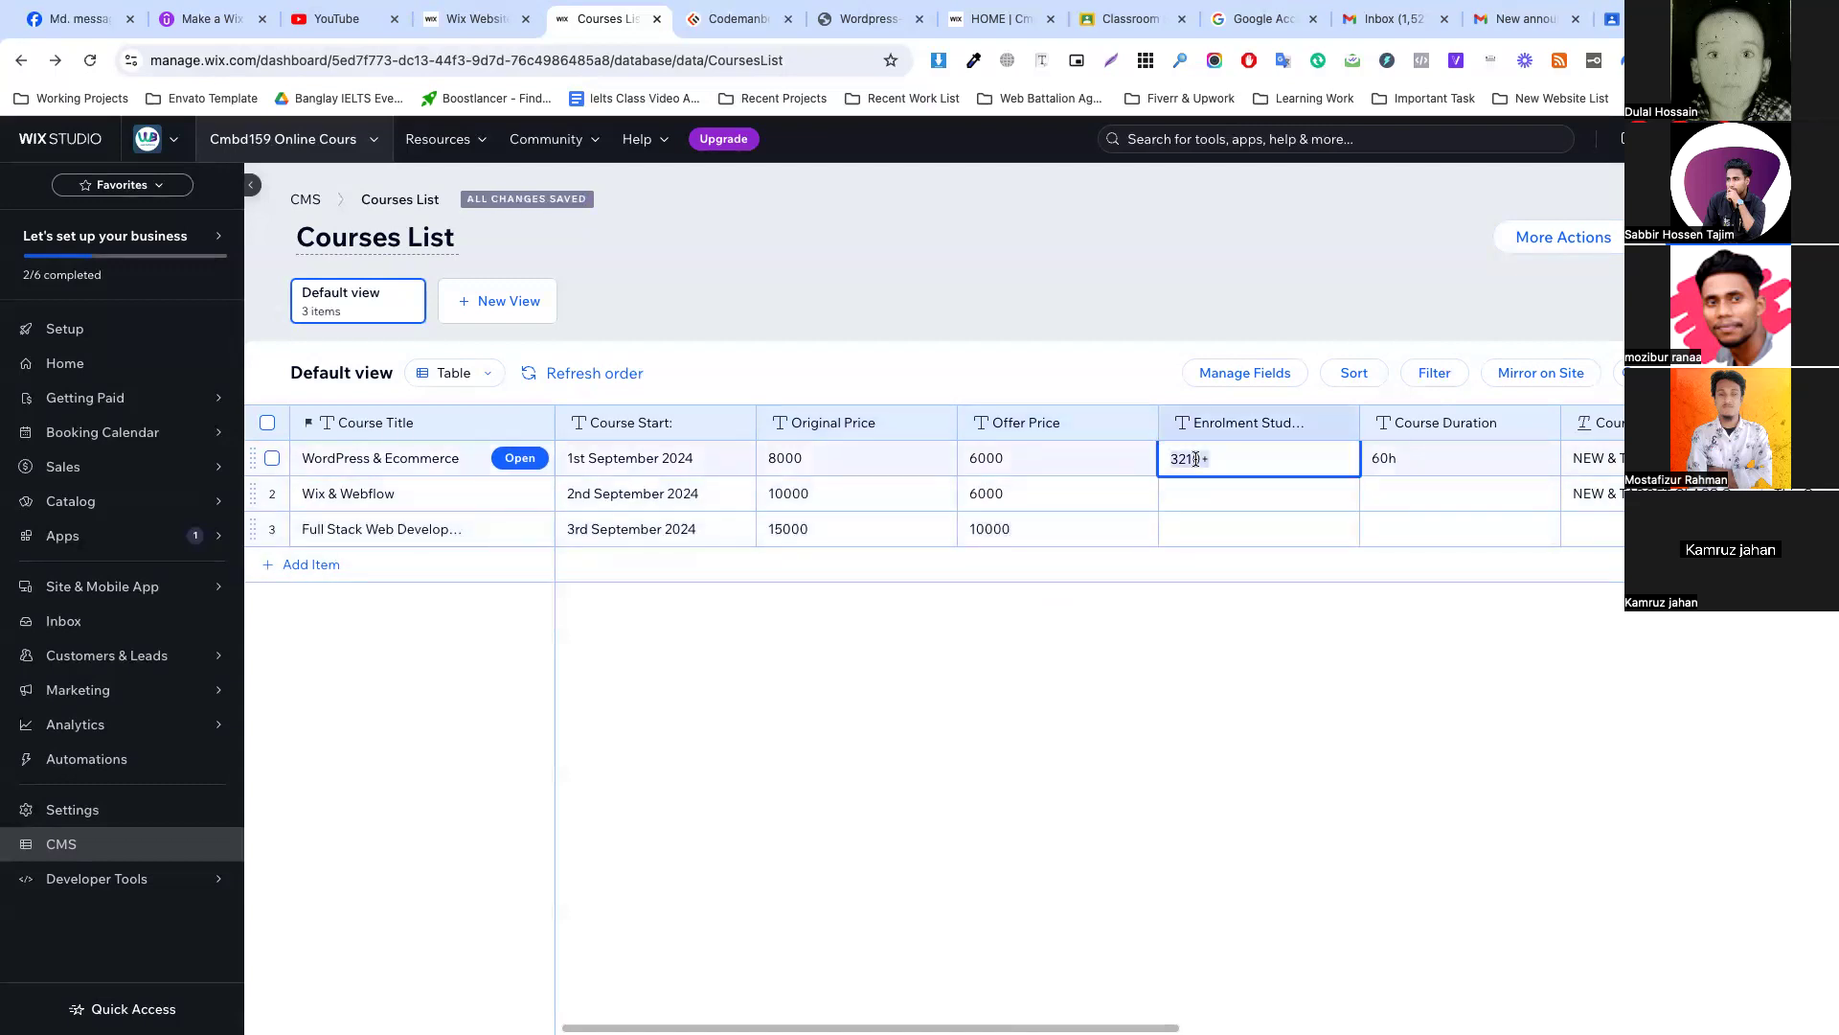
{"action": "left_click", "coordinate": [1190, 495]}
{"action": "type", "text": "3210+"}
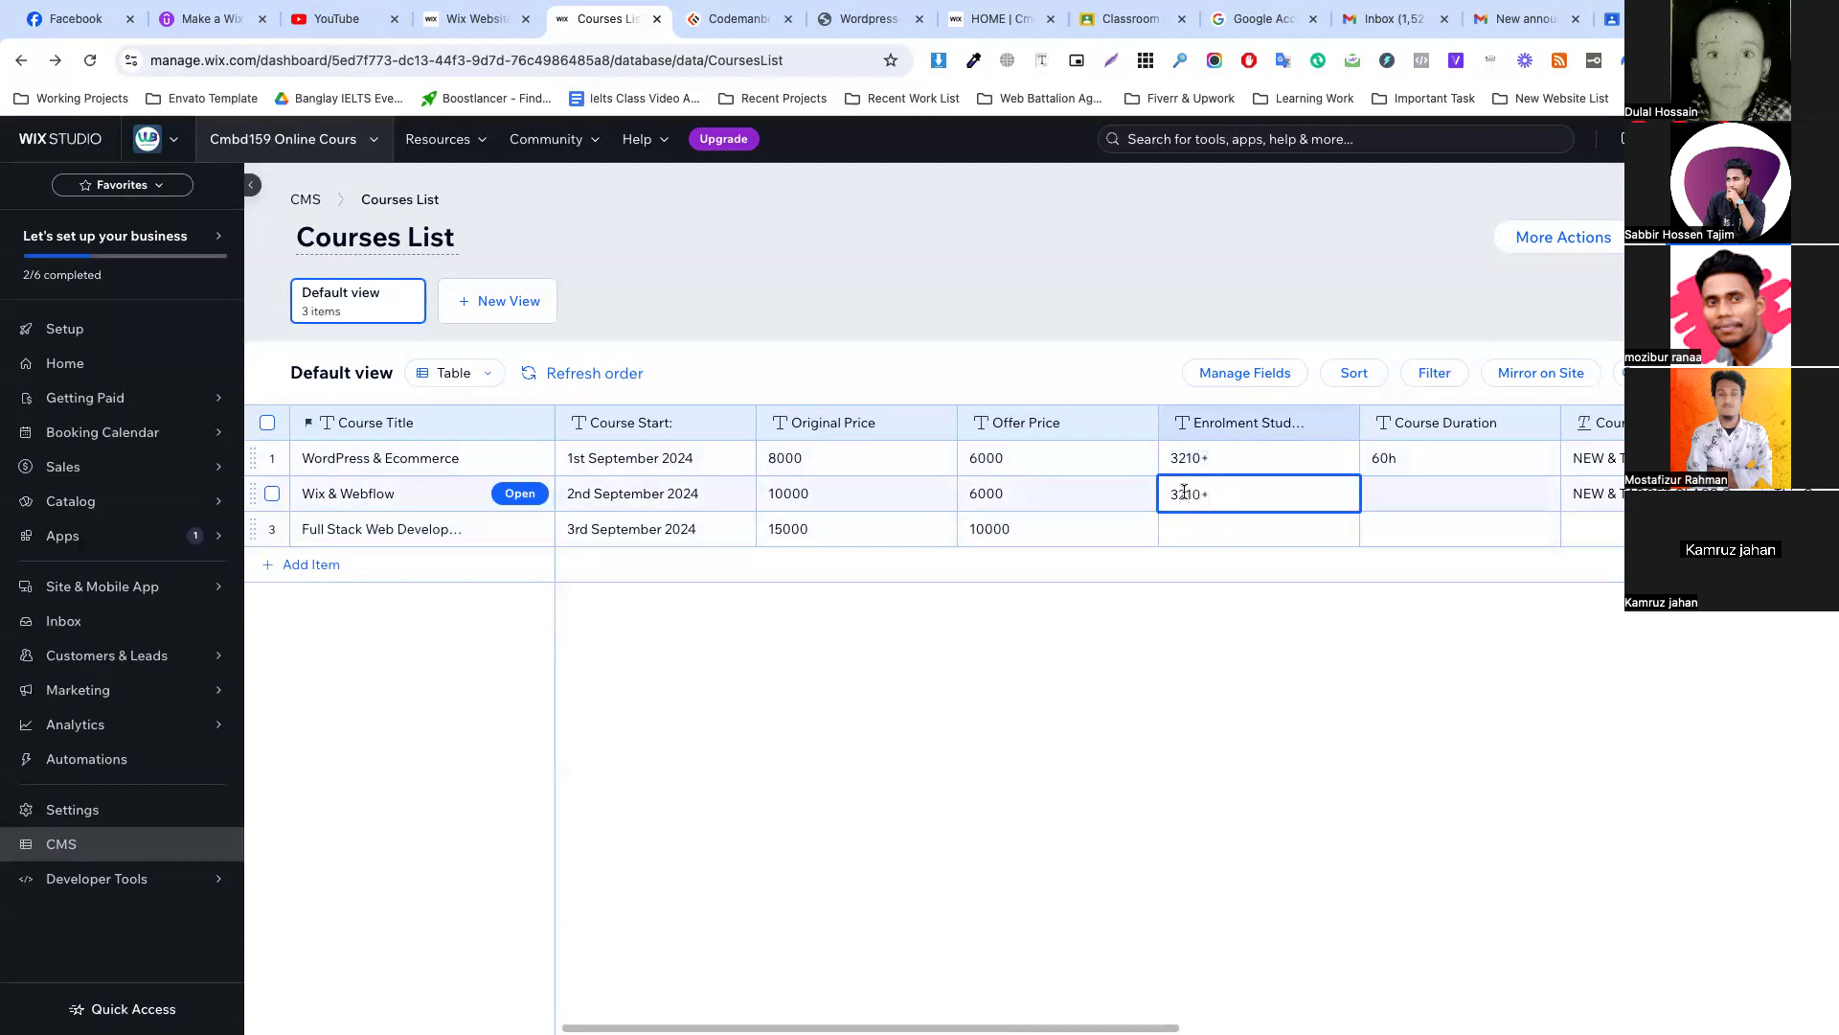
{"action": "left_click", "coordinate": [1186, 529]}
{"action": "type", "text": "3210+"}
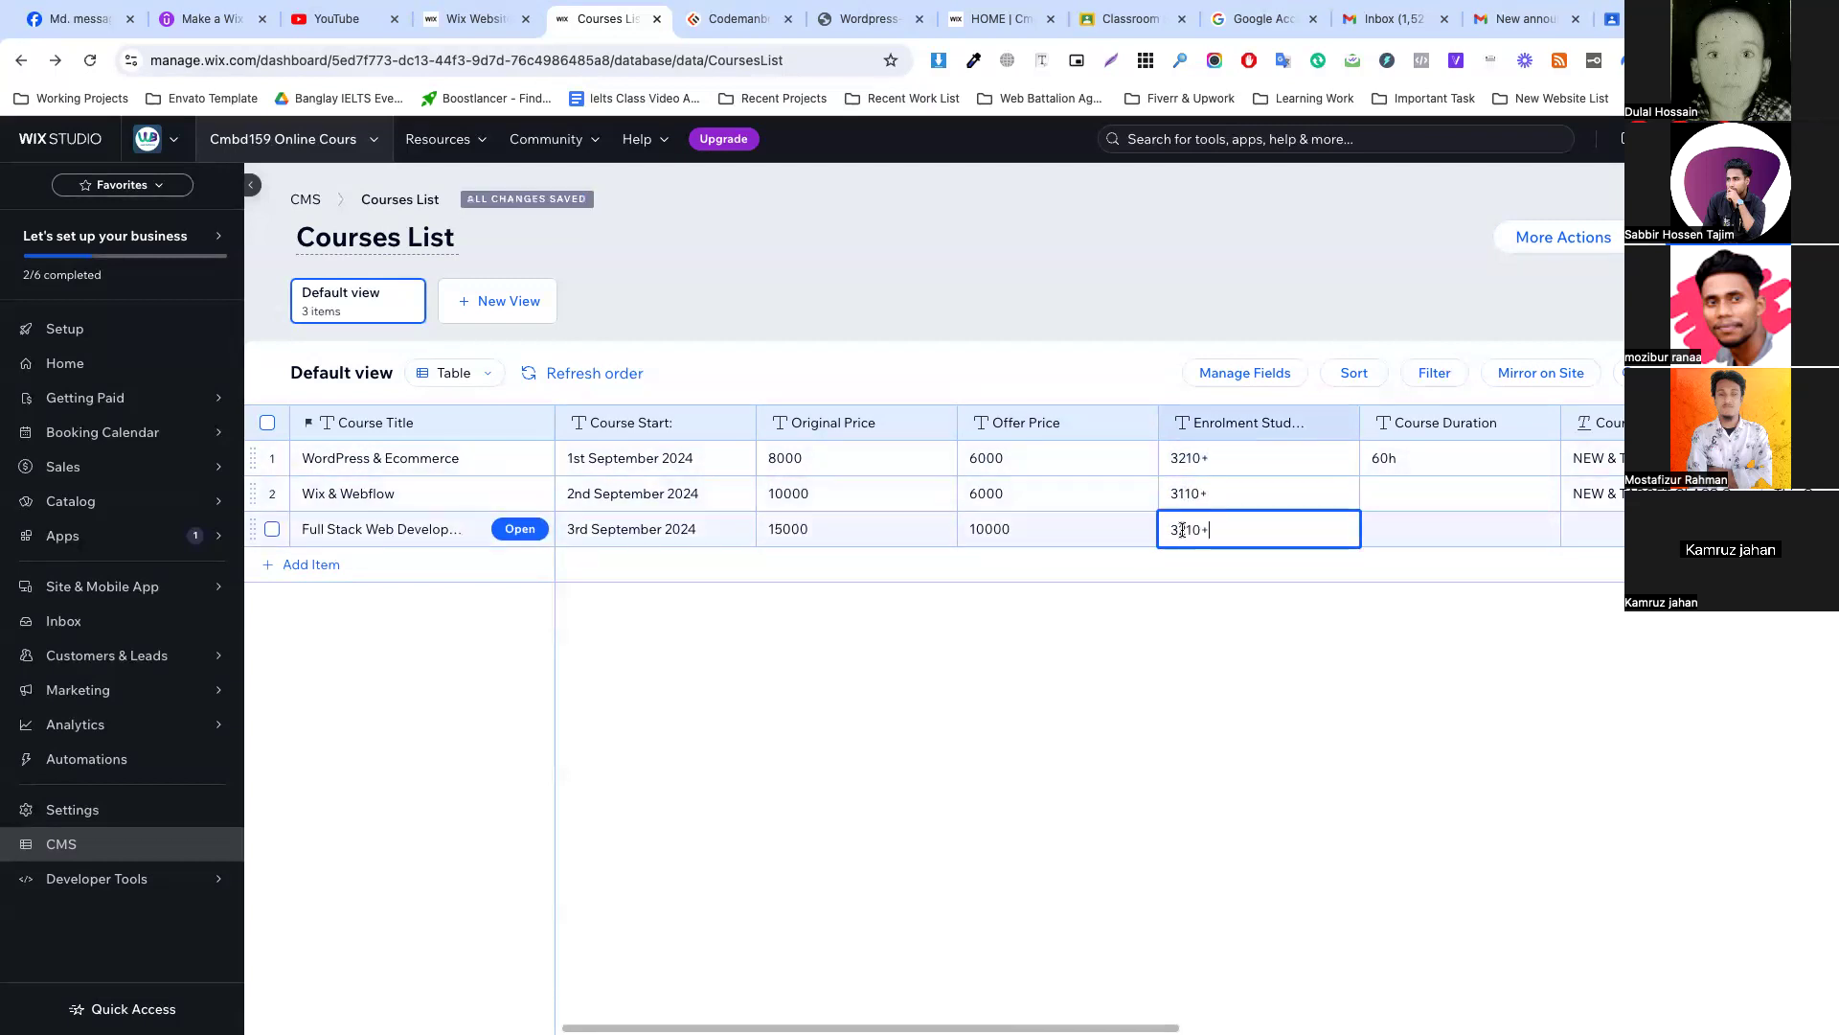
{"action": "type", "text": "5"}
Set course durations to 120h for Wix & Webflow and 150h for Full Stack Web Development.
{"action": "double_click", "coordinate": [1437, 523]}
{"action": "double_click", "coordinate": [1410, 493]}
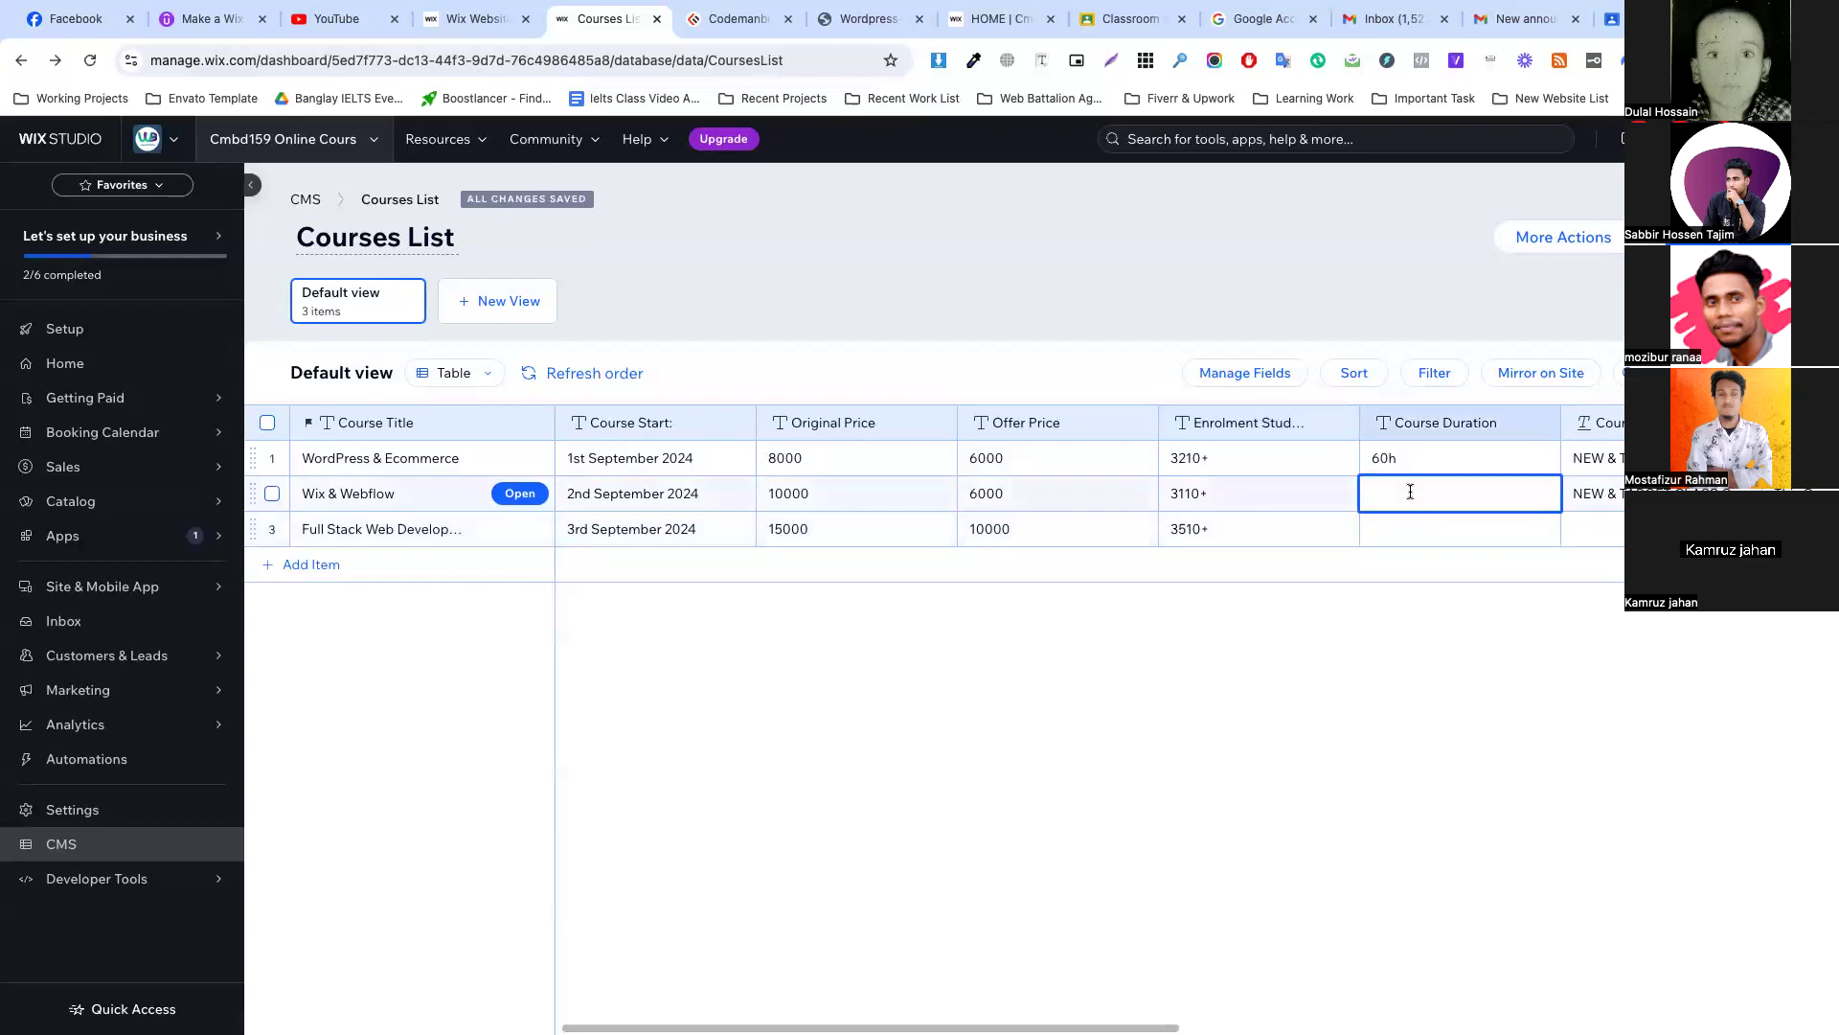
{"action": "type", "text": "120"}
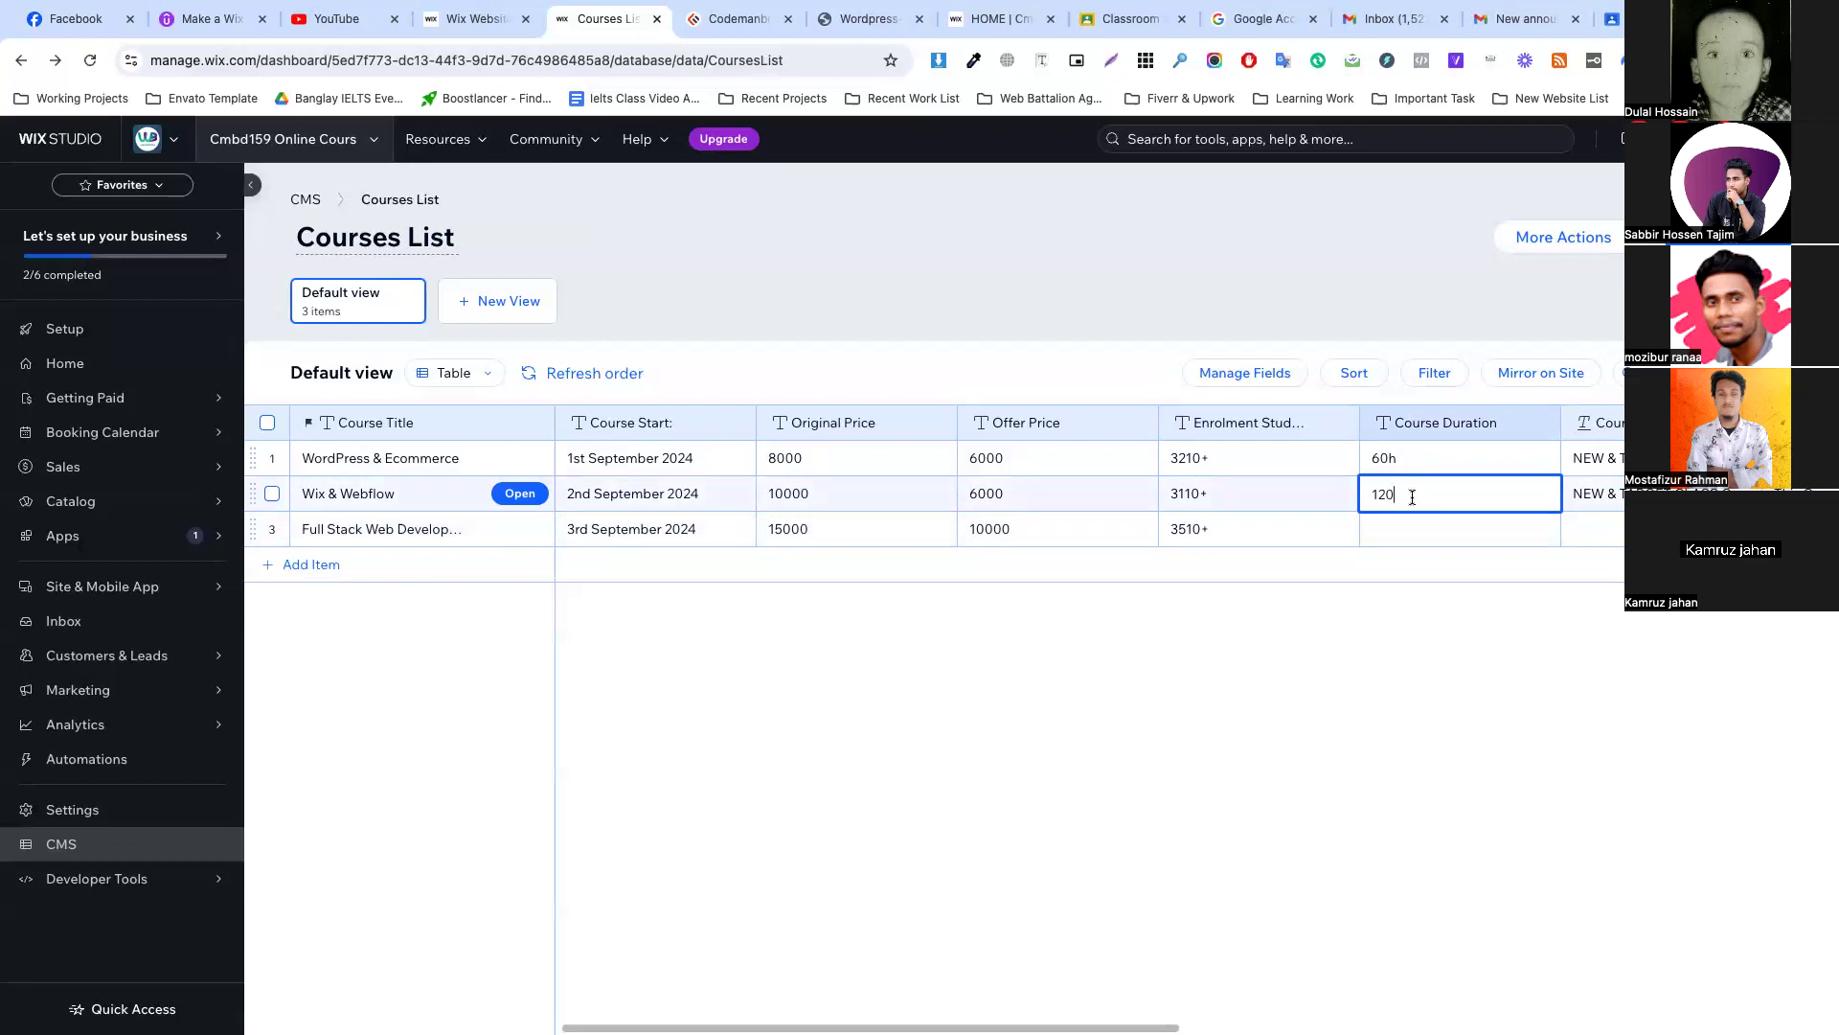
{"action": "type", "text": "h"}
{"action": "double_click", "coordinate": [1404, 525]}
{"action": "type", "text": "150"}
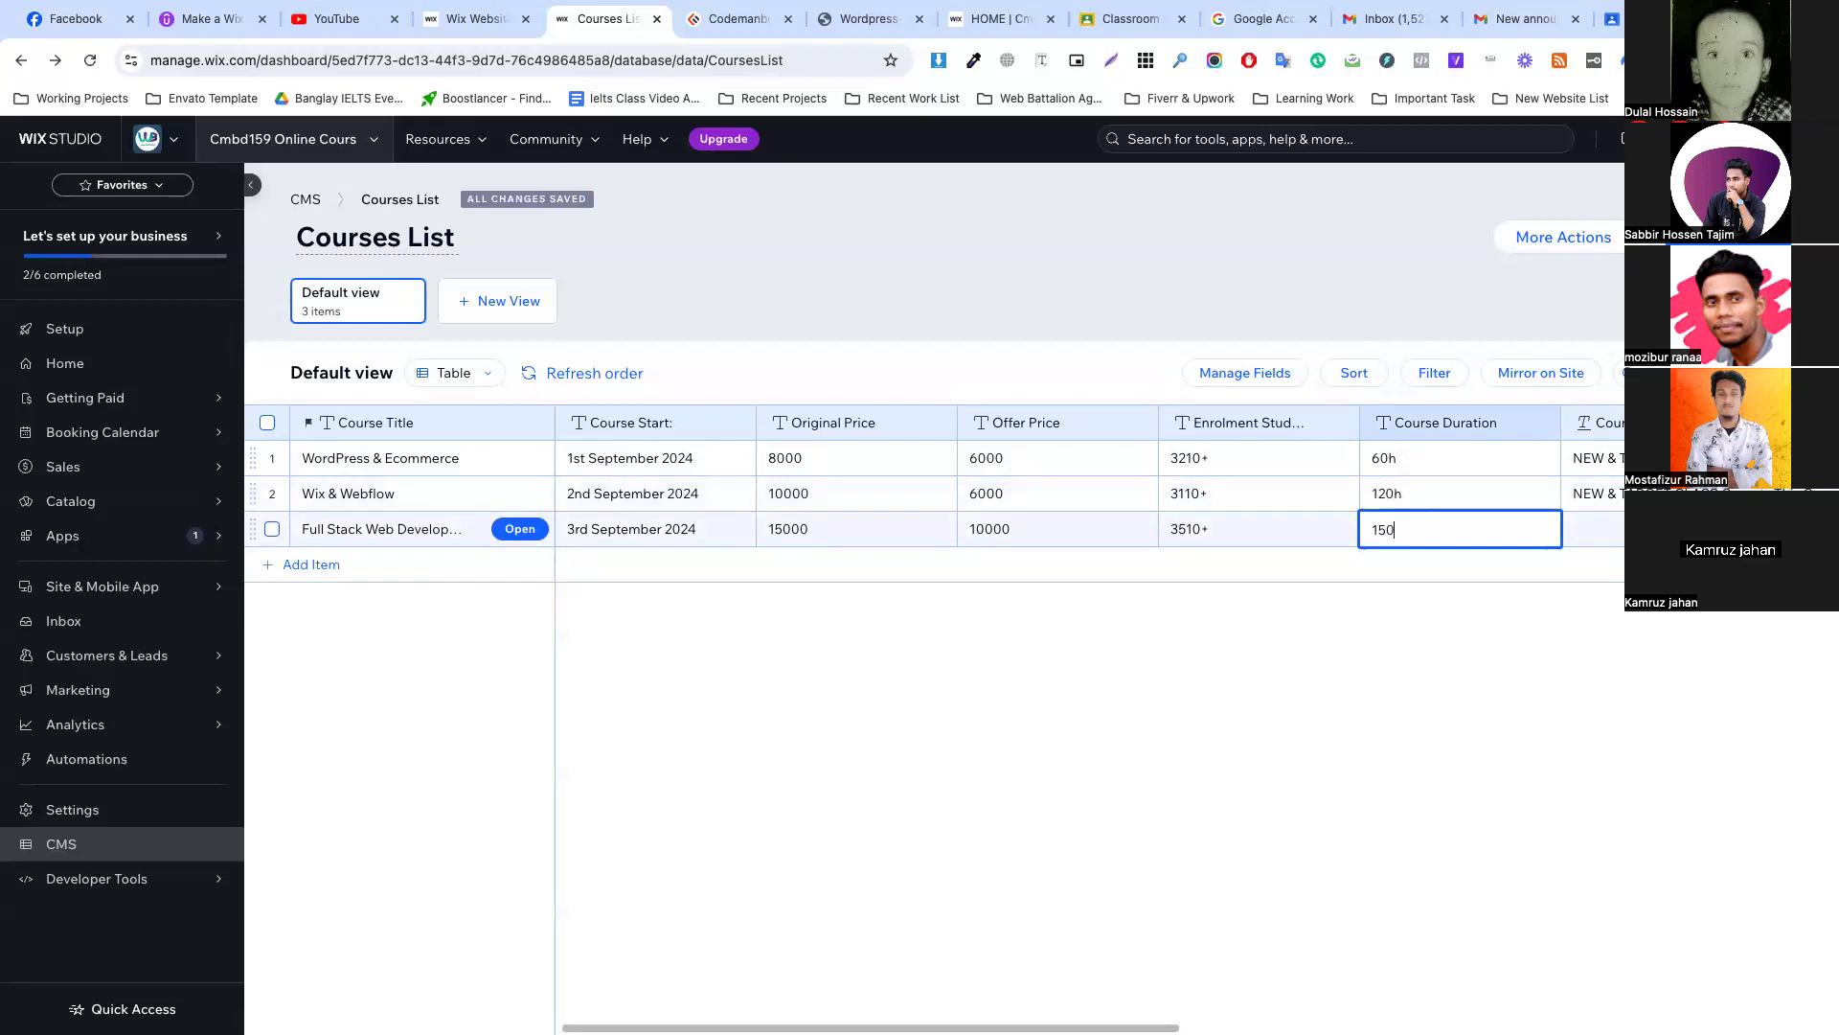
{"action": "type", "text": "h"}
{"action": "key", "text": "Tab"}
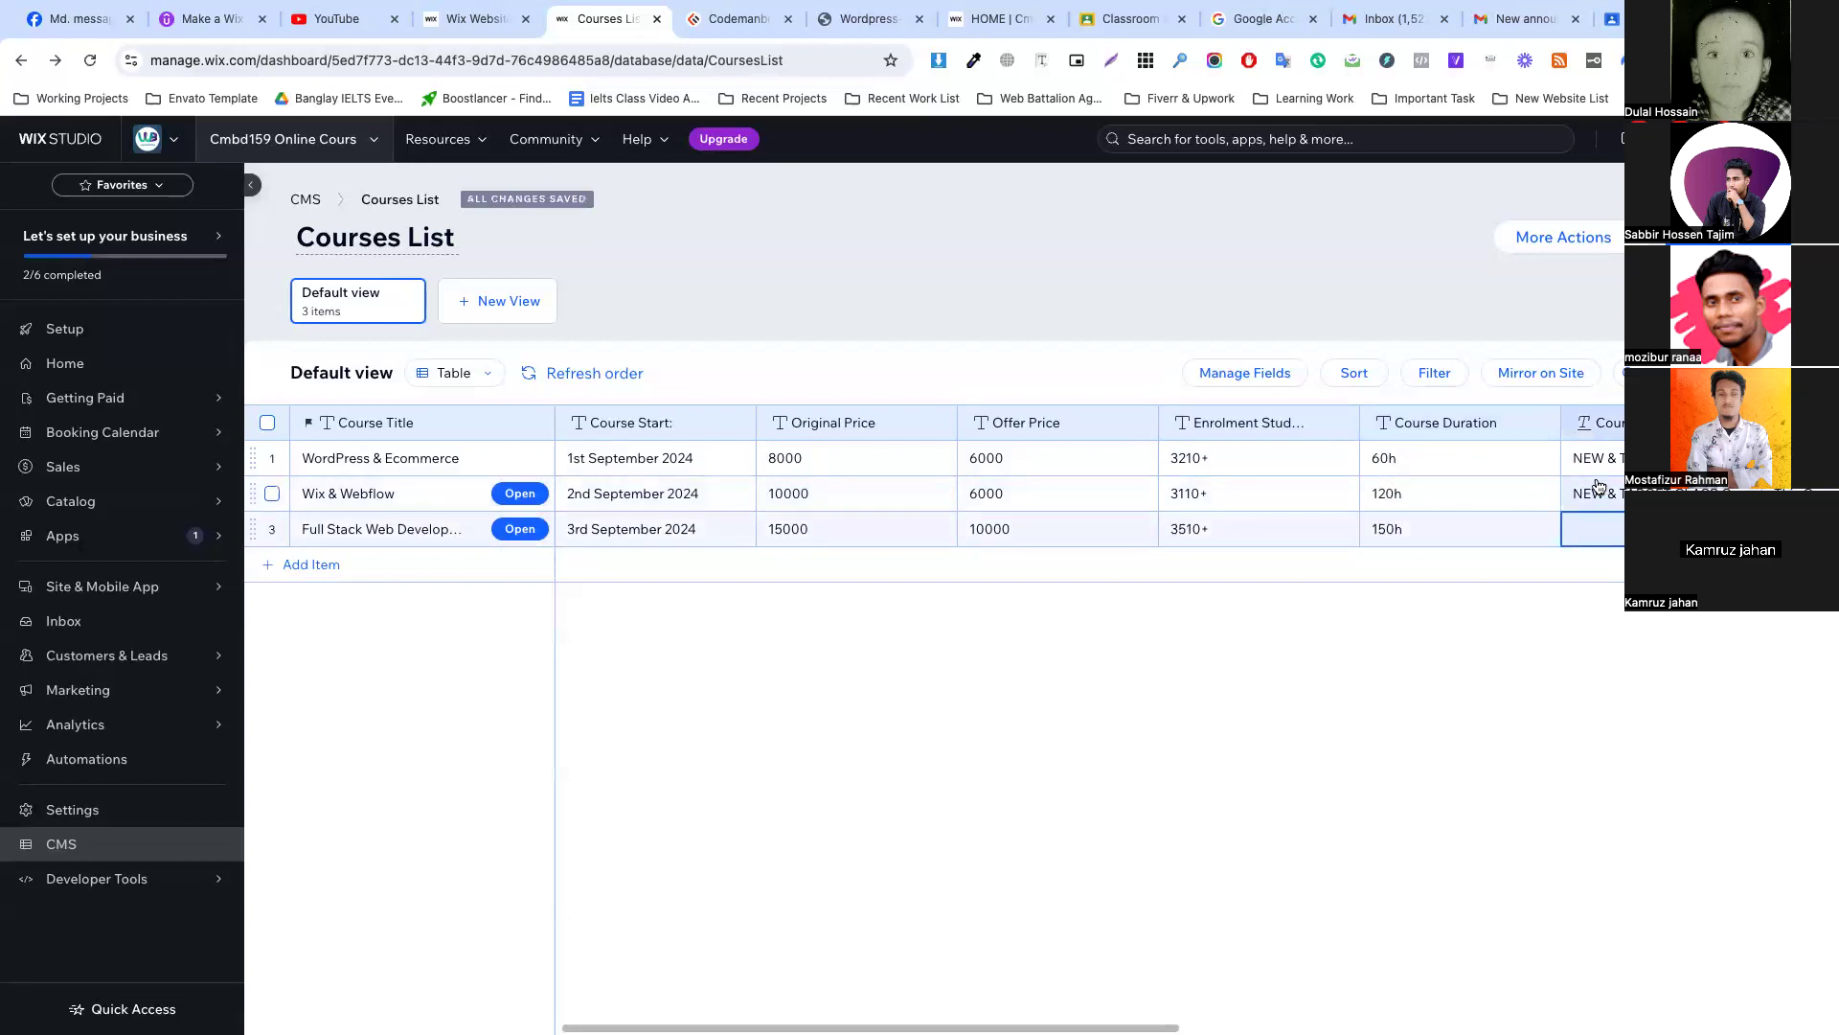
Copy the Wix & Webflow Course Features list into the third course's features.
{"action": "left_click", "coordinate": [1598, 489]}
{"action": "left_click", "coordinate": [1598, 491]}
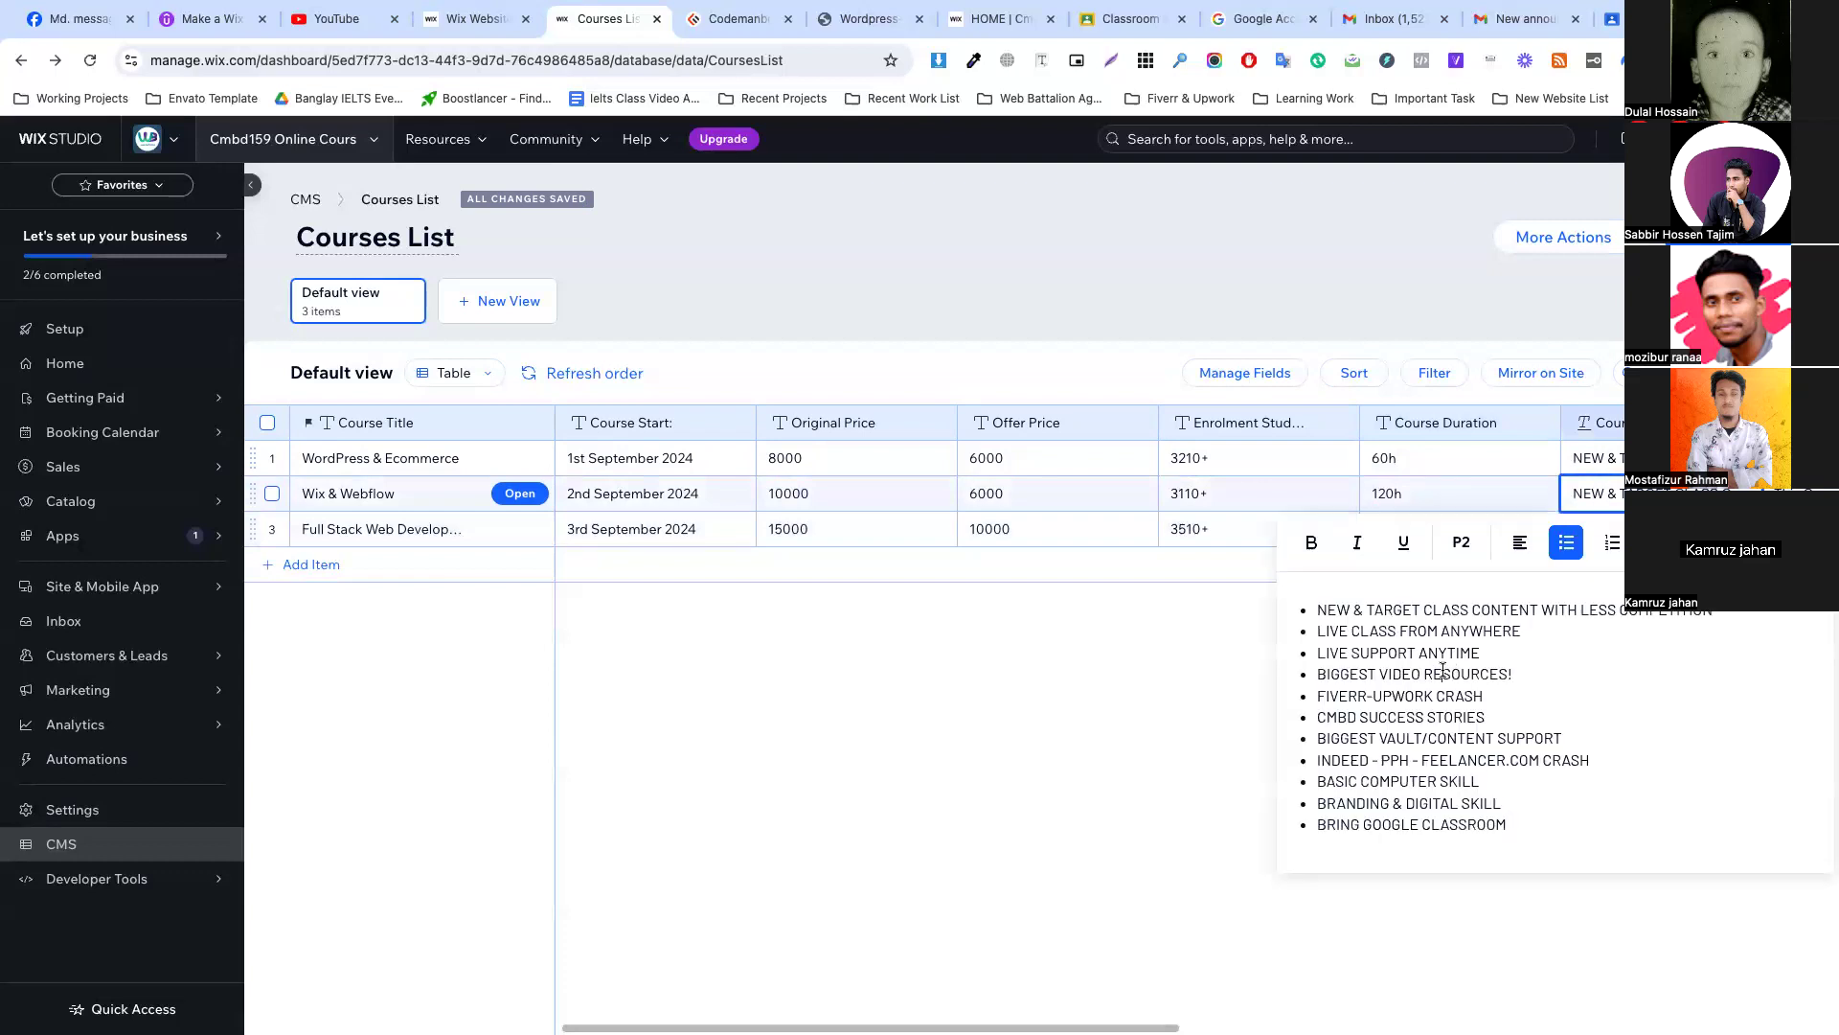
{"action": "key", "text": "ctrl+a"}
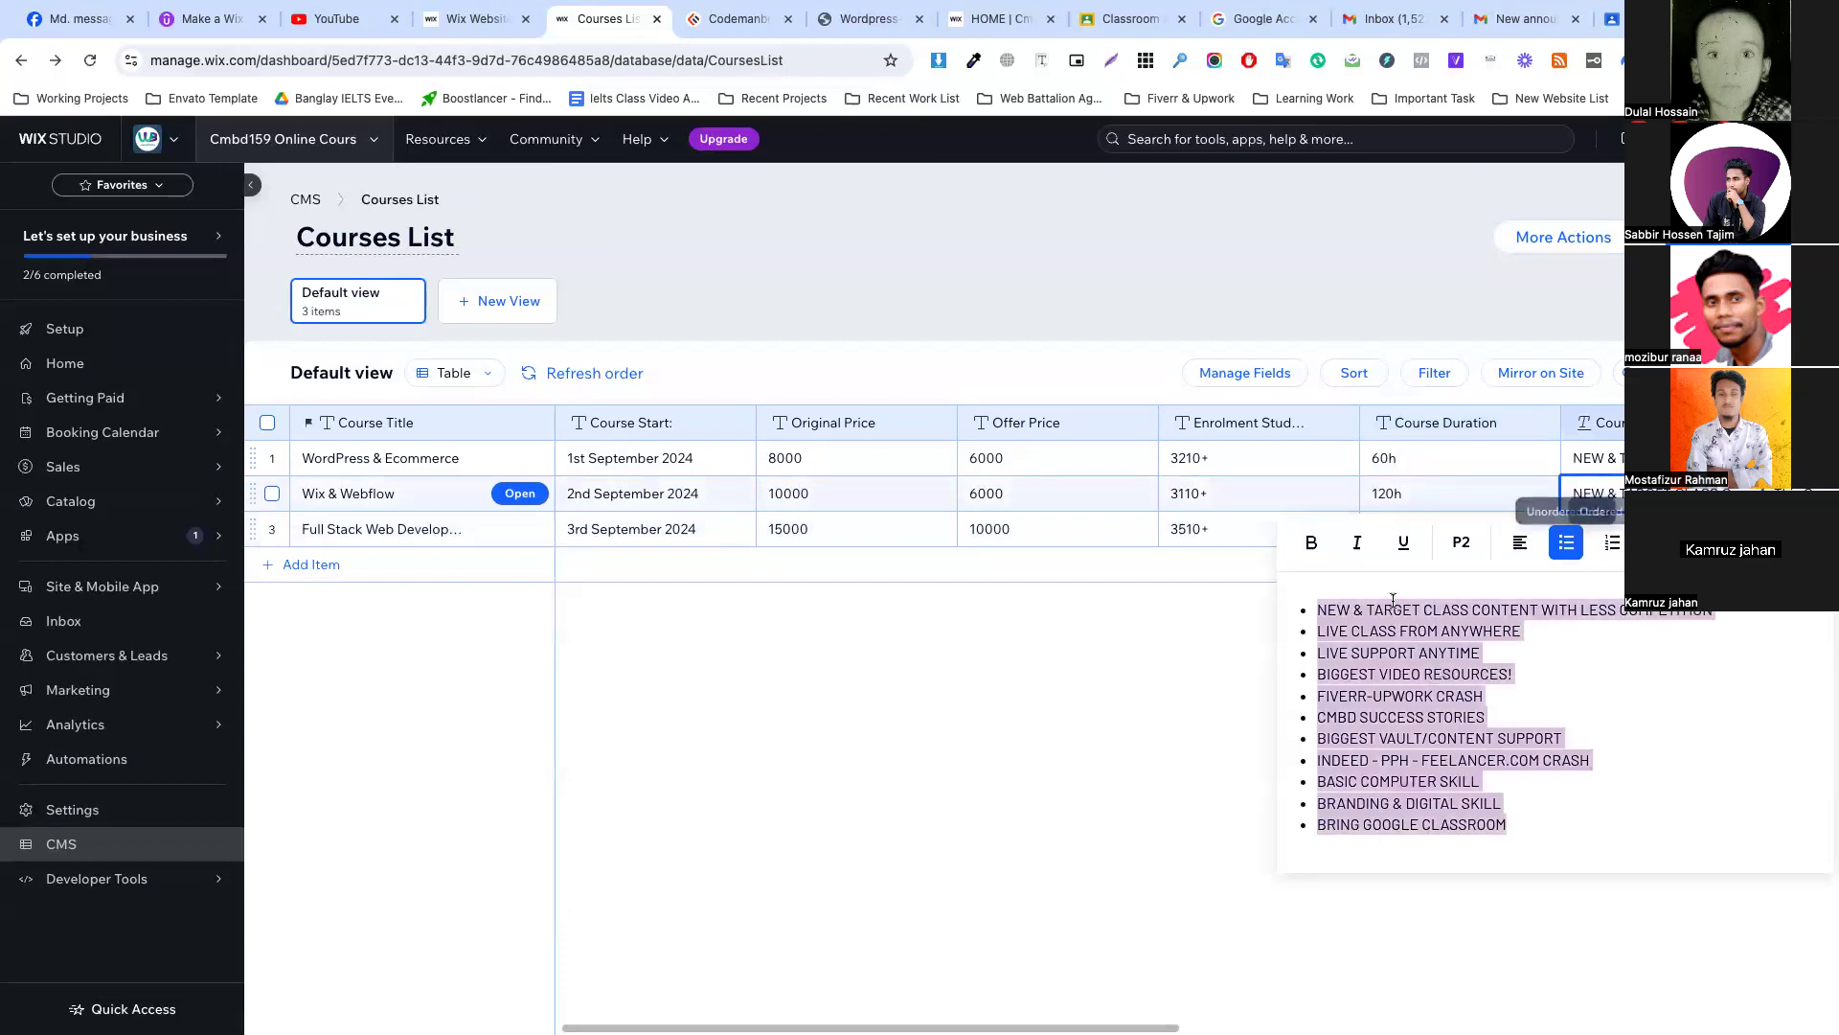
{"action": "left_click", "coordinate": [1254, 624]}
{"action": "left_click", "coordinate": [1592, 529]}
{"action": "left_click", "coordinate": [1593, 528]}
{"action": "key", "text": "ctrl+v"}
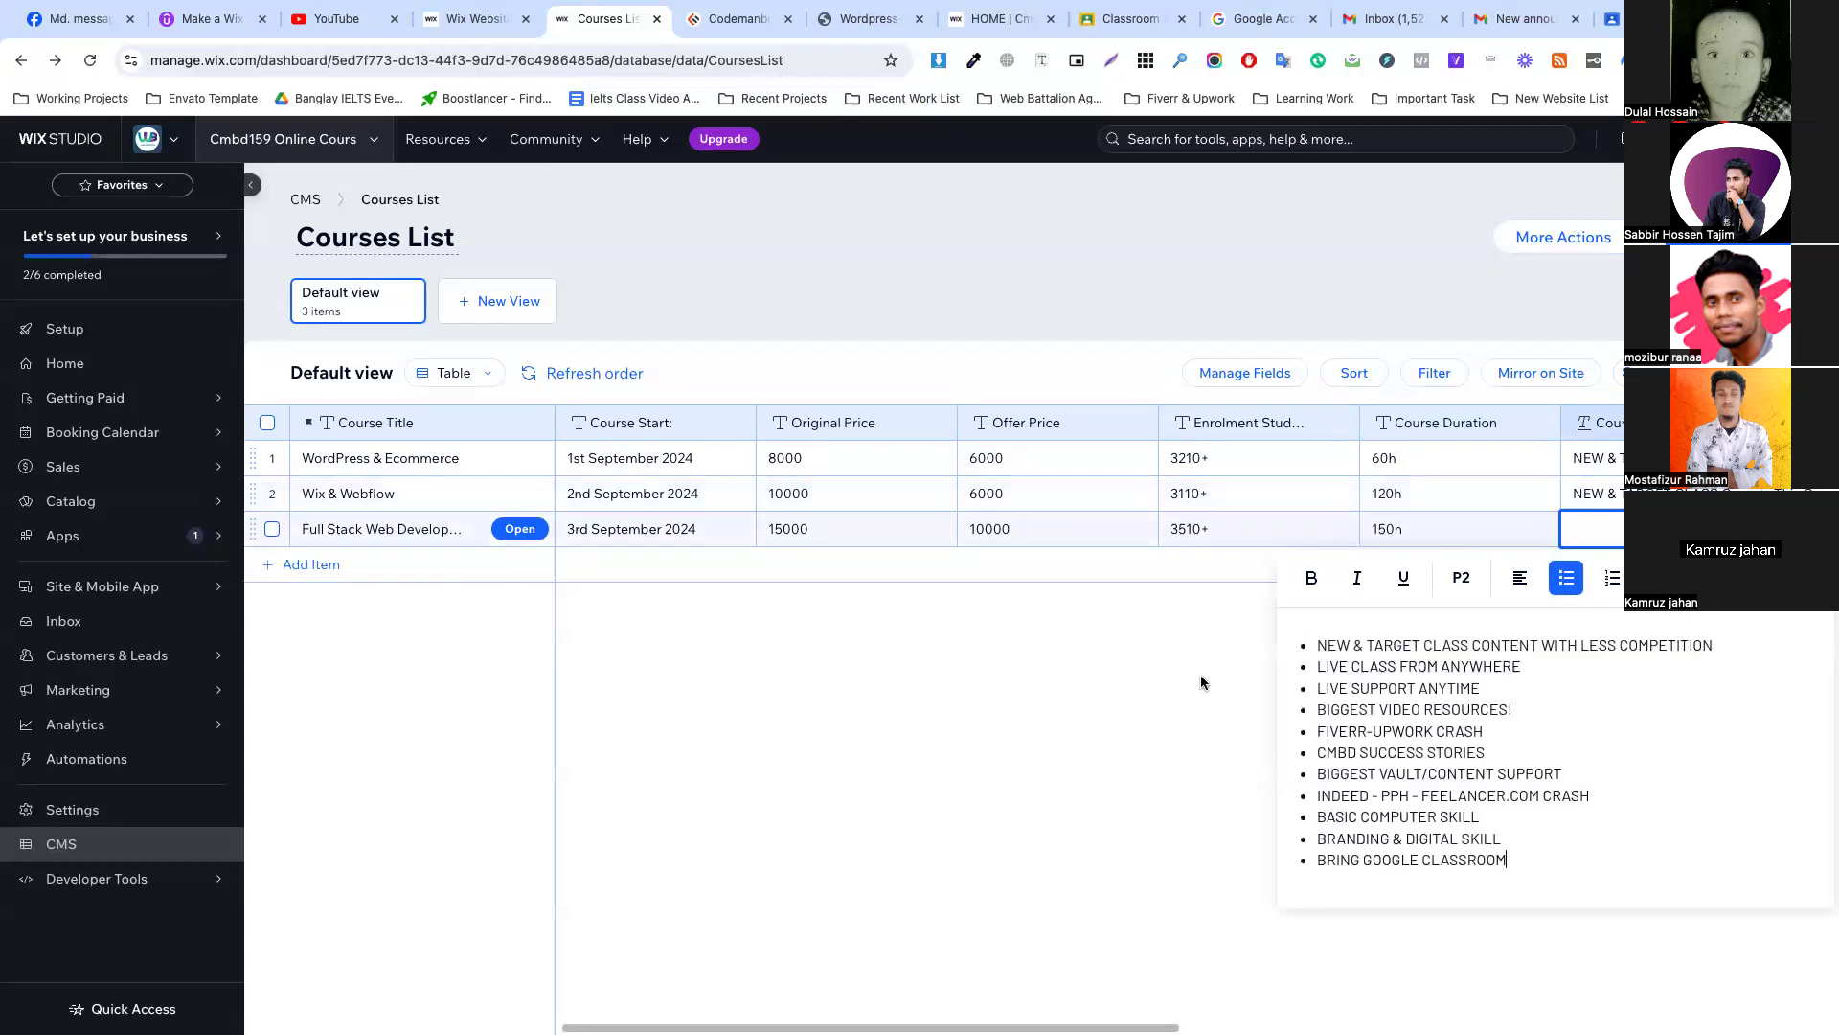
{"action": "left_click", "coordinate": [1140, 676]}
{"action": "scroll", "coordinate": [1140, 676], "scroll_direction": "right", "scroll_amount": 7}
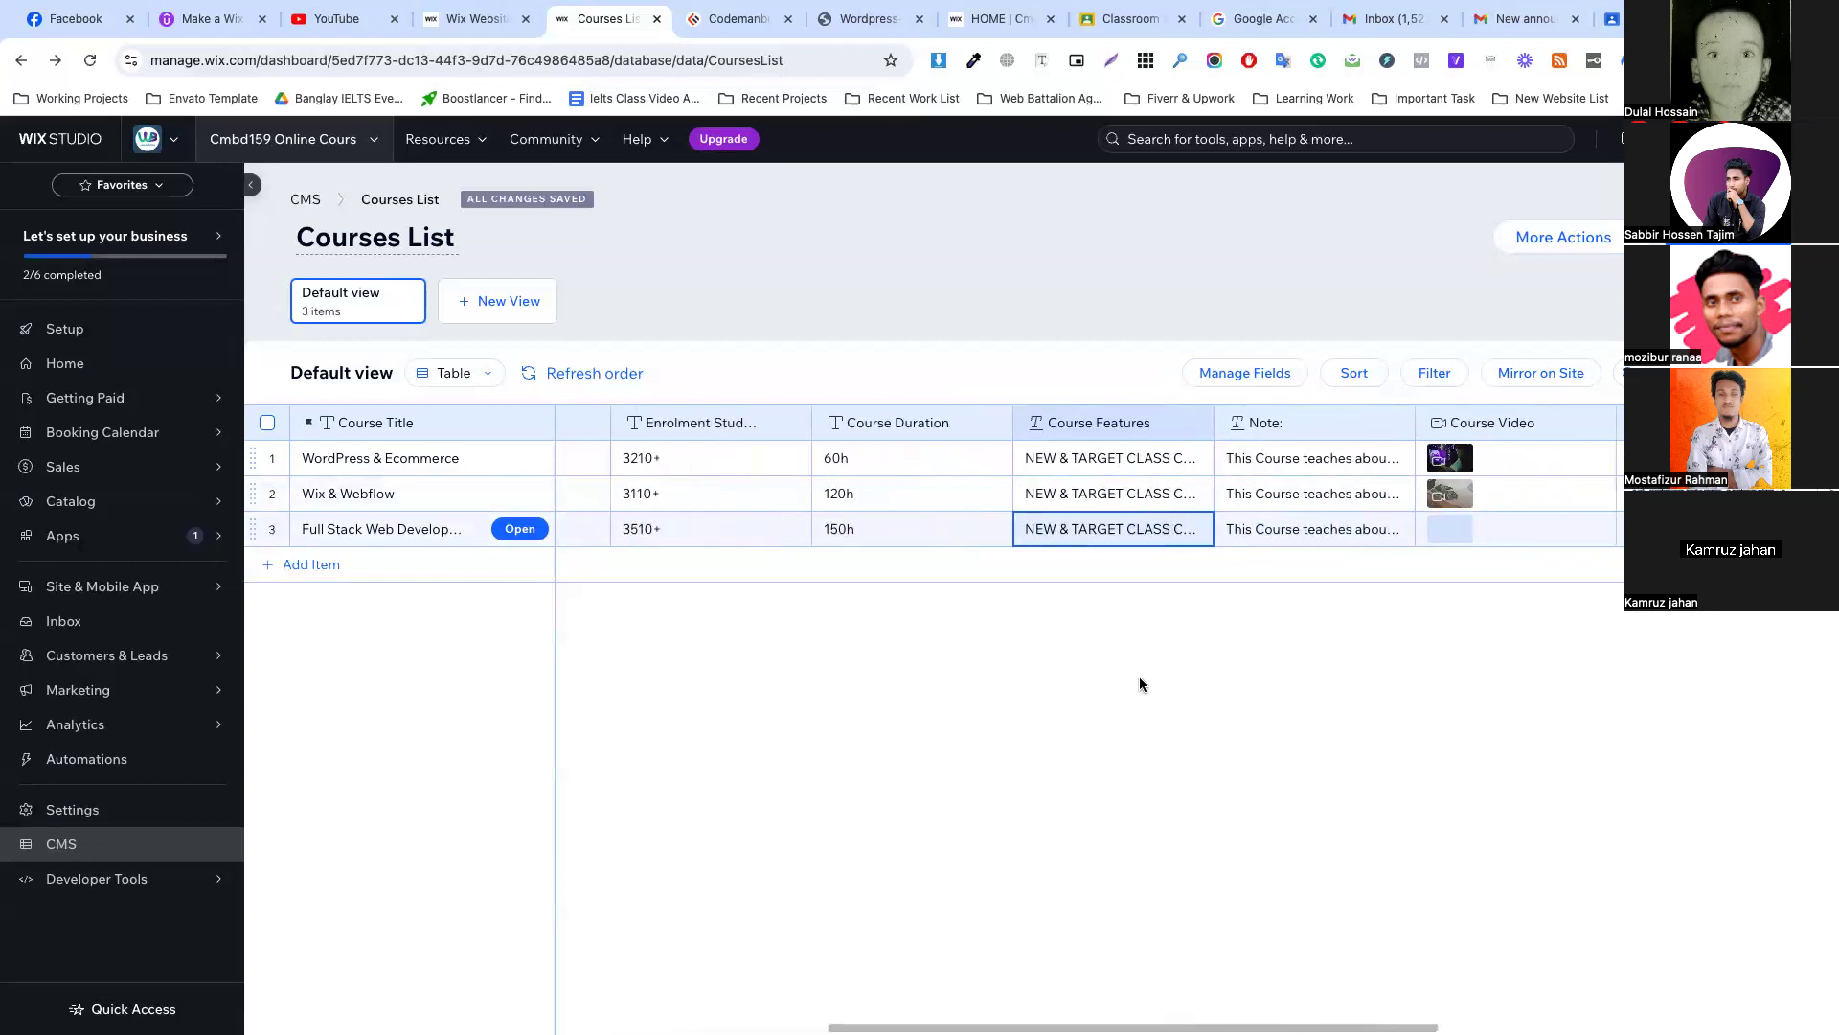
Search 'video' and add the VCR Player Media from Wix video to Full Stack Web Development.
{"action": "left_click", "coordinate": [1380, 537]}
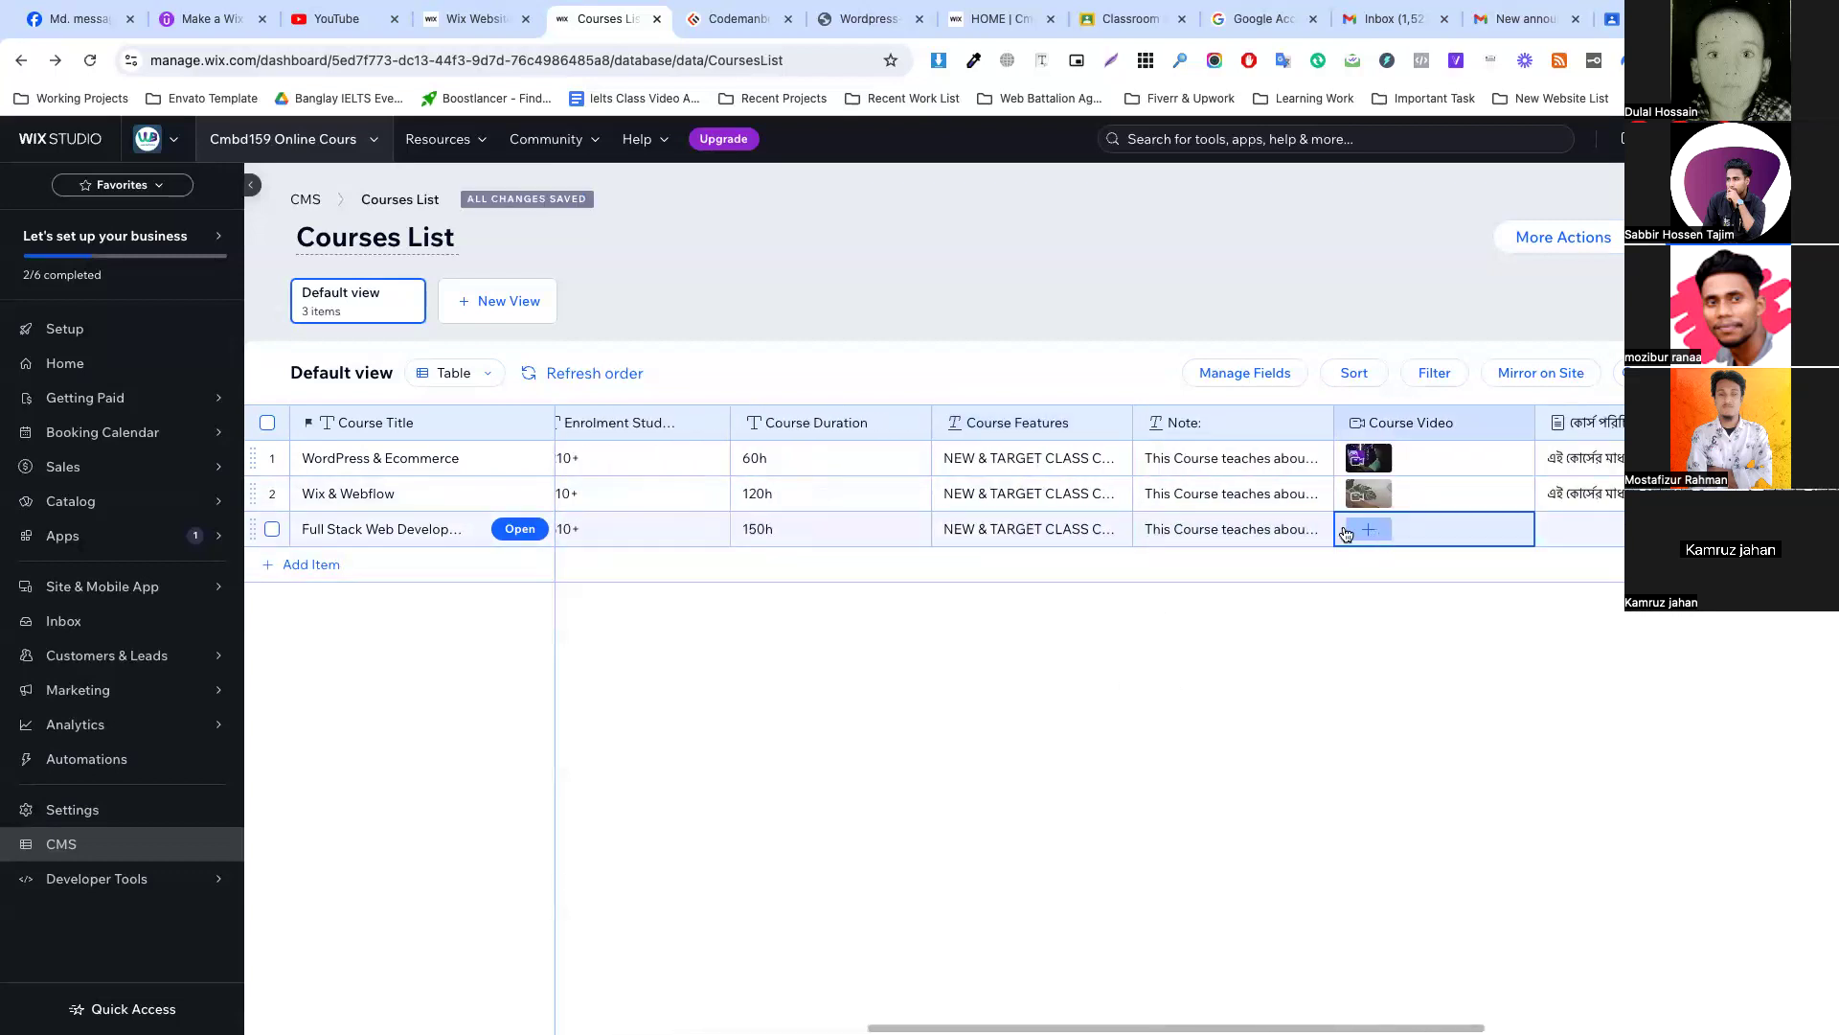
{"action": "left_click", "coordinate": [1365, 529]}
{"action": "left_click", "coordinate": [629, 254]}
{"action": "type", "text": "video"}
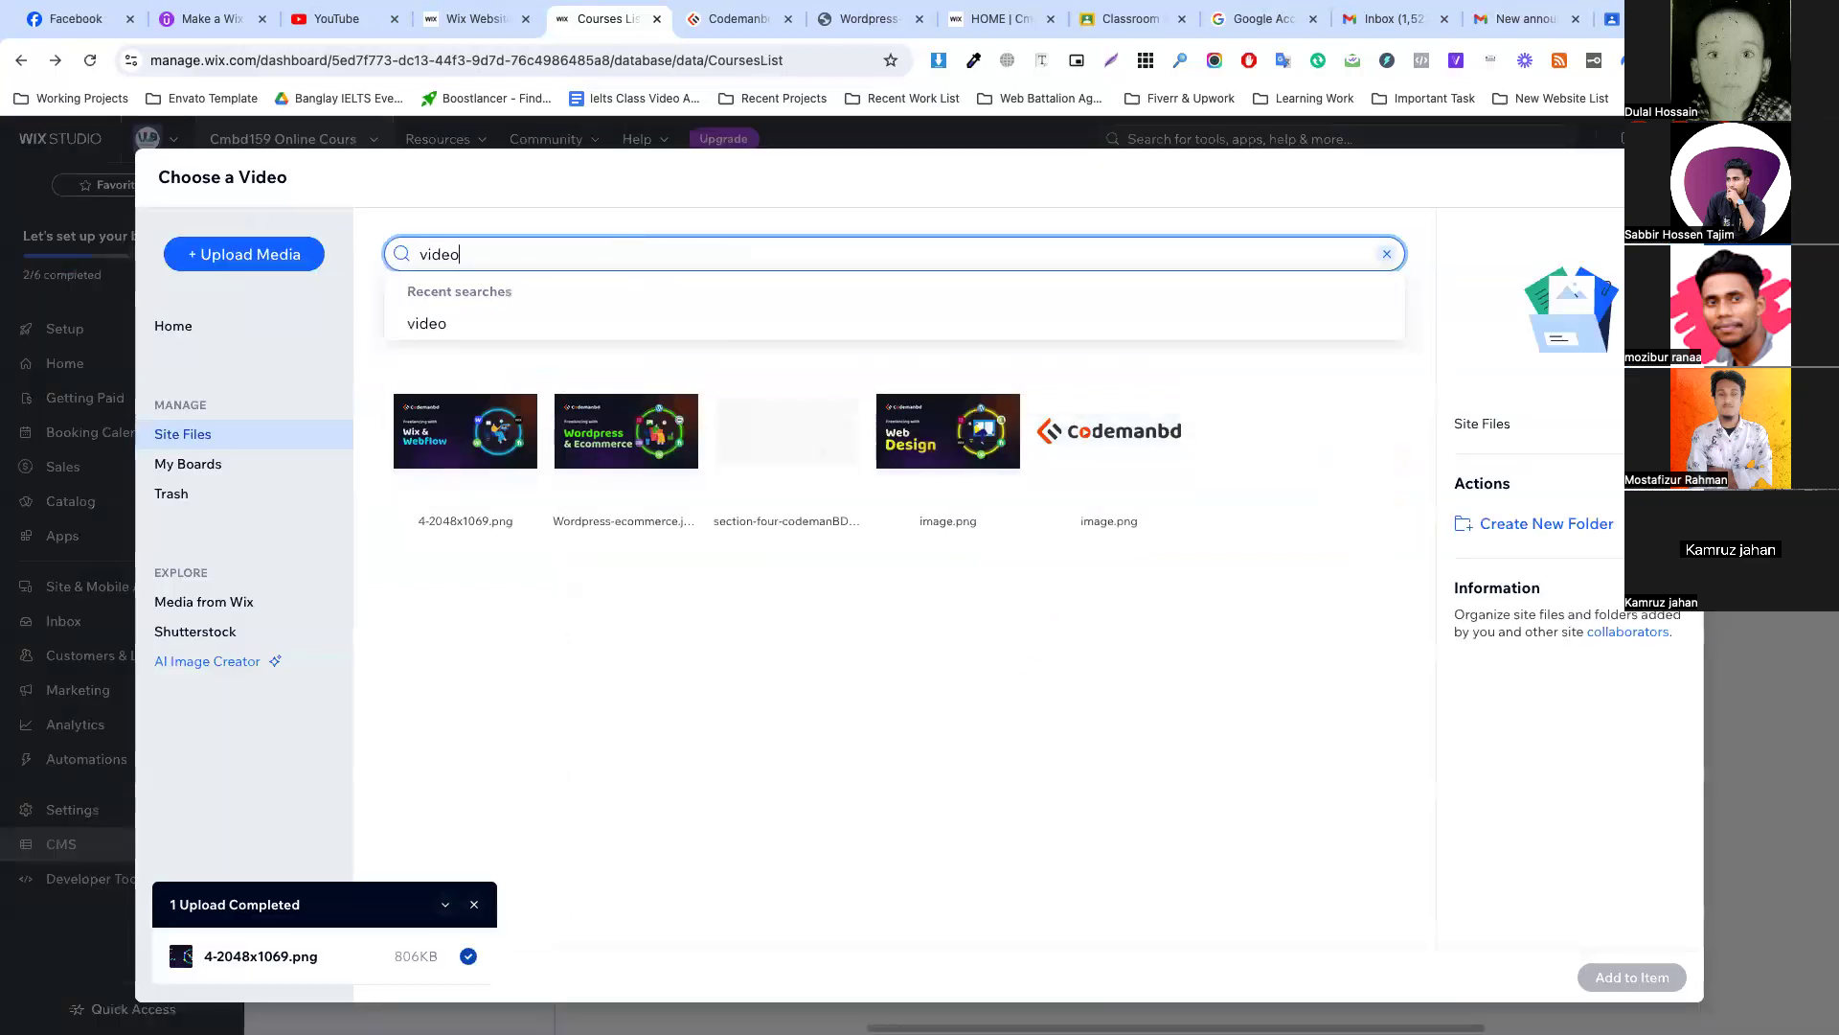
{"action": "key", "text": "Return"}
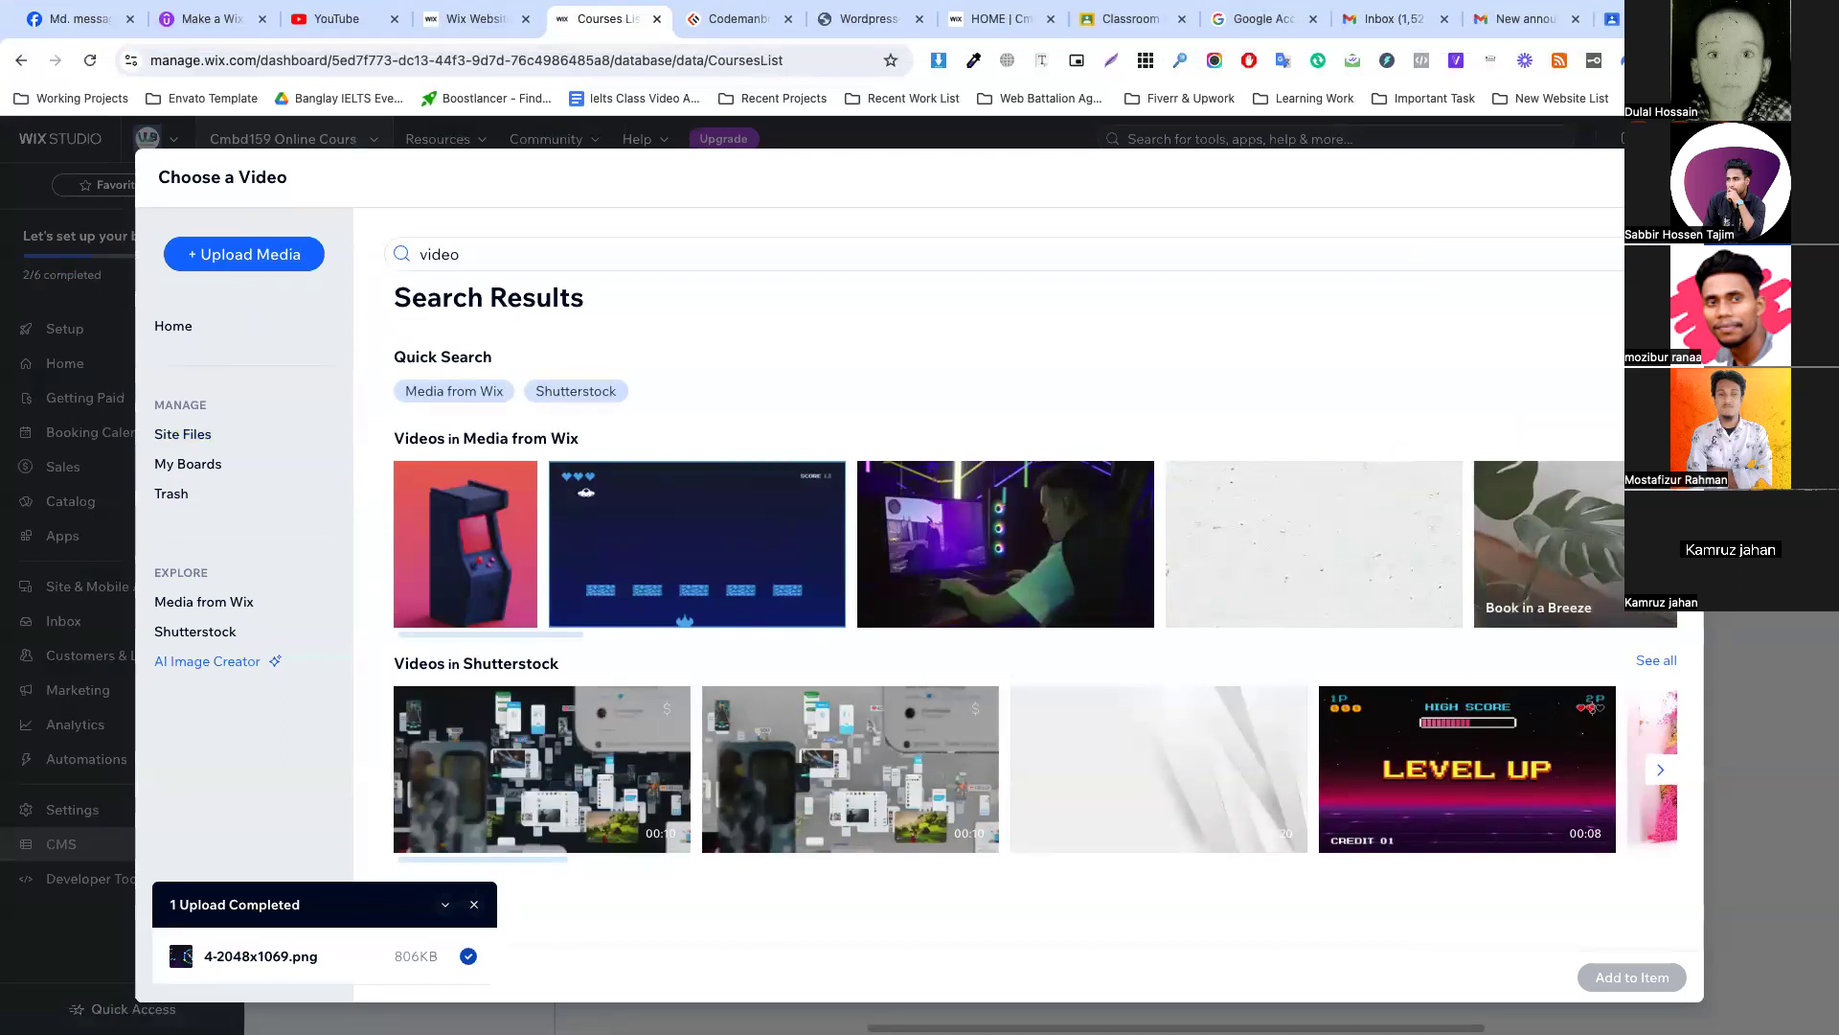
{"action": "left_click", "coordinate": [1660, 544]}
{"action": "left_click", "coordinate": [1540, 571]}
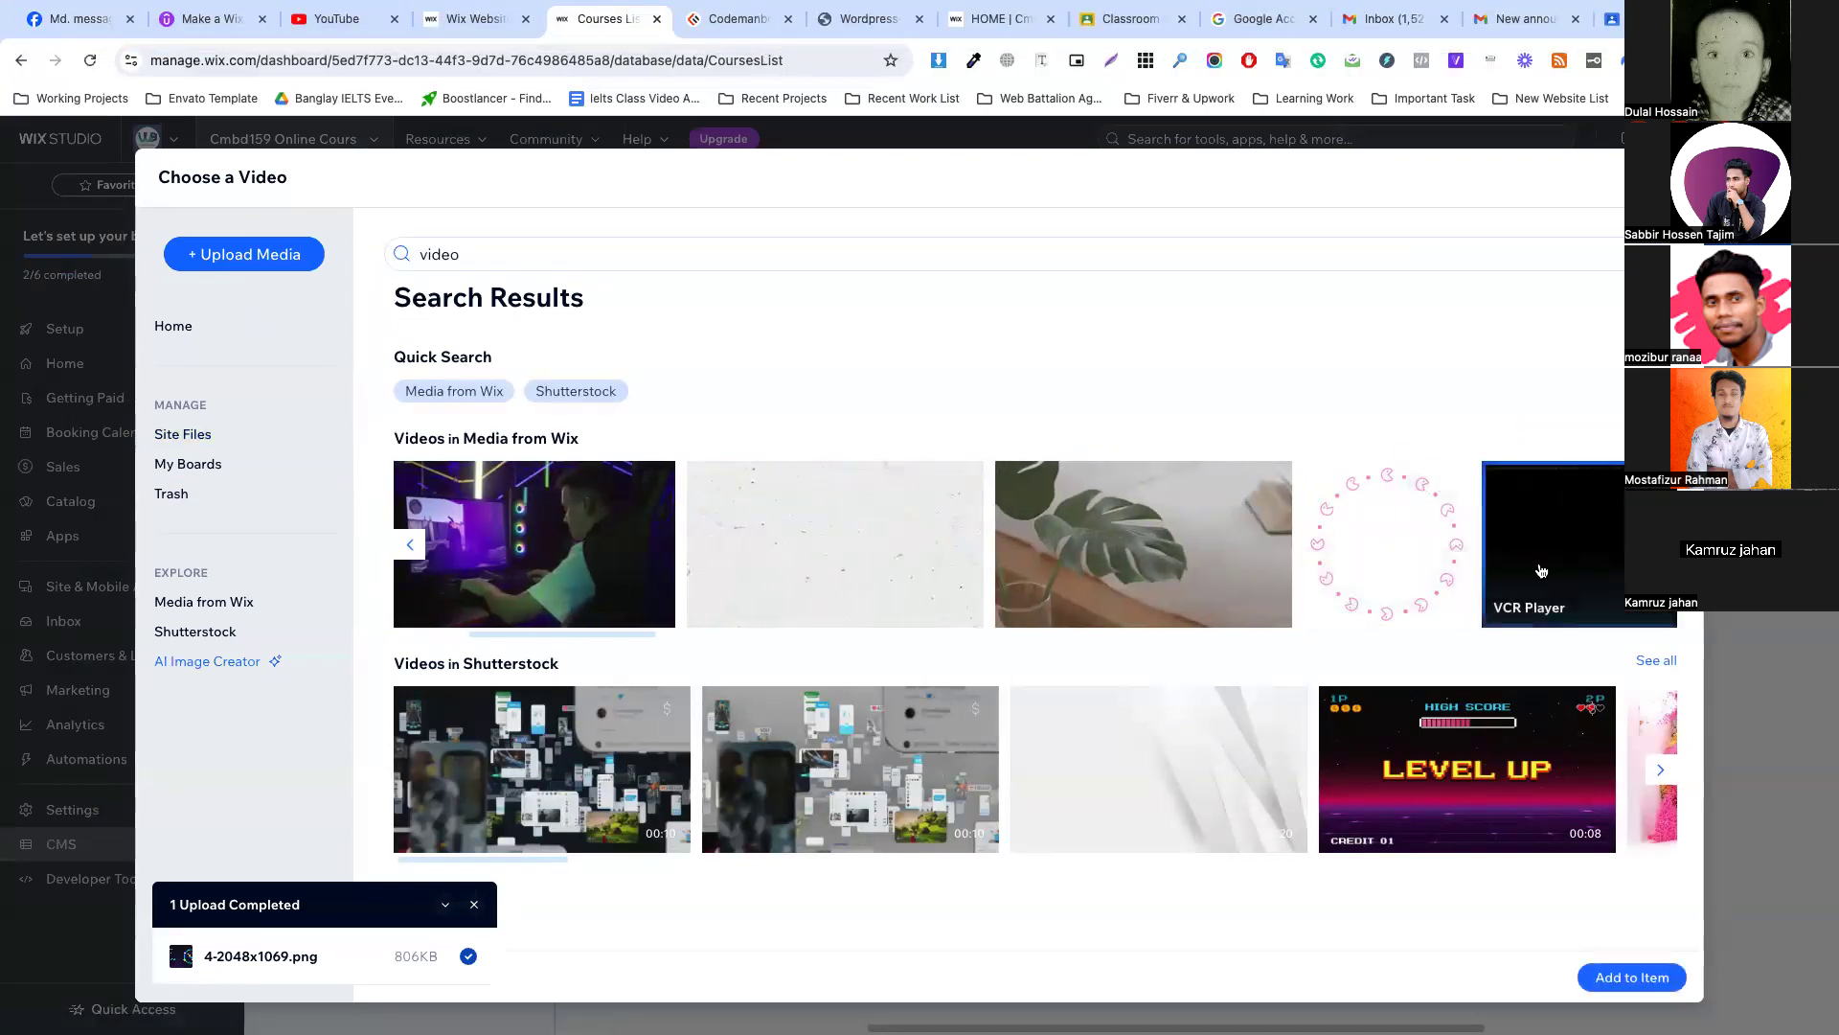
{"action": "left_click", "coordinate": [1625, 977]}
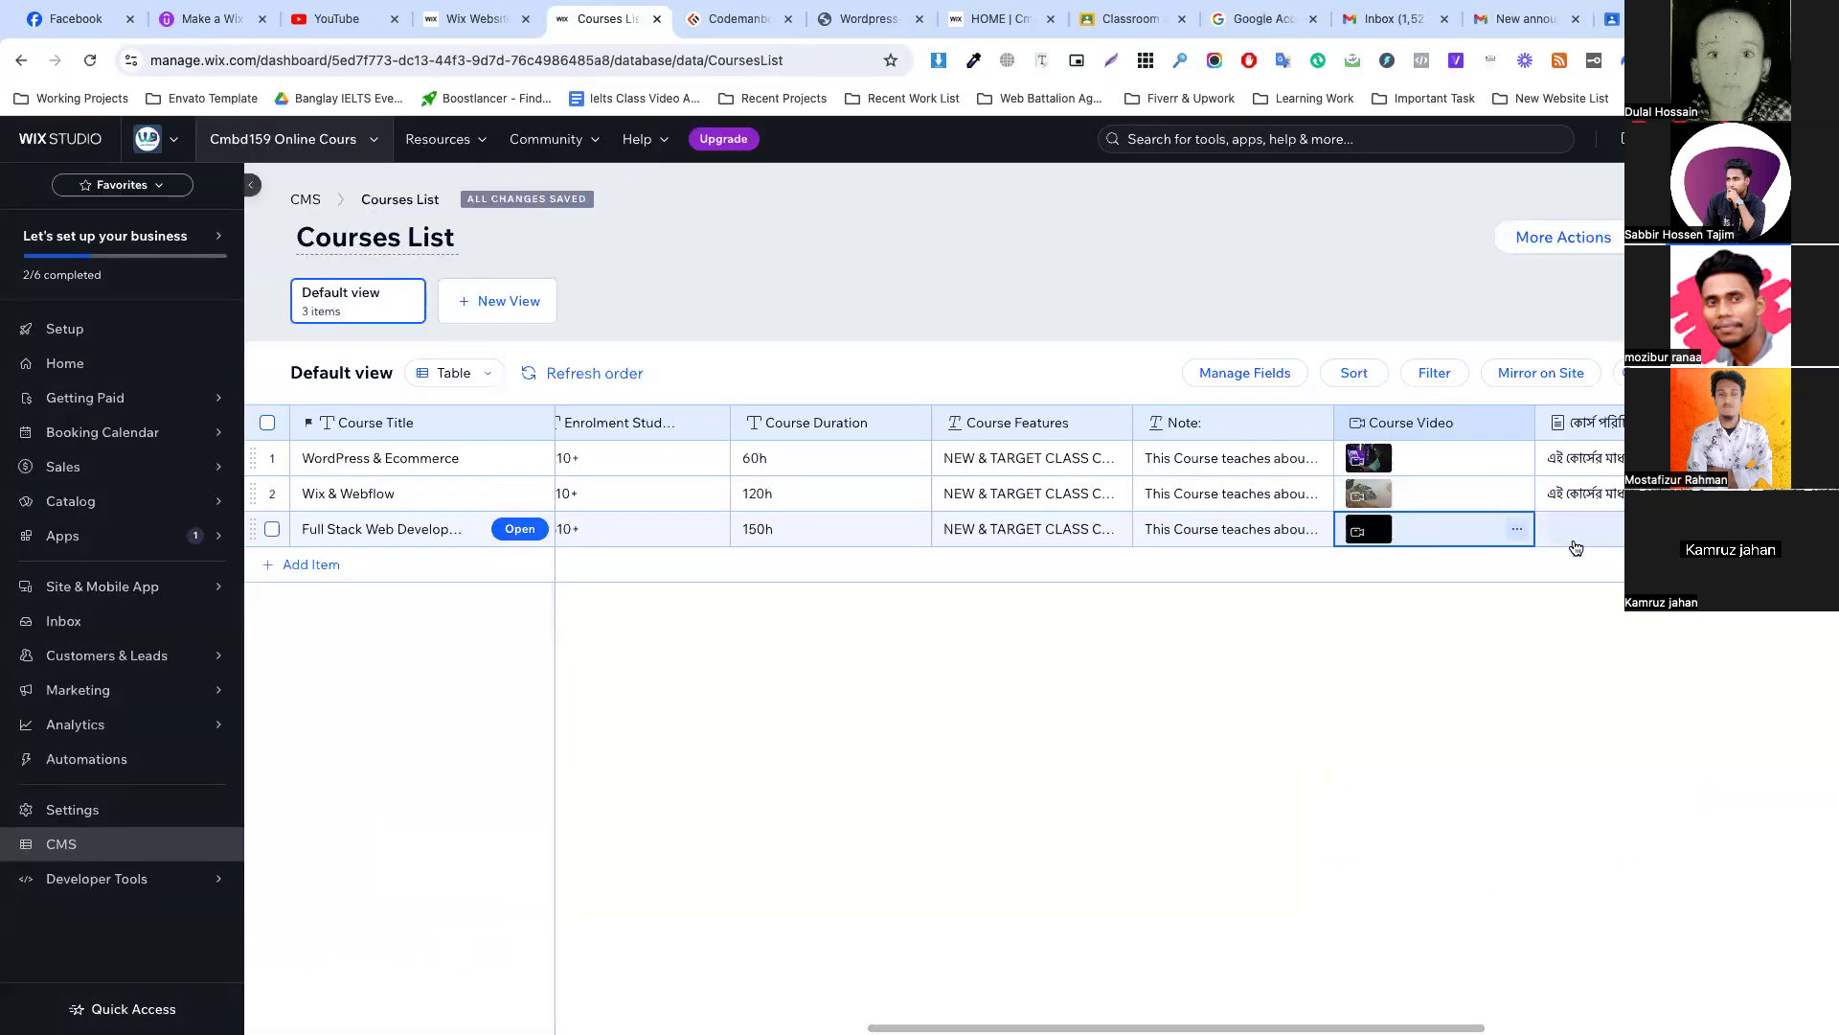
{"action": "left_click", "coordinate": [1590, 493]}
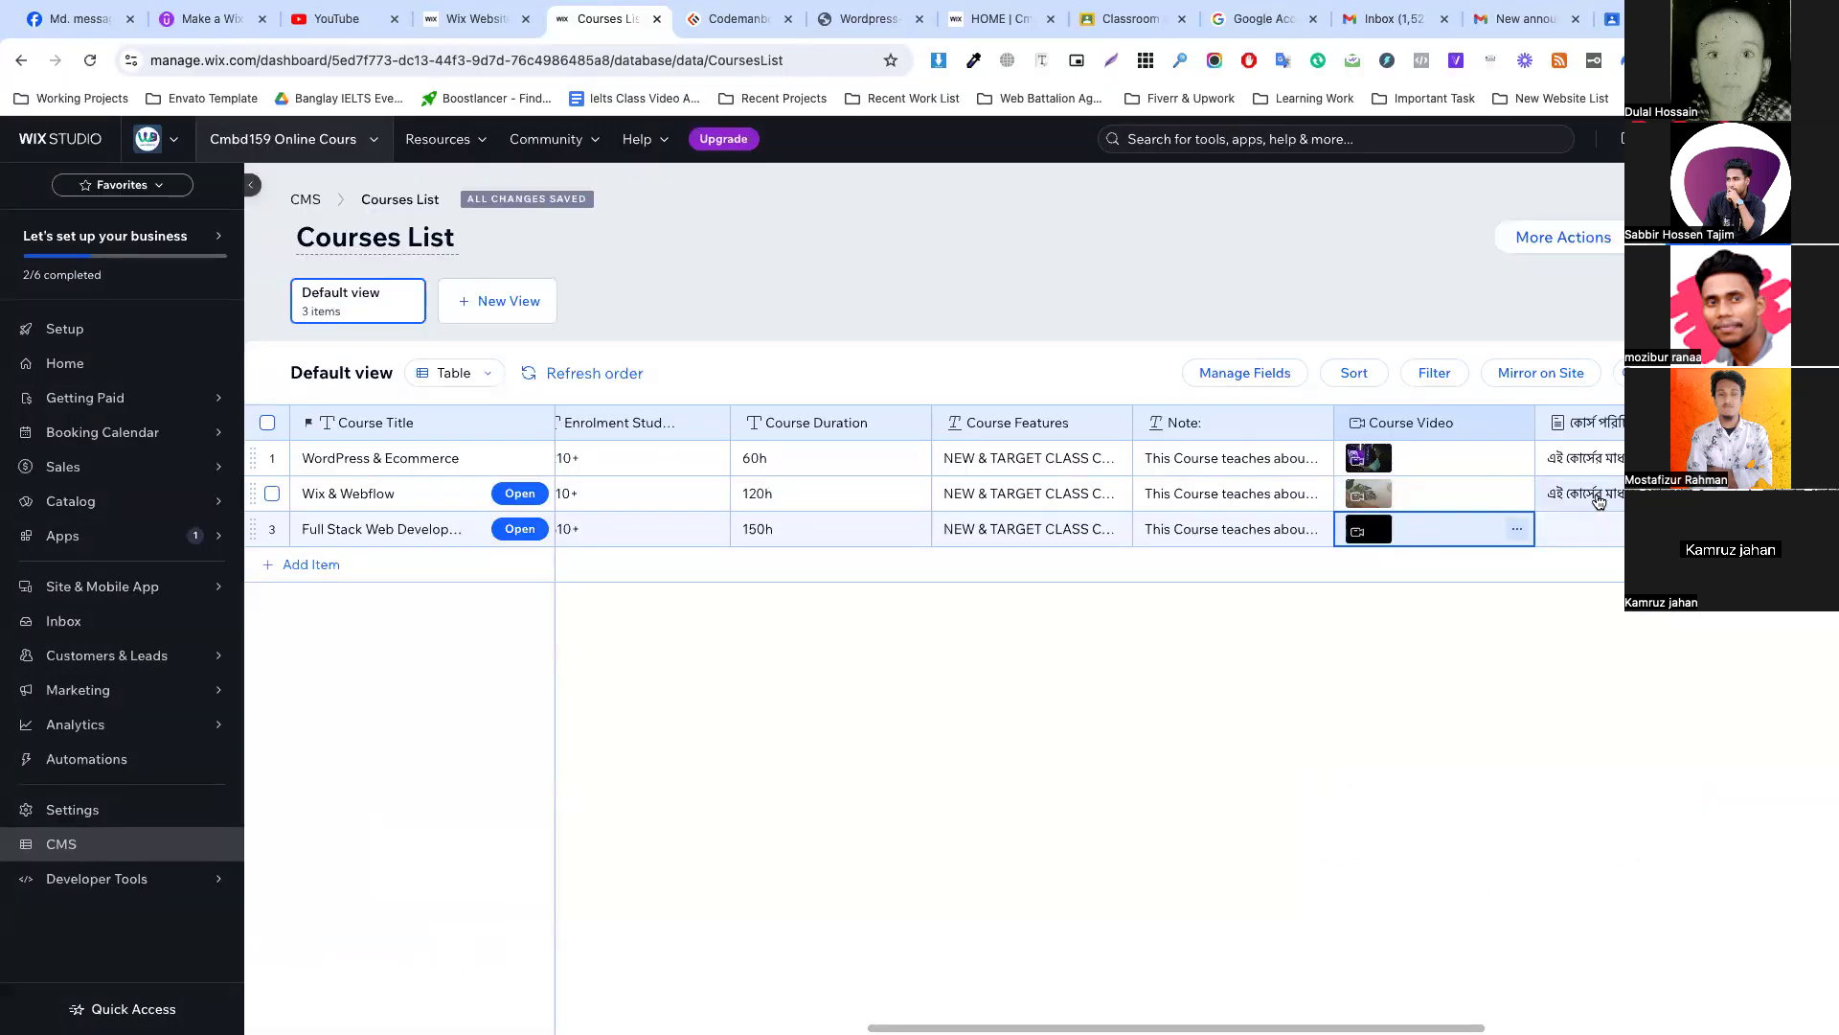
Paste the copied Bengali introduction into row 3's course introduction cell.
{"action": "left_click", "coordinate": [1586, 493]}
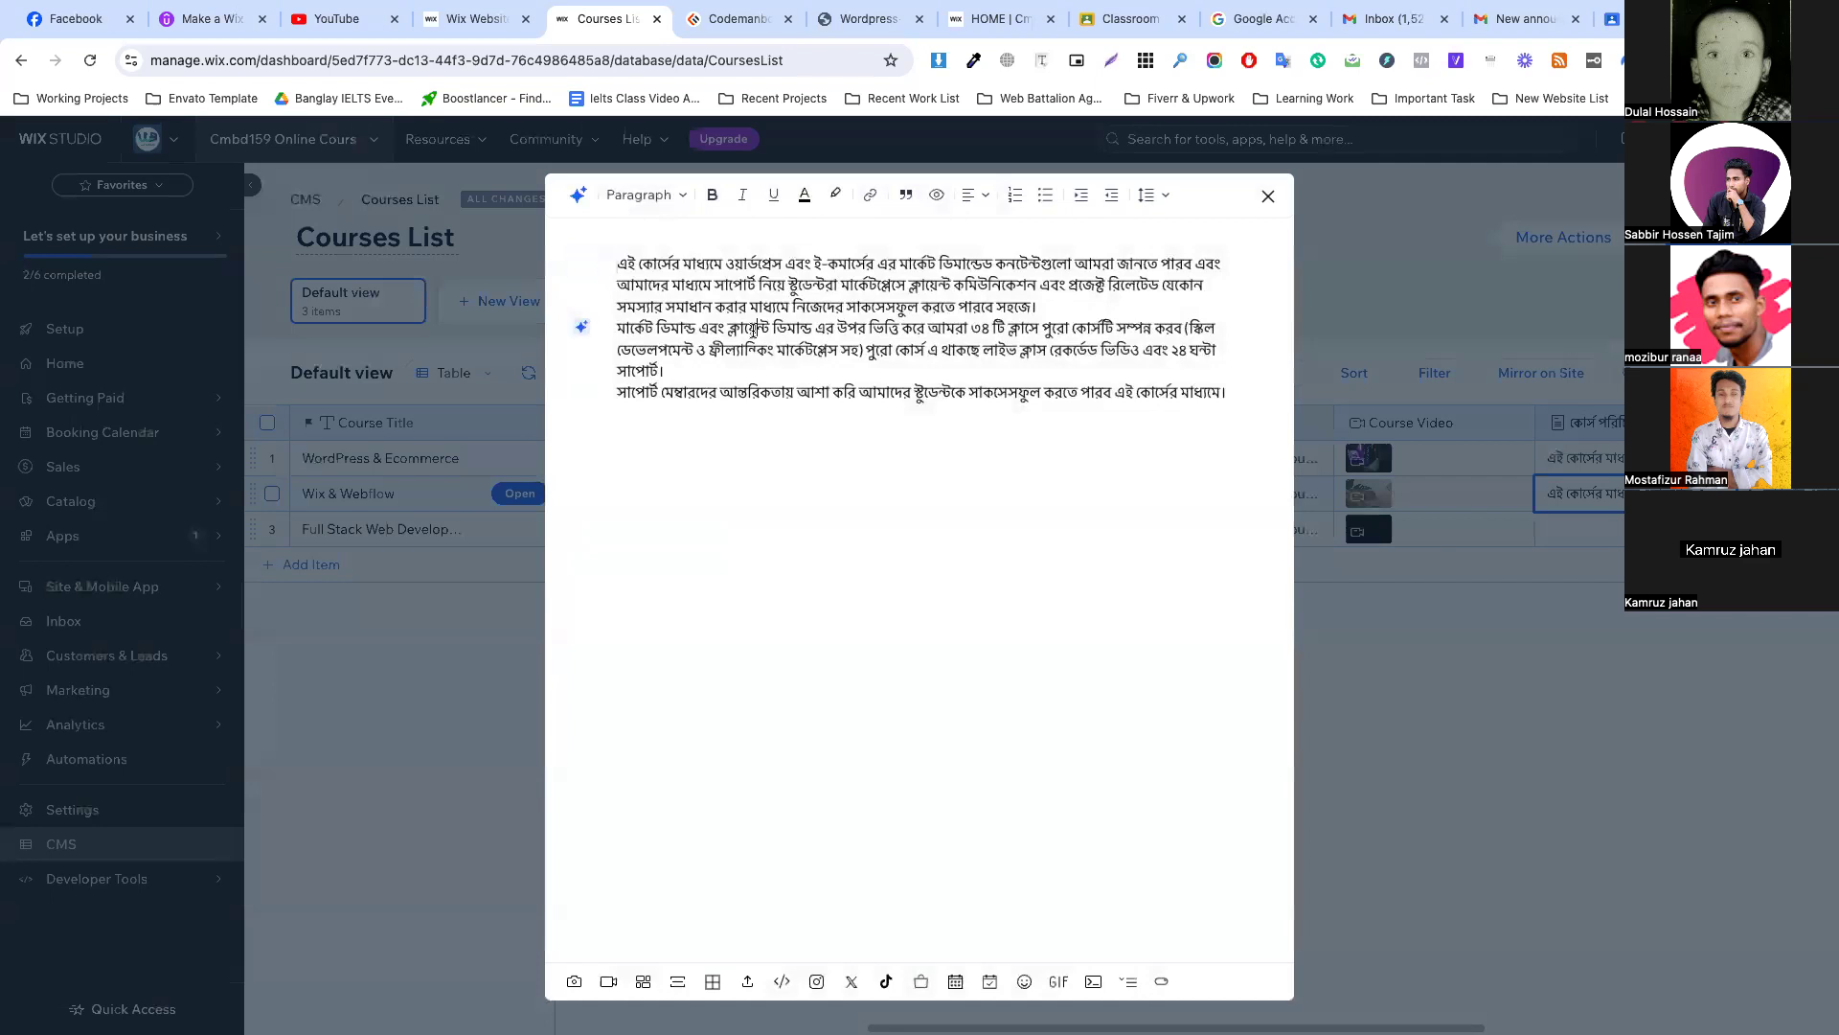
{"action": "key", "text": "ctrl+a"}
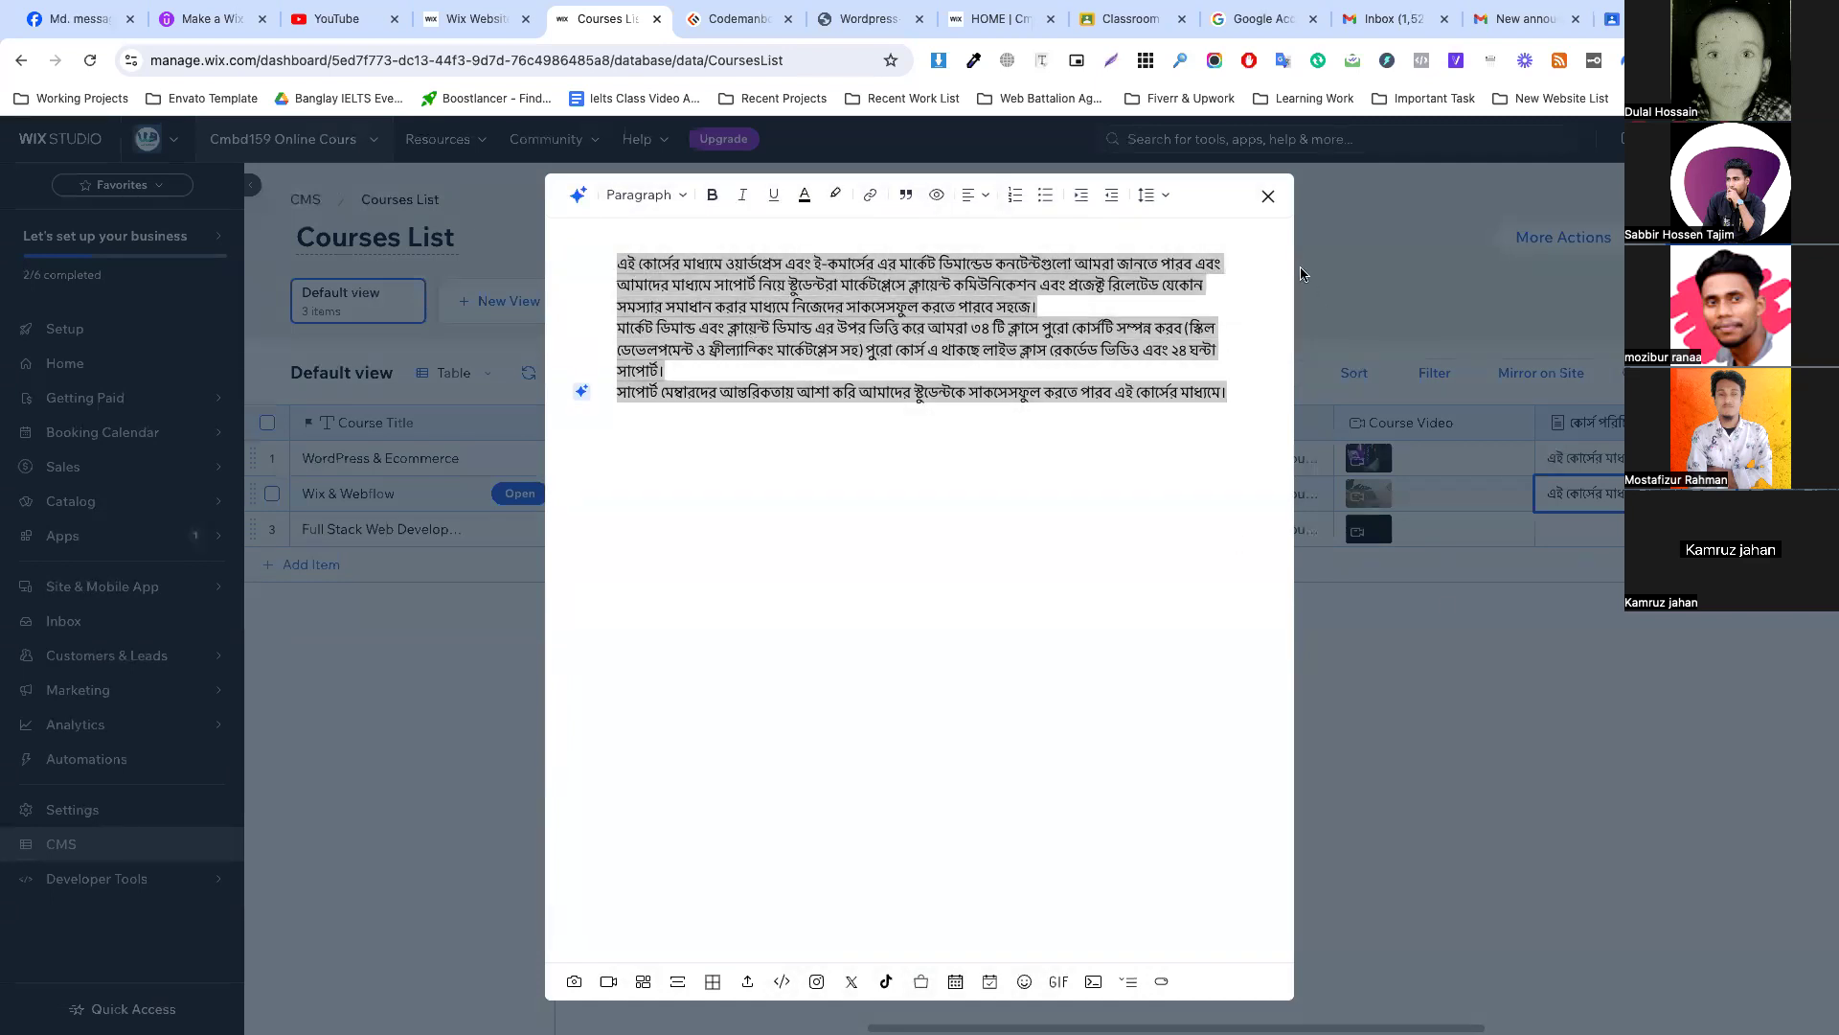
{"action": "left_click", "coordinate": [1274, 198]}
{"action": "left_click", "coordinate": [1579, 531]}
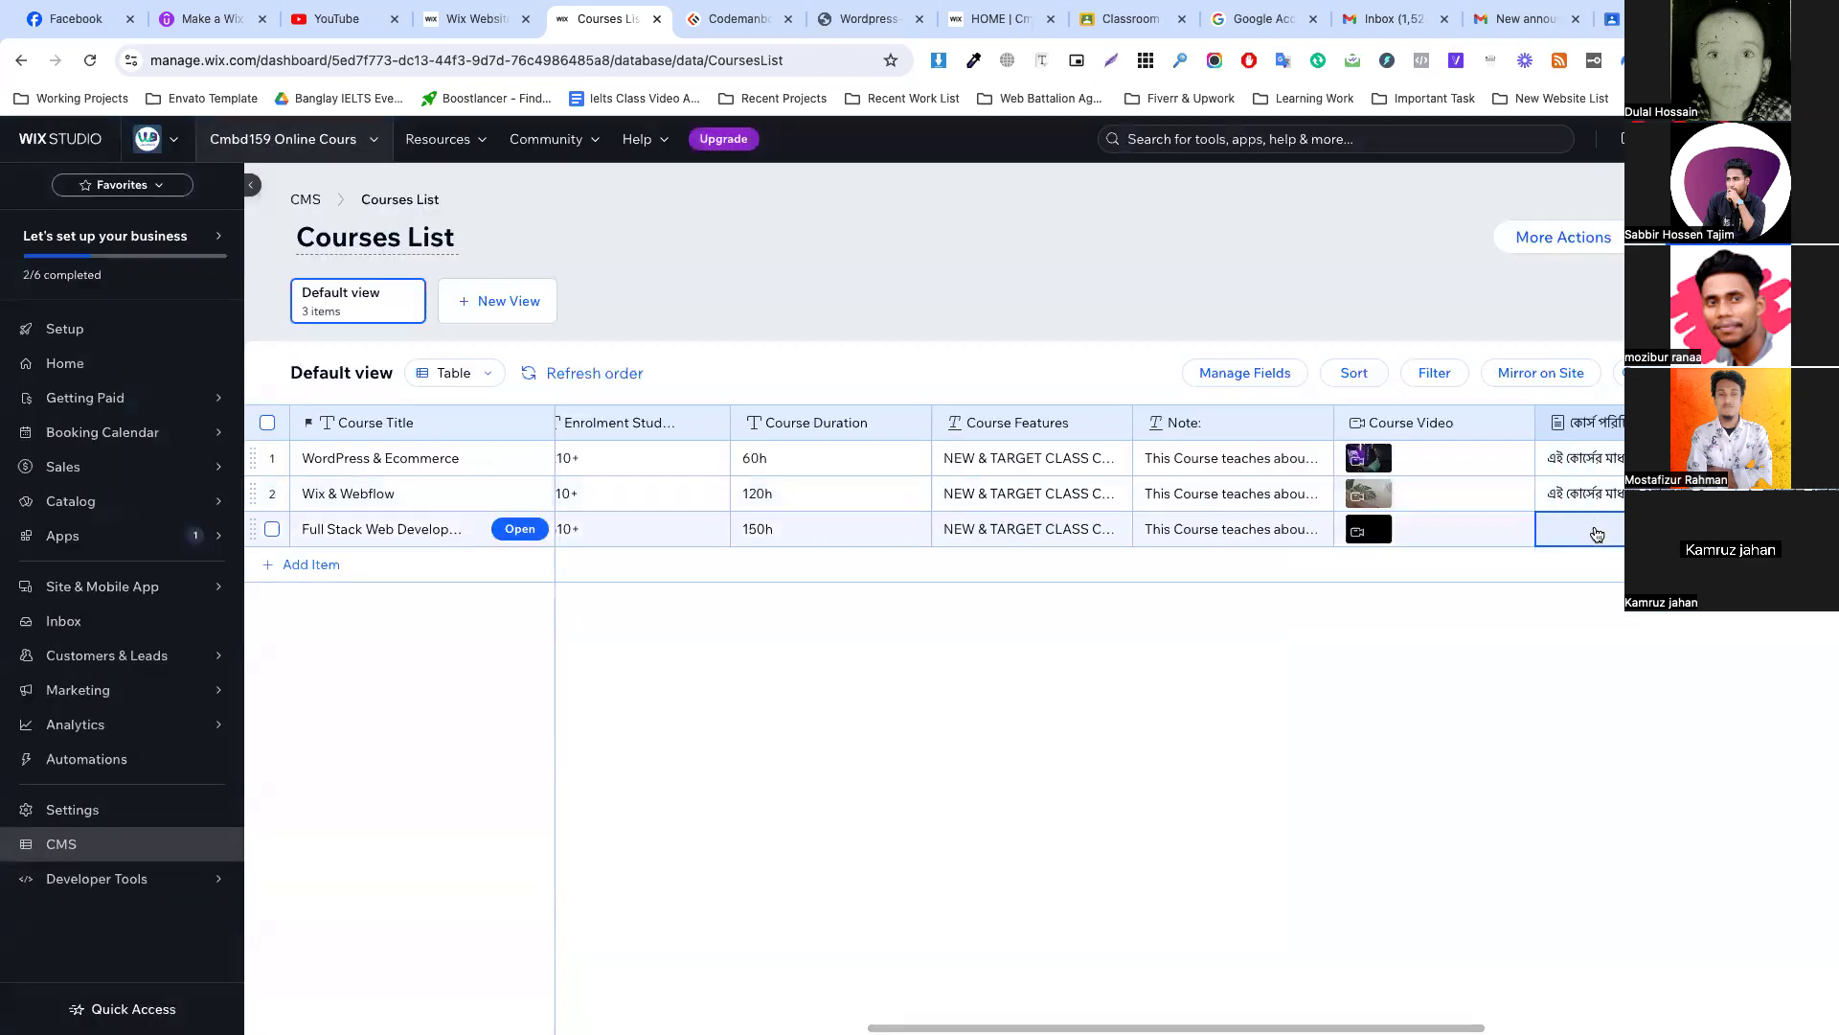
{"action": "left_click", "coordinate": [1578, 532]}
{"action": "key", "text": "ctrl+v"}
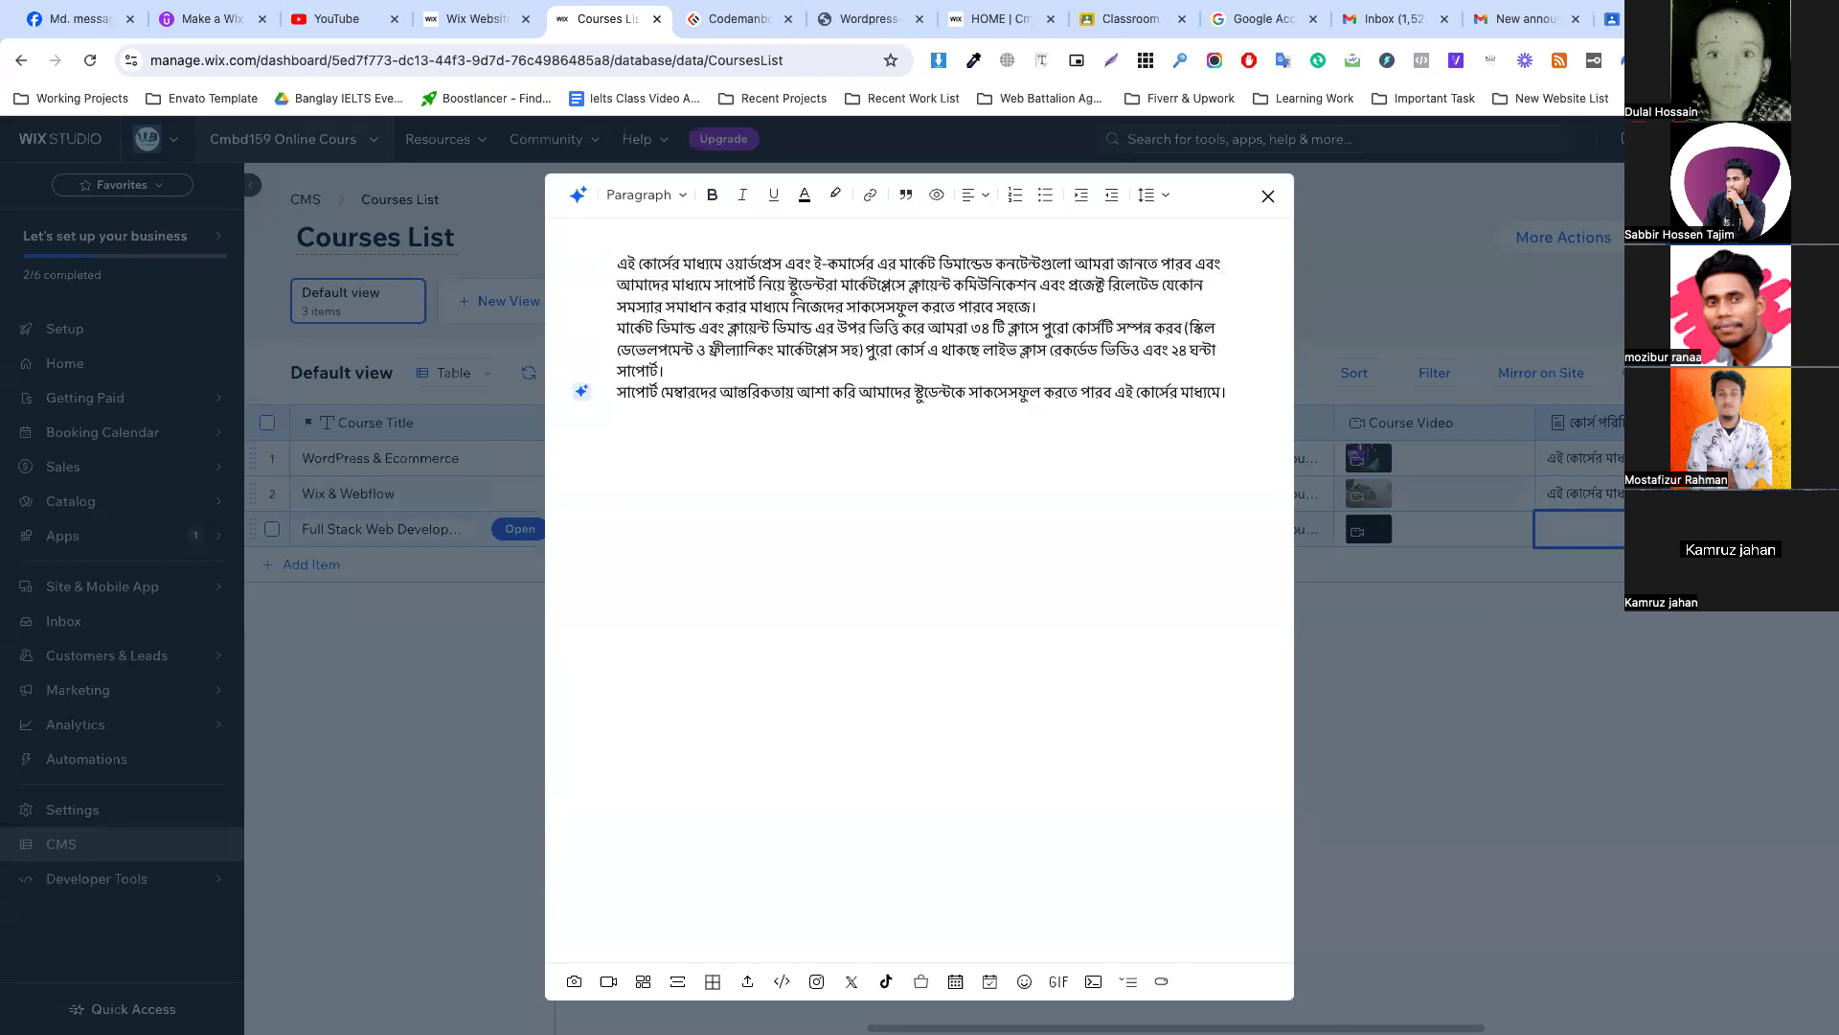
{"action": "left_click", "coordinate": [1270, 198]}
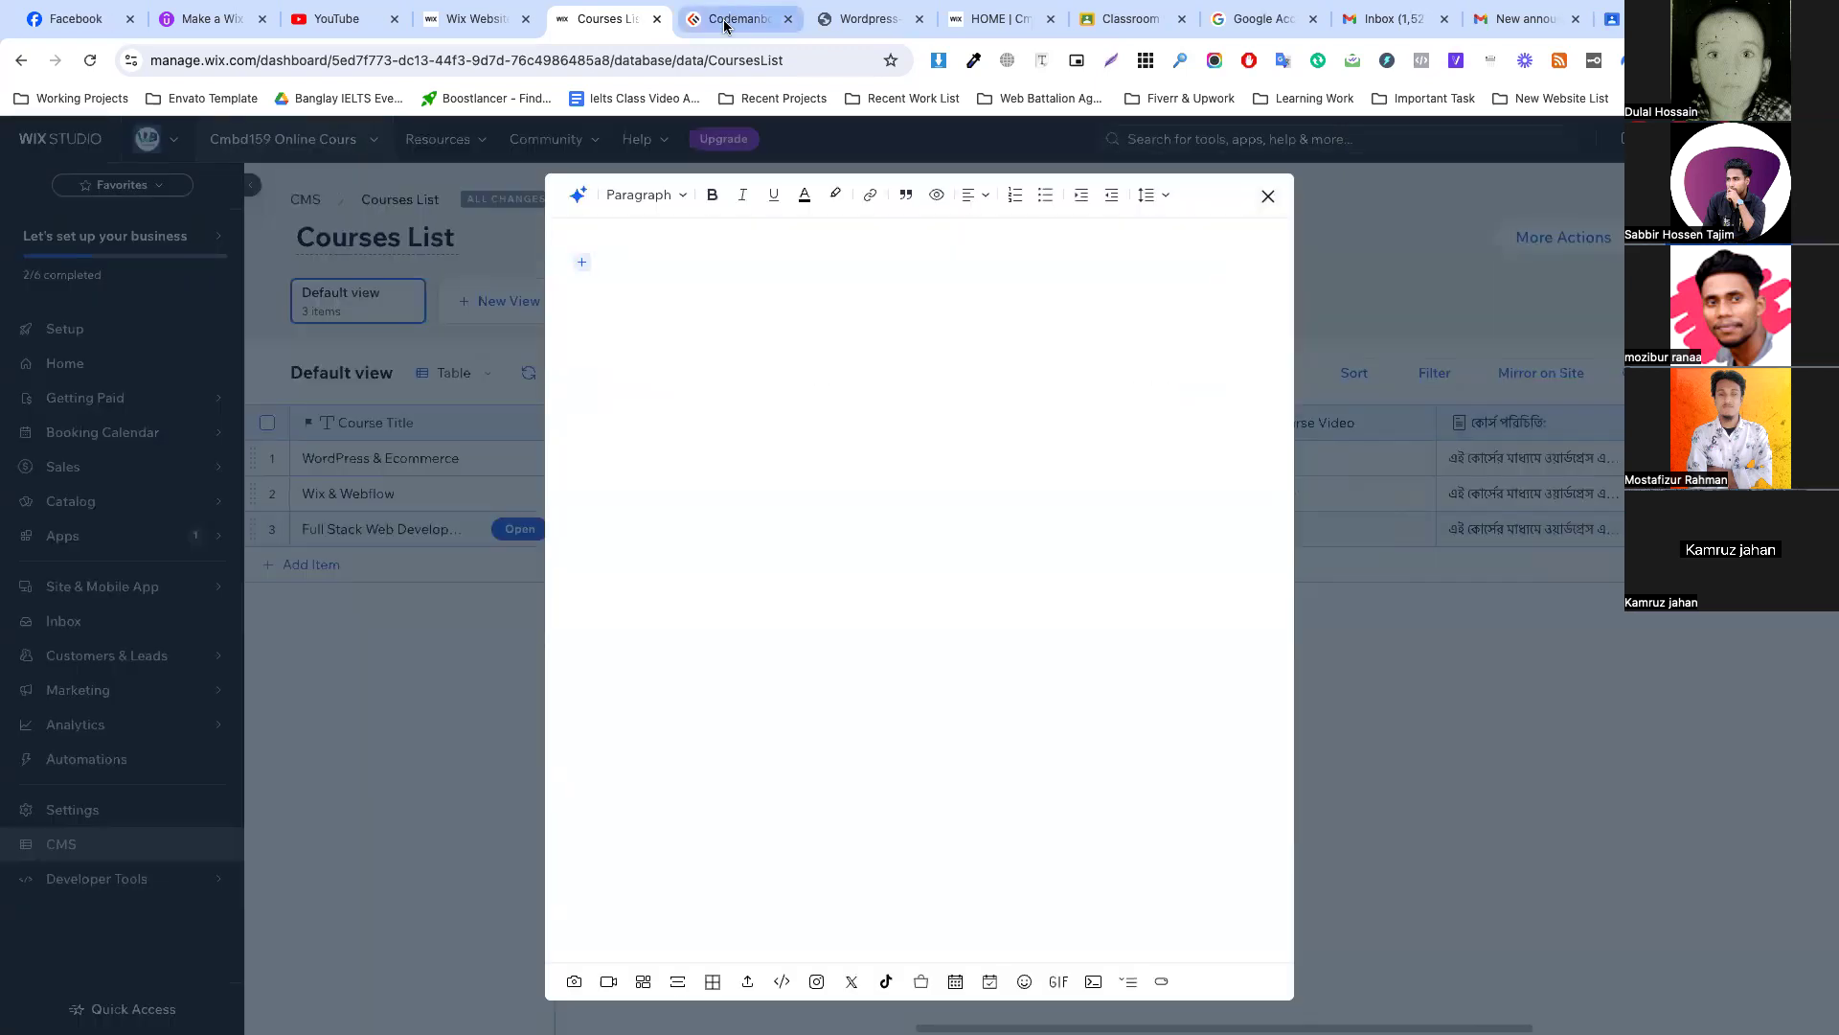
Browse codemanbd's WordPress & Ecommerce course page for the programme text.
{"action": "left_click", "coordinate": [738, 18]}
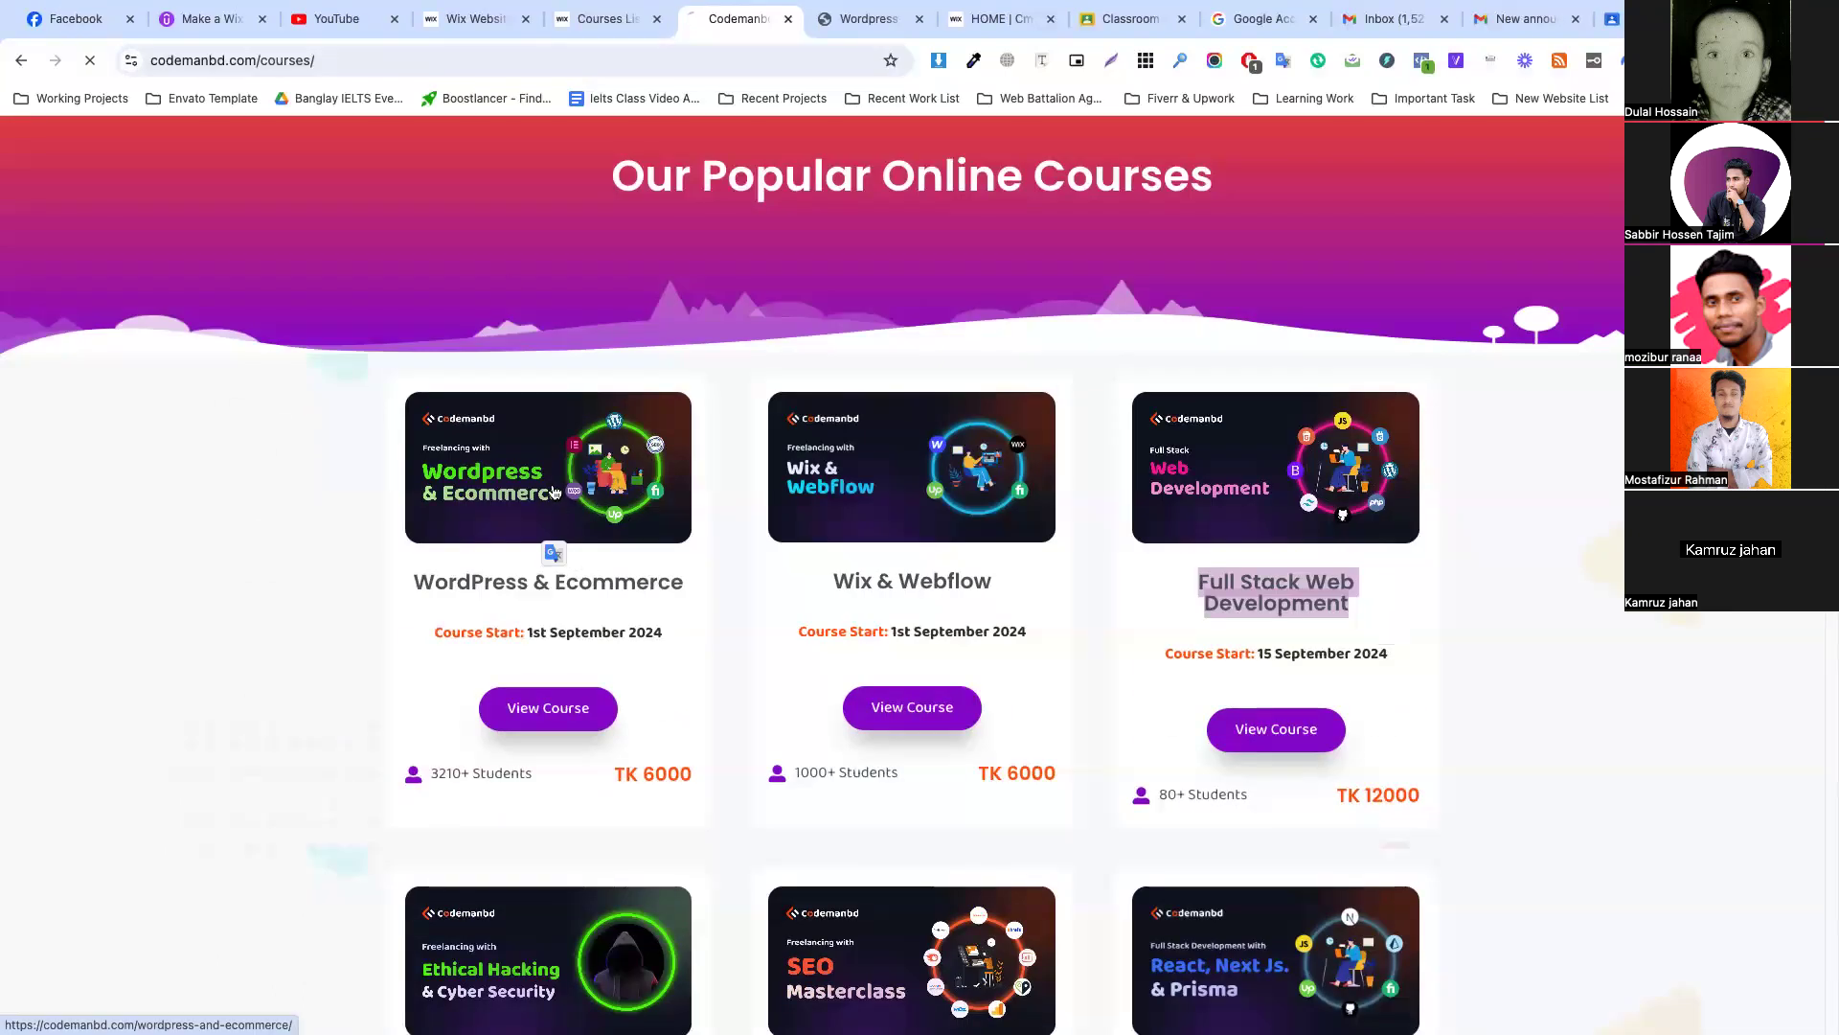
{"action": "left_click", "coordinate": [613, 431]}
{"action": "scroll", "coordinate": [690, 451], "scroll_direction": "down", "scroll_amount": 10}
{"action": "left_click_drag", "start_coordinate": [404, 314], "coordinate": [762, 774]}
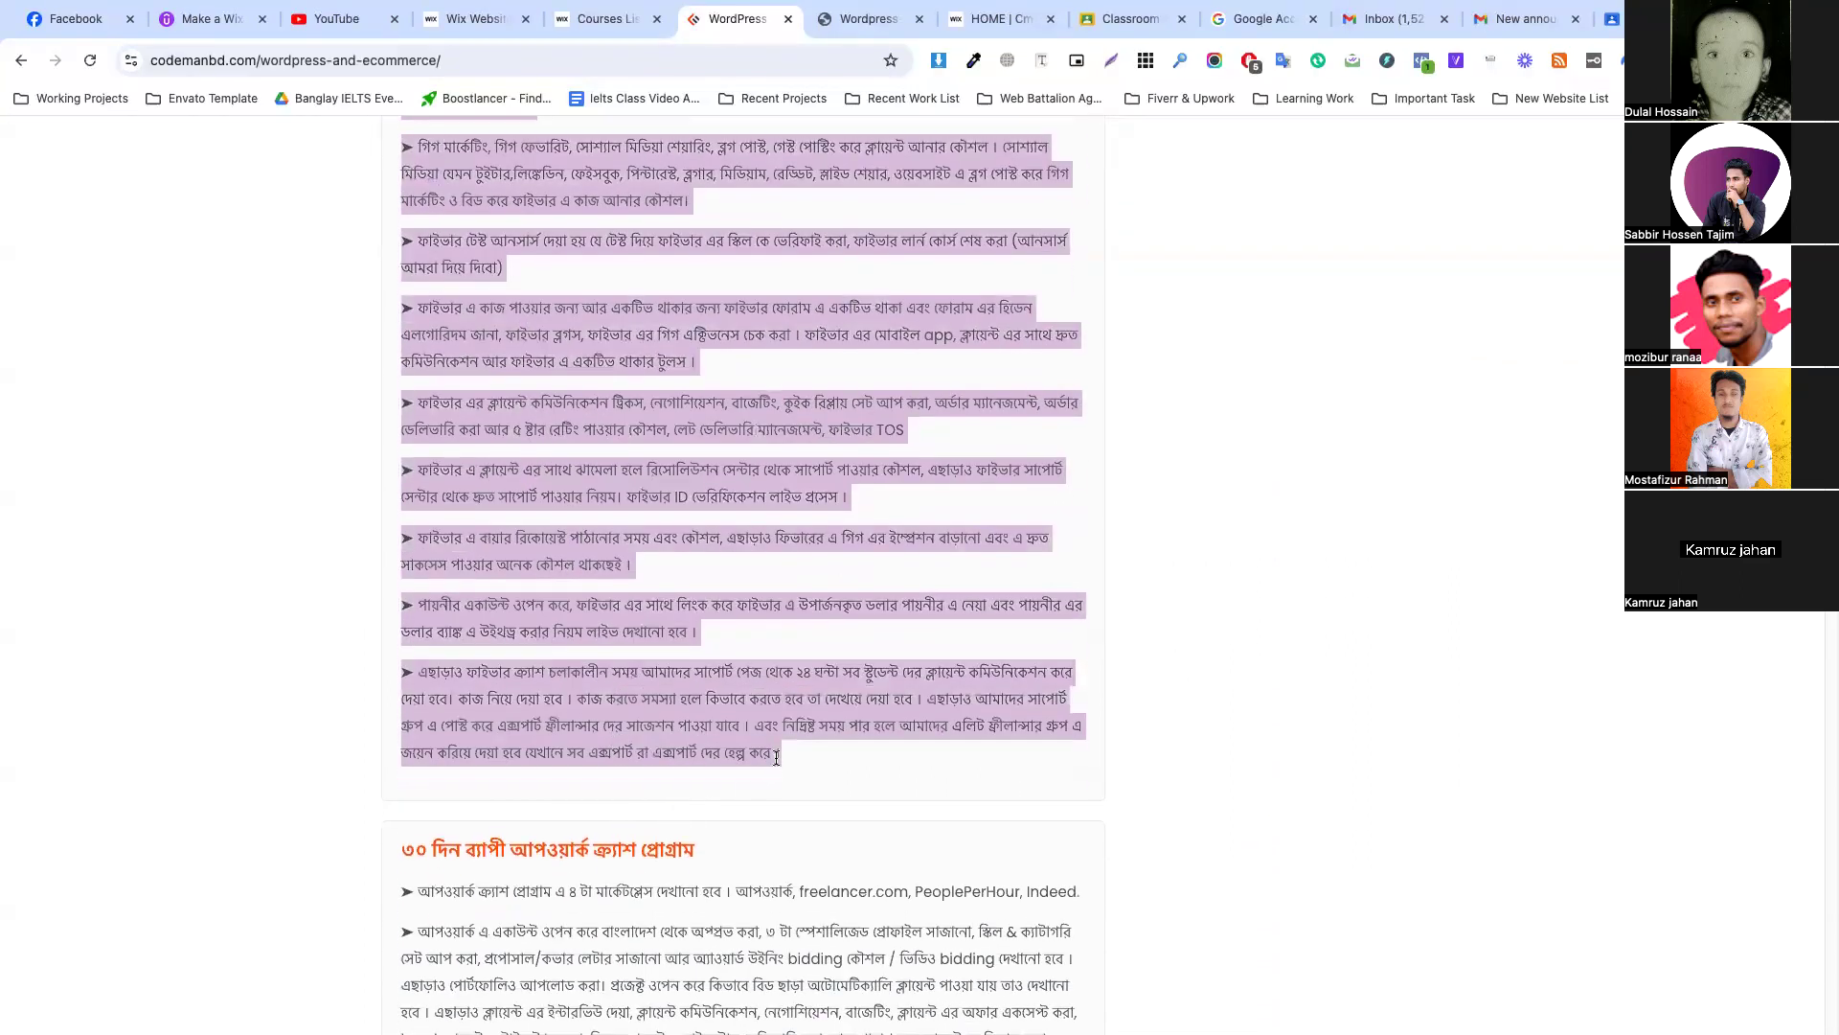
{"action": "left_click", "coordinate": [609, 21]}
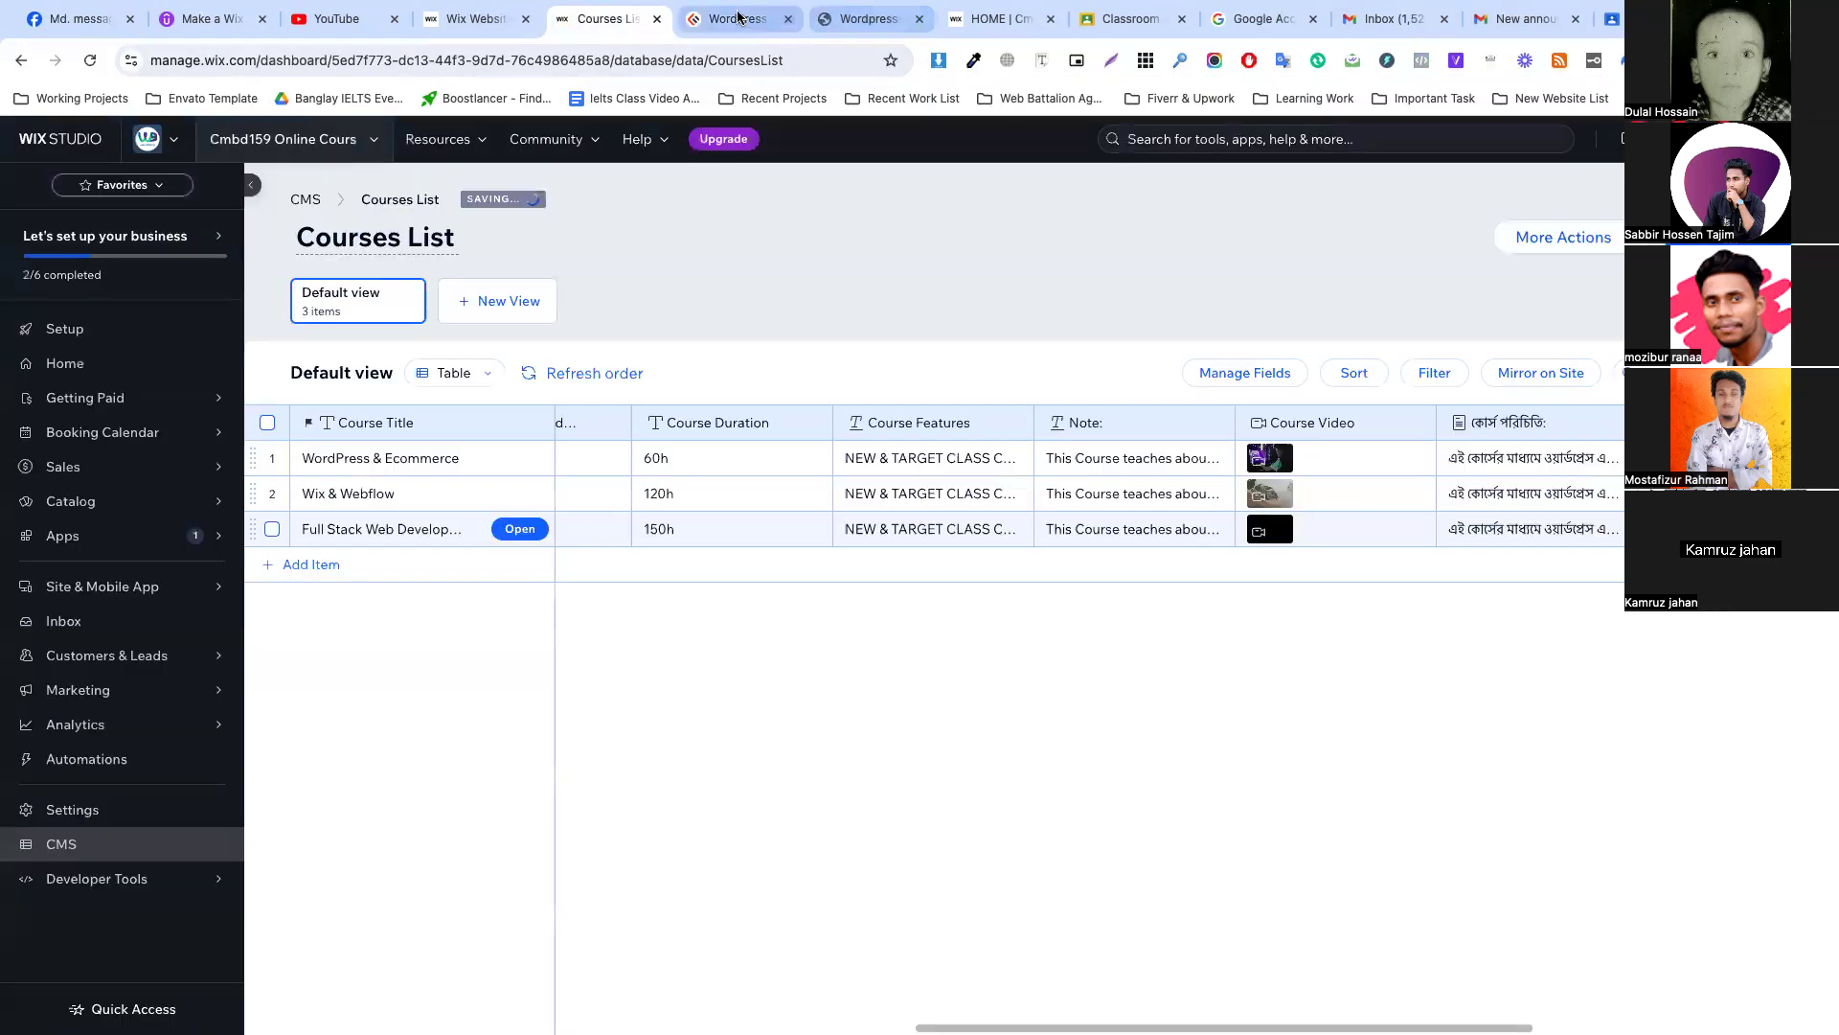
{"action": "left_click", "coordinate": [737, 18]}
Copy the 30-day Upwork bullet points into row 3's Upwork program cell.
{"action": "left_click_drag", "start_coordinate": [401, 510], "coordinate": [877, 614]}
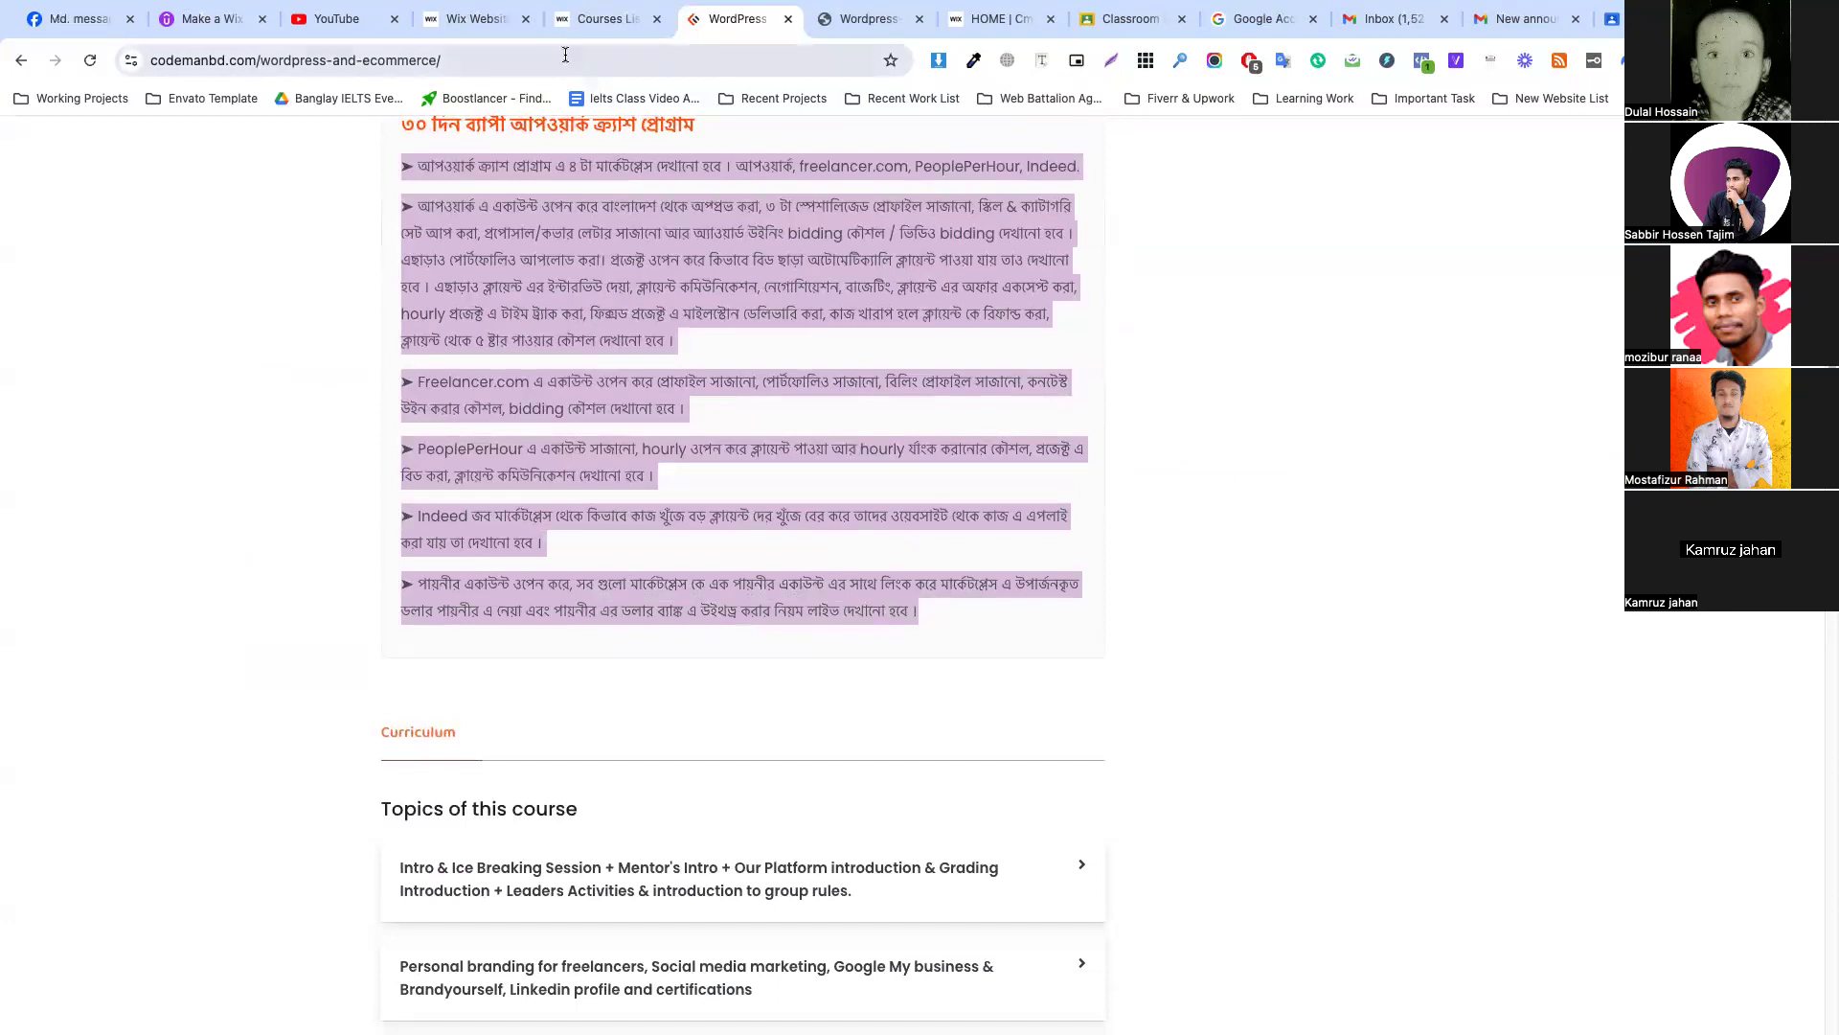
{"action": "left_click", "coordinate": [580, 27]}
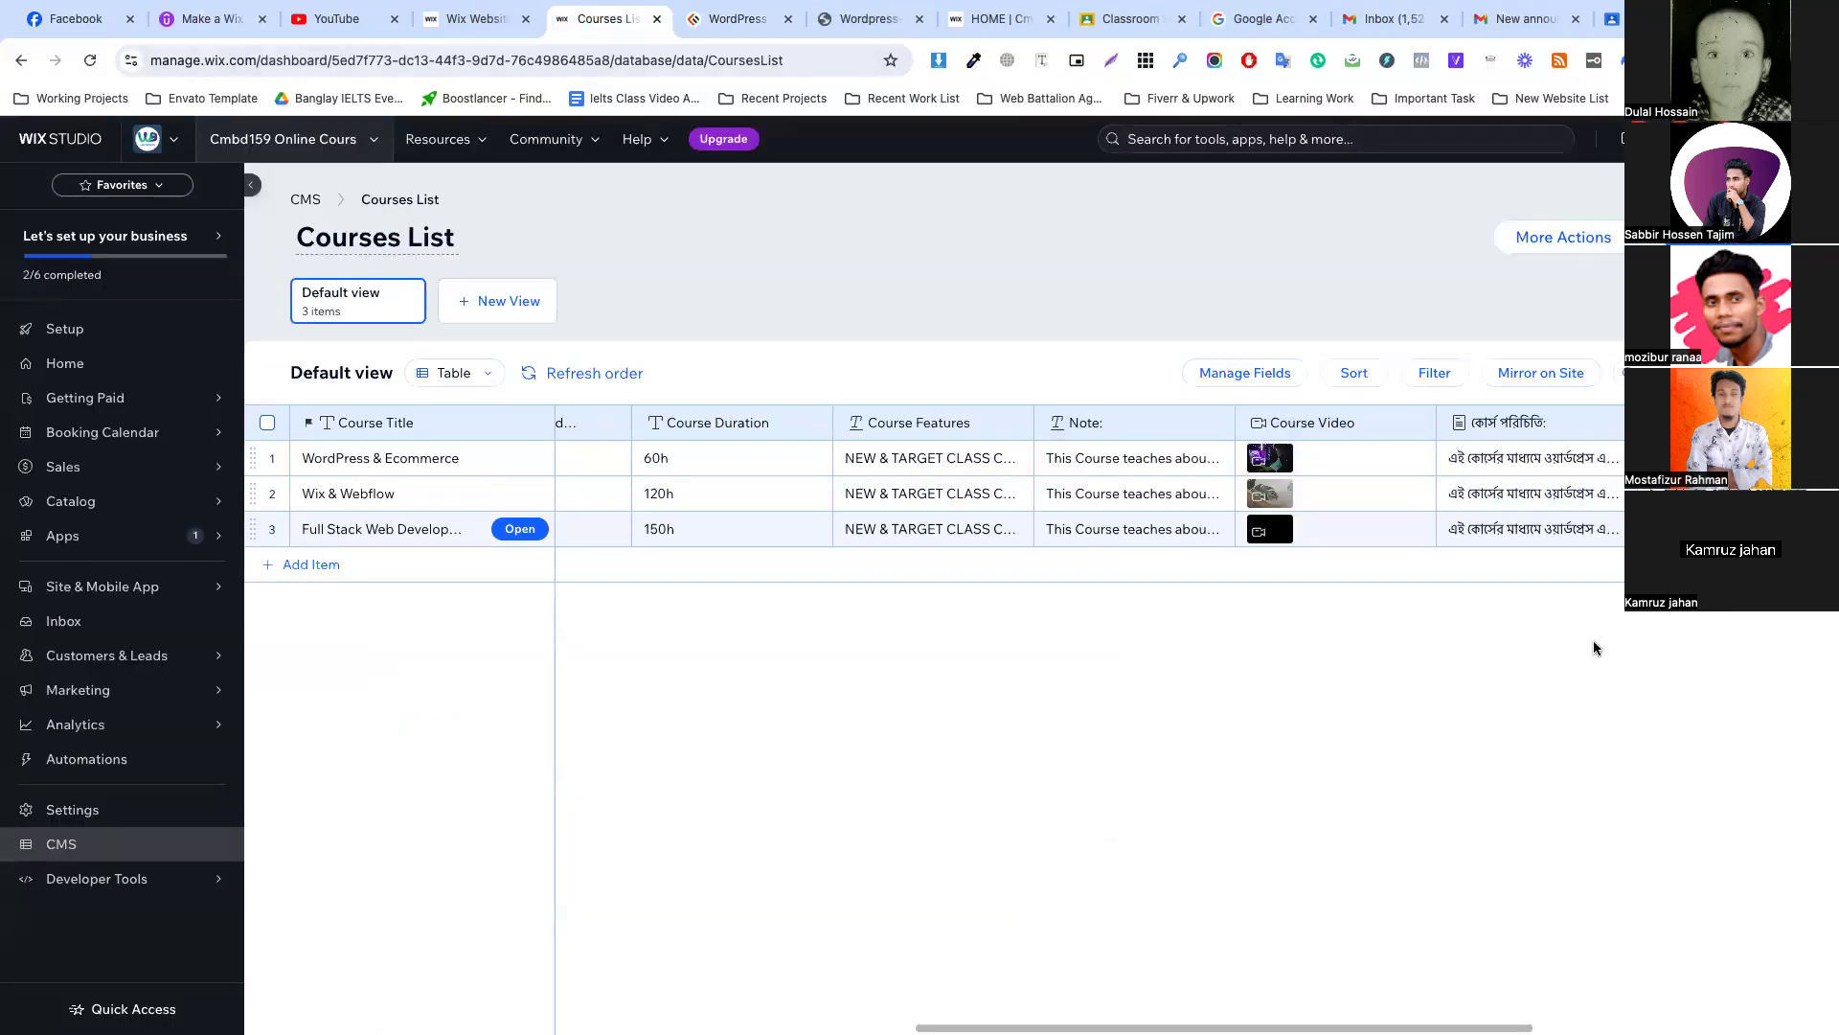
{"action": "left_click", "coordinate": [1291, 526]}
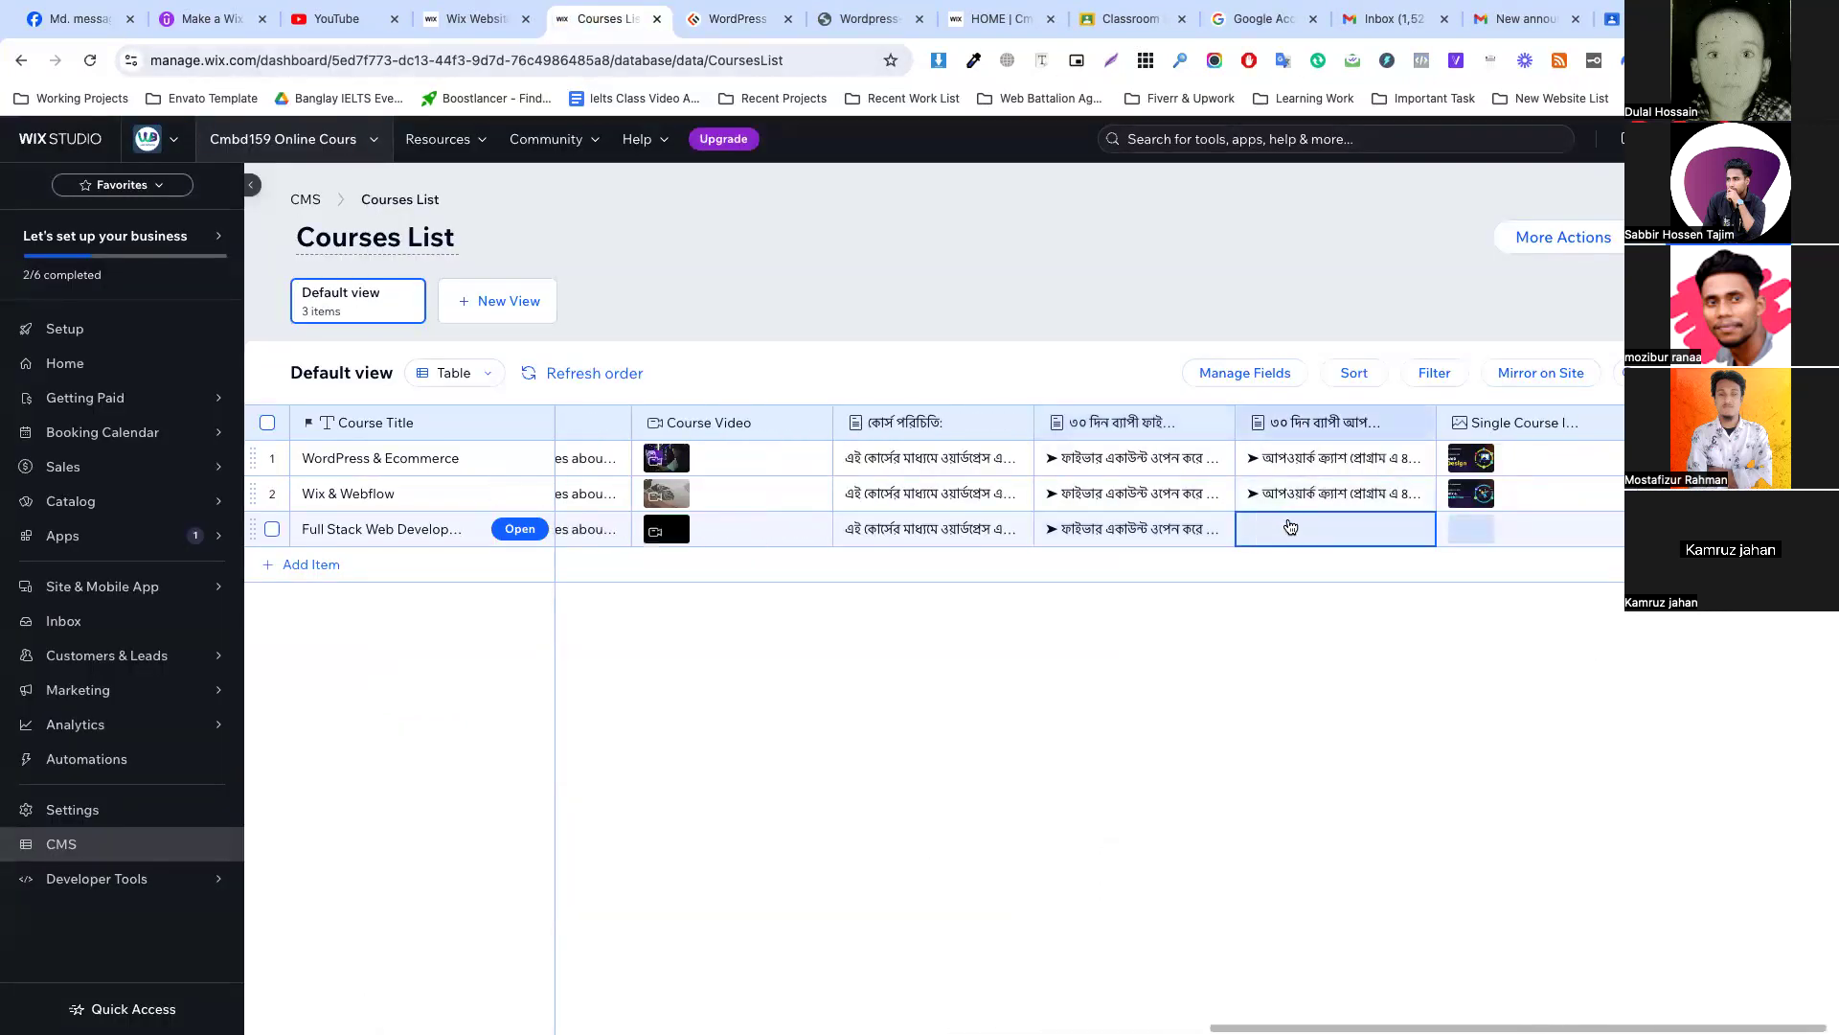
{"action": "left_click", "coordinate": [1289, 530]}
{"action": "key", "text": "ctrl+v"}
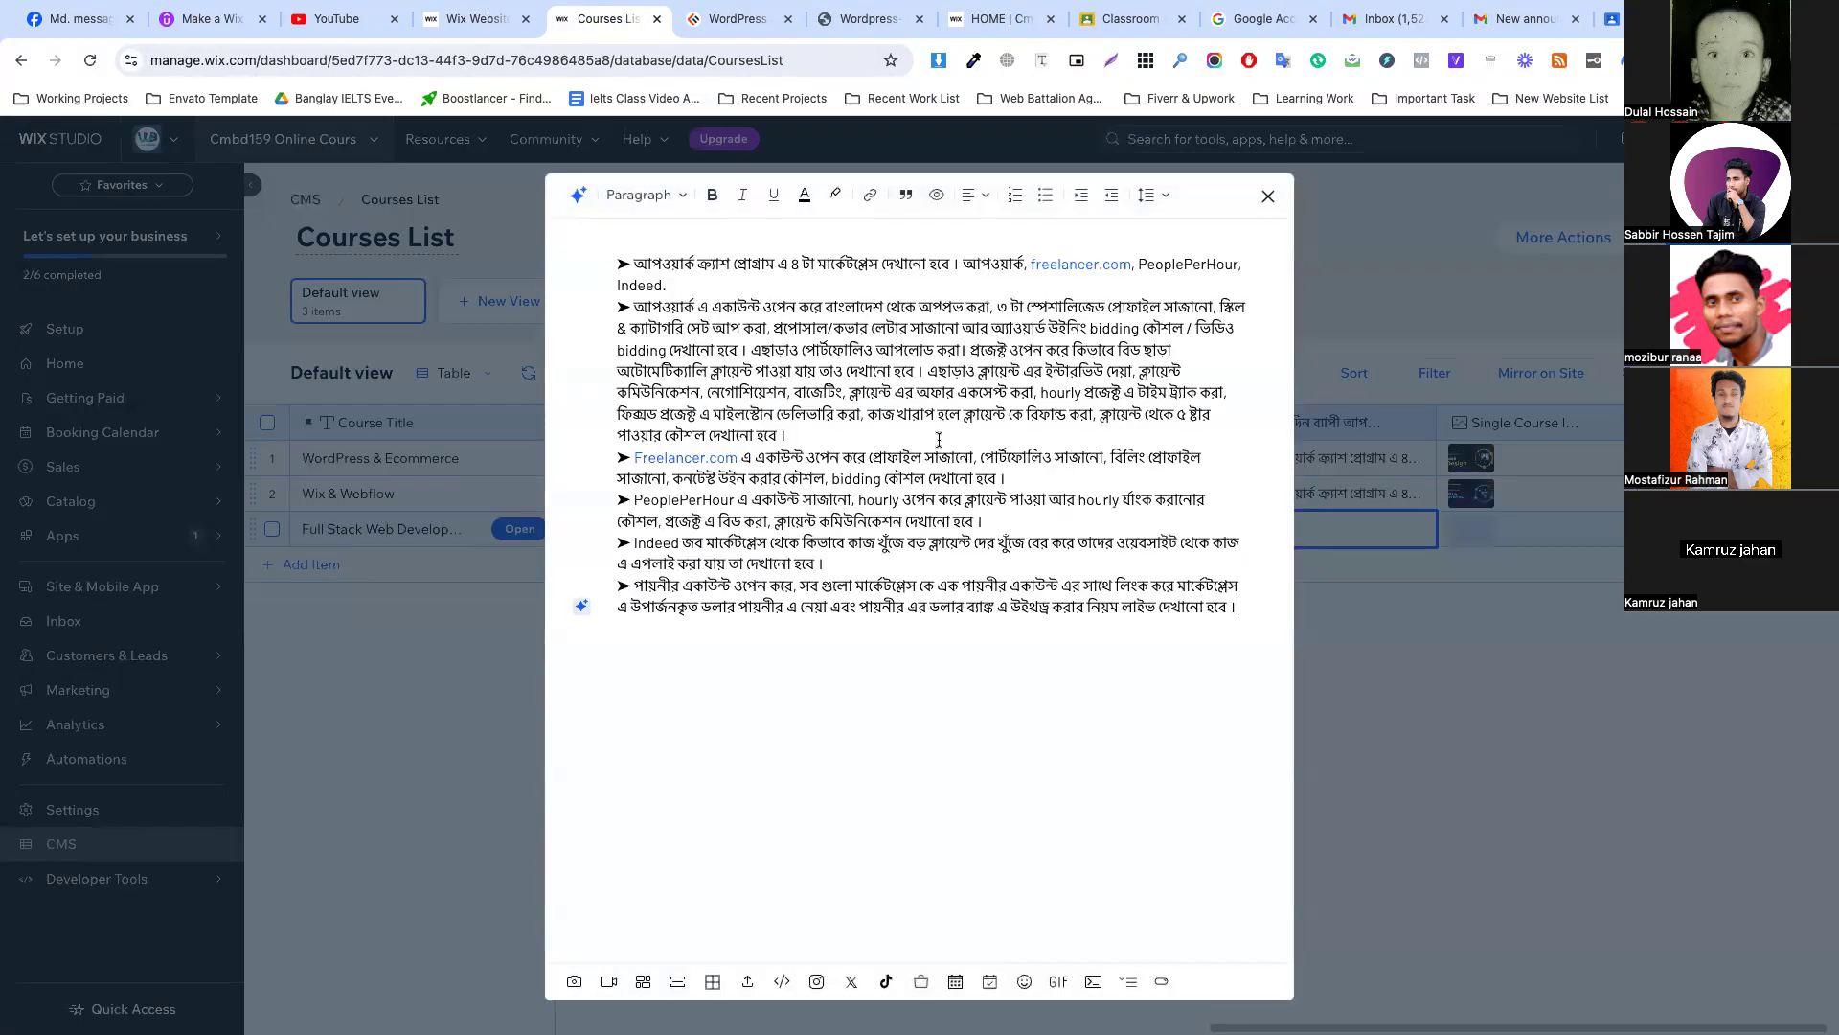
{"action": "left_click", "coordinate": [1265, 196]}
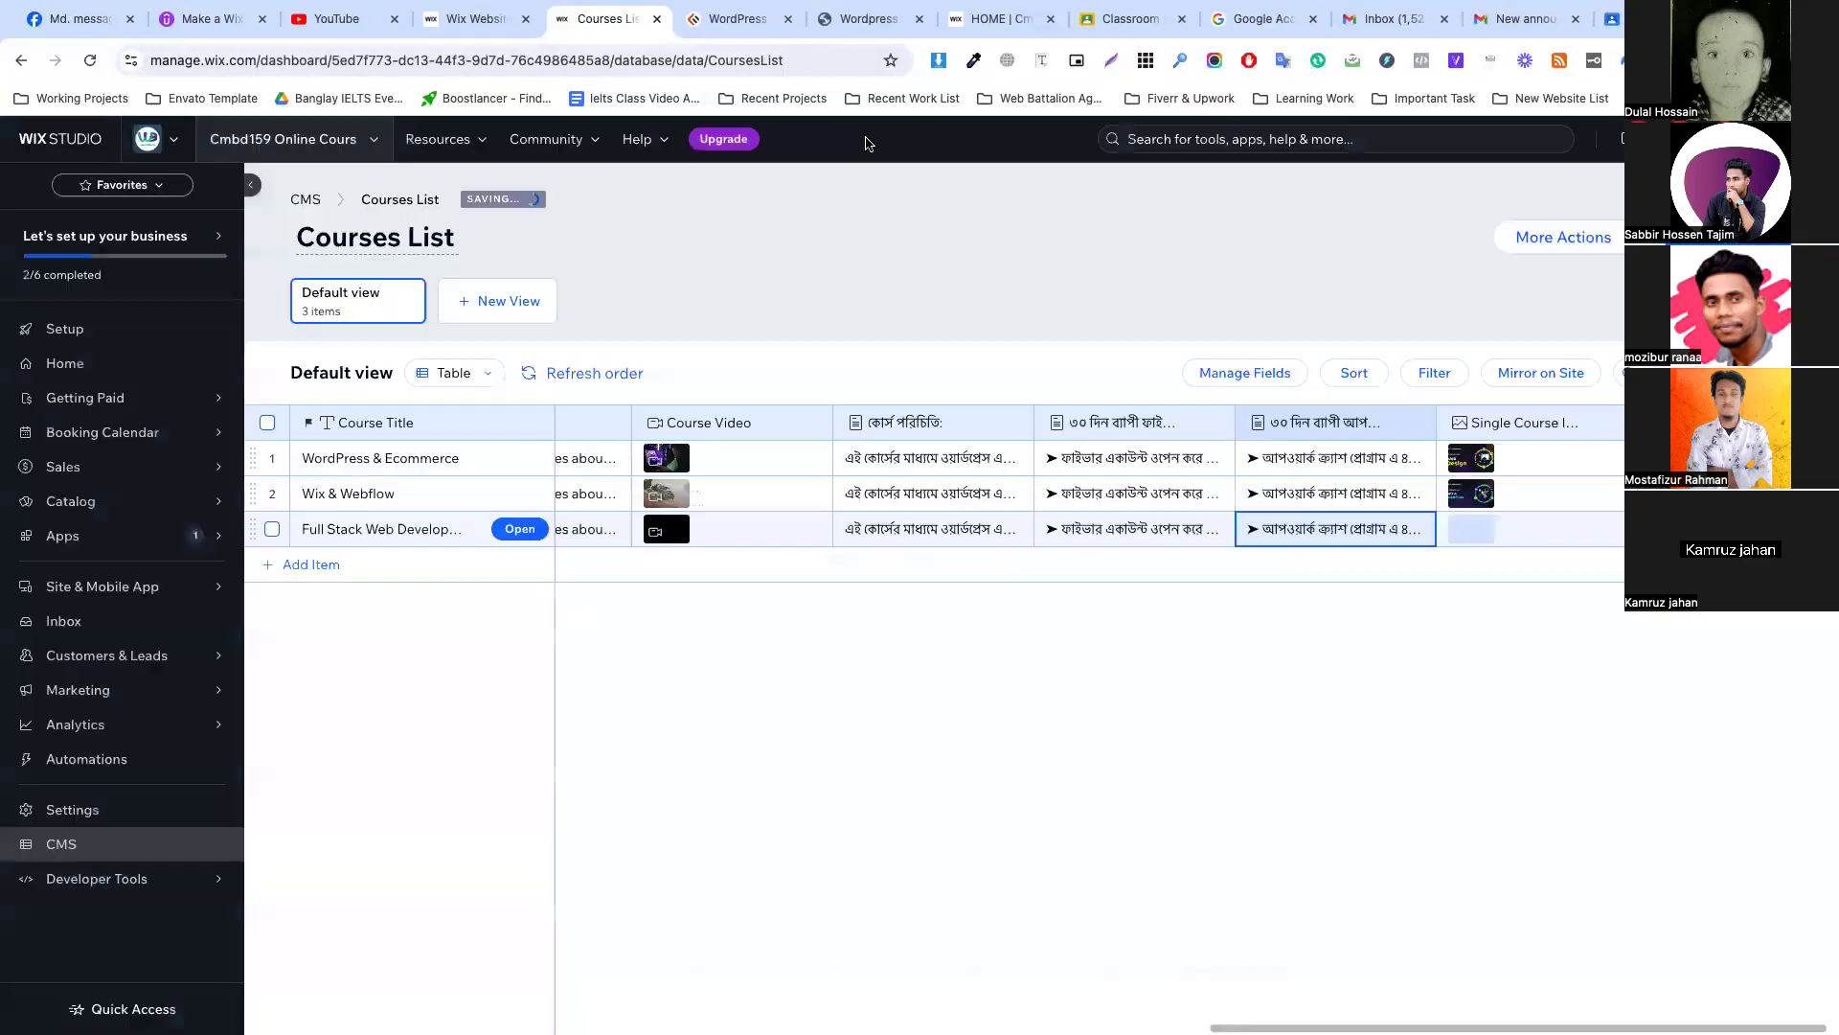
Select the course requirements heading on the WordPress course page.
{"action": "left_click", "coordinate": [738, 19]}
{"action": "scroll", "coordinate": [969, 383], "scroll_direction": "down", "scroll_amount": 2}
{"action": "scroll", "coordinate": [969, 383], "scroll_direction": "up", "scroll_amount": 10}
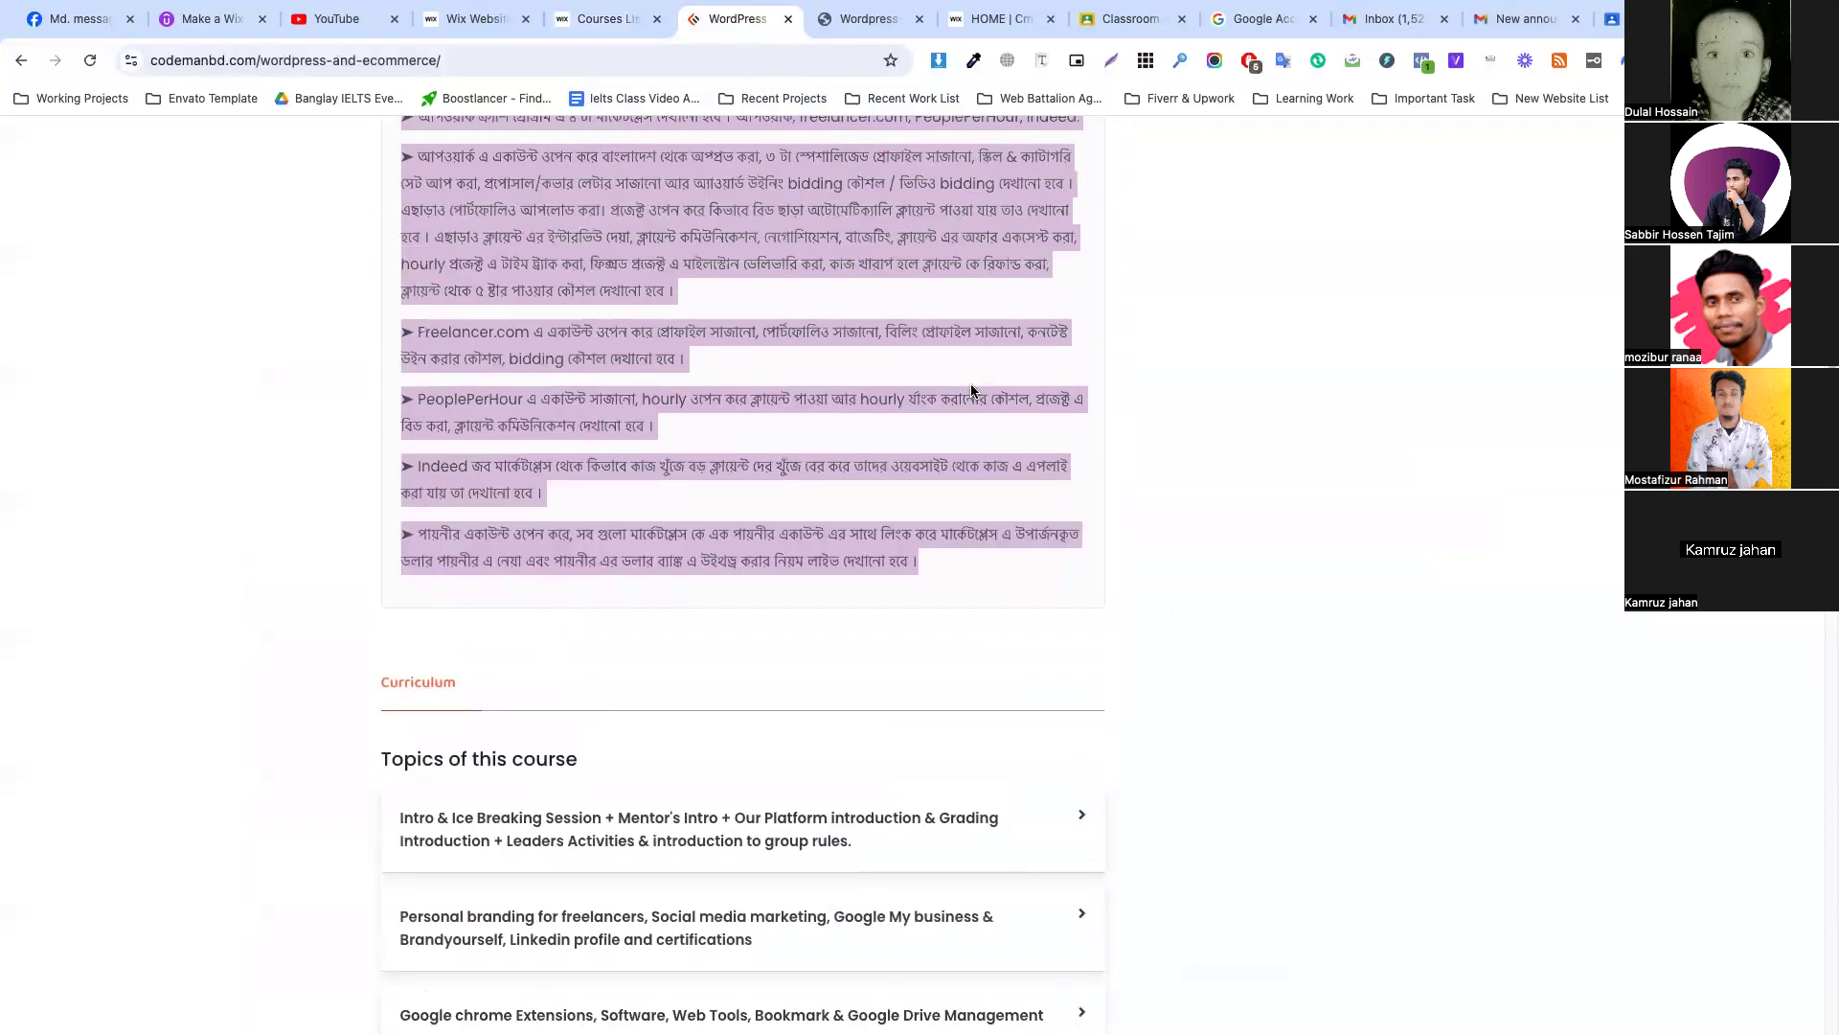
{"action": "scroll", "coordinate": [971, 384], "scroll_direction": "up", "scroll_amount": 2}
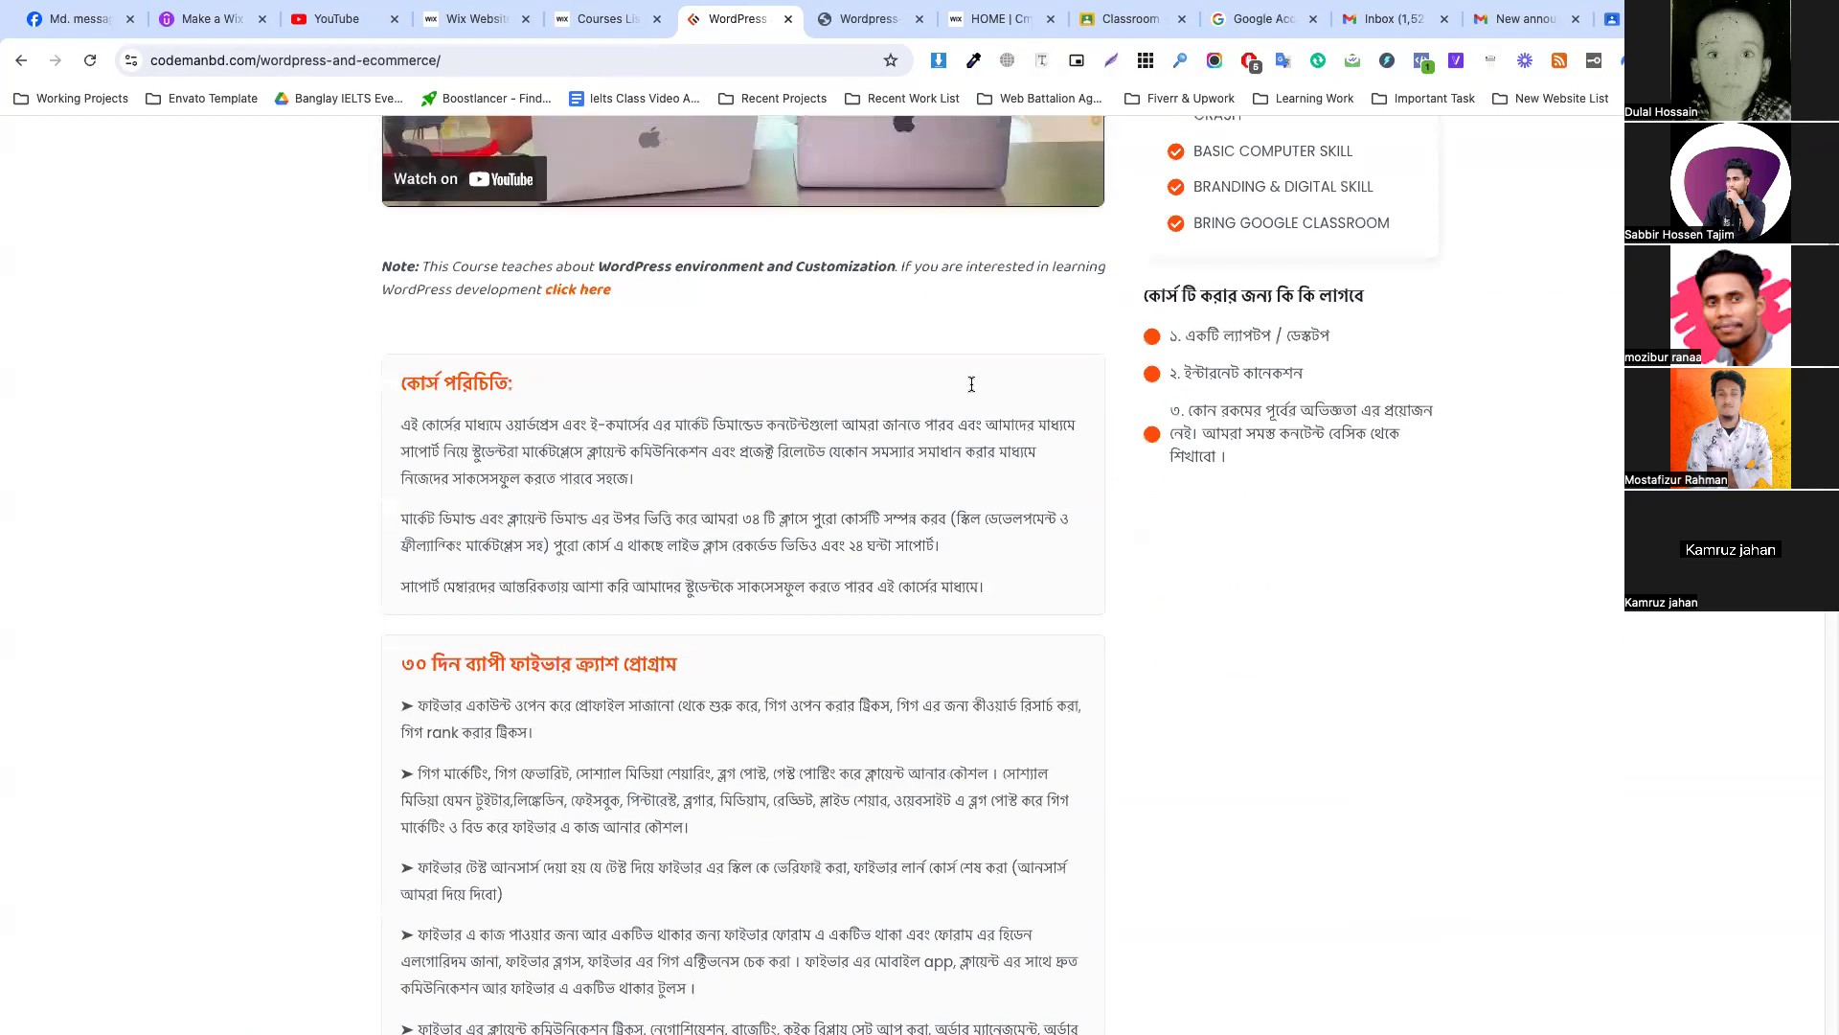
{"action": "left_click_drag", "start_coordinate": [1146, 292], "coordinate": [1475, 303]}
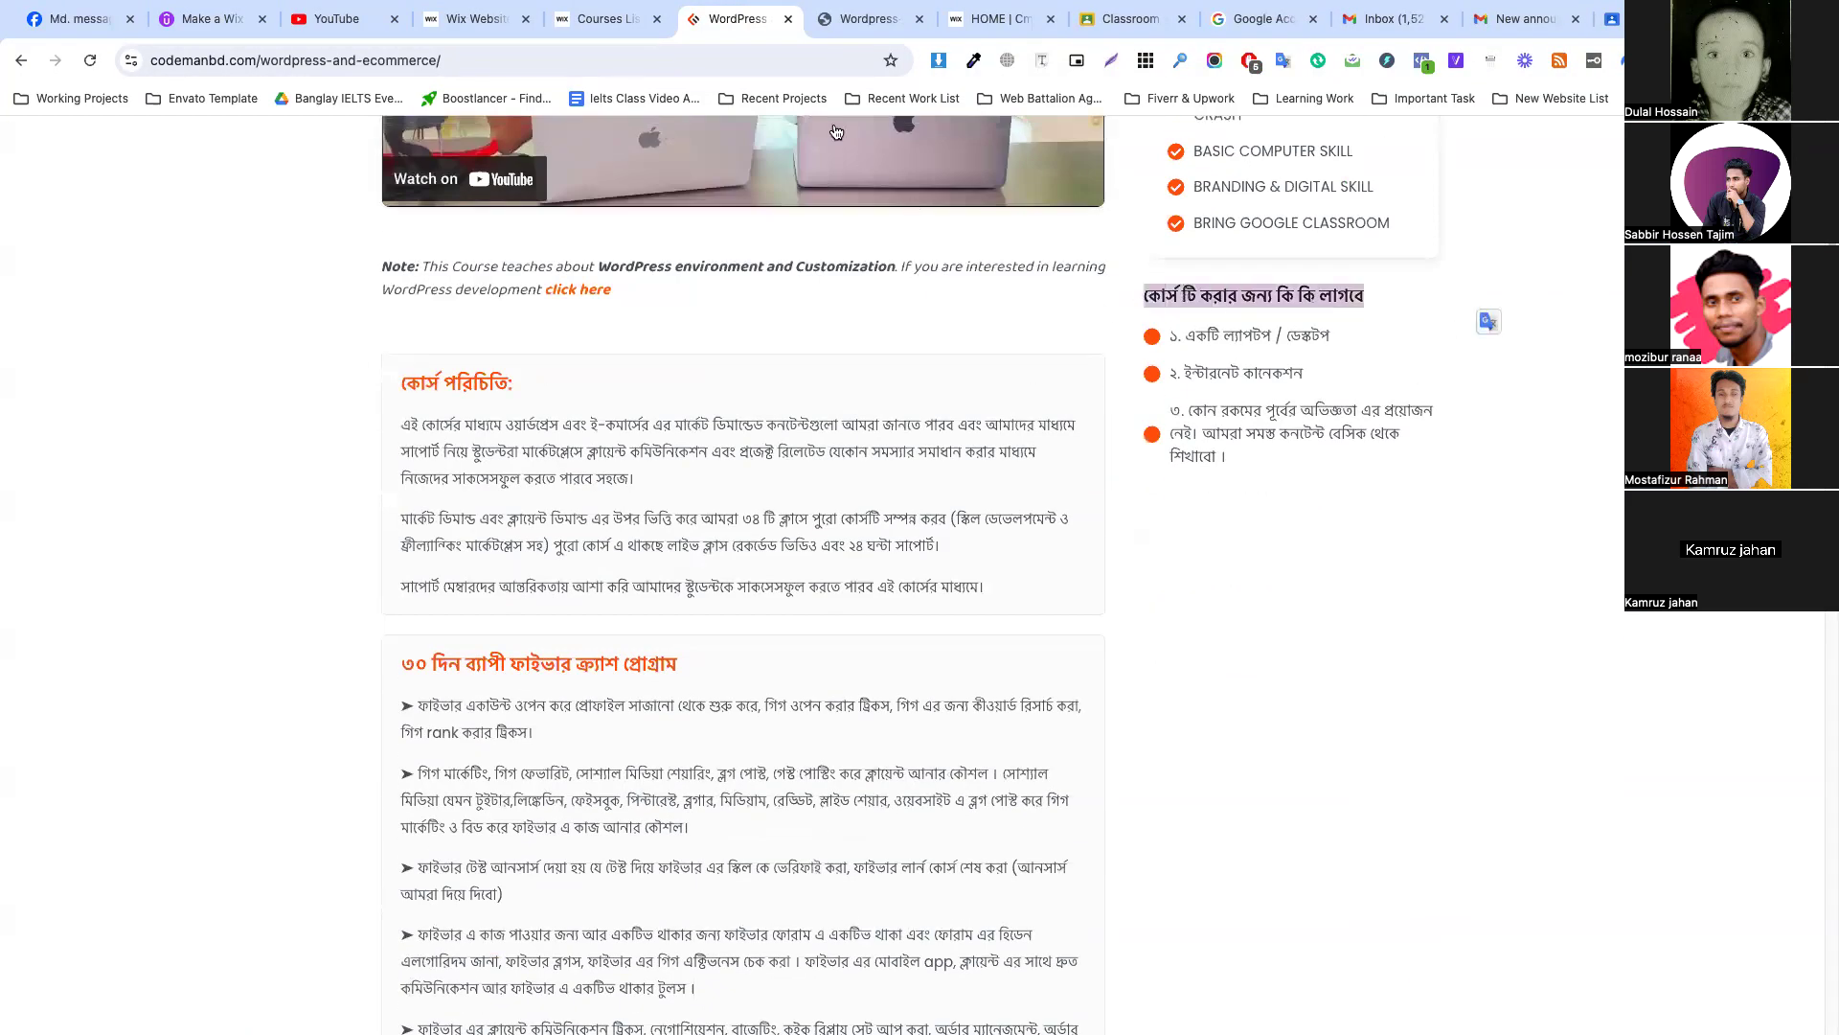
{"action": "left_click", "coordinate": [596, 19]}
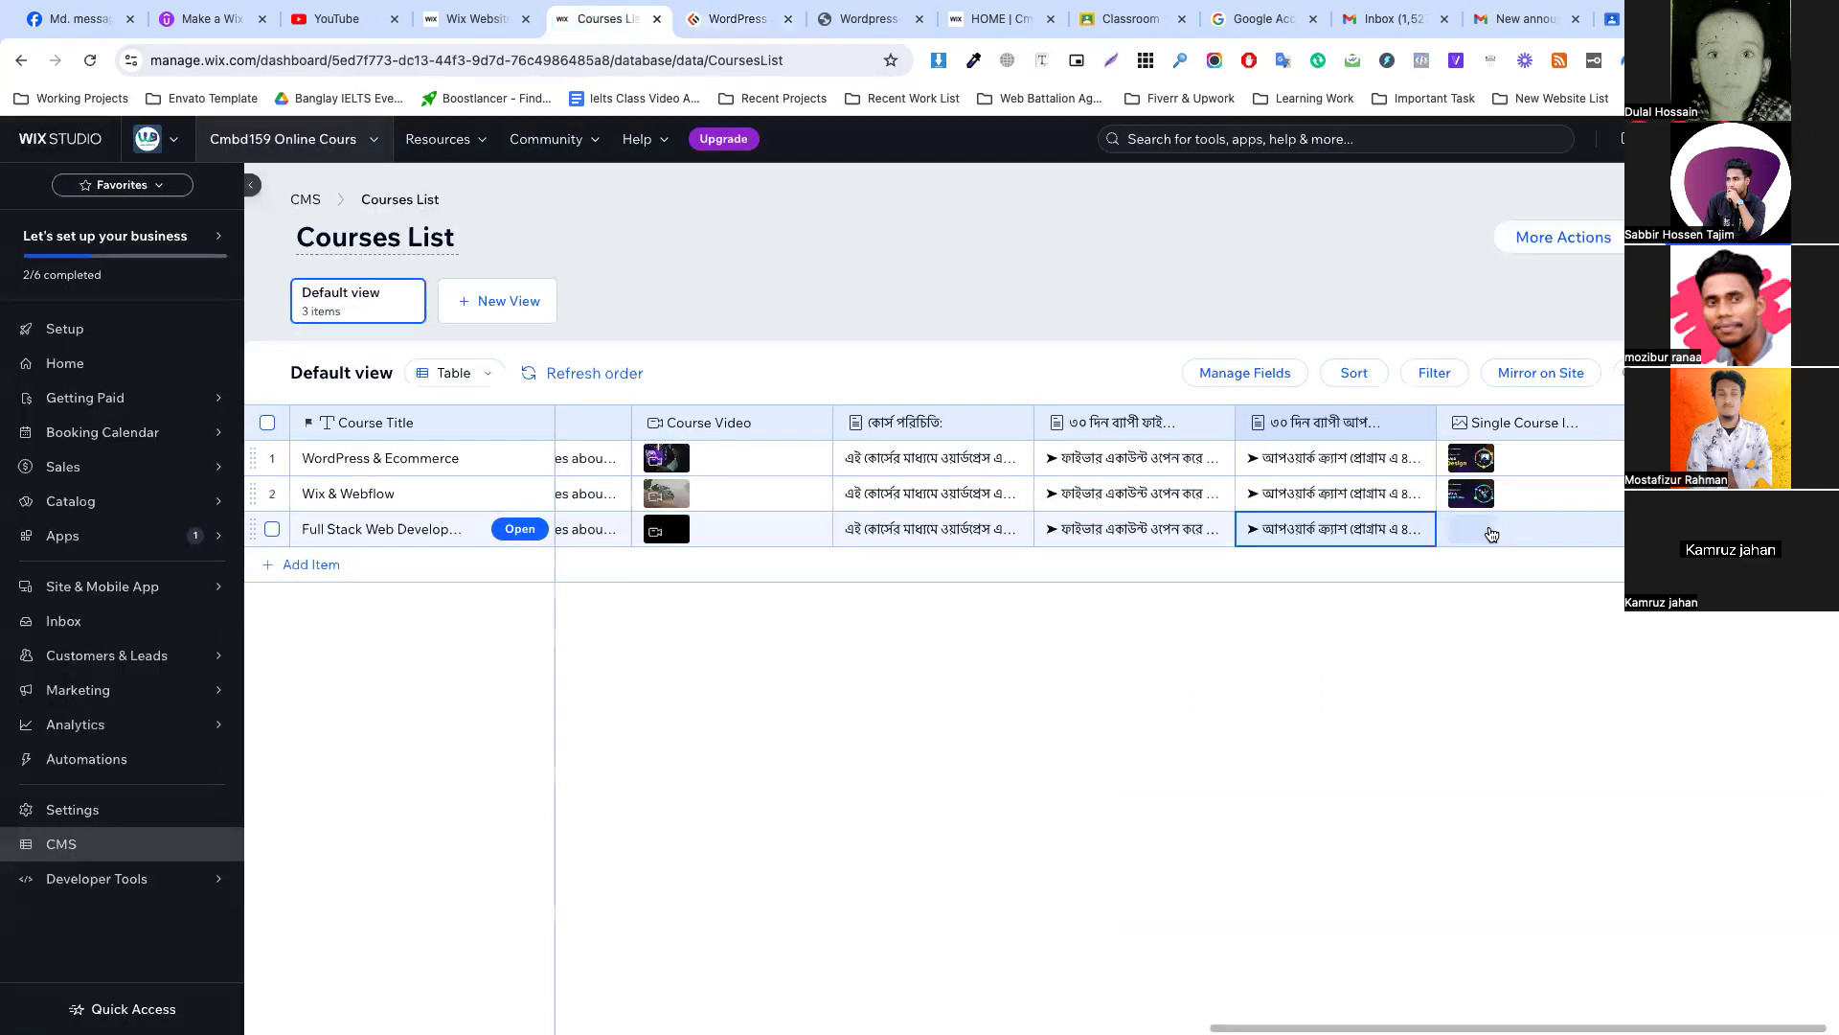
Open the image picker for row 3's course image cell.
{"action": "left_click", "coordinate": [1491, 534]}
{"action": "left_click", "coordinate": [1491, 534]}
{"action": "left_click", "coordinate": [737, 20]}
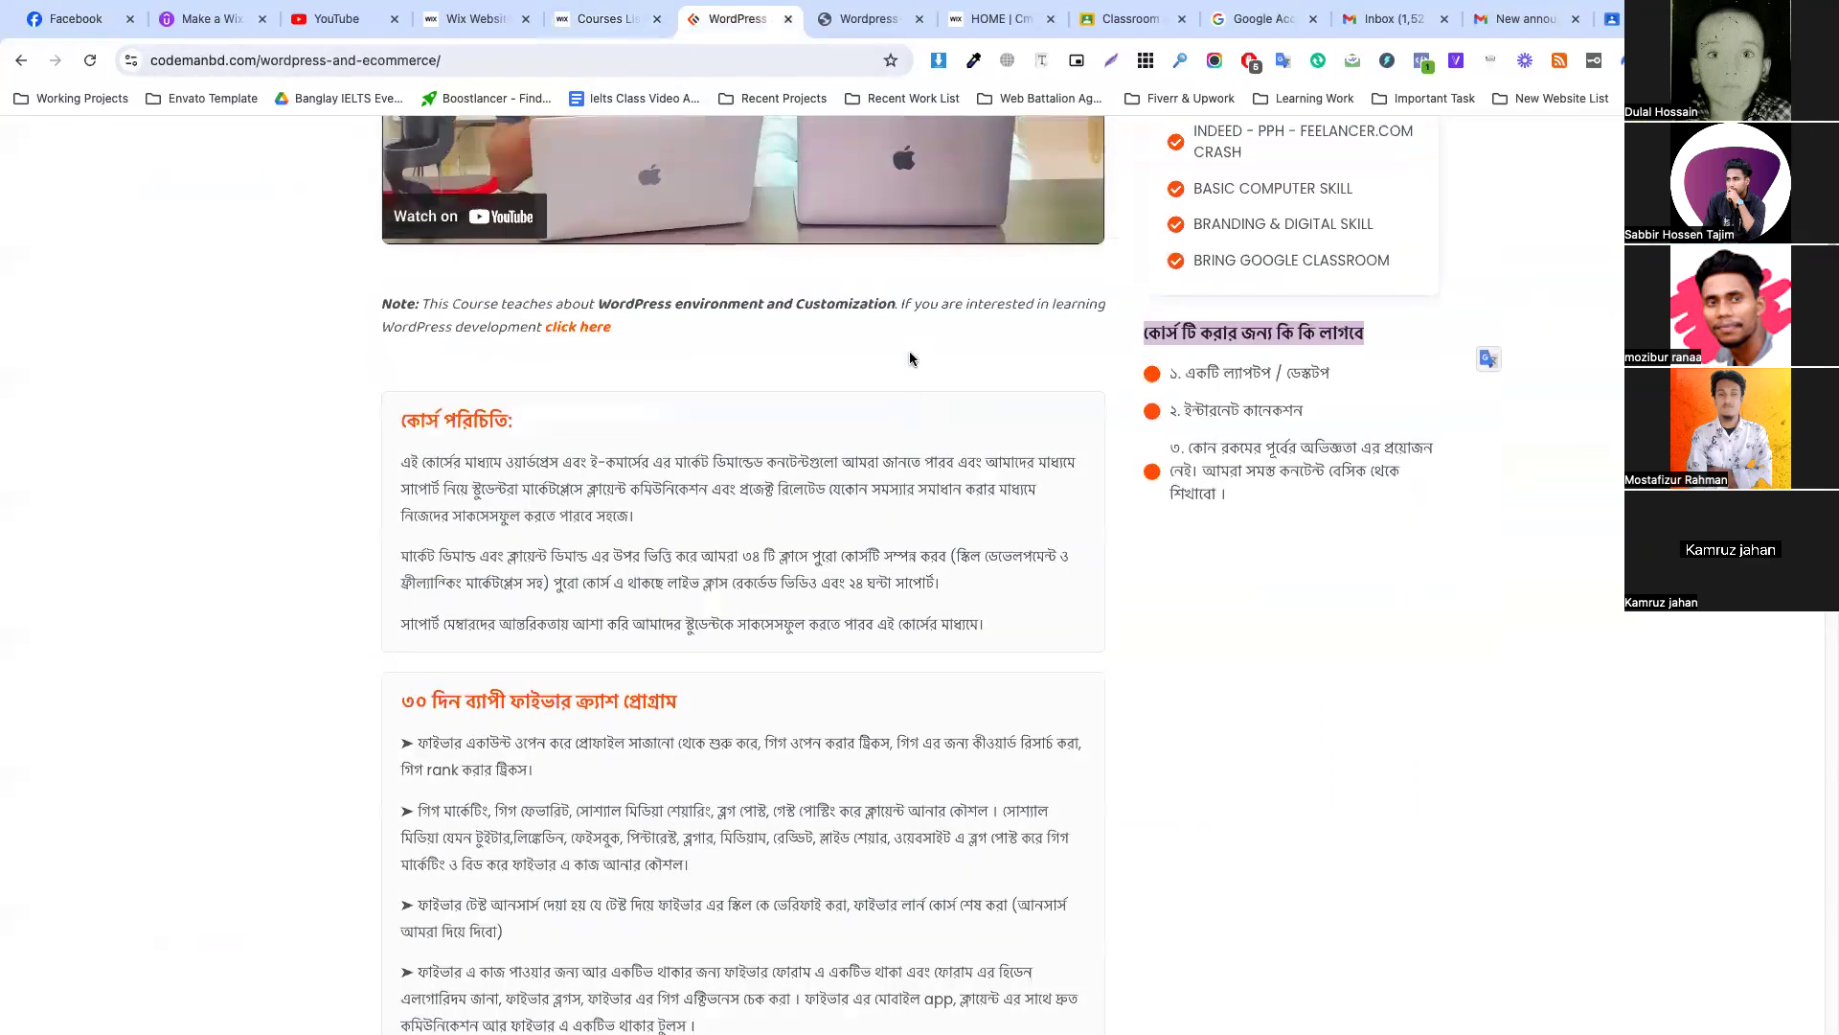
{"action": "scroll", "coordinate": [910, 359], "scroll_direction": "up", "scroll_amount": 7}
{"action": "mouse_move", "coordinate": [764, 178]}
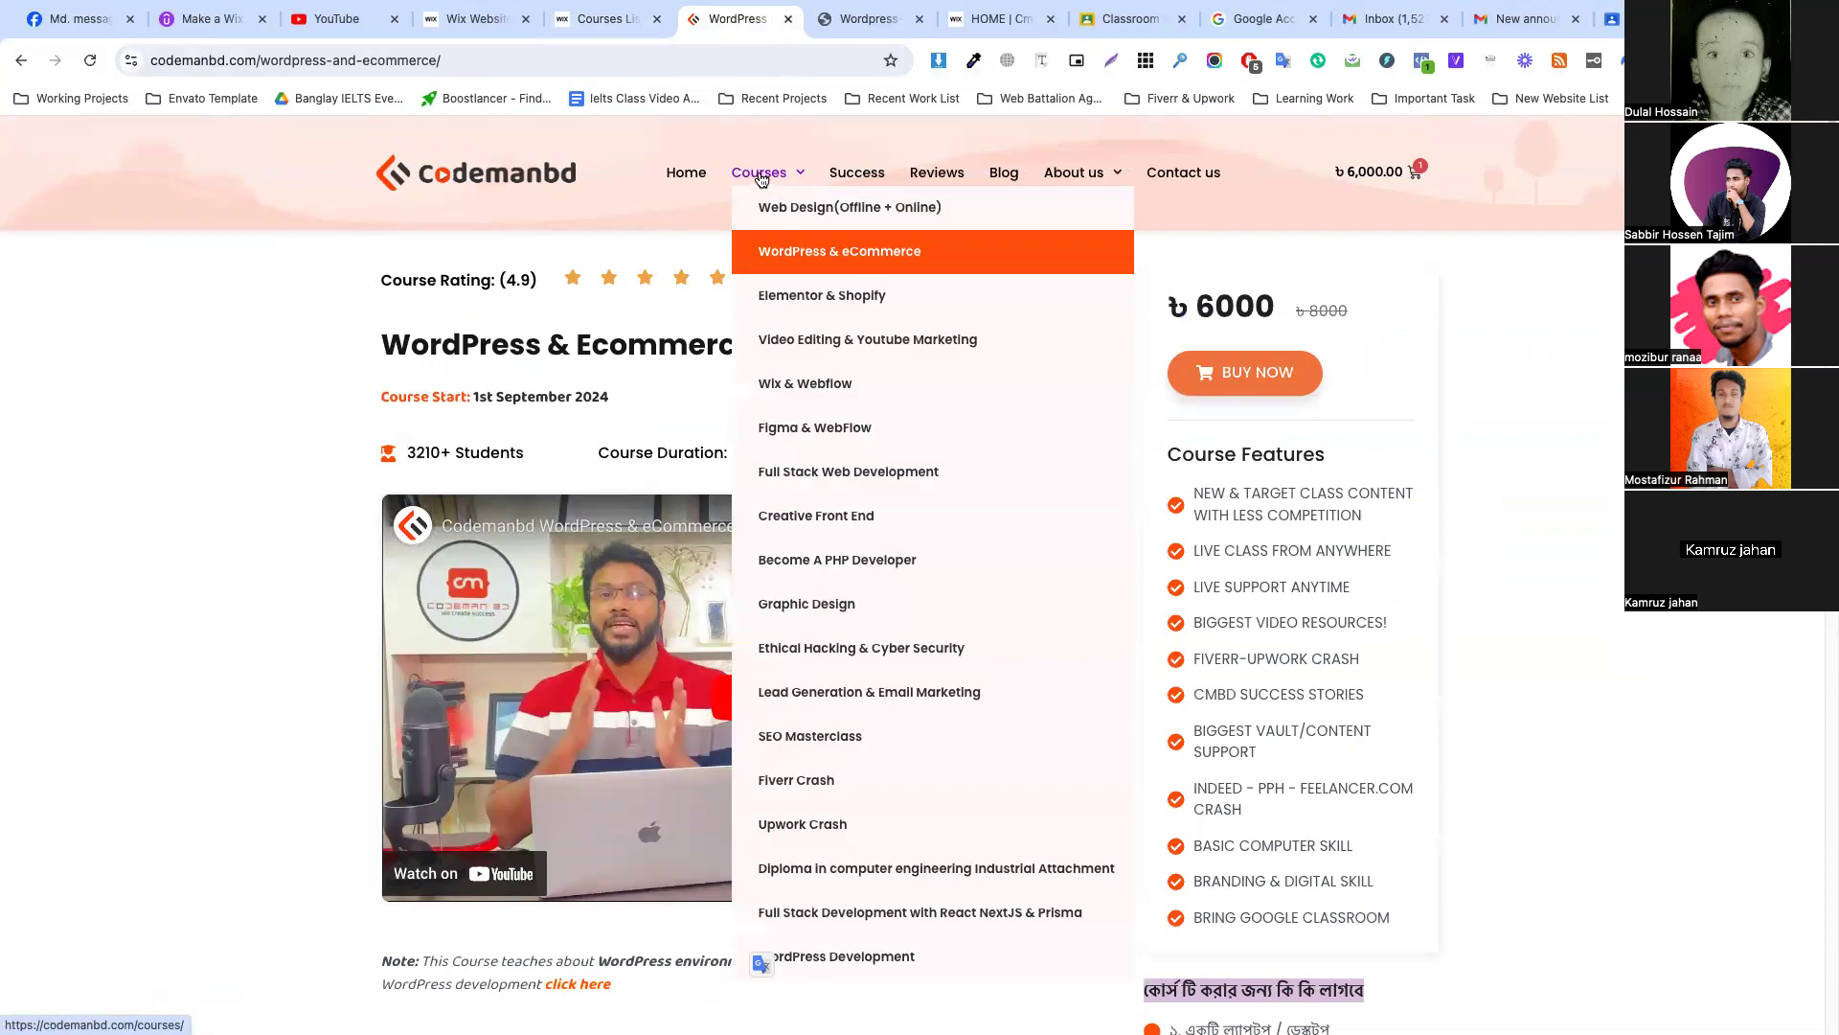
Download the Full Stack banner from codemanbd and add it as row 3's course image.
{"action": "left_click", "coordinate": [760, 178]}
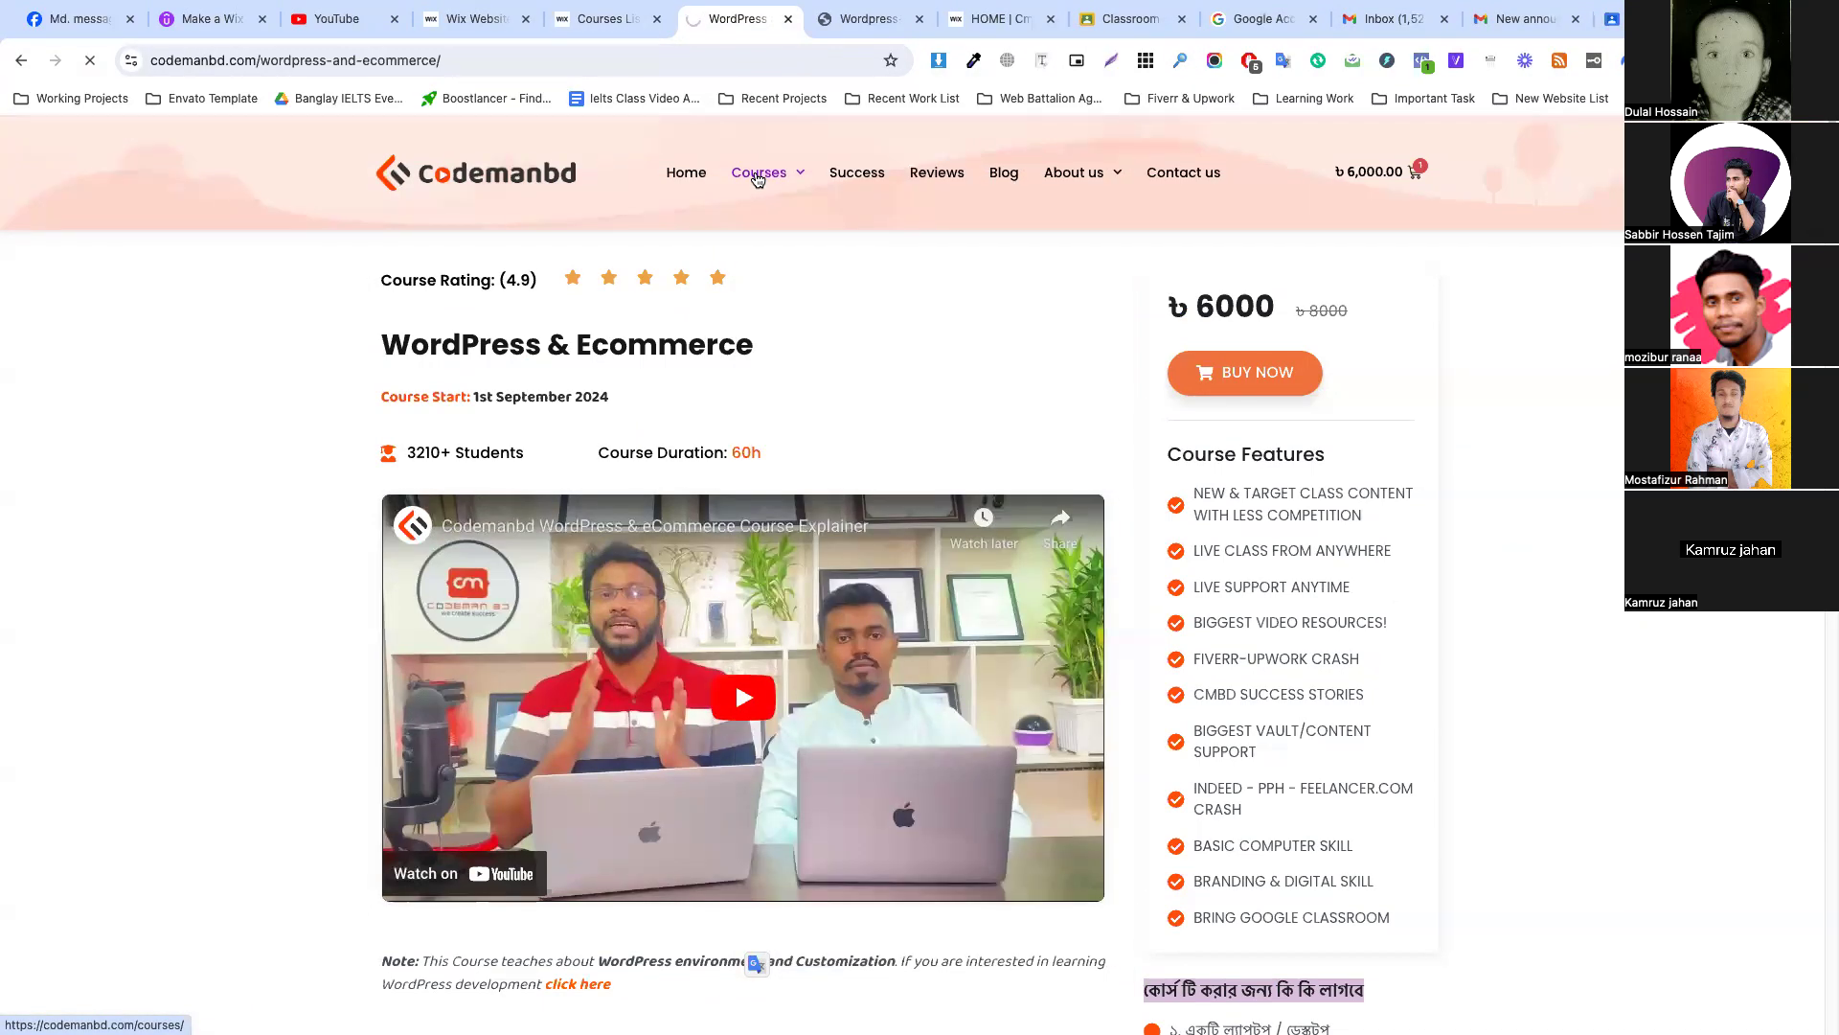
{"action": "scroll", "coordinate": [1166, 467], "scroll_direction": "down", "scroll_amount": 3}
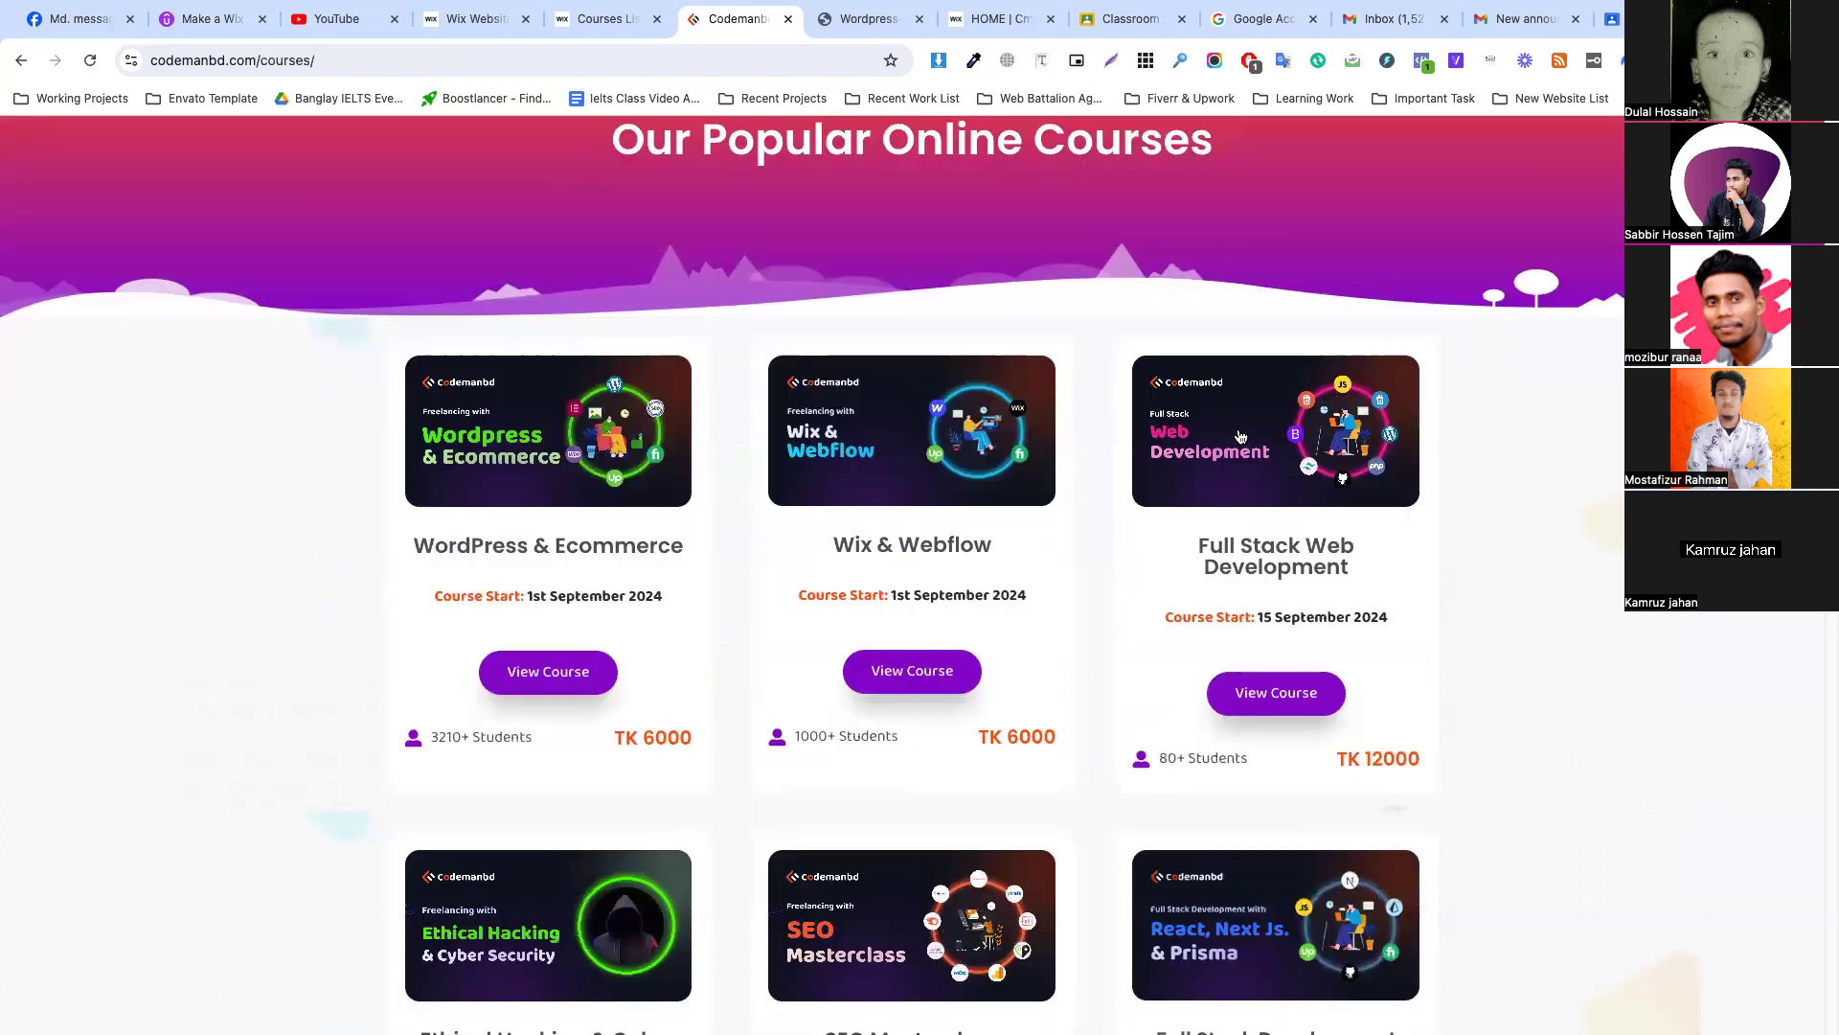
{"action": "right_click", "coordinate": [1241, 424]}
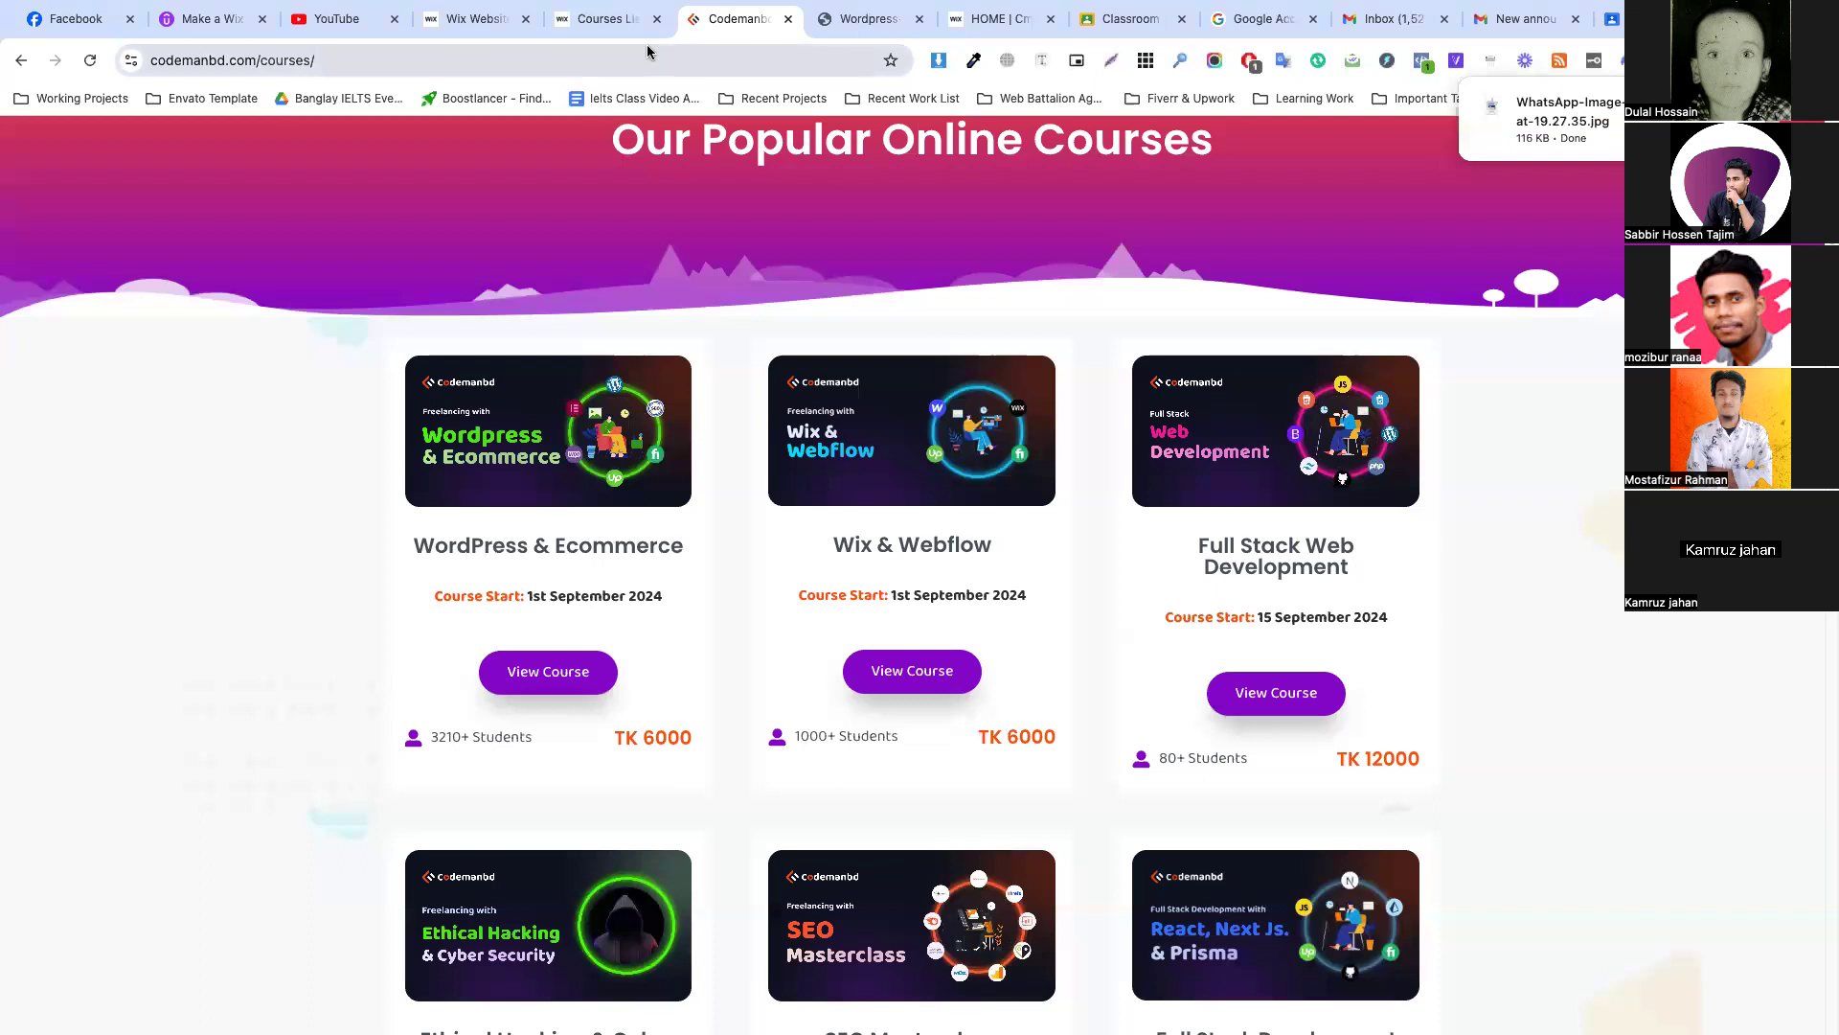
{"action": "key", "text": "ctrl+shift+Tab"}
{"action": "left_click", "coordinate": [939, 59]}
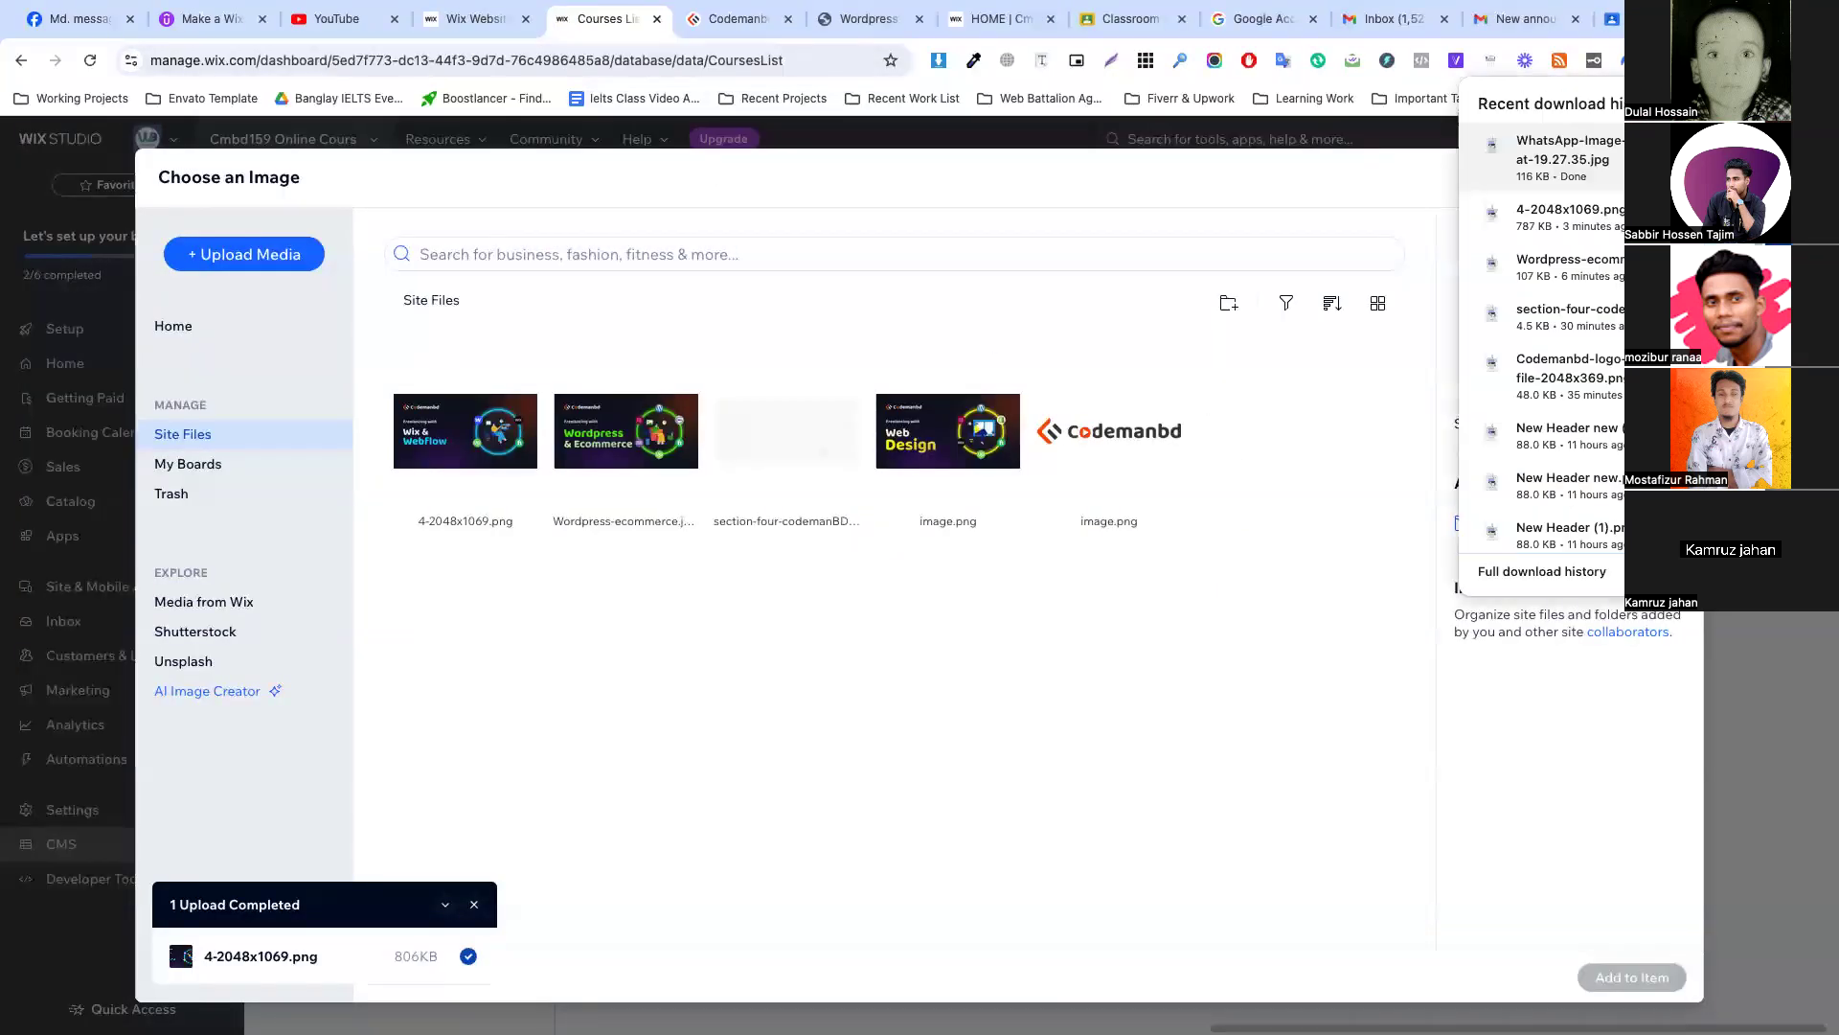
{"action": "left_click_drag", "start_coordinate": [1552, 154], "coordinate": [889, 534]}
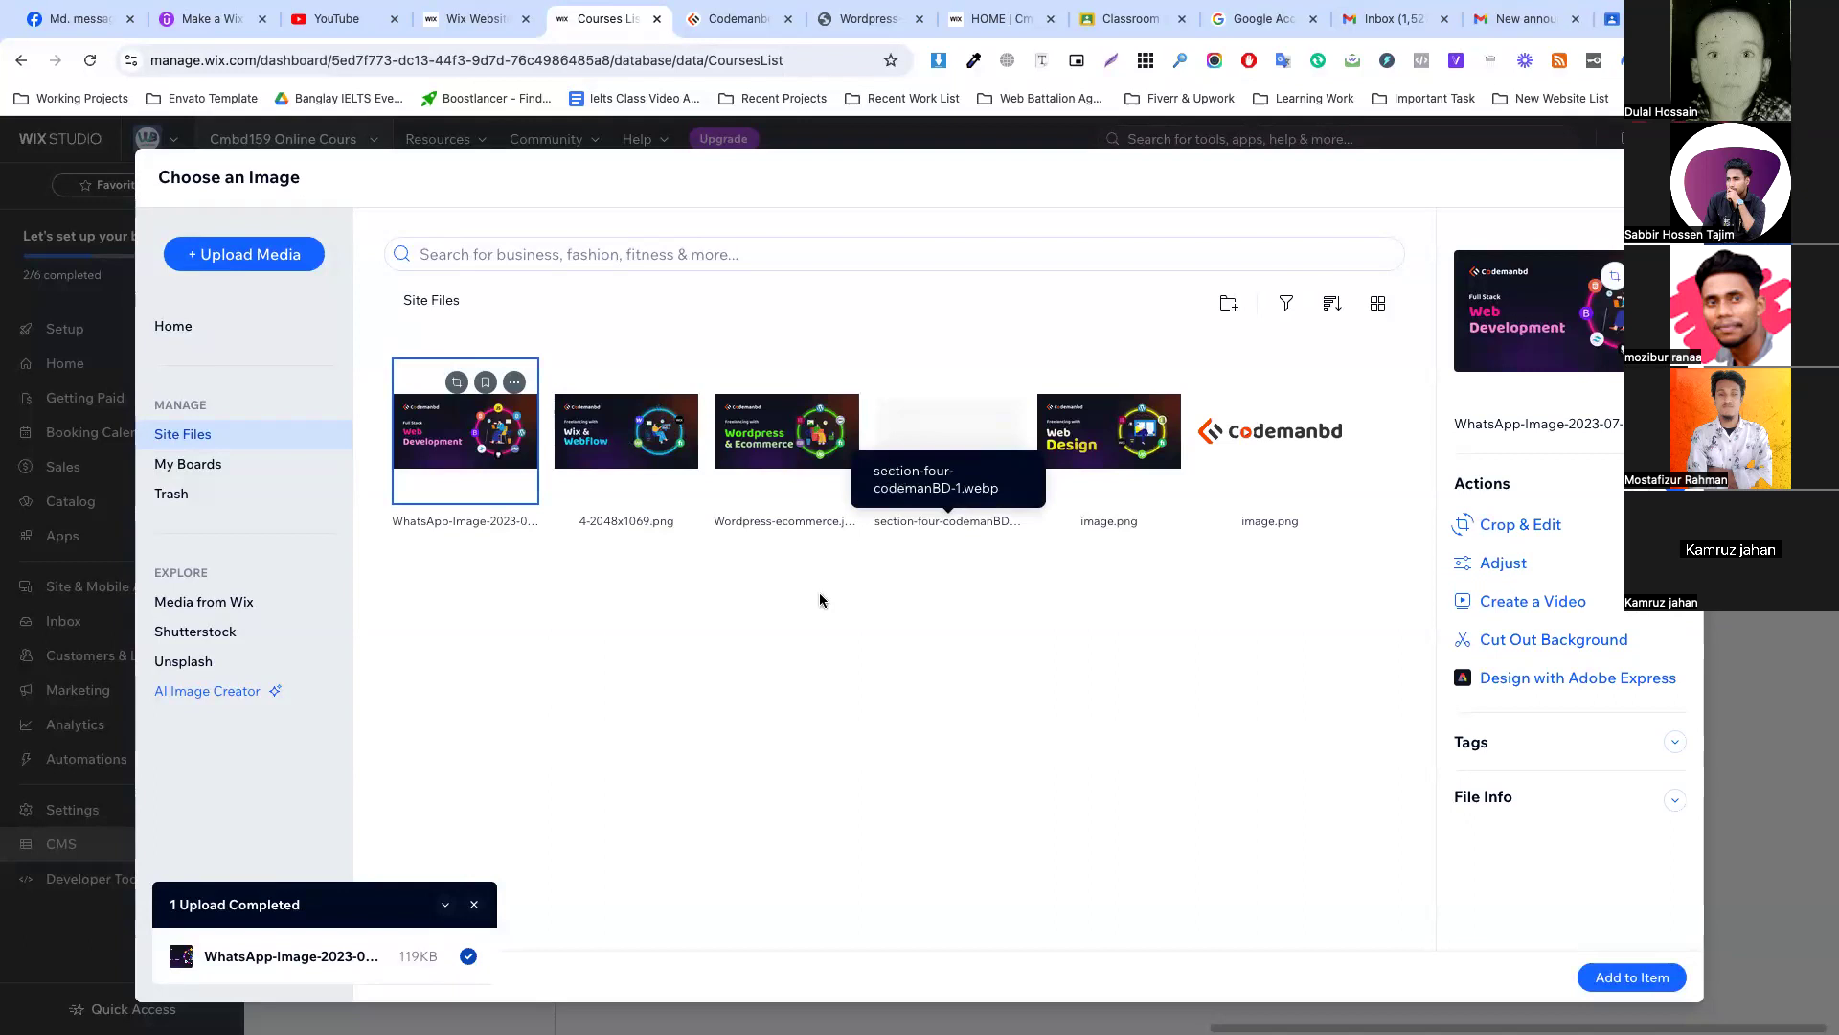
{"action": "left_click", "coordinate": [1601, 976]}
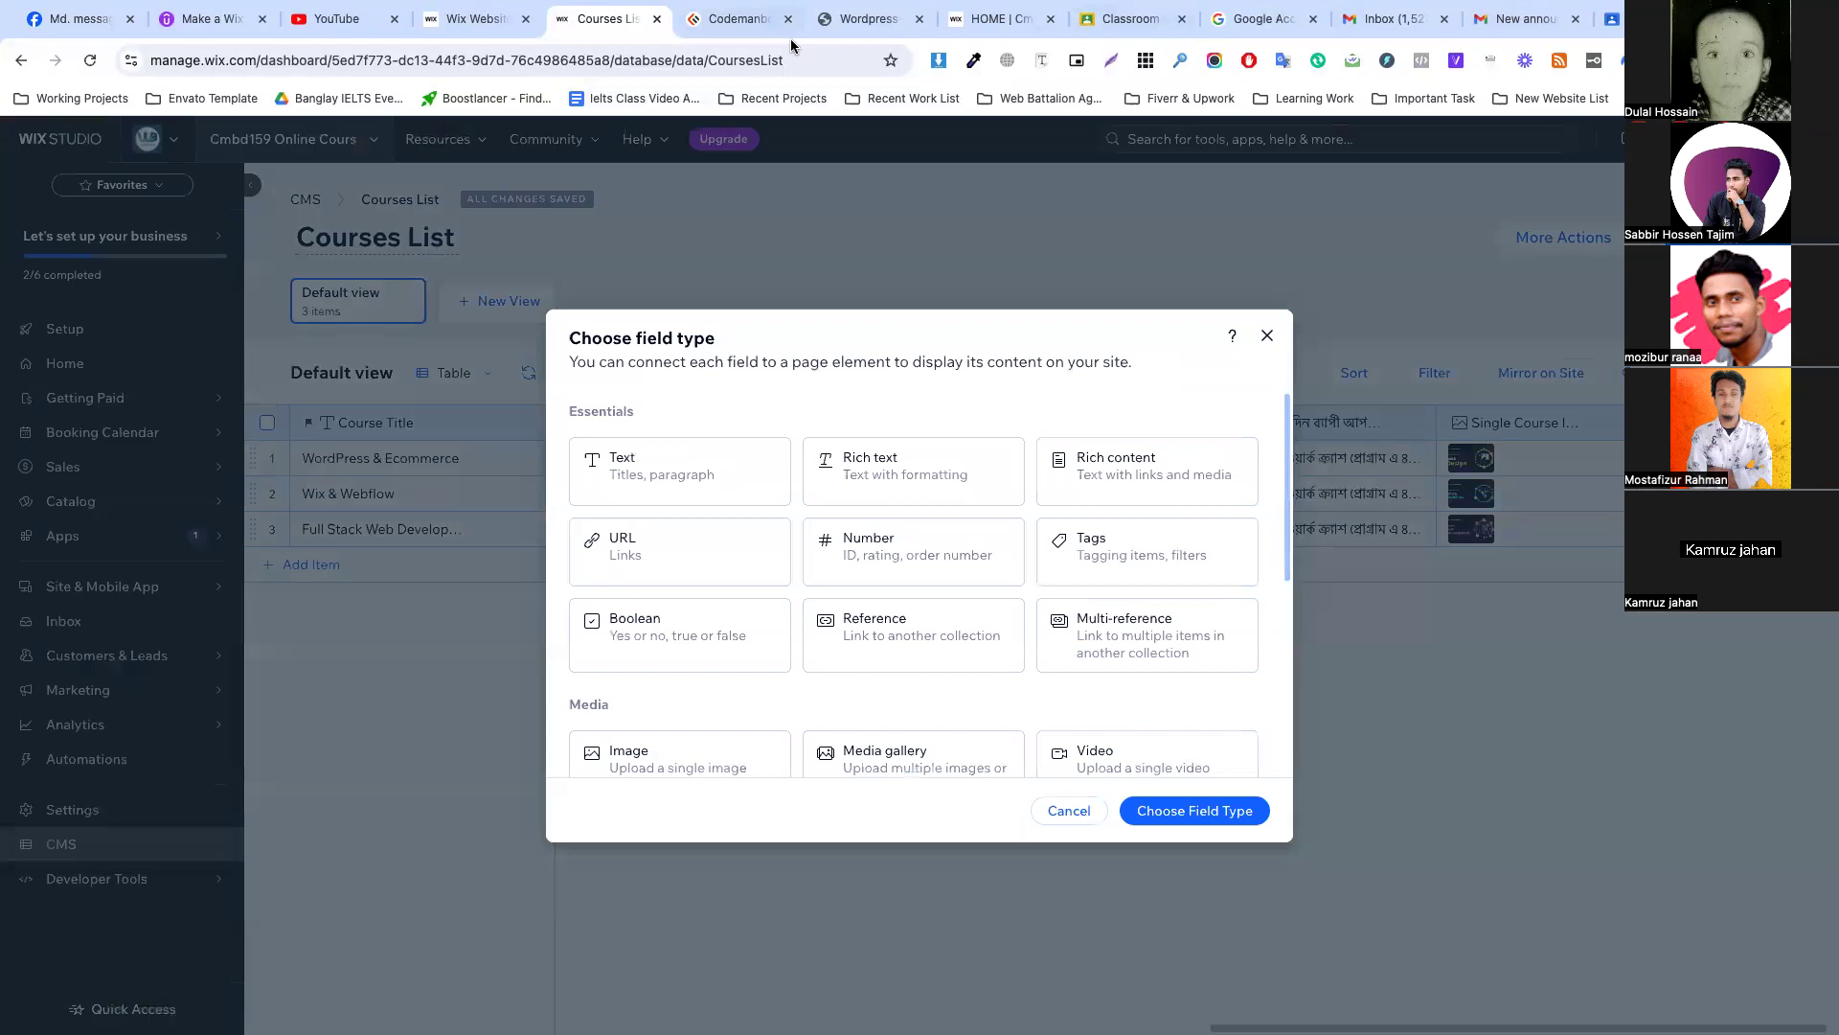
Add a Rich content field named with the copied Bengali course requirements heading.
{"action": "left_click", "coordinate": [738, 18]}
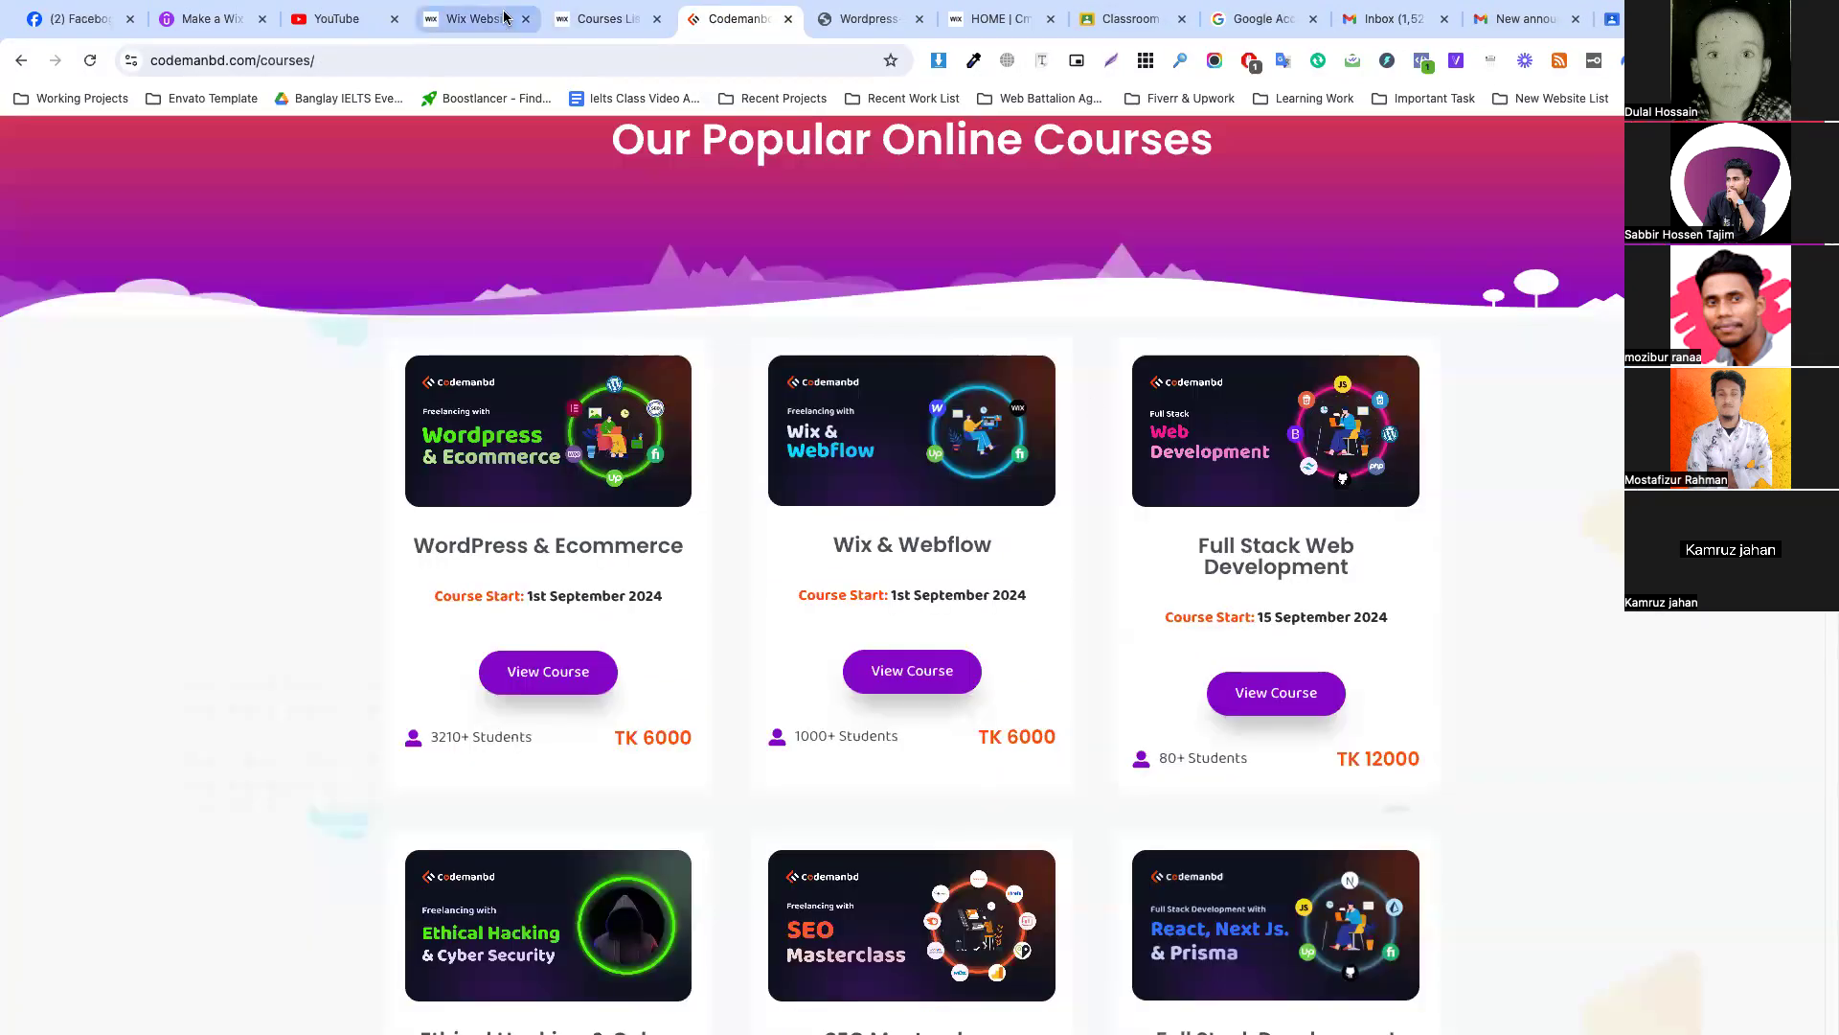
{"action": "left_click", "coordinate": [1293, 564]}
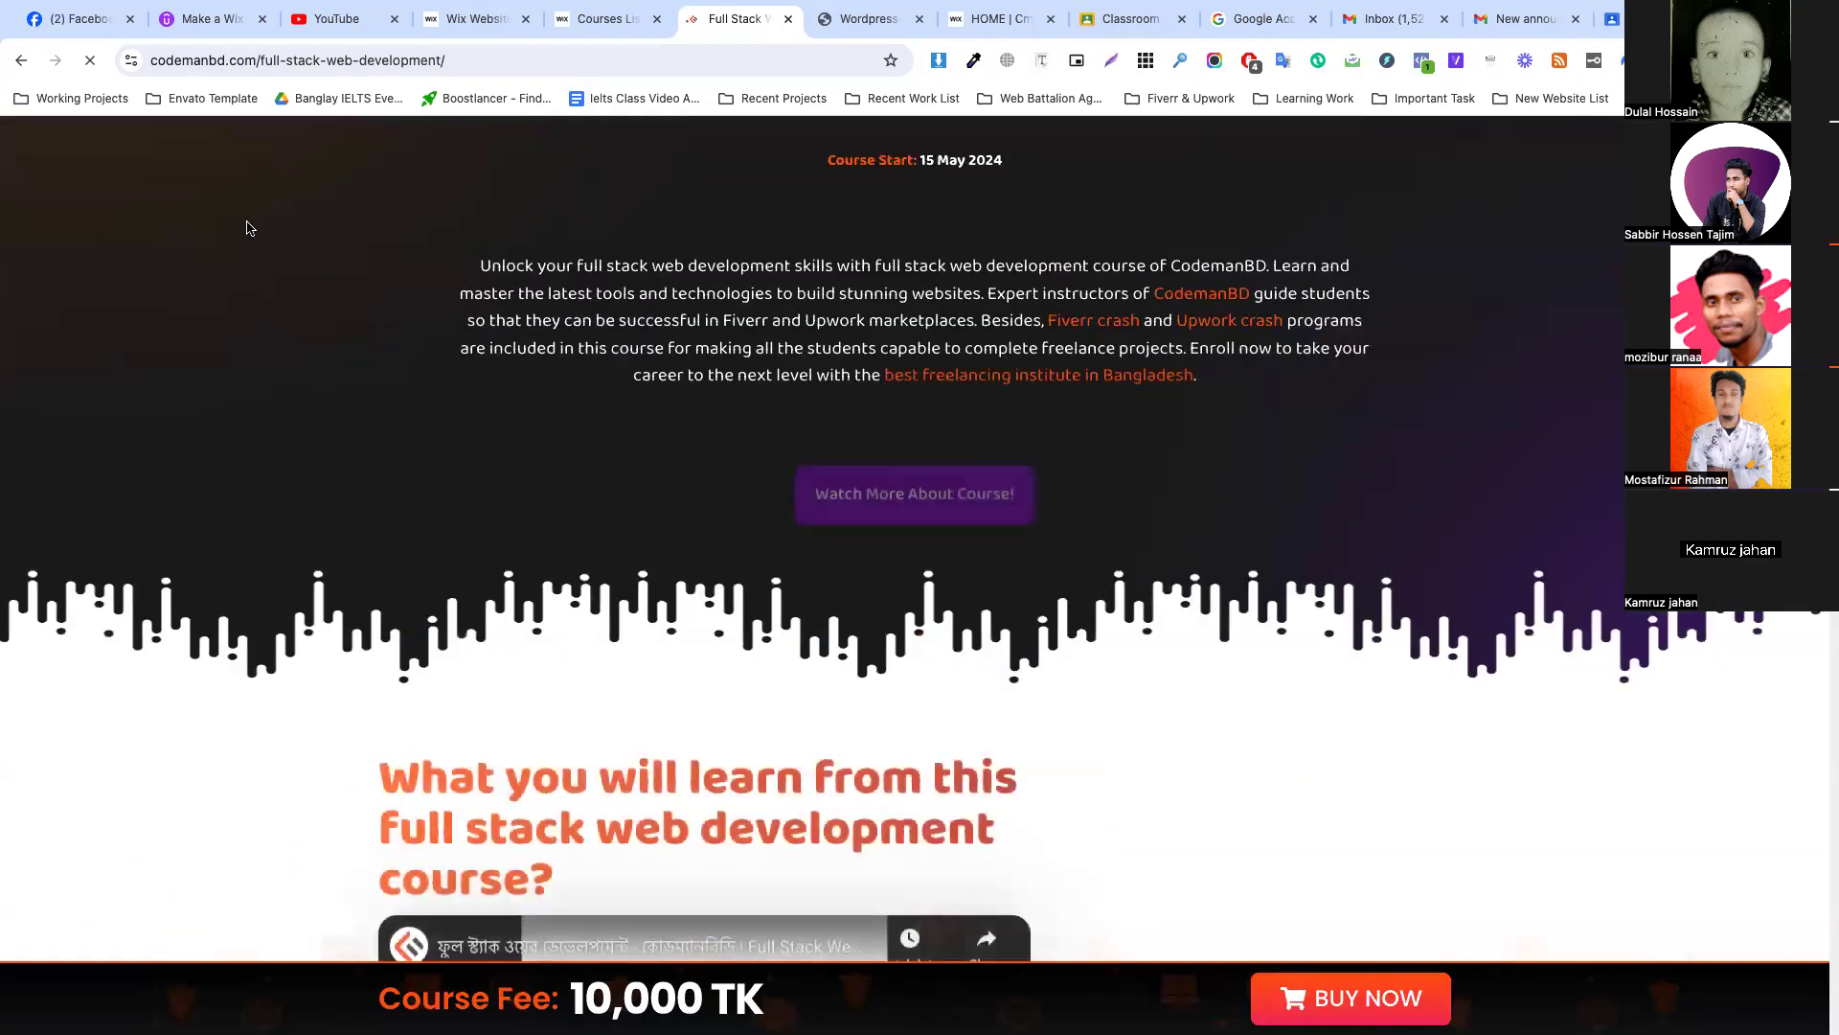
{"action": "scroll", "coordinate": [1207, 314], "scroll_direction": "down", "scroll_amount": 10}
{"action": "left_click_drag", "start_coordinate": [371, 288], "coordinate": [686, 300]}
{"action": "key", "text": "ctrl+c"}
{"action": "key", "text": "ctrl+shift+Tab"}
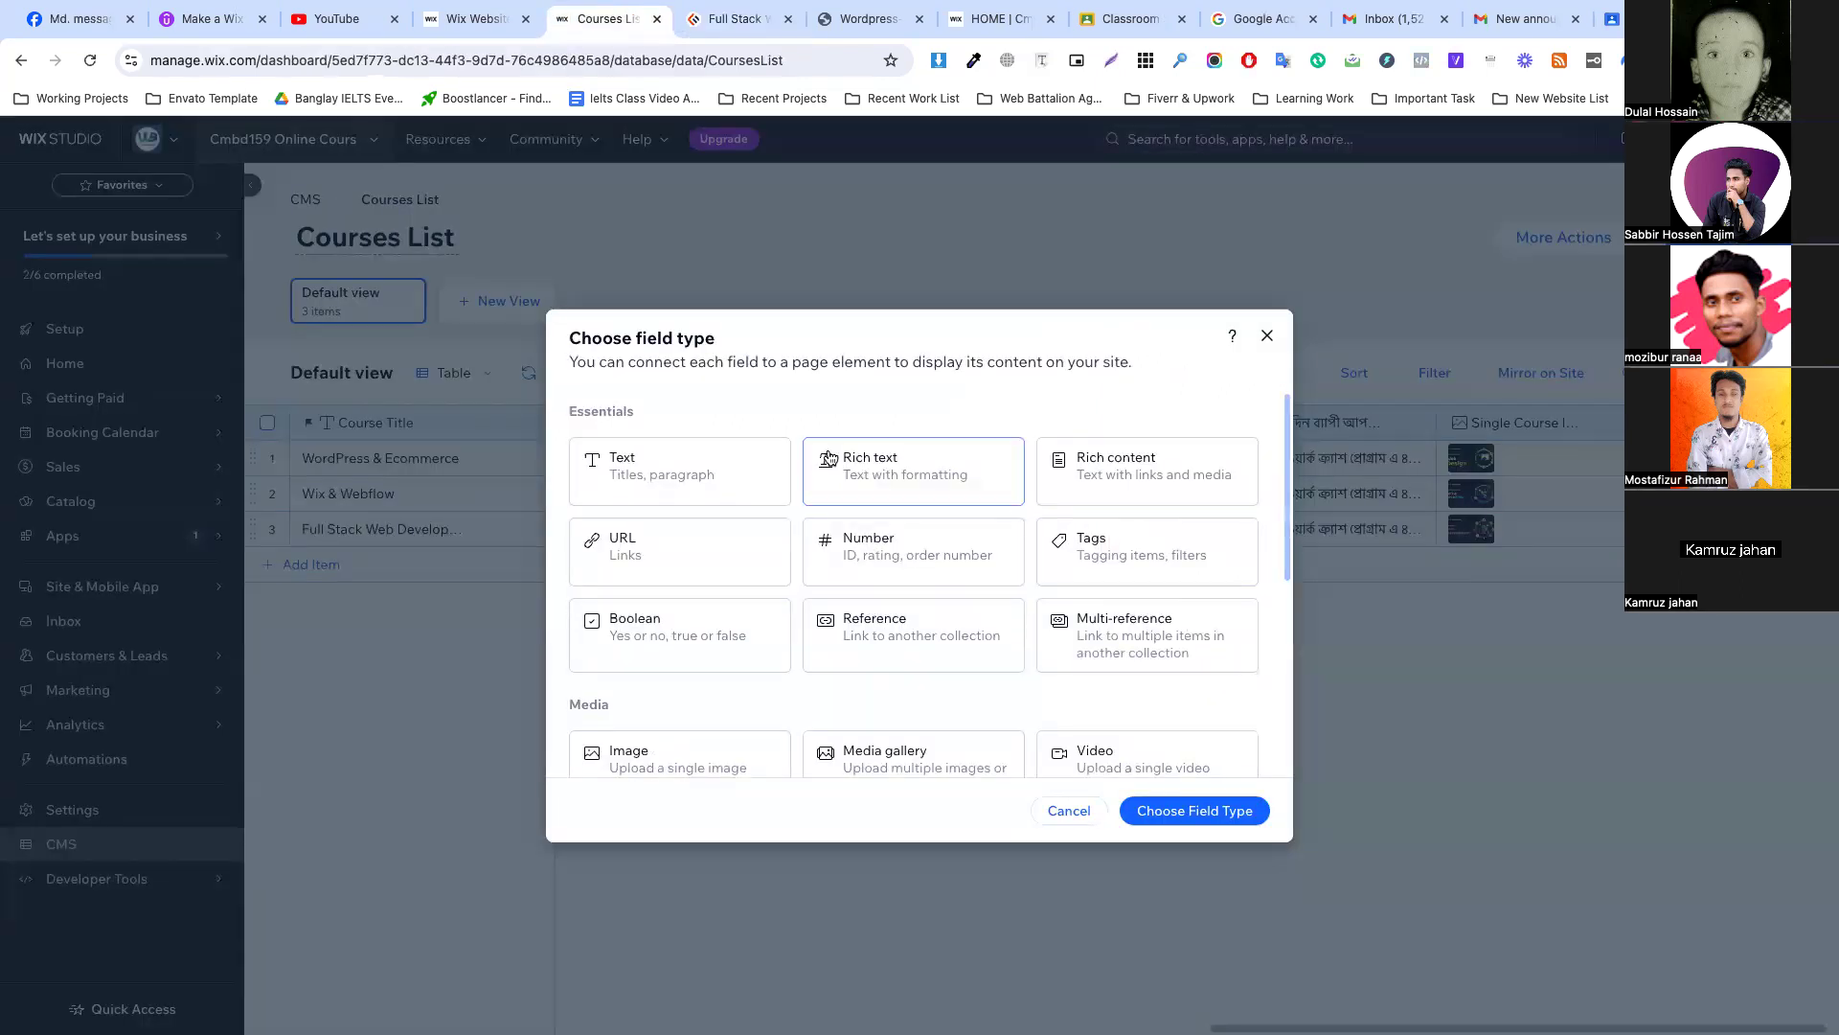
{"action": "left_click", "coordinate": [1164, 474]}
{"action": "left_click", "coordinate": [1186, 813]}
{"action": "key", "text": "ctrl+v"}
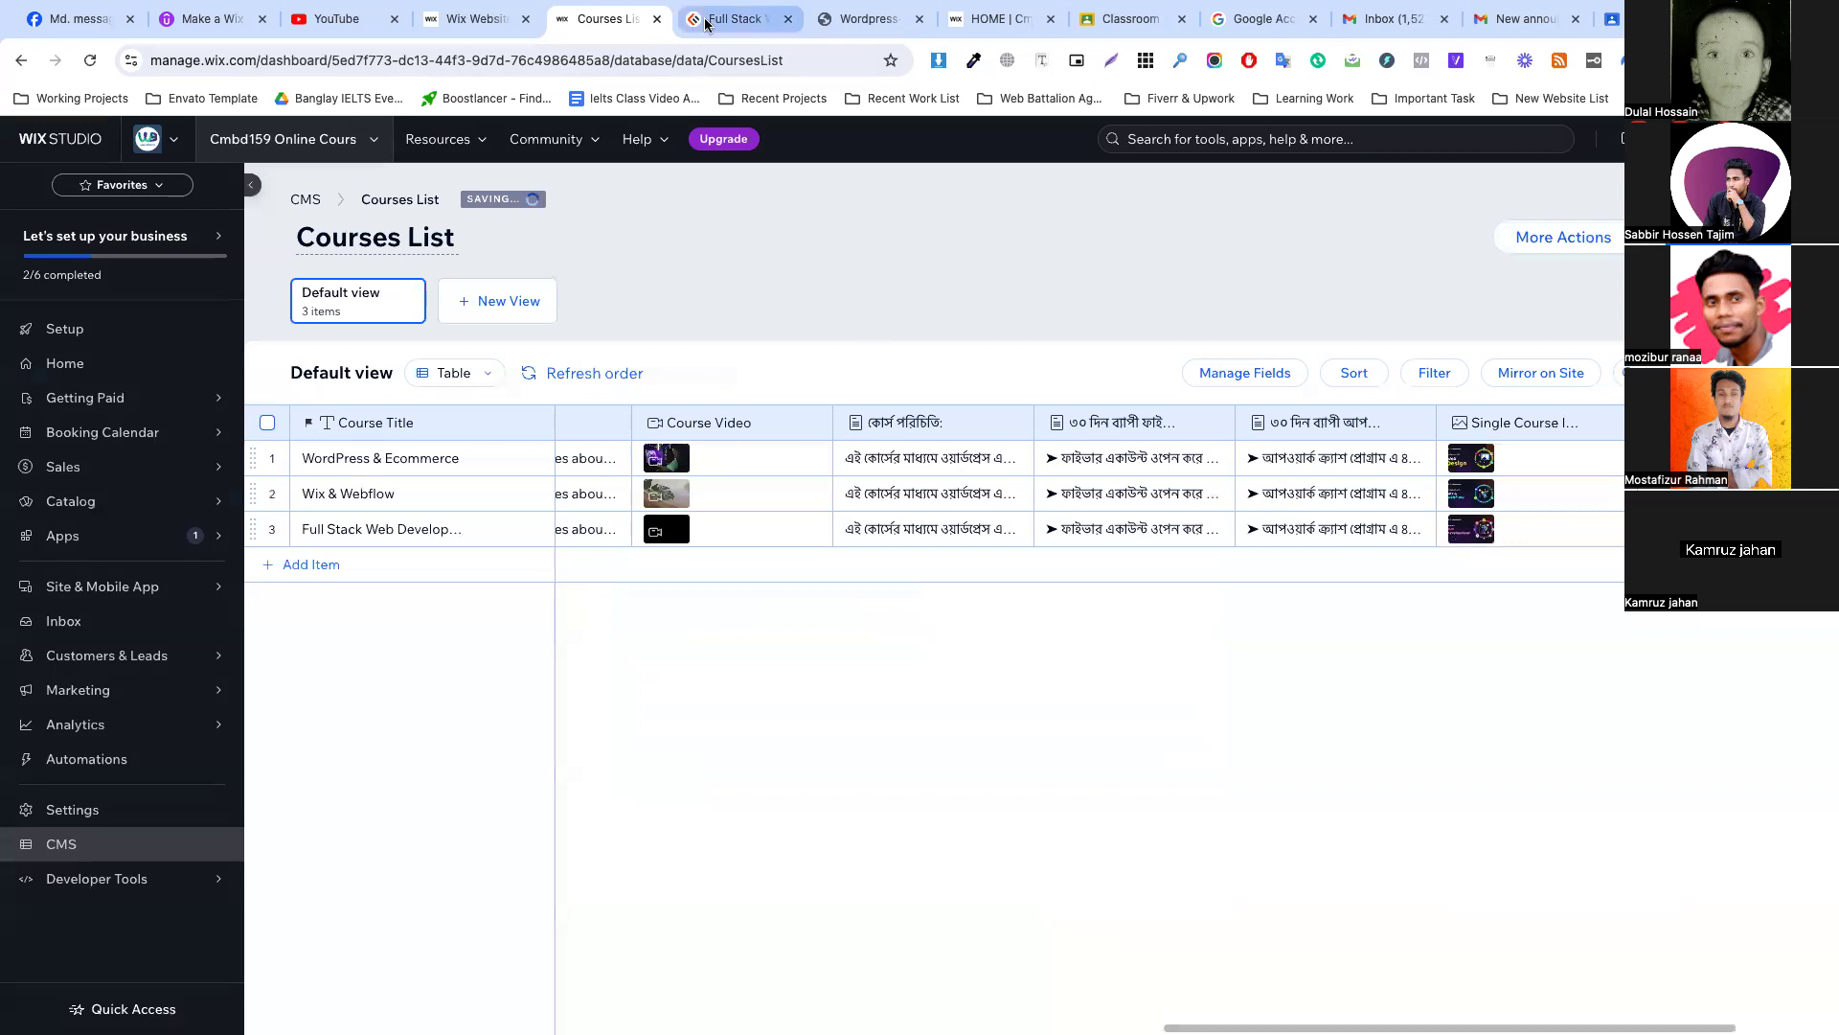
Paste the three requirement lines into the first course's requirements cell.
{"action": "left_click", "coordinate": [737, 18]}
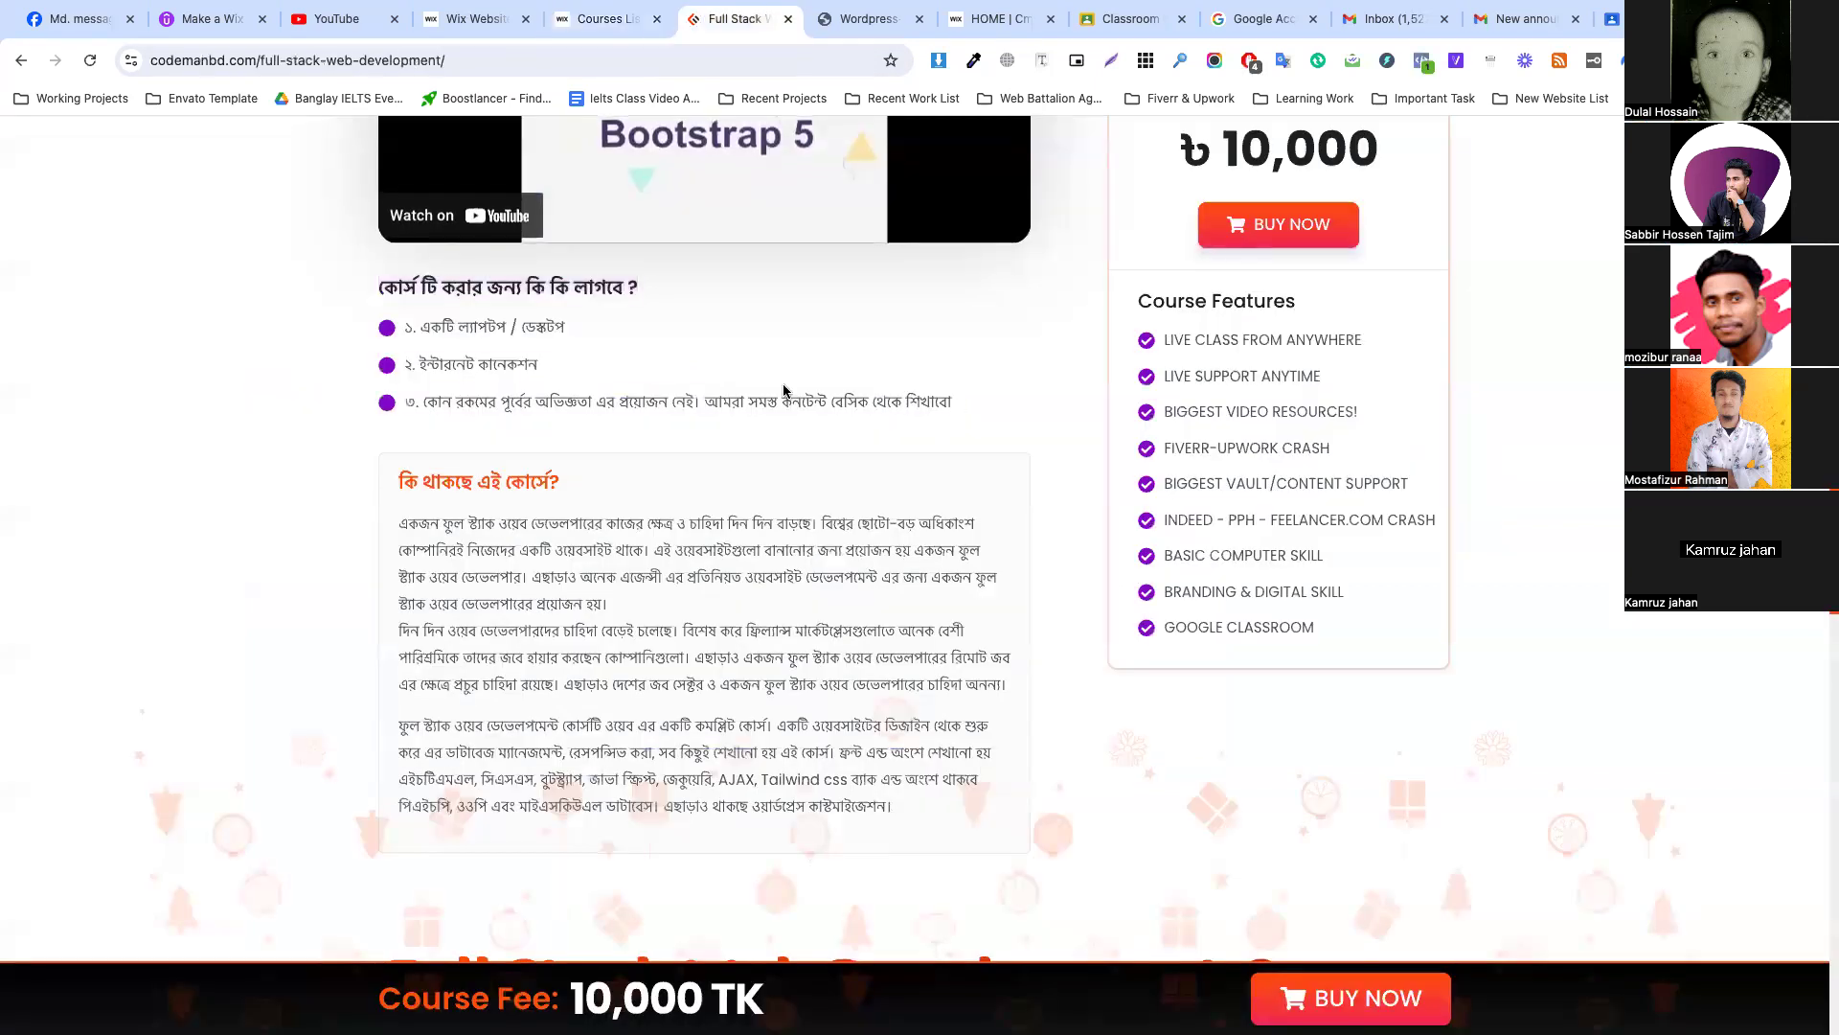
{"action": "left_click_drag", "start_coordinate": [958, 403], "coordinate": [381, 323]}
{"action": "key", "text": "super+c"}
{"action": "left_click", "coordinate": [607, 19]}
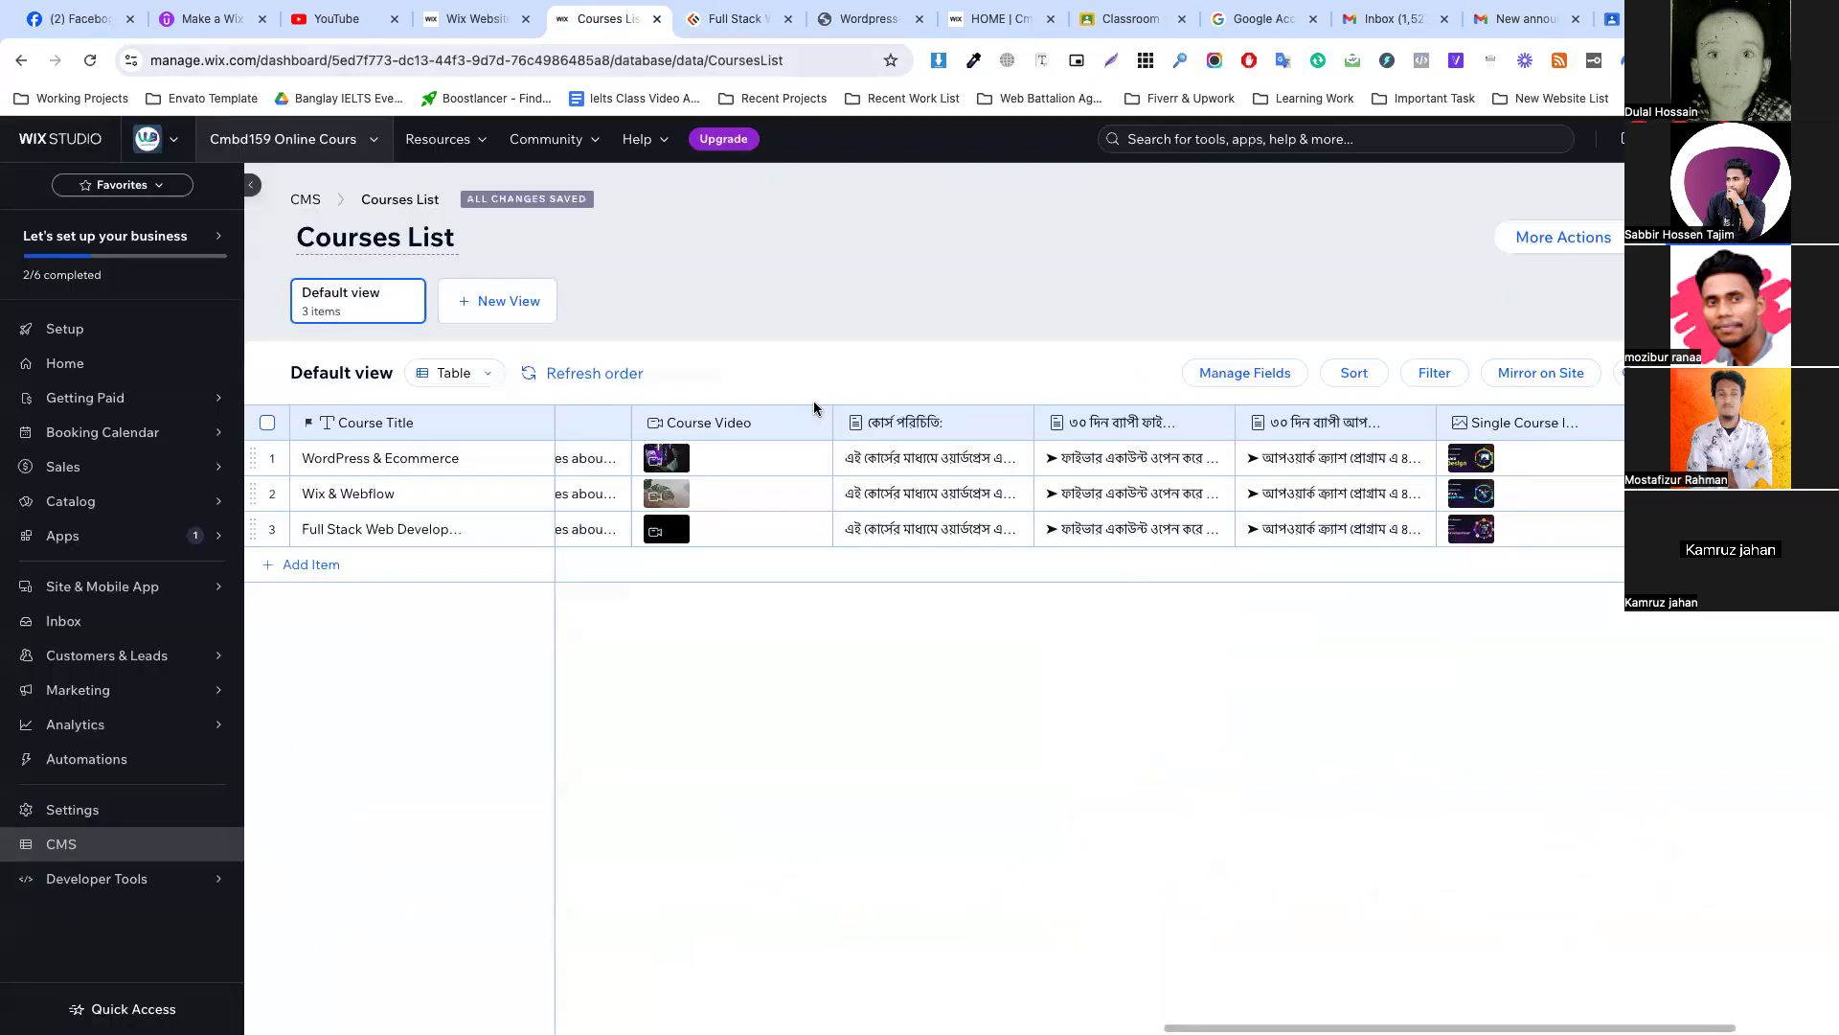
{"action": "double_click", "coordinate": [1715, 458]}
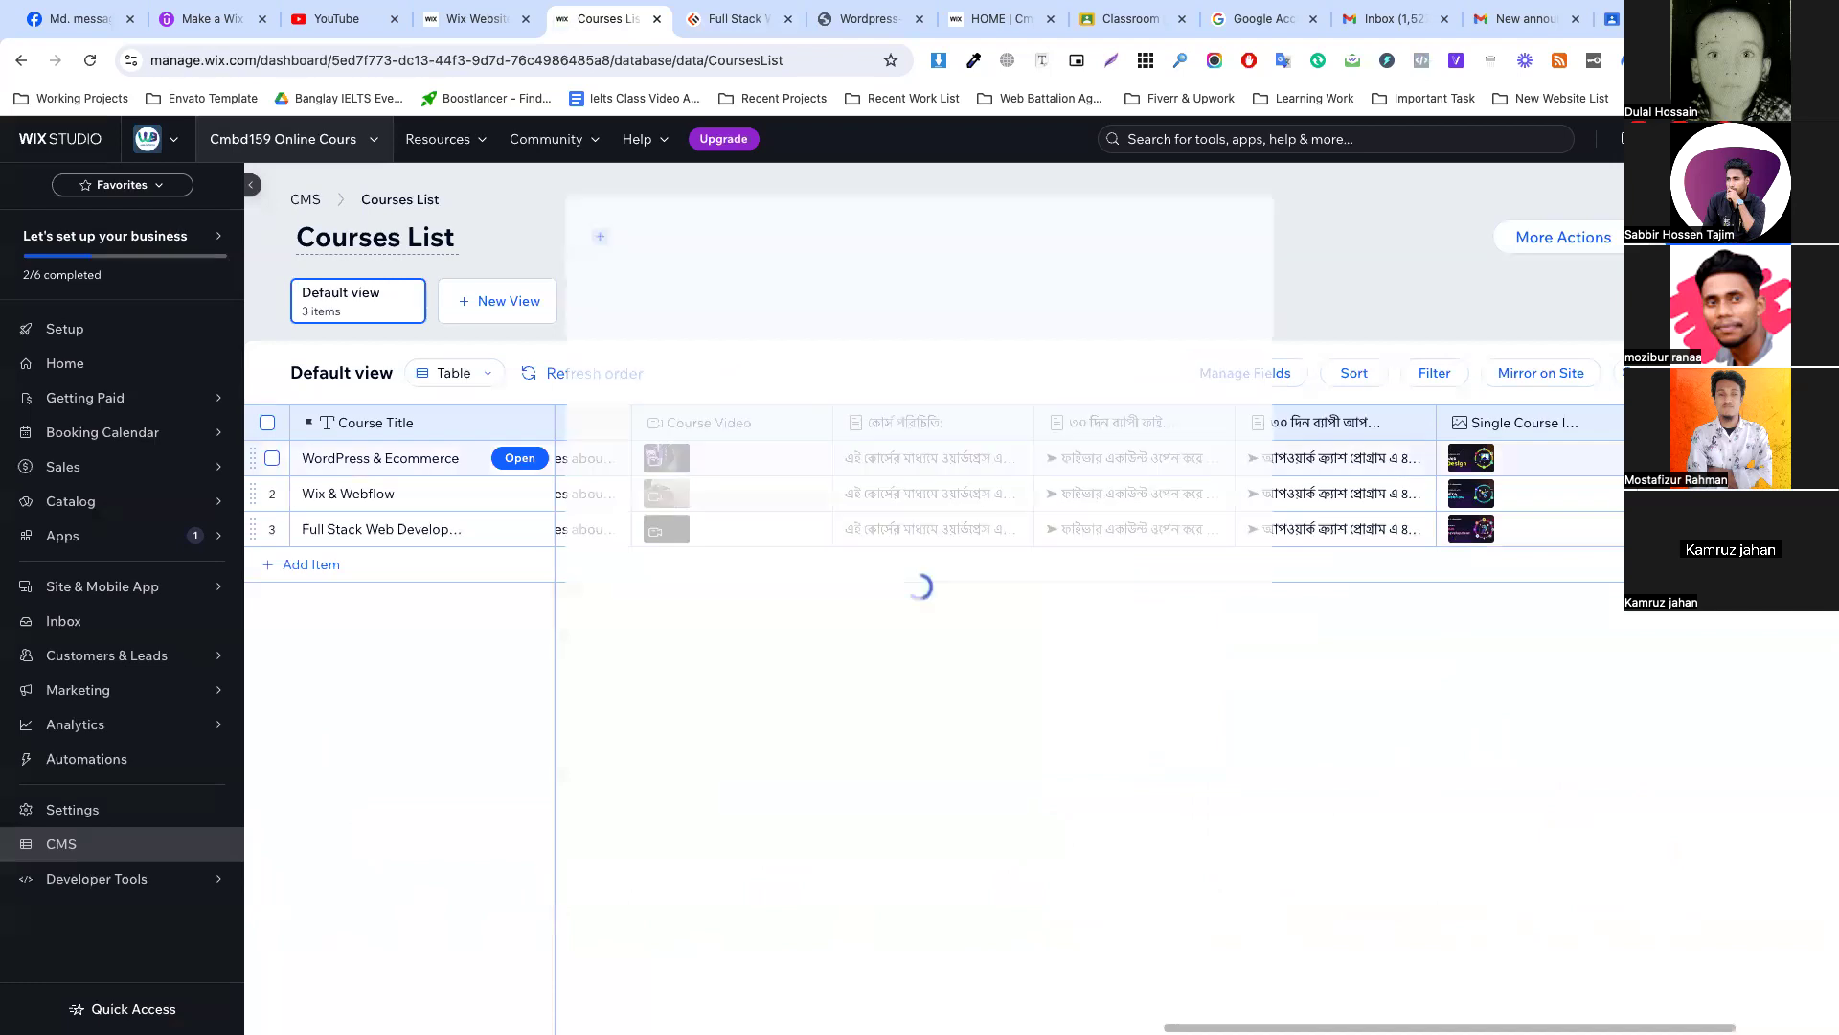
{"action": "key", "text": "super+v"}
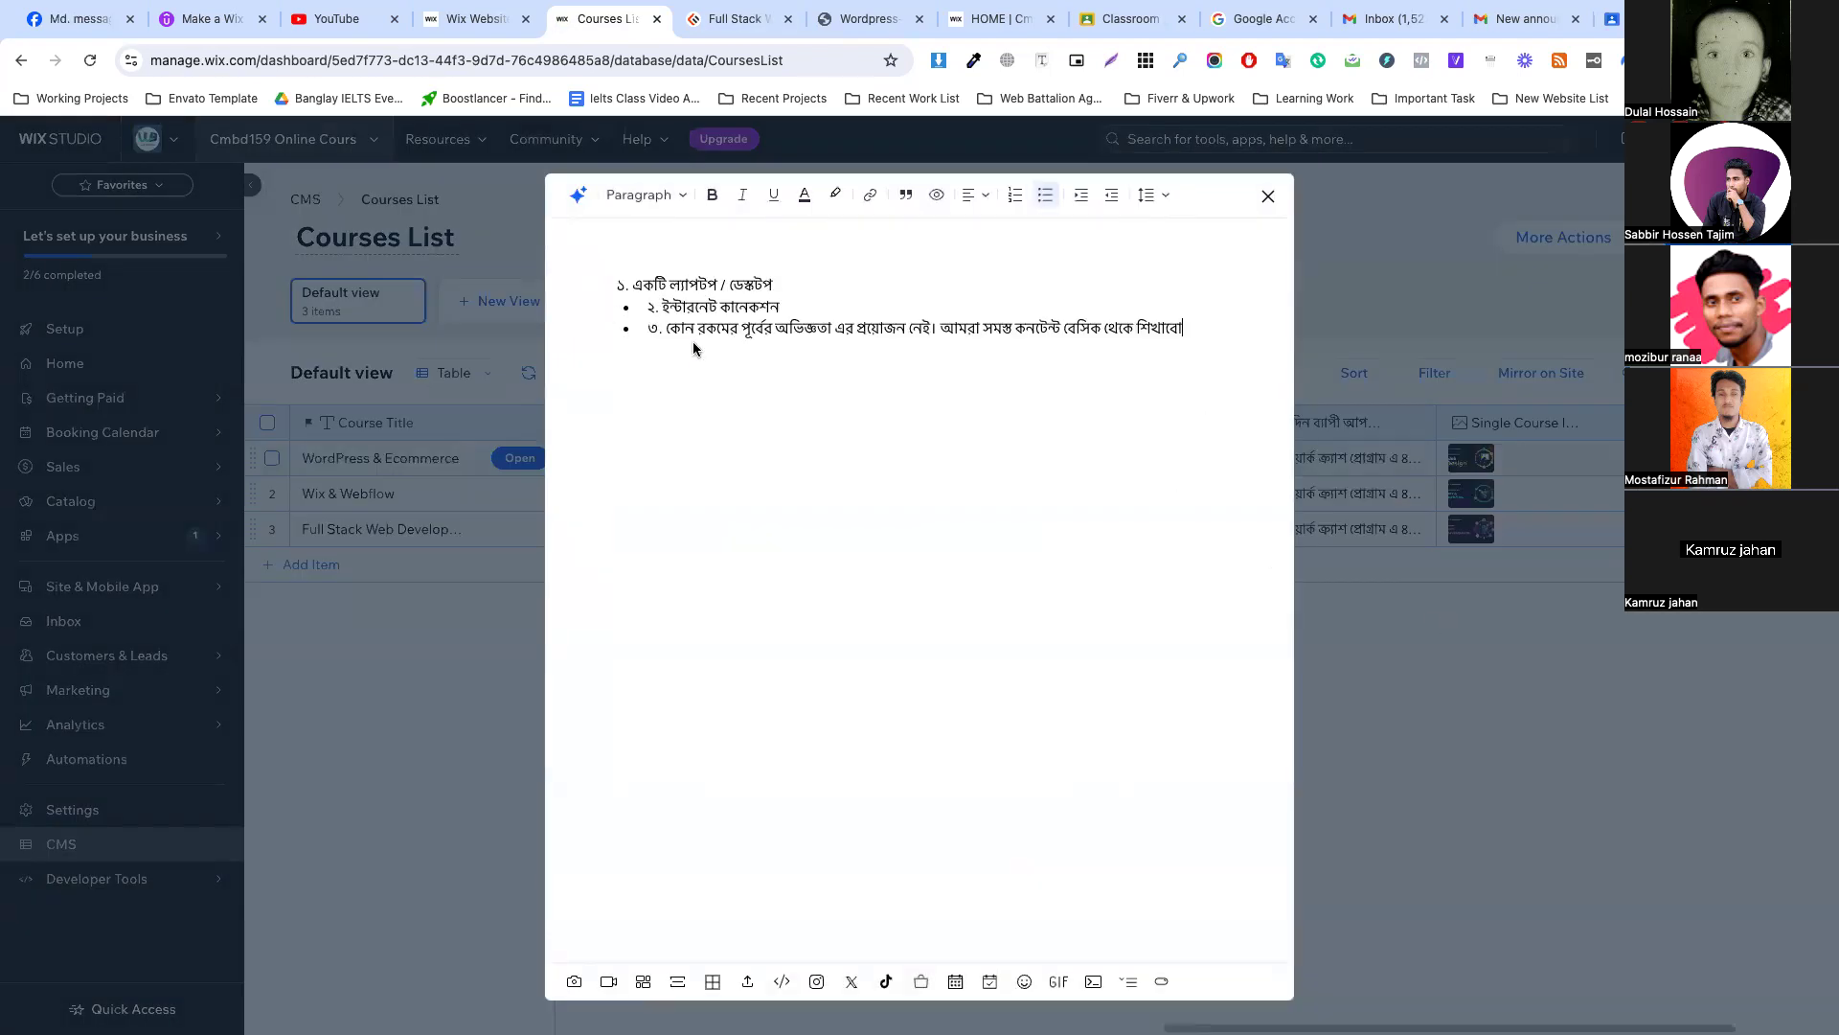
Remove the bullets and empty first line from the requirements text, then save it.
{"action": "key", "text": "BackSpace"}
{"action": "left_click", "coordinate": [646, 328]}
{"action": "key", "text": "BackSpace"}
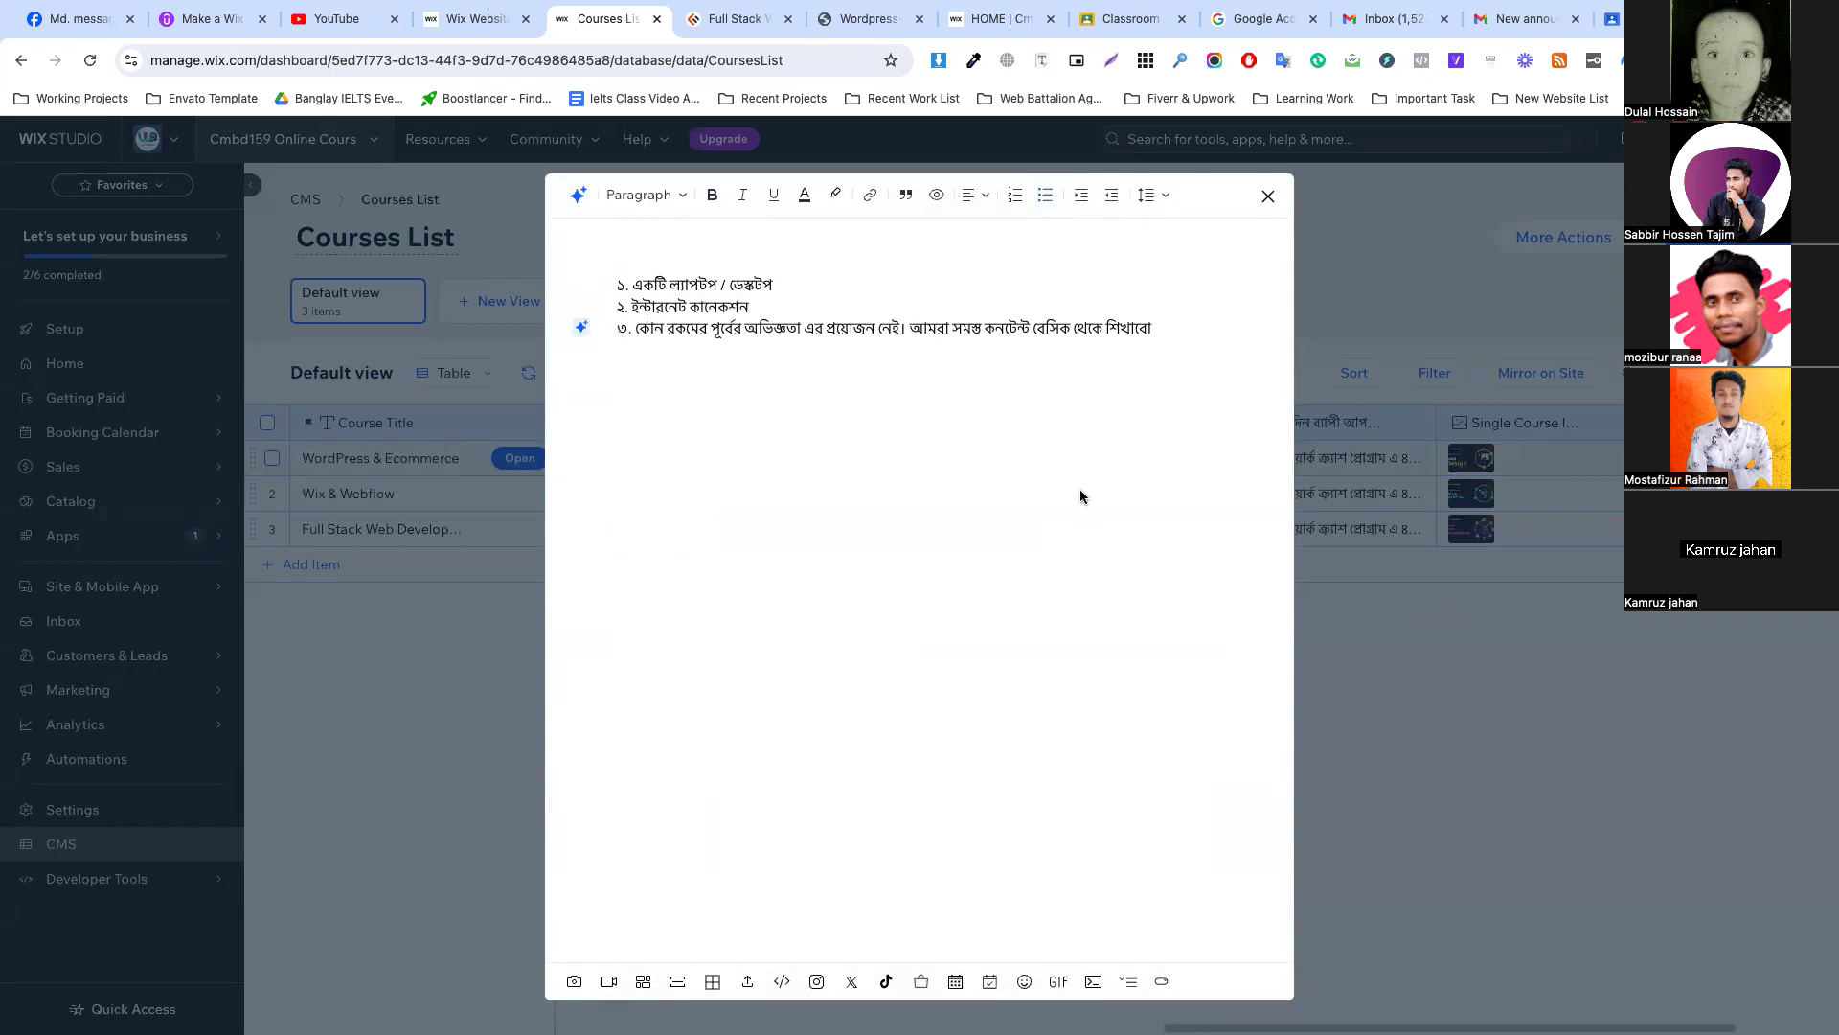
{"action": "key", "text": "ctrl+a"}
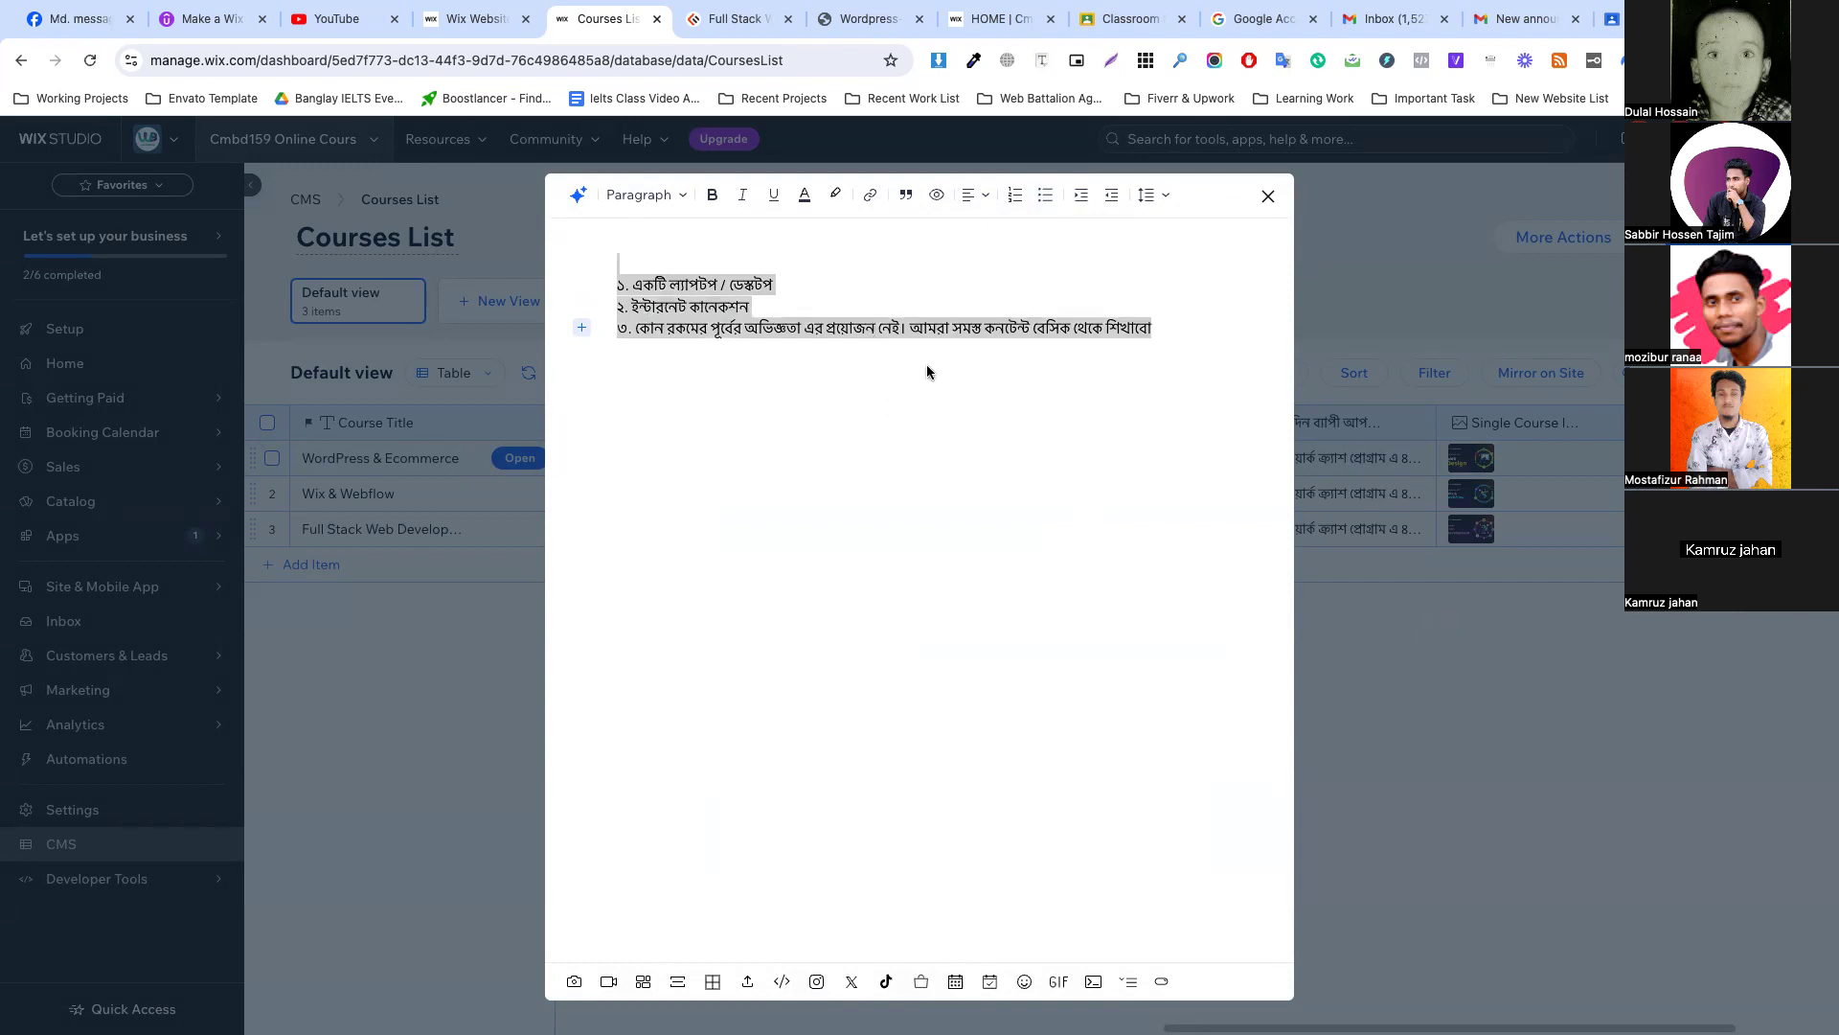
{"action": "left_click", "coordinate": [651, 284]}
{"action": "key", "text": "BackSpace"}
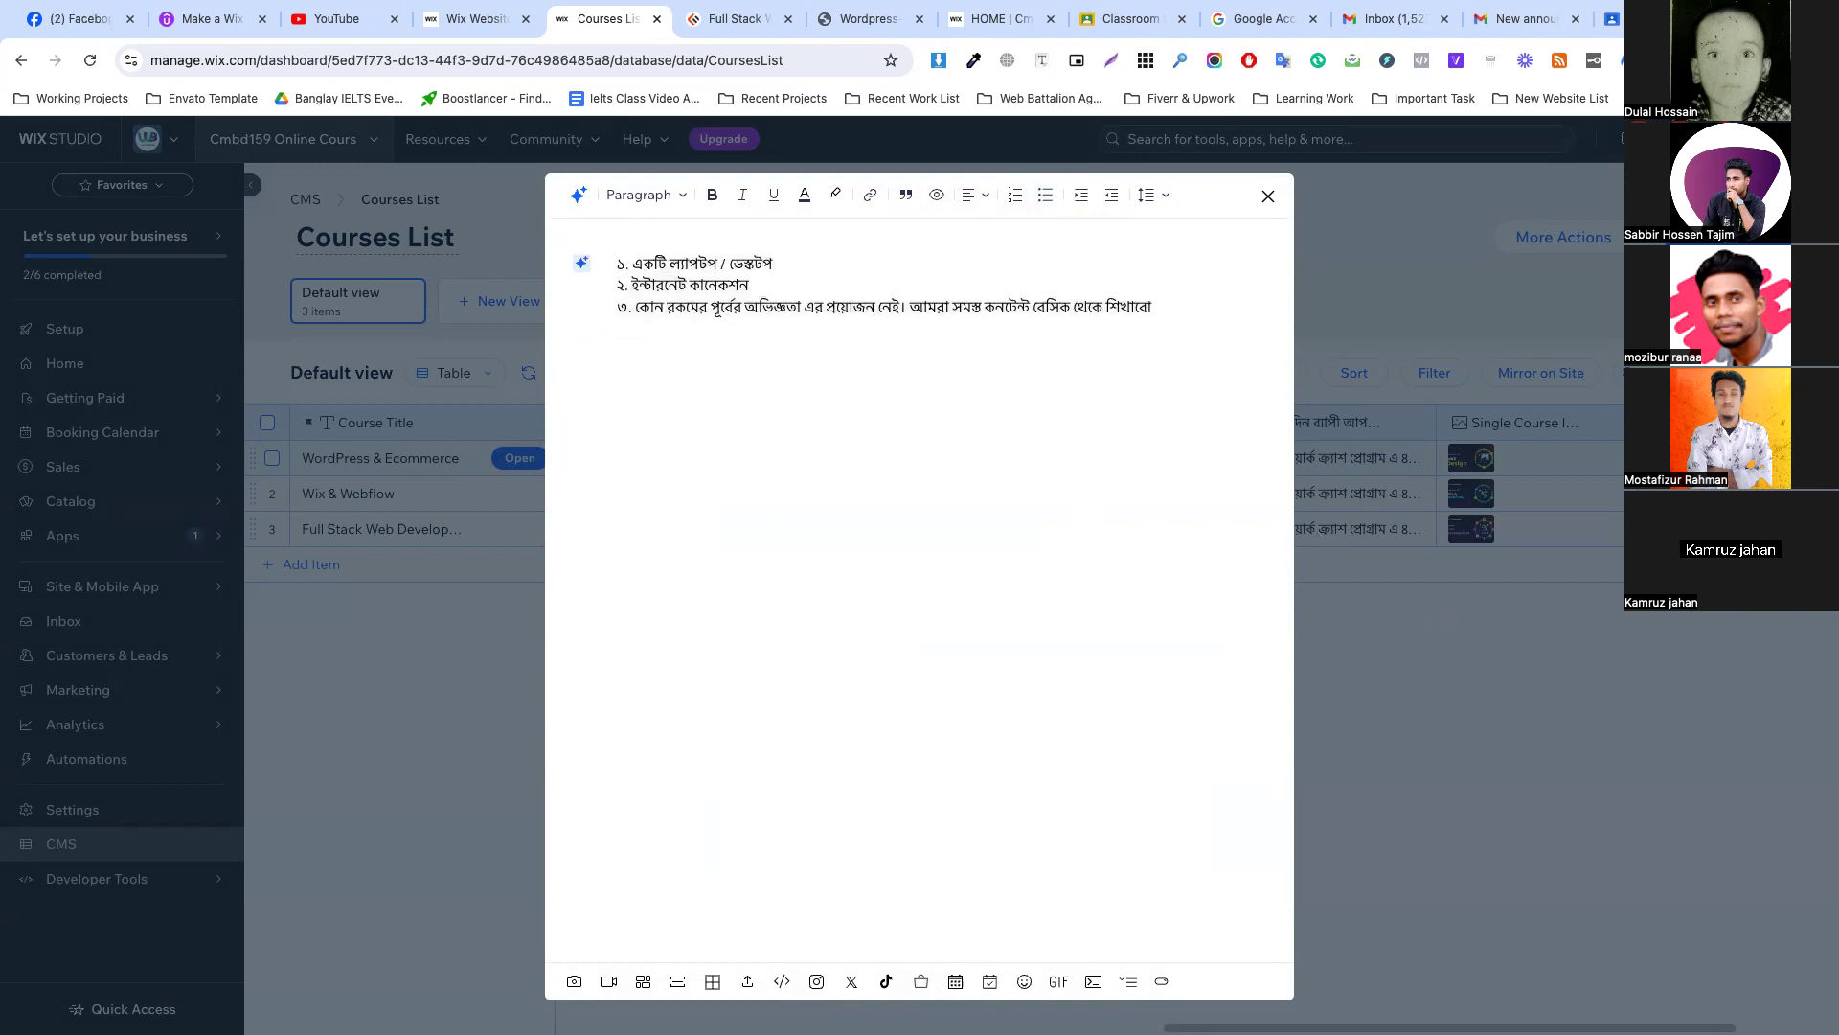
{"action": "key", "text": "Down"}
{"action": "key", "text": "ctrl+a"}
{"action": "key", "text": "ctrl+c"}
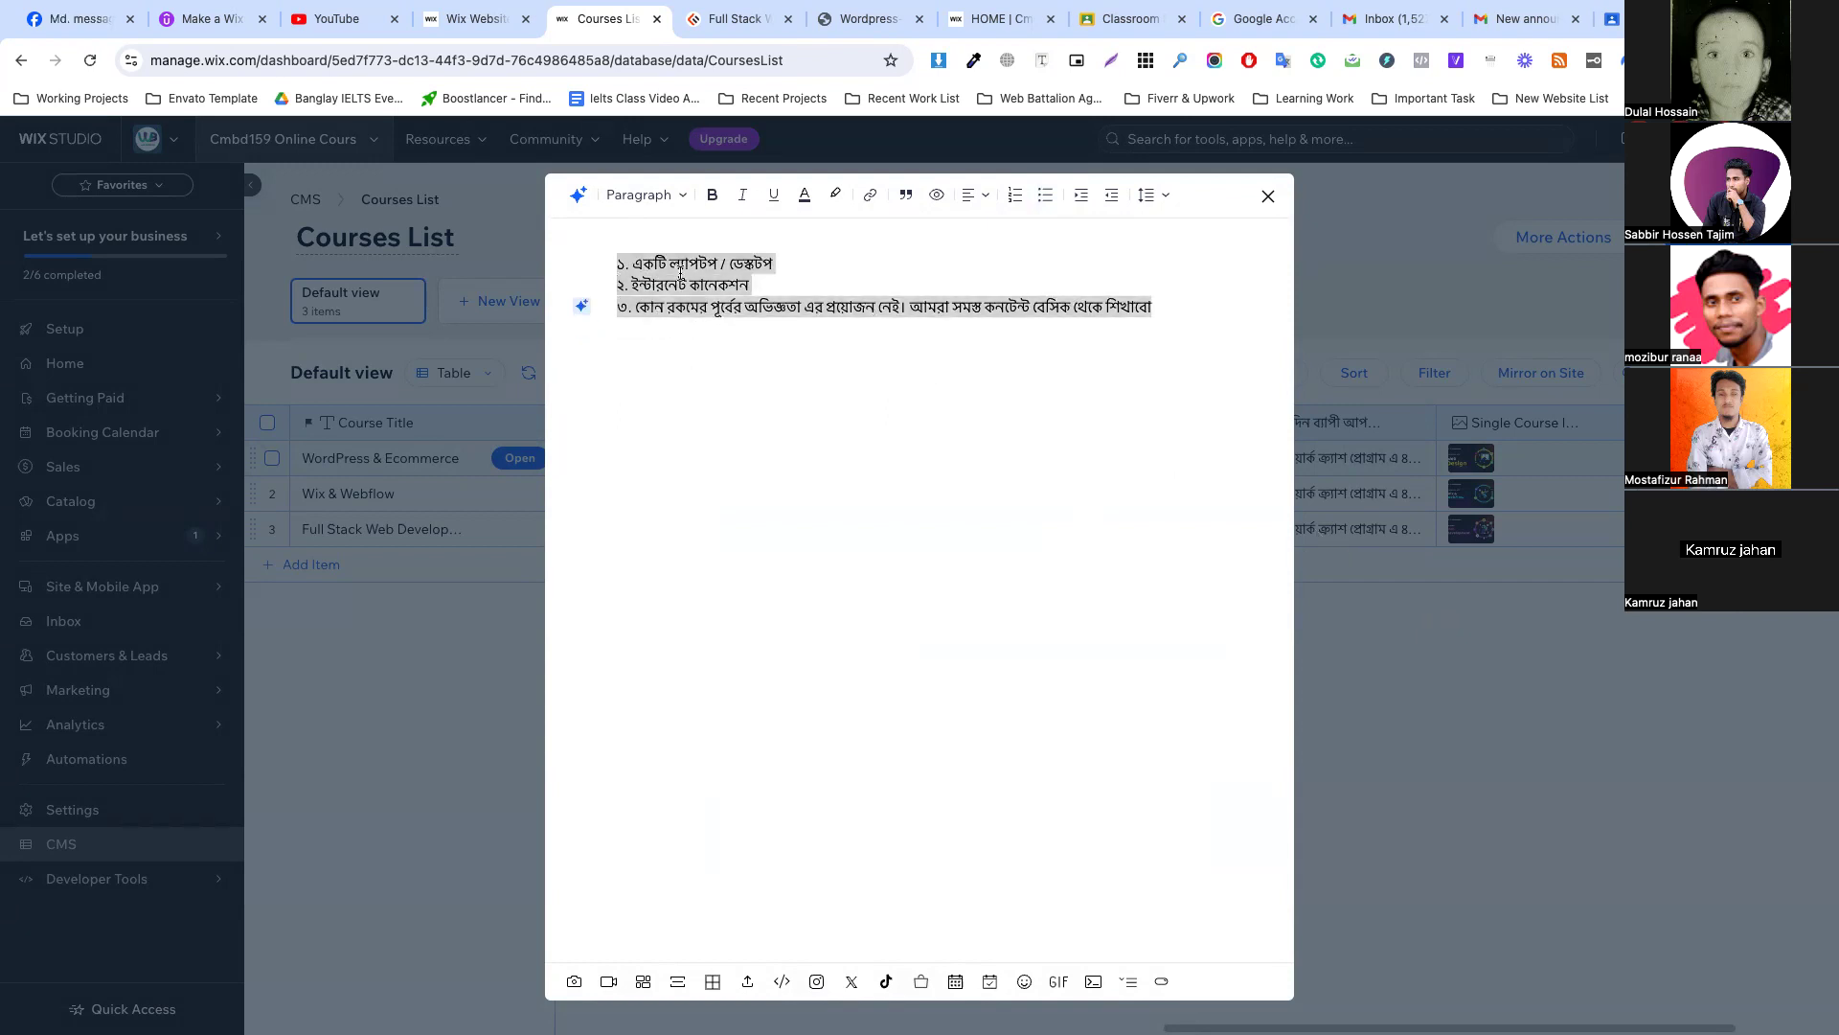
{"action": "left_click", "coordinate": [1268, 196]}
Paste the same requirements list into the Wix & Webflow and third courses' cells.
{"action": "double_click", "coordinate": [1676, 494]}
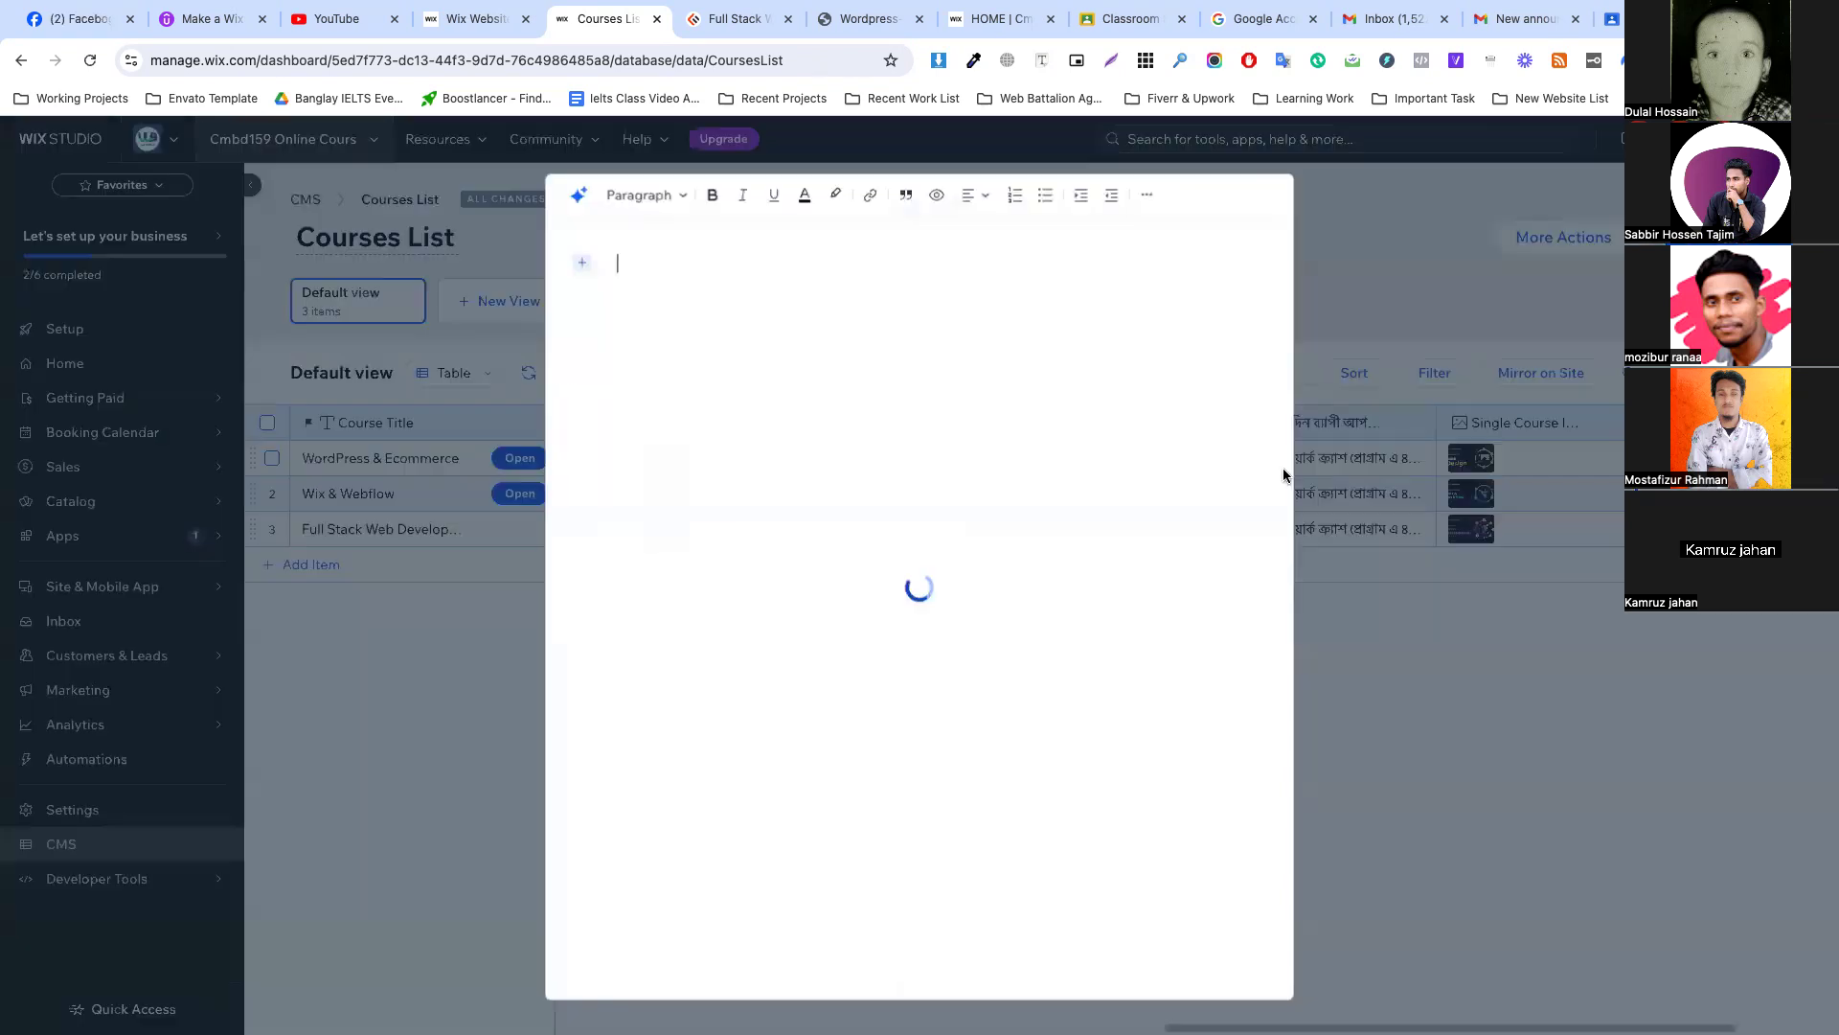
{"action": "key", "text": "ctrl+v"}
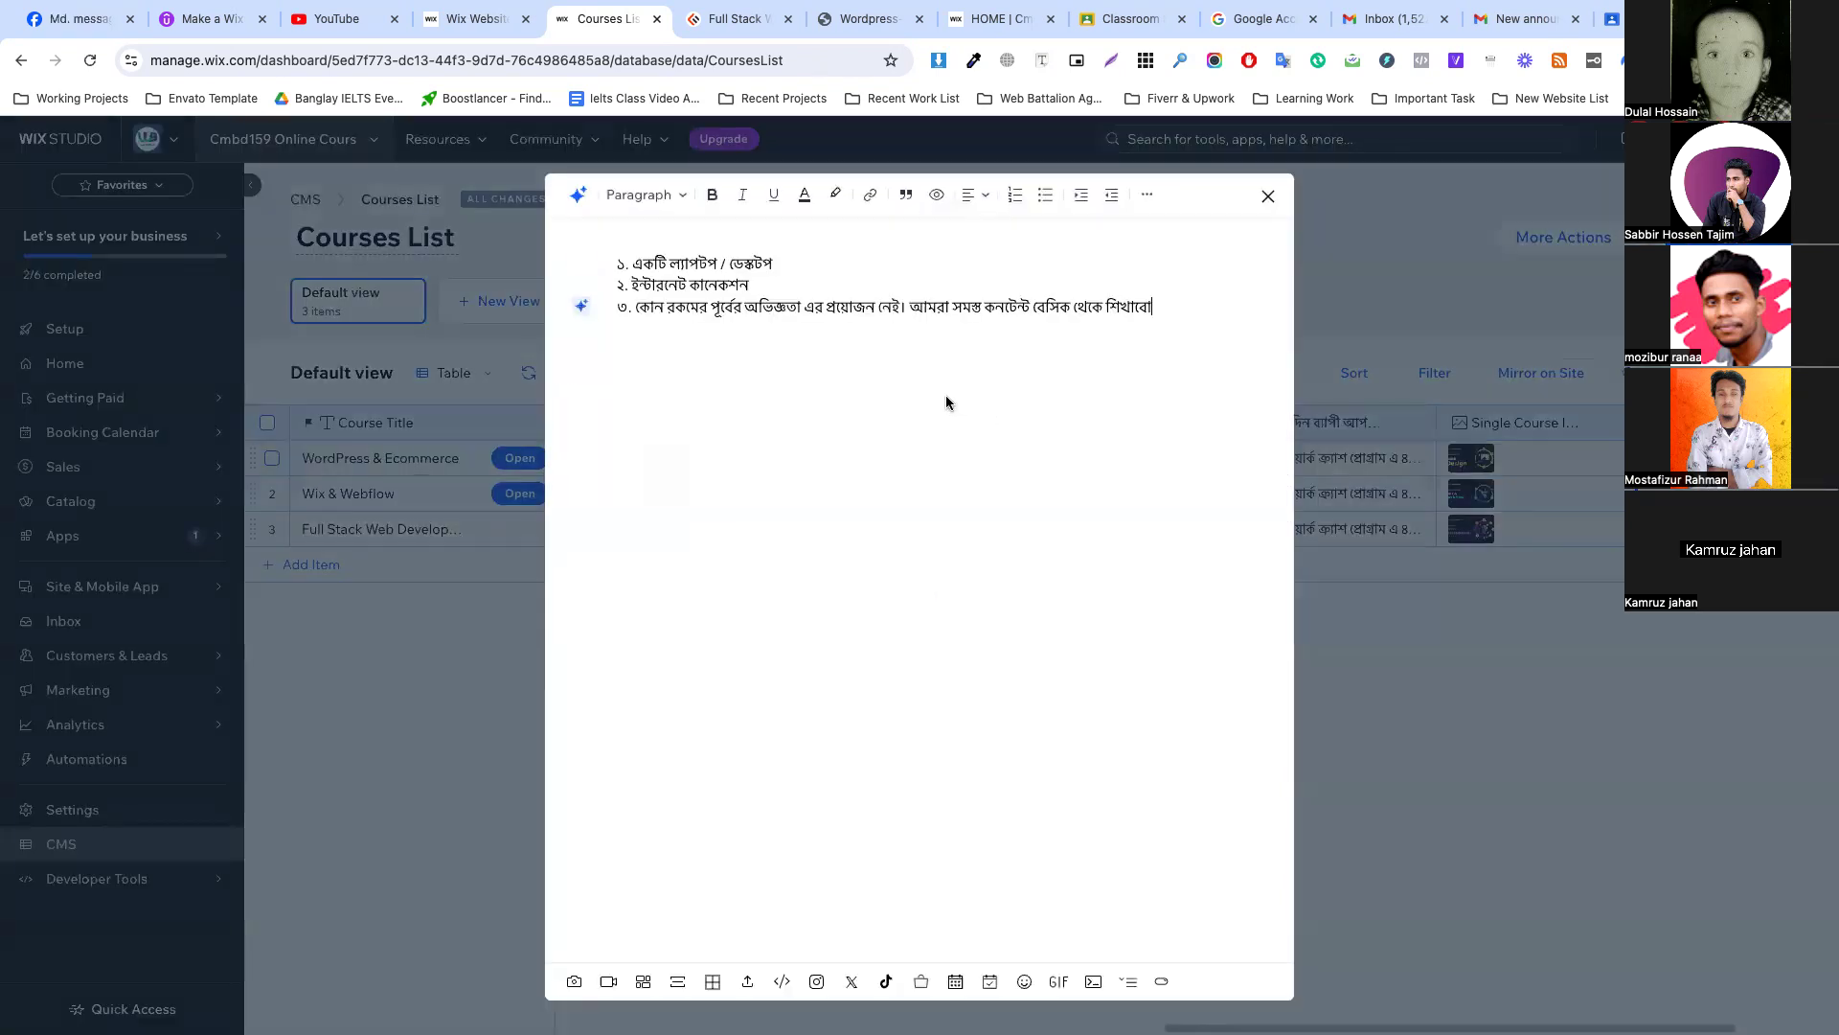
{"action": "left_click", "coordinate": [1267, 195]}
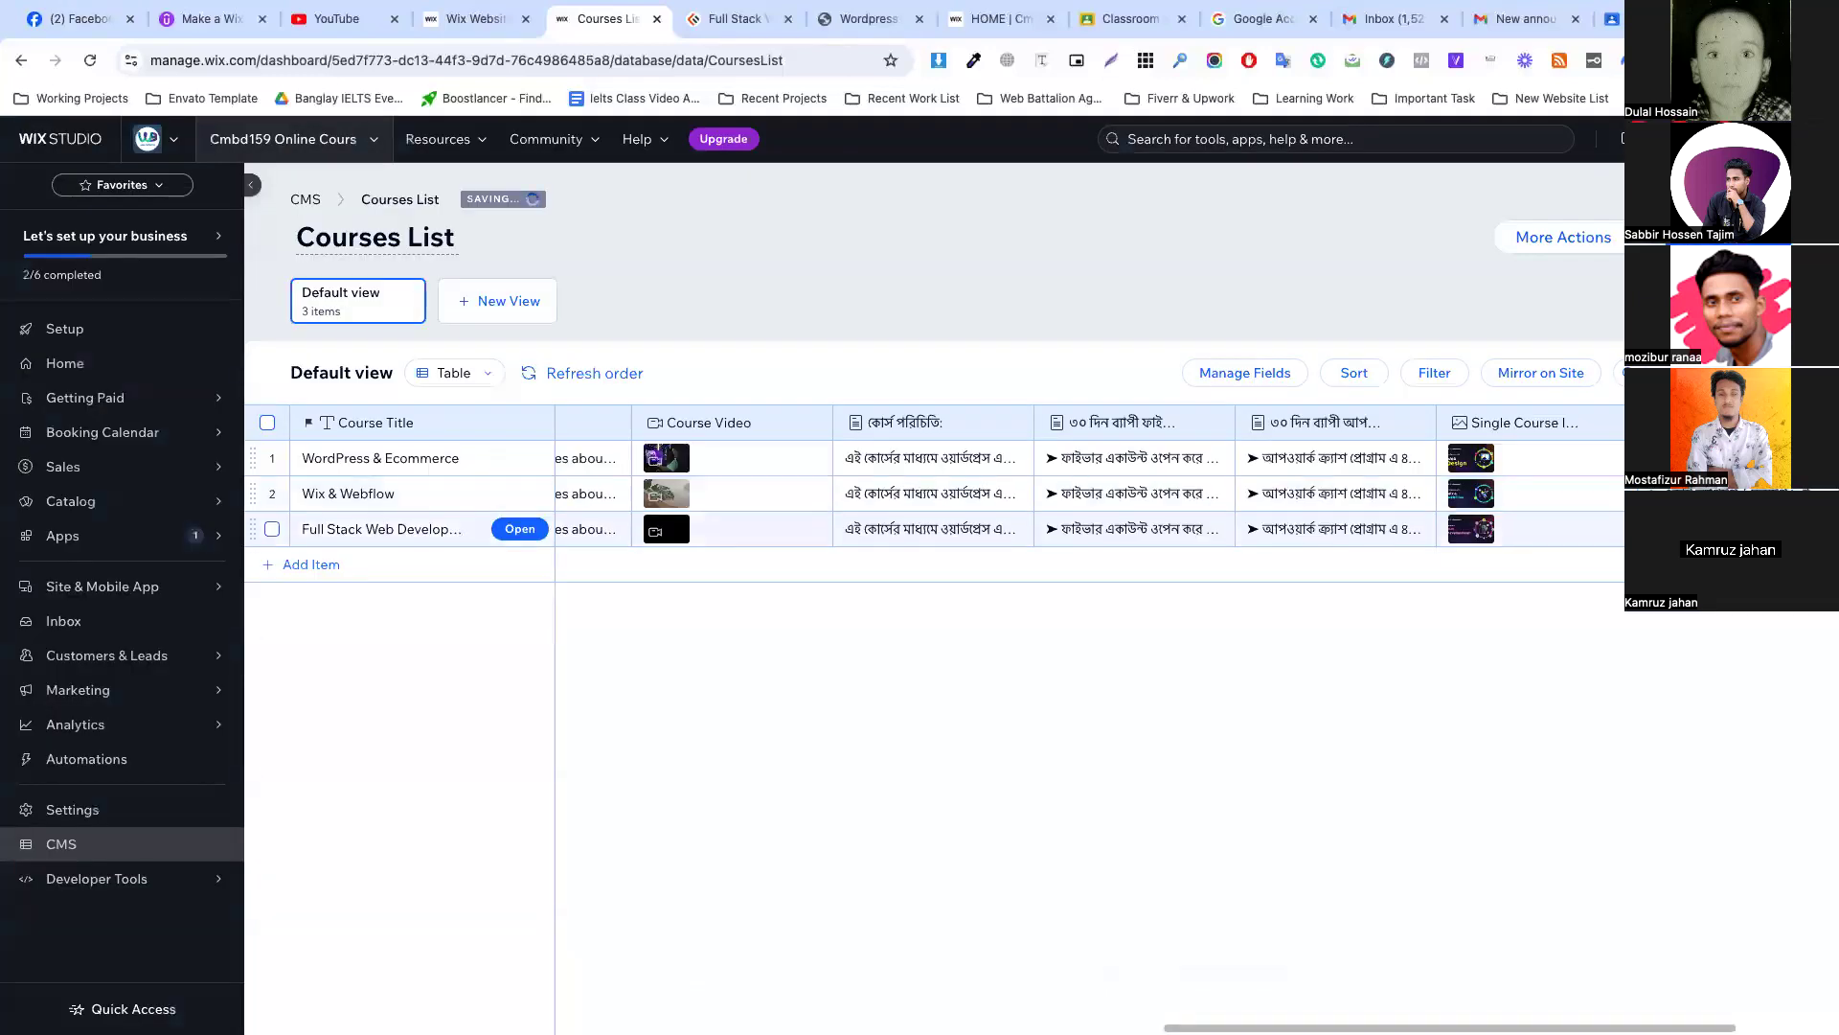
{"action": "double_click", "coordinate": [1677, 528]}
{"action": "left_click", "coordinate": [636, 263]}
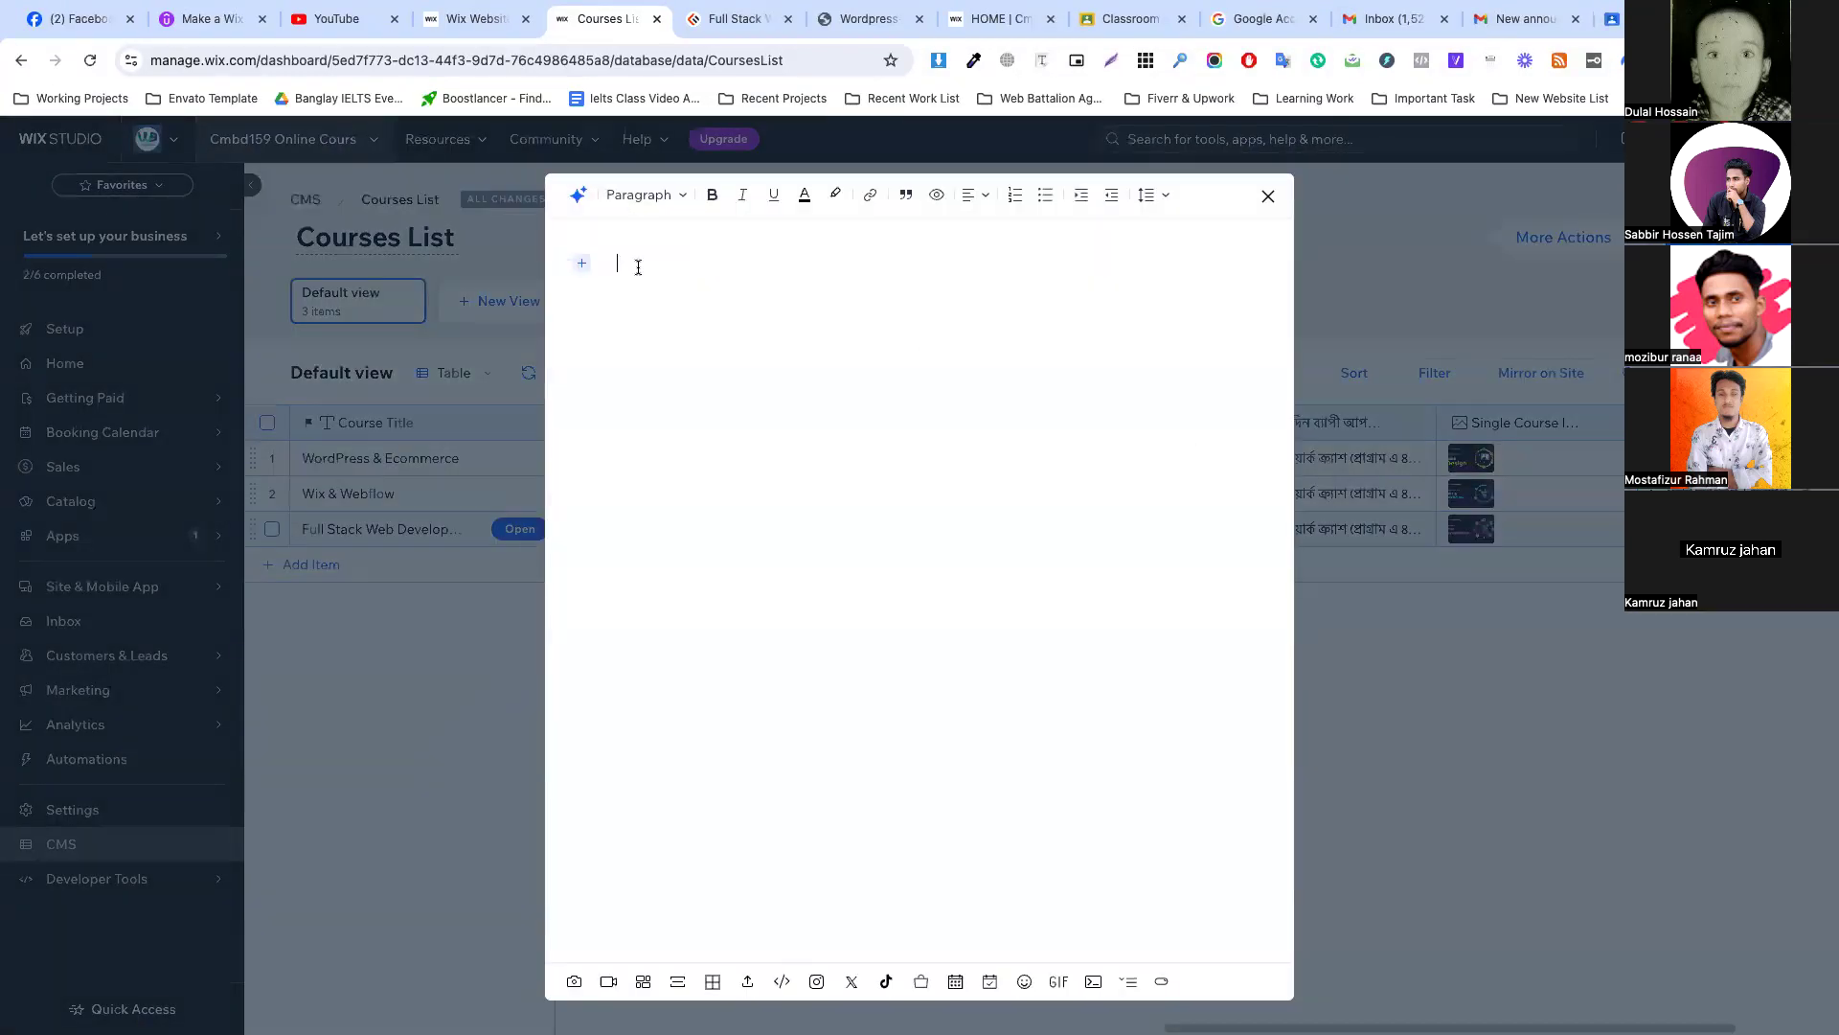
{"action": "key", "text": "ctrl+v"}
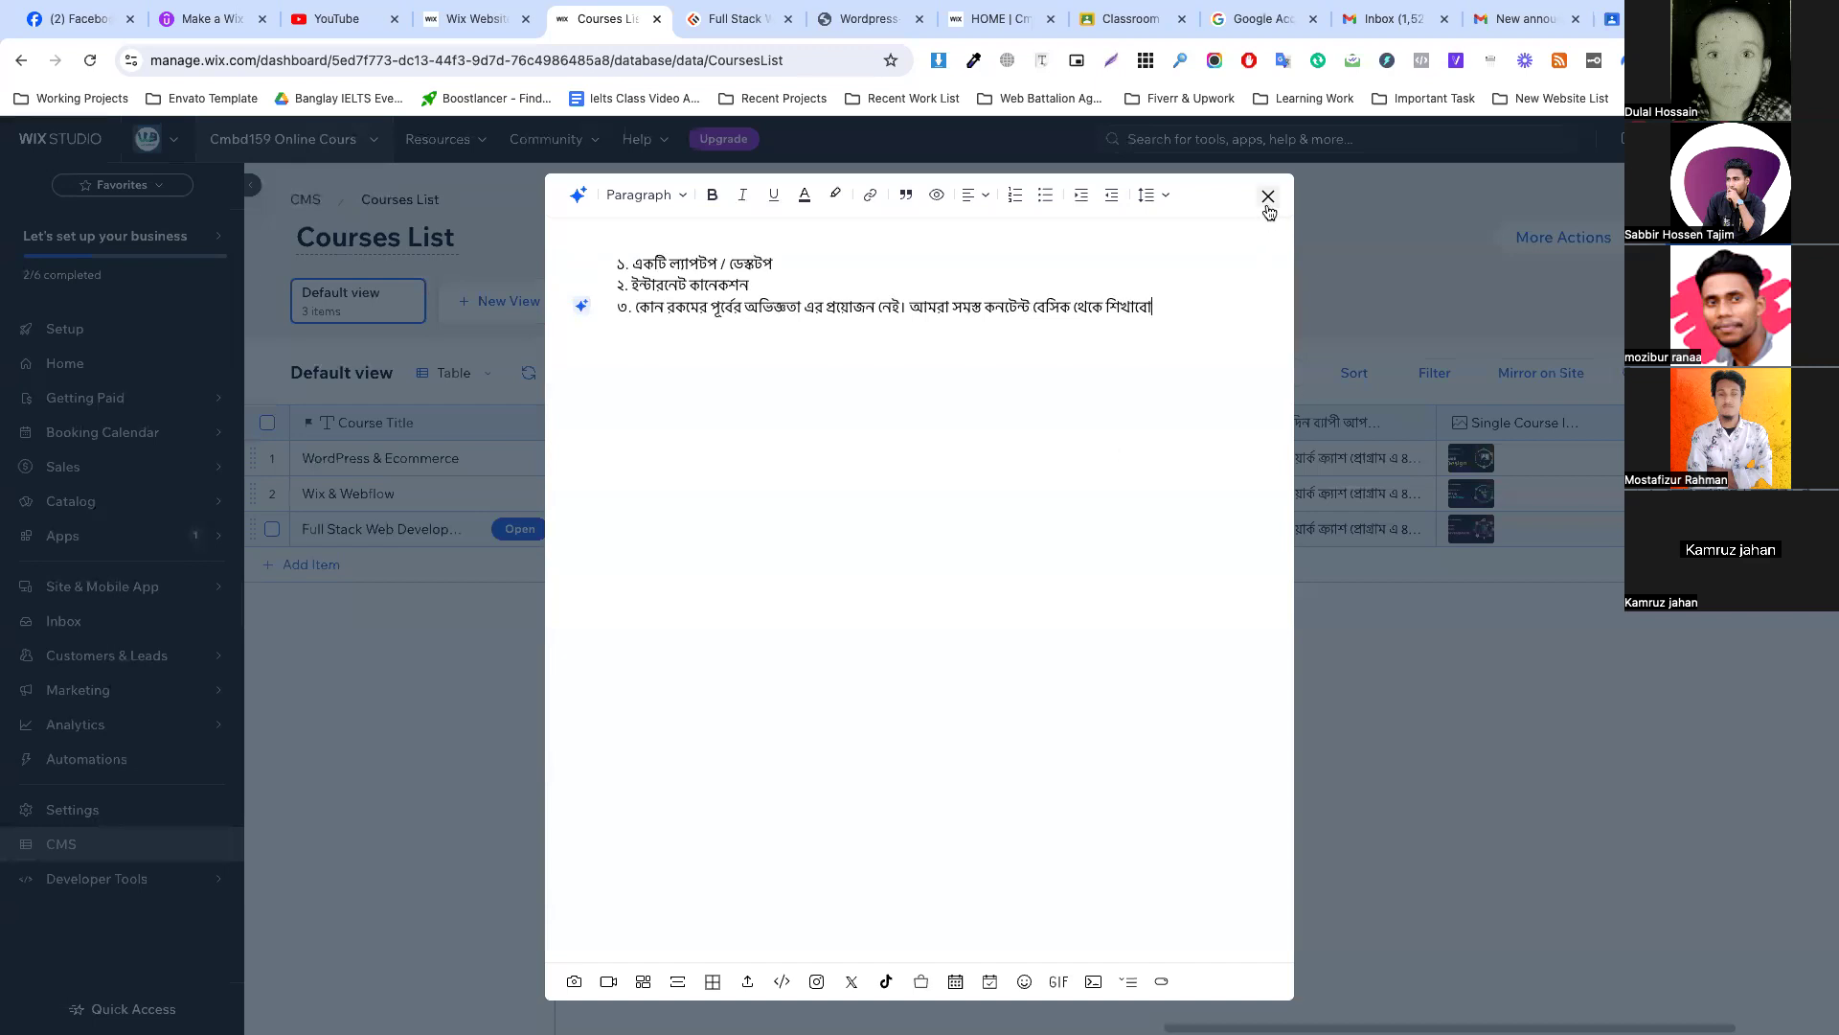
{"action": "left_click", "coordinate": [1267, 196]}
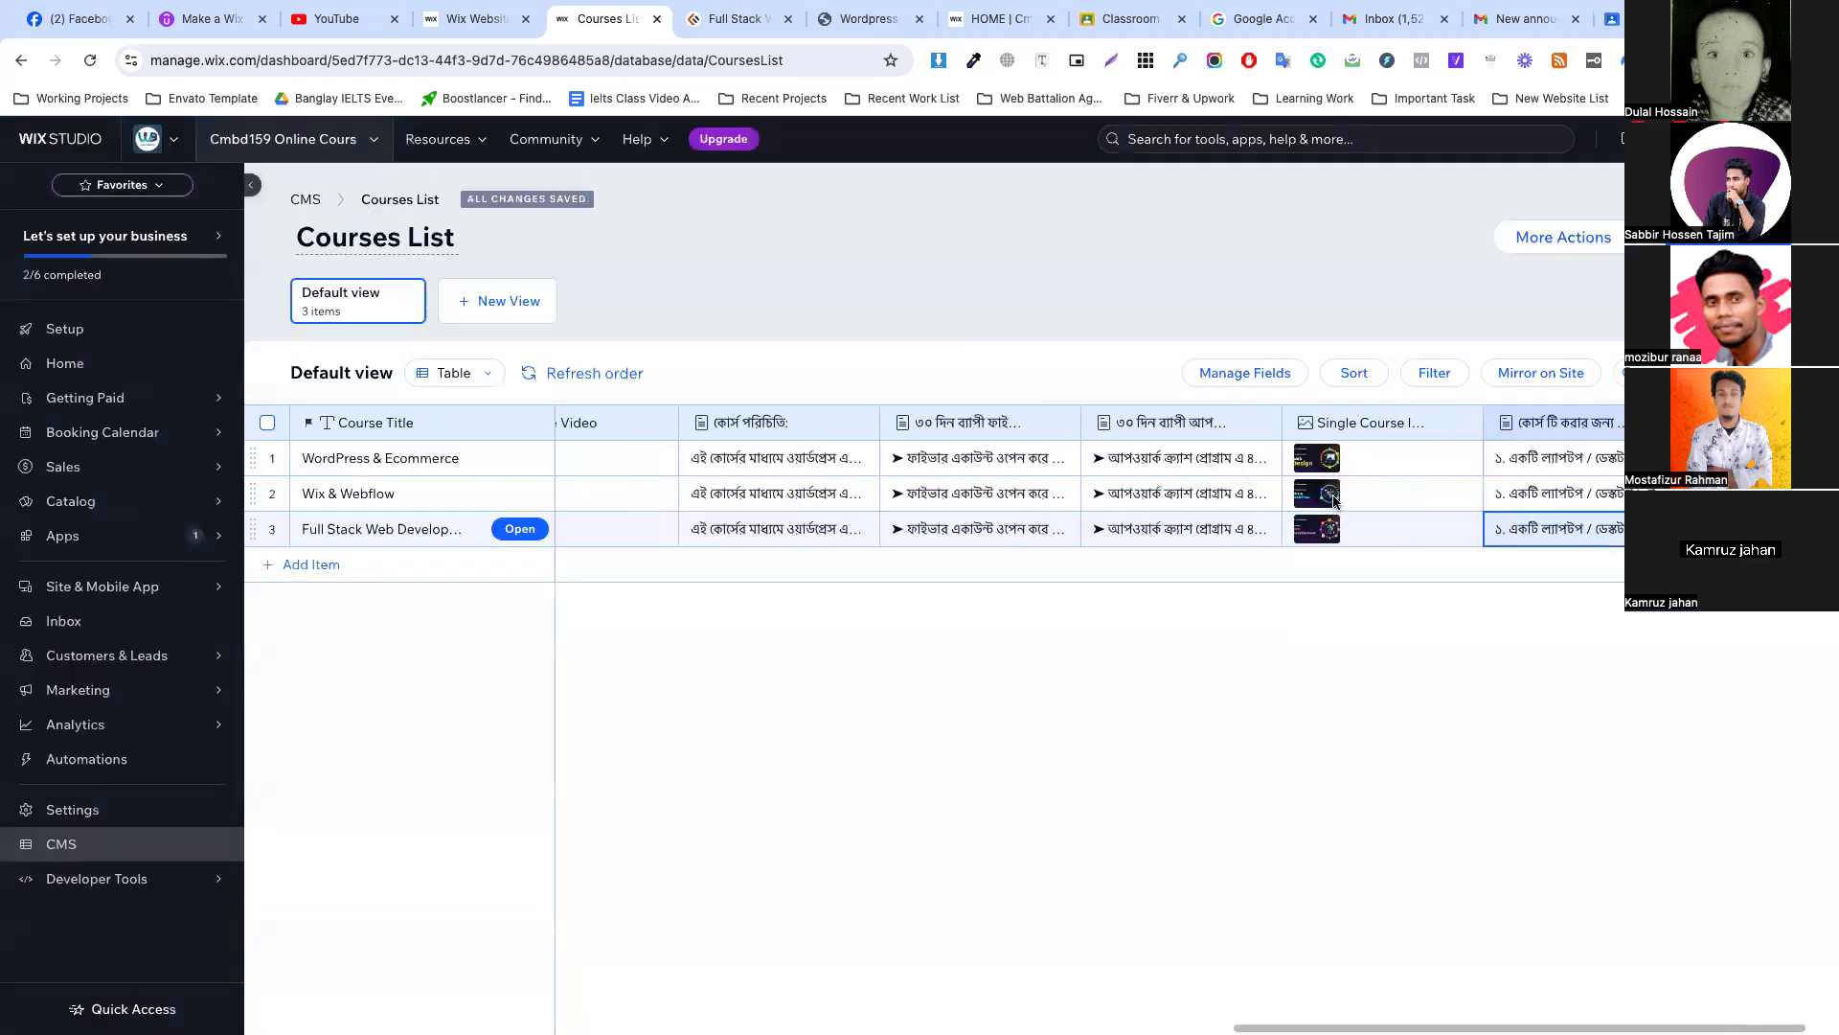
Review the live Full Stack course page, then return to the site editor.
{"action": "scroll", "coordinate": [1331, 494], "scroll_direction": "left", "scroll_amount": 10}
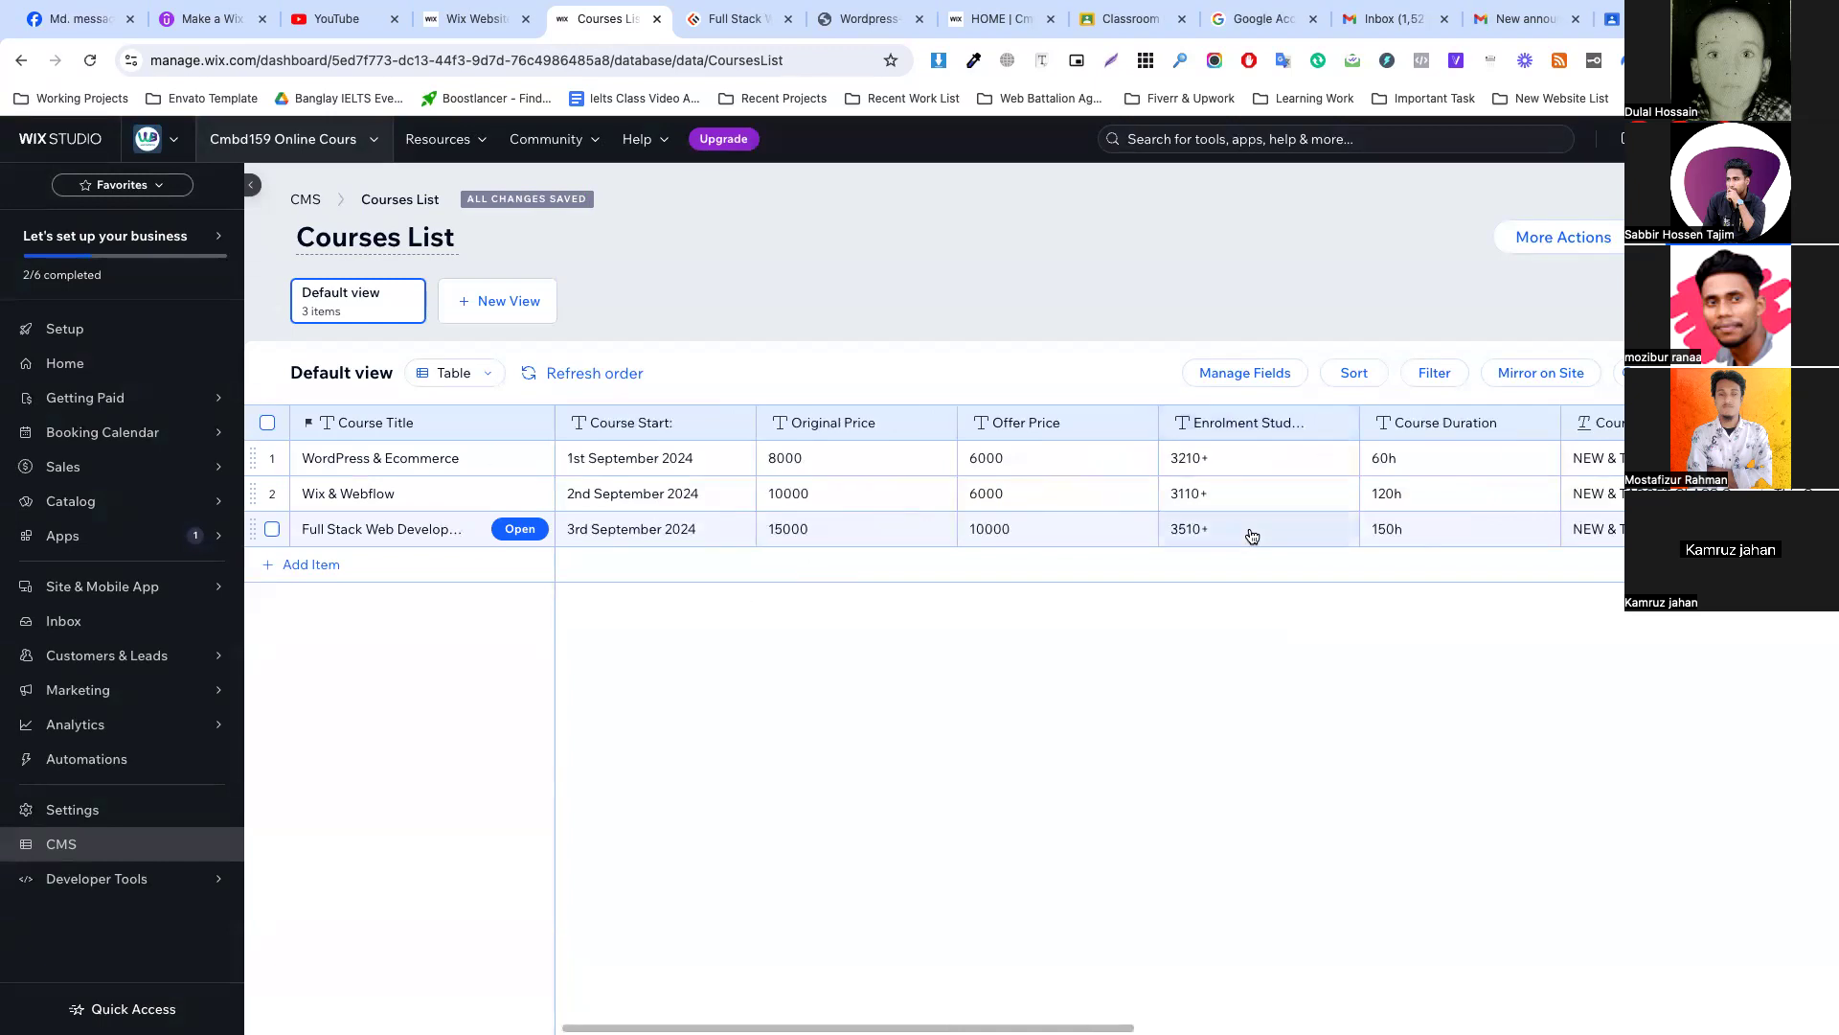
{"action": "left_click", "coordinate": [733, 19]}
{"action": "scroll", "coordinate": [1032, 493], "scroll_direction": "up", "scroll_amount": 12}
{"action": "scroll", "coordinate": [1032, 494], "scroll_direction": "down", "scroll_amount": 20}
{"action": "scroll", "coordinate": [1031, 498], "scroll_direction": "up", "scroll_amount": 10}
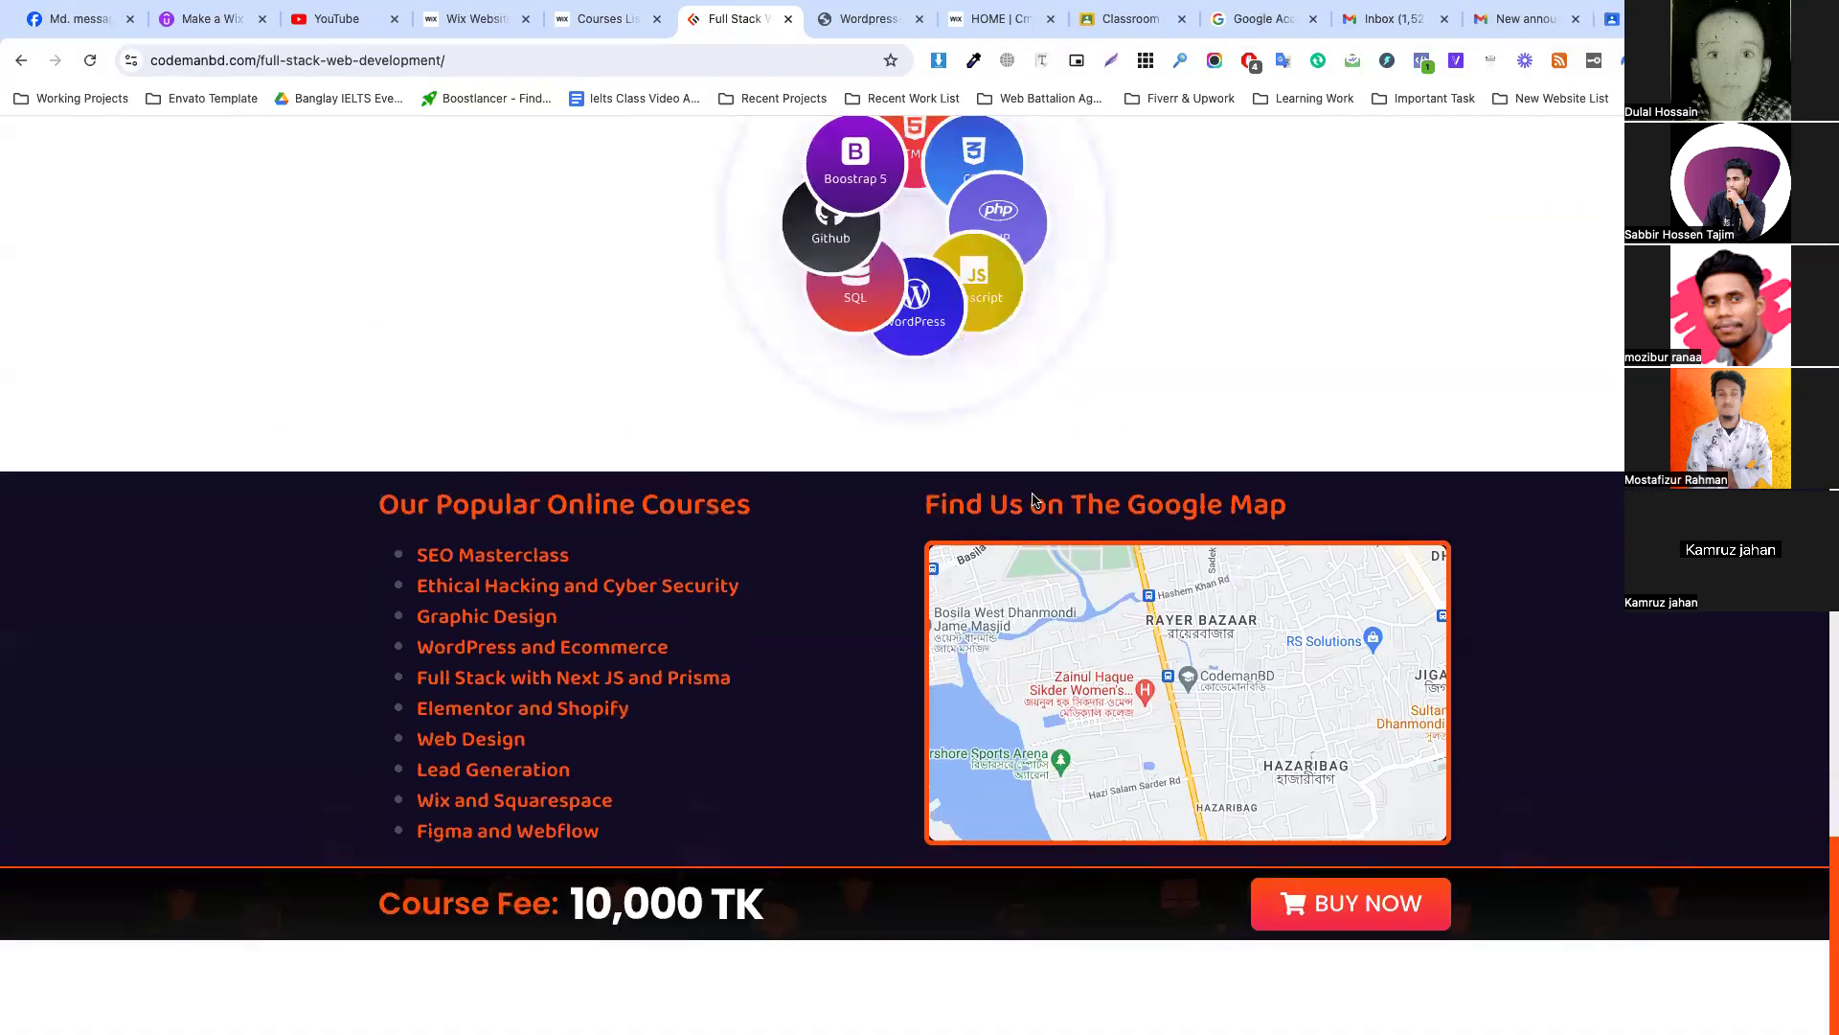
{"action": "left_click", "coordinate": [632, 23]}
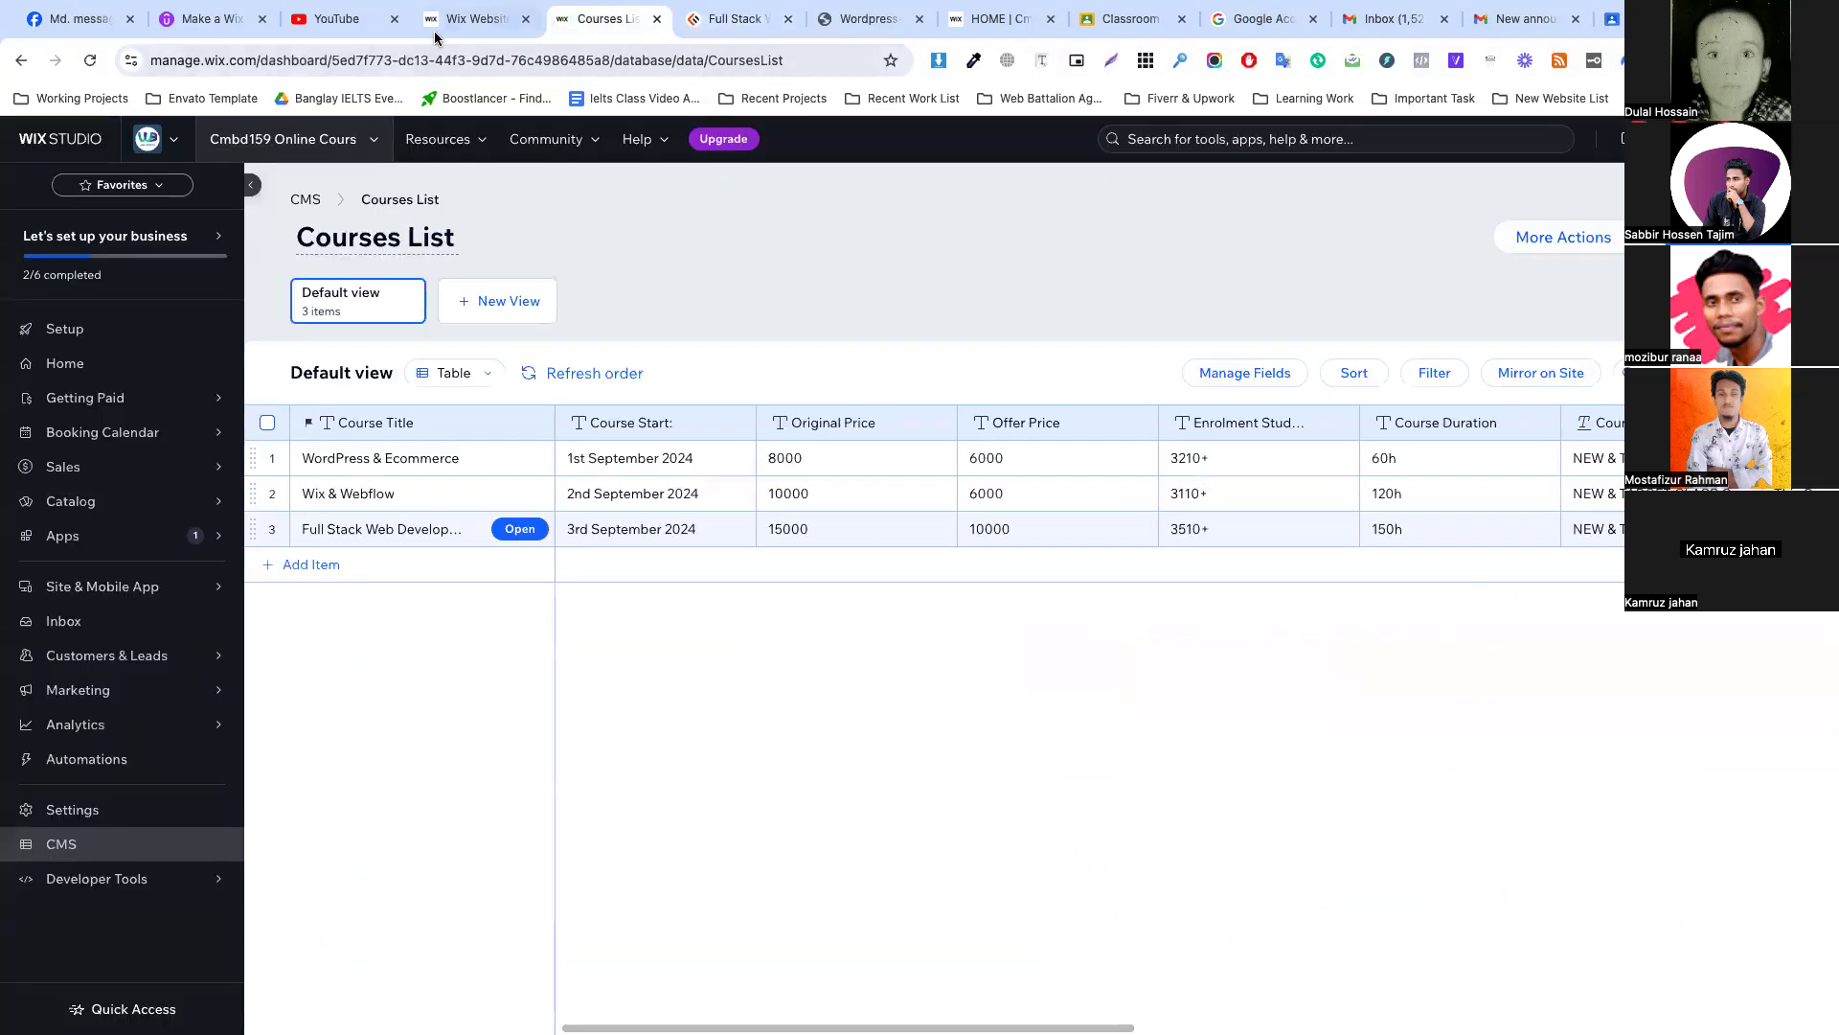
{"action": "left_click", "coordinate": [439, 26]}
{"action": "scroll", "coordinate": [511, 314], "scroll_direction": "up", "scroll_amount": 5}
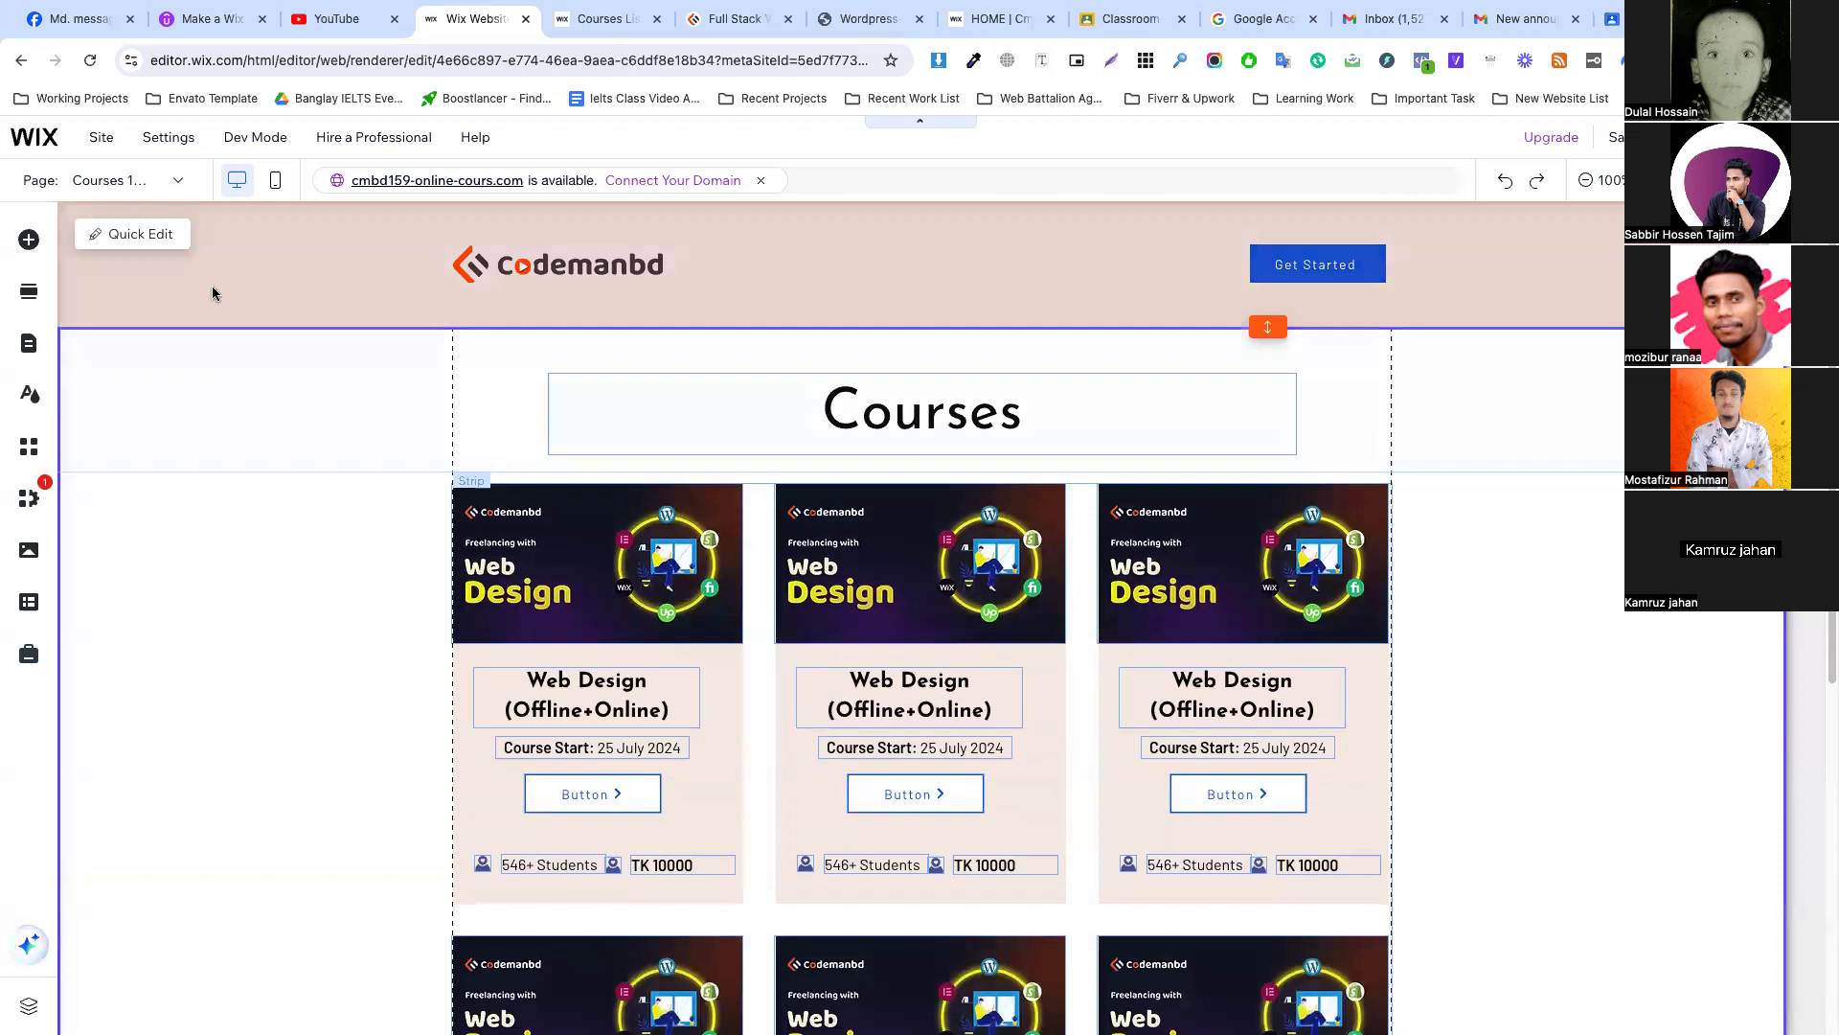
Change the Courses heading text to 'Course List'.
{"action": "left_click", "coordinate": [156, 182]}
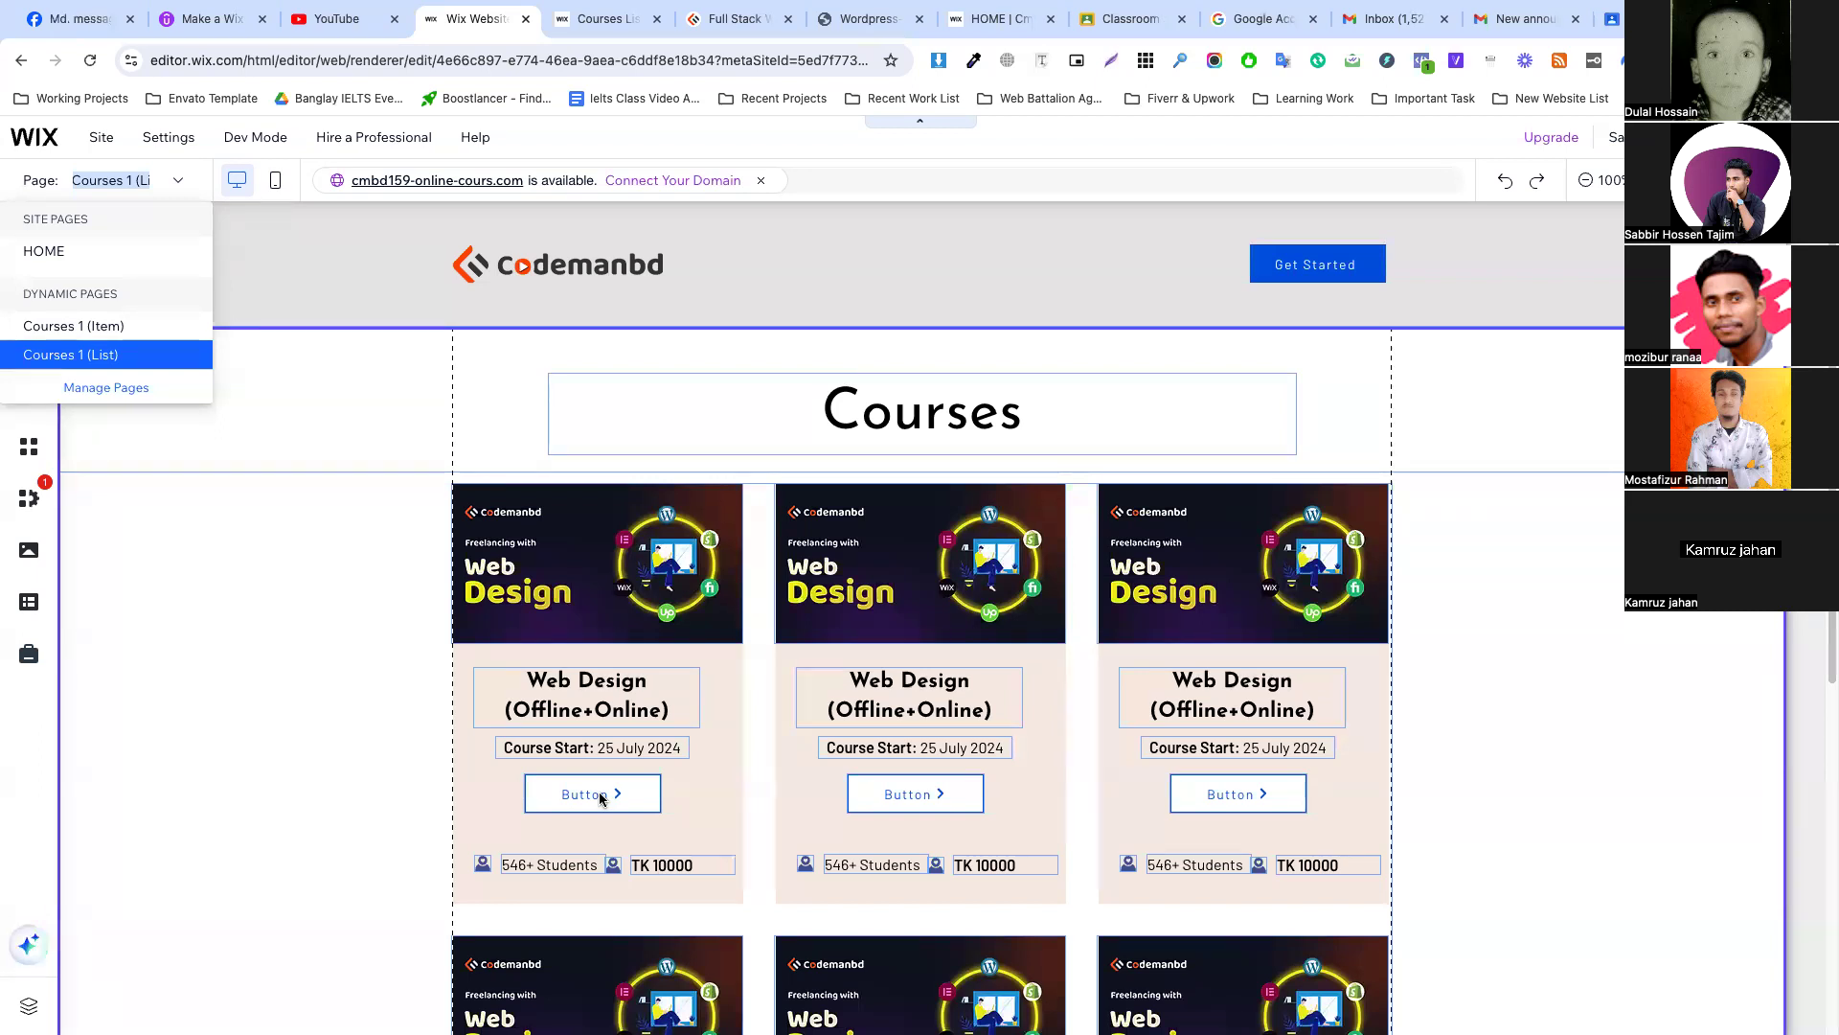
{"action": "left_click", "coordinate": [1061, 387]}
{"action": "double_click", "coordinate": [1038, 420]}
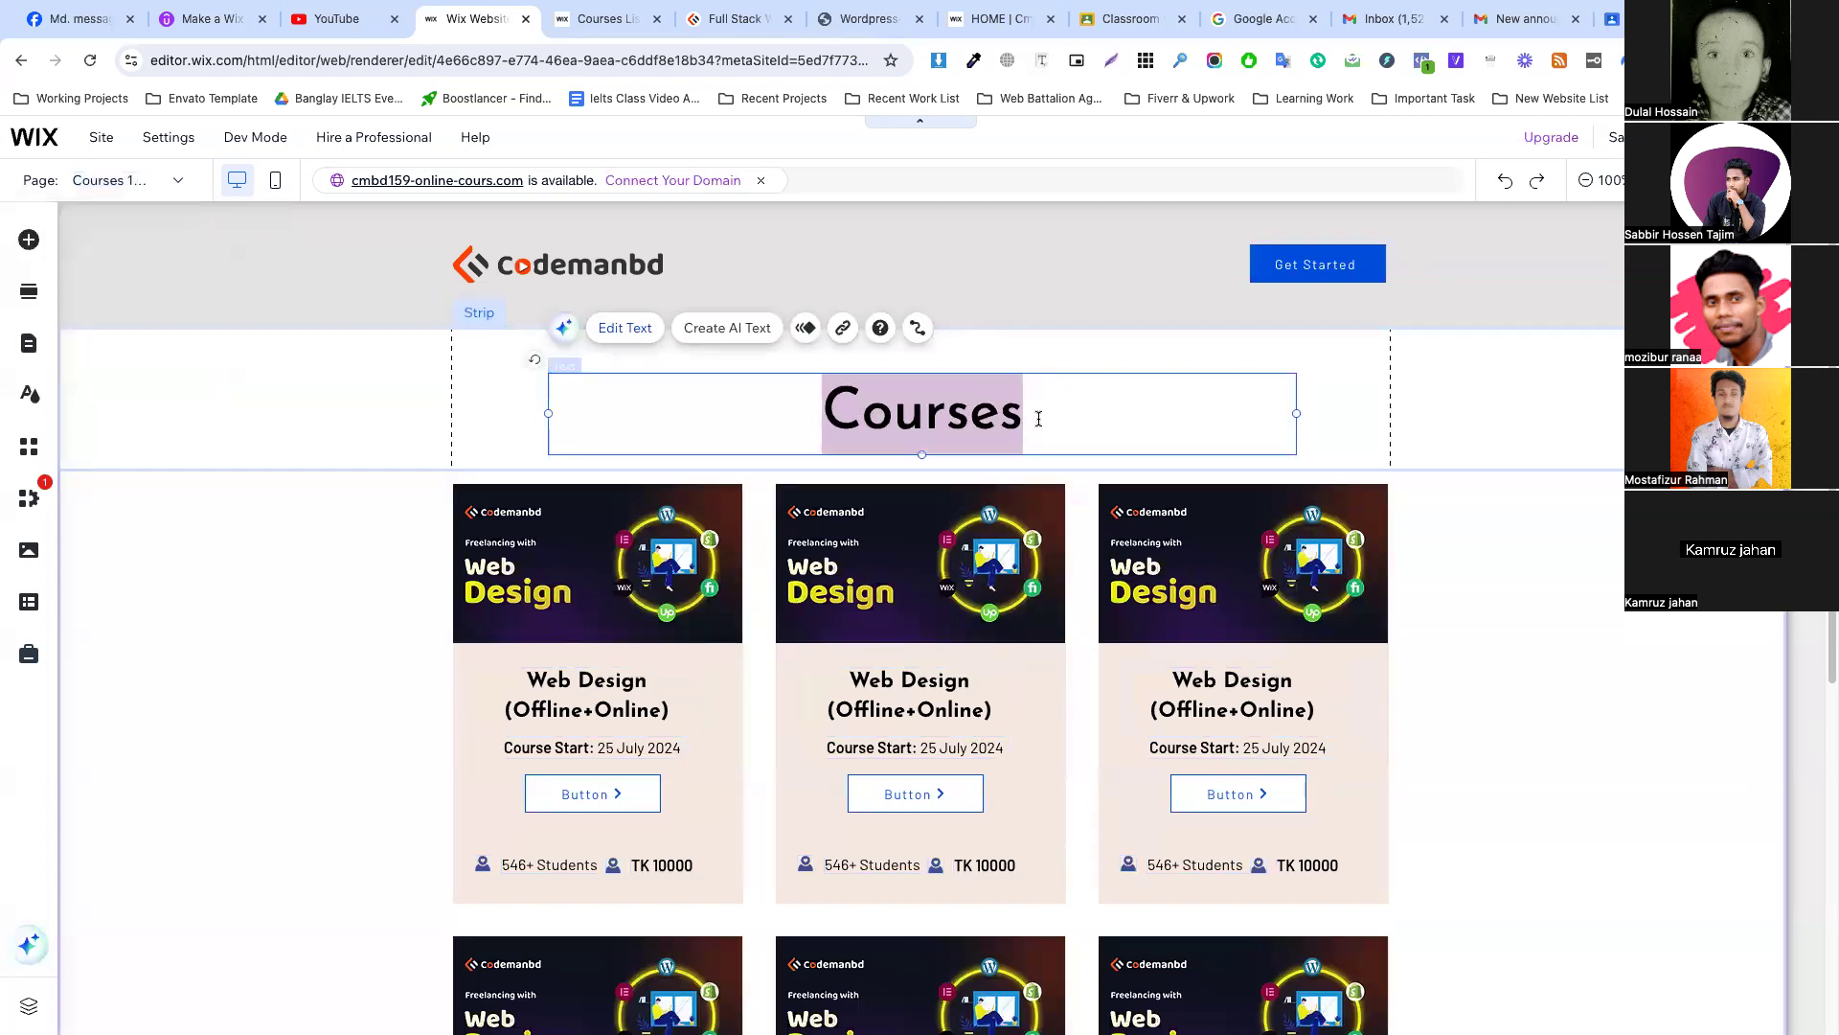
{"action": "key", "text": "BackSpace"}
{"action": "type", "text": "Co"}
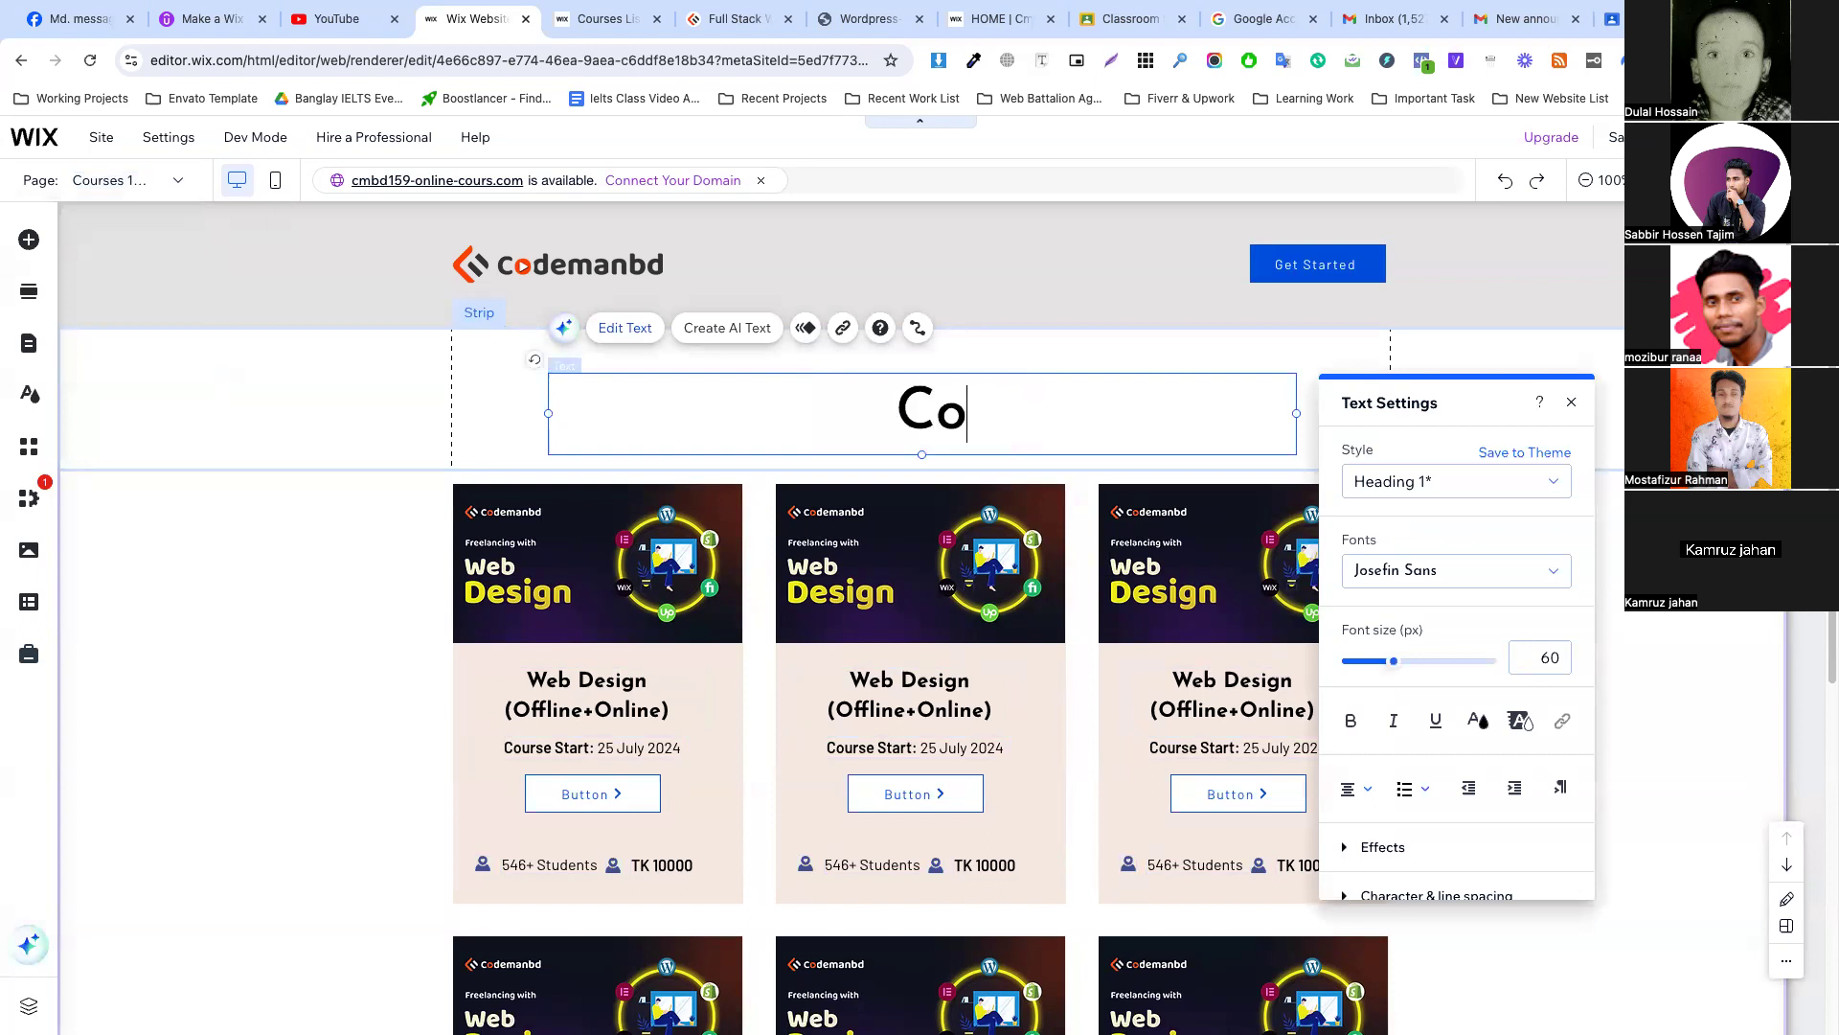
{"action": "type", "text": "urse List"}
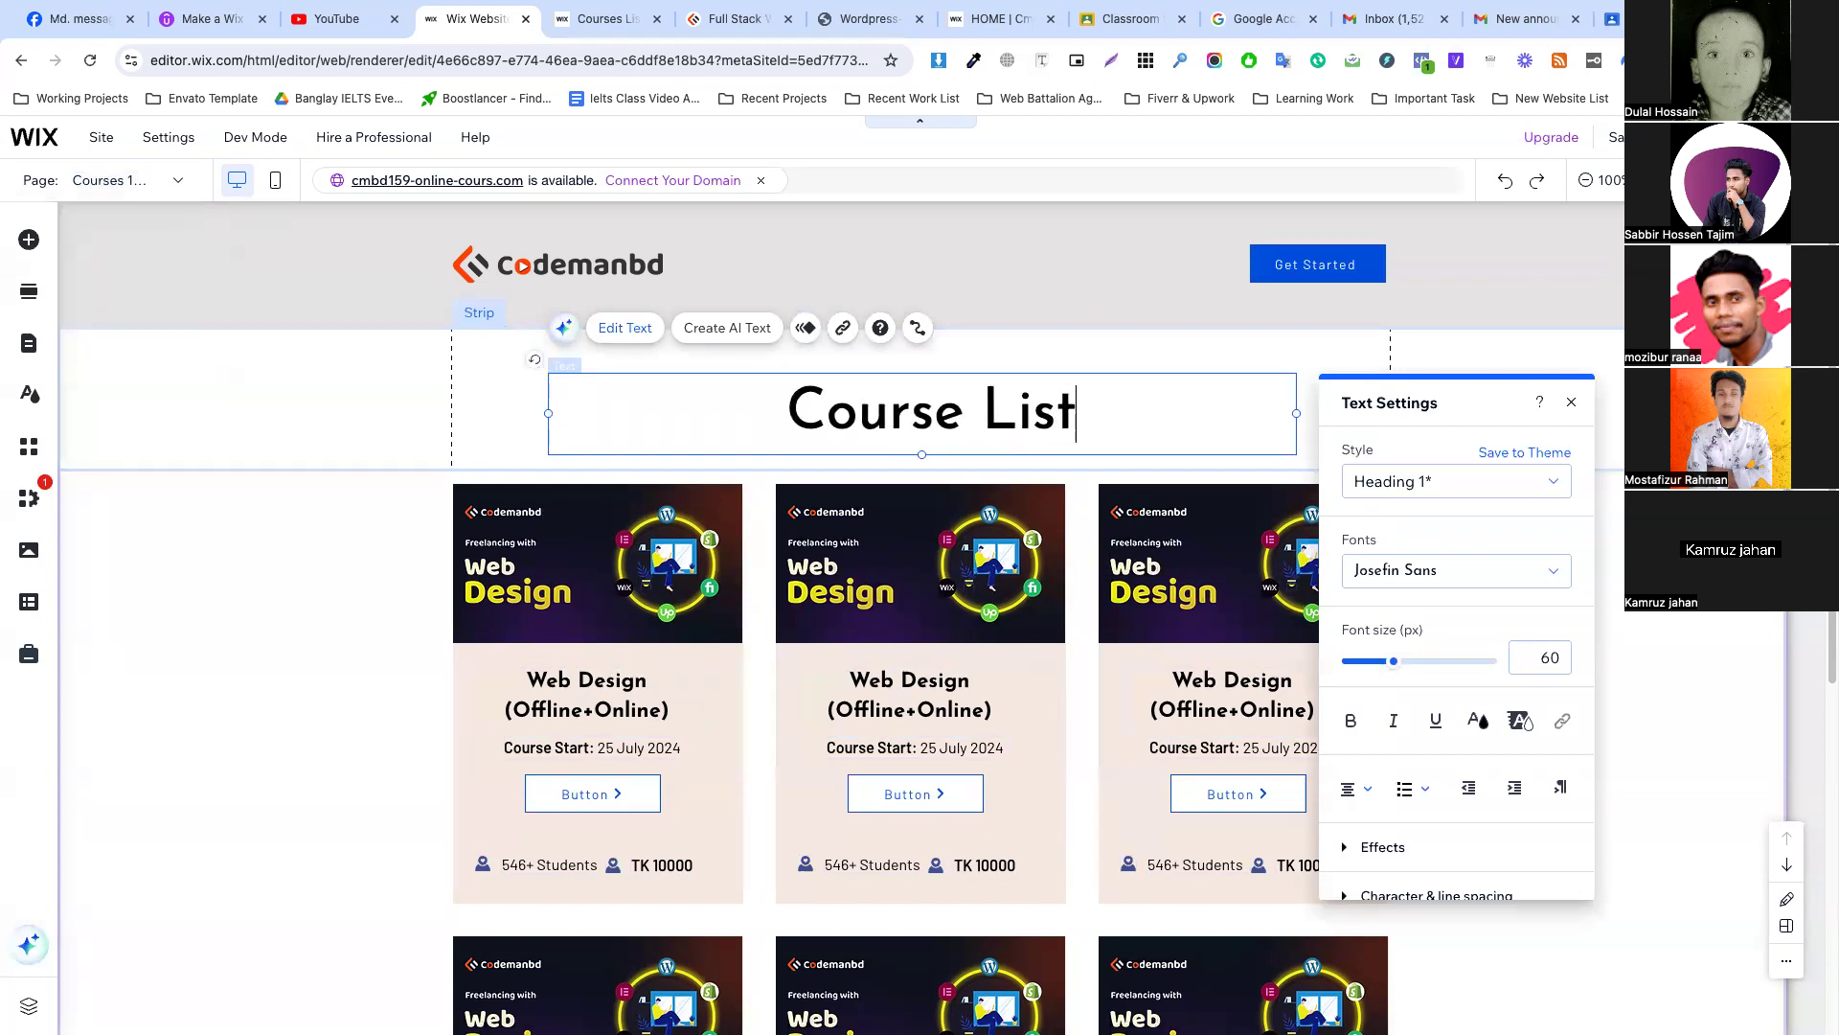
{"action": "left_click", "coordinate": [517, 416]}
Style the Course List heading as a bold, blue Heading 3.
{"action": "double_click", "coordinate": [862, 412]}
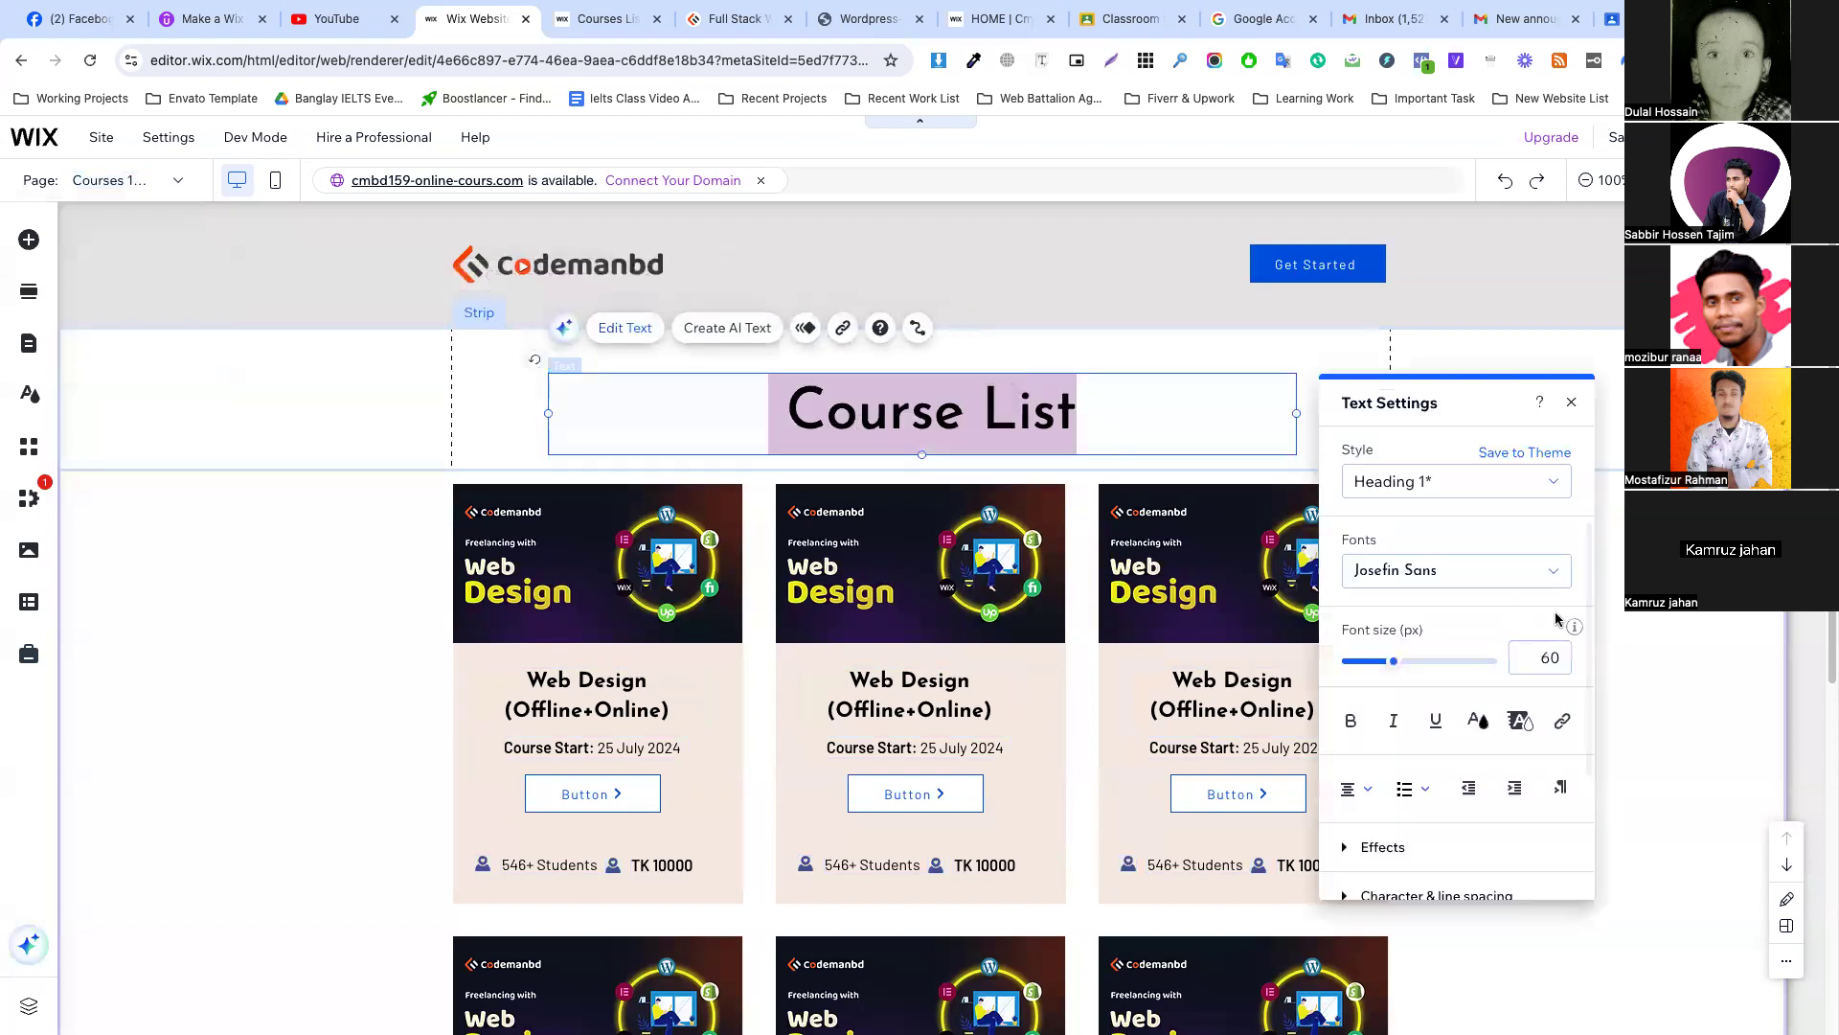
{"action": "left_click", "coordinate": [1408, 483]}
{"action": "left_click", "coordinate": [1425, 637]}
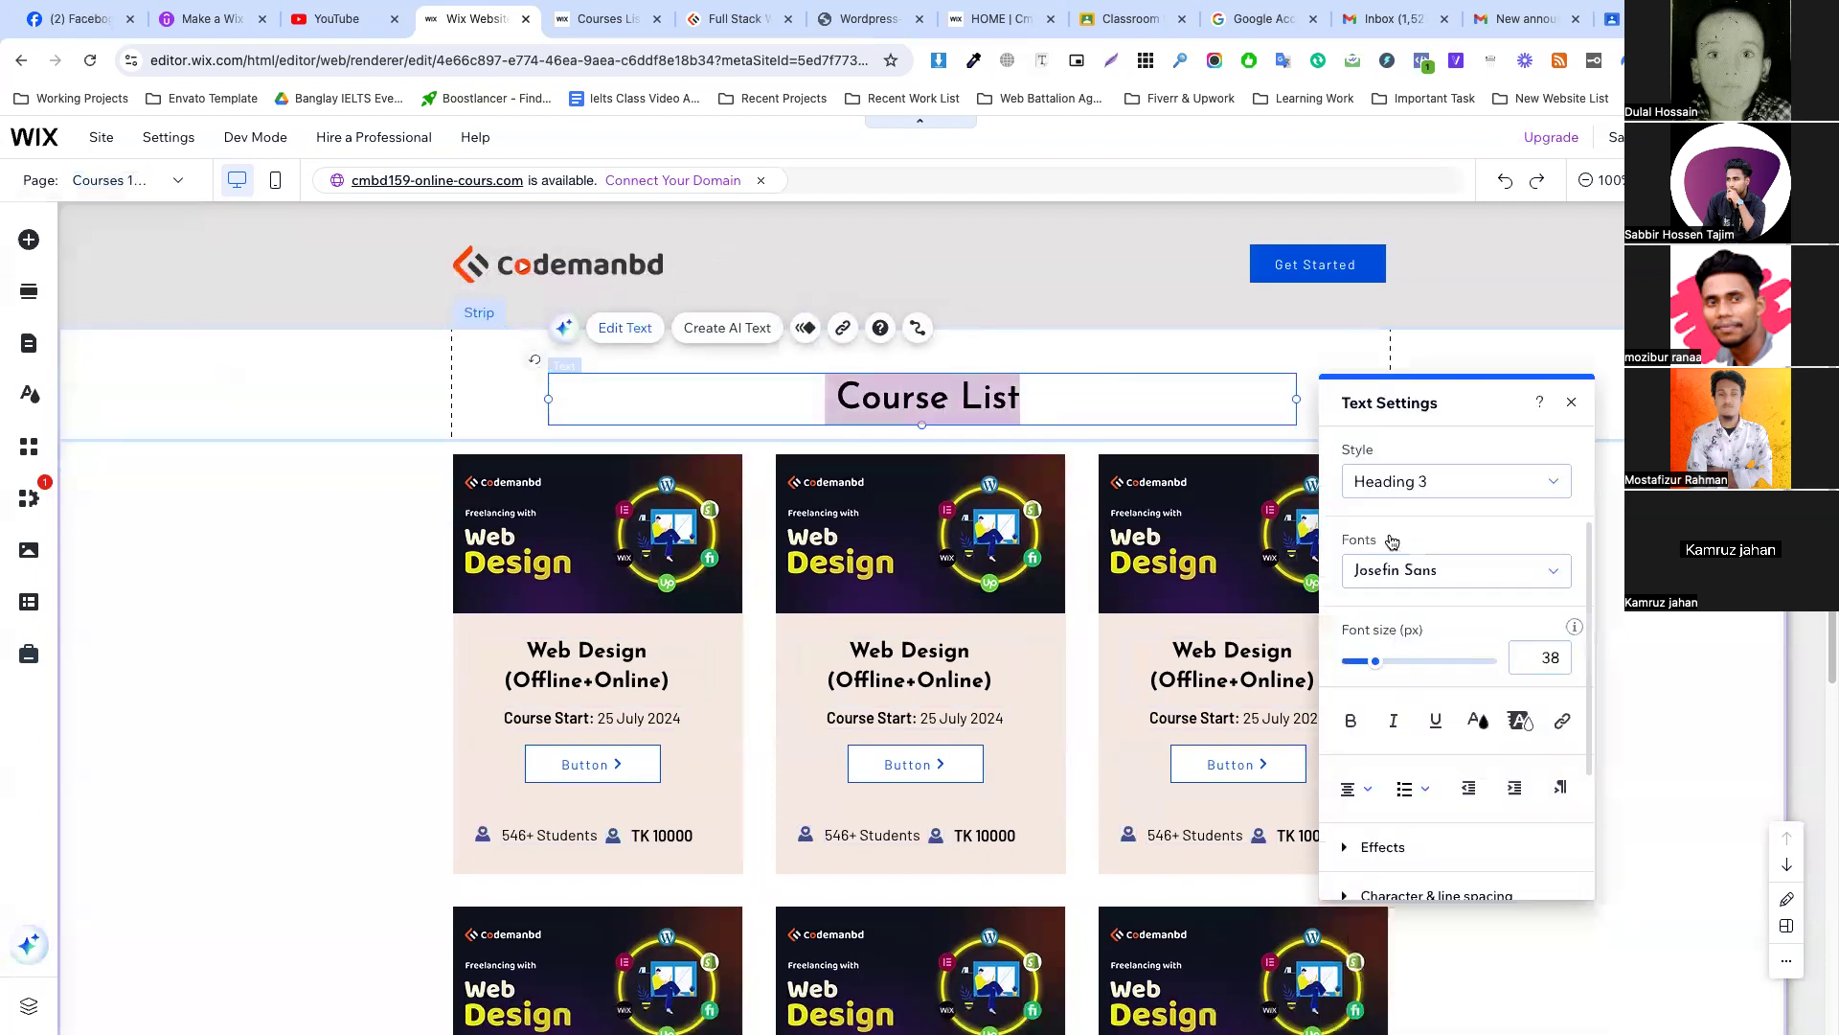
{"action": "left_click", "coordinate": [1350, 721]}
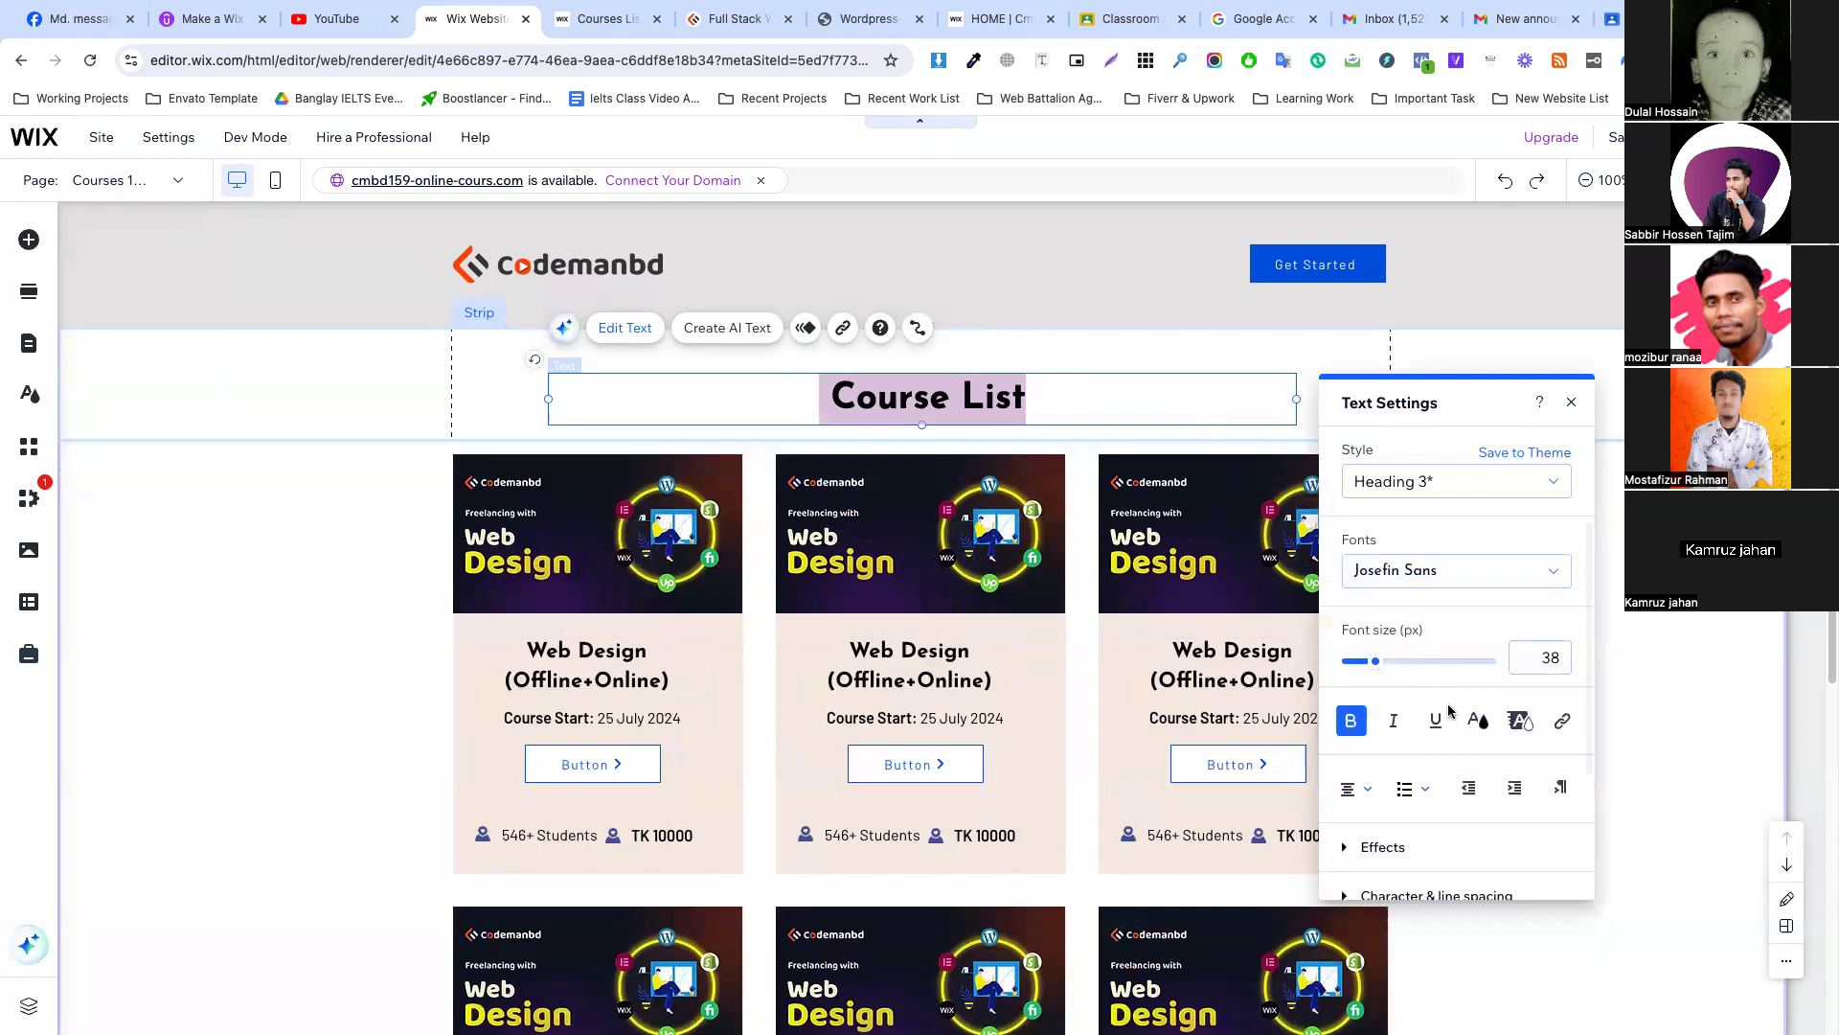
{"action": "left_click", "coordinate": [1479, 723]}
{"action": "left_click", "coordinate": [1344, 597]}
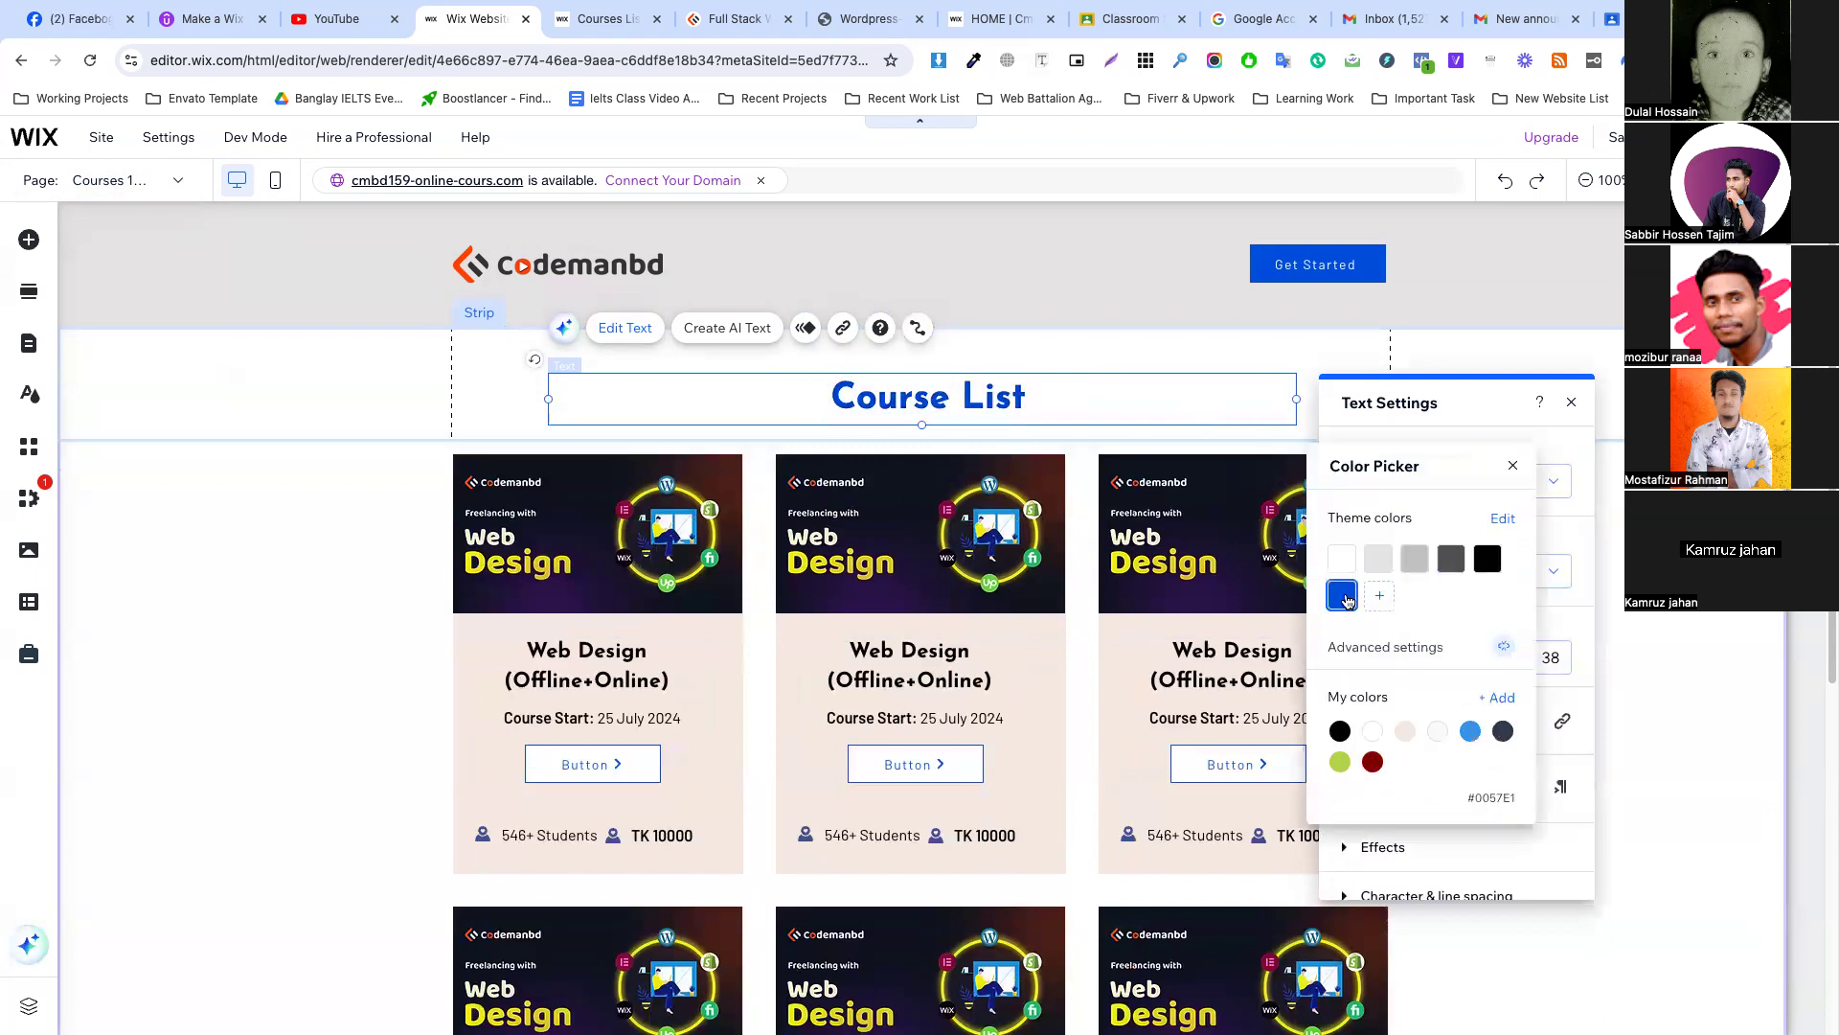
{"action": "left_click", "coordinate": [382, 533]}
{"action": "left_click", "coordinate": [382, 533]}
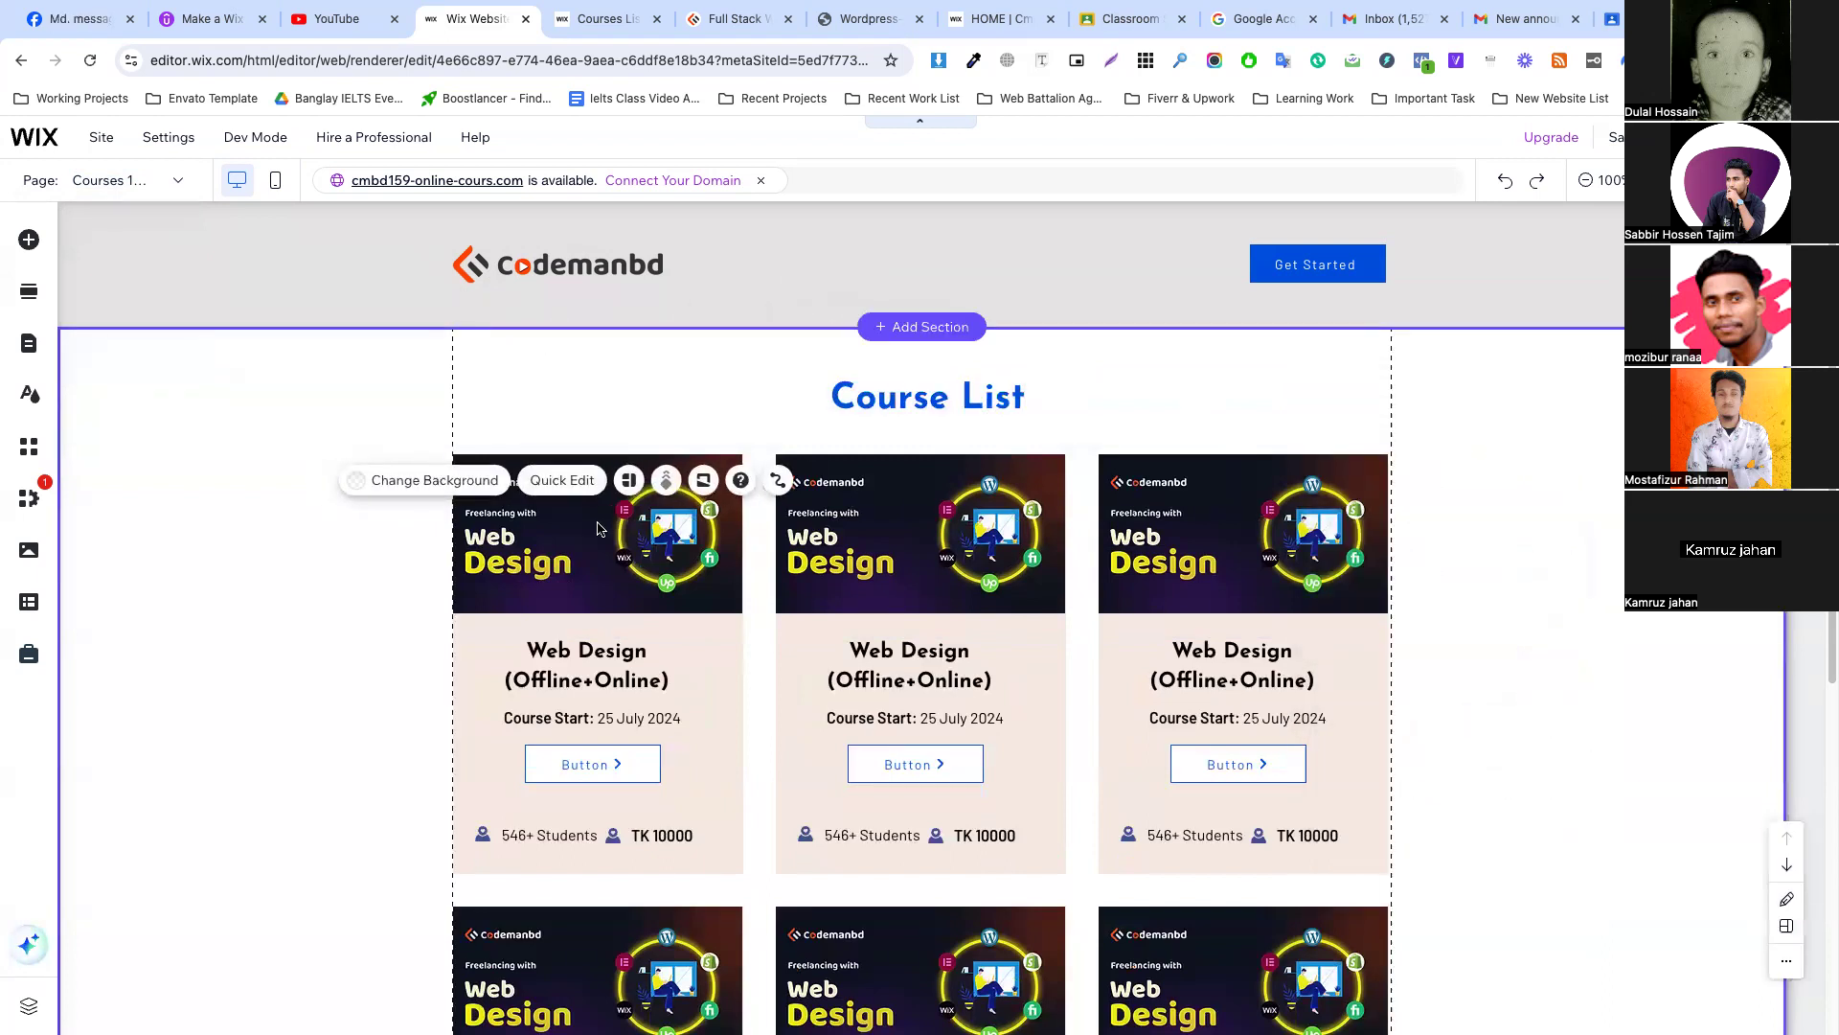
{"action": "scroll", "coordinate": [845, 605], "scroll_direction": "down", "scroll_amount": 2}
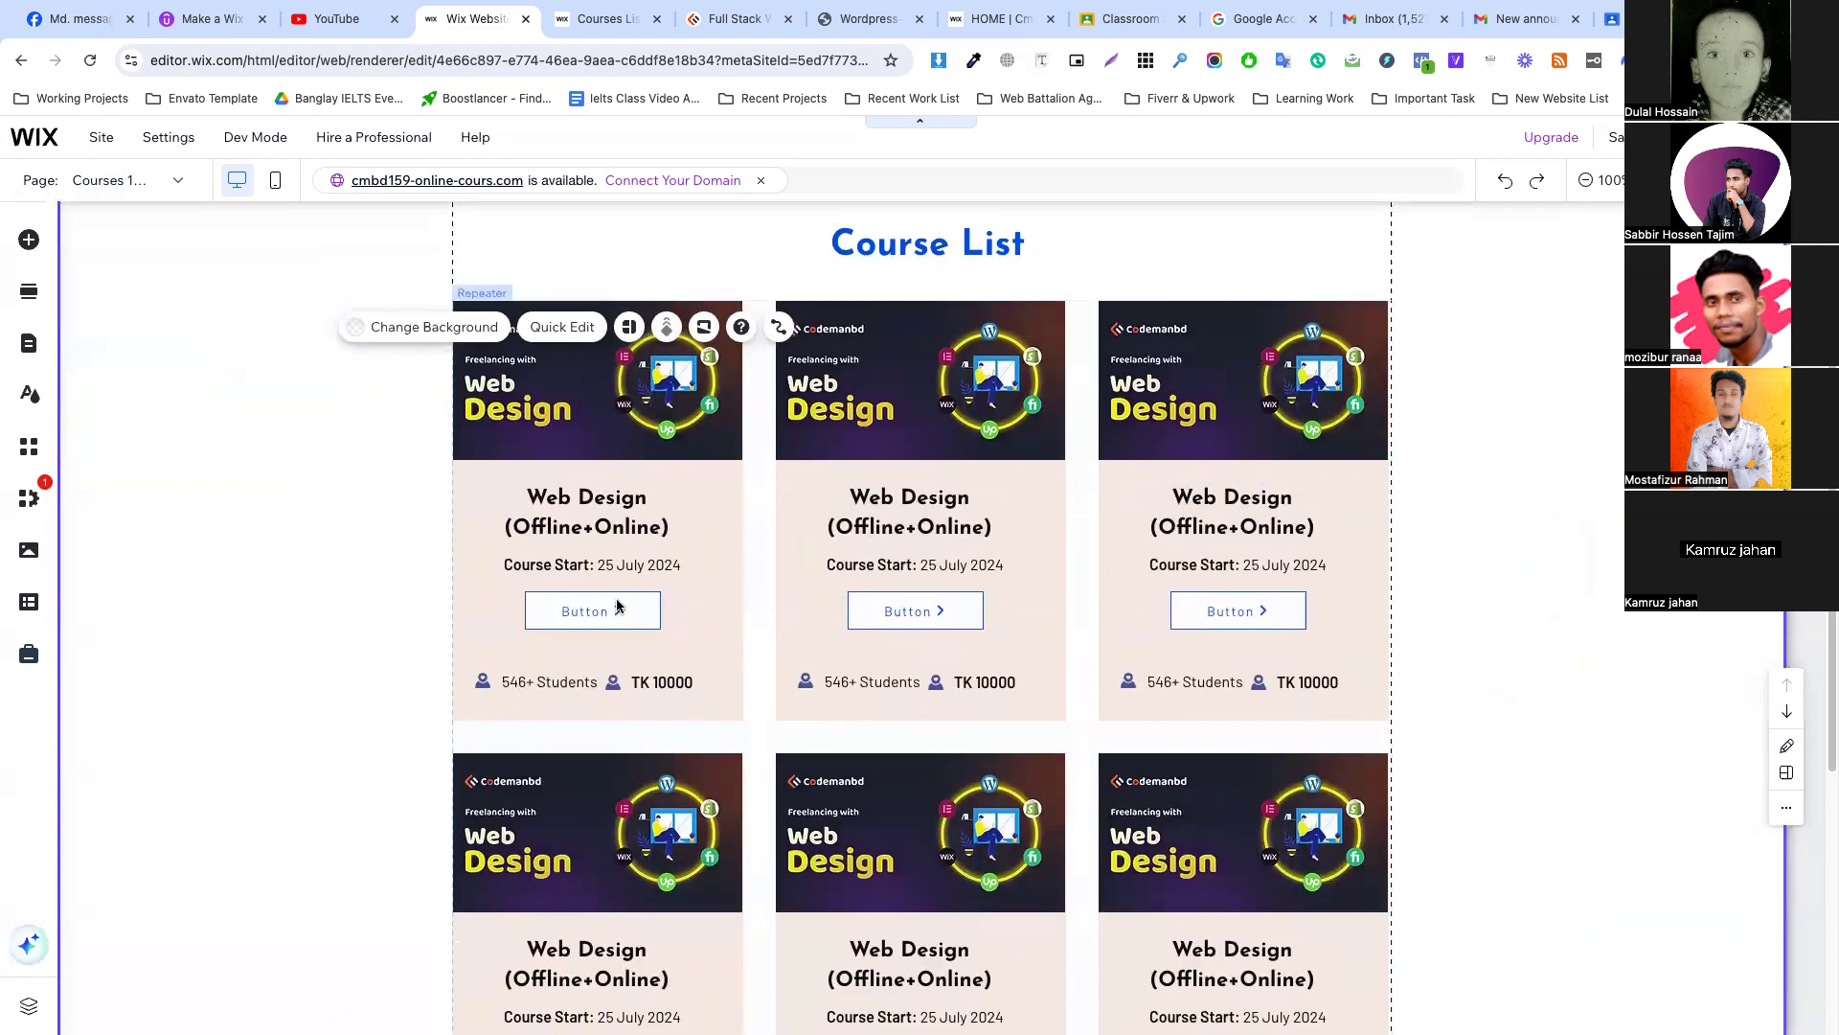
Connect the Course List repeater to CMS and choose Create Dataset from the dataset list.
{"action": "scroll", "coordinate": [623, 594], "scroll_direction": "up", "scroll_amount": 2}
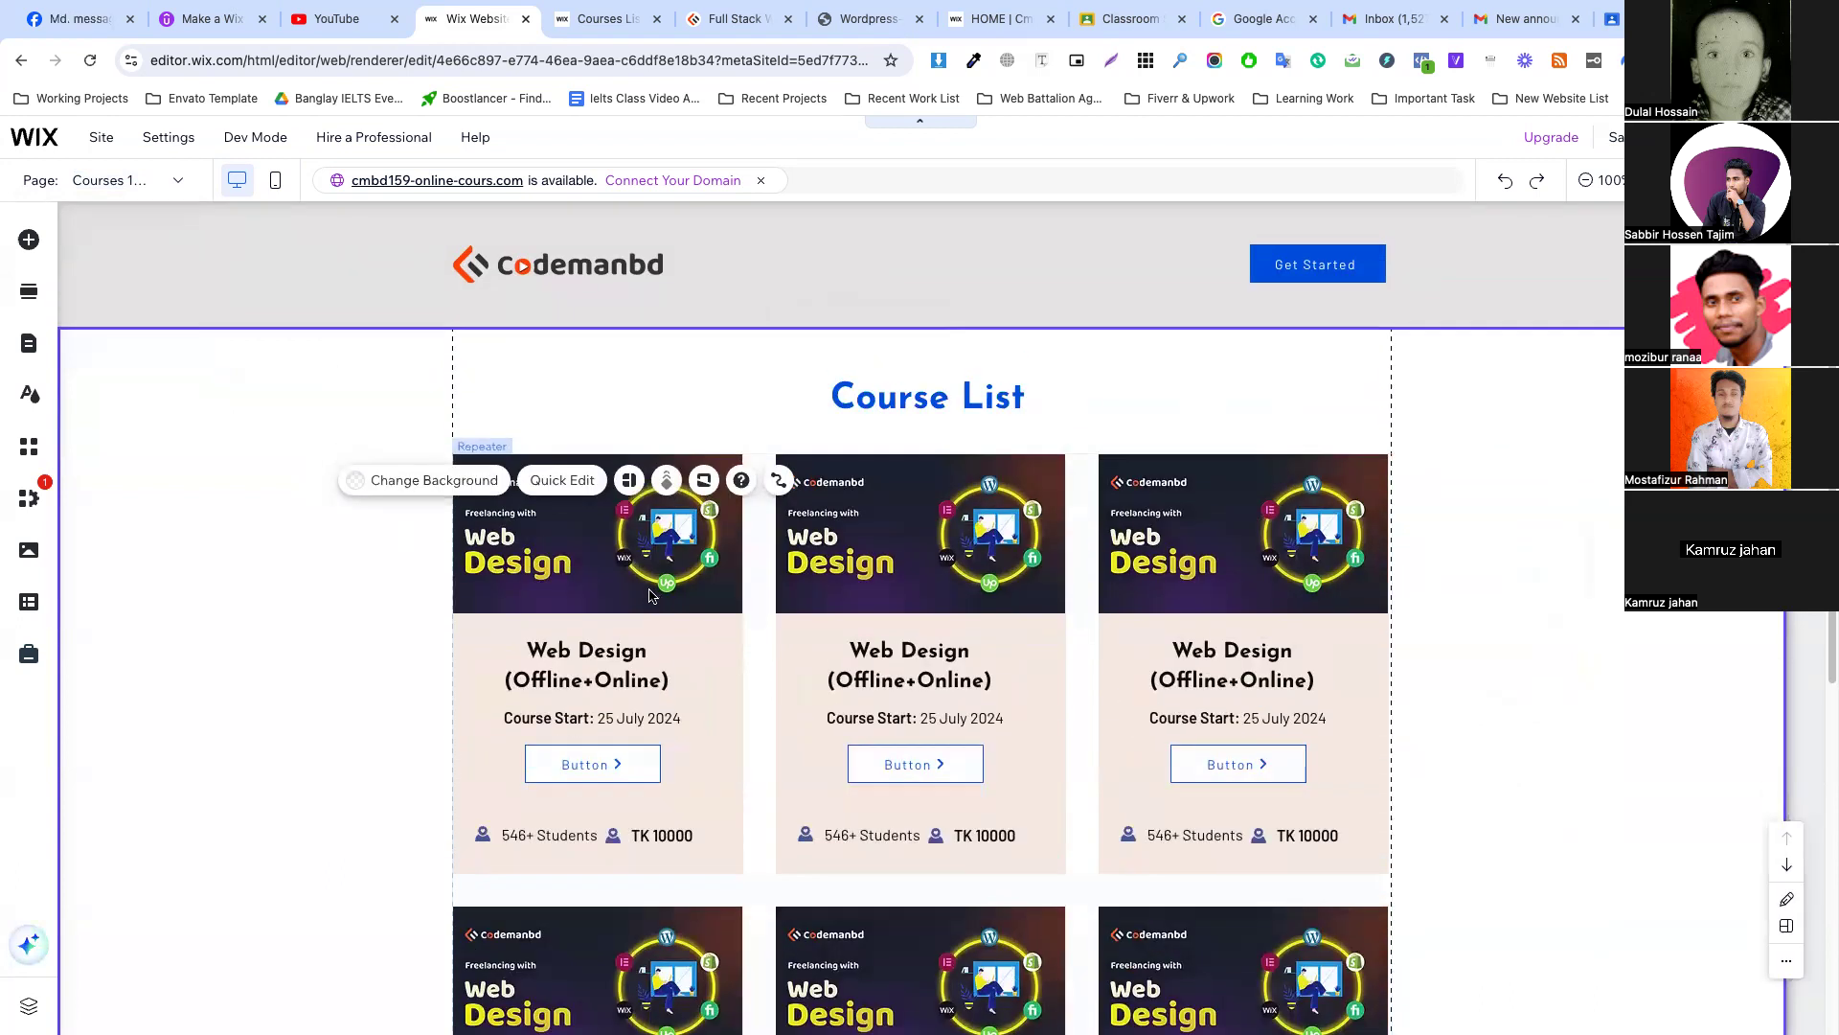
{"action": "left_click", "coordinate": [635, 579]}
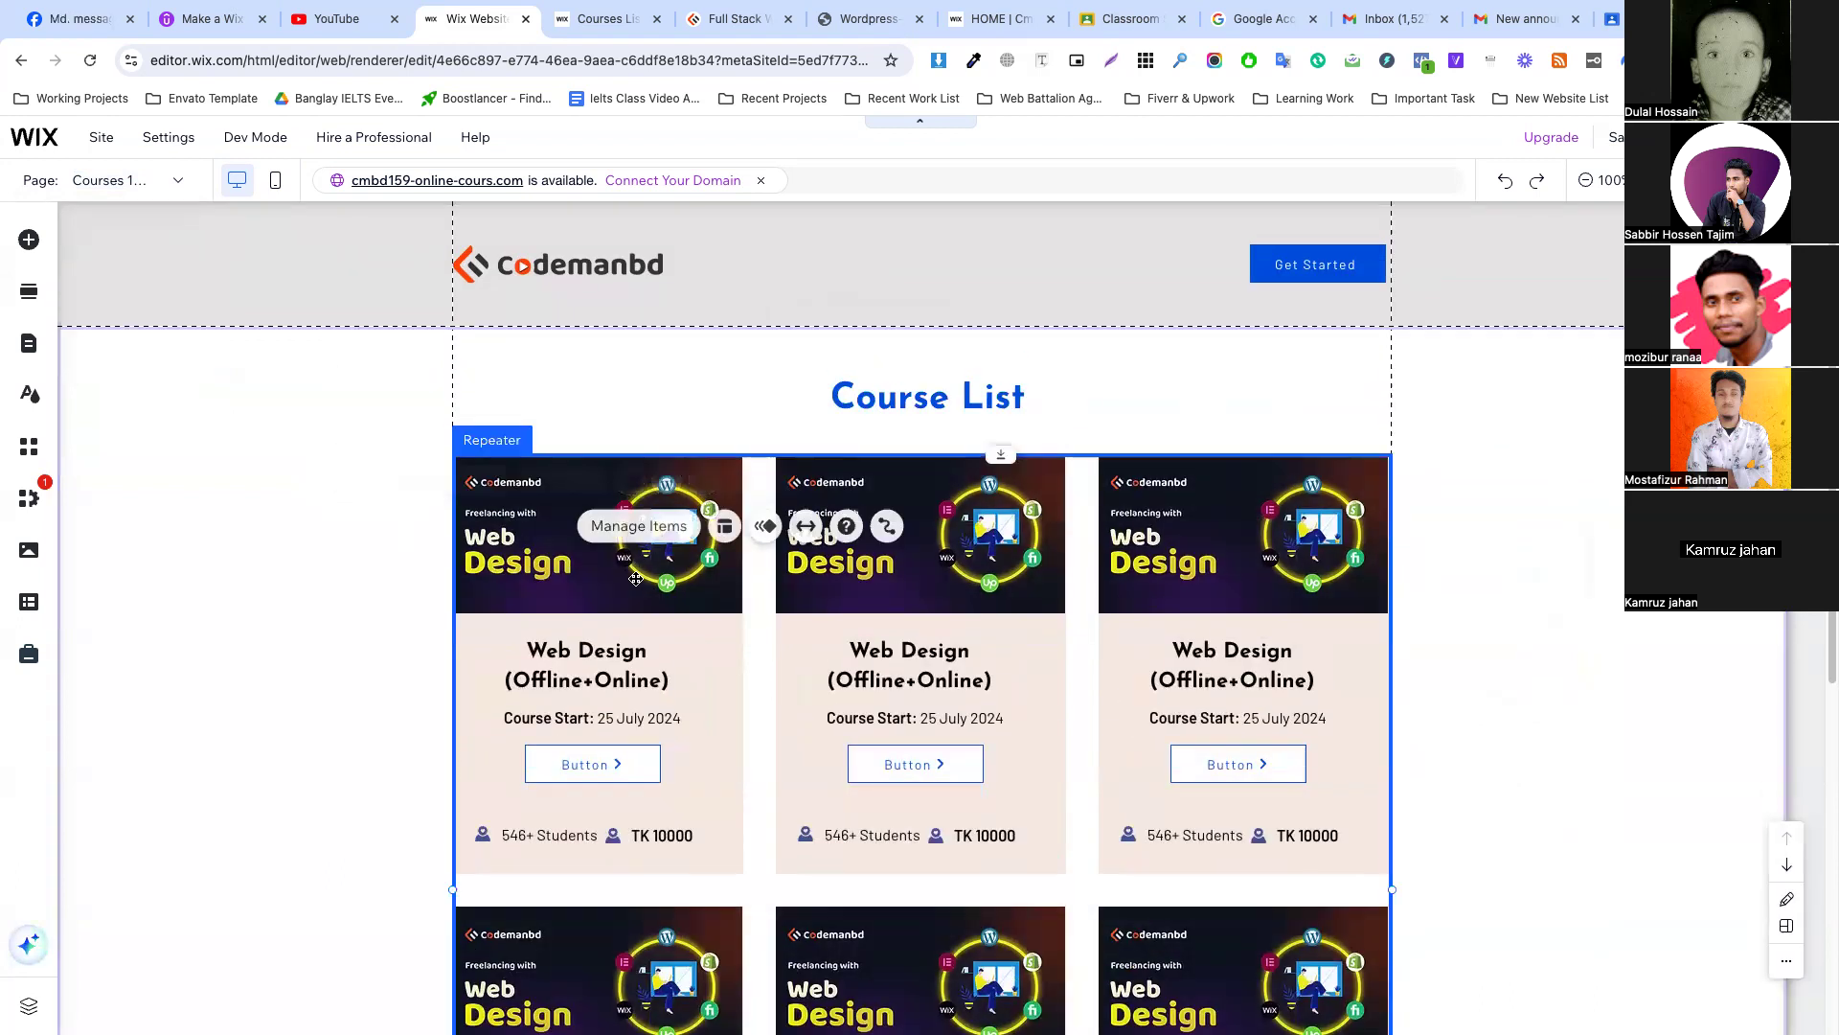
{"action": "left_click", "coordinate": [534, 567]}
{"action": "left_click", "coordinate": [365, 548]}
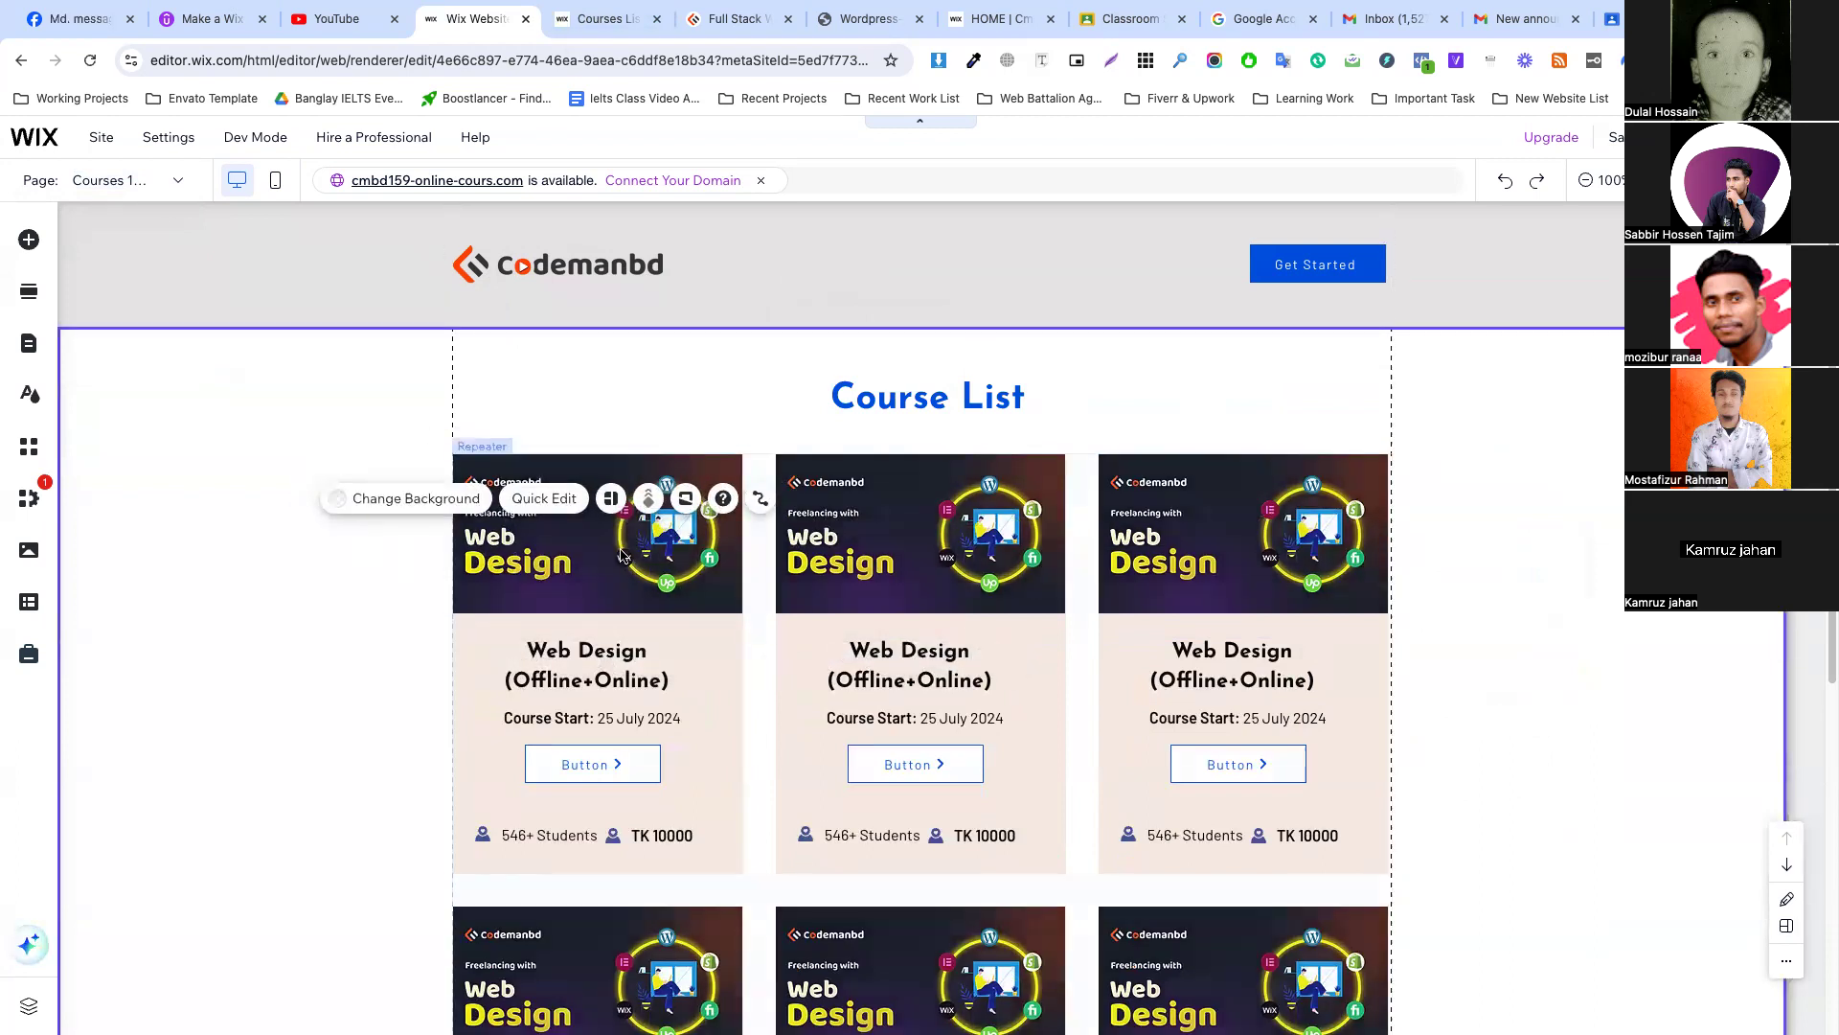
{"action": "left_click", "coordinate": [644, 537]}
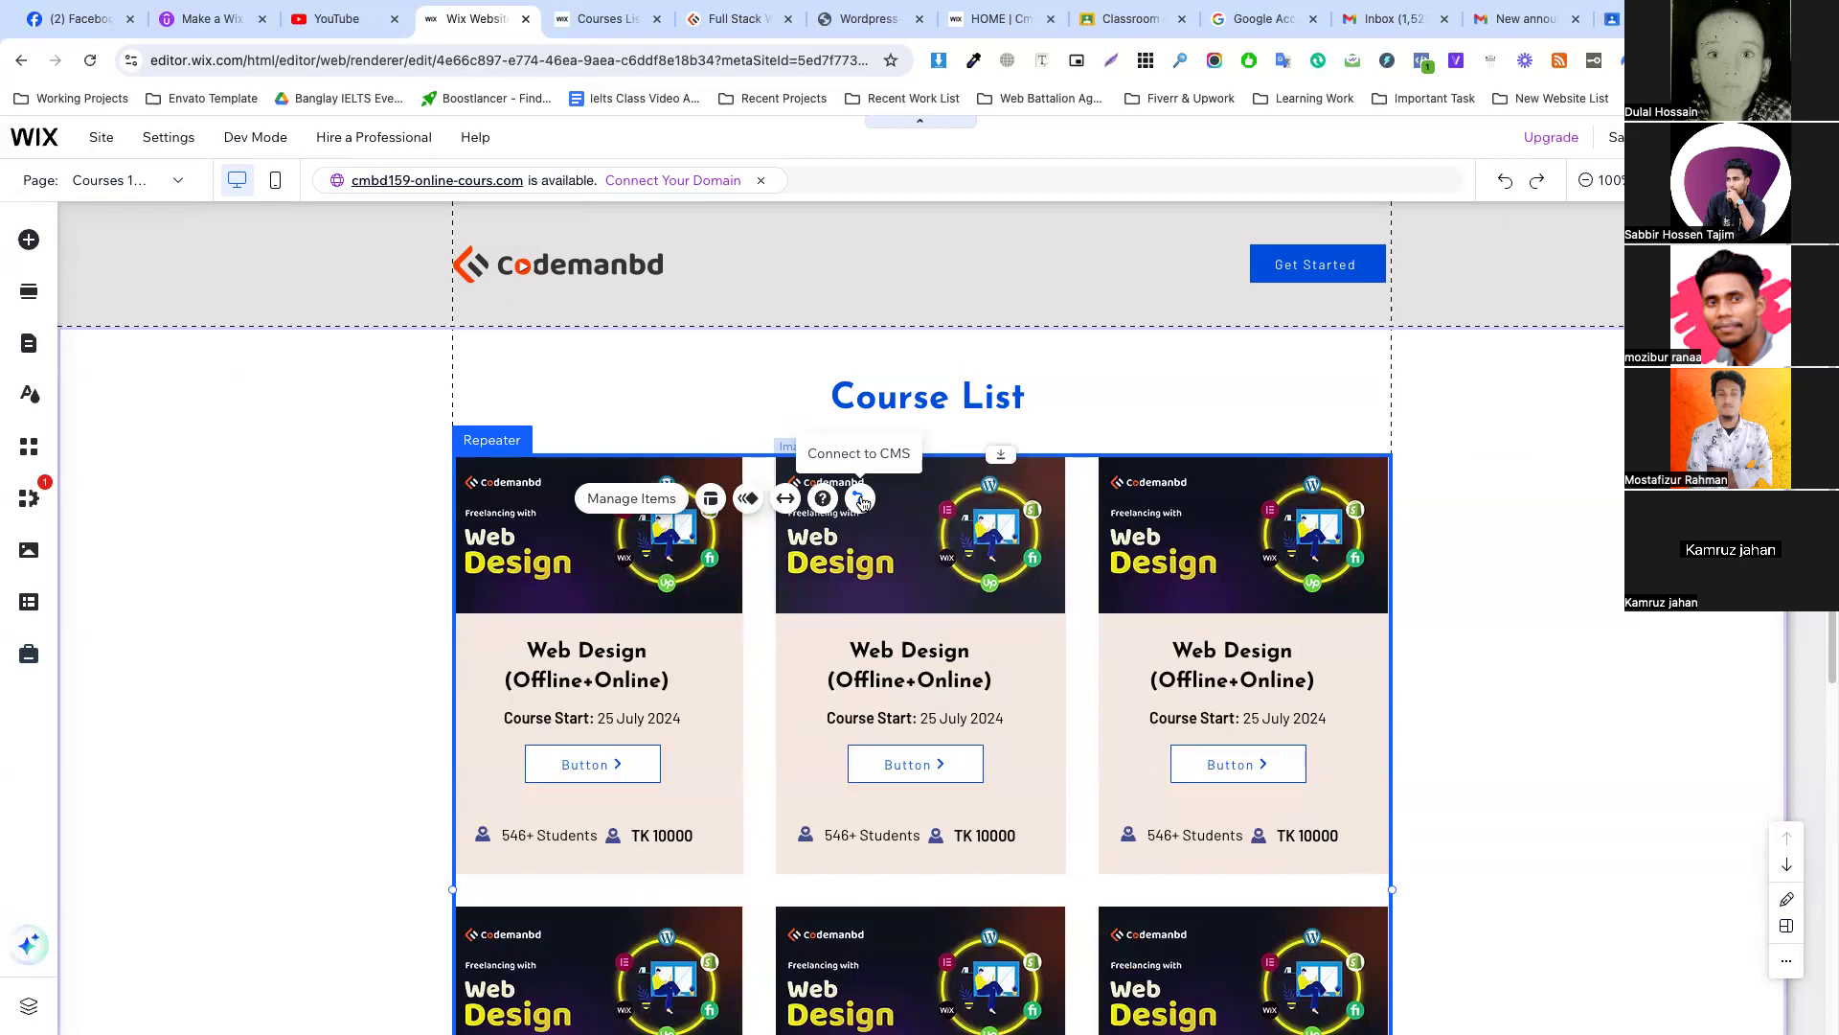
{"action": "left_click", "coordinate": [861, 499]}
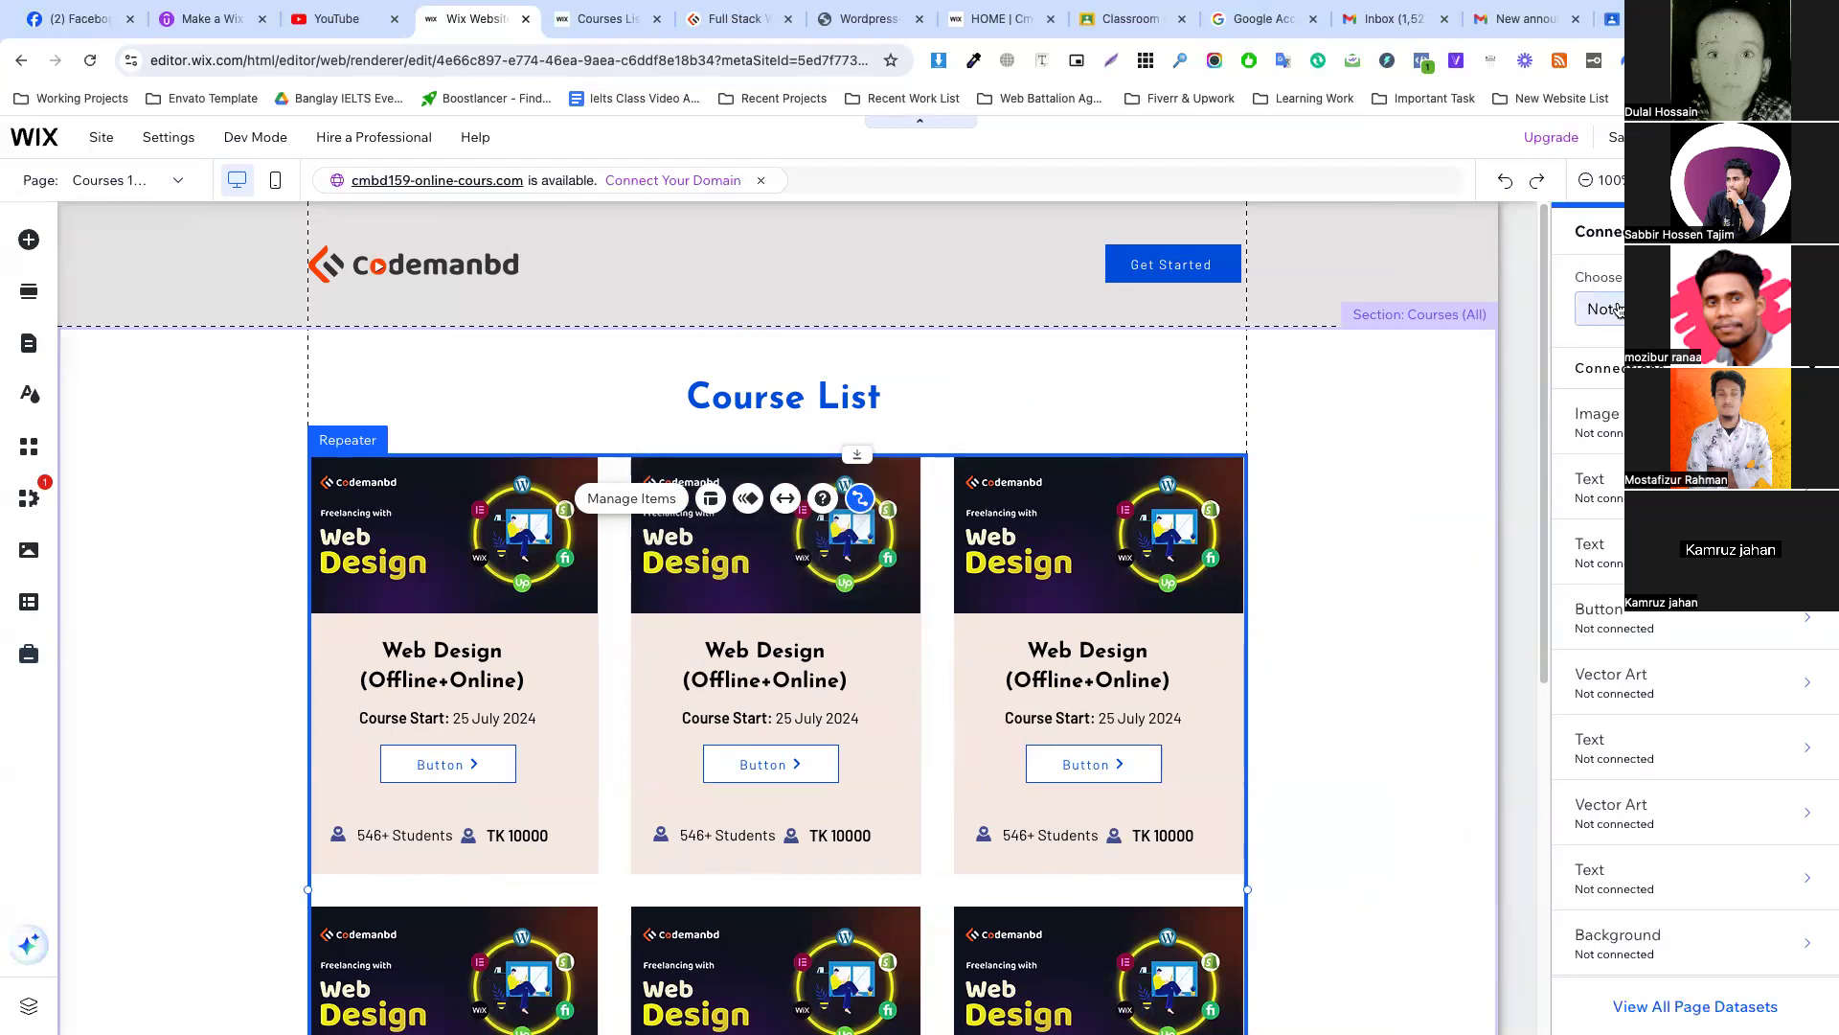
{"action": "left_click", "coordinate": [1598, 309]}
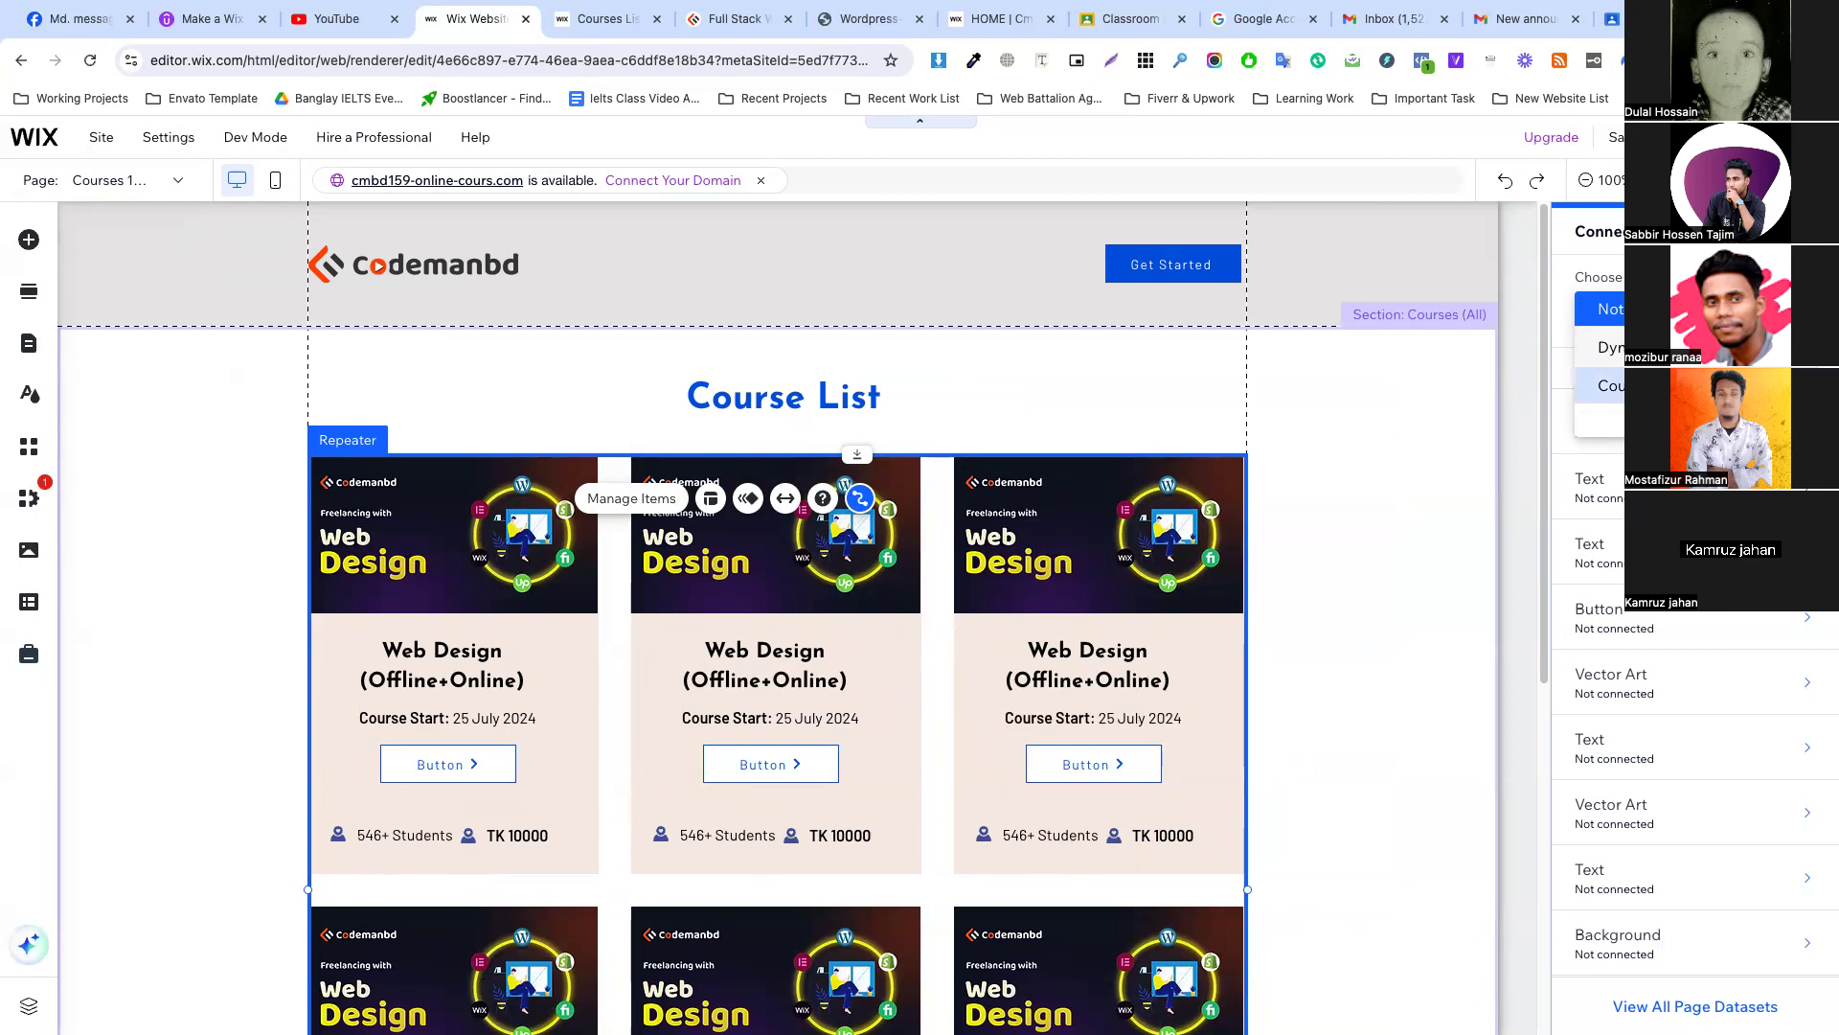
{"action": "left_click", "coordinate": [1696, 419]}
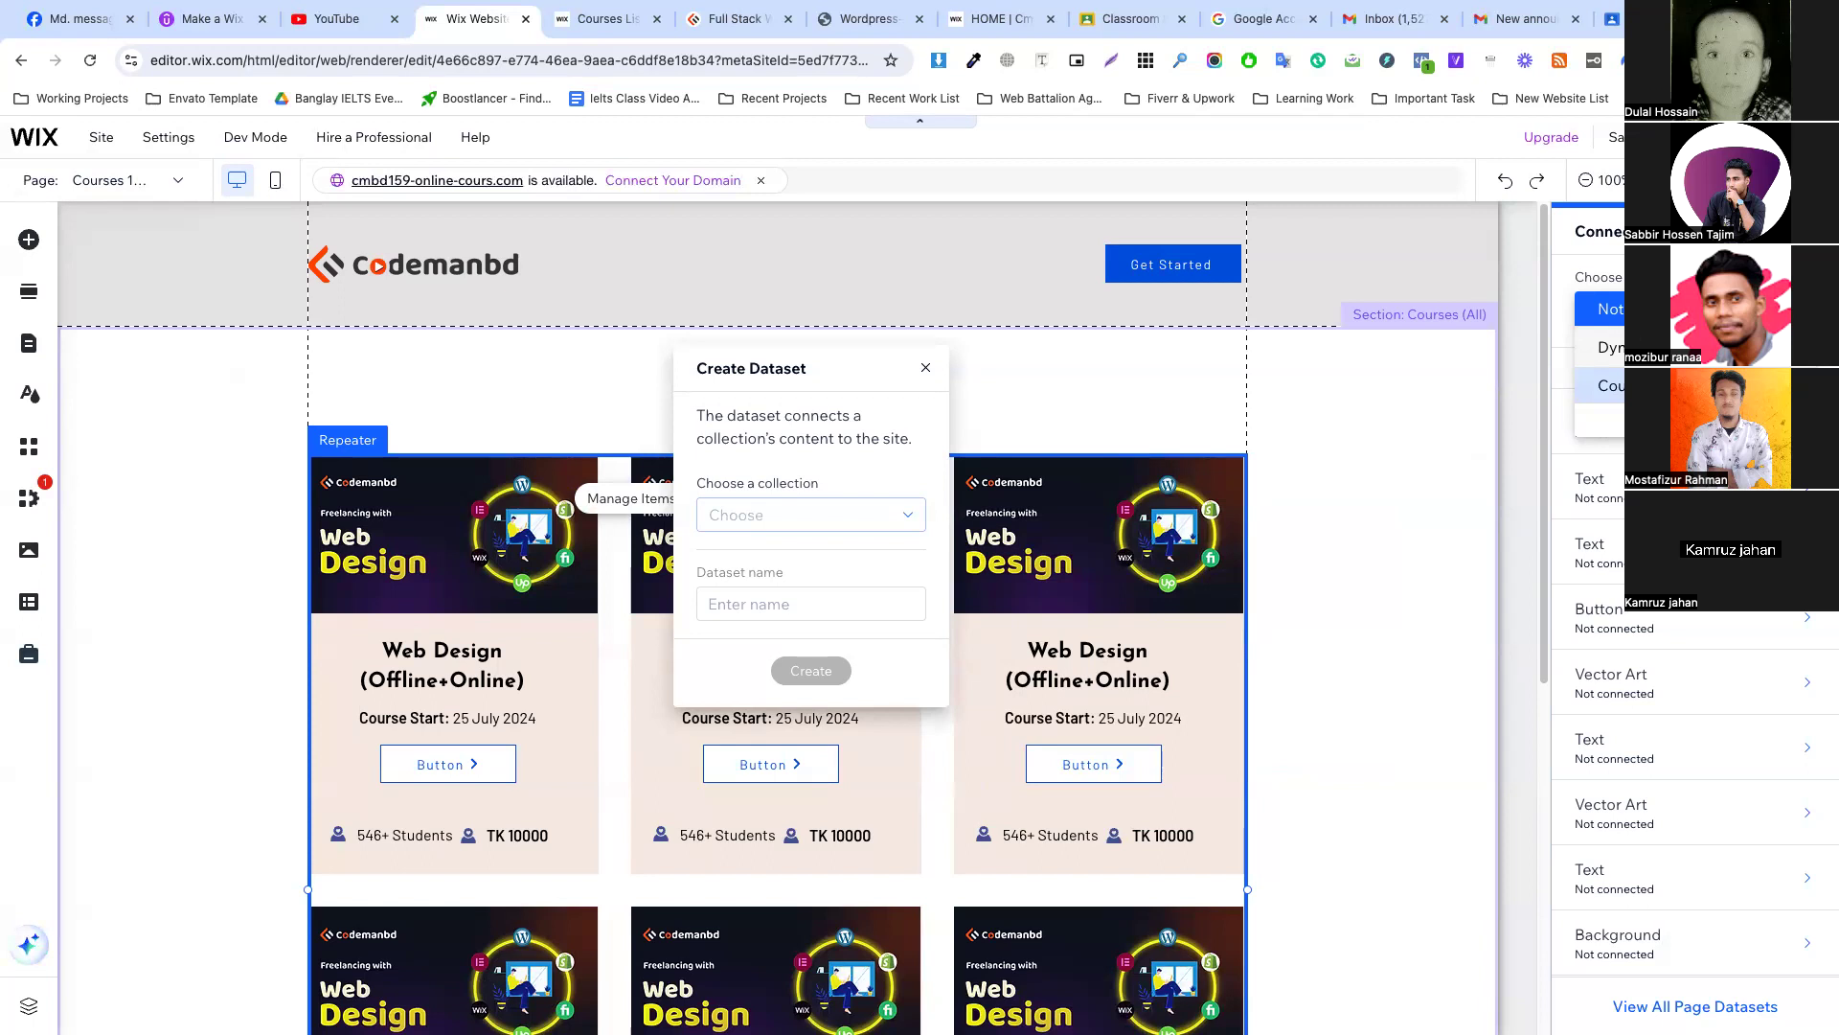
Choose the Courses List collection and create the 'Courses List dataset'.
{"action": "left_click", "coordinate": [736, 525]}
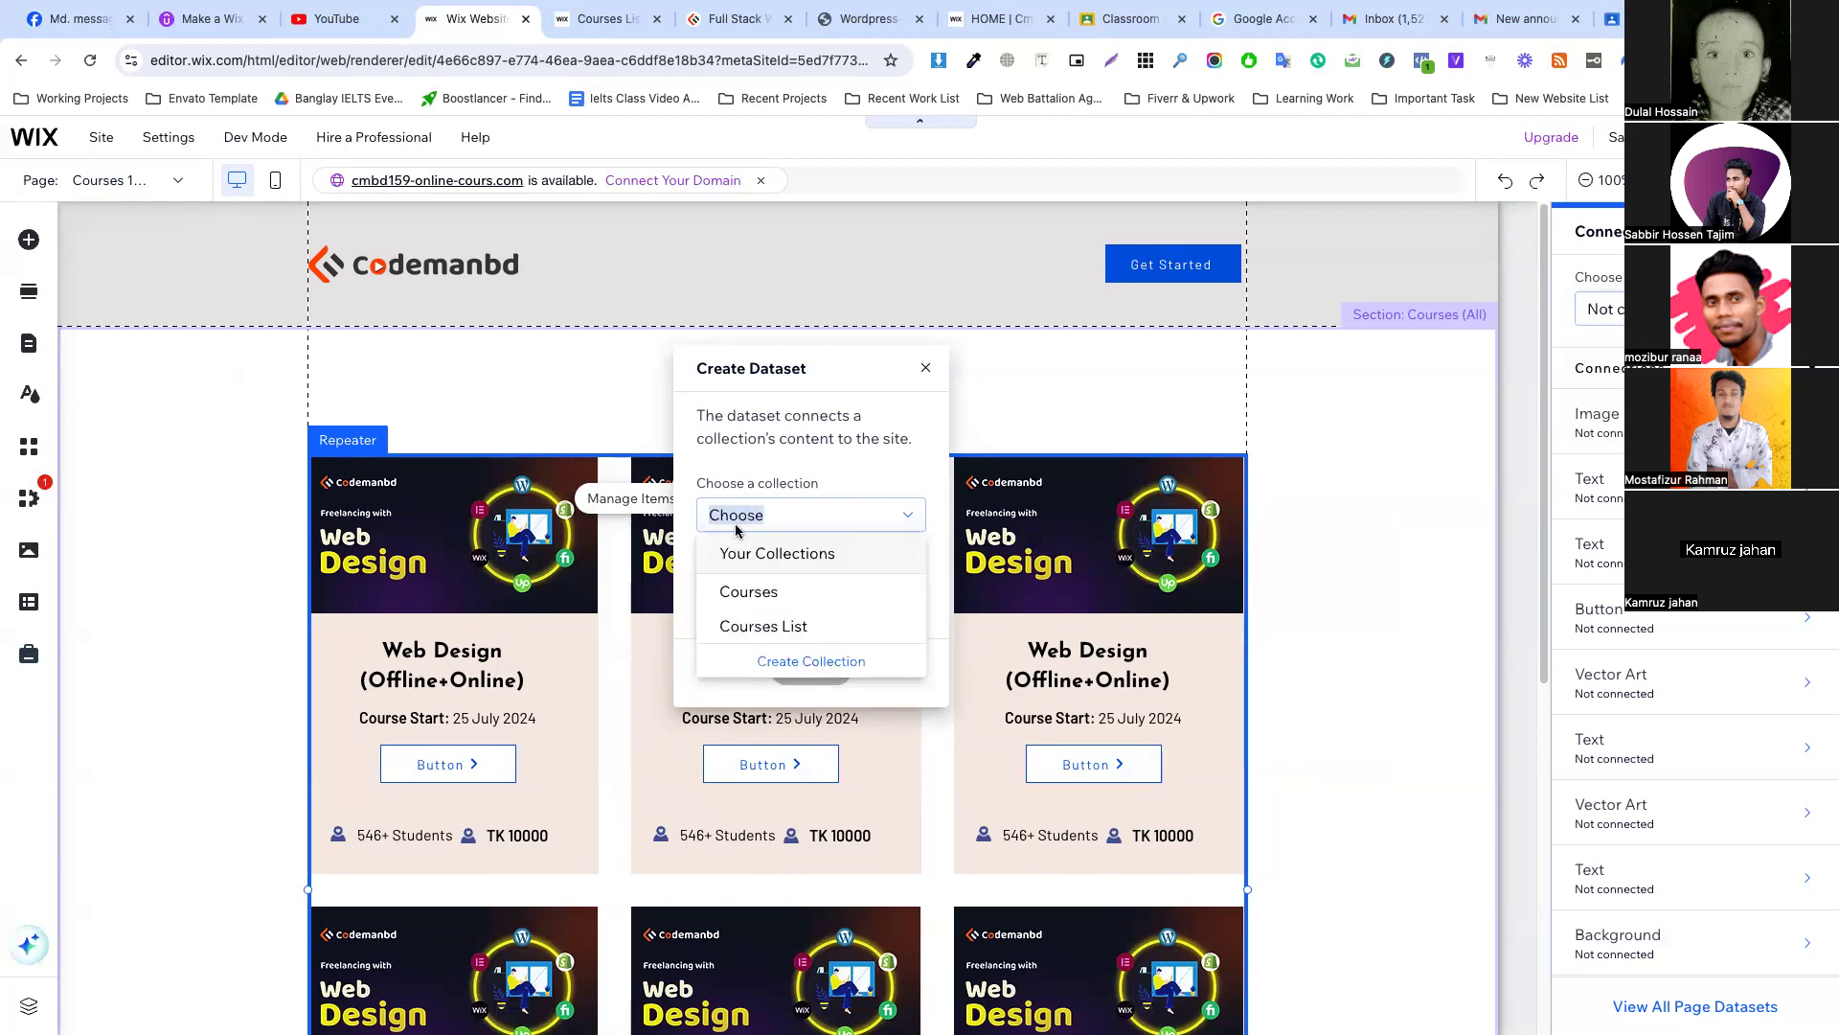
{"action": "left_click", "coordinate": [771, 626]}
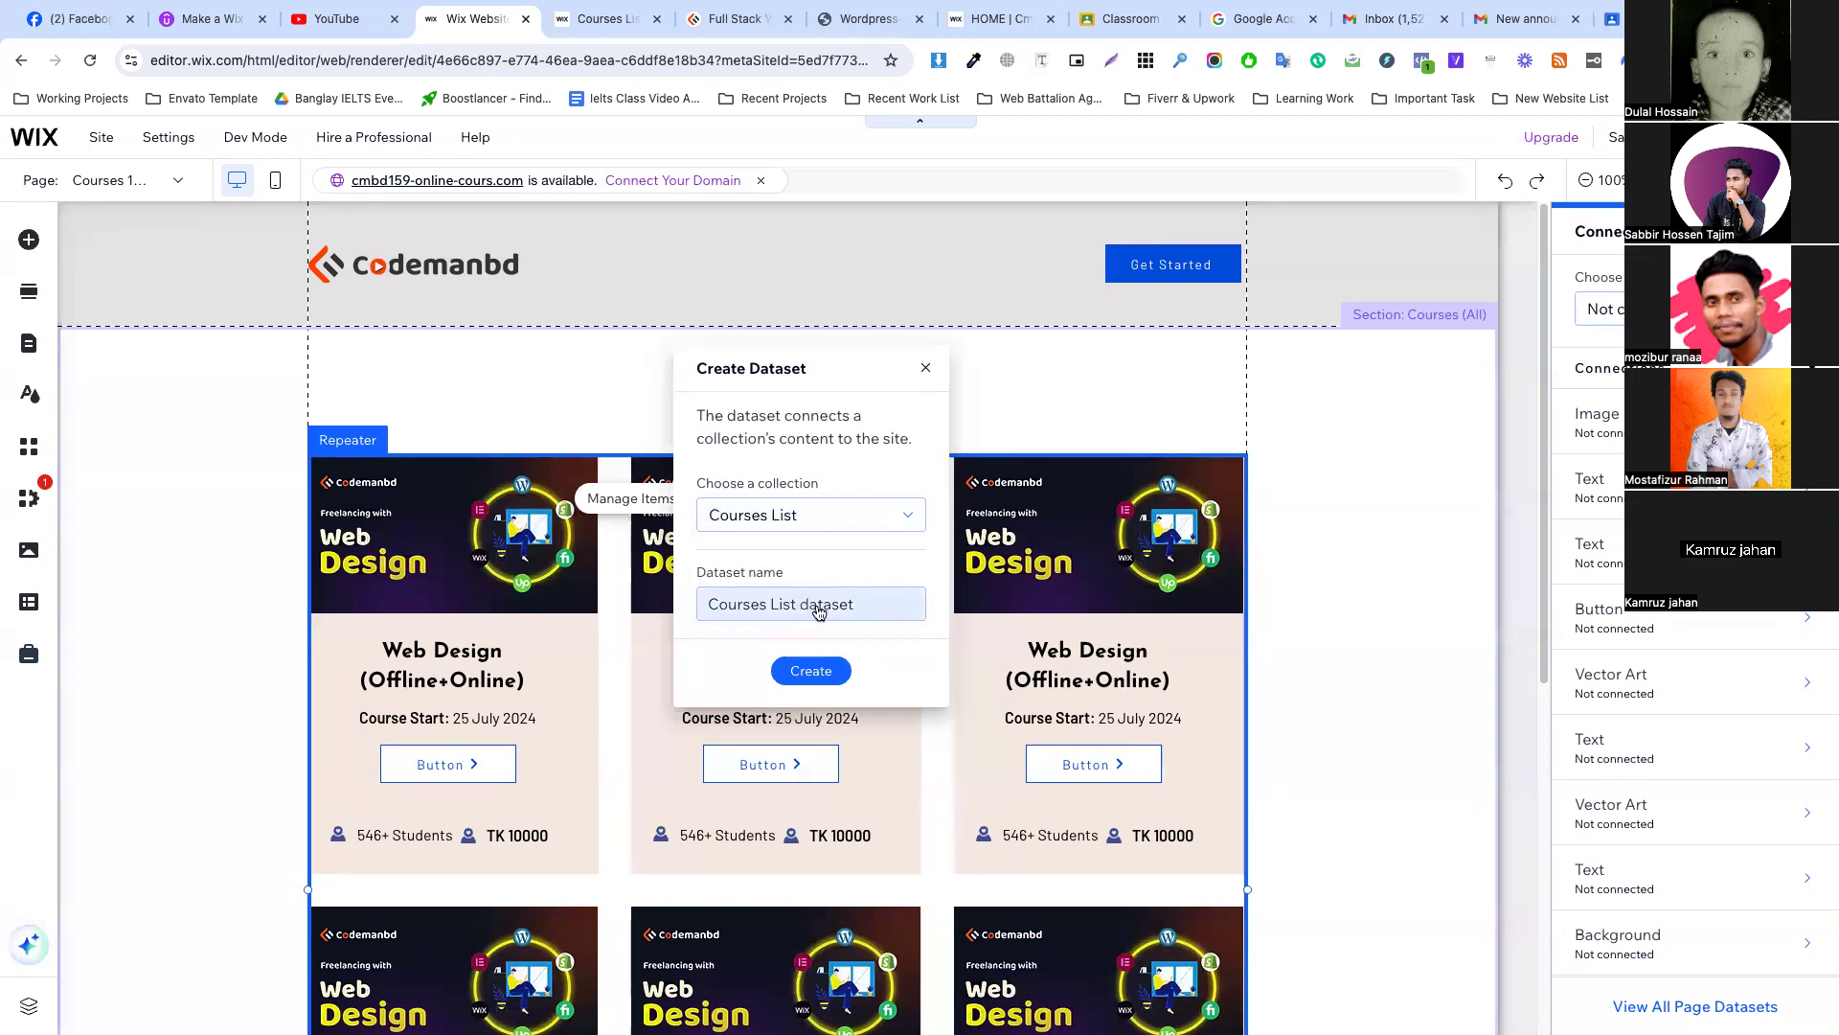
{"action": "left_click", "coordinate": [814, 672]}
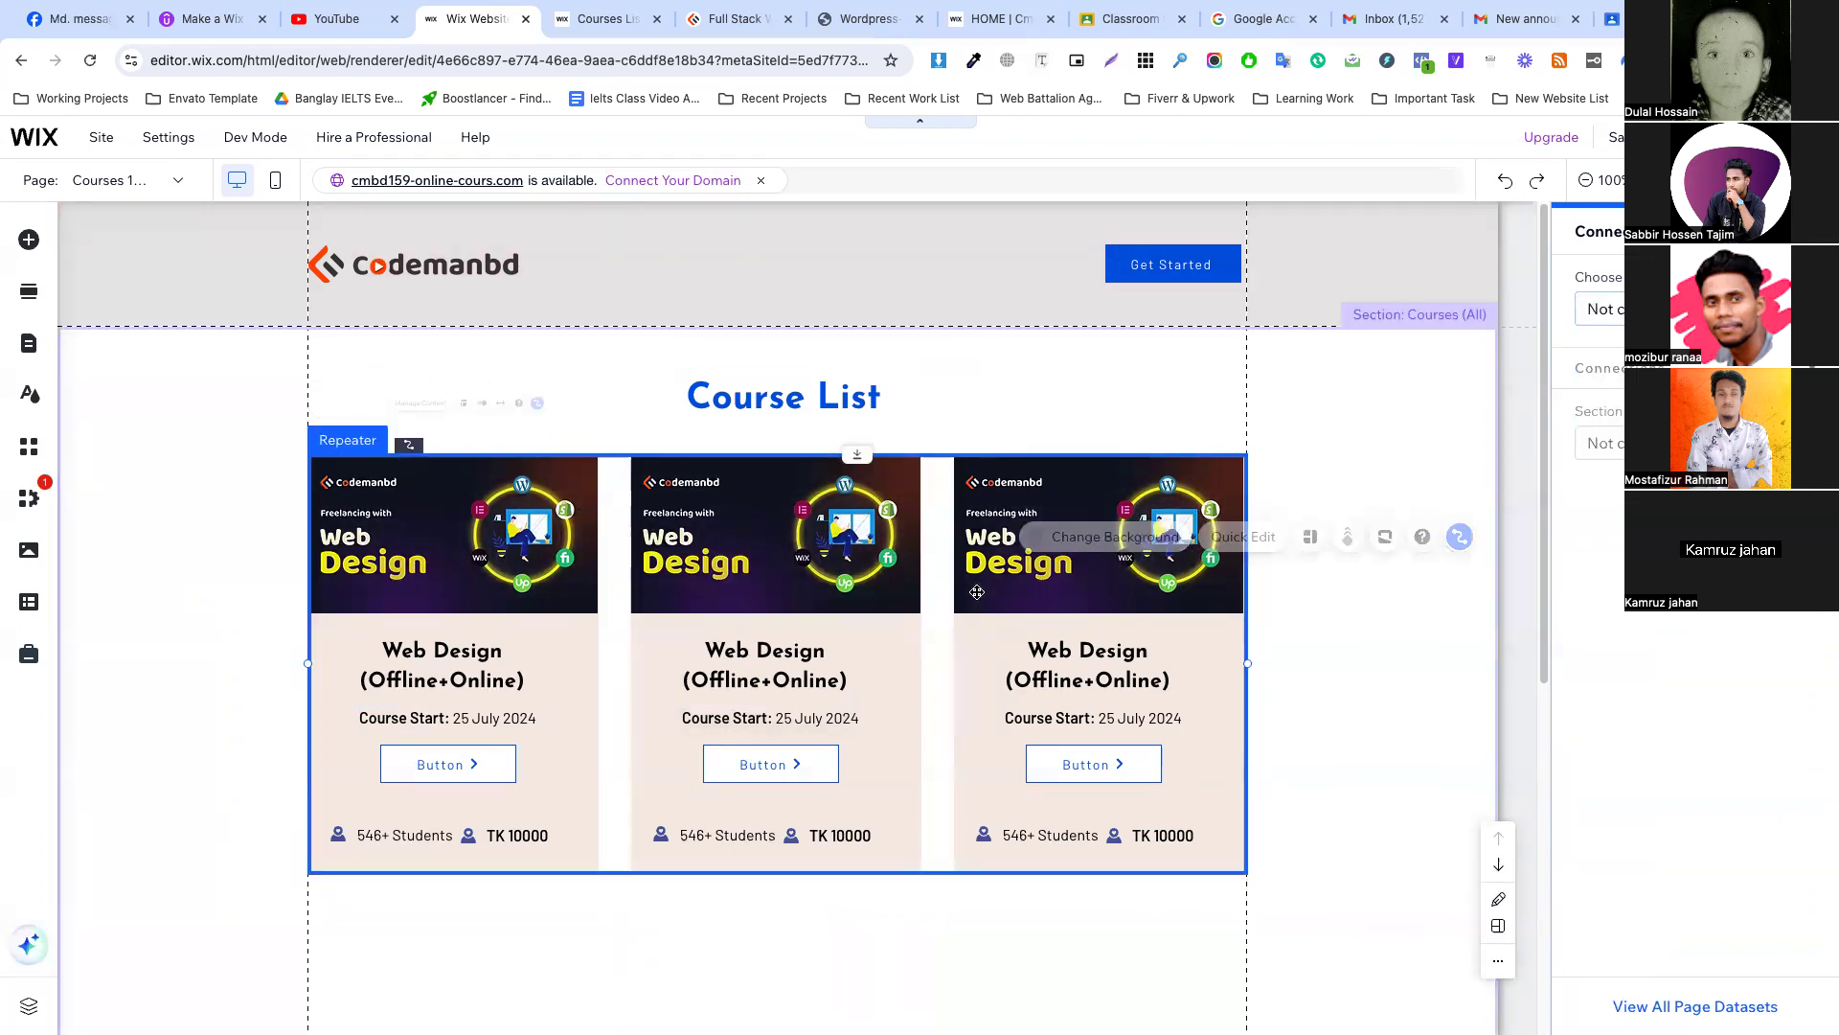
Select the first card's image and check the Courses List collection's image field.
{"action": "left_click", "coordinate": [878, 915]}
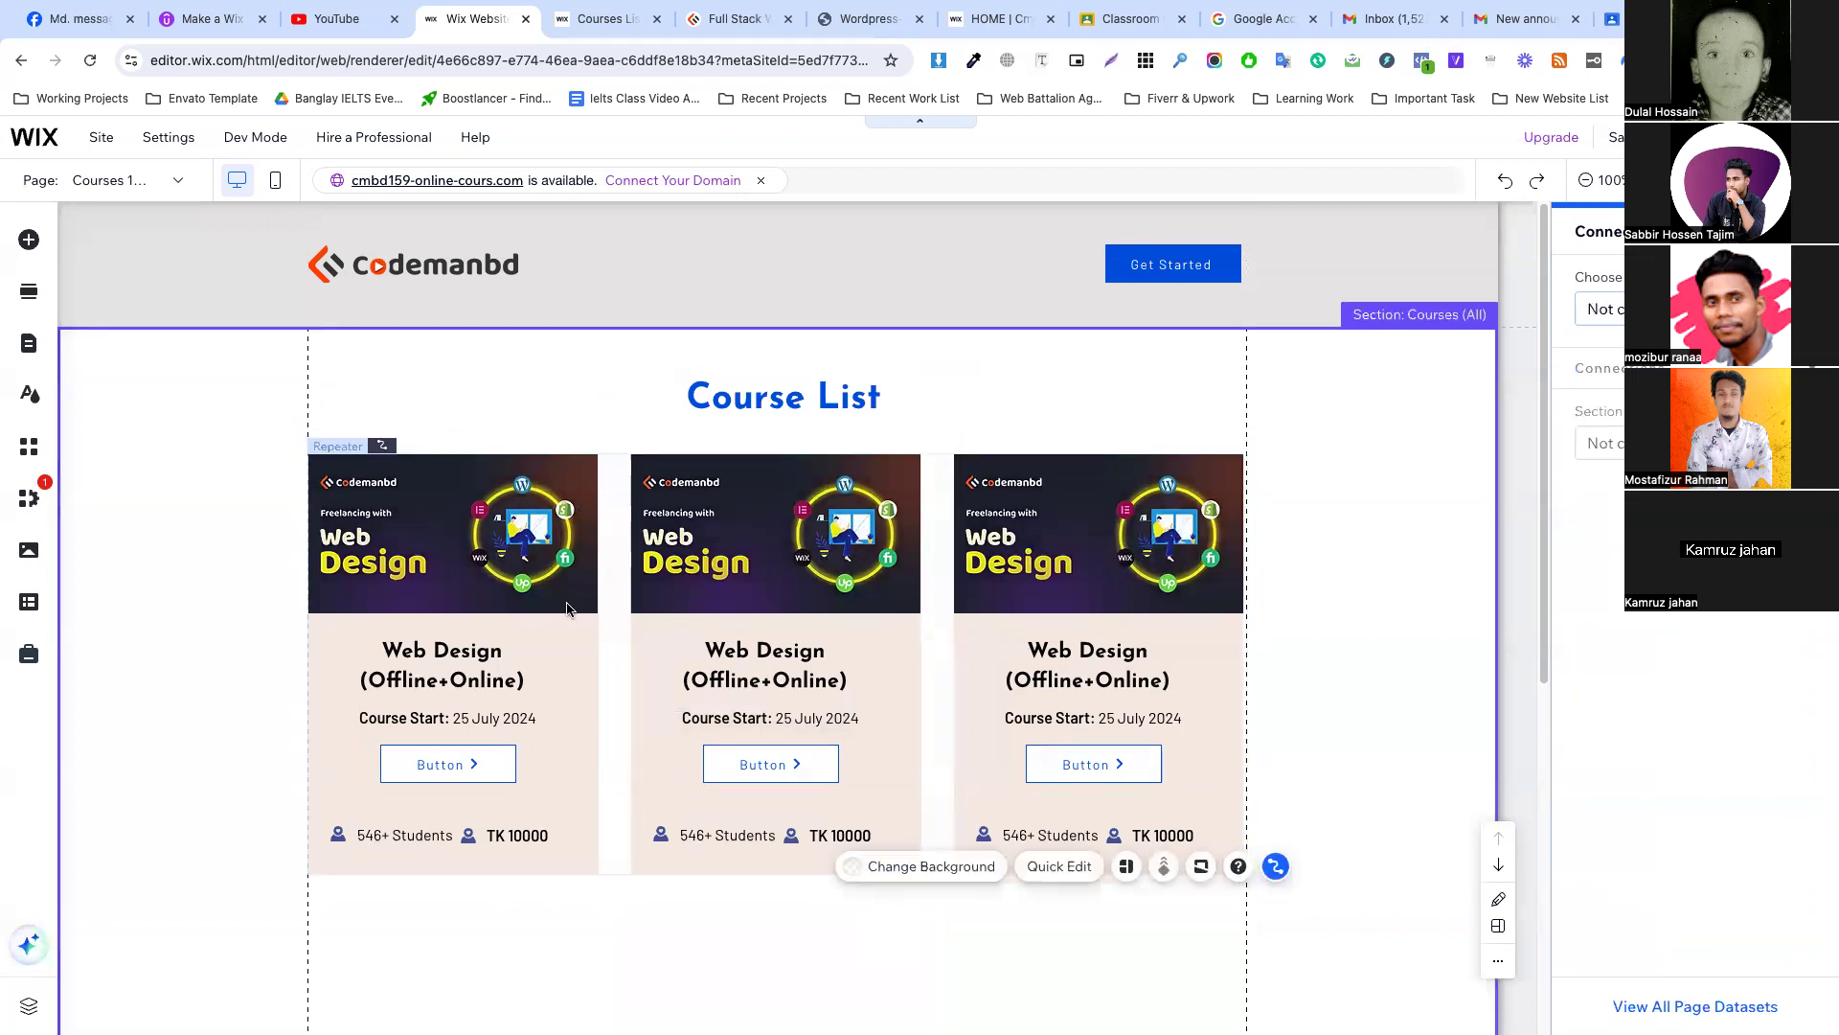
{"action": "left_click", "coordinate": [454, 517]}
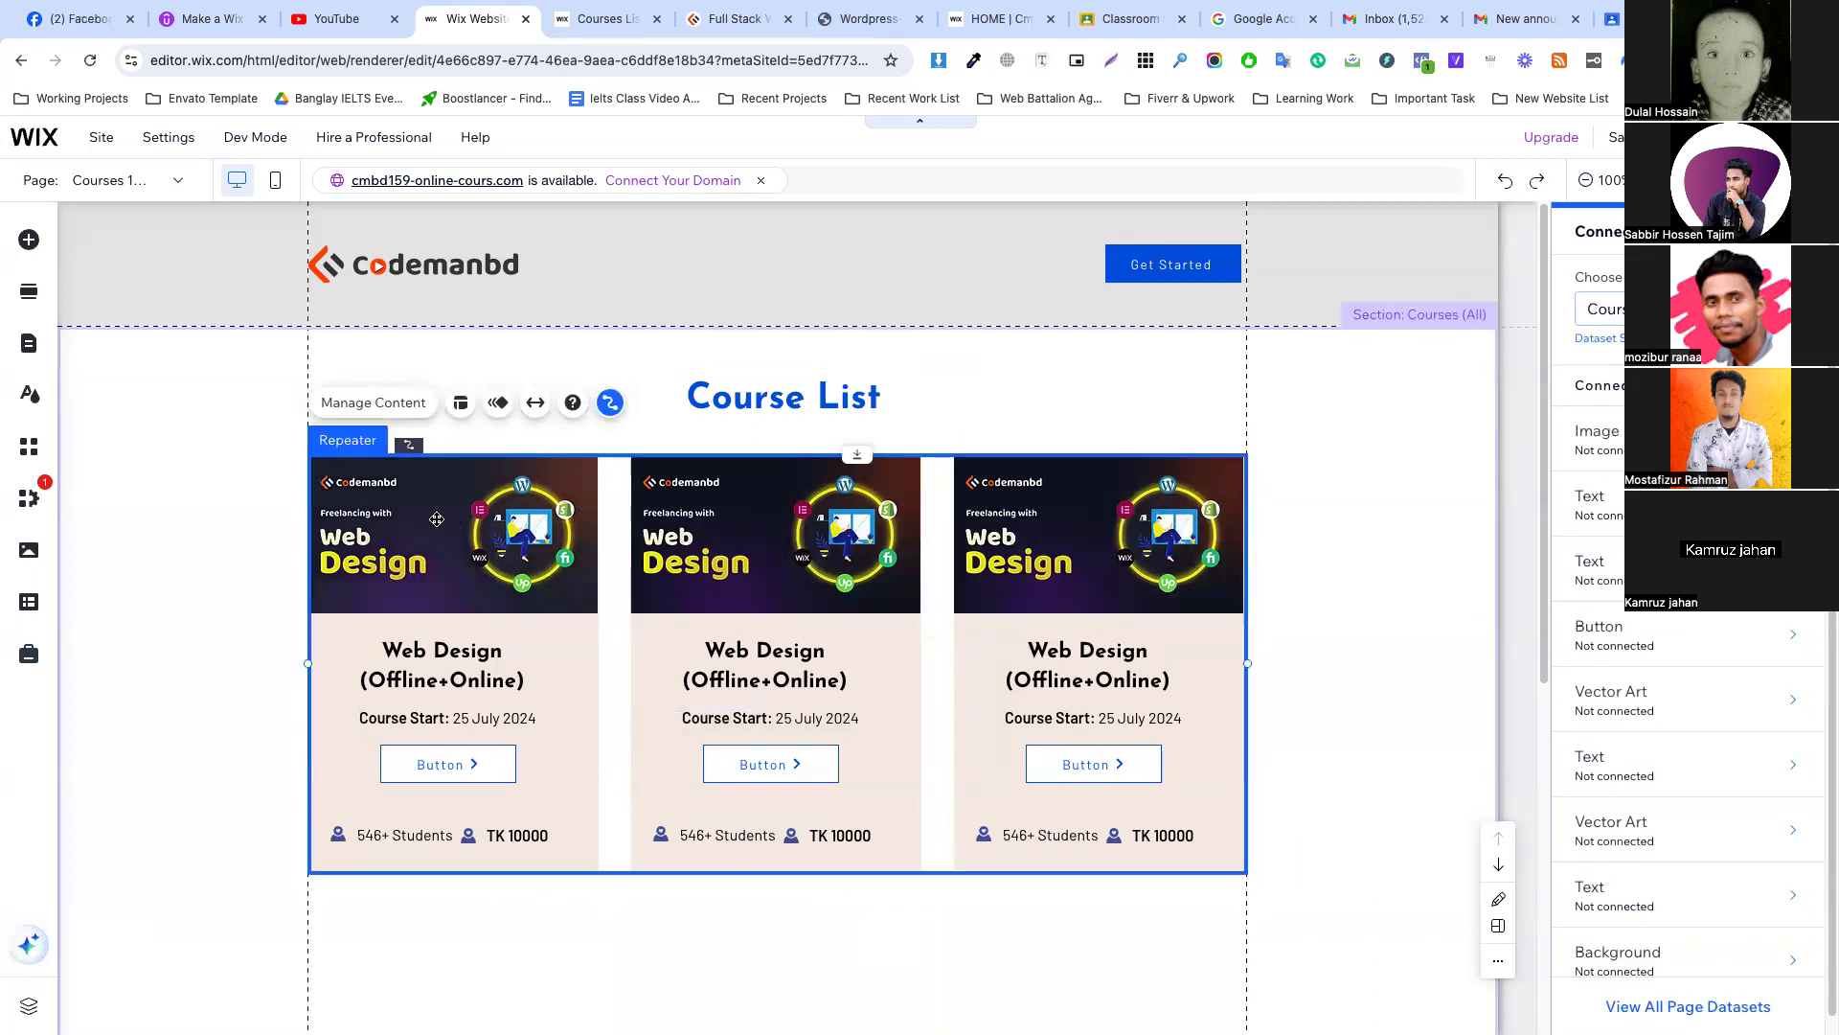
{"action": "left_click", "coordinate": [439, 519]}
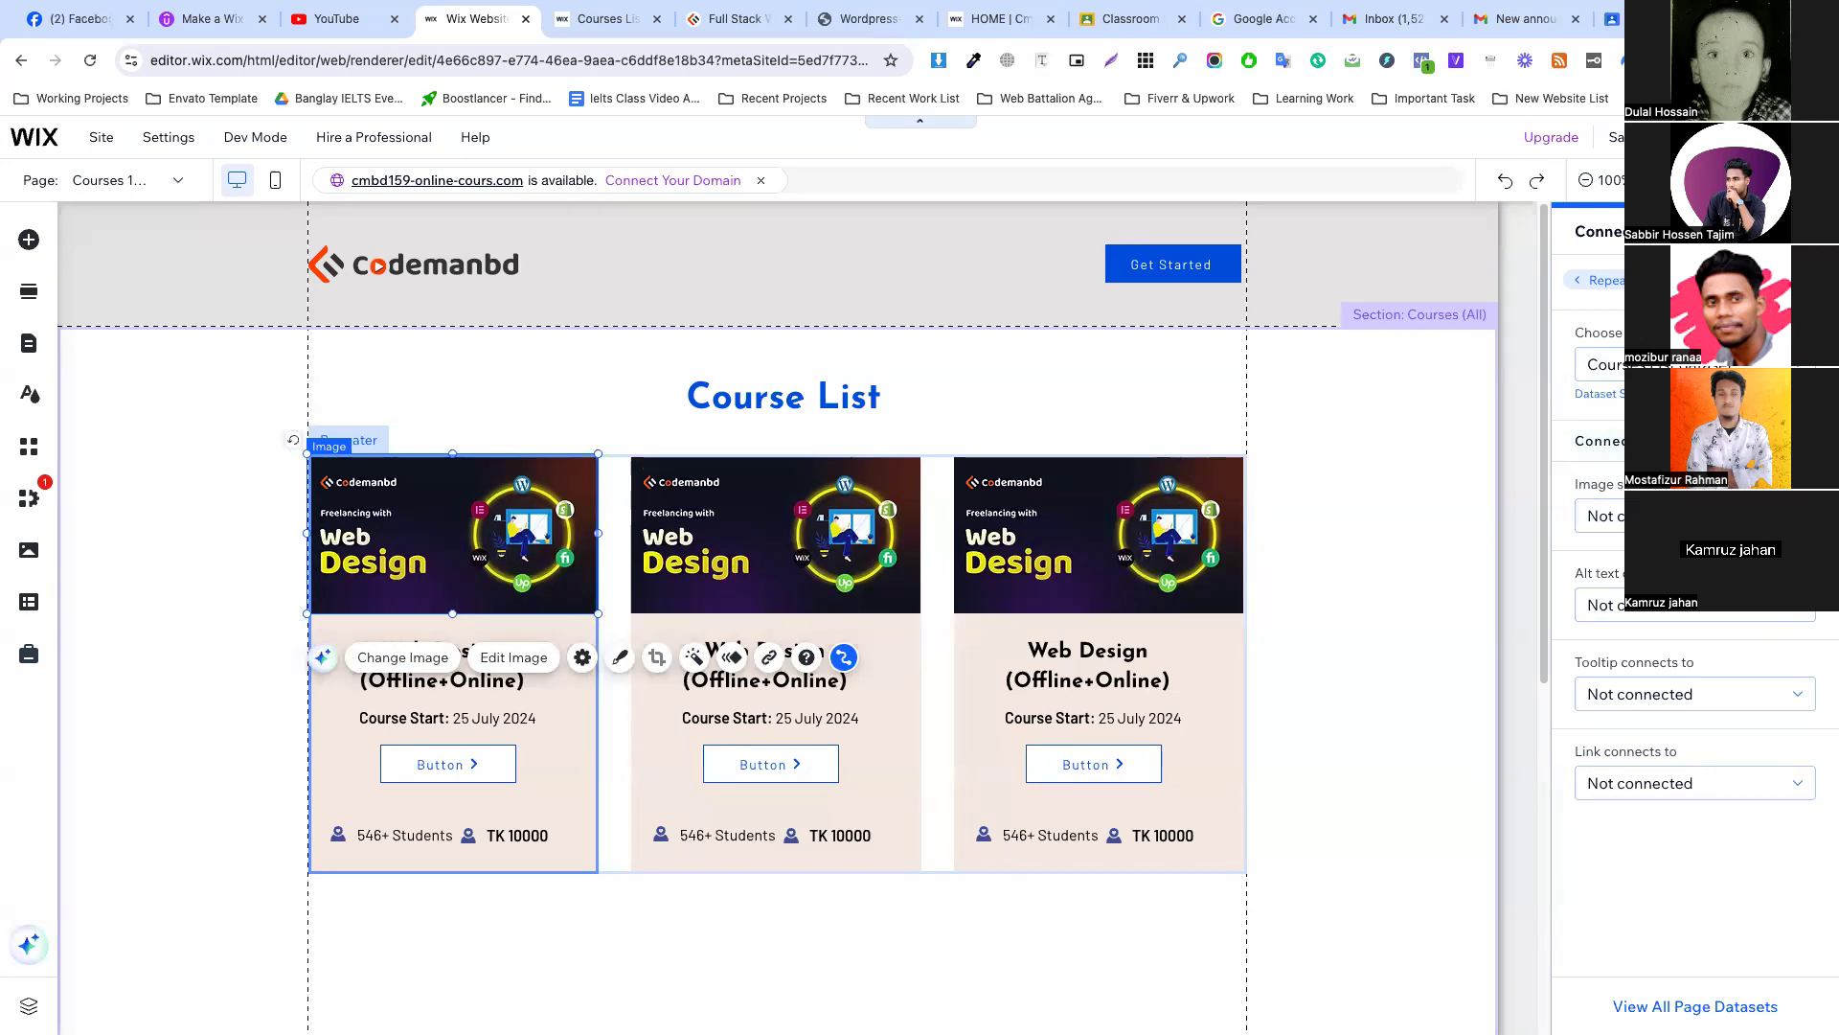
{"action": "left_click", "coordinate": [1598, 515]}
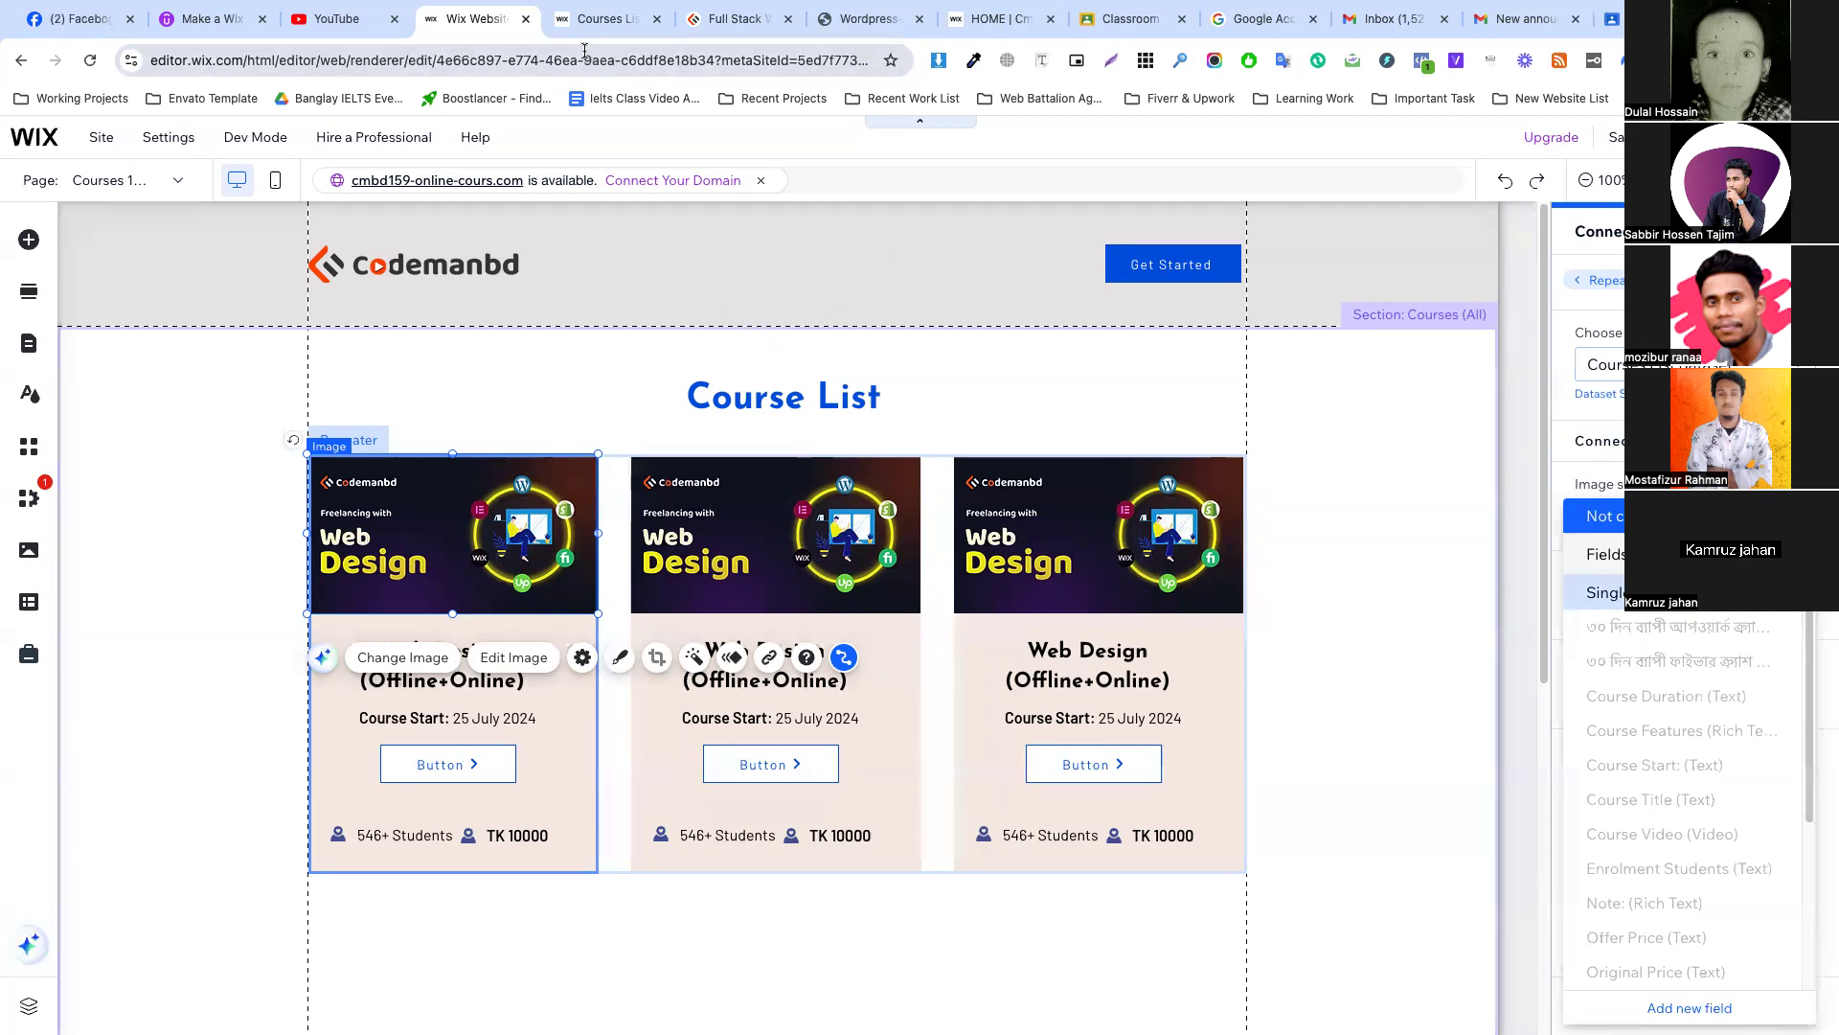
{"action": "left_click", "coordinate": [588, 19]}
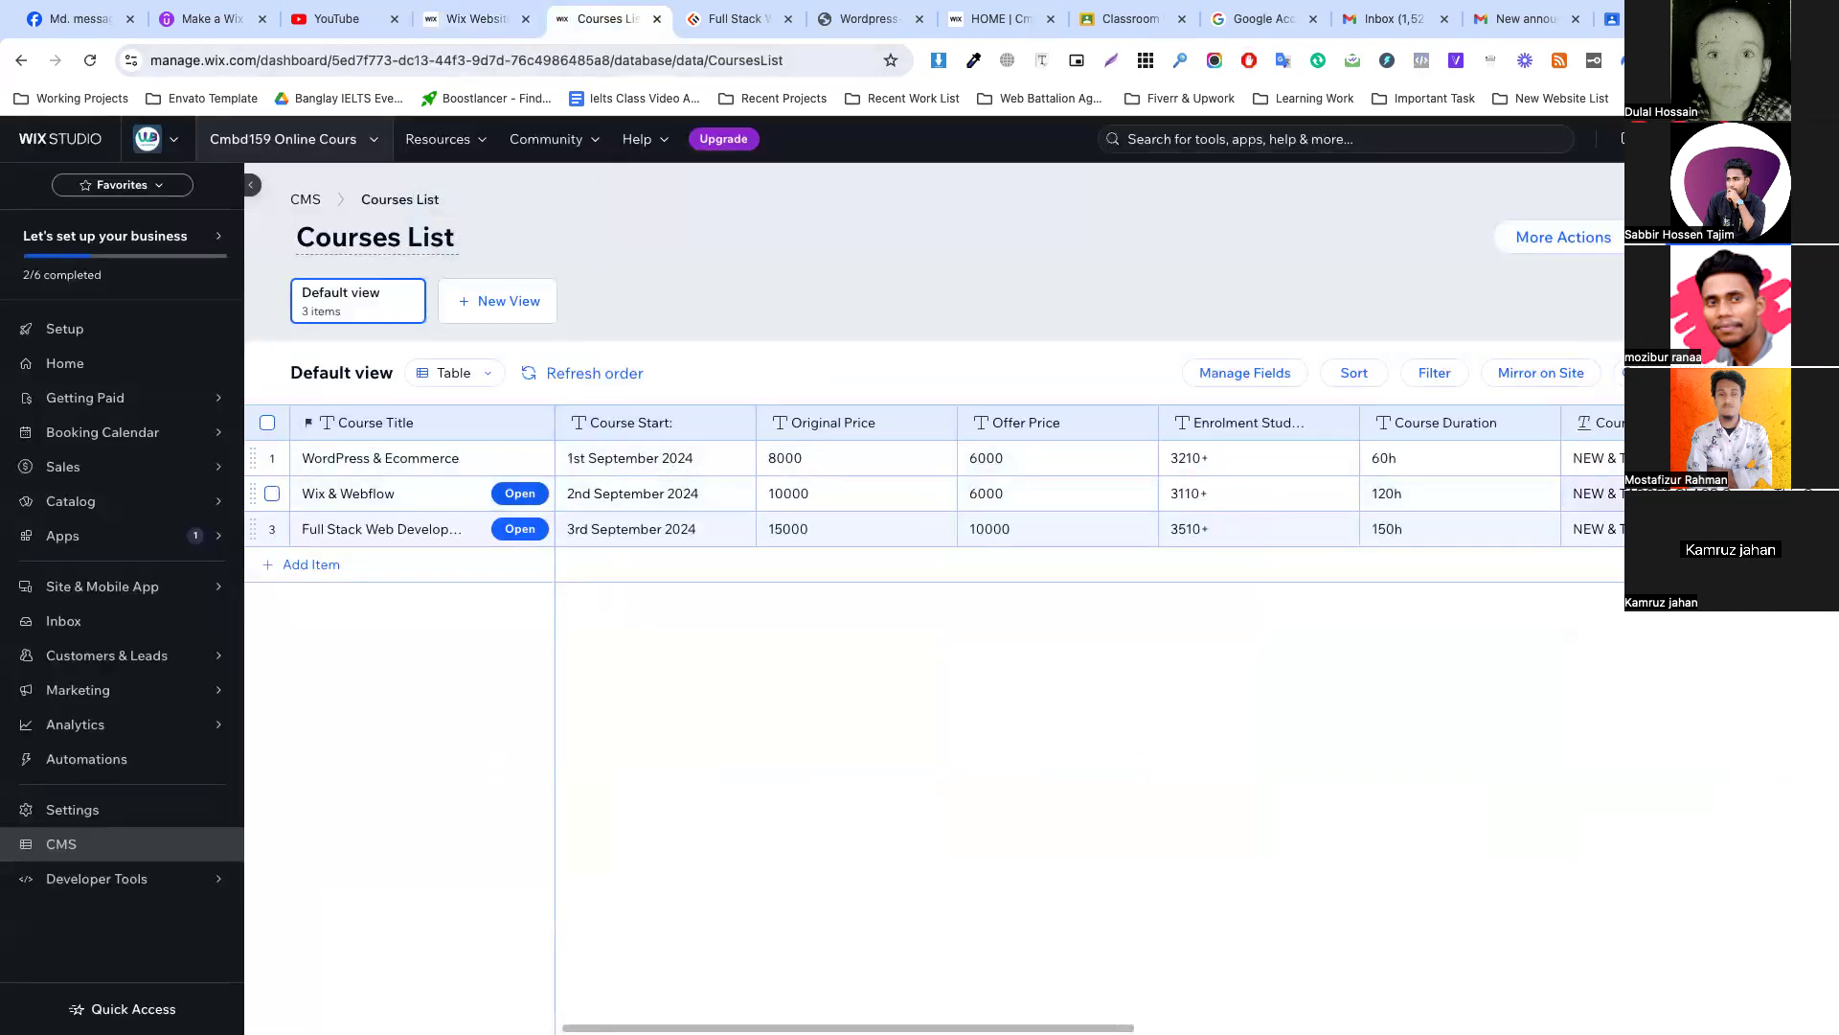
{"action": "left_click", "coordinate": [476, 19]}
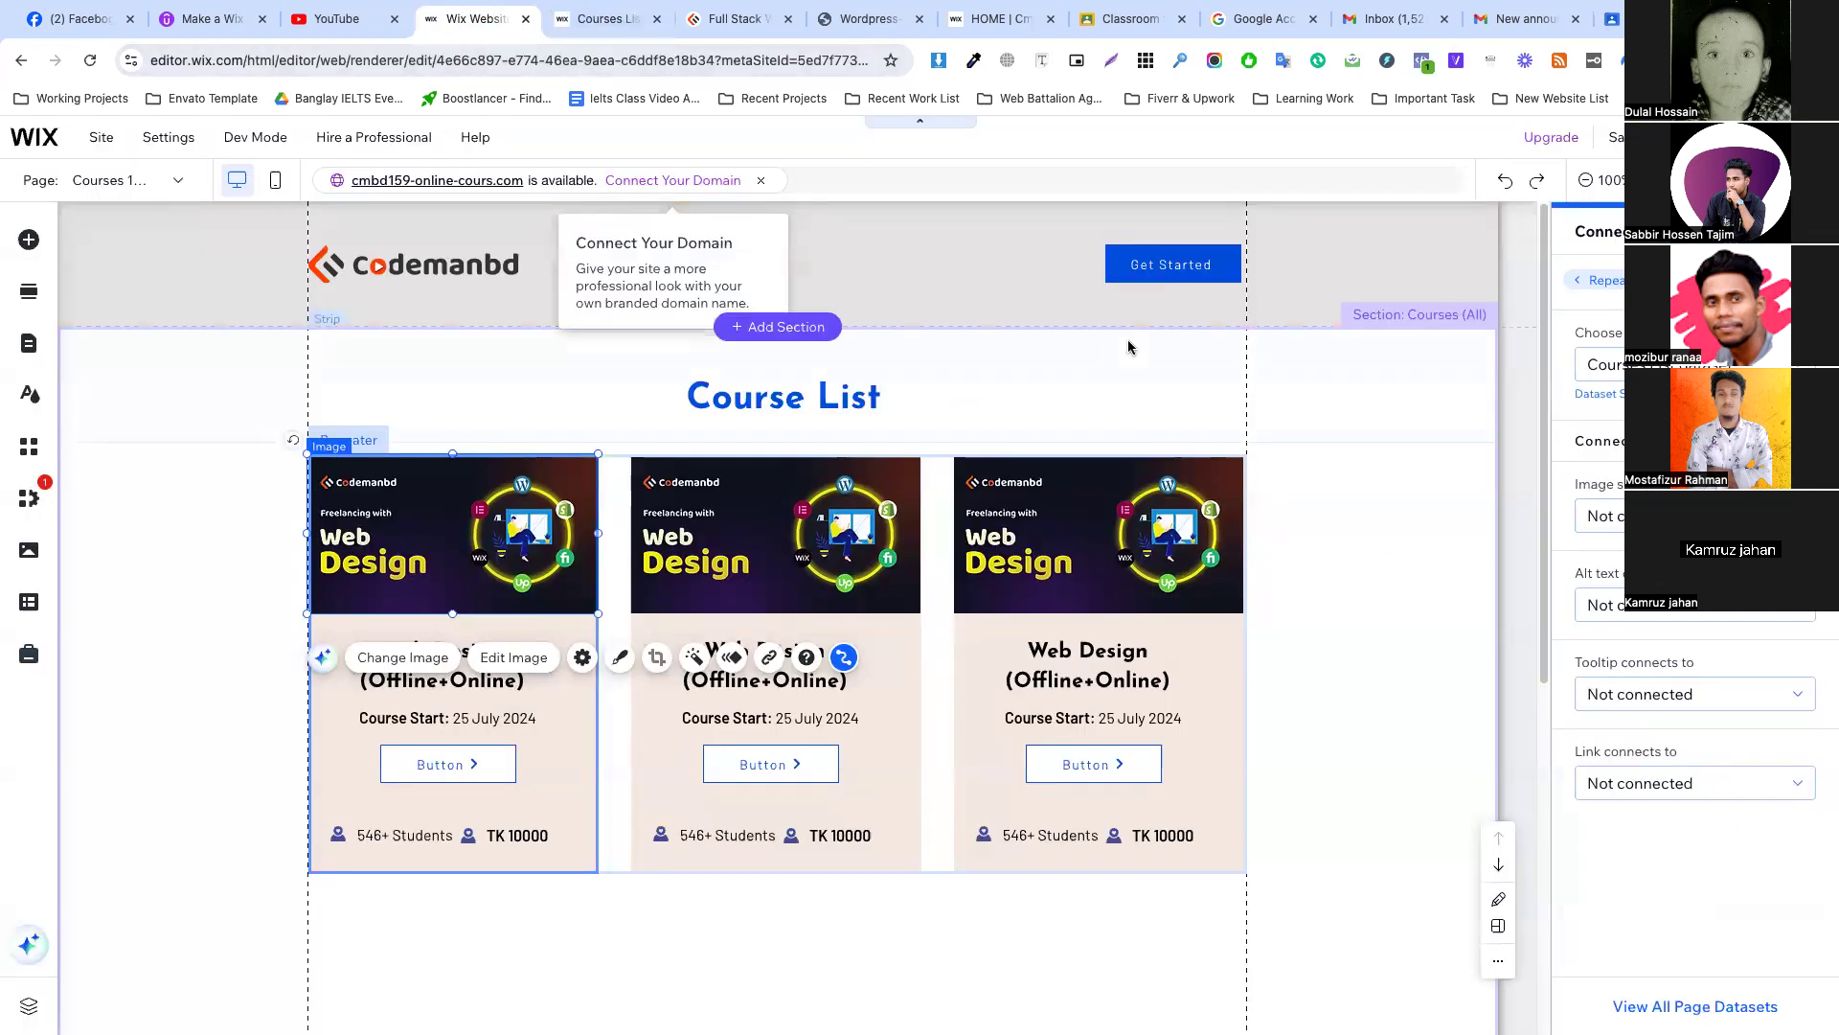
{"action": "left_click", "coordinate": [605, 19]}
{"action": "scroll", "coordinate": [1364, 523], "scroll_direction": "right", "scroll_amount": 10}
{"action": "scroll", "coordinate": [1534, 432], "scroll_direction": "right", "scroll_amount": 8}
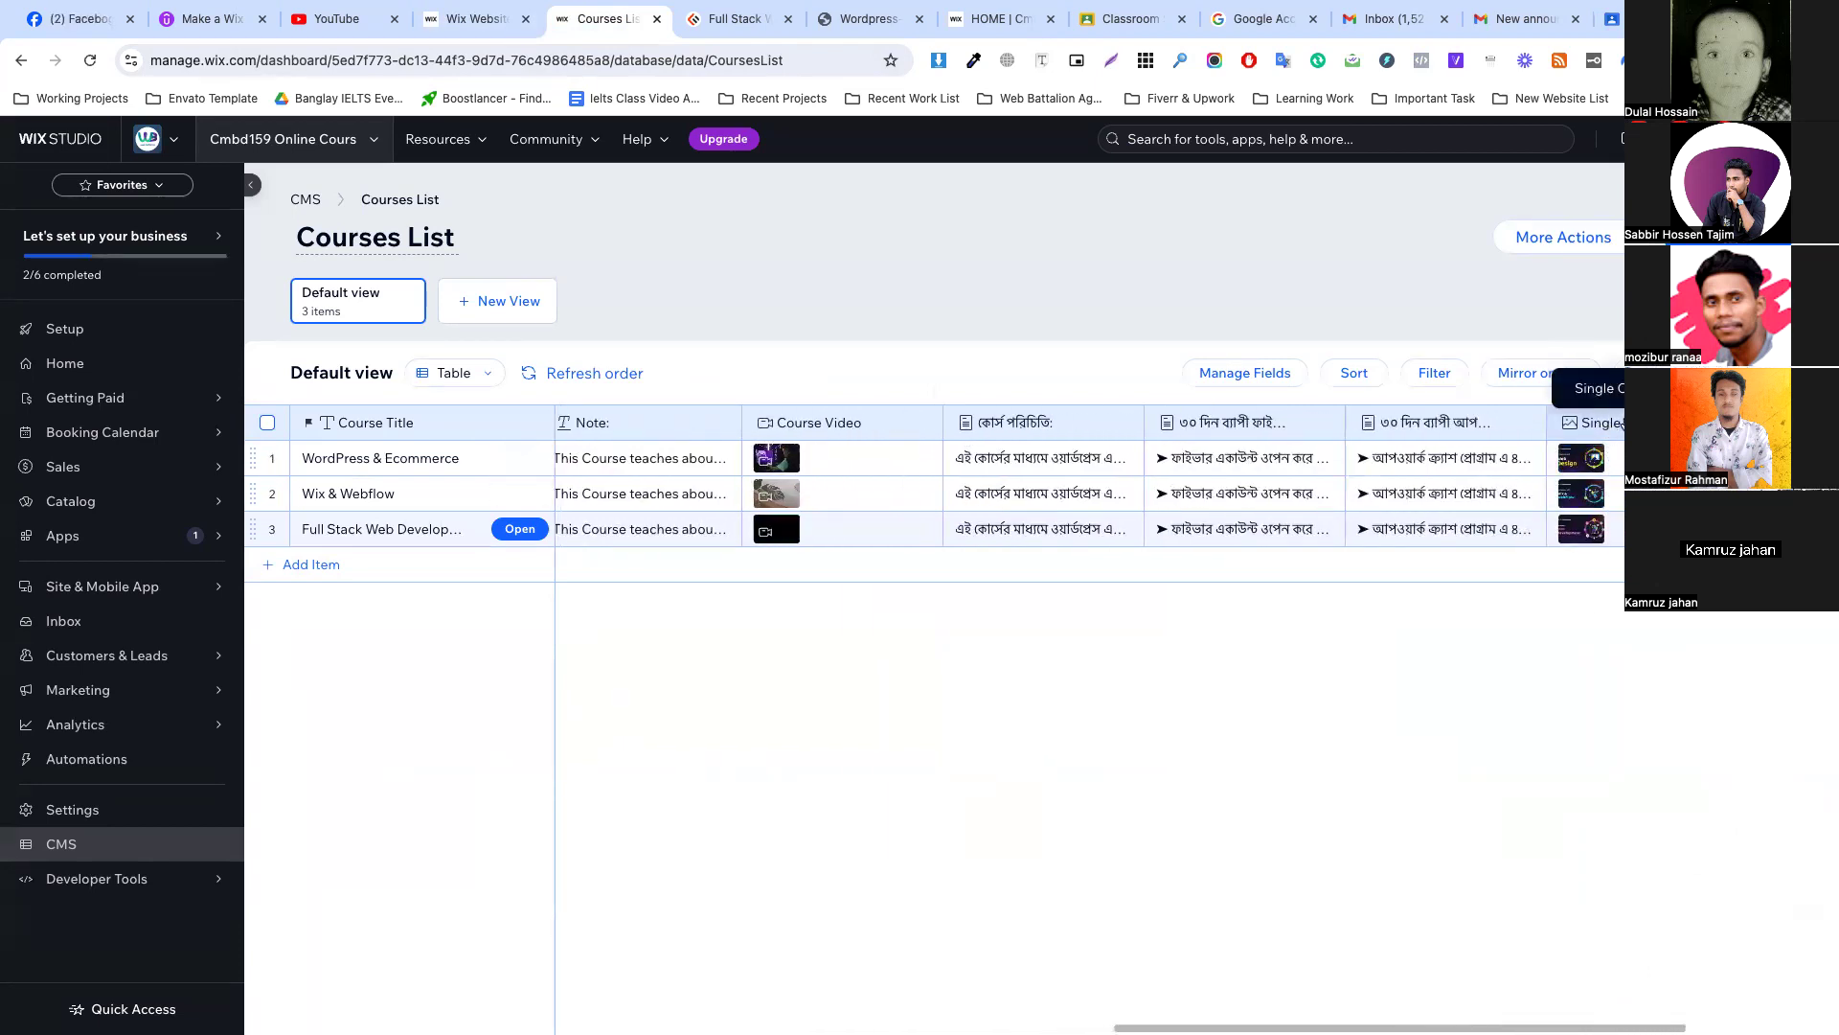
{"action": "left_click", "coordinate": [474, 18]}
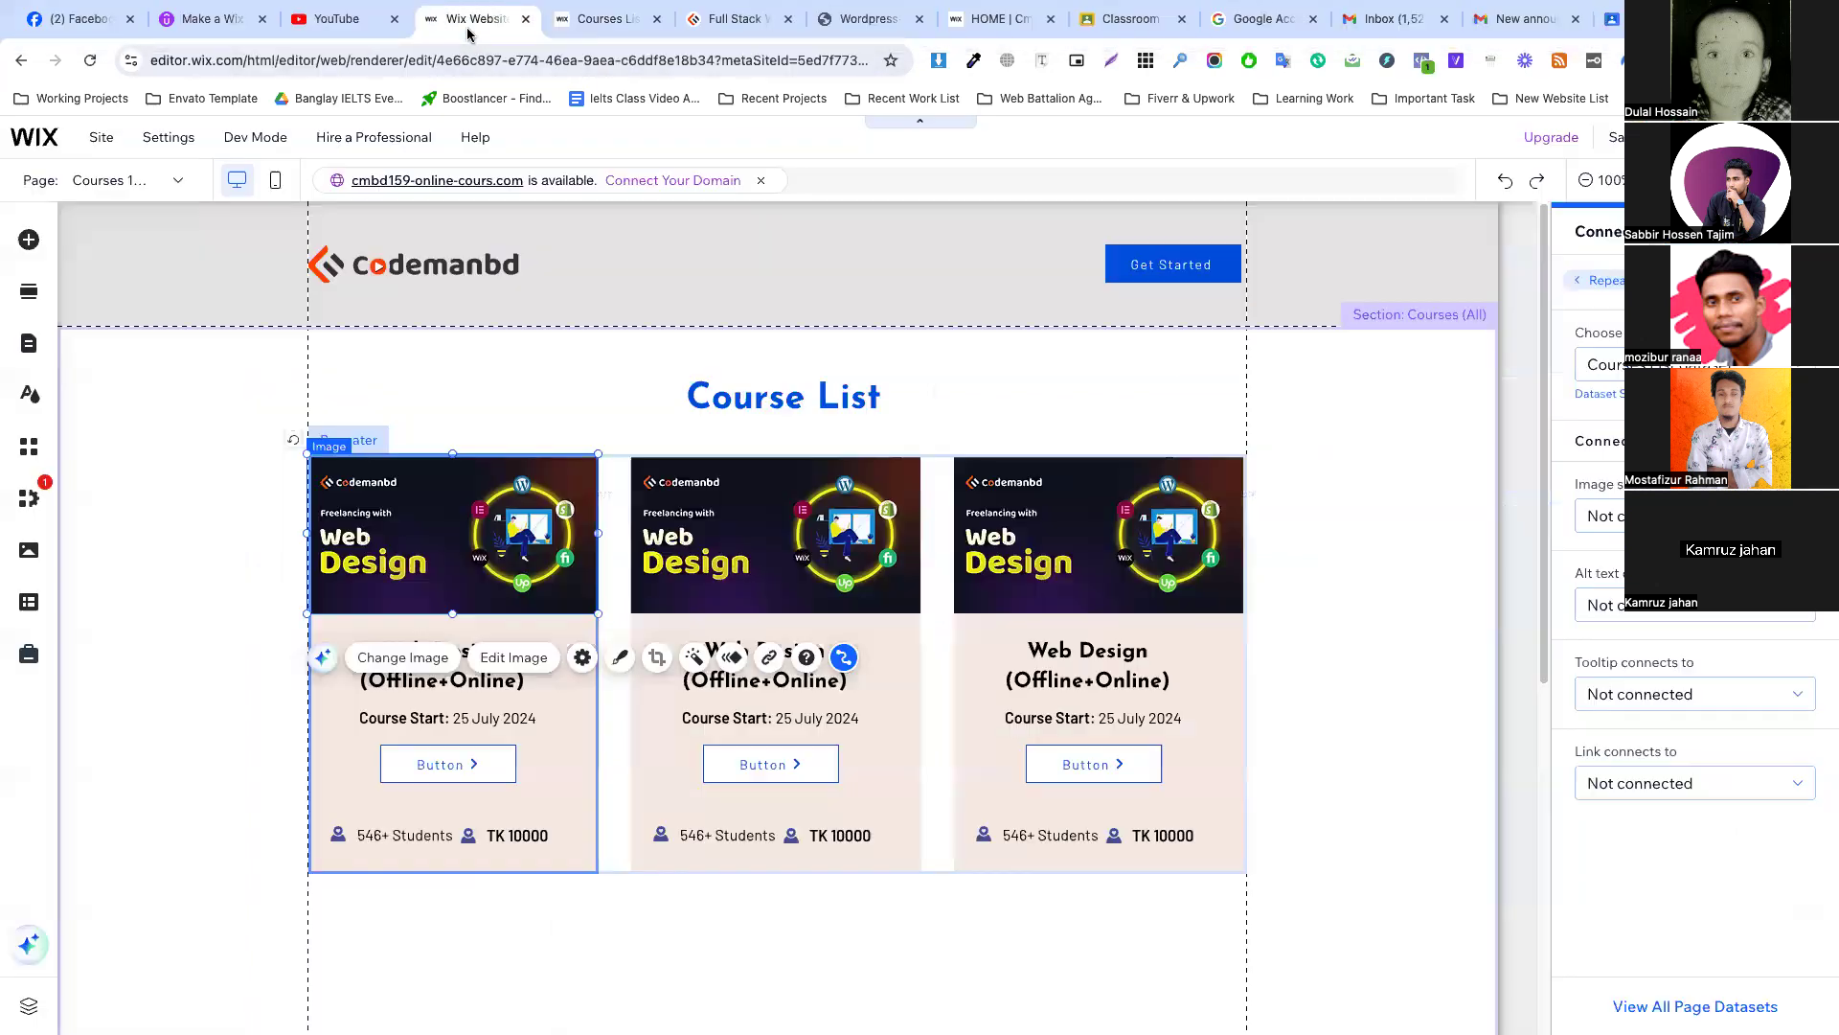
Set the card image source to the collection's Single Image field.
{"action": "left_click", "coordinate": [1600, 516]}
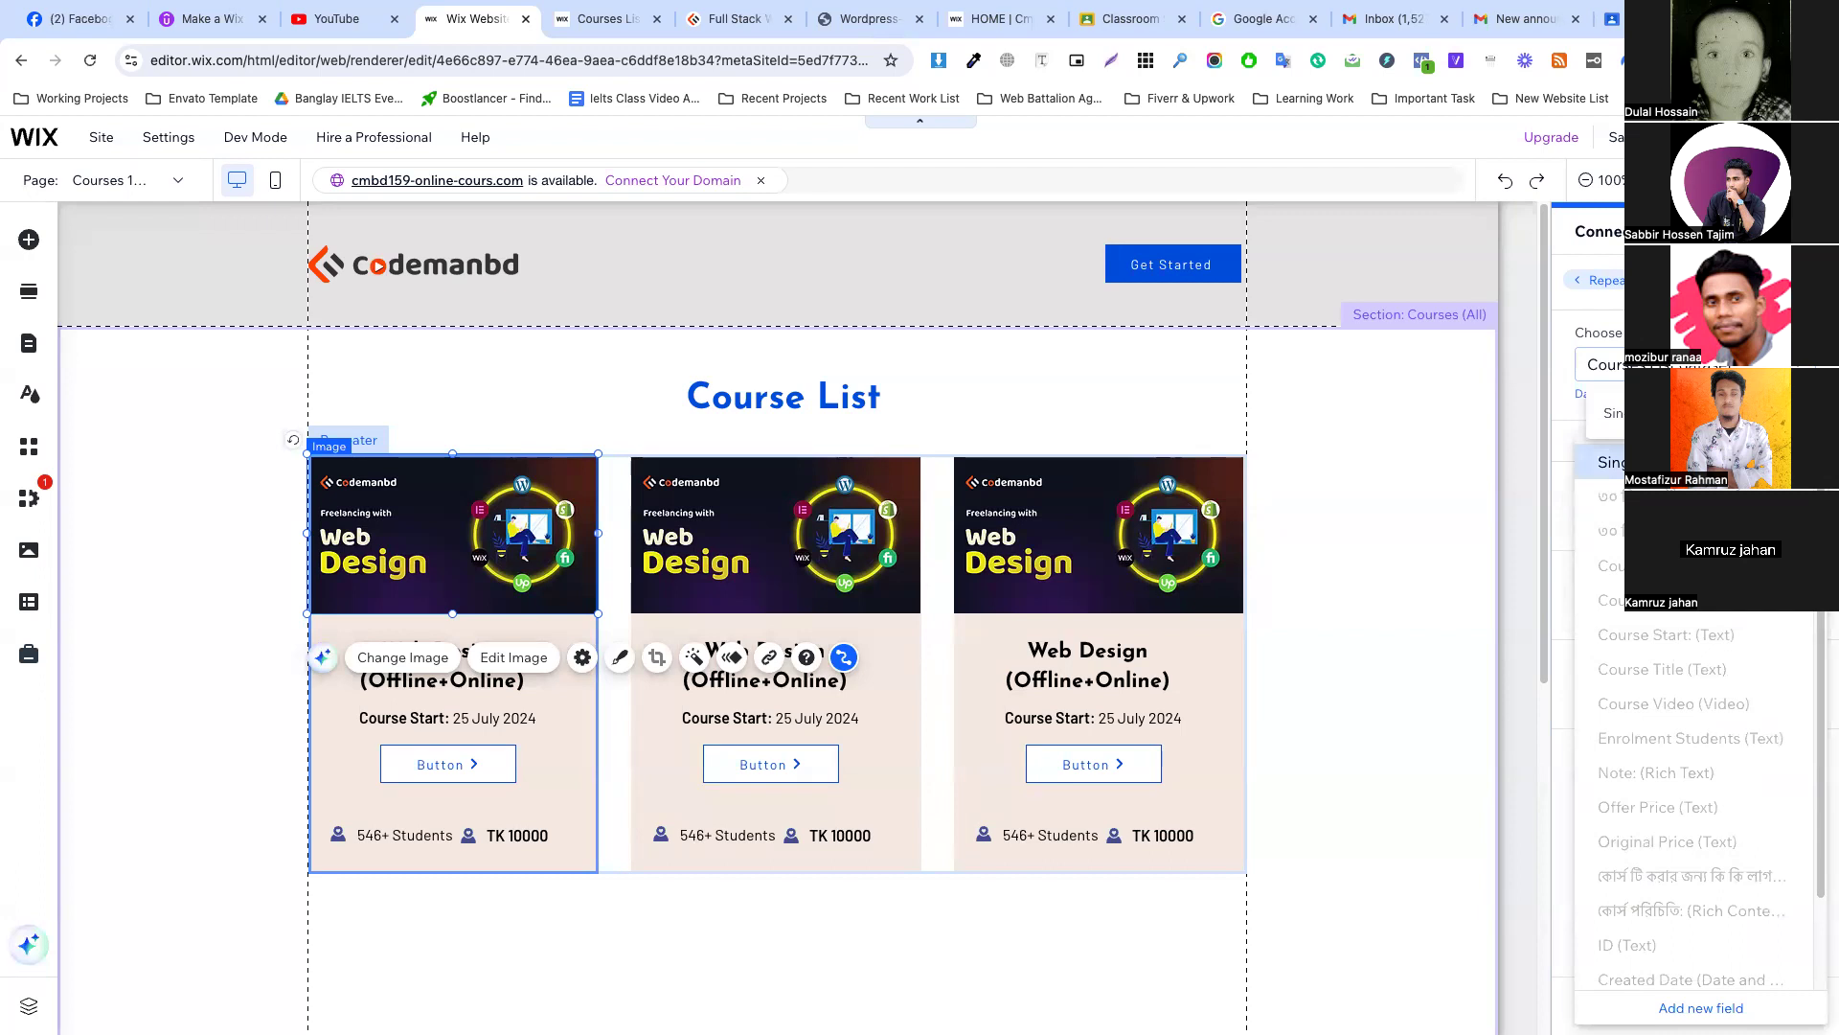
{"action": "left_click", "coordinate": [1619, 462]}
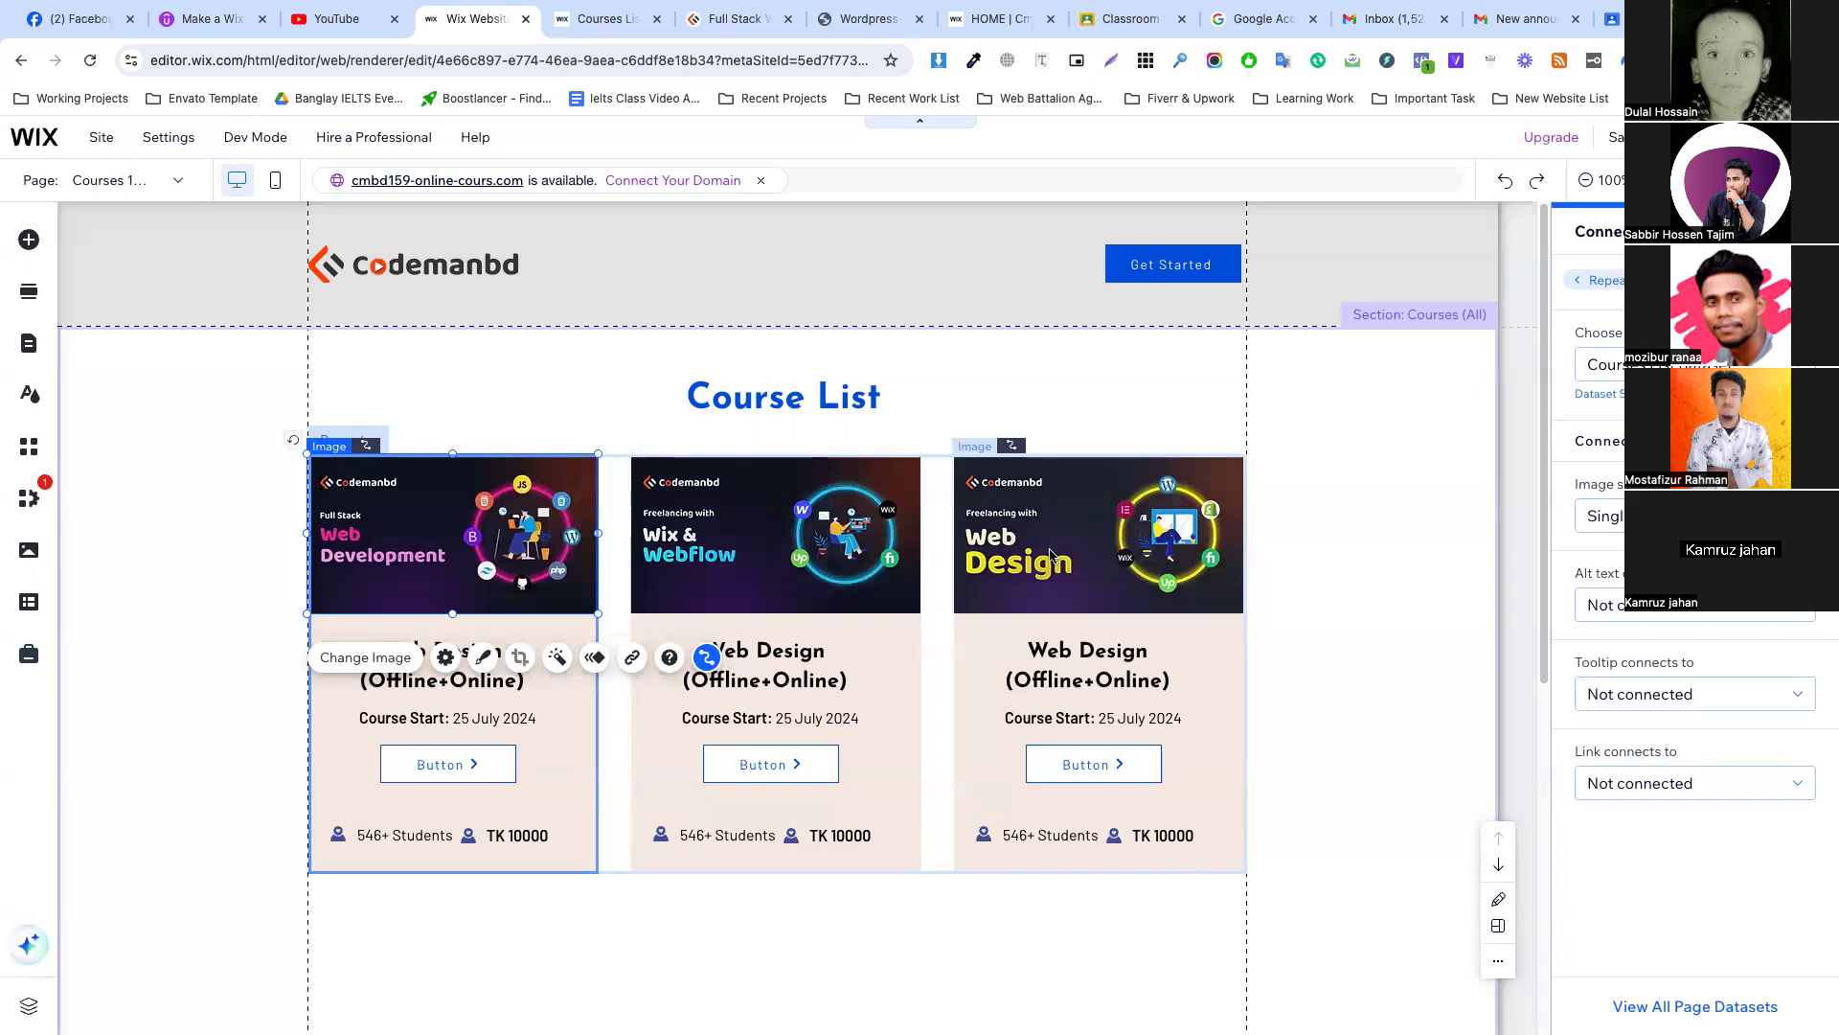
{"action": "left_click", "coordinate": [1255, 575]}
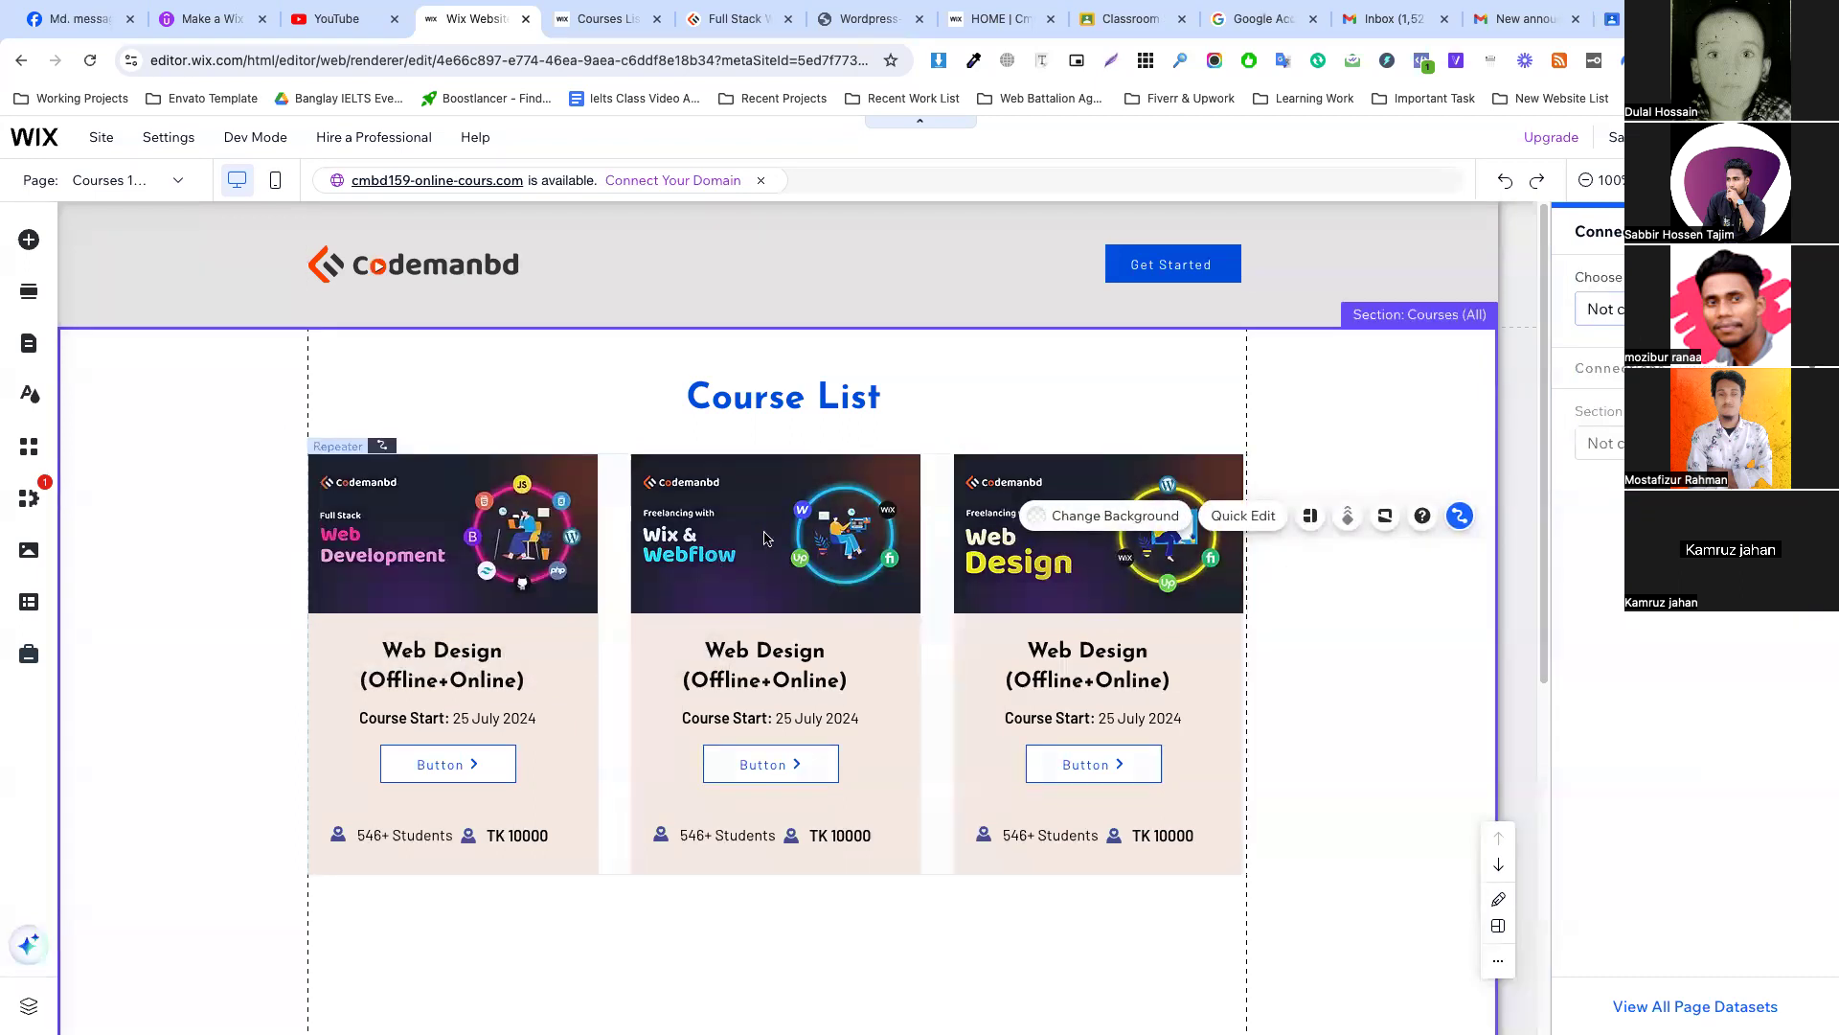
Reselect the Course List repeater and open its Choose a dataset dropdown.
{"action": "left_click", "coordinate": [607, 663]}
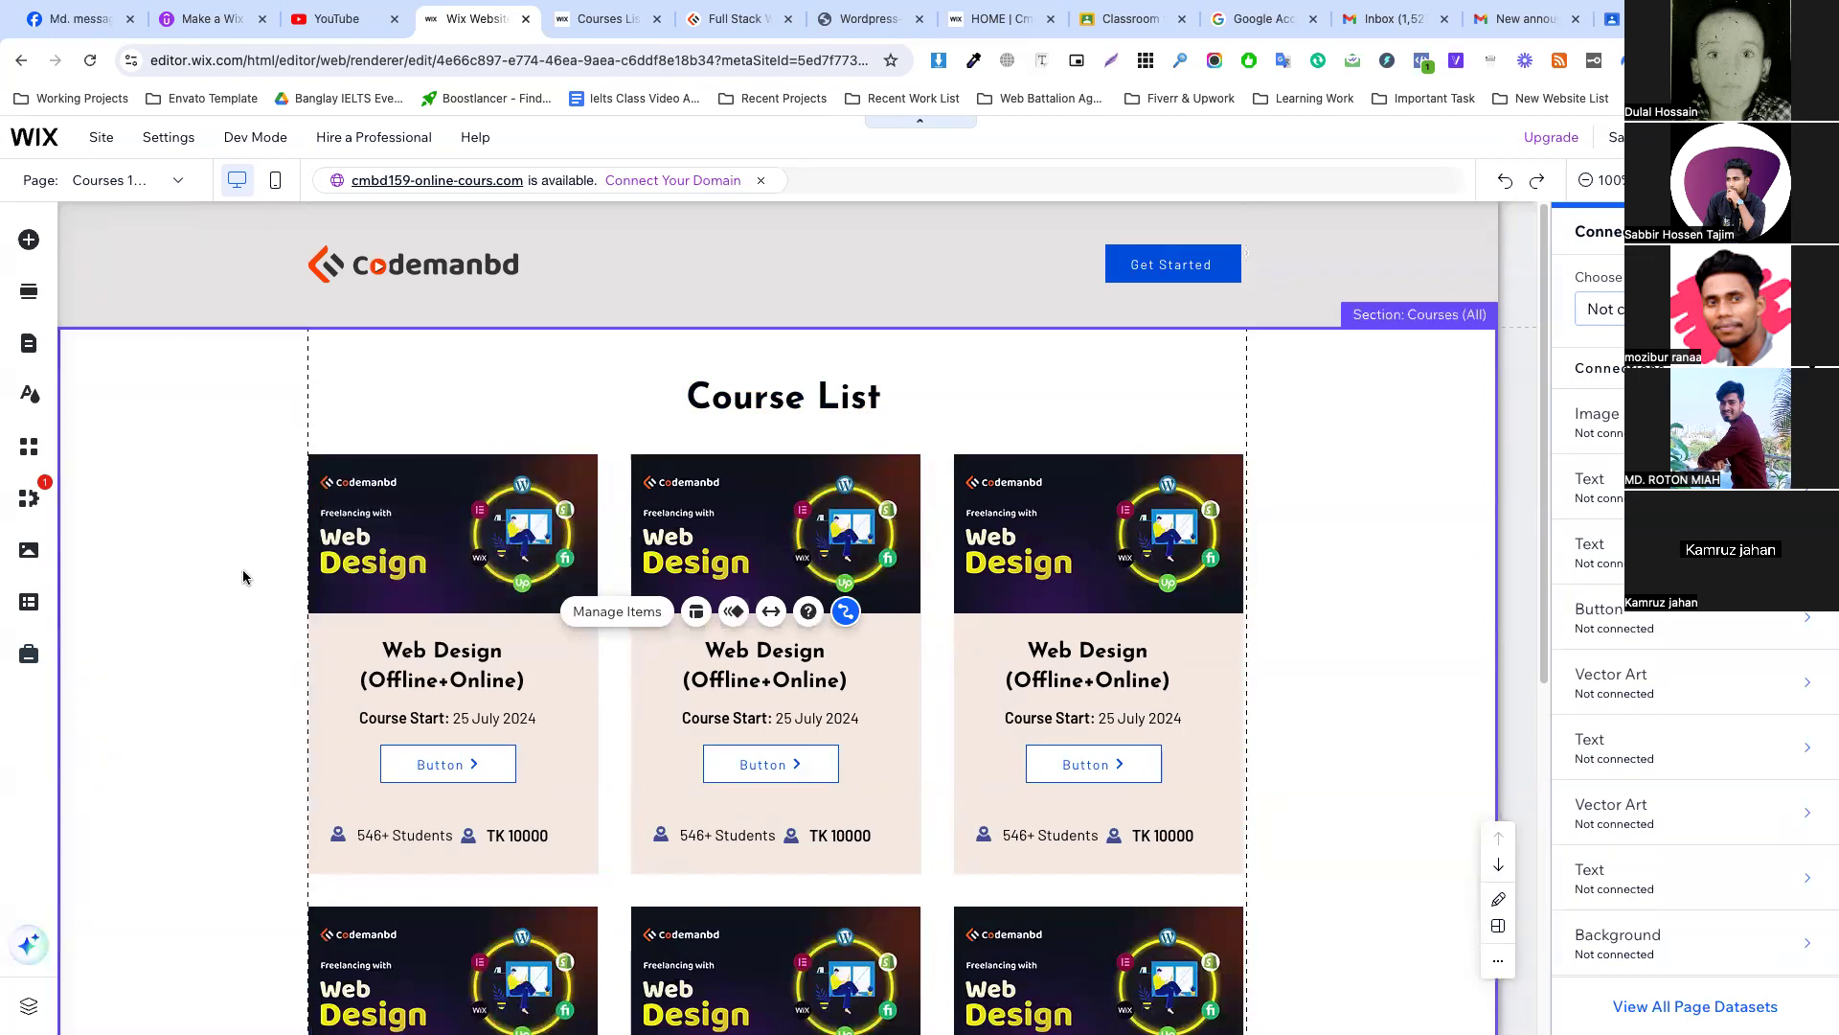
{"action": "left_click", "coordinate": [409, 542]}
{"action": "left_click", "coordinate": [410, 567]}
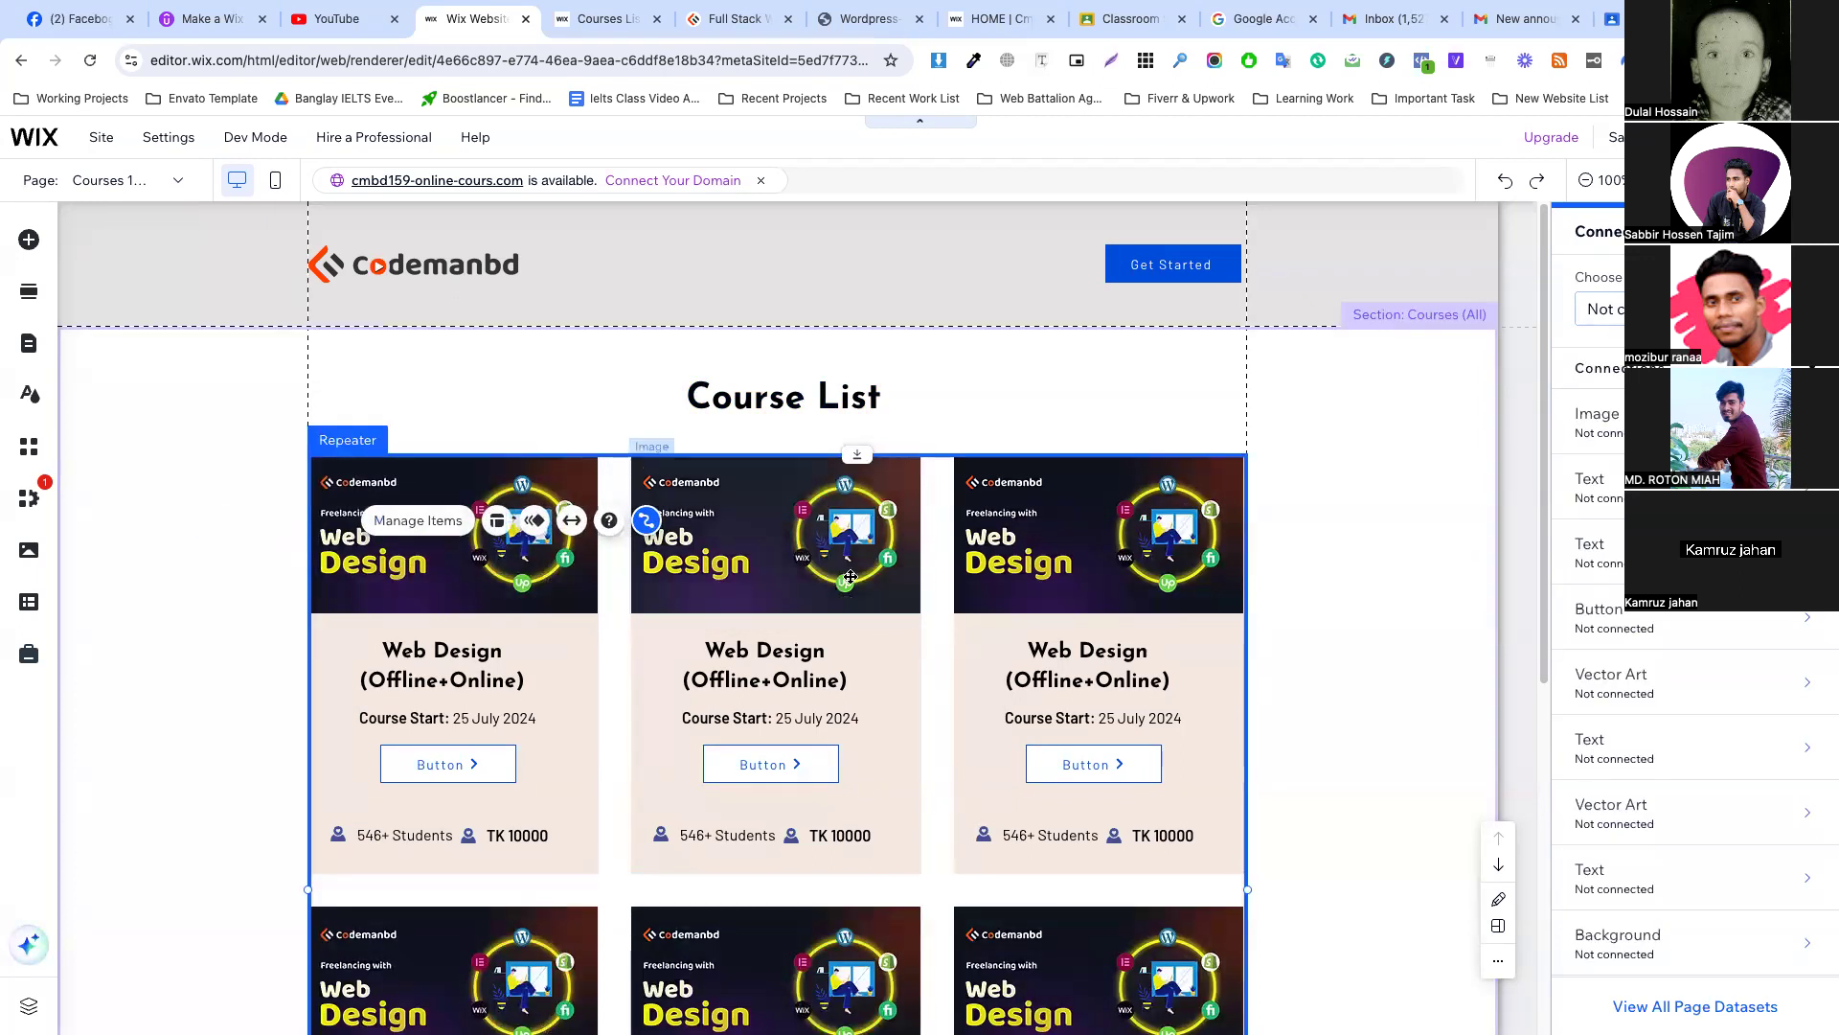
{"action": "left_click", "coordinate": [736, 572]}
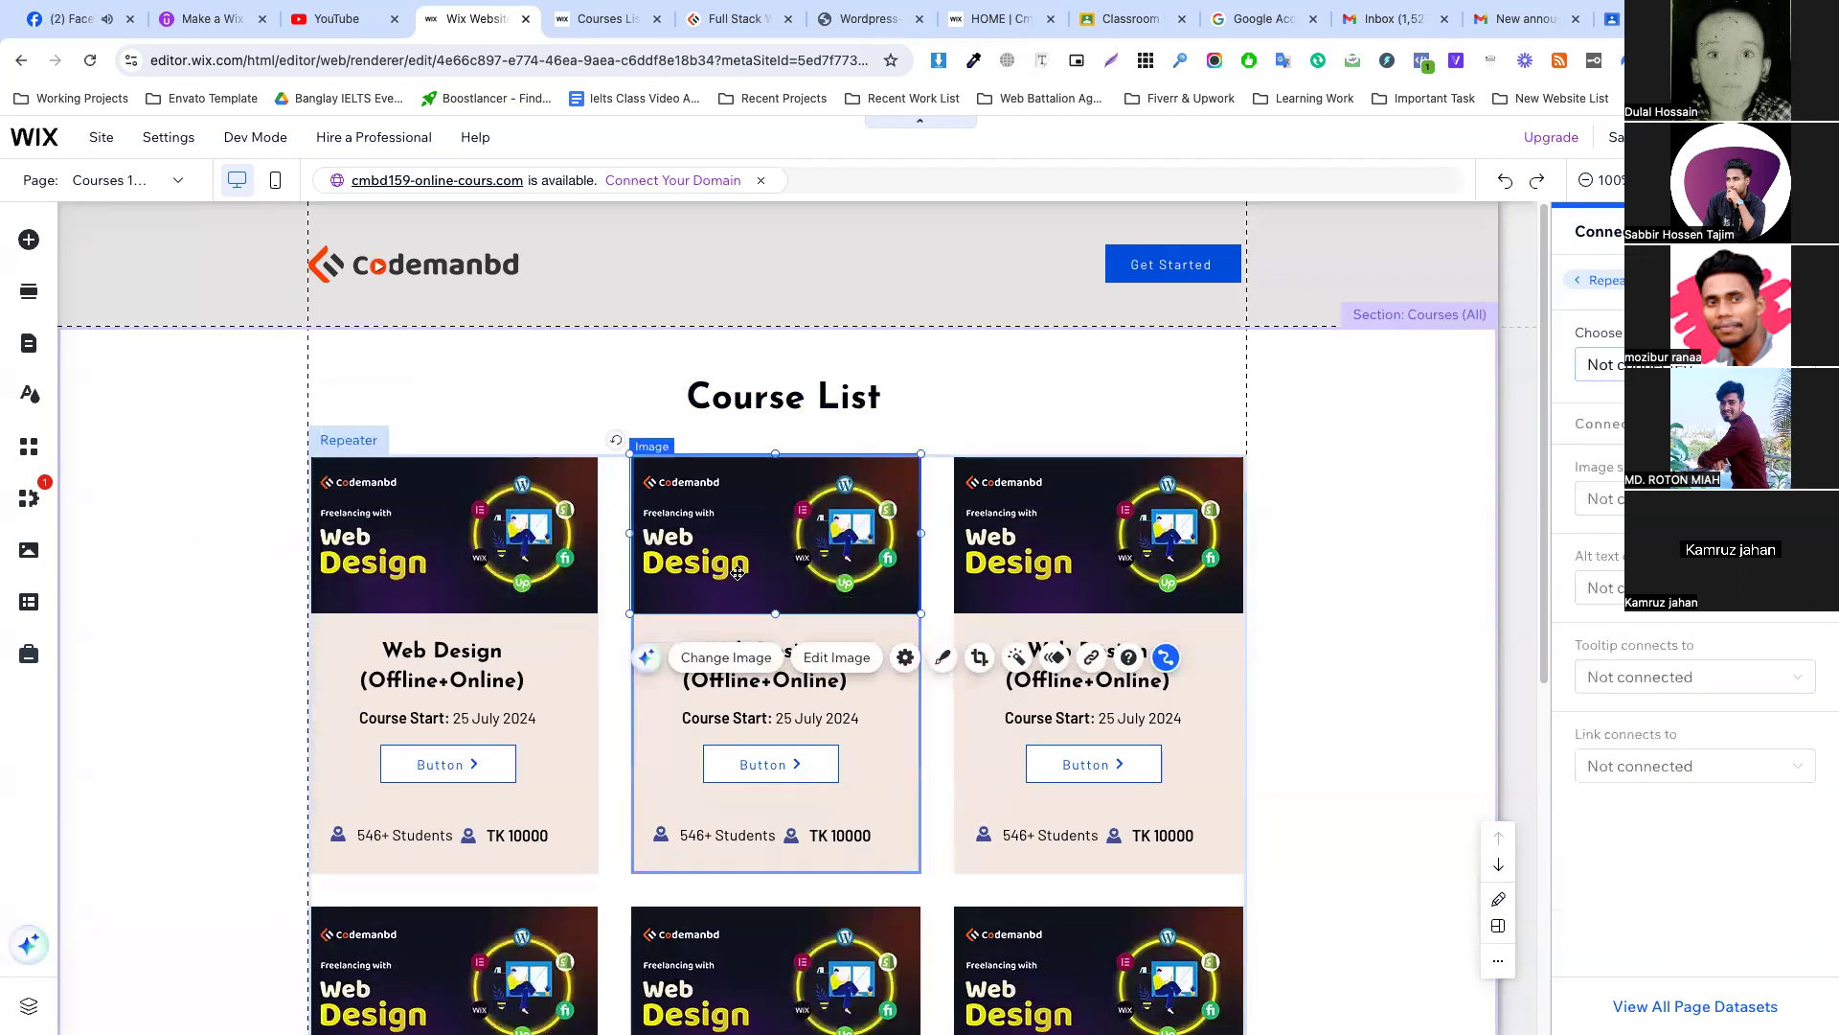
{"action": "left_click", "coordinate": [1084, 590]}
{"action": "left_click", "coordinate": [1341, 627]}
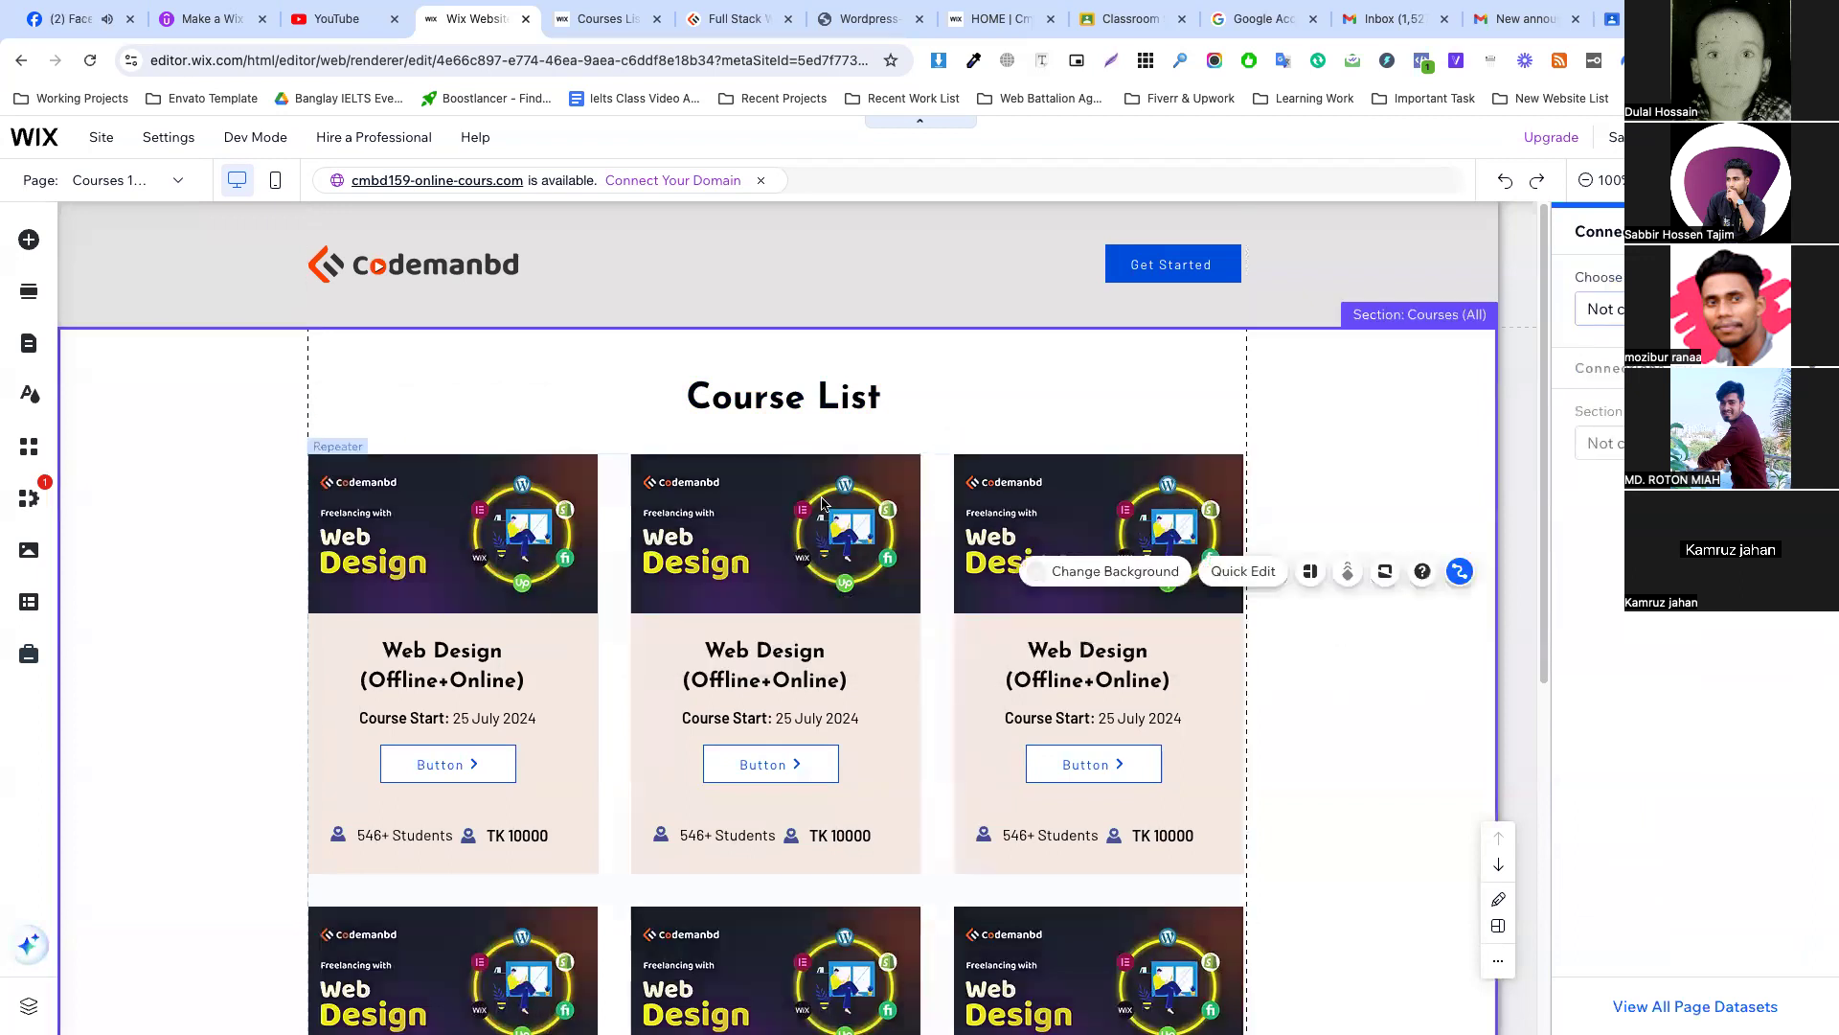
{"action": "left_click", "coordinate": [488, 460]}
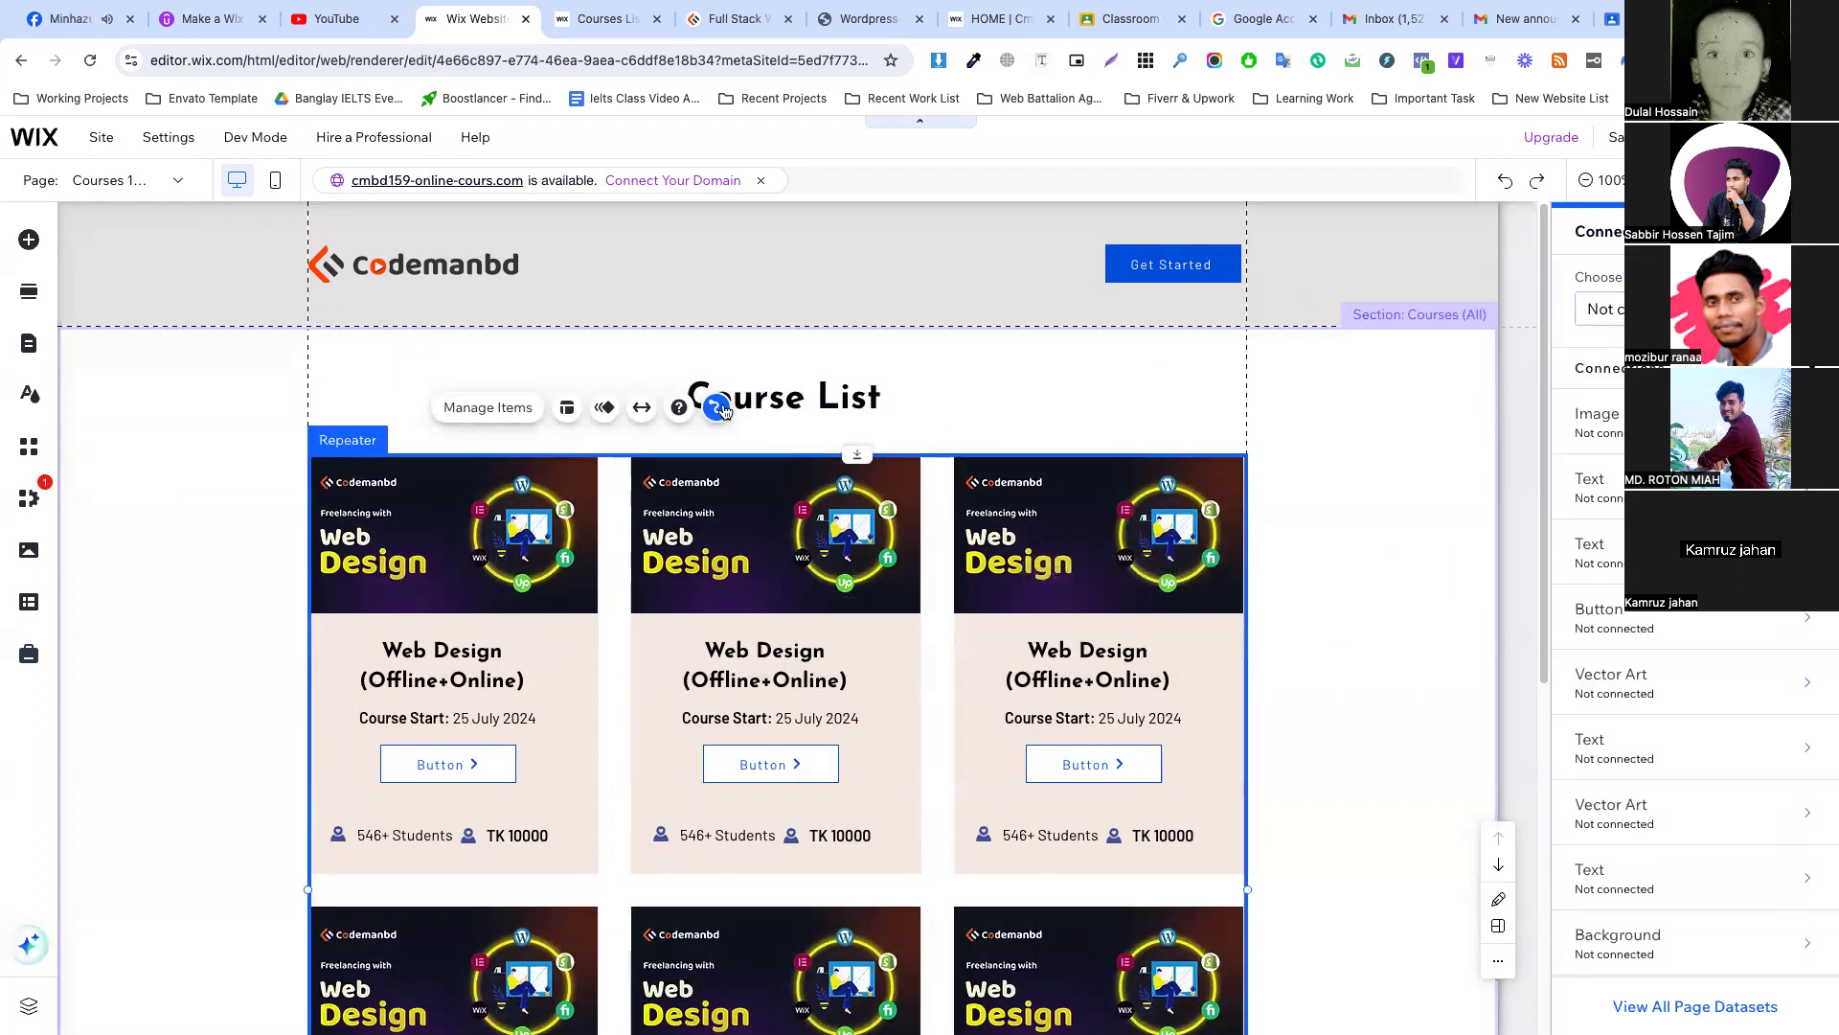
{"action": "left_click", "coordinate": [1629, 308]}
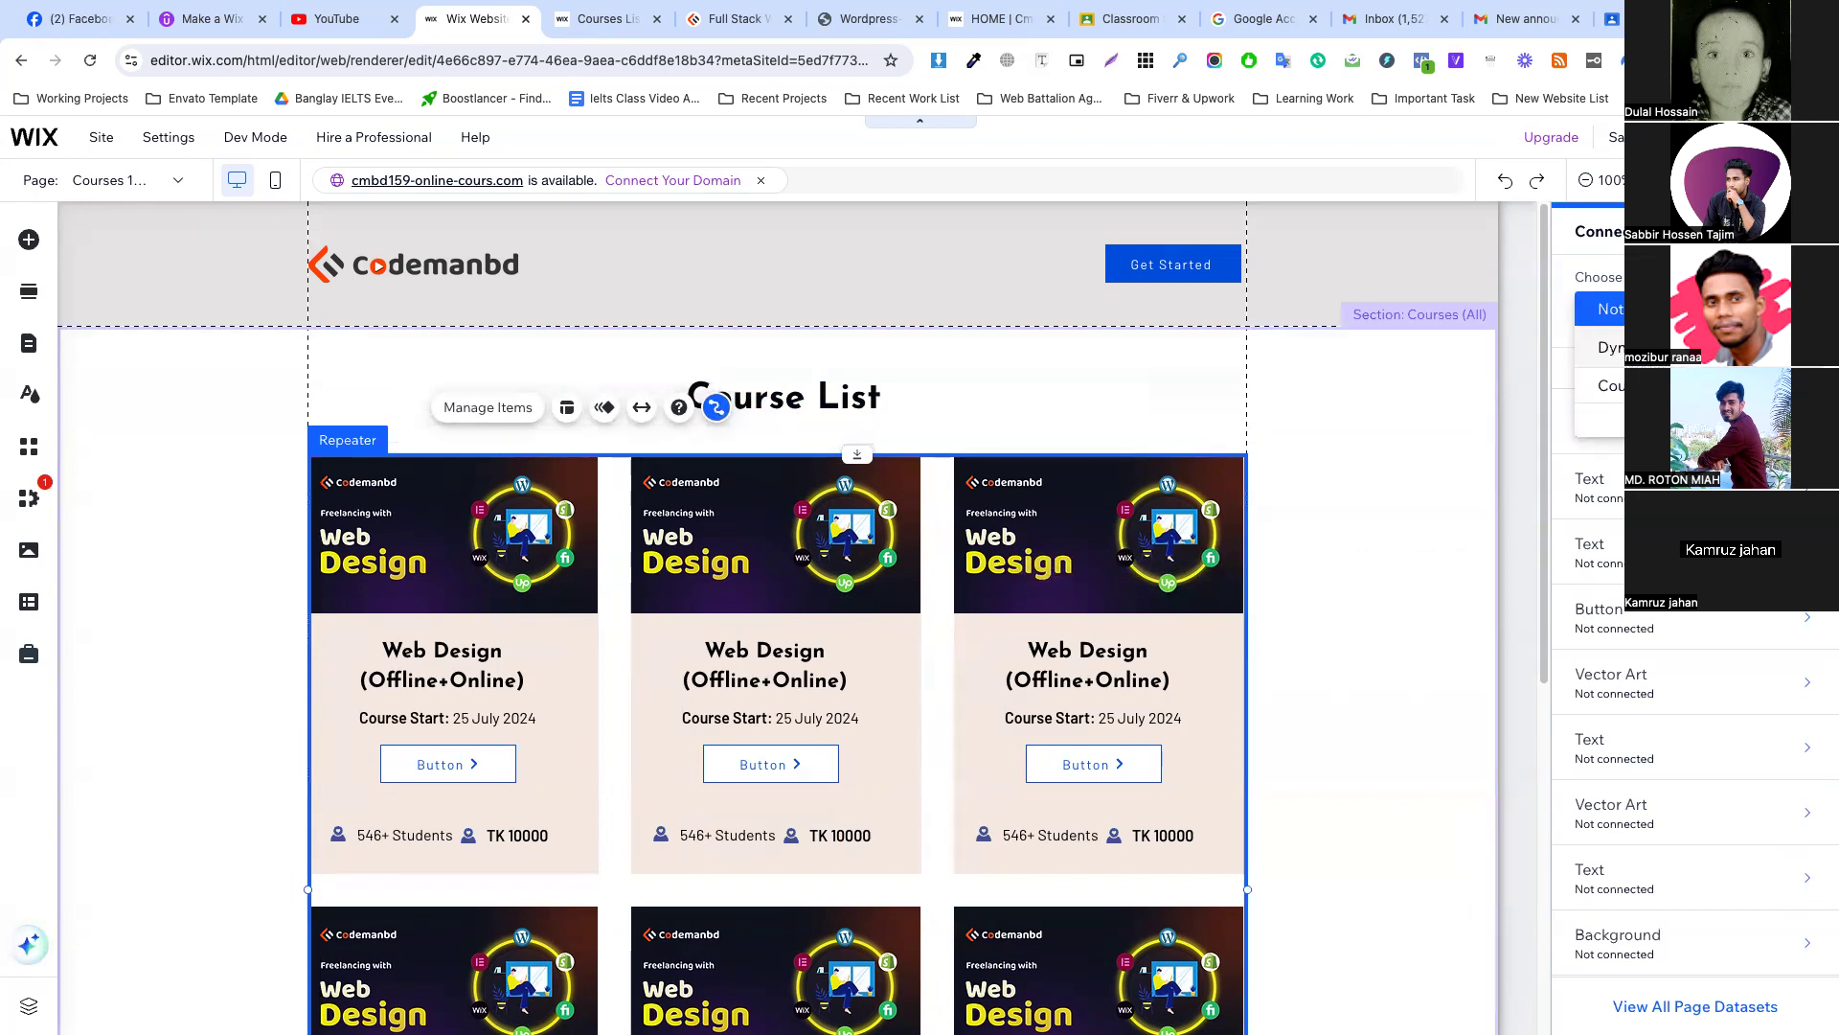
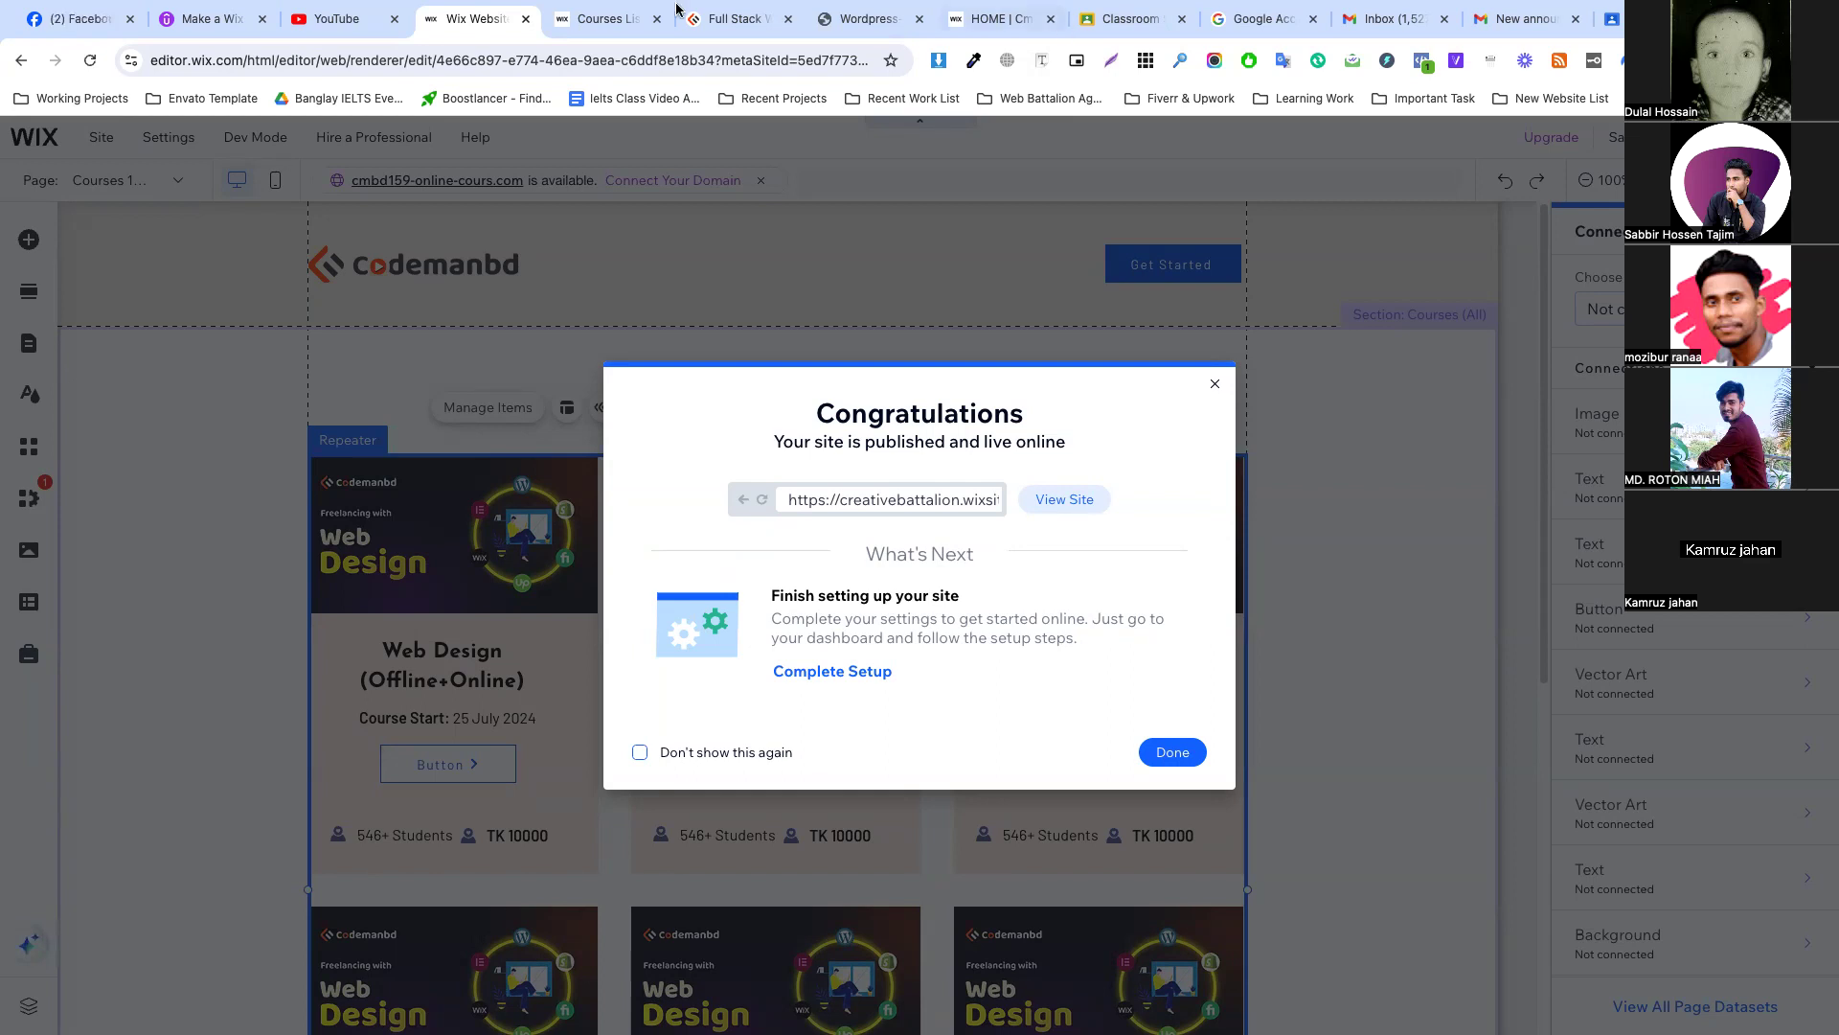
Reload the editor after publishing and open the Page dropdown listing regular and dynamic pages.
{"action": "left_click", "coordinate": [90, 61]}
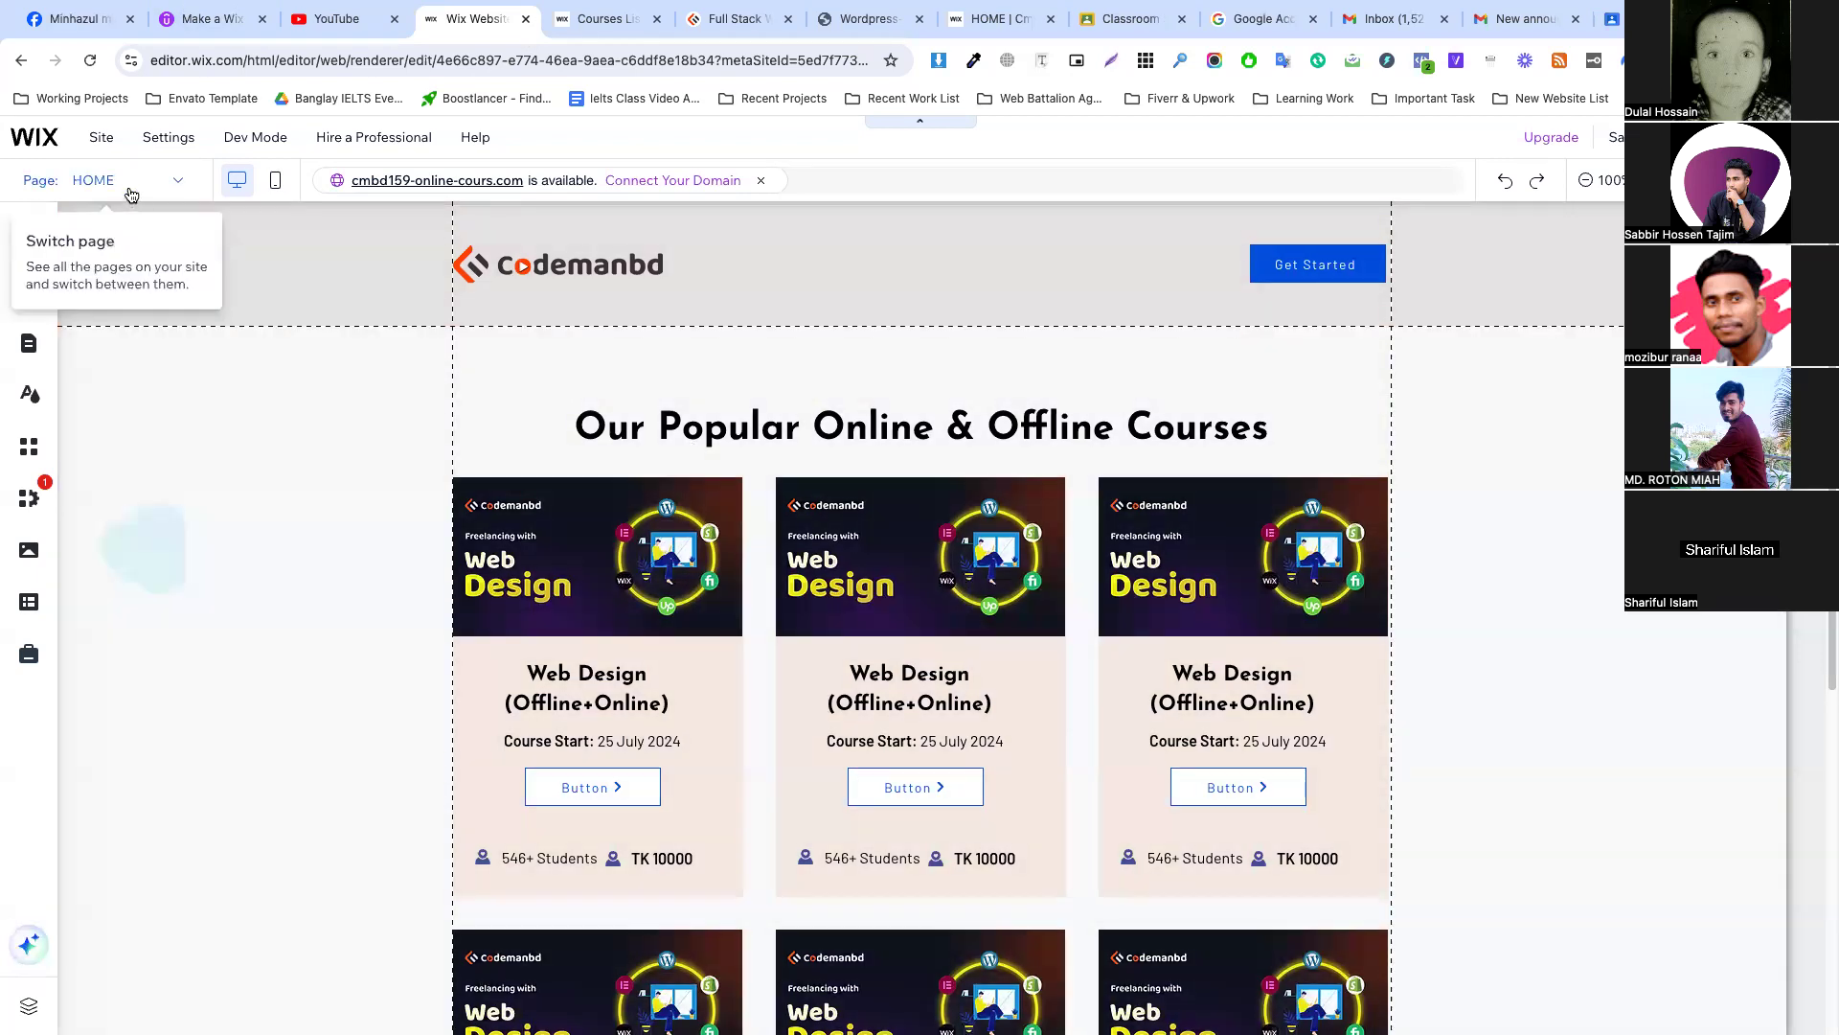
{"action": "left_click", "coordinate": [131, 192]}
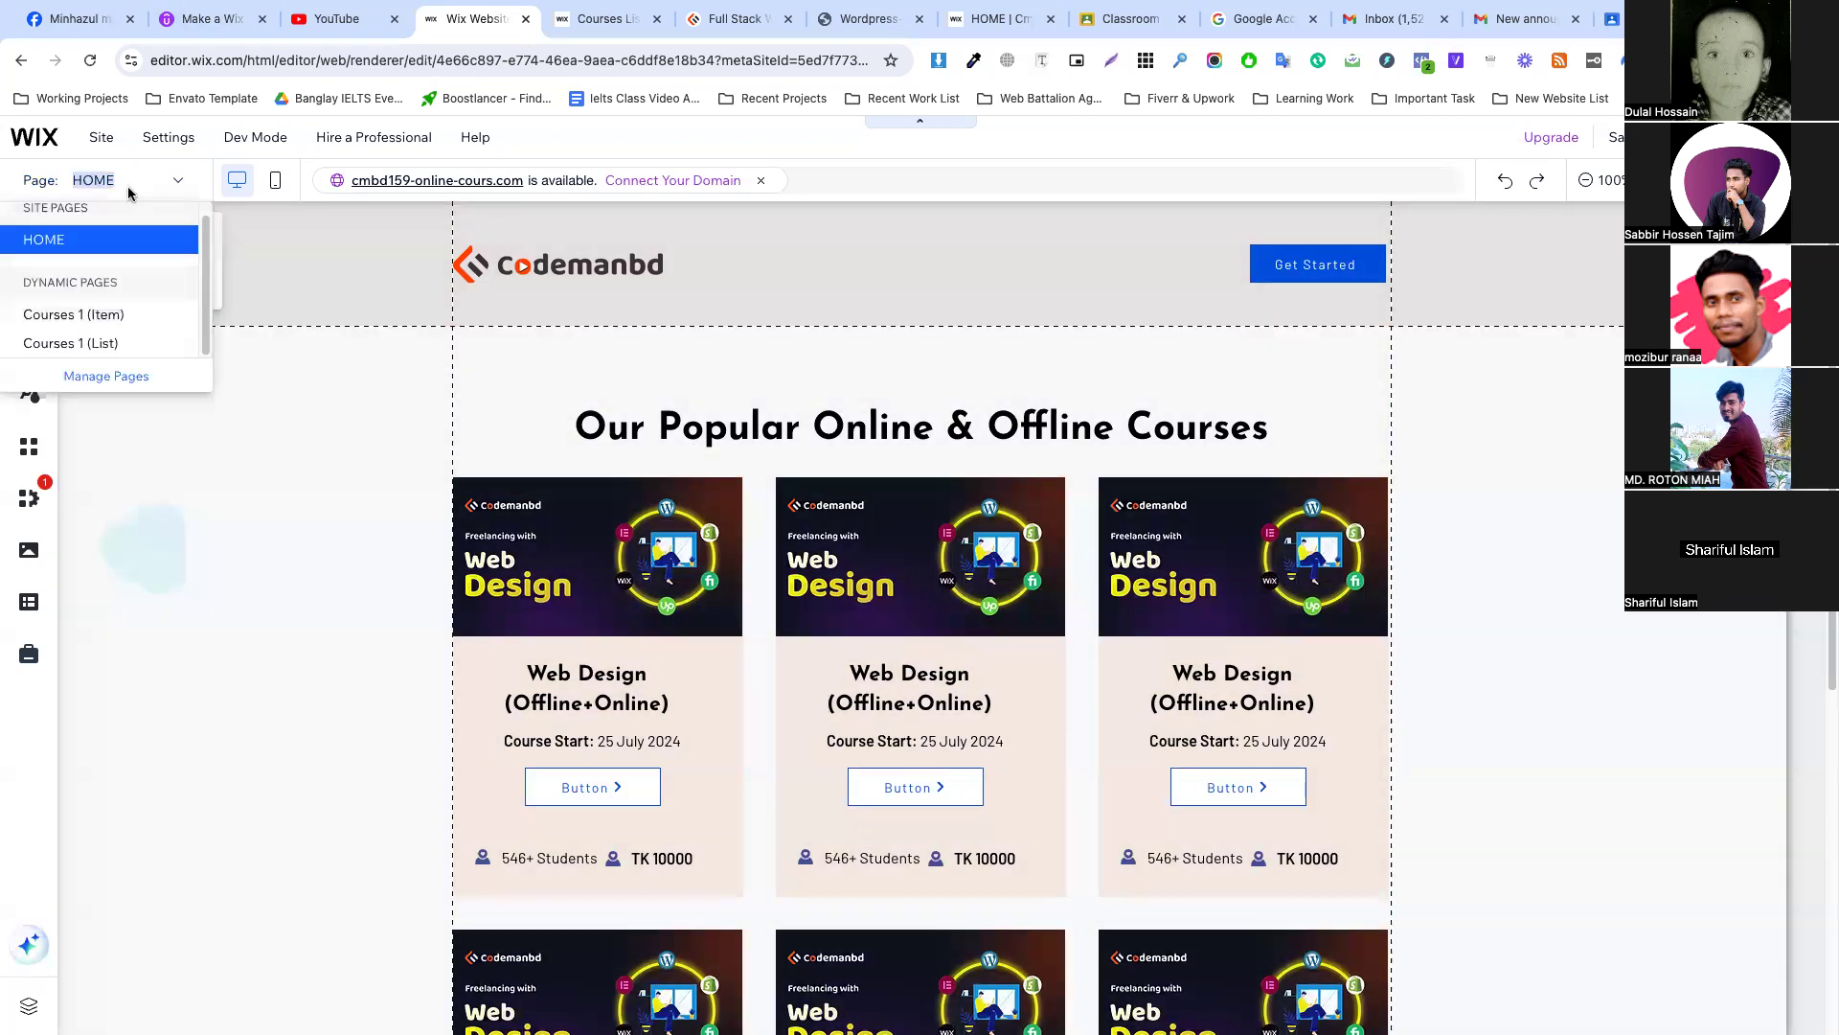
On the Courses 1 (List) page, connect the course-card repeater to a new Courses List dataset.
{"action": "left_click", "coordinate": [98, 345]}
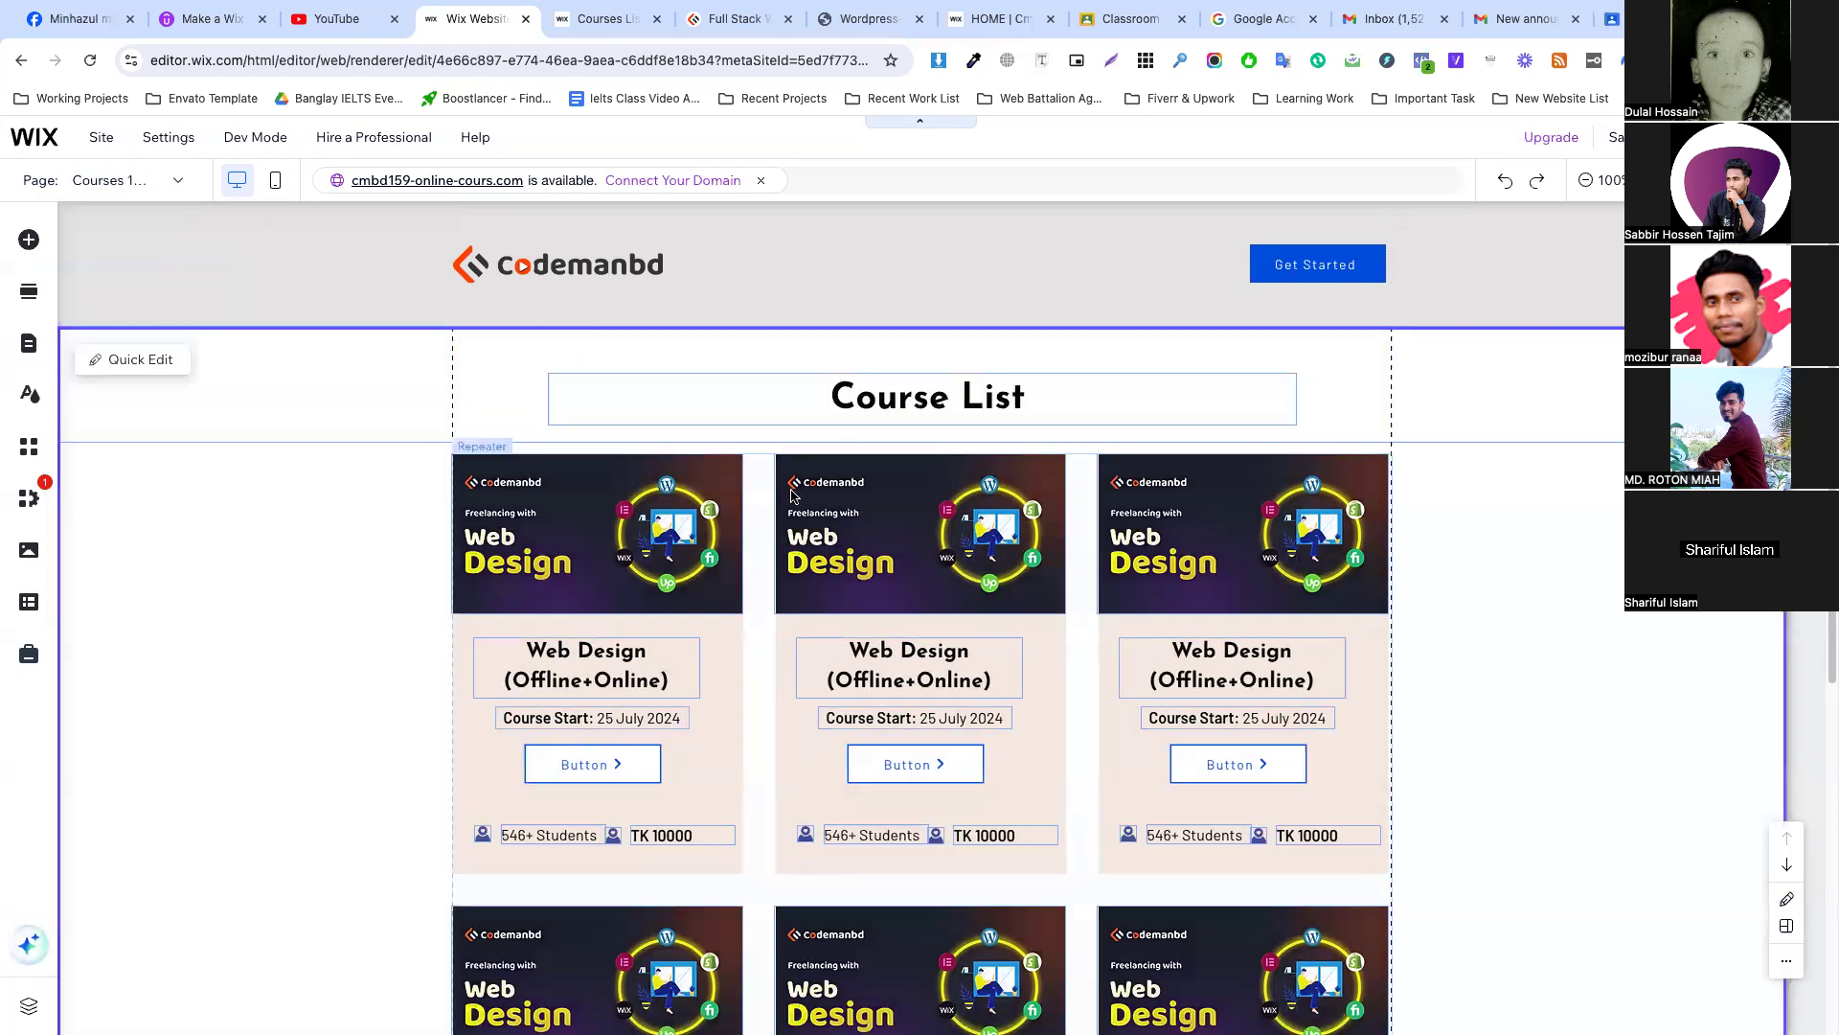
{"action": "left_click", "coordinate": [893, 523]}
{"action": "left_click", "coordinate": [1025, 438]}
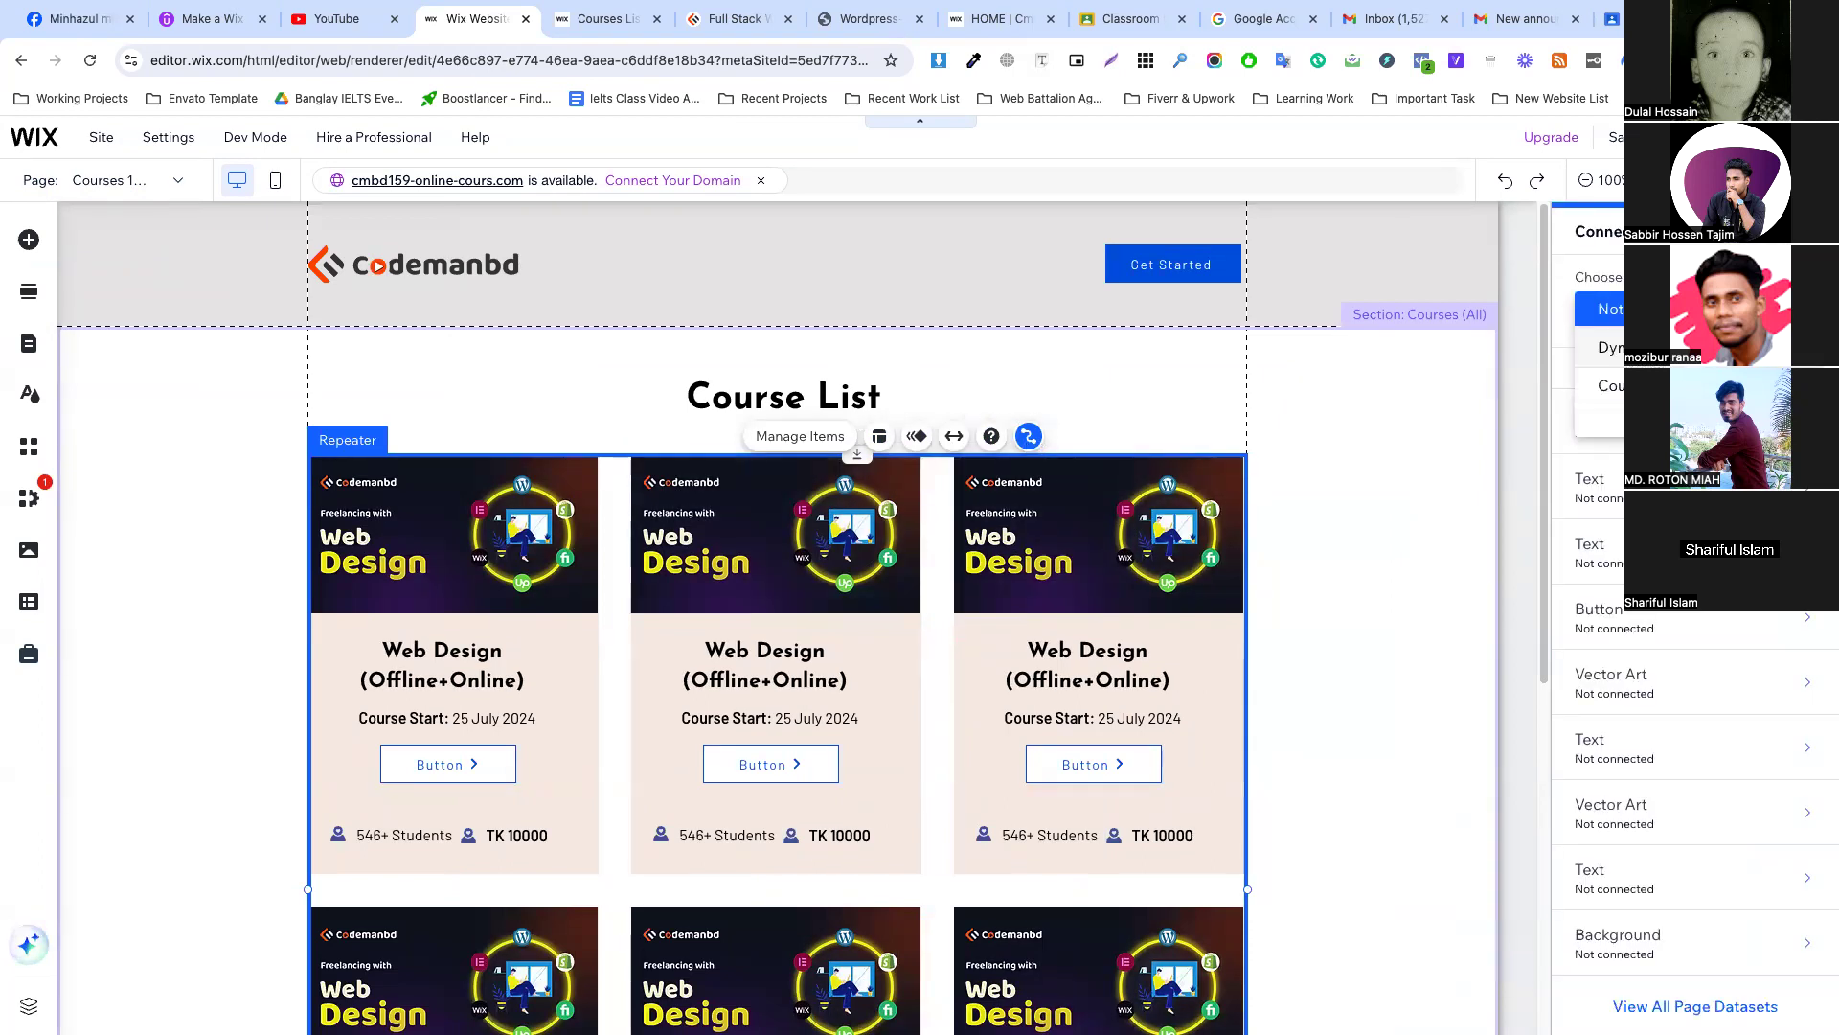
{"action": "left_click", "coordinate": [1609, 385]}
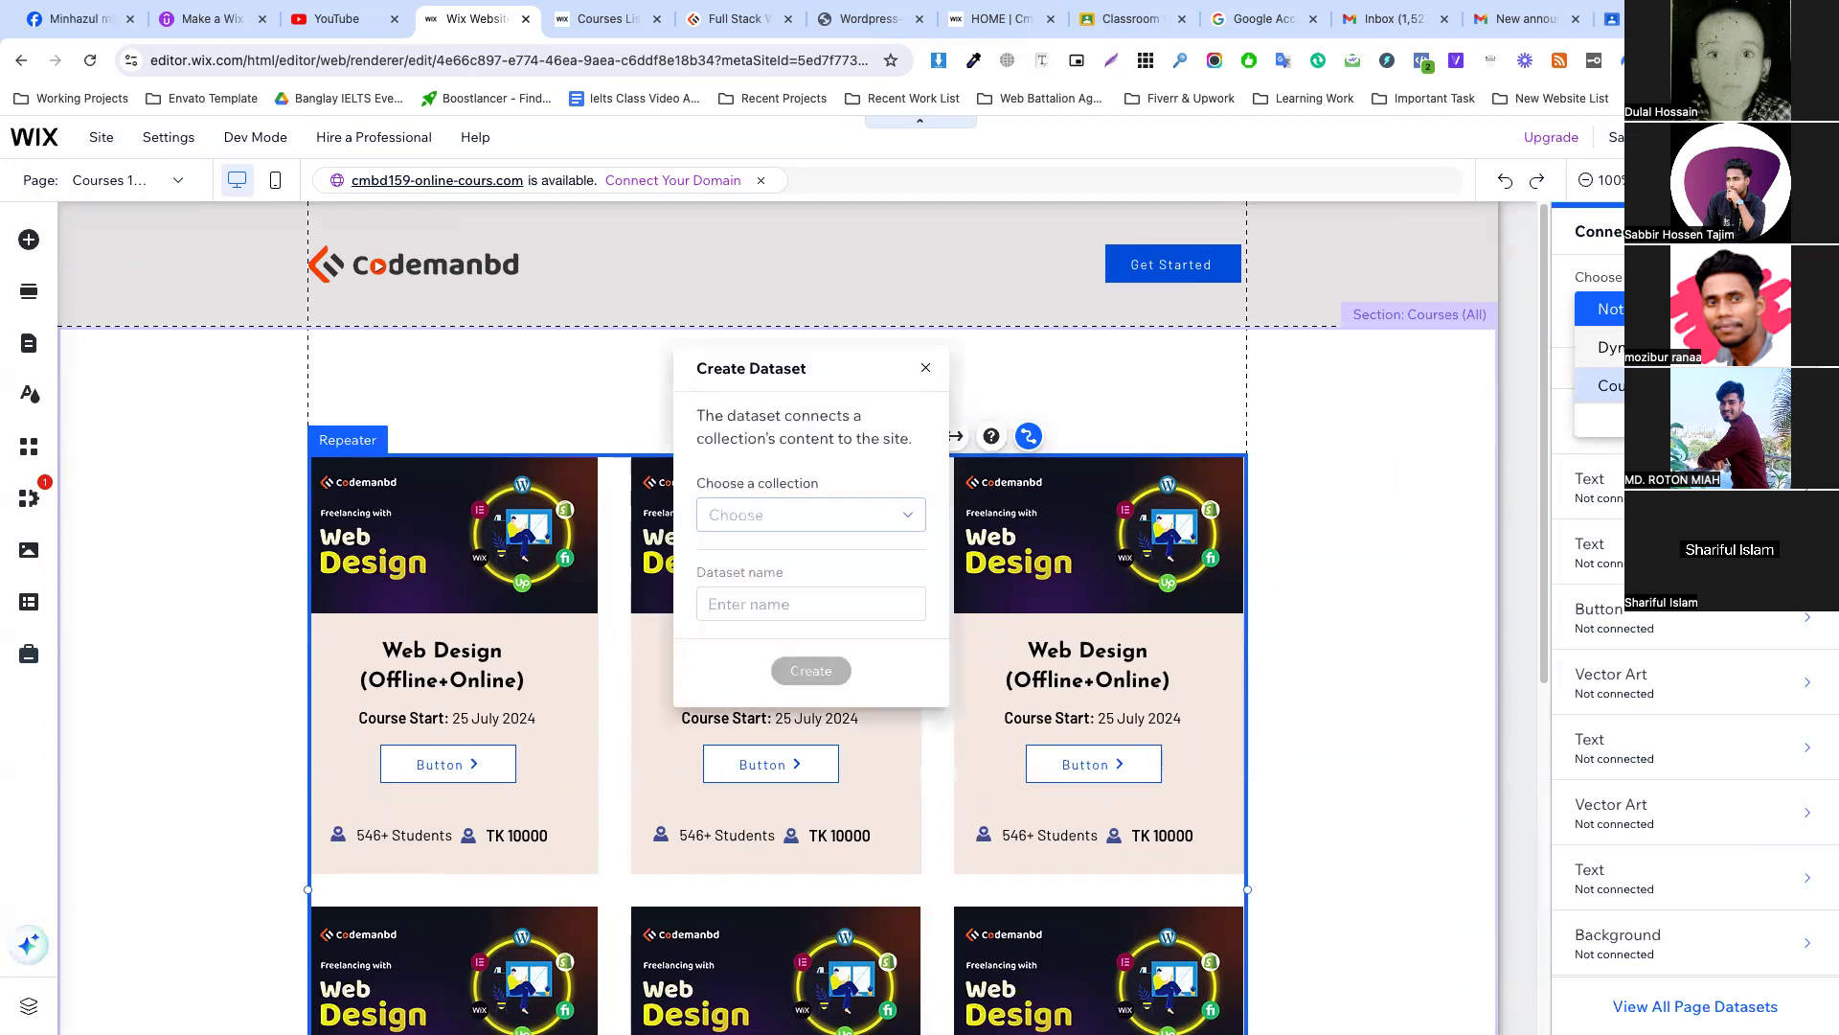
{"action": "left_click", "coordinate": [750, 518]}
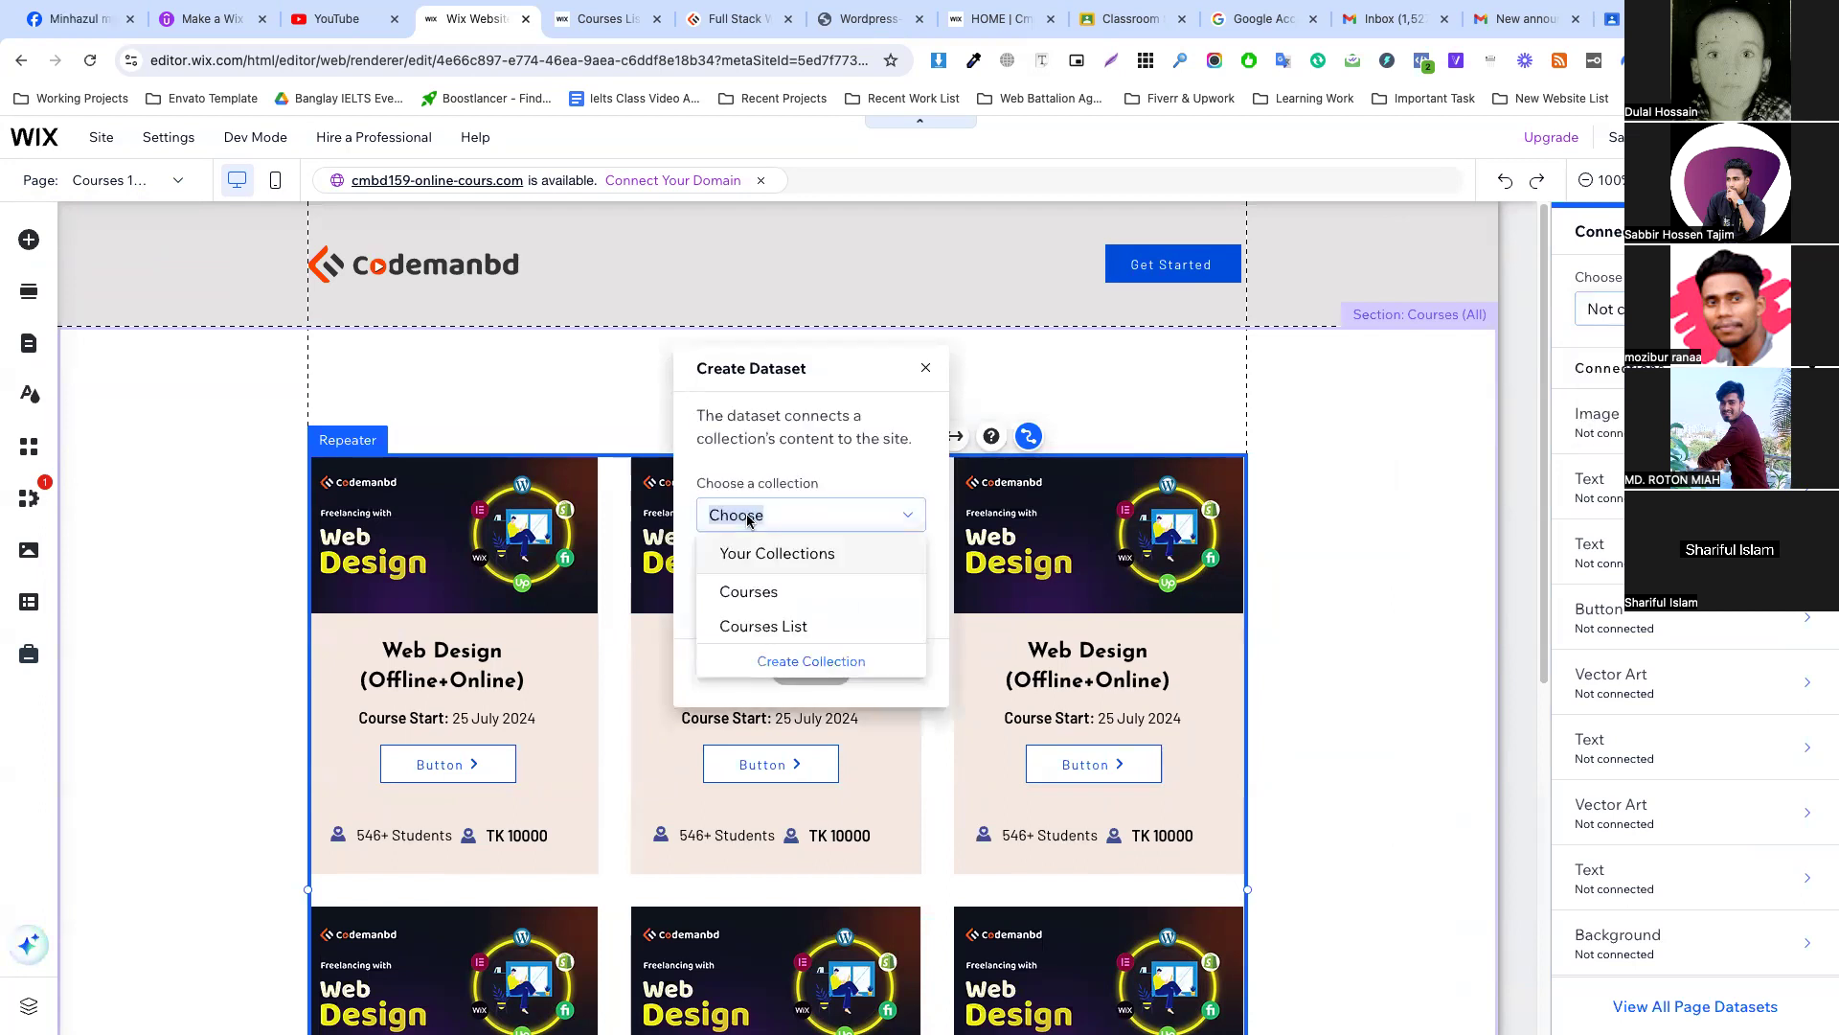
{"action": "left_click", "coordinate": [779, 628]}
{"action": "left_click", "coordinate": [812, 671]}
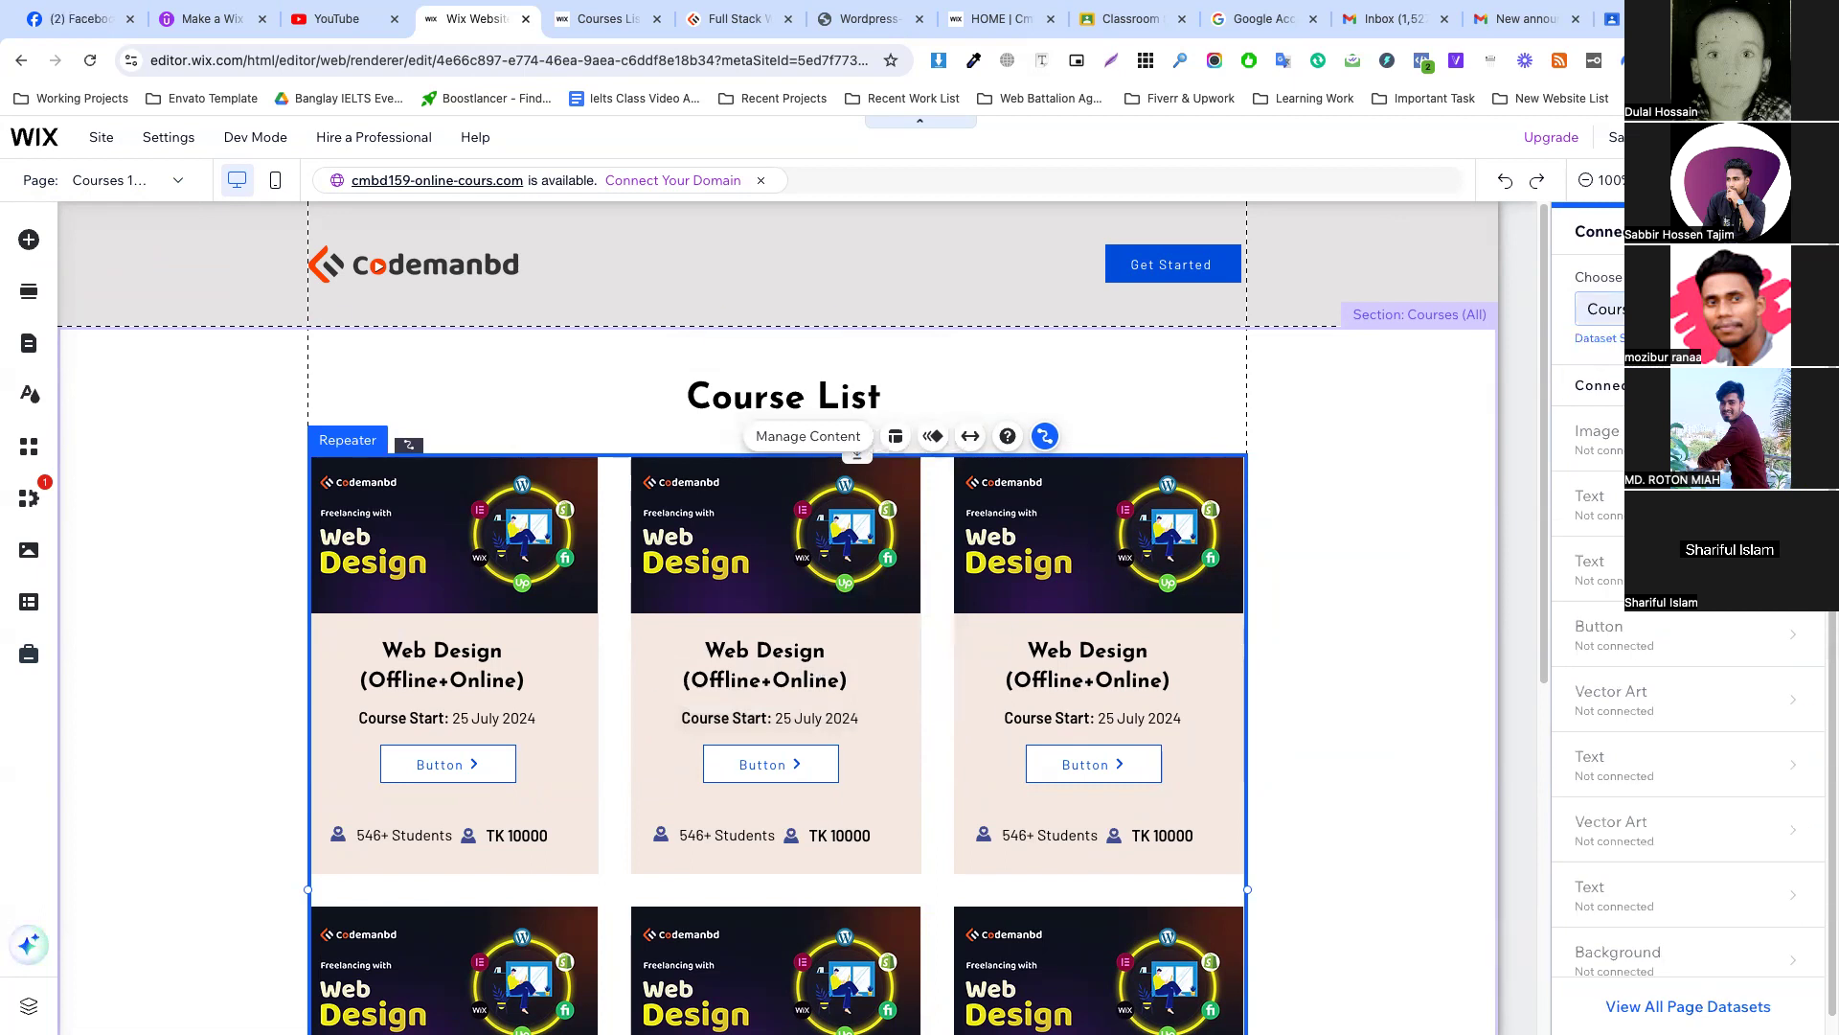
Bind the first card's image to the collection image field and its title to Course Title.
{"action": "left_click", "coordinate": [499, 547]}
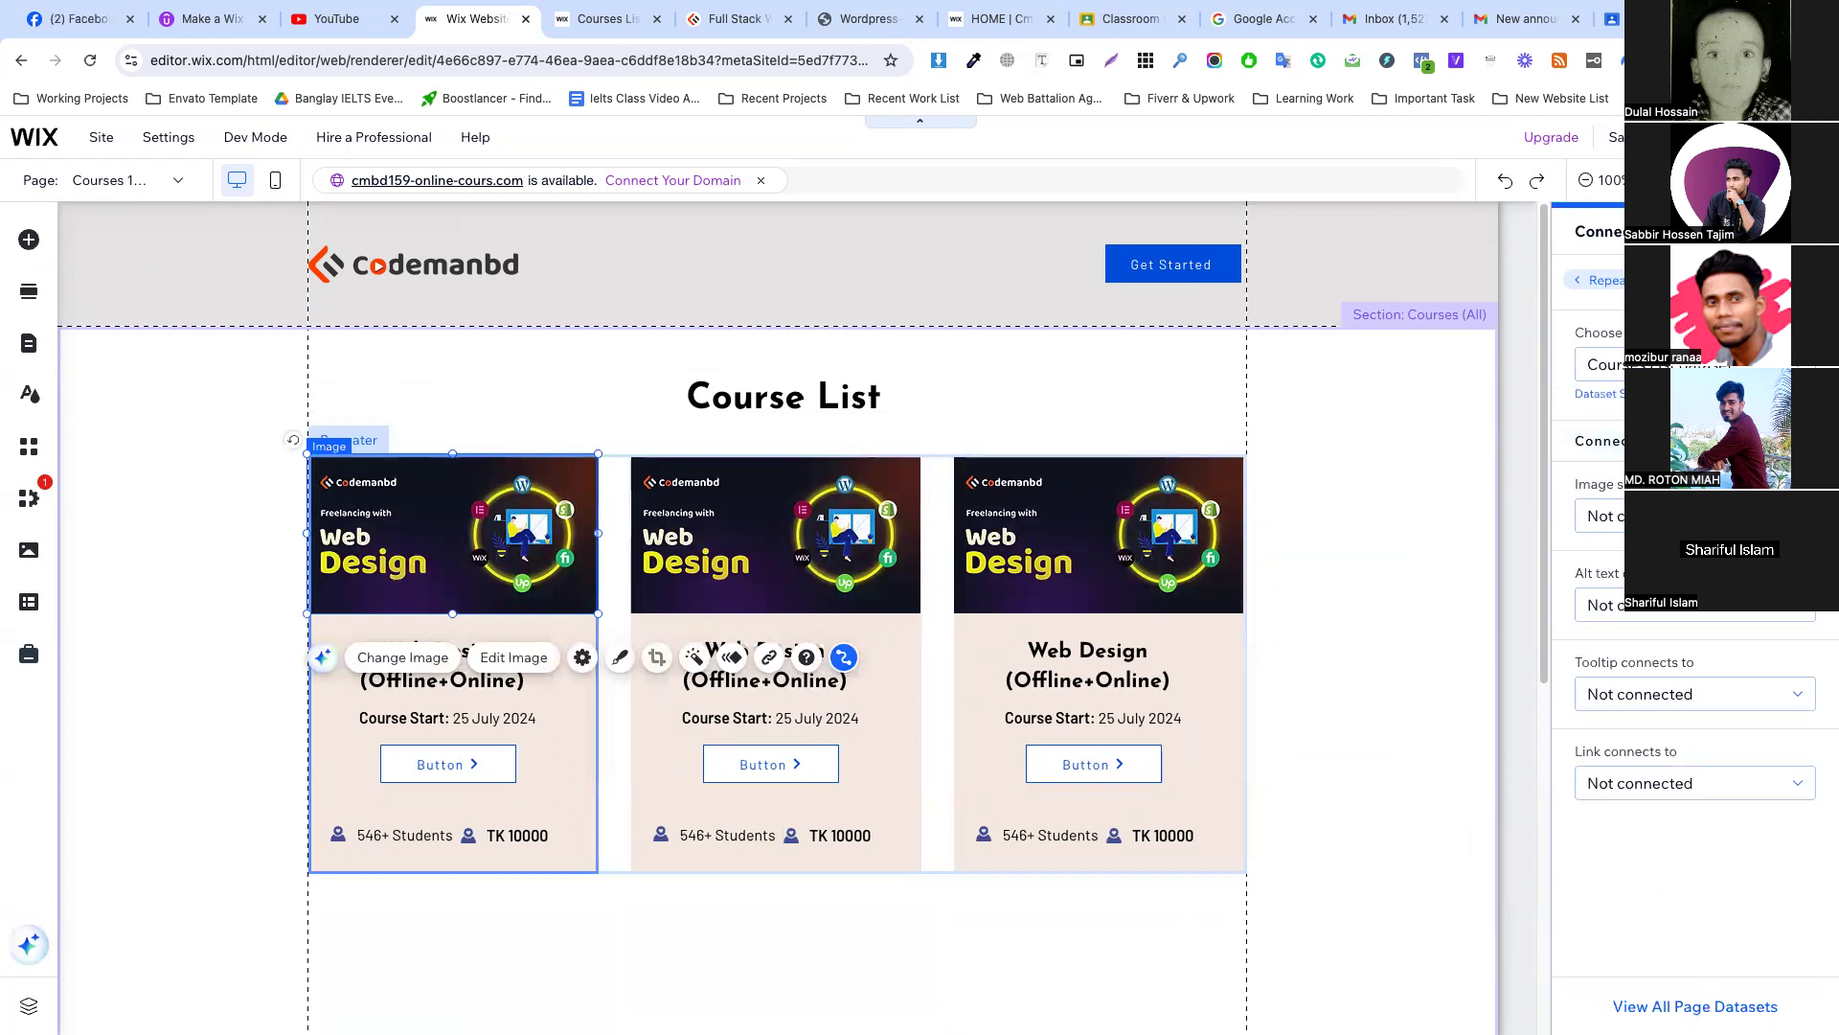
{"action": "left_click", "coordinate": [1695, 516]}
{"action": "left_click", "coordinate": [1696, 593]}
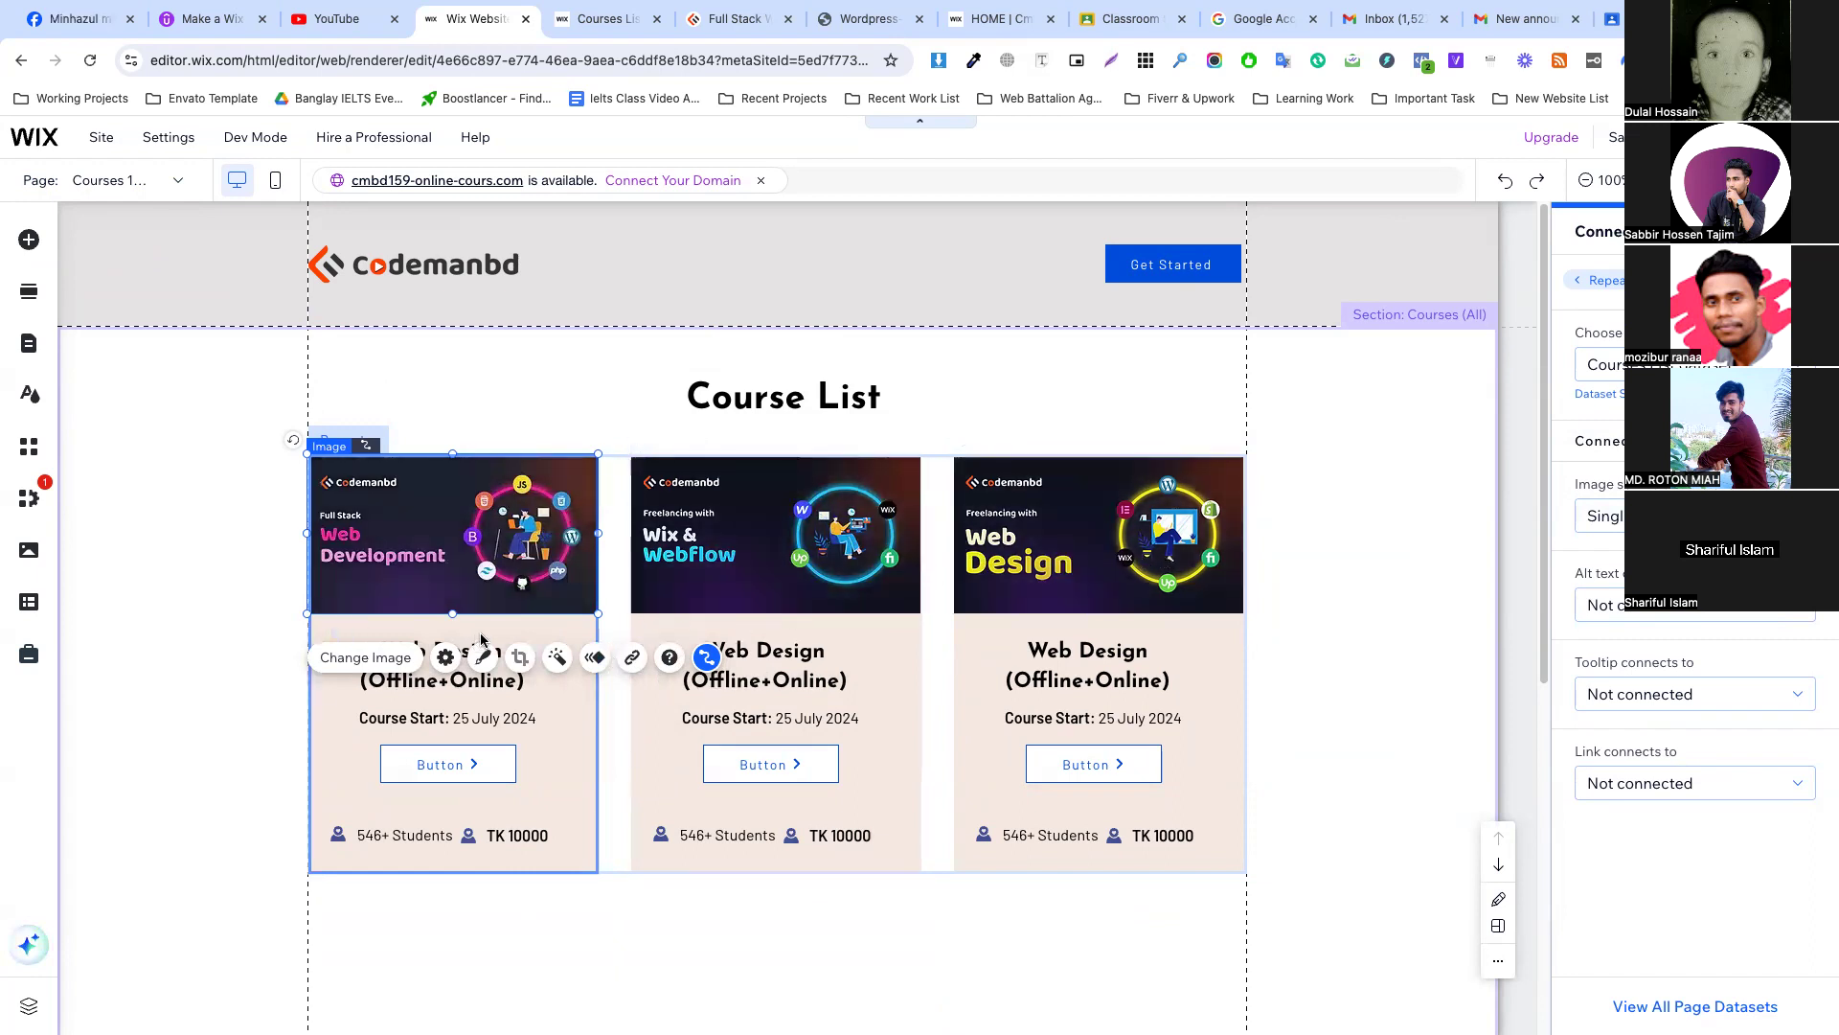
{"action": "left_click", "coordinate": [479, 634]}
{"action": "left_click", "coordinate": [433, 655]}
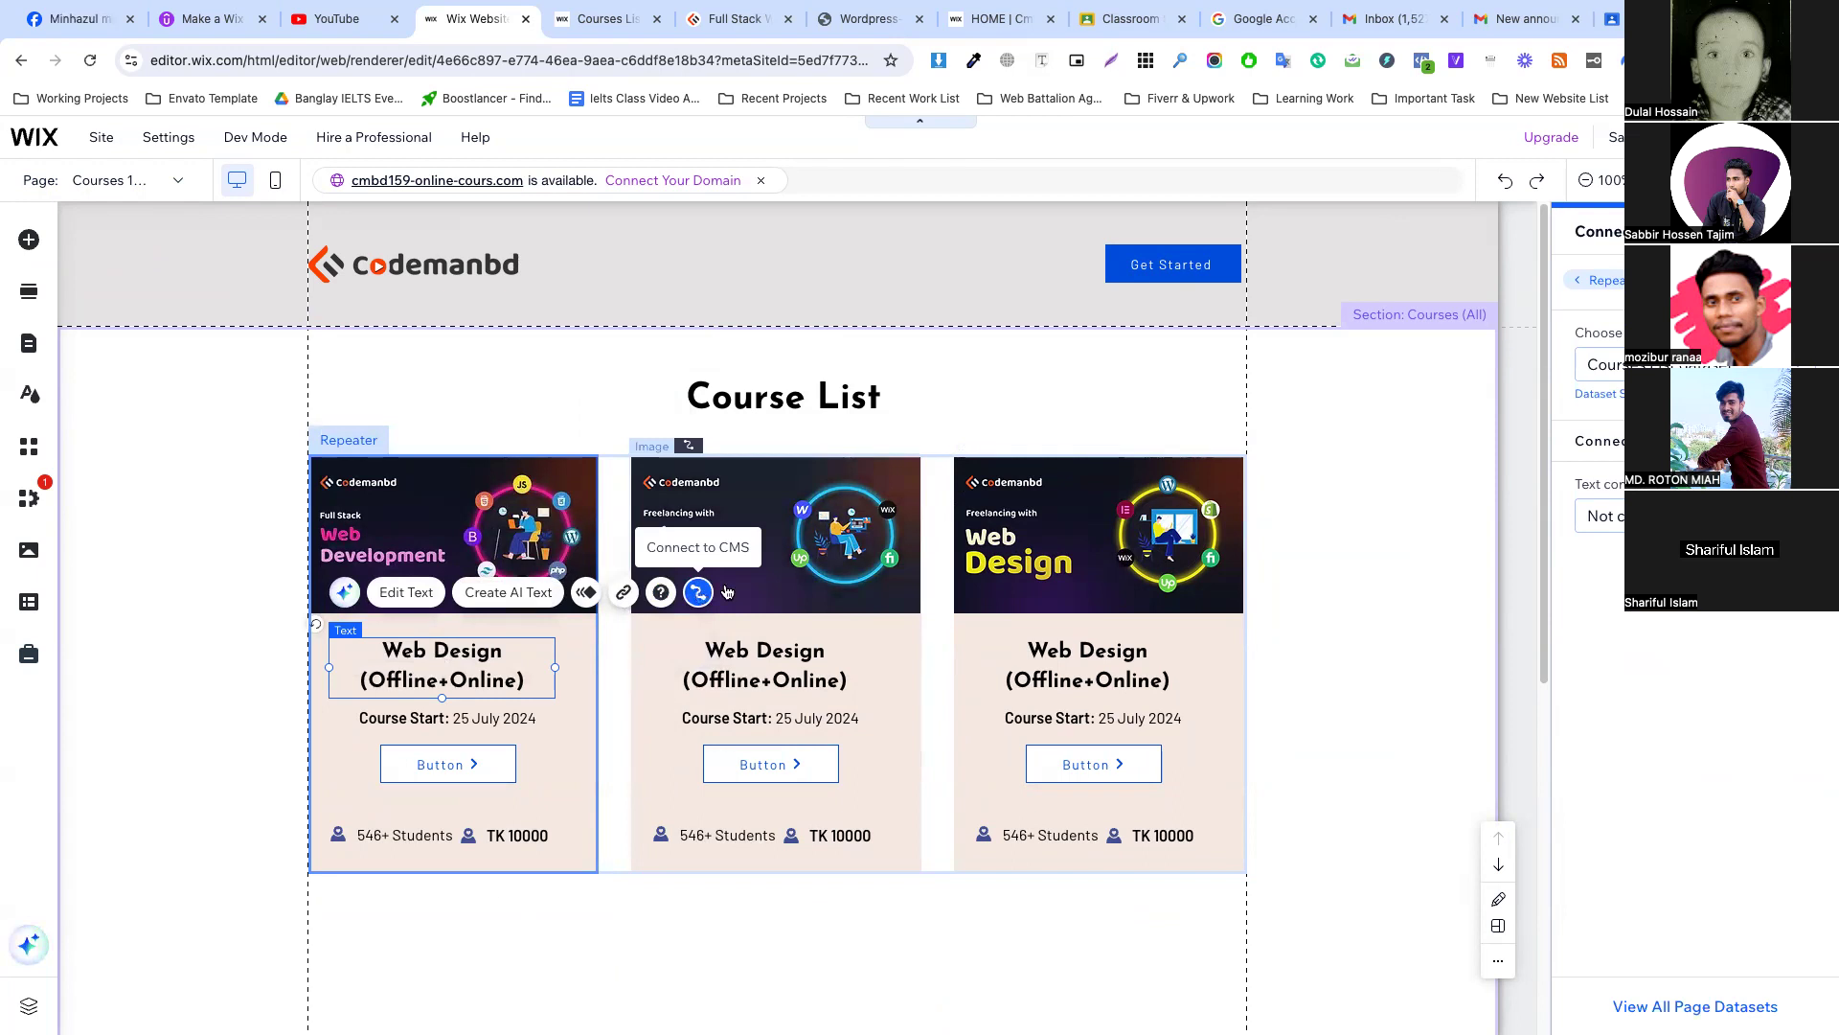
{"action": "left_click", "coordinate": [1598, 515]}
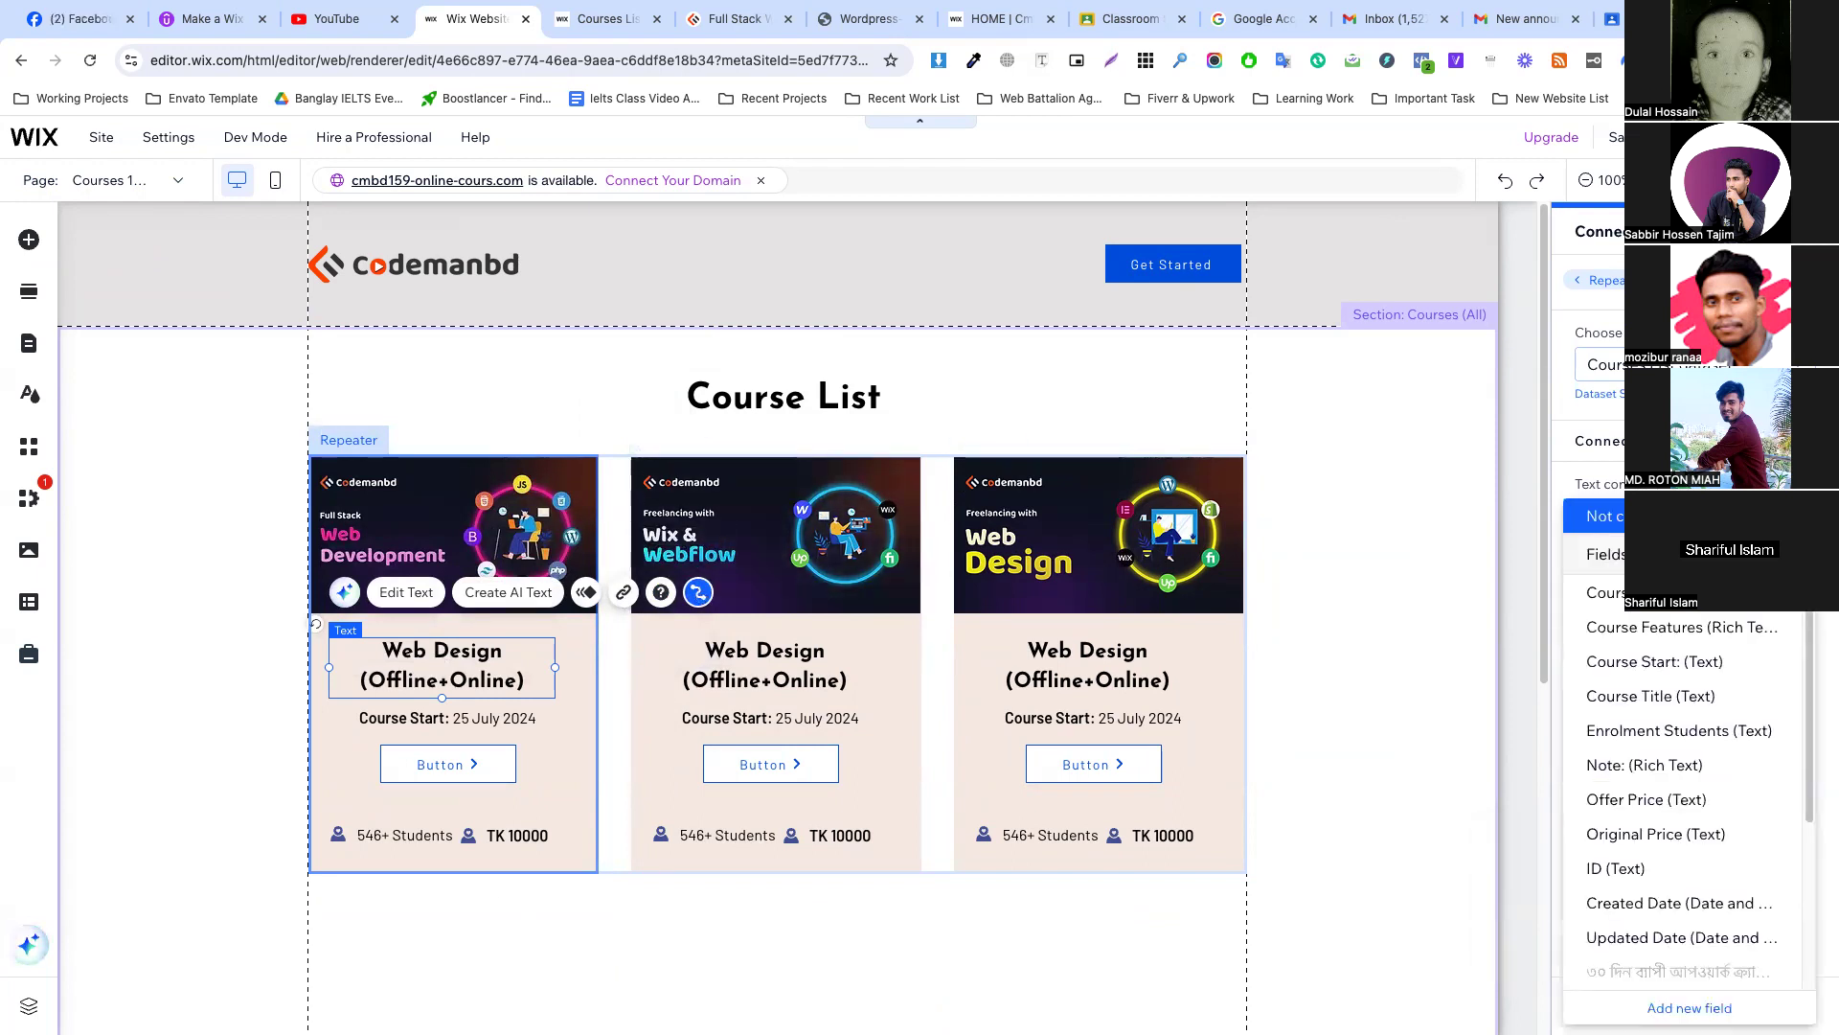
{"action": "left_click", "coordinate": [1646, 699]}
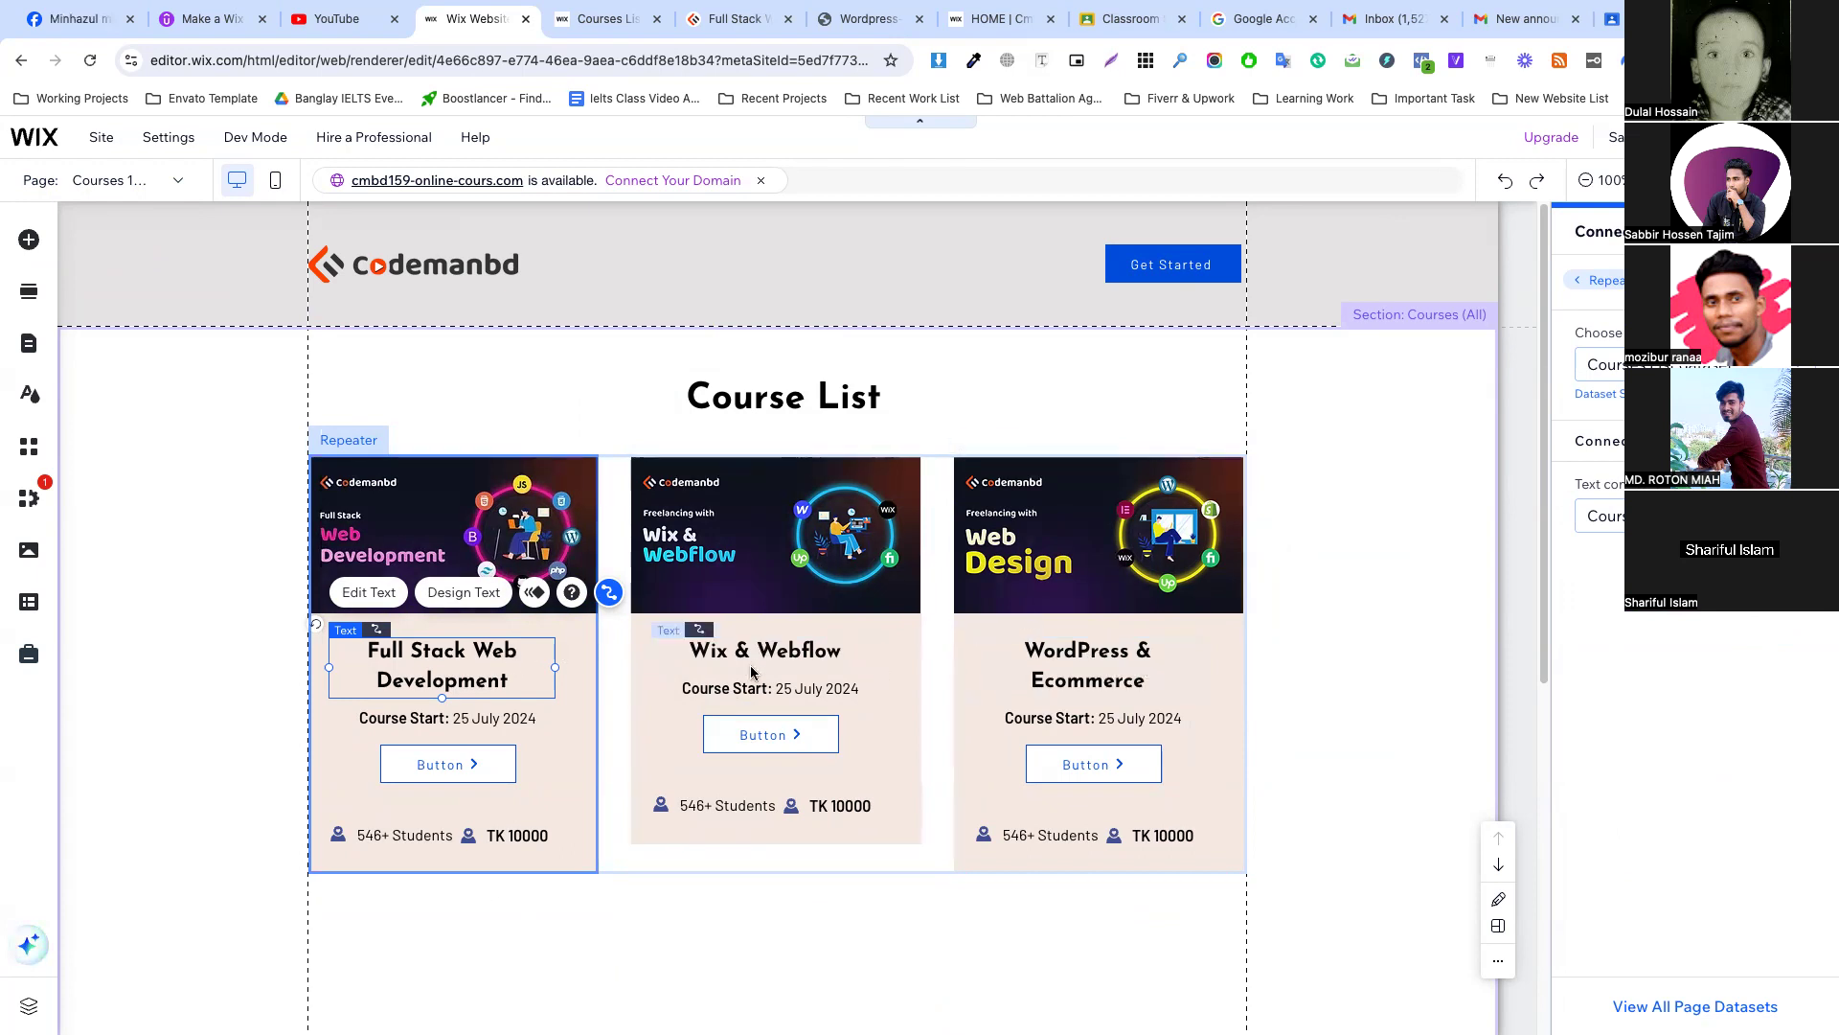
Check the Course Start text settings, then switch to the Courses List collection data.
{"action": "left_click", "coordinate": [418, 721]}
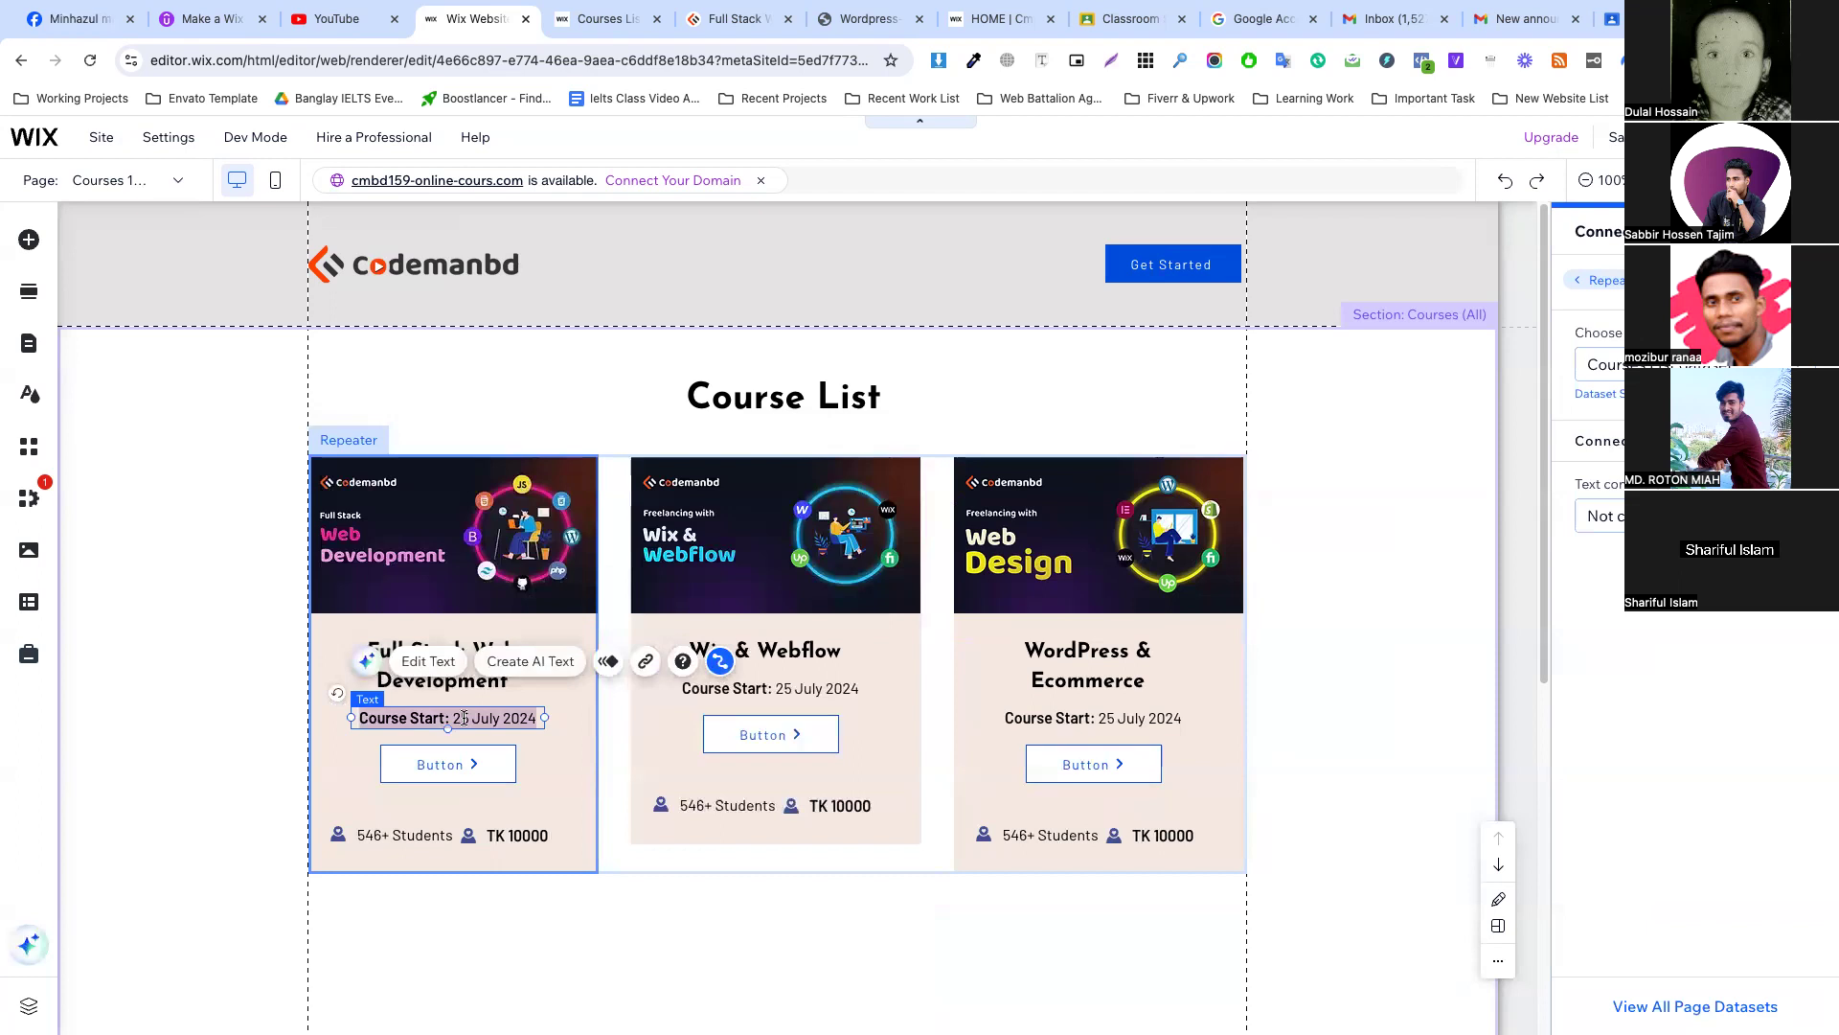
{"action": "left_click", "coordinate": [455, 718]}
{"action": "left_click", "coordinate": [435, 721]}
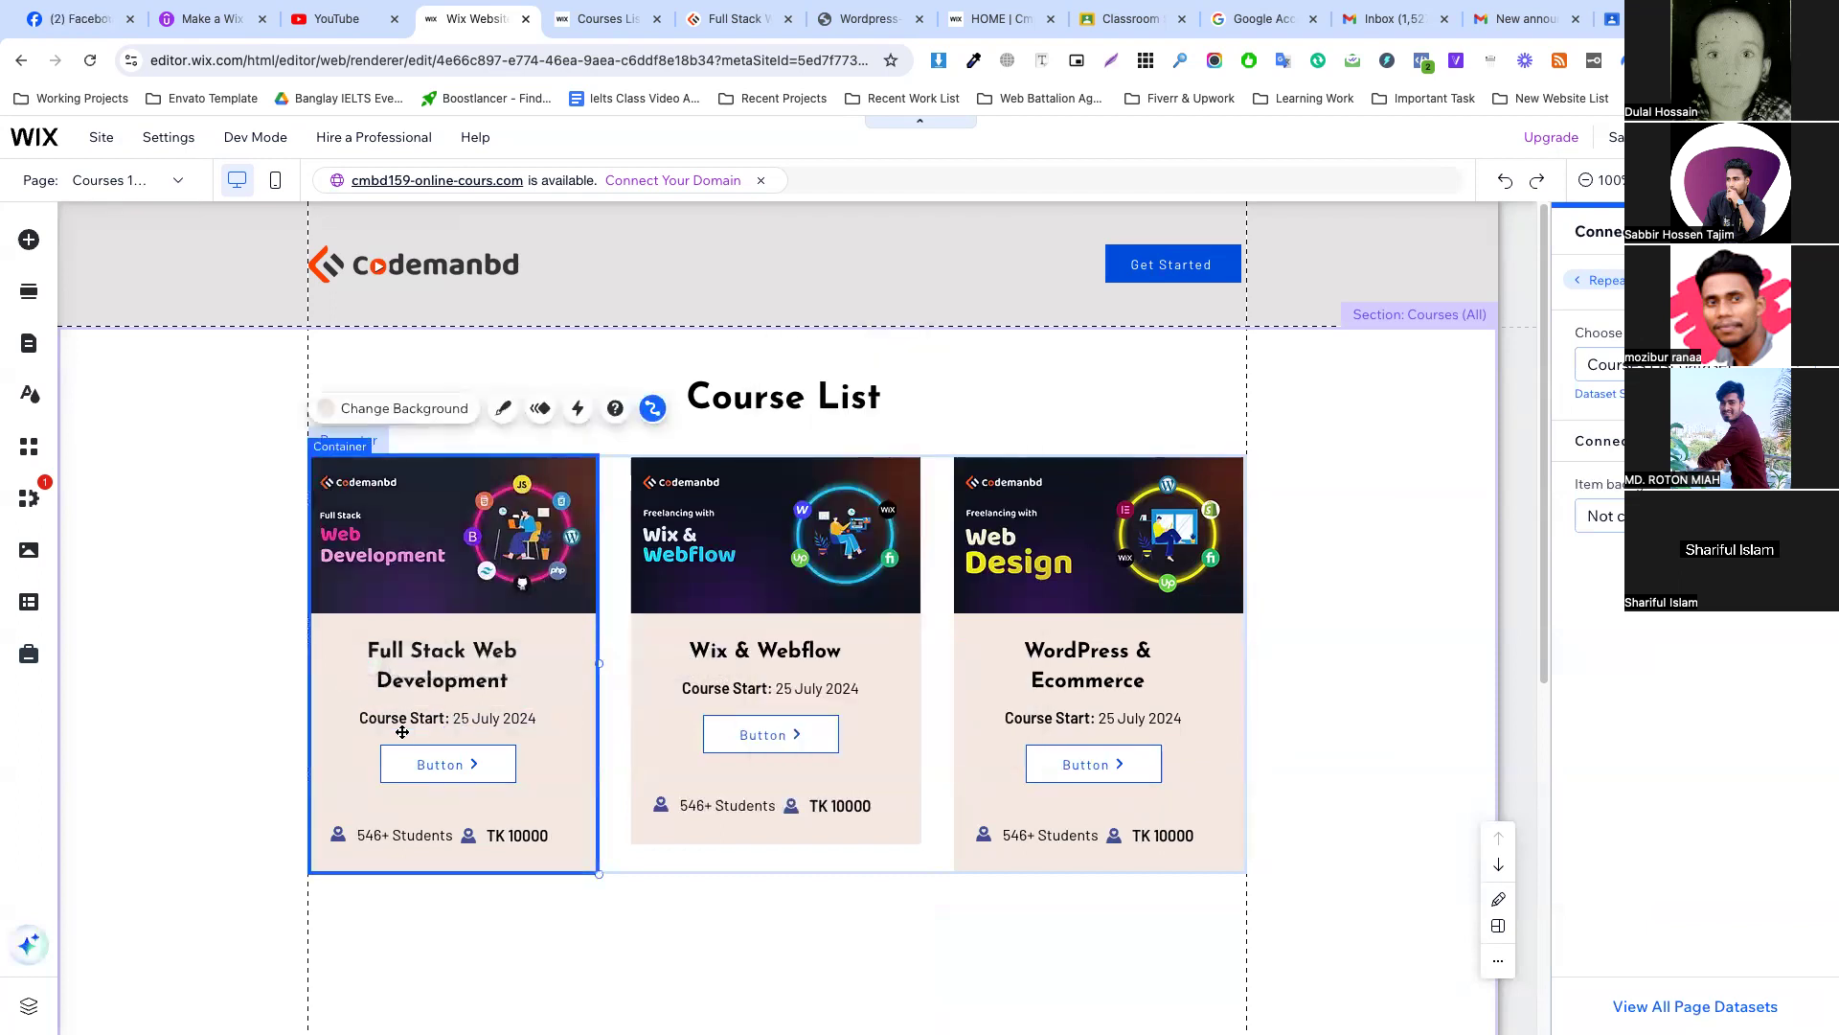
{"action": "left_click", "coordinate": [435, 722]}
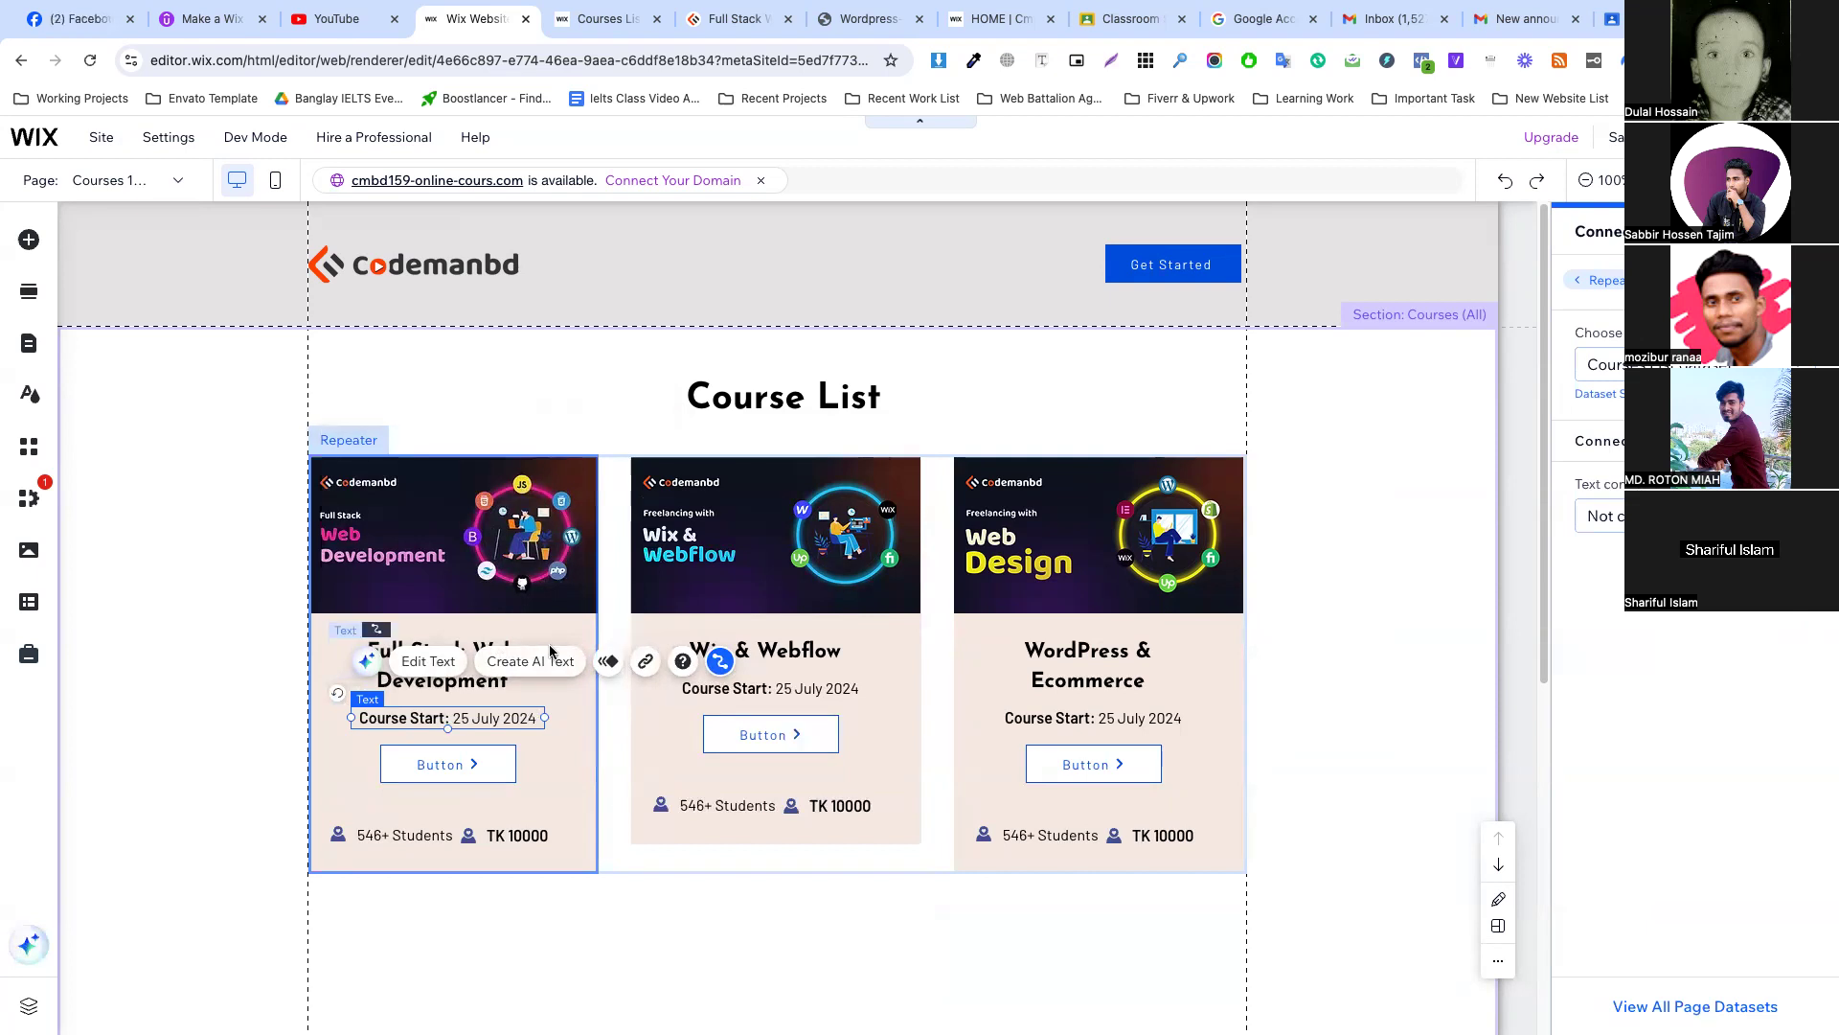
{"action": "left_click", "coordinate": [611, 21]}
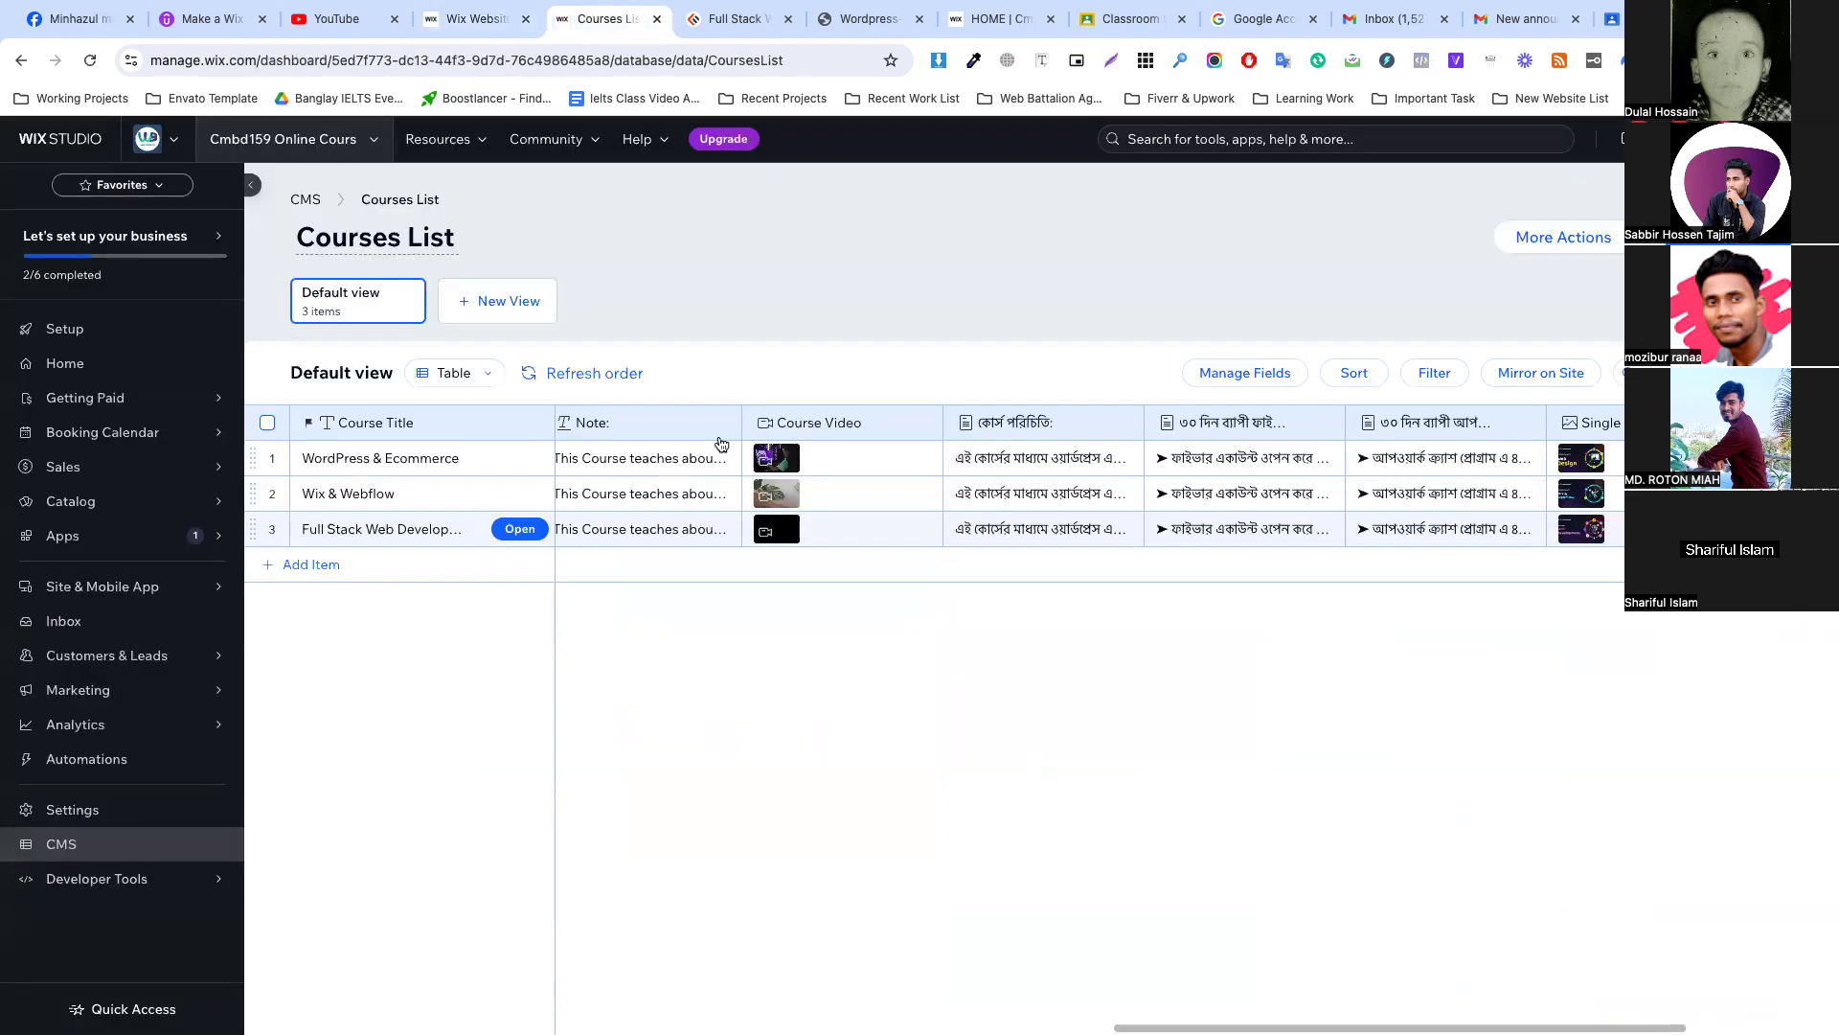
Scroll the CMS table back to the Course Start column, then return to the website editor.
{"action": "scroll", "coordinate": [628, 474], "scroll_direction": "left", "scroll_amount": 10}
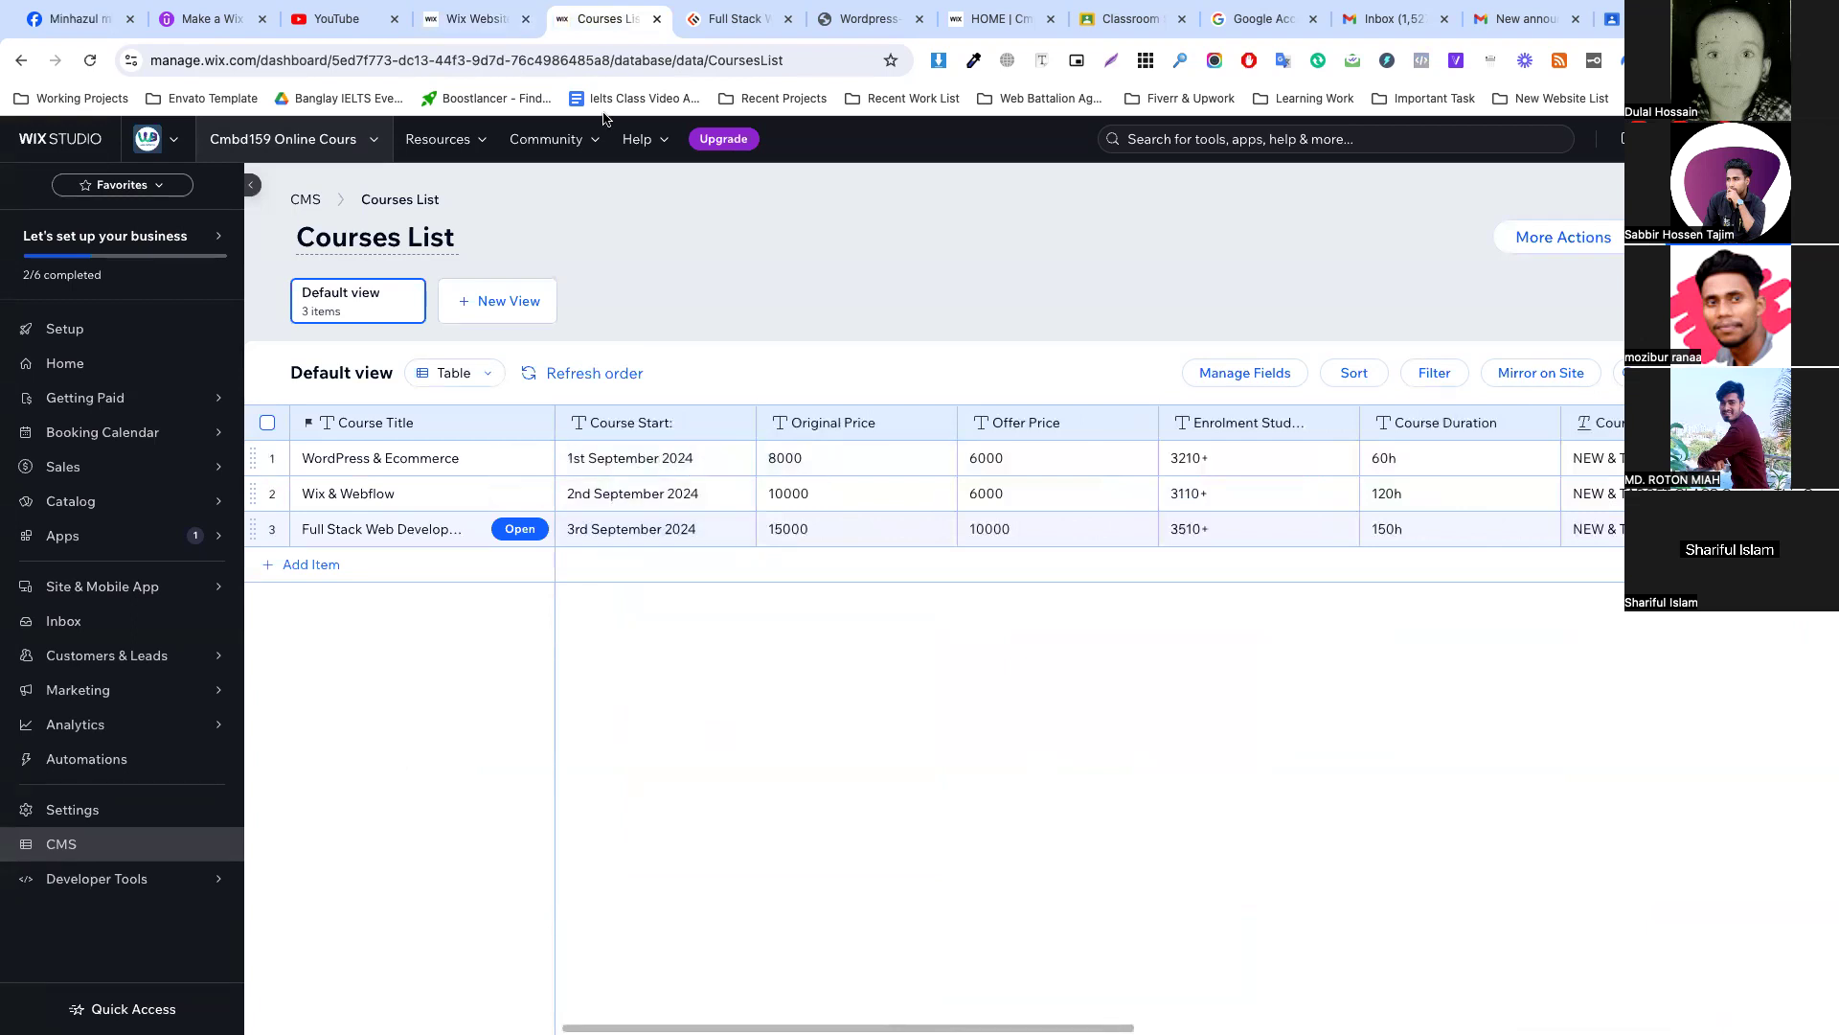
{"action": "left_click", "coordinate": [476, 19]}
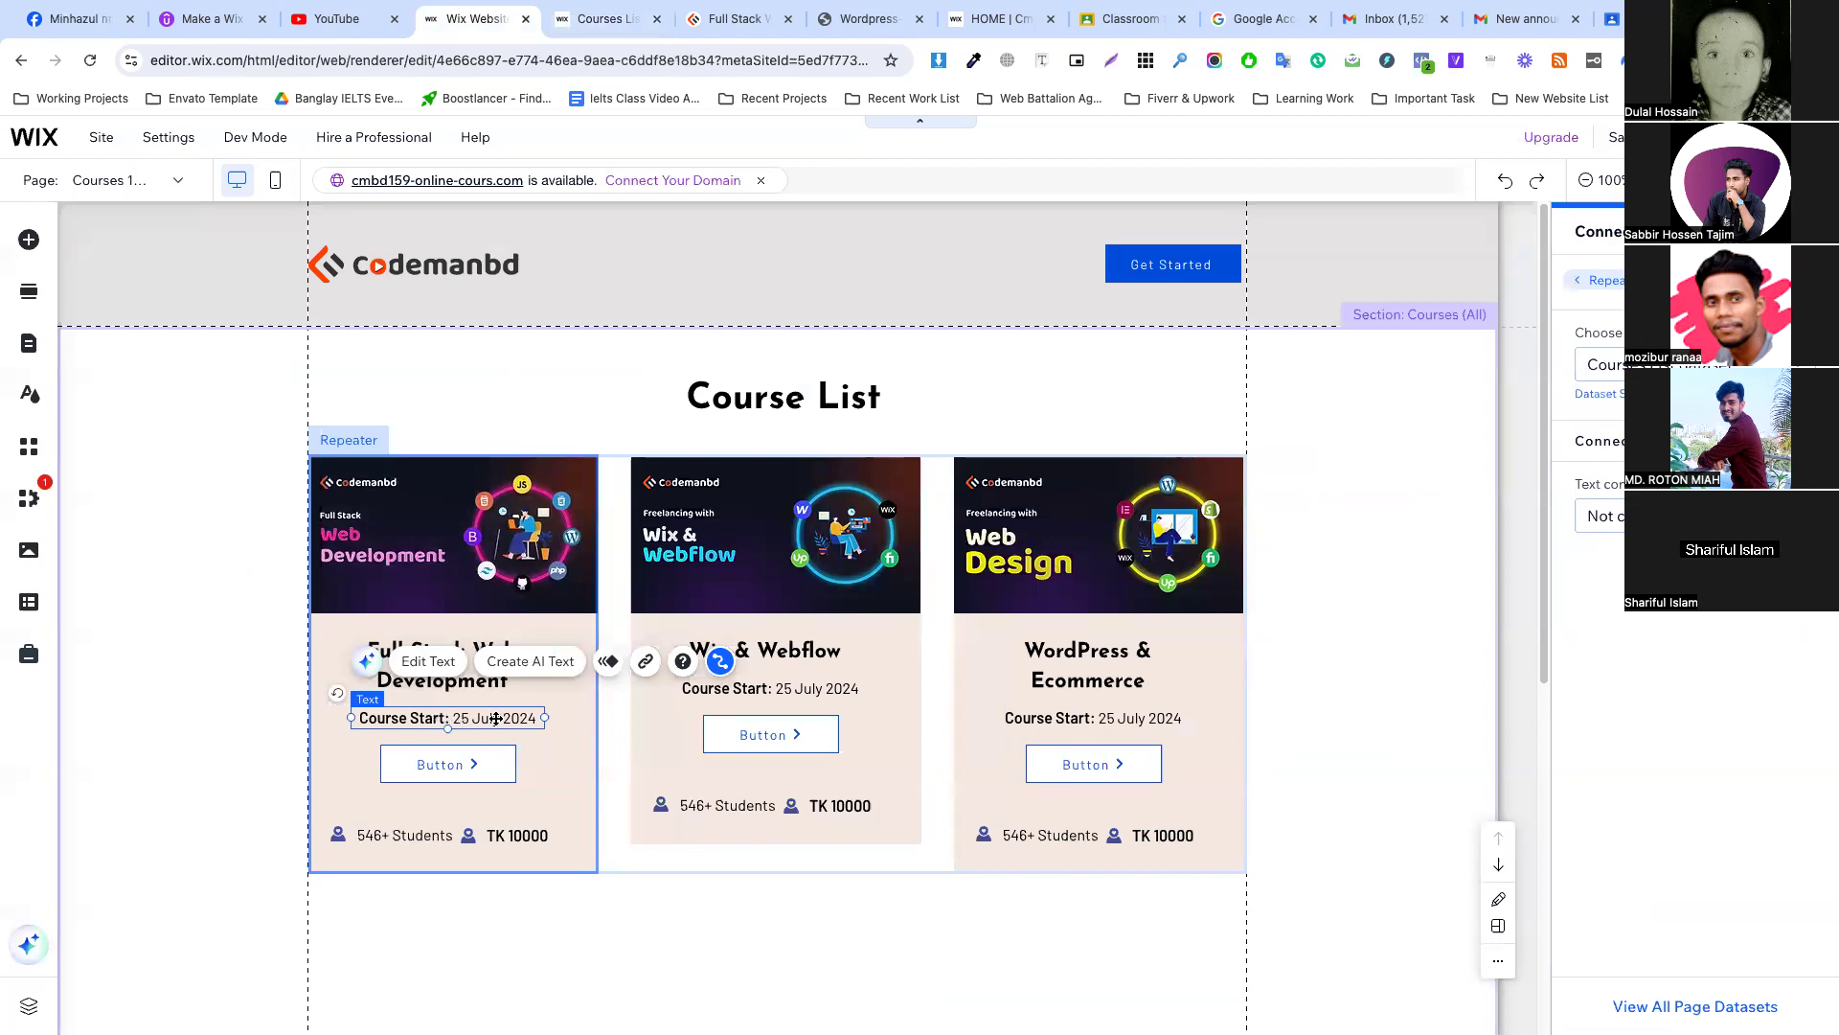
Duplicate the Course Start text and delete the date from the original, leaving 'Course Start:'.
{"action": "right_click", "coordinate": [501, 719]}
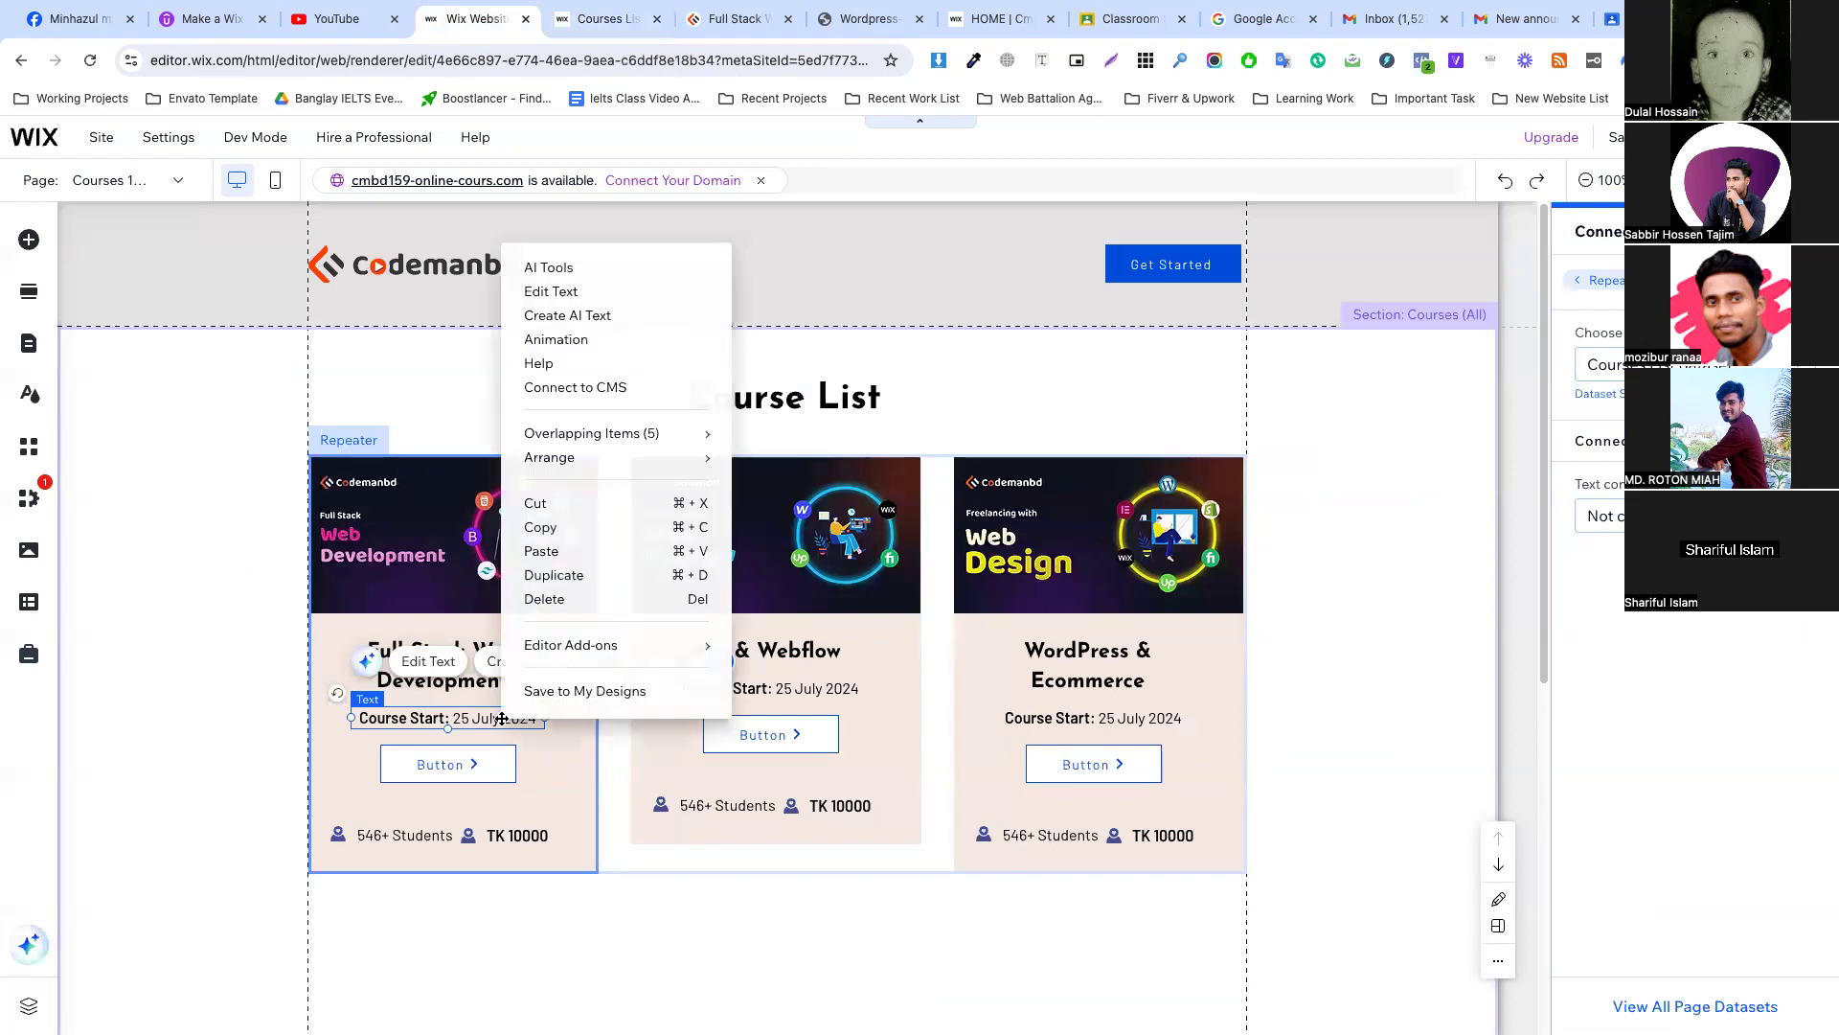
{"action": "left_click", "coordinate": [551, 580]}
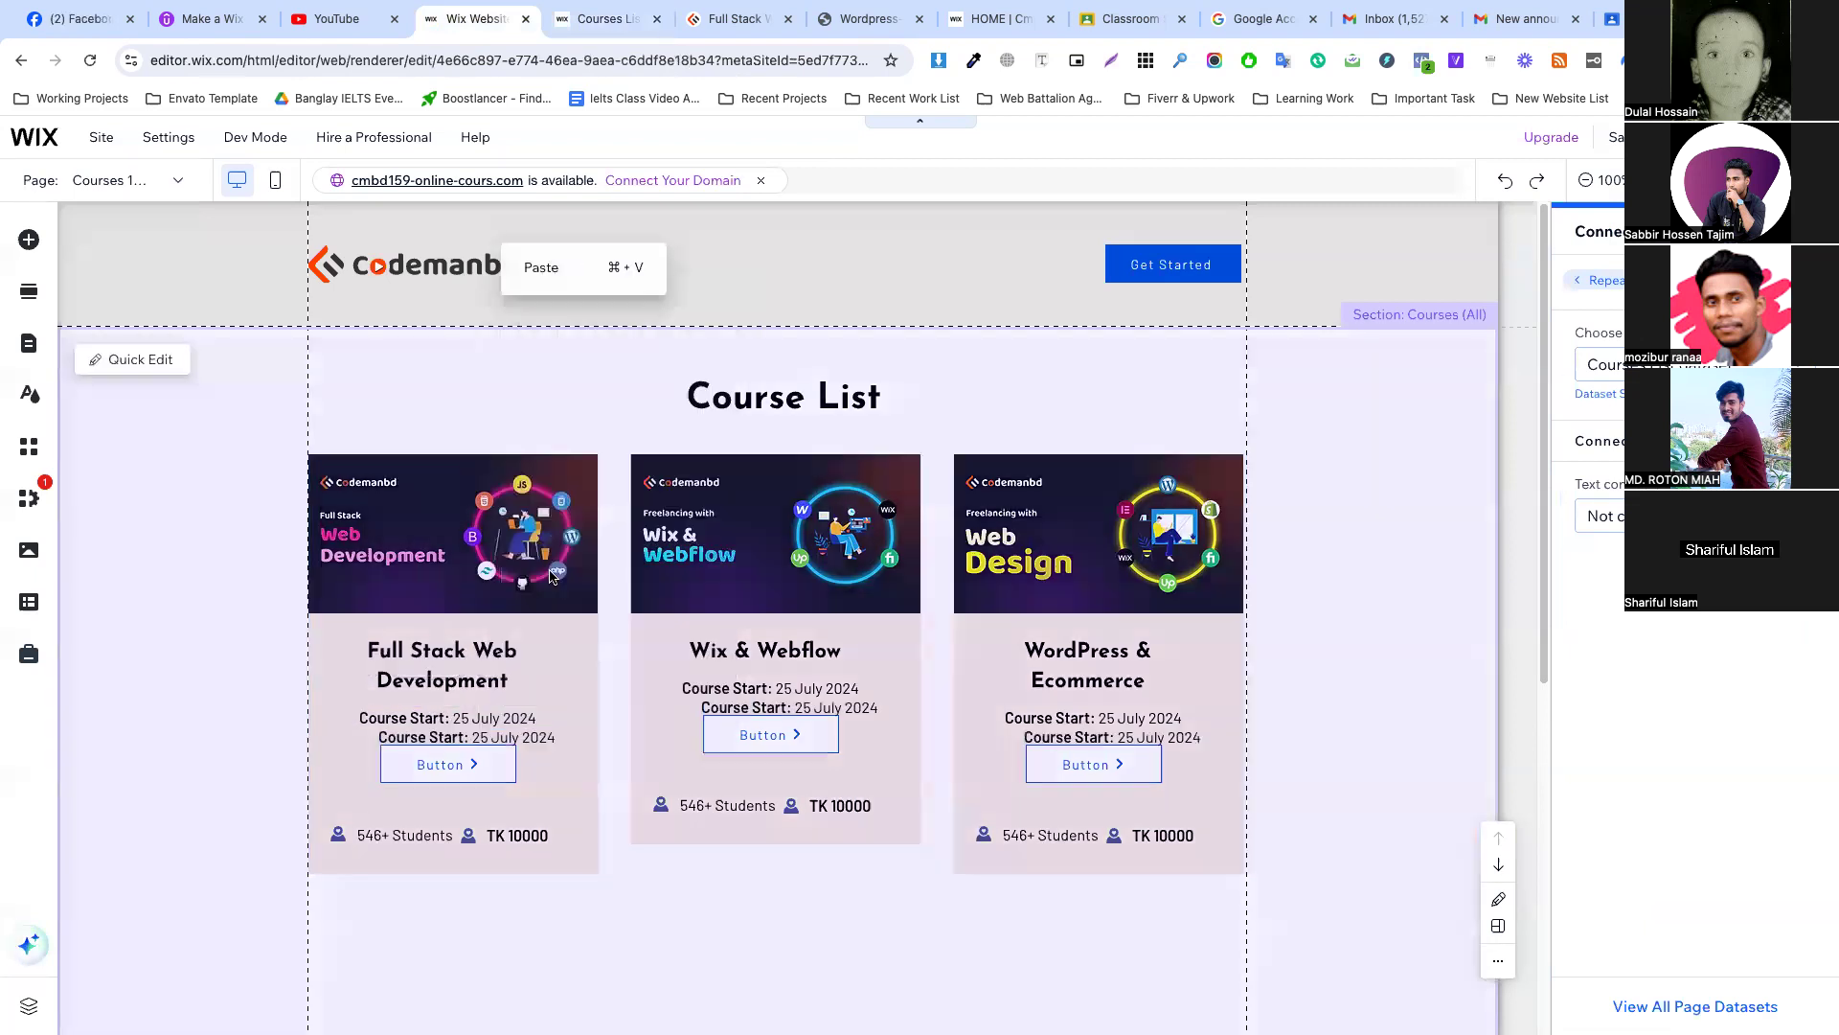
{"action": "double_click", "coordinate": [461, 717]}
{"action": "left_click_drag", "start_coordinate": [449, 718], "coordinate": [533, 719]}
{"action": "key", "text": "BackSpace"}
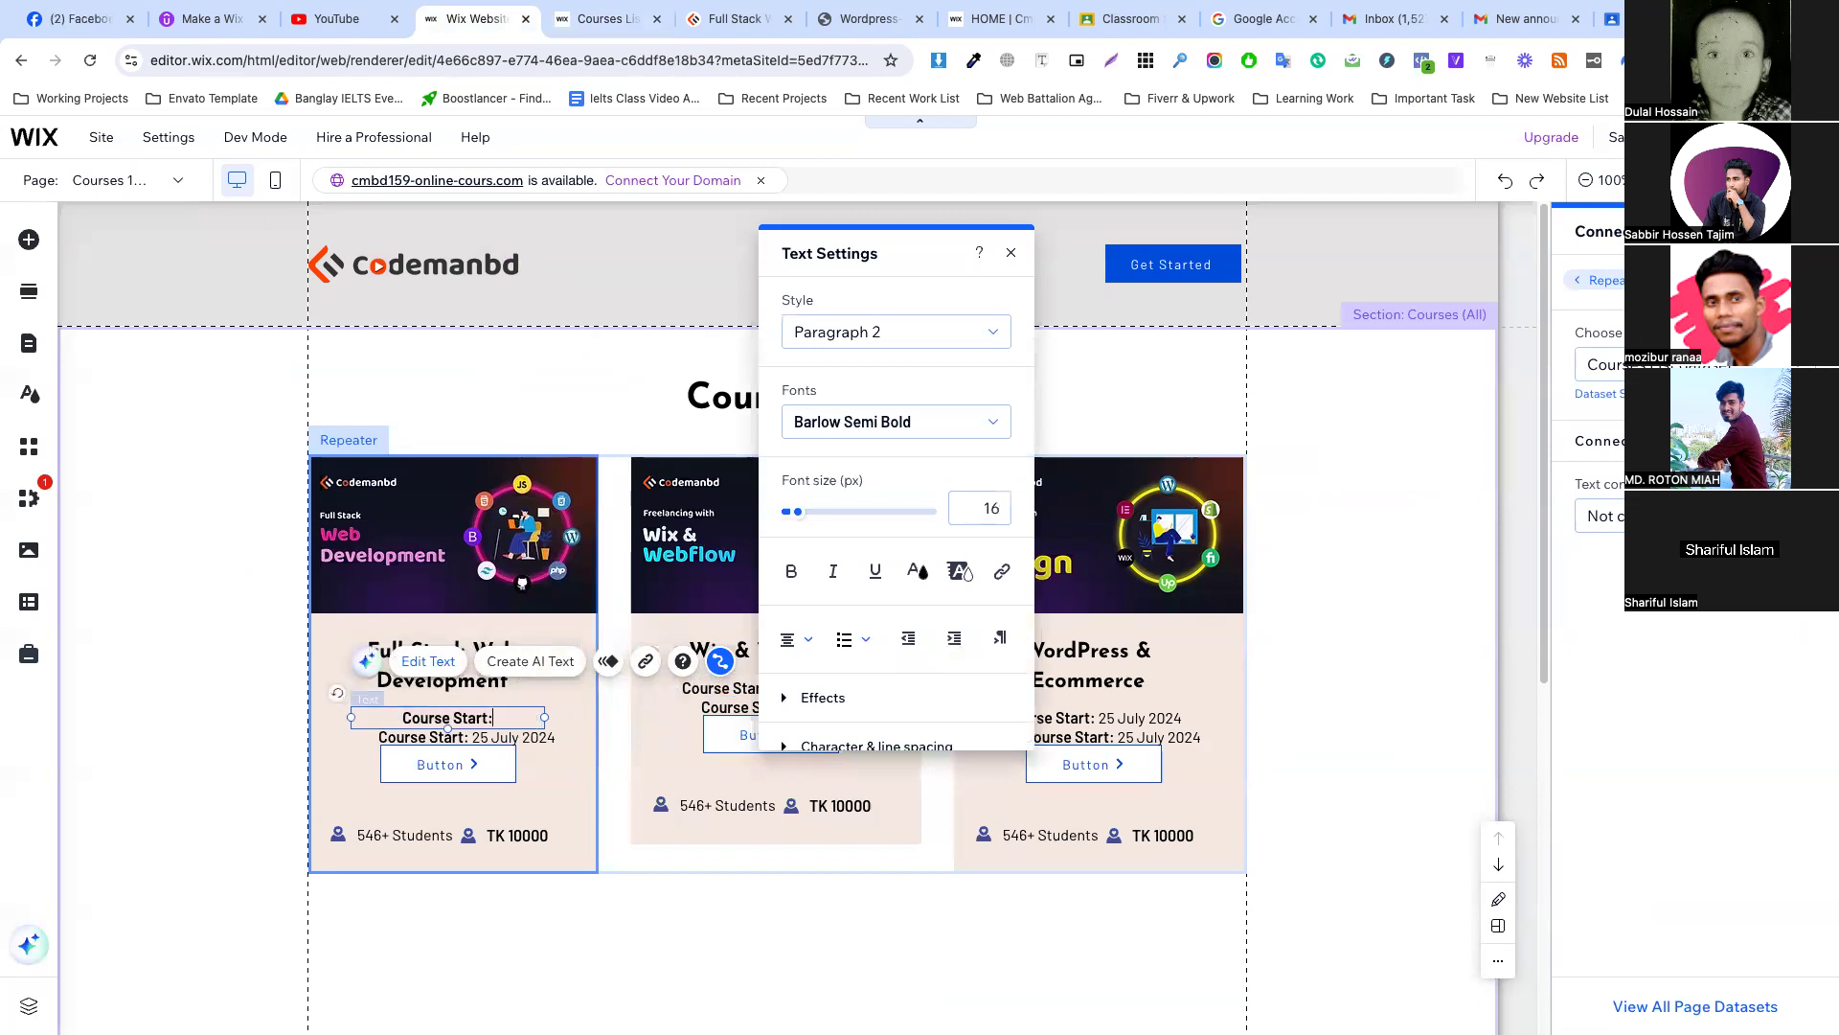
{"action": "left_click", "coordinate": [470, 685]}
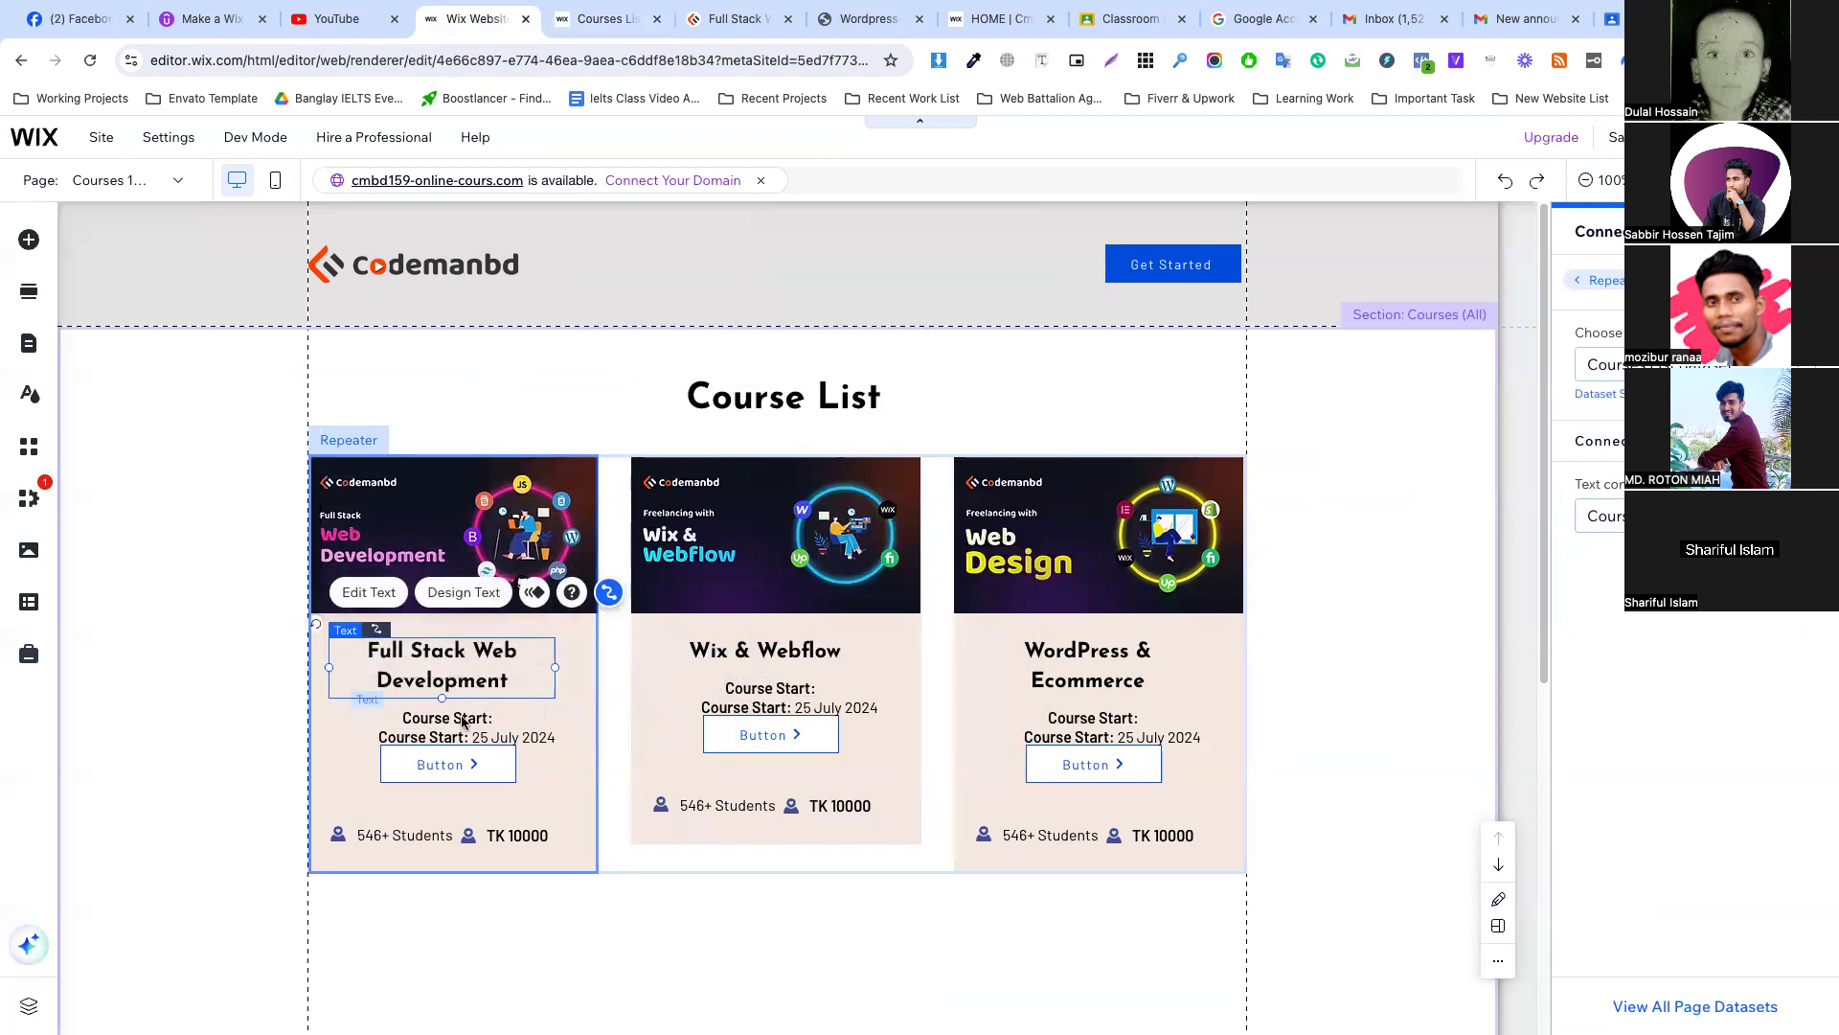
Left-align the 'Course Start:' label and narrow its text box to 100 px.
{"action": "double_click", "coordinate": [462, 717]}
{"action": "left_click", "coordinate": [805, 638]}
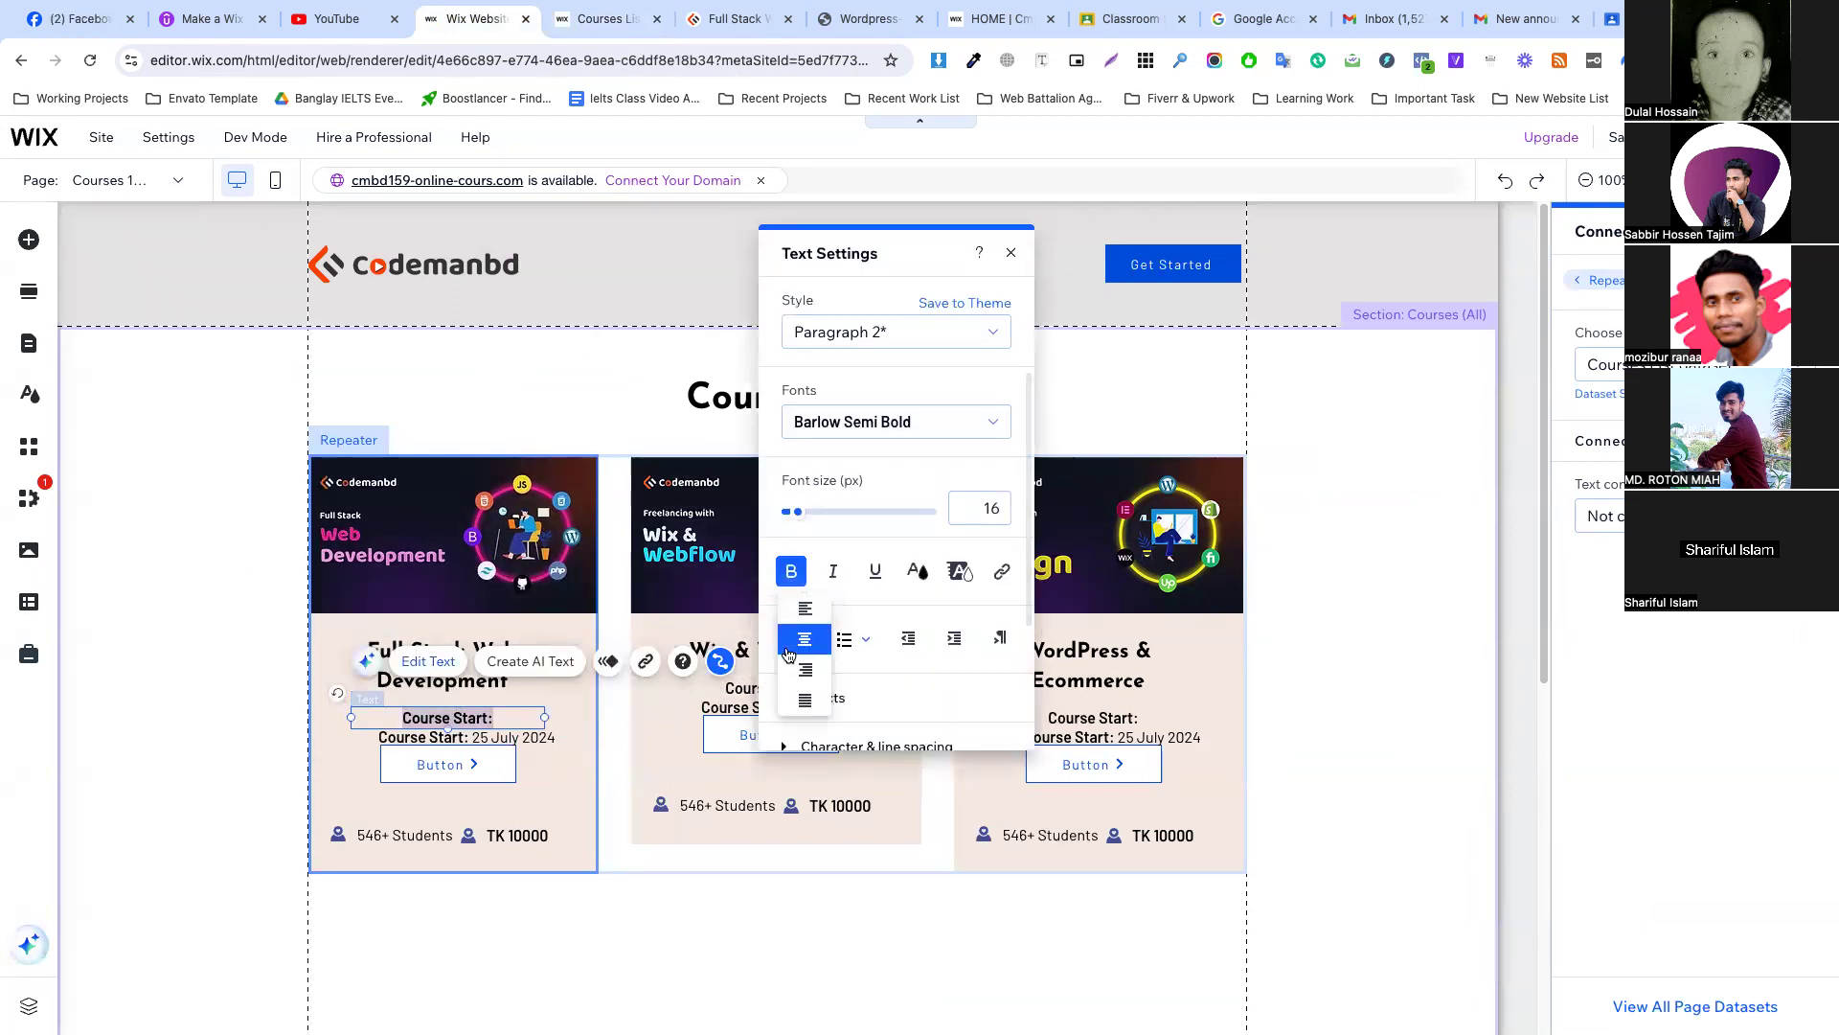
{"action": "left_click", "coordinate": [805, 611]}
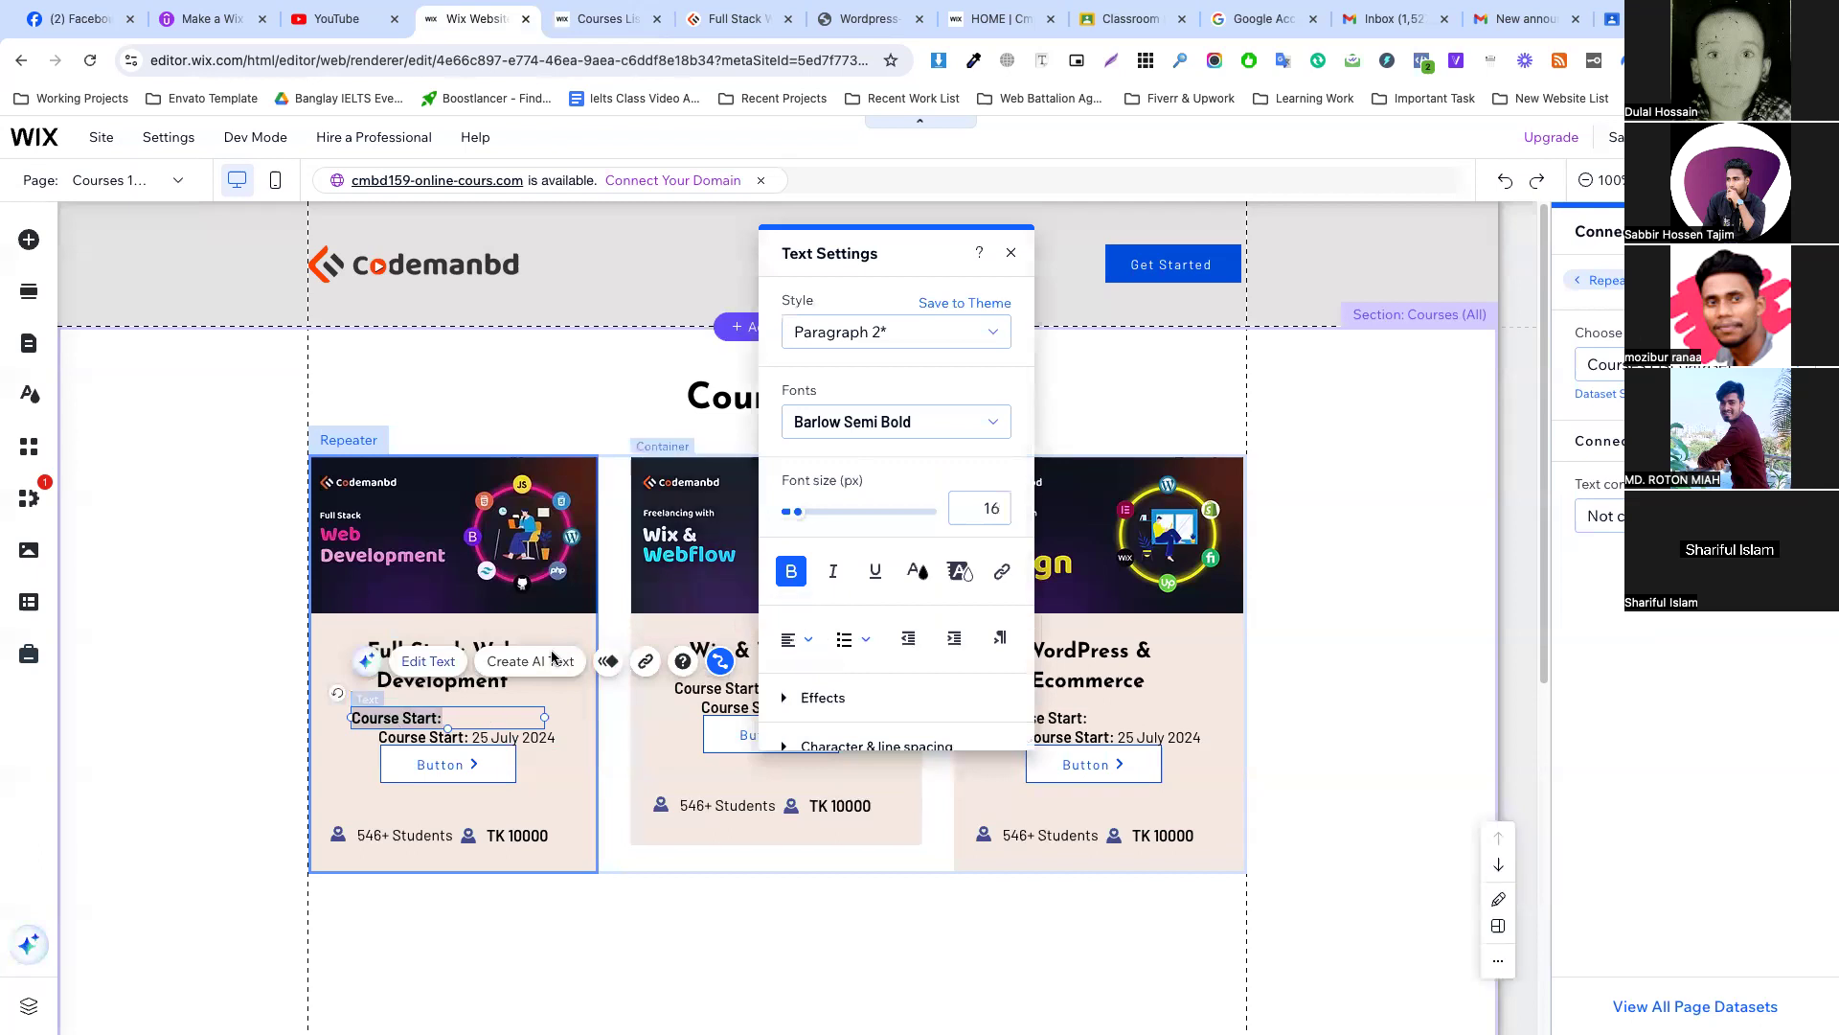
{"action": "left_click", "coordinate": [544, 717]}
{"action": "left_click_drag", "start_coordinate": [543, 717], "coordinate": [448, 717]}
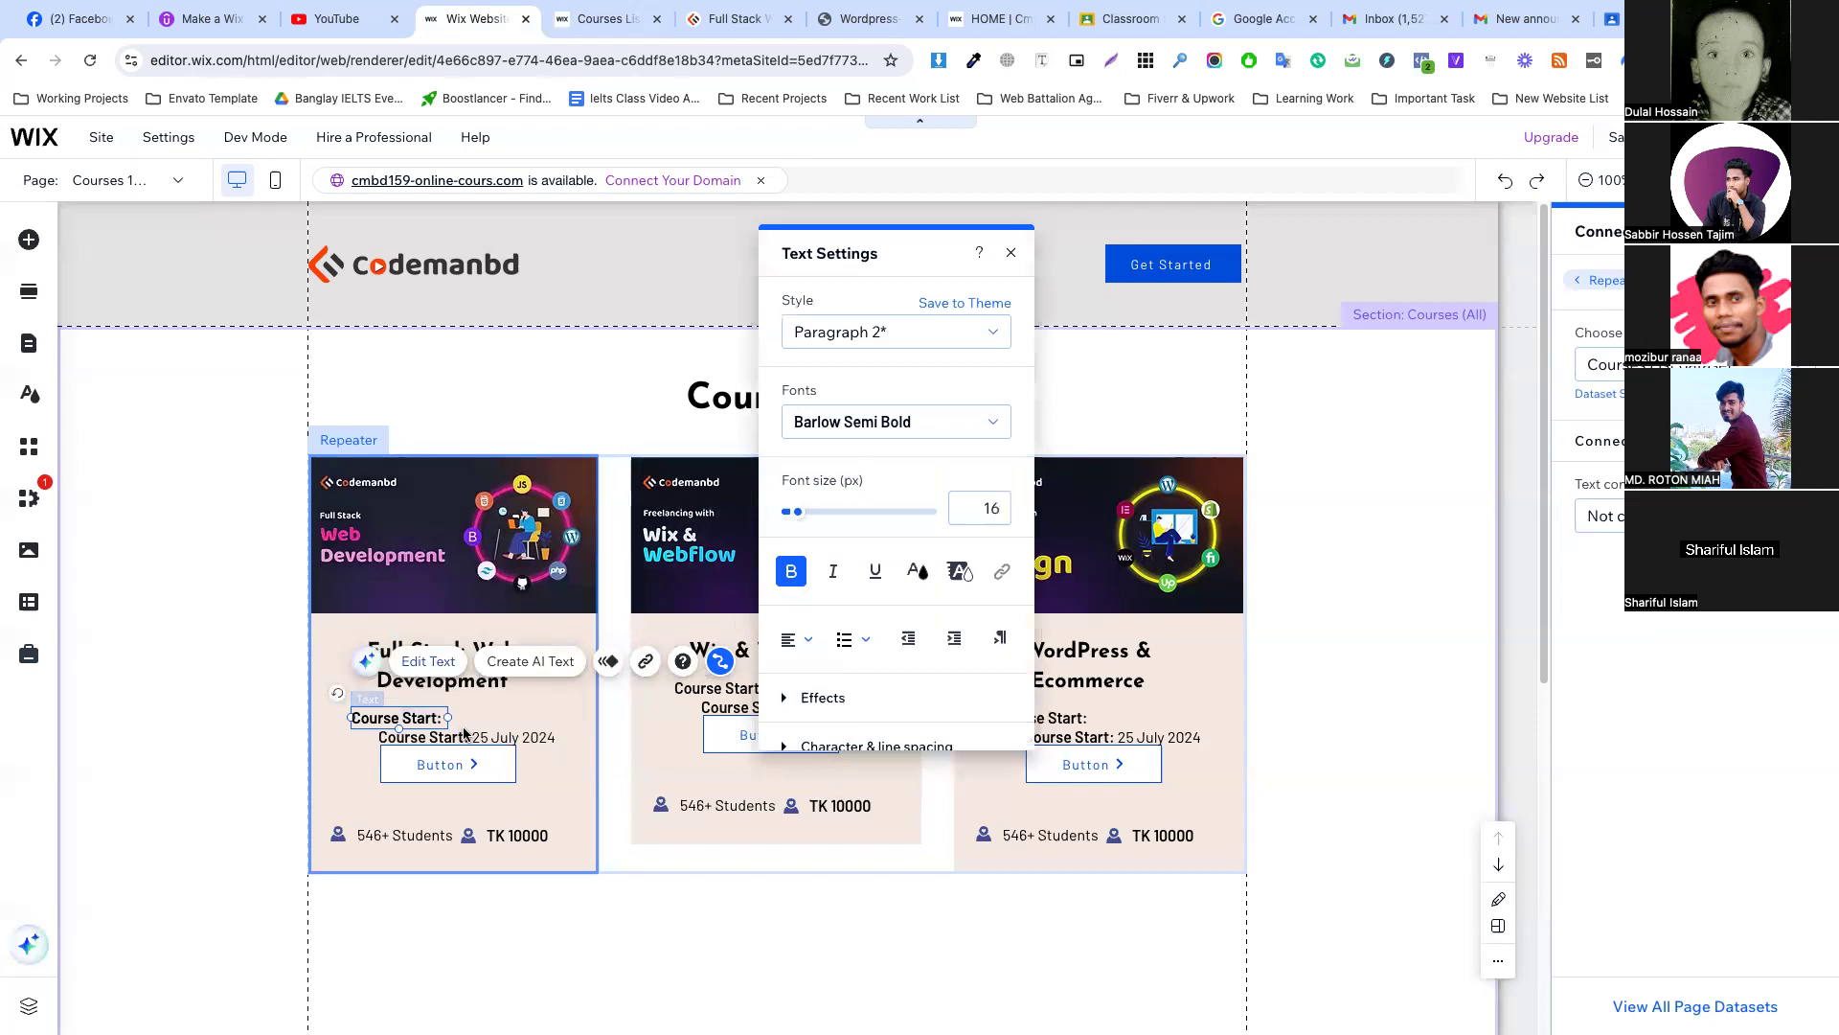
Remove the 'Course Start:' words from the duplicate so it shows only the date, shrinking its box.
{"action": "left_click", "coordinate": [467, 735]}
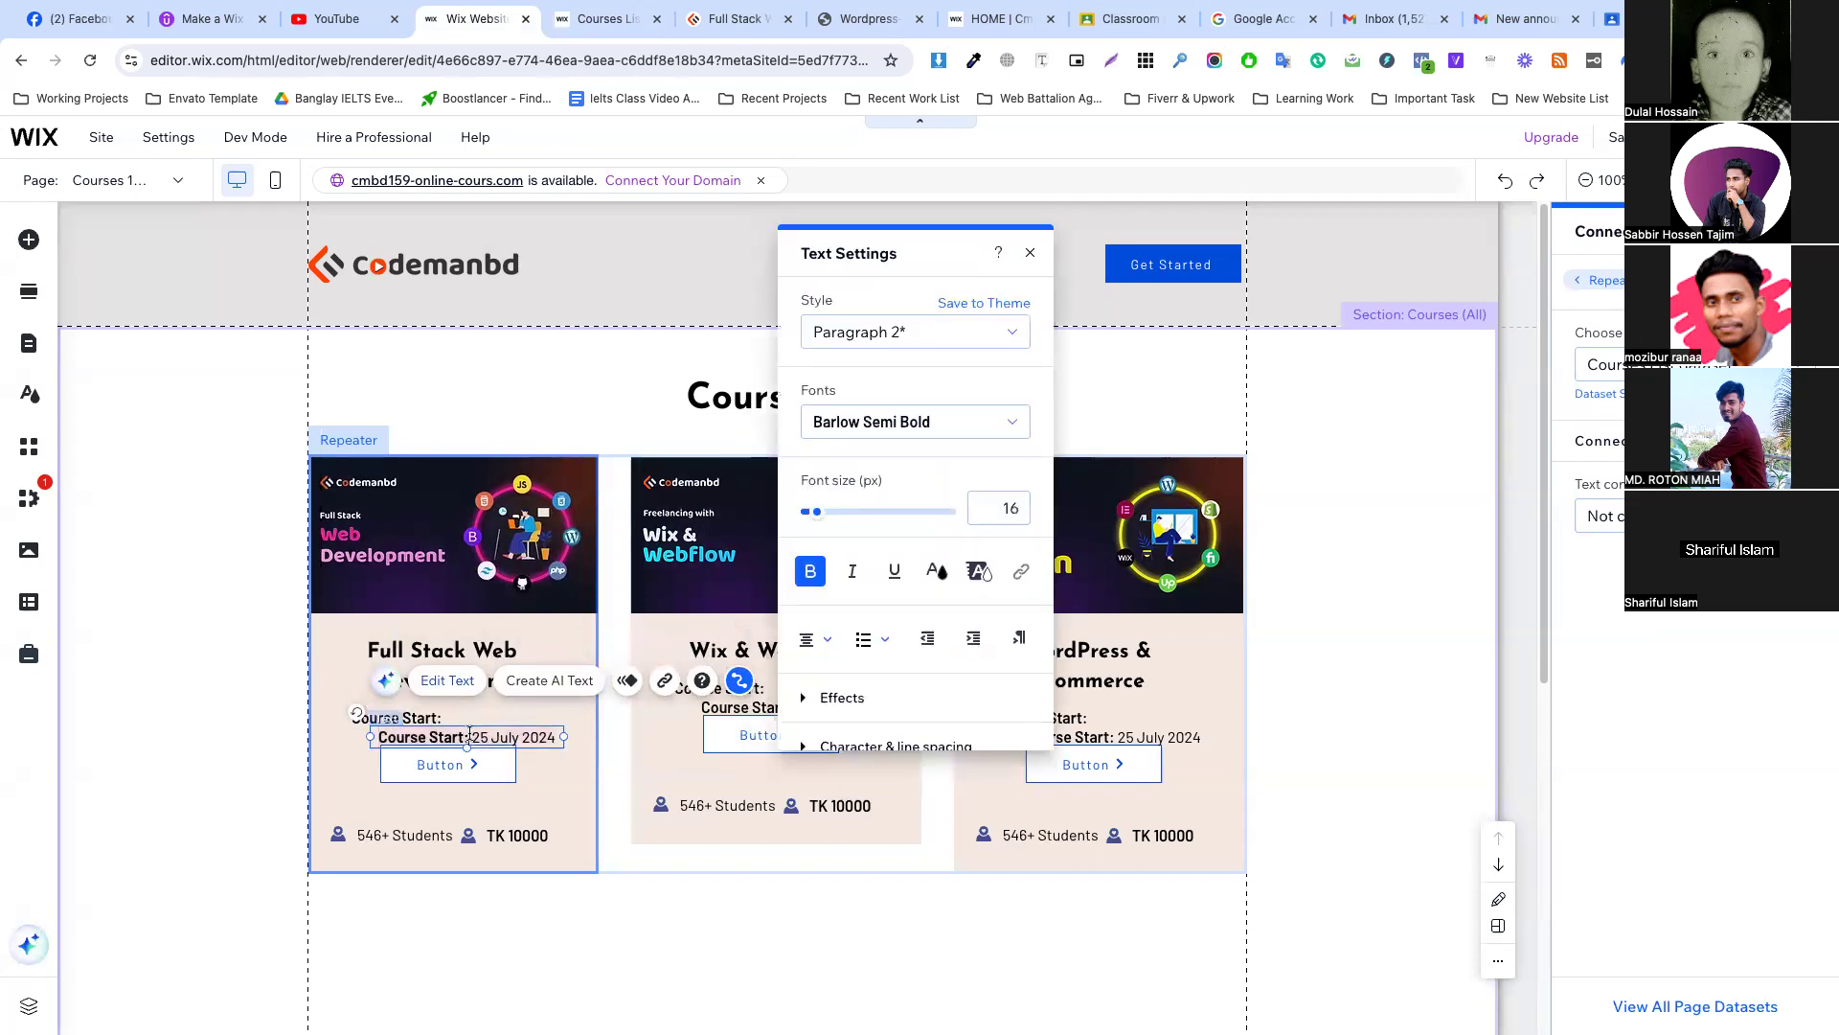
{"action": "left_click_drag", "start_coordinate": [472, 736], "coordinate": [367, 736]}
{"action": "key", "text": "BackSpace"}
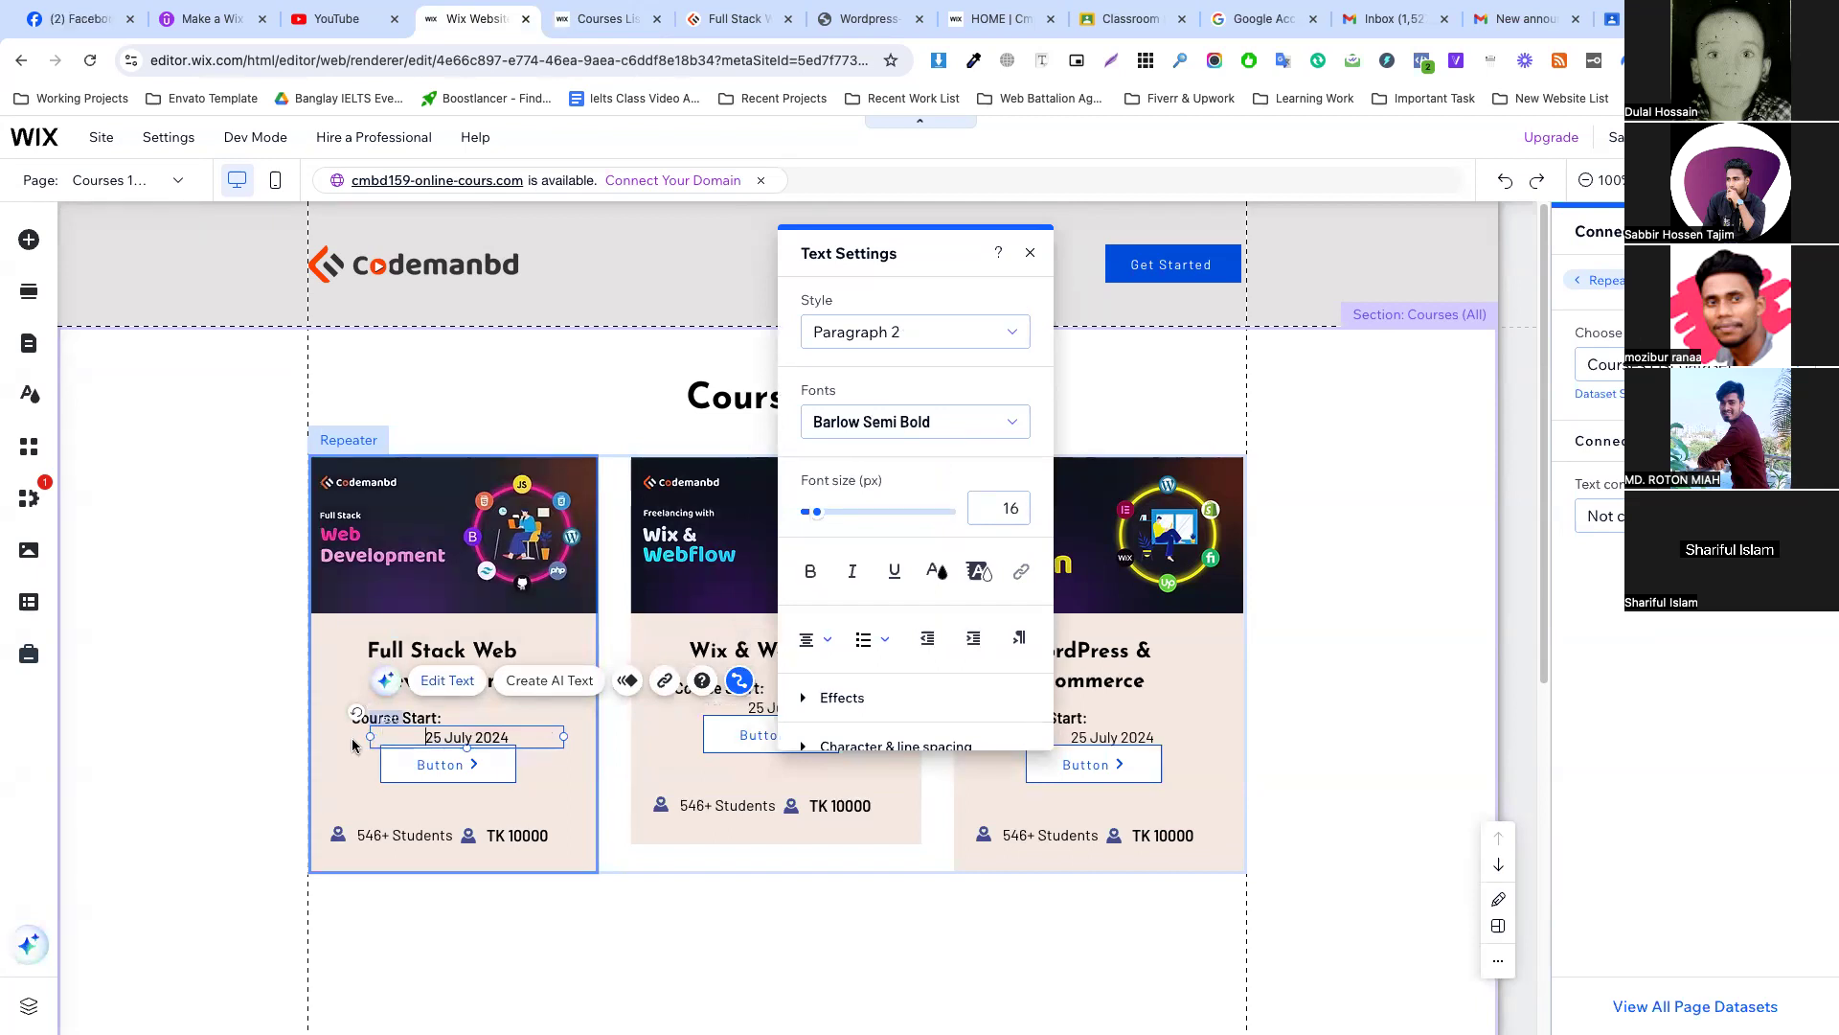
{"action": "left_click_drag", "start_coordinate": [387, 737], "coordinate": [446, 740]}
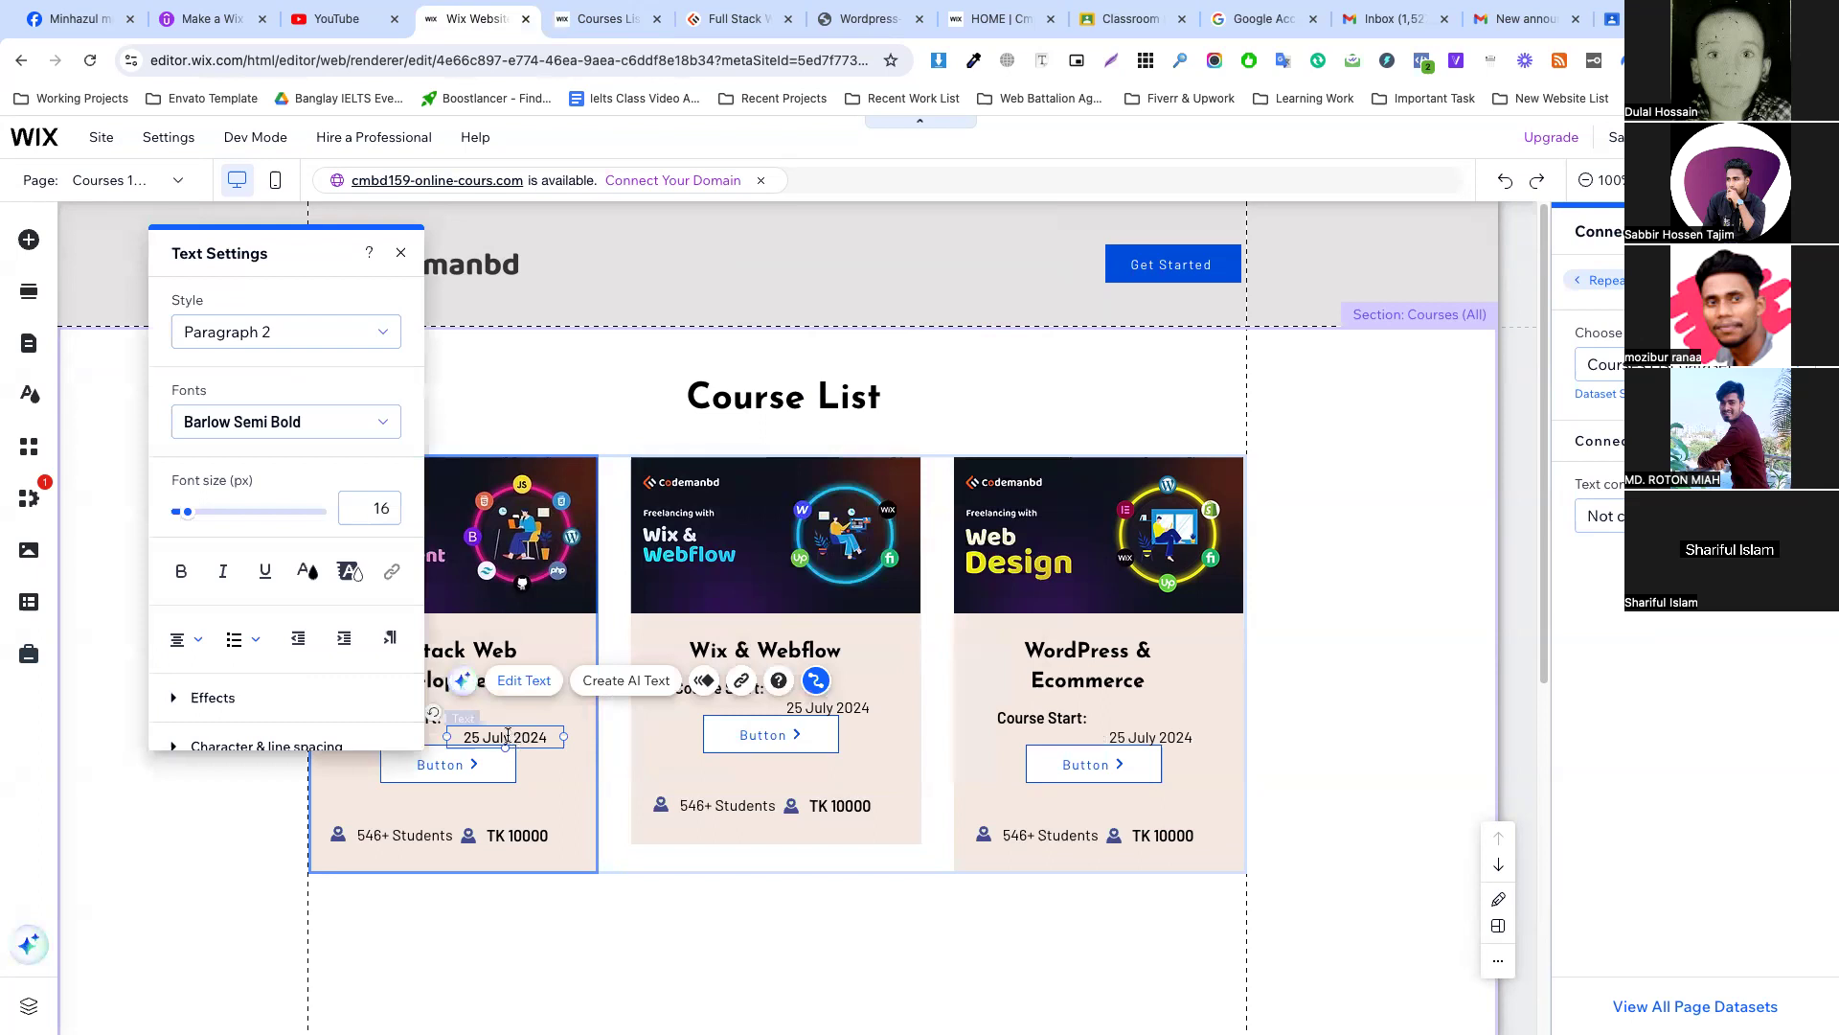
{"action": "left_click_drag", "start_coordinate": [450, 735], "coordinate": [550, 740]}
{"action": "left_click", "coordinate": [540, 776]}
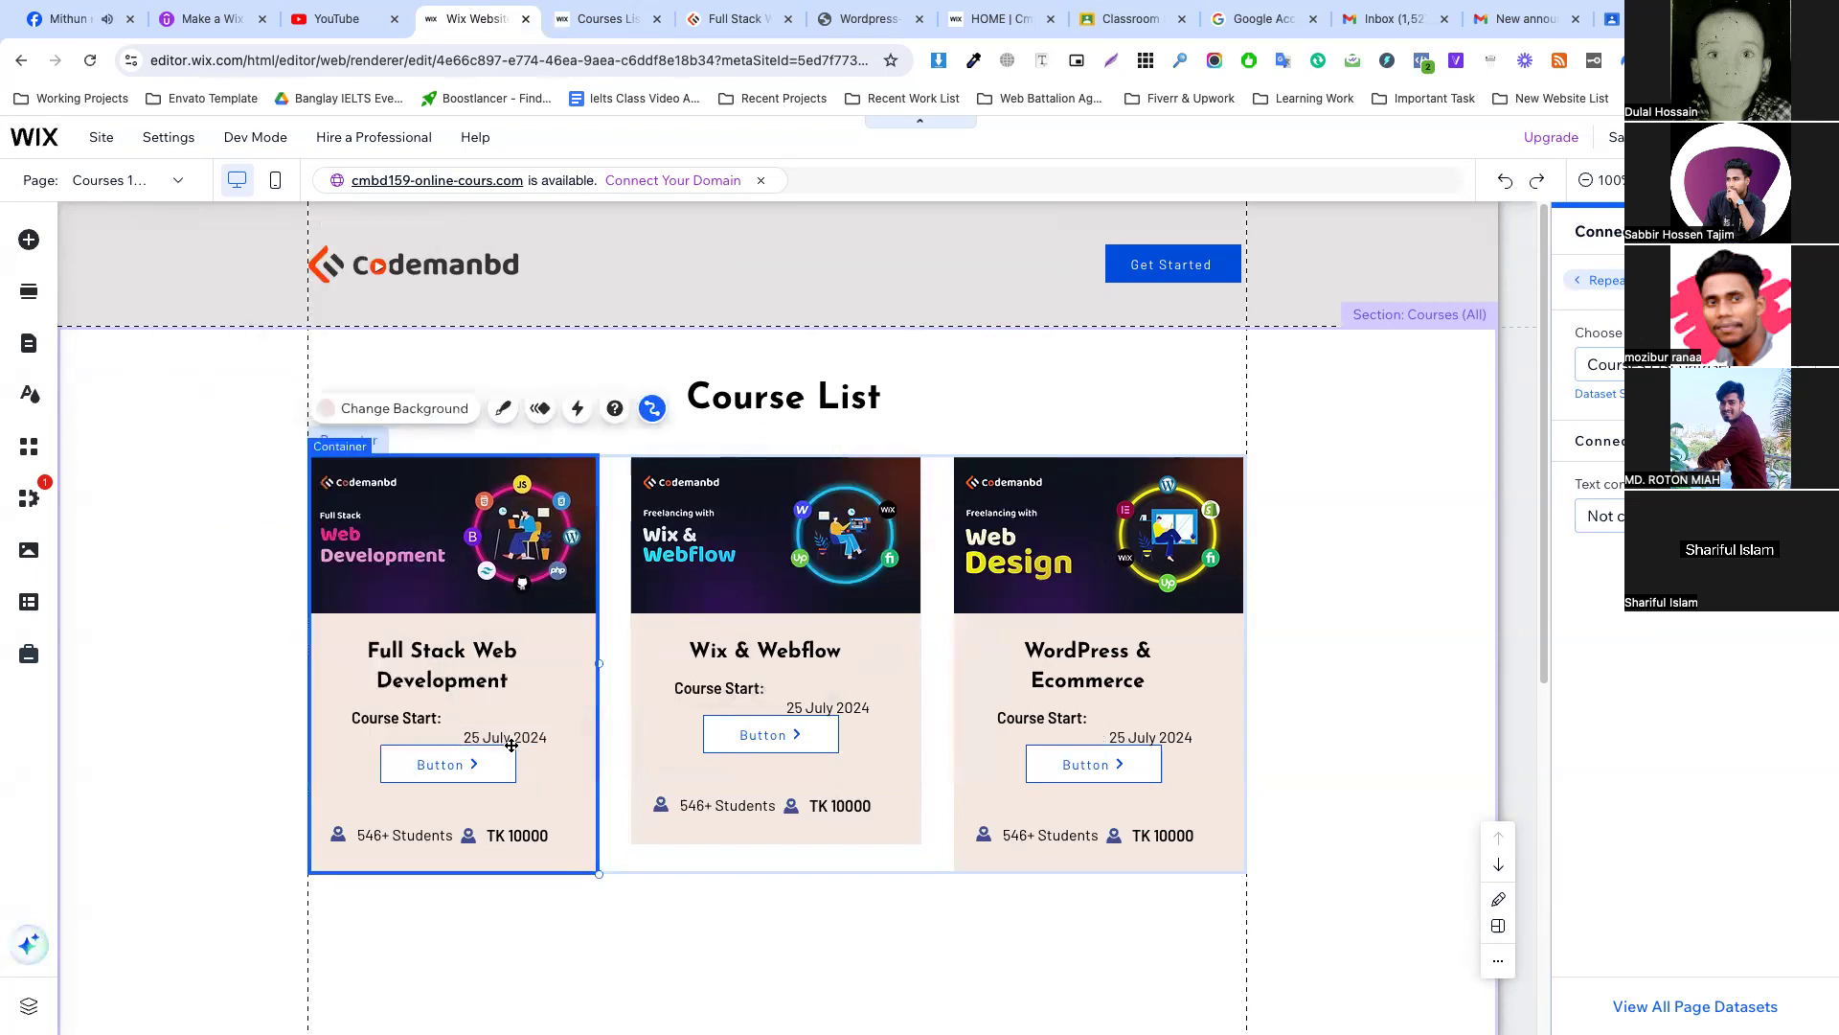
Left-align the 25 July 2024 date and move it up level with the label.
{"action": "double_click", "coordinate": [505, 736]}
{"action": "left_click", "coordinate": [510, 679]}
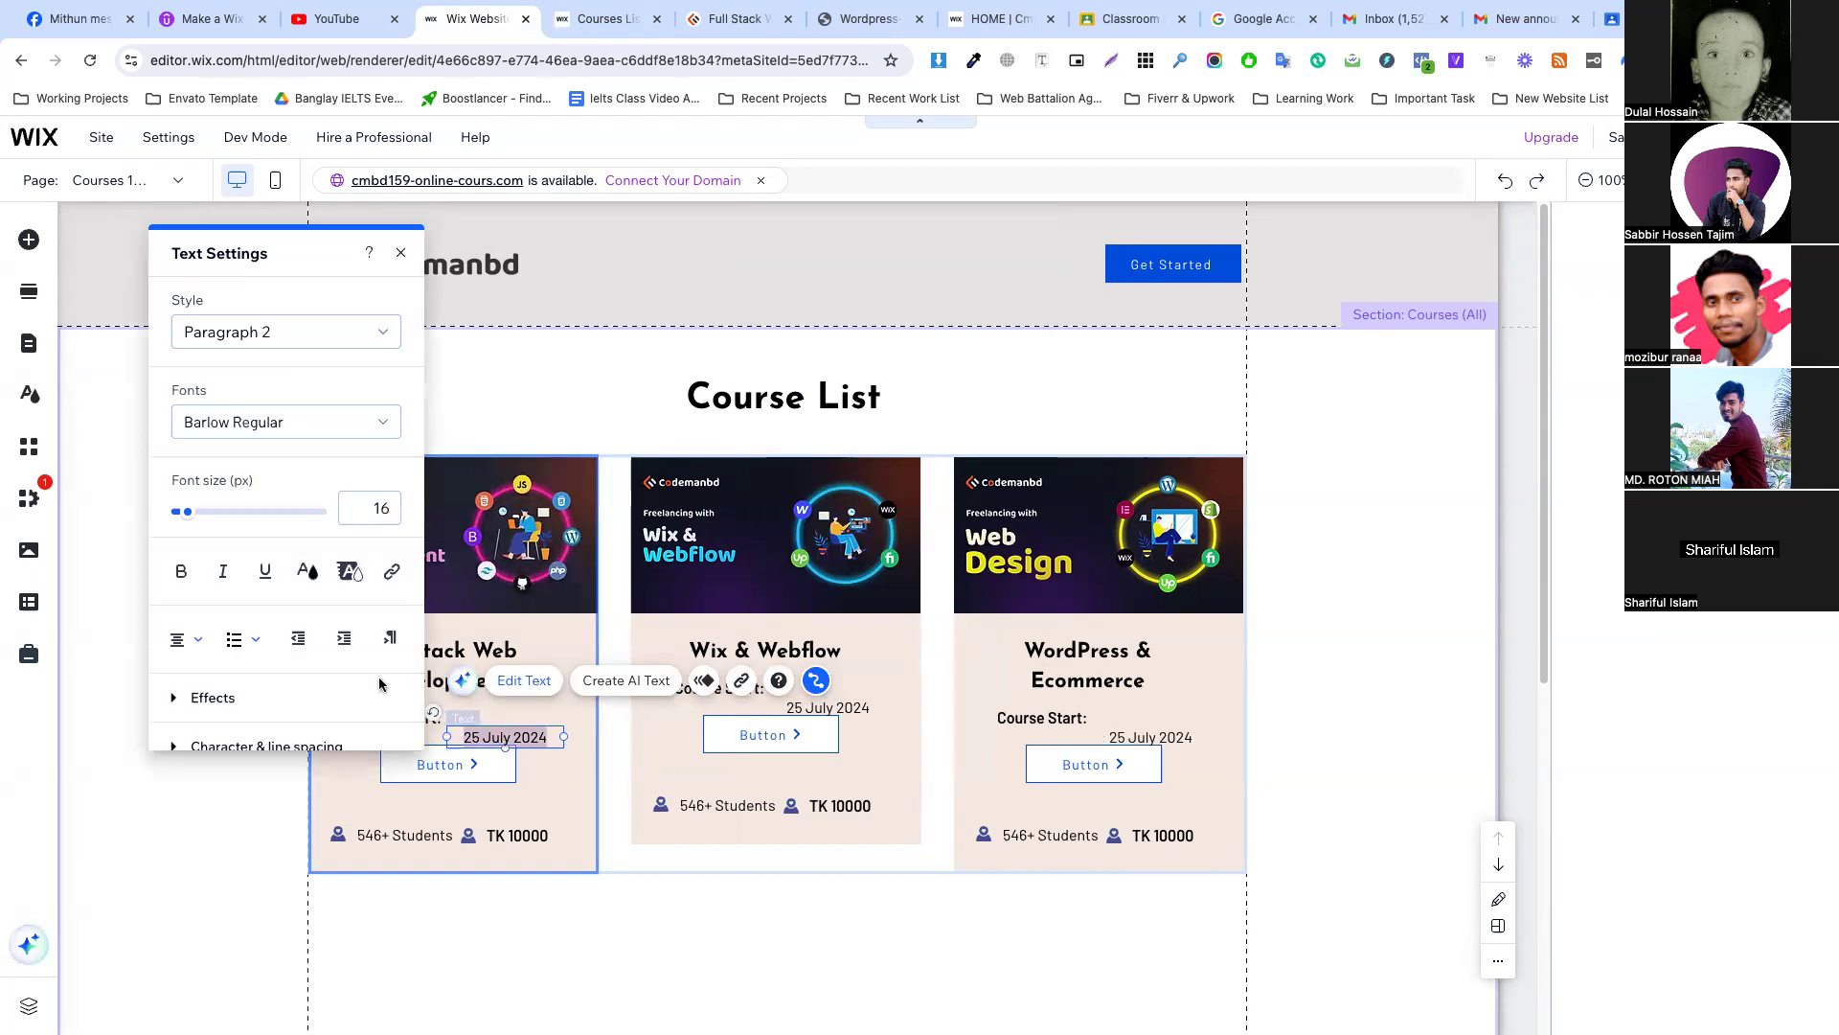
{"action": "left_click", "coordinate": [189, 635]}
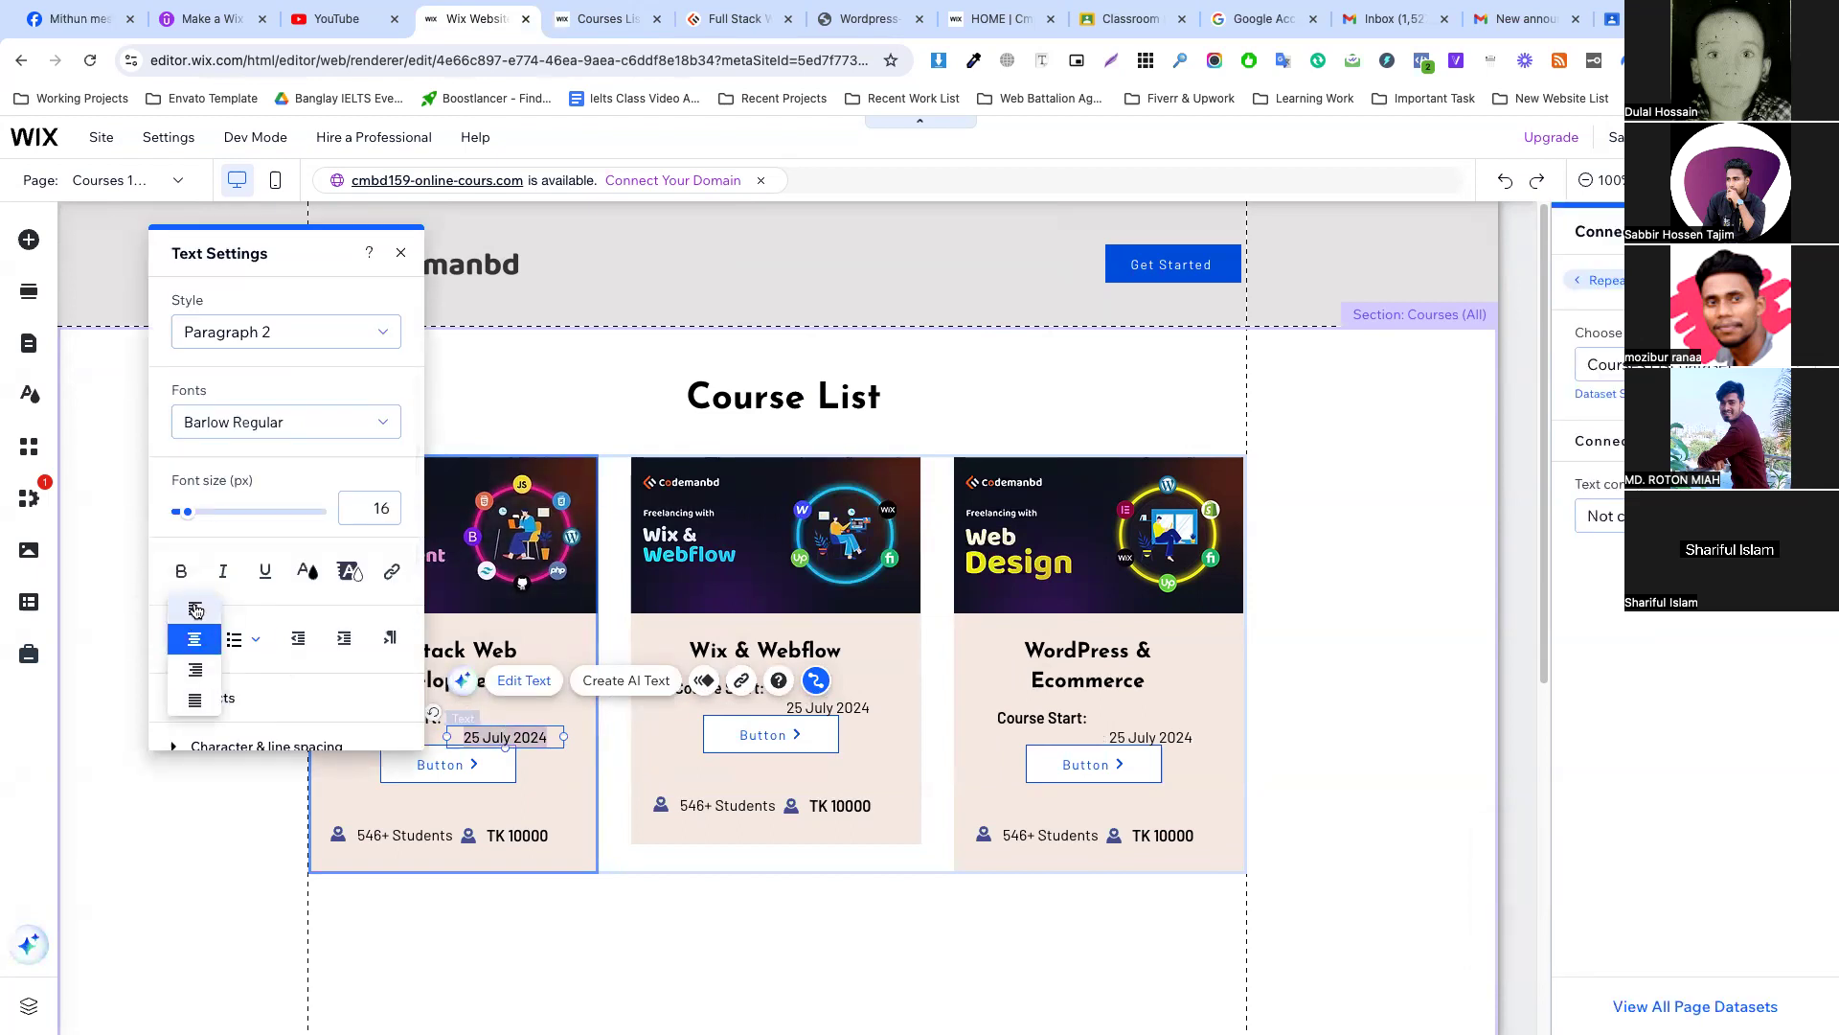
{"action": "left_click", "coordinate": [198, 610]}
{"action": "left_click", "coordinate": [500, 738]}
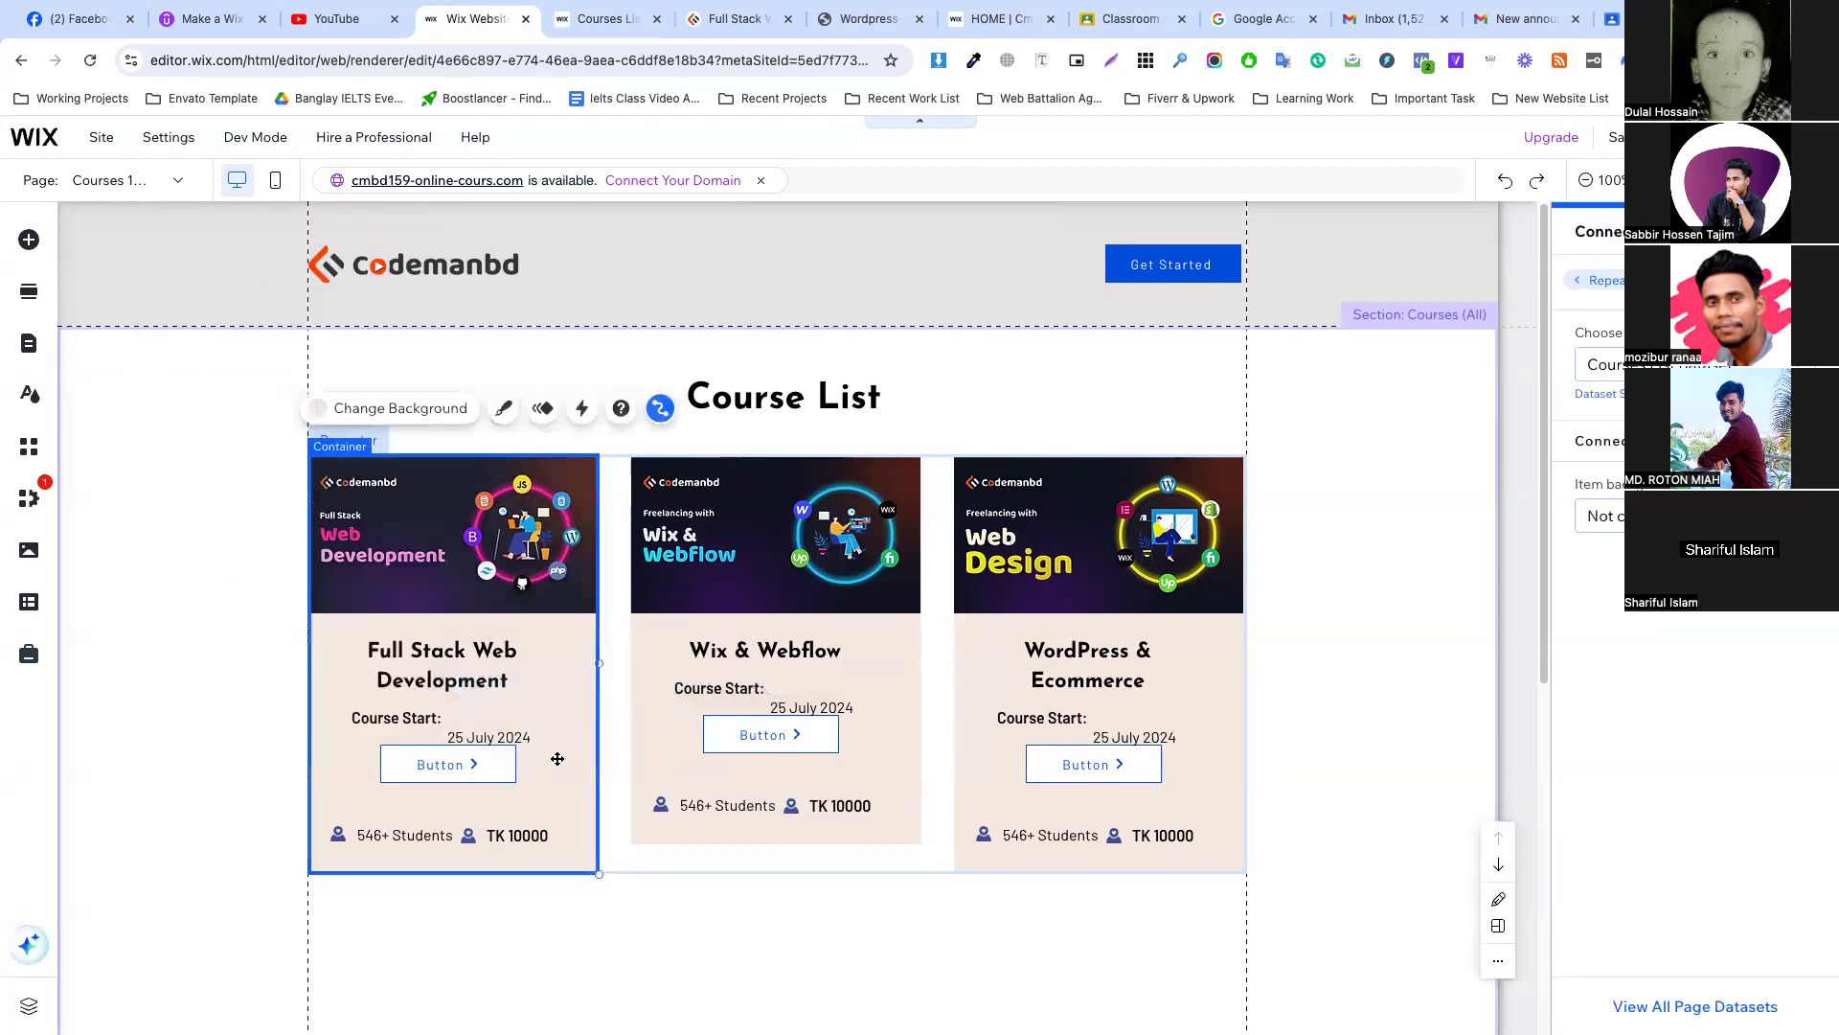
{"action": "left_click", "coordinate": [485, 720]}
{"action": "left_click_drag", "start_coordinate": [485, 721], "coordinate": [486, 717]}
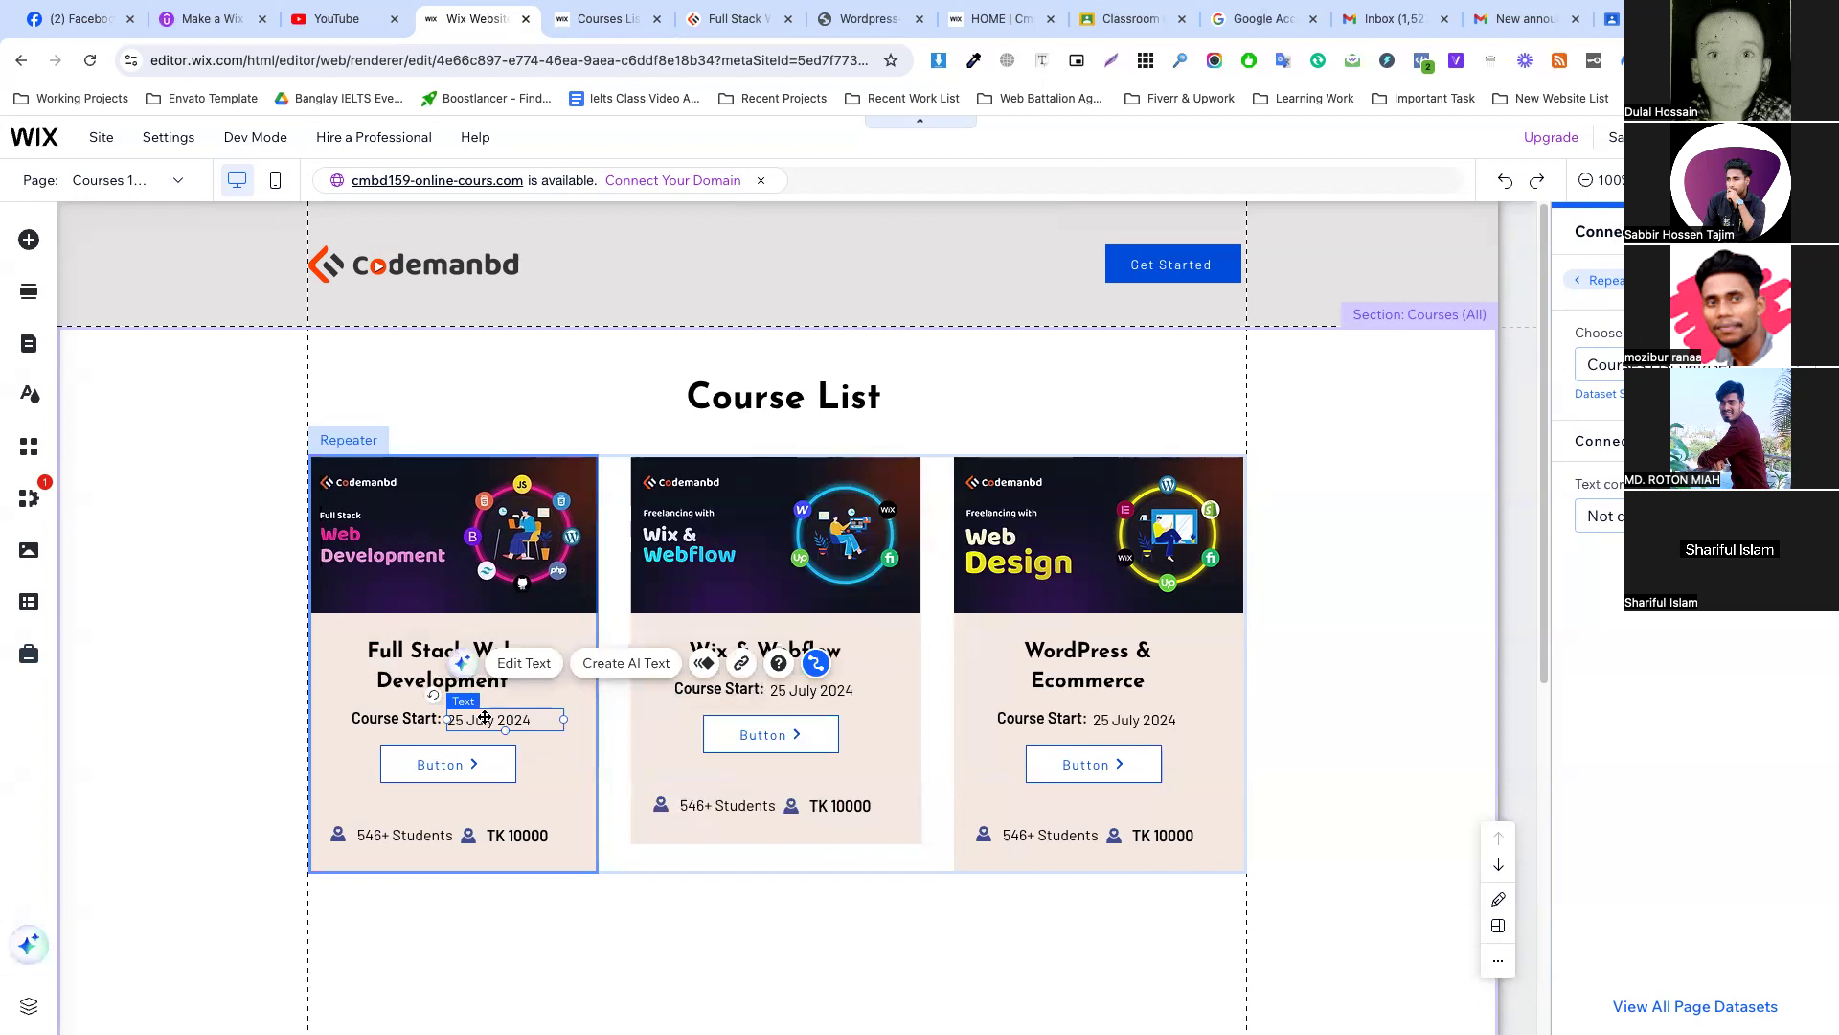
Connect the date text to the collection's Course Start field.
{"action": "left_click", "coordinate": [491, 719]}
{"action": "left_click", "coordinate": [496, 719]}
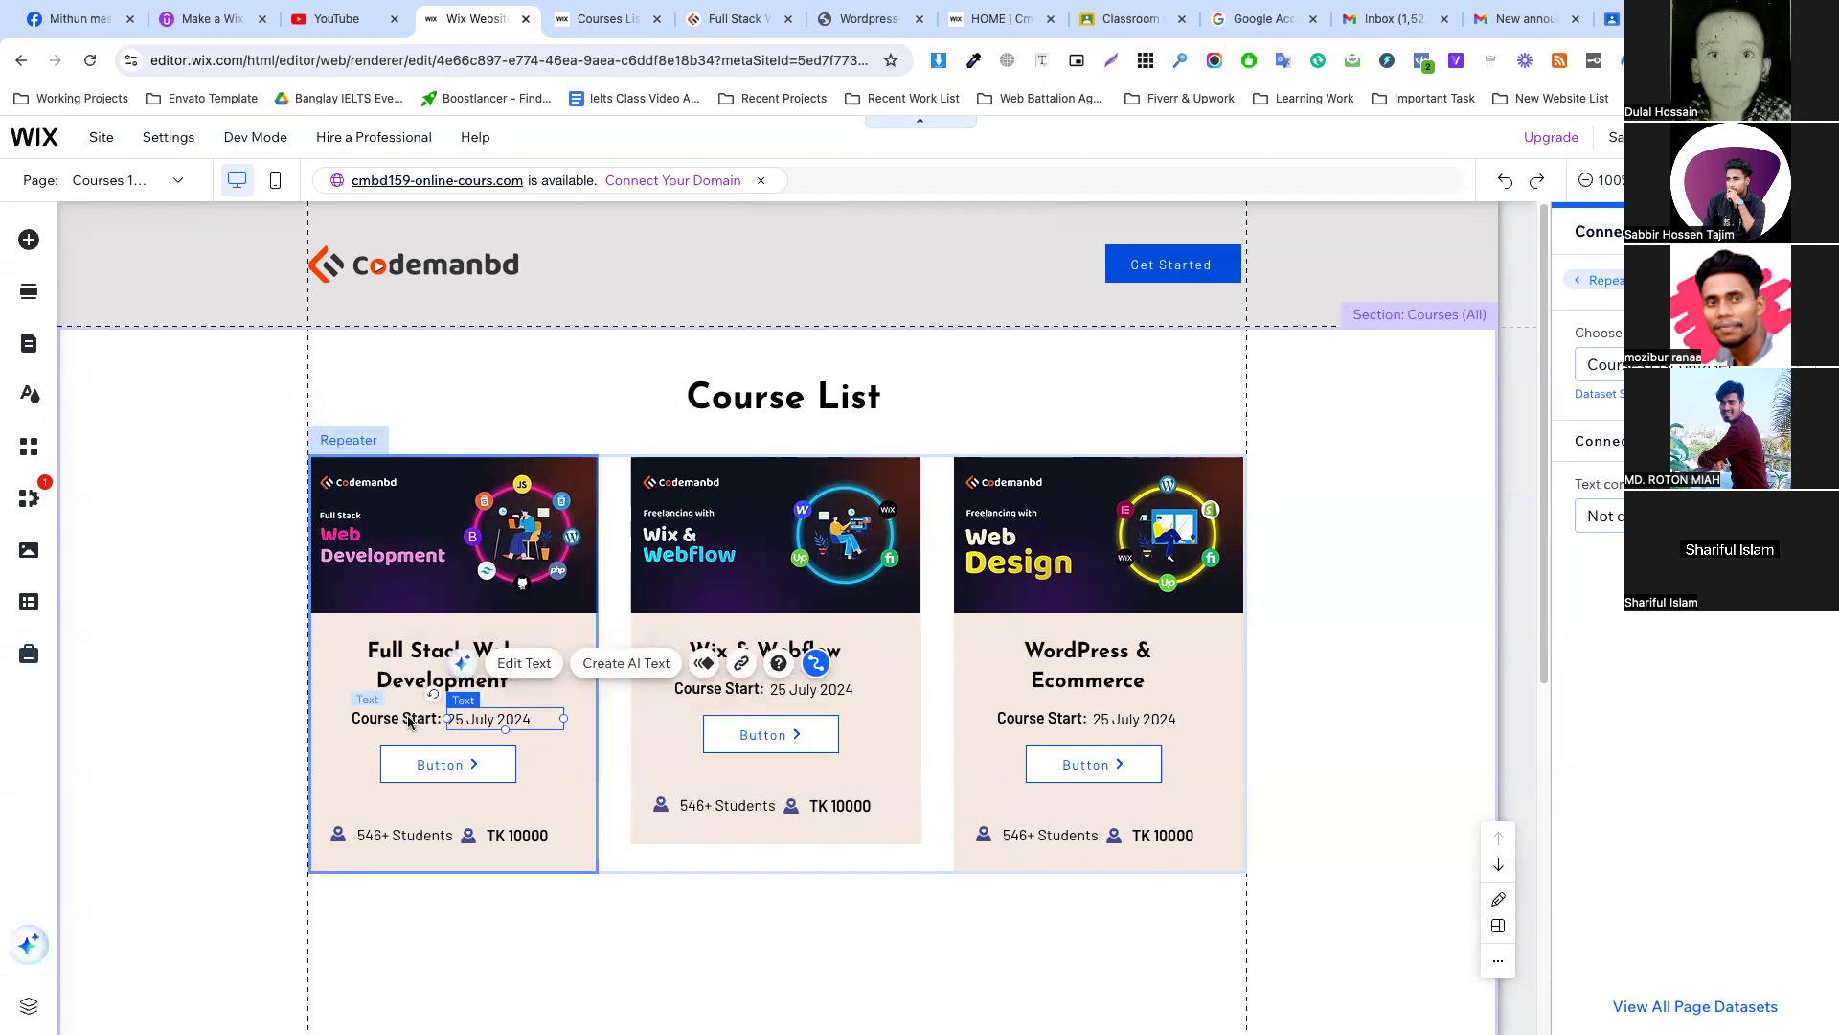
{"action": "double_click", "coordinate": [493, 718]}
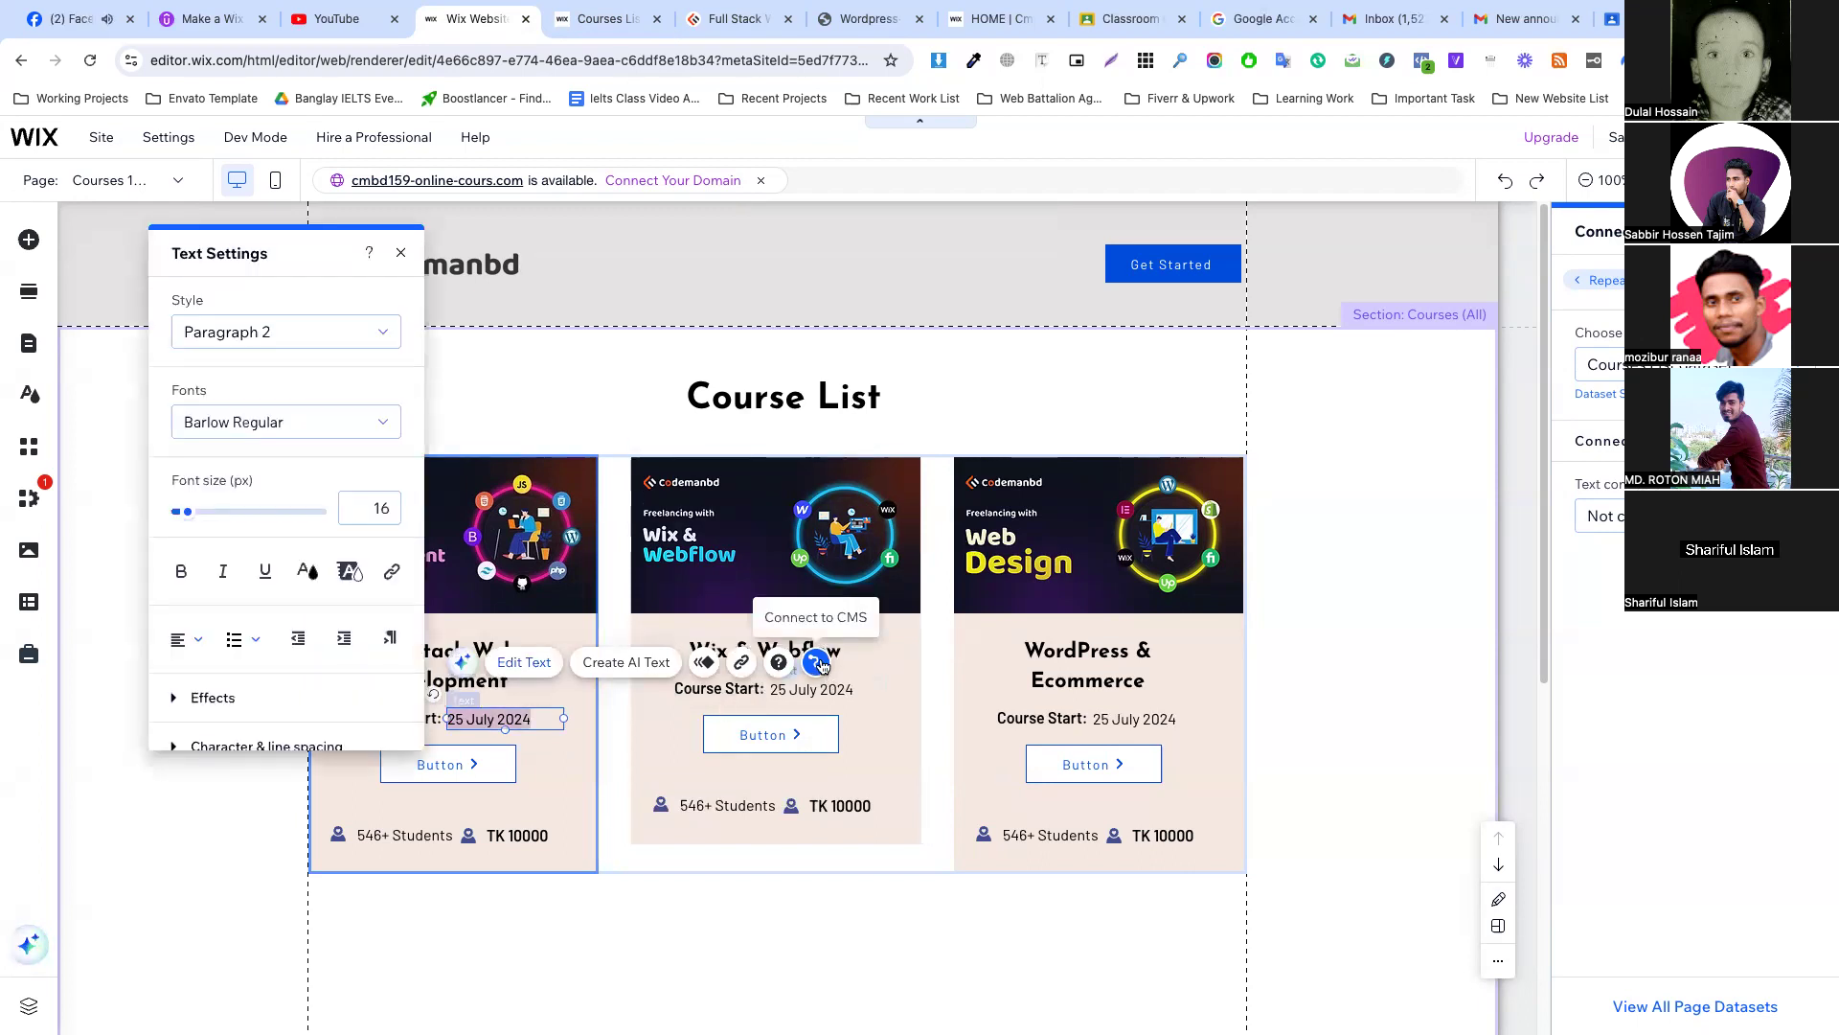
{"action": "left_click", "coordinate": [1600, 515]}
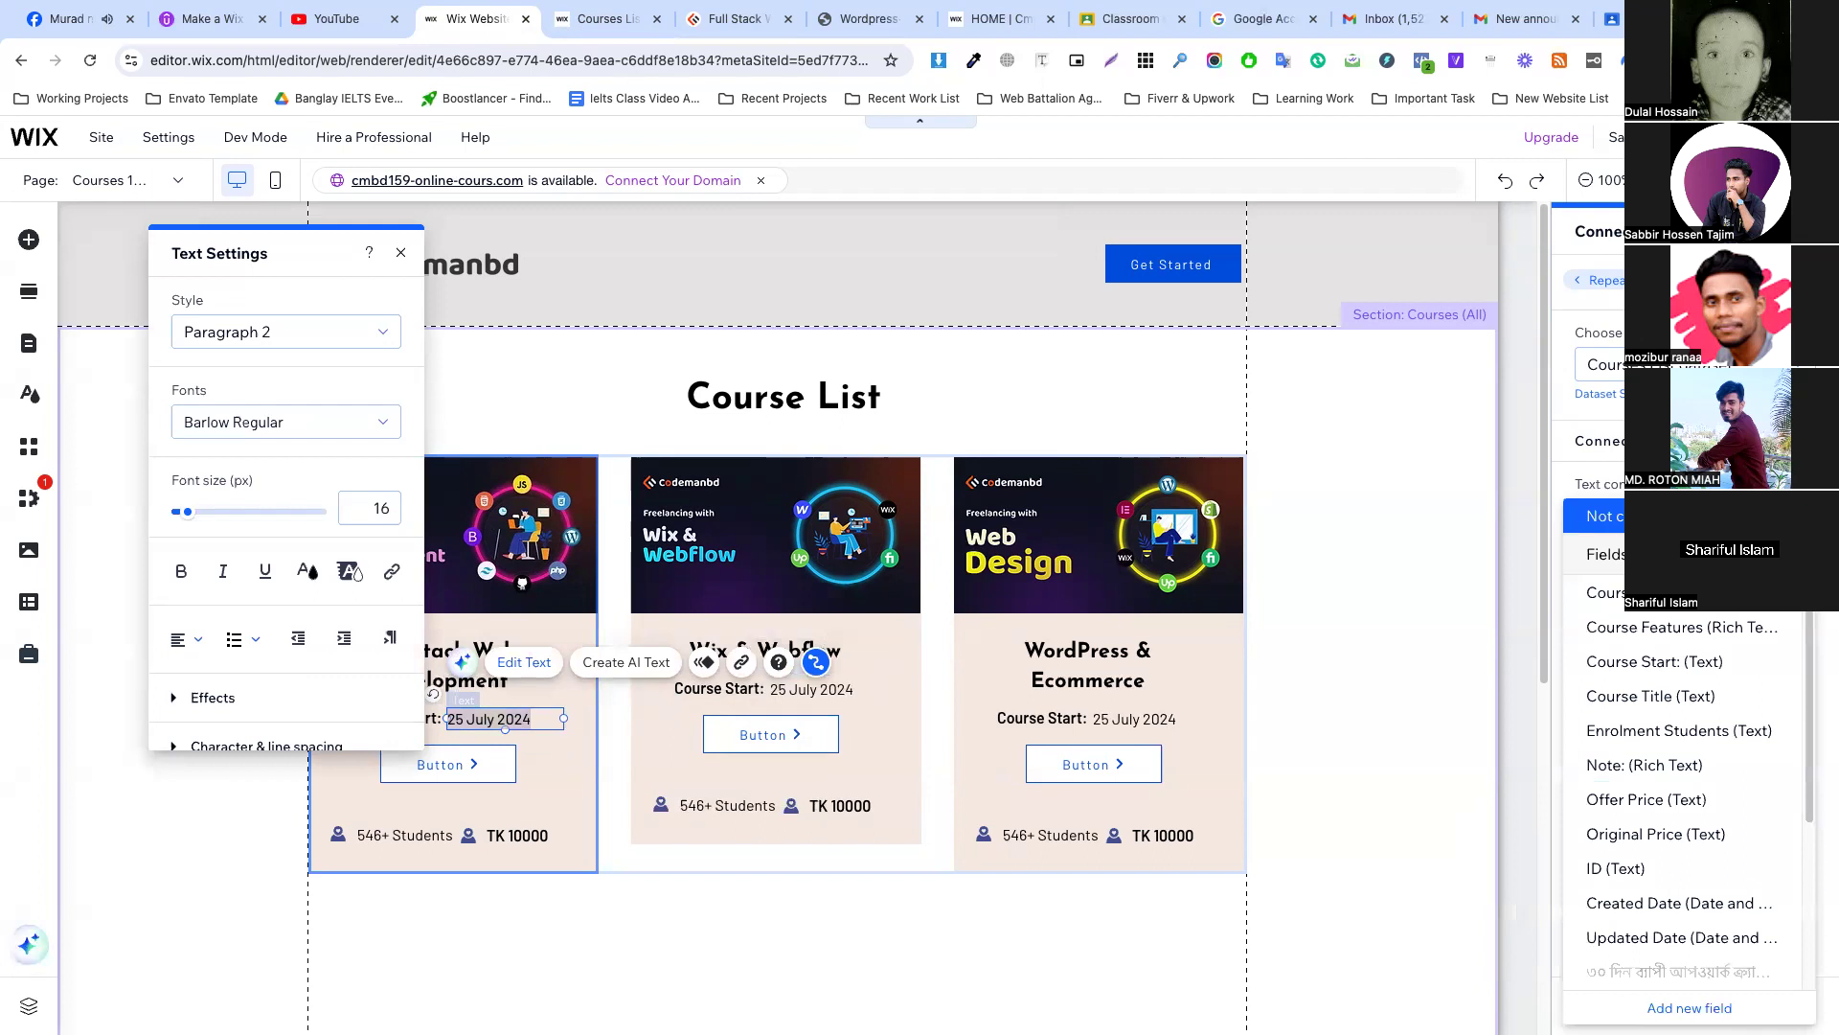
{"action": "scroll", "coordinate": [1650, 690], "scroll_direction": "down", "scroll_amount": 3}
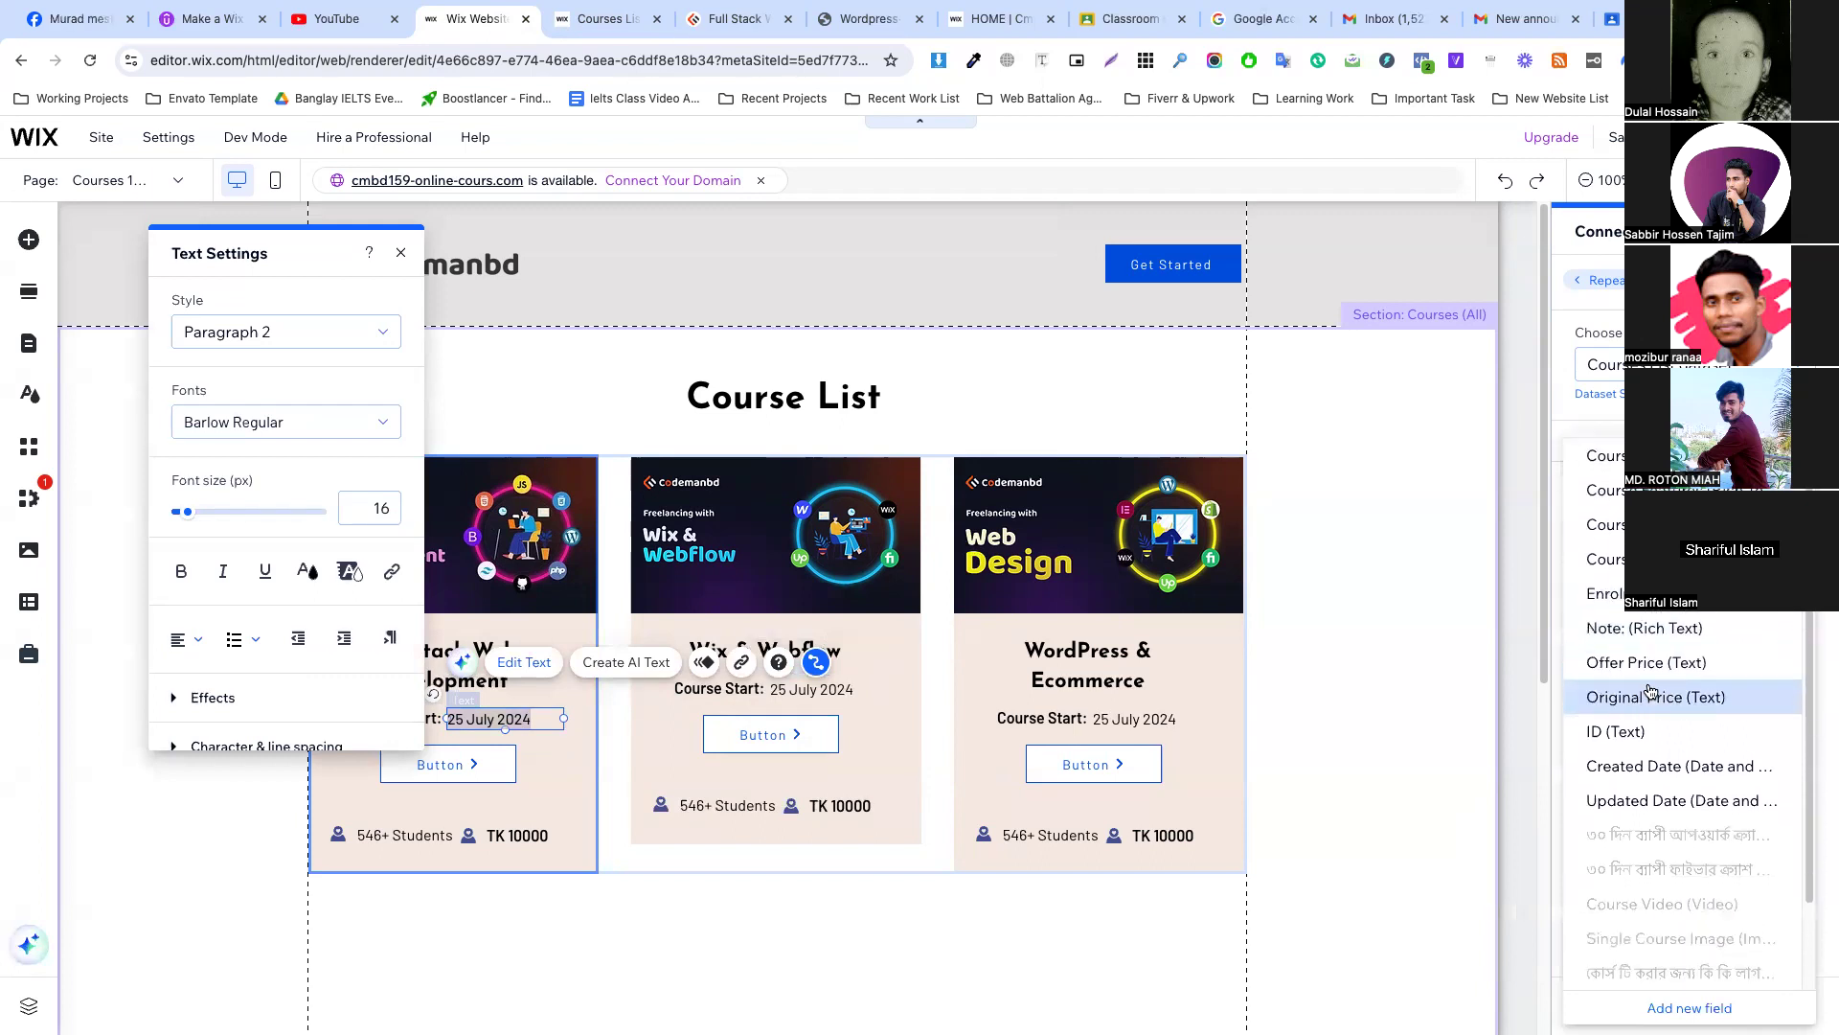
{"action": "scroll", "coordinate": [1650, 690], "scroll_direction": "down", "scroll_amount": 2}
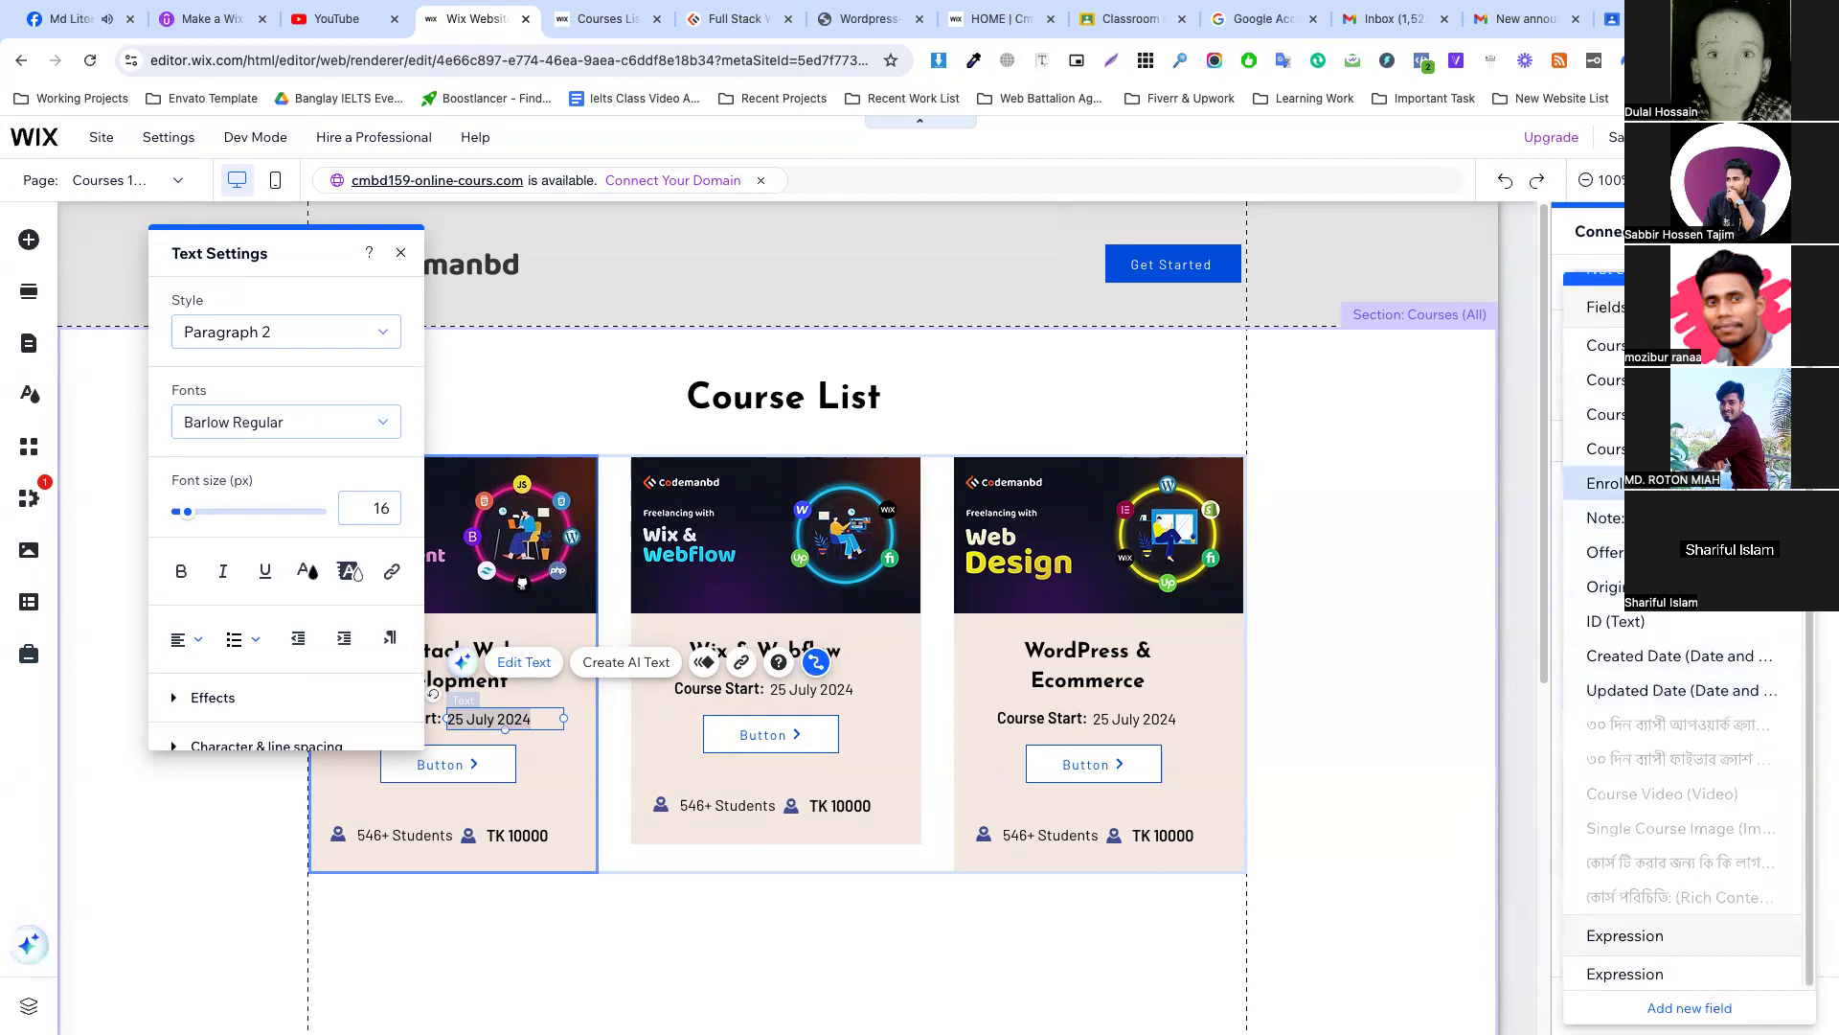
{"action": "left_click", "coordinate": [1619, 414]}
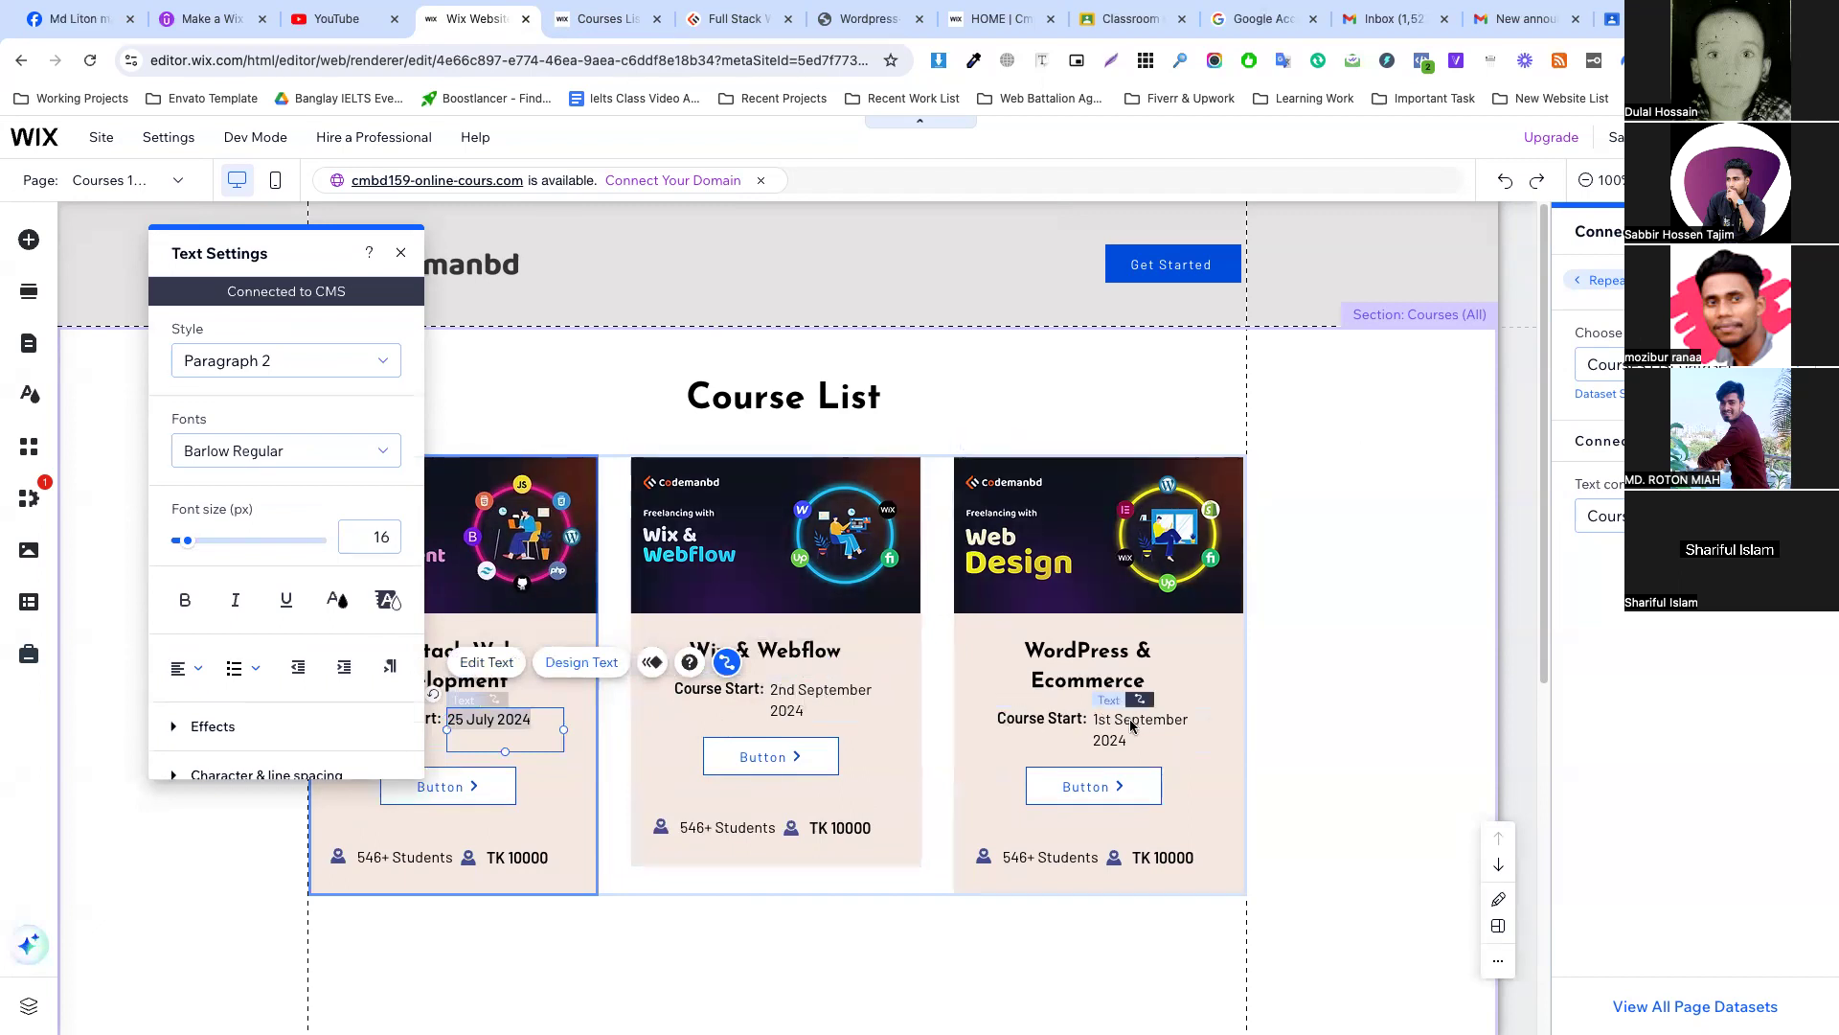
{"action": "left_click", "coordinate": [553, 740]}
Widen the date box and nudge the label left so 3rd September 2024 fits on one line.
{"action": "left_click", "coordinate": [495, 714]}
{"action": "left_click_drag", "start_coordinate": [563, 730], "coordinate": [583, 732]}
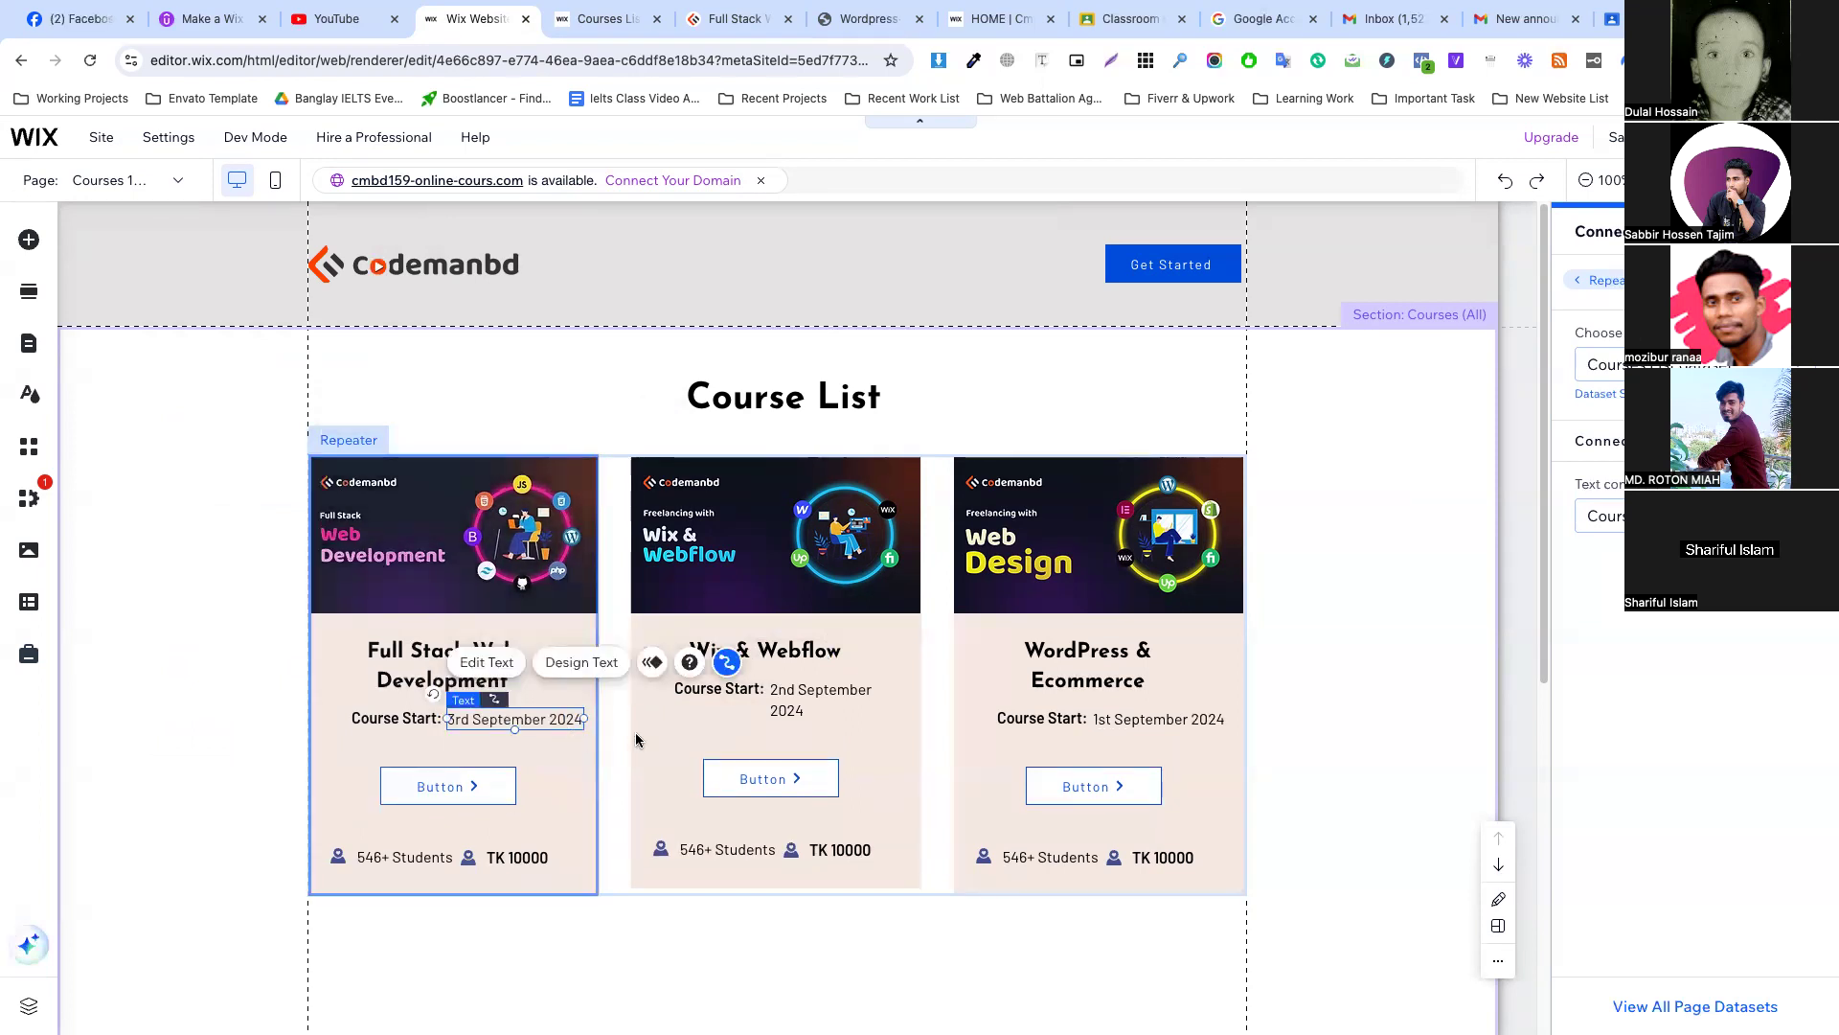
{"action": "left_click", "coordinate": [746, 743]}
{"action": "left_click", "coordinate": [821, 694]}
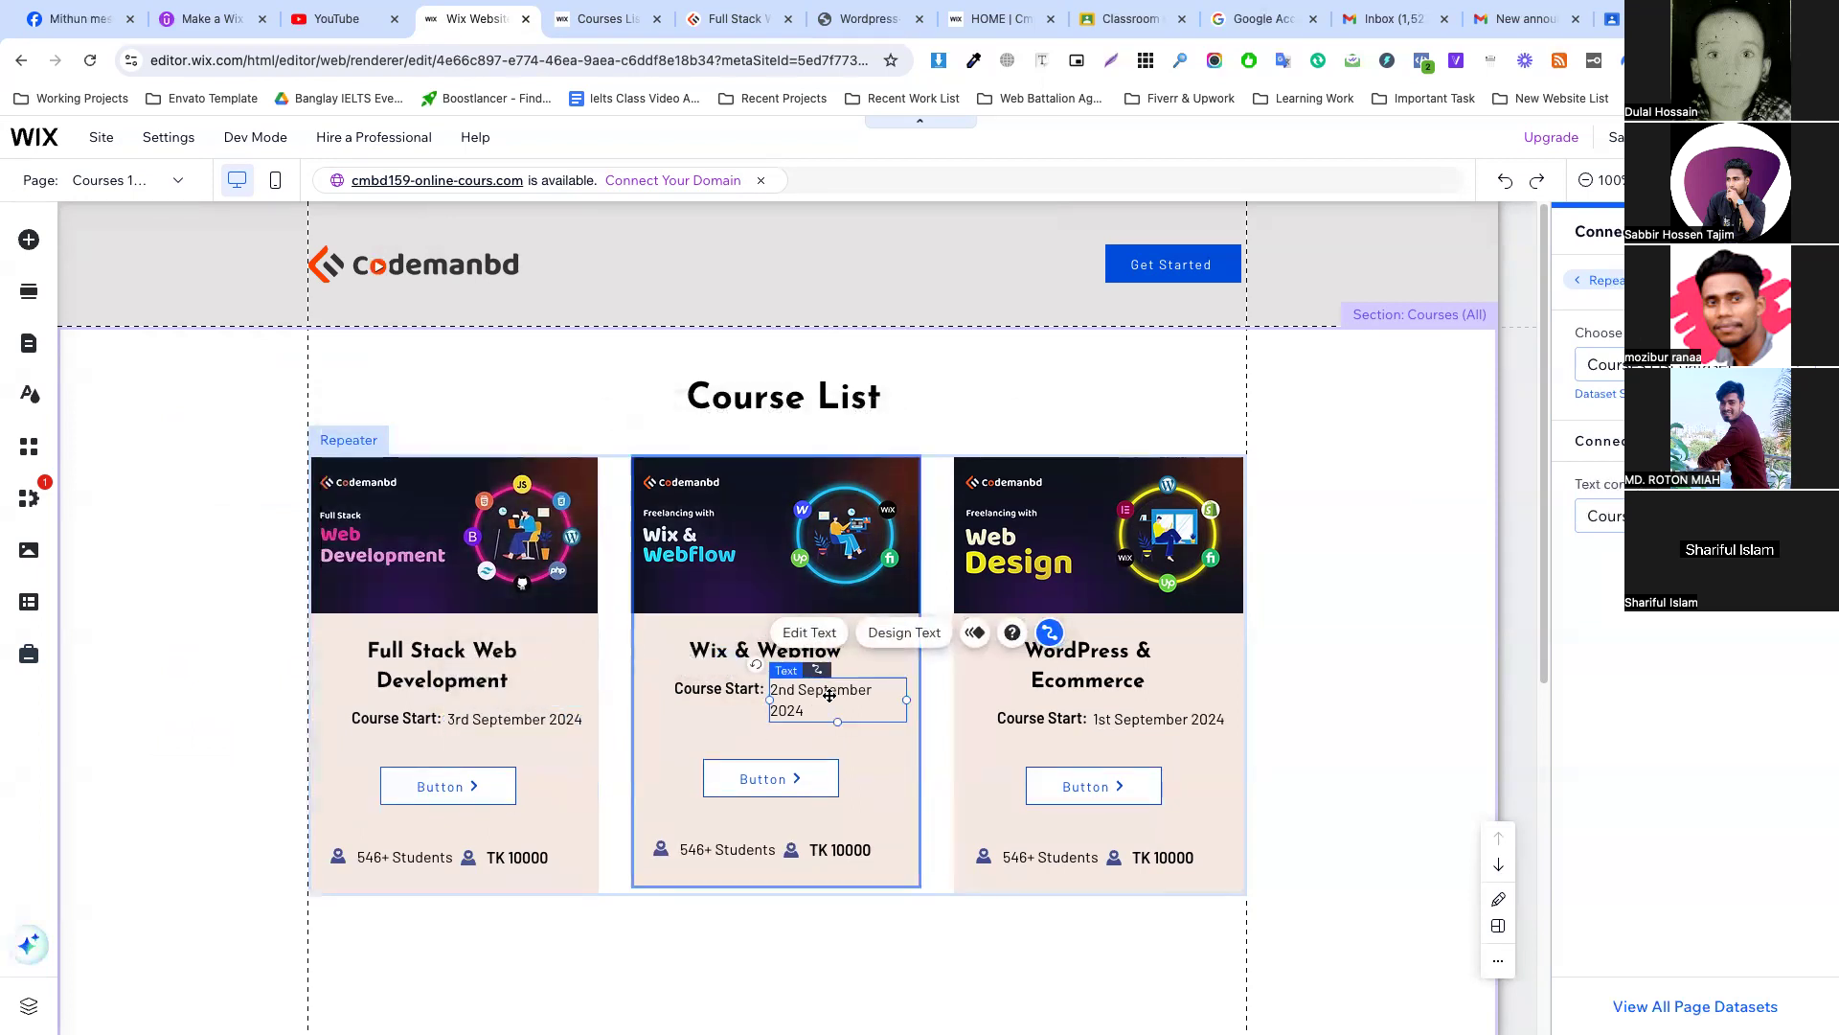
{"action": "left_click", "coordinate": [514, 722]}
{"action": "left_click", "coordinate": [373, 721]}
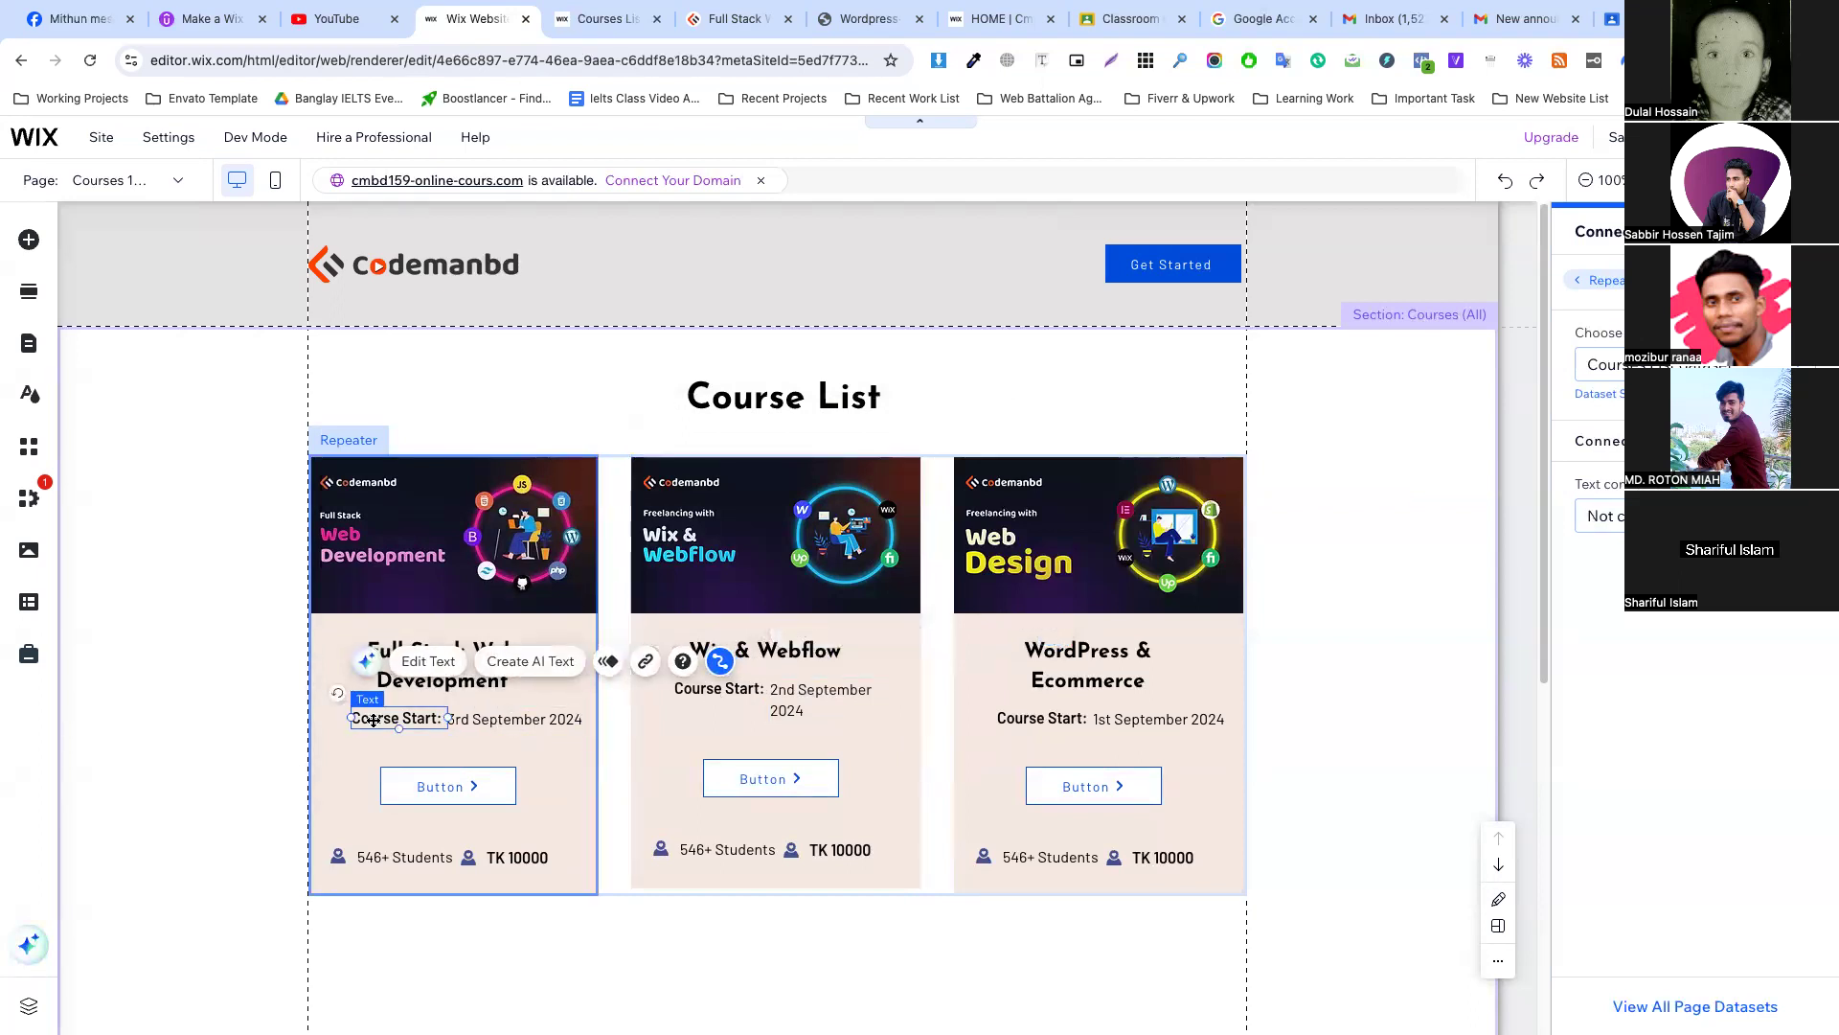
{"action": "key", "text": "Left"}
{"action": "key", "text": "Left"}
{"action": "key", "text": "Left"}
{"action": "key", "text": "Left"}
{"action": "key", "text": "Left"}
{"action": "key", "text": "Left"}
{"action": "key", "text": "Left"}
{"action": "key", "text": "Left"}
{"action": "key", "text": "Left"}
{"action": "key", "text": "Left"}
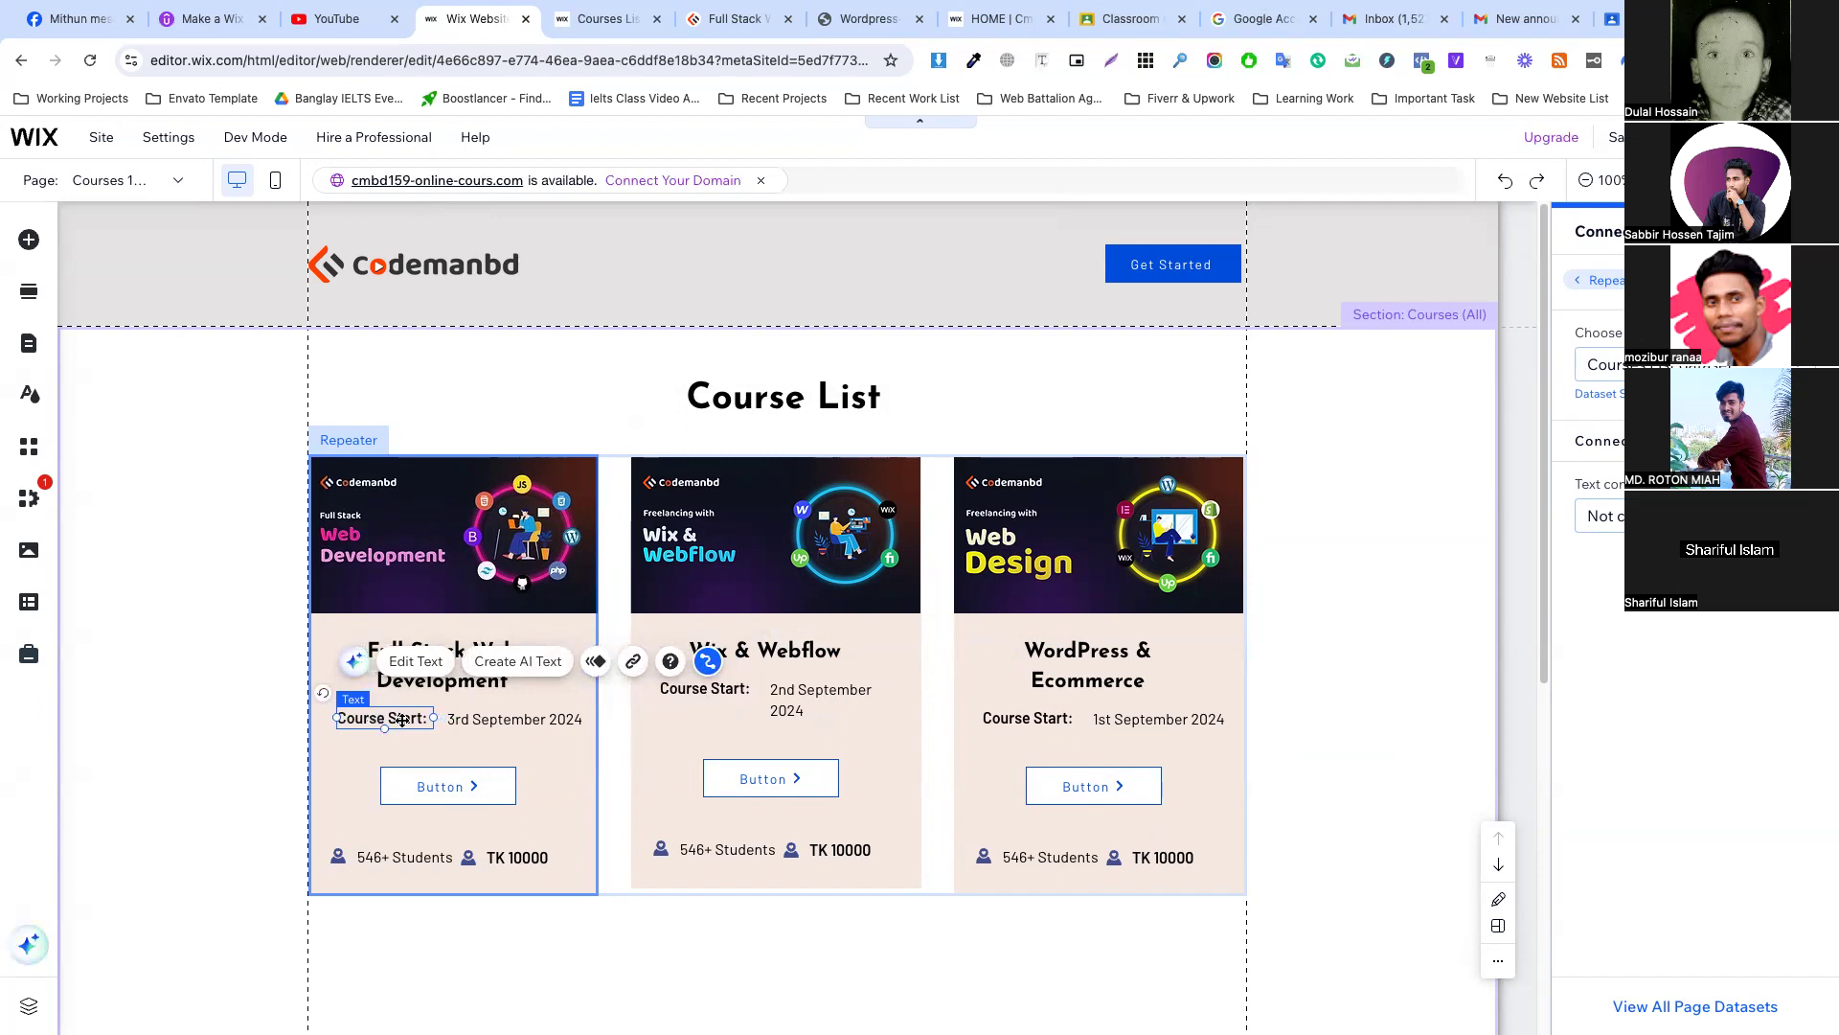
{"action": "left_click", "coordinate": [456, 721]}
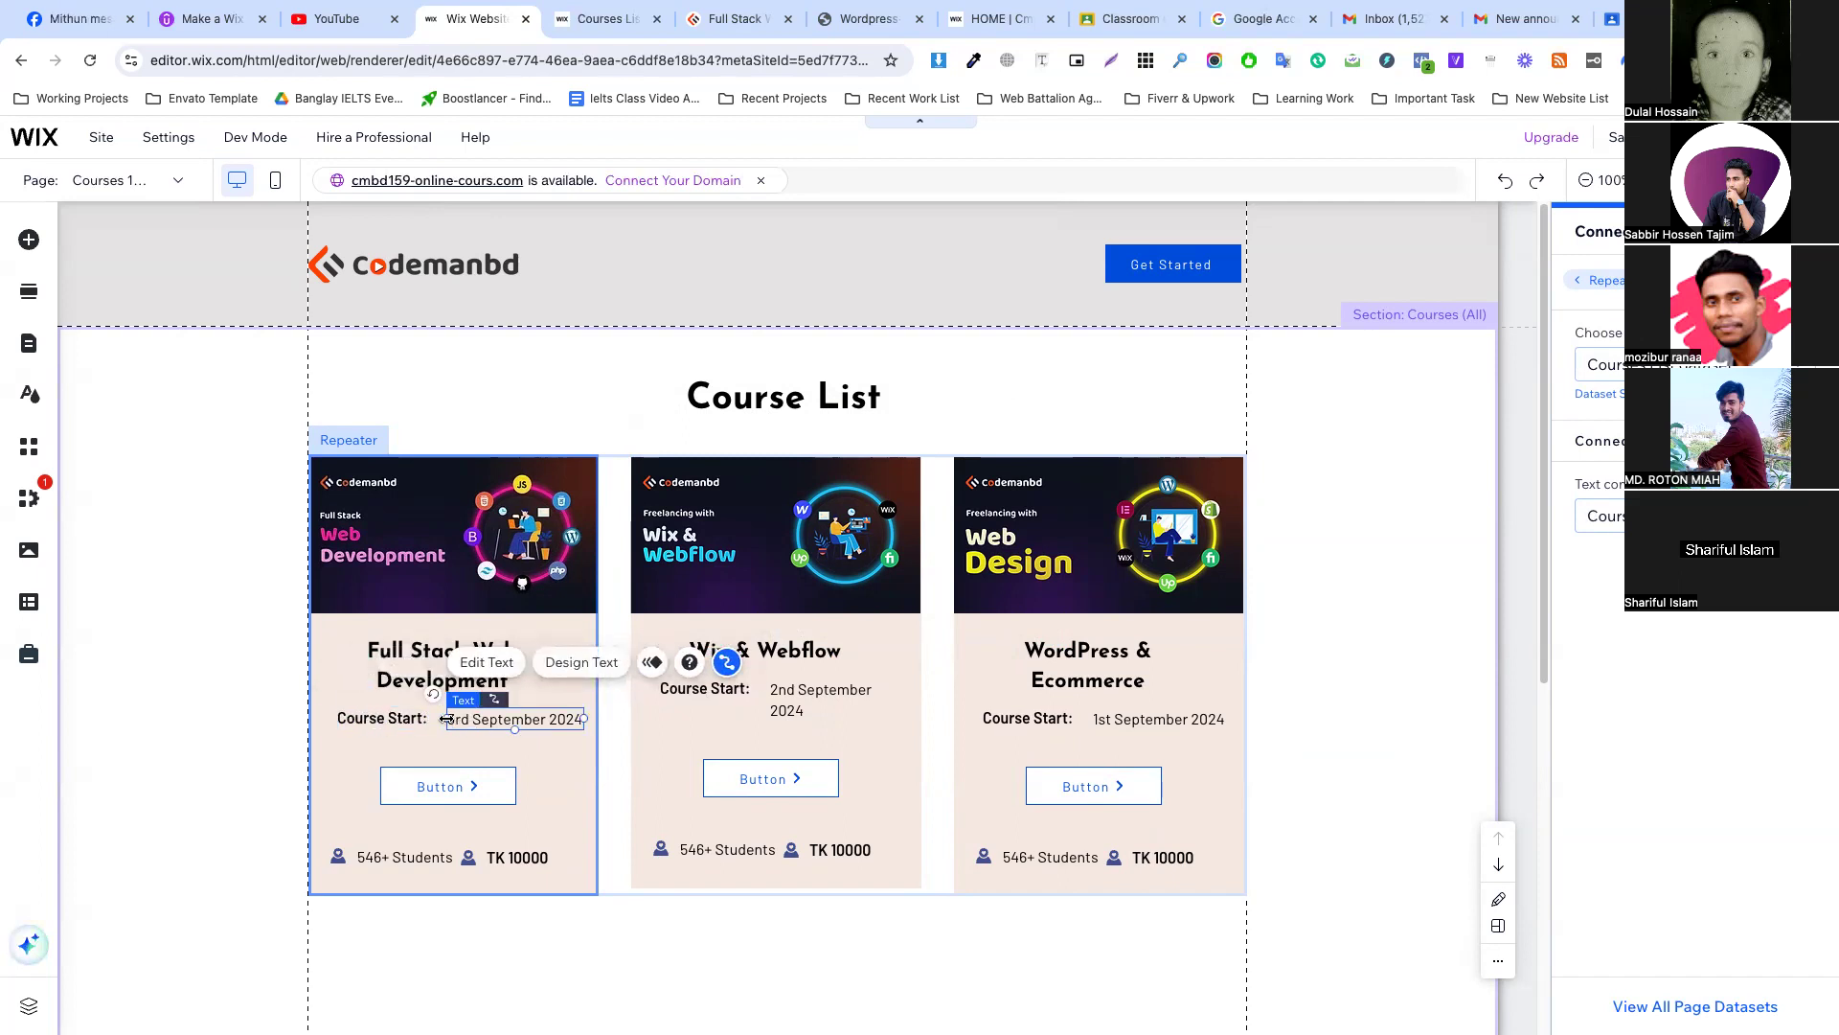
{"action": "left_click_drag", "start_coordinate": [446, 719], "coordinate": [428, 718]}
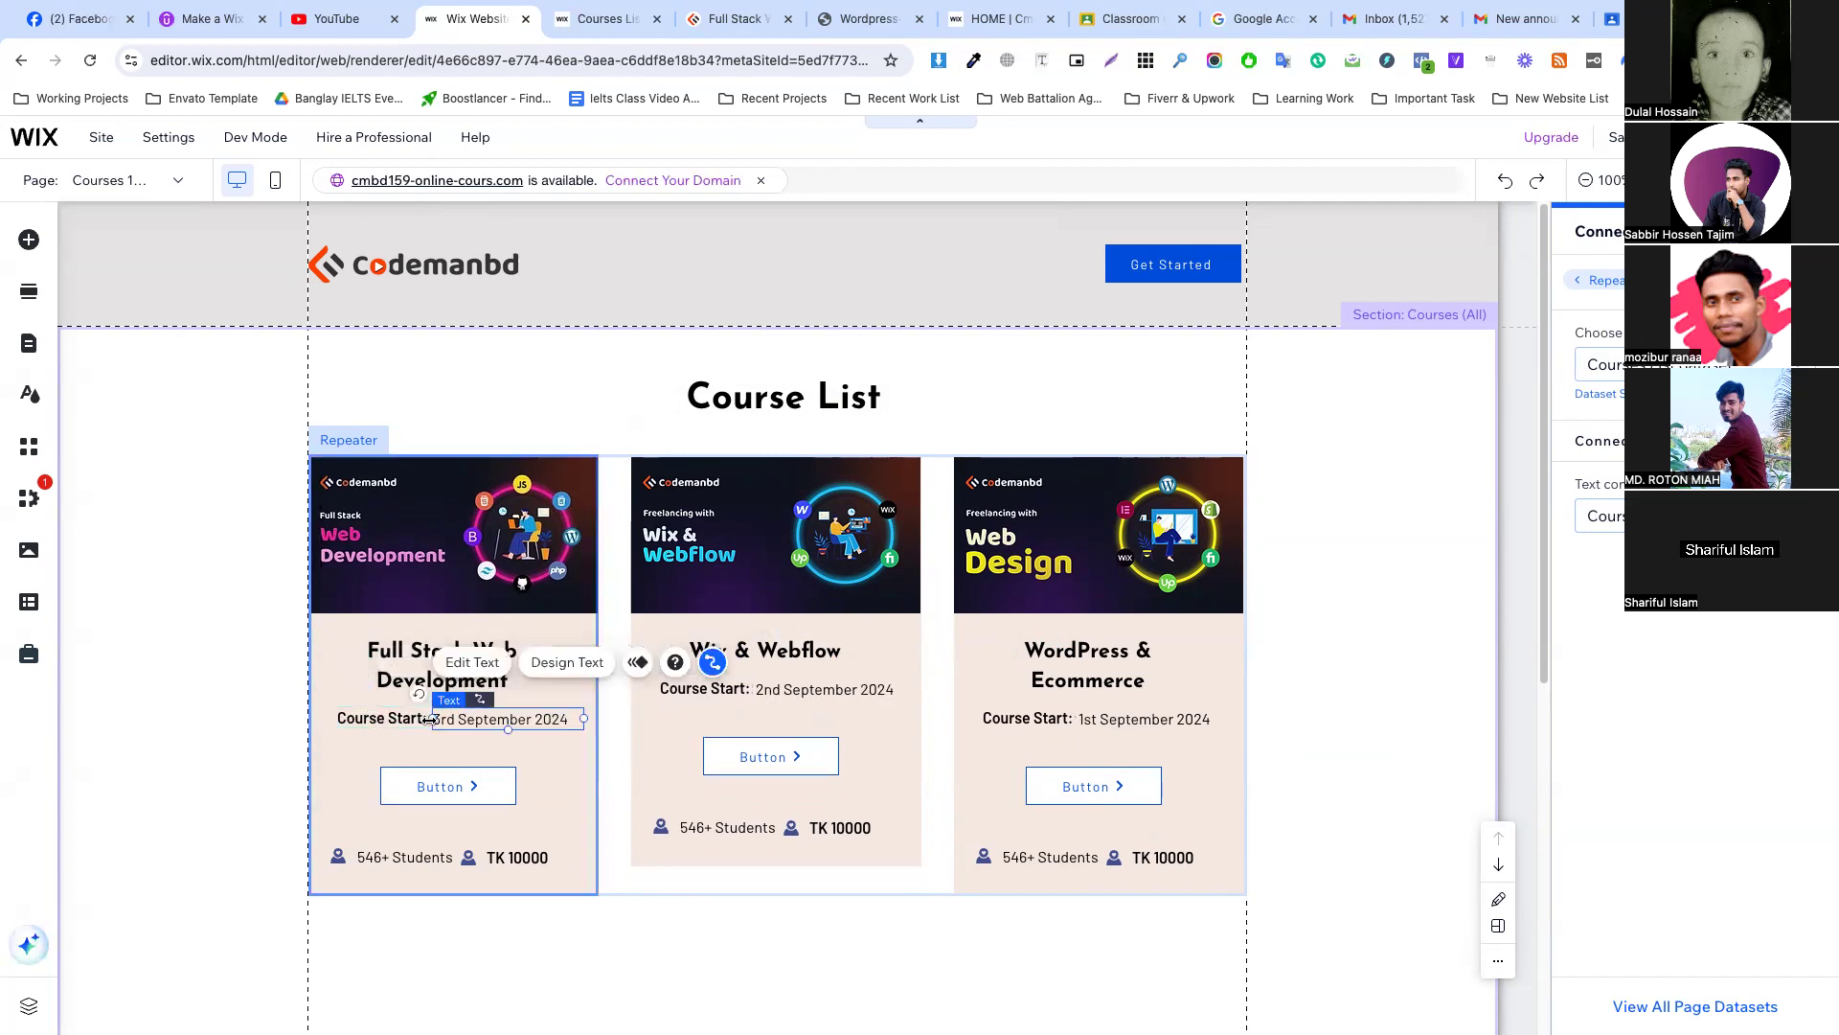
{"action": "left_click", "coordinate": [451, 745]}
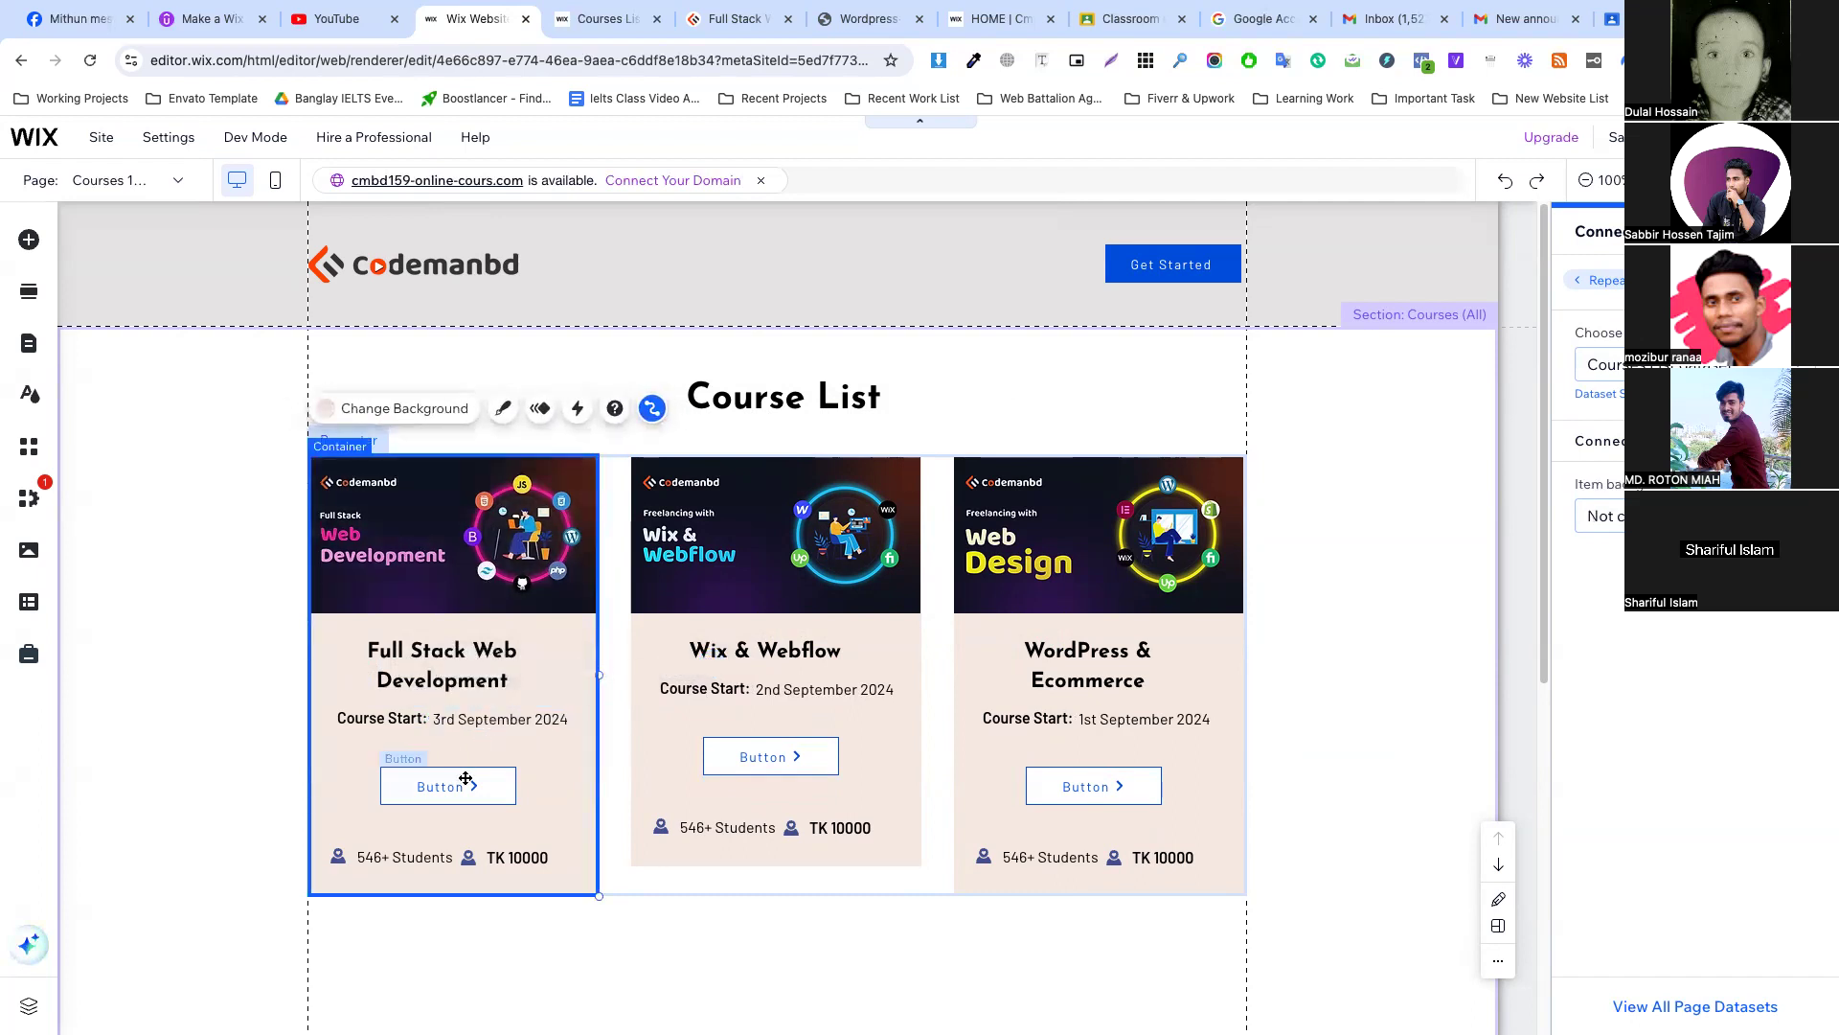
{"action": "left_click", "coordinate": [464, 781]}
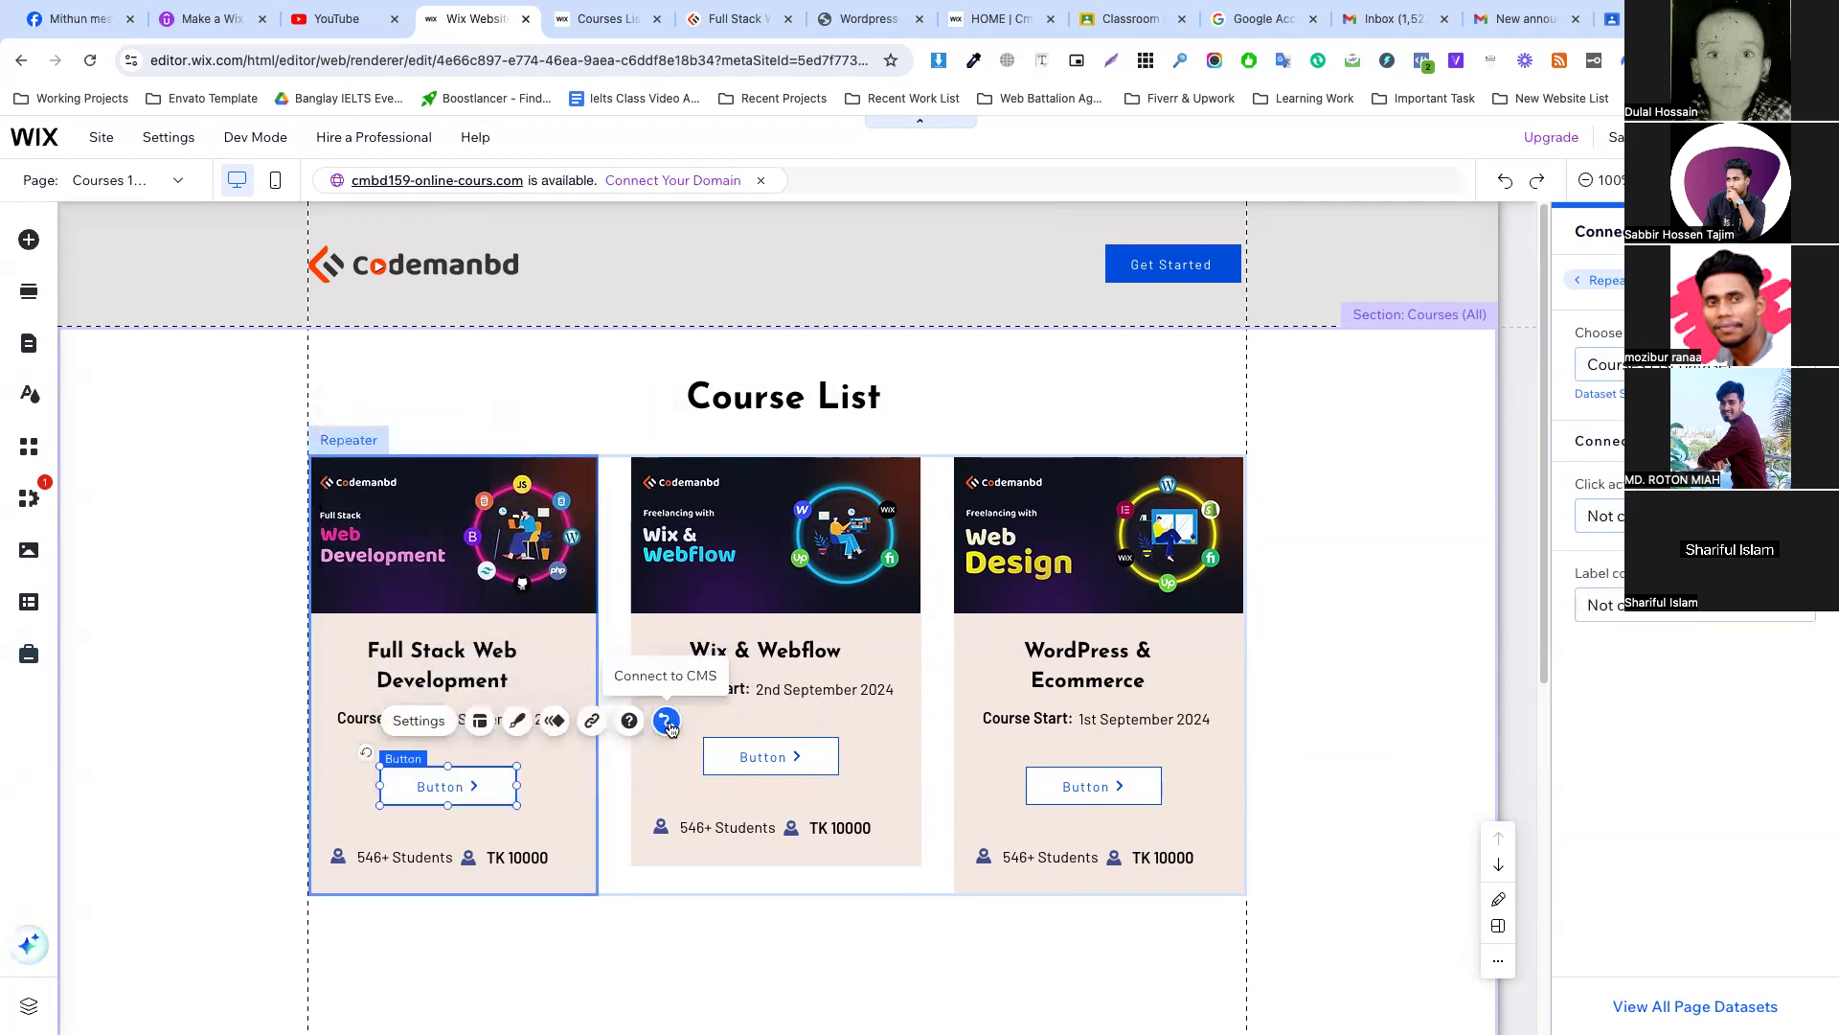
{"action": "left_click", "coordinate": [1686, 516]}
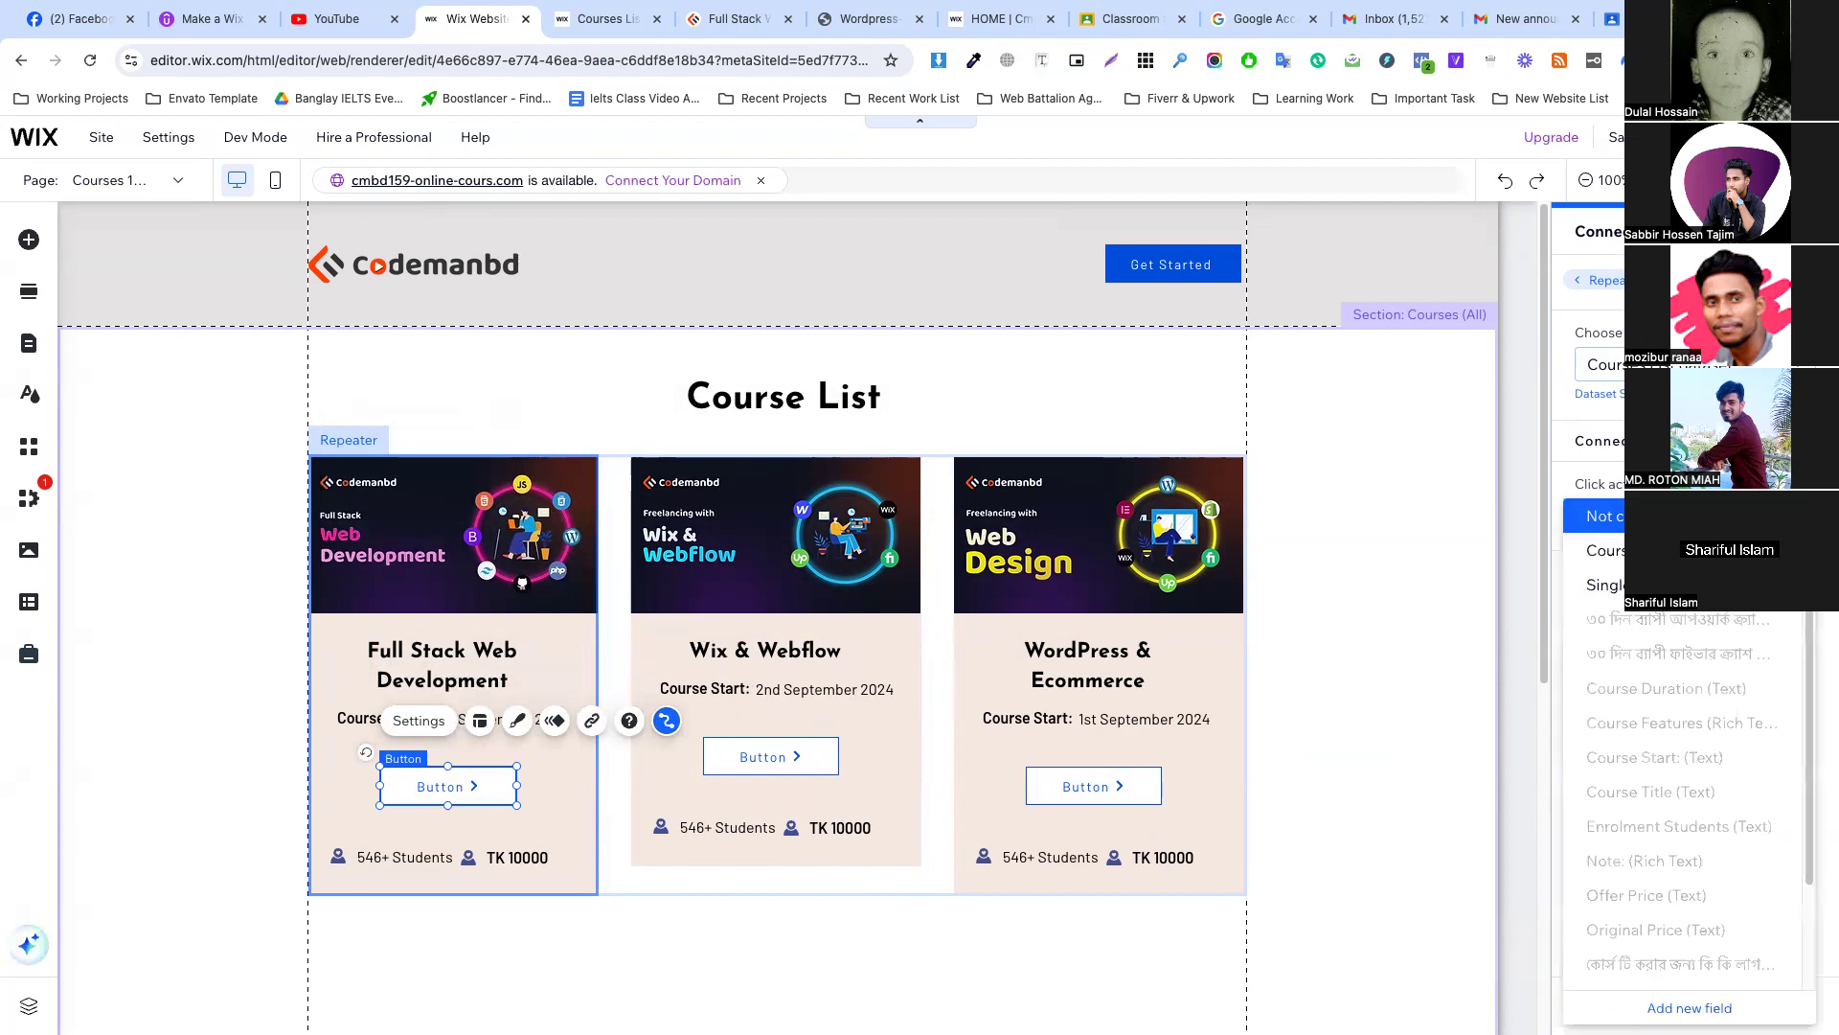
{"action": "left_click", "coordinate": [1600, 584]}
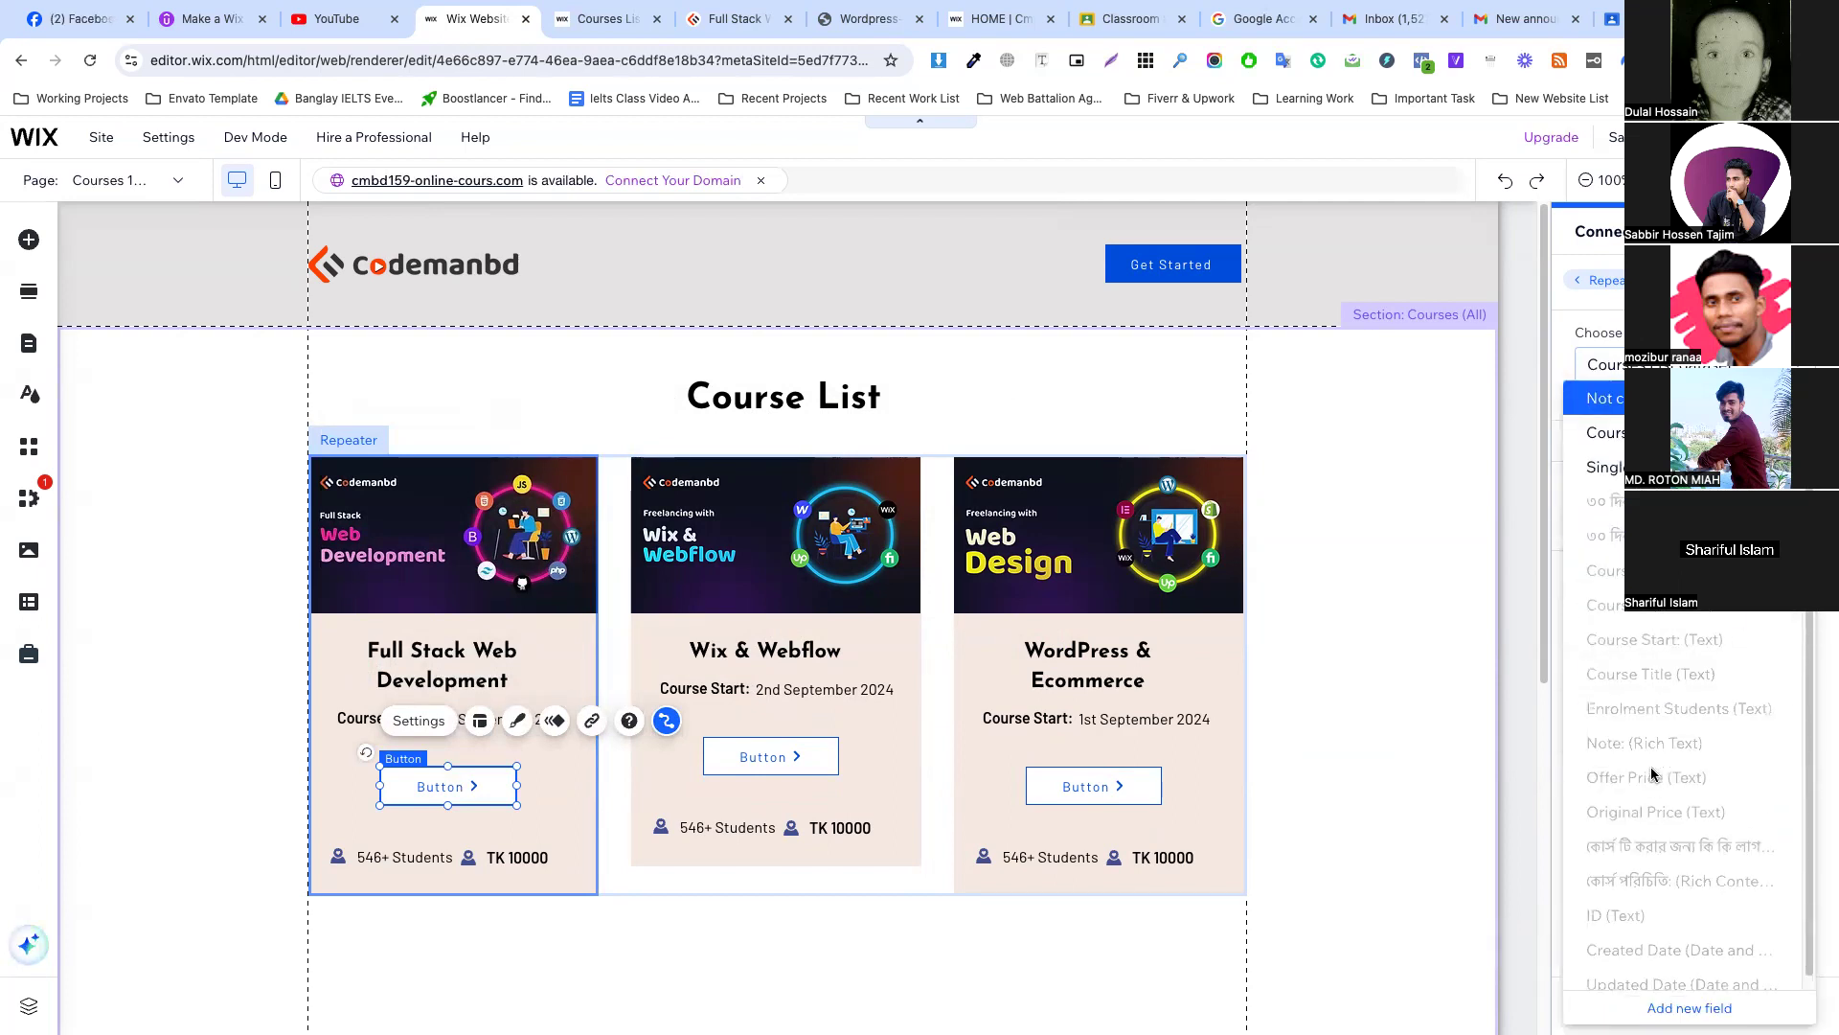
{"action": "key", "text": "Escape"}
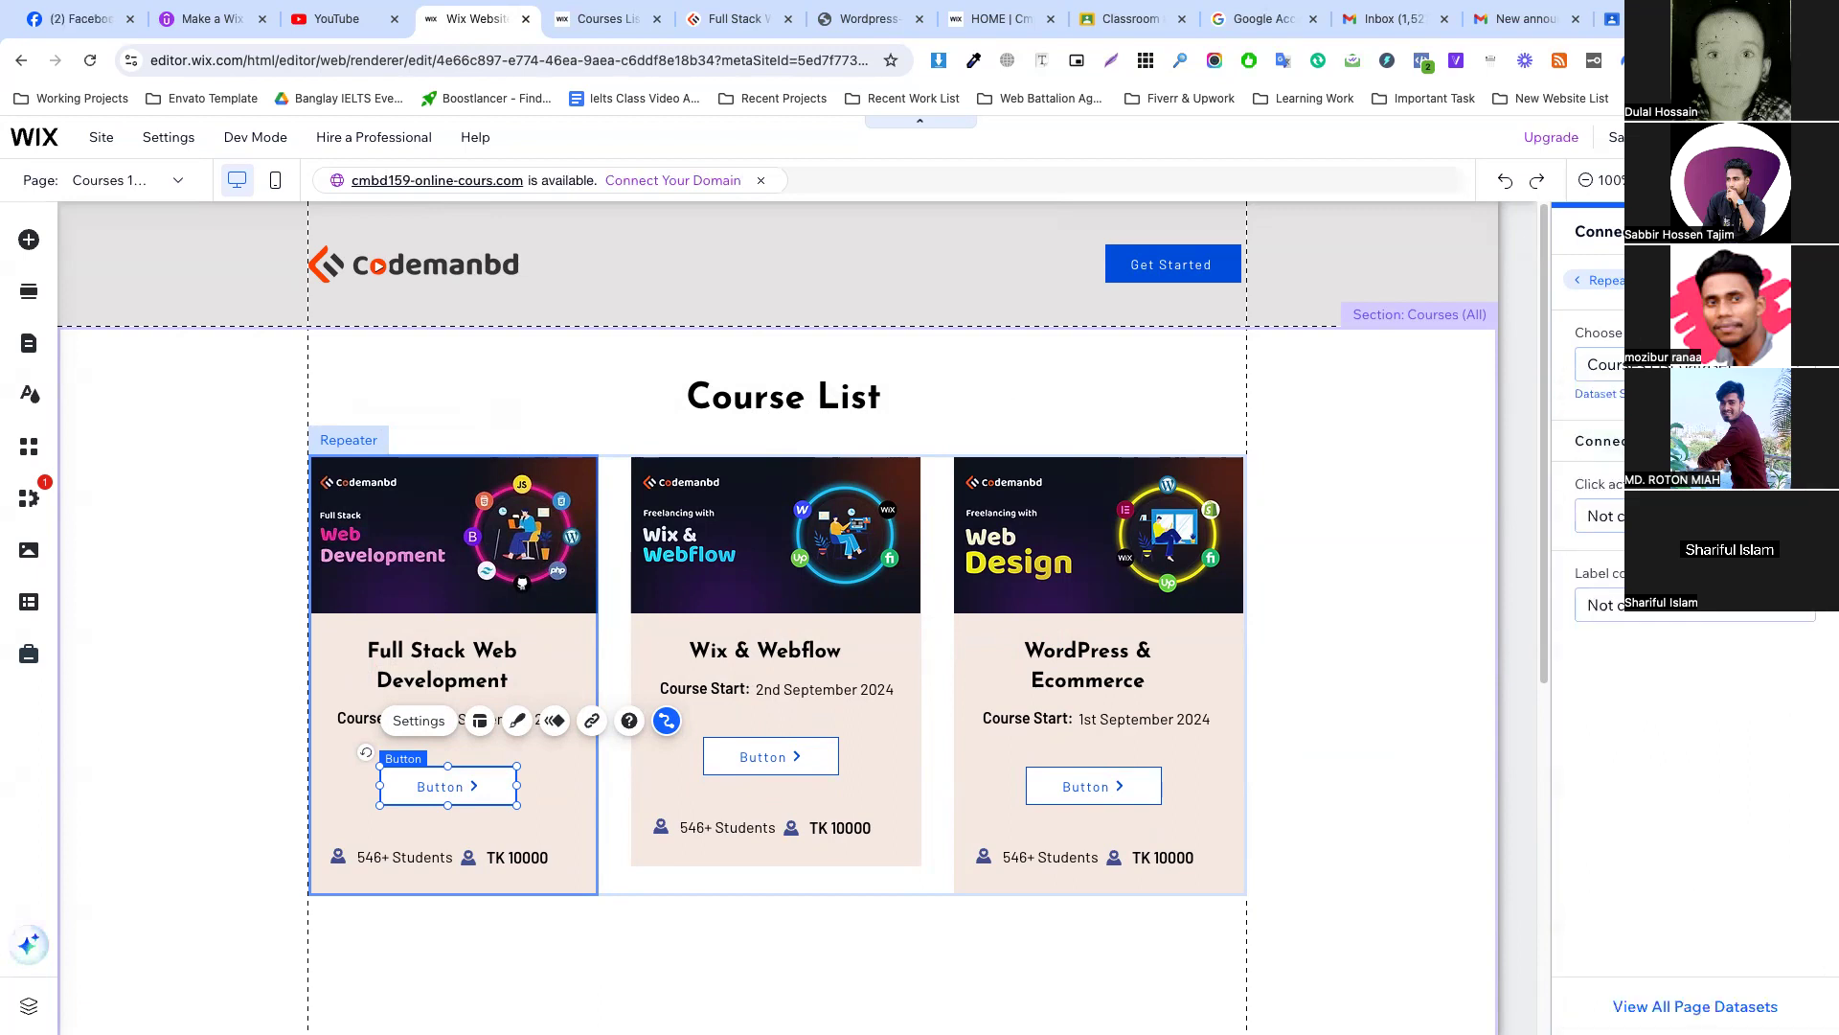
{"action": "left_click", "coordinate": [1694, 517]}
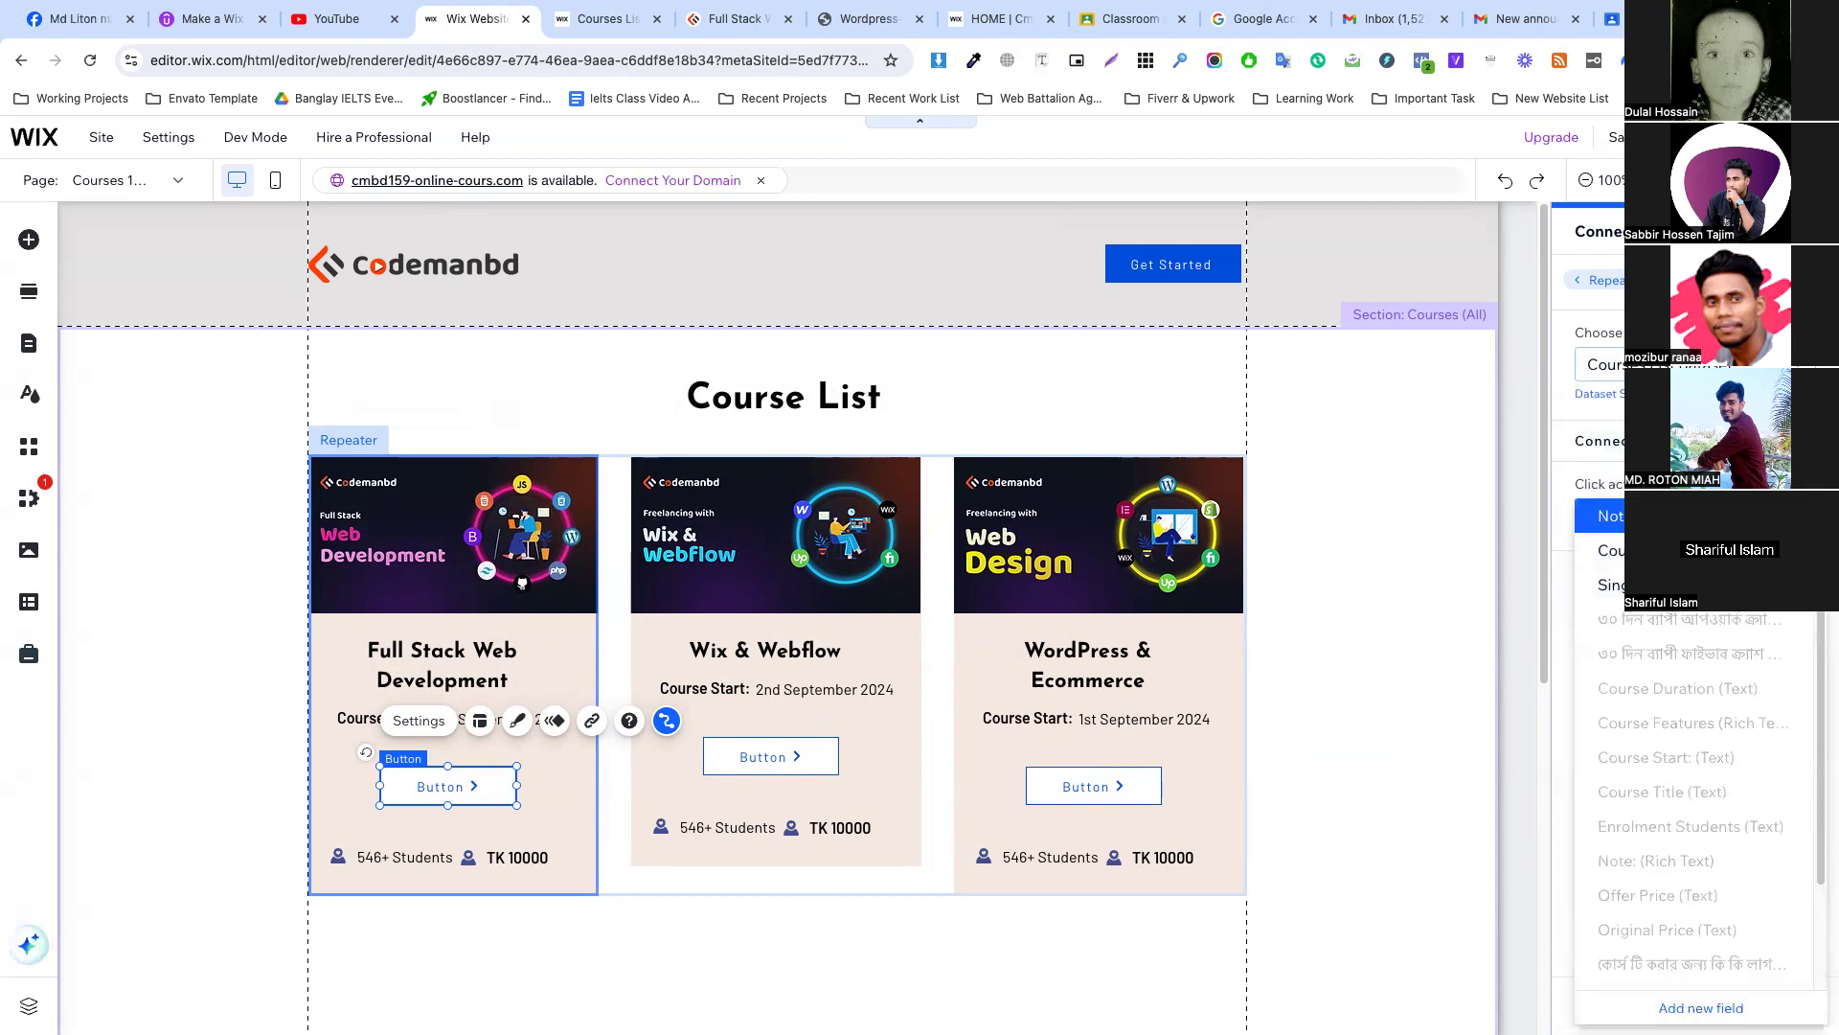
{"action": "left_click", "coordinate": [1662, 516]}
{"action": "left_click", "coordinate": [1648, 610]}
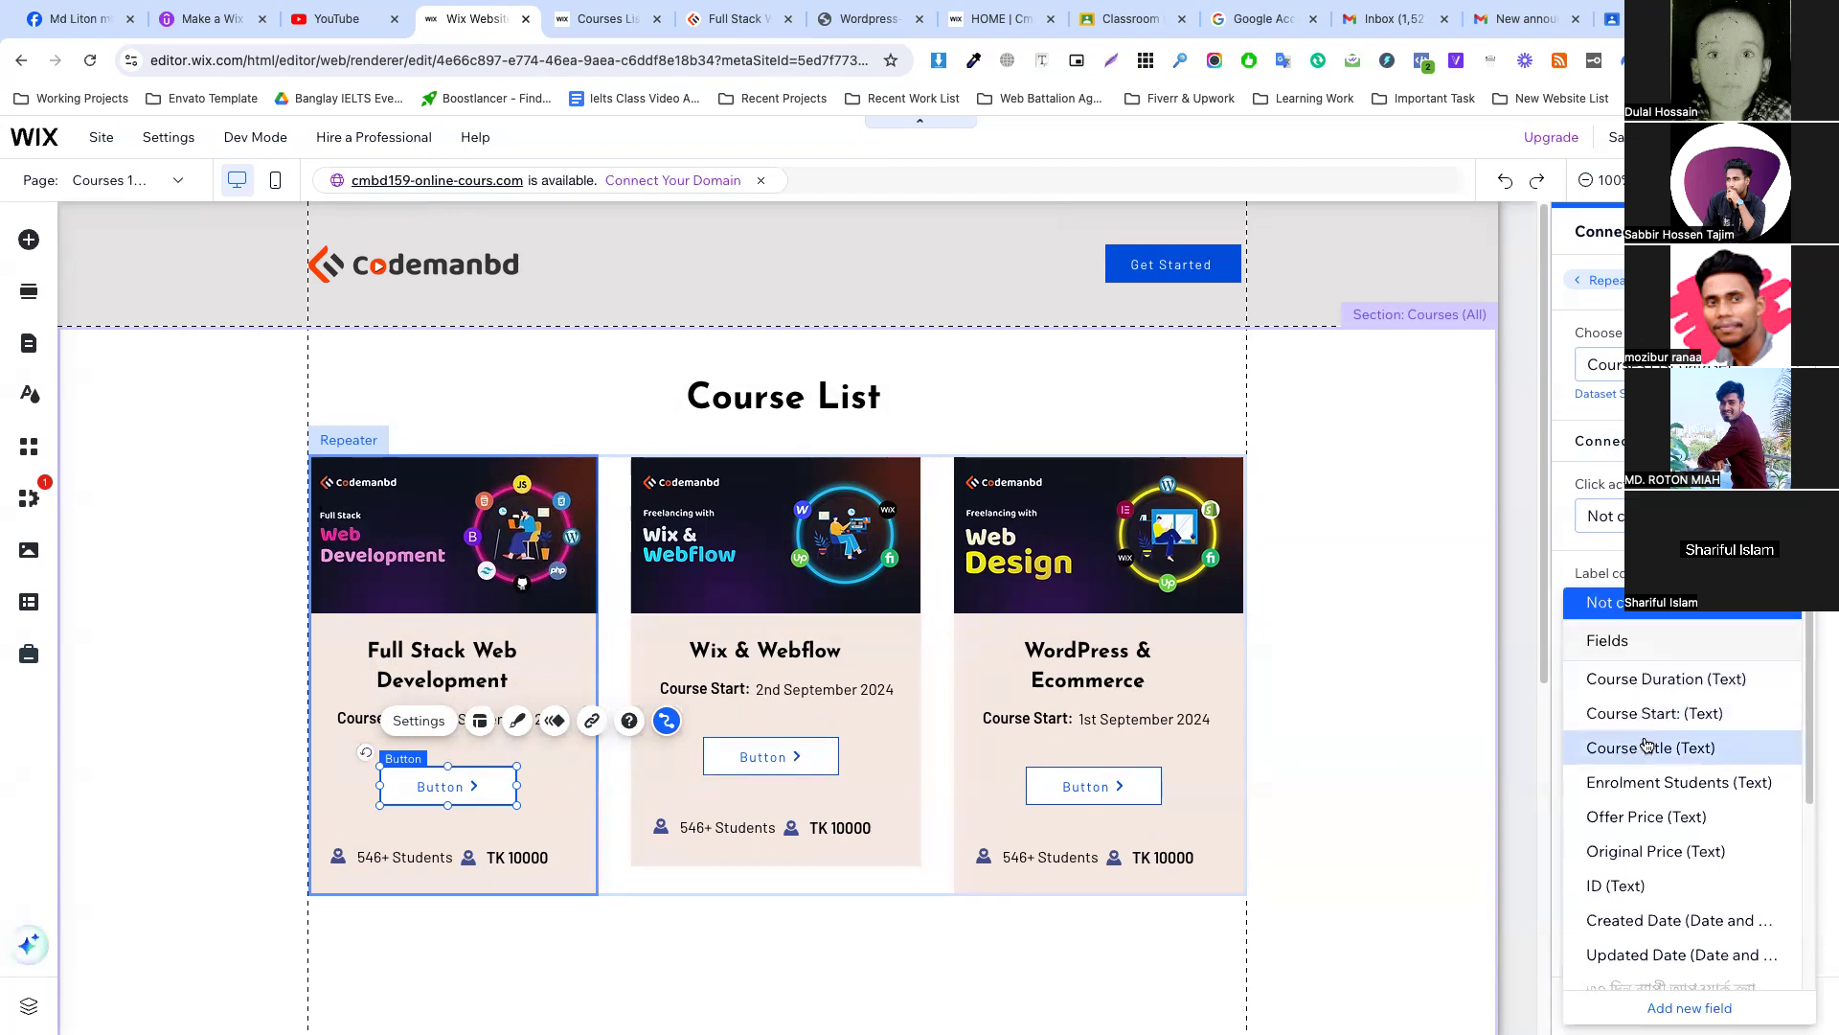
{"action": "scroll", "coordinate": [1642, 735], "scroll_direction": "down", "scroll_amount": 4}
{"action": "scroll", "coordinate": [1636, 770], "scroll_direction": "up", "scroll_amount": 2}
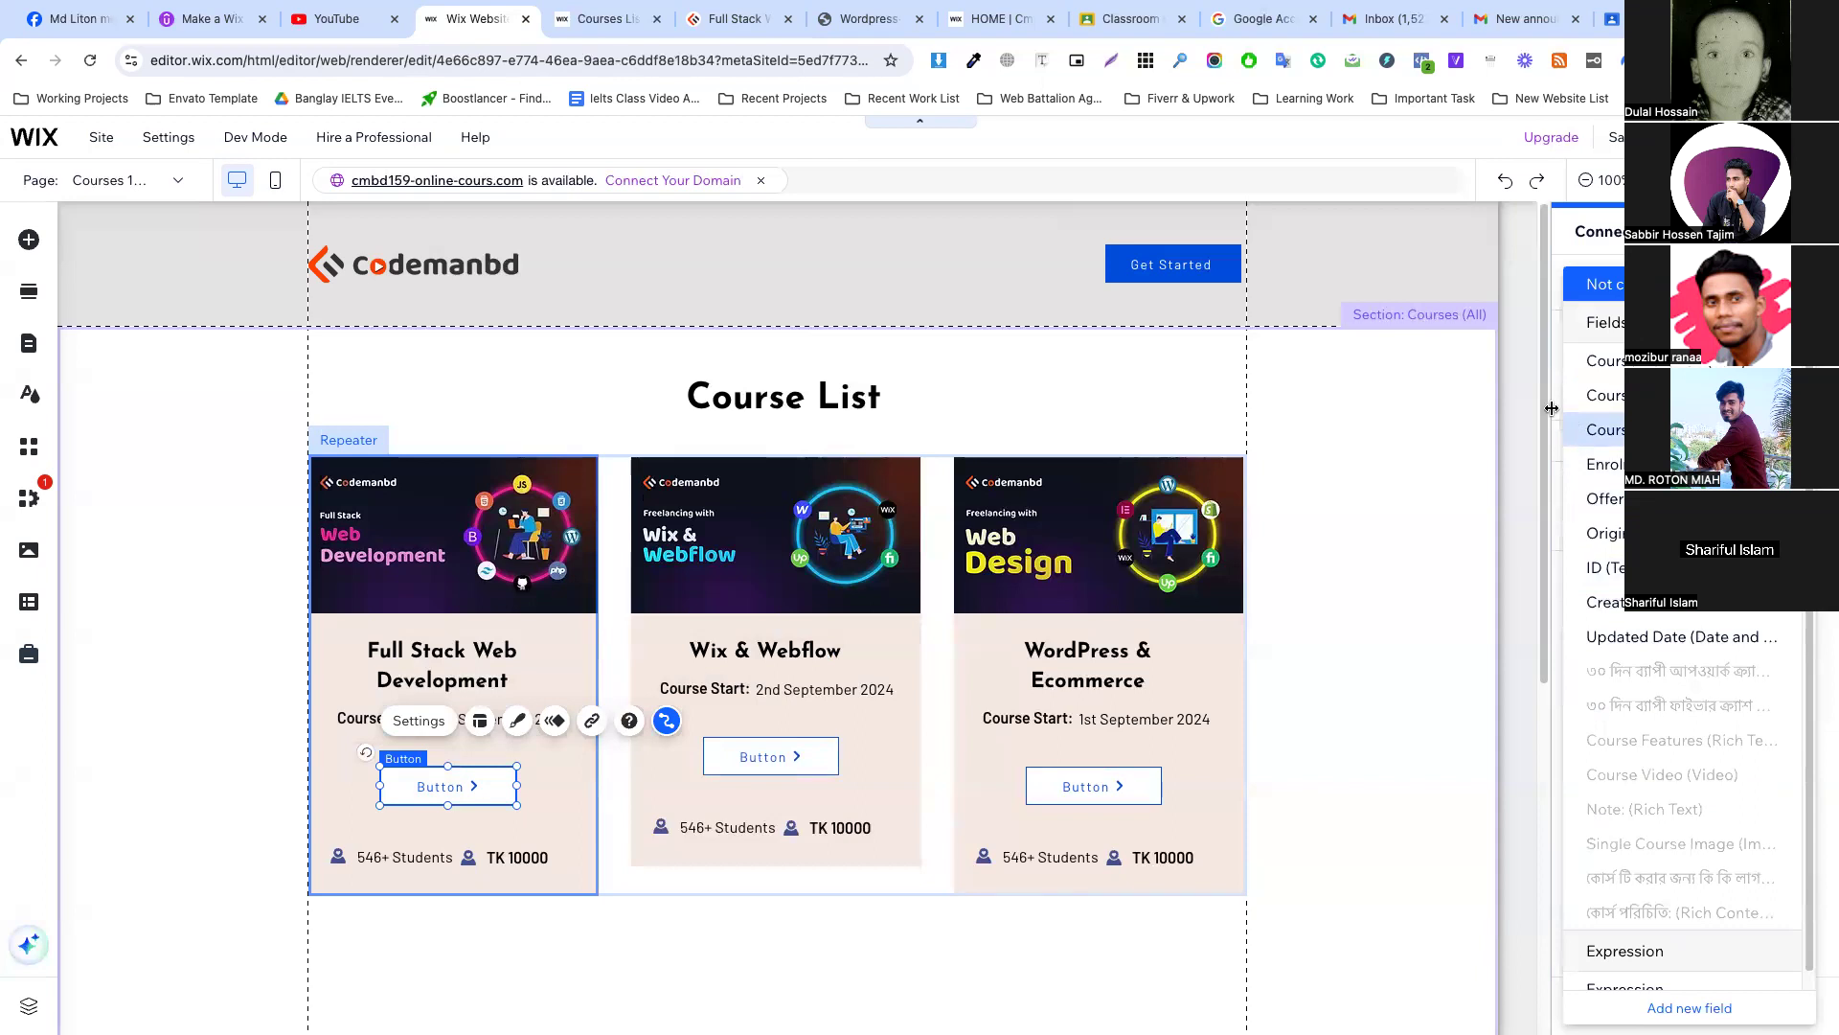
{"action": "left_click", "coordinate": [1363, 428]}
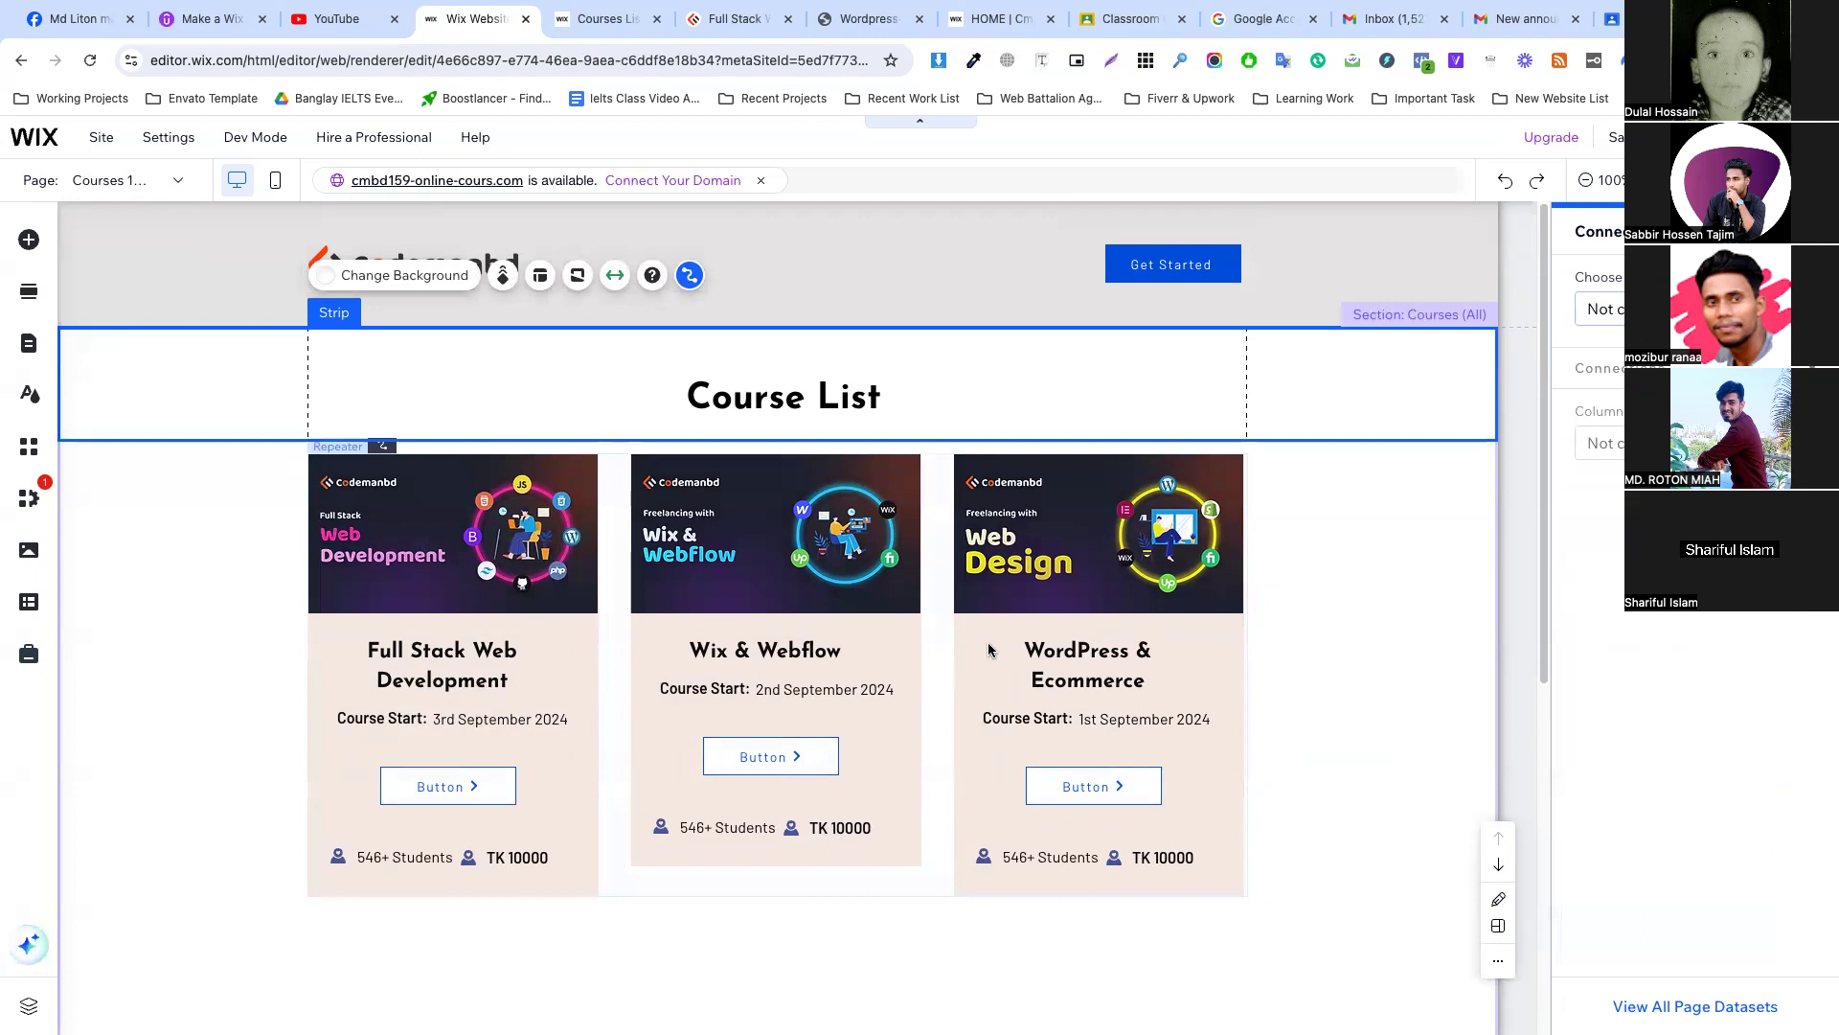
Select the first card's image and review its Link field options, leaving it unconnected.
{"action": "left_click", "coordinate": [595, 568]}
{"action": "left_click", "coordinate": [555, 573]}
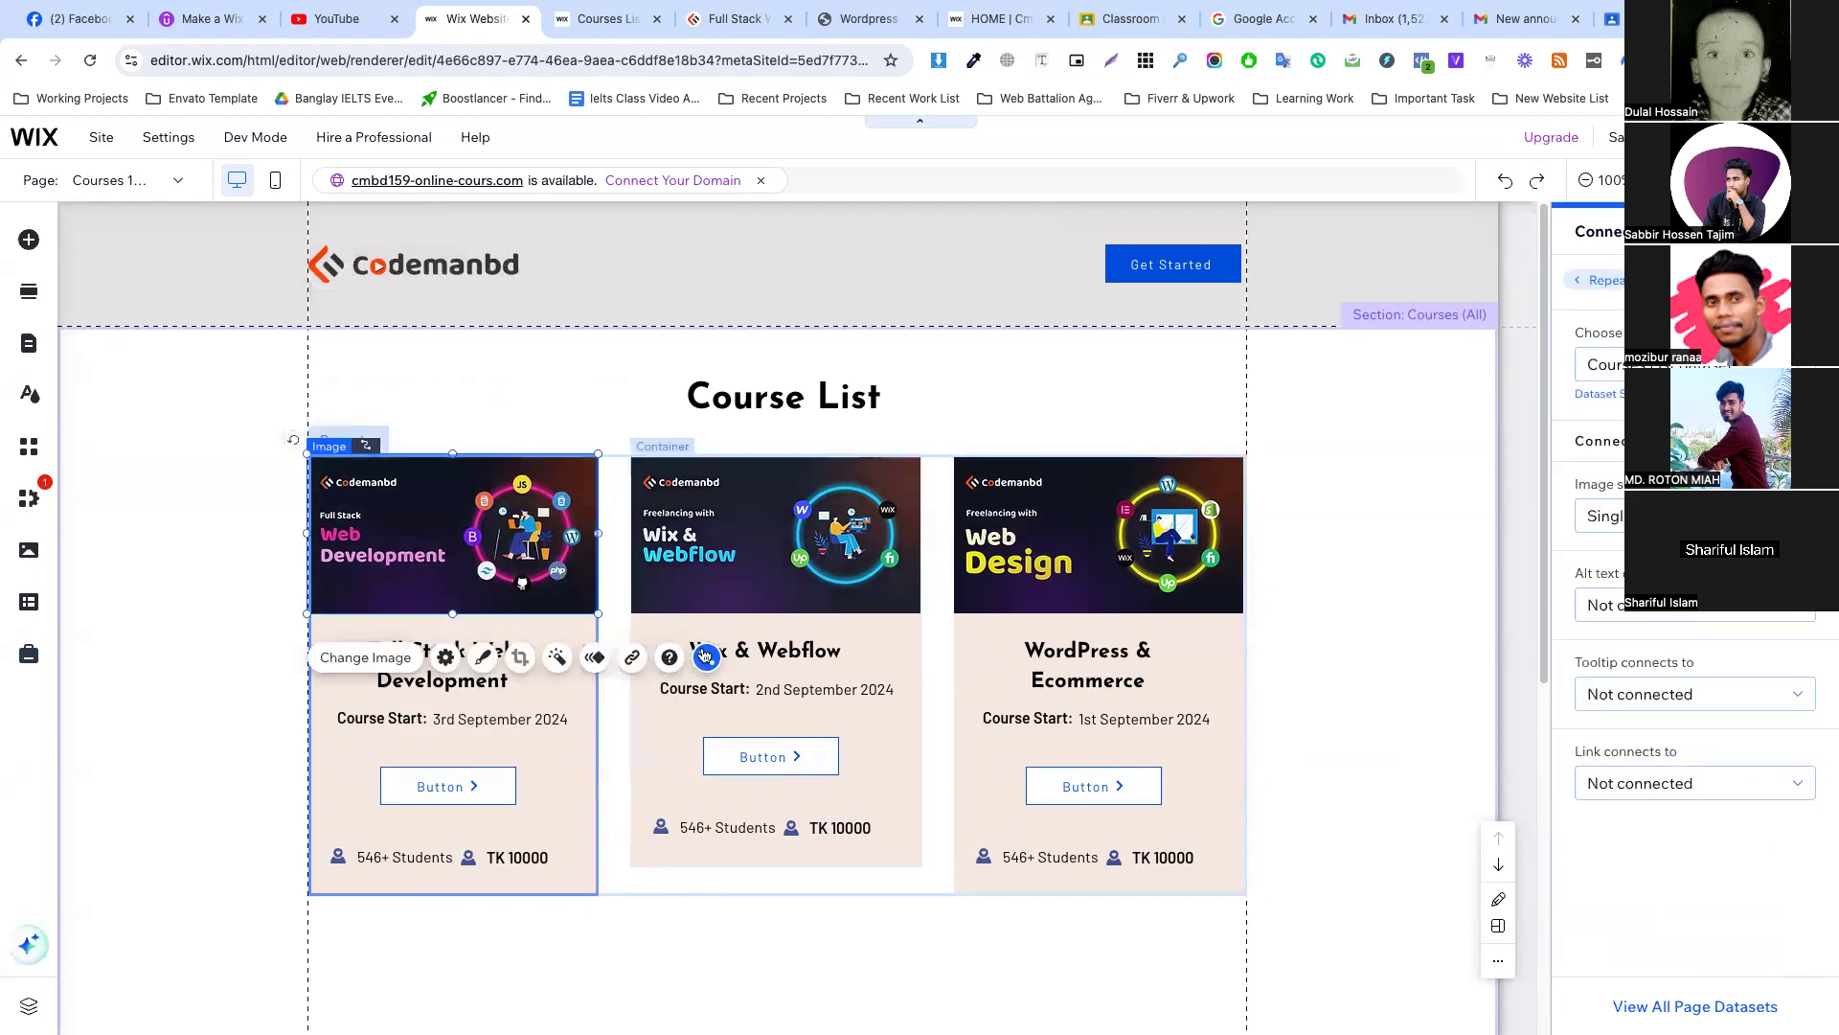
{"action": "left_click", "coordinate": [1630, 783]}
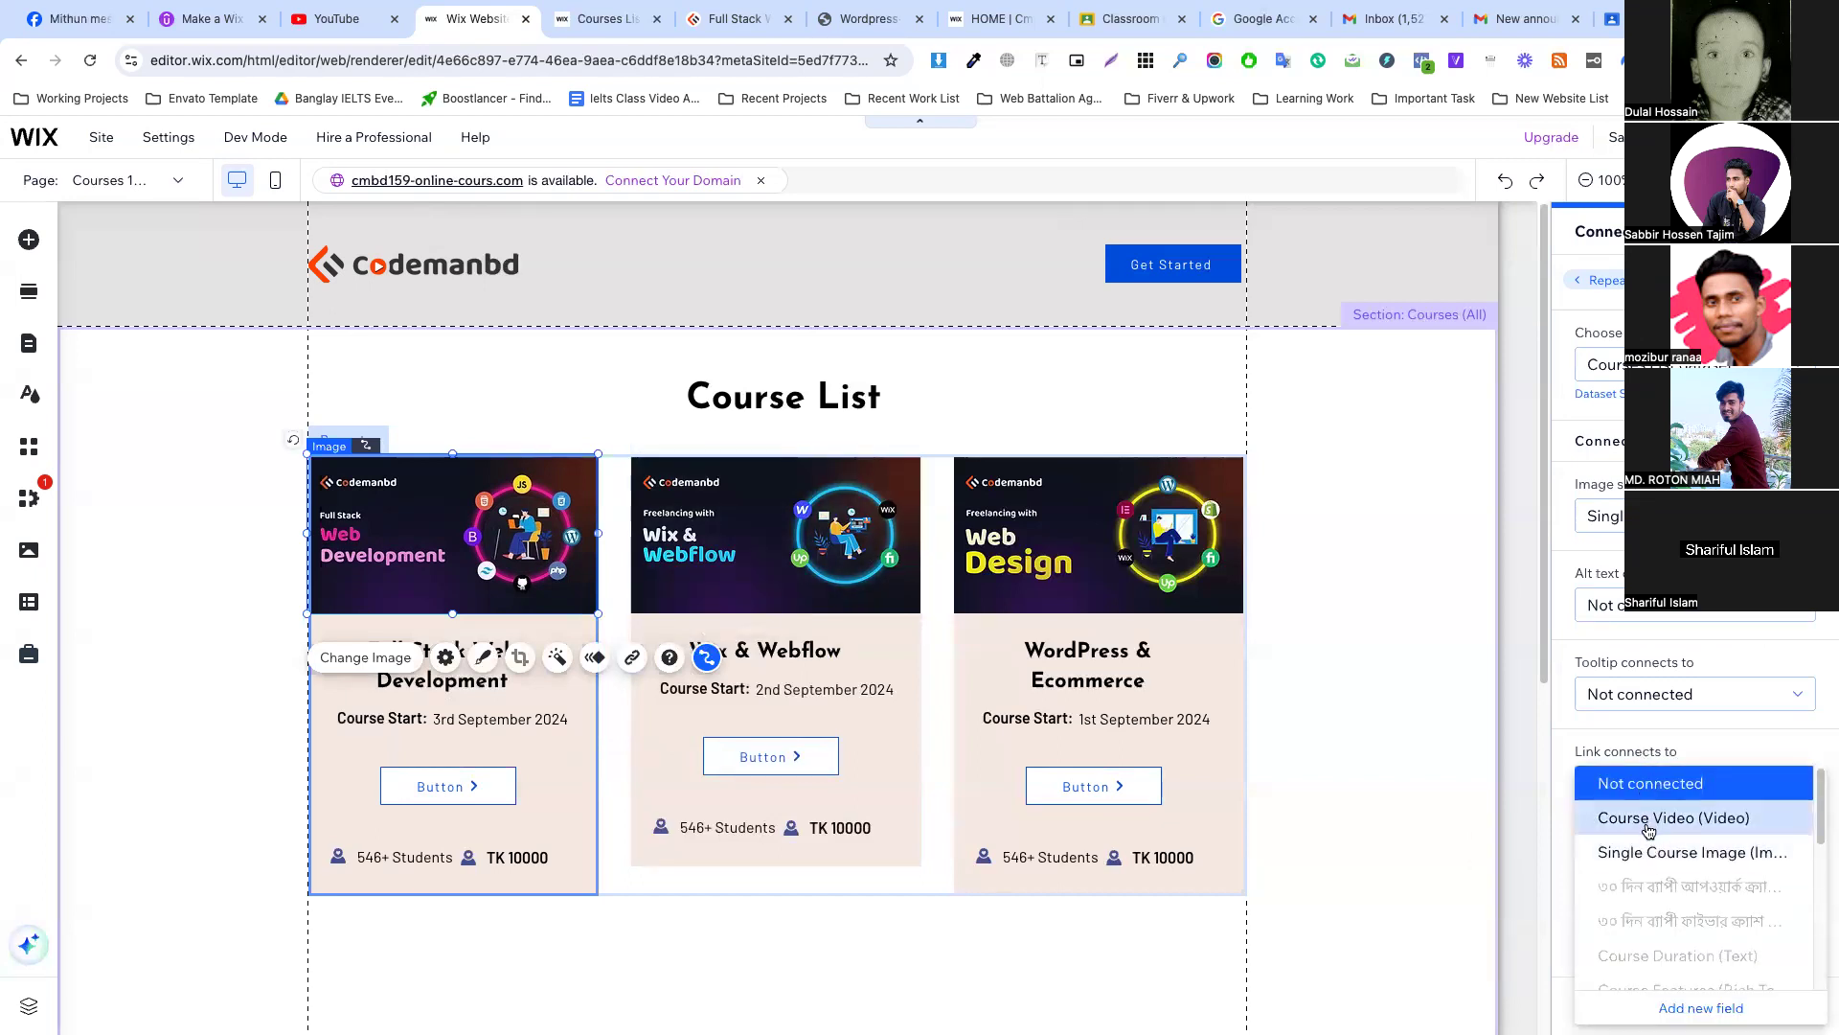
{"action": "scroll", "coordinate": [1647, 844], "scroll_direction": "down", "scroll_amount": 5}
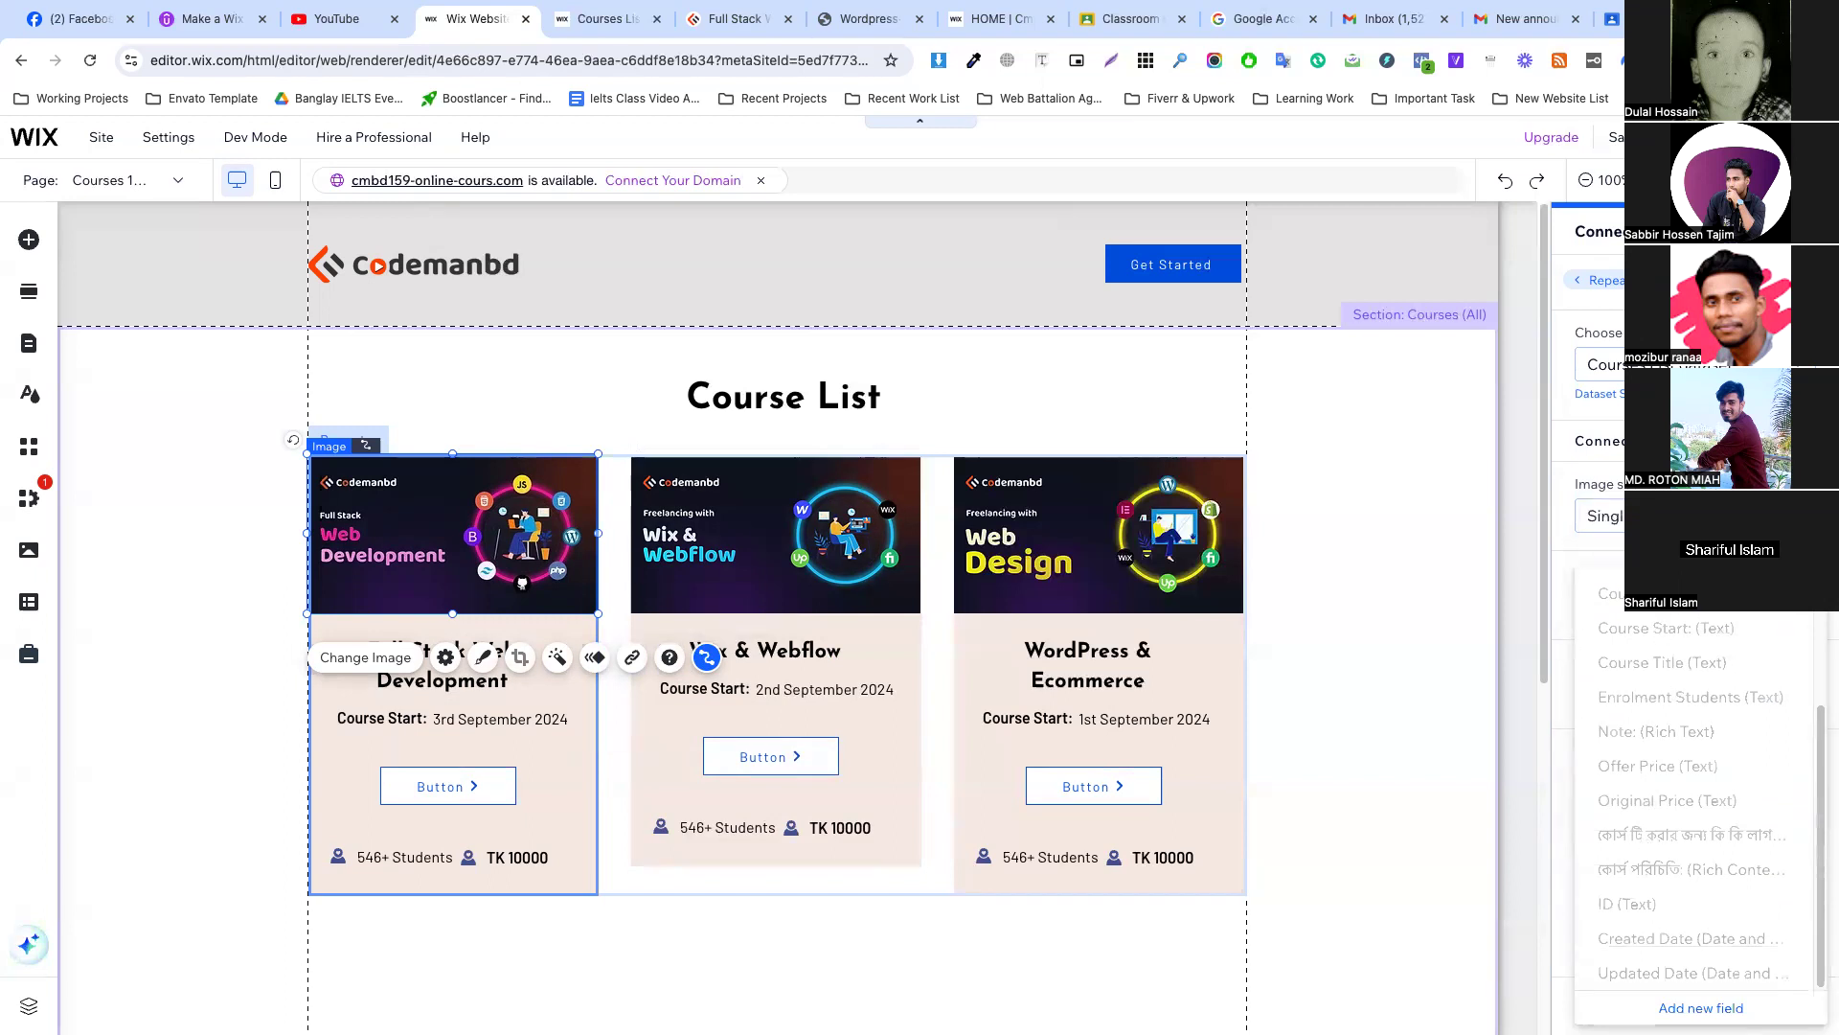
{"action": "left_click", "coordinate": [1667, 442]}
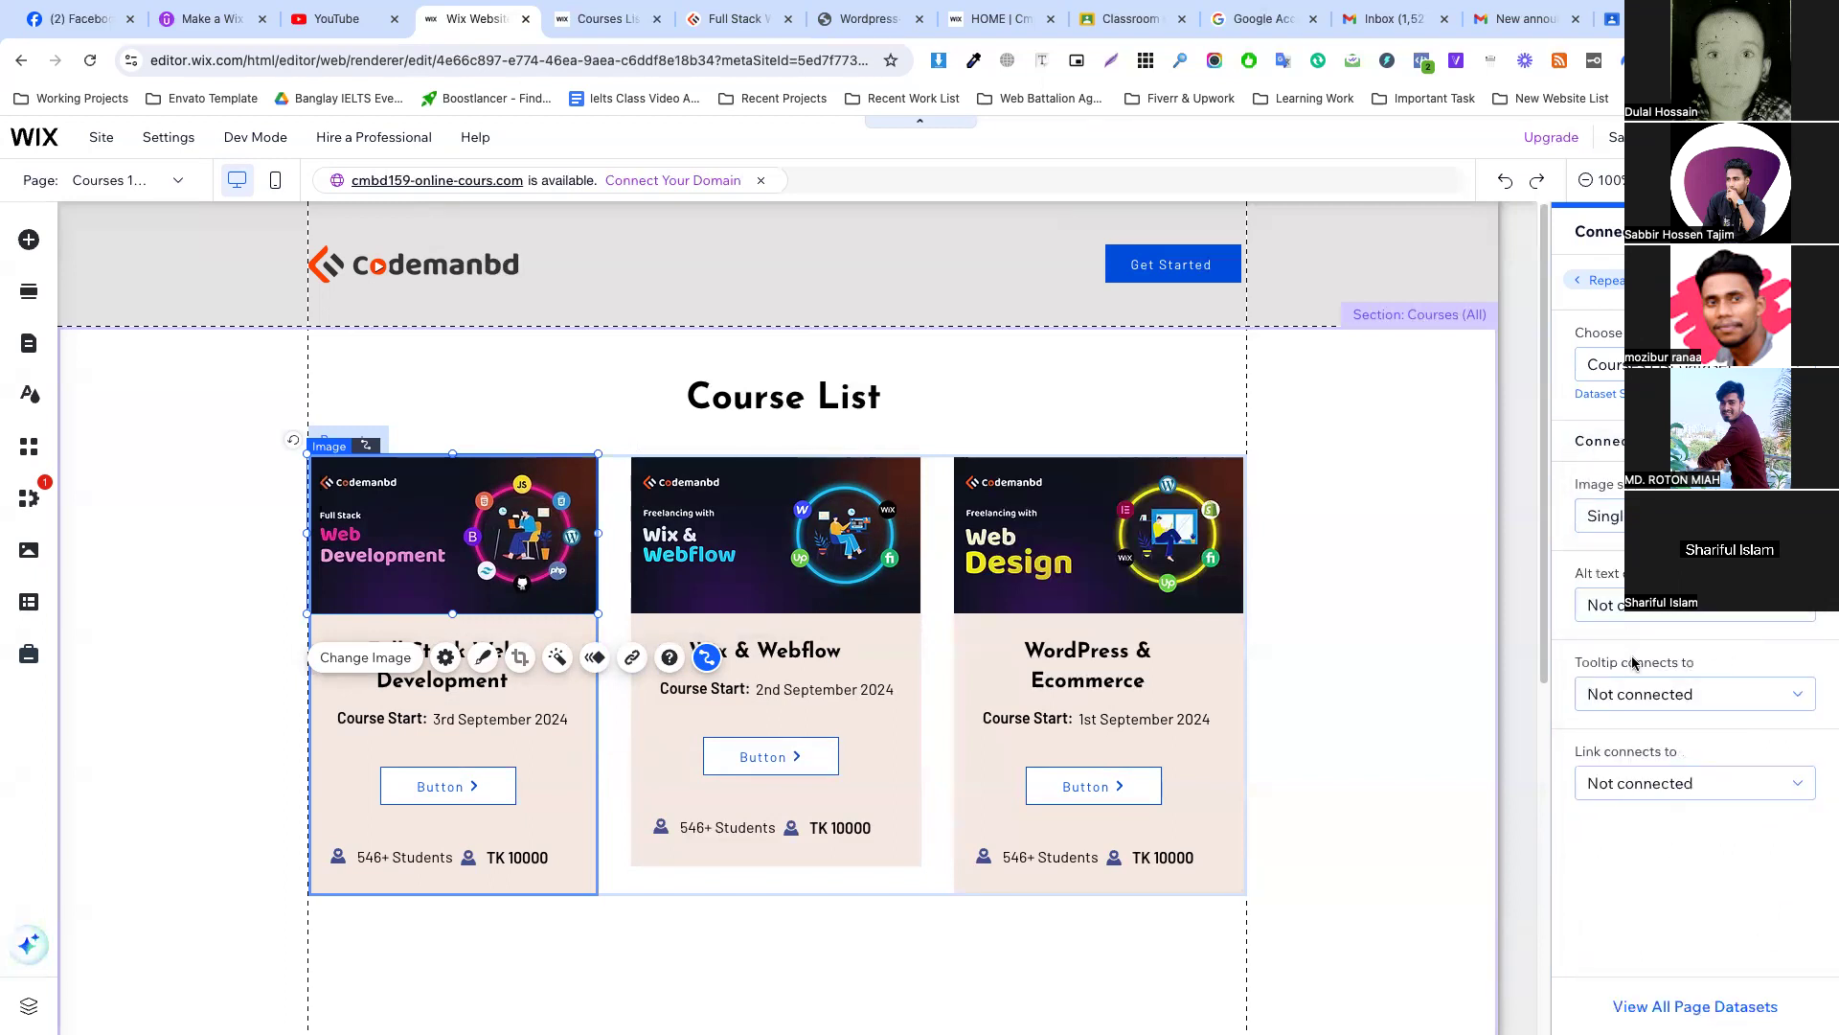
{"action": "left_click", "coordinate": [1646, 783]}
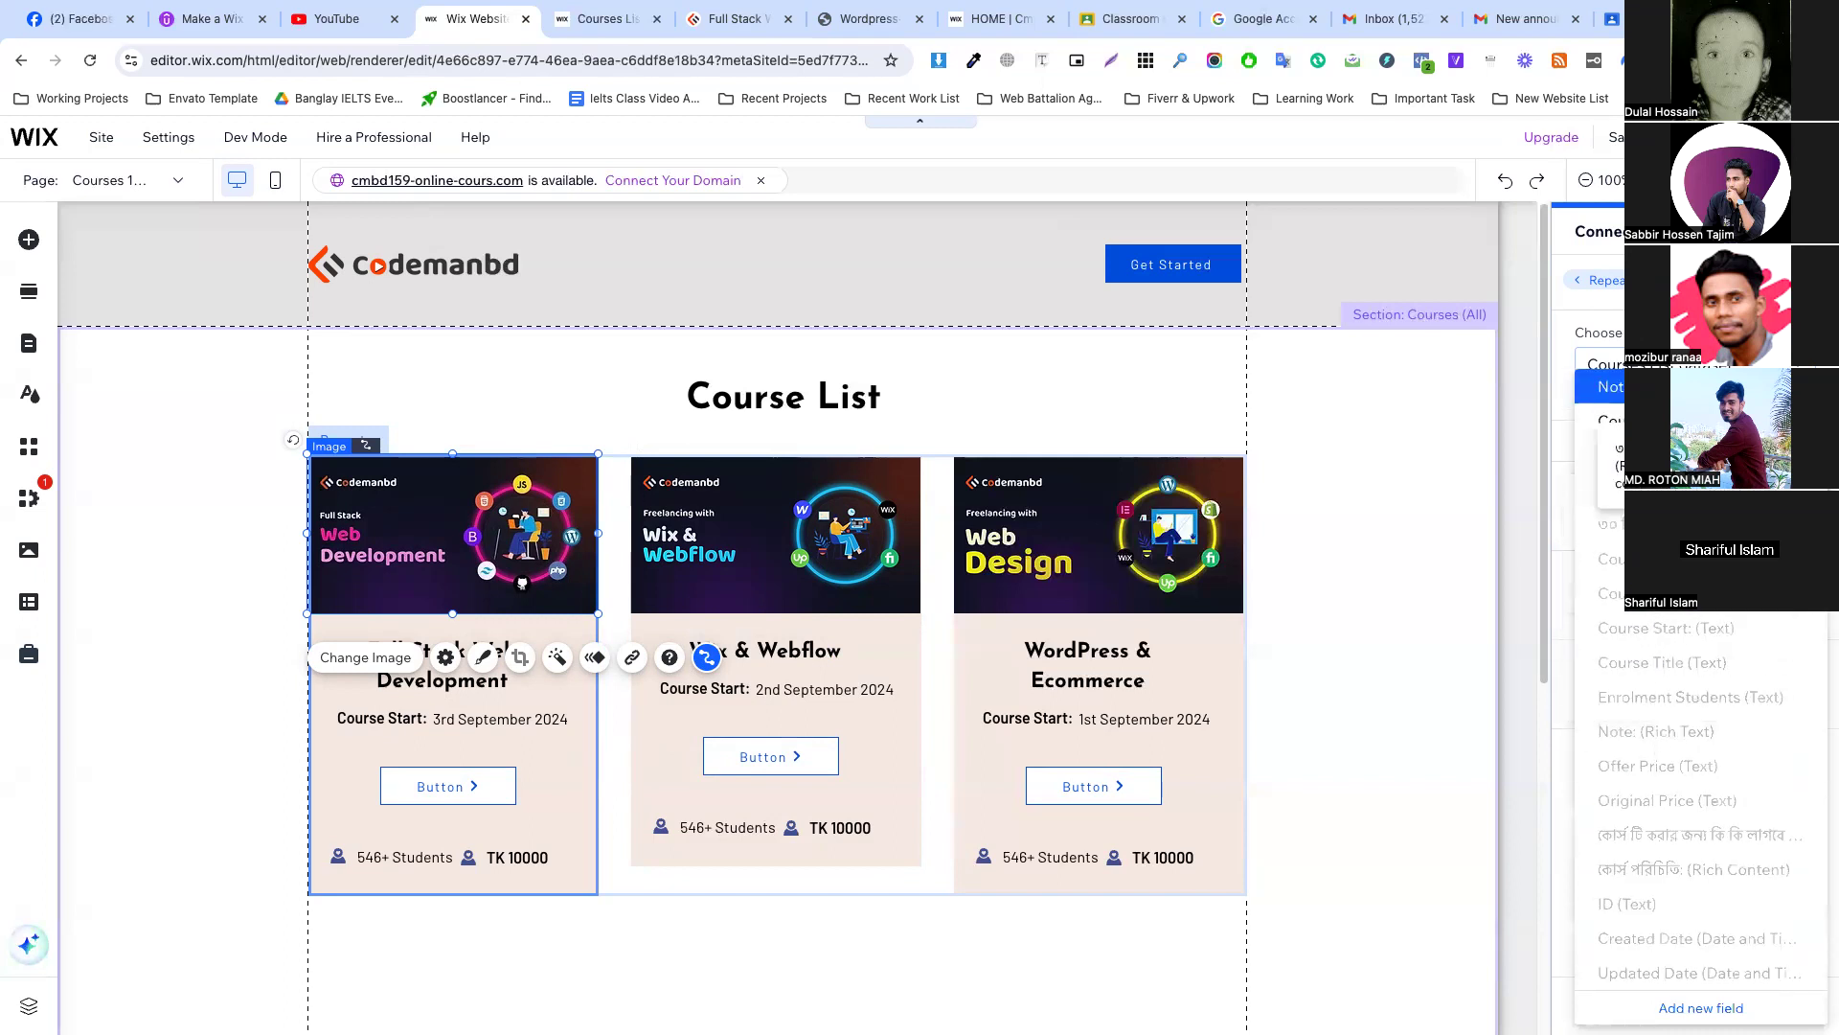
{"action": "left_click", "coordinate": [1567, 353]}
Connect the image to the Courses dataset, keeping Tooltip and Link set to Not connected.
{"action": "left_click", "coordinate": [1686, 364]}
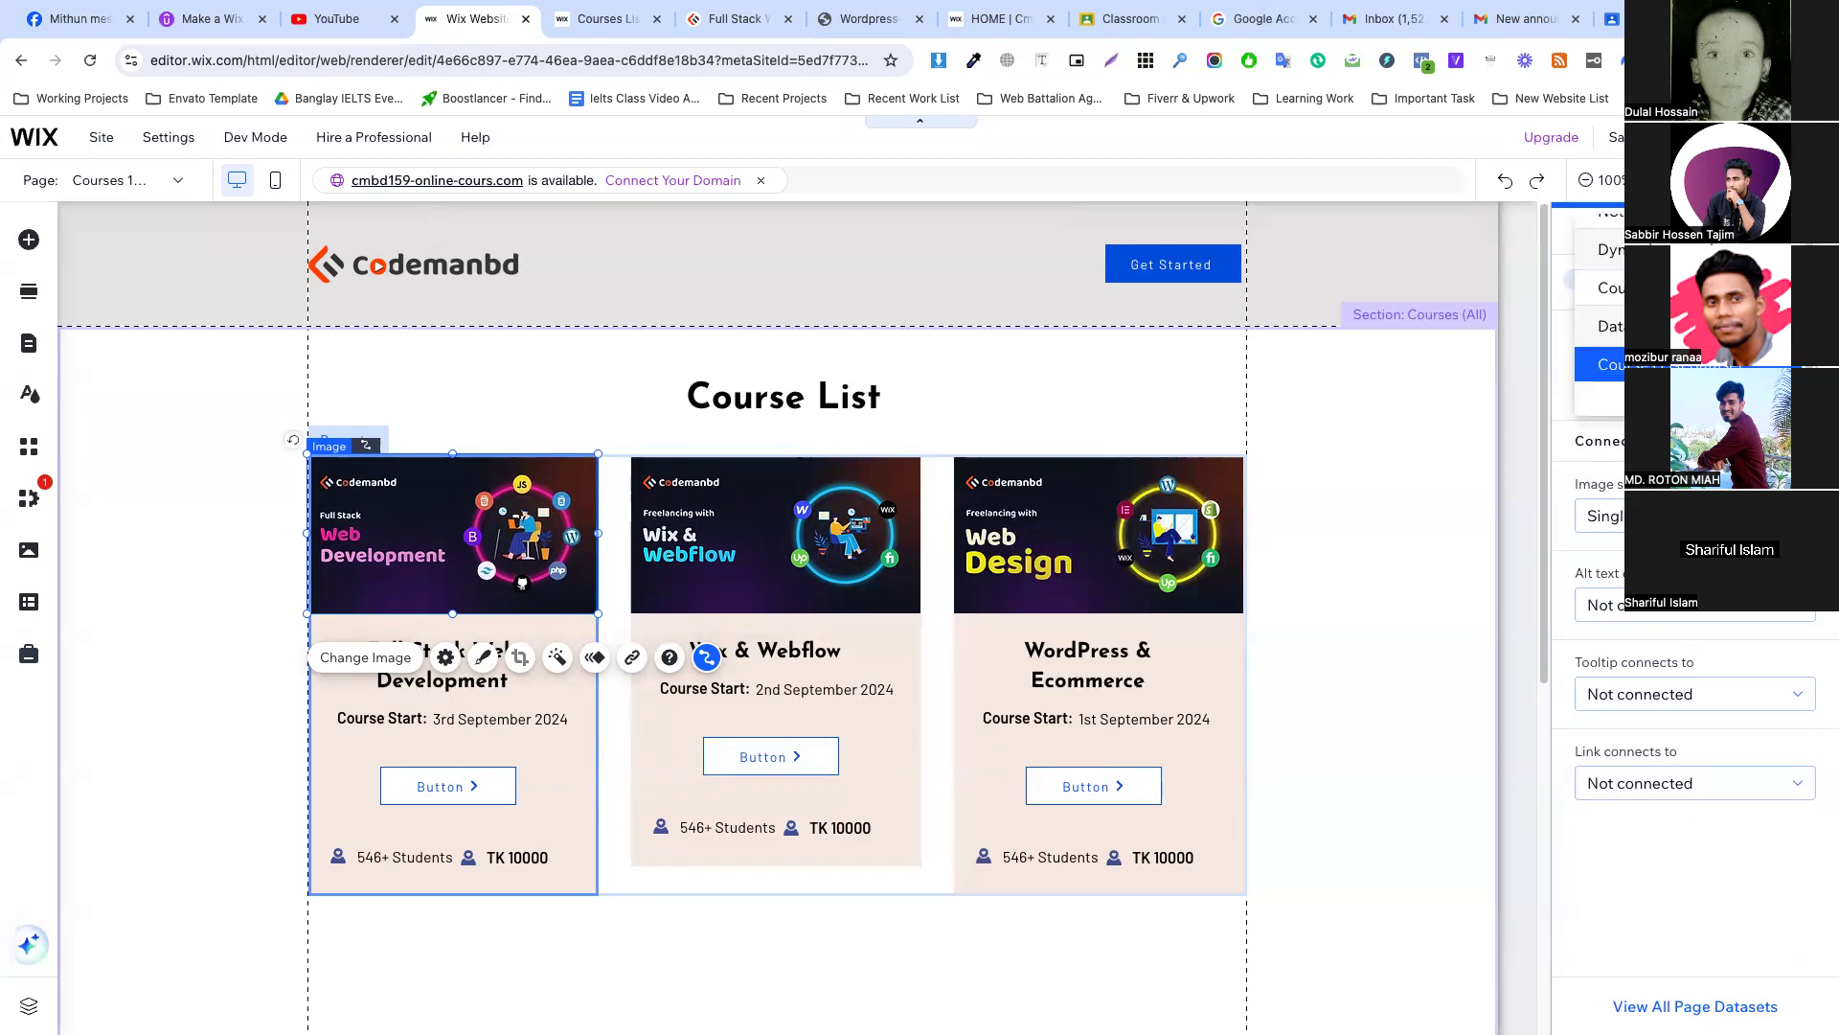
{"action": "left_click", "coordinate": [1686, 364]}
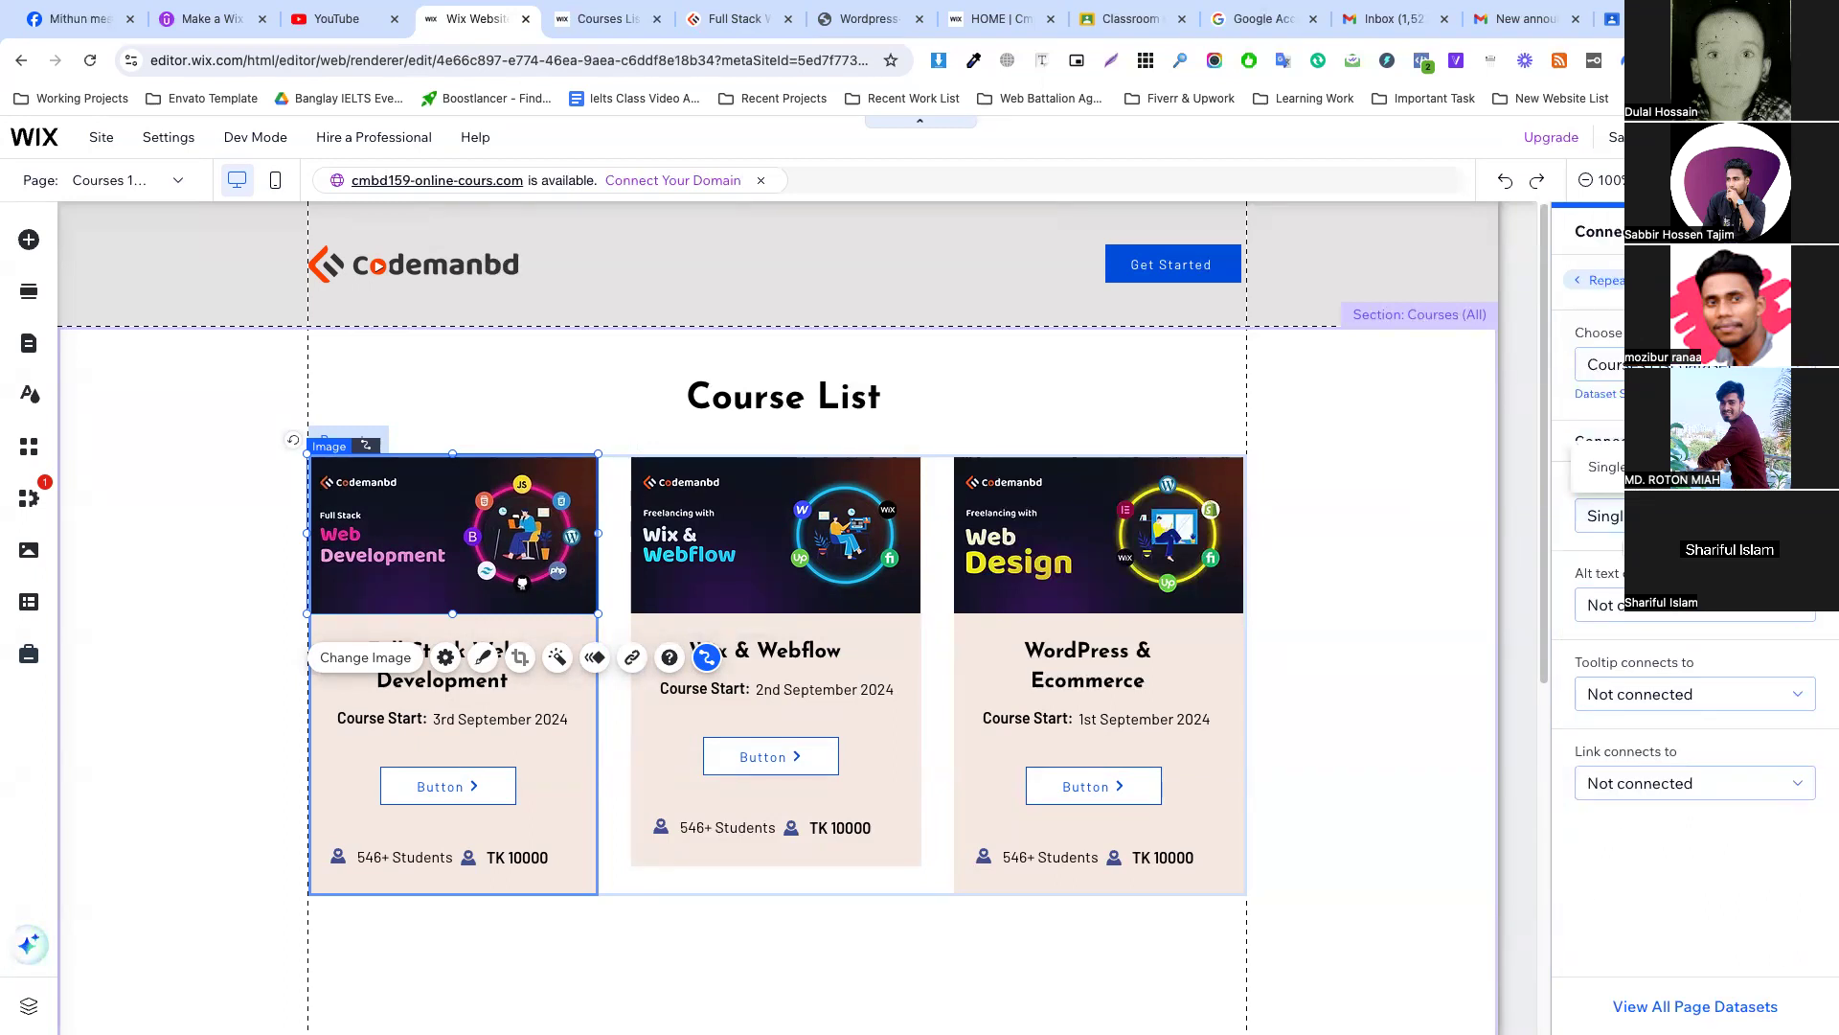
{"action": "left_click", "coordinate": [1625, 707]}
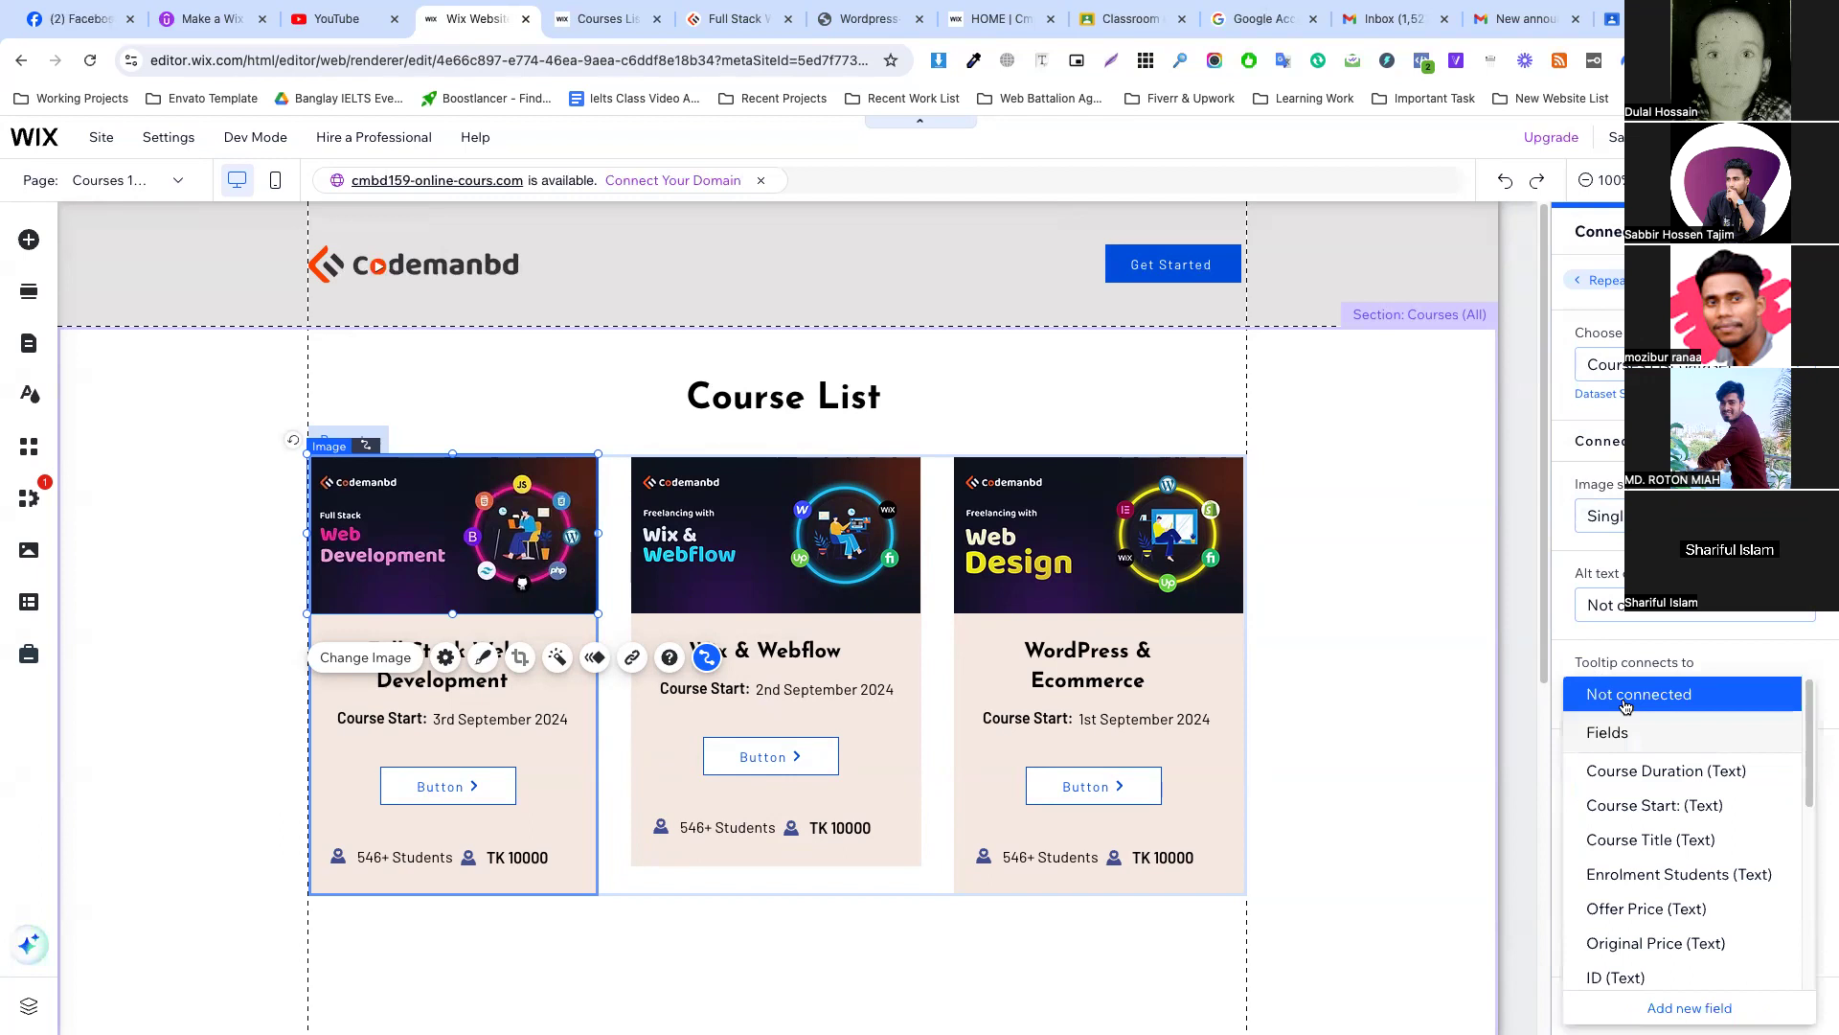
{"action": "scroll", "coordinate": [1626, 706], "scroll_direction": "down", "scroll_amount": 5}
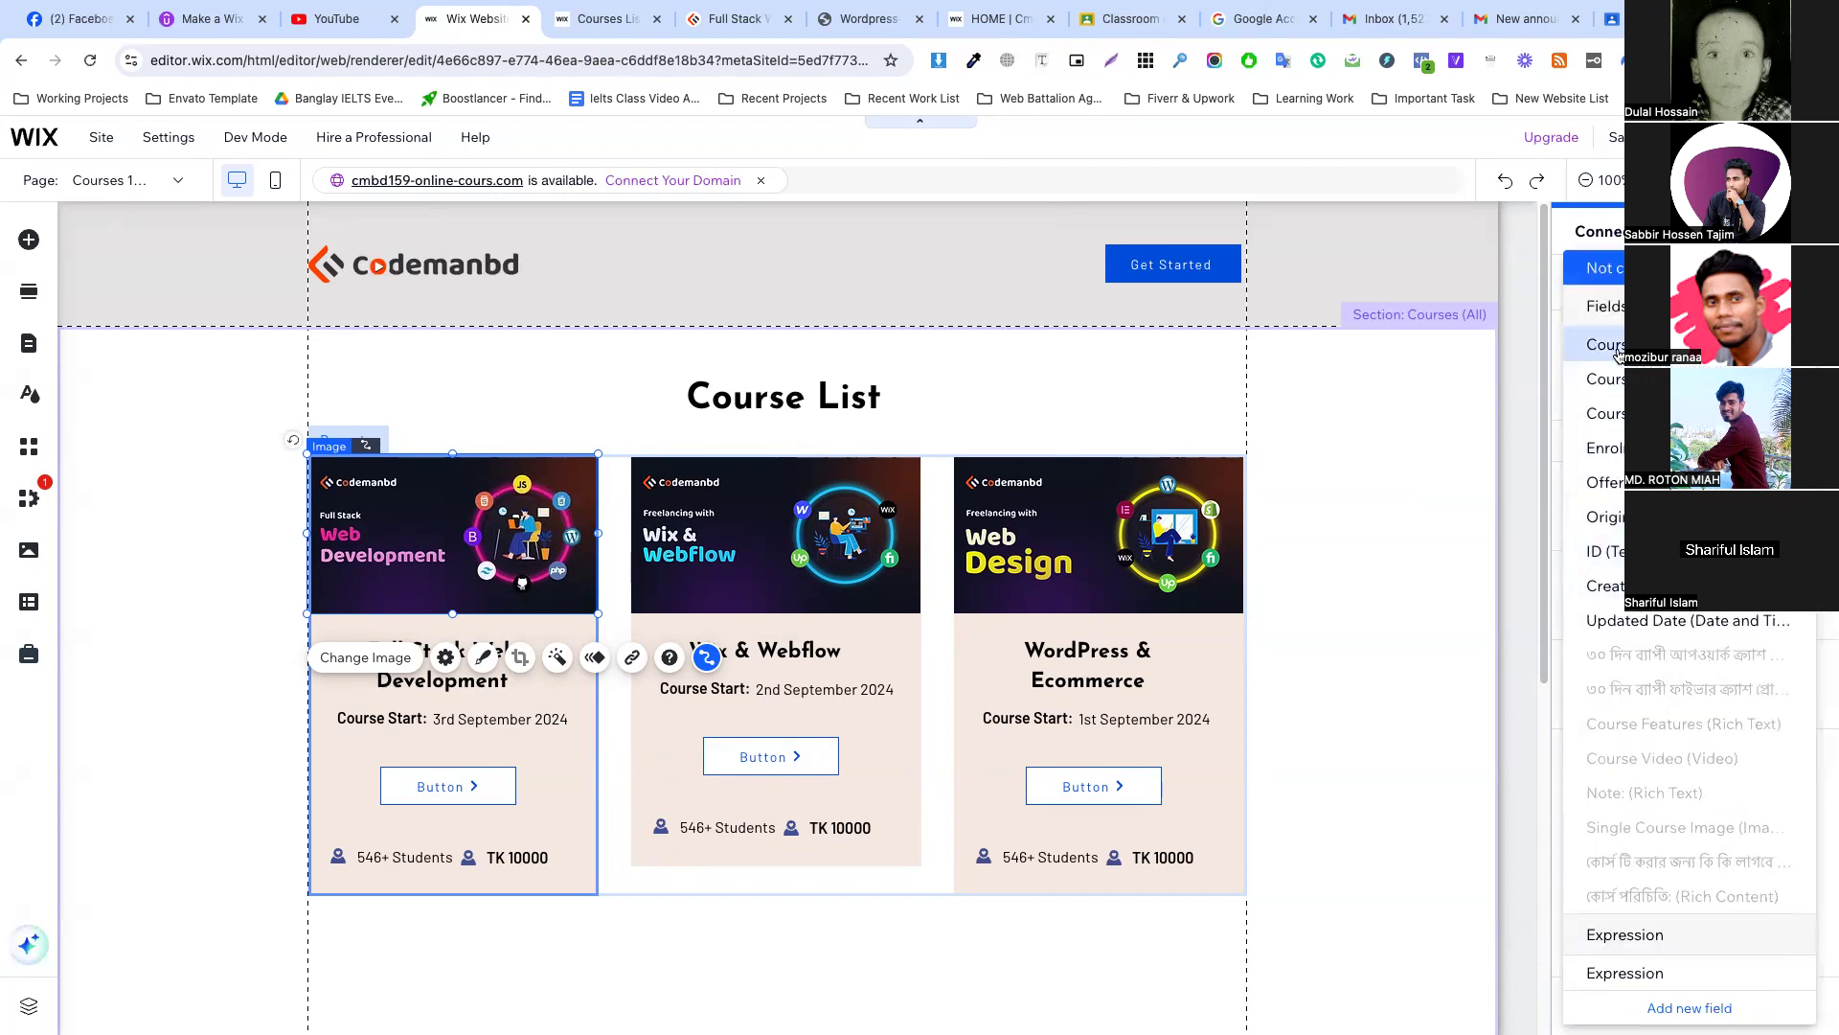
{"action": "left_click", "coordinate": [1559, 399]}
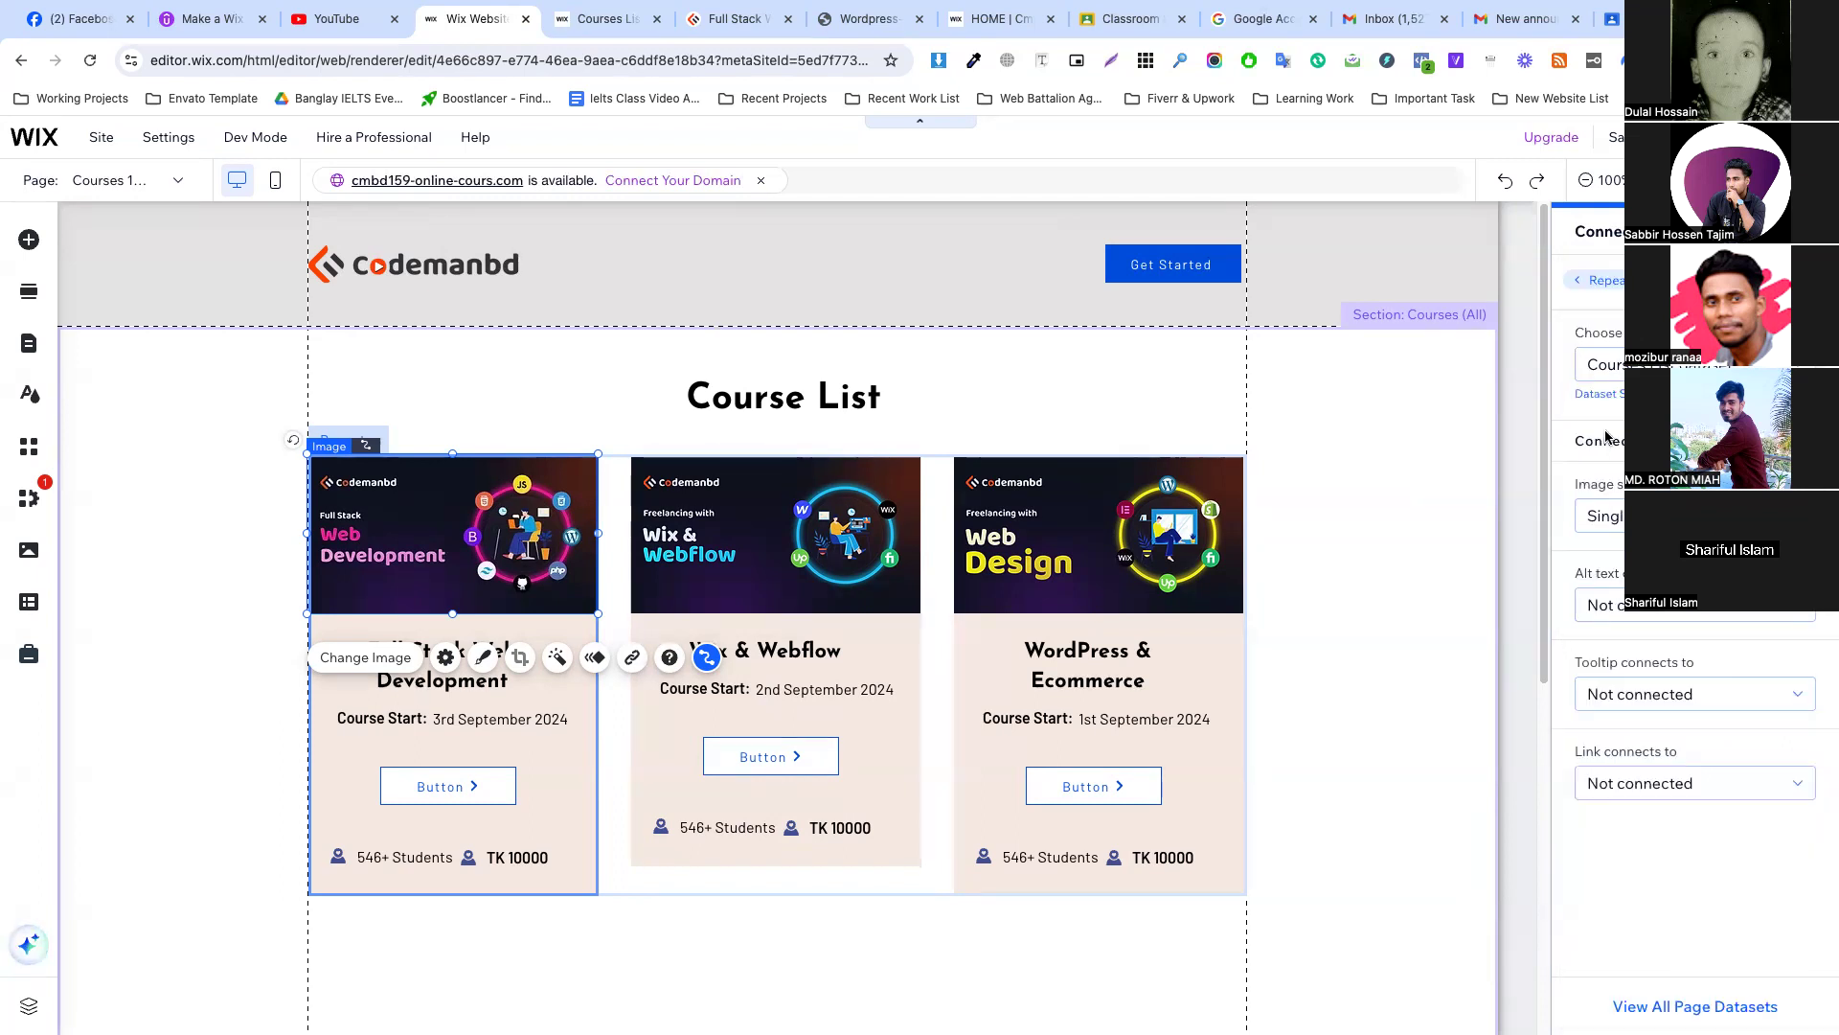
{"action": "left_click", "coordinate": [1644, 783]}
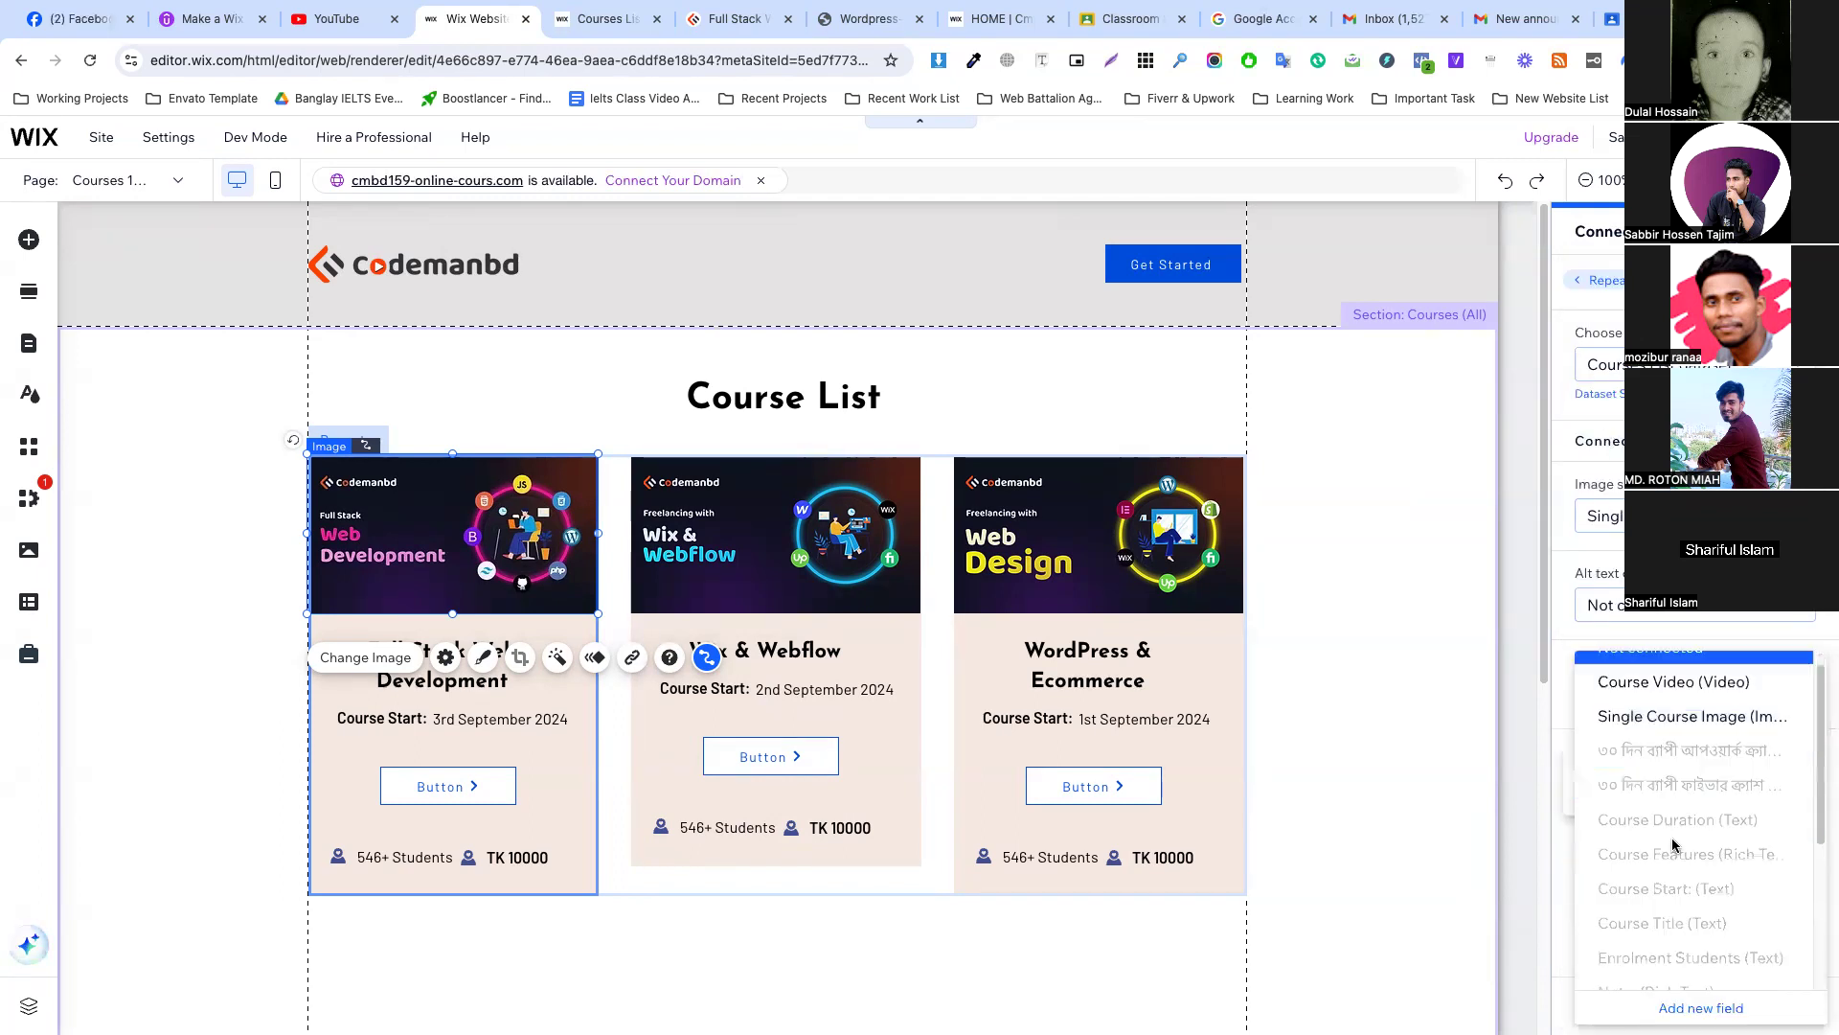
{"action": "left_click", "coordinate": [1411, 548]}
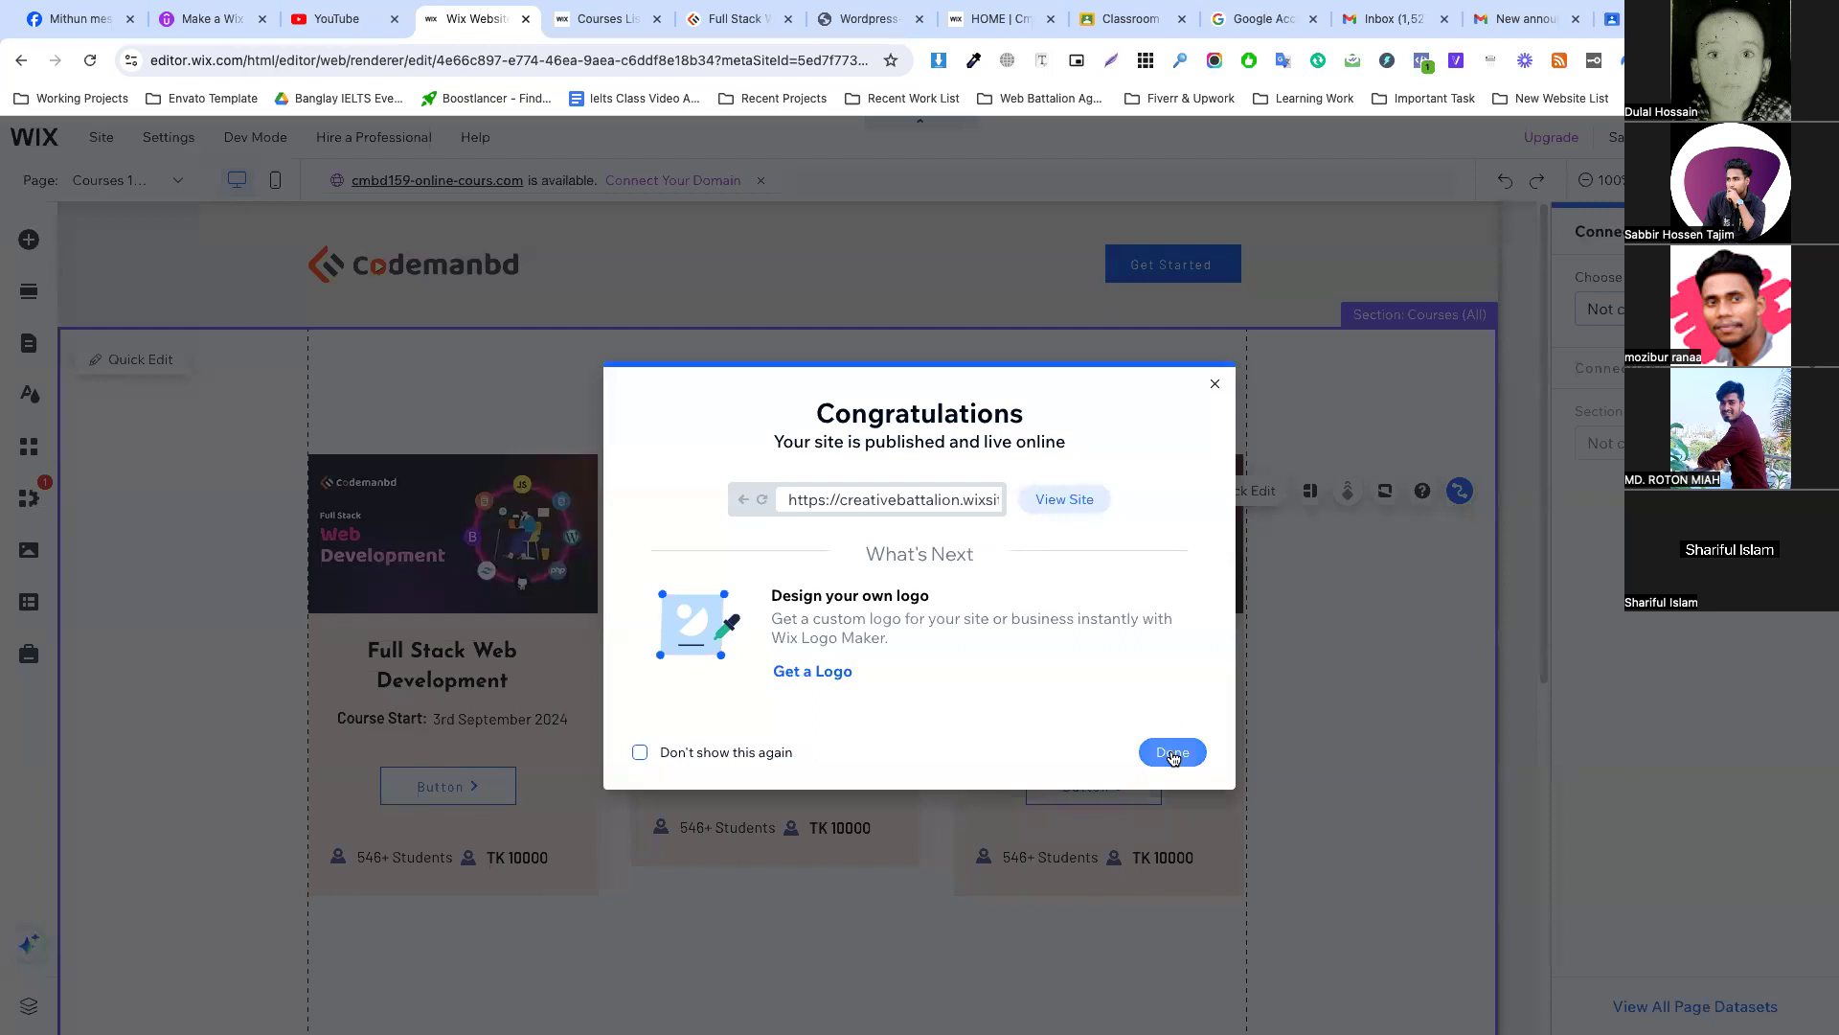
Publish the site, review the course list in the mobile layout, then return to desktop.
{"action": "left_click", "coordinate": [1170, 751]}
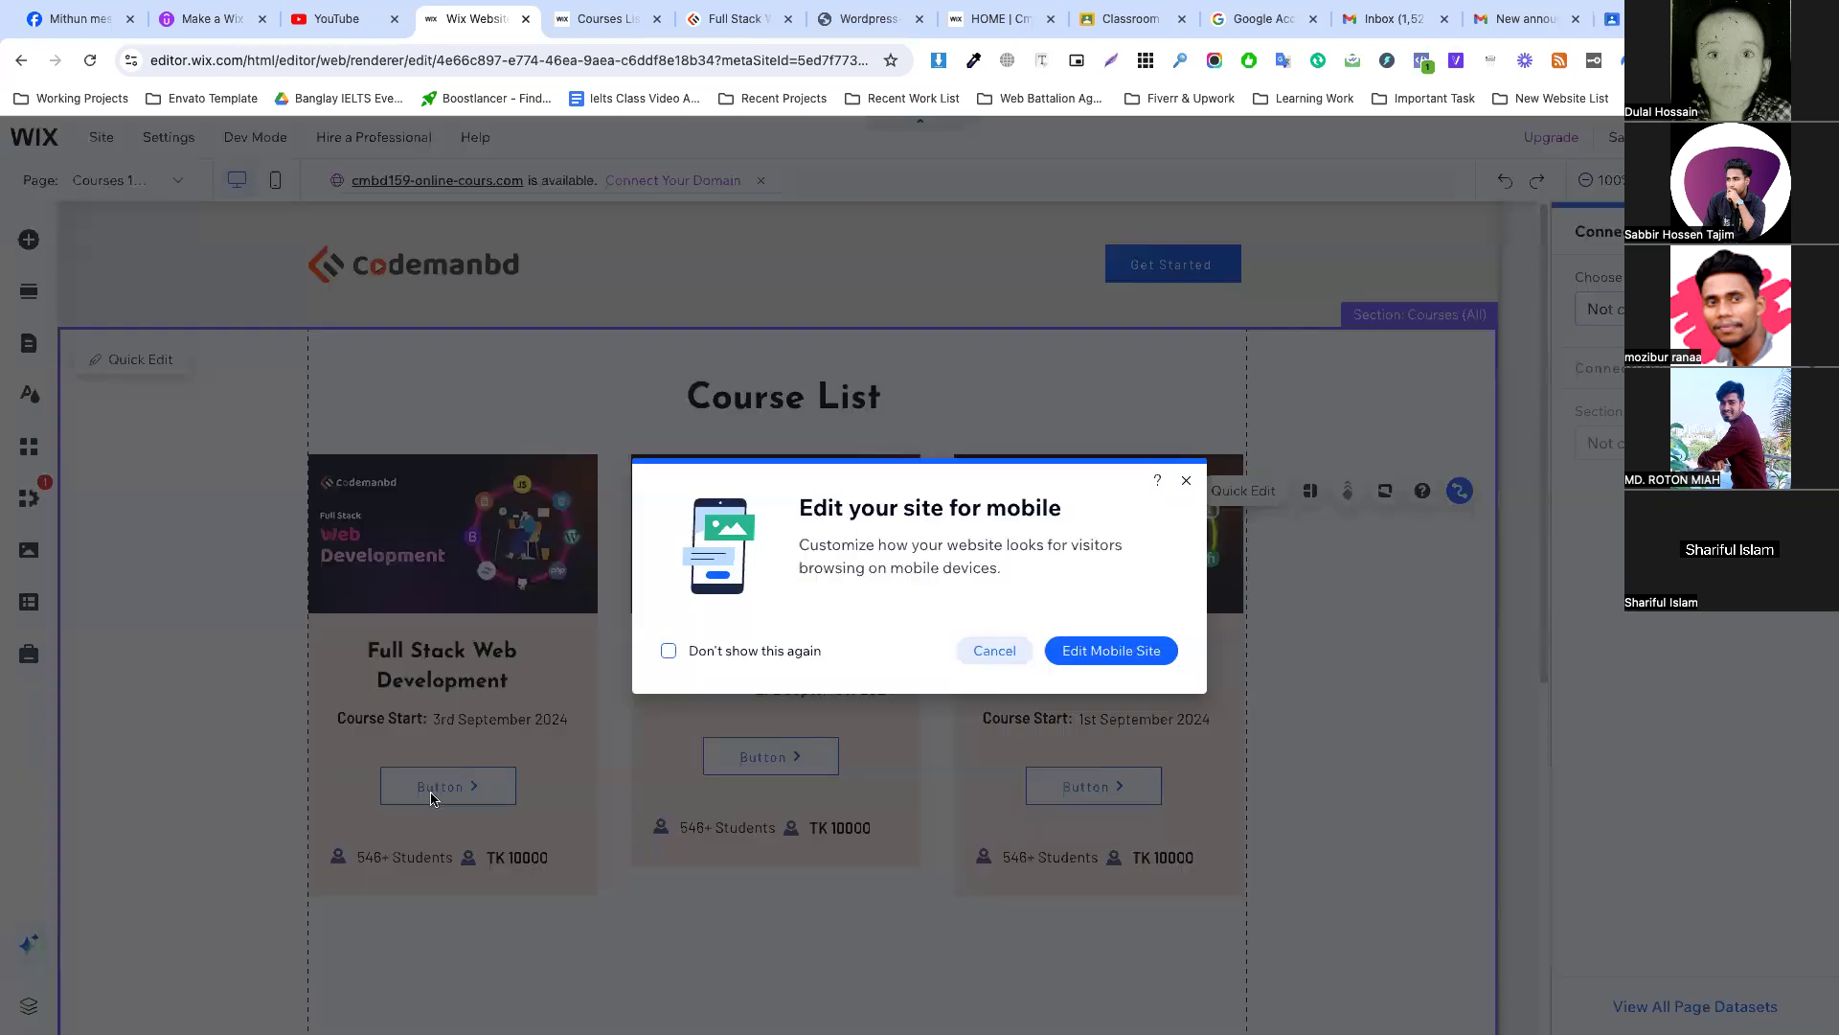
{"action": "left_click", "coordinate": [1132, 658]}
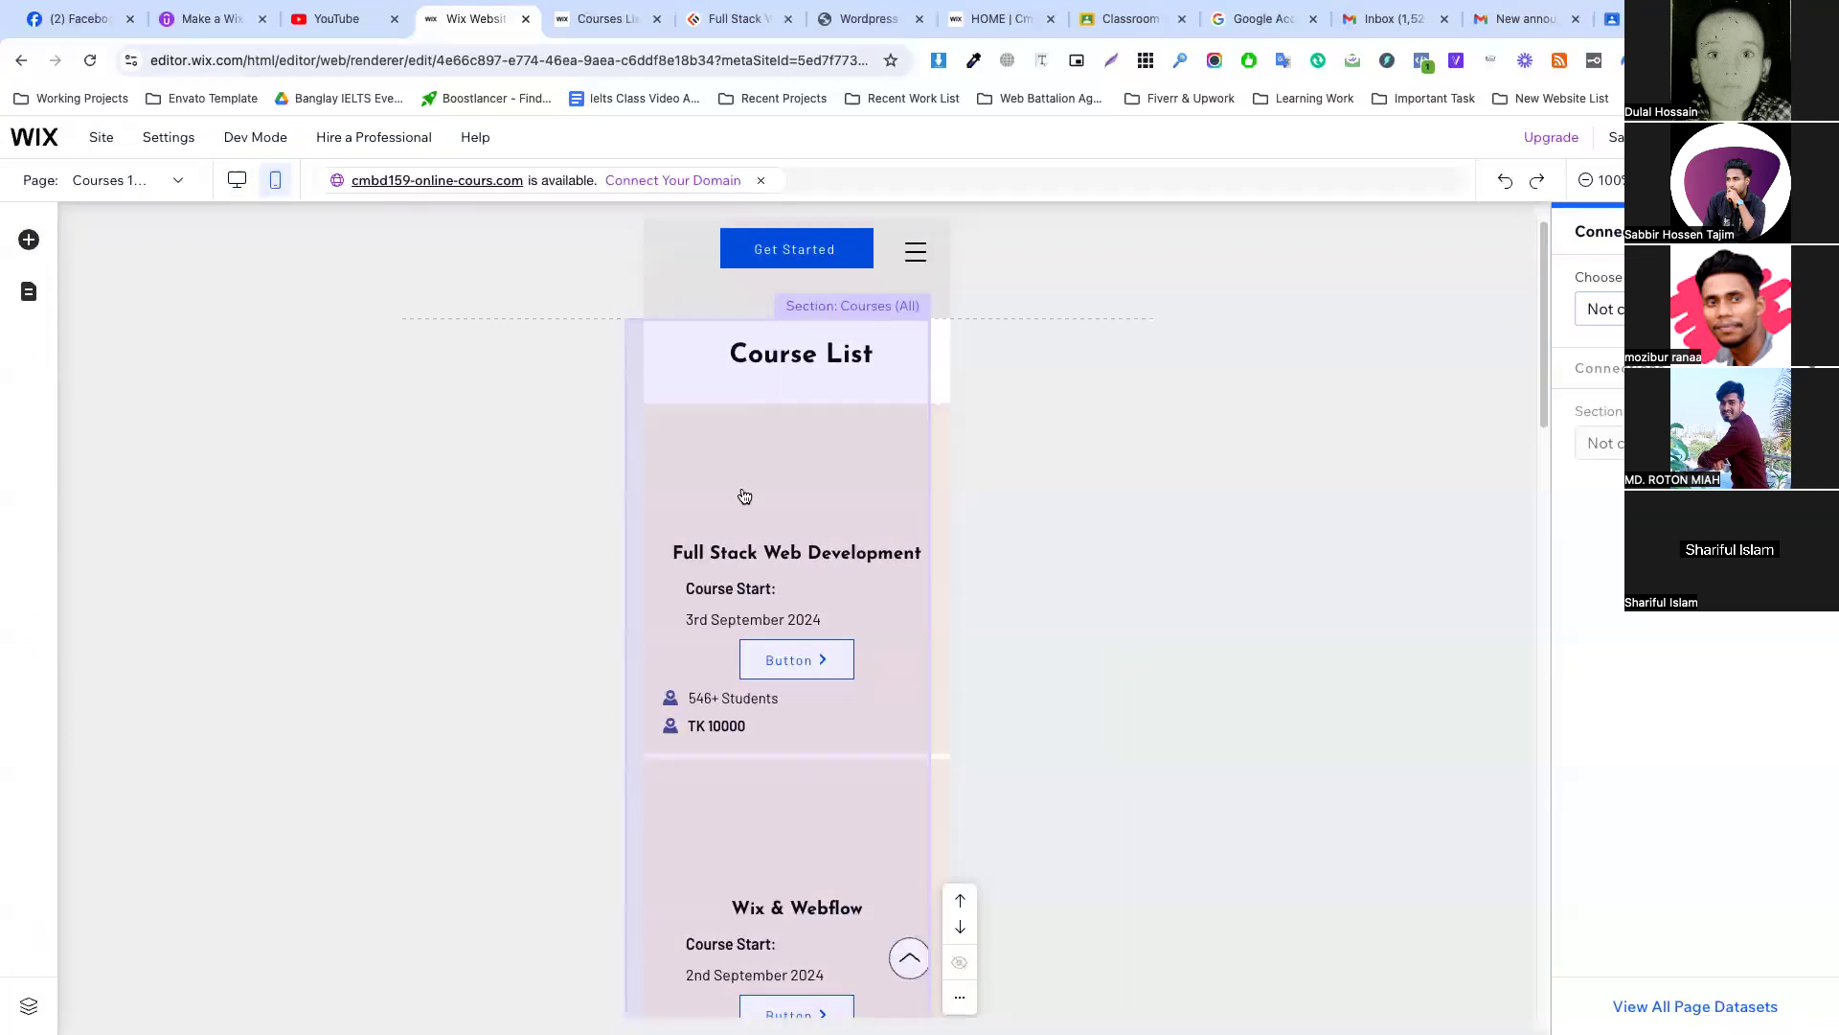
{"action": "left_click", "coordinate": [231, 183]}
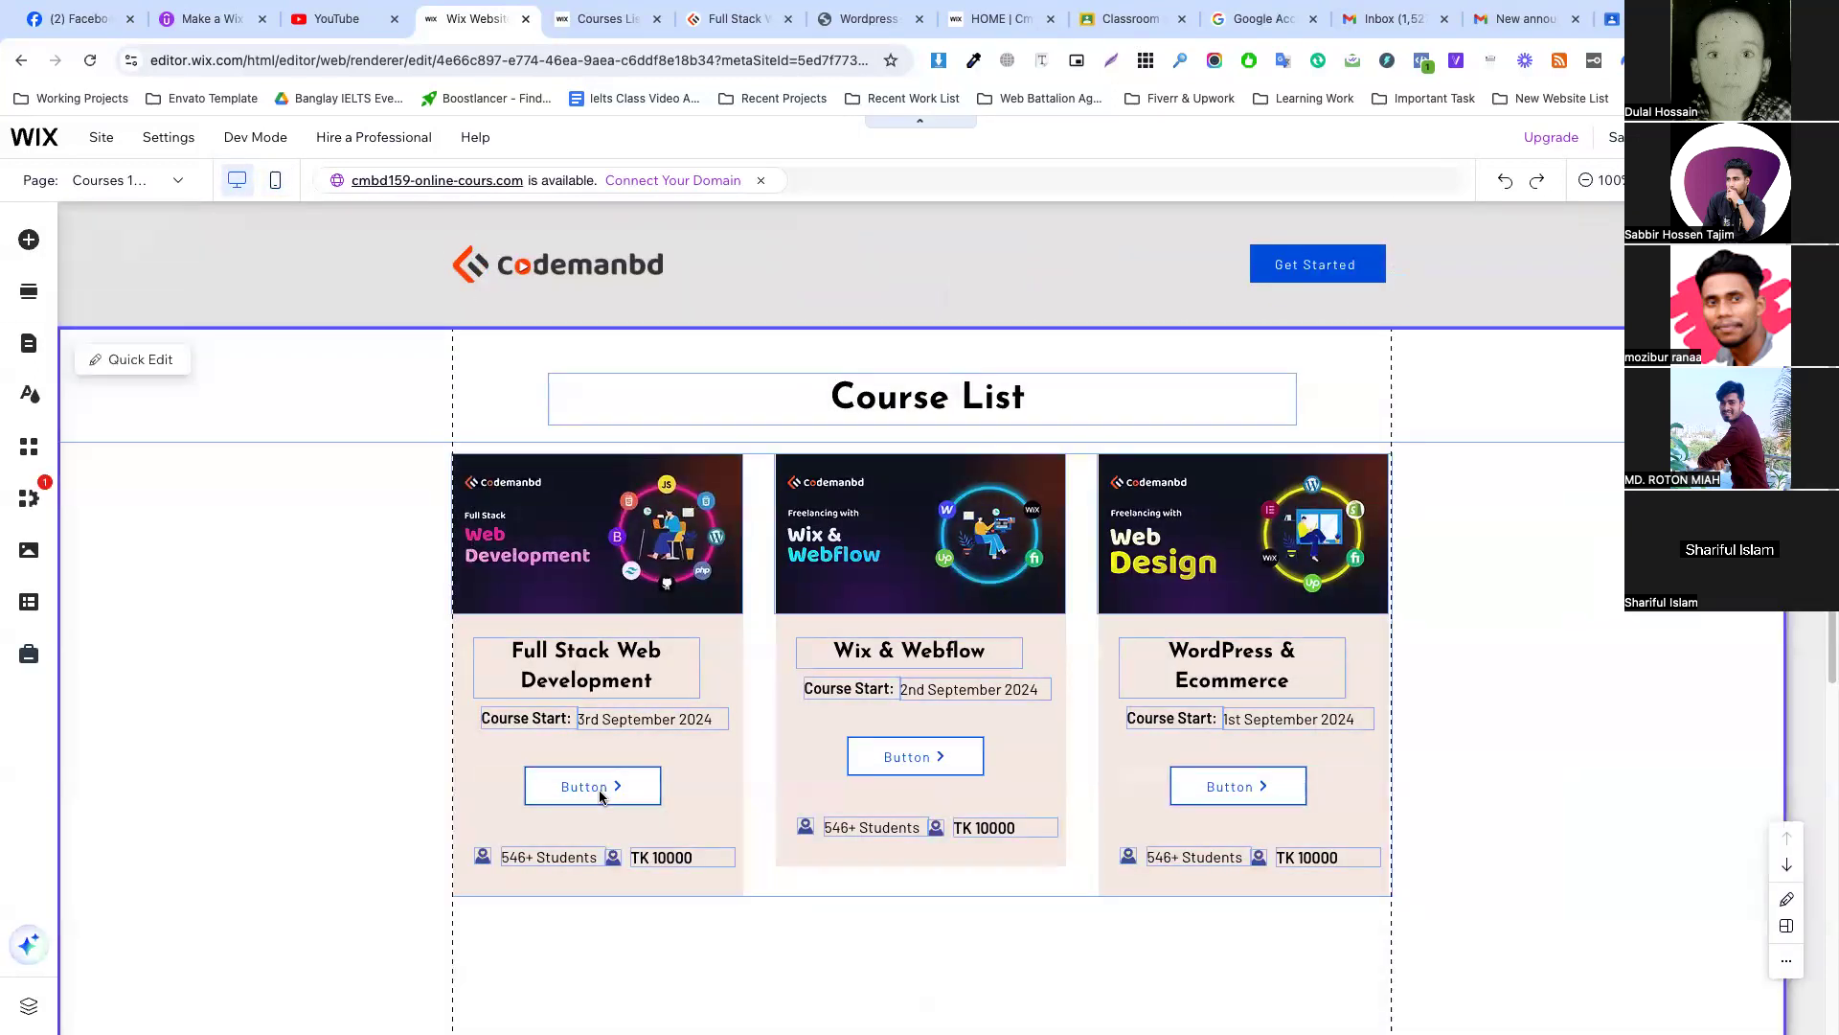
{"action": "left_click", "coordinate": [603, 792]}
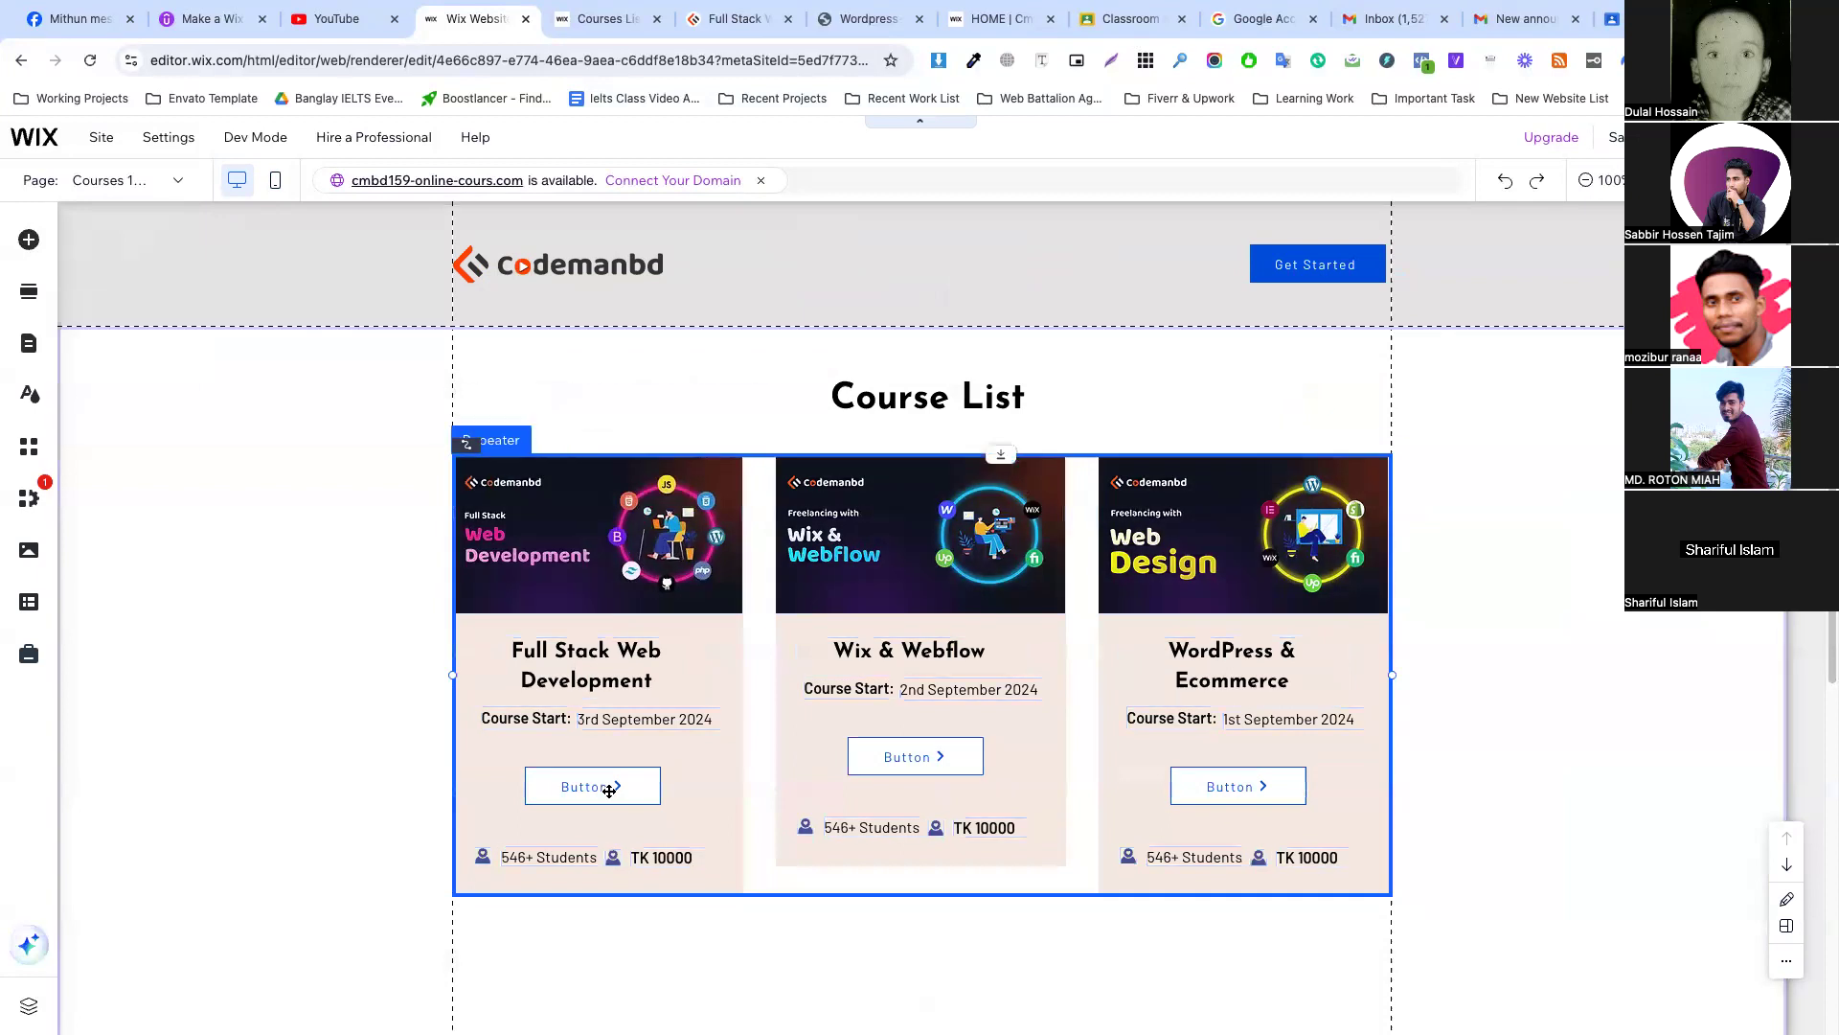
Connect the first card's student count text to the Enrolment Students field.
{"action": "left_click", "coordinate": [550, 857]}
{"action": "double_click", "coordinate": [550, 858]}
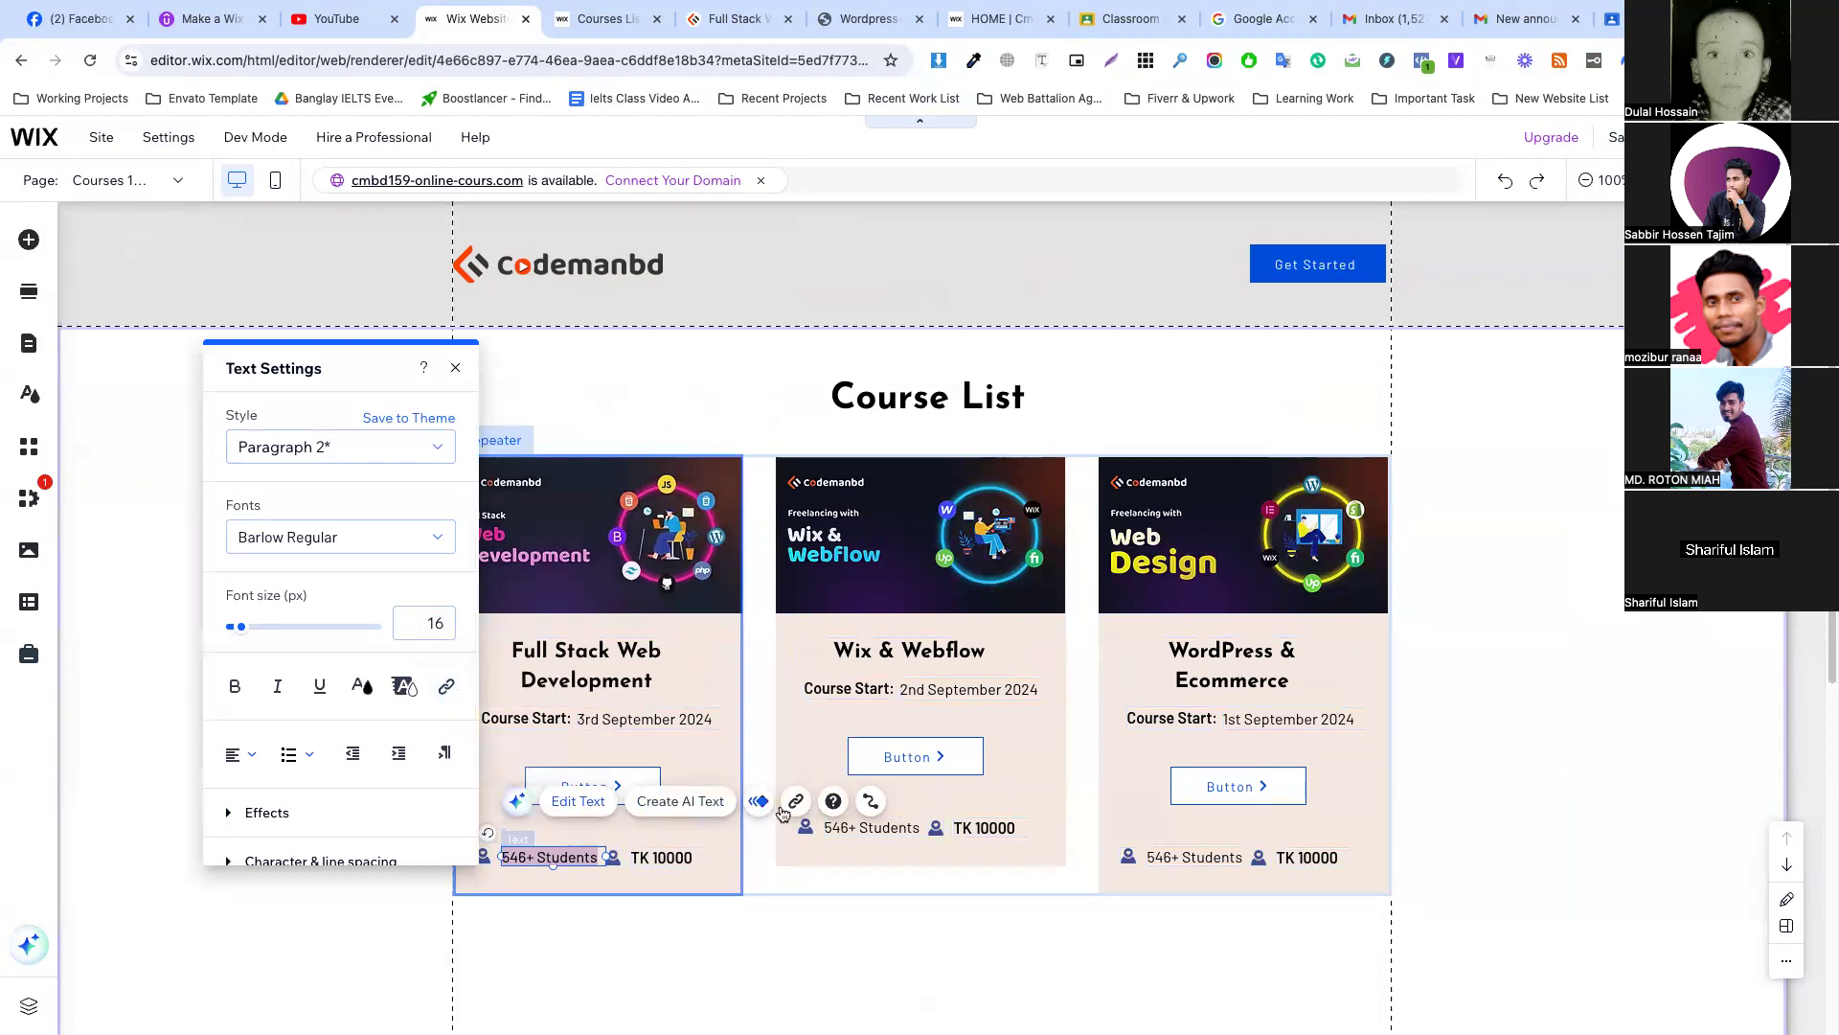
{"action": "scroll", "coordinate": [867, 808], "scroll_direction": "right", "scroll_amount": 3}
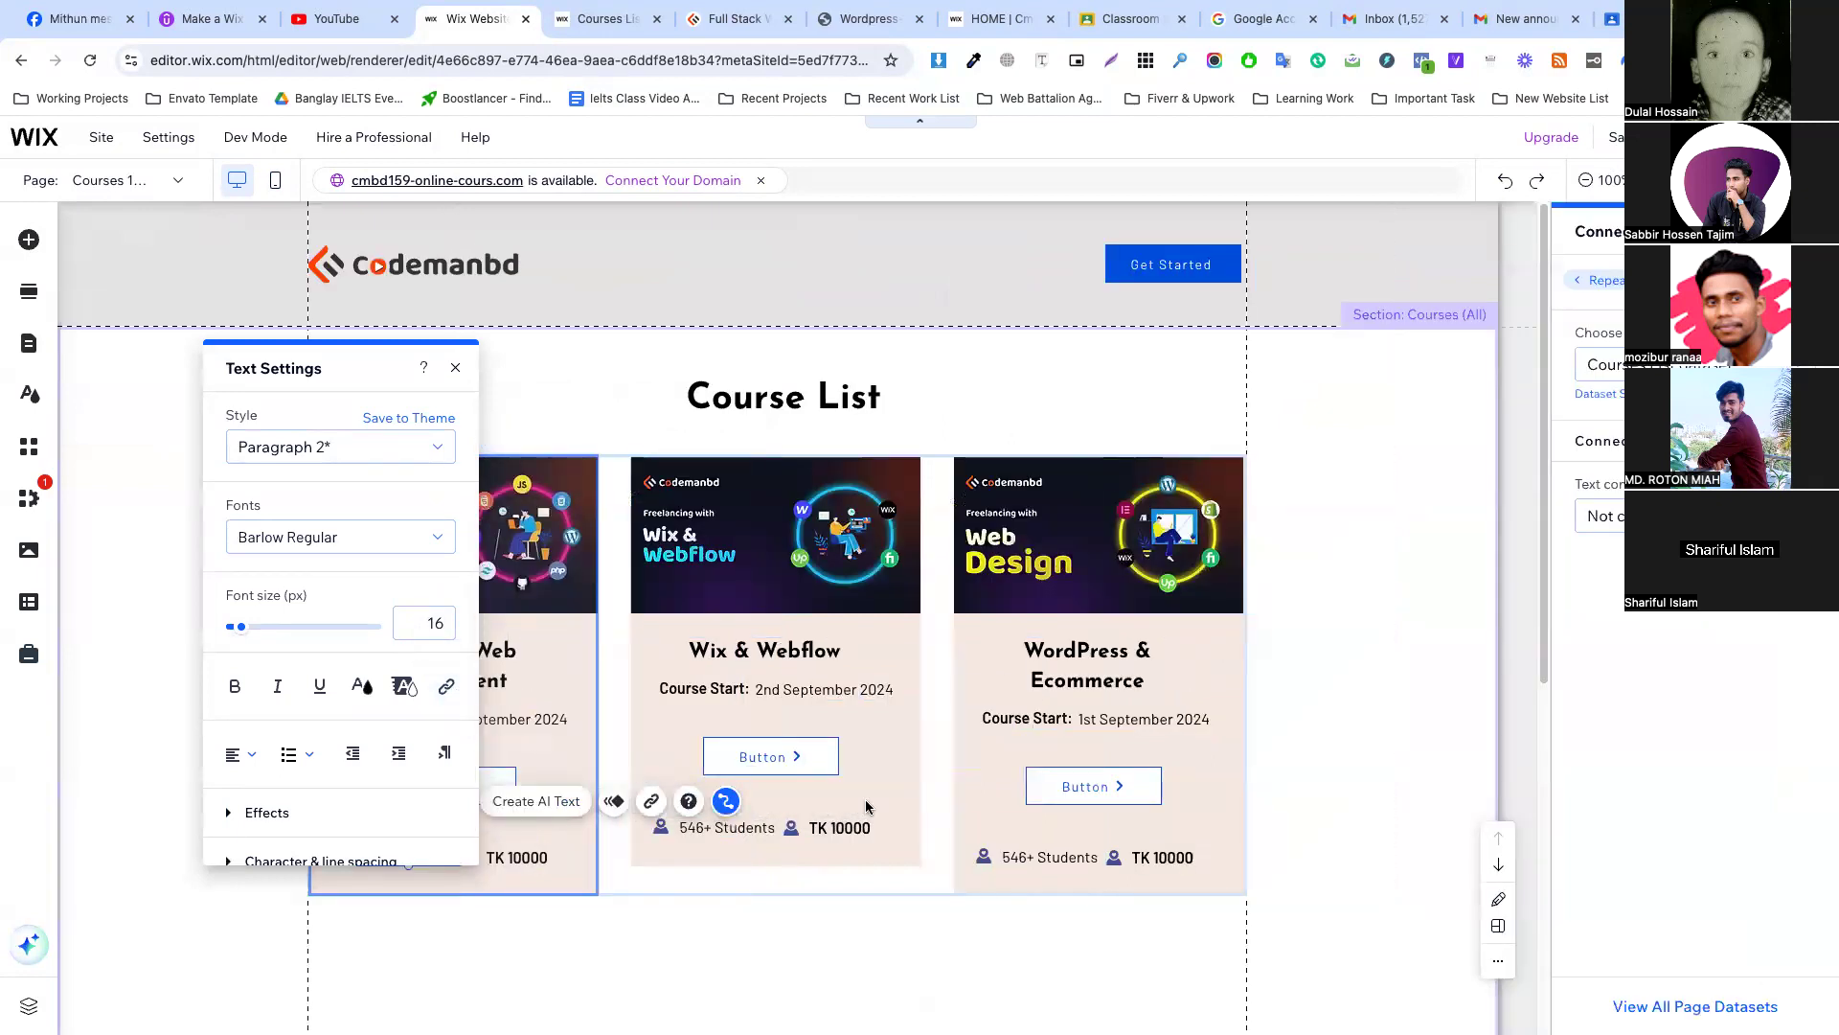
{"action": "left_click", "coordinate": [1600, 515]}
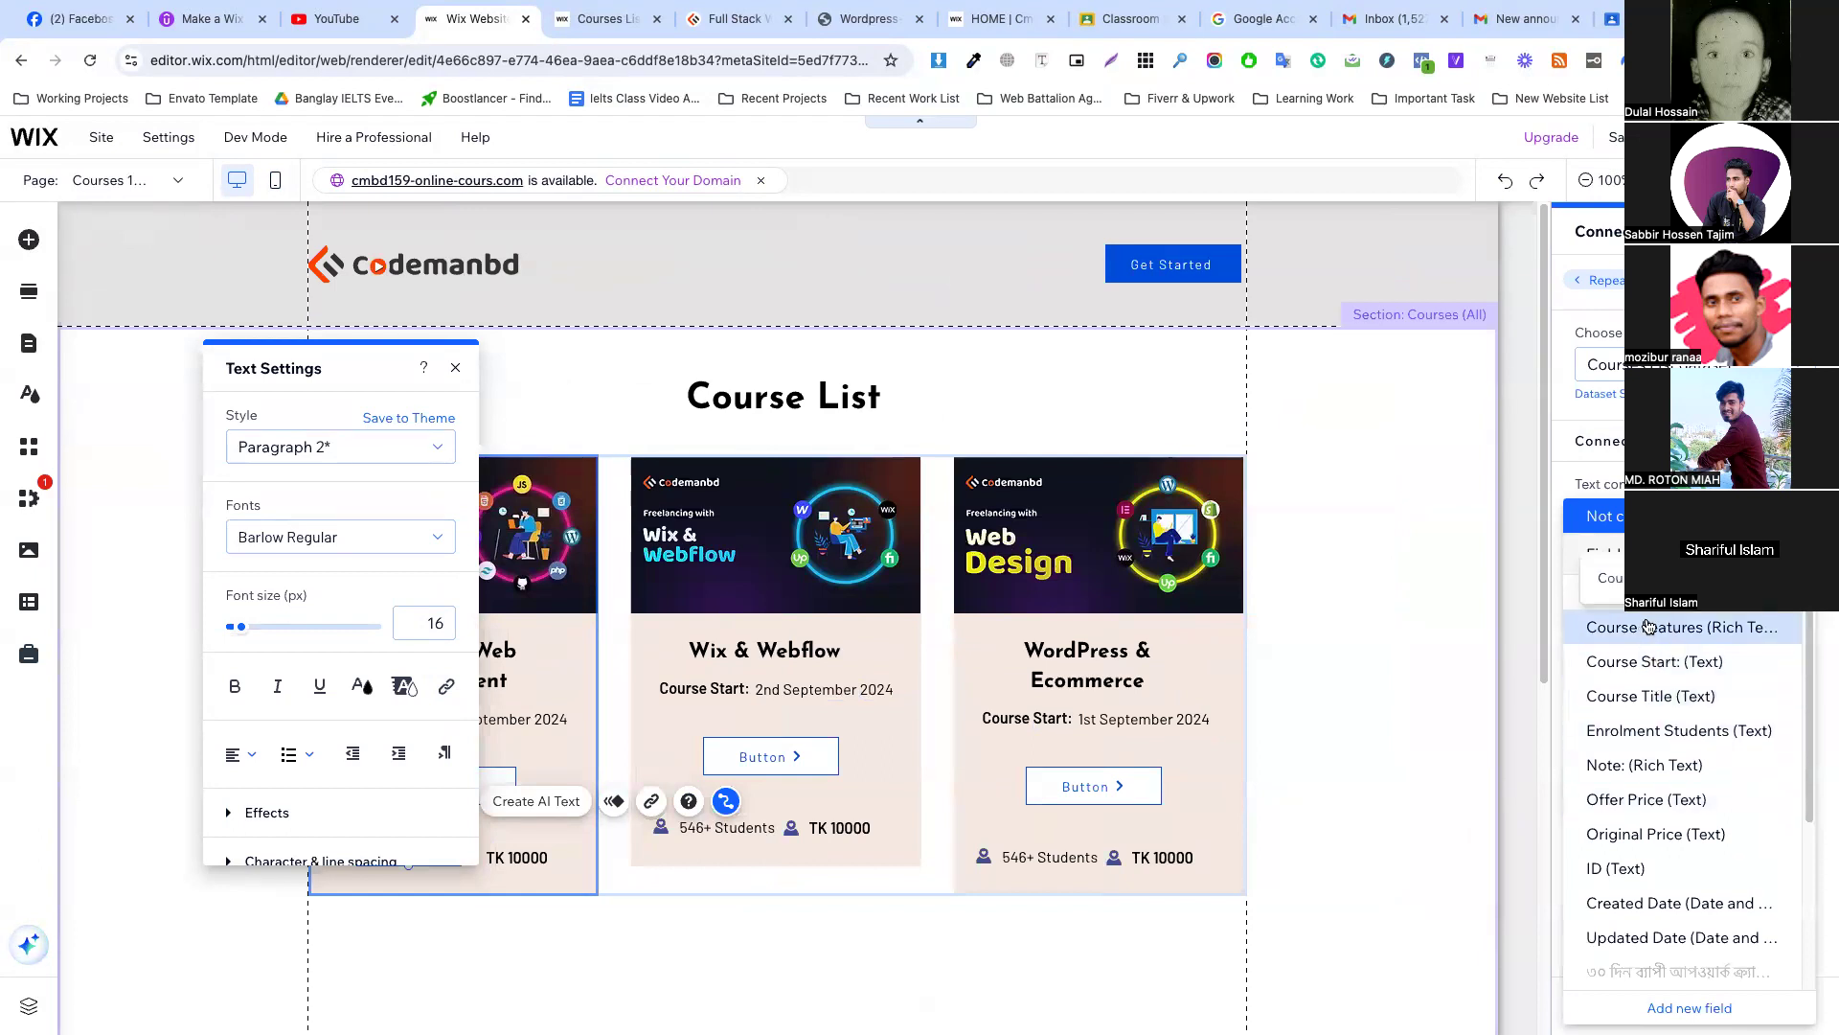
{"action": "scroll", "coordinate": [1674, 650], "scroll_direction": "down", "scroll_amount": 3}
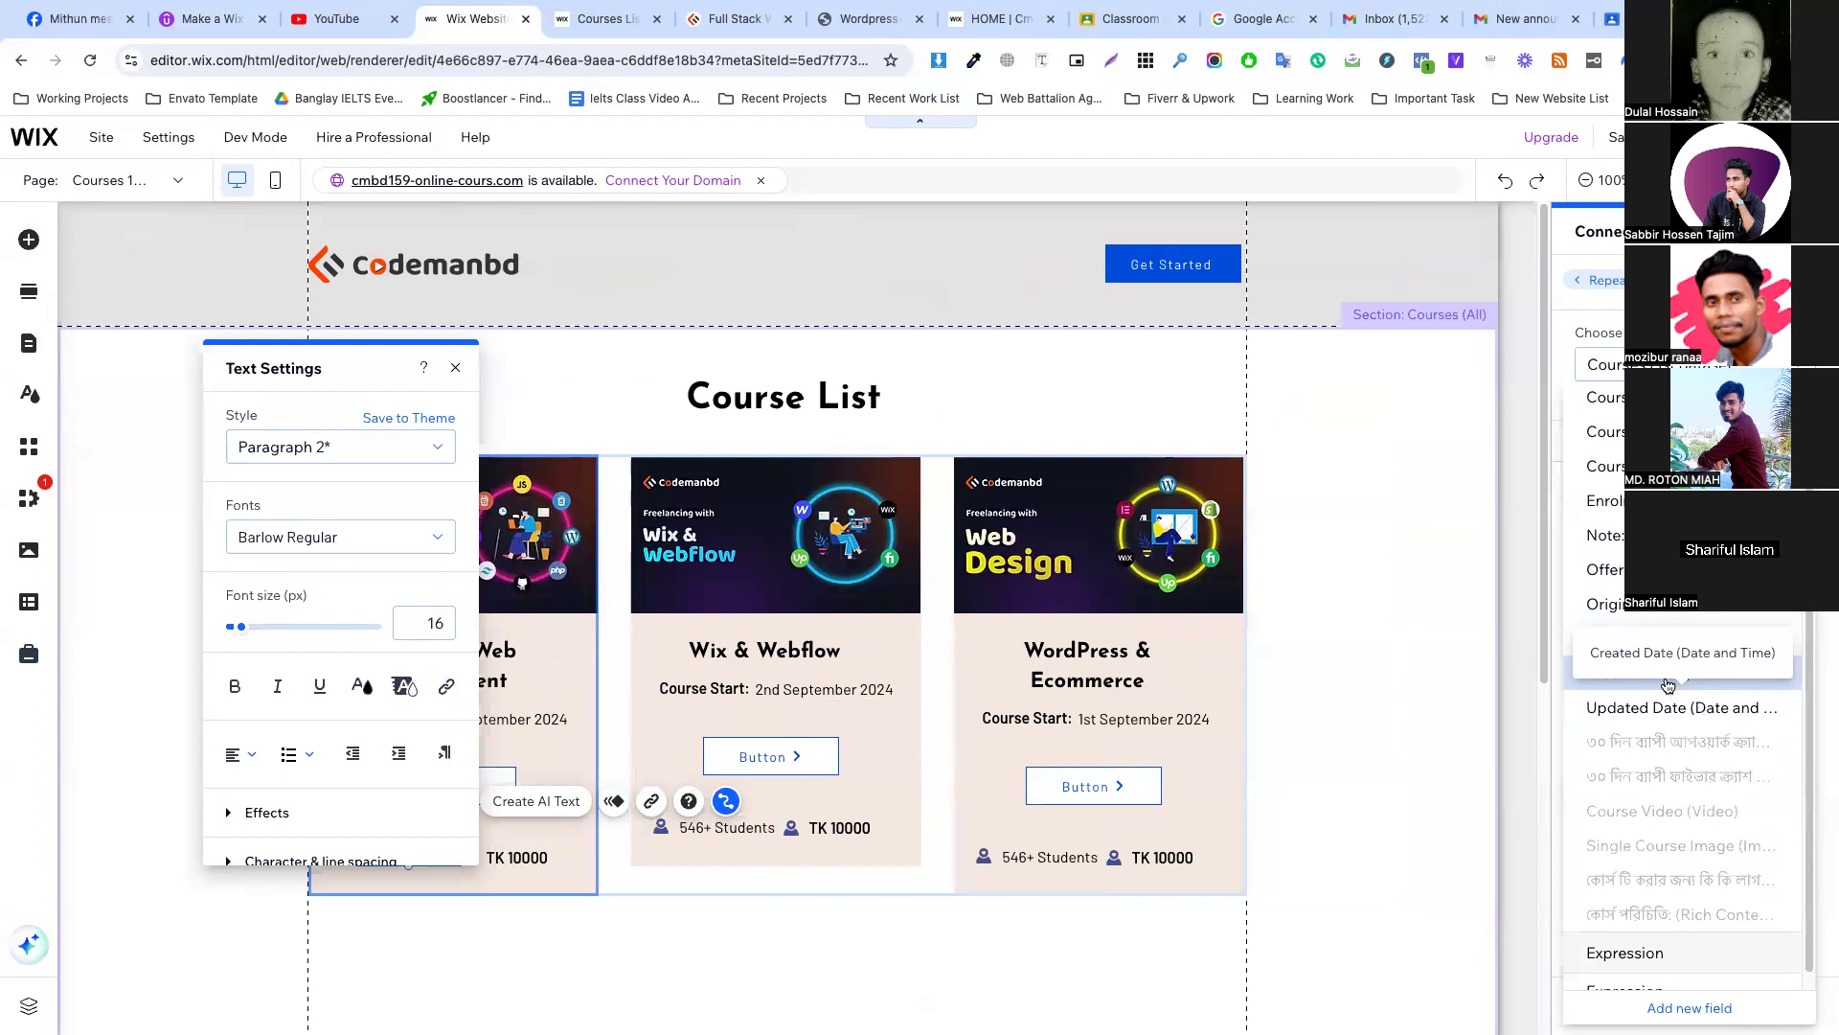
{"action": "left_click", "coordinate": [1629, 500]}
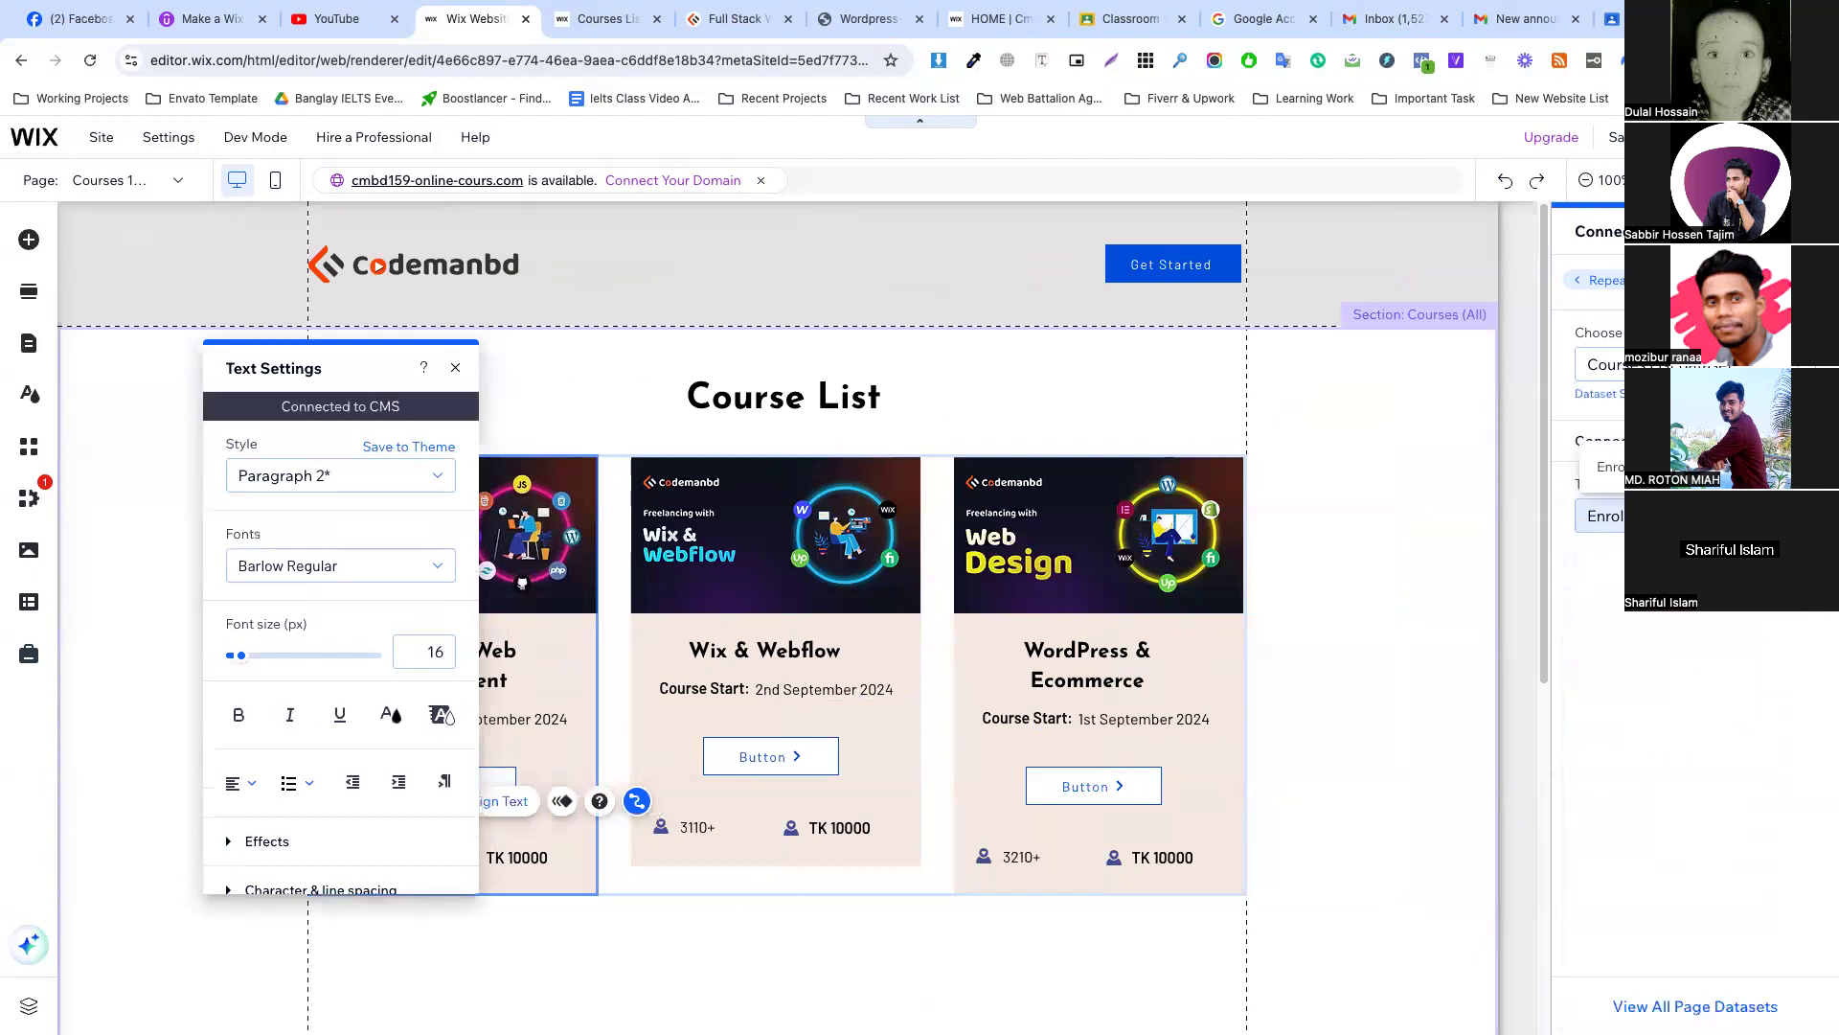
{"action": "left_click", "coordinate": [548, 842]}
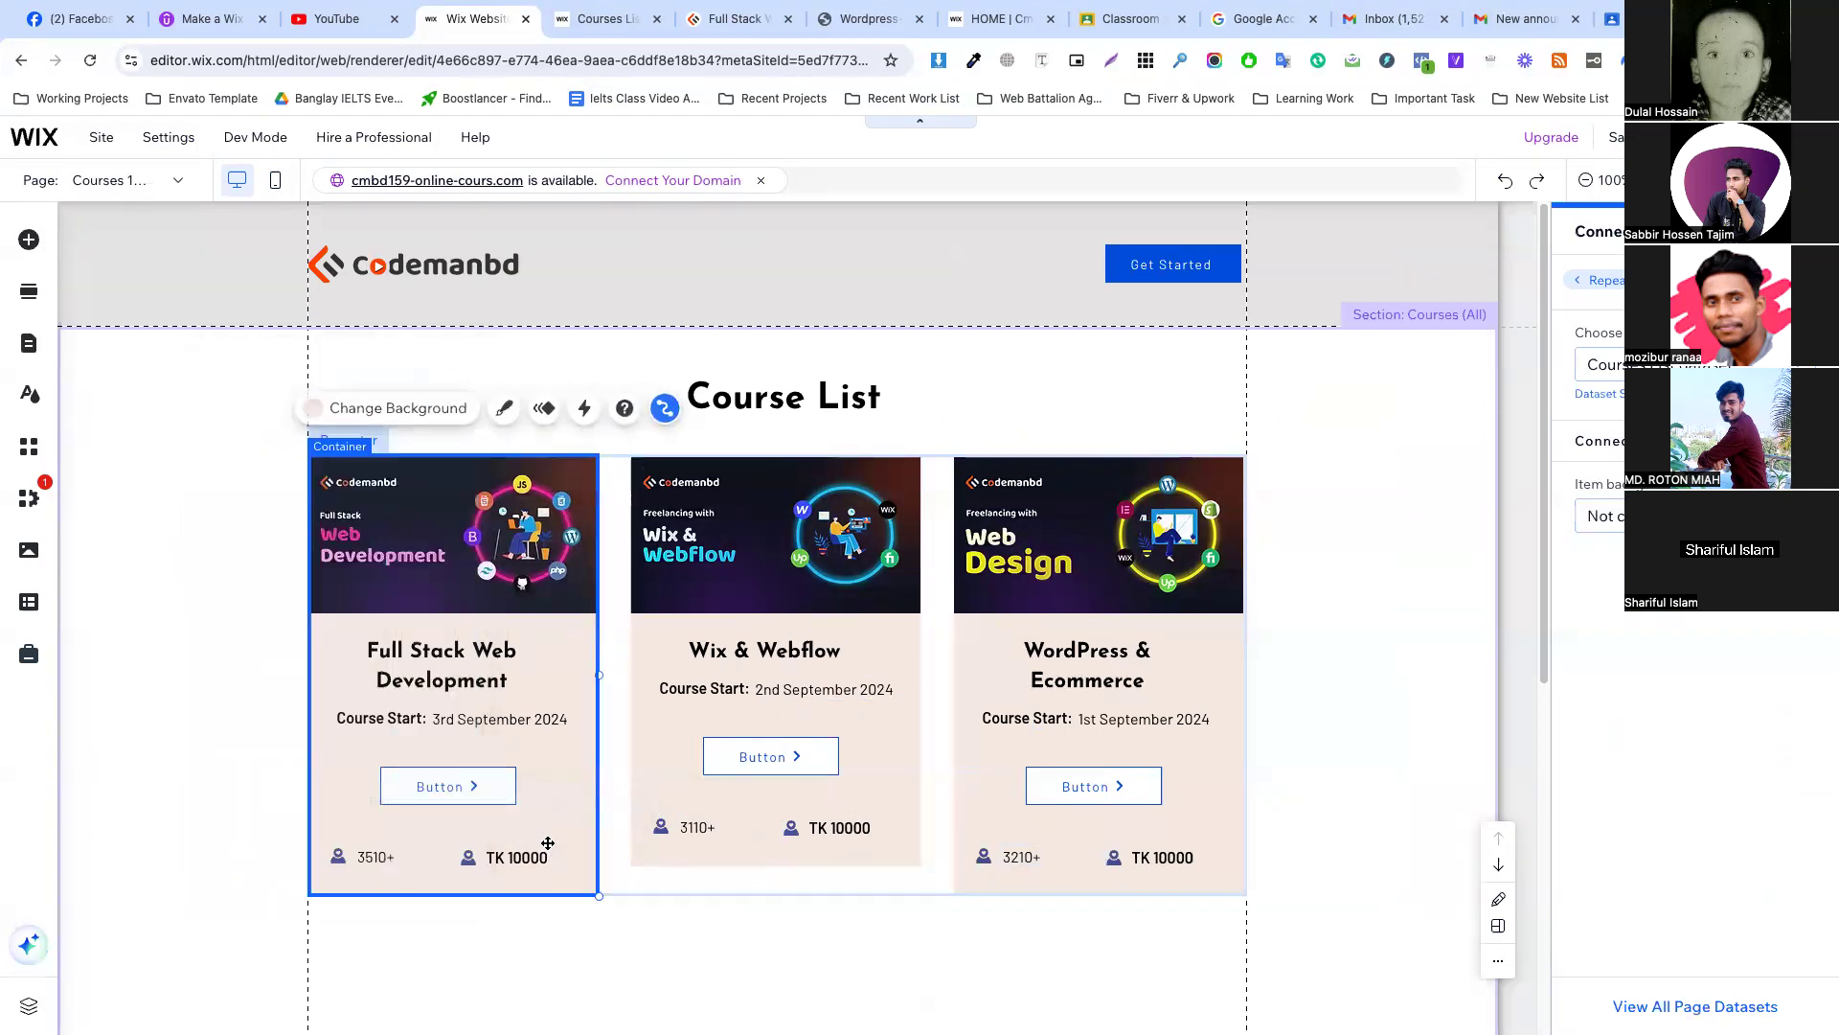
Connect the card's price text to the Offer Price field, showing 10000, 6000 and 6000.
{"action": "left_click", "coordinate": [507, 858]}
{"action": "double_click", "coordinate": [529, 859]}
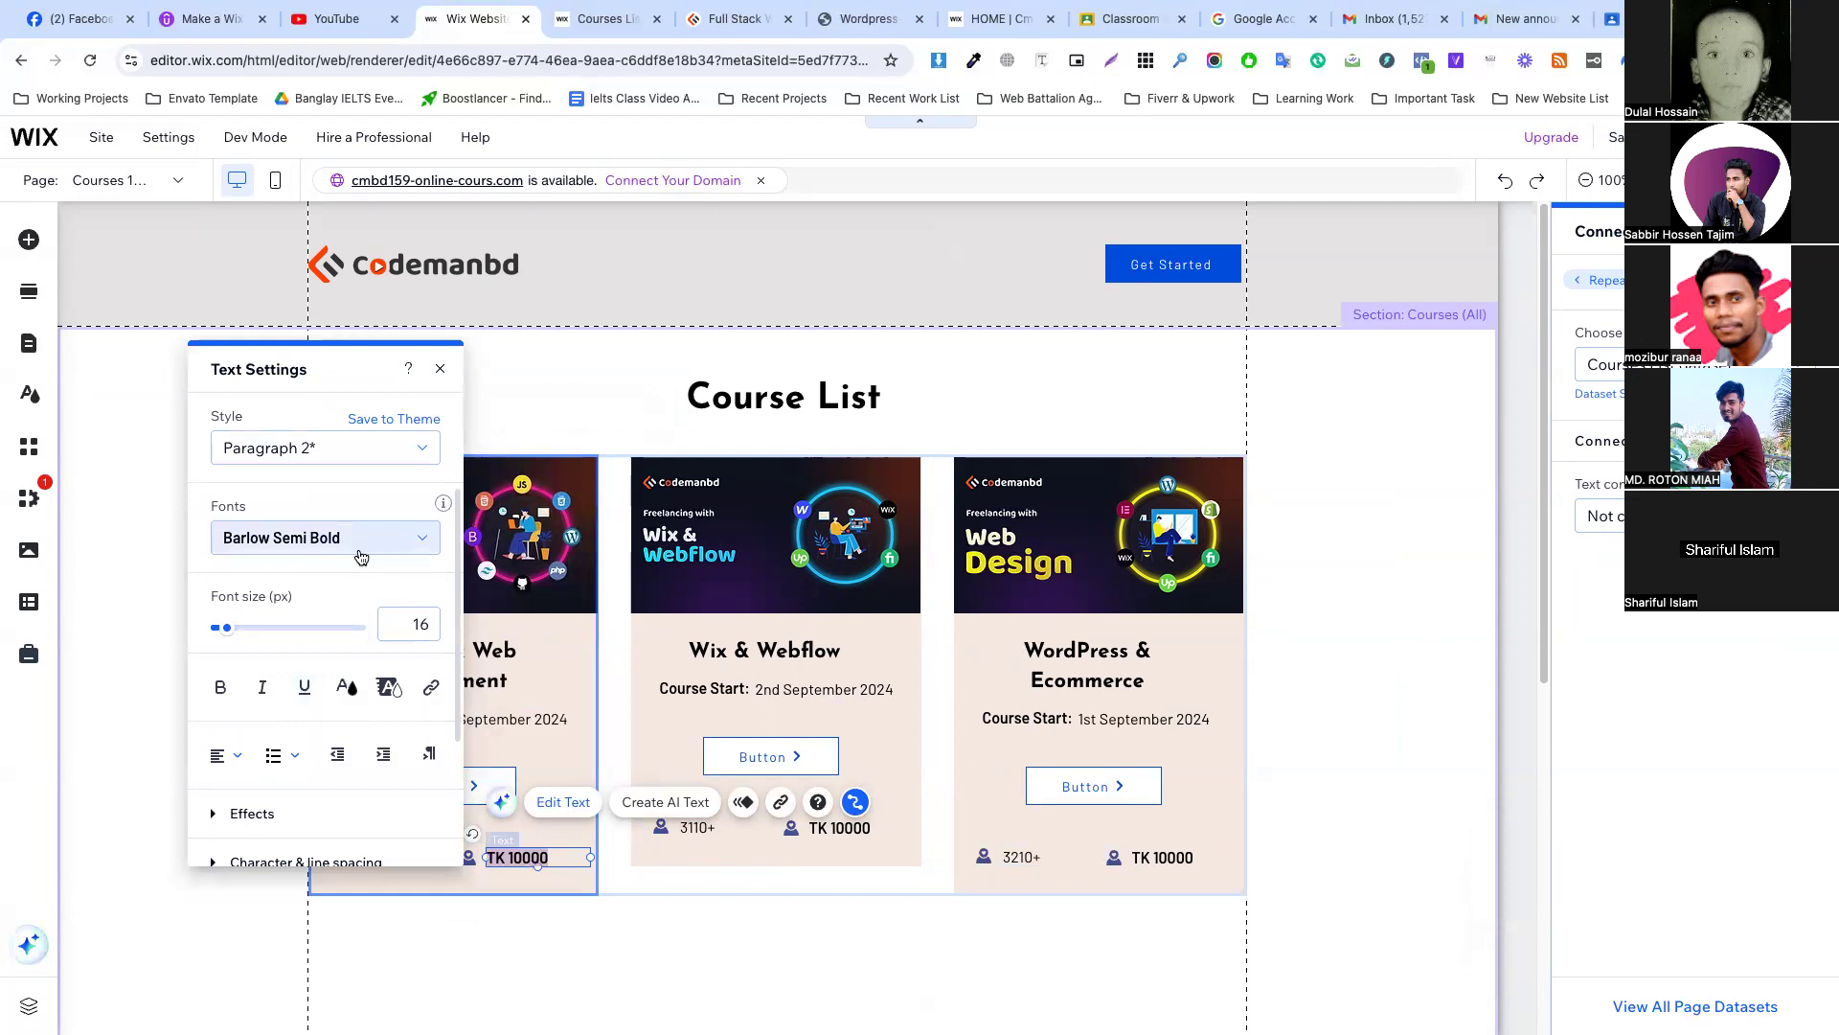
{"action": "left_click", "coordinate": [1600, 516]}
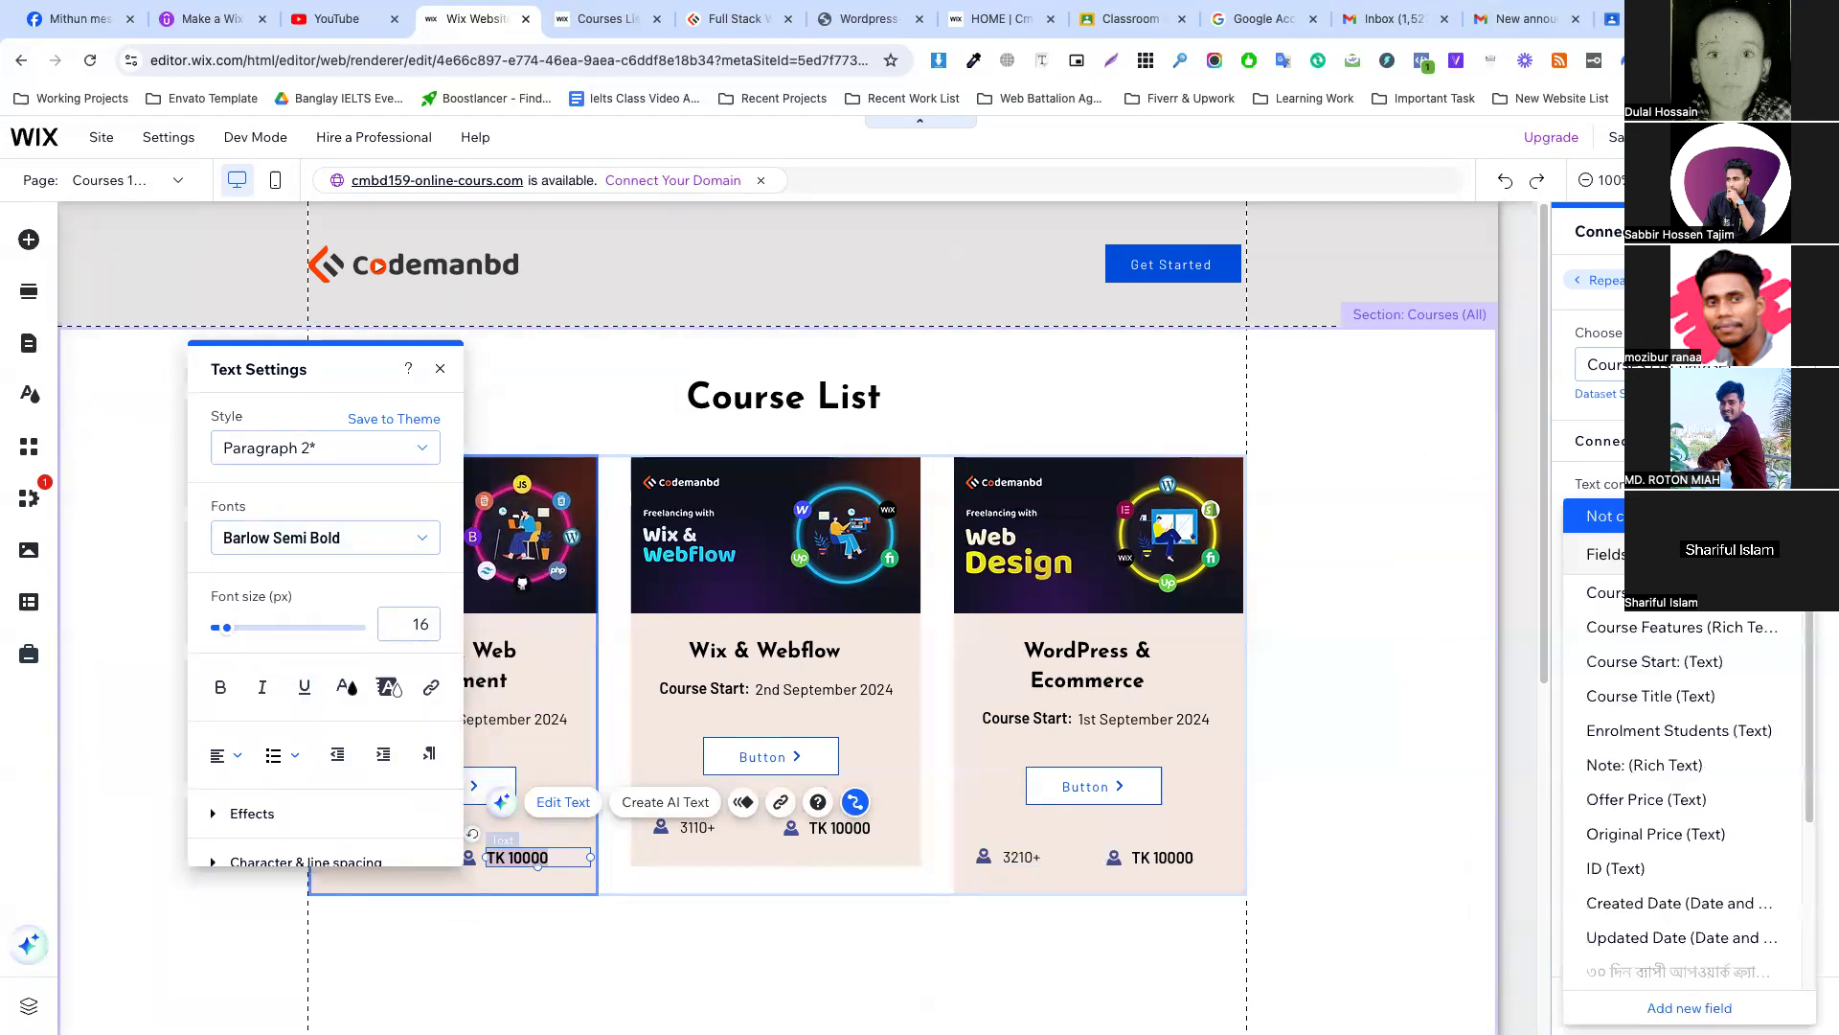
{"action": "left_click", "coordinate": [1634, 800]}
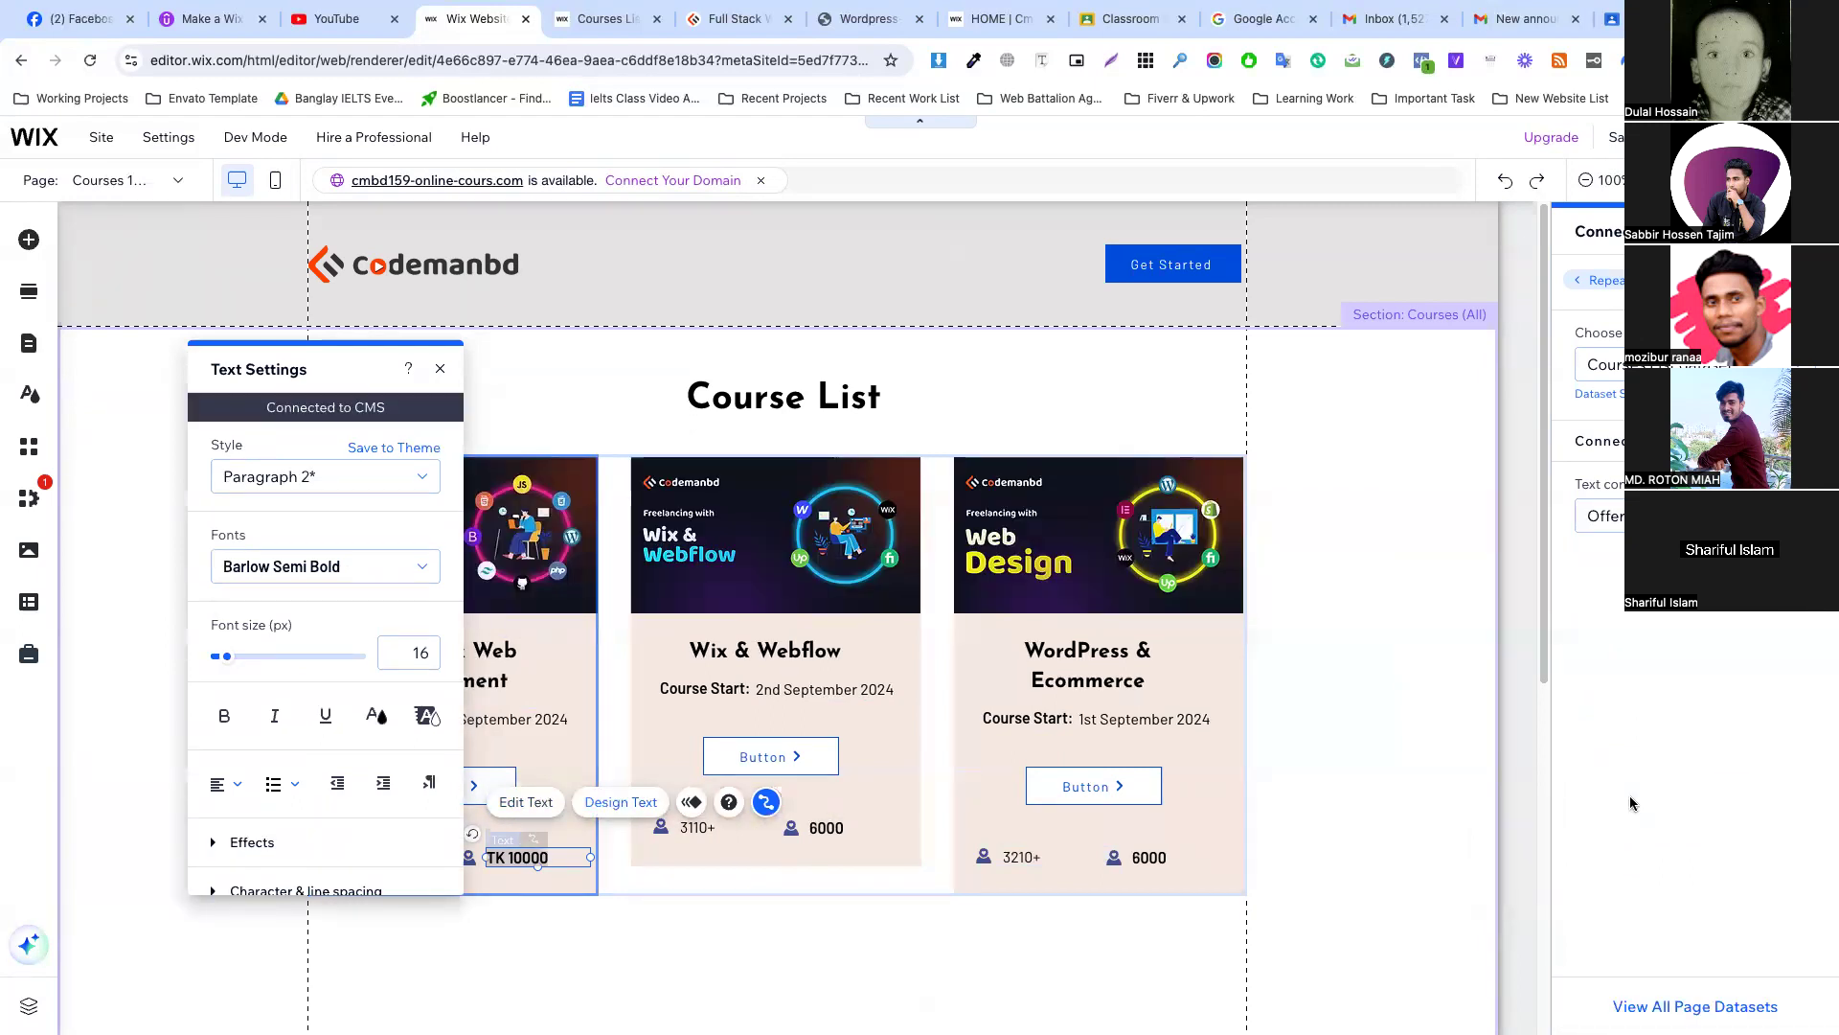
{"action": "left_click", "coordinate": [569, 874]}
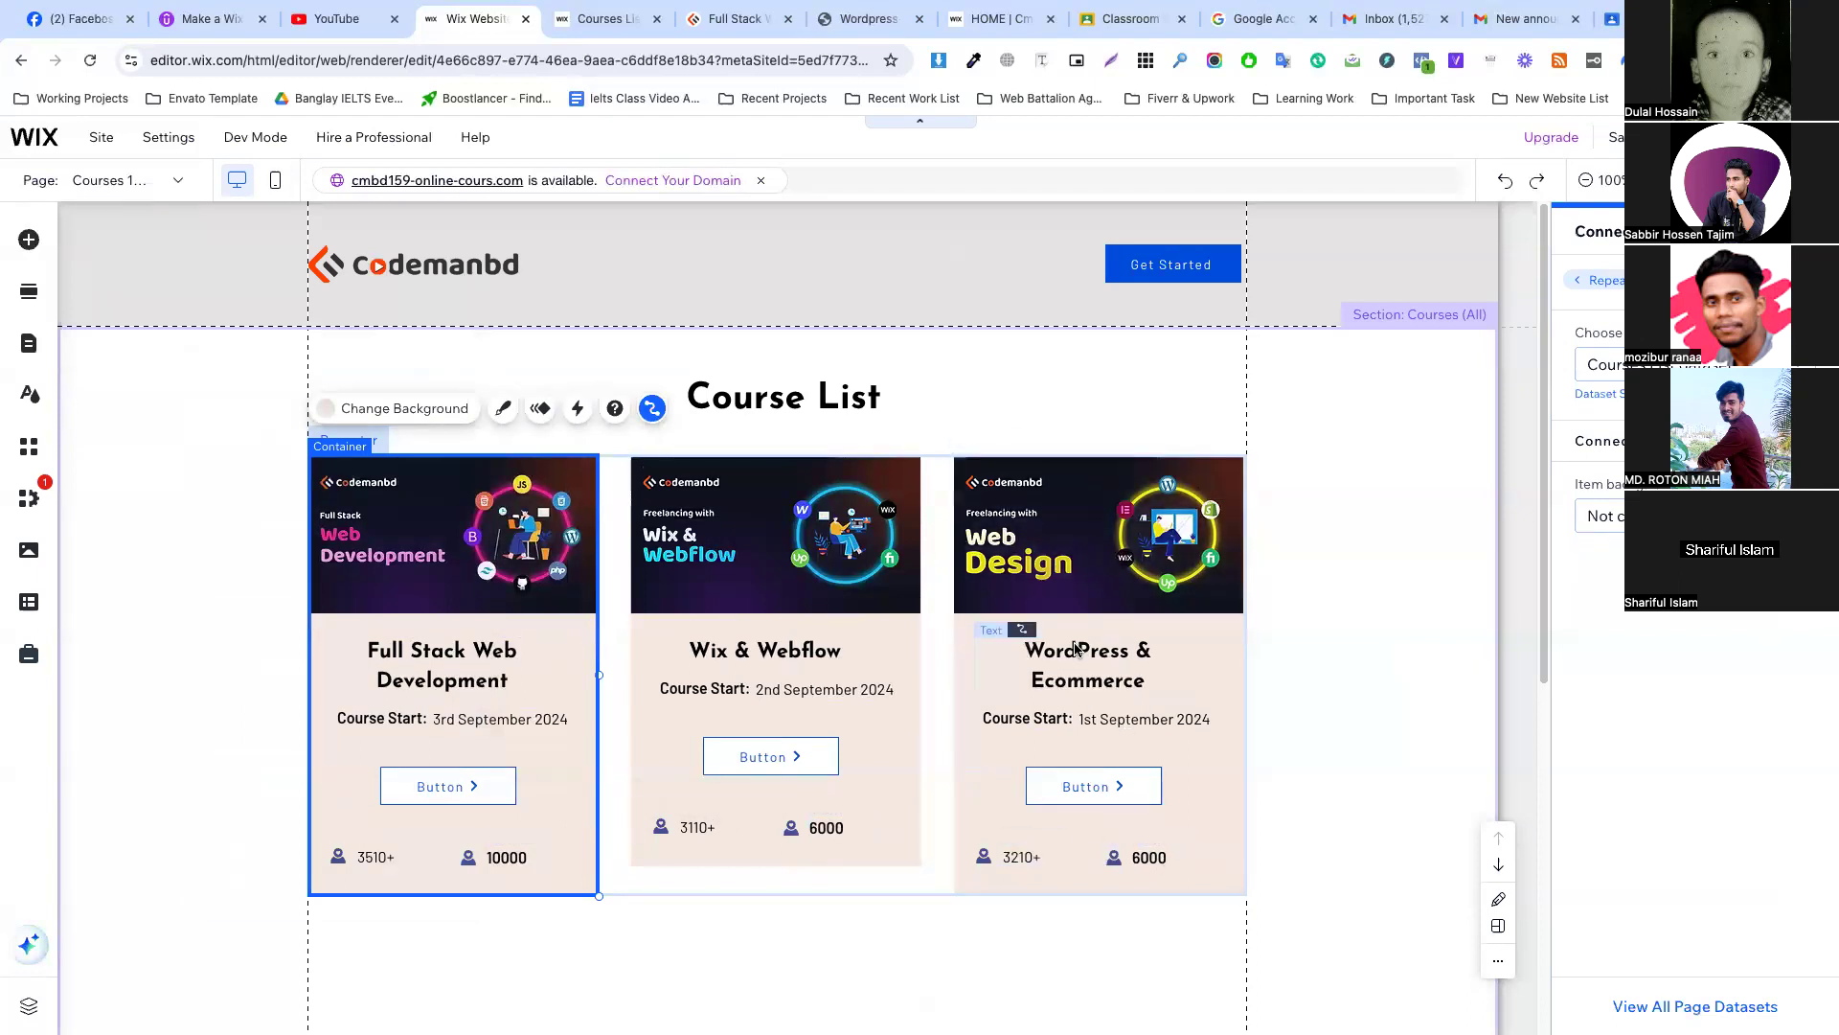
Drag the first card's bottom edge down so every course card grows taller.
{"action": "left_click", "coordinate": [785, 846]}
{"action": "left_click", "coordinate": [559, 891]}
{"action": "left_click_drag", "start_coordinate": [560, 901], "coordinate": [535, 934]}
{"action": "left_click", "coordinate": [751, 949]}
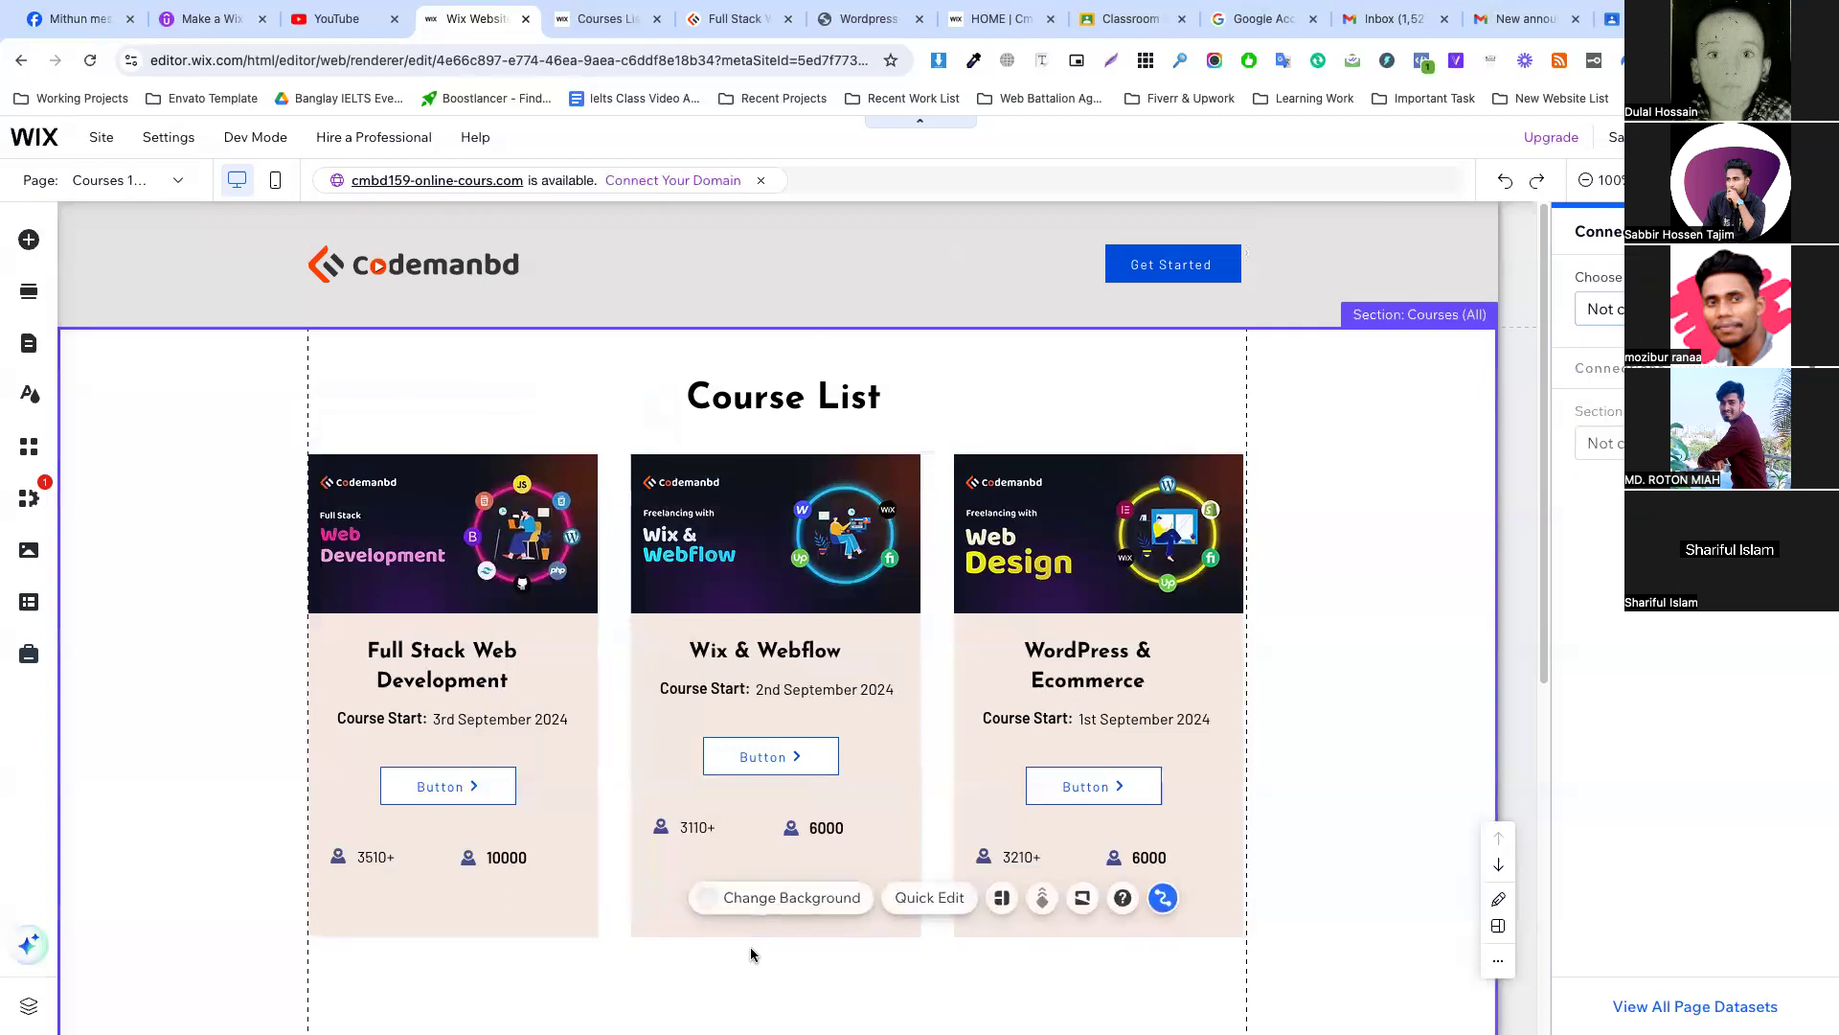
{"action": "scroll", "coordinate": [816, 763], "scroll_direction": "down", "scroll_amount": 3}
Select the Wix & Webflow title, then the first card's start date together with its Course Start label.
{"action": "left_click", "coordinate": [782, 424]}
{"action": "left_click", "coordinate": [767, 422]}
{"action": "left_click", "coordinate": [506, 487]}
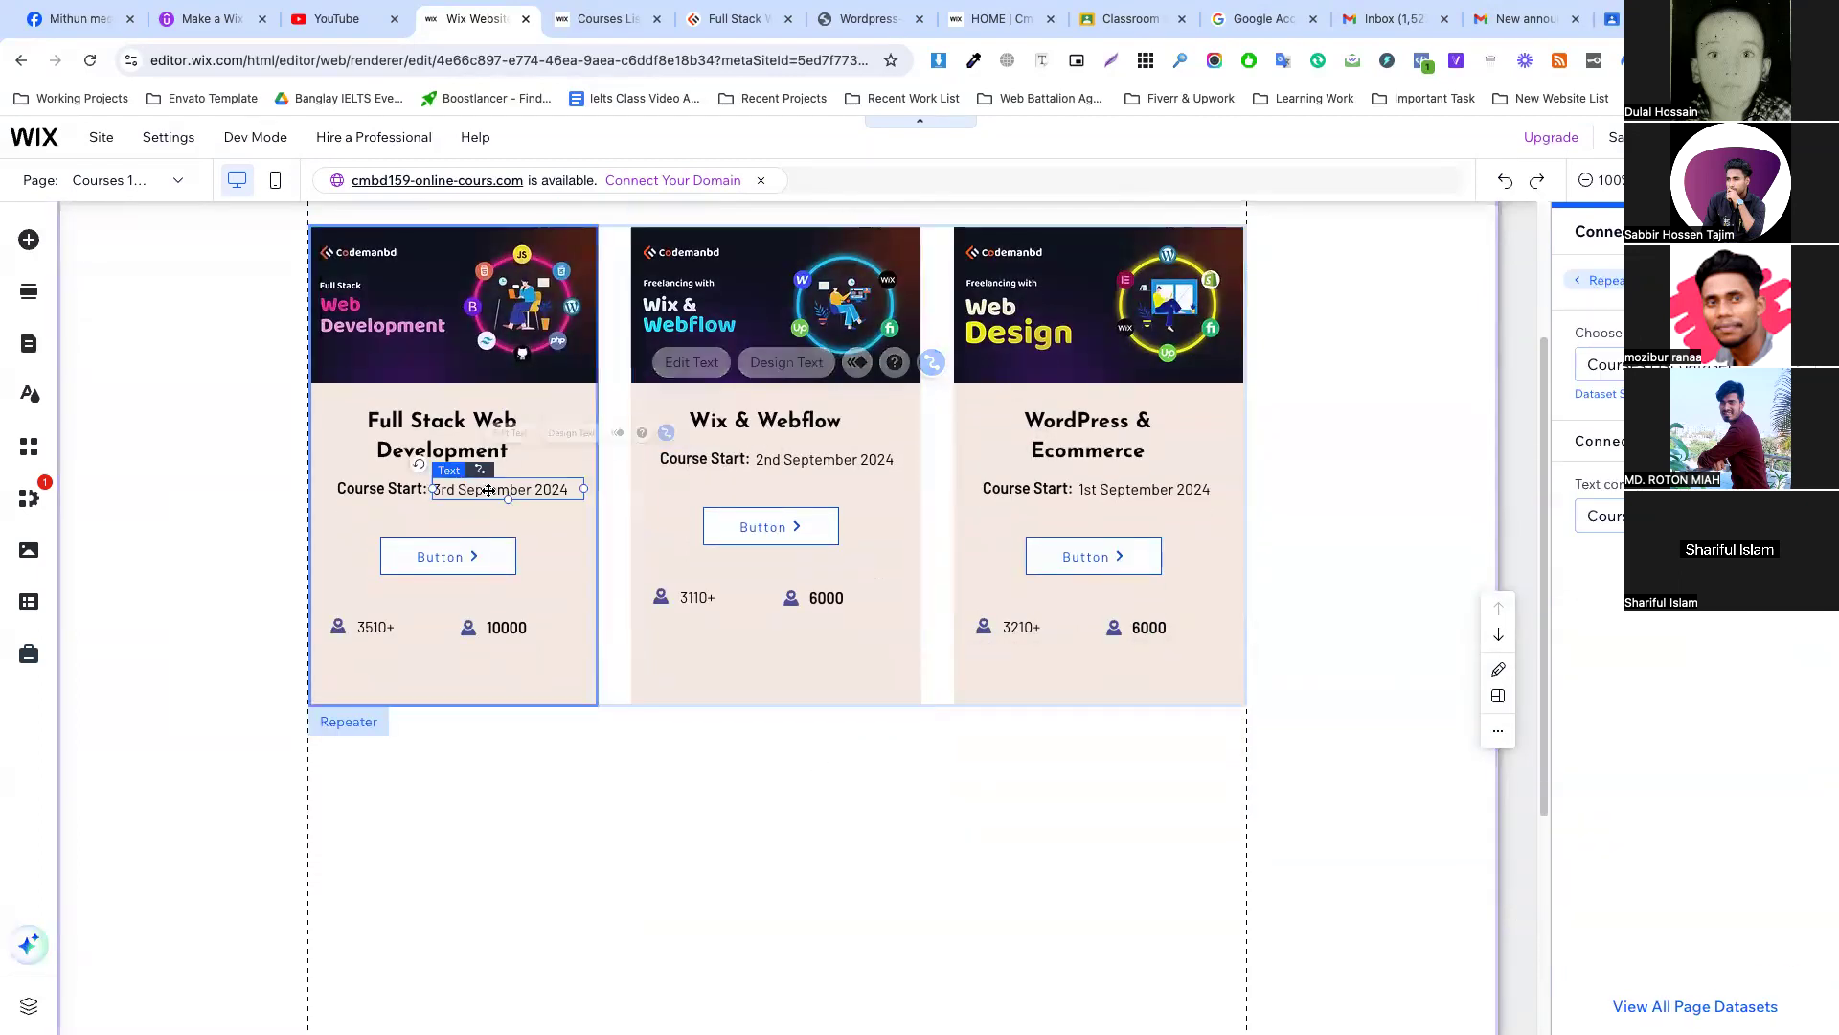
{"action": "left_click", "coordinate": [479, 490]}
{"action": "left_click", "coordinate": [418, 491], "text": "shift"}
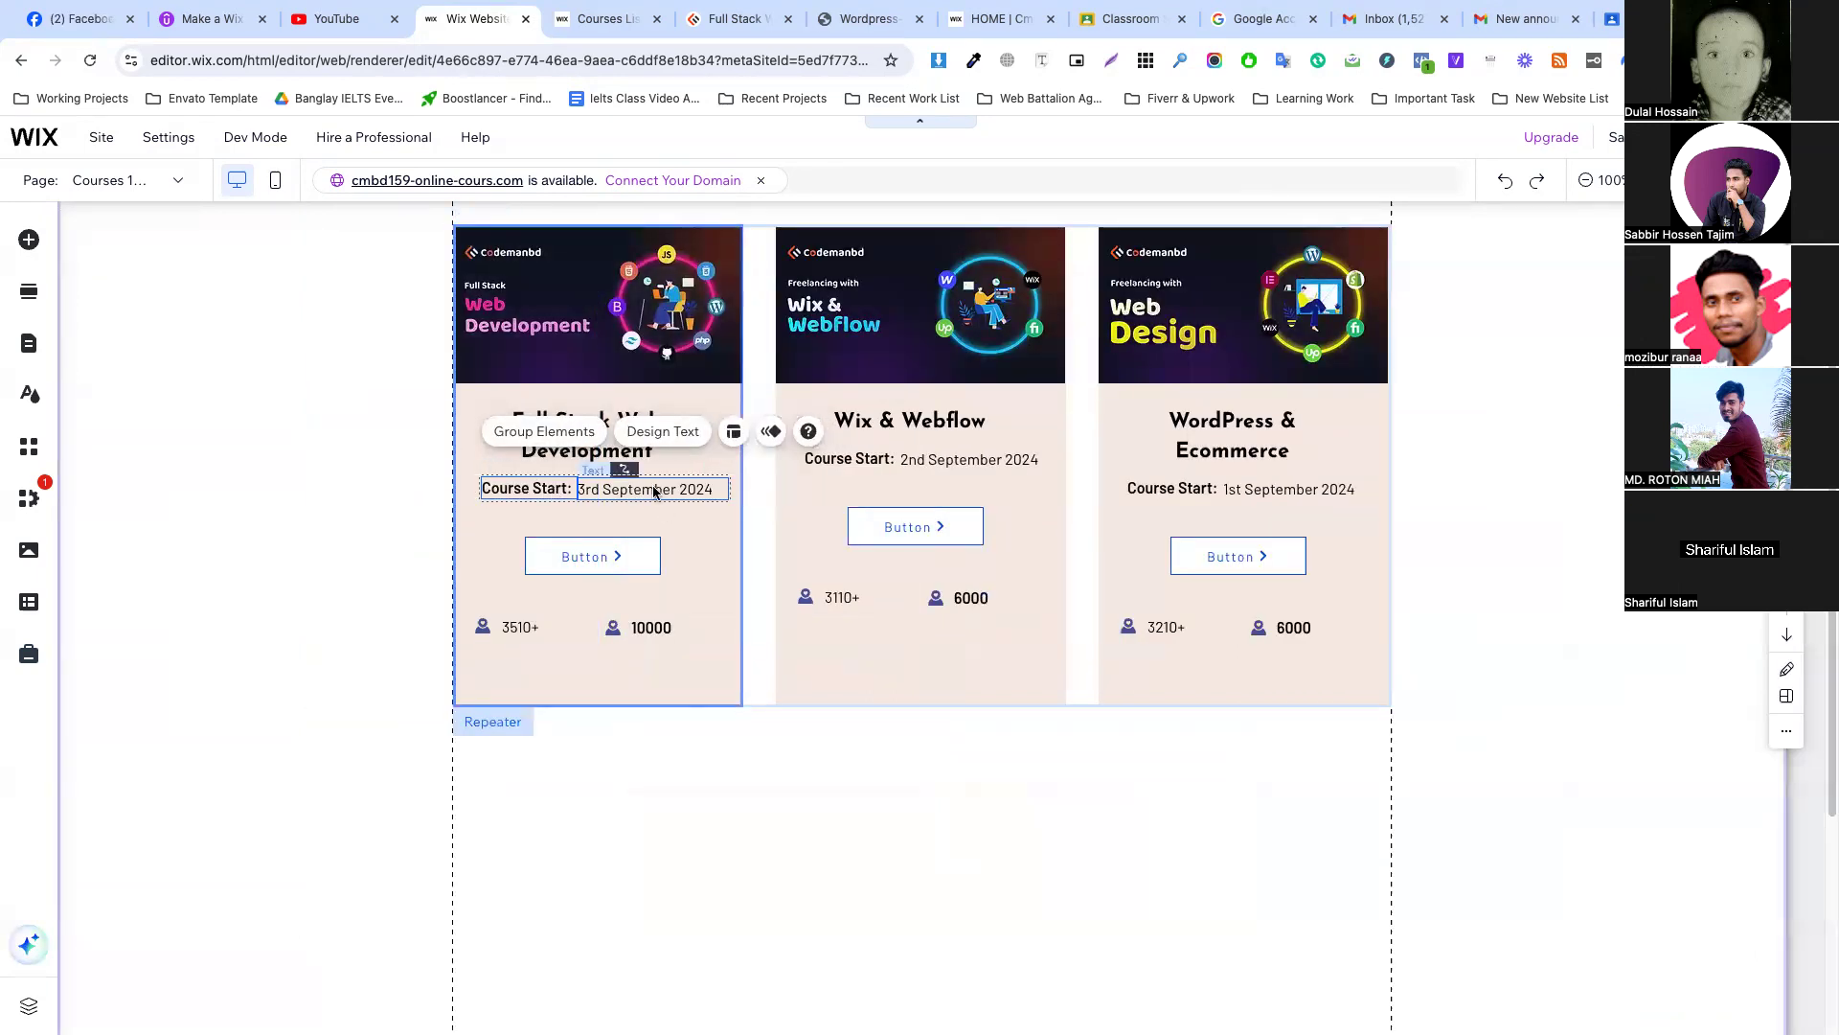
{"action": "left_click", "coordinate": [616, 491]}
Nudge the first card's Course Start label and date slightly lower.
{"action": "left_click", "coordinate": [591, 491]}
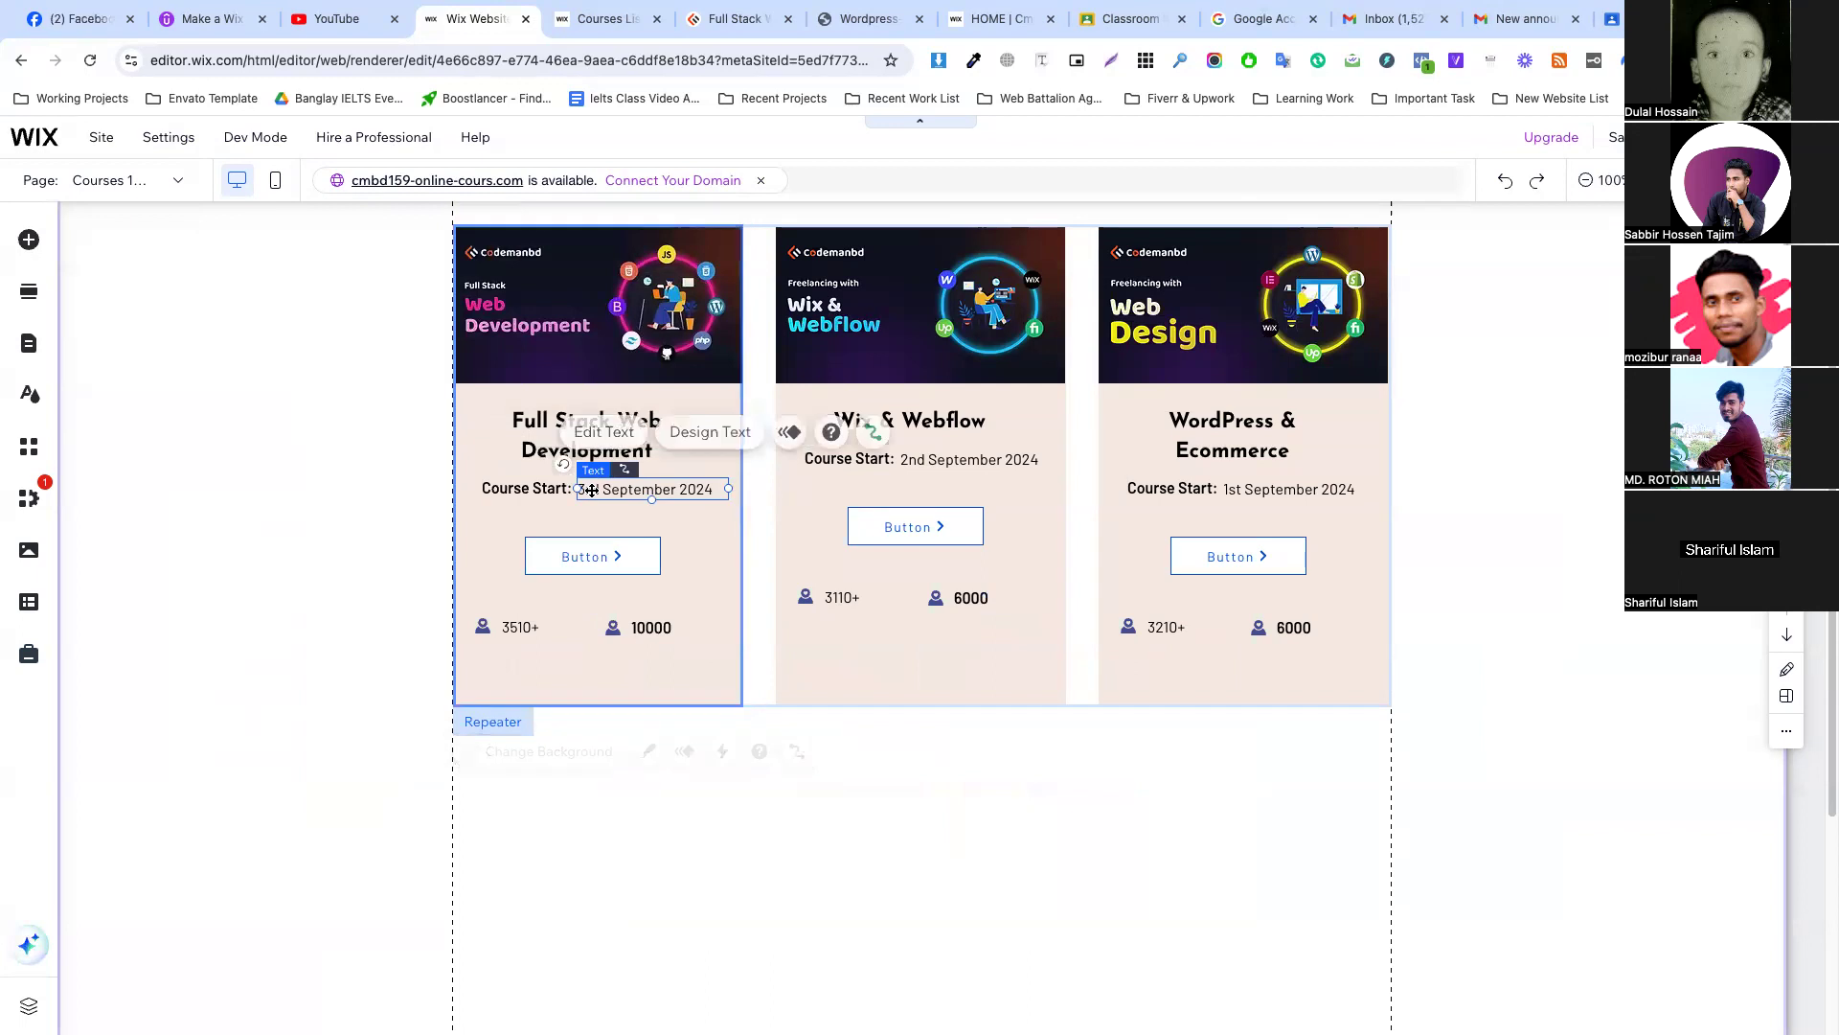
{"action": "left_click", "coordinate": [525, 489], "text": "shift"}
{"action": "left_click_drag", "start_coordinate": [575, 489], "coordinate": [602, 502]}
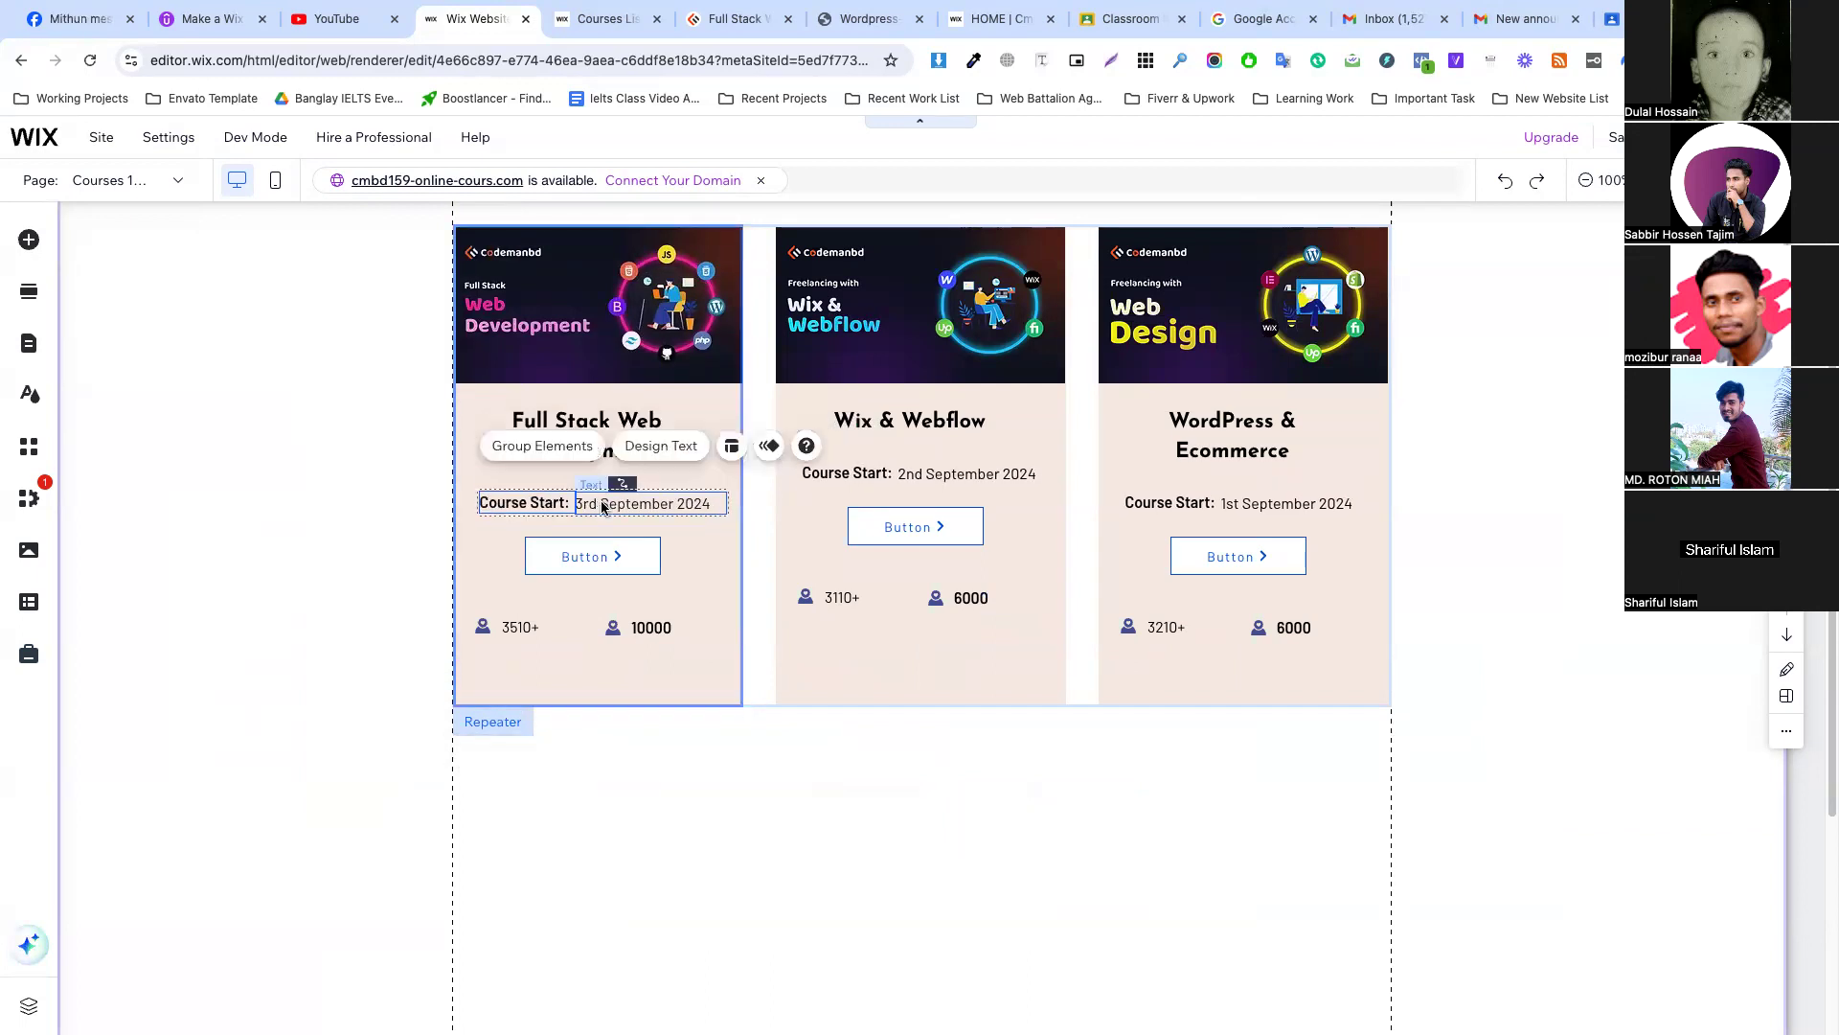
{"action": "left_click", "coordinate": [637, 555]}
Check which CMS field supplies the course card titles, such as Wix & Webflow.
{"action": "left_click", "coordinate": [691, 552]}
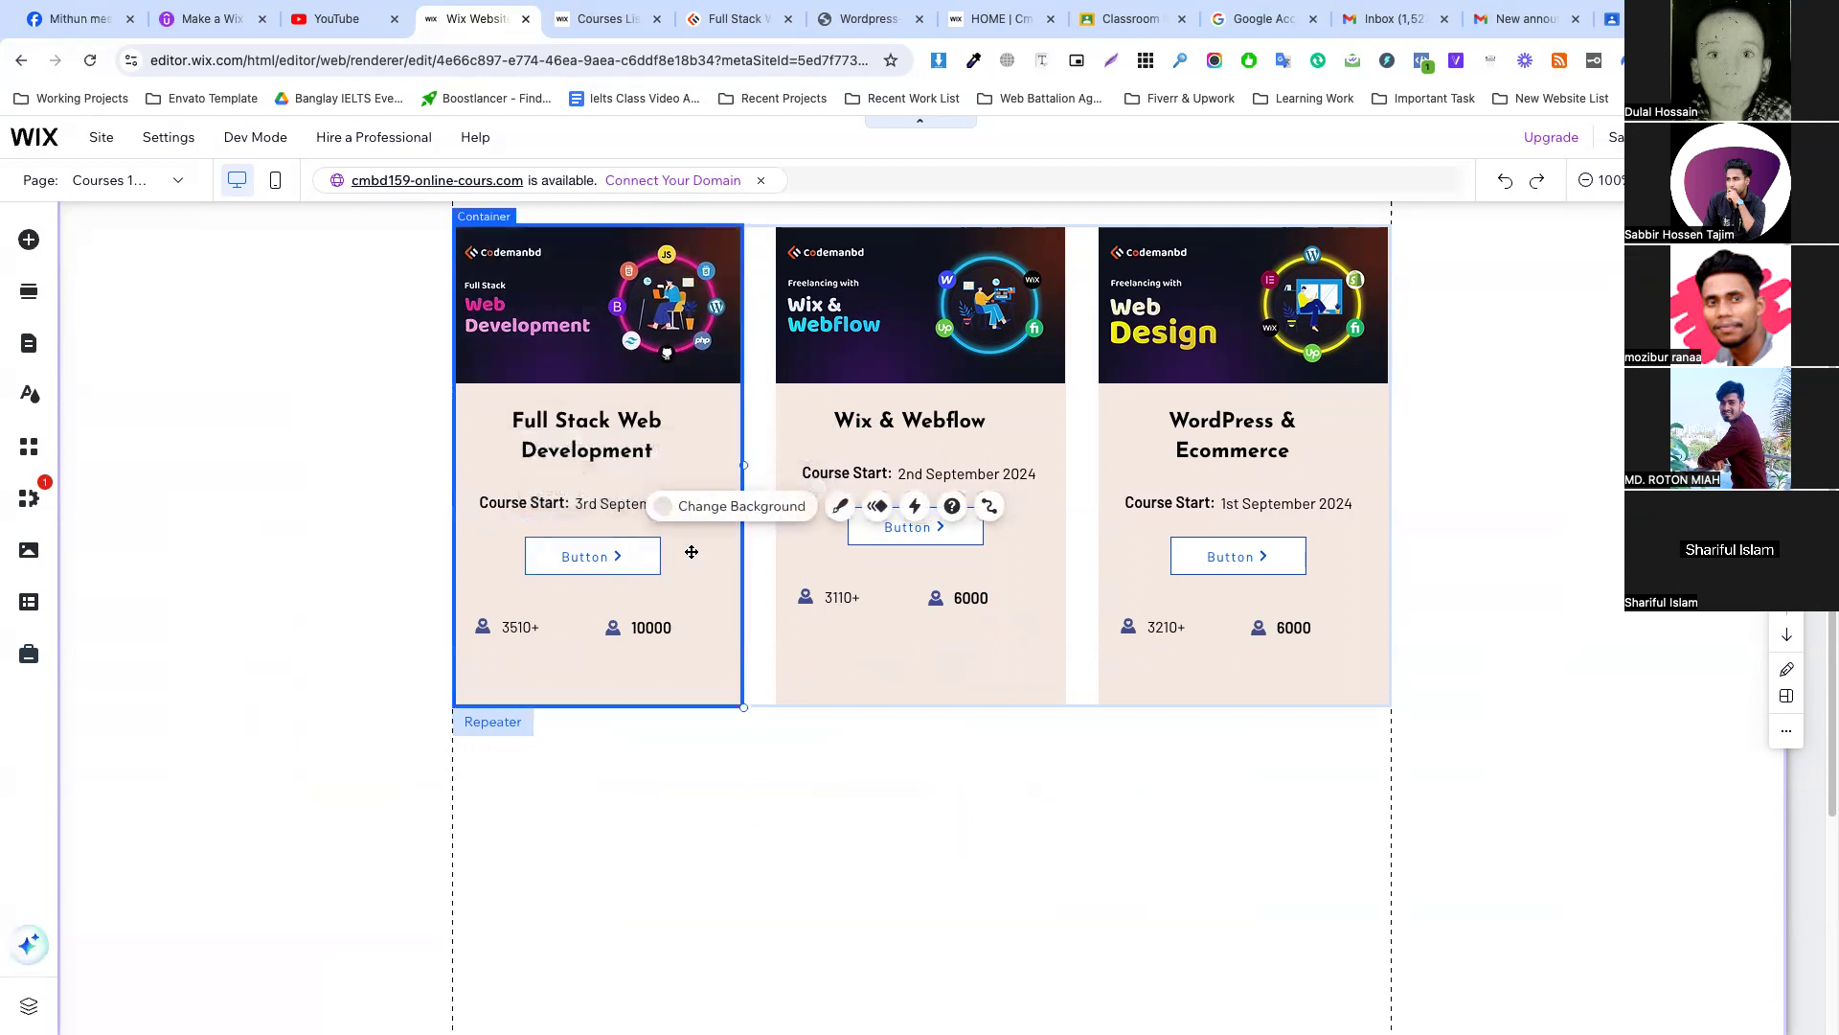
{"action": "left_click", "coordinate": [584, 442]}
{"action": "left_click", "coordinate": [942, 422]}
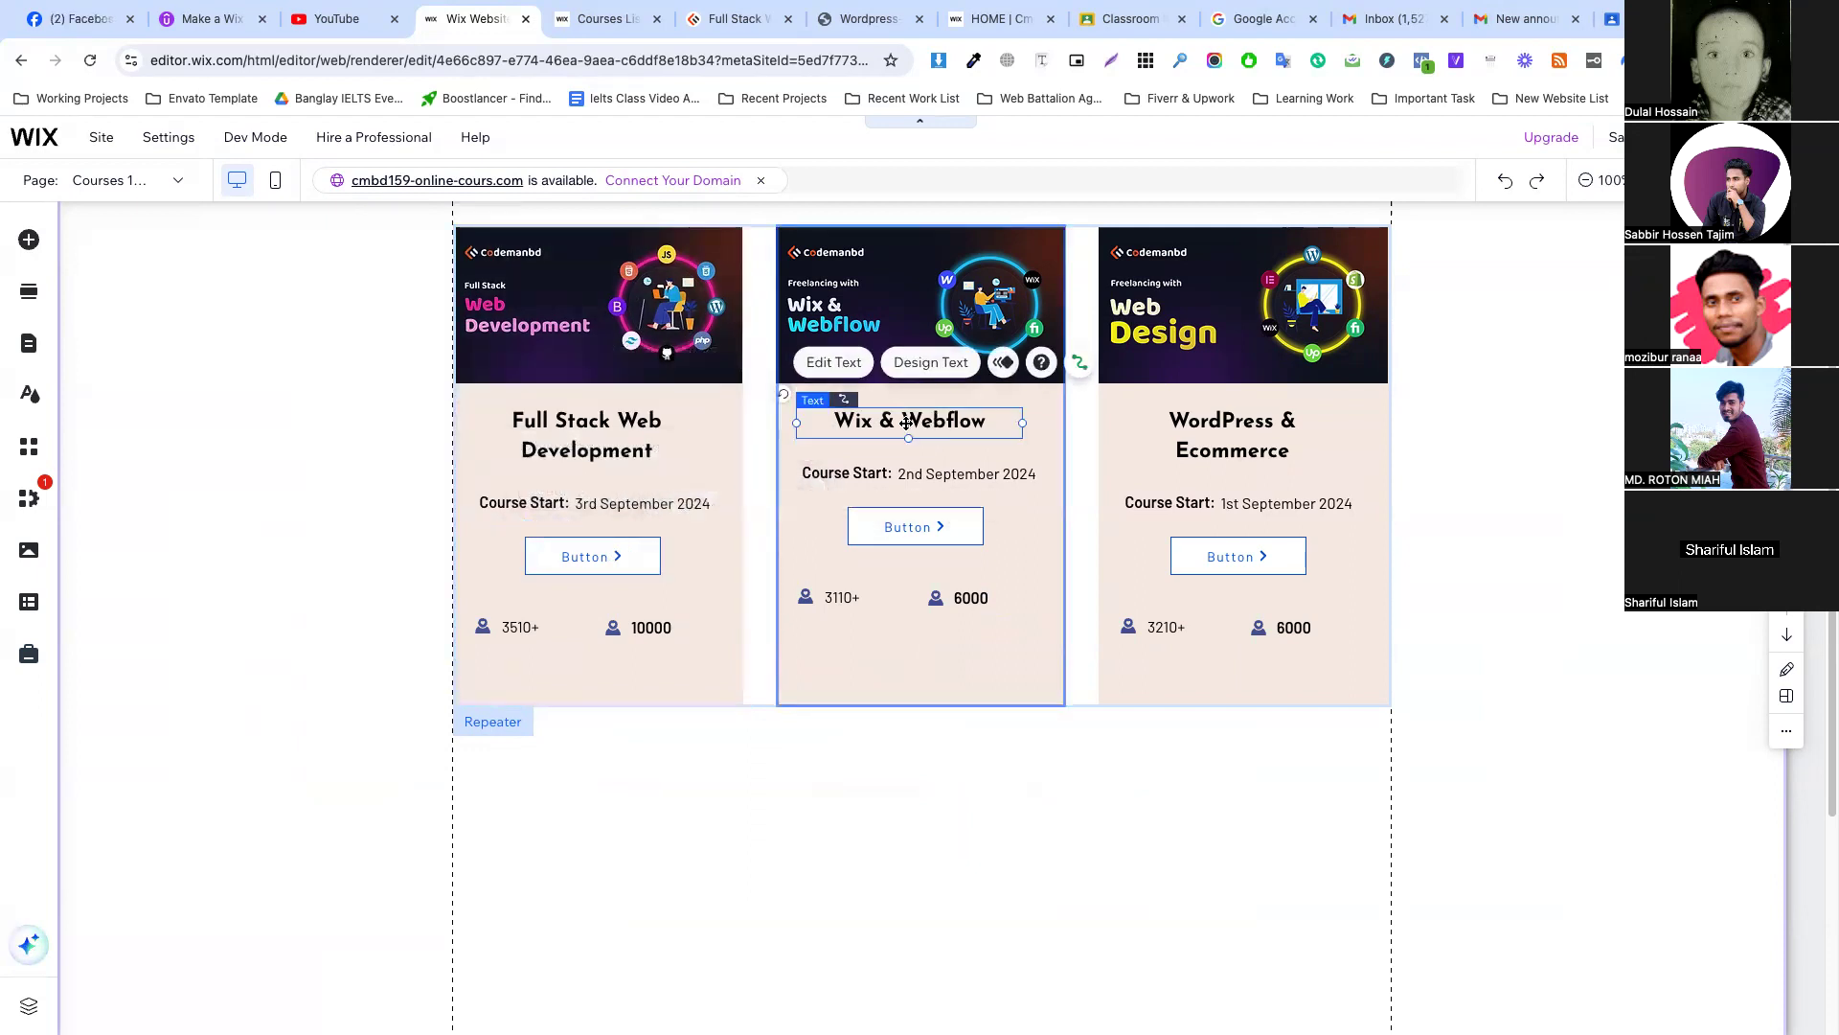
{"action": "double_click", "coordinate": [988, 423]}
{"action": "left_click", "coordinate": [893, 444]}
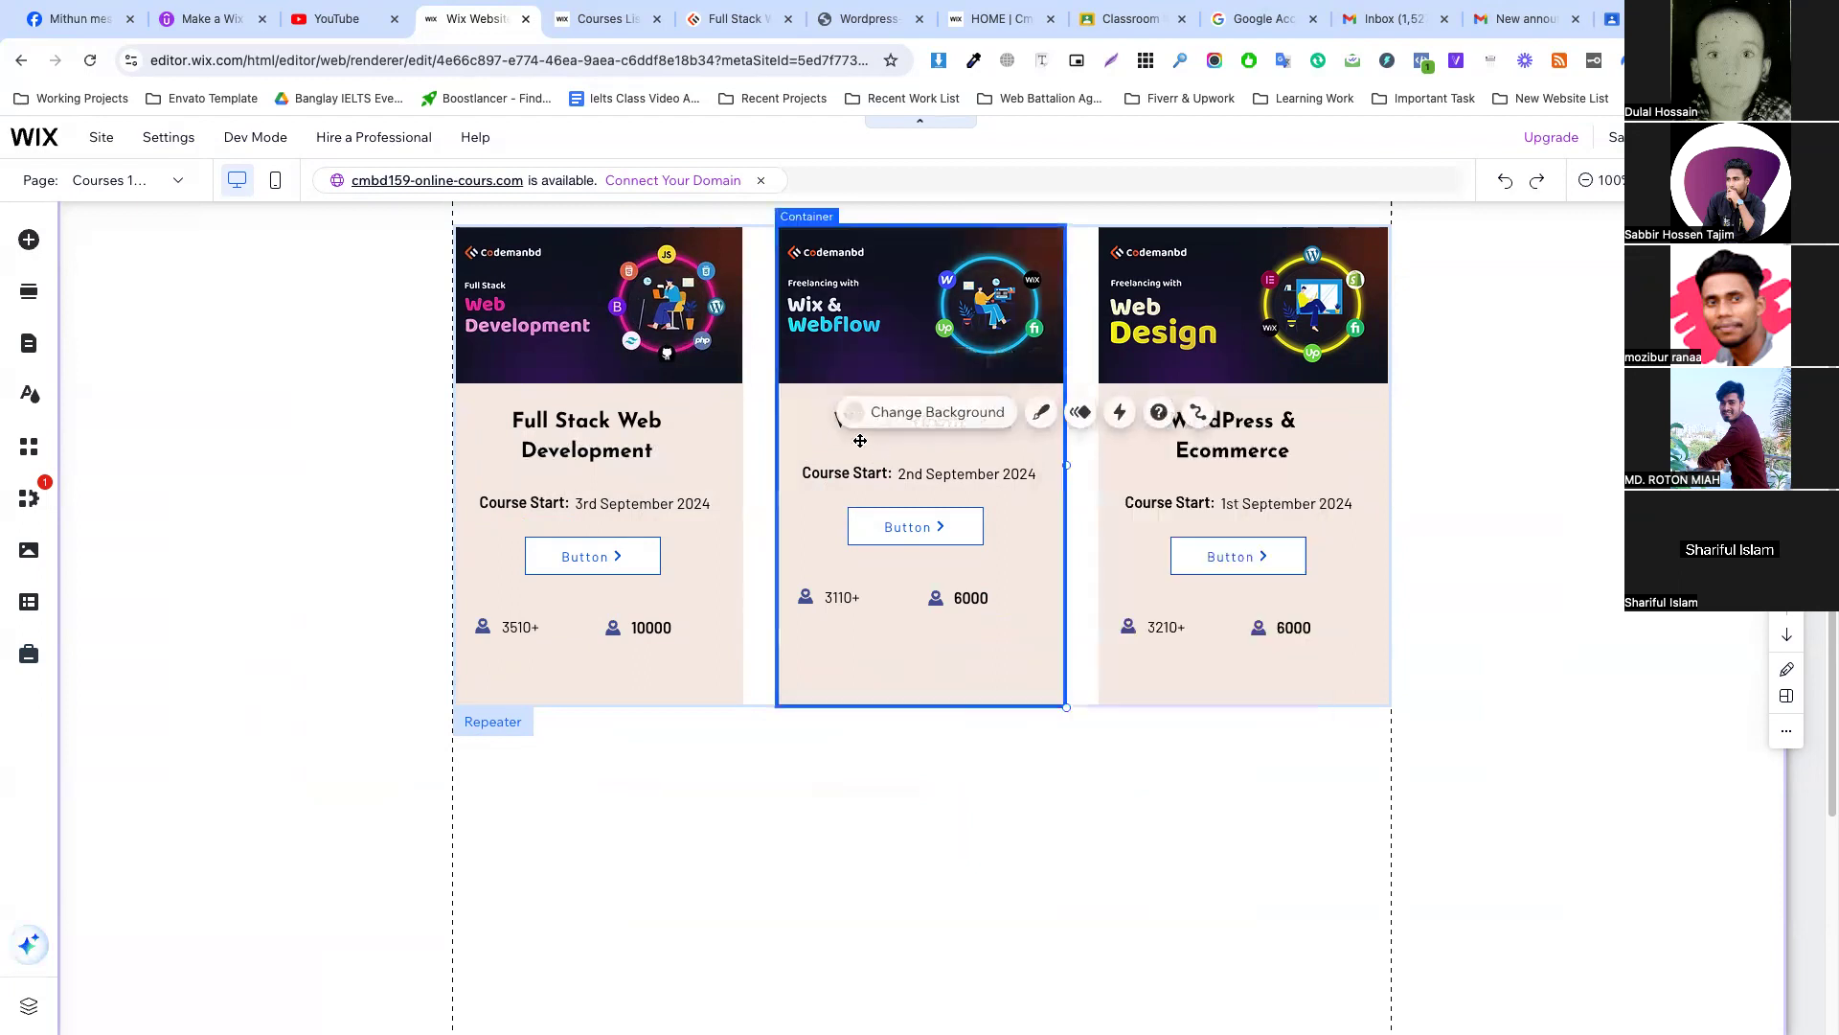
{"action": "double_click", "coordinate": [592, 438]}
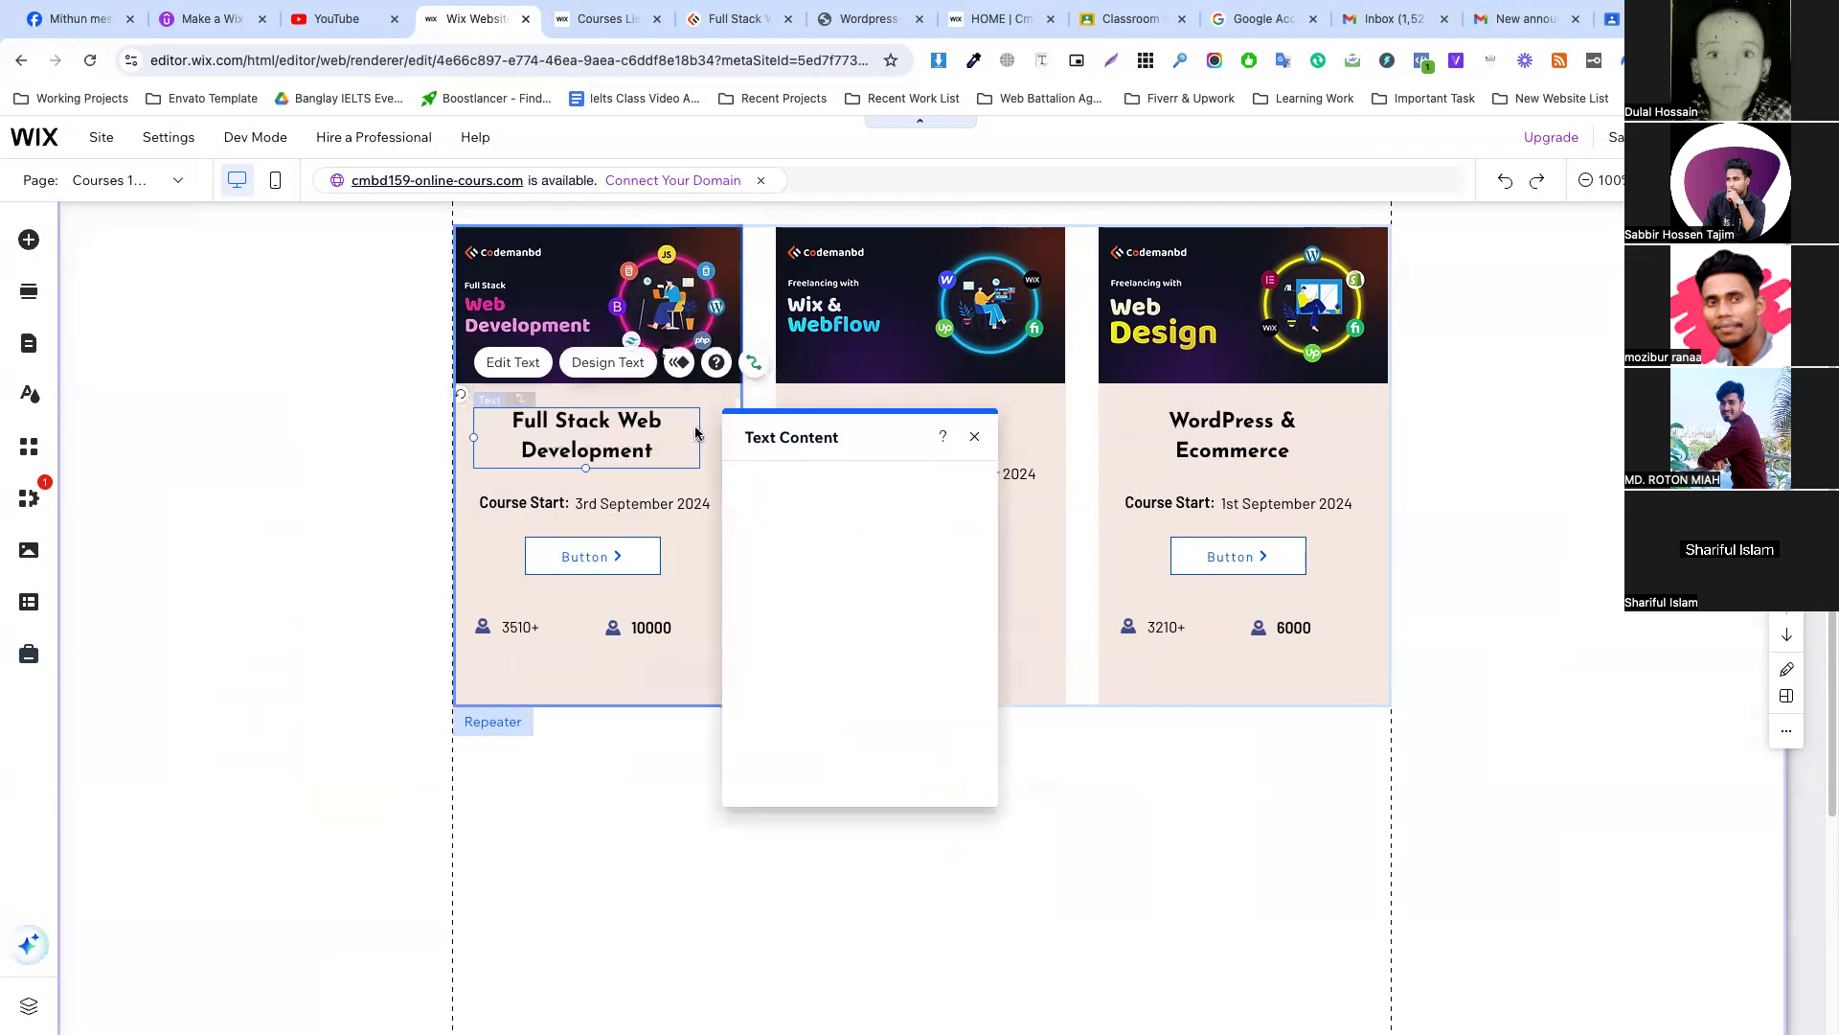
Cut the course title font from 22 to 16 px and widen the title box across the card.
{"action": "left_click", "coordinate": [608, 364]}
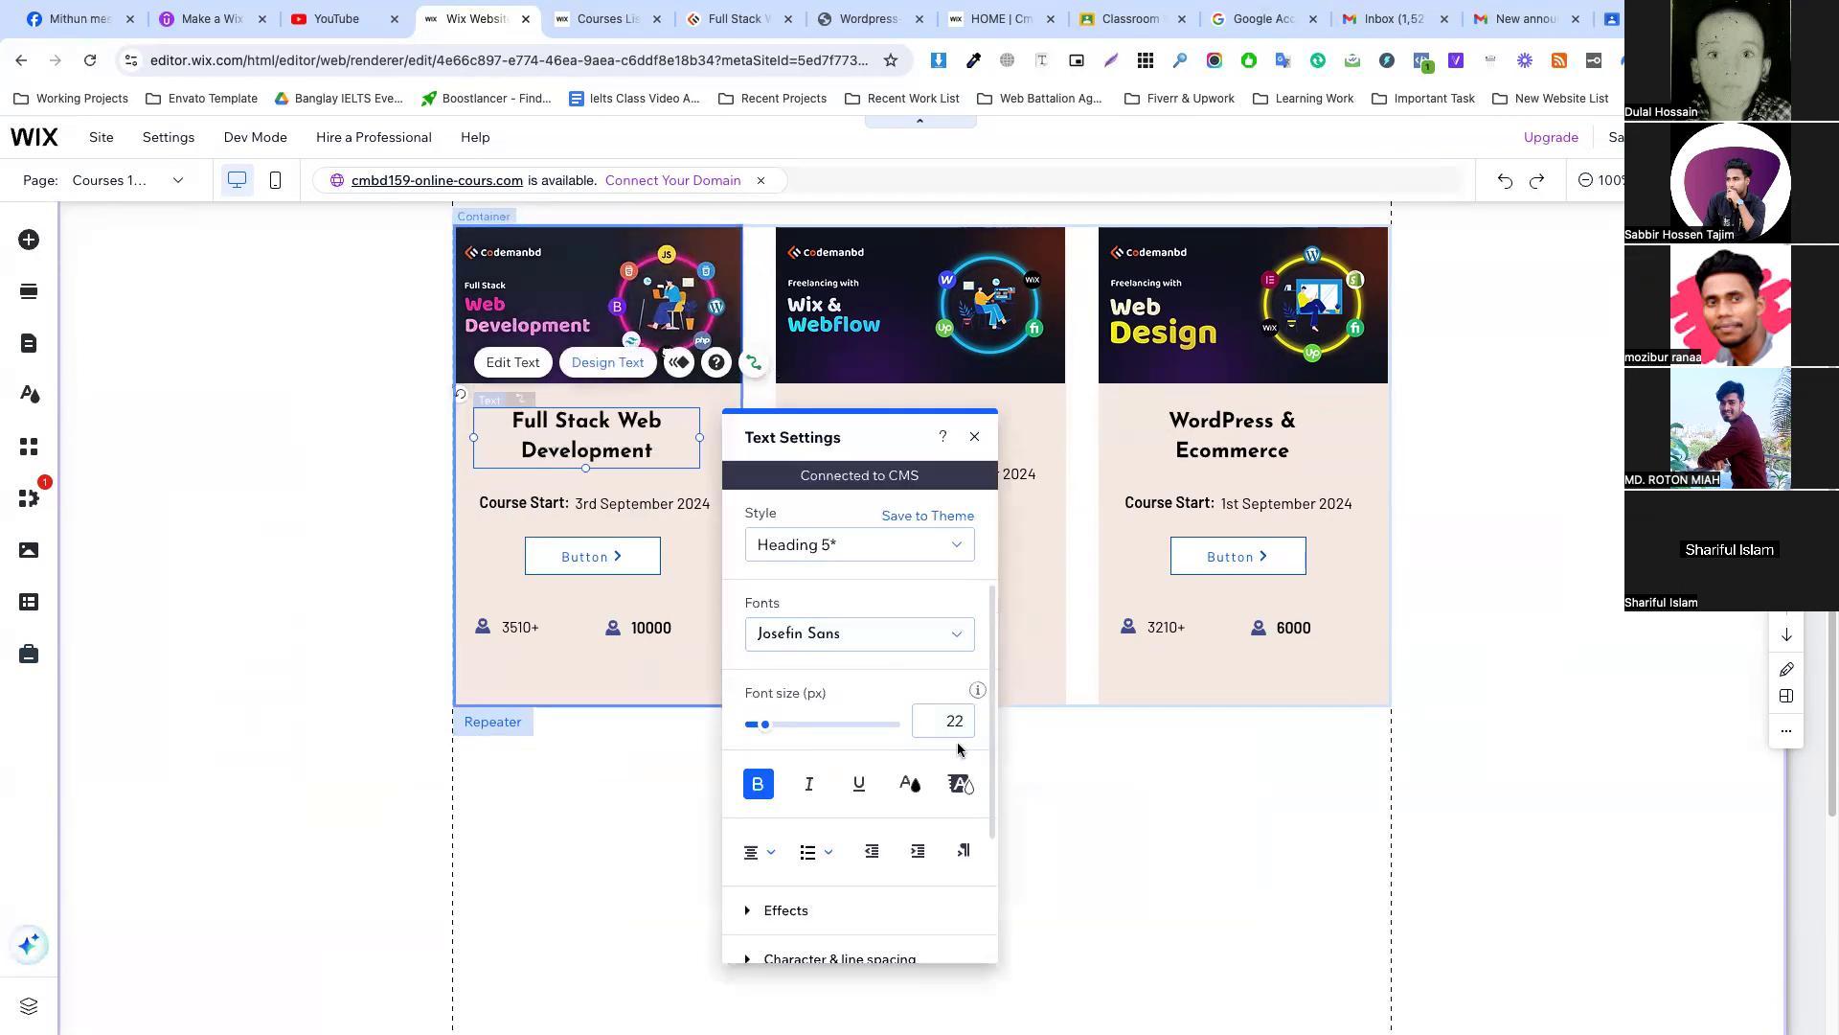
{"action": "key", "text": "Down"}
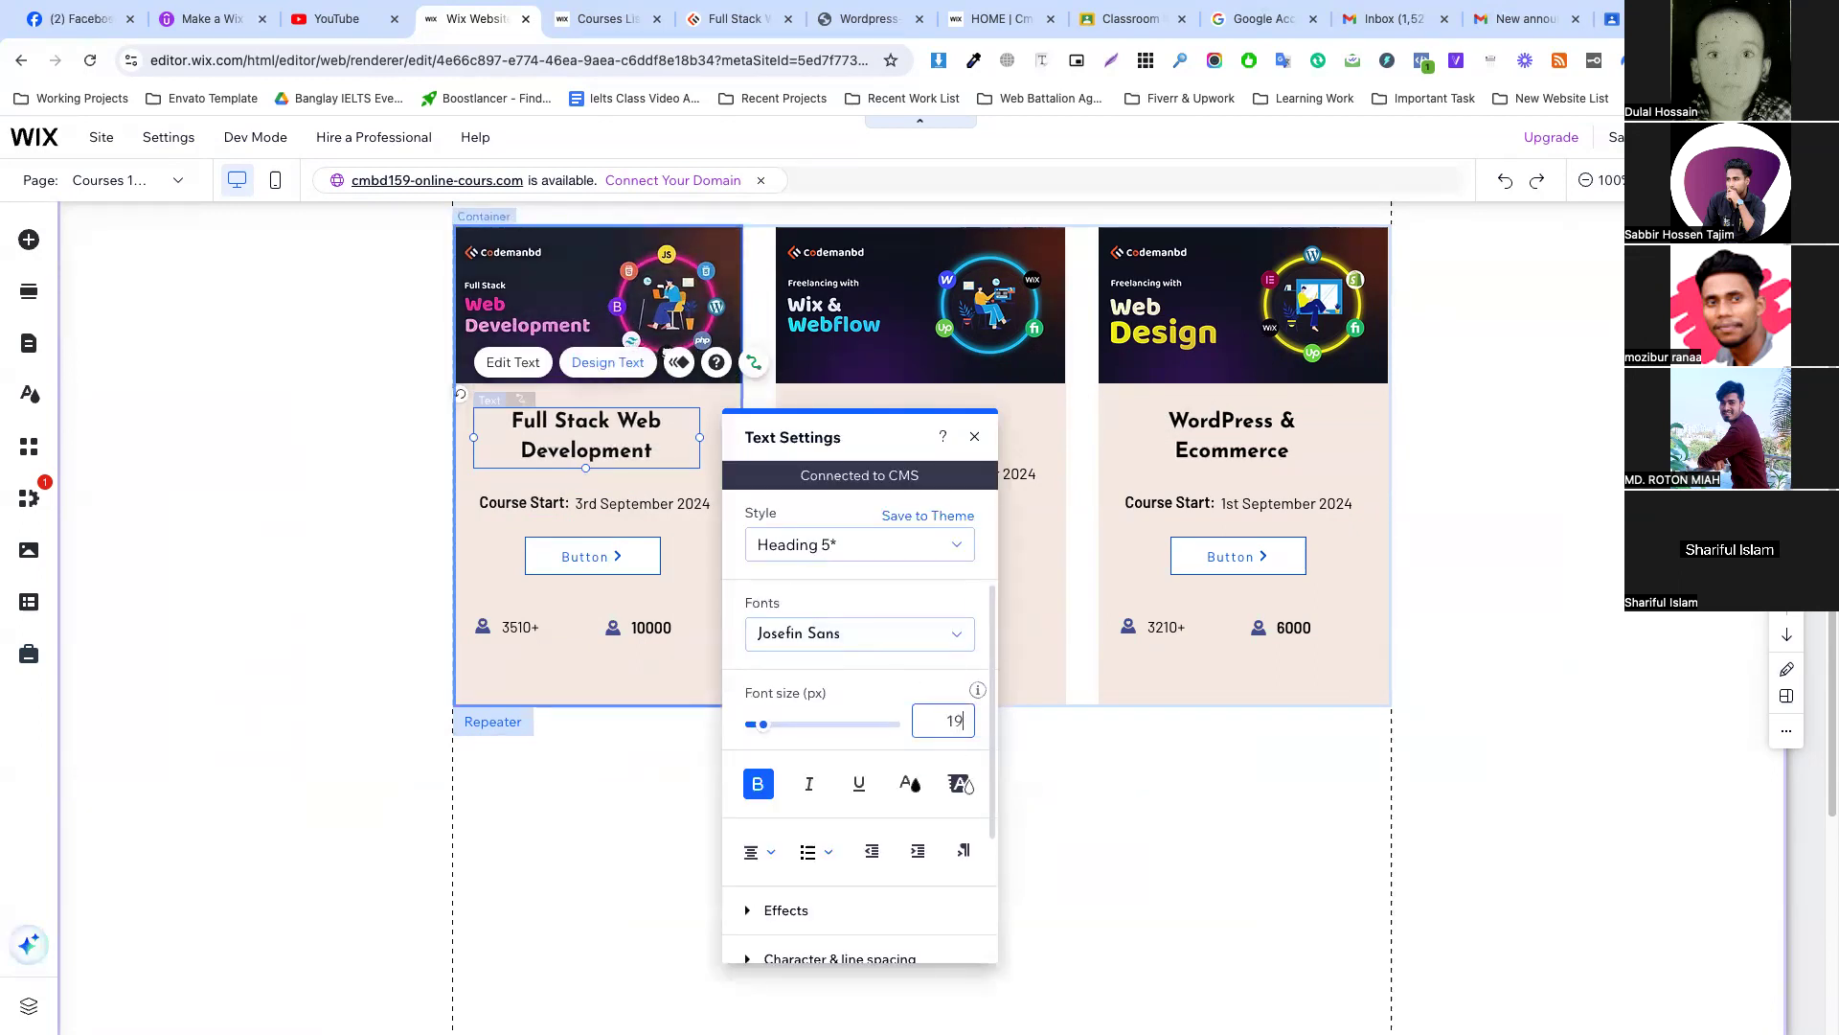
{"action": "key", "text": "Down"}
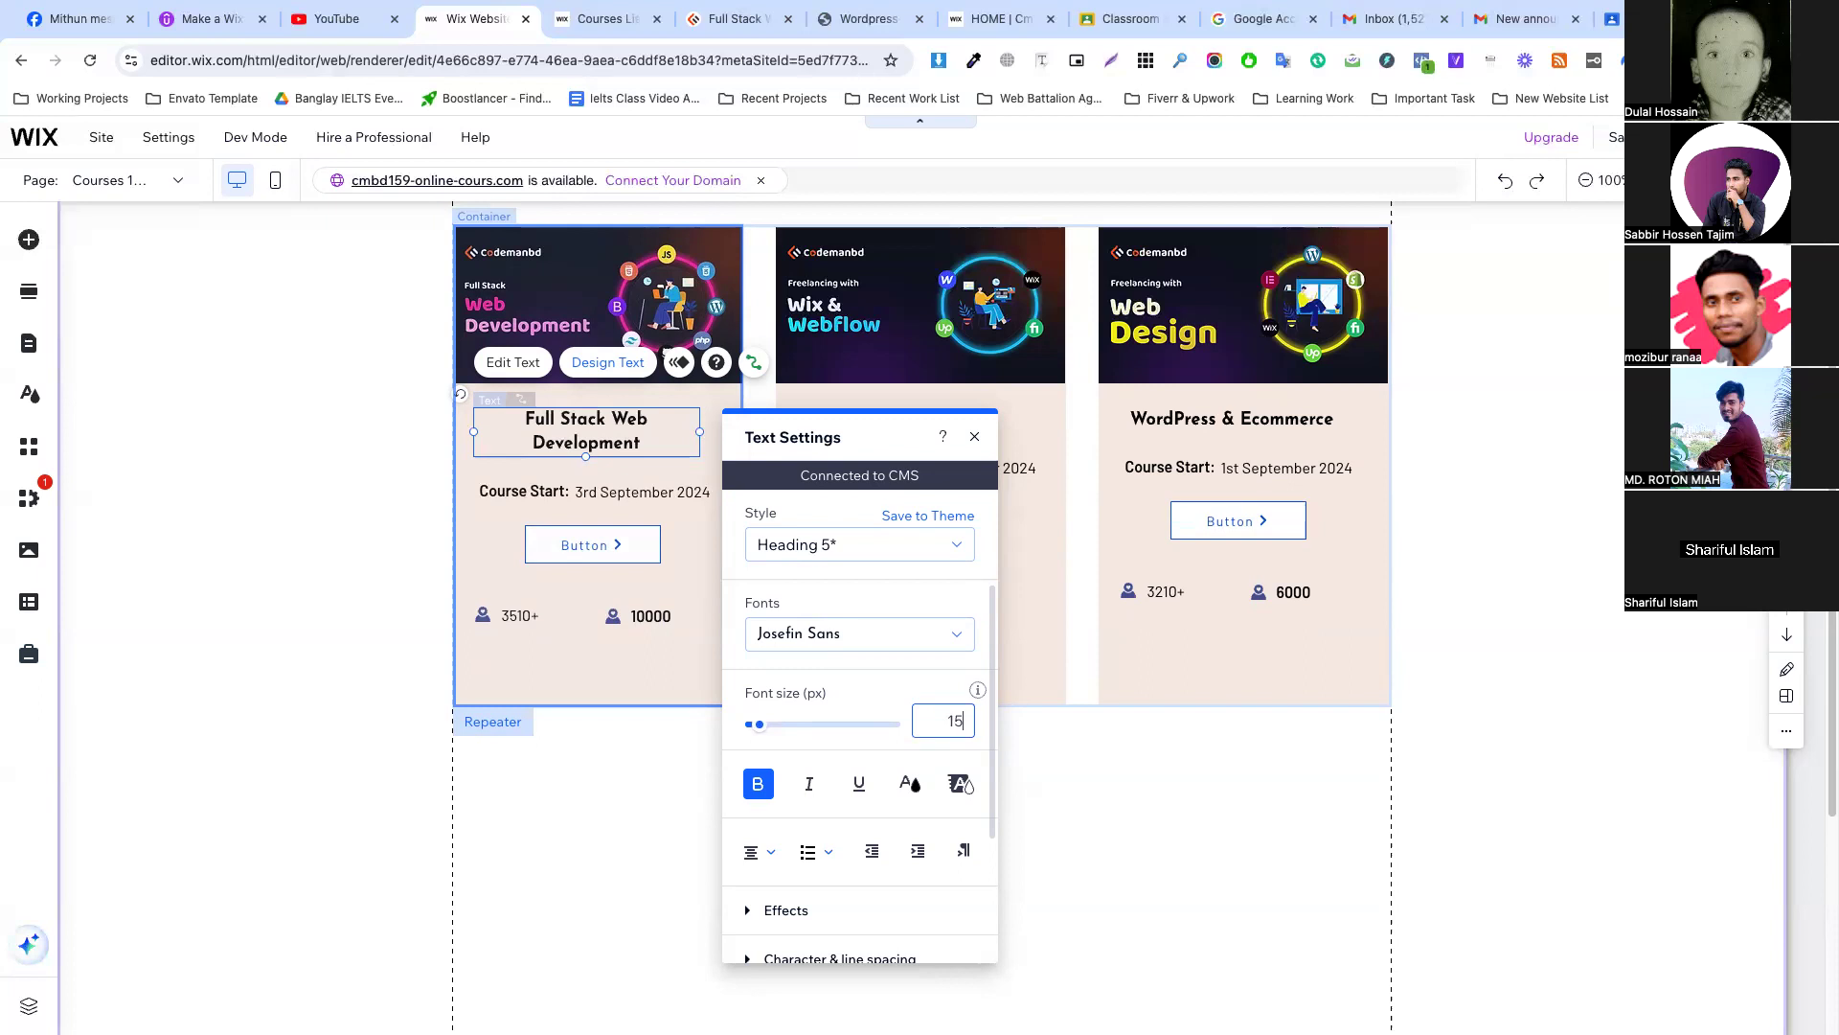
{"action": "key", "text": "Down"}
{"action": "key", "text": "Down"}
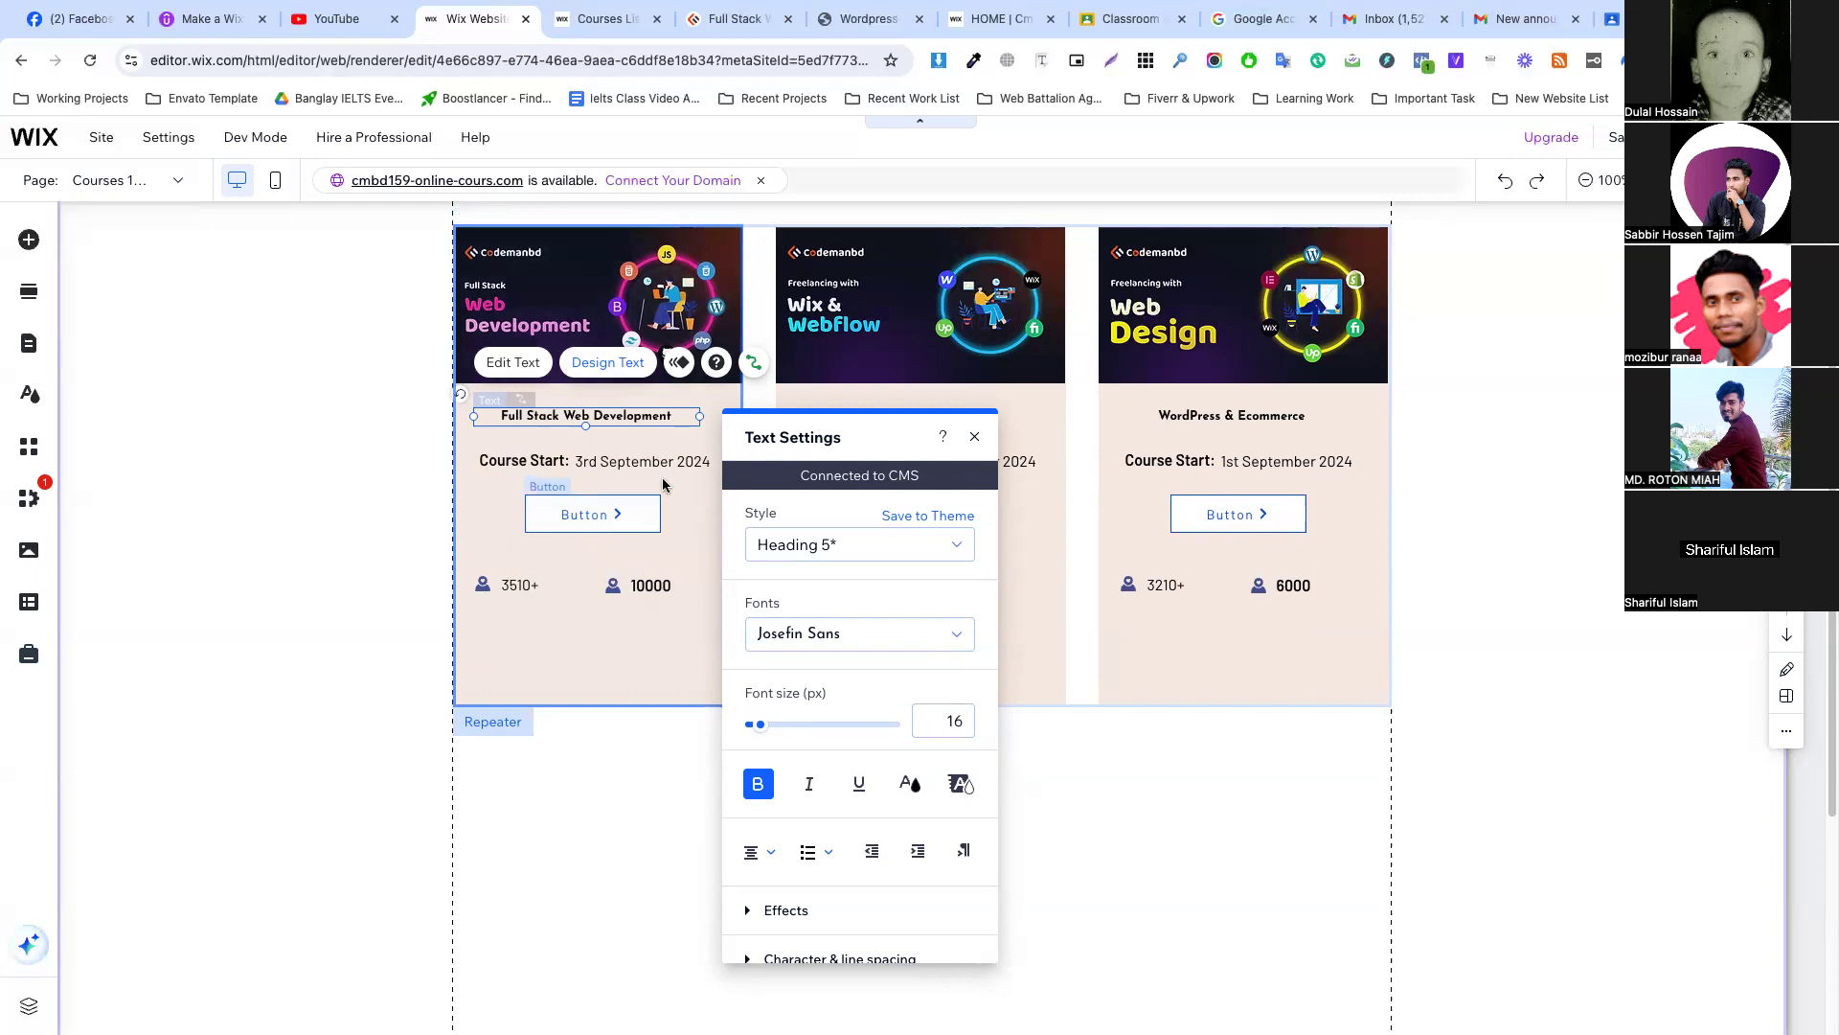
{"action": "left_click", "coordinate": [711, 614]}
{"action": "left_click", "coordinate": [598, 416]}
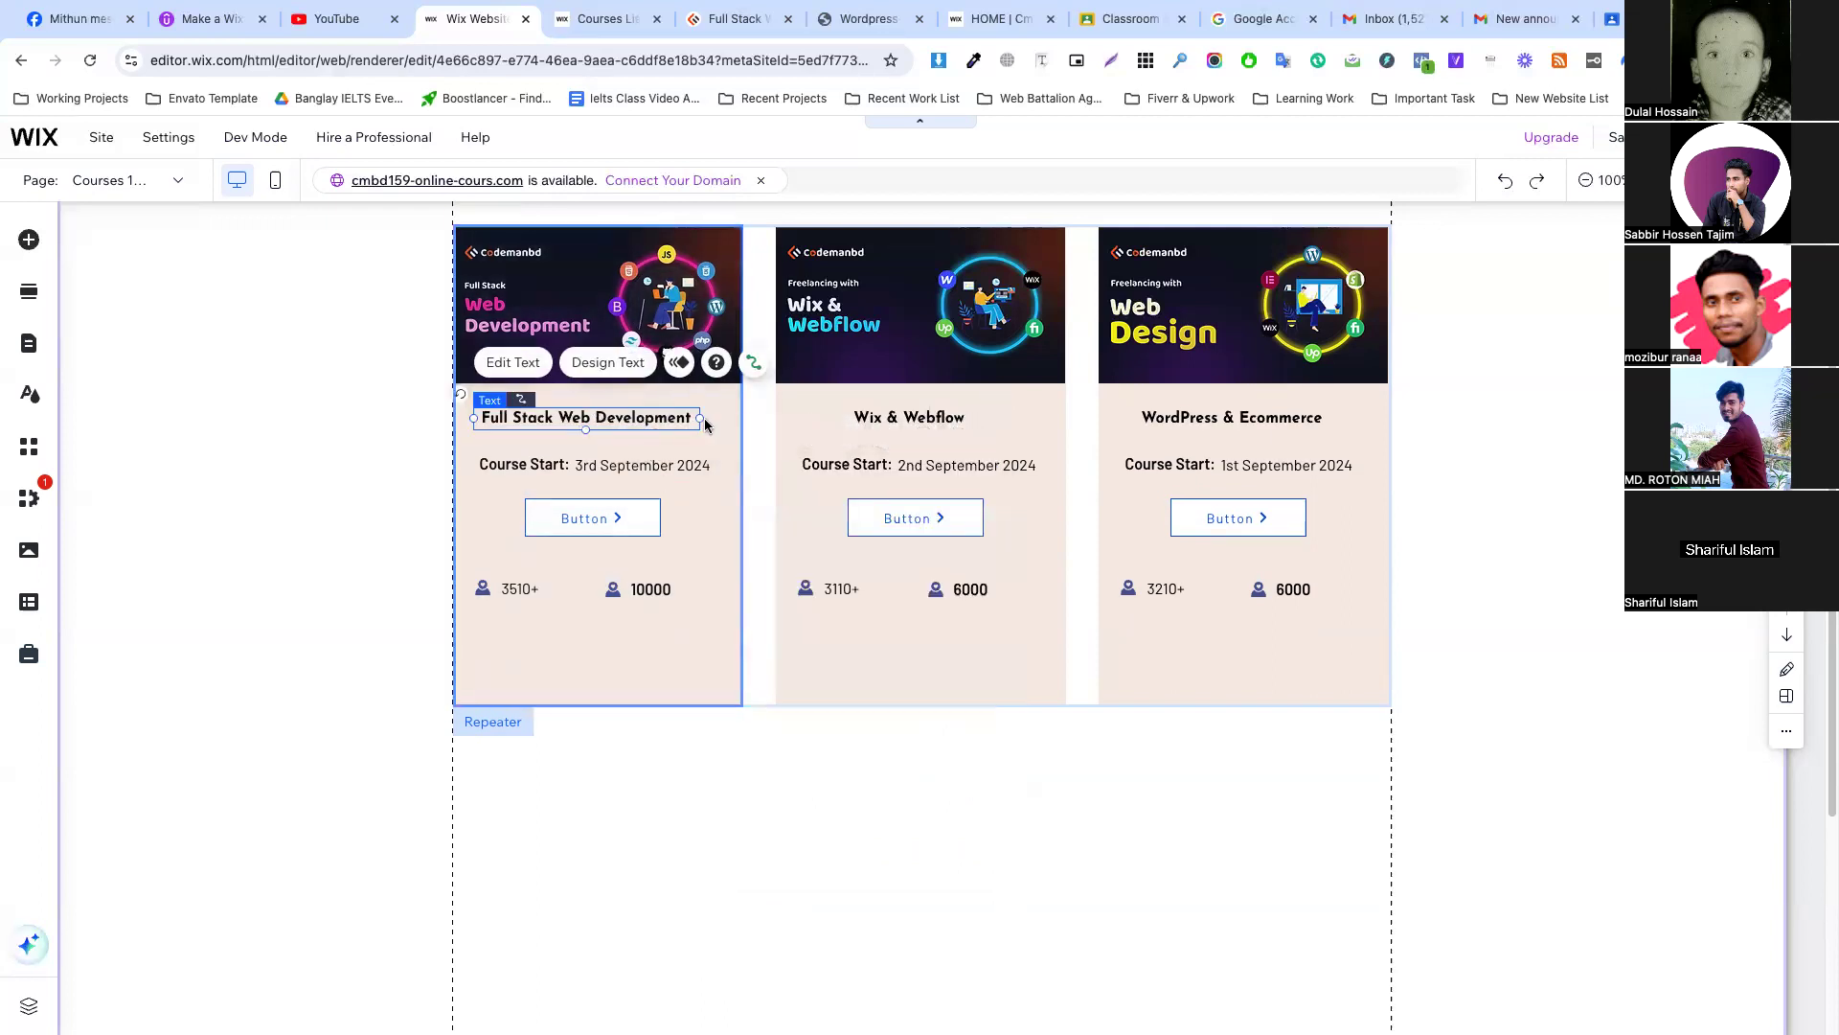
{"action": "left_click_drag", "start_coordinate": [700, 419], "coordinate": [714, 416]}
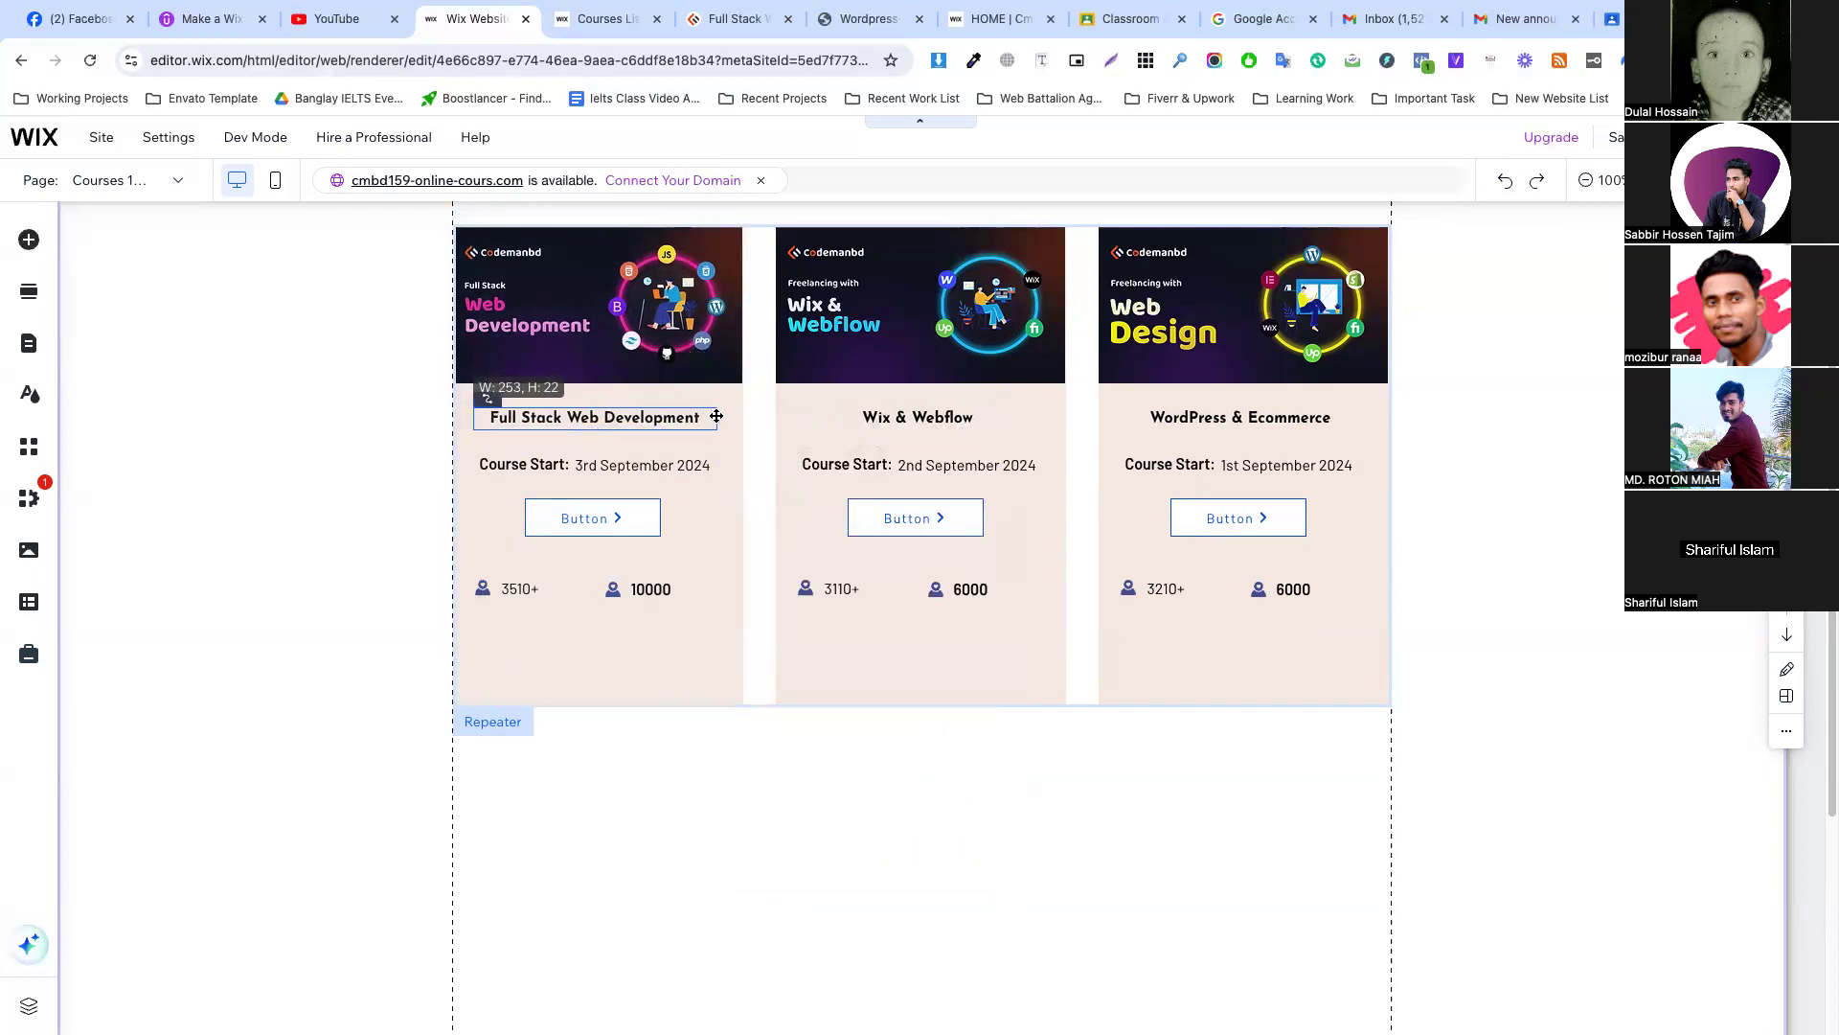
Raise the Course Start line to sit under the title, and the button closer to the date.
{"action": "left_click", "coordinate": [608, 464]}
{"action": "left_click", "coordinate": [522, 465], "text": "shift"}
{"action": "left_click_drag", "start_coordinate": [620, 466], "coordinate": [603, 444]}
{"action": "left_click", "coordinate": [594, 517]}
{"action": "left_click_drag", "start_coordinate": [595, 518], "coordinate": [604, 480]}
Move the stats row (icon, 3510+, 10000) up below the button.
{"action": "left_click", "coordinate": [604, 536]}
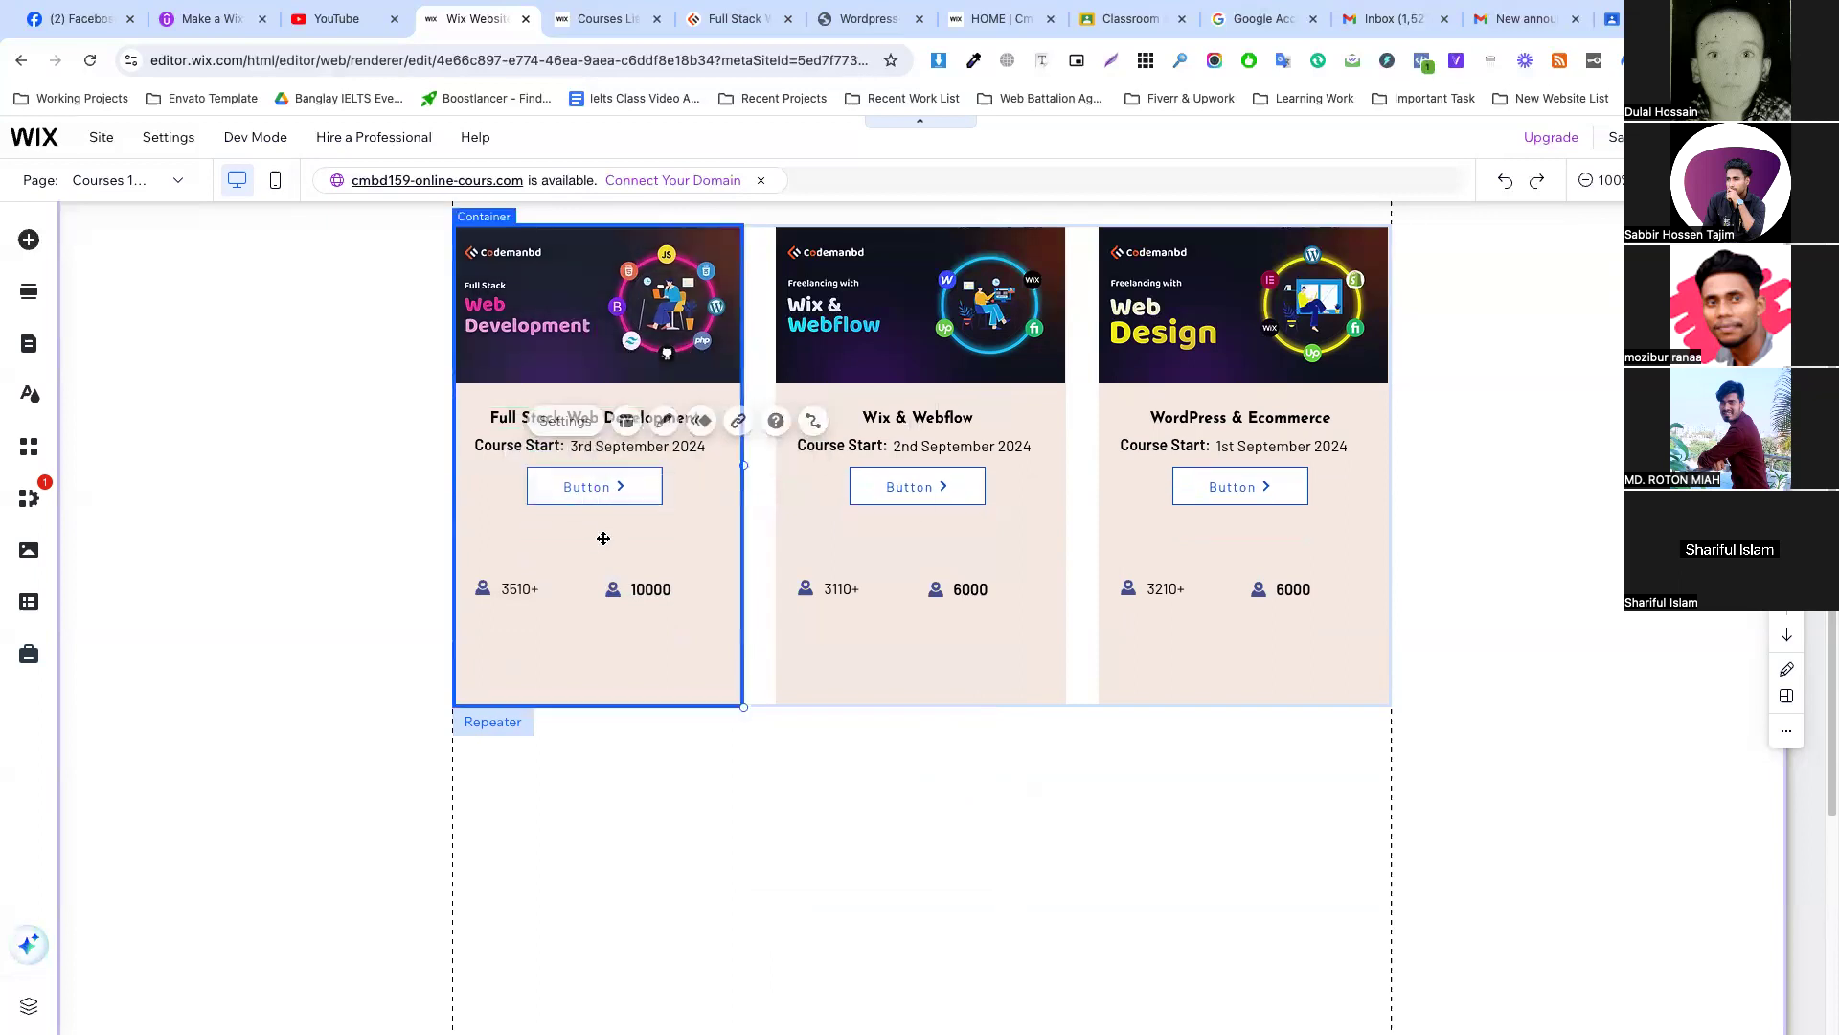
{"action": "left_click", "coordinate": [520, 588]}
{"action": "left_click", "coordinate": [483, 587], "text": "shift"}
{"action": "left_click", "coordinate": [659, 591], "text": "shift"}
{"action": "left_click_drag", "start_coordinate": [614, 593], "coordinate": [611, 539]}
Shorten the course cards to remove the empty space at the bottom.
{"action": "left_click", "coordinate": [668, 642]}
{"action": "left_click_drag", "start_coordinate": [654, 700], "coordinate": [653, 580]}
{"action": "left_click", "coordinate": [1084, 647]}
{"action": "scroll", "coordinate": [1085, 648], "scroll_direction": "up", "scroll_amount": 3}
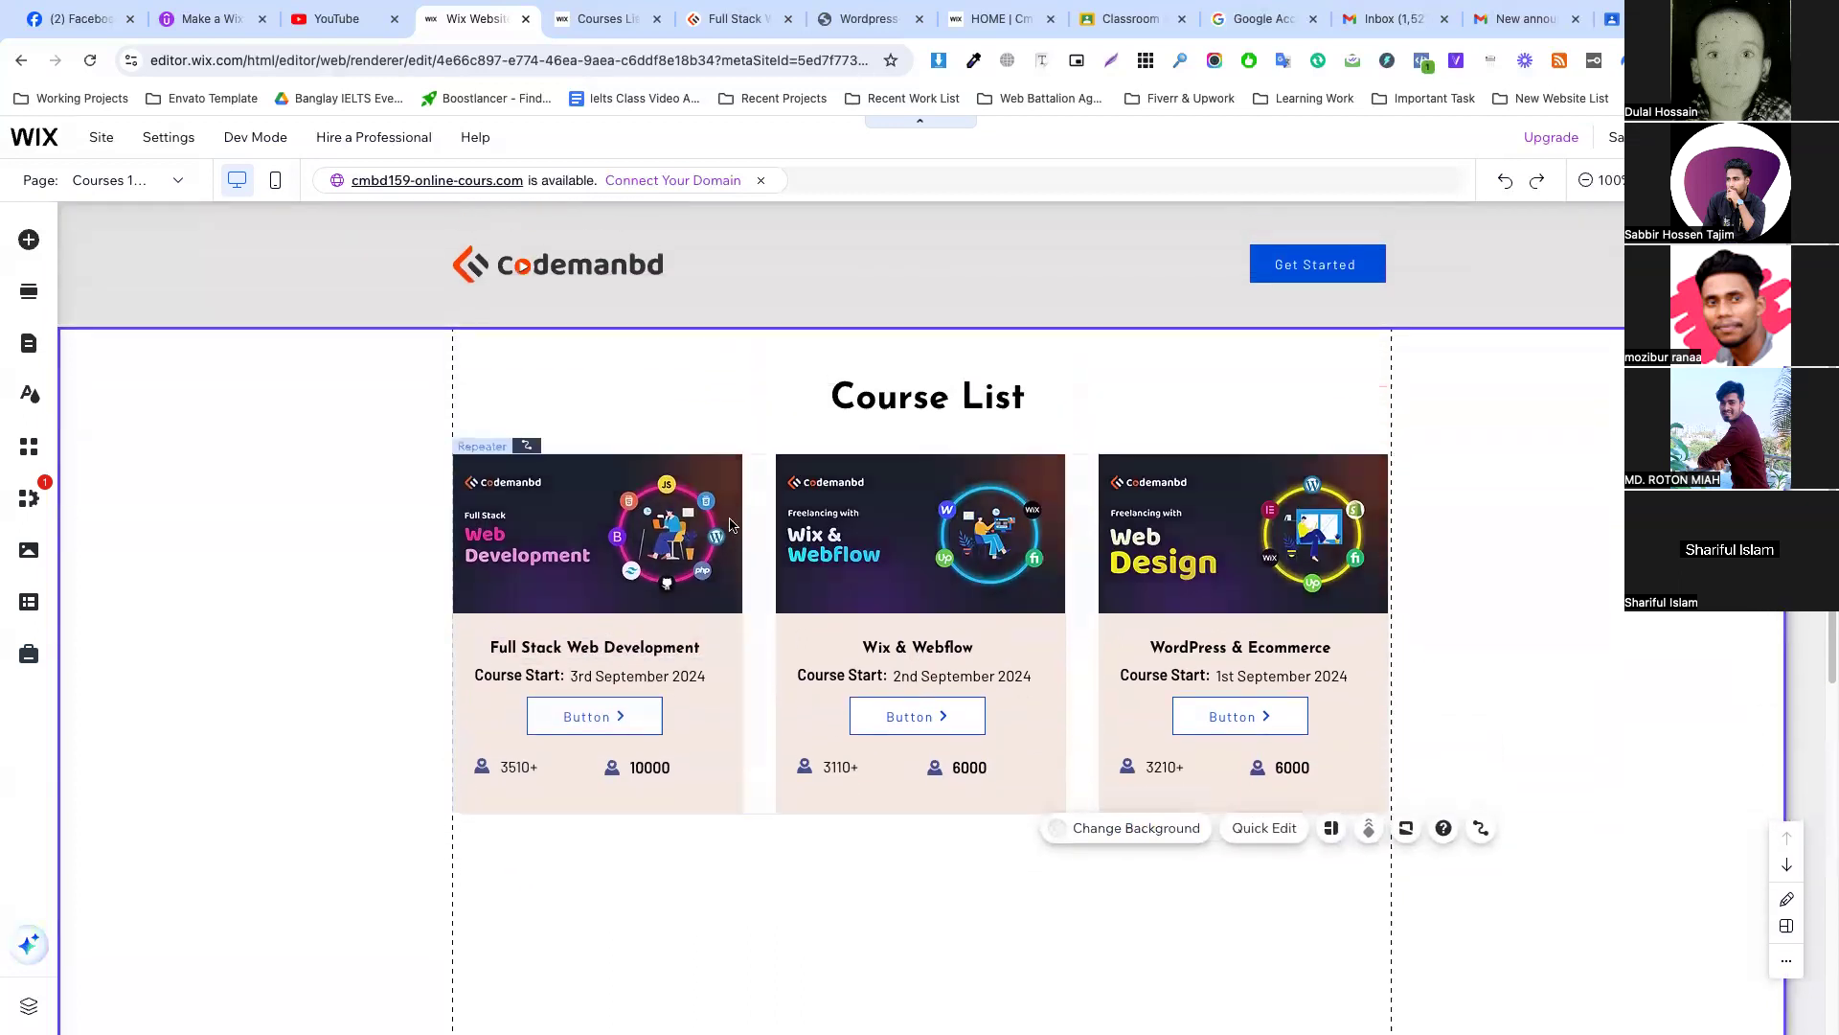
{"action": "scroll", "coordinate": [847, 523], "scroll_direction": "down", "scroll_amount": 2}
{"action": "scroll", "coordinate": [799, 527], "scroll_direction": "up", "scroll_amount": 2}
{"action": "left_click", "coordinate": [657, 516]}
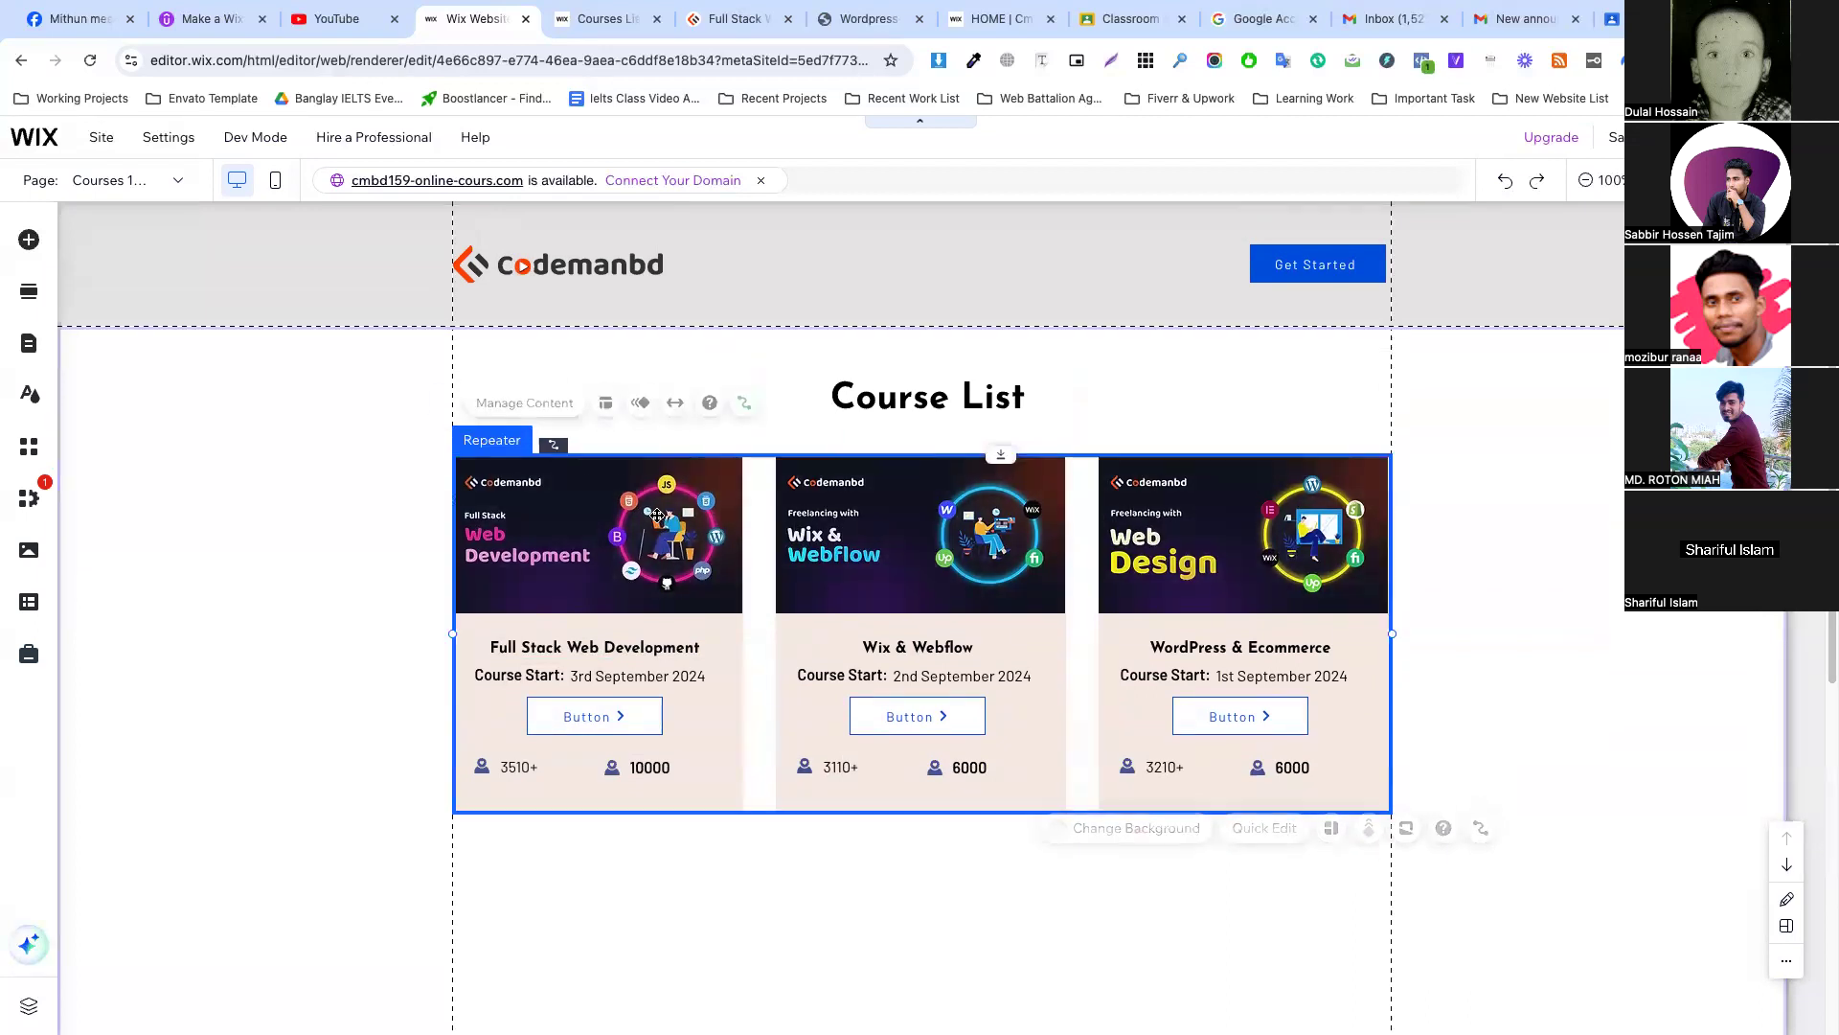
Dismiss the publish confirmation and bring up the site's page list.
{"action": "mouse_move", "coordinate": [1784, 137]}
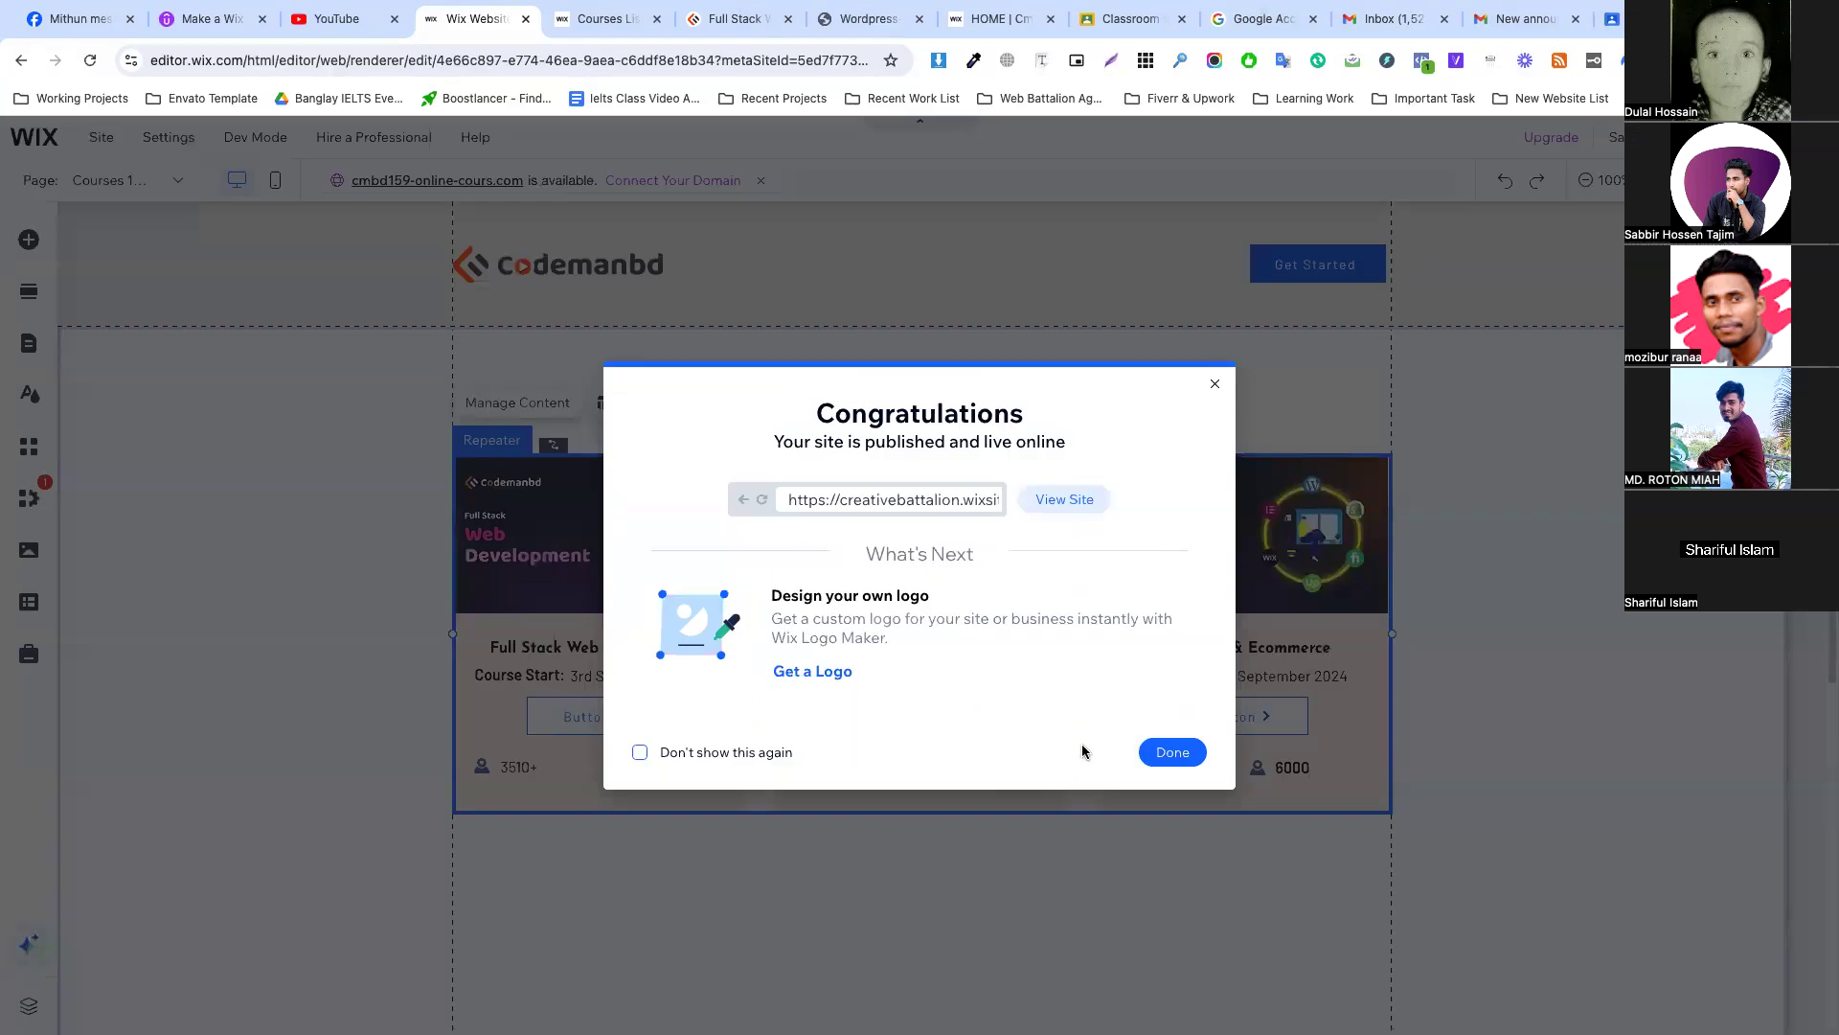
{"action": "left_click", "coordinate": [1171, 752]}
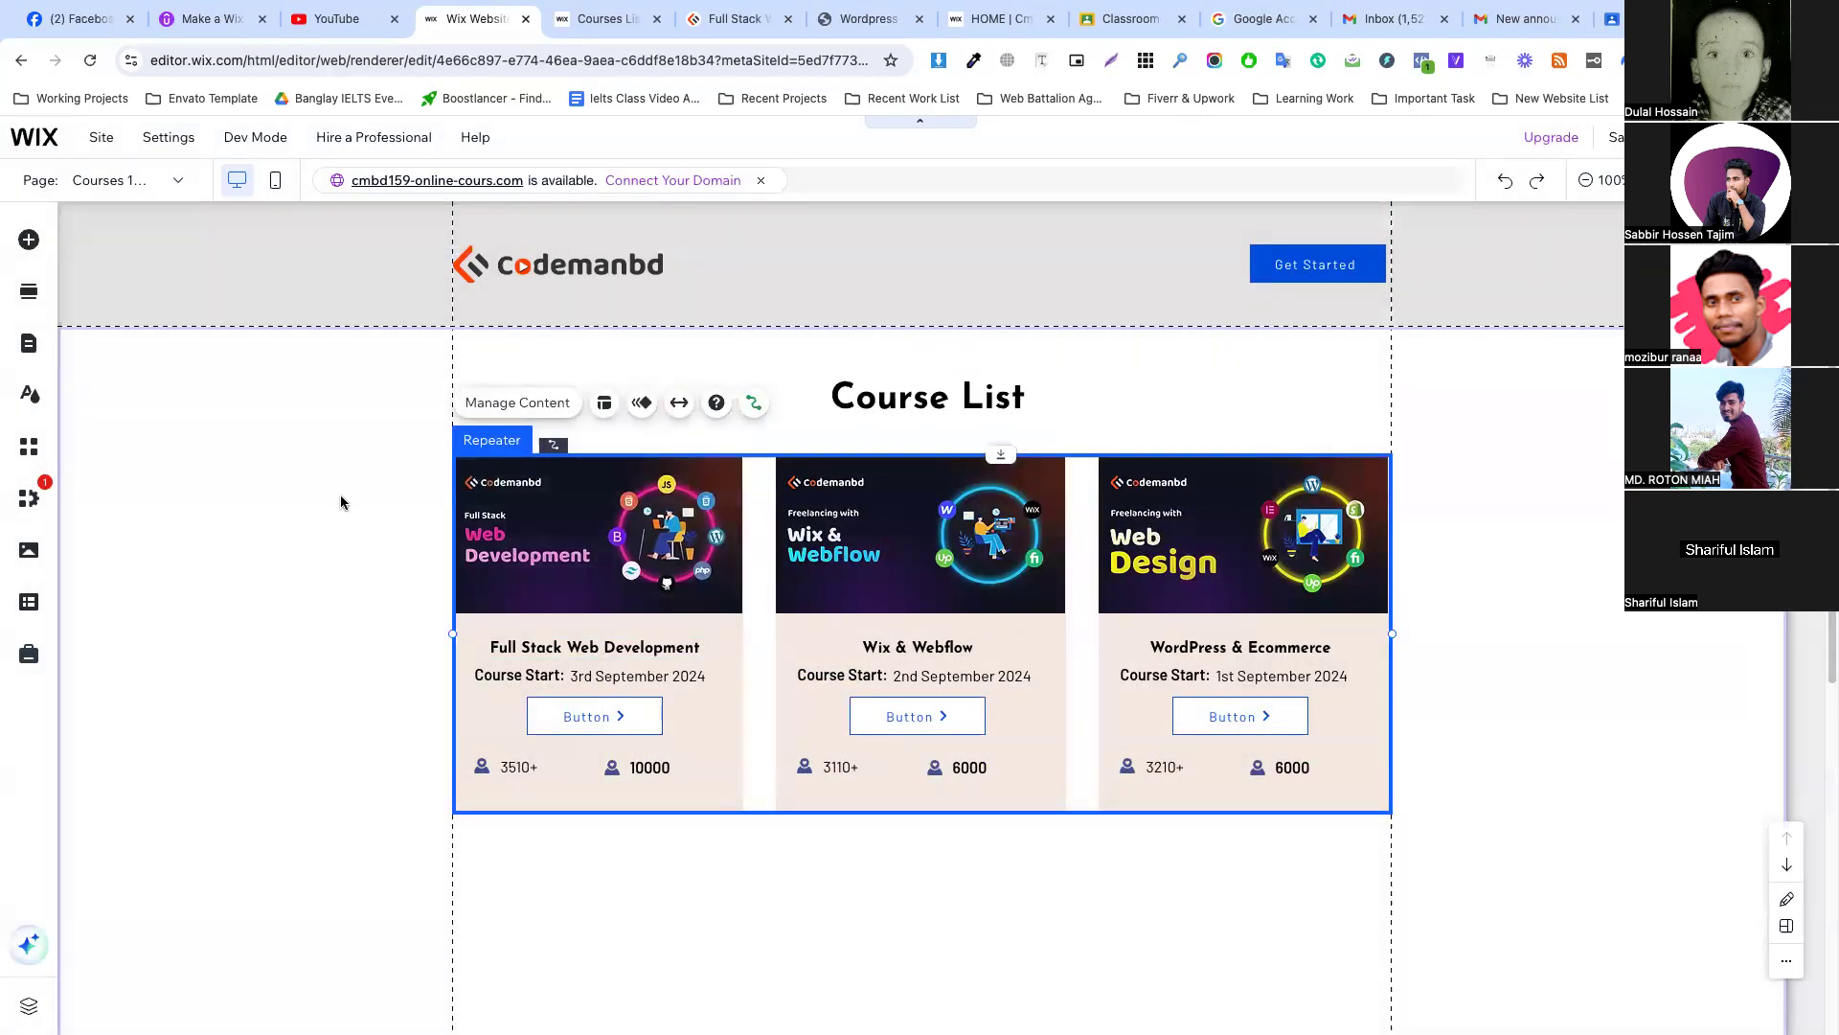
{"action": "left_click", "coordinate": [798, 456]}
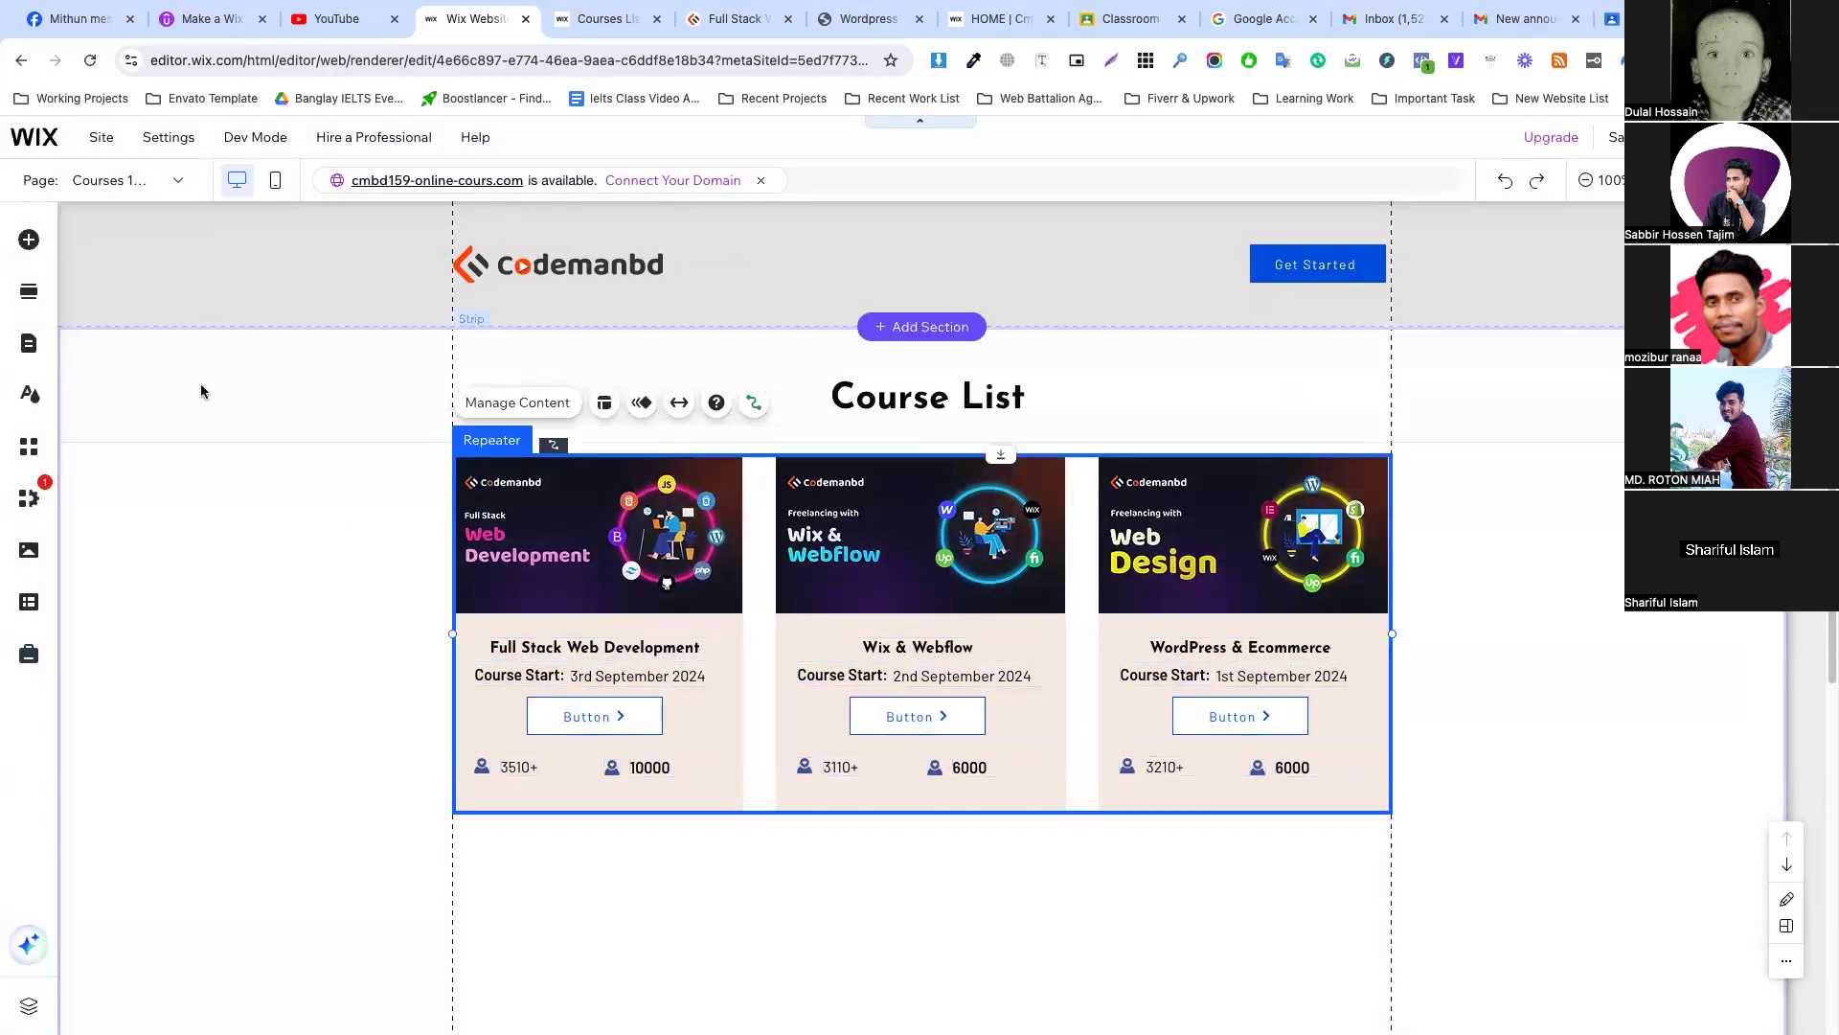
{"action": "left_click", "coordinate": [201, 393]}
{"action": "left_click", "coordinate": [98, 180]}
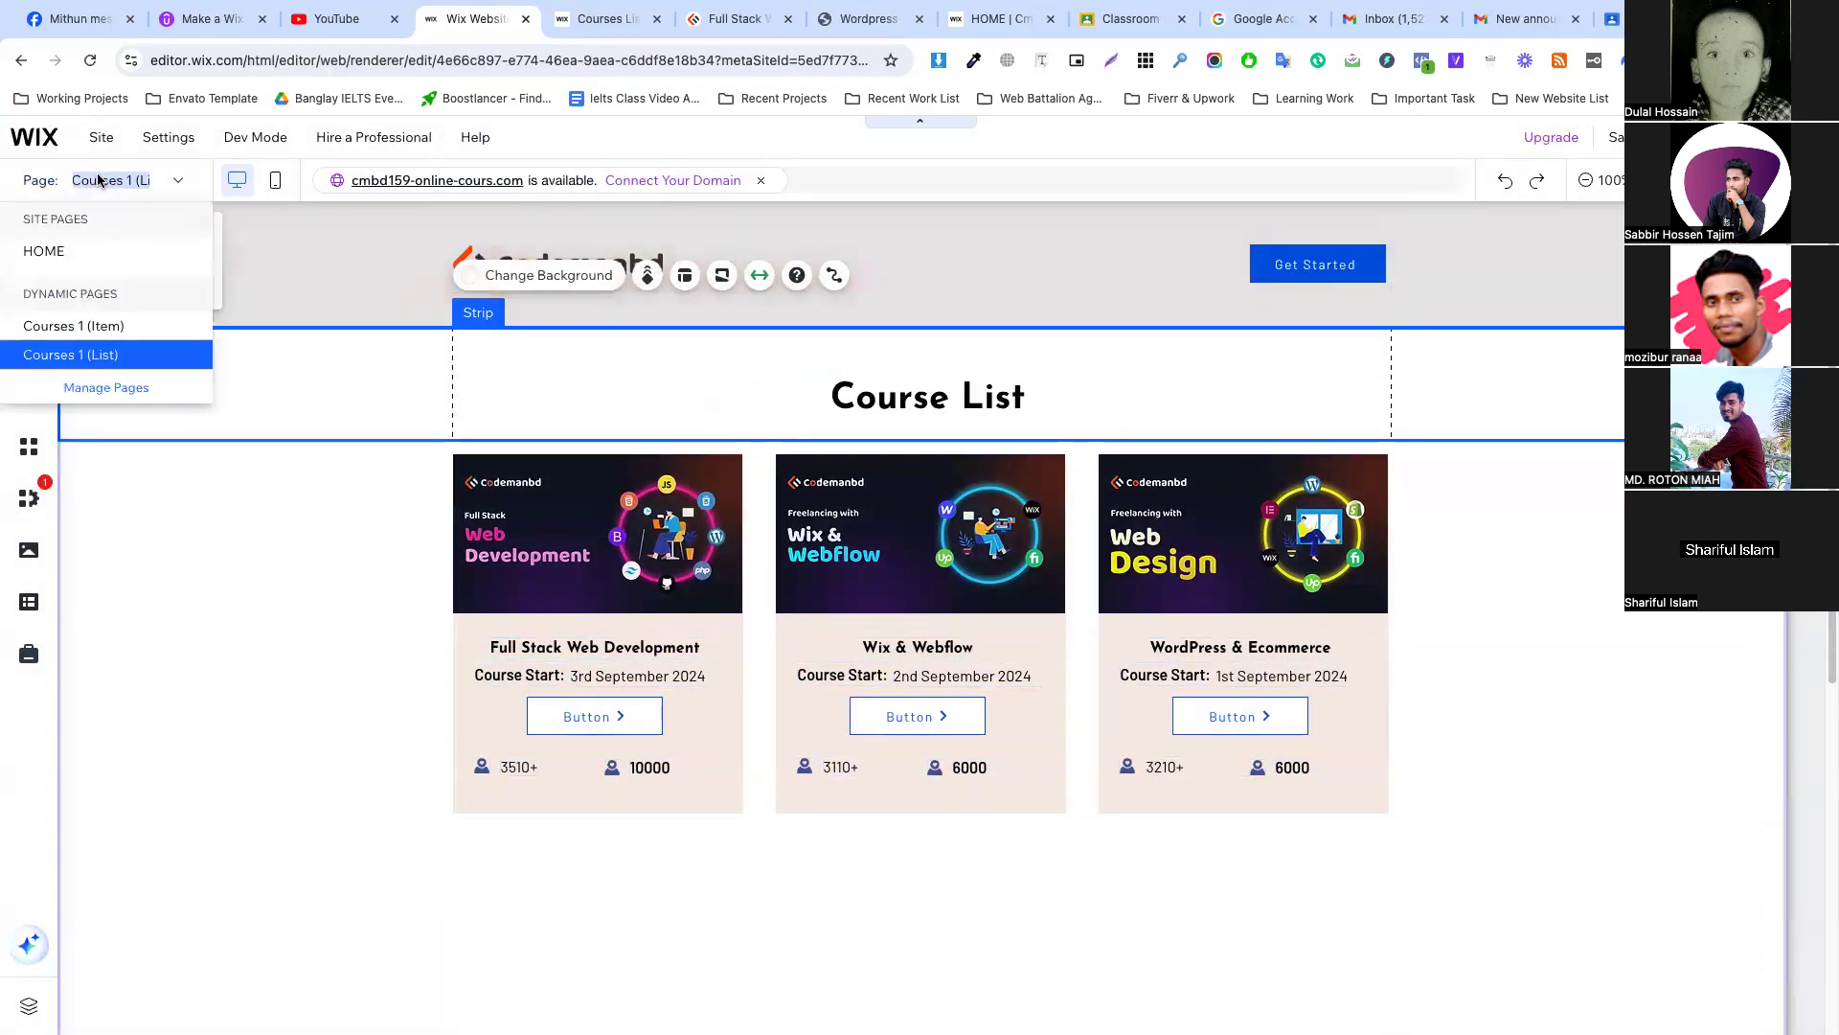
Switch to the Courses 1 (Item) dynamic page from the page list.
{"action": "left_click", "coordinate": [98, 327]}
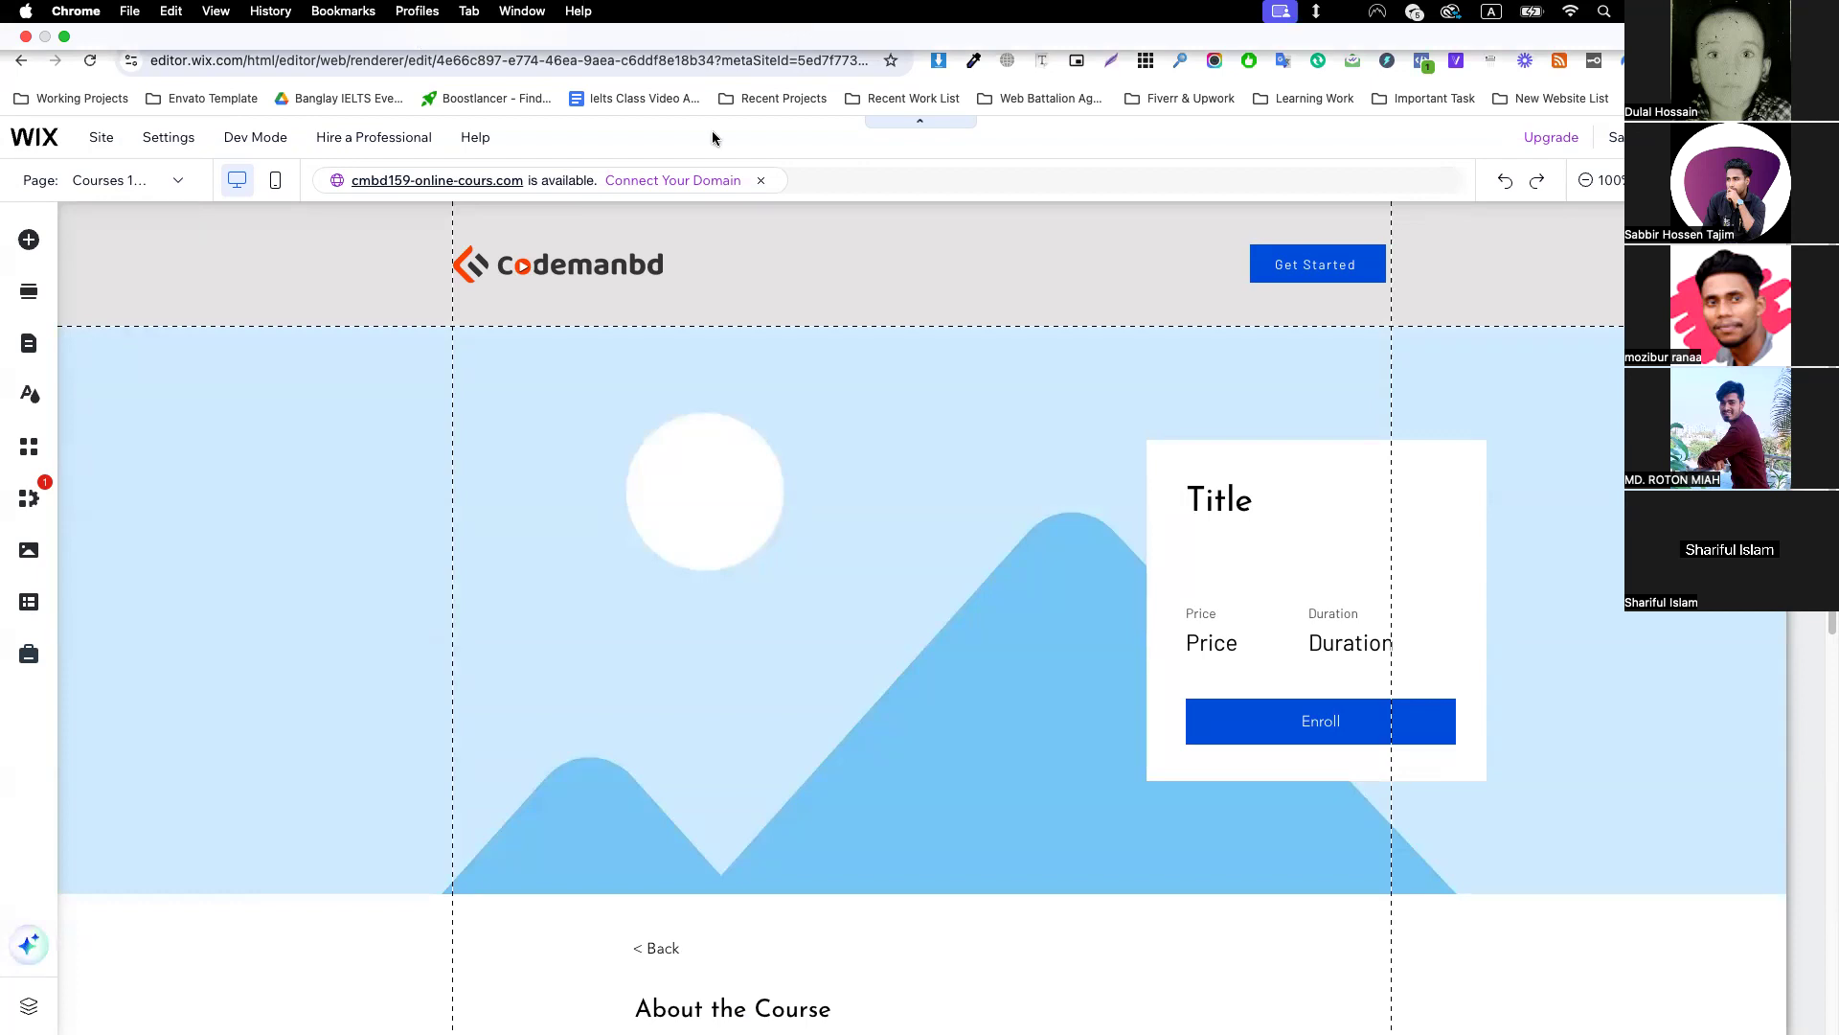
On the reference site, open WordPress & Ecommerce and copy its Course Rating: (4.9) text.
{"action": "left_click", "coordinate": [733, 18]}
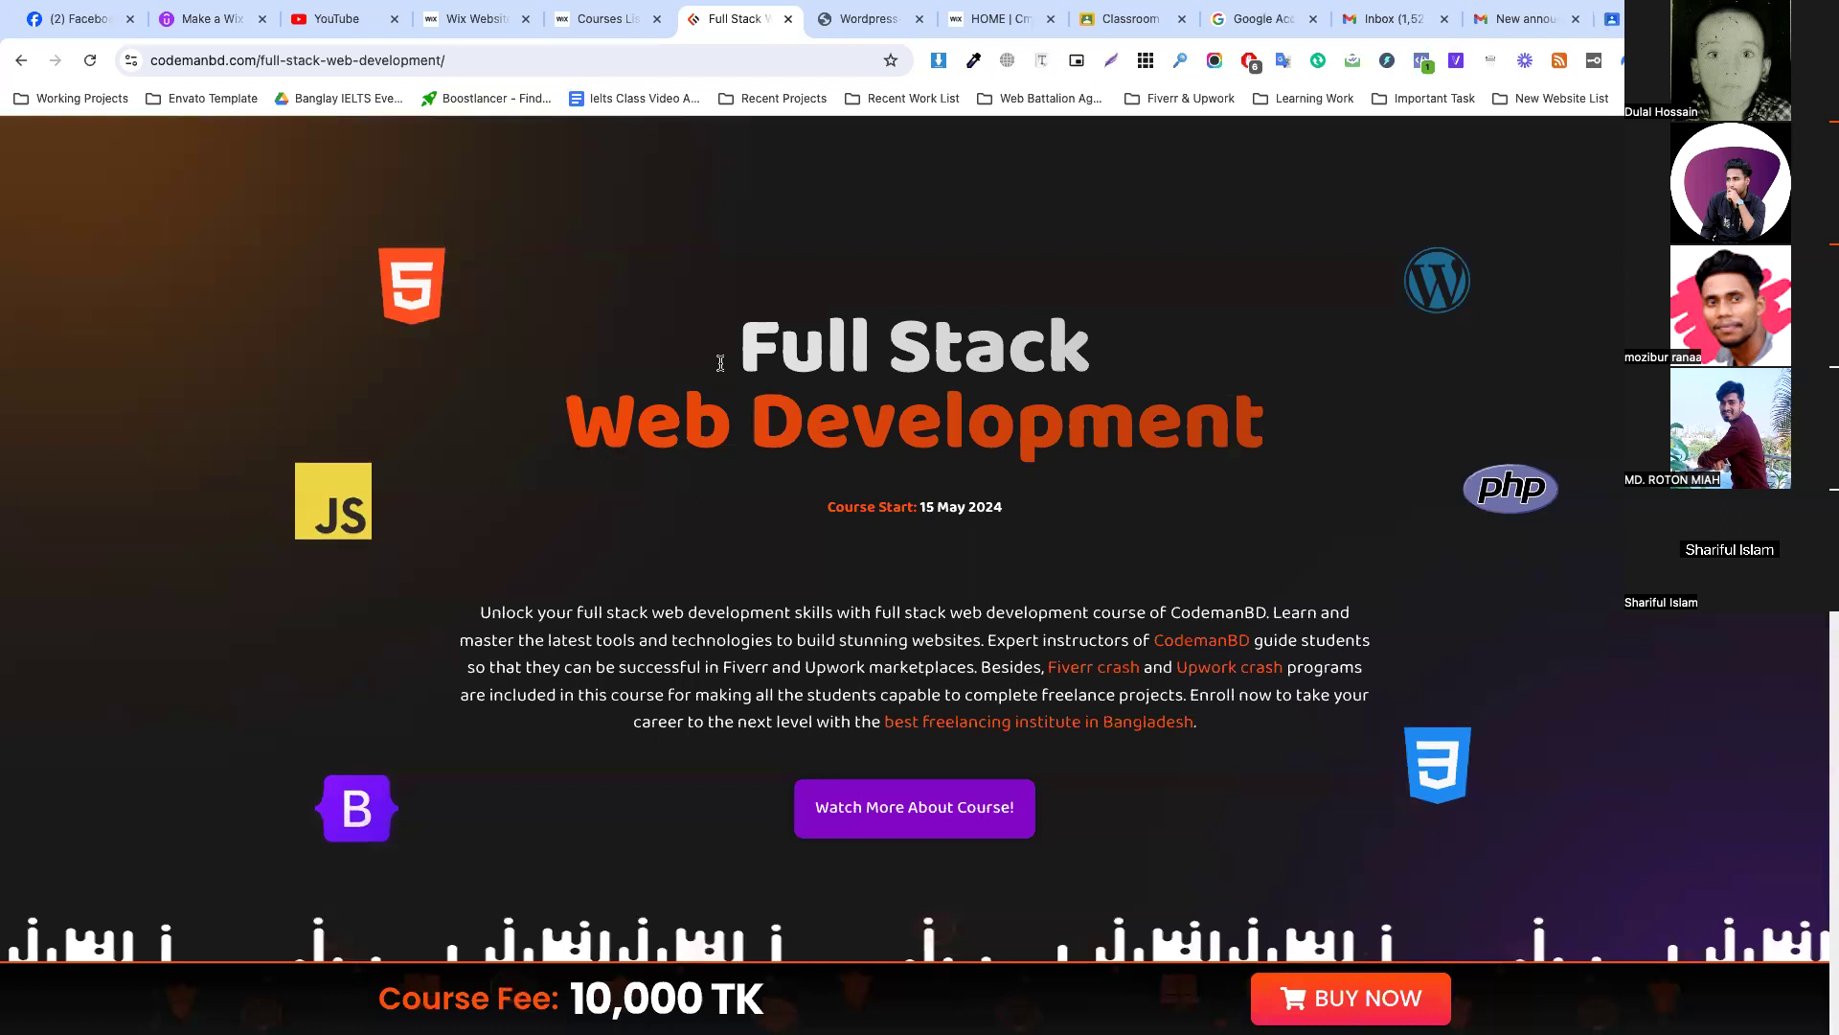
{"action": "scroll", "coordinate": [720, 364], "scroll_direction": "down", "scroll_amount": 3}
{"action": "scroll", "coordinate": [721, 364], "scroll_direction": "down", "scroll_amount": 4}
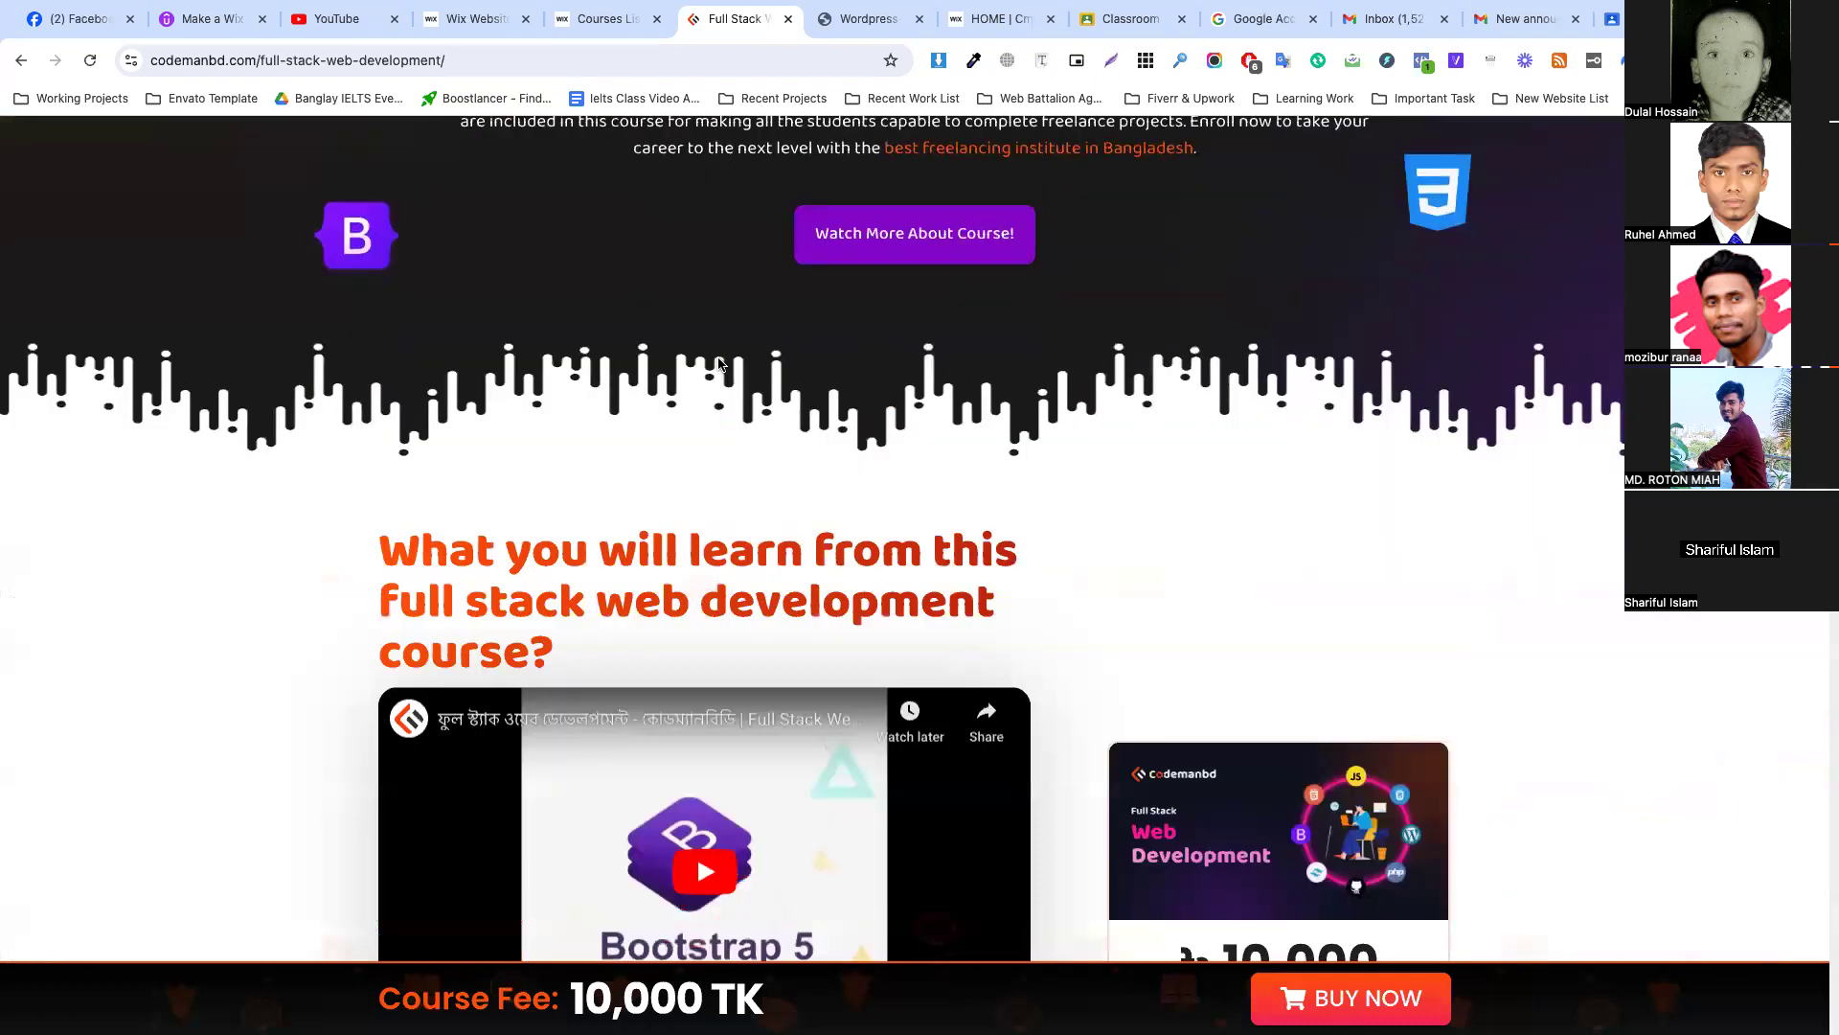
{"action": "key", "text": "alt+Left"}
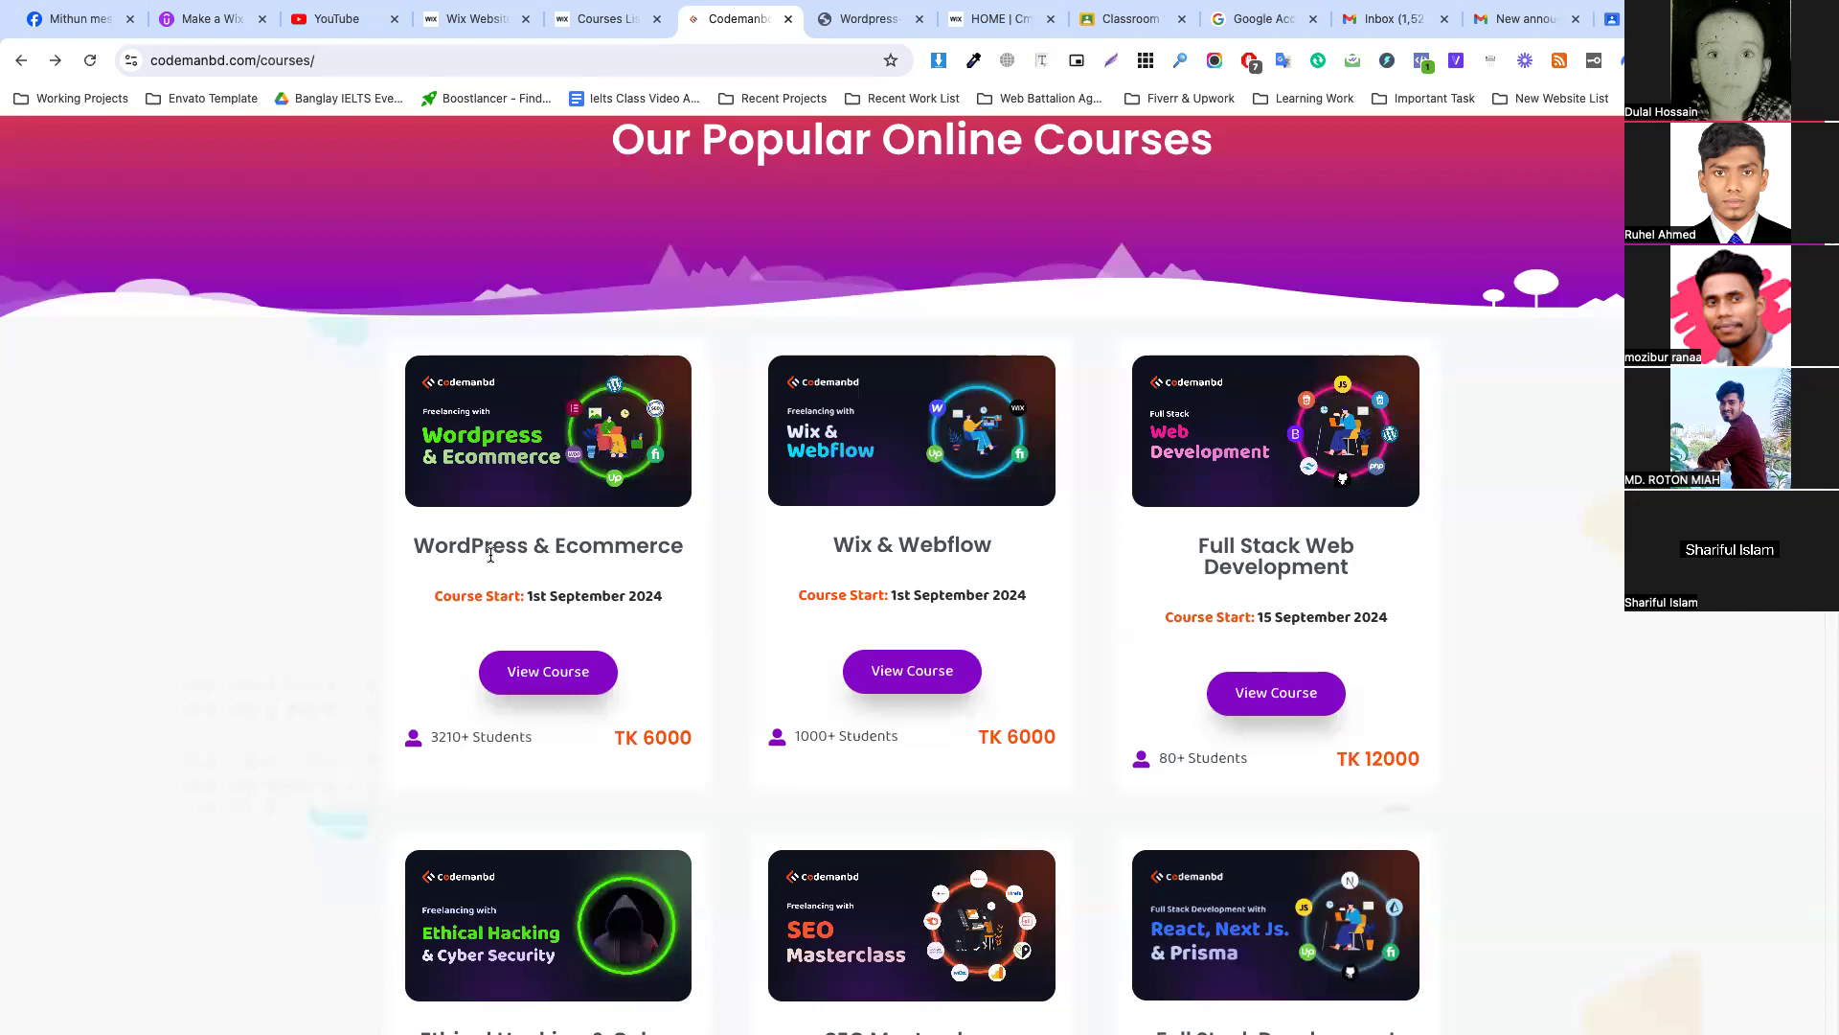
{"action": "left_click", "coordinate": [691, 485]}
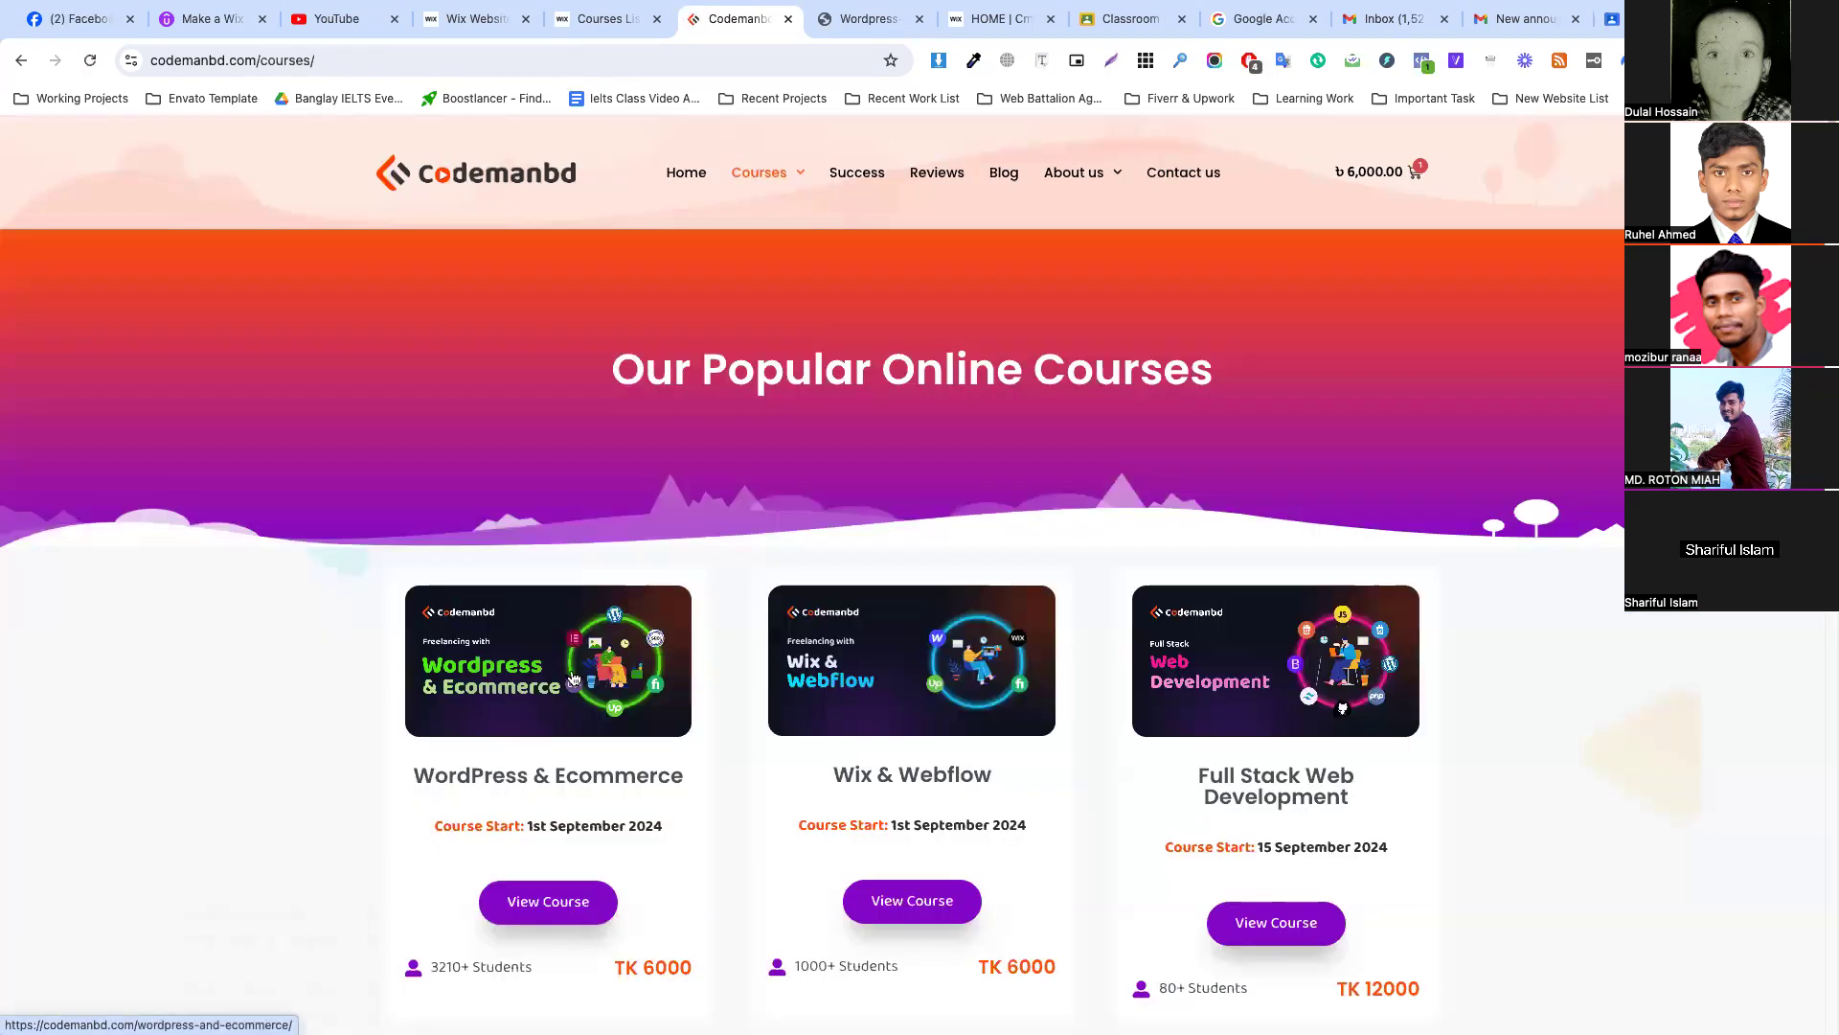
{"action": "left_click", "coordinate": [571, 663]}
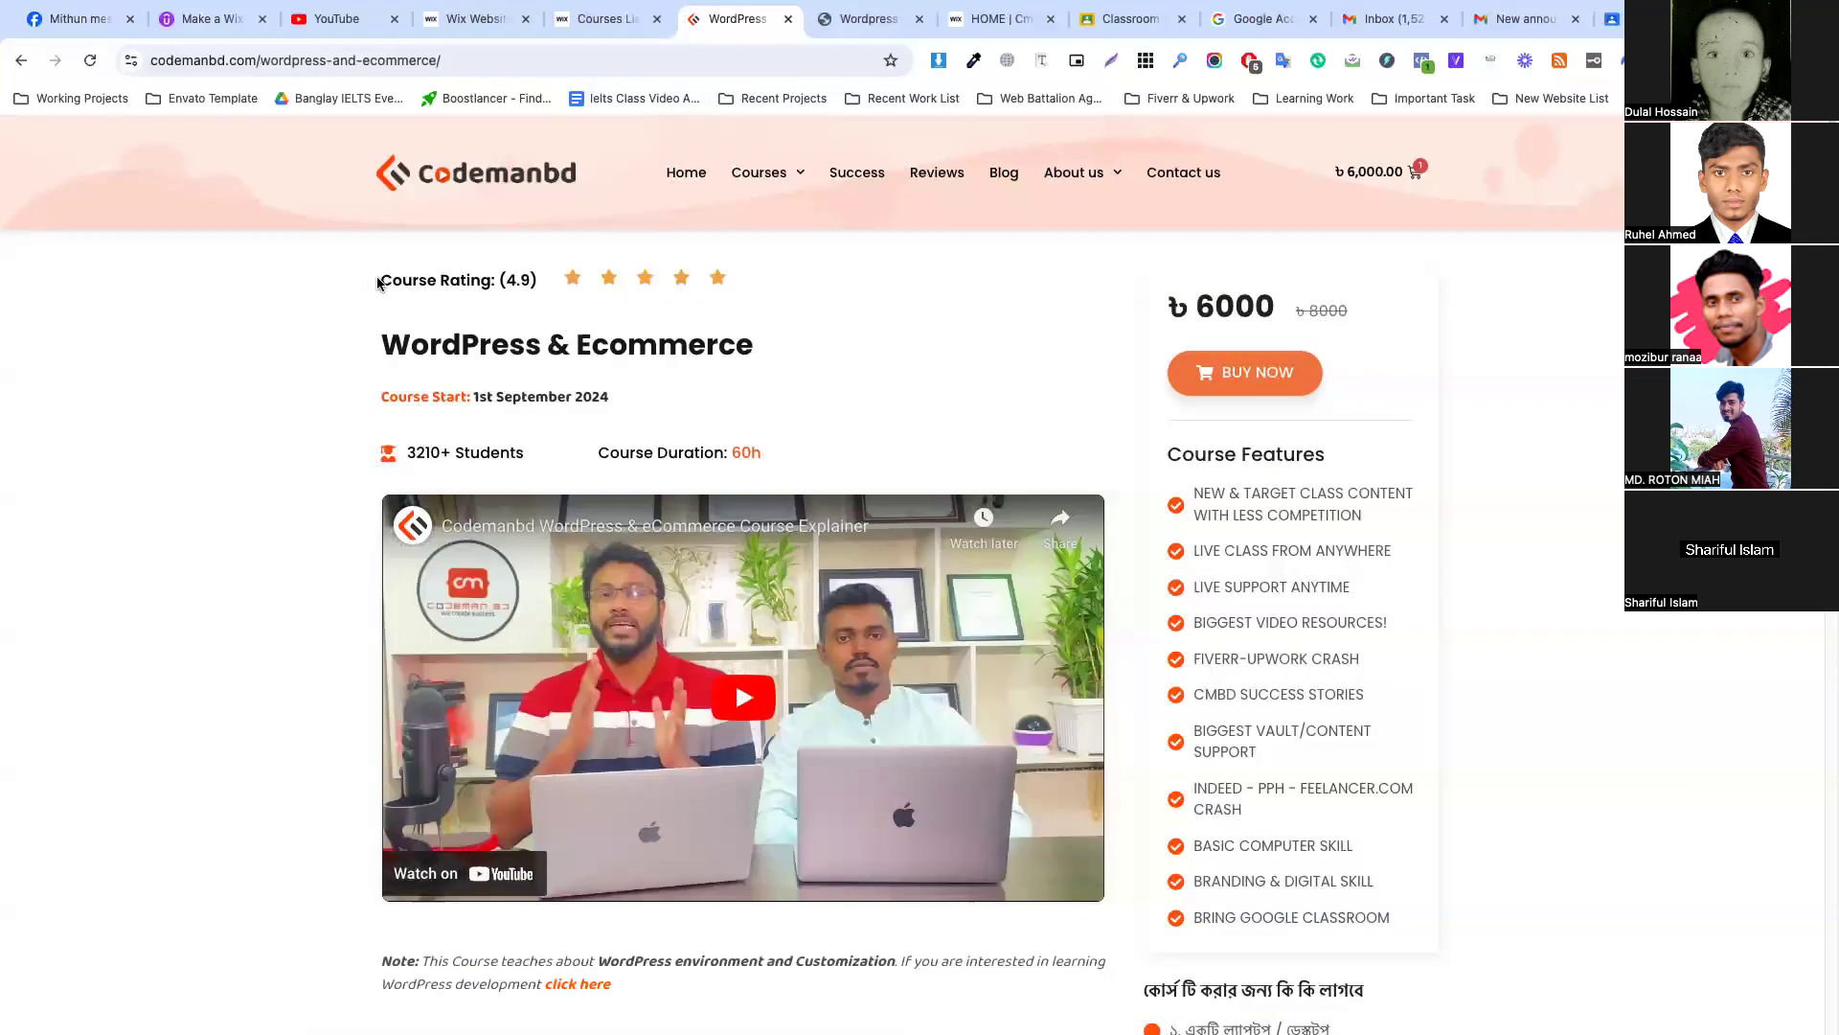
{"action": "left_click_drag", "start_coordinate": [381, 281], "coordinate": [540, 281]}
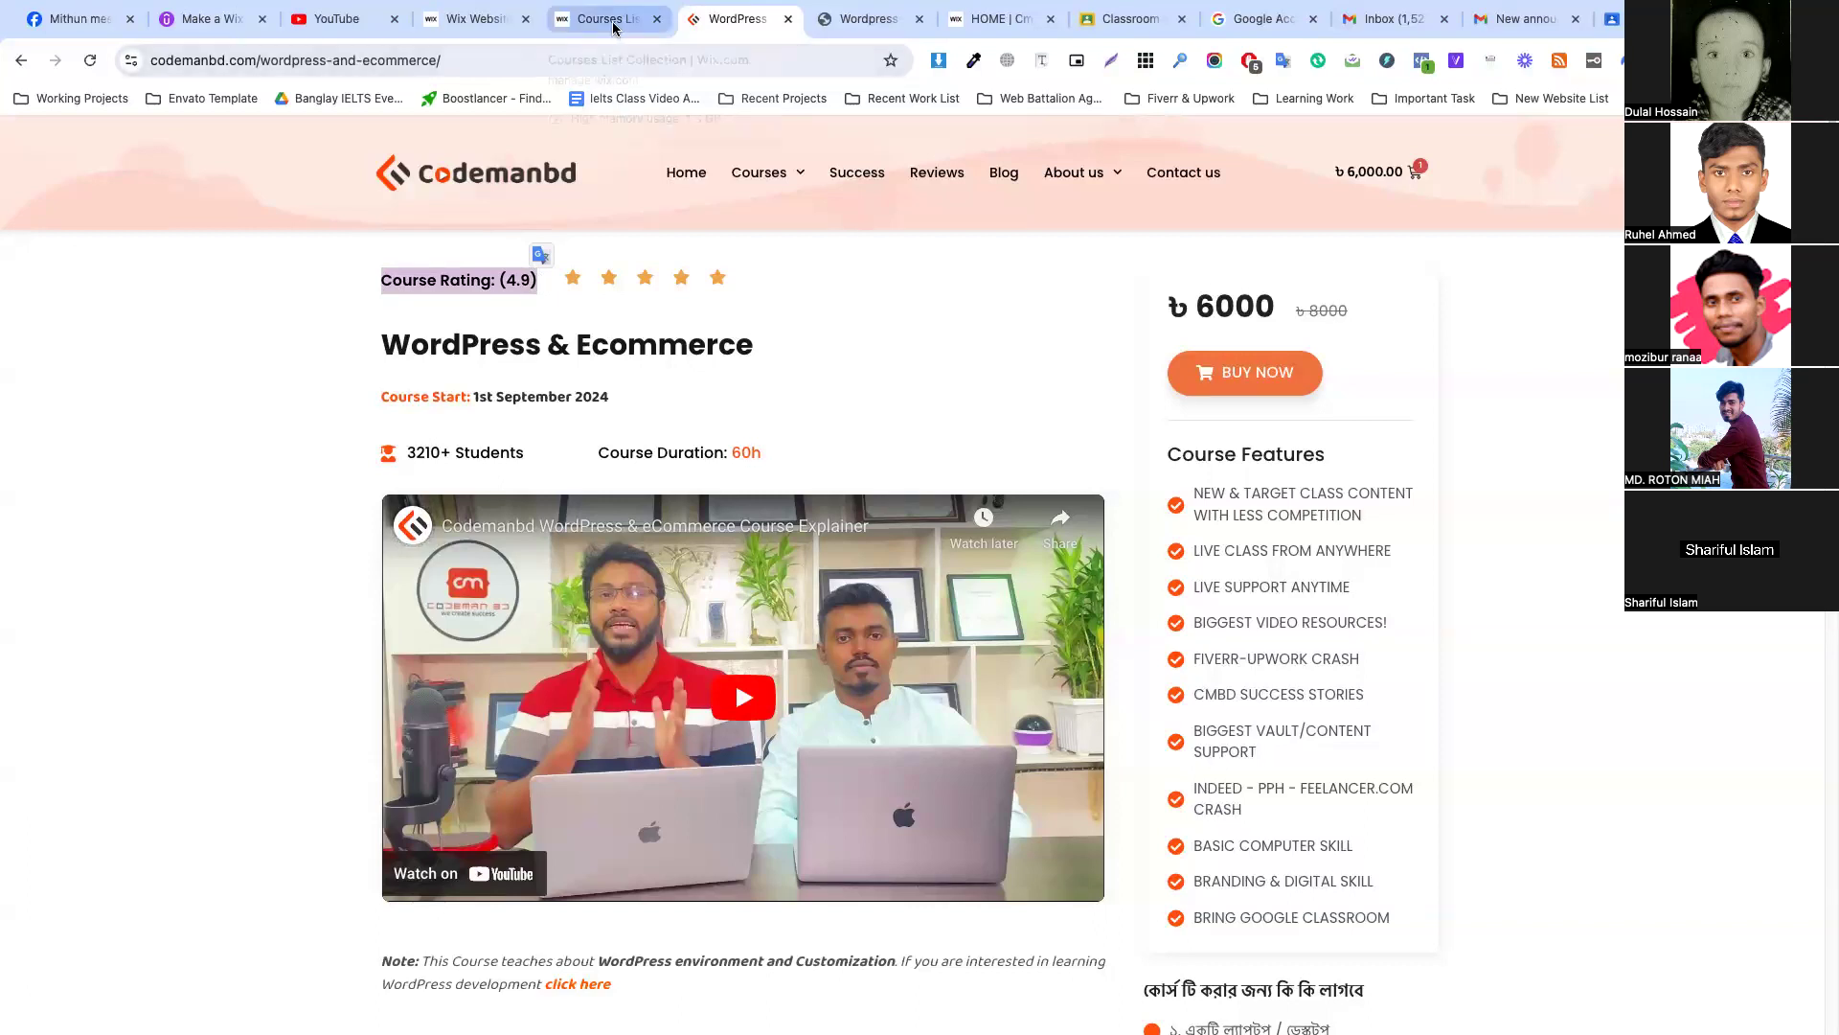
Bring up the Courses List CMS collection.
{"action": "left_click", "coordinate": [867, 19]}
{"action": "left_click", "coordinate": [996, 19]}
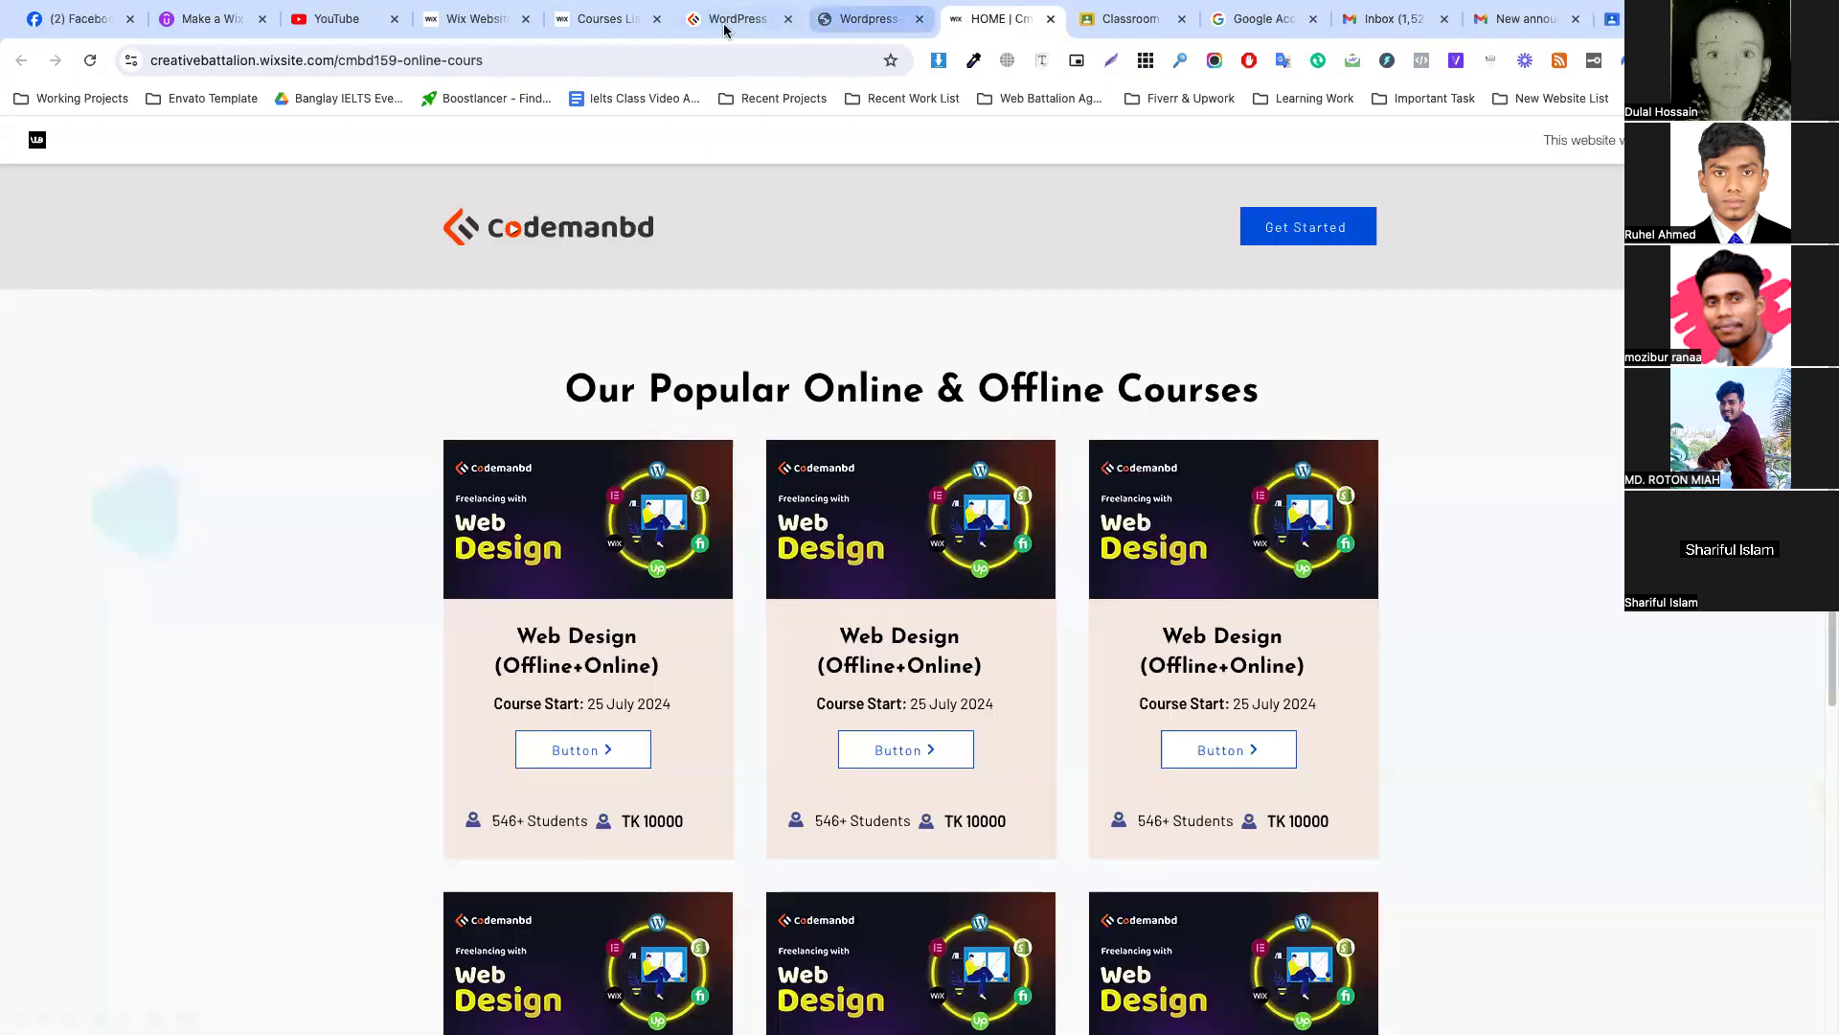
{"action": "left_click", "coordinate": [606, 19]}
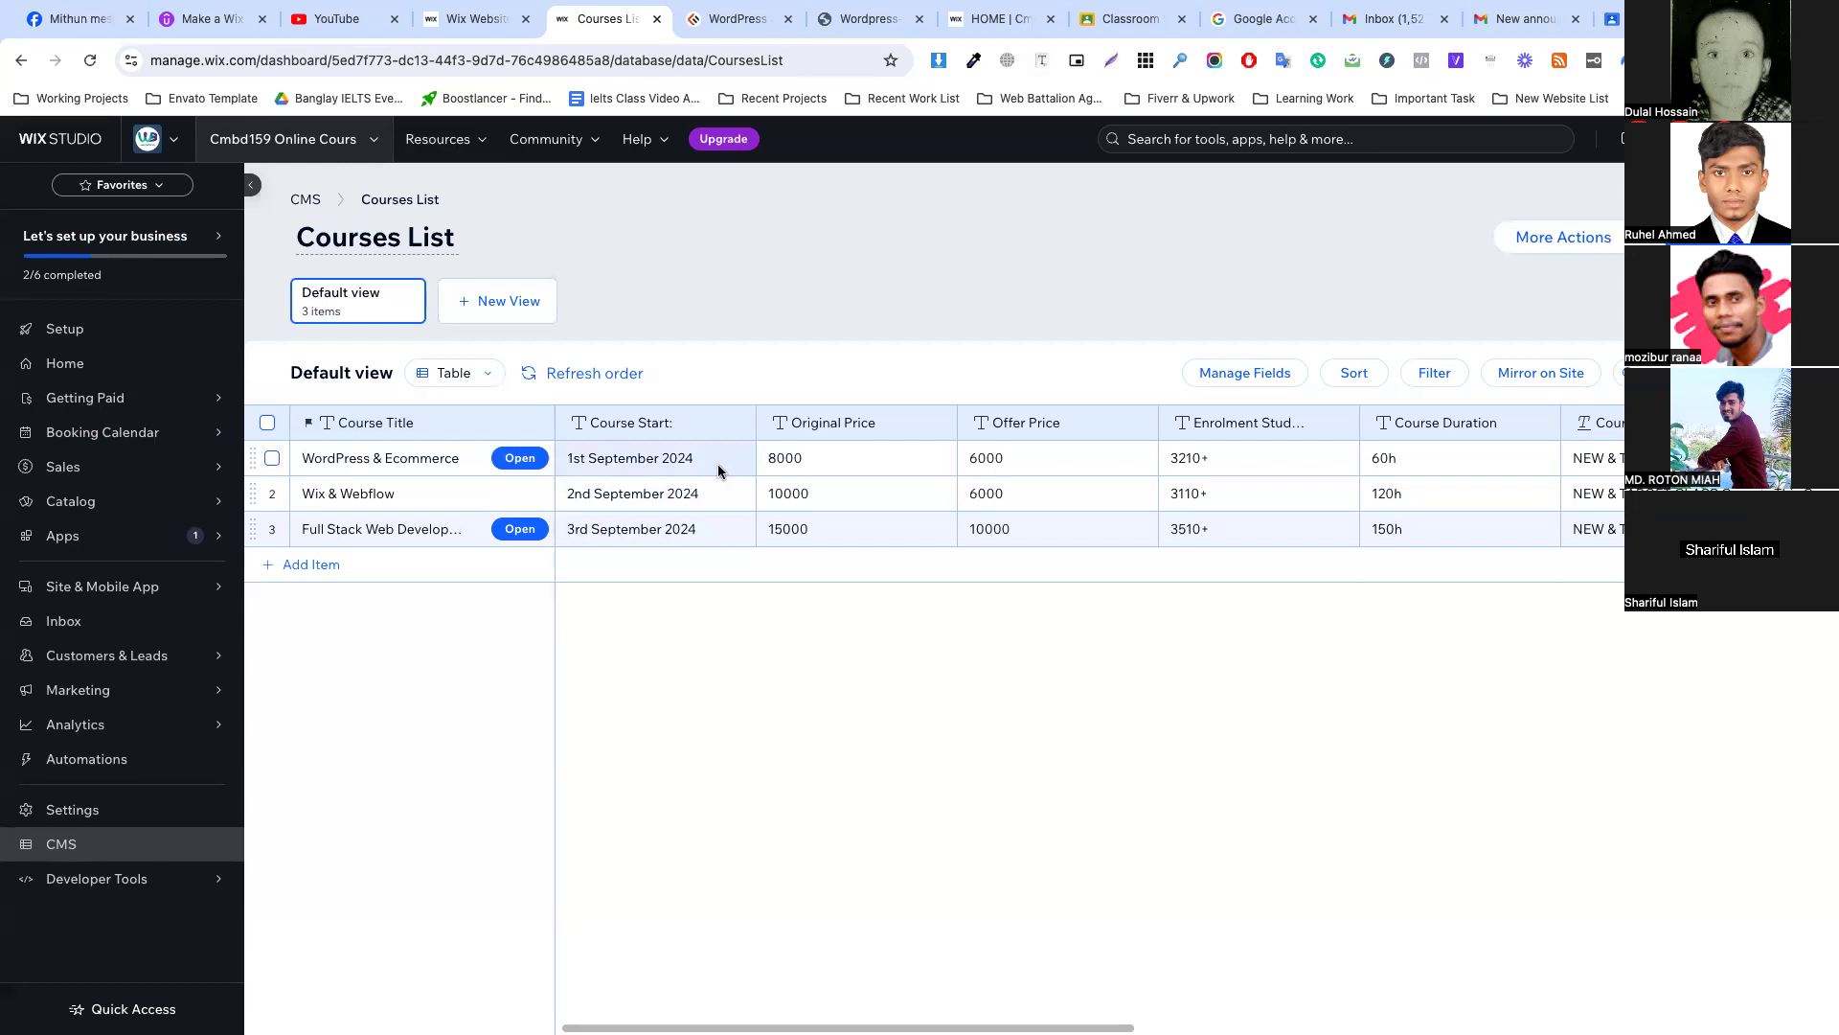
{"action": "scroll", "coordinate": [721, 470], "scroll_direction": "right", "scroll_amount": 4}
{"action": "scroll", "coordinate": [720, 470], "scroll_direction": "left", "scroll_amount": 4}
Add a blank section above the hero and paste Course Rating: (4.9) at its top-left.
{"action": "left_click", "coordinate": [469, 19]}
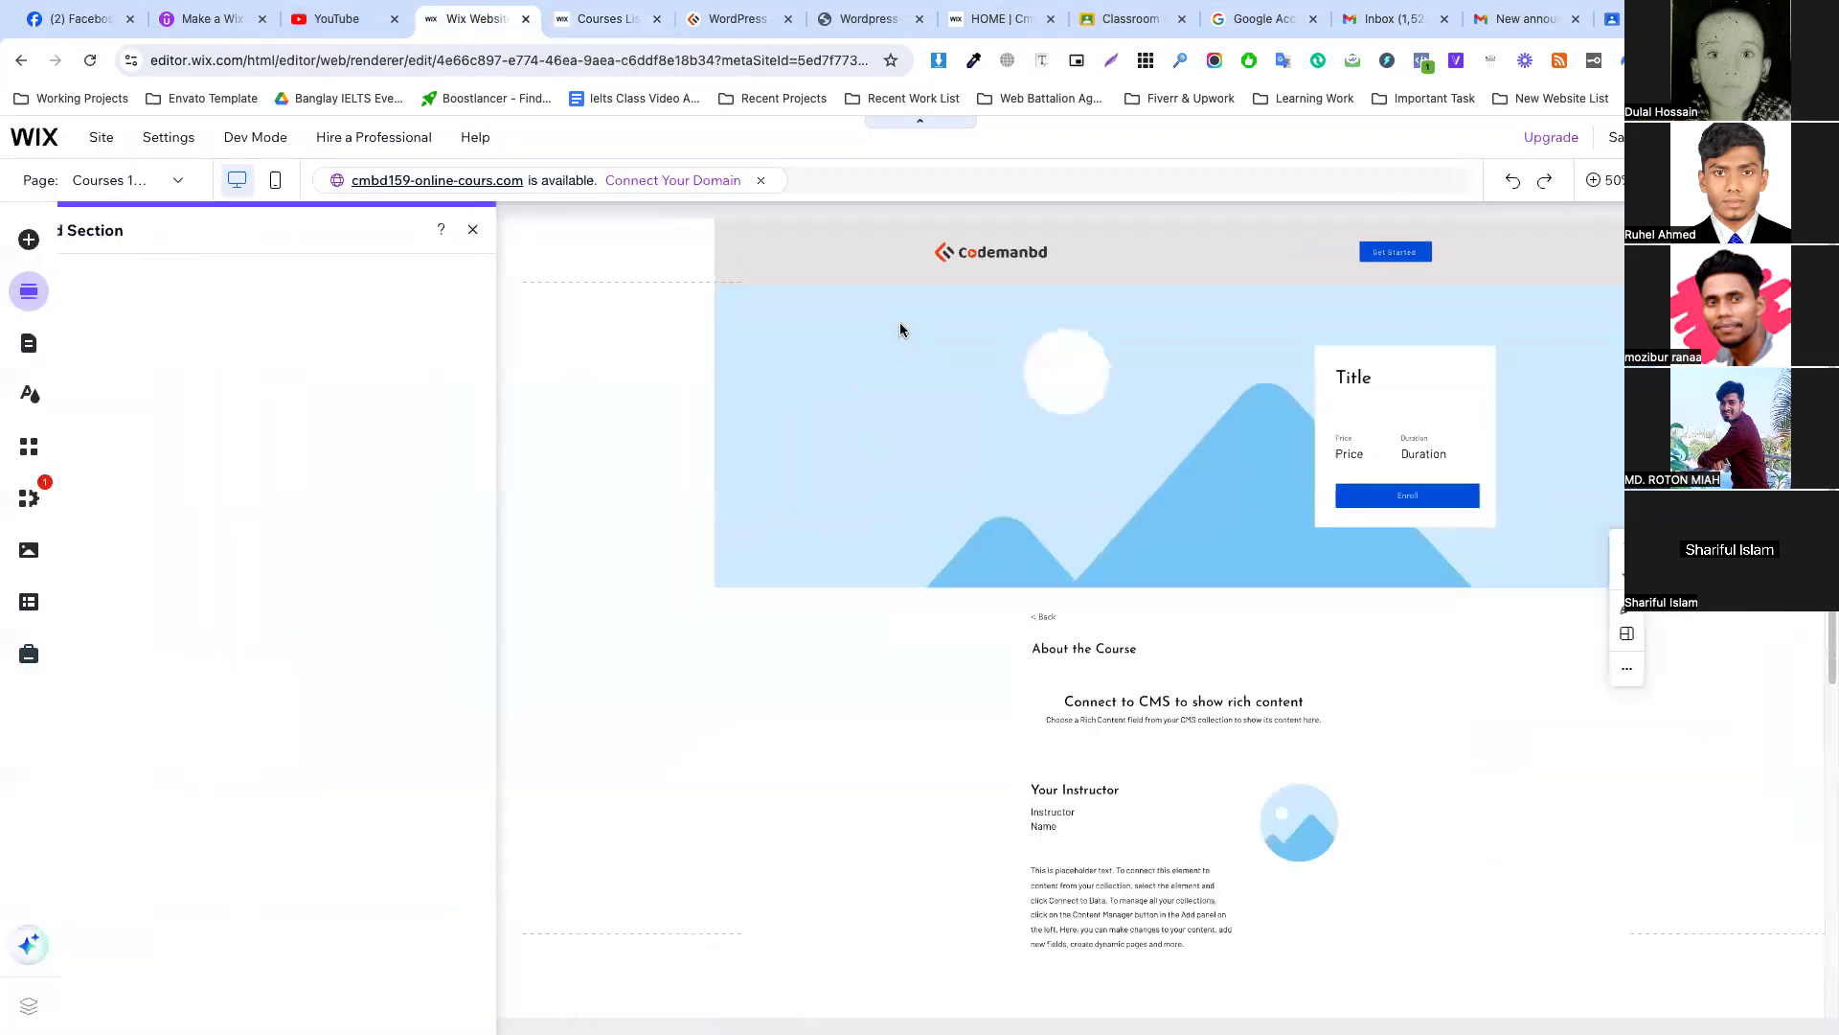
{"action": "left_click", "coordinate": [139, 281]}
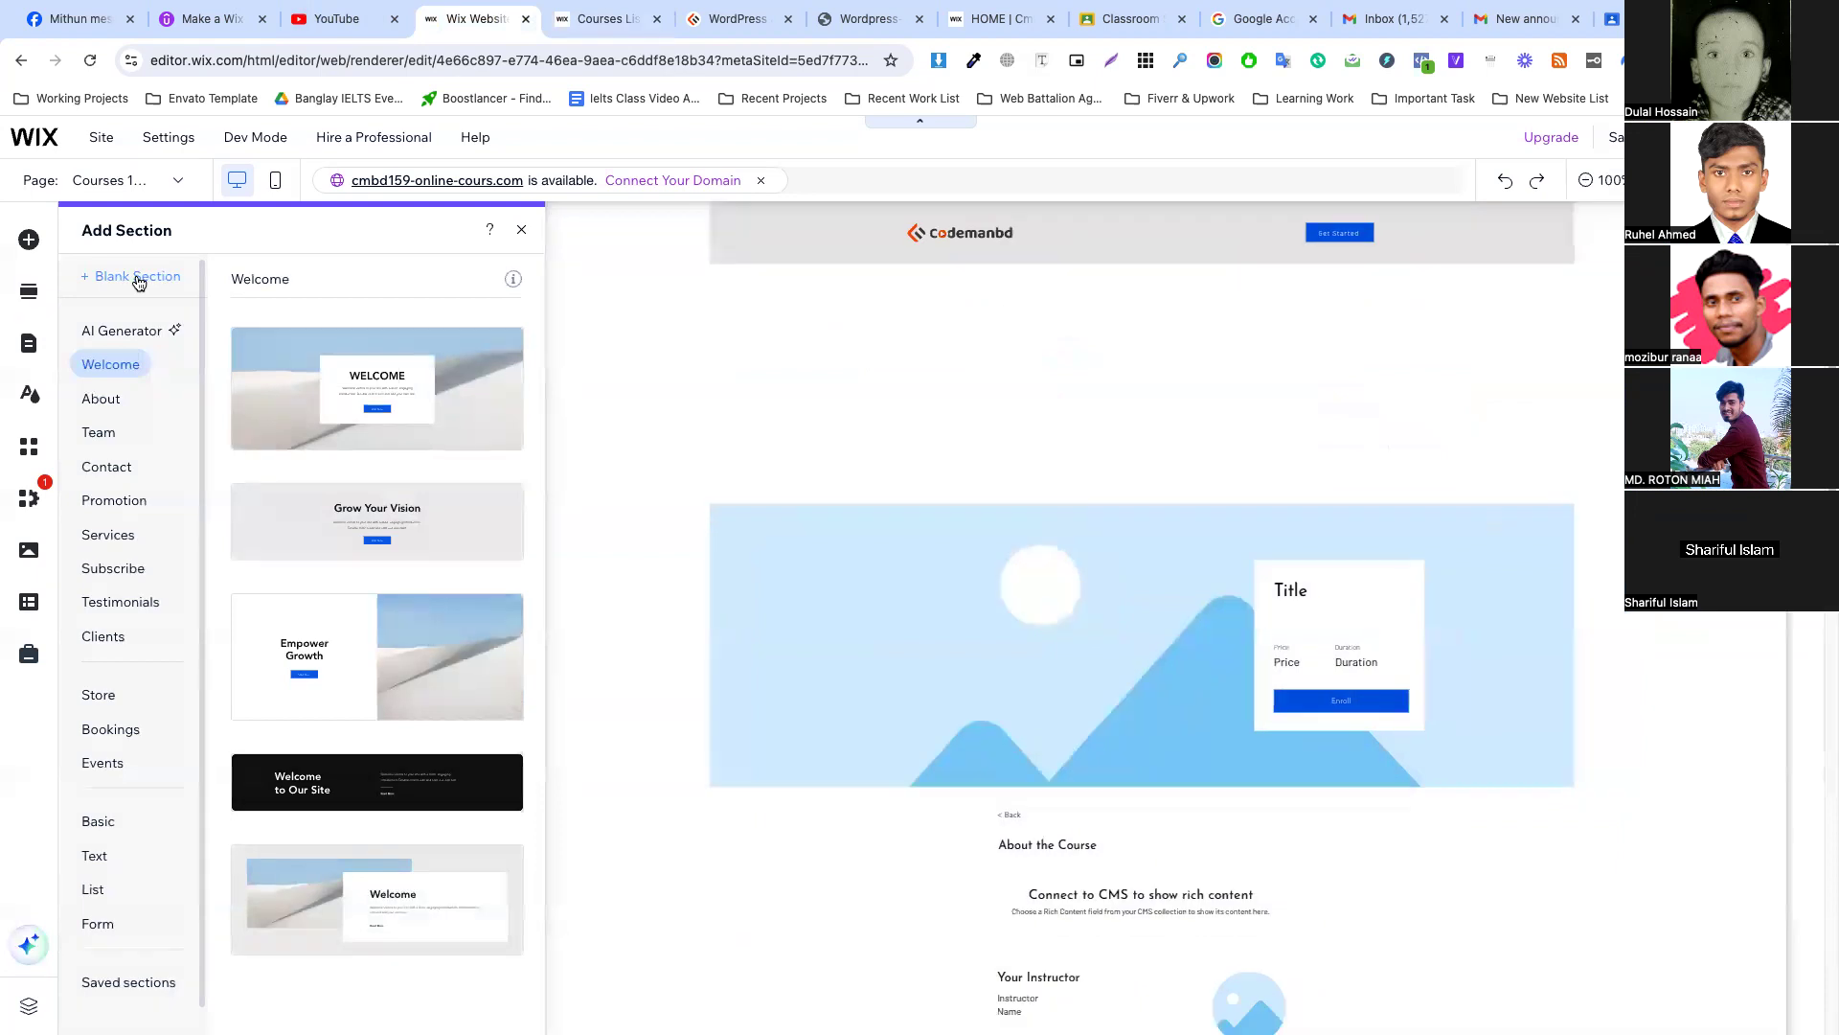
{"action": "left_click", "coordinate": [468, 419]}
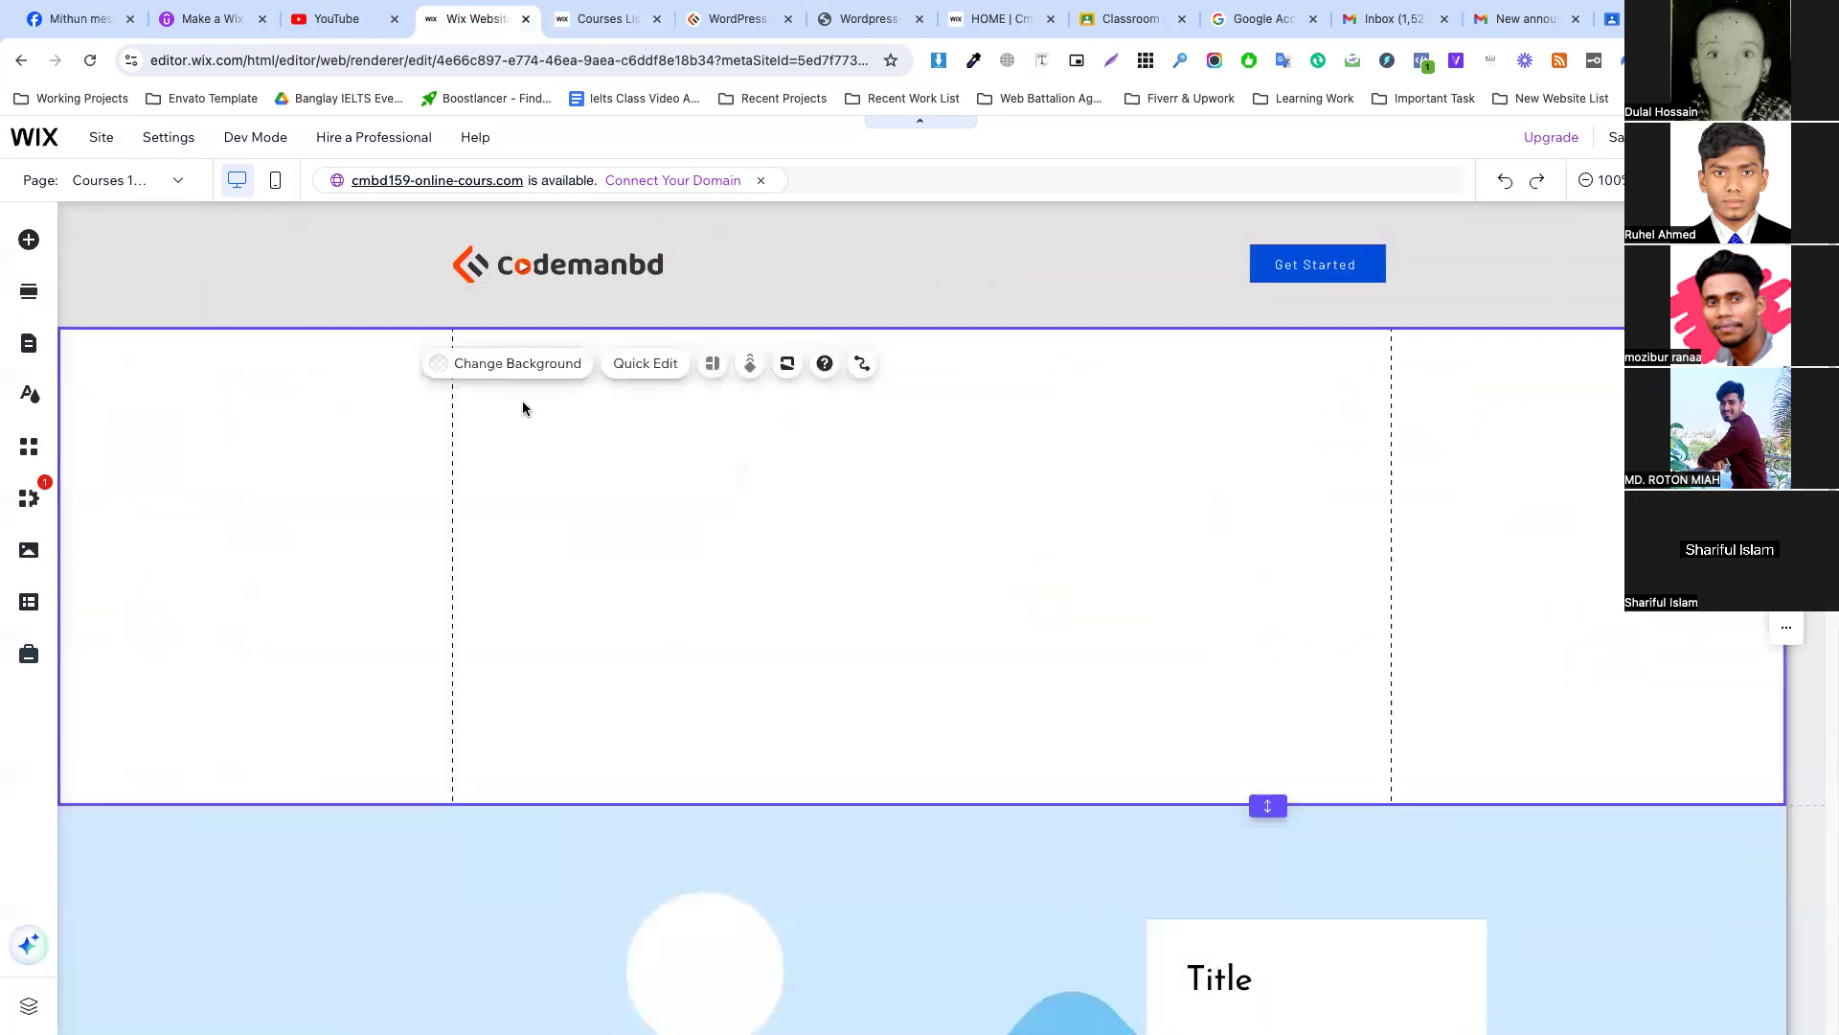
{"action": "key", "text": "ctrl+v"}
{"action": "left_click", "coordinate": [828, 571]}
{"action": "left_click_drag", "start_coordinate": [827, 571], "coordinate": [531, 386]}
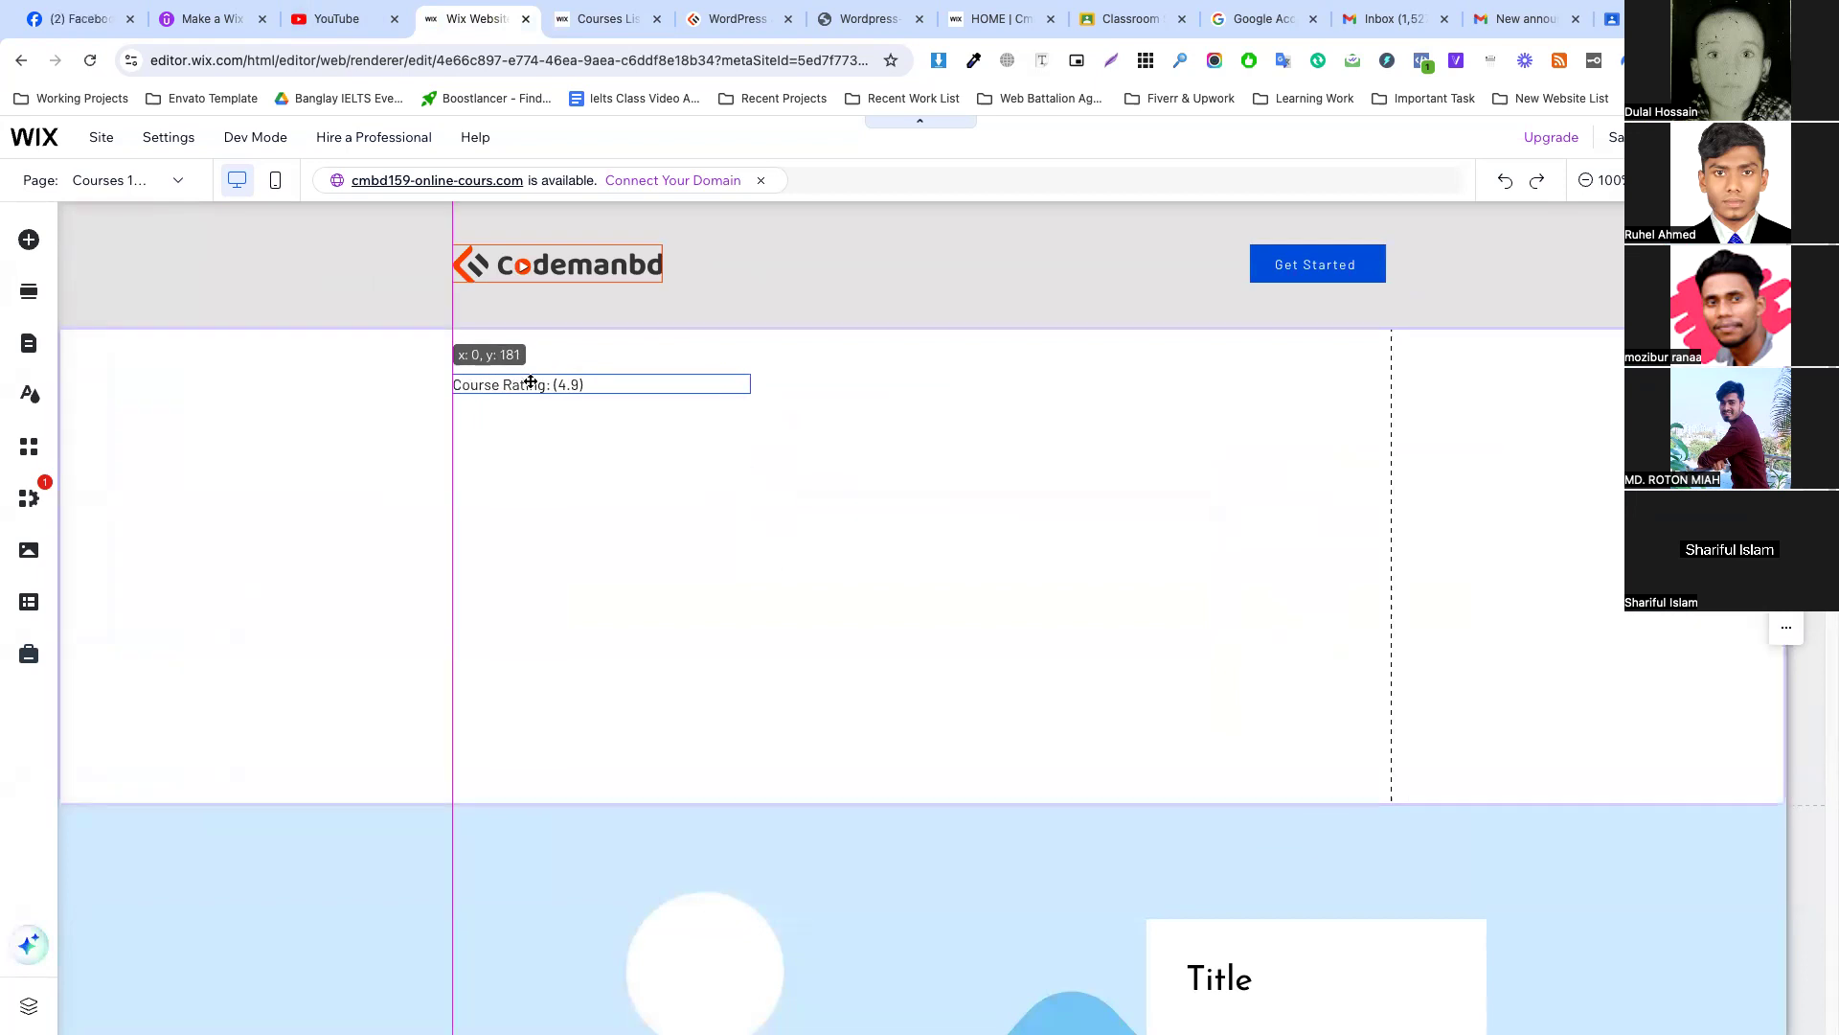
{"action": "left_click_drag", "start_coordinate": [607, 441], "coordinate": [608, 443]}
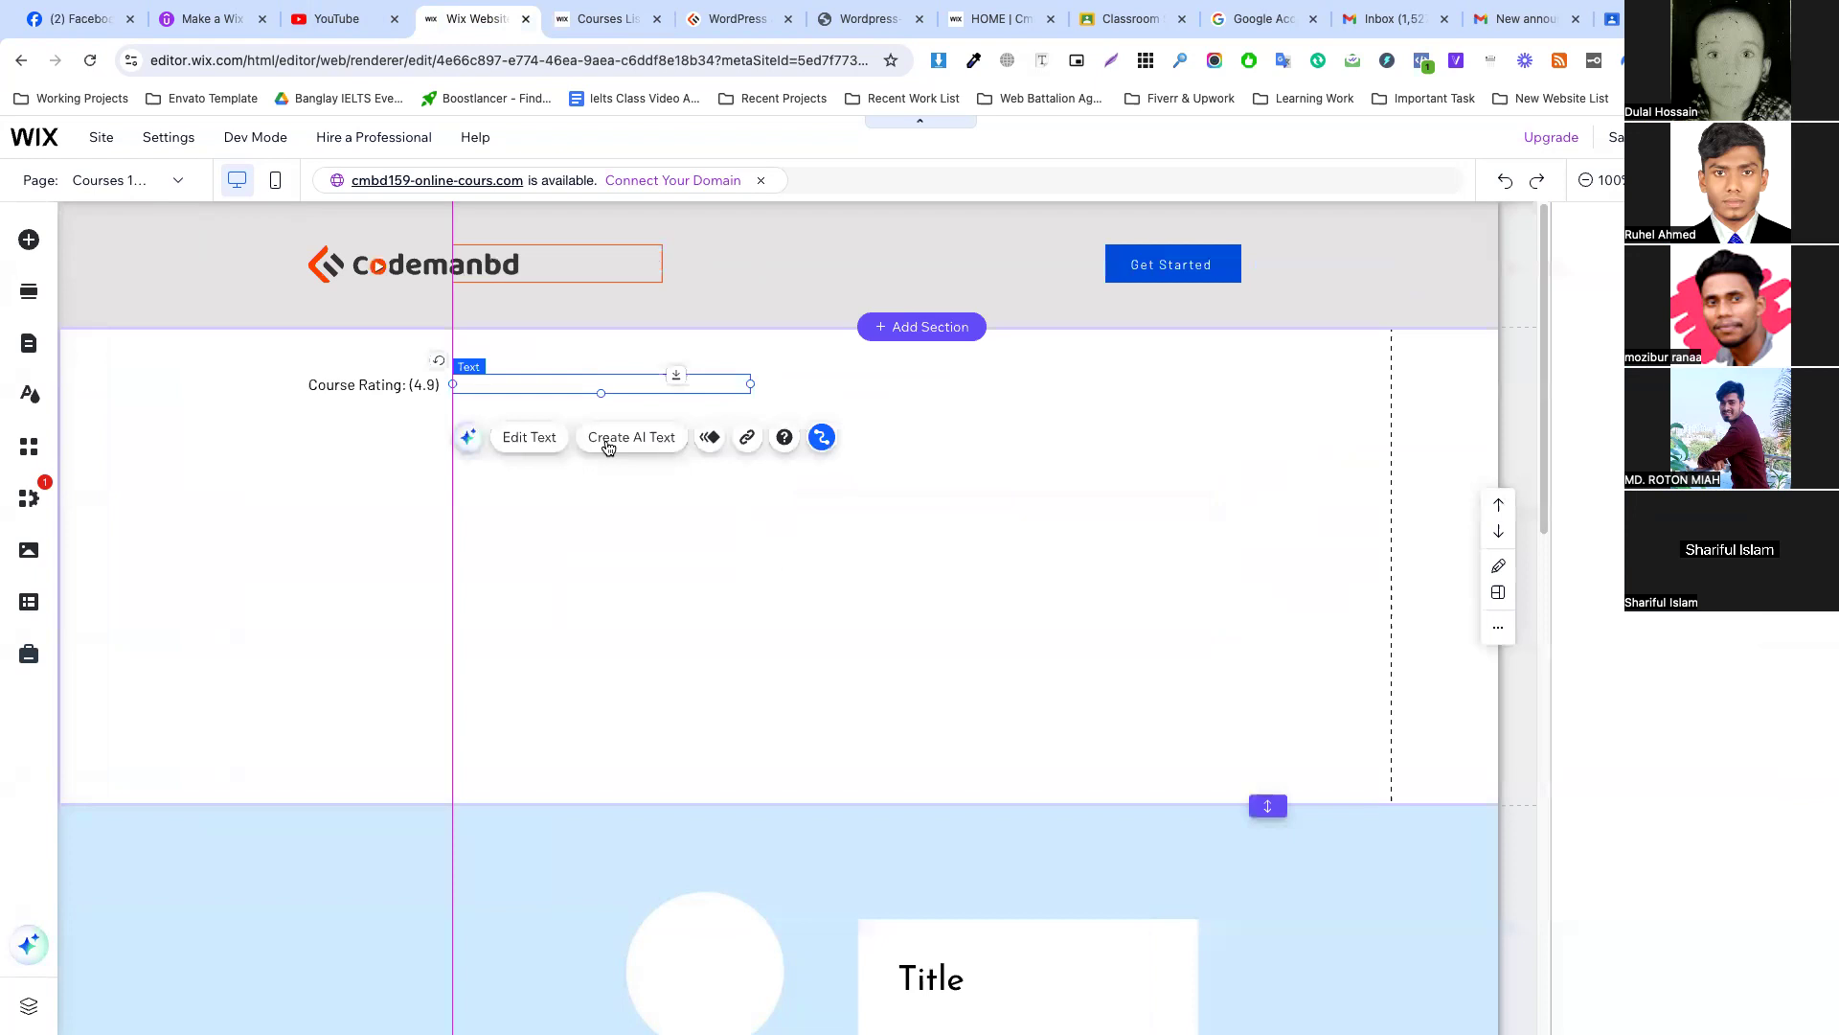
Make the rating text bold in Barlow Semi Bold and narrow its box to fit.
{"action": "left_click", "coordinate": [707, 391]}
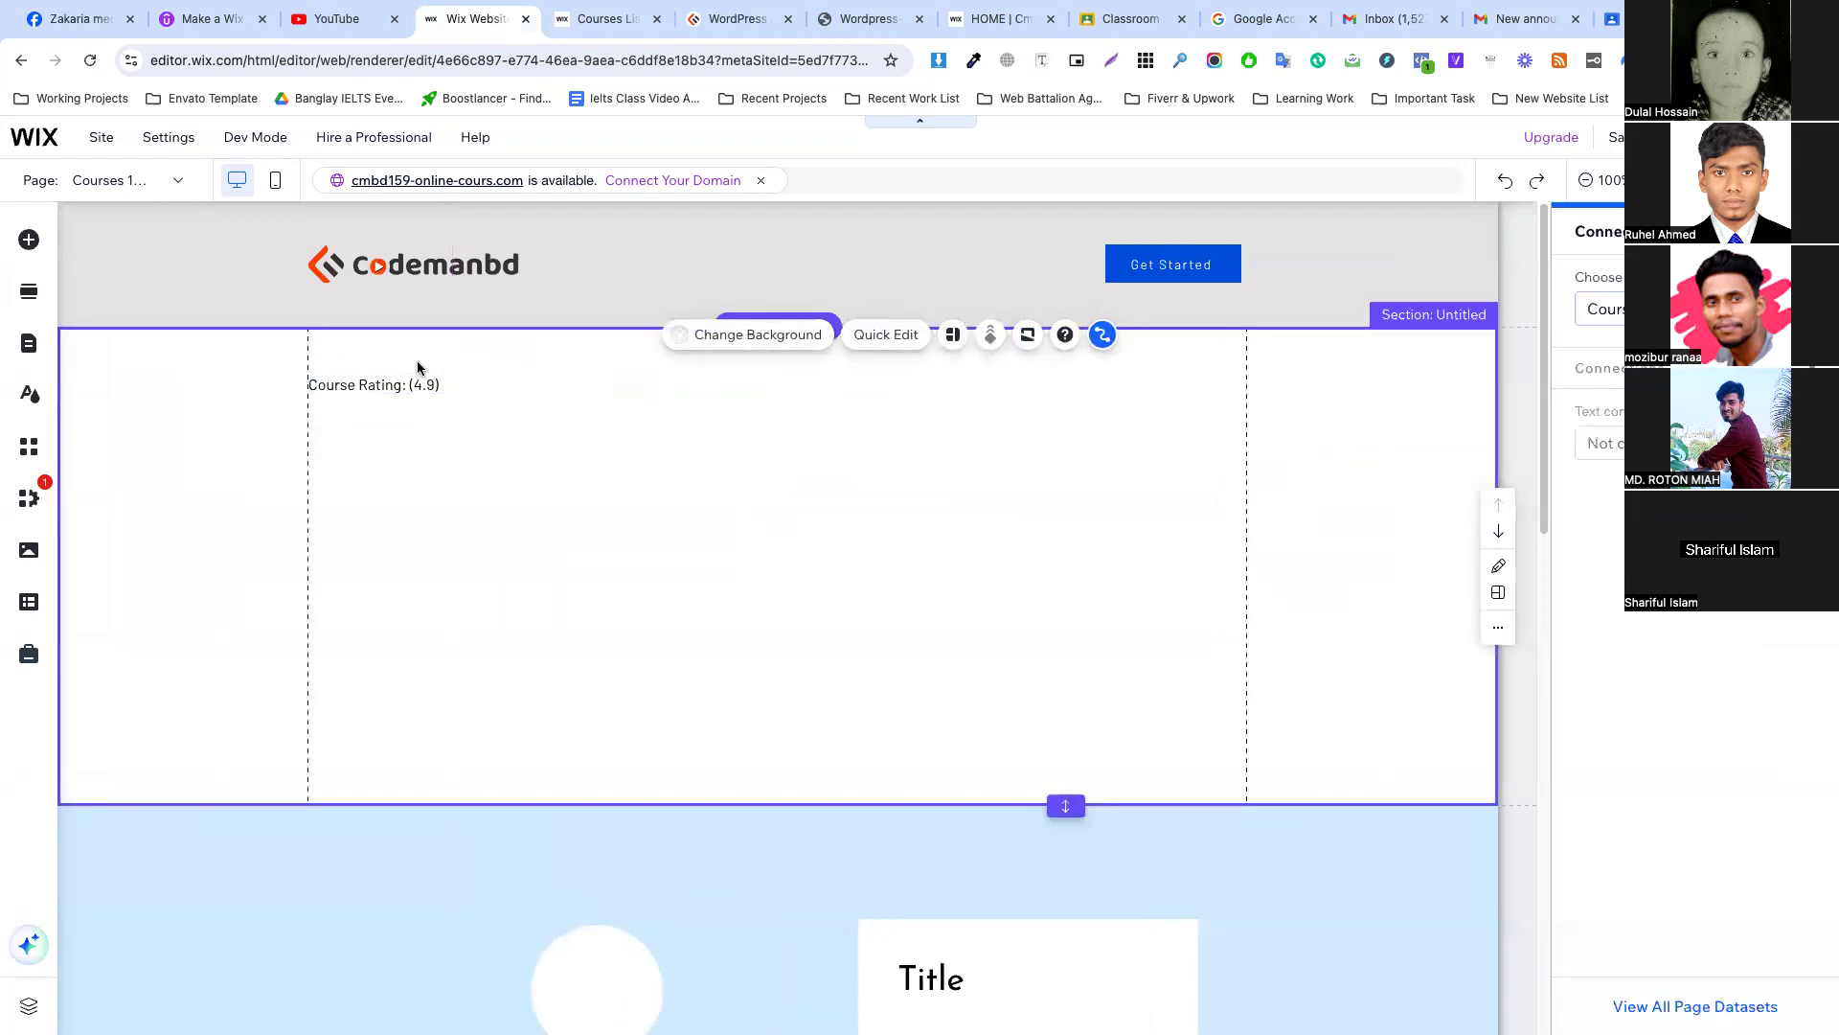
{"action": "left_click", "coordinate": [395, 384]}
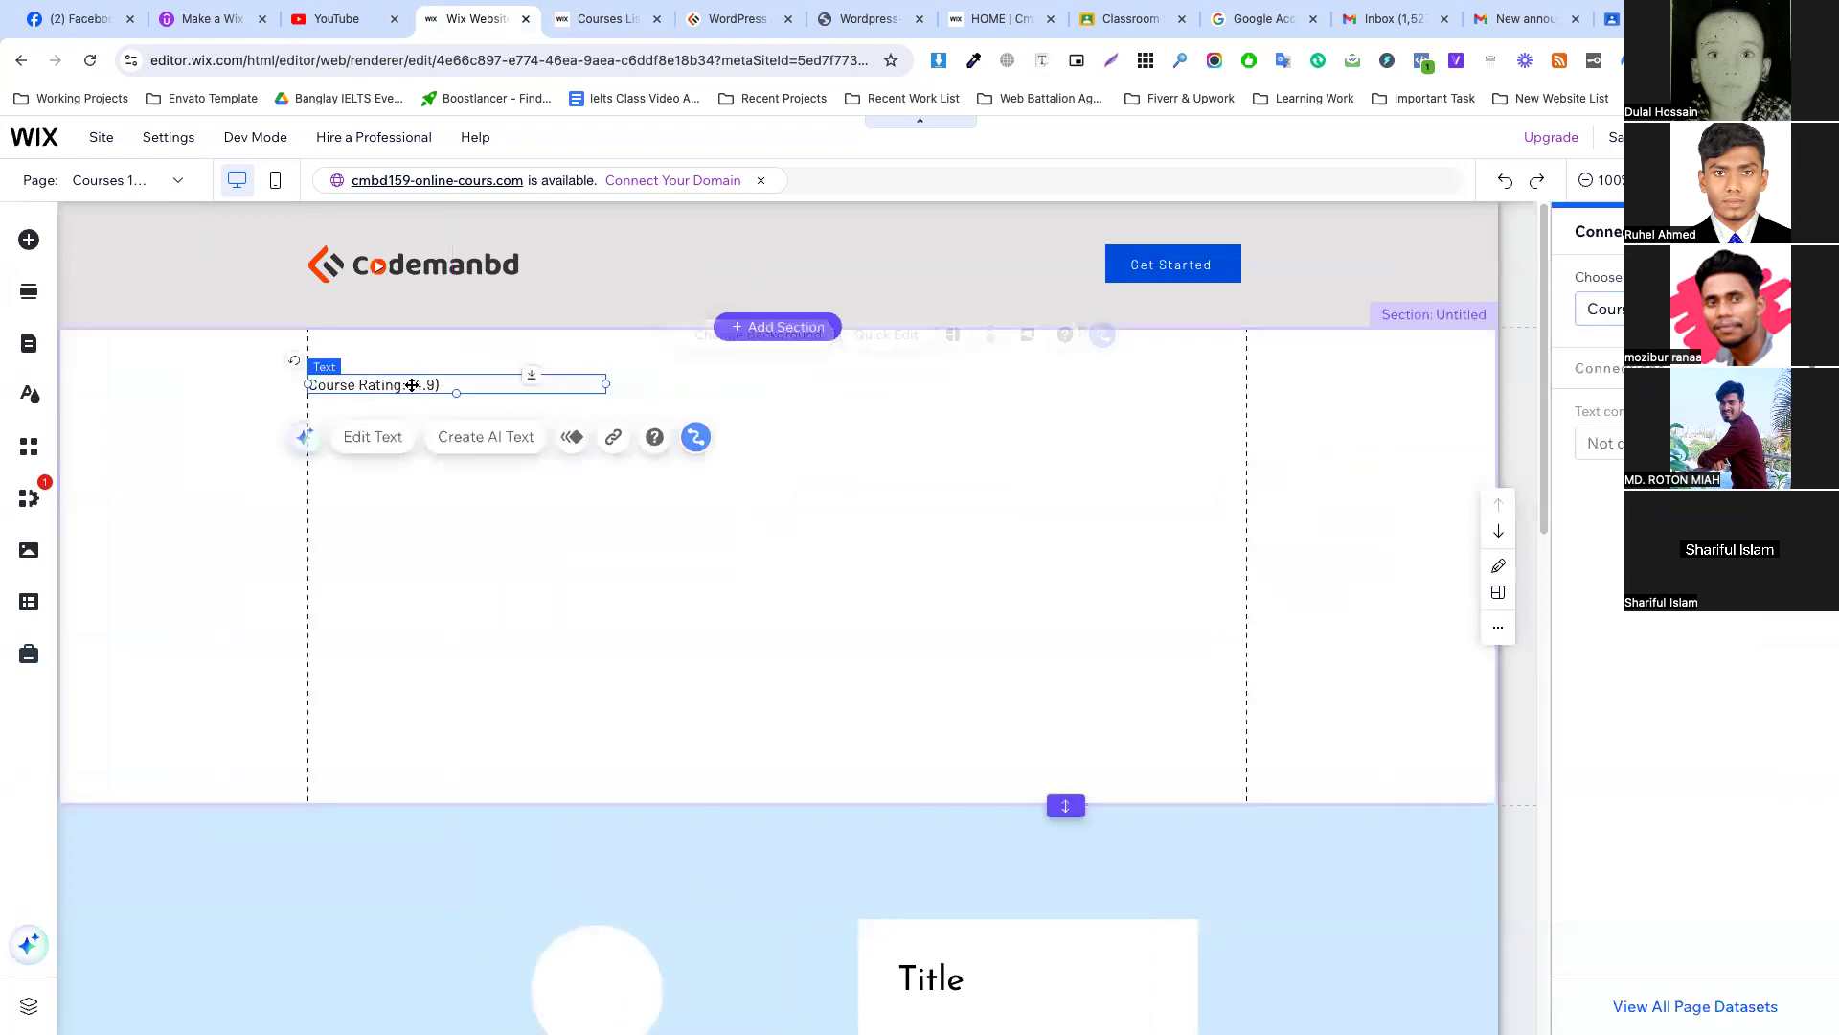
{"action": "double_click", "coordinate": [412, 384]}
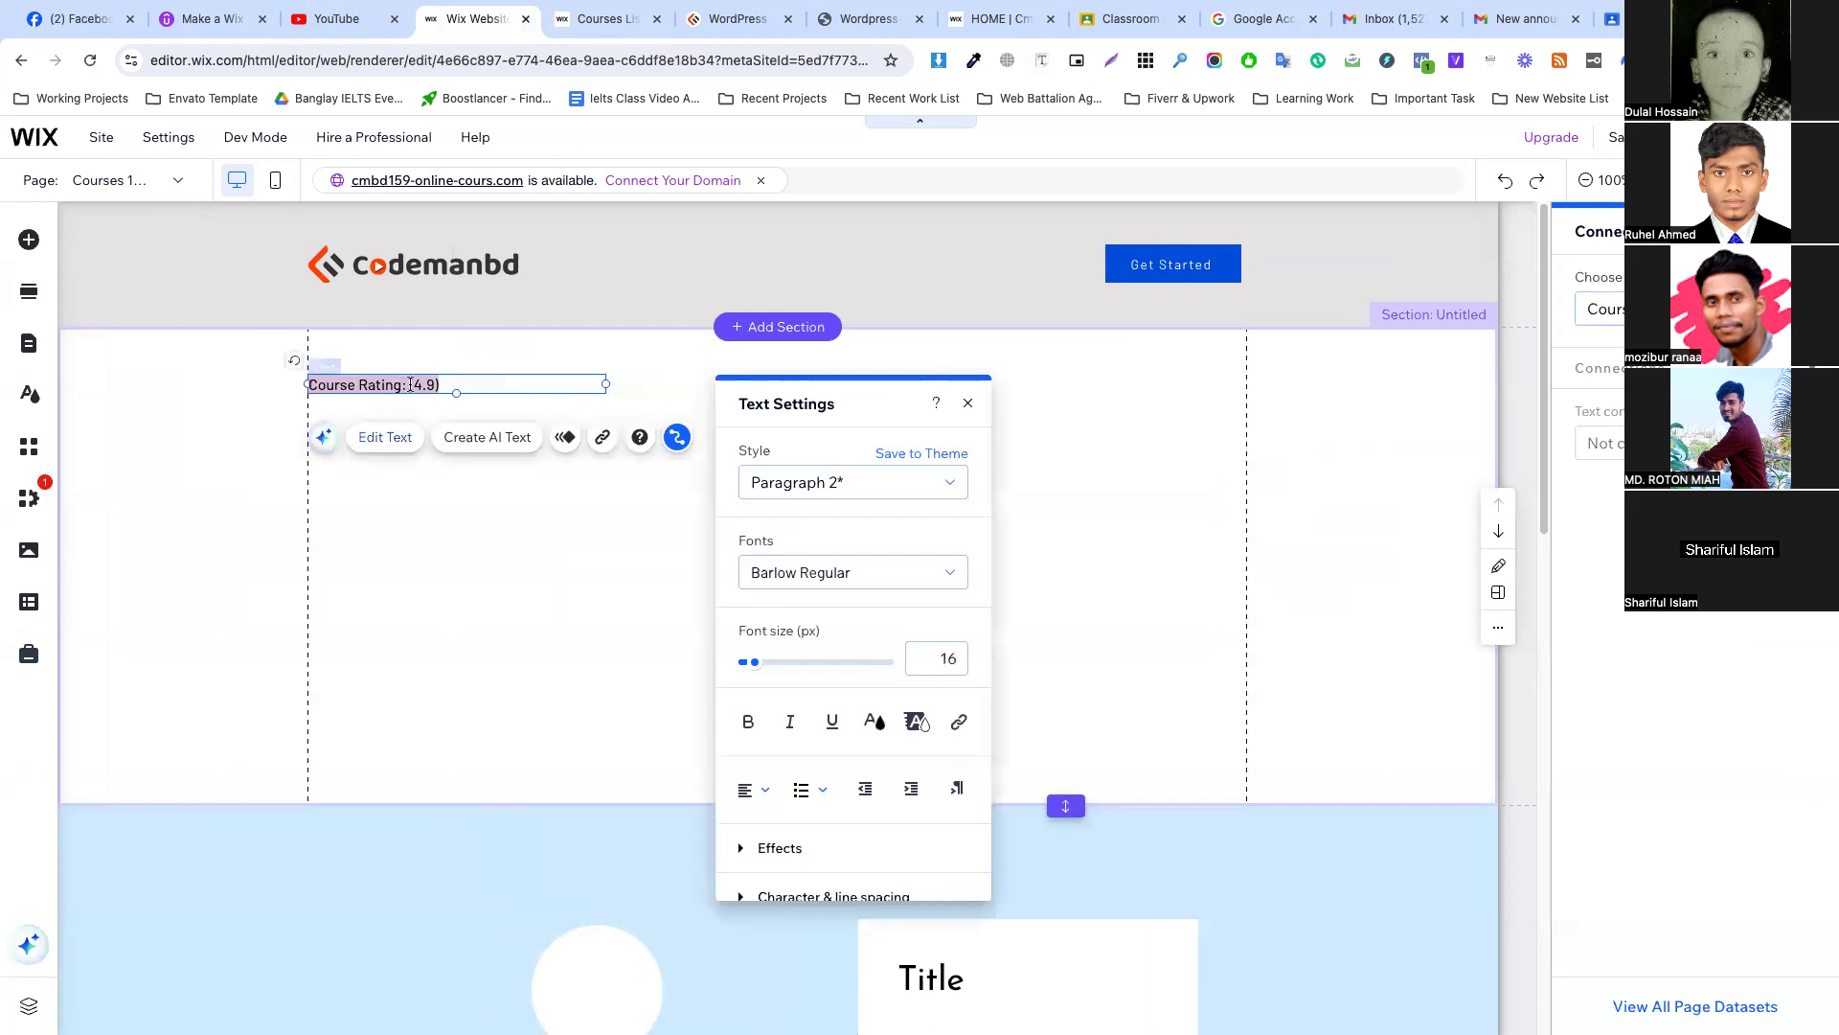
{"action": "key", "text": "ctrl+b"}
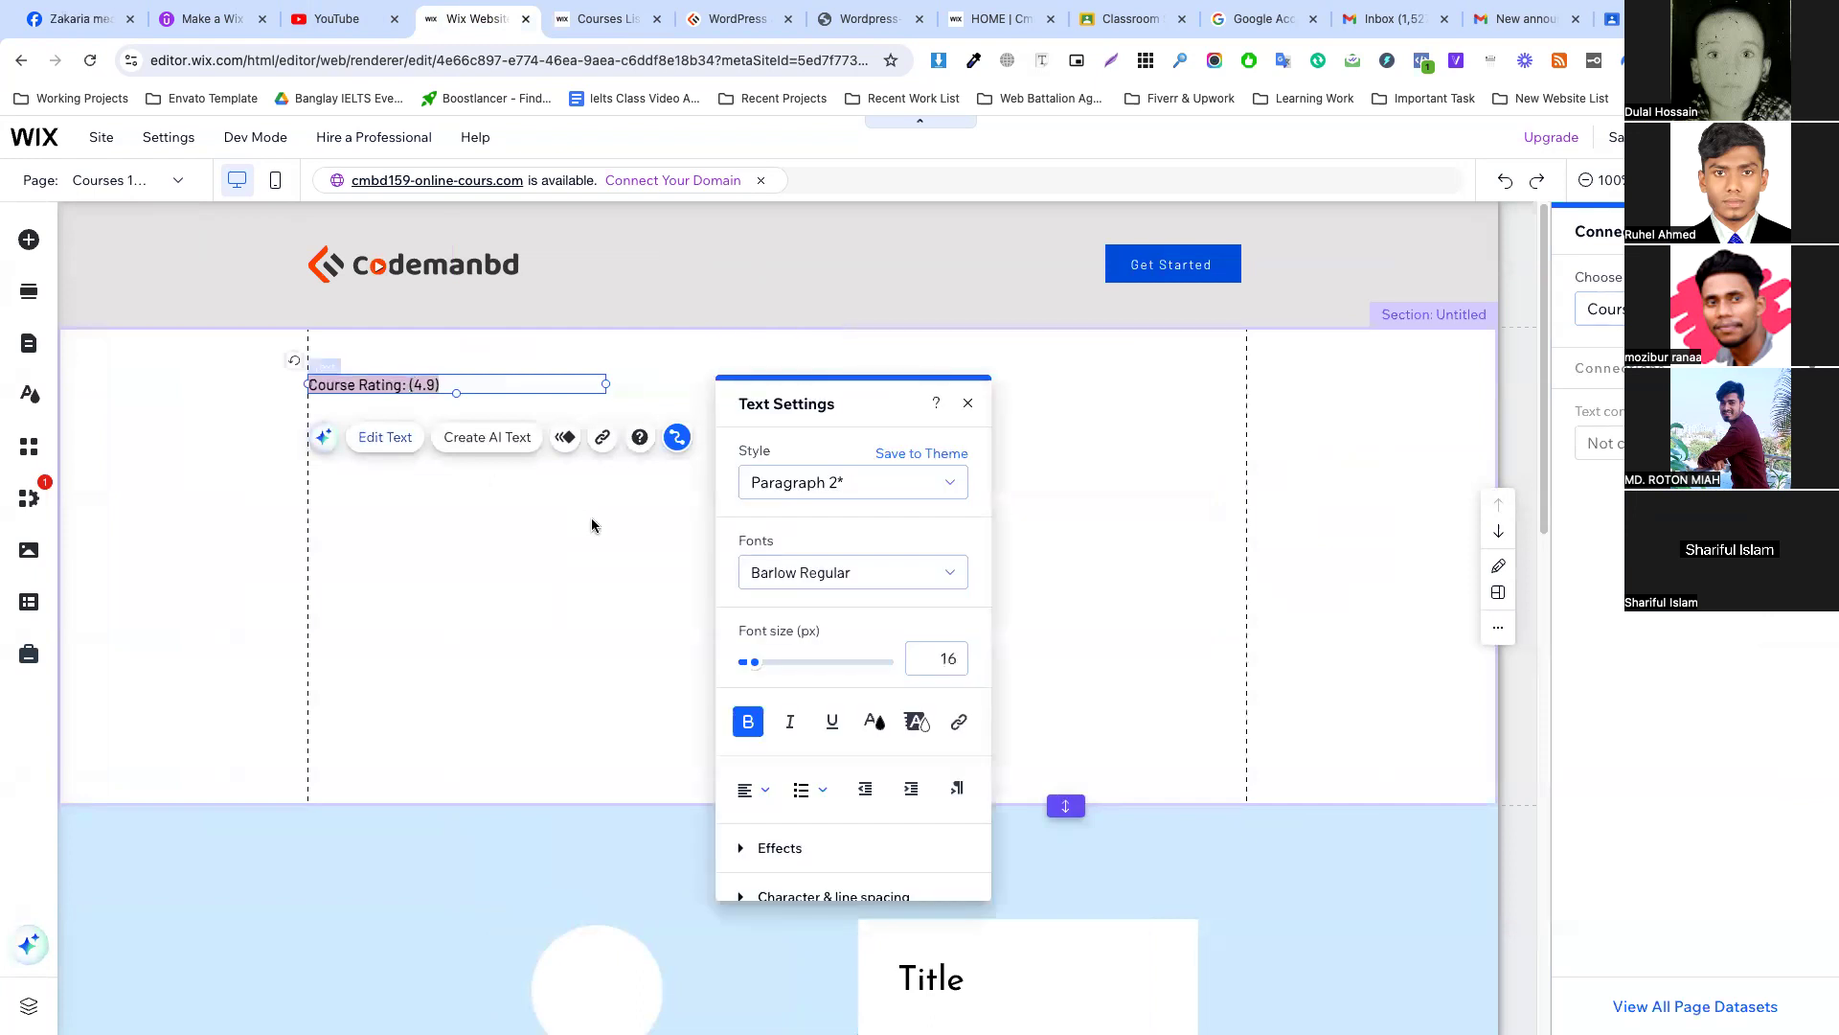
{"action": "left_click", "coordinate": [815, 574]}
{"action": "left_click", "coordinate": [815, 640]}
{"action": "left_click", "coordinate": [525, 495]}
{"action": "left_click", "coordinate": [421, 393]}
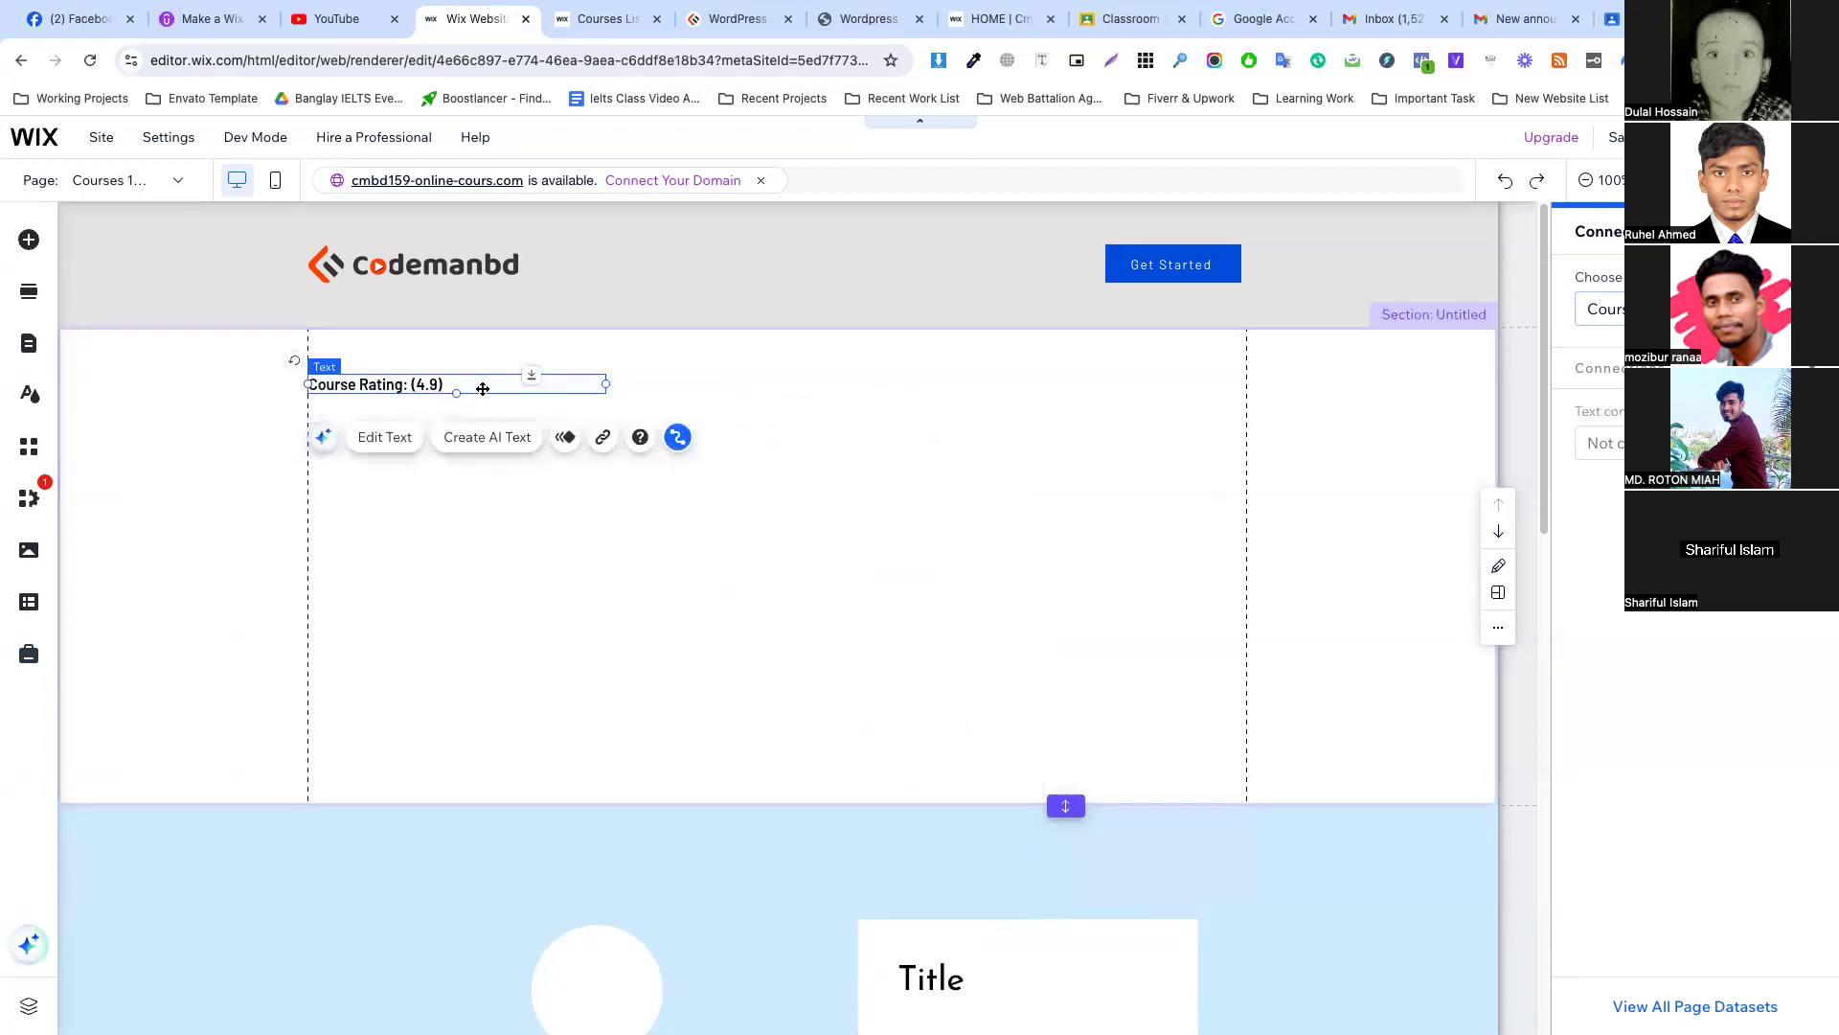
{"action": "left_click_drag", "start_coordinate": [608, 384], "coordinate": [464, 384]}
{"action": "left_click", "coordinate": [569, 393]}
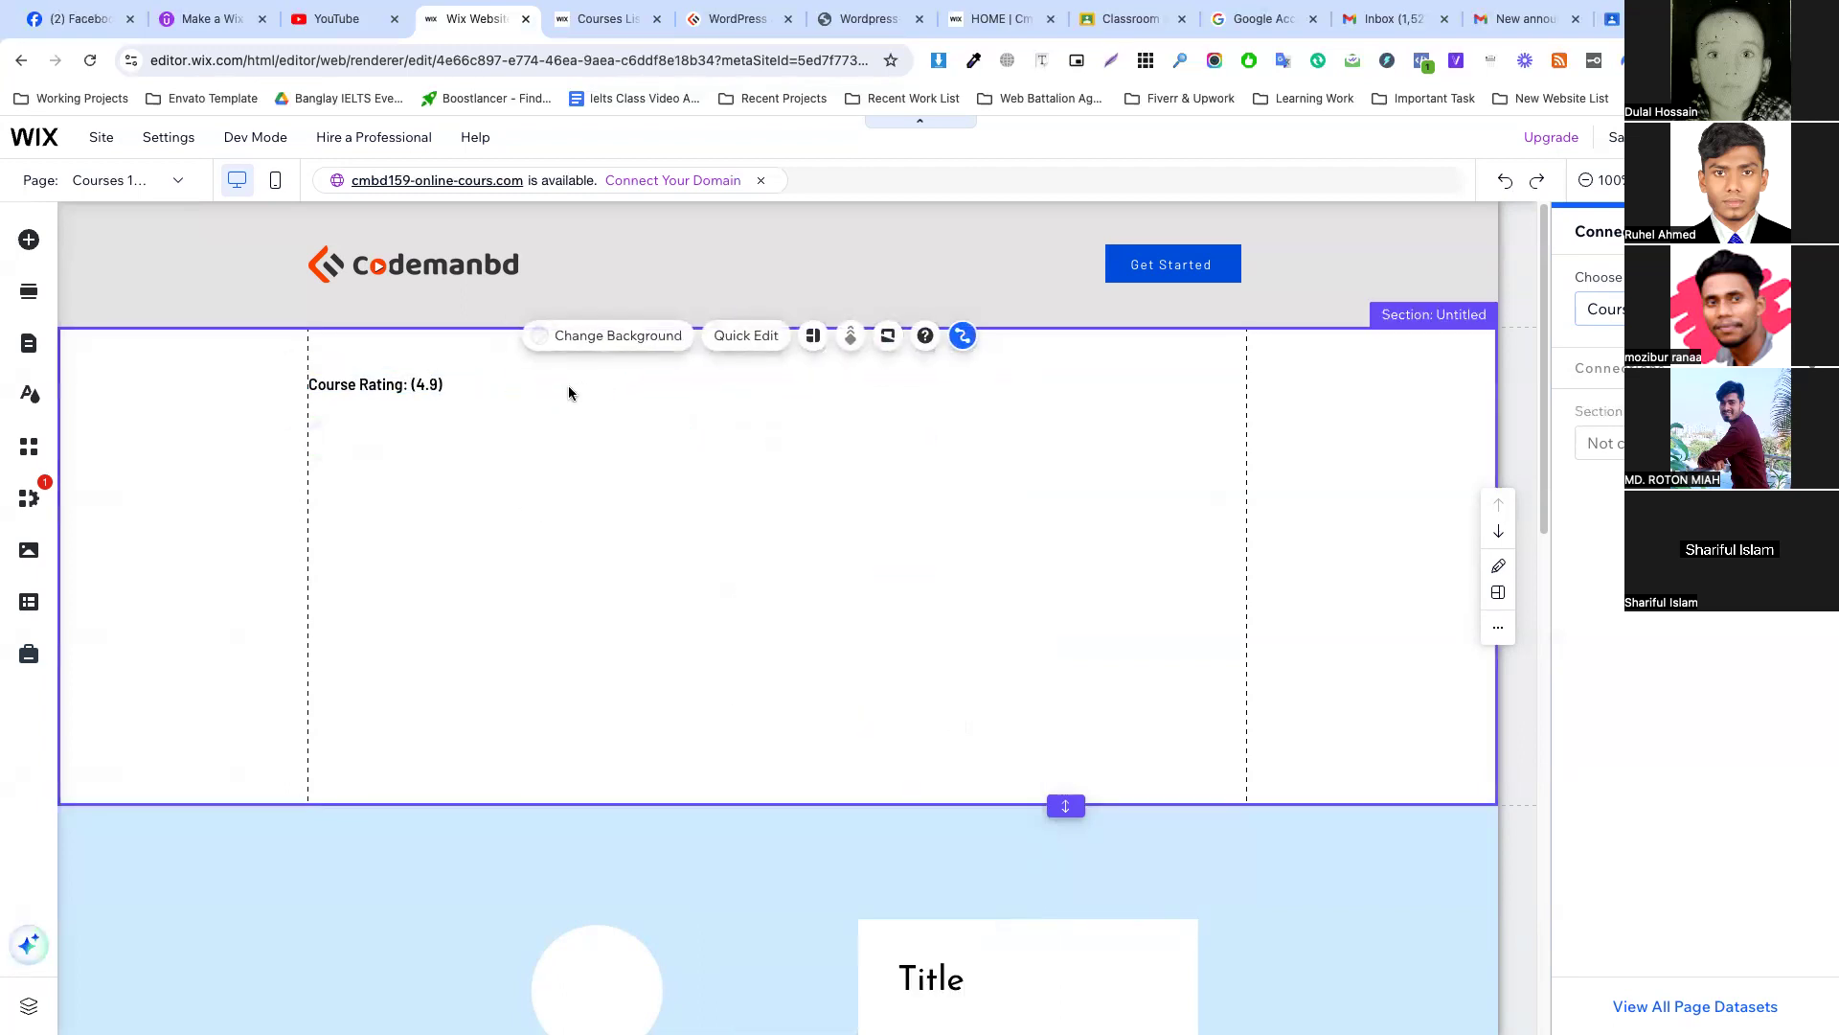
Review the Courses List collection and the live WordPress & Ecommerce title for reference.
{"action": "left_click", "coordinate": [607, 18]}
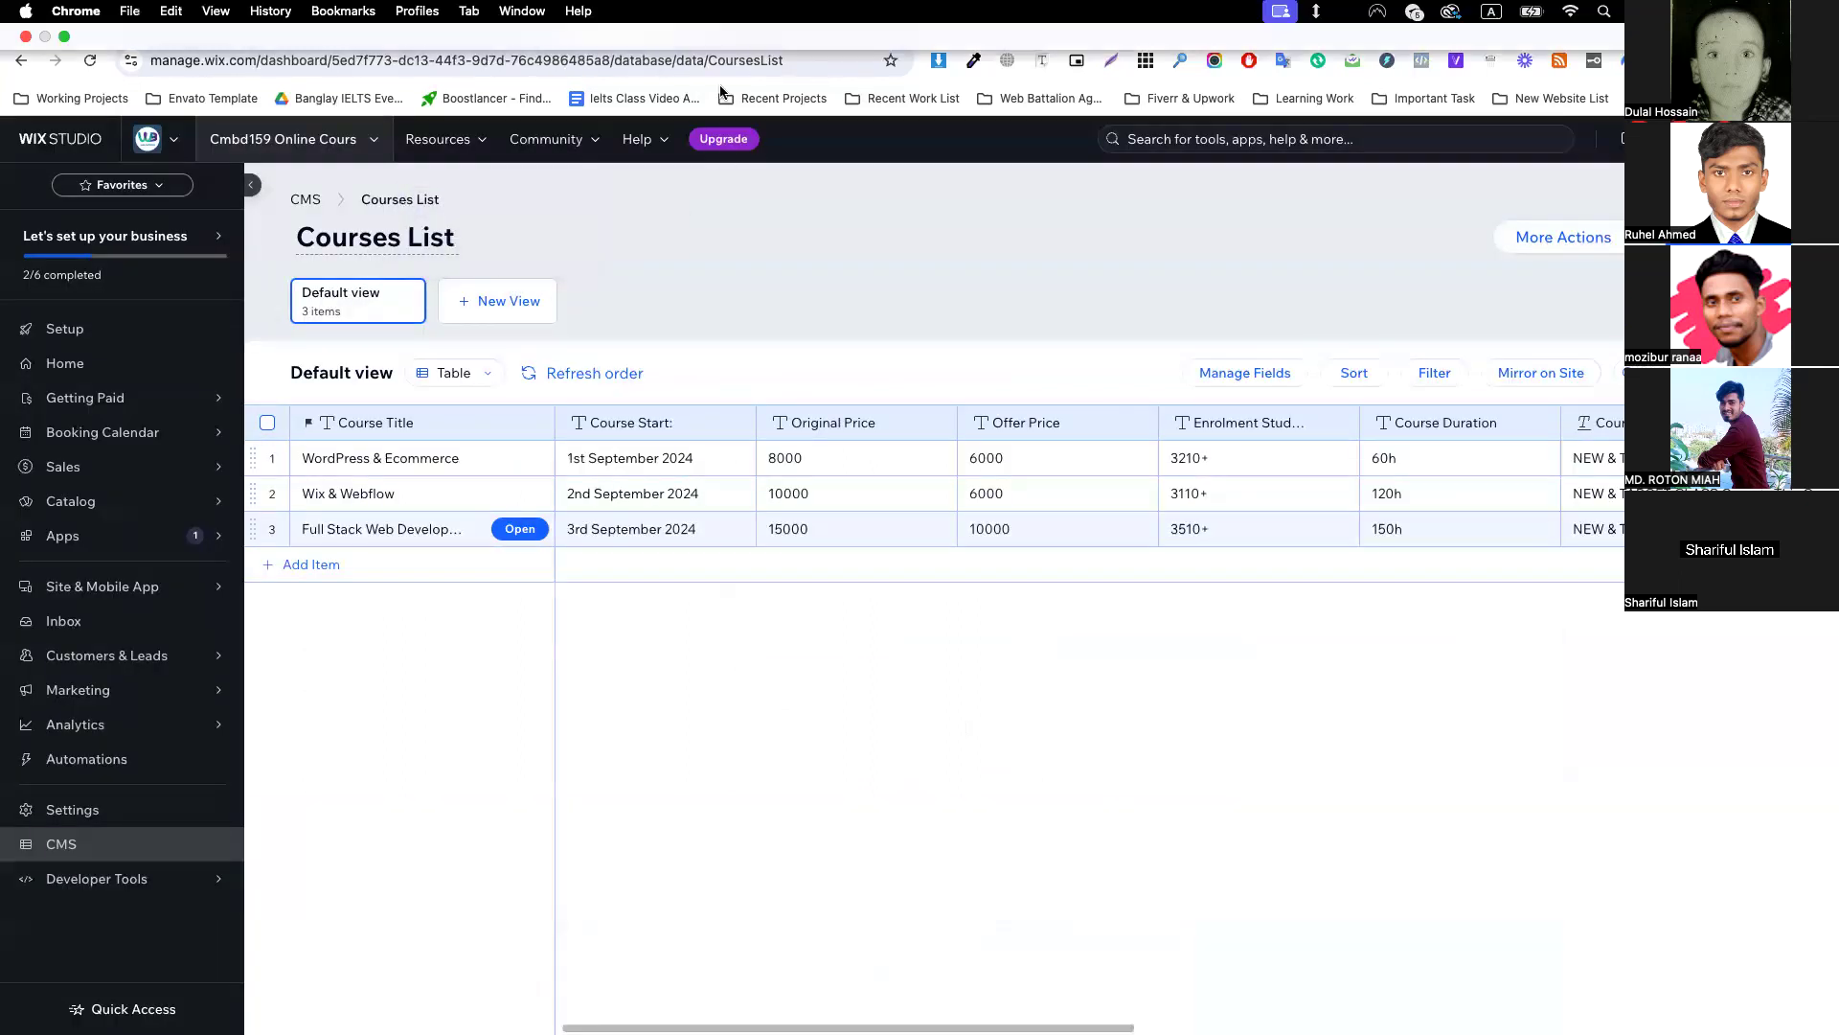
{"action": "left_click_drag", "start_coordinate": [725, 20], "coordinate": [632, 23]}
{"action": "left_click_drag", "start_coordinate": [391, 343], "coordinate": [825, 349]}
{"action": "key", "text": "ctrl+c"}
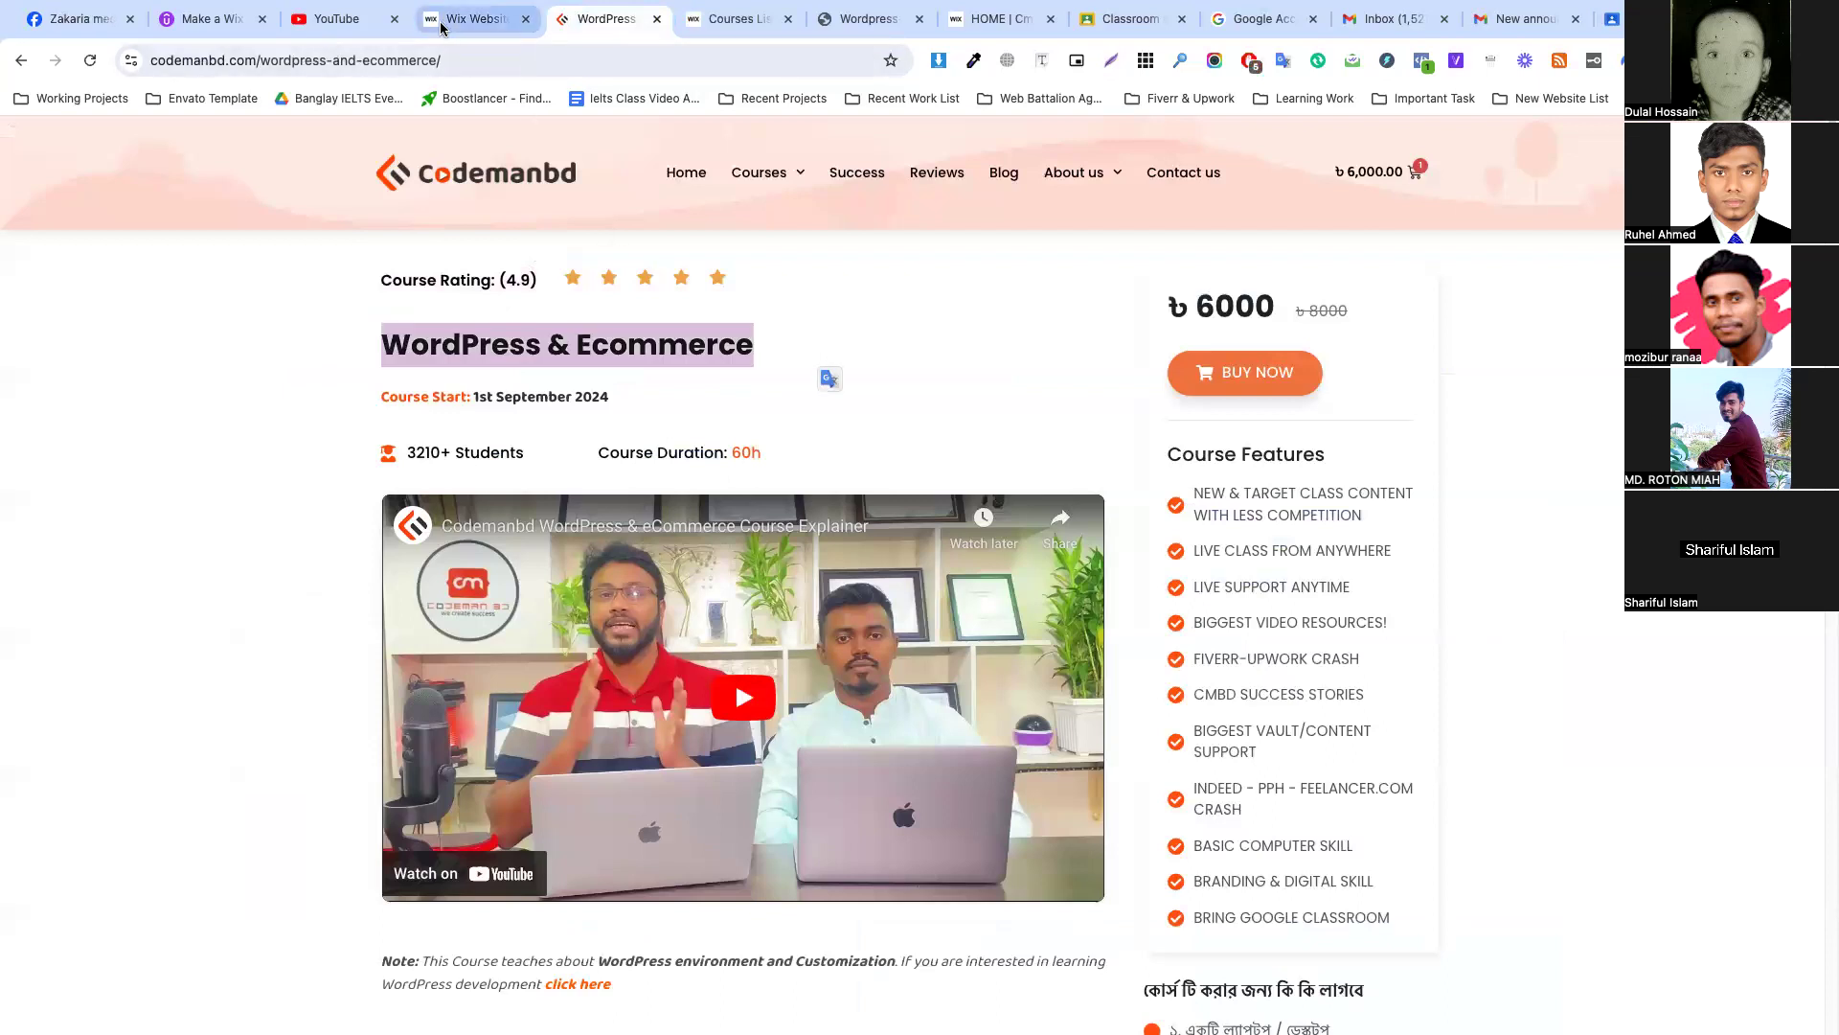
{"action": "left_click", "coordinate": [442, 28]}
{"action": "left_click", "coordinate": [379, 383]}
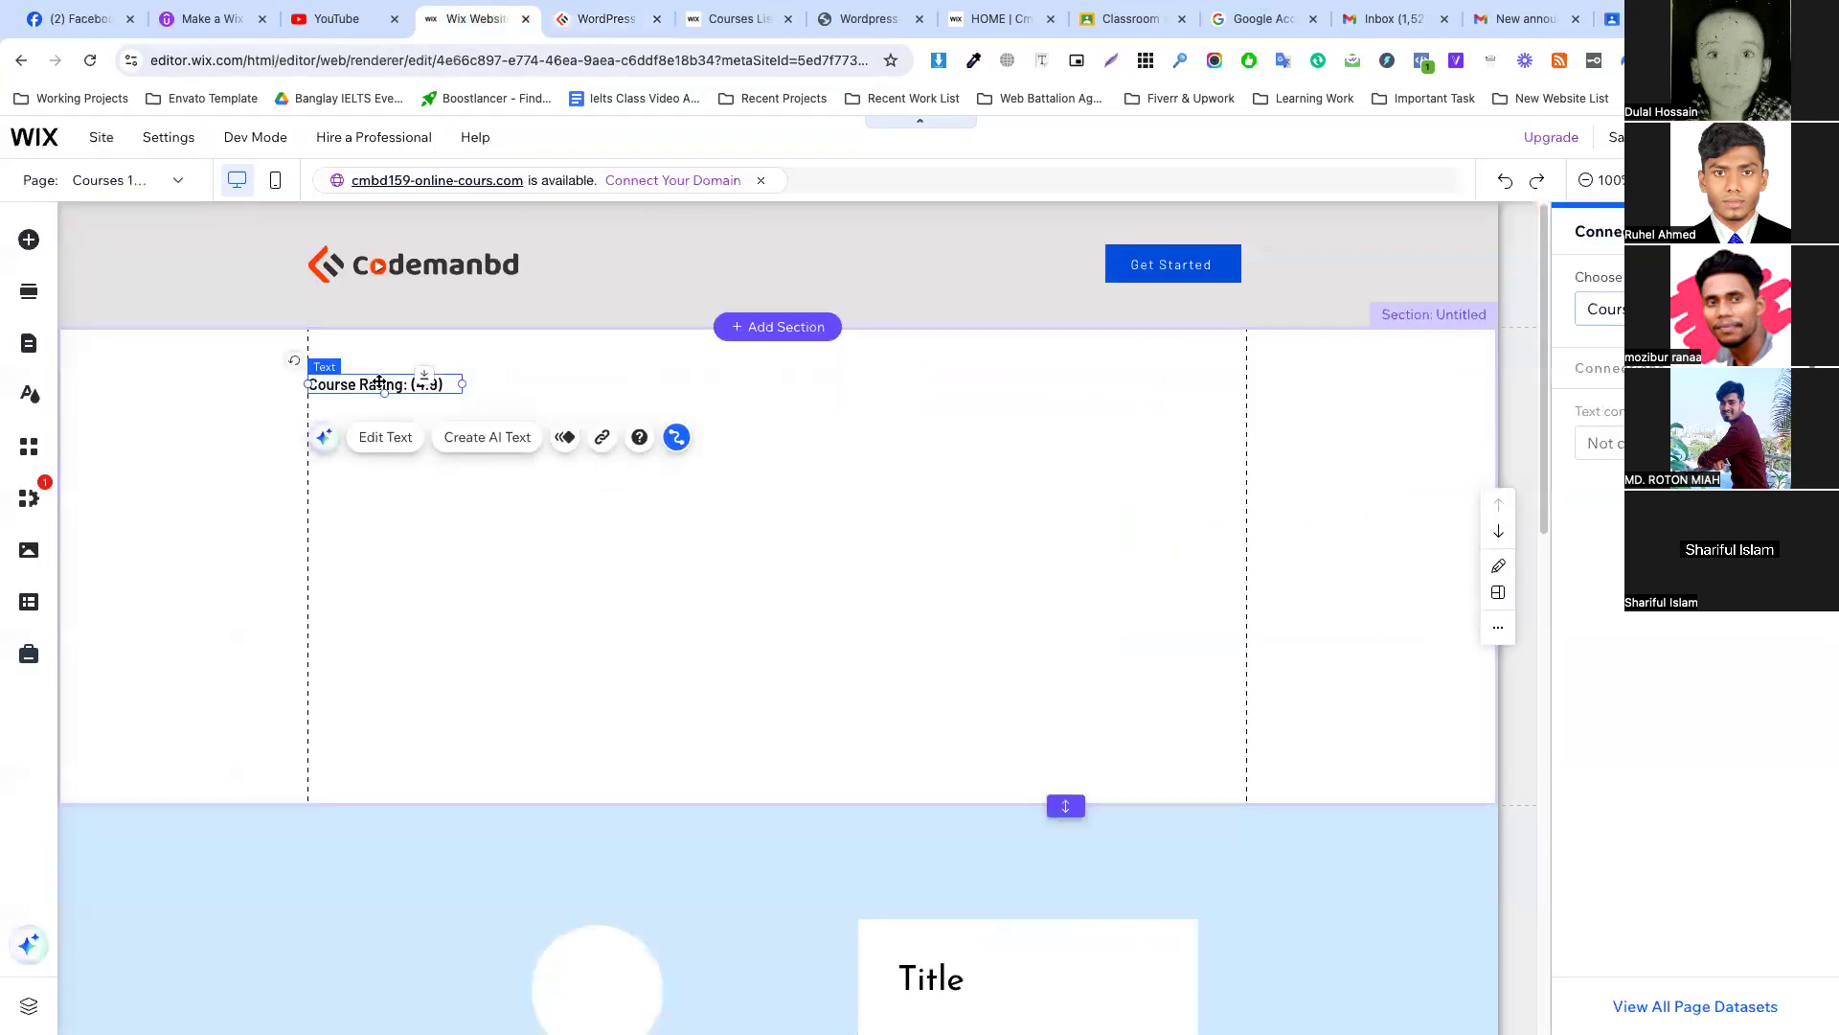
{"action": "right_click", "coordinate": [379, 383]}
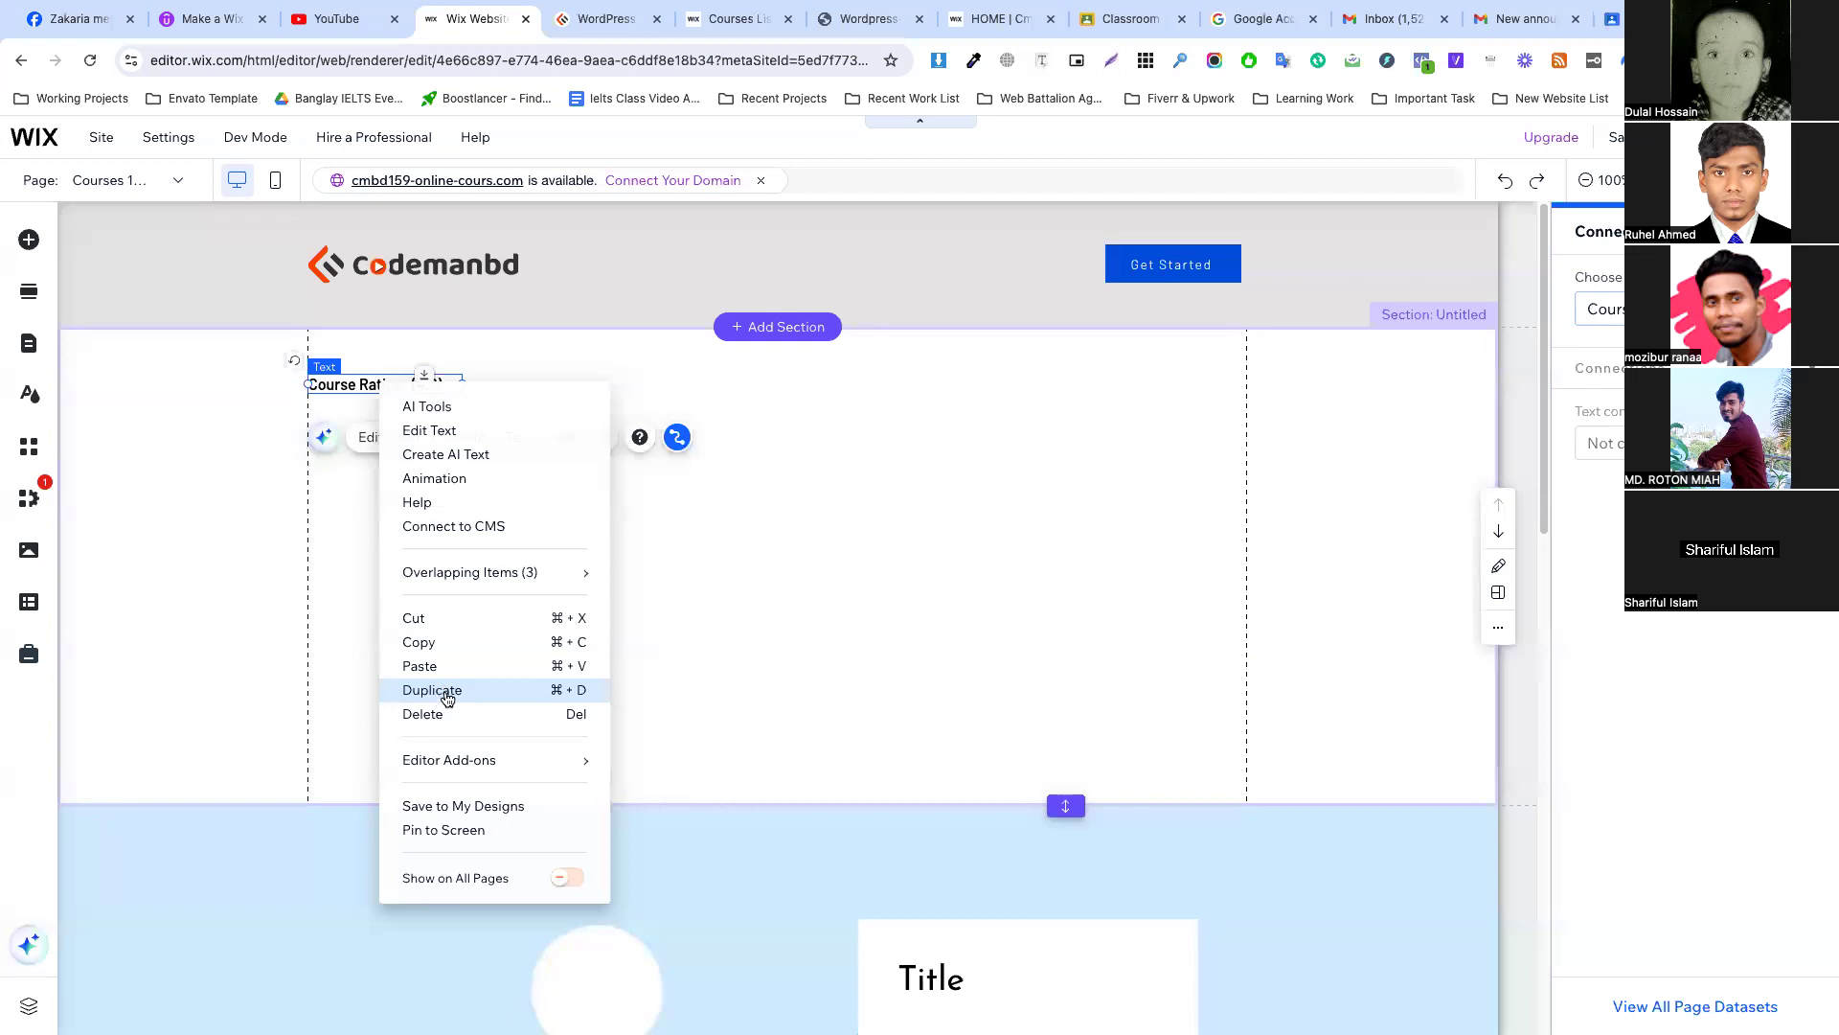
Duplicate the rating text below itself, restyle the copy as Heading 3, and widen it.
{"action": "left_click", "coordinate": [432, 690]}
{"action": "left_click_drag", "start_coordinate": [380, 422], "coordinate": [350, 425]}
{"action": "double_click", "coordinate": [351, 424]}
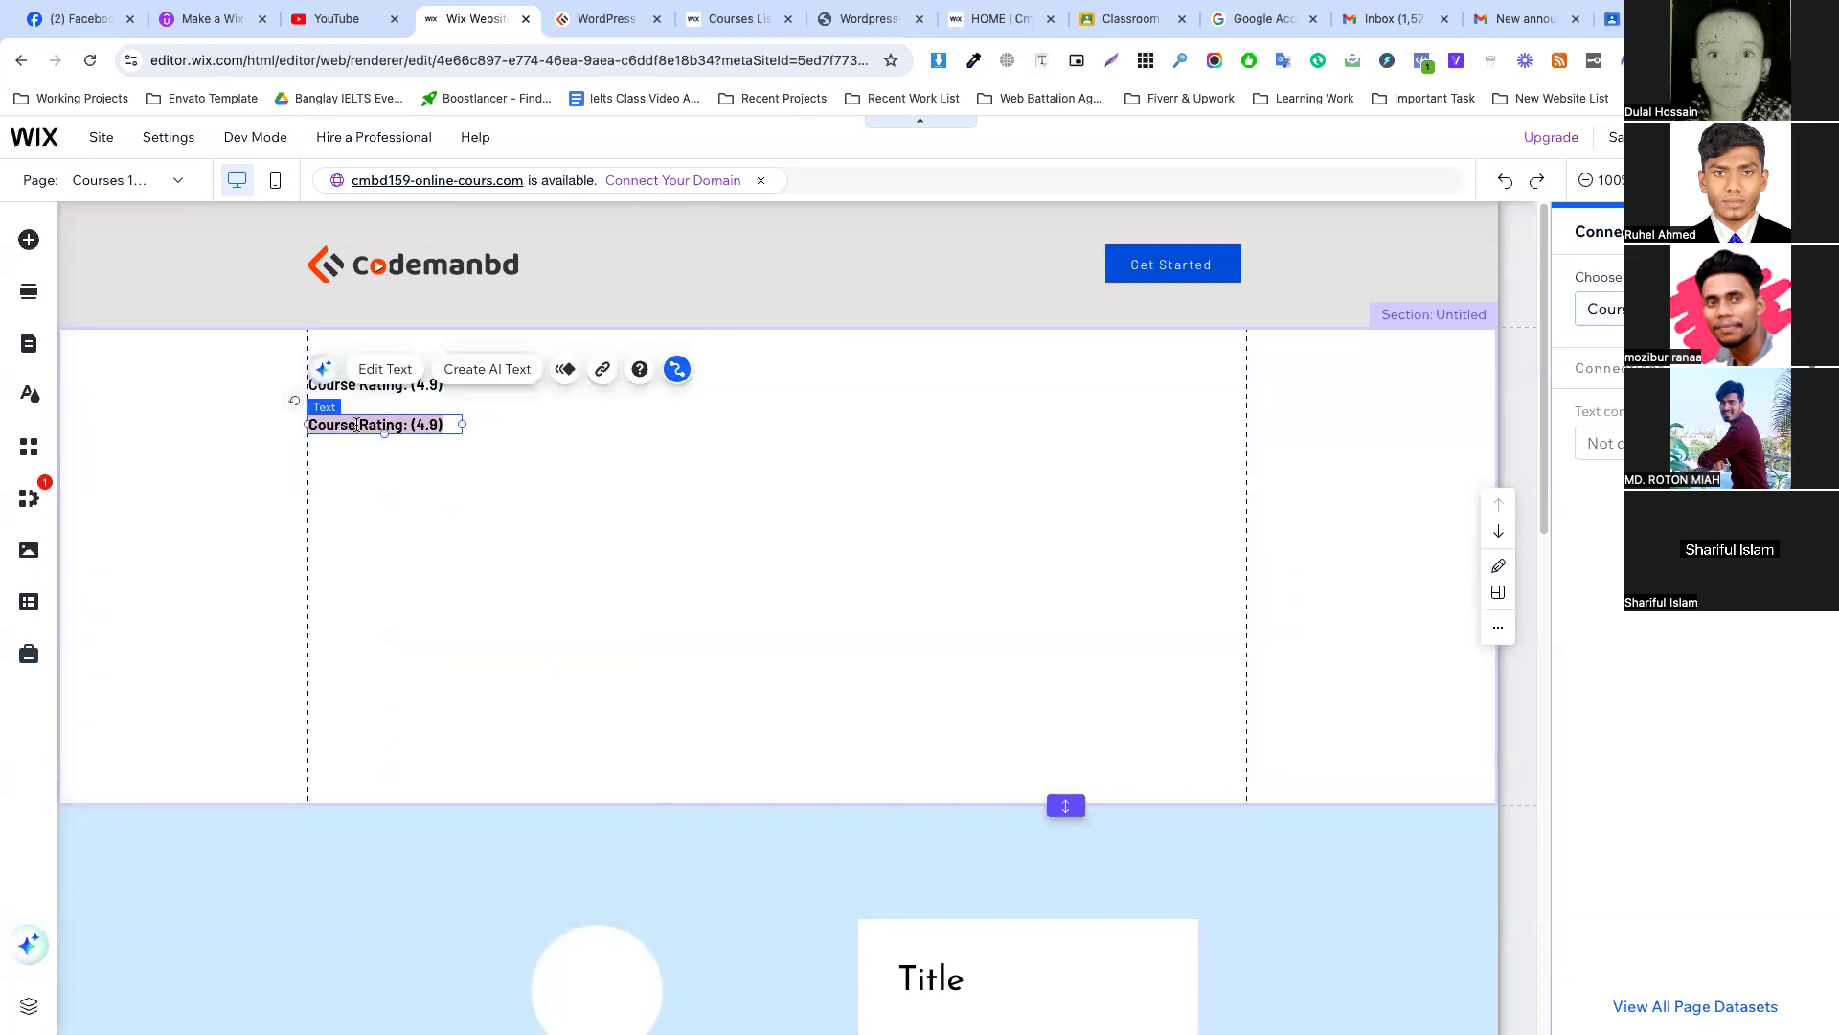
{"action": "left_click", "coordinate": [586, 524]}
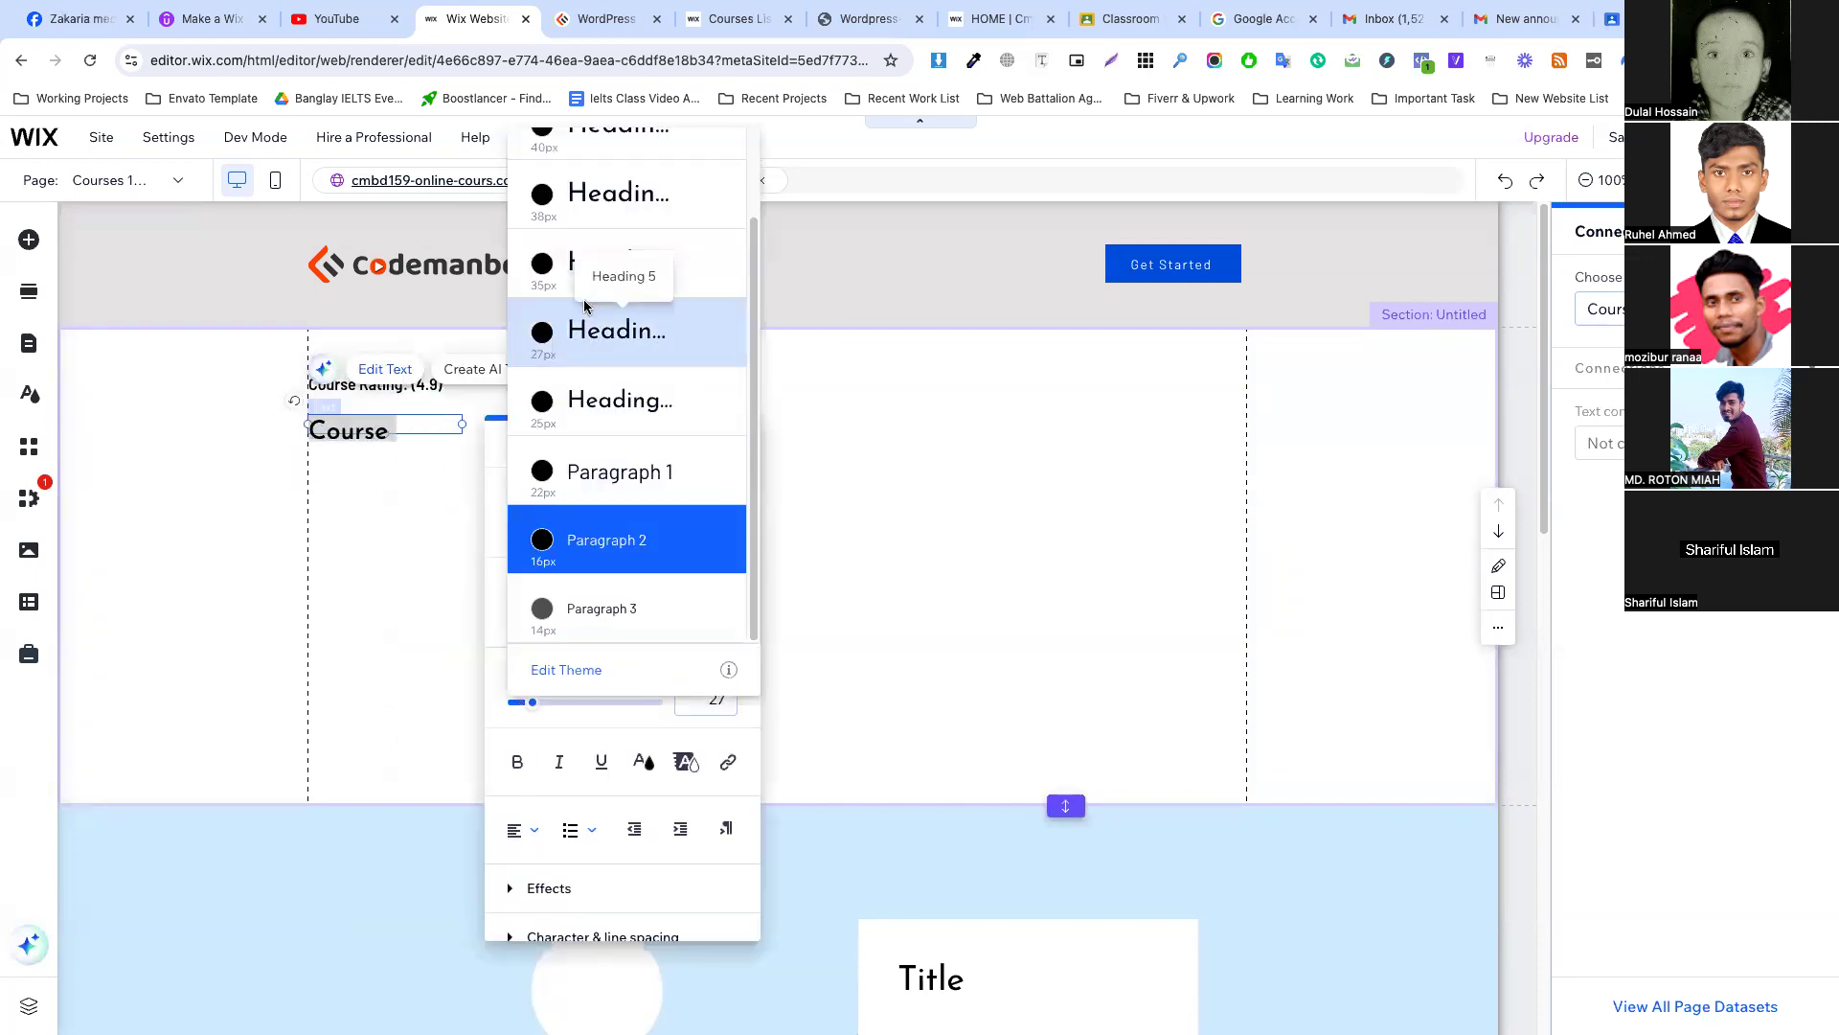
{"action": "left_click", "coordinate": [610, 206]}
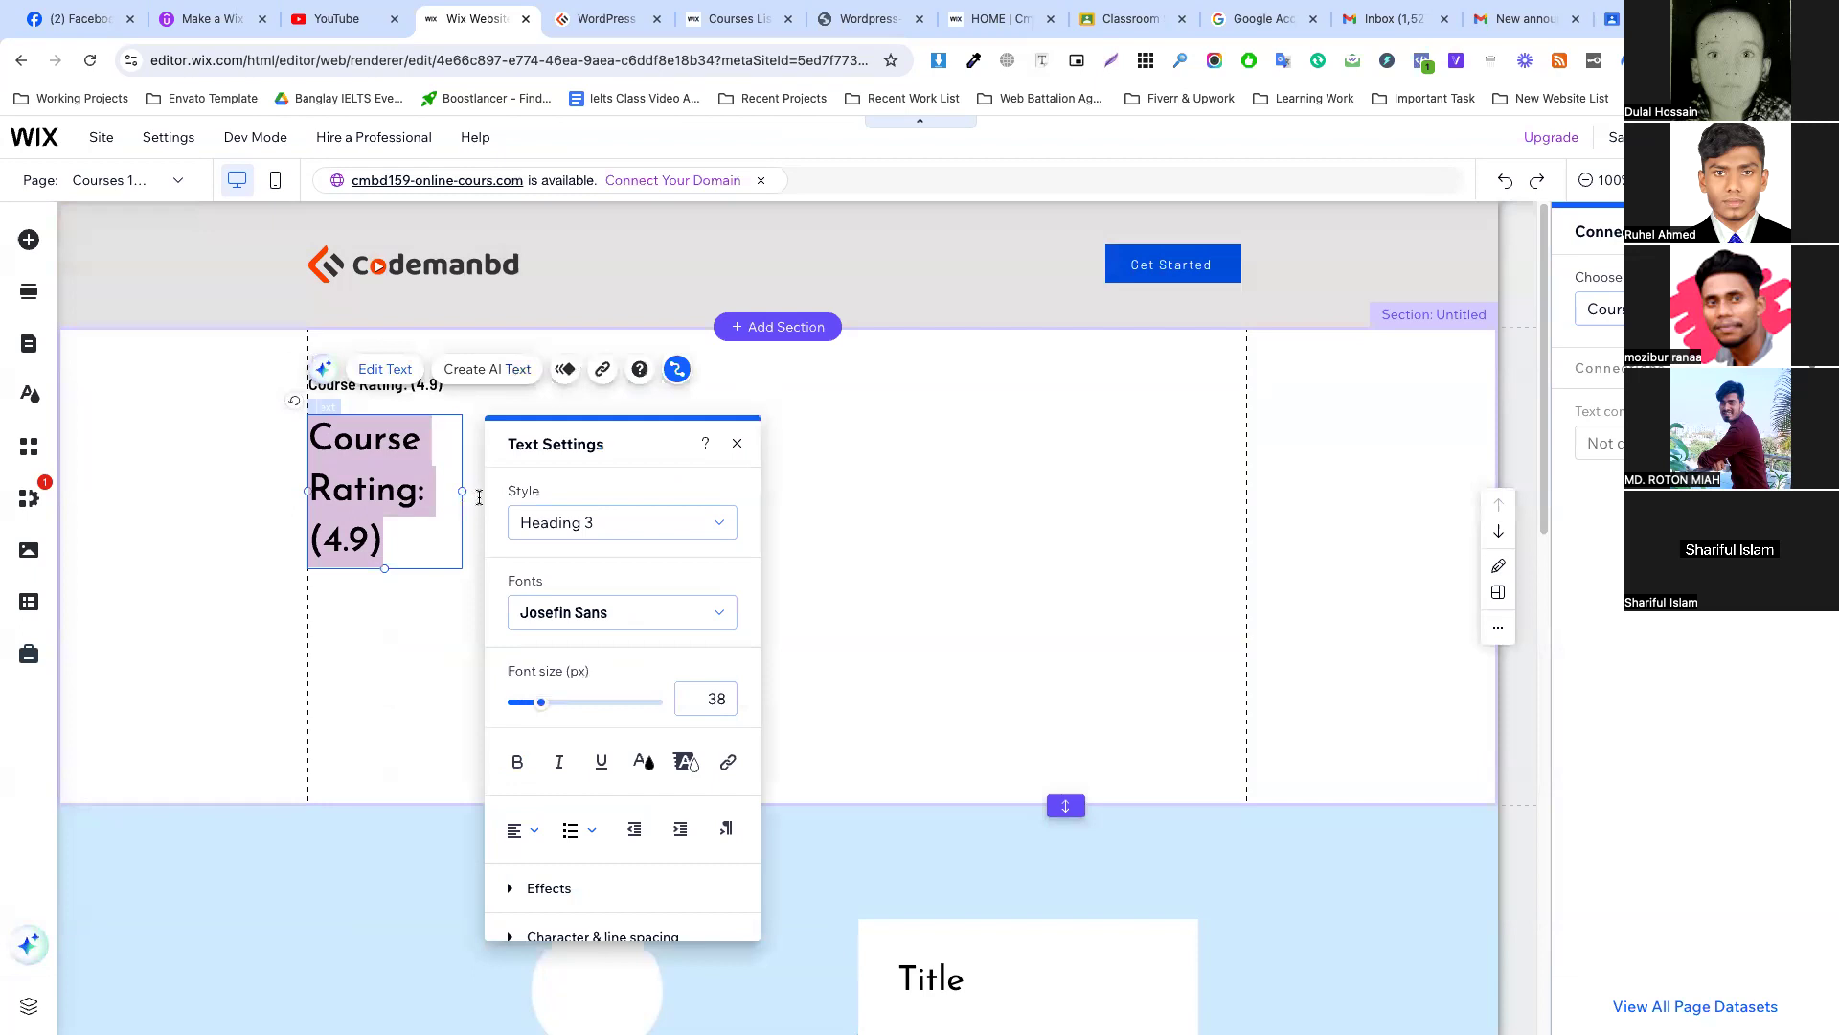
{"action": "left_click", "coordinate": [463, 492]}
{"action": "left_click", "coordinate": [459, 491]}
{"action": "left_click_drag", "start_coordinate": [459, 491], "coordinate": [670, 485]}
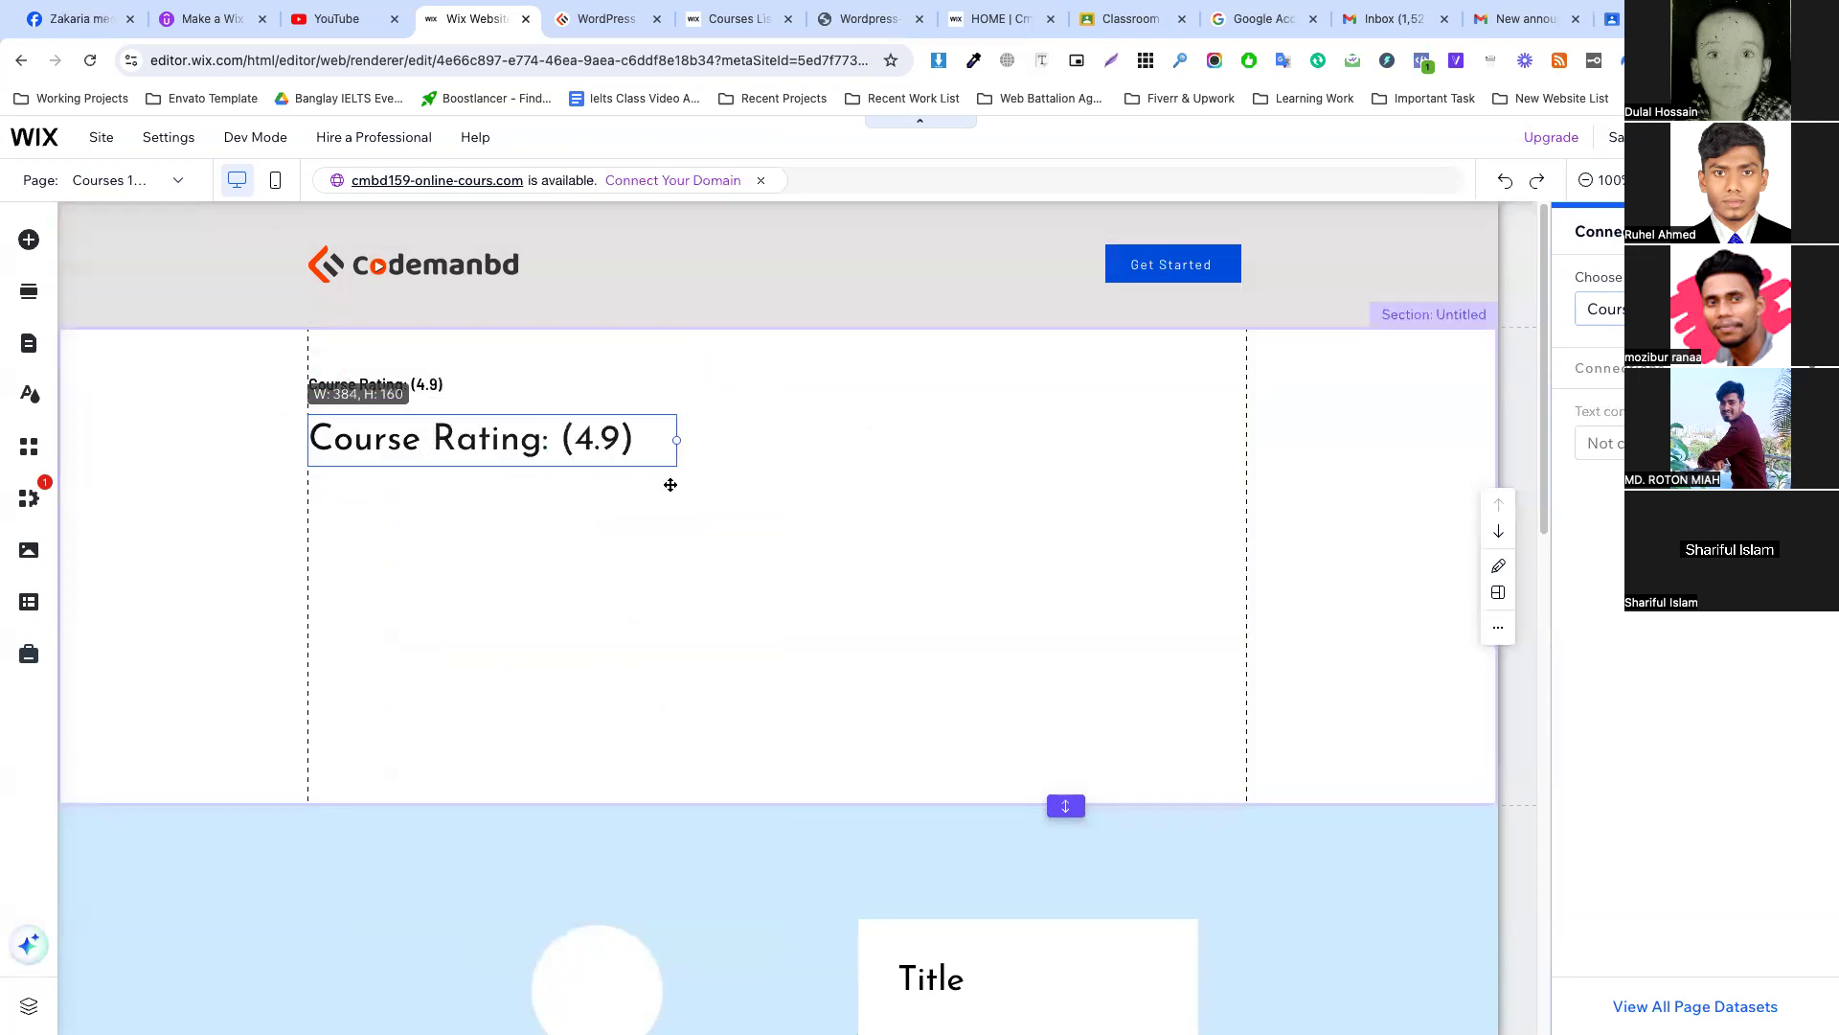
Bold the heading, paste in WordPress & Ecommerce, and widen it to one line.
{"action": "double_click", "coordinate": [509, 440]}
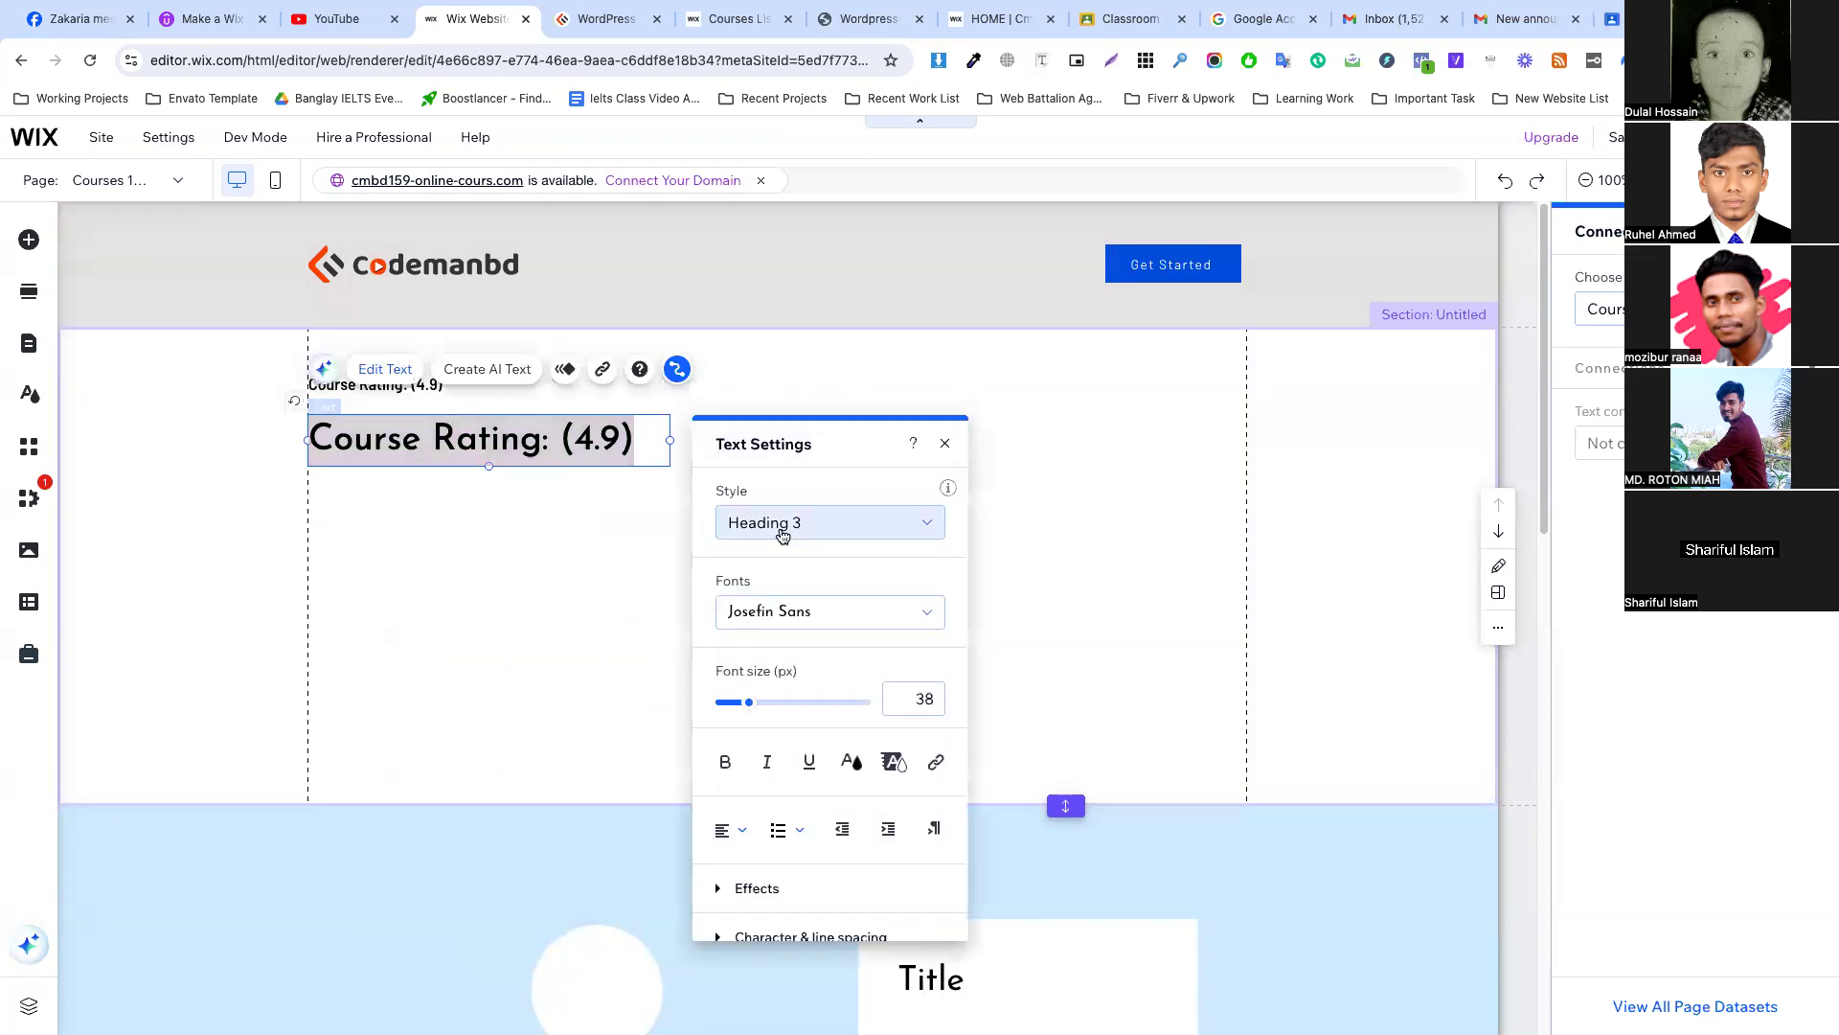
{"action": "left_click", "coordinate": [725, 762]}
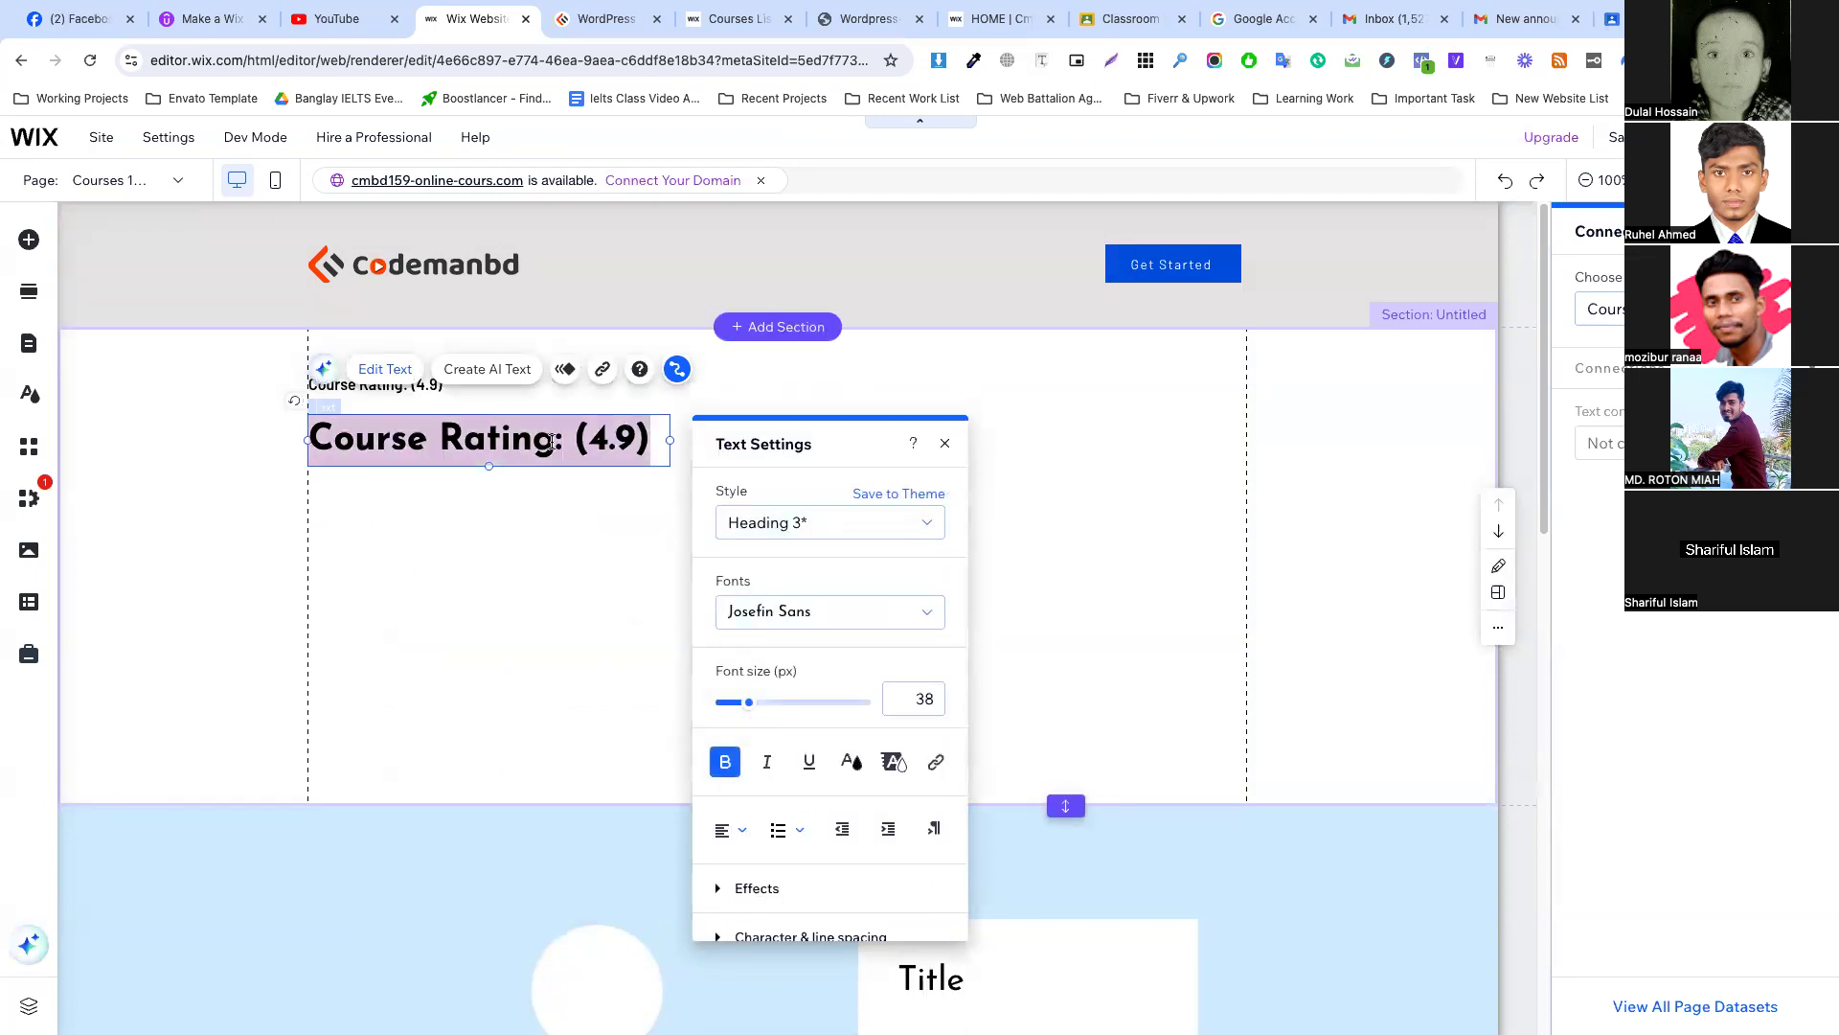
{"action": "key", "text": "ctrl+v"}
{"action": "left_click", "coordinate": [519, 557]}
{"action": "left_click", "coordinate": [602, 467]}
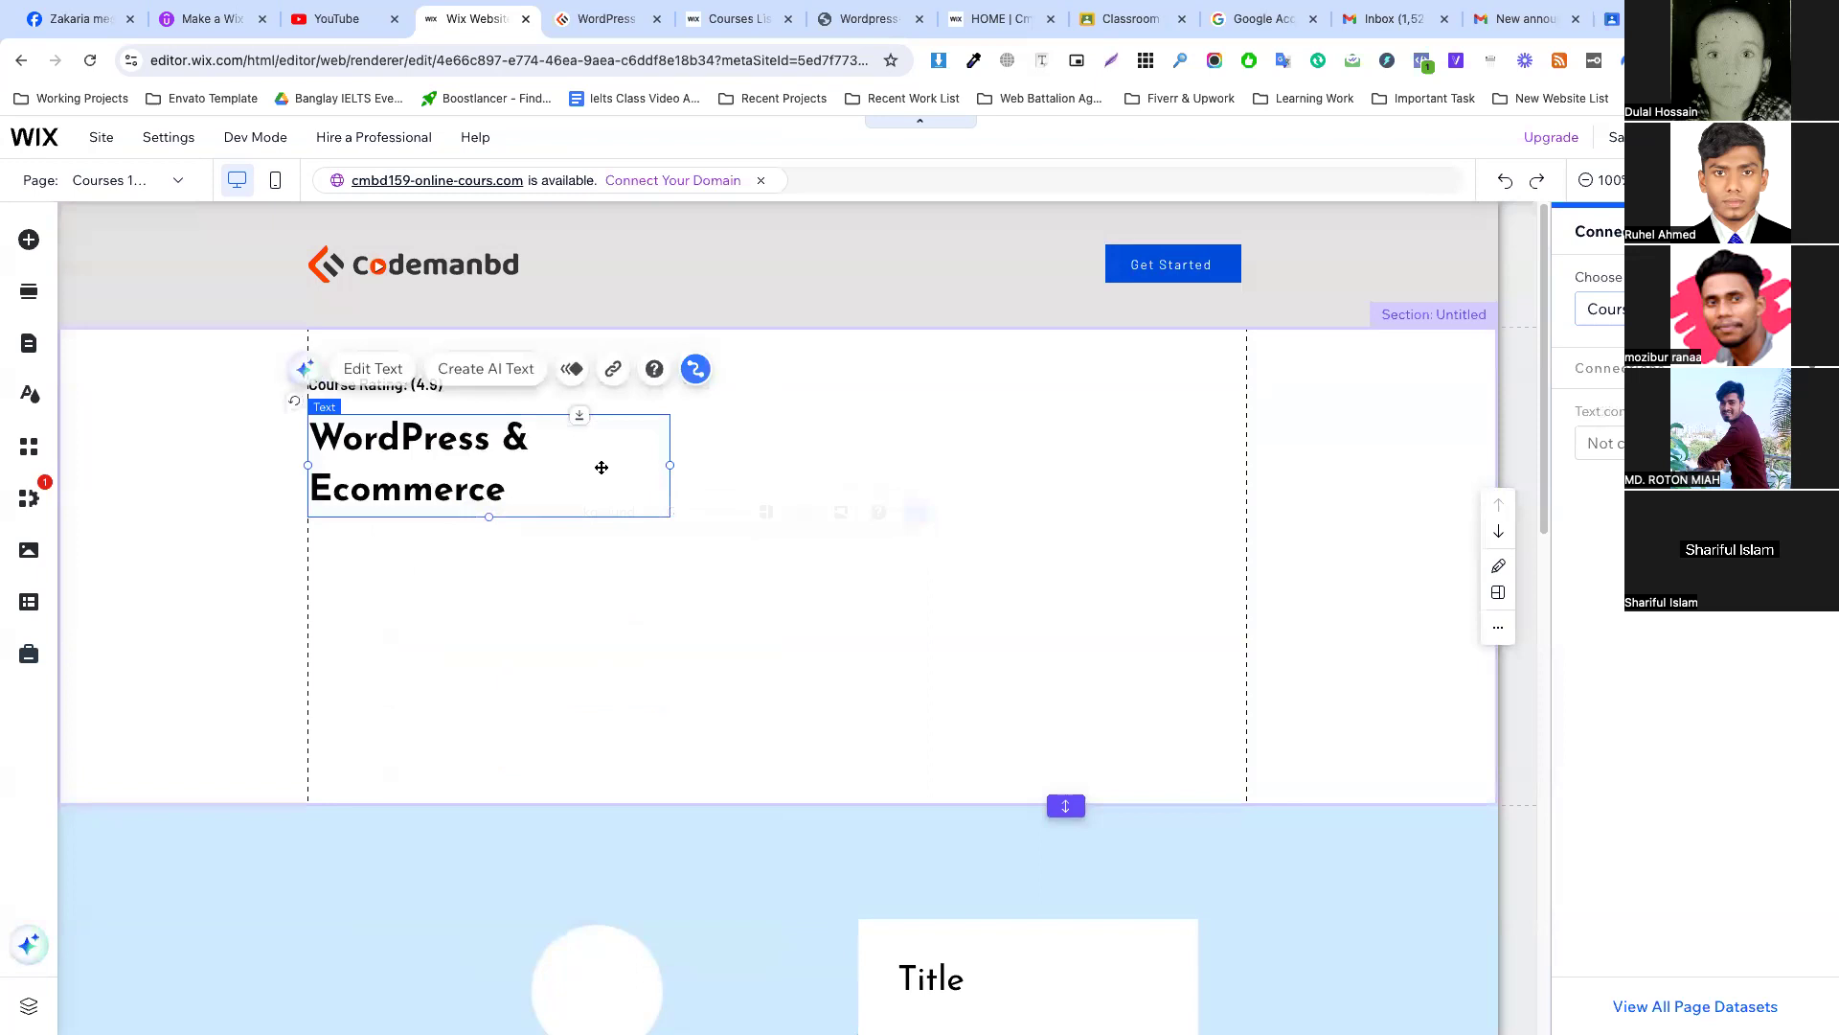
{"action": "left_click_drag", "start_coordinate": [669, 465], "coordinate": [754, 466]}
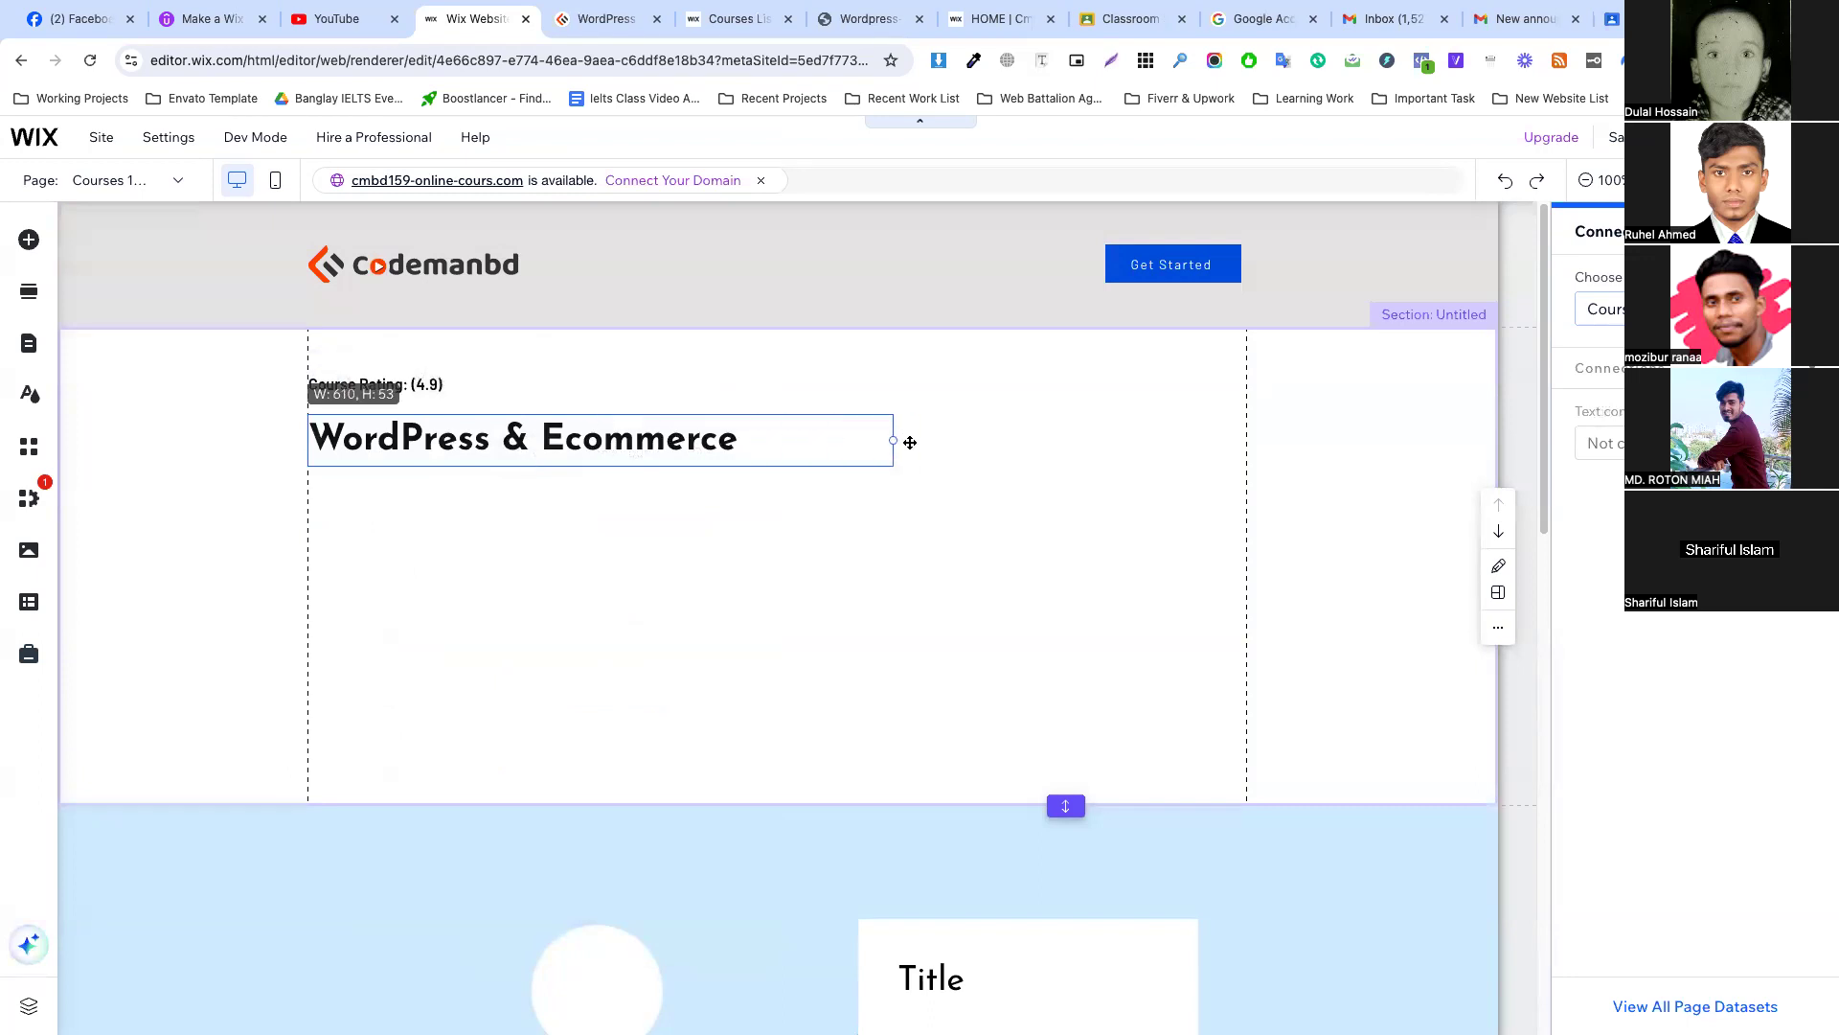
Duplicate the rating text below the title and change it to 'Course Start:'.
{"action": "left_click", "coordinate": [576, 513]}
{"action": "left_click", "coordinate": [594, 18]}
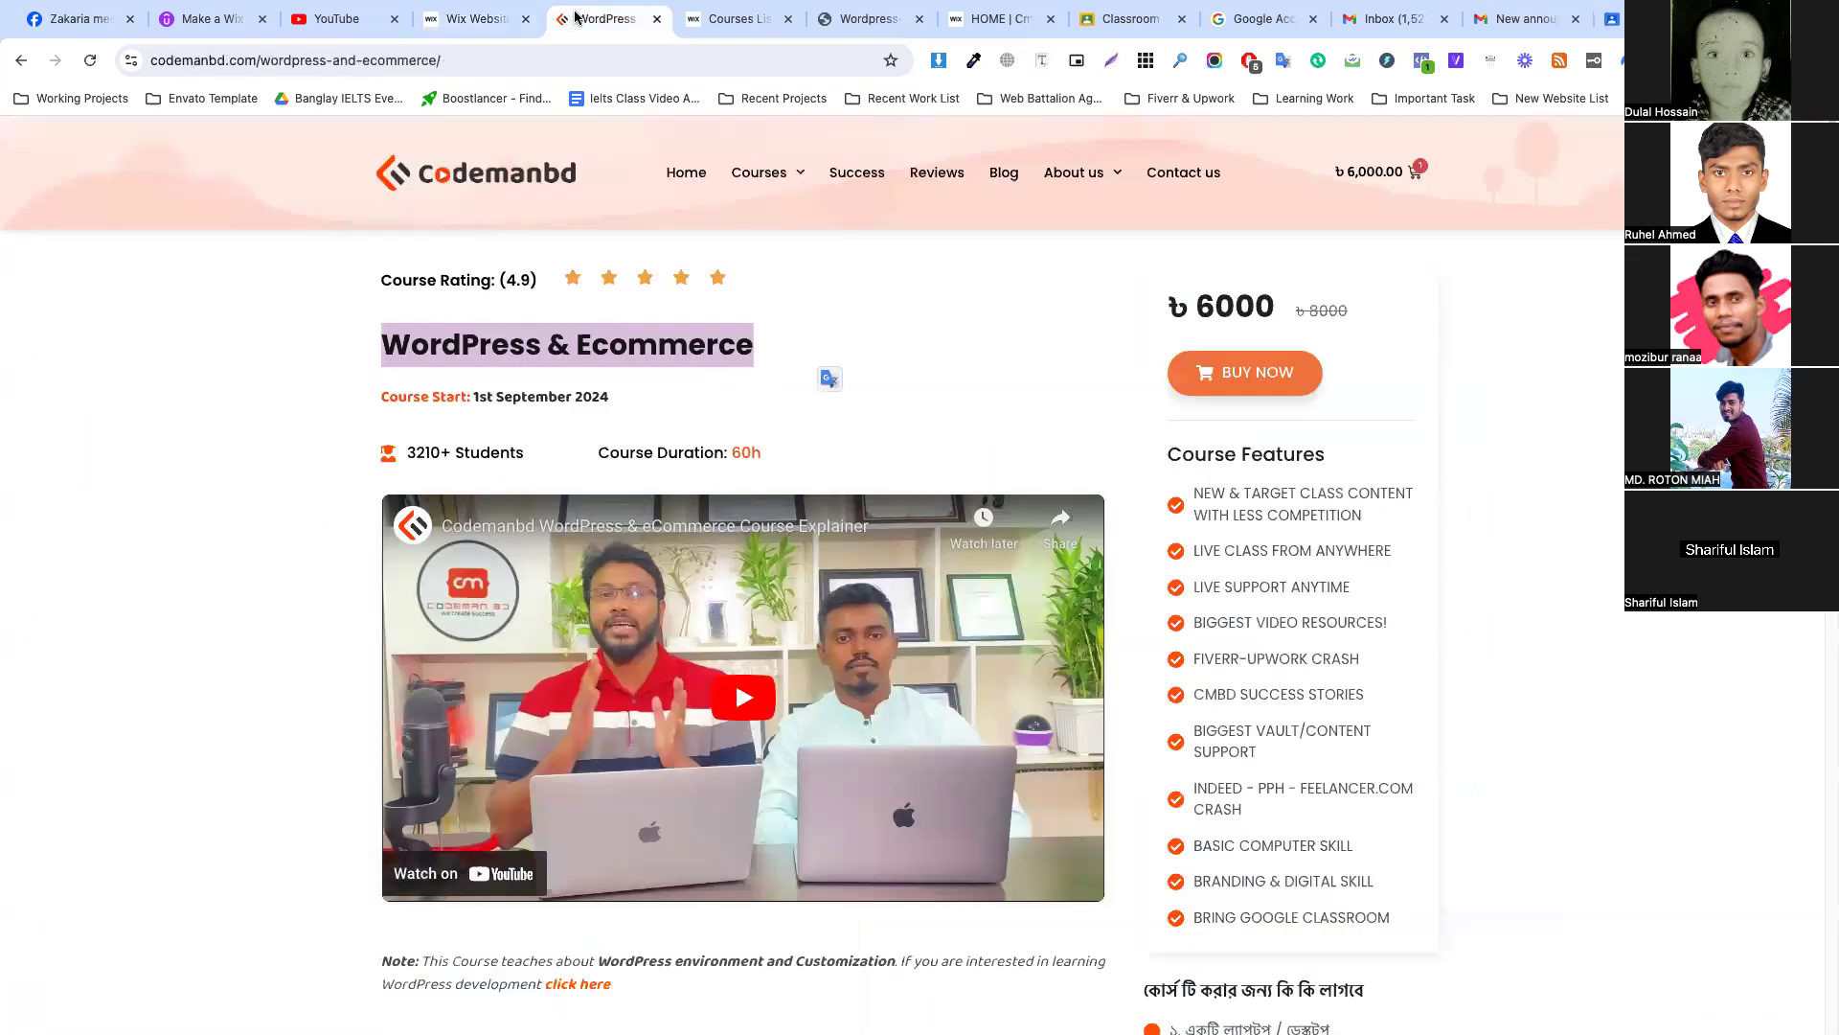
{"action": "left_click_drag", "start_coordinate": [377, 401], "coordinate": [454, 392]}
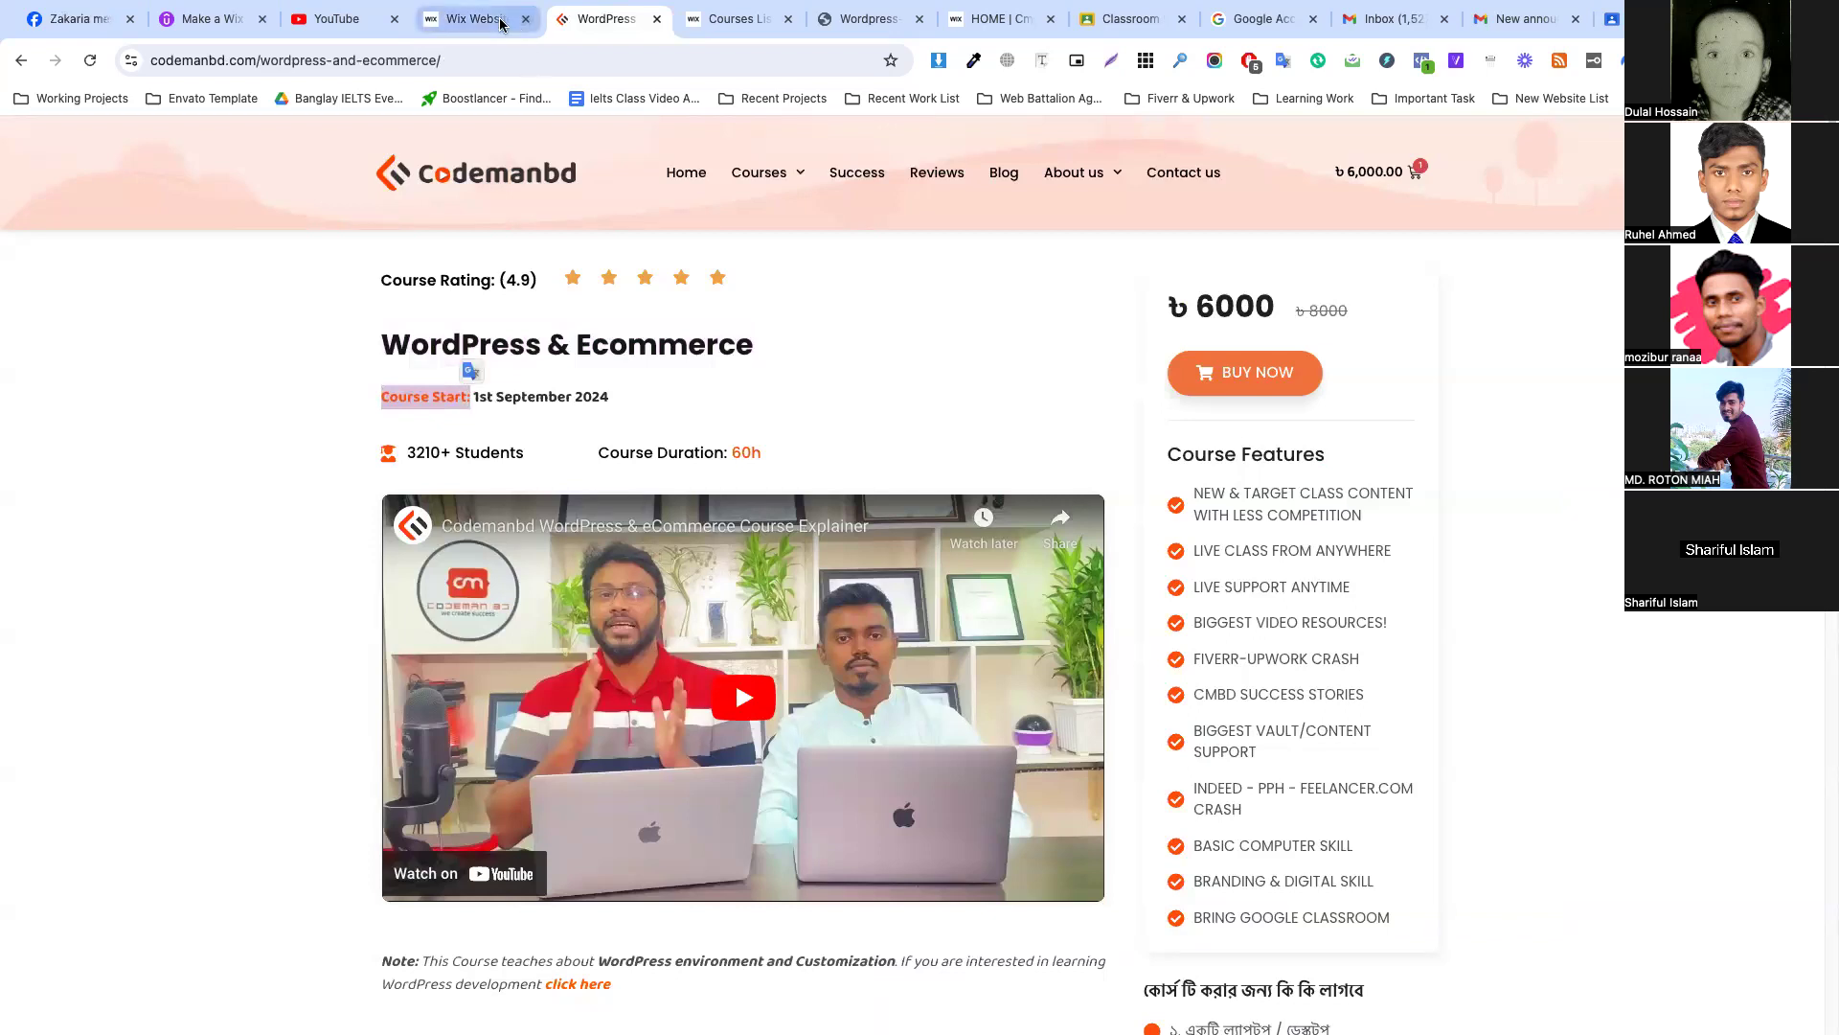
{"action": "left_click", "coordinate": [470, 18]}
{"action": "right_click", "coordinate": [418, 392]}
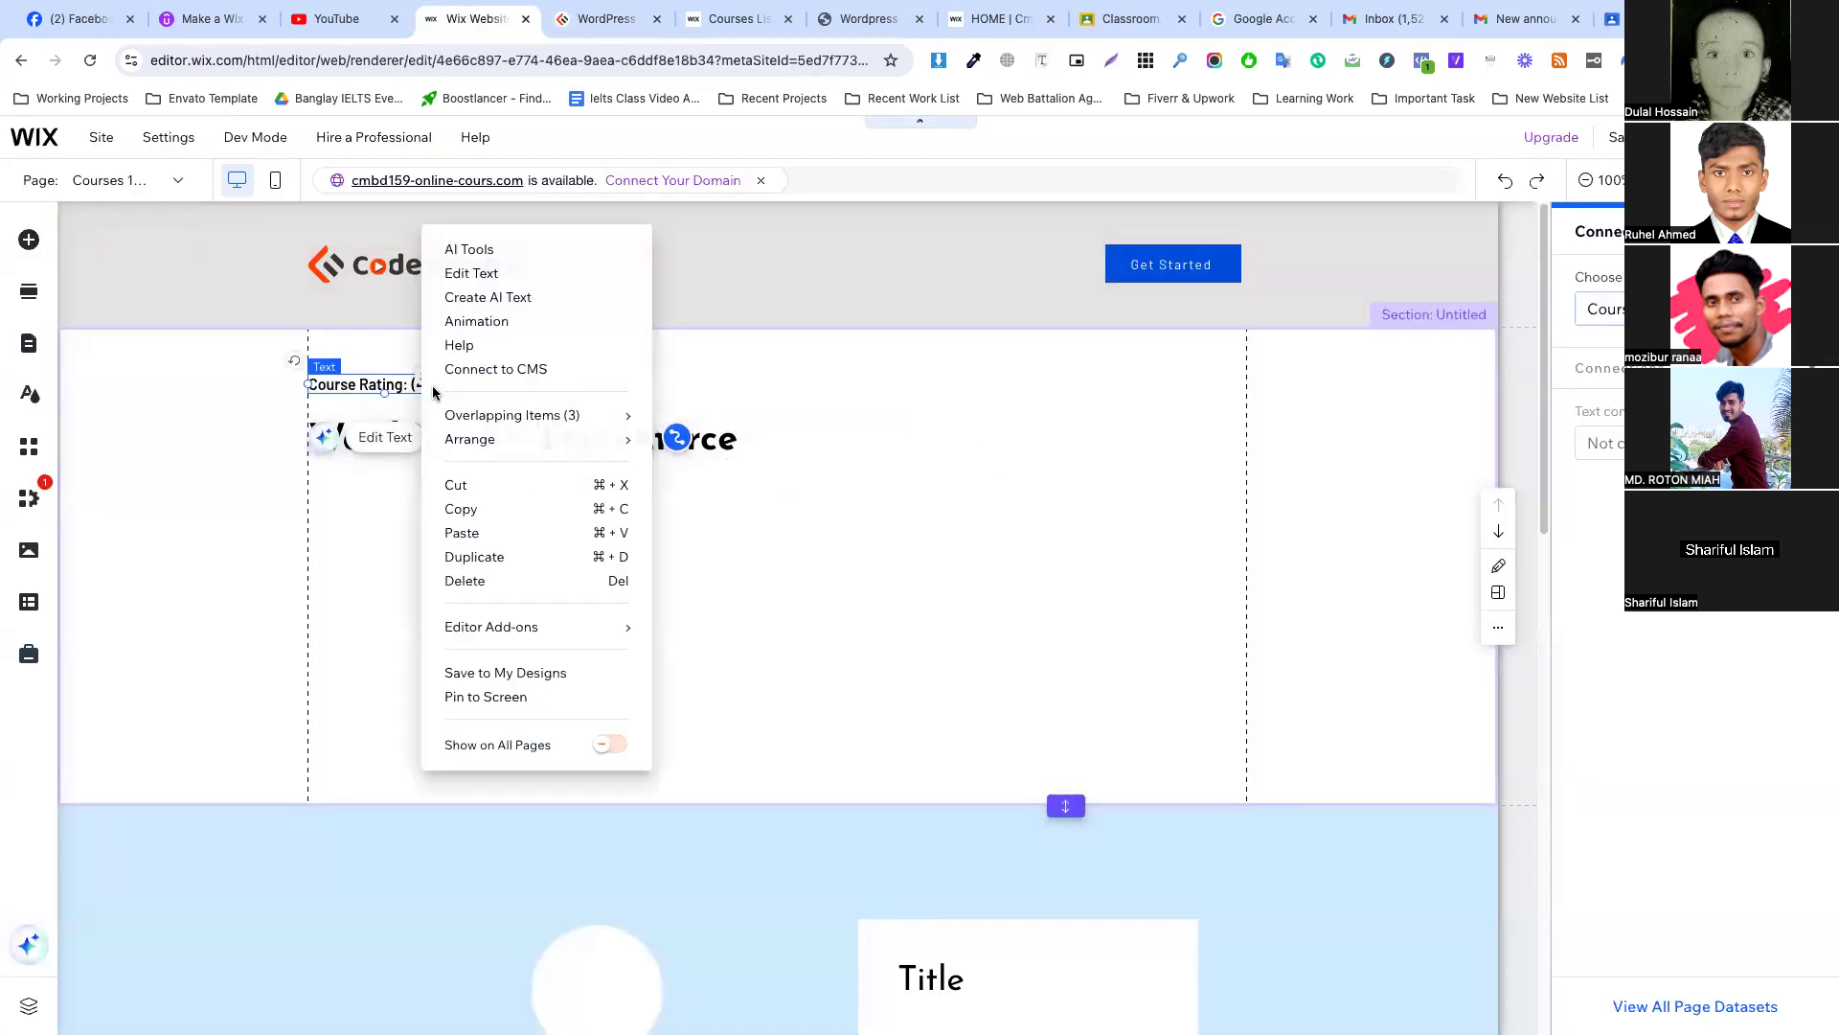
{"action": "left_click", "coordinate": [482, 566]}
{"action": "left_click_drag", "start_coordinate": [404, 403], "coordinate": [387, 479]}
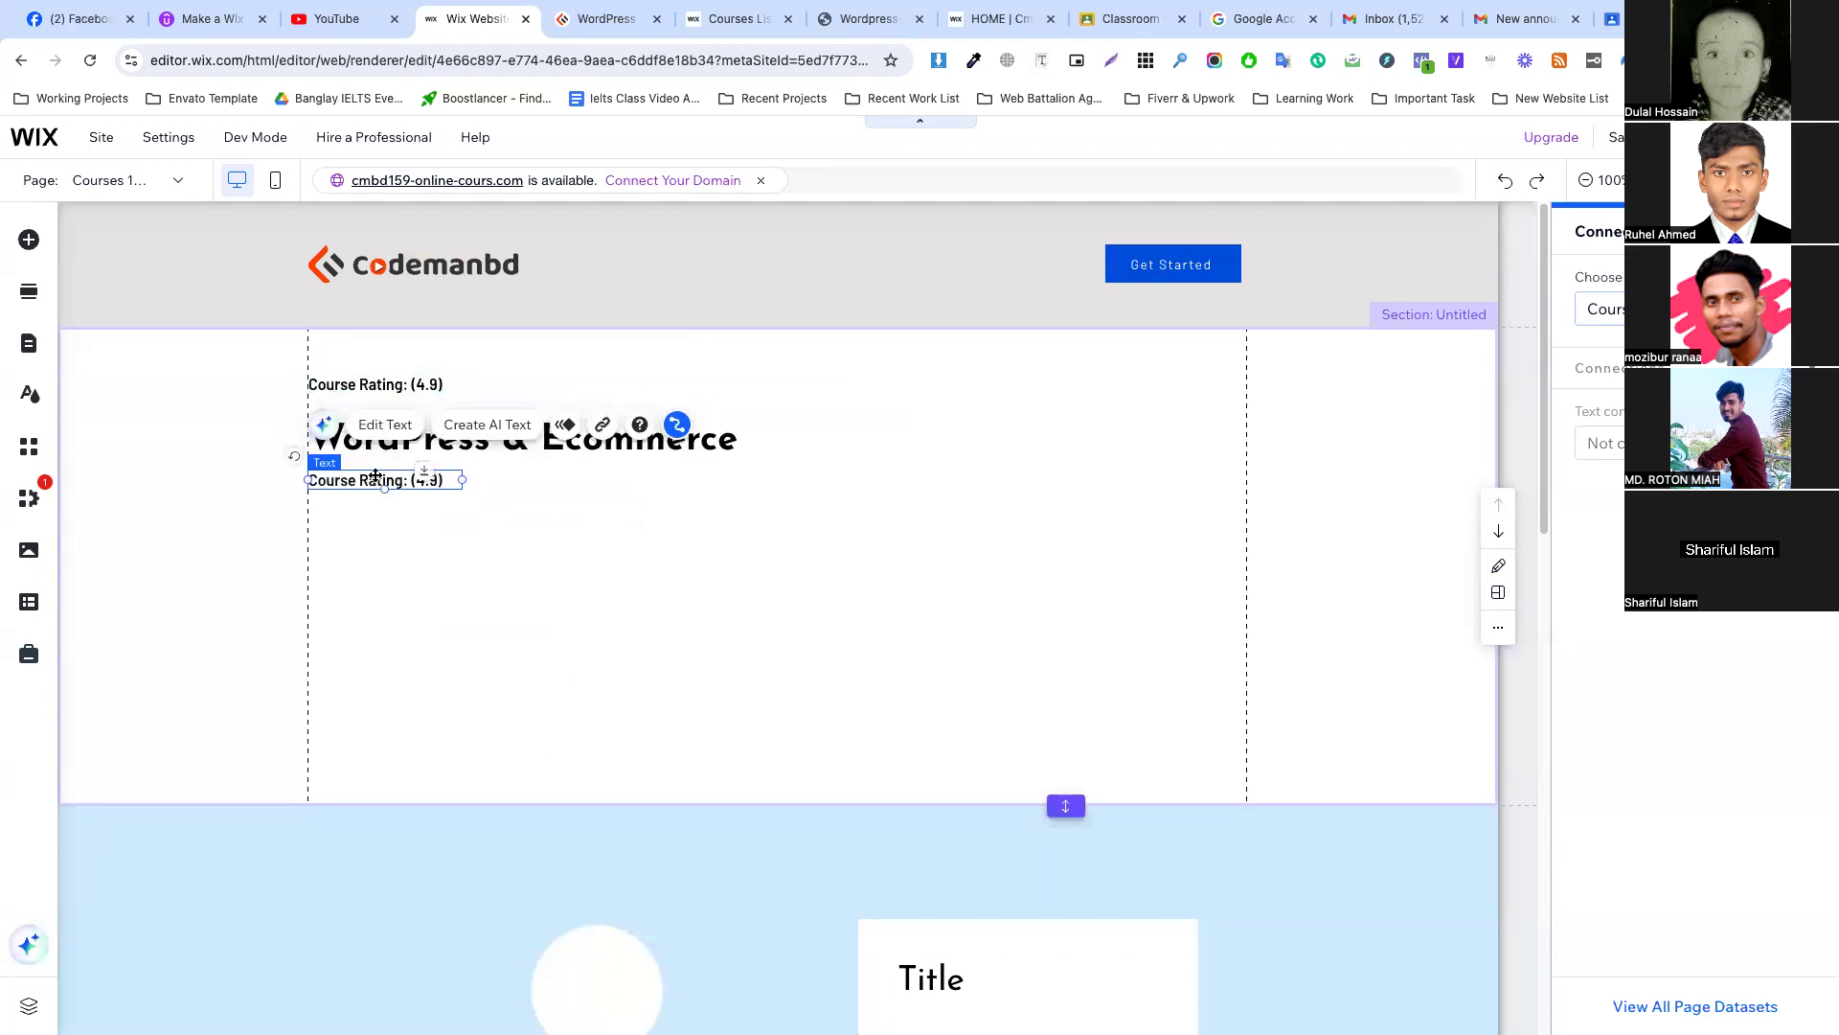
{"action": "double_click", "coordinate": [375, 476]}
{"action": "type", "text": "Course Start:"}
{"action": "left_click", "coordinate": [411, 509]}
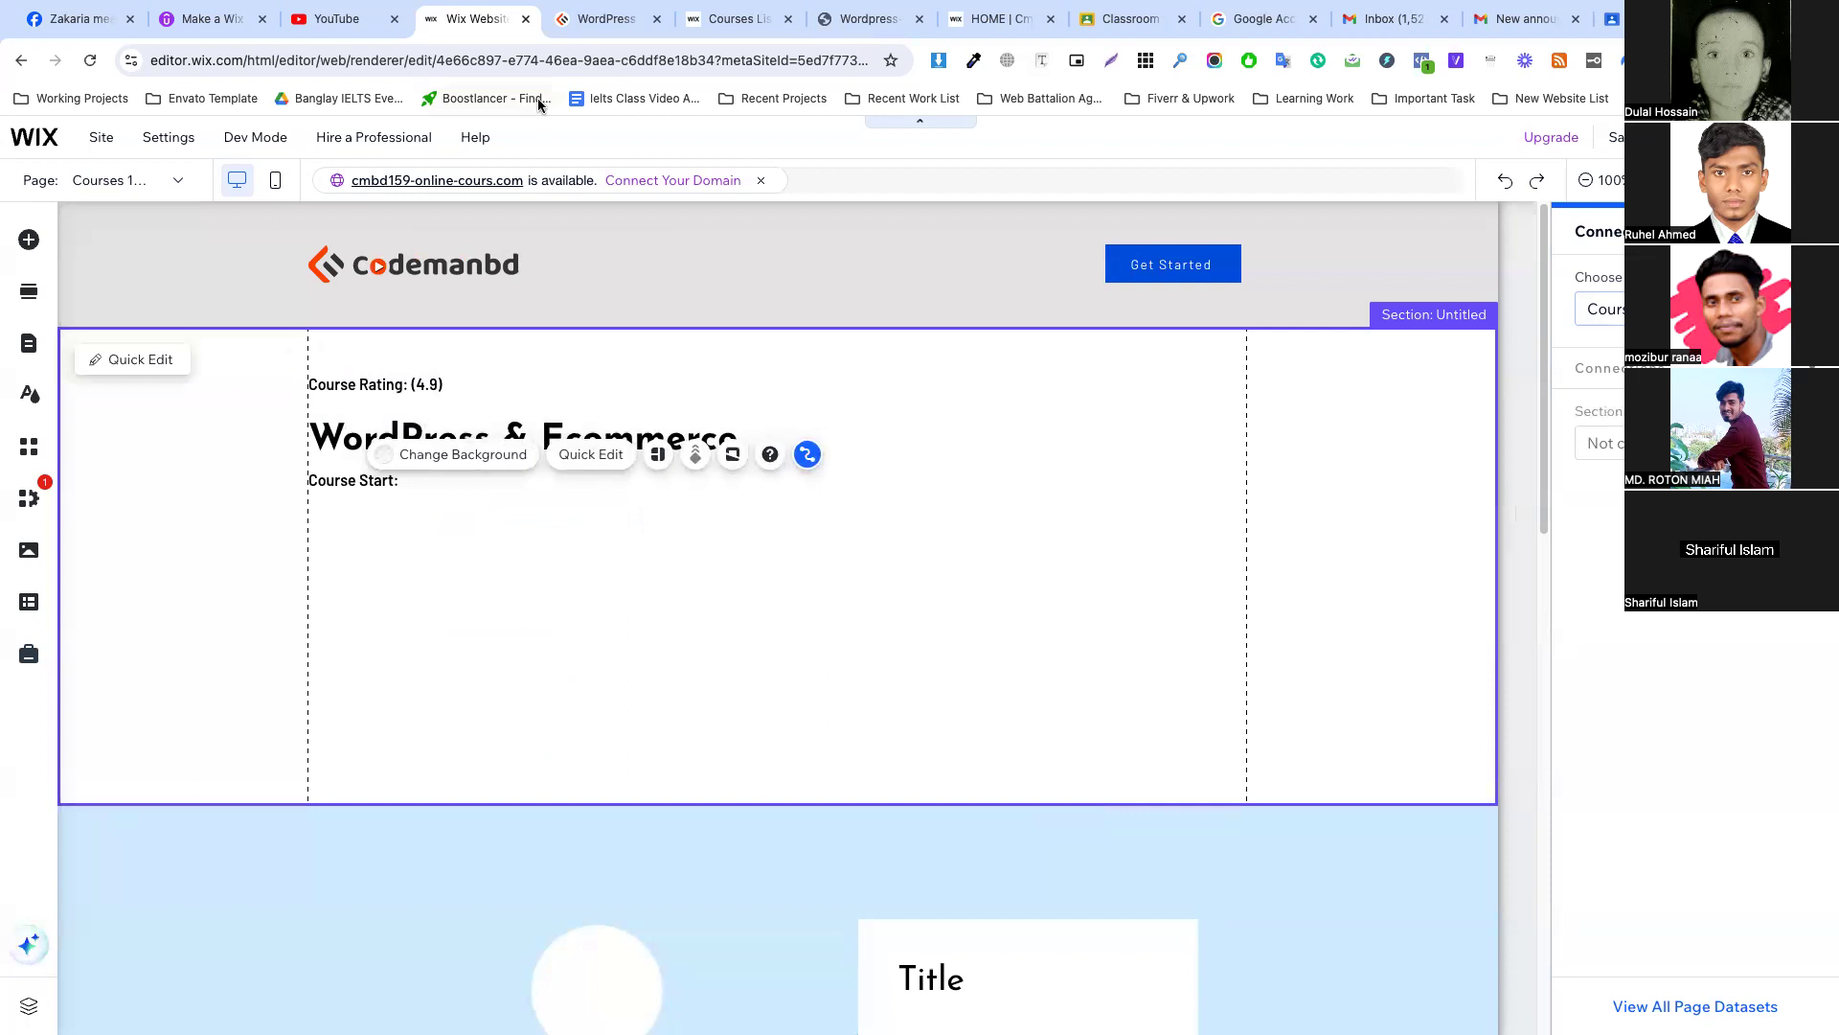
Duplicate the label beside itself and paste the 1st September 2024 start date into it.
{"action": "left_click", "coordinate": [586, 19]}
{"action": "left_click", "coordinate": [476, 19]}
{"action": "left_click", "coordinate": [382, 481]}
{"action": "right_click", "coordinate": [376, 483]}
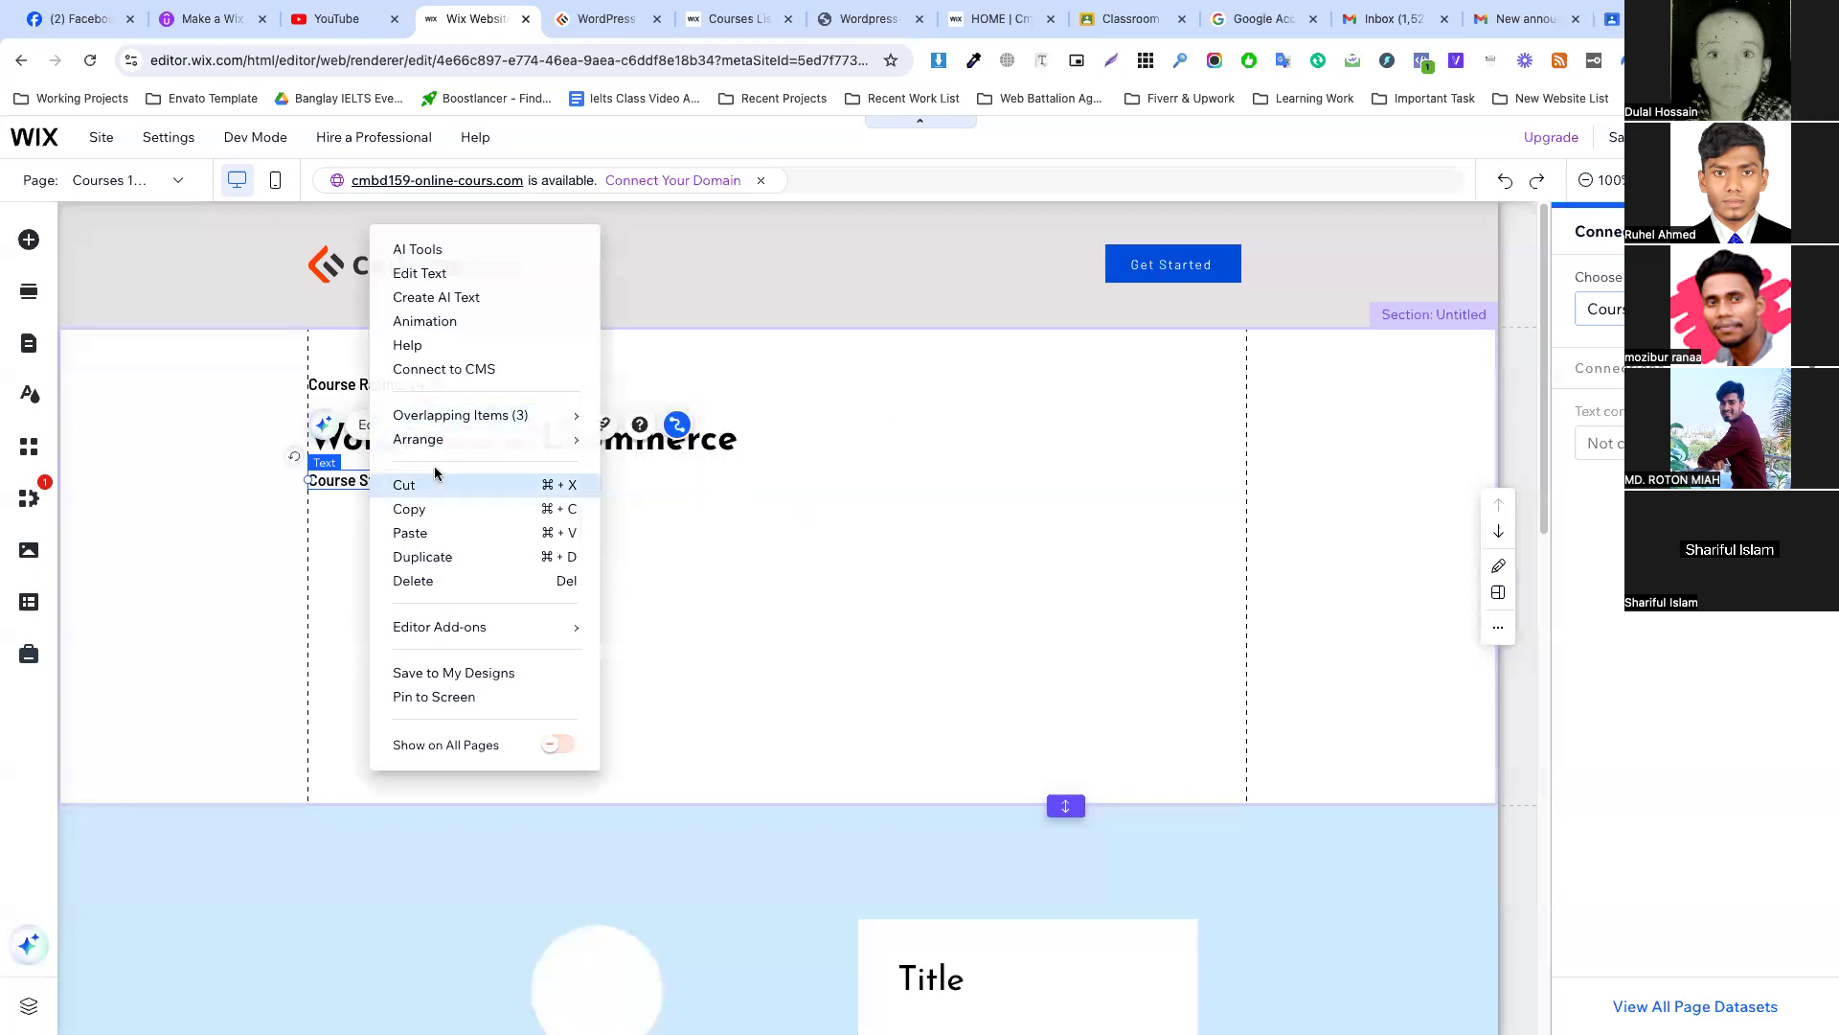
{"action": "left_click", "coordinate": [422, 557]}
{"action": "left_click_drag", "start_coordinate": [407, 505], "coordinate": [465, 480]}
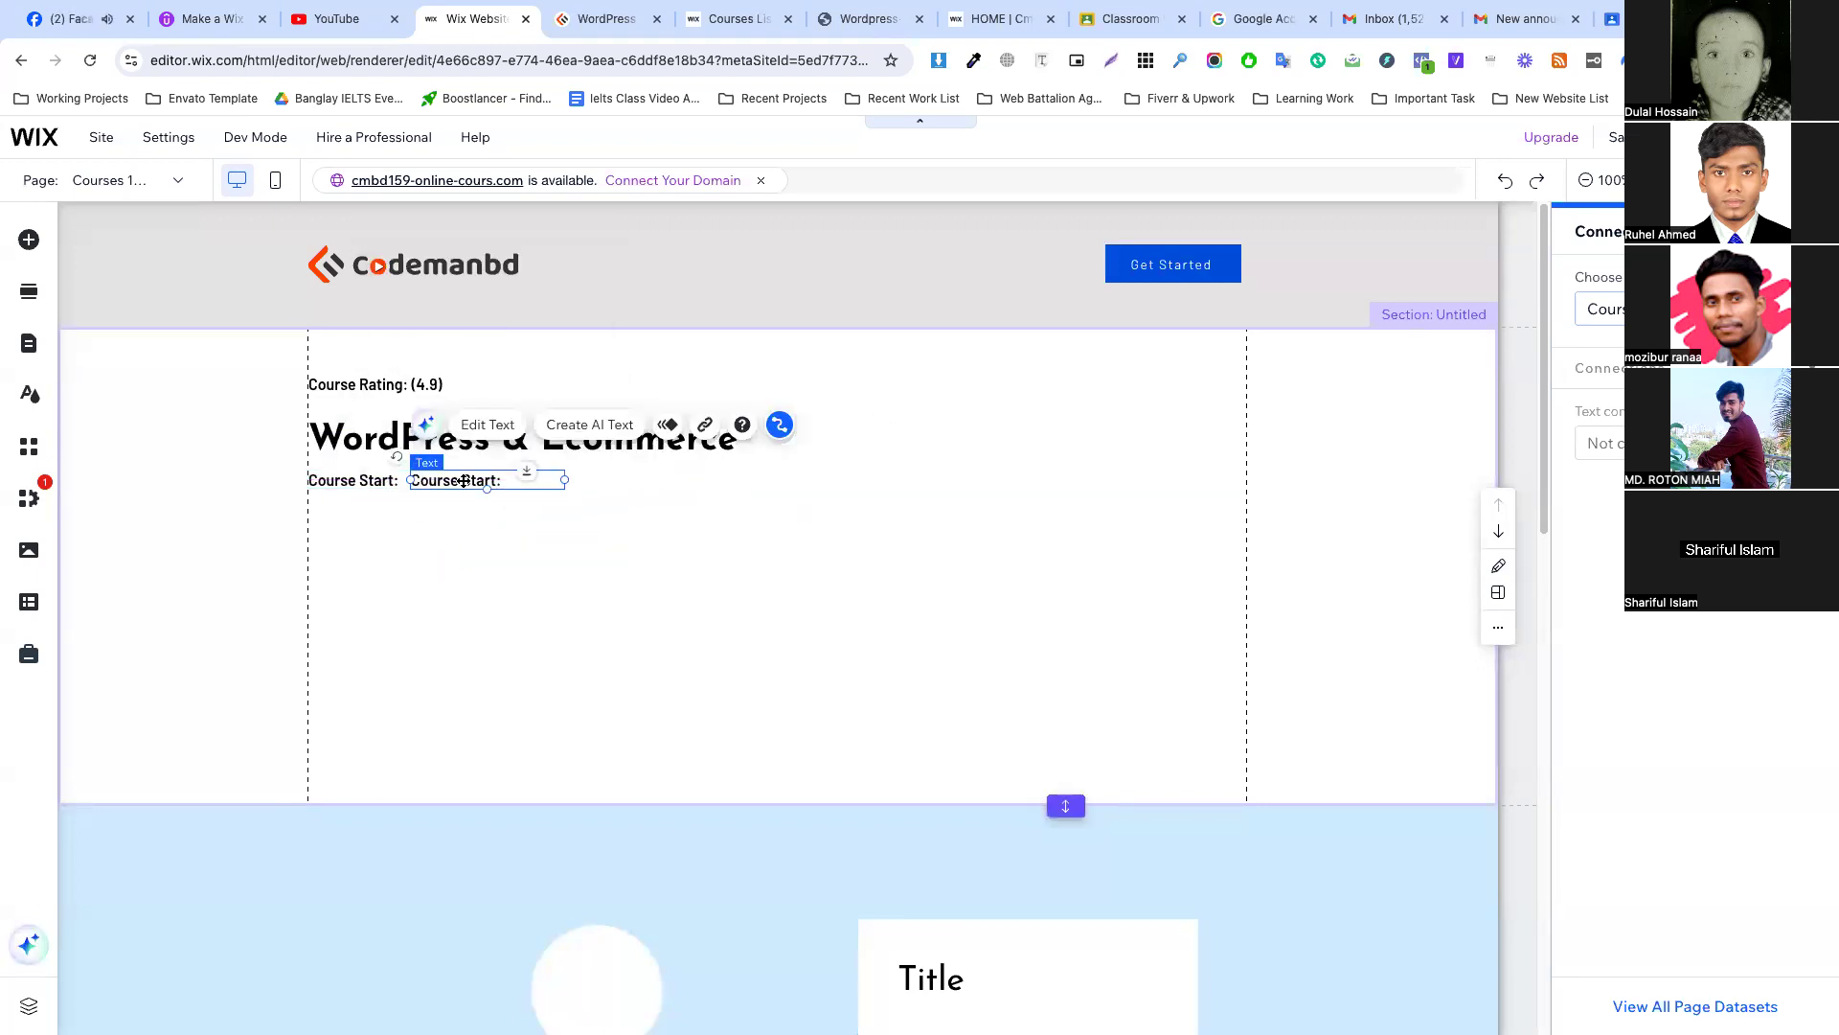
{"action": "double_click", "coordinate": [465, 480]}
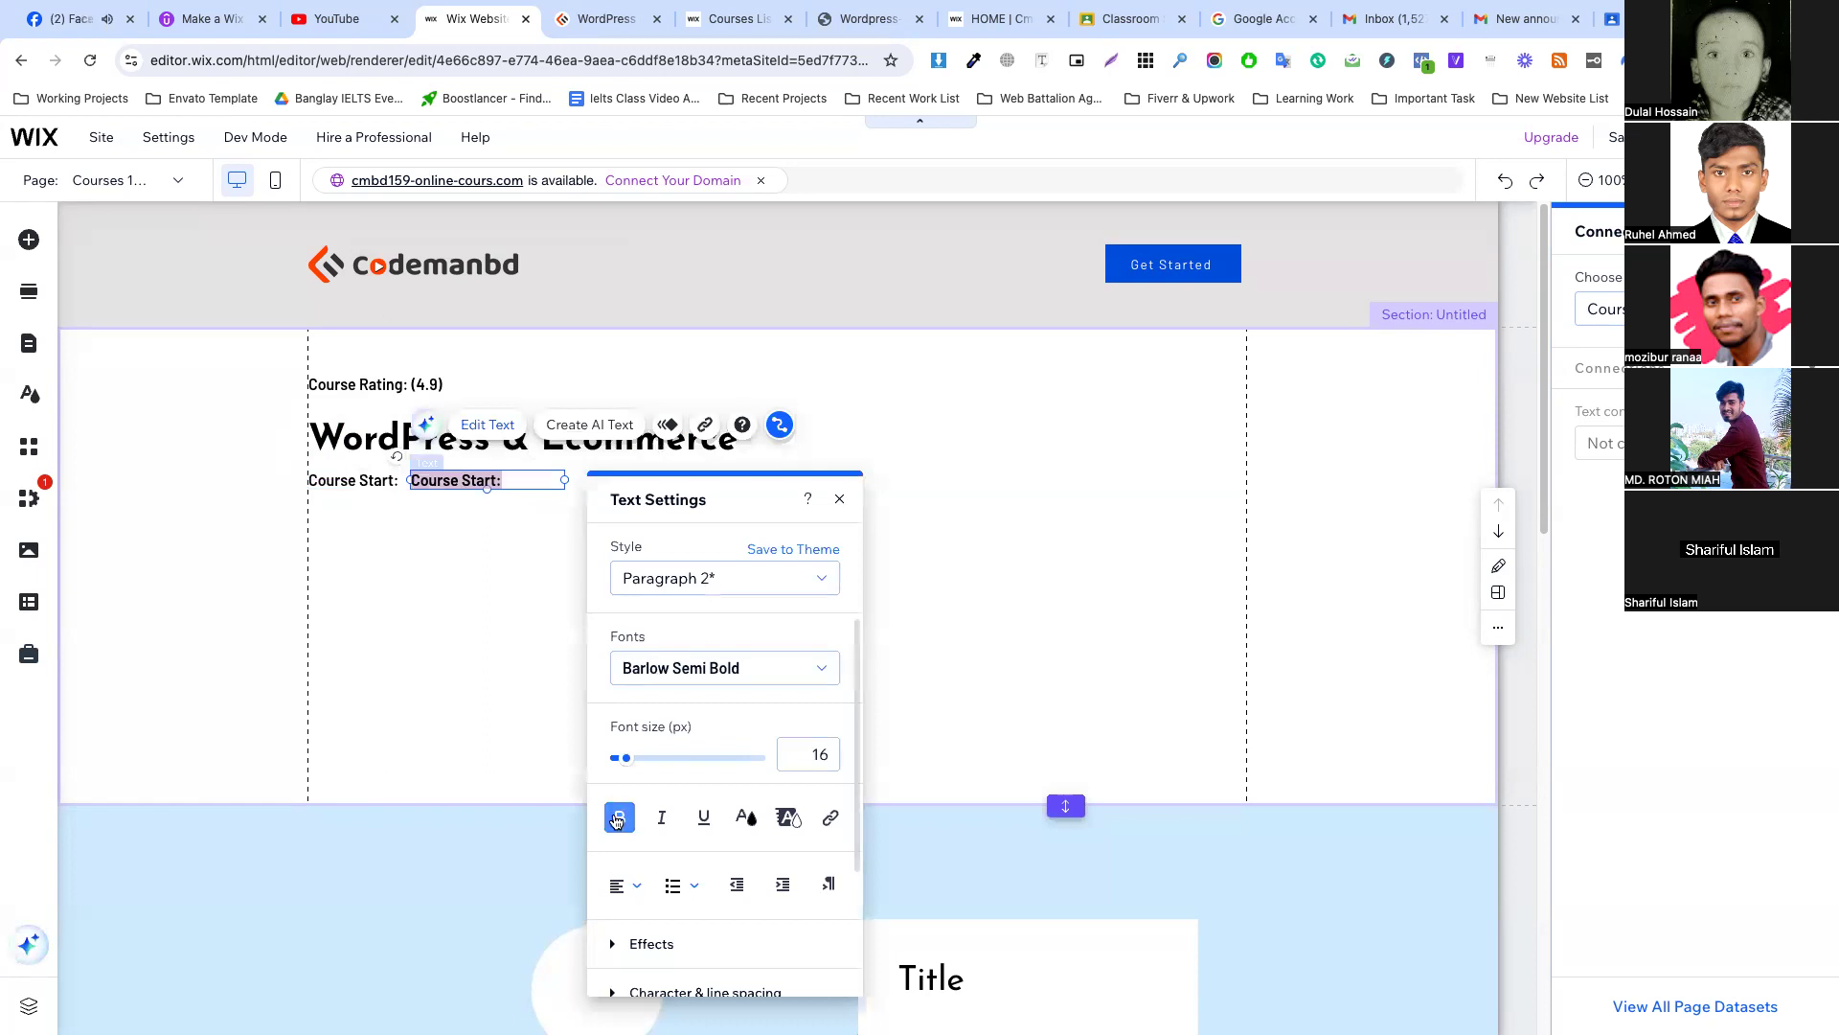
{"action": "triple_click", "coordinate": [466, 480]}
{"action": "type", "text": "1st September 2024"}
Set the date text font to Barlow Medium.
{"action": "triple_click", "coordinate": [467, 480]}
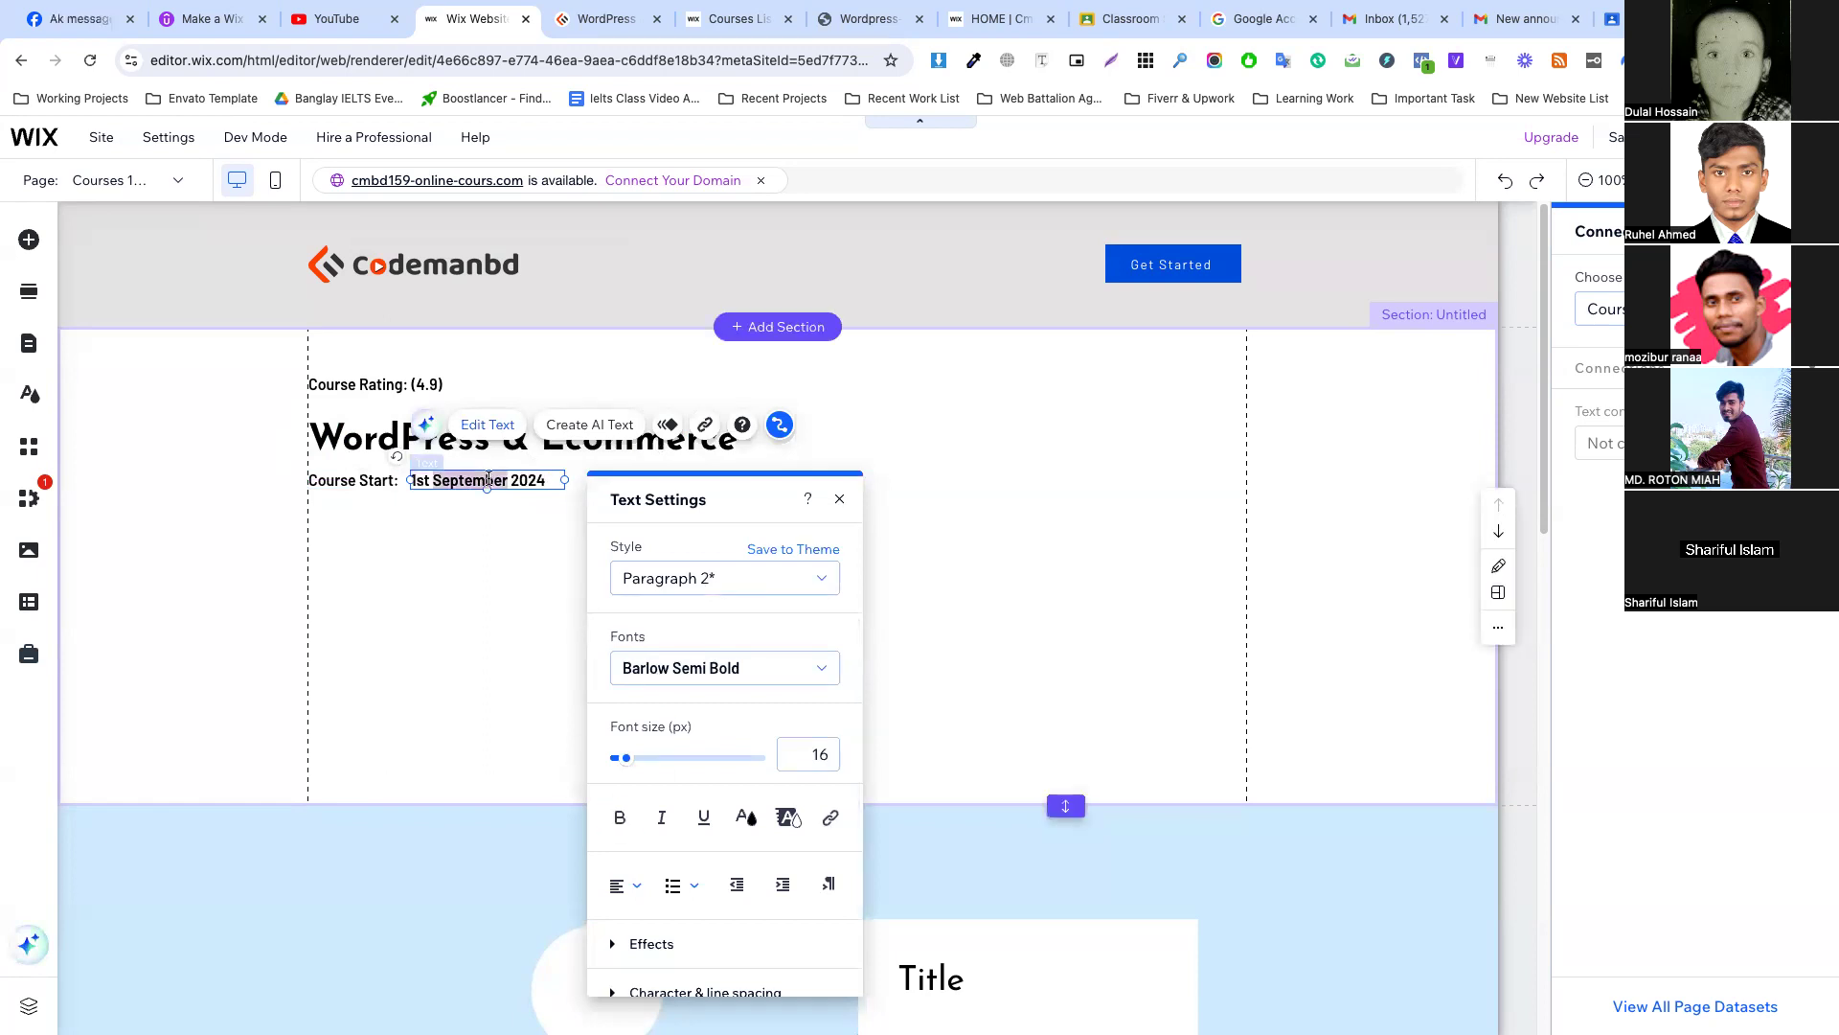
{"action": "left_click", "coordinate": [738, 671]}
{"action": "left_click", "coordinate": [716, 695]}
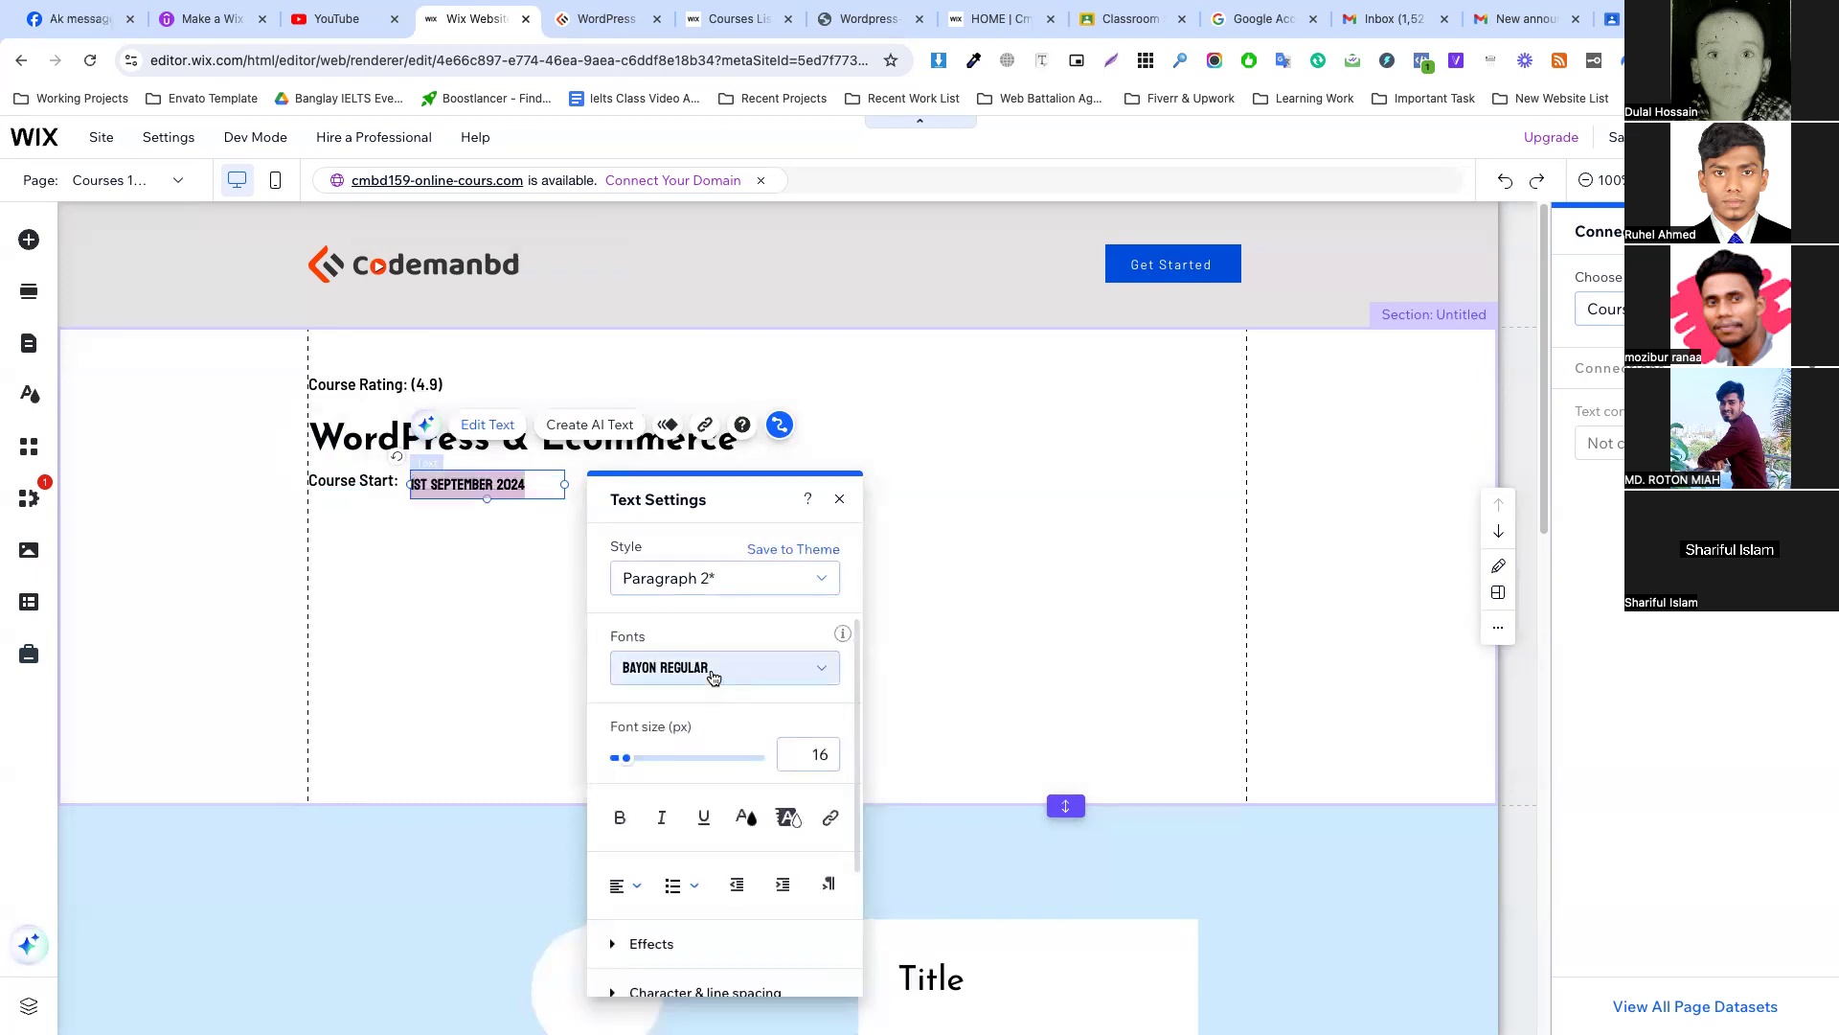
{"action": "left_click", "coordinate": [713, 676]}
{"action": "scroll", "coordinate": [694, 752], "scroll_direction": "up", "scroll_amount": 1}
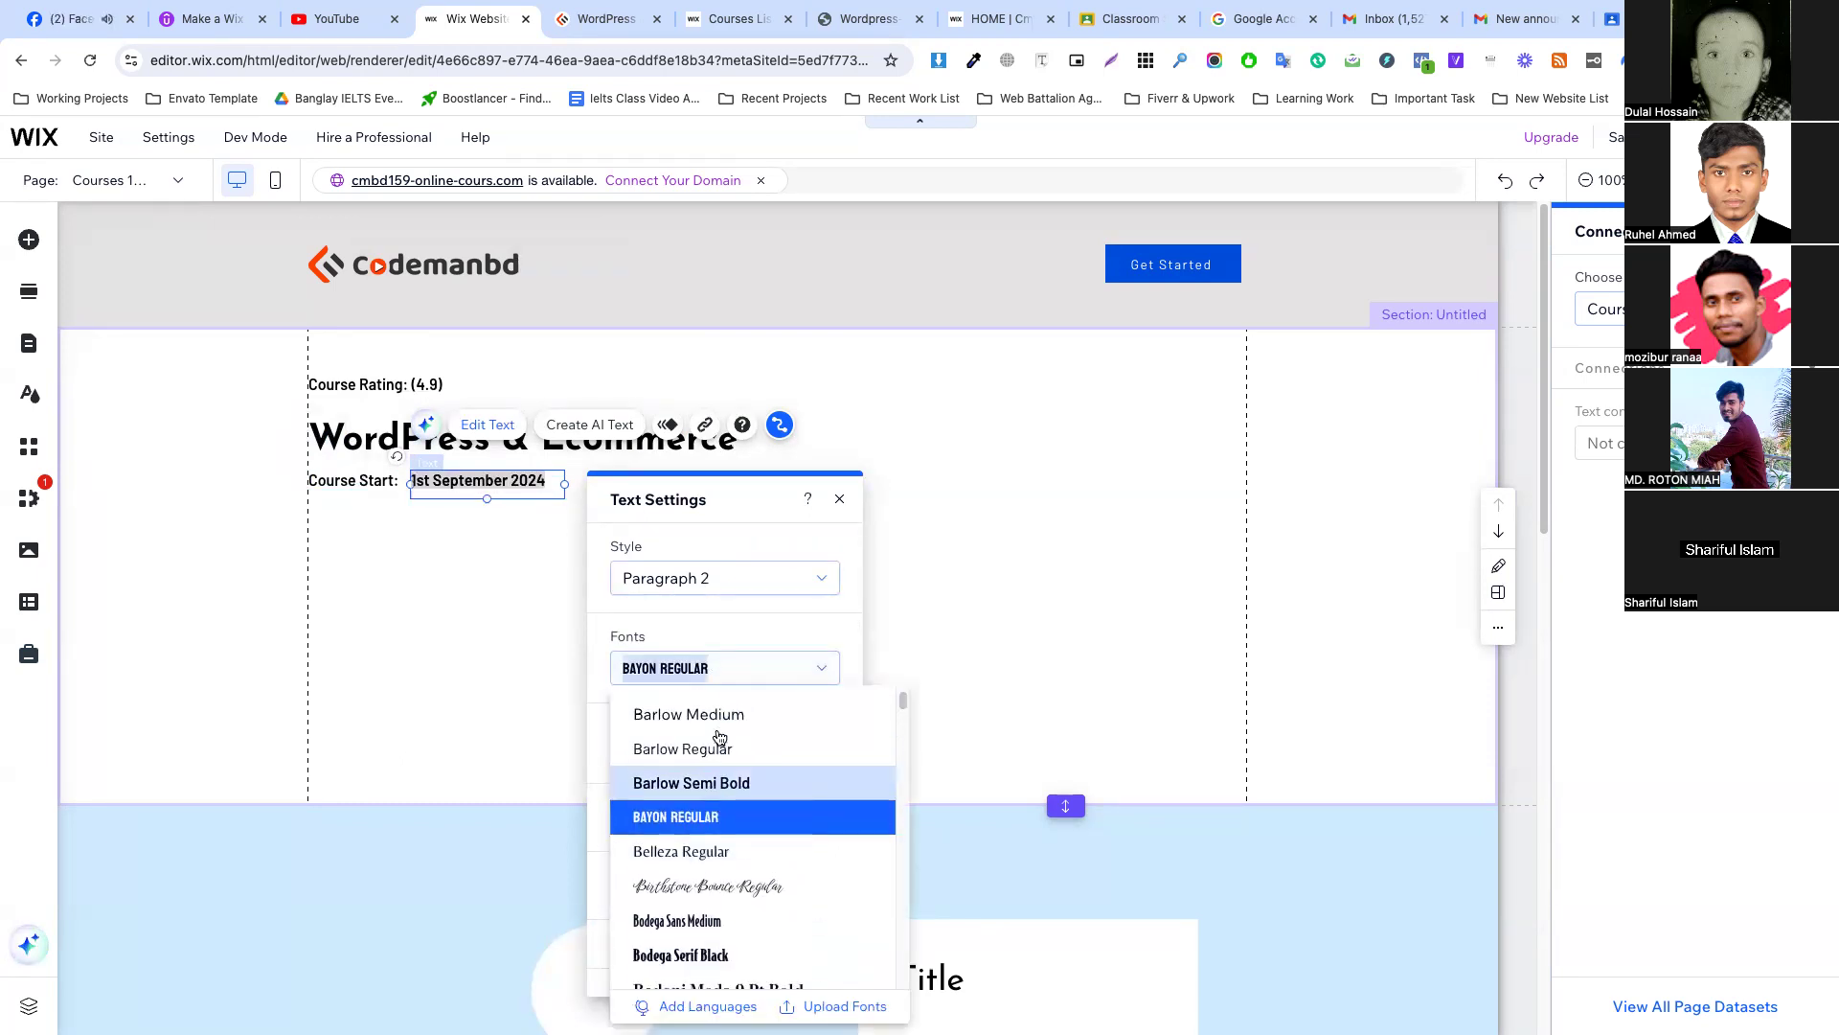
{"action": "left_click", "coordinate": [710, 721]}
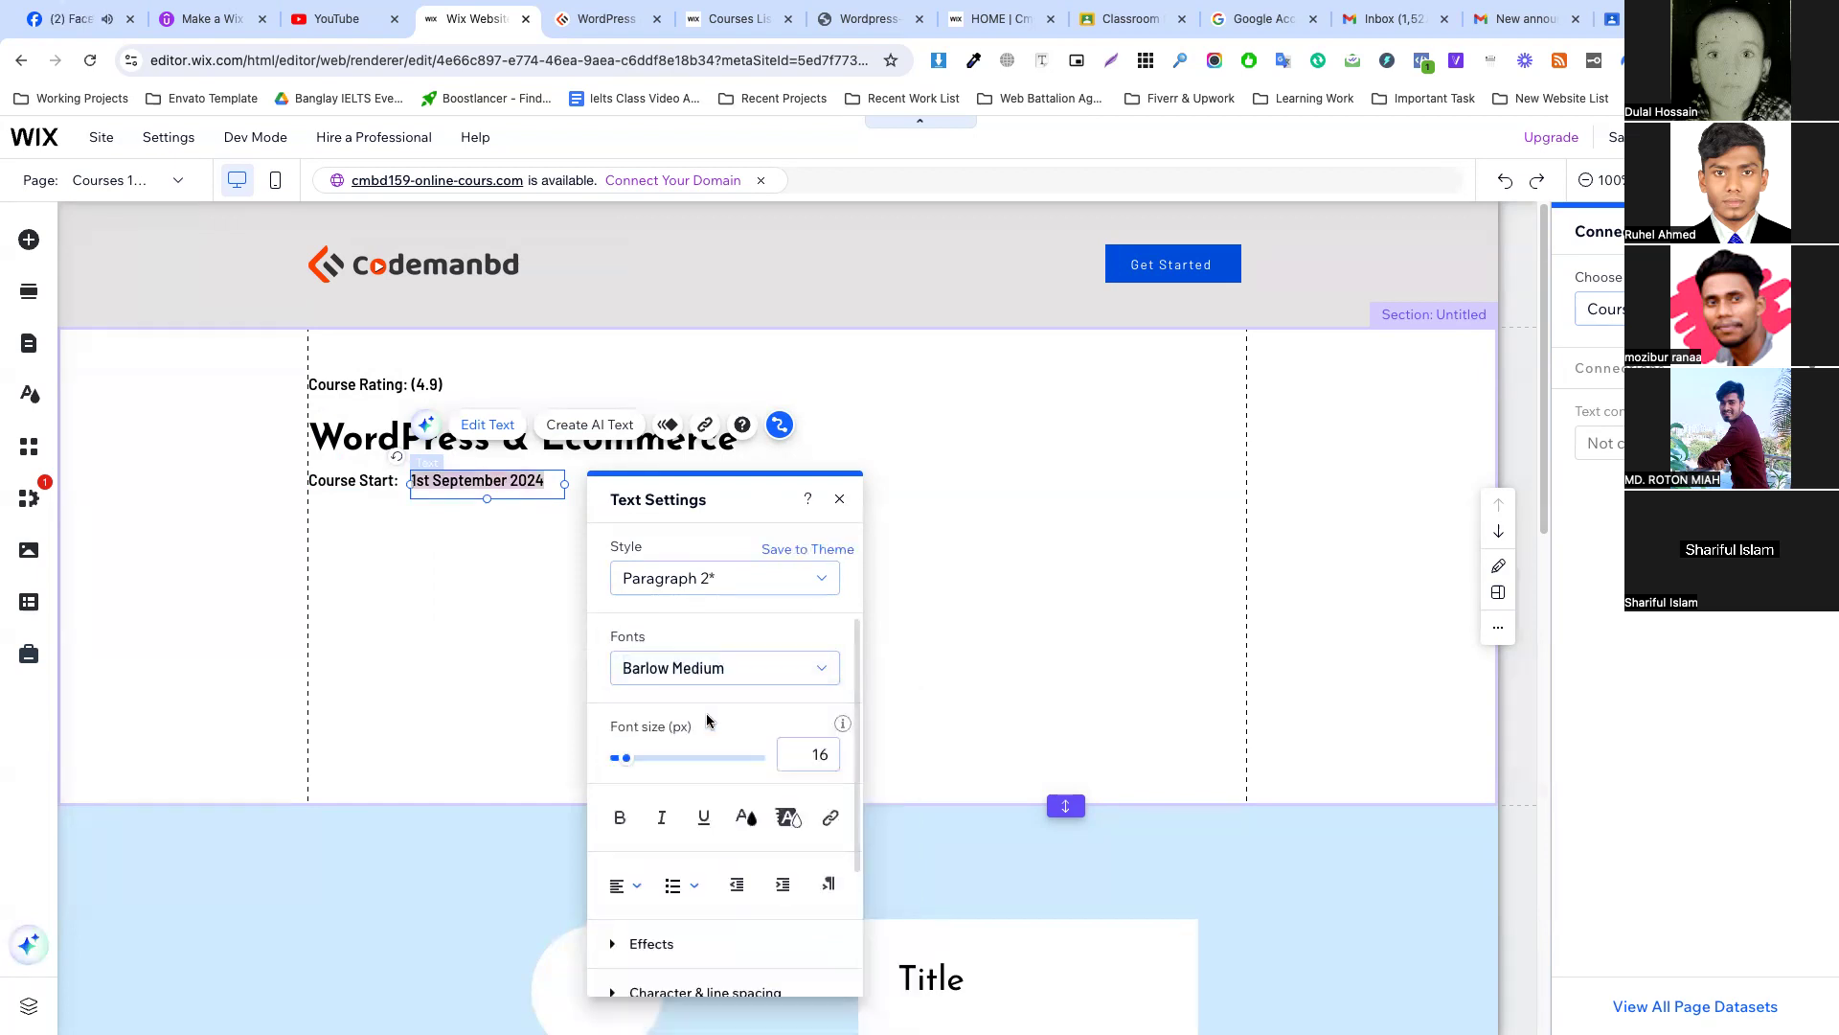
{"action": "left_click", "coordinate": [496, 574]}
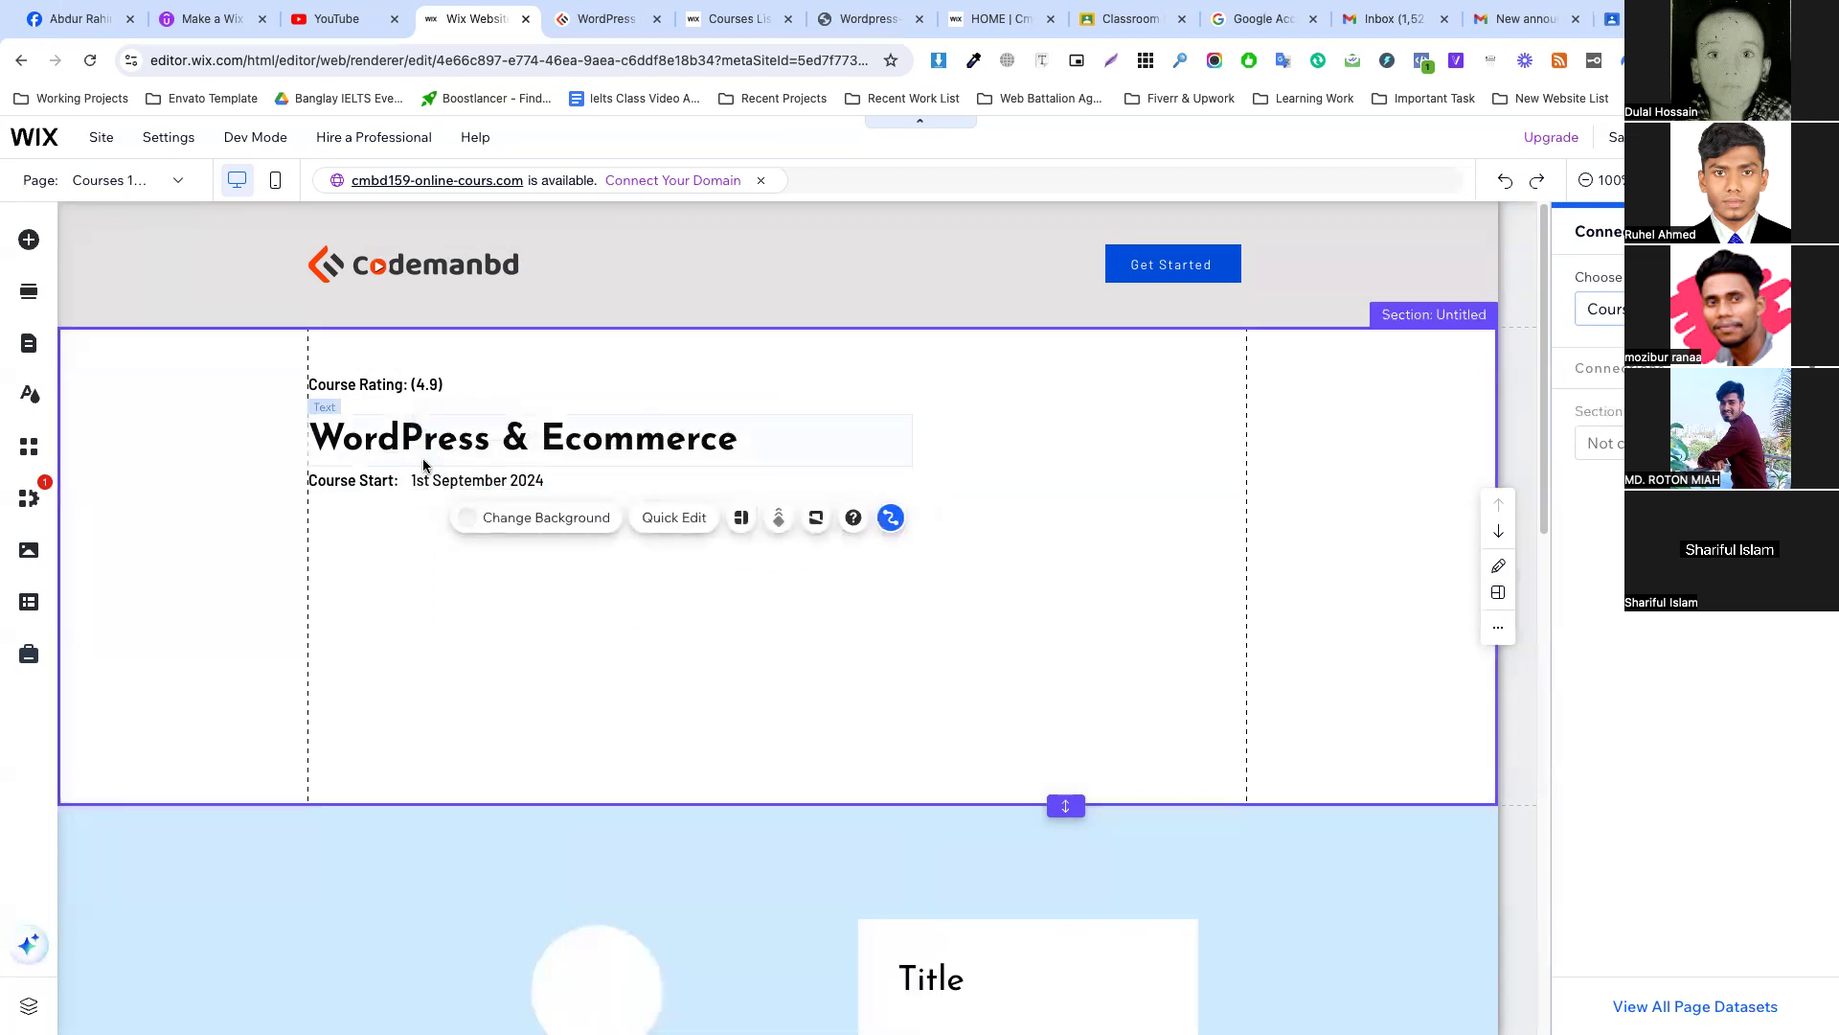
Enlarge the Course Start: label to 18 px and line the date up beside it.
{"action": "left_click", "coordinate": [450, 480]}
{"action": "double_click", "coordinate": [450, 480]}
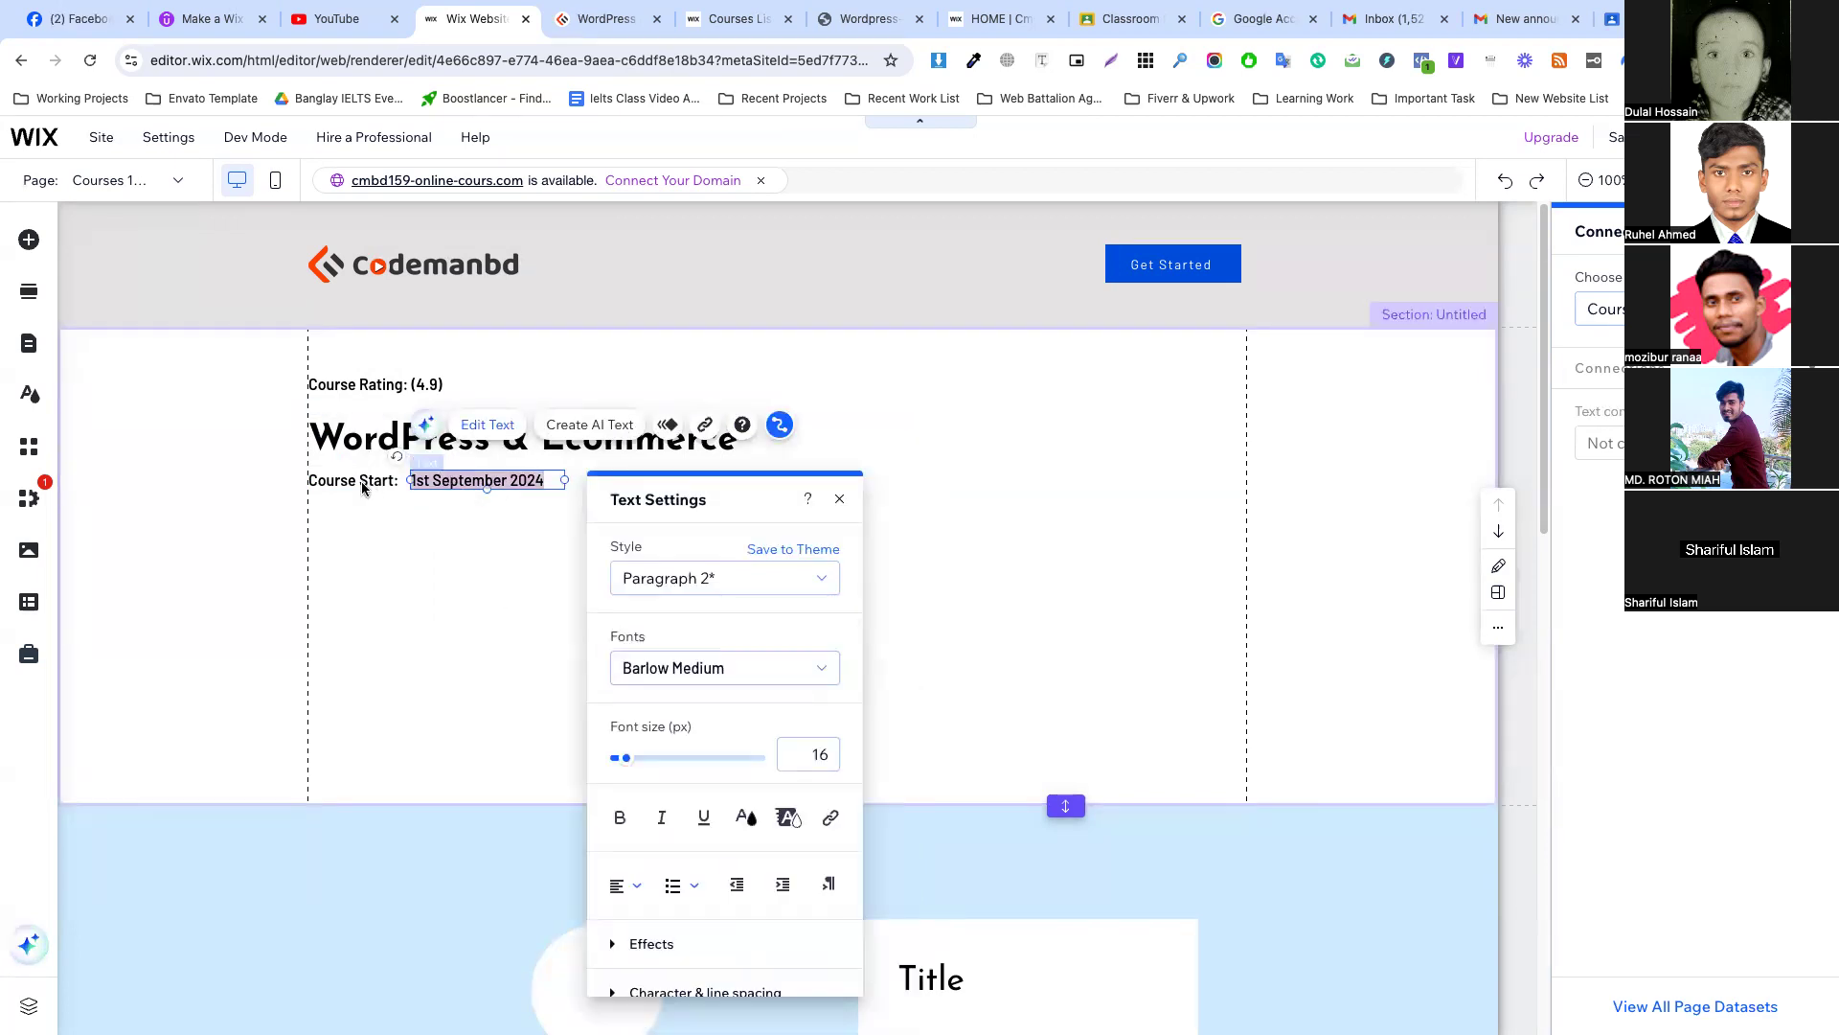
{"action": "left_click", "coordinate": [355, 480]}
{"action": "double_click", "coordinate": [354, 480]}
{"action": "key", "text": "Up"}
{"action": "key", "text": "Up"}
{"action": "left_click", "coordinate": [427, 613]}
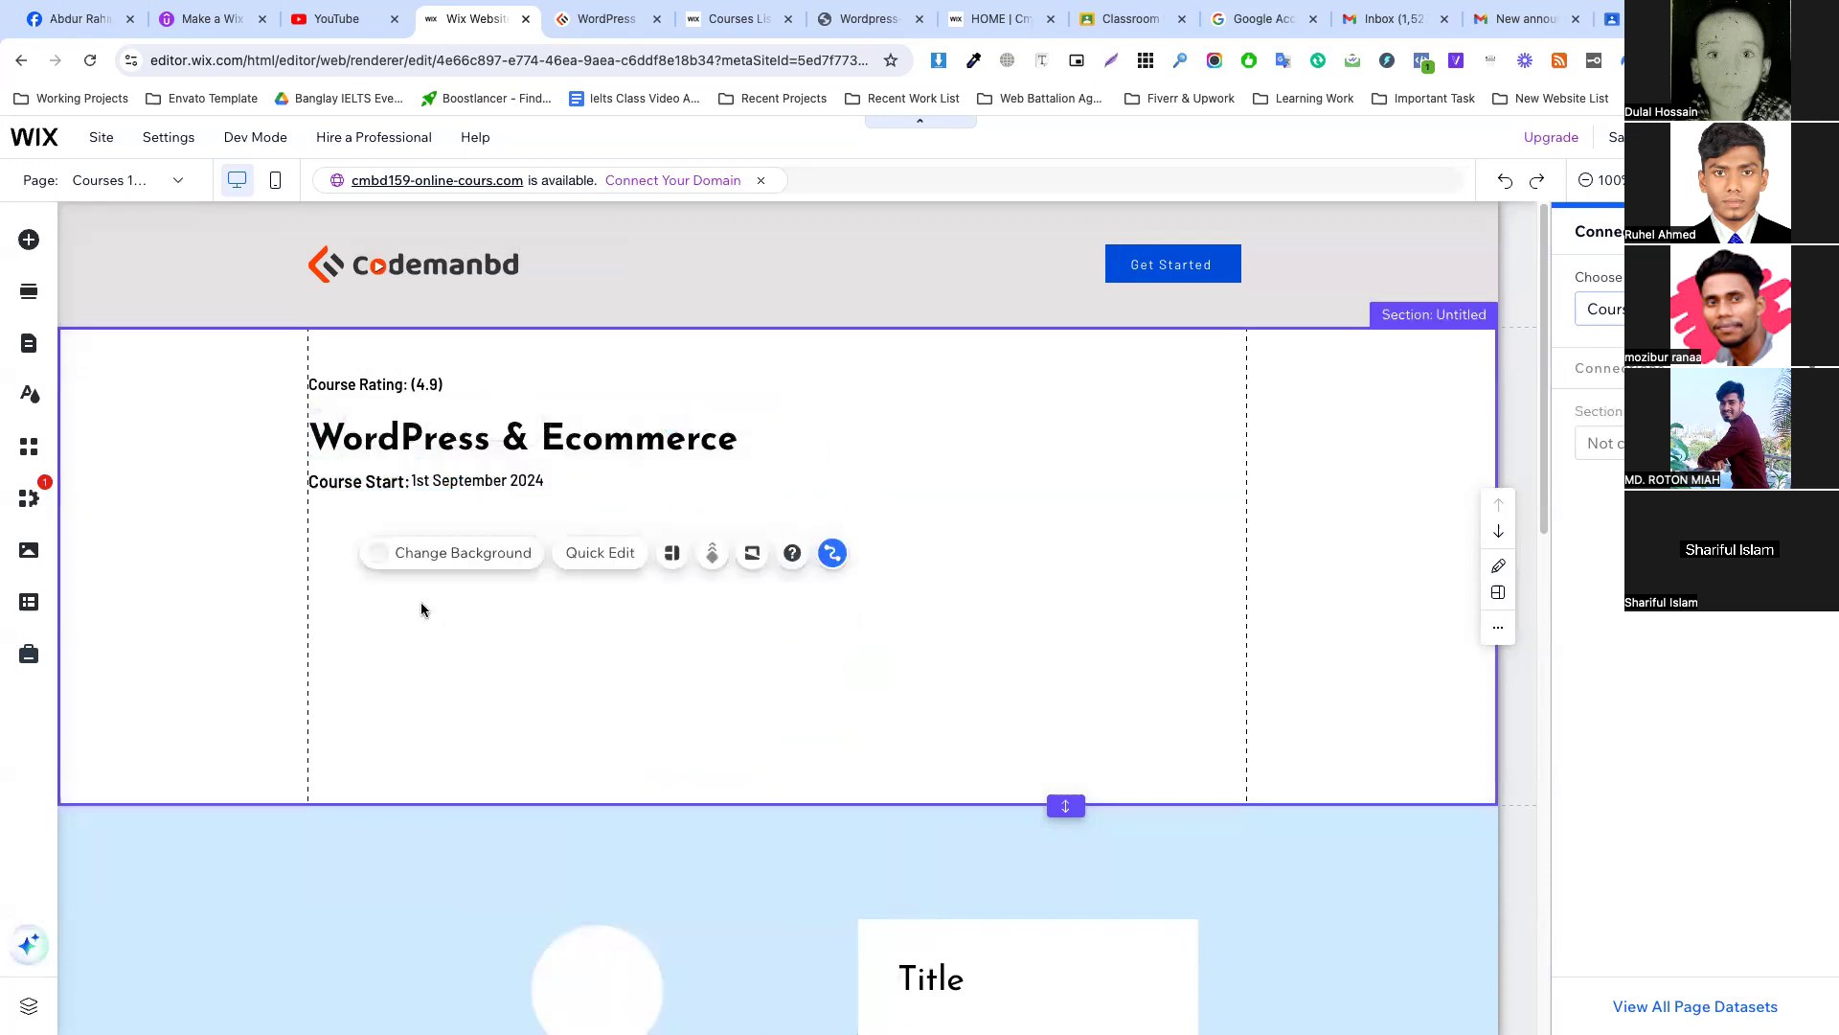
{"action": "left_click_drag", "start_coordinate": [484, 471], "coordinate": [476, 490]}
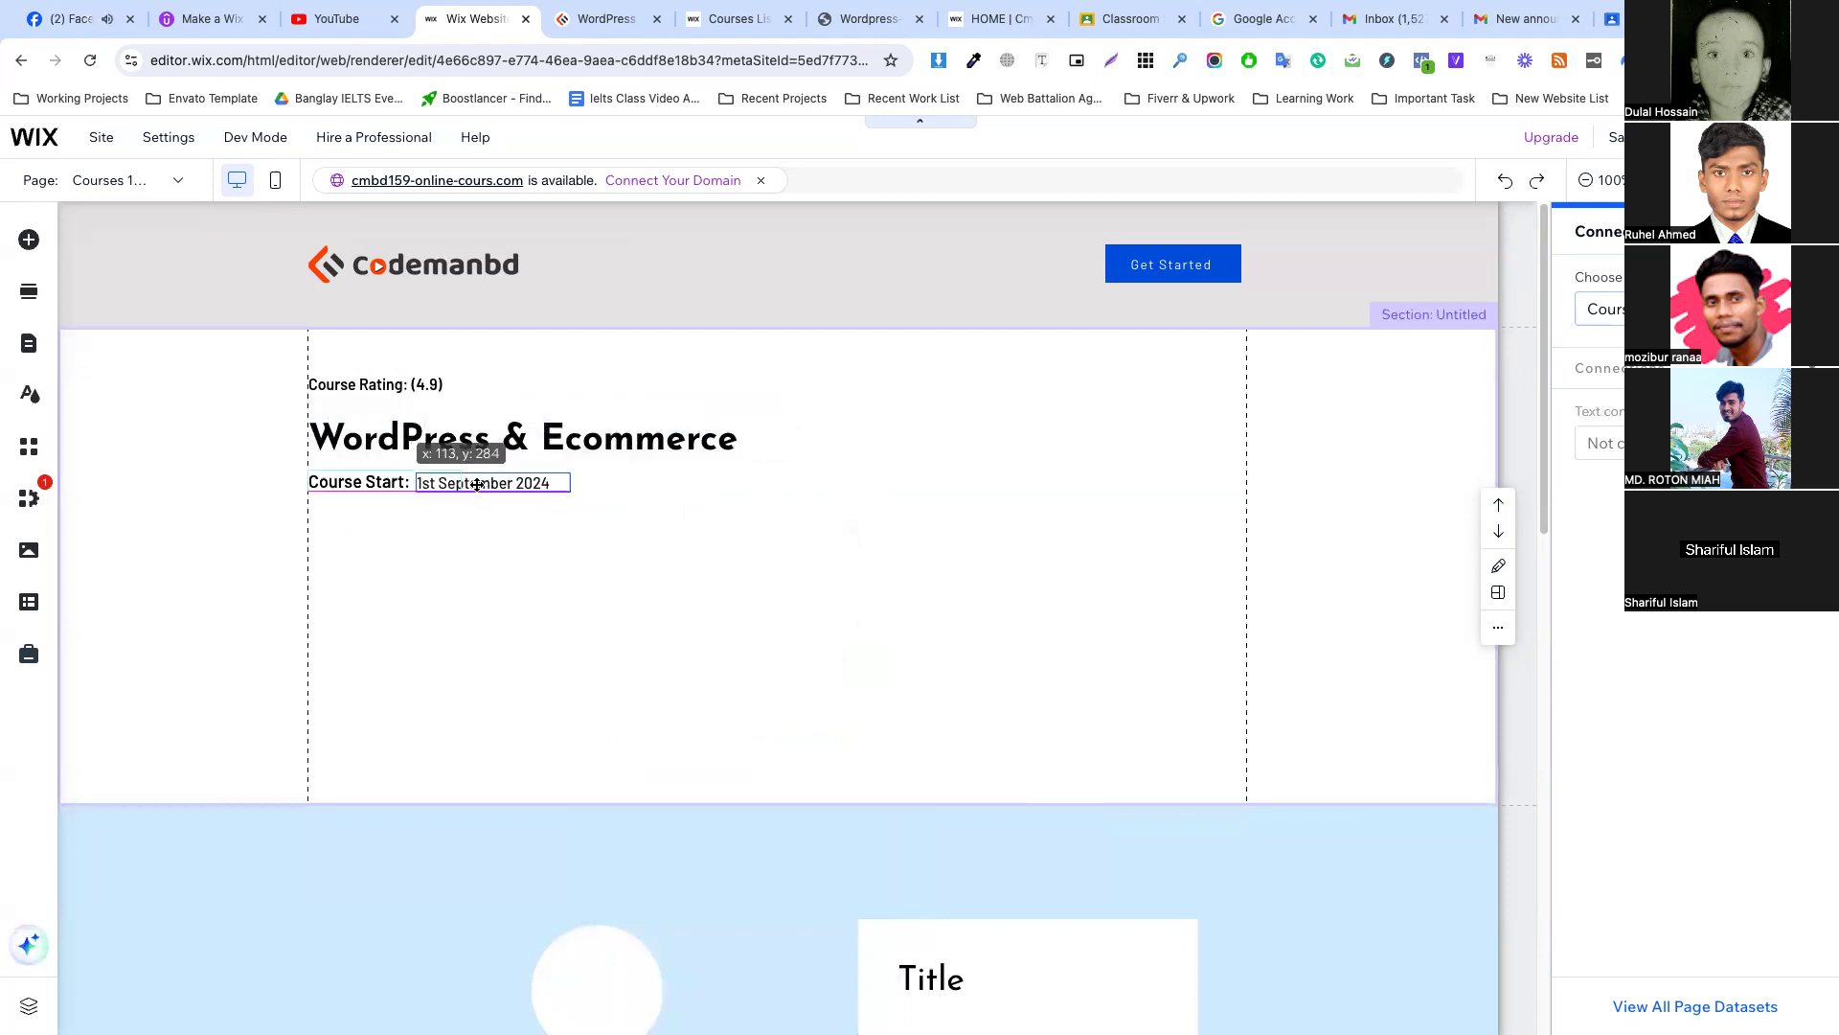
{"action": "left_click", "coordinate": [492, 542]}
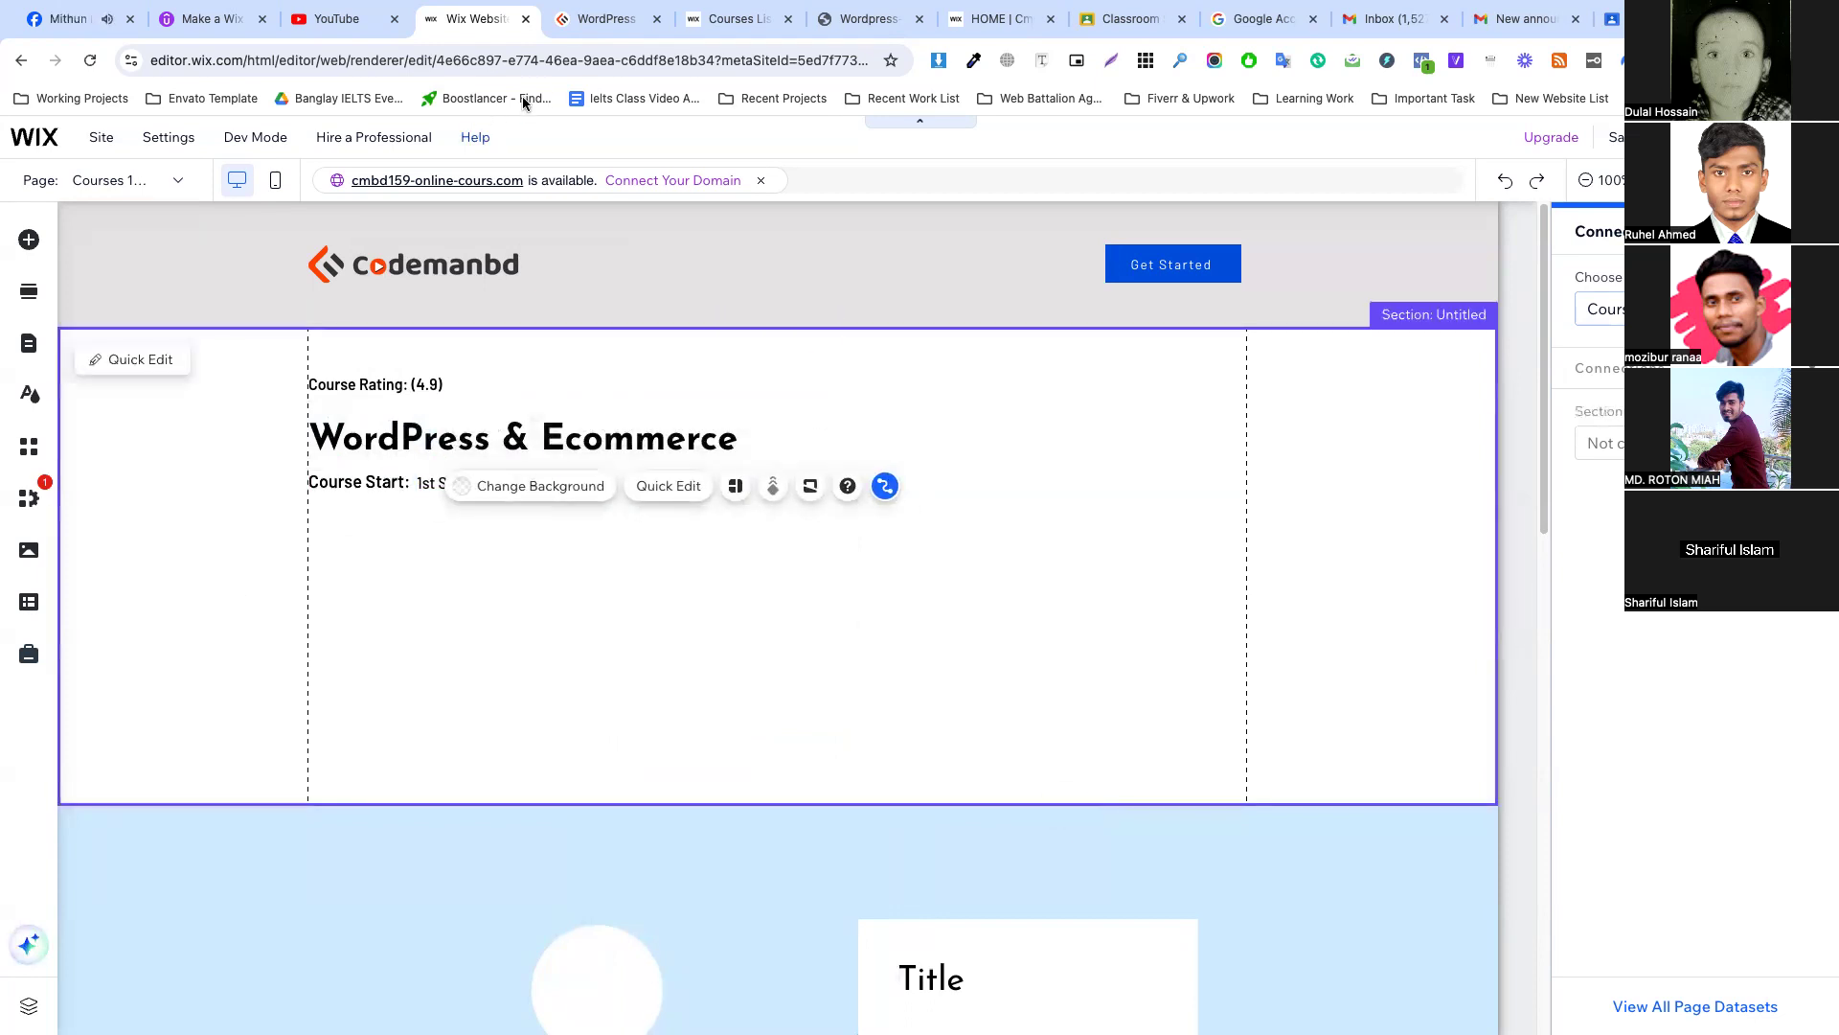
Check the student count on the live WordPress course page.
{"action": "left_click", "coordinate": [589, 18]}
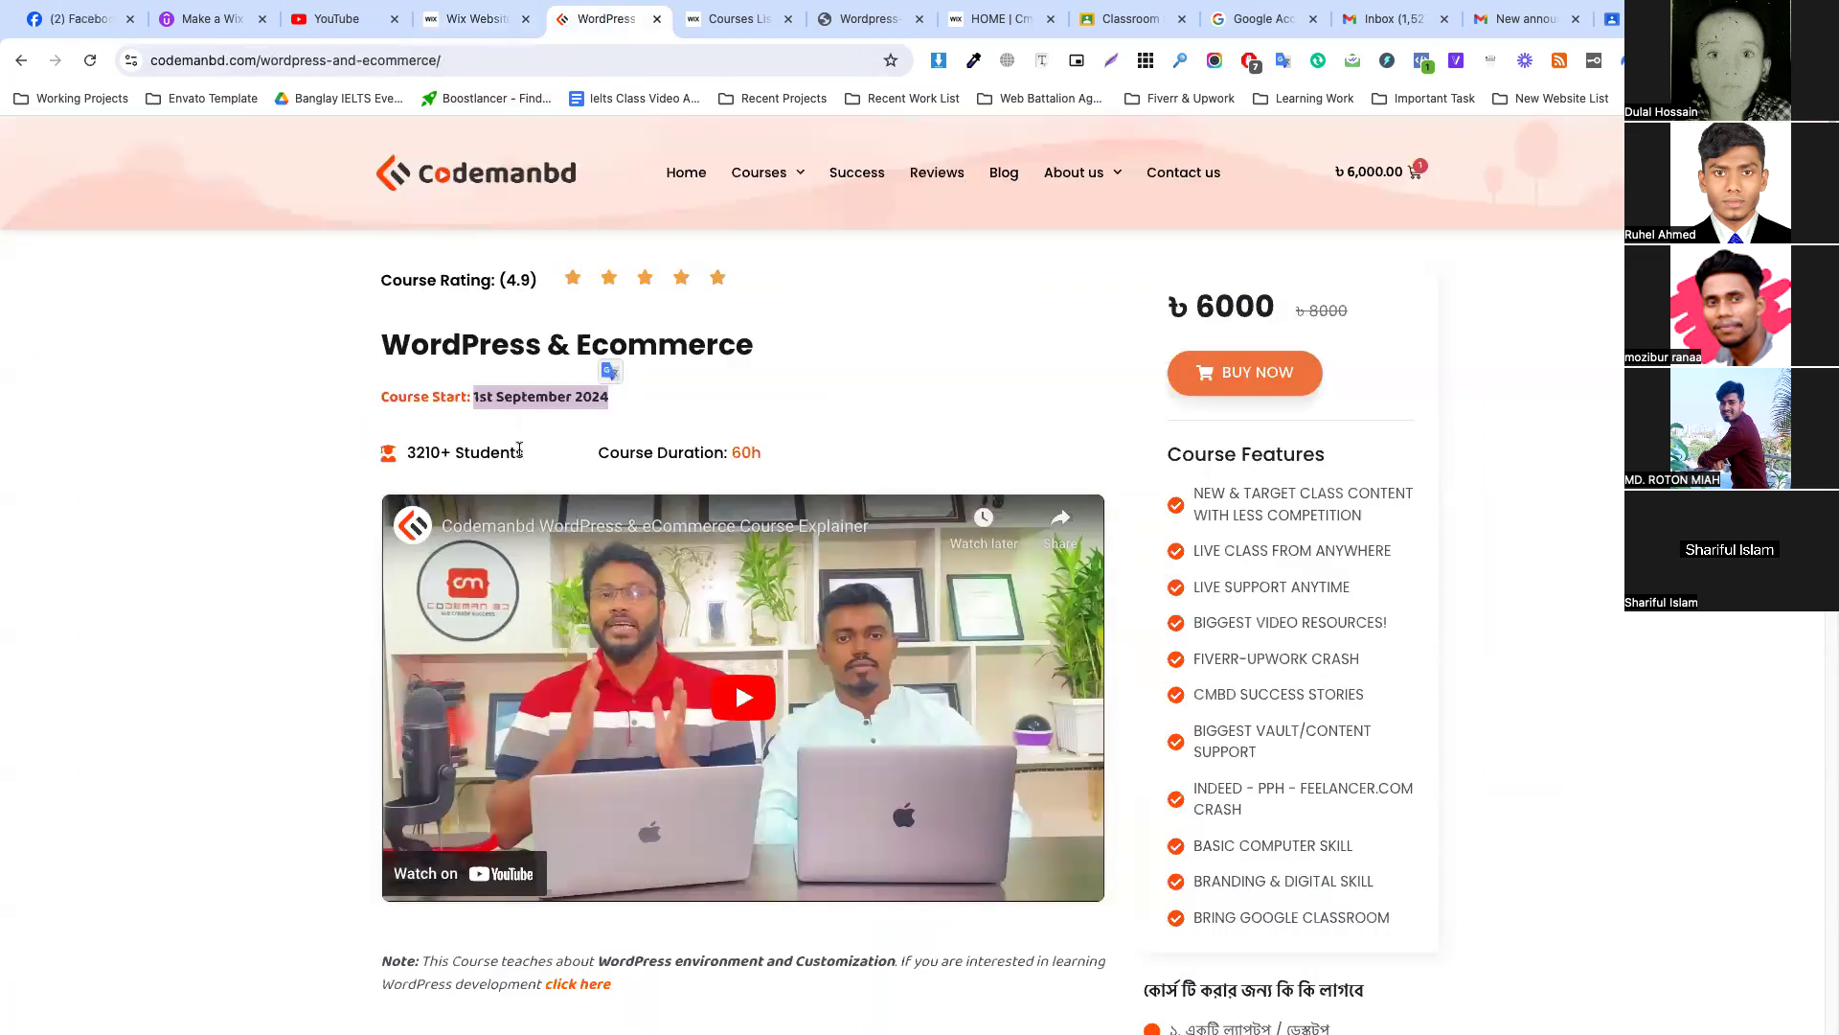
{"action": "left_click_drag", "start_coordinate": [519, 450], "coordinate": [424, 448]}
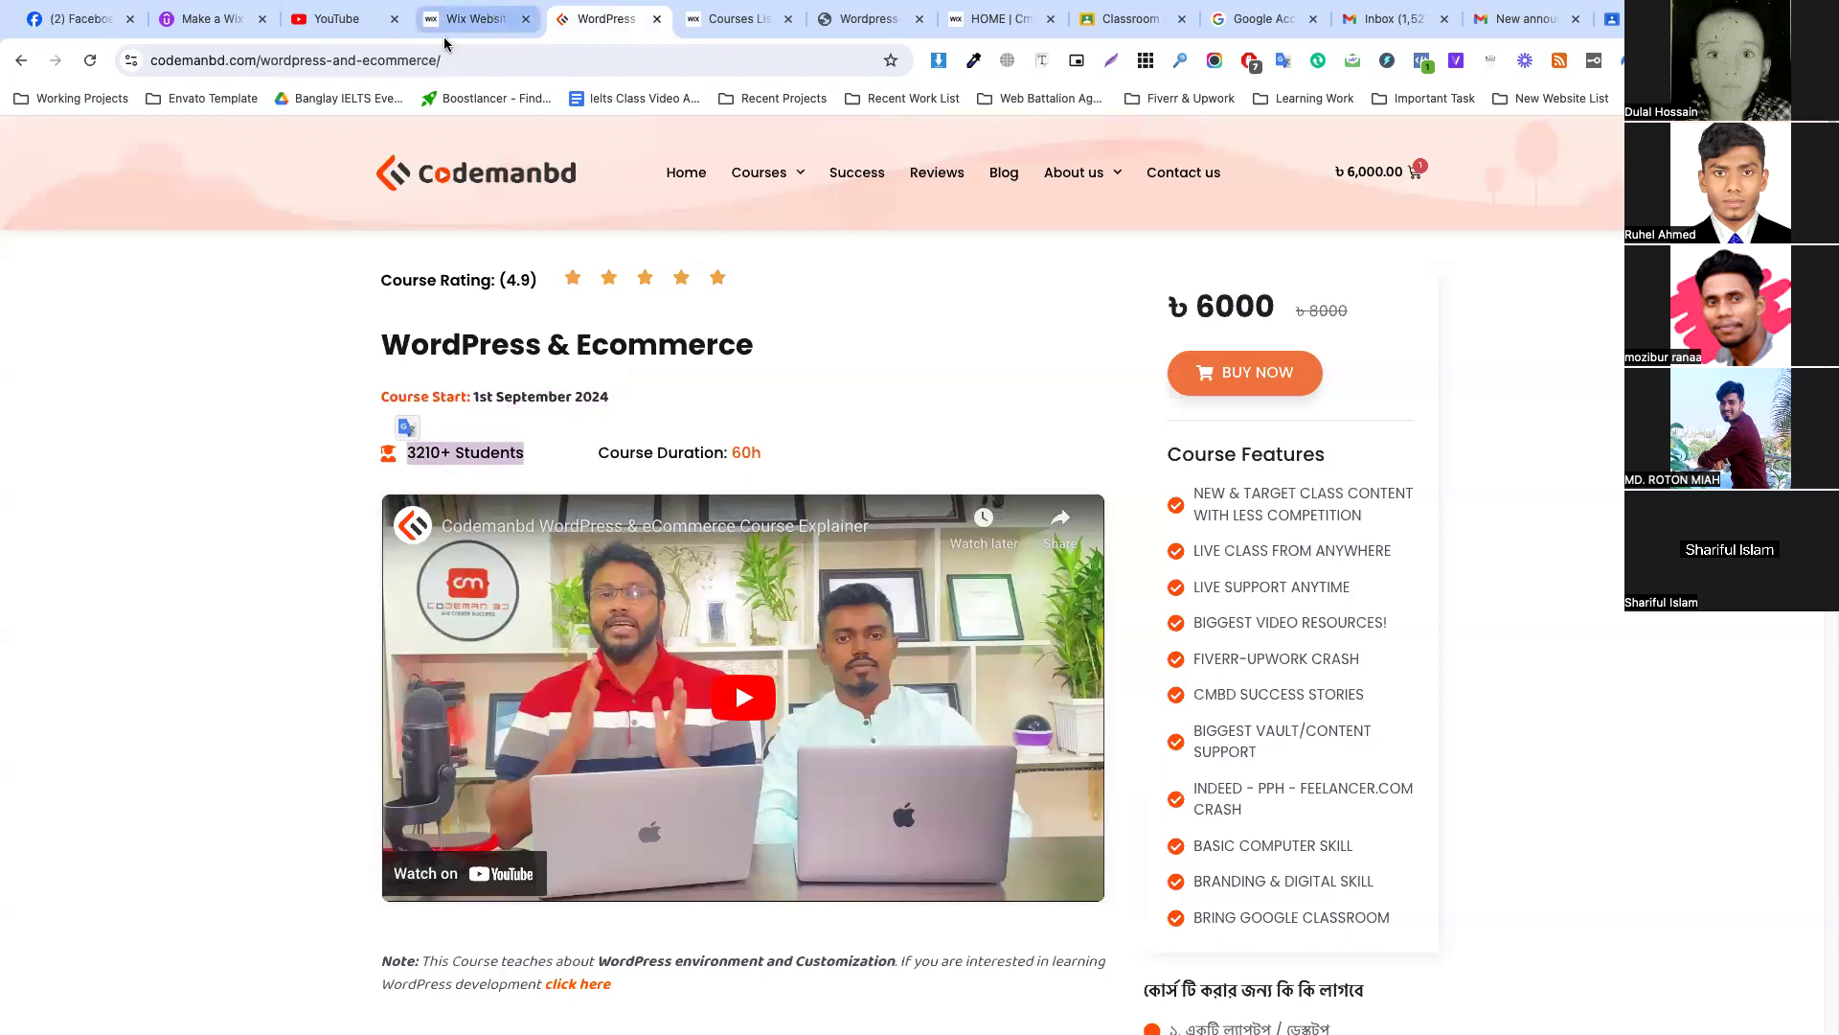
{"action": "left_click", "coordinate": [476, 18]}
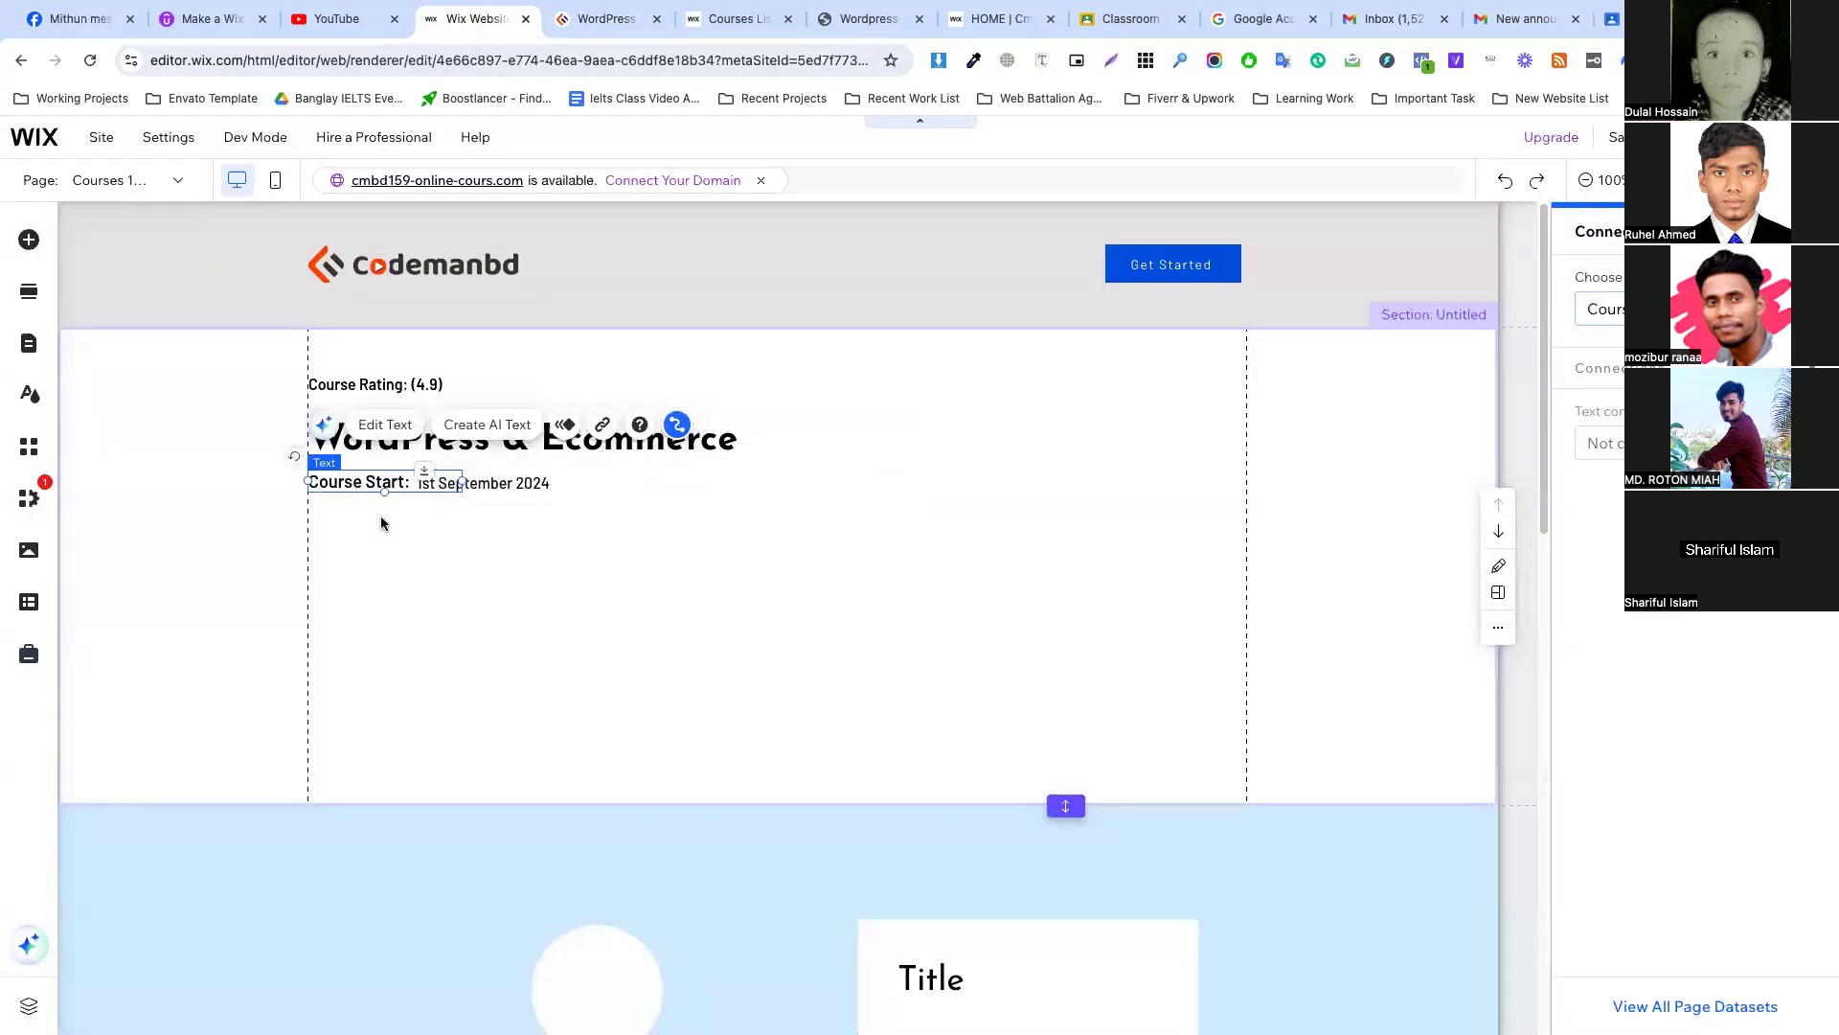
Add an icon from Decorative > Icons beneath the Course Start line.
{"action": "left_click", "coordinate": [27, 239]}
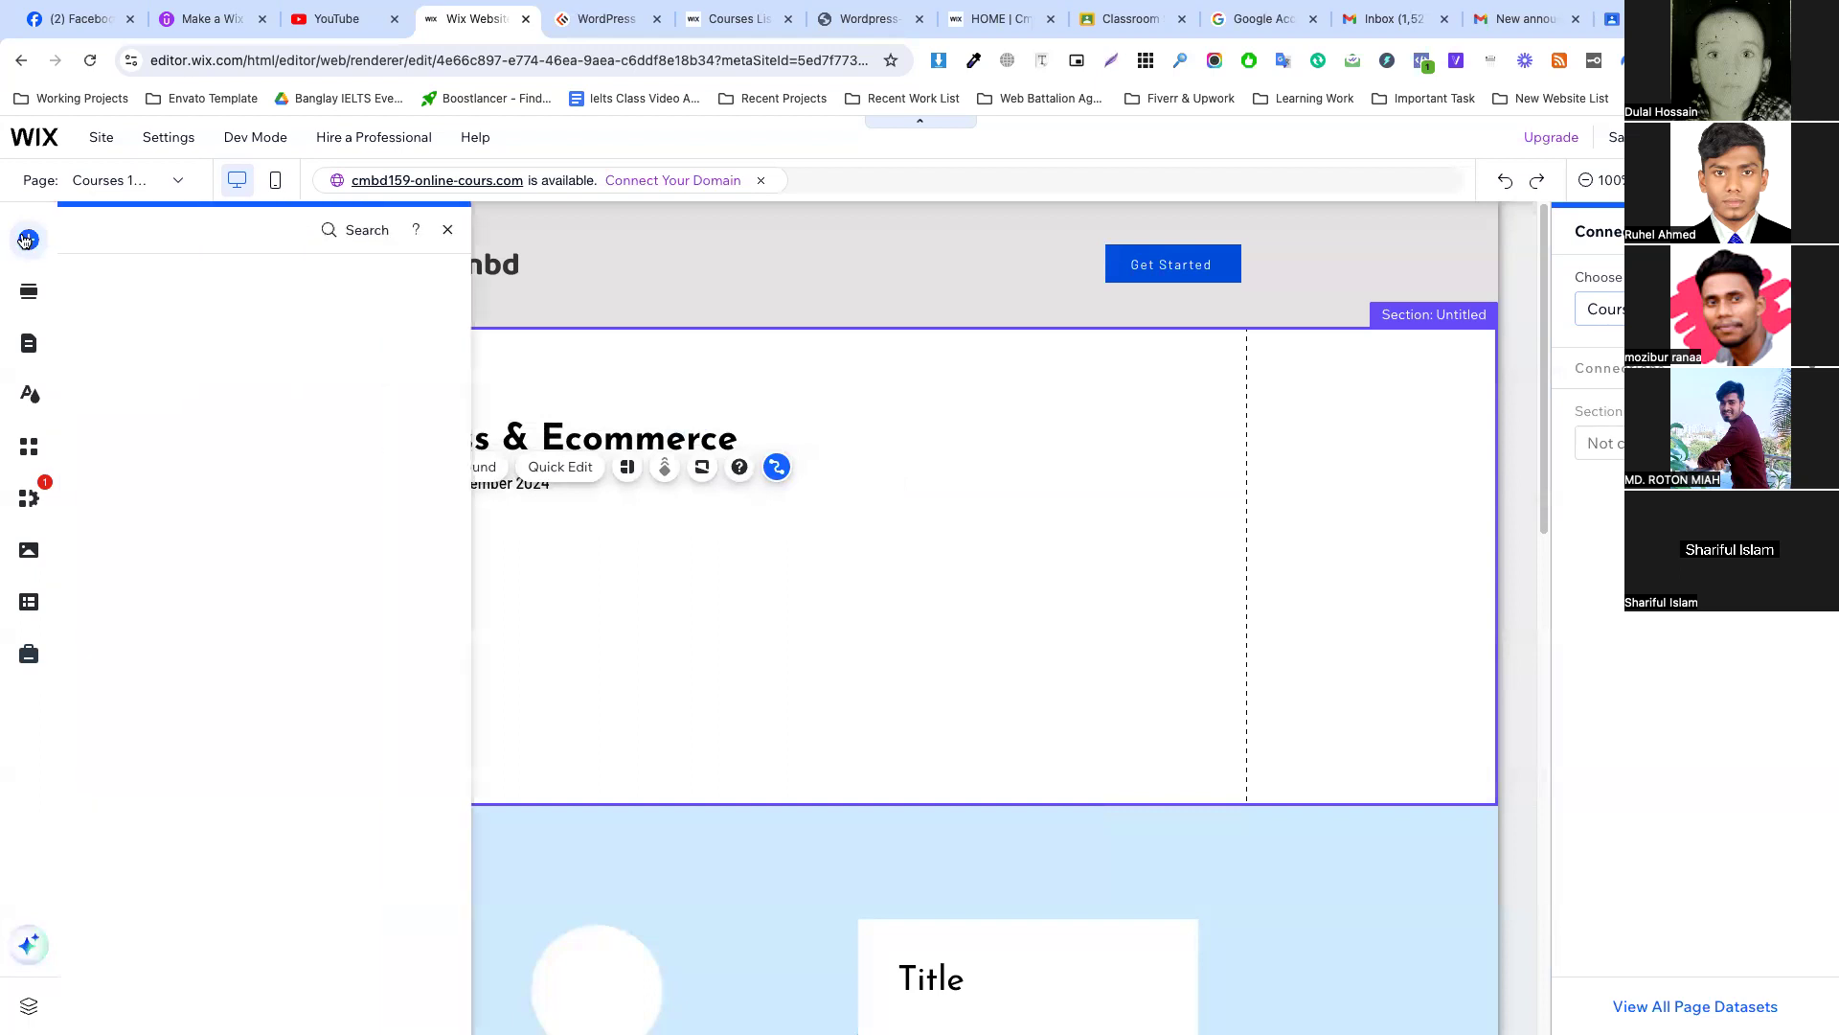
{"action": "left_click", "coordinate": [73, 311]}
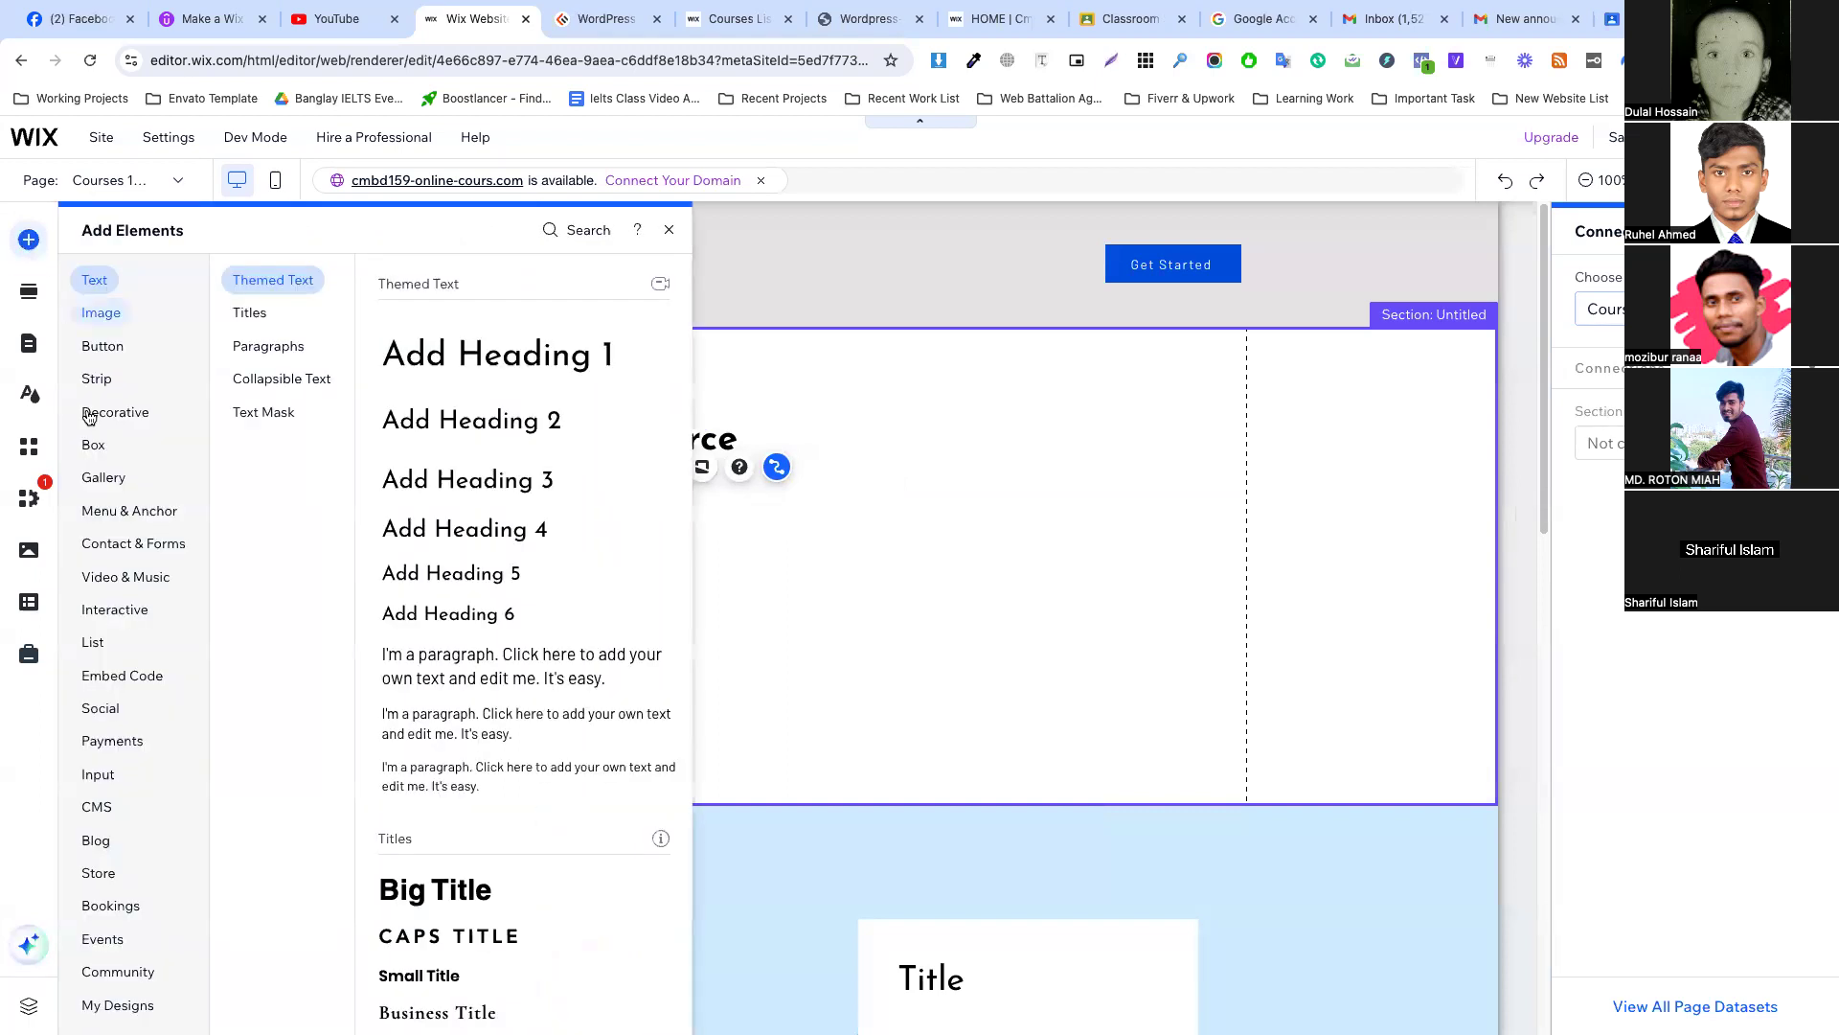
{"action": "left_click", "coordinate": [115, 414]}
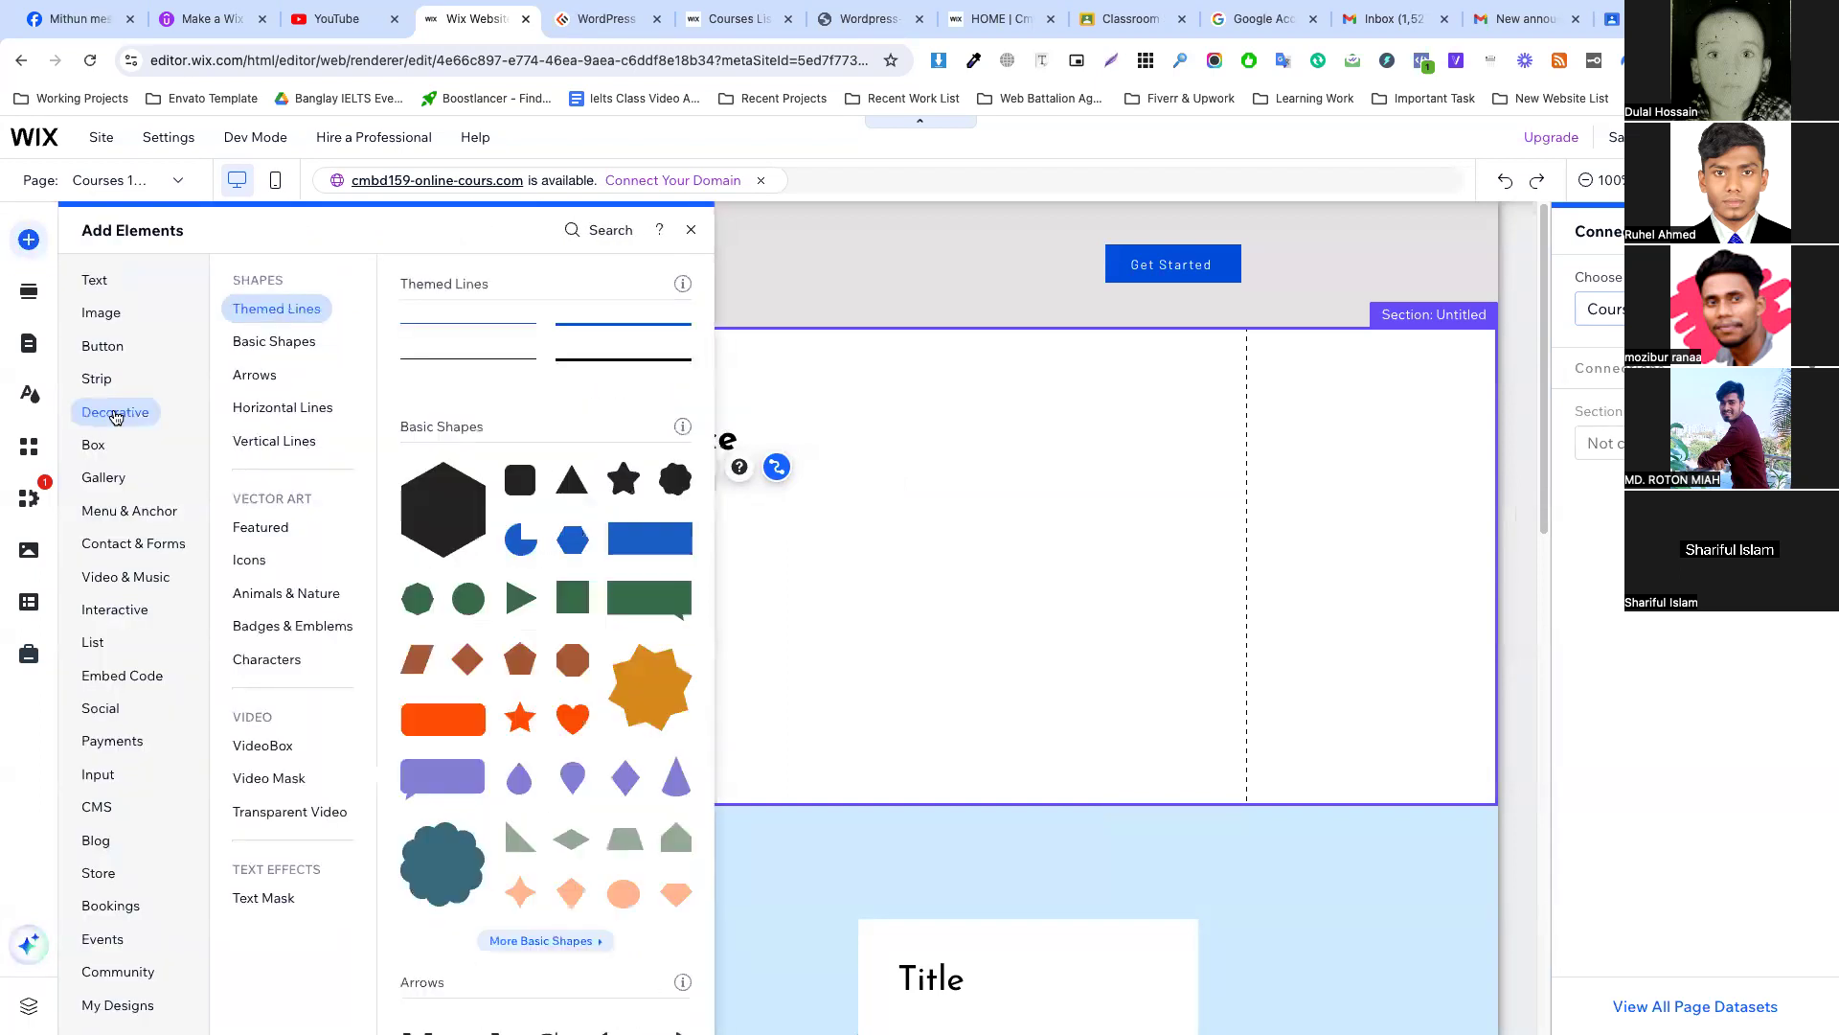
{"action": "left_click", "coordinate": [267, 563]}
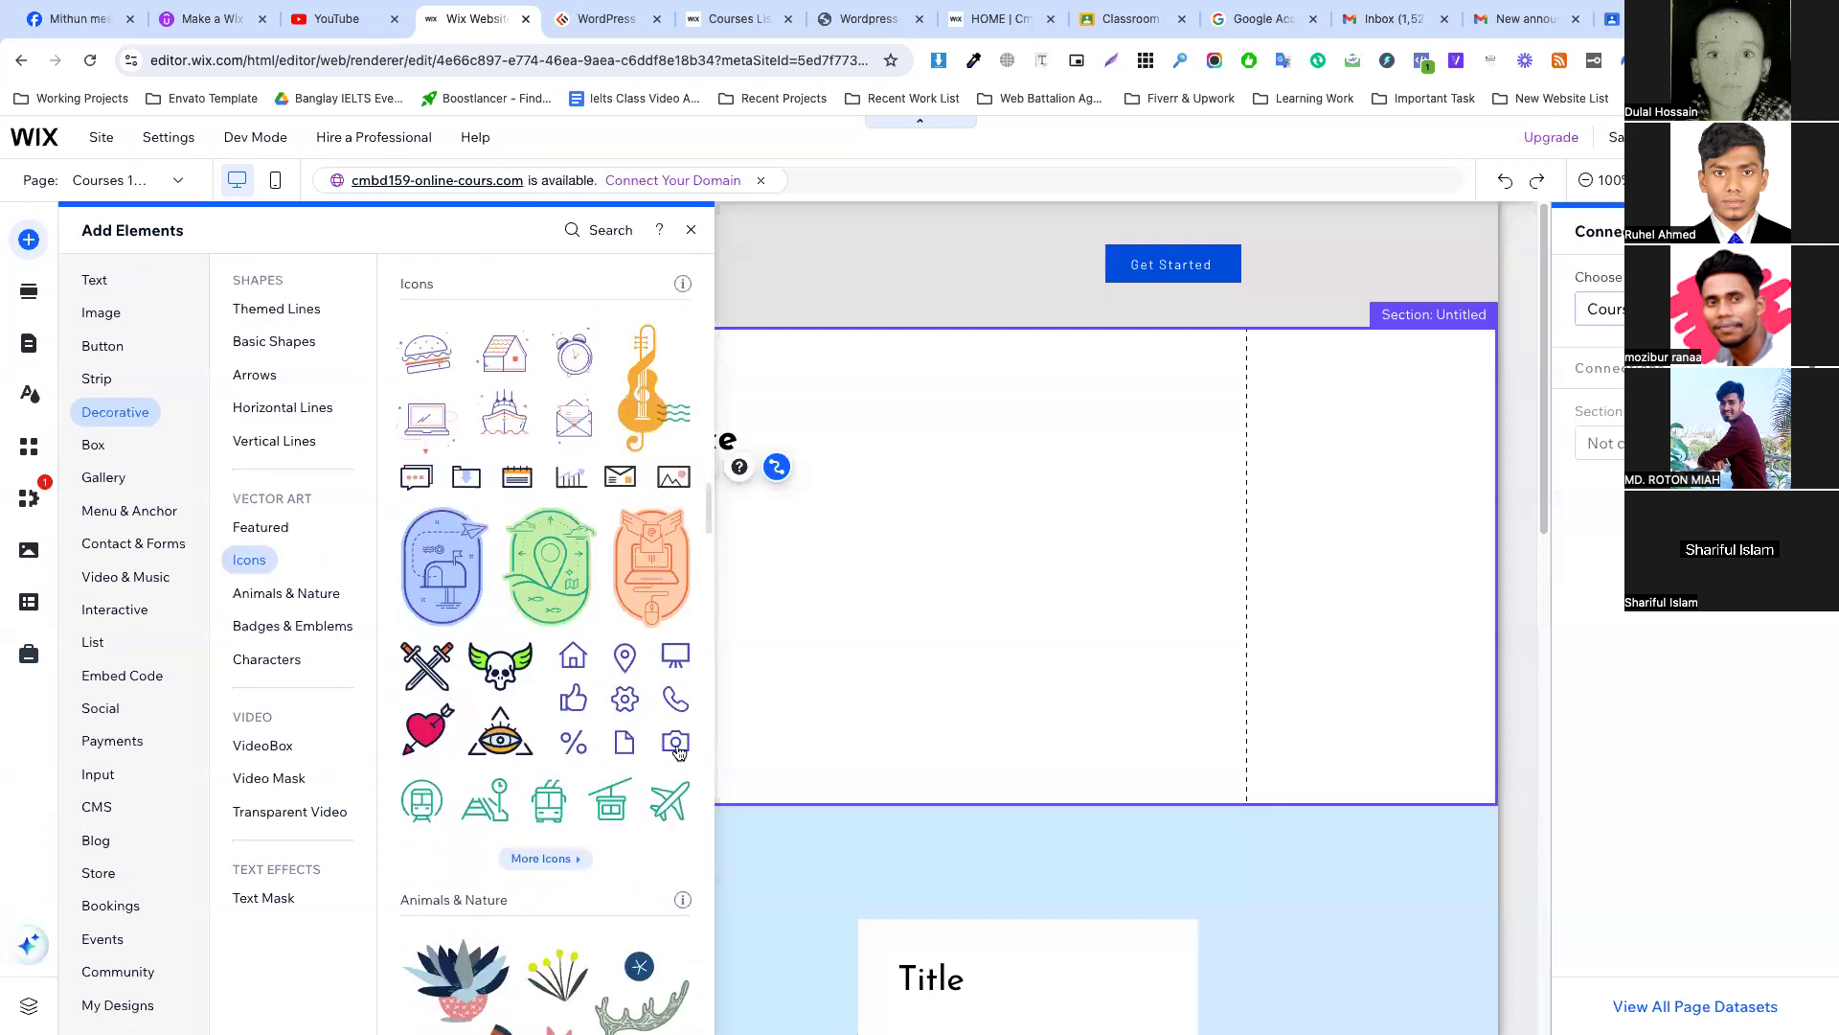
{"action": "mouse_move", "coordinate": [658, 709]}
{"action": "left_mouse_down"}
{"action": "mouse_move", "coordinate": [677, 652]}
{"action": "mouse_move", "coordinate": [801, 548]}
{"action": "mouse_move", "coordinate": [331, 529]}
{"action": "mouse_move", "coordinate": [348, 547]}
{"action": "mouse_move", "coordinate": [324, 525]}
{"action": "left_mouse_up"}
{"action": "left_click", "coordinate": [395, 534]}
{"action": "left_click", "coordinate": [330, 518]}
{"action": "left_click", "coordinate": [454, 519]}
Duplicate the date text beside the icon and change its text to '3210+ Students'.
{"action": "right_click", "coordinate": [458, 484]}
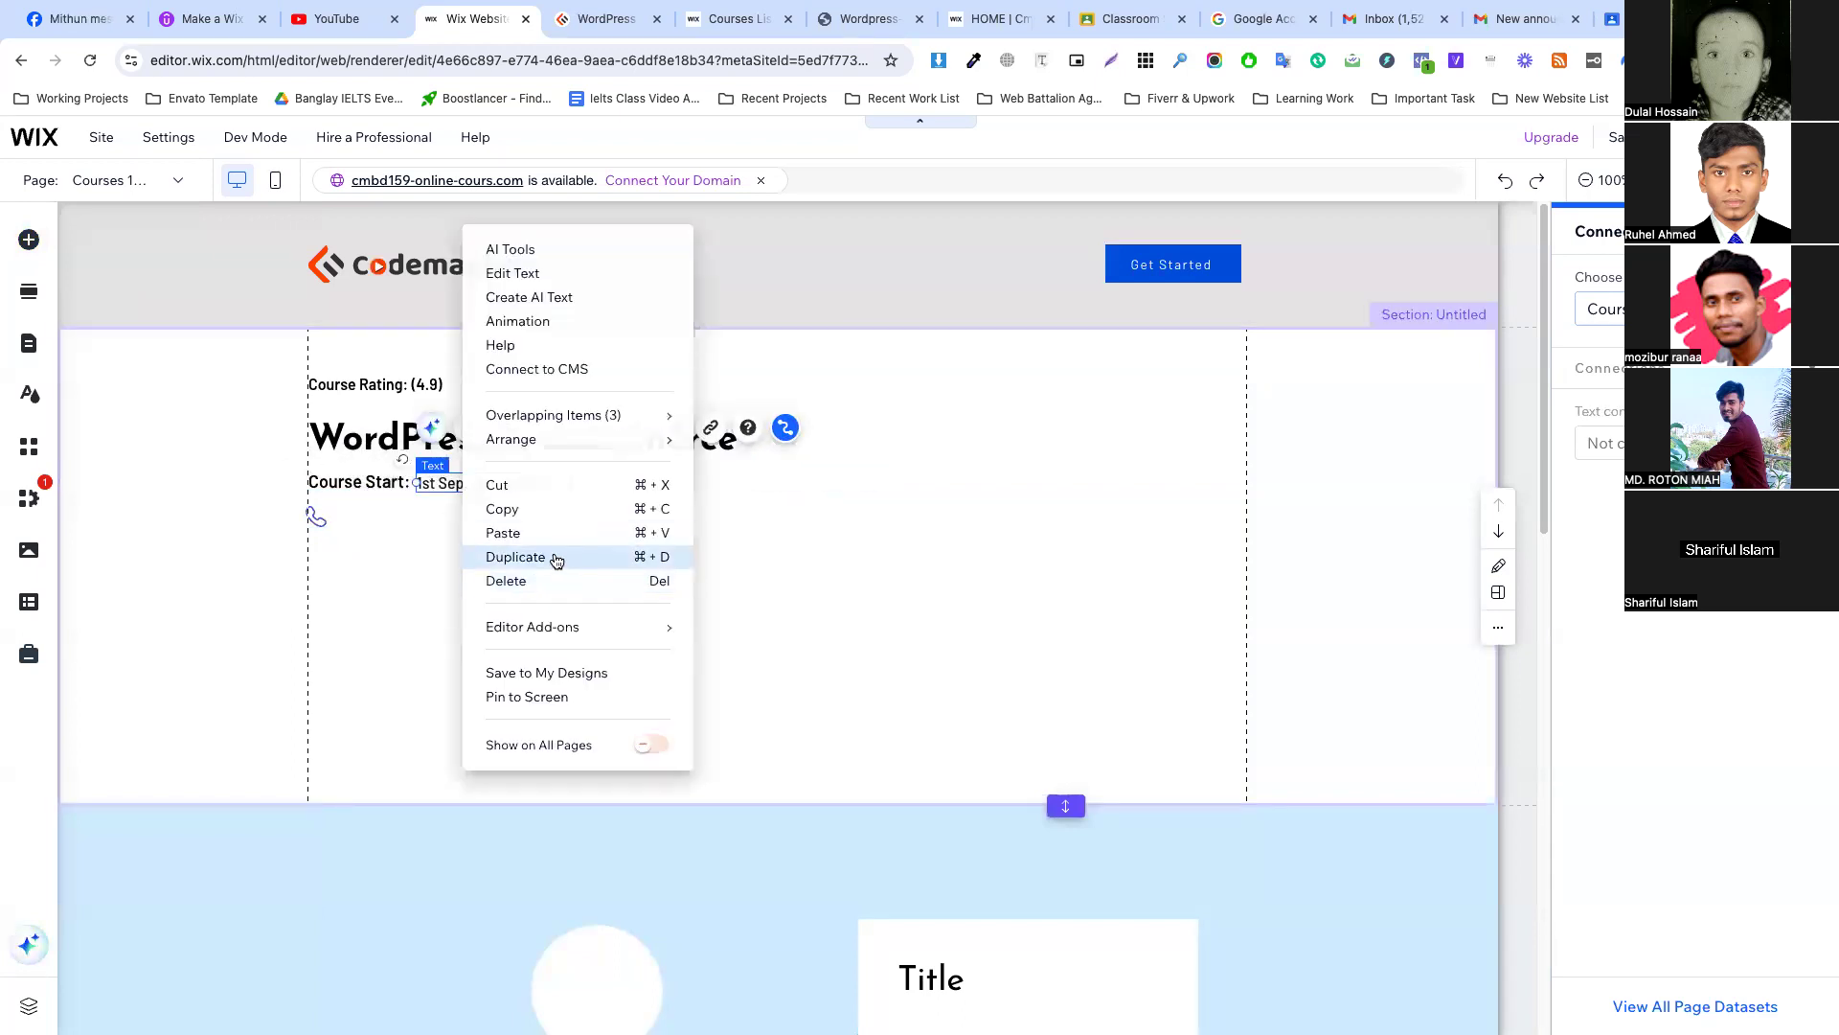
{"action": "left_click", "coordinate": [551, 555]}
{"action": "left_click_drag", "start_coordinate": [474, 502], "coordinate": [387, 516]}
{"action": "double_click", "coordinate": [408, 515]}
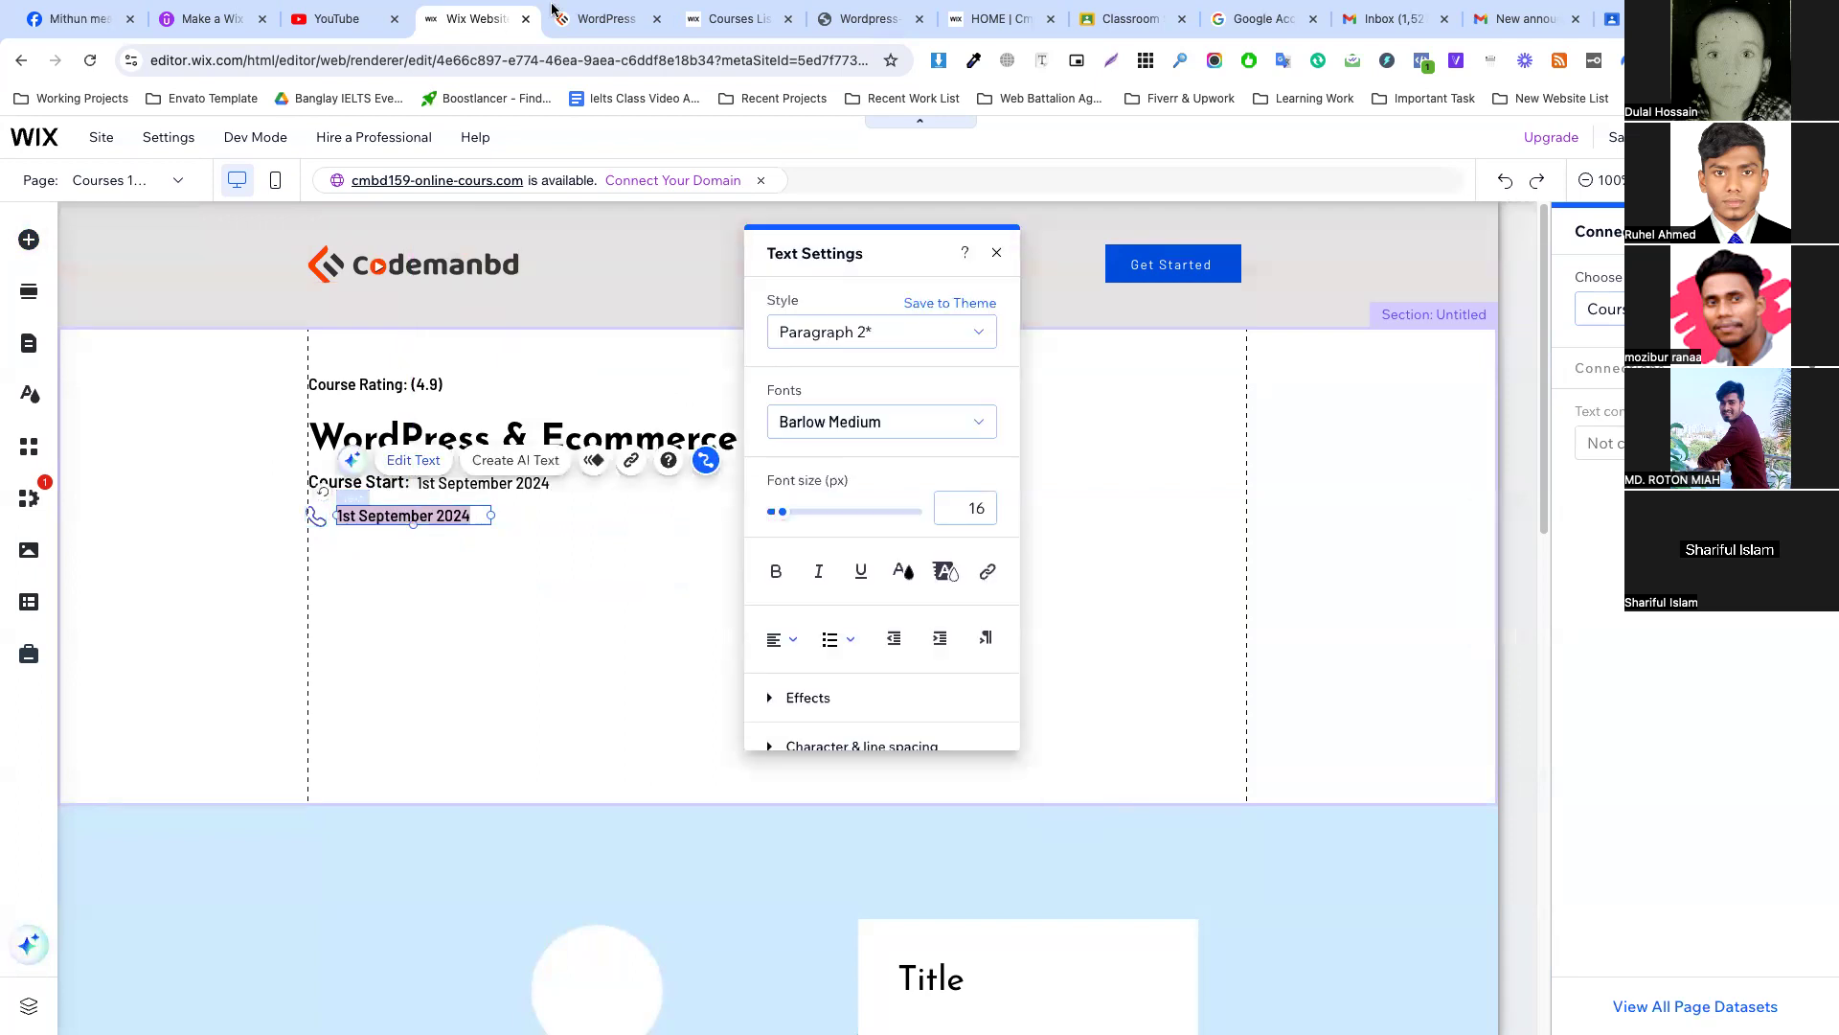
{"action": "key", "text": "ctrl+Tab"}
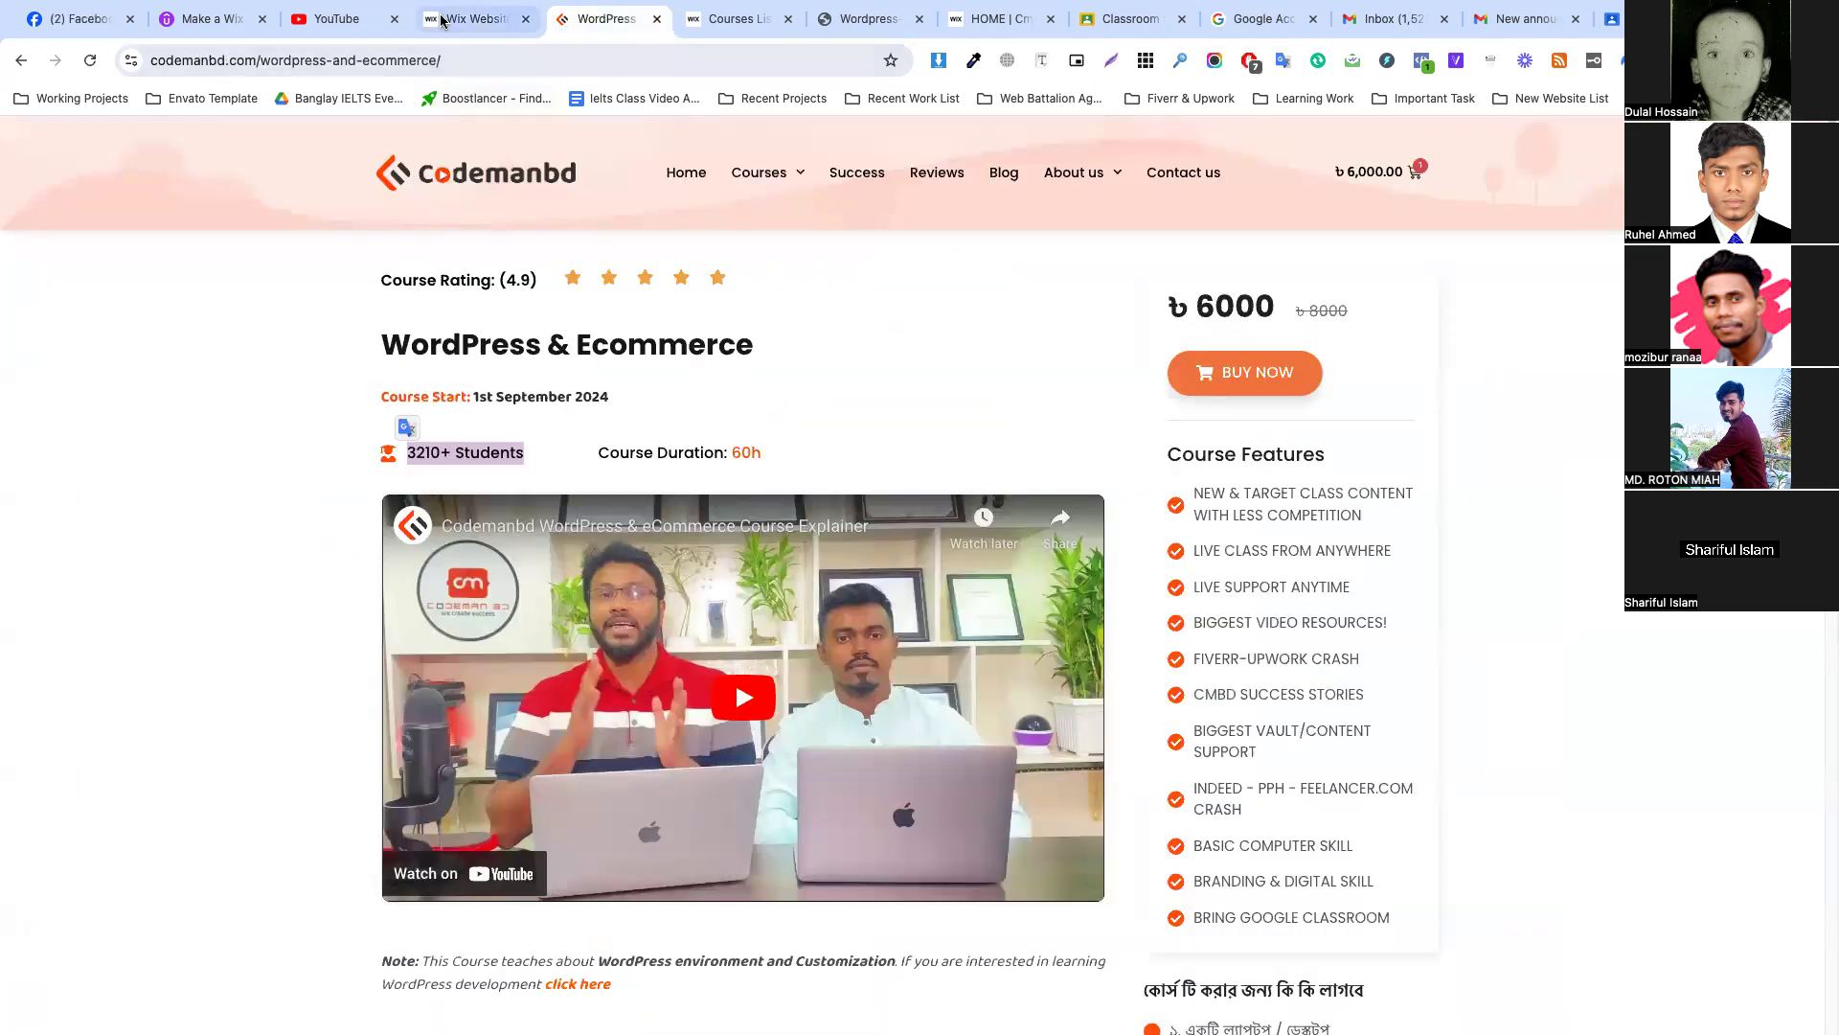
{"action": "left_click", "coordinate": [450, 18]}
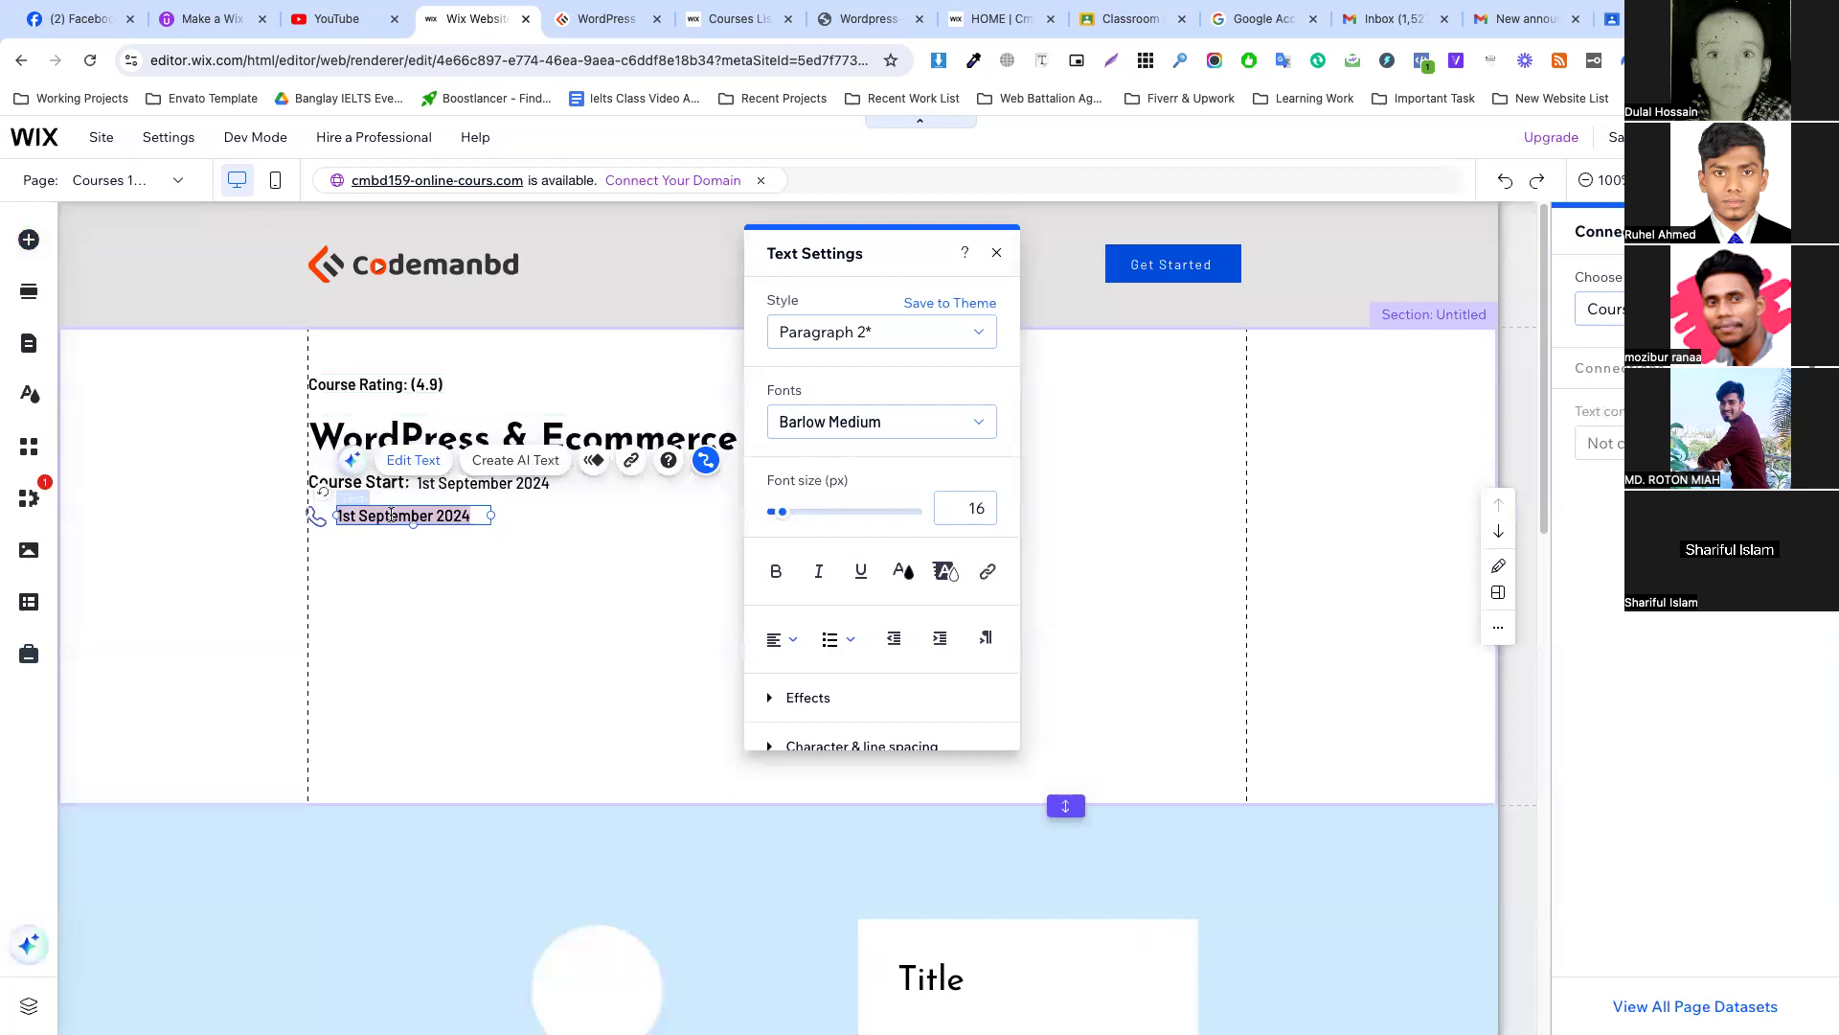
{"action": "type", "text": "3210+ Students"}
{"action": "left_click", "coordinate": [429, 555]}
{"action": "left_click", "coordinate": [374, 517]}
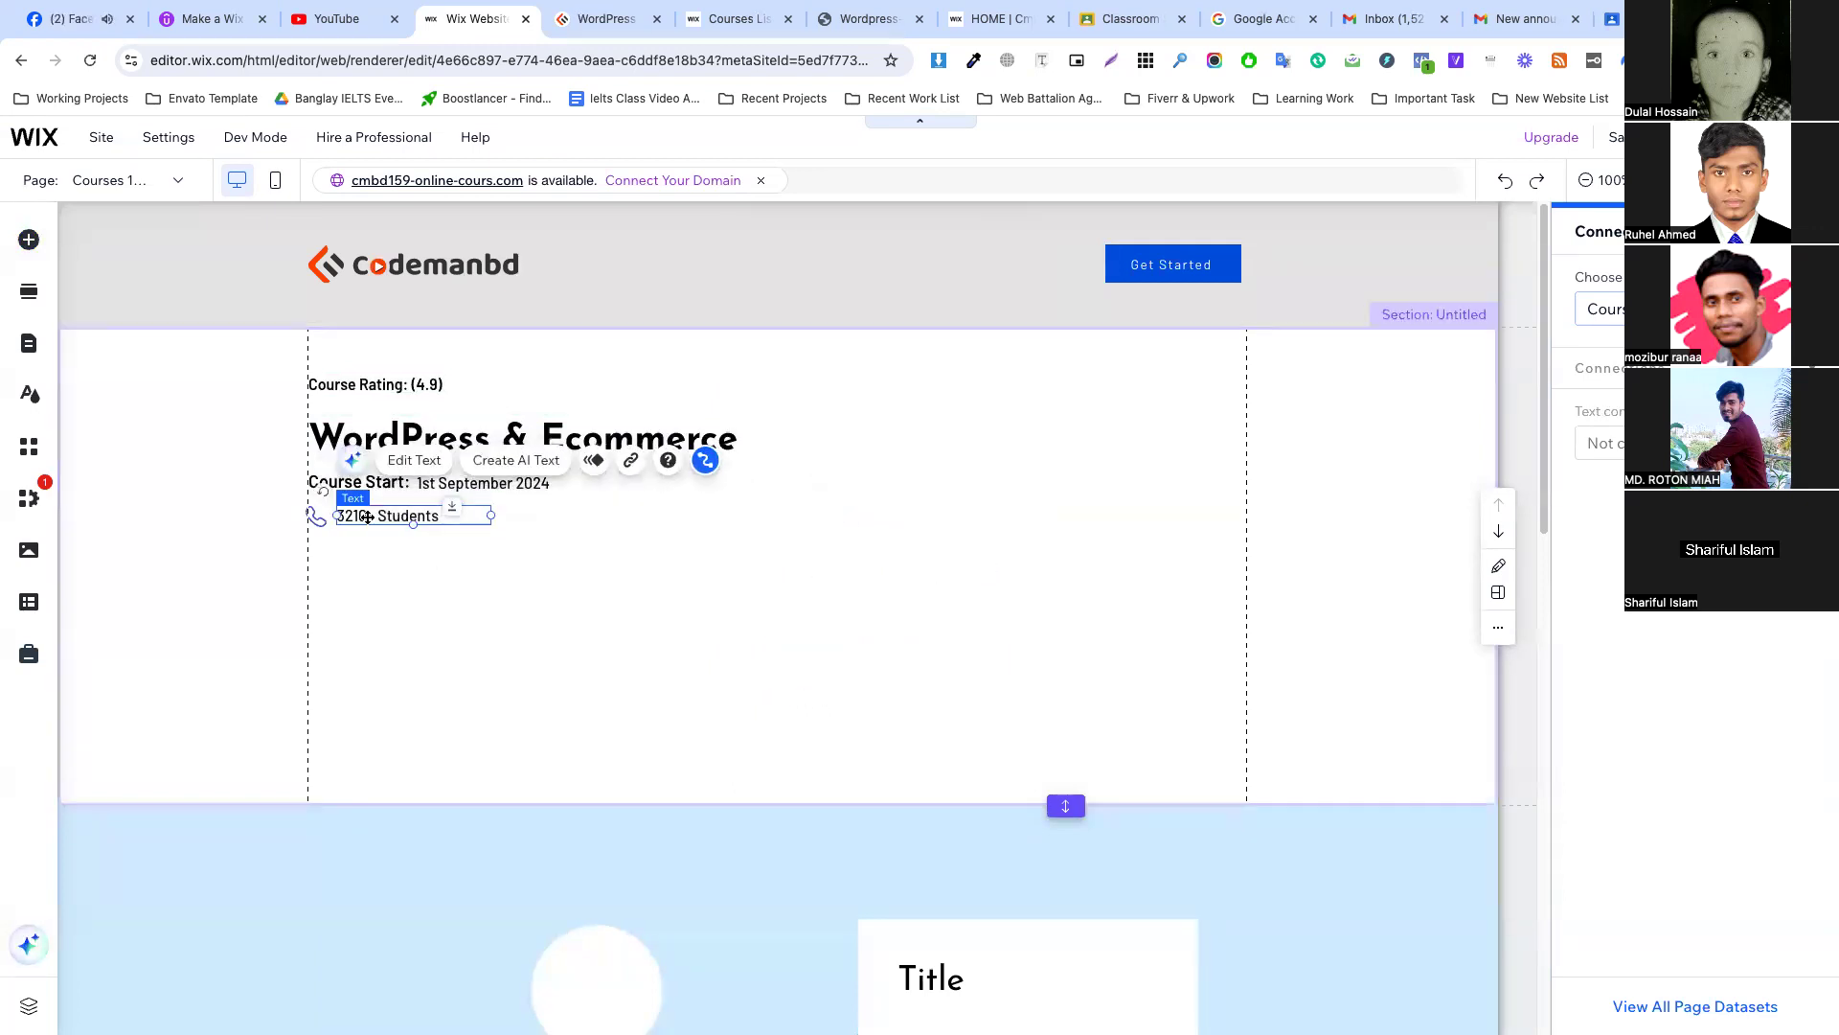
{"action": "left_click_drag", "start_coordinate": [372, 517], "coordinate": [370, 518]}
{"action": "left_click", "coordinate": [452, 551]}
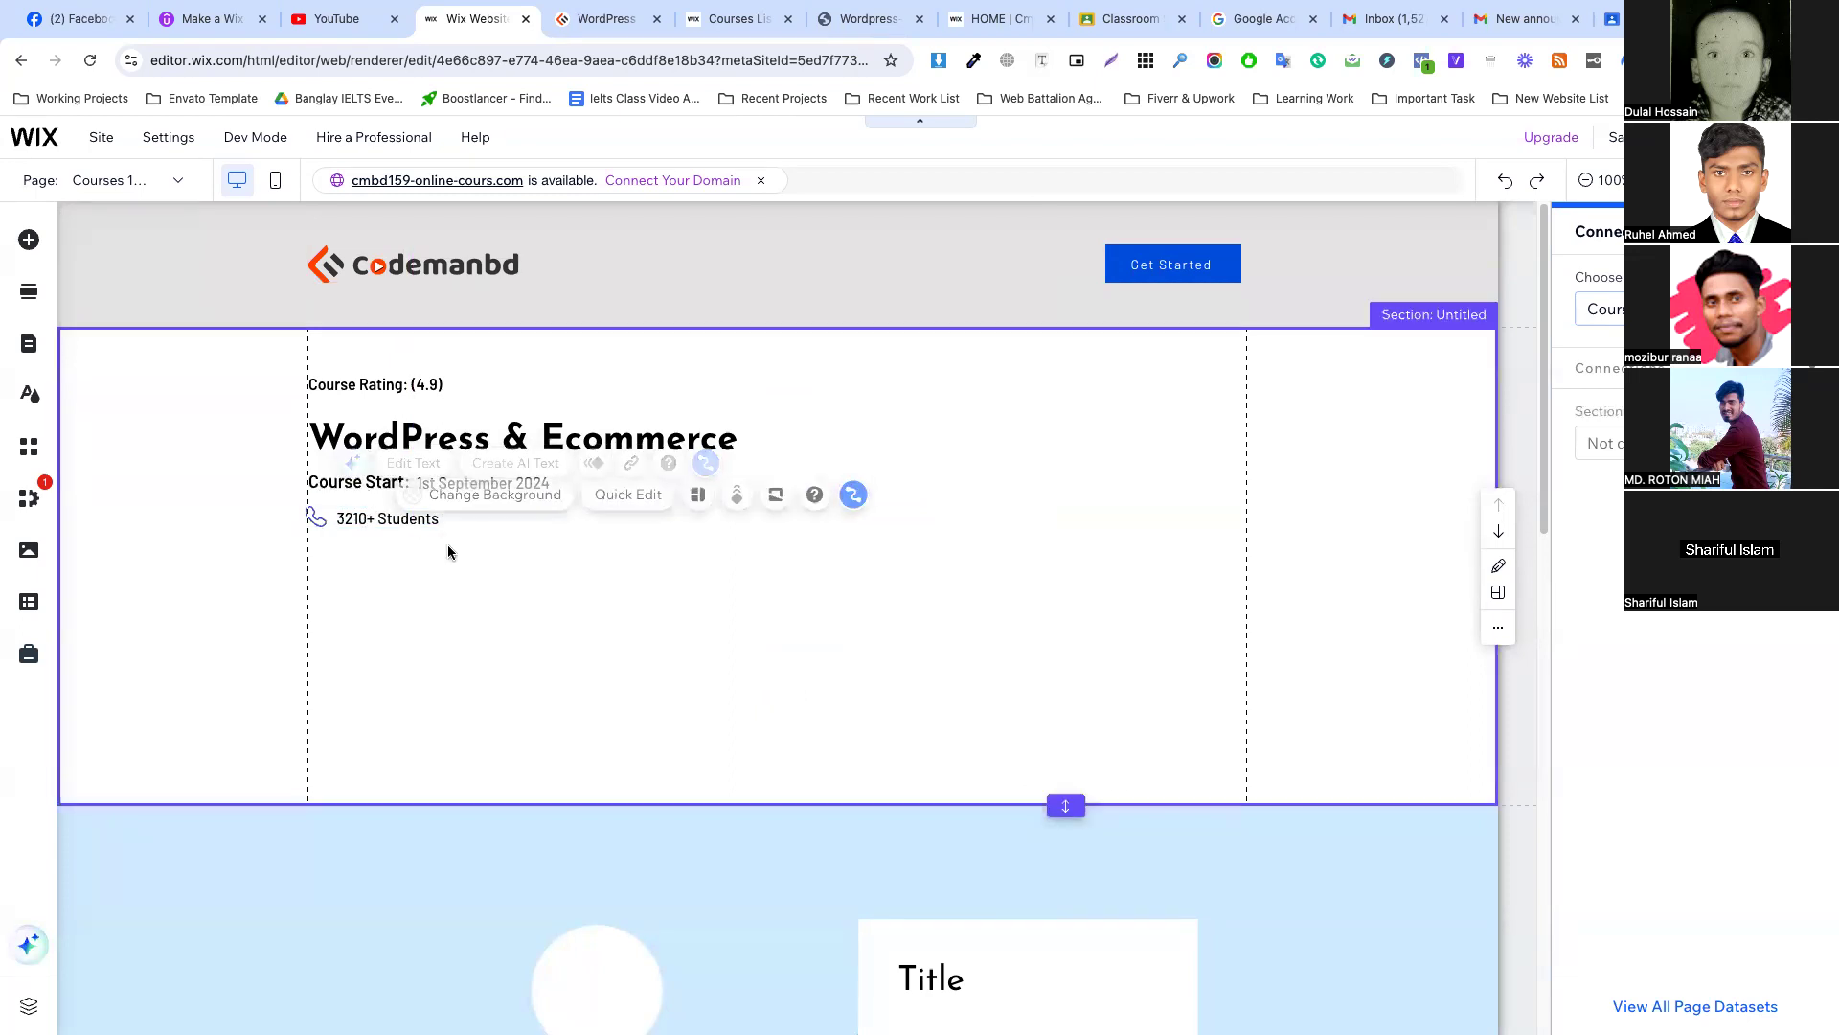
Duplicate the '3210+ Students' text, then trim the original to '3210+' and narrow its box.
{"action": "right_click", "coordinate": [390, 523]}
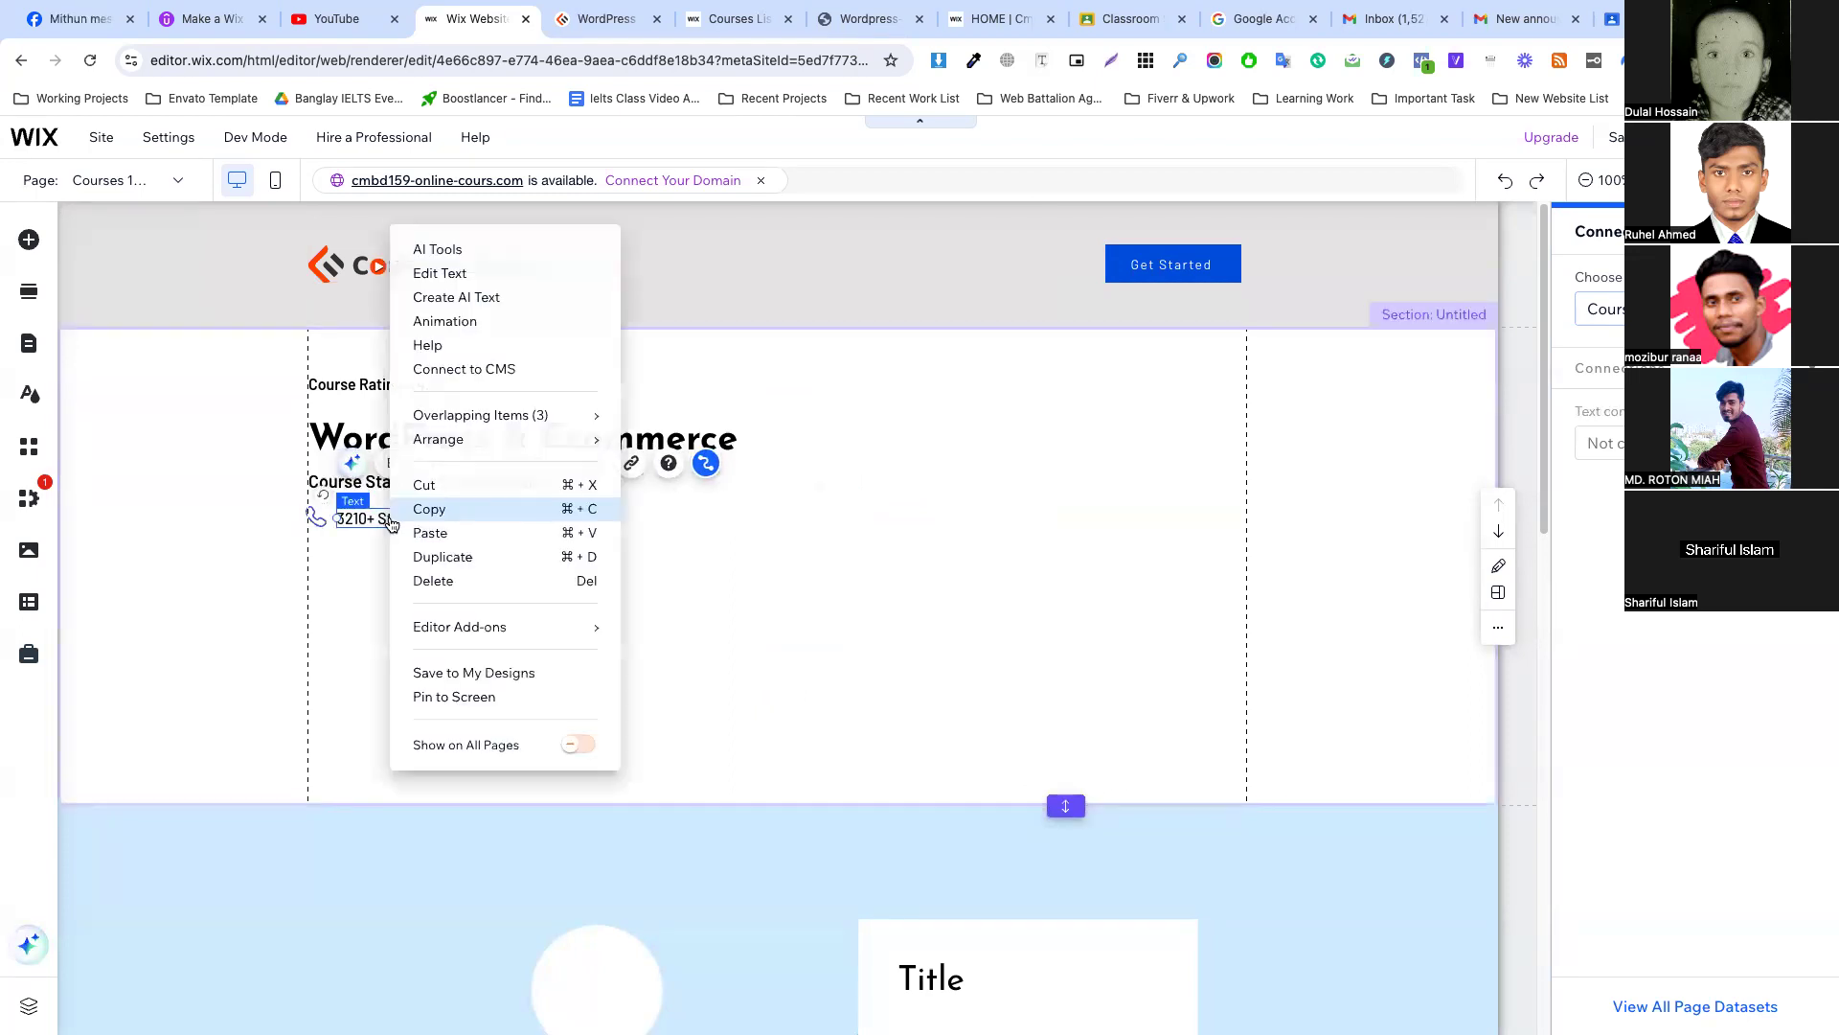
{"action": "left_click", "coordinate": [452, 557]}
{"action": "left_click_drag", "start_coordinate": [413, 547], "coordinate": [520, 518]}
{"action": "left_click", "coordinate": [399, 521]}
{"action": "left_click", "coordinate": [405, 520]}
{"action": "left_click", "coordinate": [404, 521]}
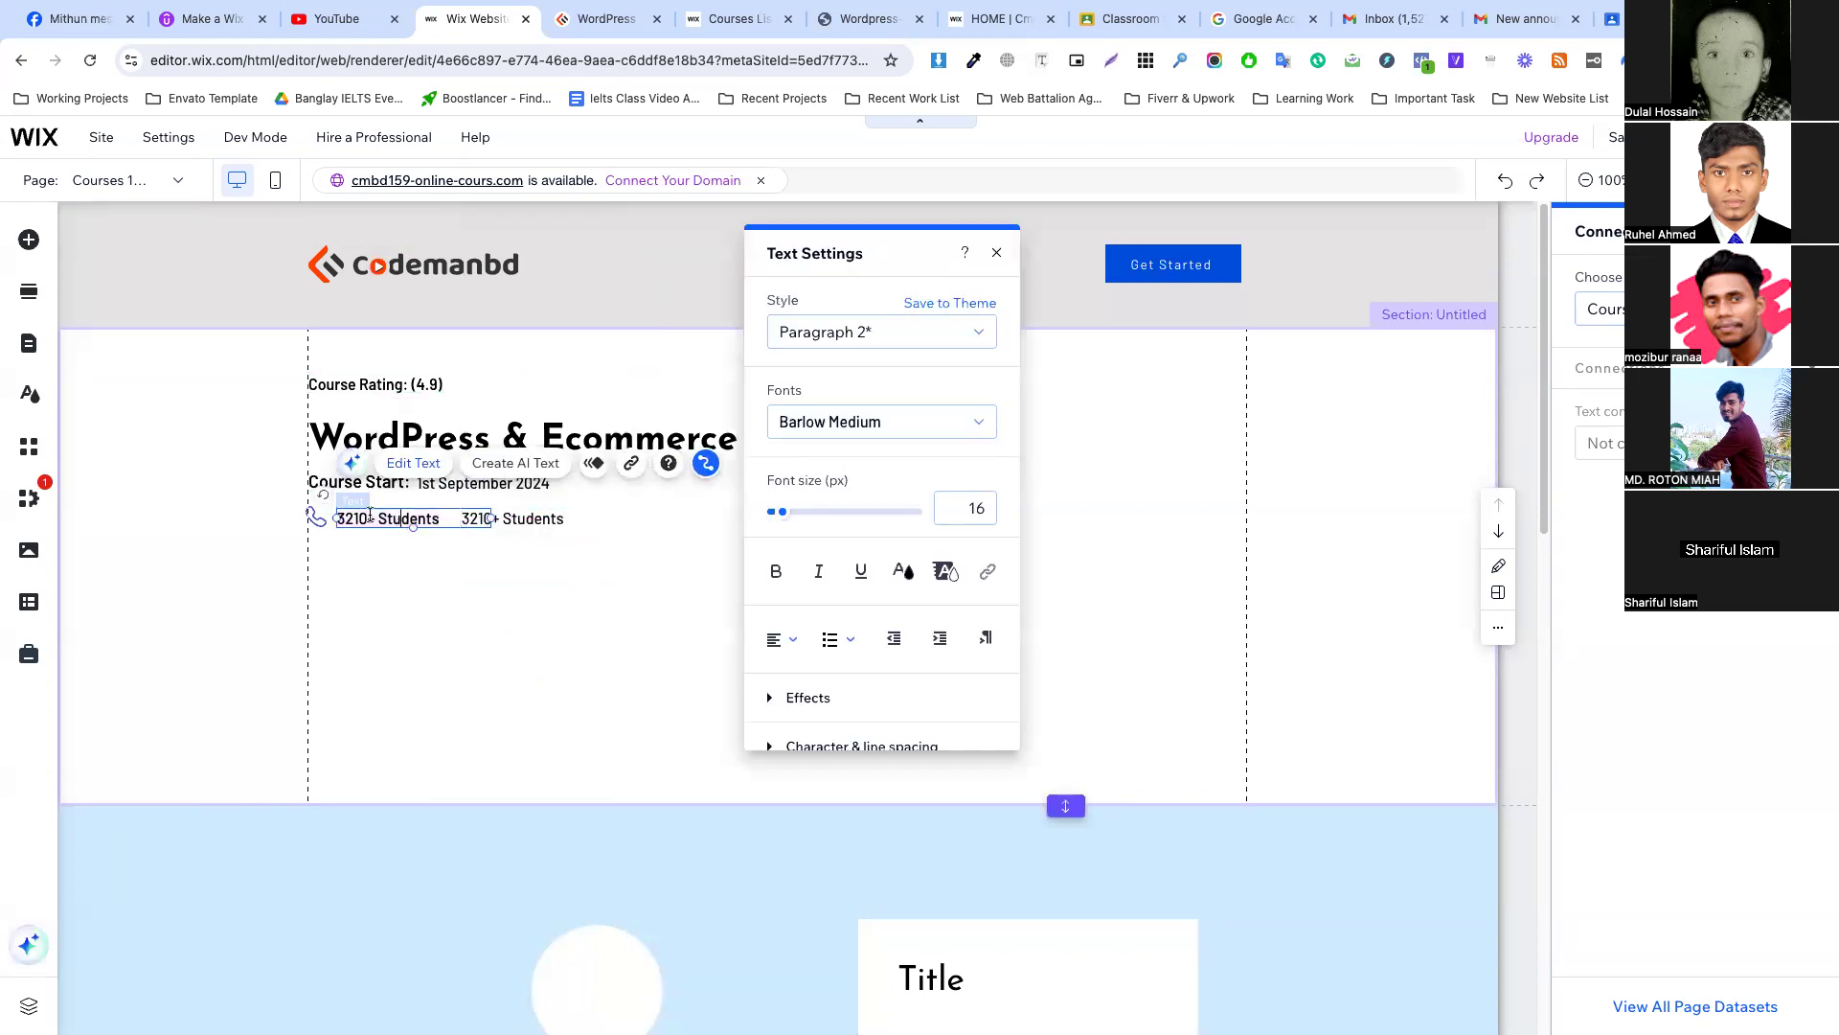
{"action": "left_click_drag", "start_coordinate": [373, 519], "coordinate": [449, 518]}
{"action": "key", "text": "BackSpace"}
{"action": "left_click", "coordinate": [400, 538]}
{"action": "left_click", "coordinate": [473, 518]}
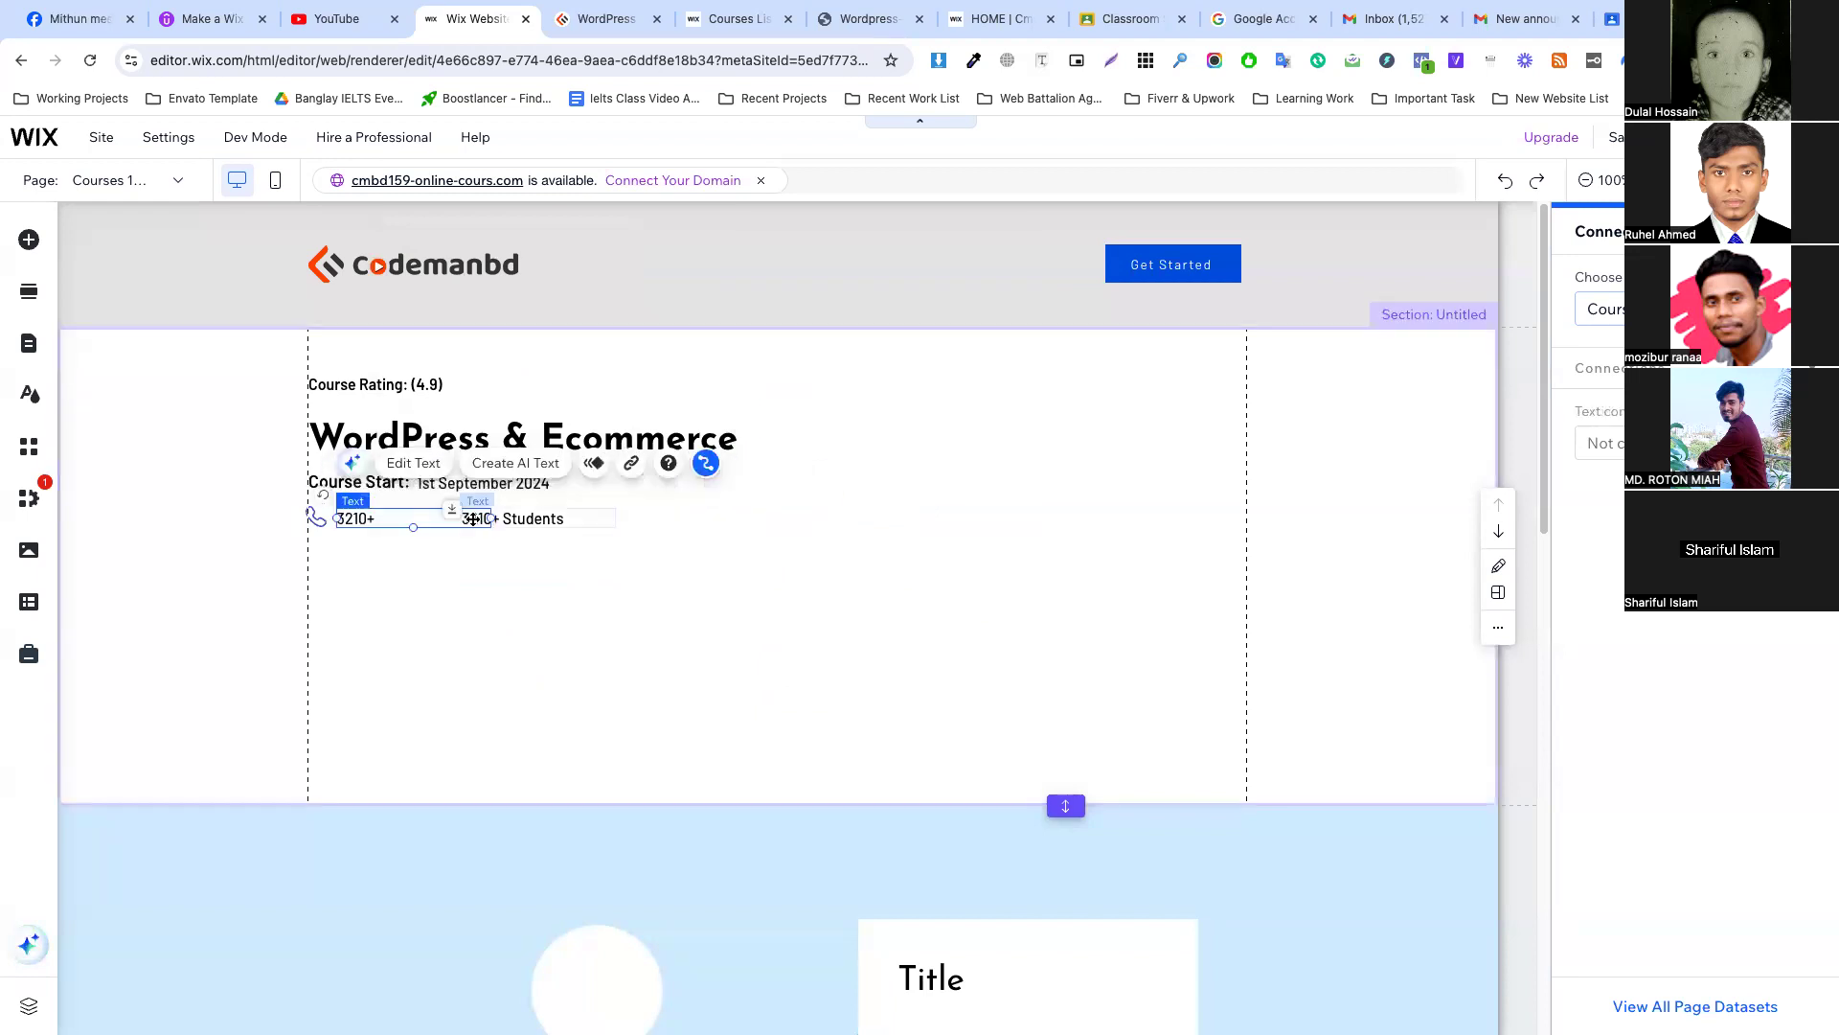
{"action": "left_click_drag", "start_coordinate": [490, 518], "coordinate": [381, 519]}
Move the copy next to 3210+ and trim it to 'Students'.
{"action": "left_click", "coordinate": [497, 519]}
{"action": "left_click_drag", "start_coordinate": [498, 520], "coordinate": [440, 519]}
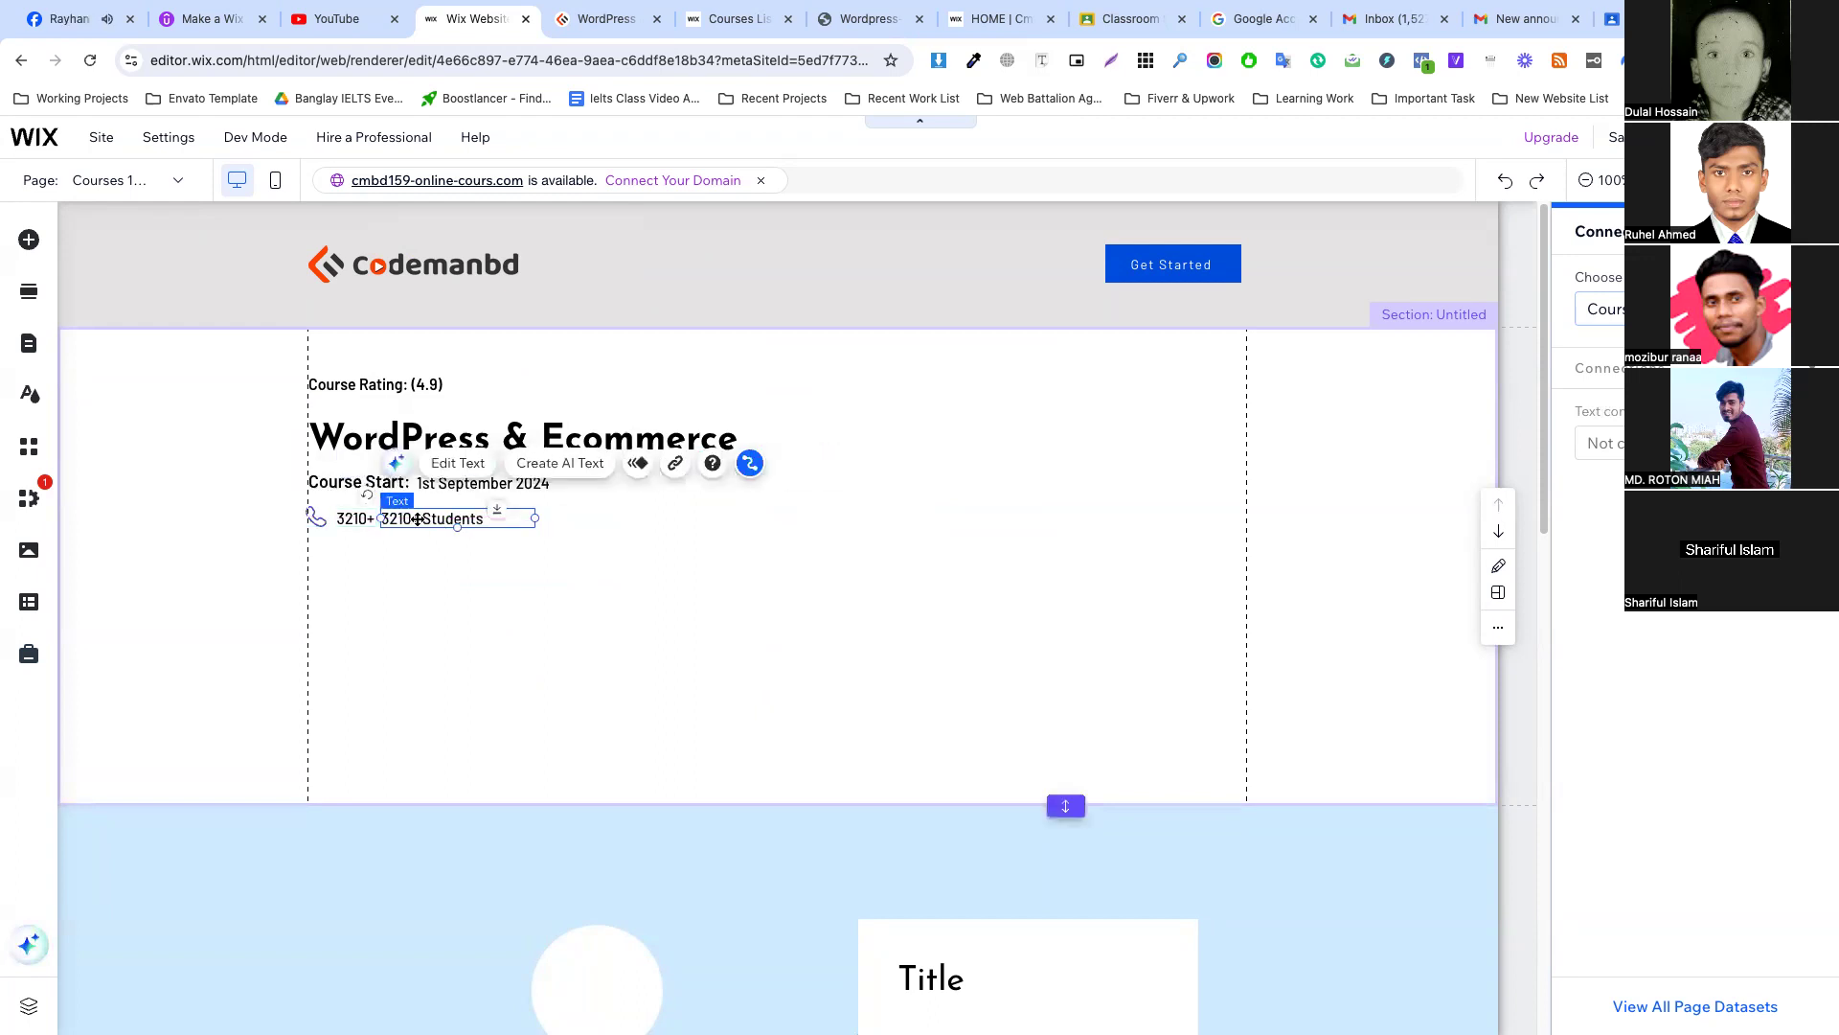
{"action": "double_click", "coordinate": [416, 519]}
{"action": "key", "text": "BackSpace"}
{"action": "key", "text": "BackSpace"}
{"action": "key", "text": "BackSpace"}
{"action": "key", "text": "BackSpace"}
{"action": "key", "text": "BackSpace"}
{"action": "key", "text": "BackSpace"}
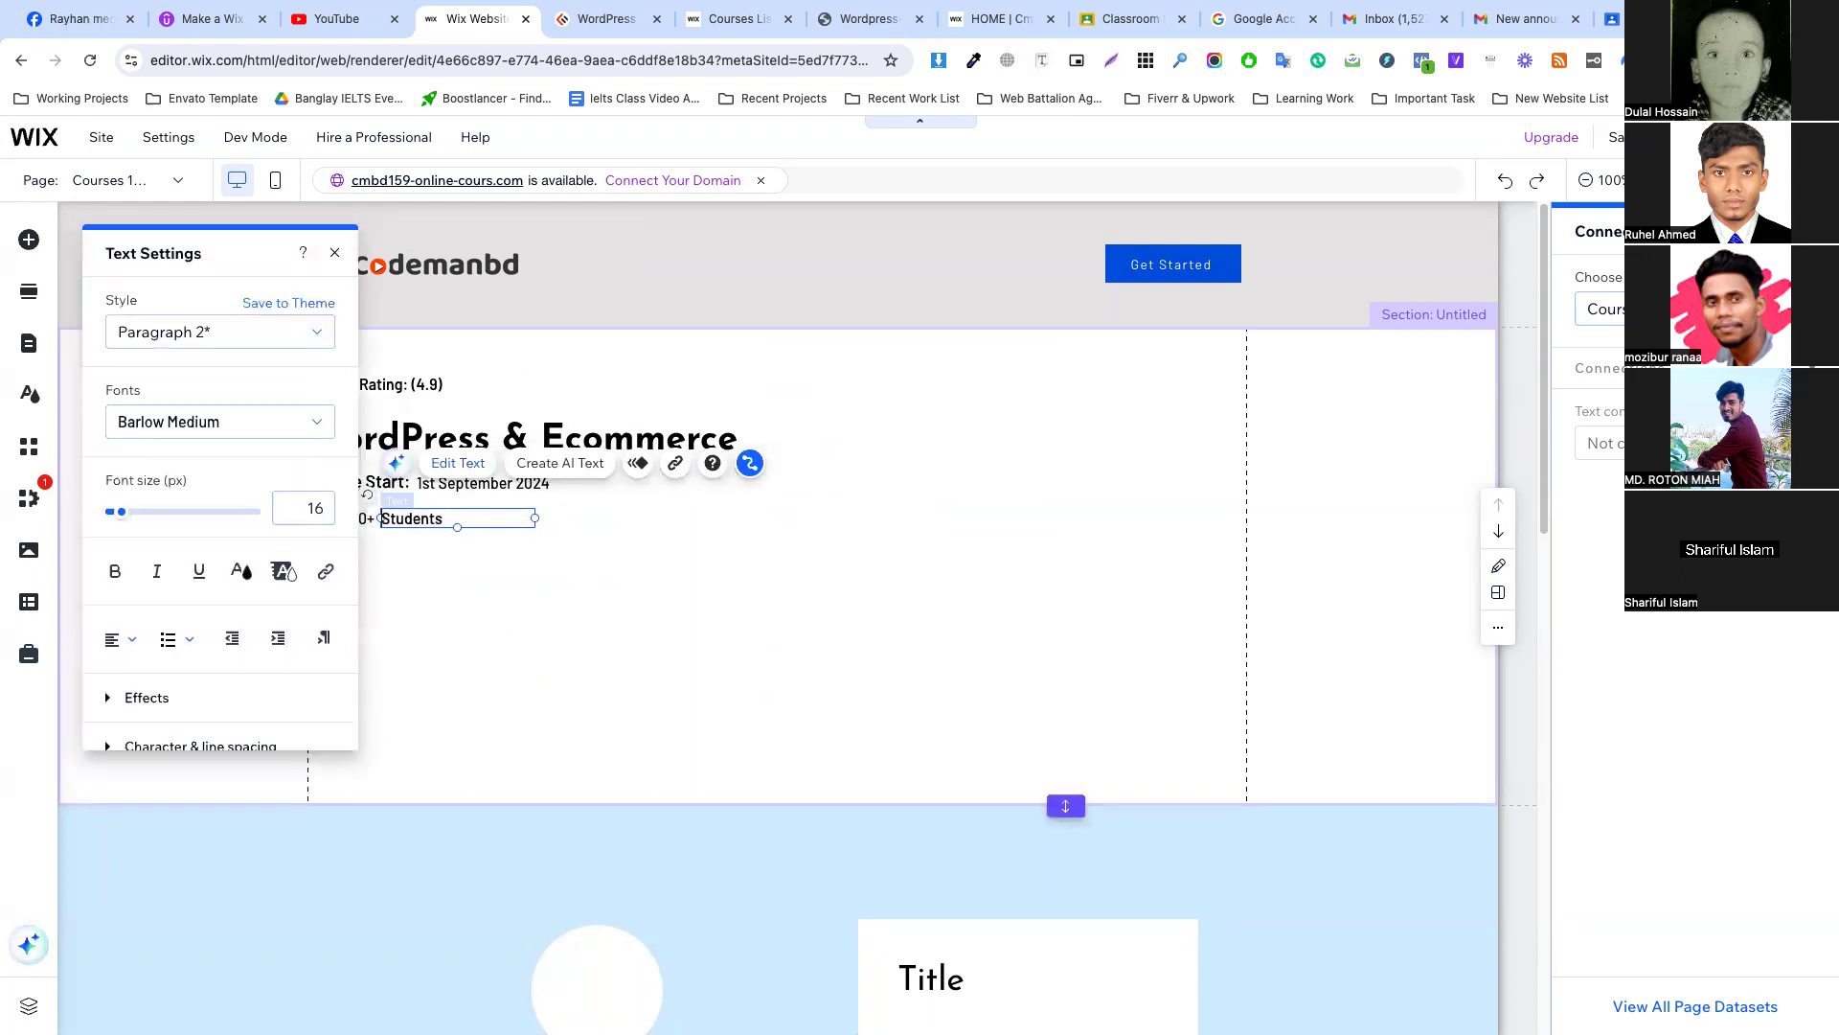
{"action": "left_click", "coordinate": [421, 558]}
Connect the 3210+ text to the Courses dataset.
{"action": "left_click", "coordinate": [354, 519]}
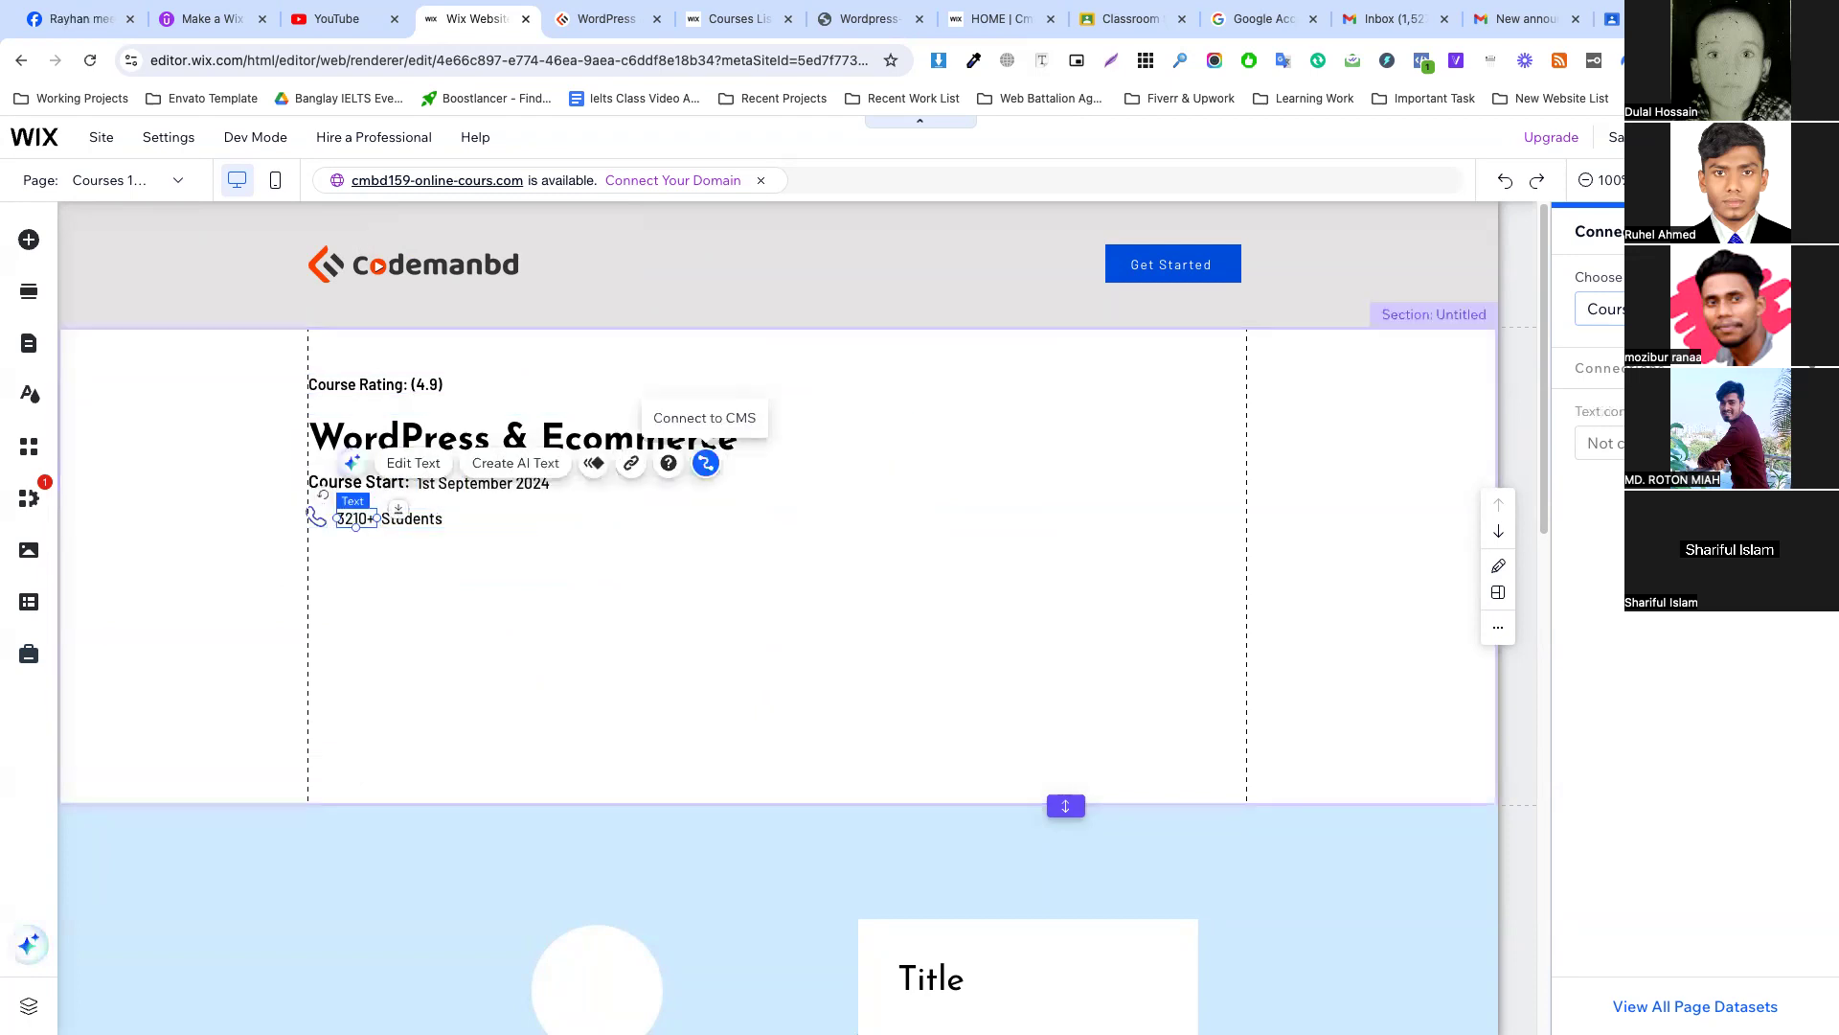
{"action": "left_click", "coordinate": [1602, 309]}
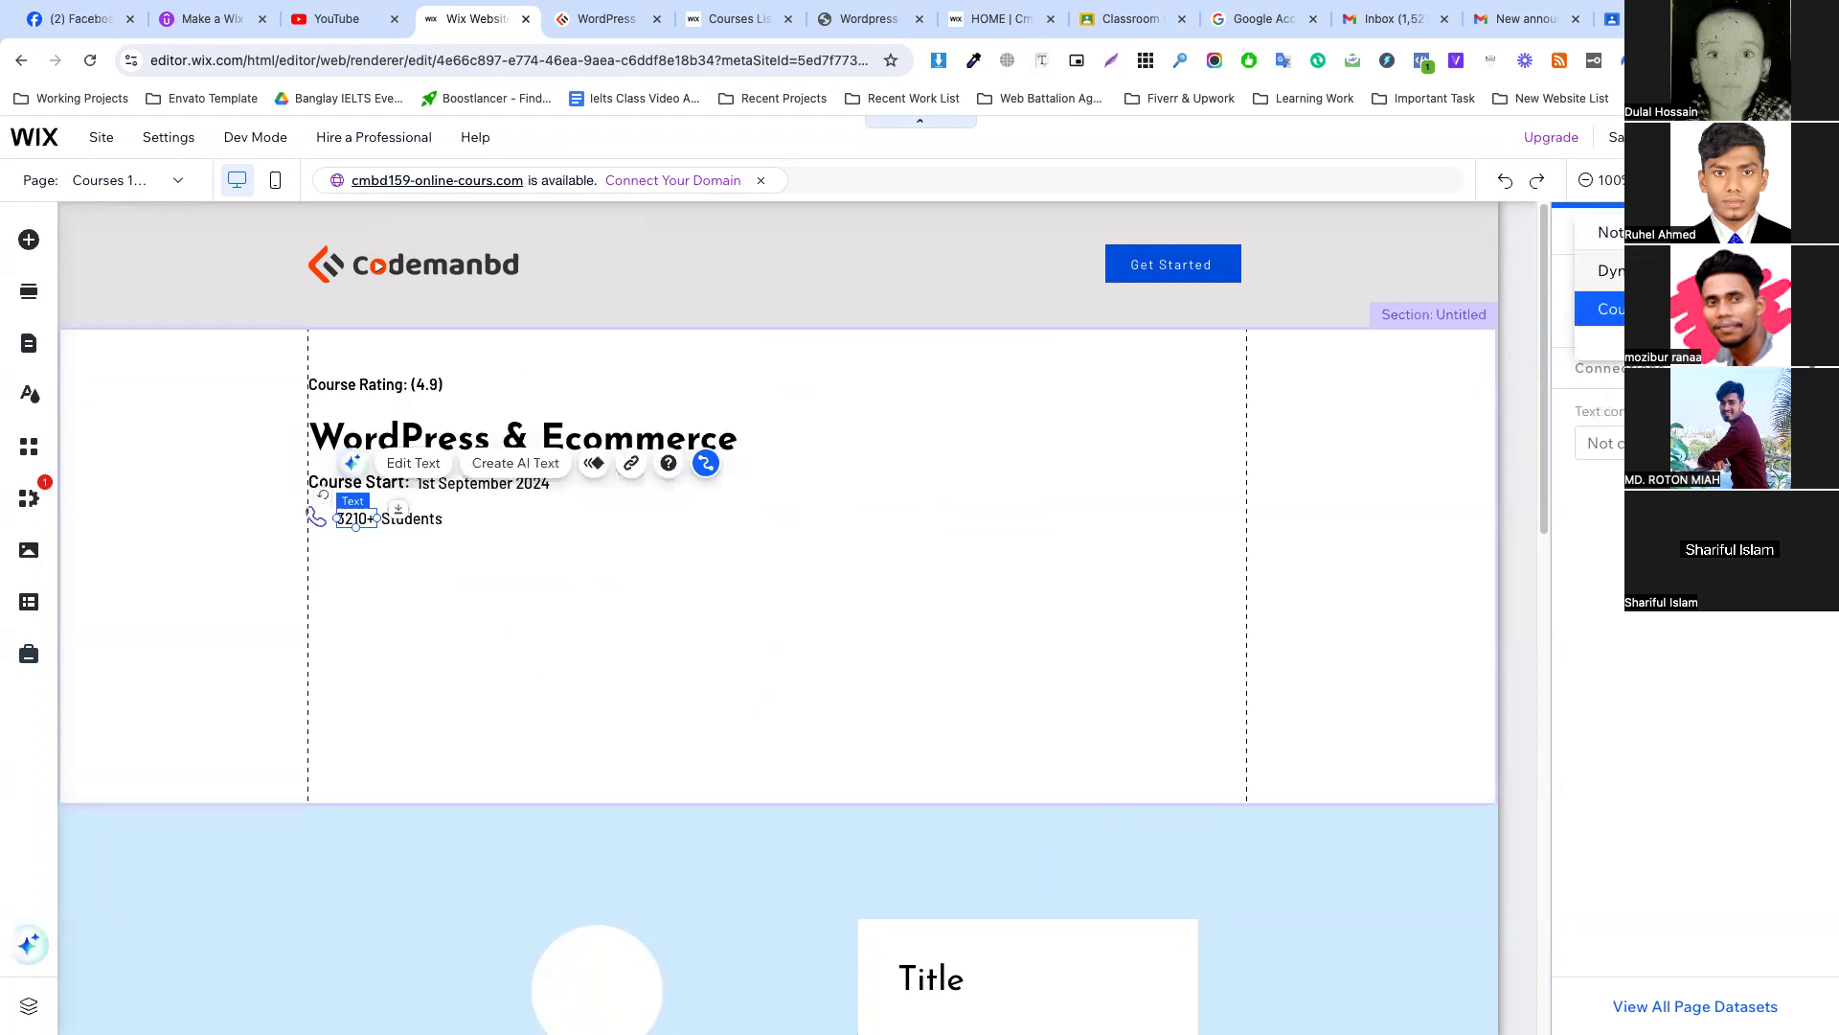
{"action": "left_click", "coordinate": [1600, 309]}
{"action": "left_click", "coordinate": [778, 467]}
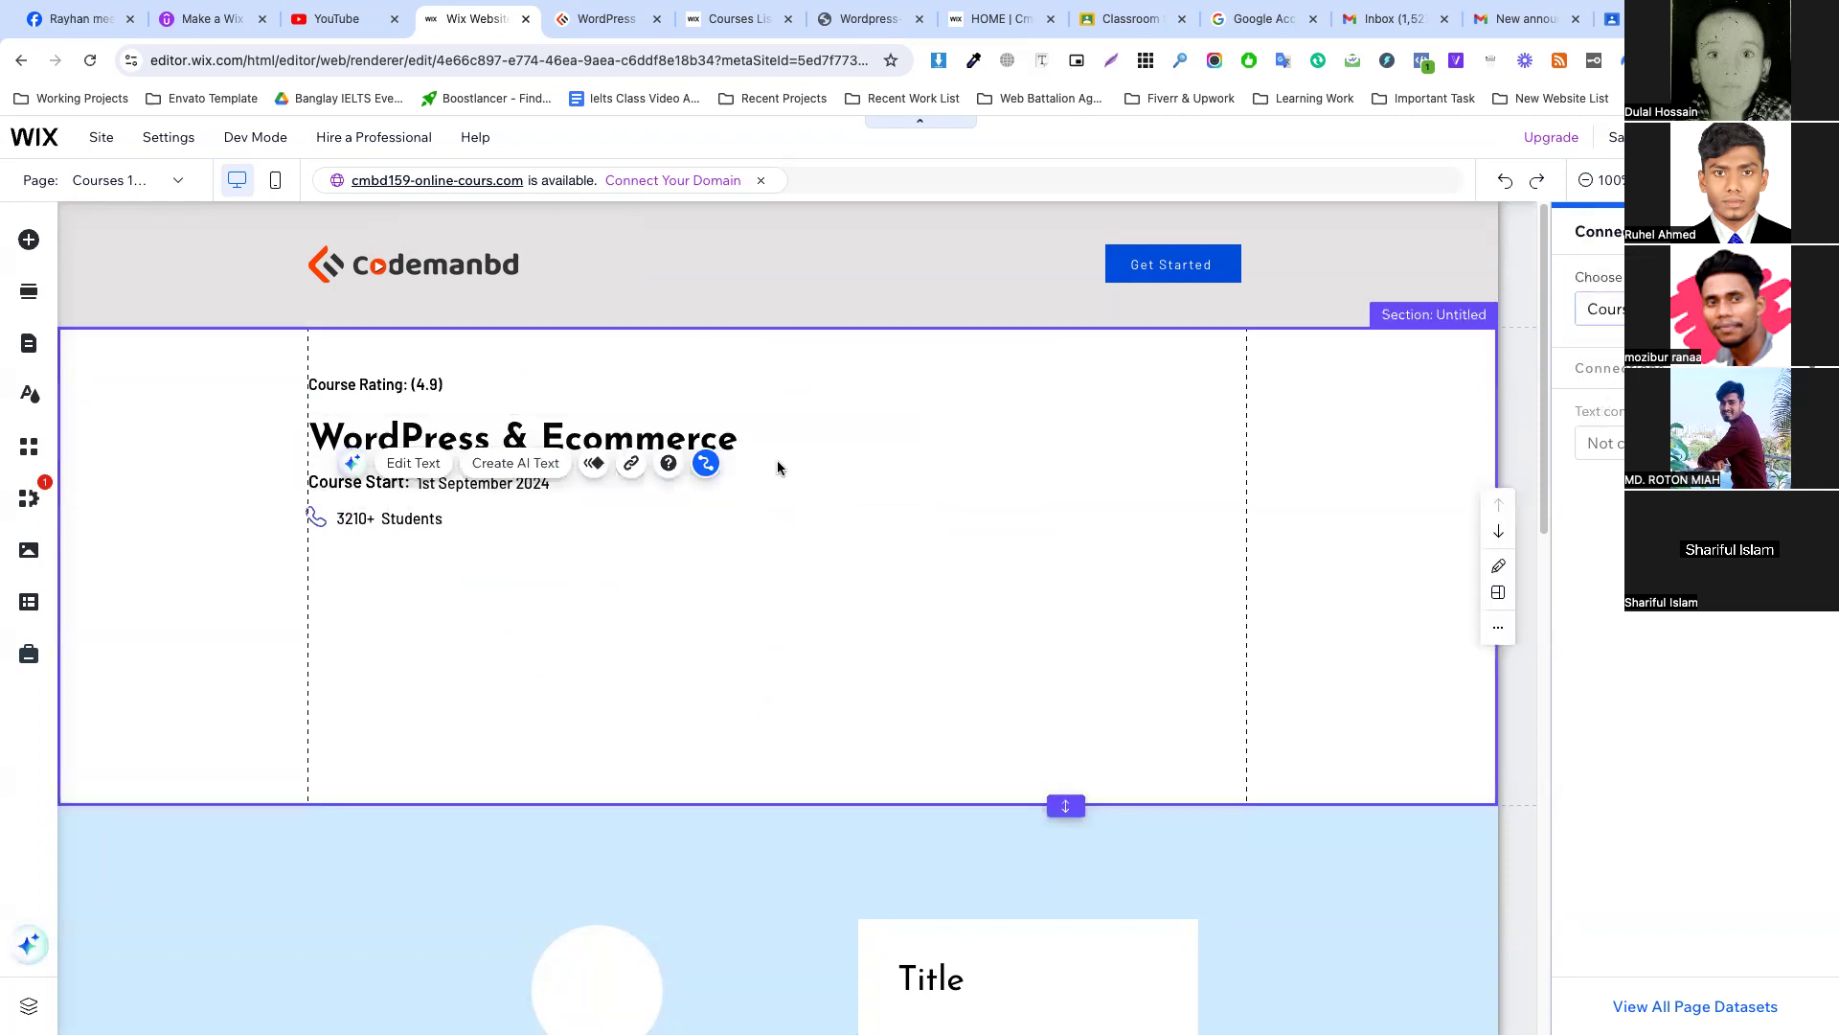
{"action": "left_click", "coordinate": [1598, 306]}
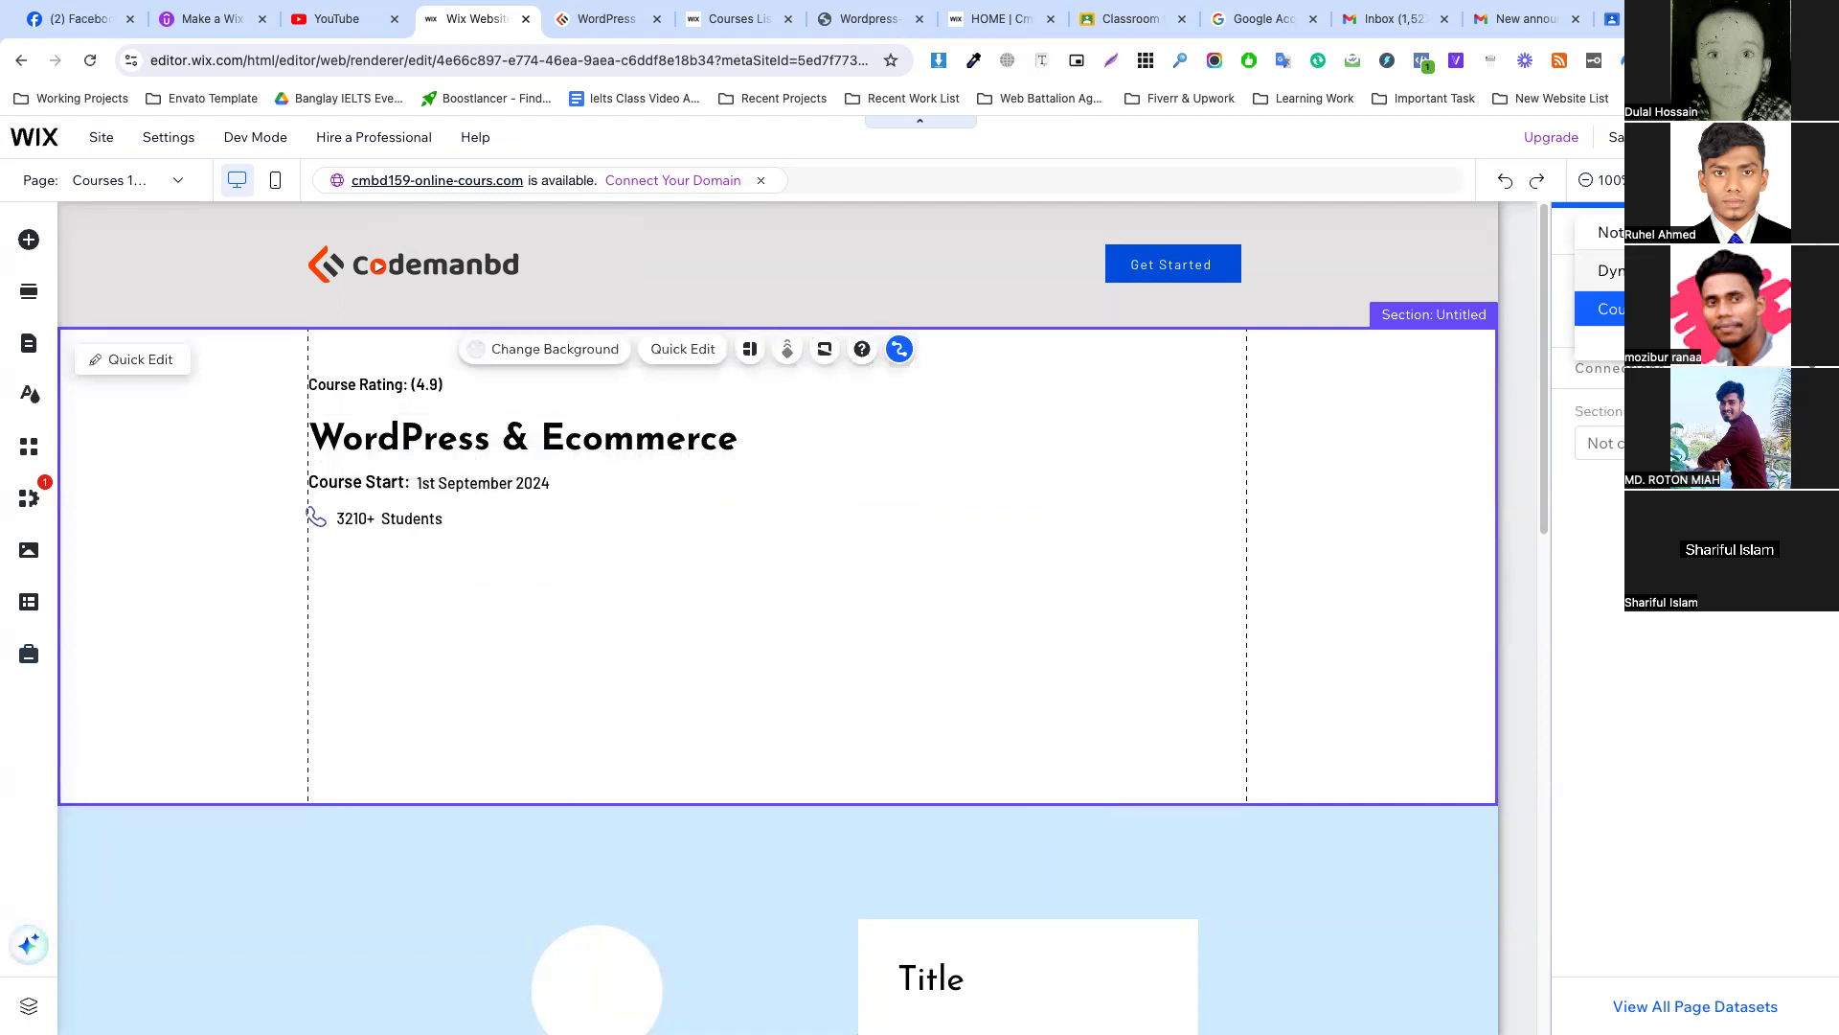
Create a new dataset based on the Courses List collection.
{"action": "left_click", "coordinate": [1693, 343]}
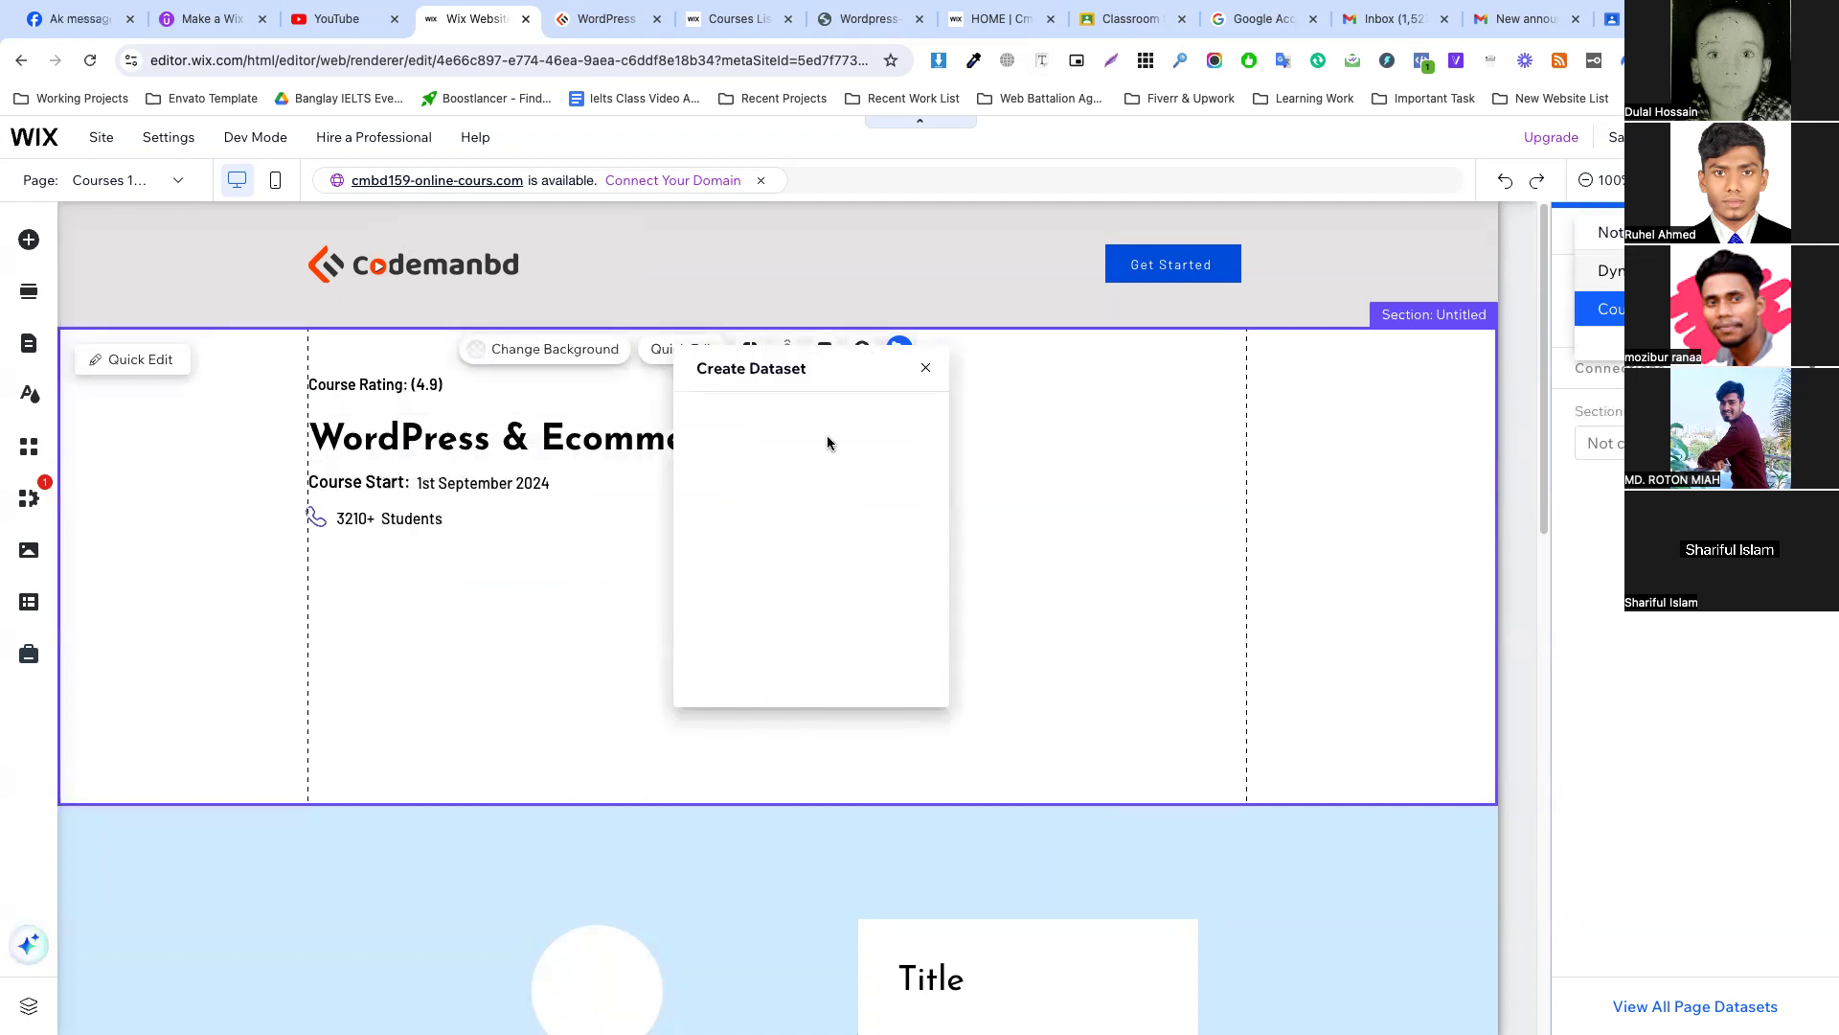
{"action": "left_click", "coordinate": [745, 508]}
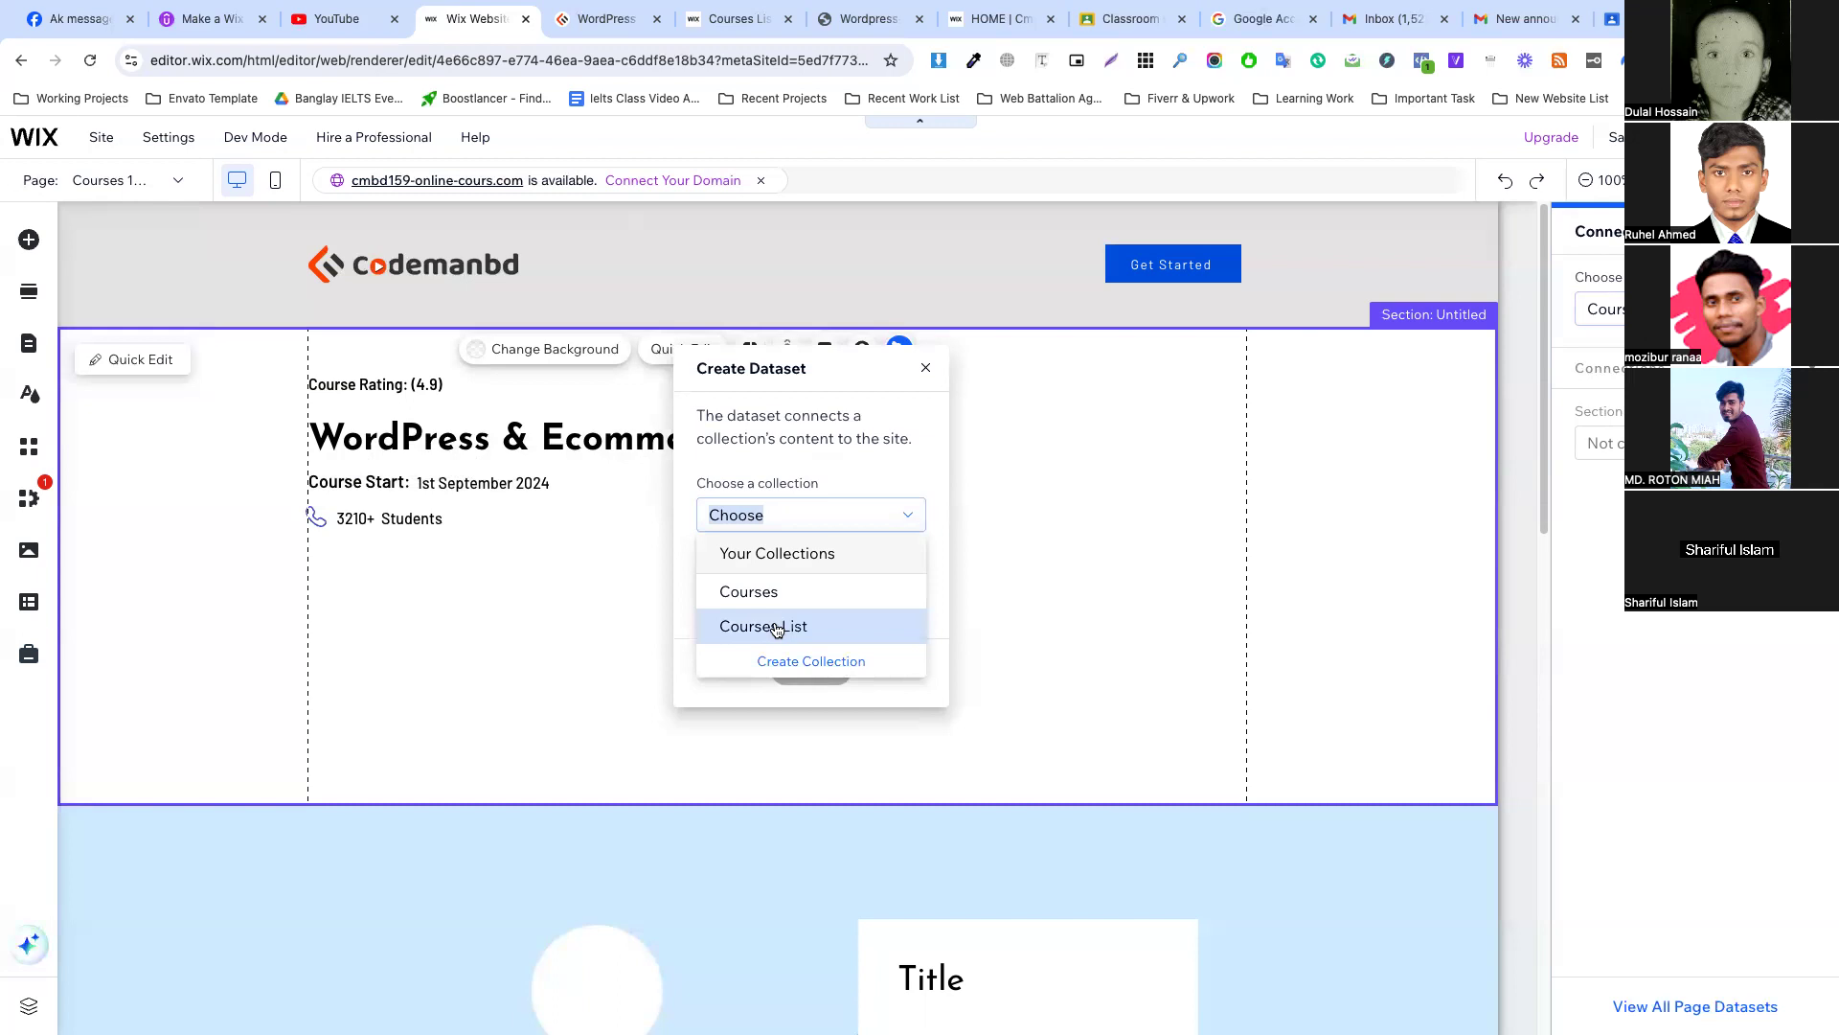
{"action": "left_click", "coordinate": [771, 626]}
{"action": "left_click", "coordinate": [810, 670]}
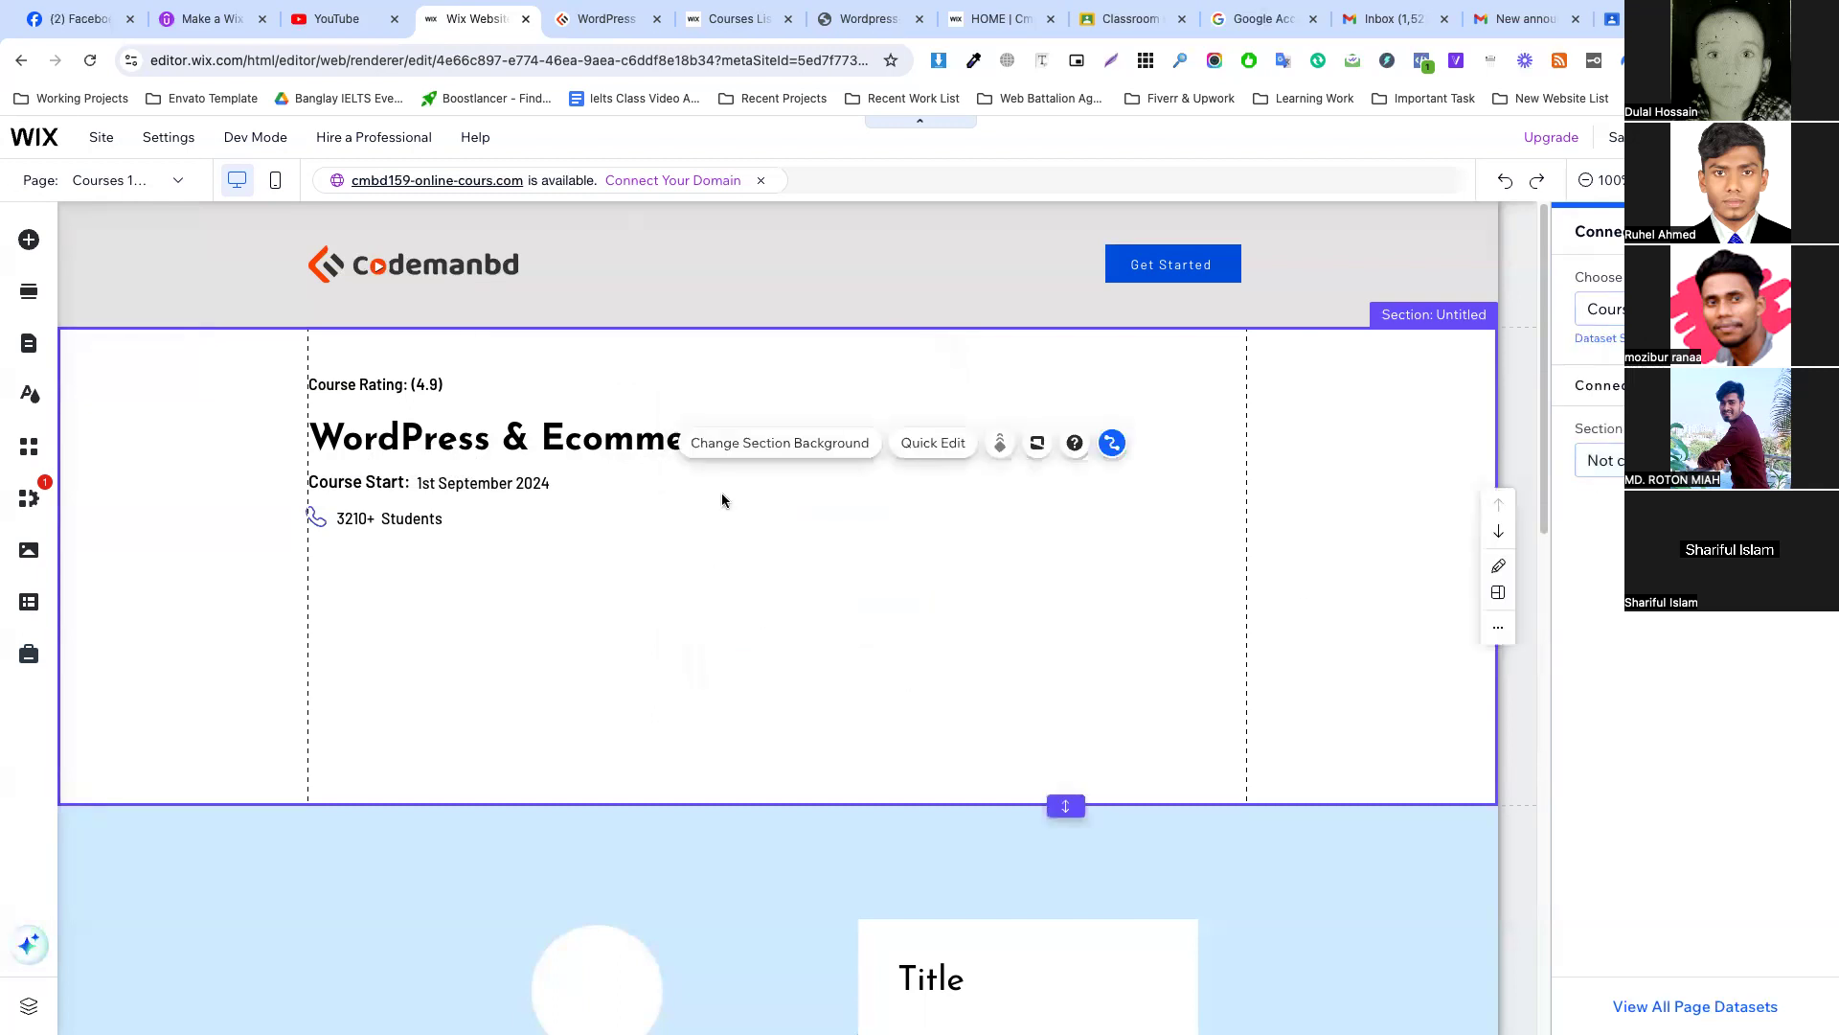
Connect the Full Stack Web Development heading to the dataset's Course Title field.
{"action": "left_click", "coordinate": [397, 390]}
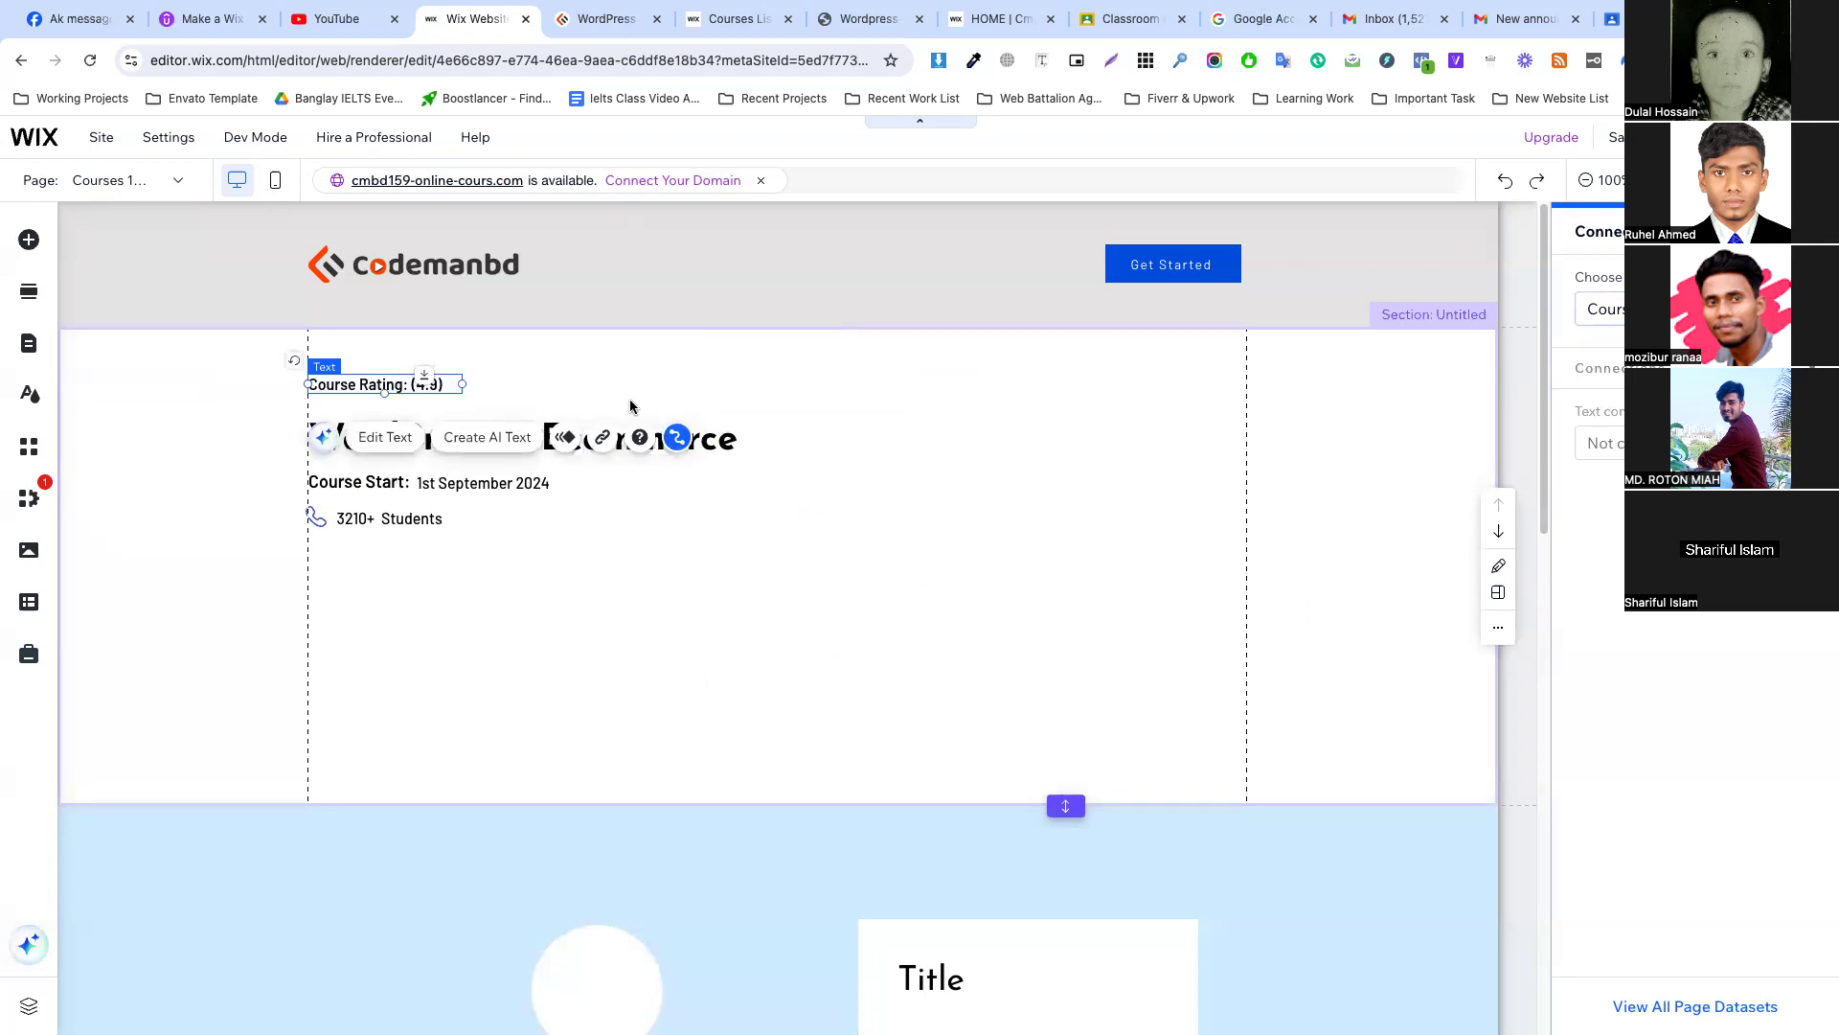
{"action": "left_click", "coordinate": [627, 431]}
{"action": "left_click", "coordinate": [1686, 308]}
{"action": "left_click", "coordinate": [1686, 385]}
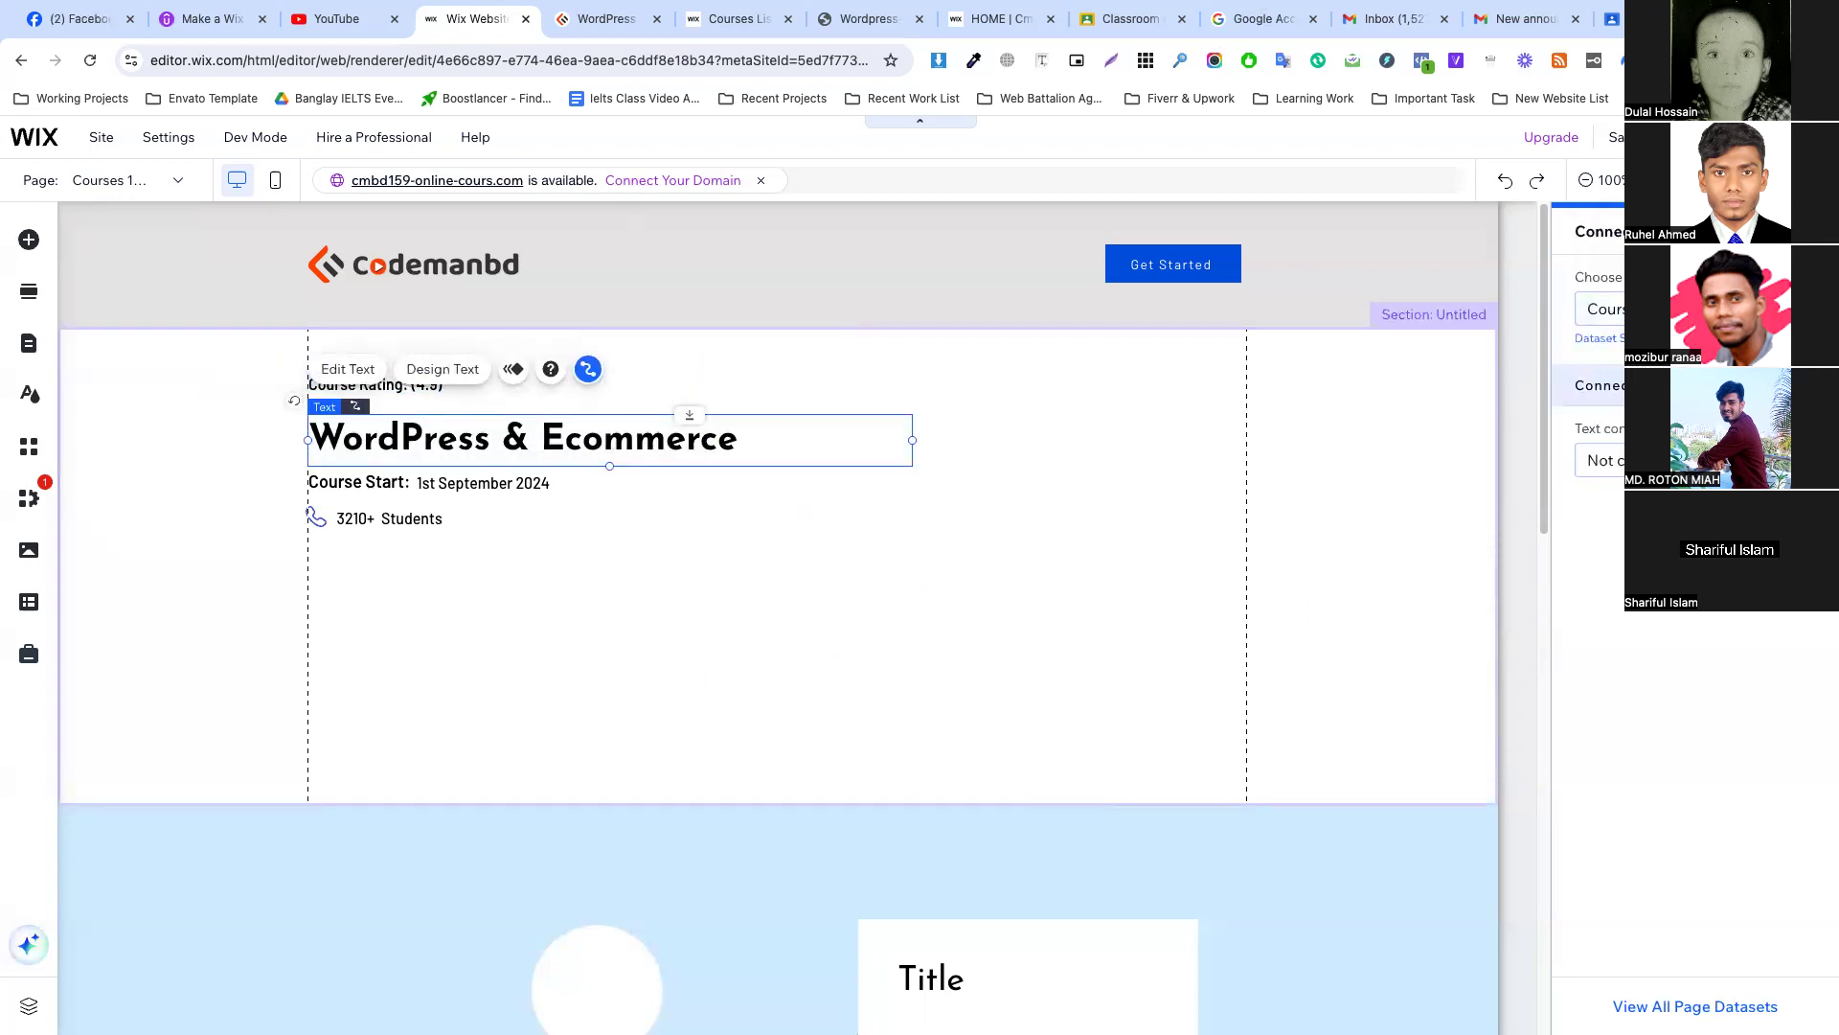
{"action": "left_click", "coordinate": [1600, 460]}
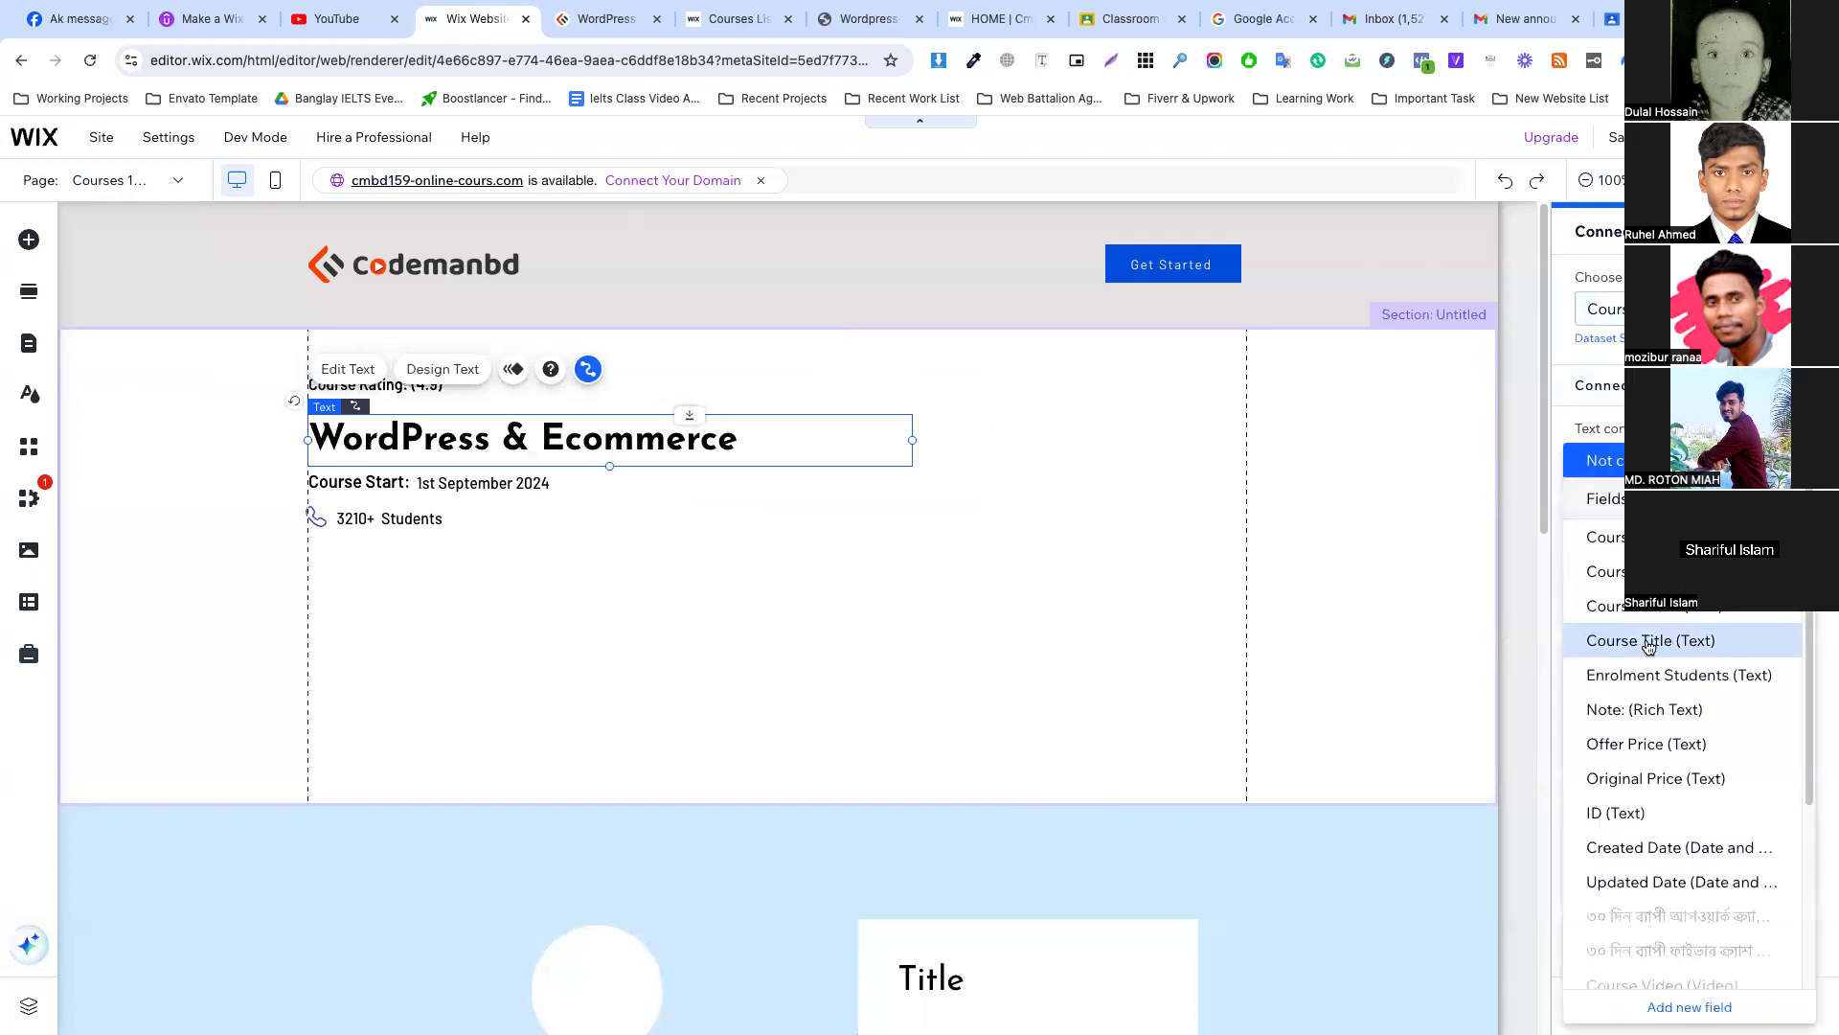
{"action": "left_click", "coordinate": [1649, 640]}
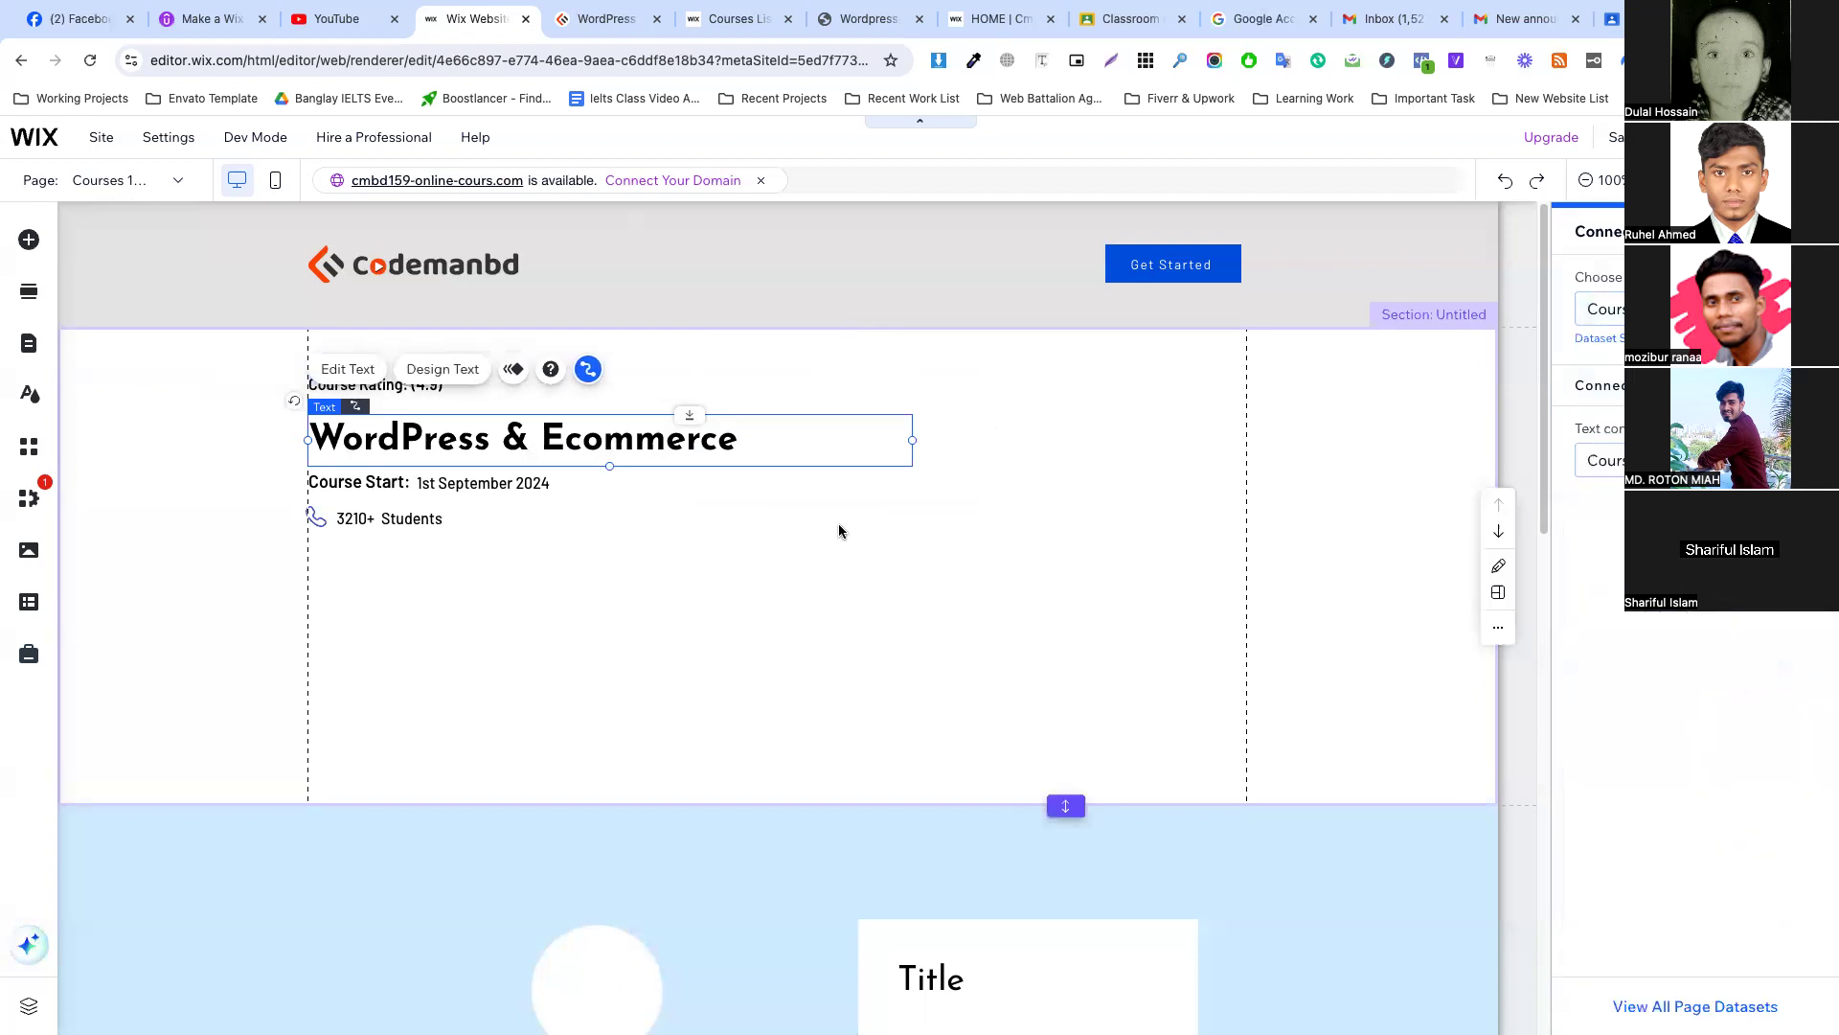
{"action": "left_click", "coordinate": [779, 491]}
{"action": "left_click", "coordinate": [586, 443]}
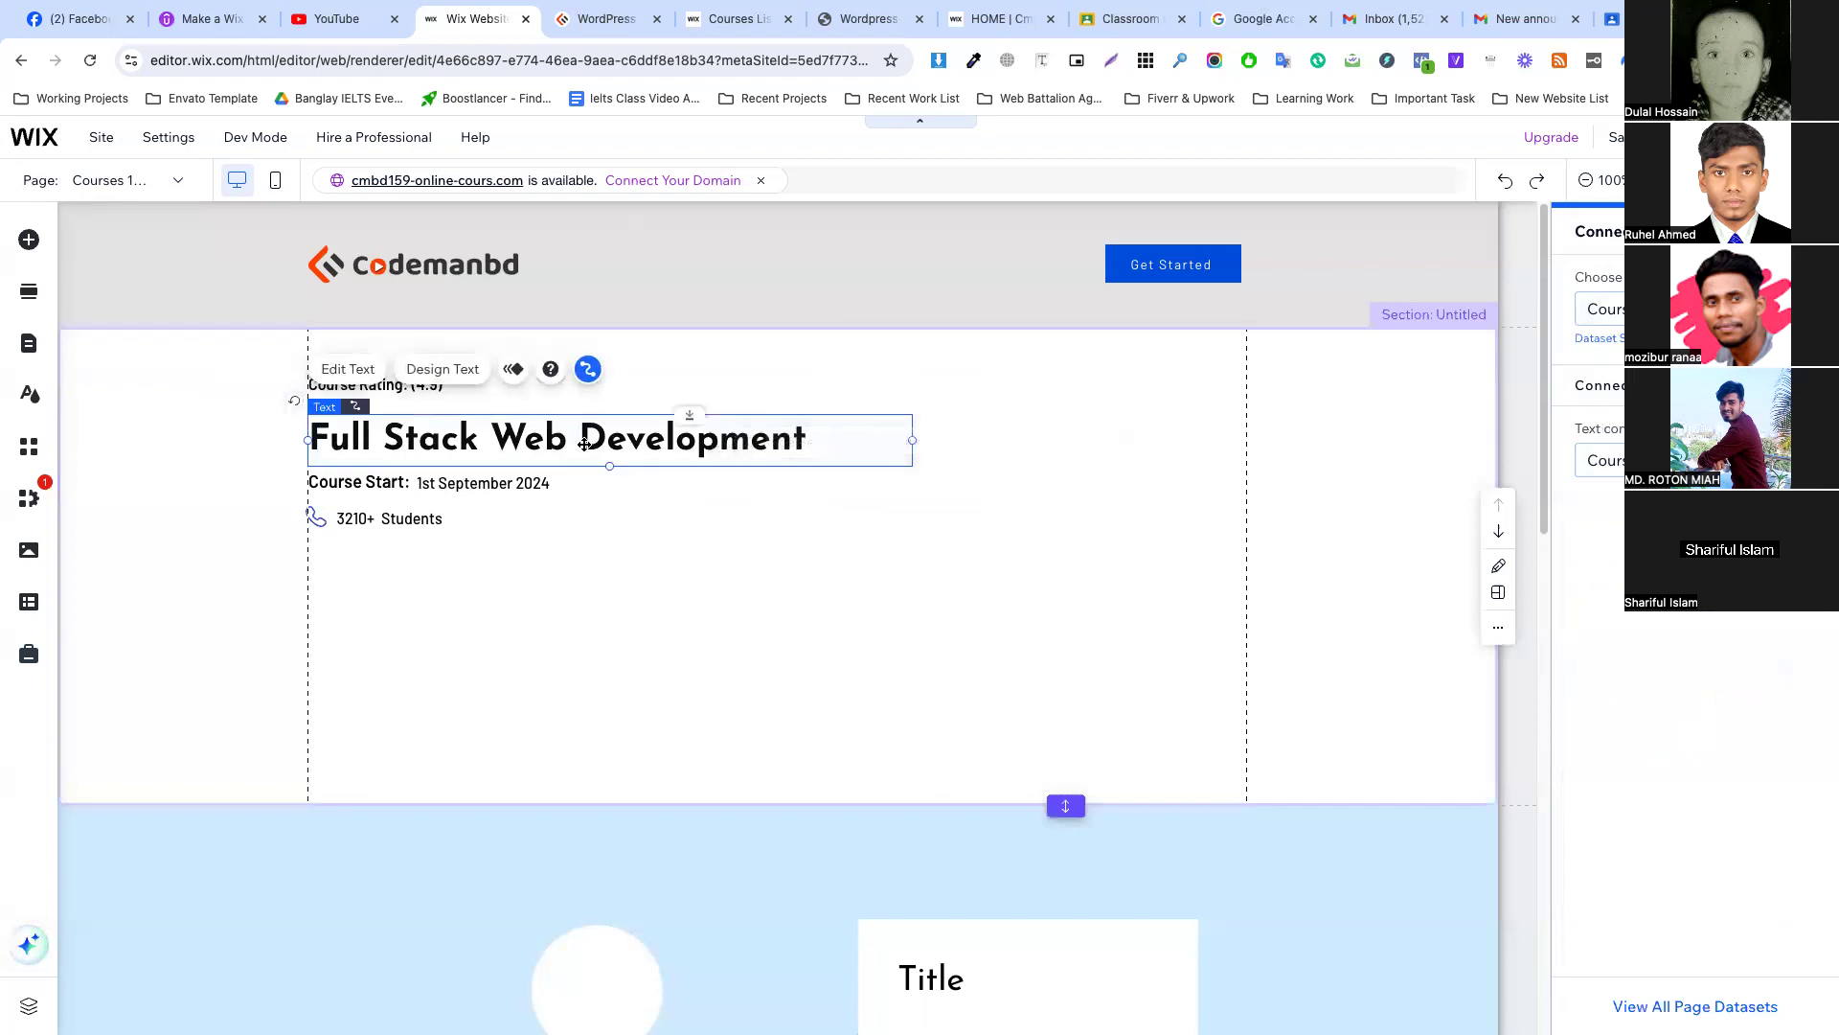
{"action": "left_click", "coordinate": [1261, 456]}
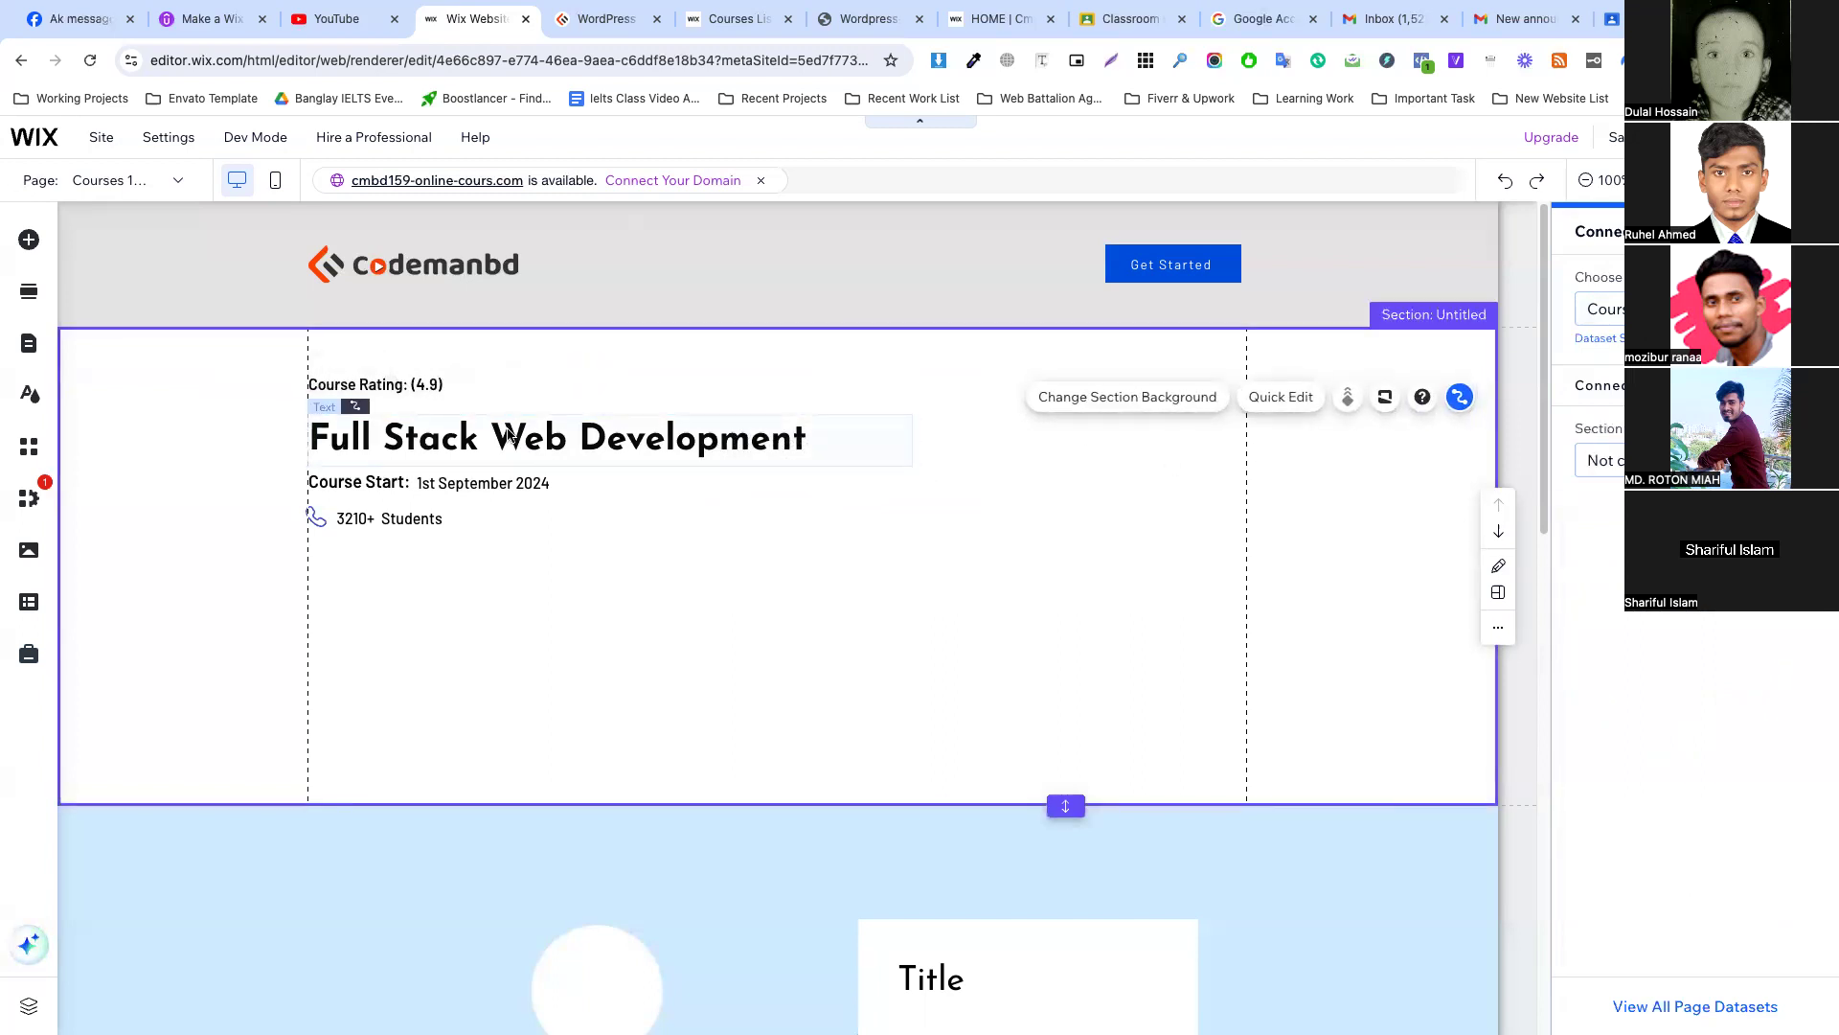
{"action": "left_click", "coordinate": [479, 506]}
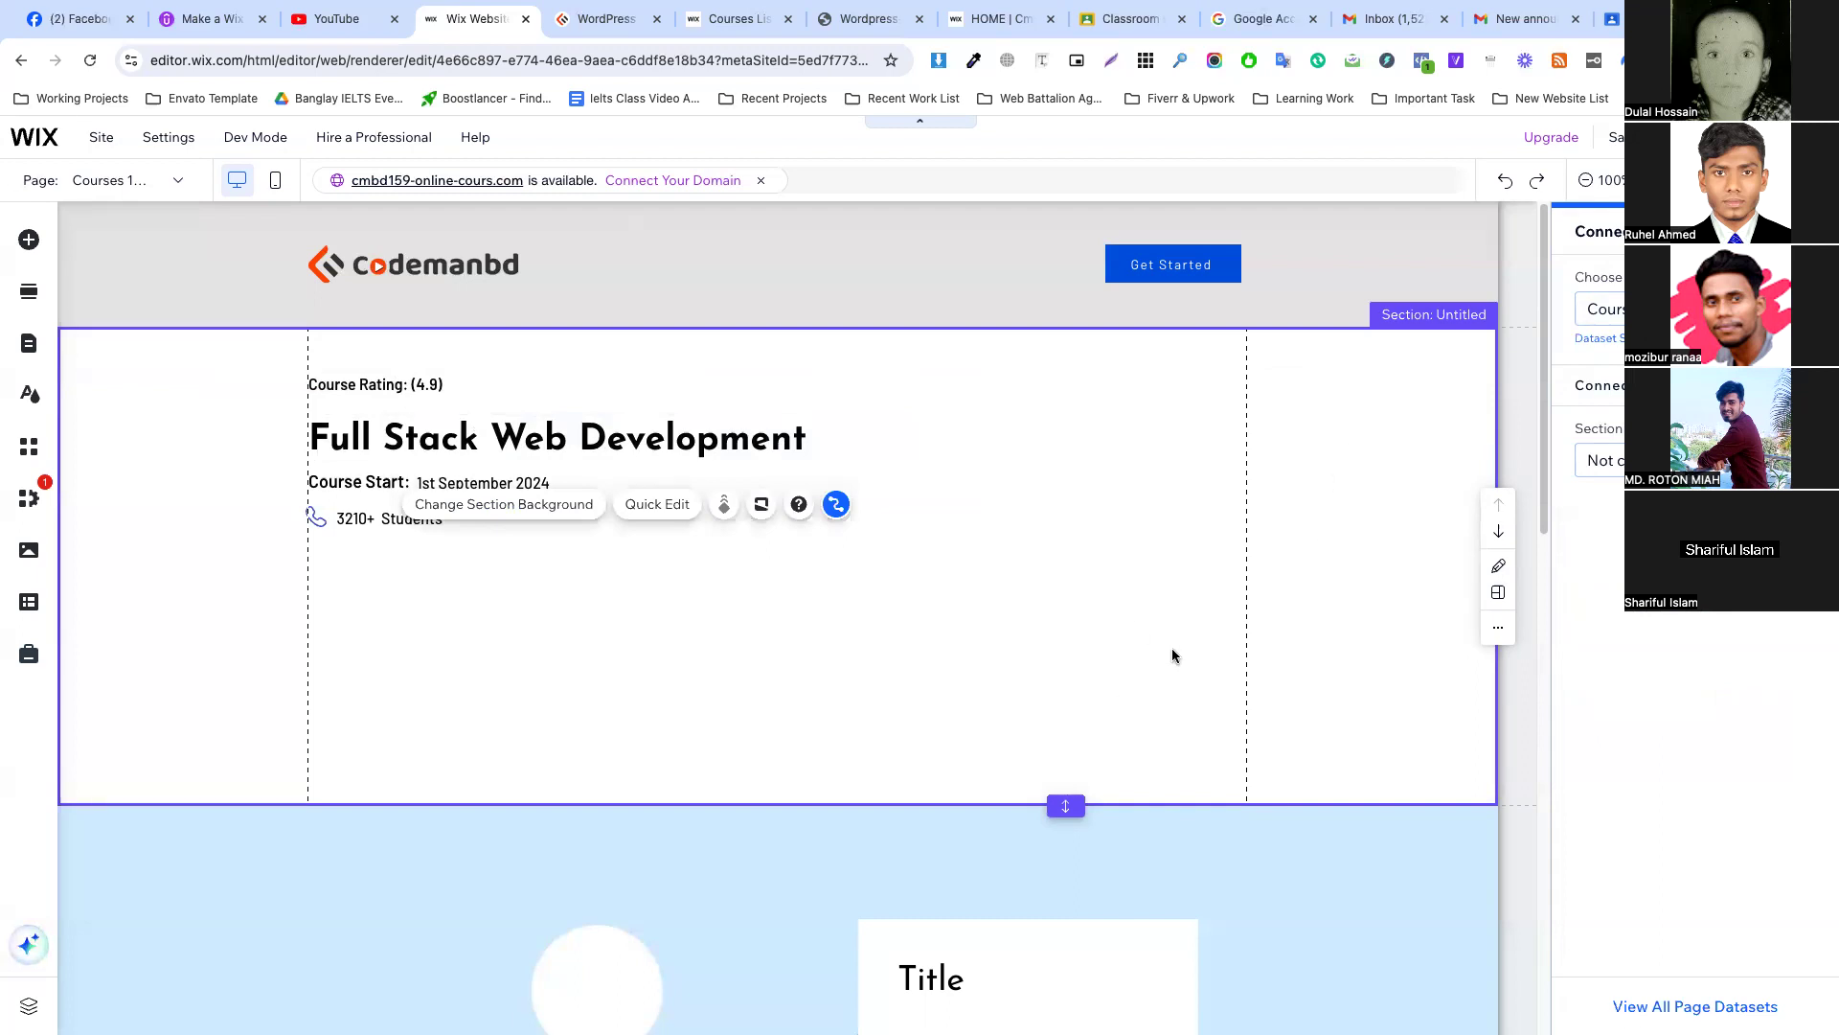
Connect the 3210+ count to the courses dataset's Enrolment Students field.
{"action": "scroll", "coordinate": [1176, 694], "scroll_direction": "down", "scroll_amount": 3}
{"action": "scroll", "coordinate": [1196, 726], "scroll_direction": "down", "scroll_amount": 2}
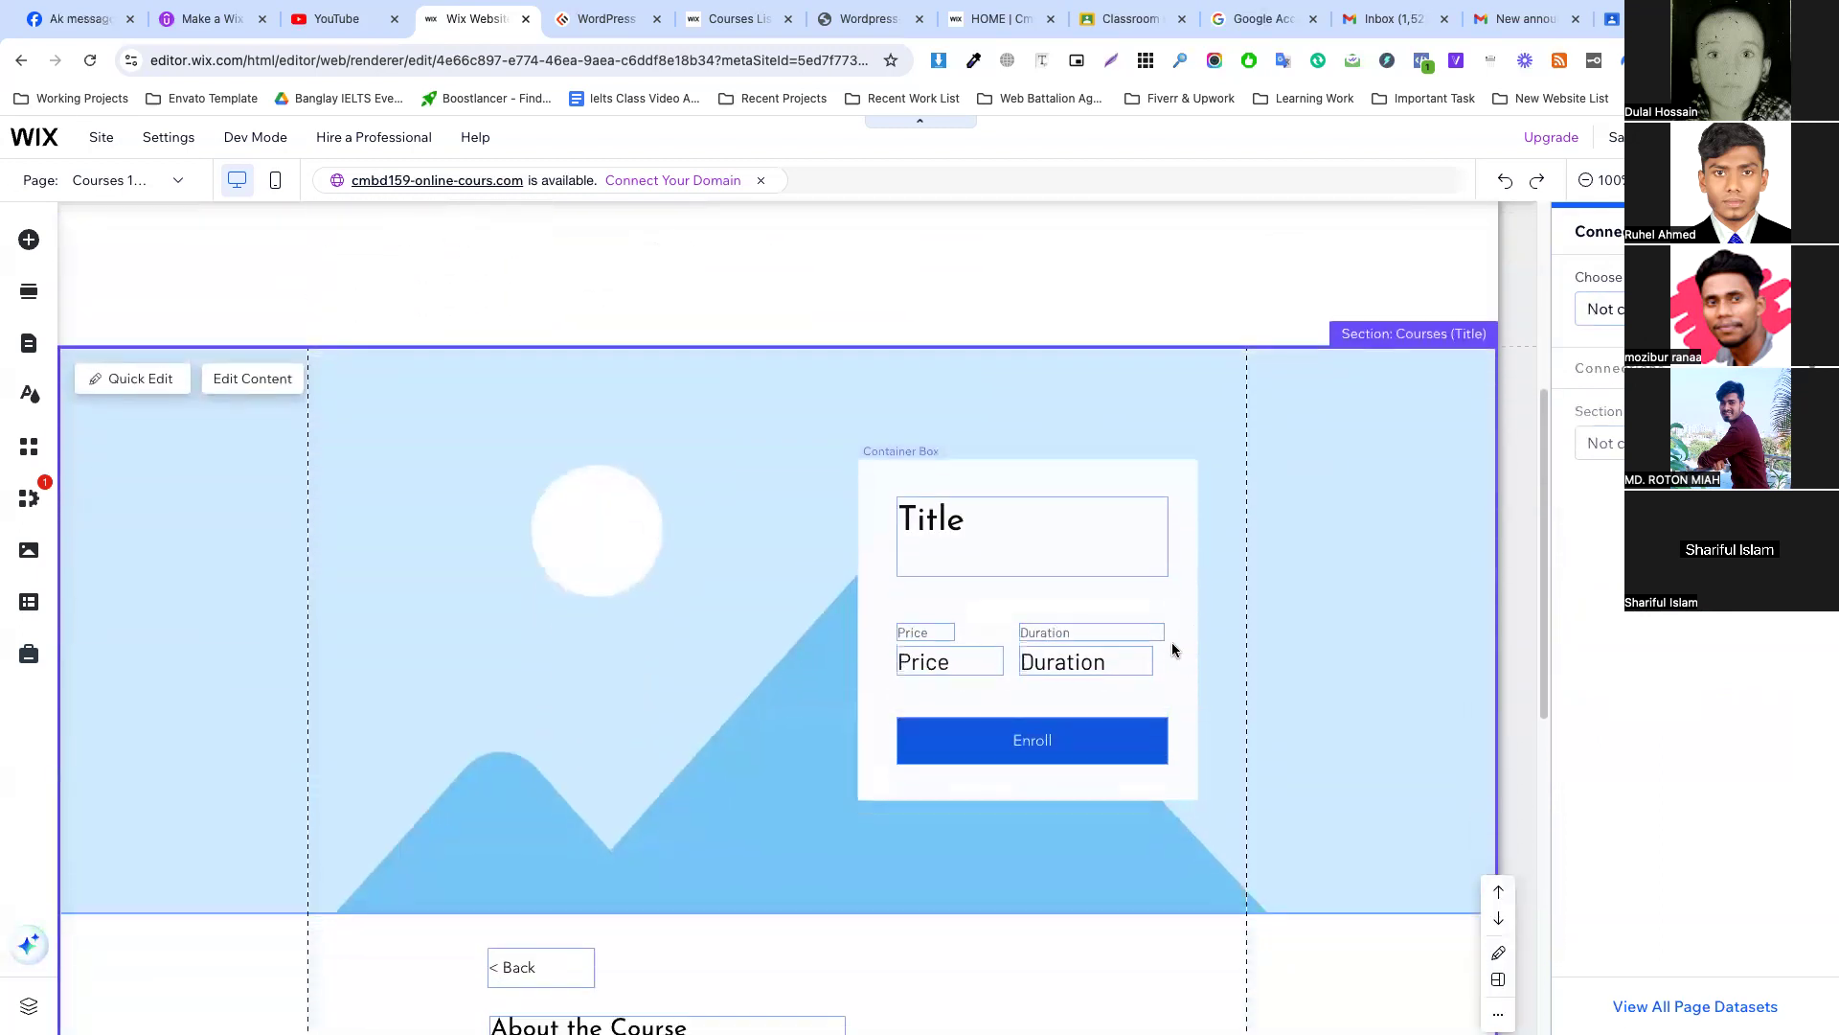
{"action": "scroll", "coordinate": [1170, 644], "scroll_direction": "up", "scroll_amount": 1}
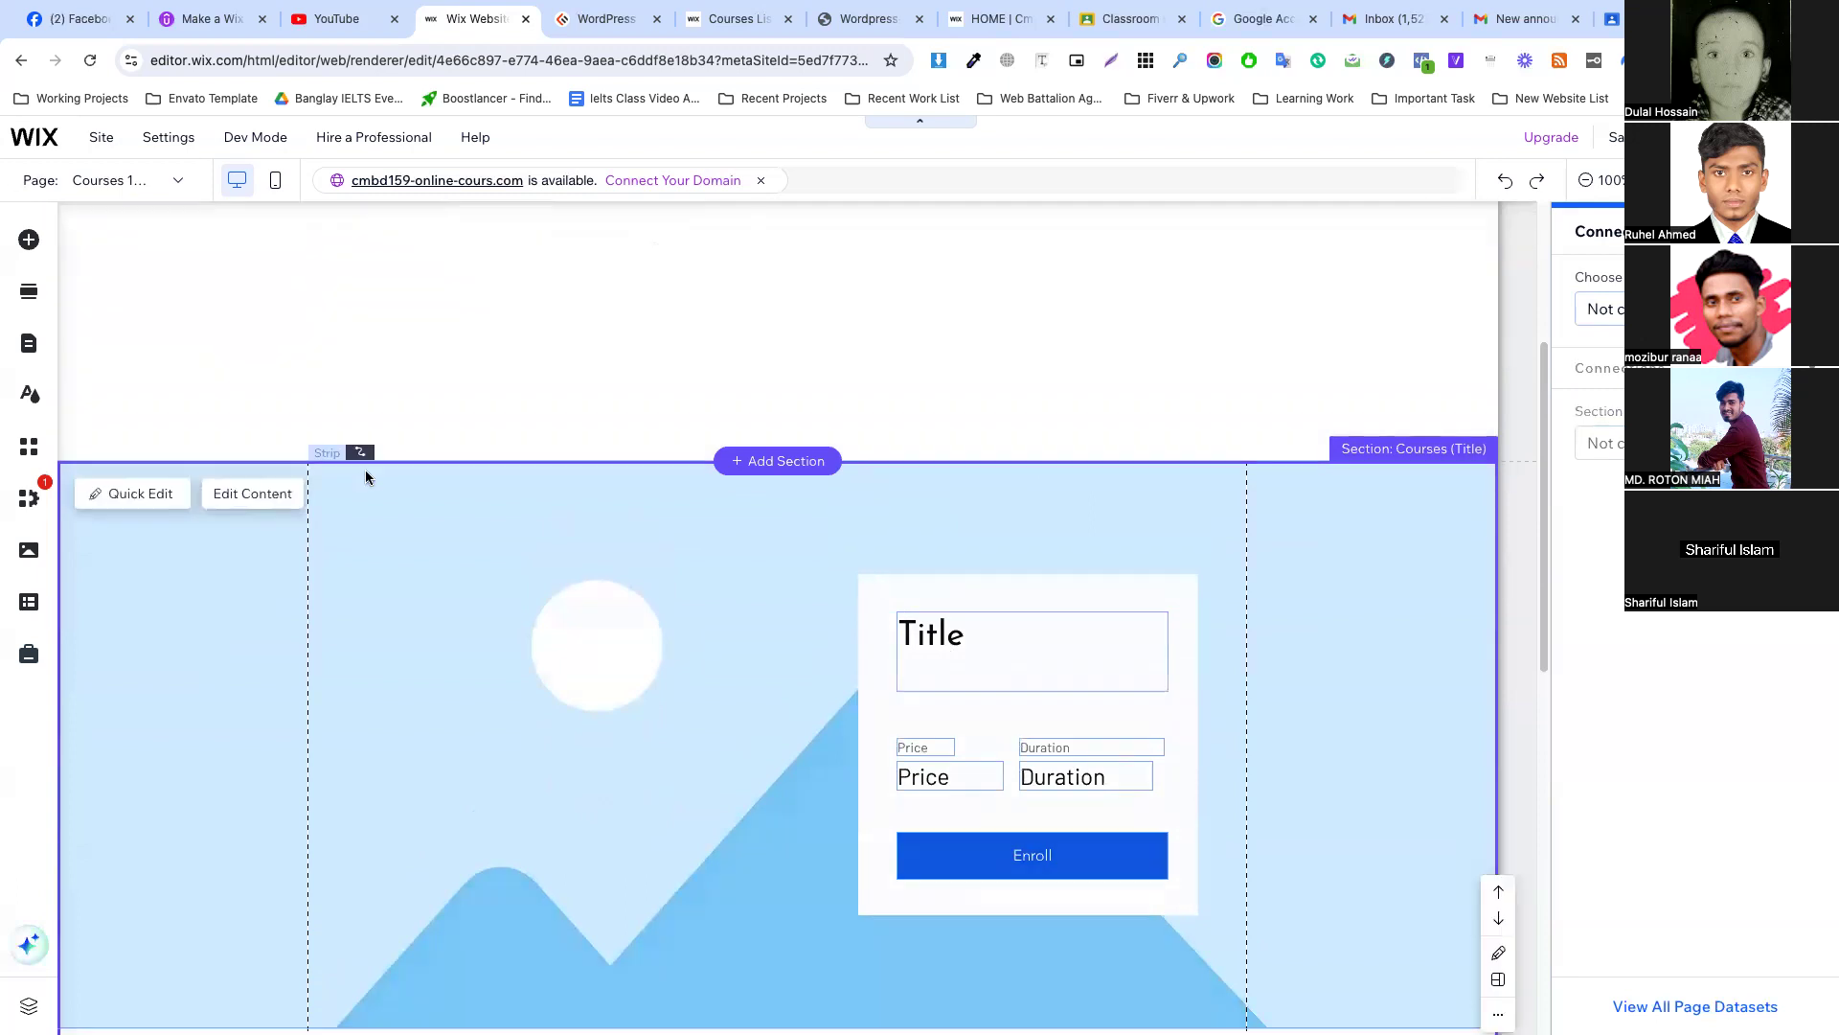
{"action": "left_click", "coordinate": [365, 471]}
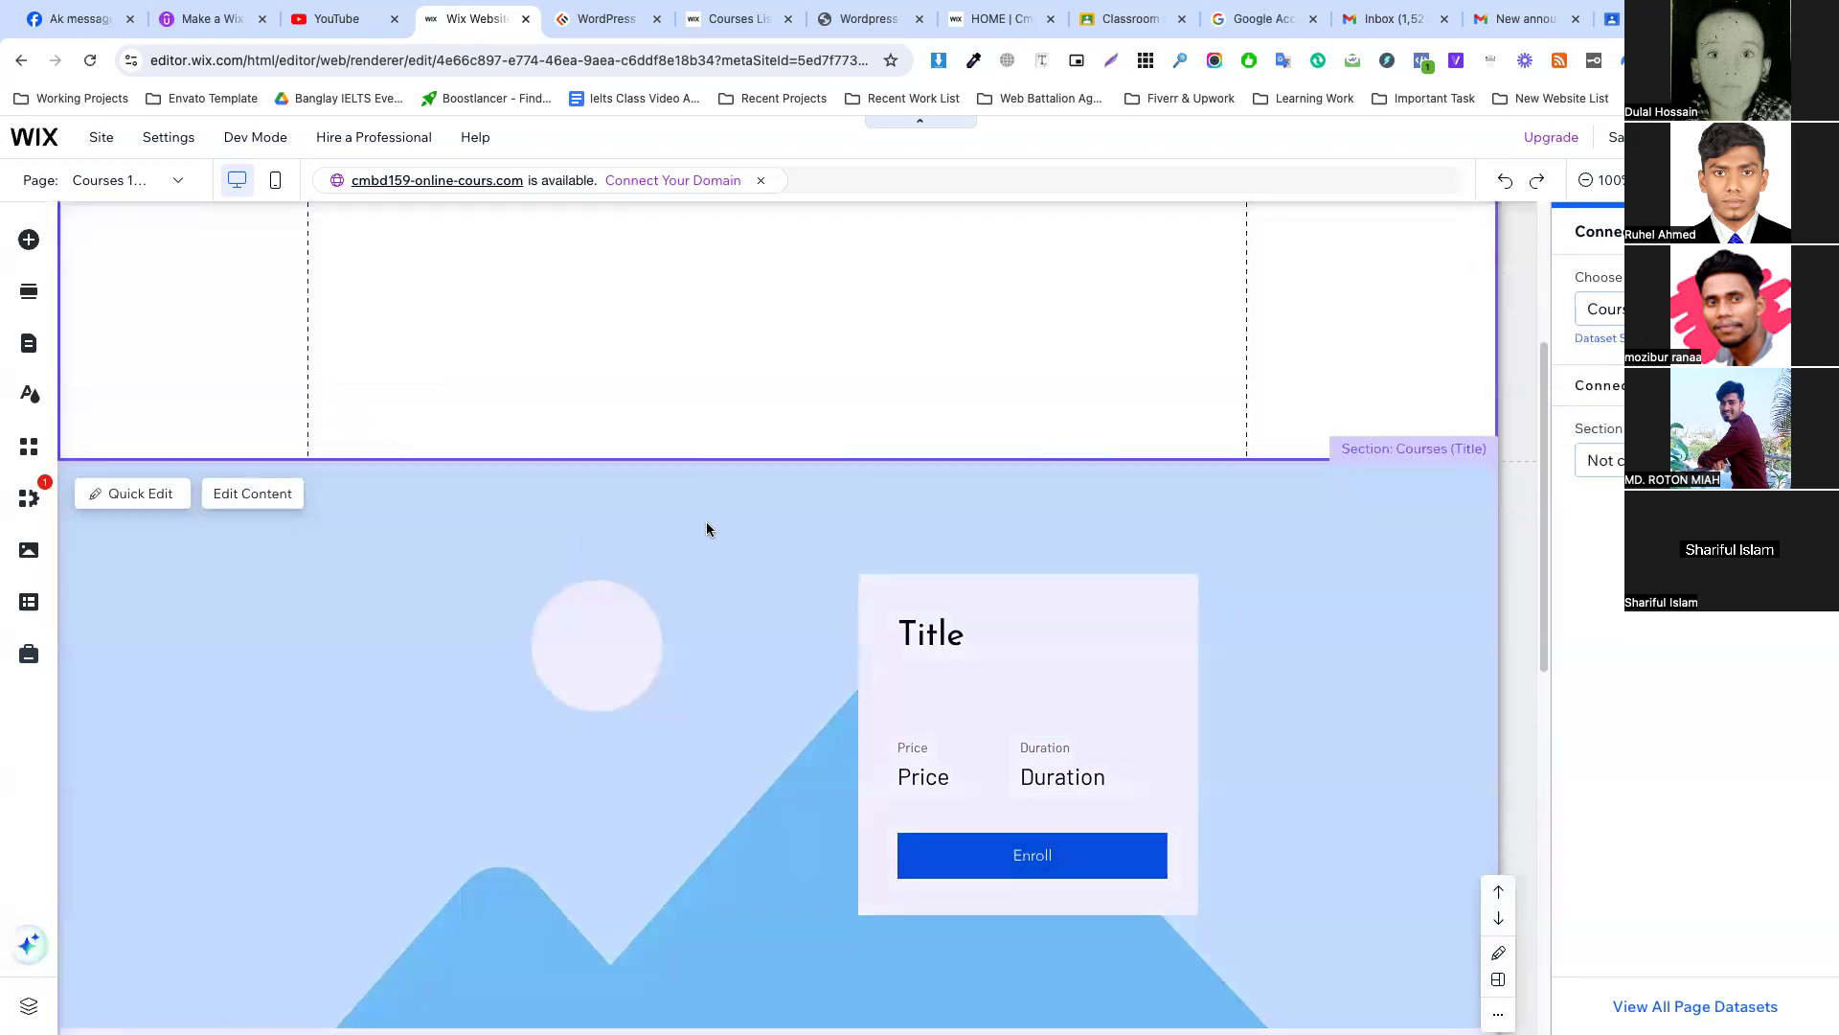
{"action": "scroll", "coordinate": [705, 521], "scroll_direction": "up", "scroll_amount": 4}
{"action": "left_click", "coordinate": [1180, 528]}
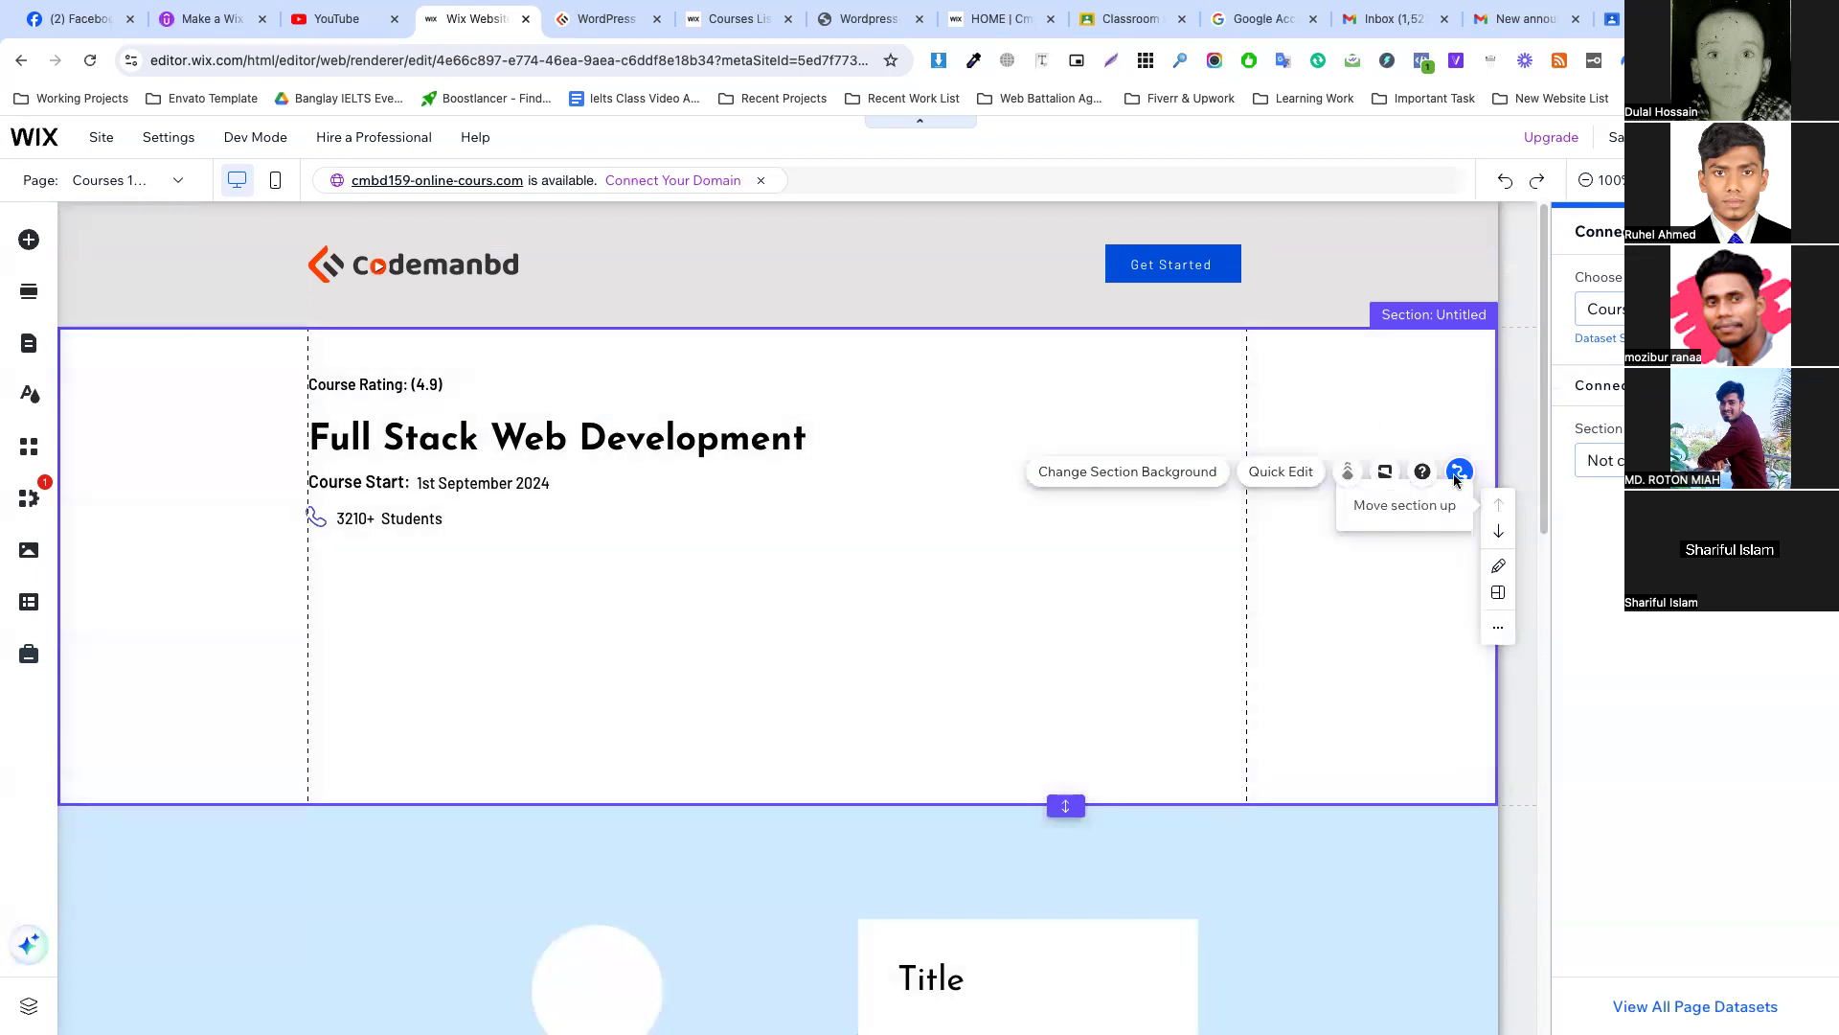
{"action": "left_click", "coordinate": [1609, 460]}
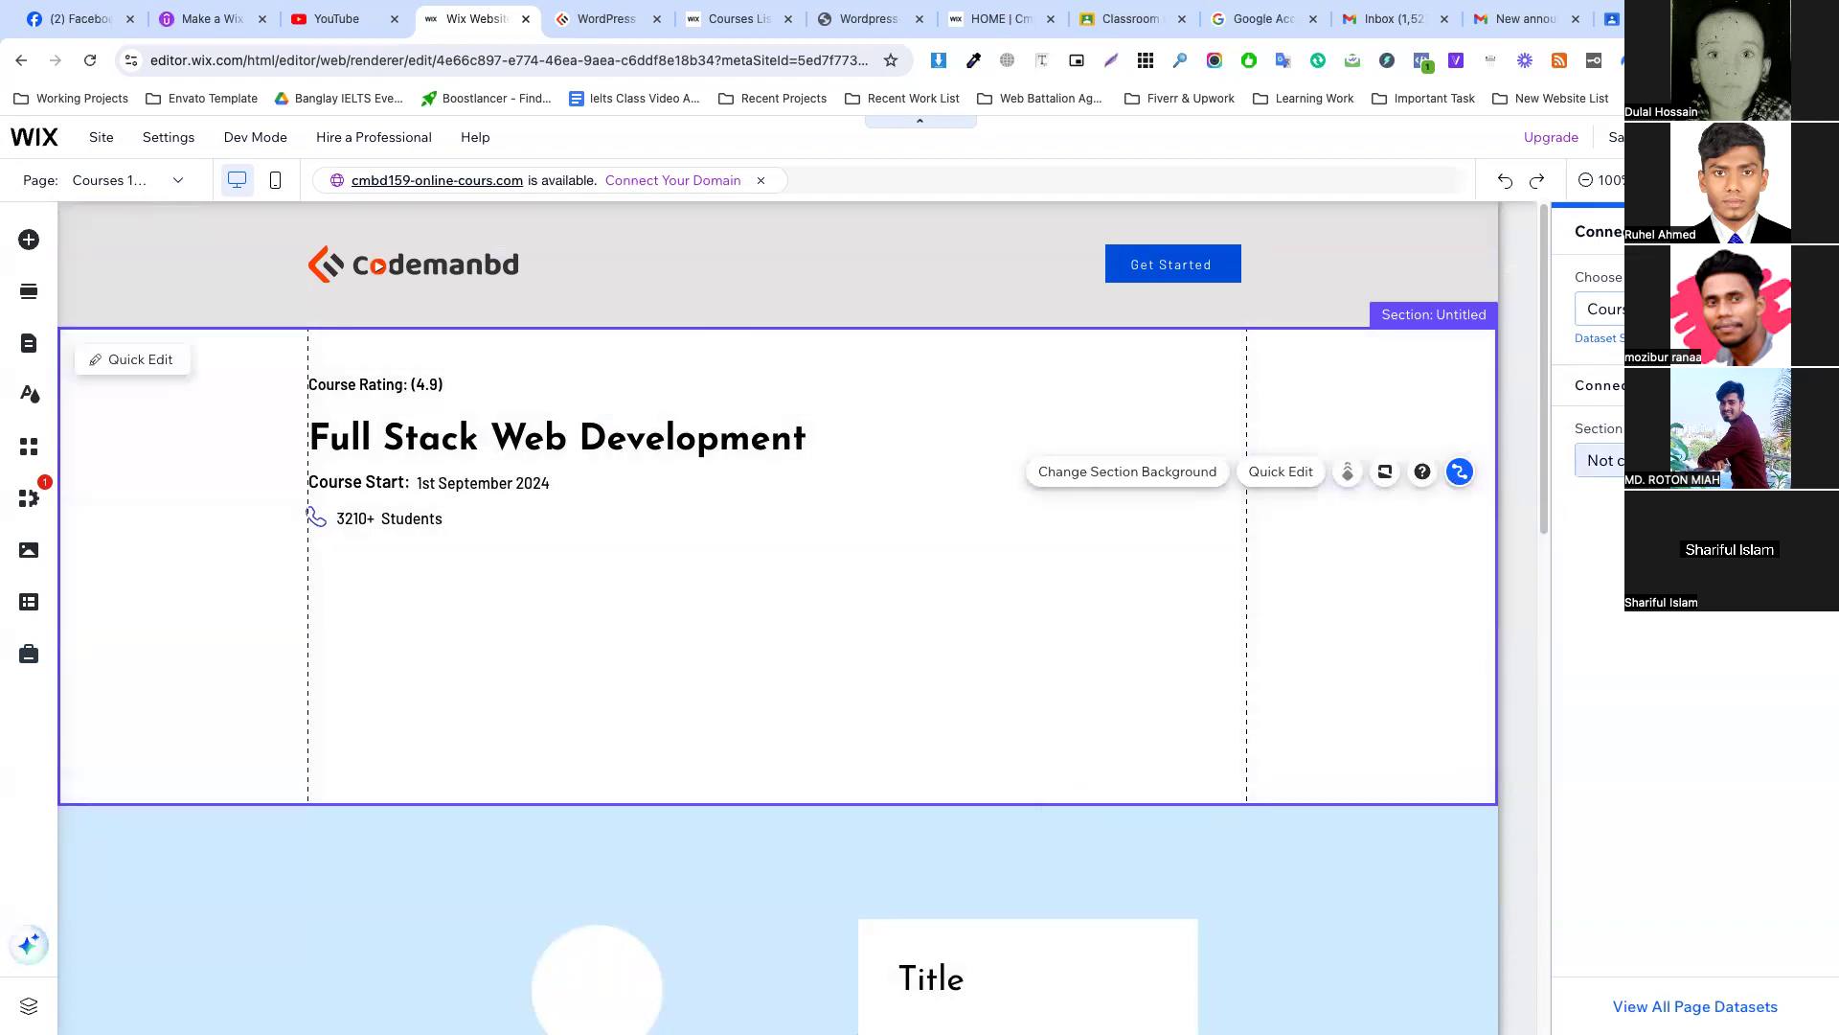
{"action": "left_click", "coordinate": [1342, 550]}
{"action": "left_click", "coordinate": [397, 518]}
{"action": "left_click", "coordinate": [354, 518]}
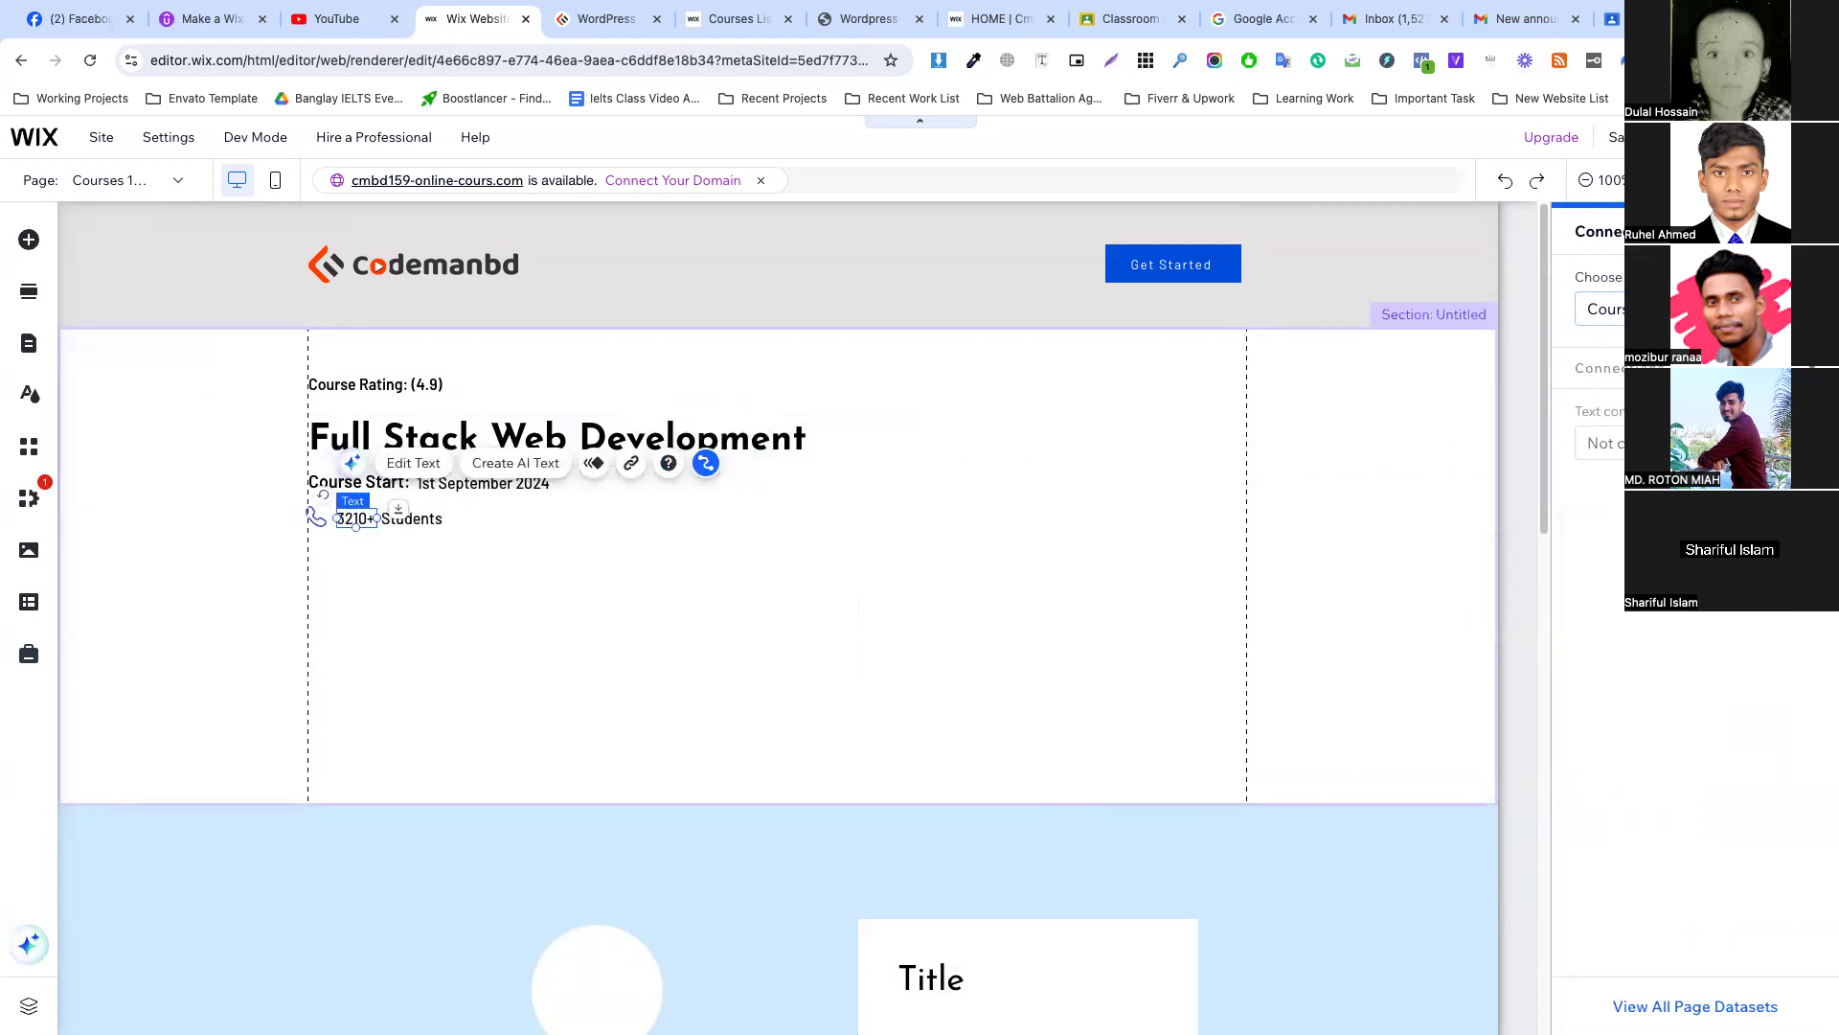
{"action": "left_click", "coordinate": [1600, 308]}
{"action": "left_click", "coordinate": [1600, 385]}
{"action": "left_click", "coordinate": [1600, 460]}
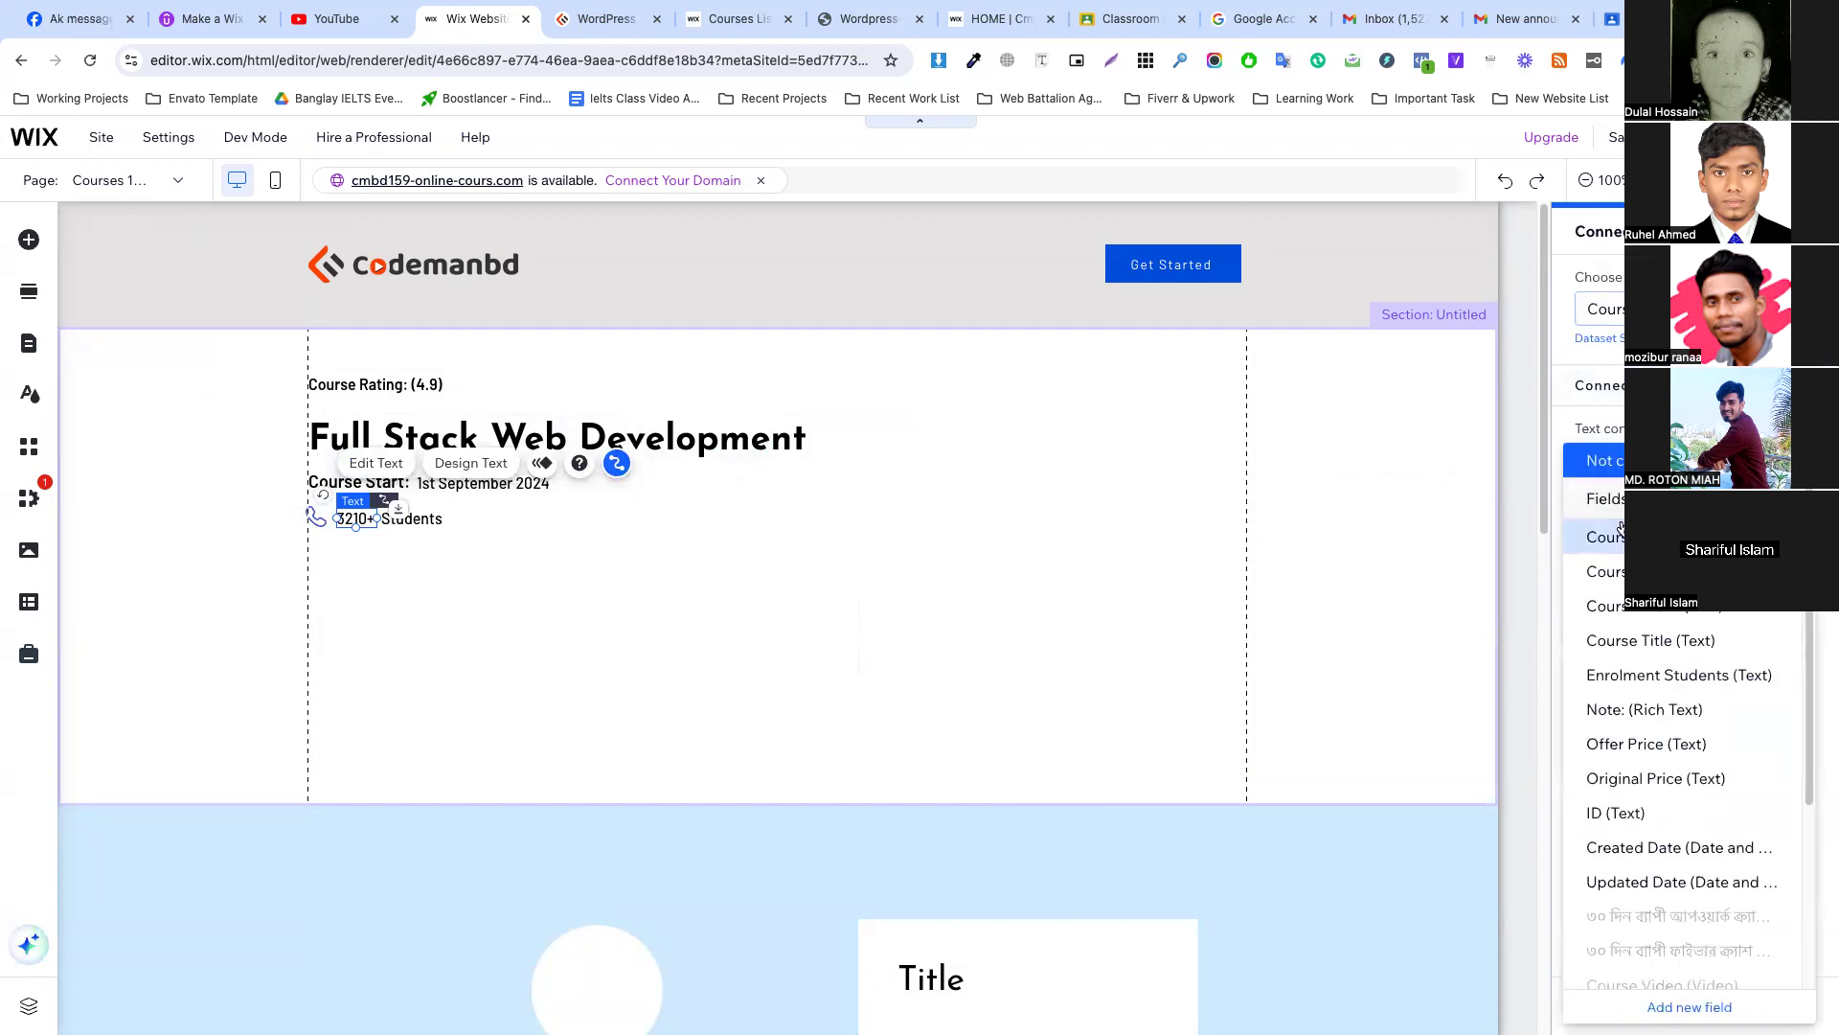
{"action": "left_click", "coordinate": [1672, 672]}
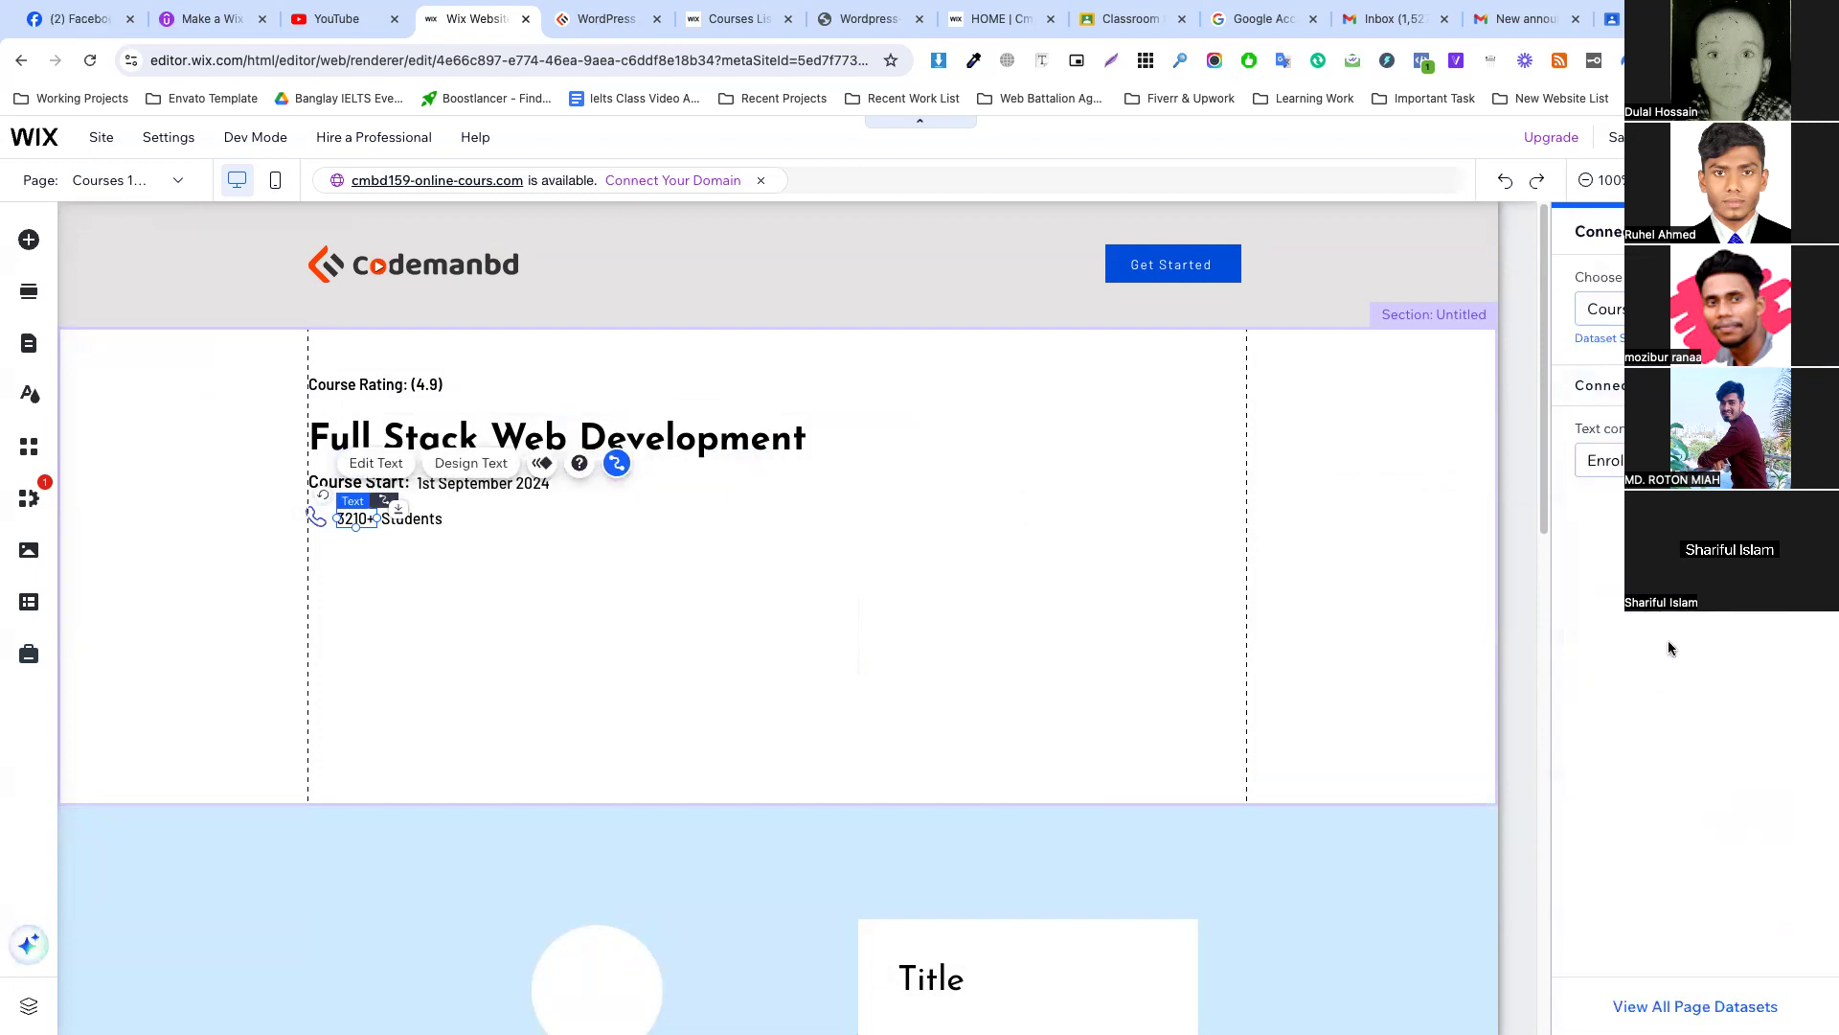
Connect the 1st September 2024 date text to the Course Start field.
{"action": "left_click", "coordinate": [374, 533]}
{"action": "left_click", "coordinate": [398, 520]}
{"action": "left_click", "coordinate": [582, 540]}
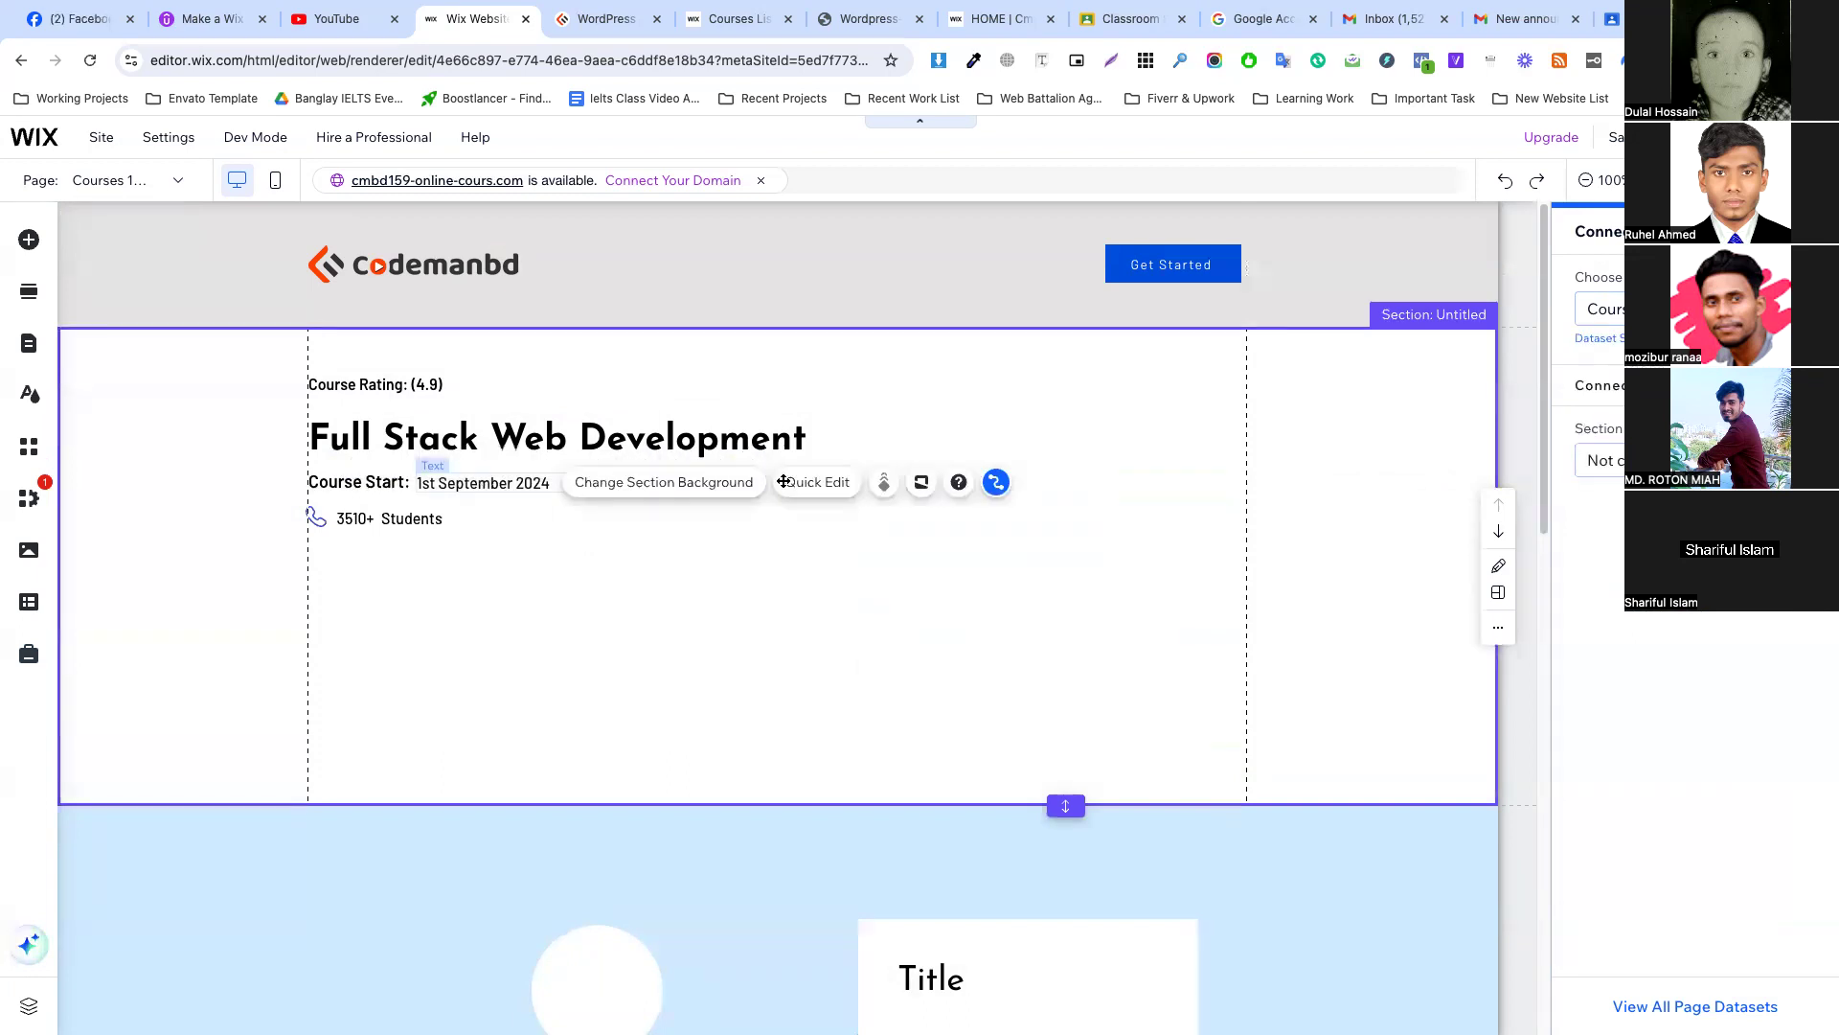
{"action": "left_click", "coordinate": [488, 482]}
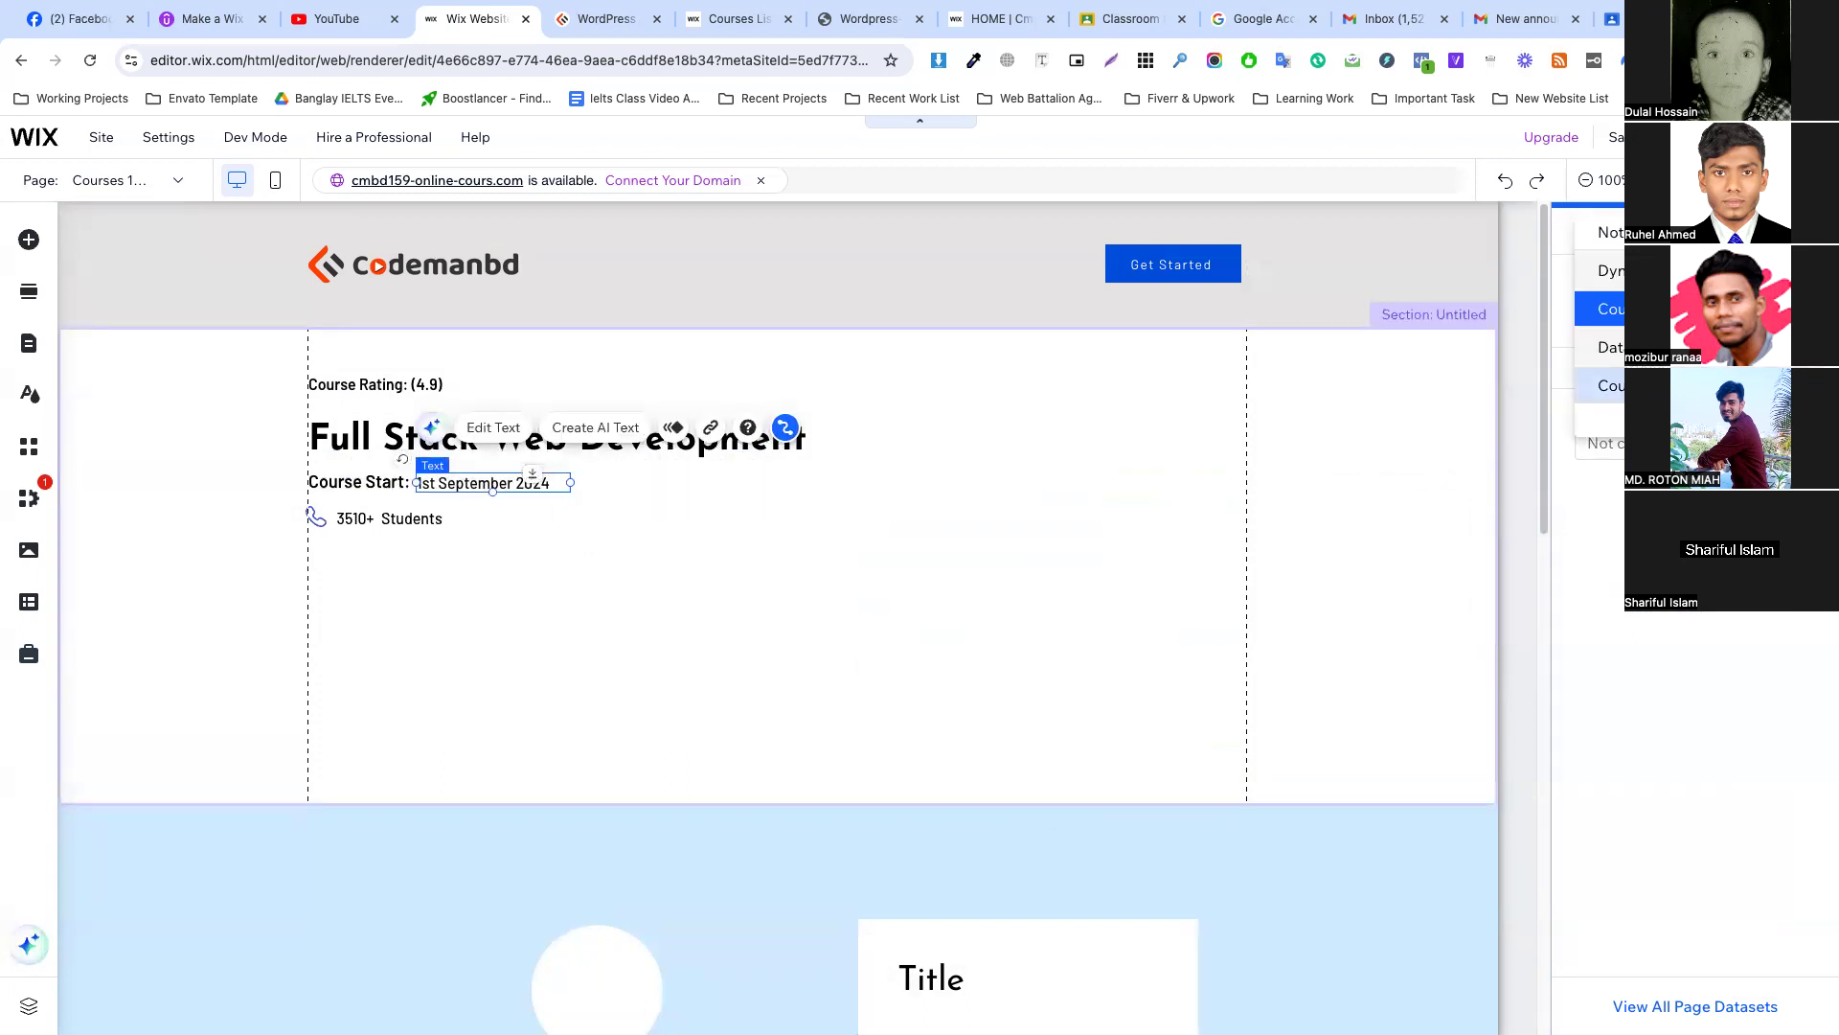
{"action": "left_click", "coordinate": [1600, 460]}
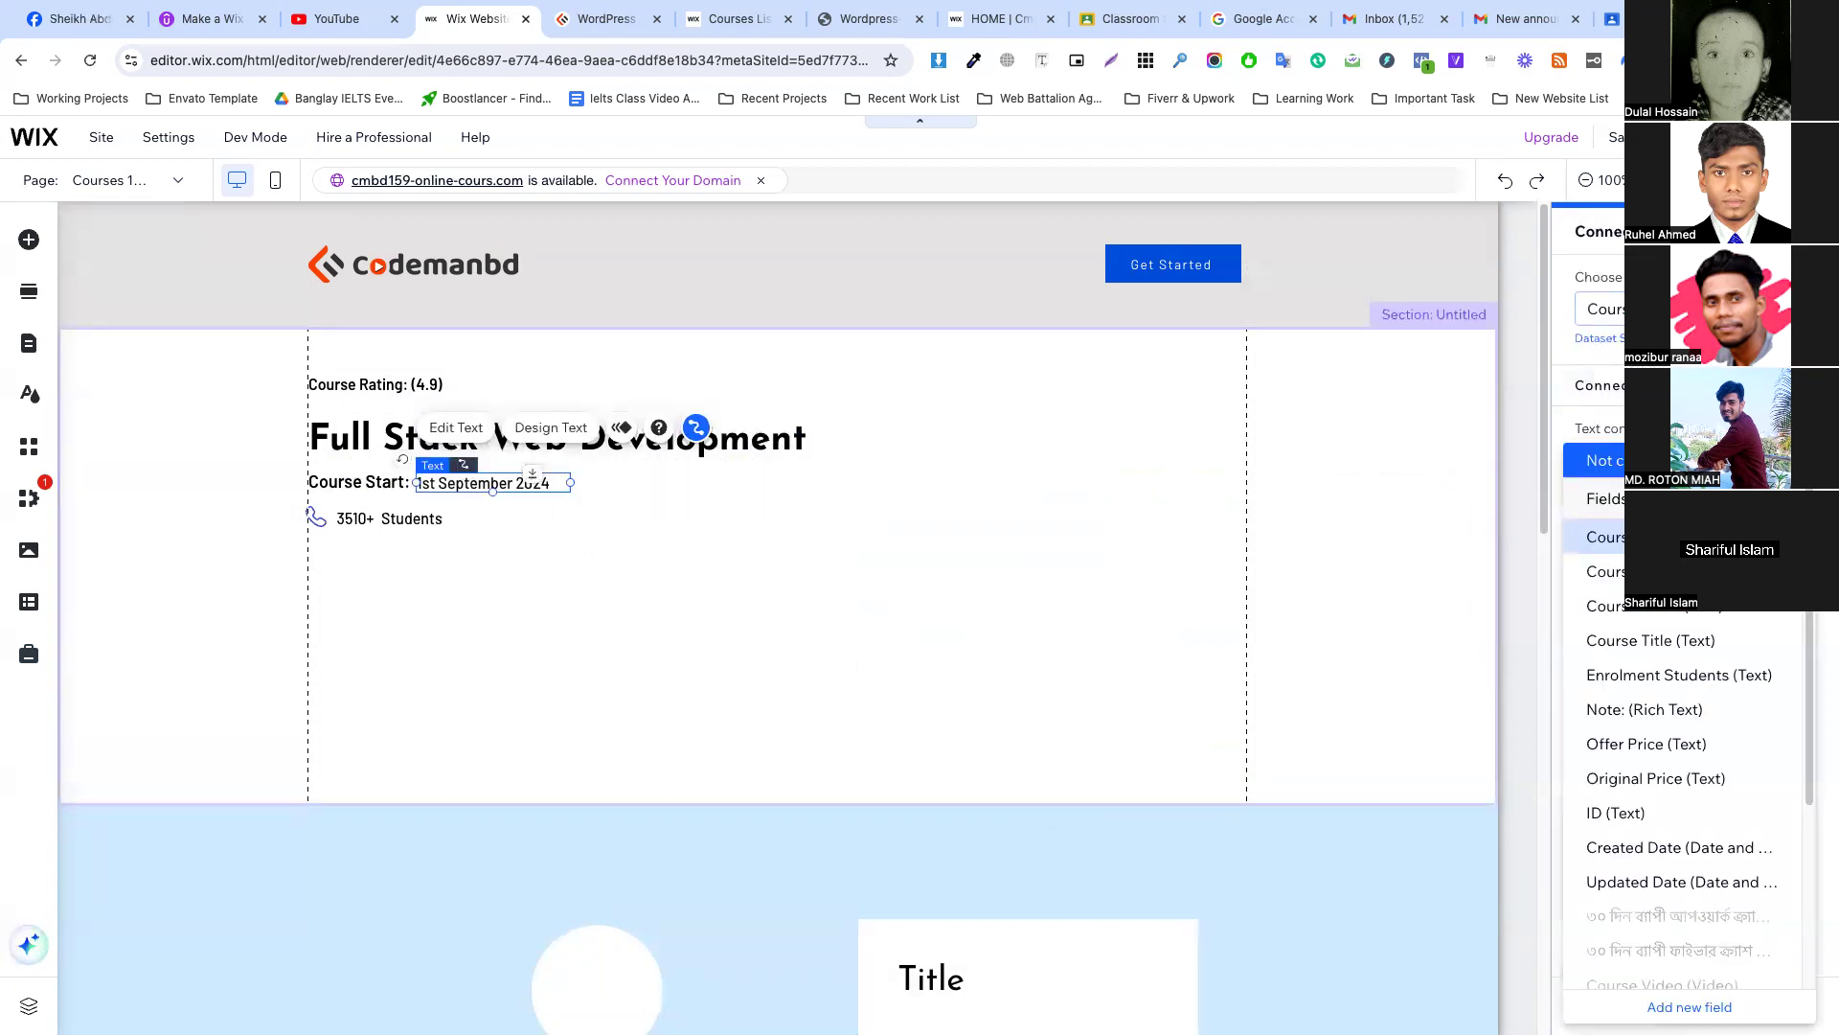
{"action": "left_click", "coordinate": [1657, 603]}
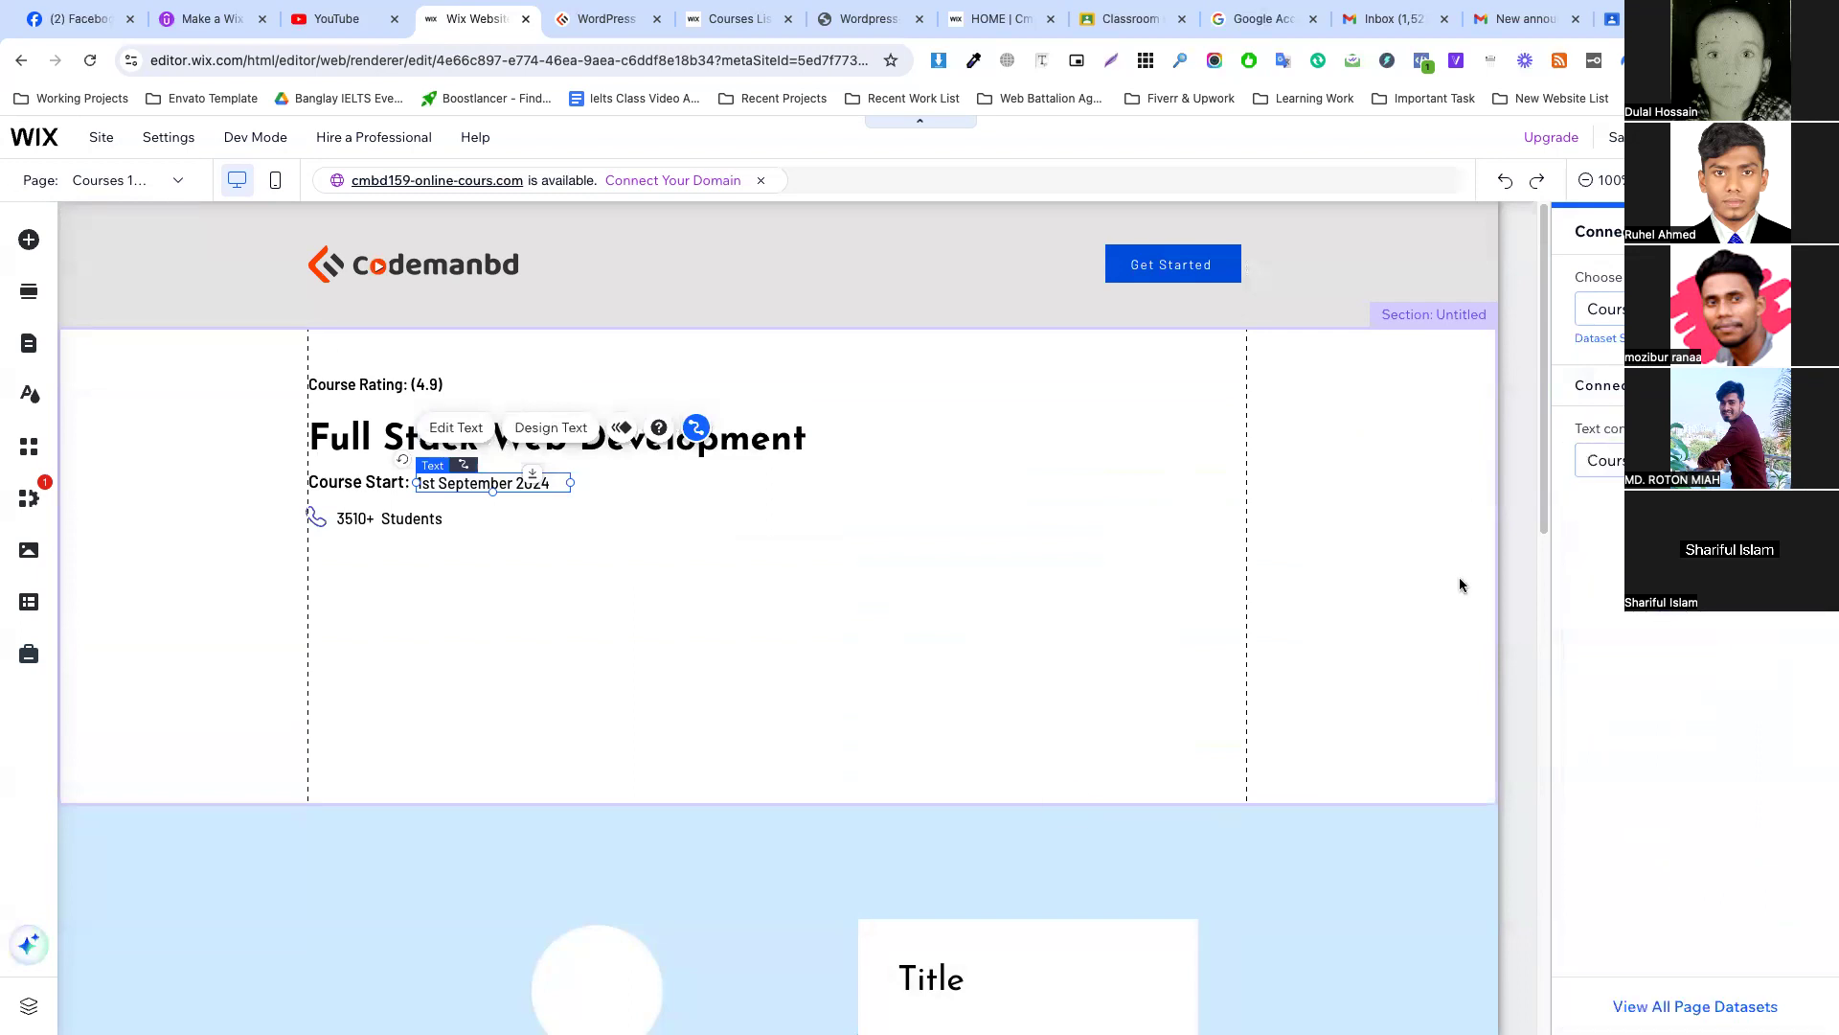
{"action": "left_click", "coordinate": [549, 517]}
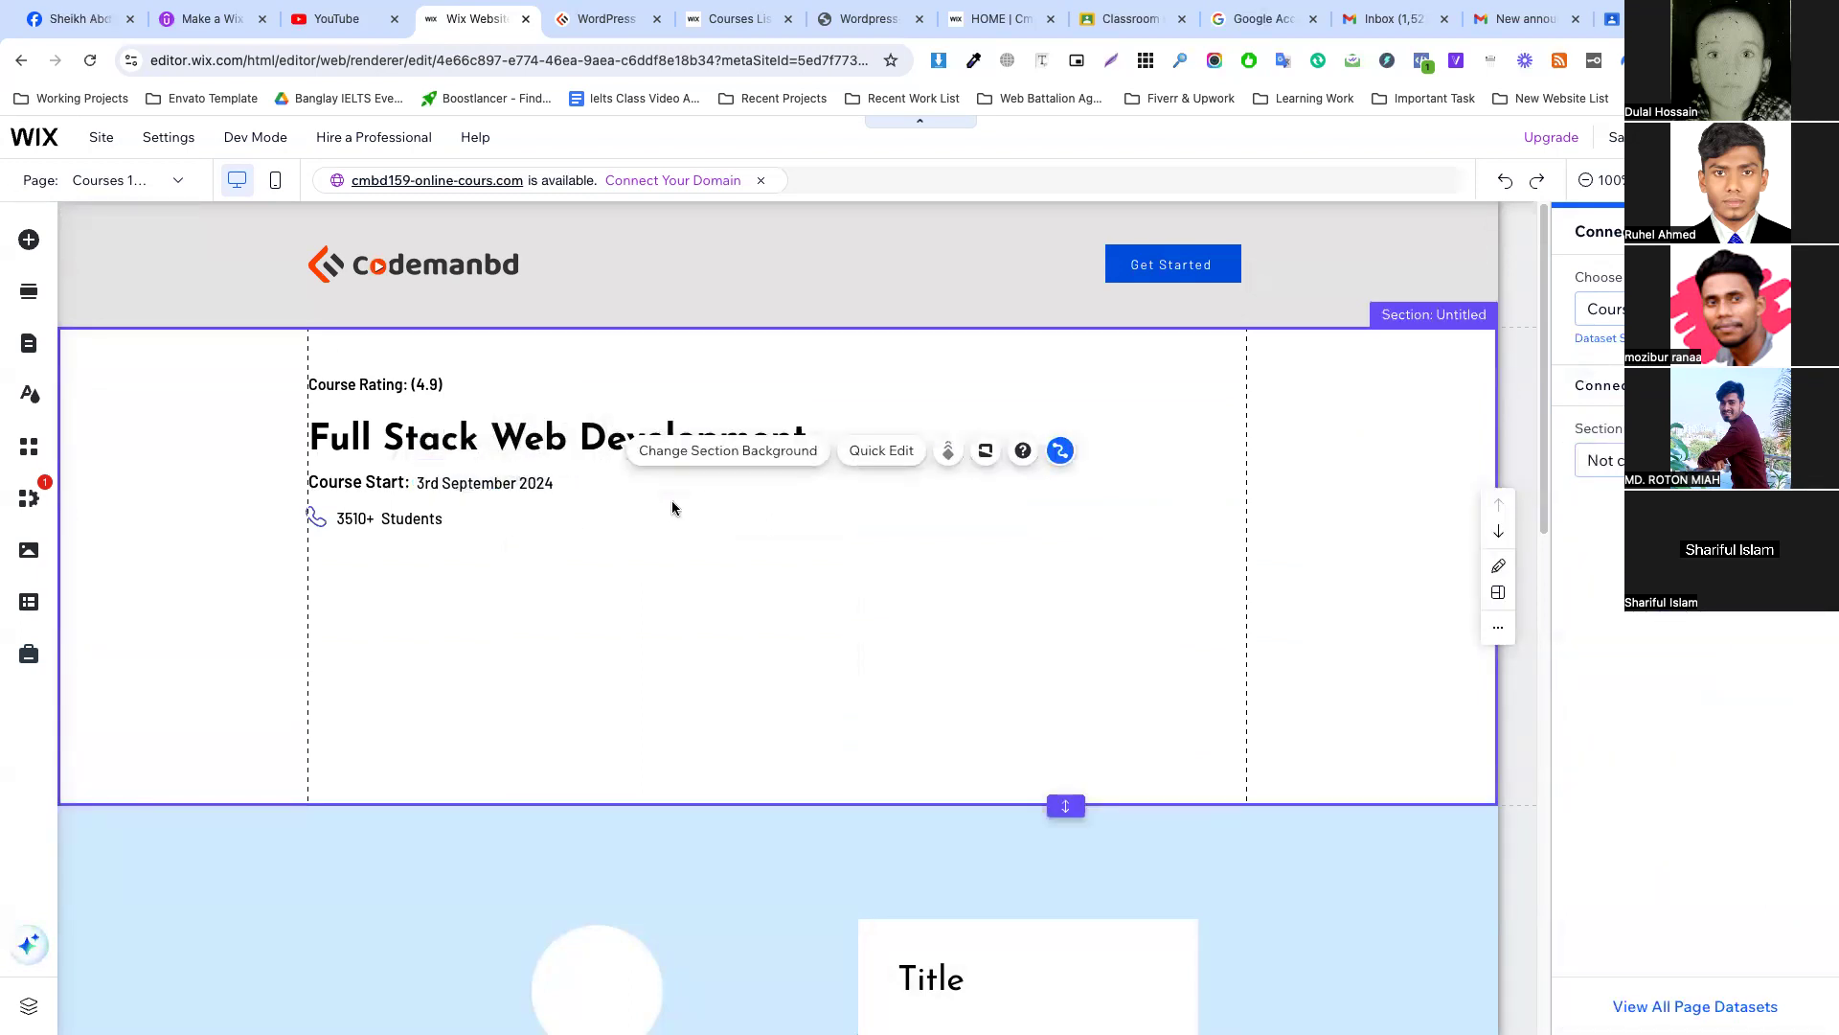
Delete the light-blue Title placeholder strip and the empty section below it.
{"action": "scroll", "coordinate": [1233, 657], "scroll_direction": "down", "scroll_amount": 2}
{"action": "left_click", "coordinate": [1102, 615]}
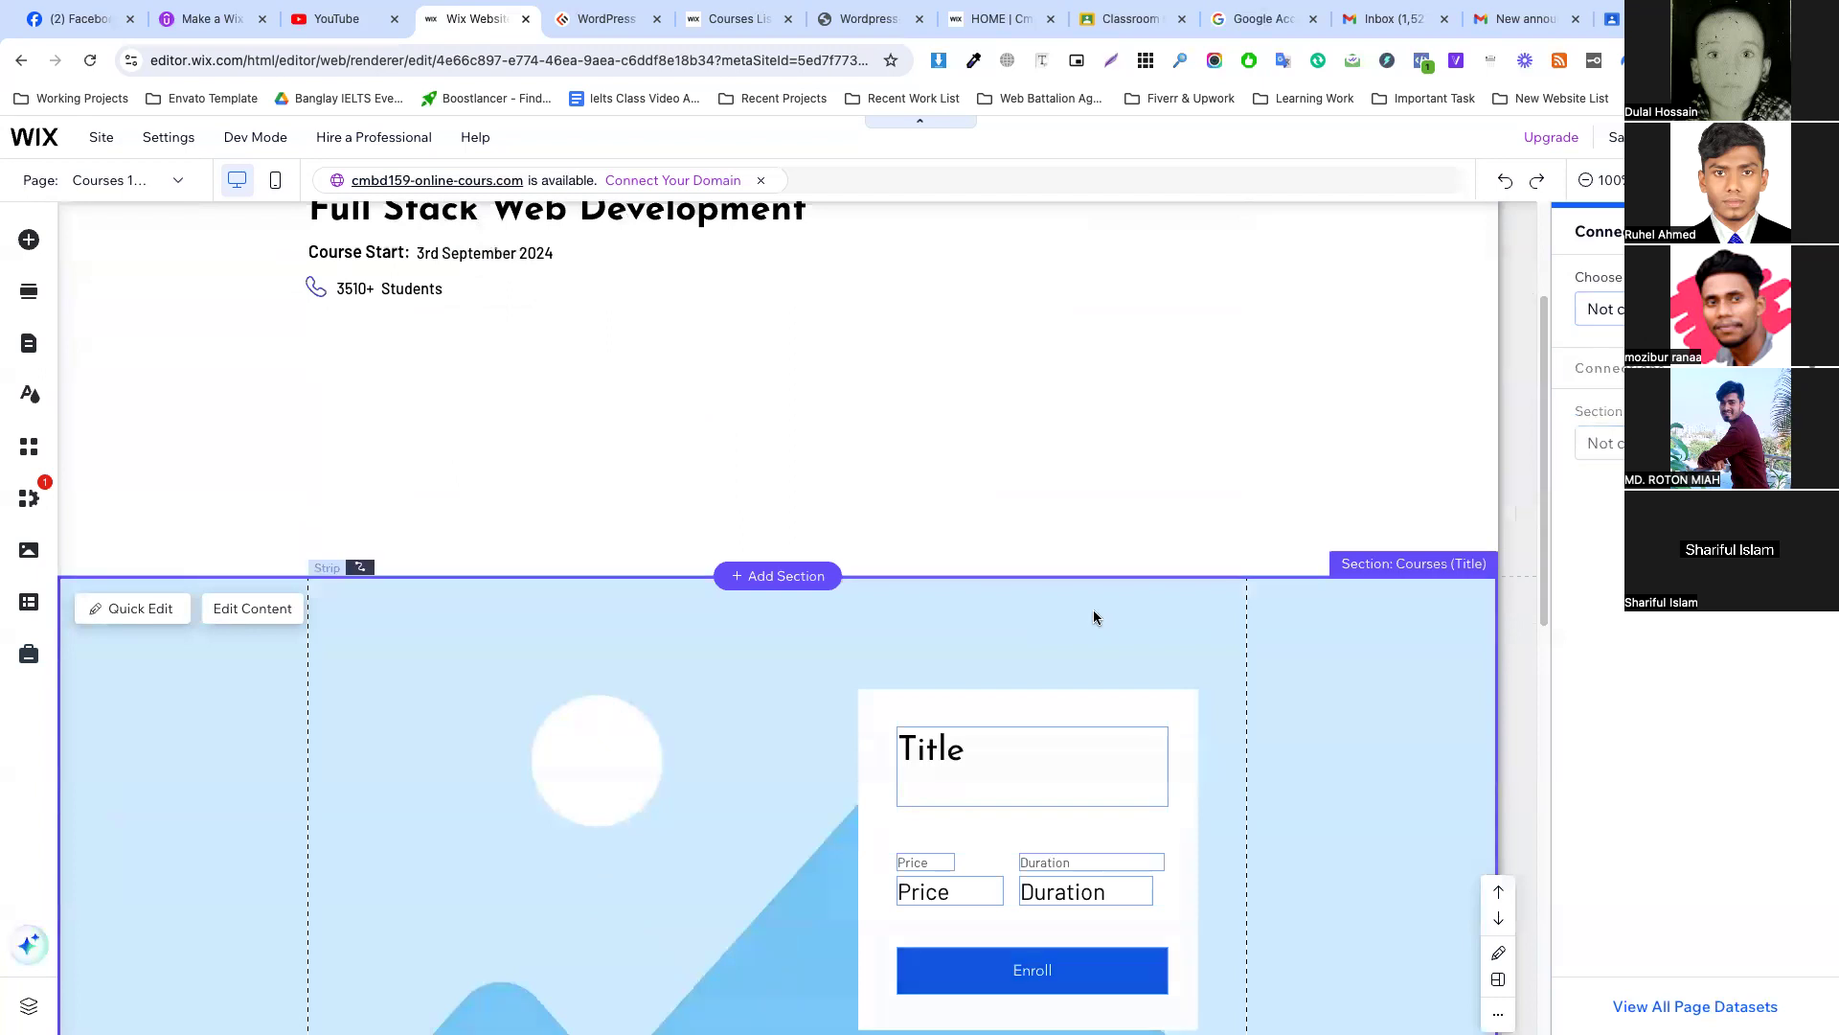
{"action": "right_click", "coordinate": [1094, 613]}
{"action": "left_click", "coordinate": [1159, 623]}
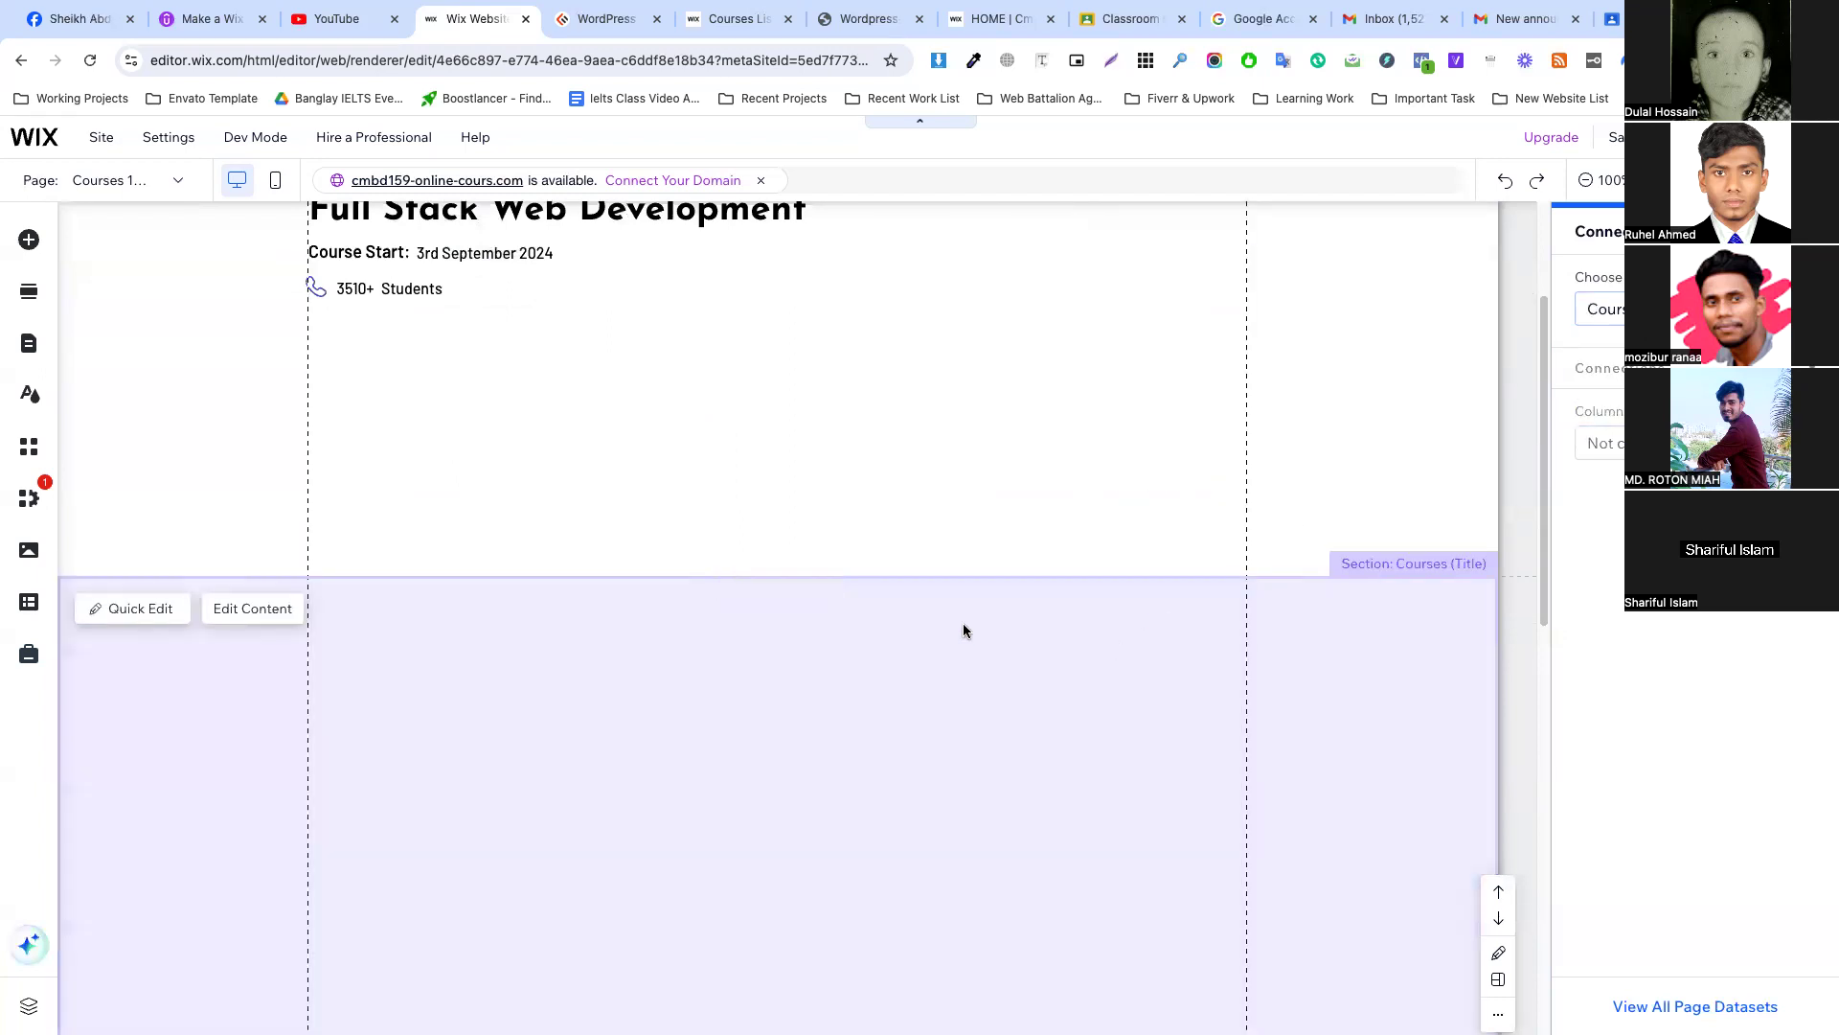
{"action": "scroll", "coordinate": [958, 613], "scroll_direction": "down", "scroll_amount": 4}
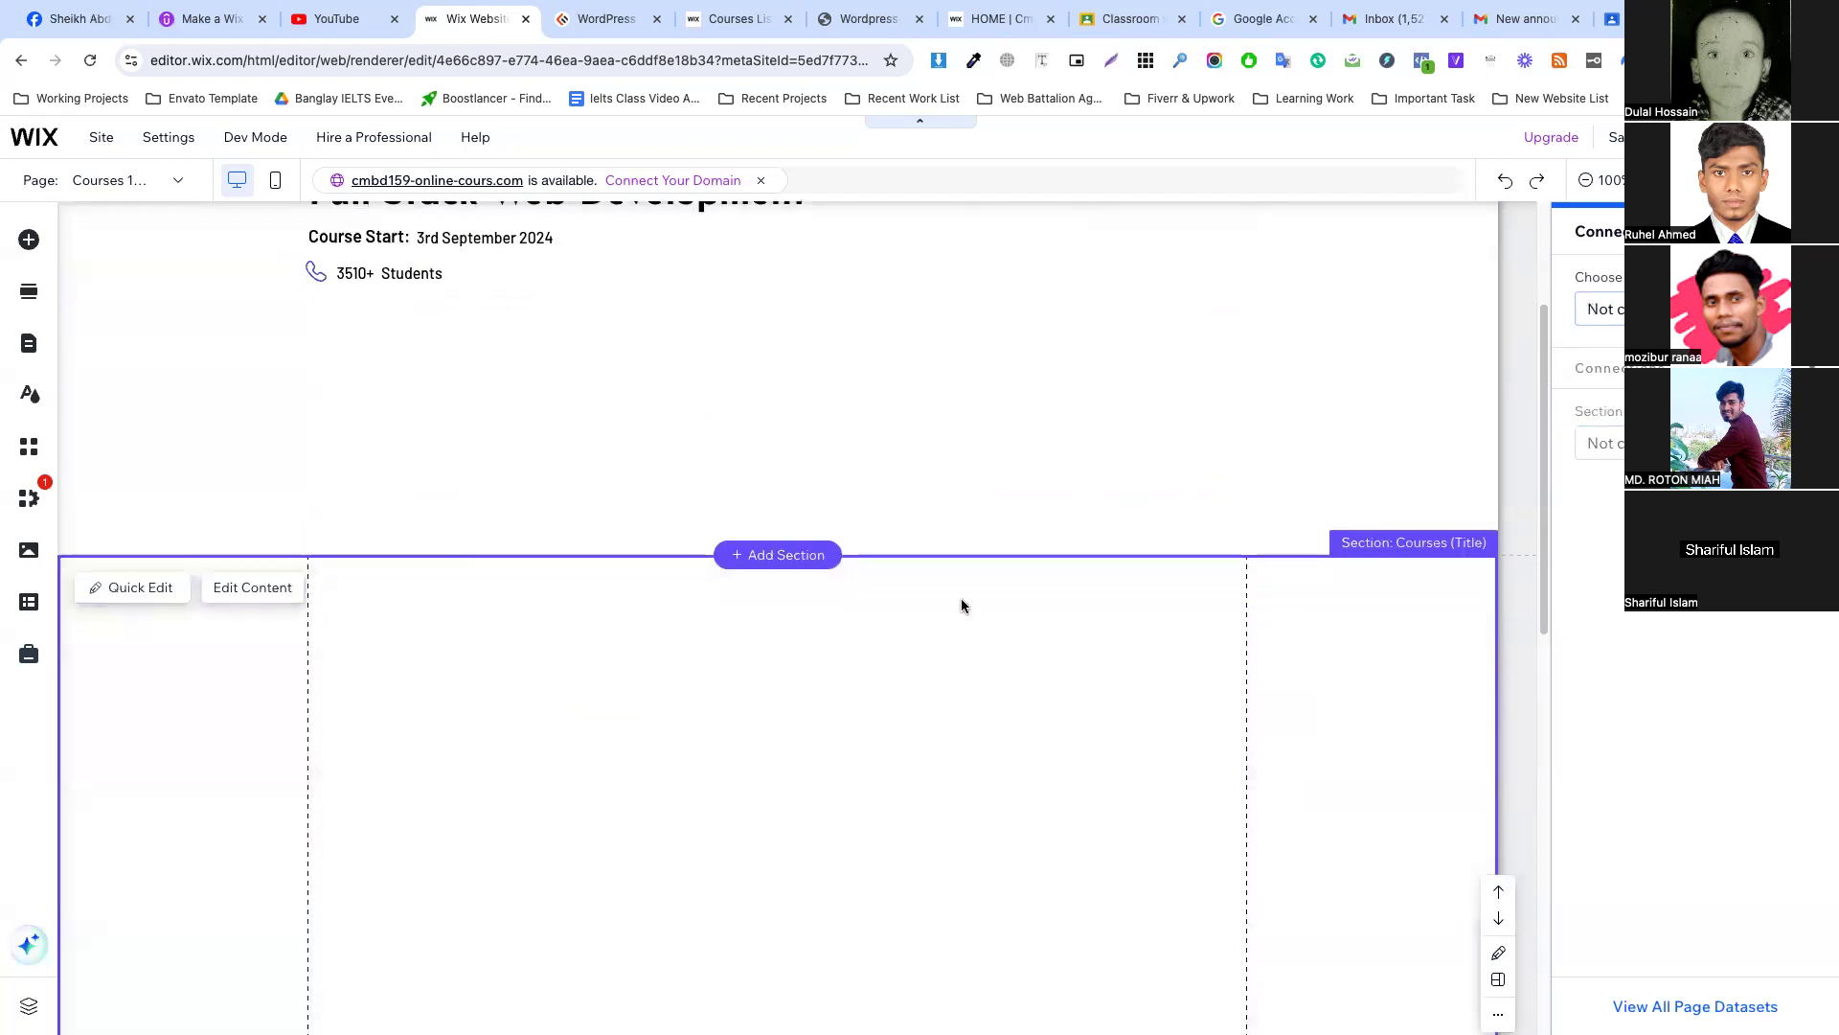
{"action": "right_click", "coordinate": [854, 513]}
{"action": "left_click", "coordinate": [900, 677]}
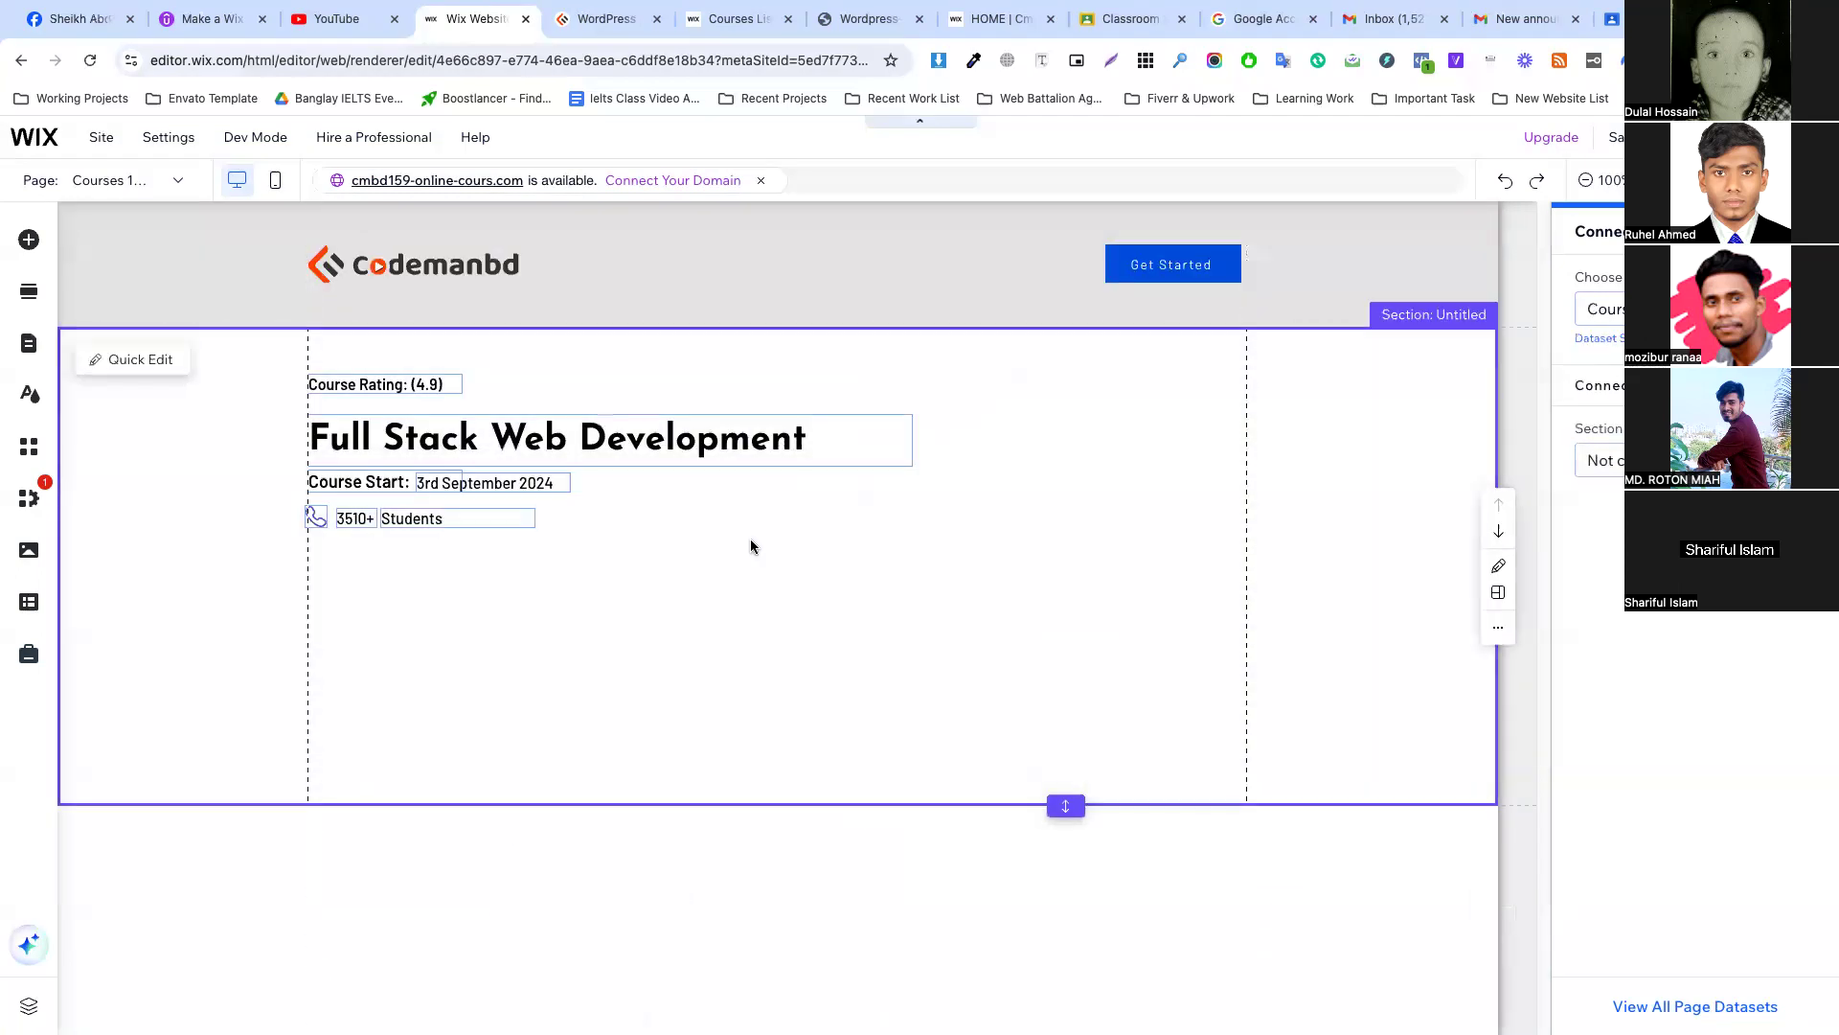
Publish the site and dismiss the published confirmation.
{"action": "left_click", "coordinate": [1087, 575]}
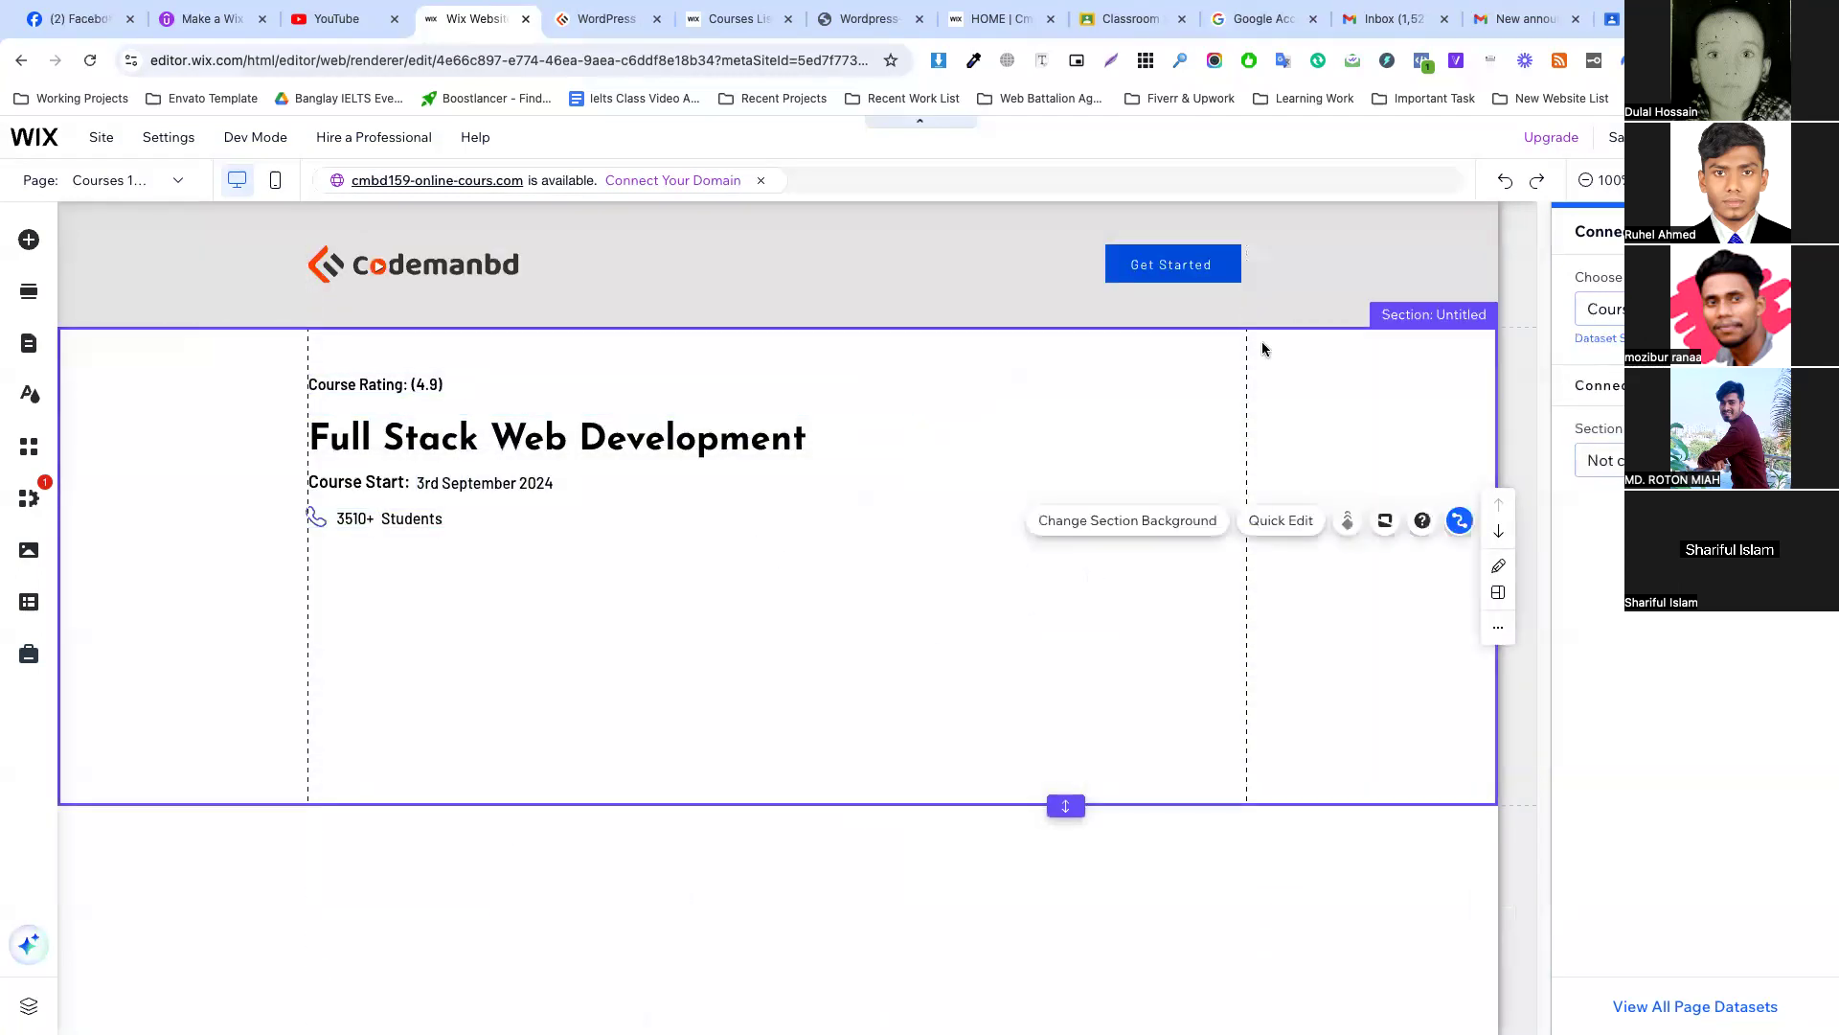
{"action": "mouse_move", "coordinate": [1784, 137]}
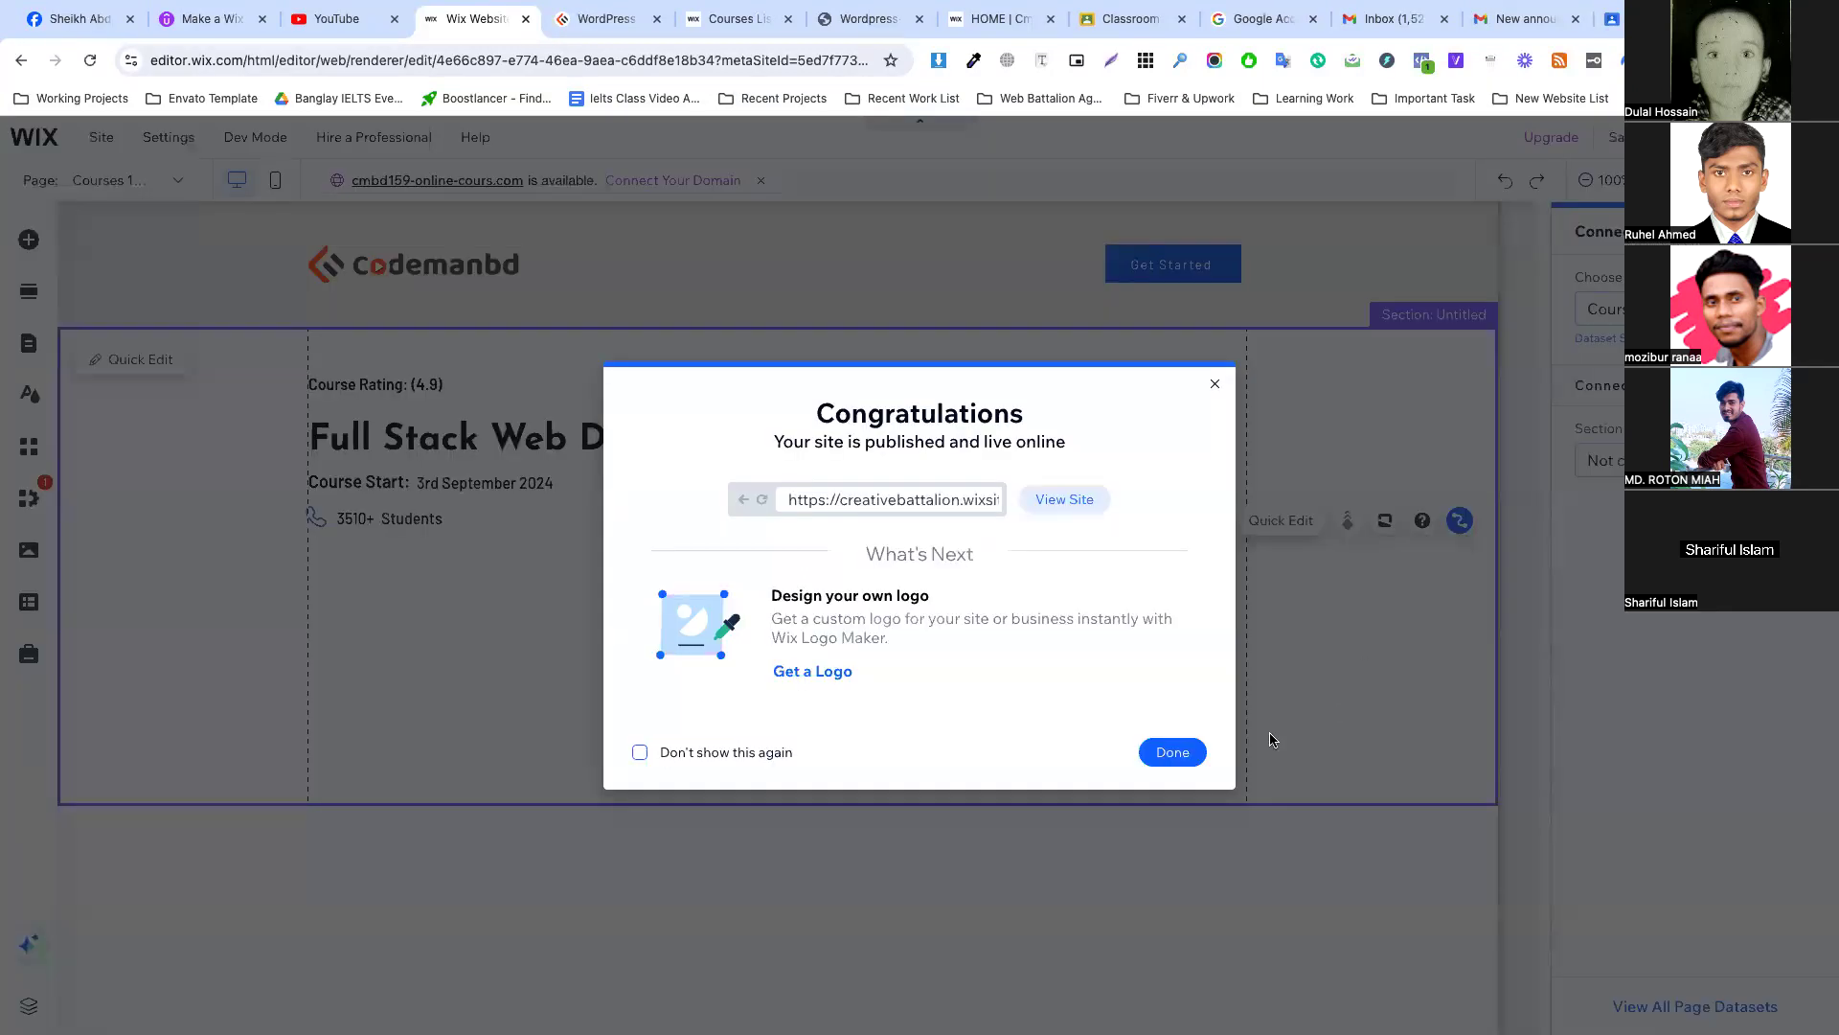
{"action": "left_click", "coordinate": [1173, 751]}
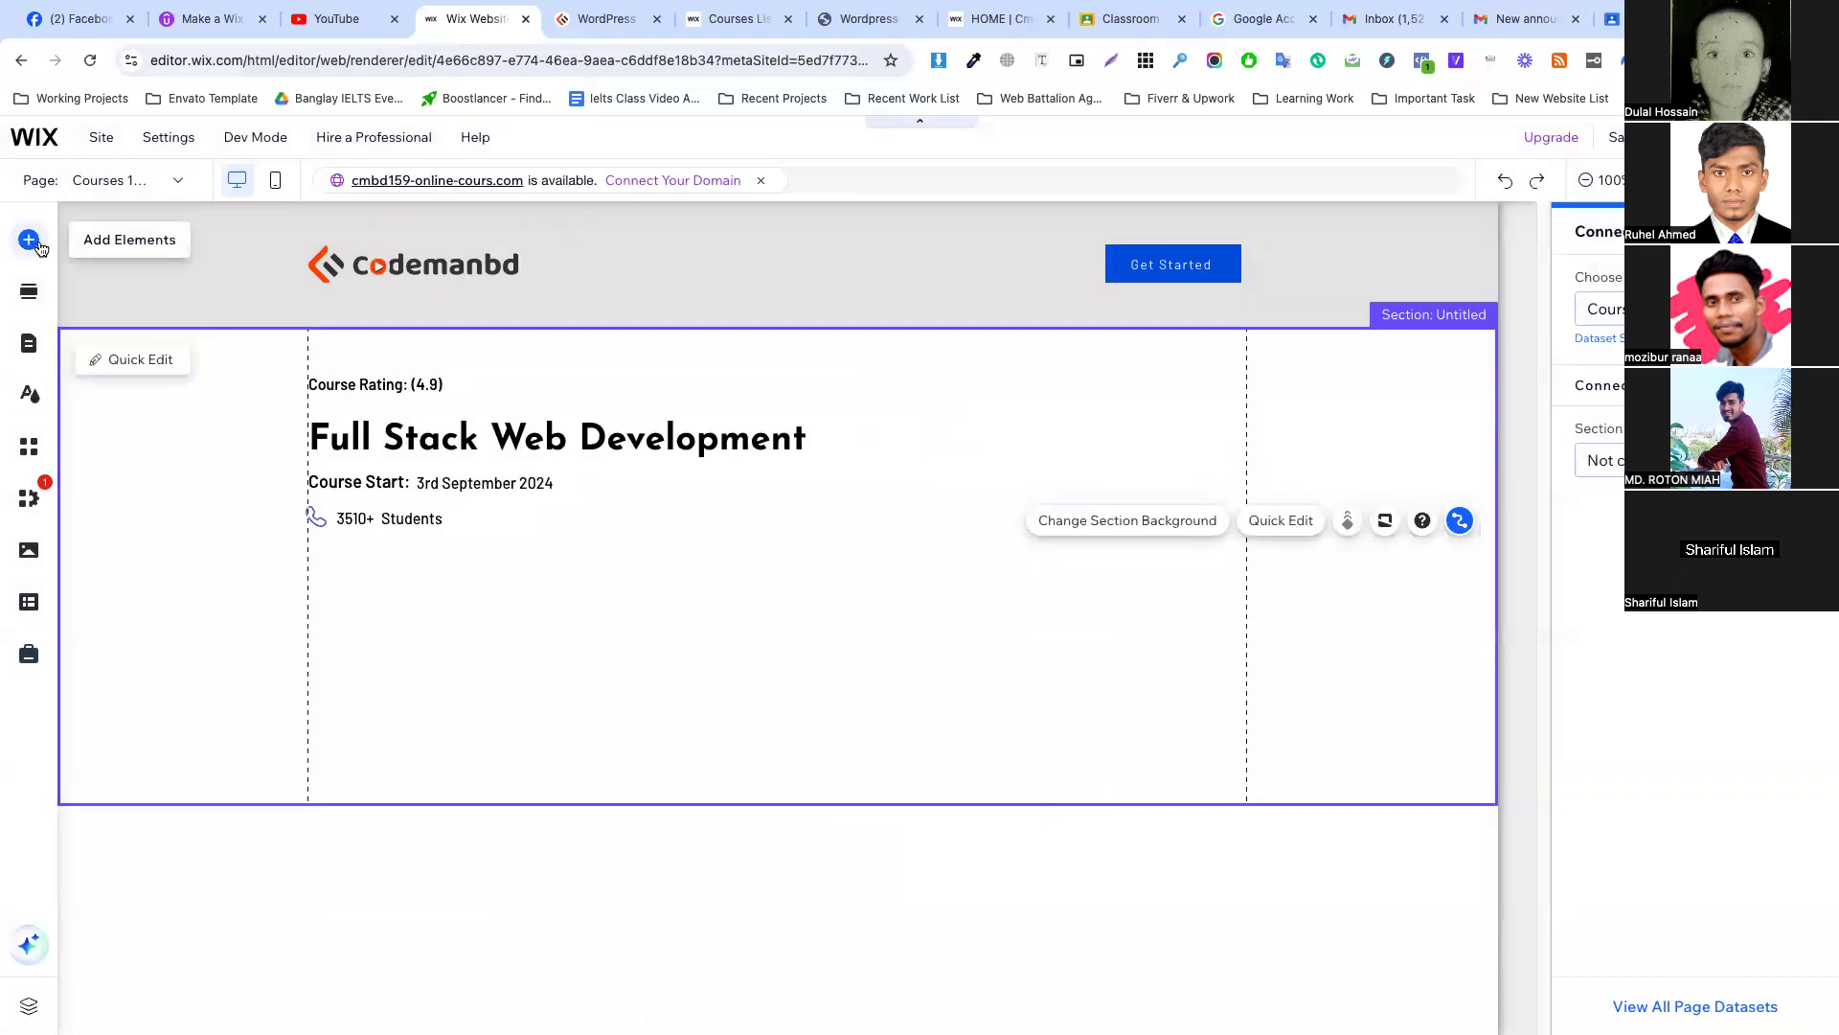
Add a CMS dataset to the page using the courses collection.
{"action": "left_click", "coordinate": [29, 239]}
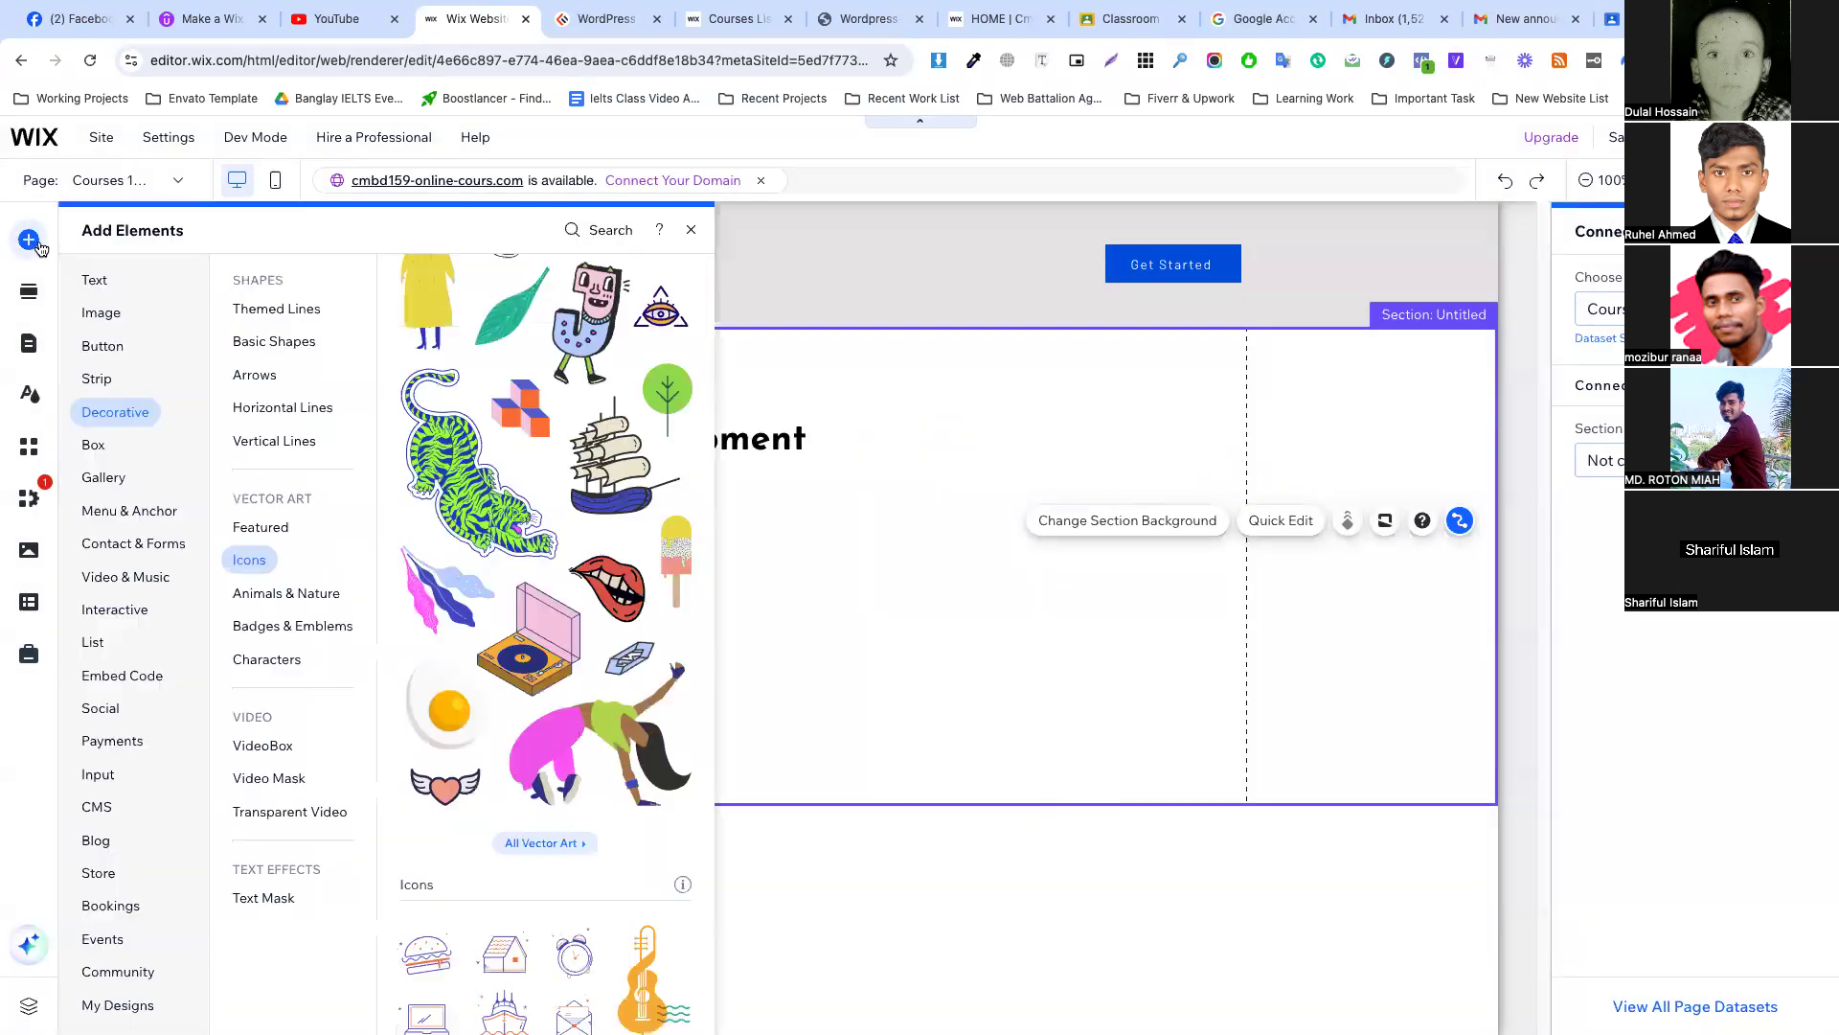
{"action": "left_click", "coordinate": [113, 810]}
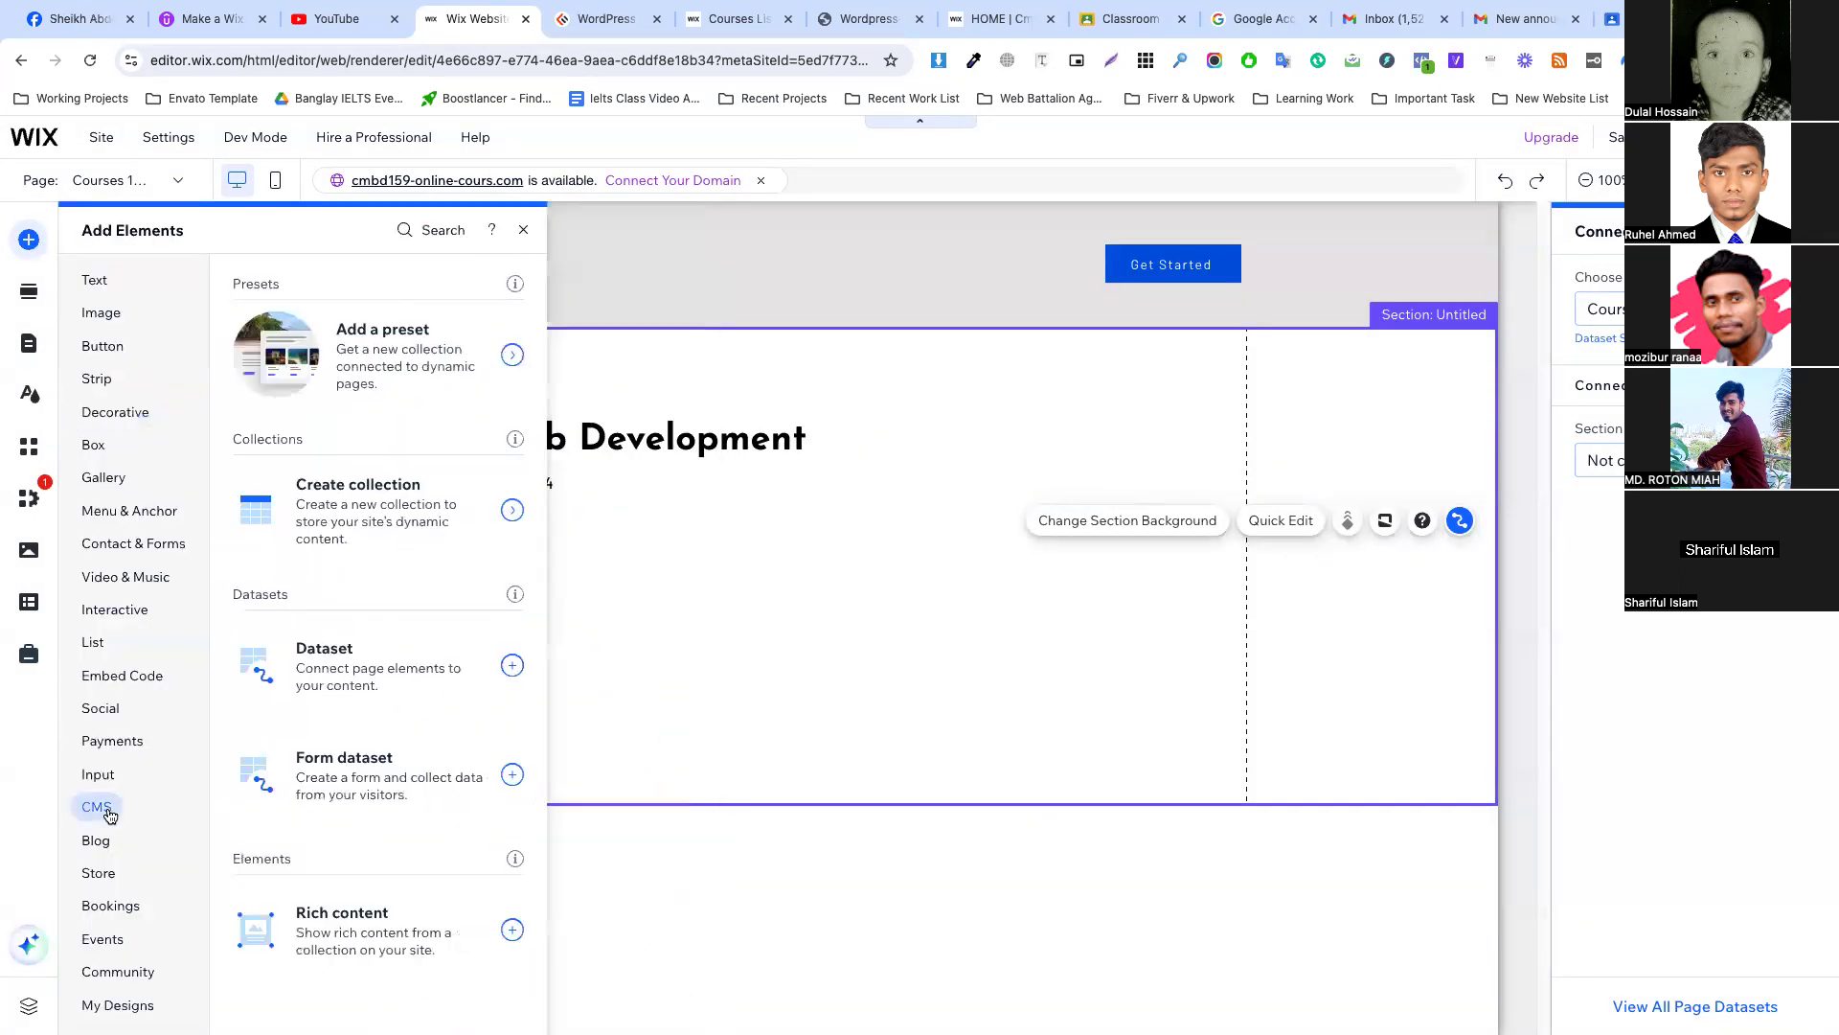
{"action": "left_click", "coordinate": [338, 651]}
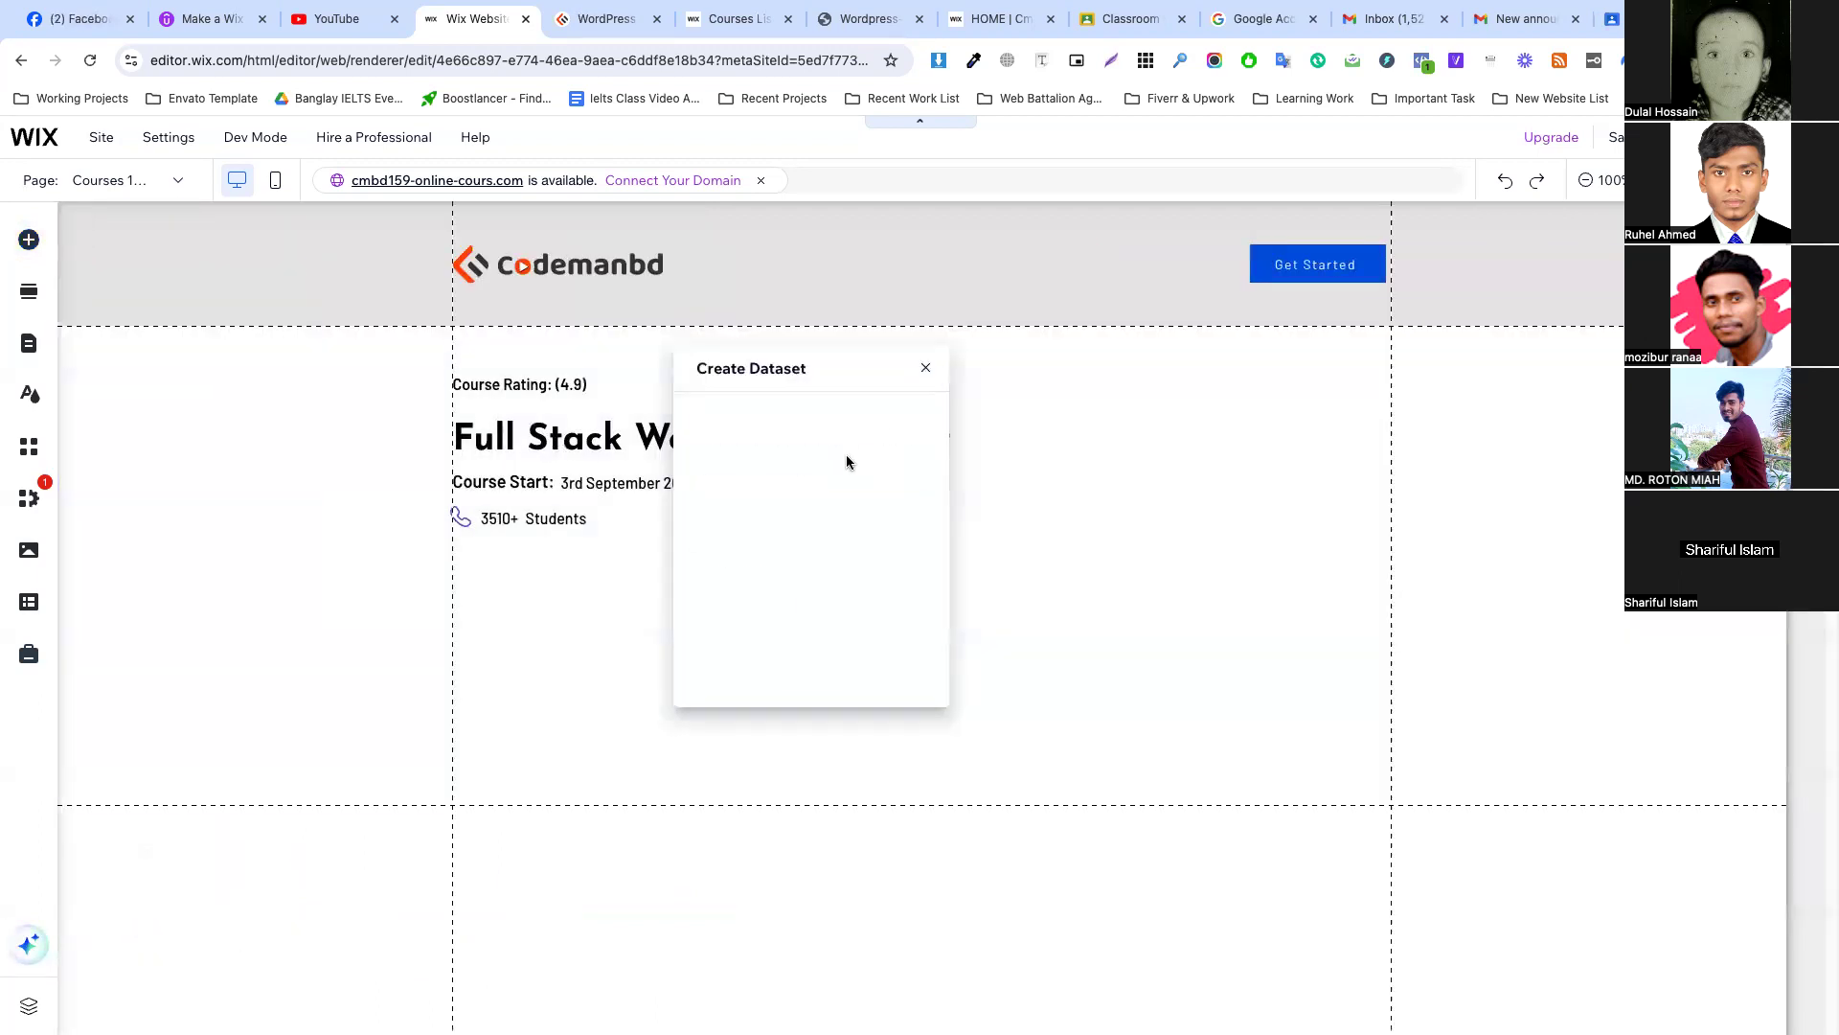
{"action": "left_click", "coordinate": [816, 514]}
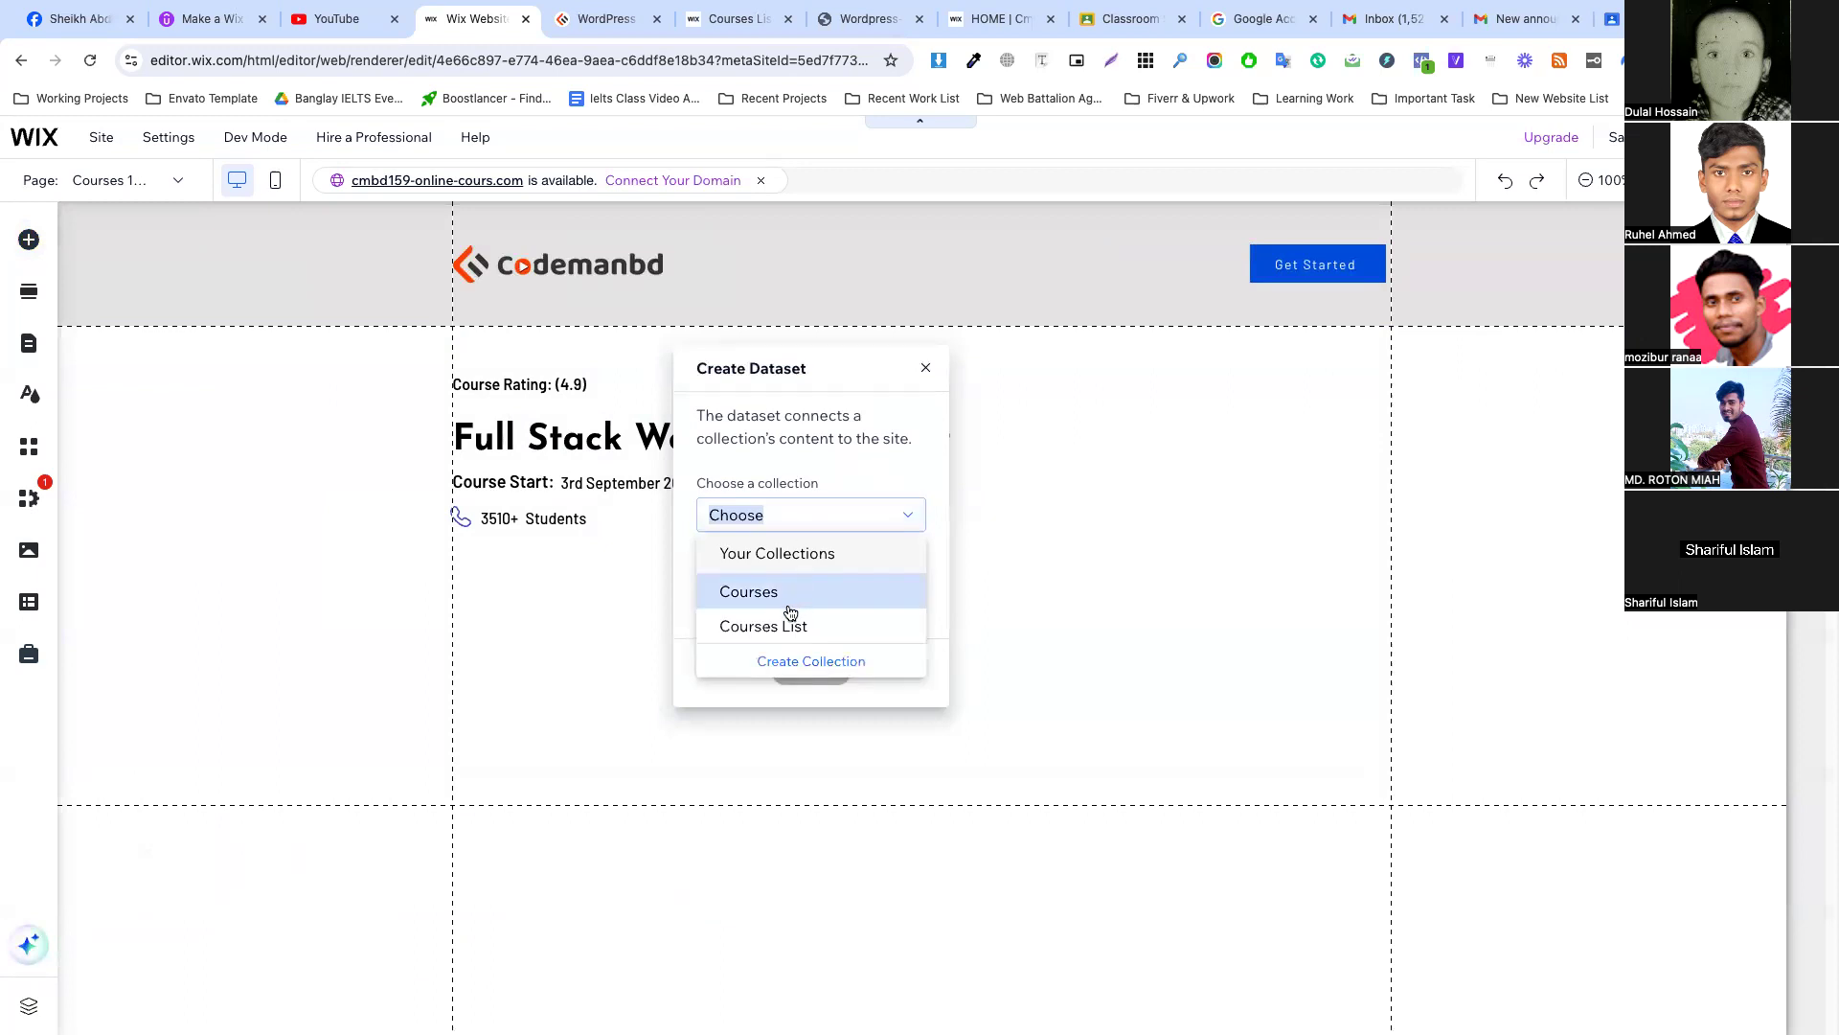
{"action": "left_click", "coordinate": [791, 623]}
{"action": "left_click", "coordinate": [810, 671]}
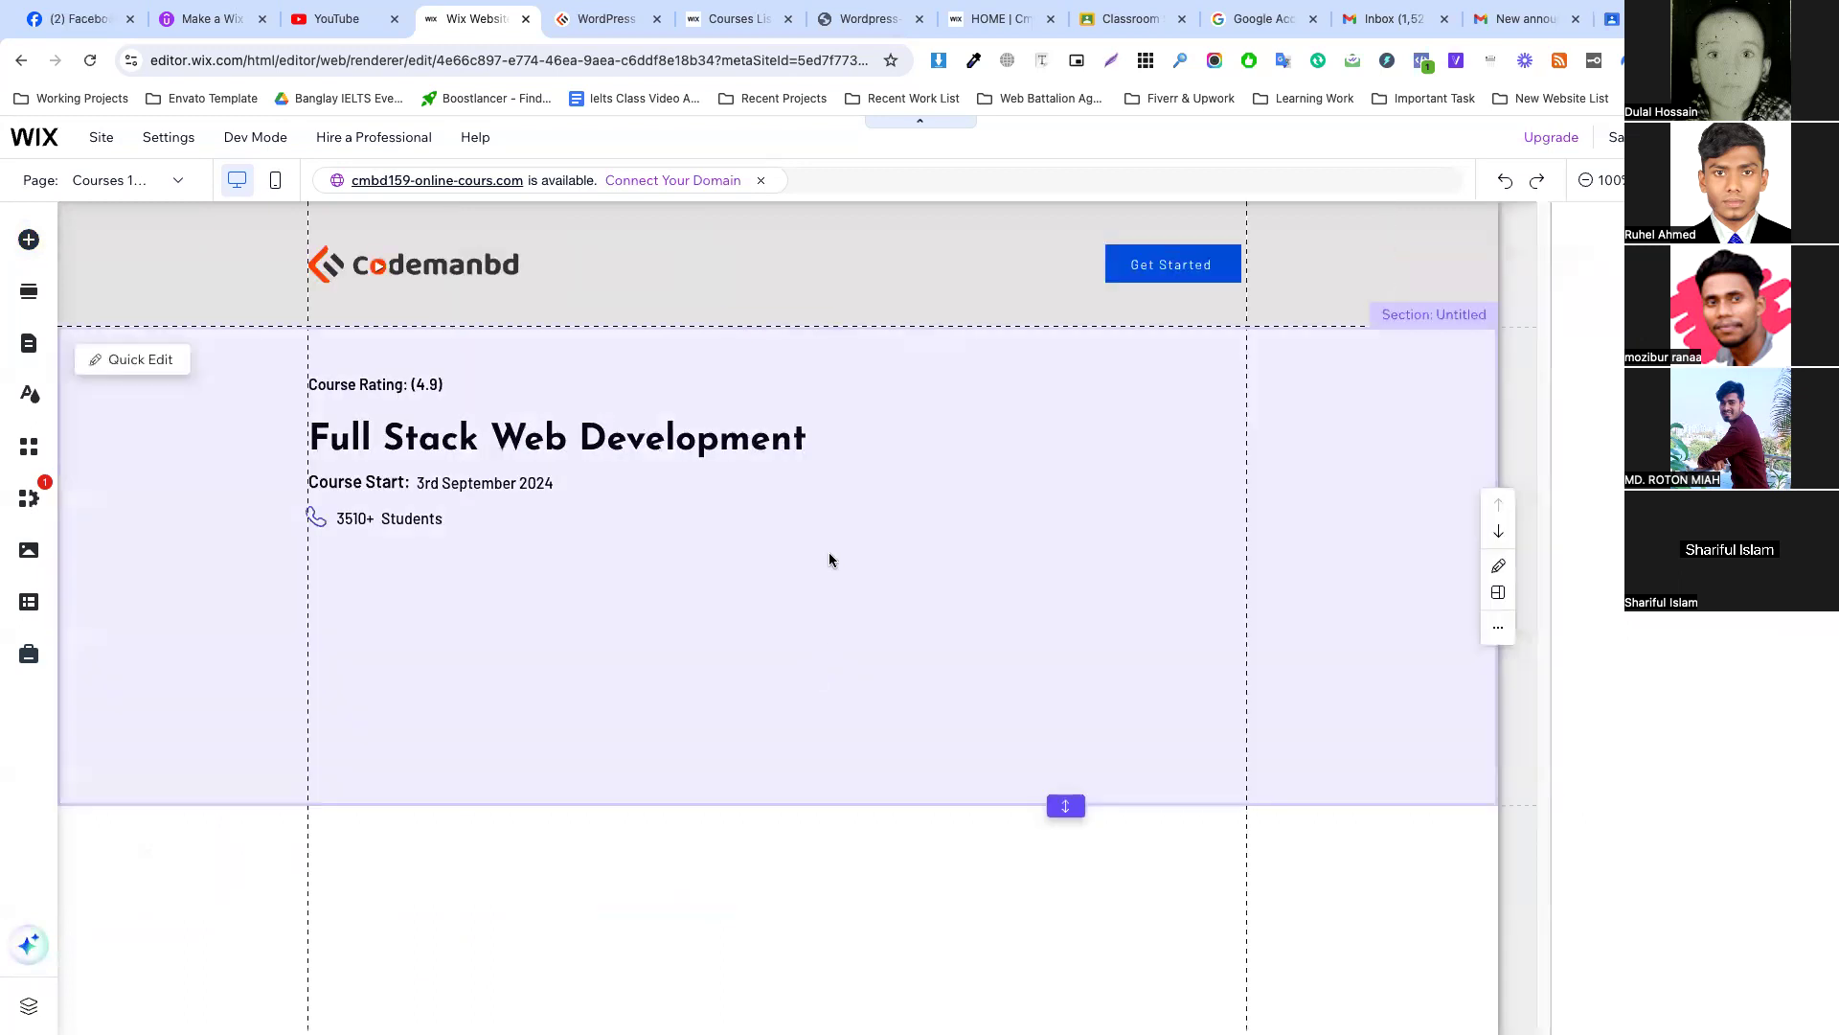
{"action": "left_click", "coordinate": [922, 521]}
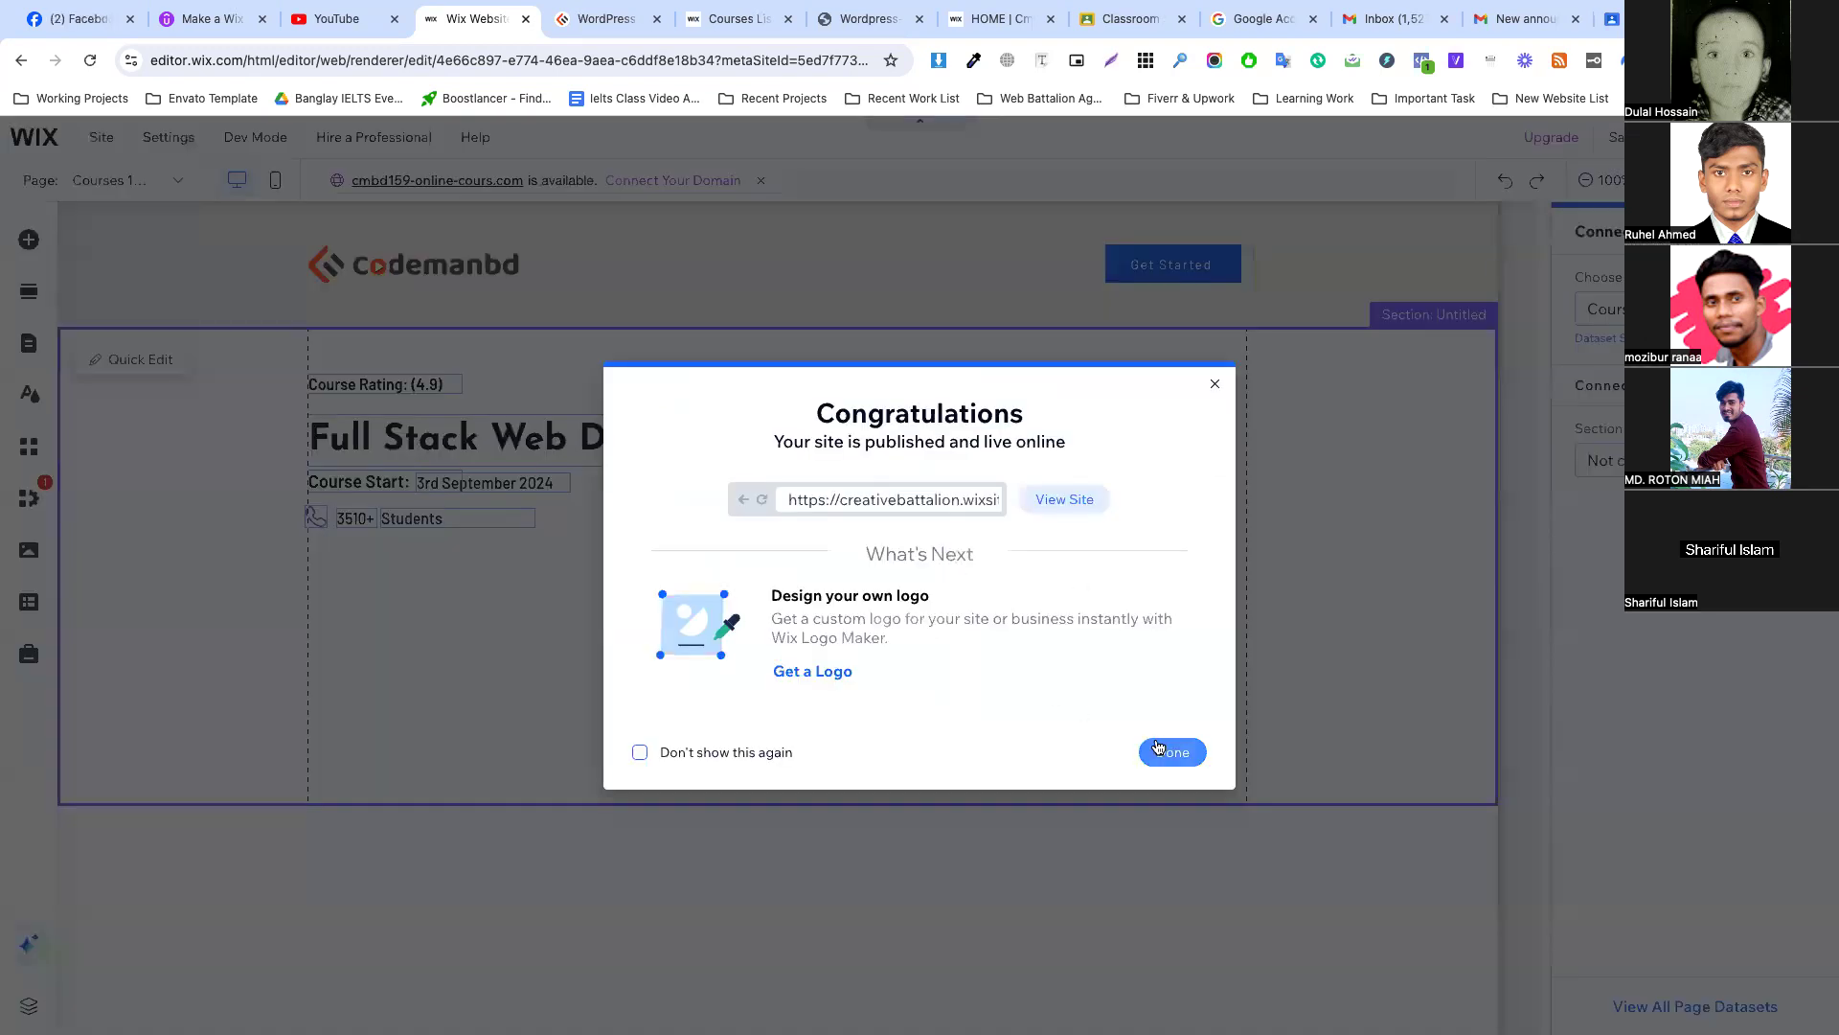
{"action": "left_click", "coordinate": [1171, 752]}
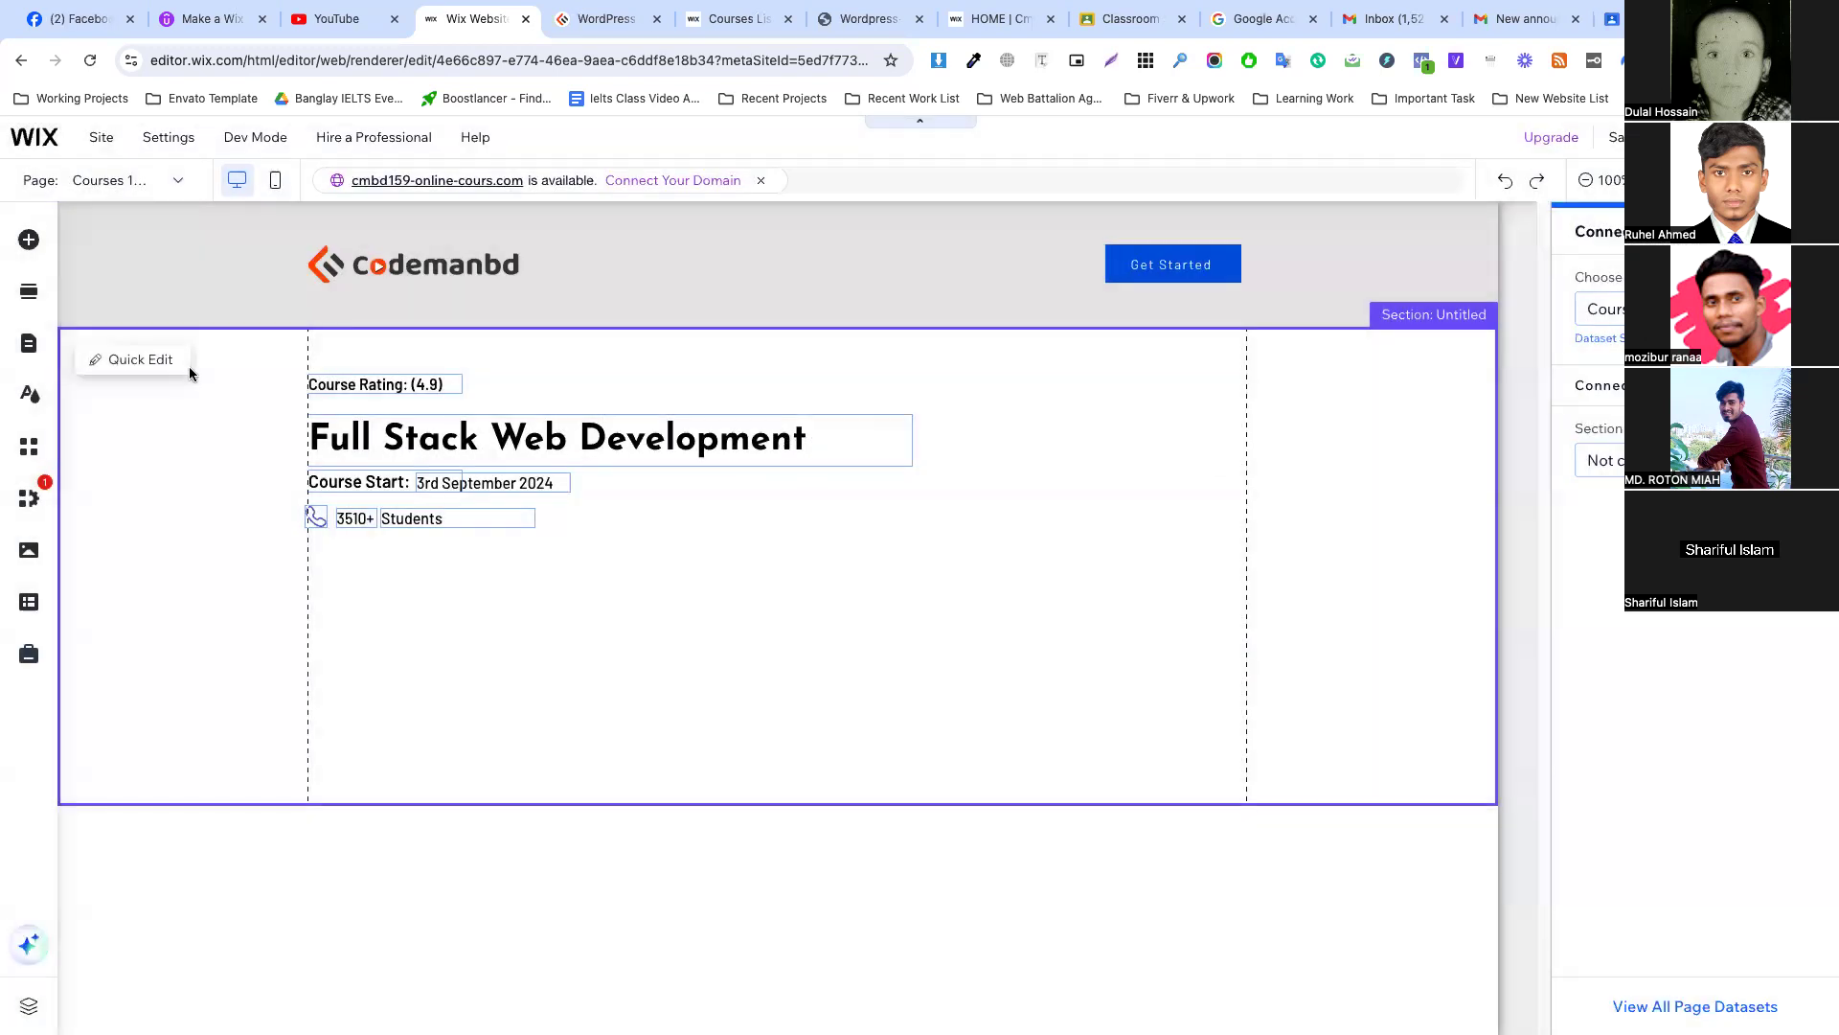
{"action": "left_click", "coordinate": [139, 185]}
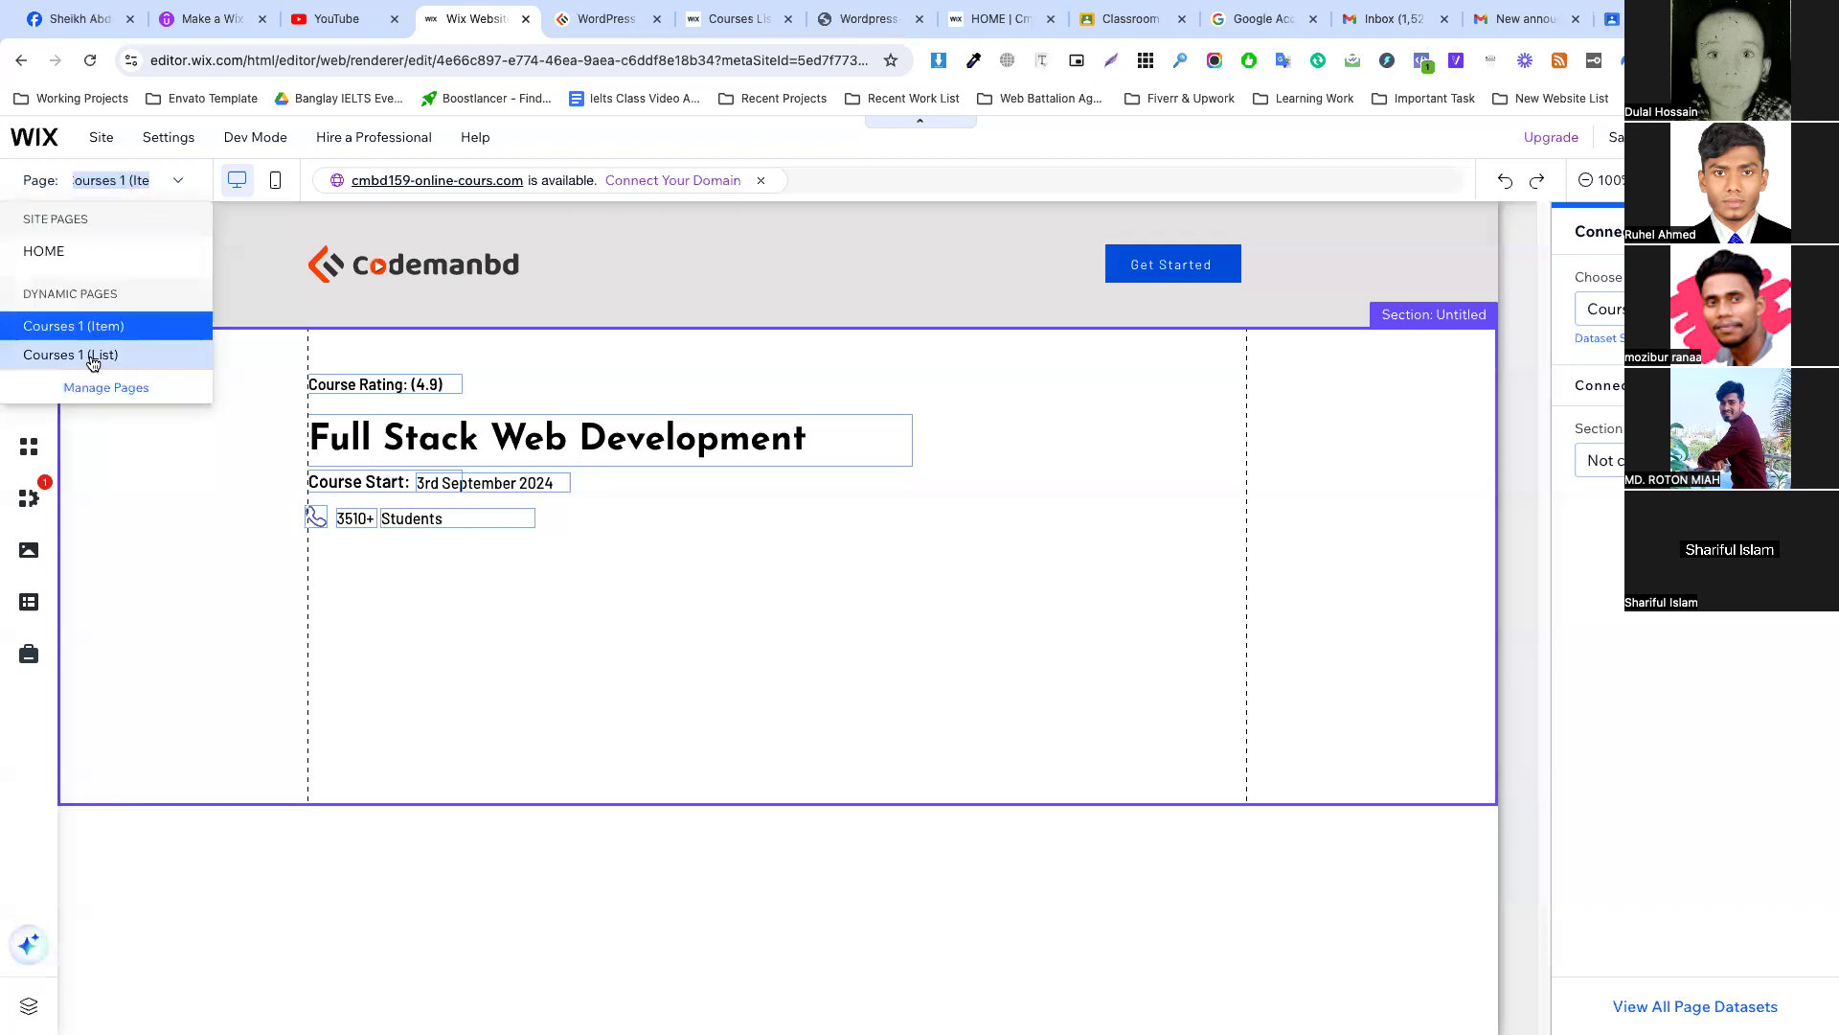
On the Courses 1 (List) page, inspect the card image's Link and Tooltip field options.
{"action": "left_click", "coordinate": [92, 357]}
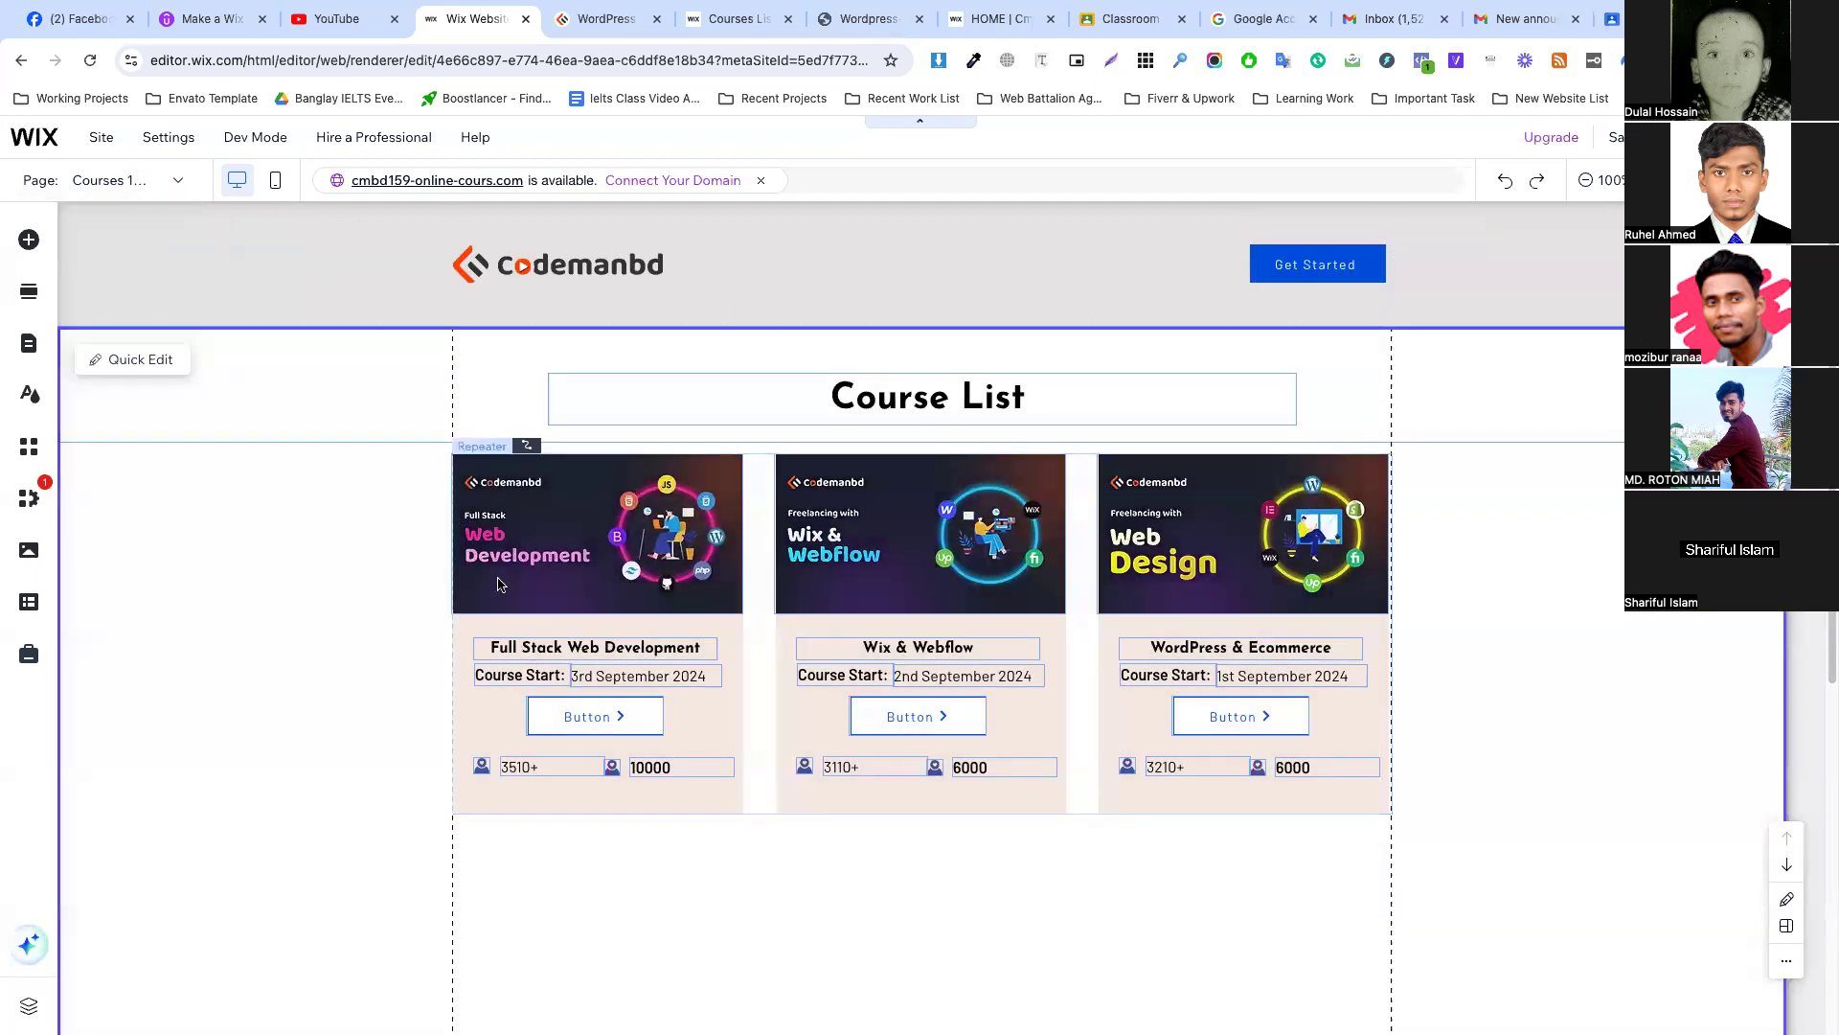
{"action": "left_click", "coordinate": [515, 575]}
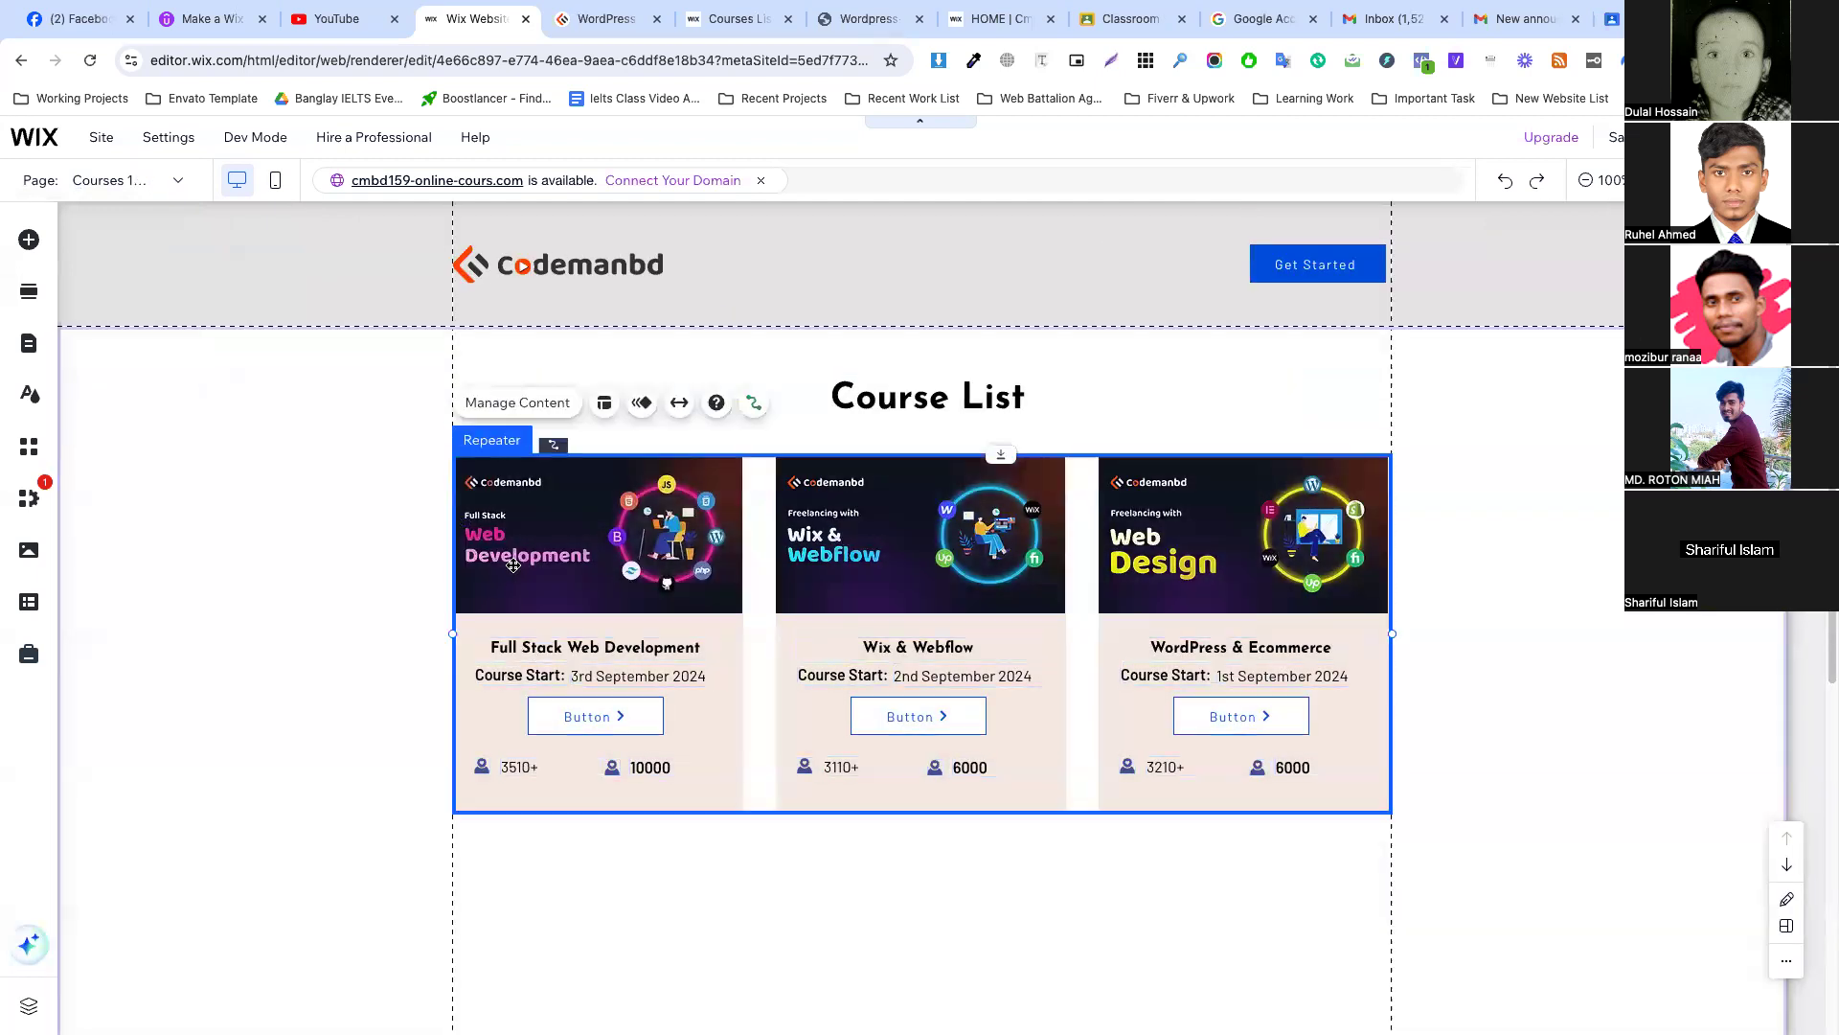
{"action": "left_click", "coordinate": [531, 581]}
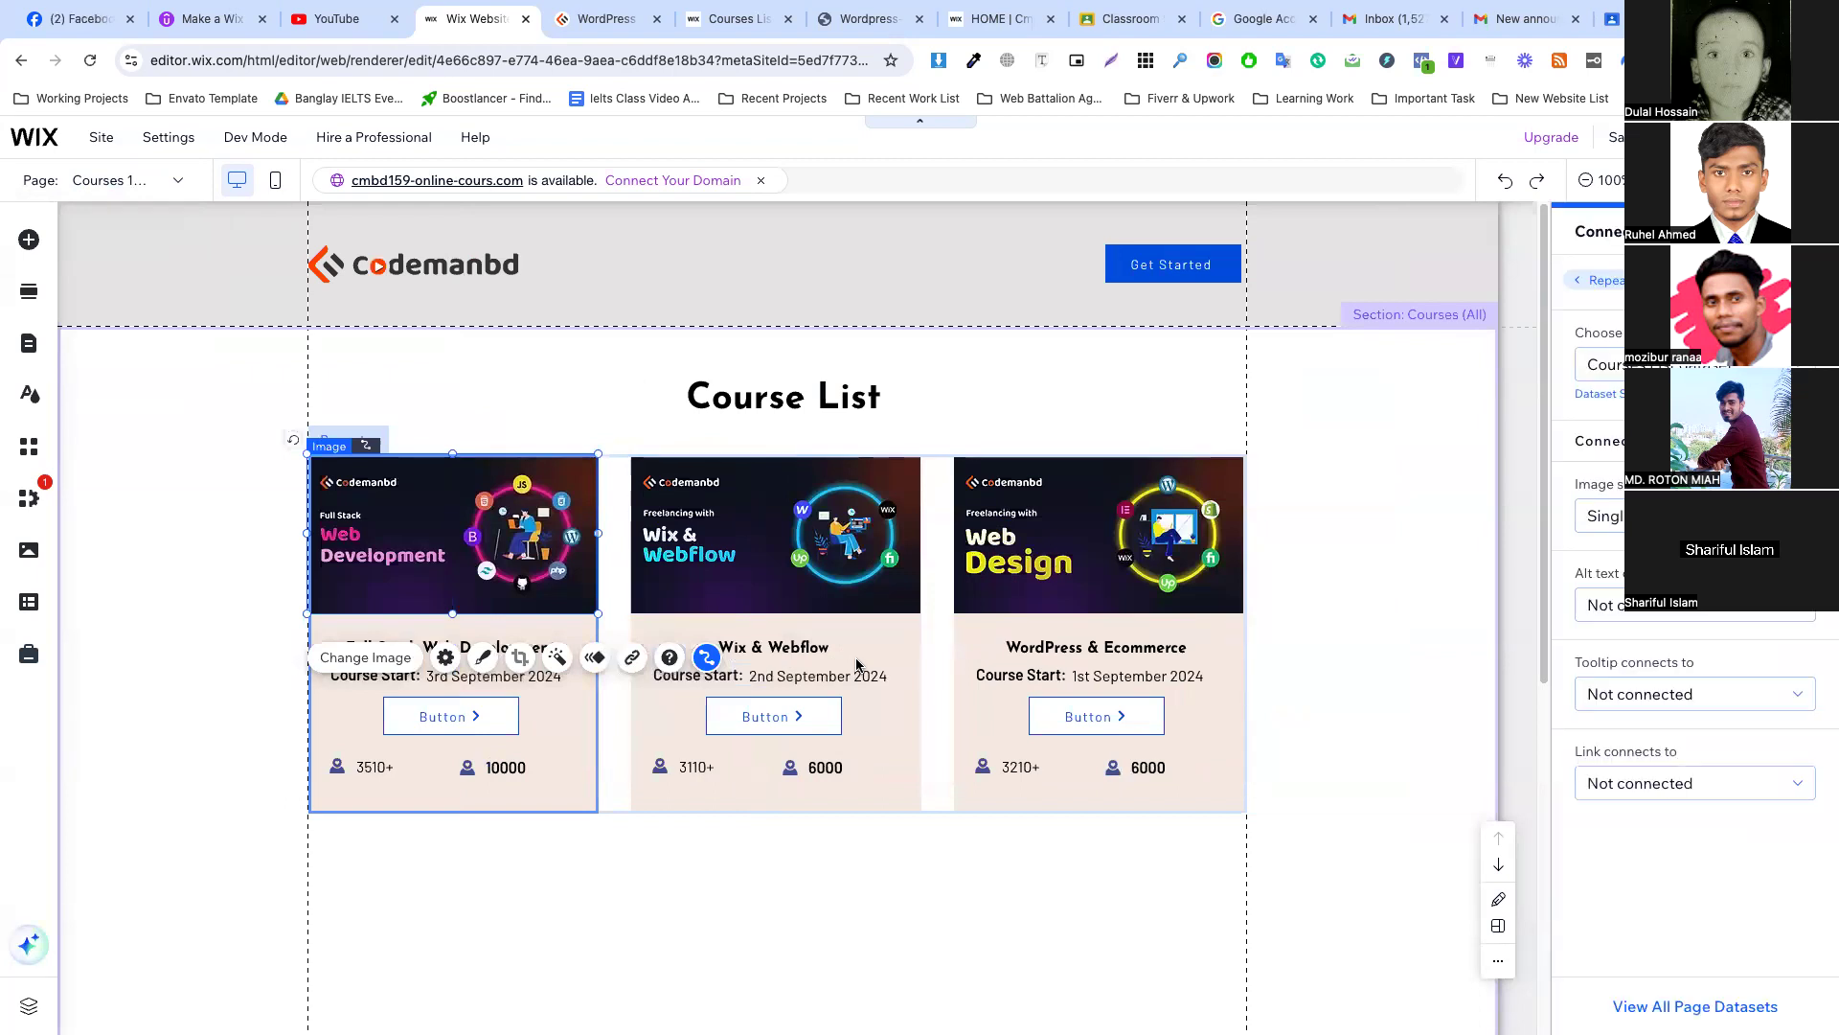
{"action": "left_click", "coordinate": [1689, 786]}
{"action": "scroll", "coordinate": [1676, 797], "scroll_direction": "down", "scroll_amount": 5}
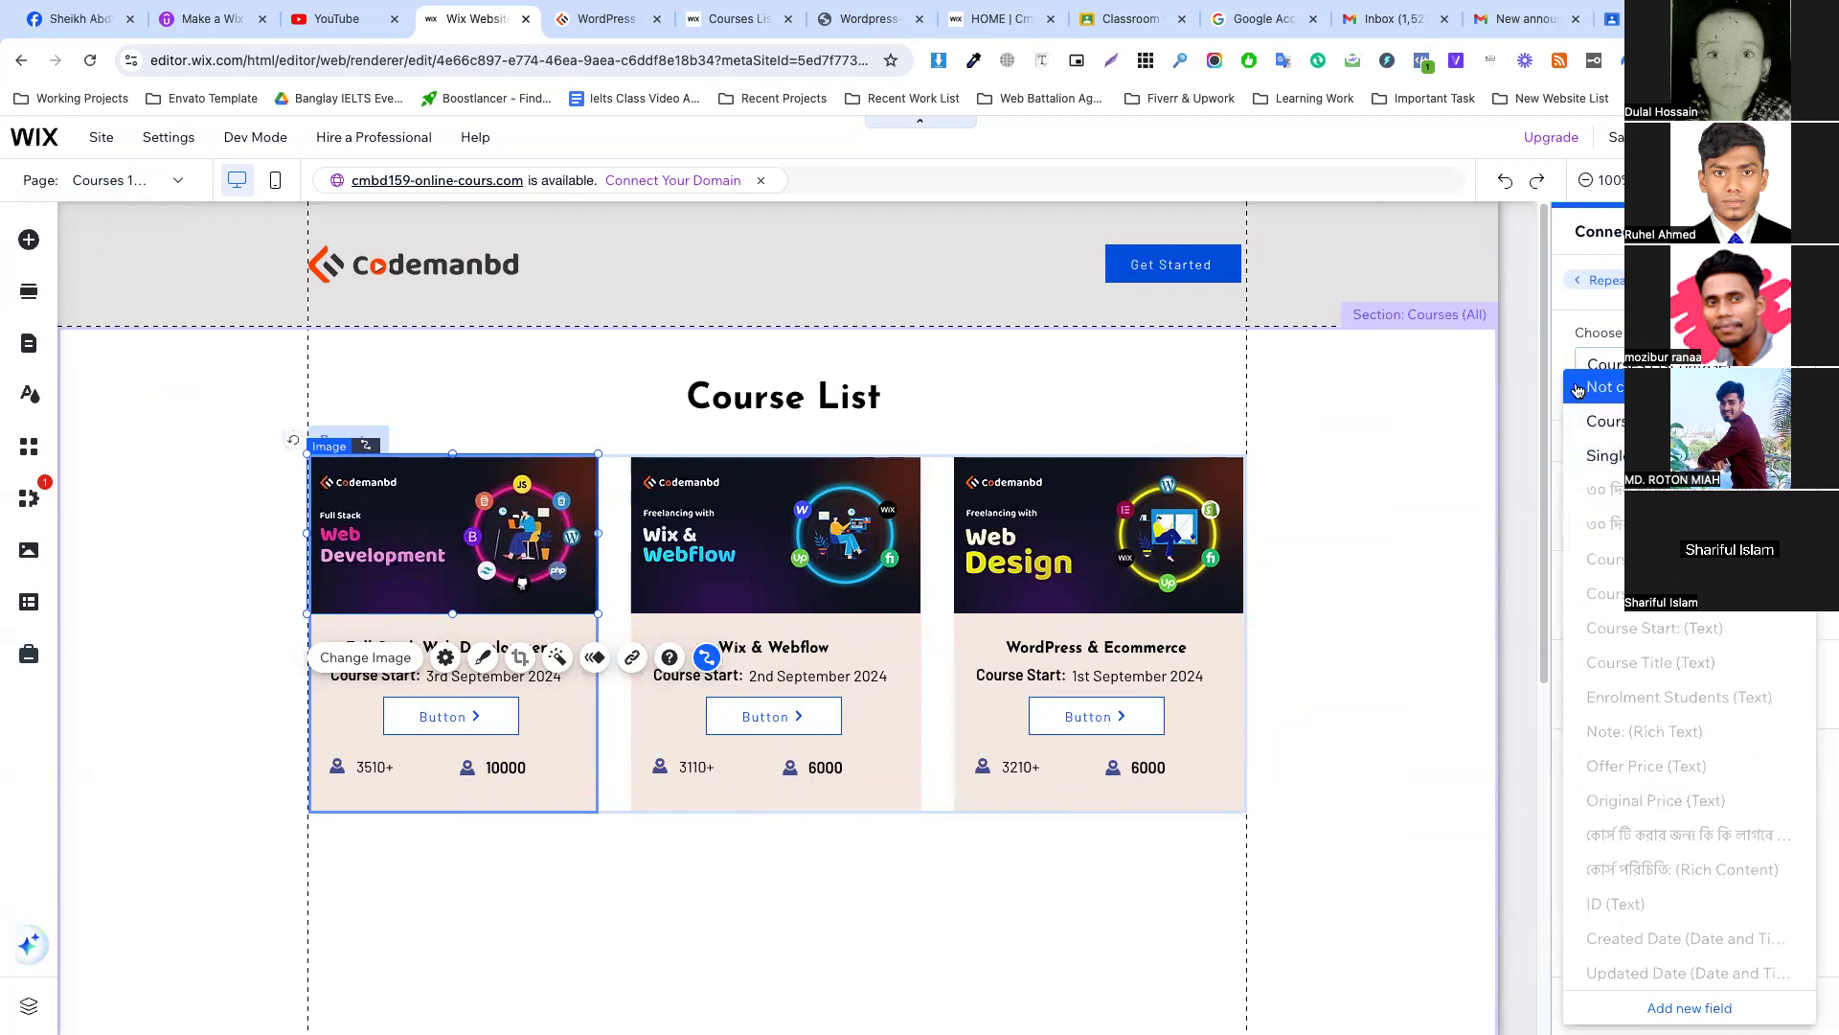
{"action": "left_click", "coordinate": [1572, 347]}
{"action": "left_click", "coordinate": [1645, 699]}
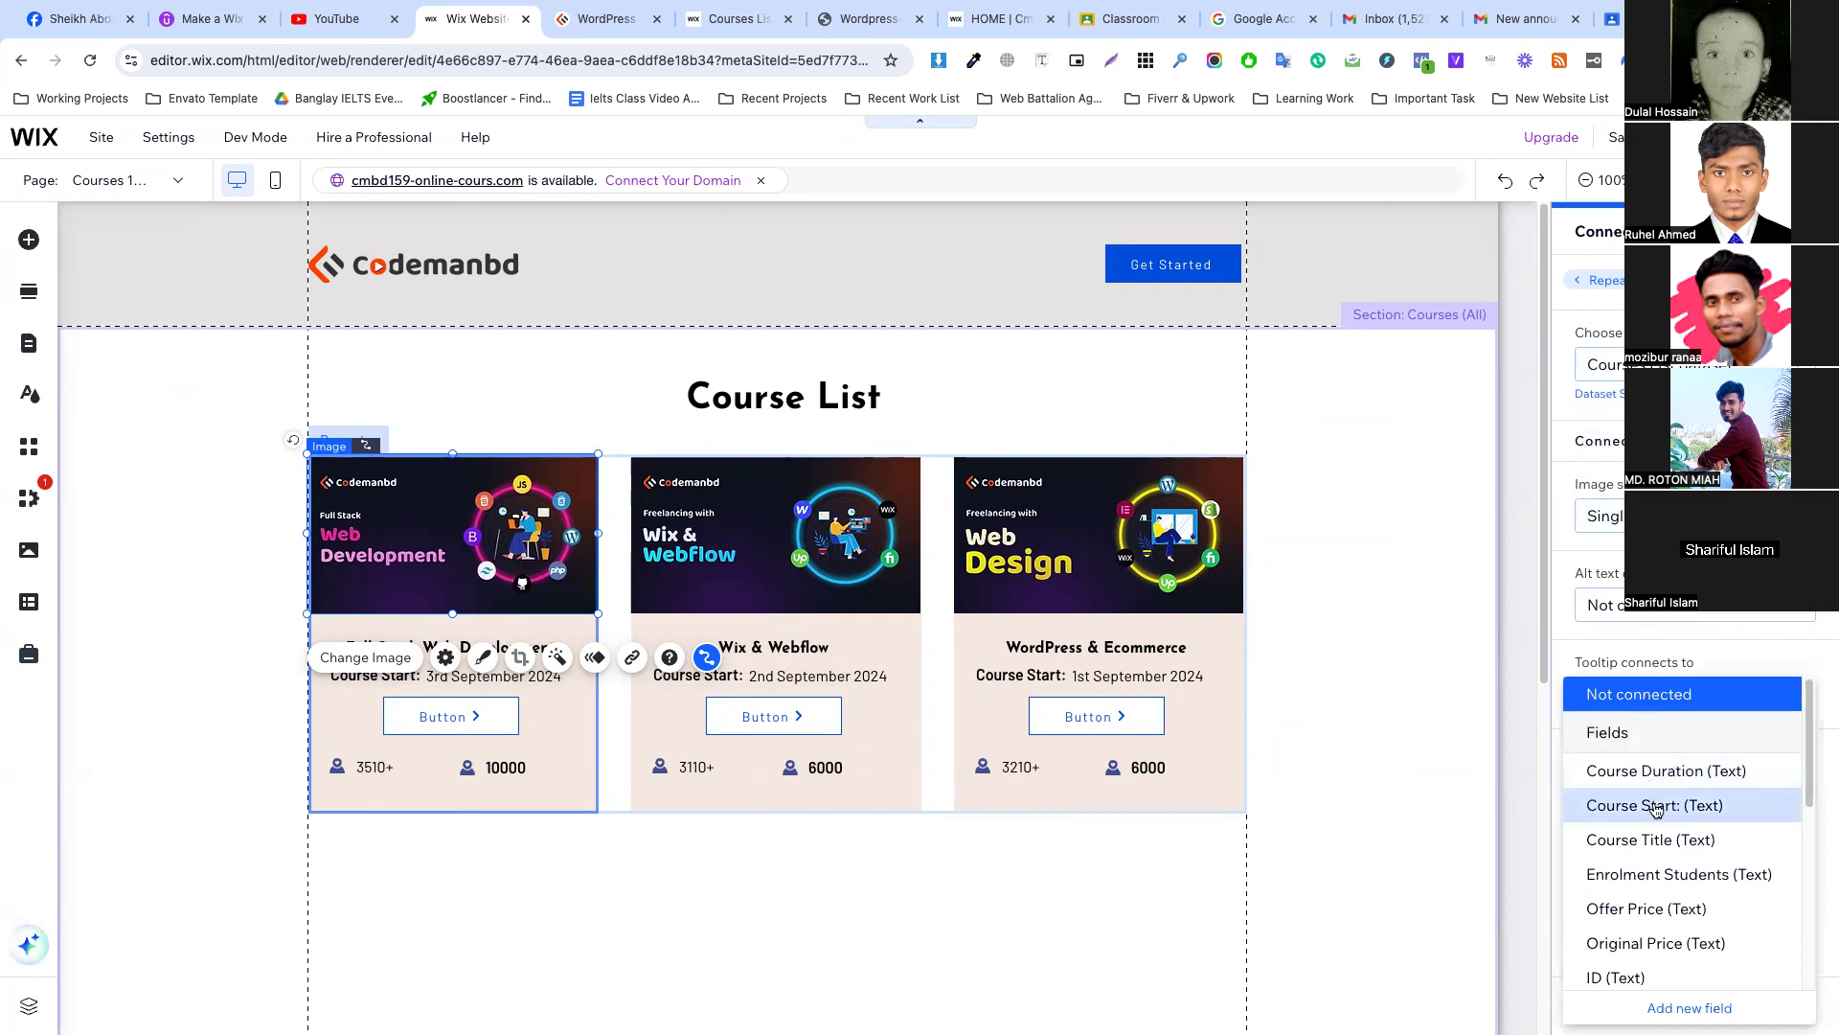
{"action": "scroll", "coordinate": [1656, 804], "scroll_direction": "down", "scroll_amount": 3}
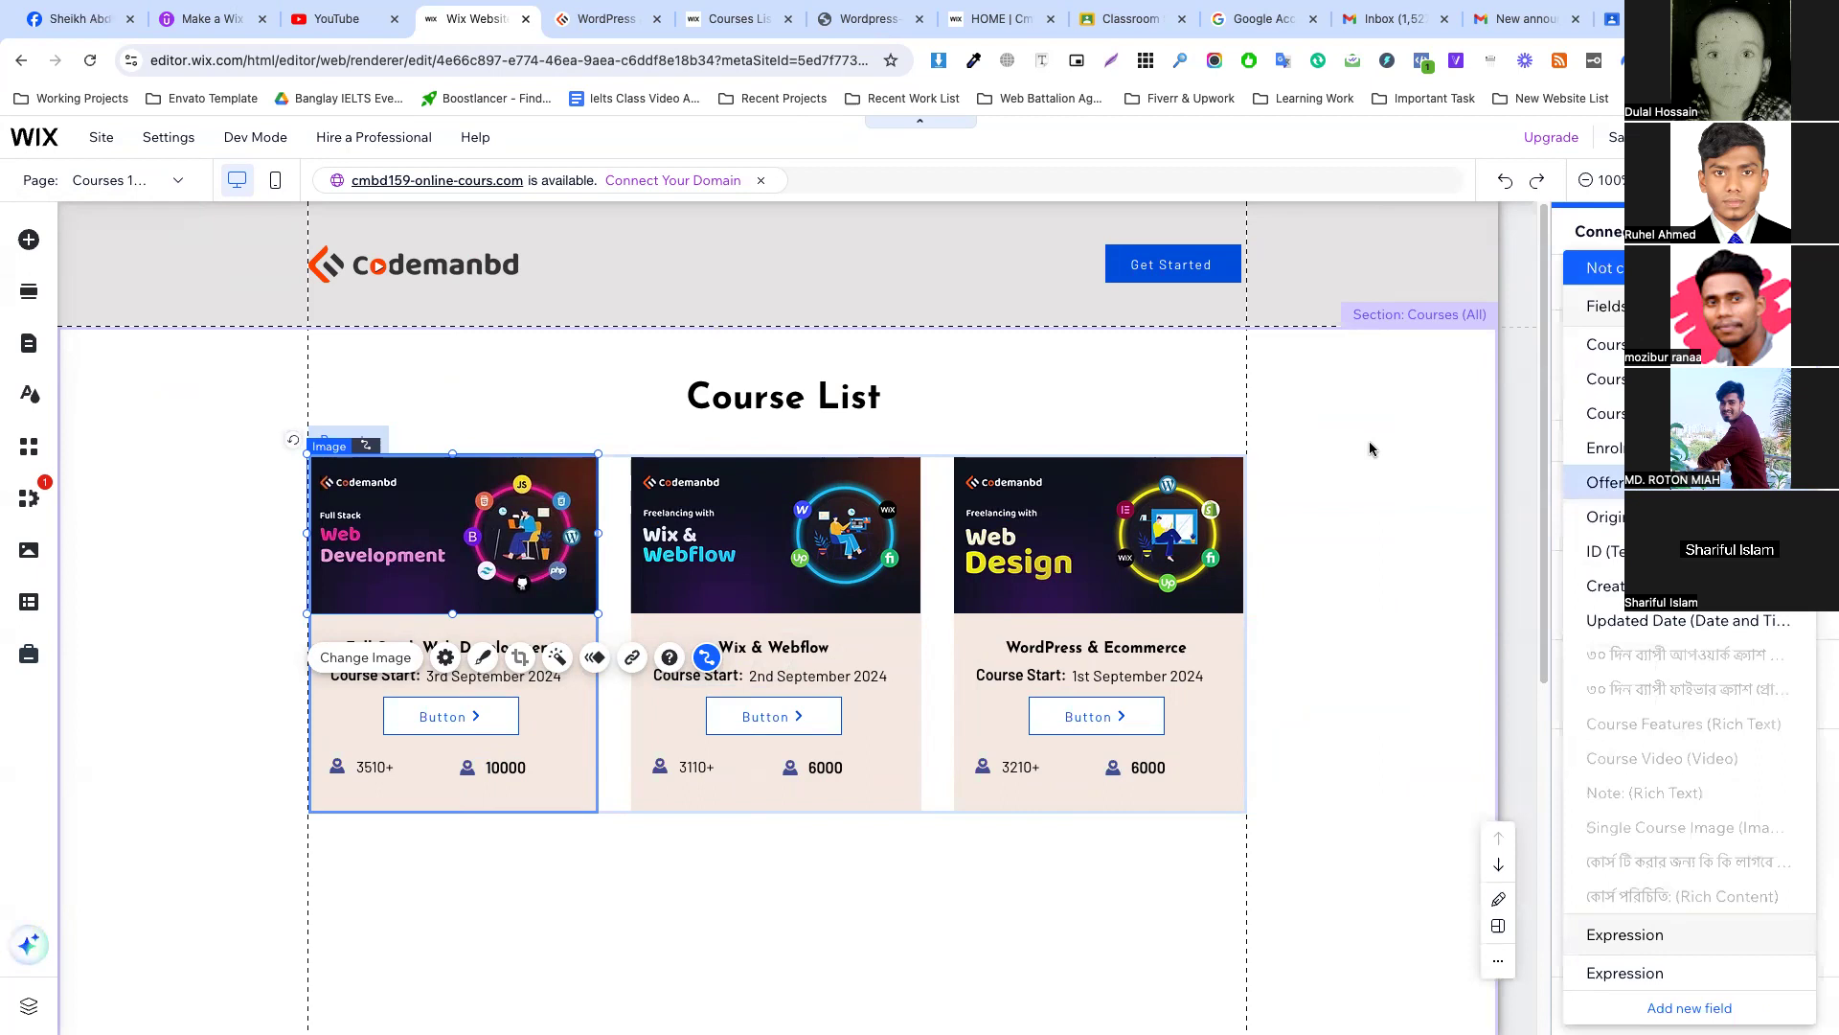
{"action": "left_click", "coordinate": [1371, 444]}
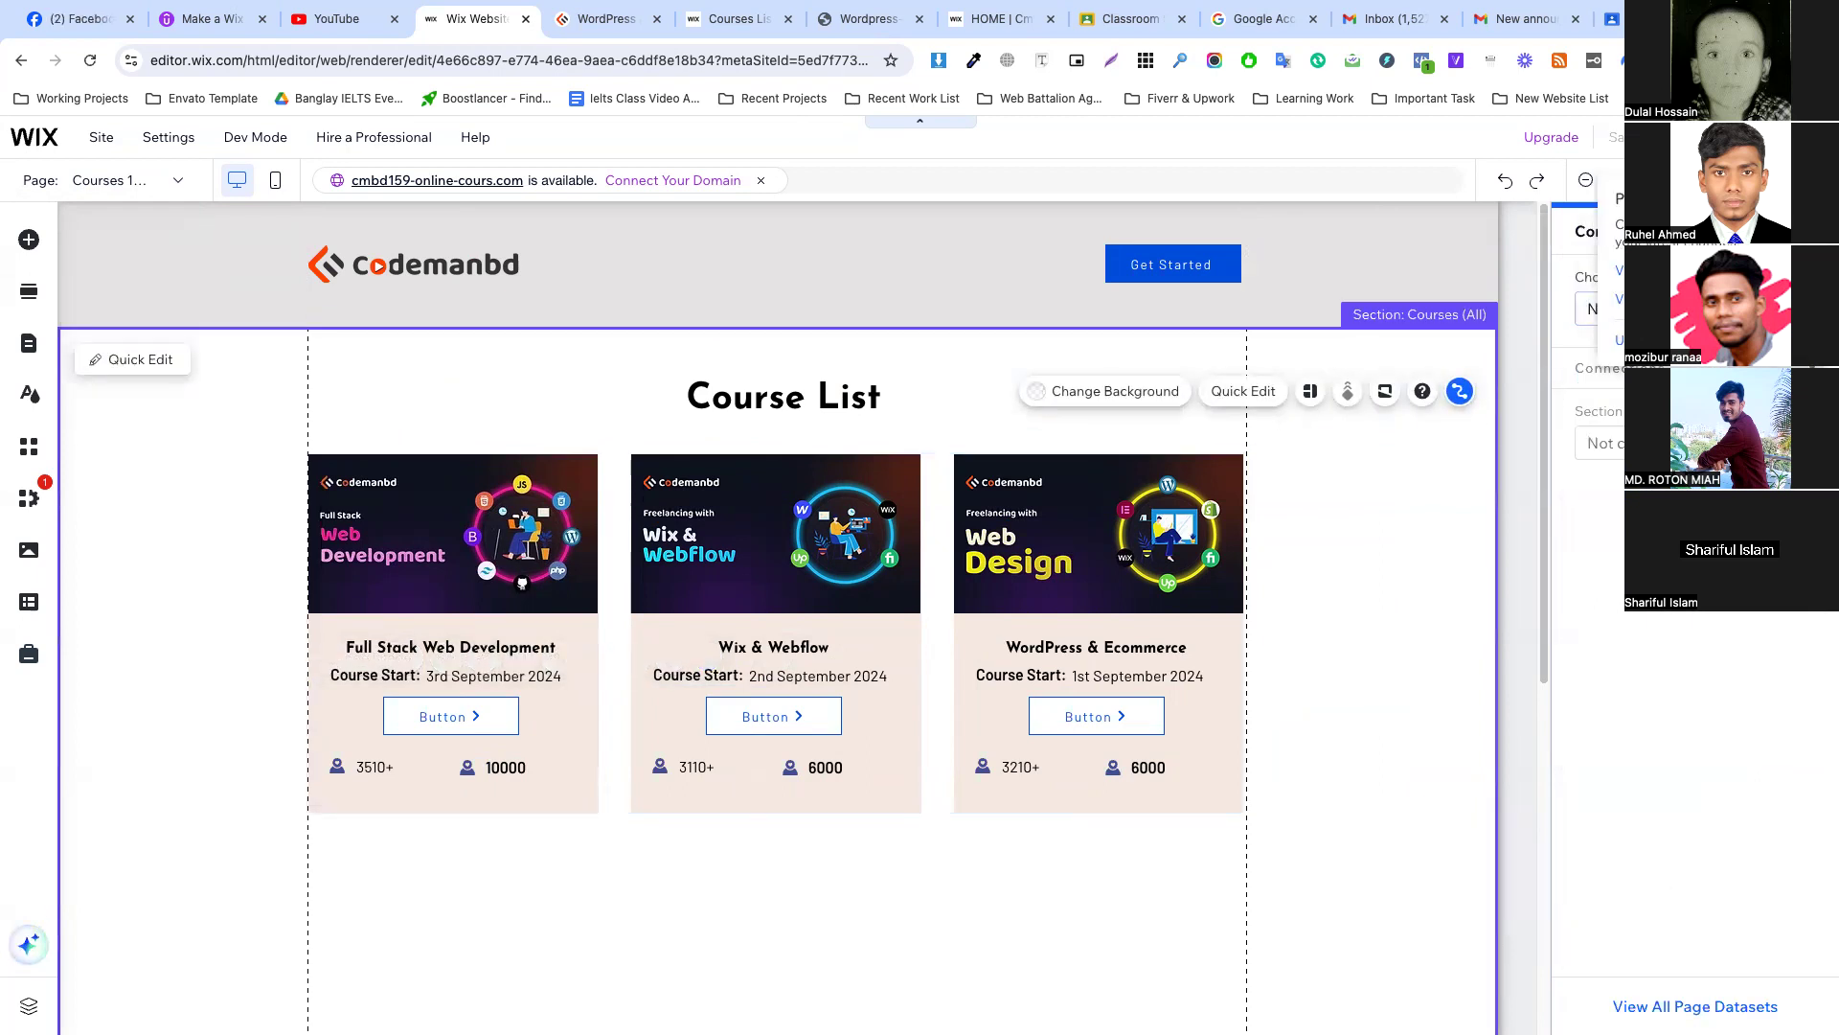
{"action": "left_click", "coordinate": [105, 182]}
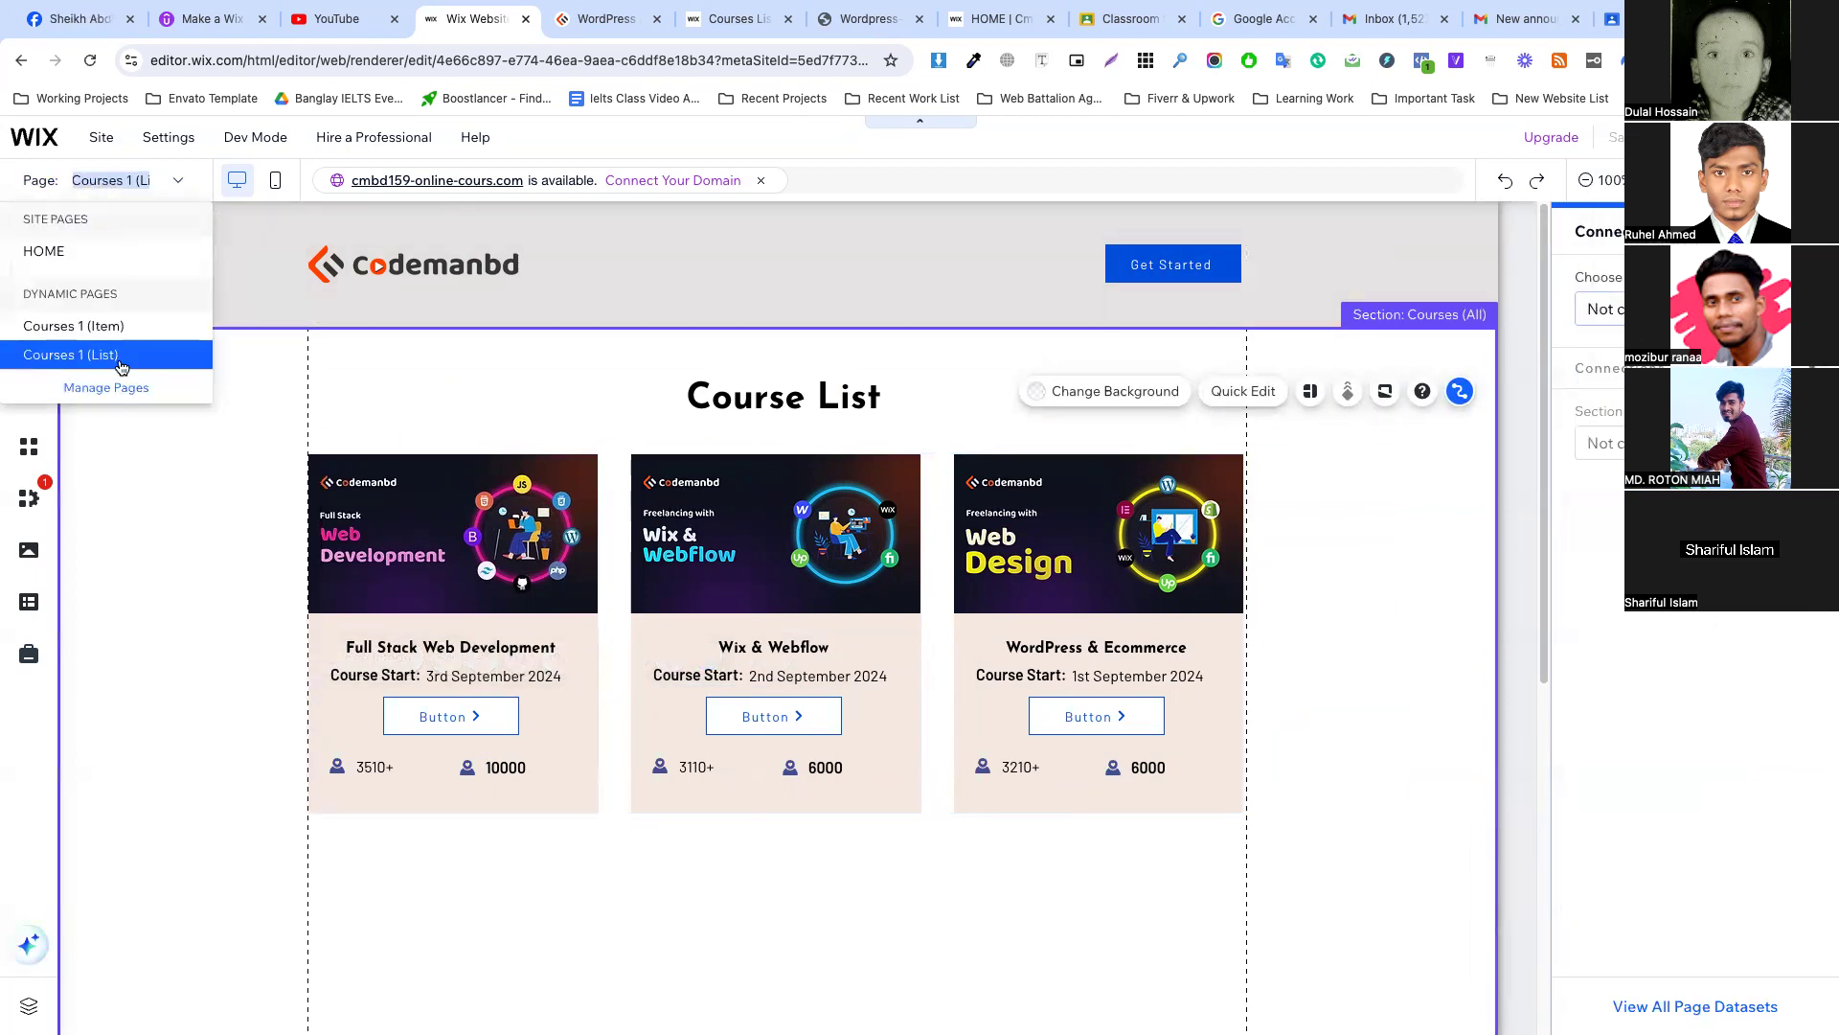
On Courses 1 (Item), link the hero background to Single Course Image, then disconnect it.
{"action": "left_click", "coordinate": [100, 326]}
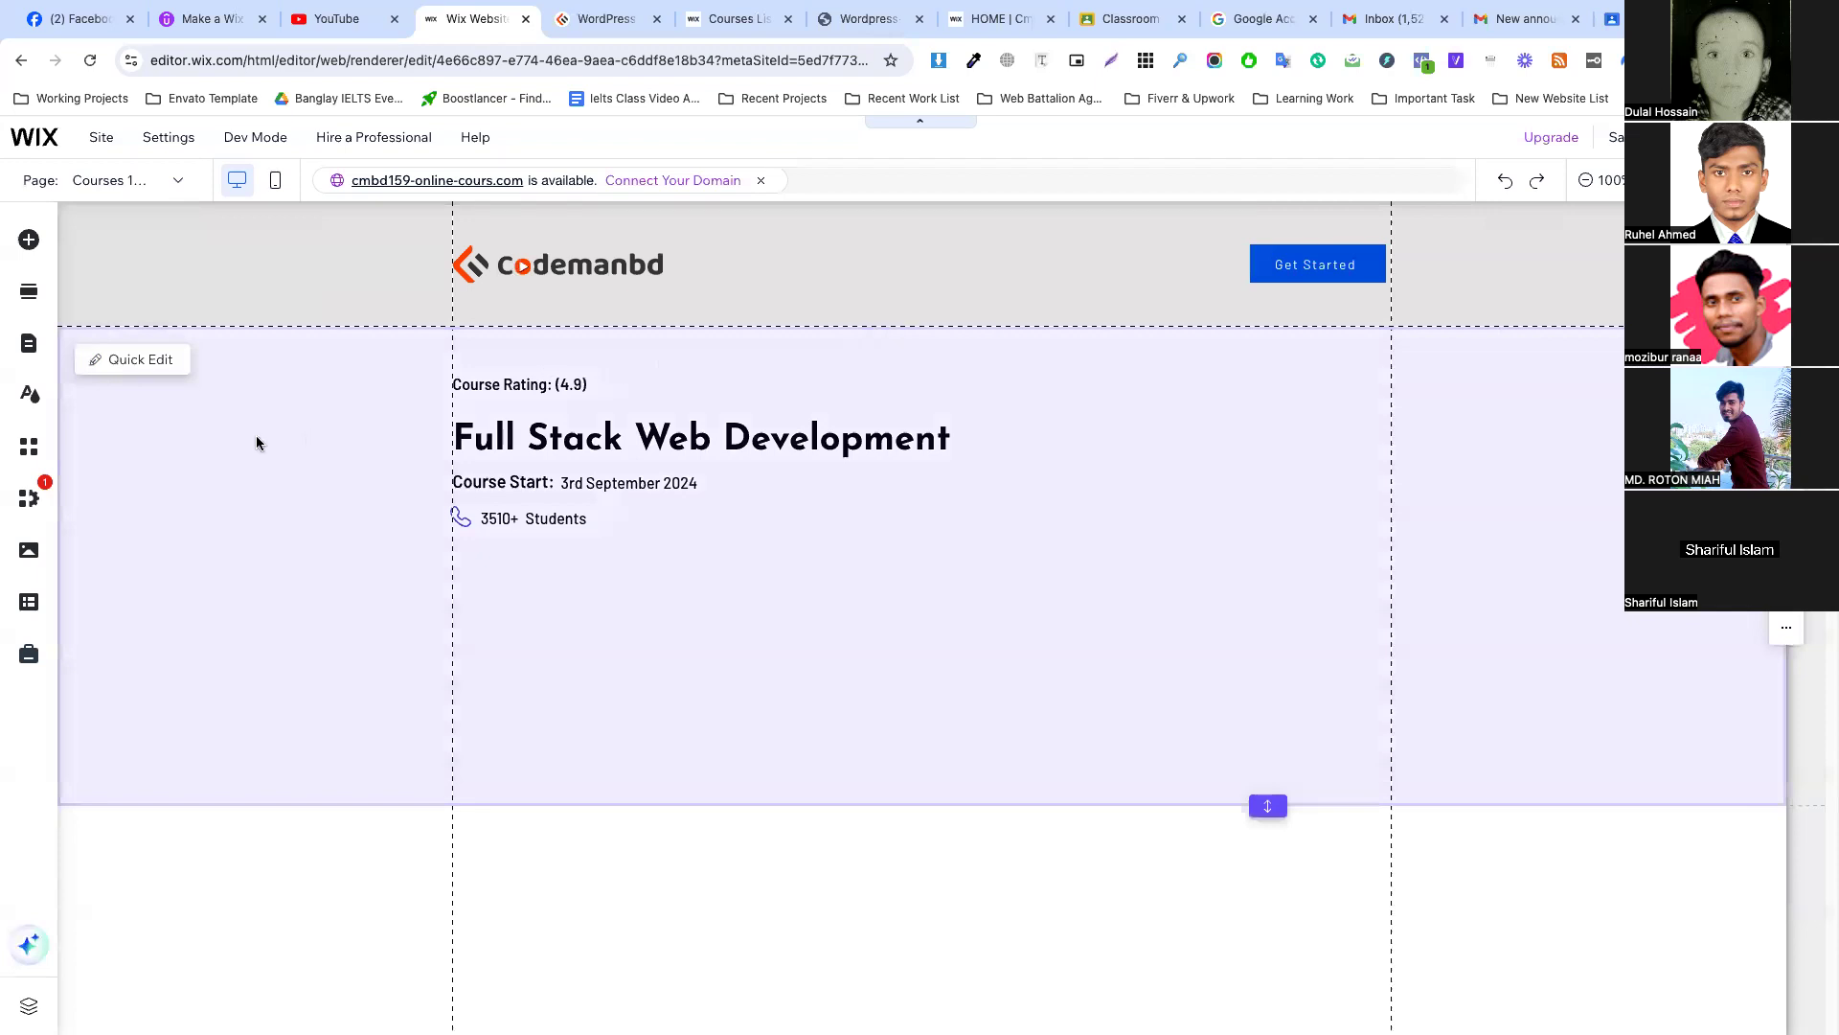
{"action": "left_click", "coordinate": [256, 439]}
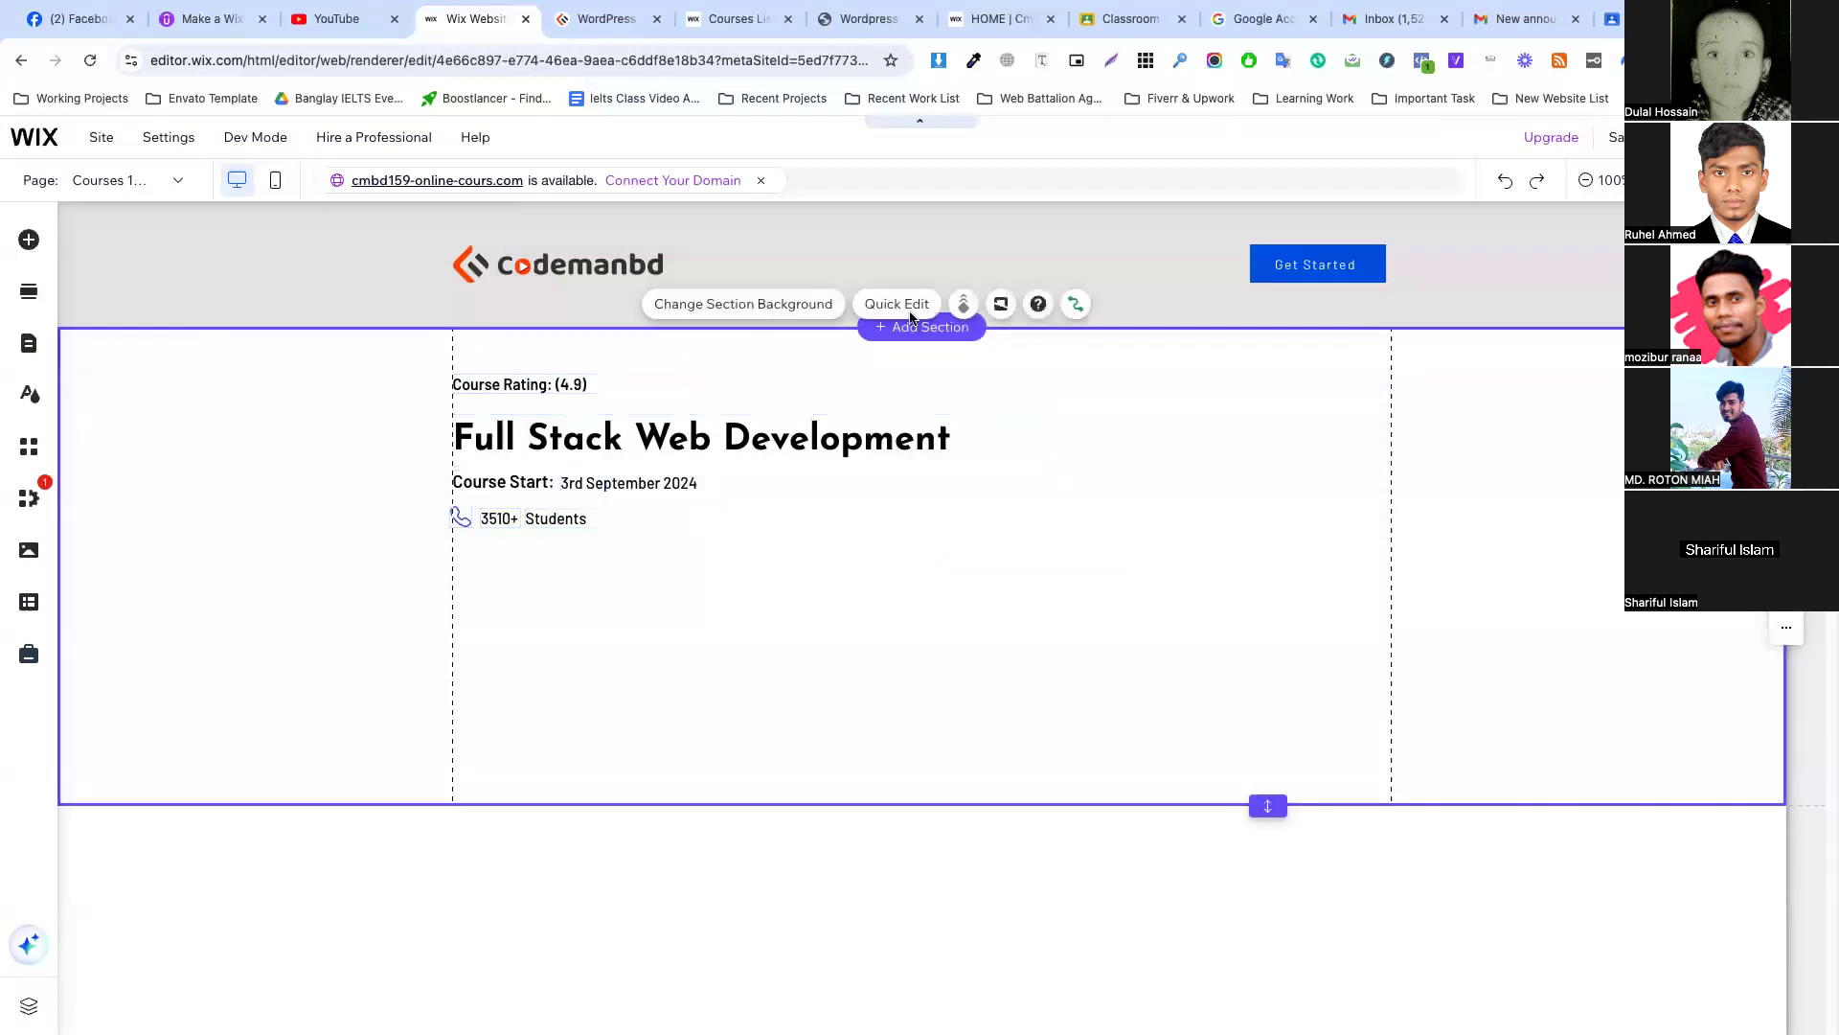
{"action": "left_click", "coordinate": [1075, 303]}
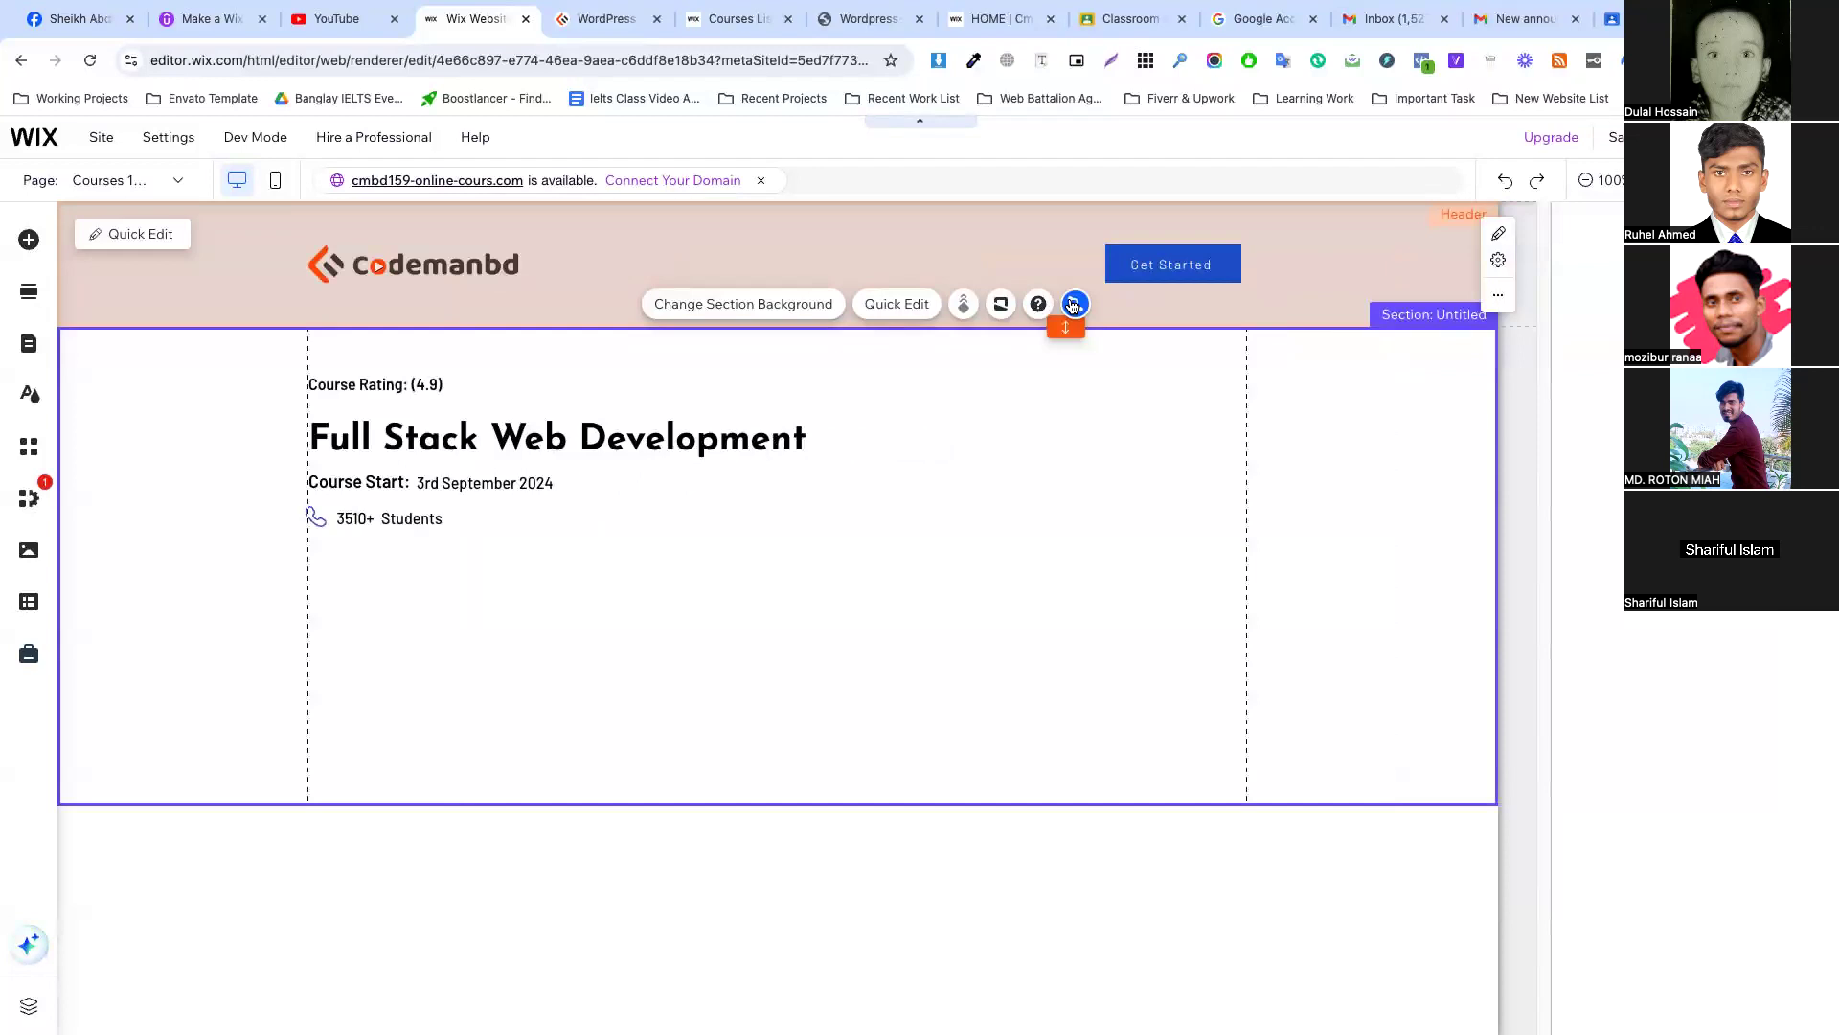
{"action": "left_click", "coordinate": [1686, 461]}
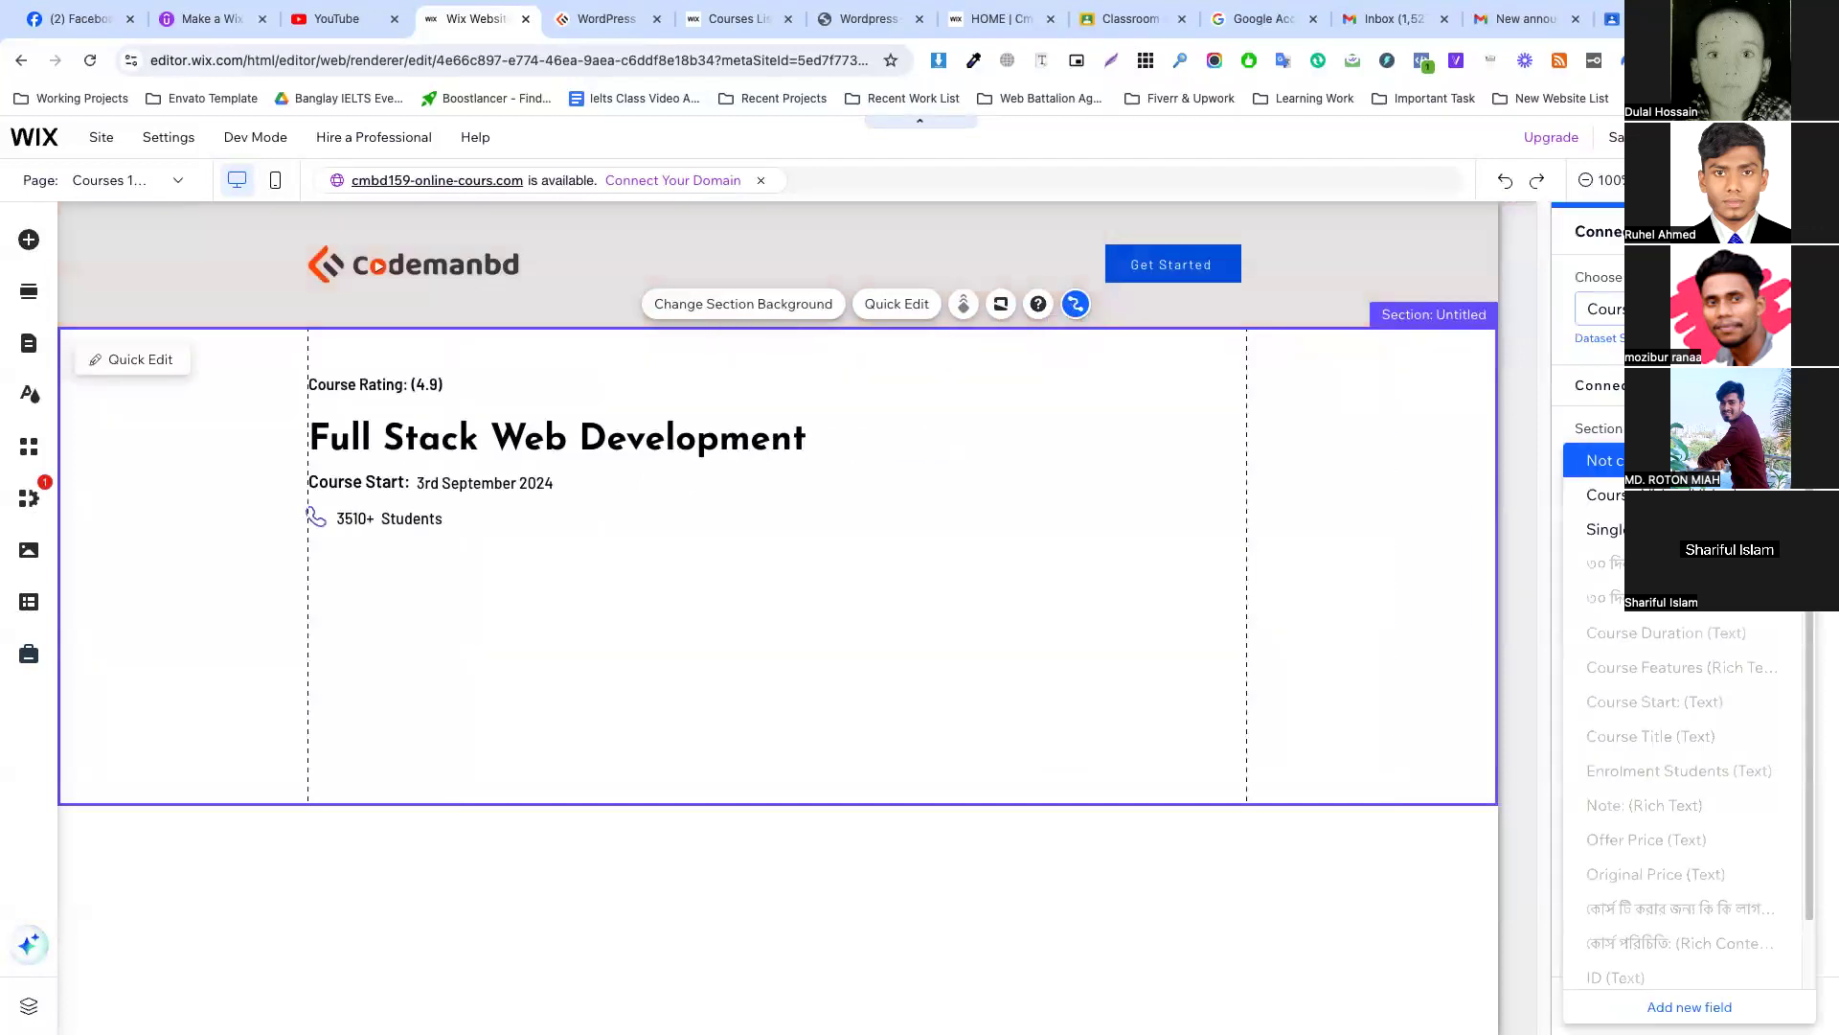
{"action": "left_click", "coordinate": [1686, 529]}
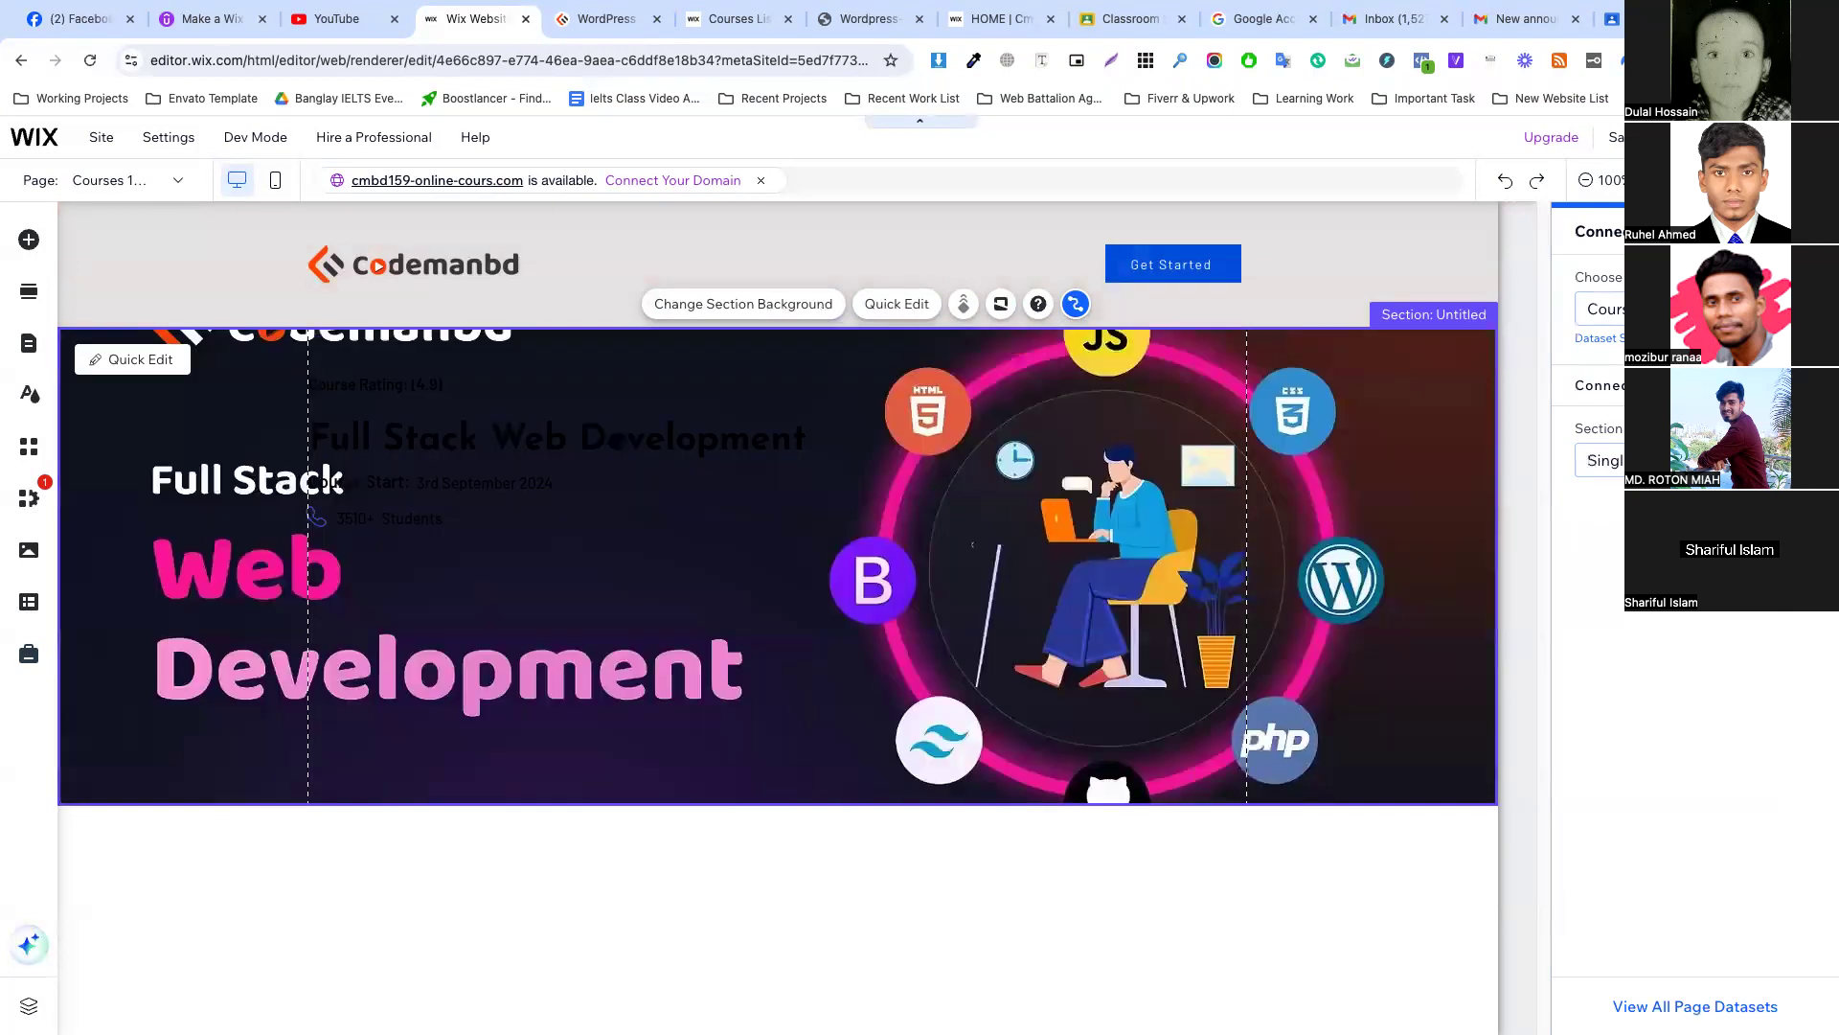
{"action": "left_click", "coordinate": [1686, 461]}
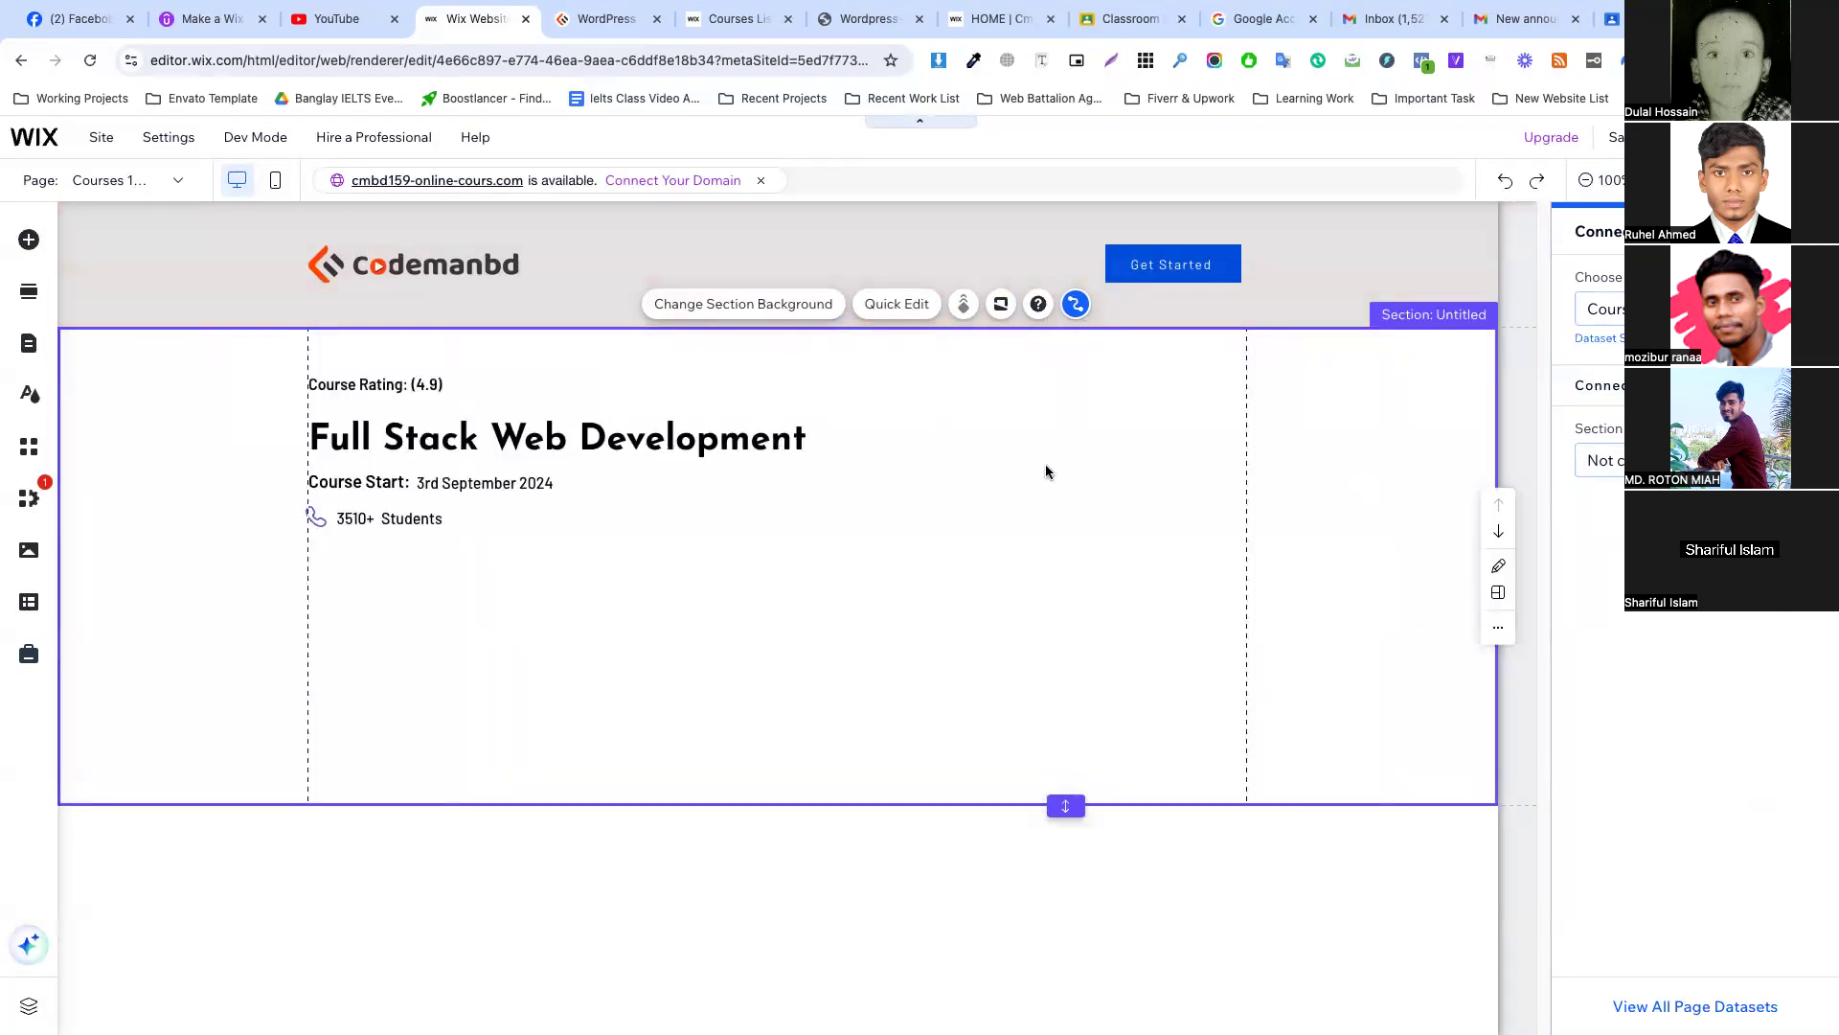
{"action": "left_click", "coordinate": [831, 435]}
{"action": "left_click", "coordinate": [661, 538]}
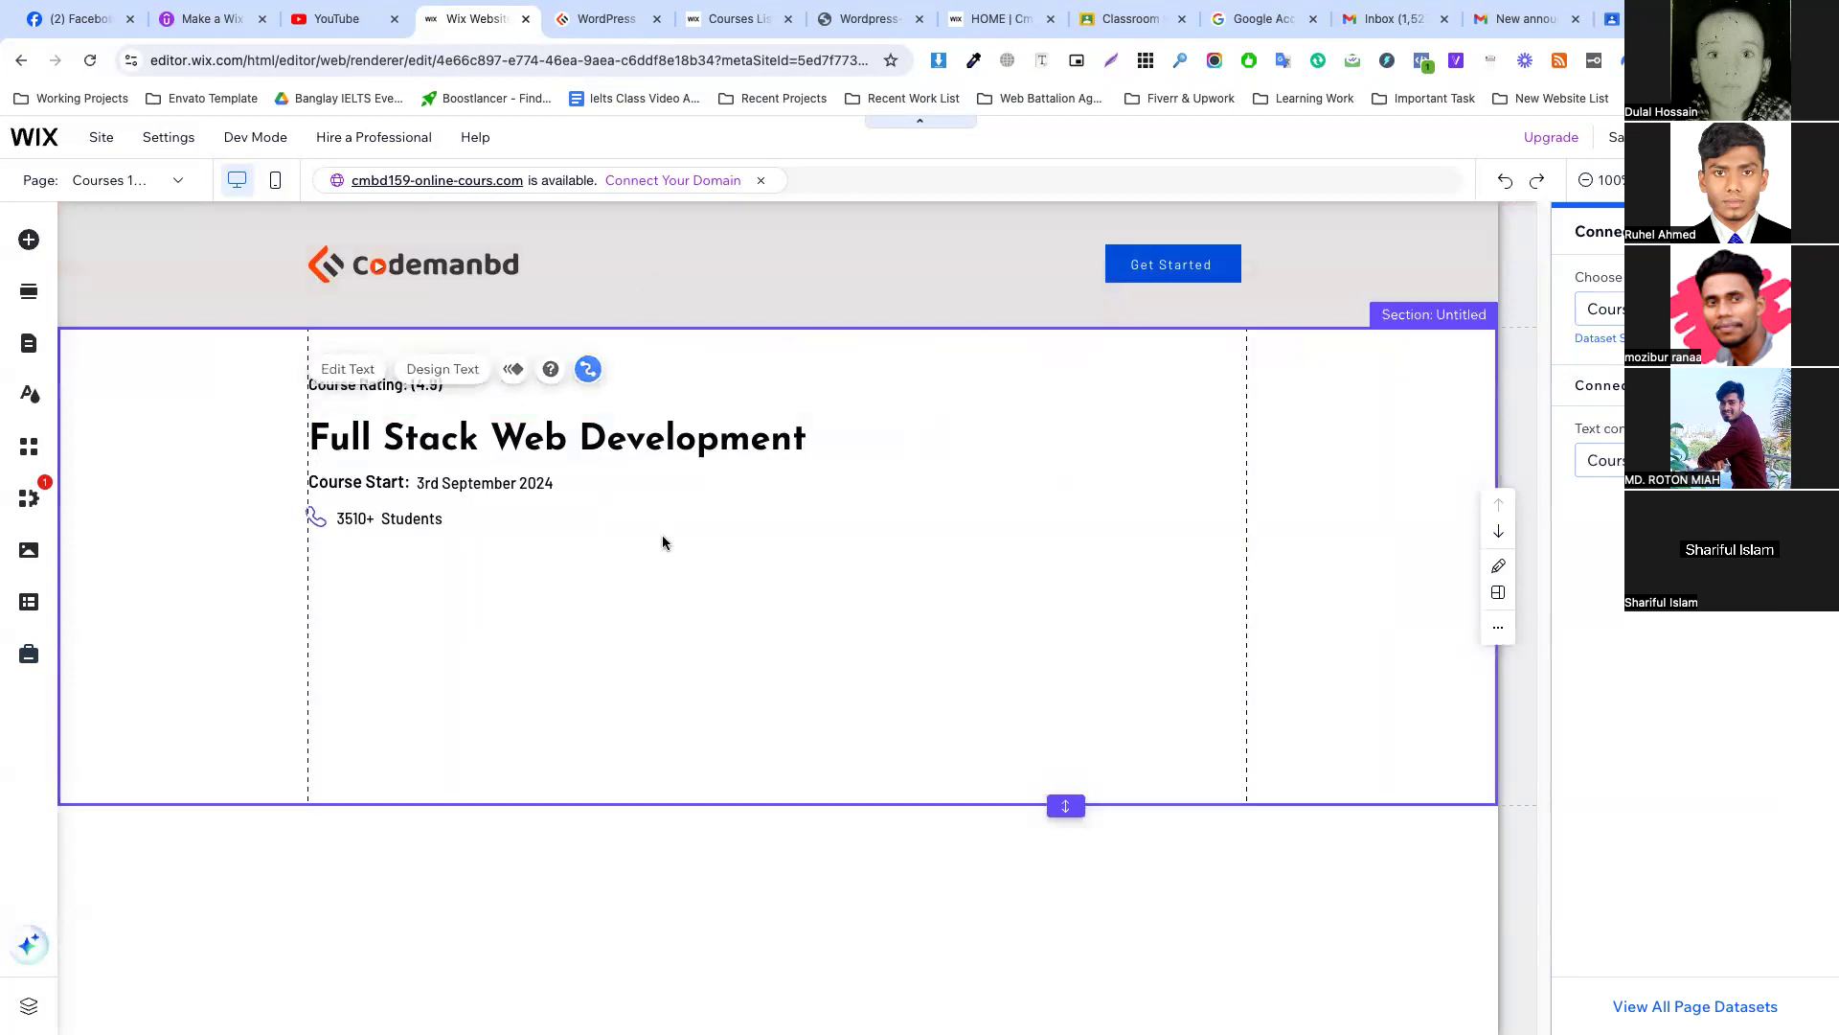
Duplicate the Course Start label and date, placing the copy beside the students count.
{"action": "left_click", "coordinate": [657, 18]}
{"action": "key", "text": "ctrl+shift+t"}
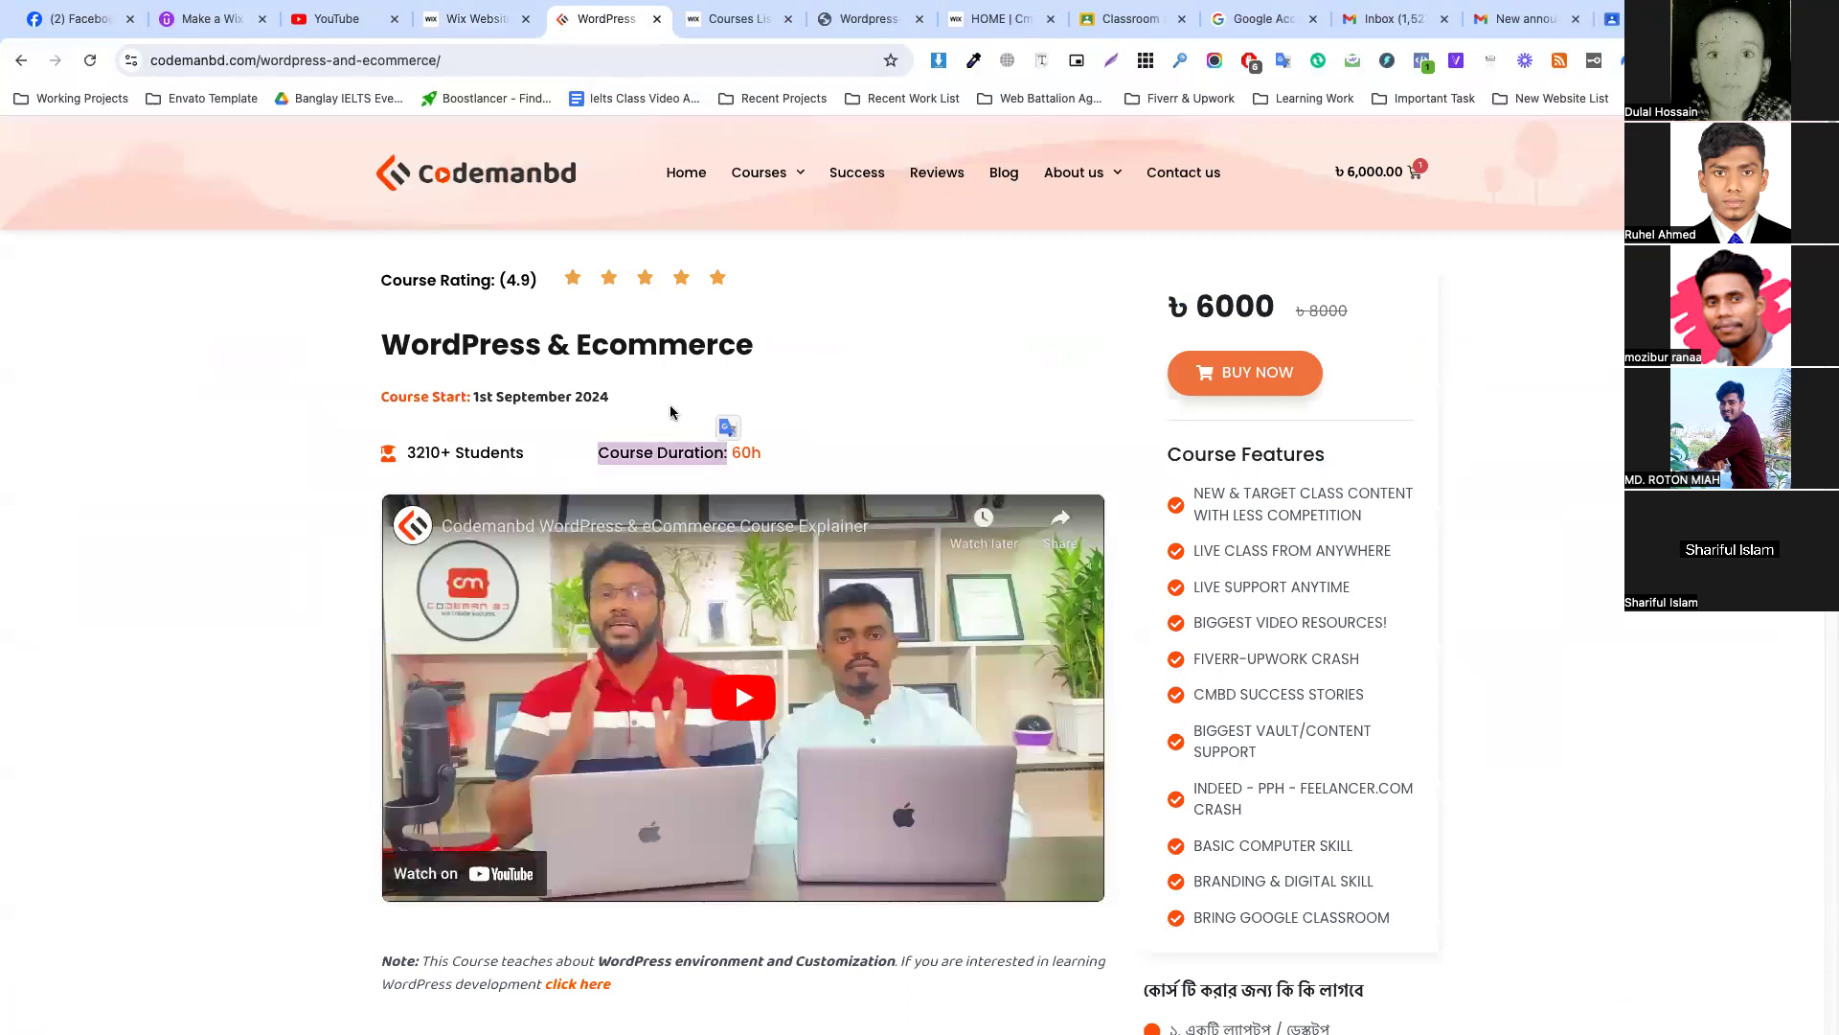
{"action": "key", "text": "ctrl+shift+Tab"}
{"action": "left_click", "coordinate": [347, 518]}
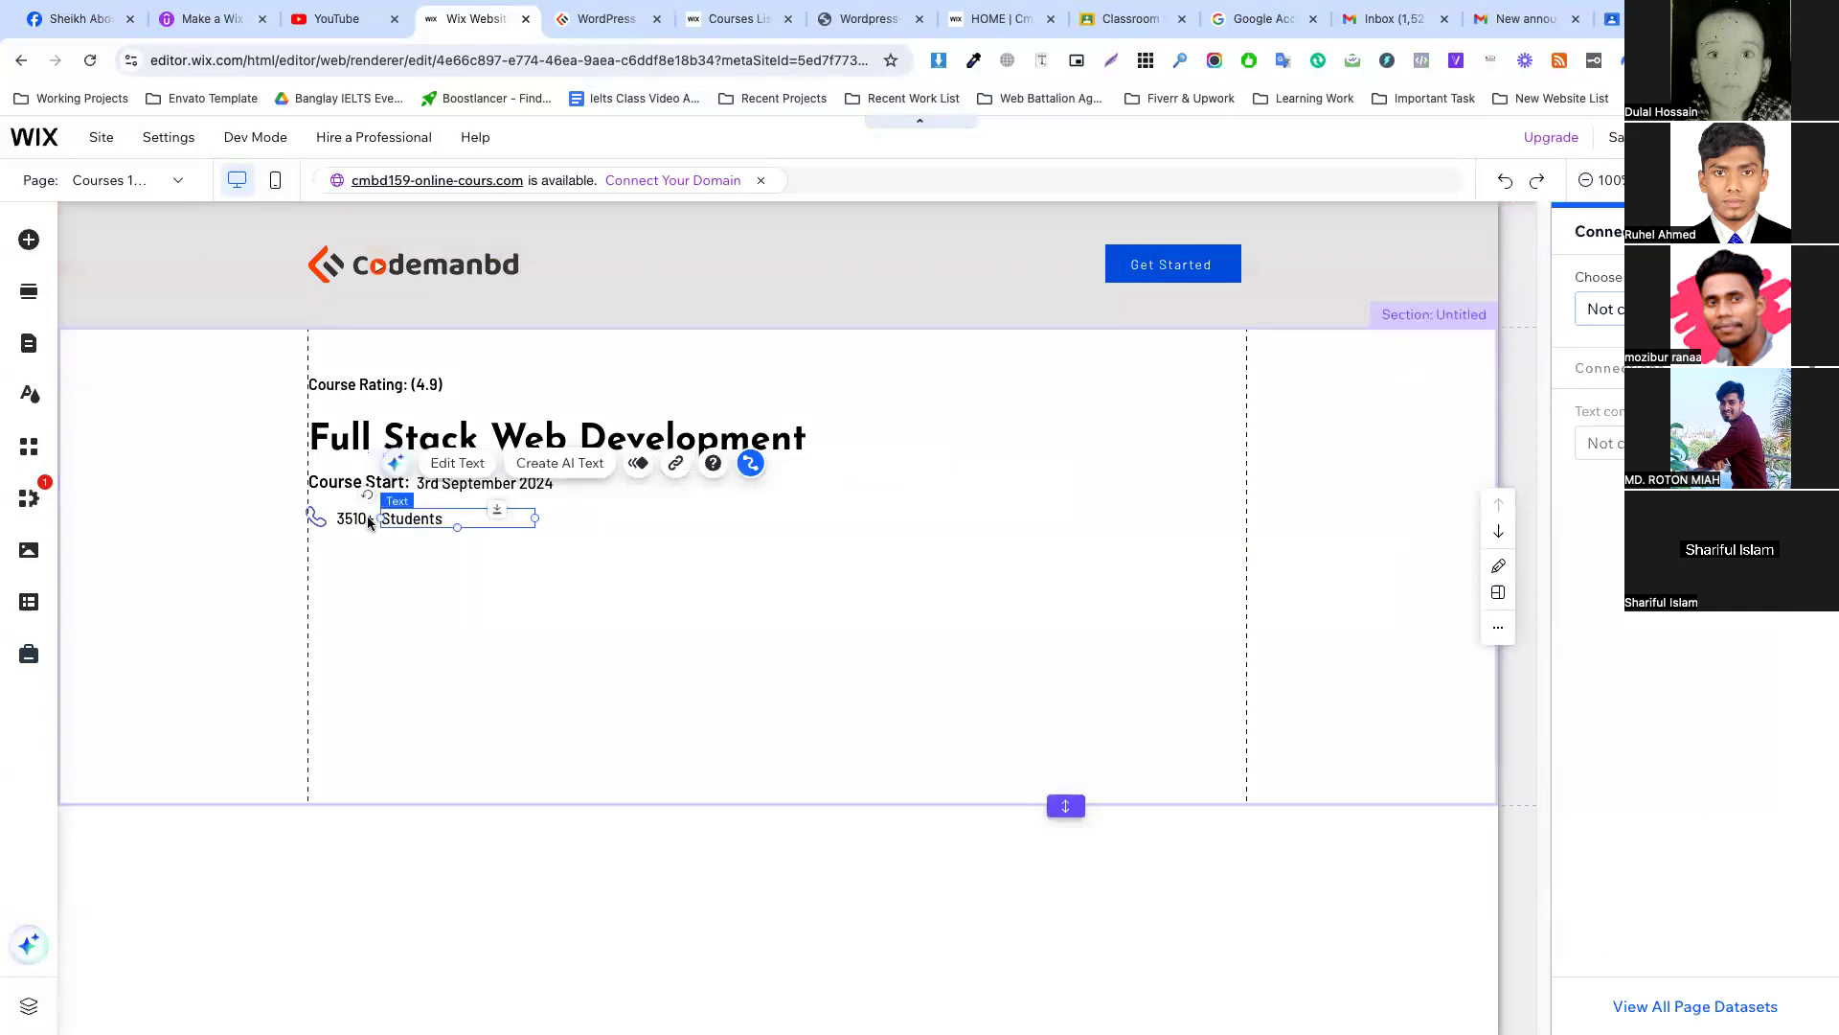
{"action": "left_click", "coordinate": [409, 518]}
{"action": "left_click", "coordinate": [378, 481]}
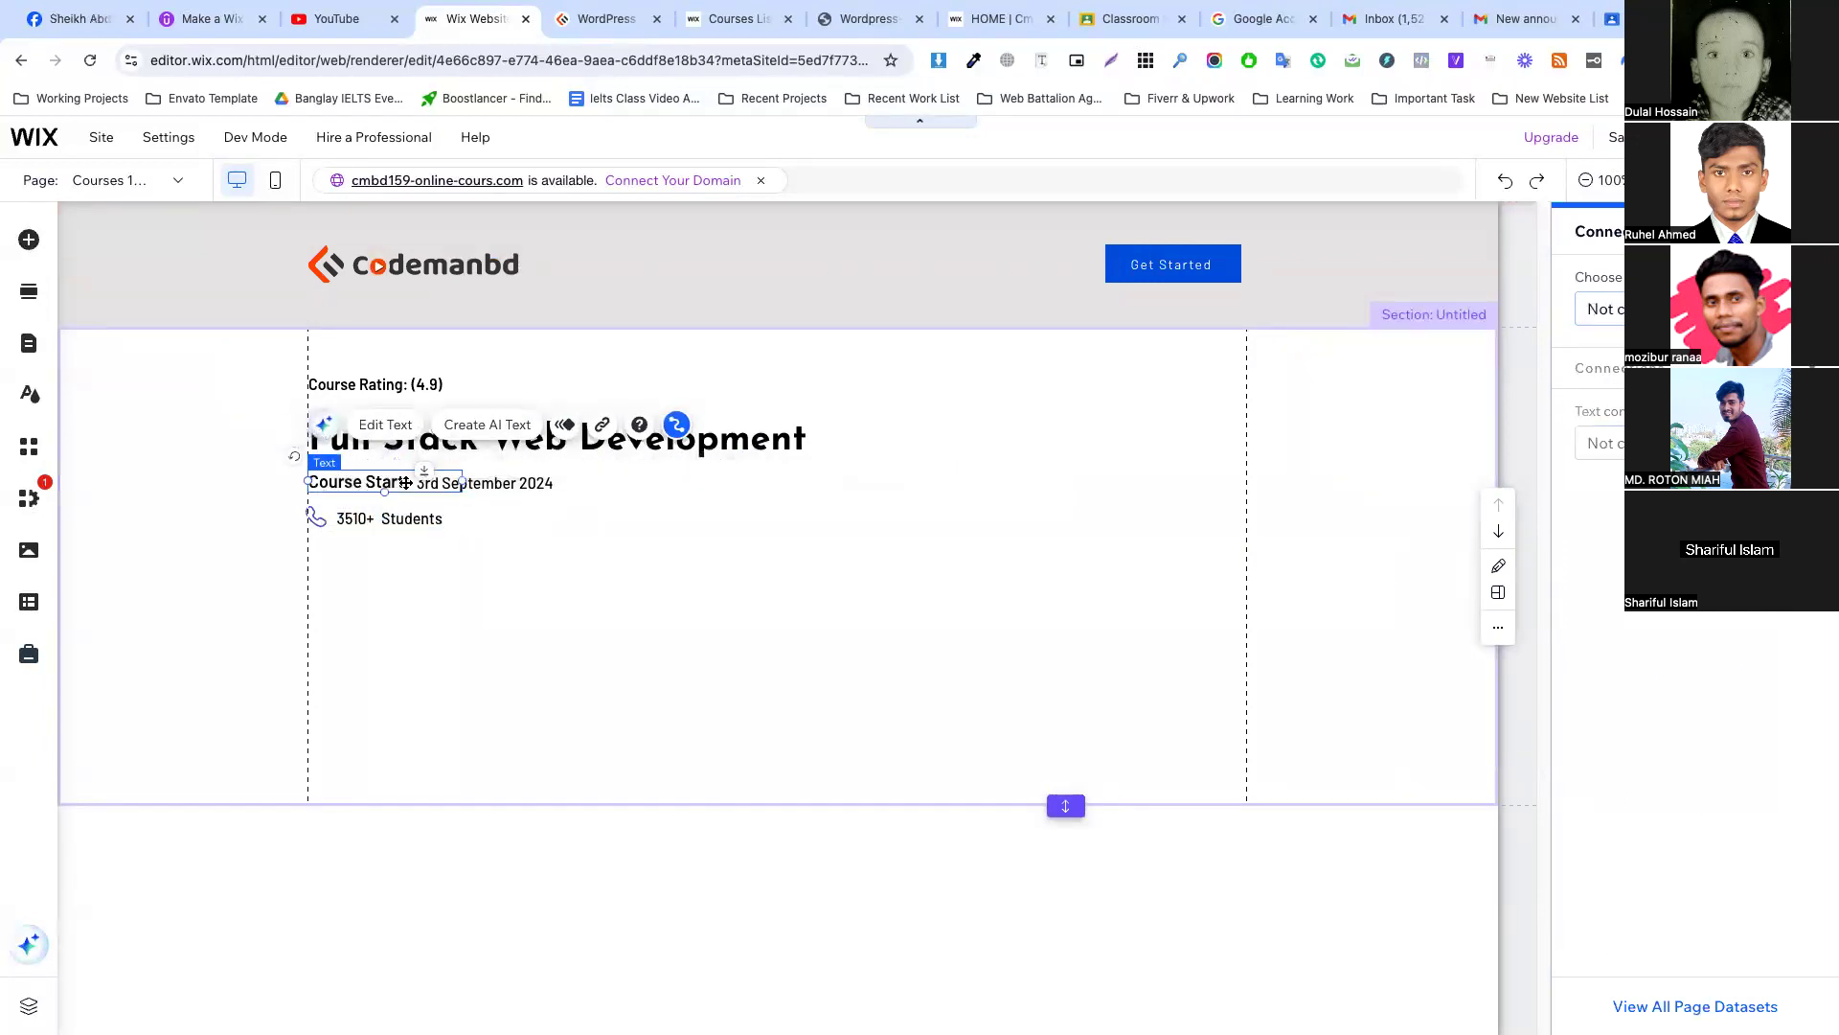
{"action": "left_click", "coordinate": [481, 483], "text": "shift"}
{"action": "right_click", "coordinate": [483, 490]}
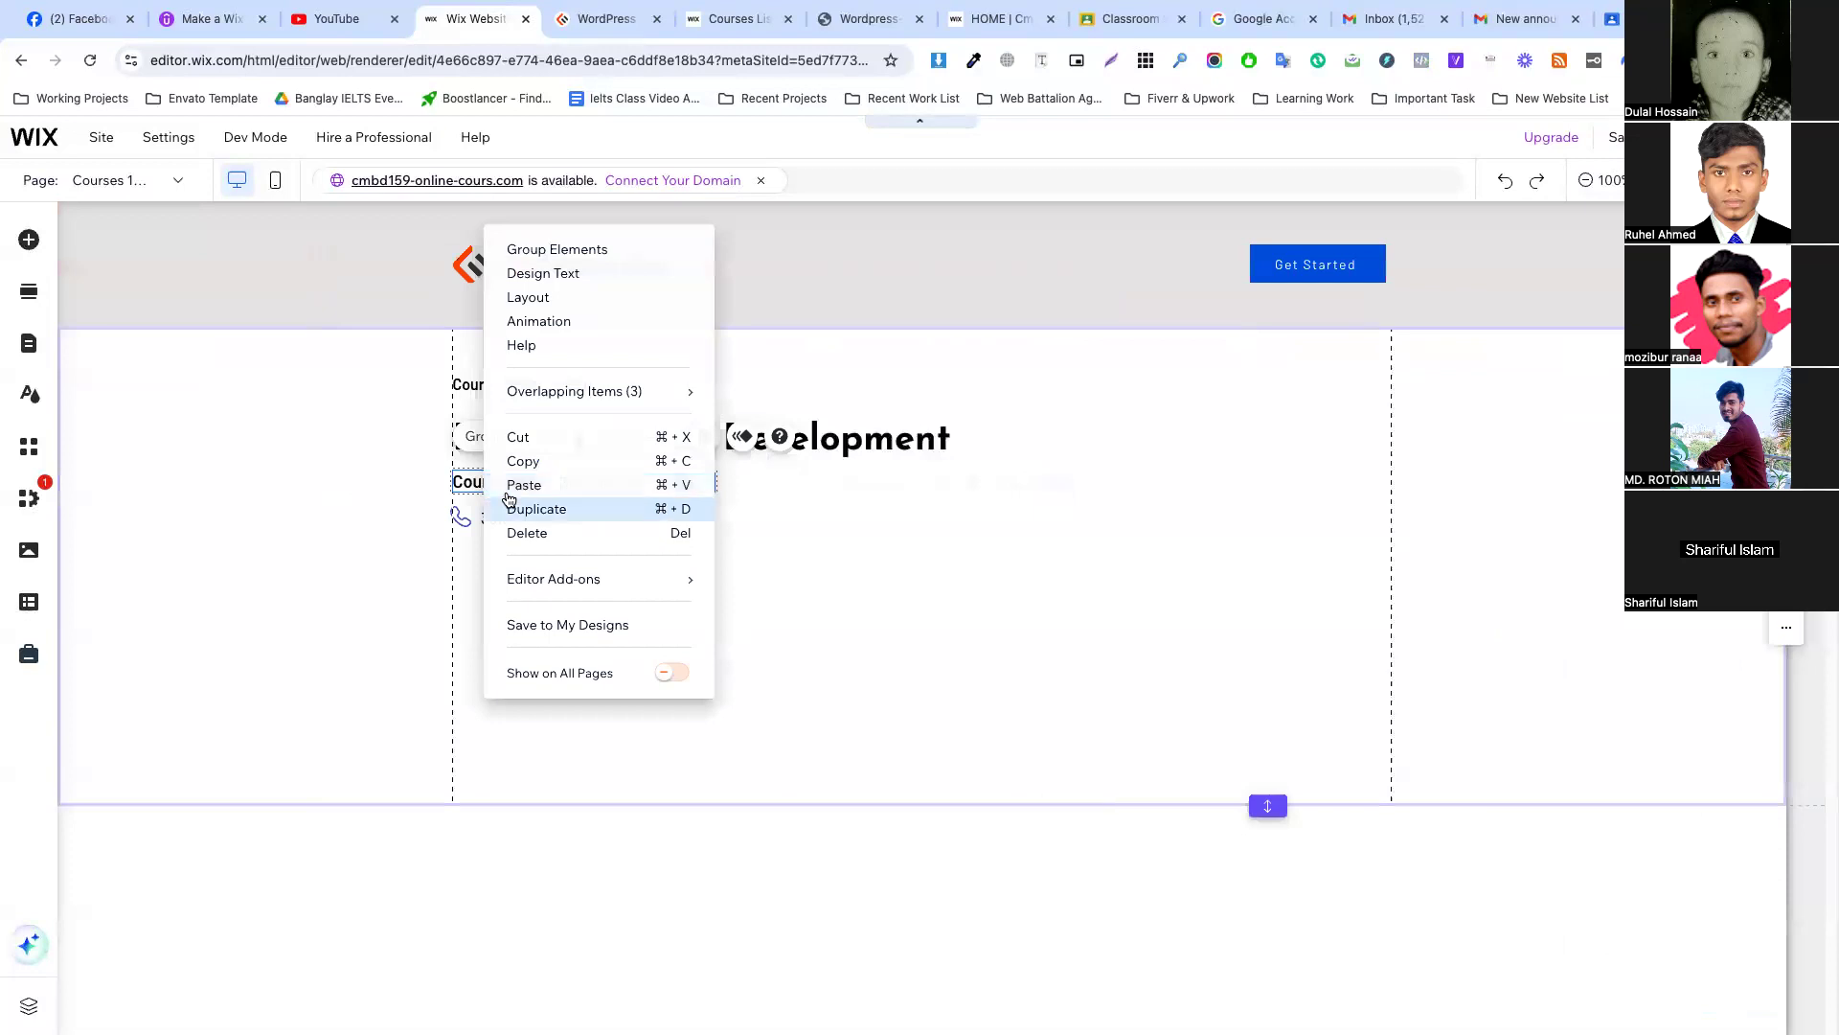
{"action": "left_click", "coordinate": [509, 508]}
{"action": "left_click_drag", "start_coordinate": [527, 504], "coordinate": [668, 517]}
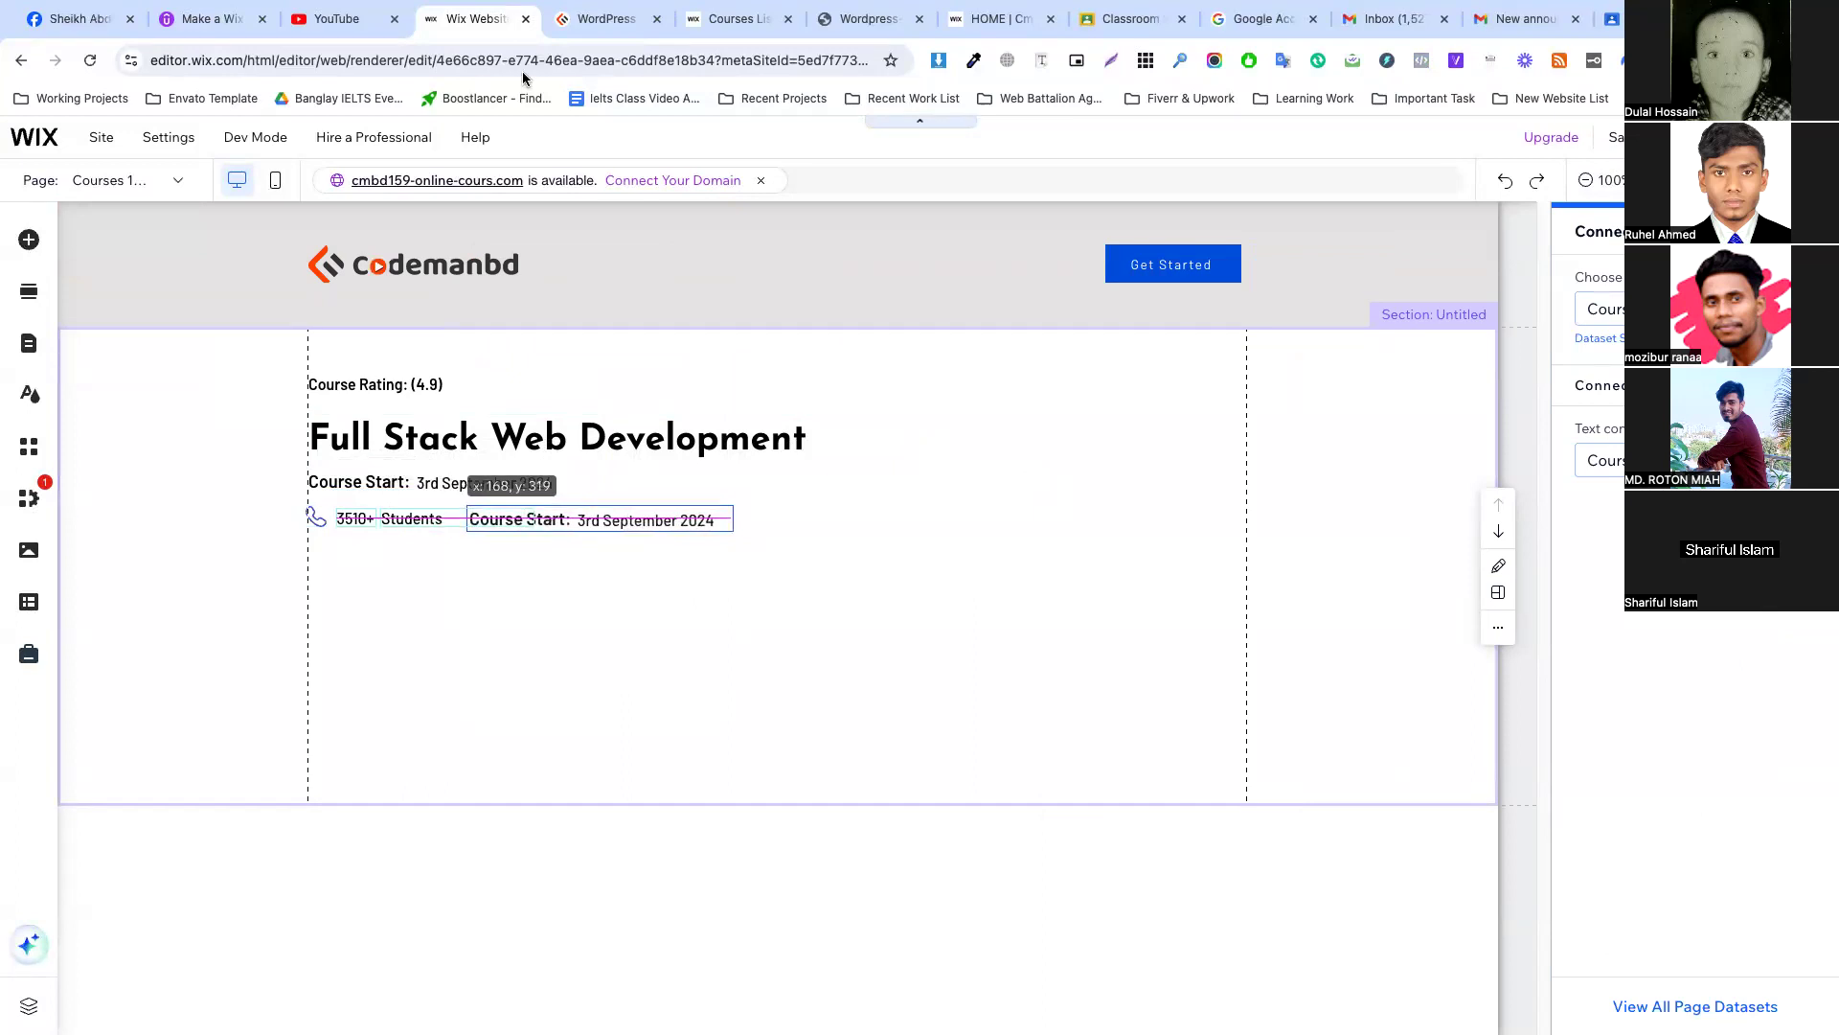
Change the copied label's text to 'Course Duration:'.
{"action": "left_click", "coordinate": [603, 18]}
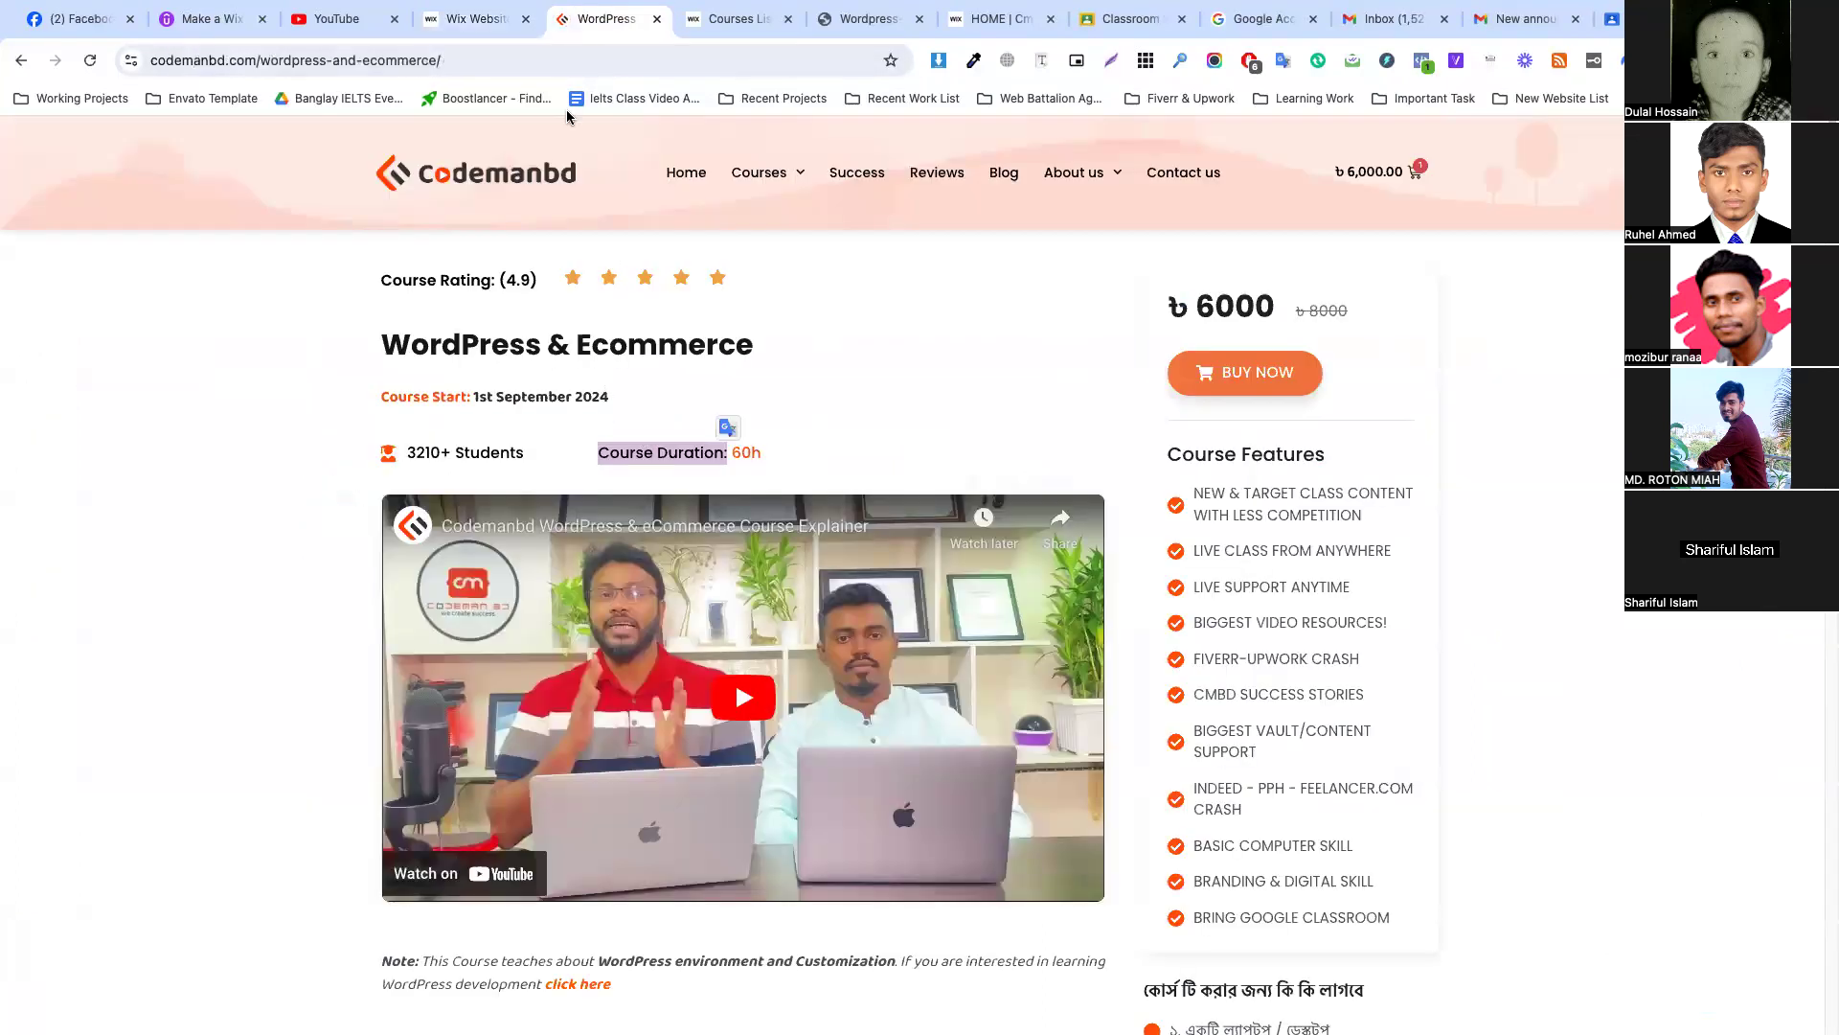
{"action": "left_click", "coordinate": [479, 18]}
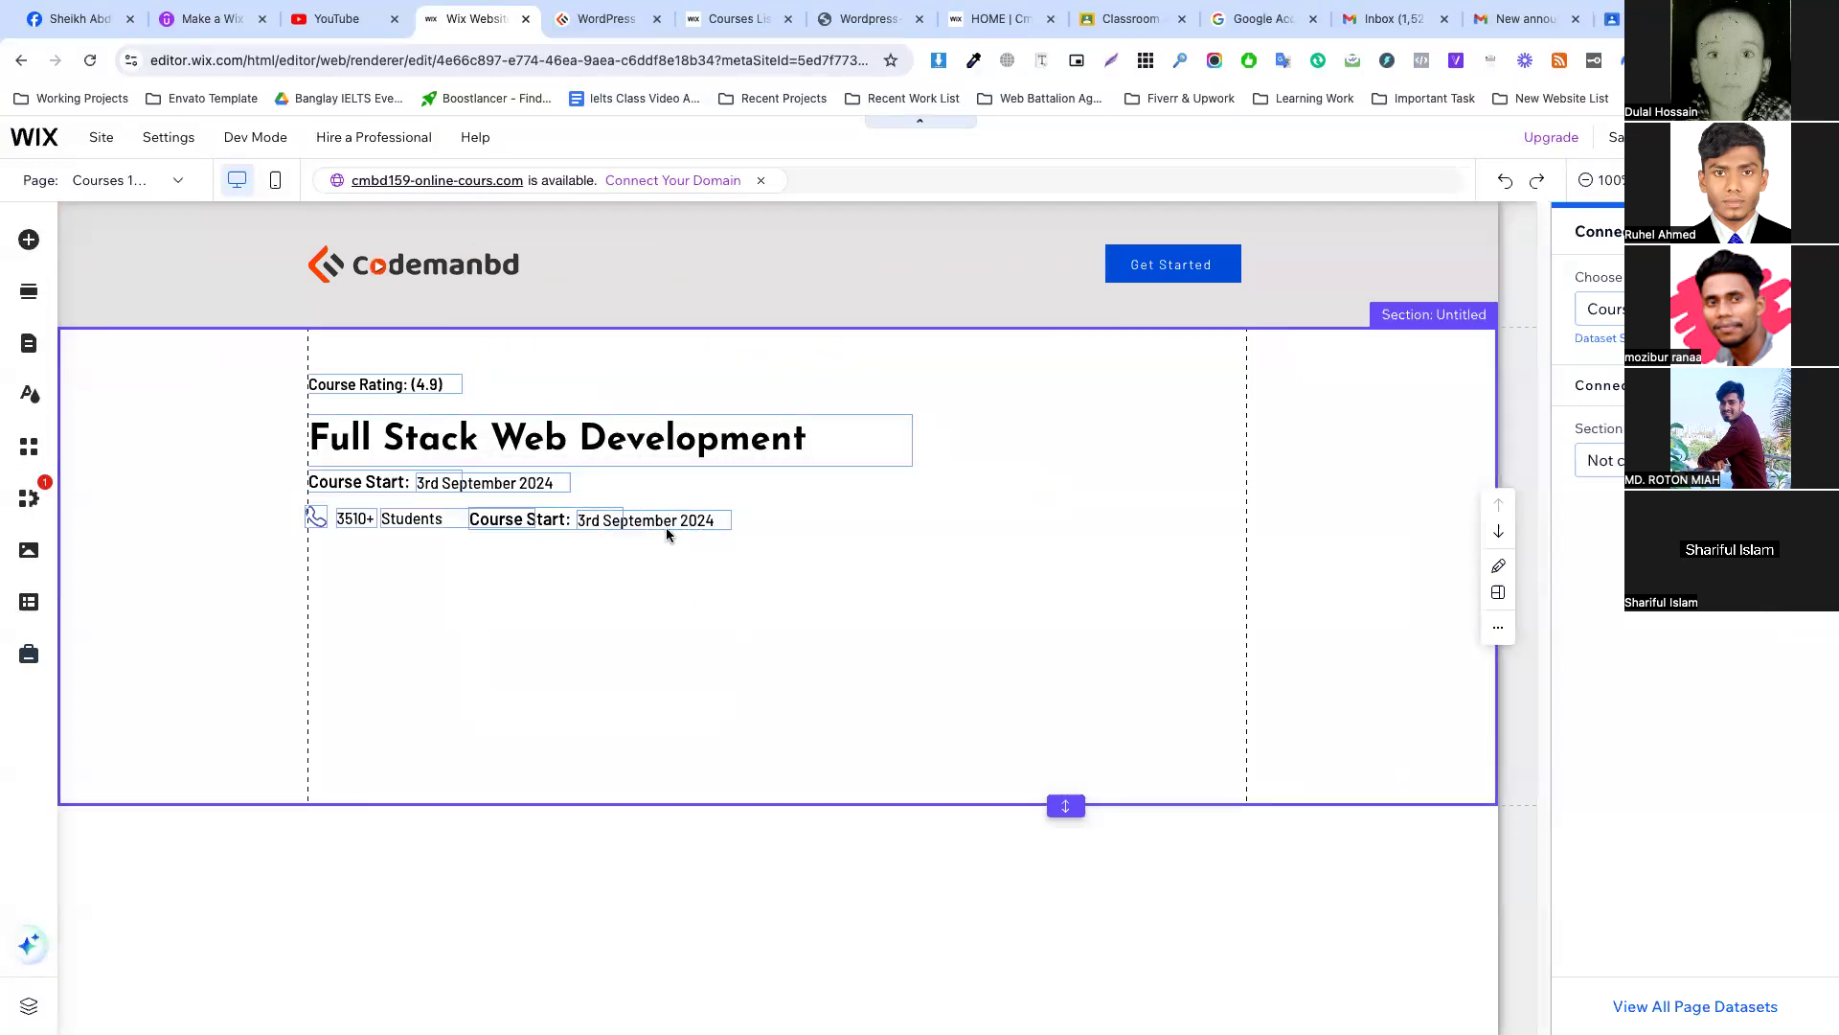
{"action": "left_click", "coordinate": [537, 519]}
{"action": "double_click", "coordinate": [541, 521]}
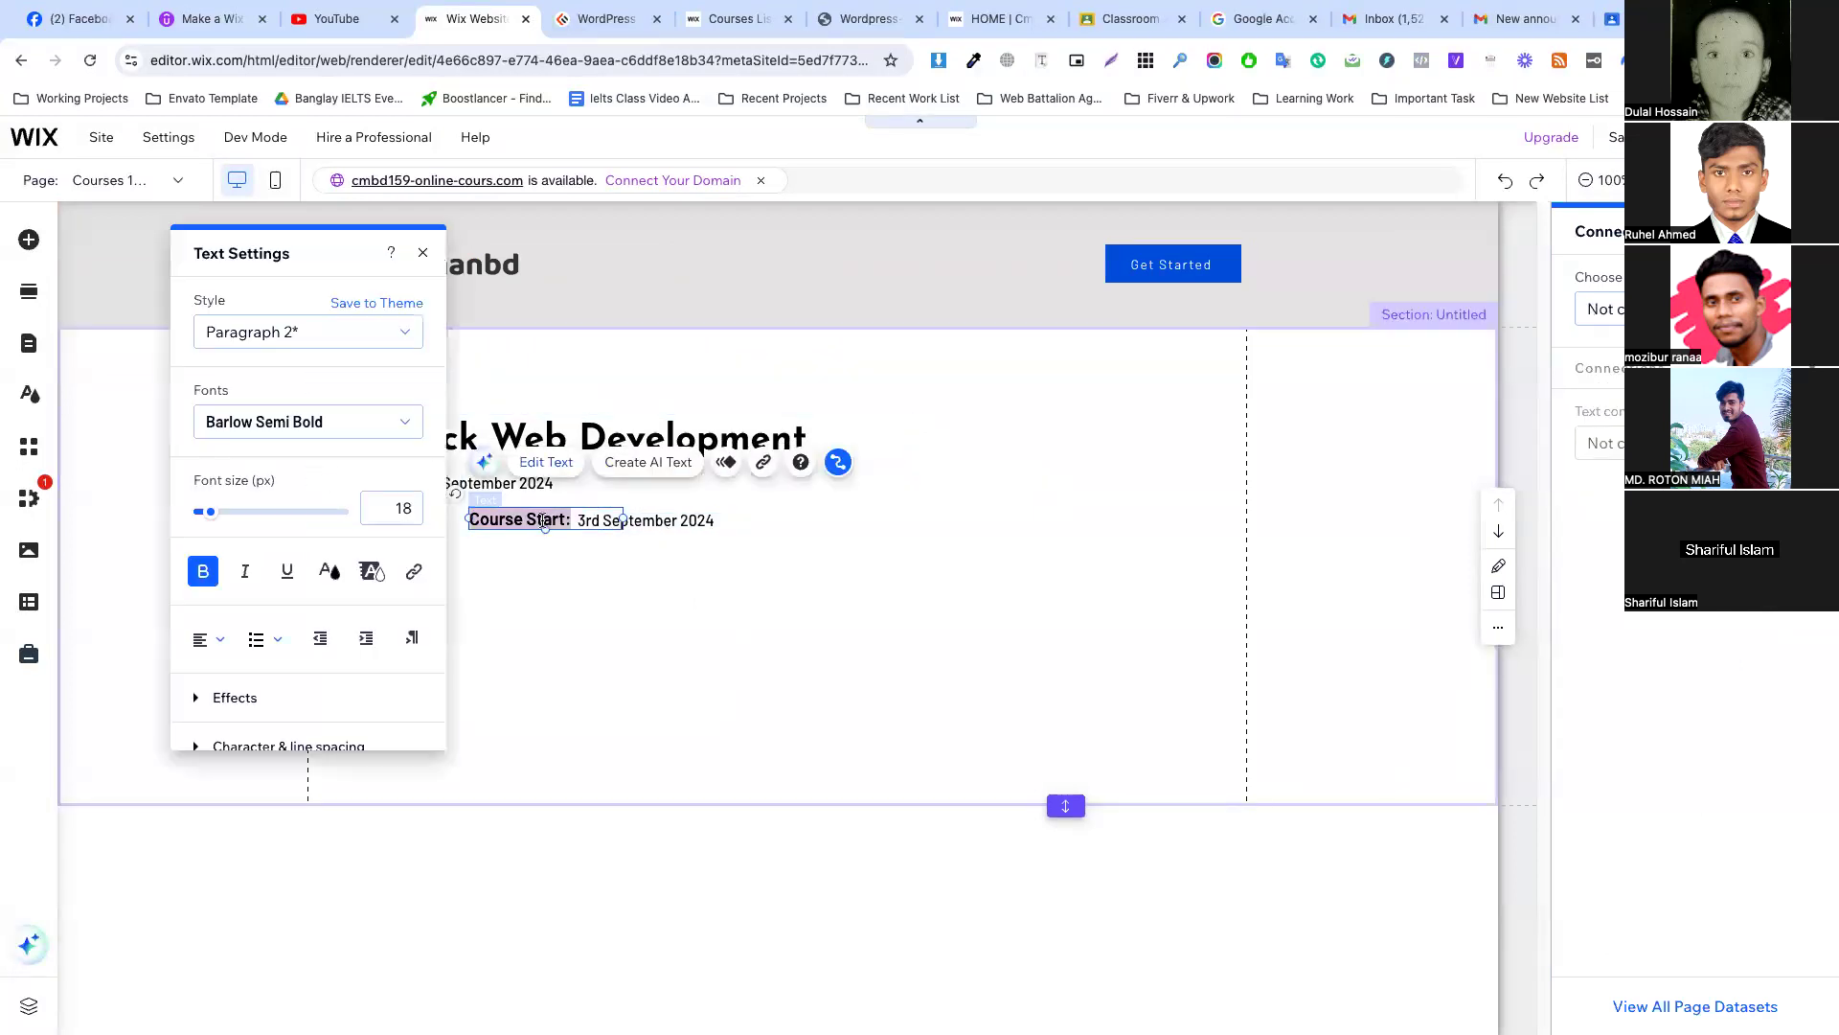
{"action": "type", "text": "Course Duration:"}
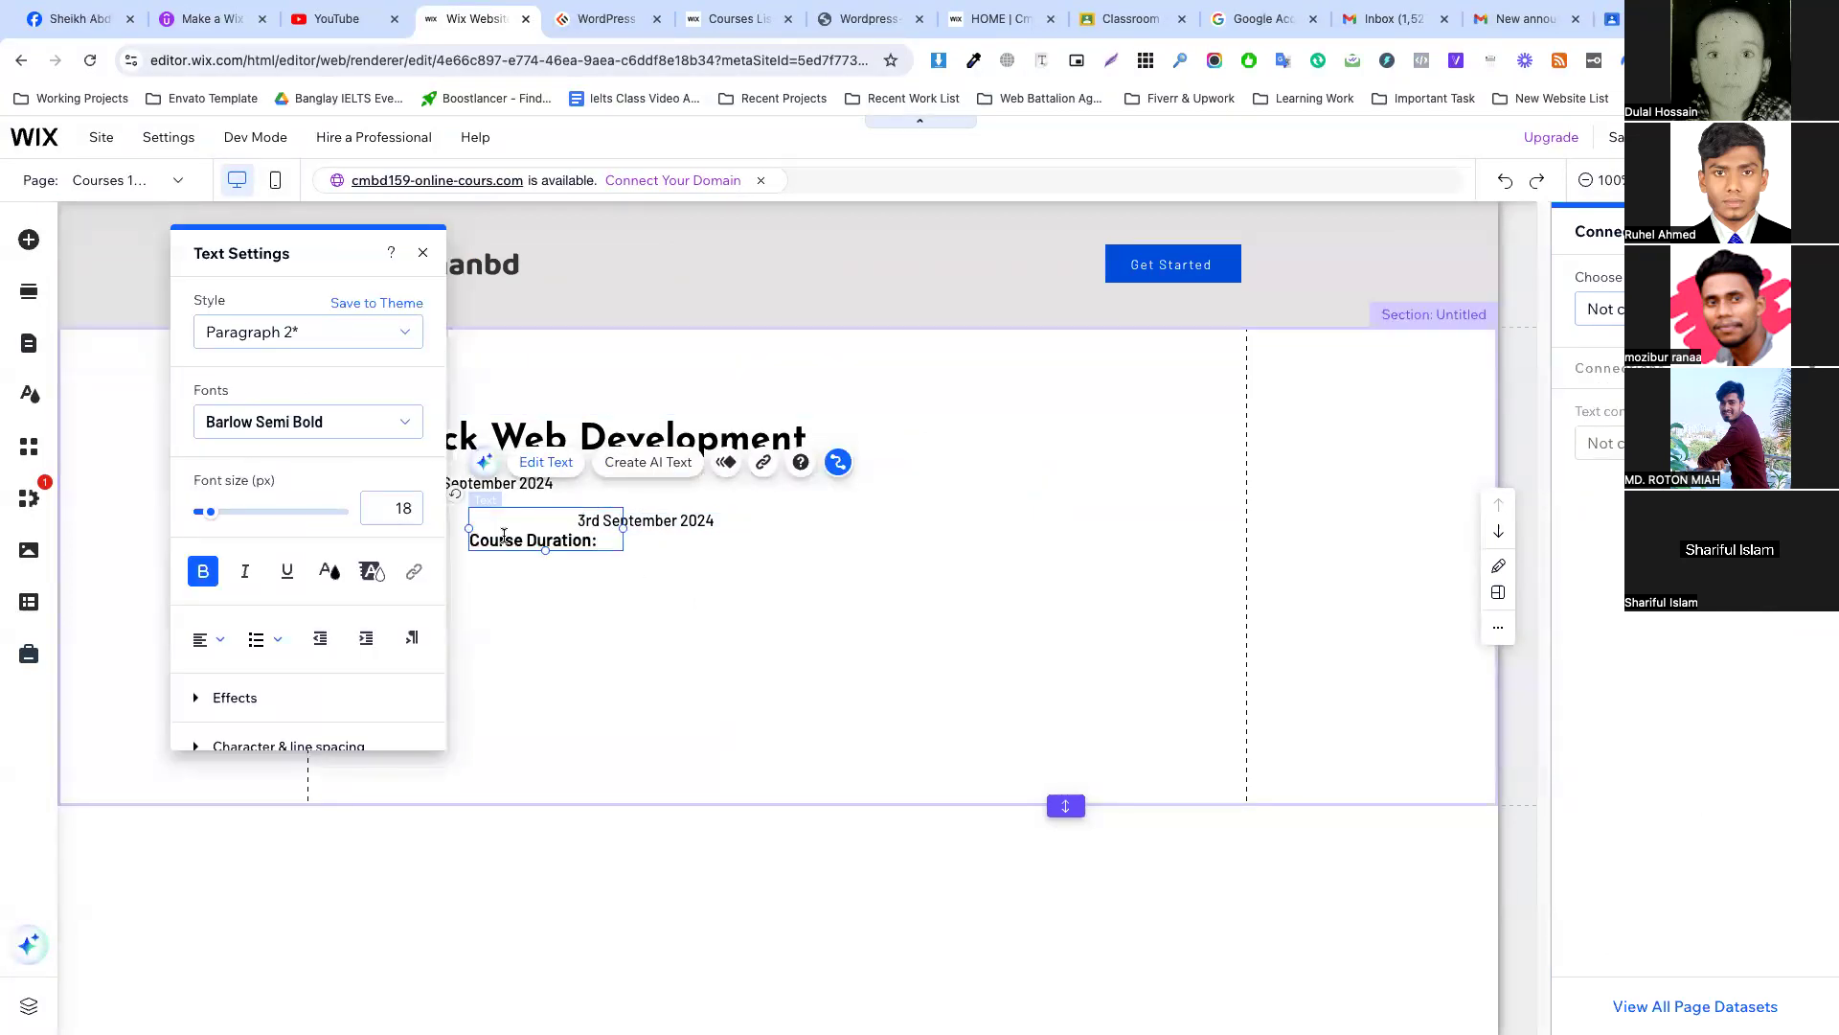
{"action": "key", "text": "BackSpace"}
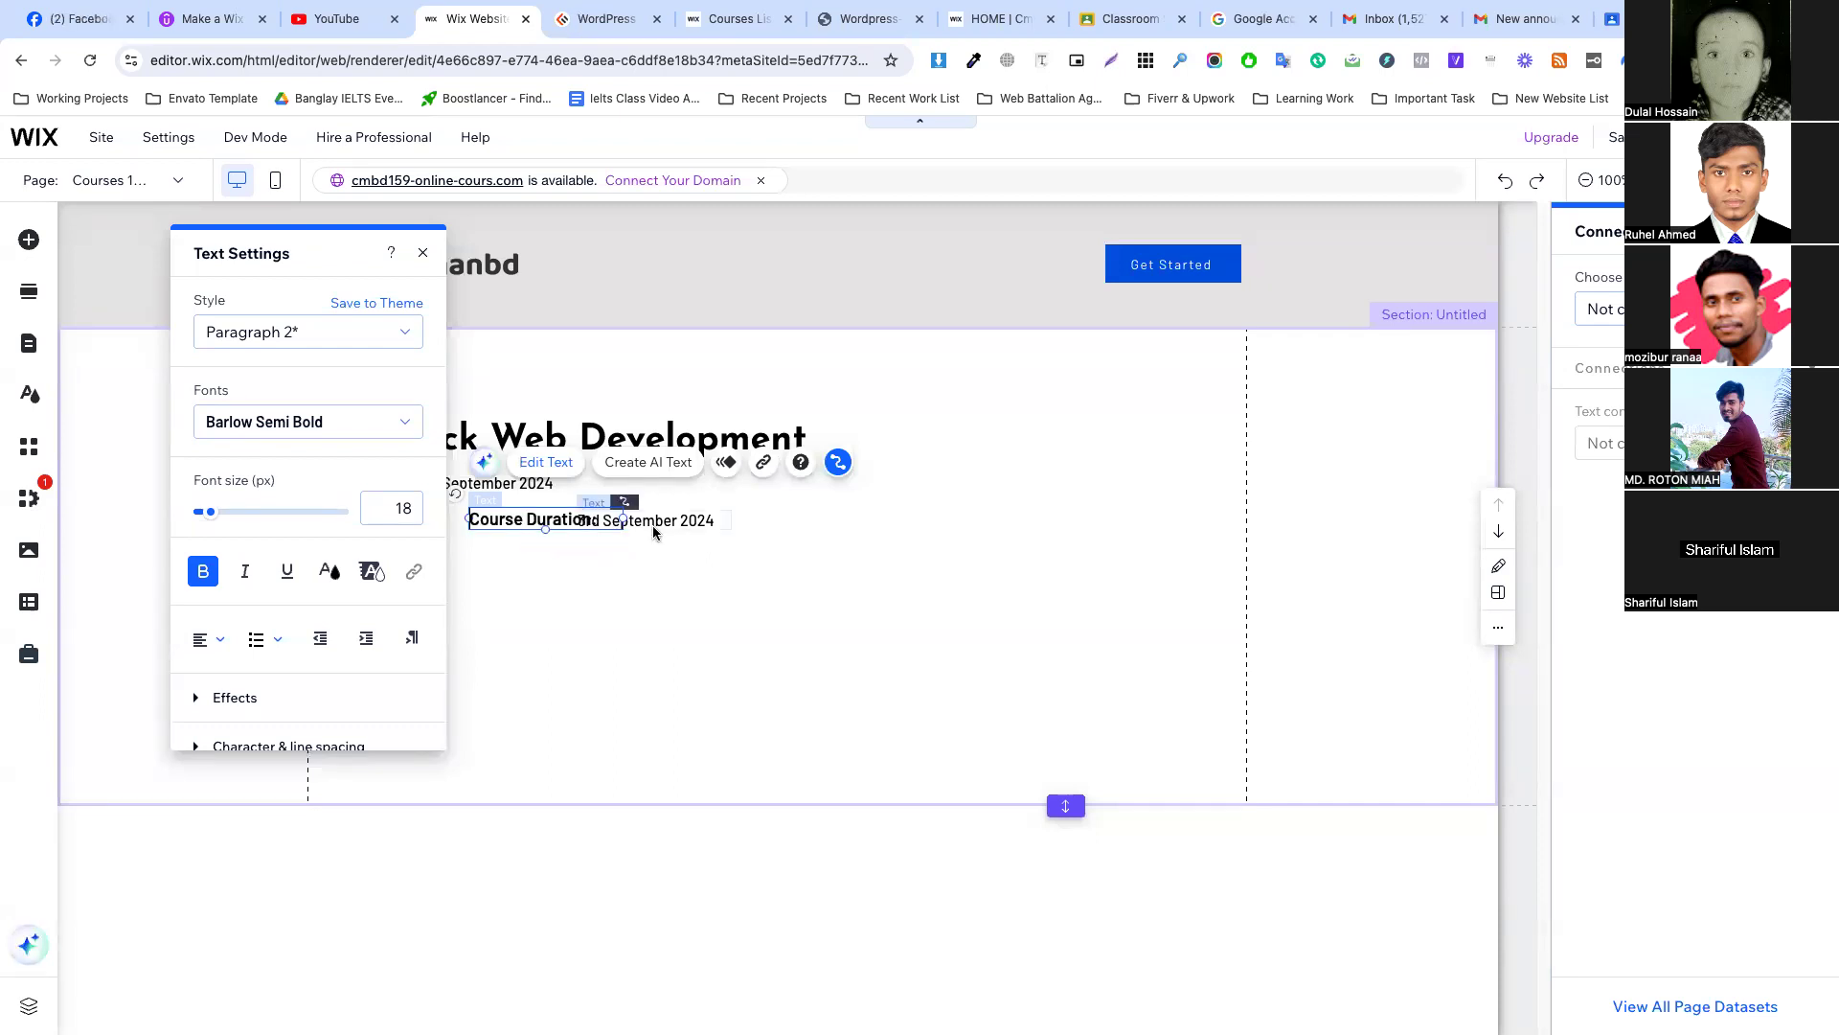
{"action": "key", "text": "Escape"}
Place the copied date beside the label and bind it to the Course Duration field.
{"action": "left_click_drag", "start_coordinate": [645, 520], "coordinate": [668, 519]}
{"action": "double_click", "coordinate": [637, 519]}
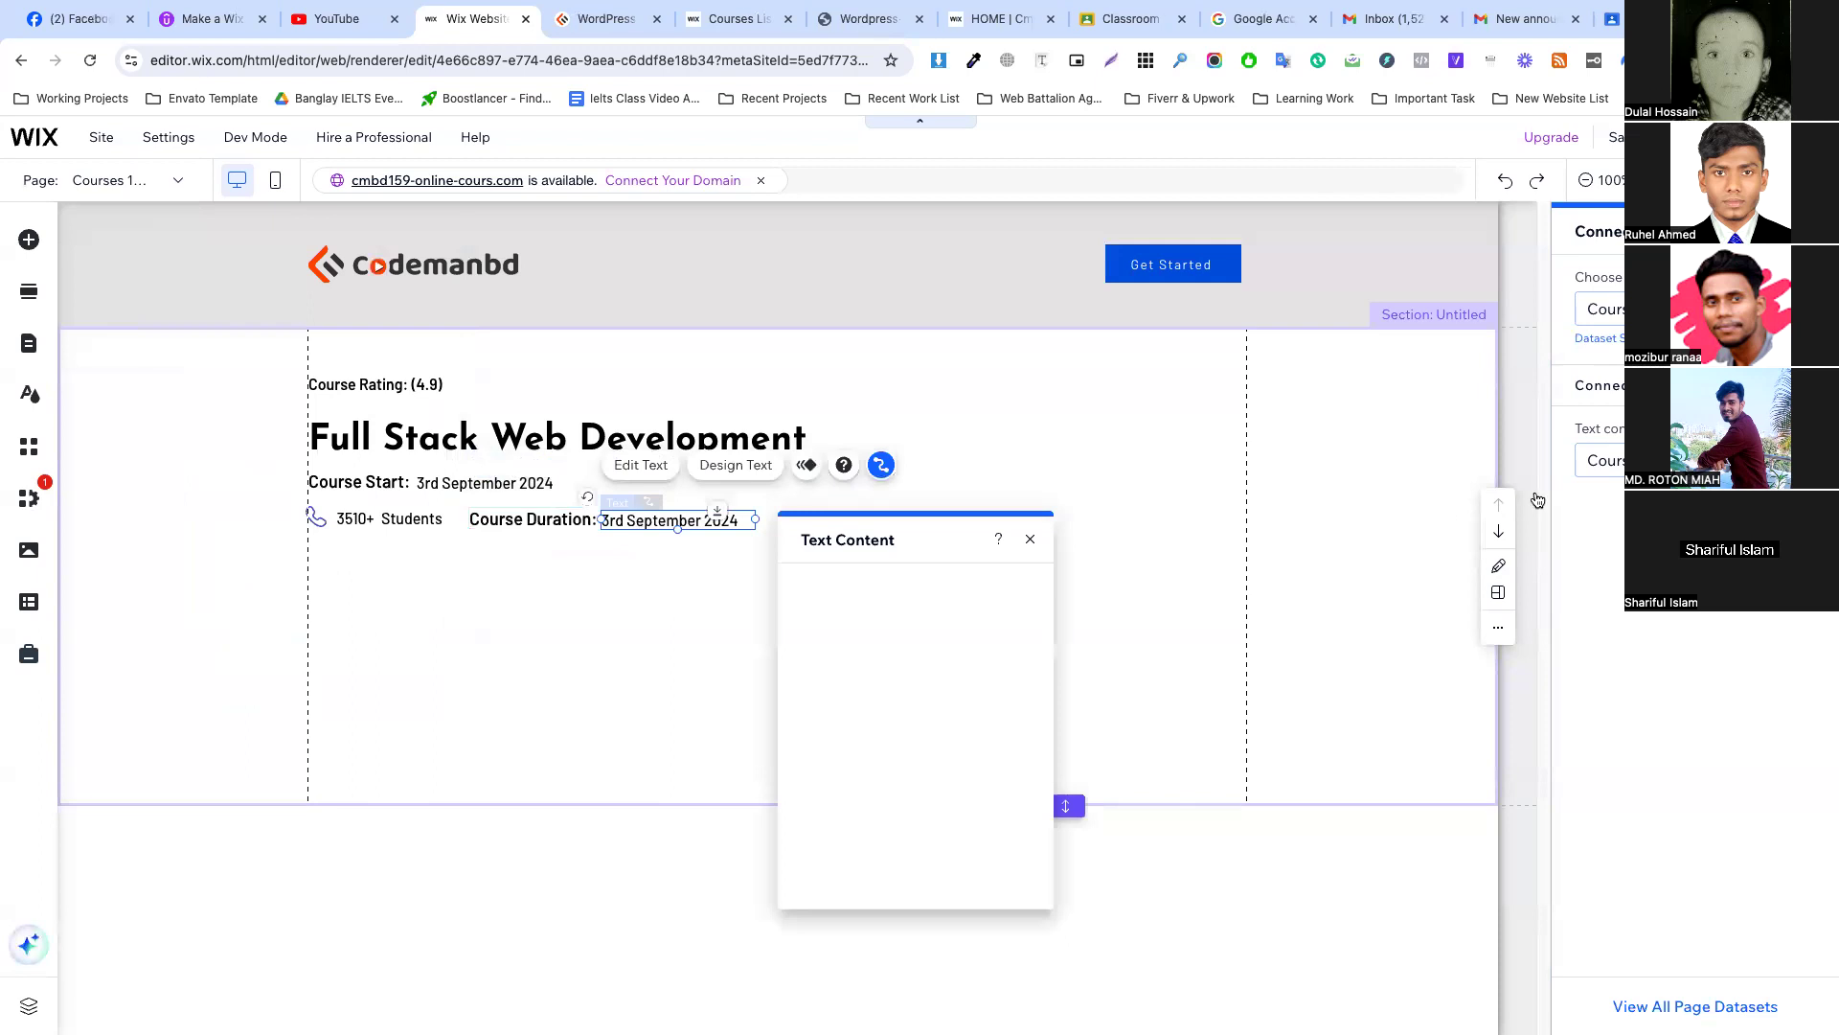
{"action": "left_click", "coordinate": [1598, 459]}
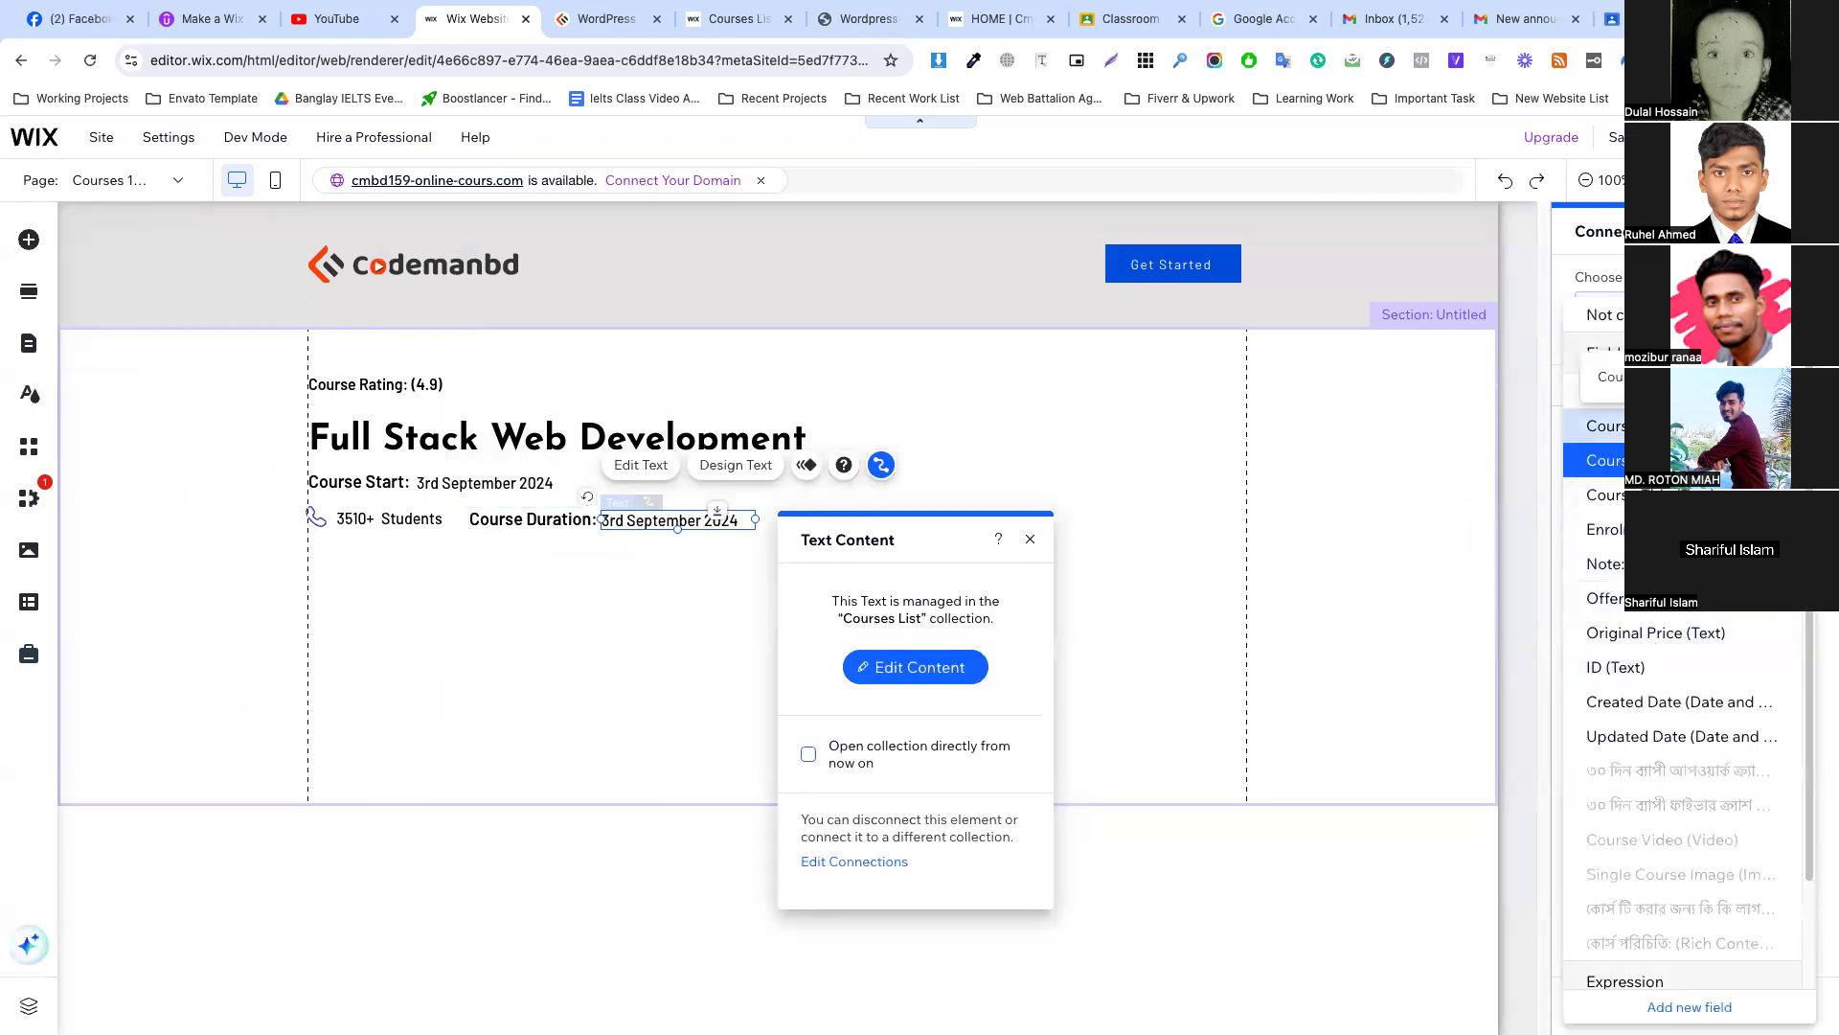
{"action": "left_click", "coordinate": [1686, 459]}
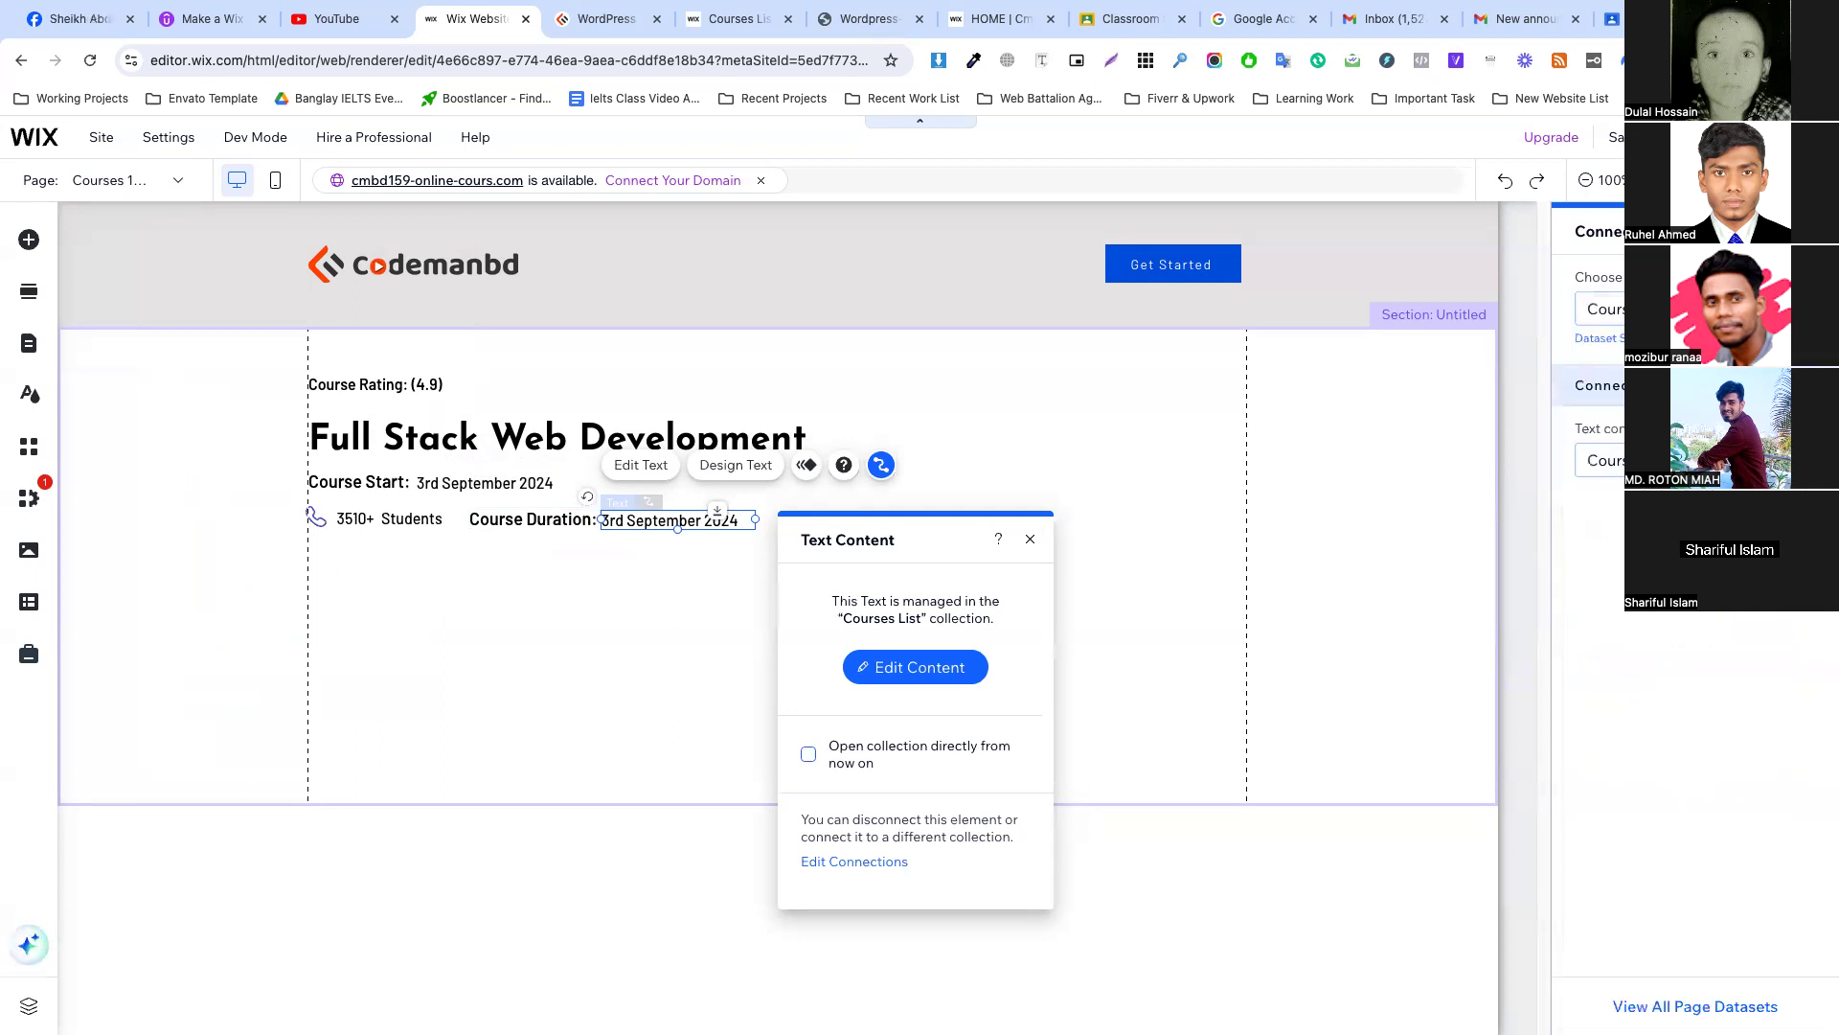
{"action": "left_click", "coordinate": [947, 492]}
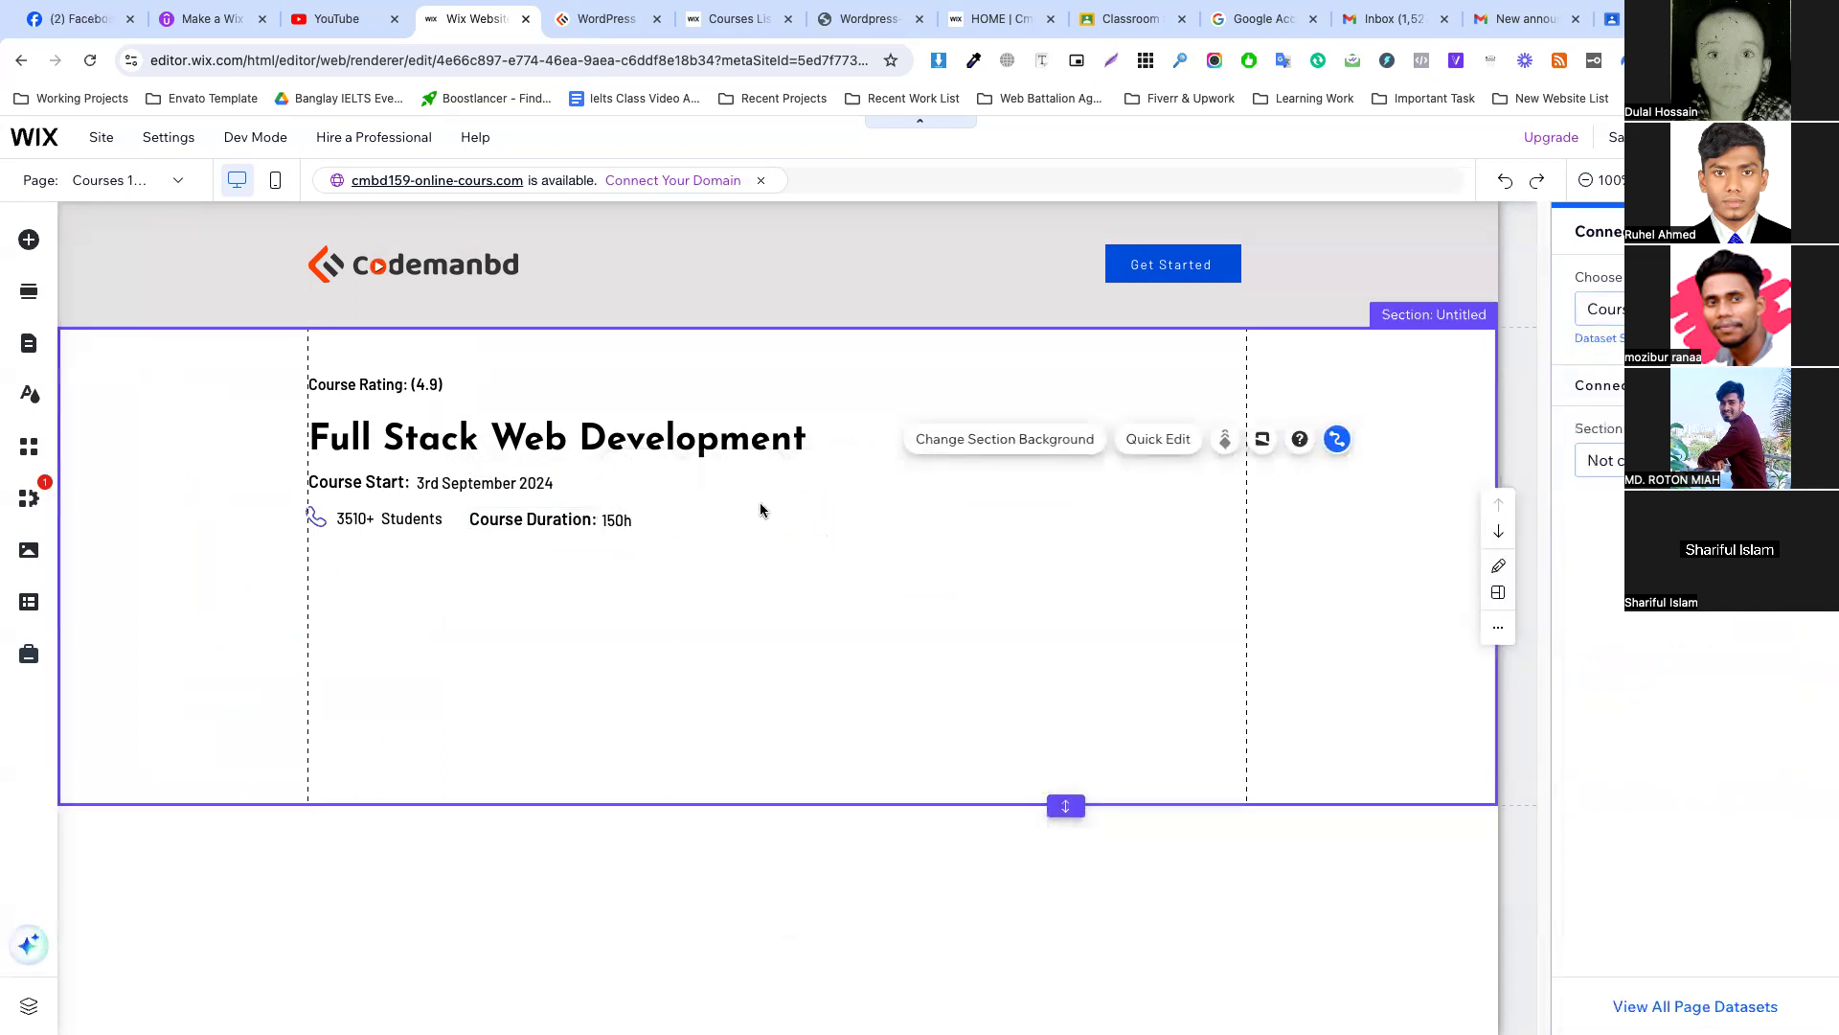
{"action": "left_click", "coordinate": [601, 546]}
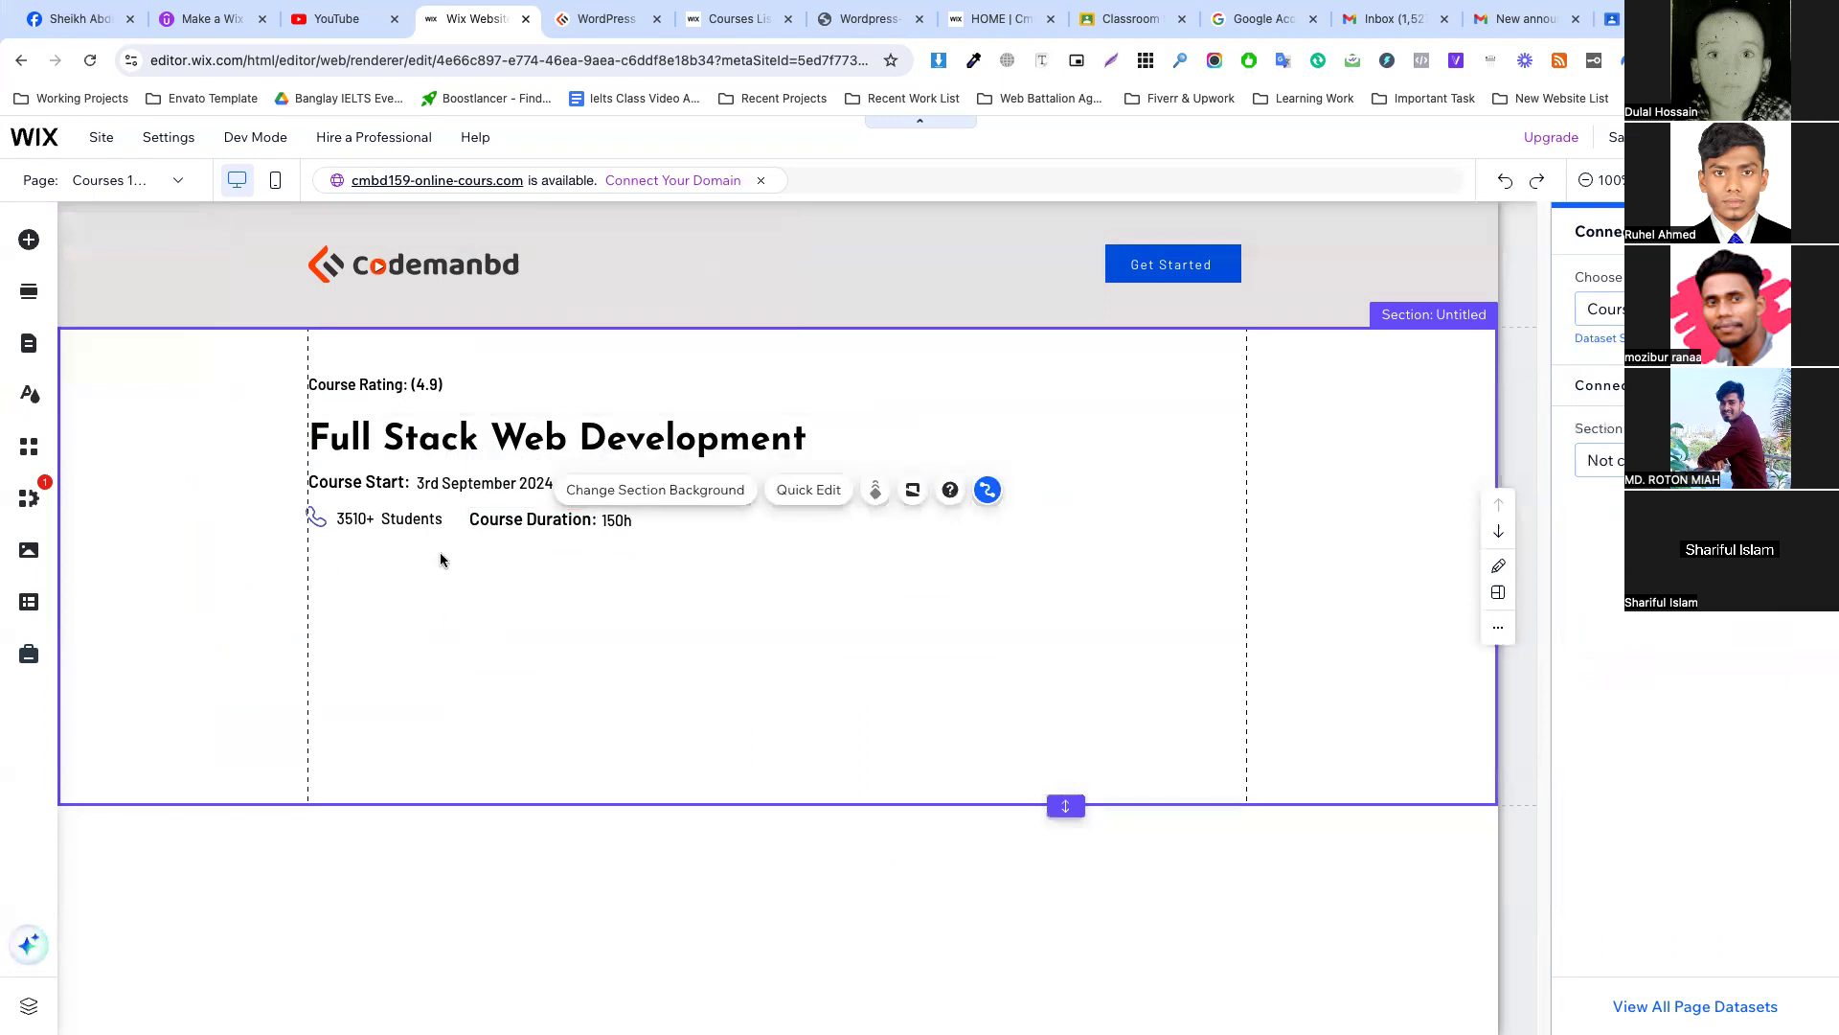
{"action": "left_click", "coordinate": [566, 20]}
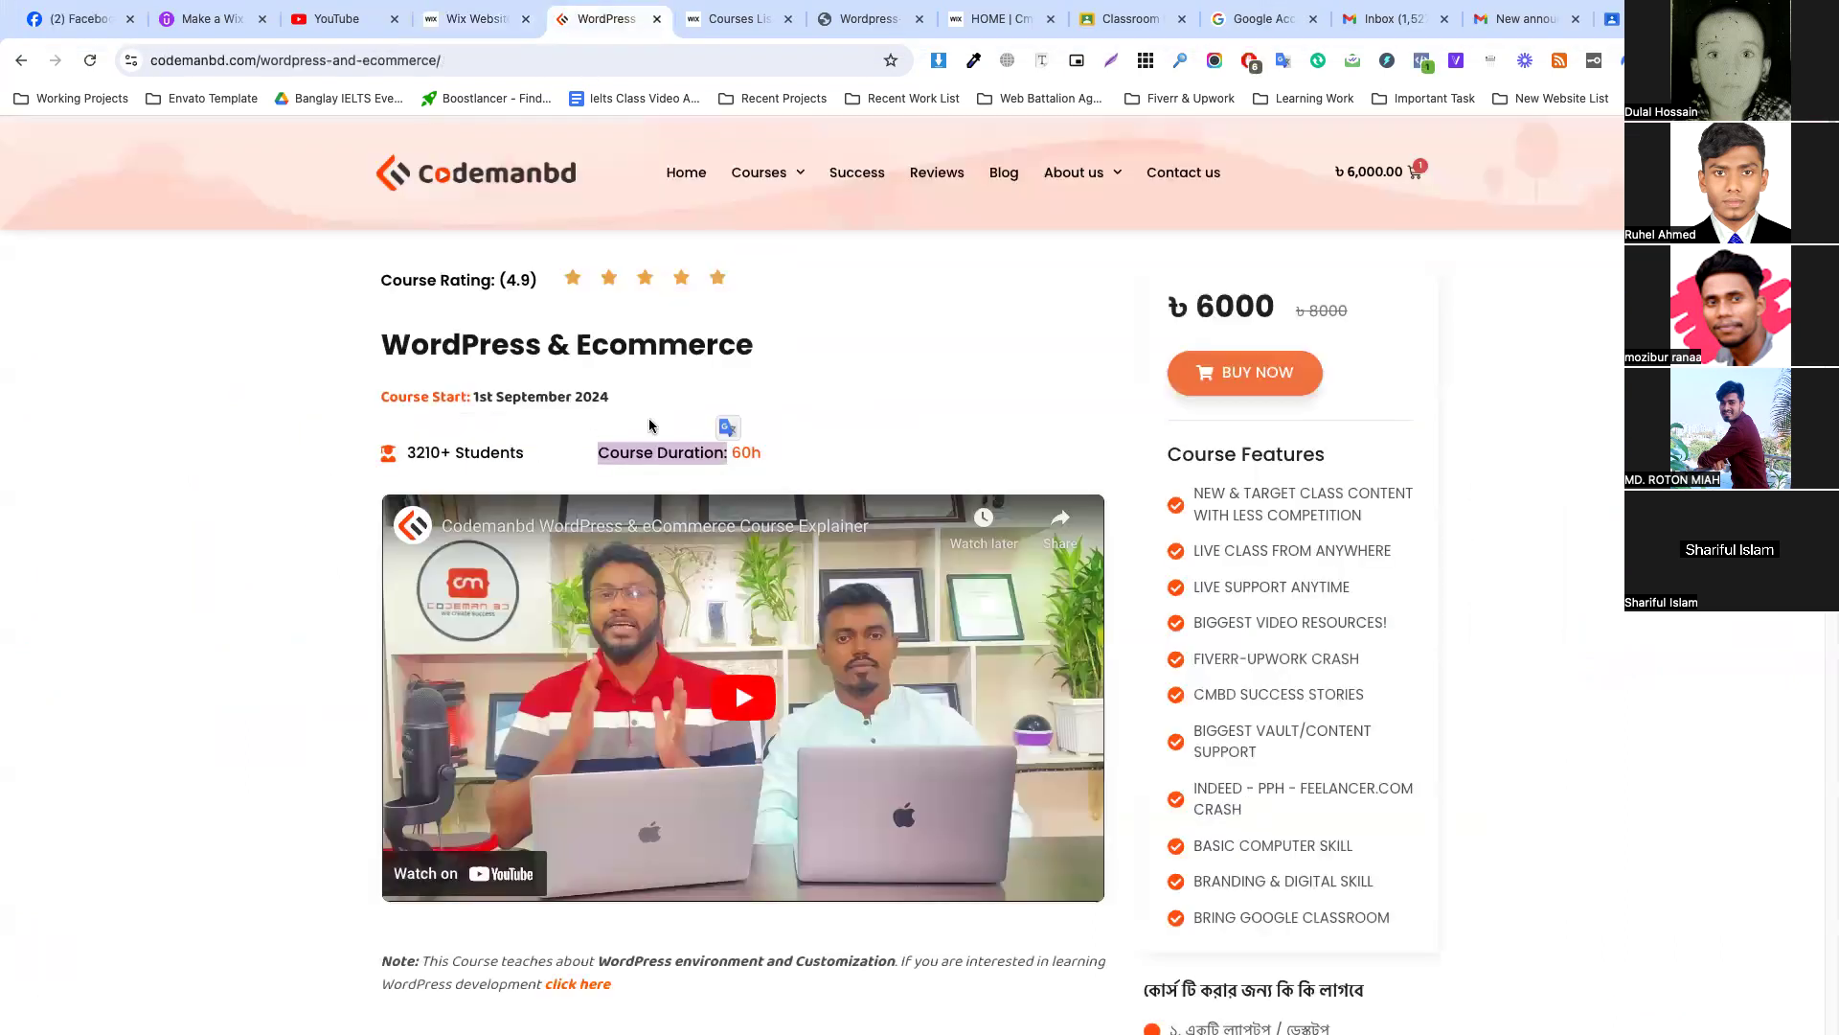
Copy the course video's YouTube link from the player's context menu.
{"action": "scroll", "coordinate": [650, 425], "scroll_direction": "down", "scroll_amount": 3}
{"action": "right_click", "coordinate": [652, 351]}
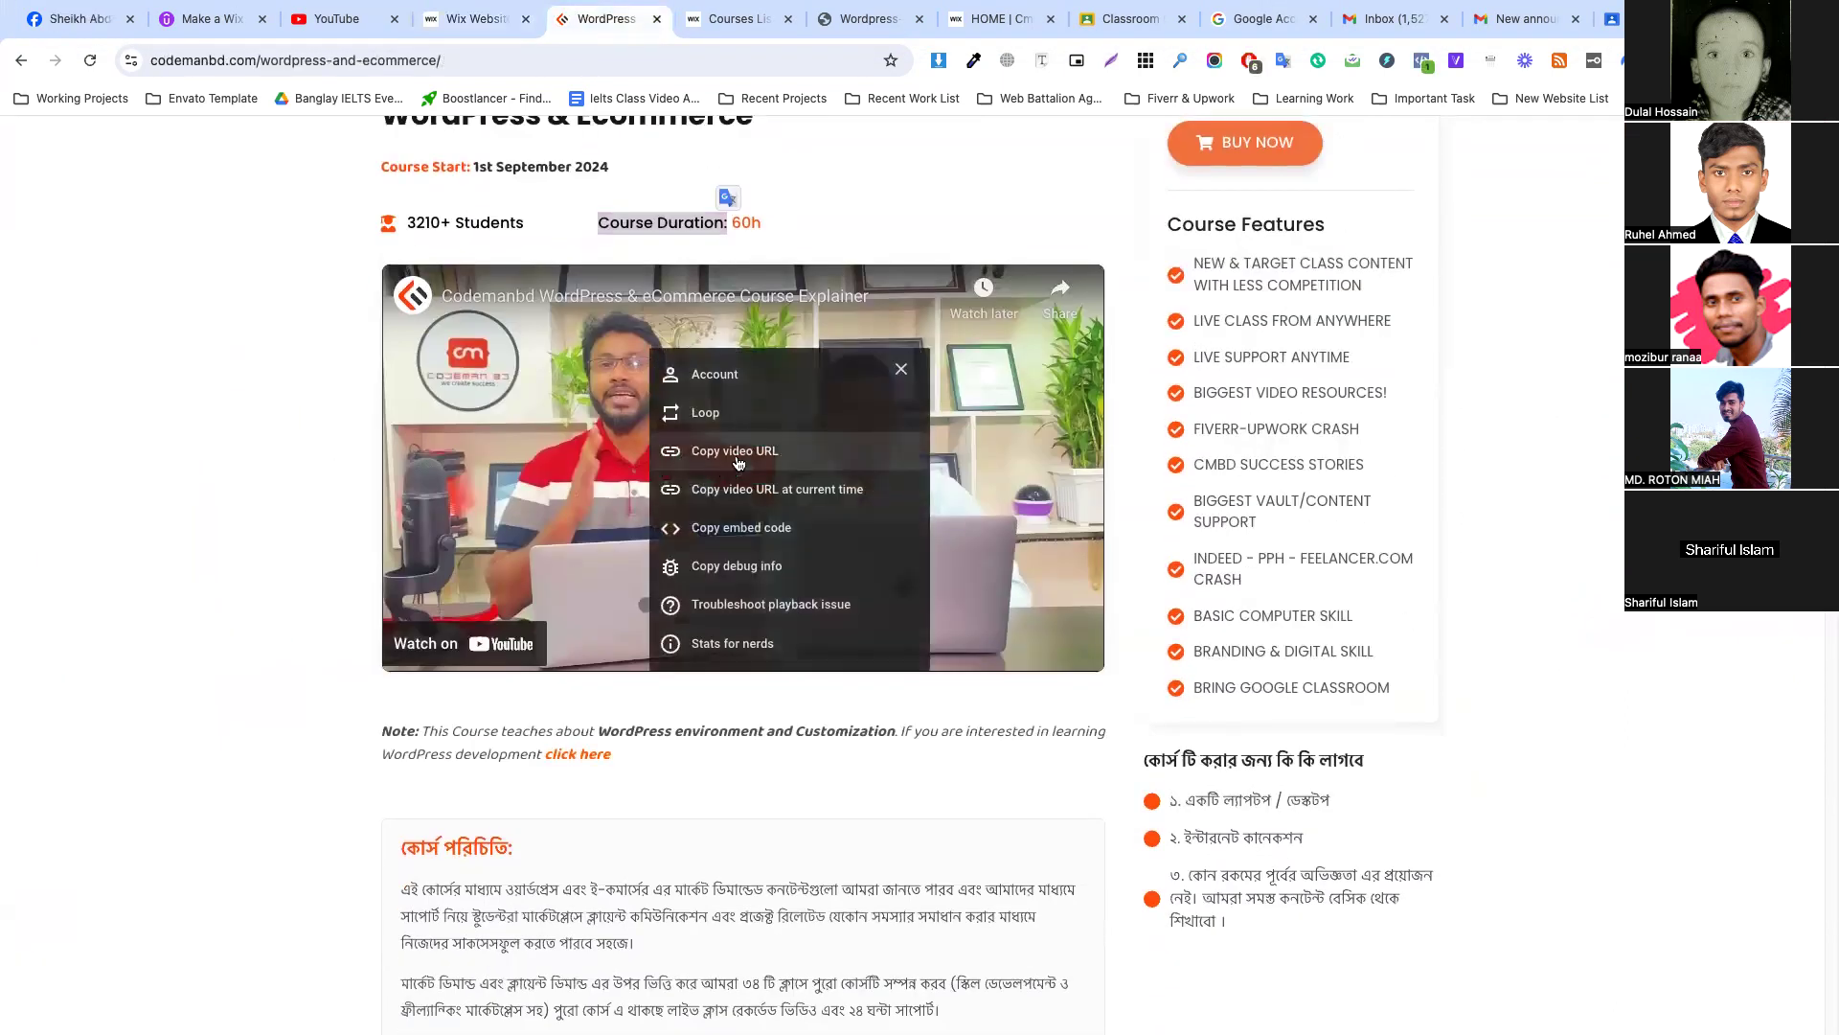
{"action": "left_click", "coordinate": [738, 461]}
{"action": "left_click", "coordinate": [476, 20]}
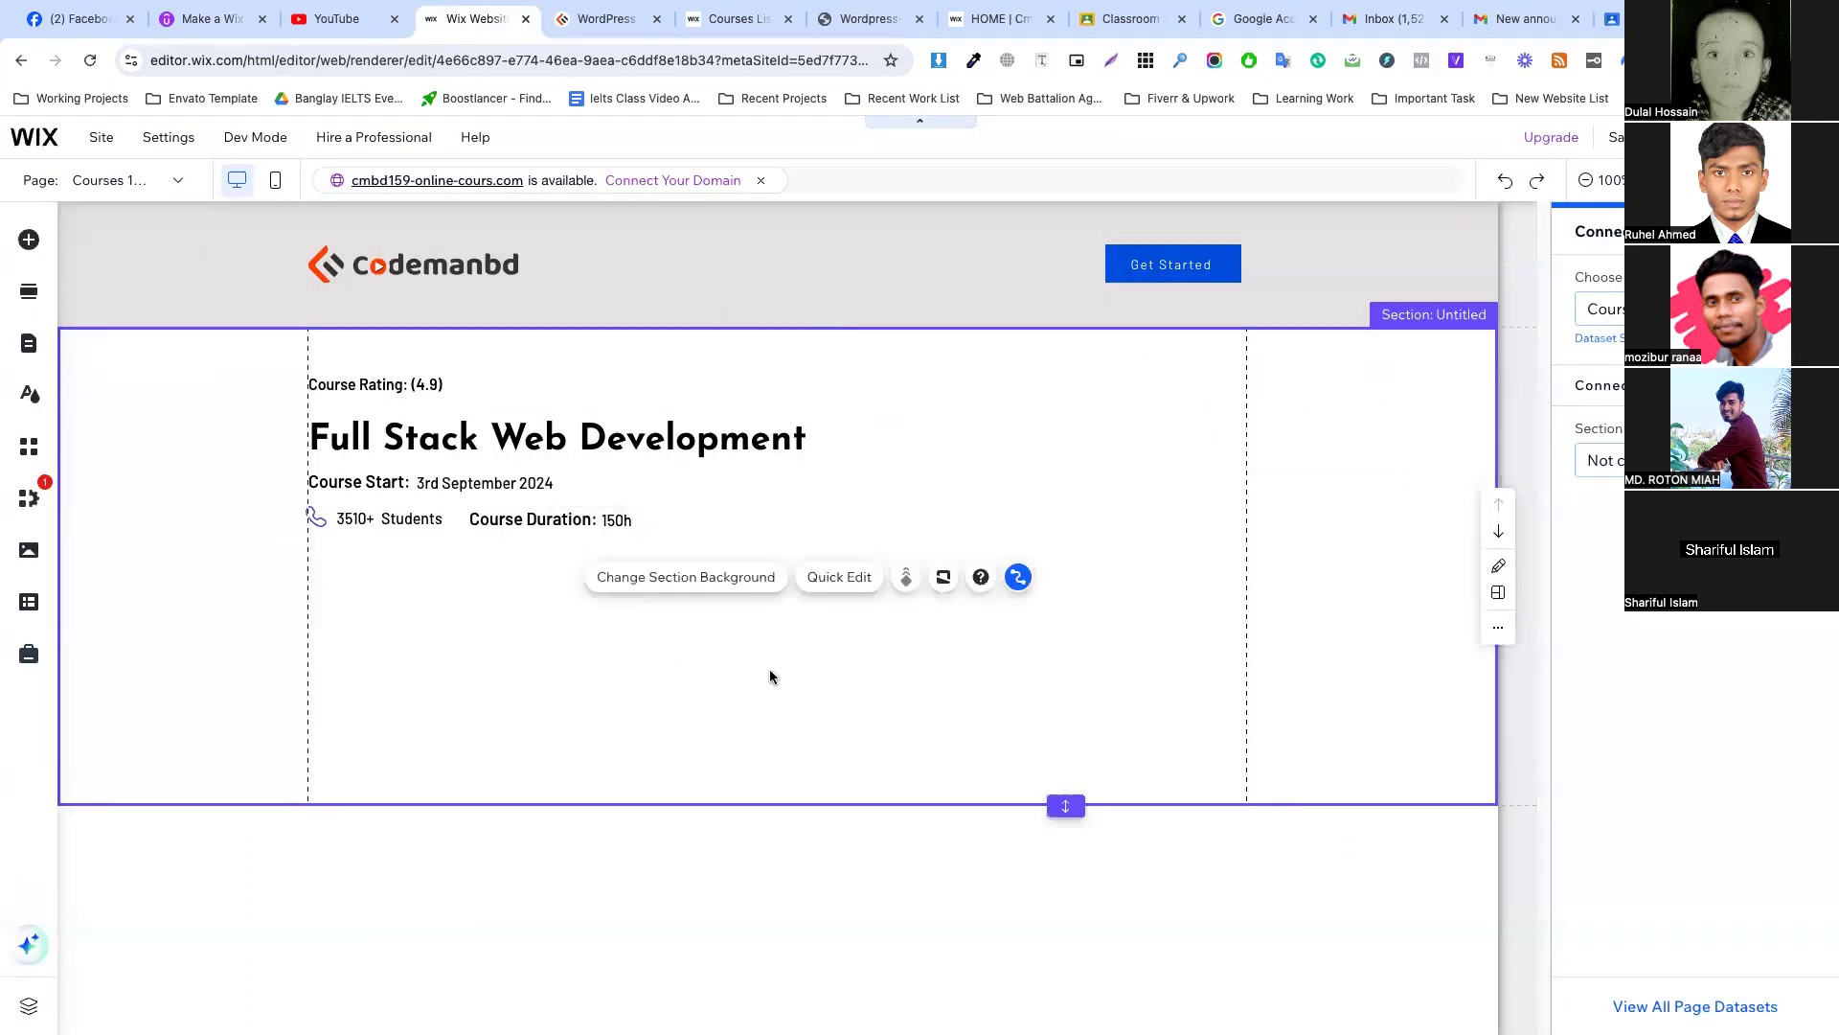
Enlarge the hero section and add a Single Video Player under the course details, sized taller.
{"action": "left_click_drag", "start_coordinate": [1073, 877], "coordinate": [1071, 967]}
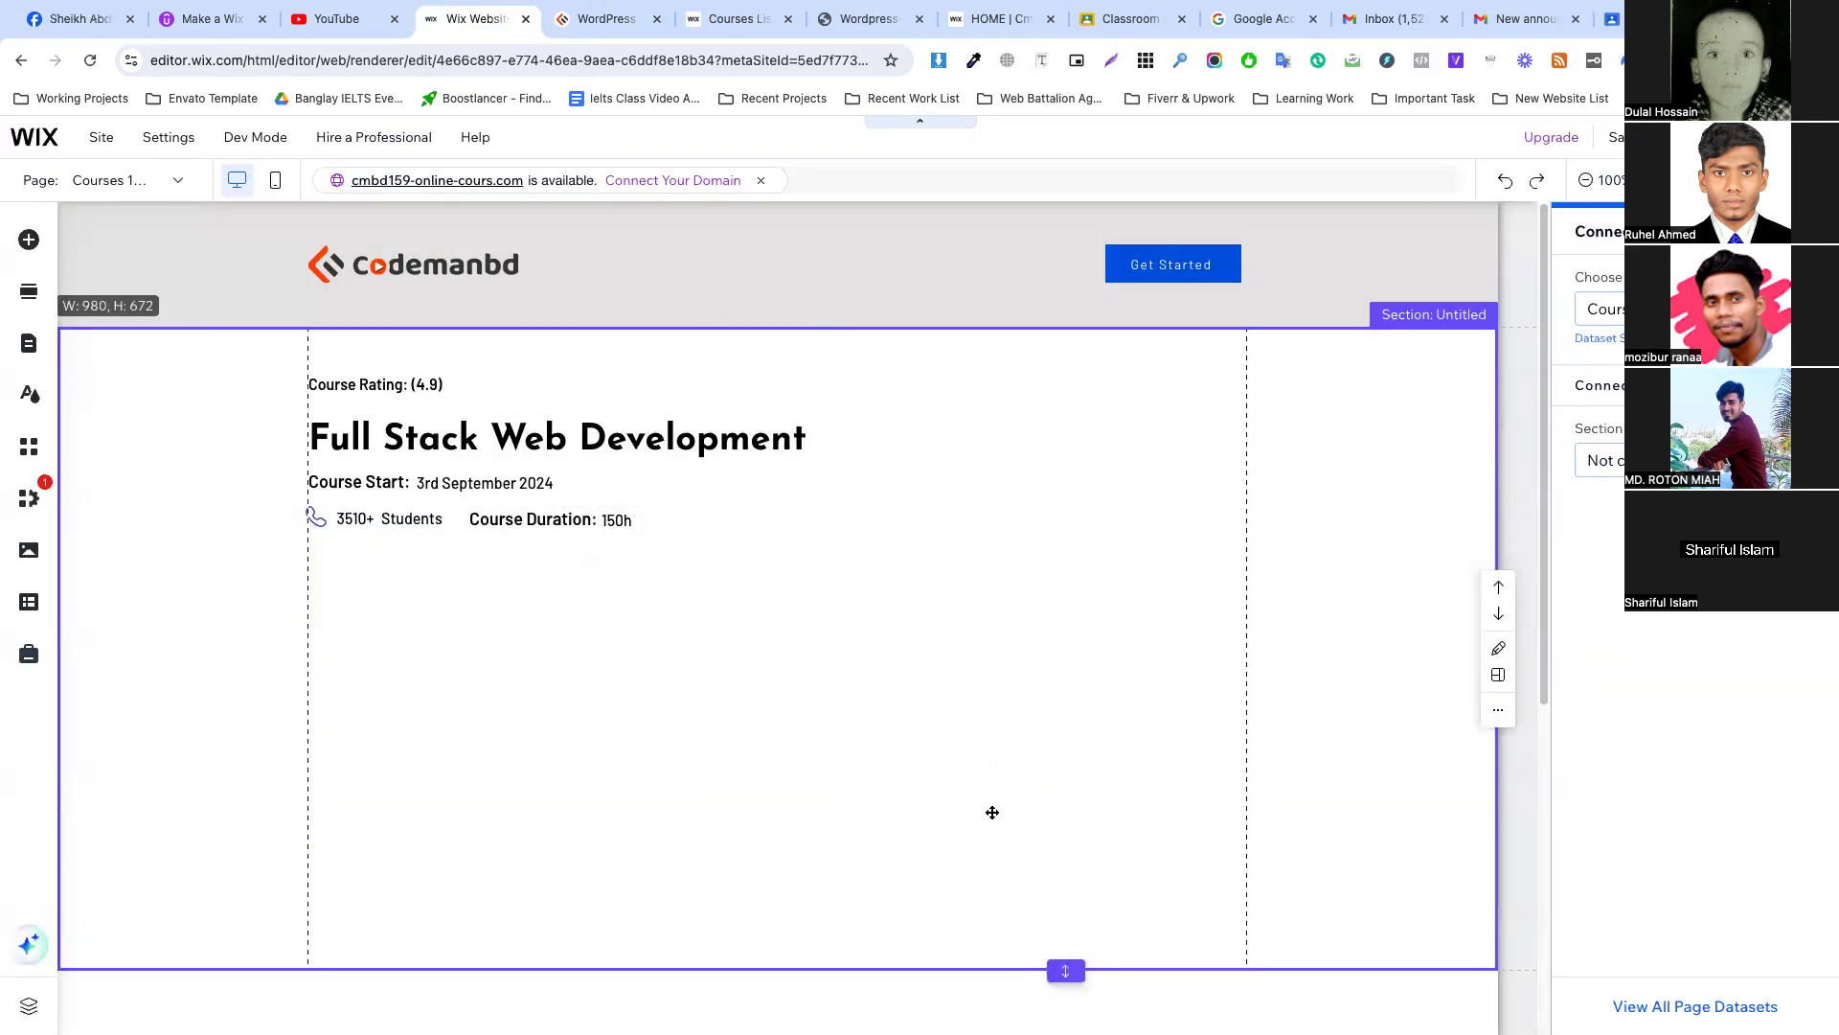
{"action": "left_click", "coordinate": [31, 248]}
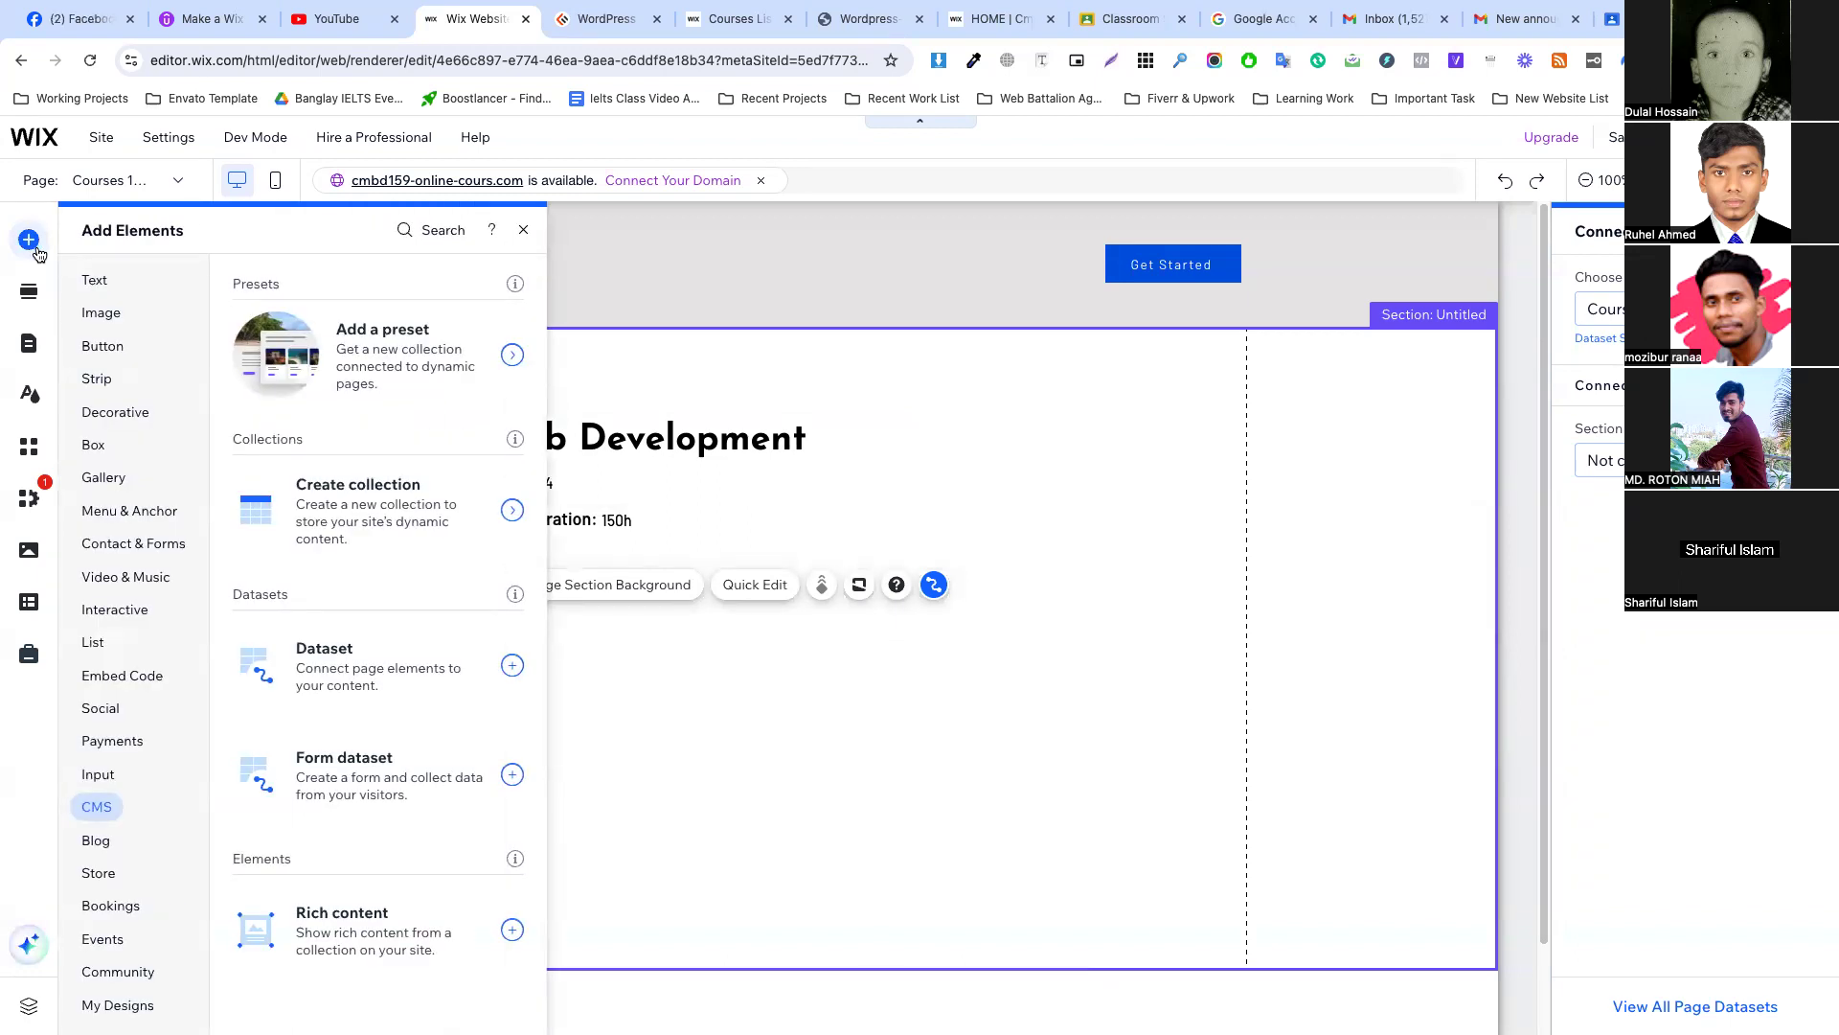
{"action": "mouse_move", "coordinate": [128, 587]}
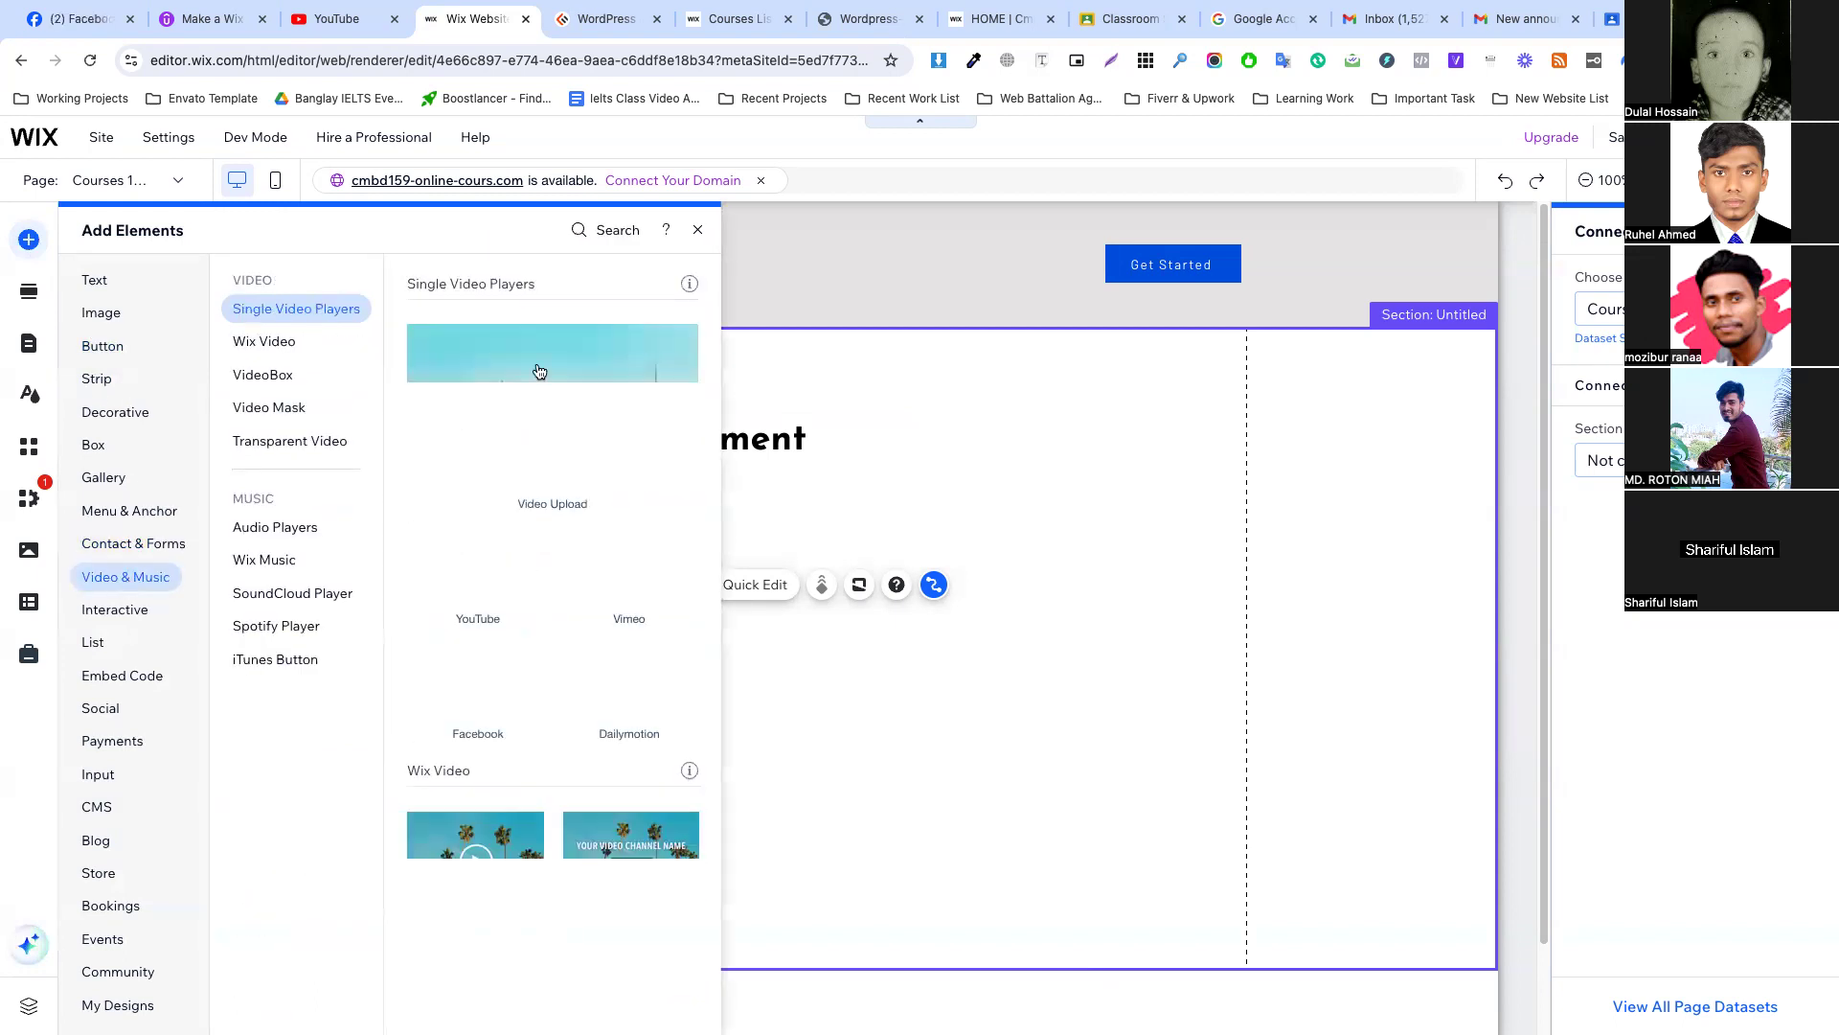
{"action": "left_click_drag", "start_coordinate": [540, 372], "coordinate": [457, 619]}
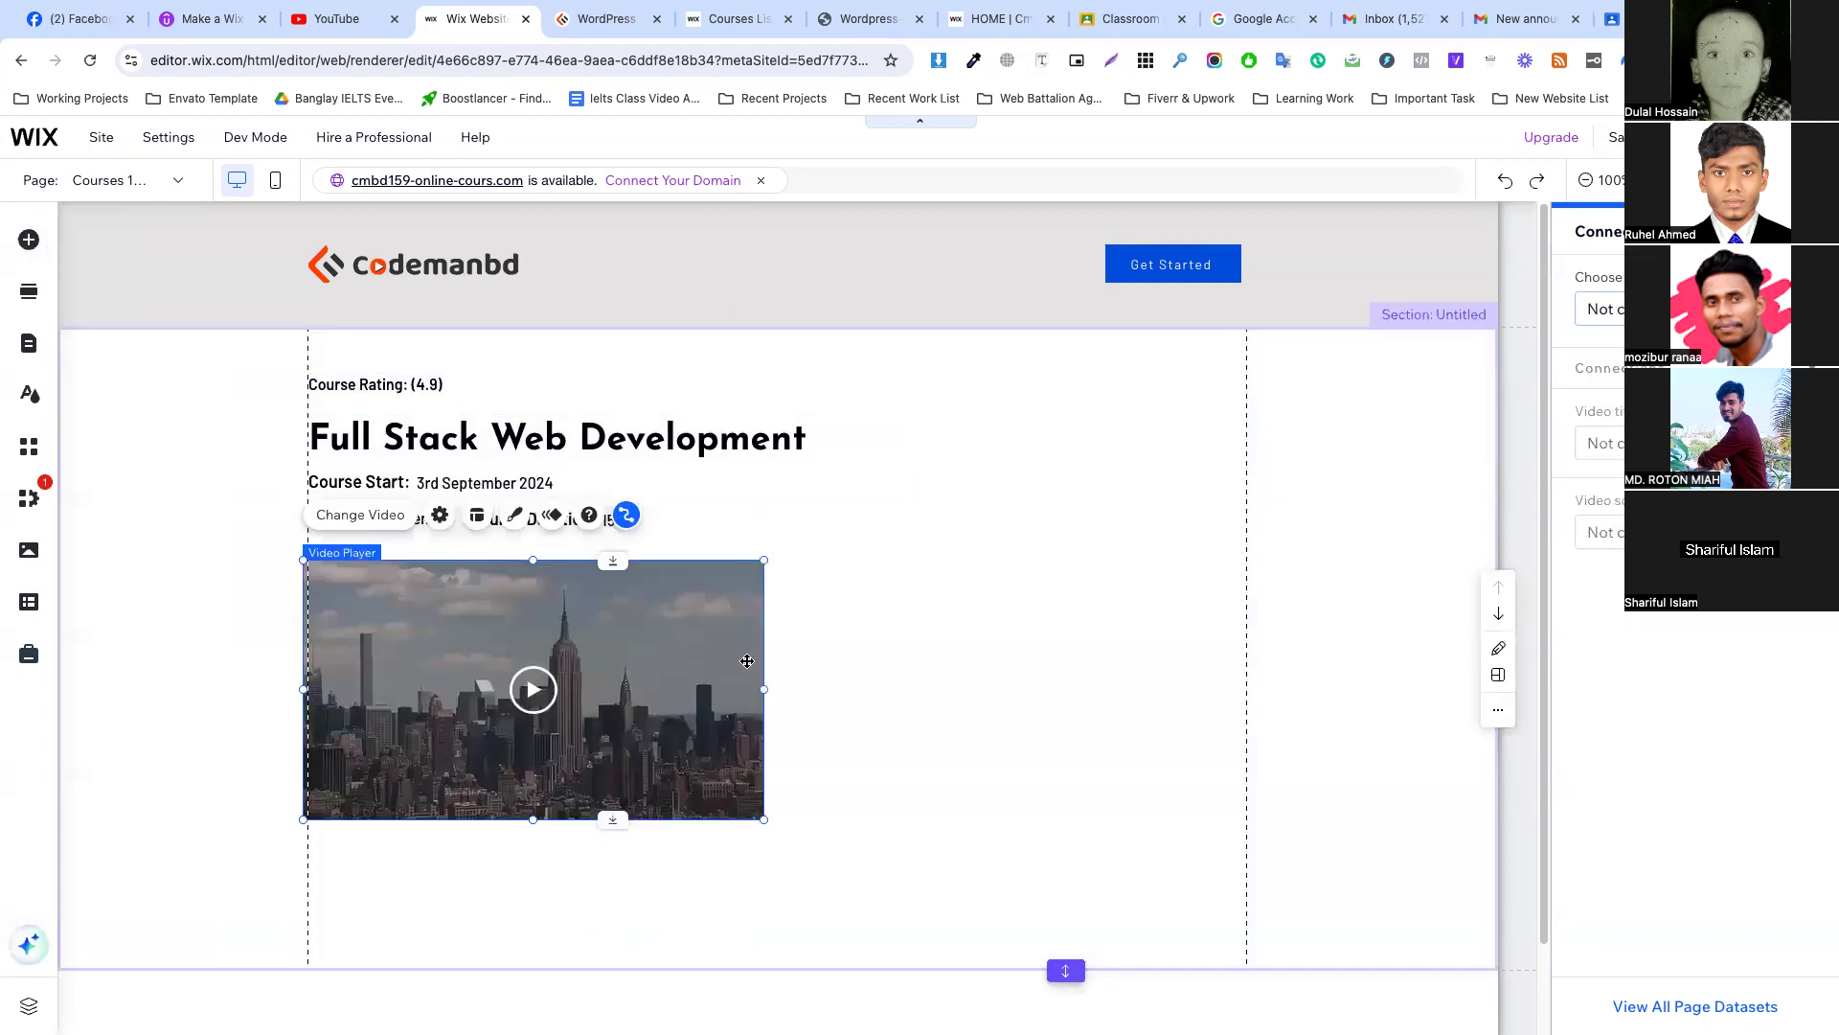
{"action": "left_click_drag", "start_coordinate": [758, 688], "coordinate": [1023, 688]}
{"action": "scroll", "coordinate": [881, 652], "scroll_direction": "down", "scroll_amount": 1}
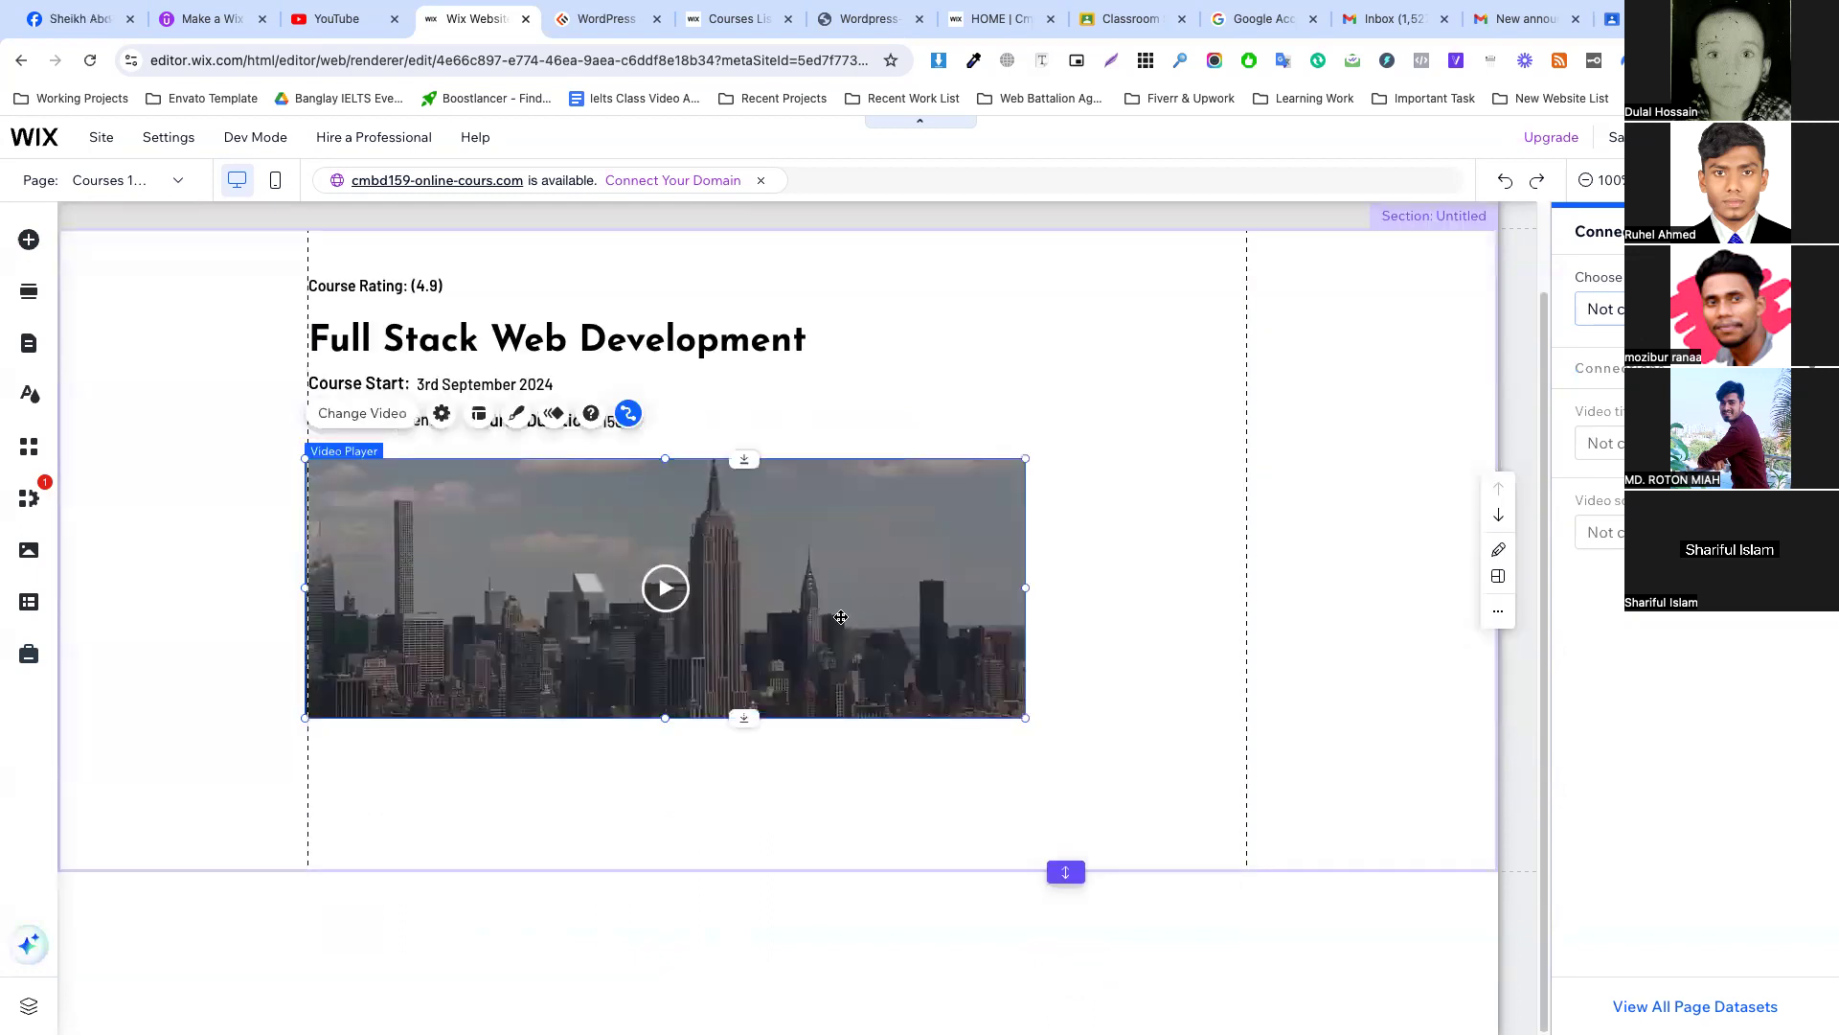
{"action": "left_click_drag", "start_coordinate": [665, 719], "coordinate": [665, 842]}
Connect the video player to the Courses dataset with Course Video as source, then enlarge the section.
{"action": "left_click", "coordinate": [1600, 309]}
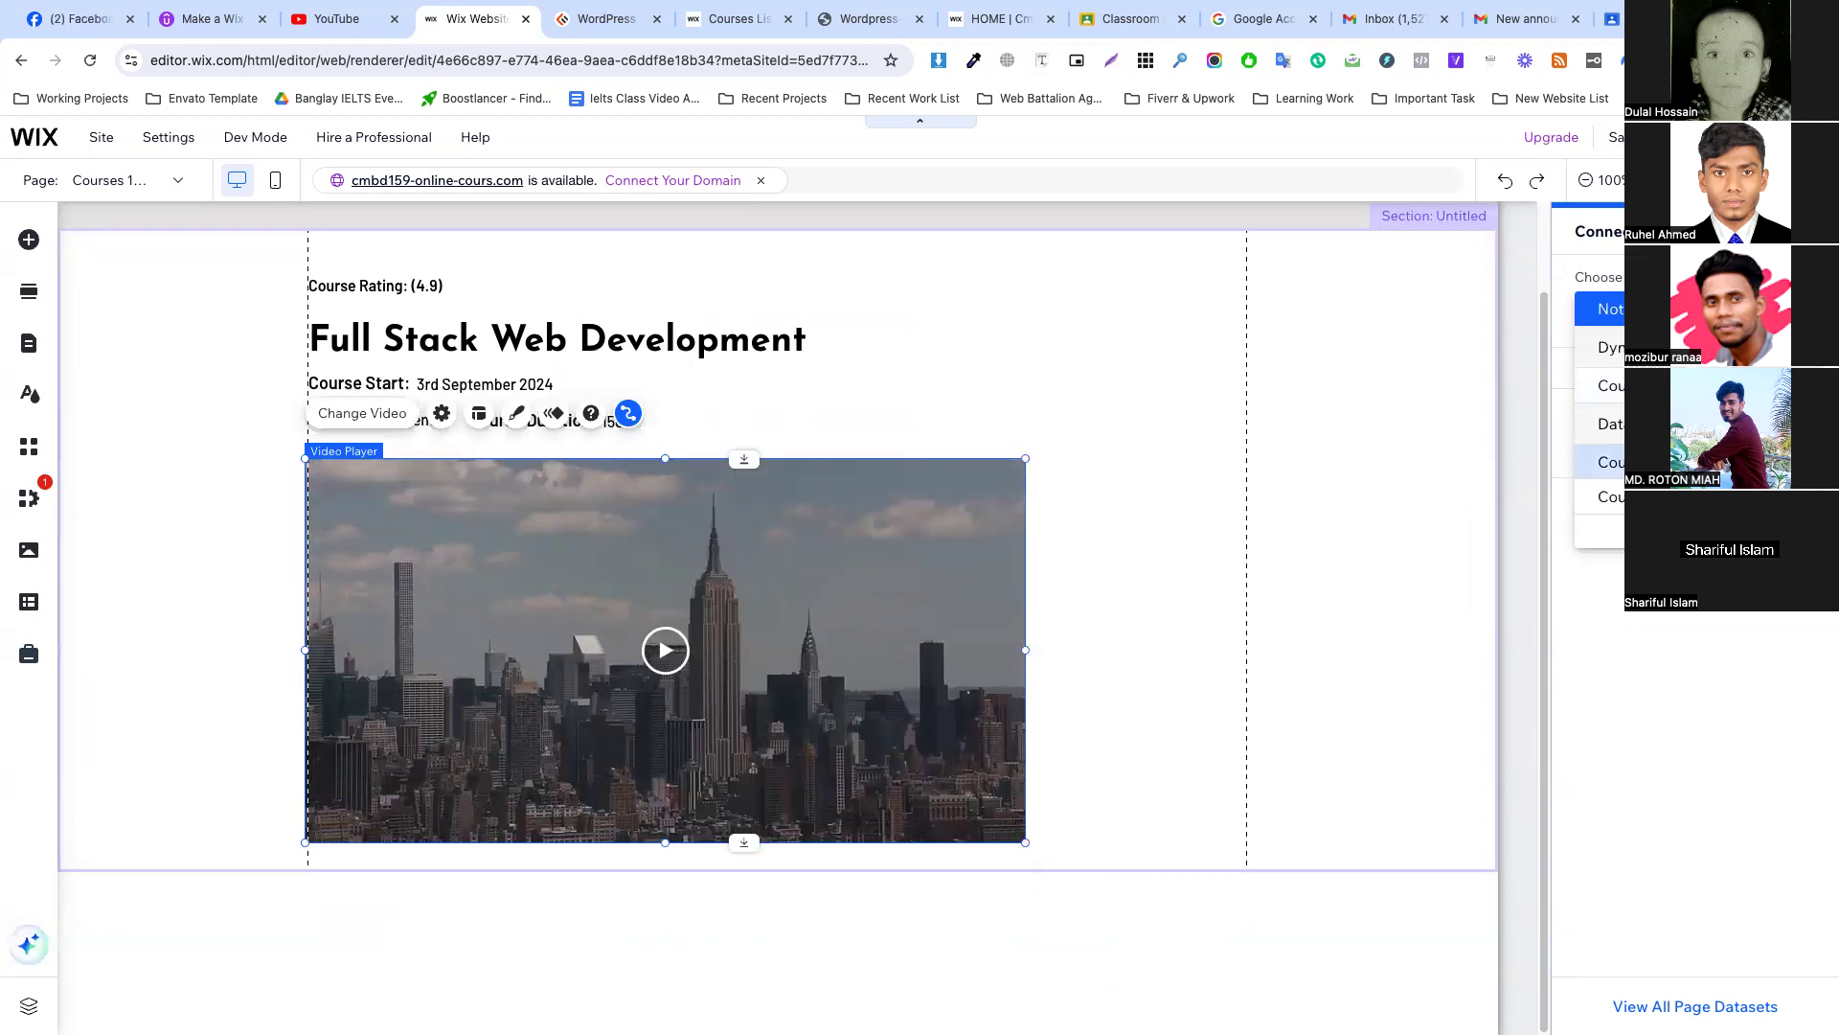
{"action": "left_click", "coordinate": [1599, 461]}
{"action": "left_click", "coordinate": [1600, 460]}
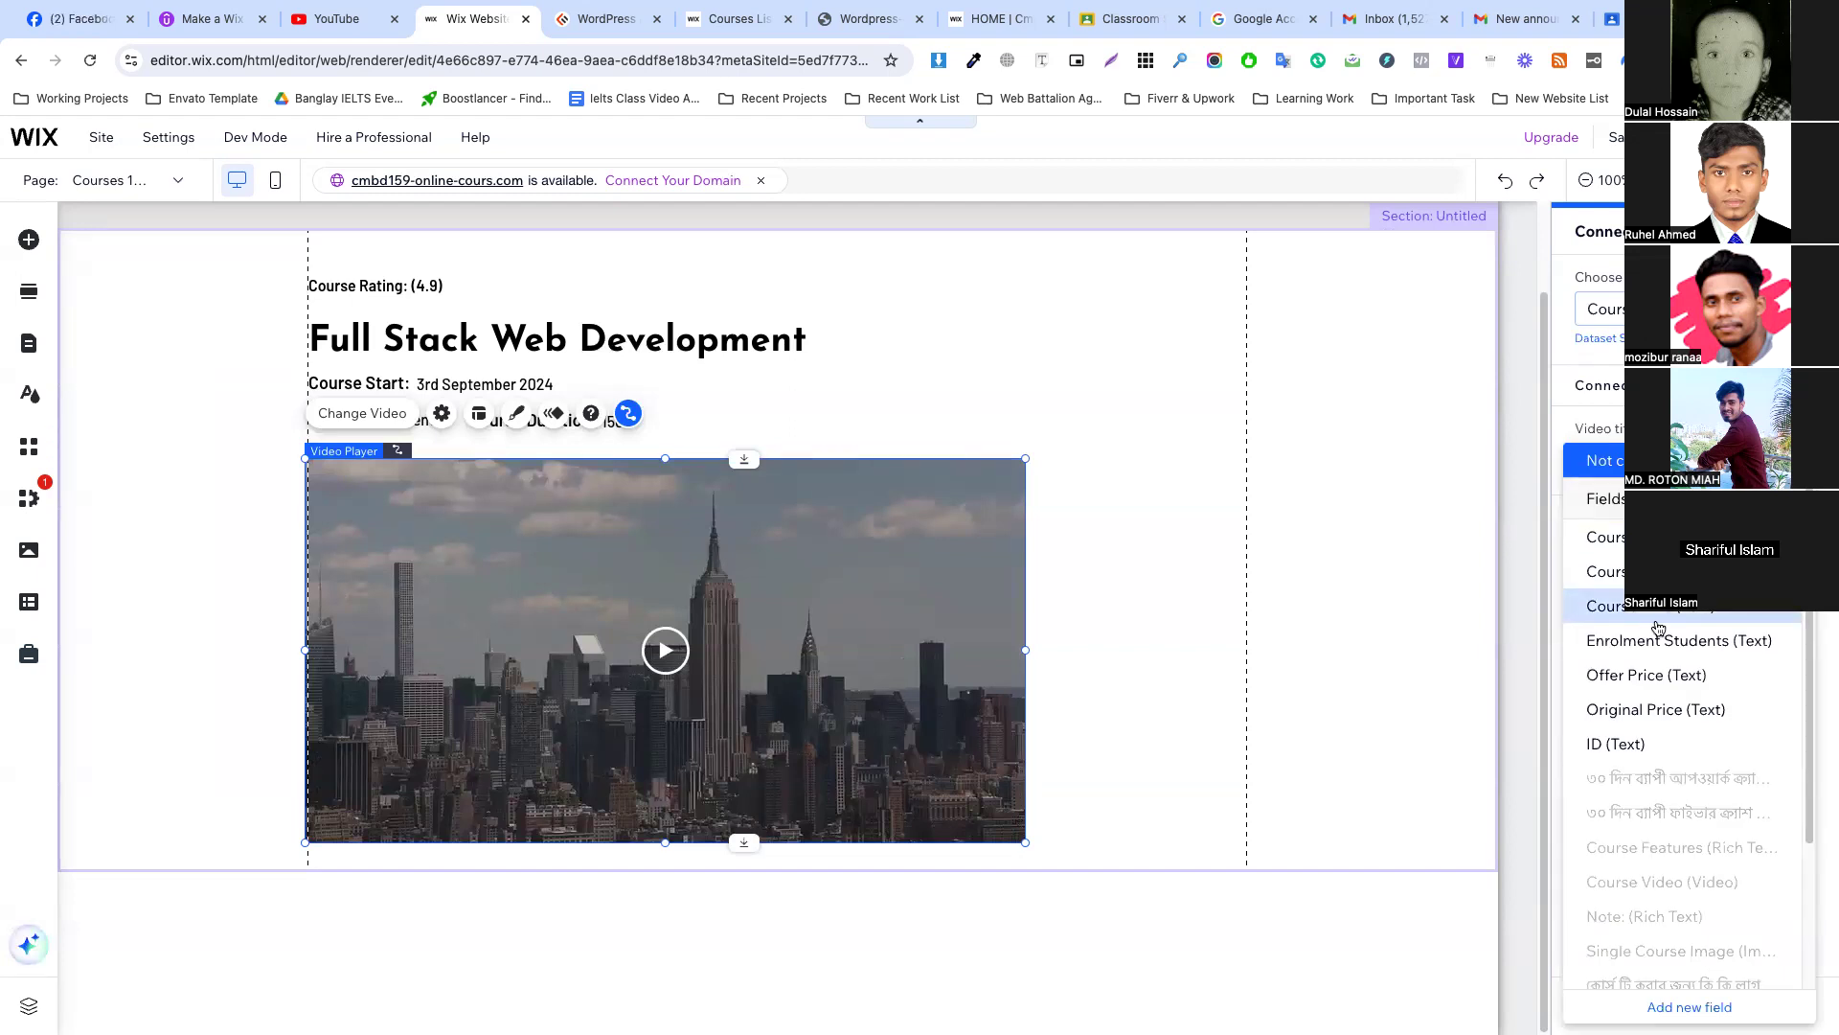
{"action": "scroll", "coordinate": [1658, 628], "scroll_direction": "down", "scroll_amount": 2}
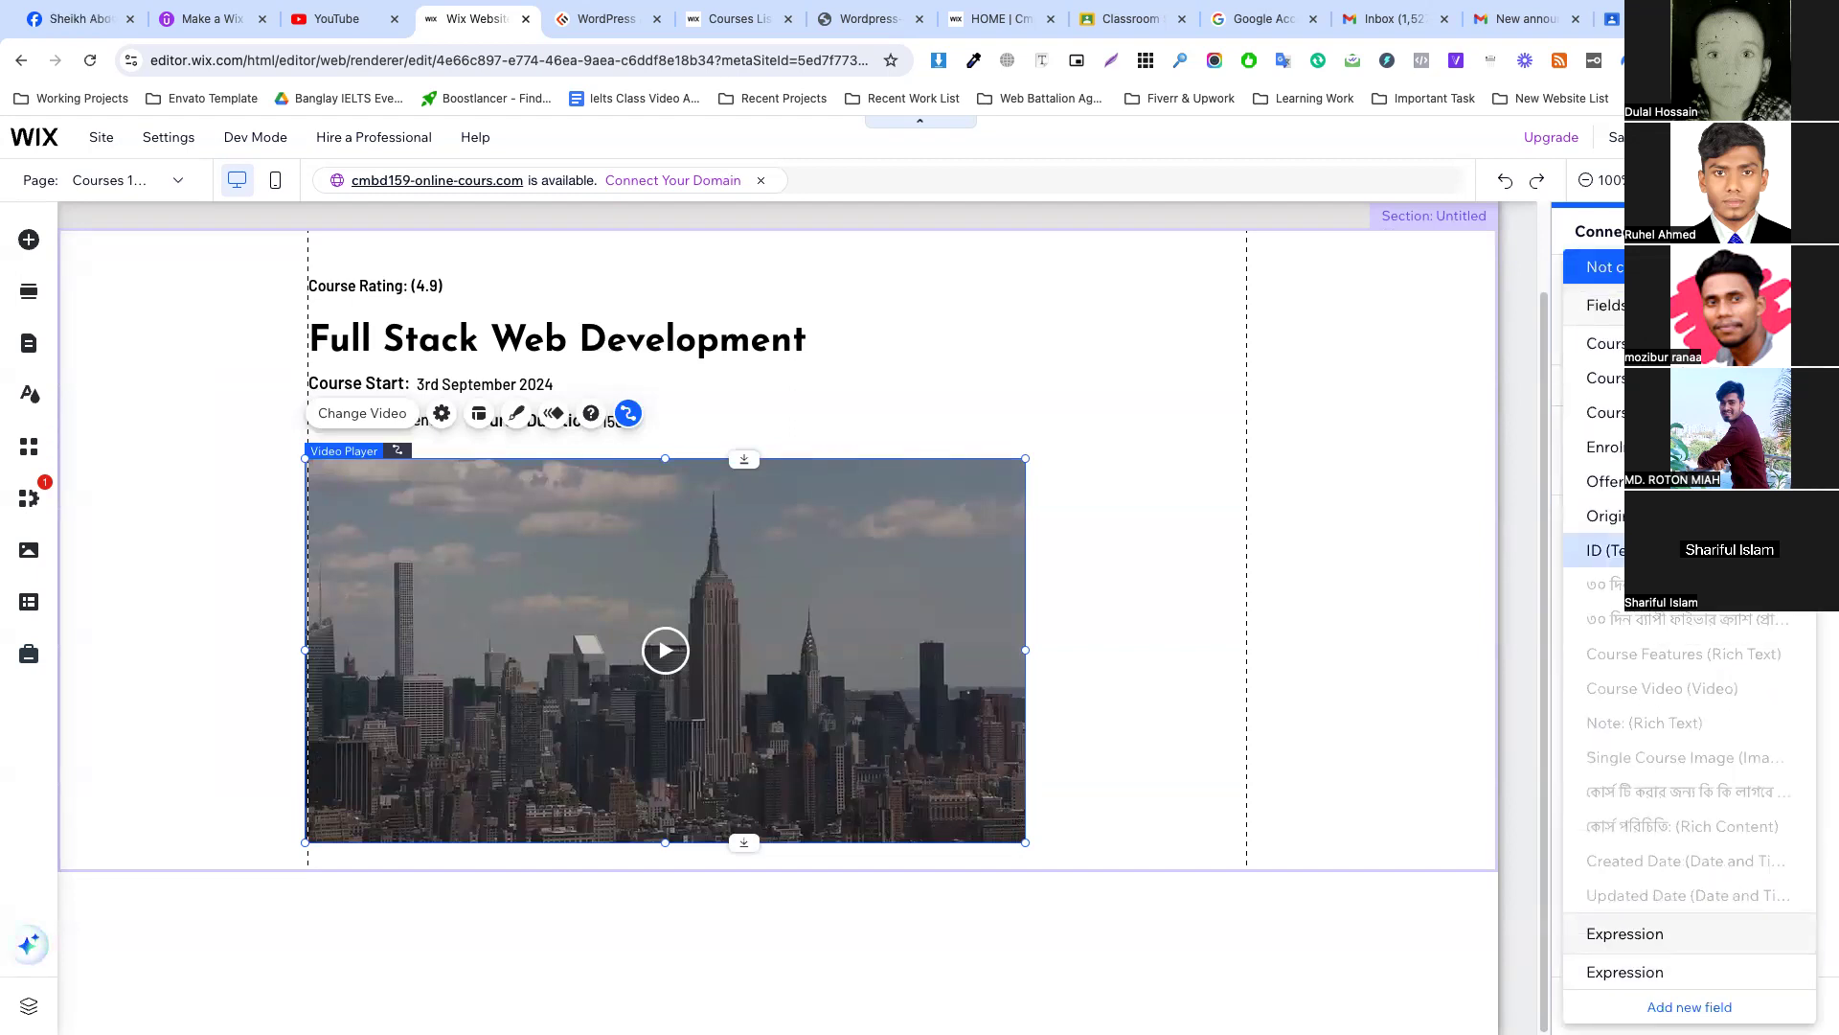
{"action": "left_click", "coordinate": [1620, 413]}
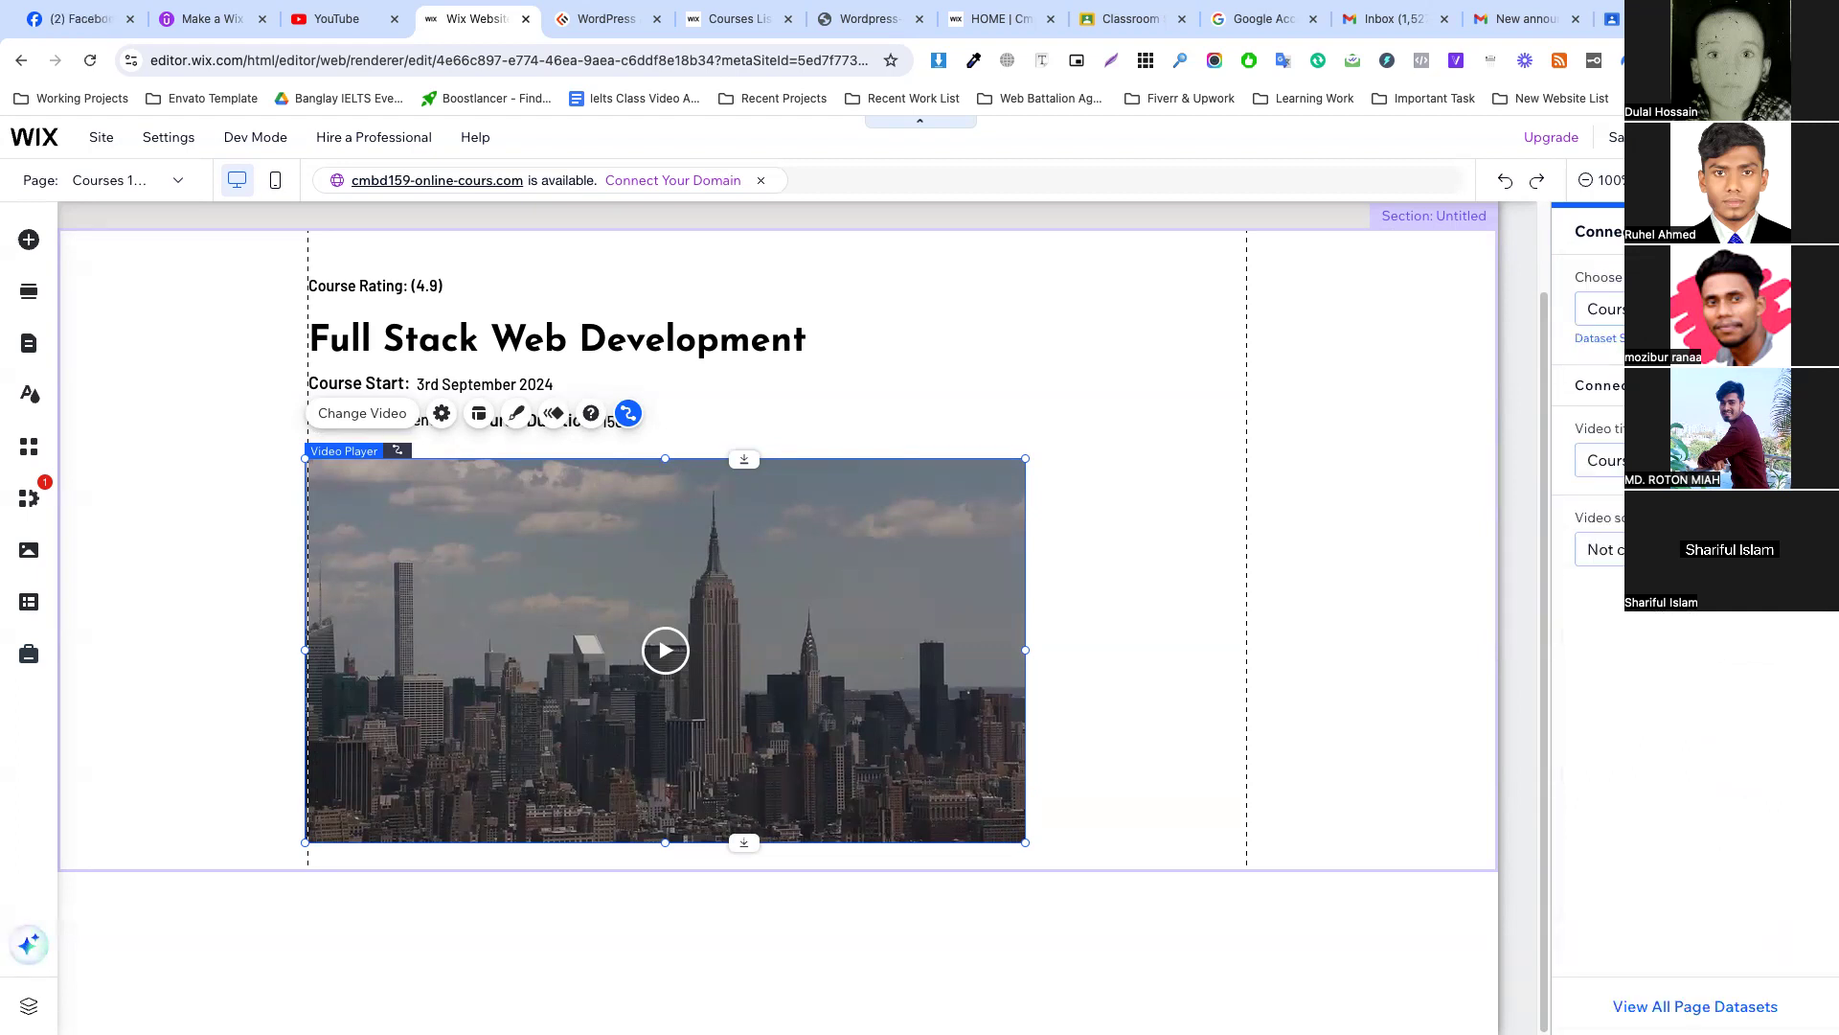
{"action": "left_click", "coordinate": [1600, 549]}
{"action": "left_click", "coordinate": [1638, 627]}
{"action": "left_click", "coordinate": [1195, 608]}
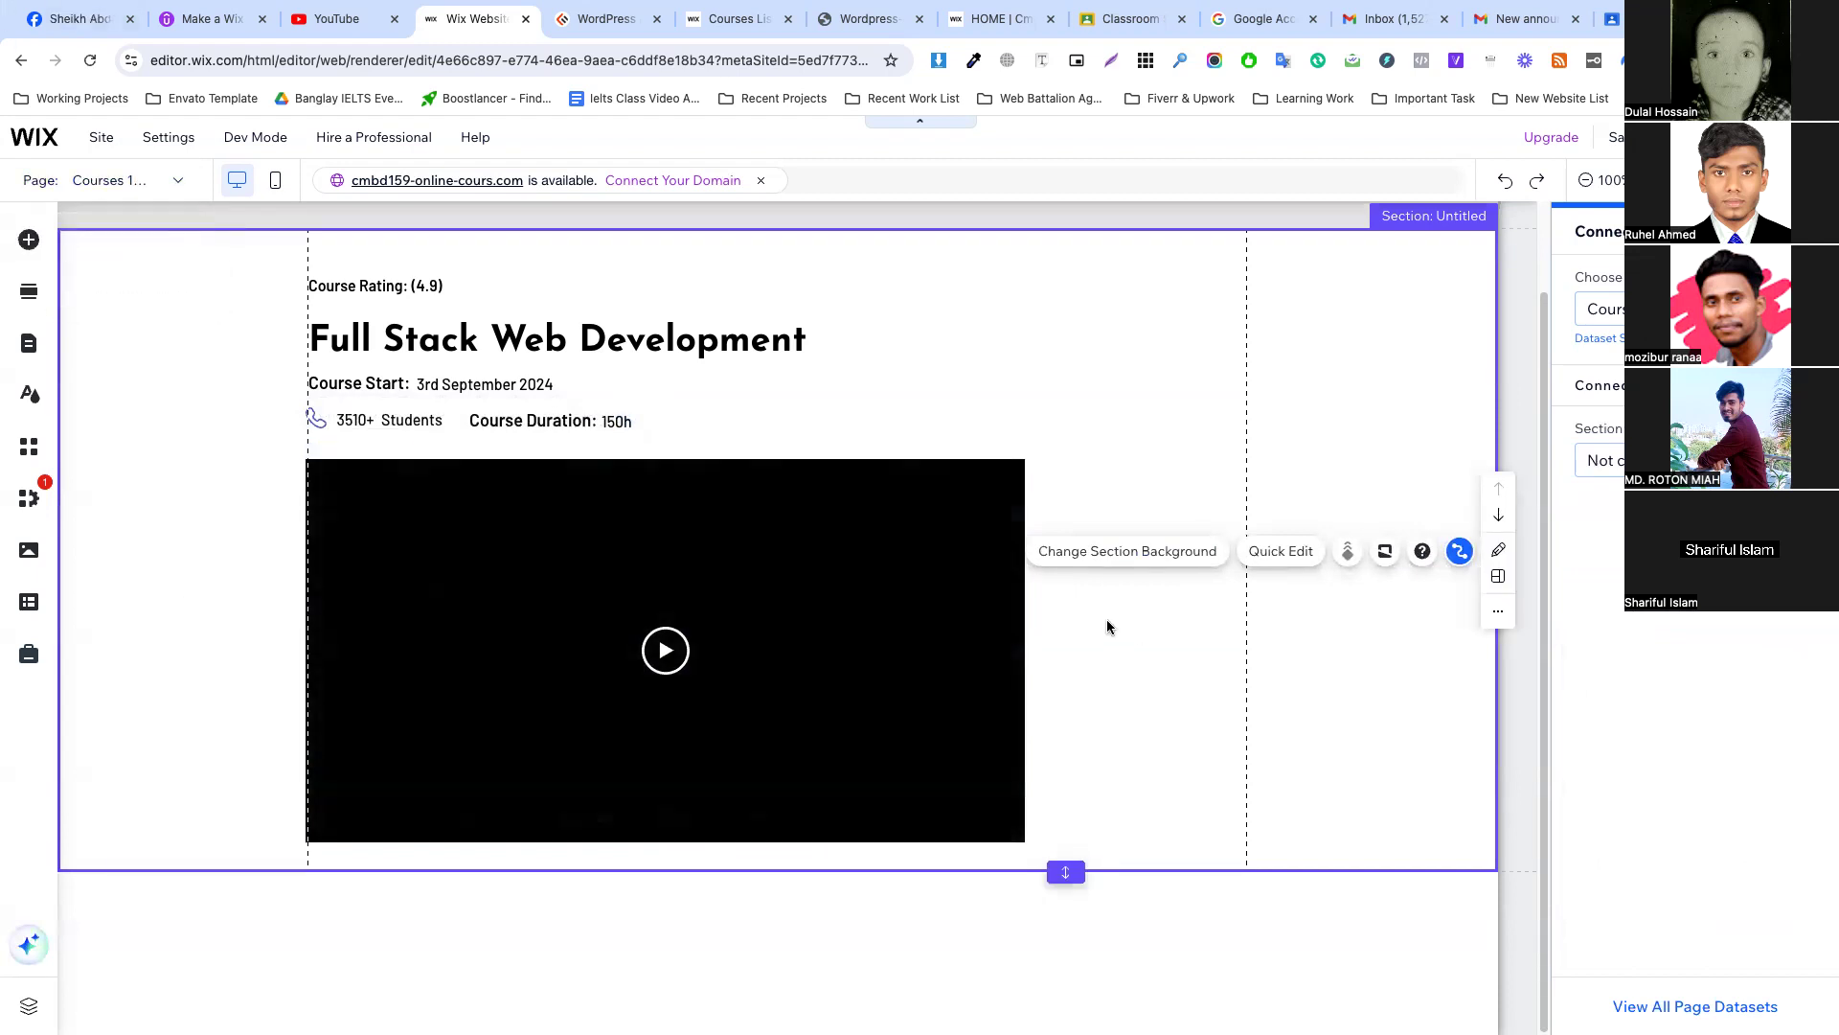
{"action": "left_click_drag", "start_coordinate": [1066, 872], "coordinate": [1060, 964]}
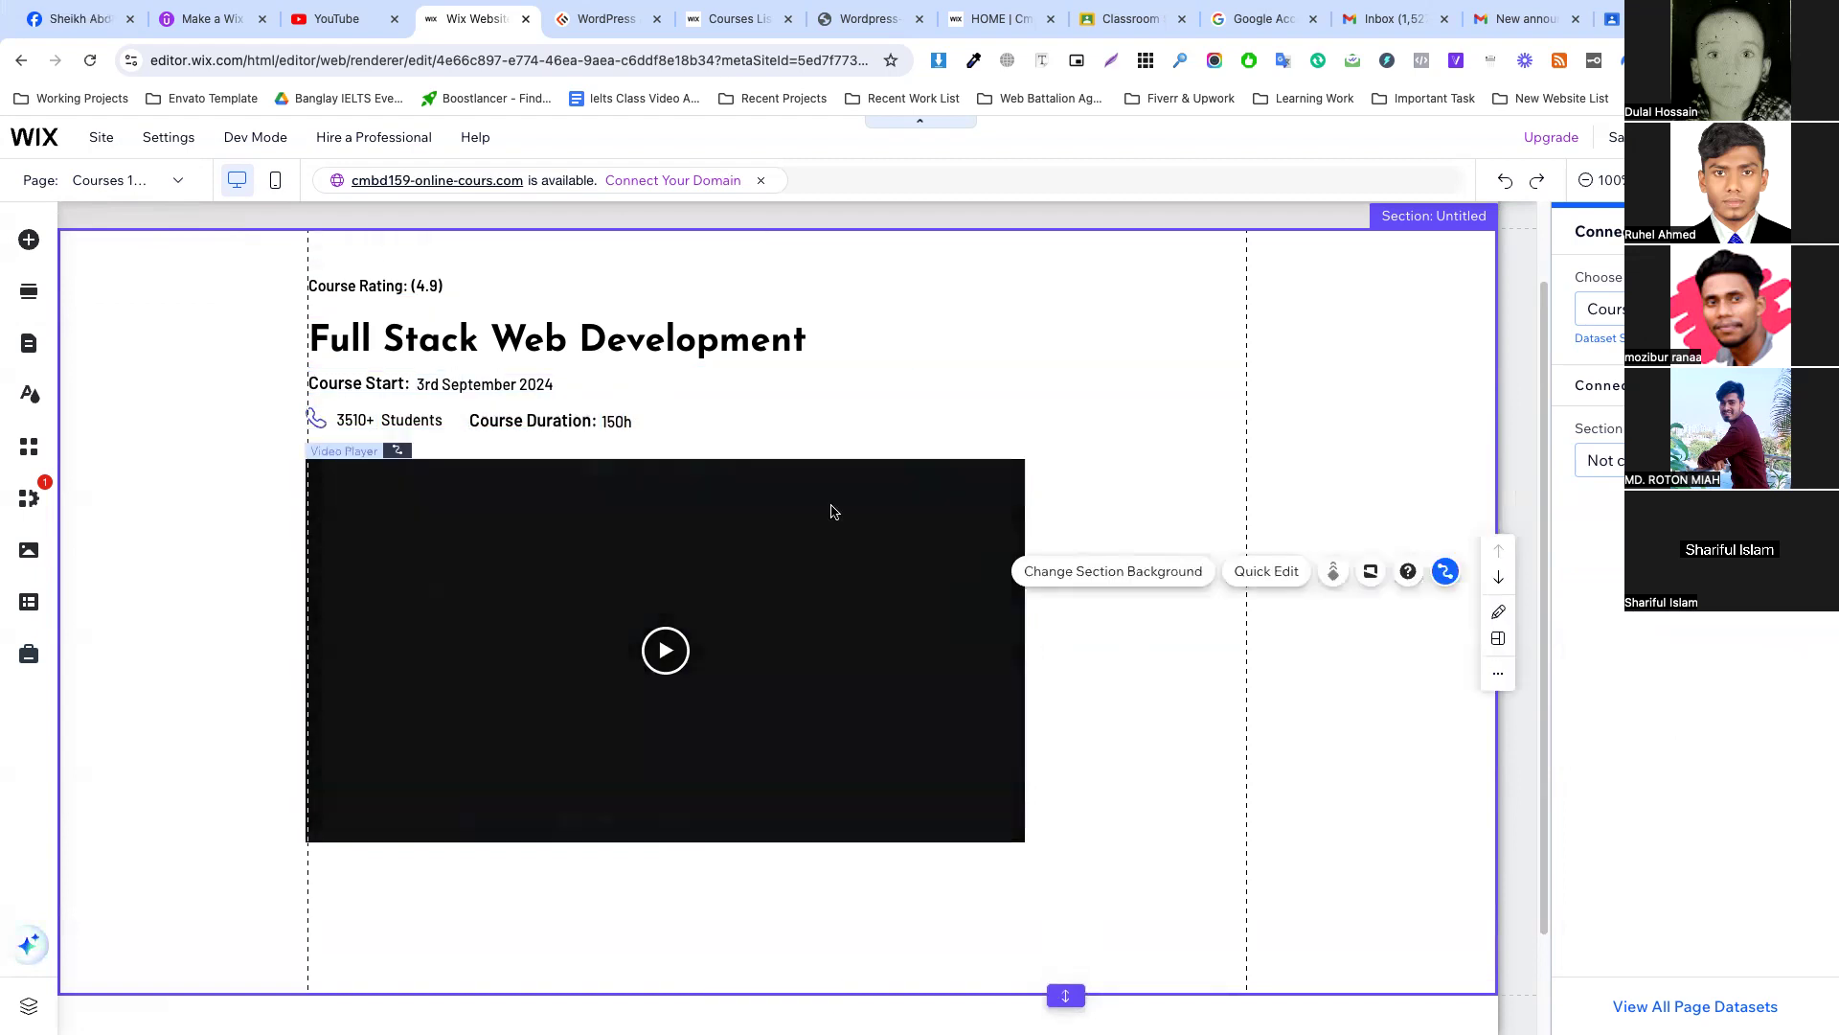
Copy the Note paragraph from the original course page.
{"action": "scroll", "coordinate": [728, 288], "scroll_direction": "up", "scroll_amount": 1}
{"action": "left_click", "coordinate": [584, 21]}
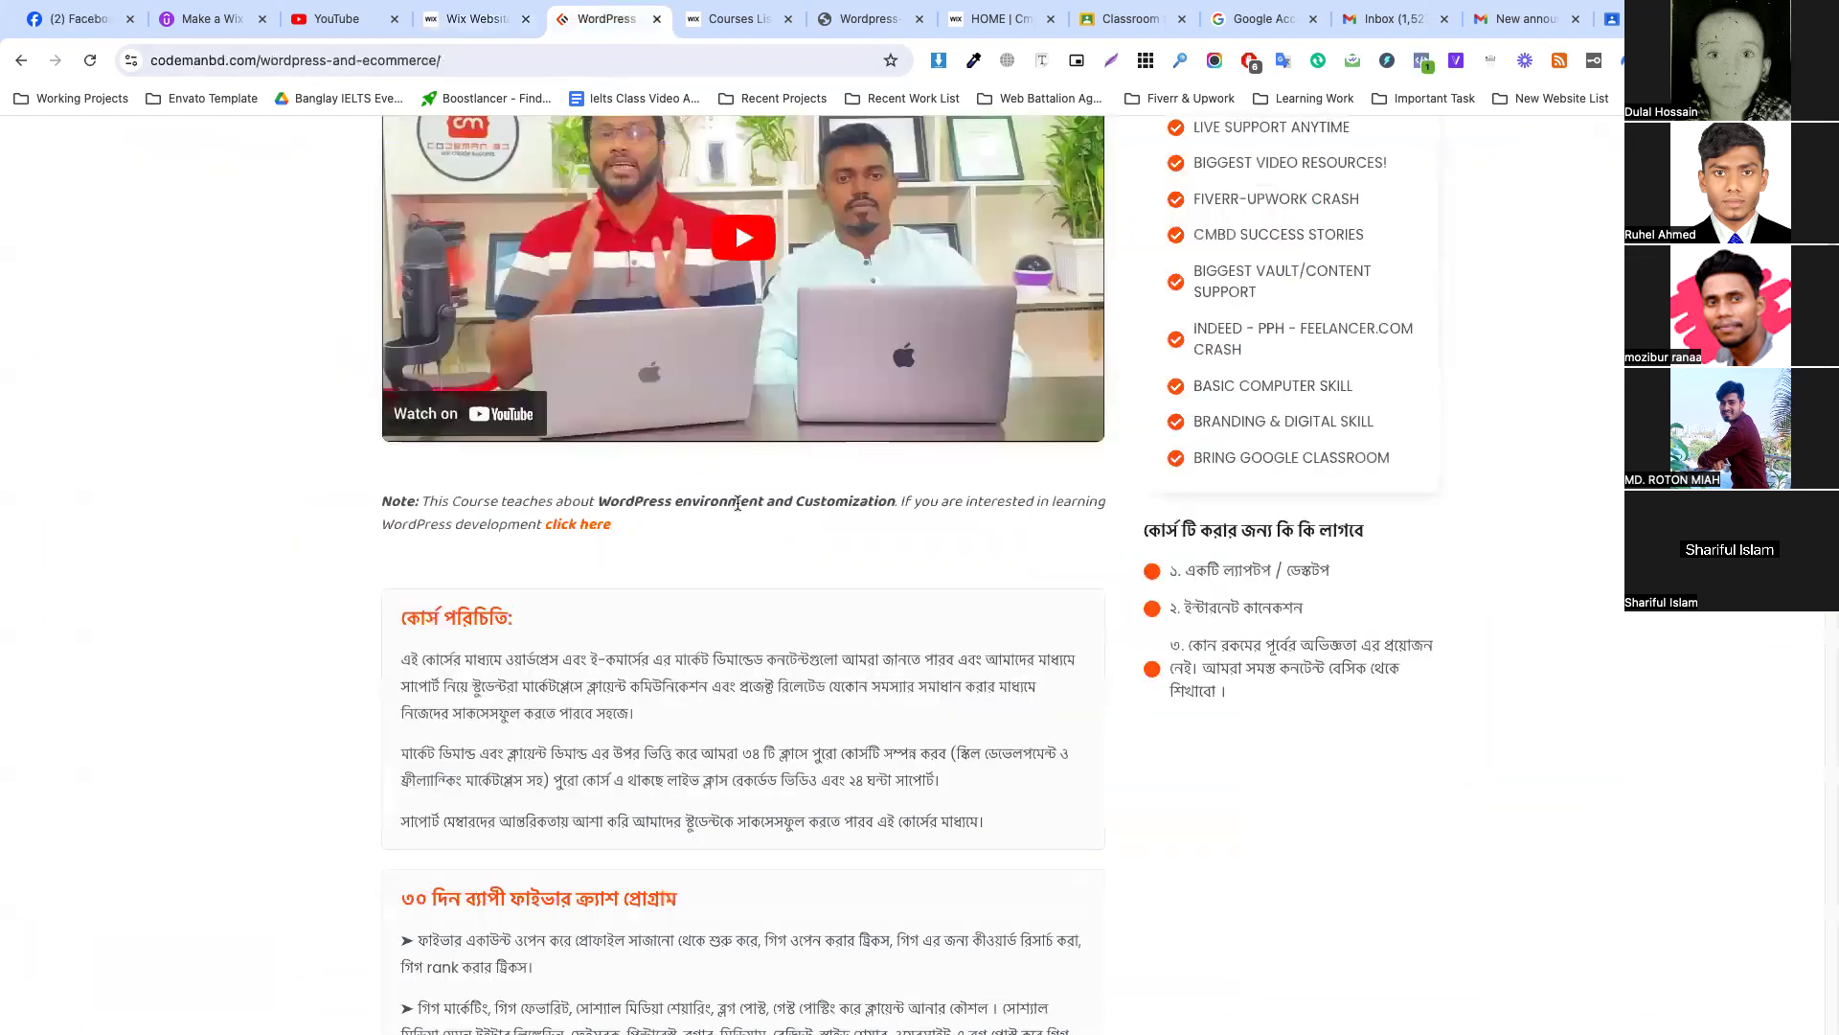
{"action": "left_click_drag", "start_coordinate": [386, 500], "coordinate": [613, 526]}
{"action": "key", "text": "ctrl+c"}
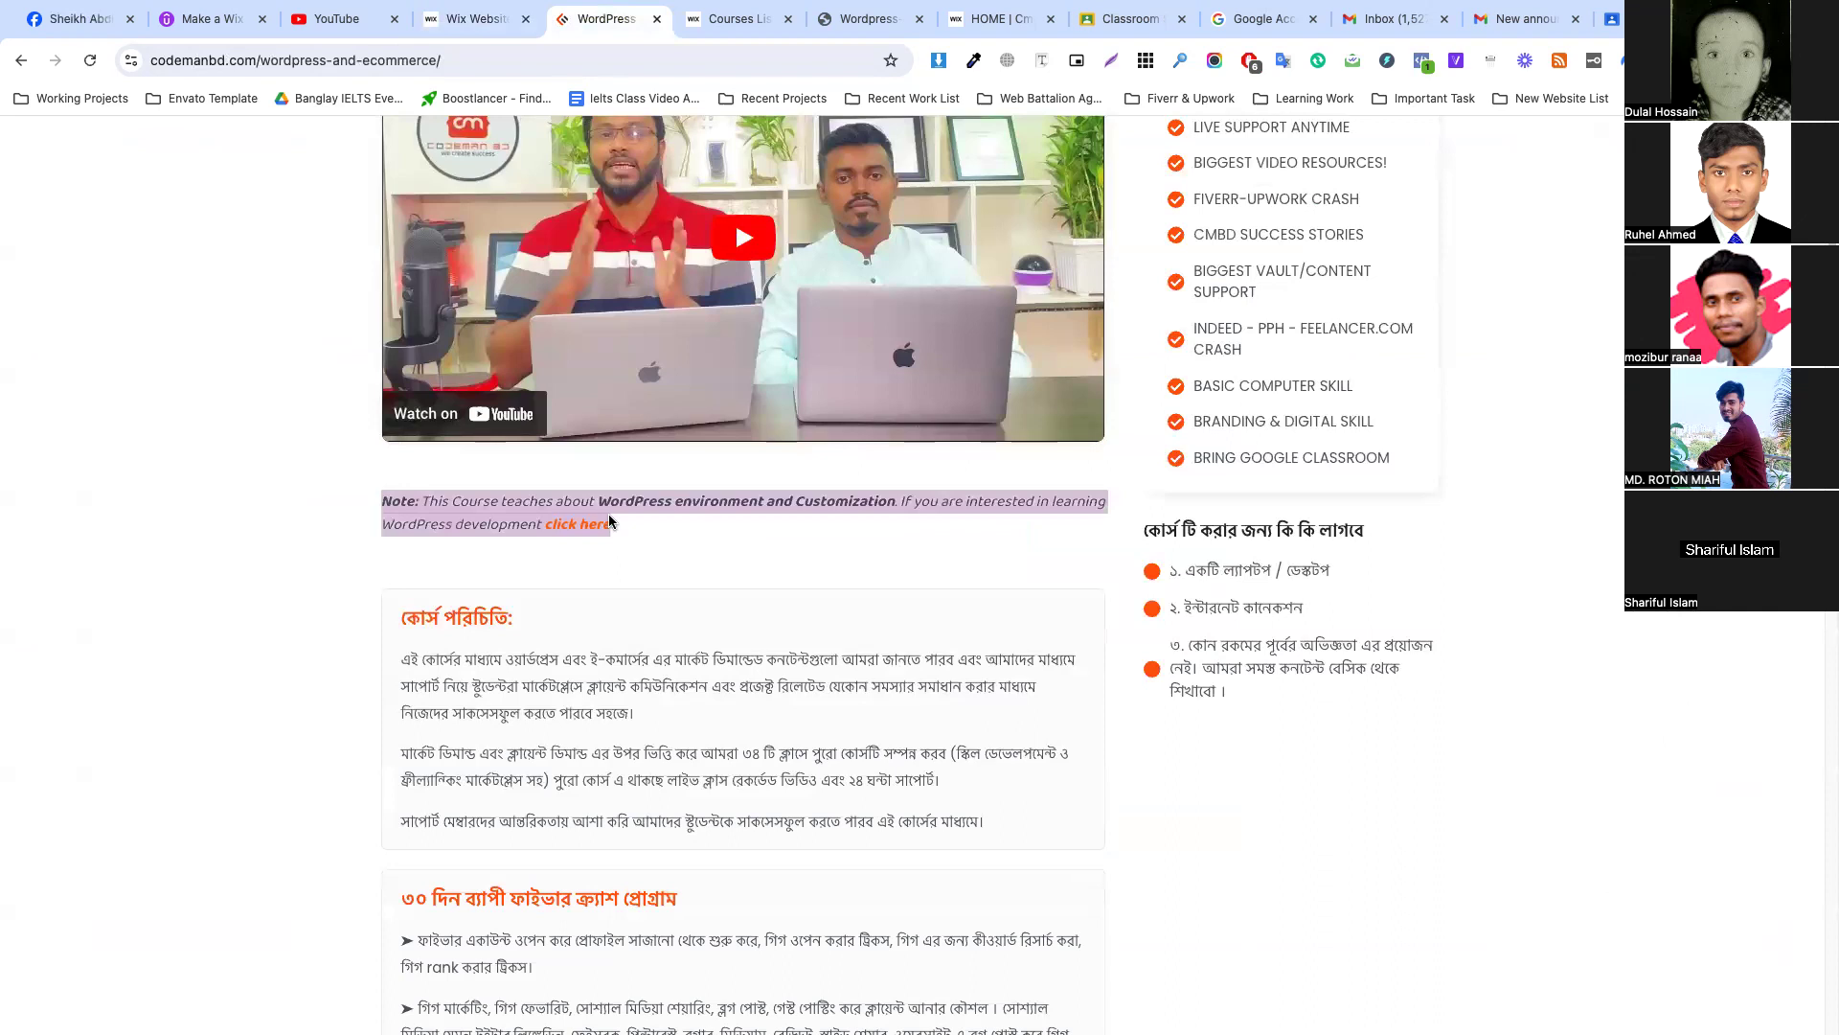
{"action": "left_click", "coordinate": [478, 32]}
Paste the Note text below the video, widen it to the video's width, and make it bold.
{"action": "scroll", "coordinate": [624, 575], "scroll_direction": "down", "scroll_amount": 2}
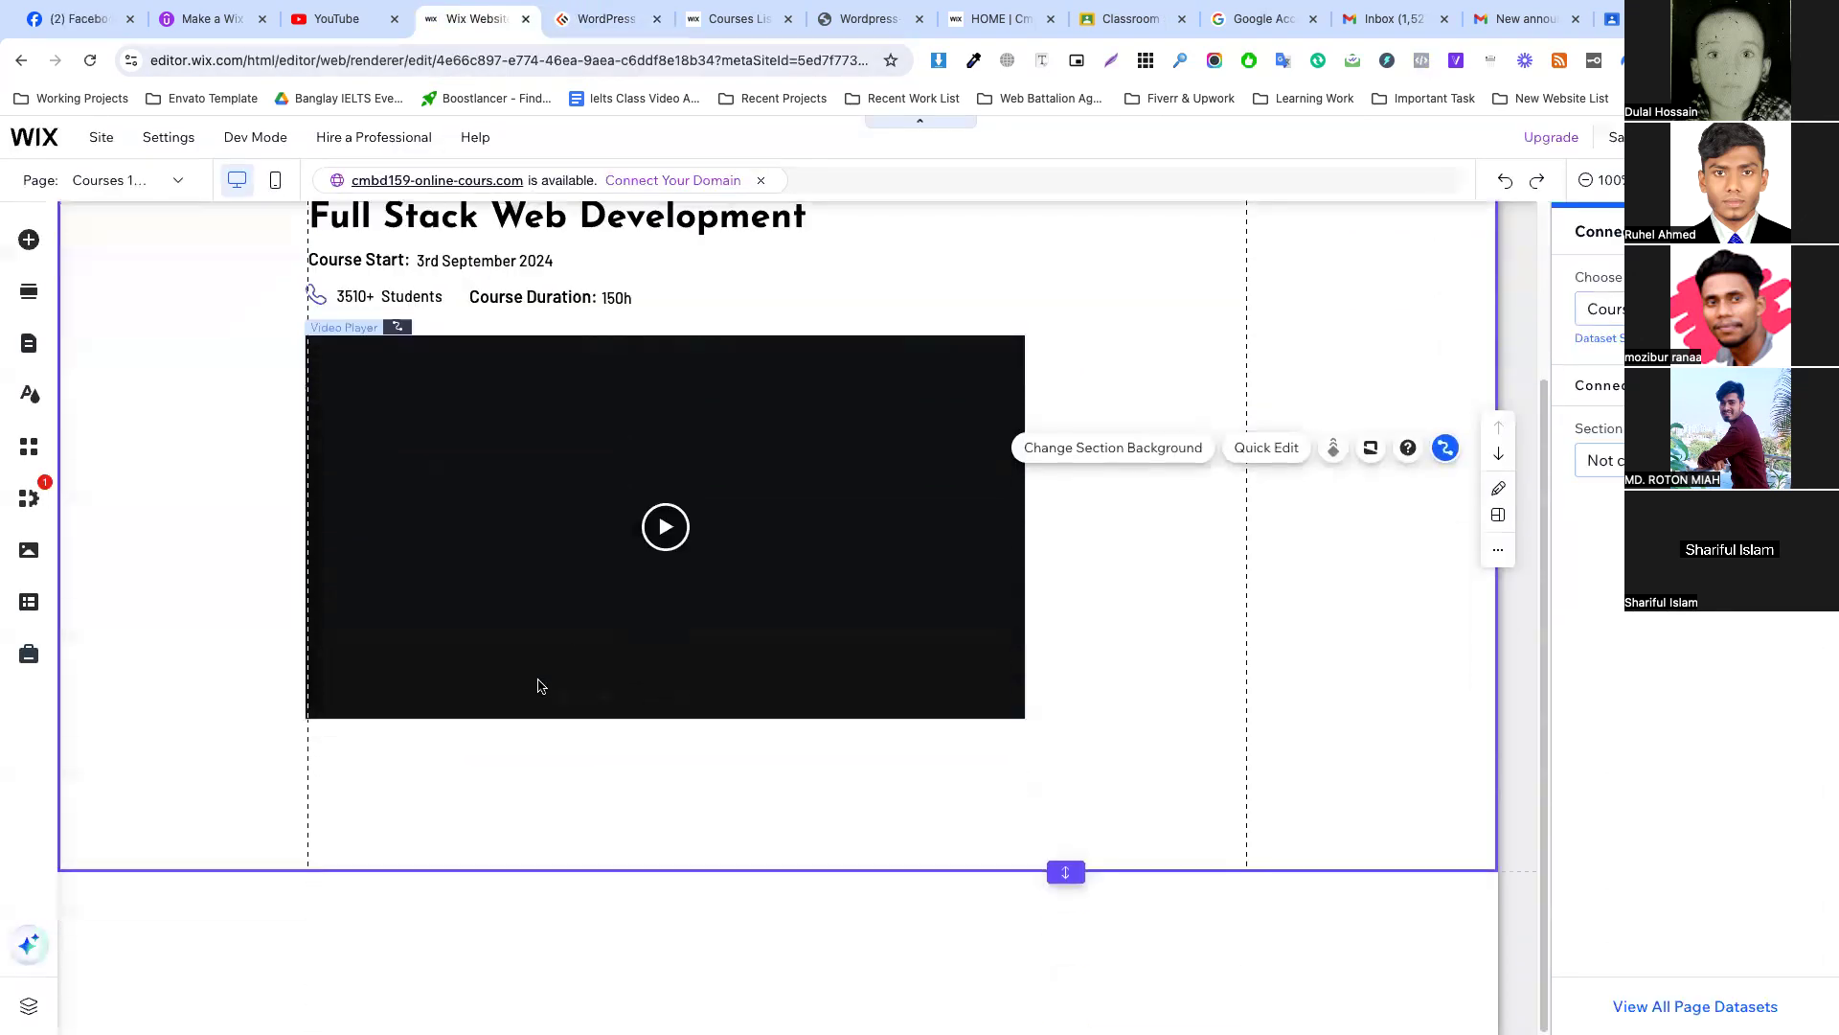
{"action": "key", "text": "ctrl+v"}
{"action": "left_click_drag", "start_coordinate": [743, 525], "coordinate": [418, 777]}
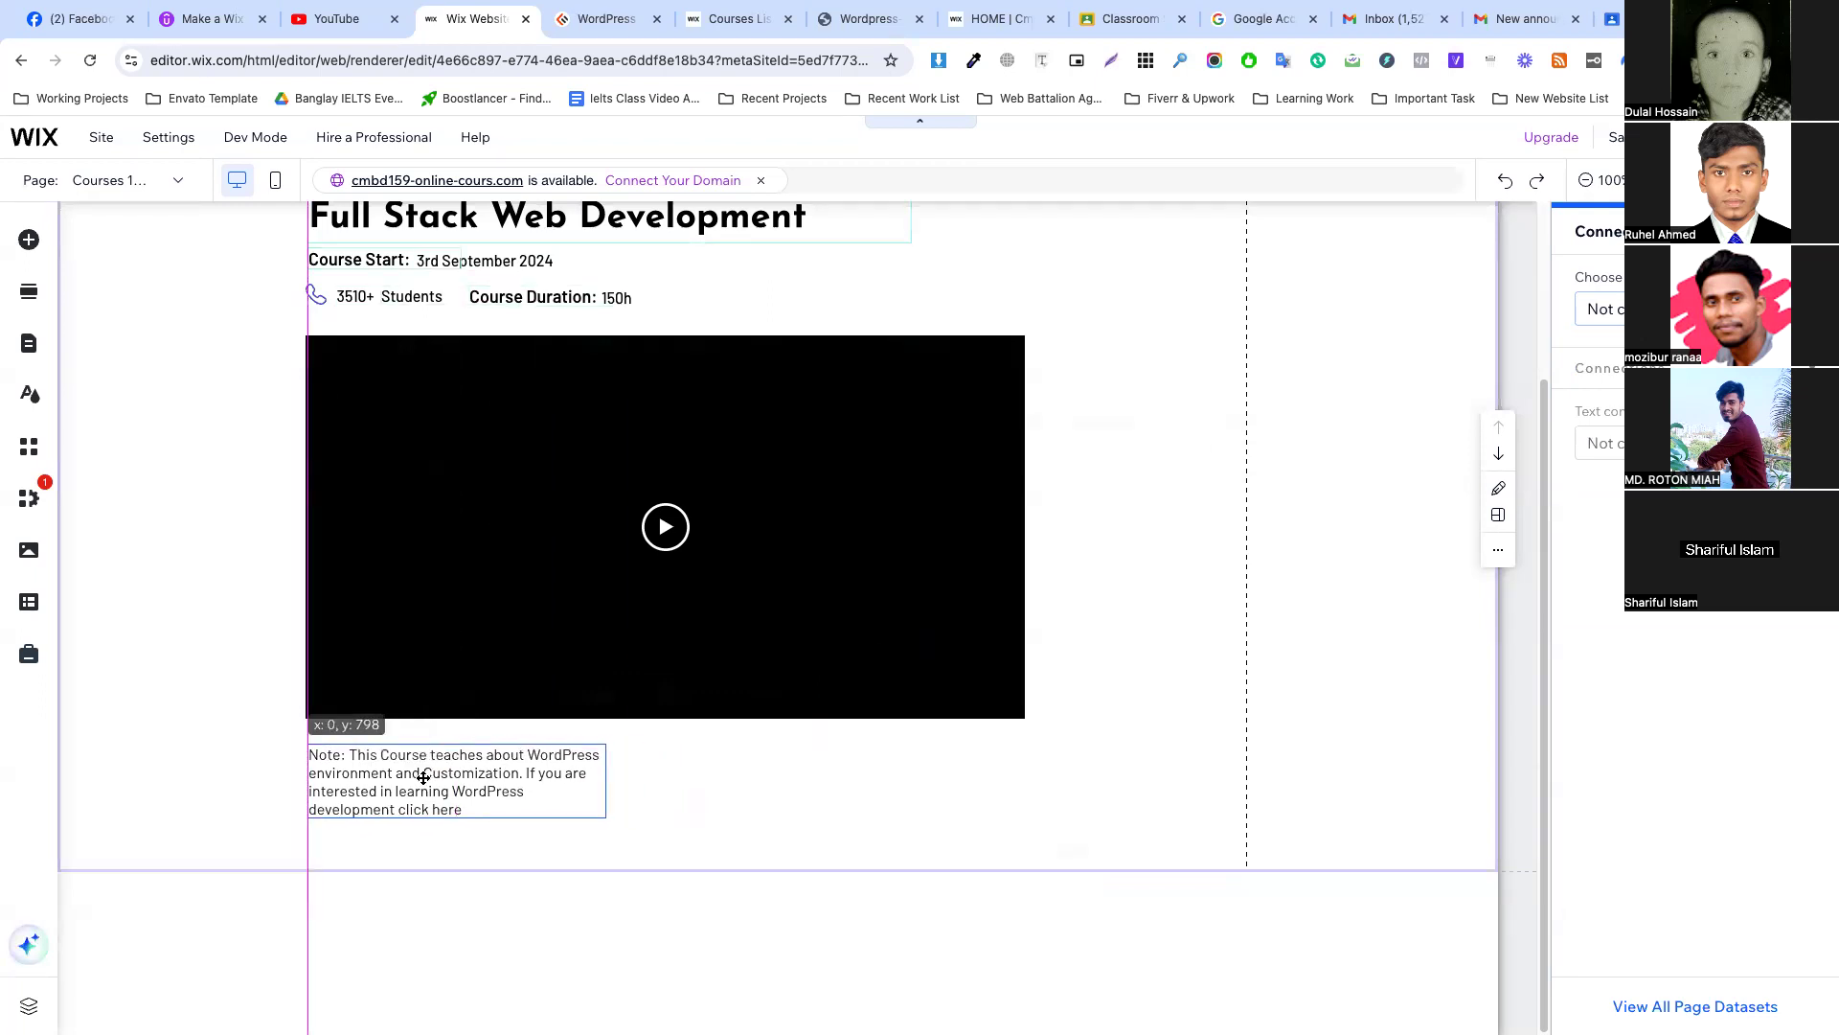
{"action": "left_click_drag", "start_coordinate": [603, 779], "coordinate": [1025, 785]}
{"action": "double_click", "coordinate": [889, 798]}
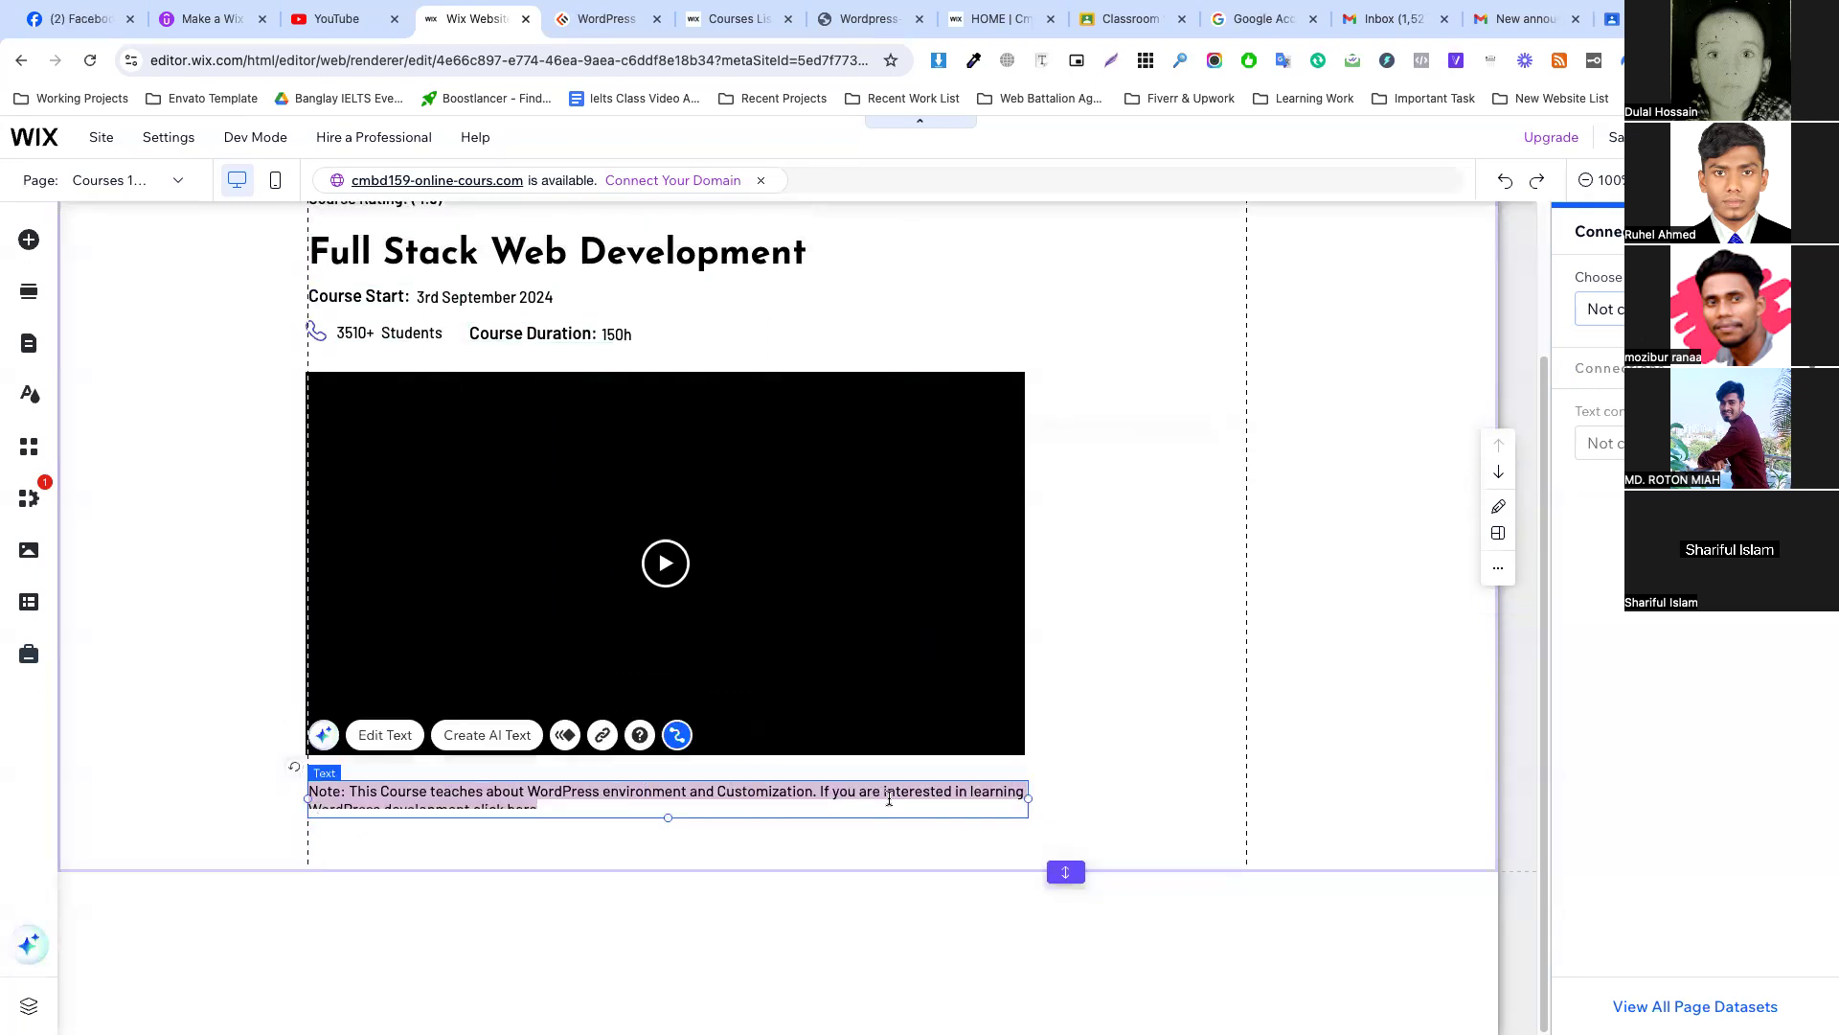
{"action": "left_click", "coordinate": [1085, 652]}
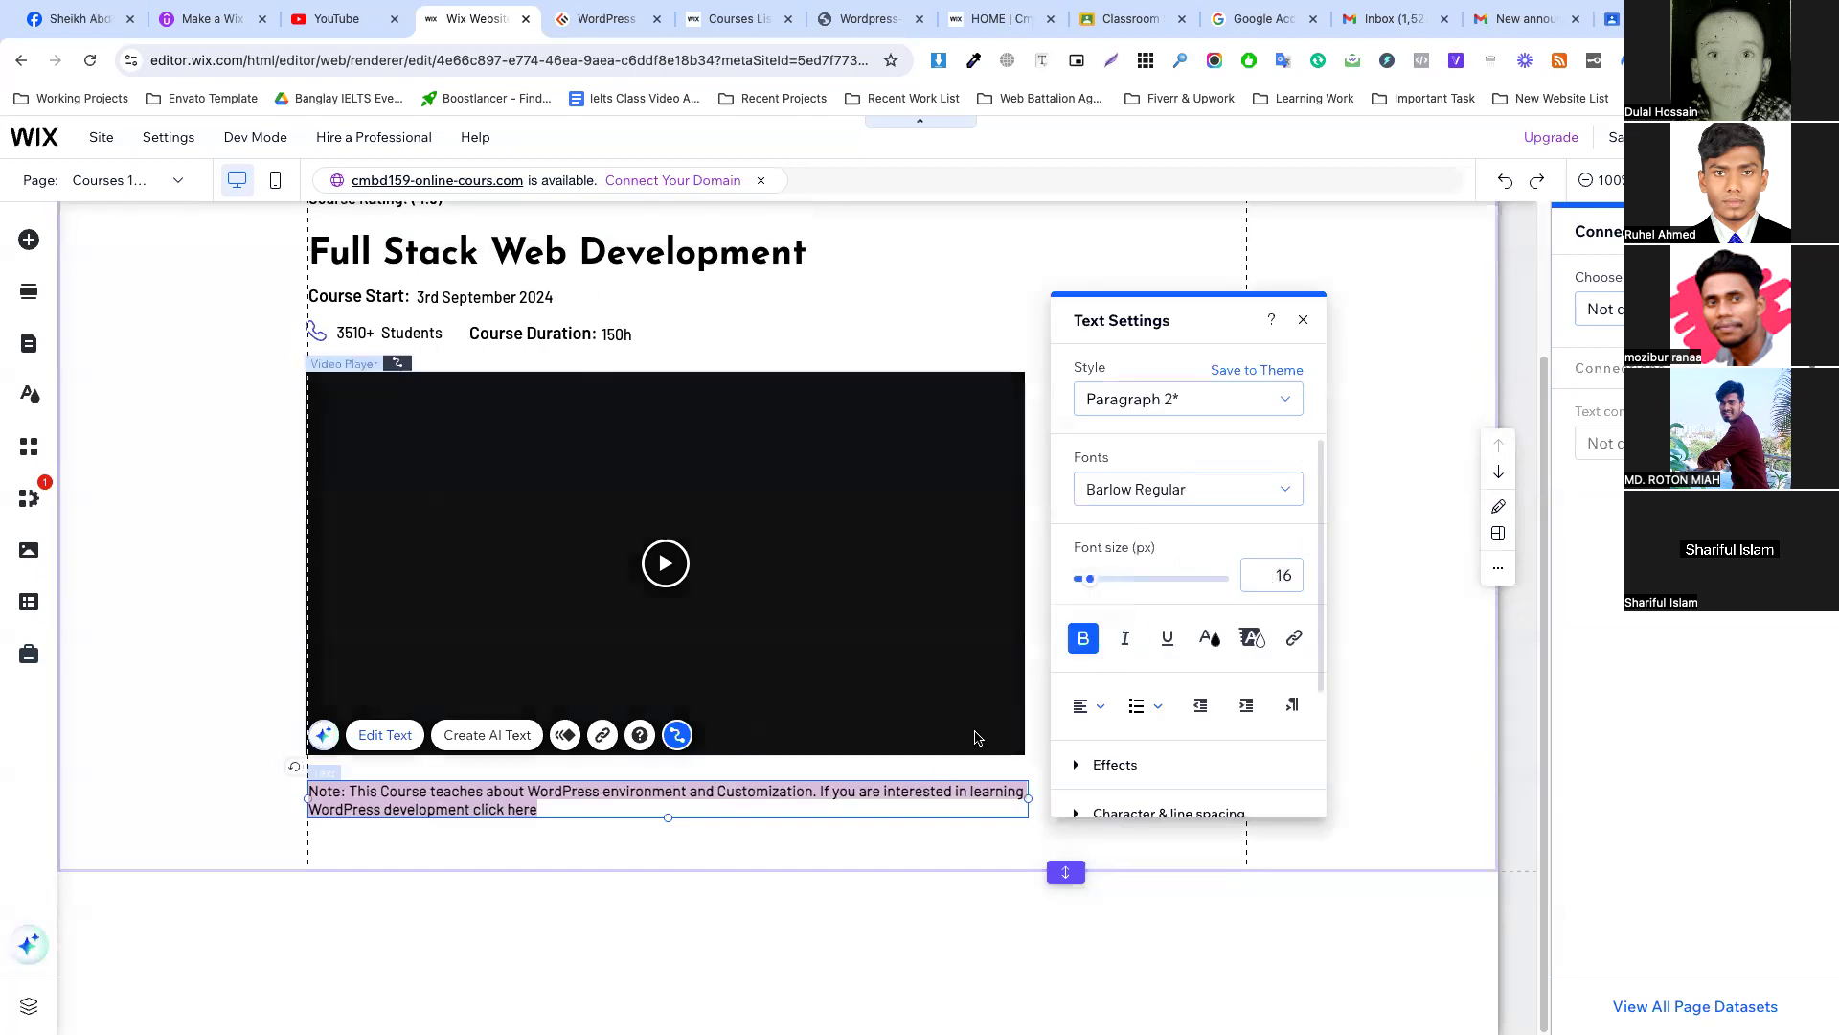
{"action": "left_click", "coordinate": [859, 830]}
{"action": "left_click", "coordinate": [860, 799]}
{"action": "double_click", "coordinate": [860, 798]}
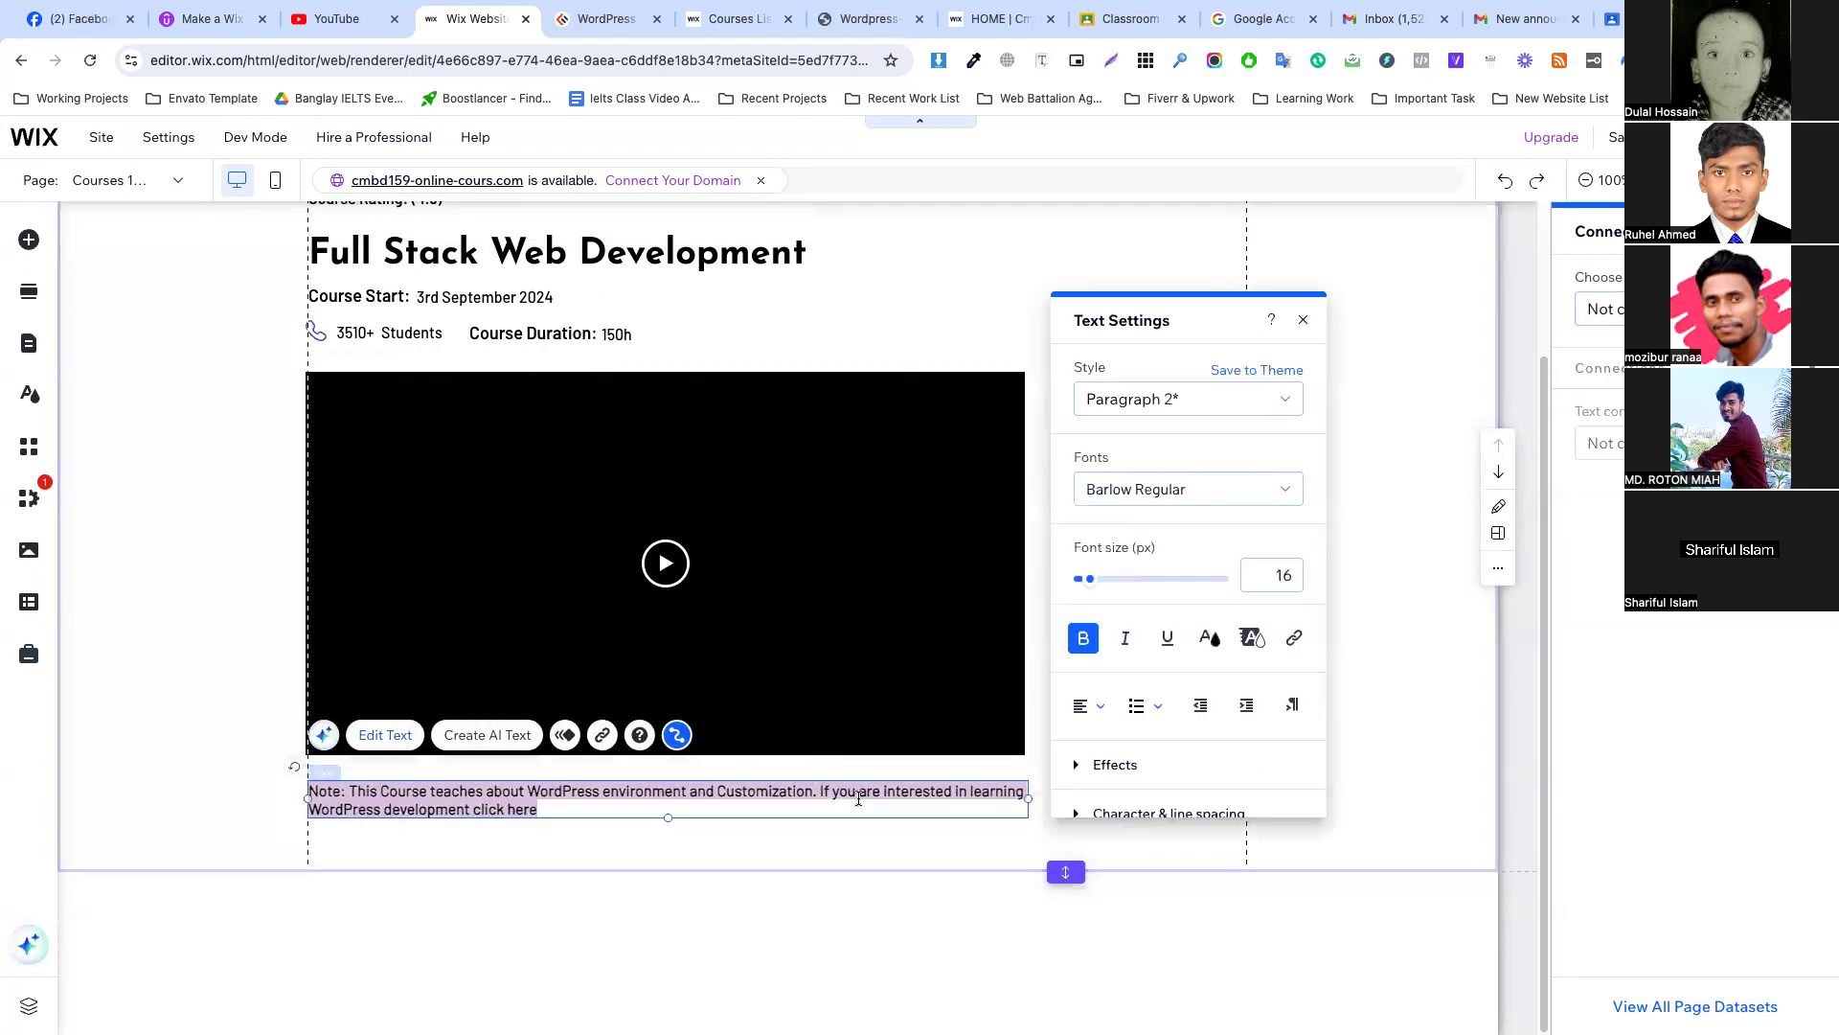
{"action": "left_click", "coordinate": [1361, 604]}
{"action": "left_click", "coordinate": [945, 794]}
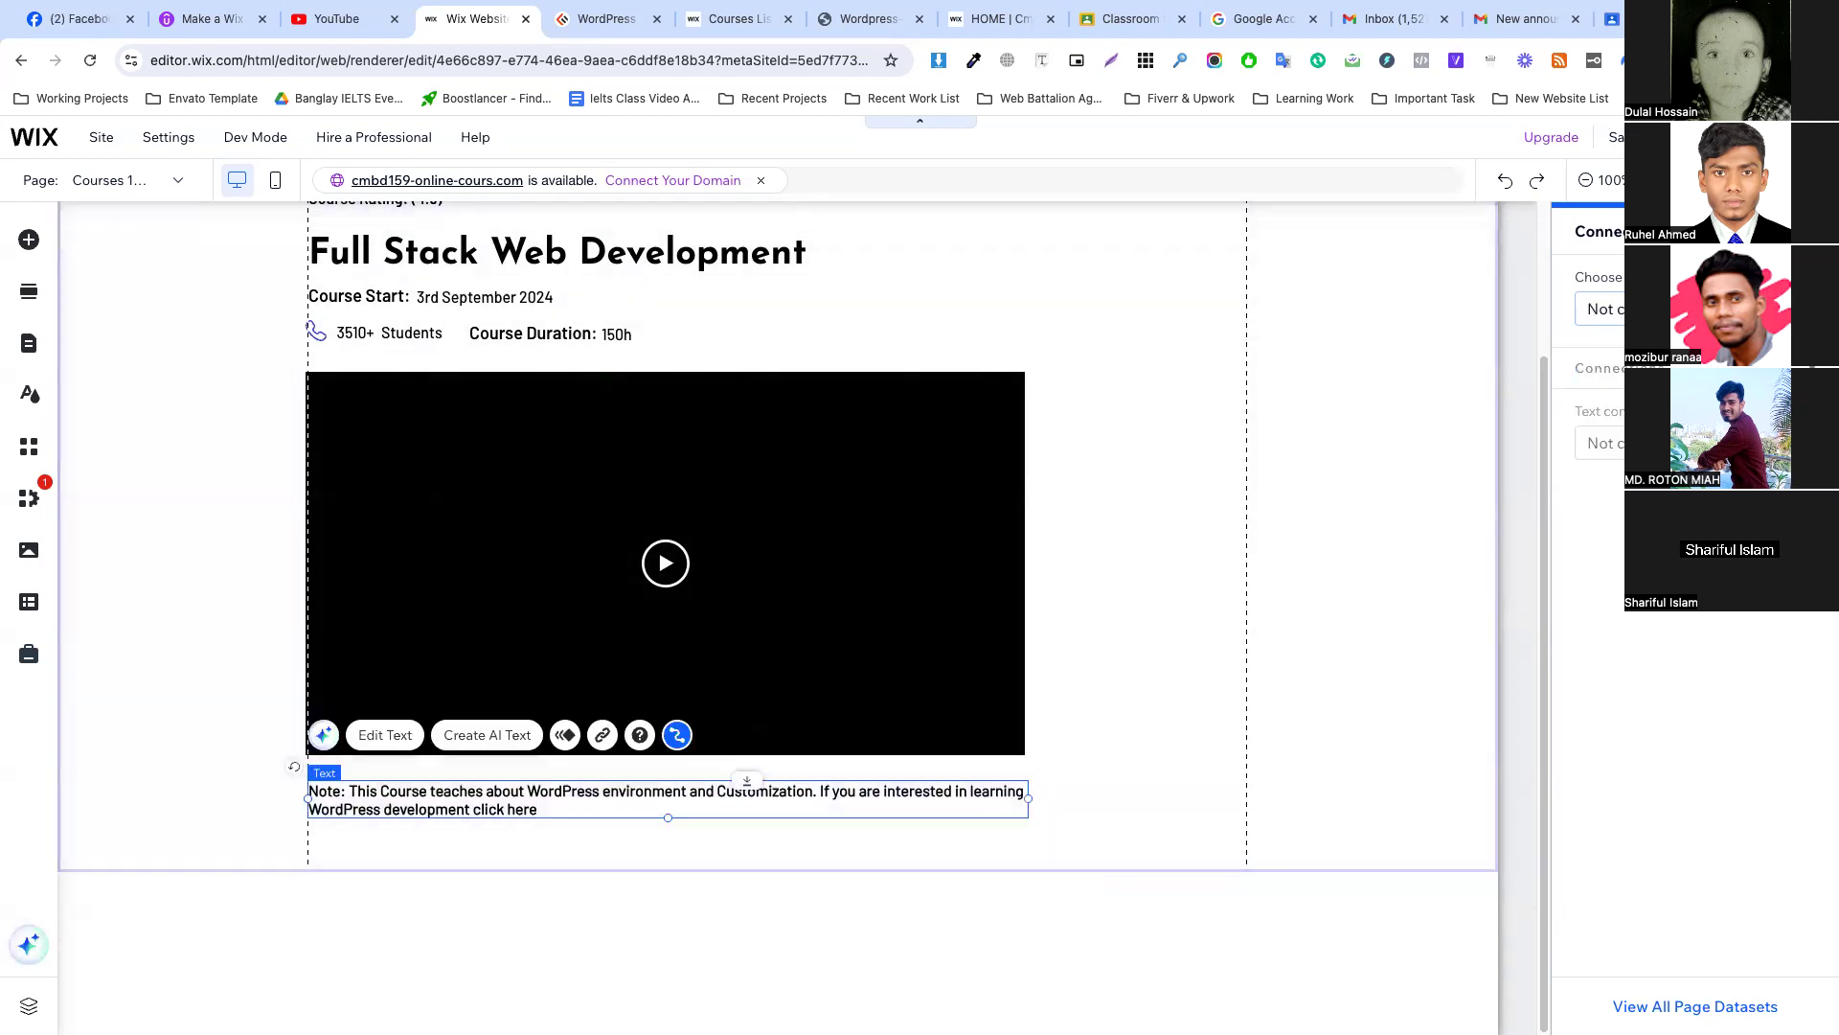
Connect the Note text to the Courses dataset's Note rich text field and nudge it into place.
{"action": "left_click", "coordinate": [1600, 309]}
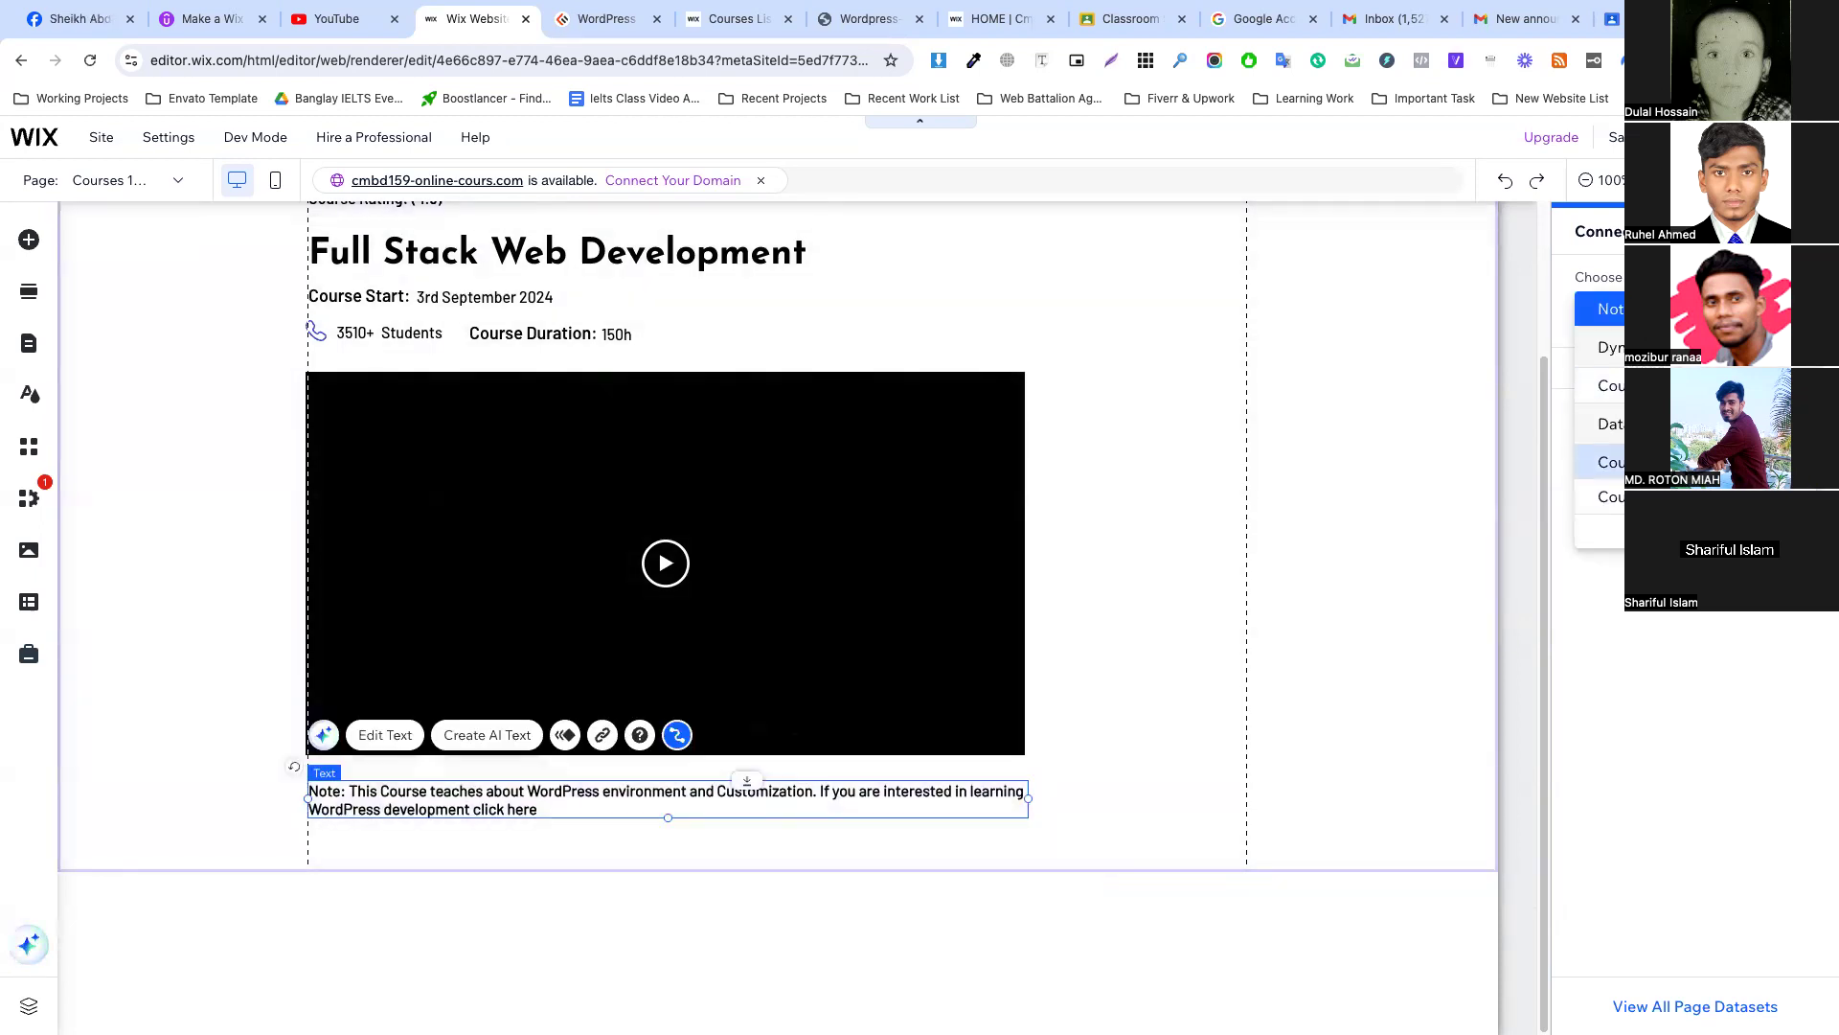
{"action": "left_click", "coordinate": [1609, 462]}
{"action": "left_click", "coordinate": [1600, 460]}
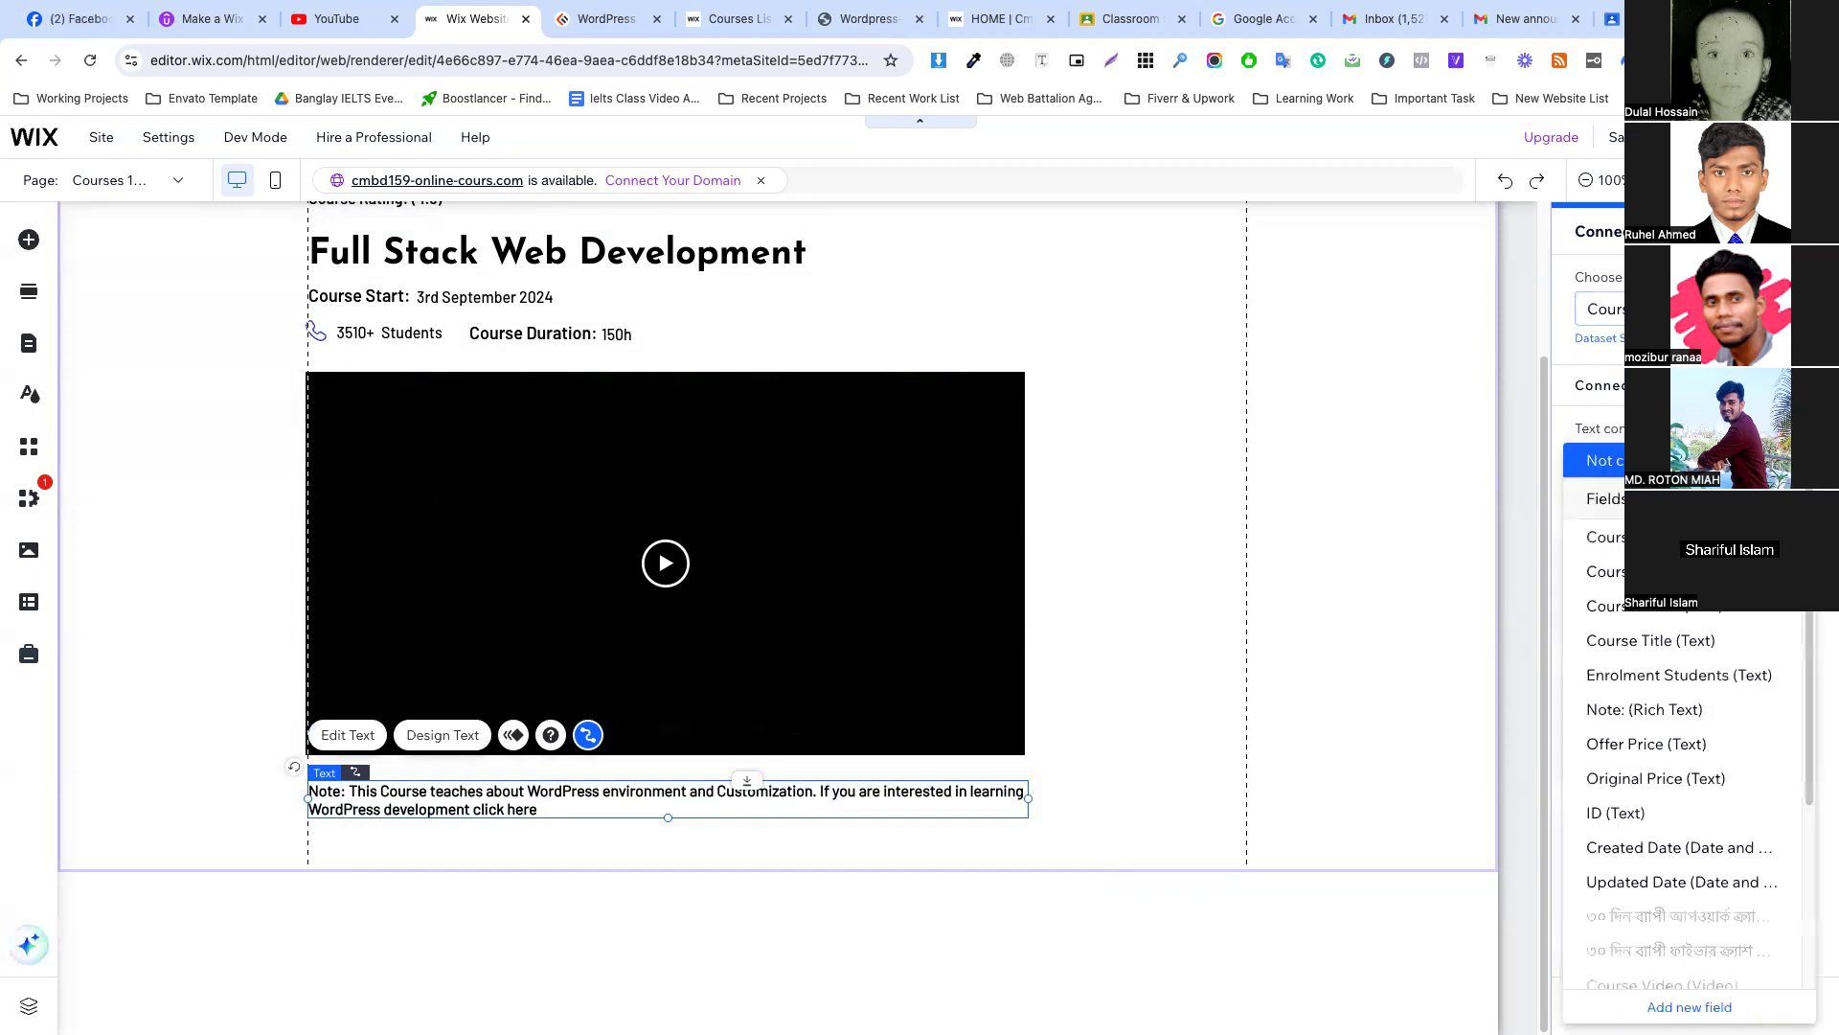
{"action": "left_click", "coordinate": [1646, 711]}
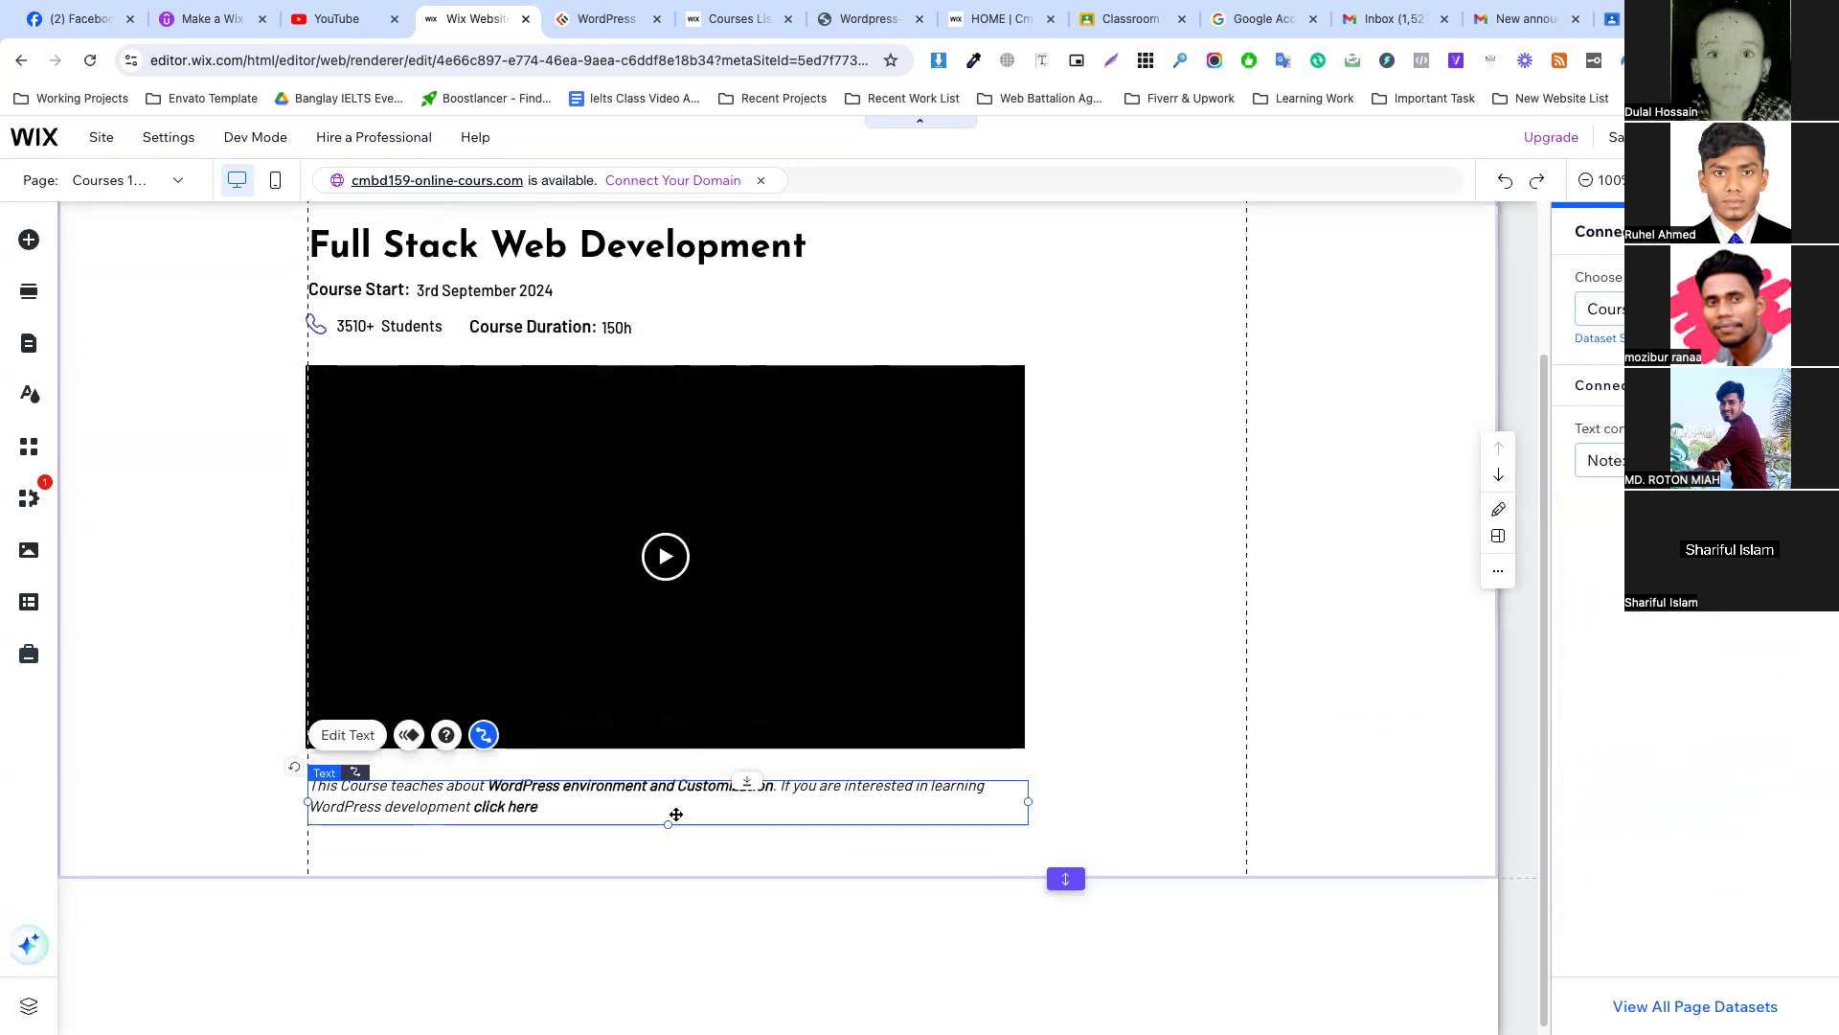
{"action": "left_click", "coordinate": [1083, 763]}
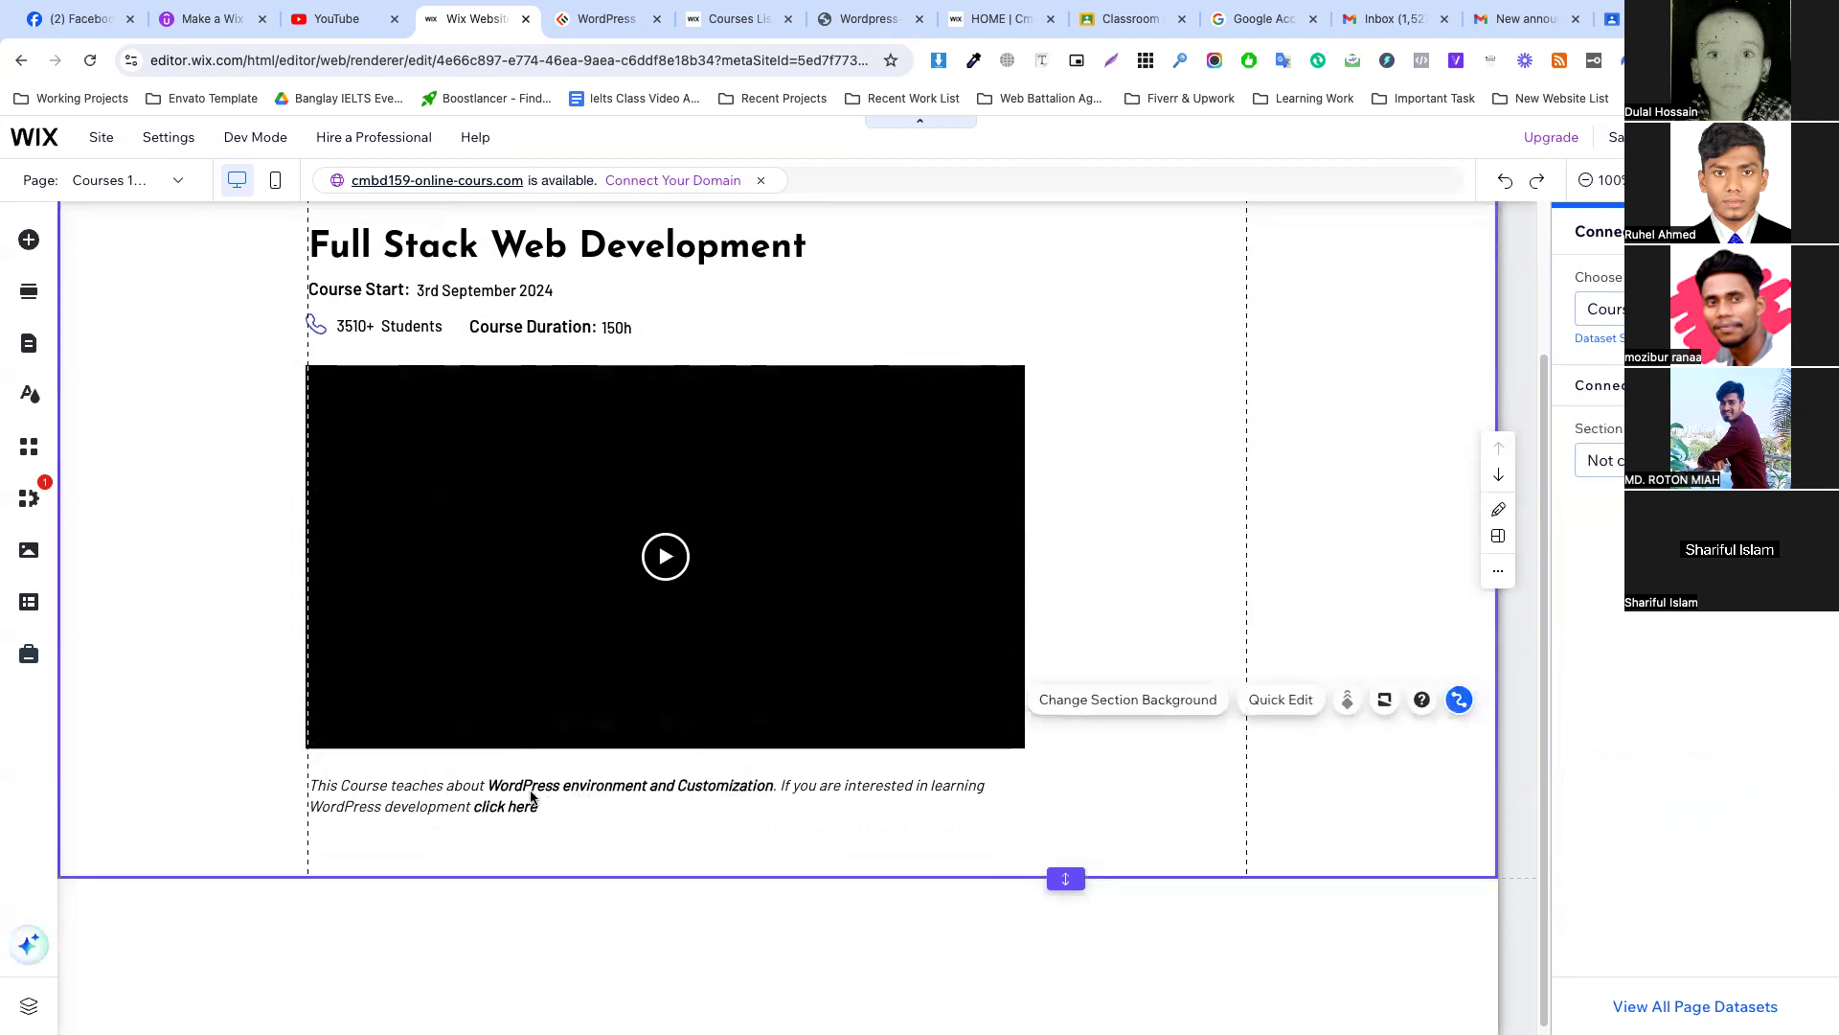
{"action": "left_click_drag", "start_coordinate": [532, 797], "coordinate": [532, 791]}
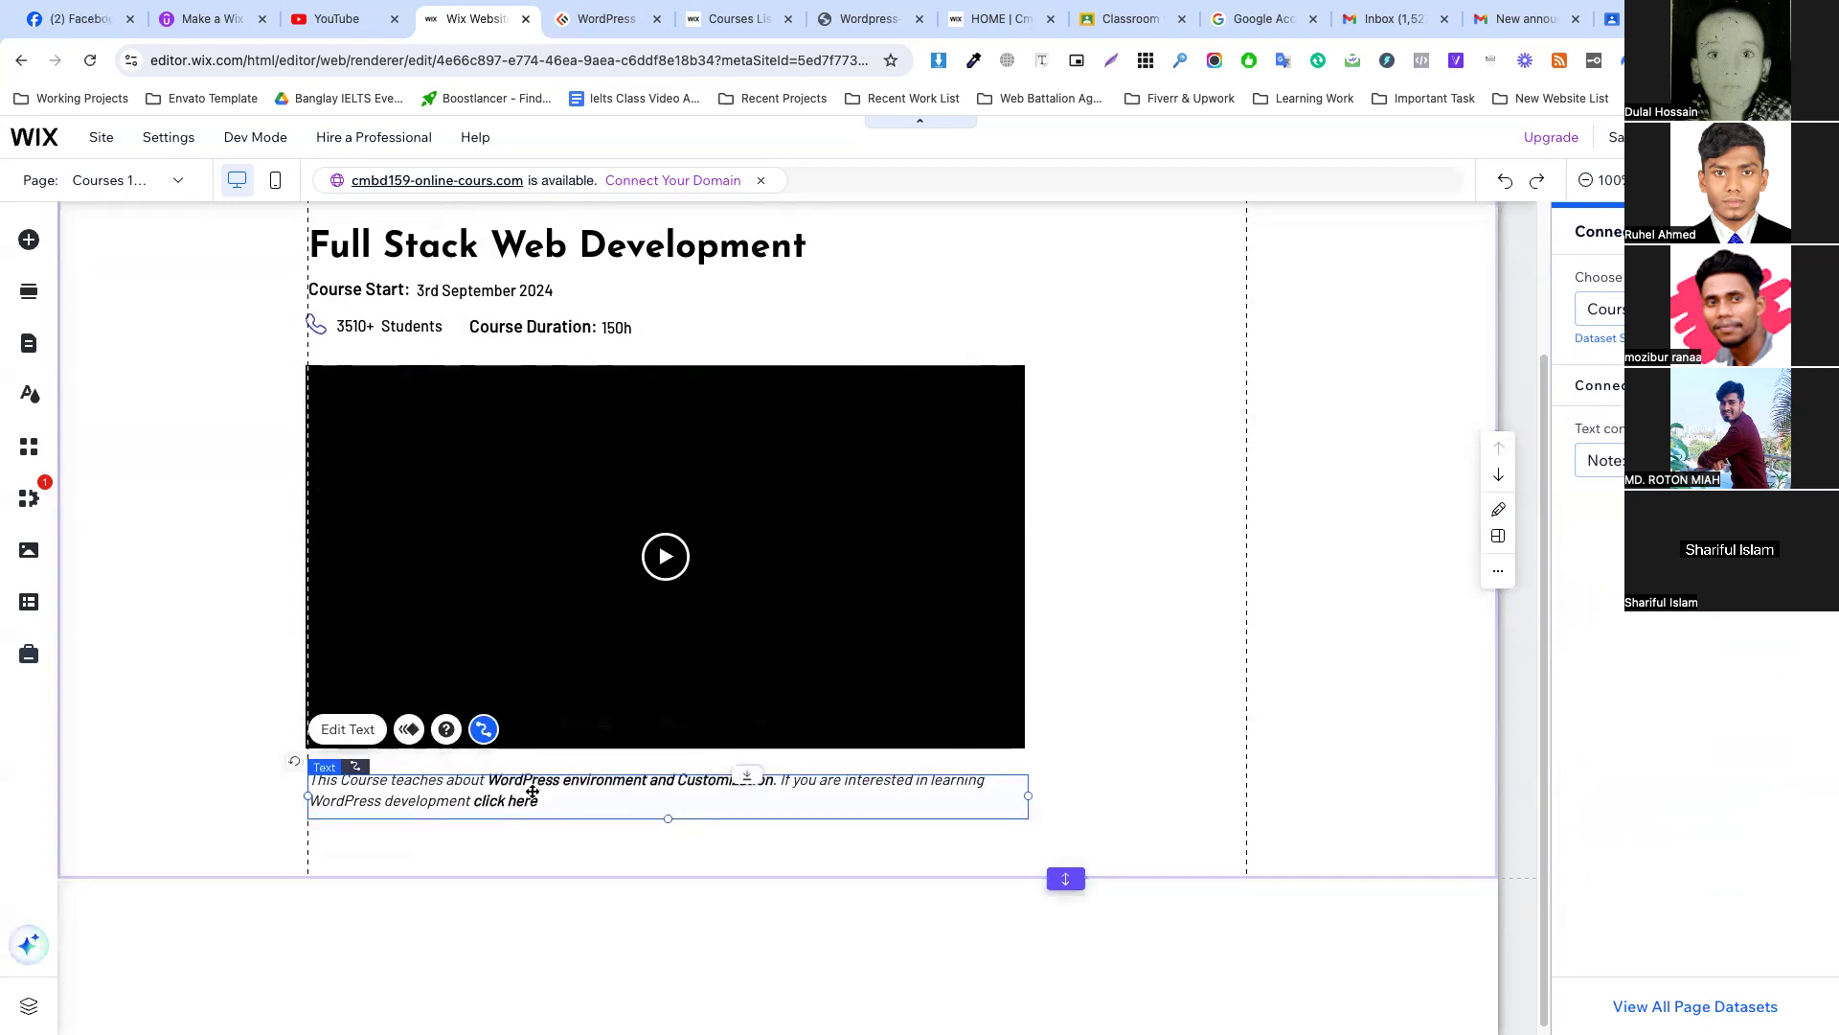
{"action": "left_click", "coordinate": [540, 826]}
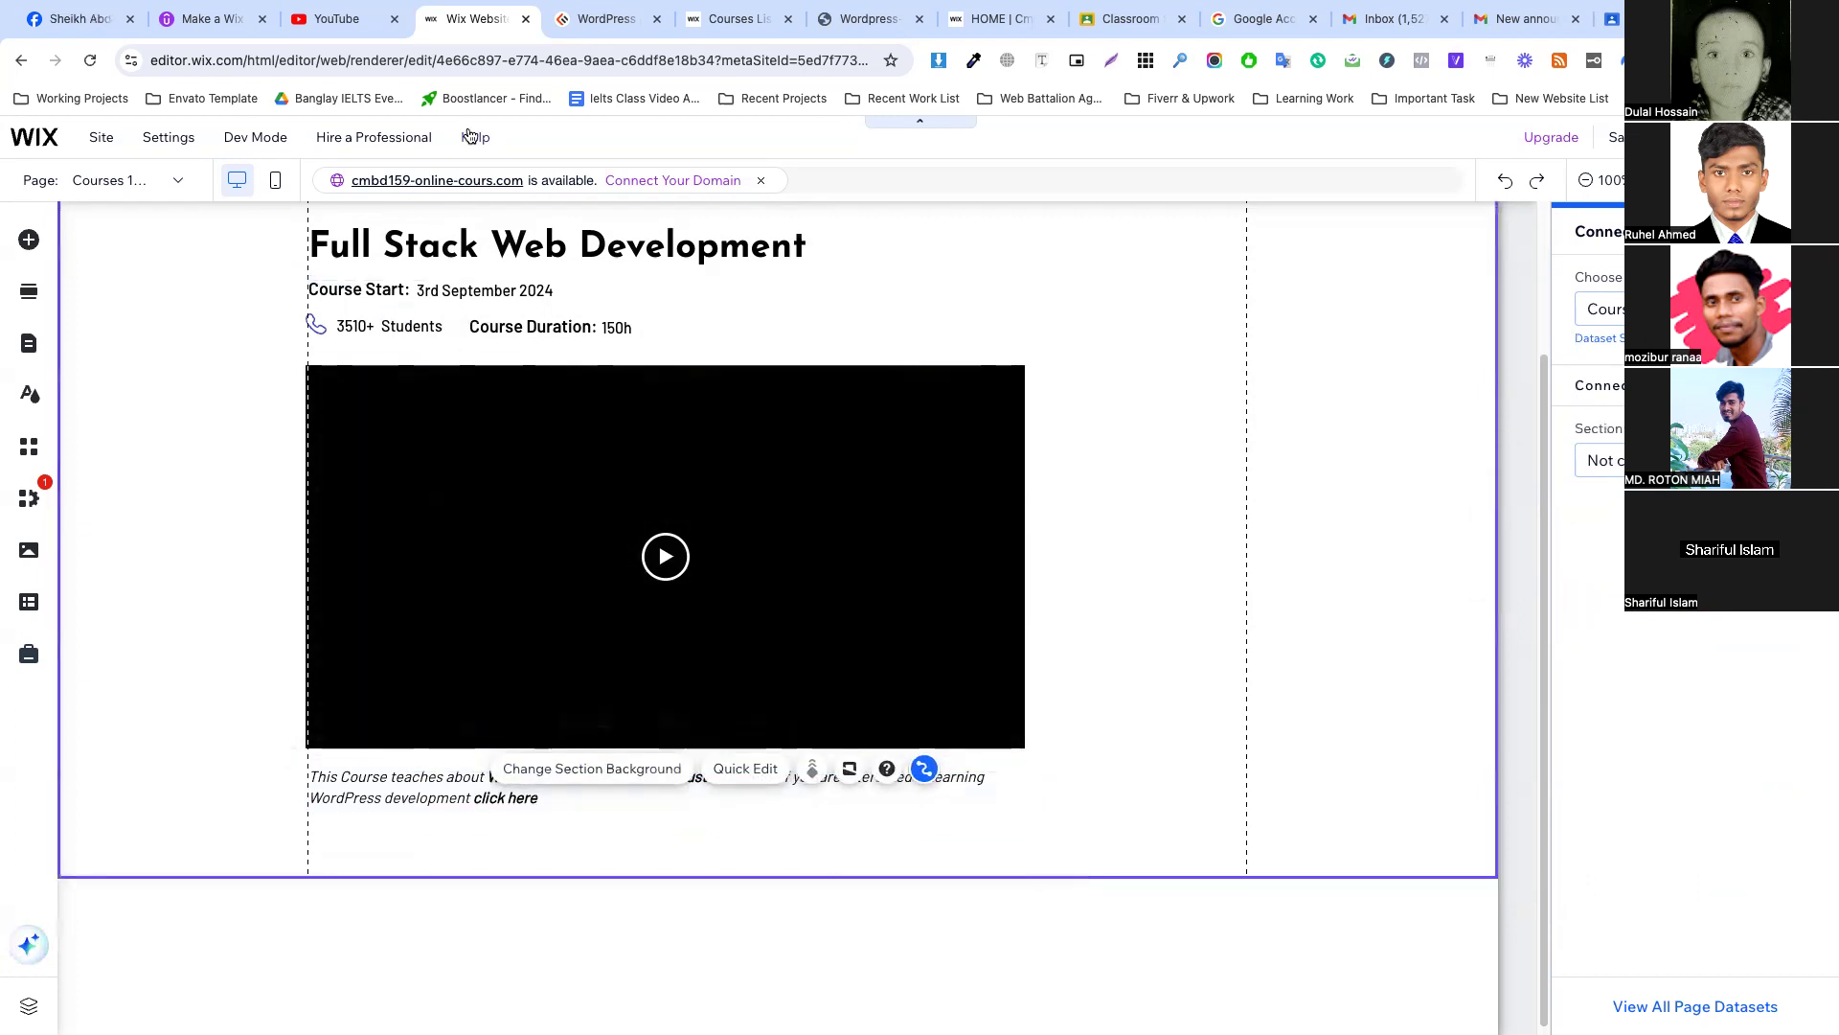
{"action": "left_click", "coordinate": [606, 19]}
{"action": "scroll", "coordinate": [431, 436], "scroll_direction": "down", "scroll_amount": 3}
Select the কোর্স পরিচিতি: heading on the reference page and make the course section taller.
{"action": "left_click_drag", "start_coordinate": [396, 386], "coordinate": [517, 388]}
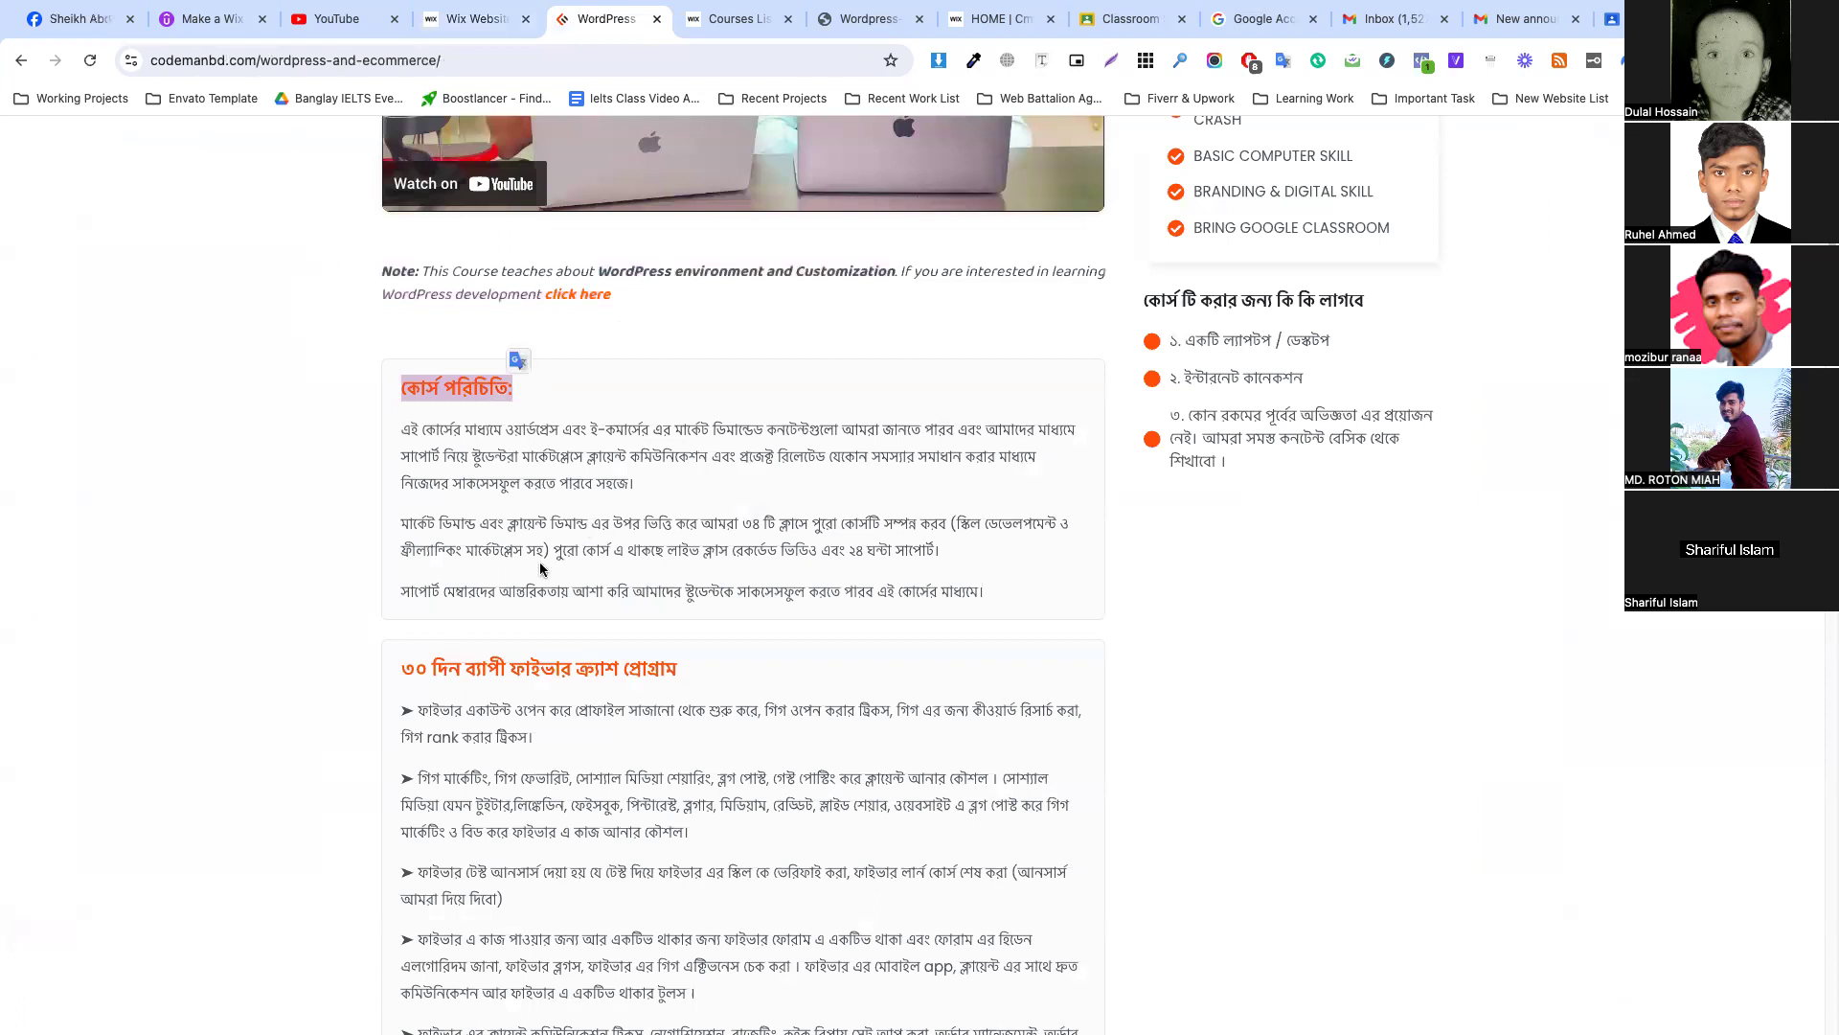
{"action": "left_click", "coordinate": [488, 20]}
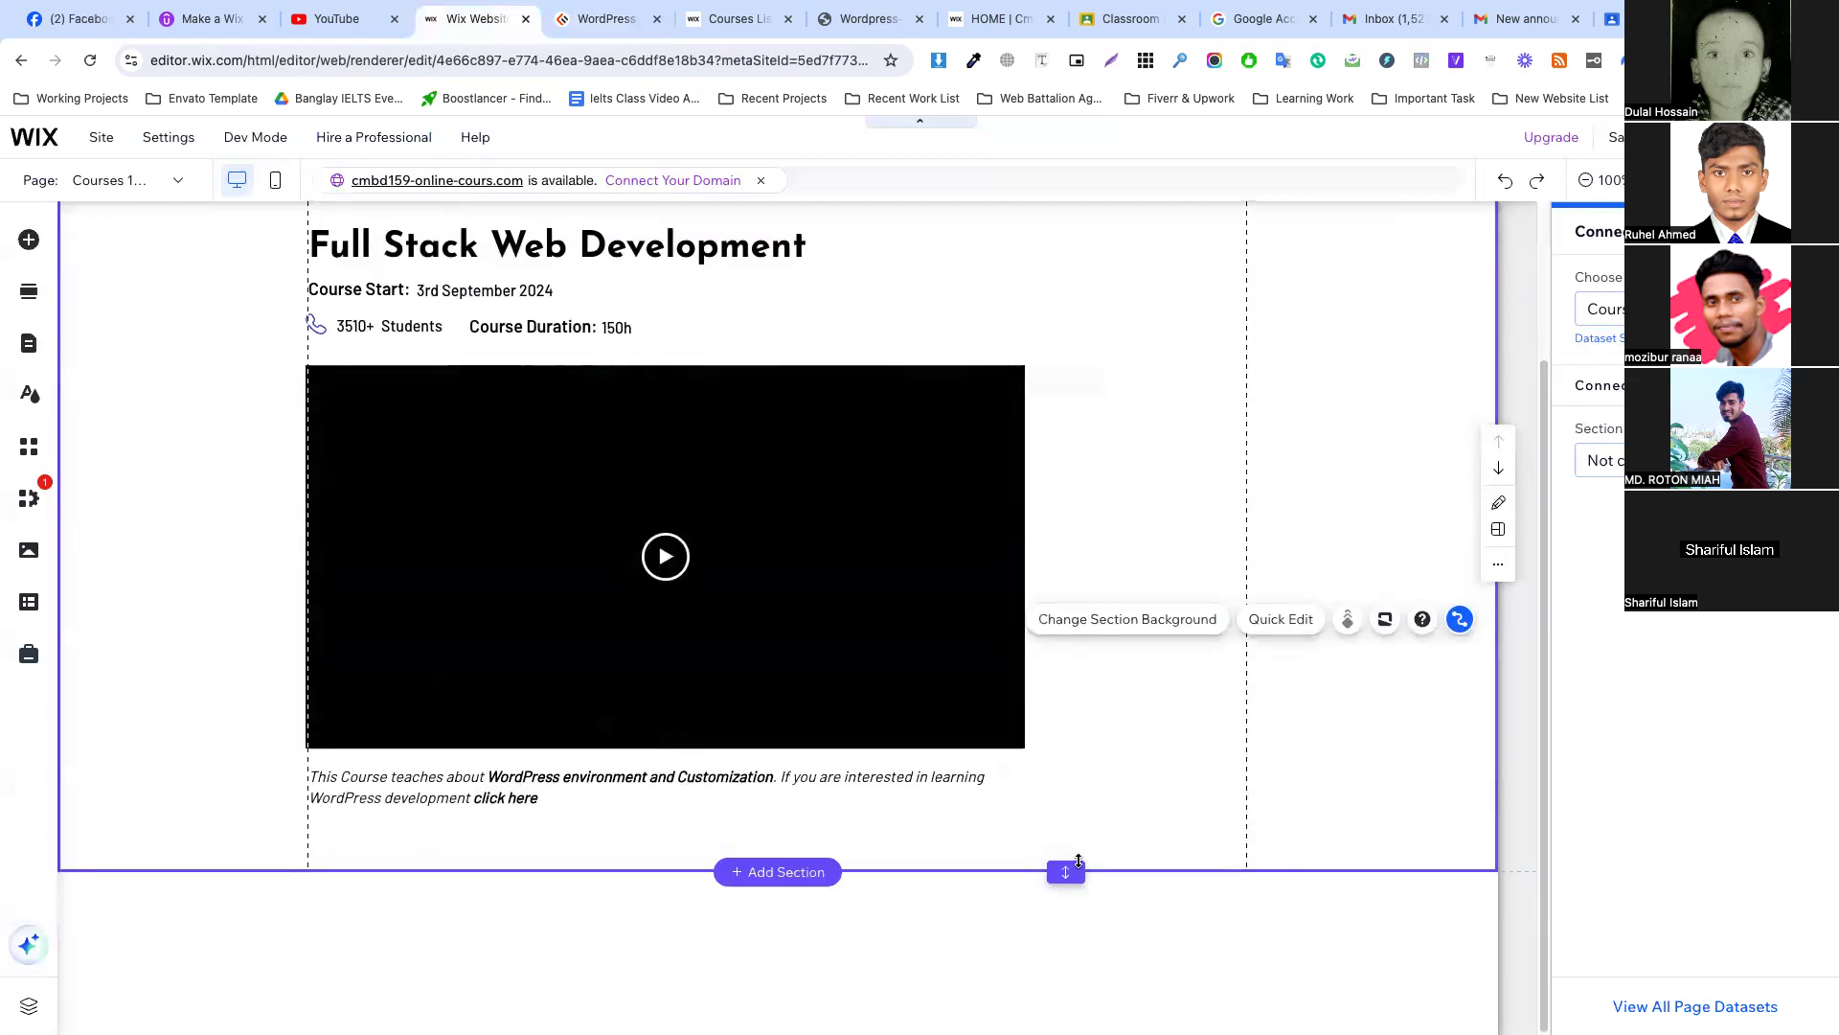
{"action": "left_click_drag", "start_coordinate": [1079, 861], "coordinate": [1076, 1004]}
{"action": "scroll", "coordinate": [1114, 718], "scroll_direction": "down", "scroll_amount": 2}
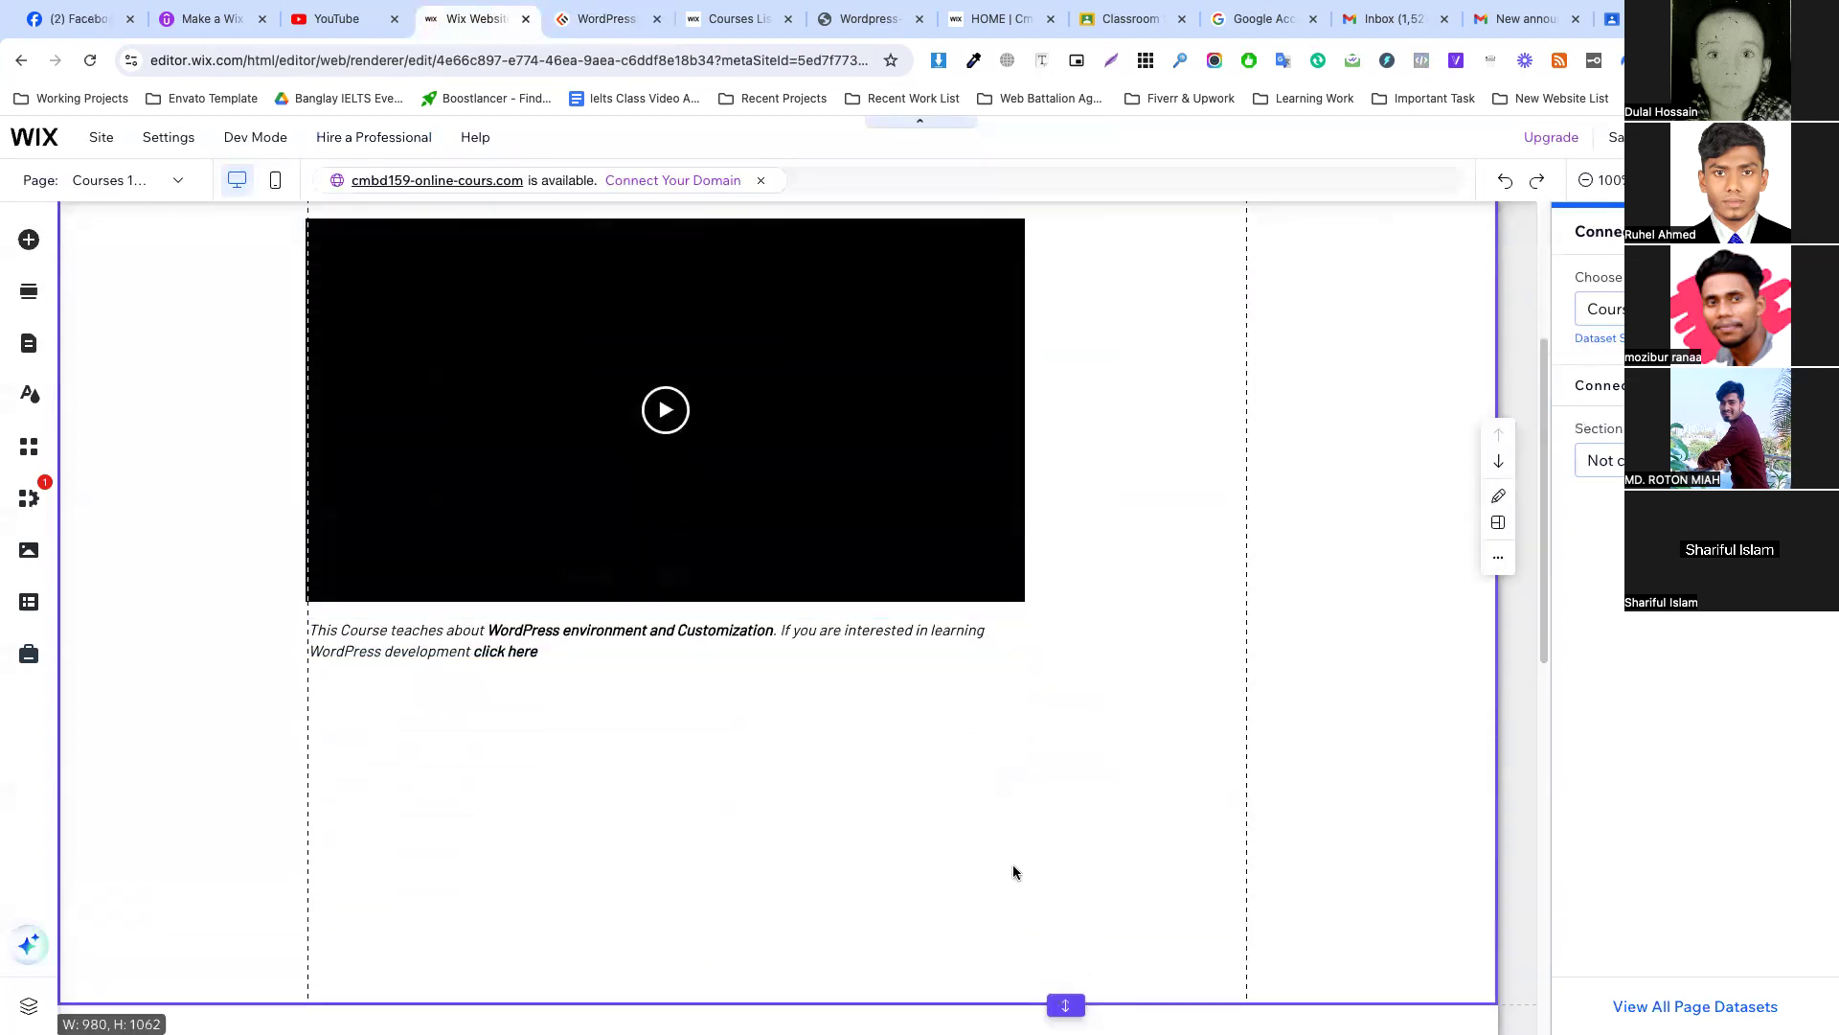
{"action": "left_click", "coordinate": [890, 801]}
{"action": "scroll", "coordinate": [382, 572], "scroll_direction": "down", "scroll_amount": 2}
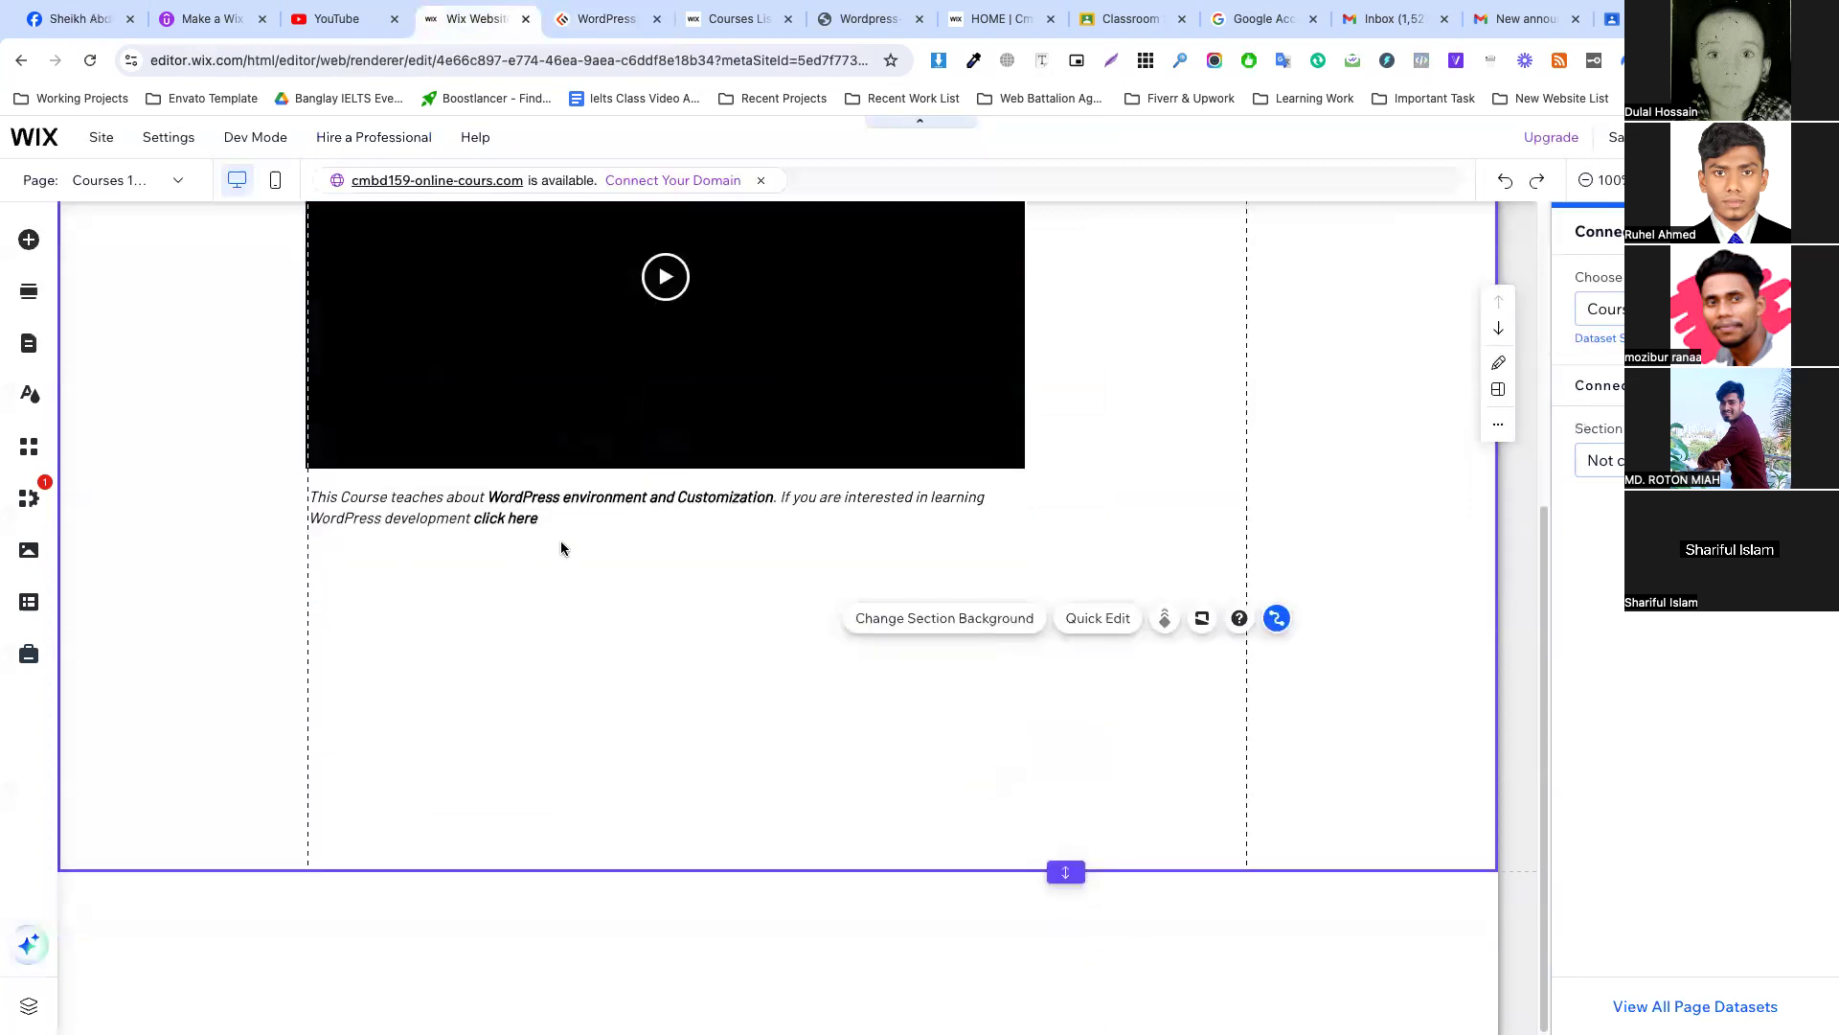
Add a light themed box below the note text and widen it to the right.
{"action": "left_click", "coordinate": [36, 247]}
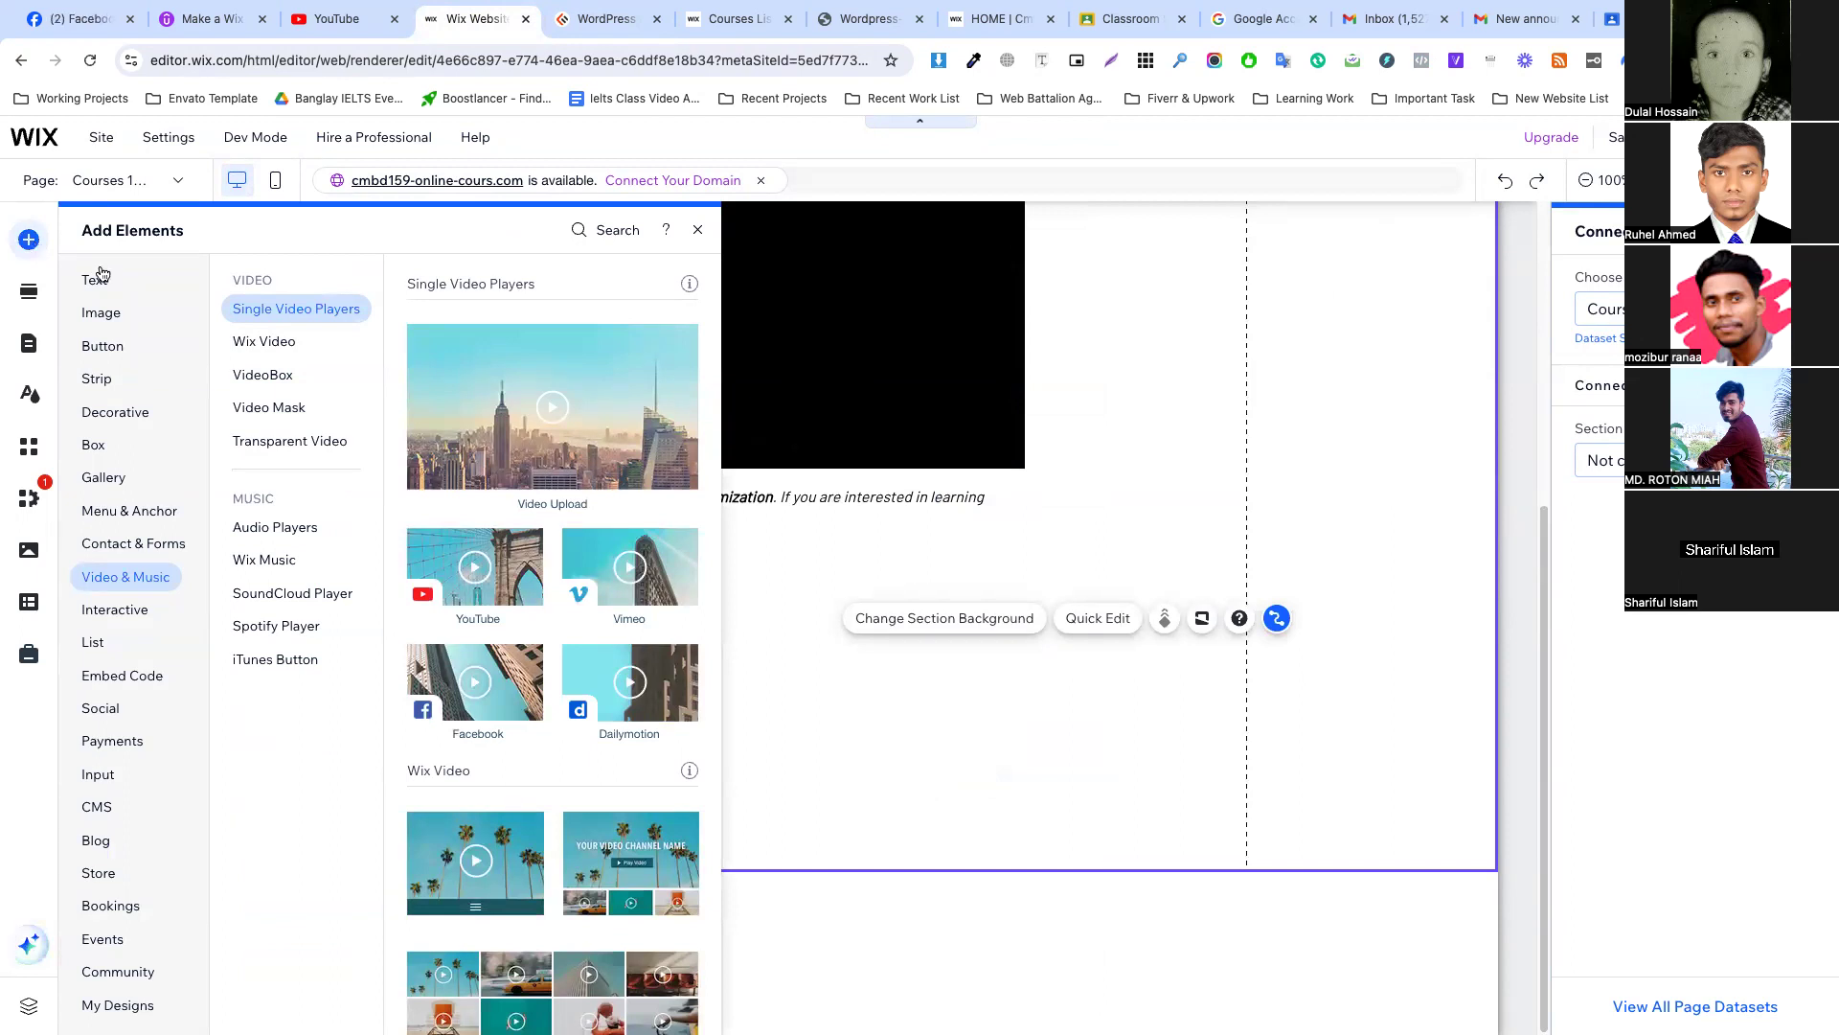
{"action": "left_click", "coordinate": [88, 447]}
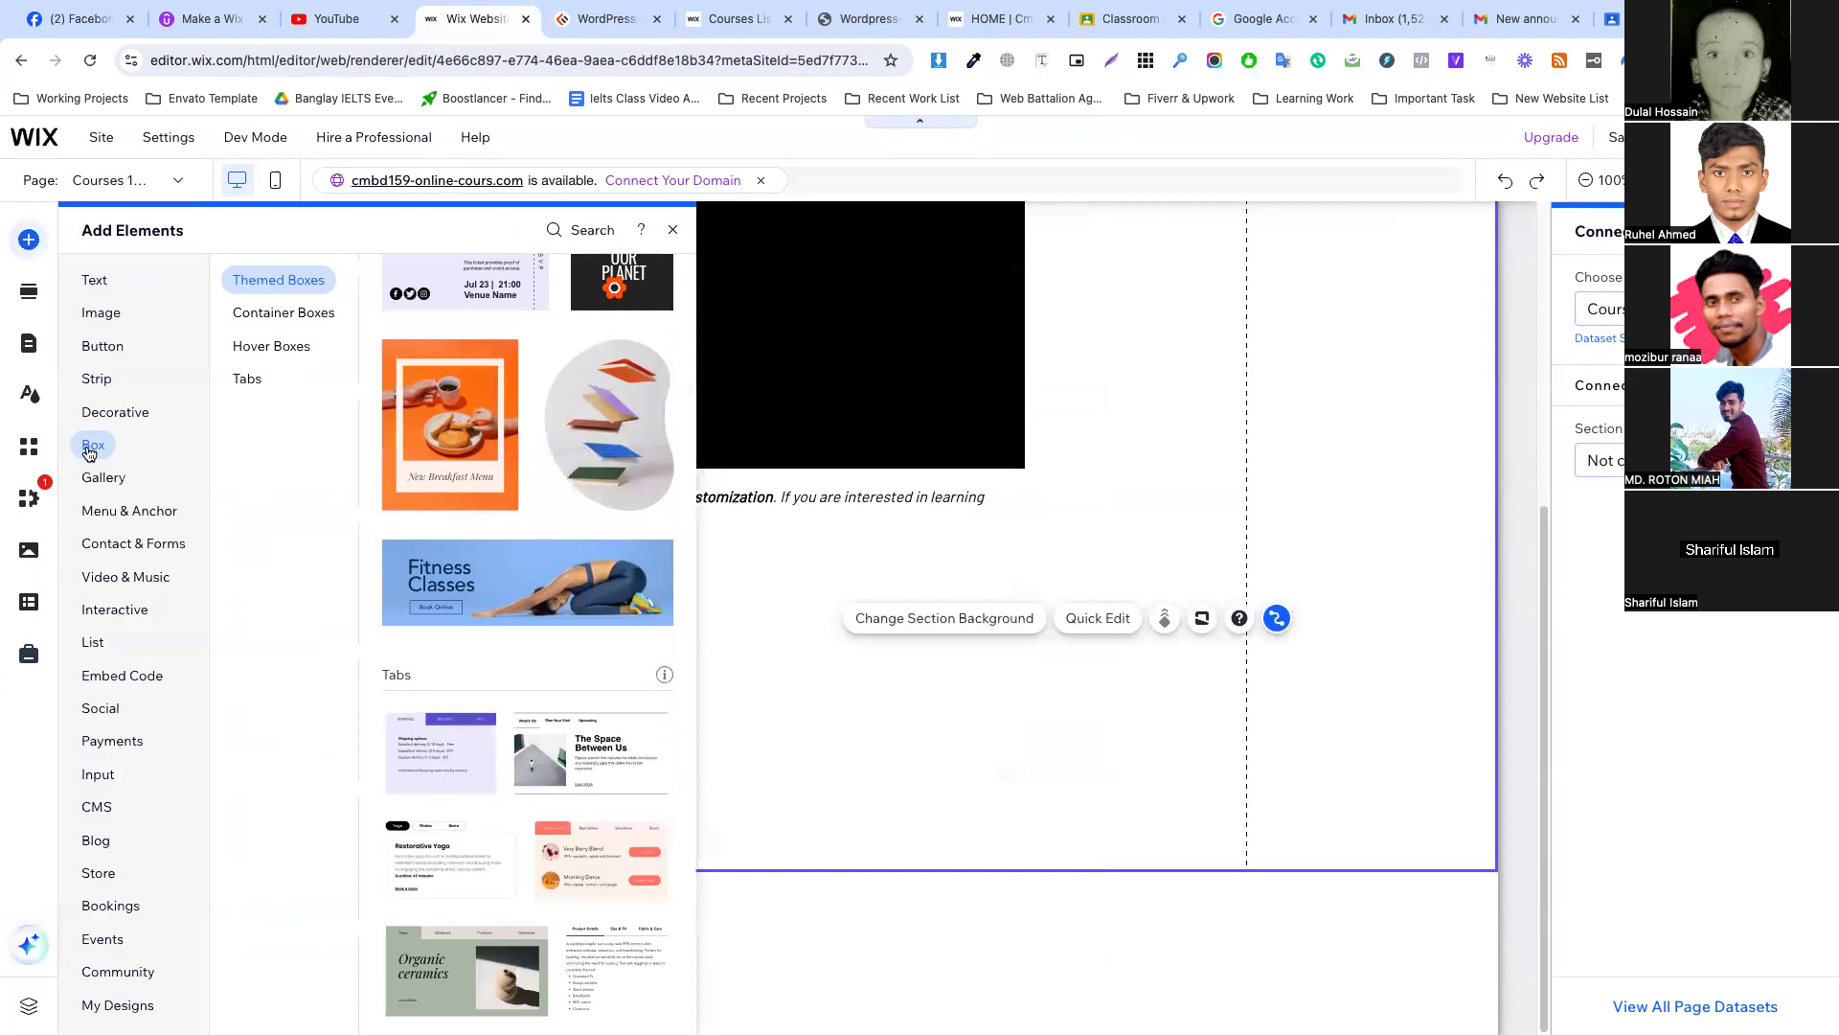
{"action": "left_click", "coordinate": [296, 348]}
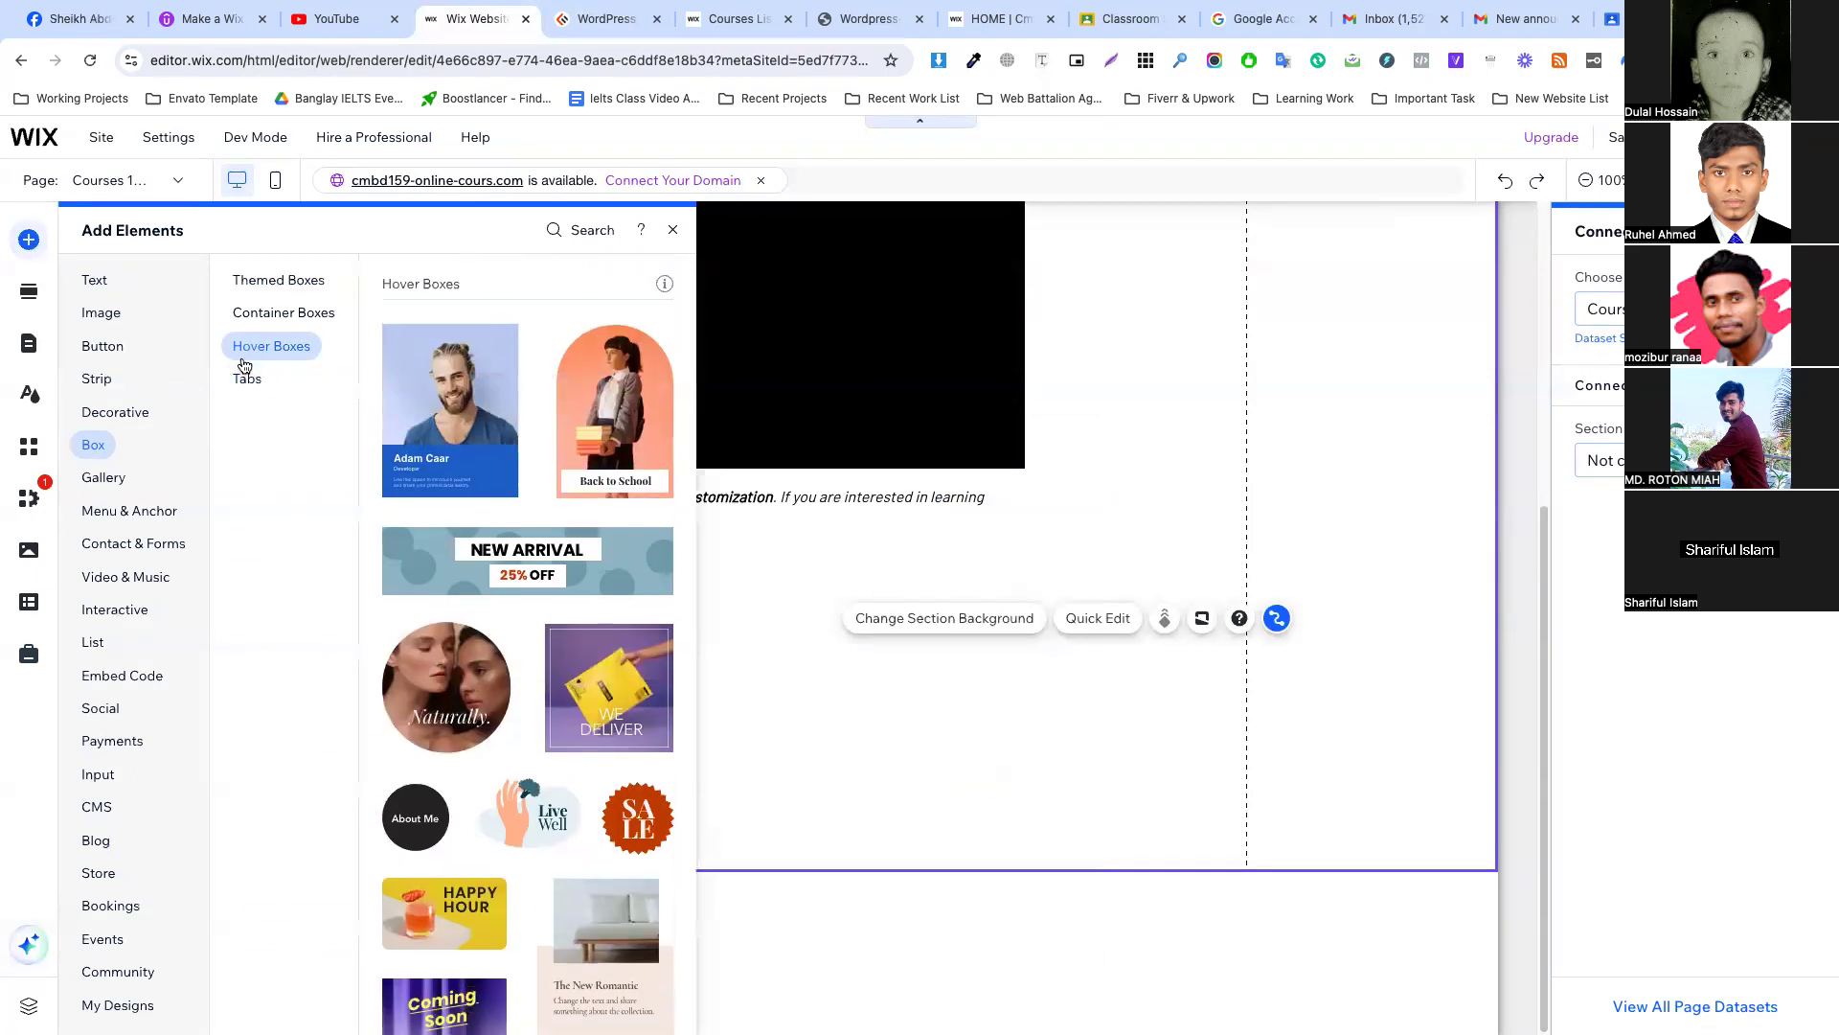
{"action": "left_click", "coordinate": [271, 287]}
{"action": "left_click_drag", "start_coordinate": [605, 422], "coordinate": [596, 581]}
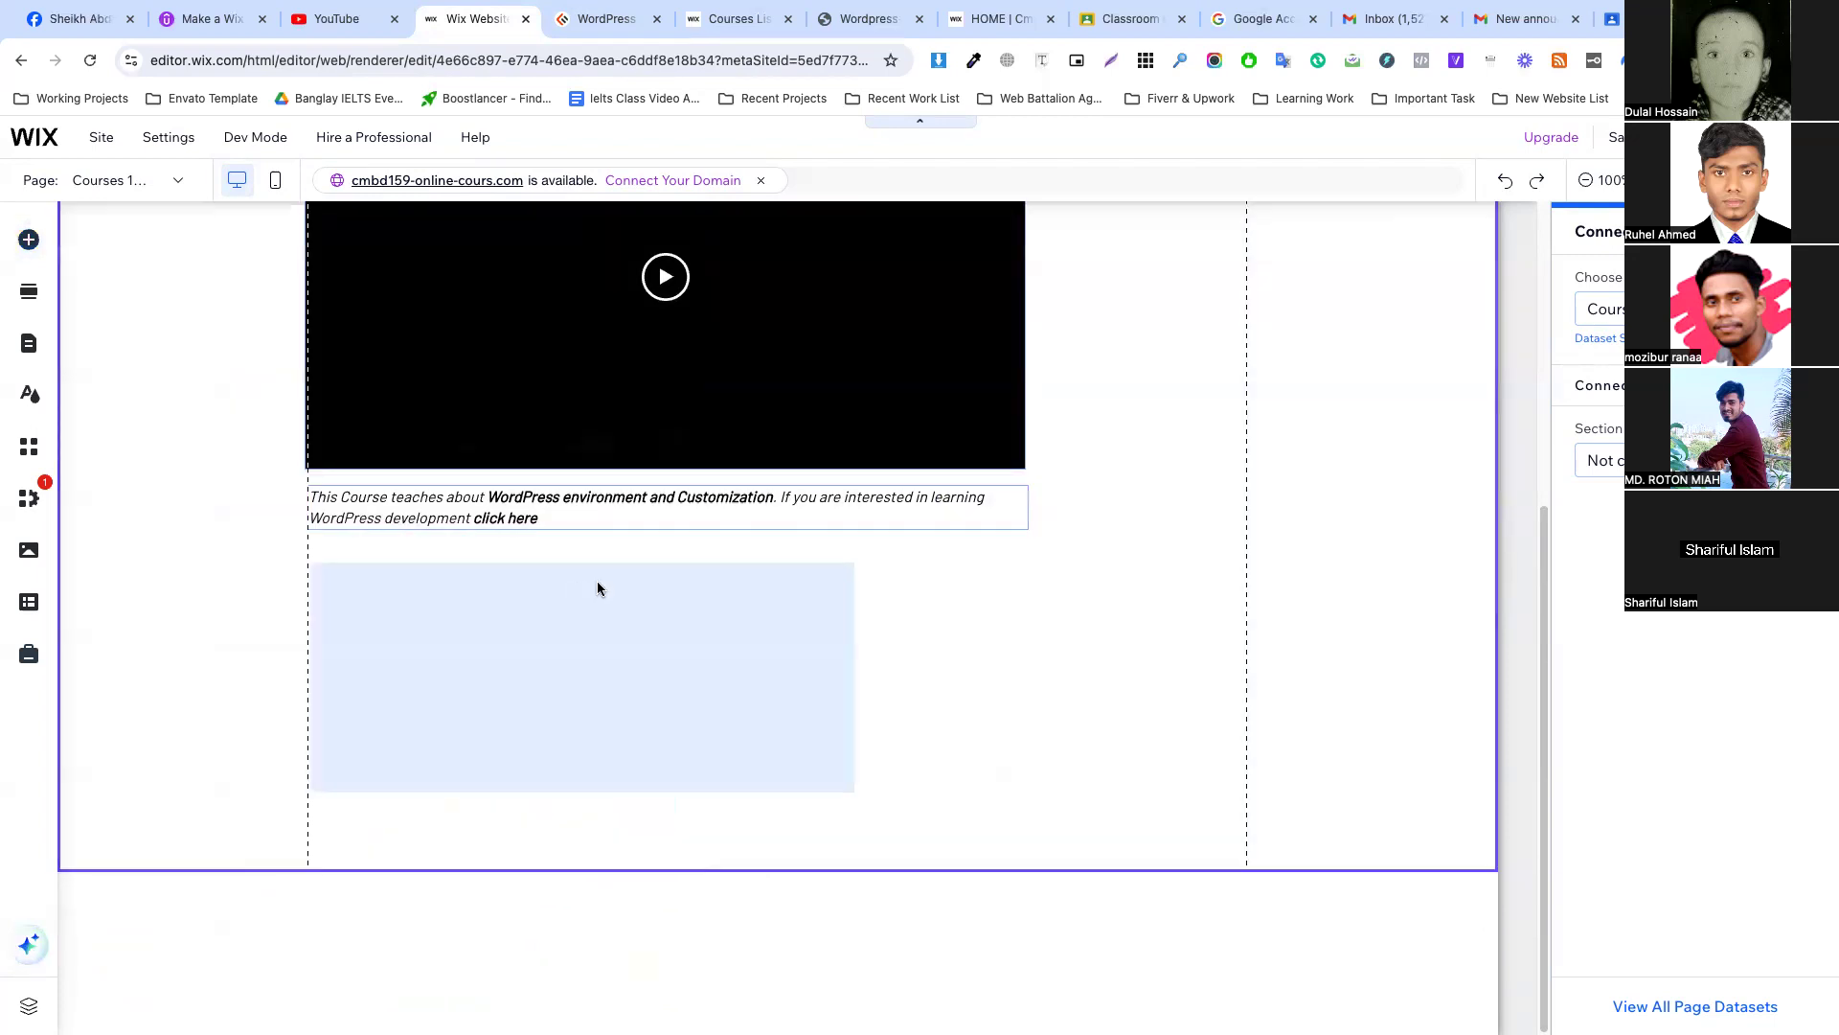
{"action": "left_click_drag", "start_coordinate": [998, 675], "coordinate": [1173, 675]}
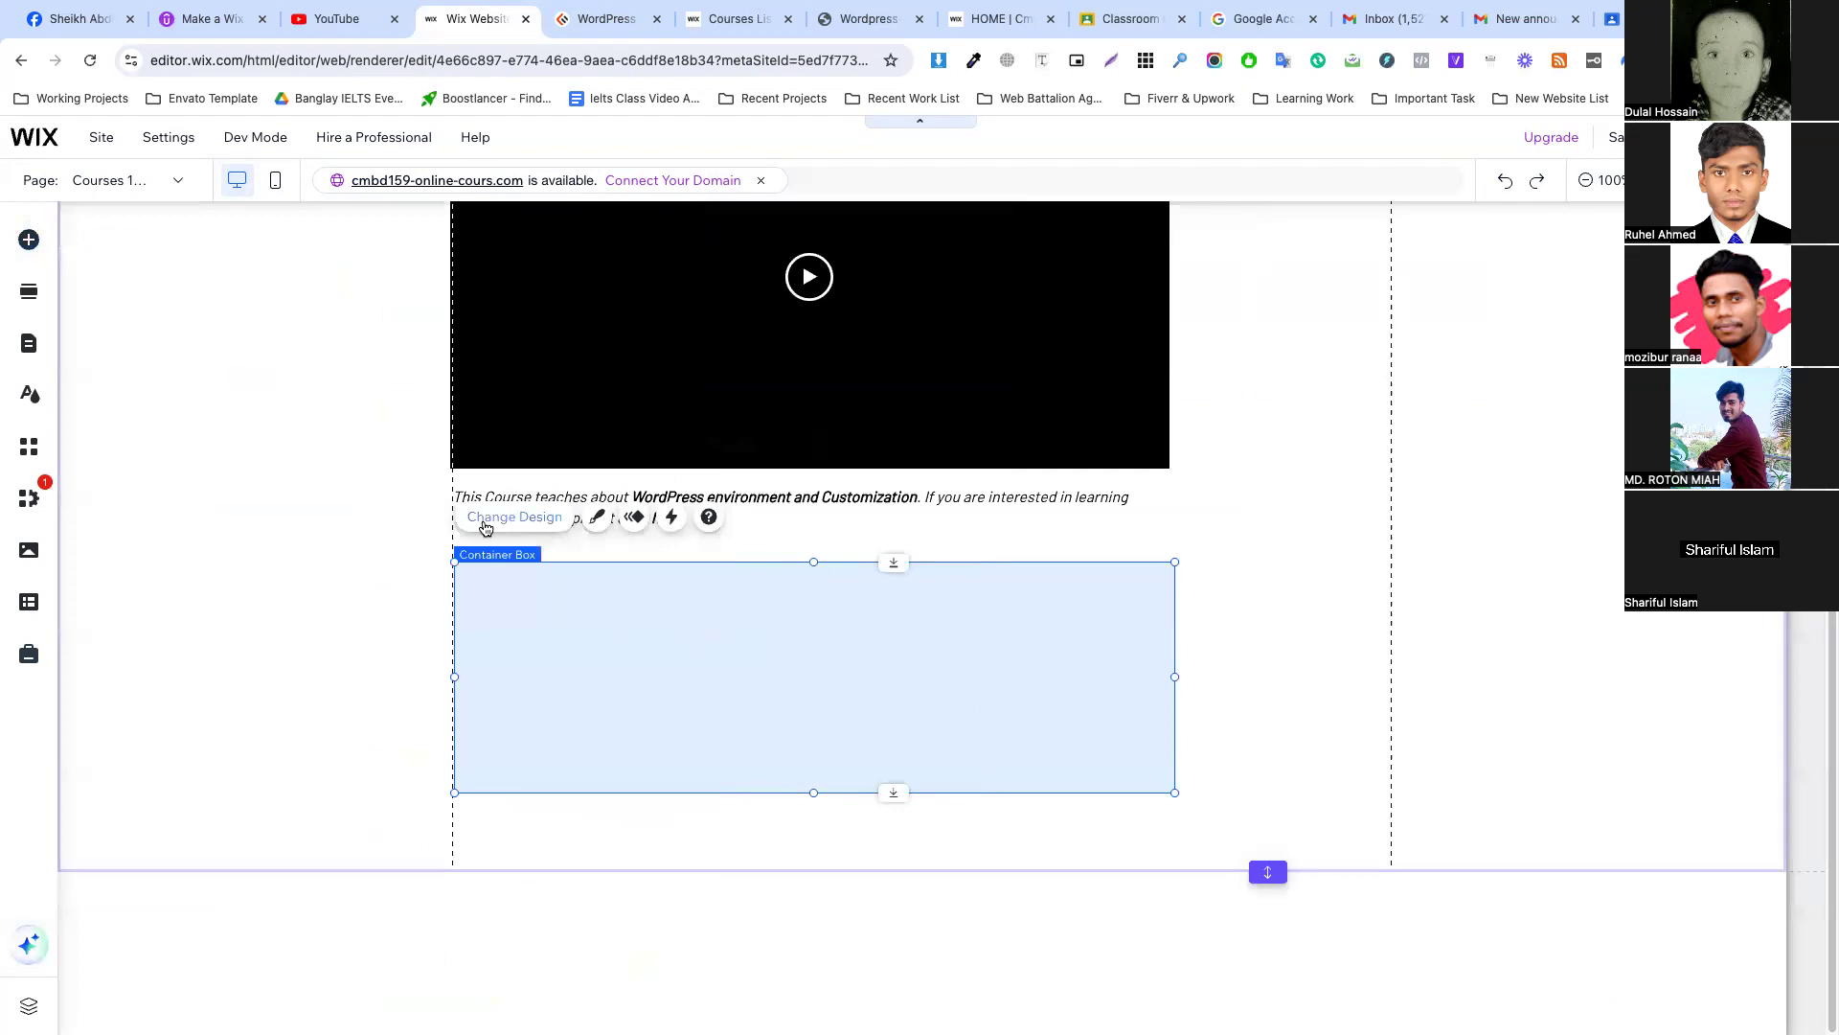
Paste the কোর্স পরিচিতি: heading into the box's left side in Barlow Semi Bold.
{"action": "left_click", "coordinate": [607, 19]}
{"action": "triple_click", "coordinate": [433, 385]}
{"action": "key", "text": "ctrl+c"}
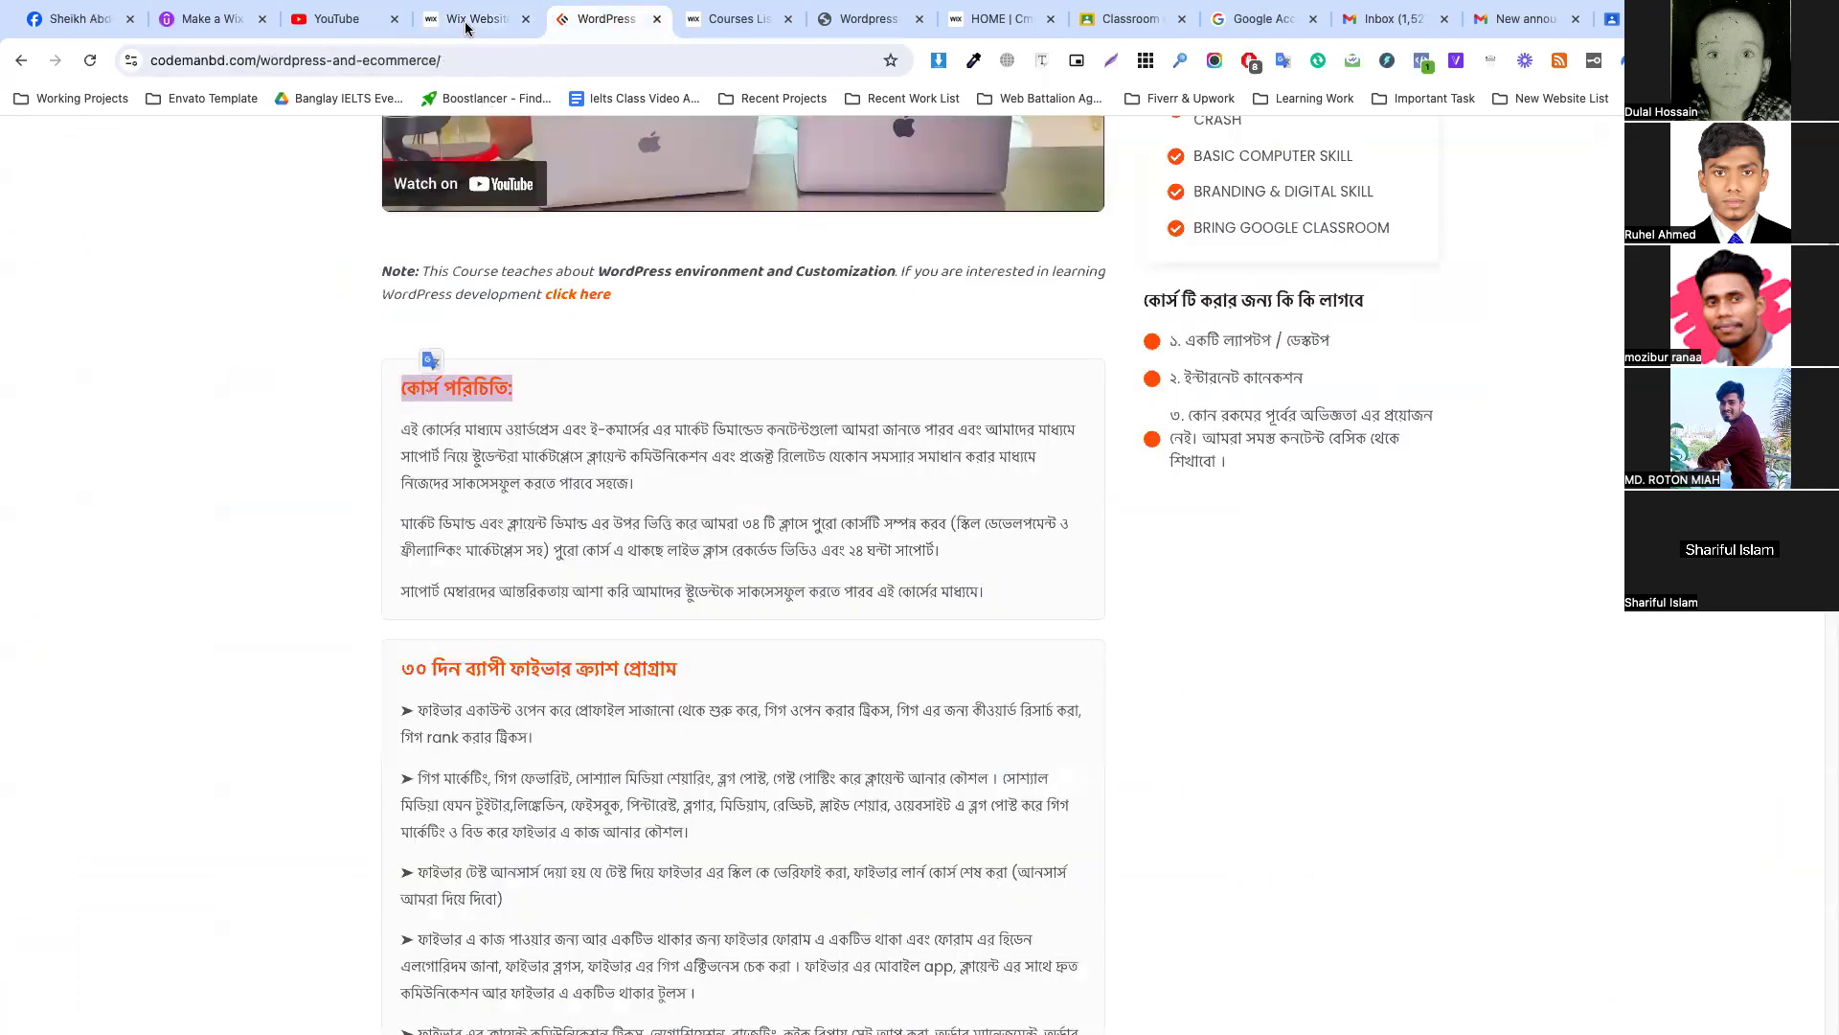
{"action": "left_click", "coordinate": [466, 29]}
{"action": "key", "text": "ctrl+v"}
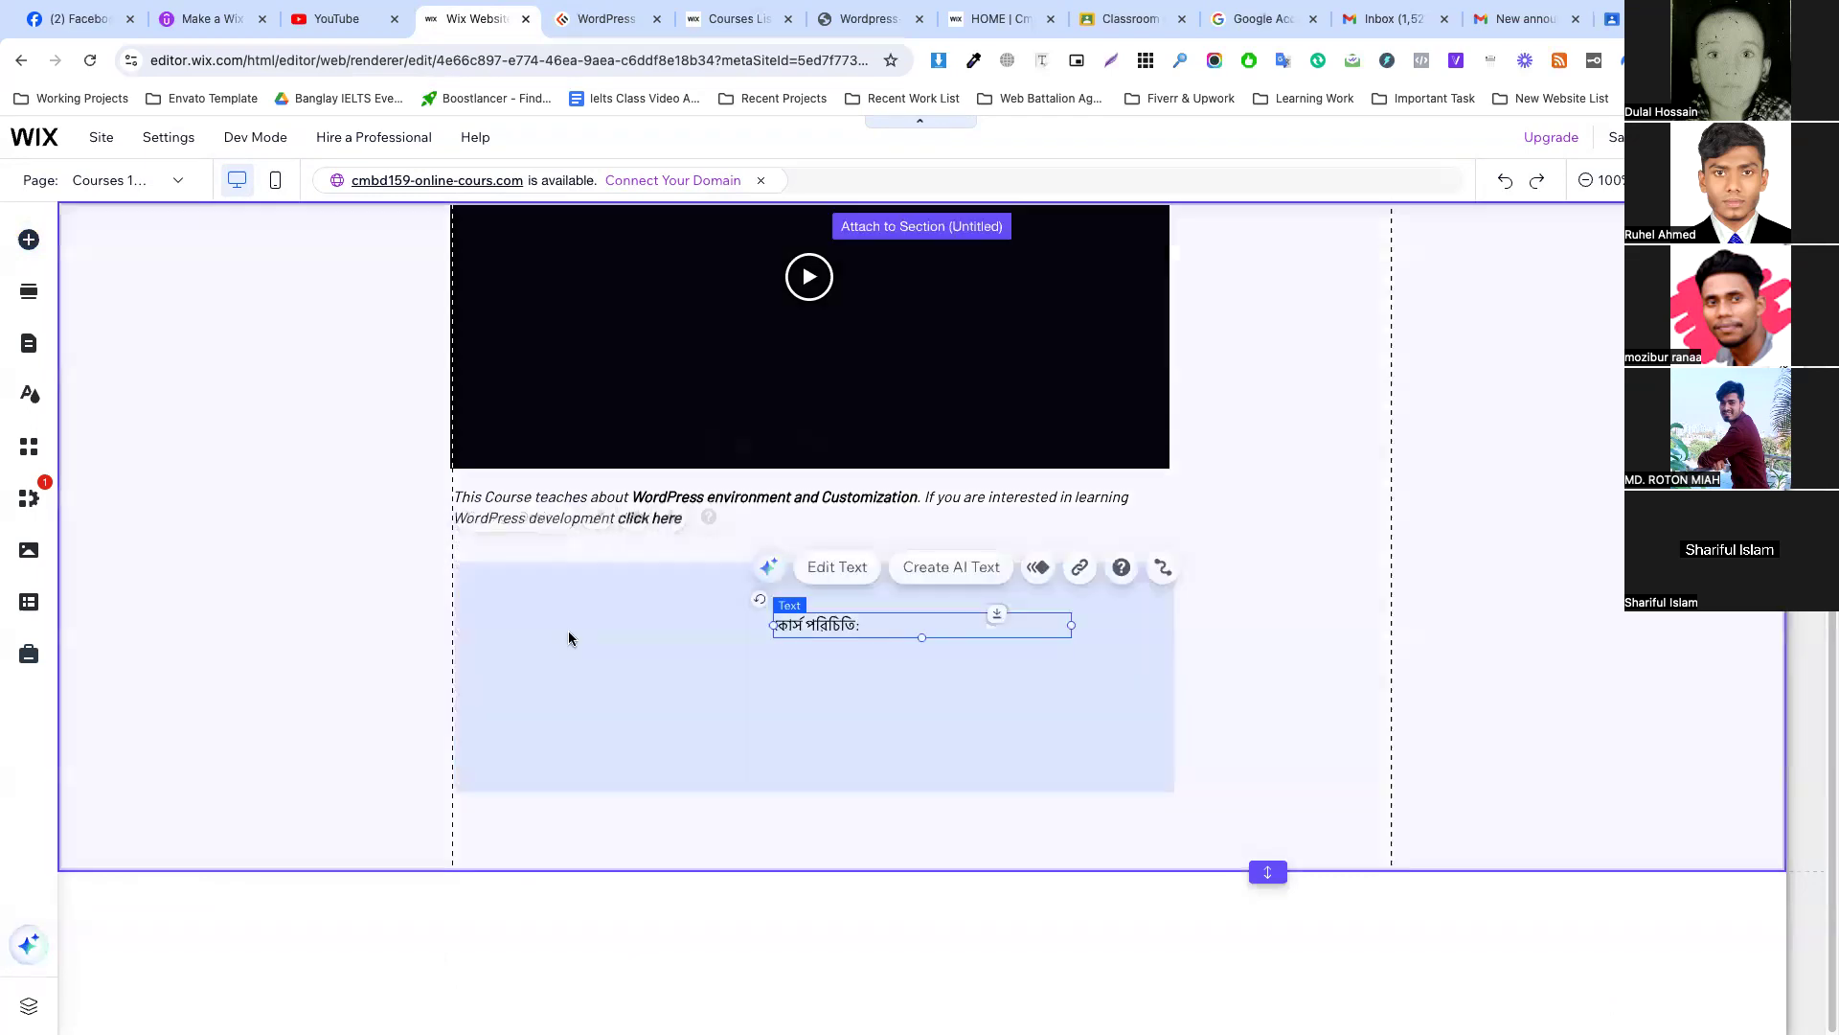
{"action": "left_click_drag", "start_coordinate": [676, 621], "coordinate": [399, 616]}
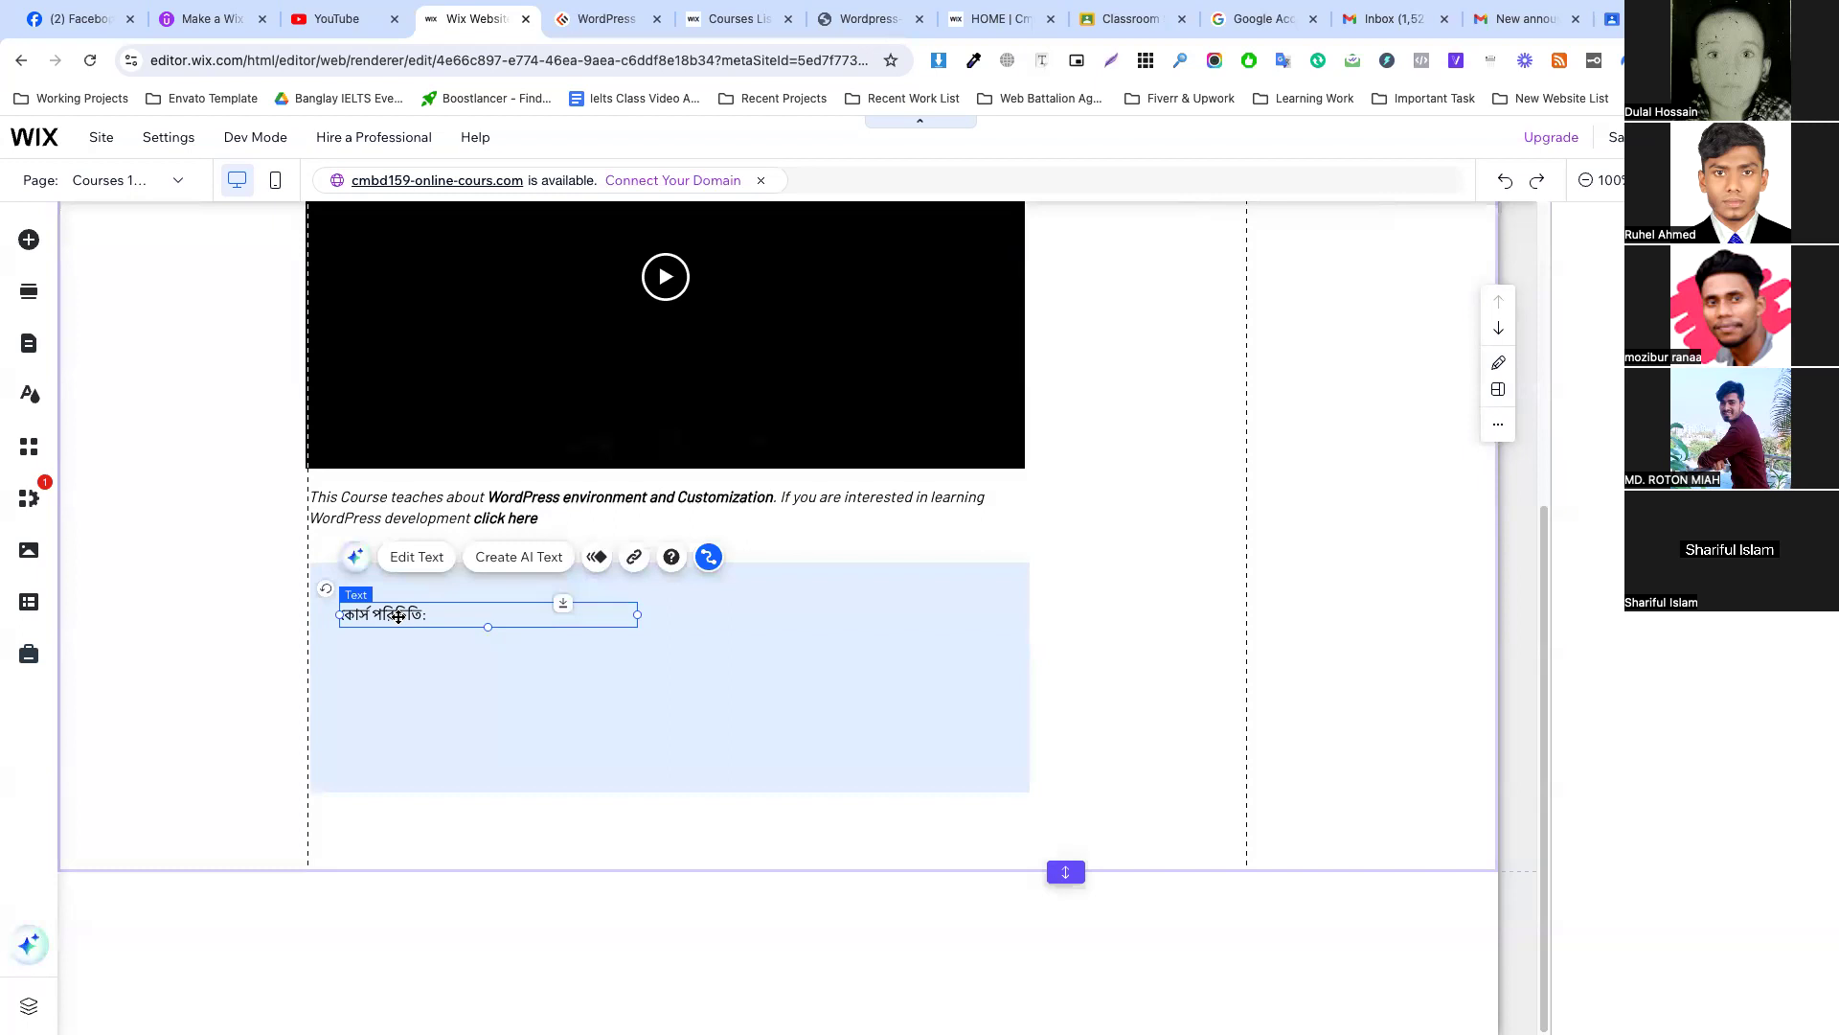
{"action": "double_click", "coordinate": [399, 616]}
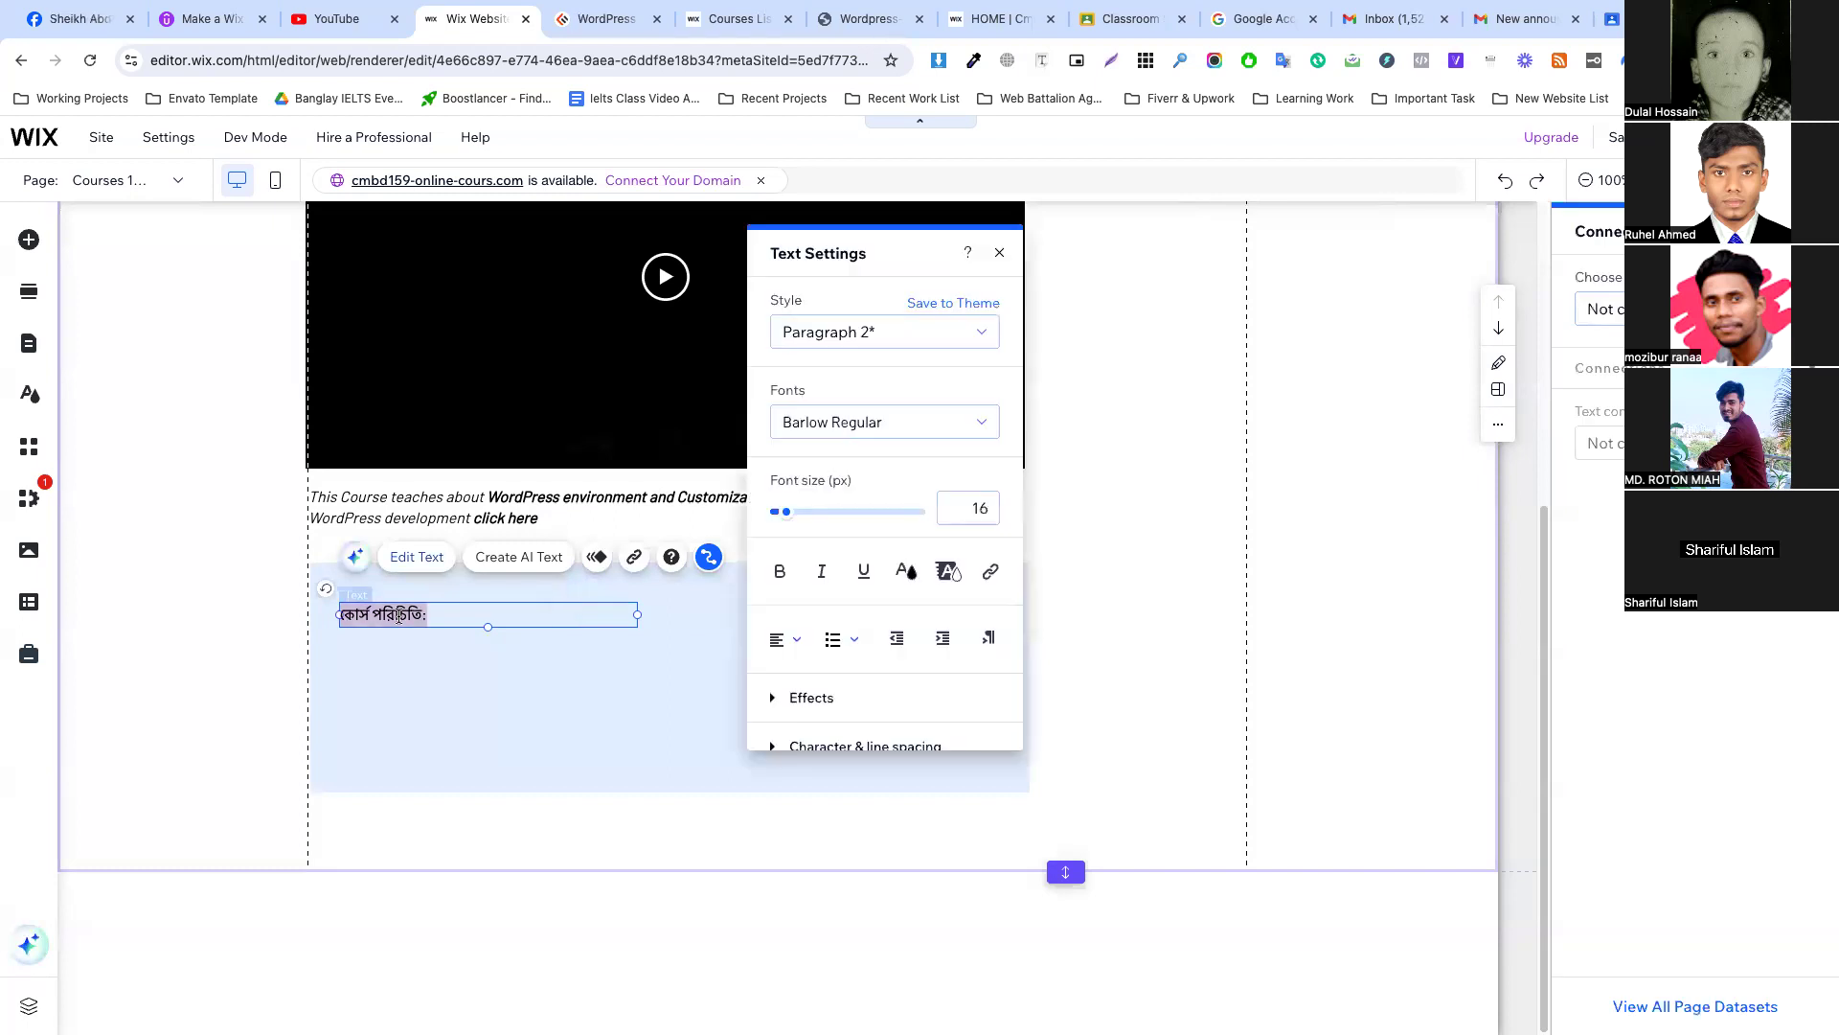
{"action": "left_click", "coordinate": [883, 420]}
{"action": "left_click", "coordinate": [862, 488]}
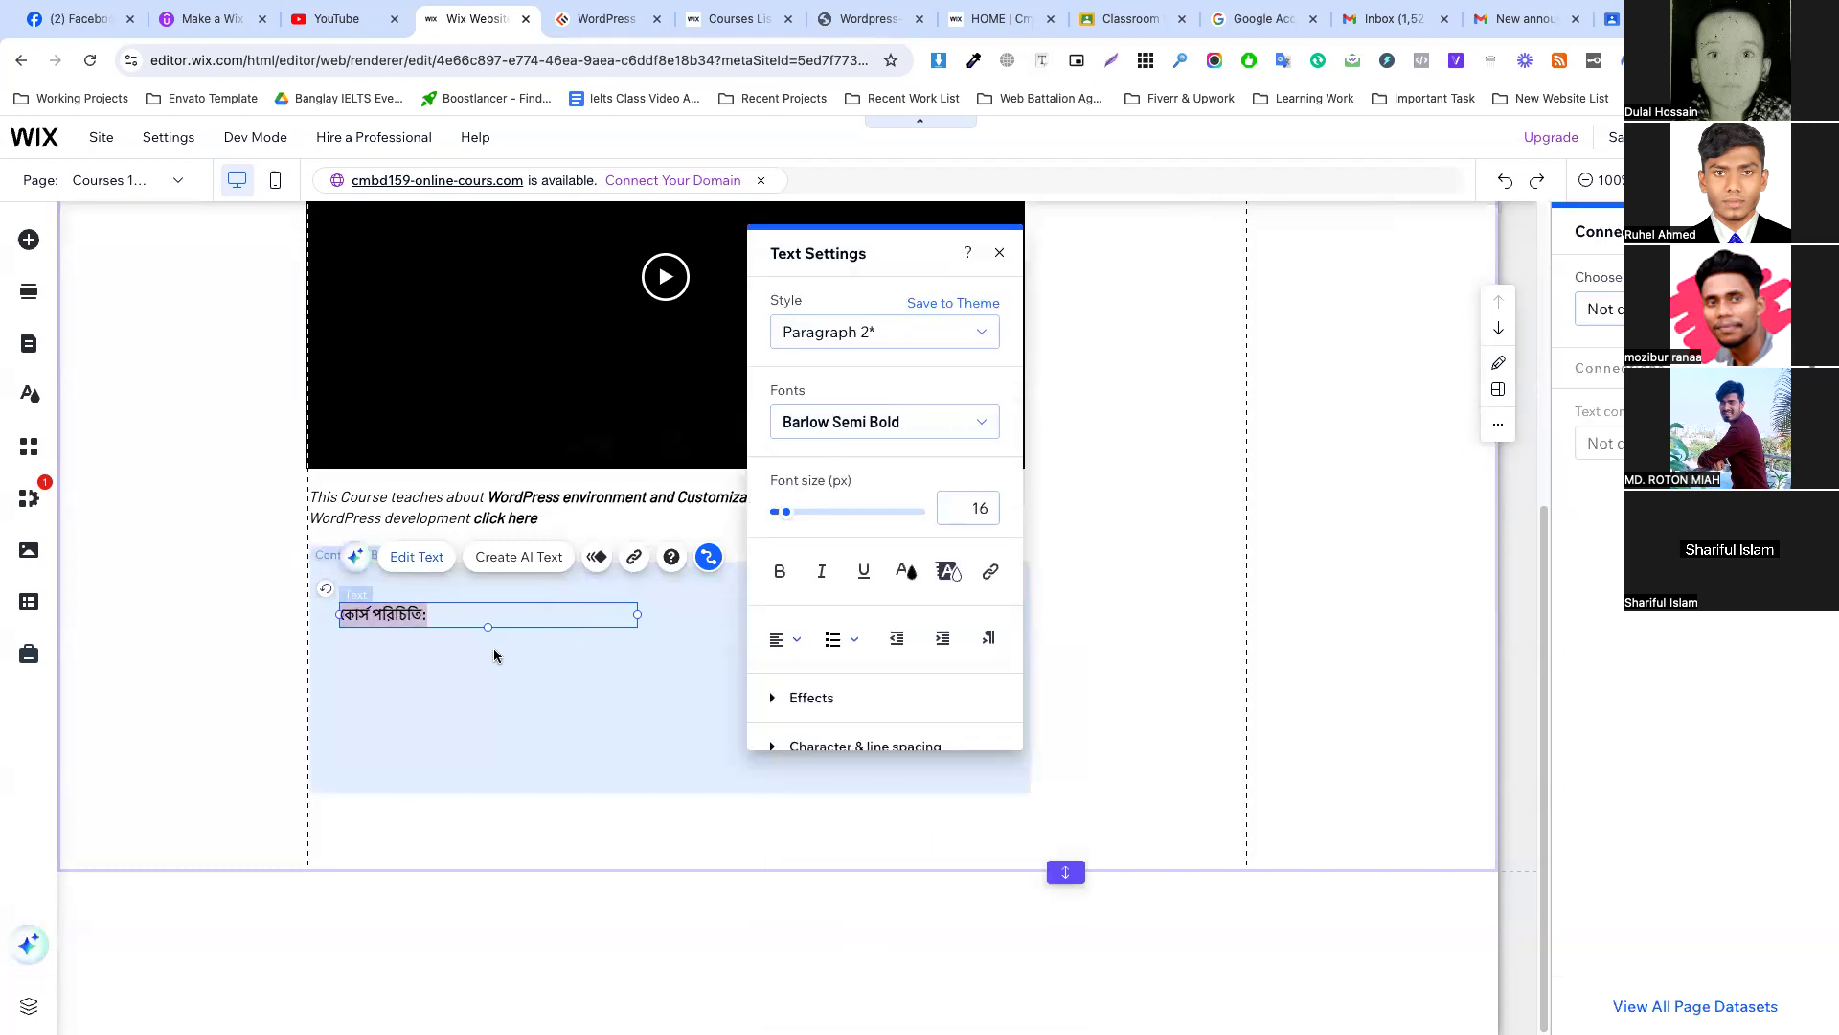
{"action": "left_click", "coordinate": [505, 645]}
Duplicate the heading below itself, widen the copy across the box, and set it to Barlow Regular.
{"action": "left_click", "coordinate": [559, 613]}
{"action": "right_click", "coordinate": [558, 613]}
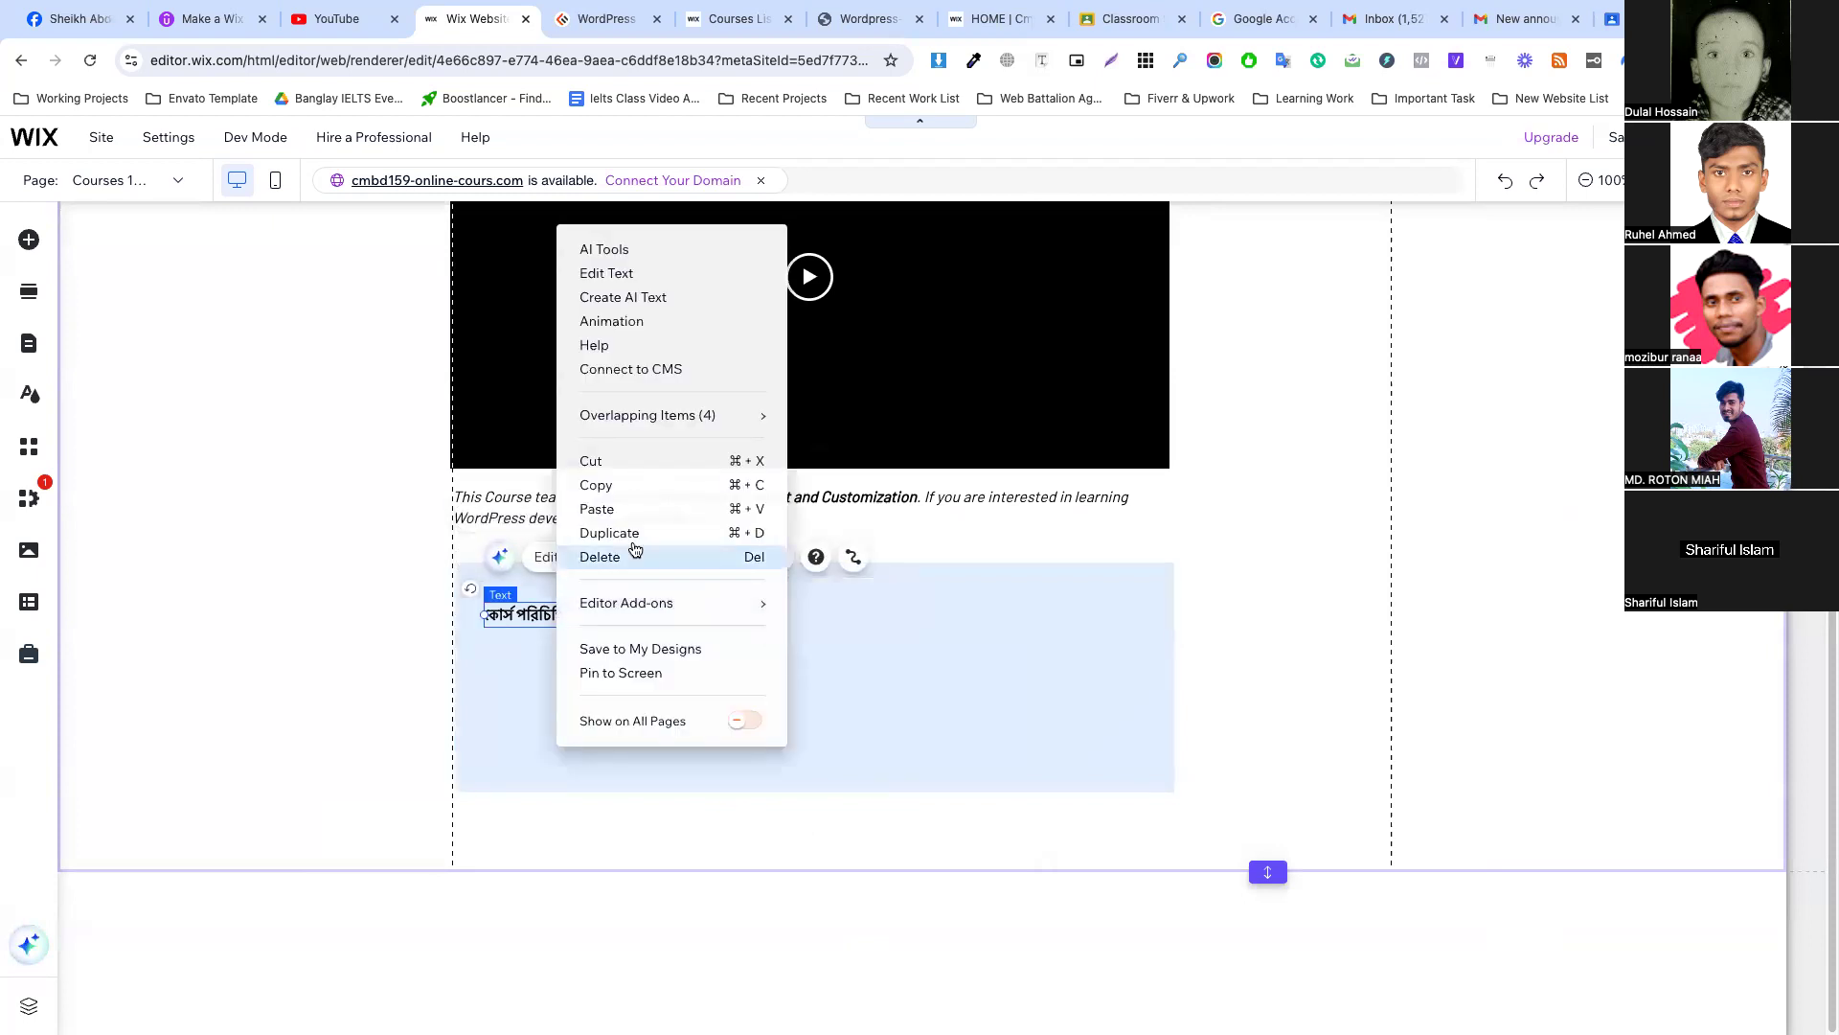
{"action": "left_click", "coordinate": [636, 530]}
{"action": "left_click_drag", "start_coordinate": [498, 635], "coordinate": [479, 649]}
{"action": "left_click_drag", "start_coordinate": [640, 648], "coordinate": [989, 649]}
{"action": "double_click", "coordinate": [751, 652]}
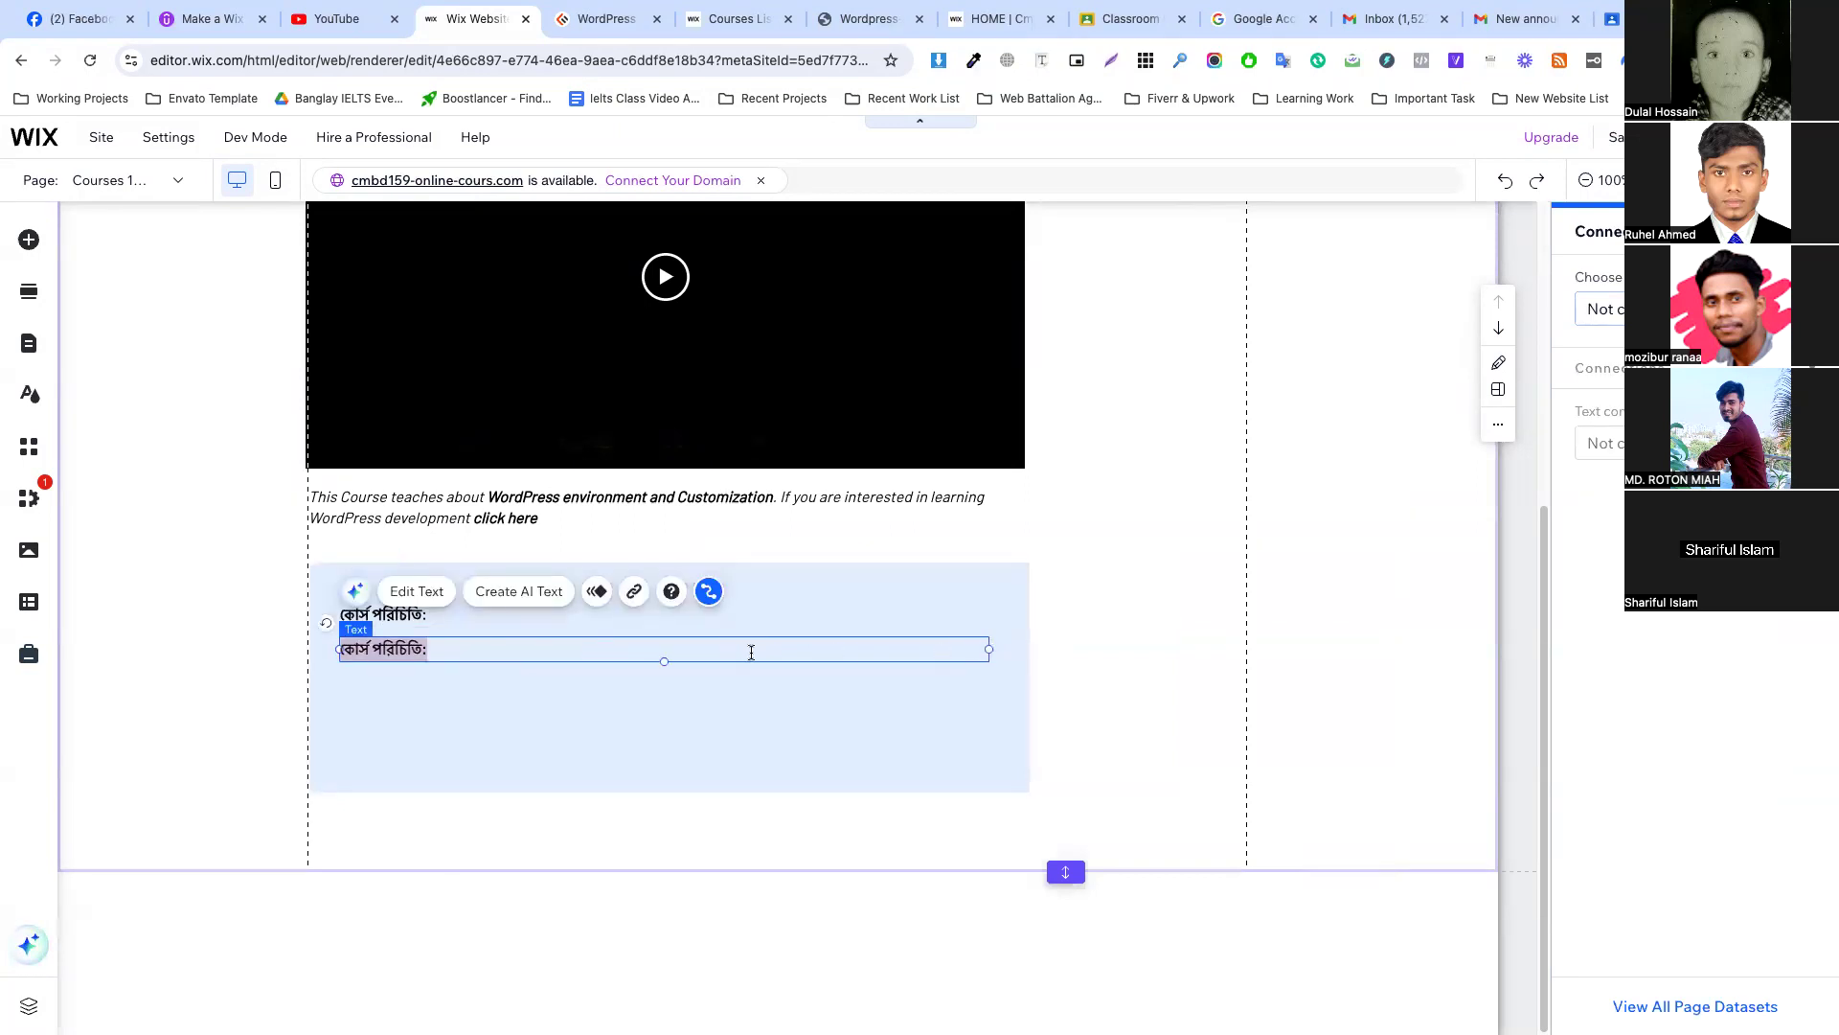
{"action": "left_click", "coordinate": [1121, 422]}
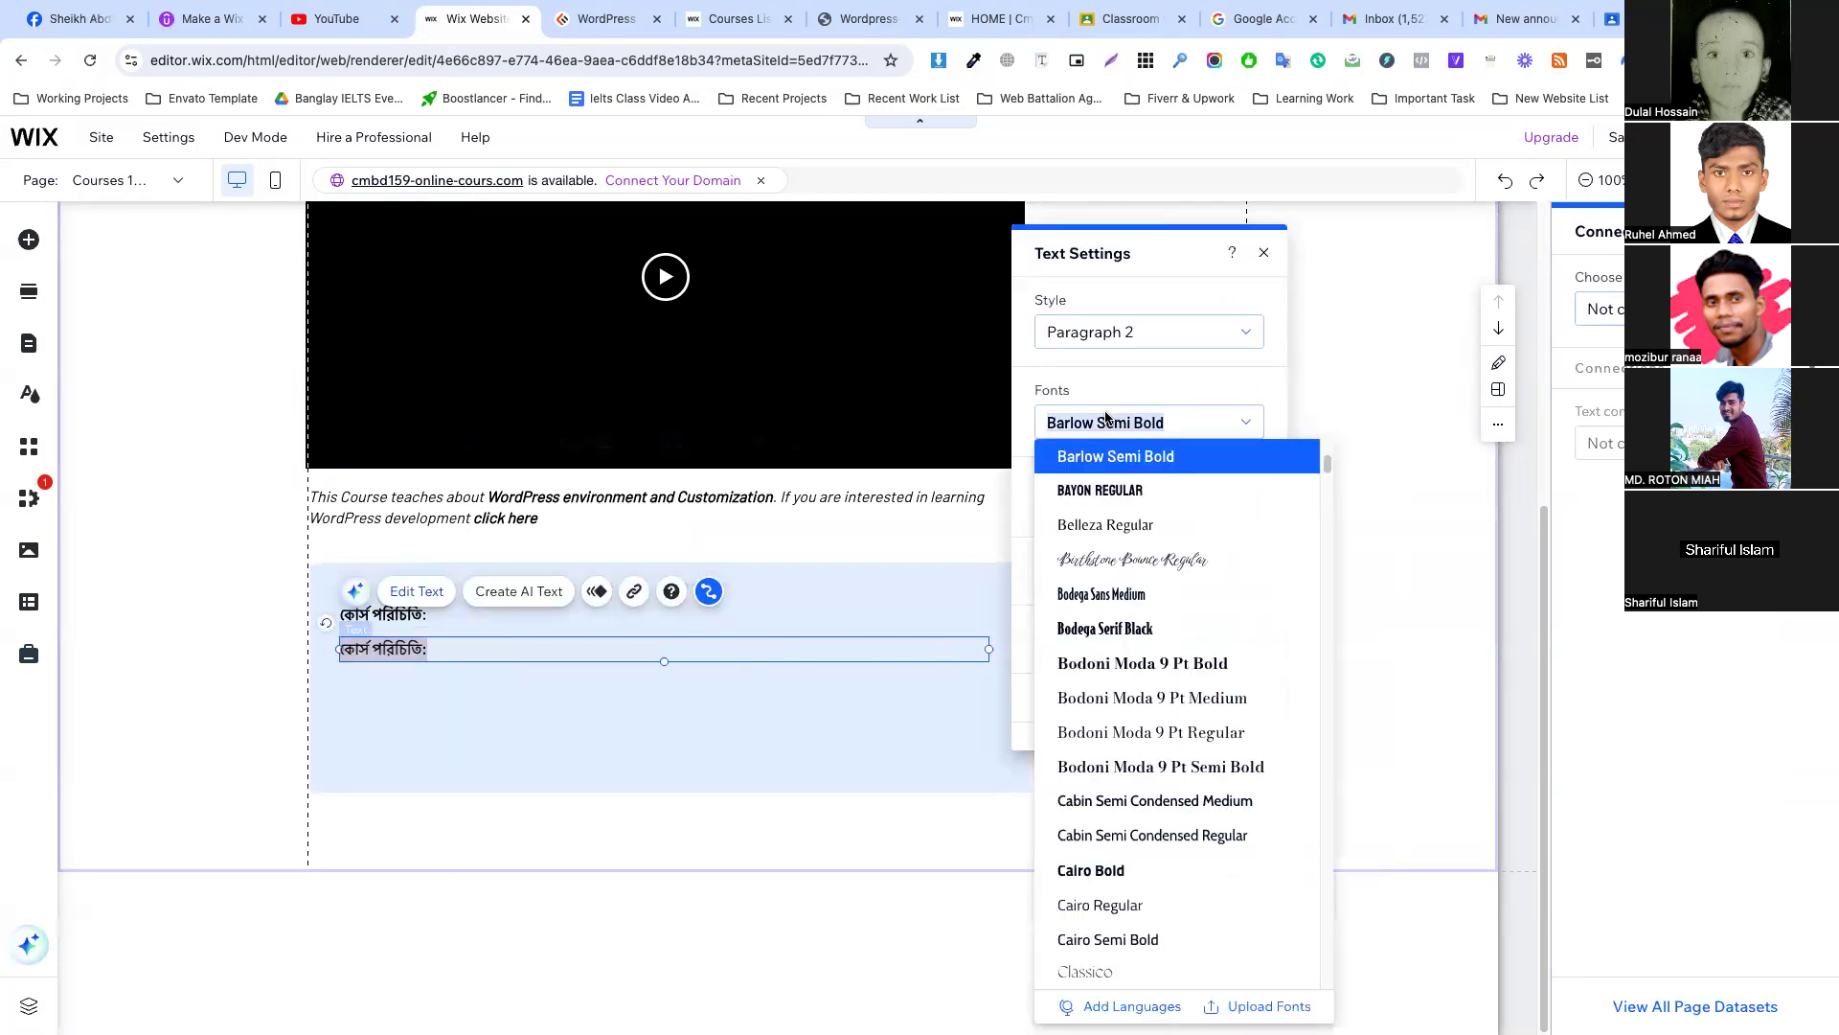
{"action": "scroll", "coordinate": [1117, 648], "scroll_direction": "up", "scroll_amount": 3}
{"action": "left_click", "coordinate": [1107, 650]}
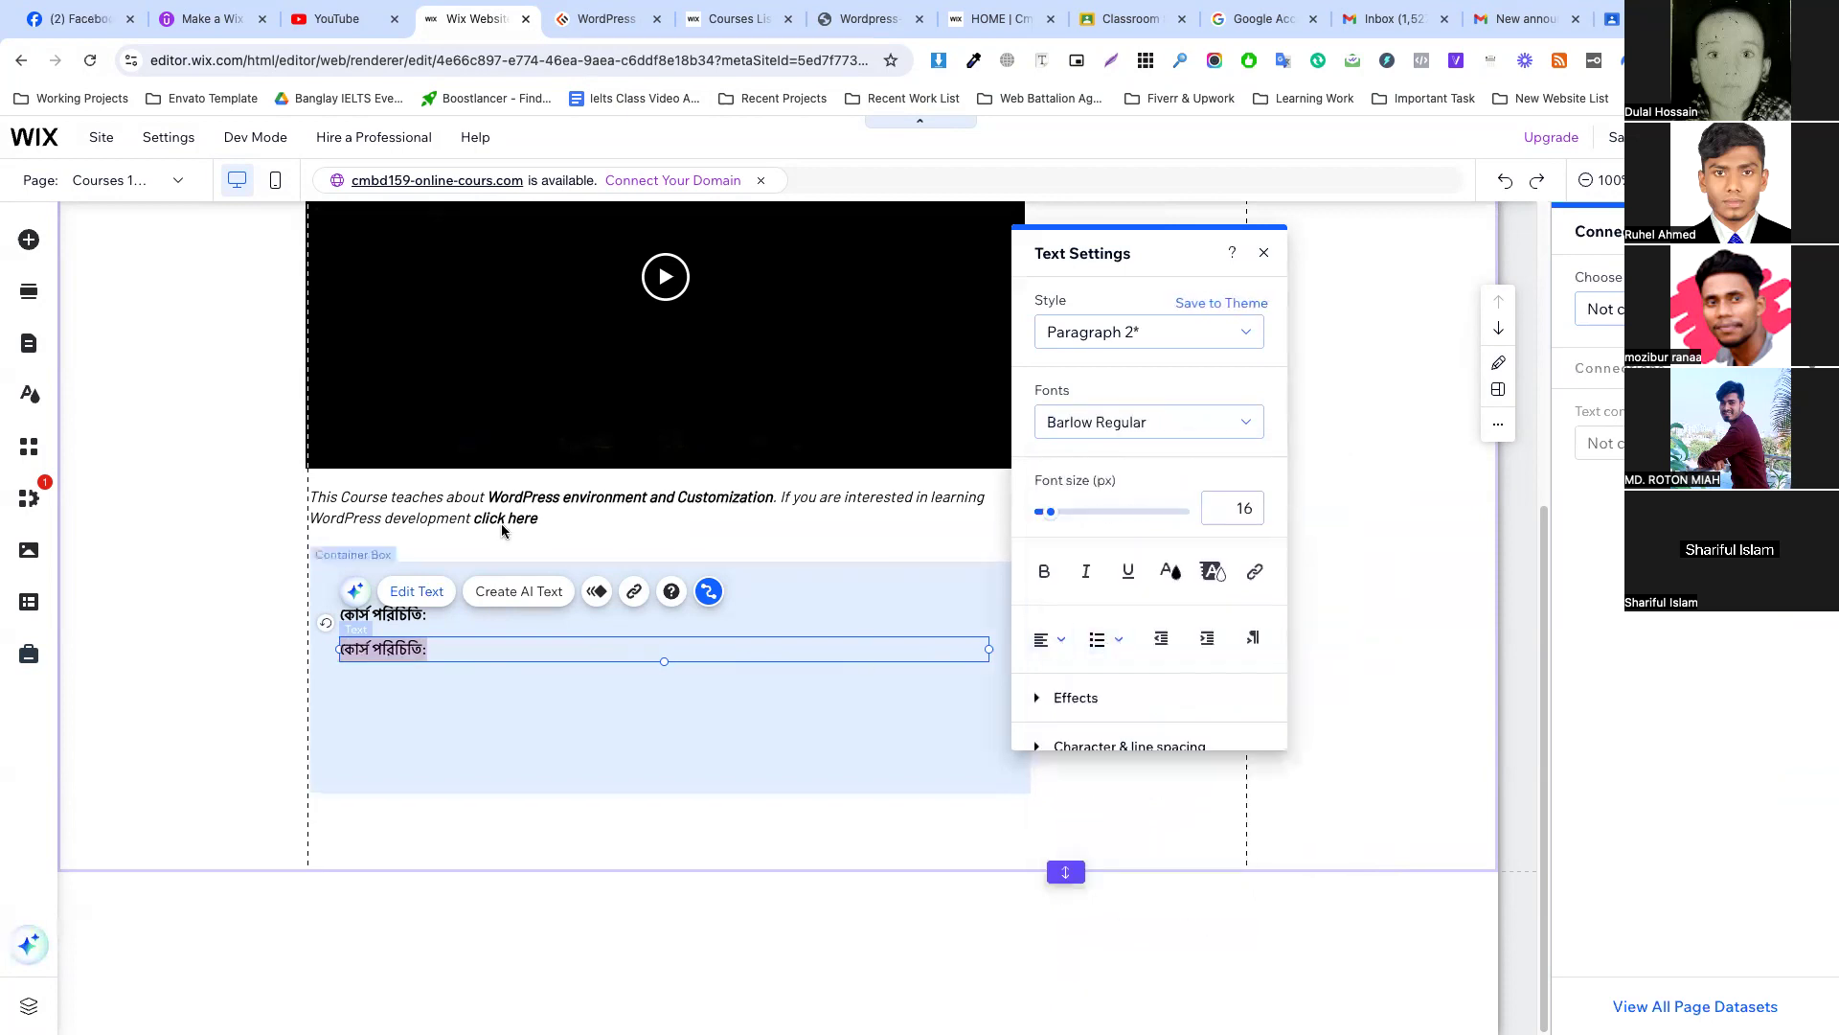
{"action": "left_click", "coordinate": [607, 19]}
Select the three intro paragraphs on the reference page, then link the duplicated text to the Courses dataset and browse its fields.
{"action": "left_click_drag", "start_coordinate": [410, 438], "coordinate": [967, 581]}
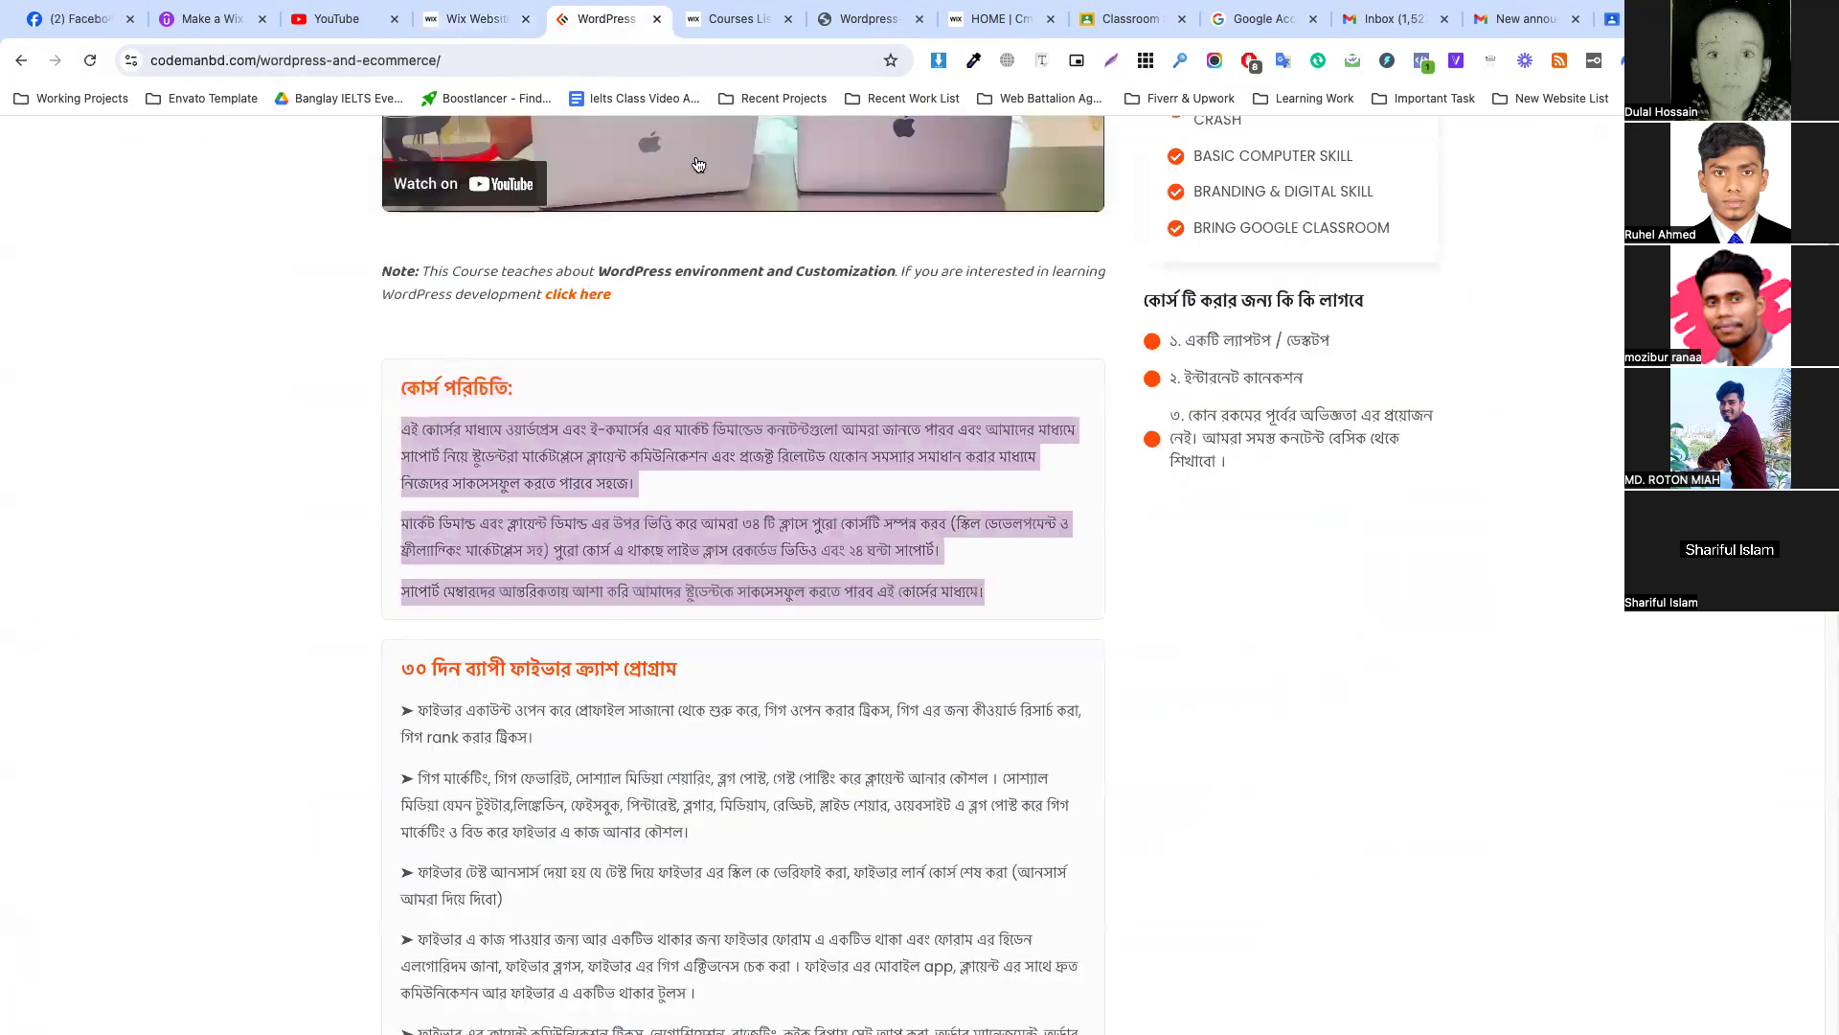
{"action": "left_click", "coordinate": [483, 19]}
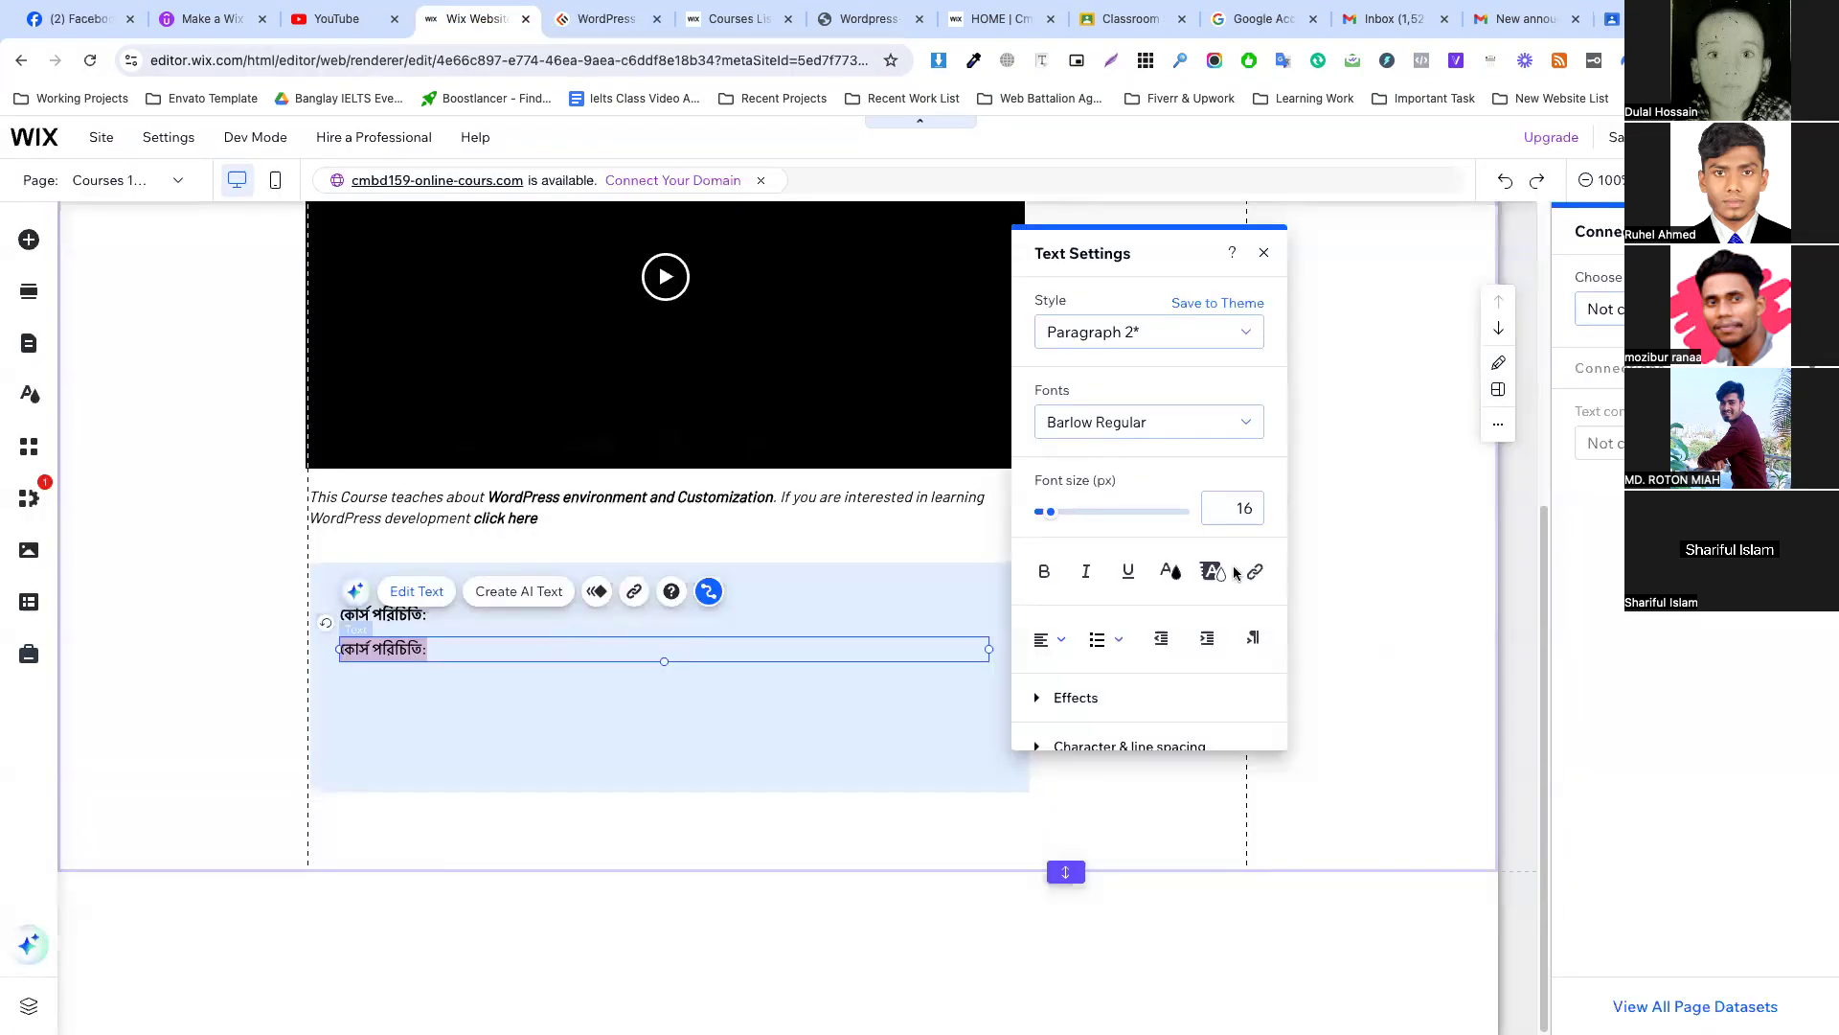
{"action": "left_click", "coordinate": [1602, 309]}
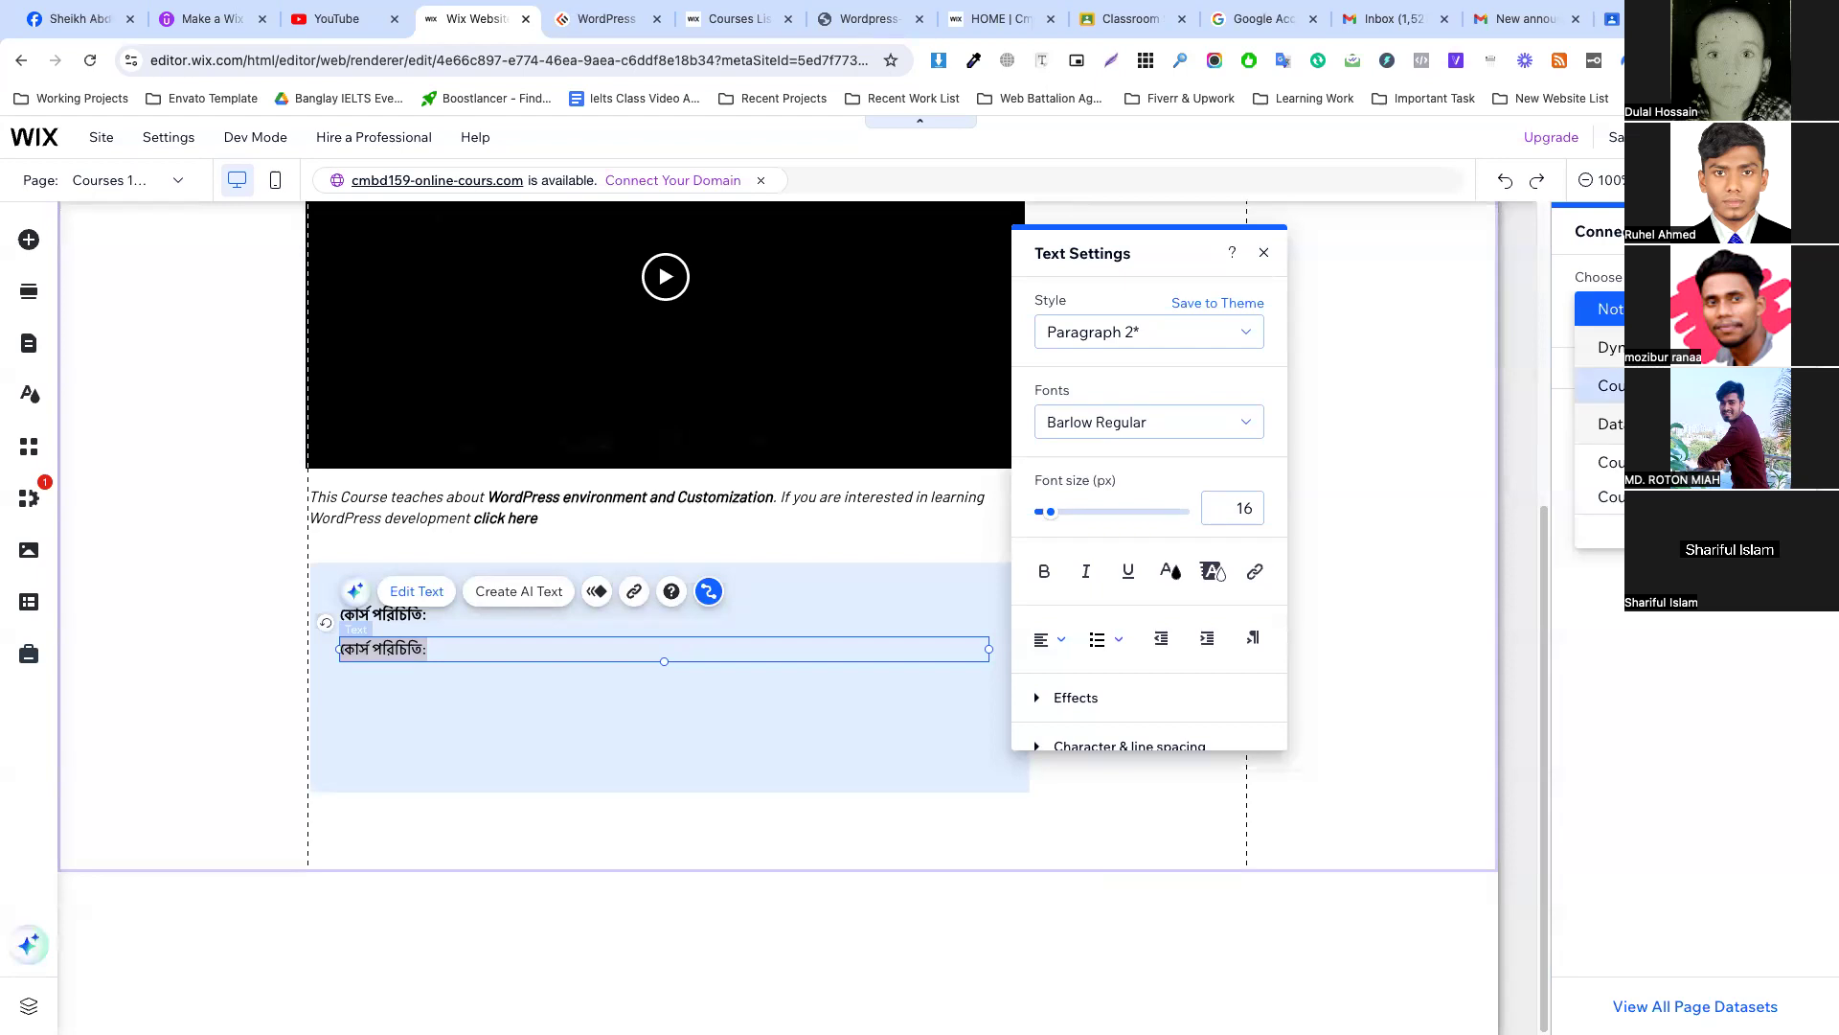
{"action": "left_click", "coordinate": [1650, 462]}
{"action": "left_click", "coordinate": [1650, 460]}
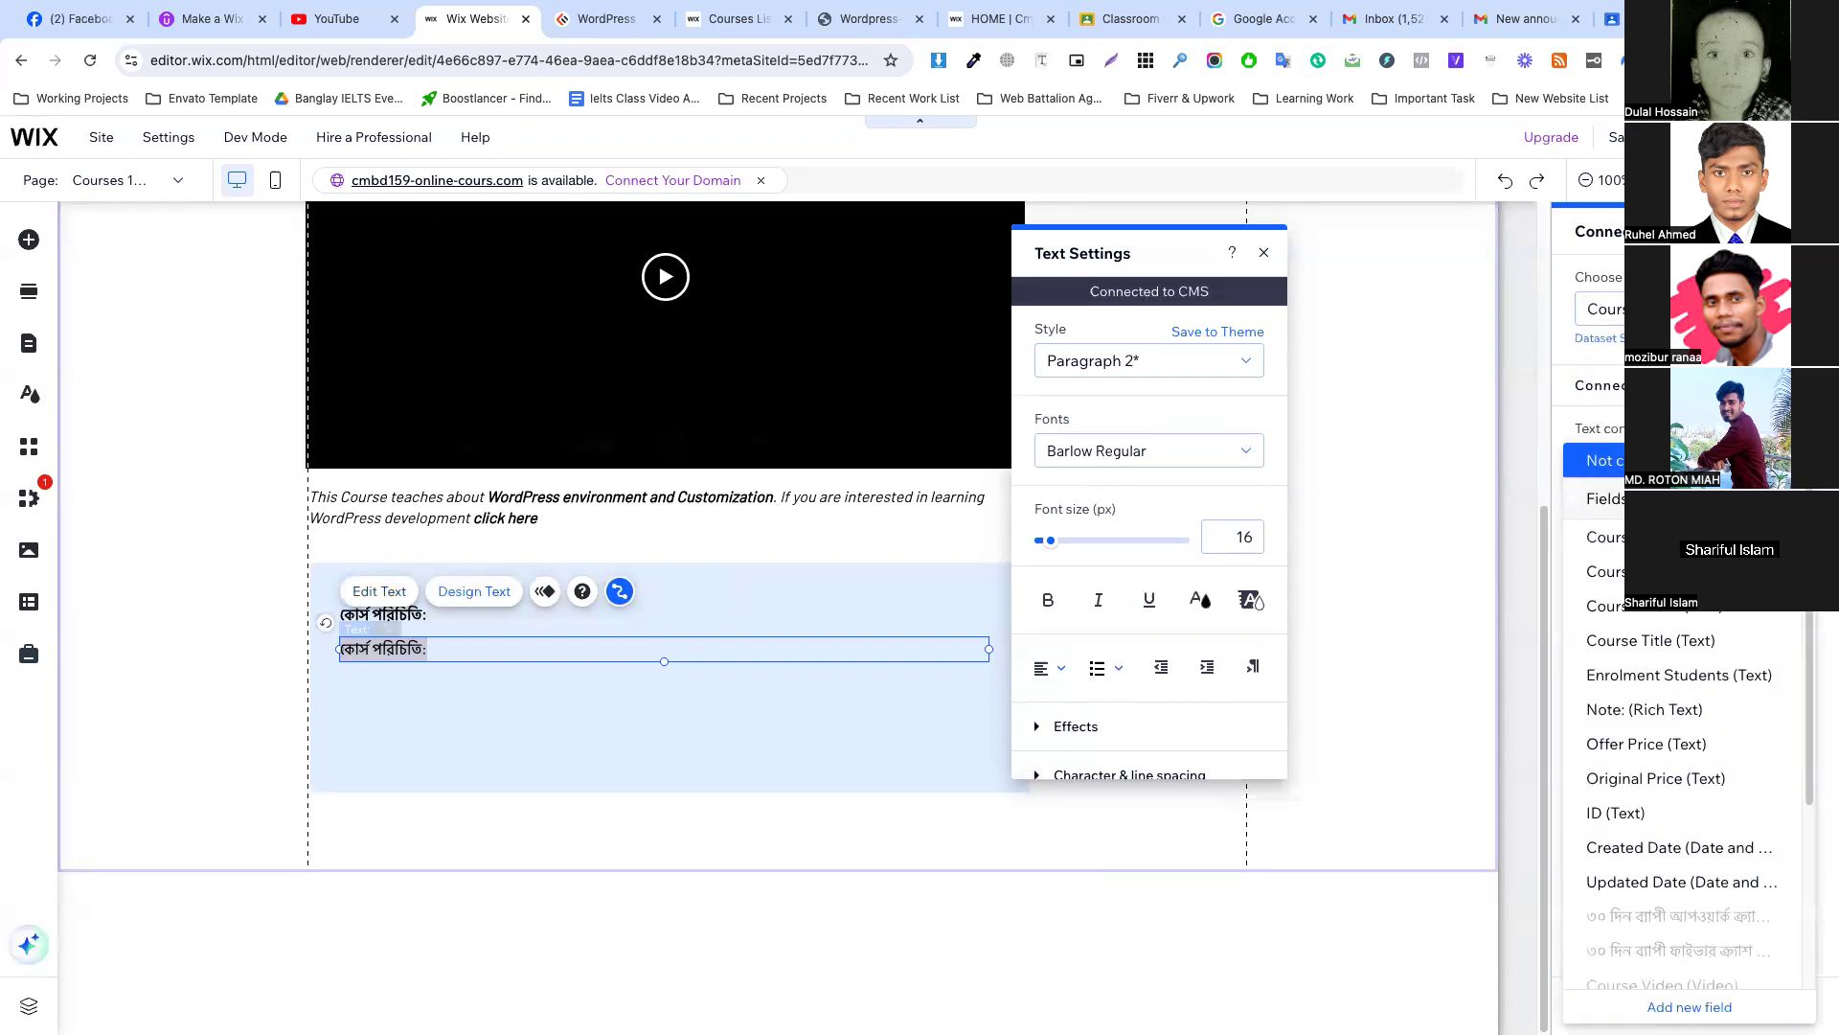
{"action": "scroll", "coordinate": [1638, 709], "scroll_direction": "down", "scroll_amount": 3}
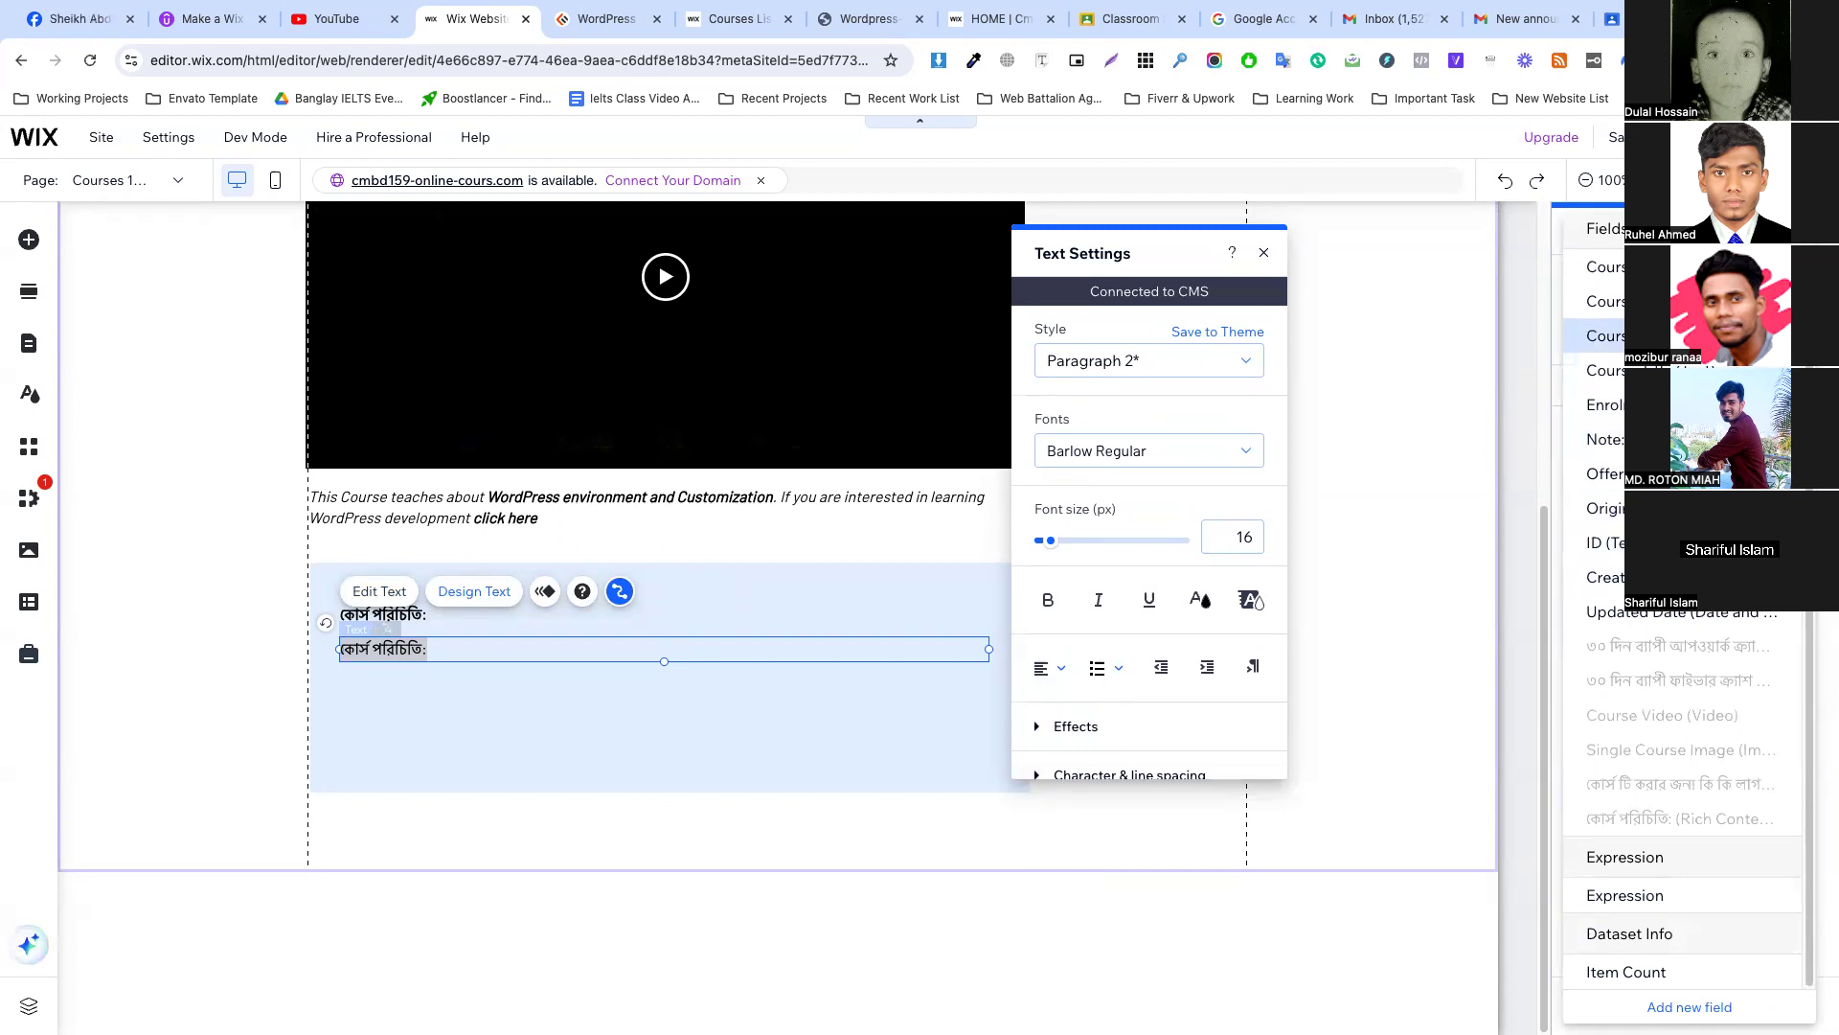
{"action": "scroll", "coordinate": [1629, 452], "scroll_direction": "up", "scroll_amount": 1}
{"action": "scroll", "coordinate": [1628, 450], "scroll_direction": "up", "scroll_amount": 1}
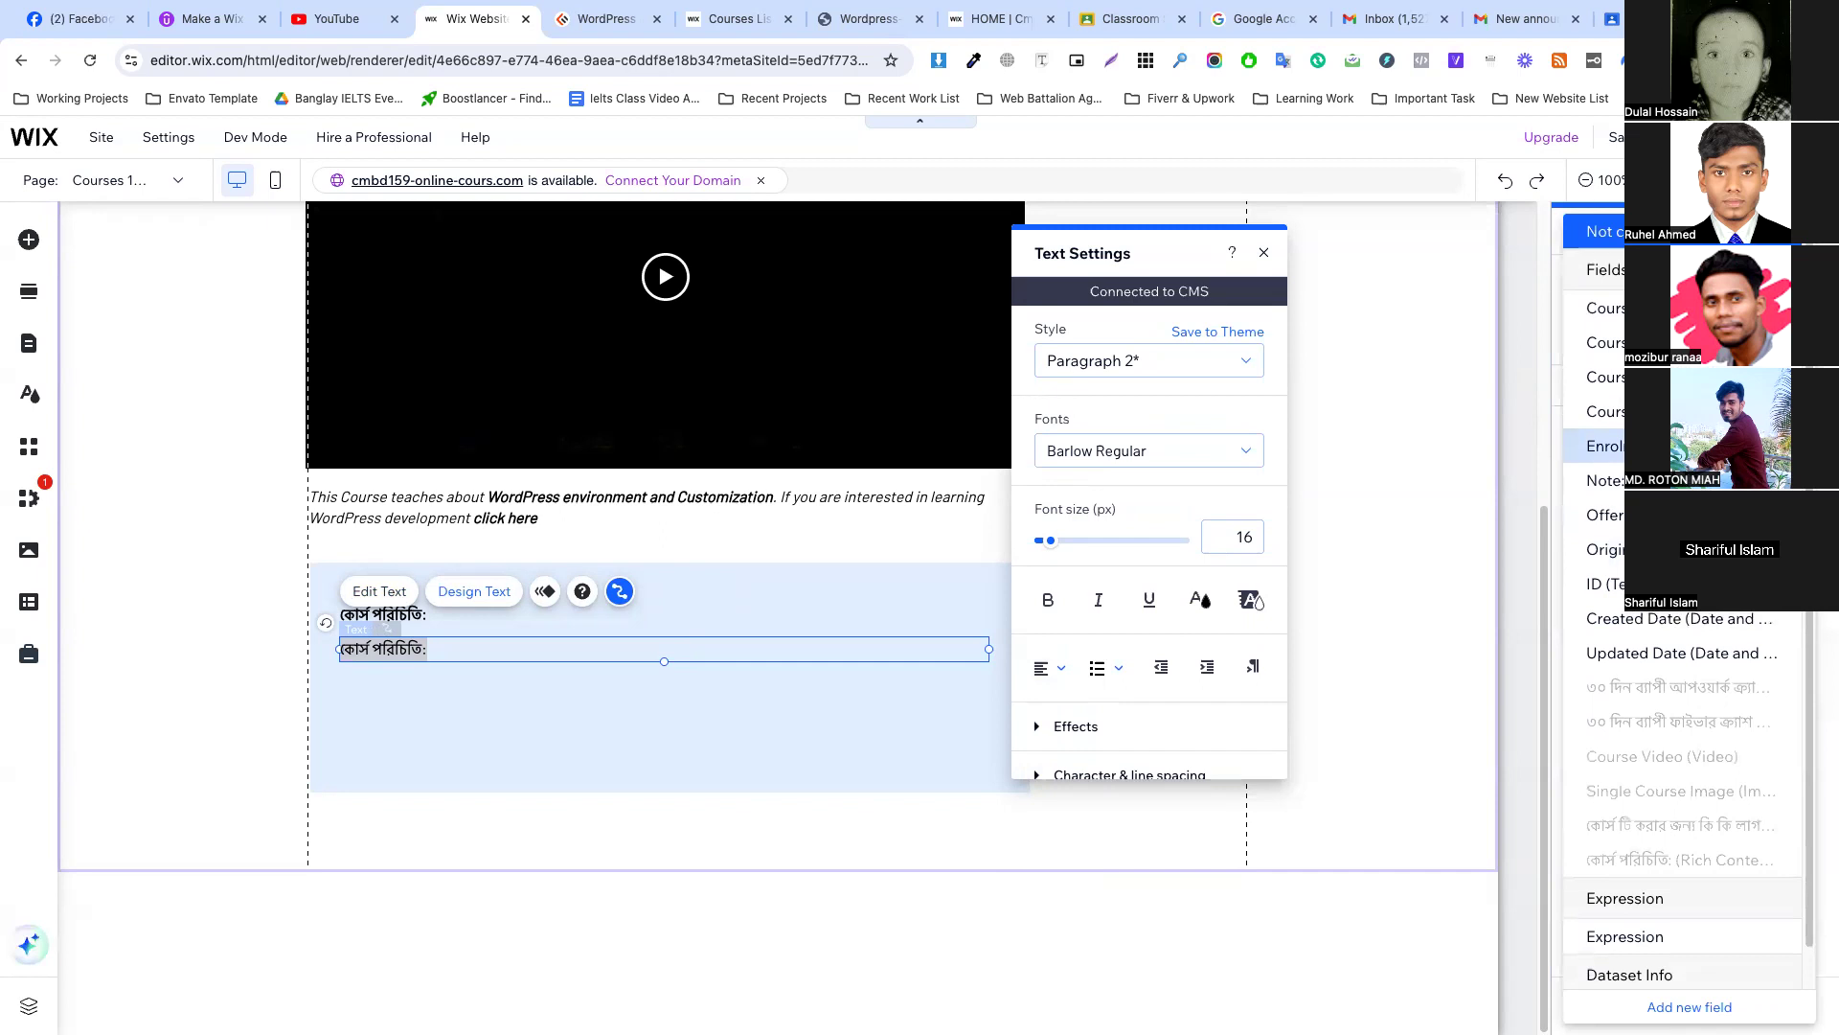
{"action": "scroll", "coordinate": [1629, 459], "scroll_direction": "down", "scroll_amount": 1}
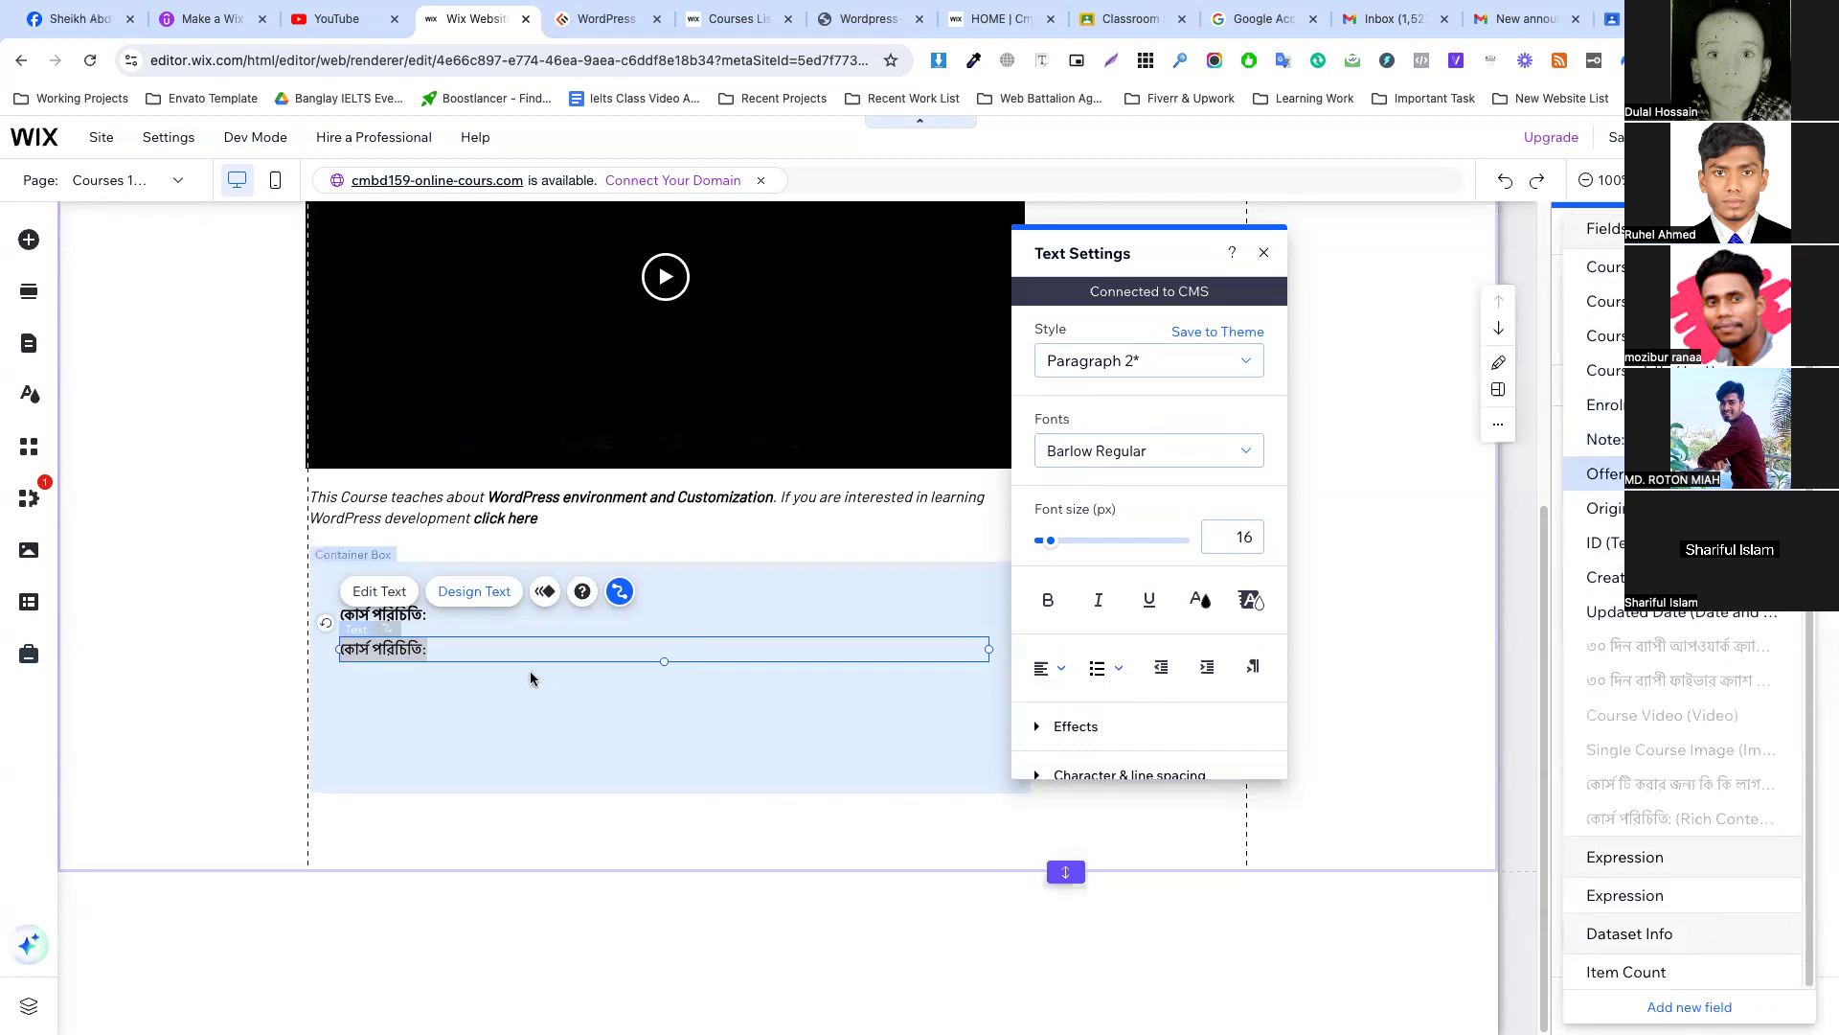
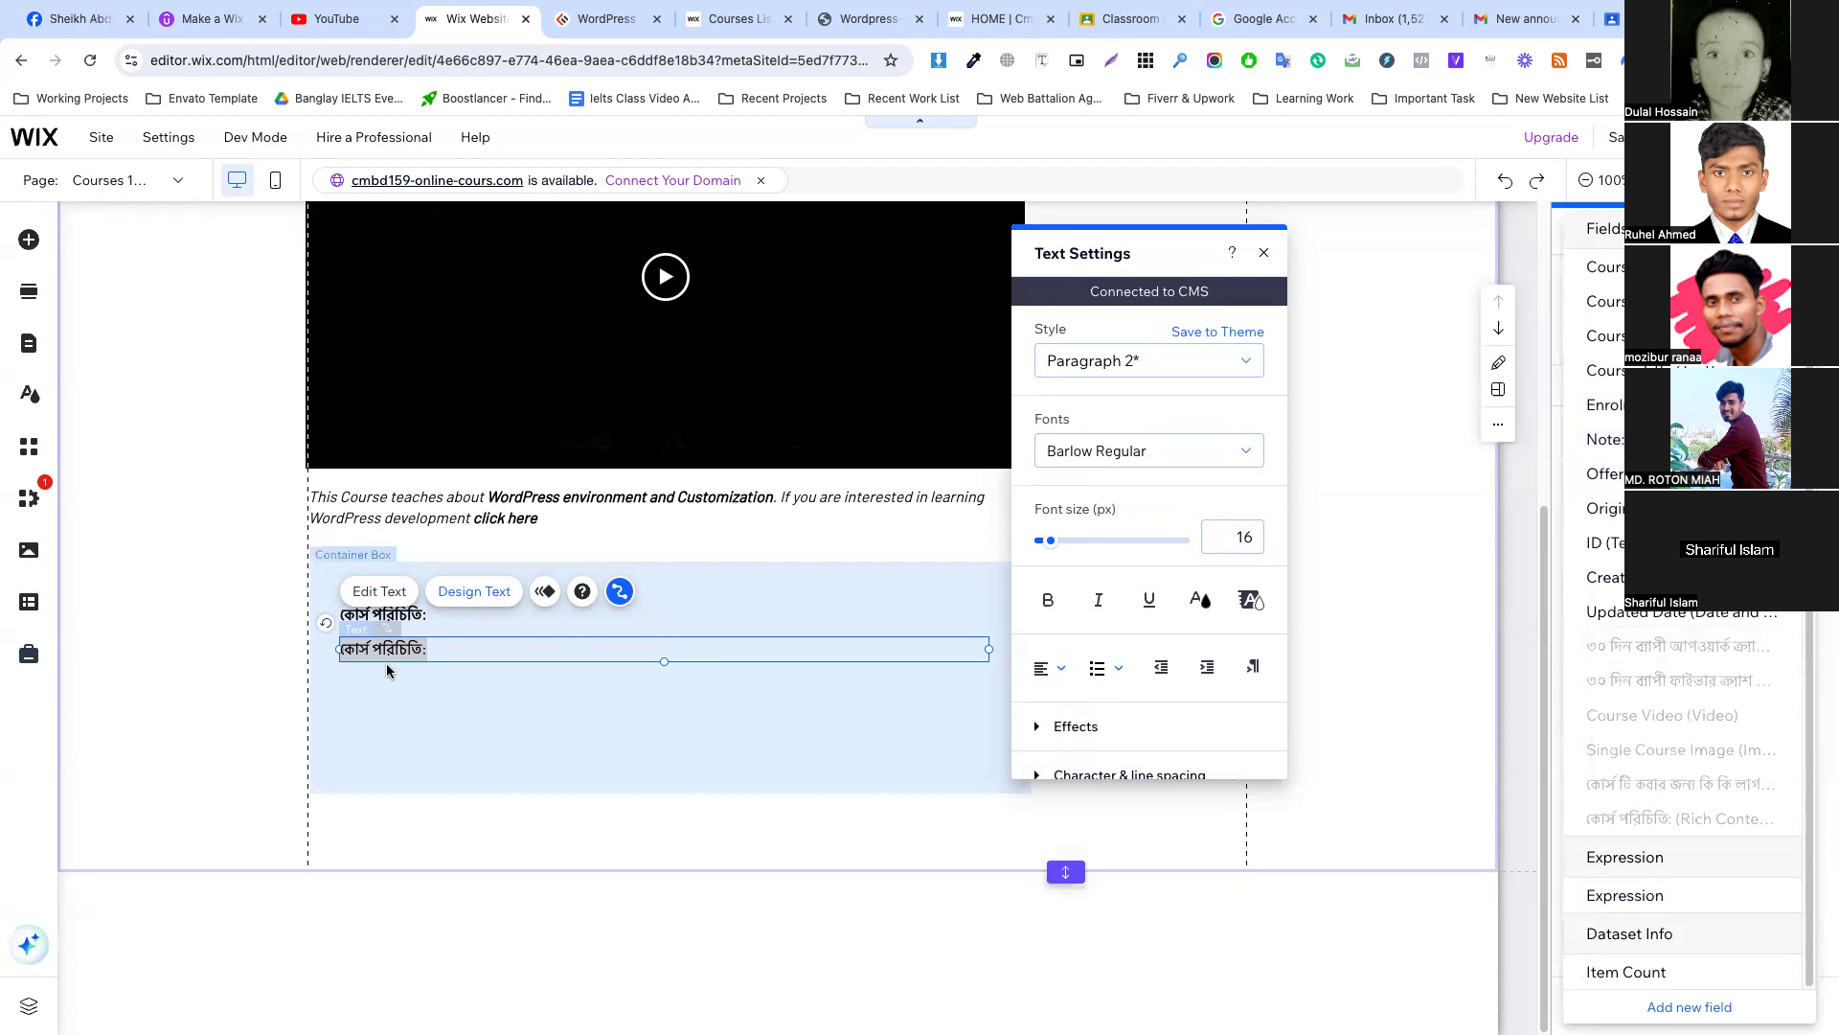
Delete the duplicated CMS-connected text so one কোর্স পরিচিতি: heading remains in the box.
{"action": "left_click", "coordinate": [410, 670]}
{"action": "left_click", "coordinate": [561, 649]}
{"action": "right_click", "coordinate": [560, 648]}
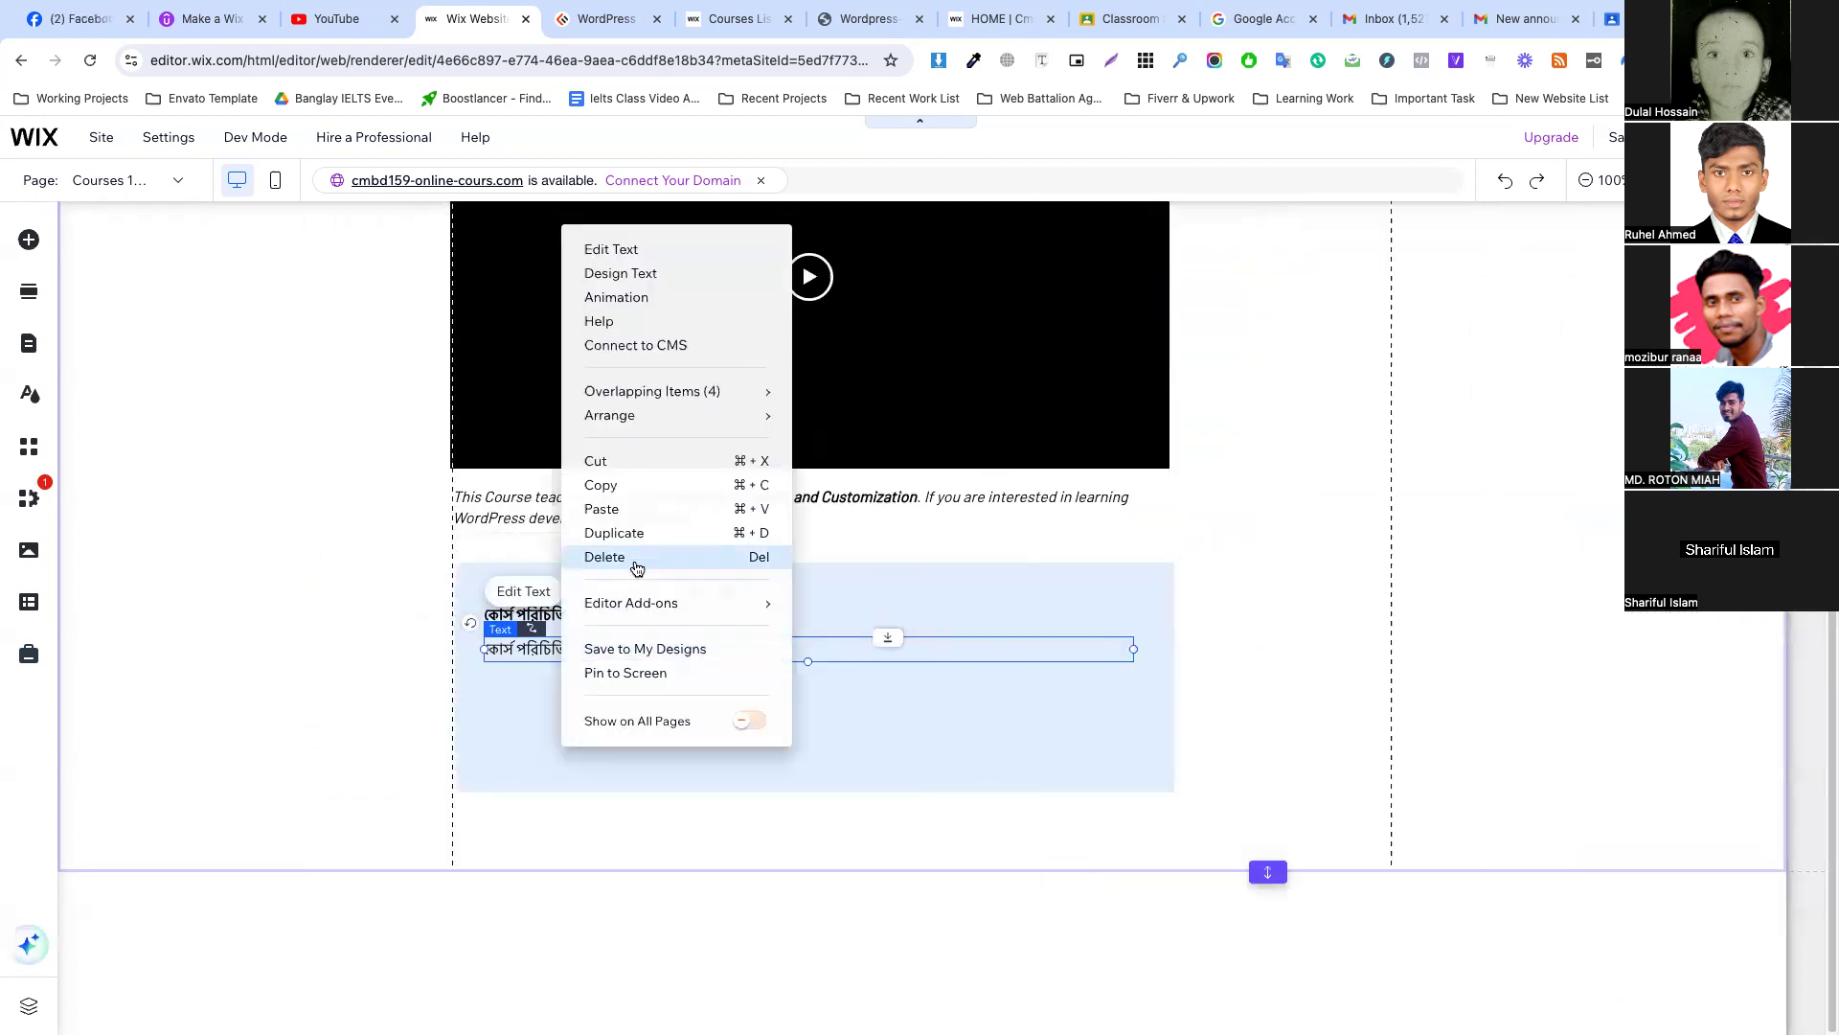
{"action": "left_click", "coordinate": [629, 553]}
{"action": "left_click", "coordinate": [544, 671]}
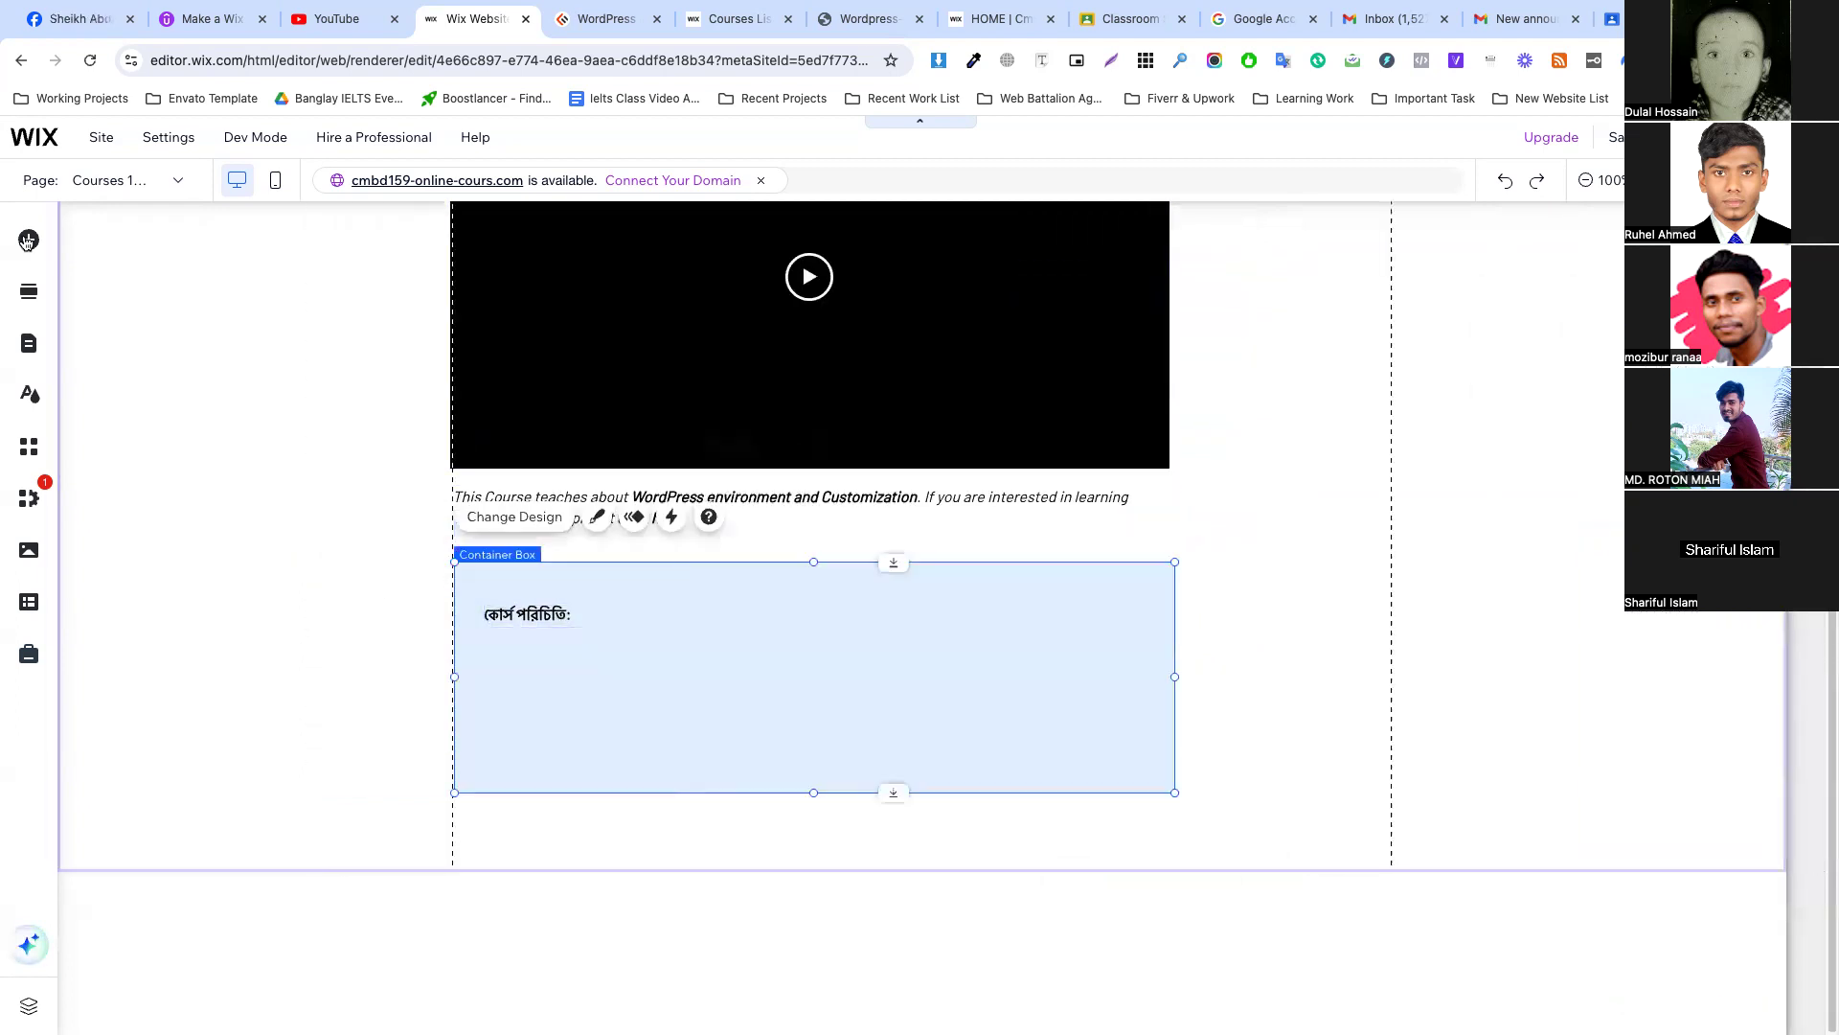
Add a CMS Rich content element under the heading in the box and narrow it to fit.
{"action": "left_click", "coordinate": [28, 240]}
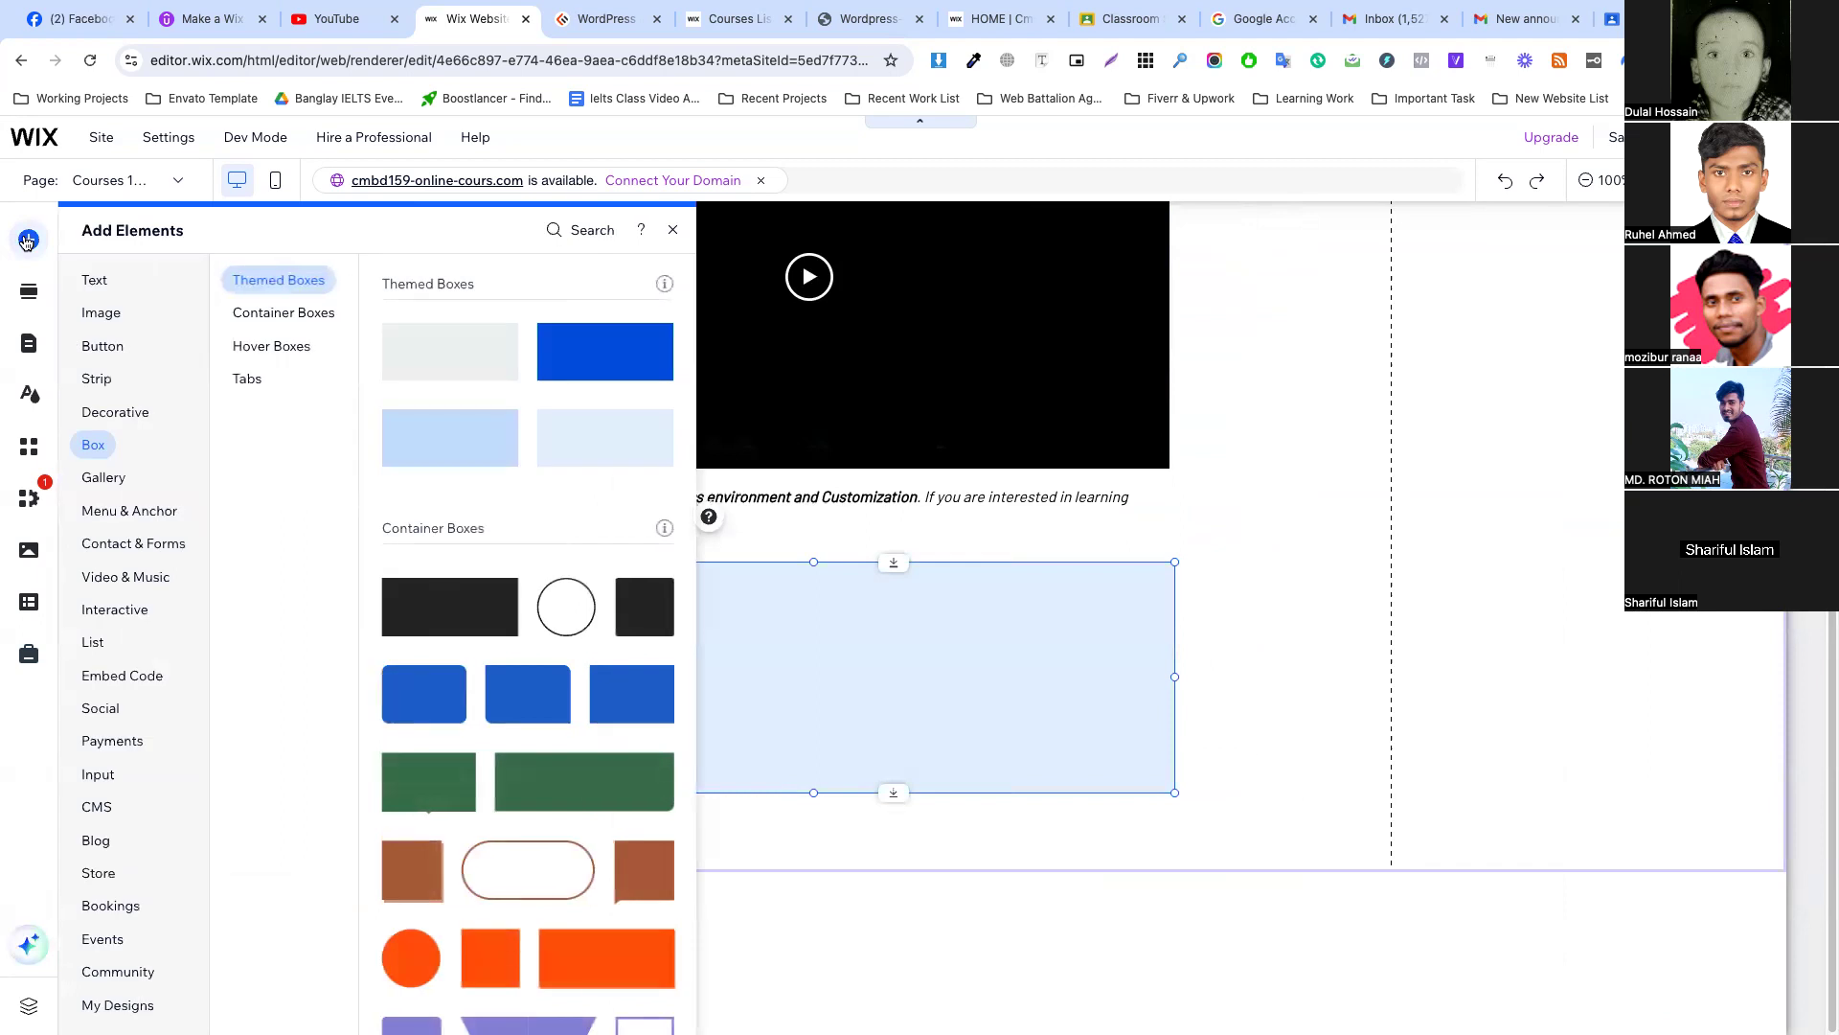
{"action": "left_click", "coordinate": [130, 510]}
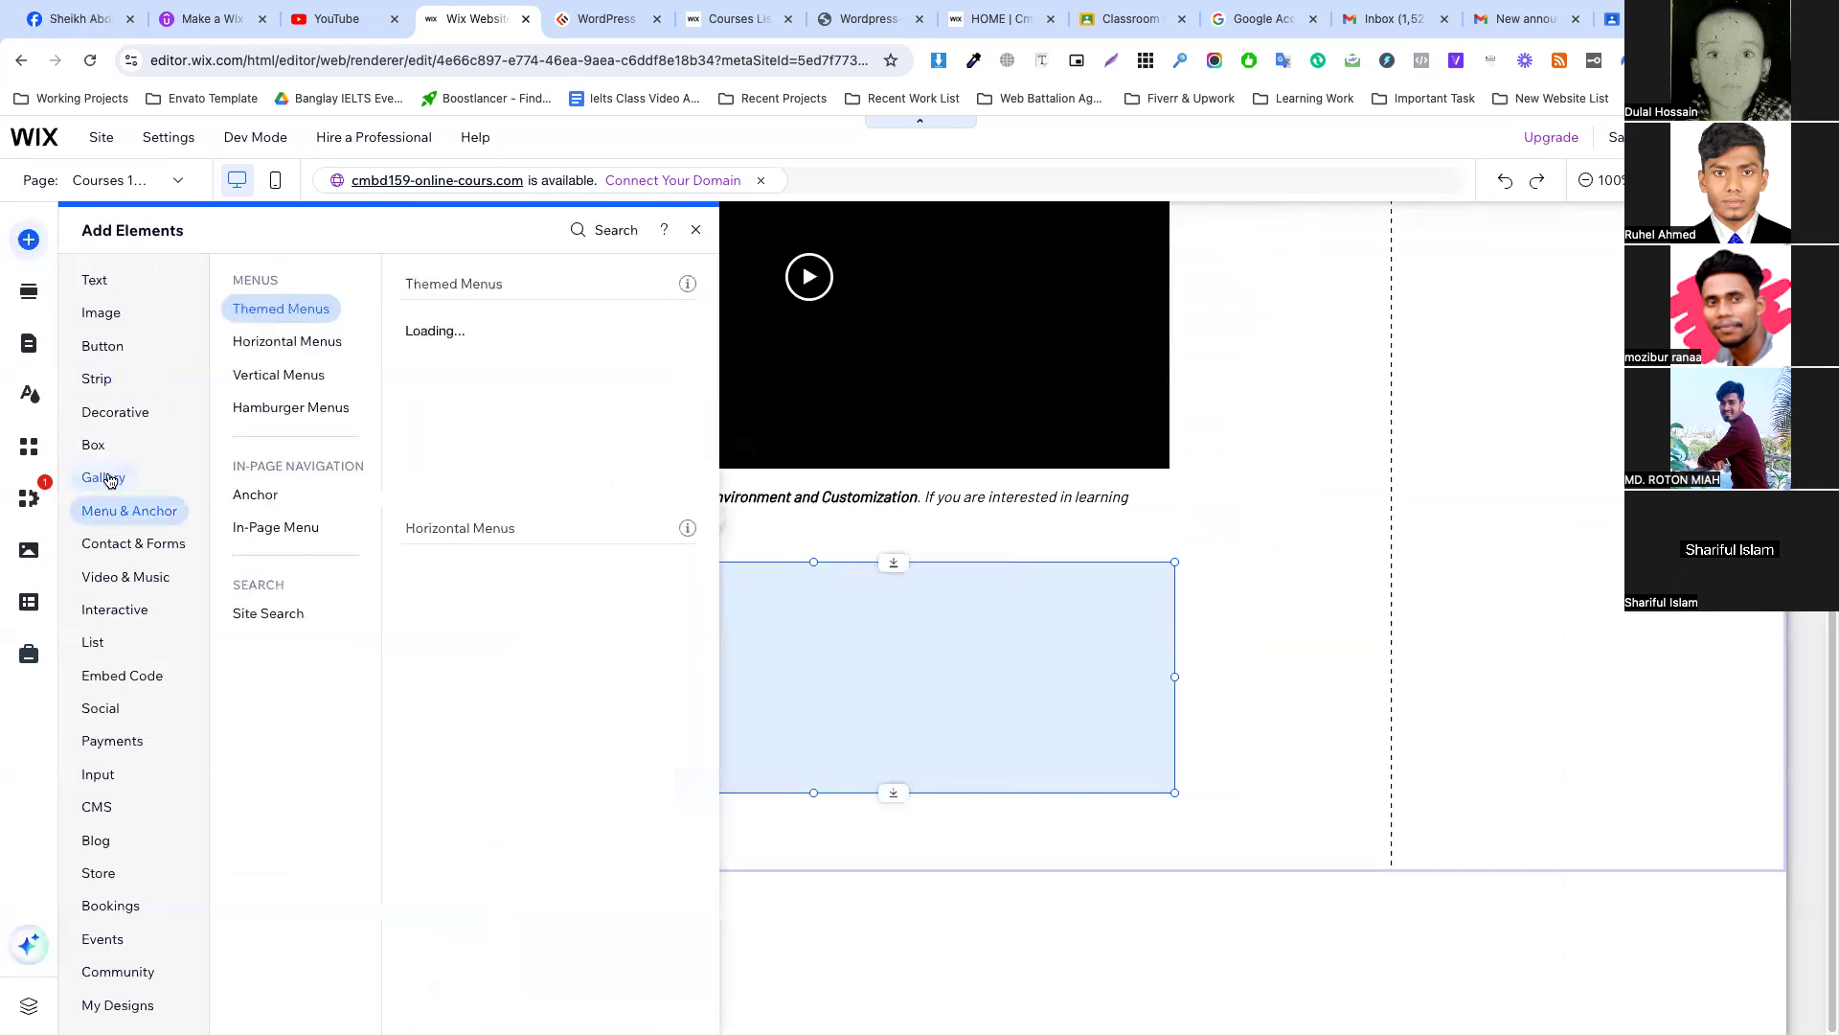
{"action": "left_click", "coordinate": [93, 645]}
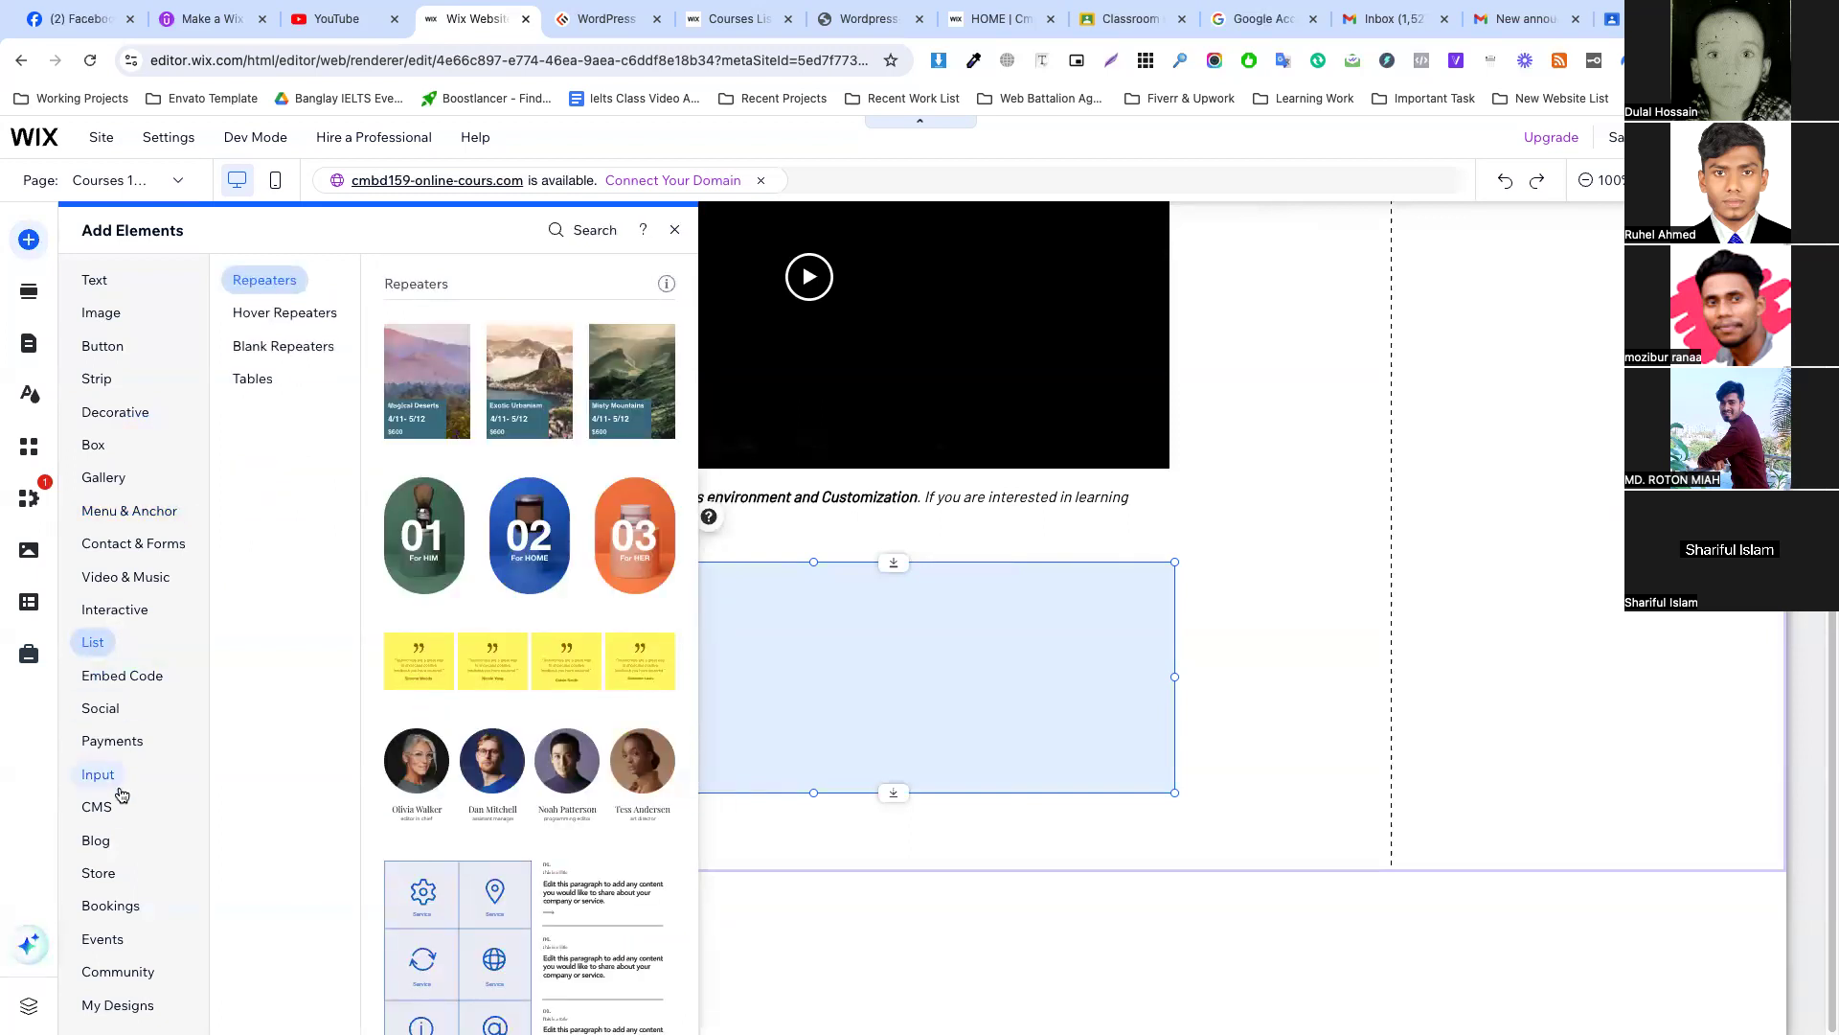
{"action": "left_click", "coordinate": [88, 808]}
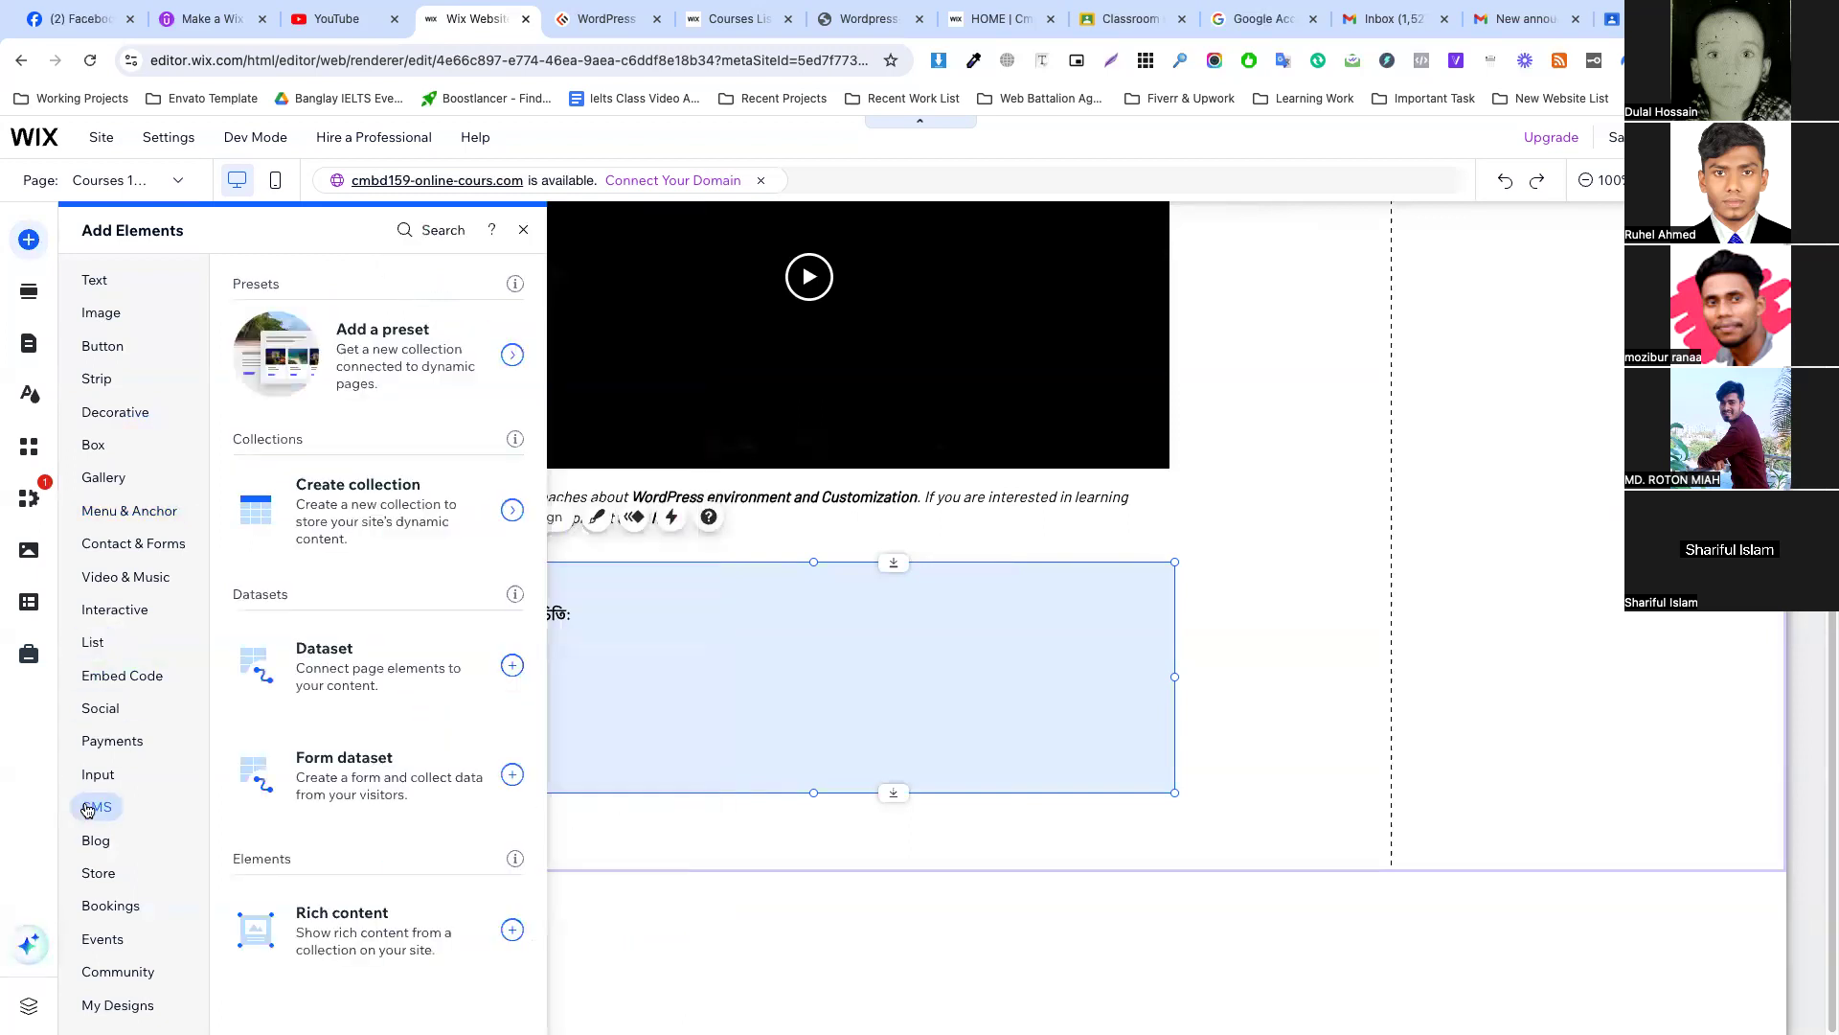
{"action": "left_click", "coordinate": [353, 913]}
{"action": "left_click_drag", "start_coordinate": [601, 597], "coordinate": [622, 693]}
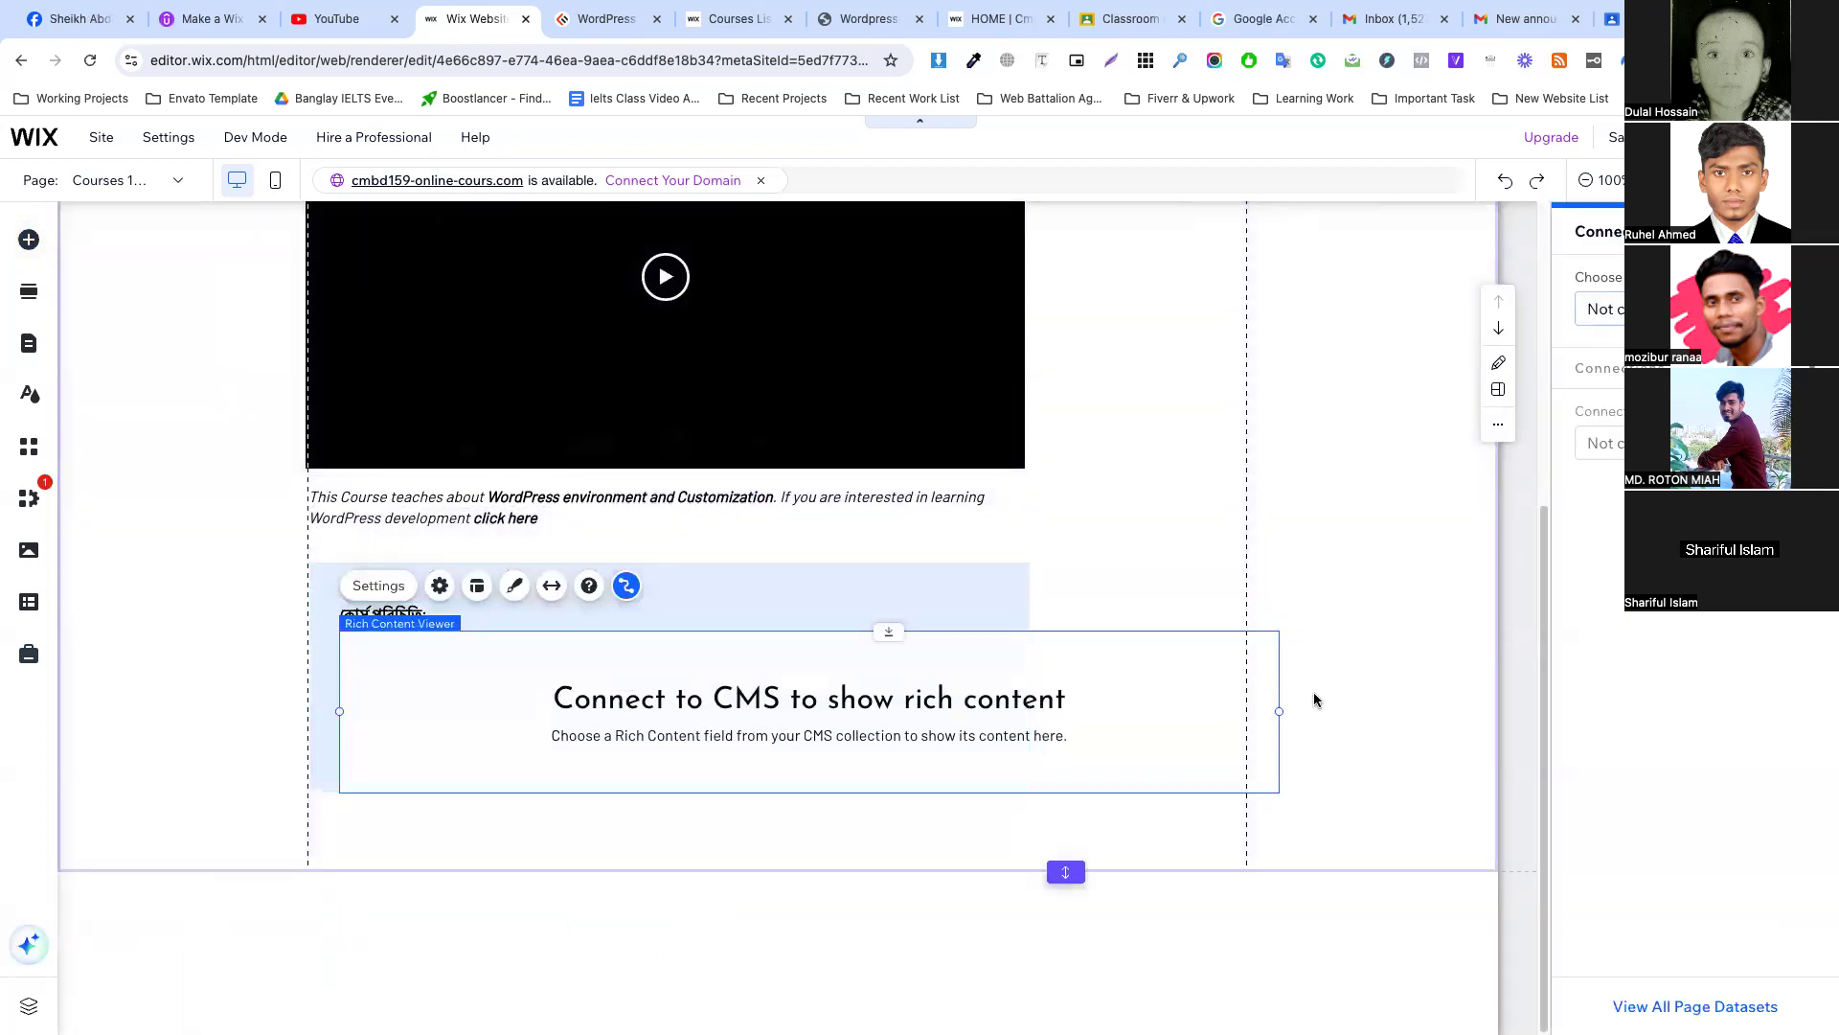
{"action": "left_click_drag", "start_coordinate": [1280, 713], "coordinate": [992, 718]}
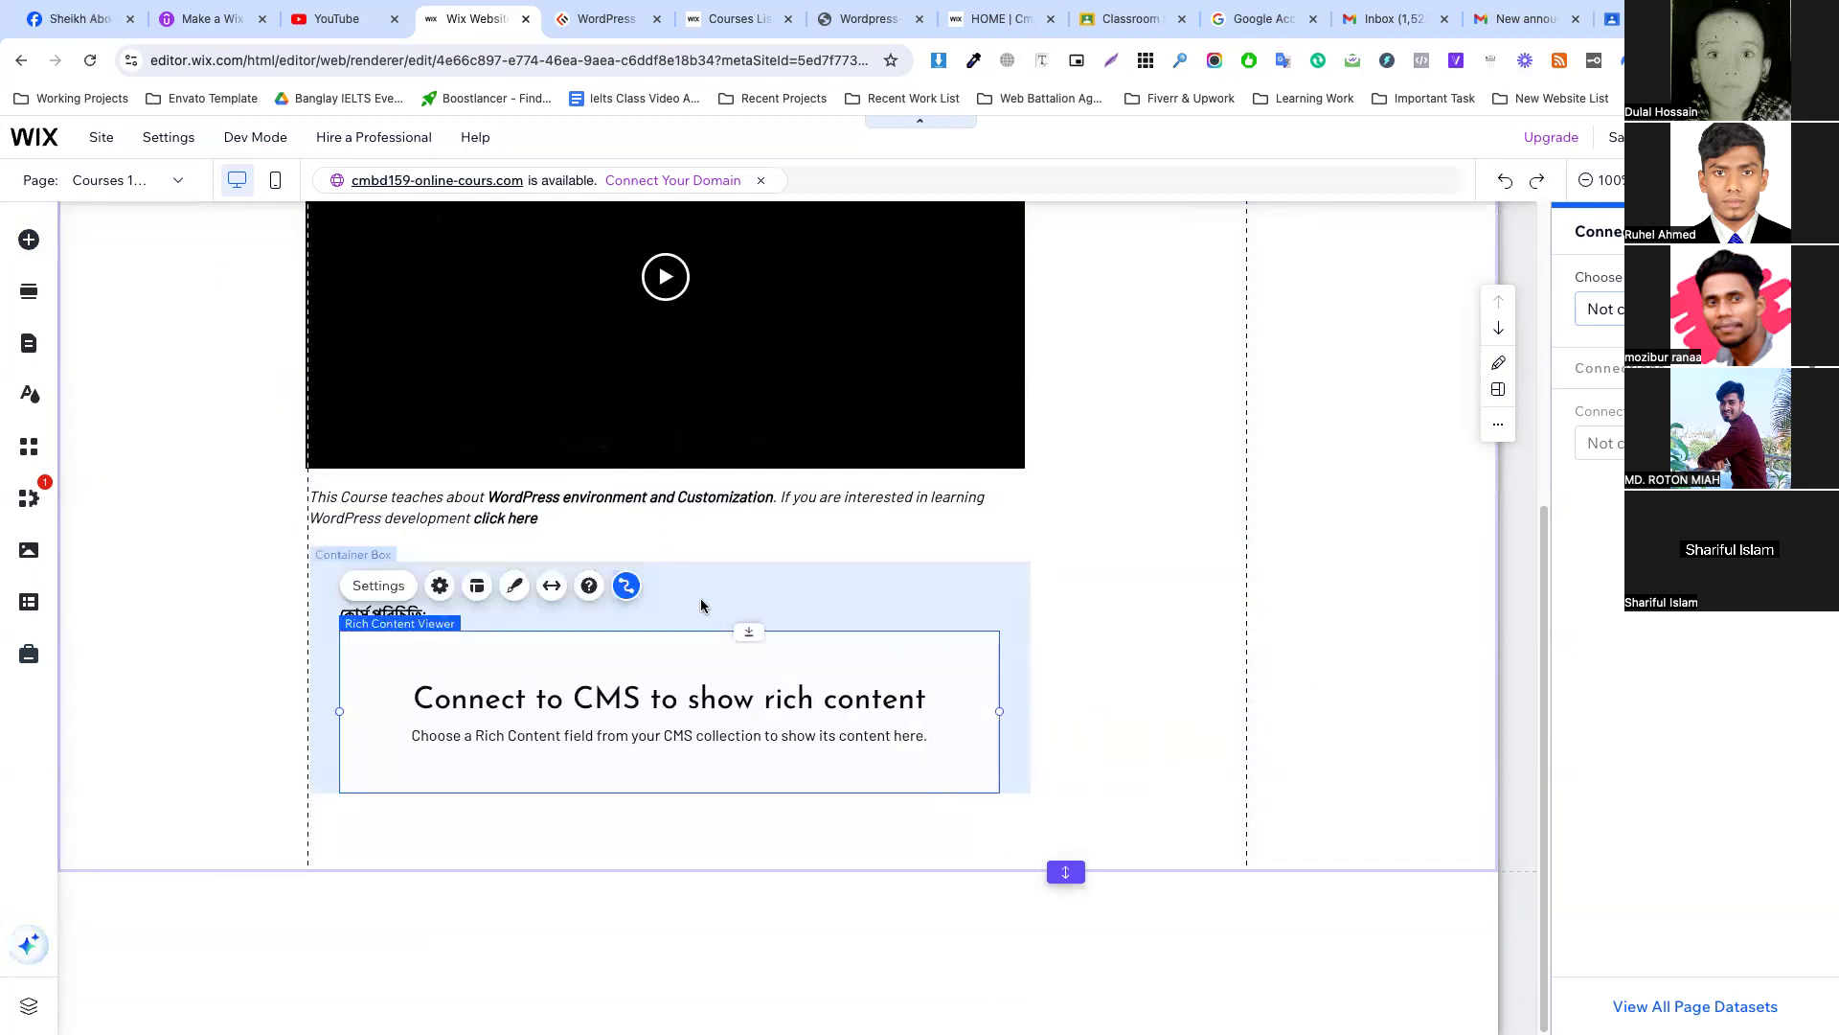
{"action": "left_click", "coordinate": [1602, 308]}
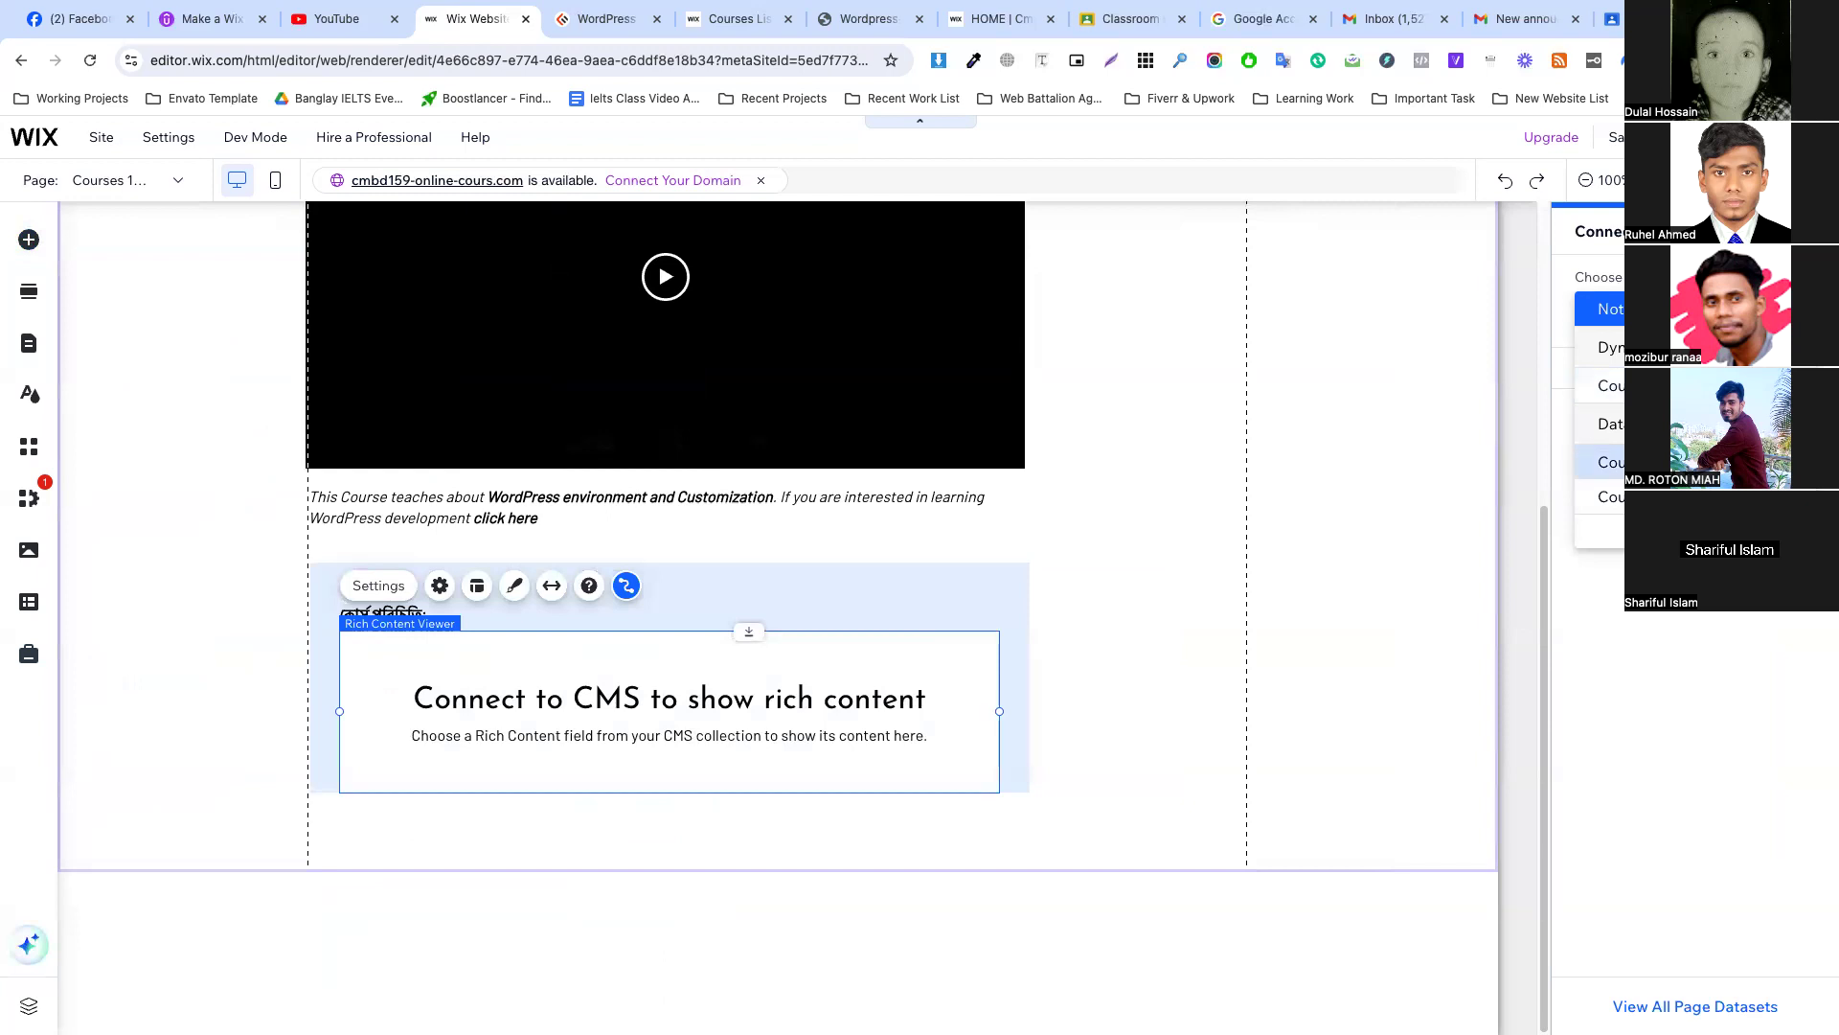
Connect the rich content to the Courses dataset's Bengali rich-text introduction field.
{"action": "left_click", "coordinate": [1667, 462]}
{"action": "left_click", "coordinate": [1667, 459]}
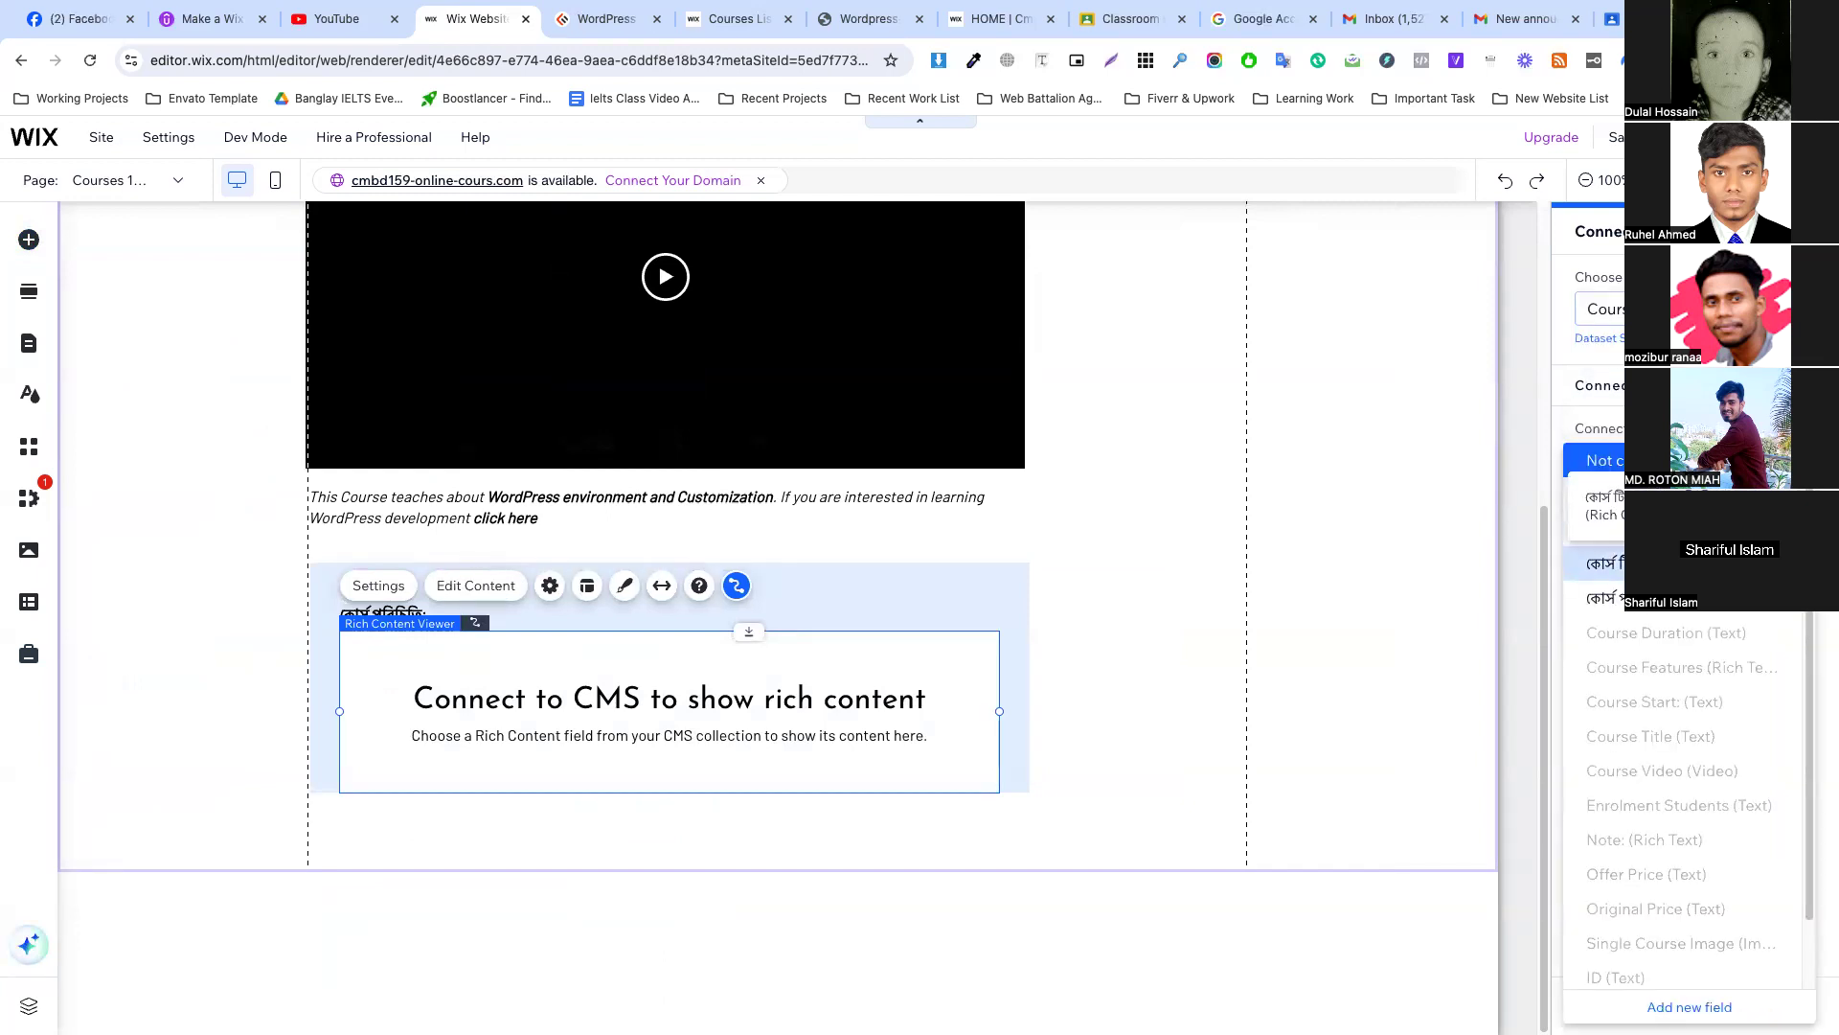
{"action": "left_click", "coordinate": [1600, 597]}
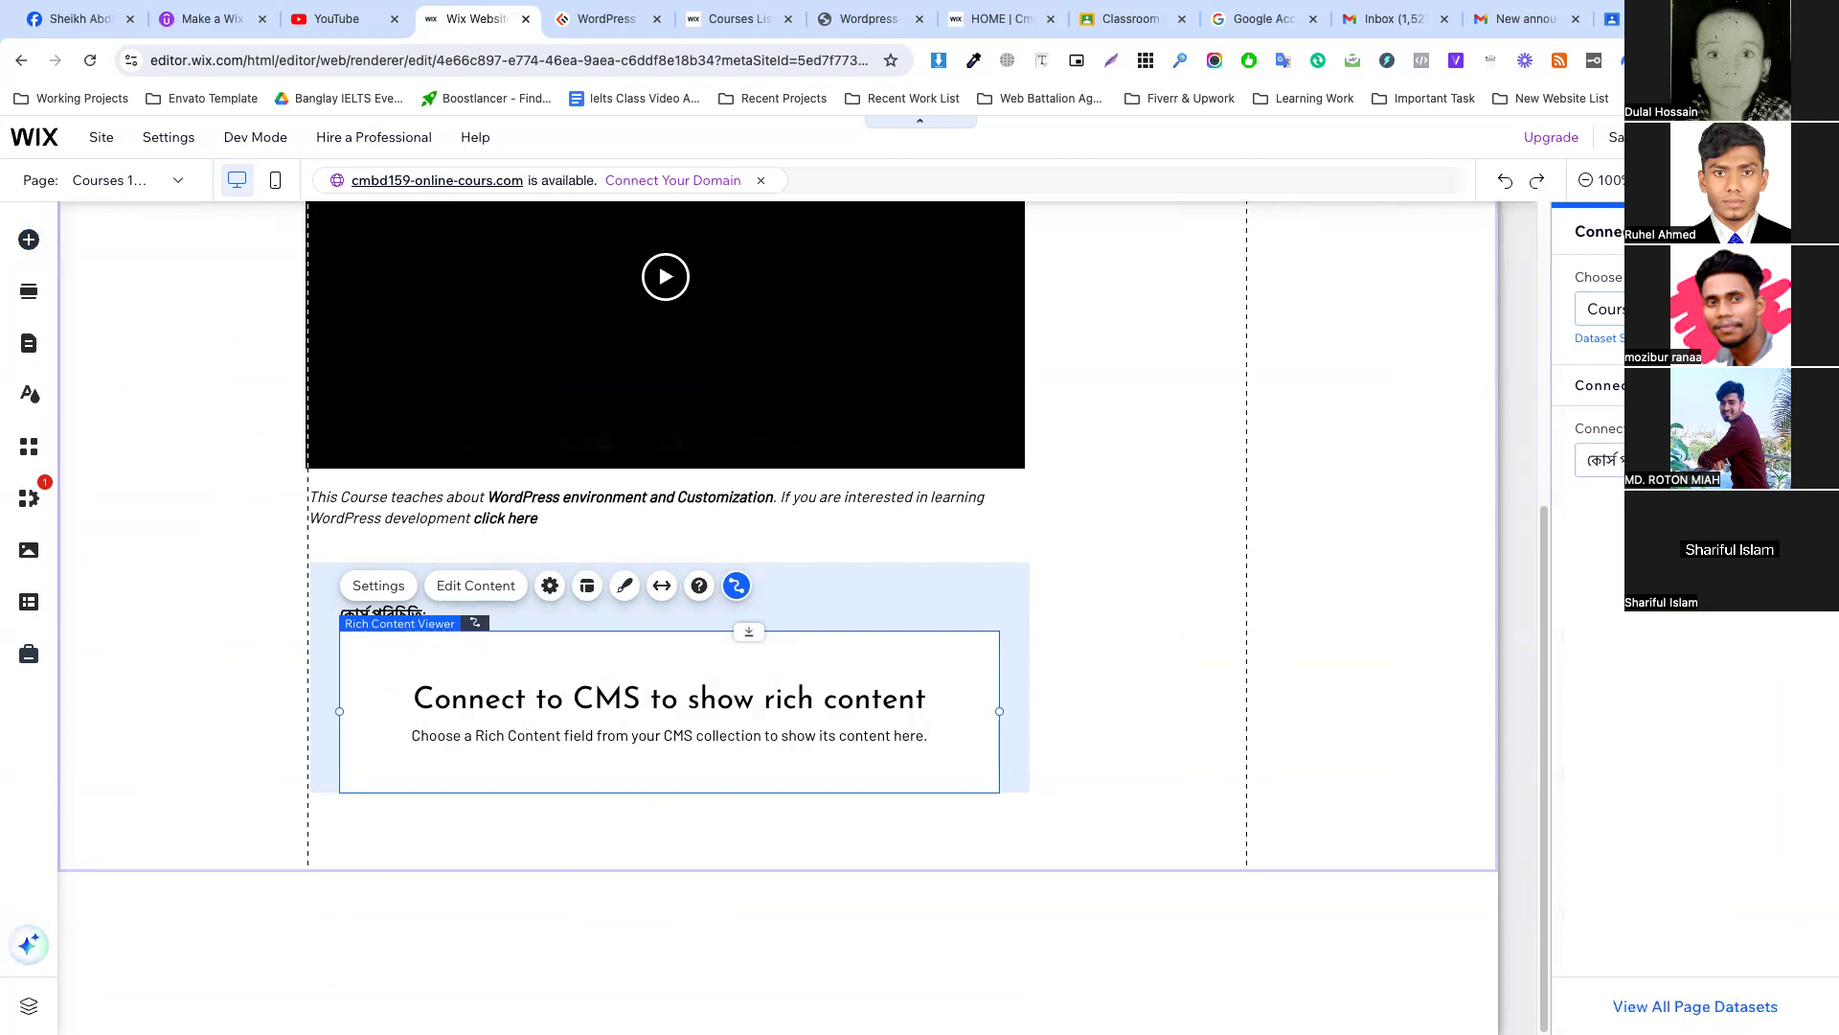
Drag the container box's bottom edge down so the box is taller.
{"action": "left_click", "coordinate": [1013, 653]}
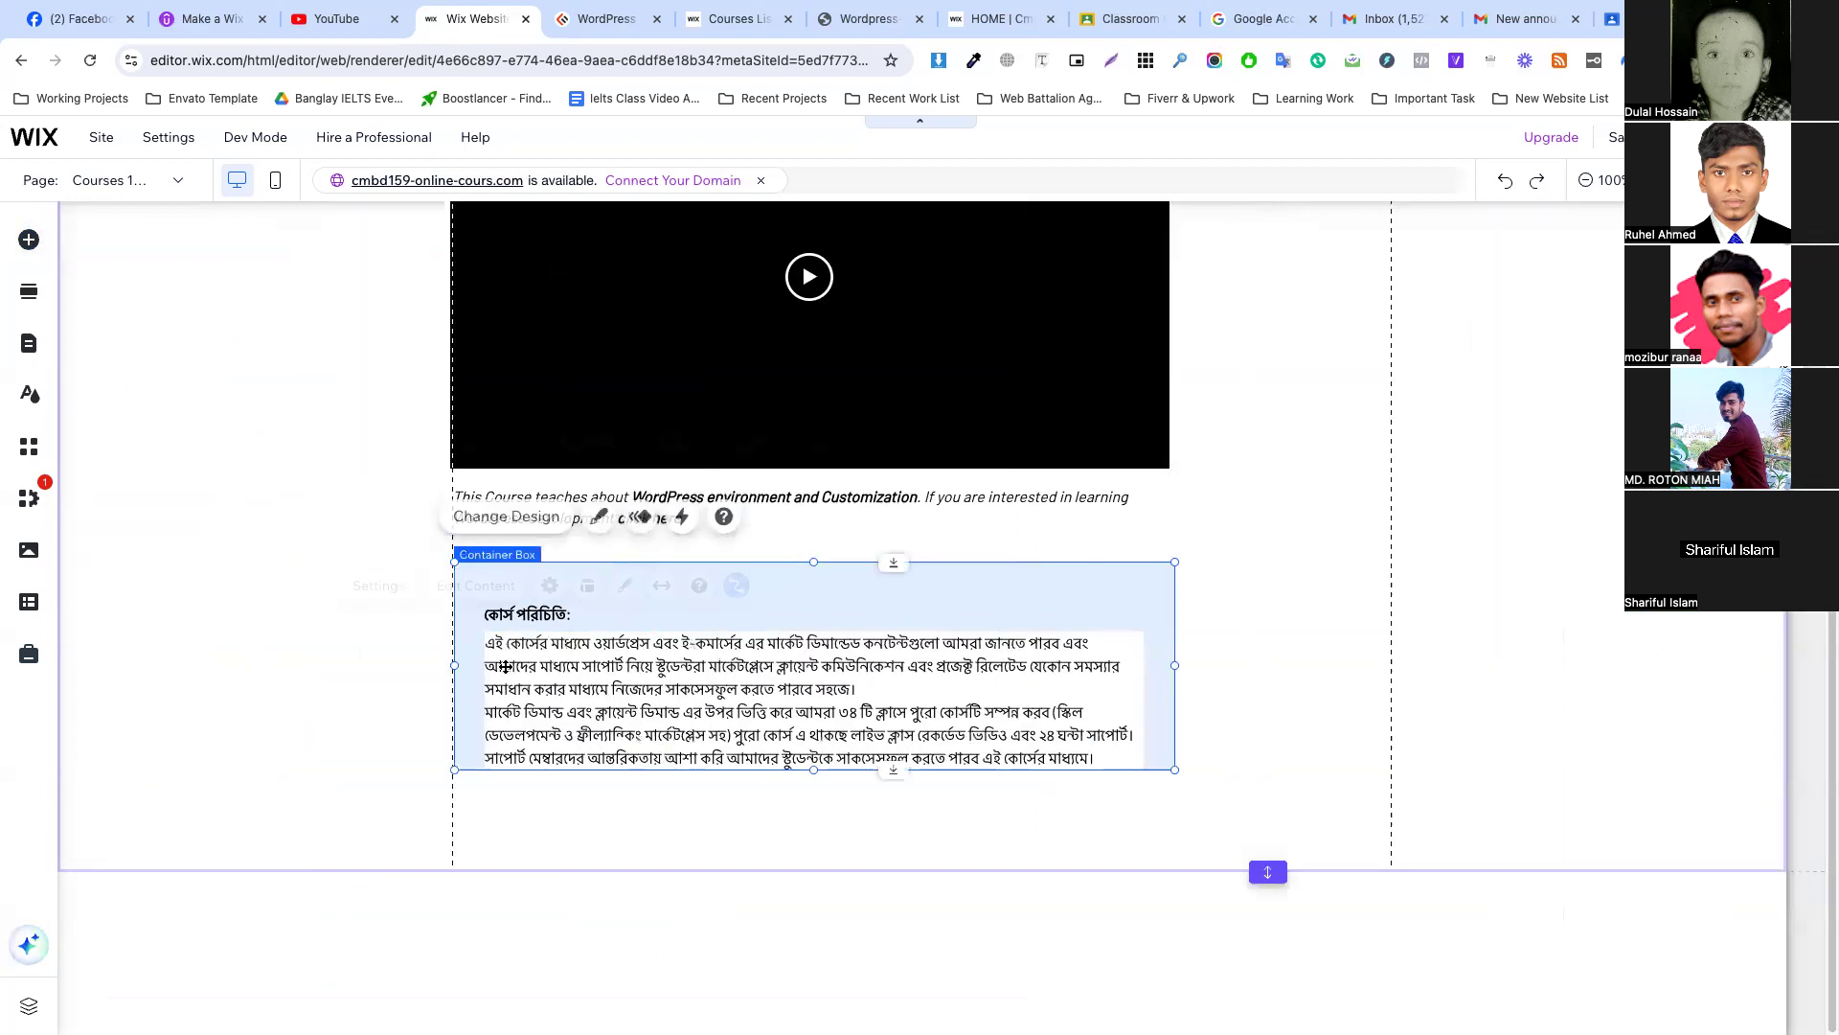
{"action": "left_click", "coordinate": [505, 667]}
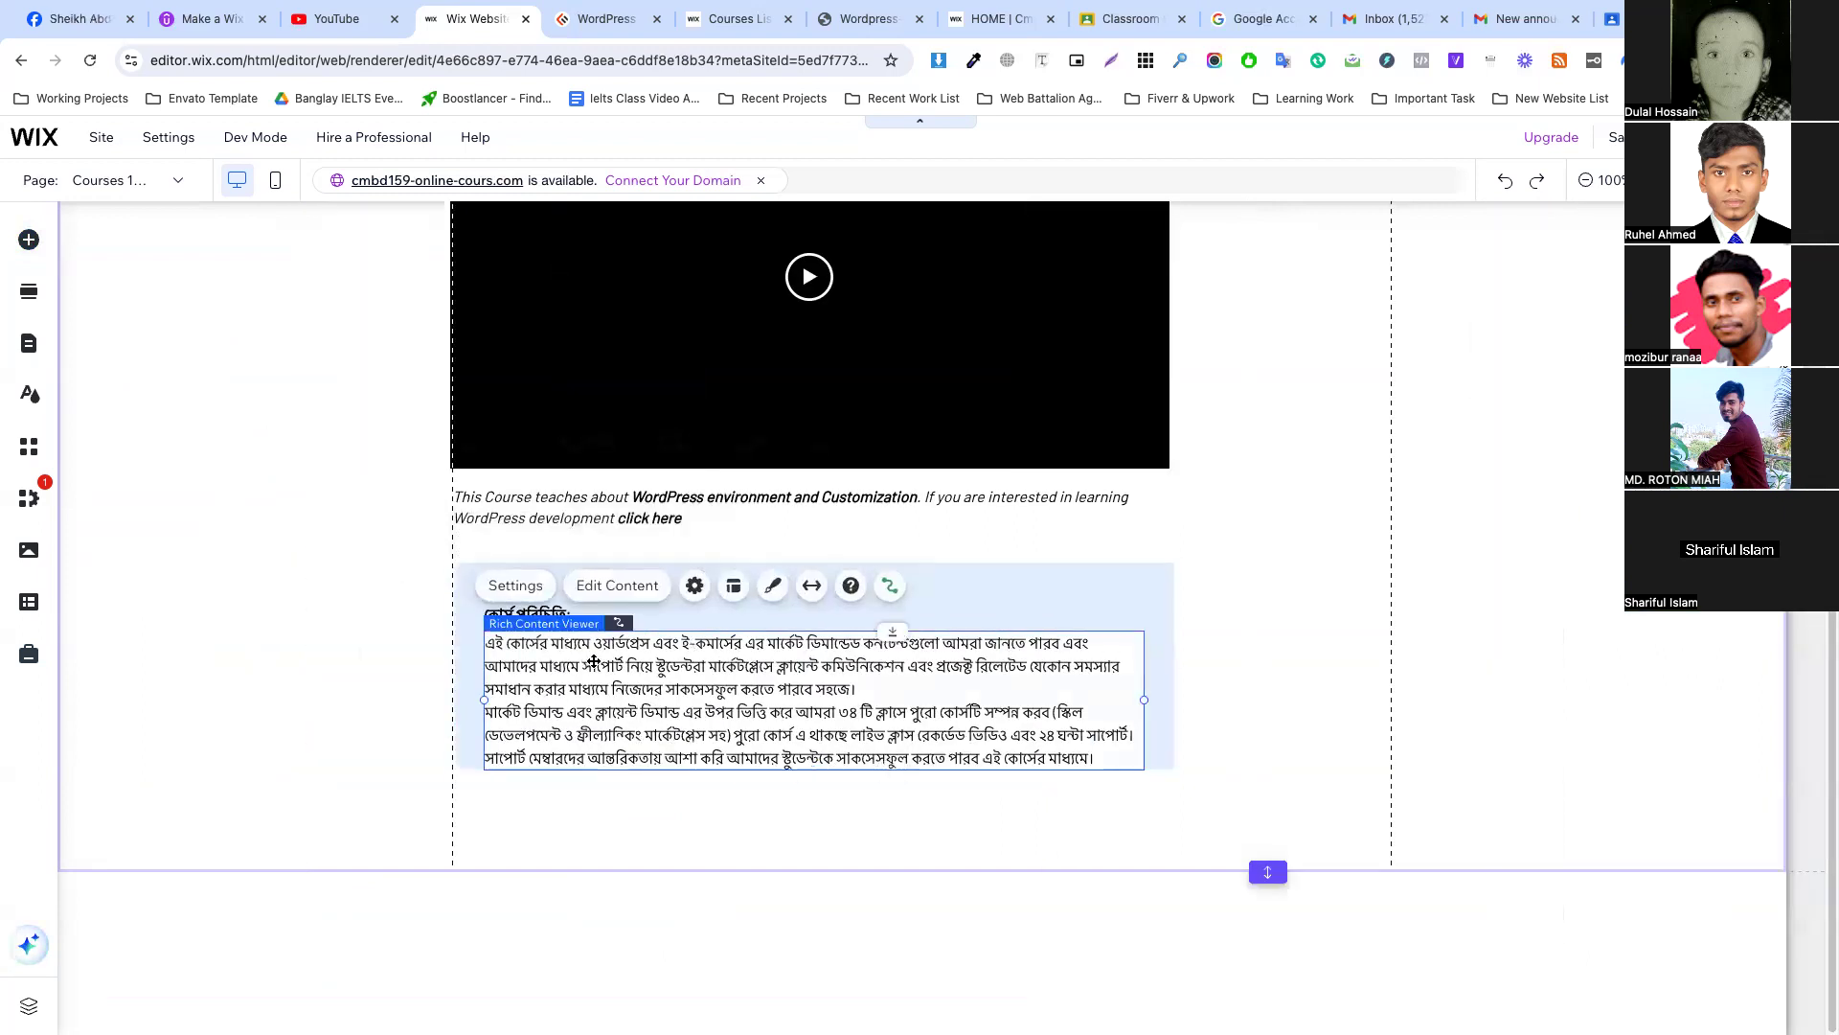
{"action": "left_click", "coordinate": [1150, 750]}
{"action": "left_click_drag", "start_coordinate": [812, 769], "coordinate": [813, 824]}
{"action": "left_click", "coordinate": [709, 718]}
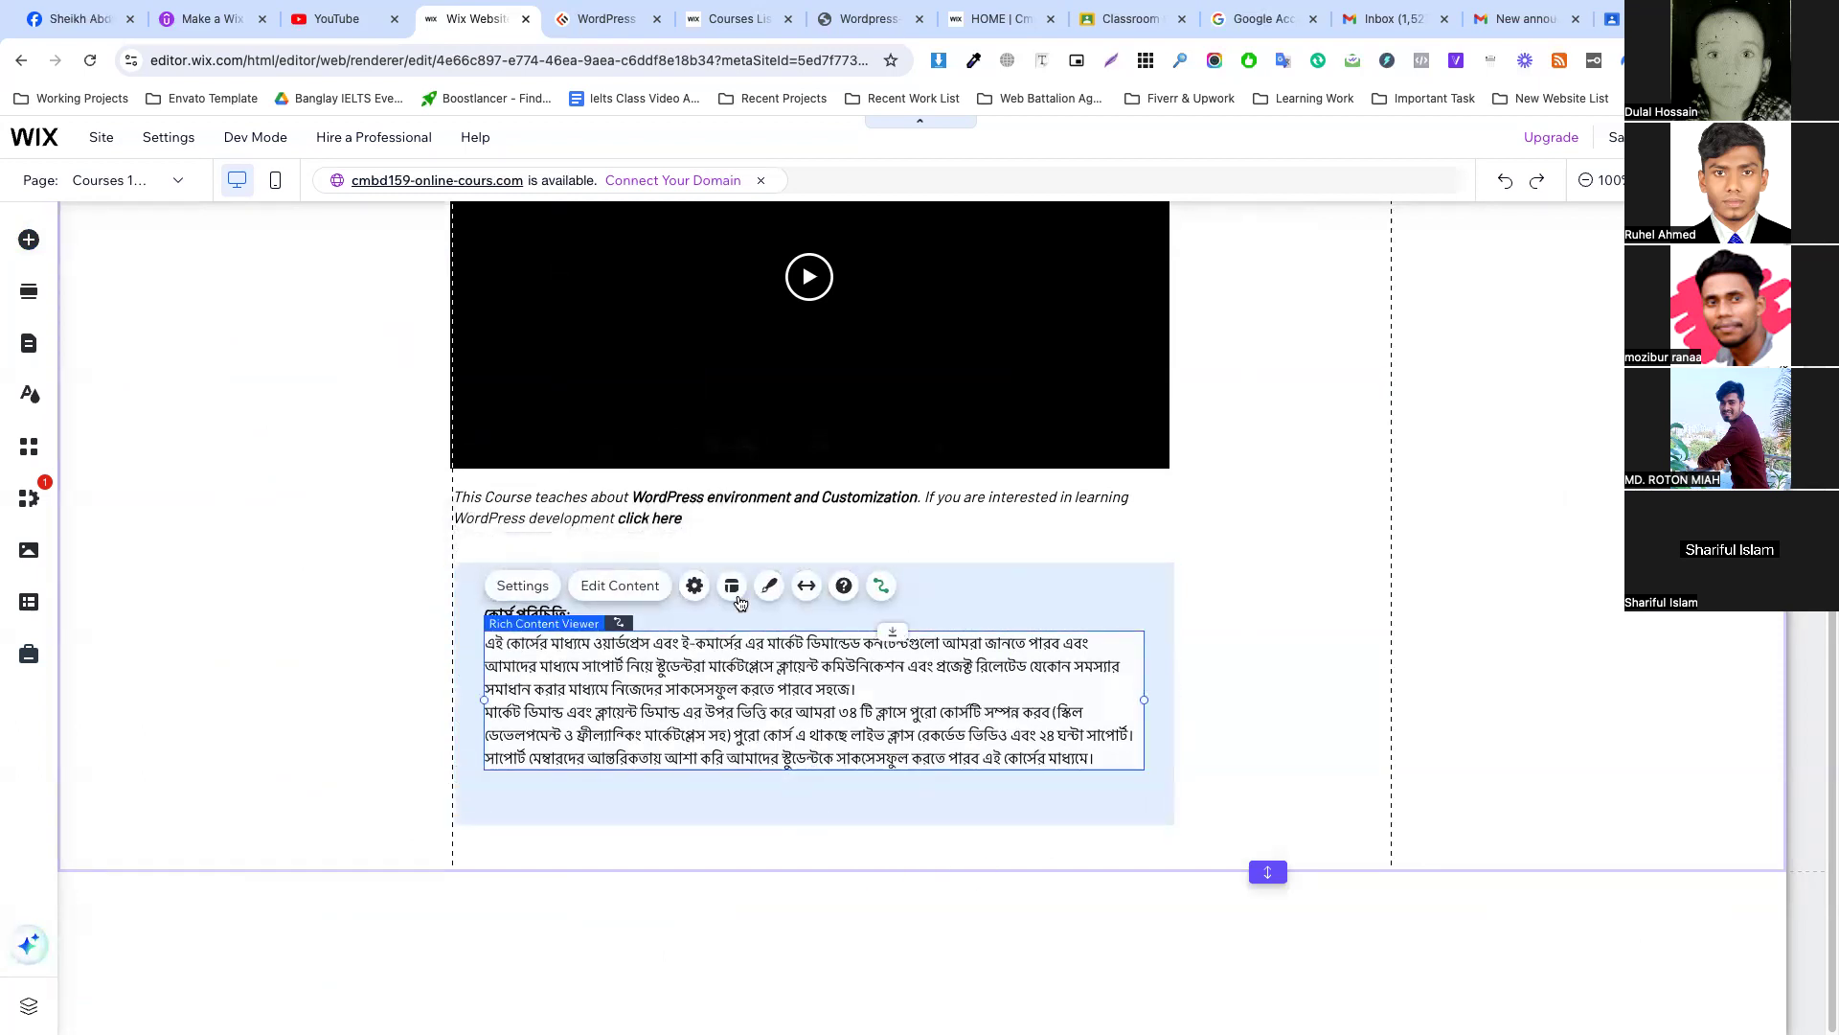
{"action": "left_click", "coordinate": [769, 586]}
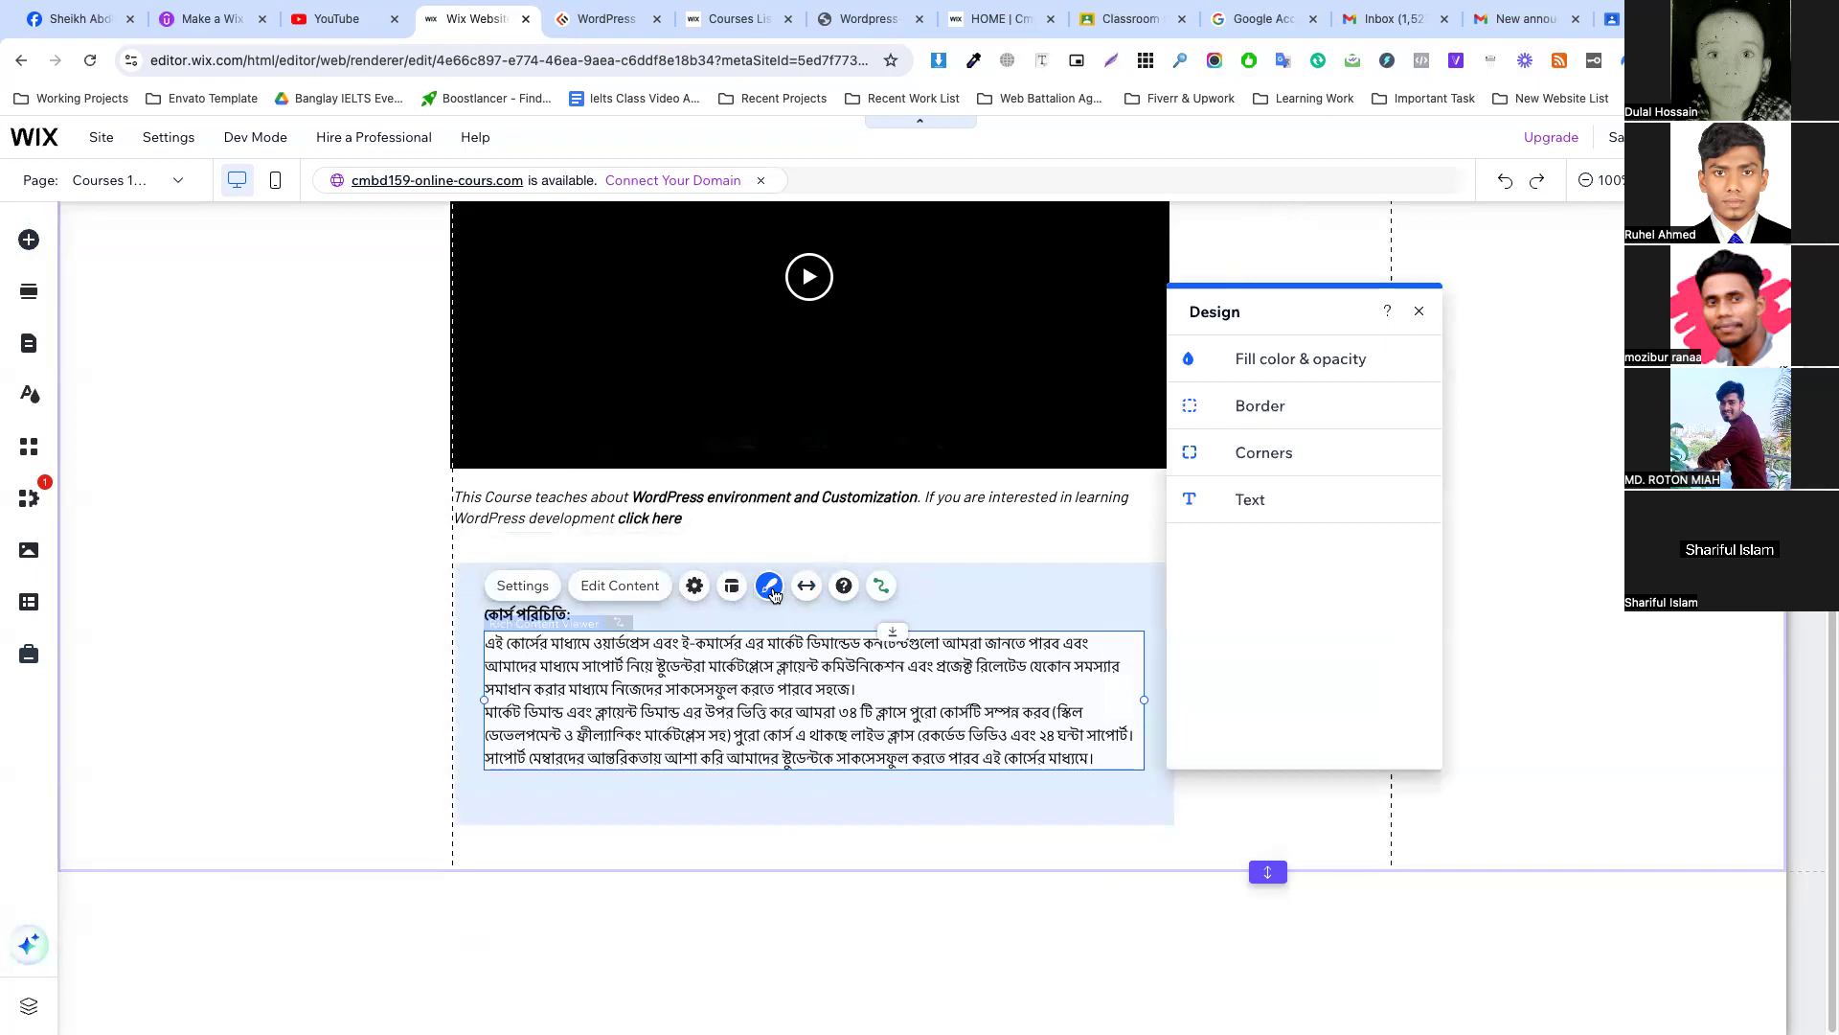
Set the rich content's background fill opacity to 0% so it is transparent.
{"action": "left_click", "coordinate": [1245, 360]}
{"action": "left_click_drag", "start_coordinate": [1284, 438], "coordinate": [1222, 449]}
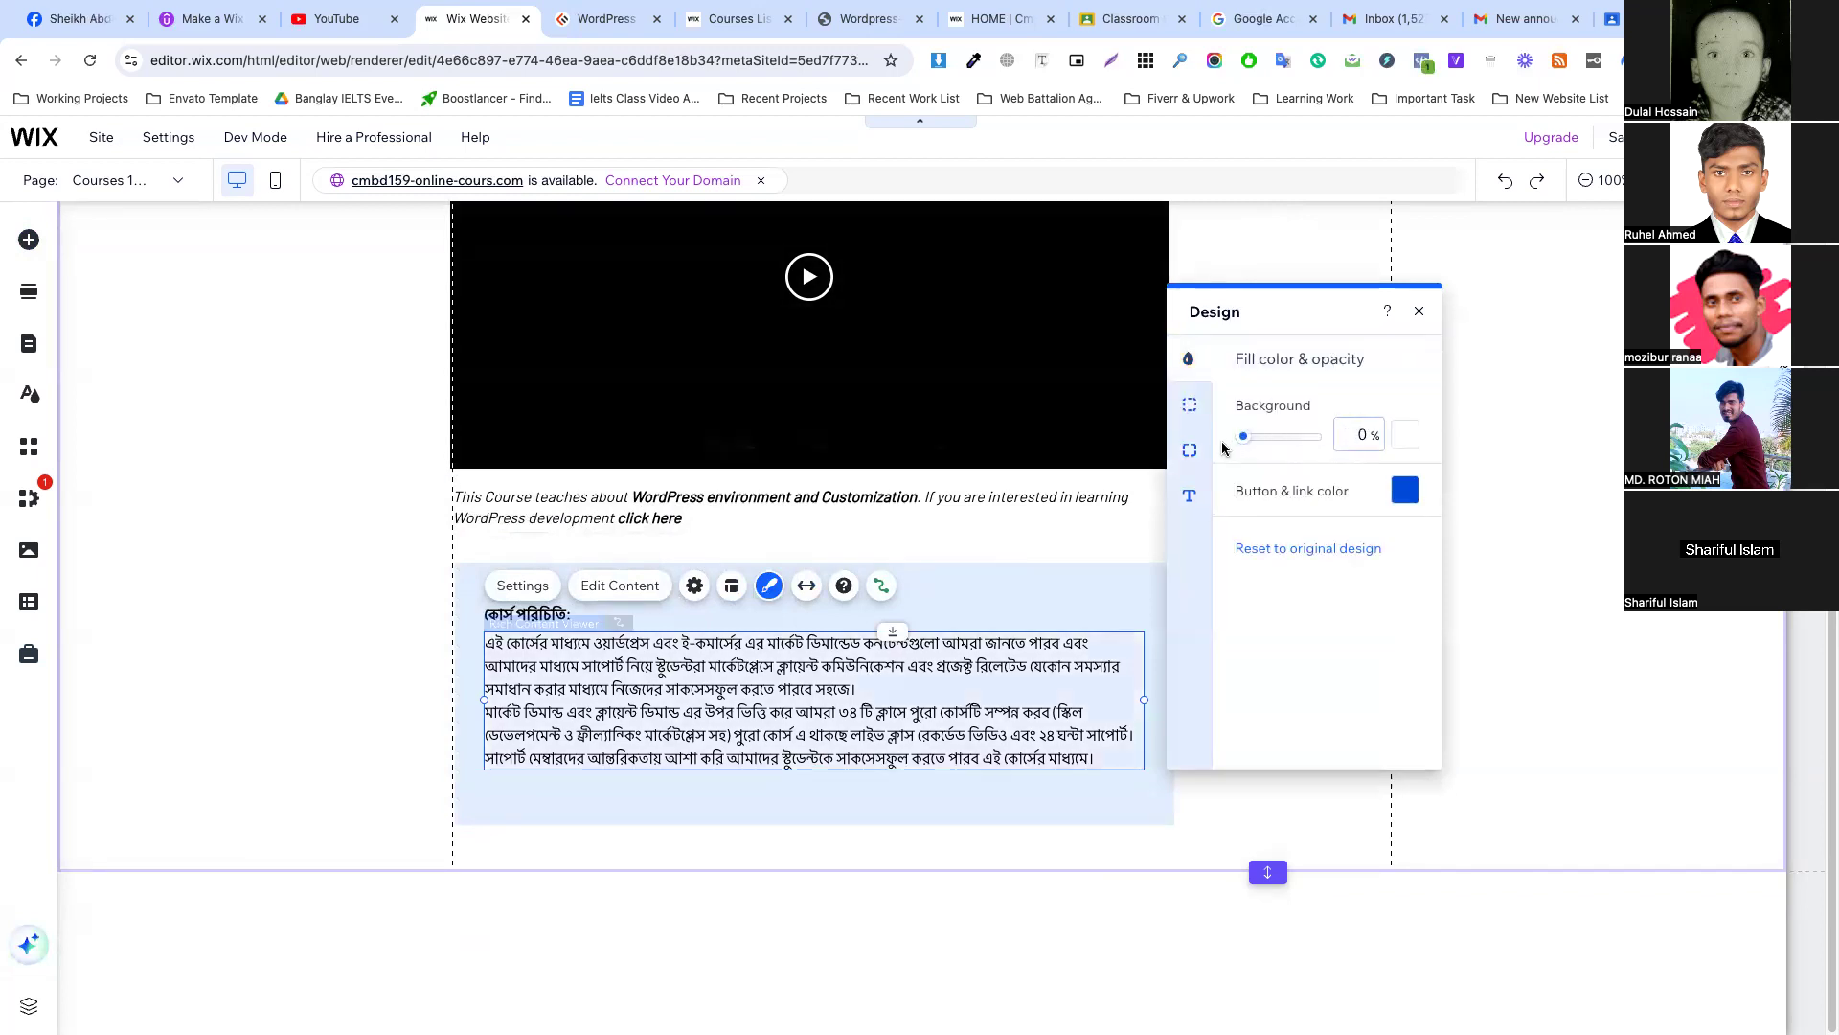
{"action": "left_click", "coordinate": [1047, 616]}
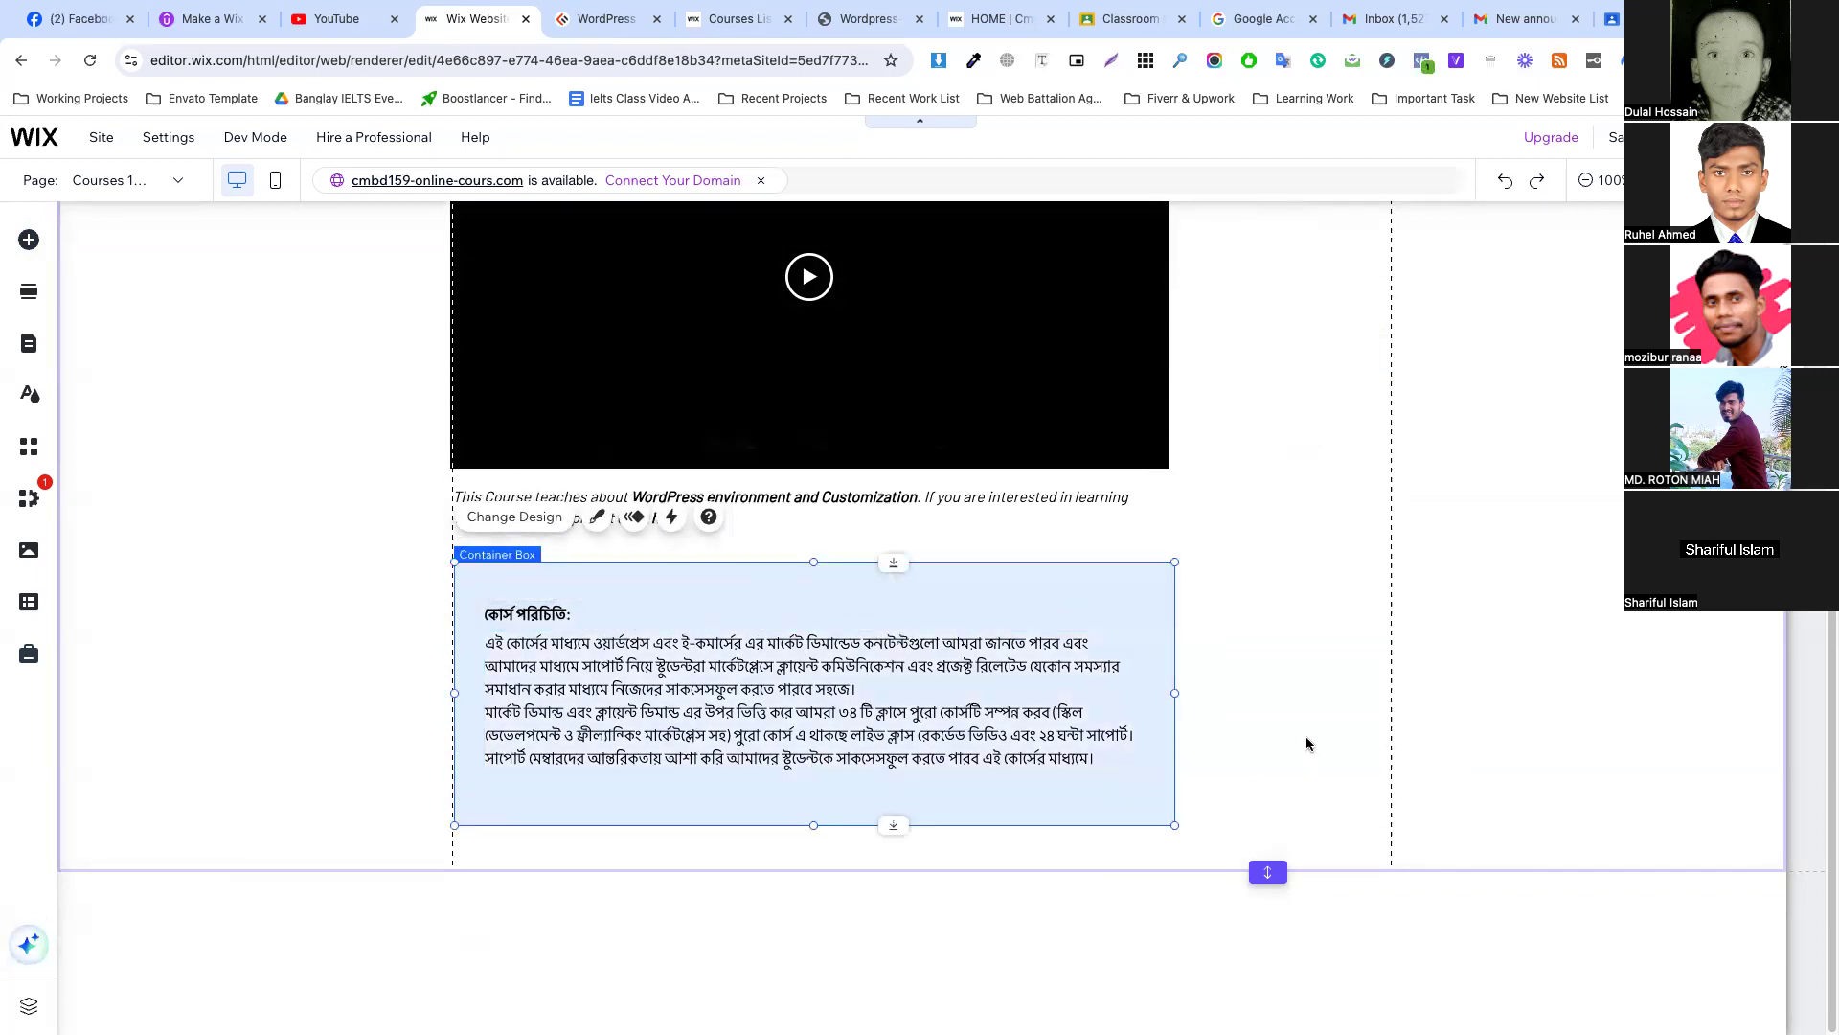
{"action": "left_click", "coordinate": [1300, 709]}
Move the course description a few pixels lower inside the box.
{"action": "left_click", "coordinate": [687, 688]}
{"action": "left_click_drag", "start_coordinate": [687, 688], "coordinate": [687, 695]}
{"action": "double_click", "coordinate": [687, 695]}
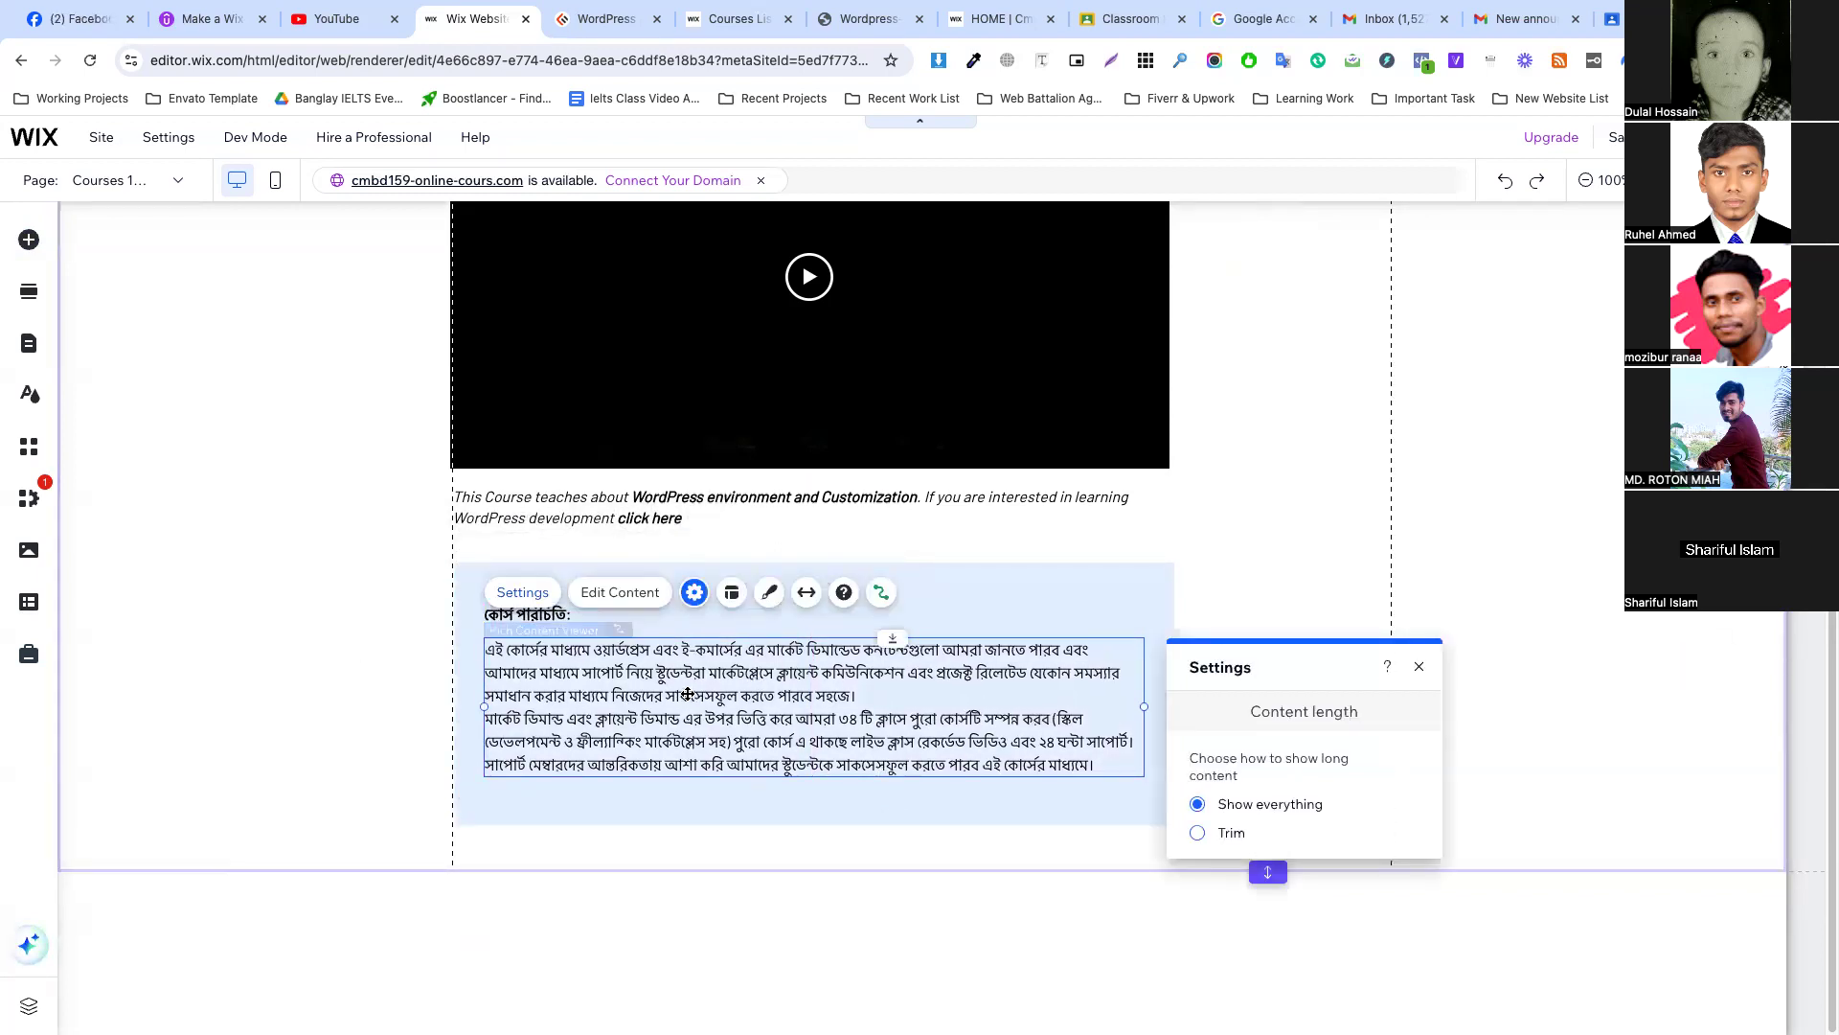
{"action": "left_click", "coordinate": [1227, 581]}
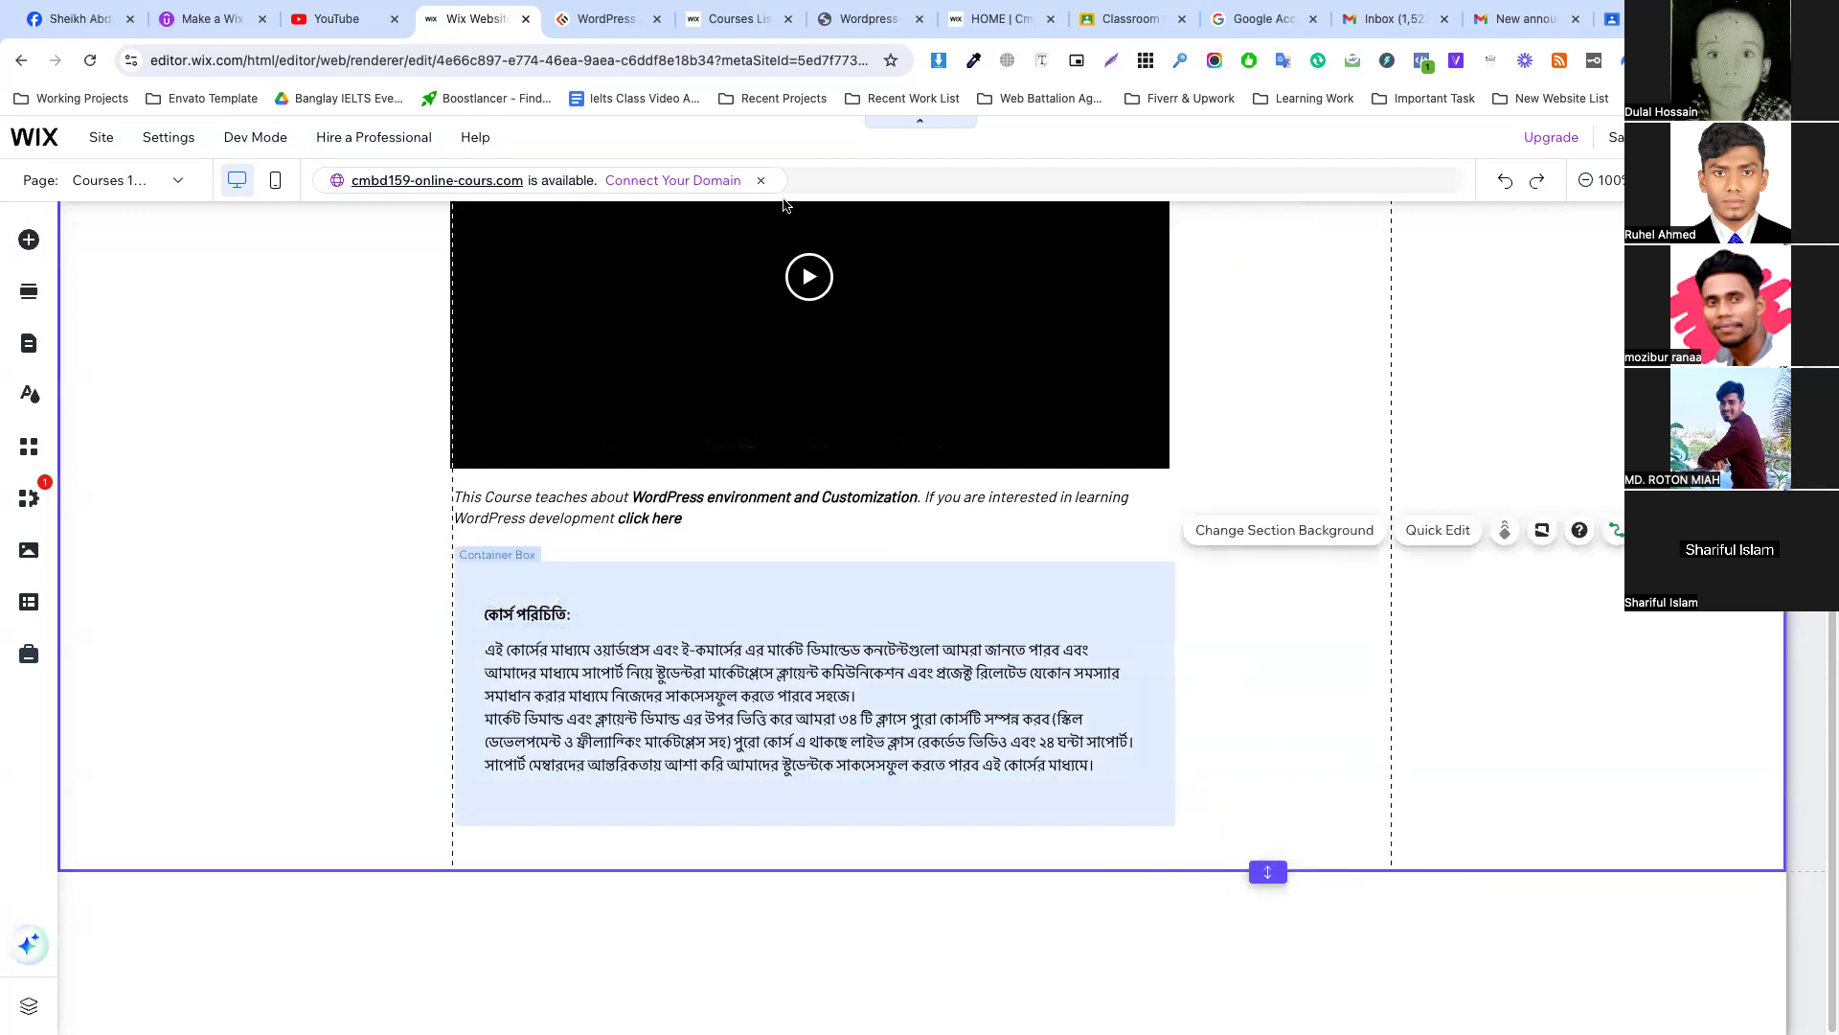
Review the WordPress & Ecommerce course page's introduction, price and features on codemanbd.com.
{"action": "left_click", "coordinate": [604, 27]}
{"action": "scroll", "coordinate": [538, 481], "scroll_direction": "down", "scroll_amount": 8}
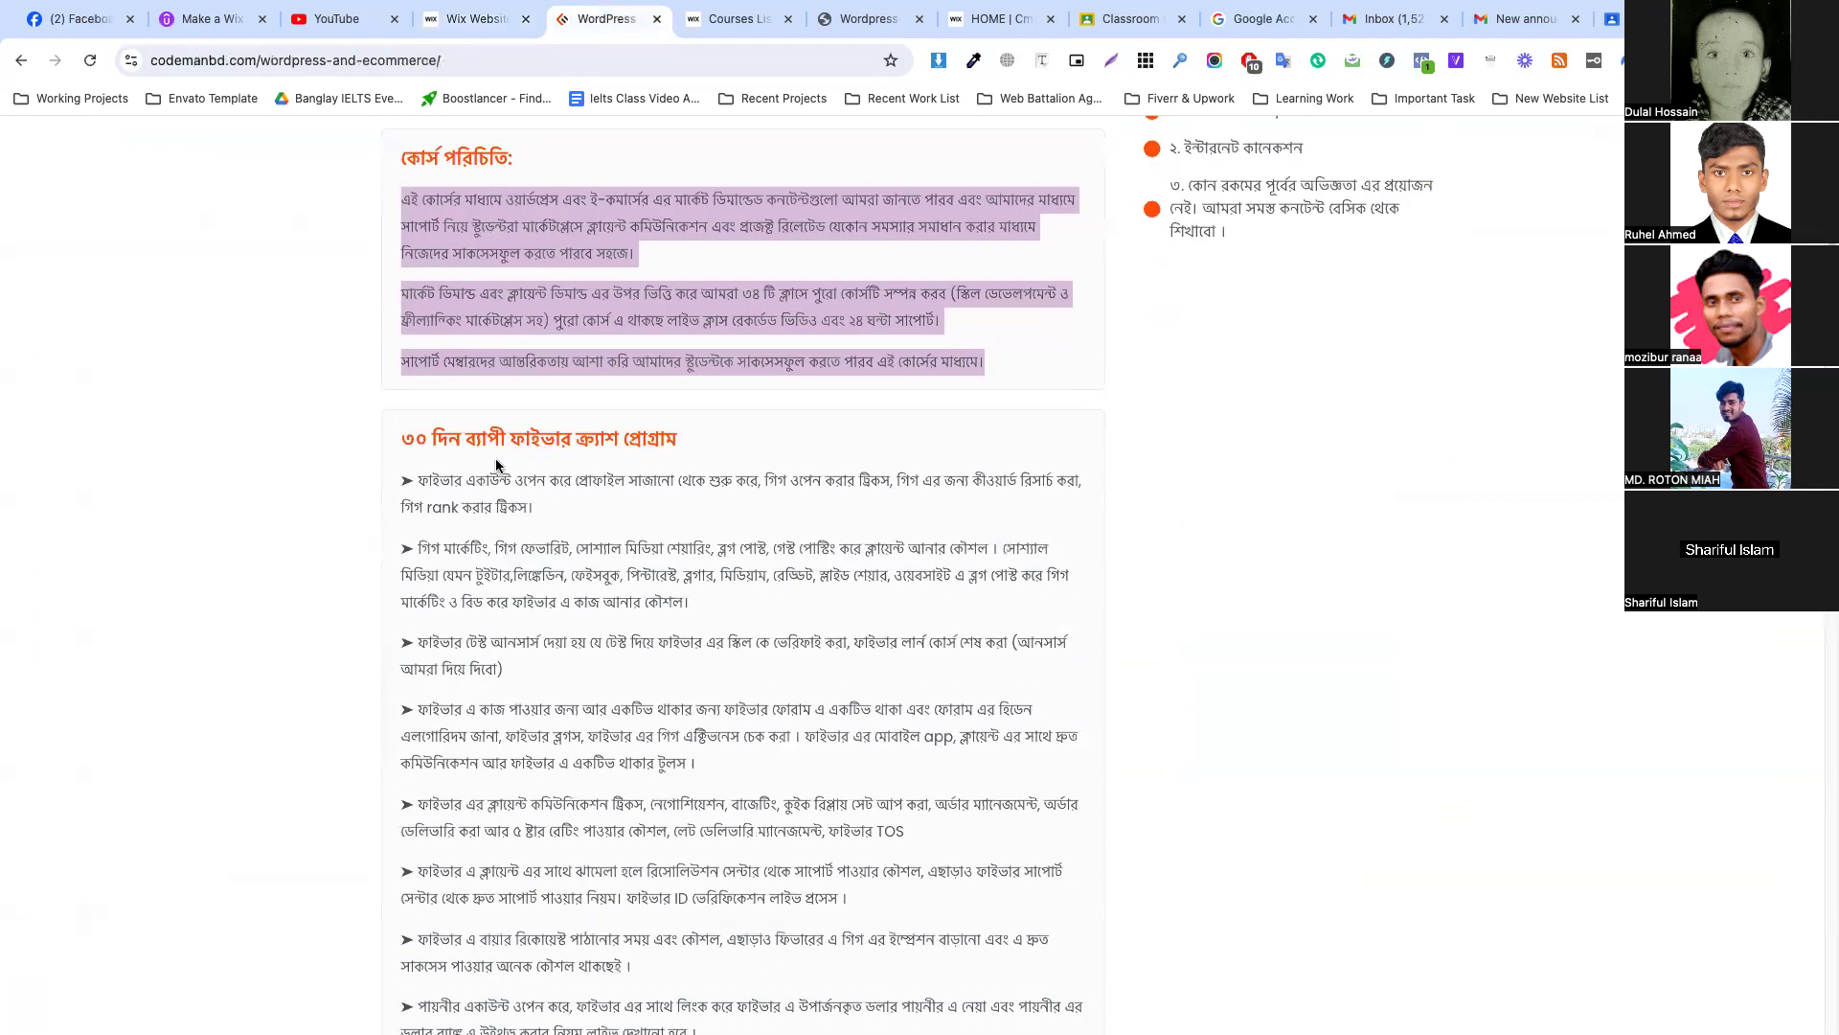
{"action": "scroll", "coordinate": [553, 471], "scroll_direction": "down", "scroll_amount": 10}
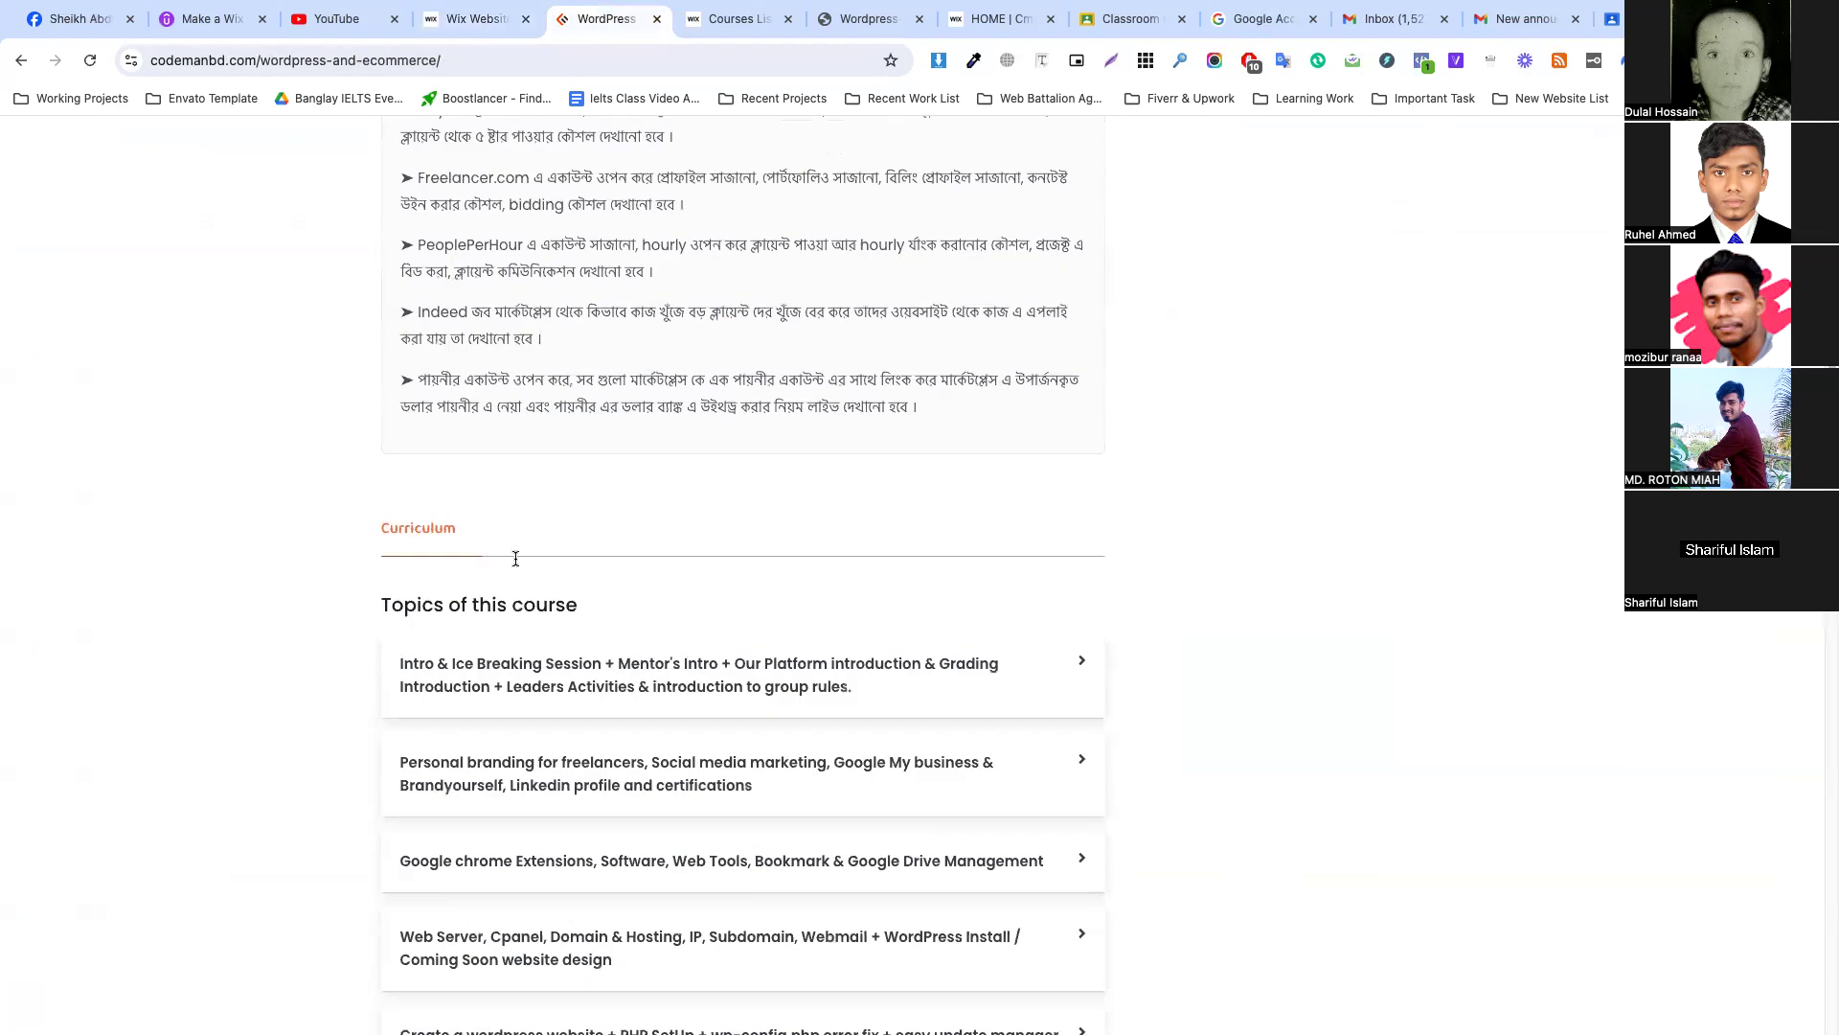
{"action": "scroll", "coordinate": [546, 543], "scroll_direction": "up", "scroll_amount": 9}
{"action": "scroll", "coordinate": [546, 544], "scroll_direction": "up", "scroll_amount": 15}
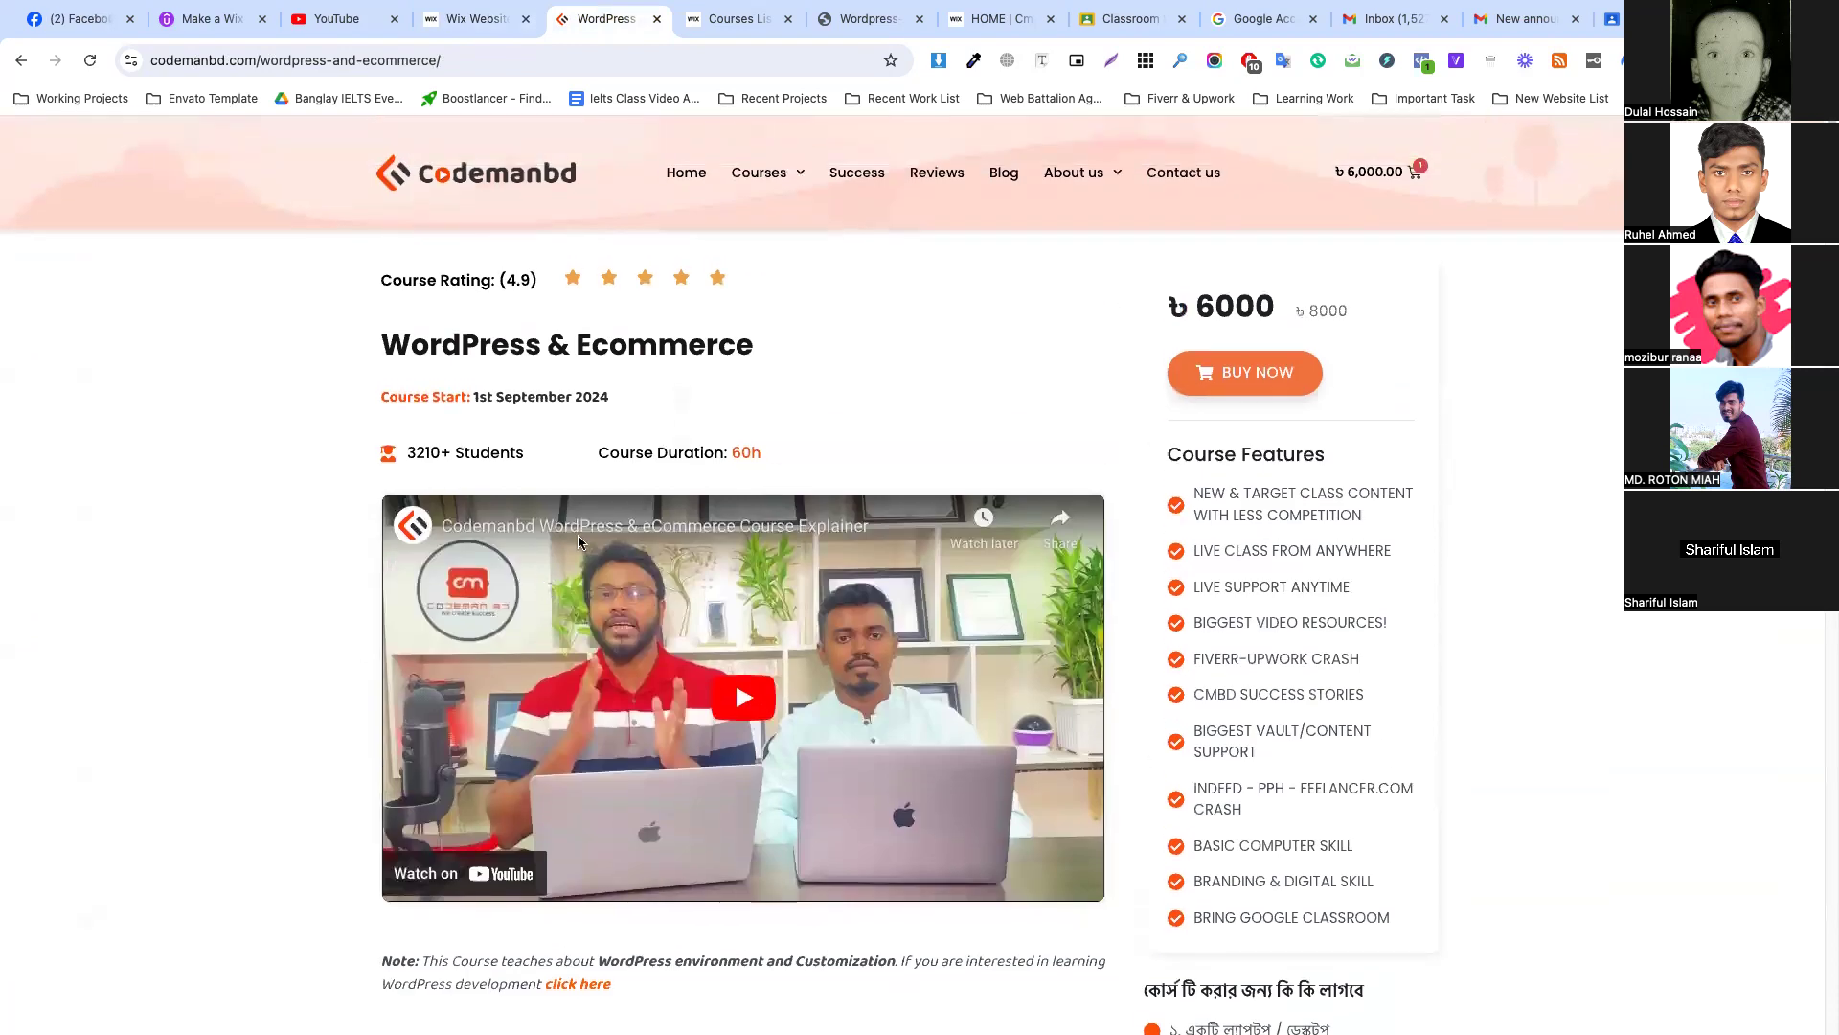
{"action": "left_click_drag", "start_coordinate": [1168, 306], "coordinate": [1351, 307]}
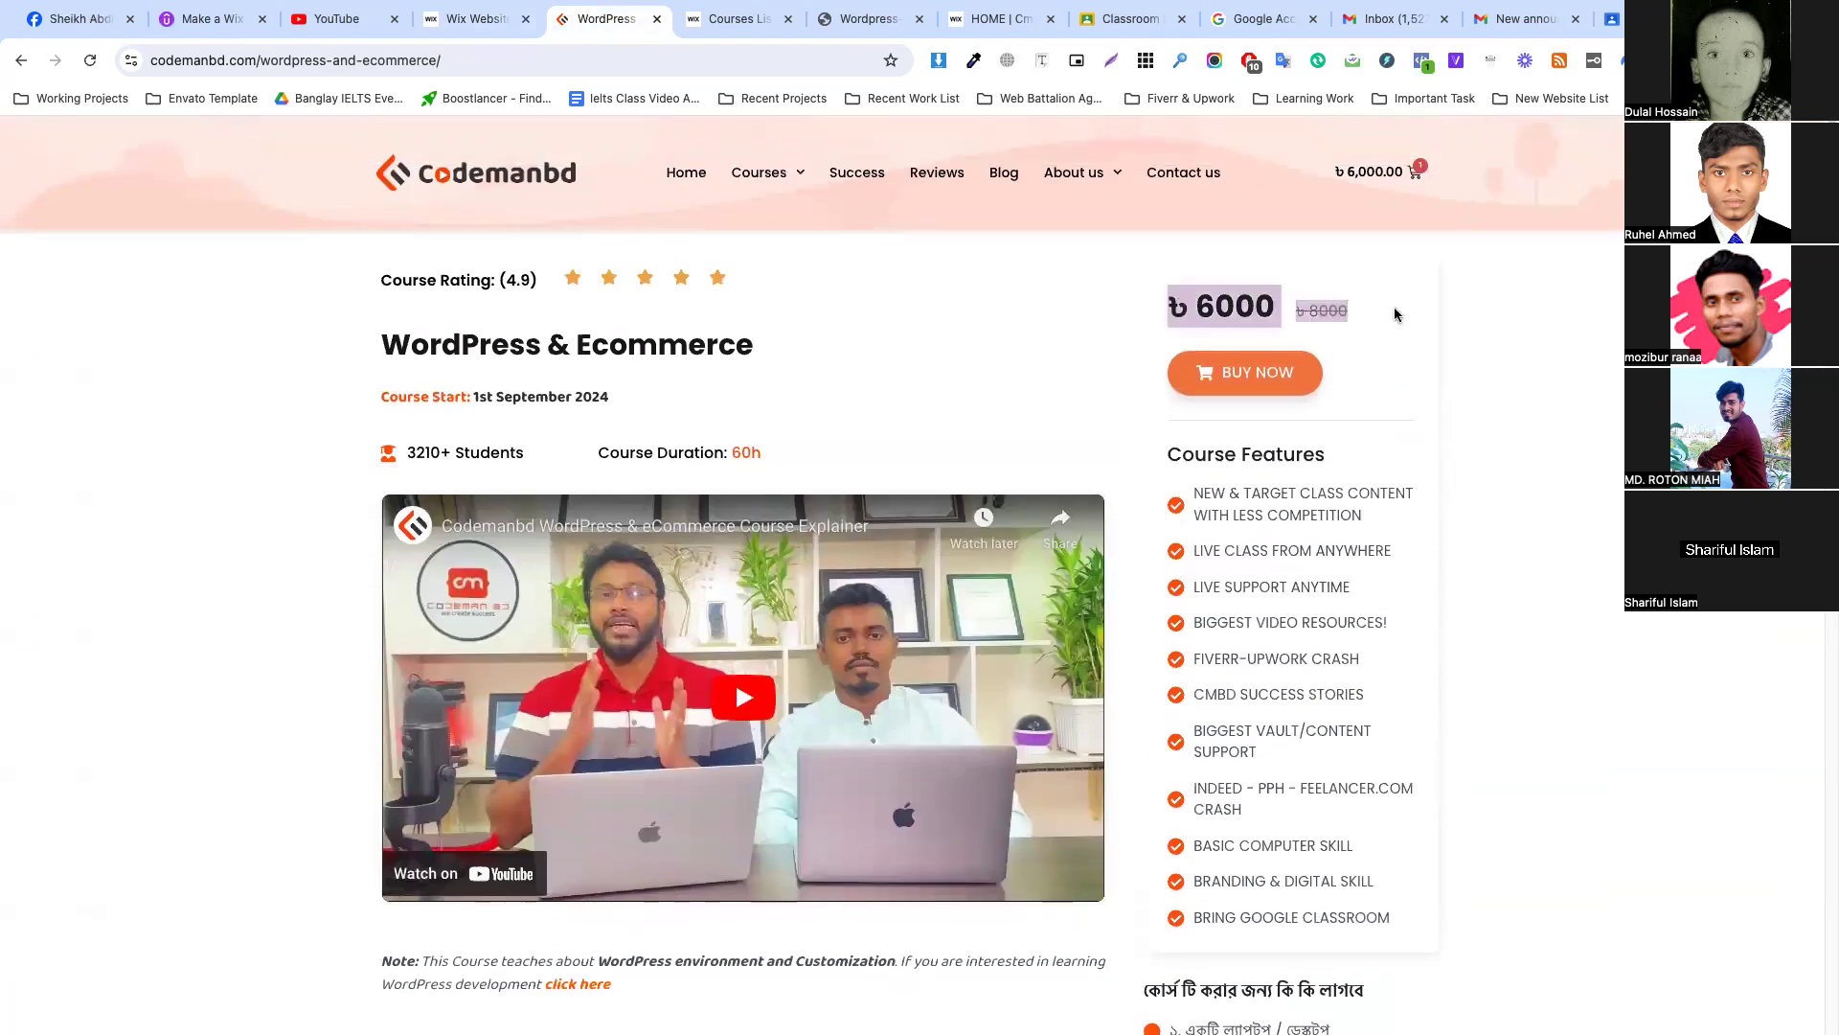
{"action": "scroll", "coordinate": [1225, 230], "scroll_direction": "down", "scroll_amount": 2}
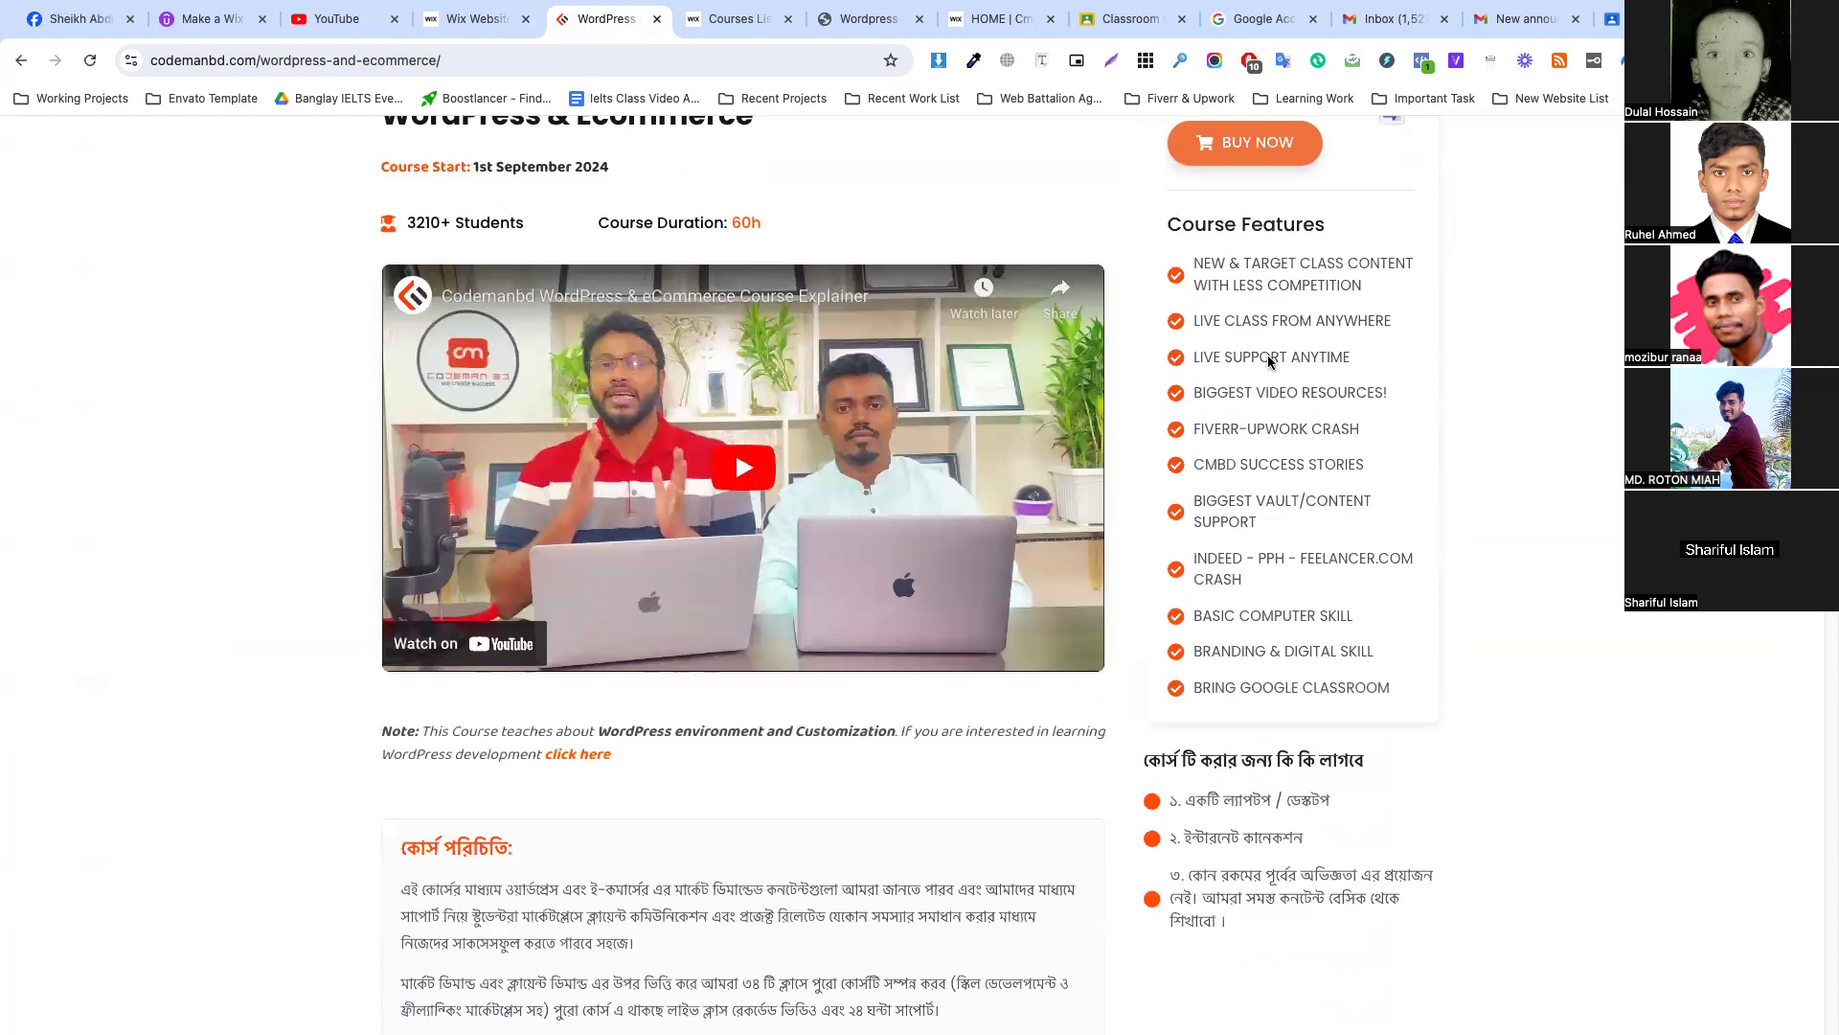
{"action": "scroll", "coordinate": [1246, 432], "scroll_direction": "down", "scroll_amount": 2}
{"action": "left_click_drag", "start_coordinate": [1144, 526], "coordinate": [1384, 665]}
{"action": "scroll", "coordinate": [976, 441], "scroll_direction": "up", "scroll_amount": 3}
{"action": "scroll", "coordinate": [976, 442], "scroll_direction": "up", "scroll_amount": 2}
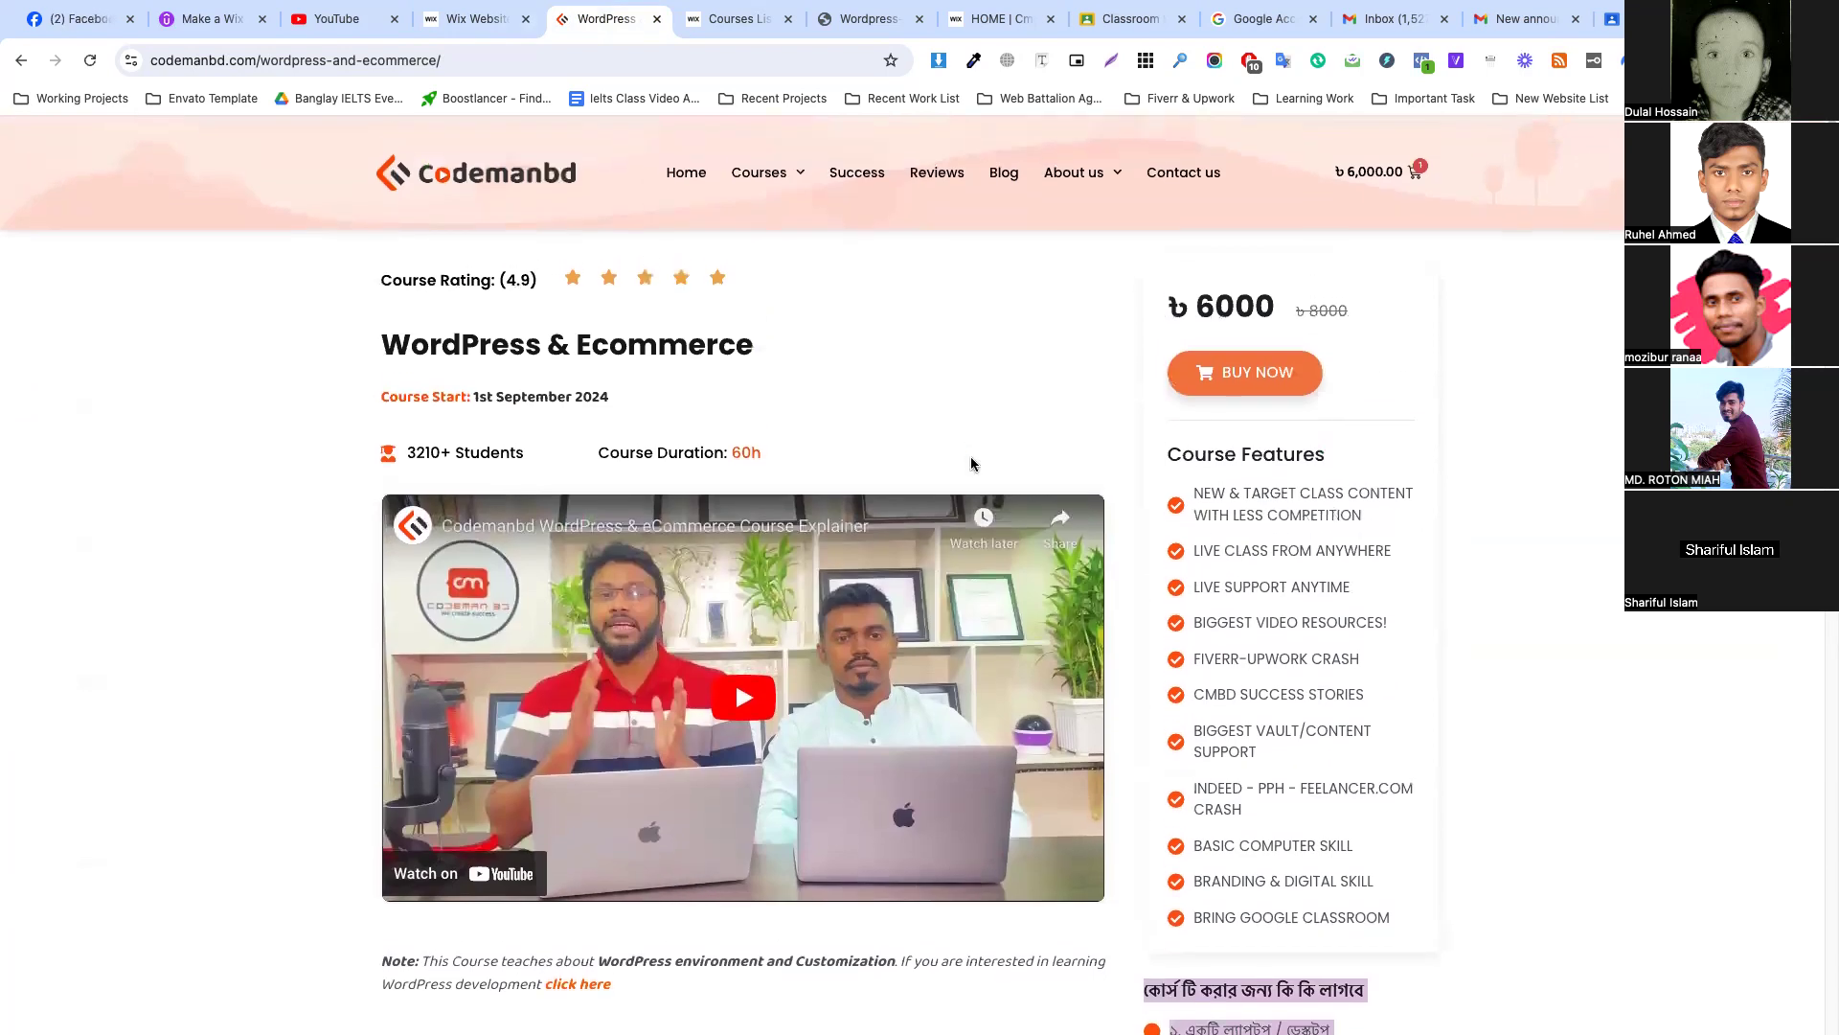
{"action": "key", "text": "ctrl+shift+Tab"}
Publish the site and dismiss the Congratulations message with Done.
{"action": "key", "text": "ctrl+s"}
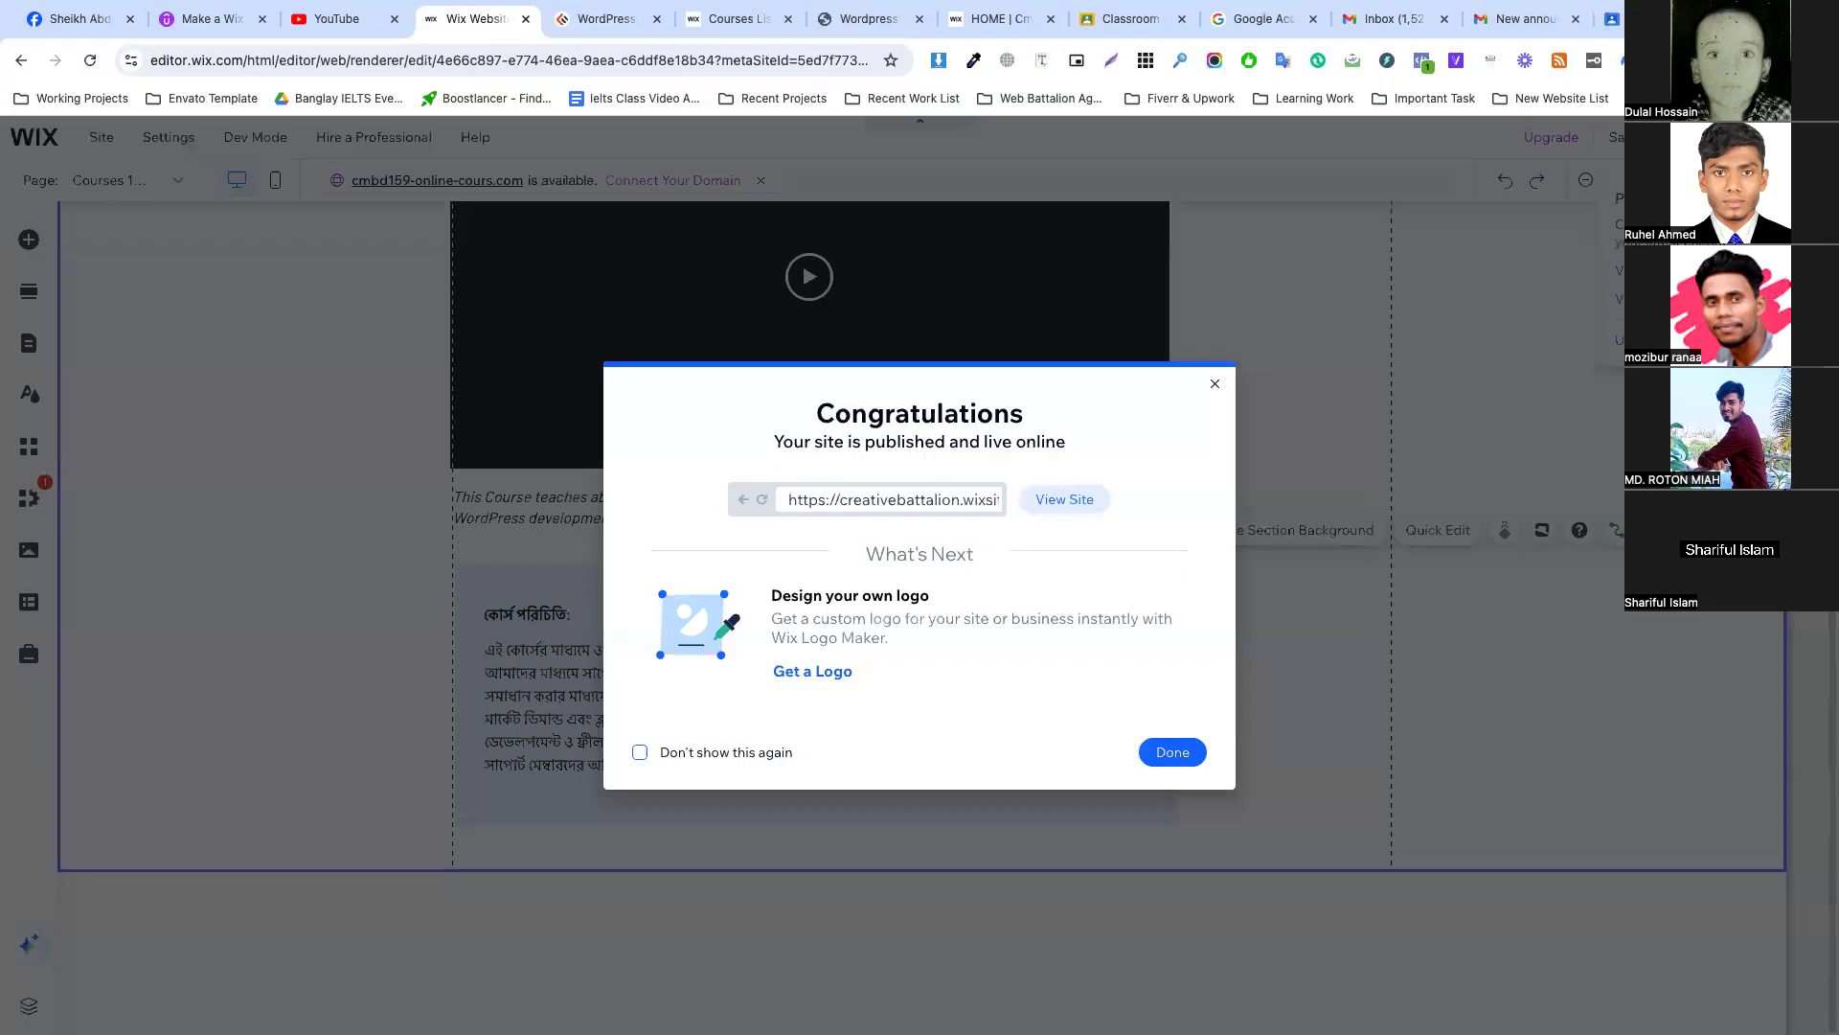
{"action": "left_click", "coordinate": [1188, 755]}
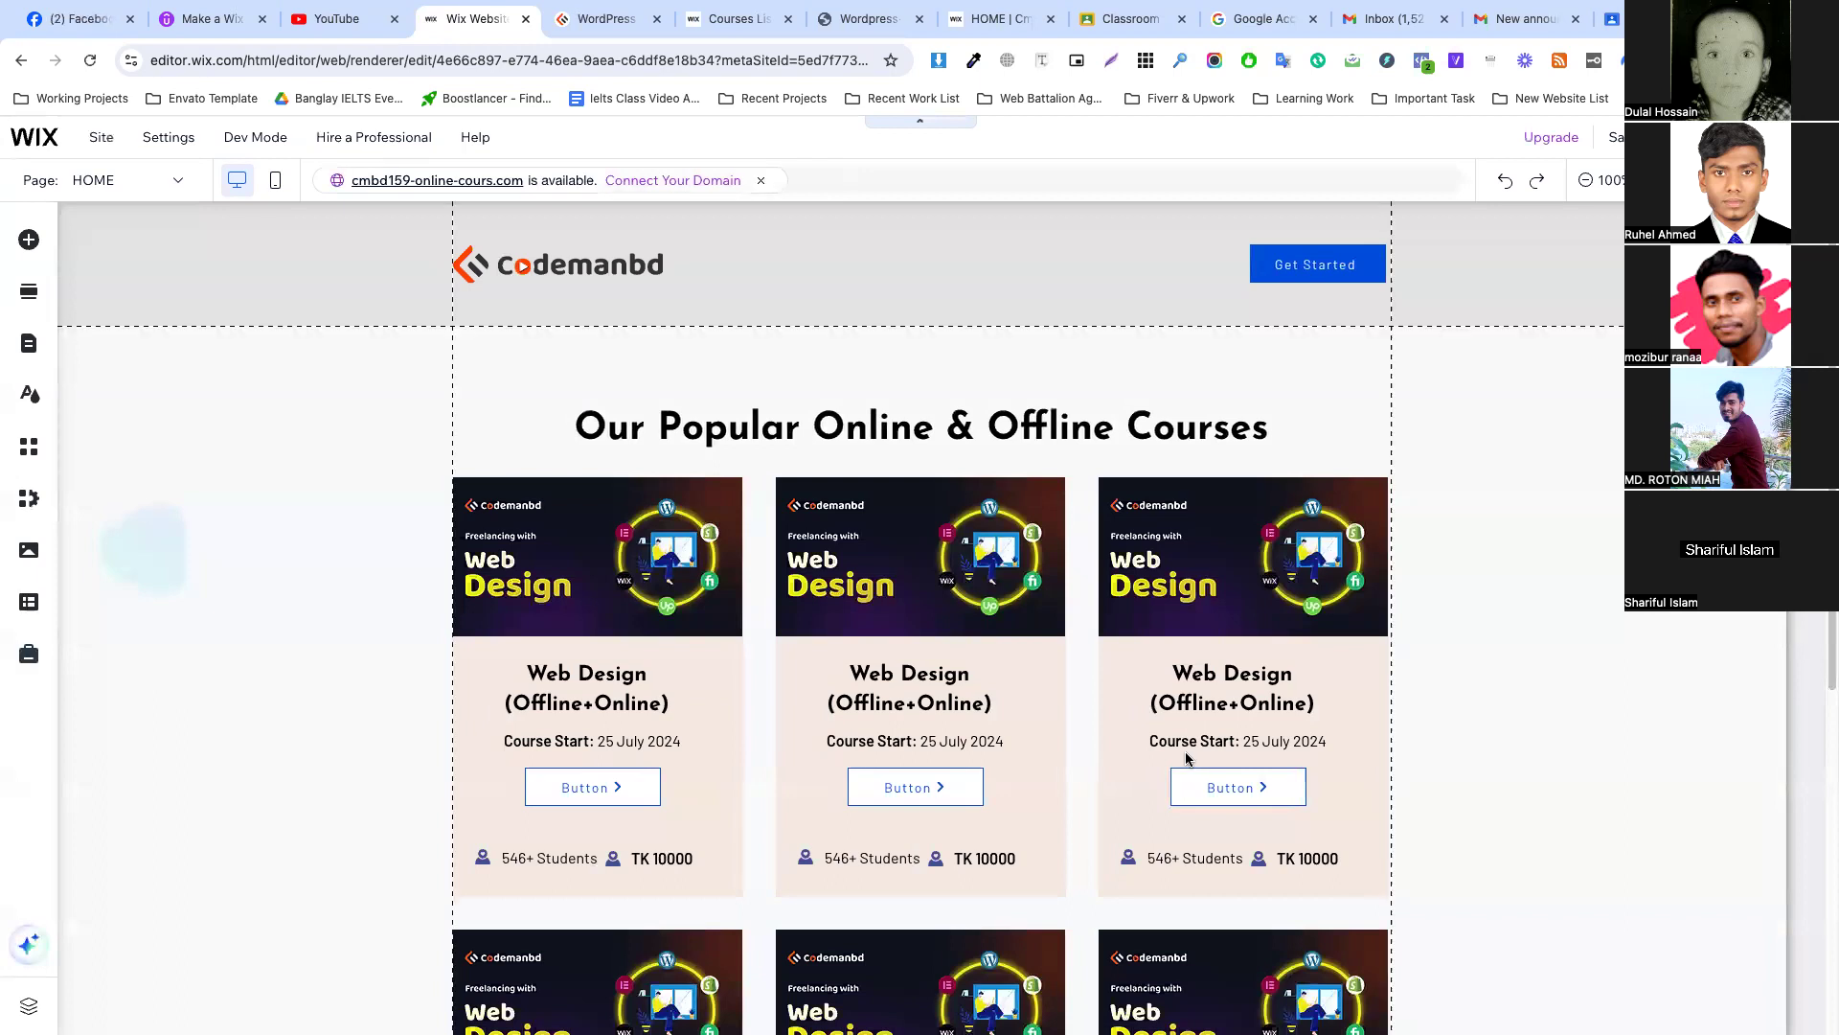
Browse the Site Menu and Dynamic Pages lists in Pages and Menu.
{"action": "scroll", "coordinate": [735, 497], "scroll_direction": "down", "scroll_amount": 5}
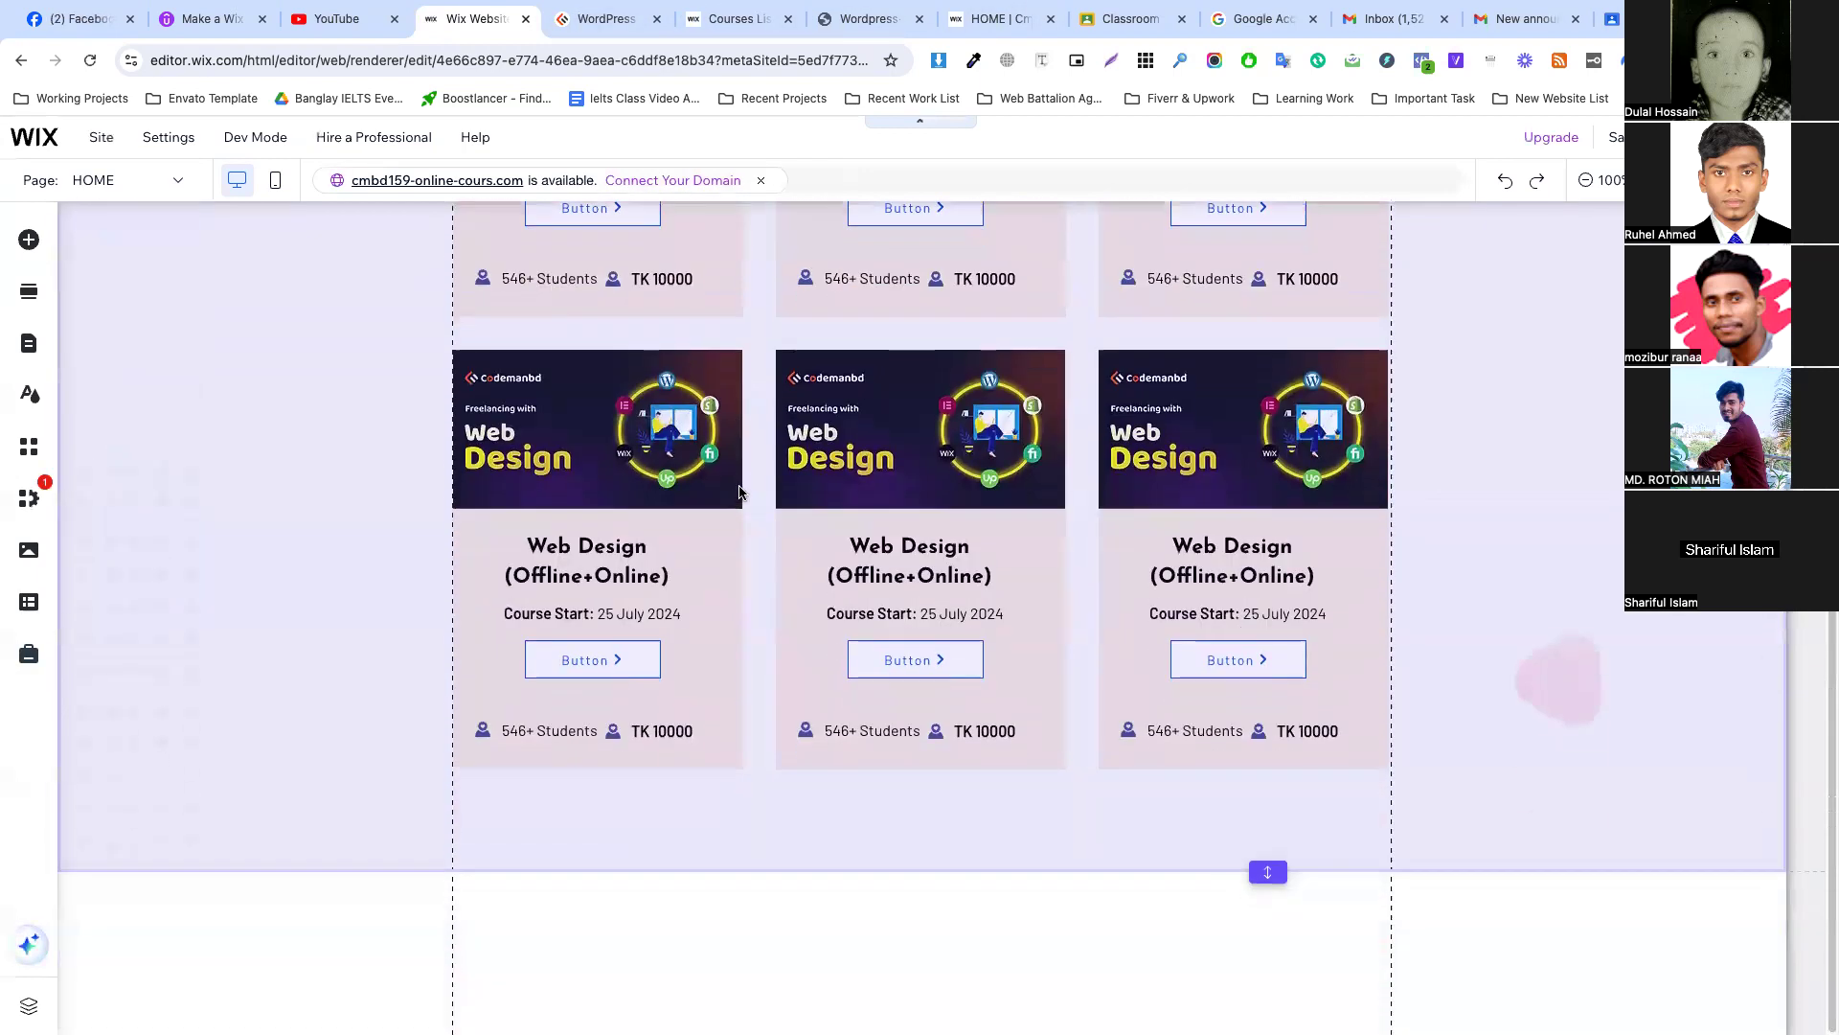
{"action": "scroll", "coordinate": [747, 484], "scroll_direction": "up", "scroll_amount": 5}
{"action": "left_click", "coordinate": [114, 182]}
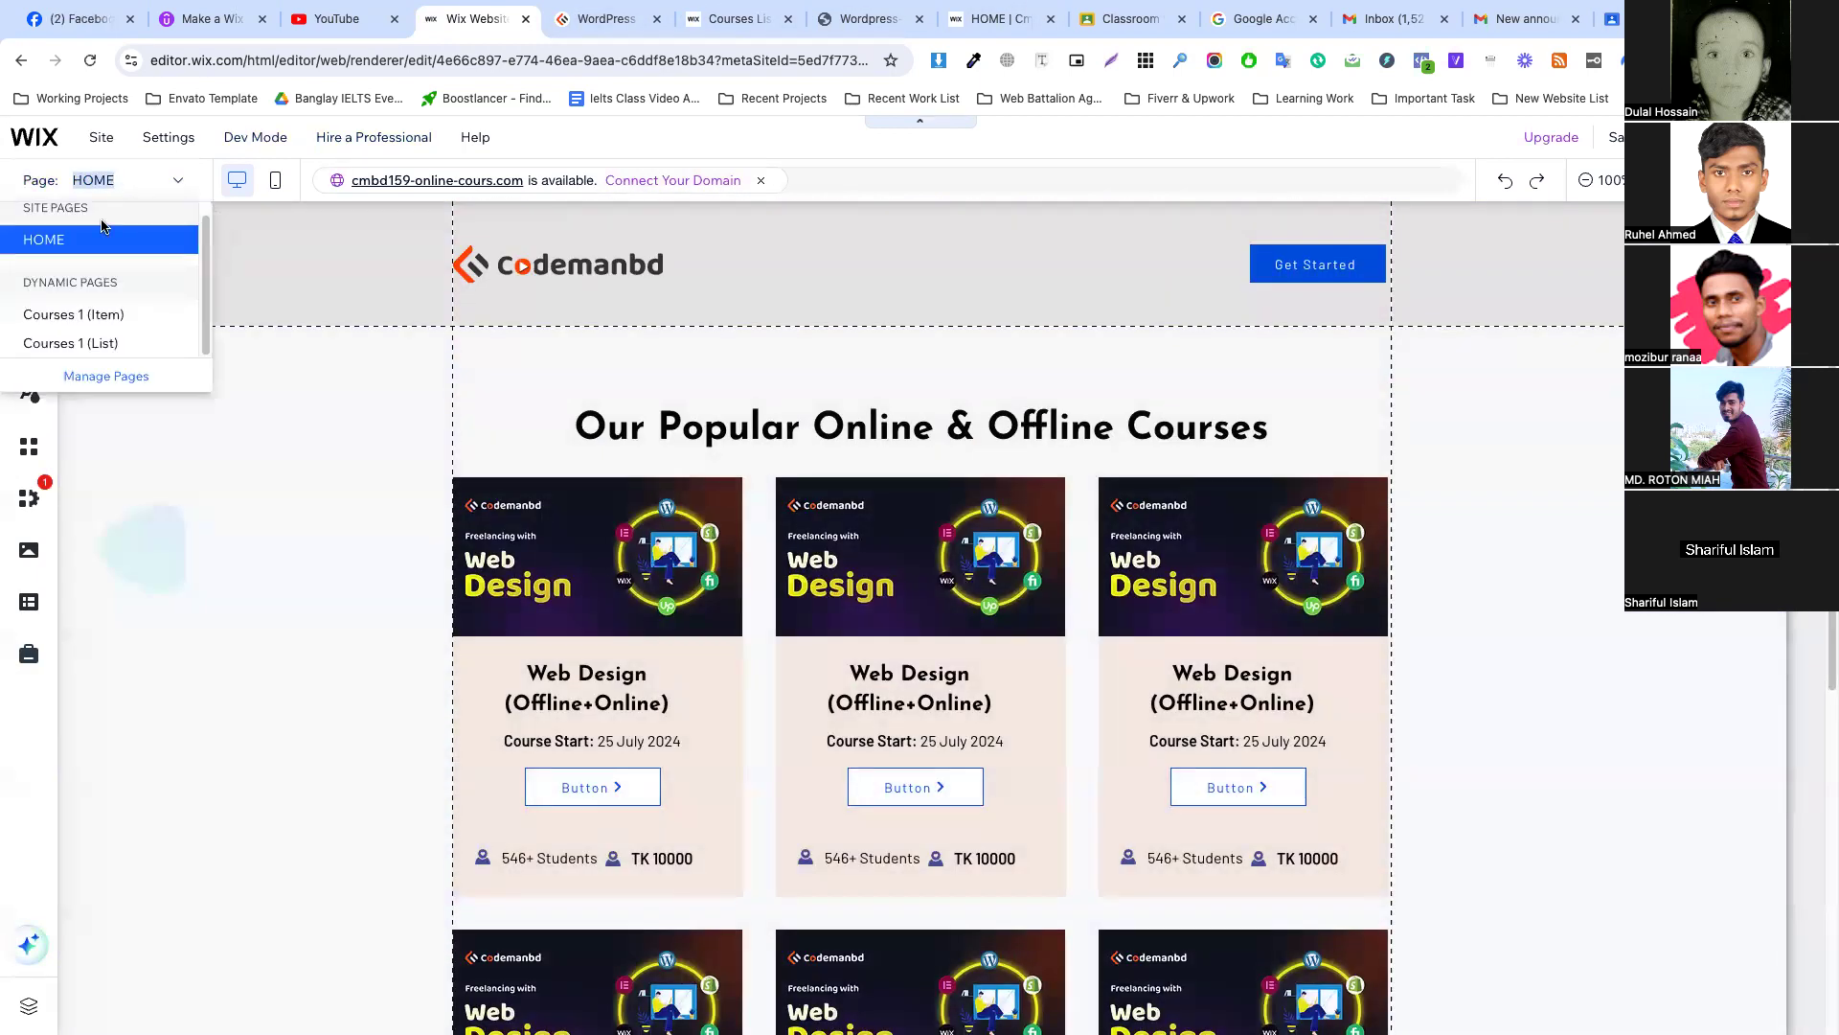
{"action": "left_click", "coordinate": [111, 377]}
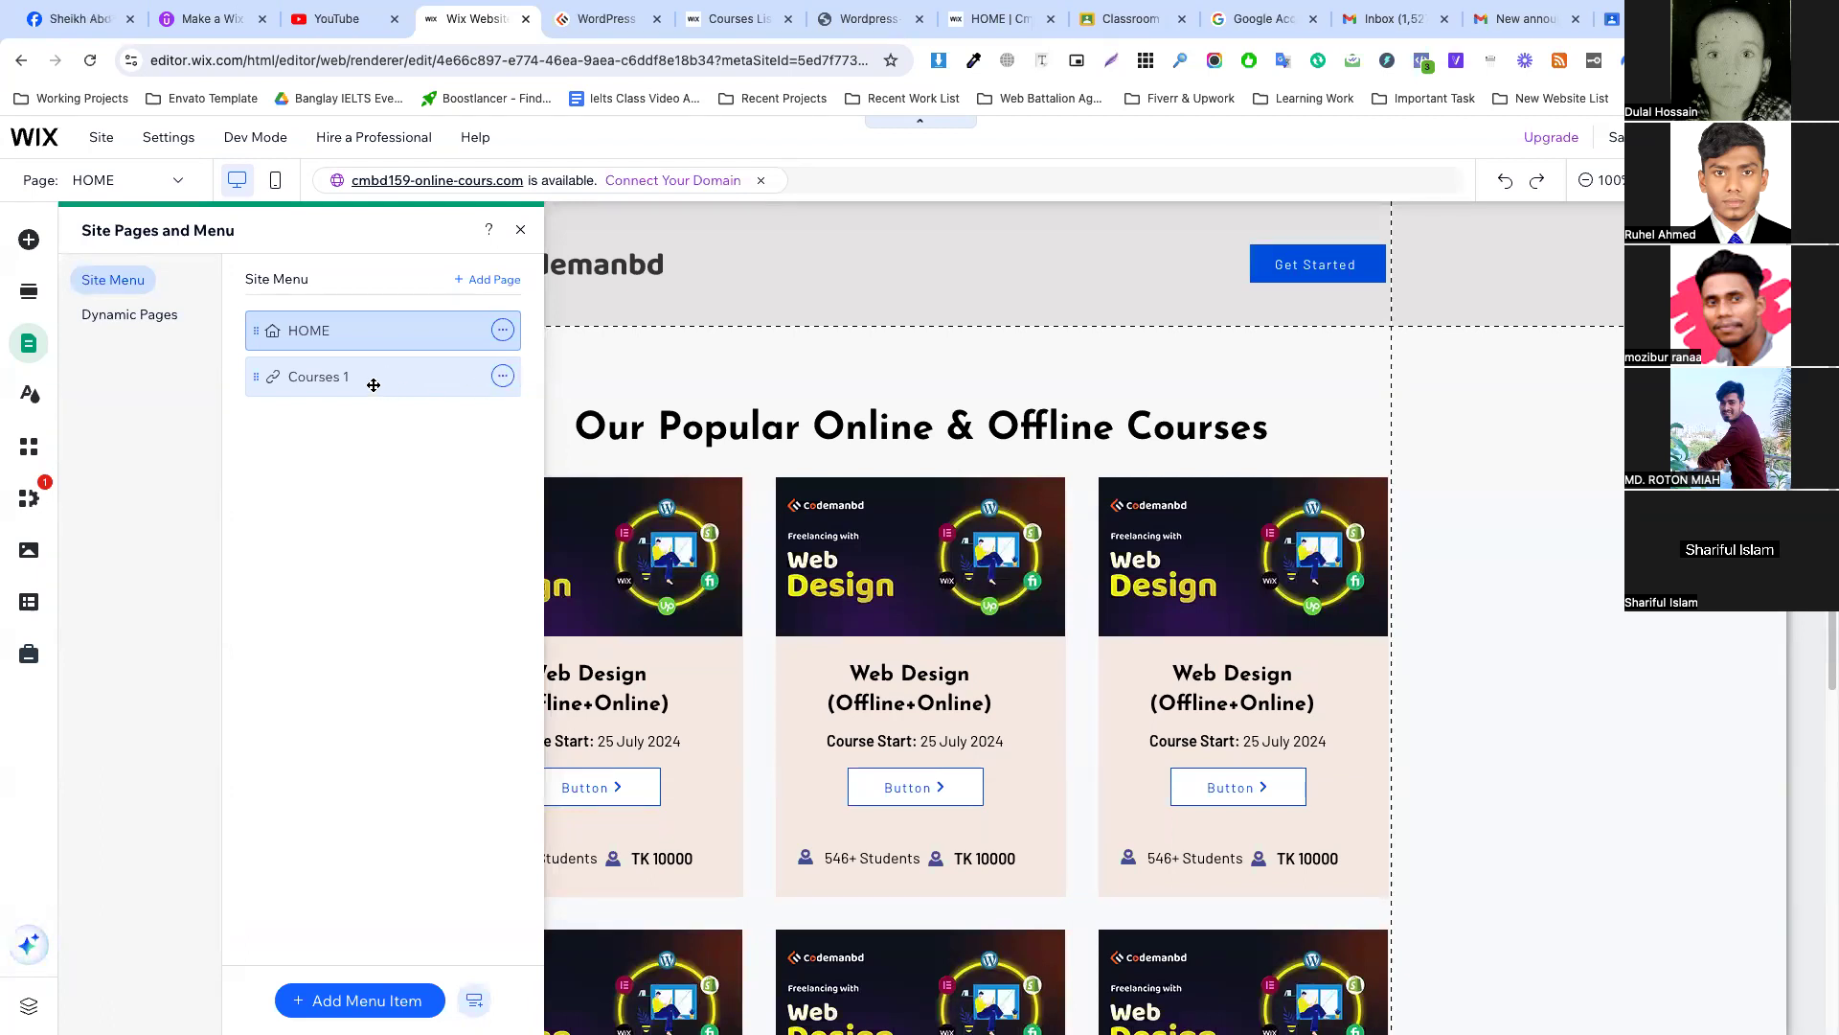
{"action": "left_click", "coordinate": [130, 315]}
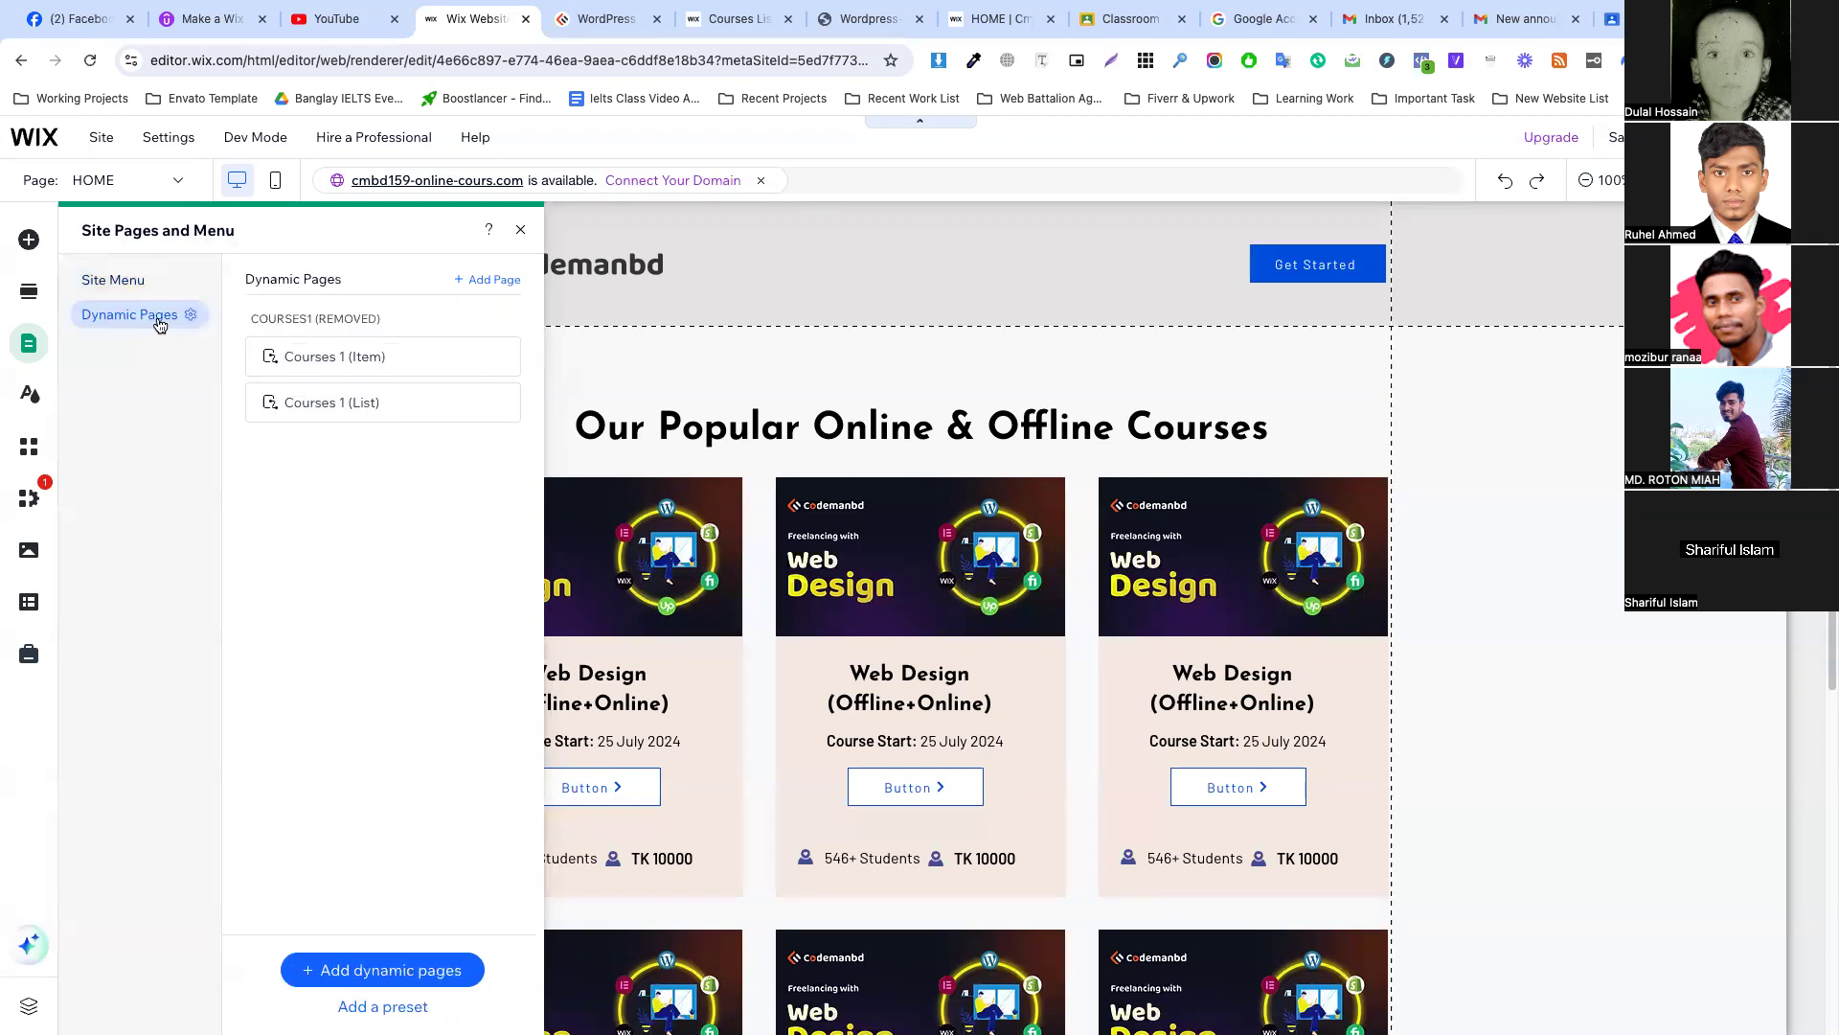
{"action": "left_click", "coordinate": [143, 280]}
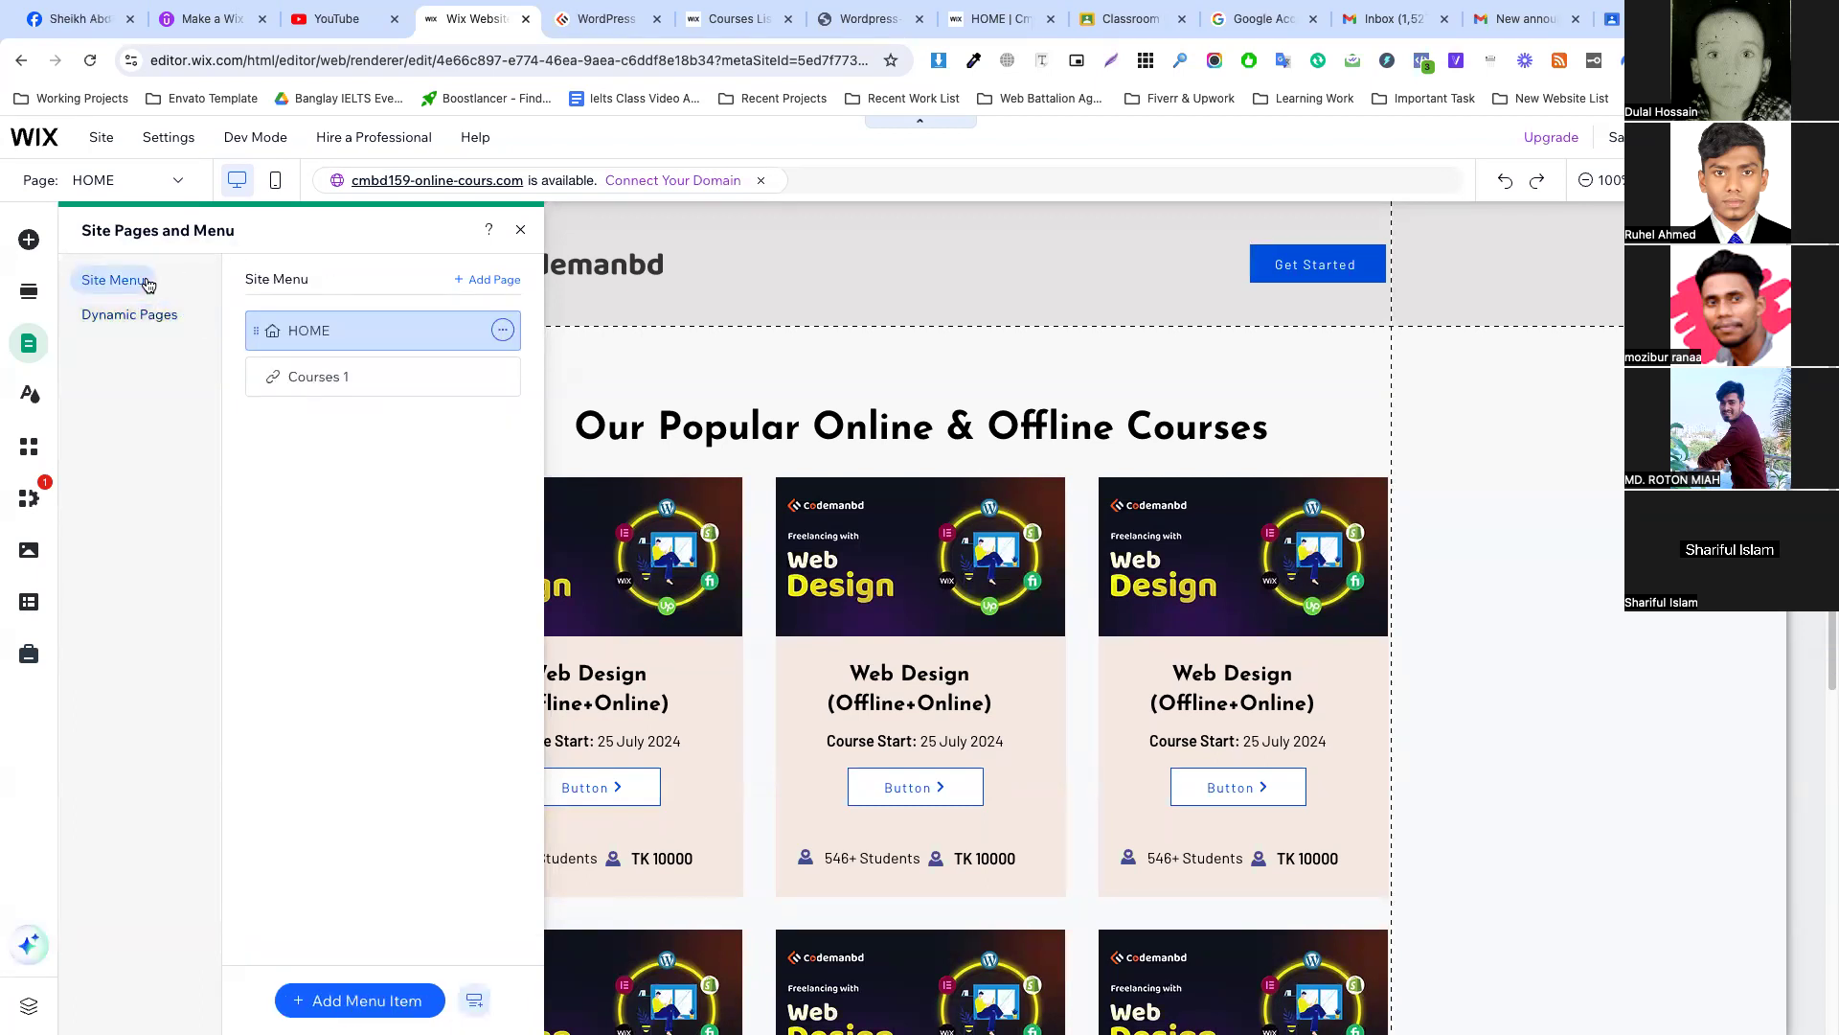
{"action": "left_click", "coordinate": [502, 375]}
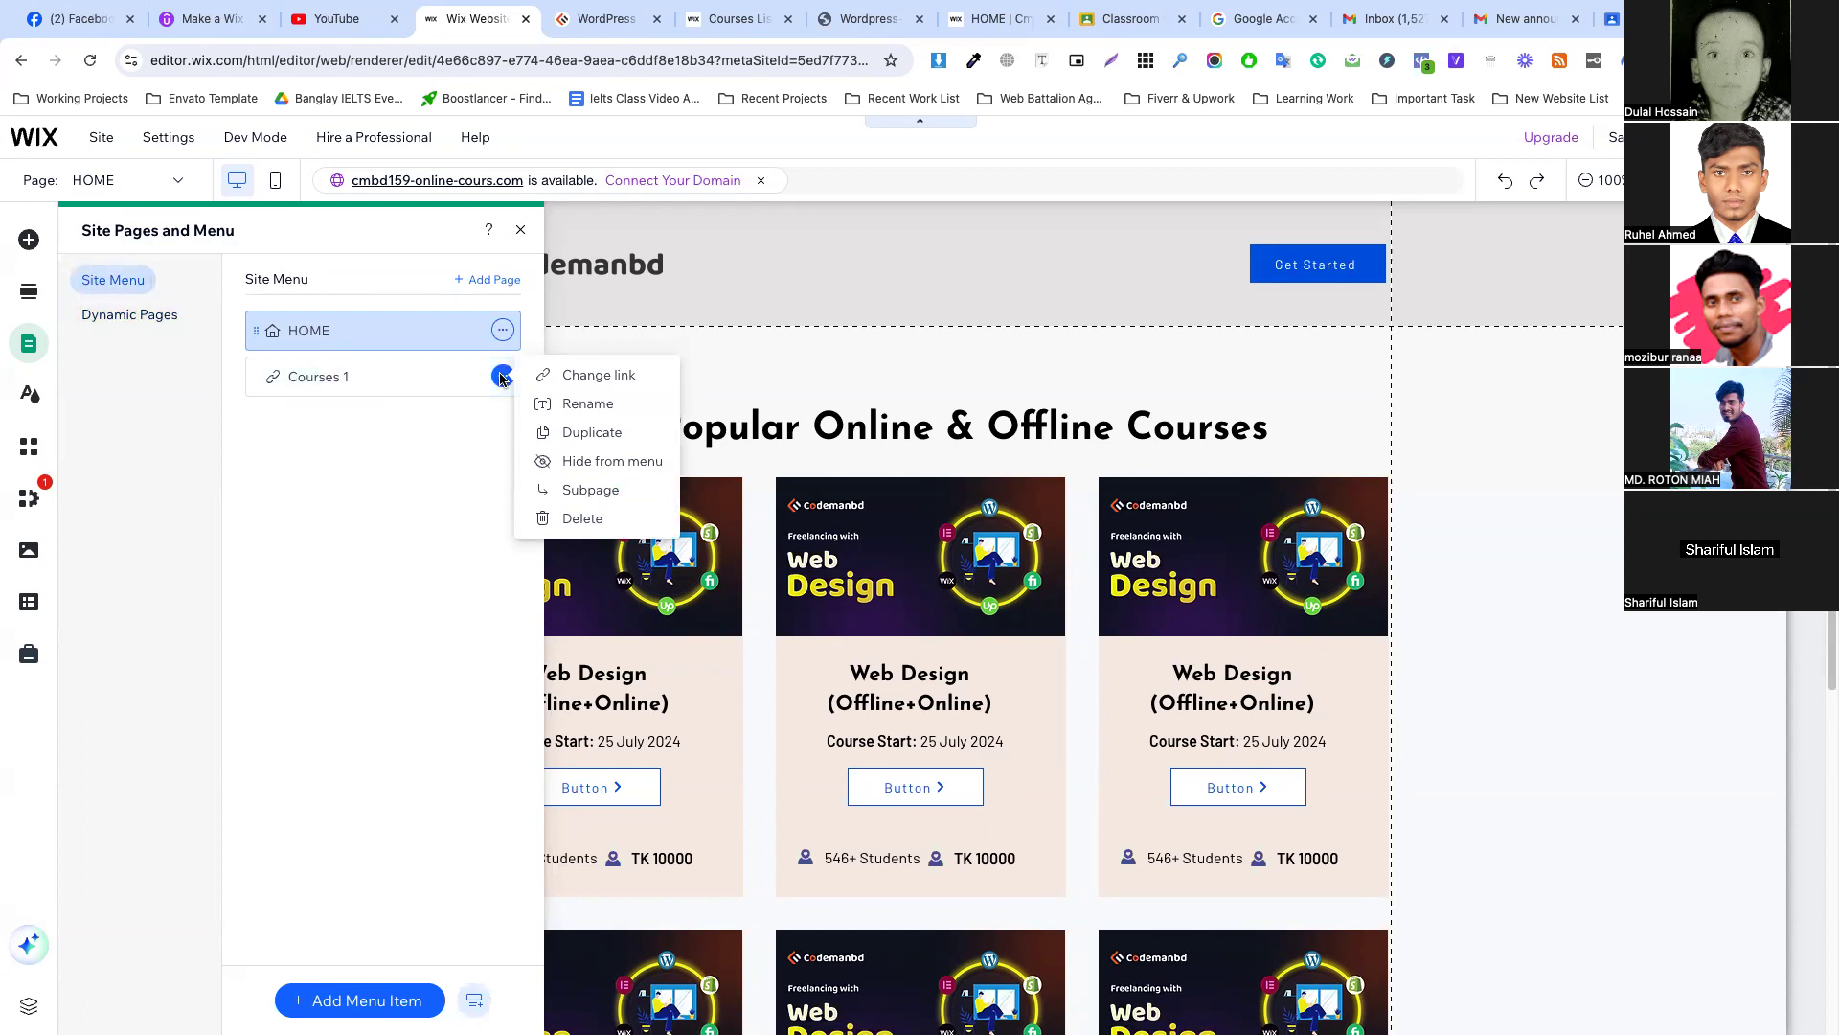
{"action": "left_click", "coordinate": [171, 318]}
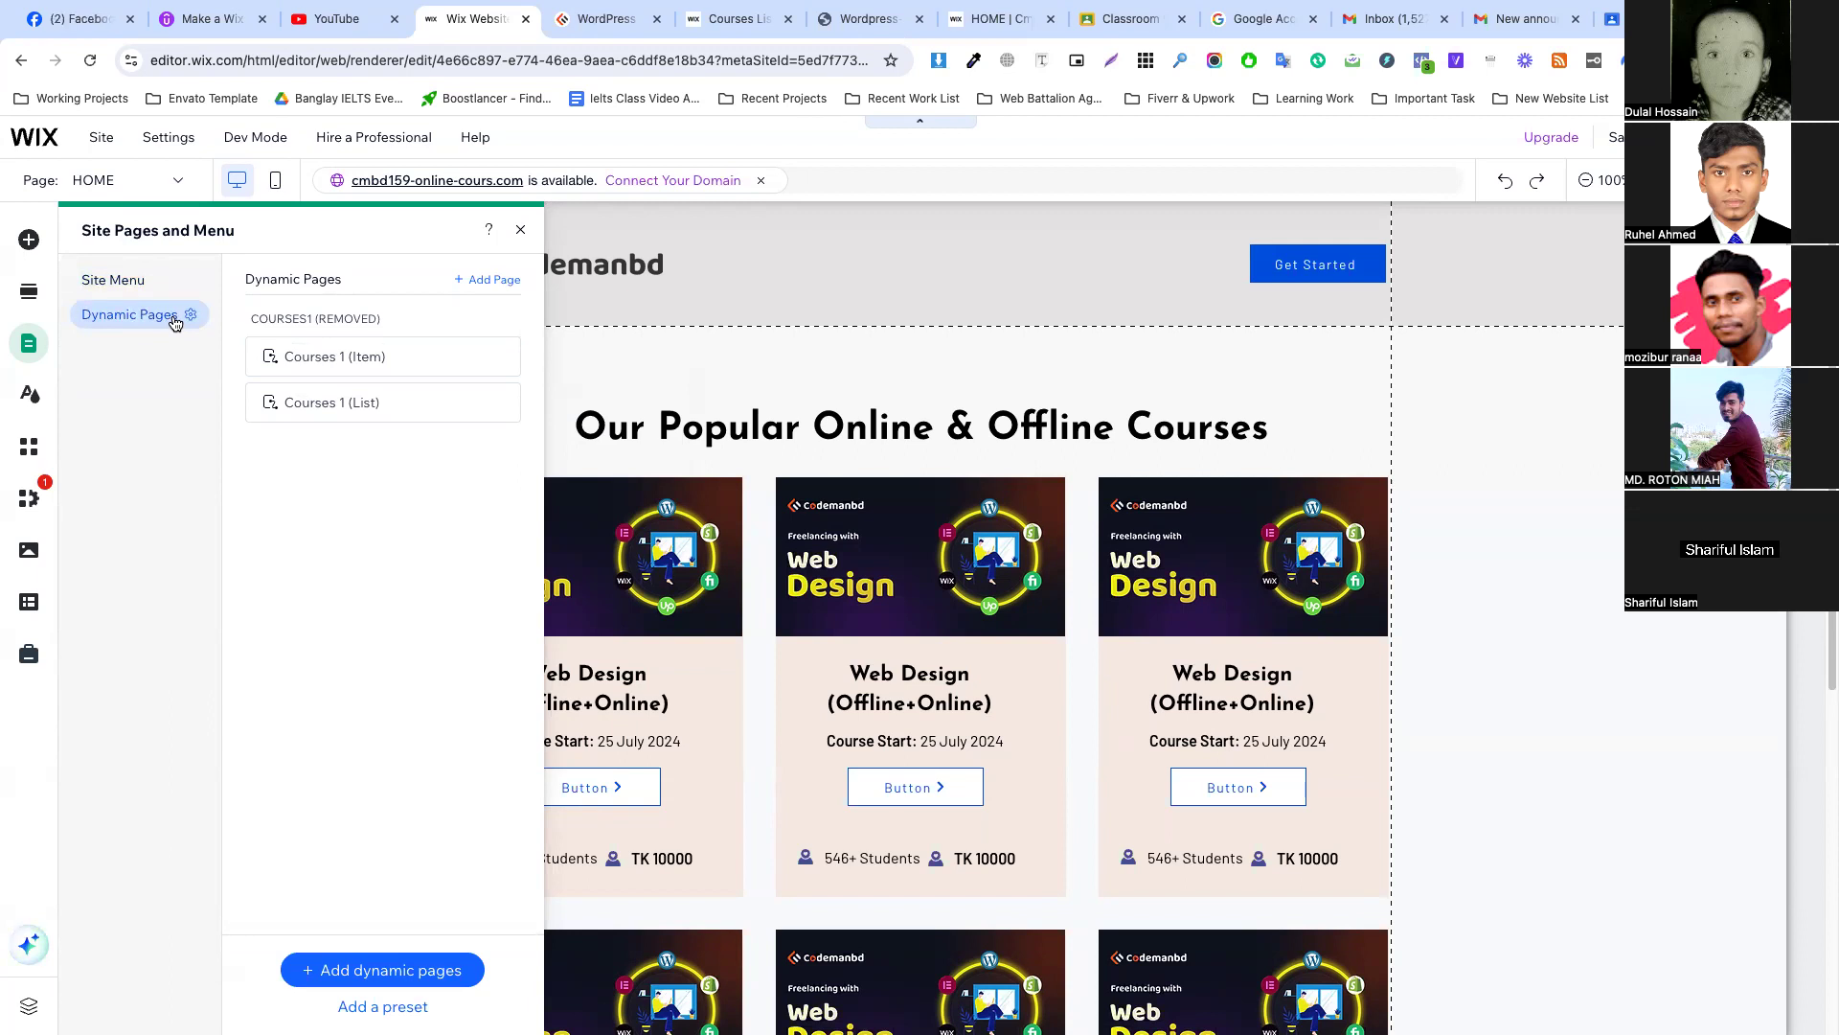
Open Courses 1 (List) in the editor, then go to the Courses 1 (Item) page.
{"action": "mouse_move", "coordinate": [472, 402]}
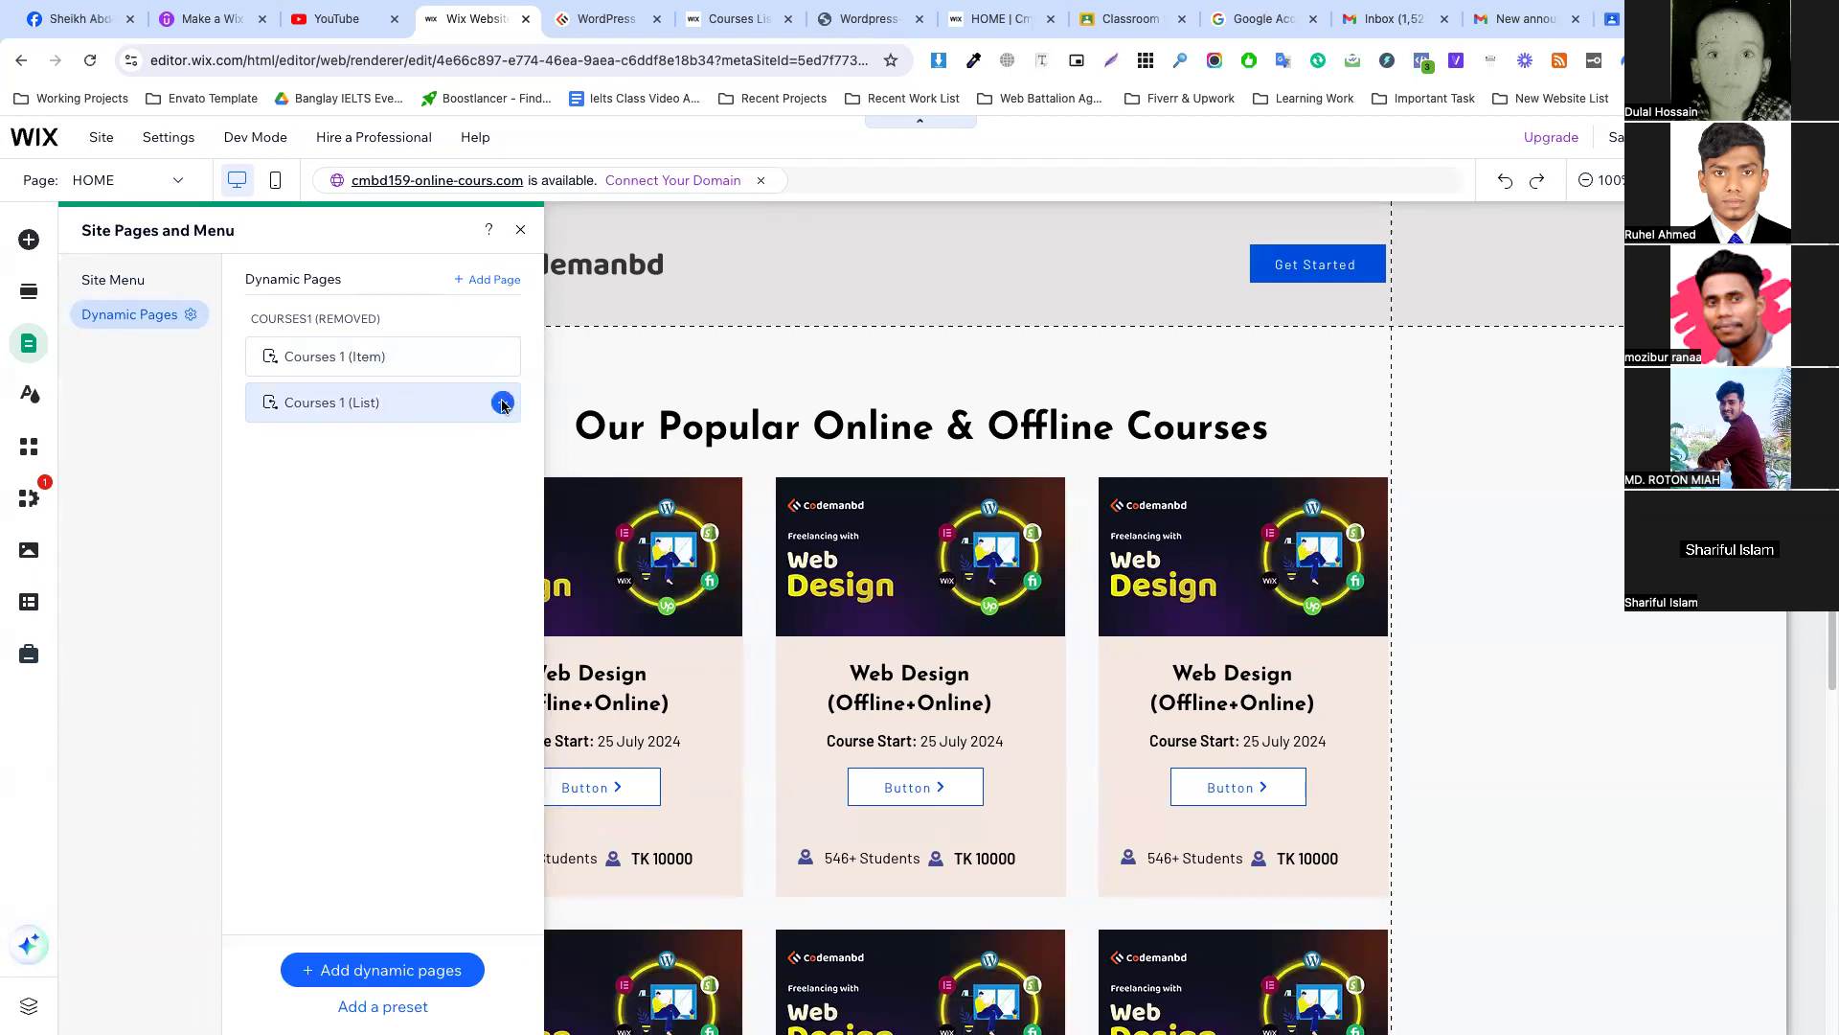
{"action": "left_click", "coordinate": [502, 402]}
{"action": "left_click", "coordinate": [413, 426]}
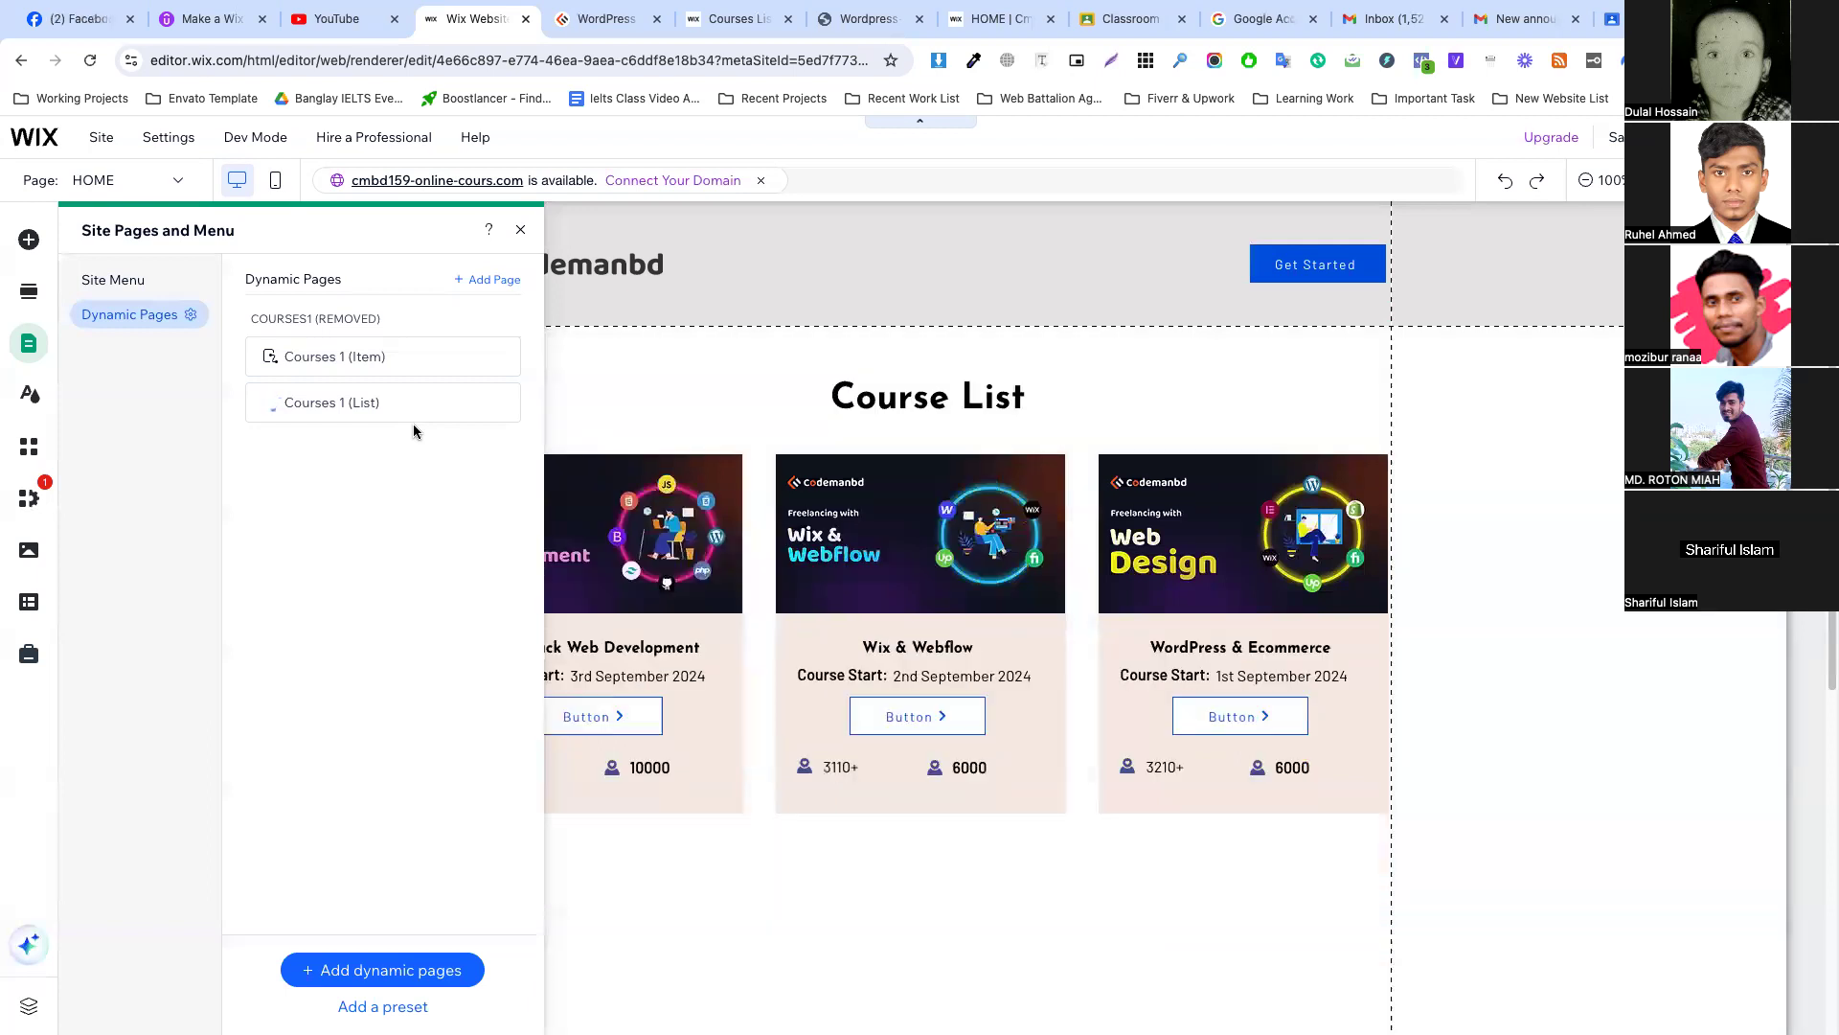
{"action": "mouse_move", "coordinate": [380, 368]}
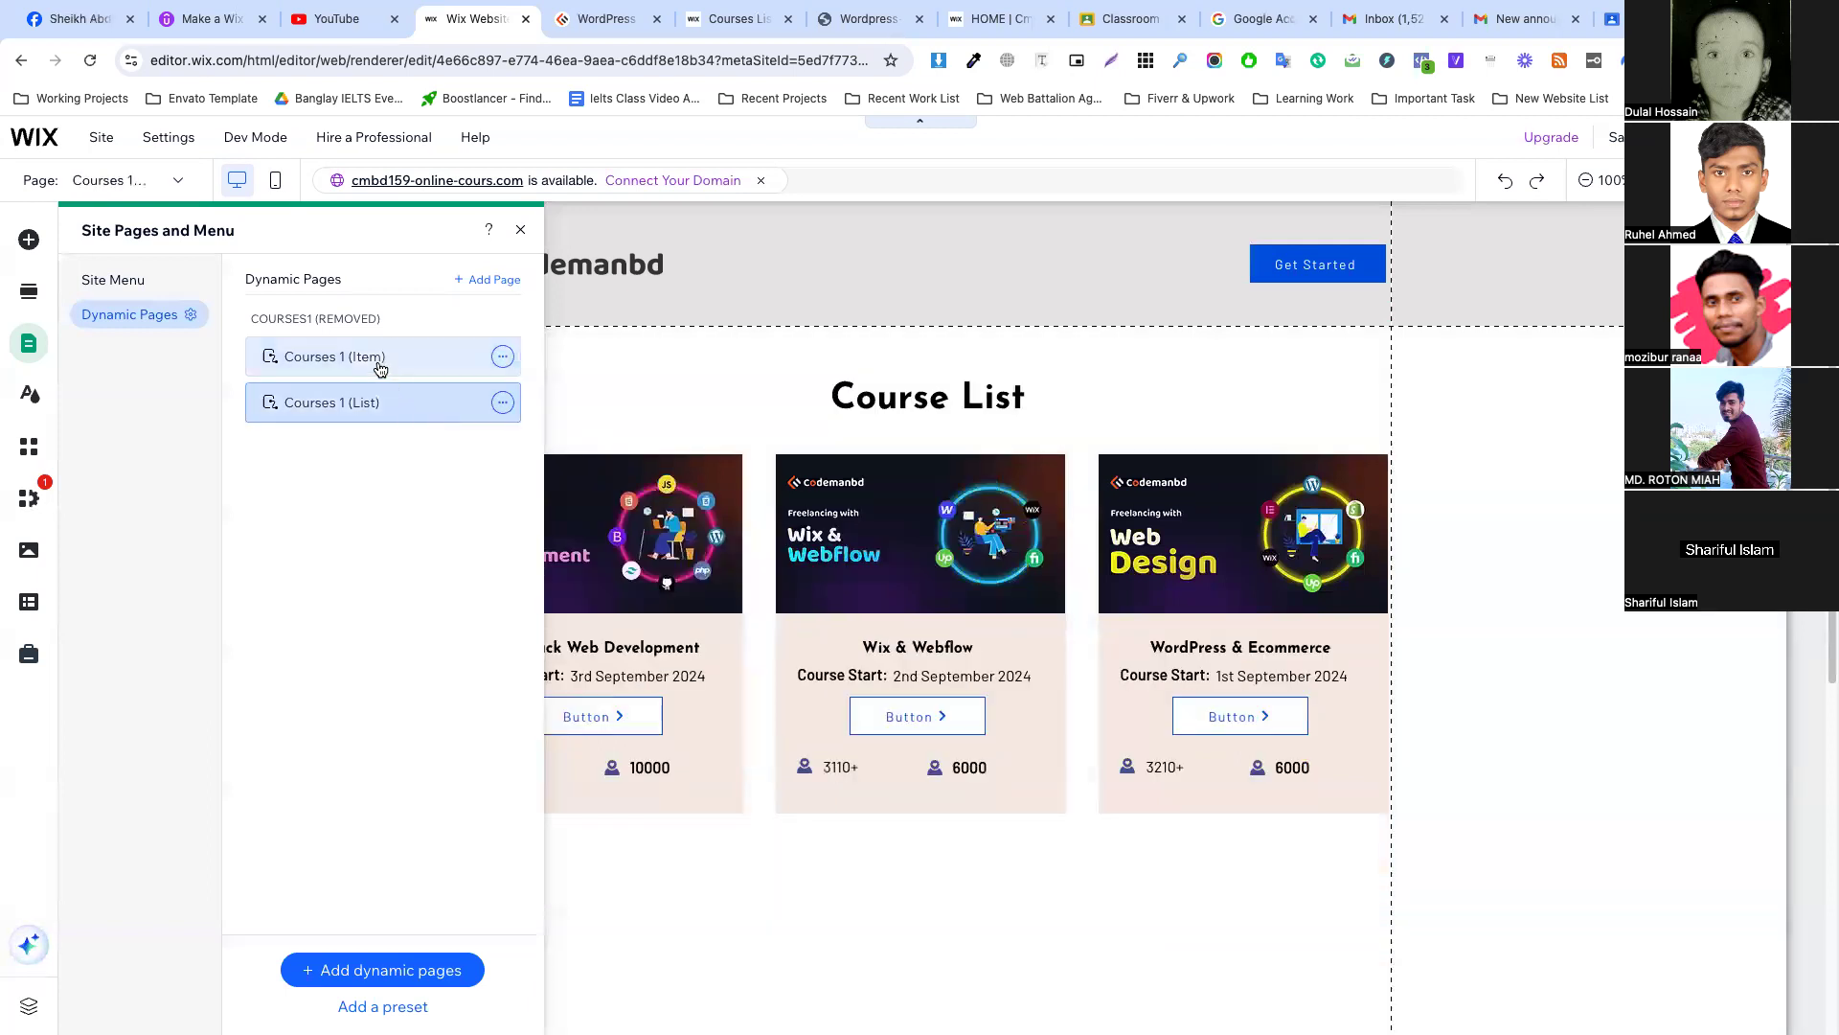
{"action": "left_click", "coordinate": [502, 356]}
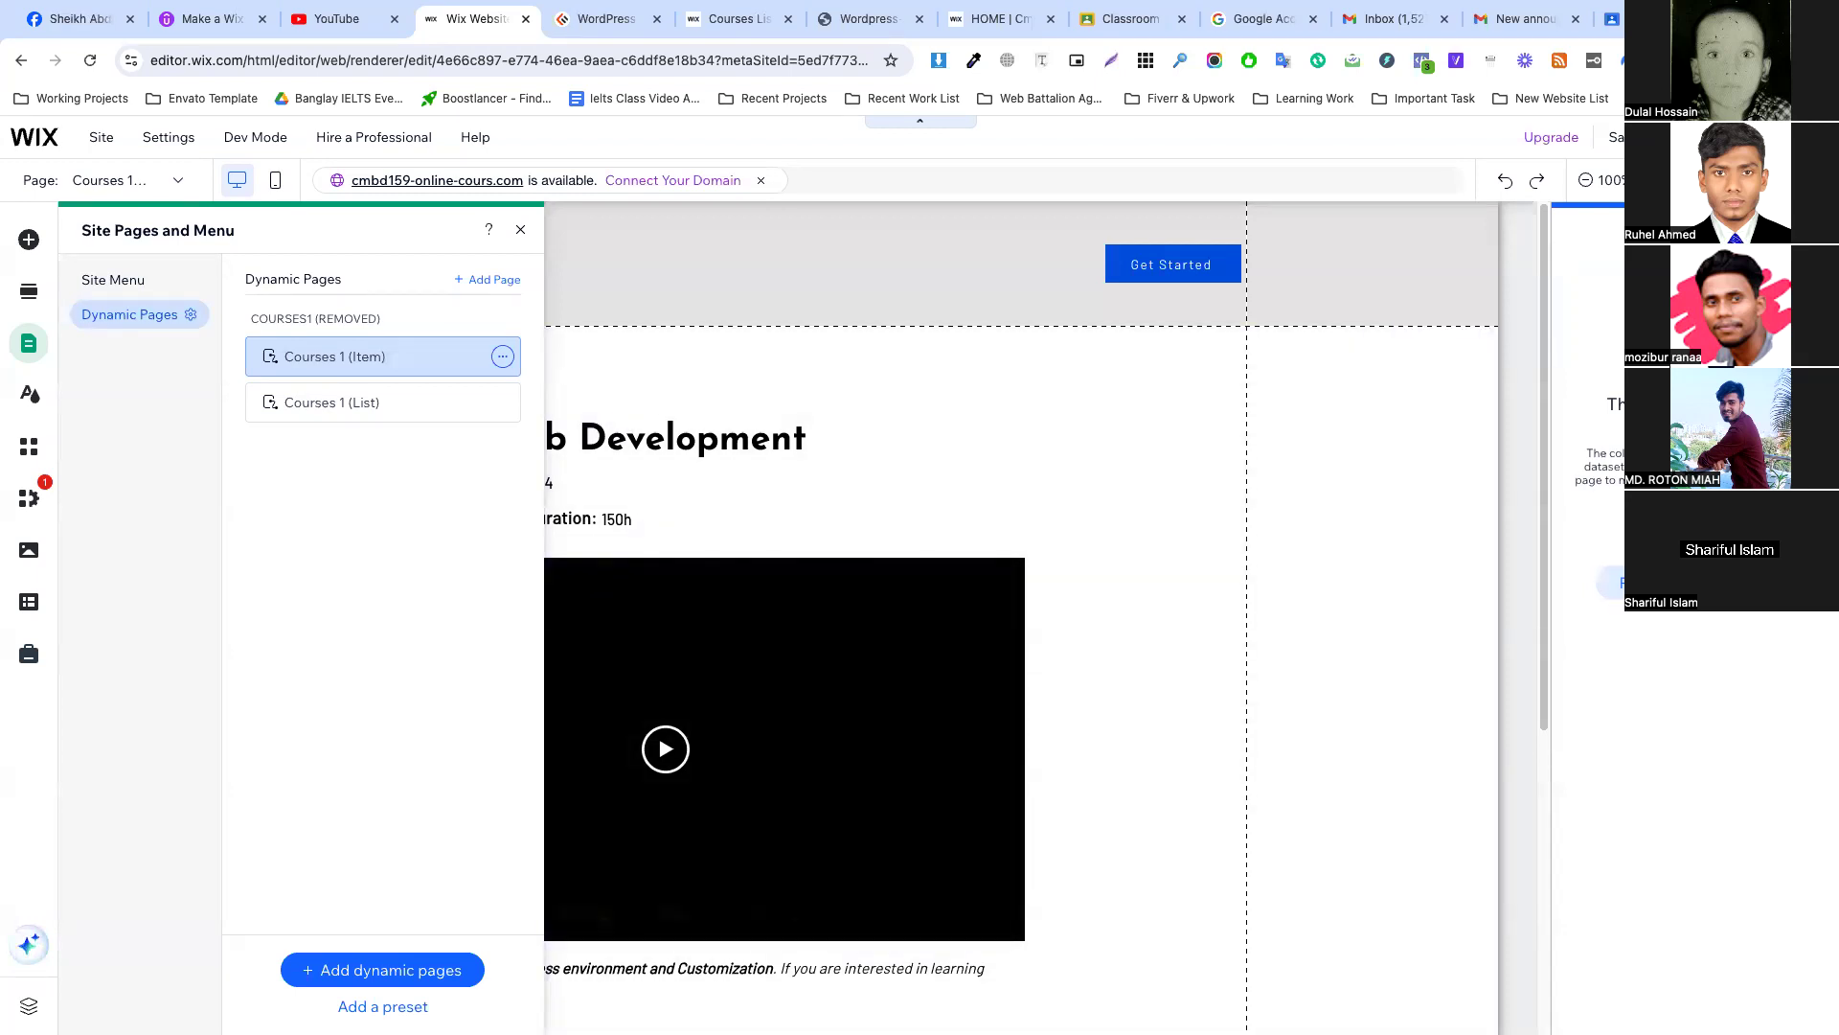
Remove the Courses 1 (Item) page's dynamic page connections, confirming Remove.
{"action": "left_click", "coordinate": [1616, 582]}
{"action": "left_click", "coordinate": [1112, 666]}
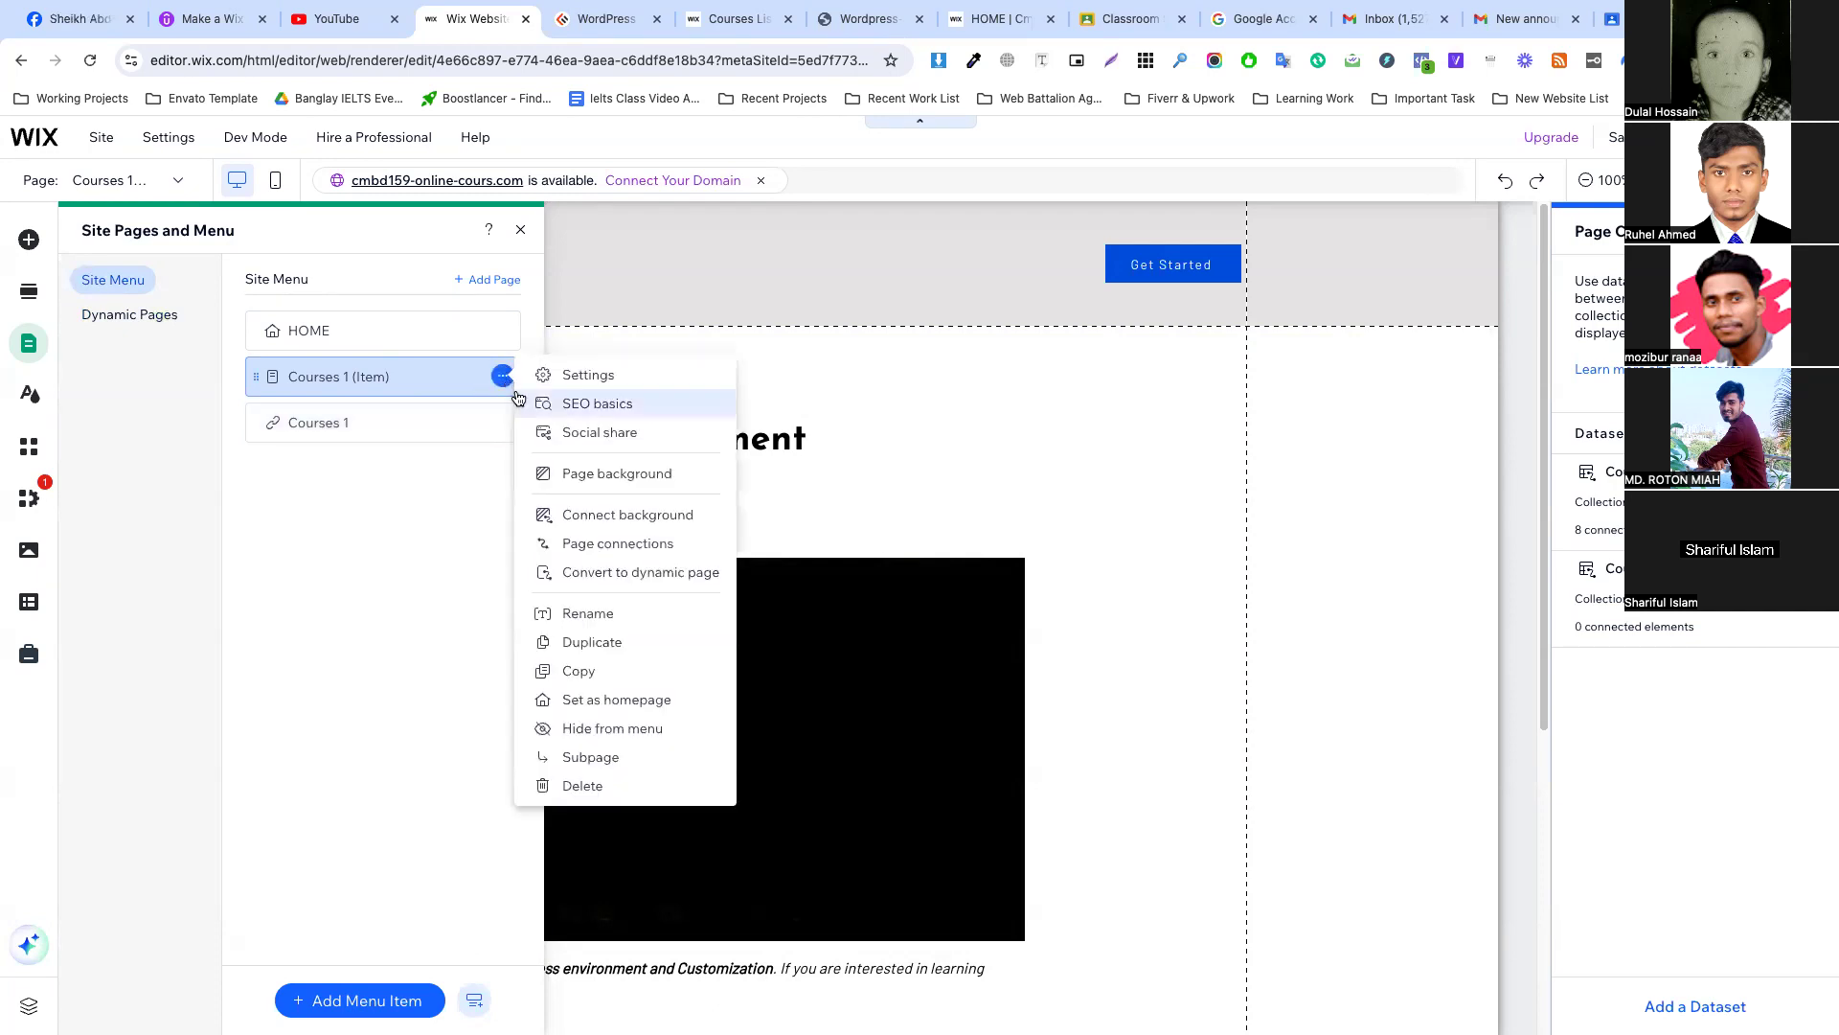
{"action": "left_click", "coordinate": [596, 546]}
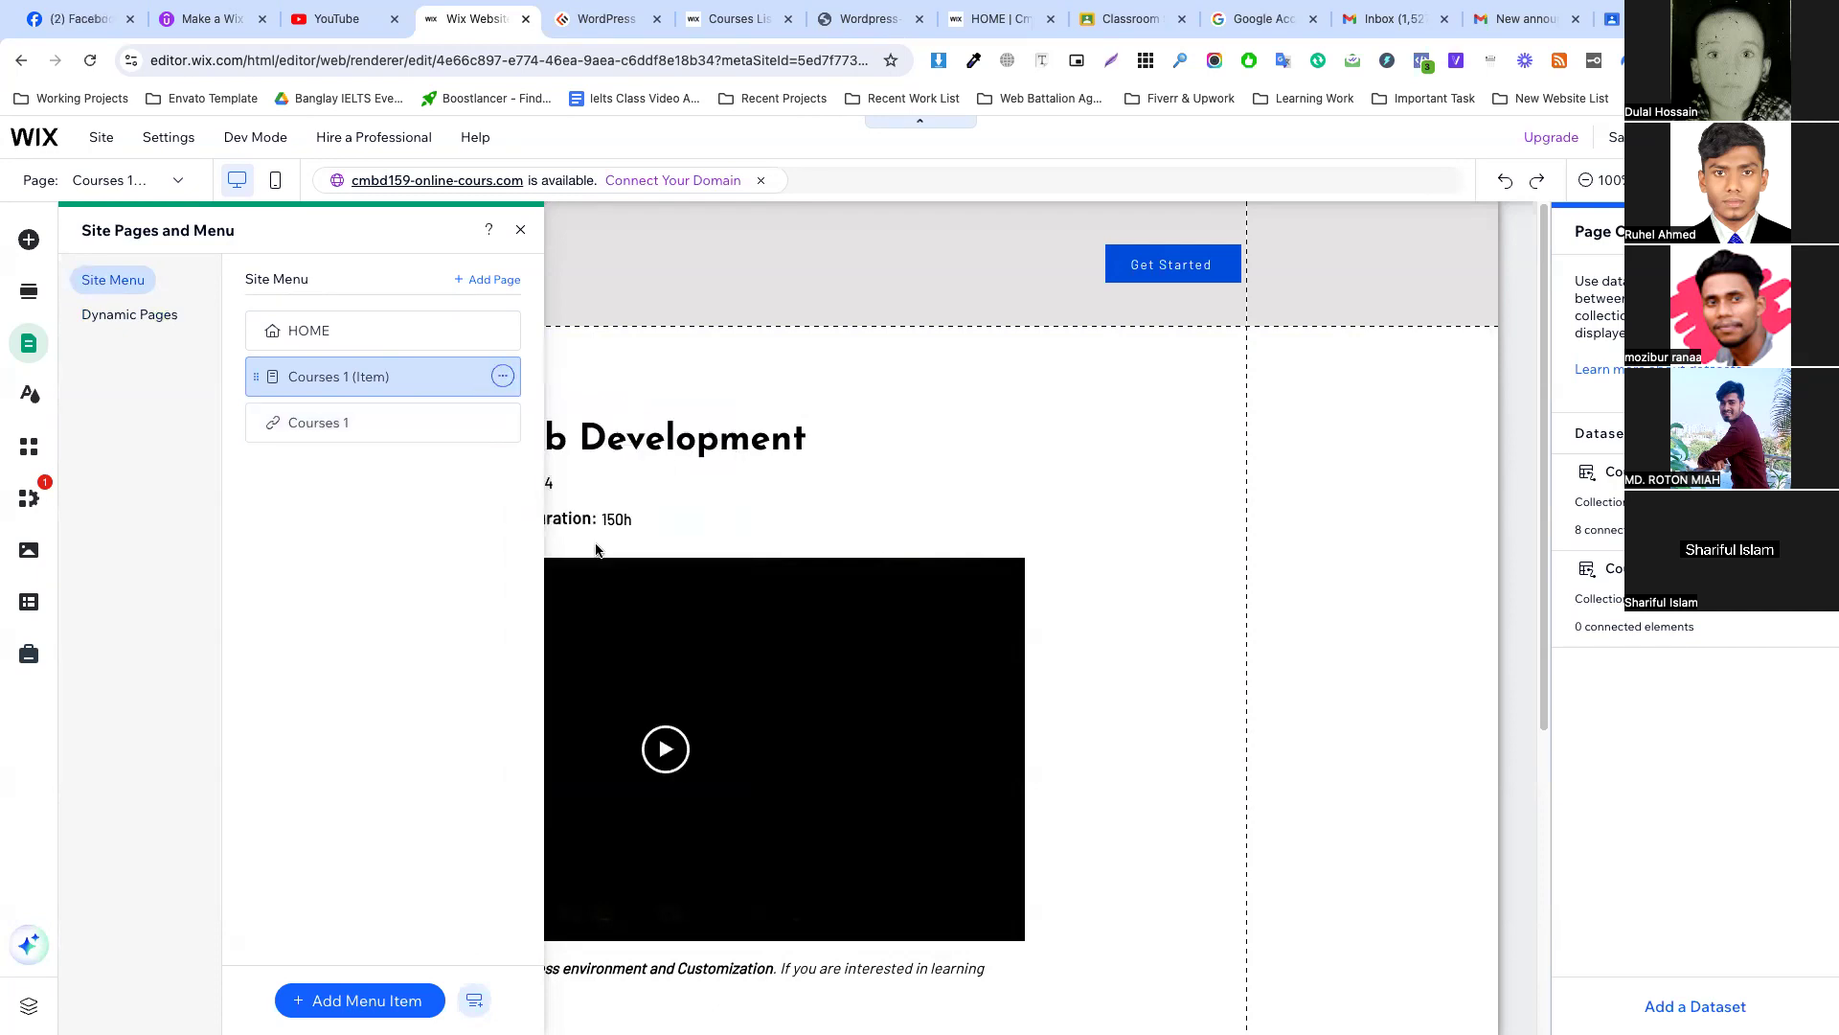
{"action": "left_click", "coordinate": [504, 378]}
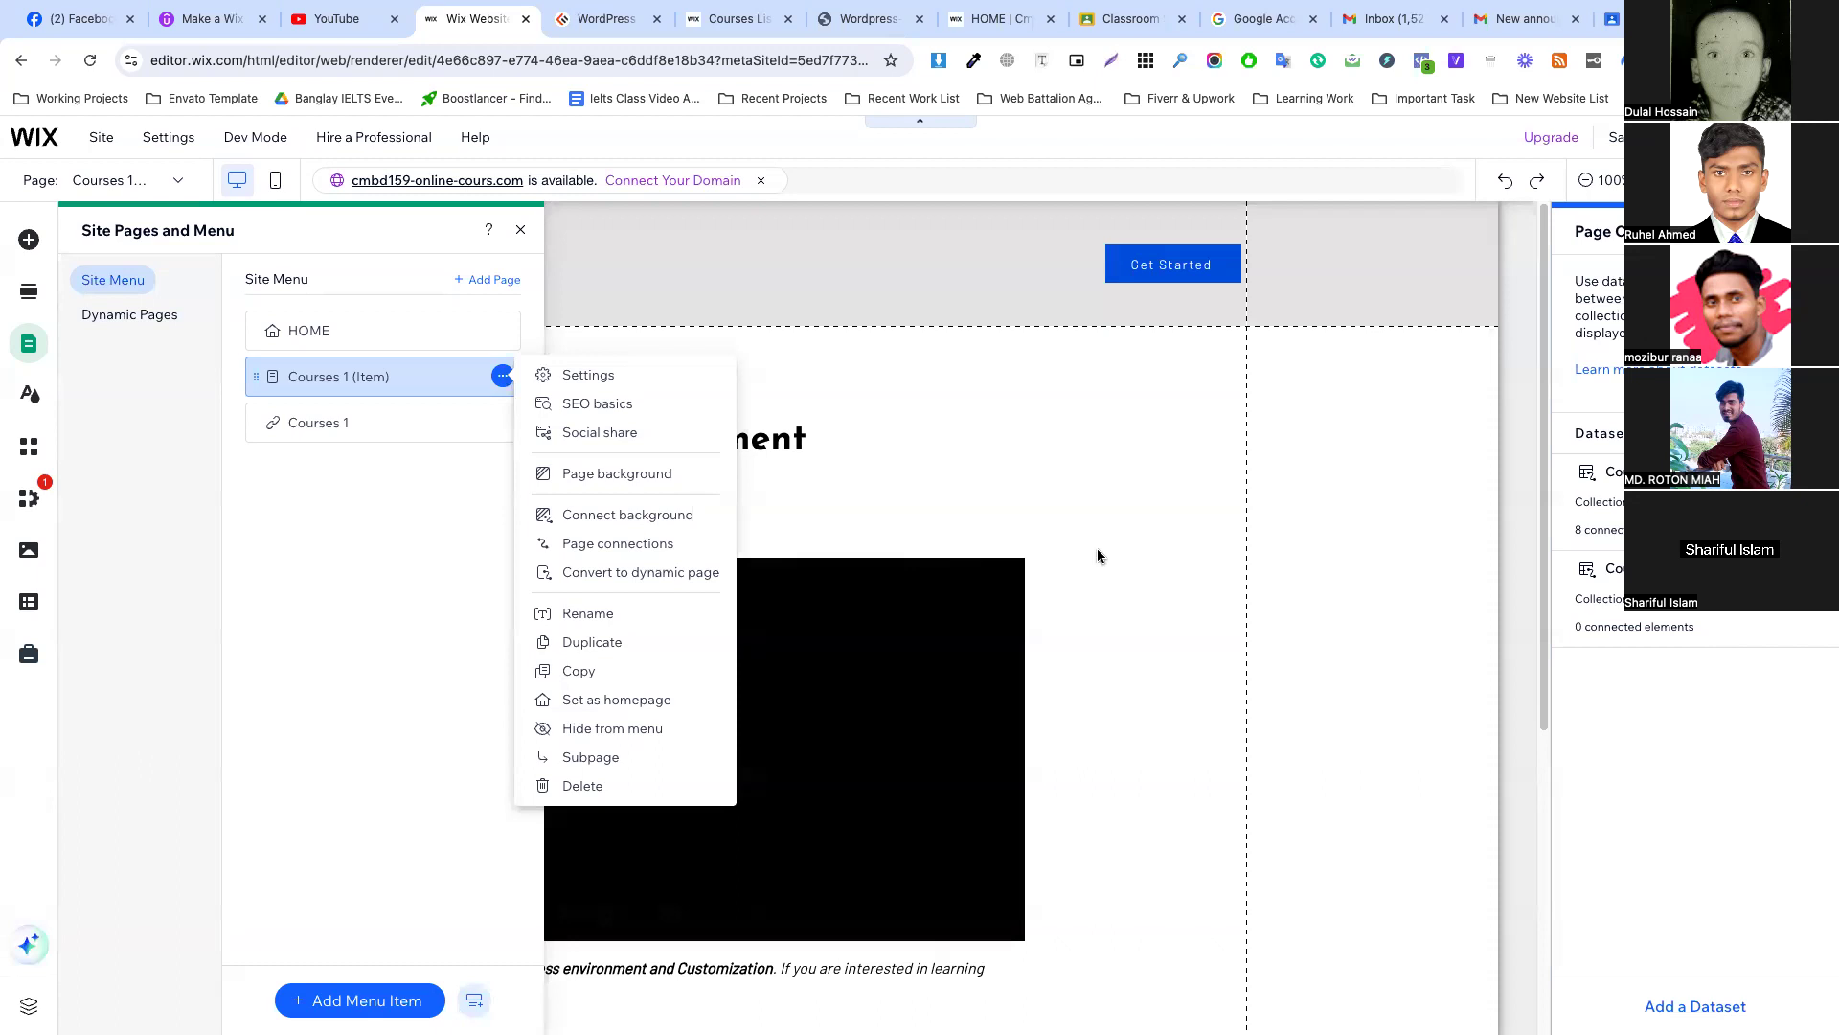
{"action": "left_click", "coordinate": [394, 377]}
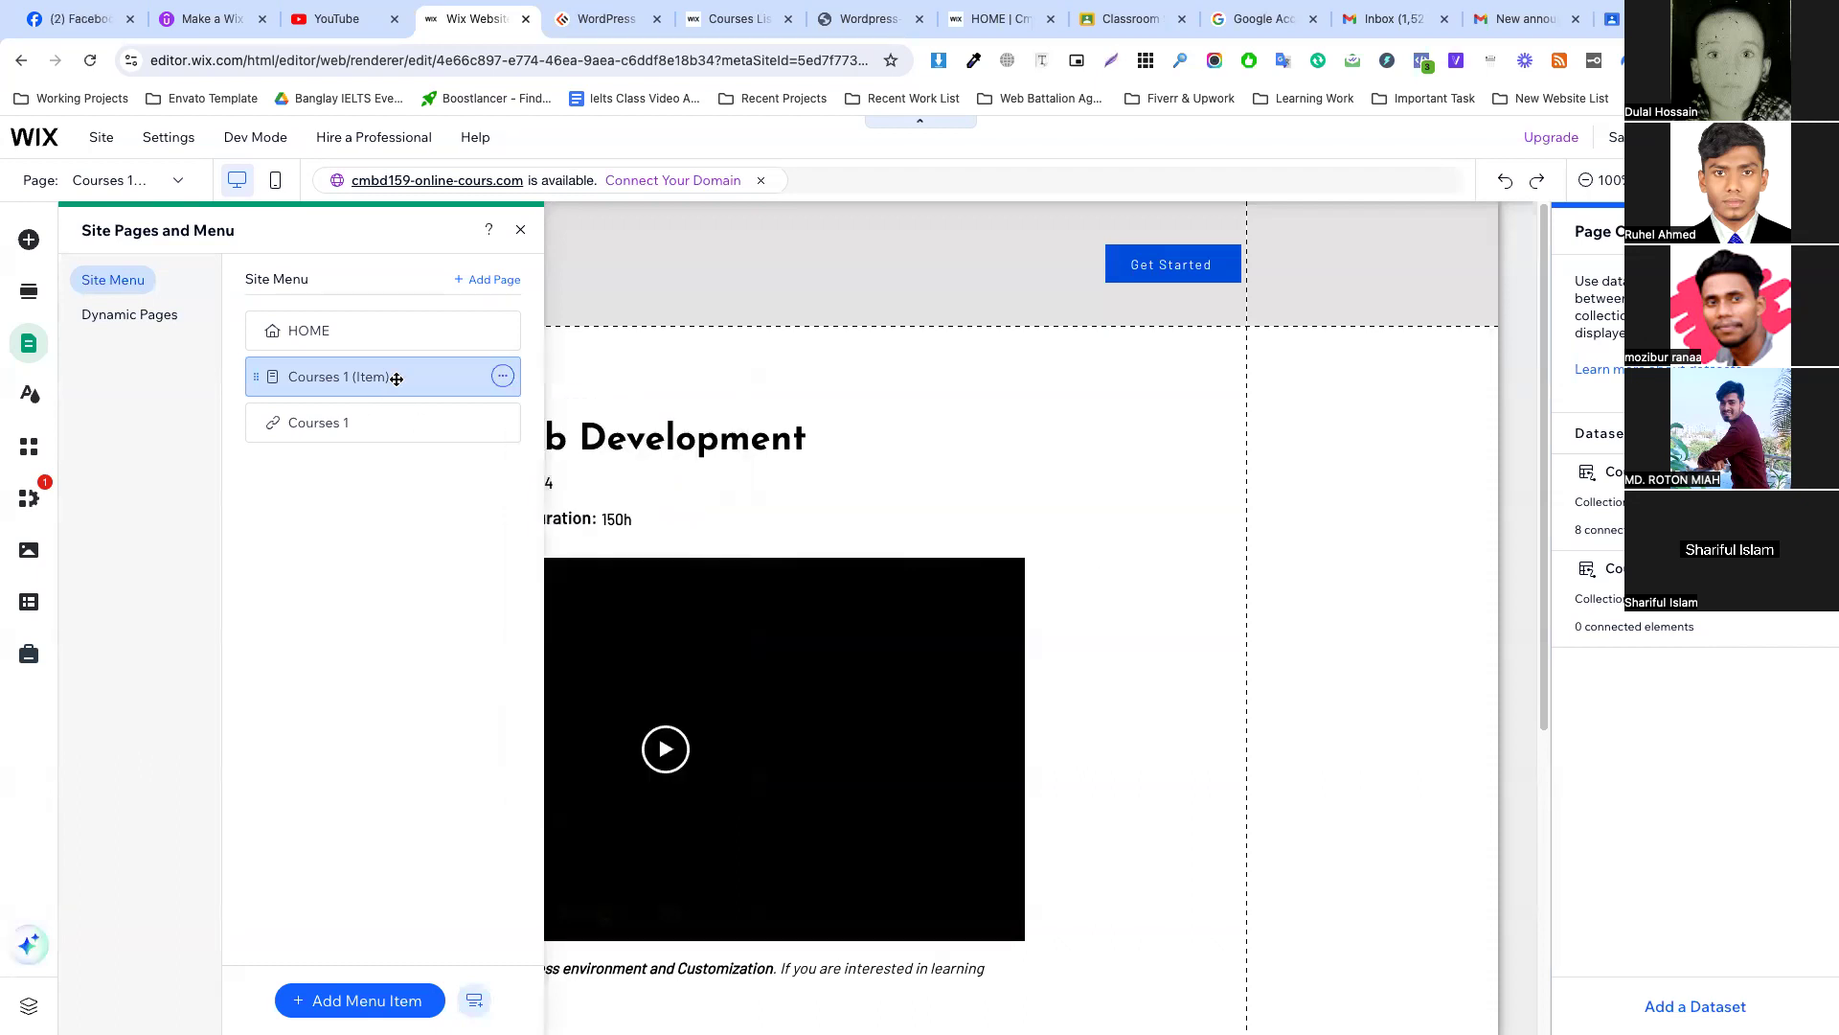
Look over the item page's course section, then switch to the Courses 1 (List) page.
{"action": "left_click", "coordinate": [412, 424]}
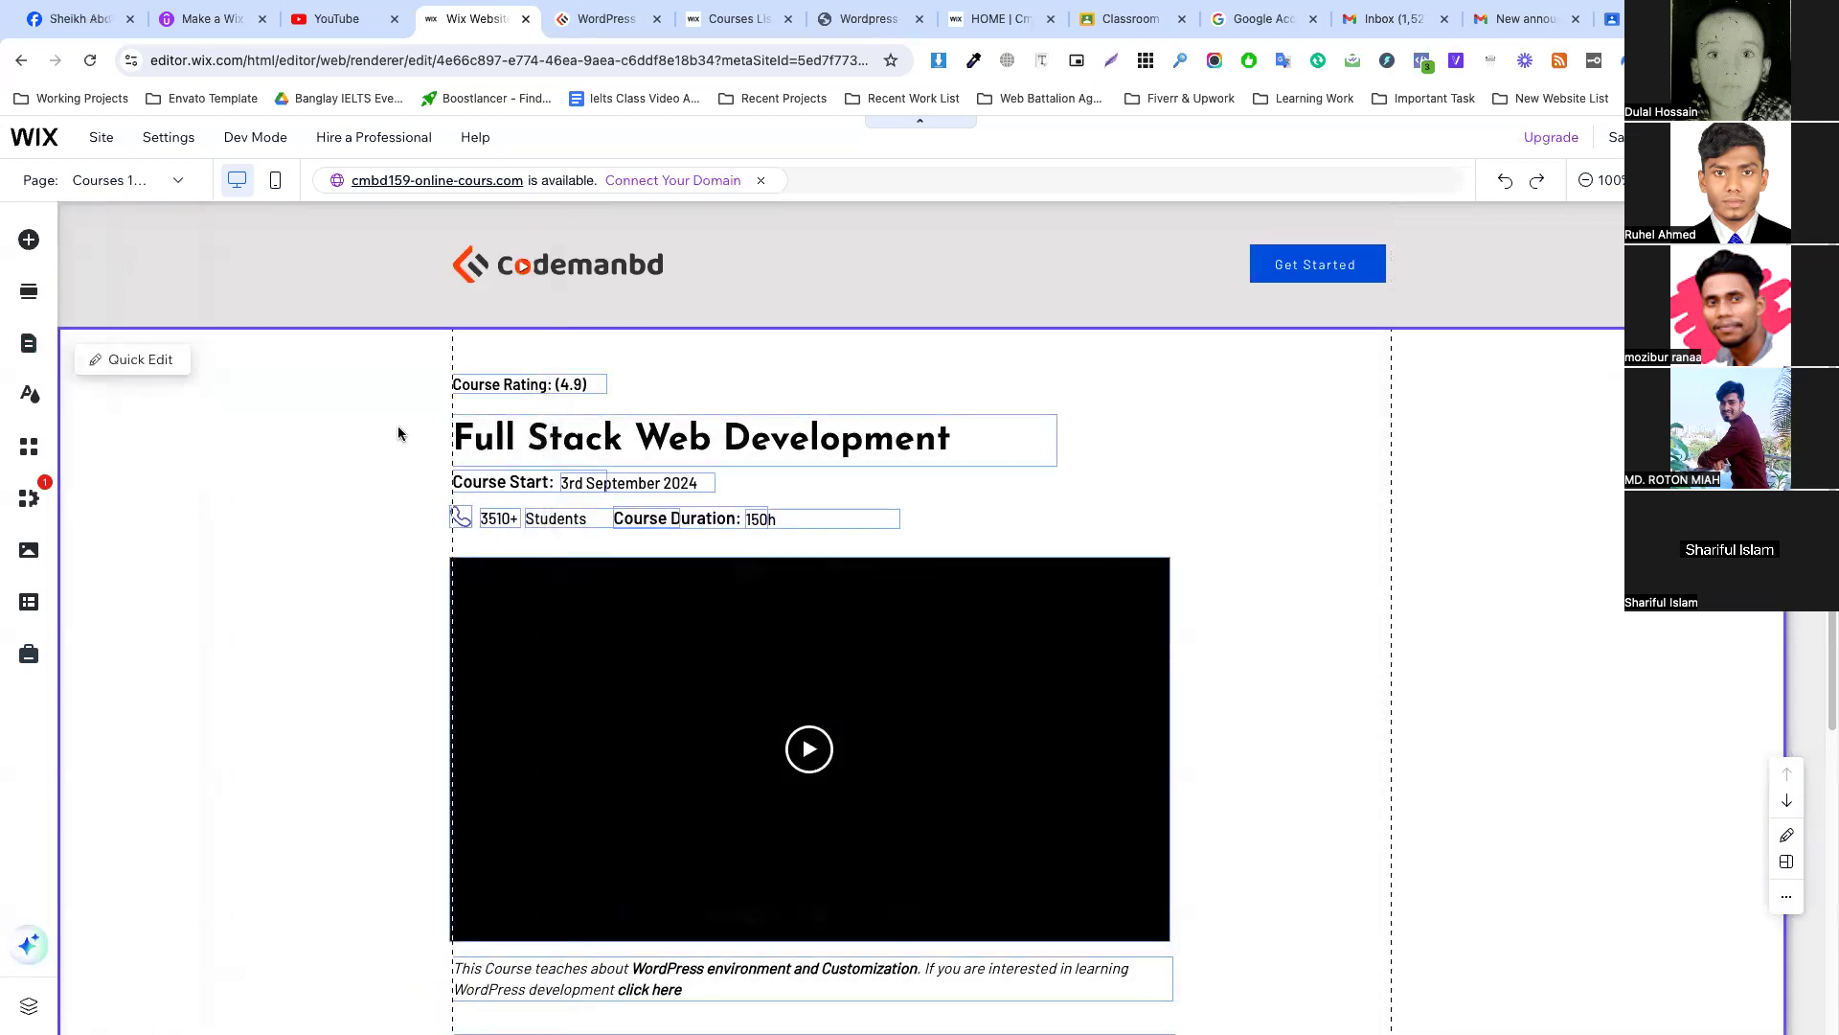
{"action": "left_click", "coordinate": [399, 428]}
{"action": "scroll", "coordinate": [618, 513], "scroll_direction": "down", "scroll_amount": 3}
{"action": "scroll", "coordinate": [616, 509], "scroll_direction": "up", "scroll_amount": 3}
{"action": "left_click", "coordinate": [142, 183]}
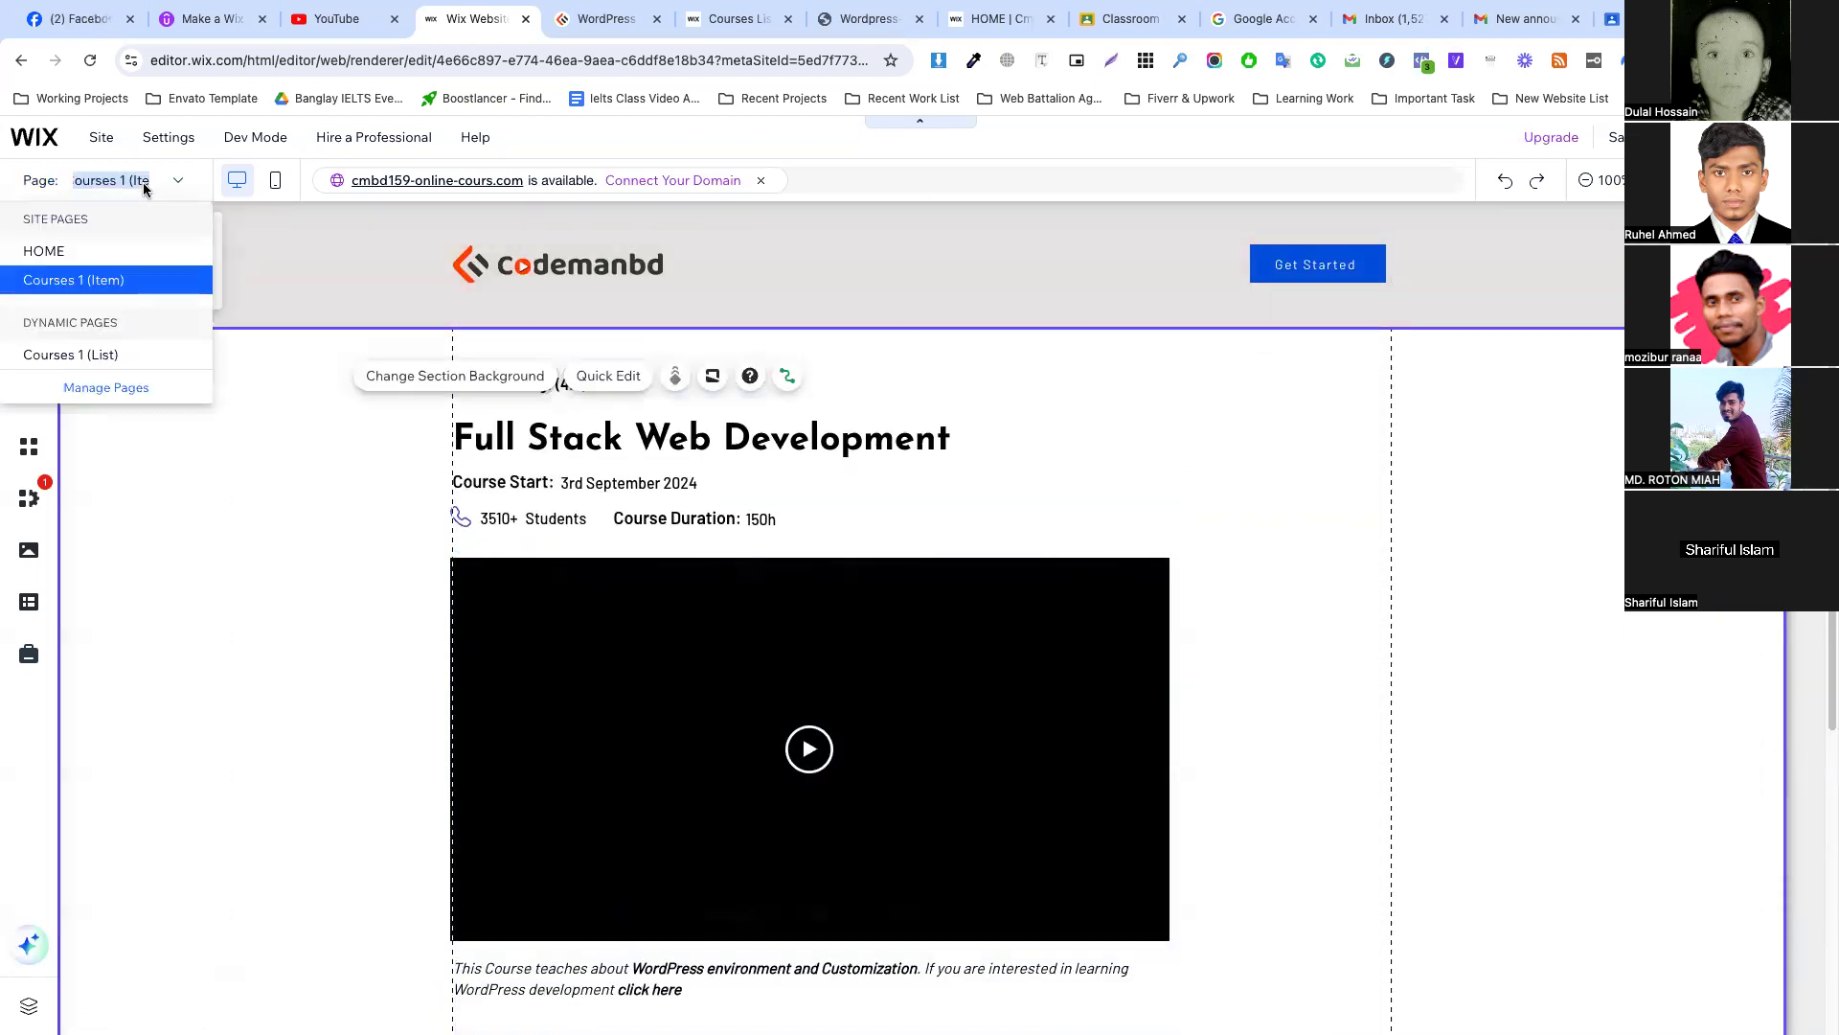
{"action": "left_click", "coordinate": [106, 355]}
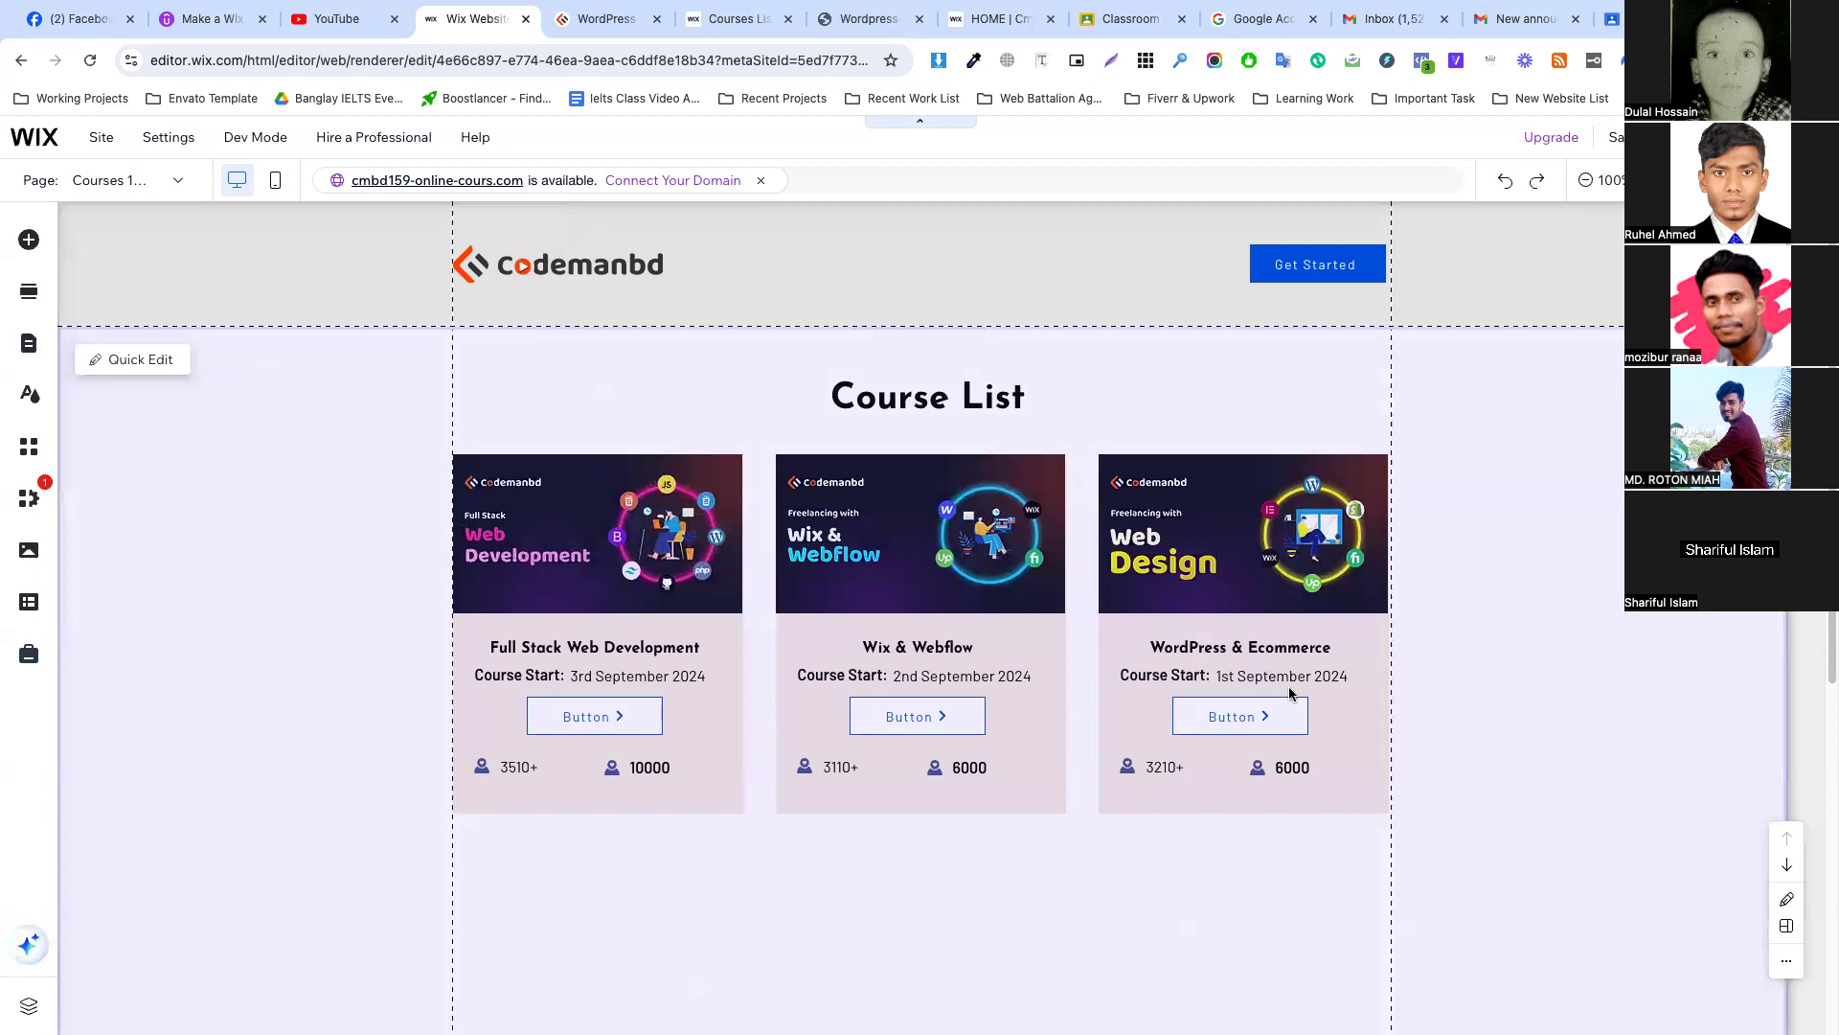
Scroll the list page, then check the Courses 1 (List) options in Manage Pages.
{"action": "scroll", "coordinate": [1053, 651], "scroll_direction": "down", "scroll_amount": 2}
{"action": "scroll", "coordinate": [1130, 498], "scroll_direction": "down", "scroll_amount": 5}
{"action": "scroll", "coordinate": [1047, 294], "scroll_direction": "down", "scroll_amount": 1}
{"action": "scroll", "coordinate": [958, 364], "scroll_direction": "up", "scroll_amount": 6}
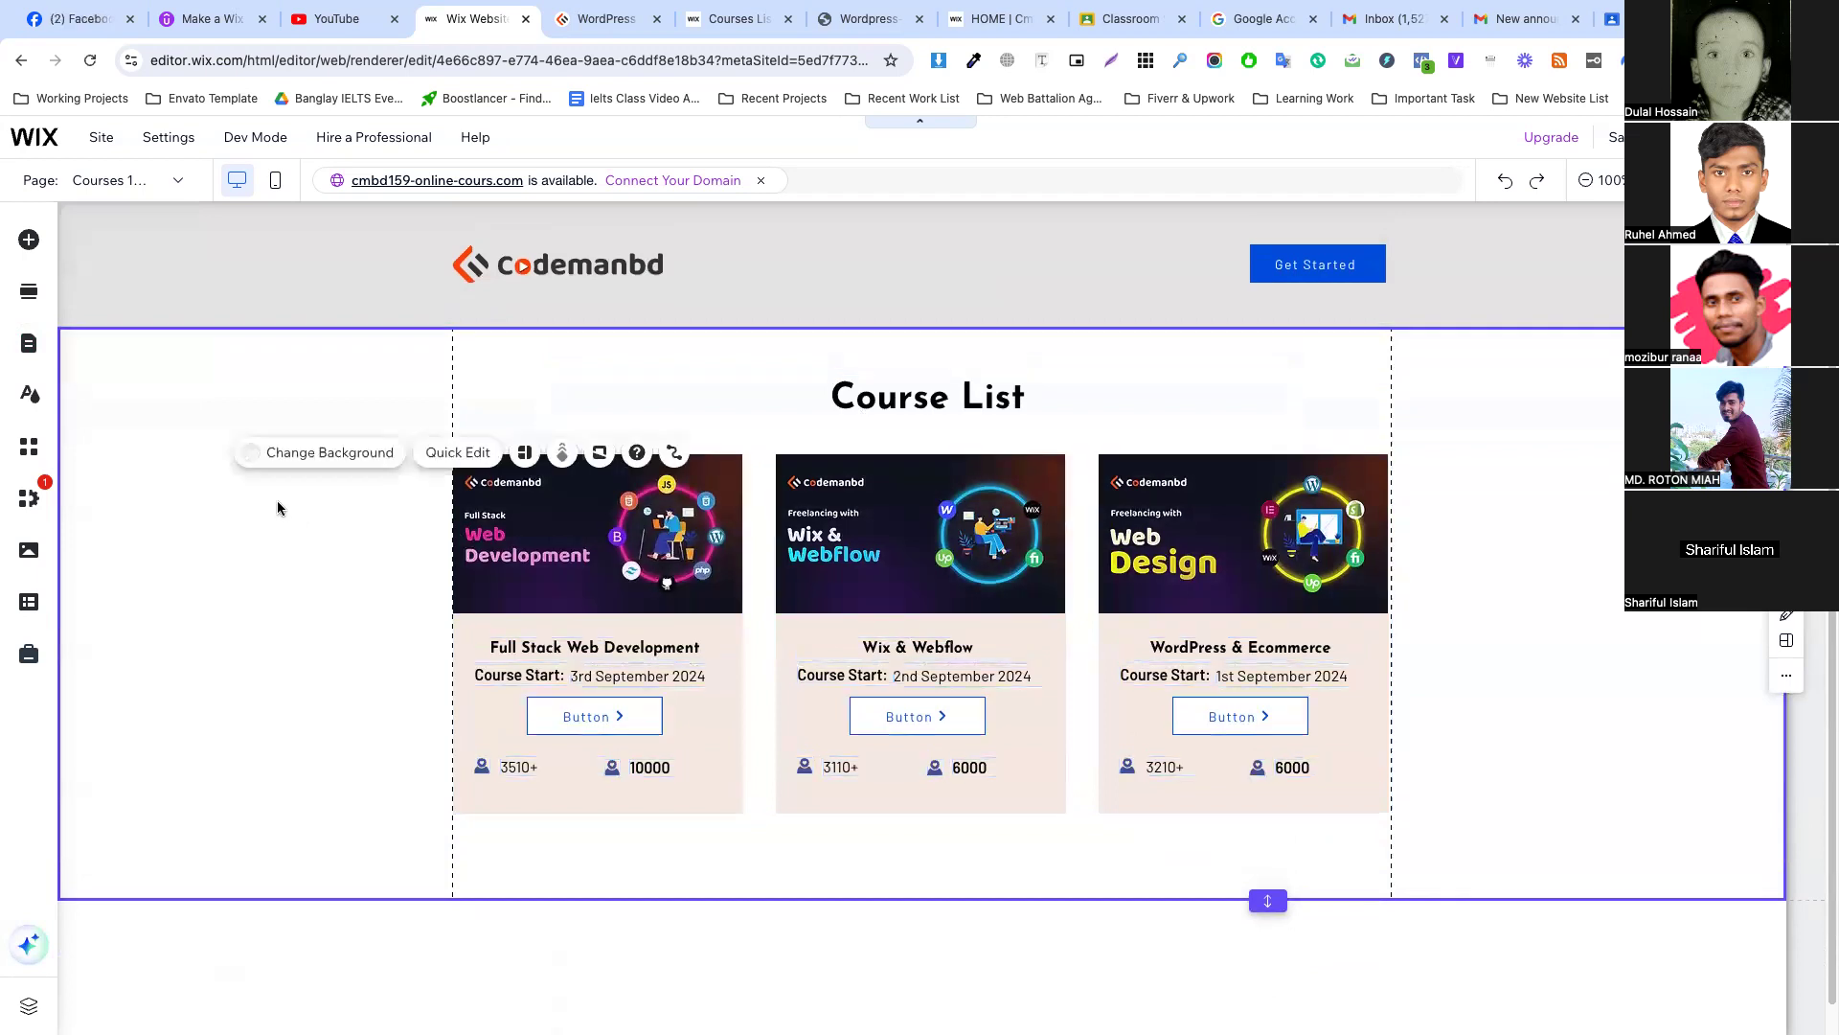
{"action": "left_click", "coordinate": [134, 180]}
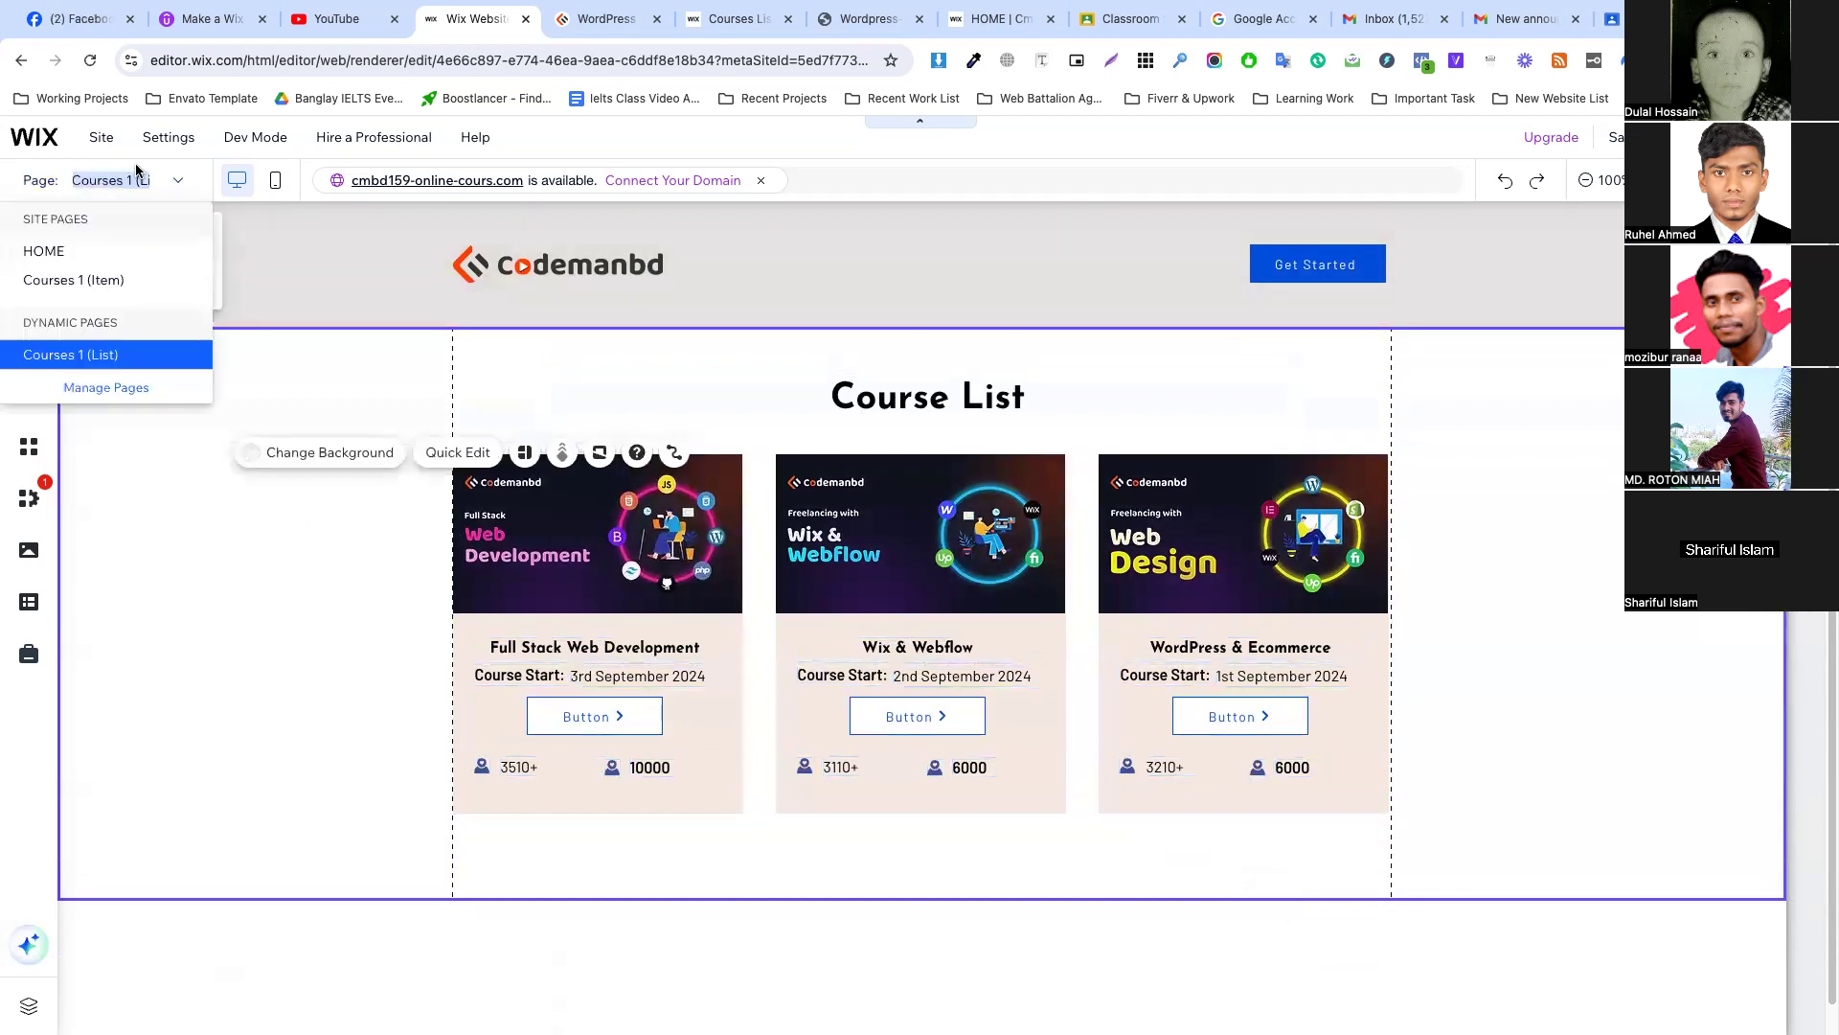
{"action": "left_click", "coordinate": [105, 388]}
{"action": "left_click", "coordinate": [503, 358]}
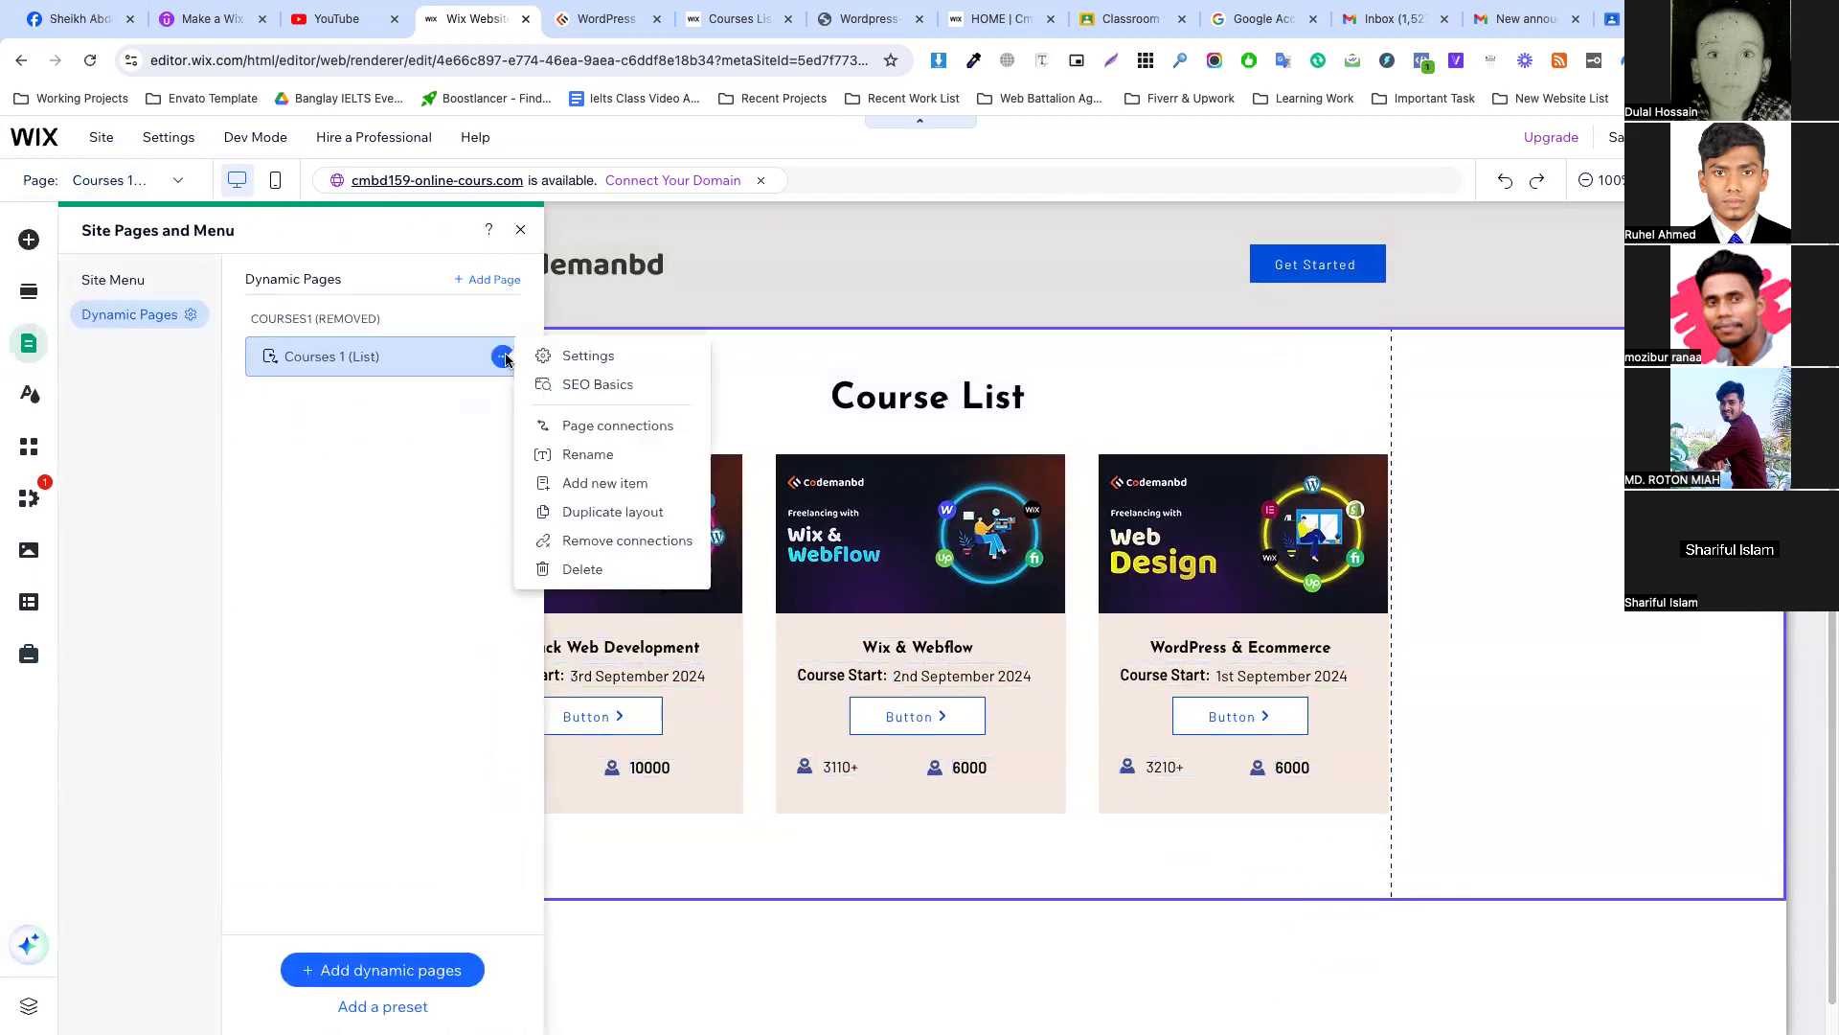
{"action": "left_click", "coordinate": [451, 427]}
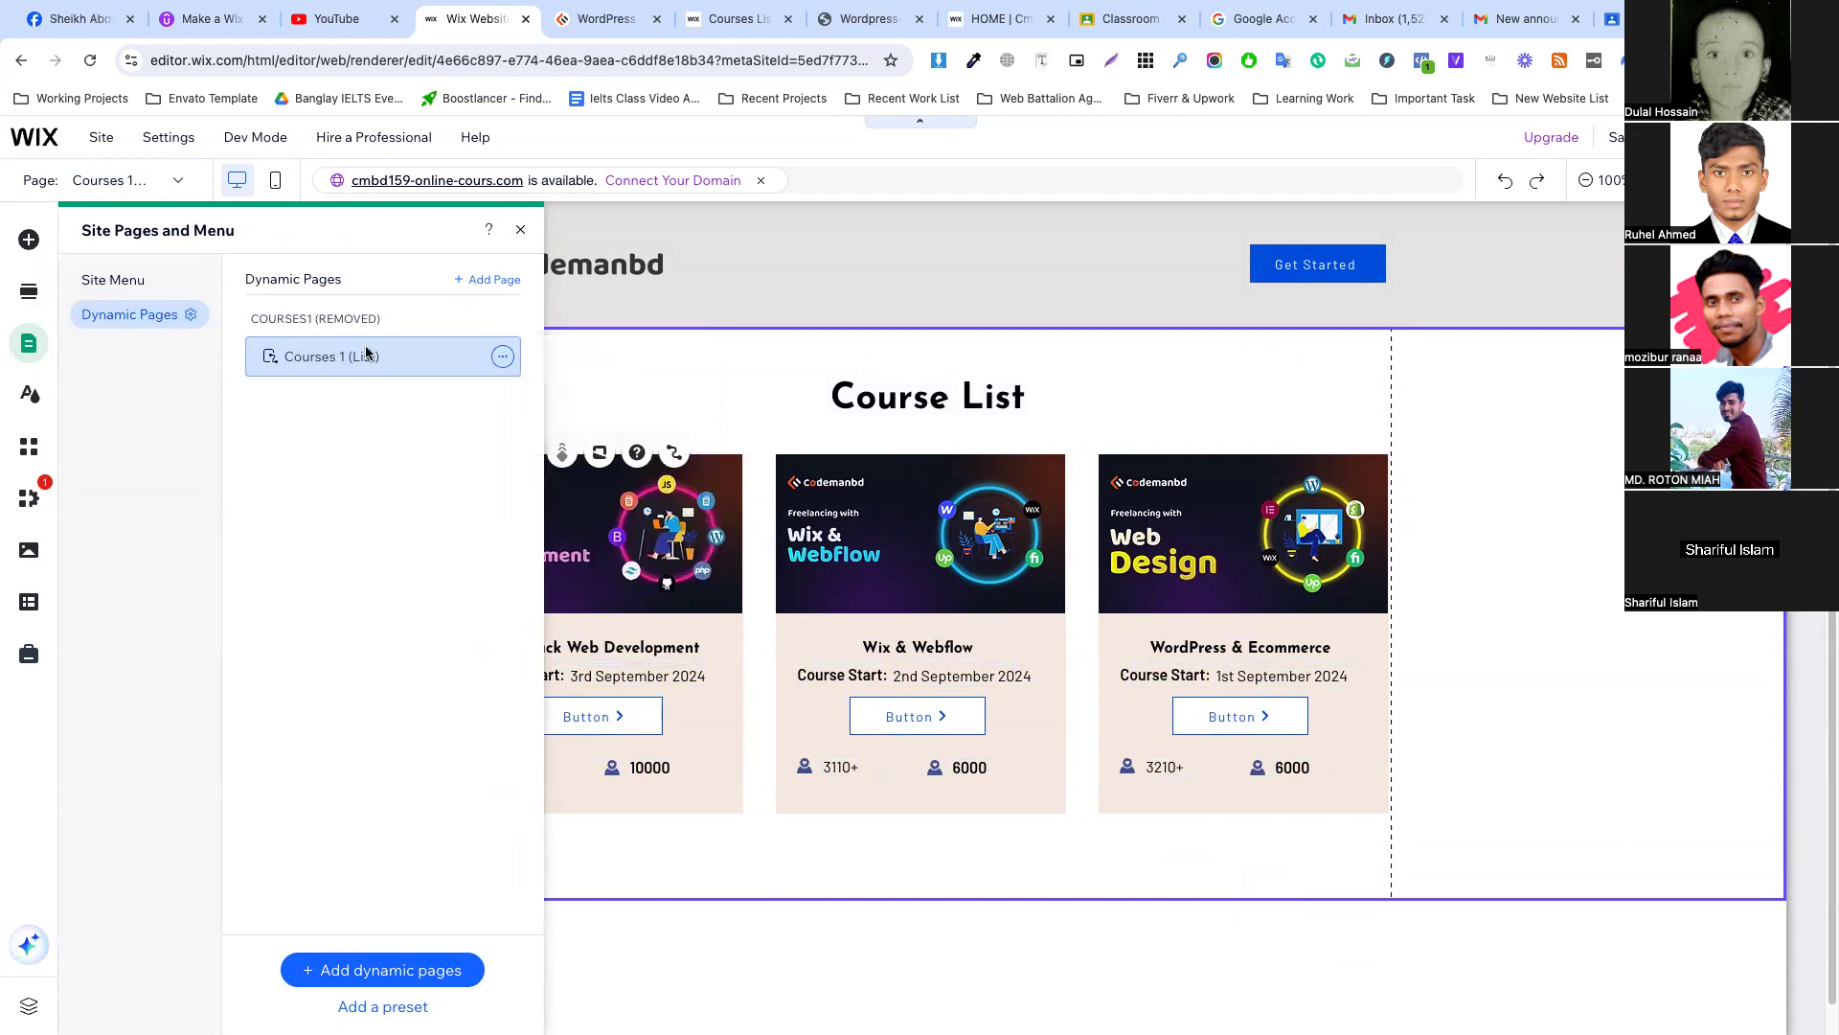
{"action": "left_click", "coordinate": [503, 358]}
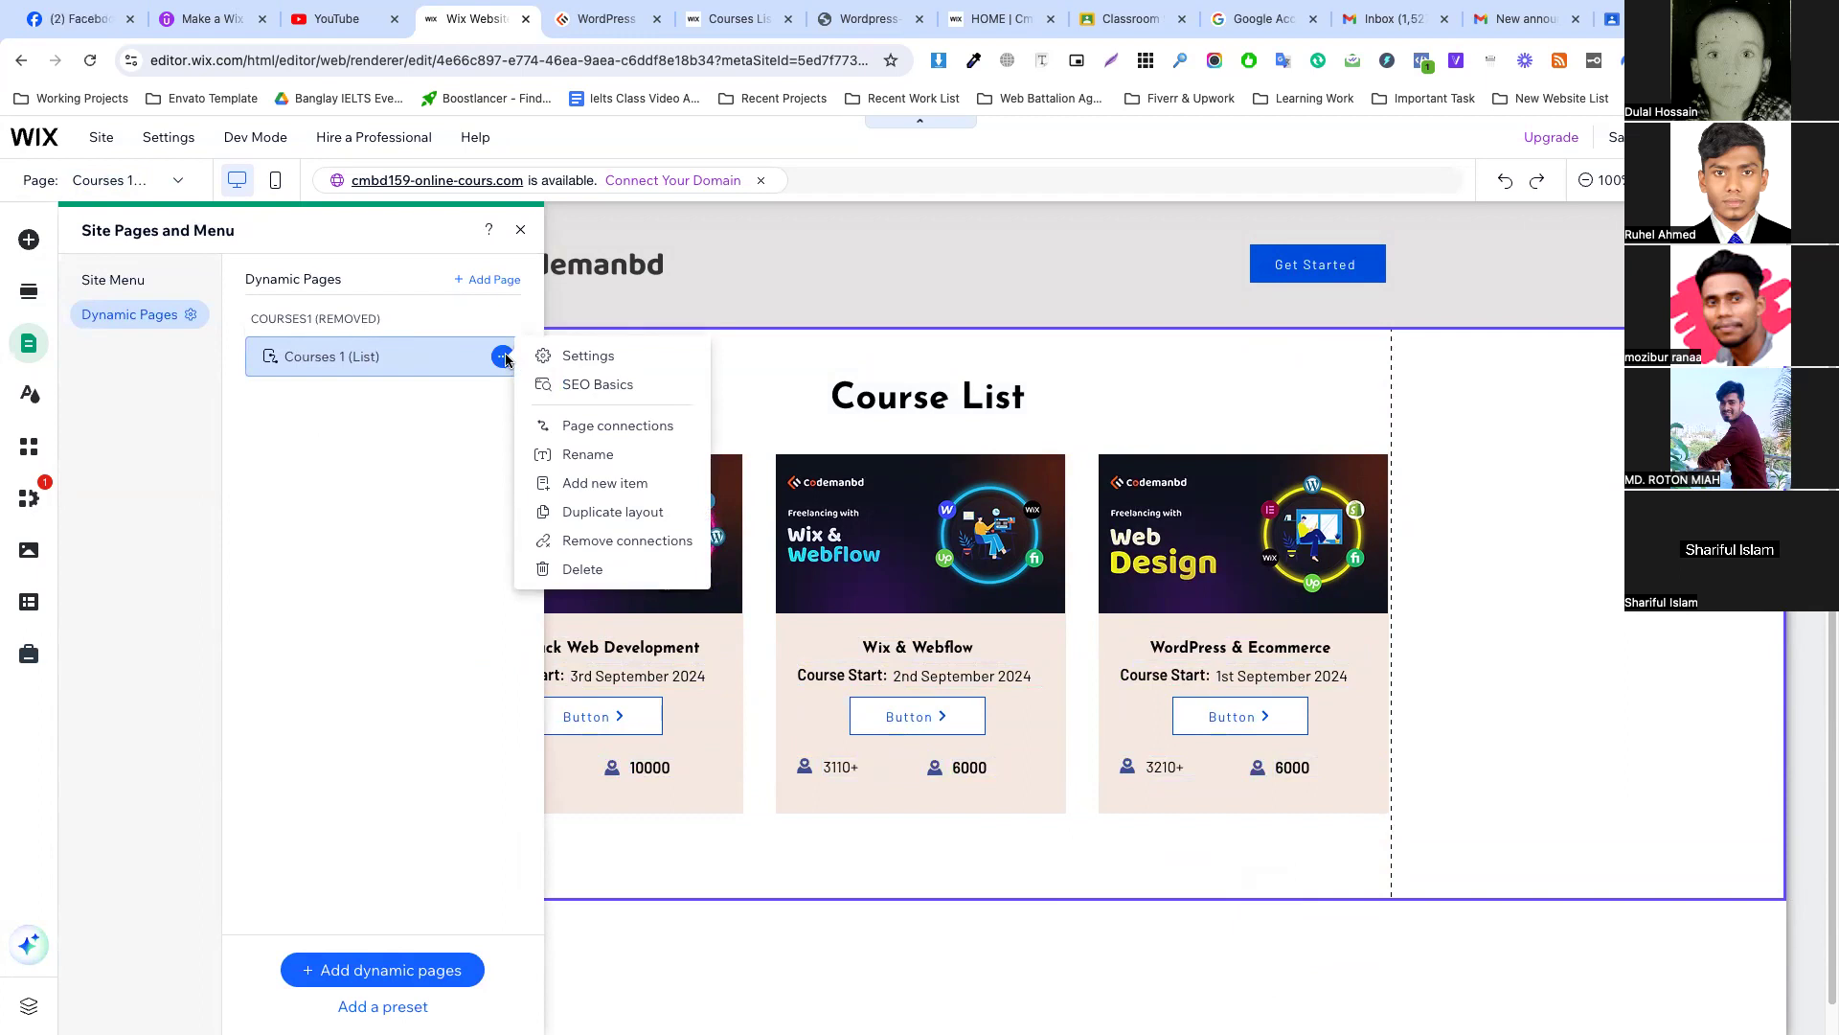
{"action": "left_click", "coordinate": [441, 408]}
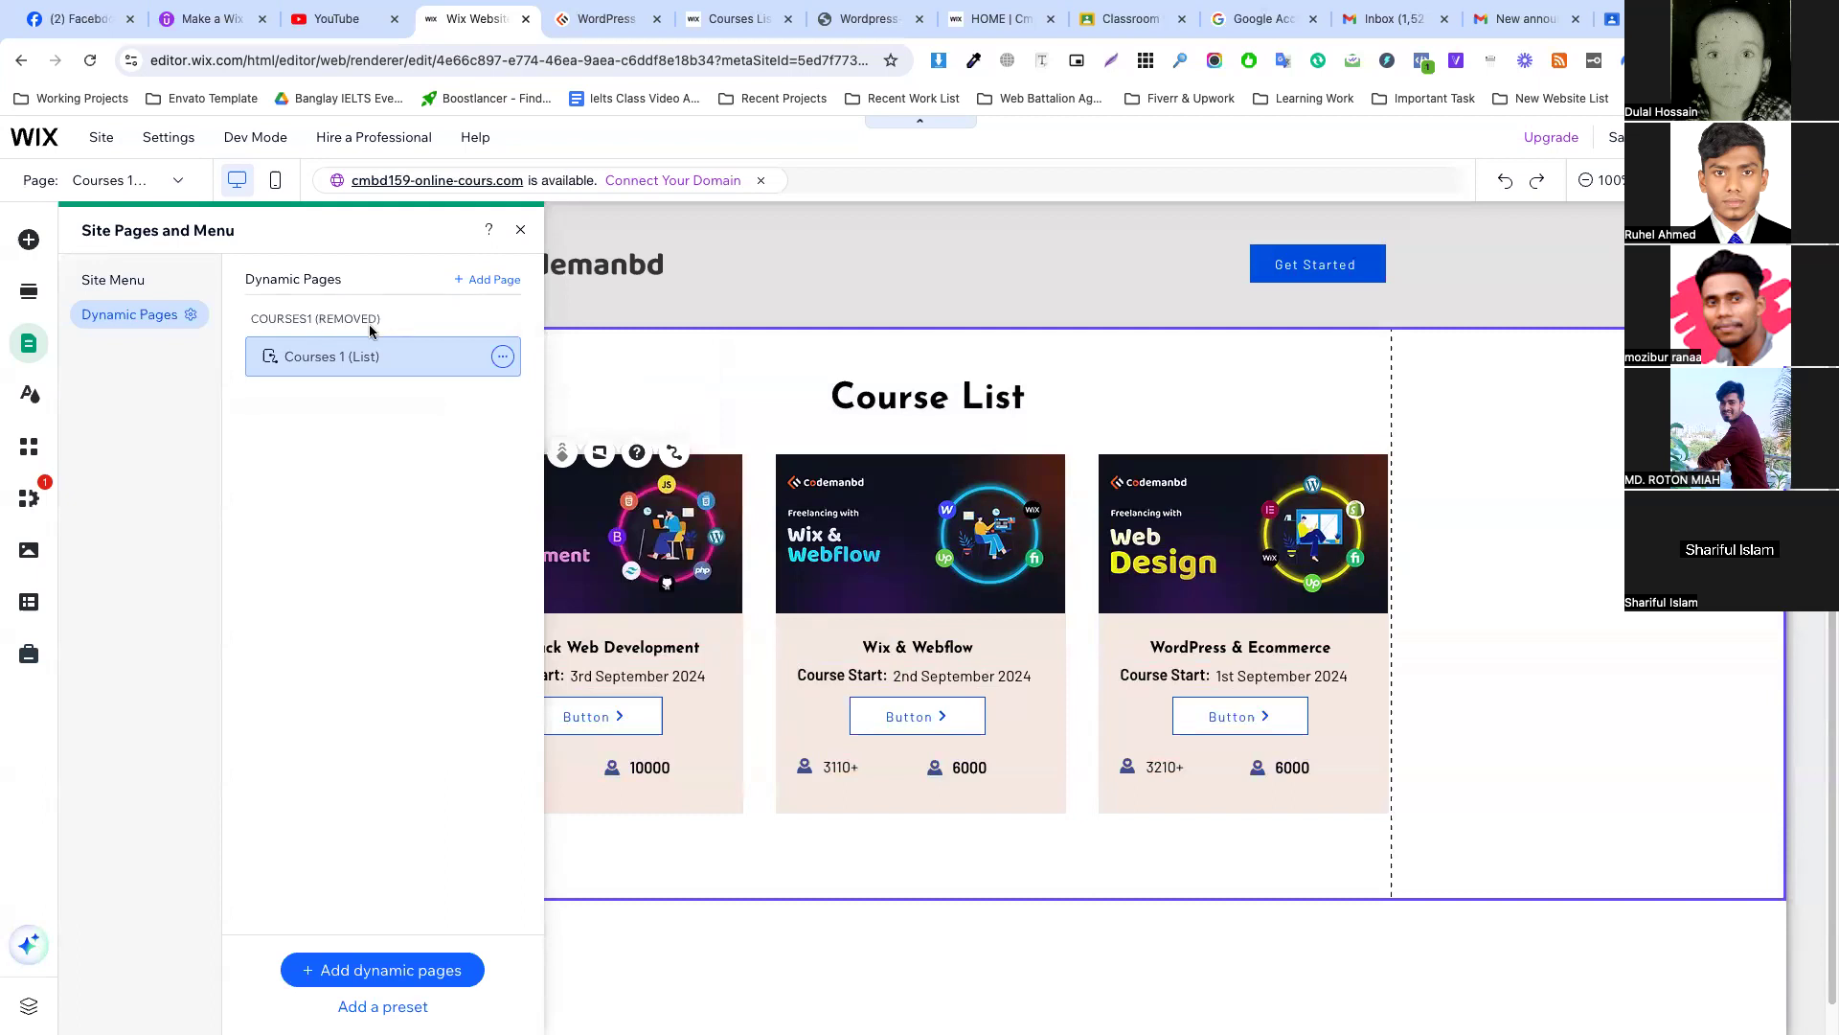
From Site Menu, open Courses 1 (Item) and choose Convert to dynamic page.
{"action": "left_click", "coordinate": [123, 284]}
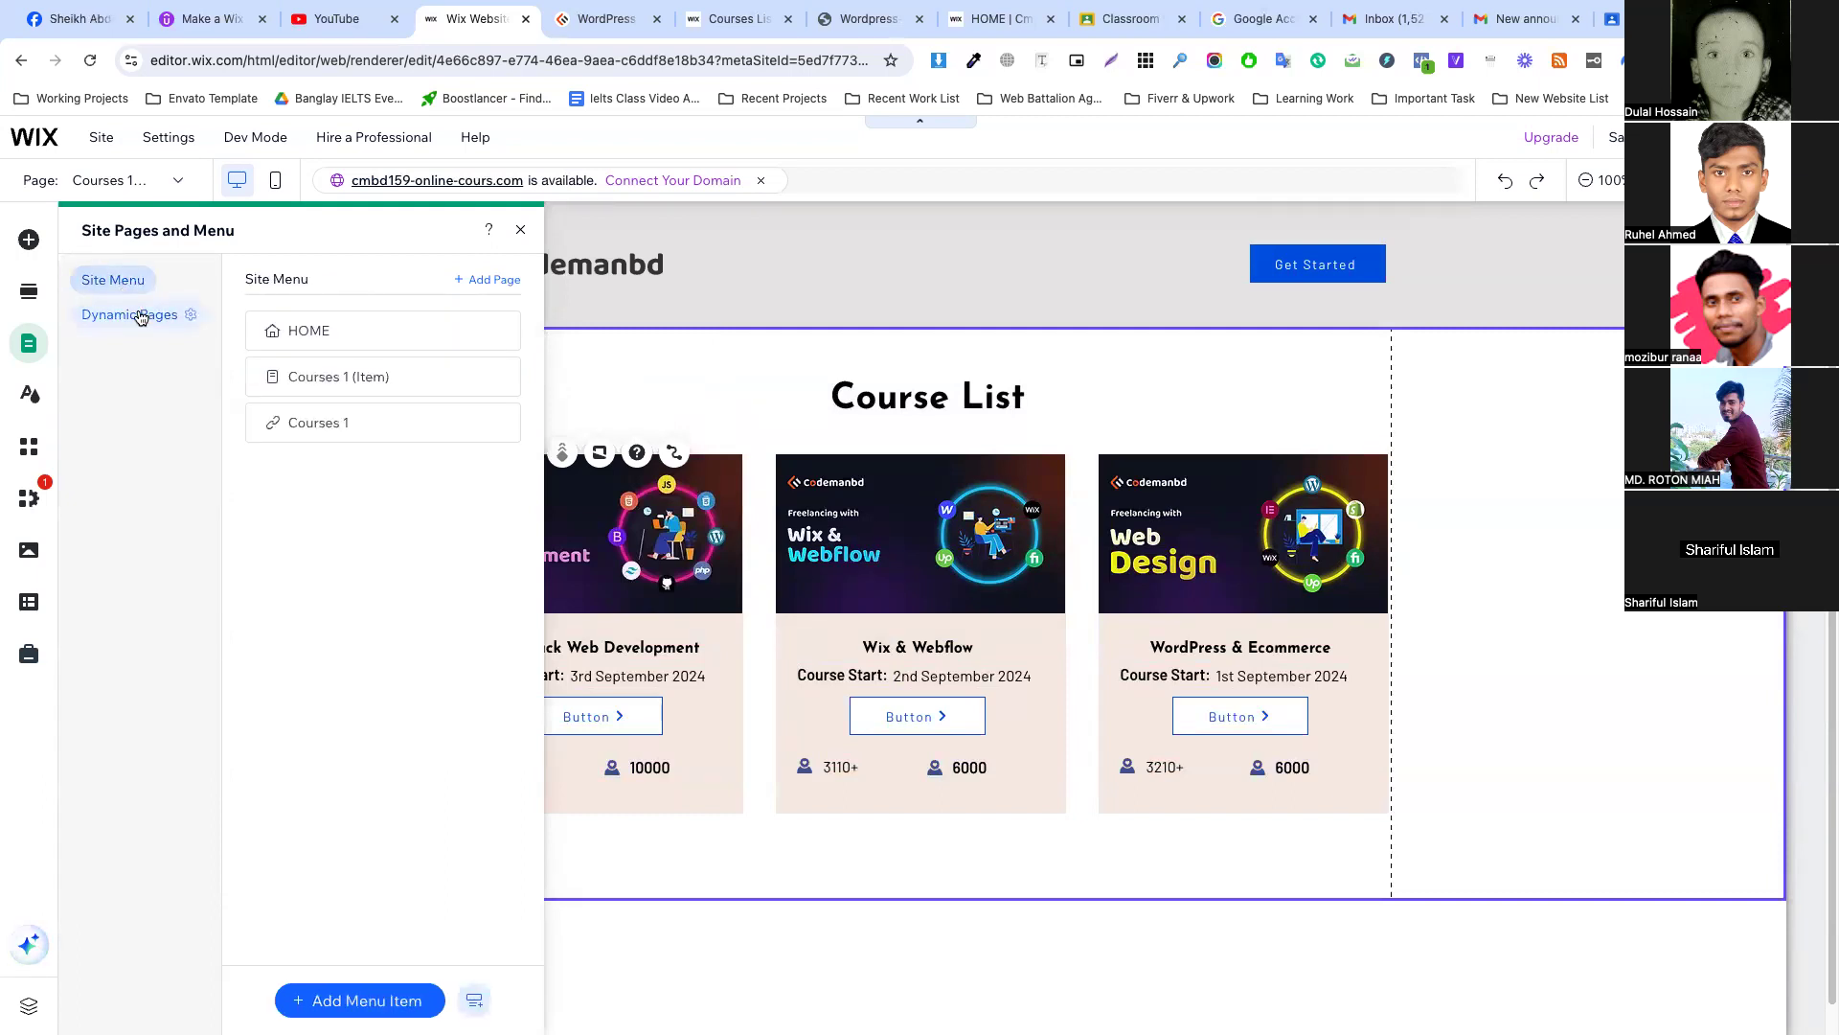
{"action": "left_click", "coordinate": [503, 423]}
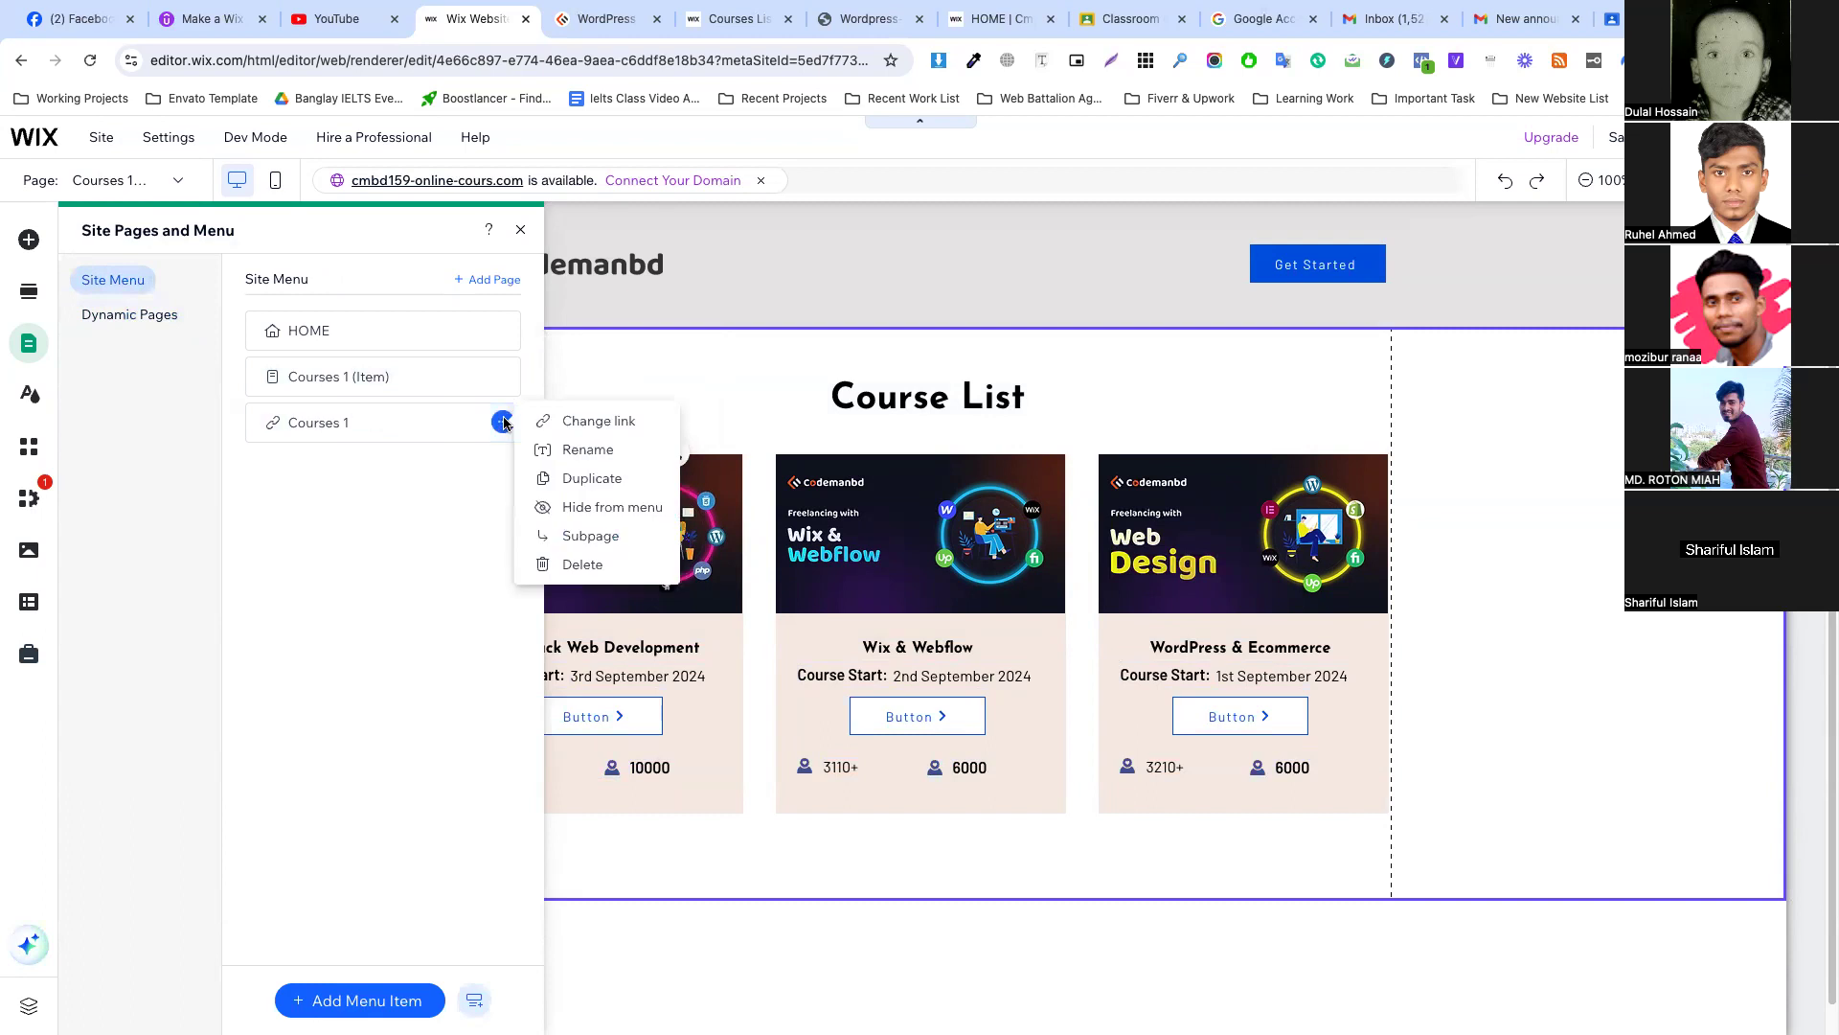
{"action": "left_click", "coordinate": [502, 422]}
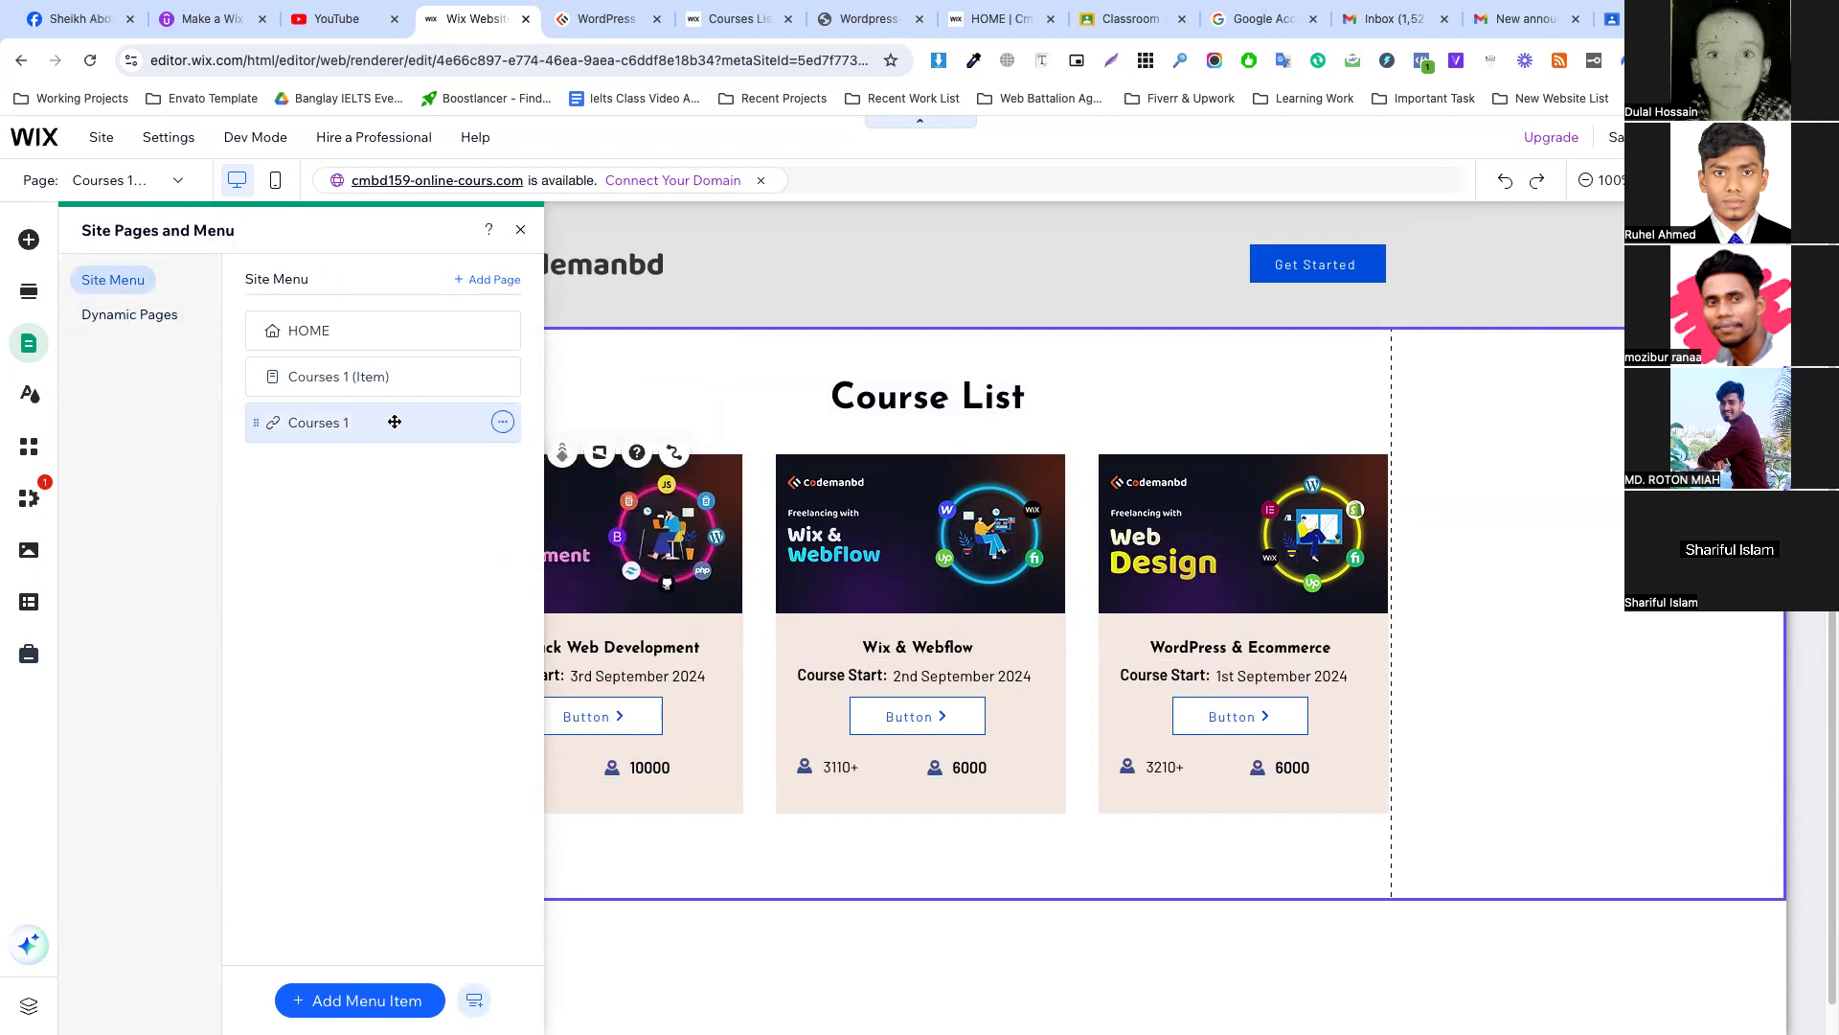
{"action": "left_click", "coordinate": [503, 375]}
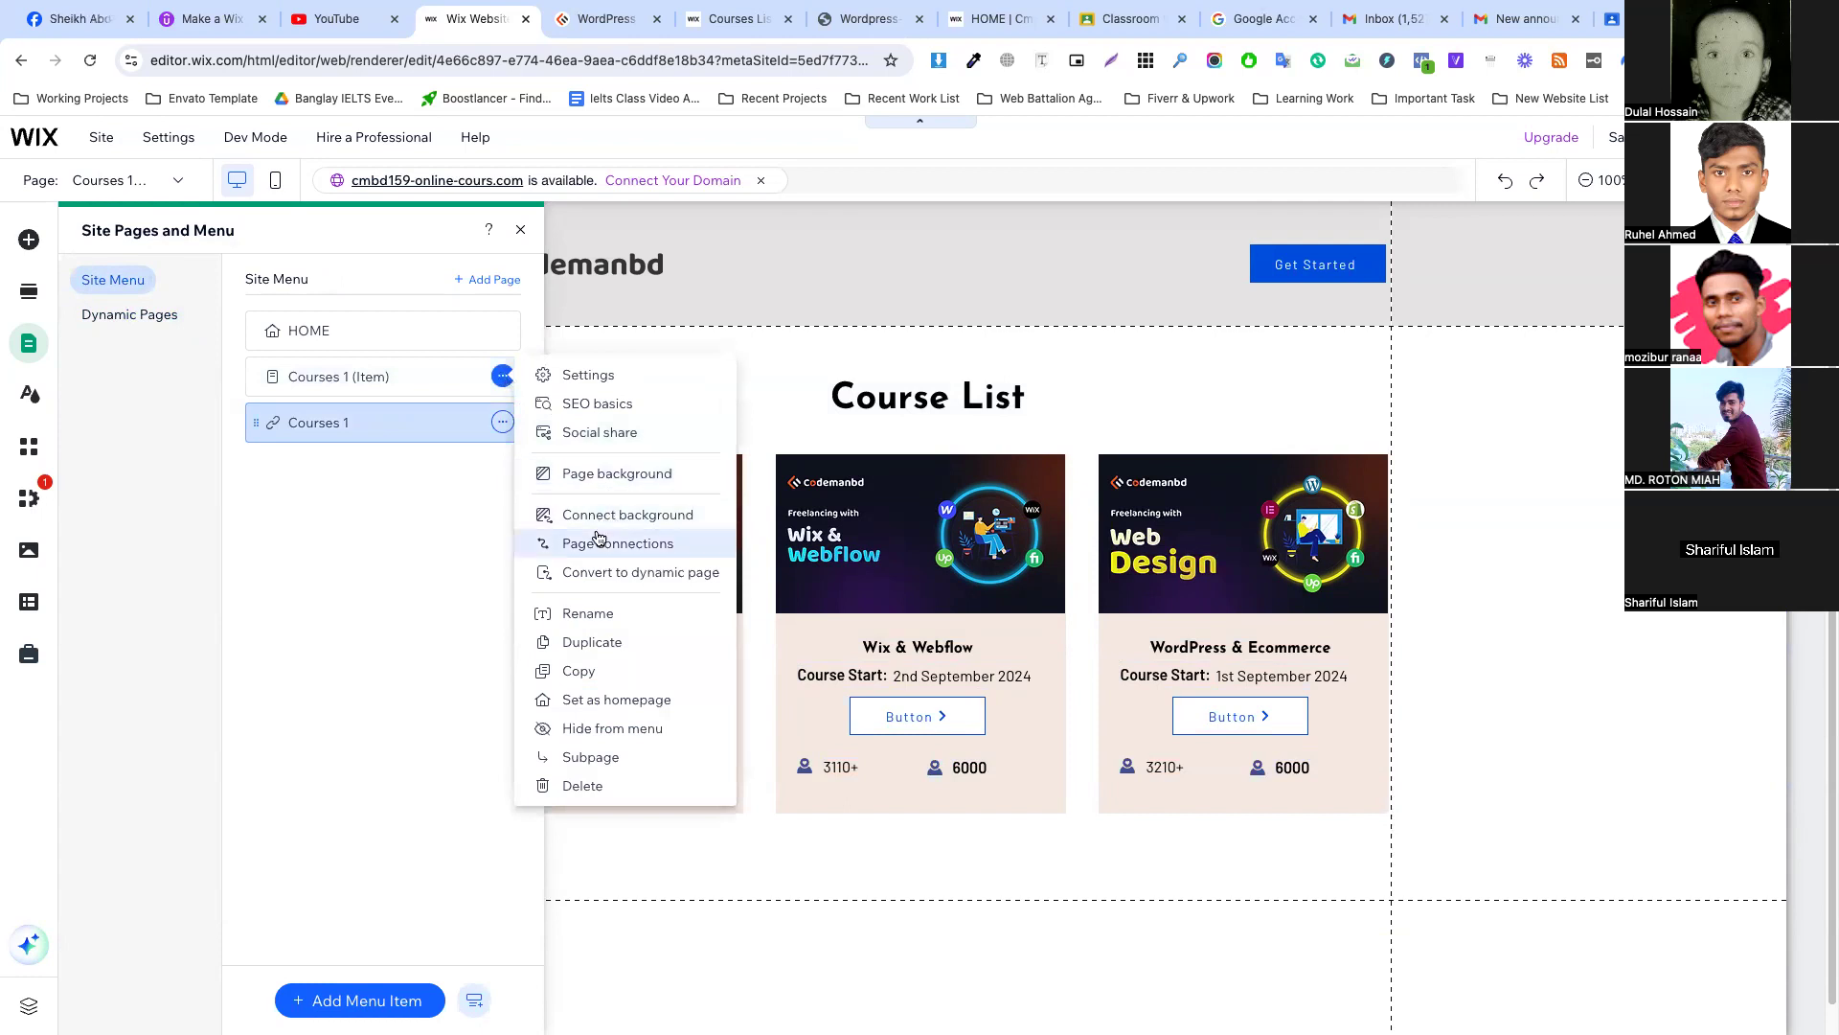
{"action": "left_click", "coordinate": [365, 376]}
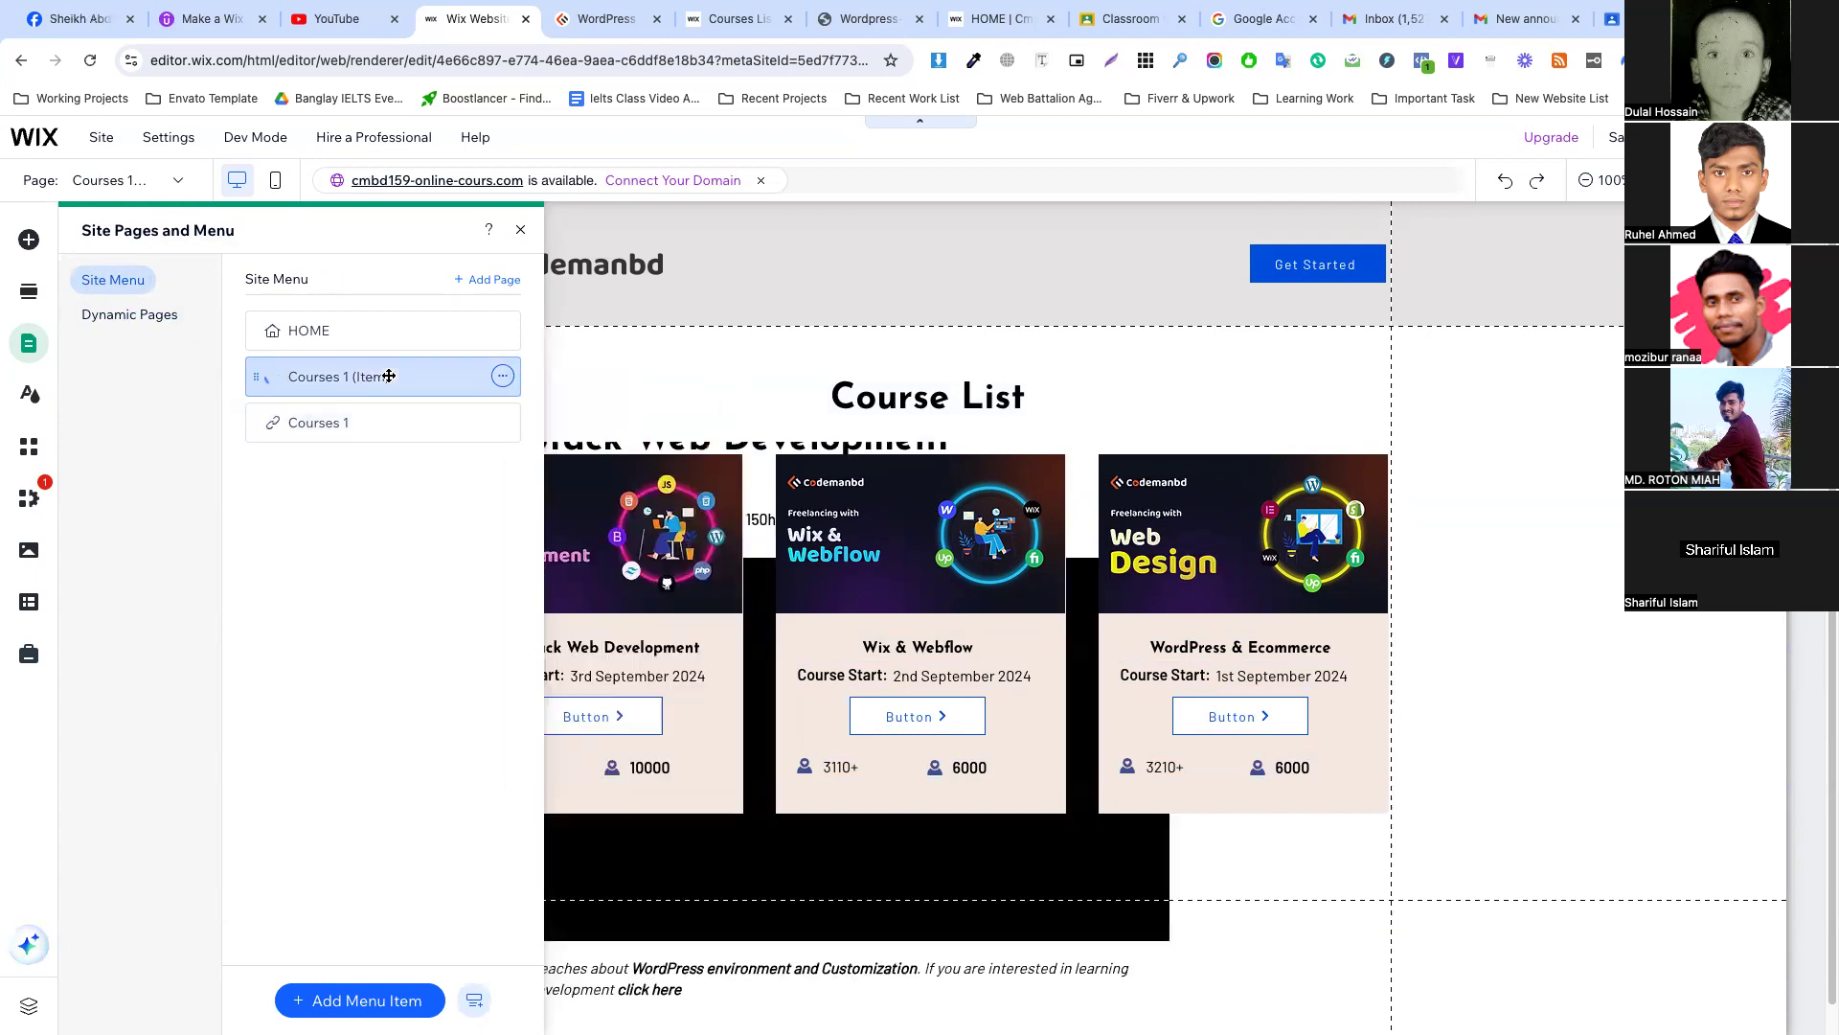
{"action": "left_click", "coordinate": [503, 376]}
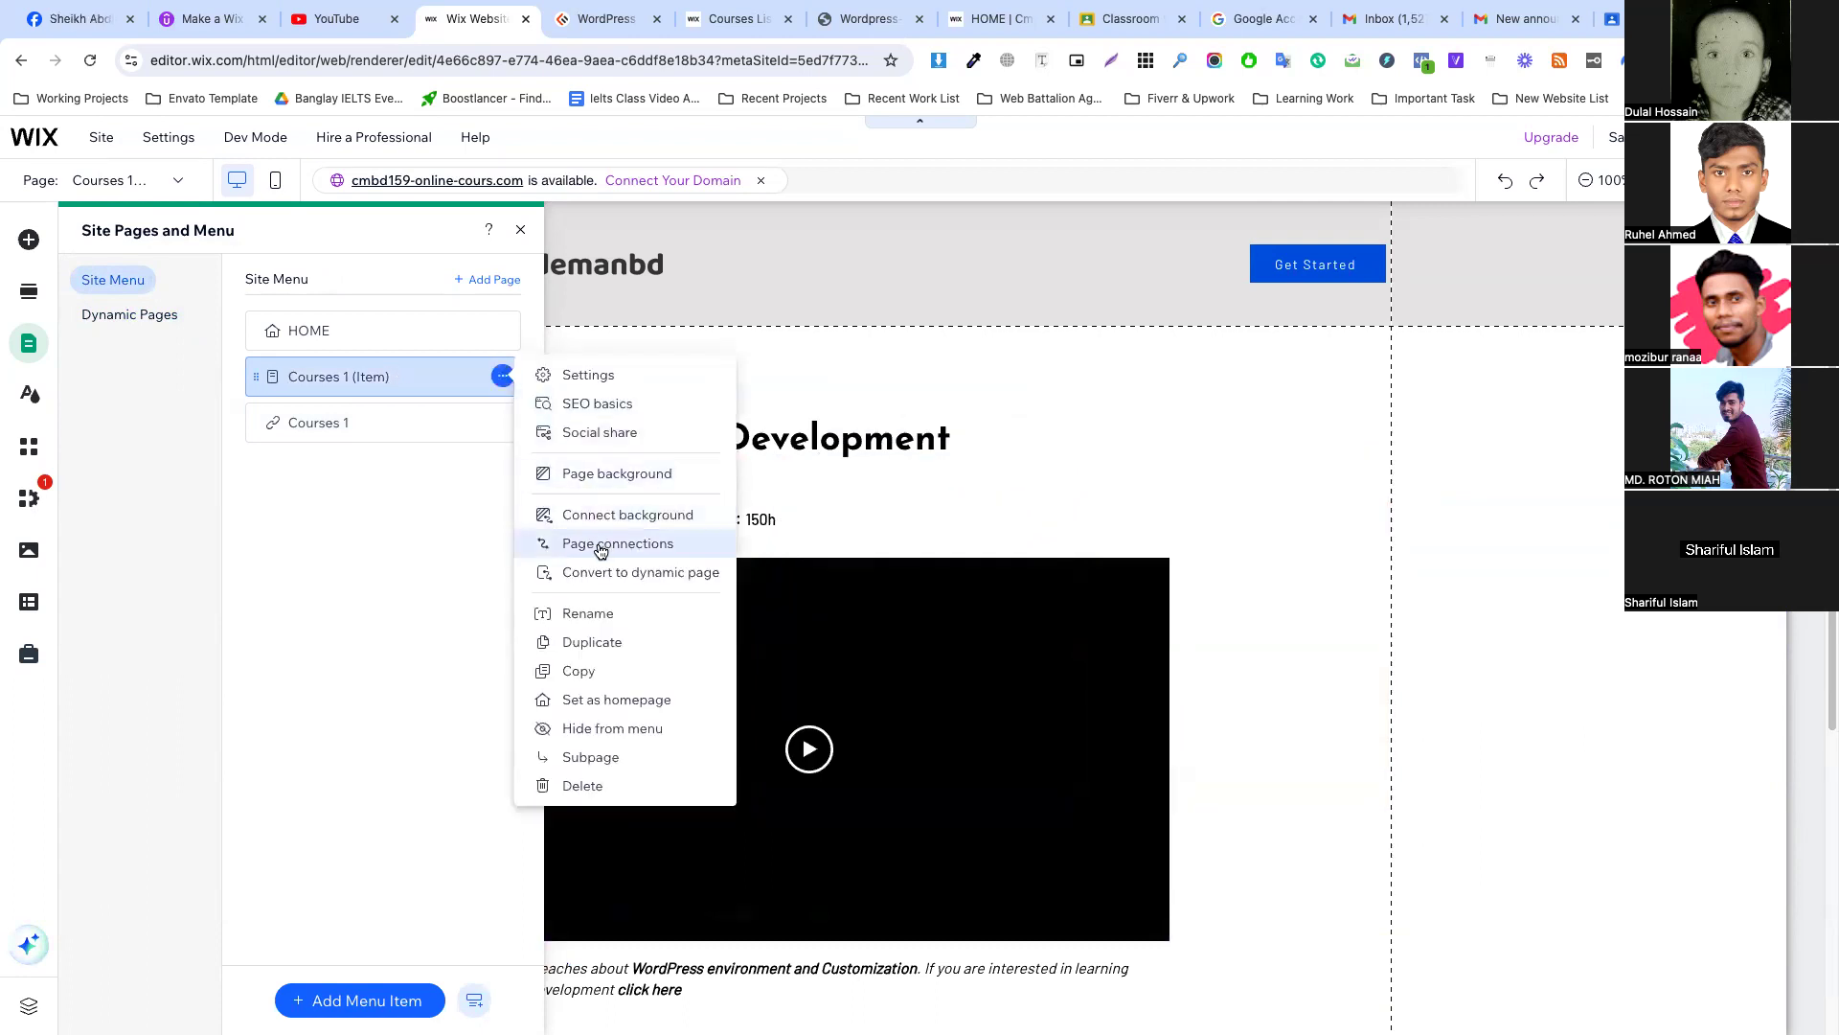
{"action": "left_click", "coordinate": [596, 578]}
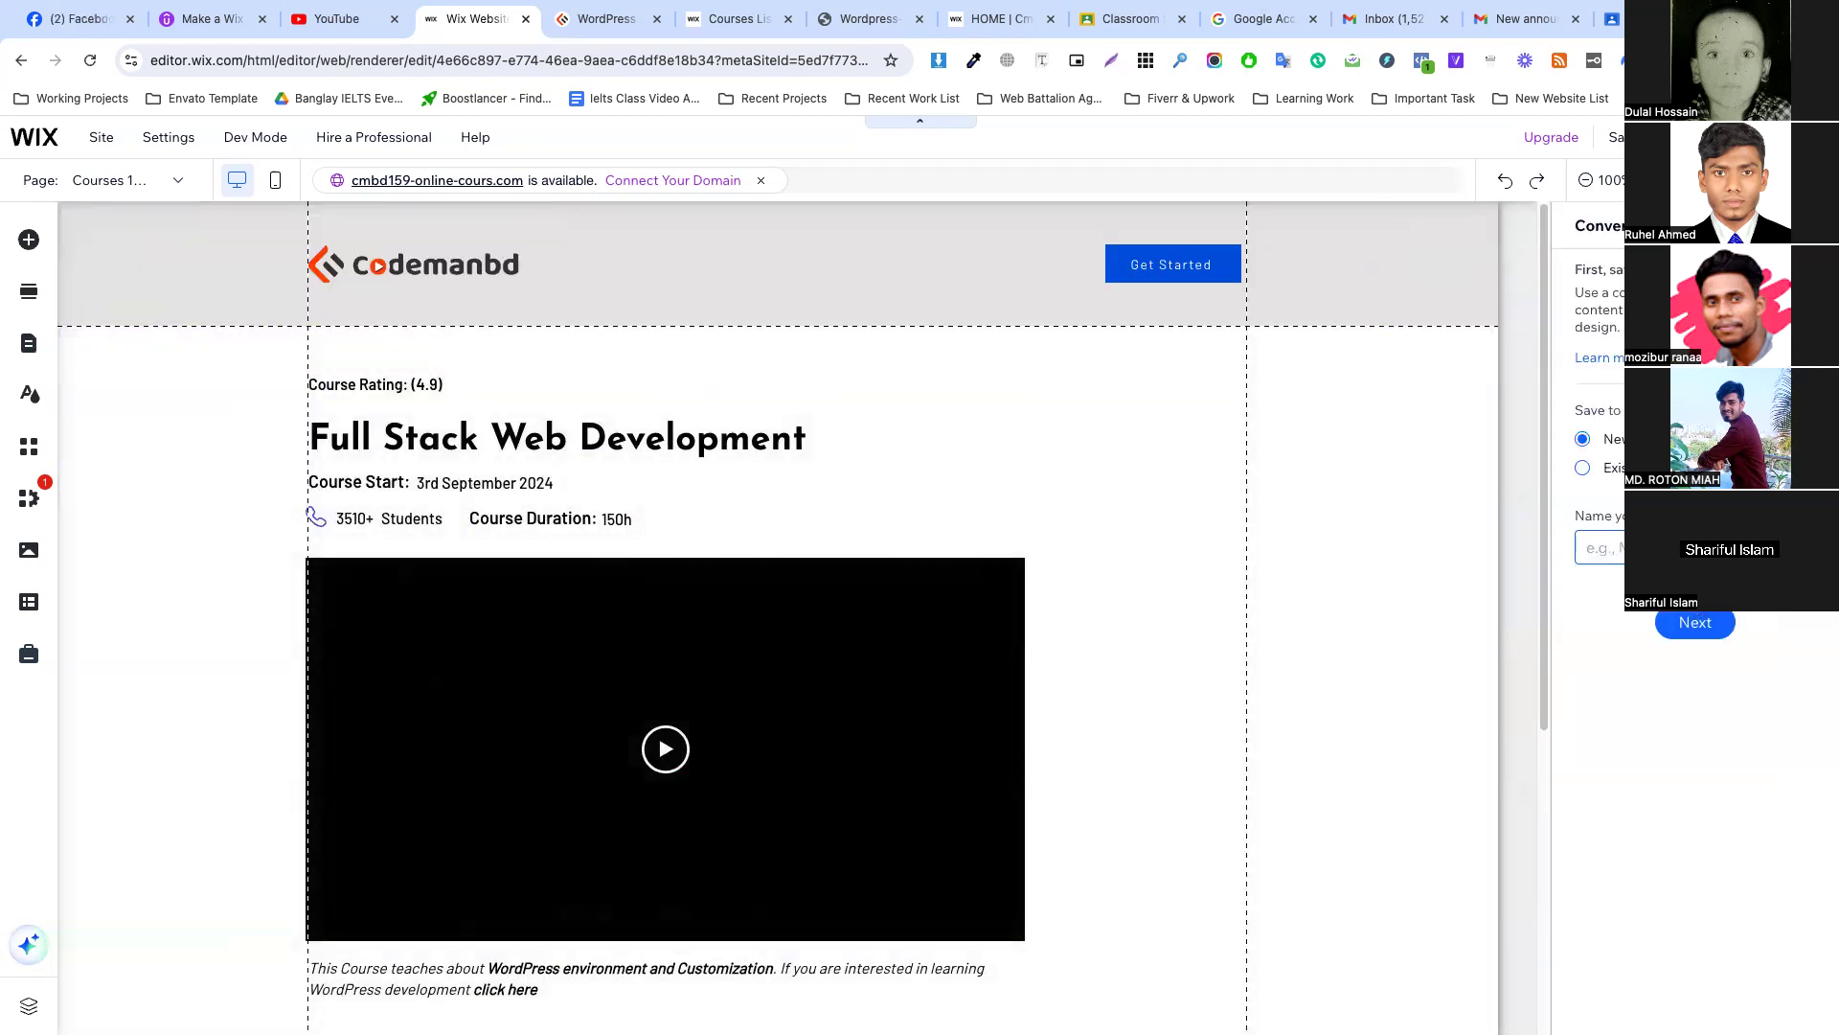
Save the item page's content to the existing Courses List collection and run the conversion.
{"action": "left_click", "coordinate": [1583, 467]}
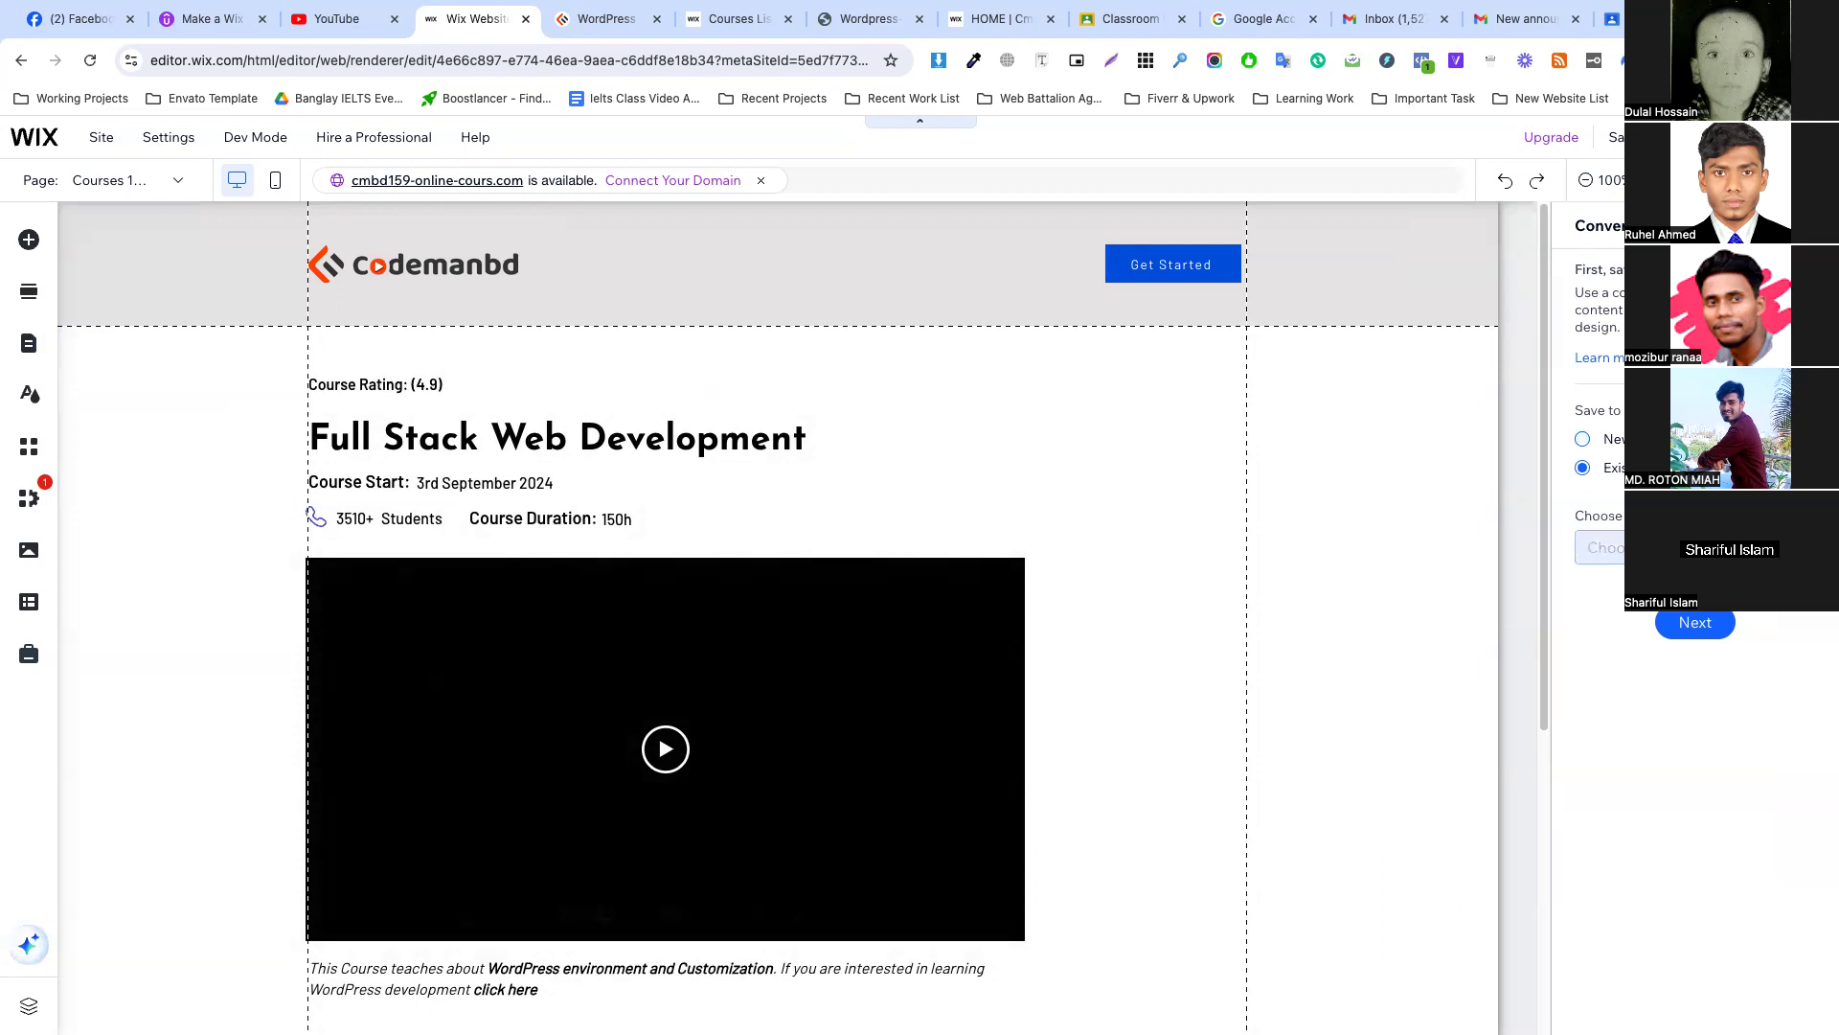
{"action": "left_click", "coordinate": [1648, 547]}
{"action": "left_click", "coordinate": [1652, 618]}
{"action": "left_click", "coordinate": [1696, 625]}
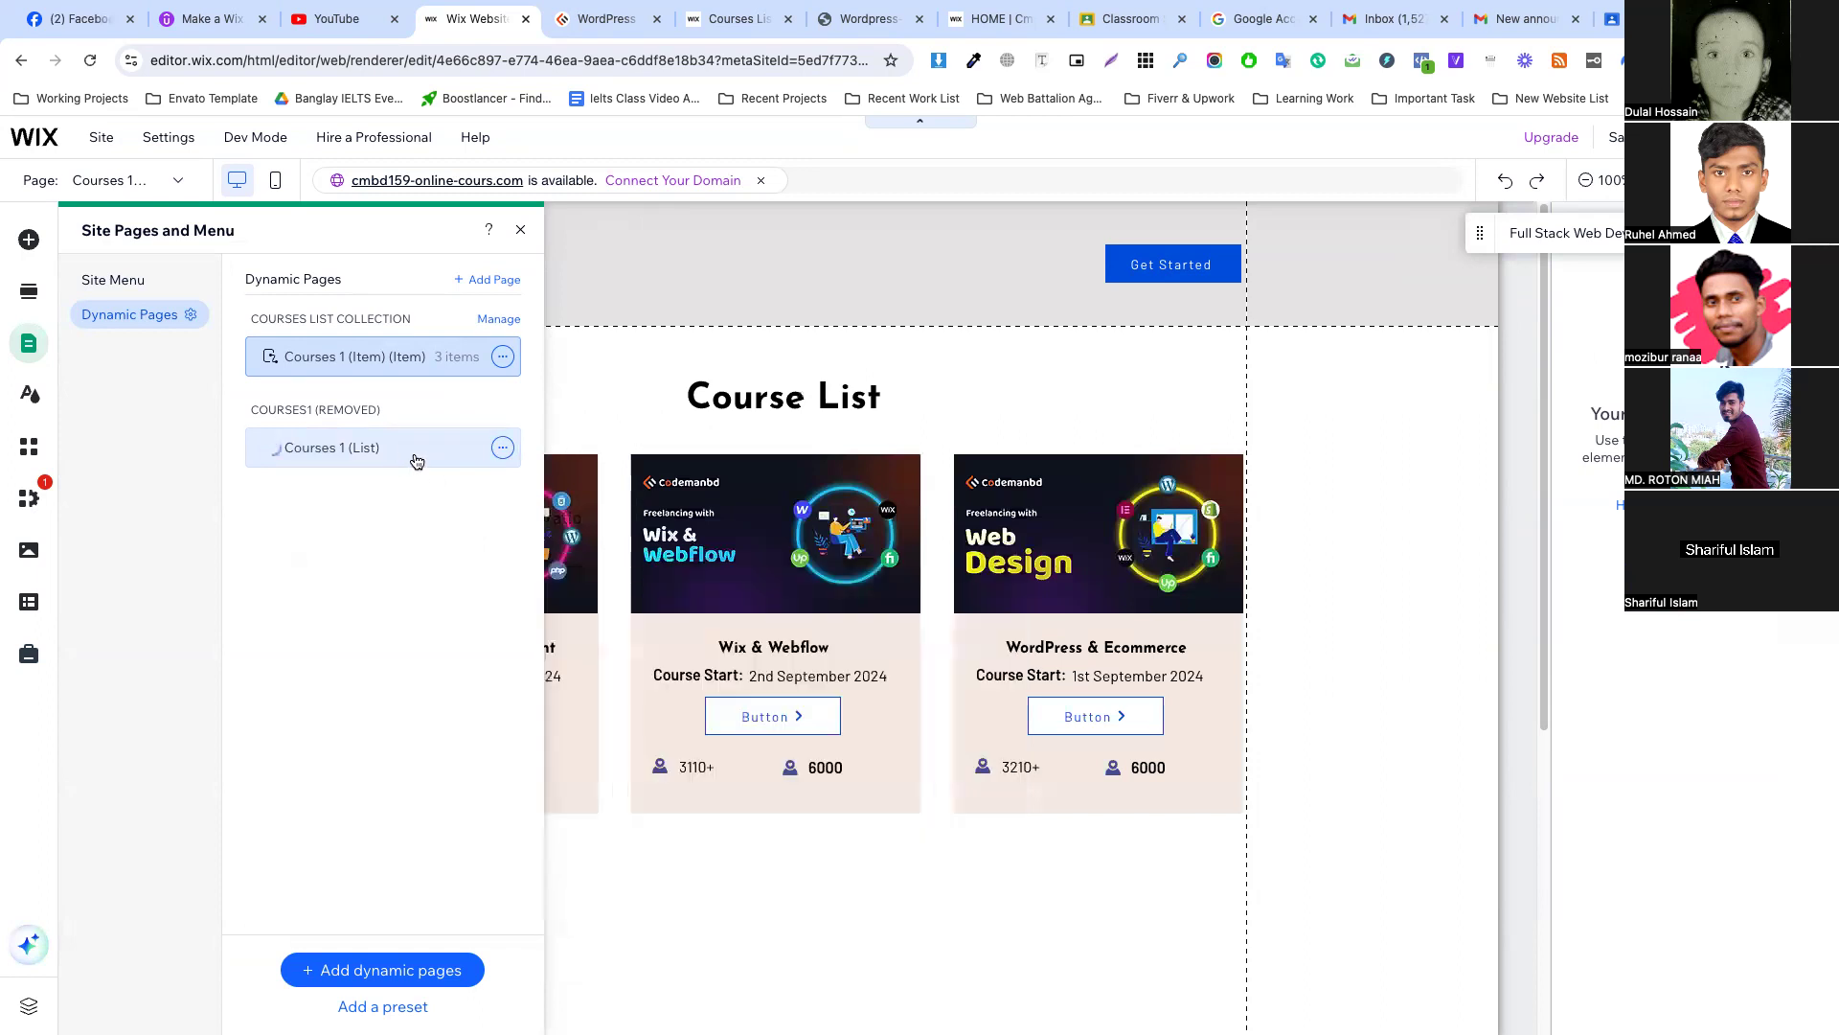
Link the first course card's image to the Courses 1 (Item) page.
{"action": "left_click", "coordinate": [676, 481]}
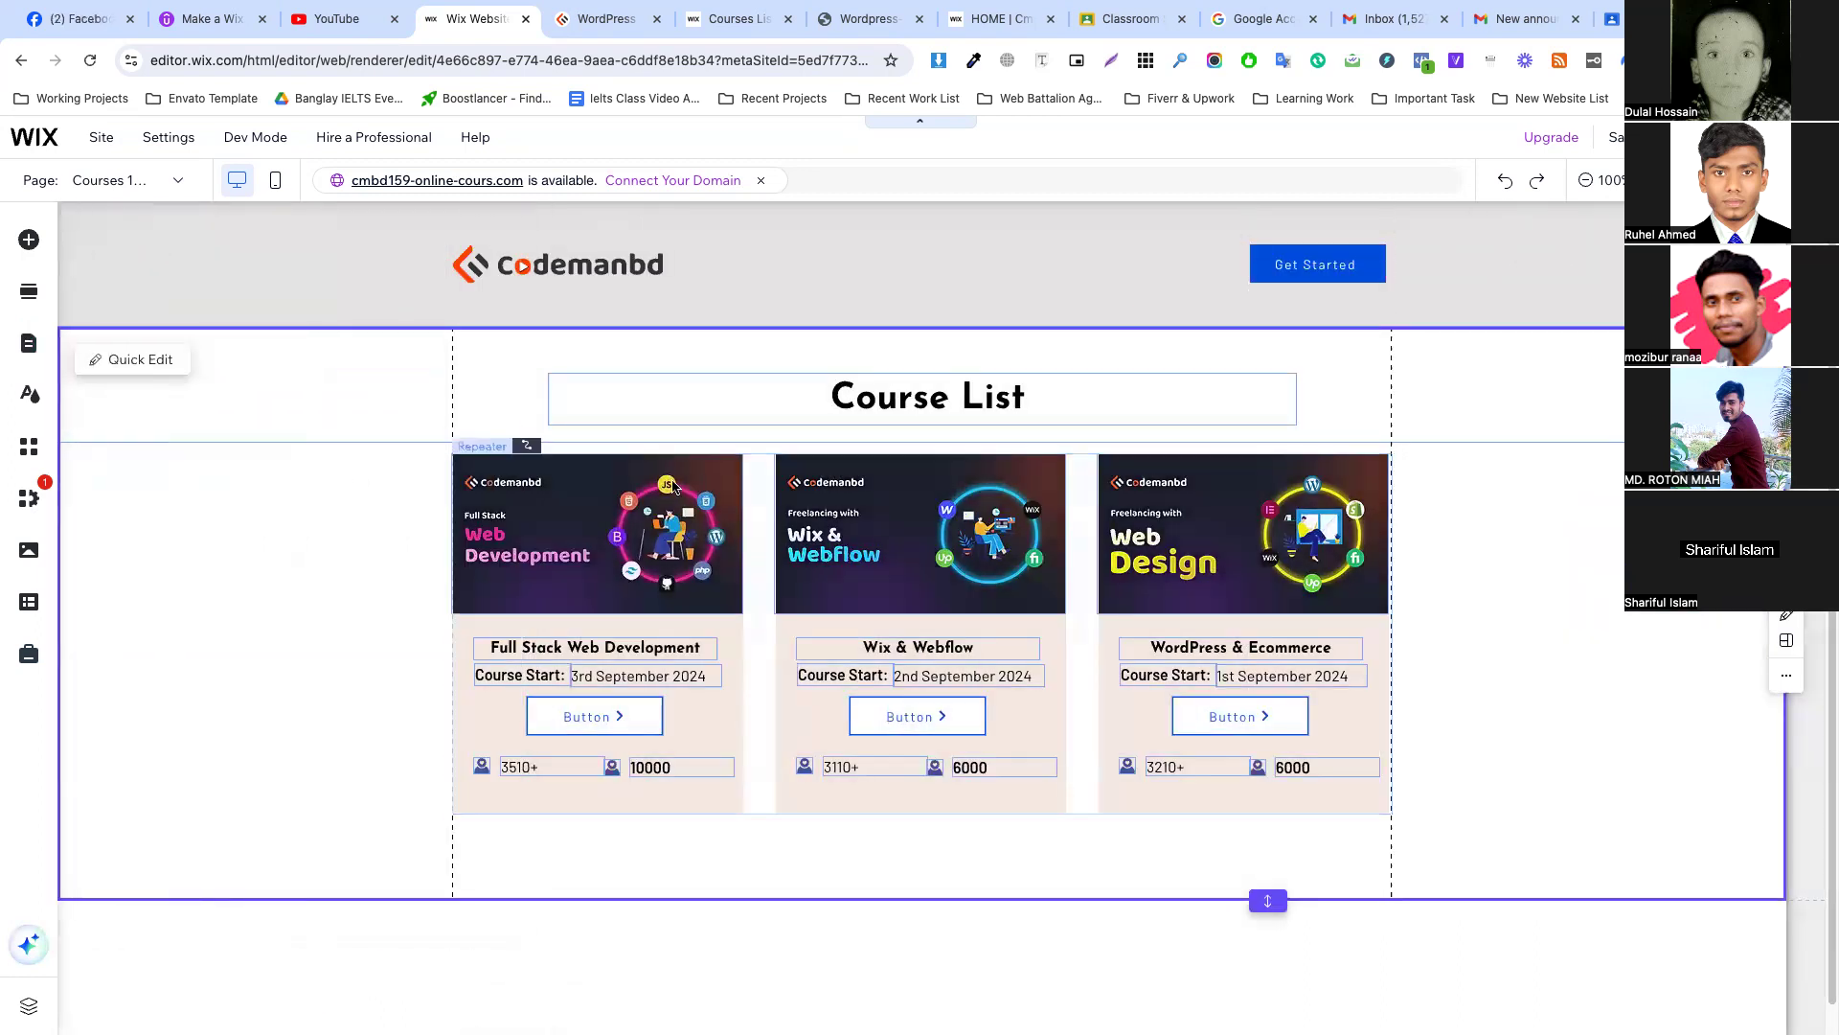
{"action": "left_click", "coordinate": [676, 481]}
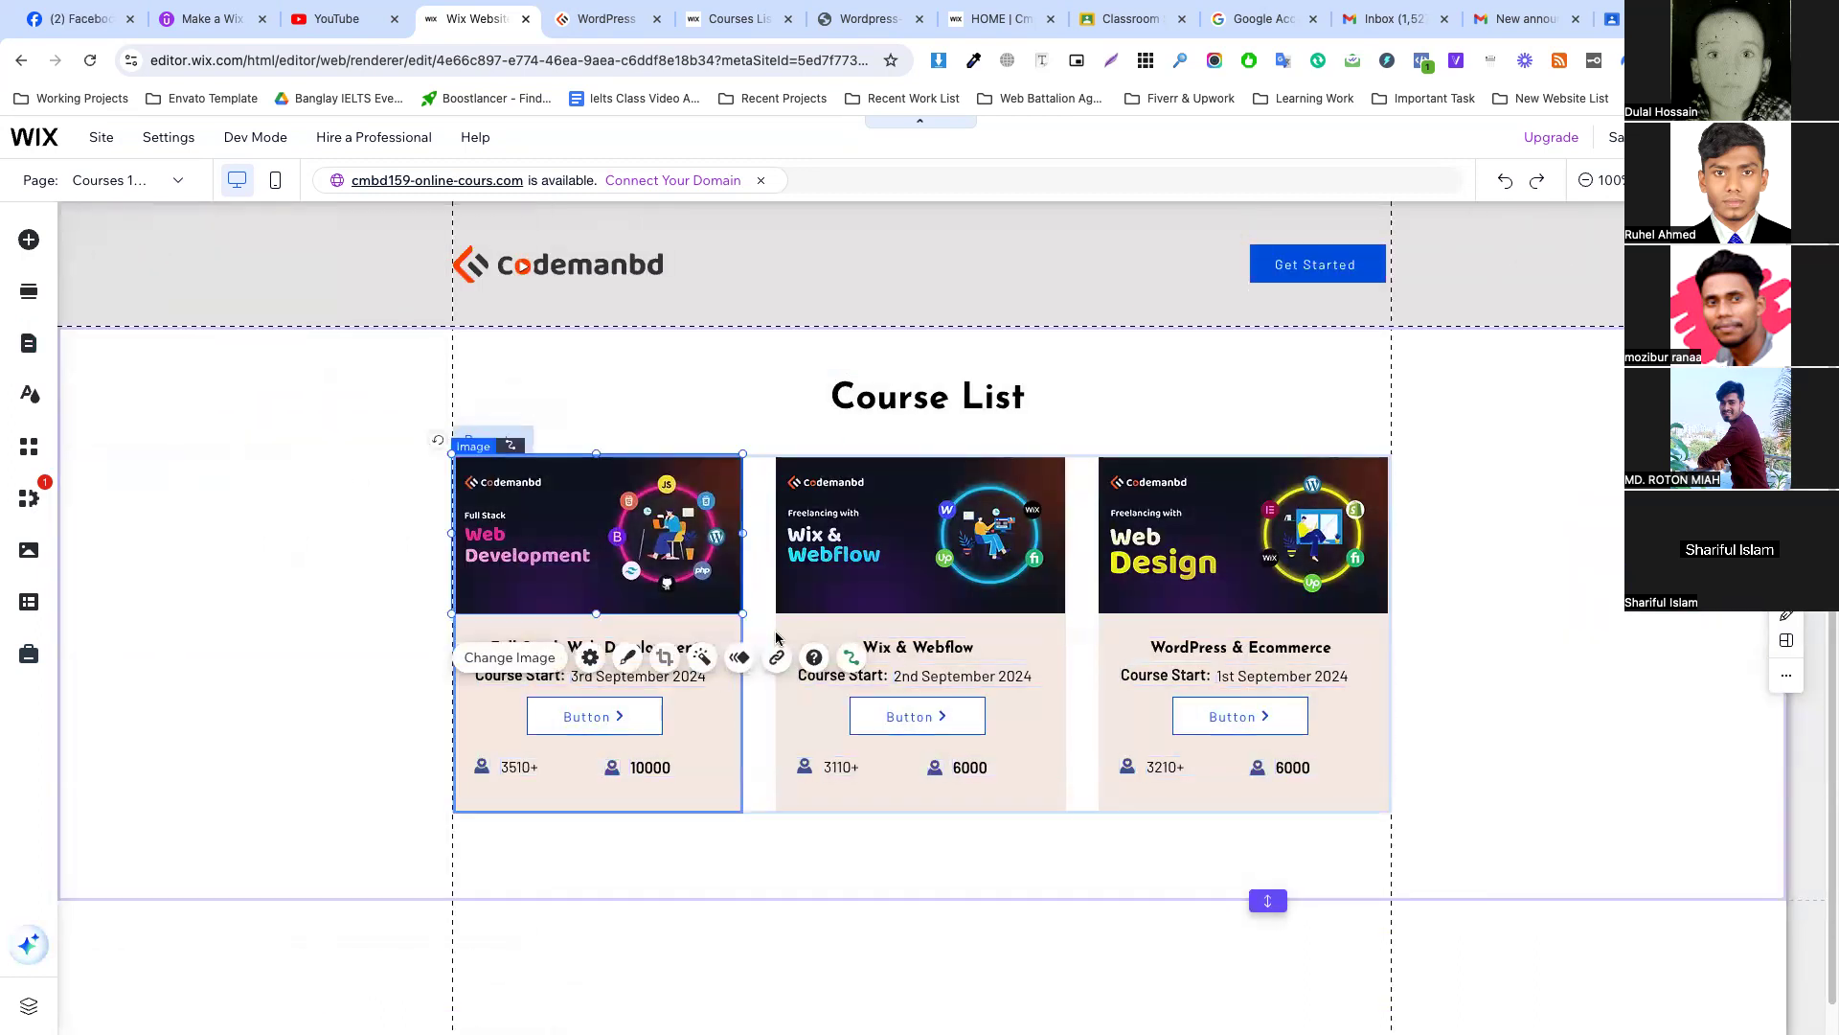
{"action": "left_click", "coordinate": [850, 657]}
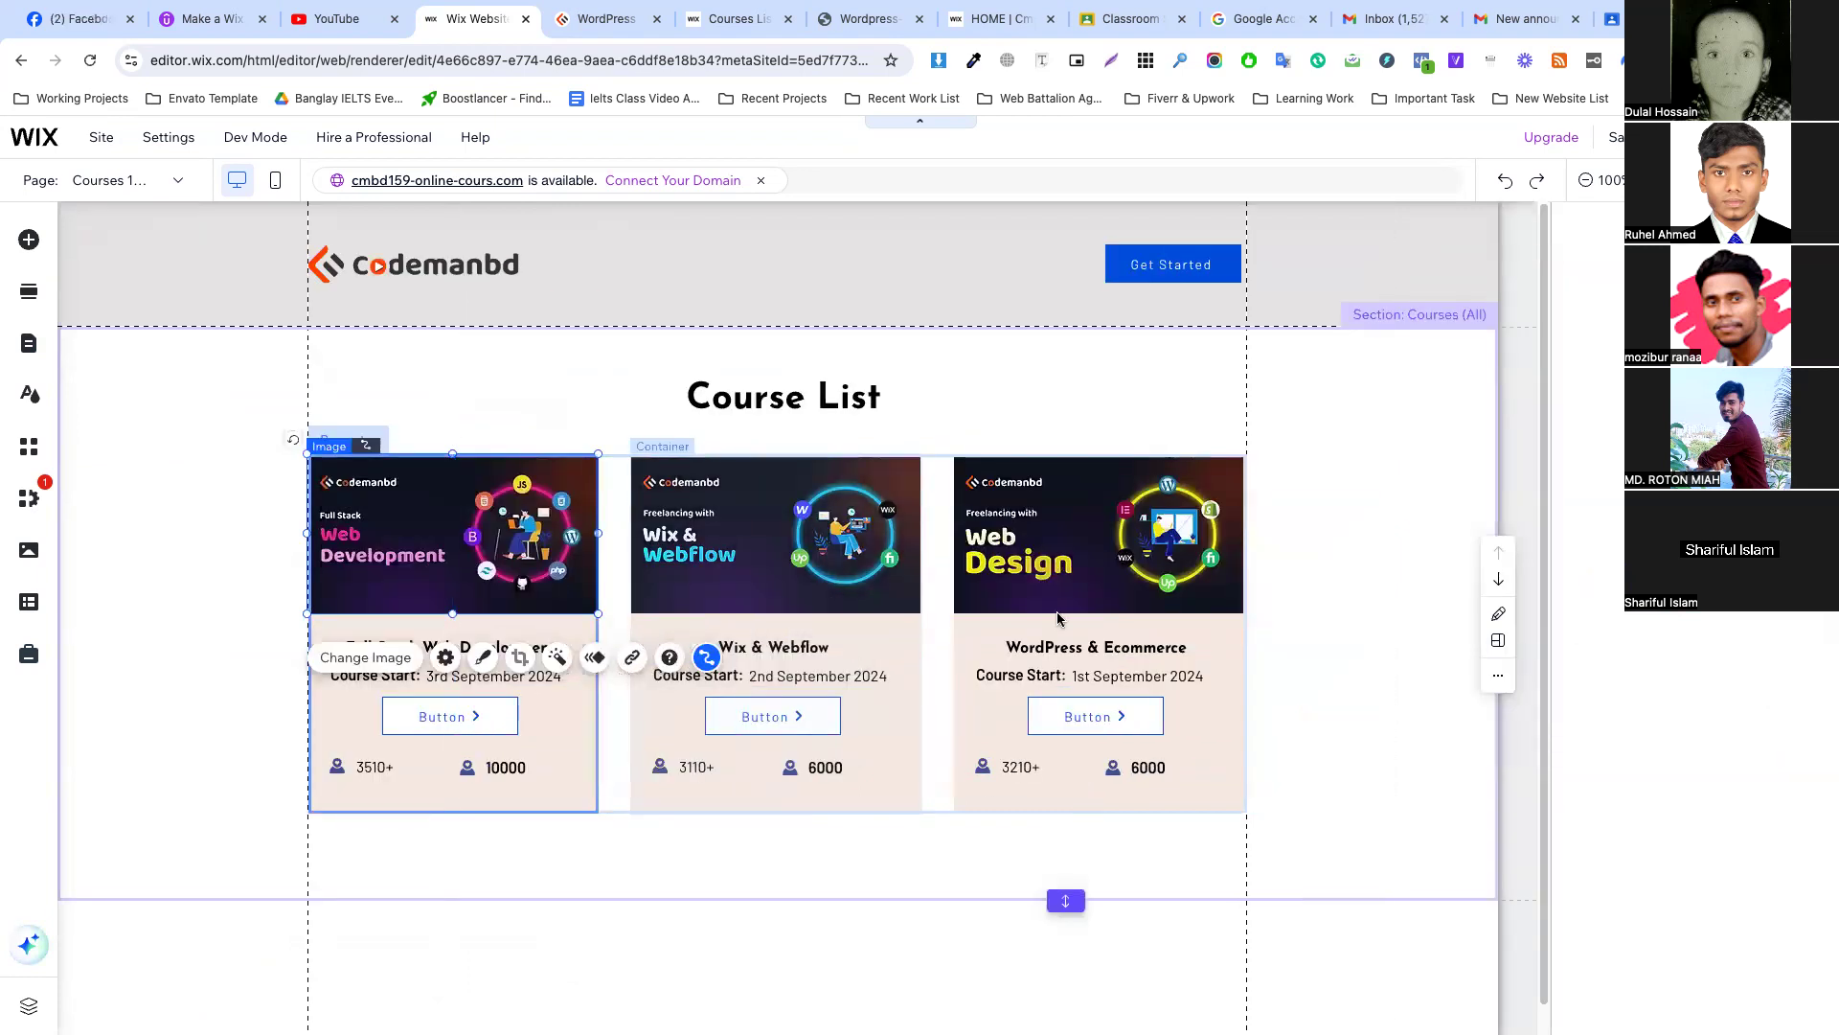
{"action": "left_click", "coordinate": [1642, 783]}
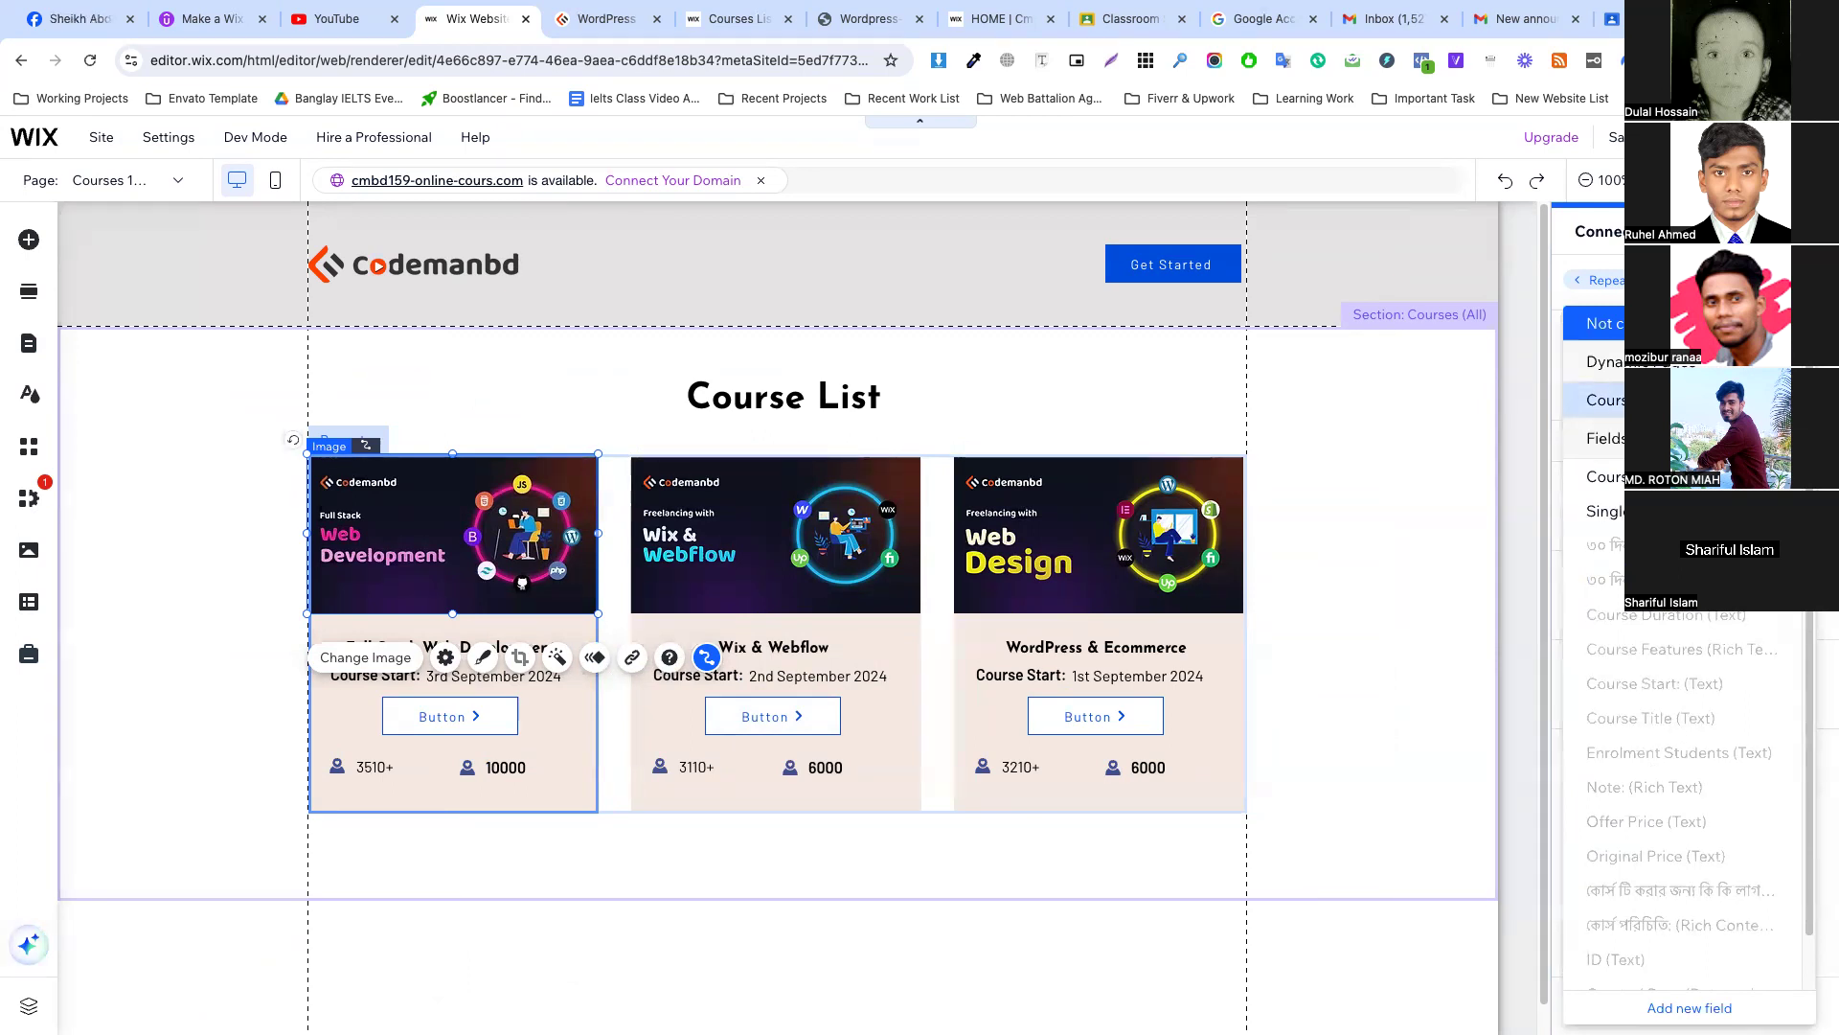
{"action": "left_click", "coordinate": [1605, 400]}
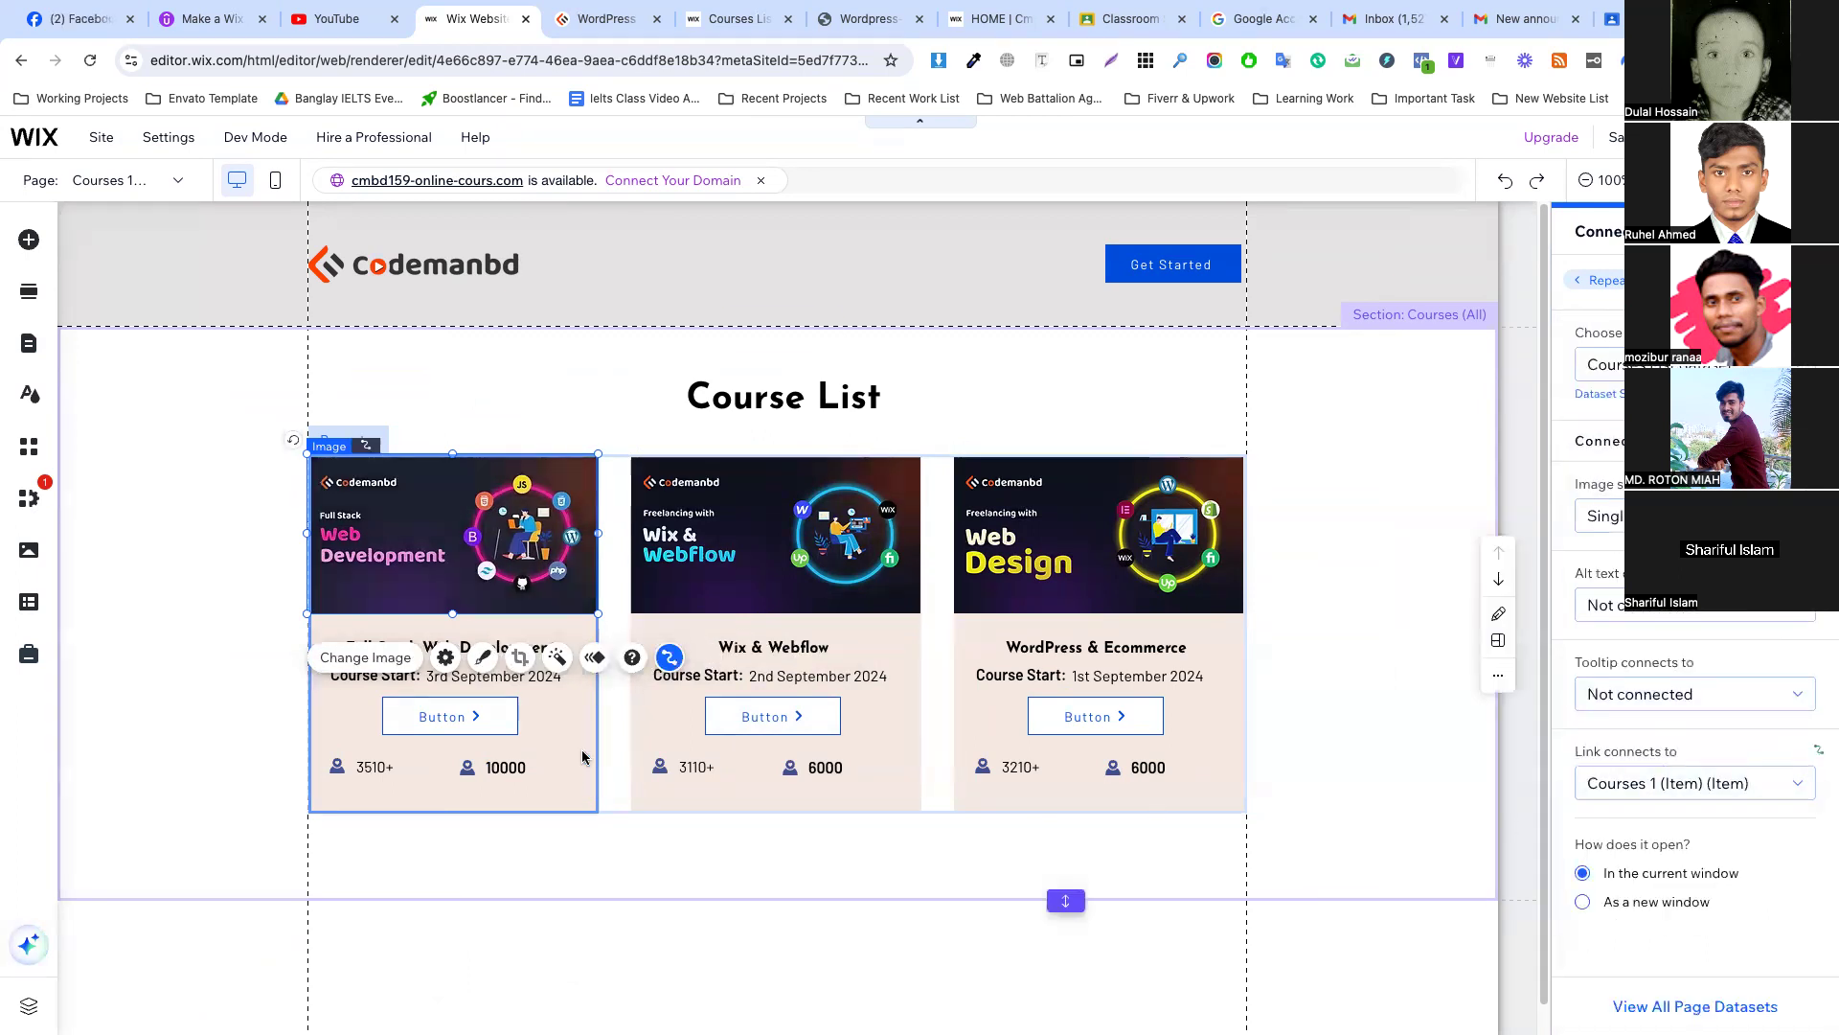
Set the card button's click action to open the course item page.
{"action": "left_click", "coordinate": [463, 709]}
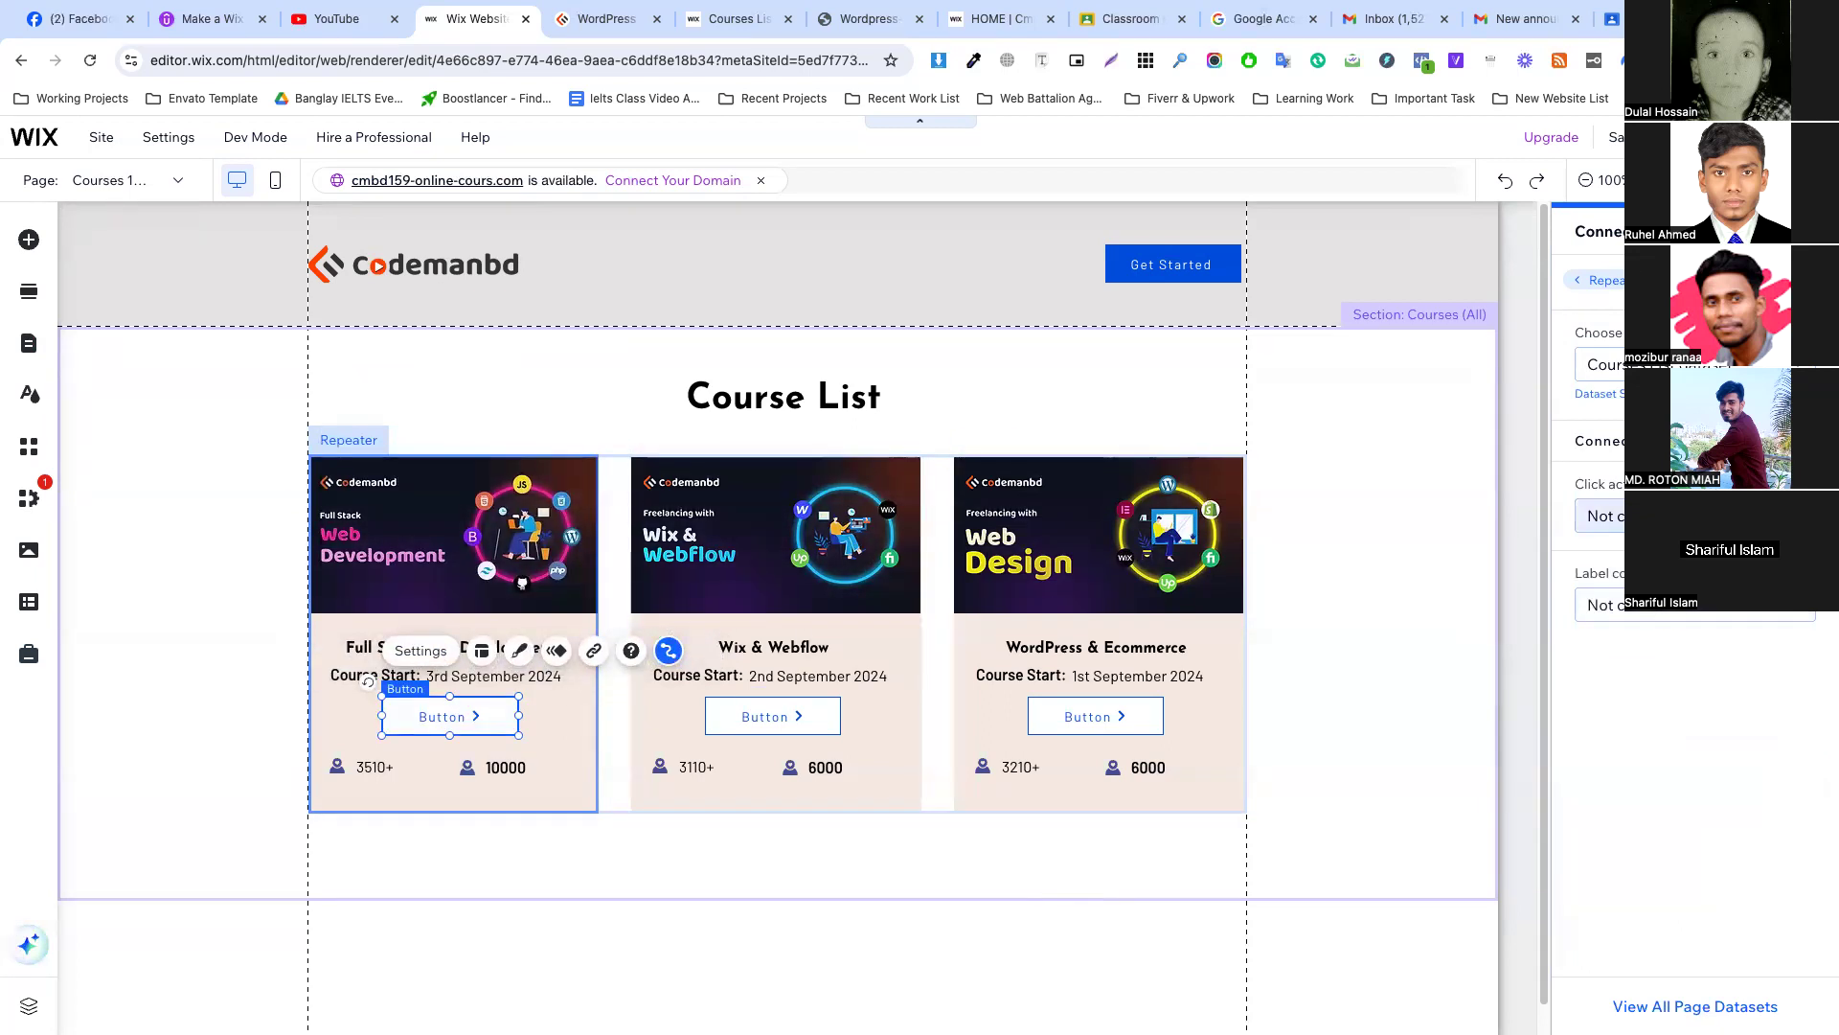
{"action": "left_click", "coordinate": [1690, 516]}
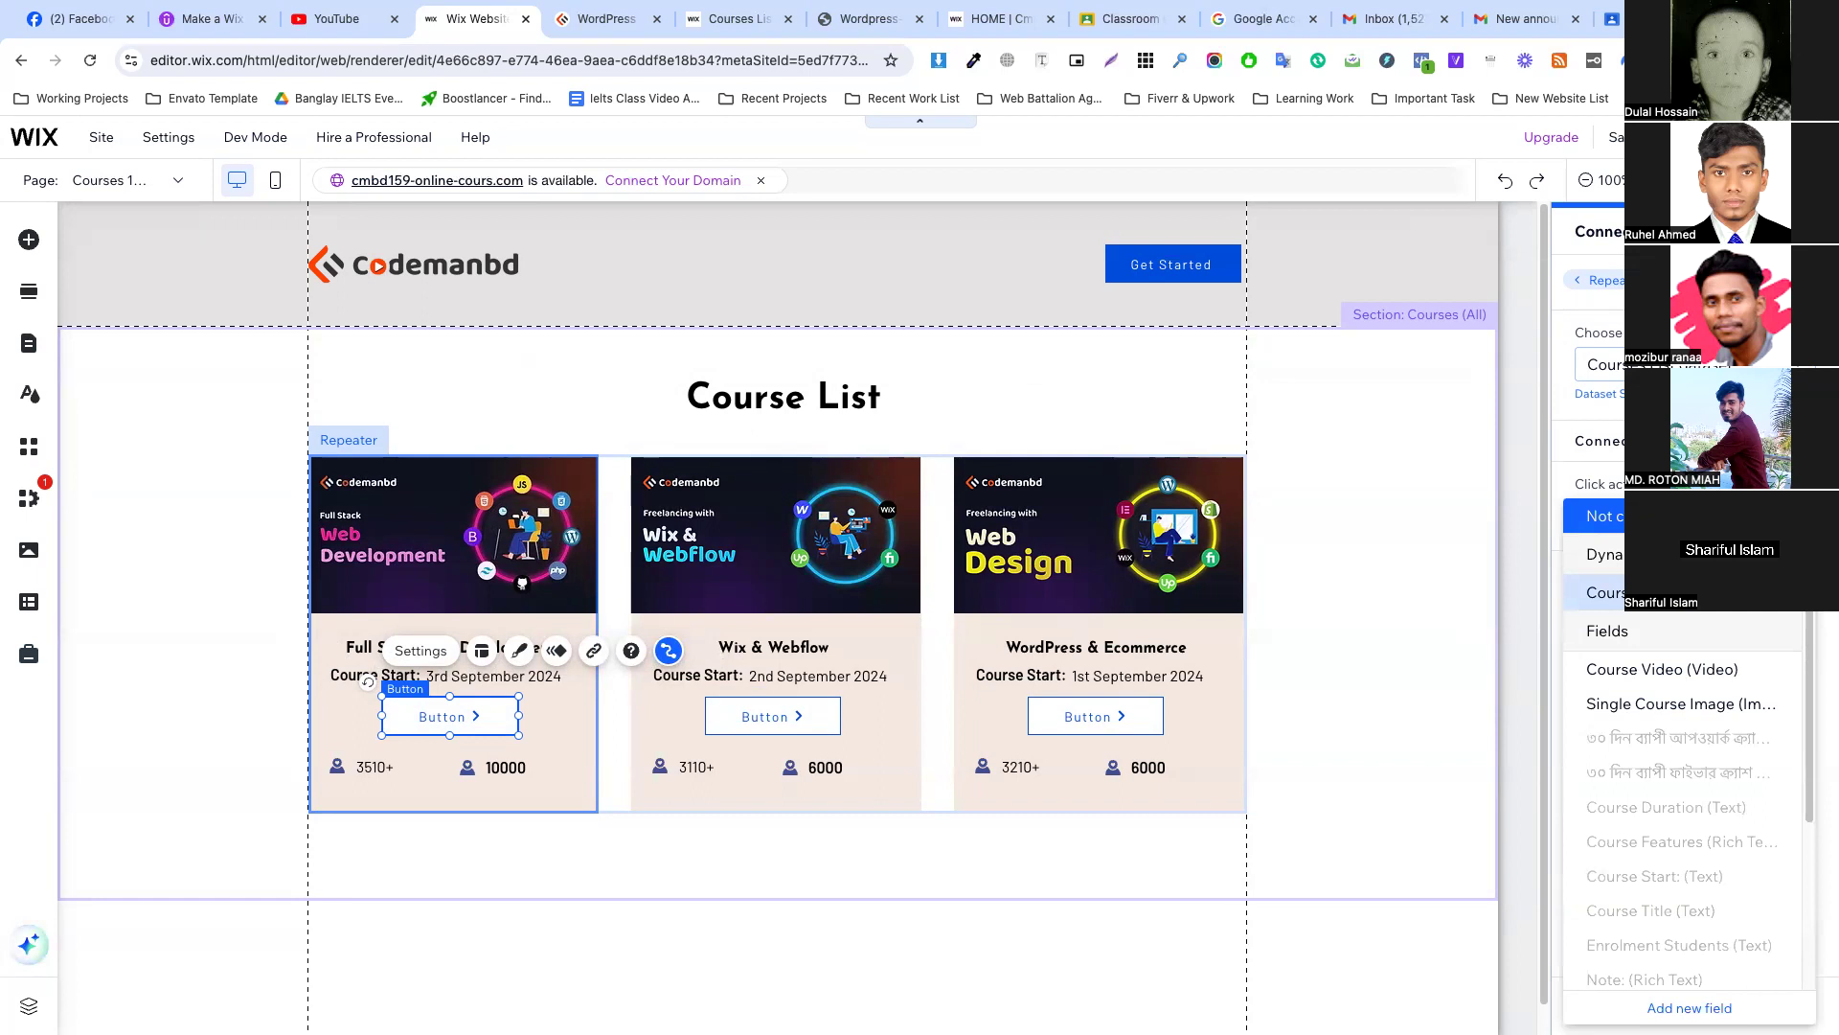
{"action": "left_click", "coordinate": [1605, 592]}
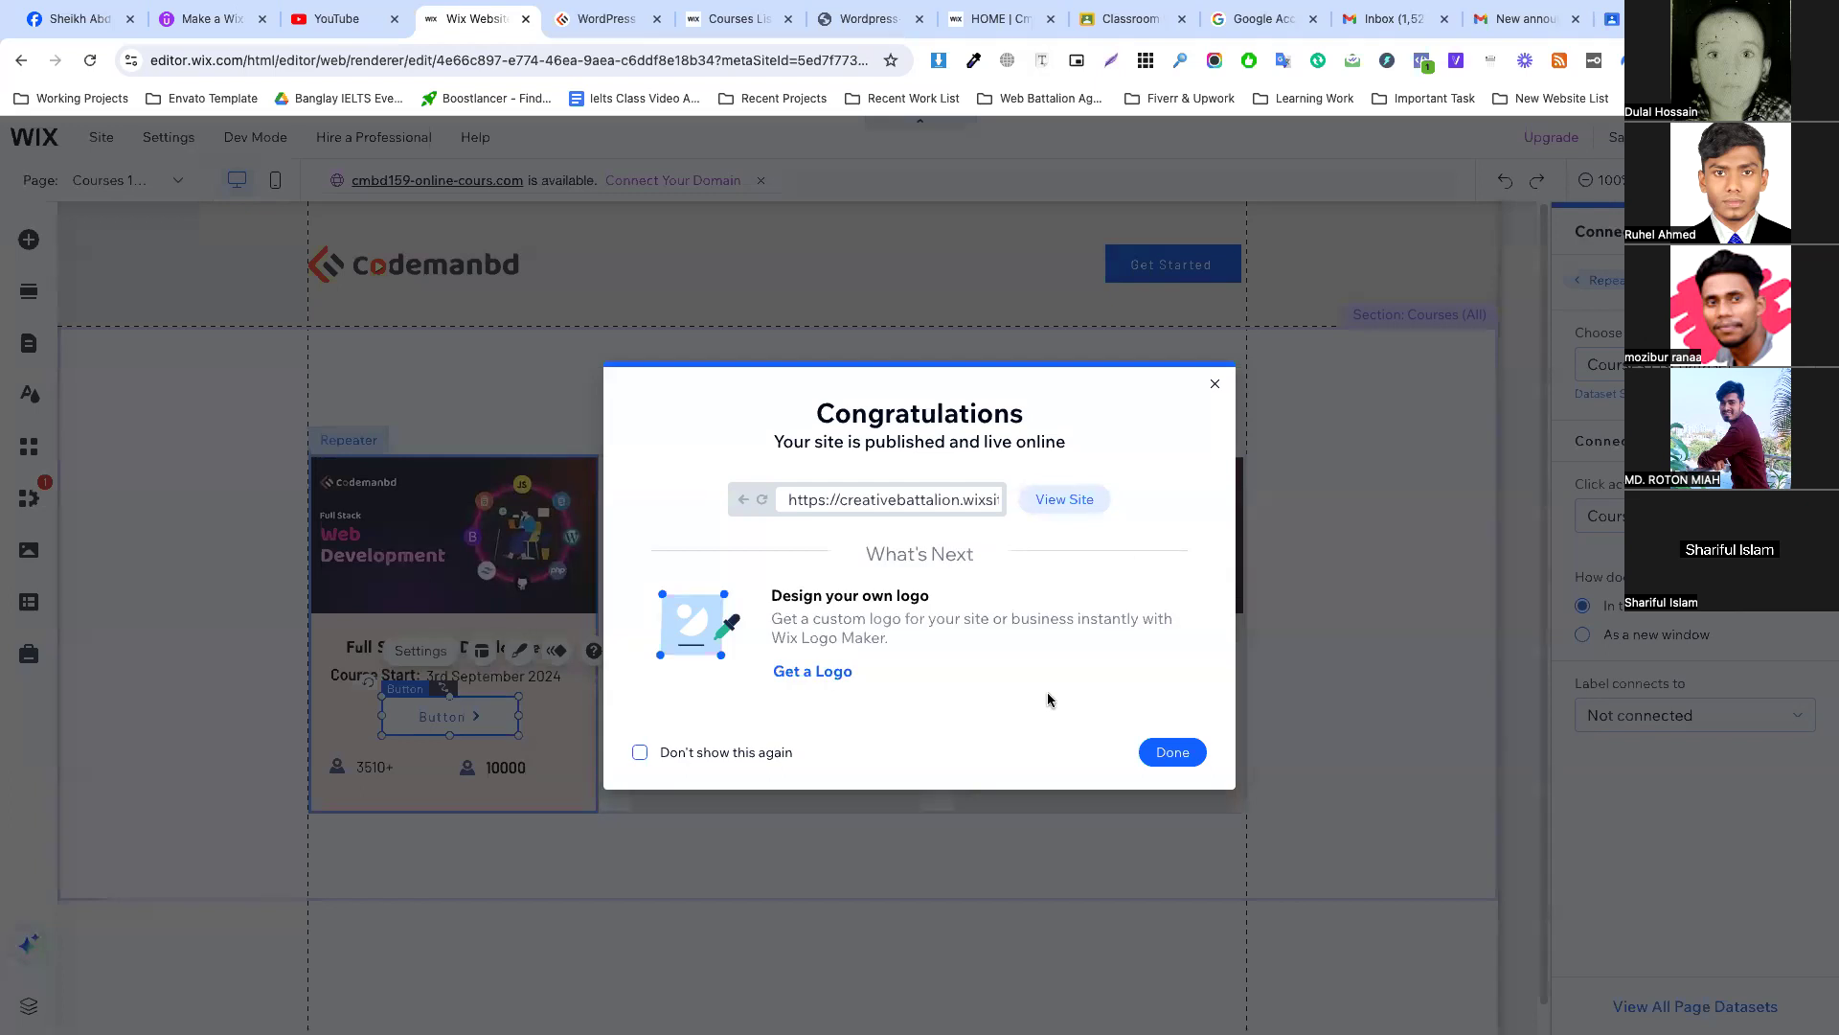
View the published live site's home page, then return to the editor tab.
{"action": "left_click", "coordinate": [1069, 506]}
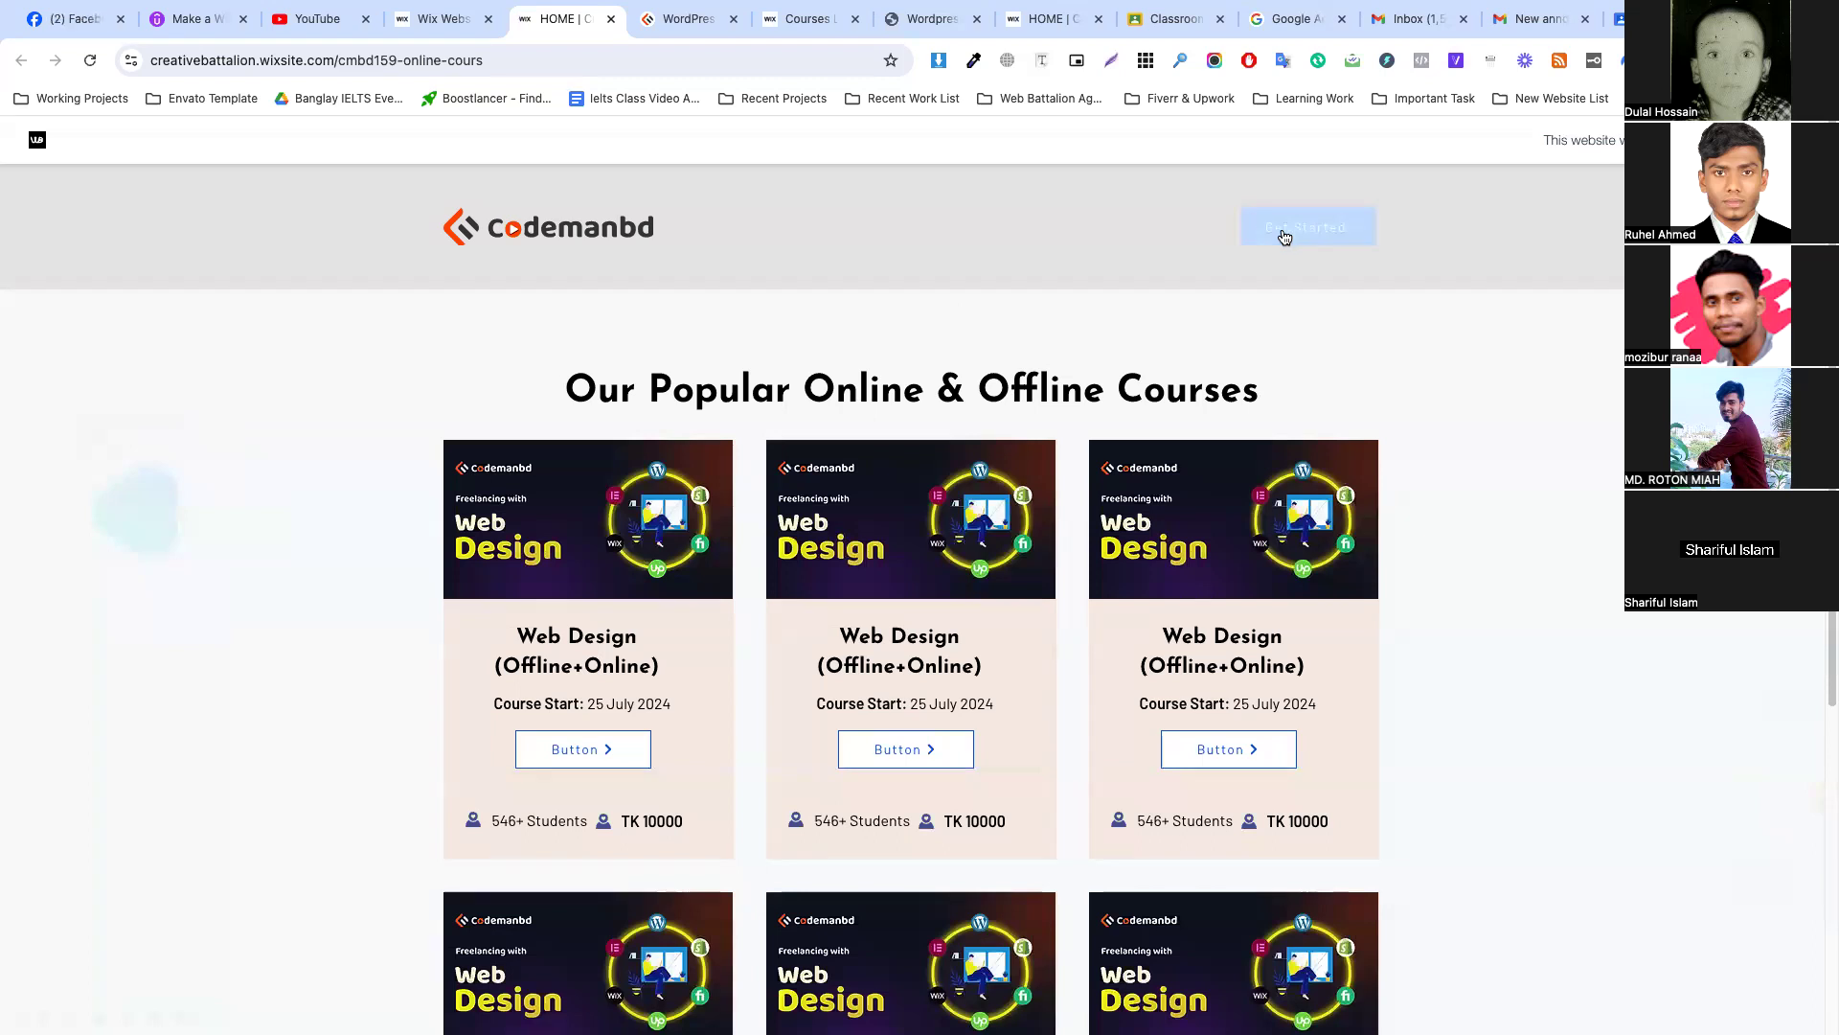
{"action": "scroll", "coordinate": [801, 510], "scroll_direction": "down", "scroll_amount": 5}
{"action": "scroll", "coordinate": [801, 510], "scroll_direction": "up", "scroll_amount": 5}
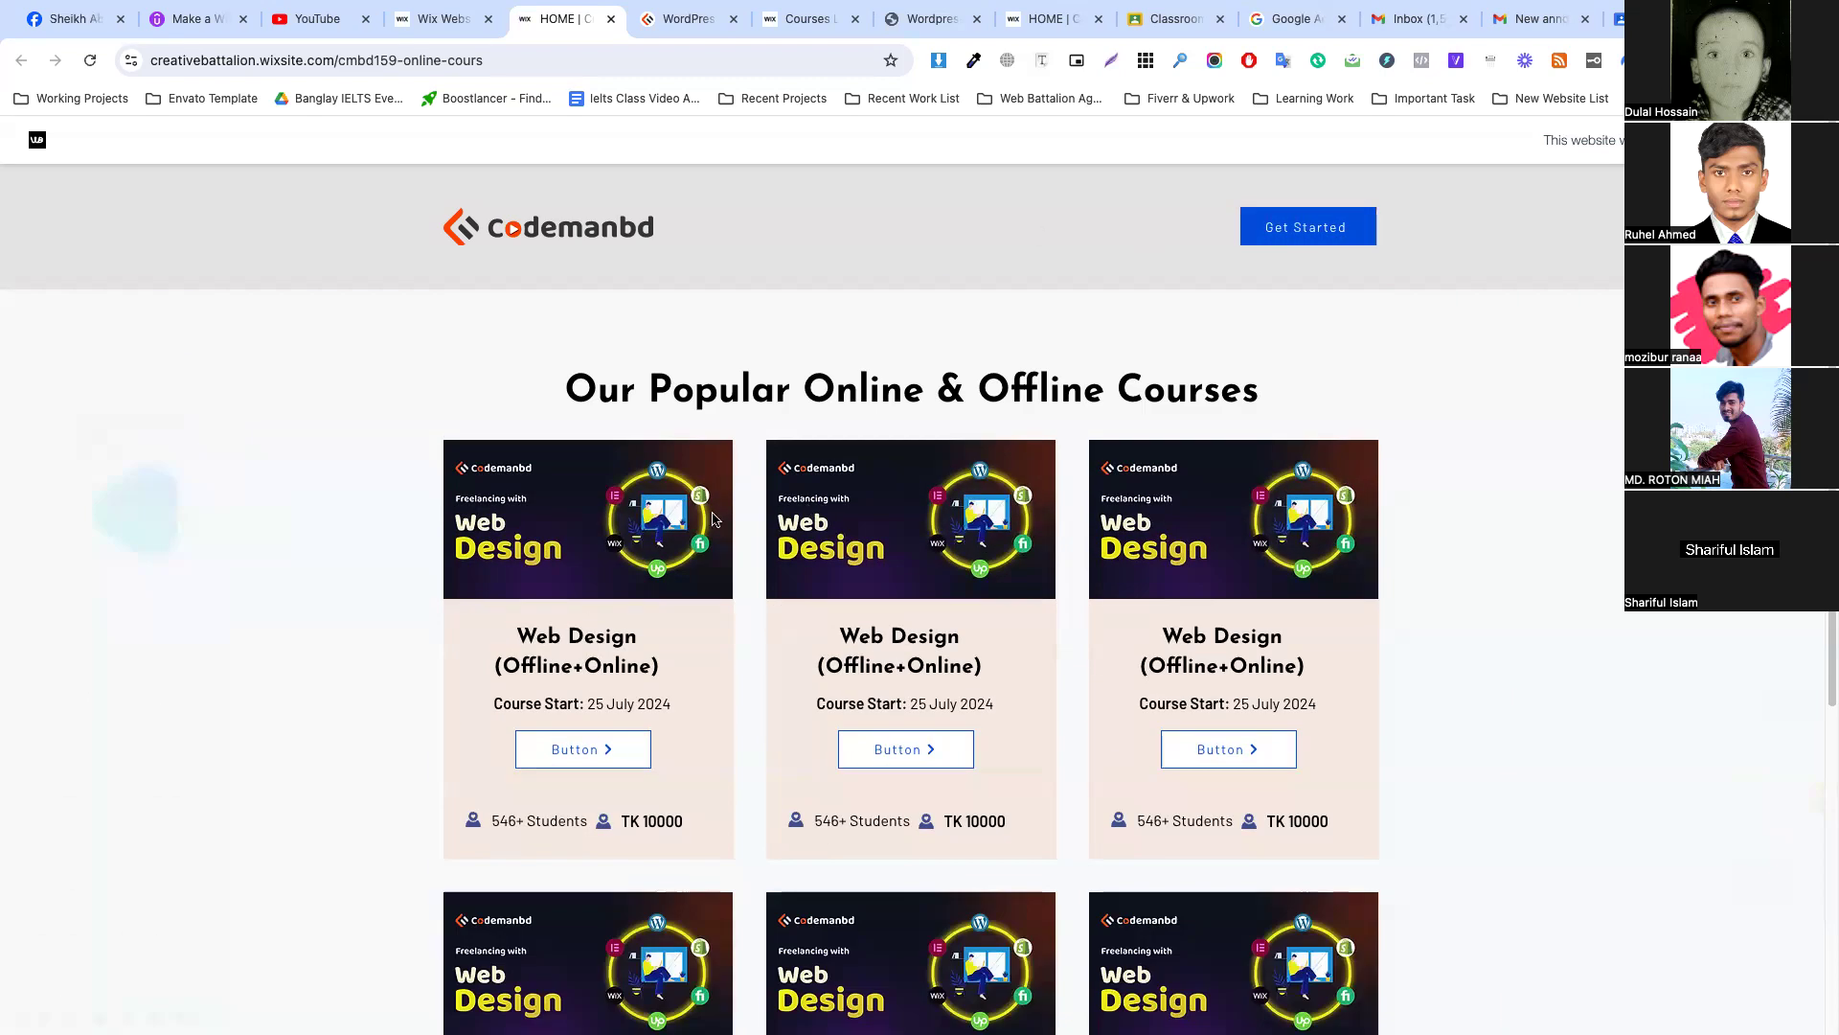
{"action": "scroll", "coordinate": [497, 149], "scroll_direction": "down", "scroll_amount": 1}
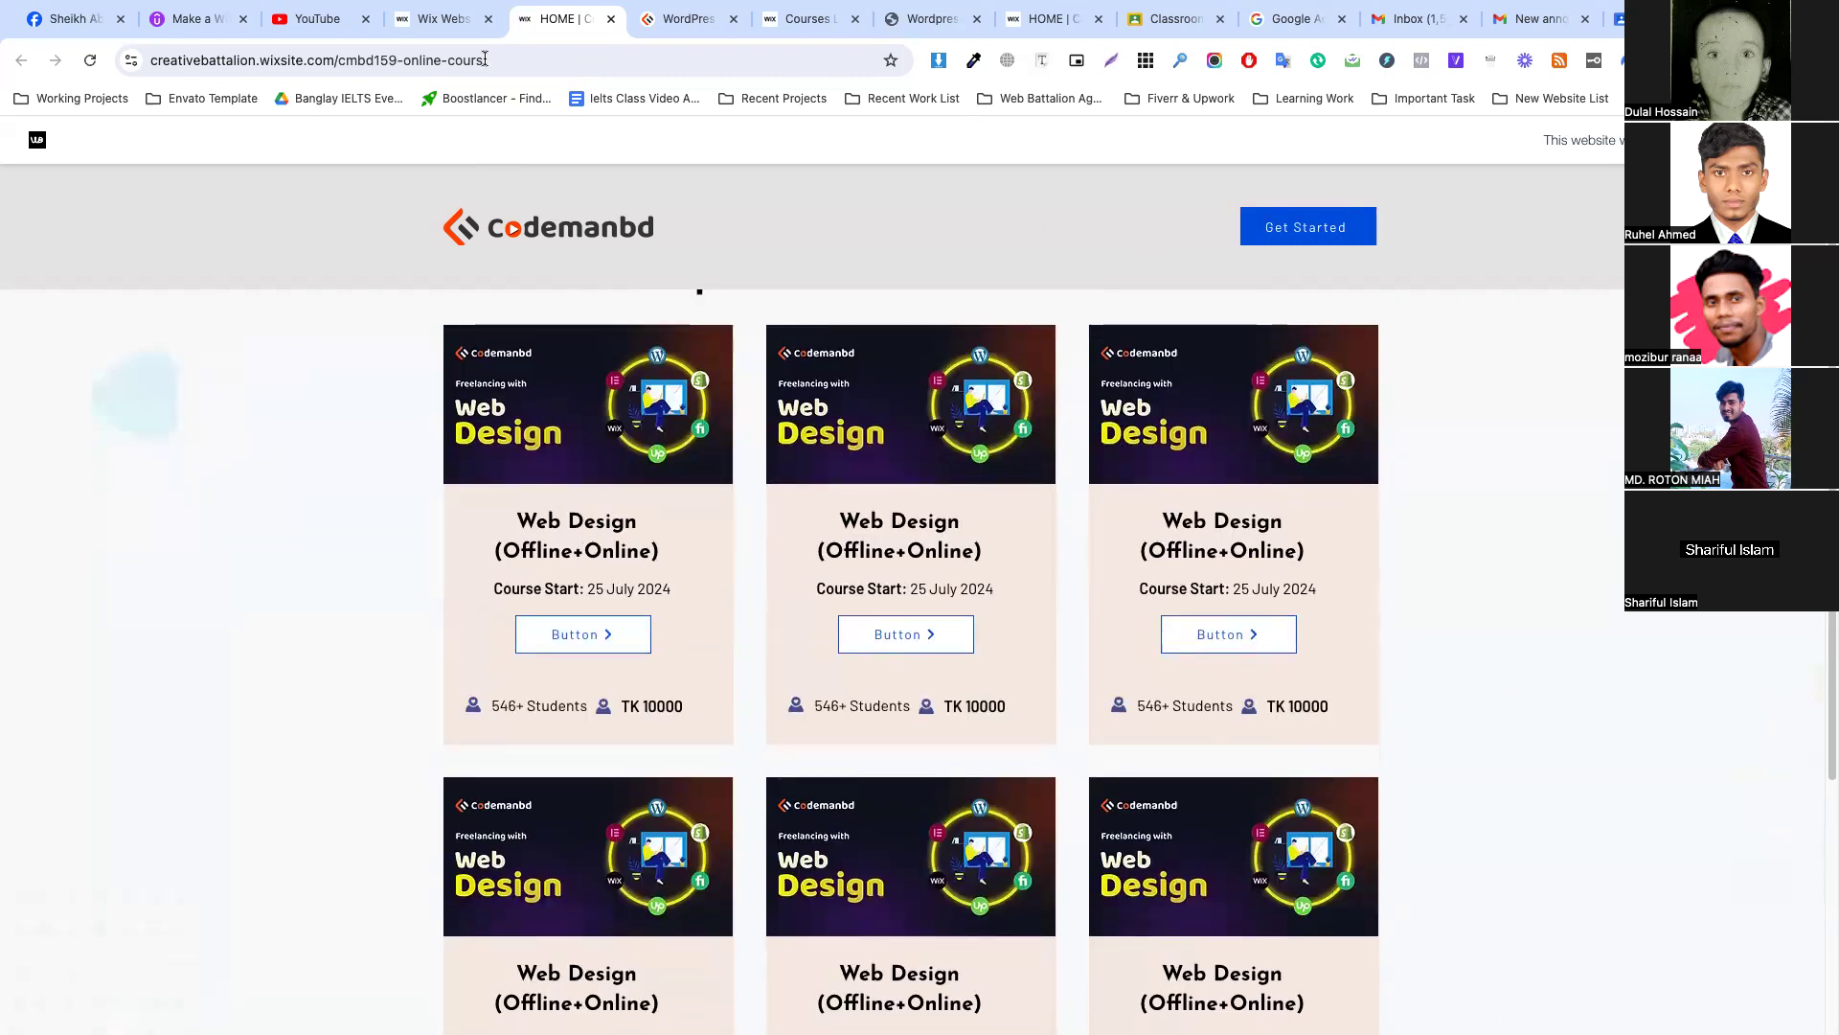
{"action": "left_click", "coordinate": [455, 19]}
Dismiss the published confirmation and switch to editing the HOME page.
{"action": "left_click", "coordinate": [1173, 752]}
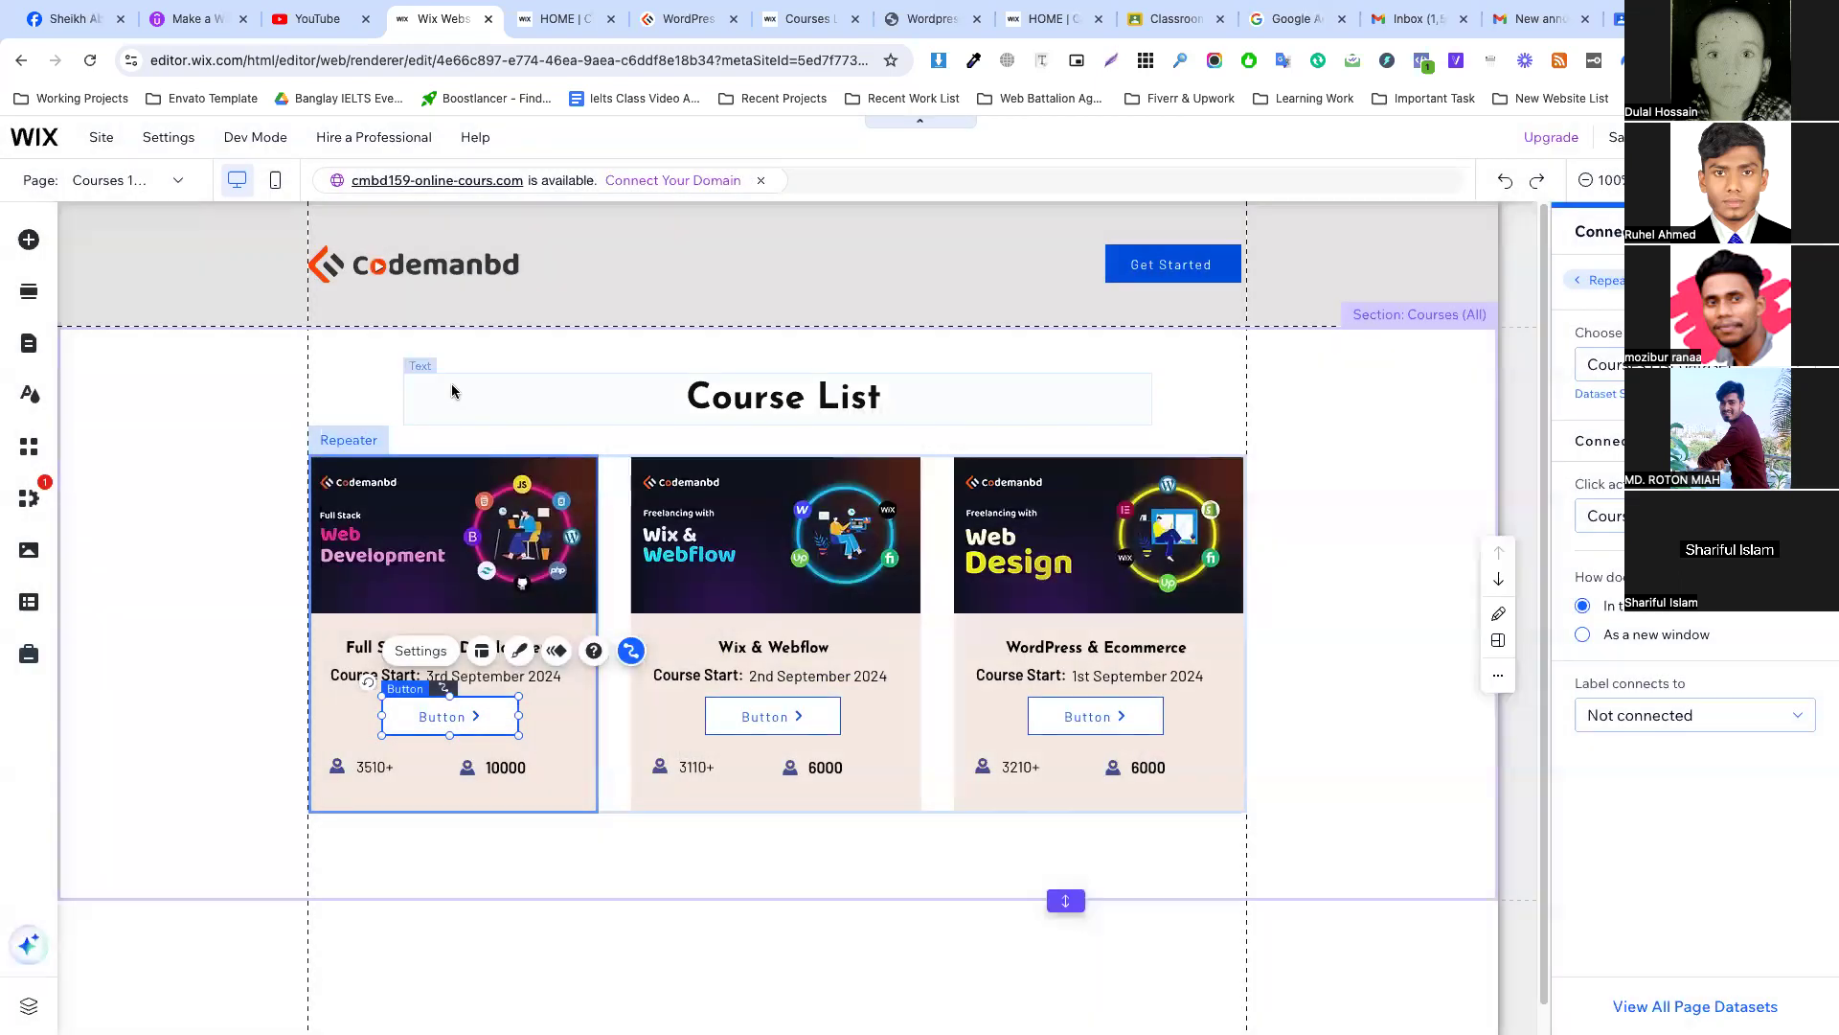
{"action": "left_click", "coordinate": [105, 180]}
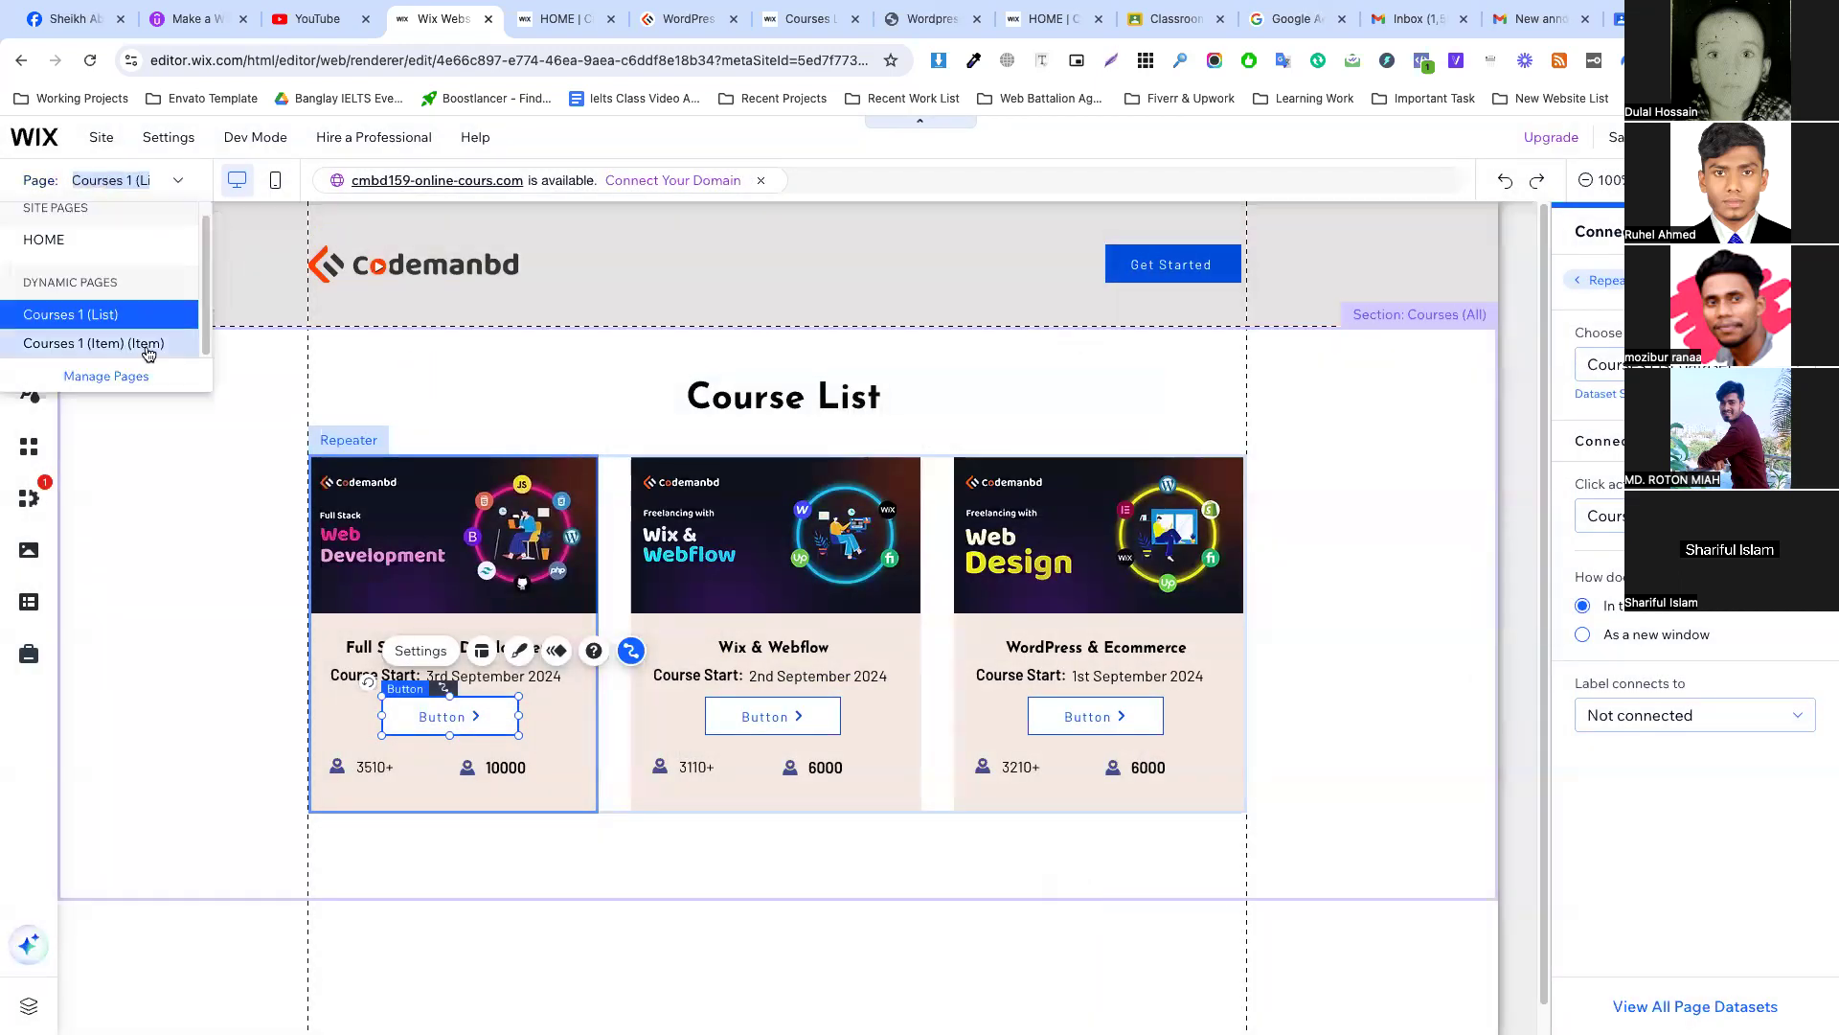
{"action": "left_click", "coordinate": [63, 251]}
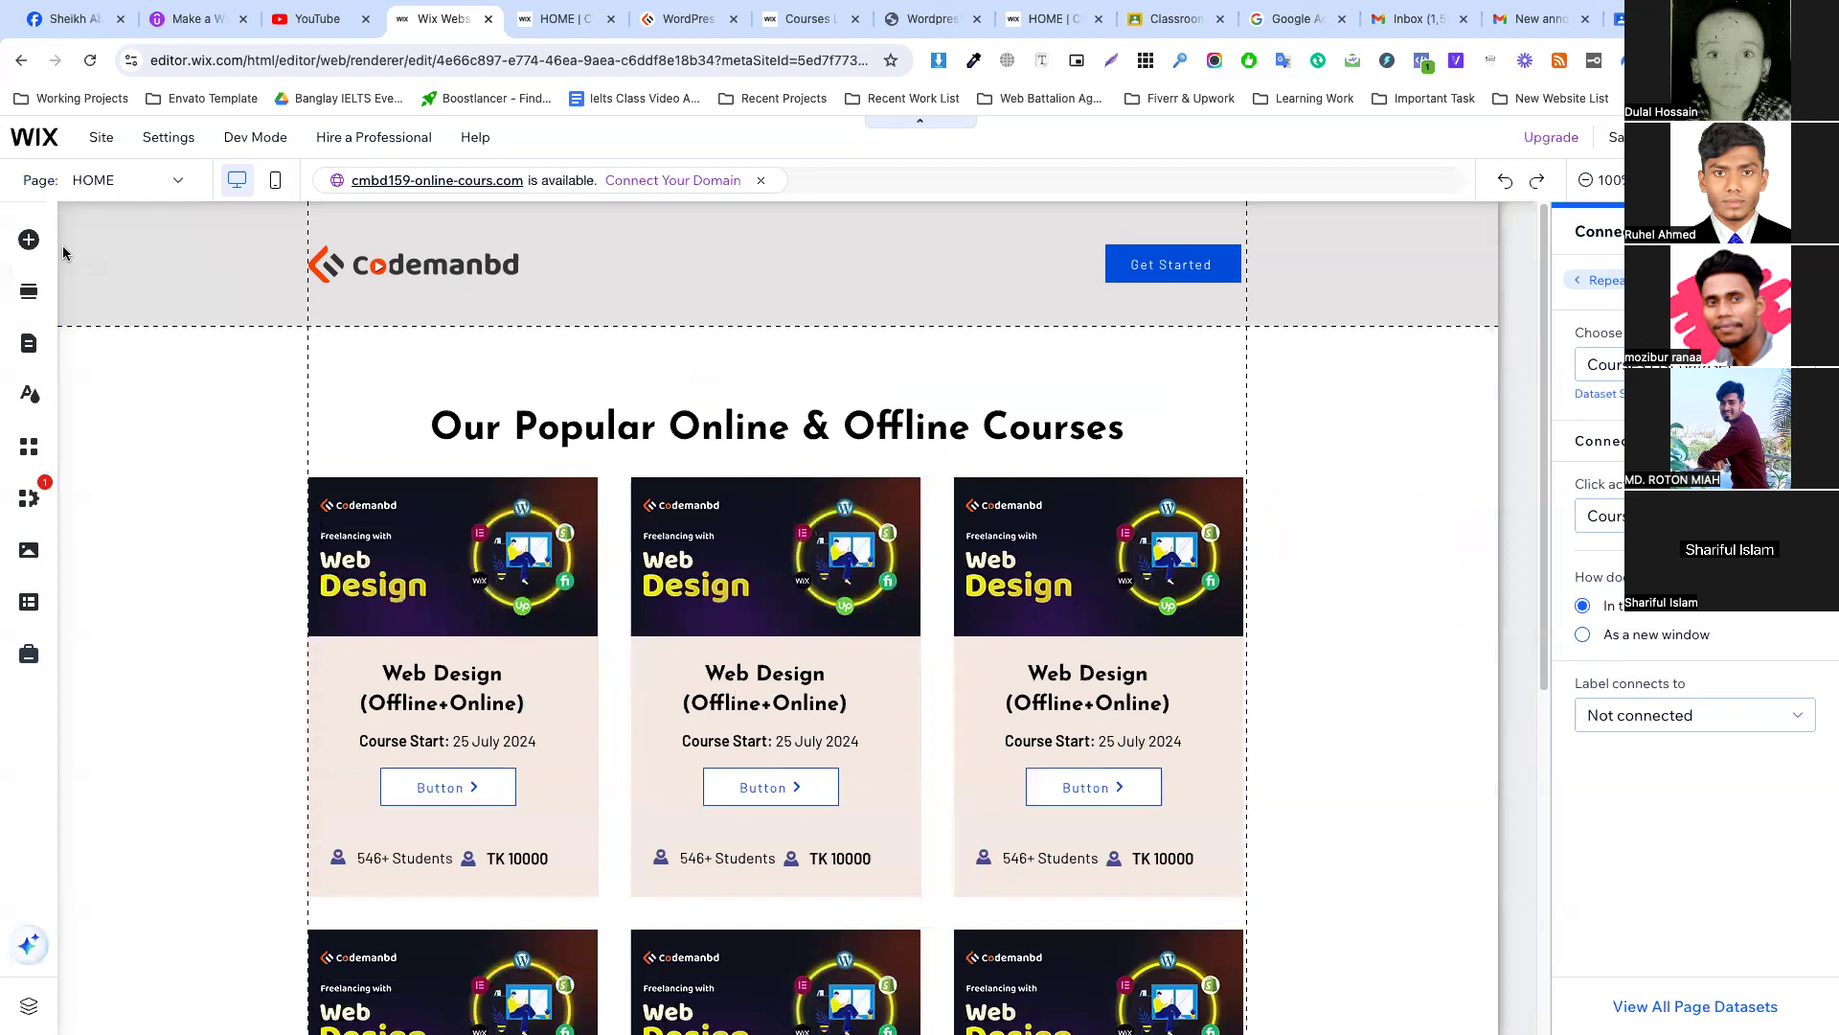
{"action": "scroll", "coordinate": [709, 509], "scroll_direction": "down", "scroll_amount": 3}
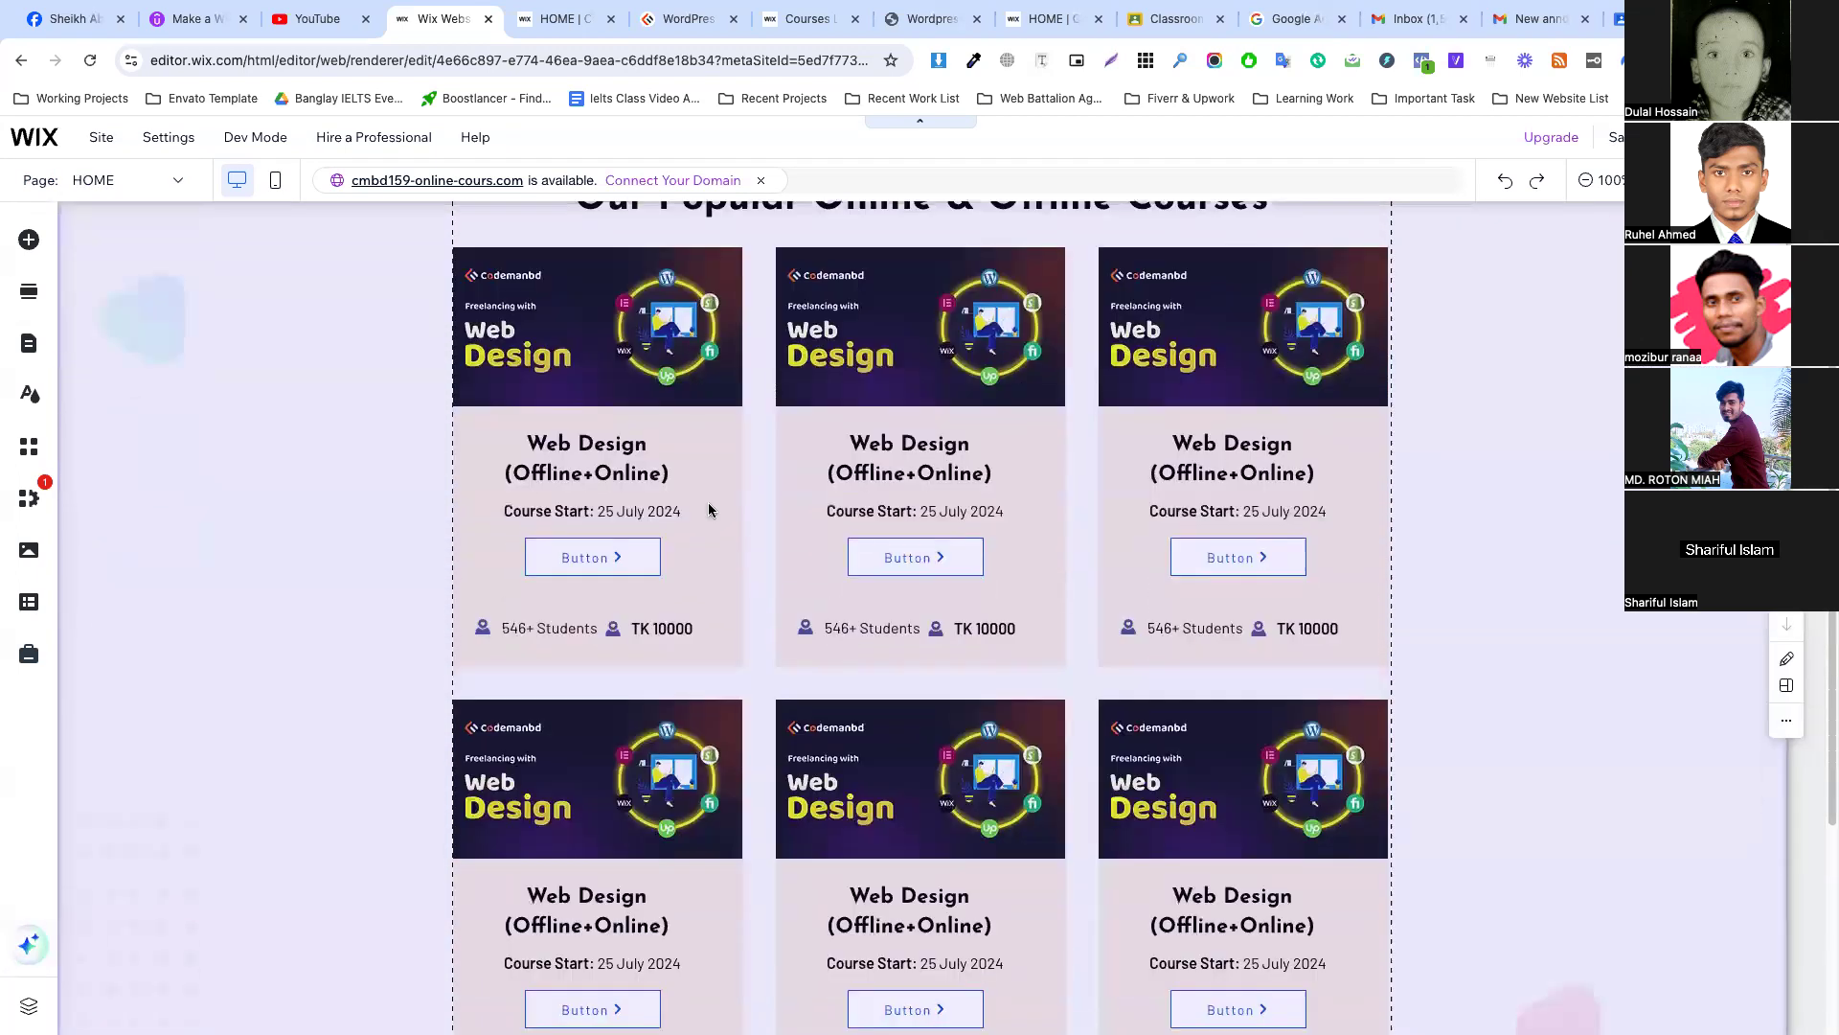
{"action": "scroll", "coordinate": [738, 502], "scroll_direction": "up", "scroll_amount": 3}
Connect the course cards repeater to a new Courses List dataset.
{"action": "left_click", "coordinate": [665, 508]}
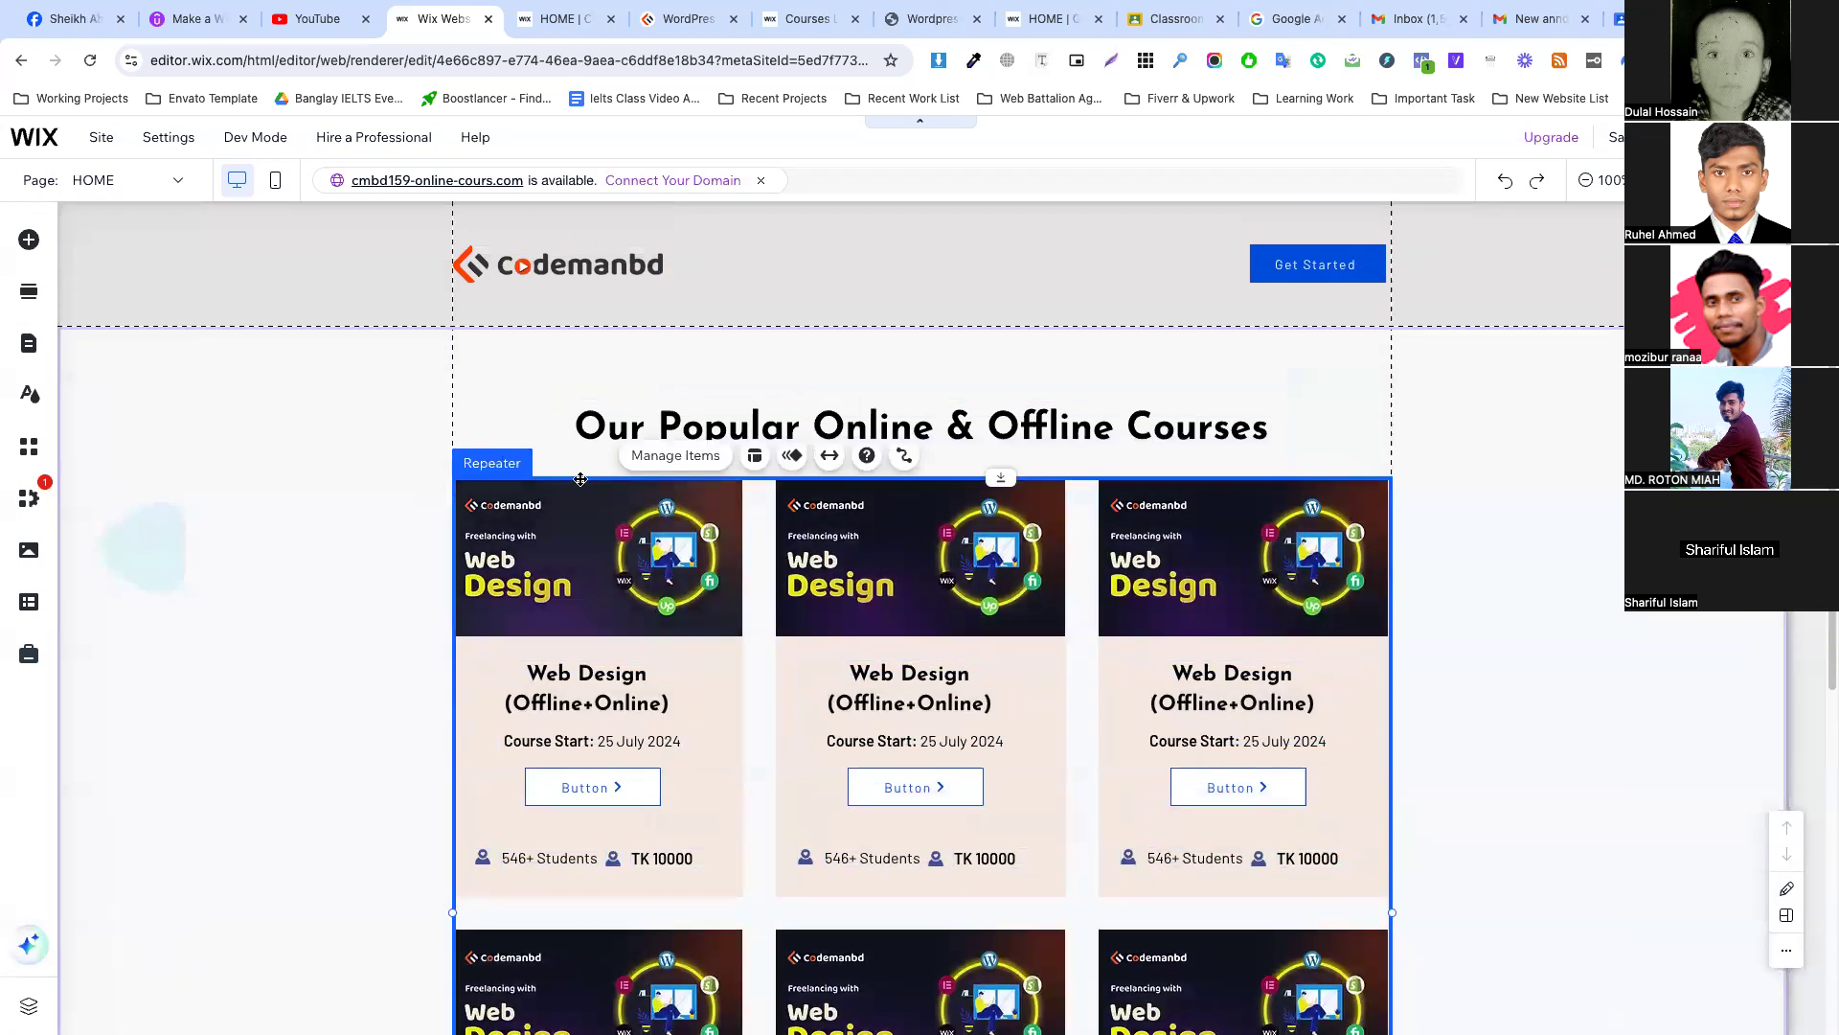
{"action": "left_click", "coordinate": [906, 456]}
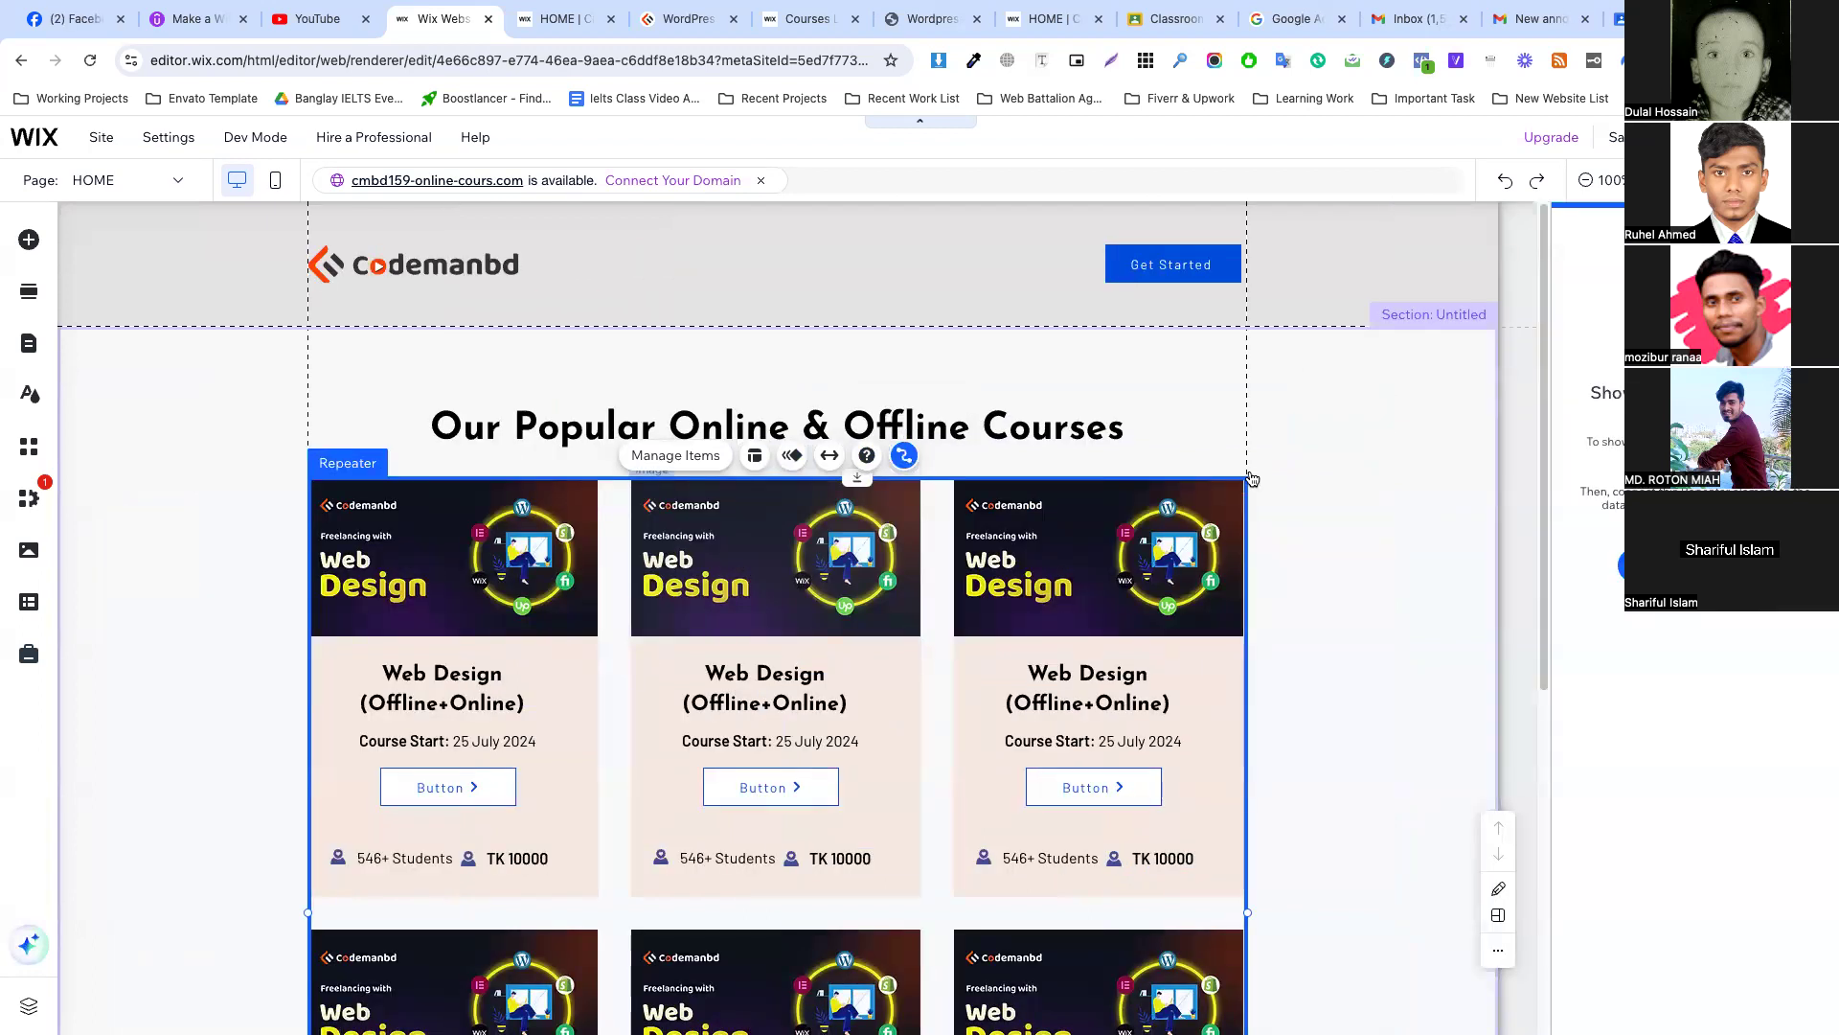
{"action": "left_click", "coordinate": [1694, 565]}
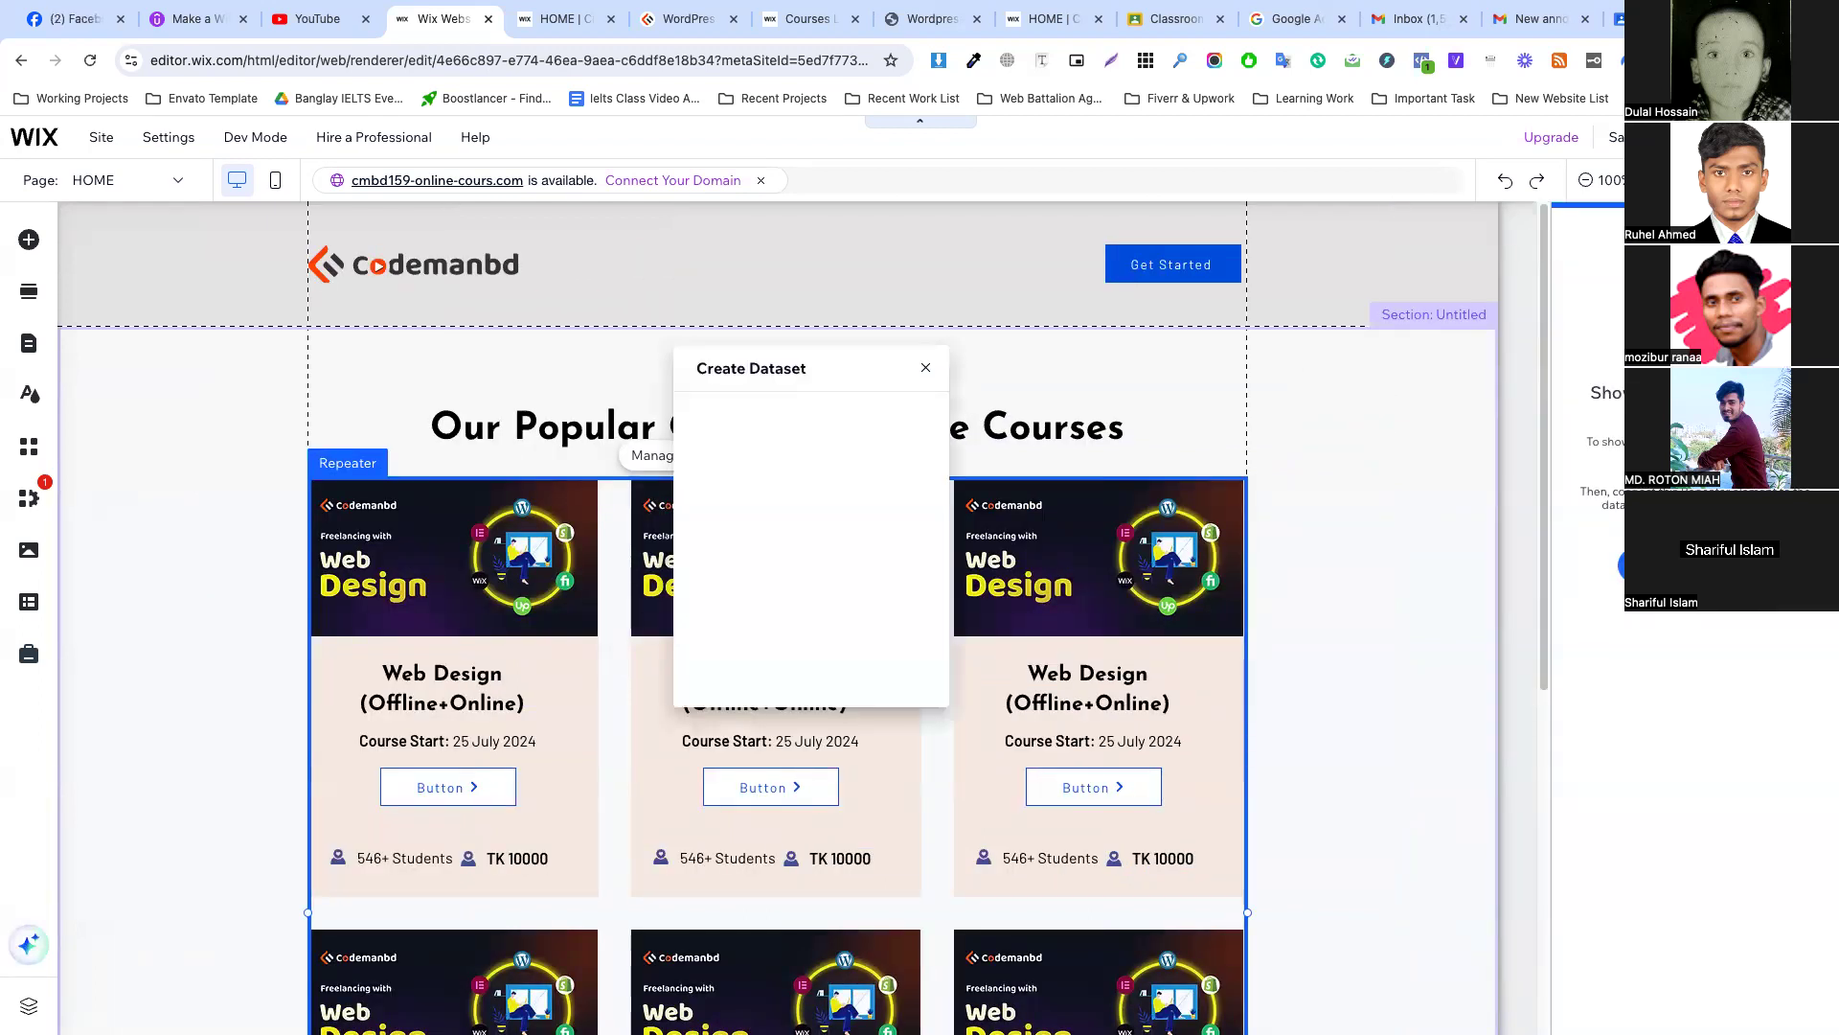
{"action": "left_click", "coordinate": [795, 509]}
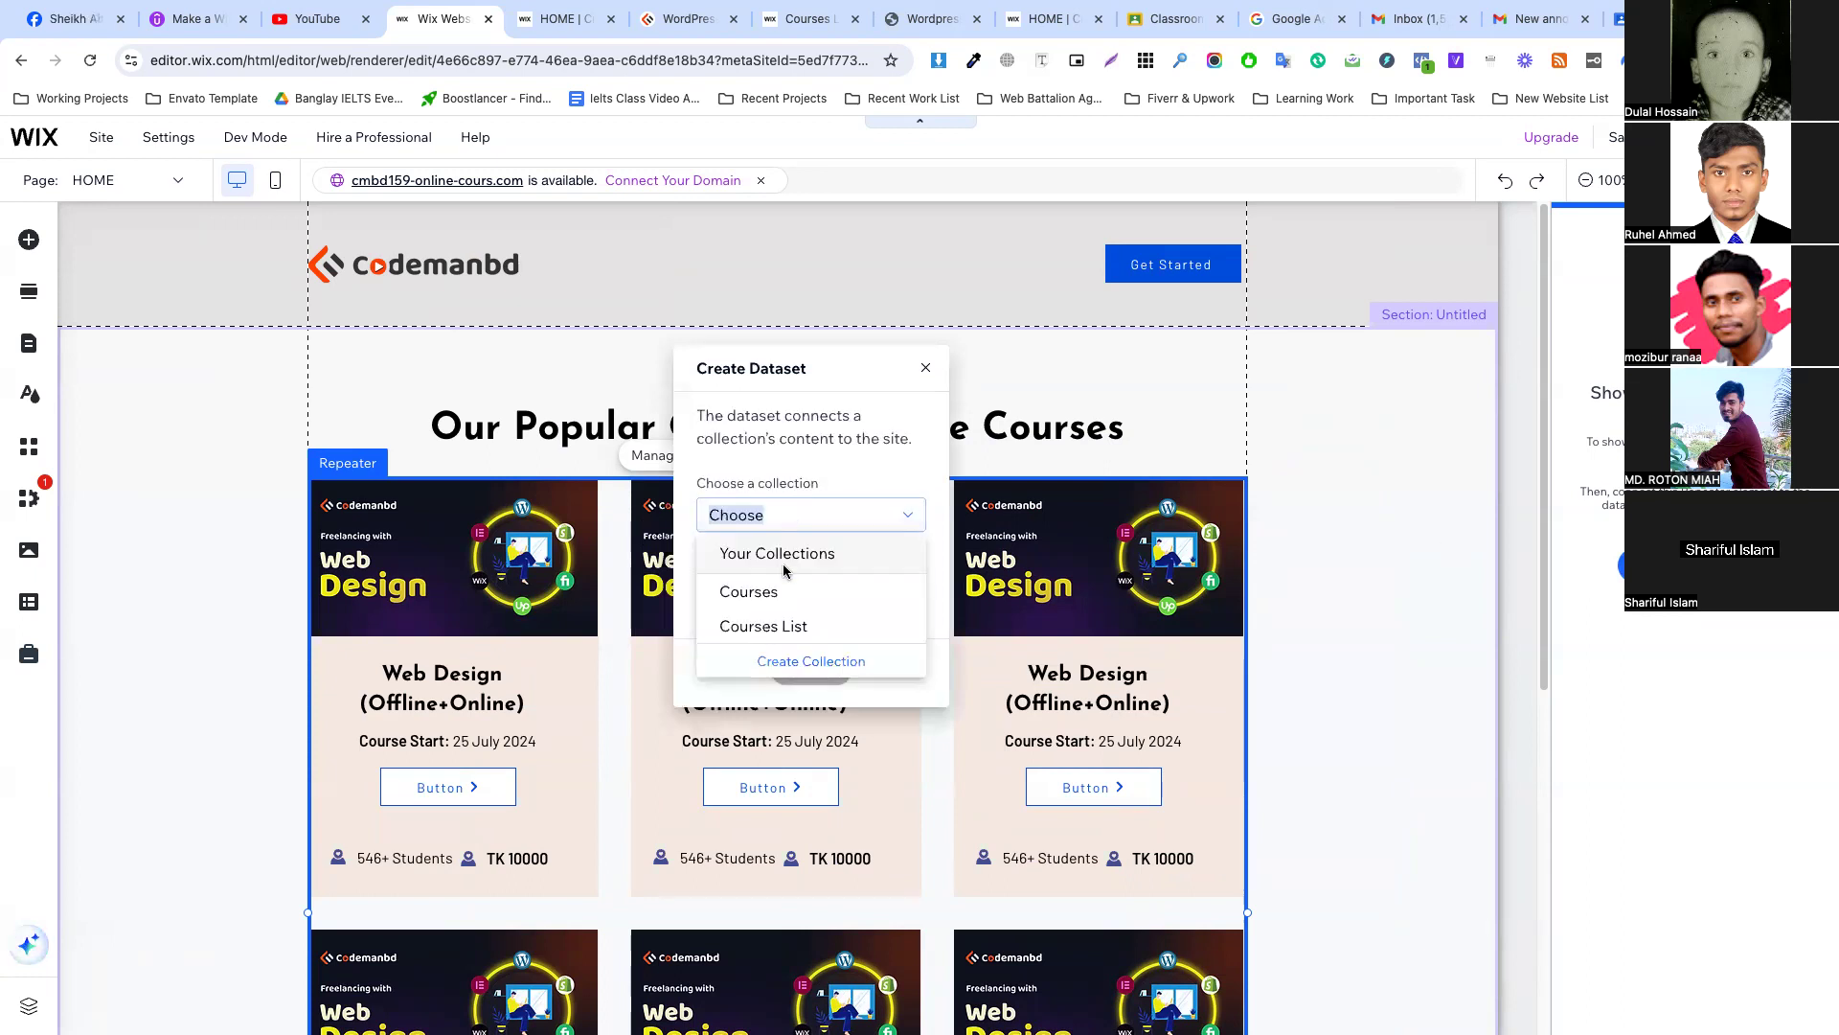
{"action": "left_click", "coordinate": [791, 624]}
{"action": "left_click", "coordinate": [811, 668]}
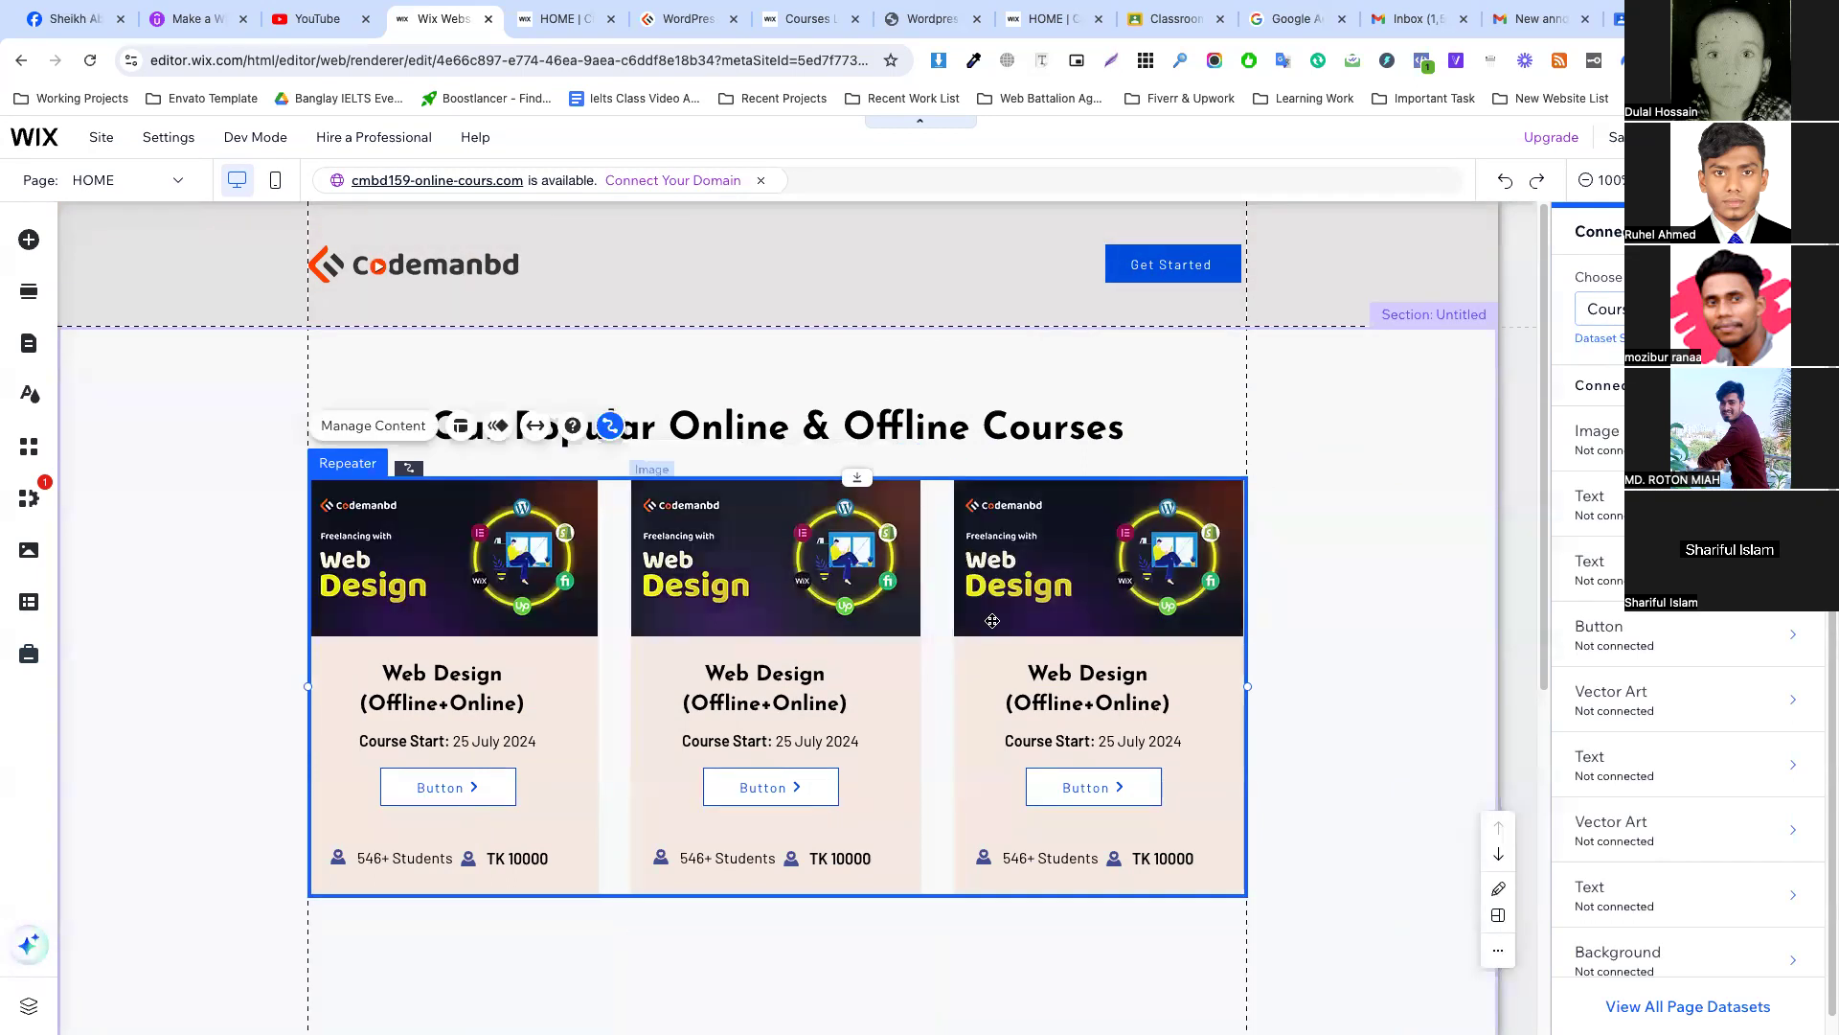
Connect the card image to the course image field and the title to Course Title.
{"action": "left_click", "coordinate": [454, 578]}
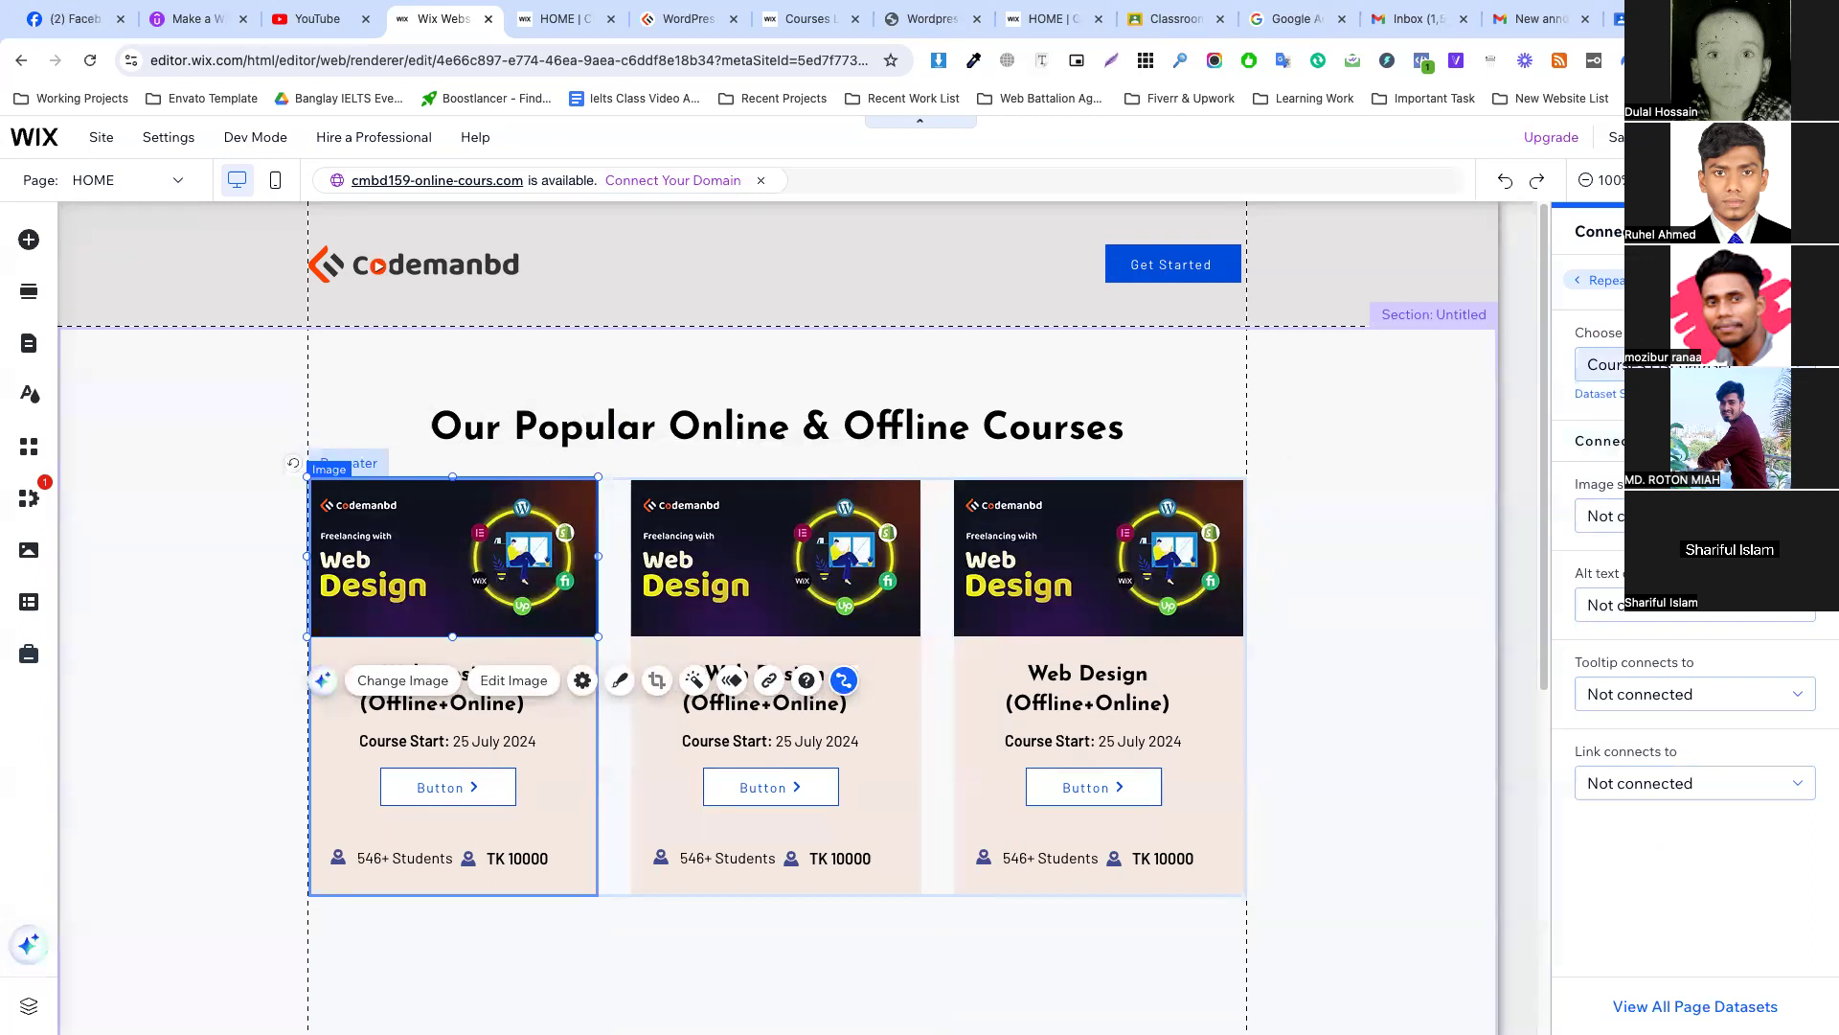
{"action": "left_click", "coordinate": [1696, 516]}
{"action": "left_click", "coordinate": [1696, 595]}
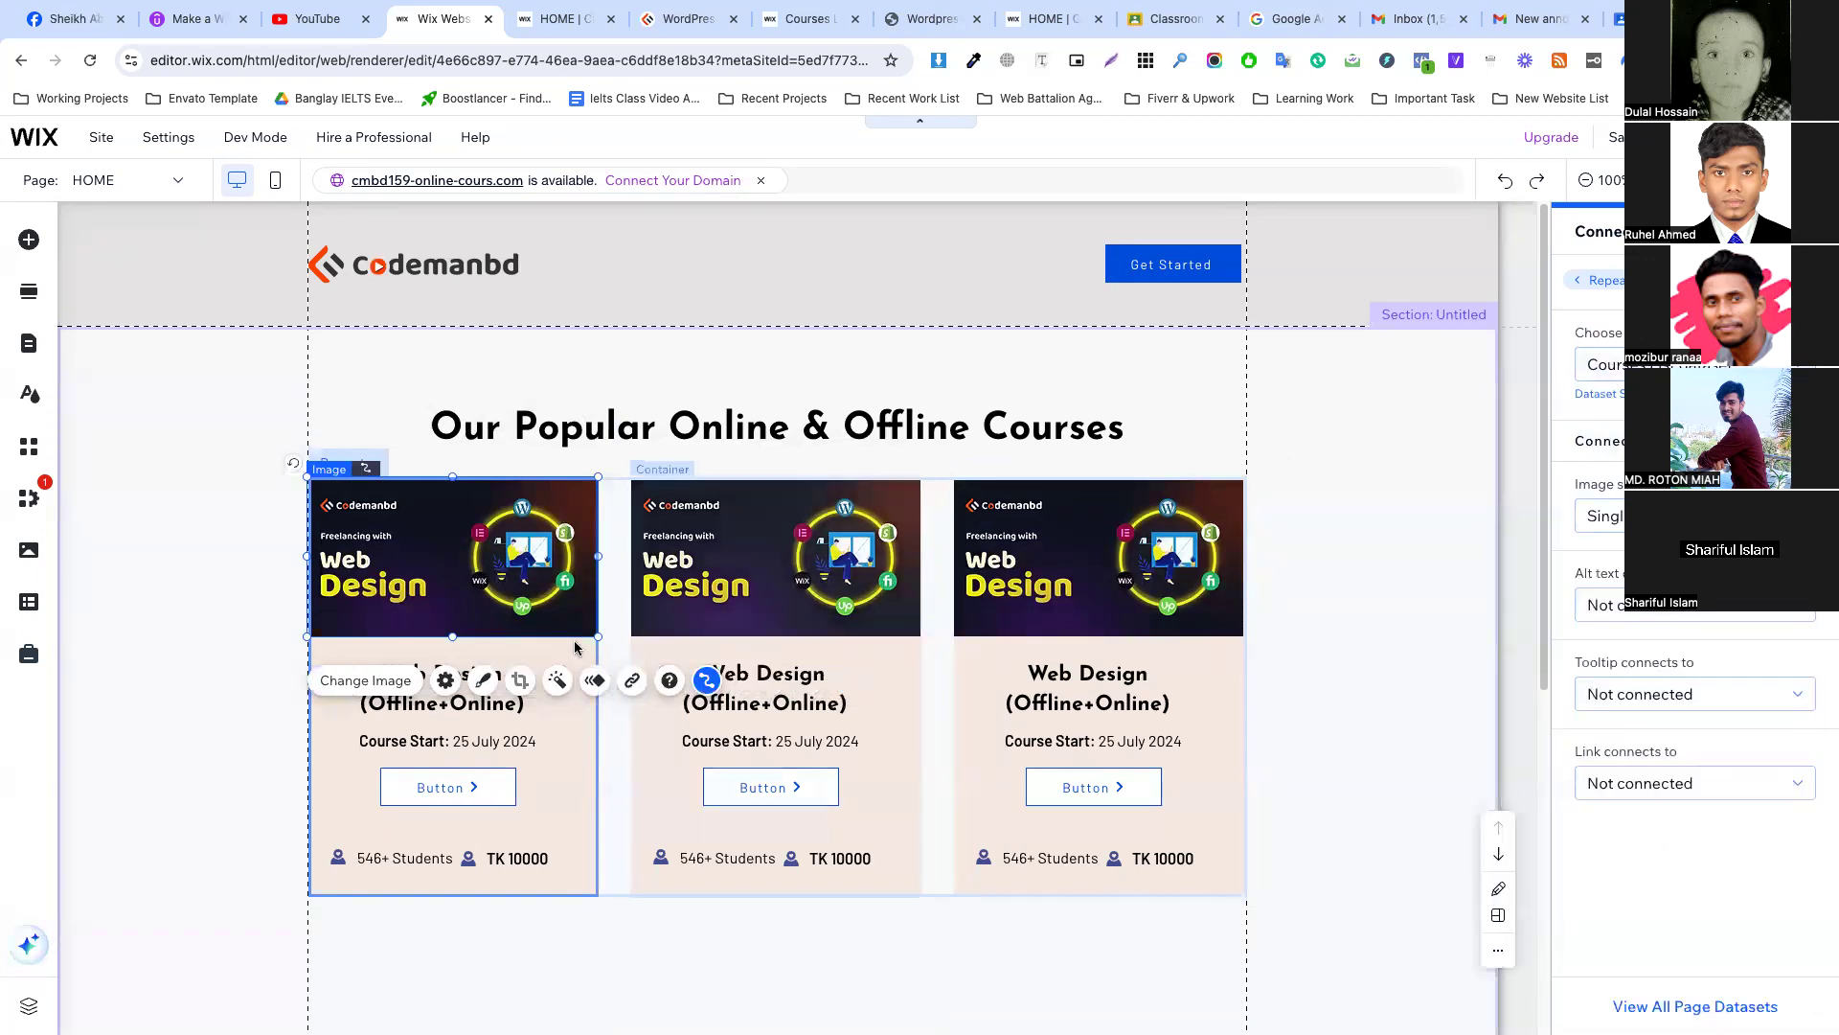
{"action": "left_click", "coordinate": [497, 709]}
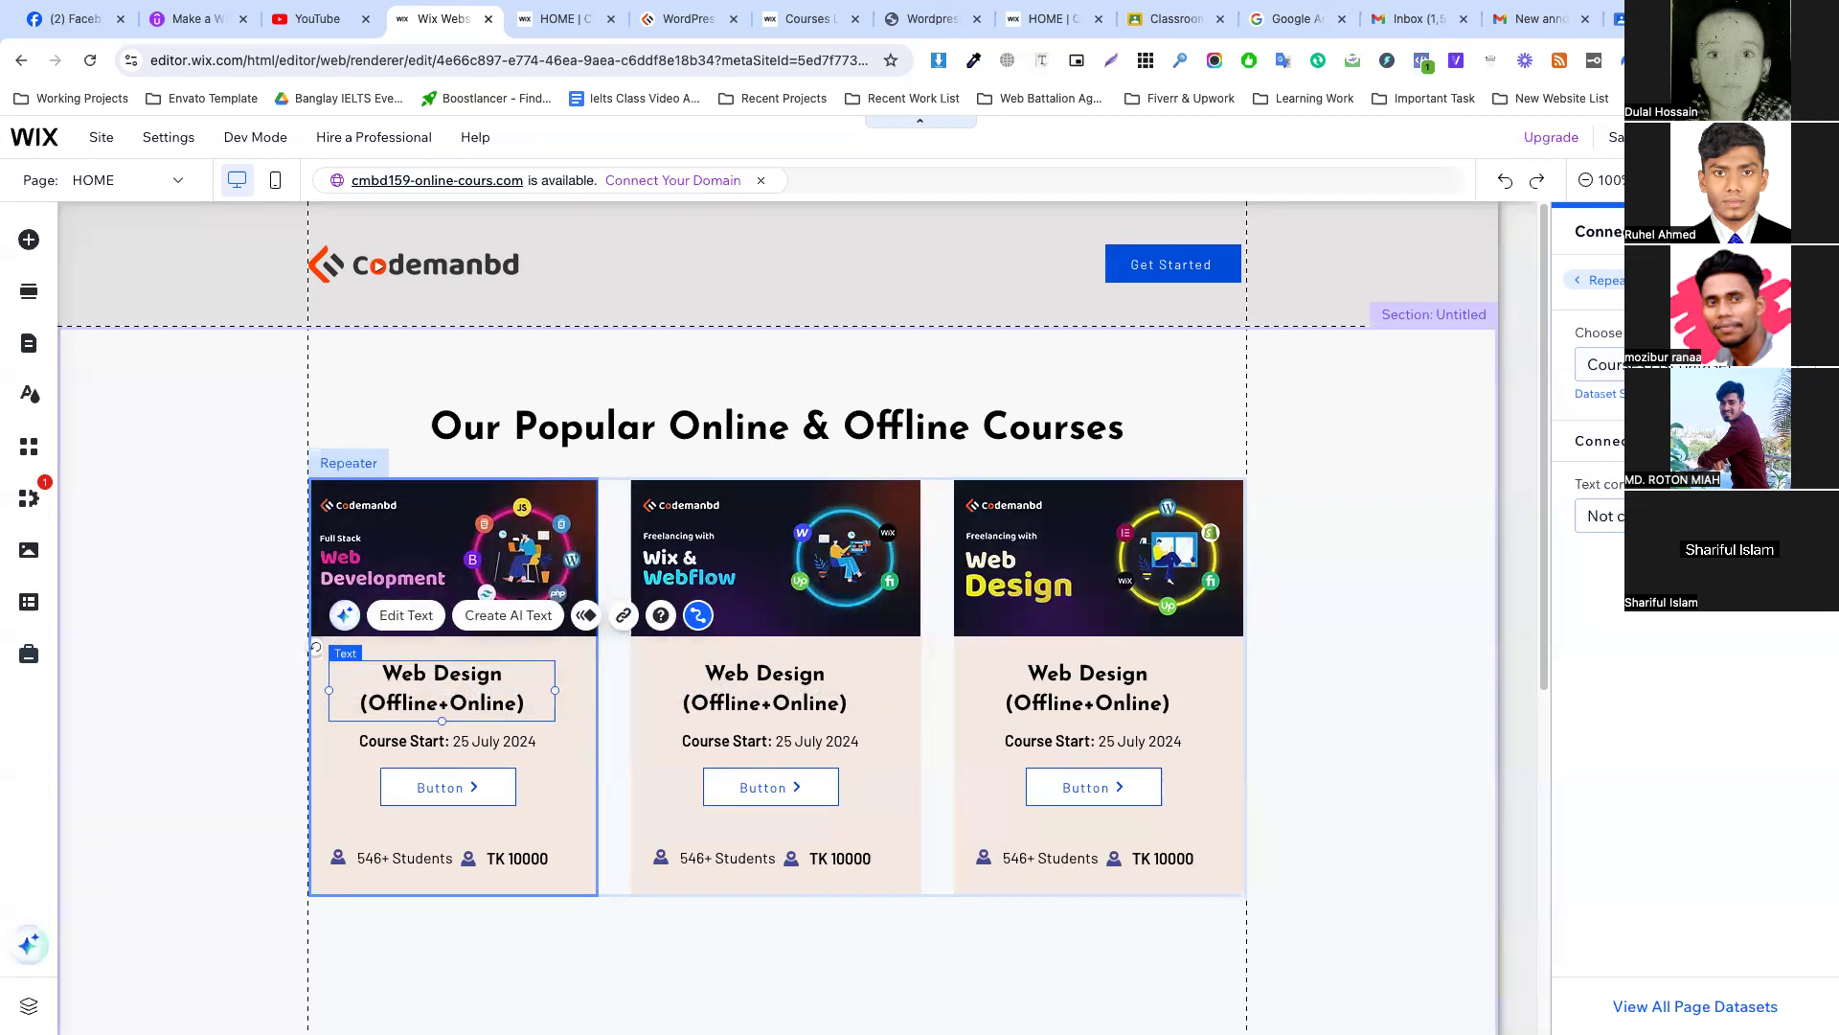
{"action": "left_click", "coordinate": [1646, 515]}
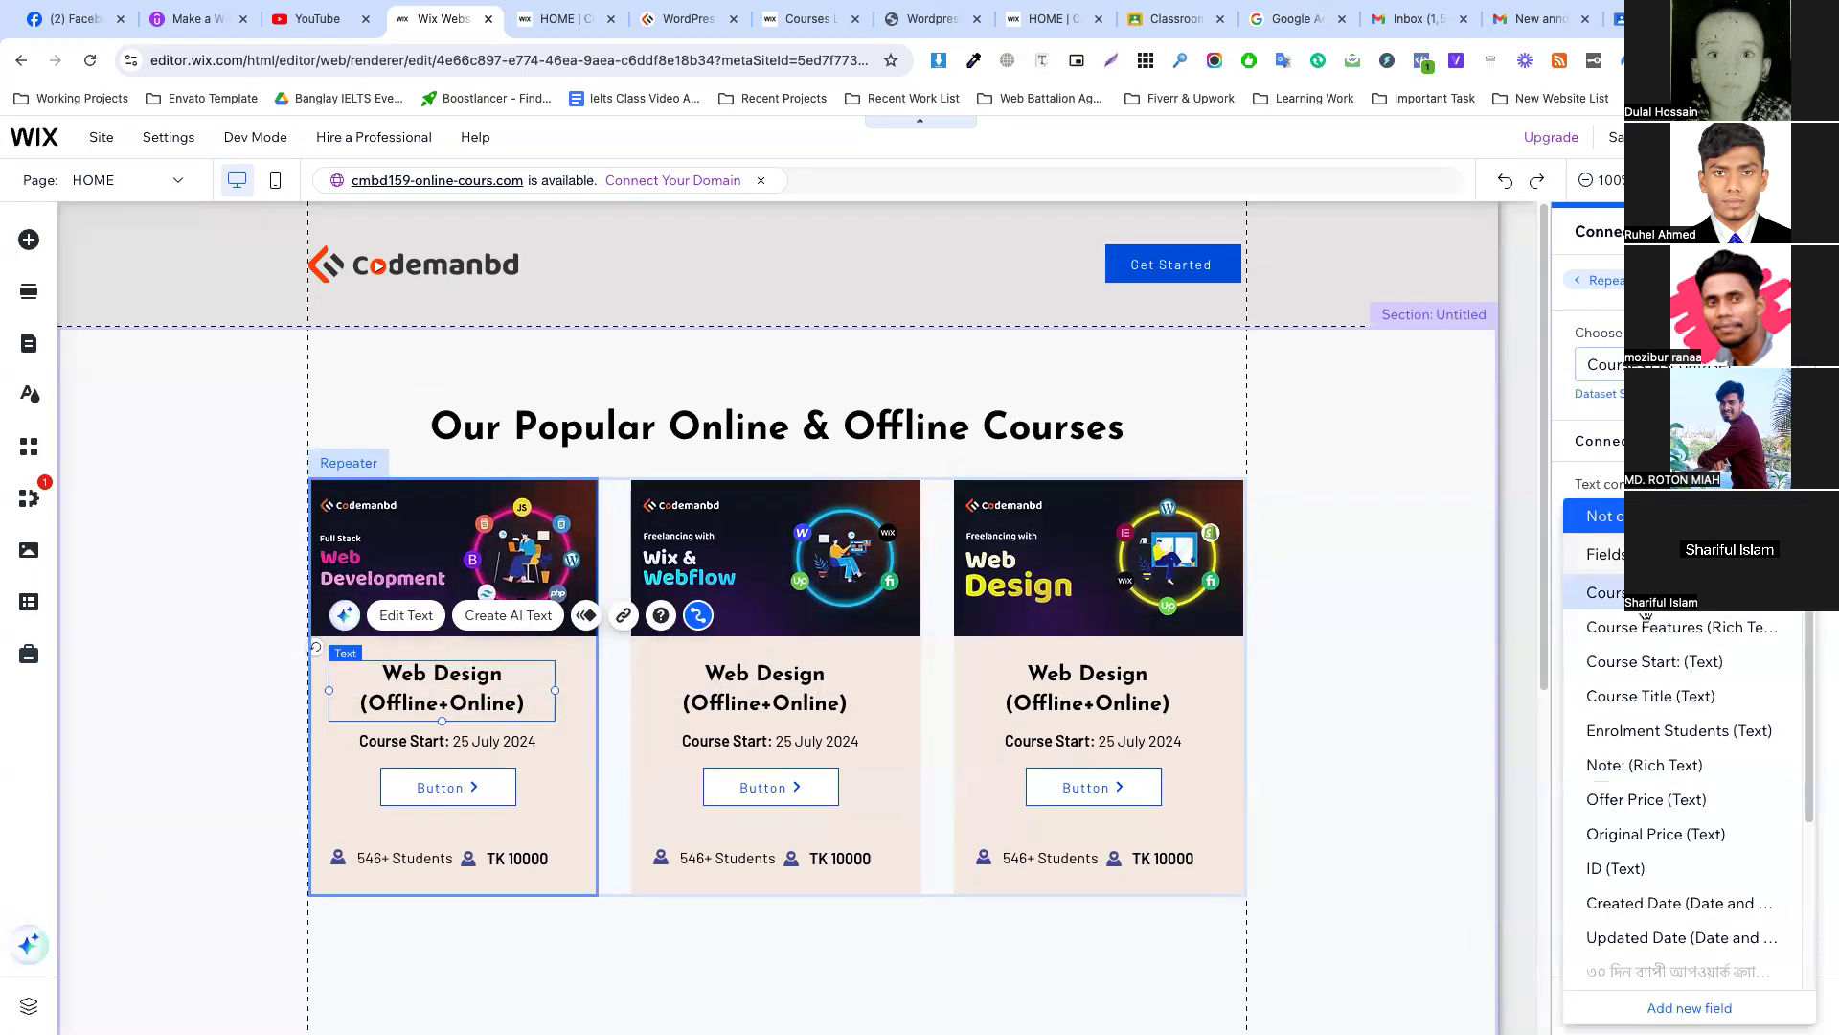
{"action": "left_click", "coordinate": [1642, 700]}
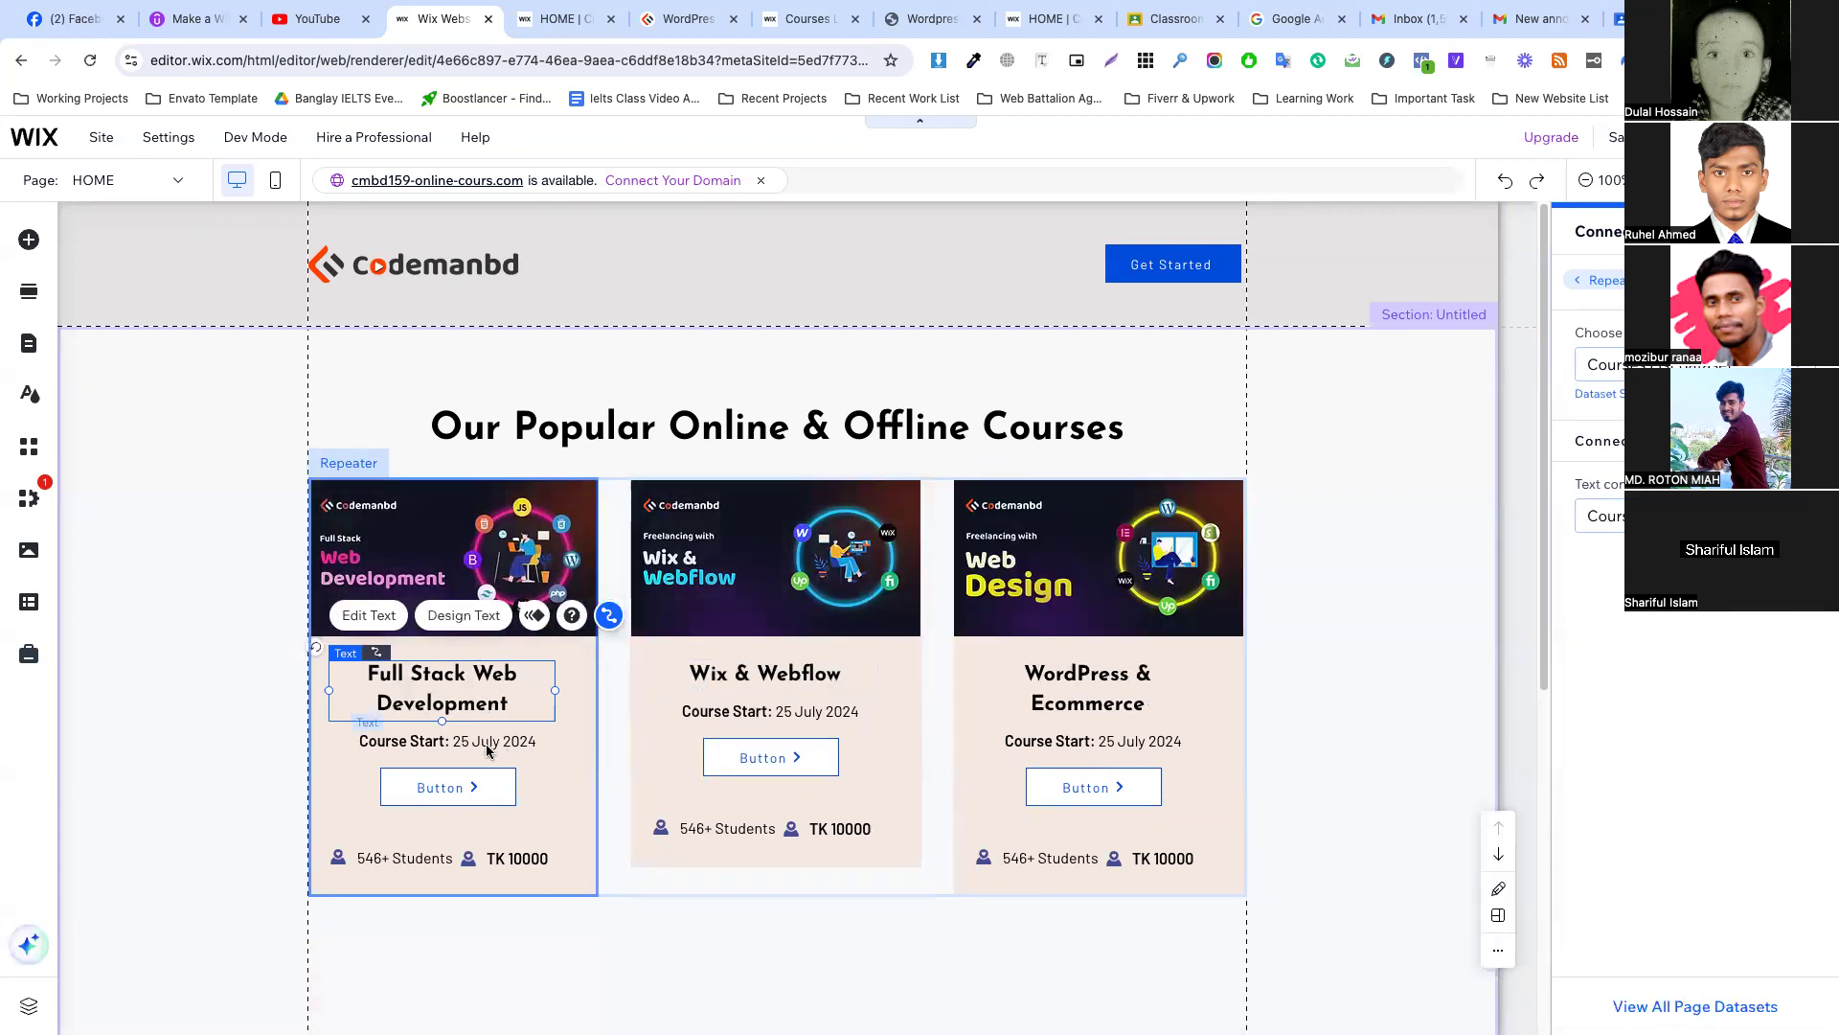
Fill the card's start date text from the Course Start field.
{"action": "left_click", "coordinate": [462, 743]}
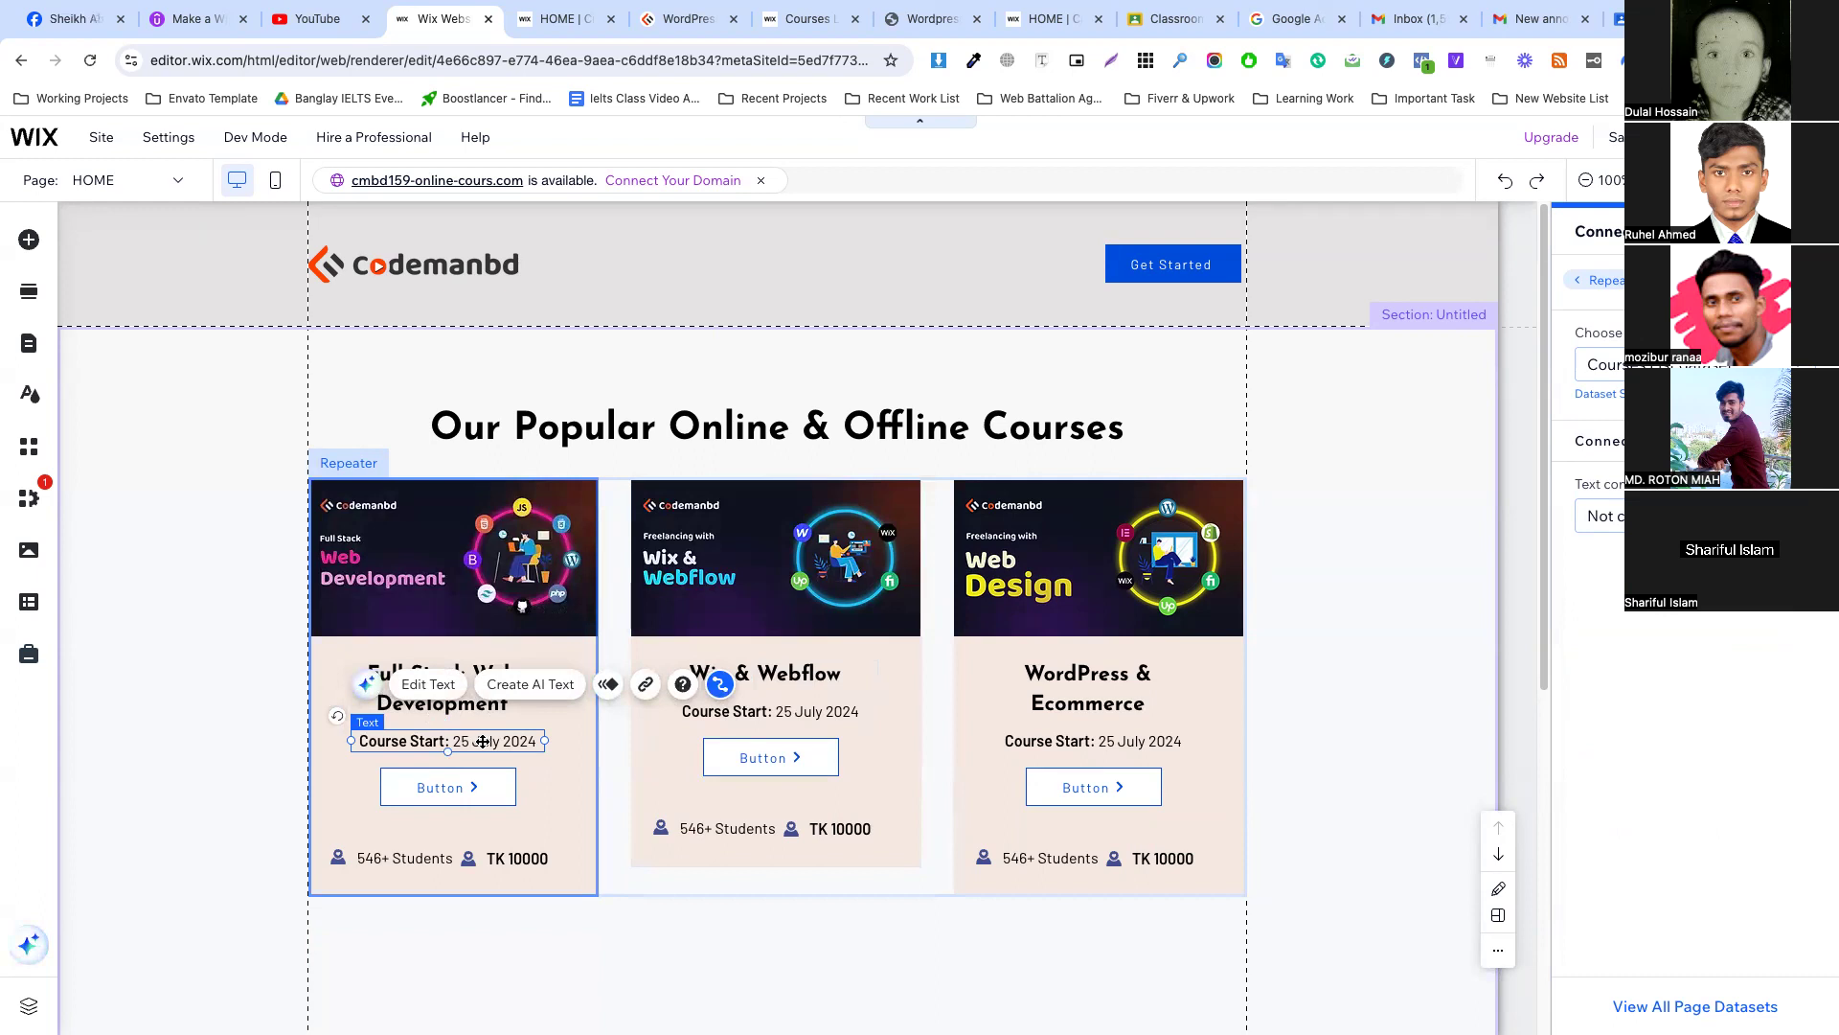
{"action": "double_click", "coordinate": [496, 740]}
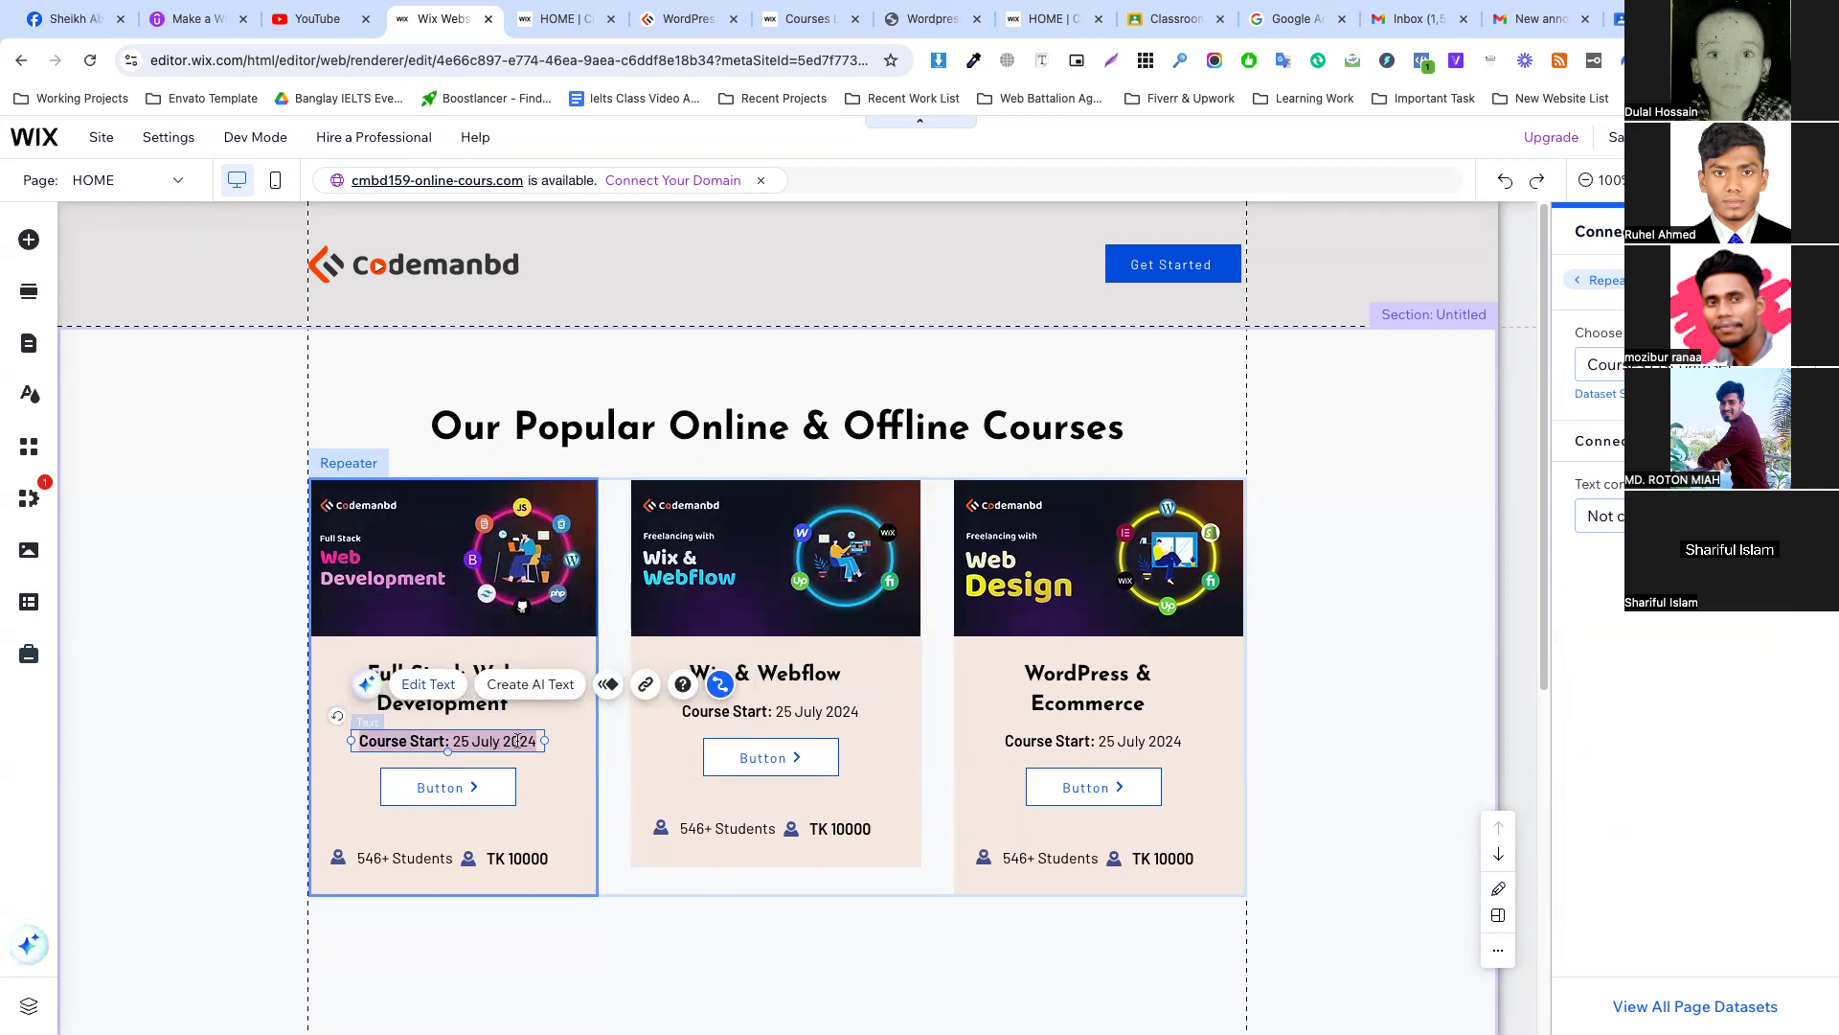
{"action": "left_click", "coordinate": [1600, 516]}
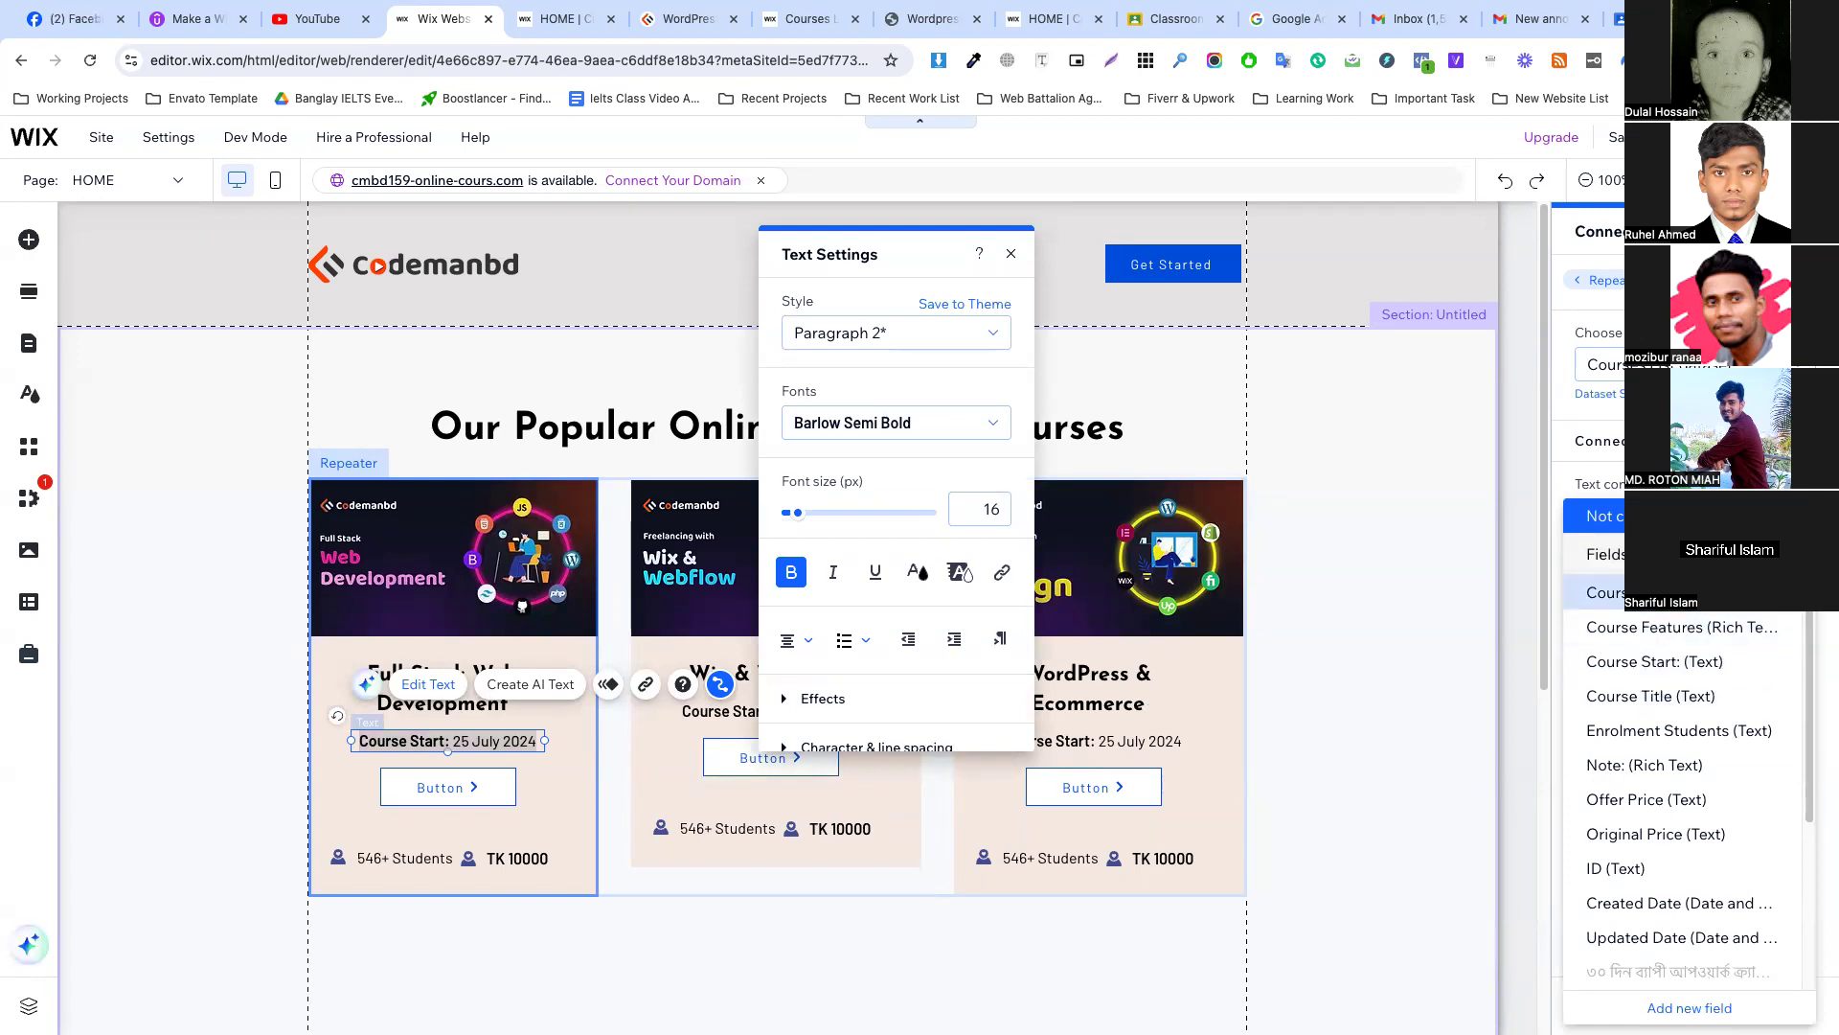
{"action": "left_click", "coordinate": [1667, 661]}
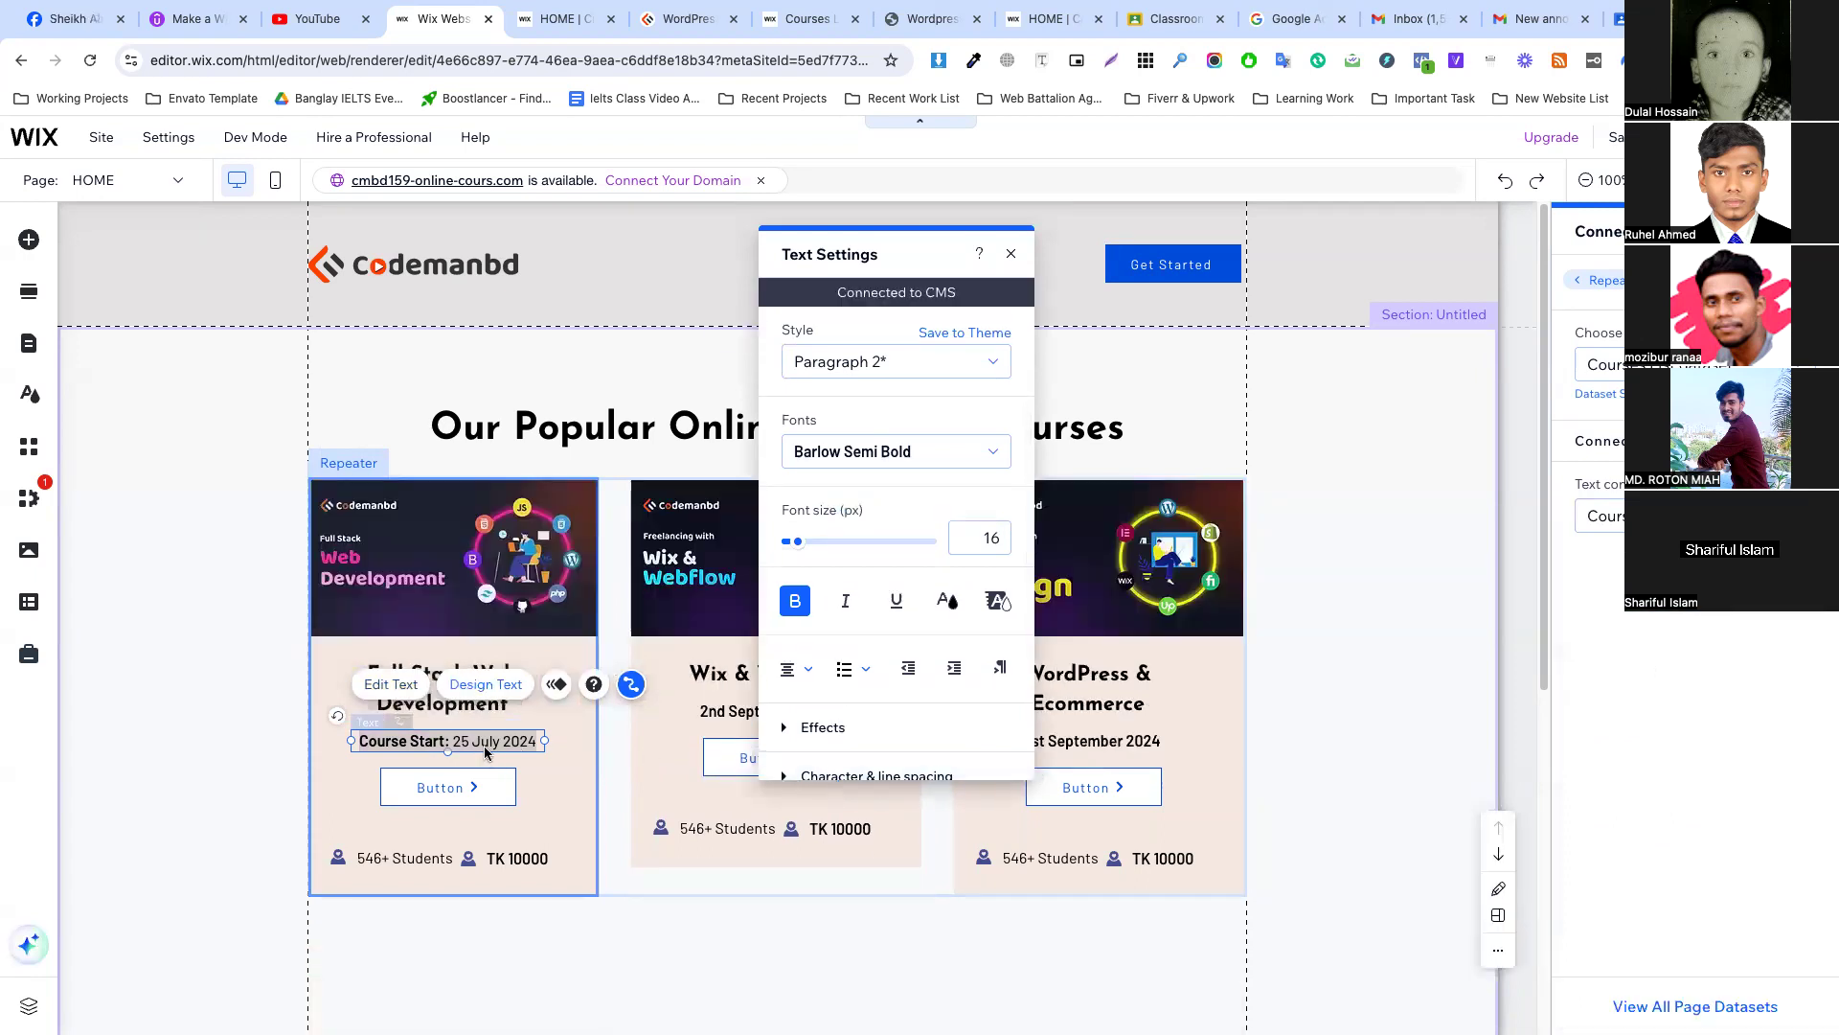
{"action": "left_click", "coordinate": [548, 757]}
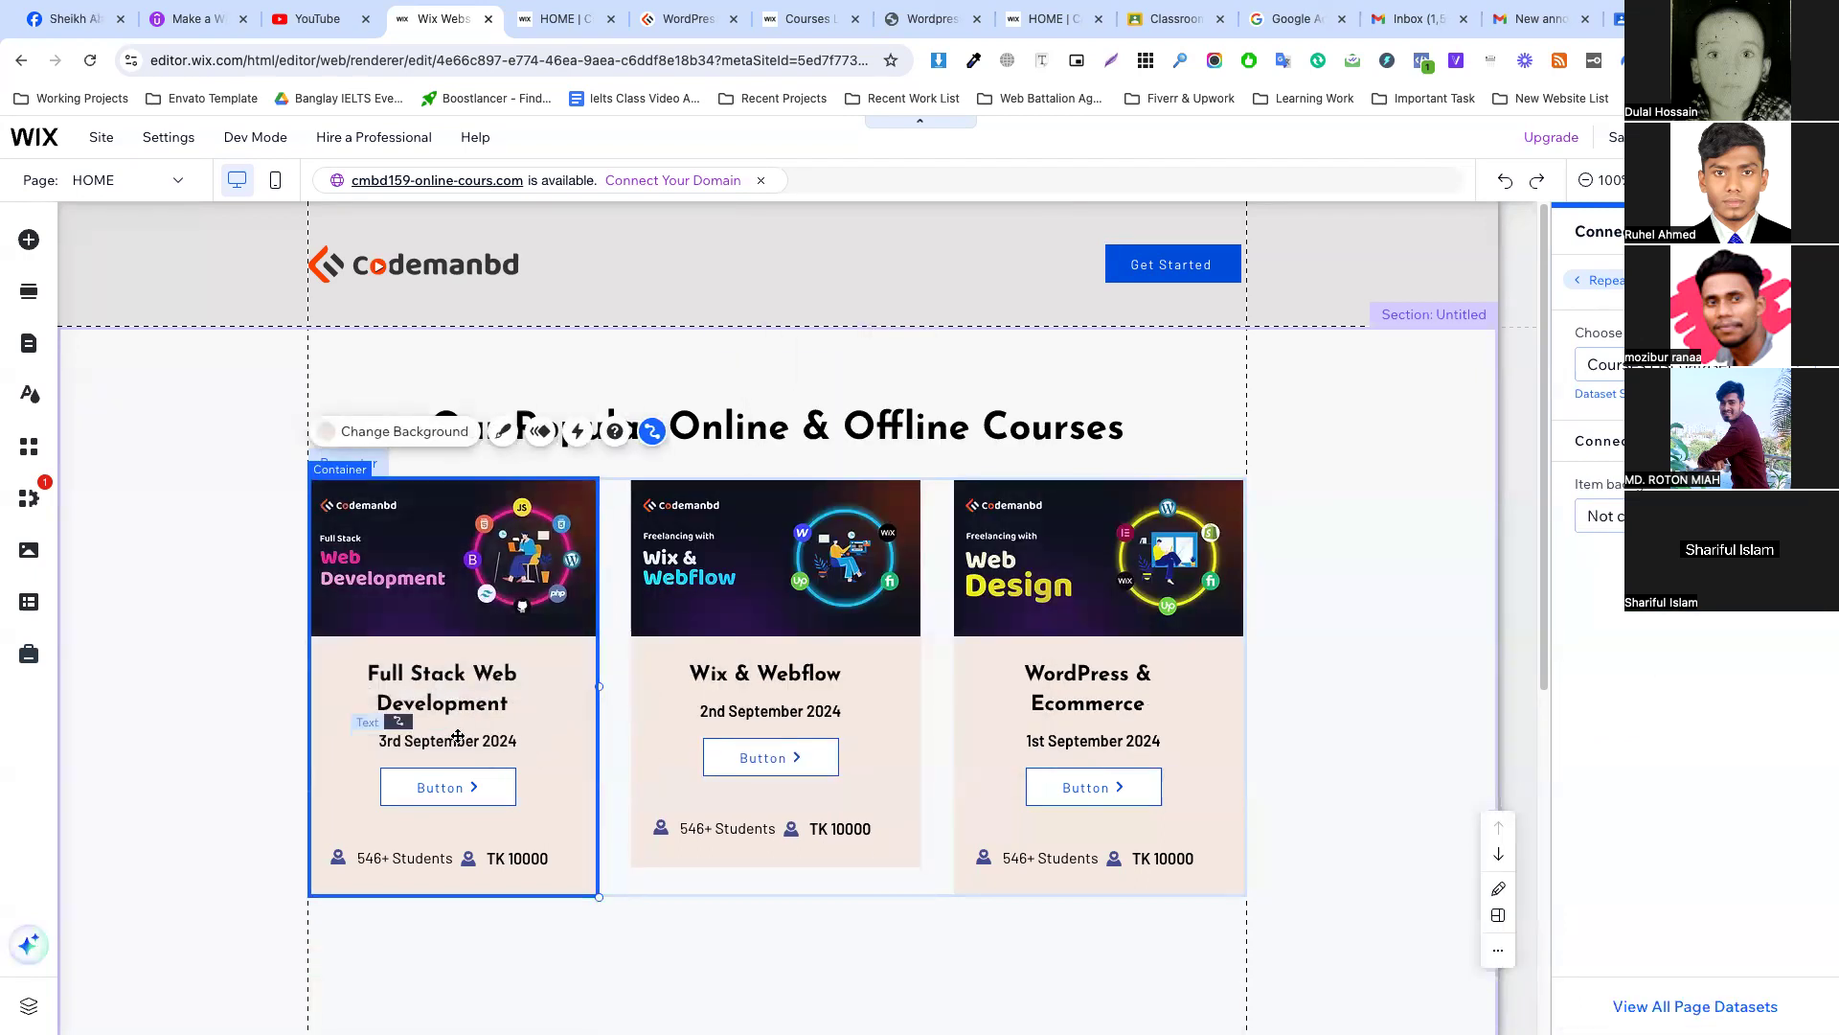
Connect student counts to Enrolment Students and prices to Offer Price (3510+, 10000).
{"action": "left_click", "coordinate": [450, 794]}
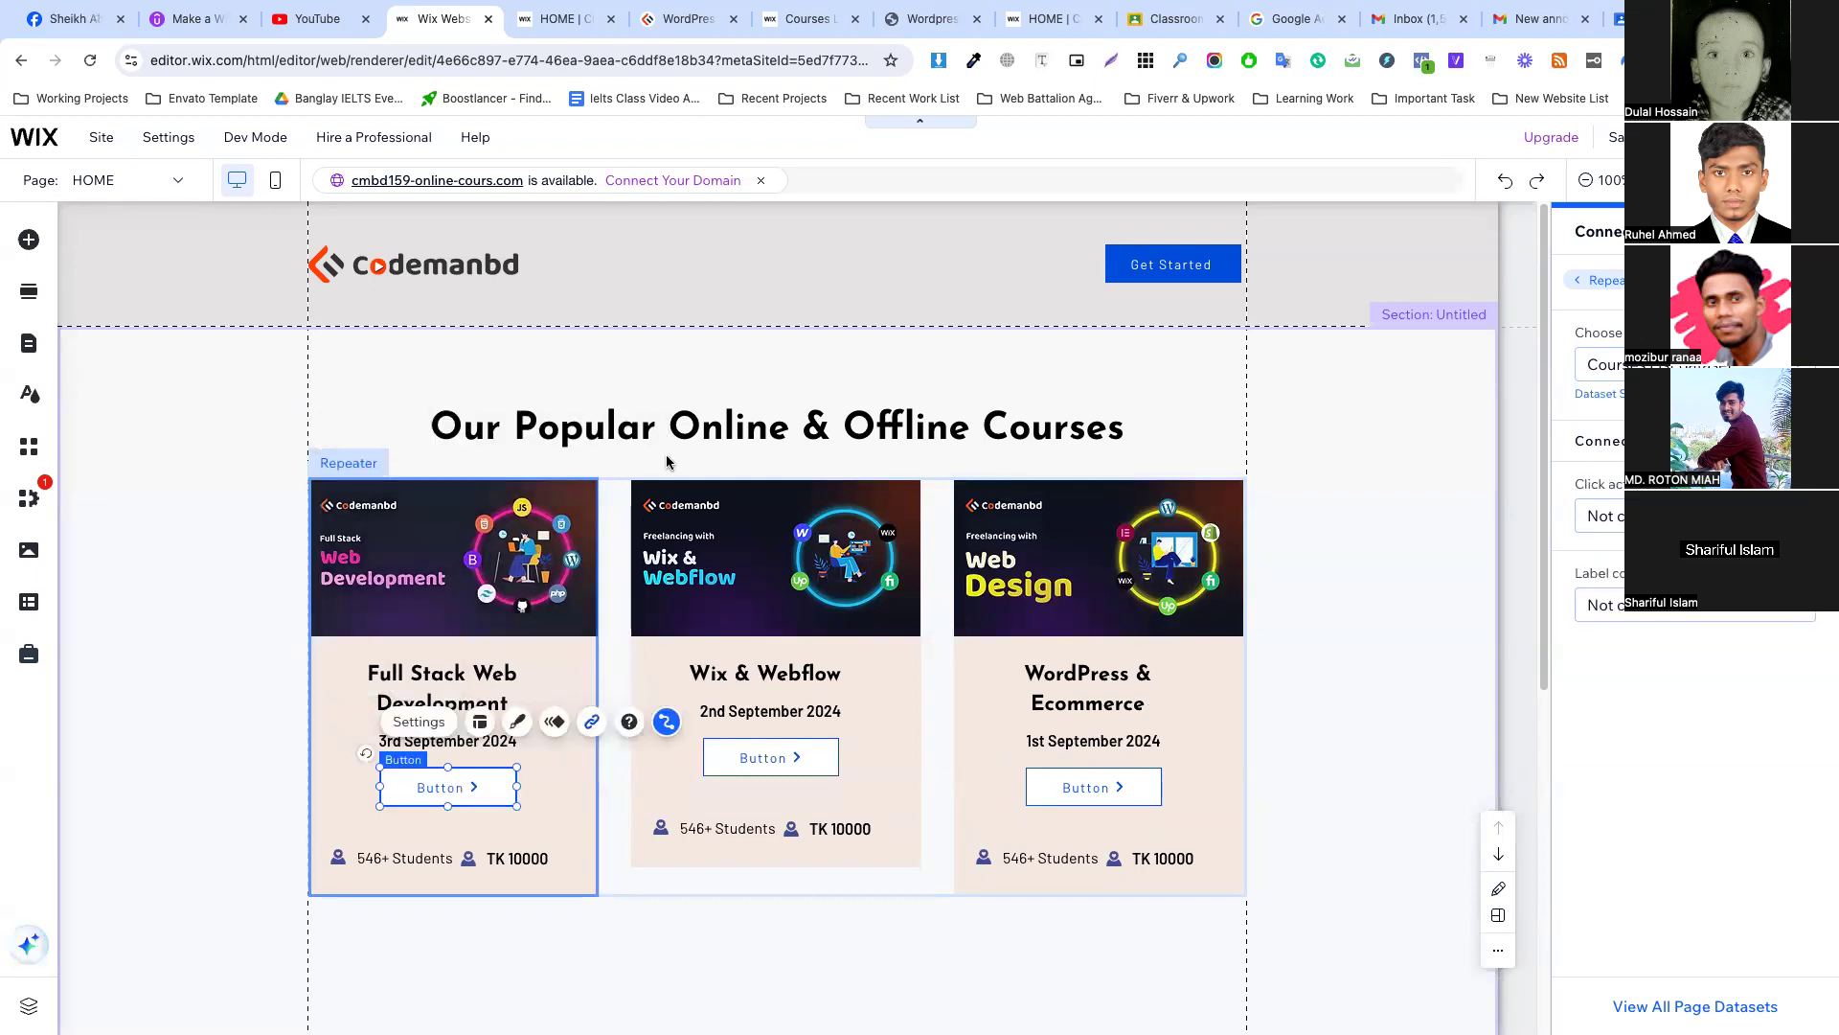
{"action": "left_click", "coordinate": [400, 859]}
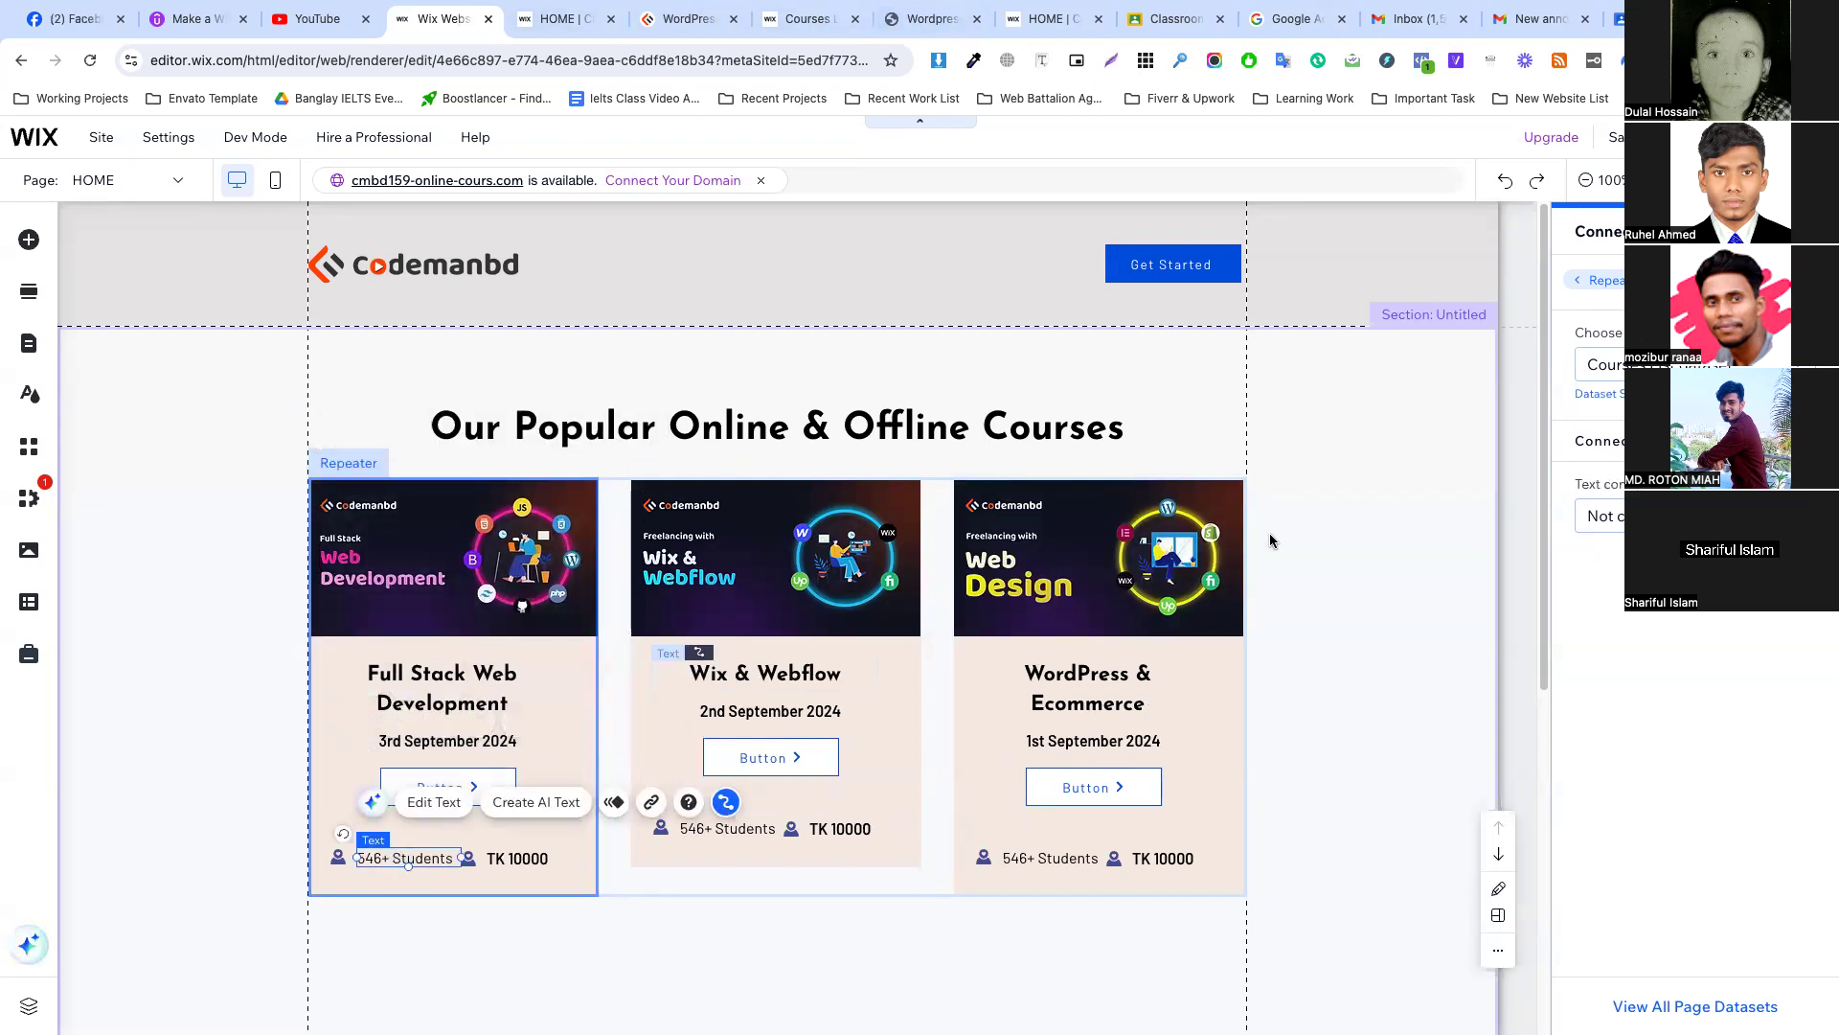
{"action": "left_click", "coordinate": [1667, 516]}
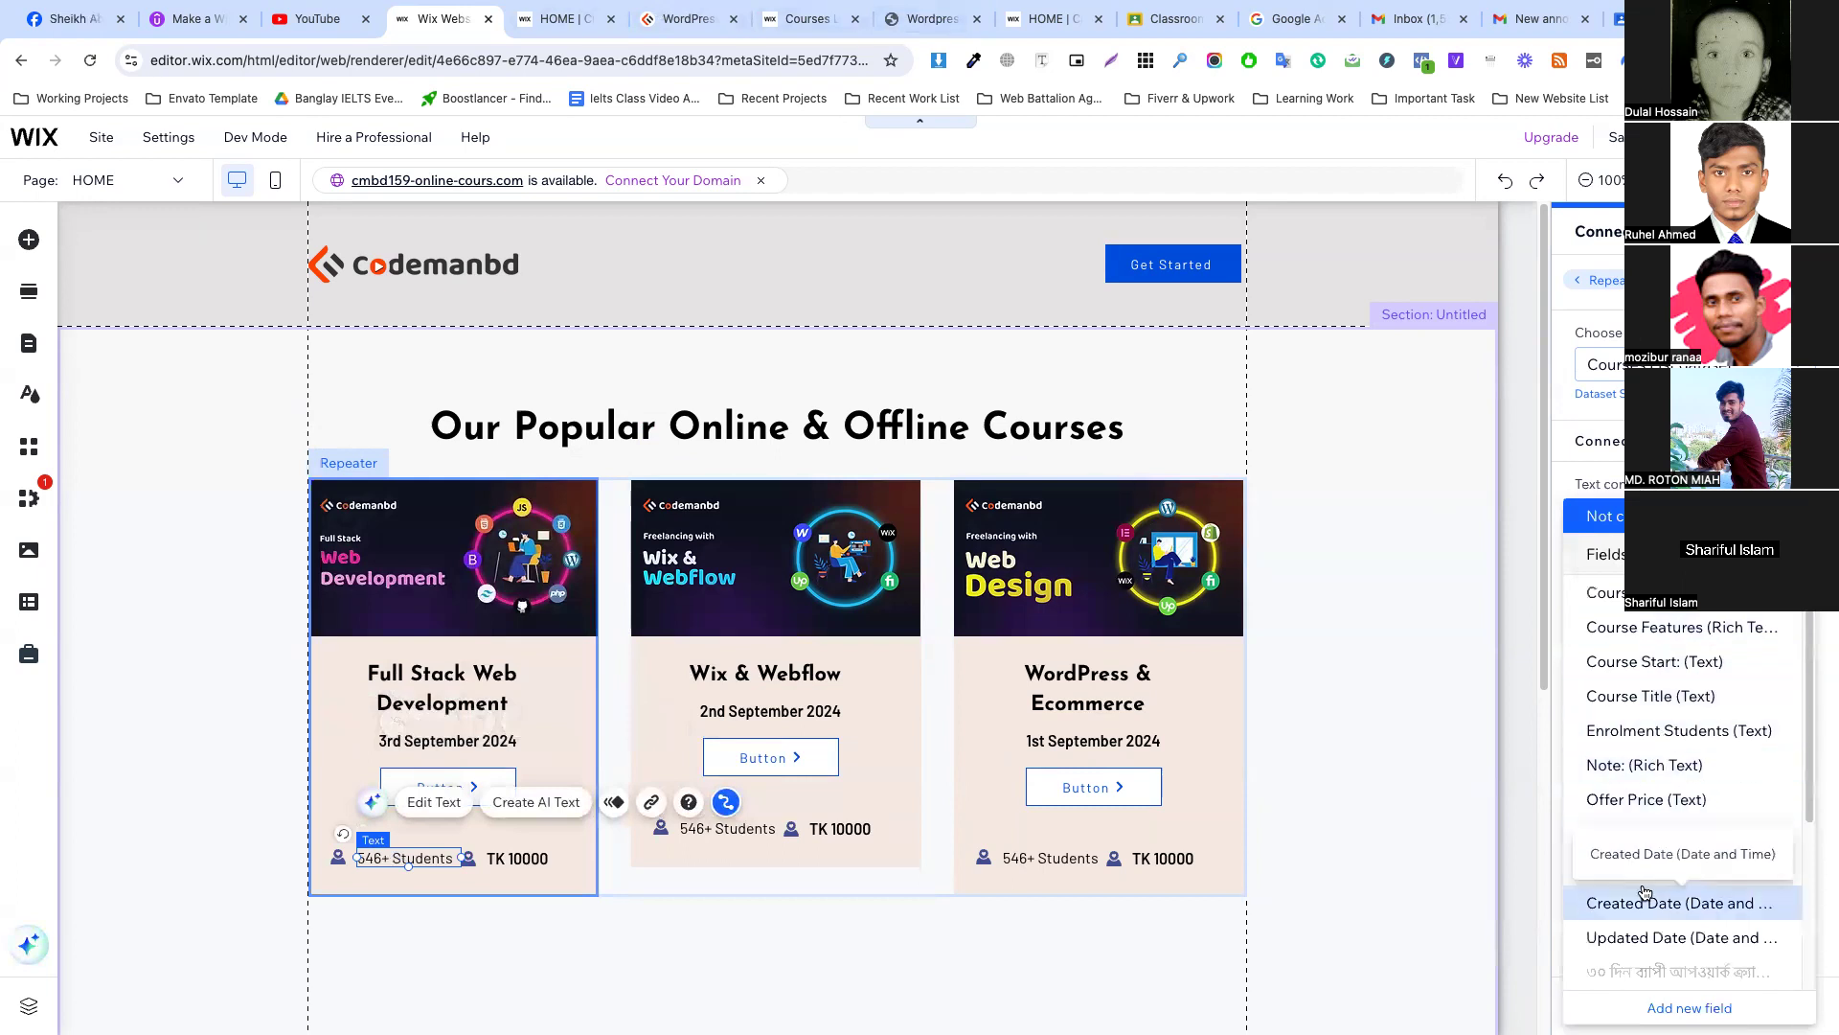
{"action": "left_click", "coordinate": [1650, 734]}
{"action": "left_click", "coordinate": [518, 860]}
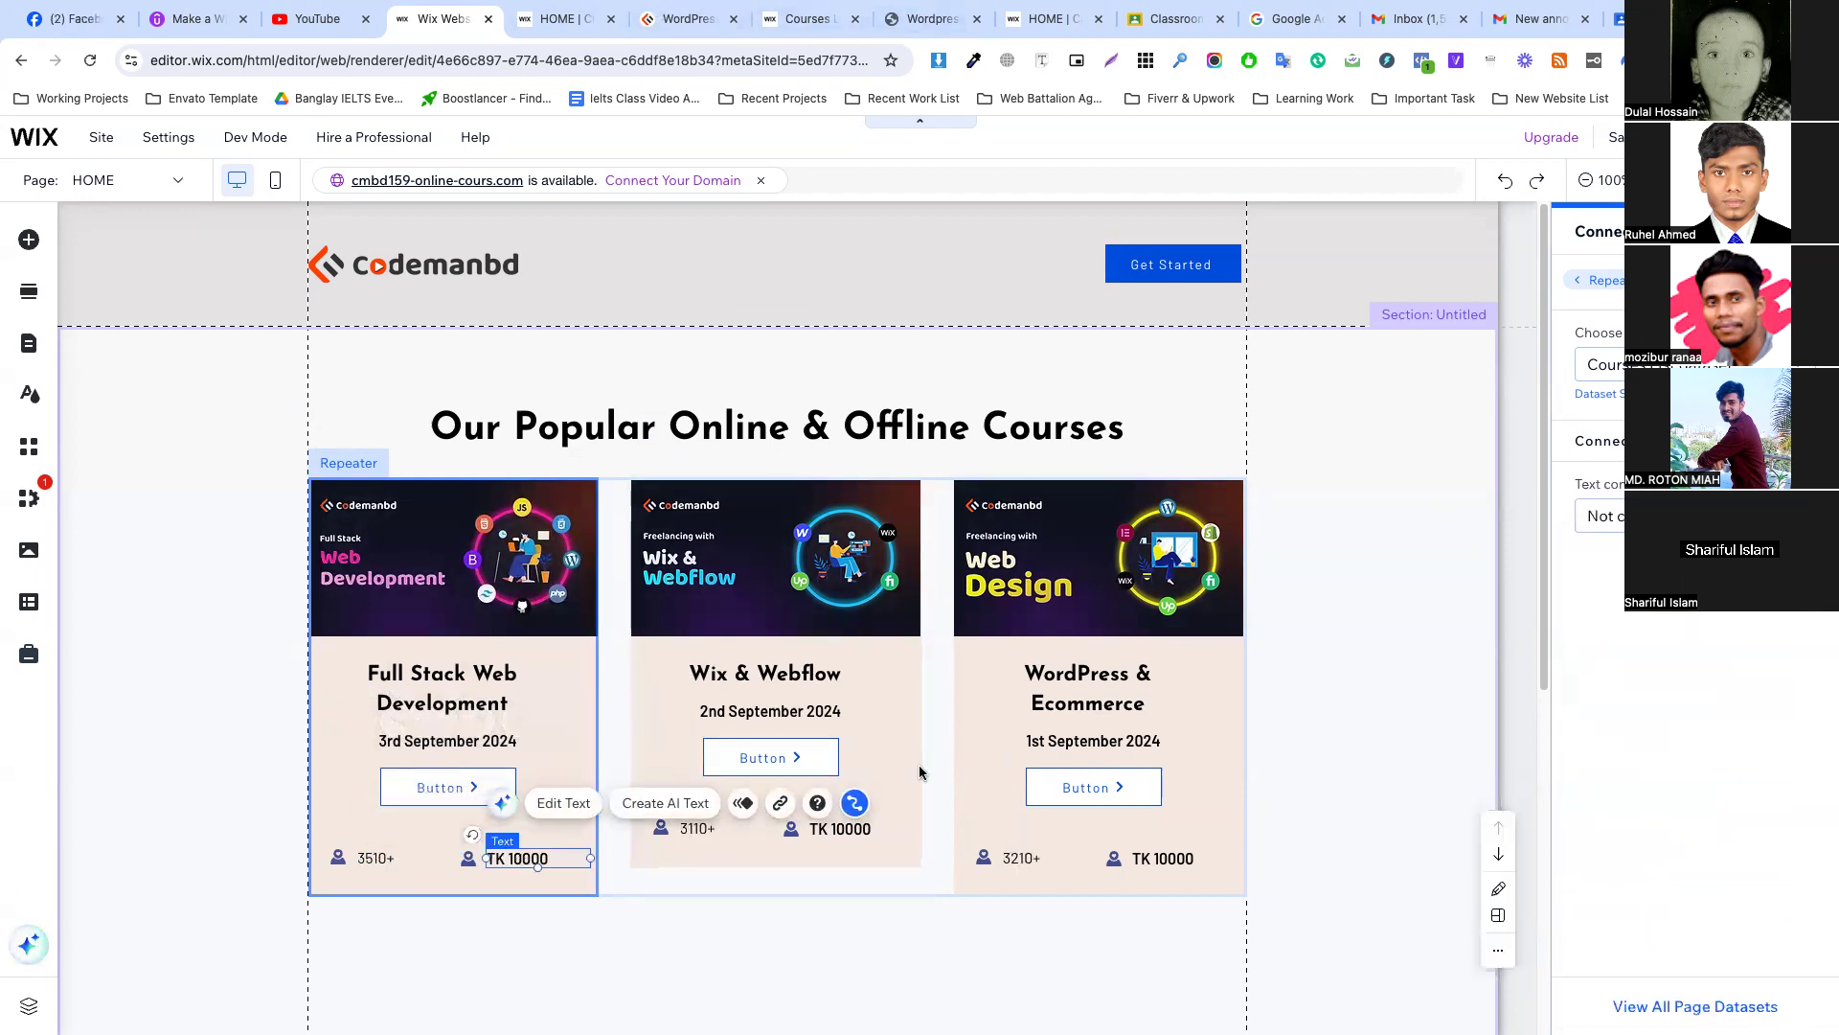
{"action": "left_click", "coordinate": [1600, 516]}
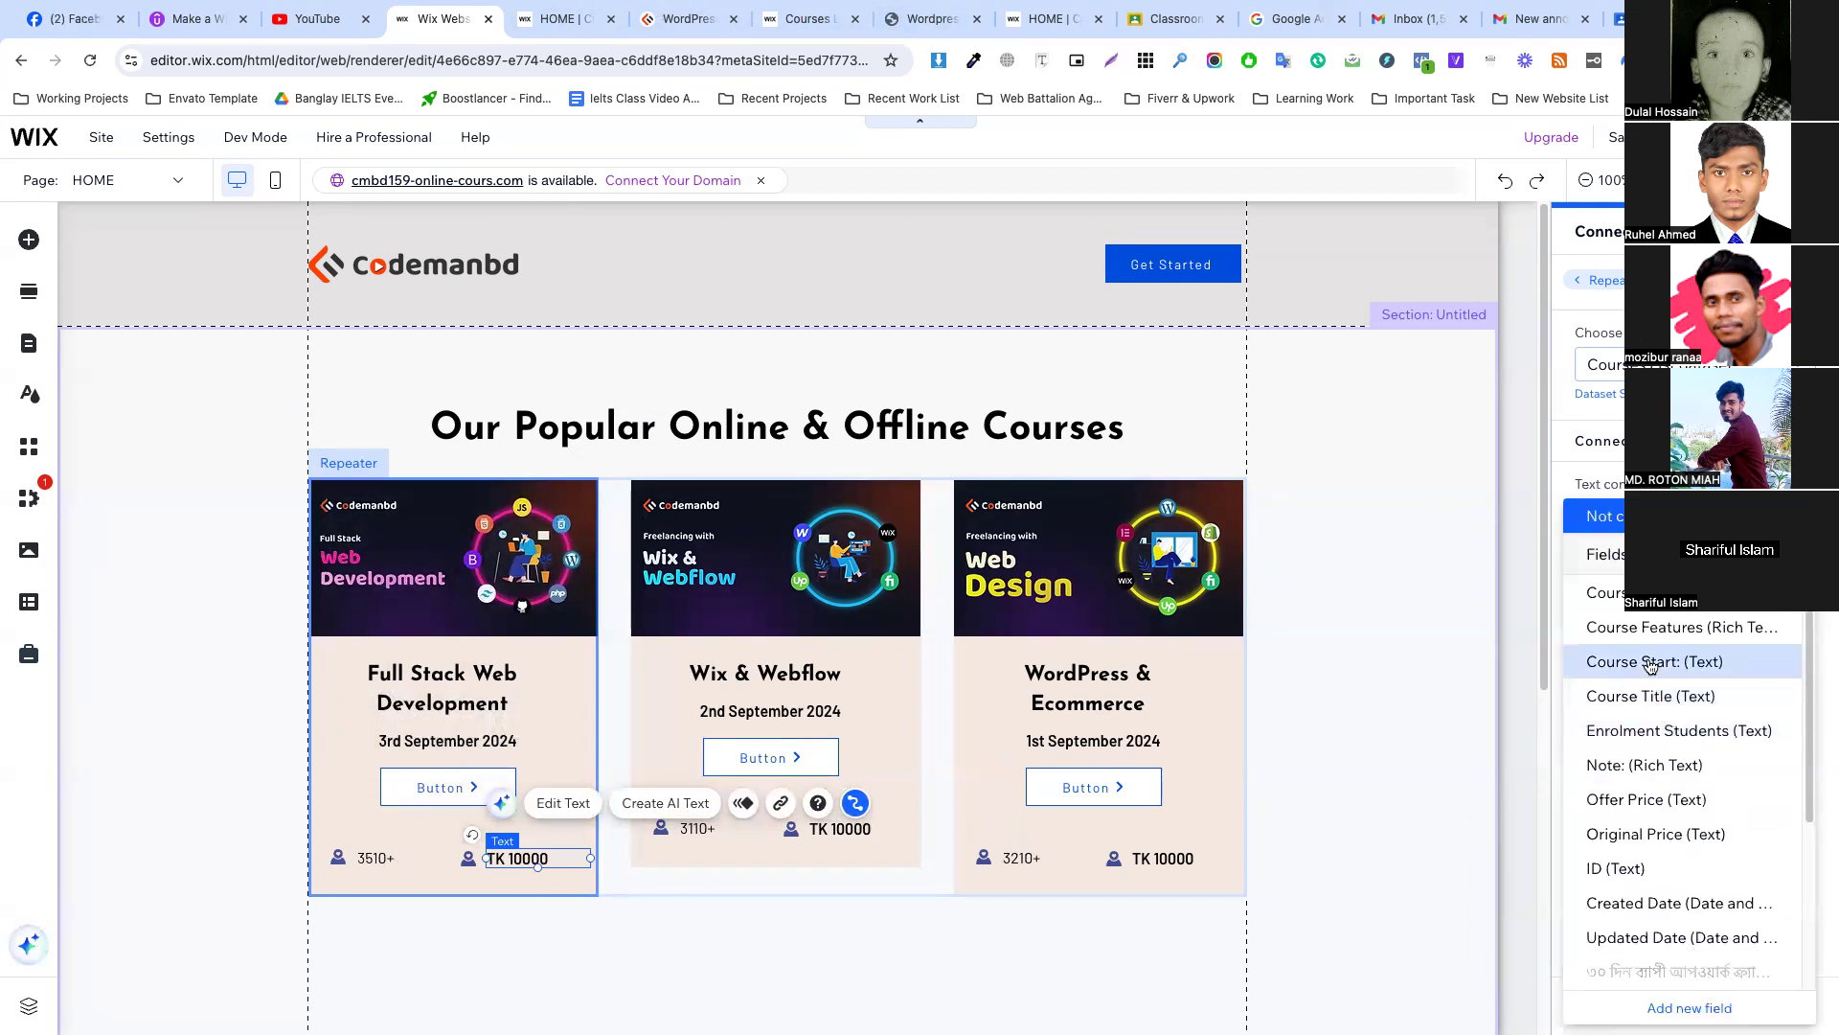
{"action": "left_click", "coordinate": [1659, 800]}
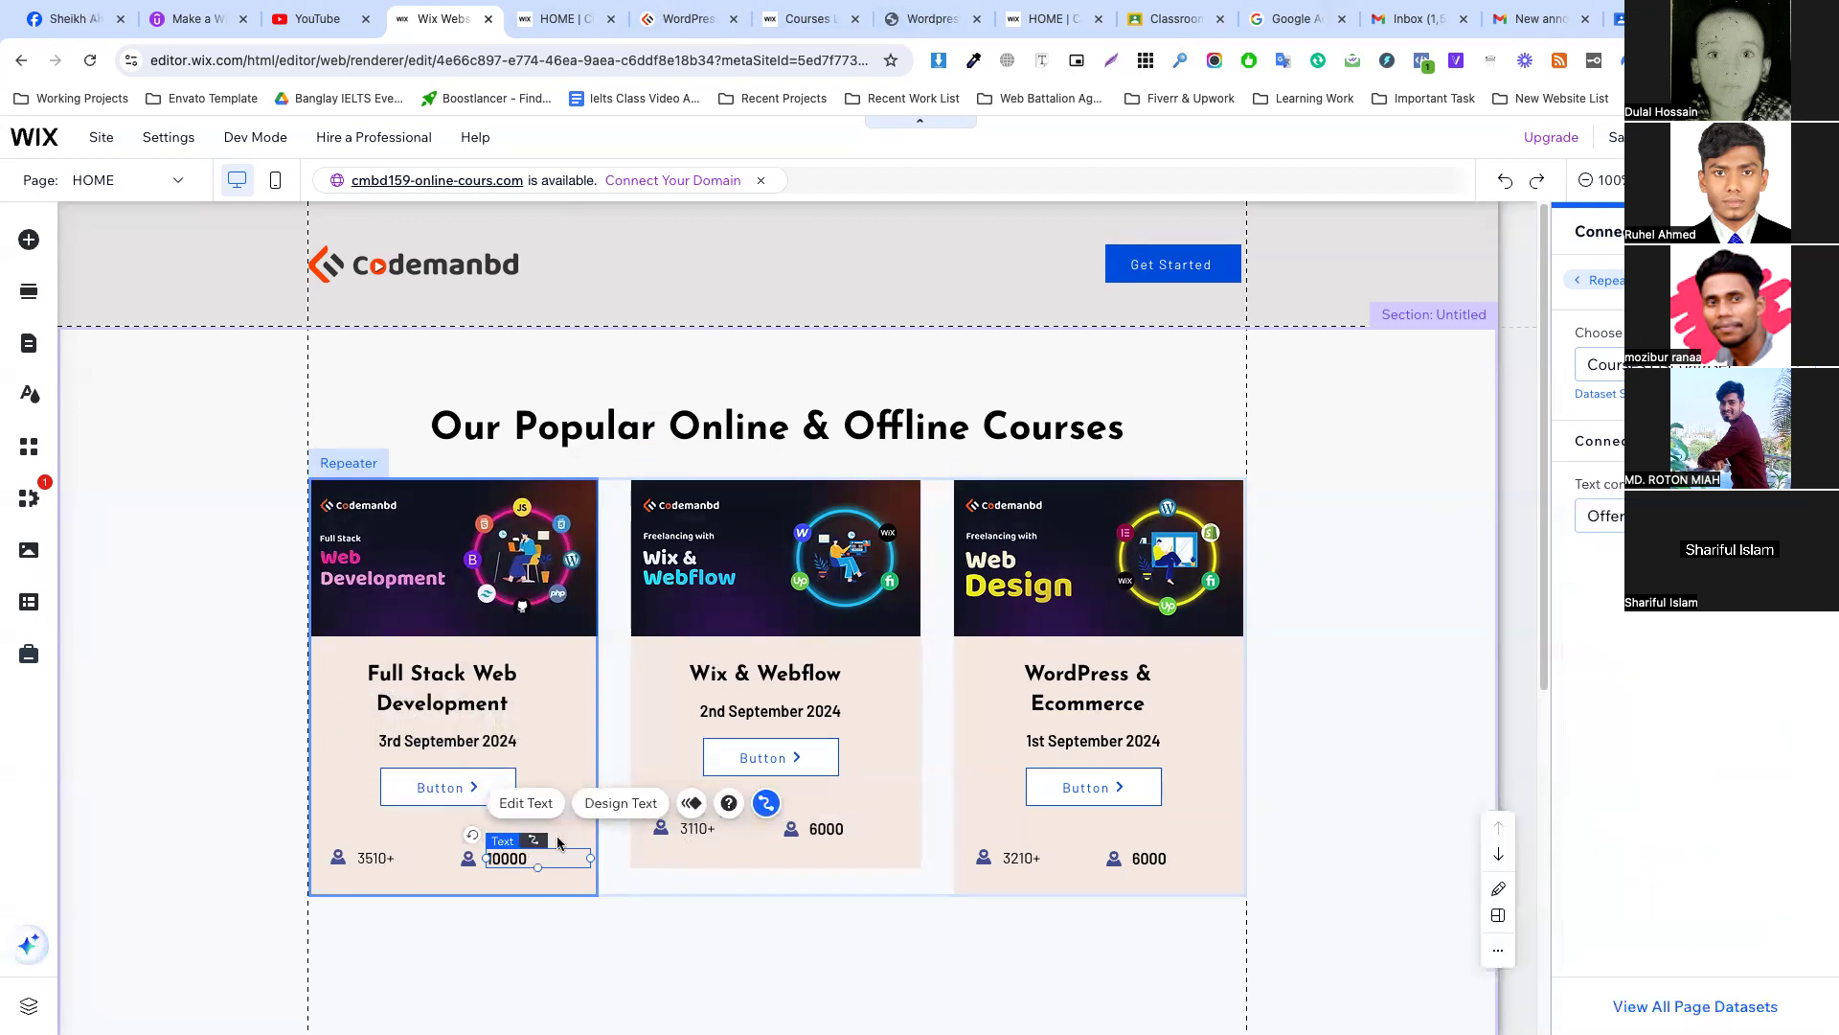
{"action": "left_click", "coordinate": [702, 831]}
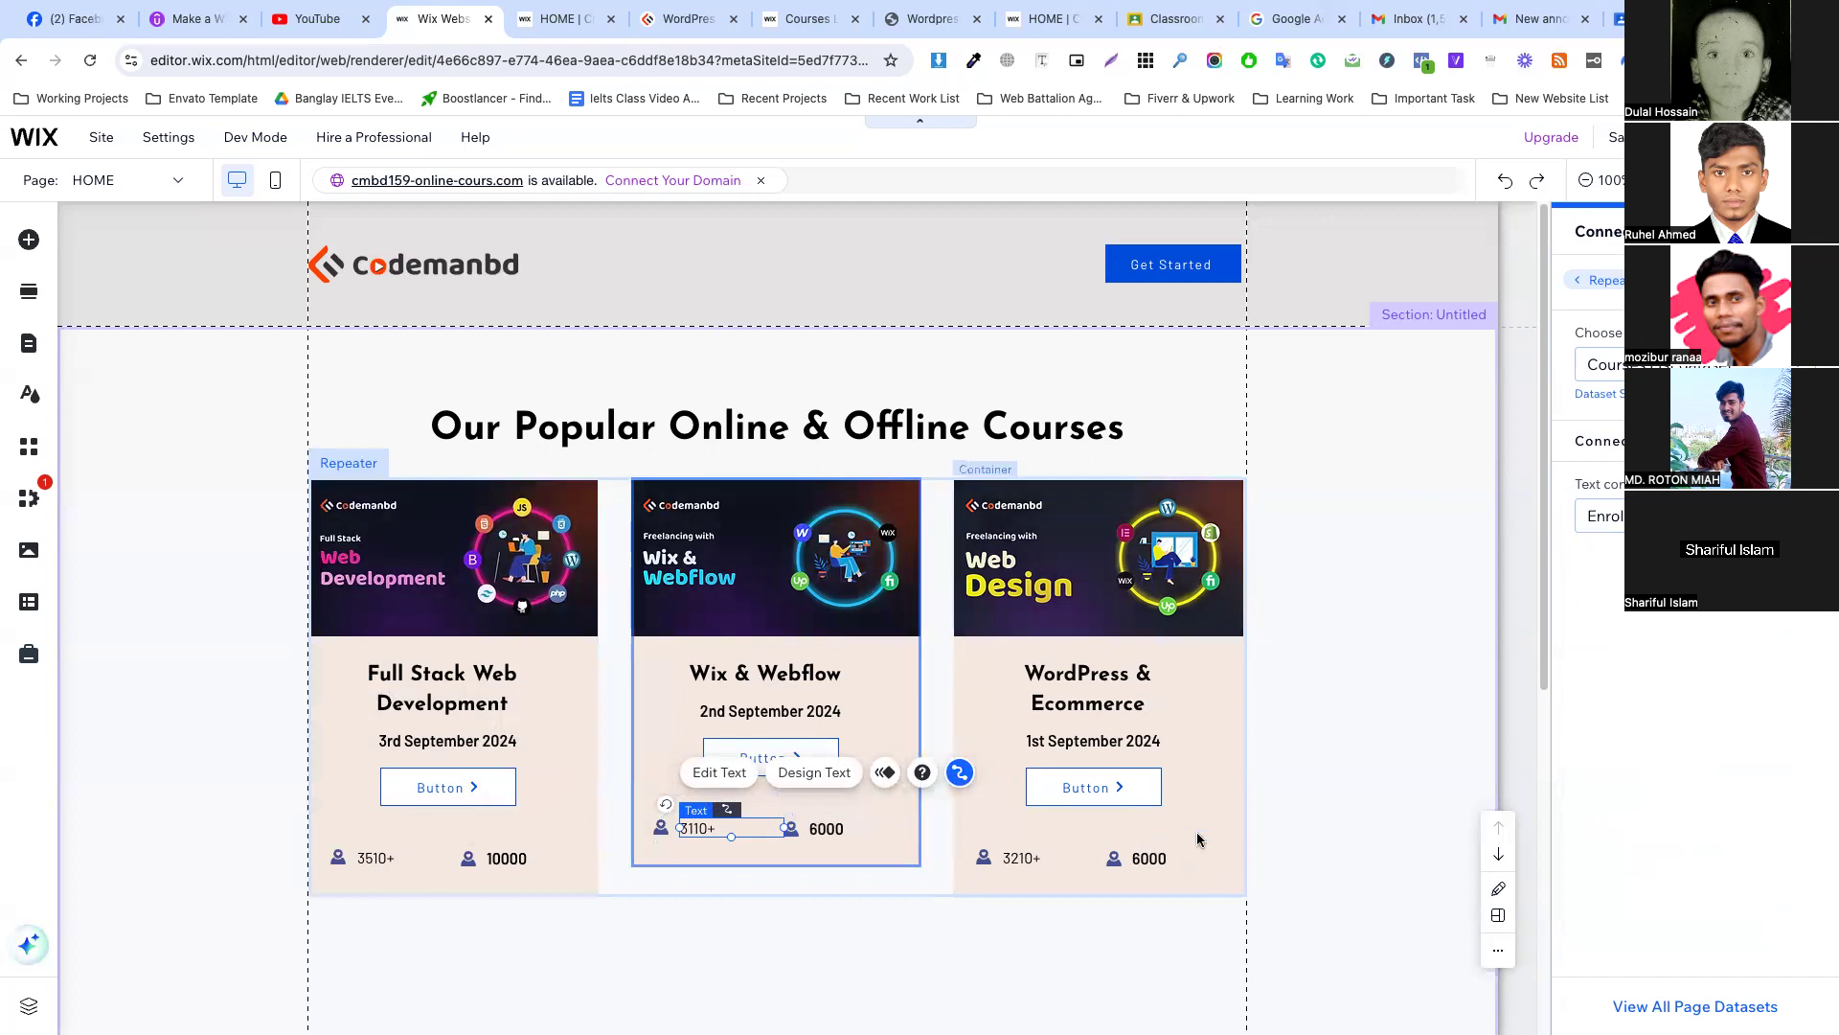
{"action": "left_click", "coordinate": [1290, 688]}
{"action": "mouse_move", "coordinate": [1780, 137]}
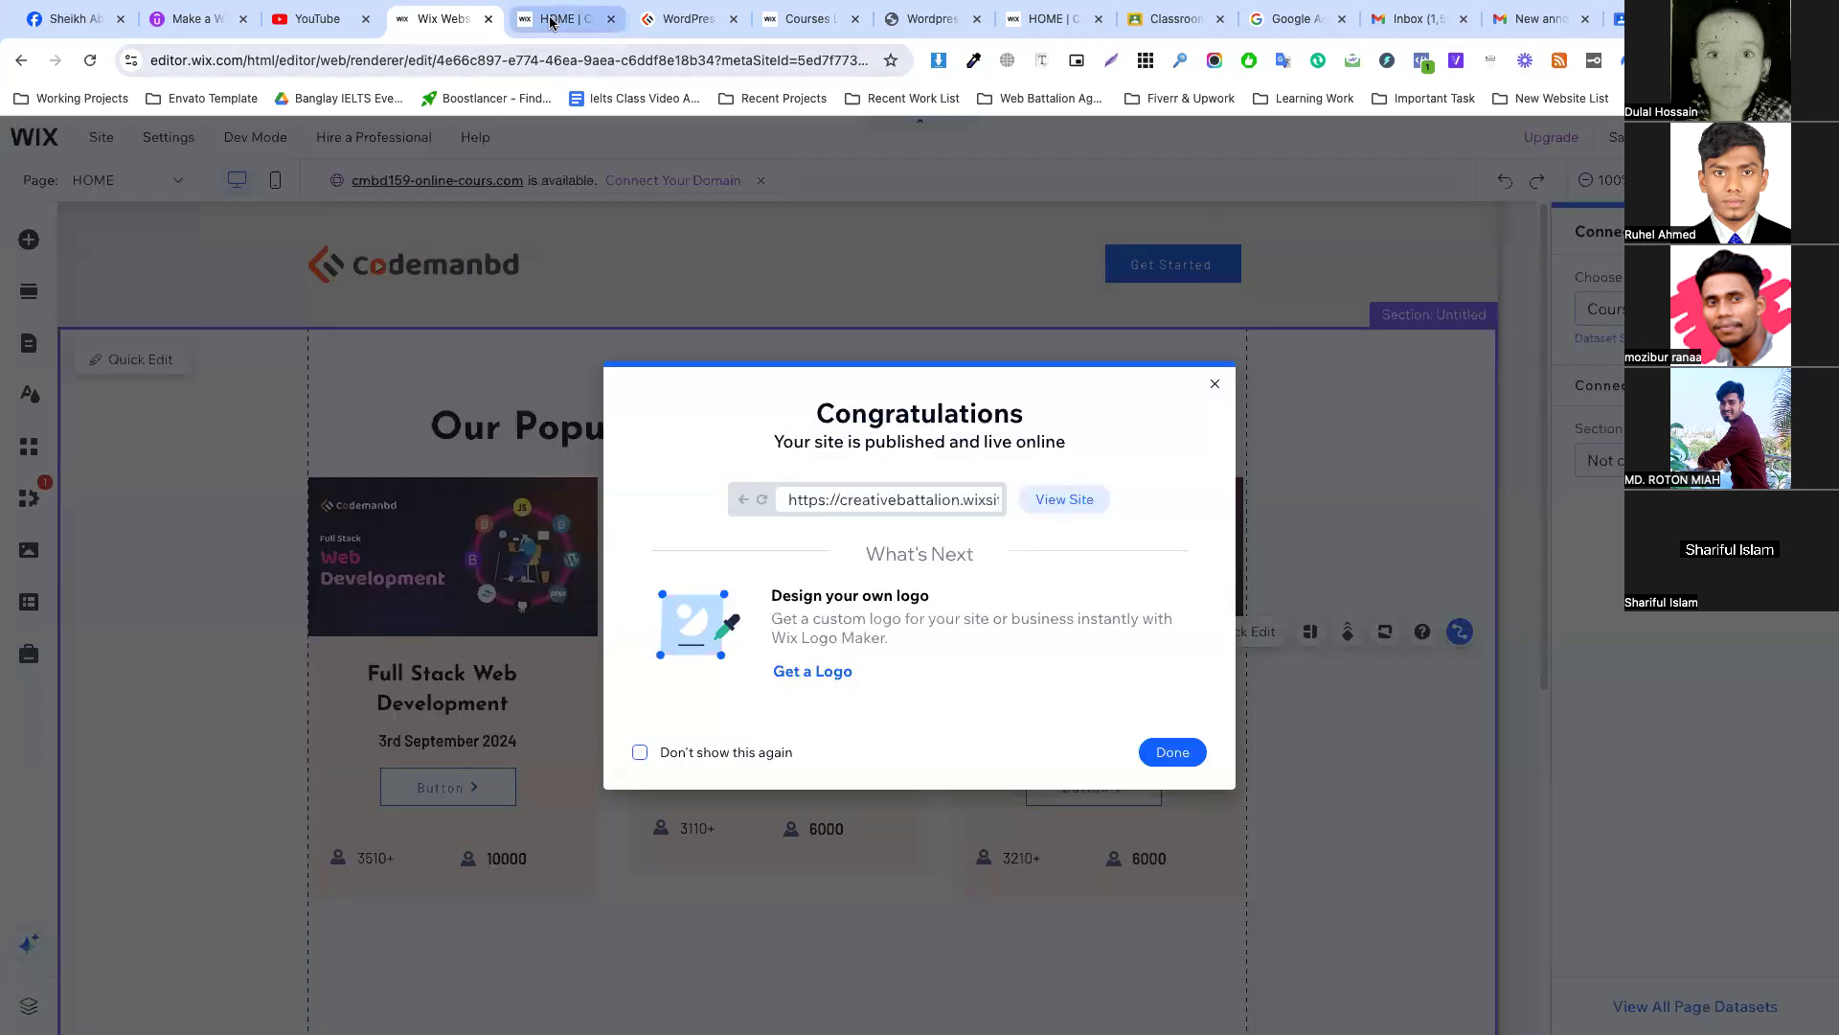
{"action": "left_click", "coordinate": [556, 19]}
{"action": "scroll", "coordinate": [714, 457], "scroll_direction": "down", "scroll_amount": 3}
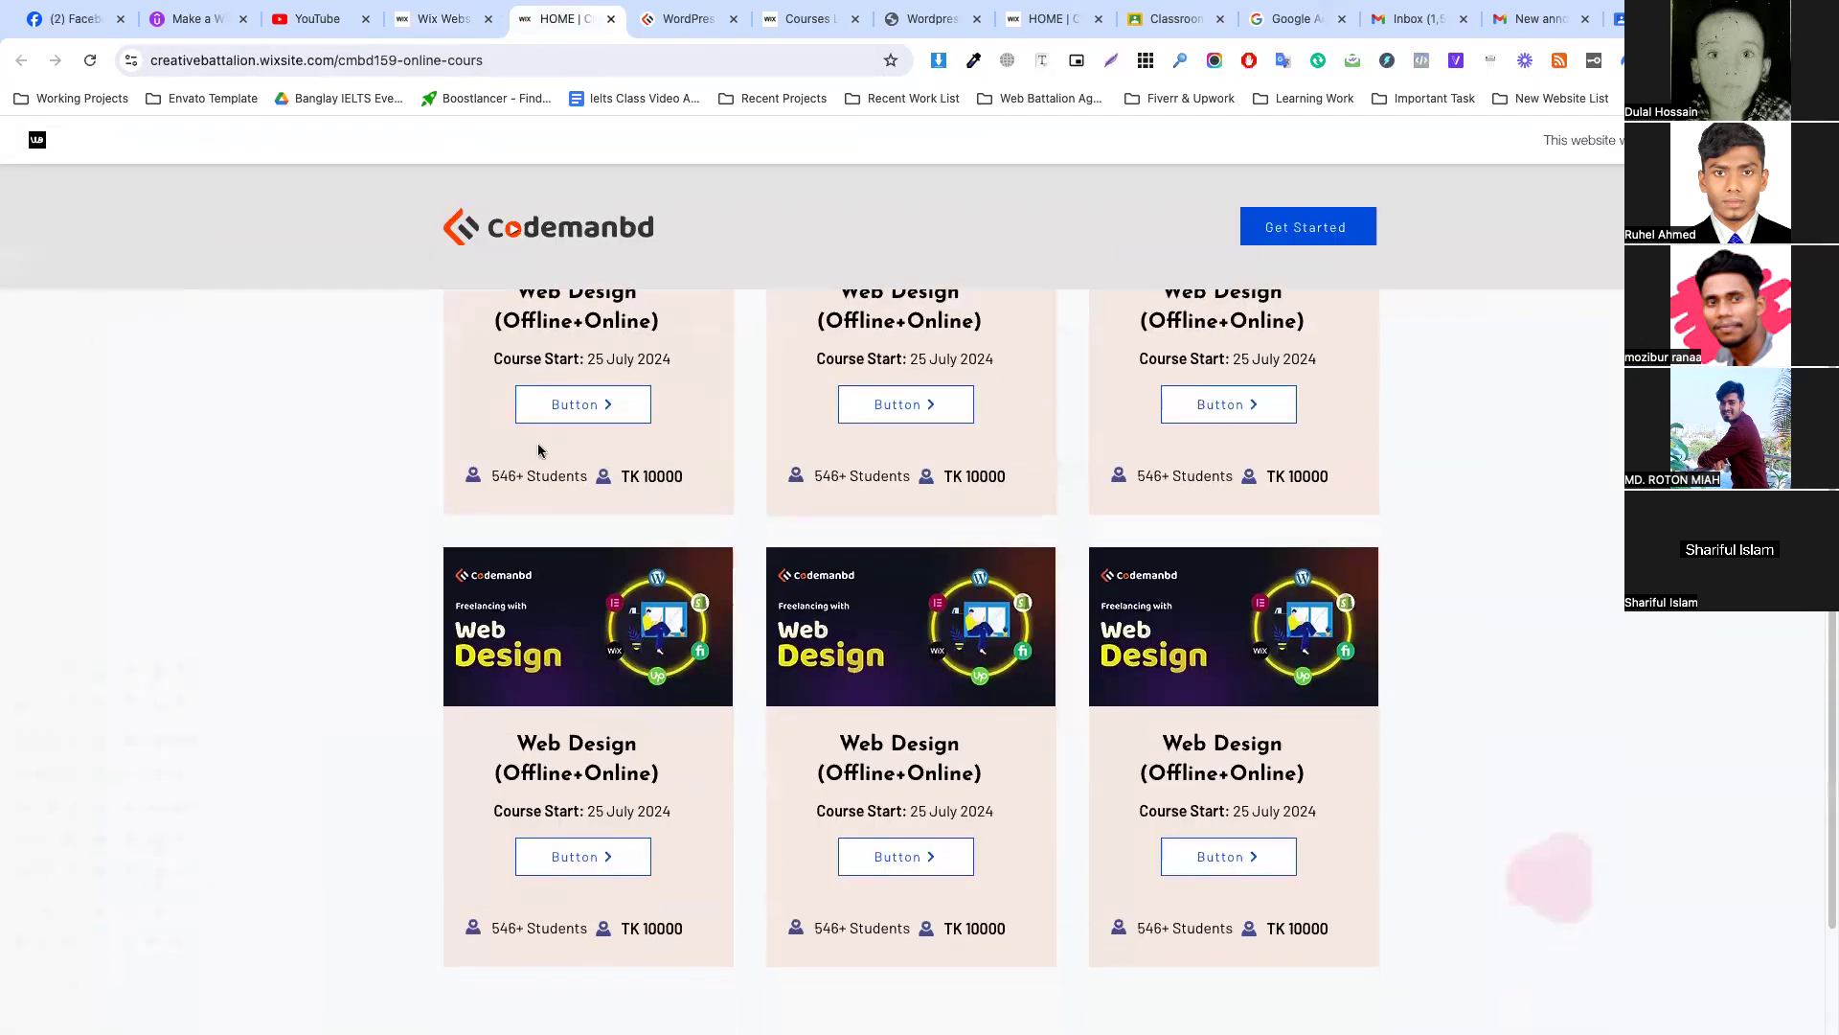
{"action": "scroll", "coordinate": [730, 488], "scroll_direction": "up", "scroll_amount": 3}
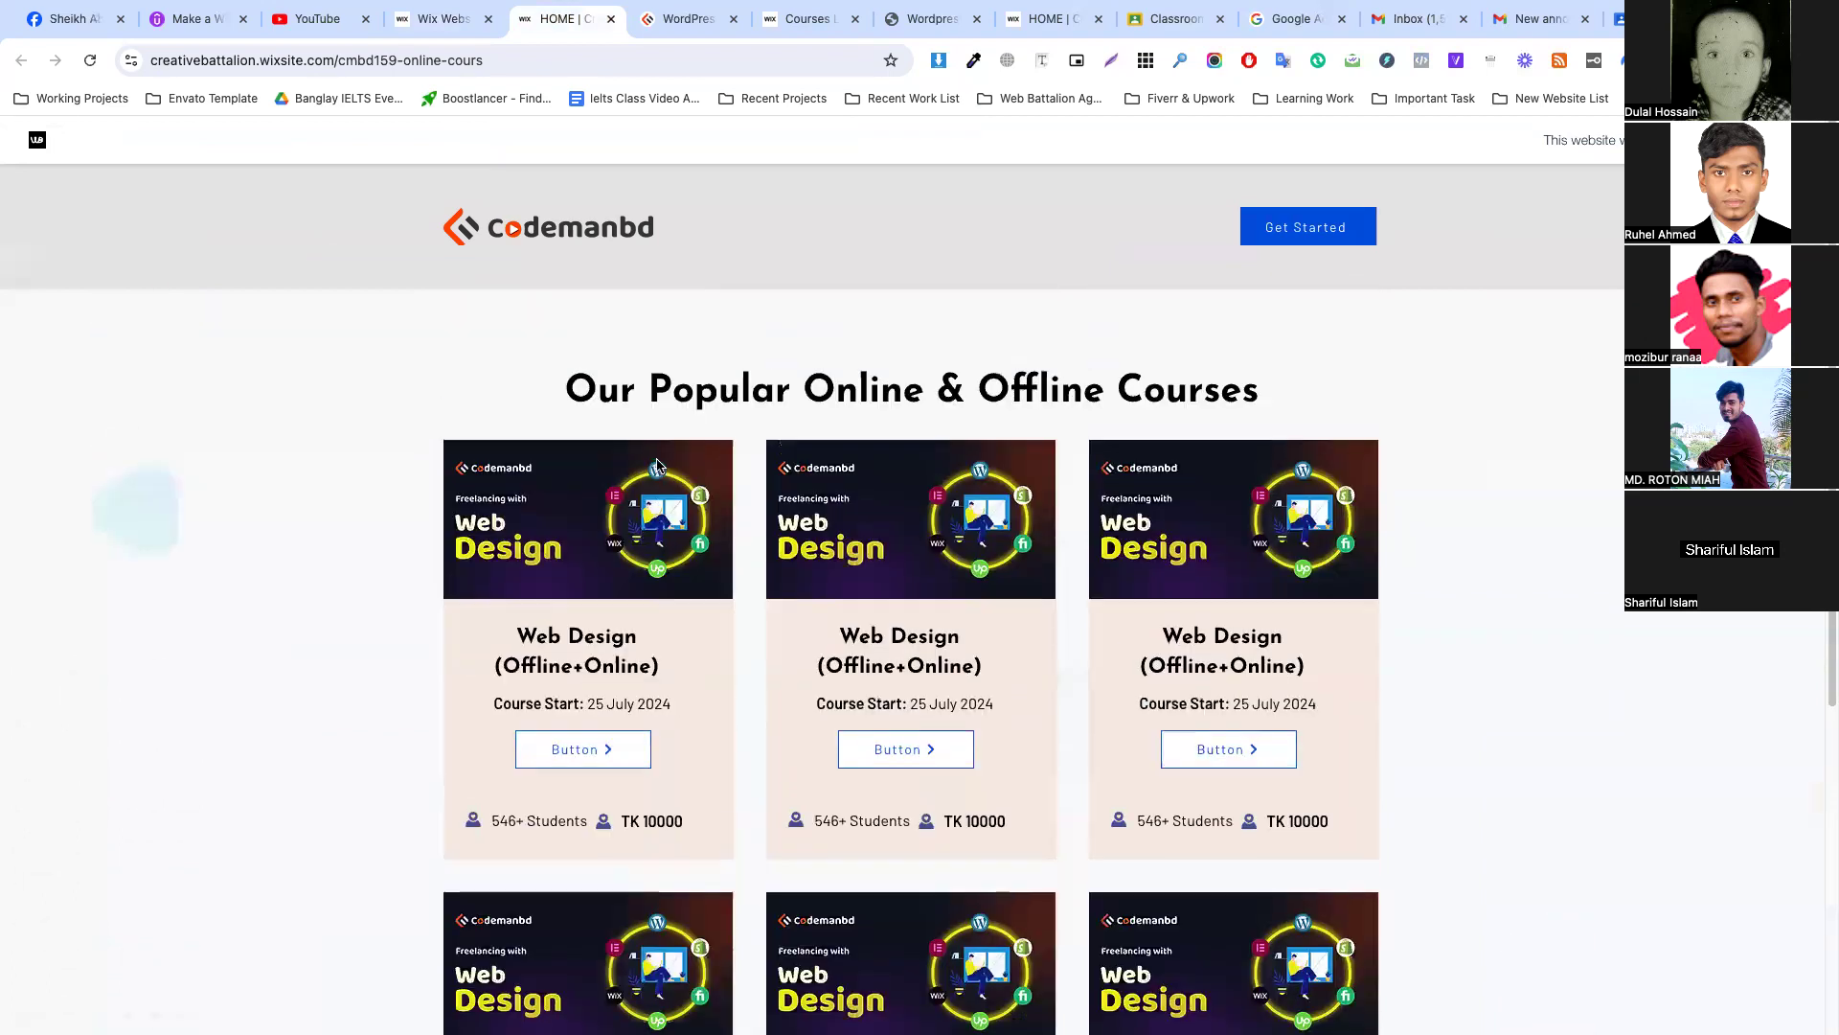
{"action": "left_click", "coordinate": [663, 21]}
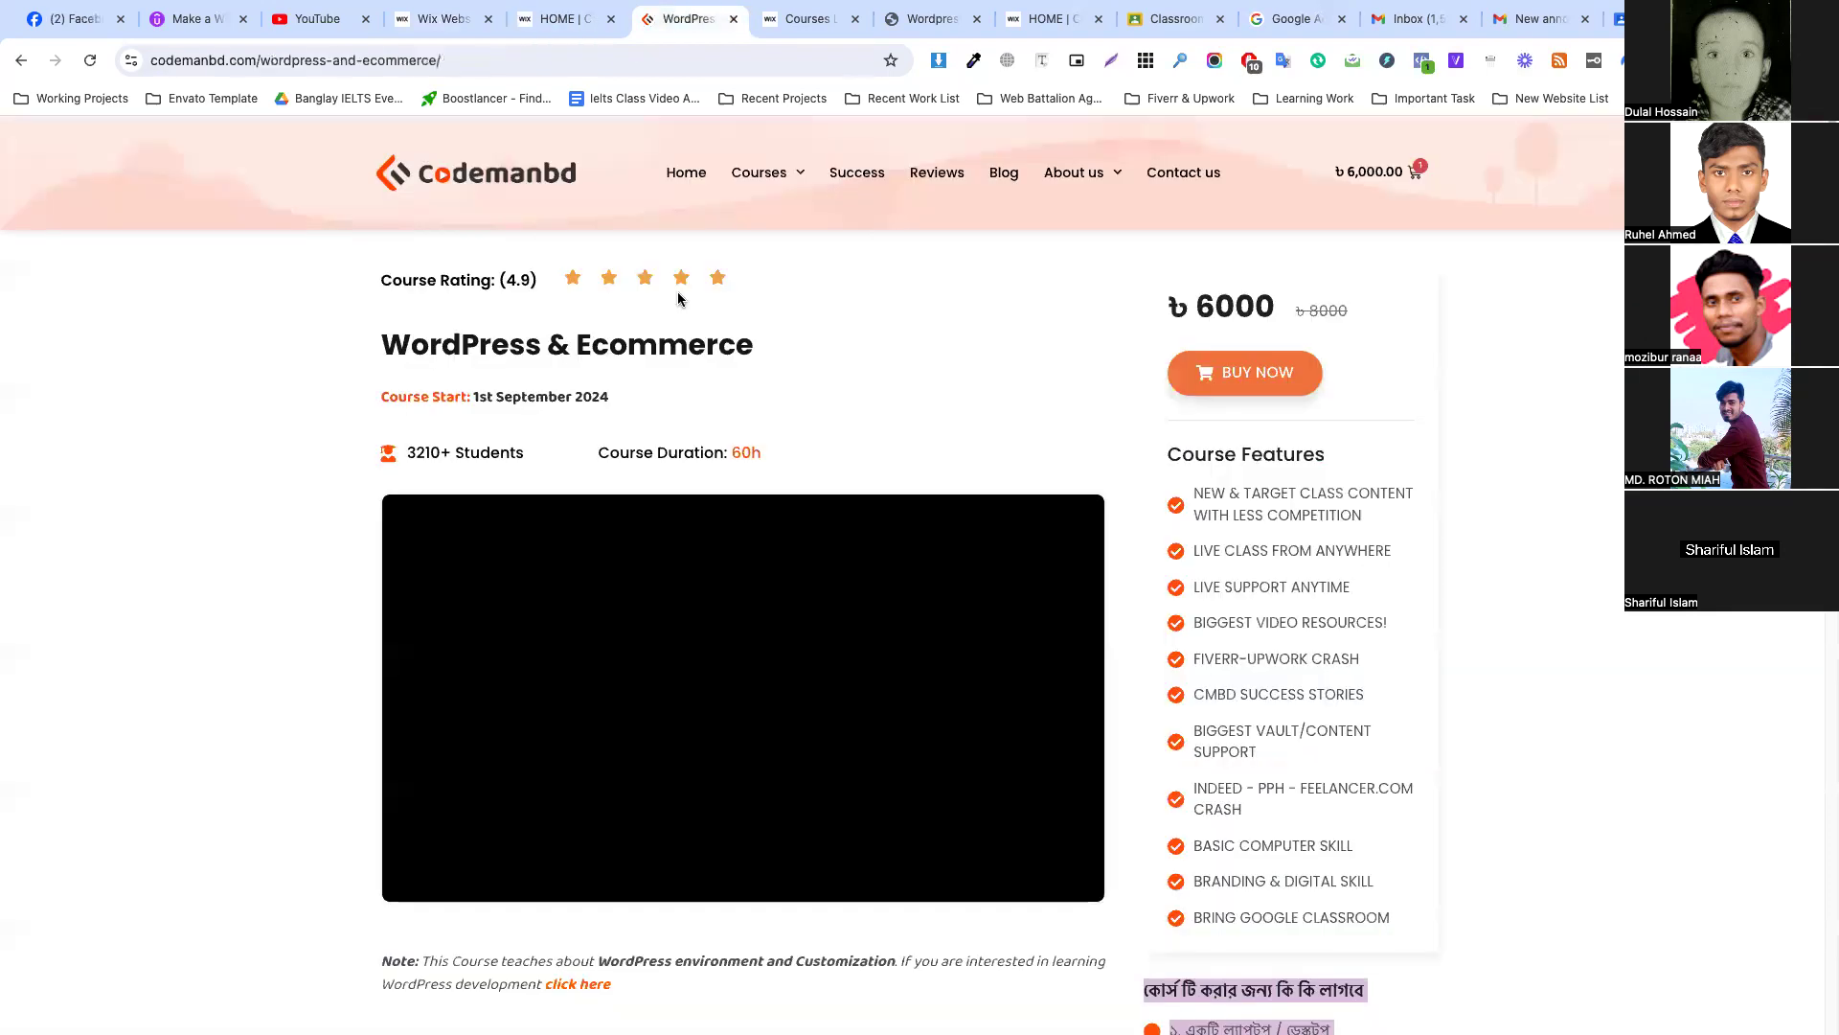
{"action": "scroll", "coordinate": [1213, 575], "scroll_direction": "down", "scroll_amount": 5}
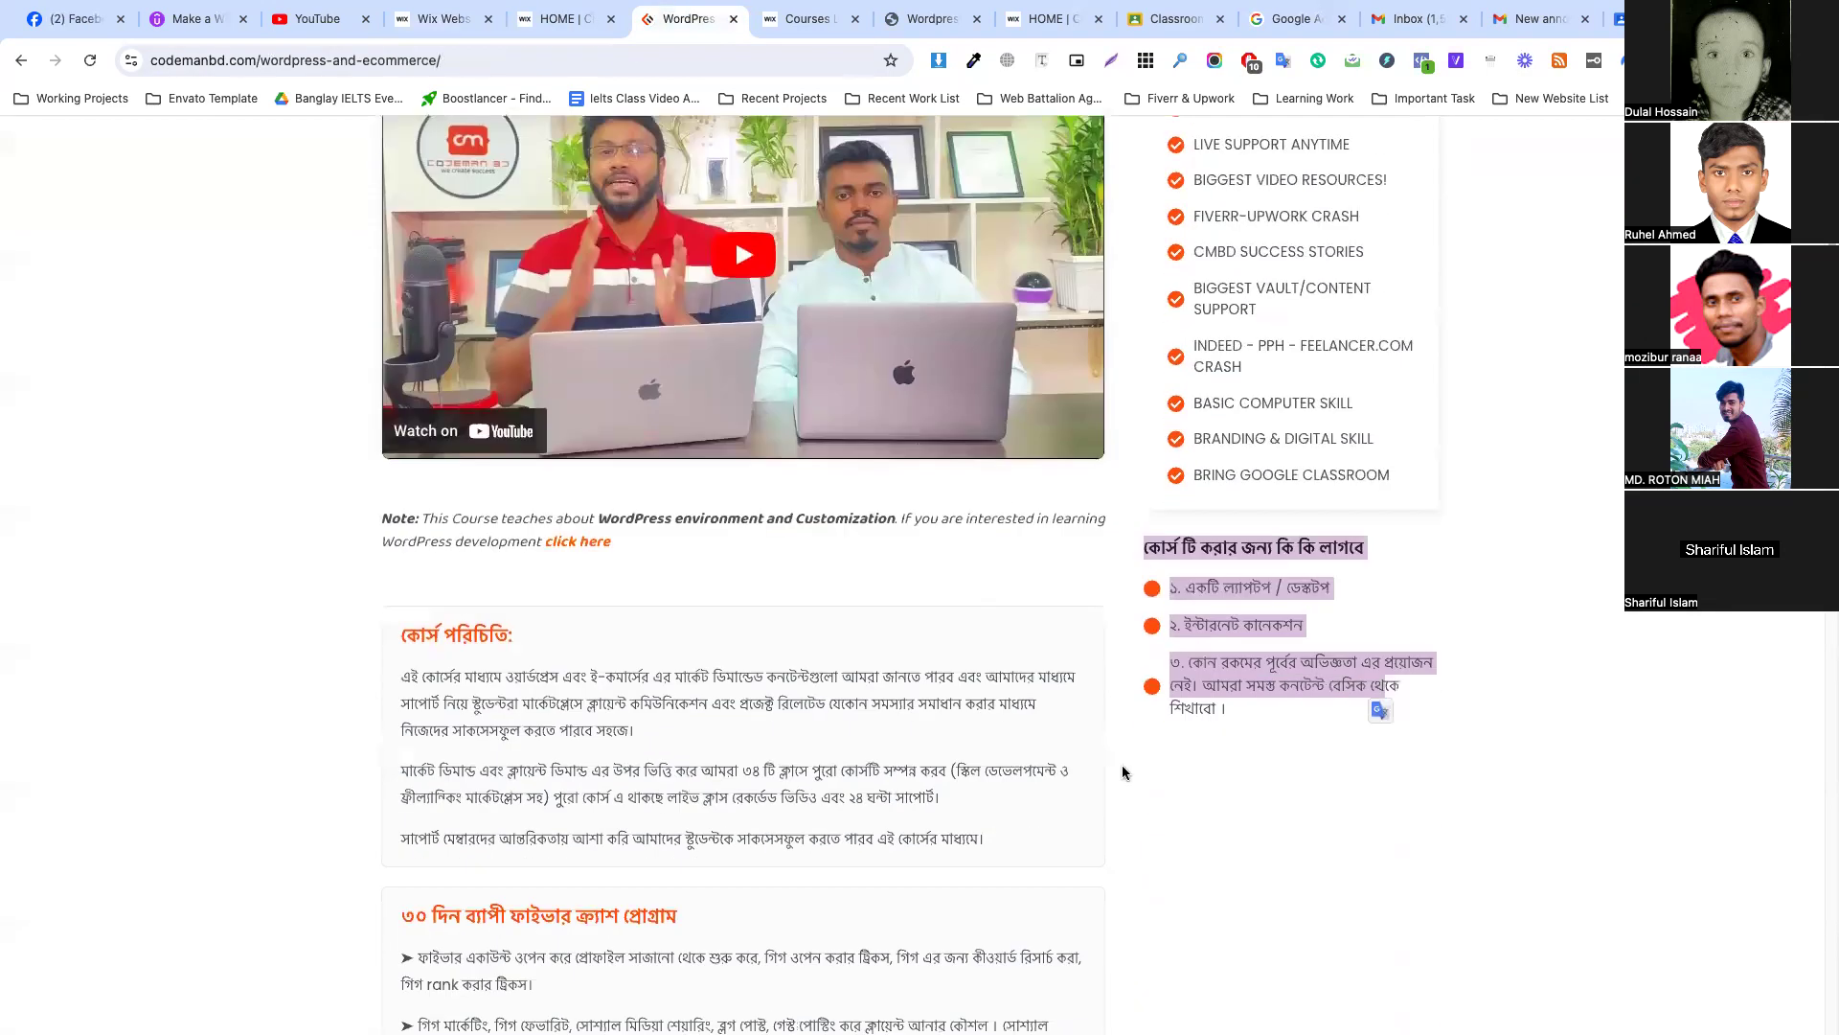
{"action": "scroll", "coordinate": [1080, 601], "scroll_direction": "down", "scroll_amount": 1}
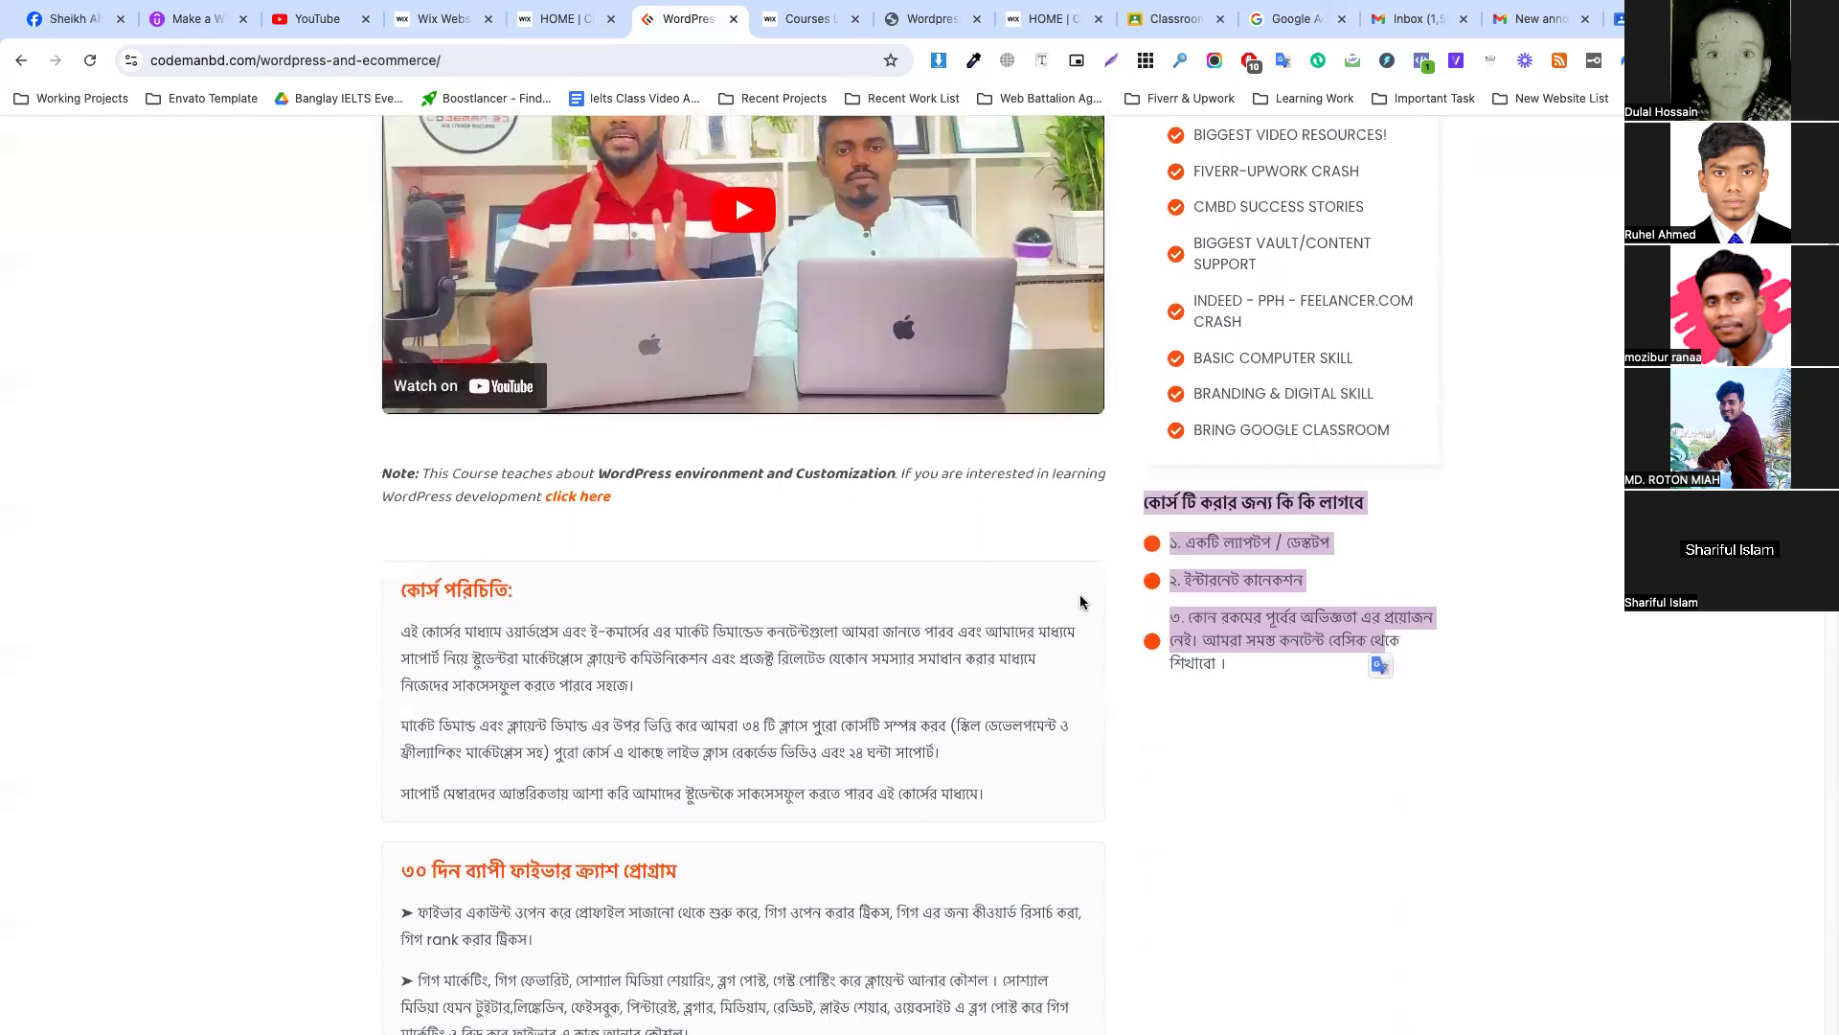
{"action": "left_click", "coordinate": [443, 20]}
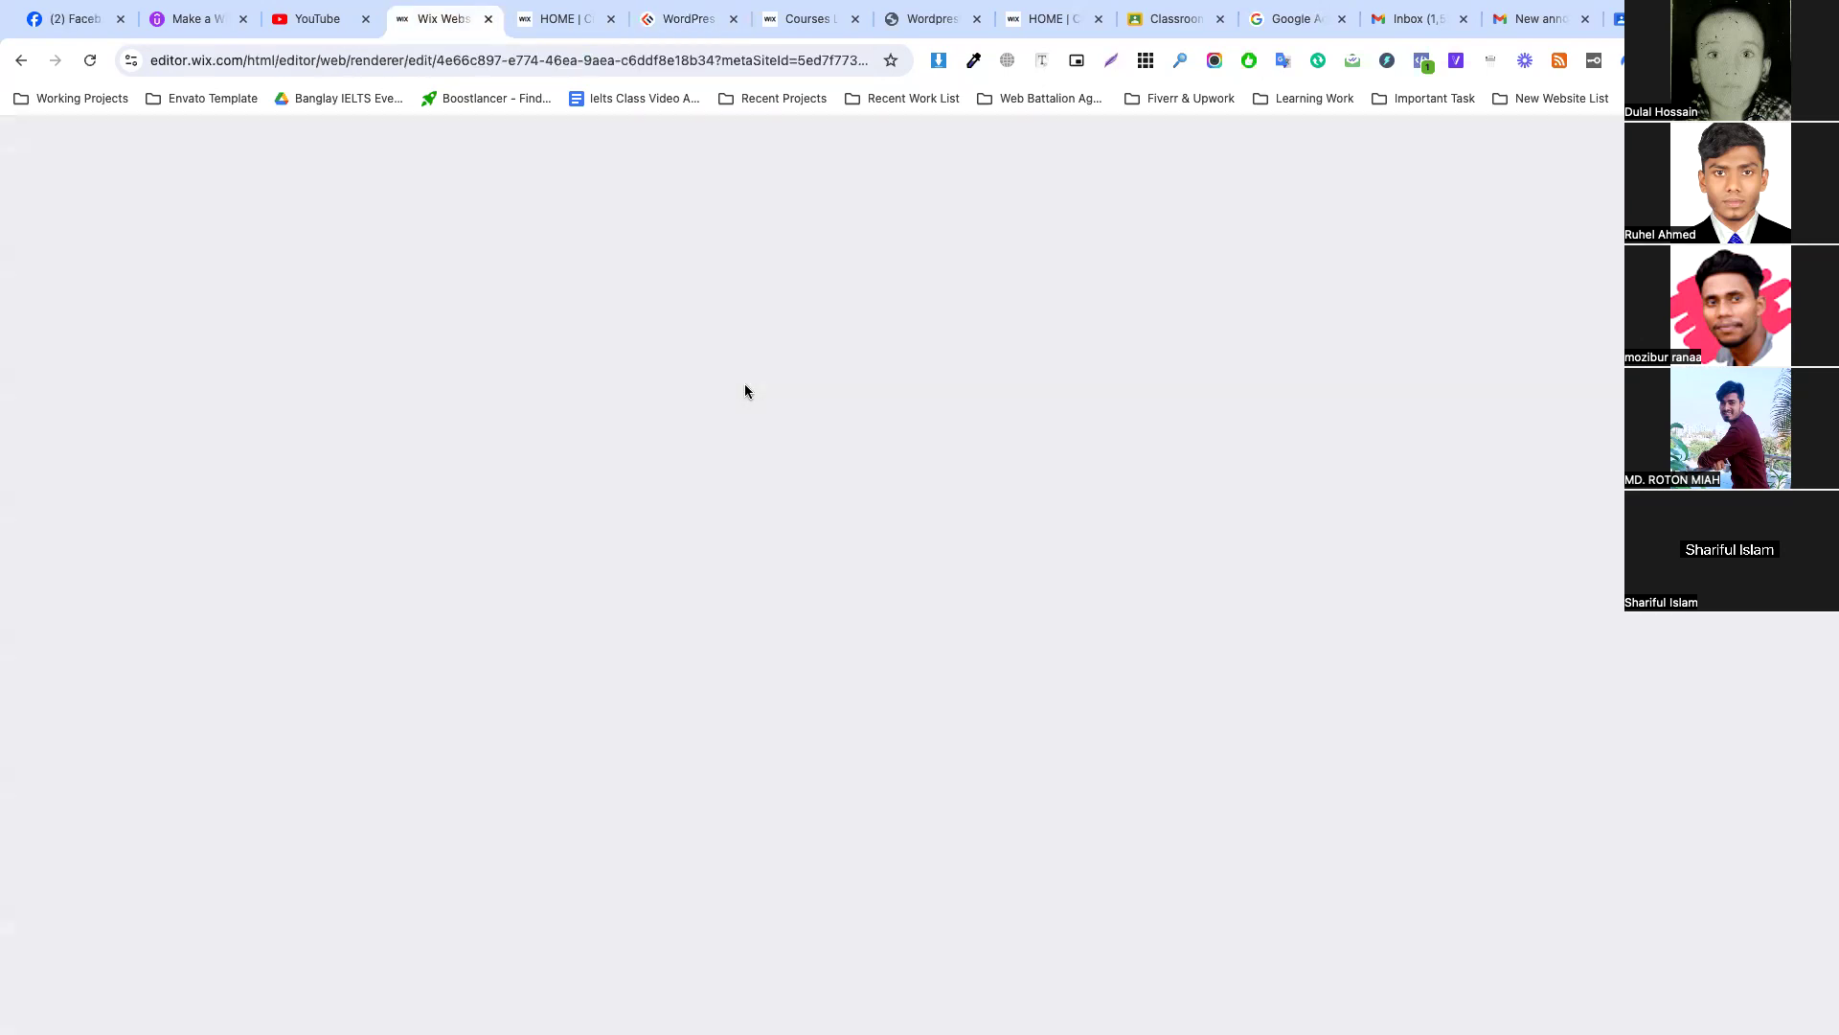
{"action": "left_click", "coordinate": [1166, 750]}
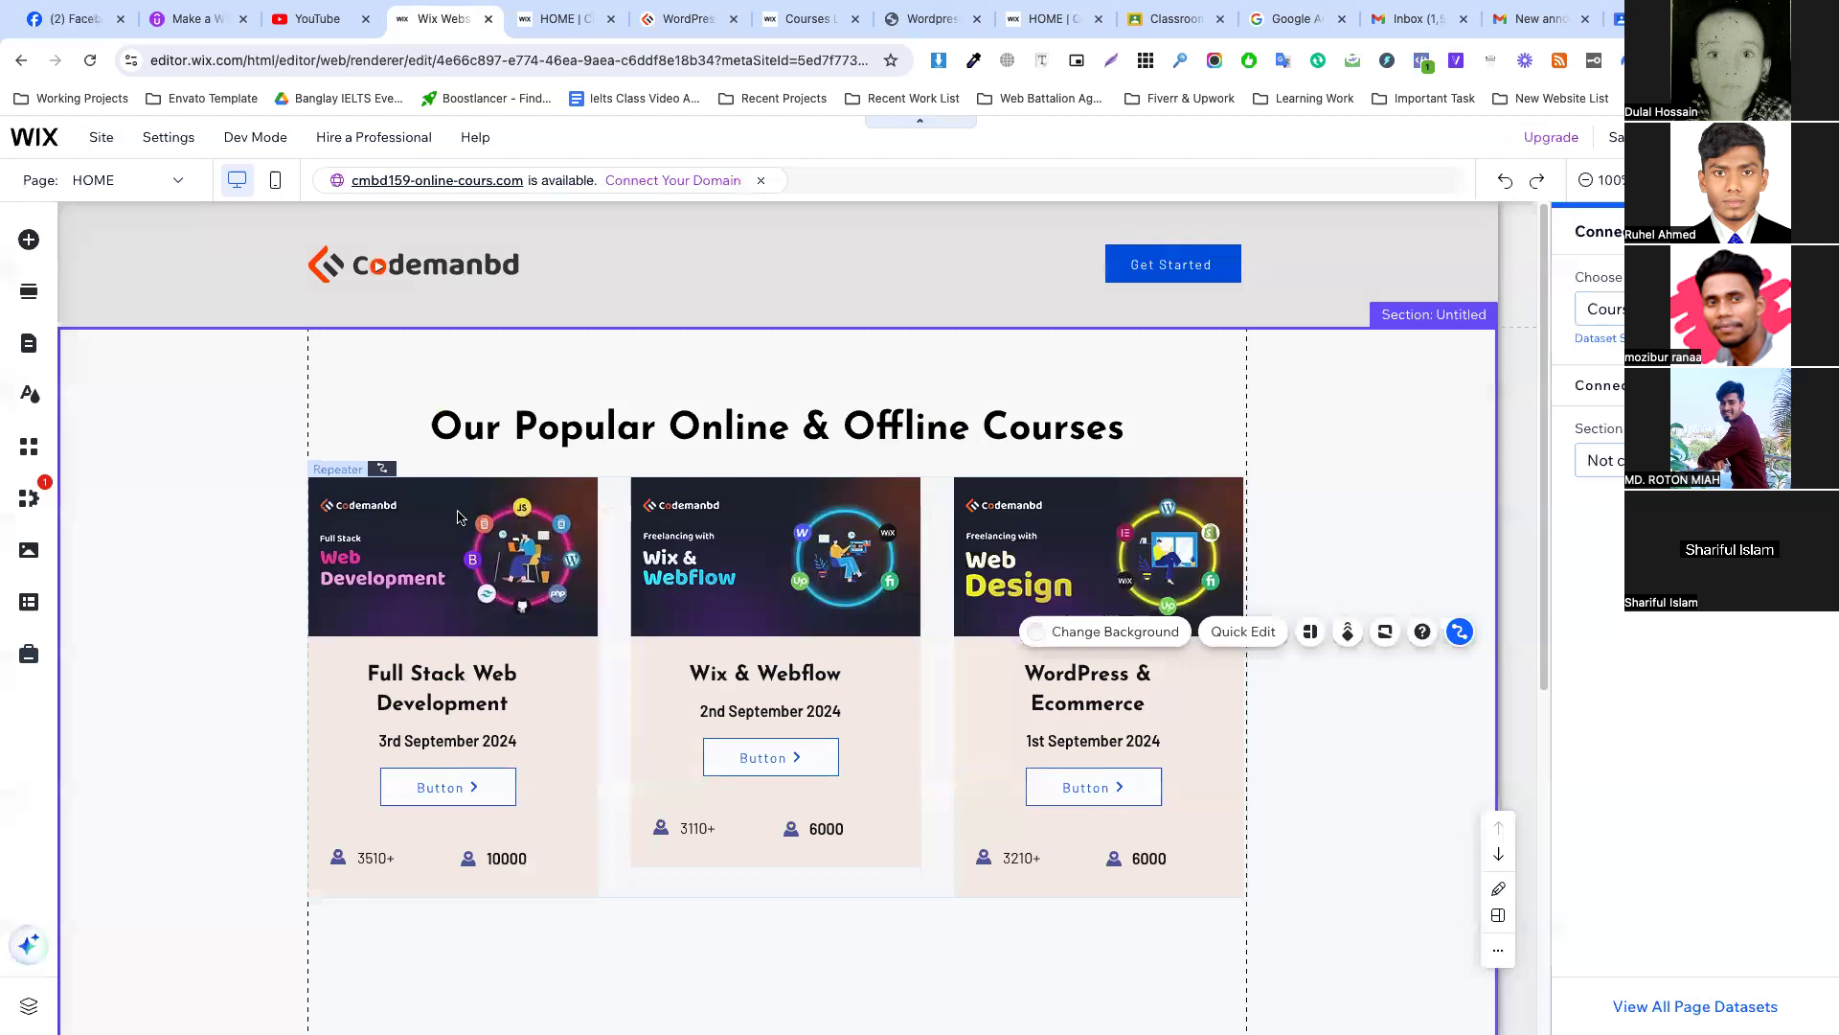
{"action": "left_click", "coordinate": [118, 180]}
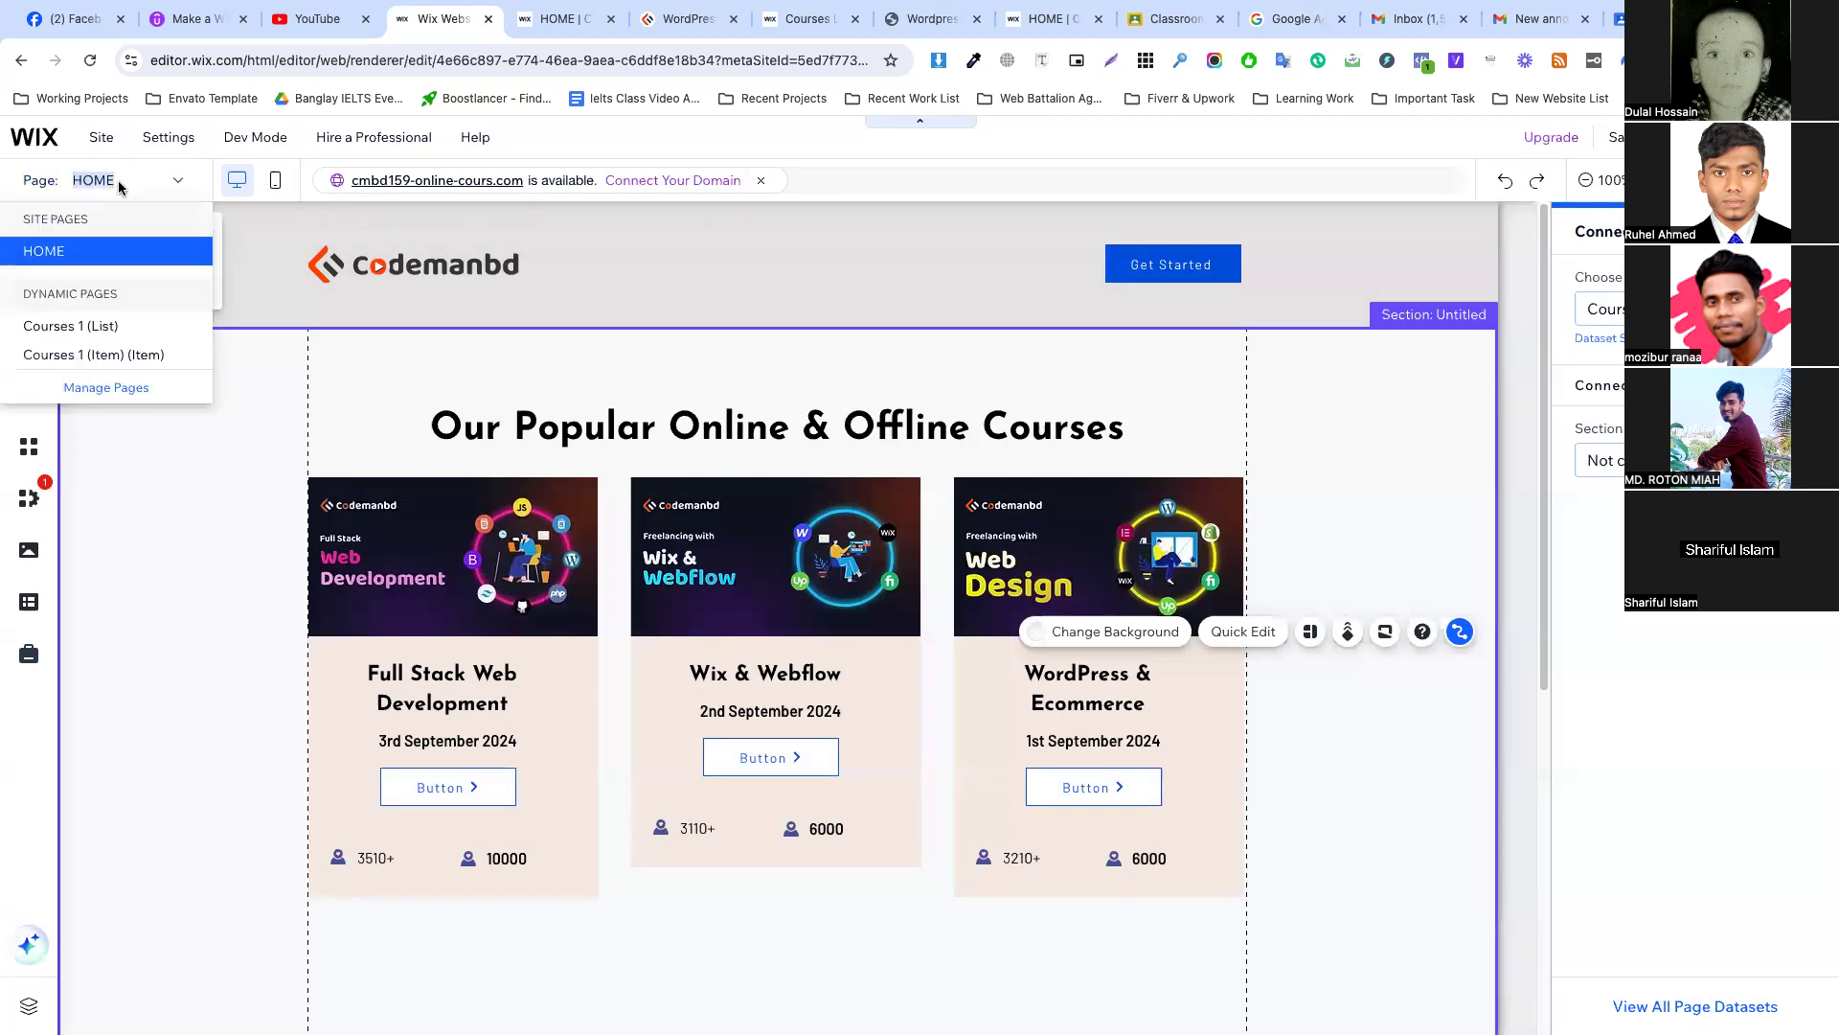
{"action": "left_click", "coordinate": [106, 387]}
{"action": "left_click", "coordinate": [158, 314]}
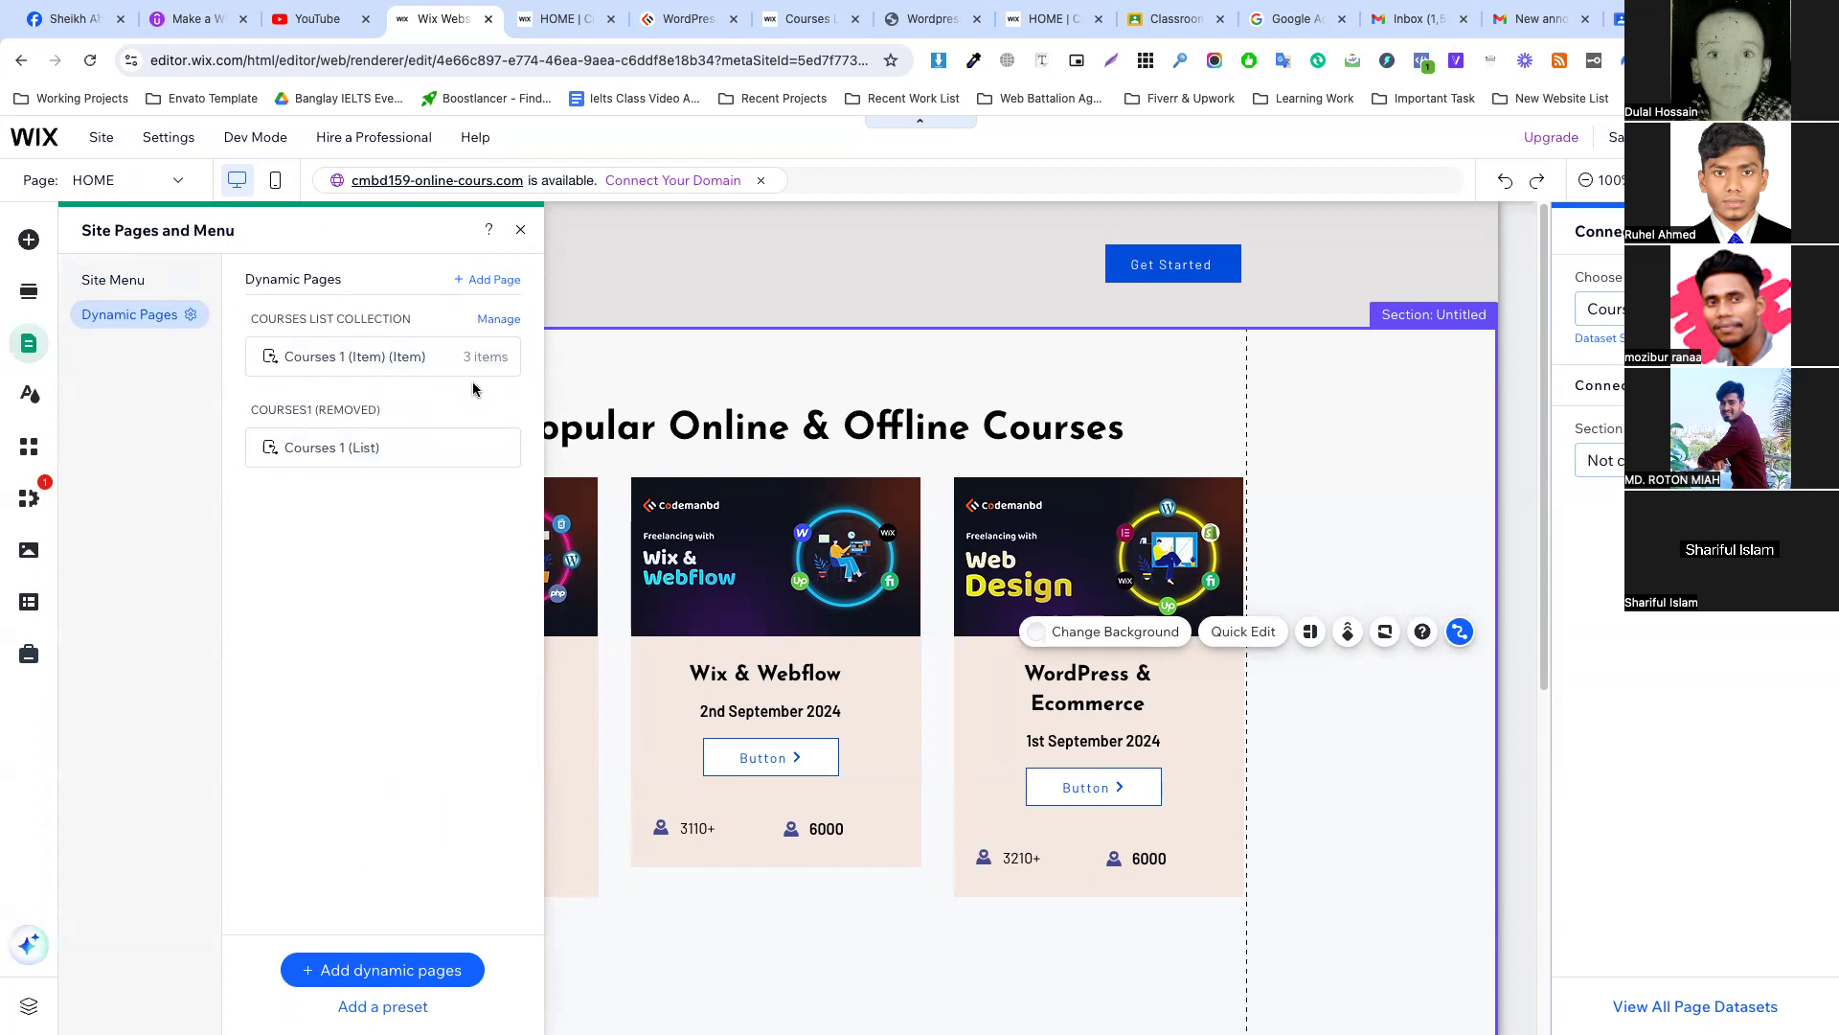
{"action": "left_click", "coordinate": [503, 360]}
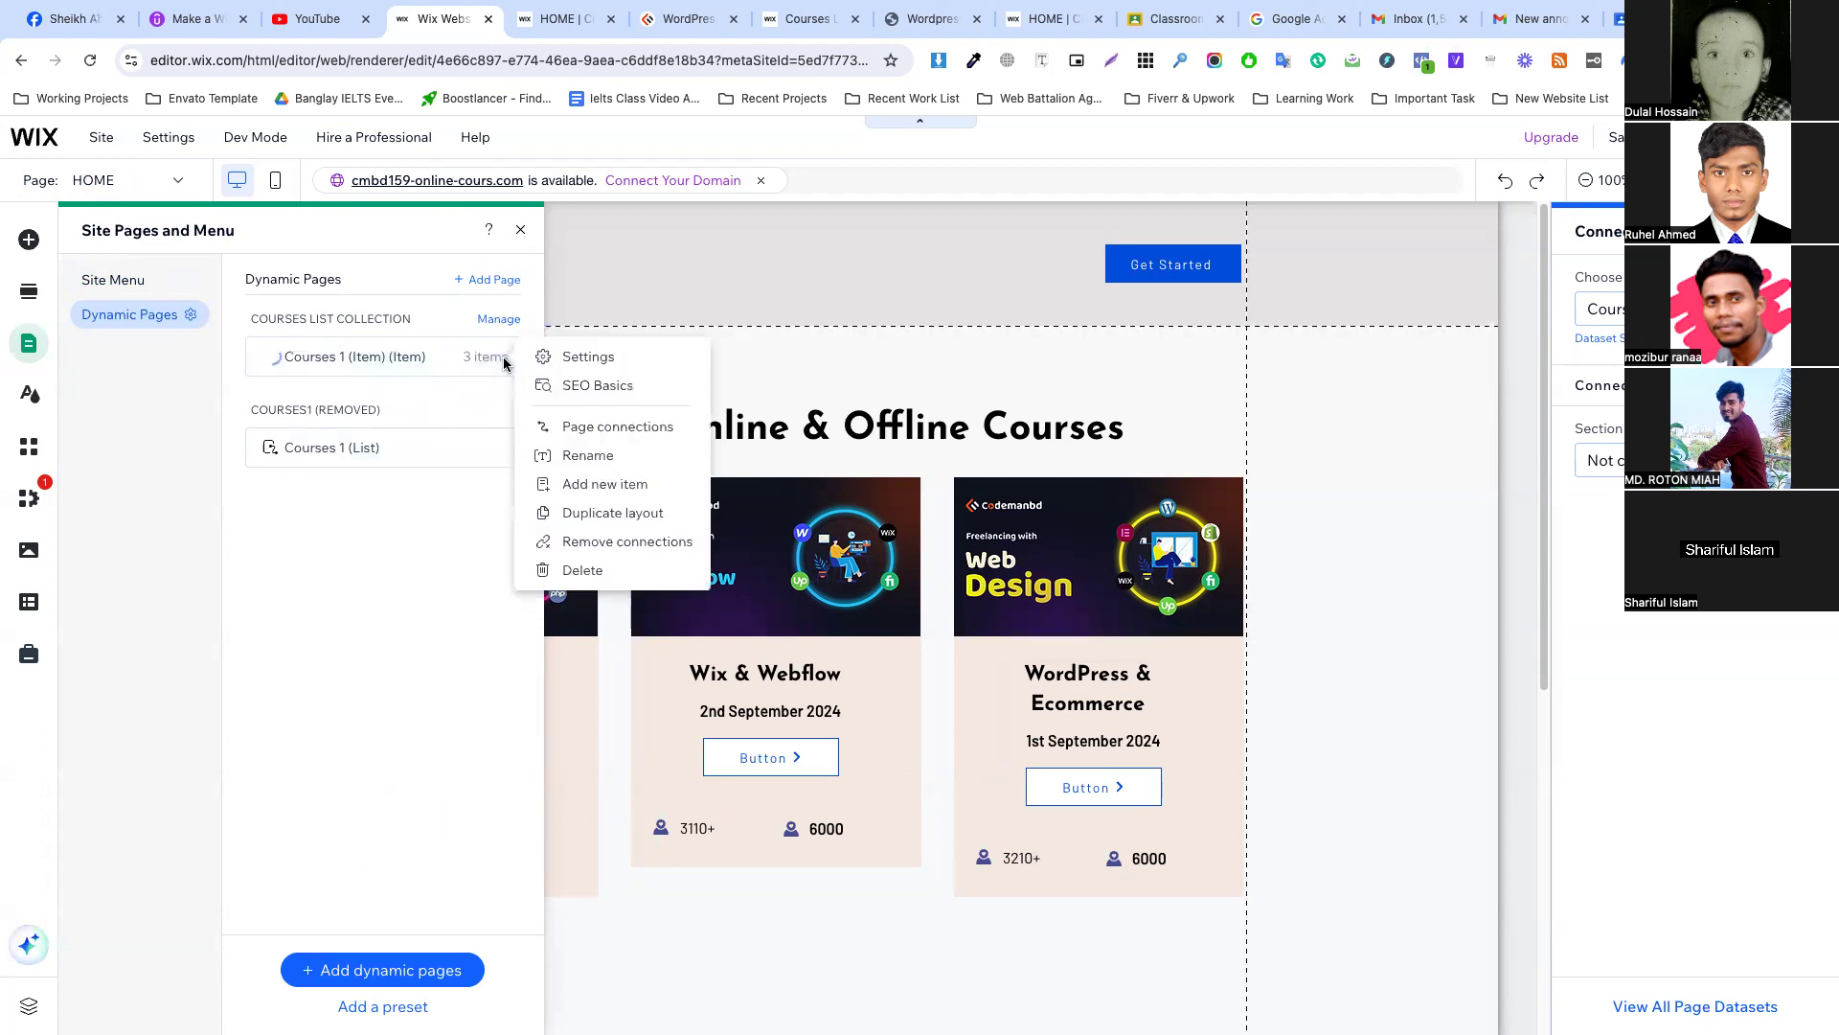
{"action": "left_click", "coordinate": [605, 434]}
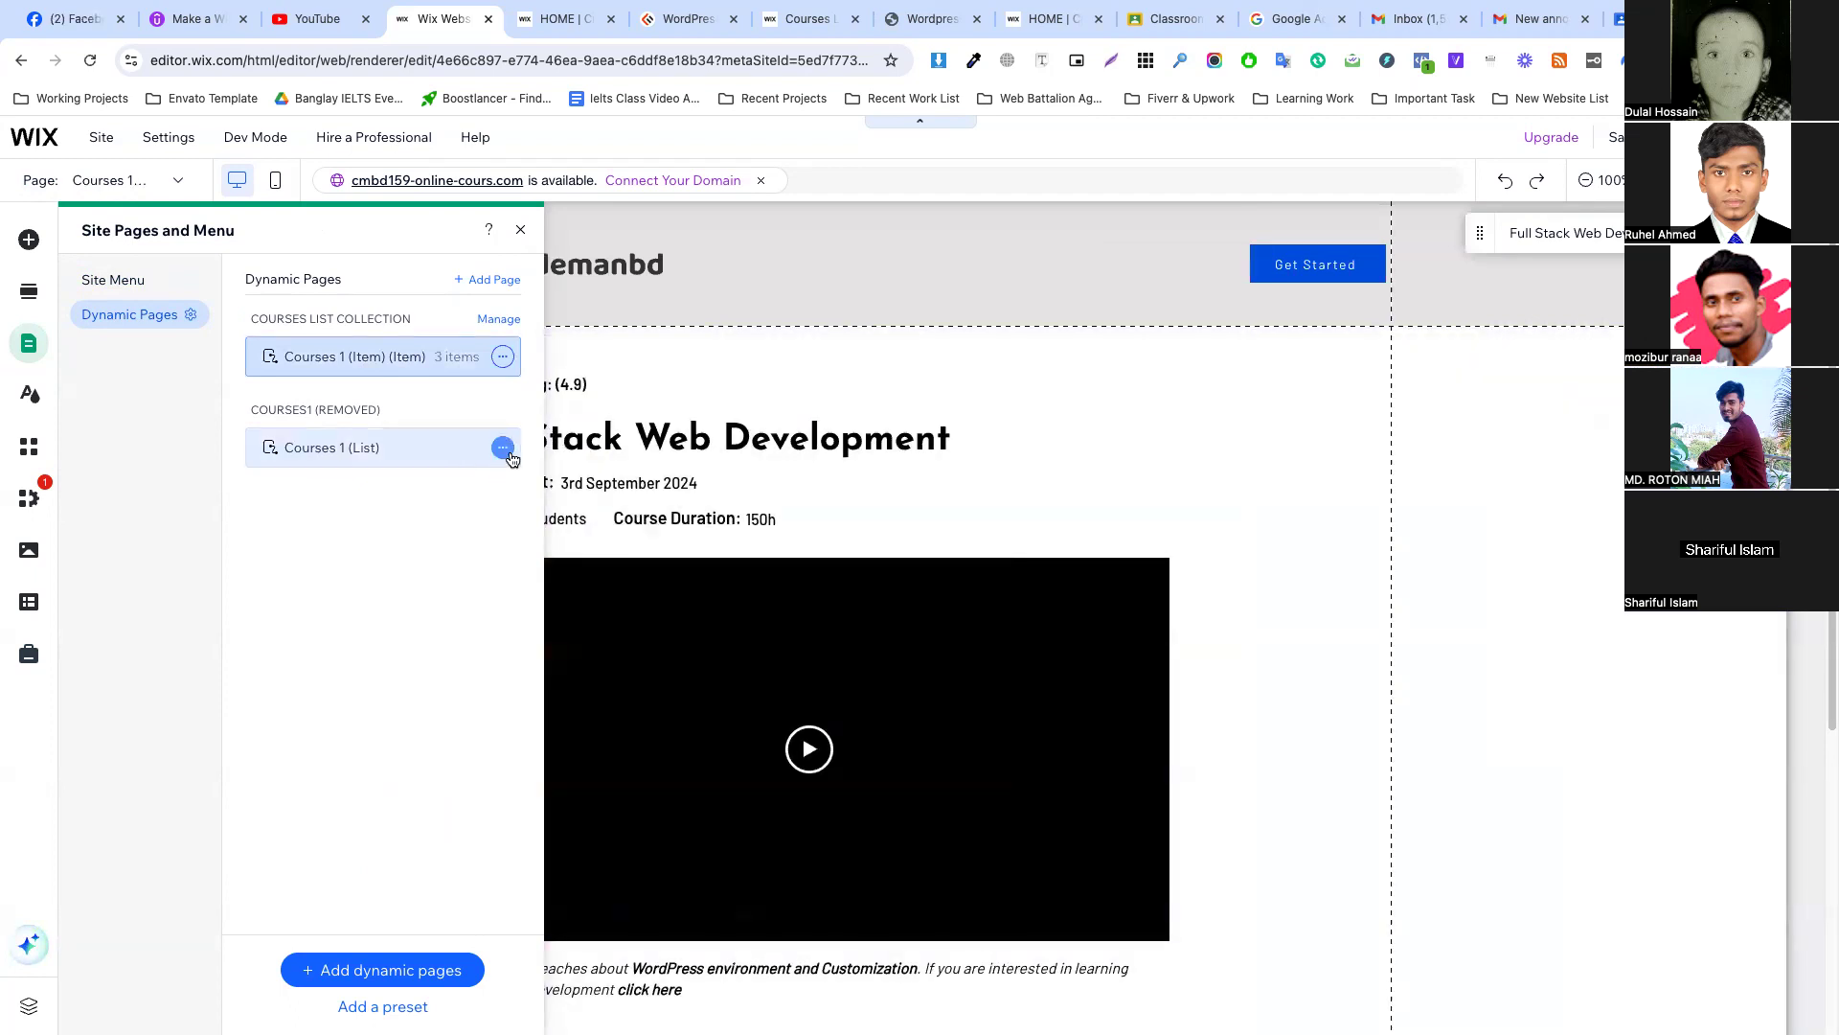
{"action": "left_click", "coordinate": [503, 447]}
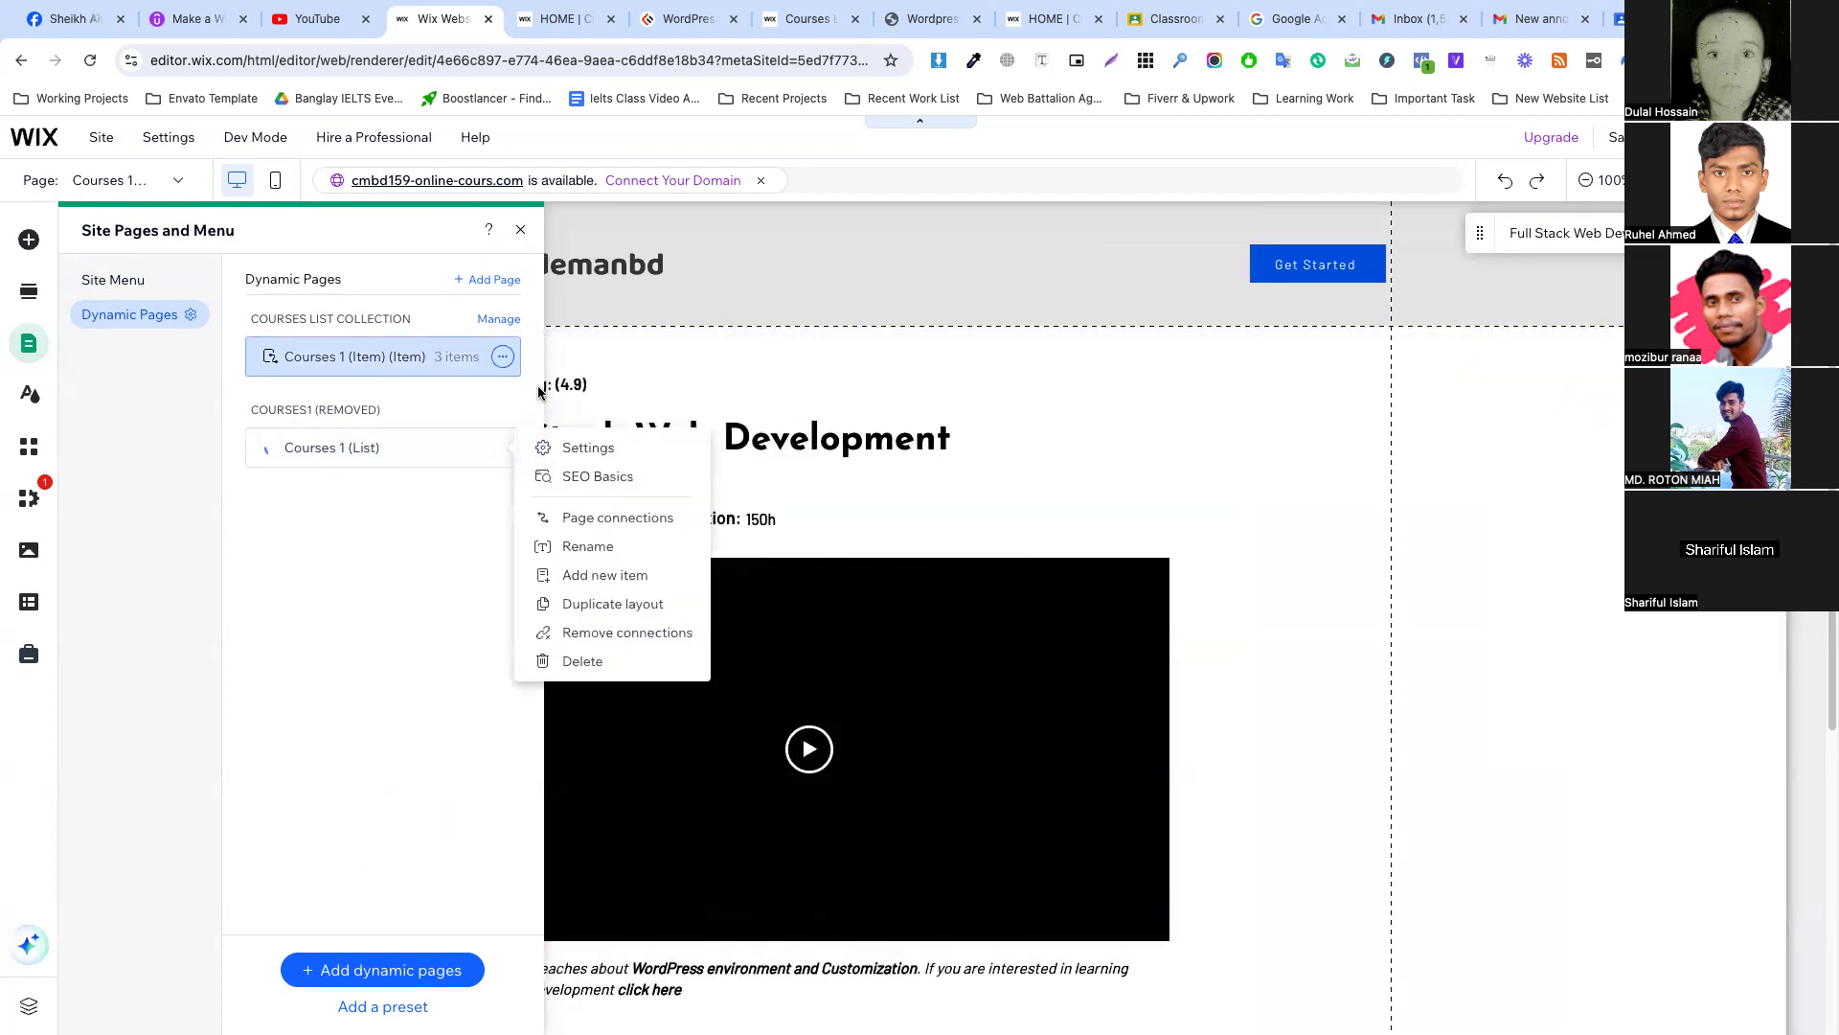
{"action": "left_click", "coordinate": [520, 230]}
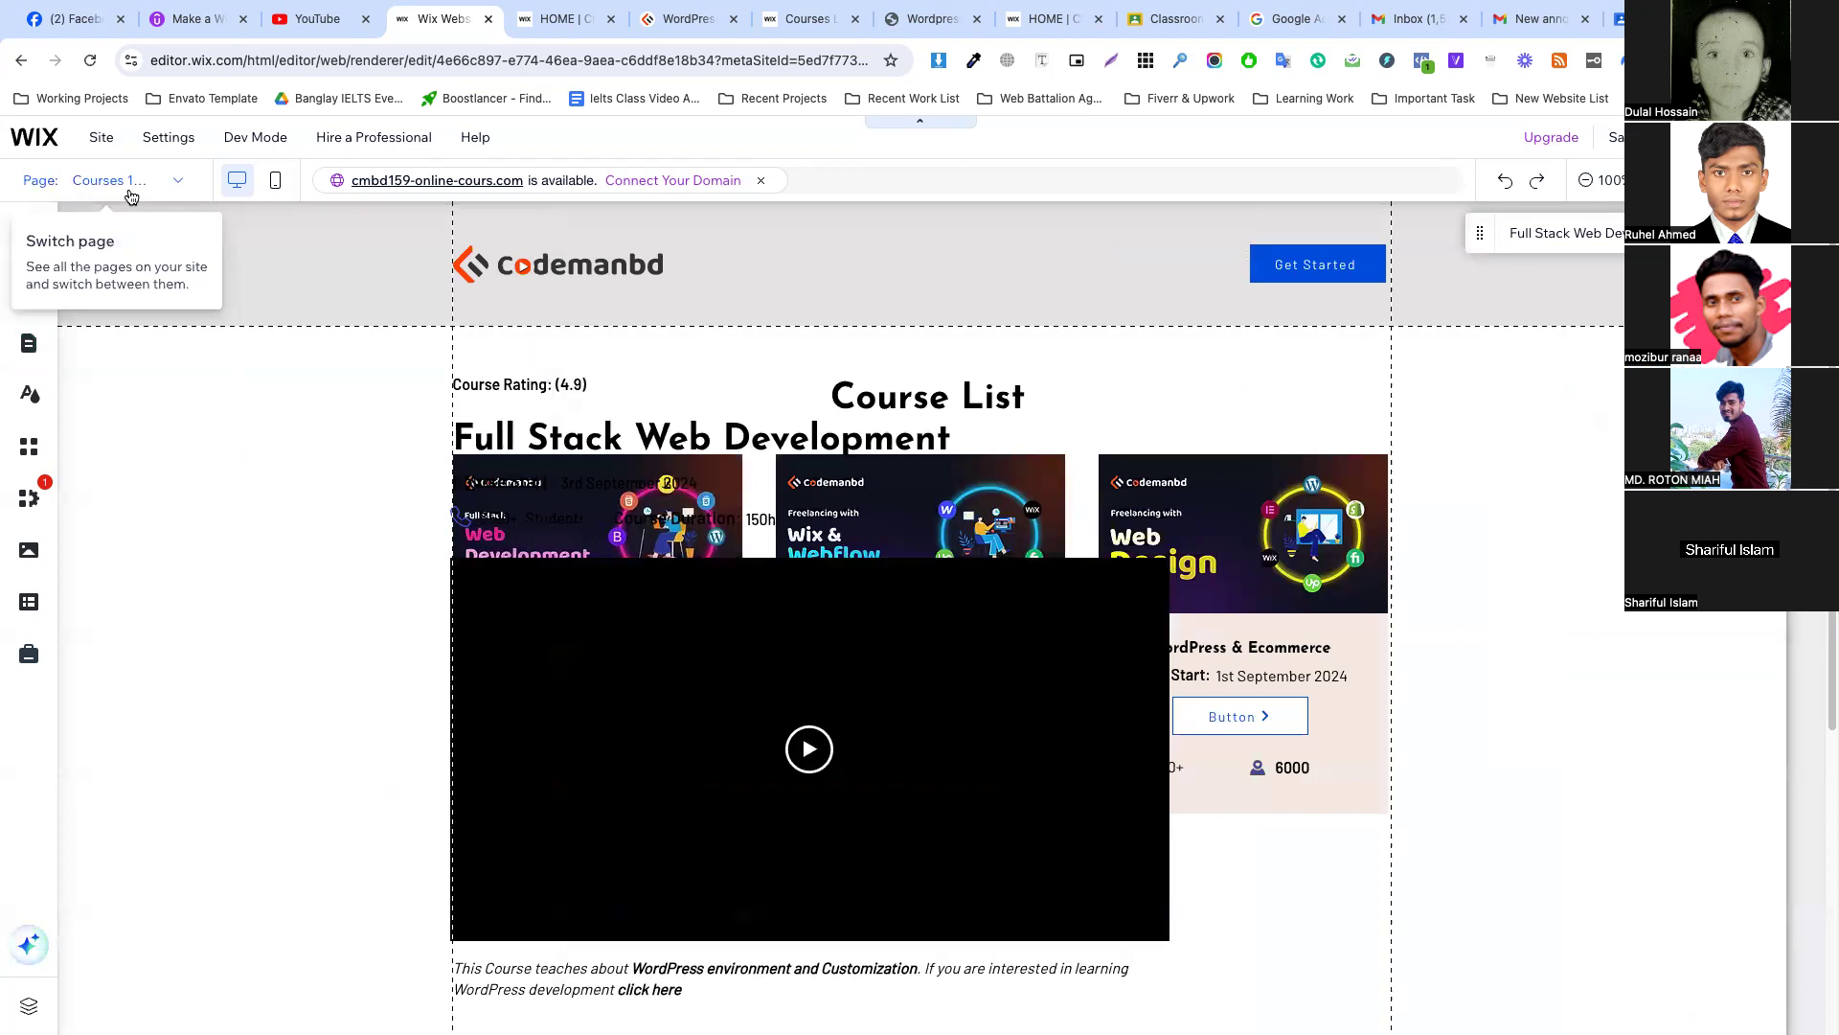
{"action": "left_click", "coordinate": [122, 180]}
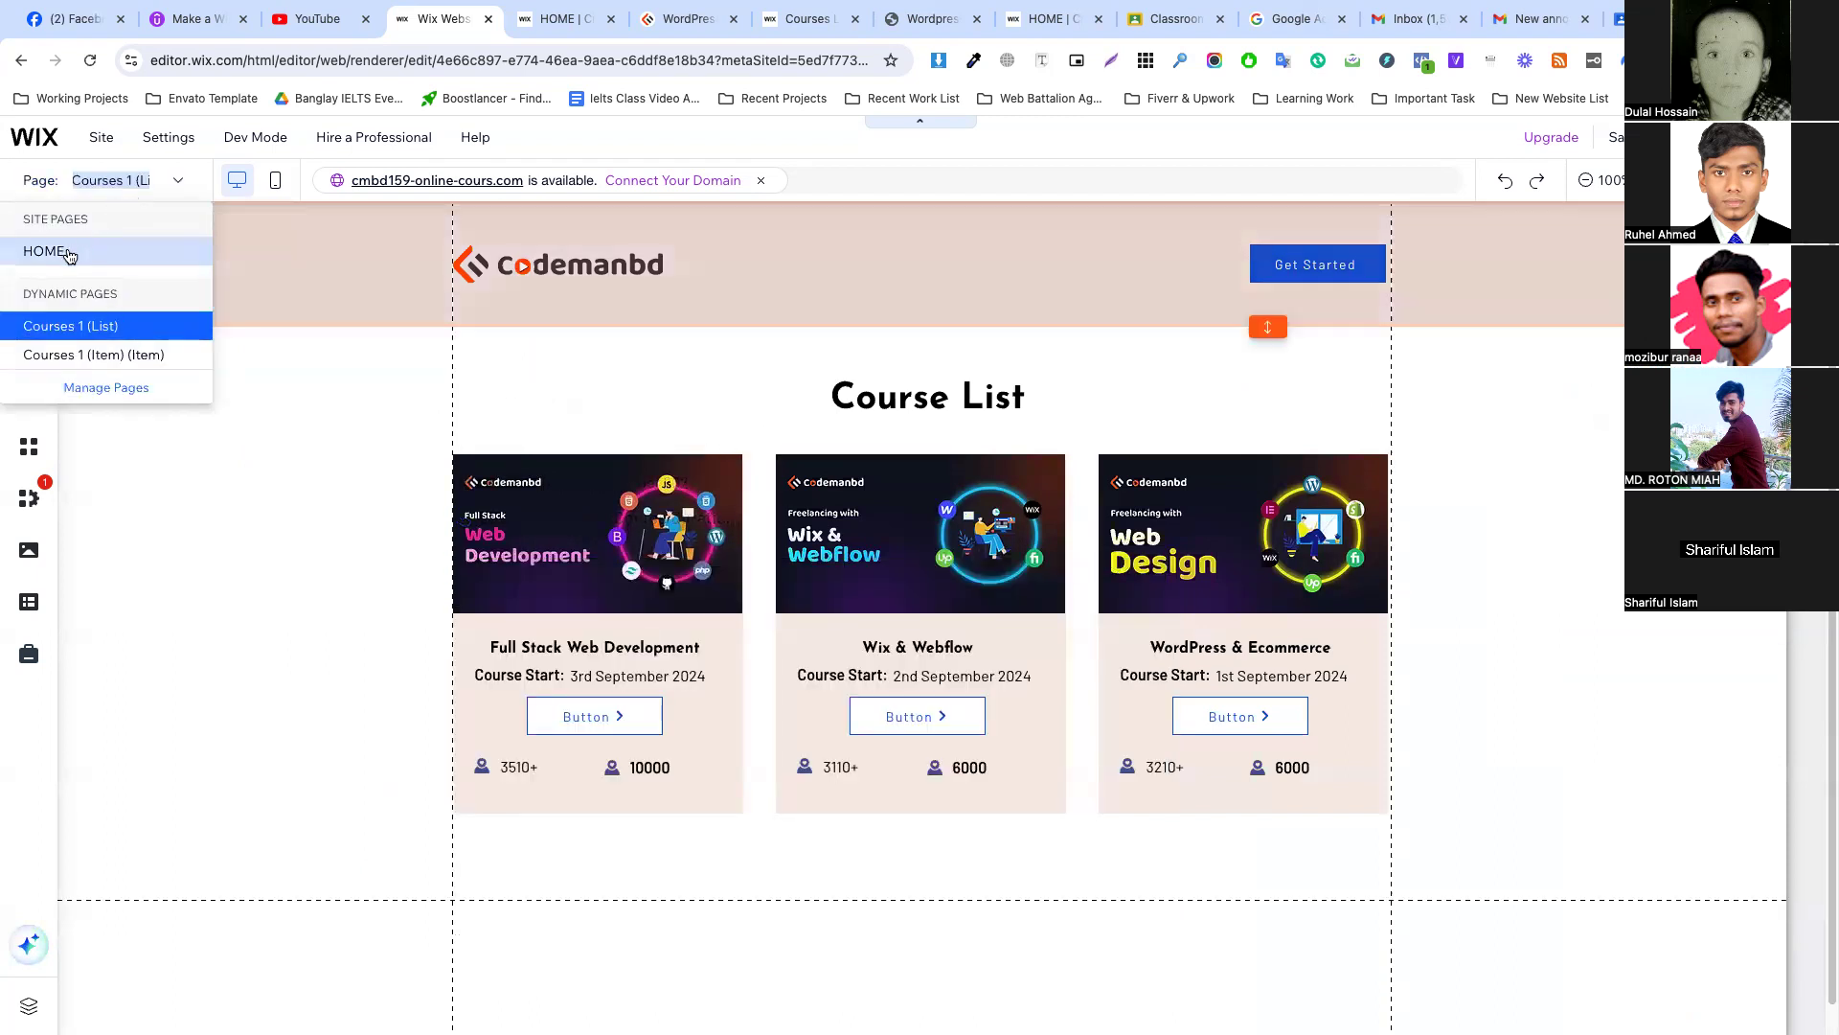
{"action": "left_click", "coordinate": [45, 251]}
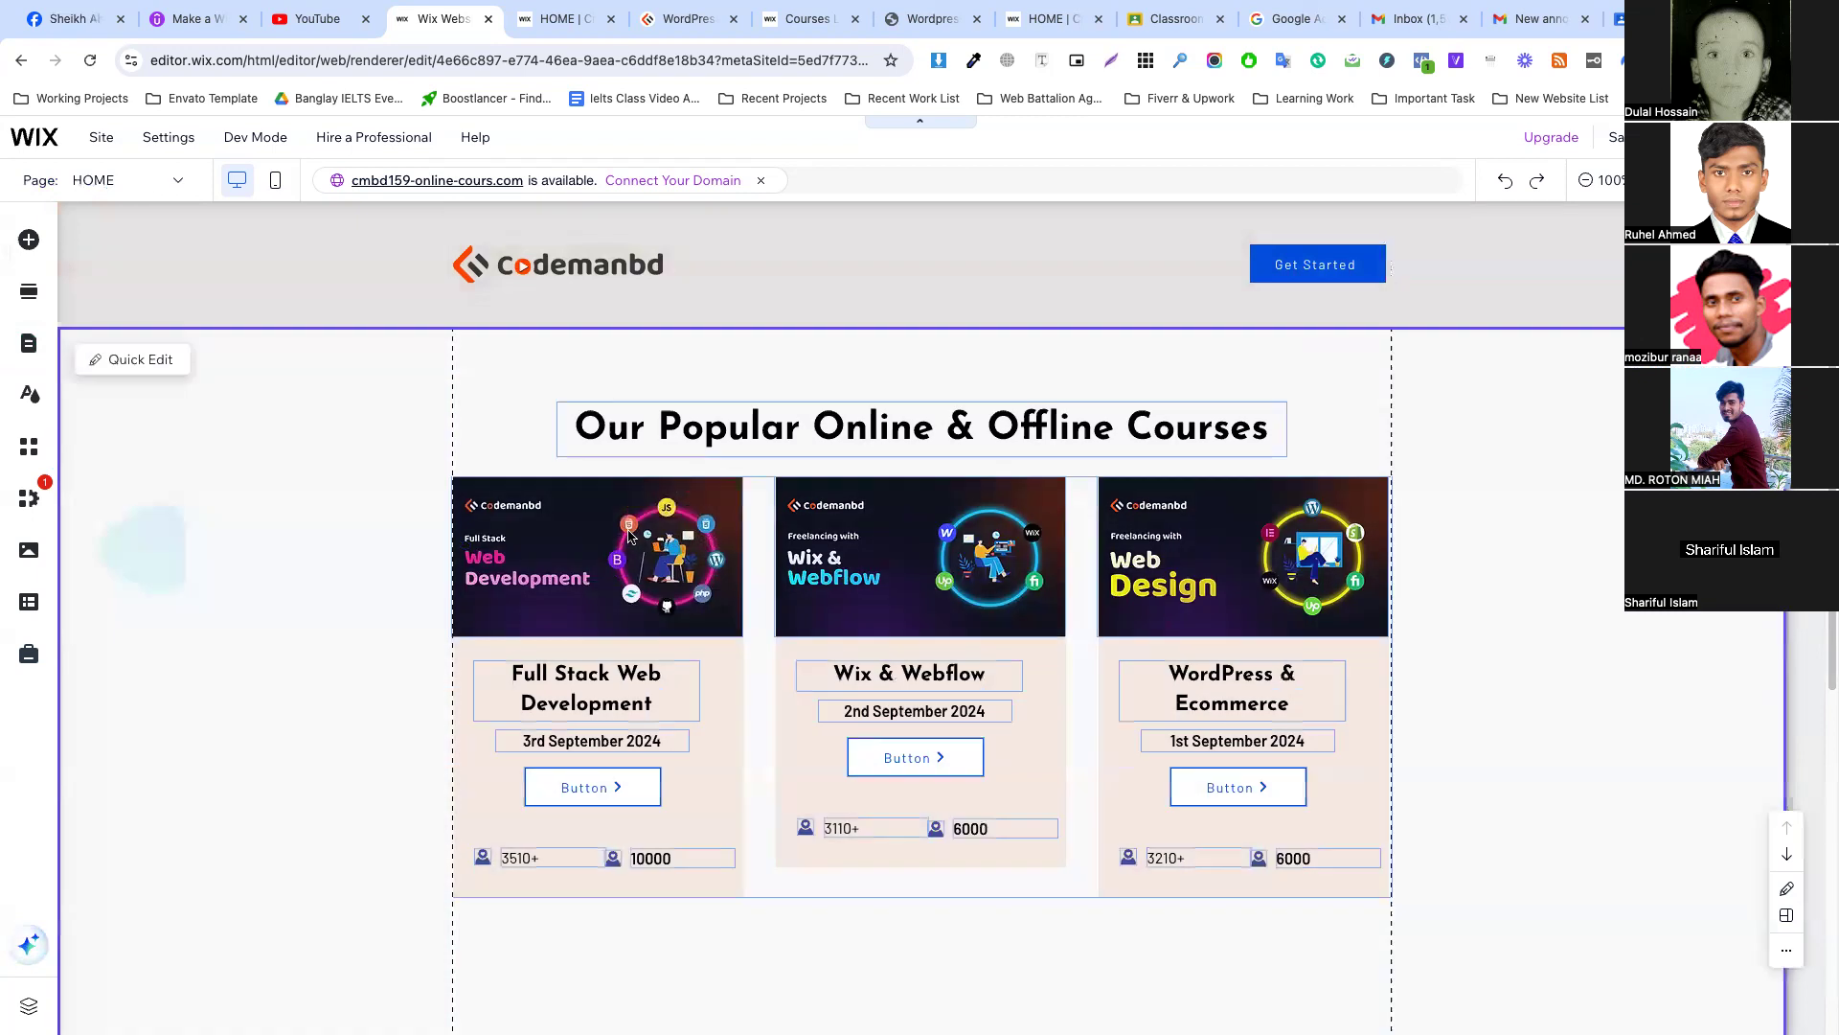
{"action": "left_click", "coordinate": [594, 524]}
{"action": "left_click", "coordinate": [594, 523]}
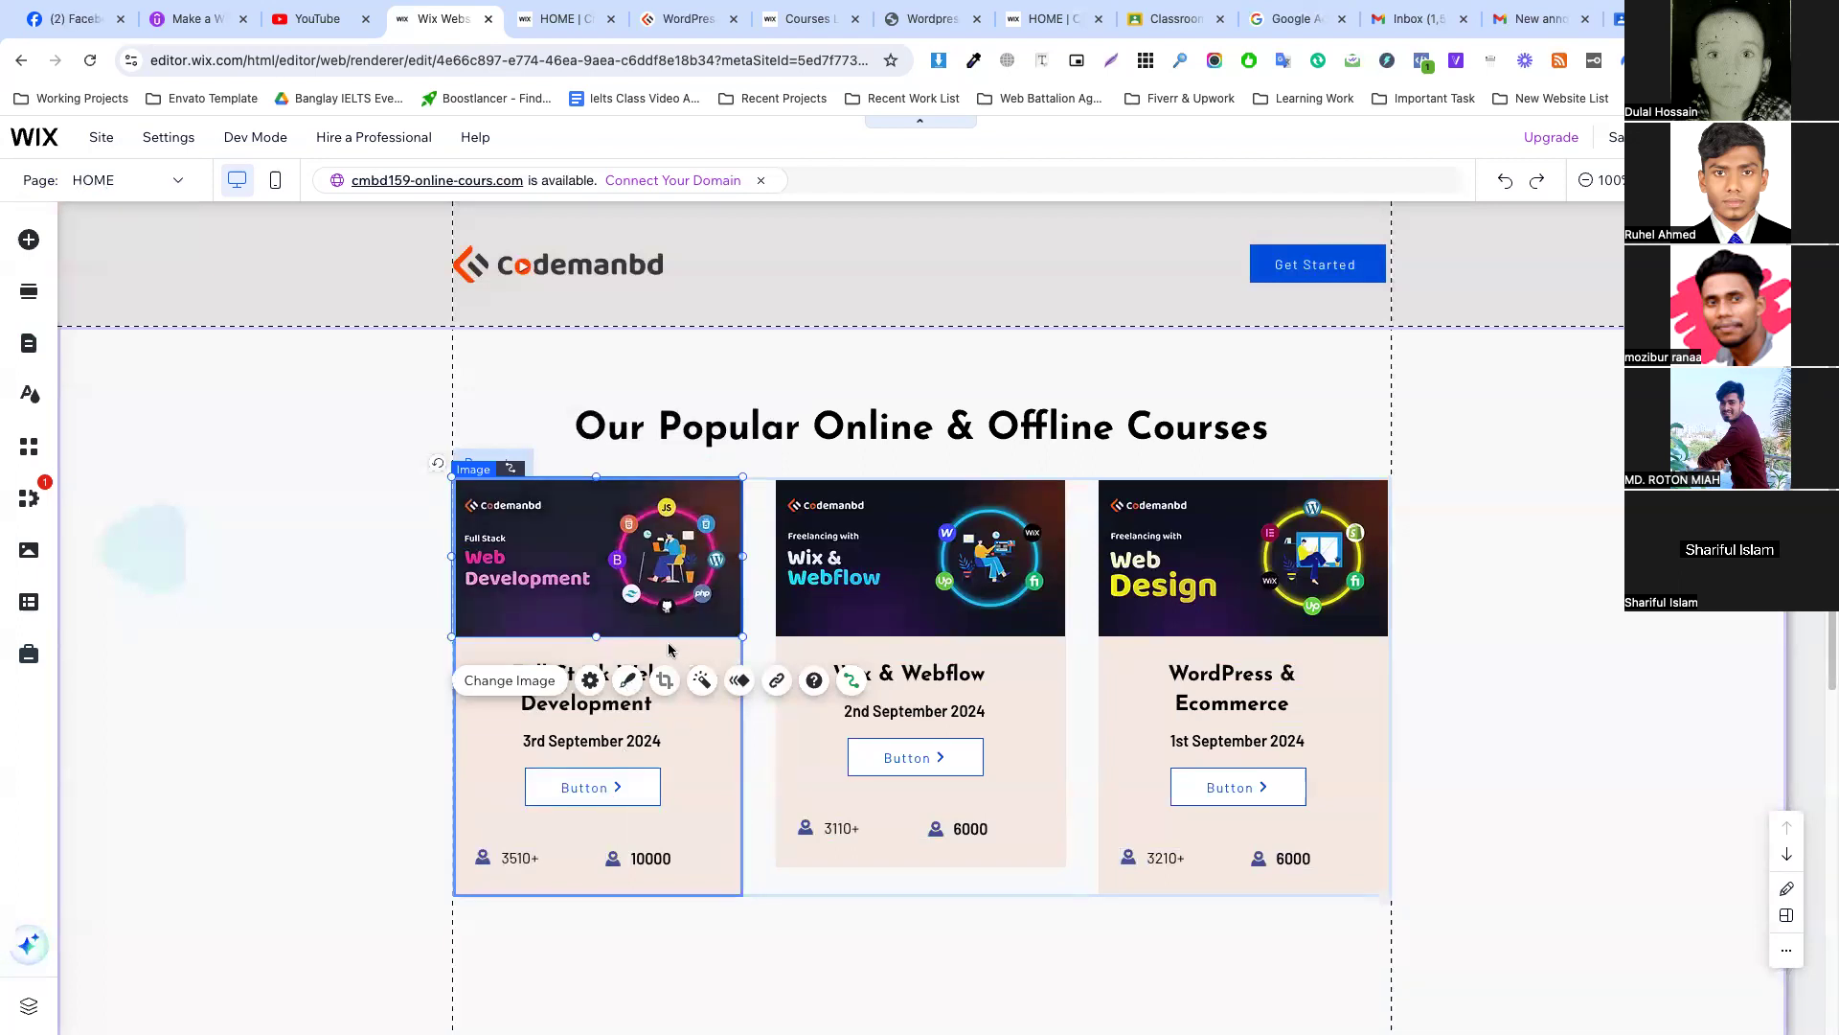
Link the HOME card image to the Courses 1 (Item) page.
{"action": "left_click", "coordinate": [851, 682]}
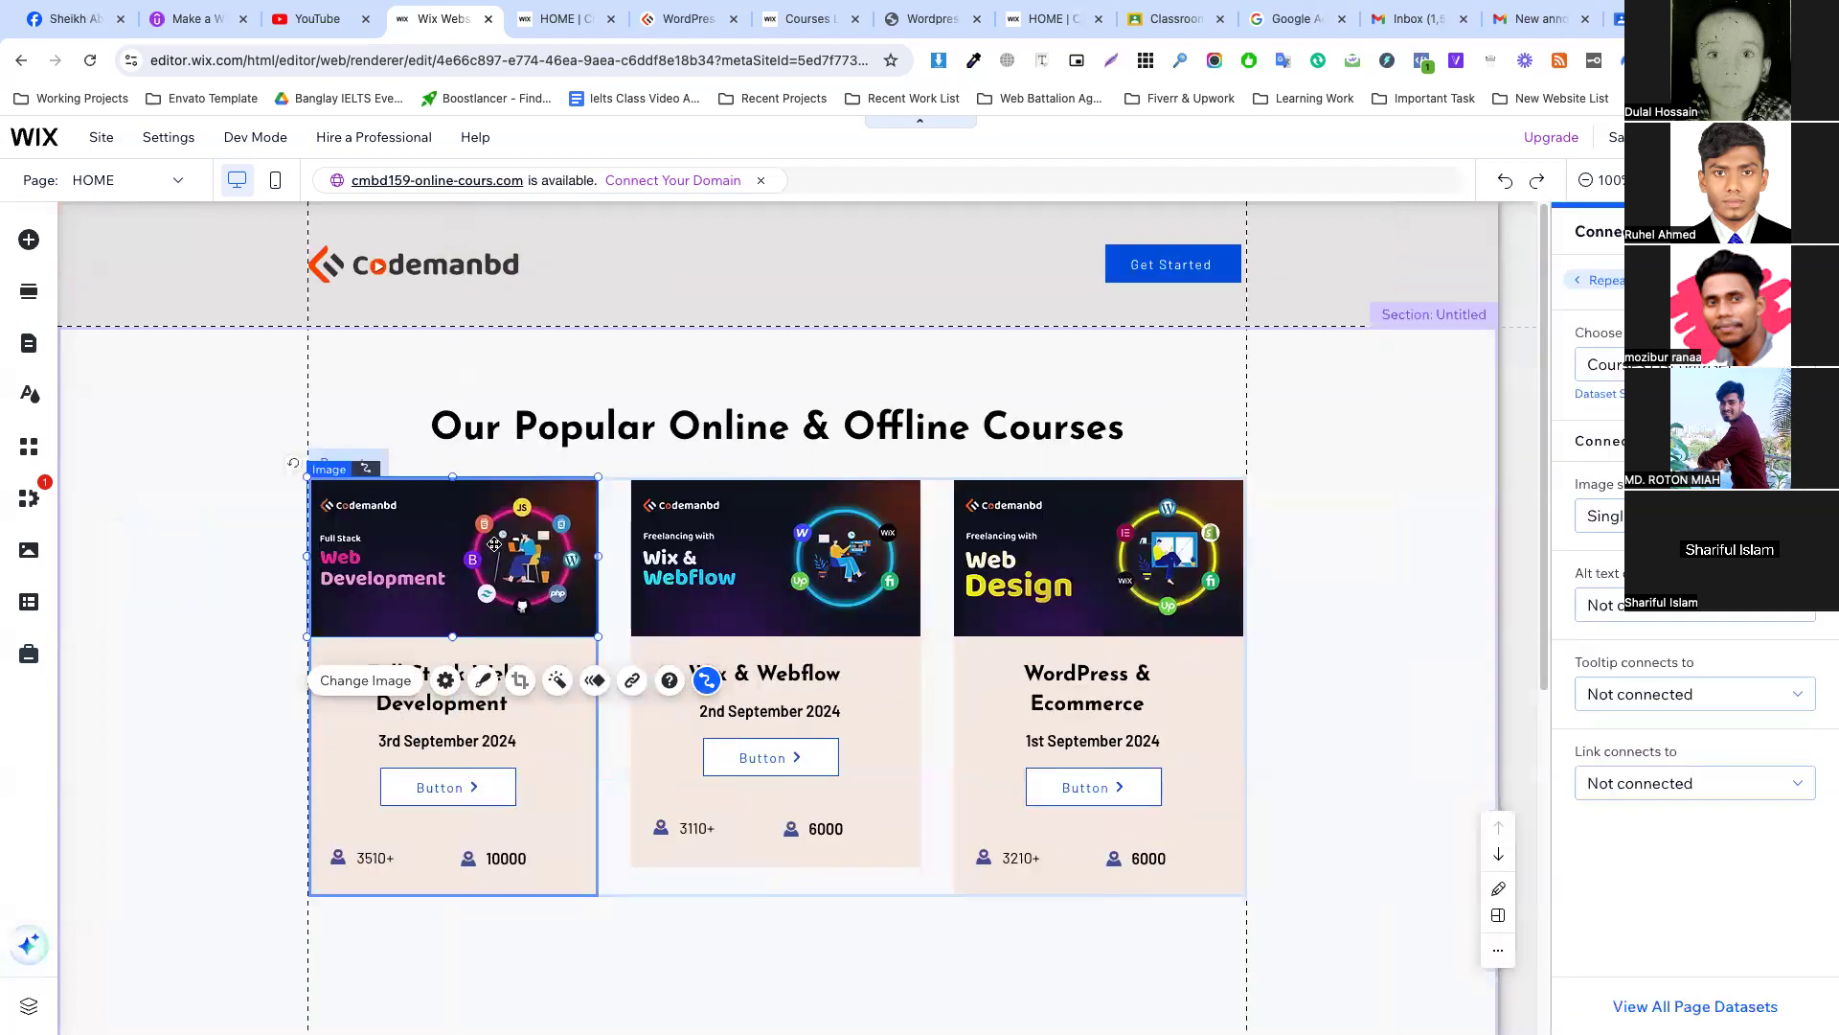
{"action": "left_click", "coordinate": [702, 26]}
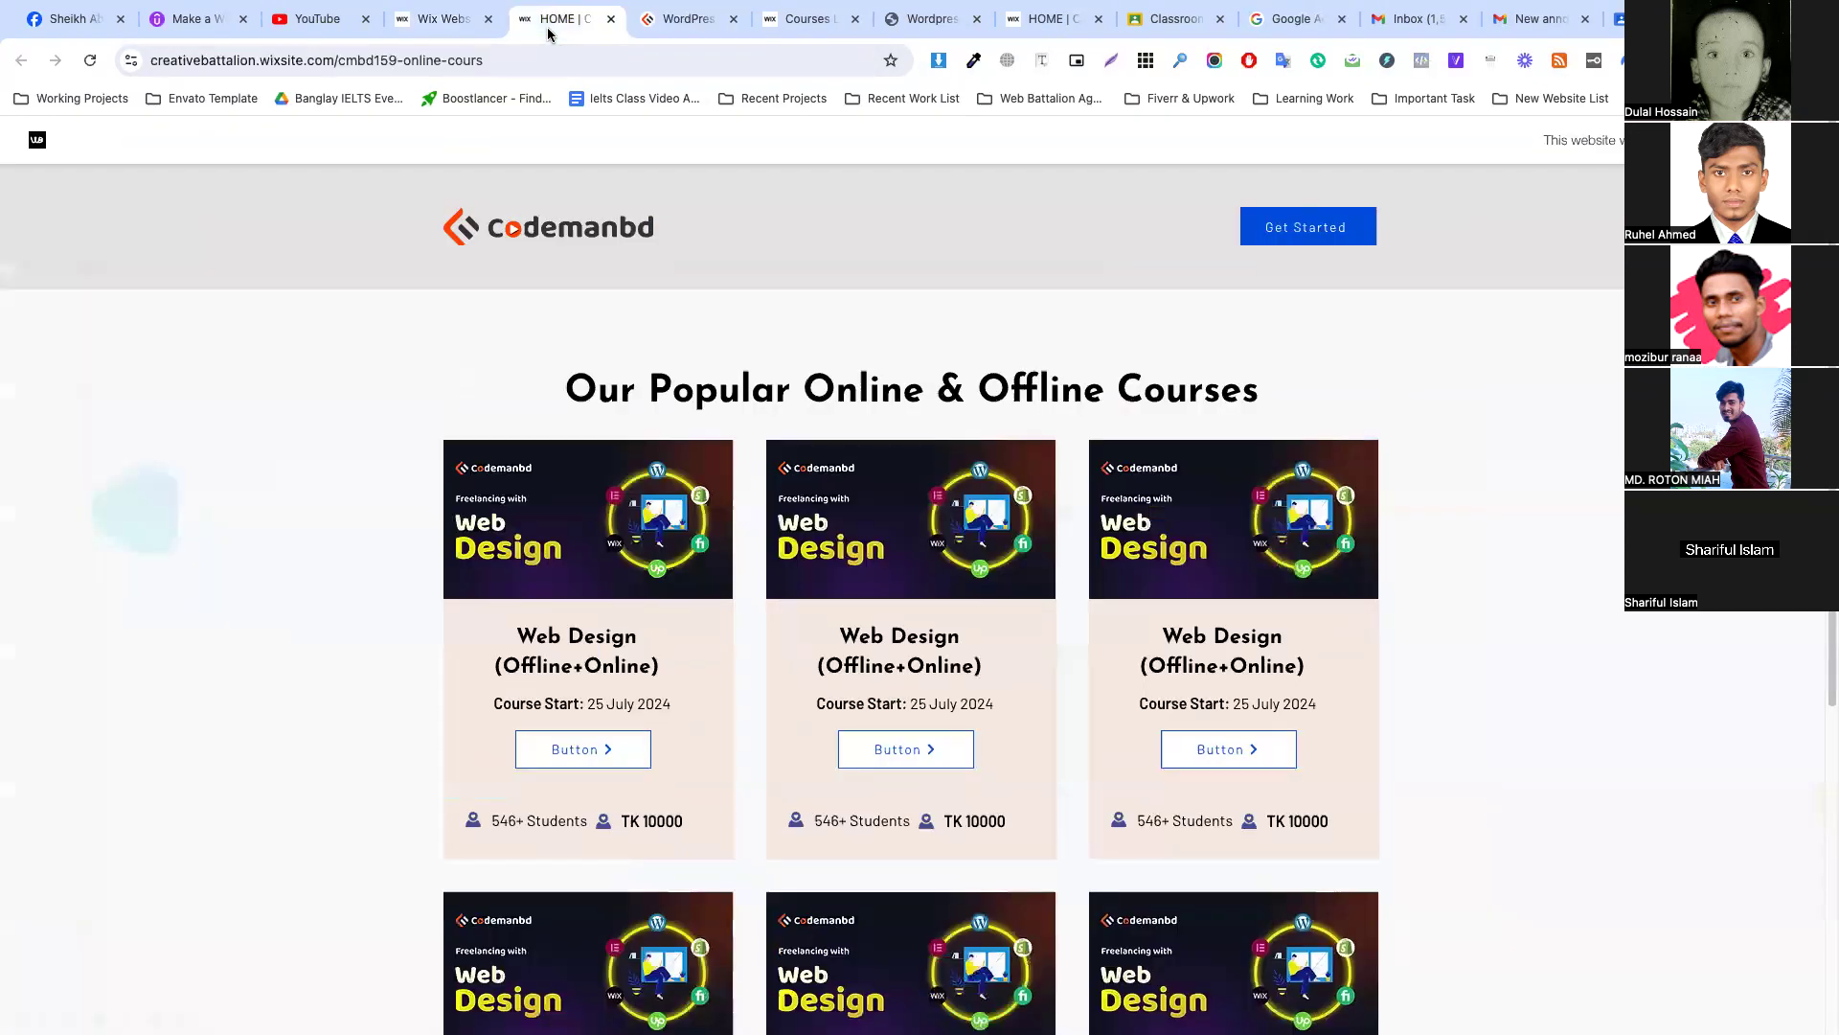
{"action": "left_click", "coordinate": [563, 19]}
{"action": "left_click", "coordinate": [414, 29]}
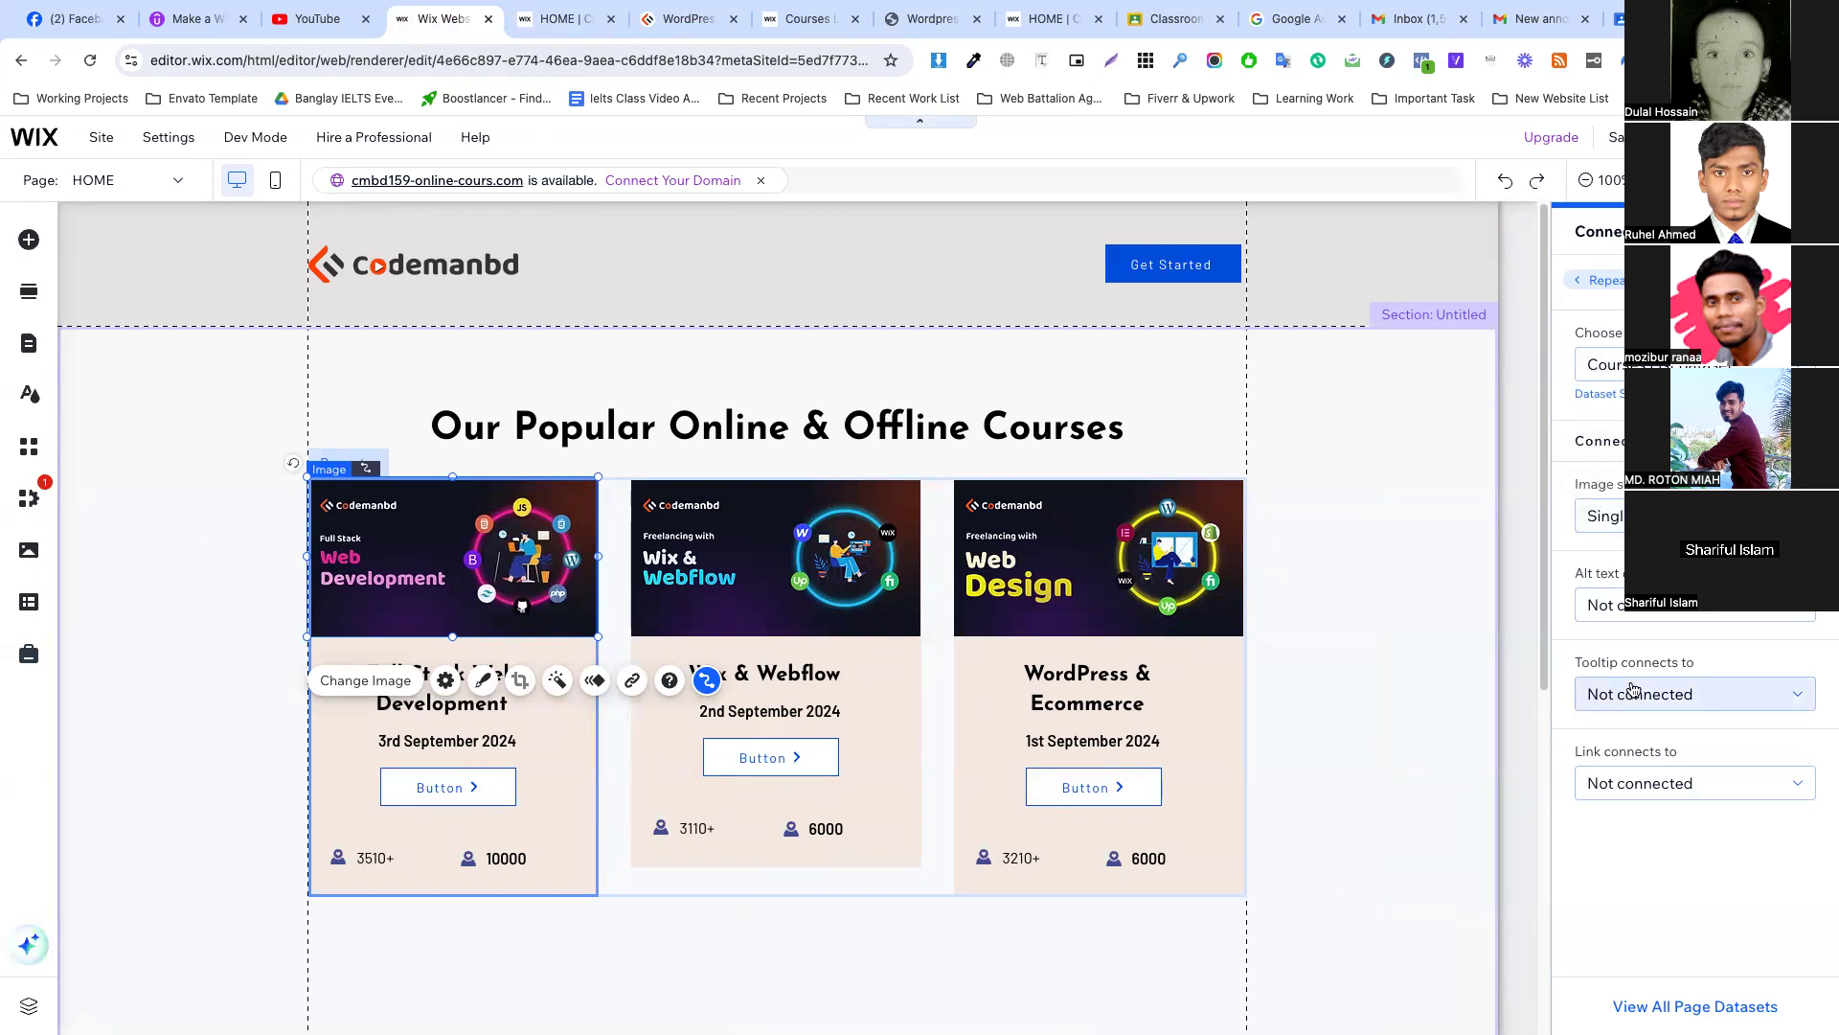
{"action": "left_click", "coordinate": [1594, 781]}
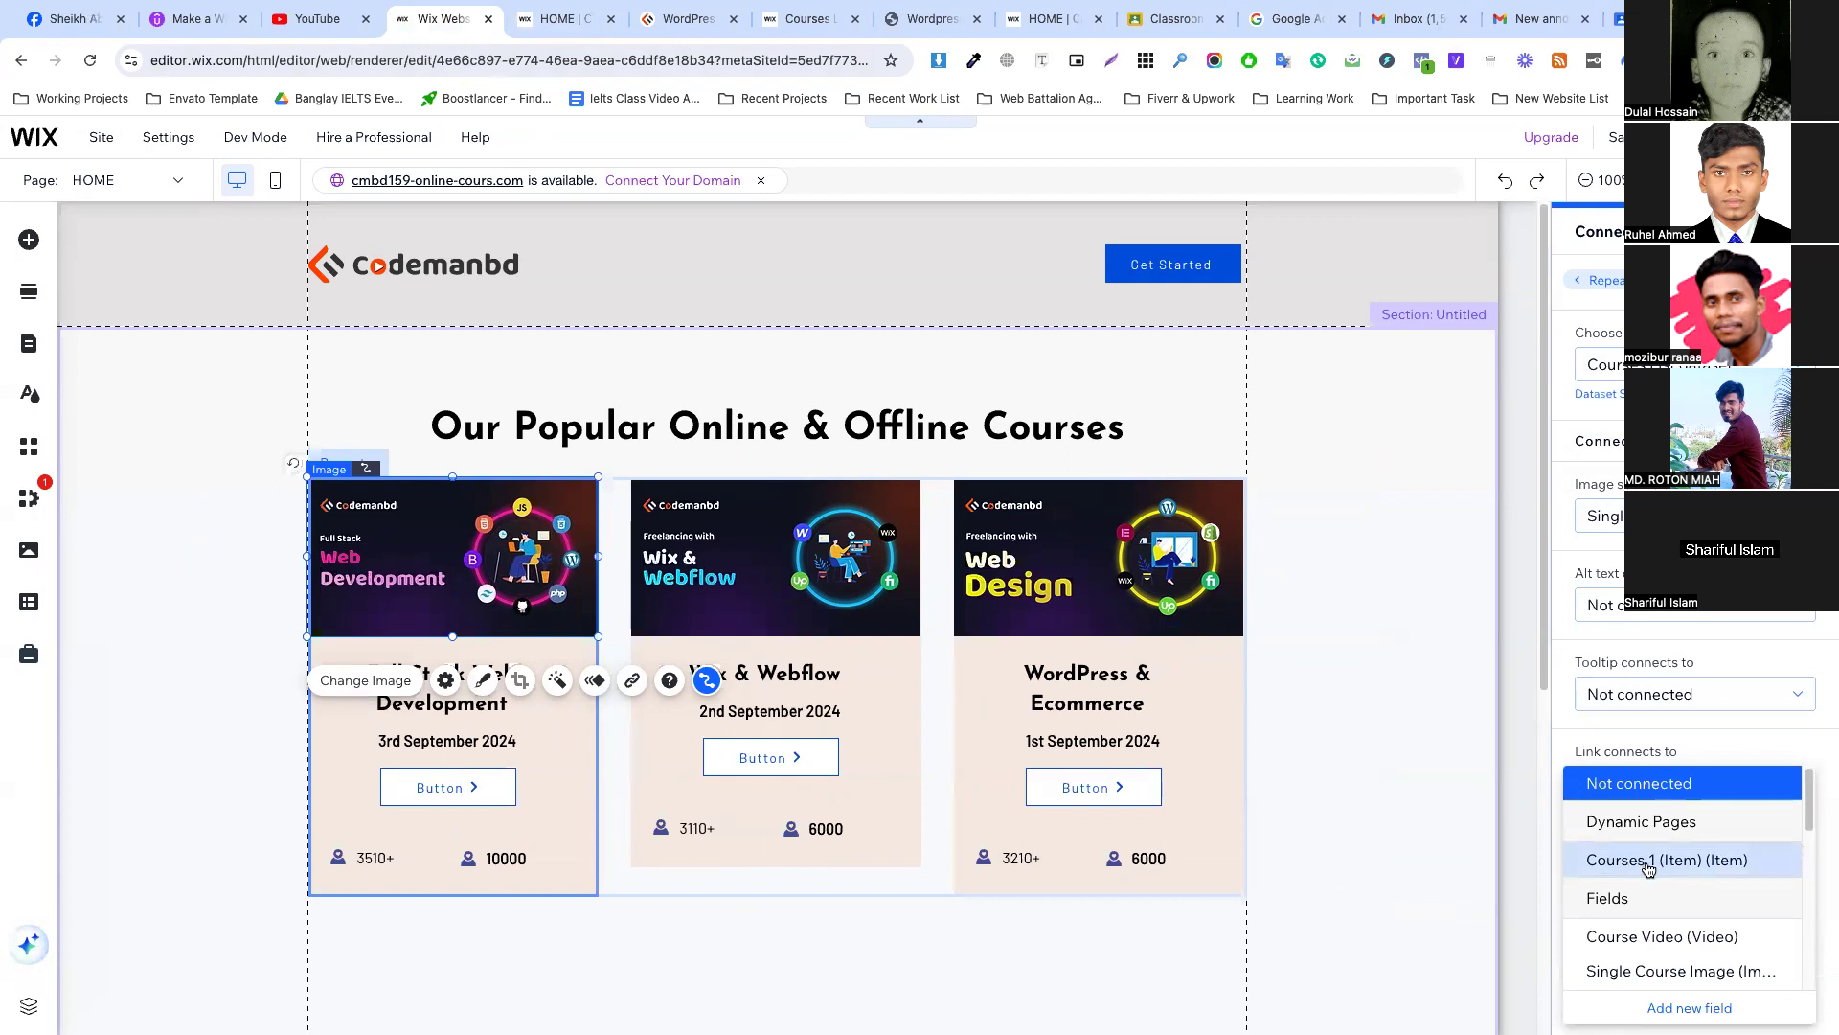
{"action": "left_click", "coordinate": [1648, 868]}
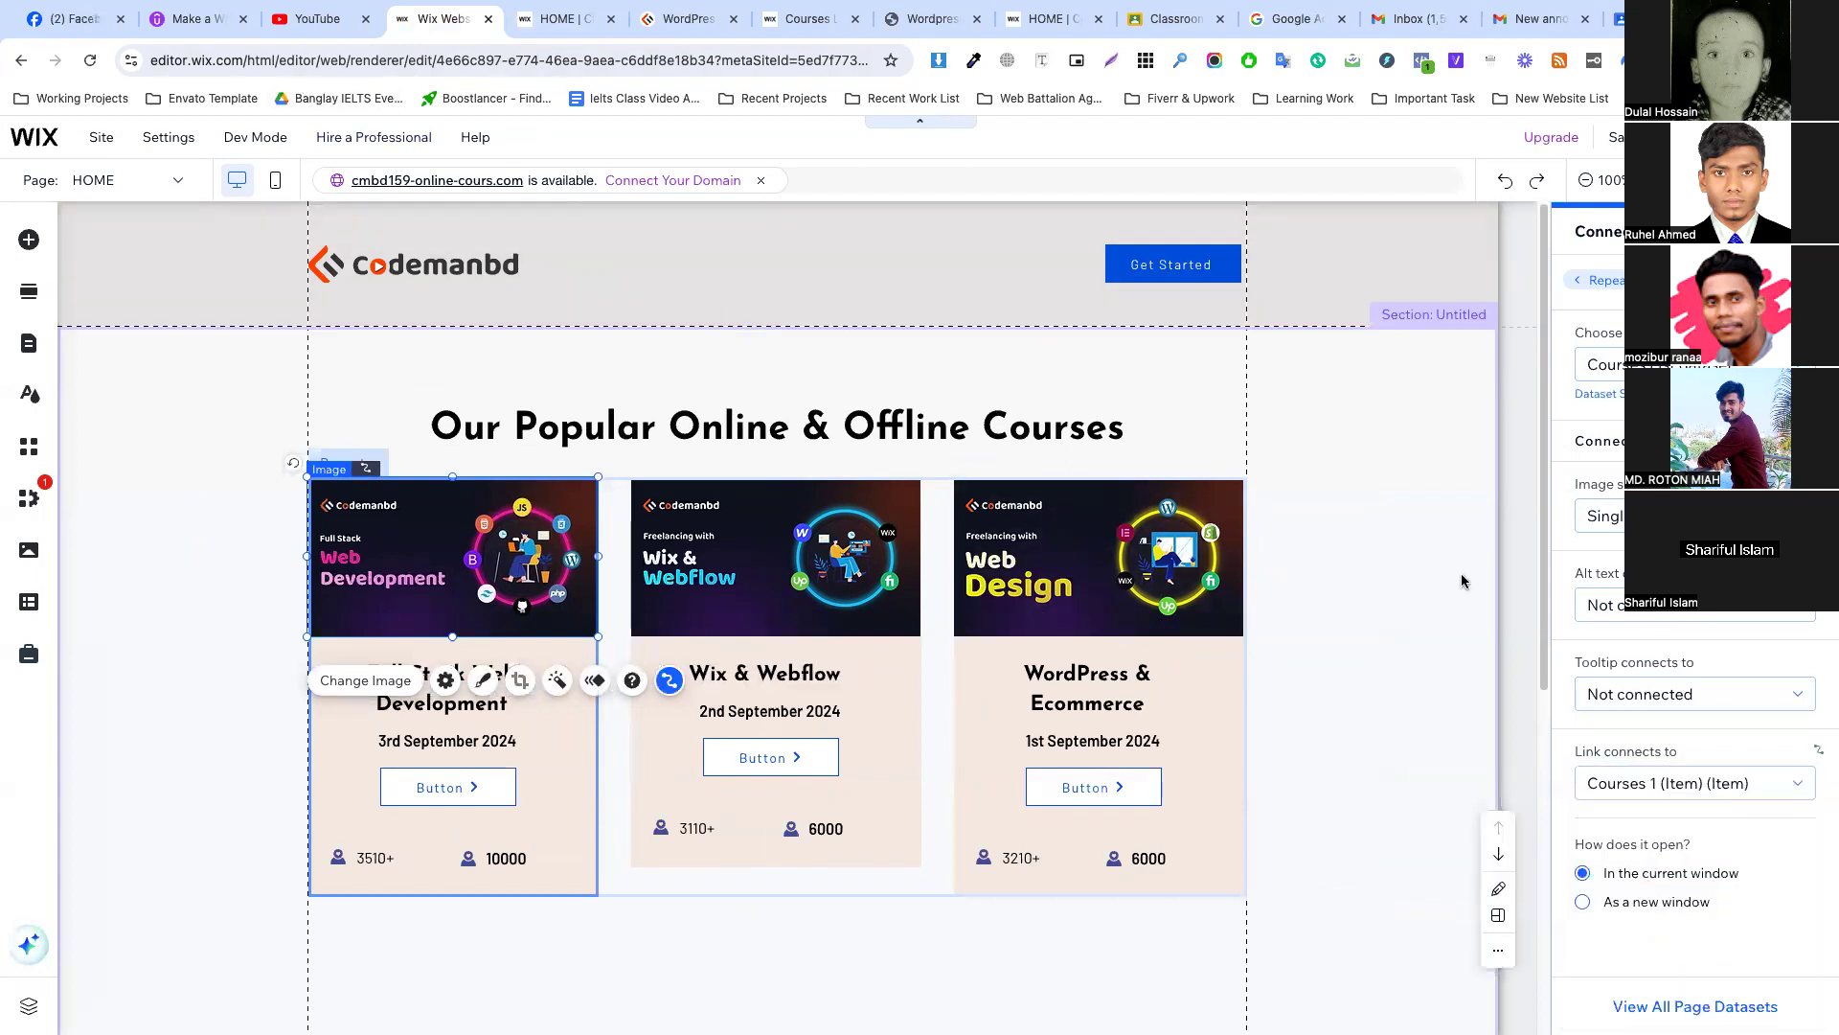
Make the card button open the course item page, then publish the site.
{"action": "left_click", "coordinate": [479, 787]}
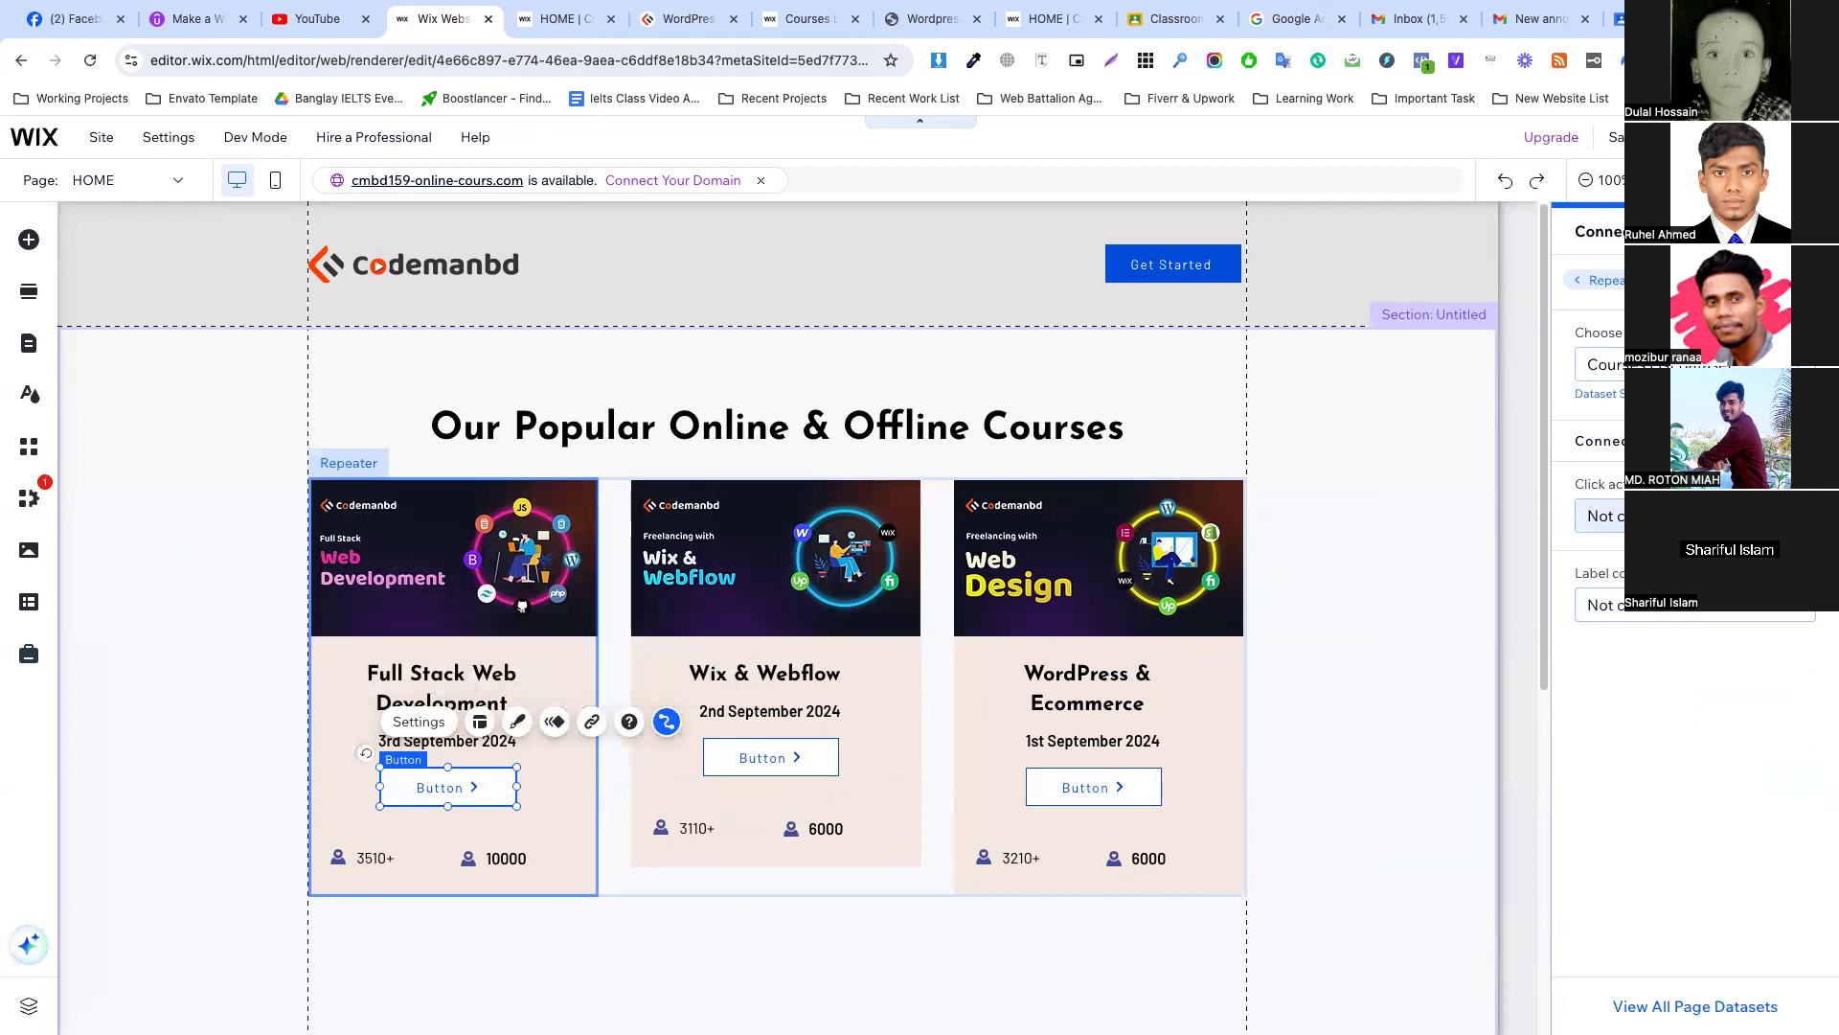
{"action": "left_click", "coordinate": [1618, 513]}
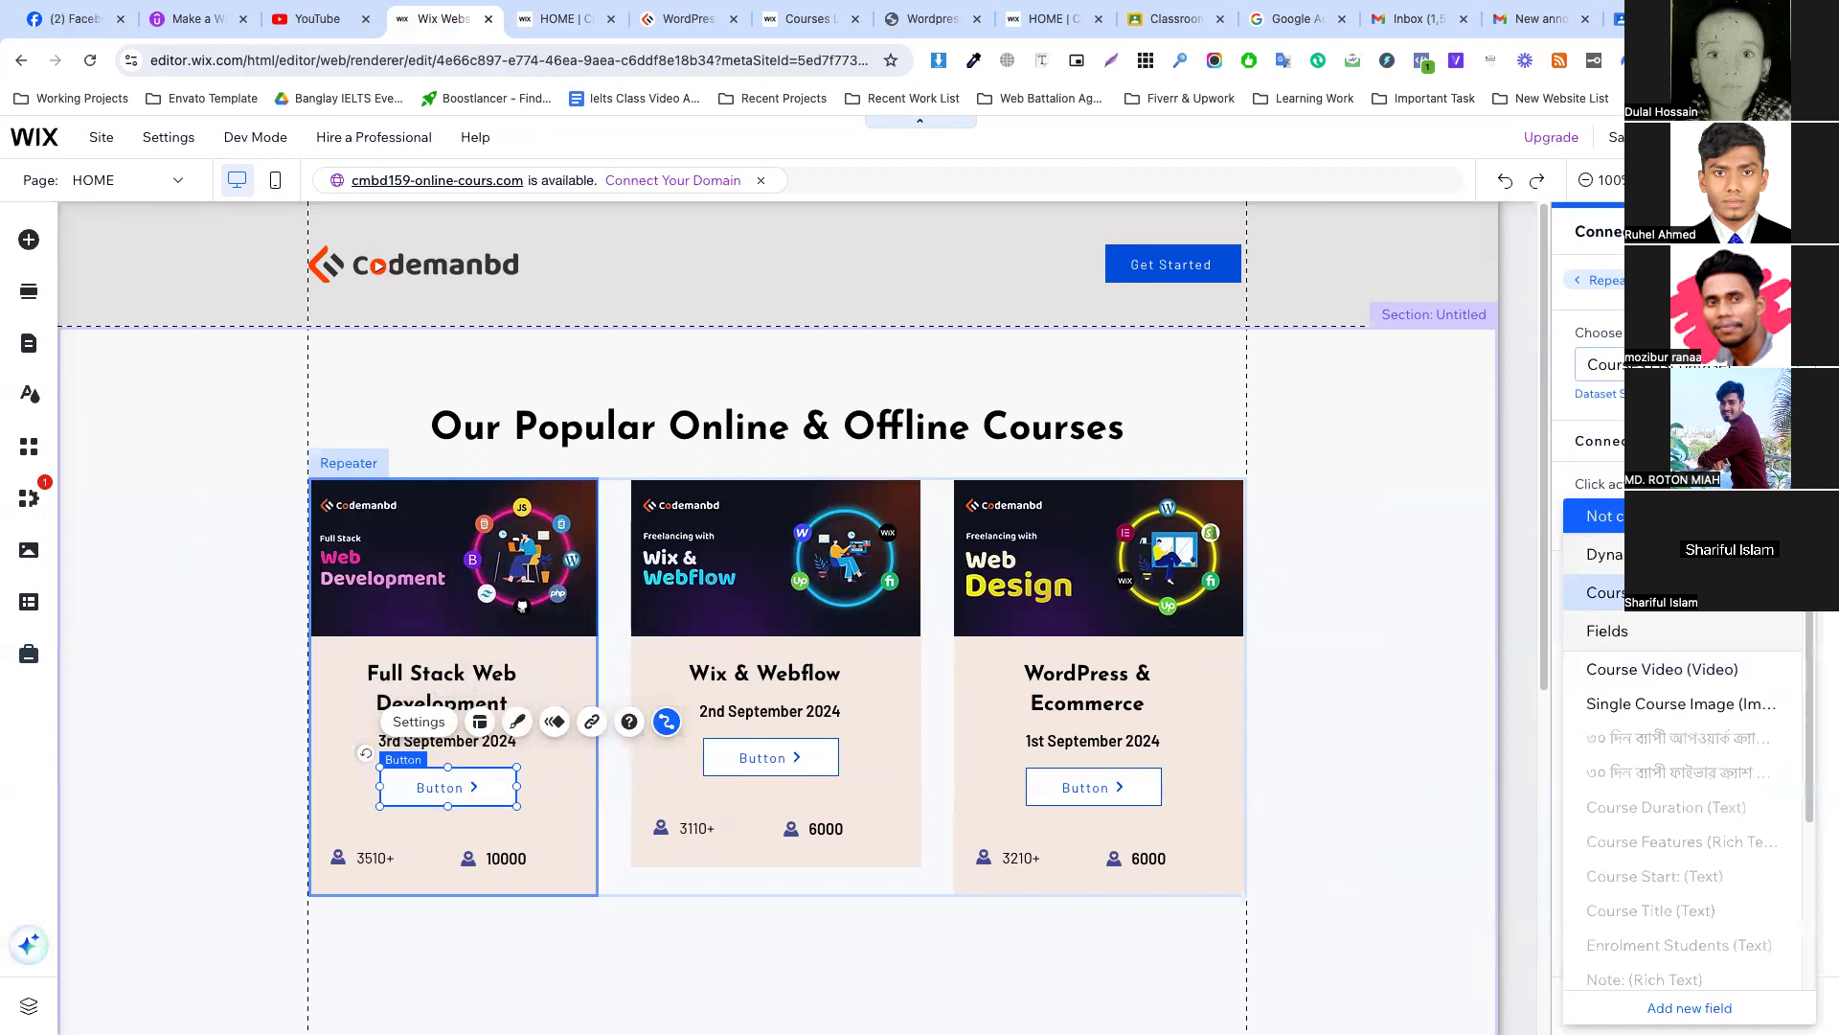
{"action": "left_click", "coordinate": [1609, 592]}
{"action": "left_click", "coordinate": [1787, 137]}
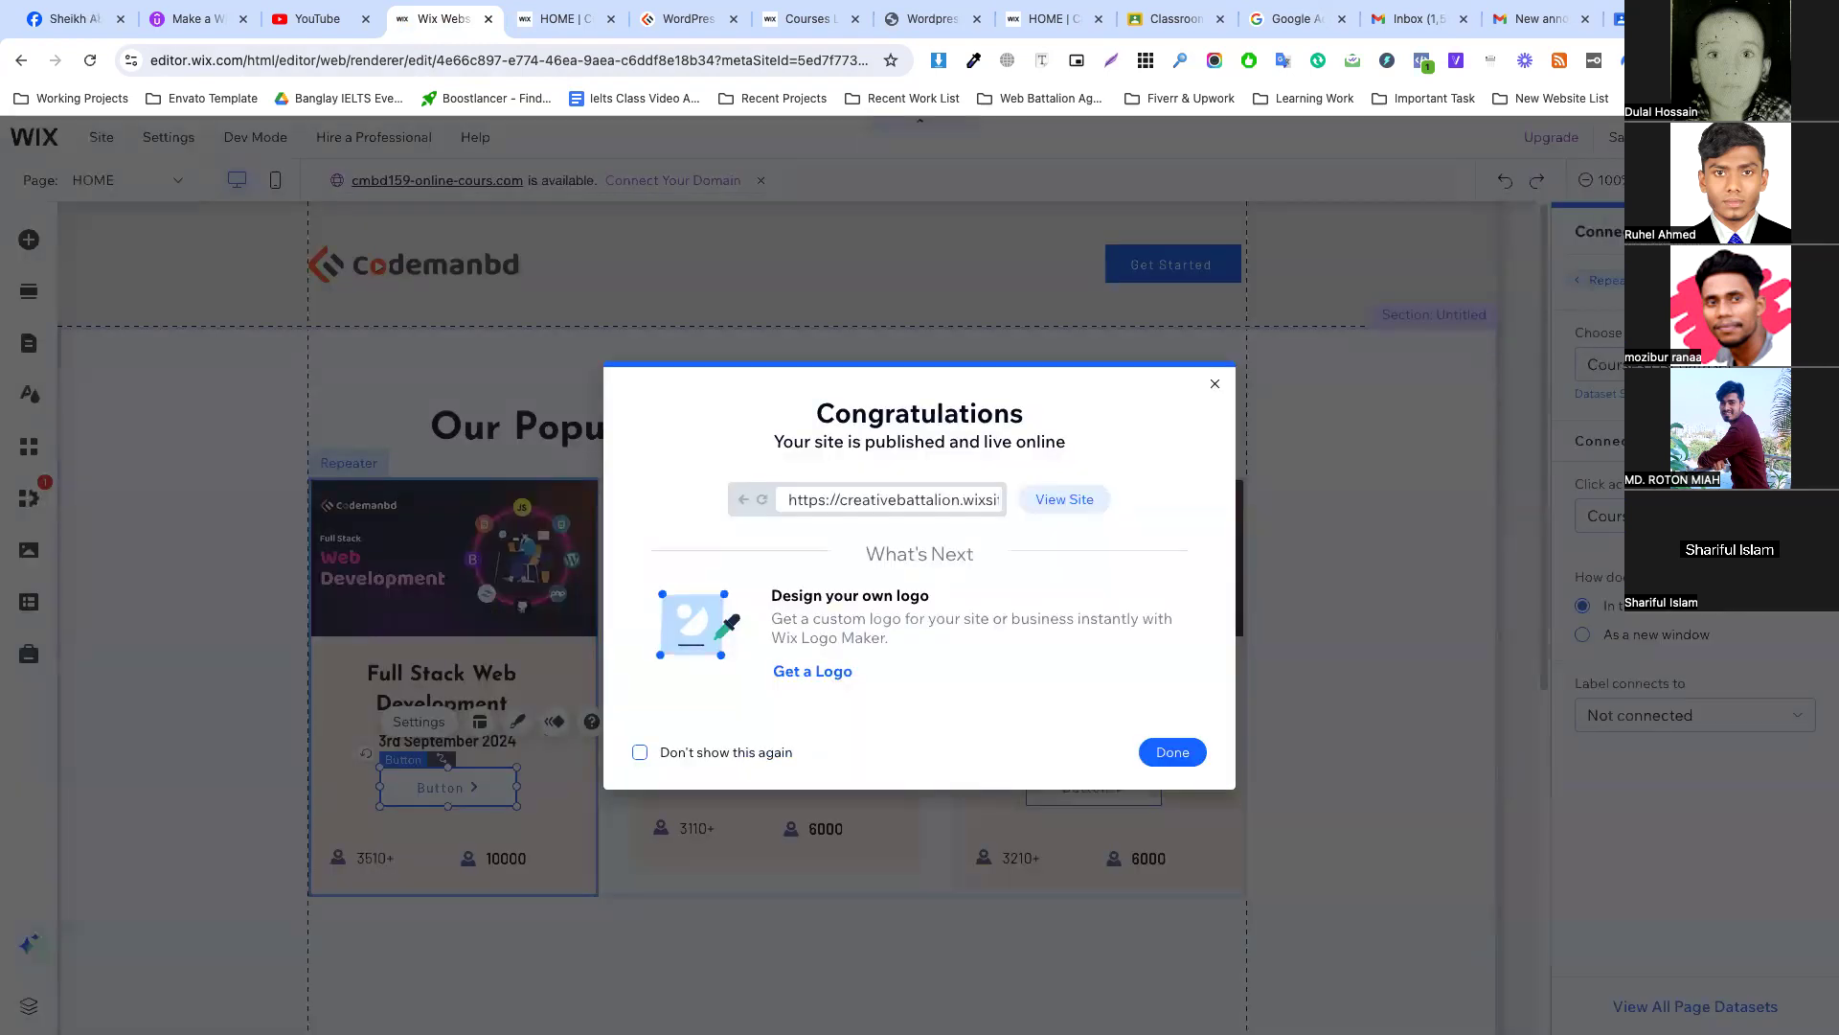
Reload the live site and open the Full Stack Web Development course page from its card.
{"action": "left_click", "coordinate": [1171, 751]}
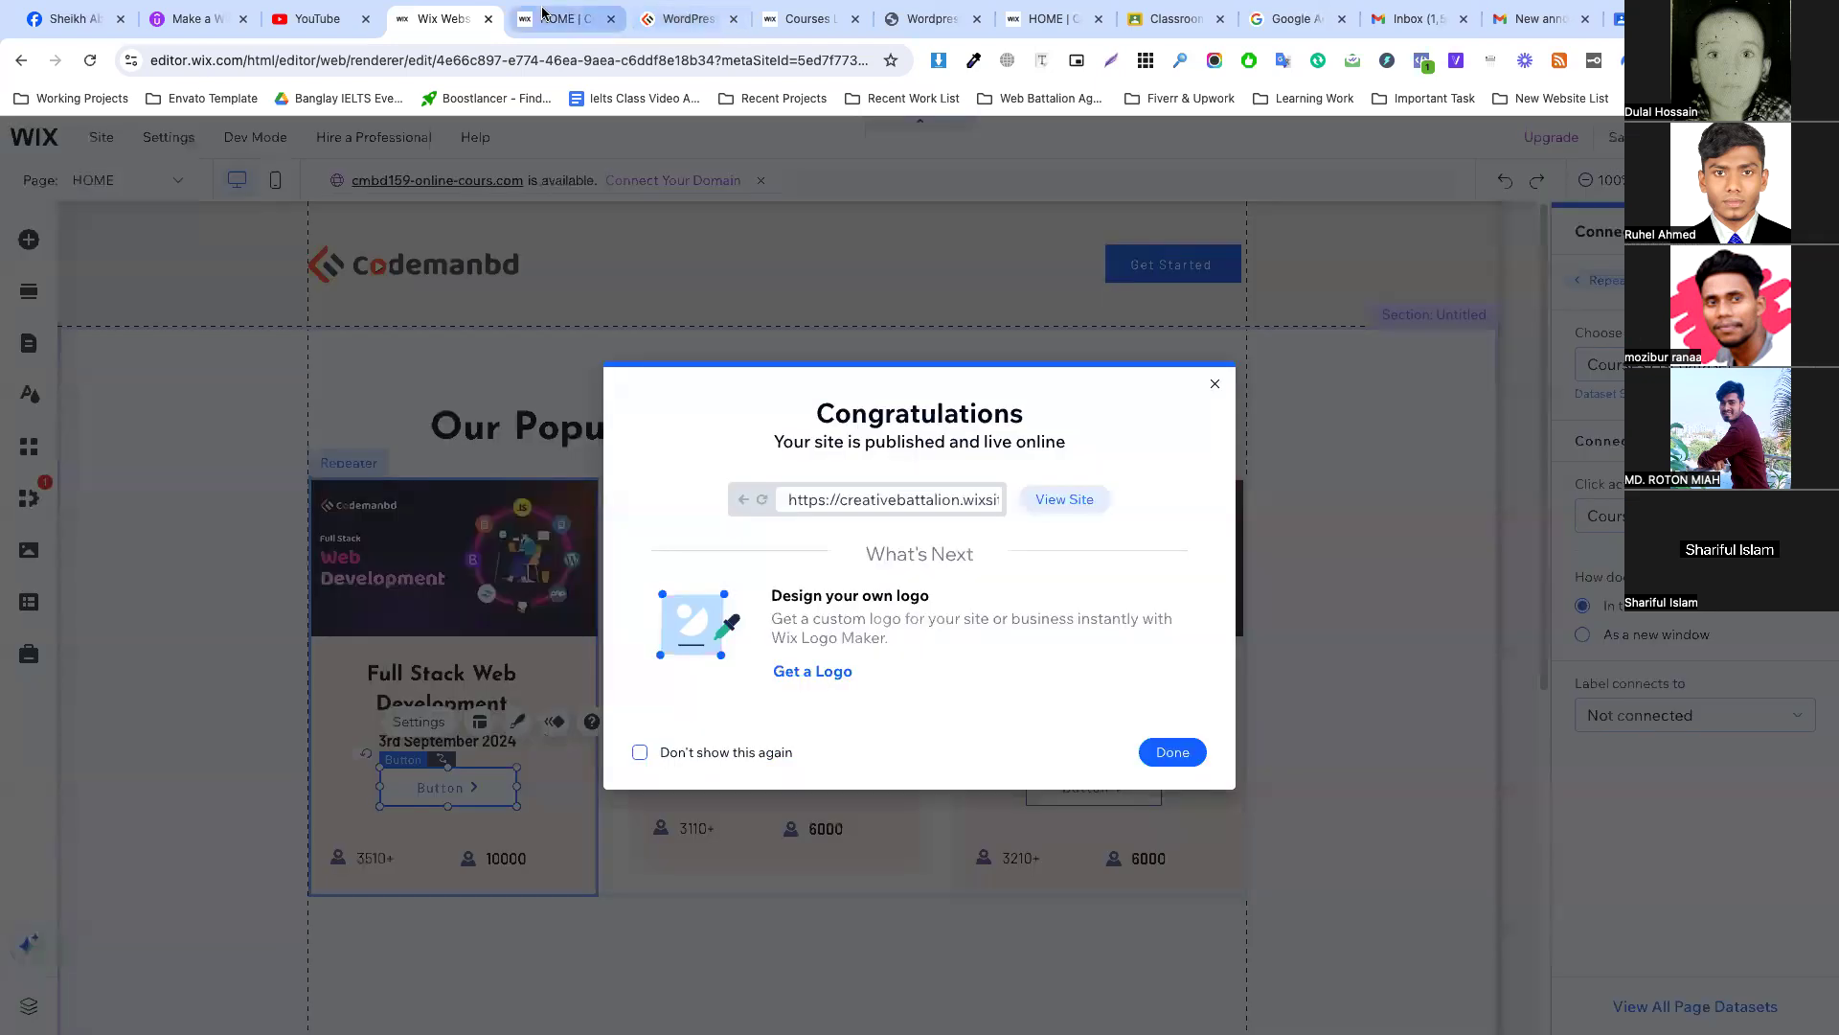
{"action": "key", "text": "ctrl+Tab"}
{"action": "key", "text": "ctrl+r"}
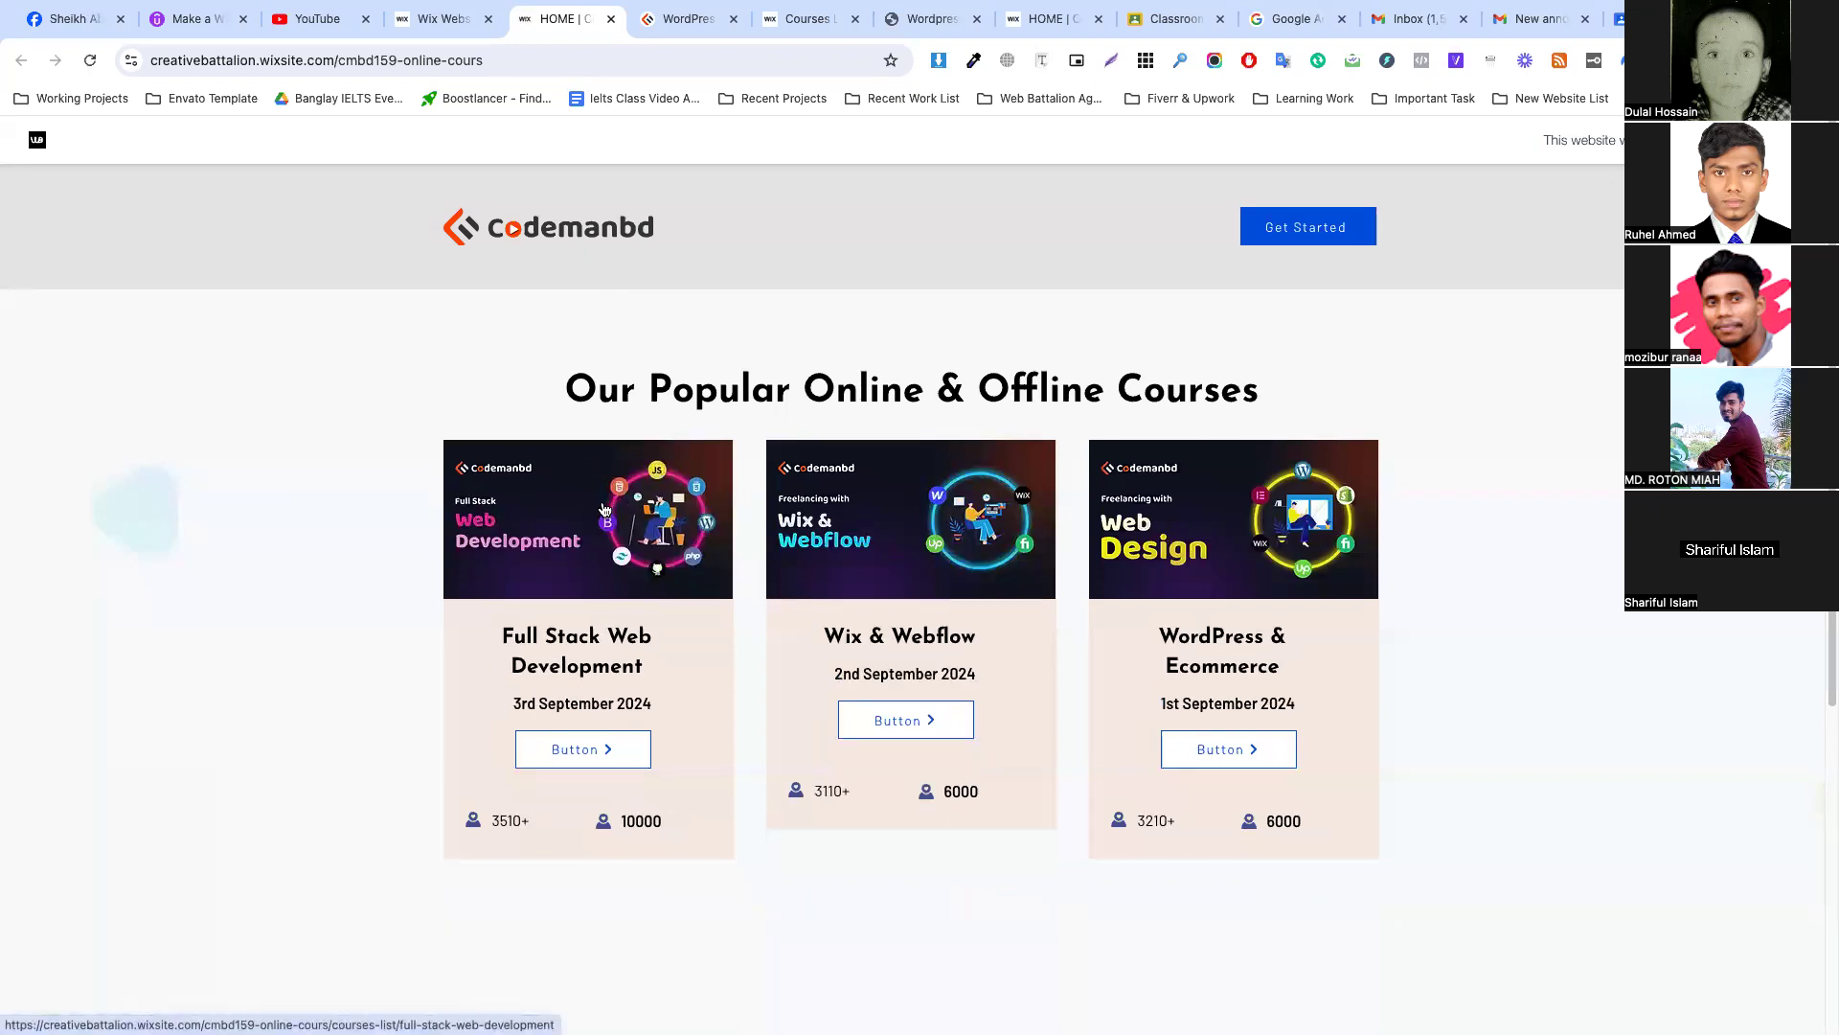
{"action": "left_click", "coordinate": [605, 510]}
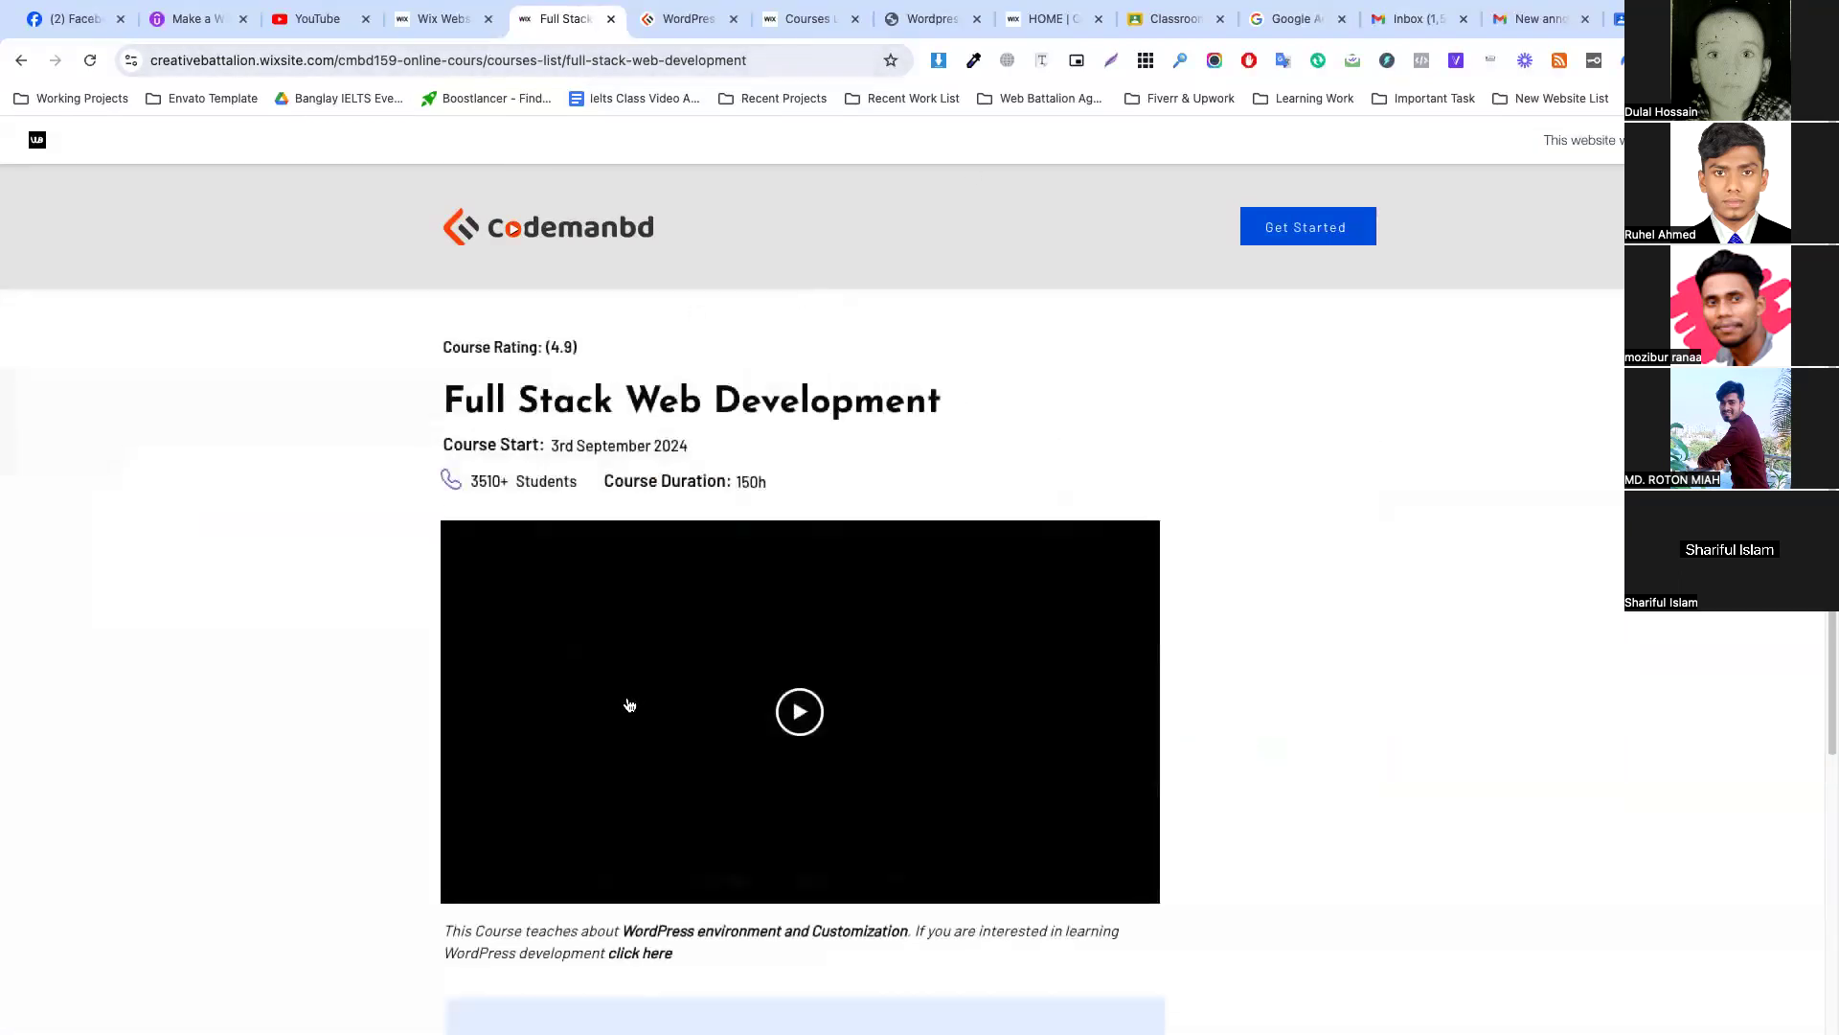
Play the course page video, then return to the editor and dismiss the published message.
{"action": "scroll", "coordinate": [1105, 449], "scroll_direction": "down", "scroll_amount": 4}
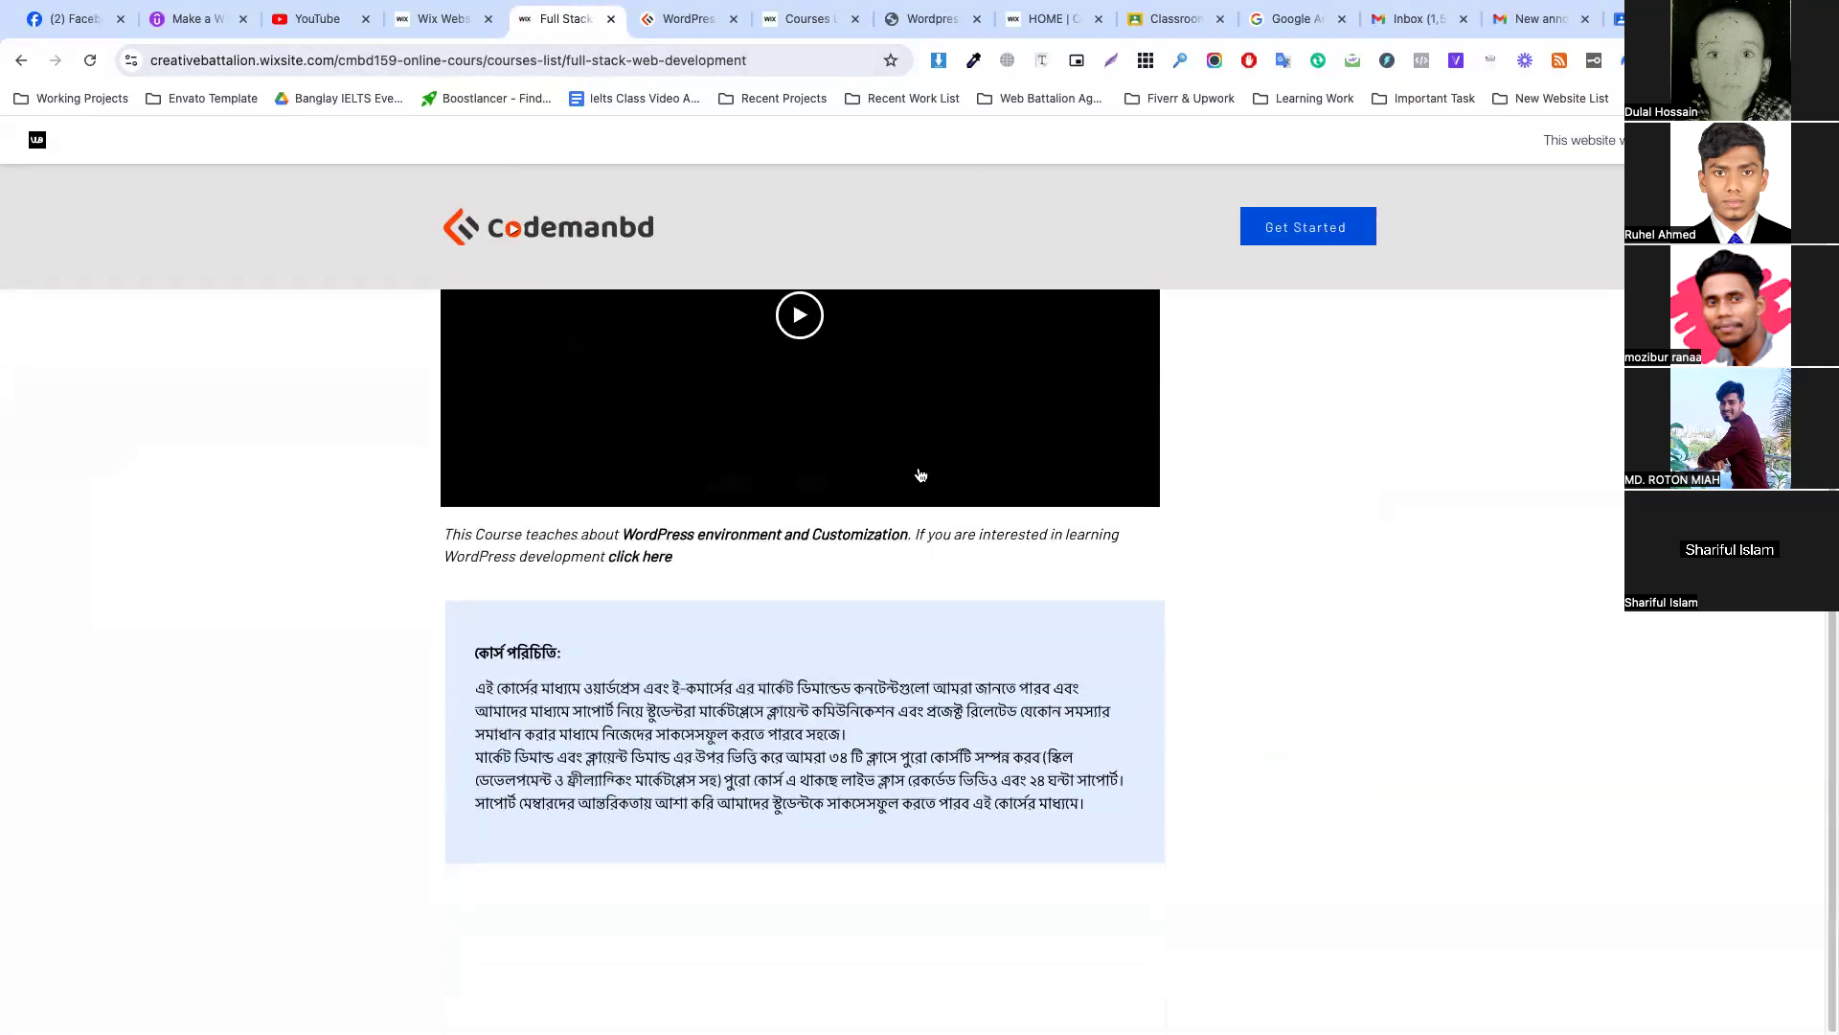
{"action": "scroll", "coordinate": [920, 469], "scroll_direction": "up", "scroll_amount": 4}
{"action": "scroll", "coordinate": [620, 462], "scroll_direction": "down", "scroll_amount": 3}
{"action": "left_click", "coordinate": [799, 481]}
{"action": "scroll", "coordinate": [670, 465], "scroll_direction": "up", "scroll_amount": 3}
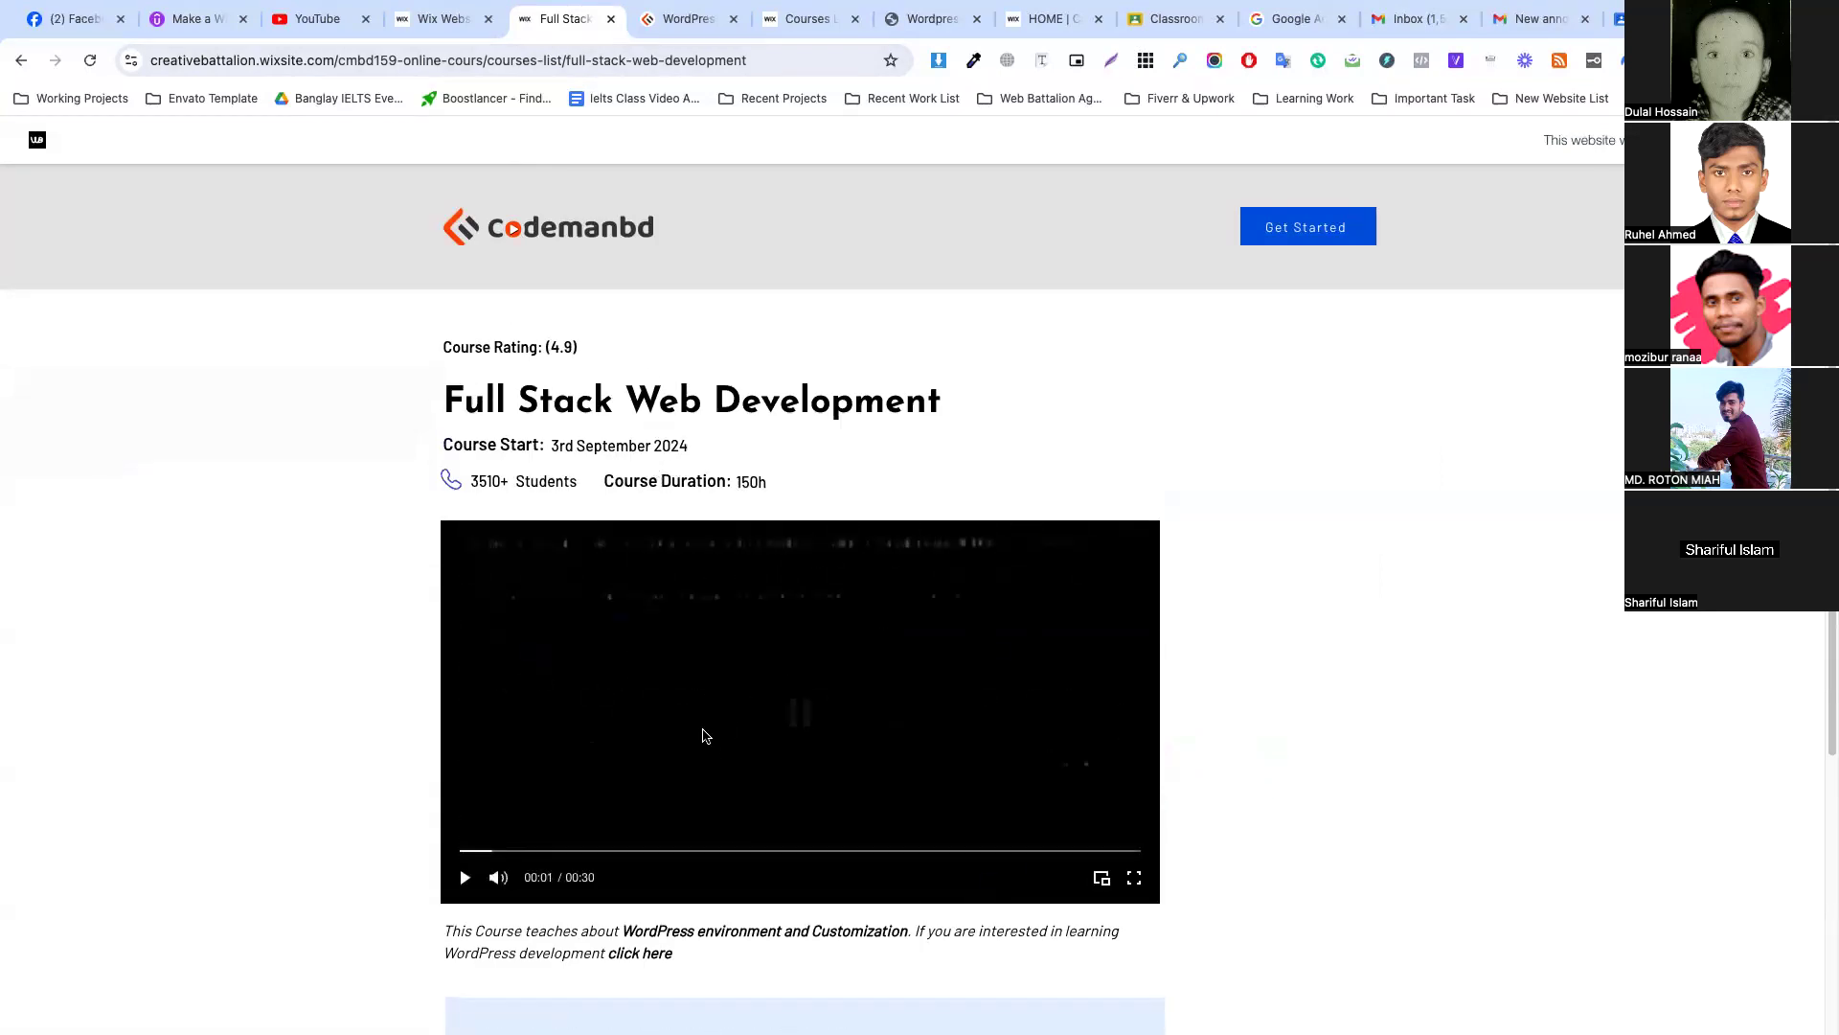
{"action": "left_click", "coordinate": [424, 21]}
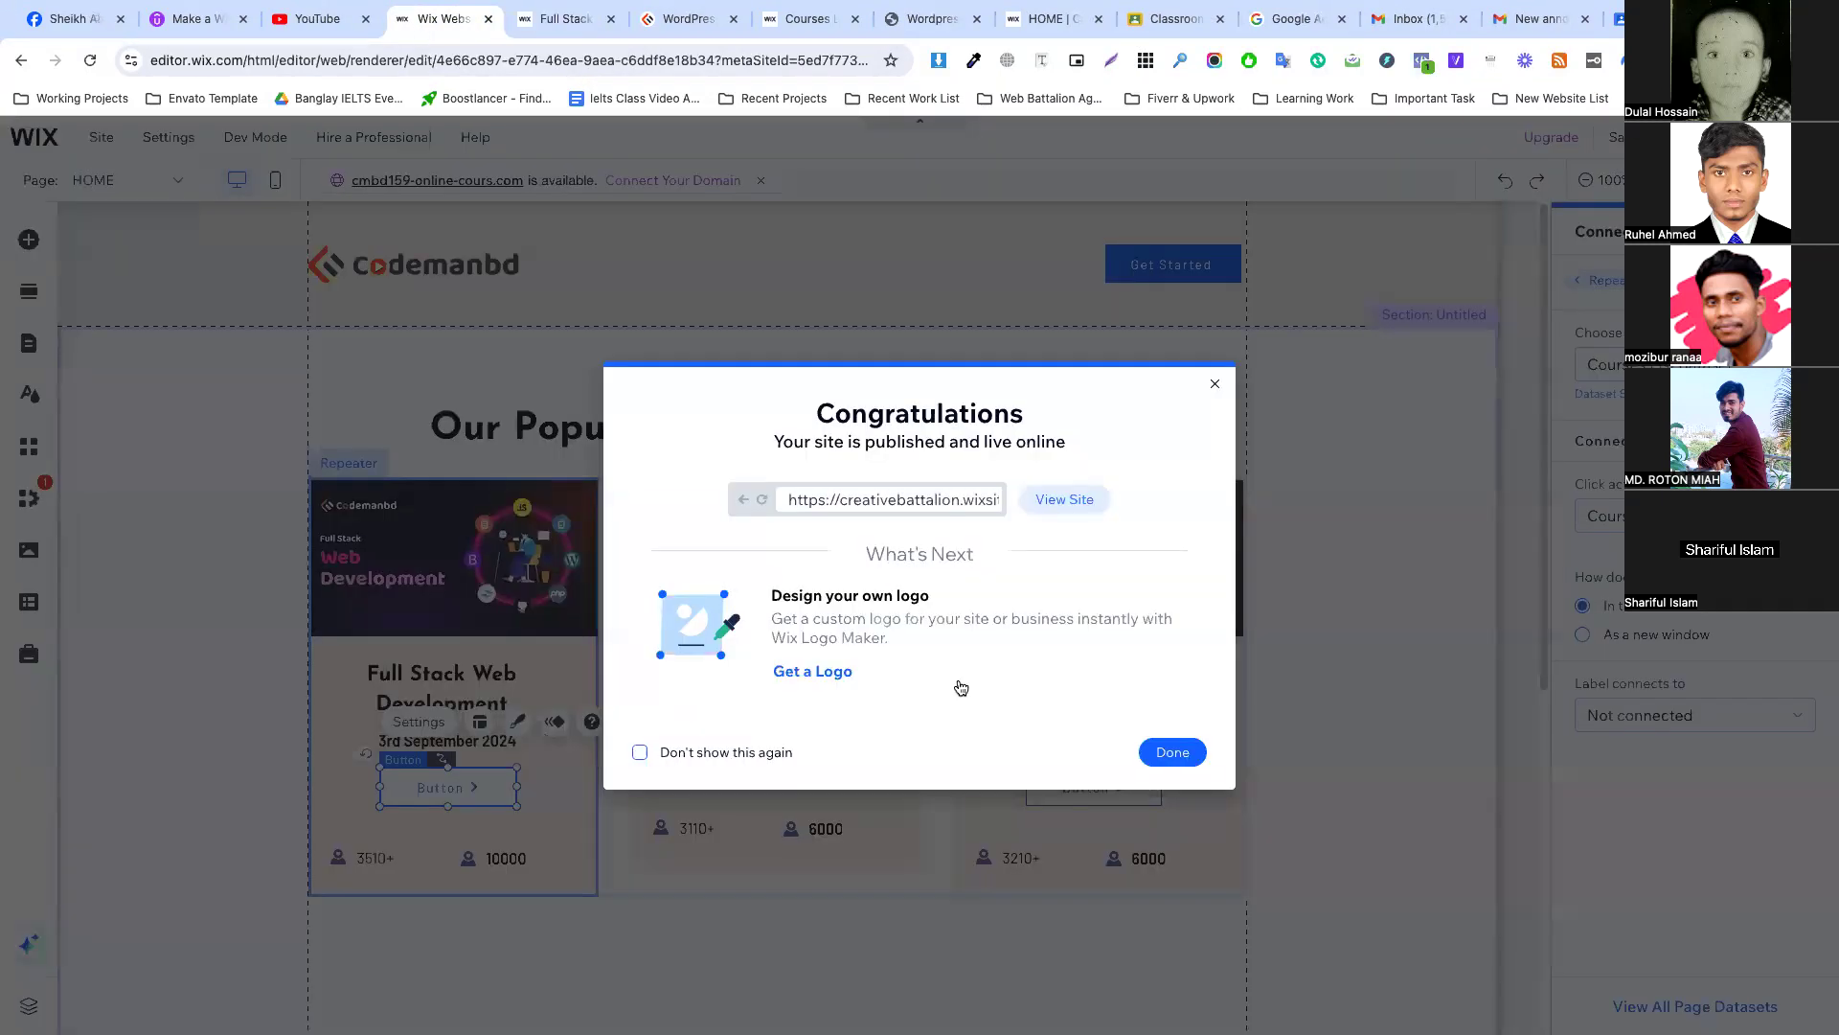
{"action": "left_click", "coordinate": [1172, 752]}
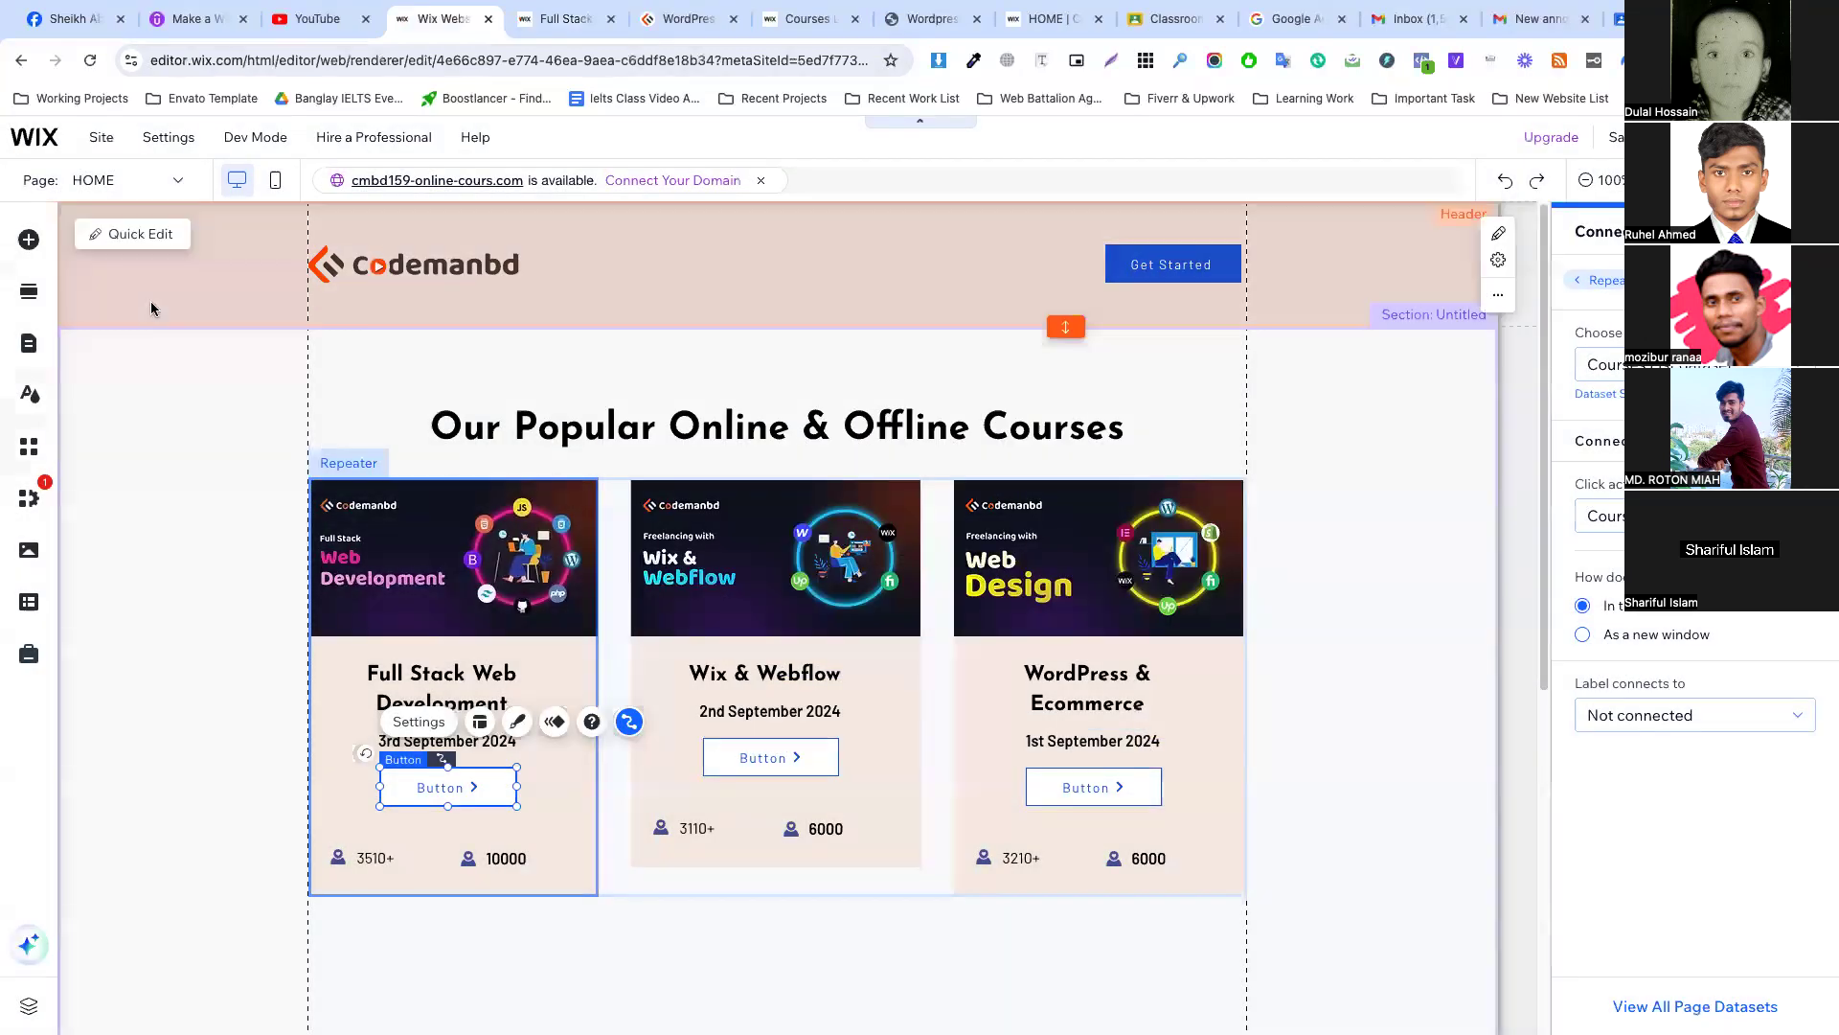
{"action": "left_click", "coordinate": [178, 180]}
{"action": "left_click", "coordinate": [119, 387]}
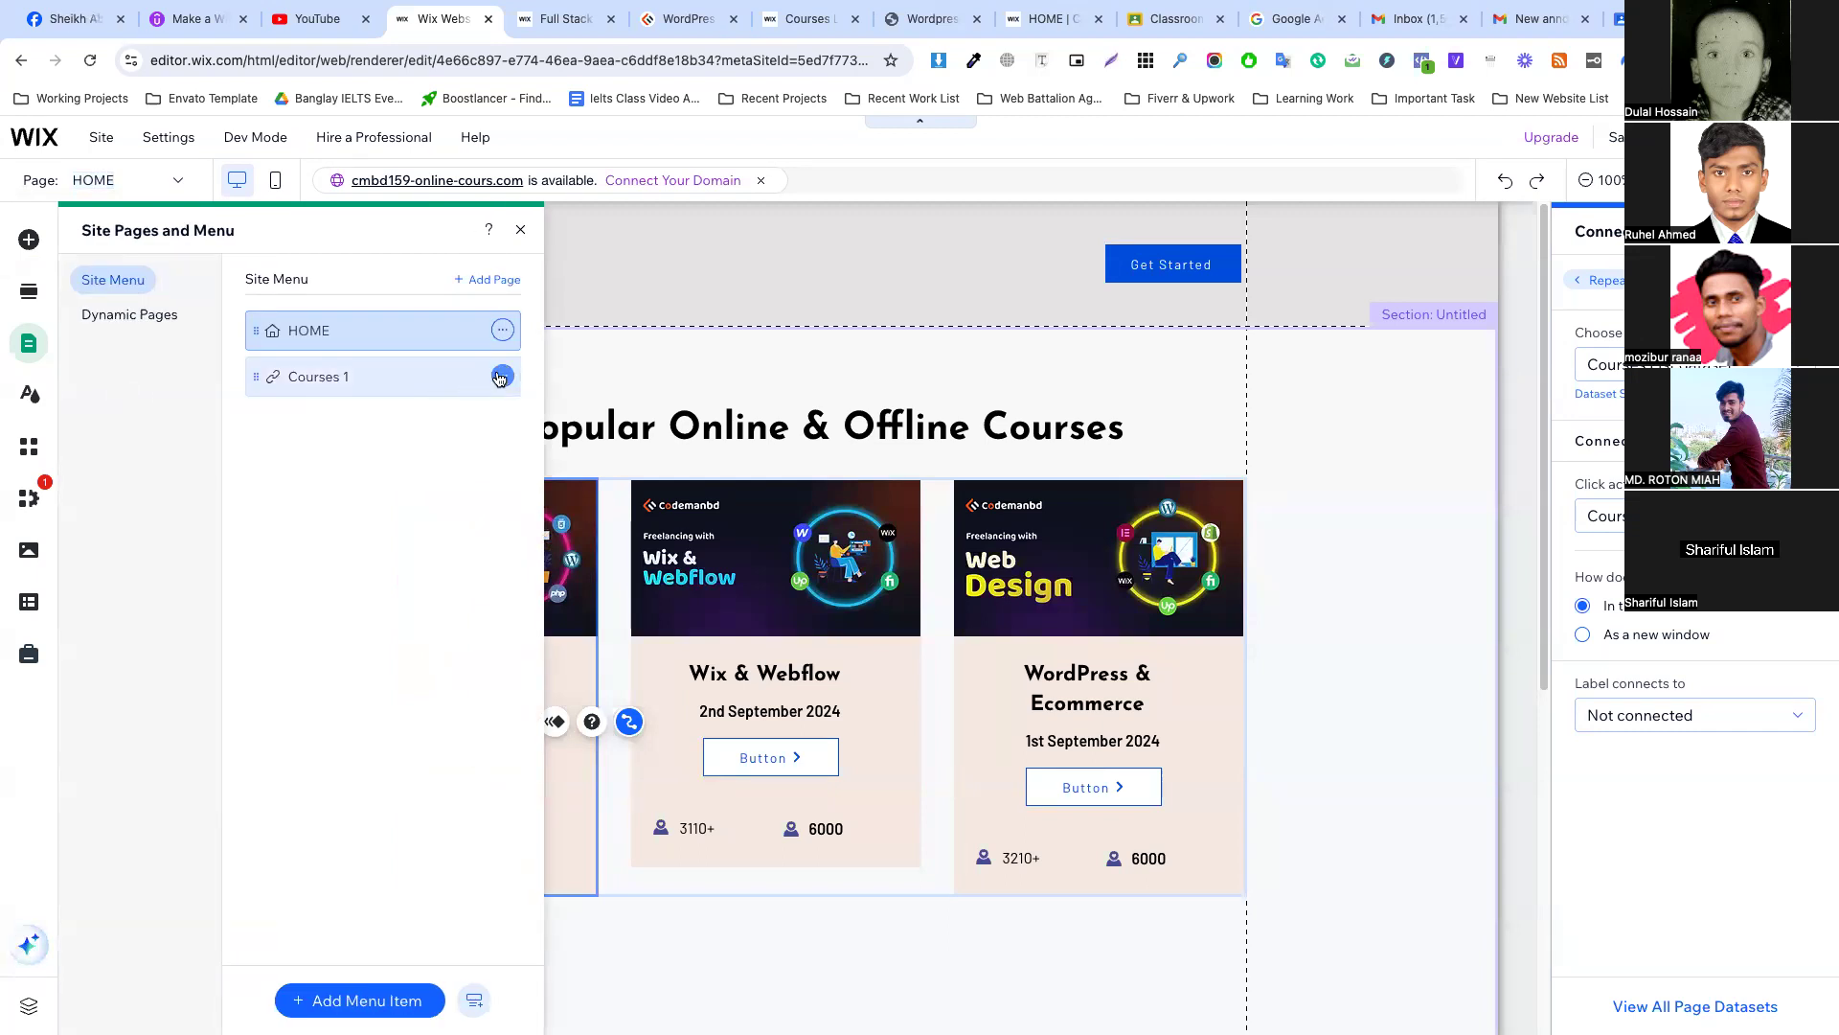
{"action": "left_click", "coordinate": [378, 375]}
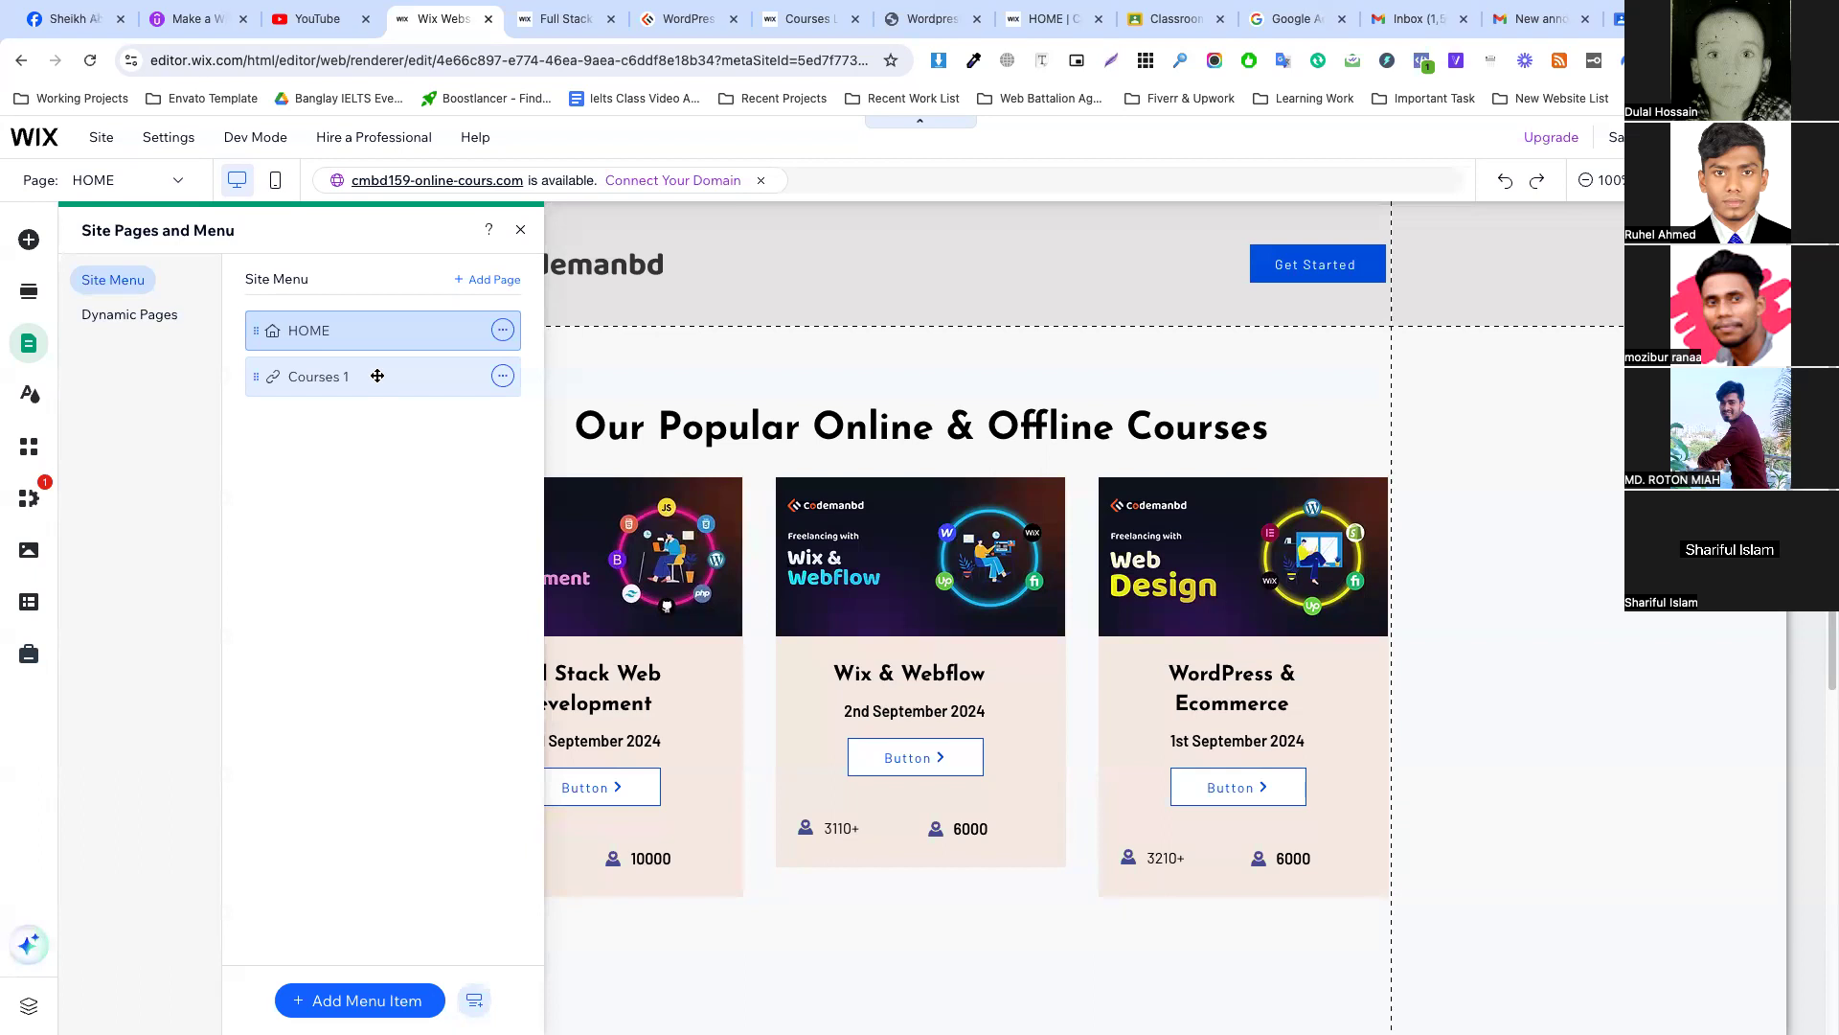
{"action": "left_click", "coordinate": [520, 230]}
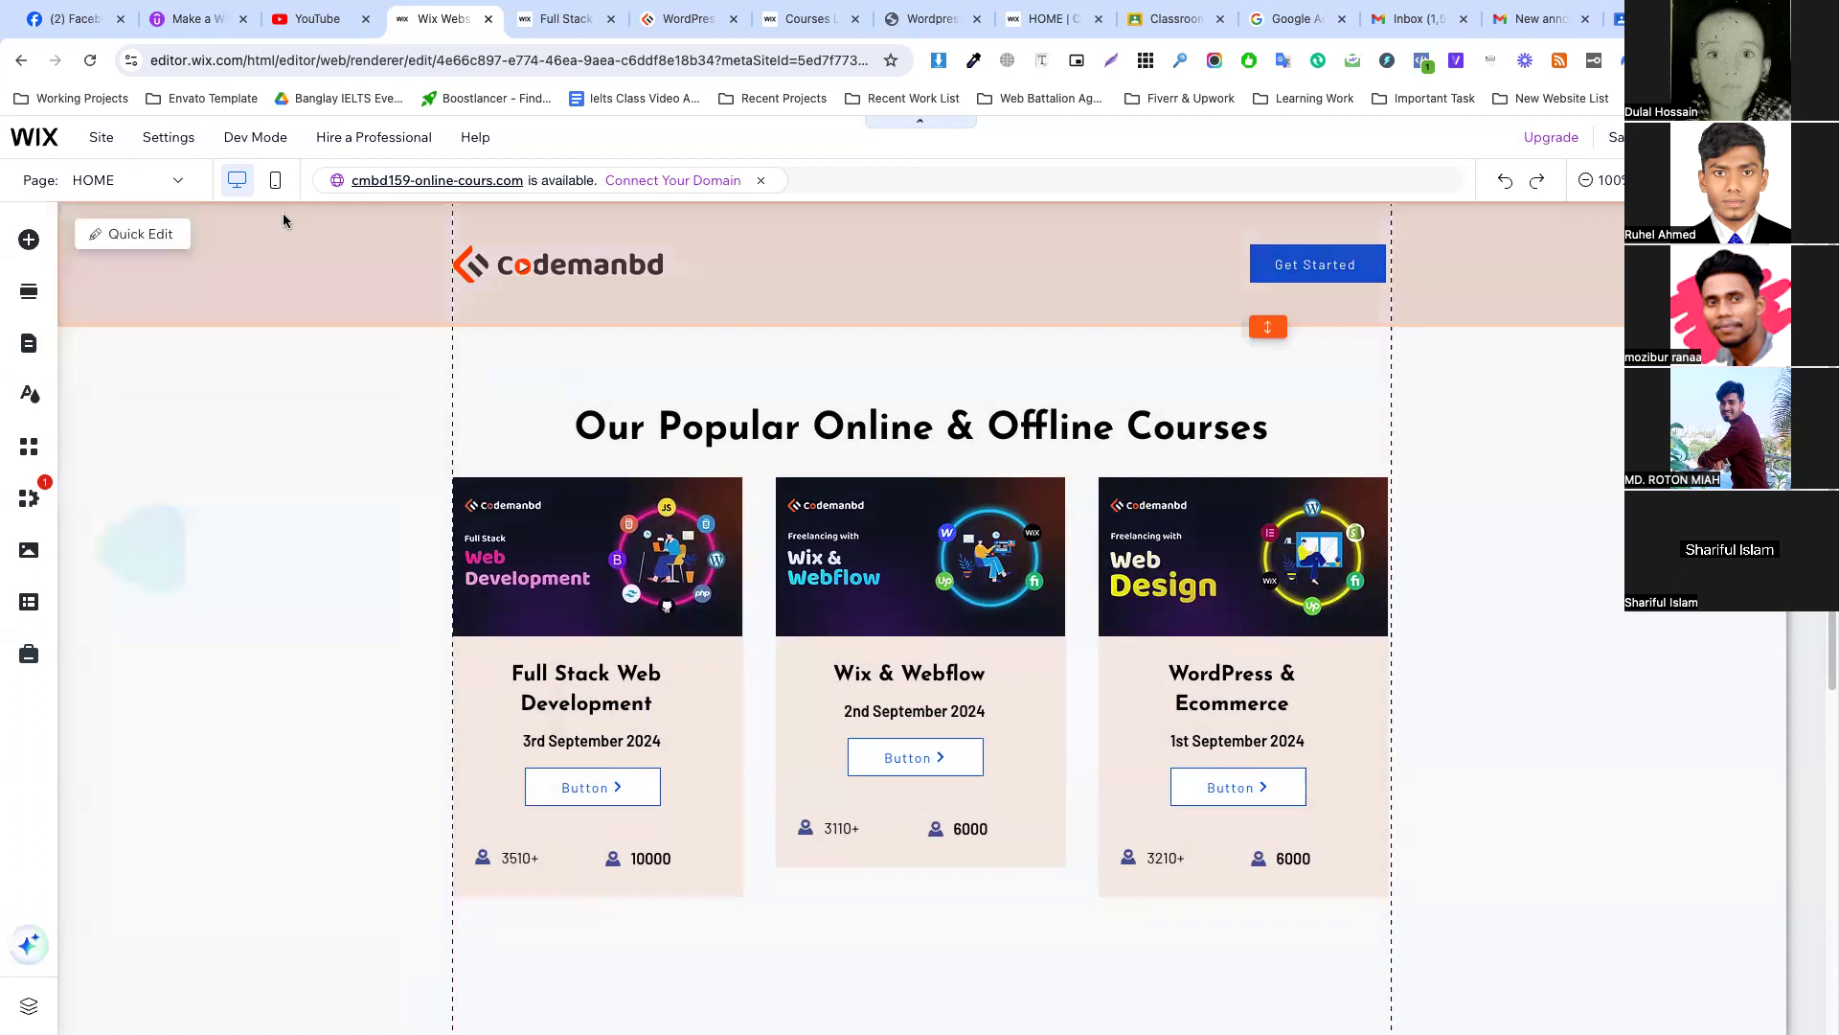
Open the Courses 1 (Item) page, then switch to the Courses 1 (List) page.
{"action": "left_click", "coordinate": [96, 180]}
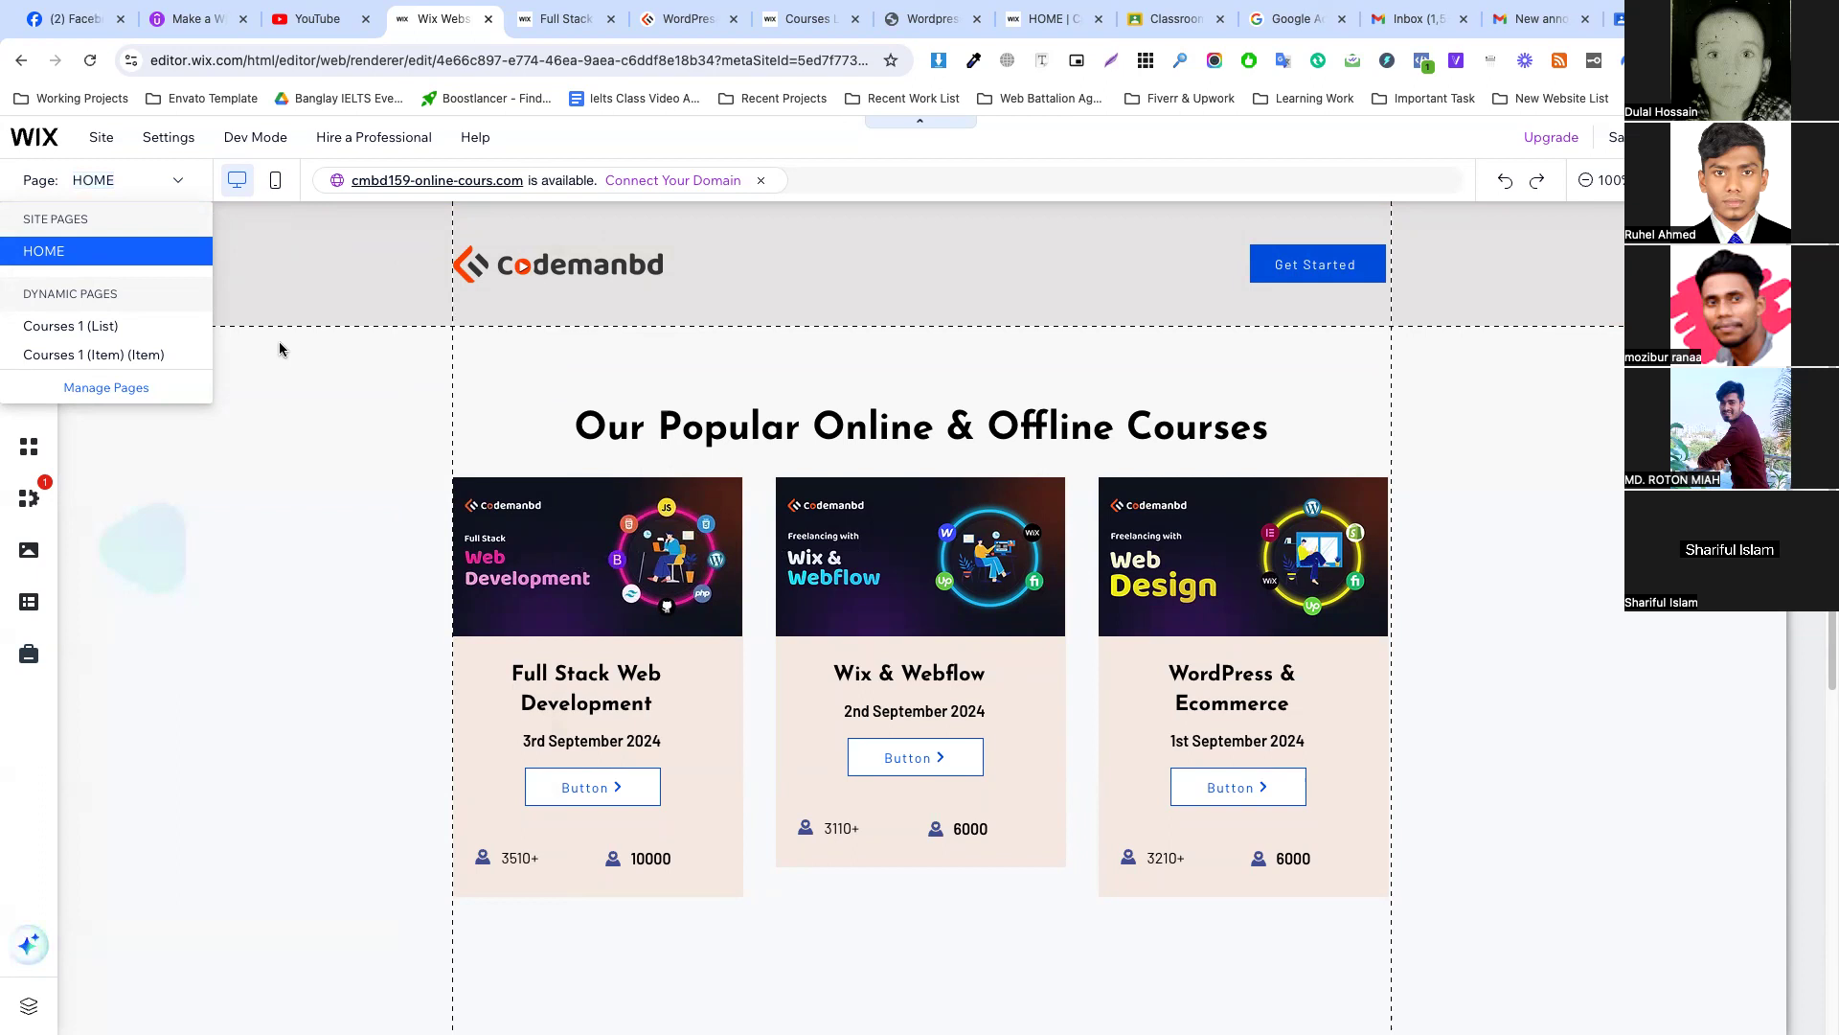
{"action": "left_click", "coordinate": [99, 357]}
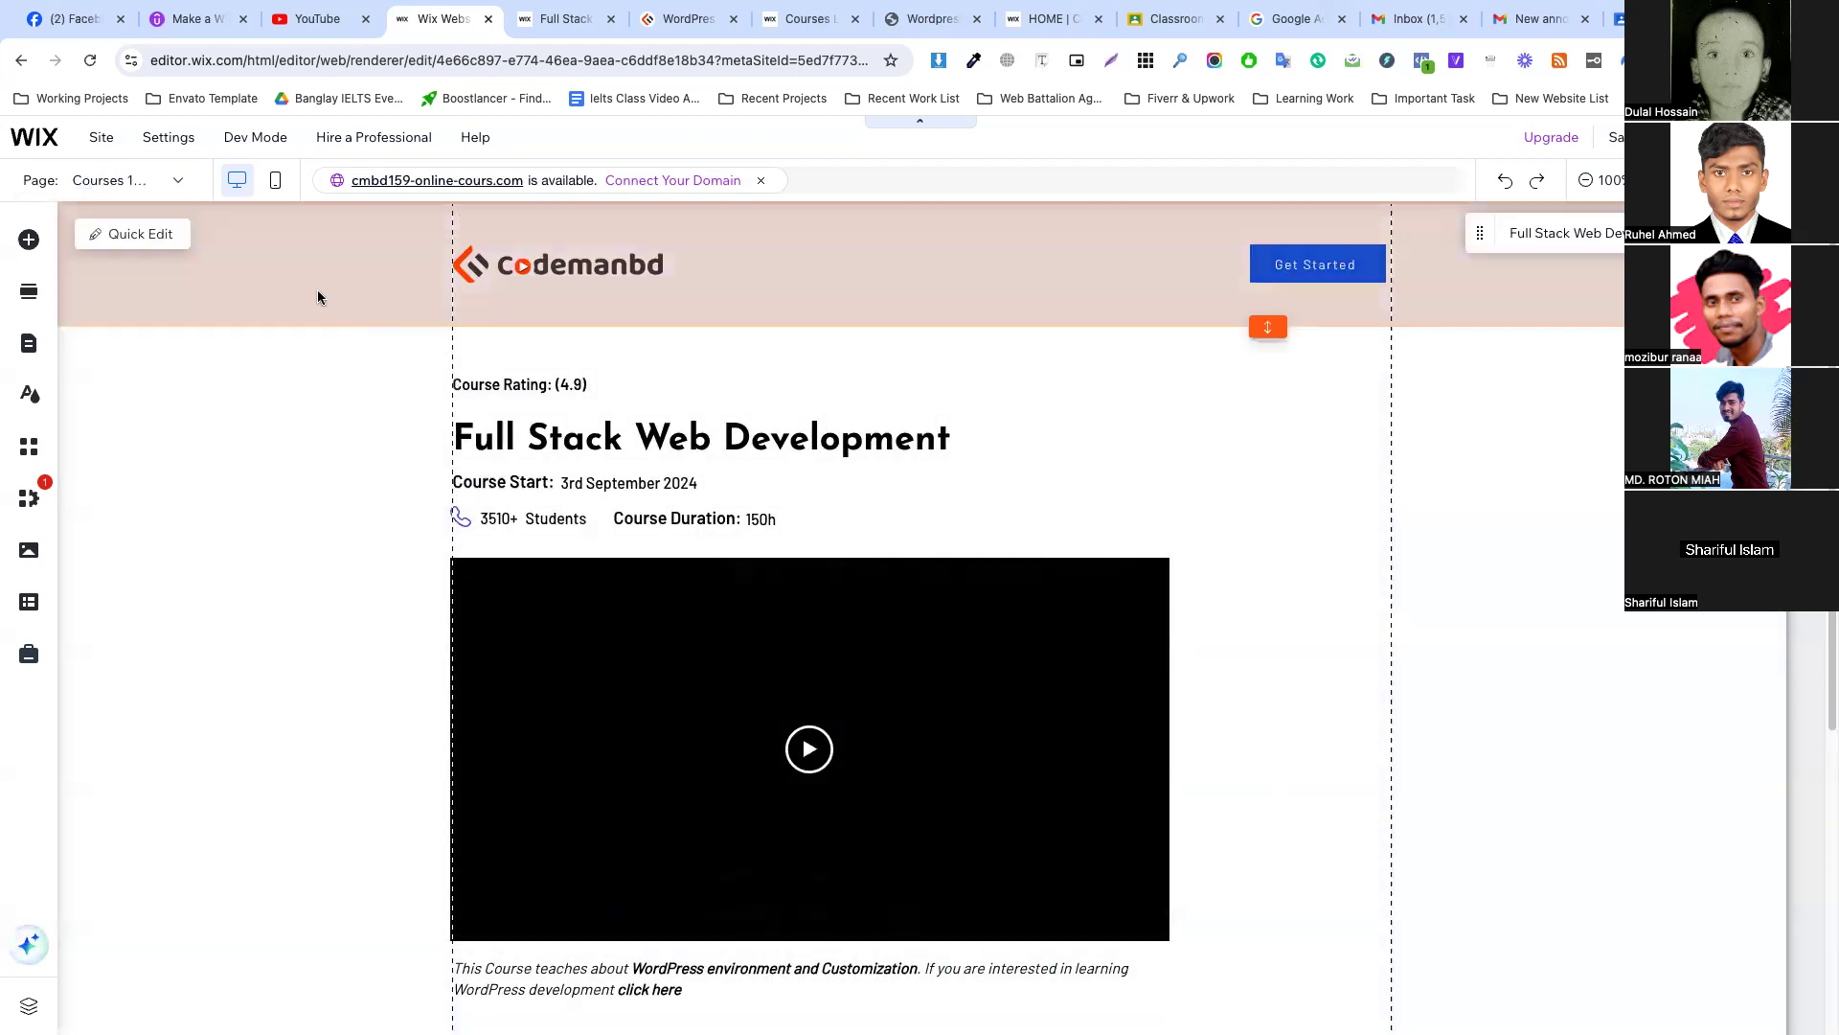
{"action": "left_click", "coordinate": [124, 181]}
{"action": "left_click", "coordinate": [95, 333]}
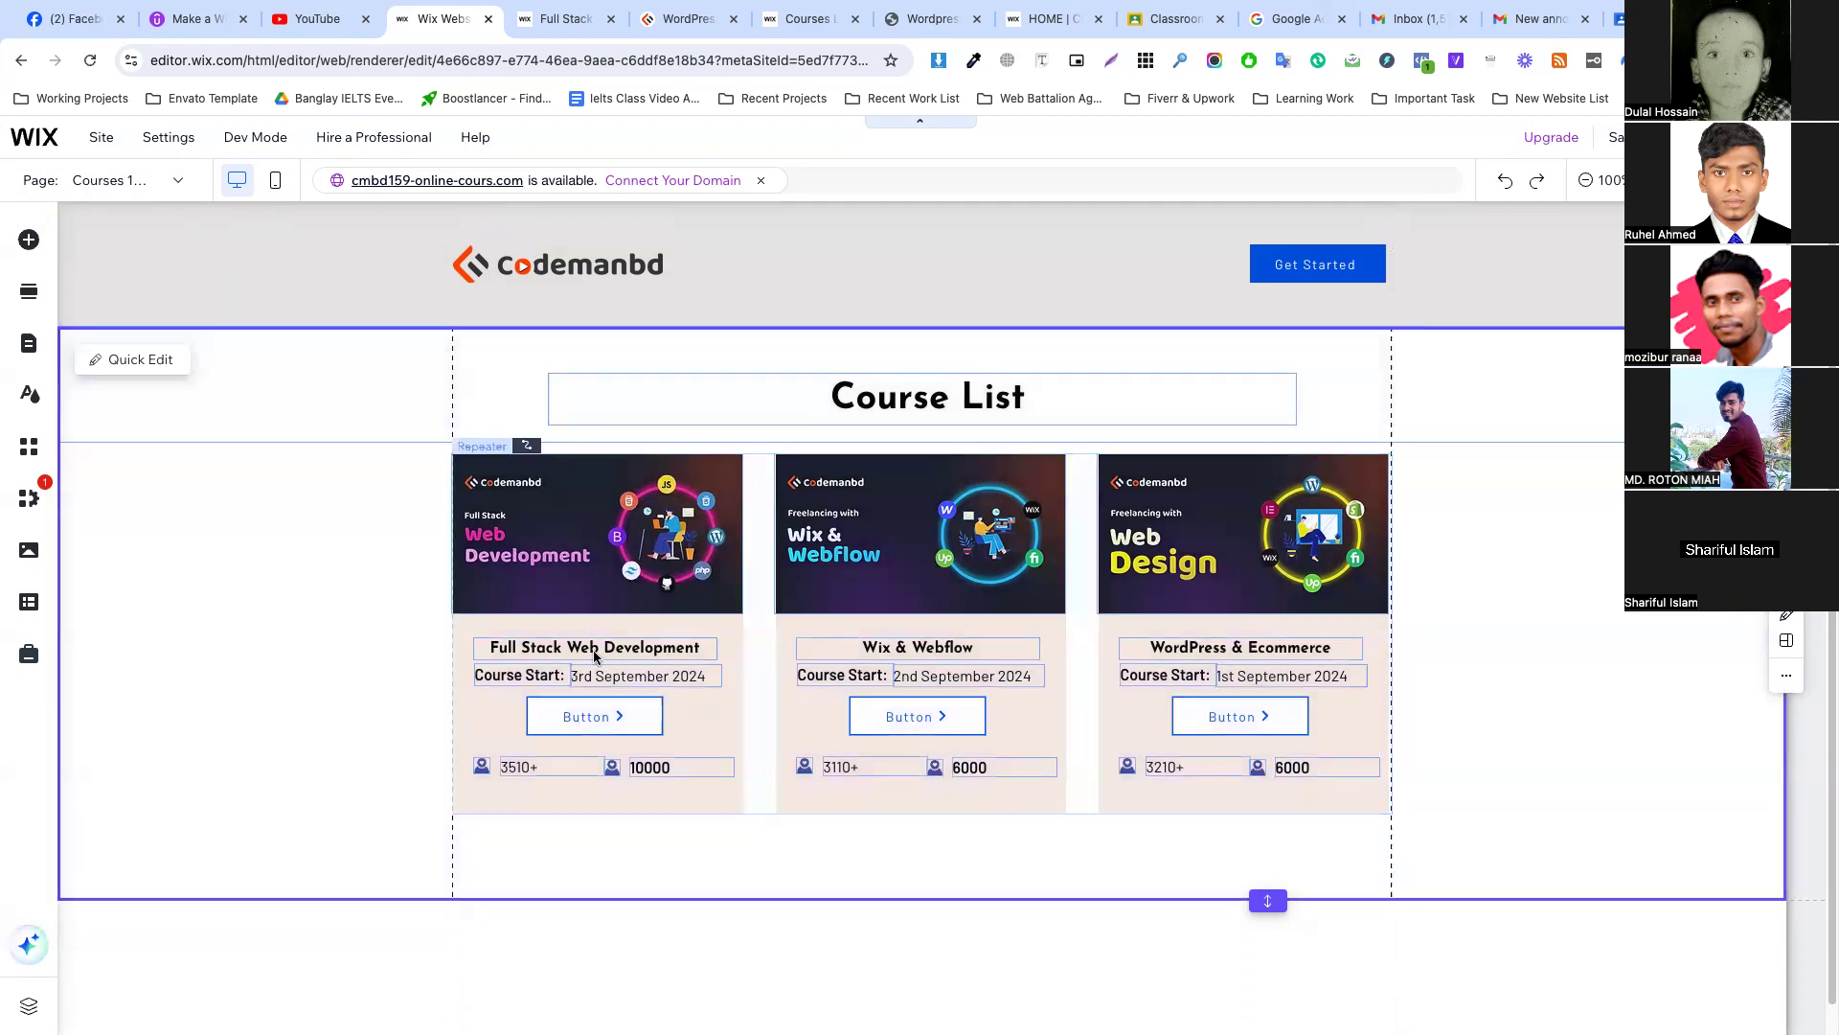
Start a new dataset from the Course List repeater and list its collection choices.
{"action": "left_click", "coordinate": [595, 651]}
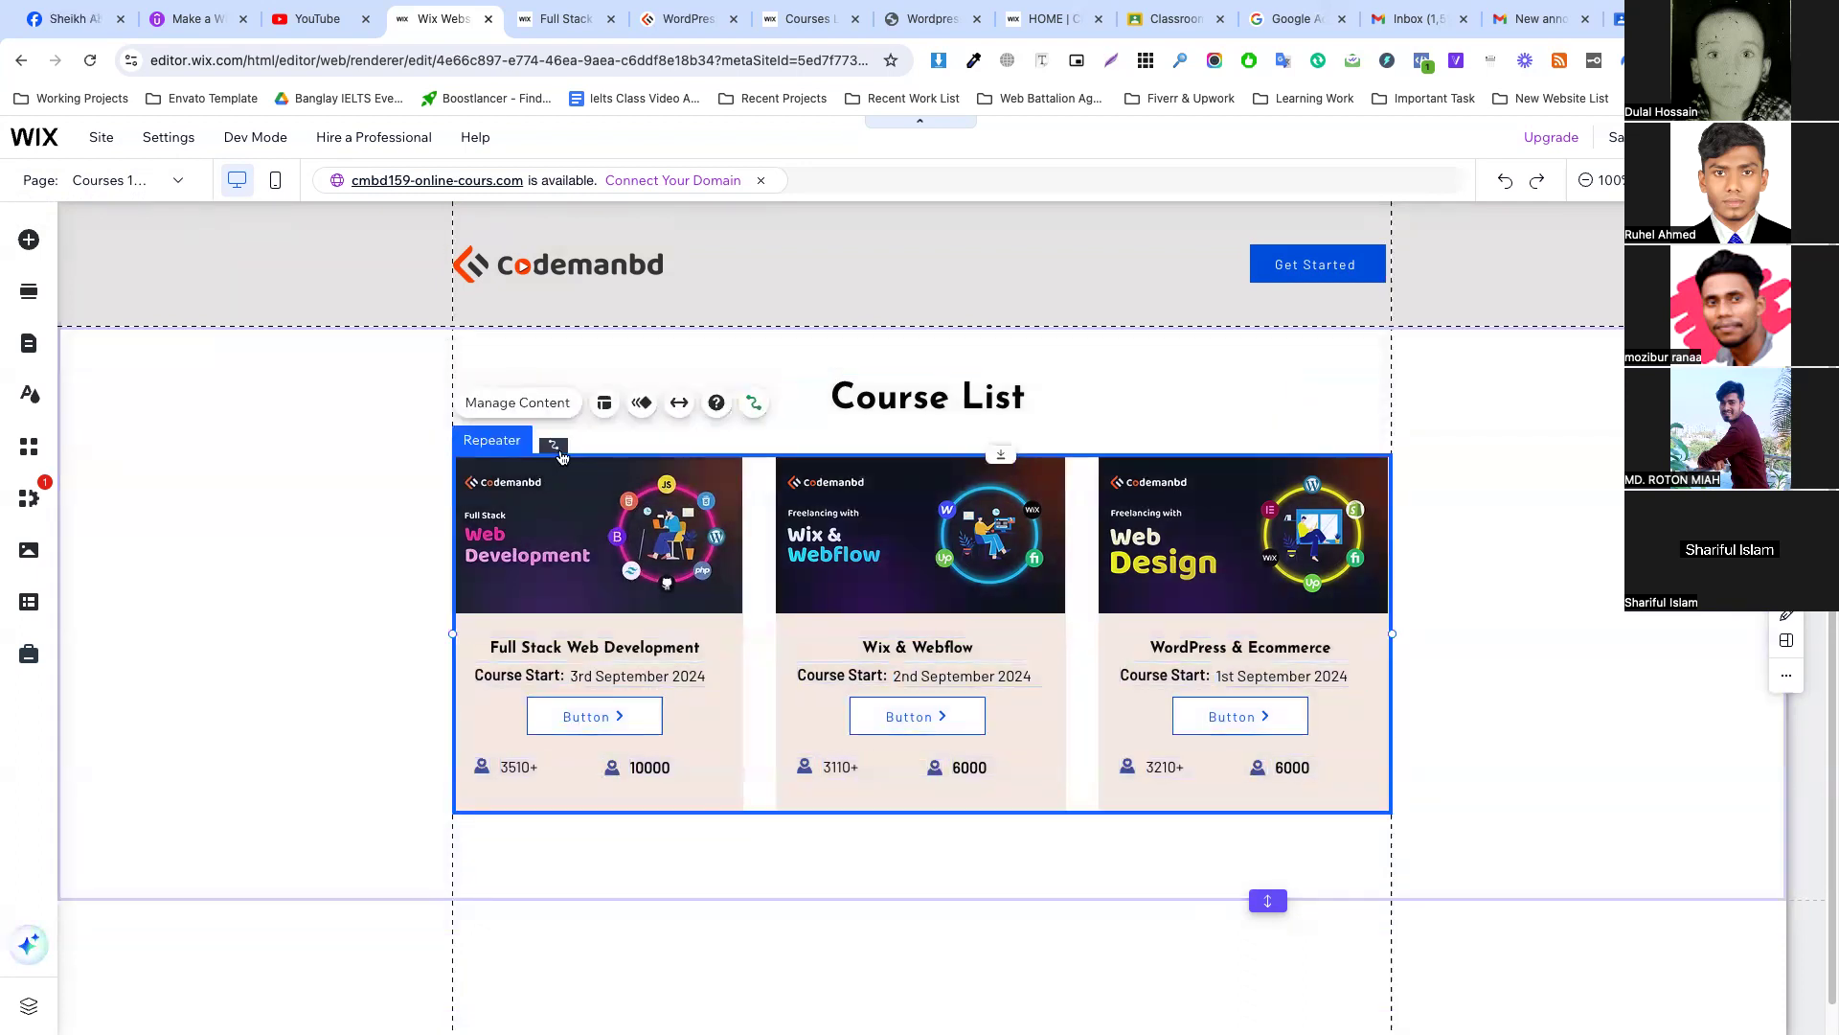
{"action": "left_click", "coordinate": [386, 521]}
{"action": "left_click", "coordinate": [646, 549]}
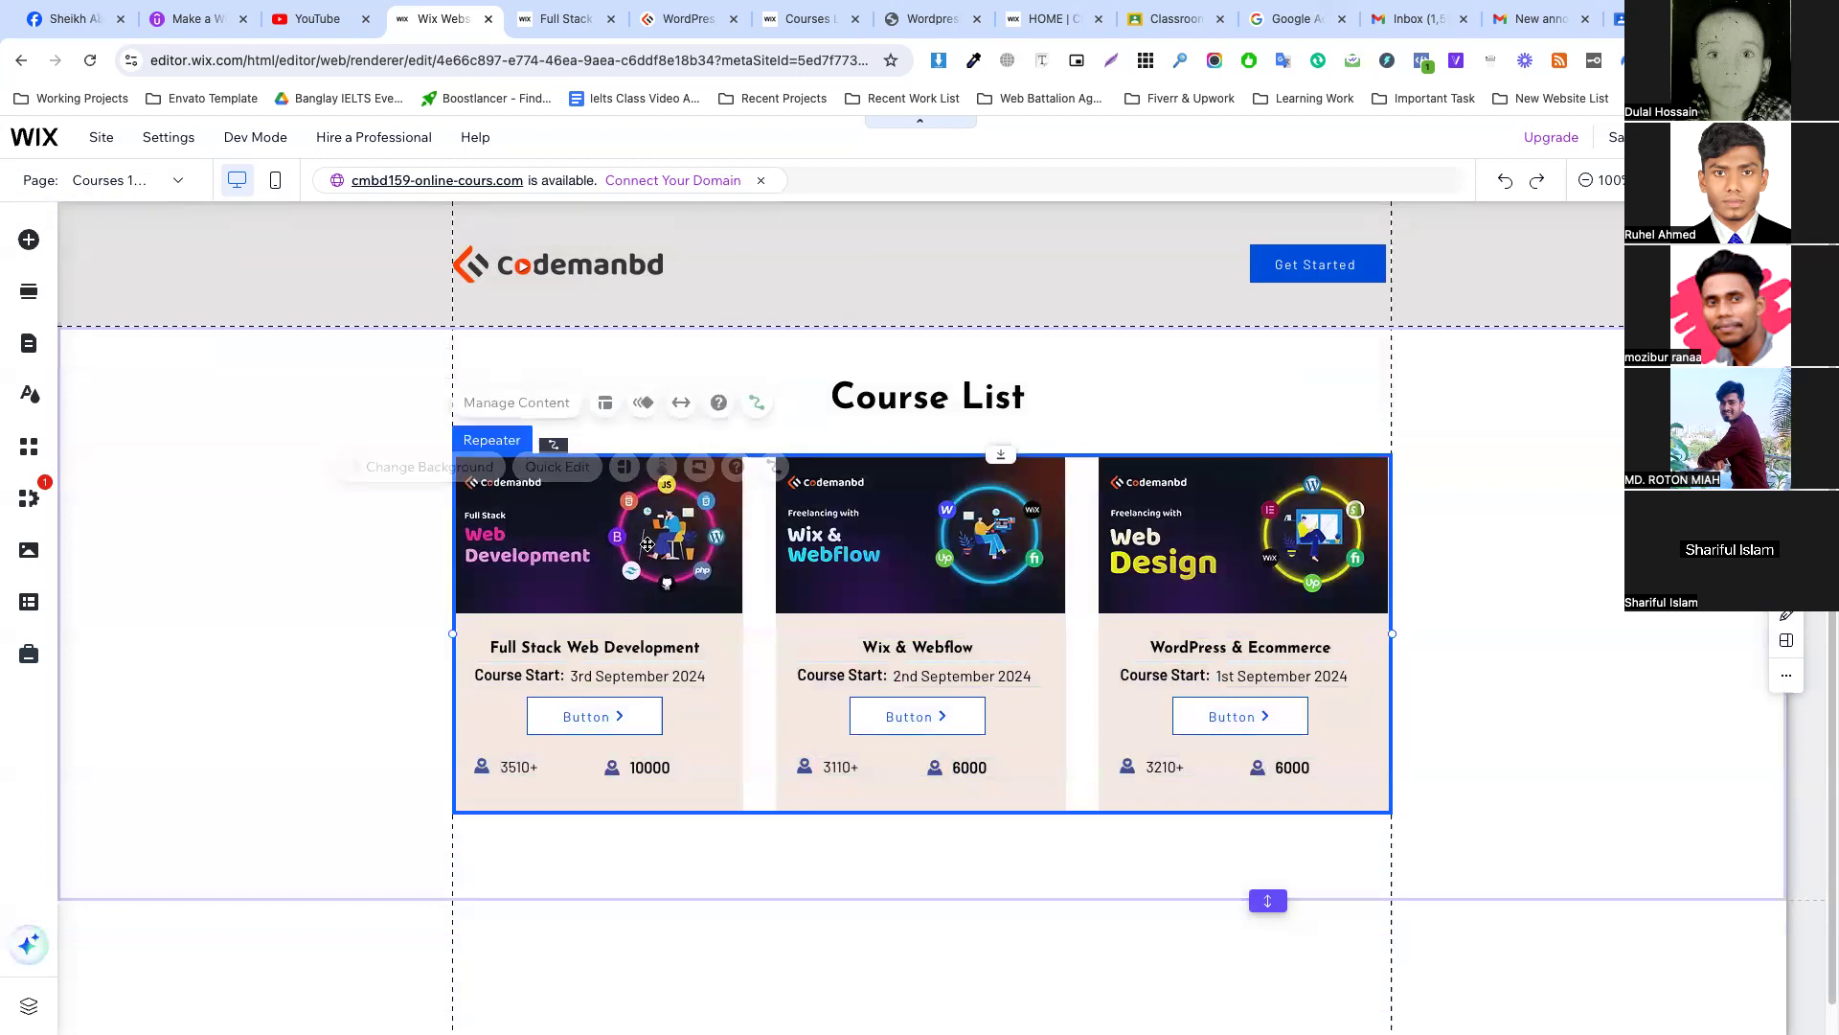
{"action": "left_click", "coordinate": [753, 405]}
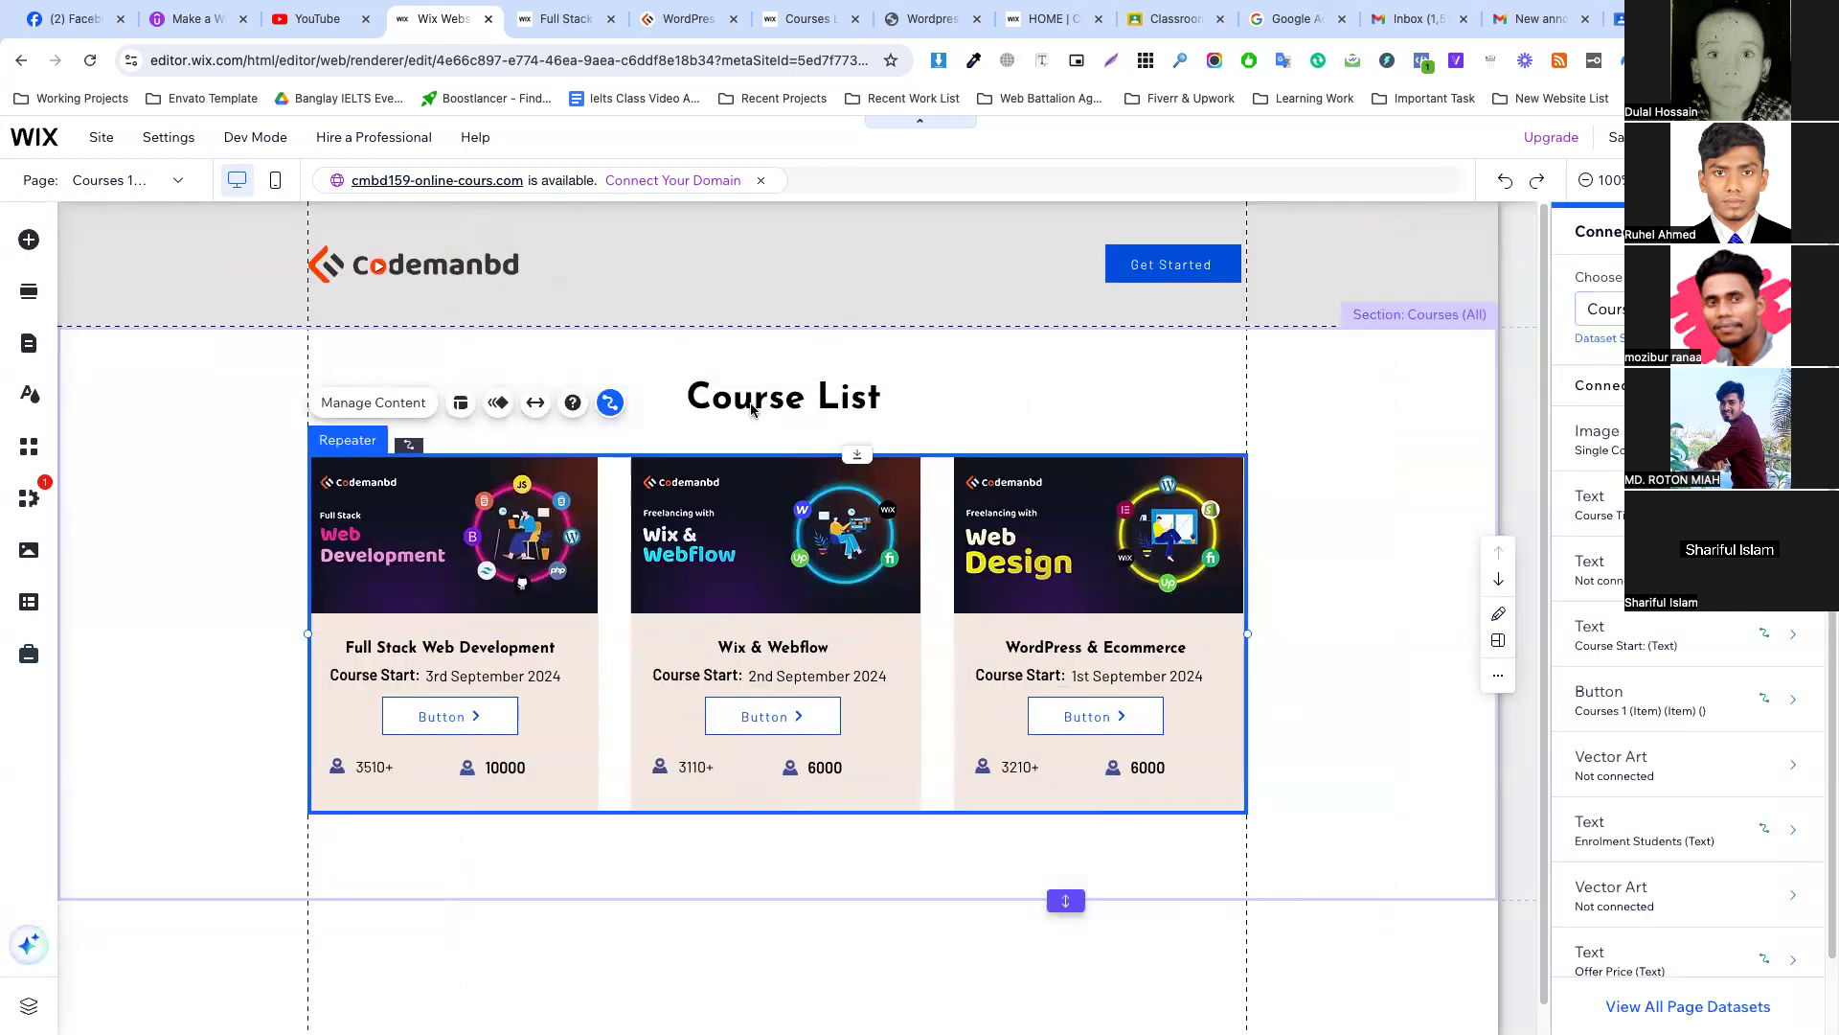
{"action": "left_click", "coordinate": [1629, 308]}
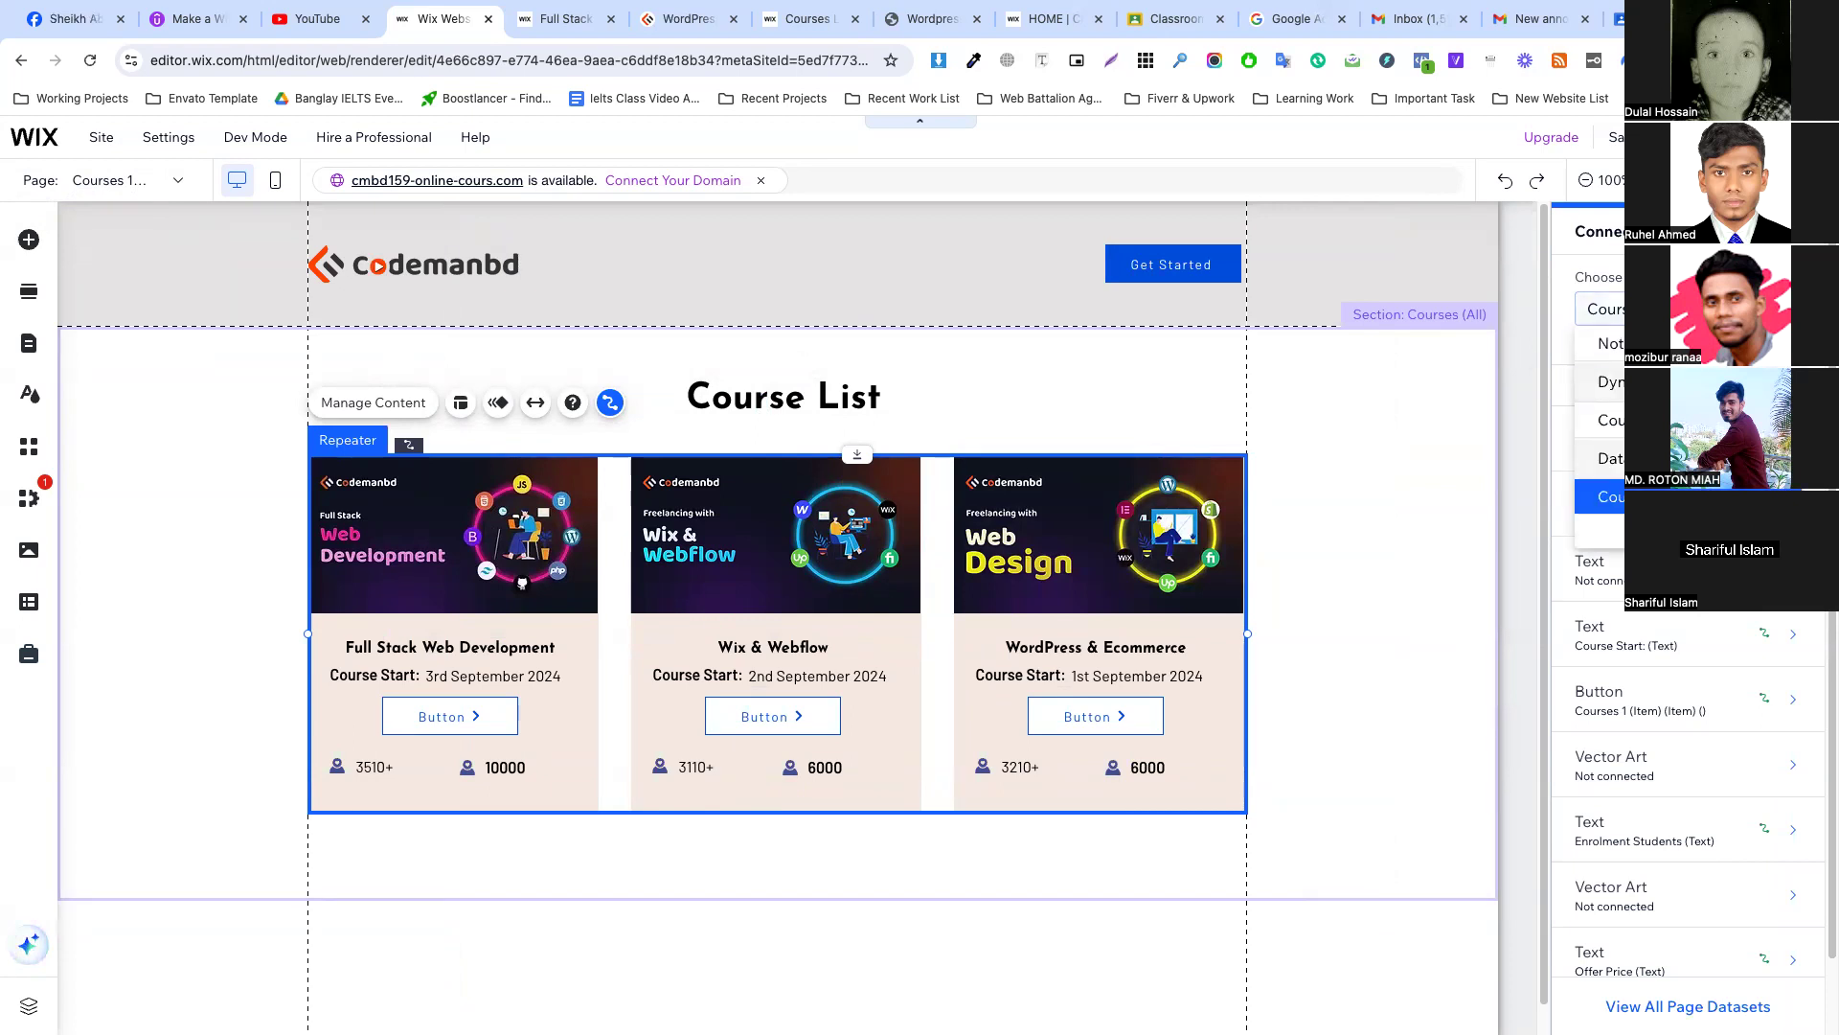
{"action": "left_click", "coordinate": [1688, 531]}
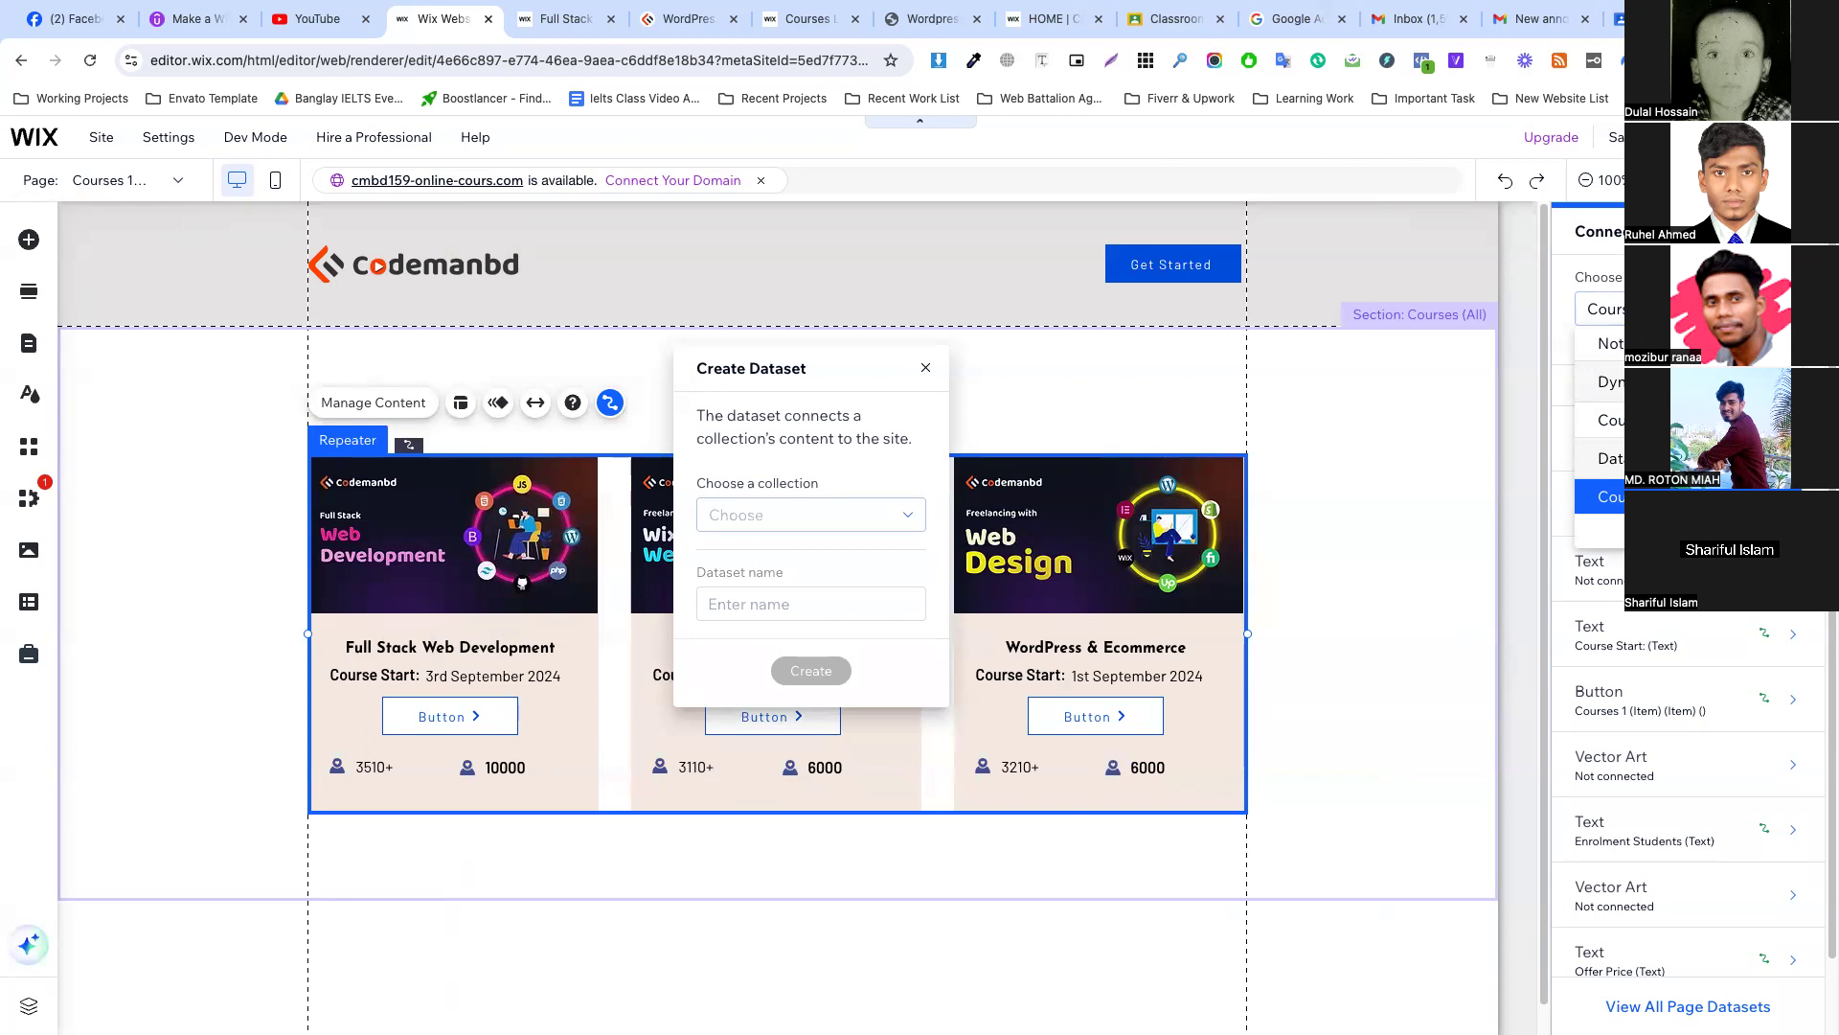
{"action": "left_click", "coordinate": [778, 515]}
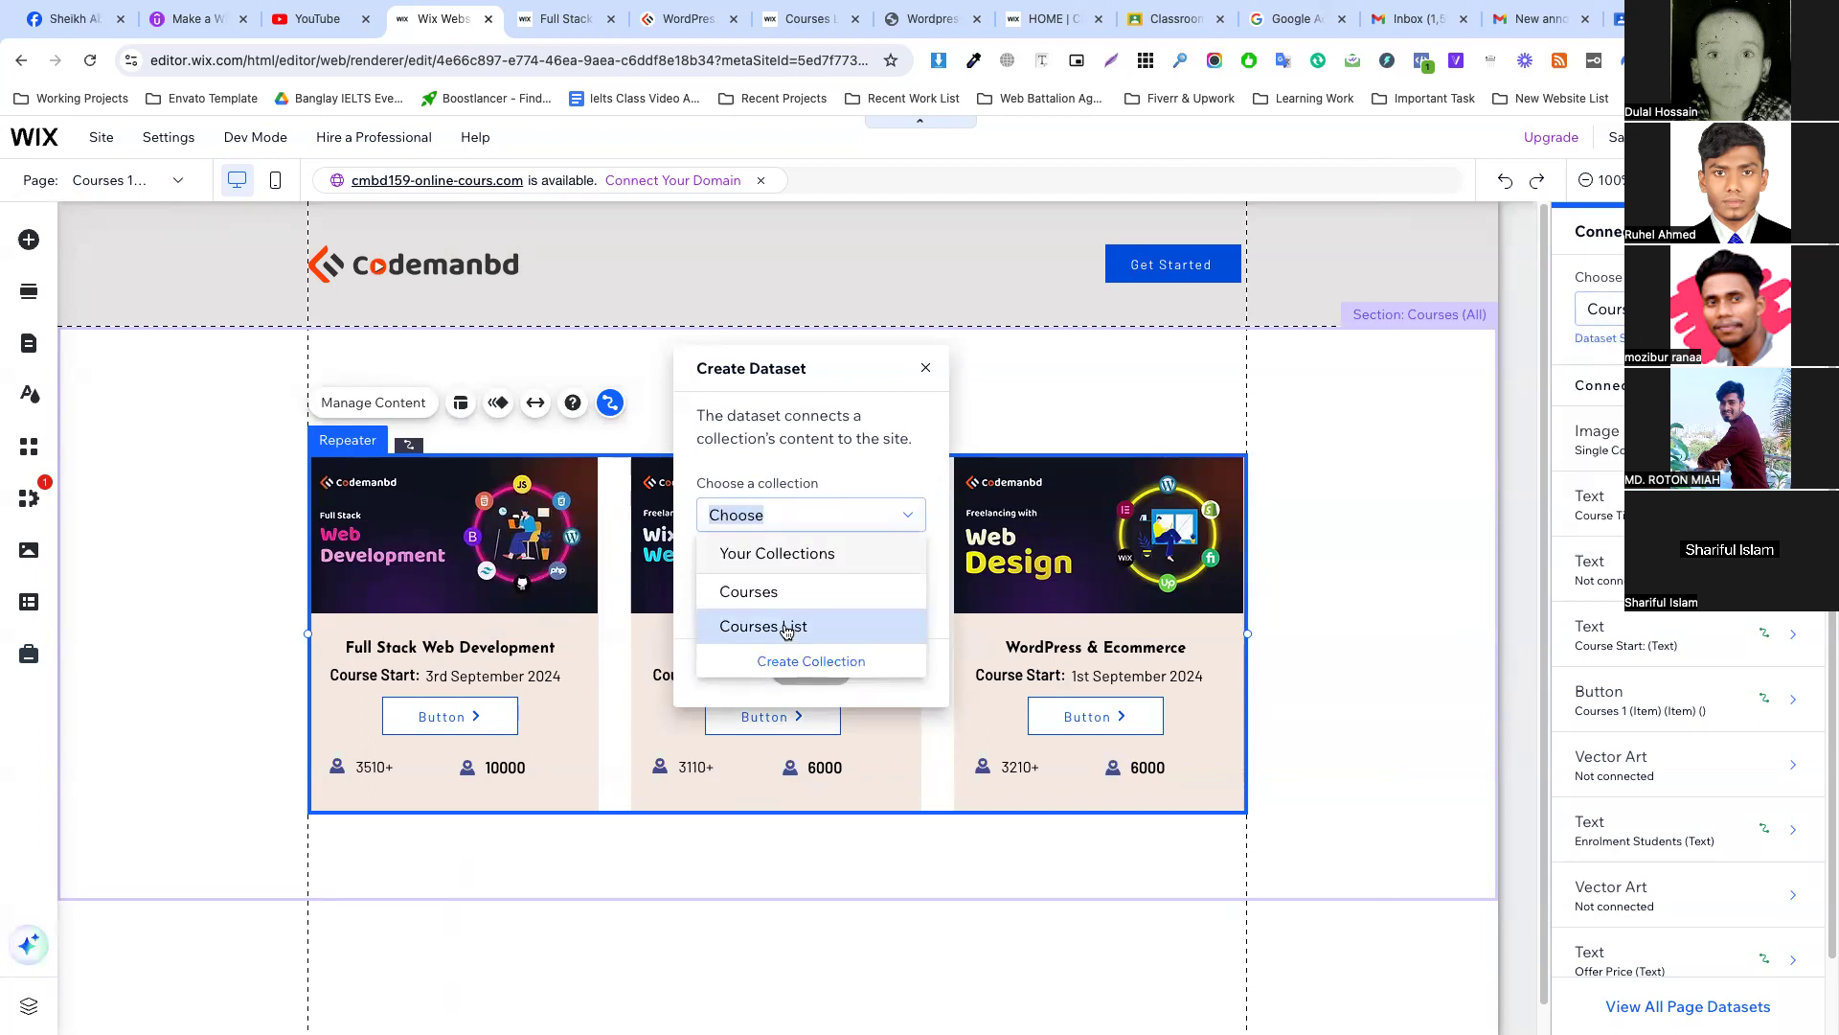
Create a from-scratch multi-item CMS collection named 'projects', then return to the editor.
{"action": "left_click", "coordinate": [565, 19]}
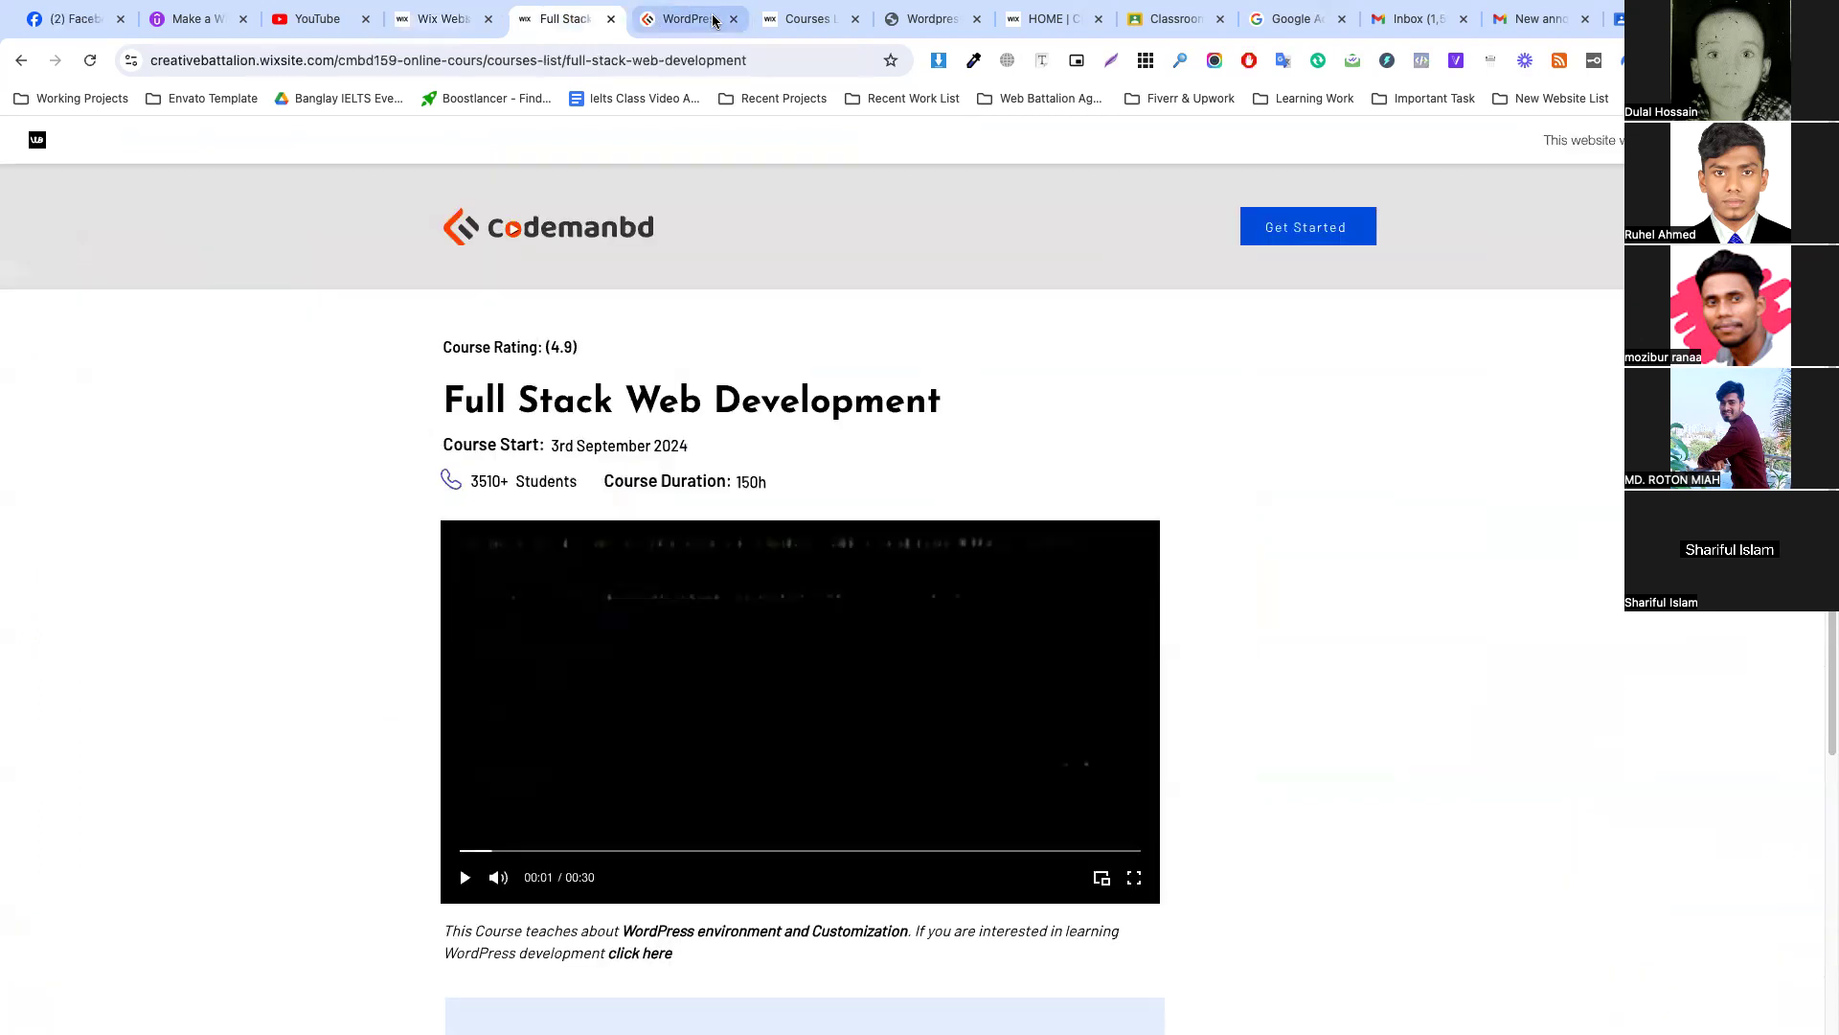
{"action": "left_click", "coordinate": [810, 19]}
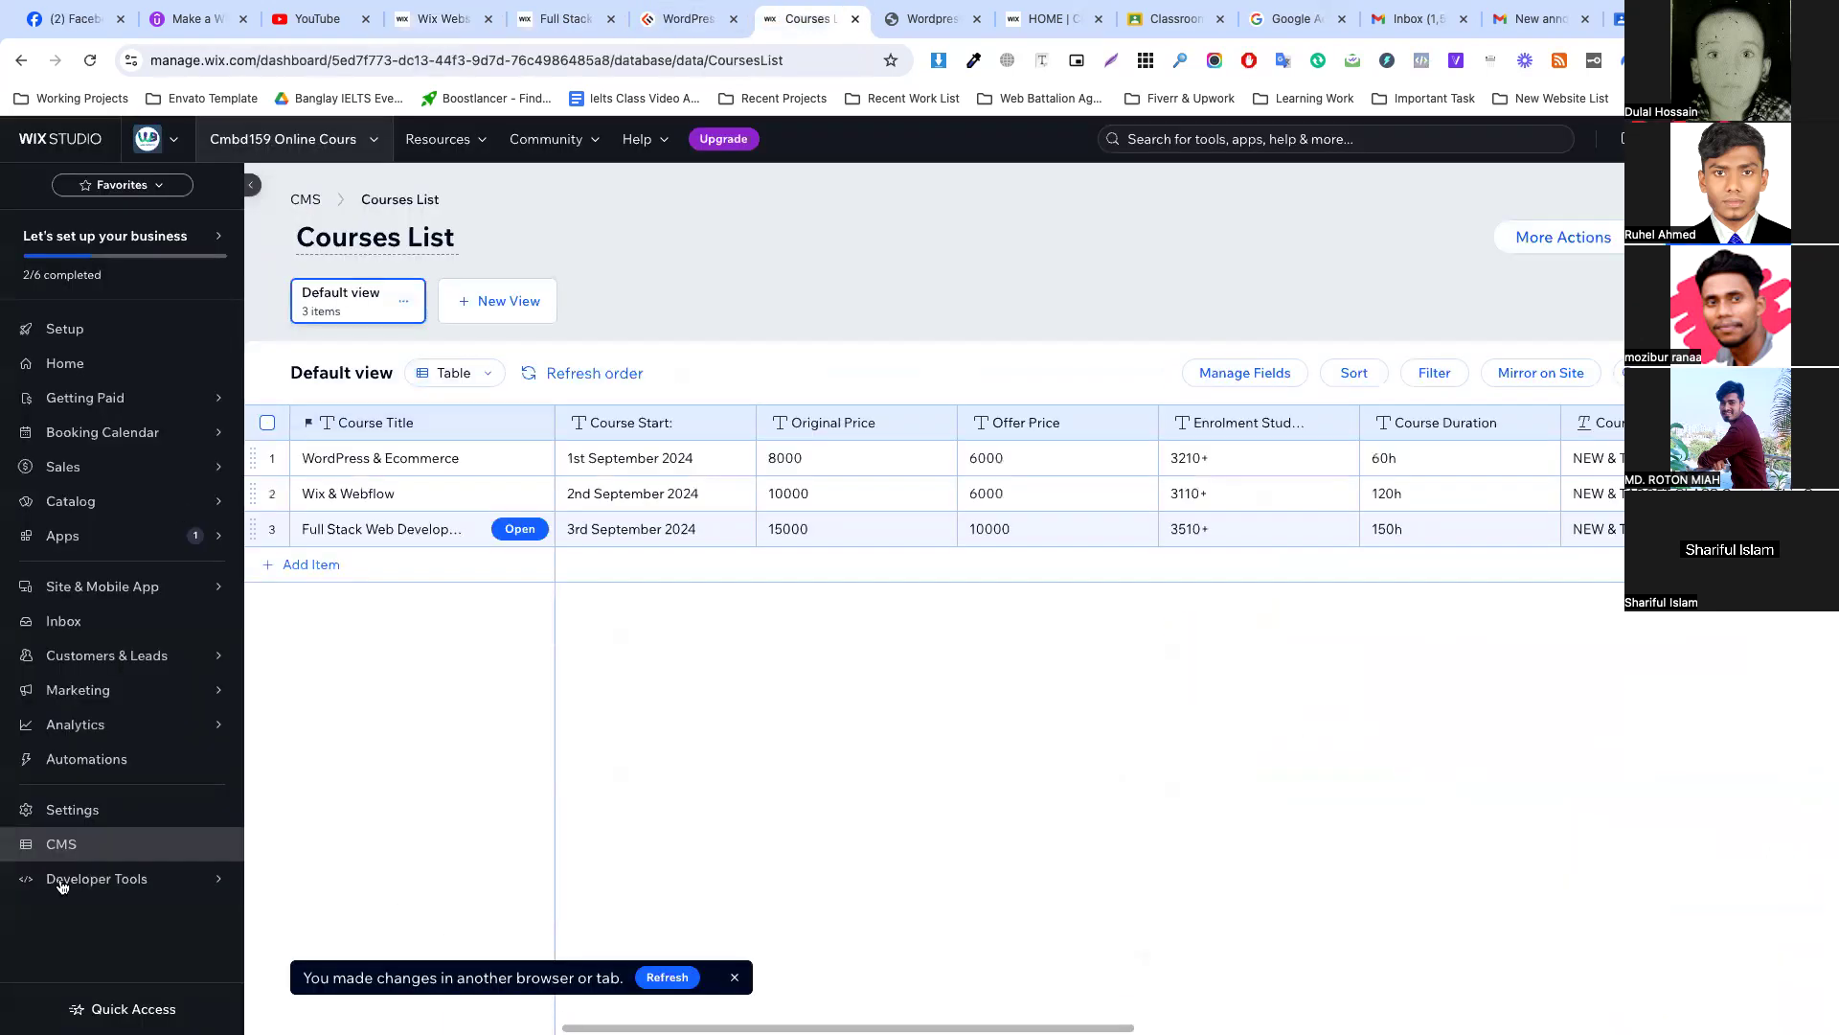
{"action": "left_click", "coordinate": [81, 852]}
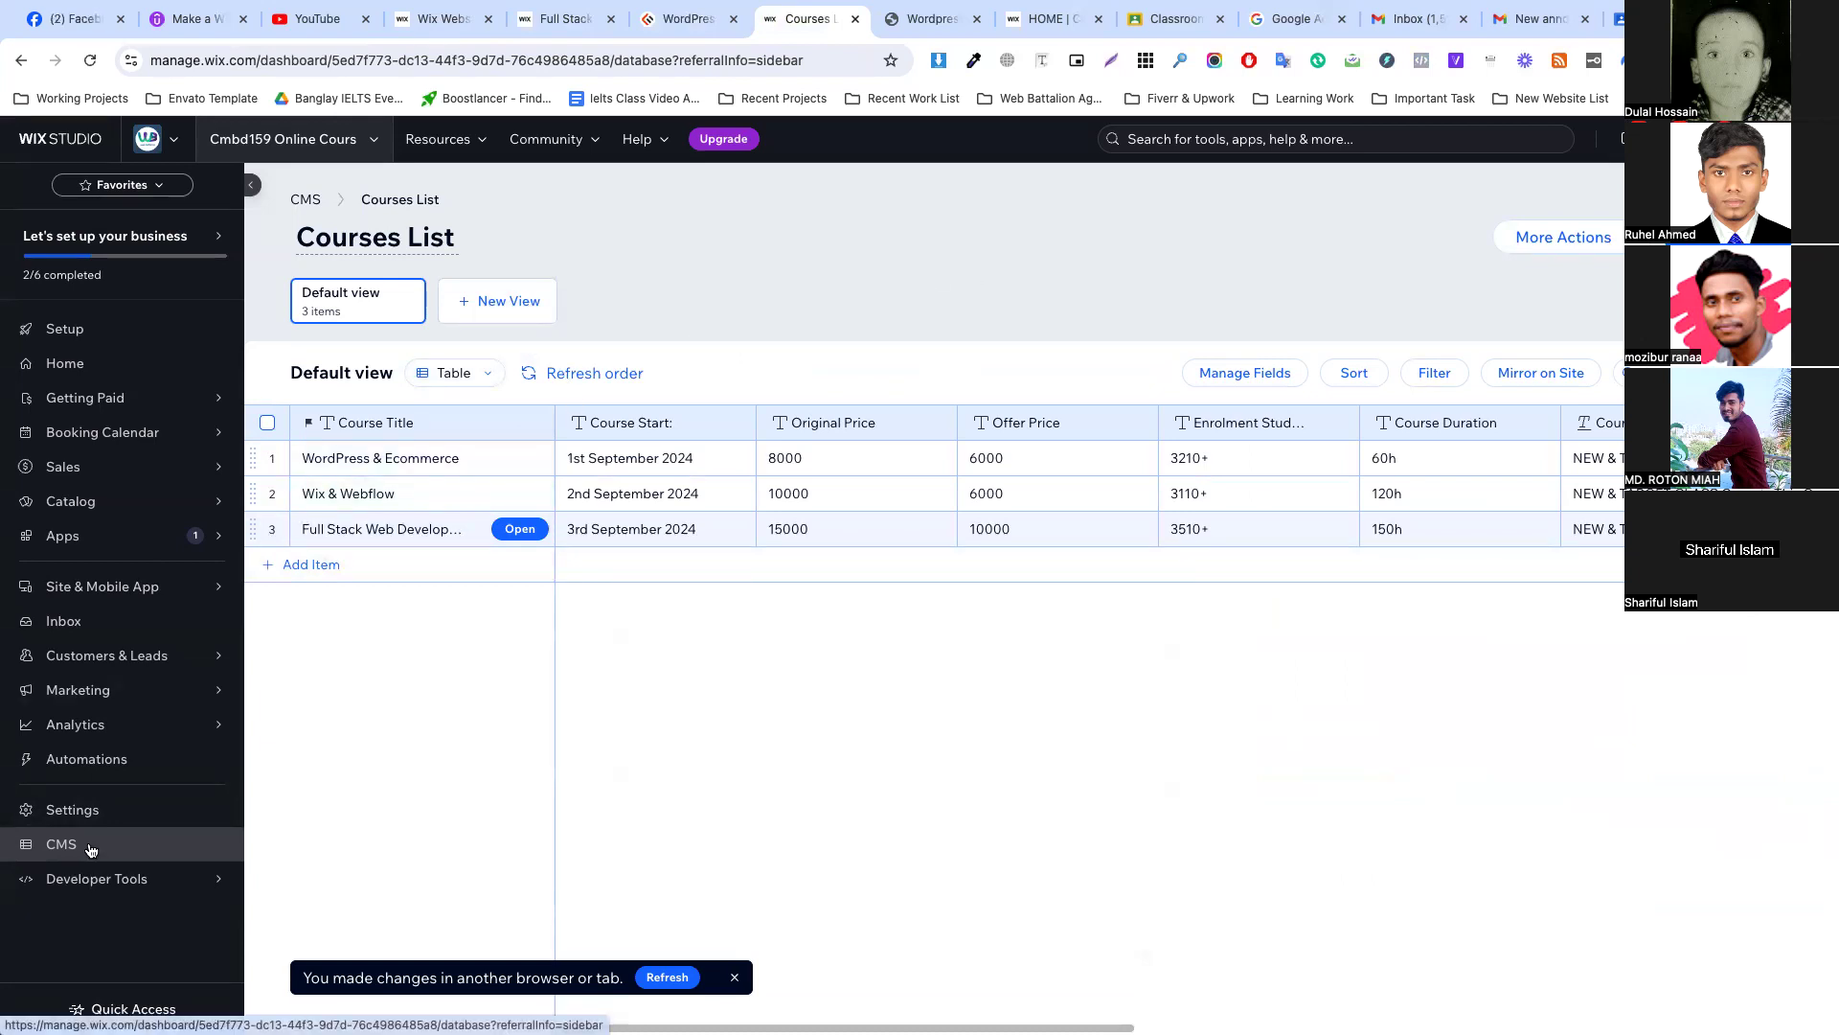
{"action": "left_click", "coordinate": [312, 198]}
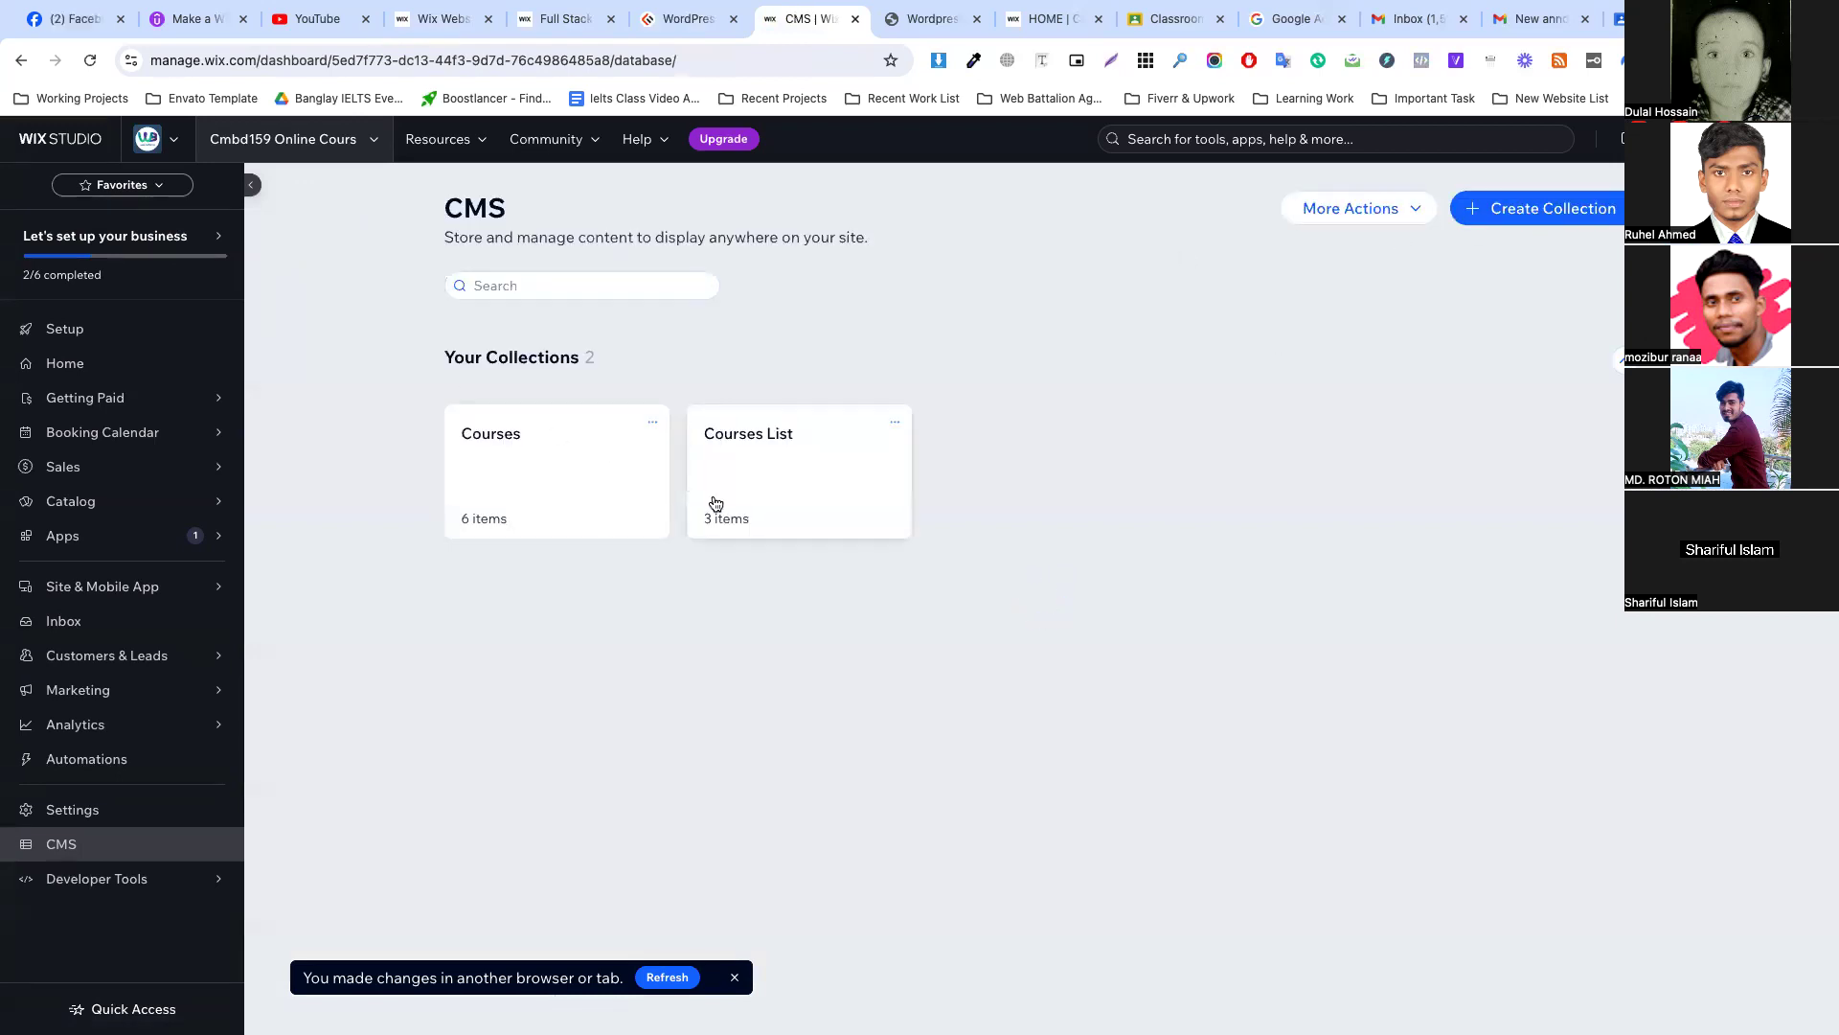
{"action": "left_click", "coordinate": [1526, 215]}
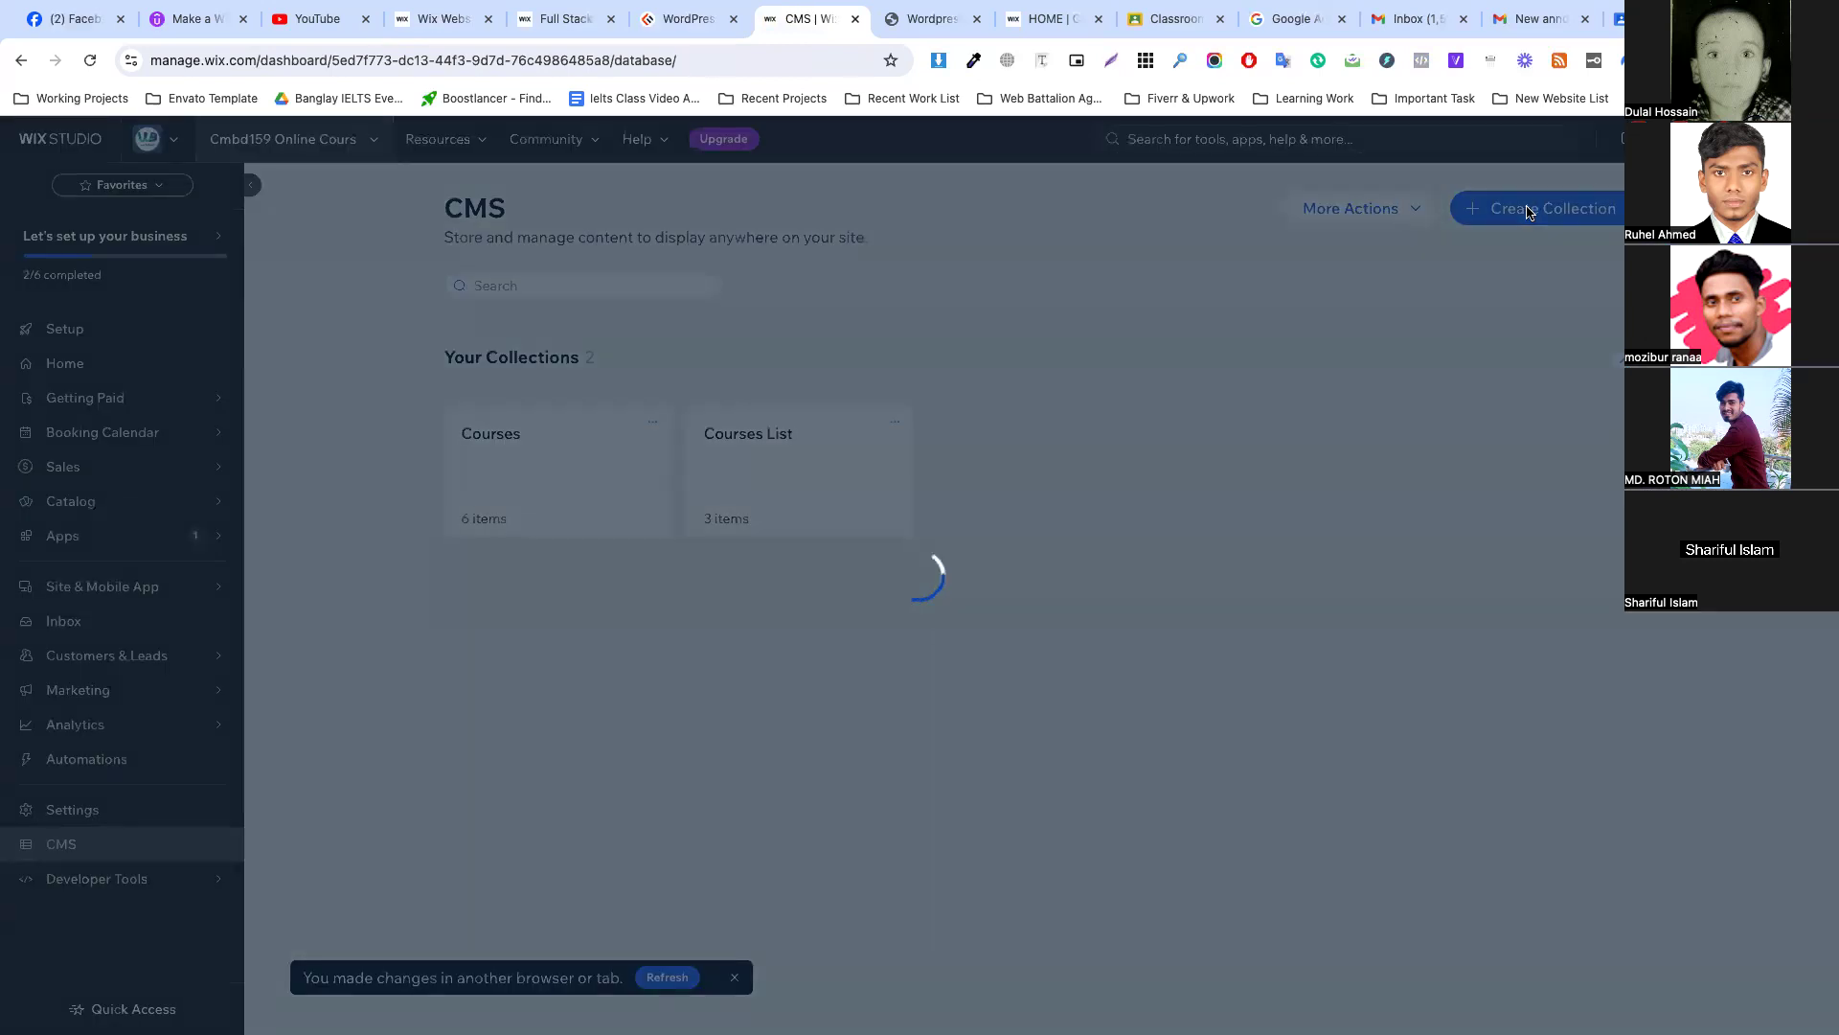
{"action": "left_click", "coordinate": [1016, 570]}
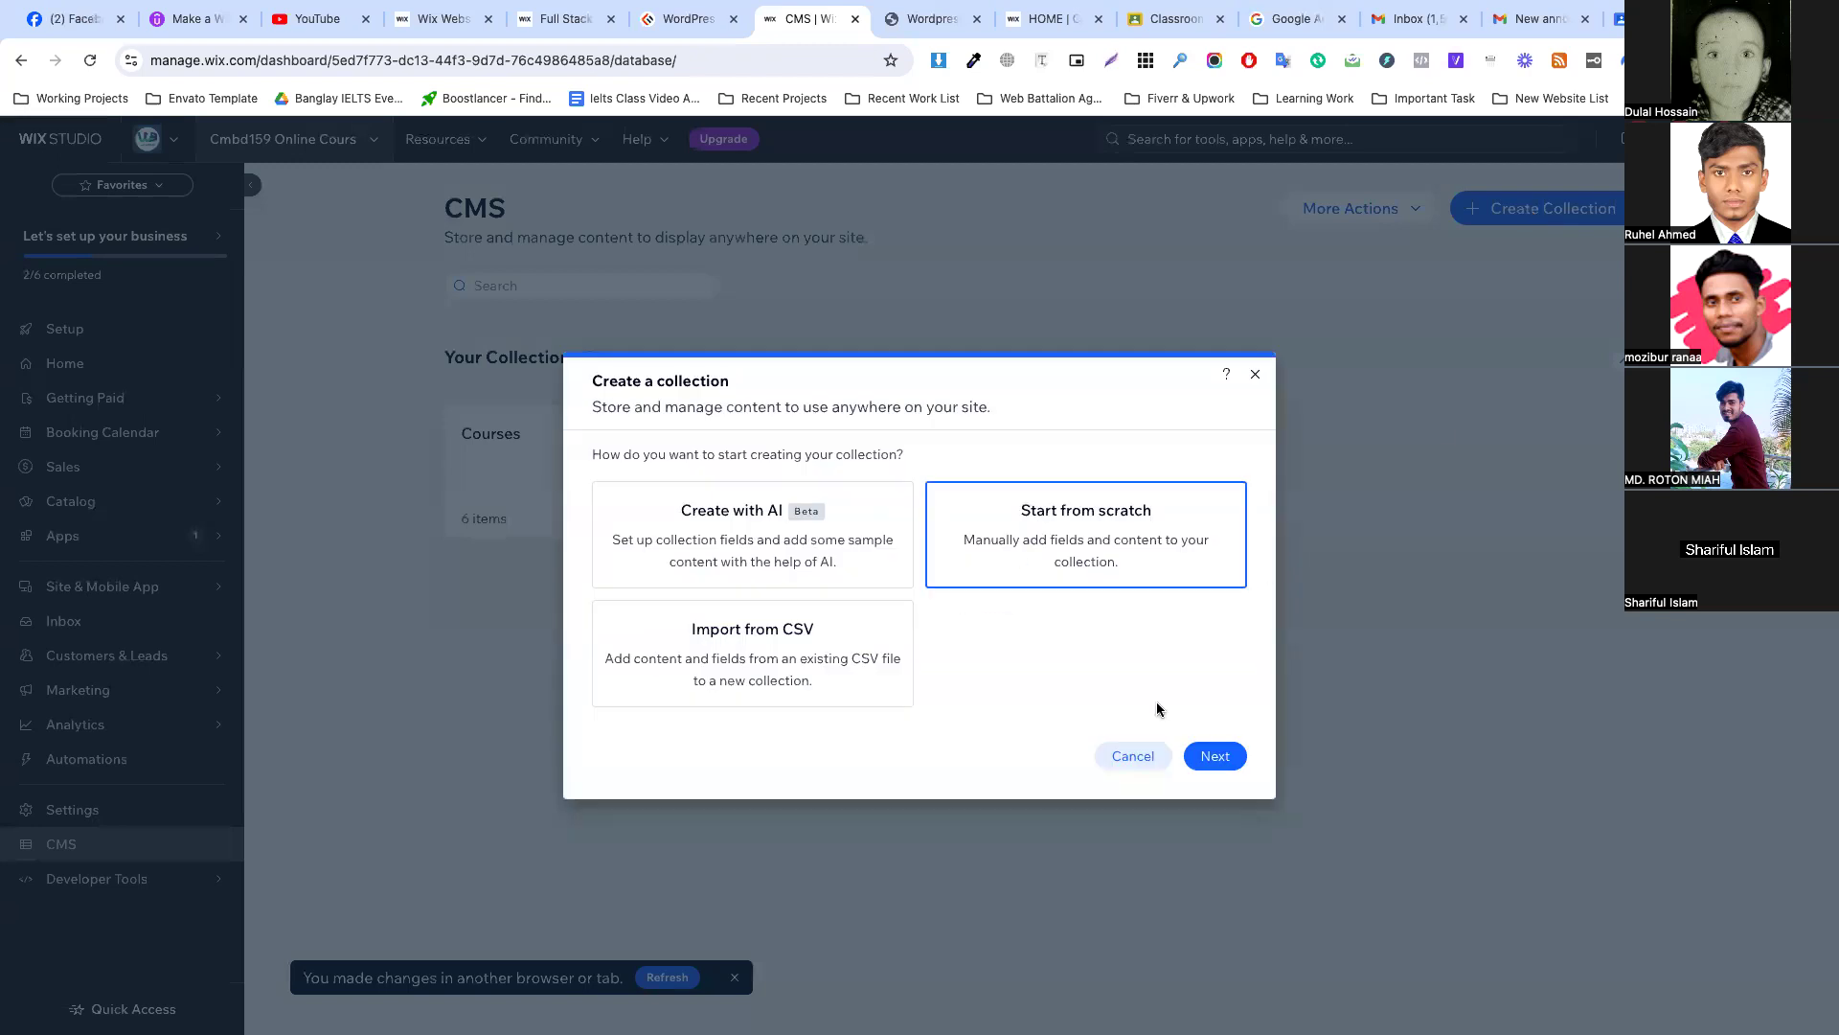
{"action": "left_click", "coordinate": [1217, 753]}
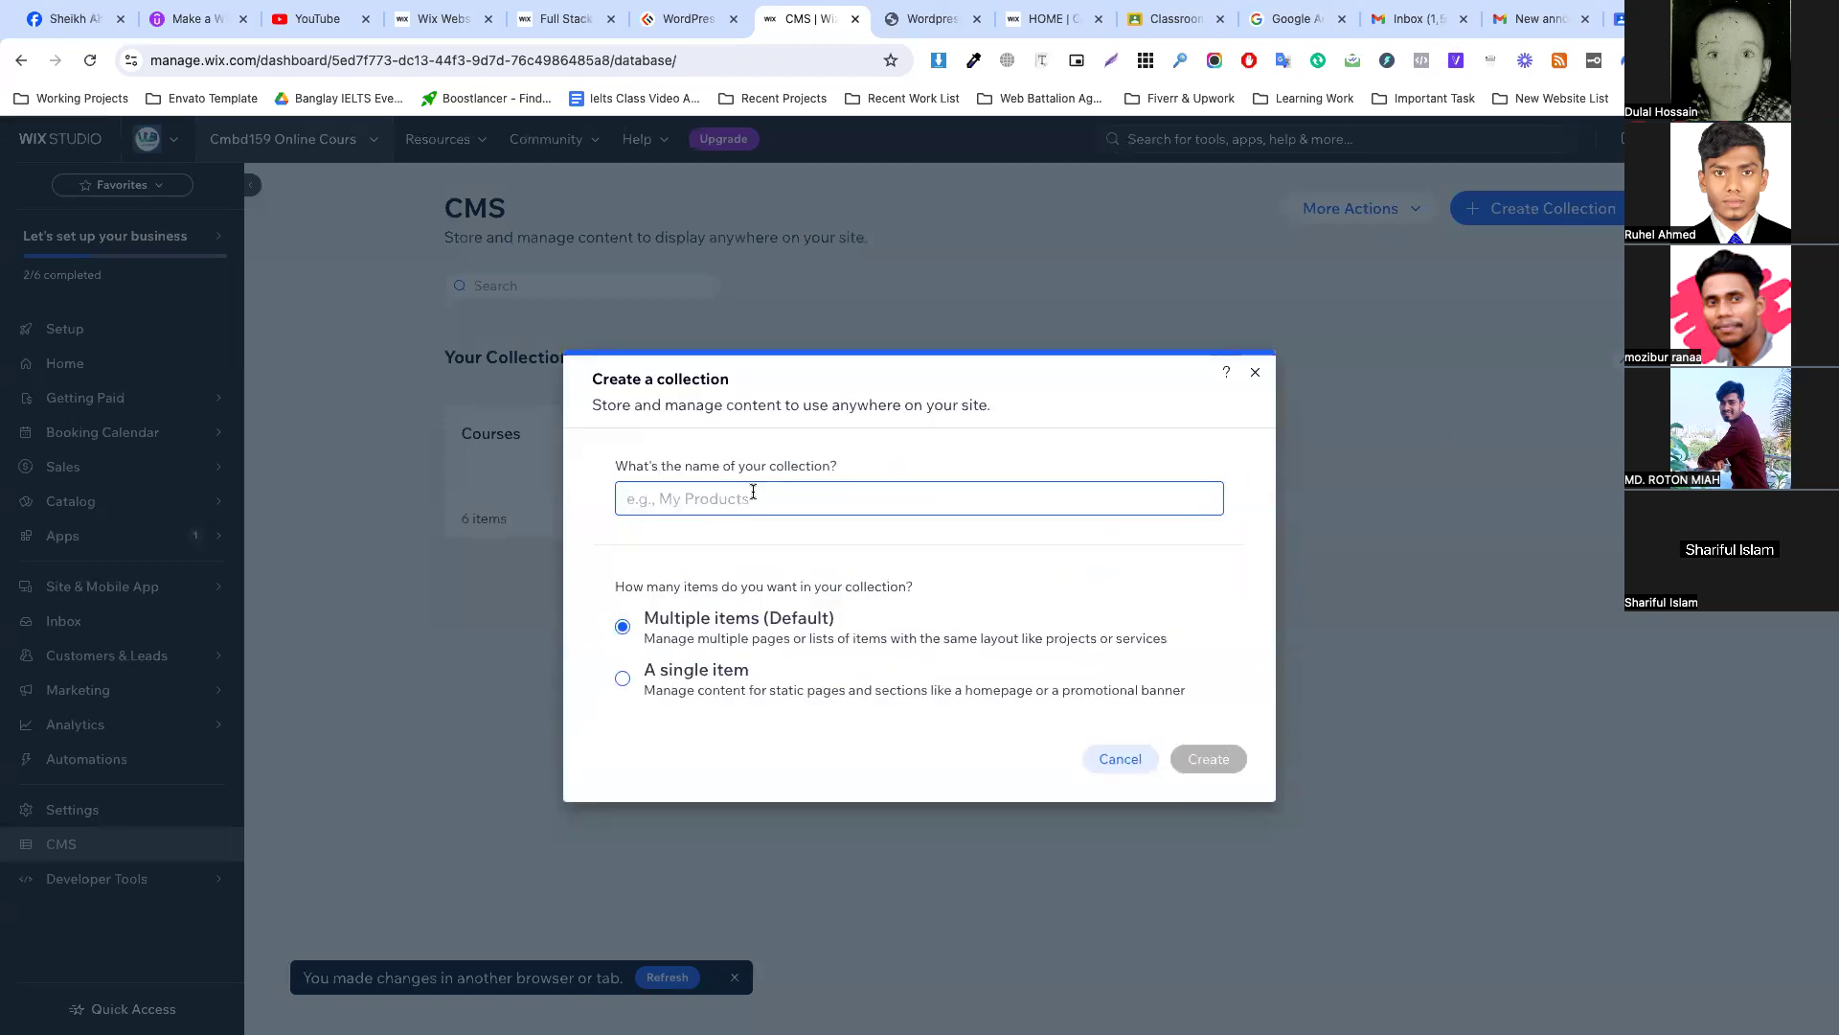
{"action": "type", "text": "projects"}
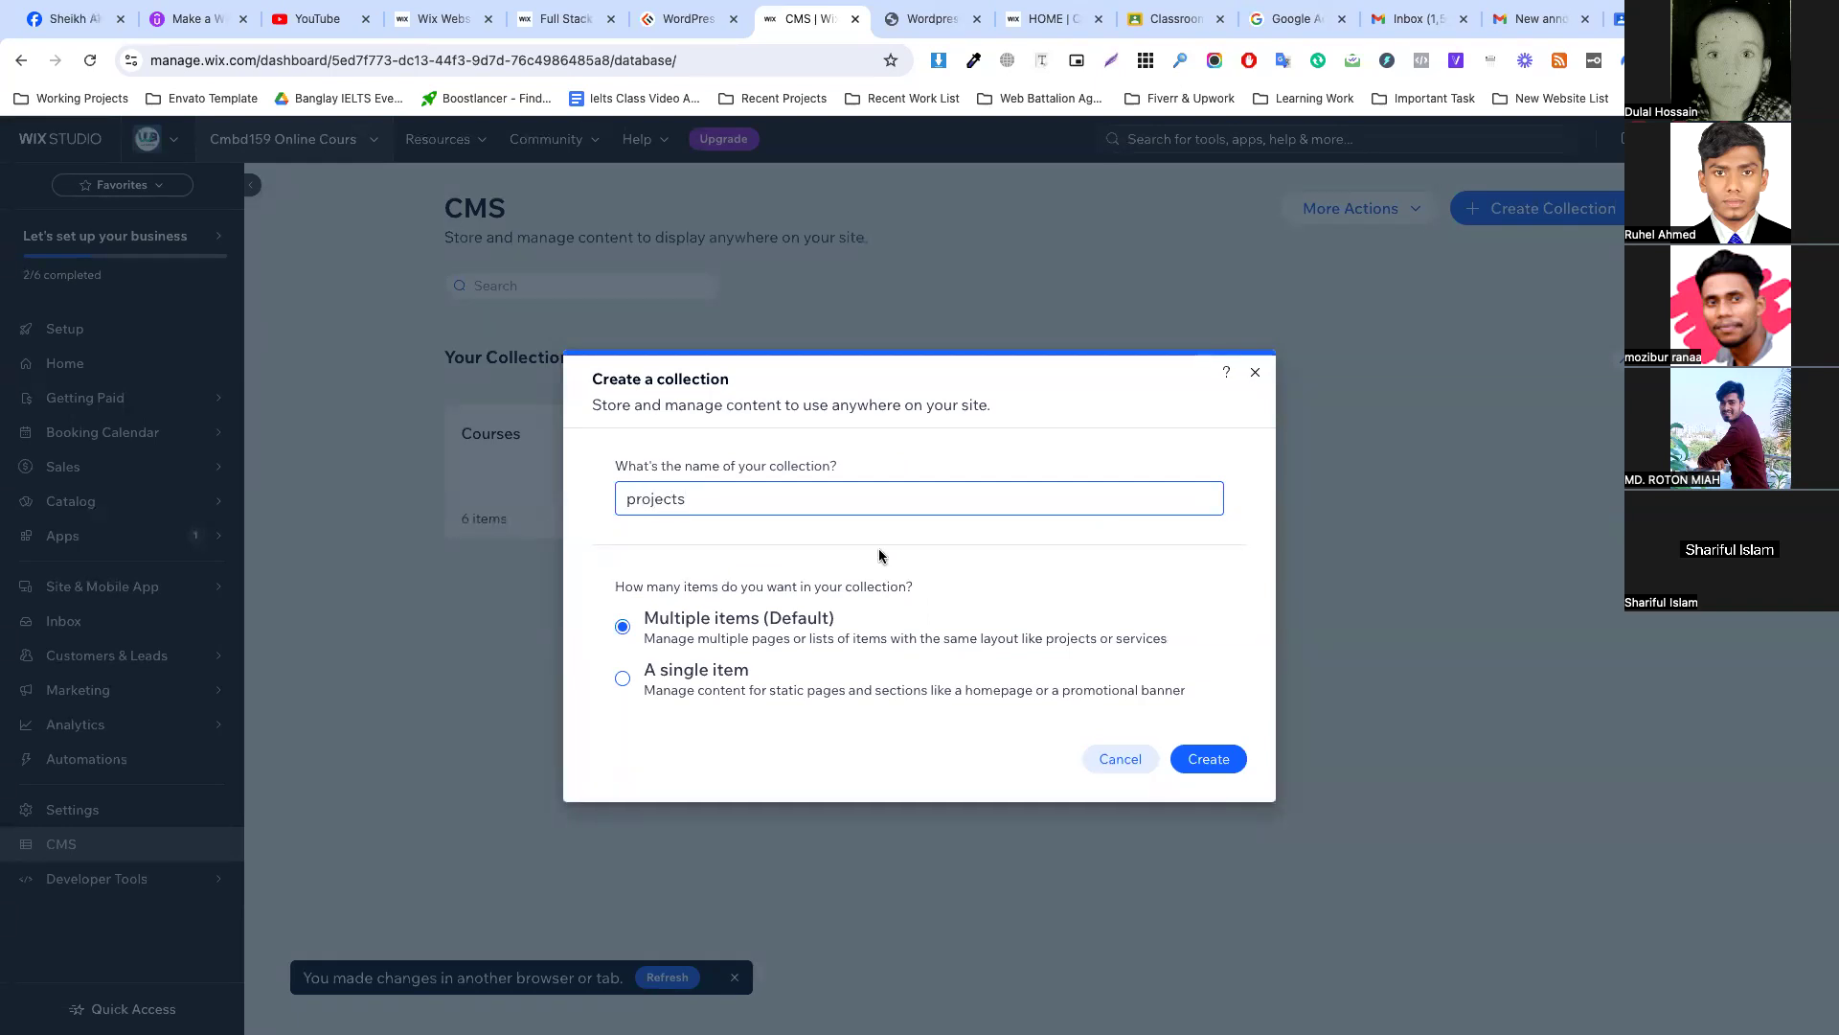
{"action": "left_click", "coordinate": [1209, 758]}
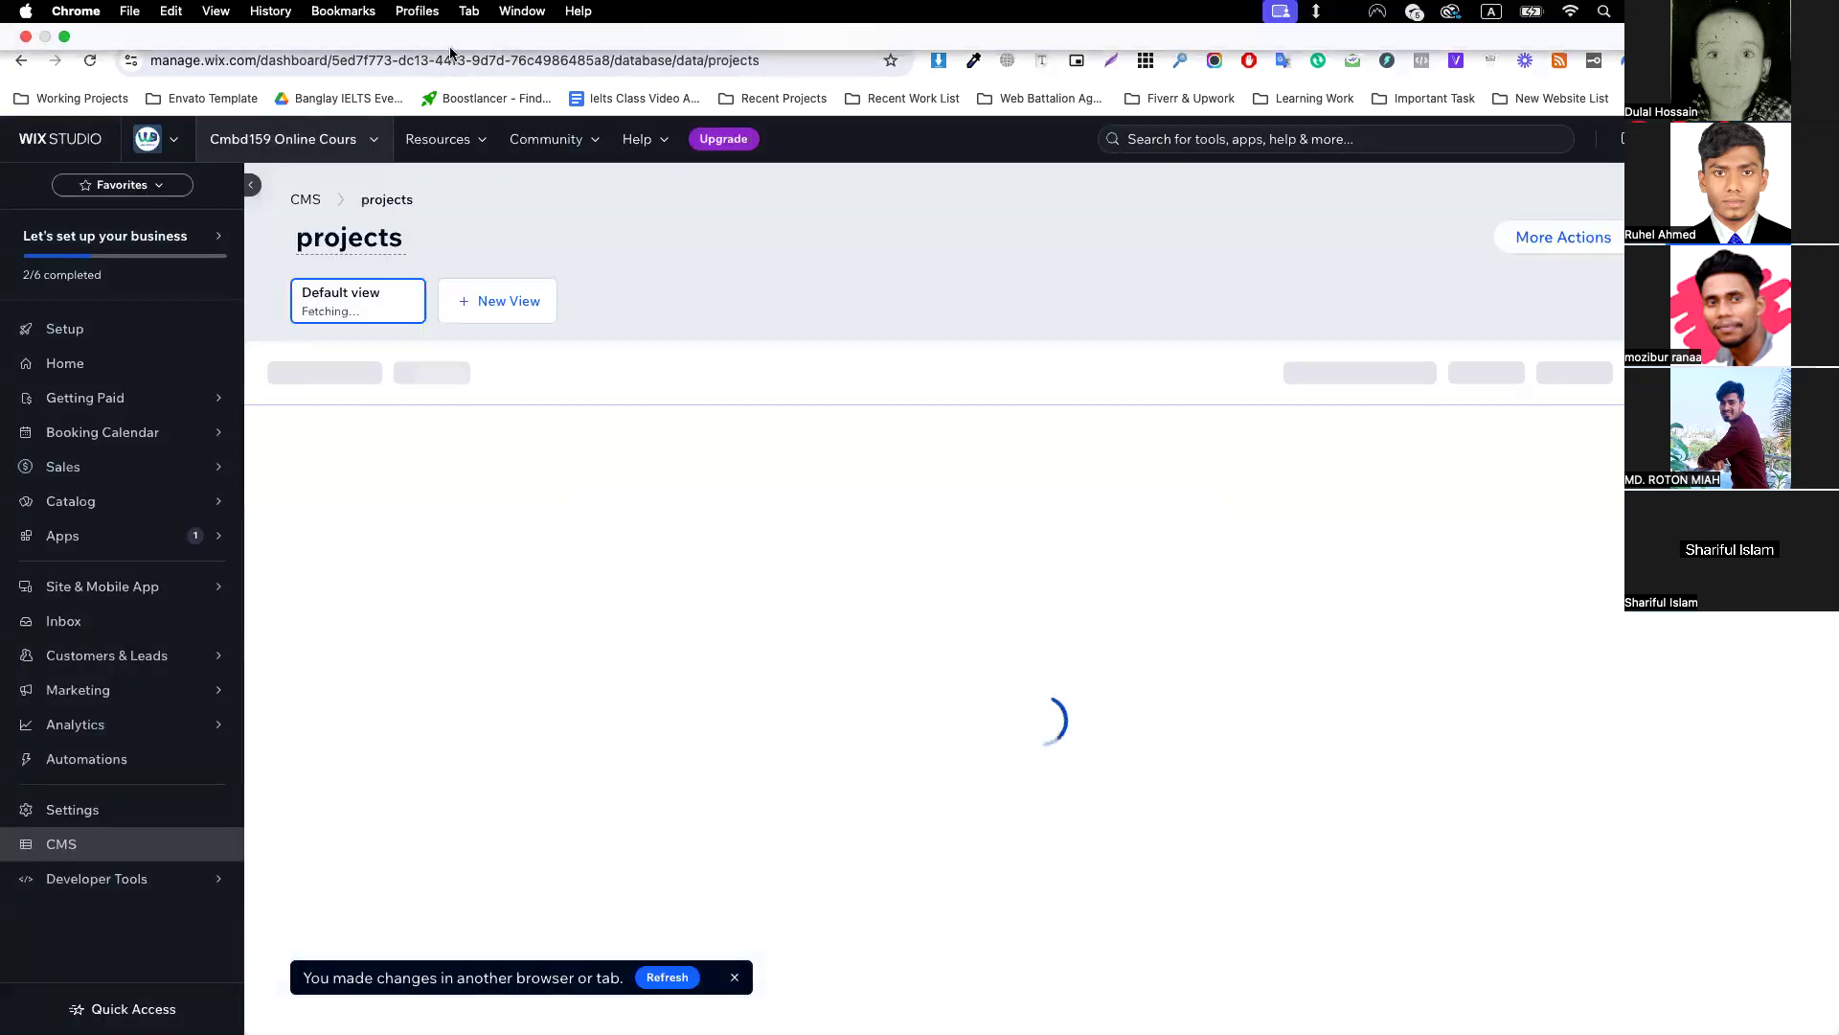
{"action": "left_click", "coordinate": [441, 21]}
Choose Courses List for the new dataset, keeping the default name, and create it.
{"action": "left_click", "coordinate": [783, 518]}
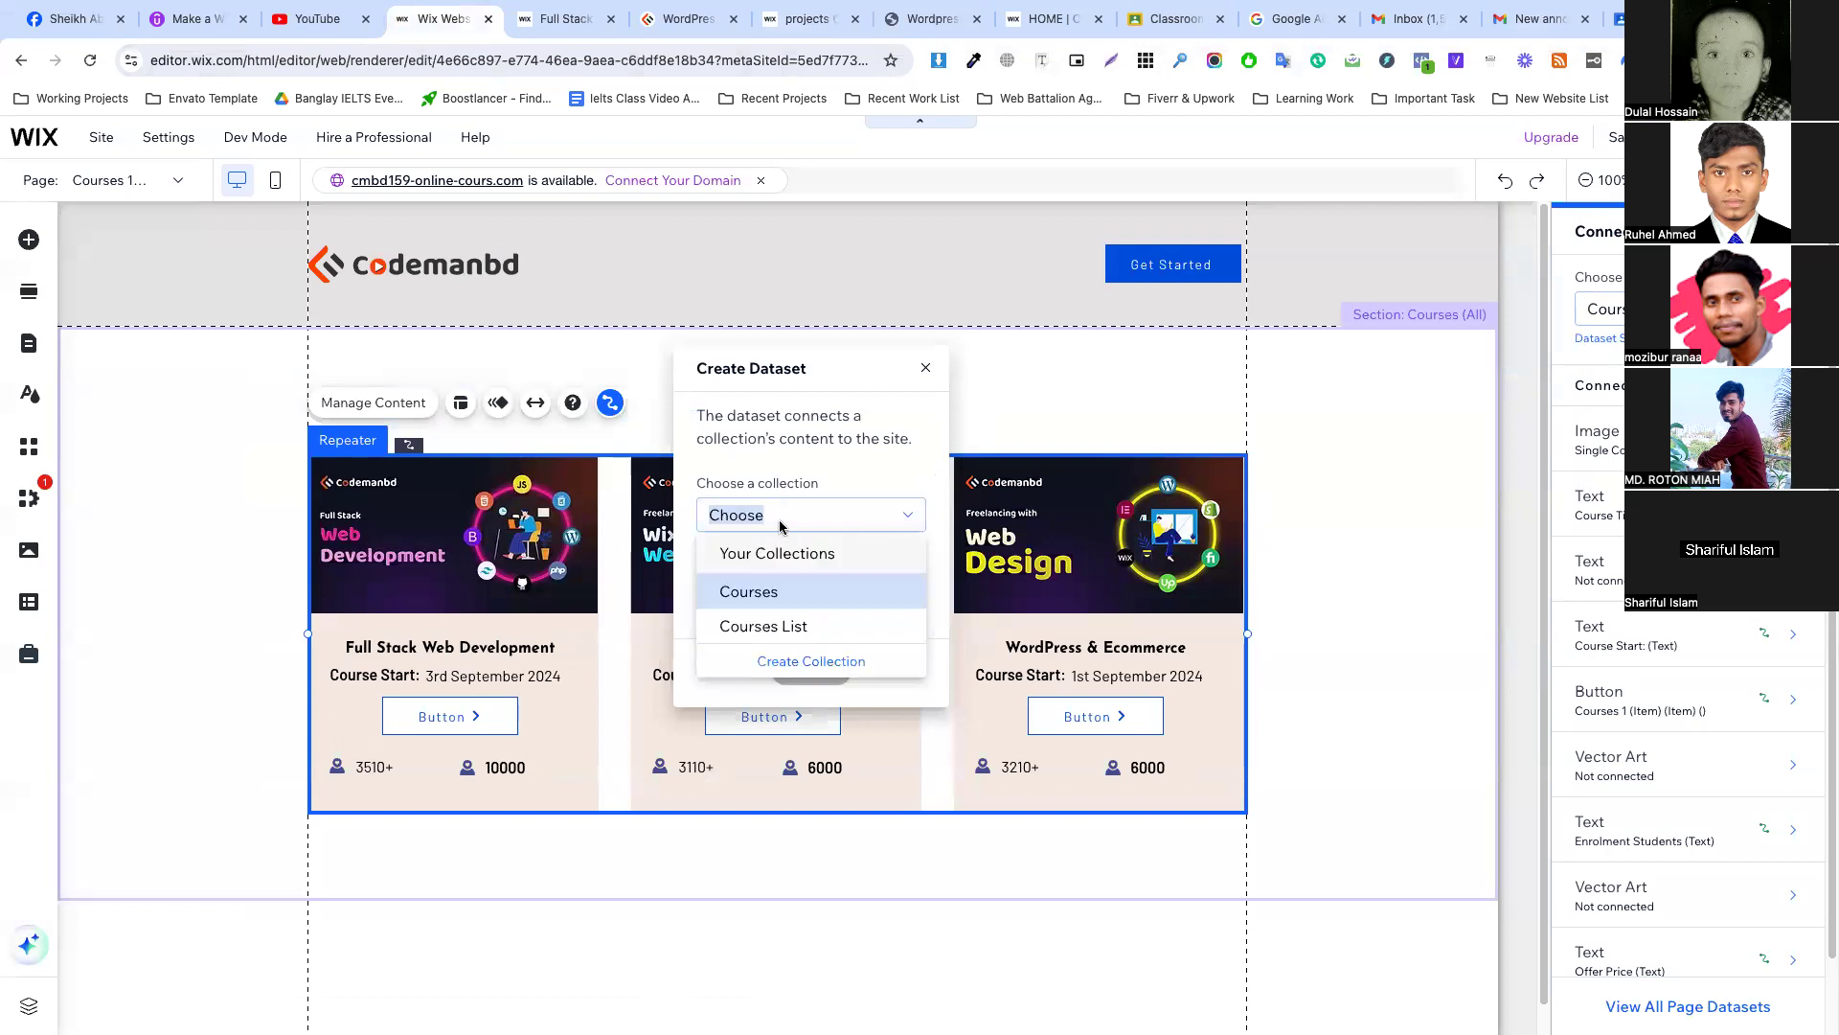
{"action": "left_click", "coordinate": [773, 626]}
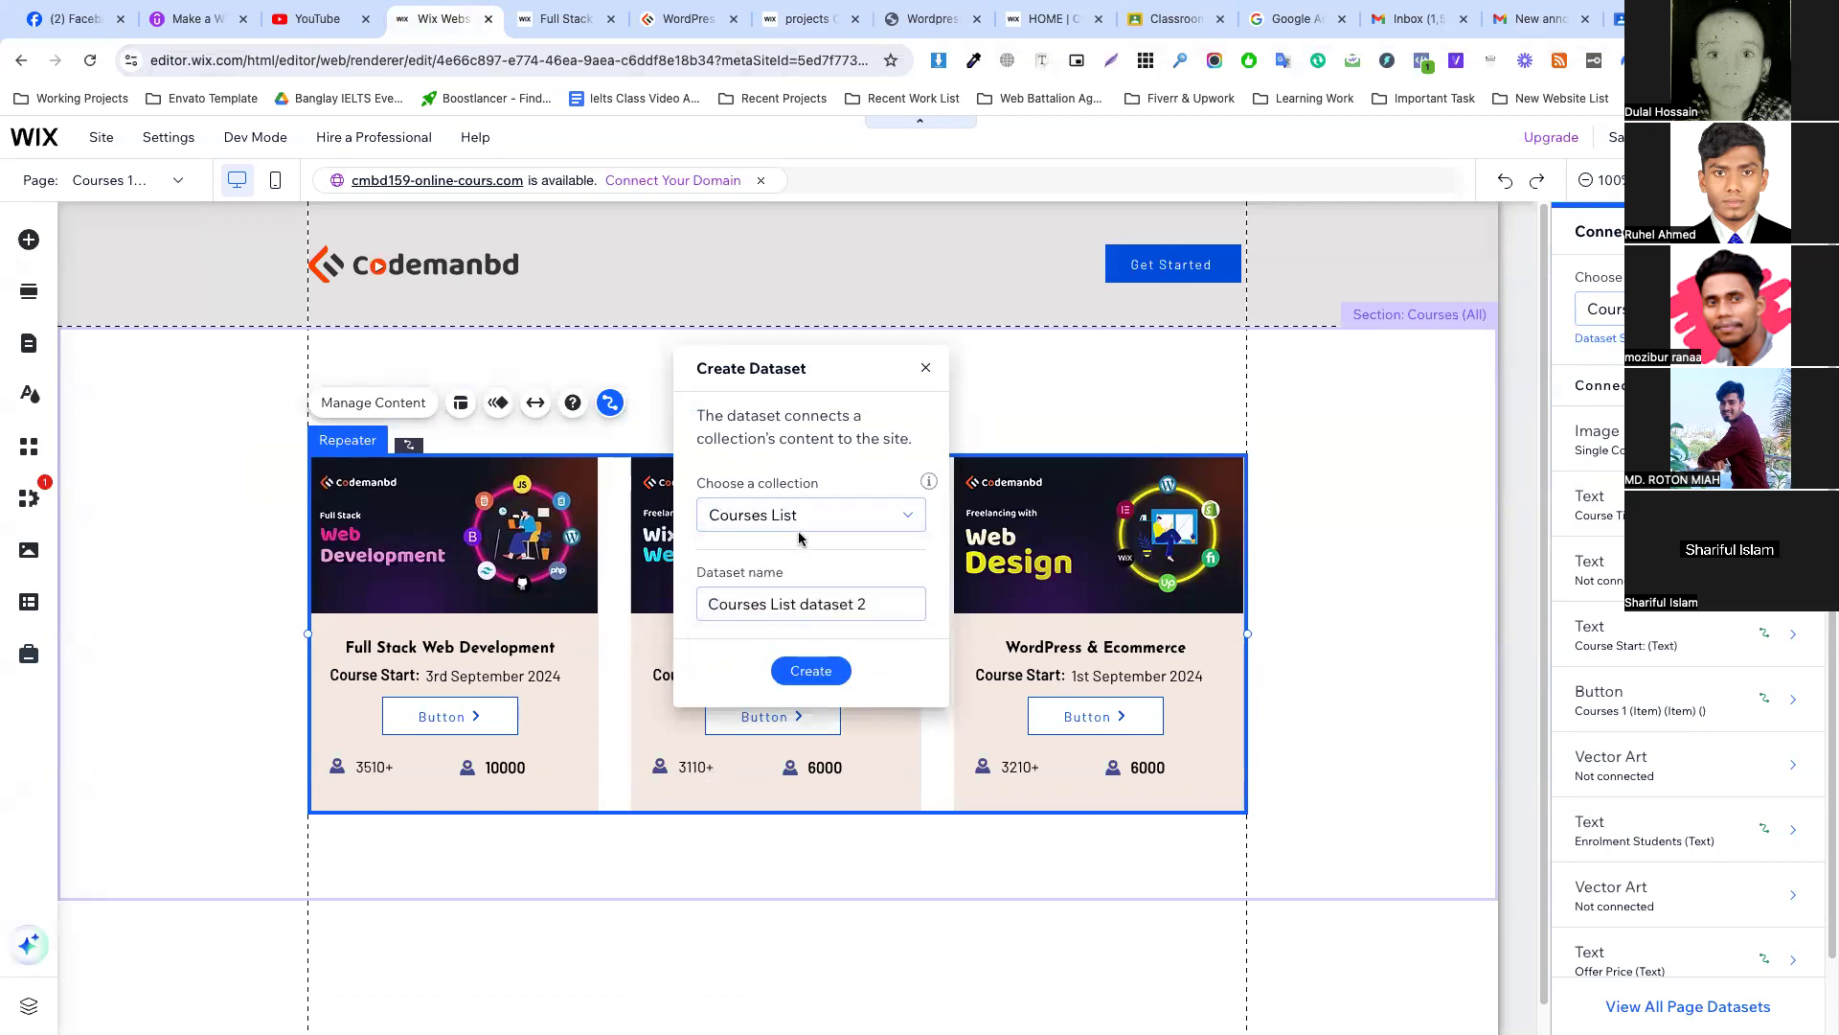
{"action": "left_click", "coordinate": [761, 606]}
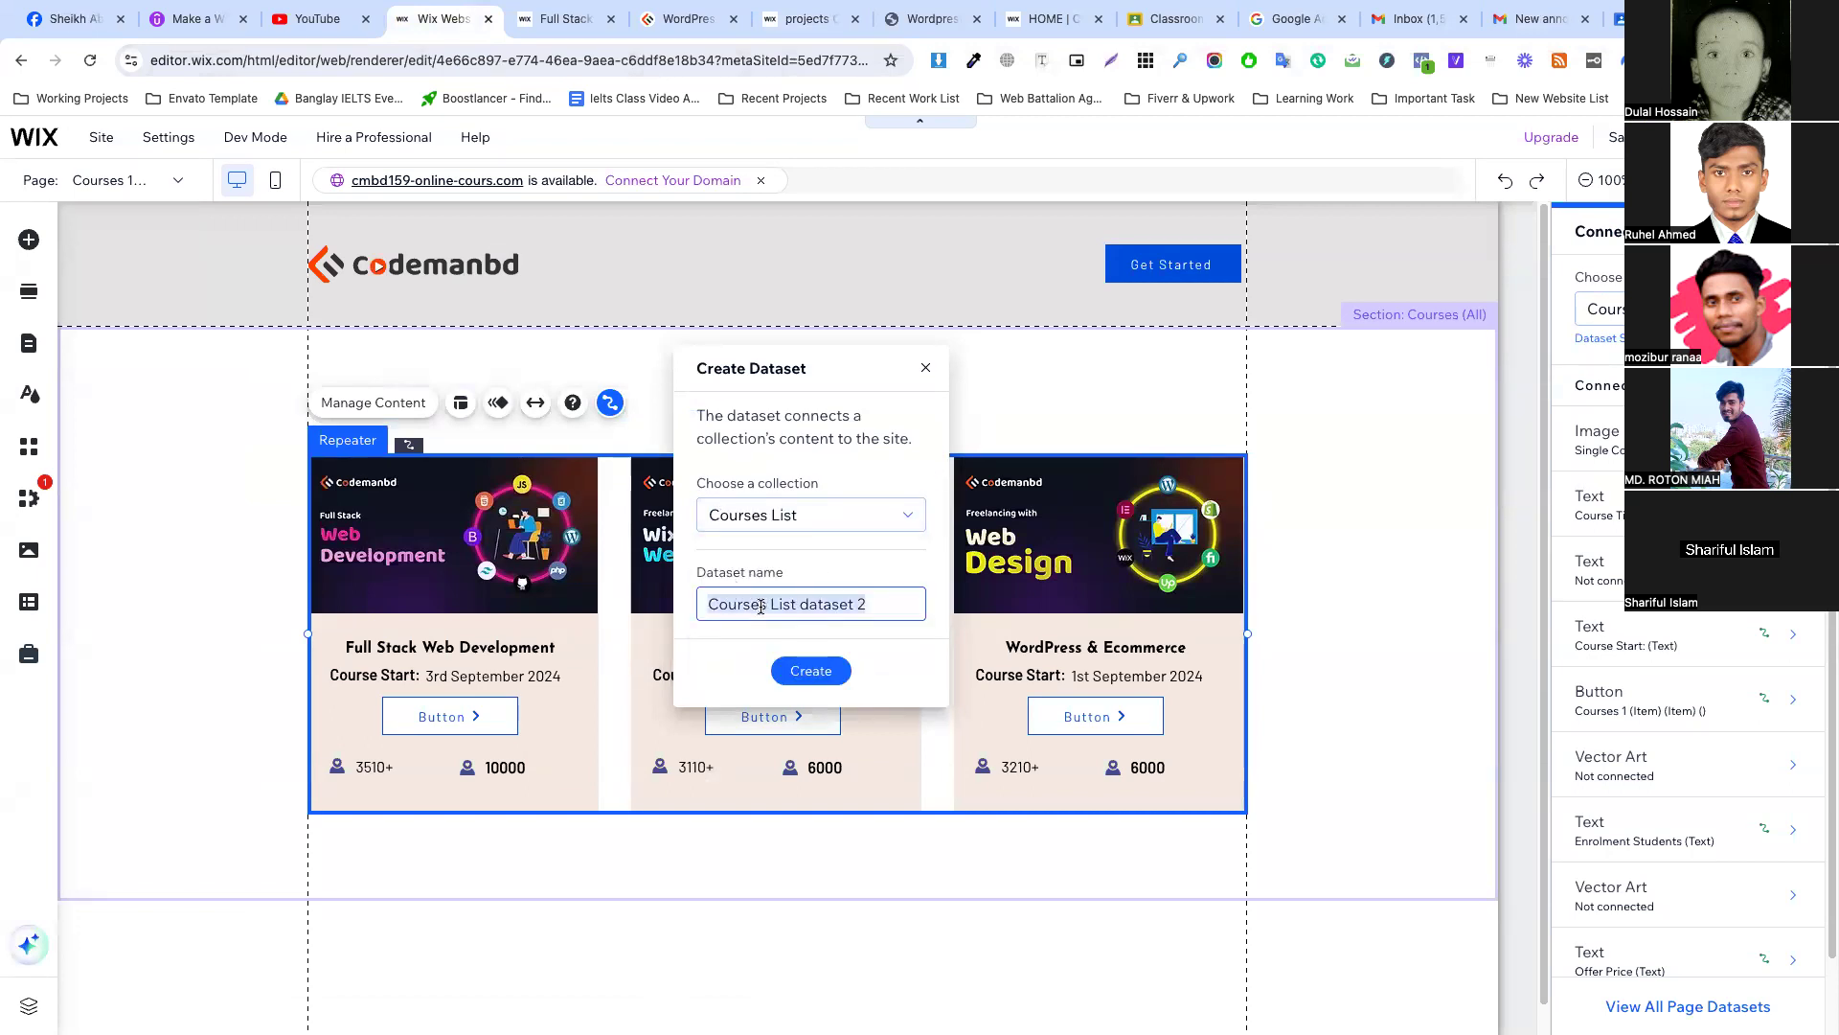
{"action": "left_click", "coordinate": [815, 574]}
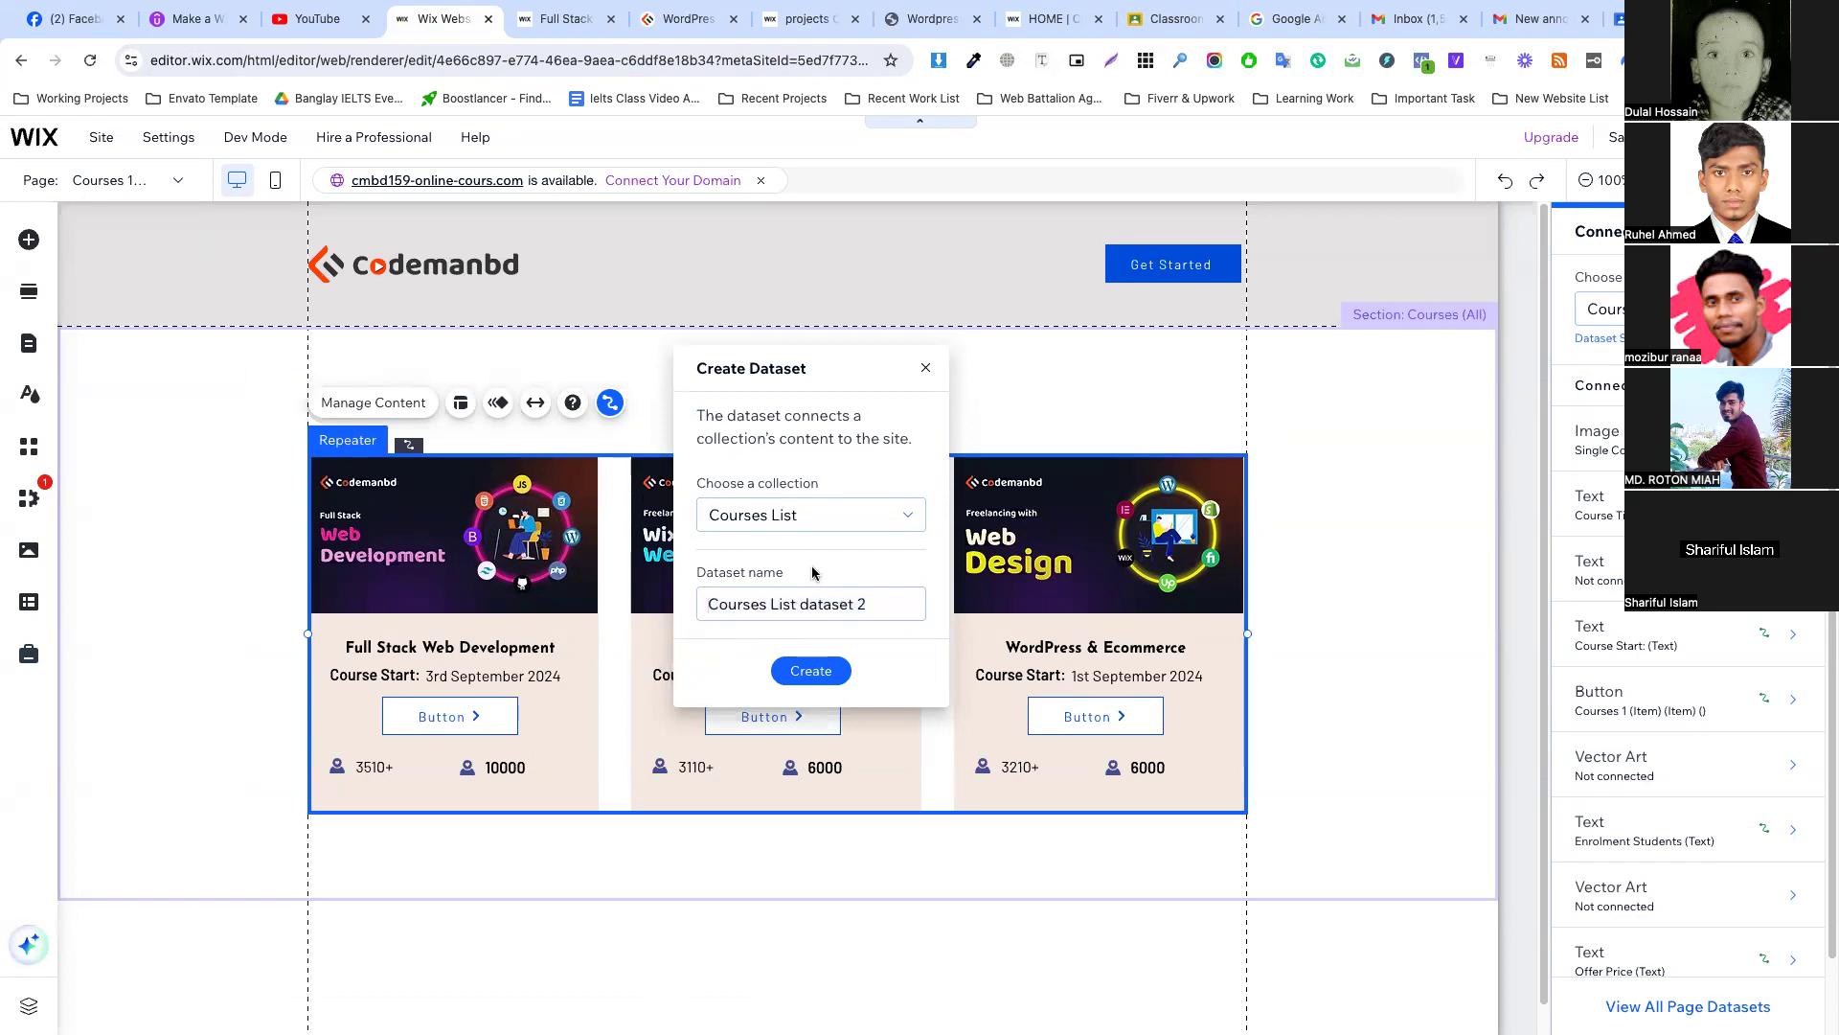
{"action": "left_click", "coordinate": [822, 677]}
Check the projects collection, then close the dataset form in the editor.
{"action": "left_click", "coordinate": [808, 19]}
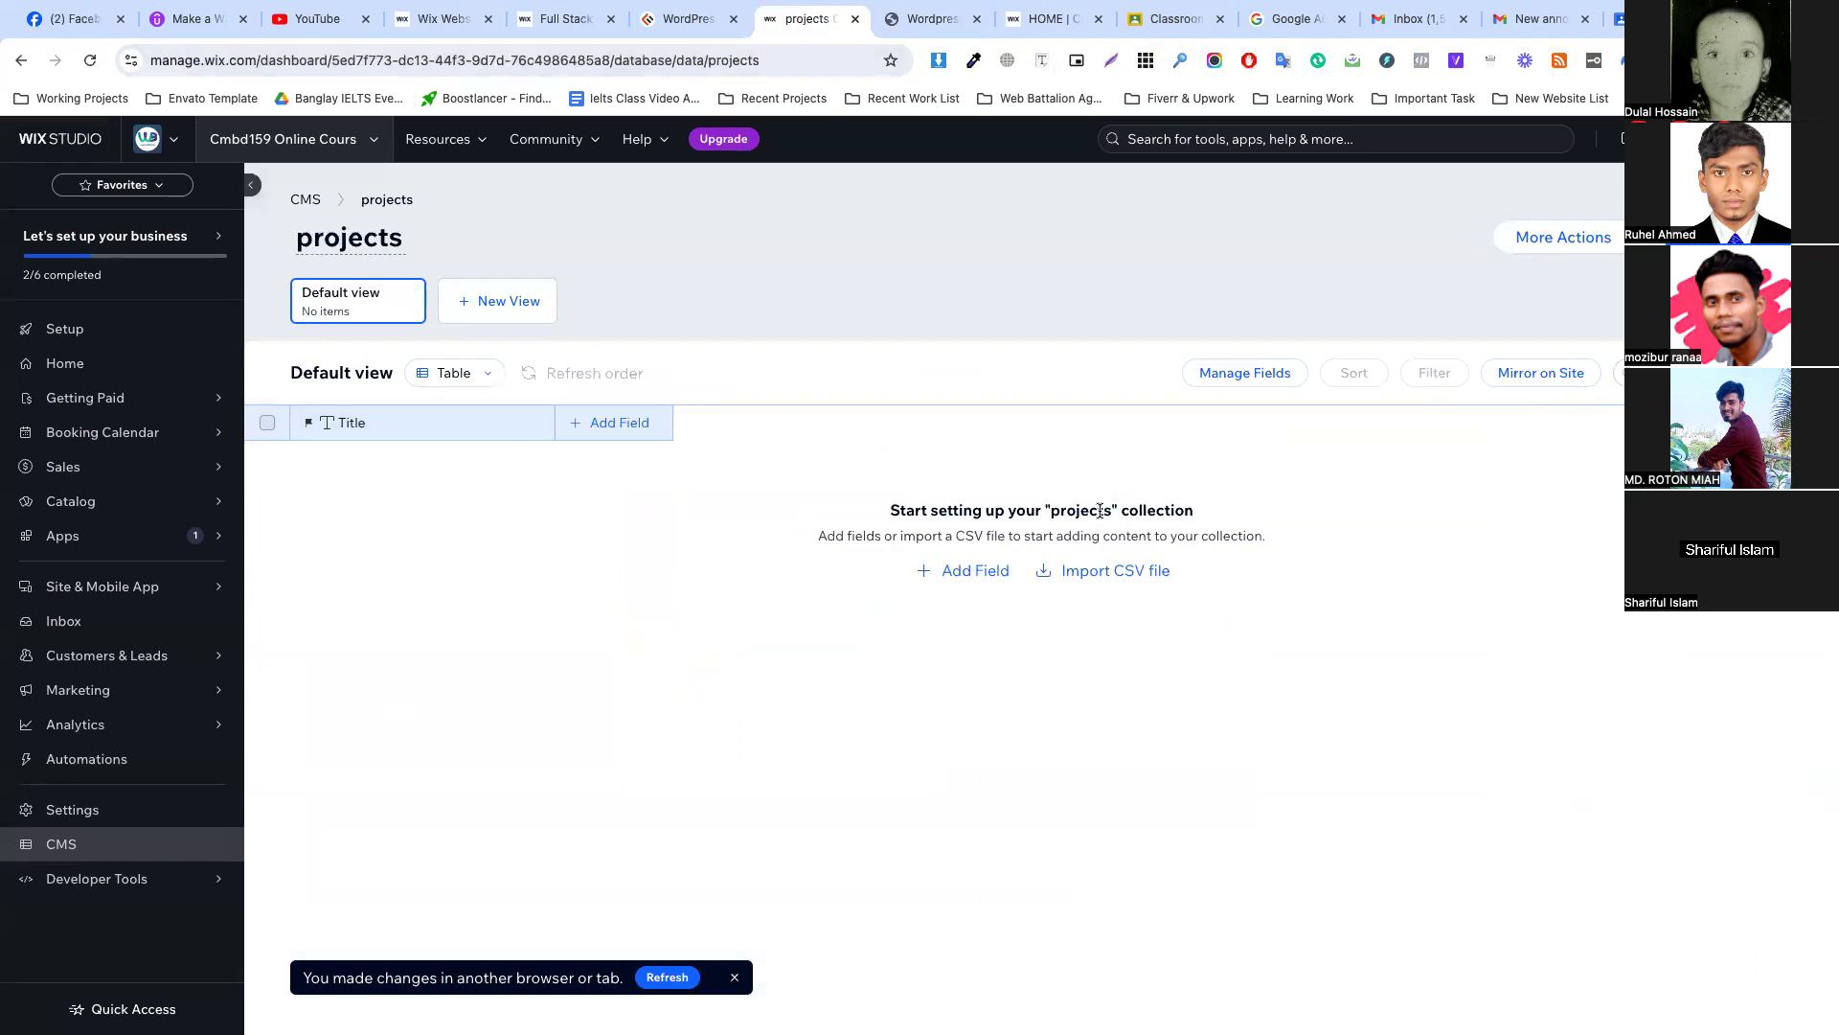
{"action": "left_click", "coordinate": [441, 19]}
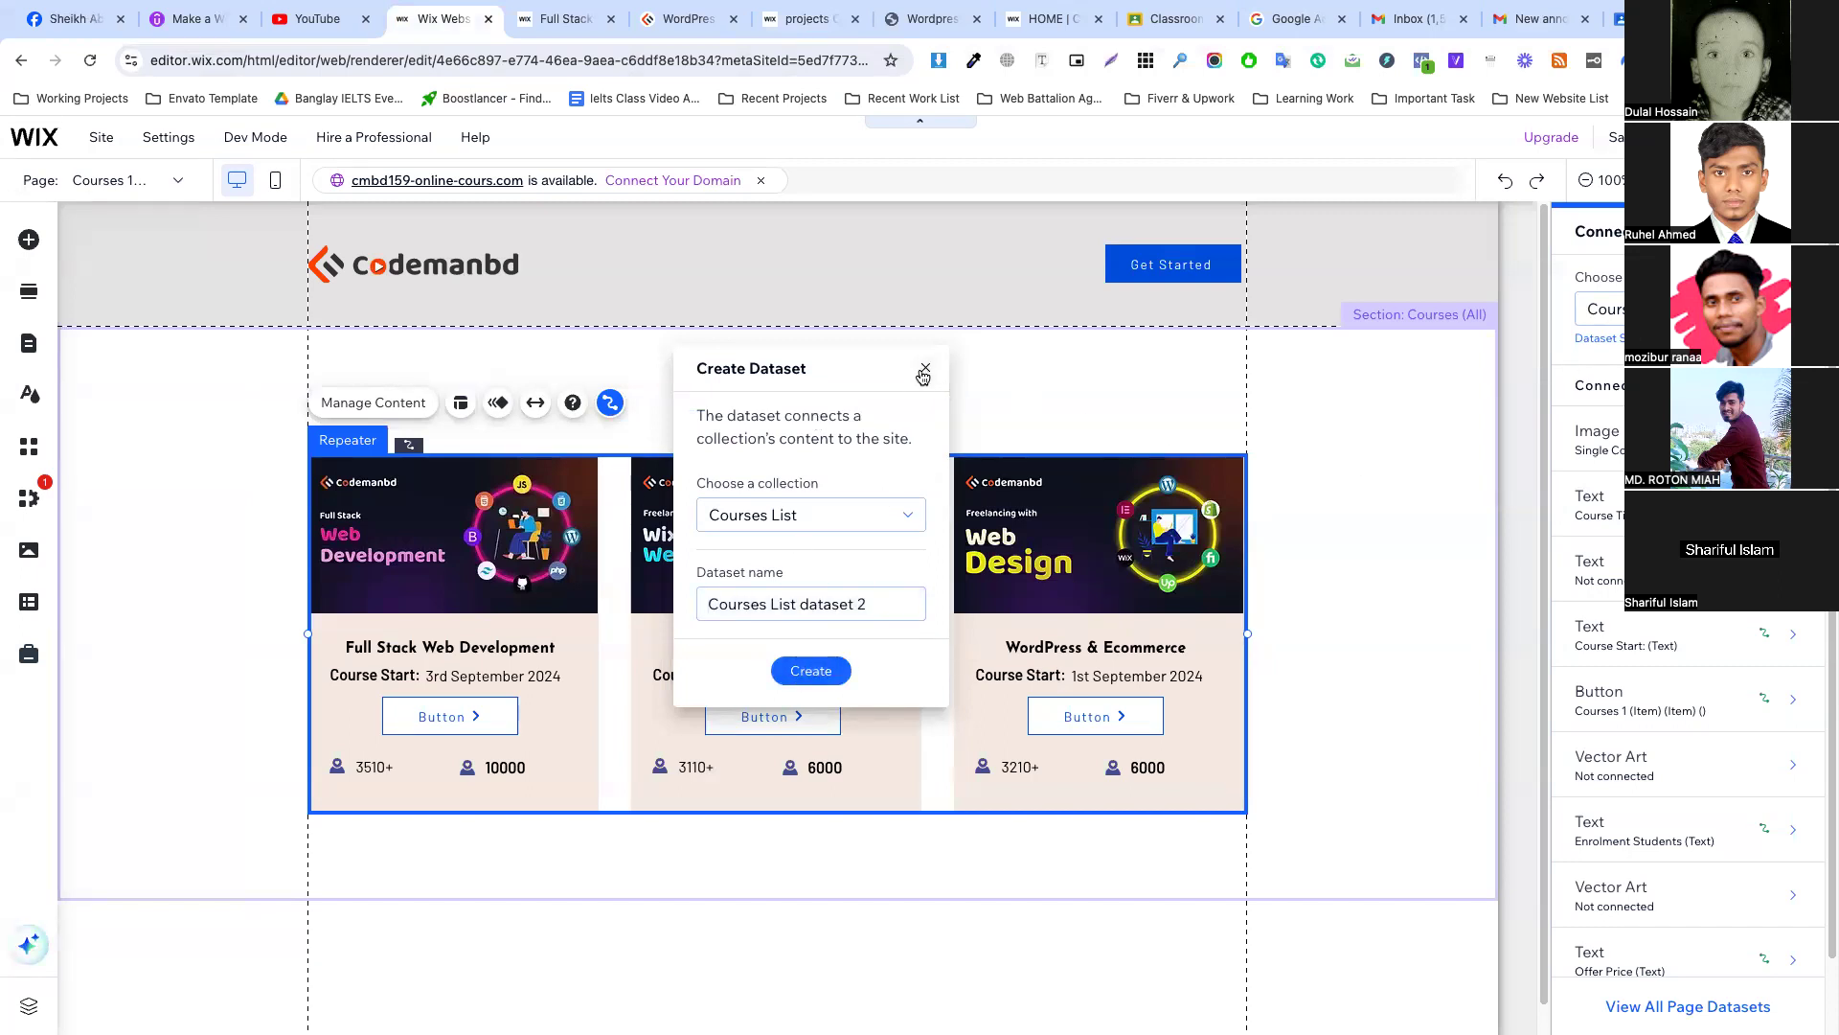
{"action": "left_click", "coordinate": [924, 372]}
{"action": "left_click", "coordinate": [462, 548]}
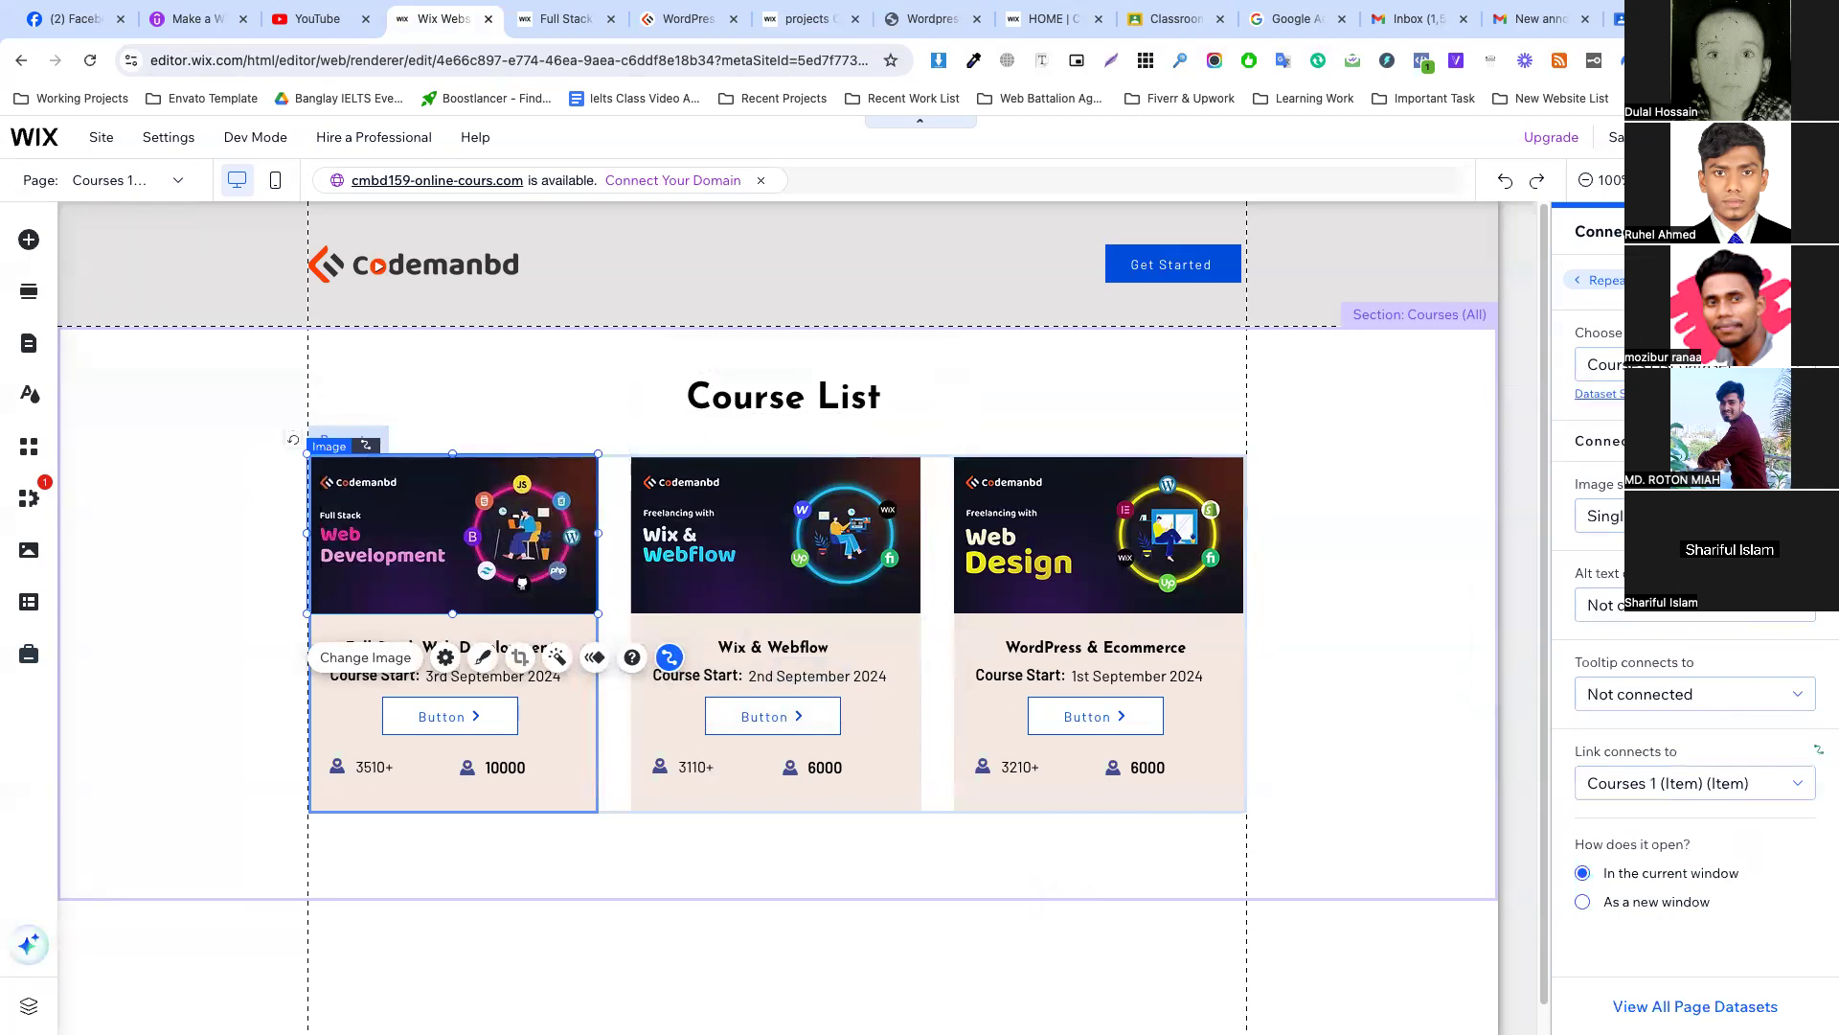
{"action": "left_click", "coordinate": [1686, 364]}
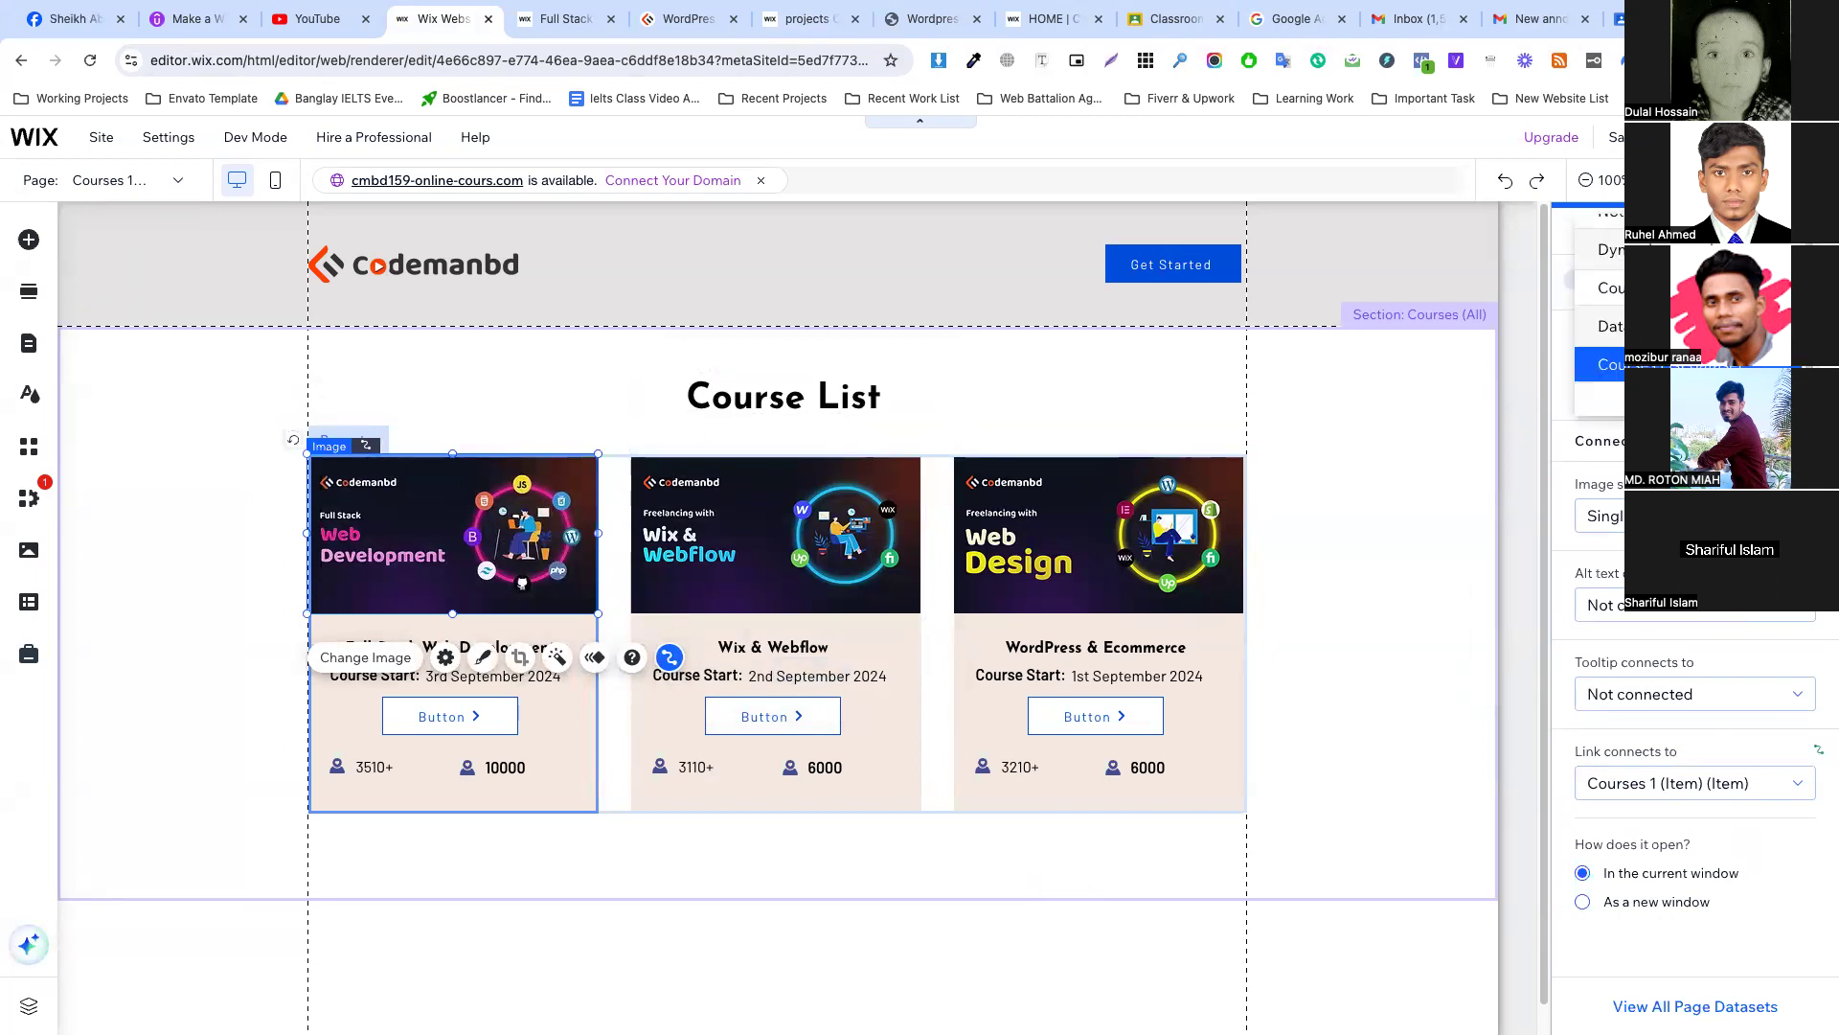
{"action": "left_click", "coordinate": [1686, 364]}
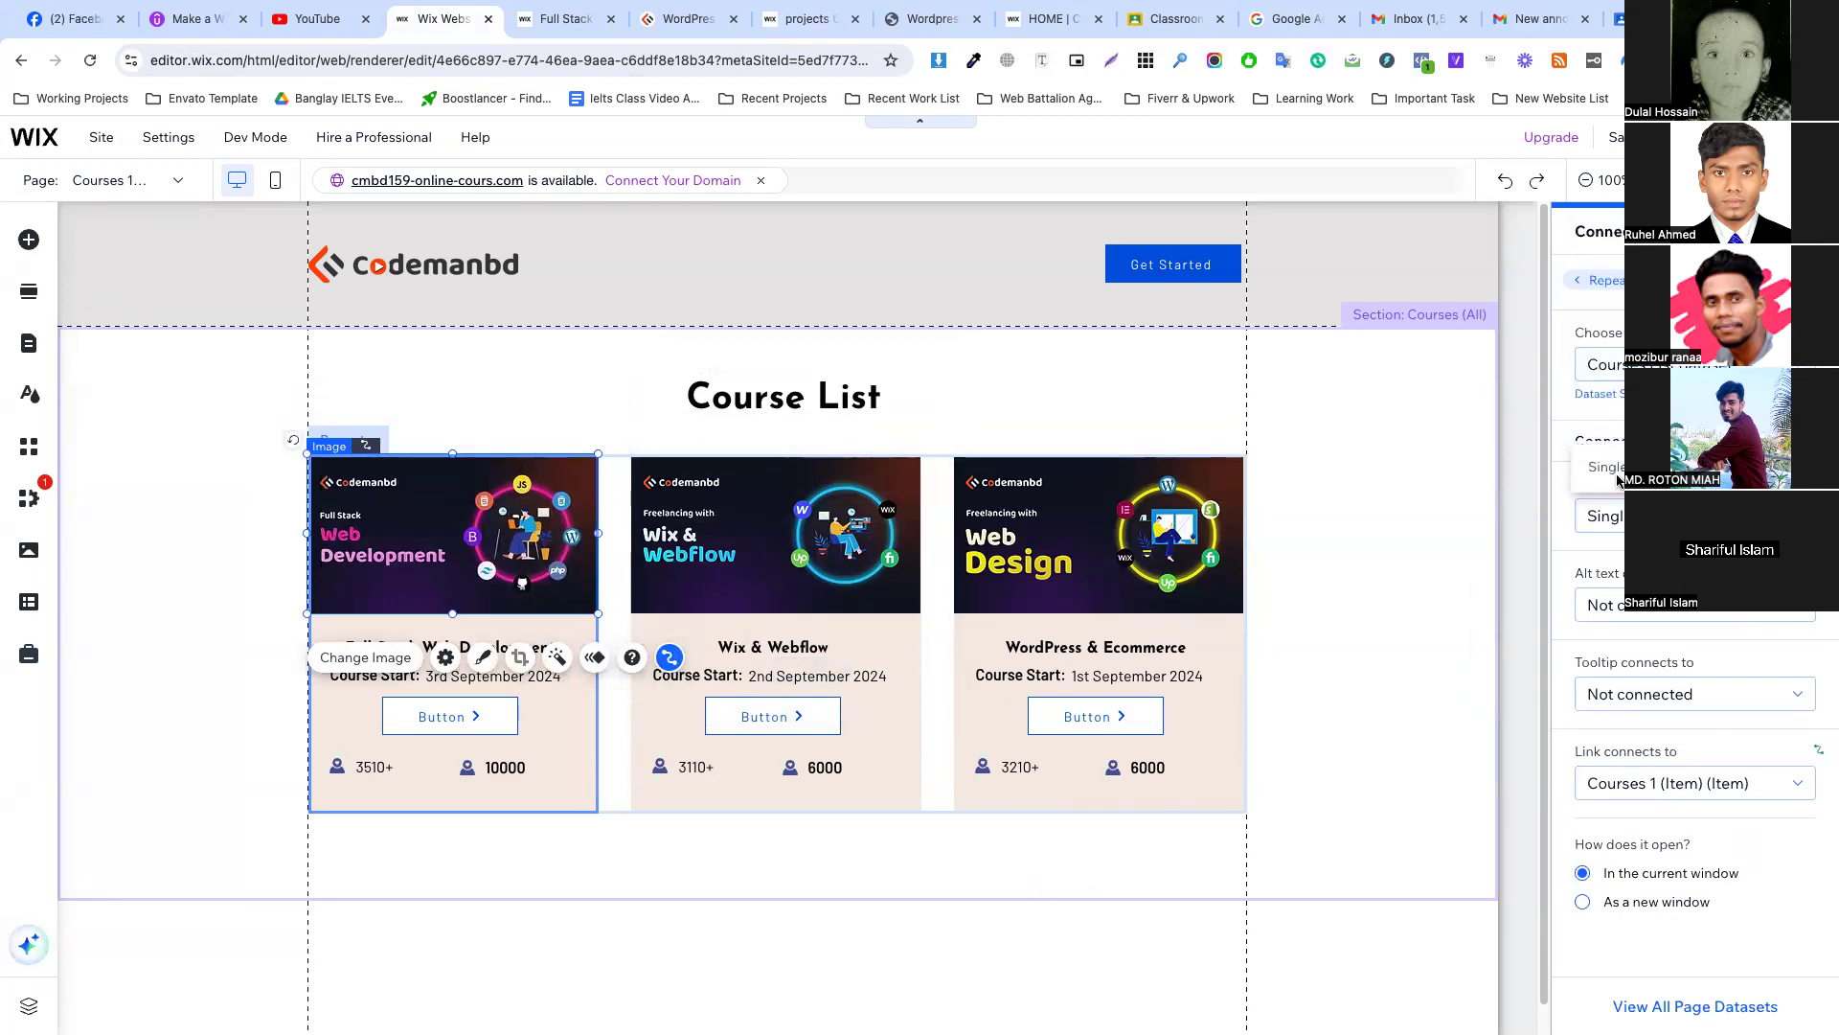
{"action": "left_click", "coordinate": [1687, 515]}
{"action": "left_click", "coordinate": [1607, 511]}
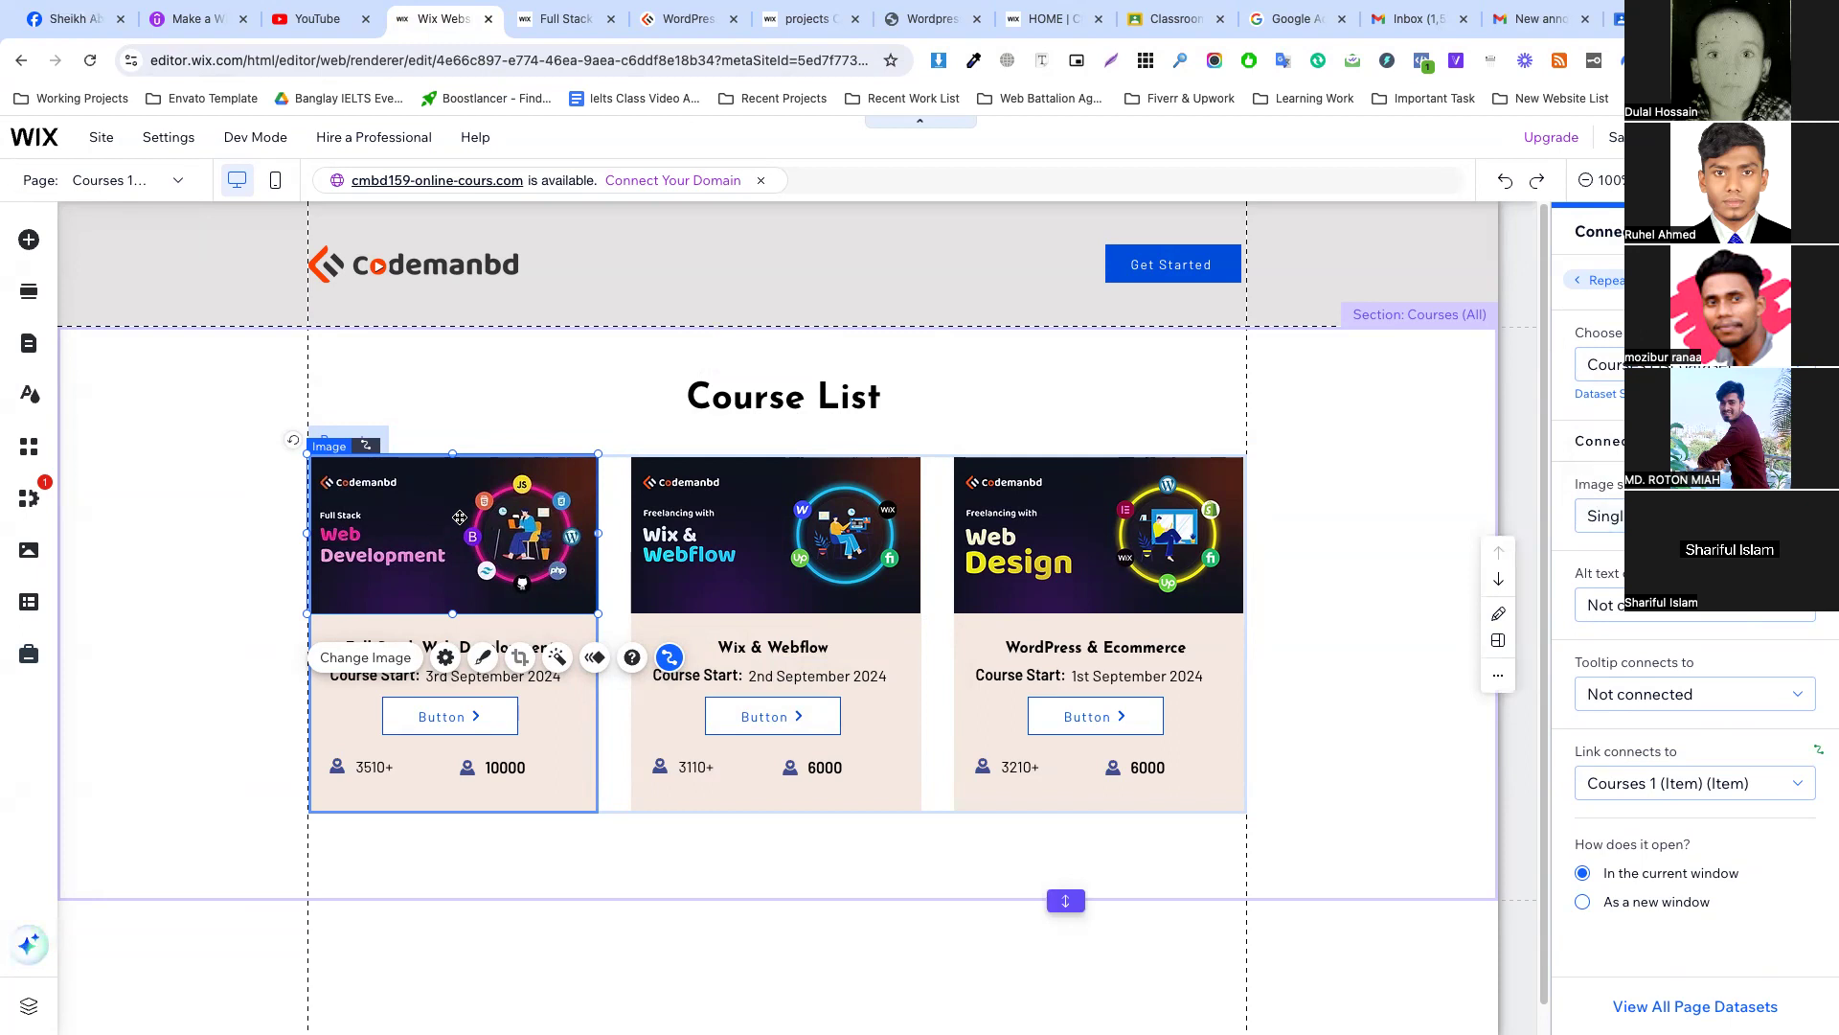
{"action": "left_click", "coordinate": [1625, 515]}
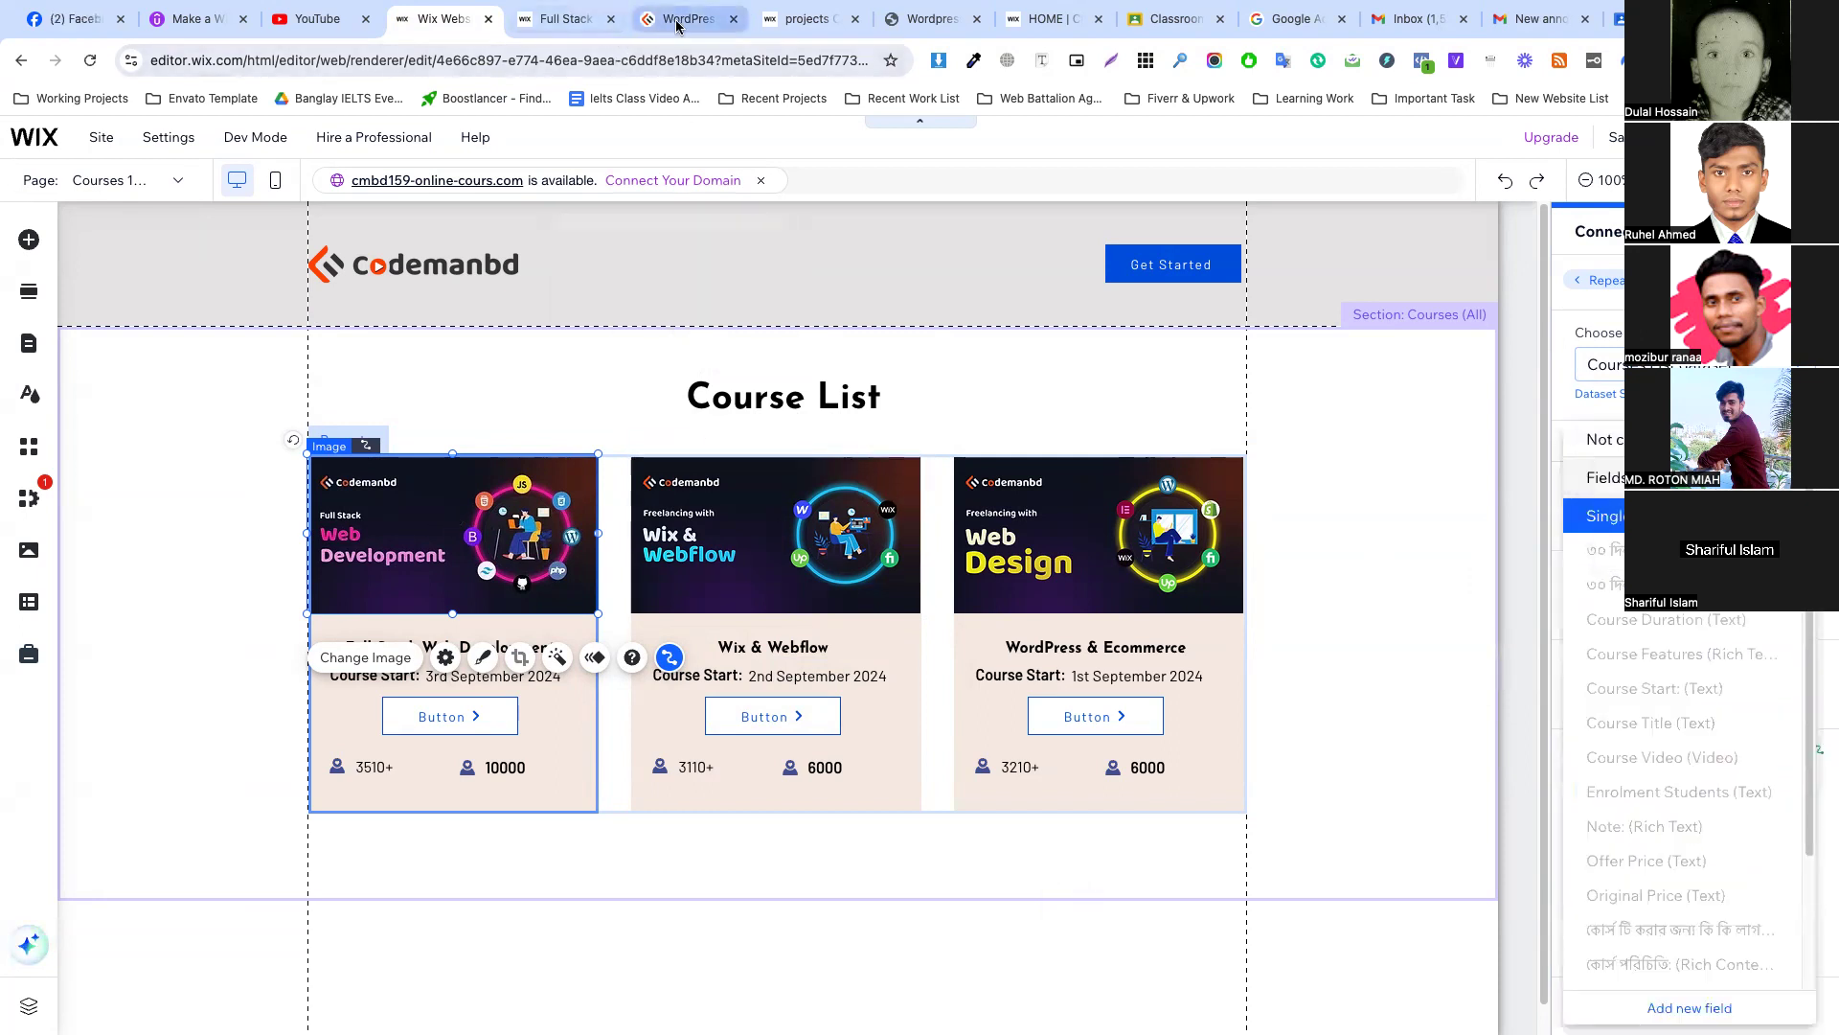
{"action": "left_click", "coordinate": [807, 20]}
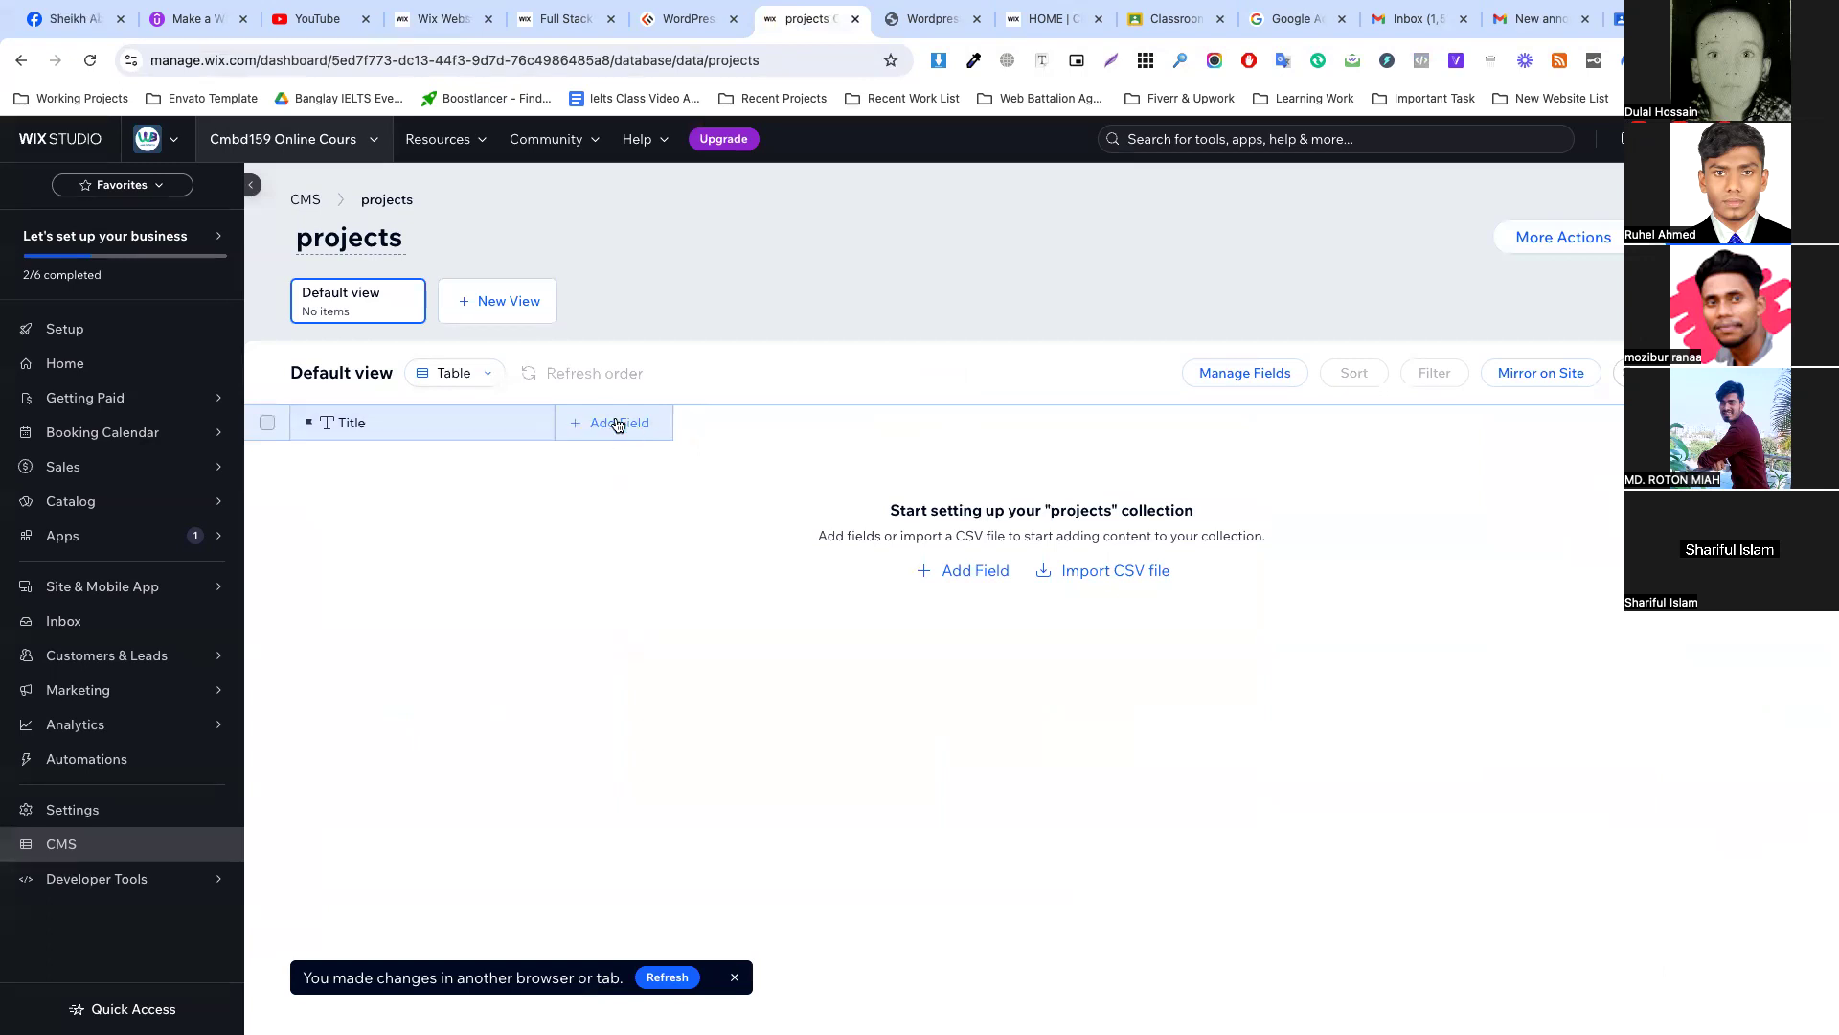
{"action": "left_click", "coordinate": [445, 19]}
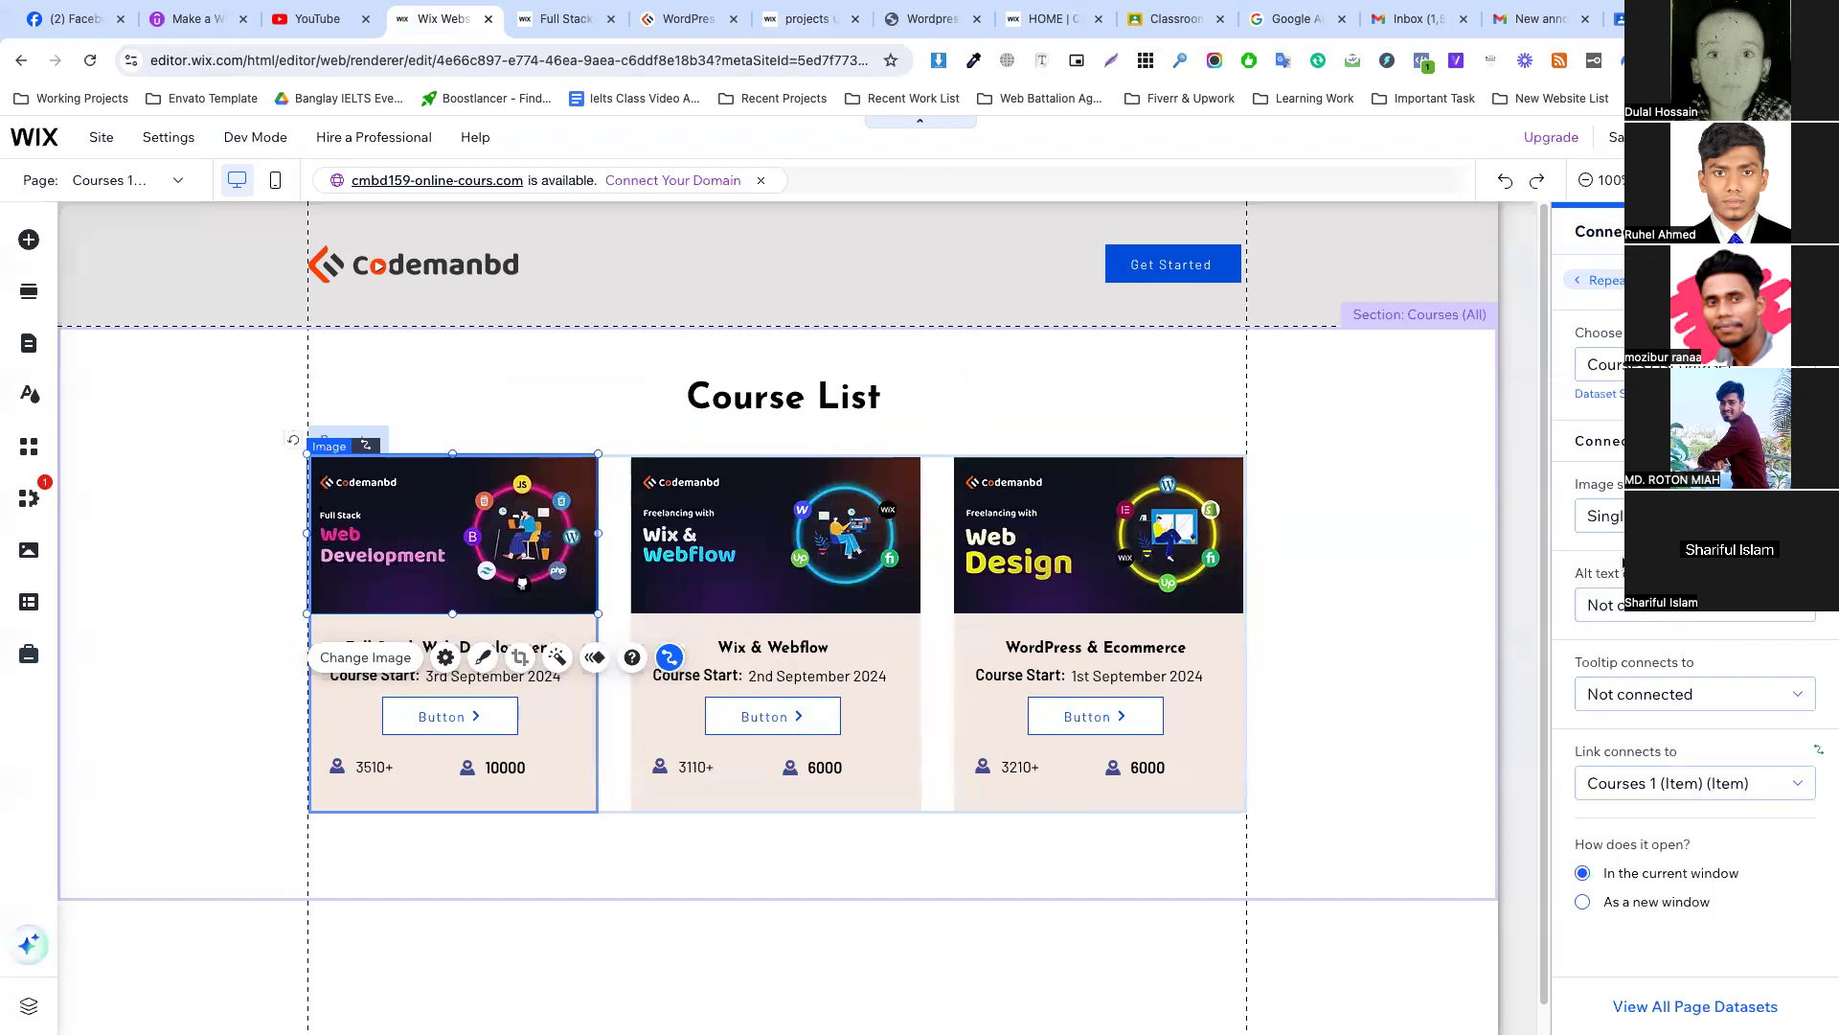
{"action": "left_click", "coordinate": [1610, 515]}
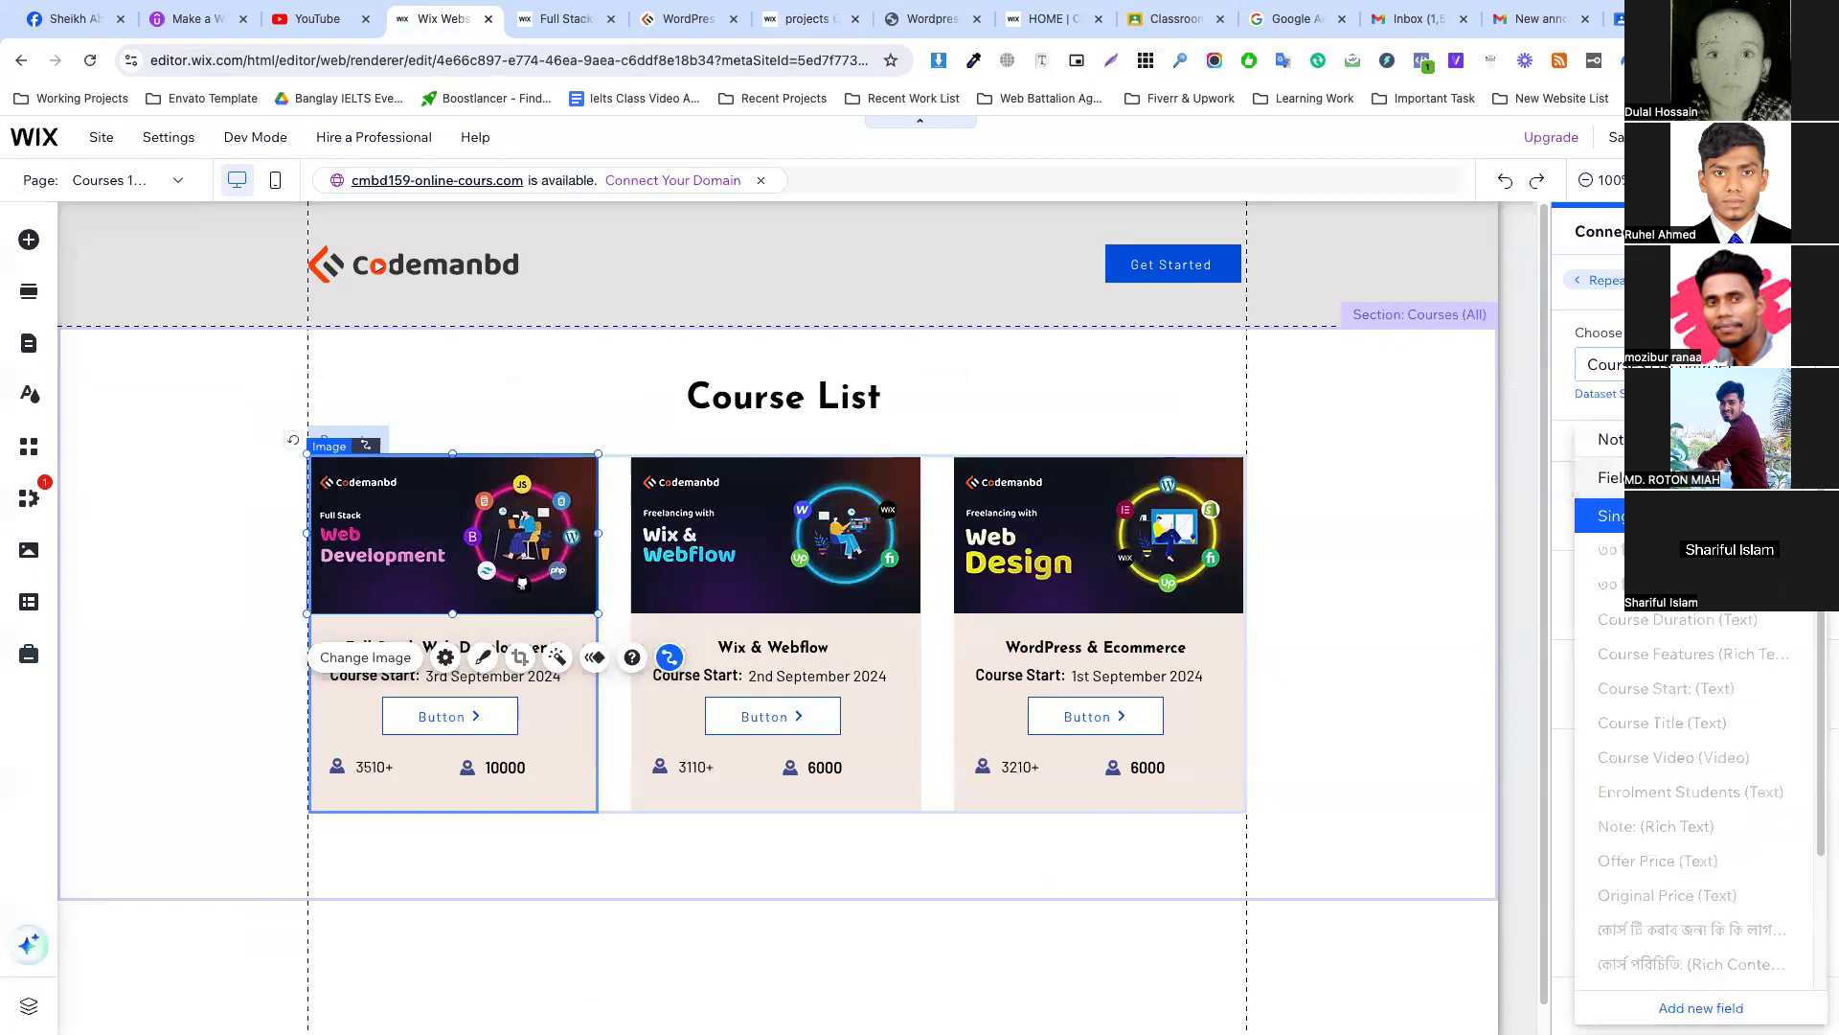
{"action": "left_click", "coordinate": [1657, 515]}
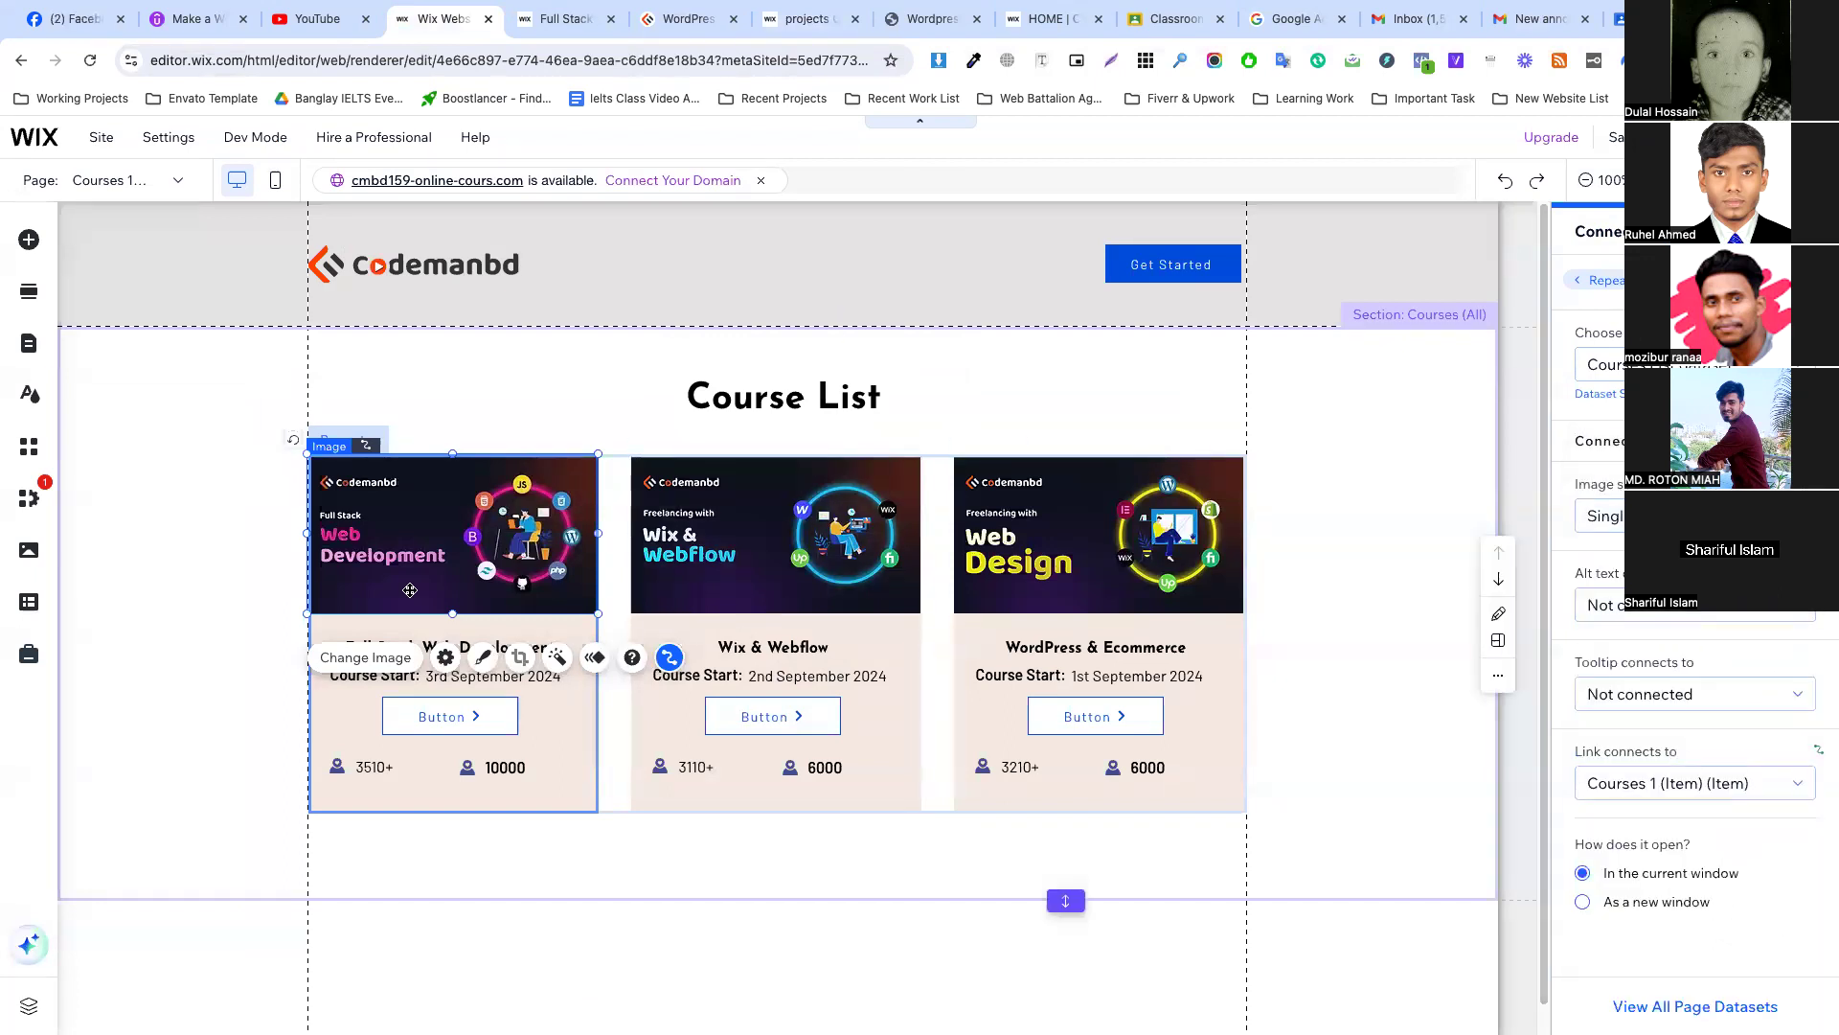
{"action": "left_click", "coordinate": [424, 629]}
{"action": "double_click", "coordinate": [457, 650]}
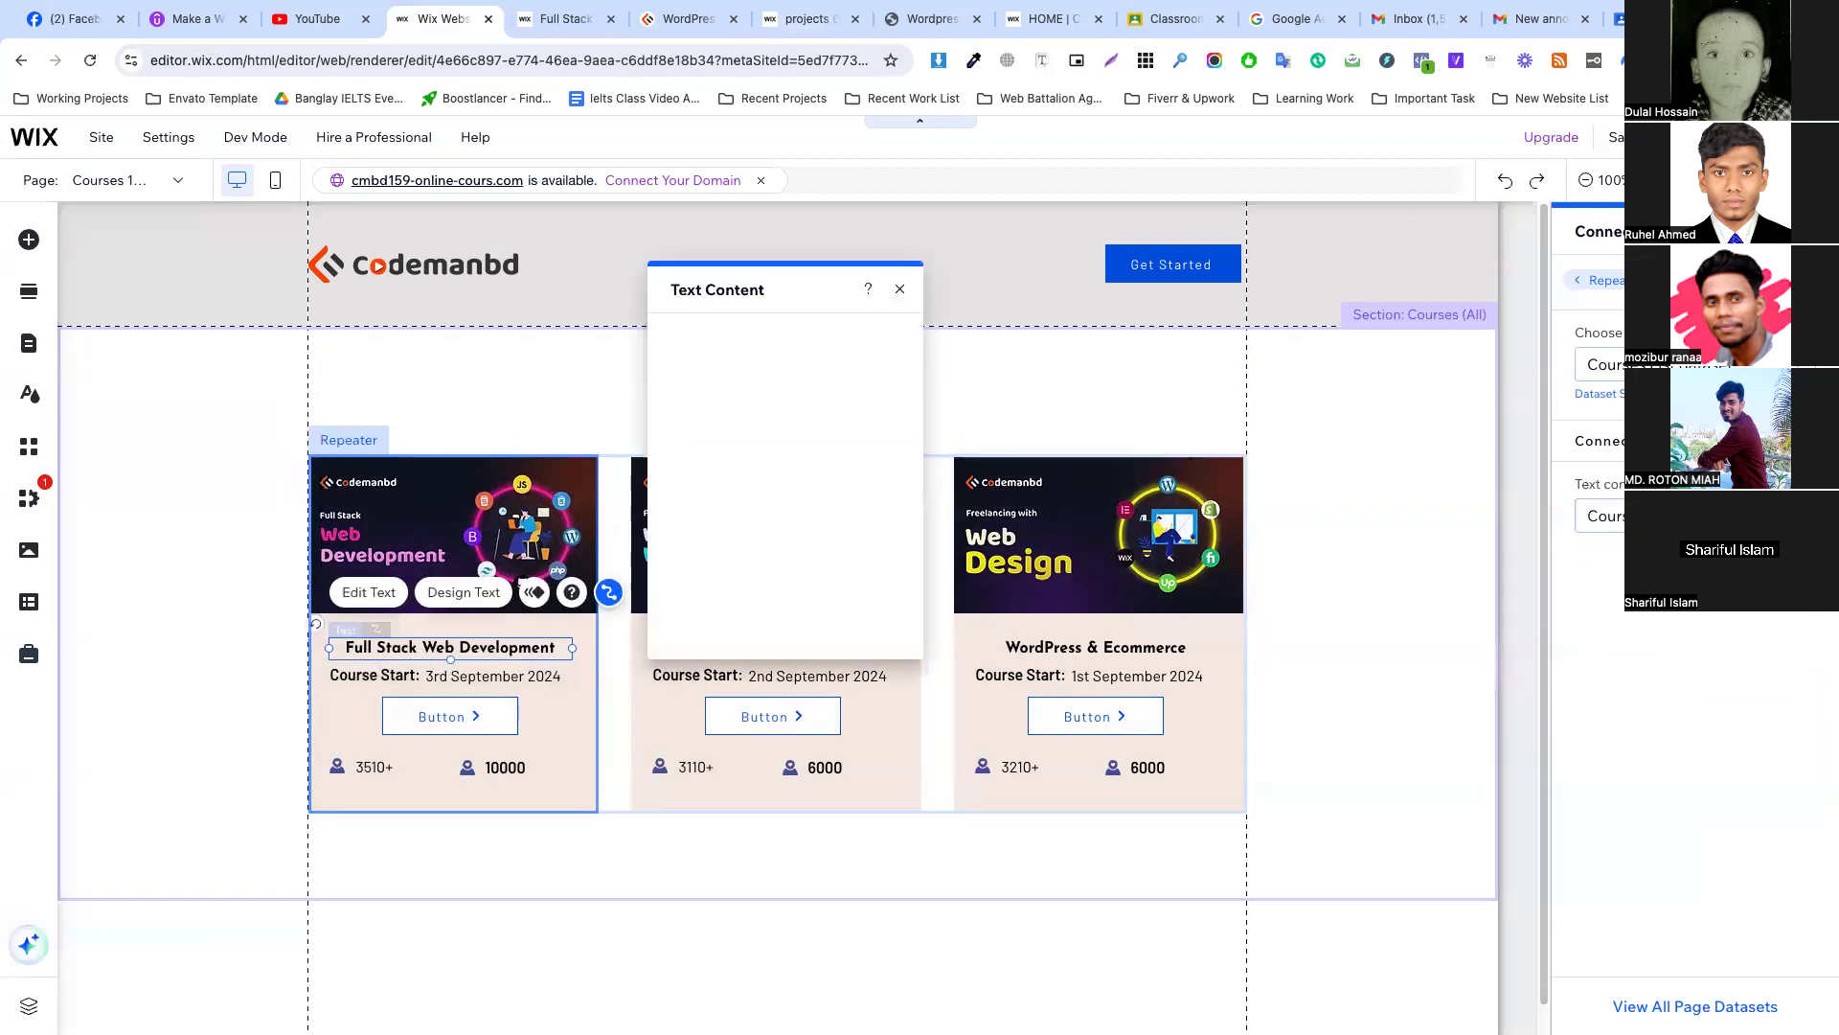
{"action": "left_click", "coordinate": [1688, 517]}
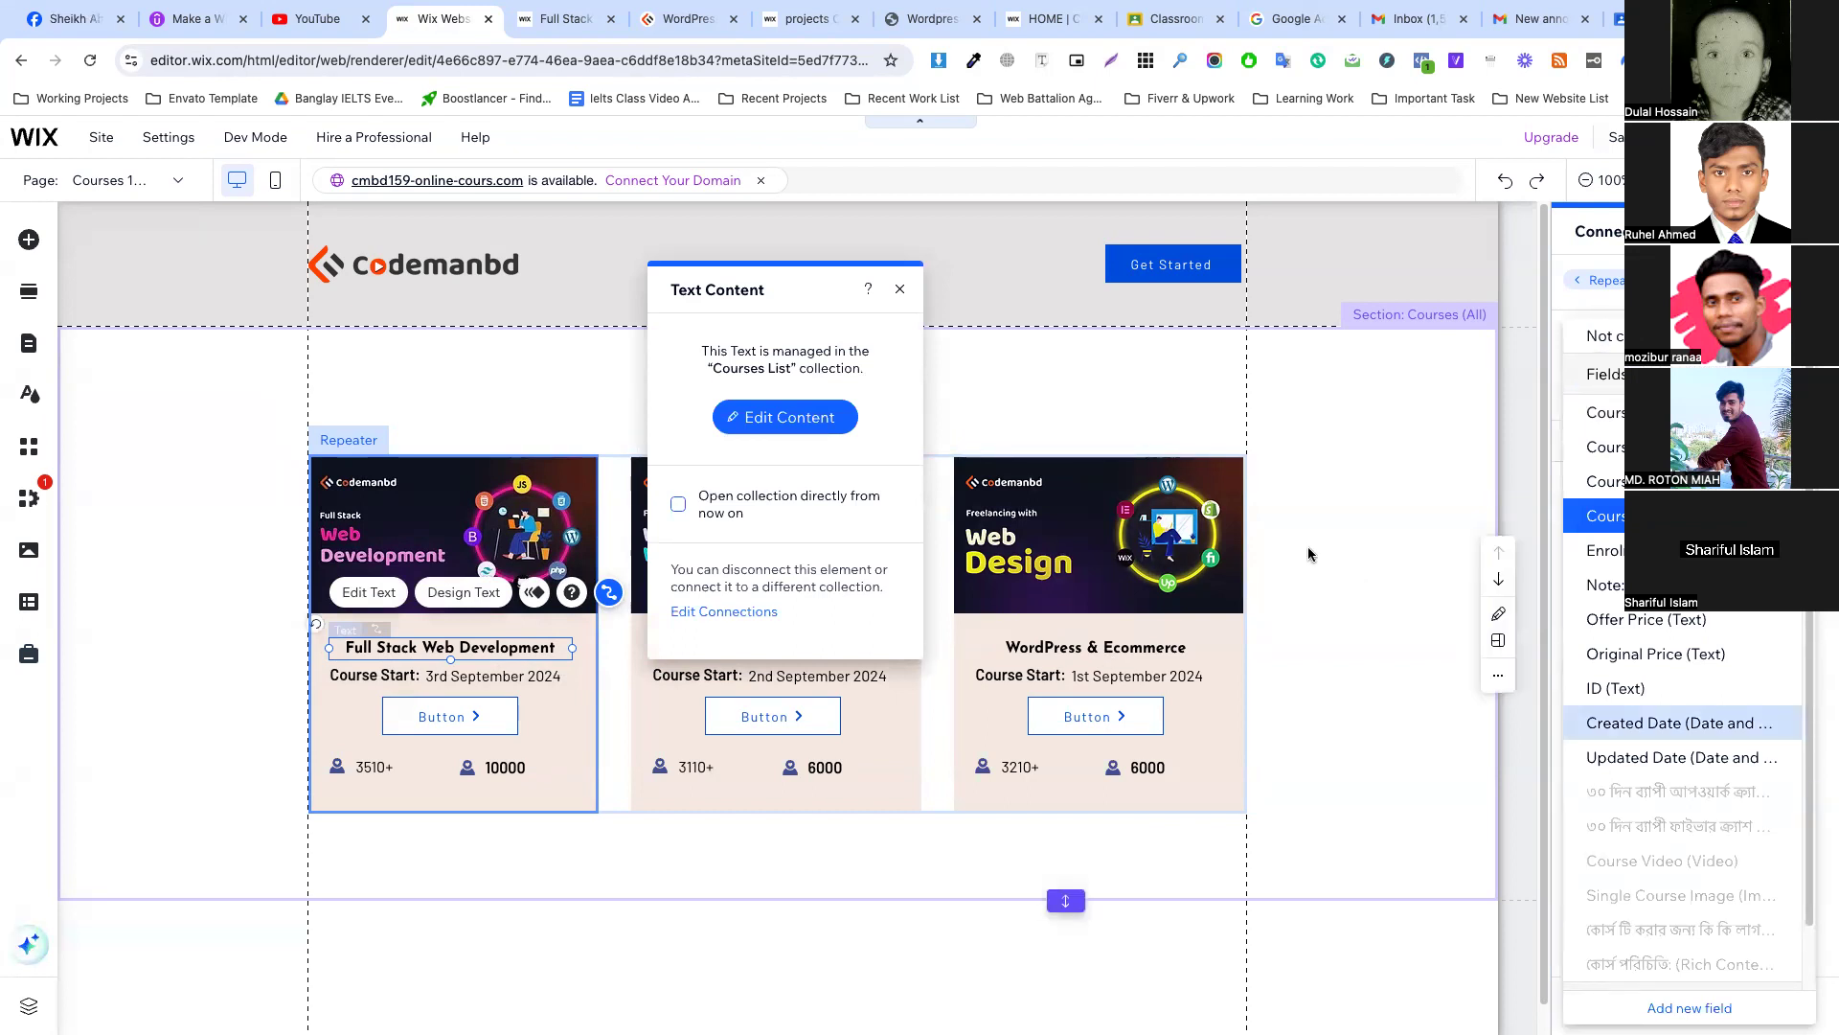
{"action": "left_click", "coordinate": [1330, 529]}
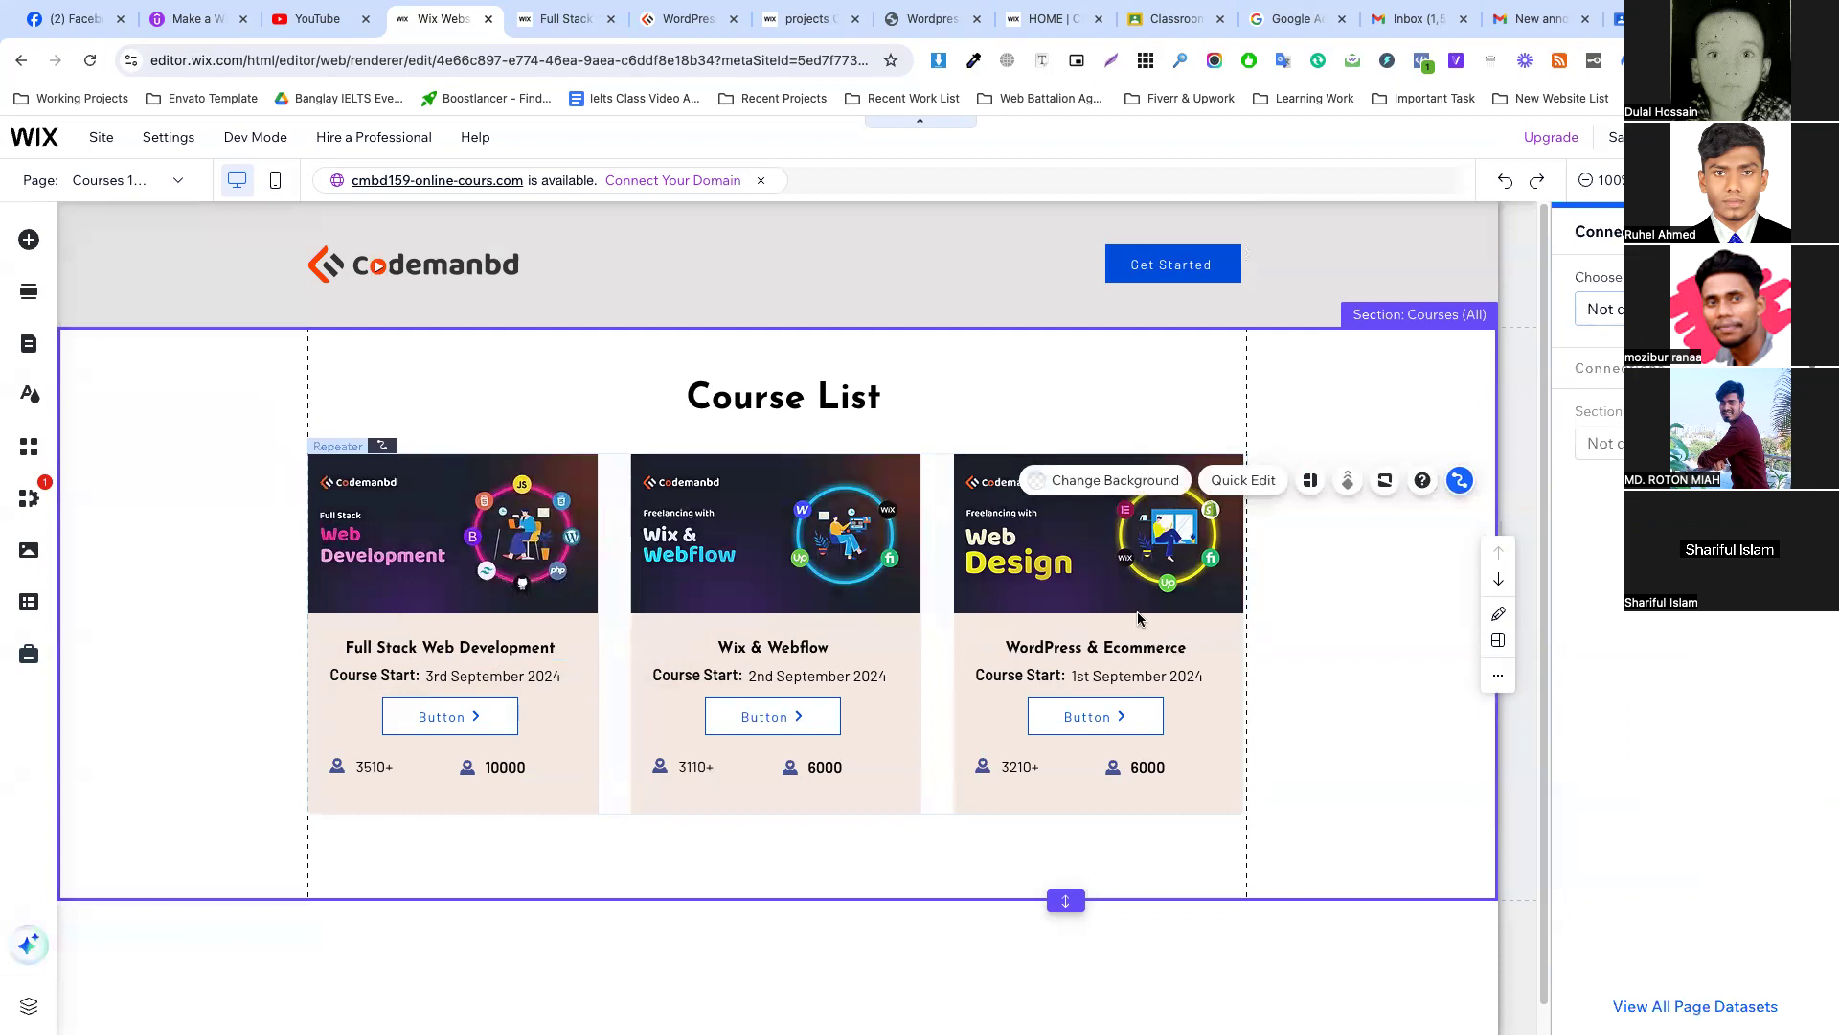
{"action": "left_click", "coordinate": [697, 587]}
{"action": "left_click", "coordinate": [534, 546]}
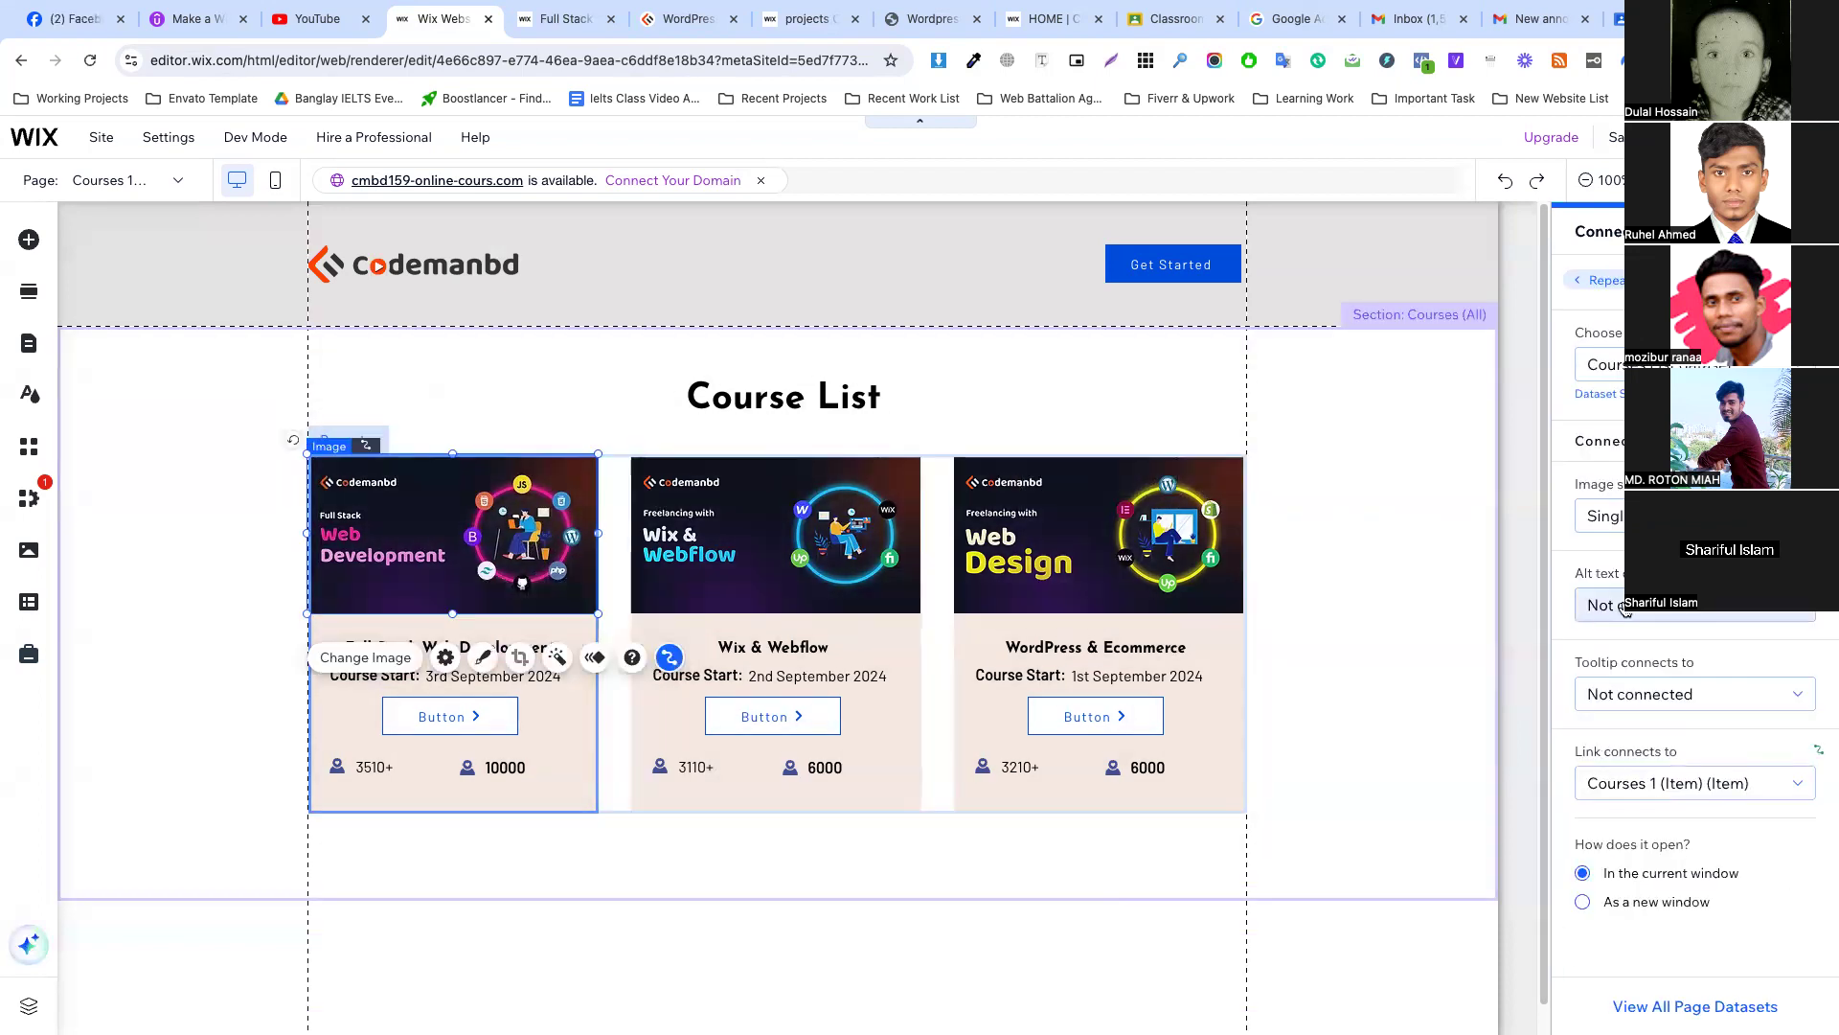
{"action": "left_click", "coordinate": [1648, 794]}
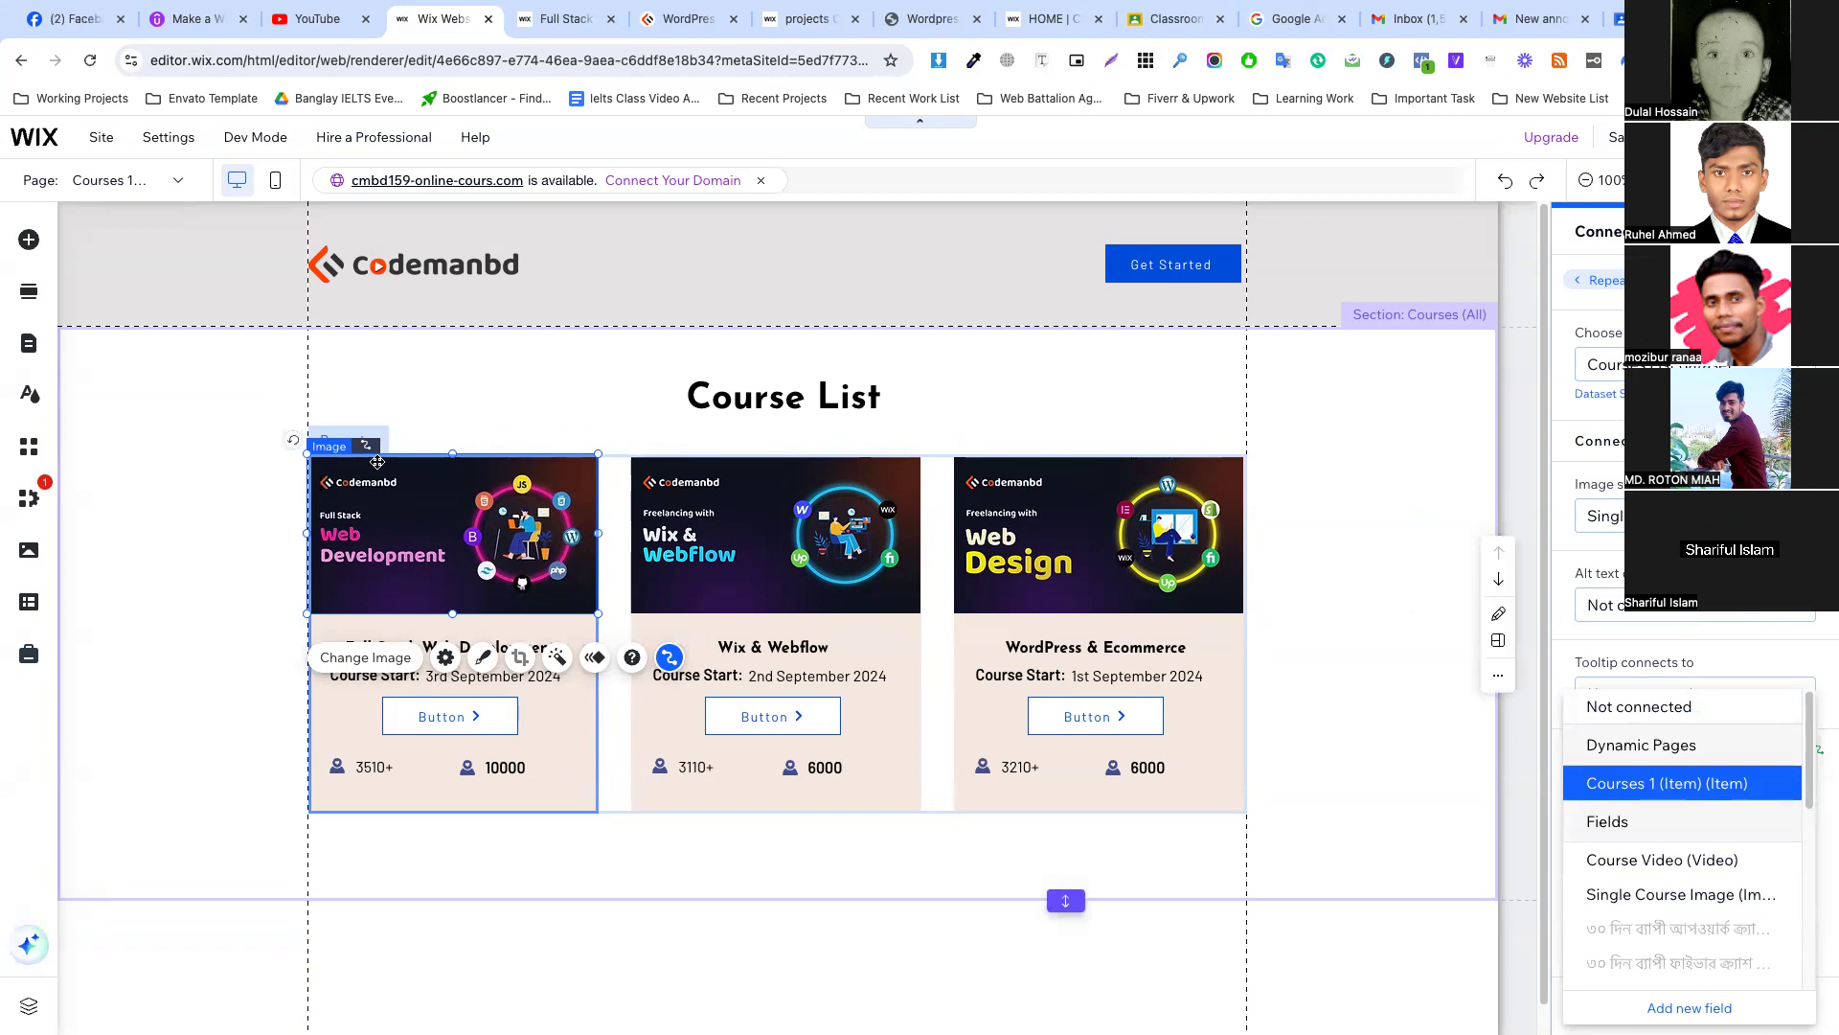
{"action": "left_click", "coordinate": [184, 410]}
In Manage Pages > Dynamic Pages, remove the Courses 1 (Item) page's dynamic connections.
{"action": "left_click", "coordinate": [167, 194]}
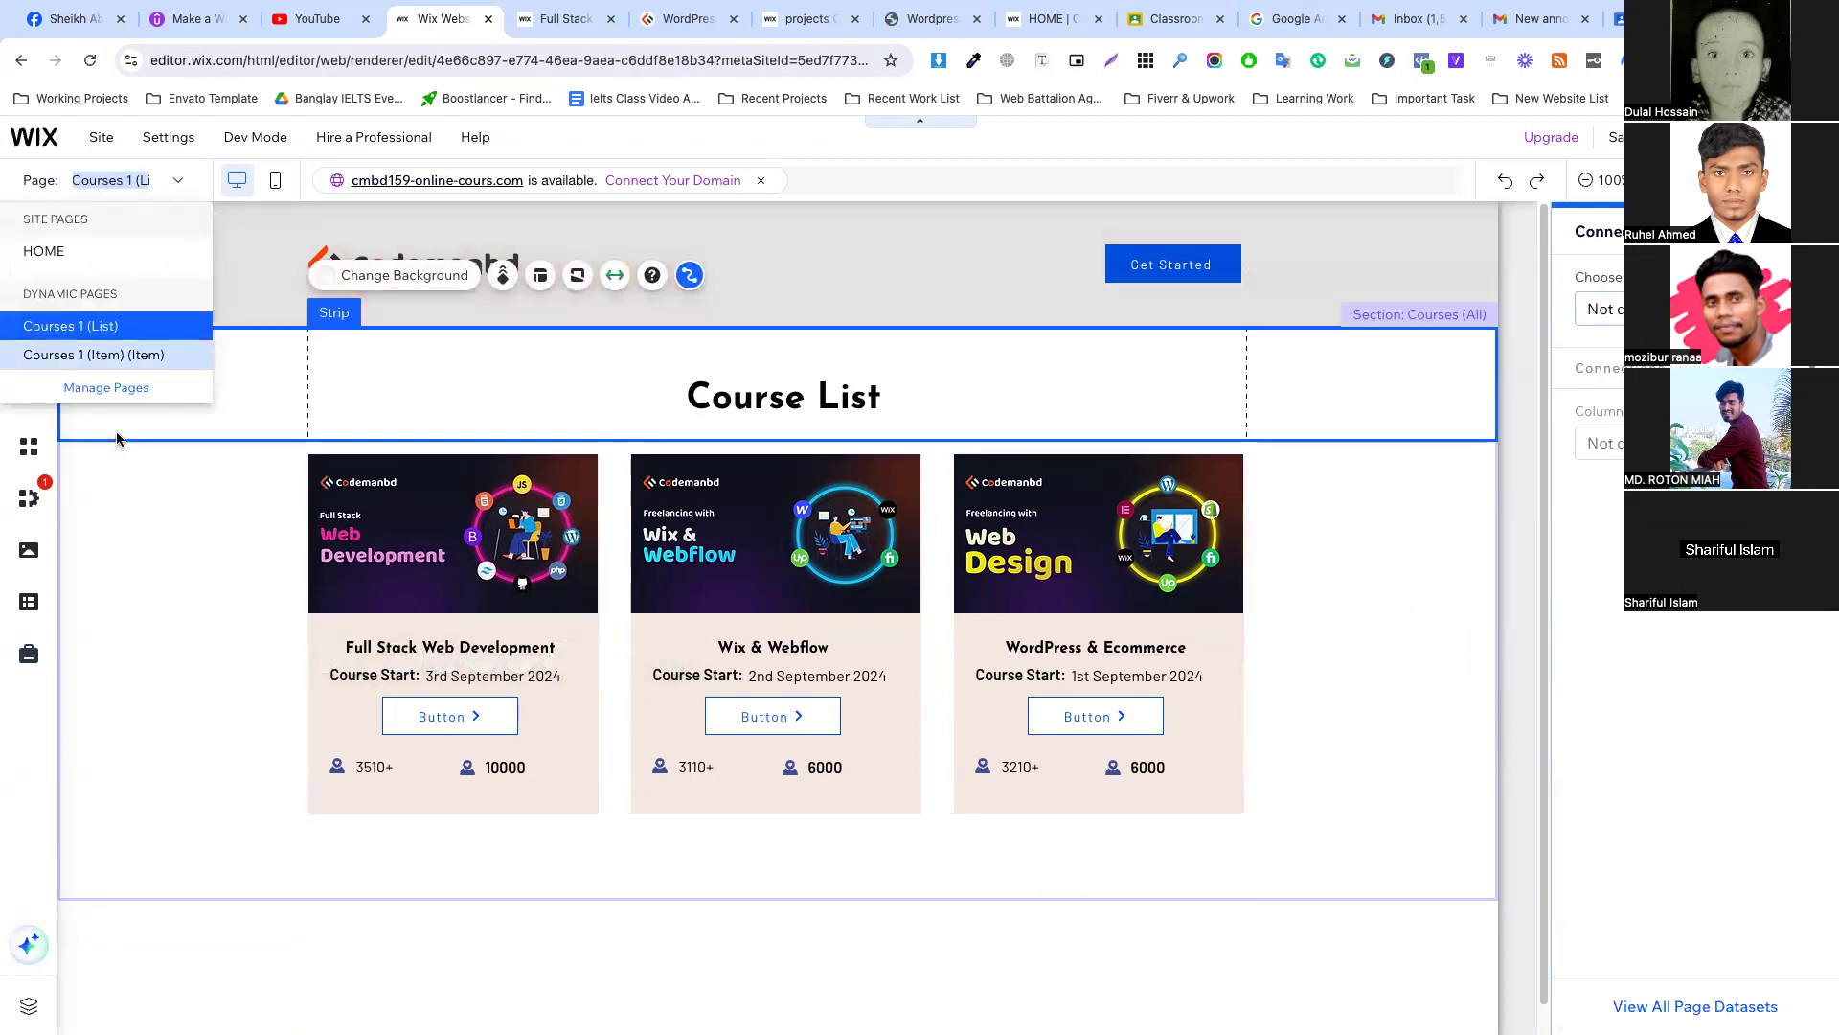
{"action": "left_click", "coordinate": [115, 383]}
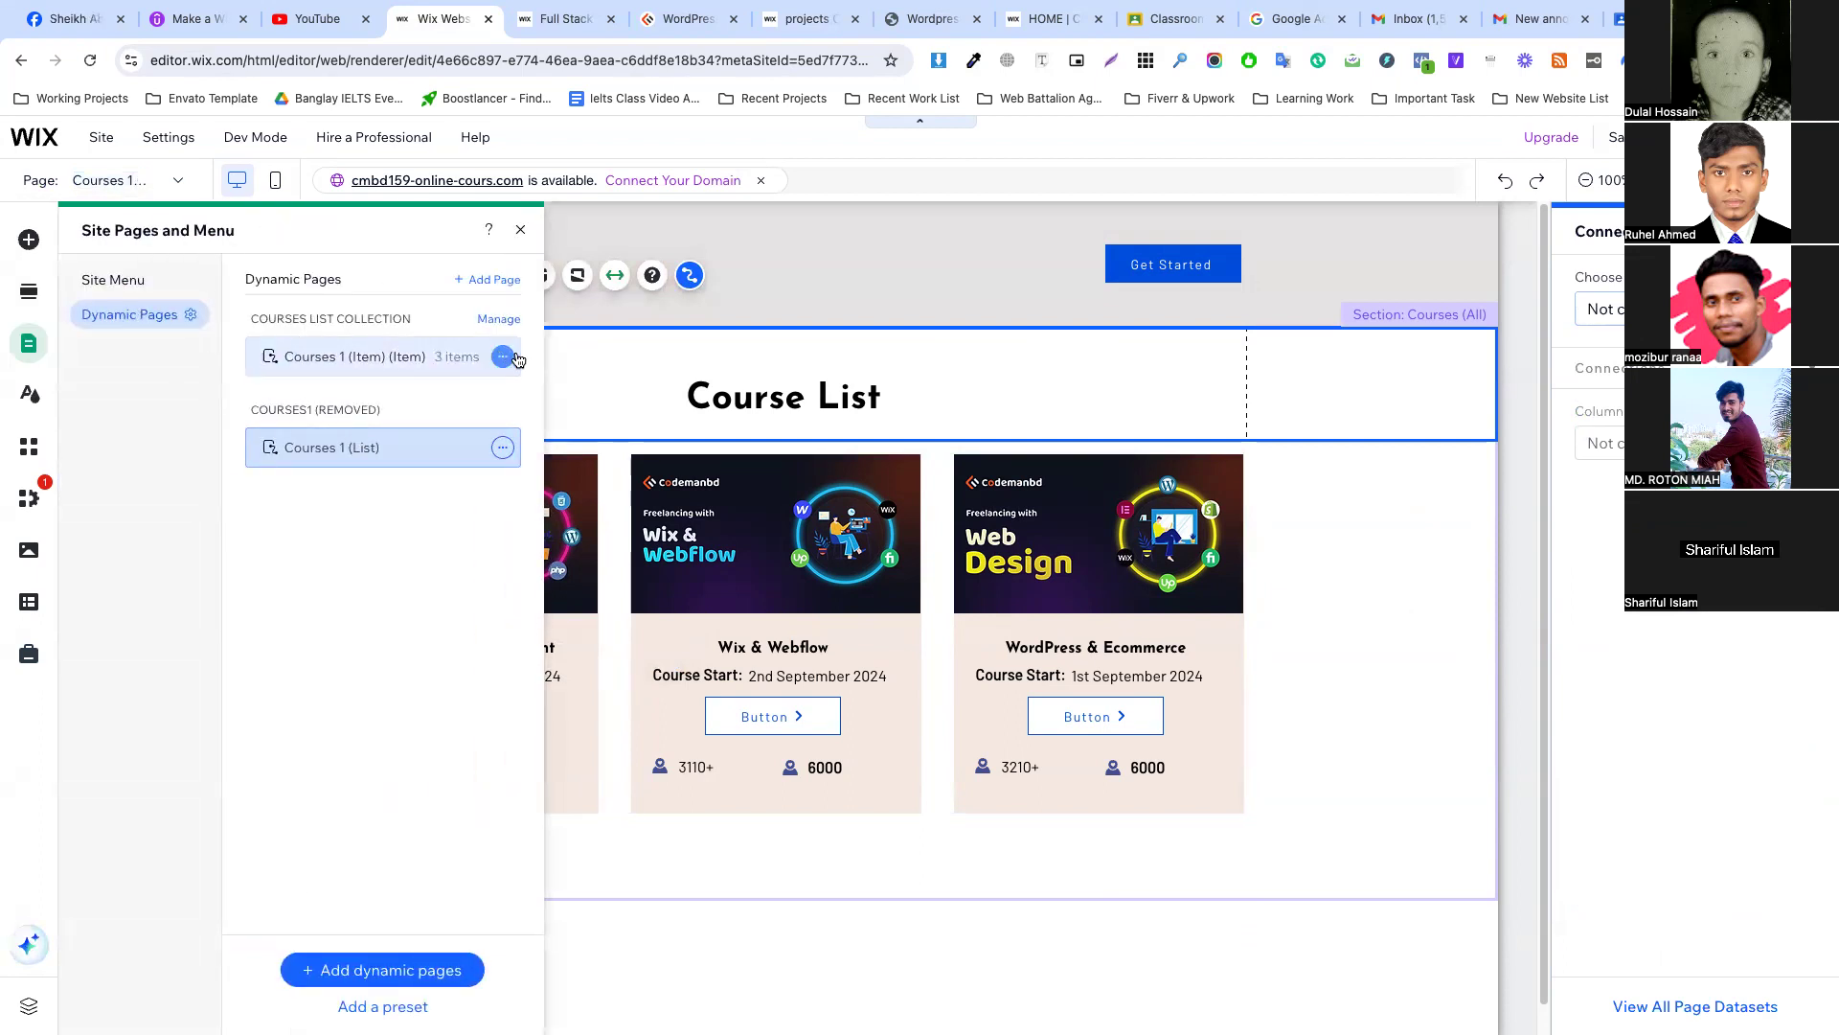
{"action": "left_click", "coordinate": [502, 356]}
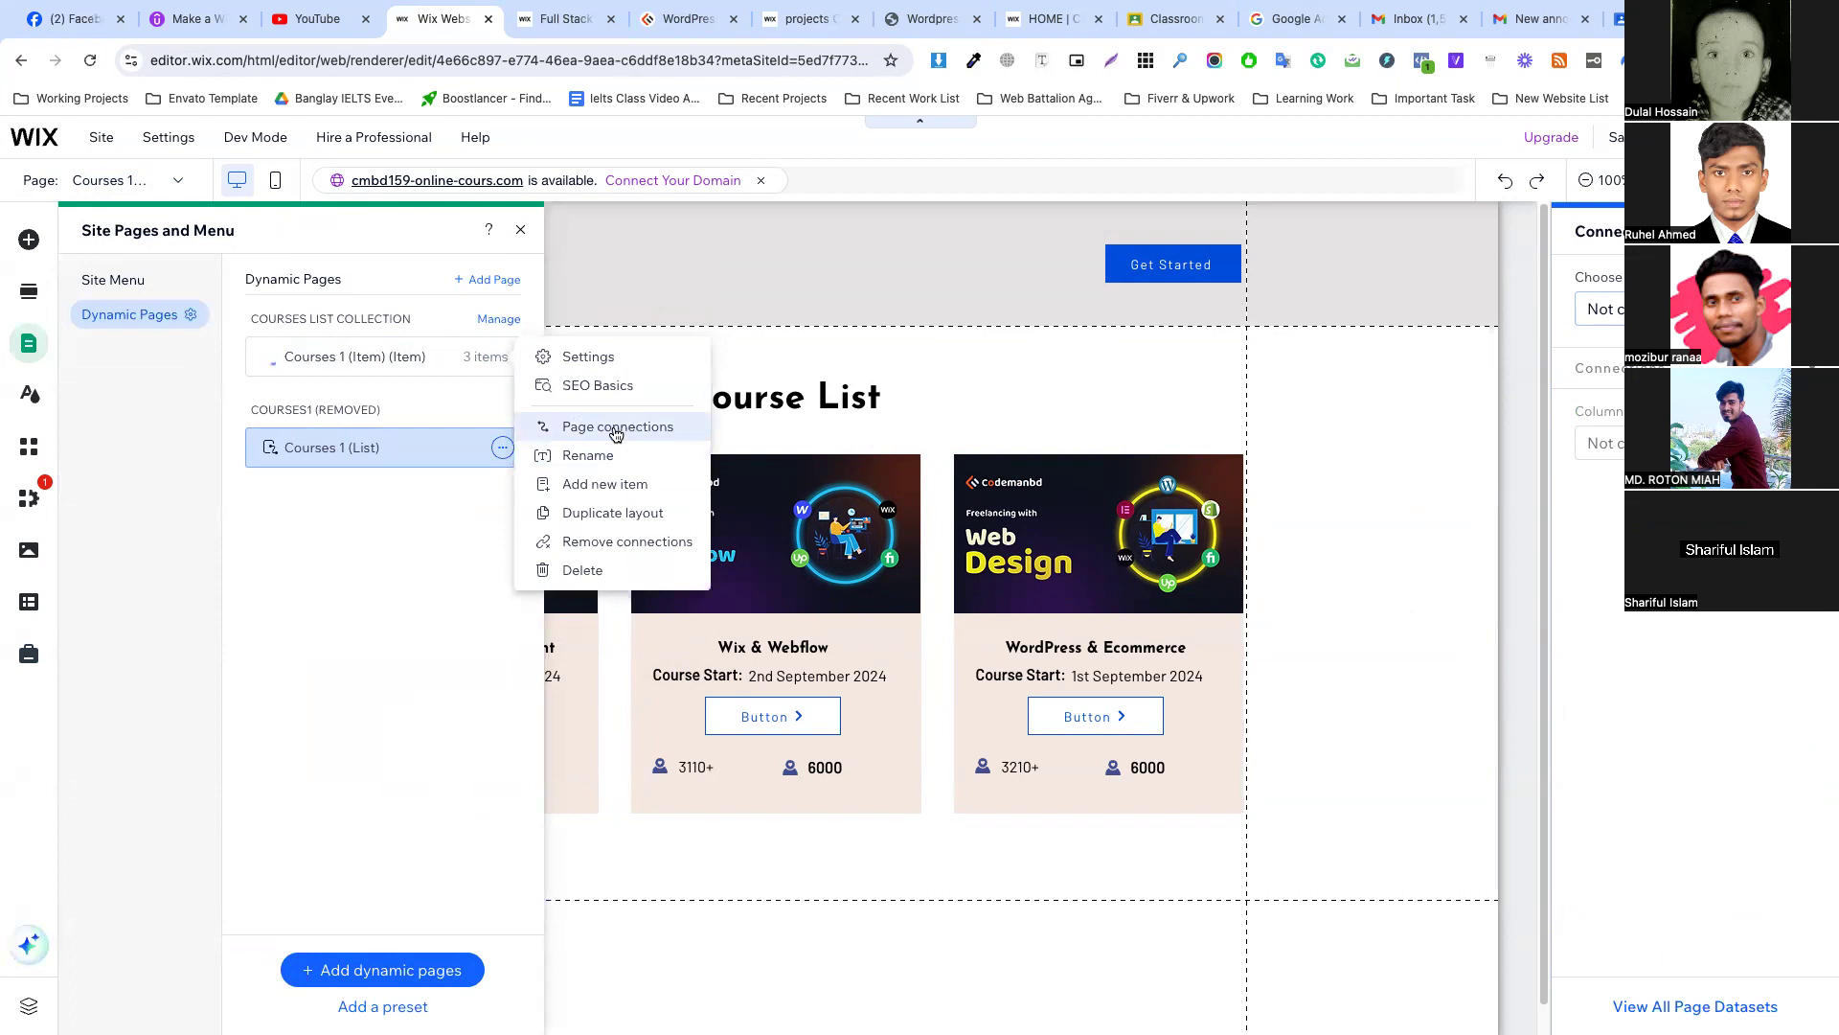
{"action": "left_click", "coordinate": [616, 429]}
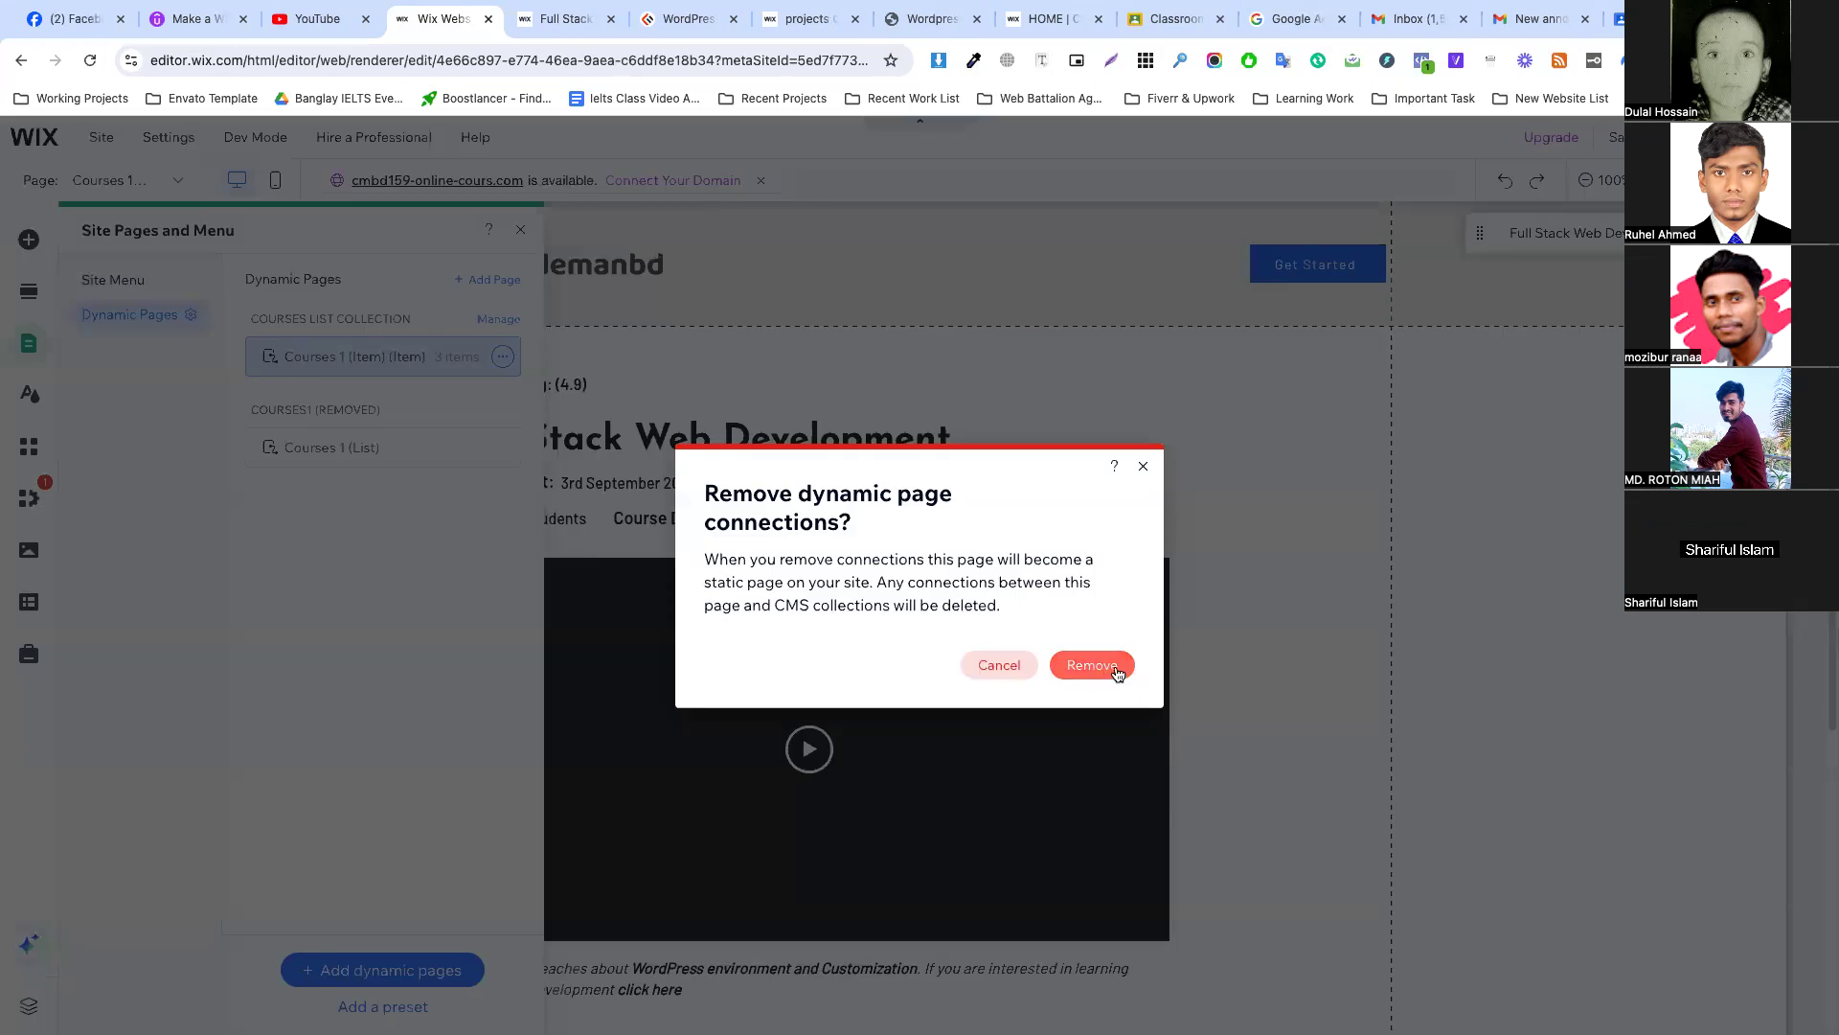
{"action": "left_click", "coordinate": [1111, 668]}
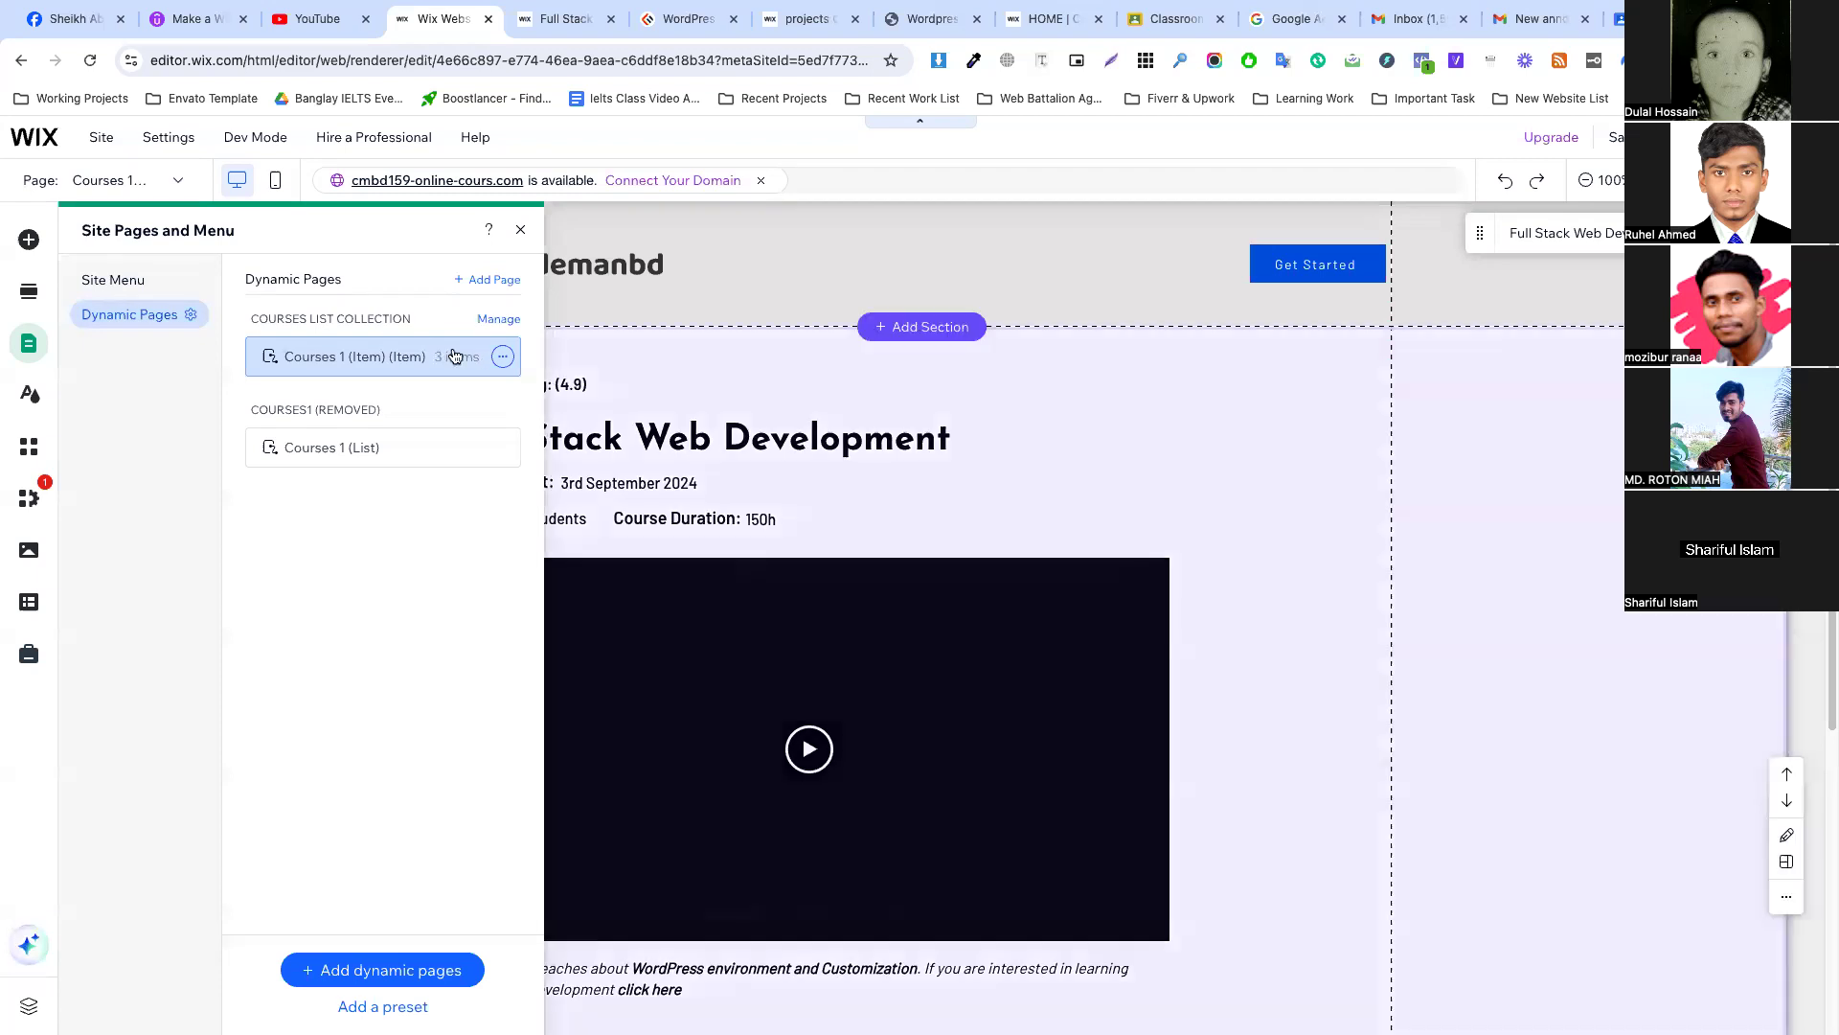
{"action": "left_click", "coordinate": [502, 357]}
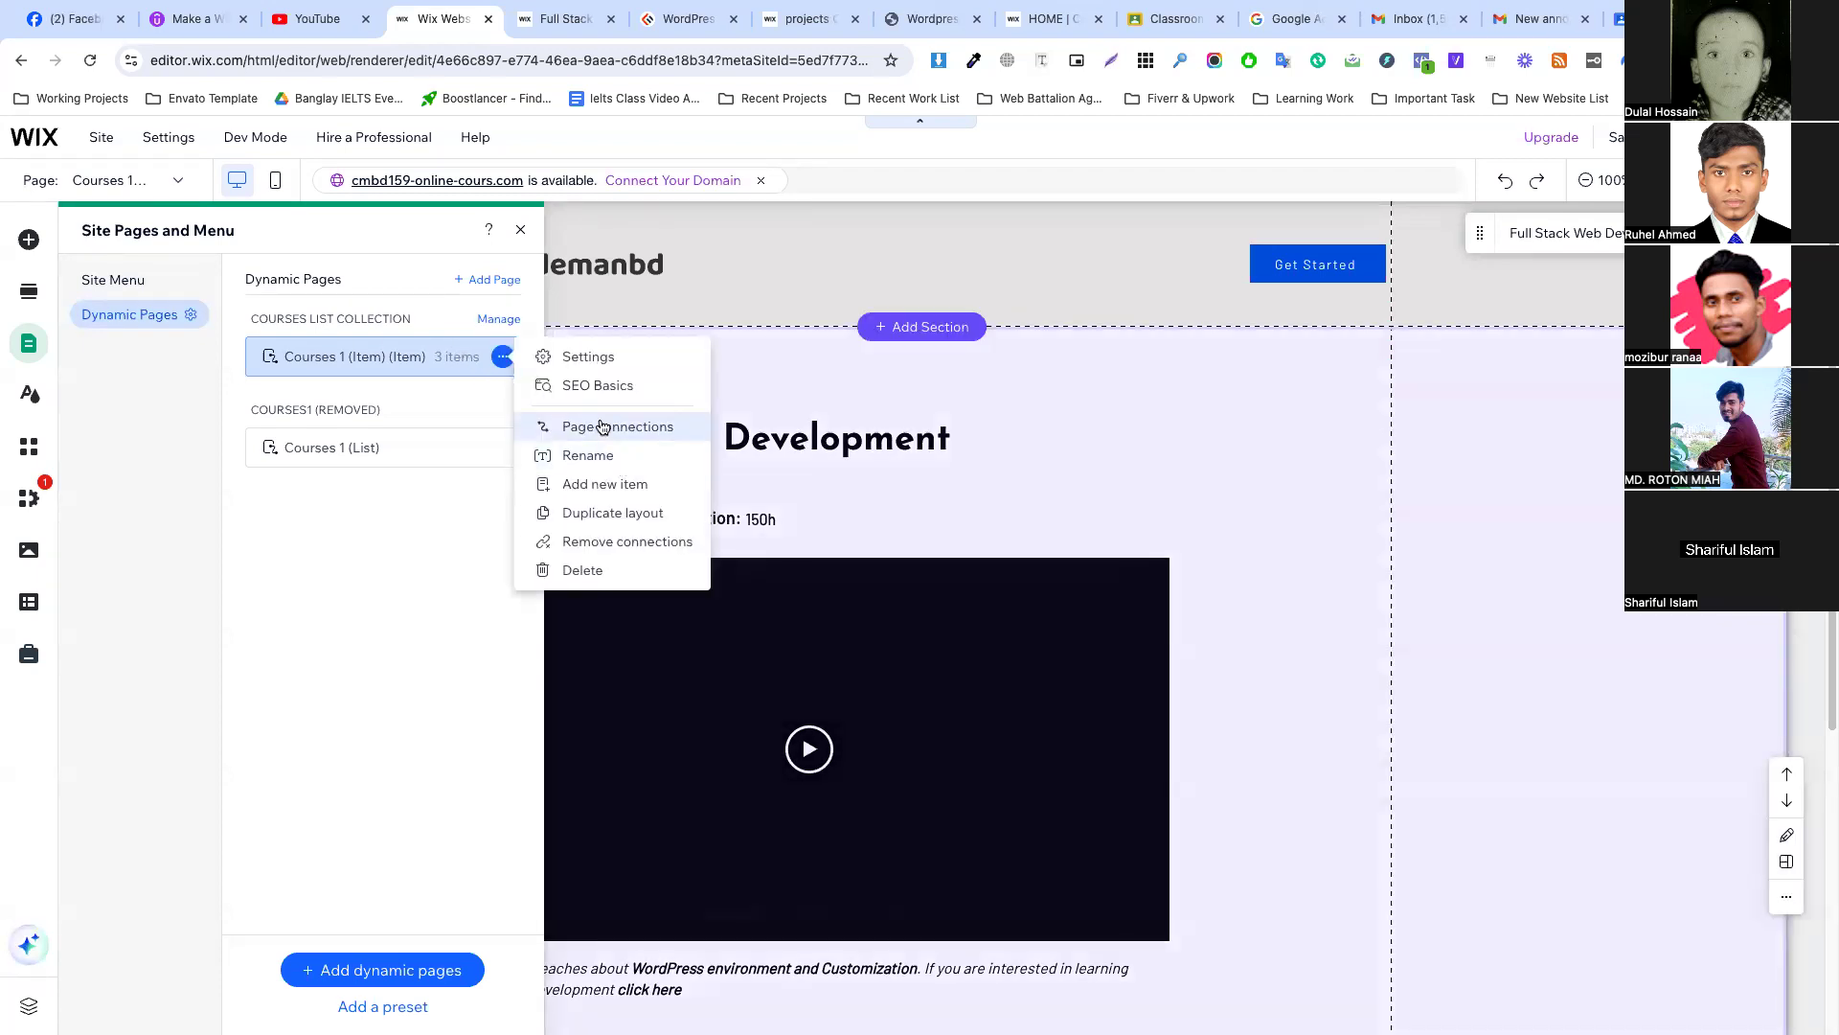
{"action": "left_click", "coordinate": [597, 425]}
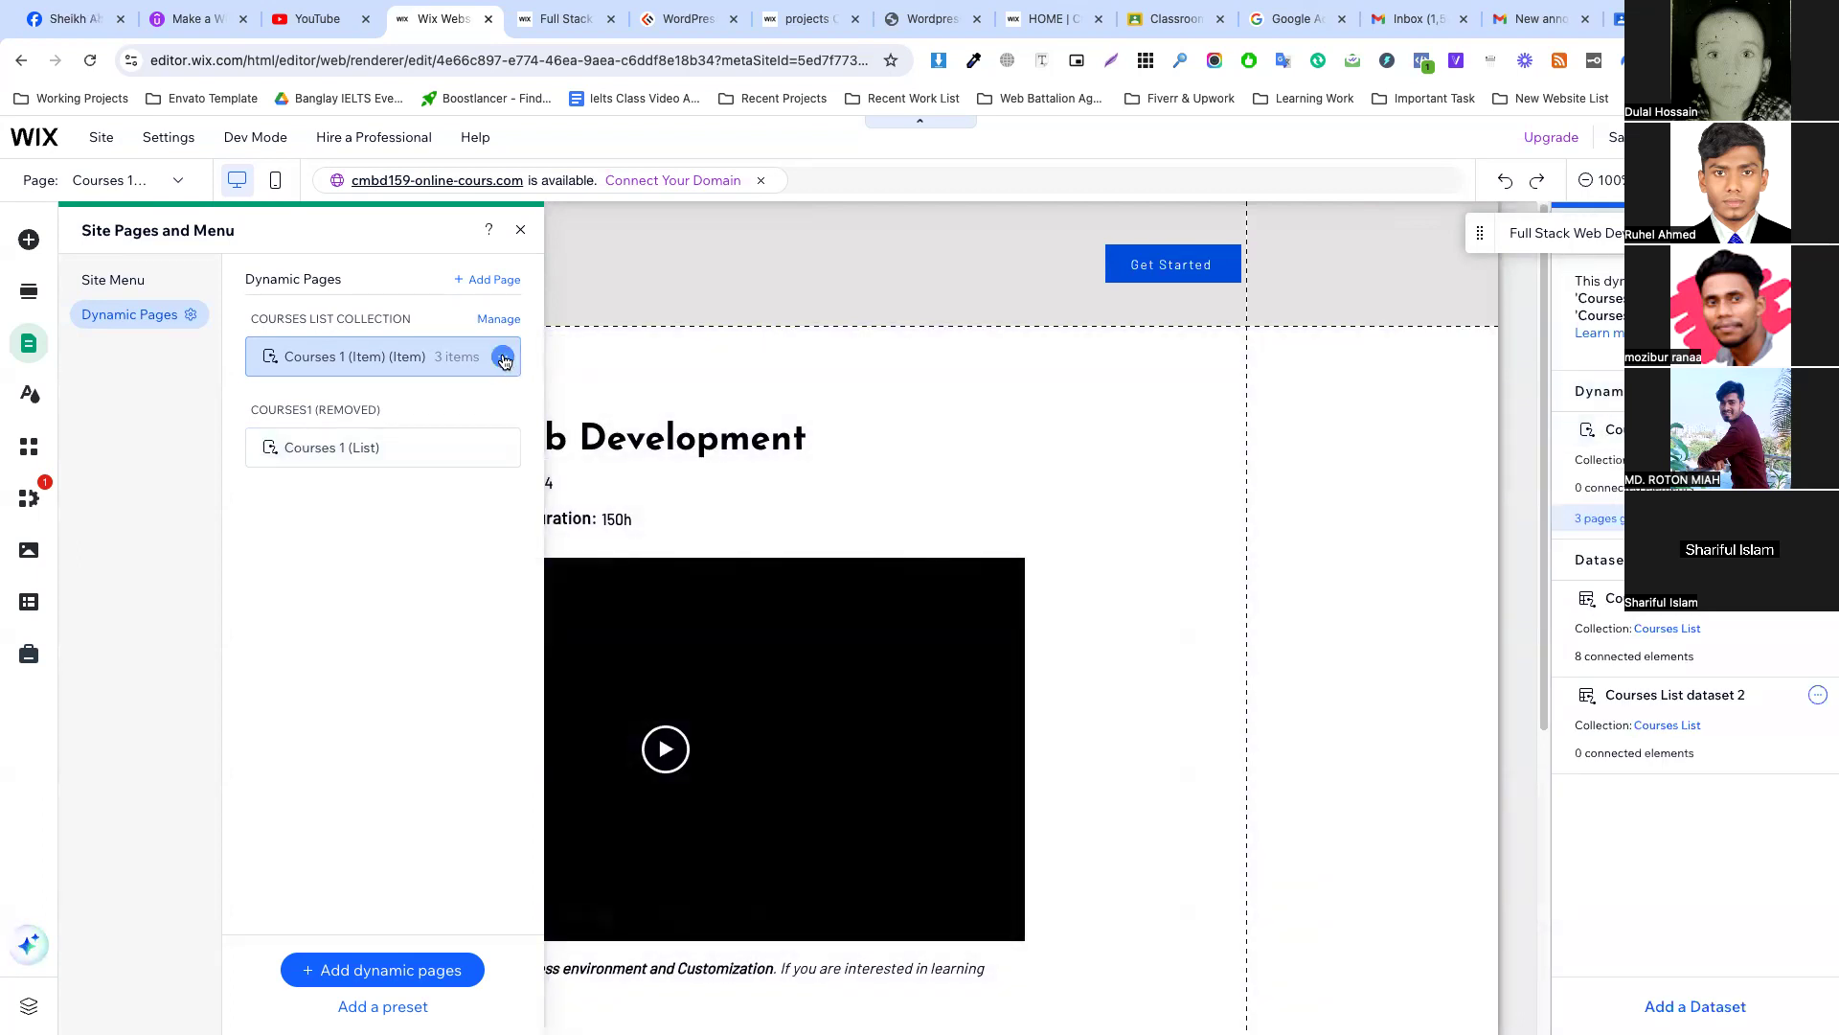
{"action": "left_click", "coordinate": [503, 358]}
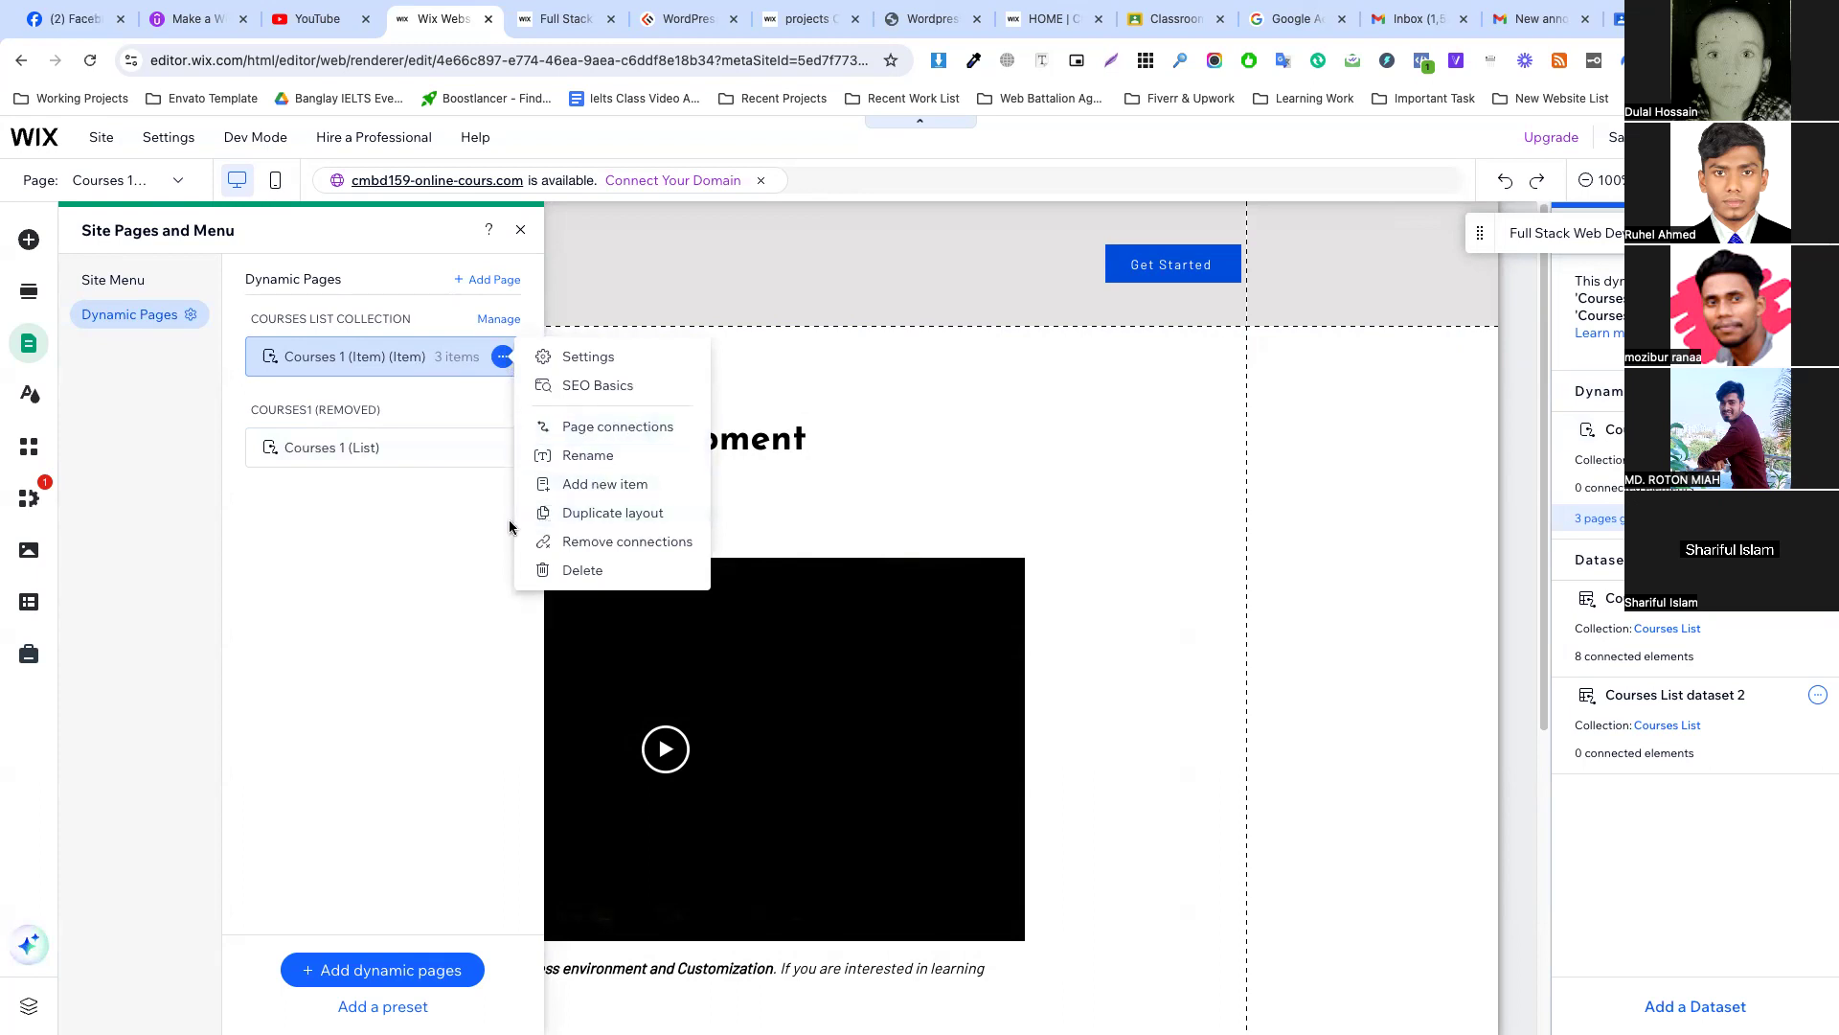
{"action": "left_click", "coordinate": [603, 543]}
{"action": "left_click", "coordinate": [1133, 673]}
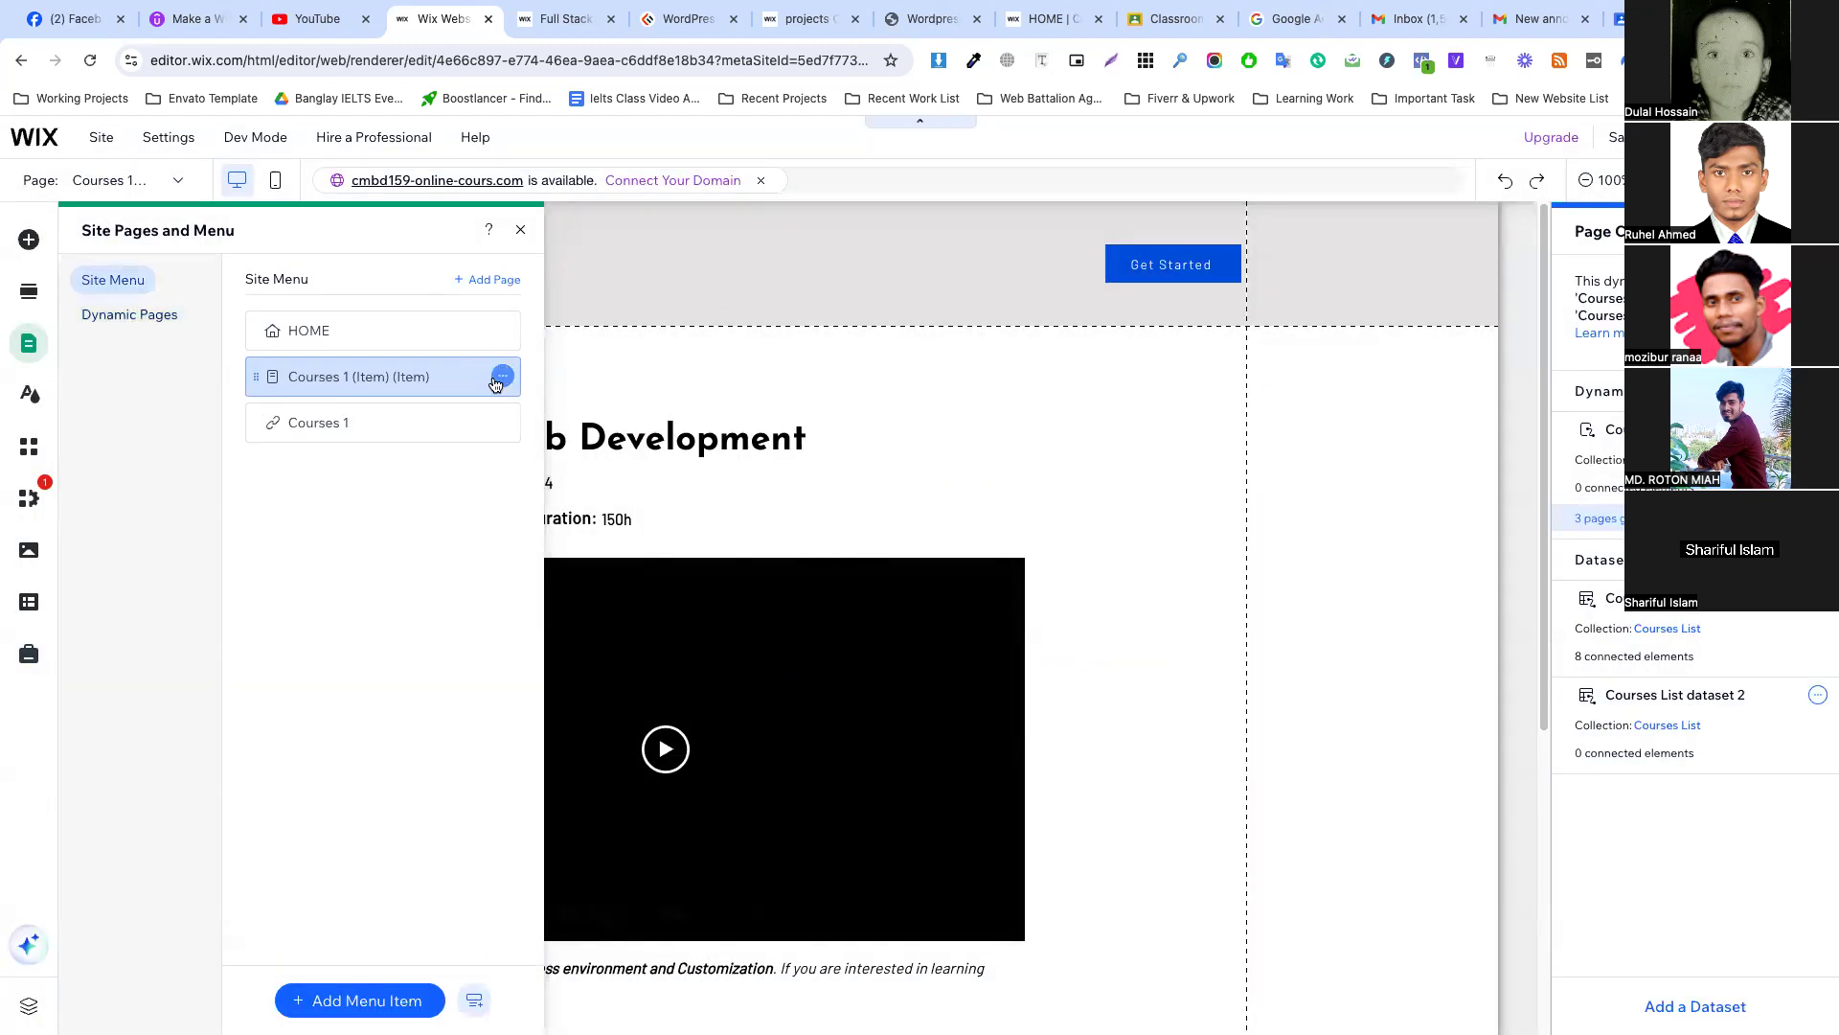
Convert Courses 1 (Item) to a dynamic page using the existing Courses List collection.
{"action": "left_click", "coordinate": [500, 378]}
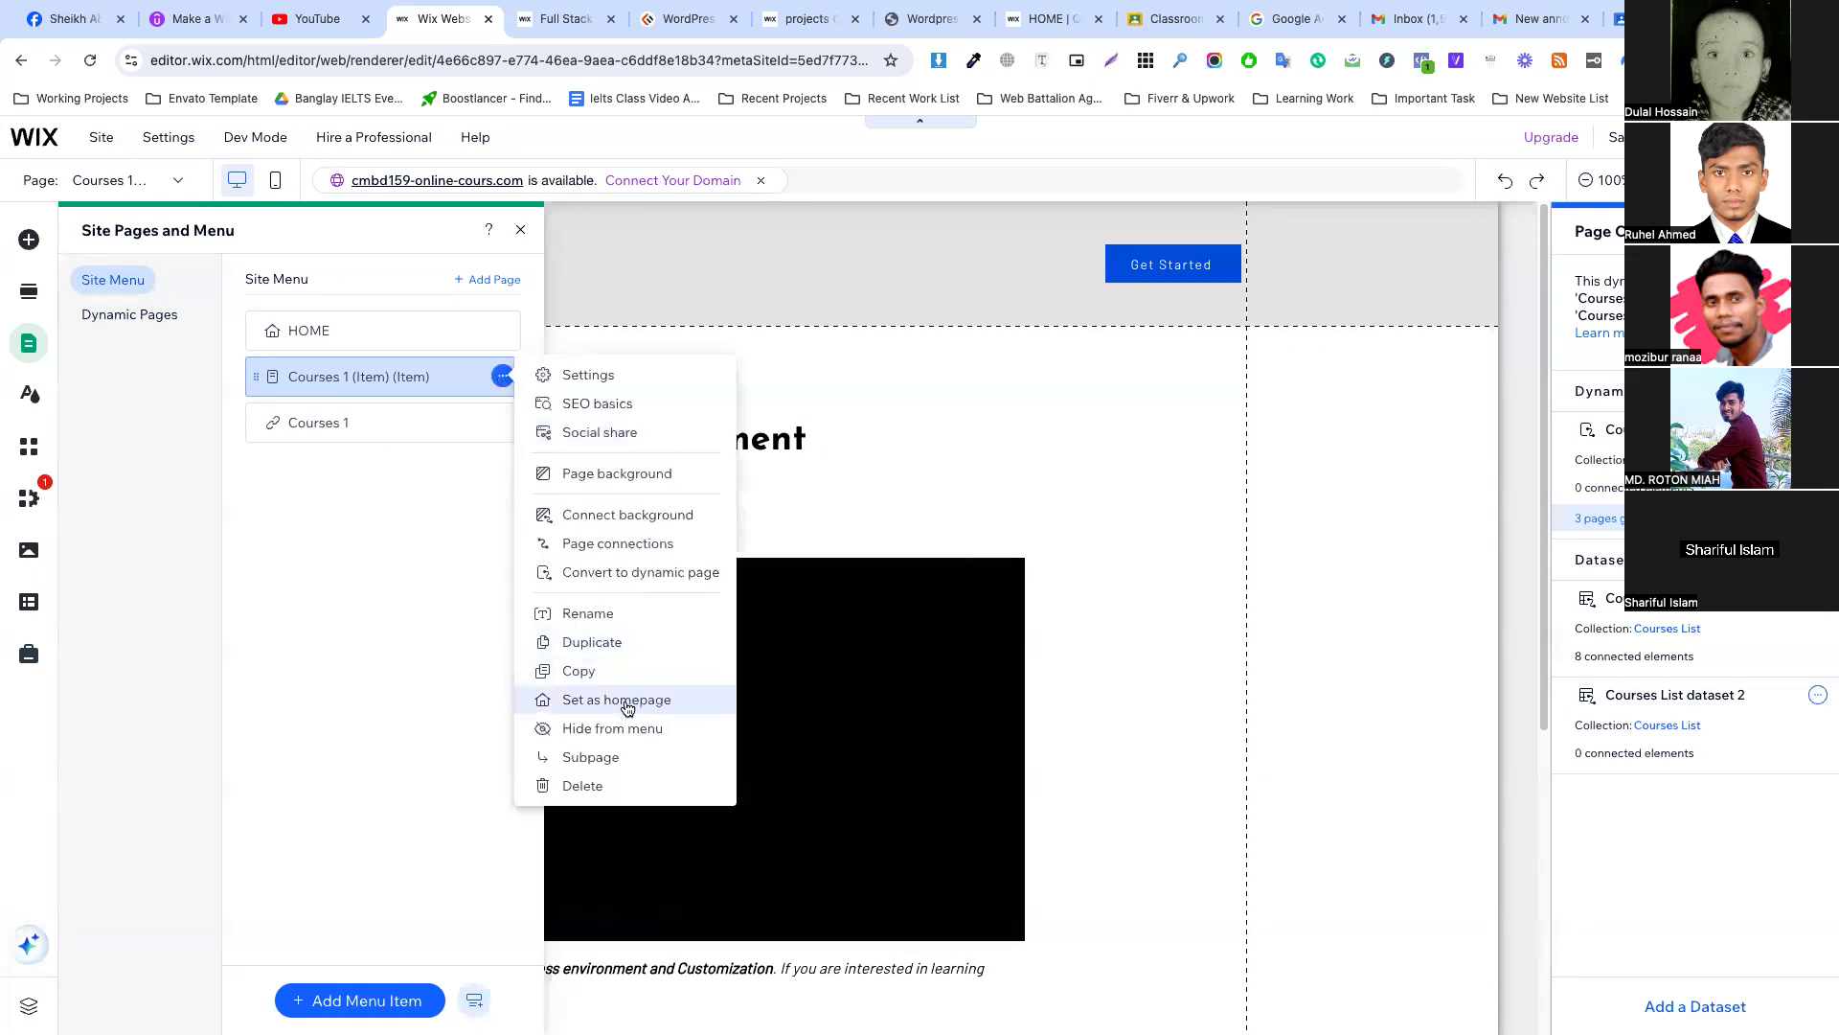
{"action": "left_click", "coordinate": [635, 574]}
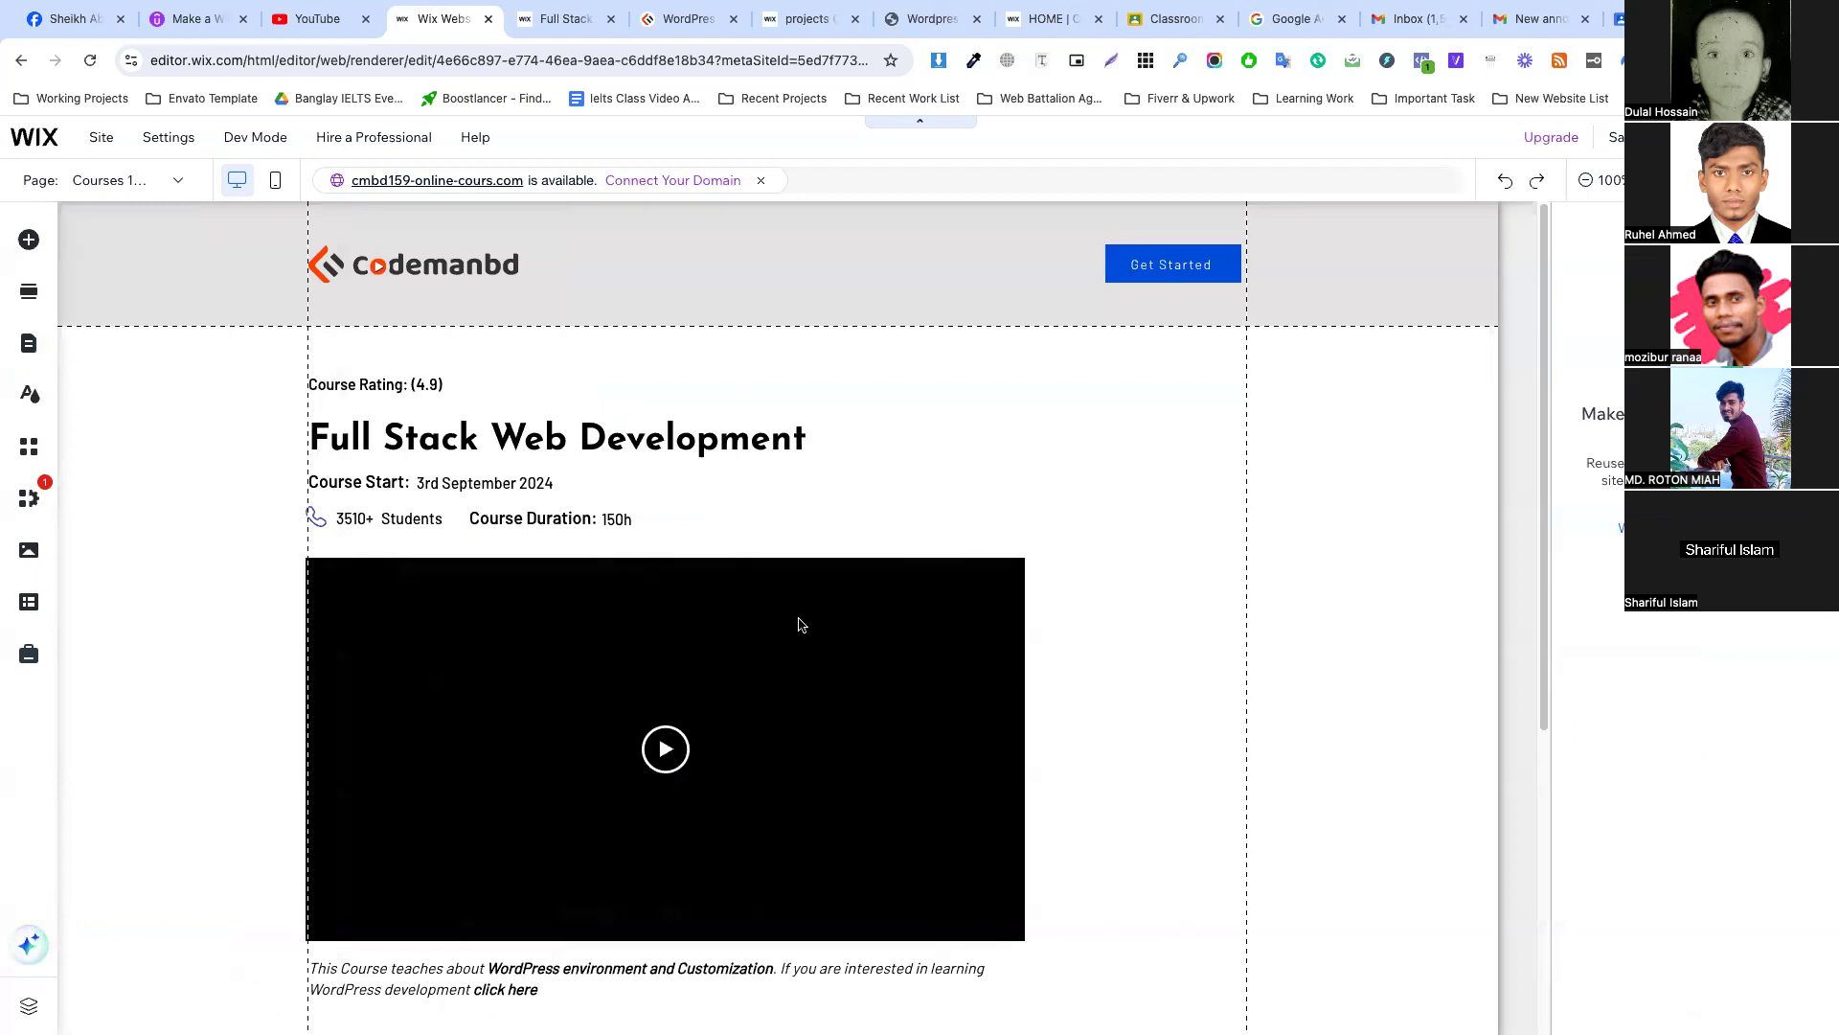
{"action": "left_click", "coordinate": [1648, 467]}
{"action": "left_click", "coordinate": [1686, 547]}
{"action": "left_click", "coordinate": [1662, 616]}
{"action": "left_click", "coordinate": [1662, 618]}
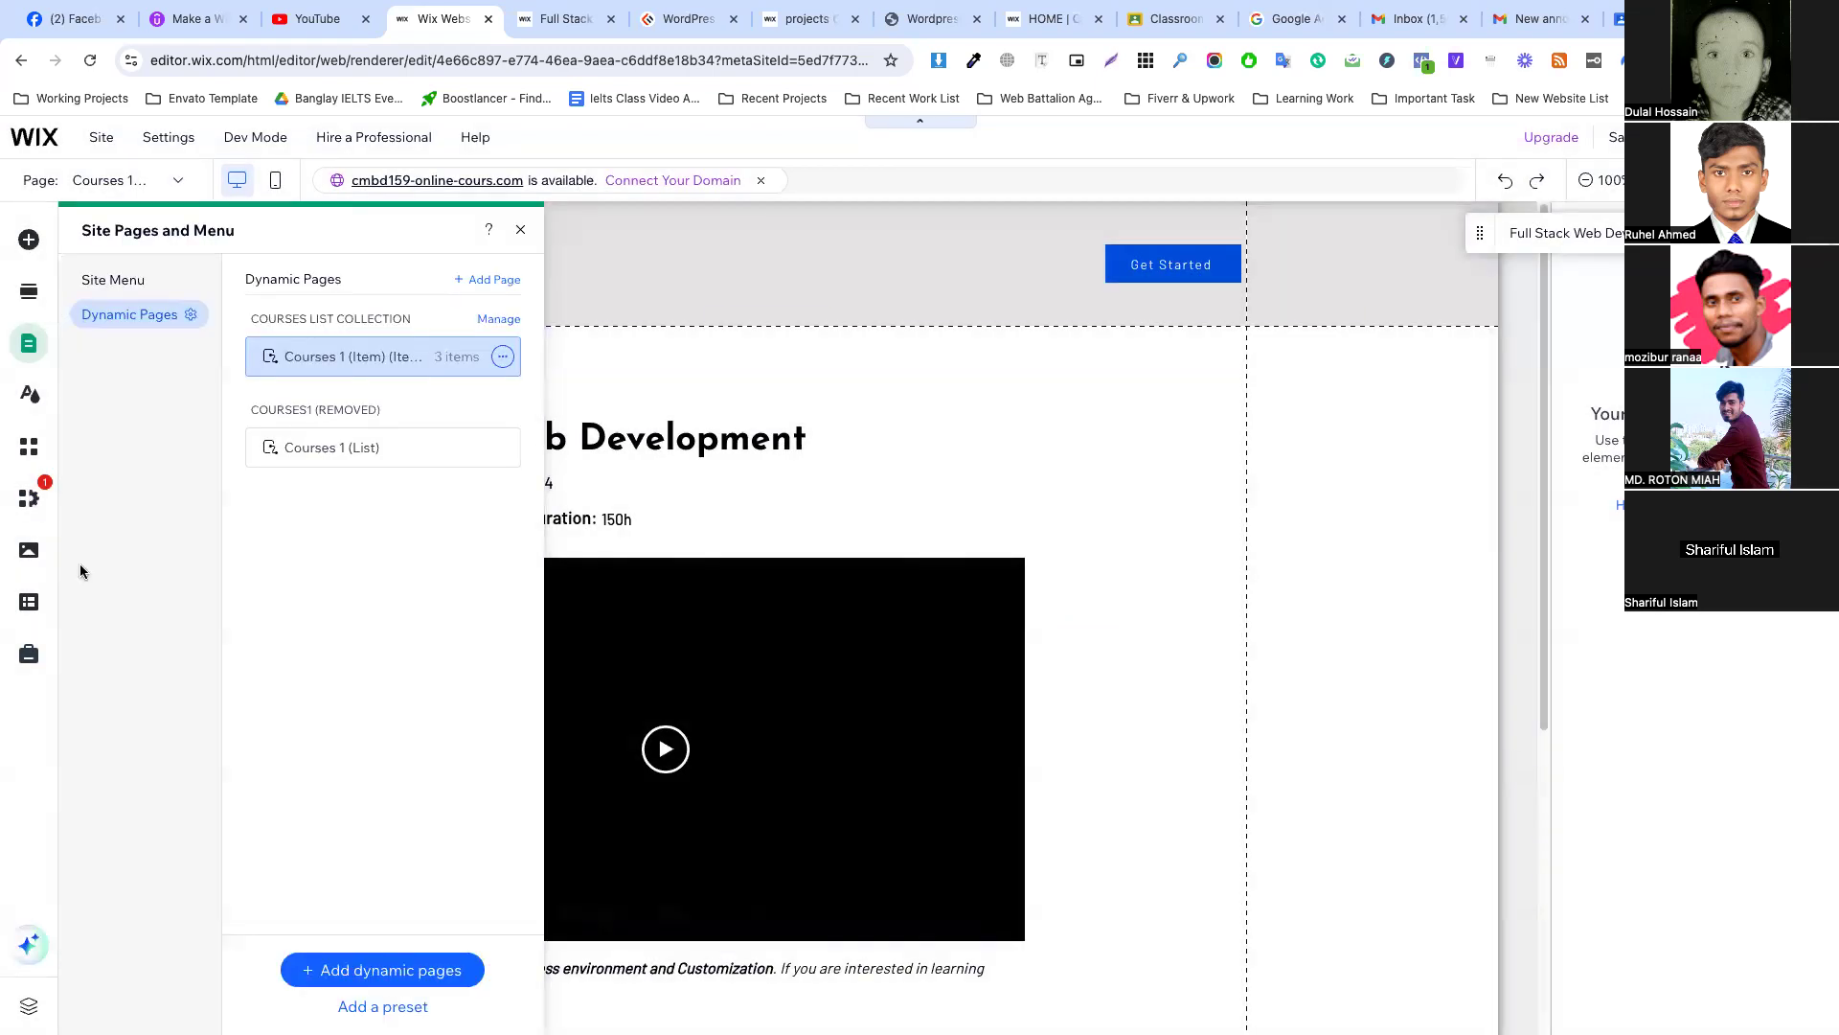
Add the Portfolio preset from the Add > CMS presets panel to the site.
{"action": "left_click", "coordinate": [27, 241]}
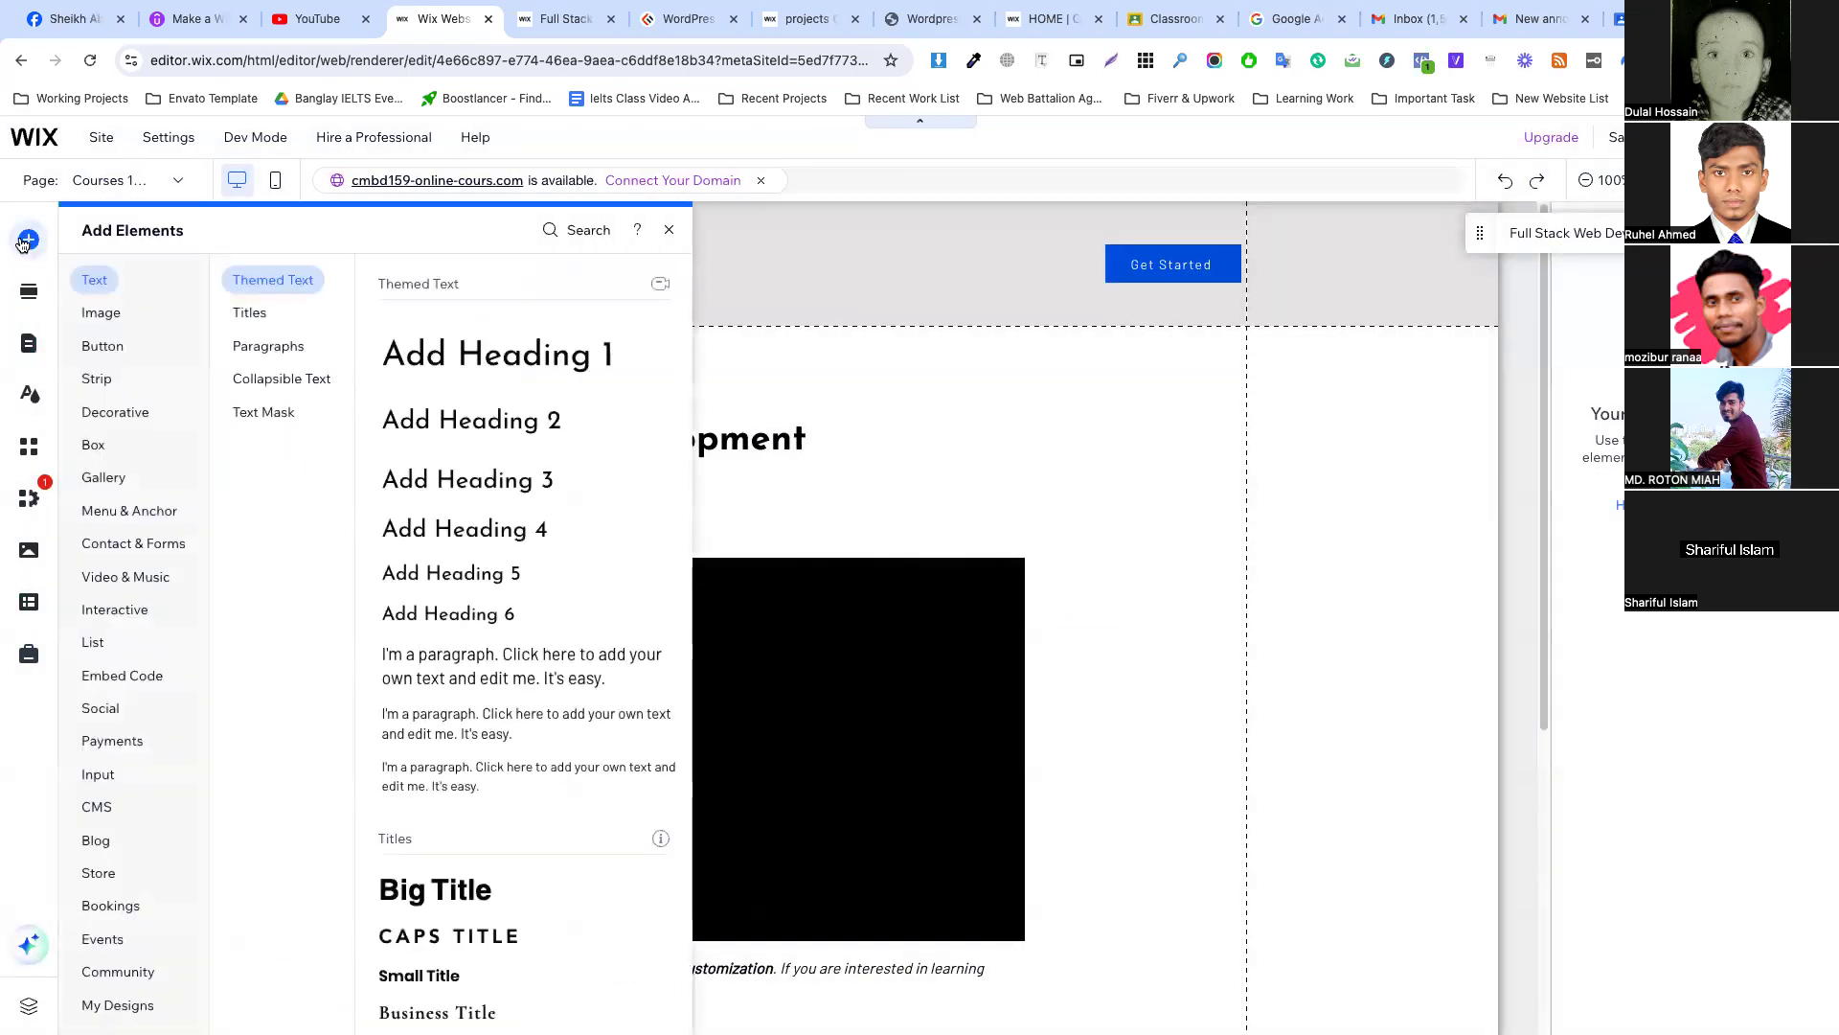
{"action": "left_click", "coordinate": [96, 807]}
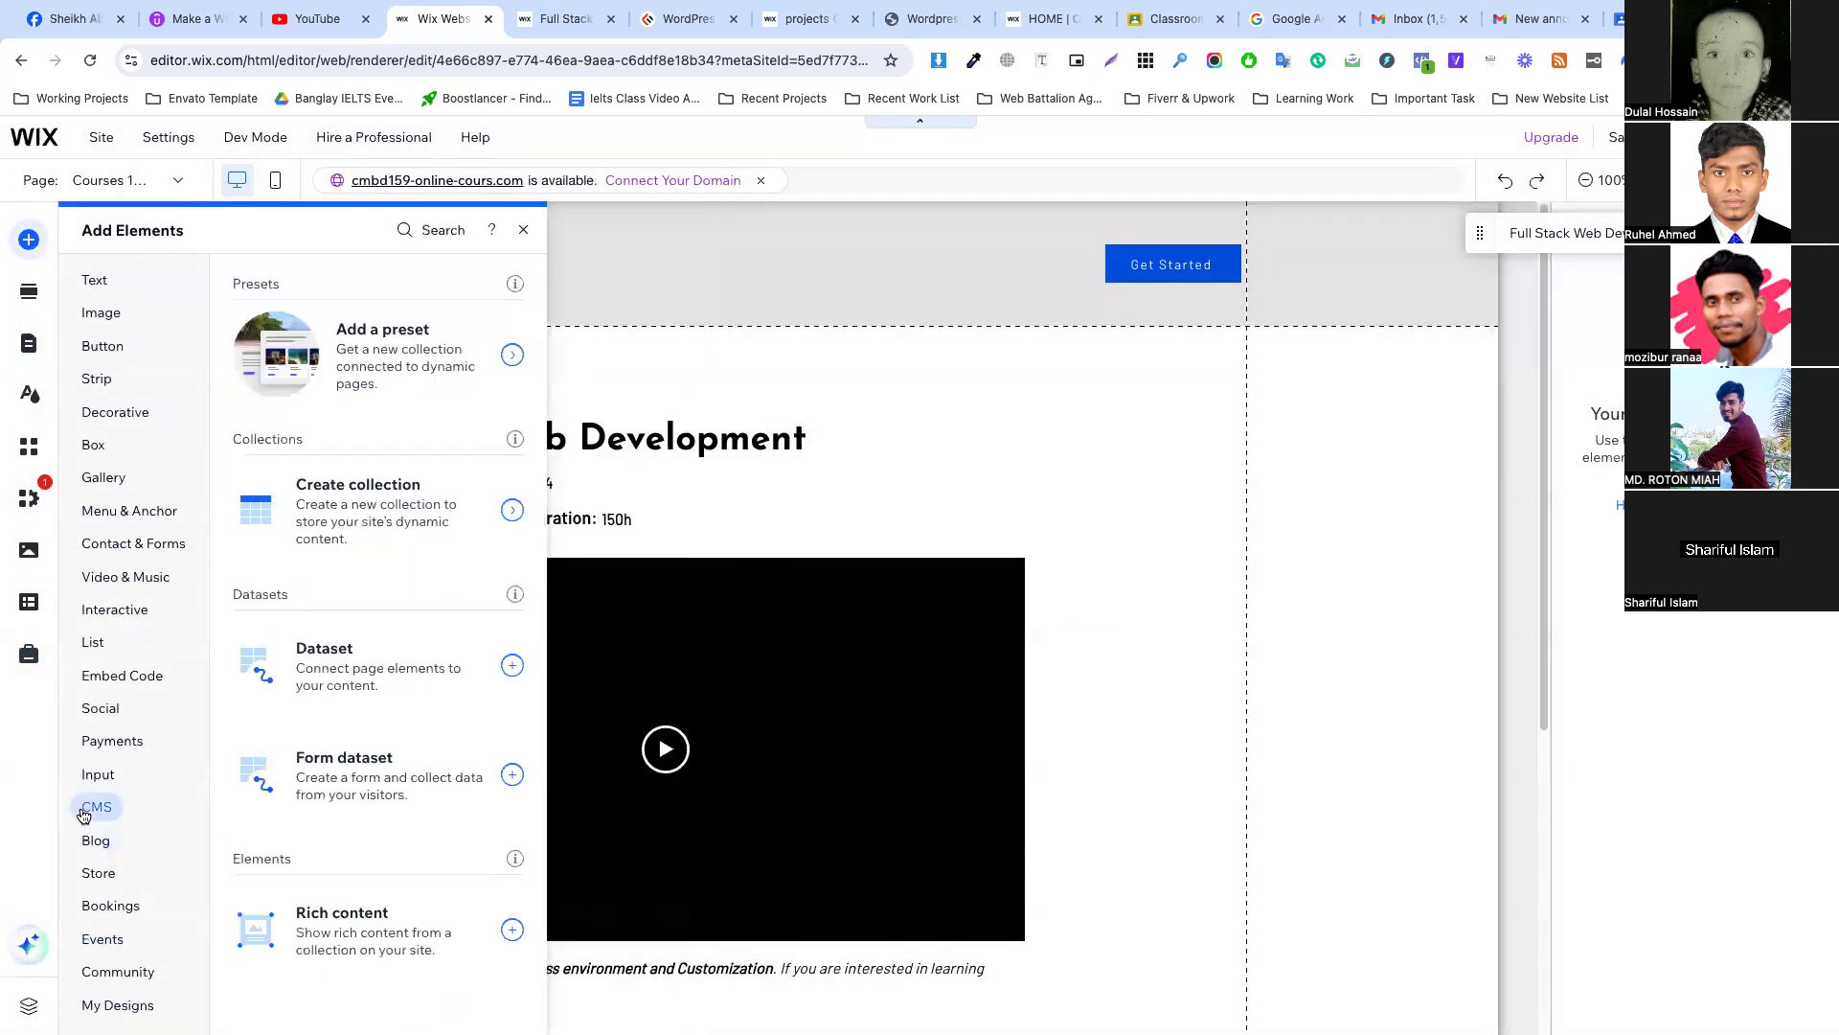
{"action": "left_click", "coordinate": [392, 372]}
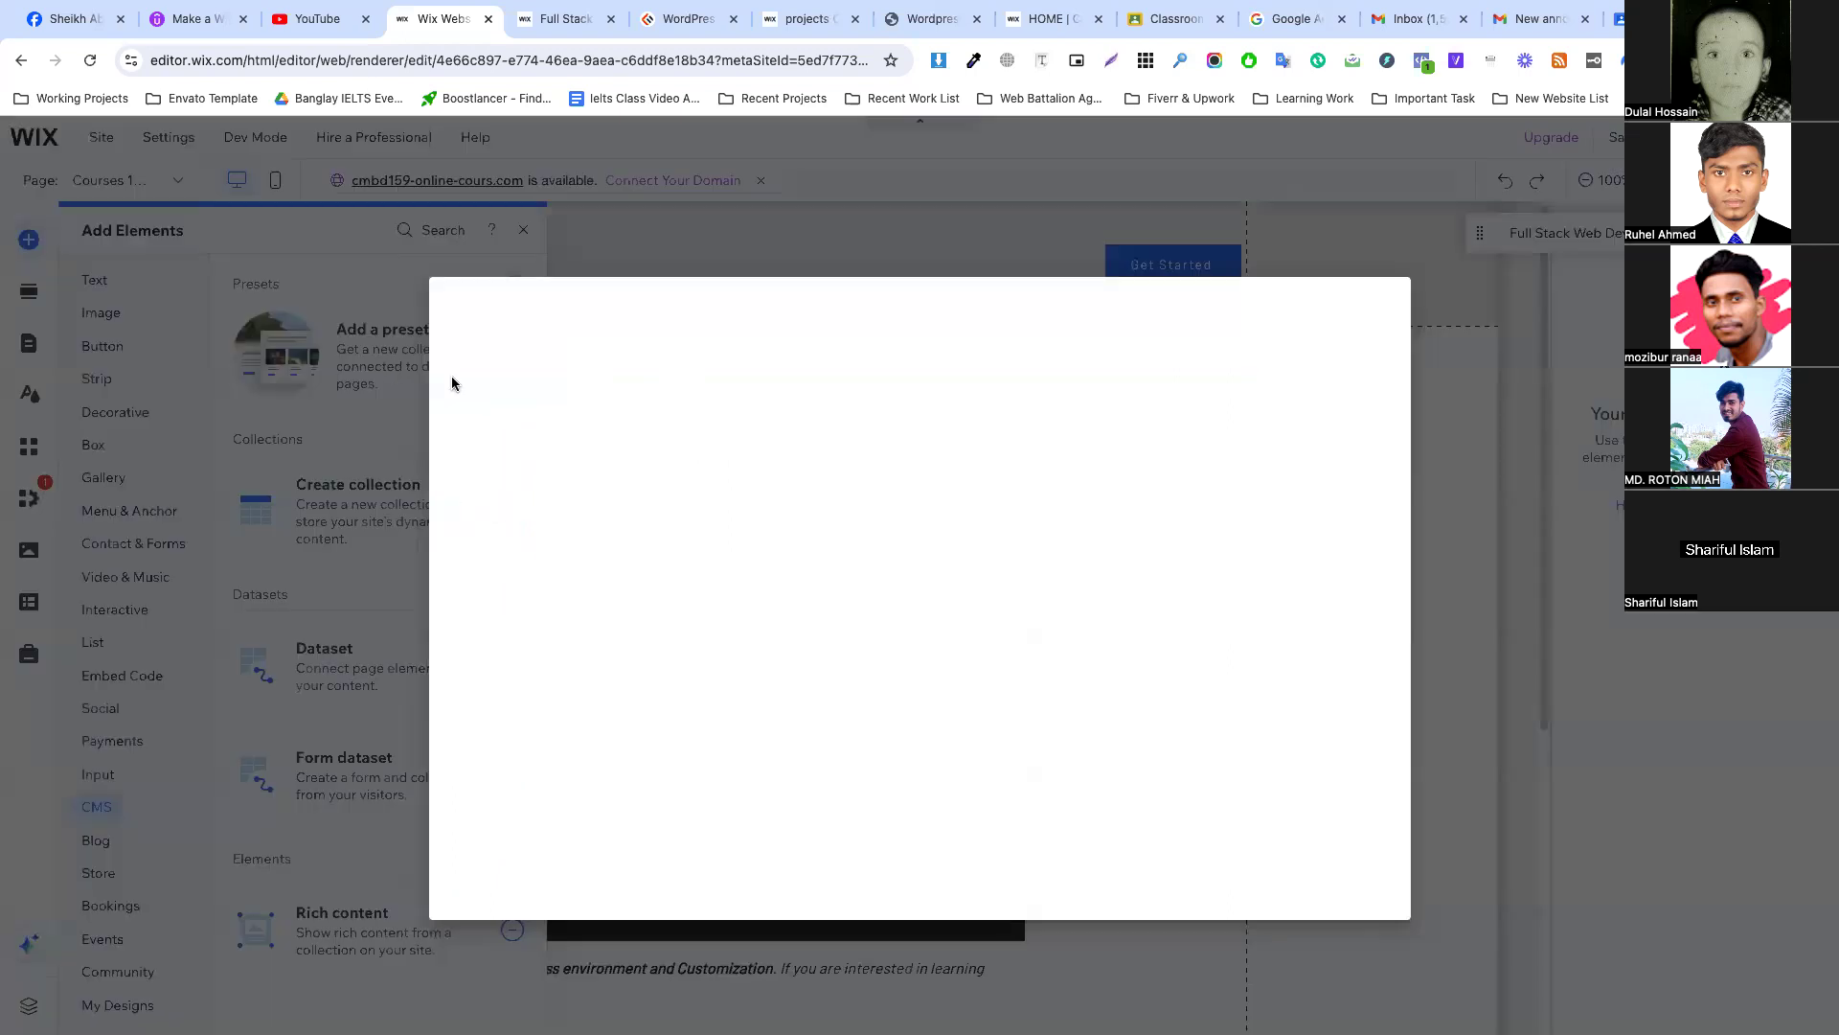
{"action": "scroll", "coordinate": [1006, 450], "scroll_direction": "down", "scroll_amount": 12}
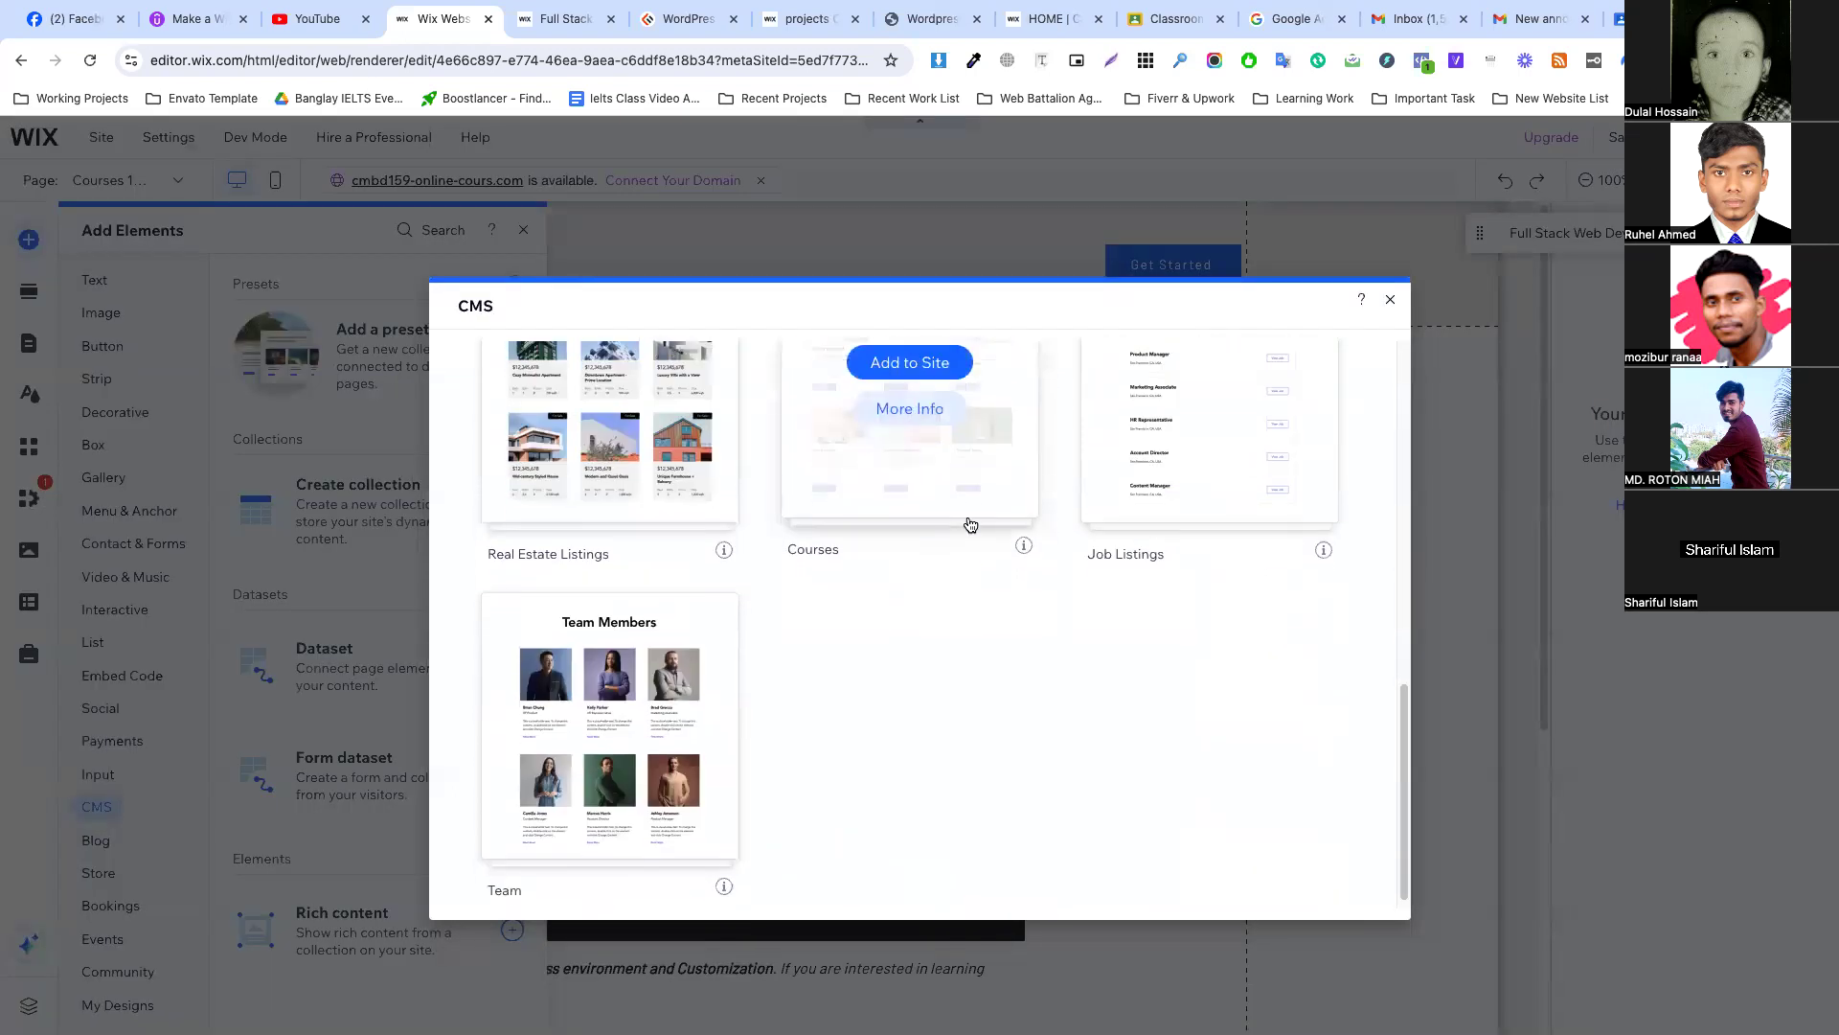
{"action": "scroll", "coordinate": [968, 526], "scroll_direction": "up", "scroll_amount": 8}
{"action": "scroll", "coordinate": [882, 469], "scroll_direction": "up", "scroll_amount": 1}
{"action": "left_click", "coordinate": [907, 567]}
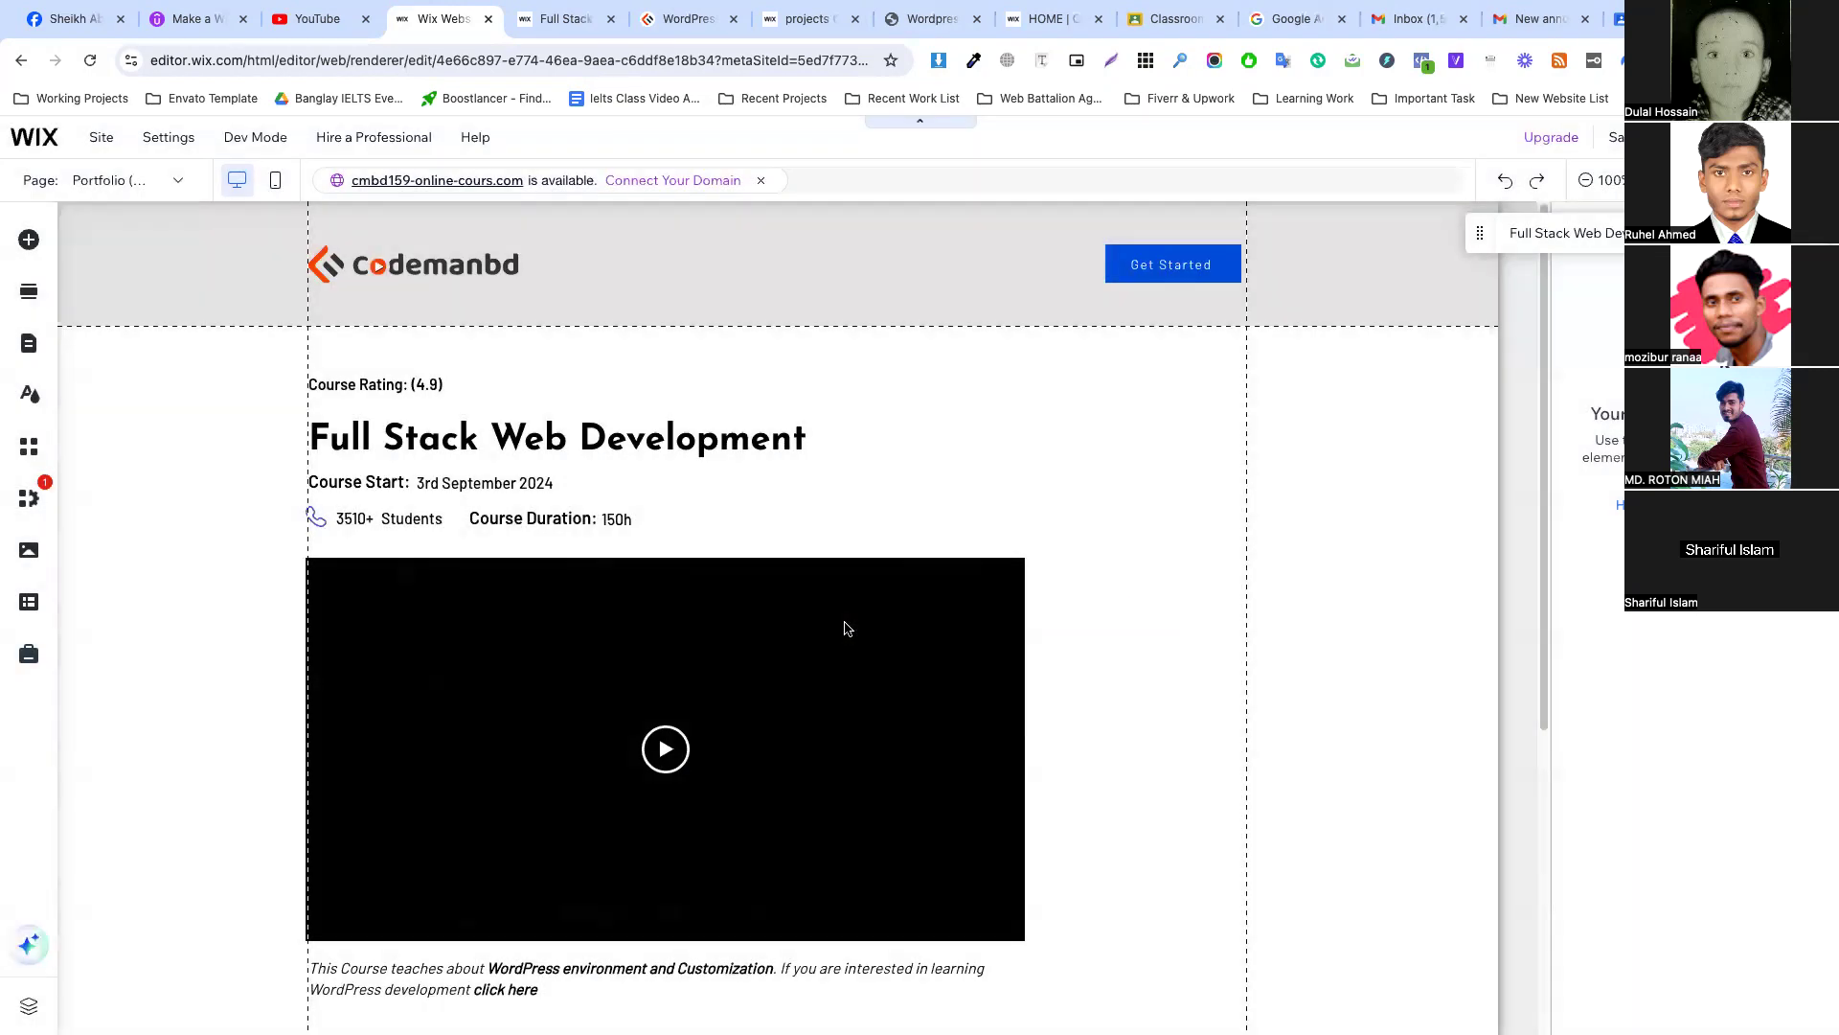
Open the Portfolio (Item) dynamic page from the Page dropdown and scroll through it.
{"action": "left_click", "coordinate": [131, 182]}
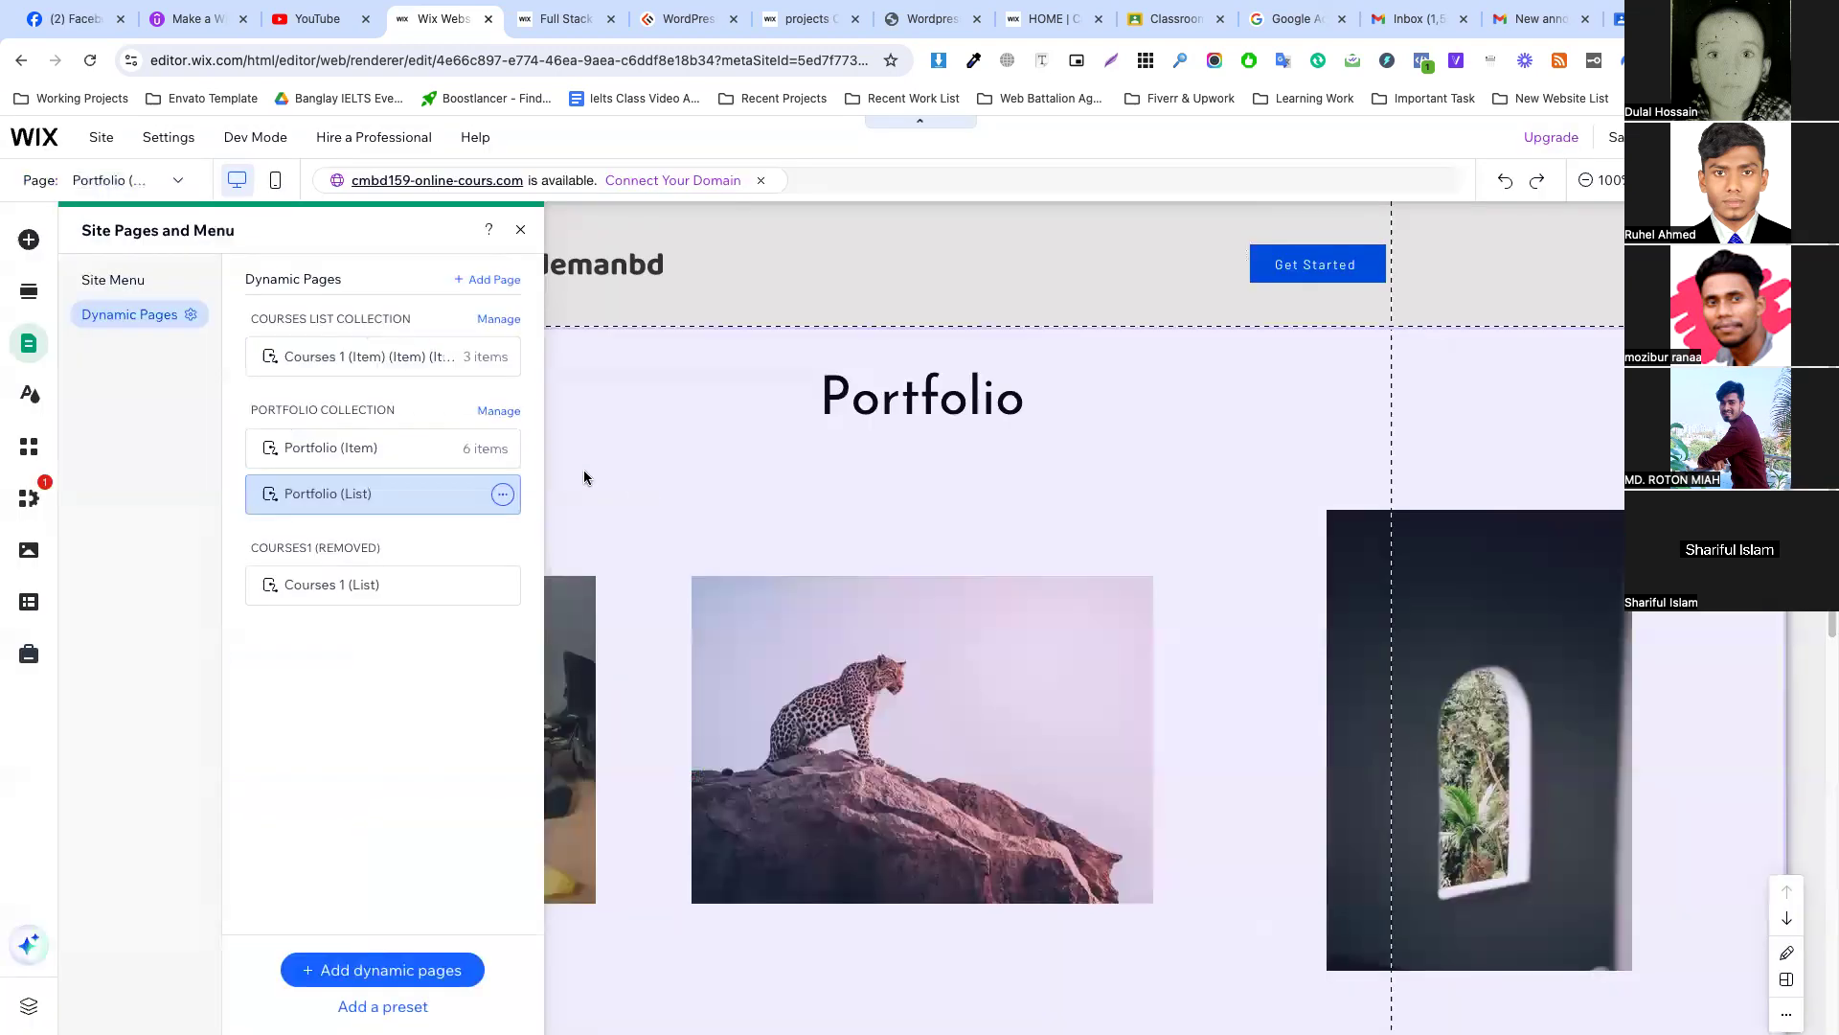
{"action": "scroll", "coordinate": [847, 604], "scroll_direction": "down", "scroll_amount": 1}
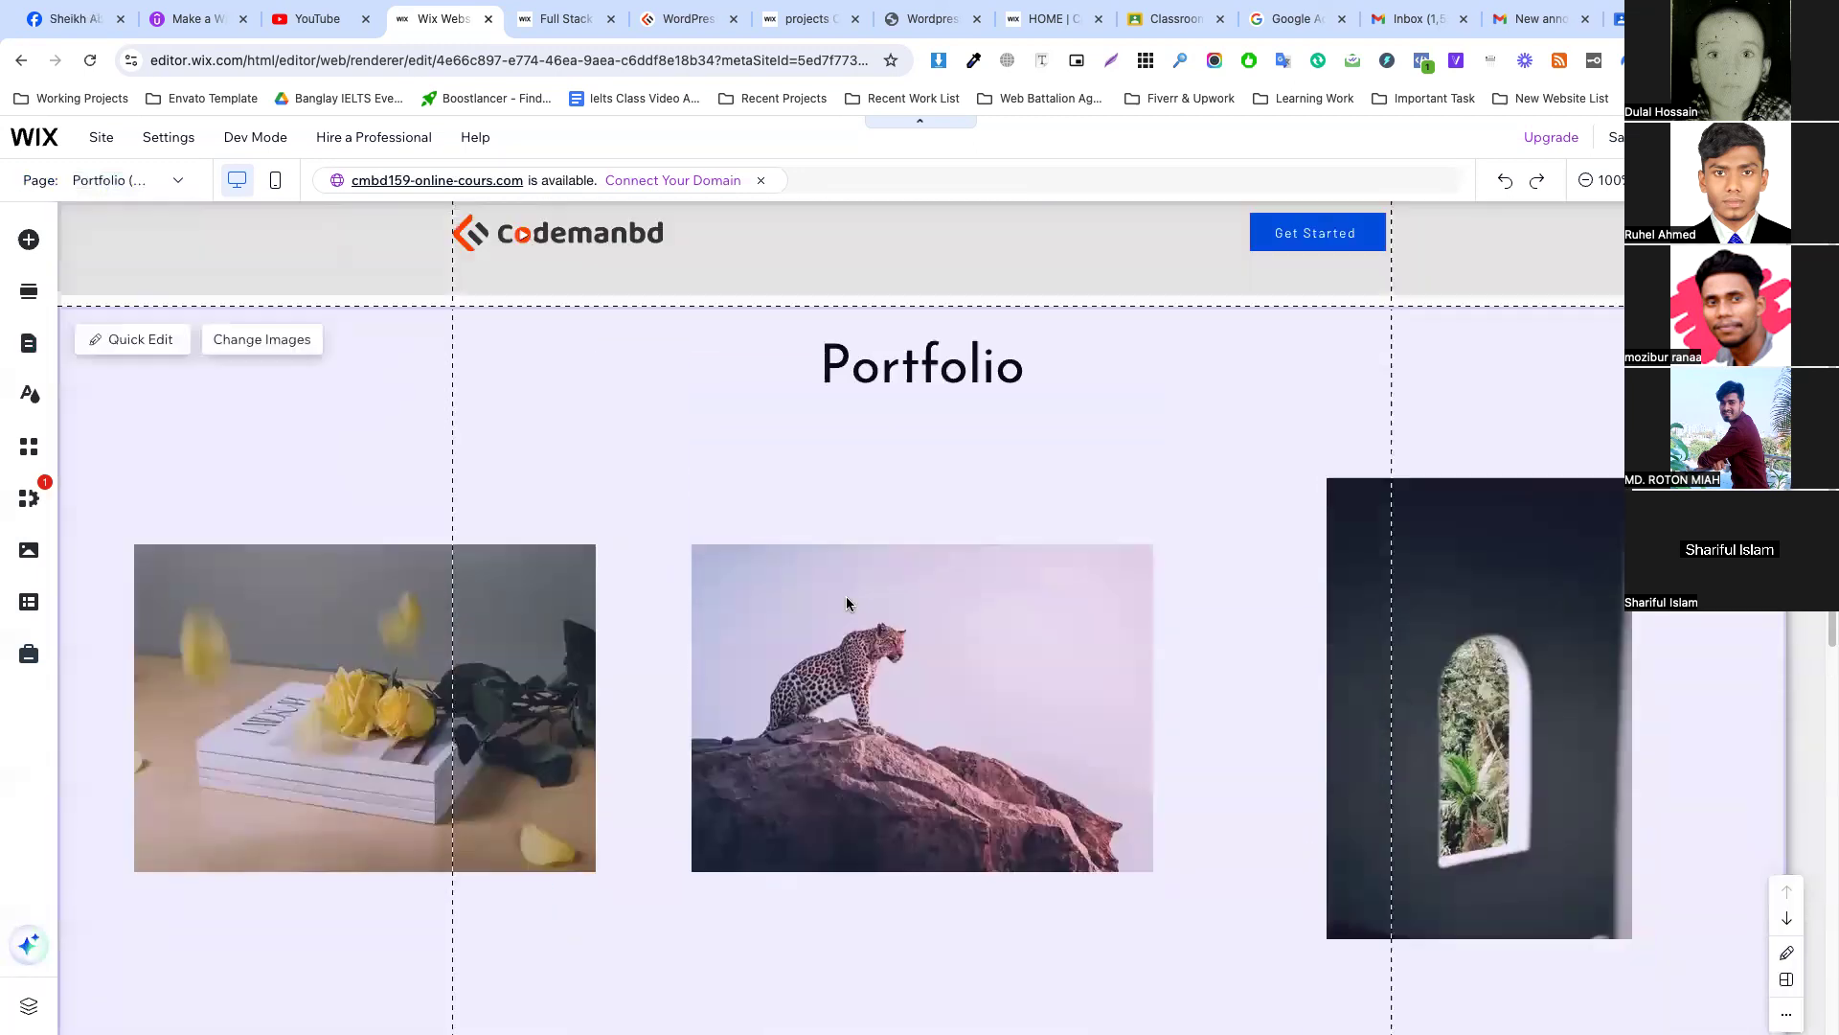
{"action": "scroll", "coordinate": [994, 608], "scroll_direction": "down", "scroll_amount": 7}
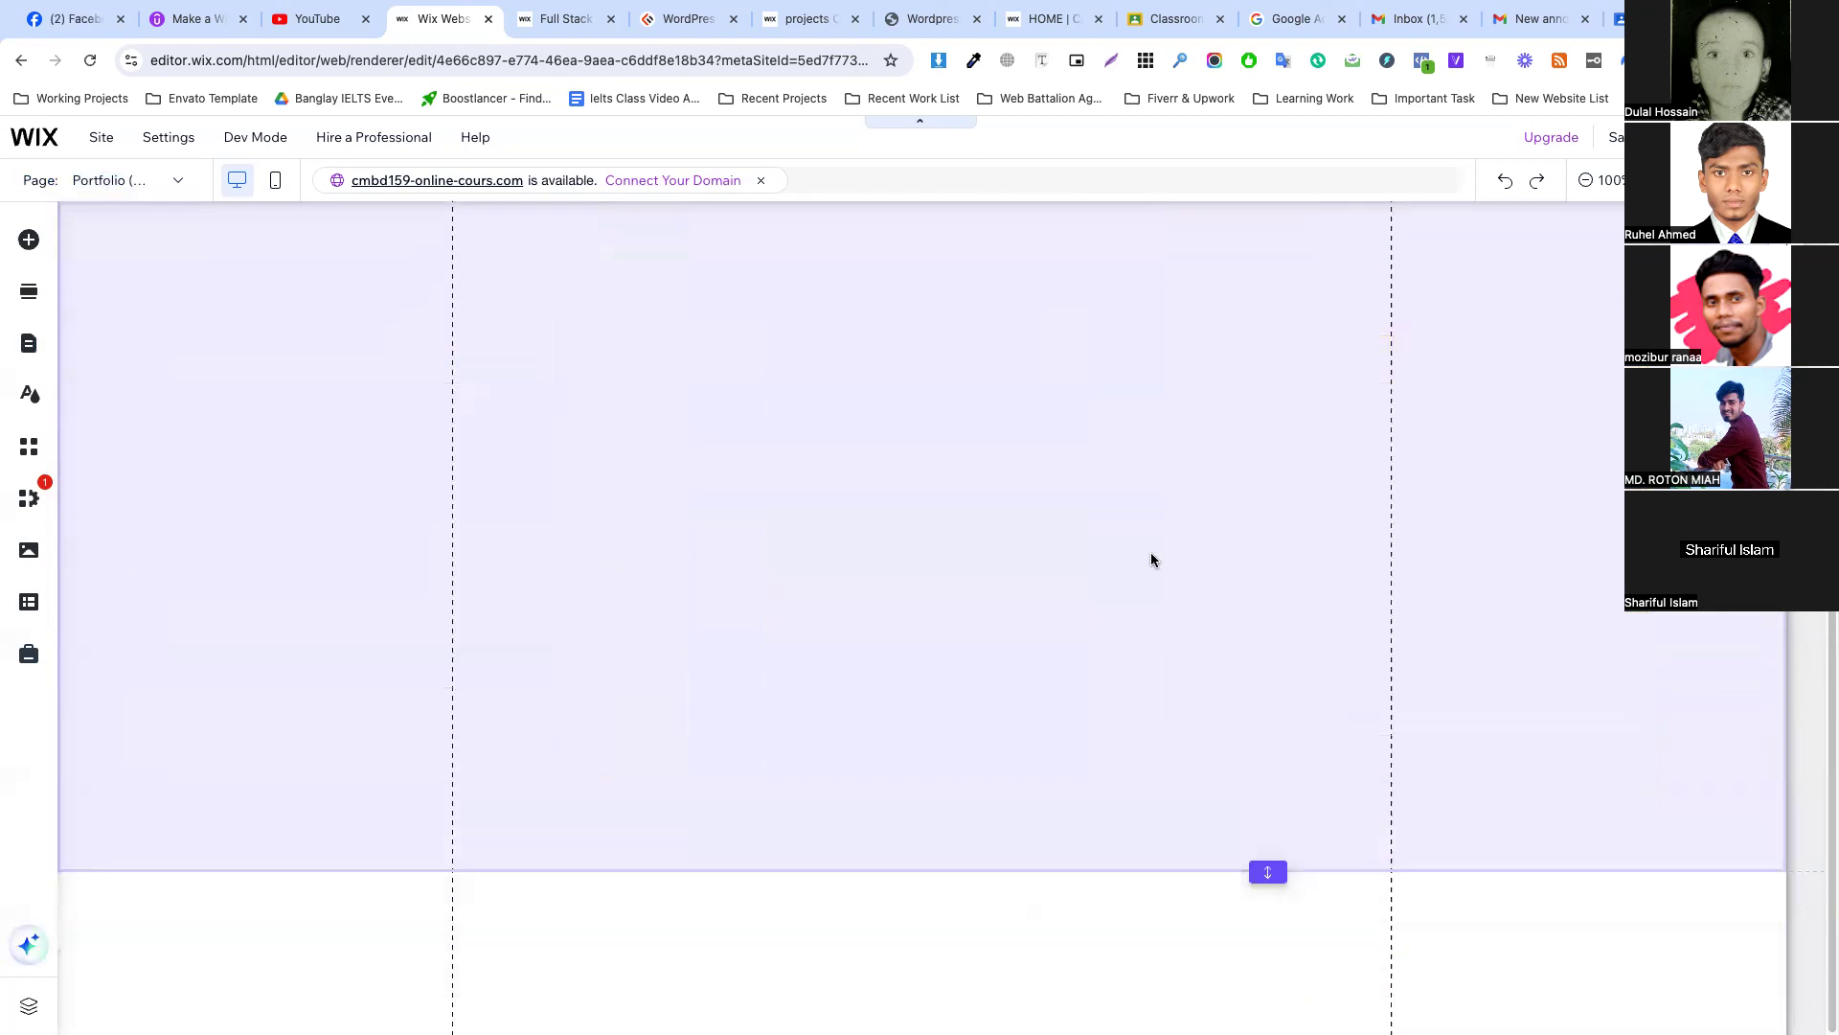
{"action": "scroll", "coordinate": [1092, 548], "scroll_direction": "up", "scroll_amount": 8}
{"action": "scroll", "coordinate": [837, 505], "scroll_direction": "down", "scroll_amount": 3}
{"action": "scroll", "coordinate": [766, 513], "scroll_direction": "up", "scroll_amount": 3}
{"action": "left_click", "coordinate": [172, 182]}
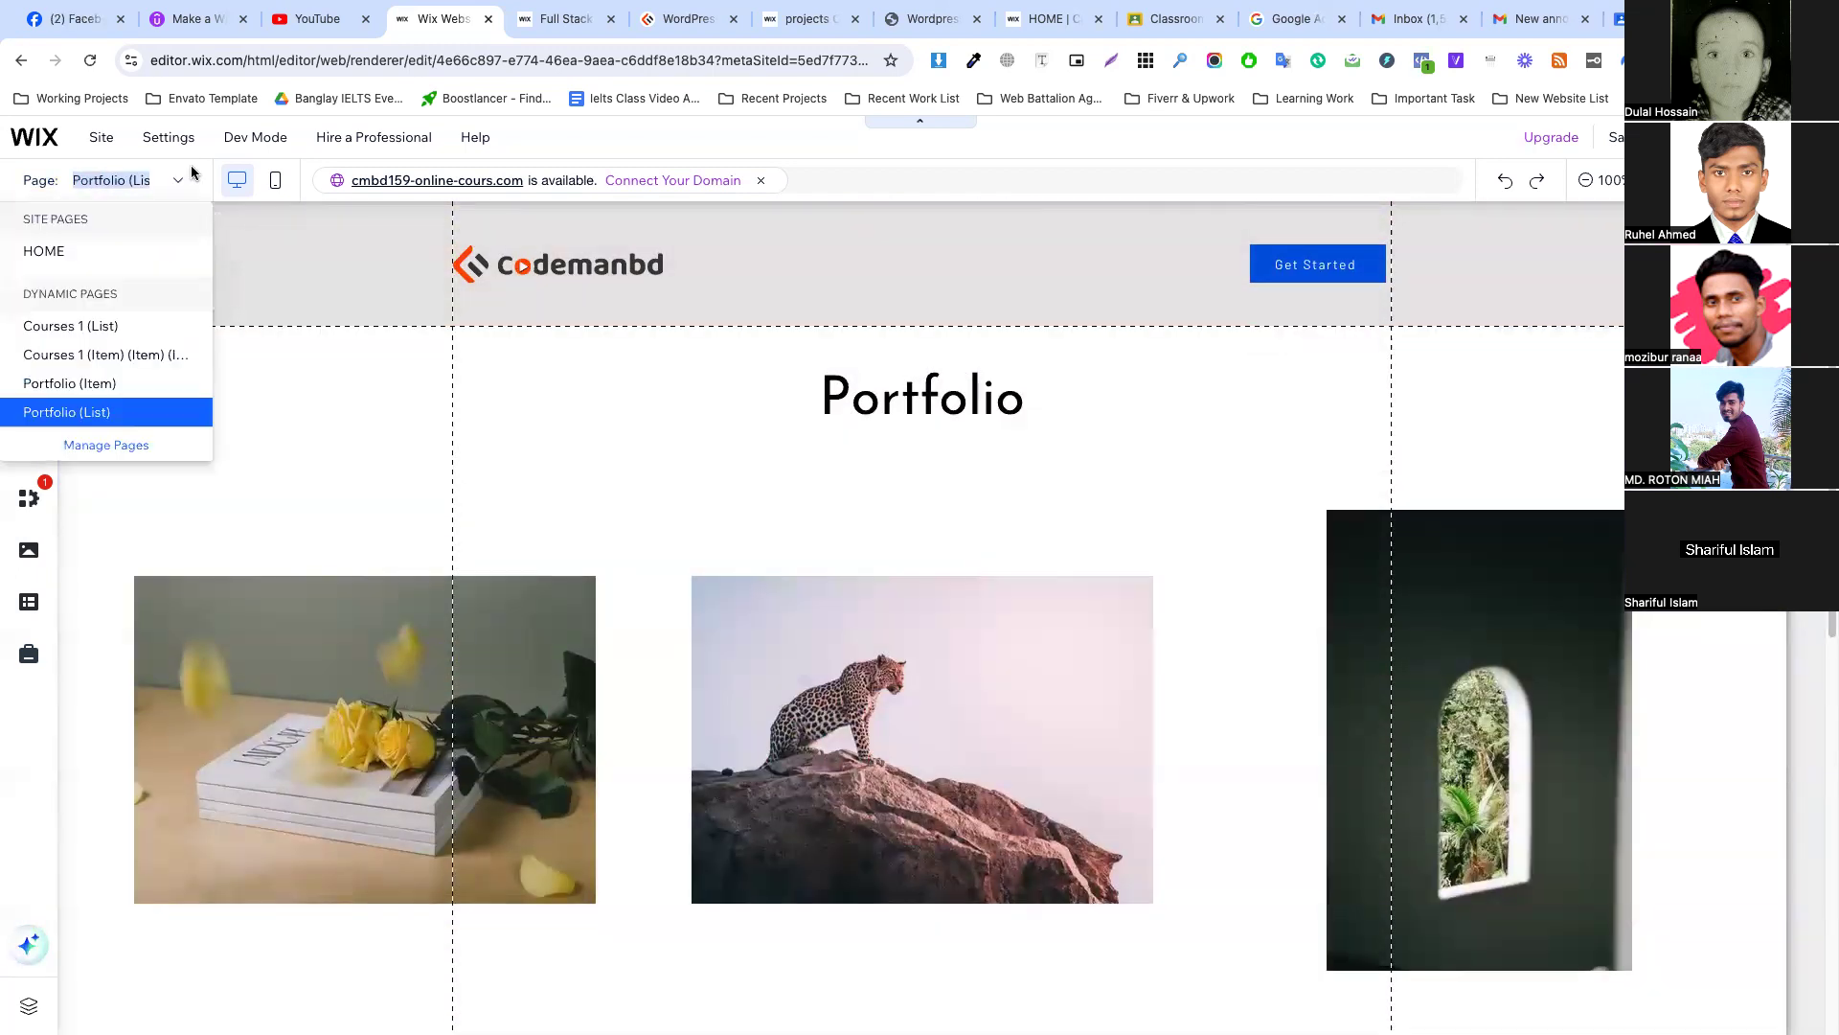
{"action": "left_click", "coordinate": [94, 387]}
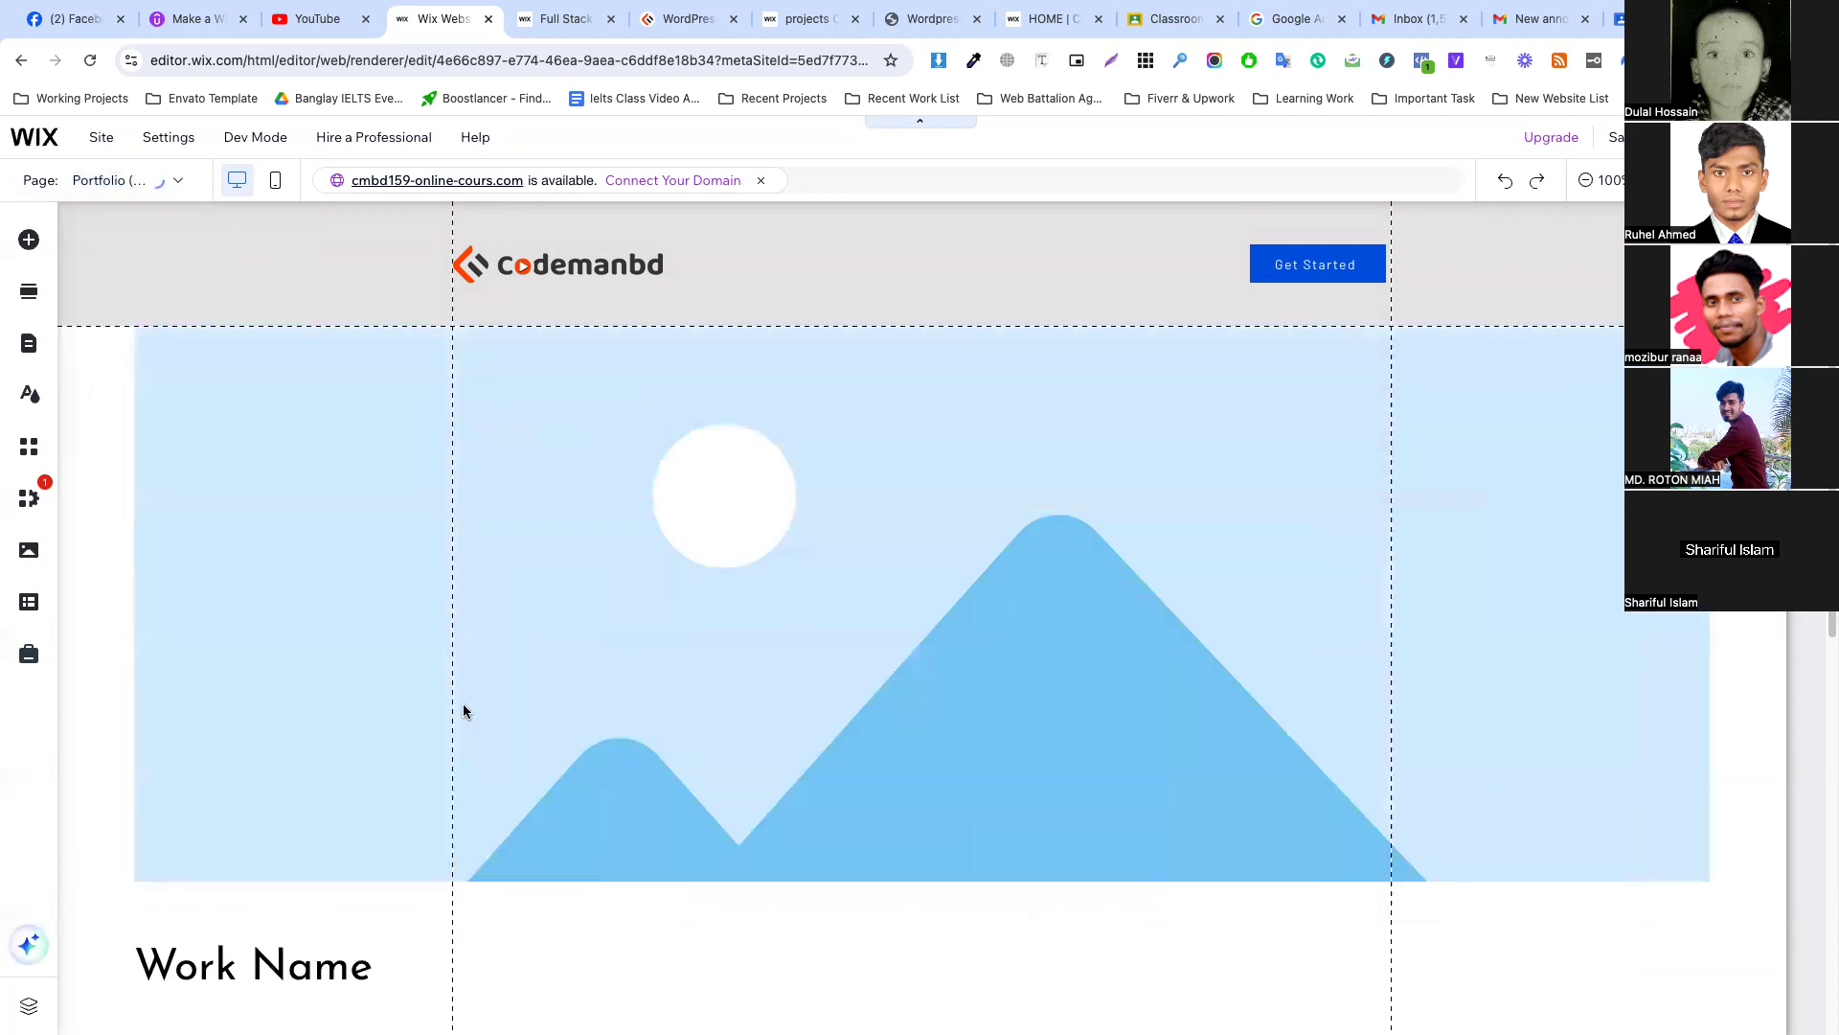
{"action": "scroll", "coordinate": [862, 665], "scroll_direction": "down", "scroll_amount": 4}
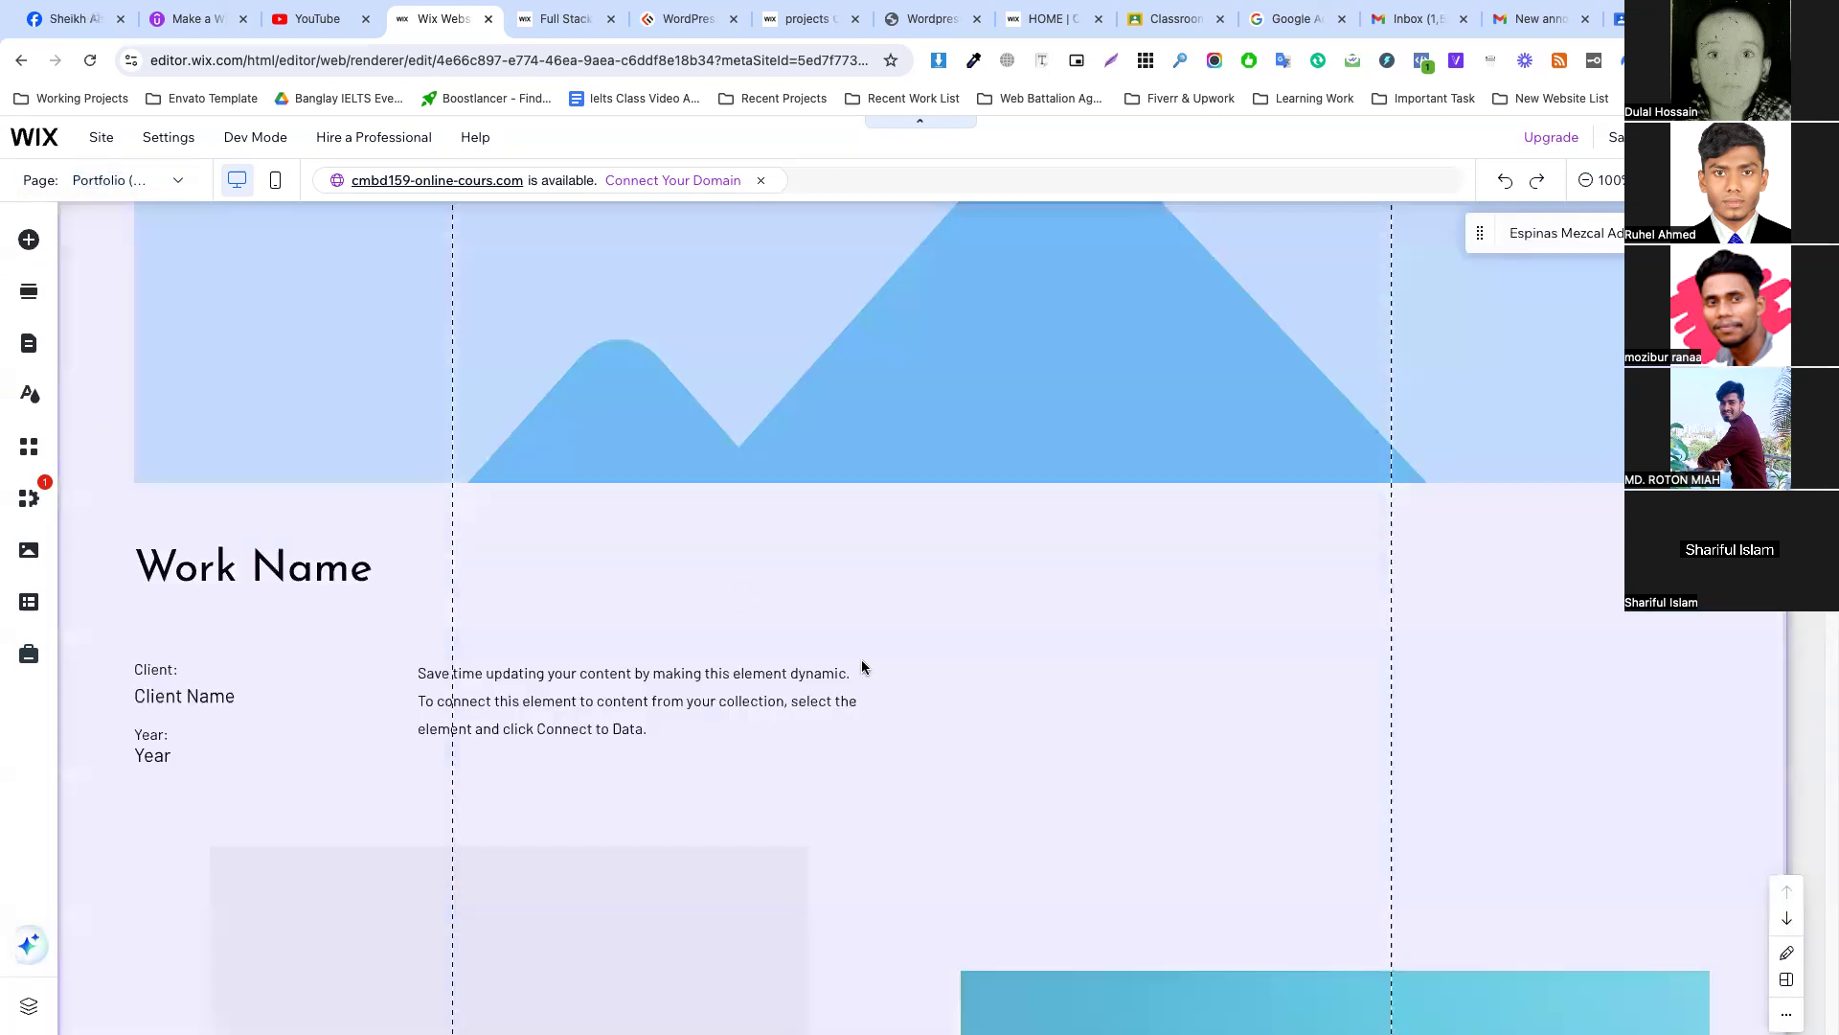
{"action": "scroll", "coordinate": [862, 664], "scroll_direction": "down", "scroll_amount": 5}
{"action": "scroll", "coordinate": [893, 641], "scroll_direction": "up", "scroll_amount": 9}
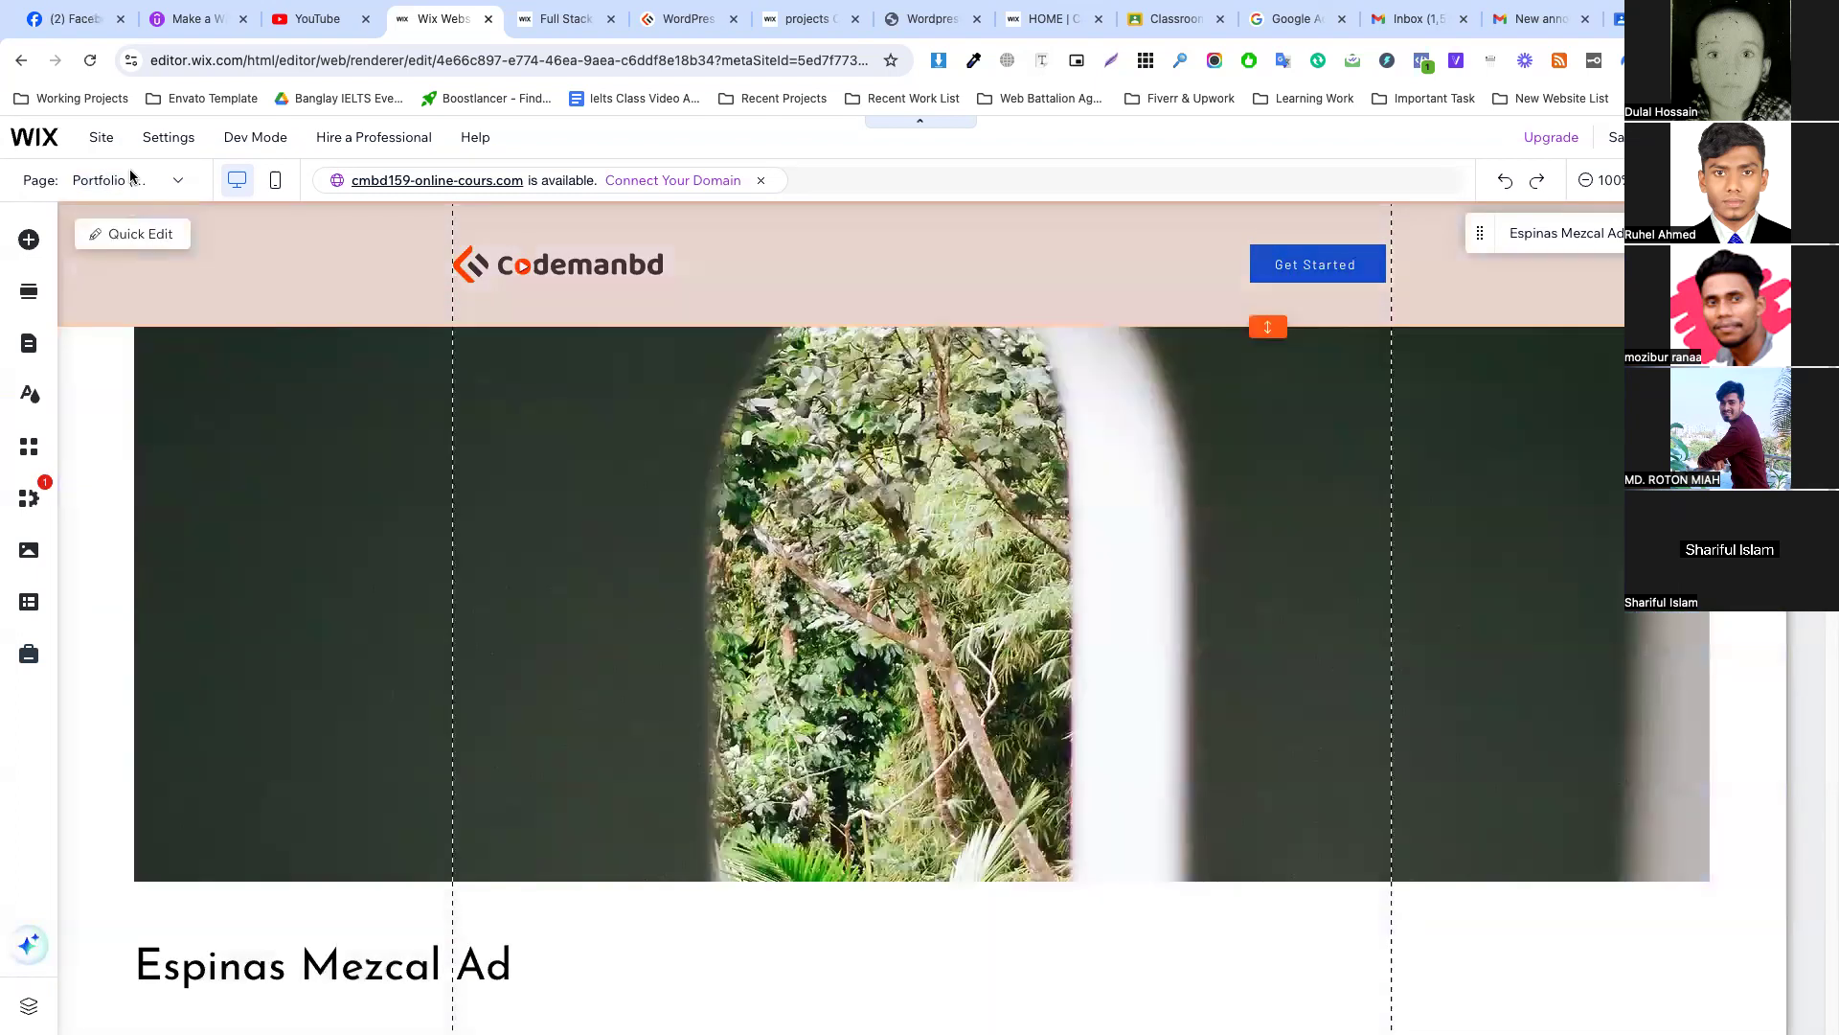
Switch back to the Portfolio (List) page showing the project image grid.
{"action": "left_click", "coordinate": [110, 180]}
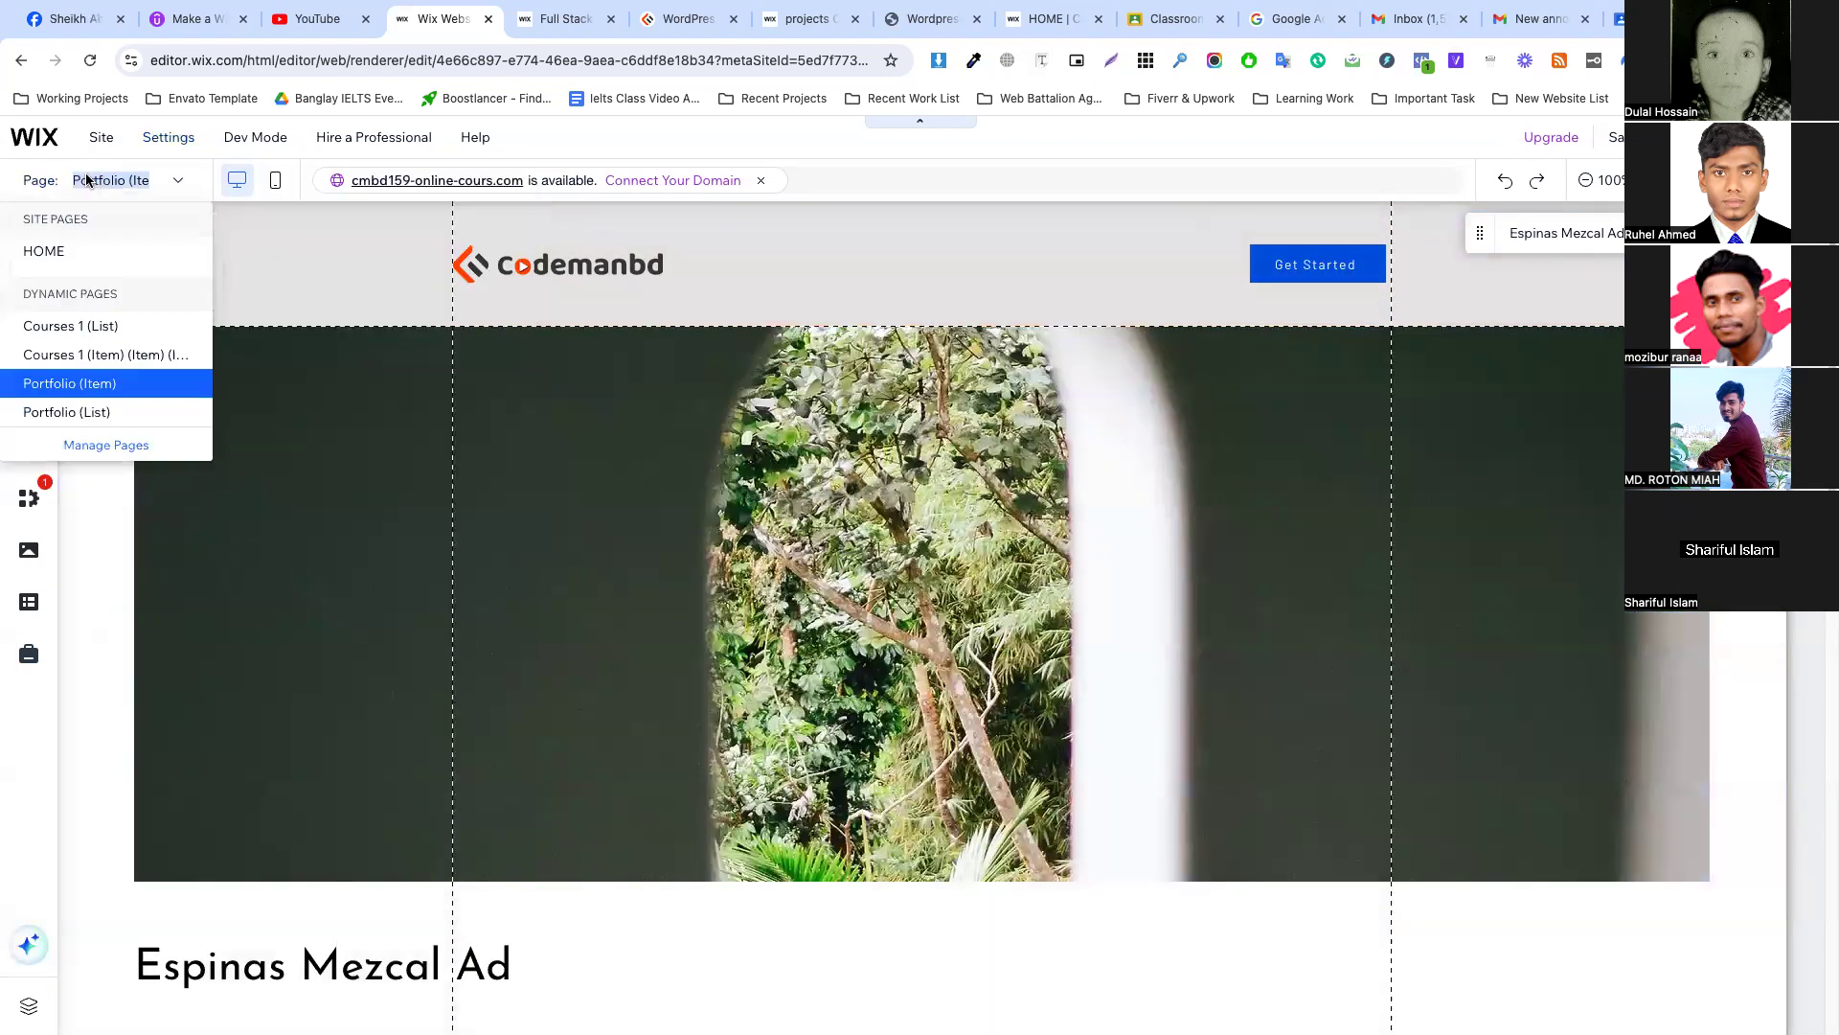
{"action": "left_click", "coordinate": [93, 410]}
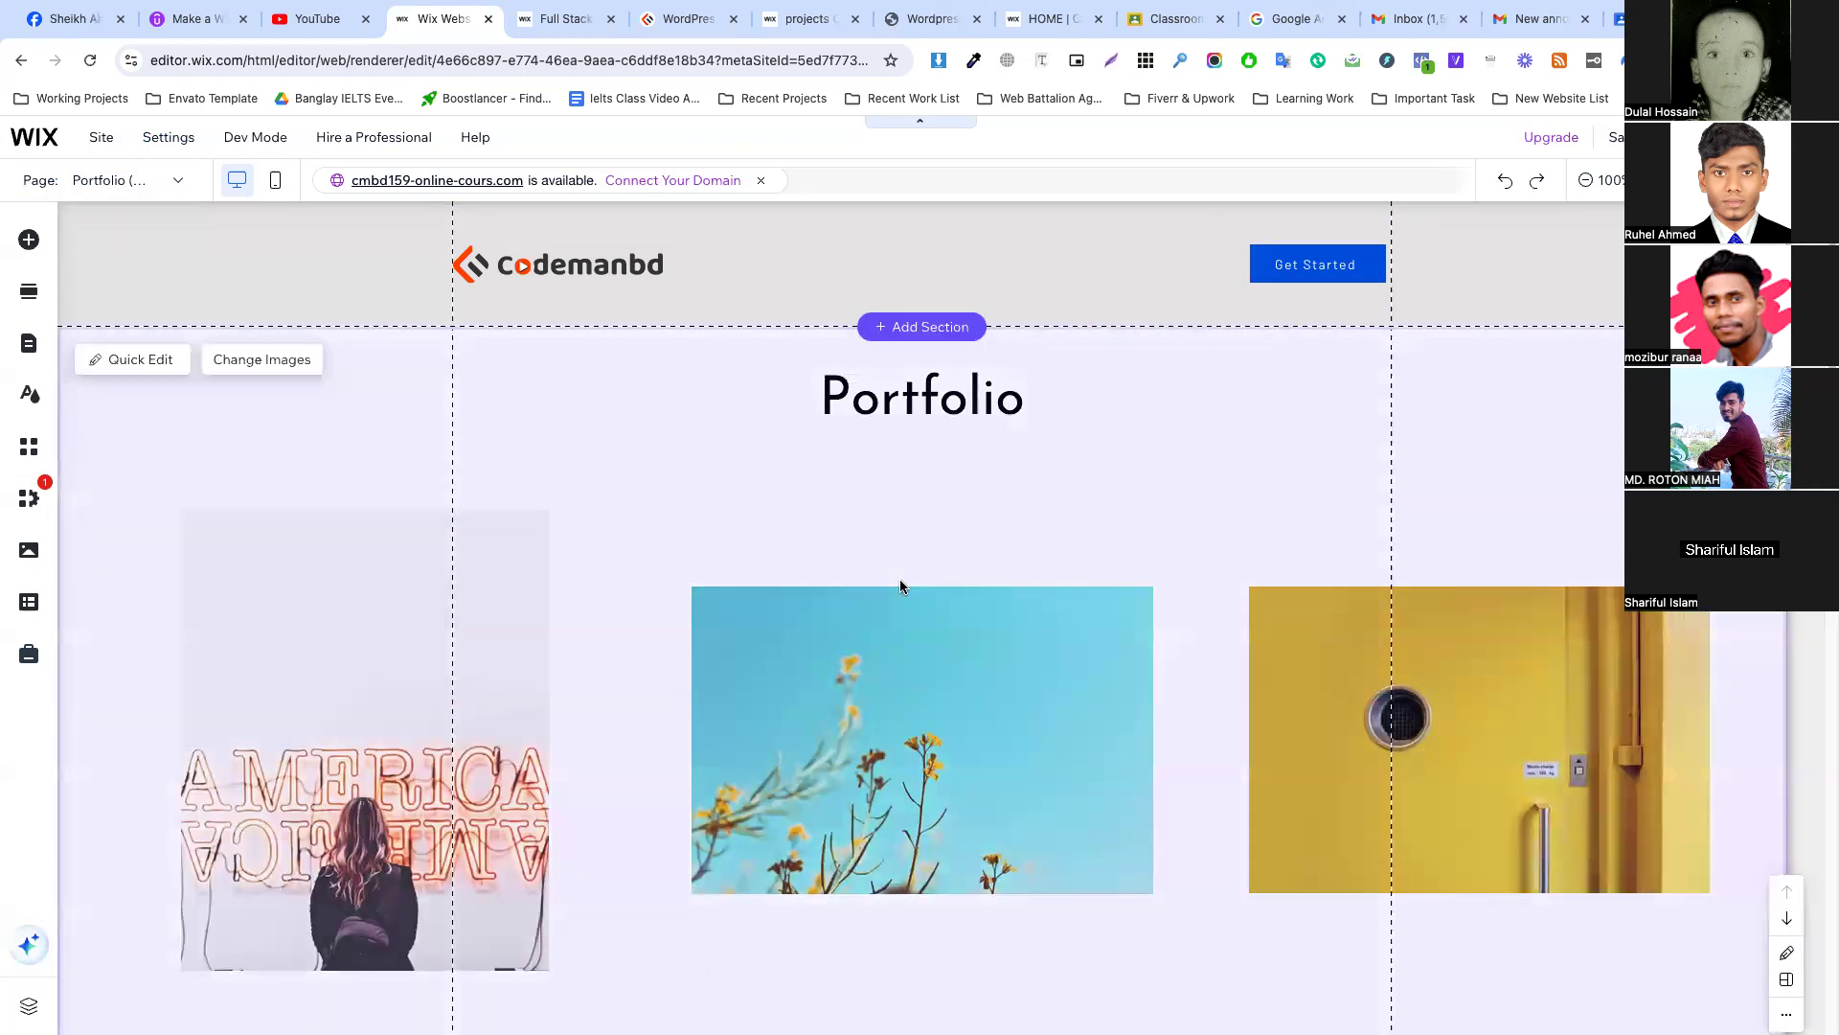
{"action": "scroll", "coordinate": [479, 629], "scroll_direction": "down", "scroll_amount": 3}
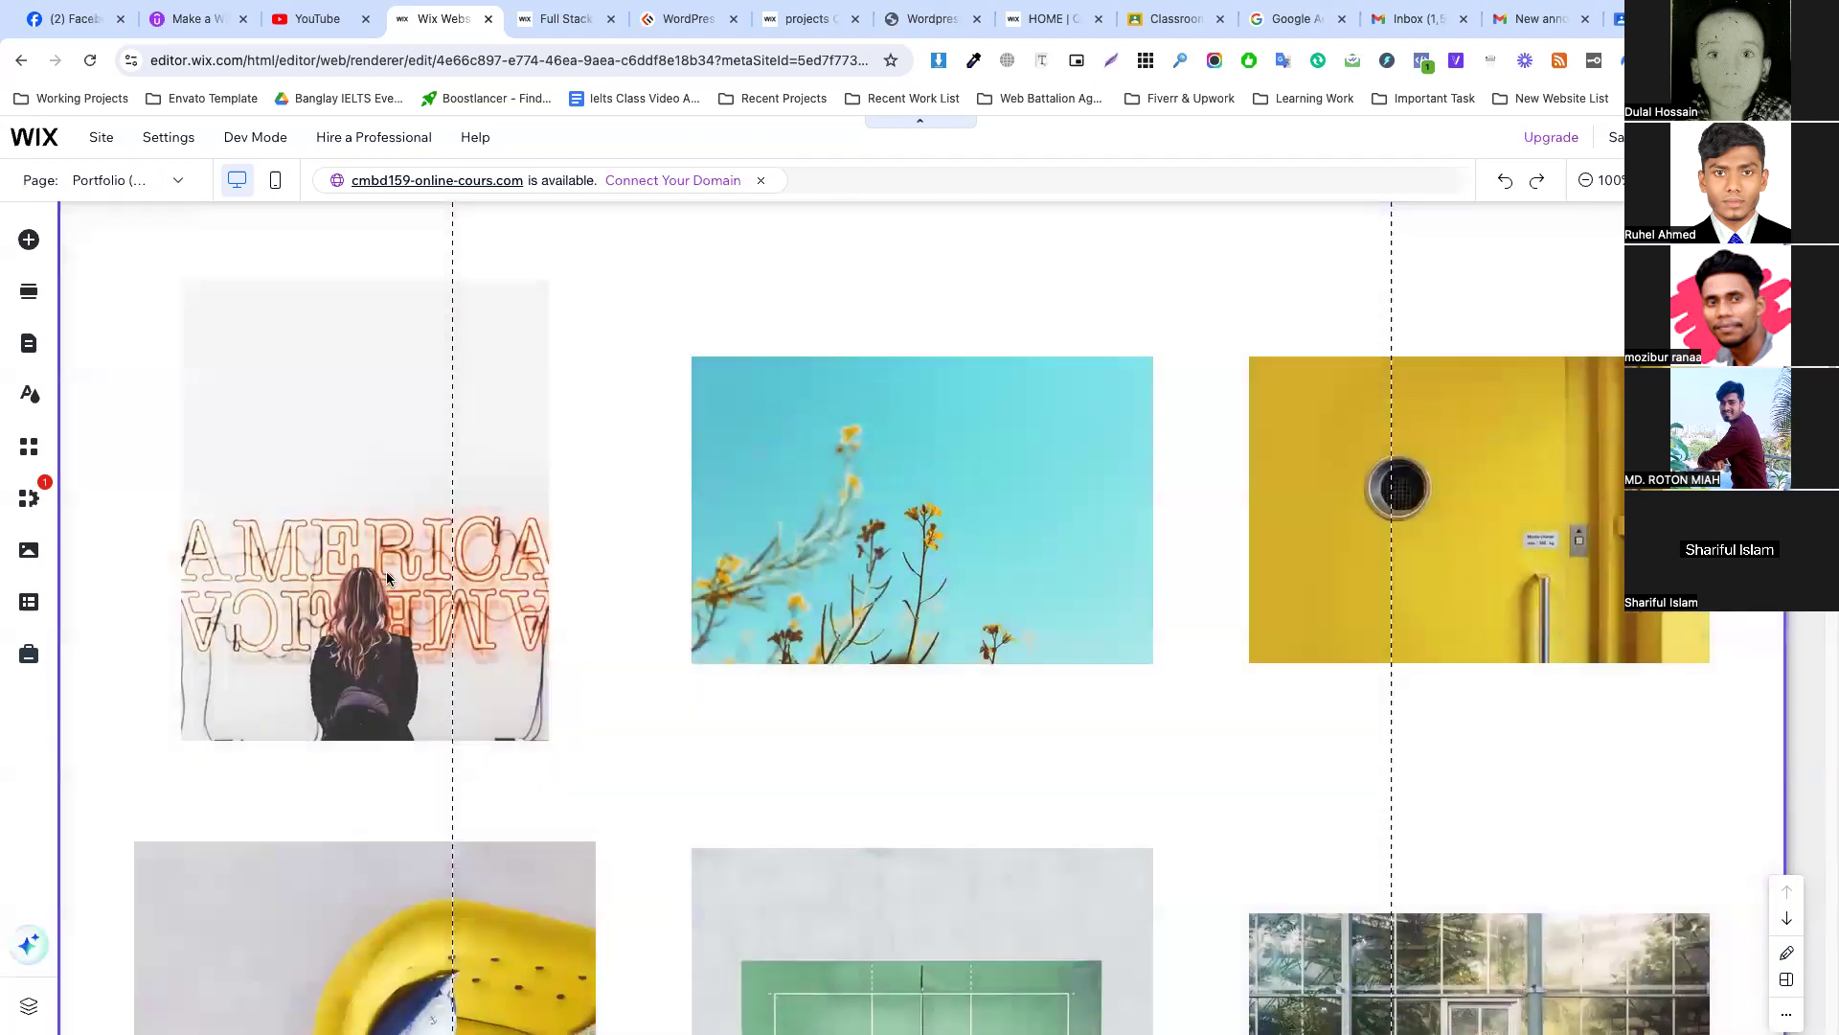
Check that the Pro Gallery's CMS links connect to Portfolio (Item).
{"action": "left_click", "coordinate": [412, 597]}
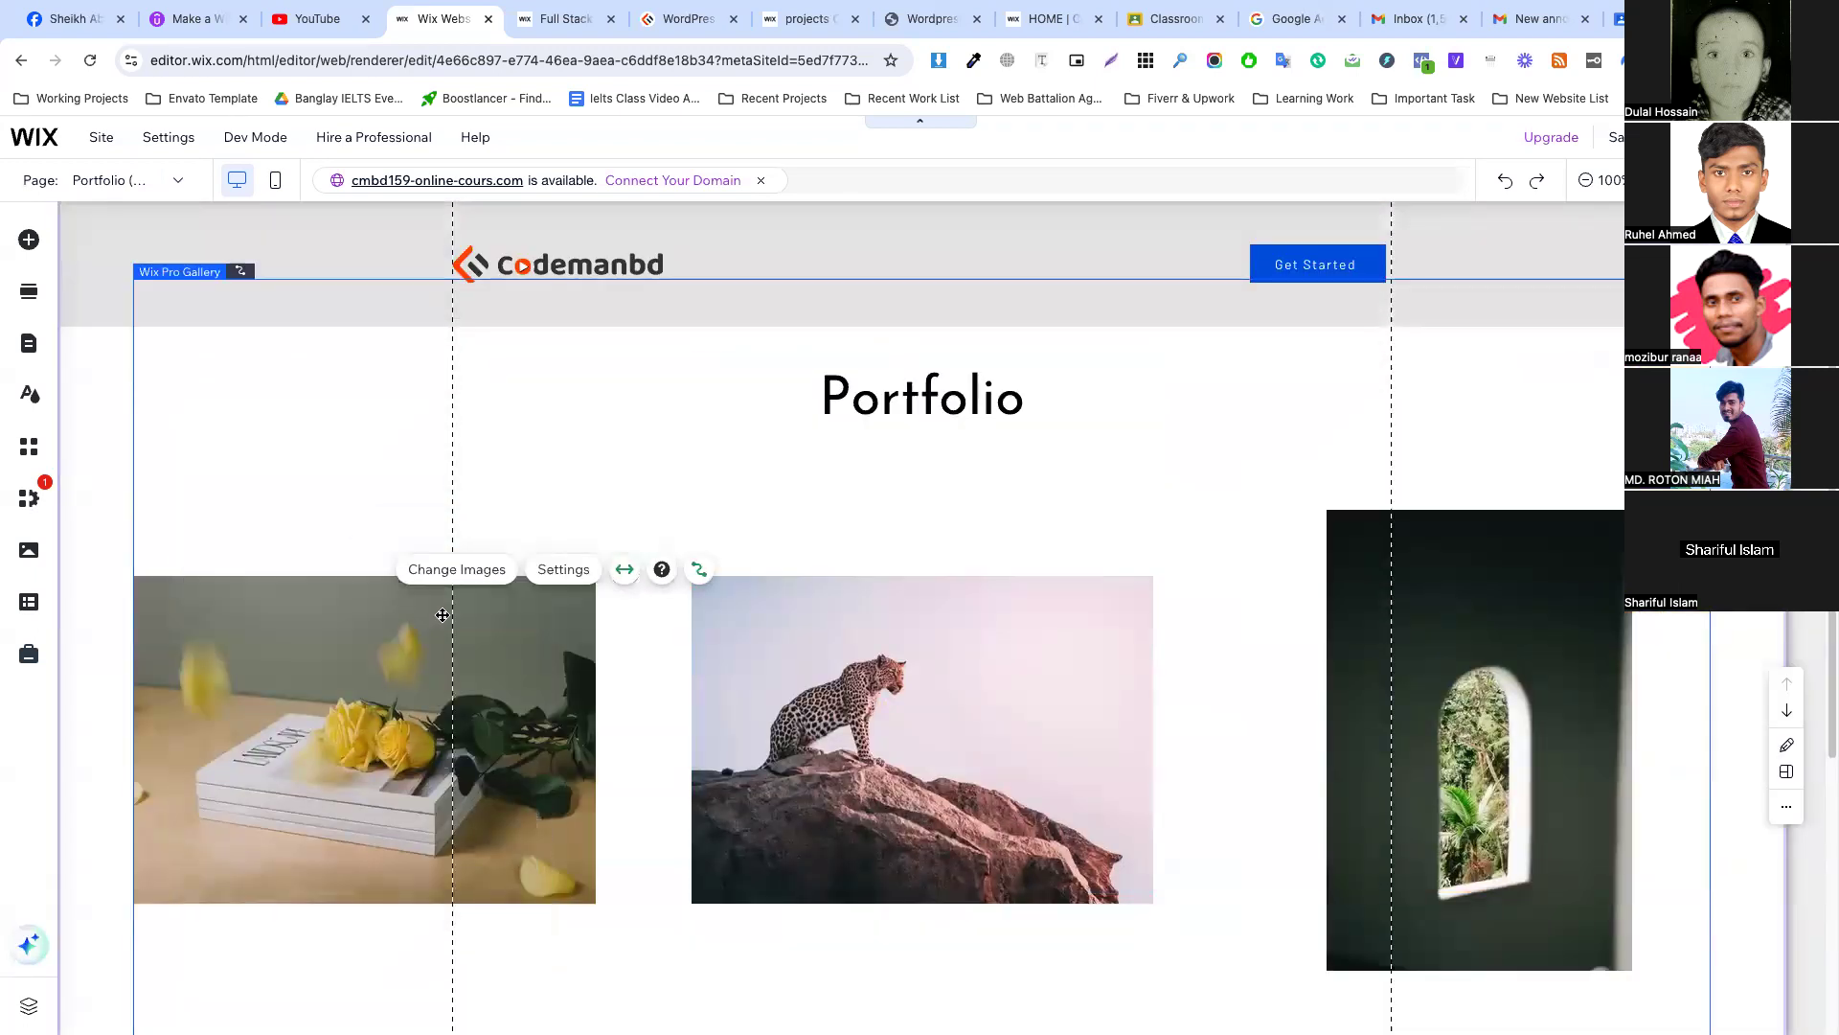
{"action": "scroll", "coordinate": [536, 614], "scroll_direction": "down", "scroll_amount": 5}
{"action": "scroll", "coordinate": [554, 577], "scroll_direction": "up", "scroll_amount": 3}
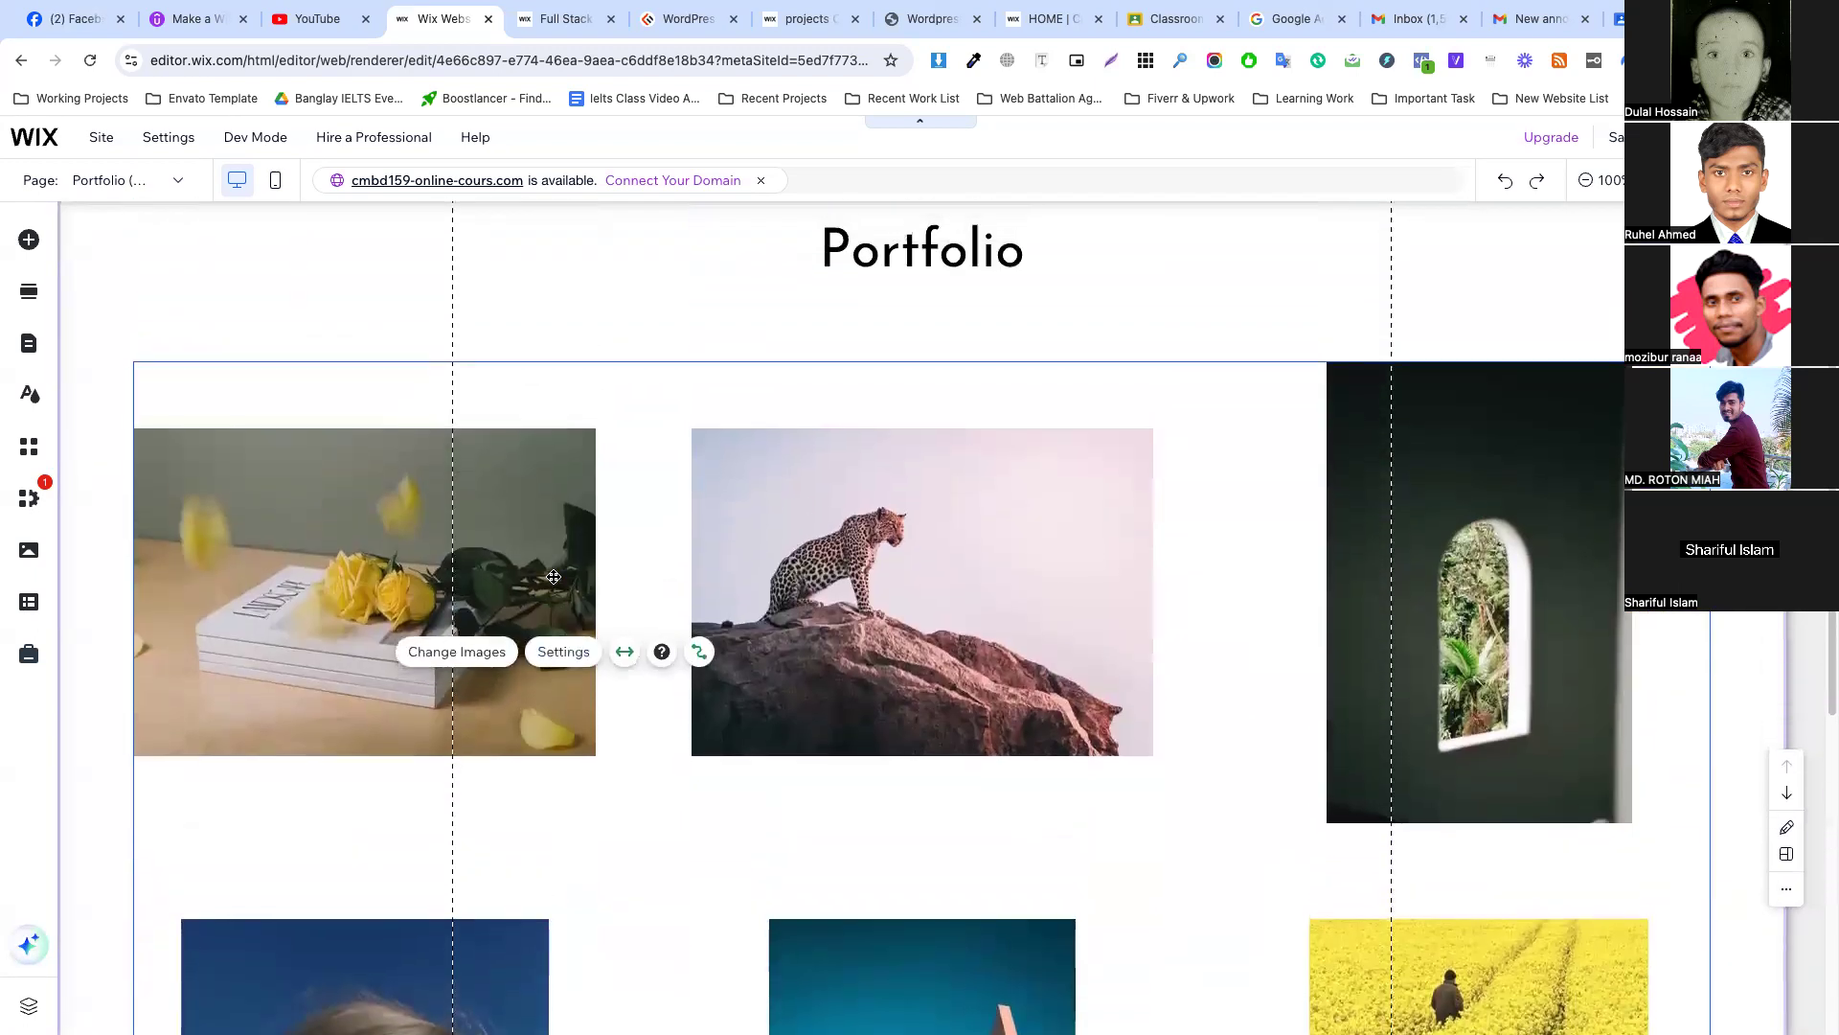
{"action": "left_click", "coordinate": [702, 652]}
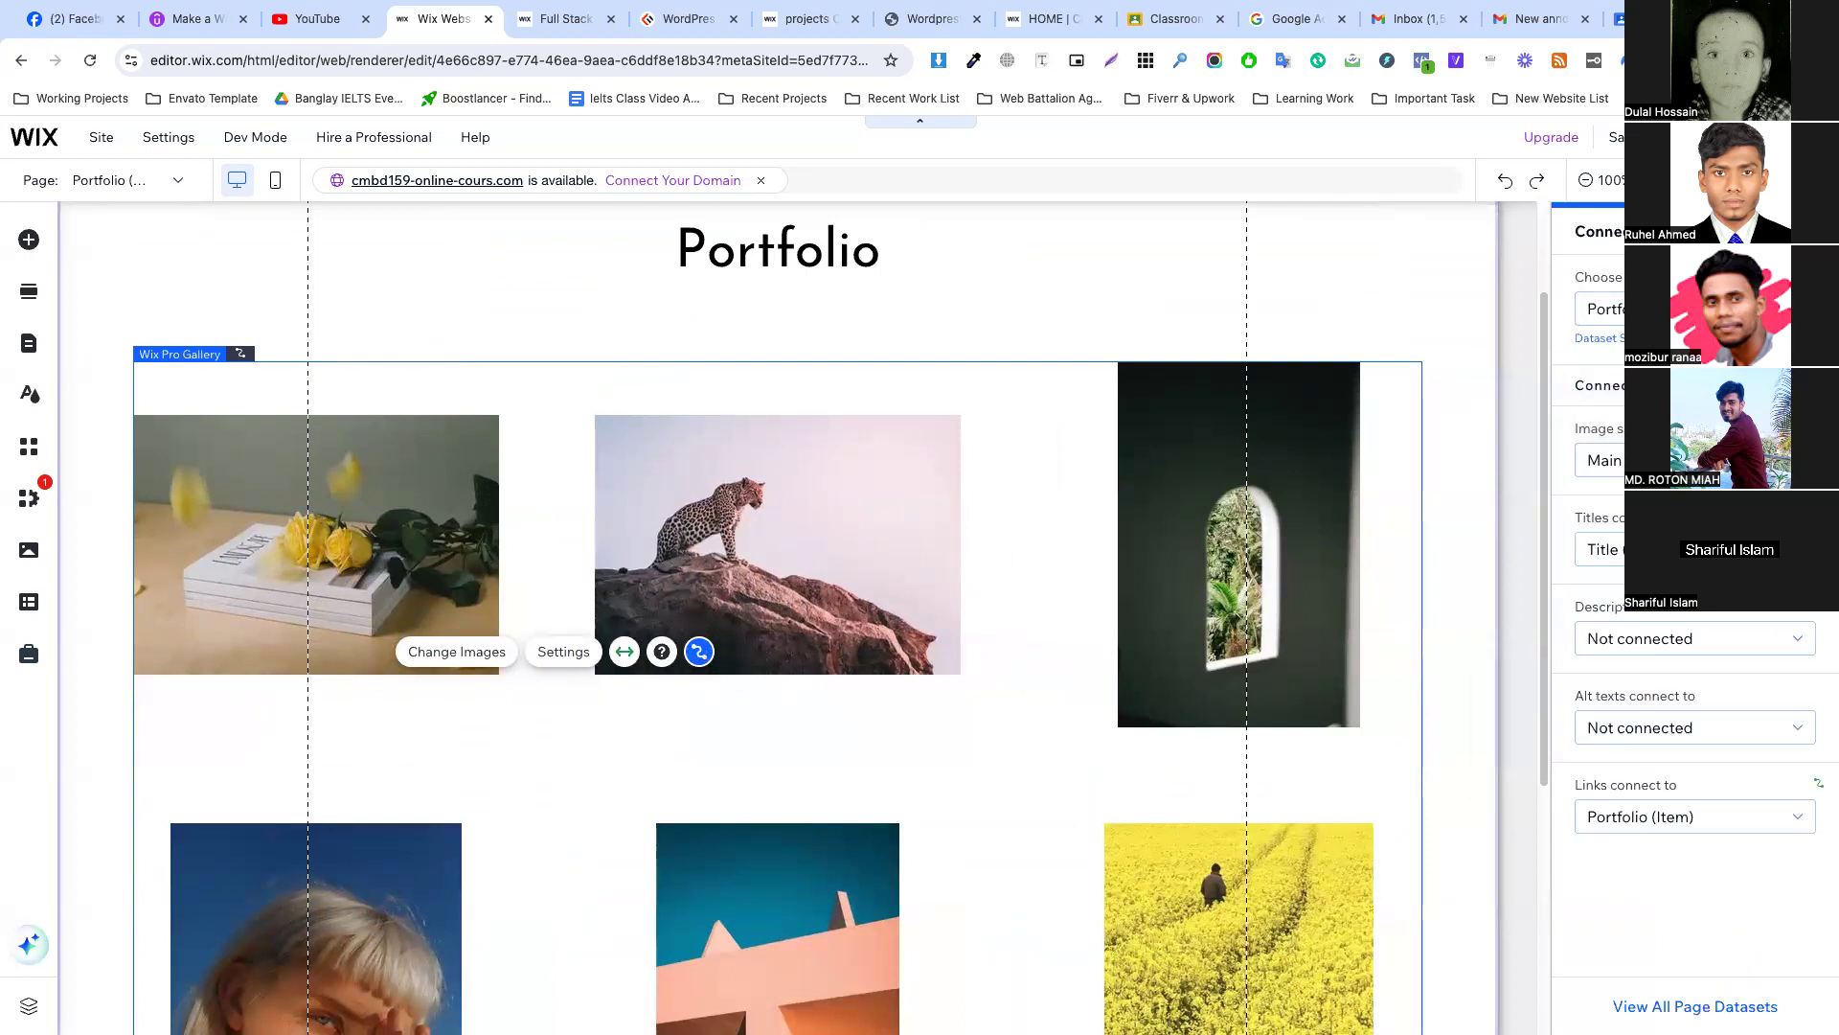
{"action": "left_click", "coordinate": [1645, 826]}
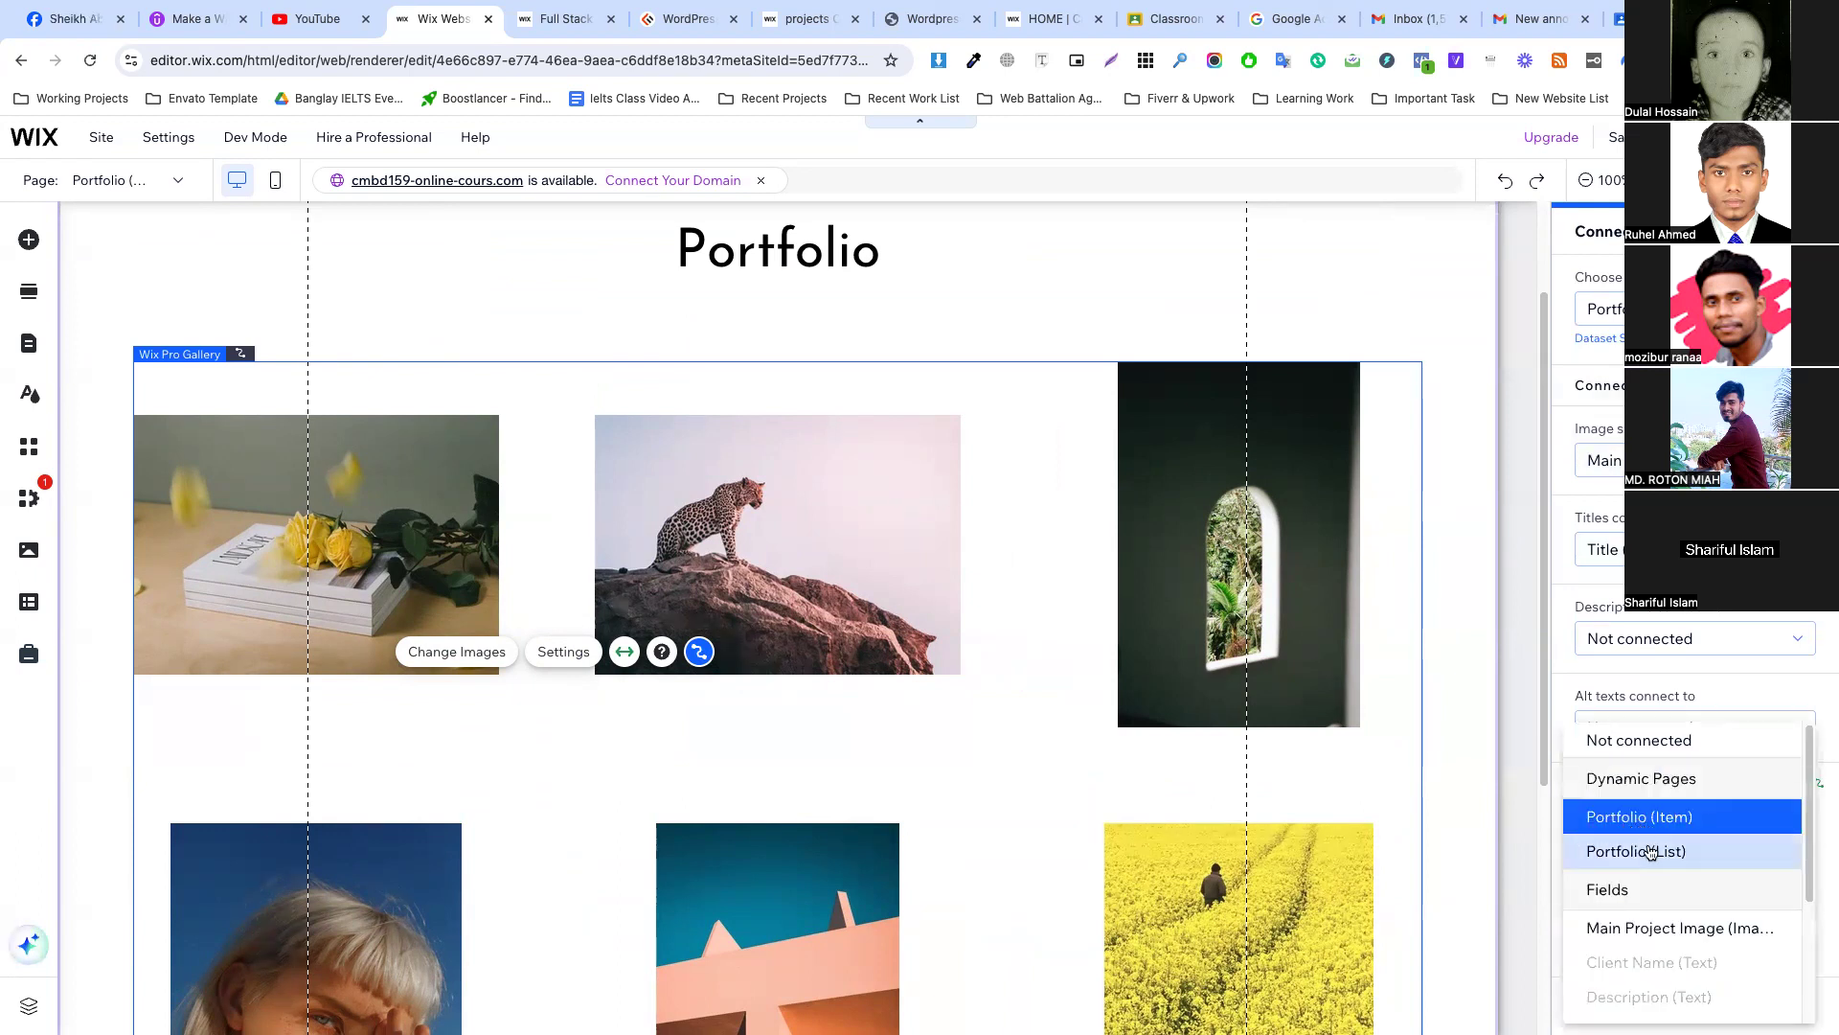
{"action": "left_click", "coordinate": [1641, 821]}
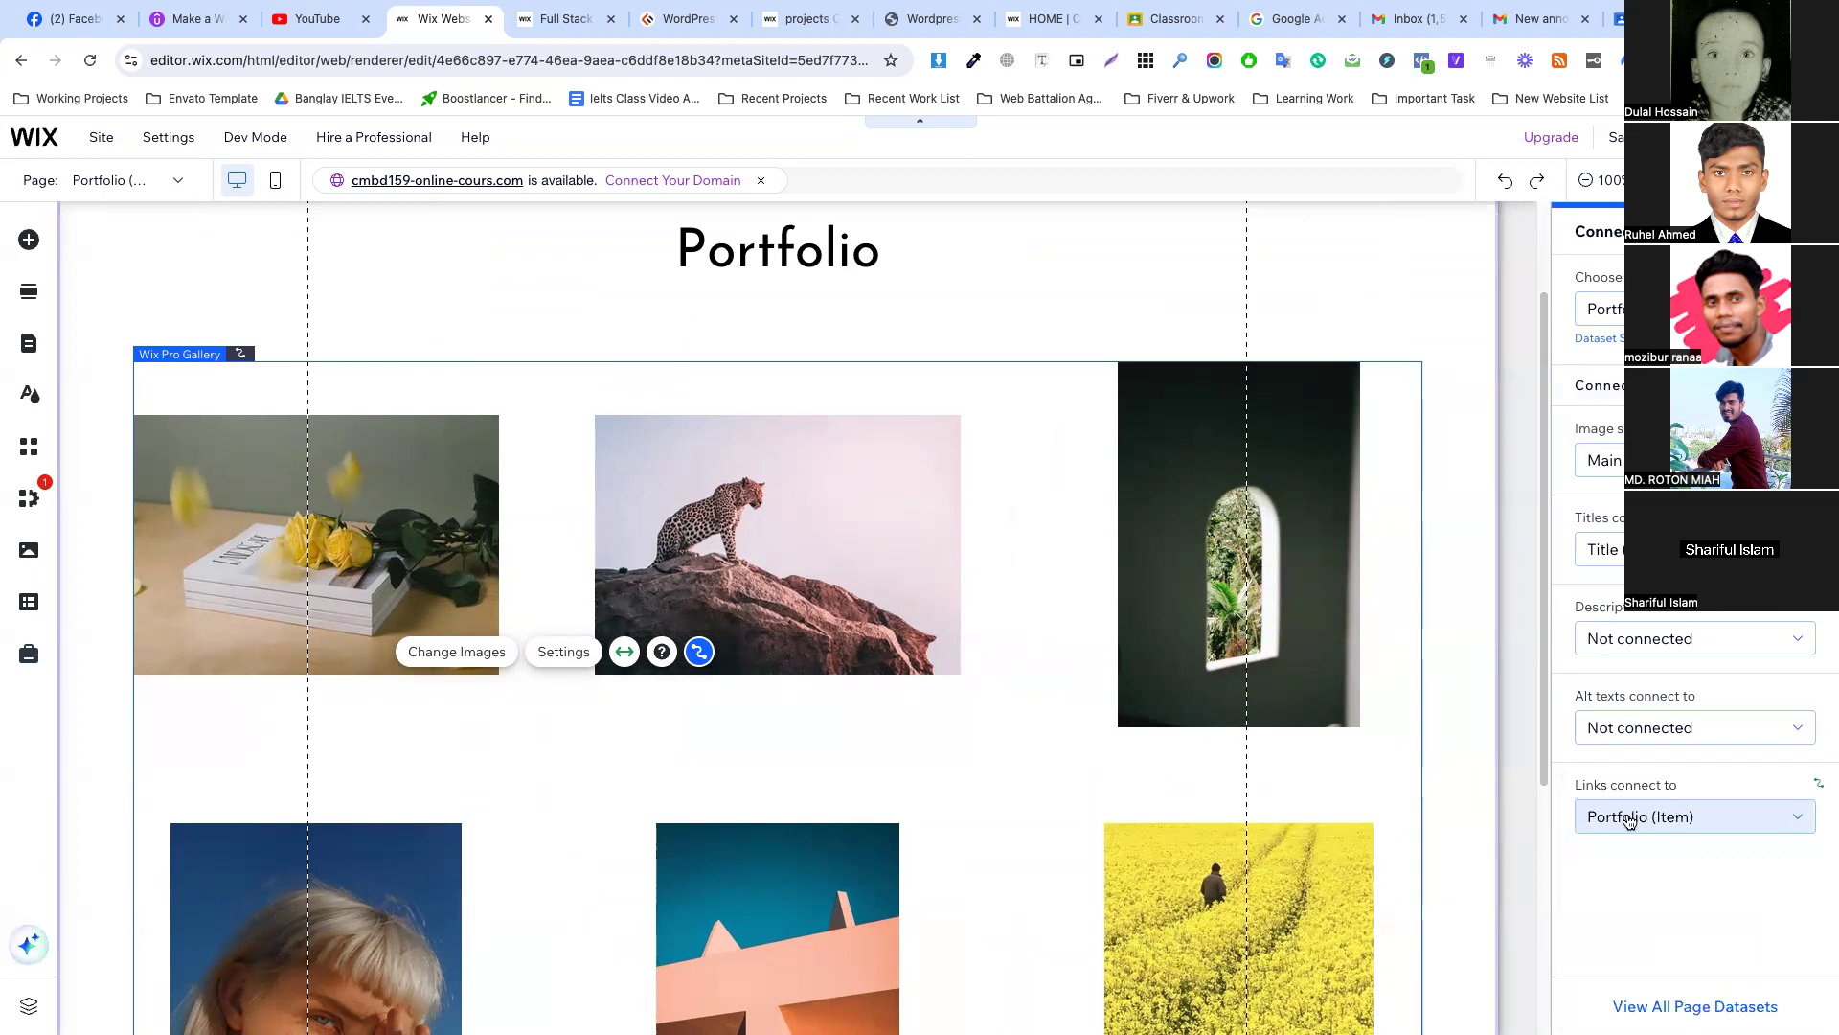
Switch to the Portfolio (Item) page and open Manage Pages from the Page dropdown.
{"action": "scroll", "coordinate": [288, 585], "scroll_direction": "up", "scroll_amount": 1}
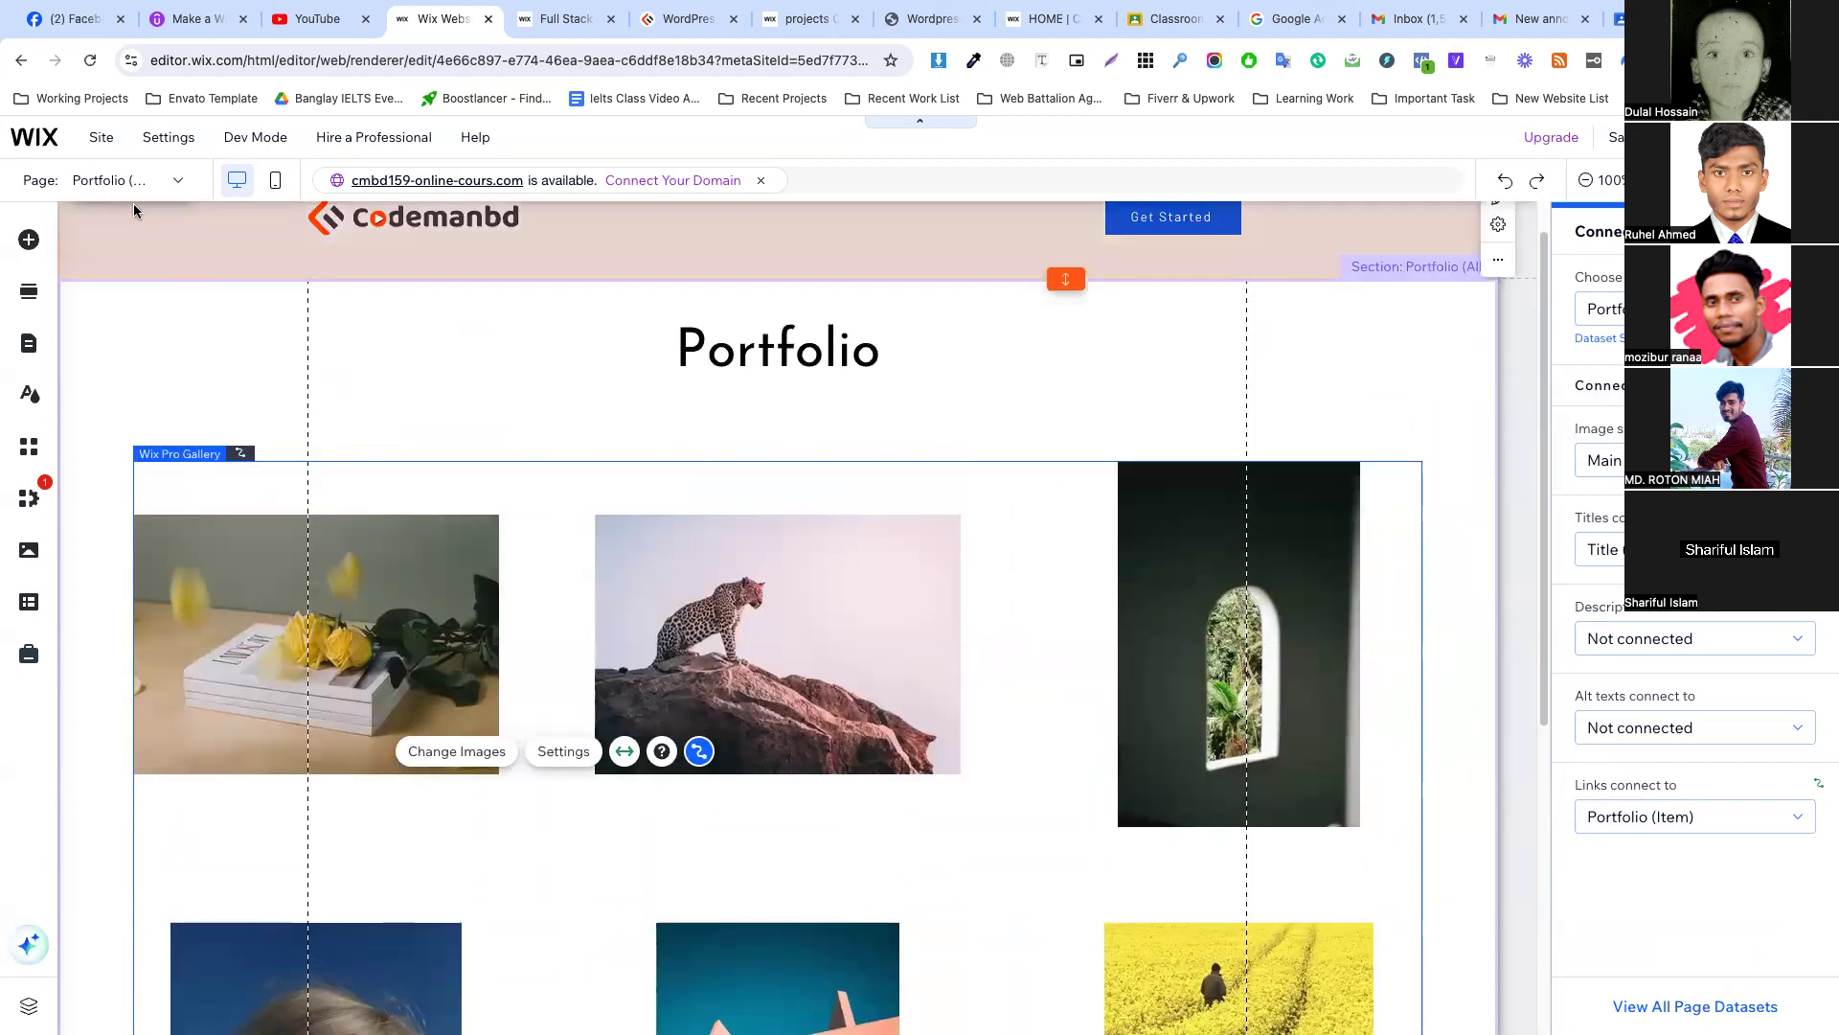
{"action": "left_click", "coordinate": [120, 182]}
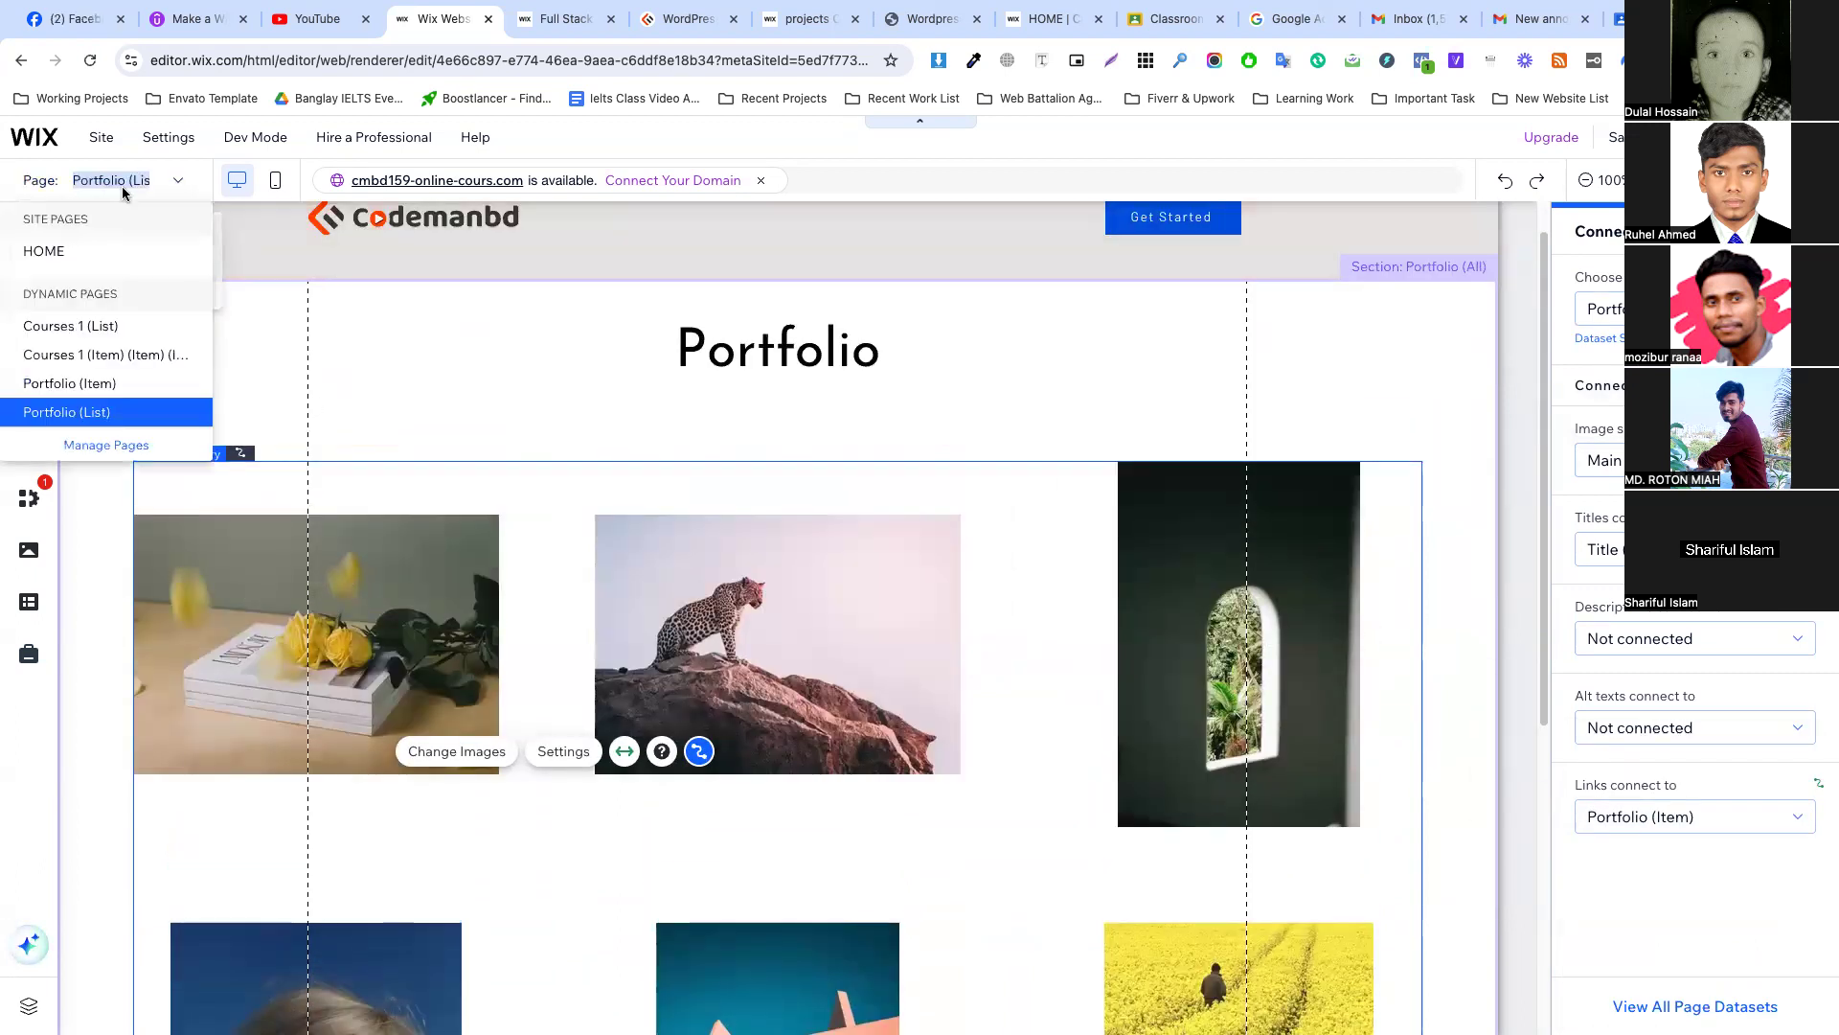
{"action": "left_click", "coordinate": [104, 385]}
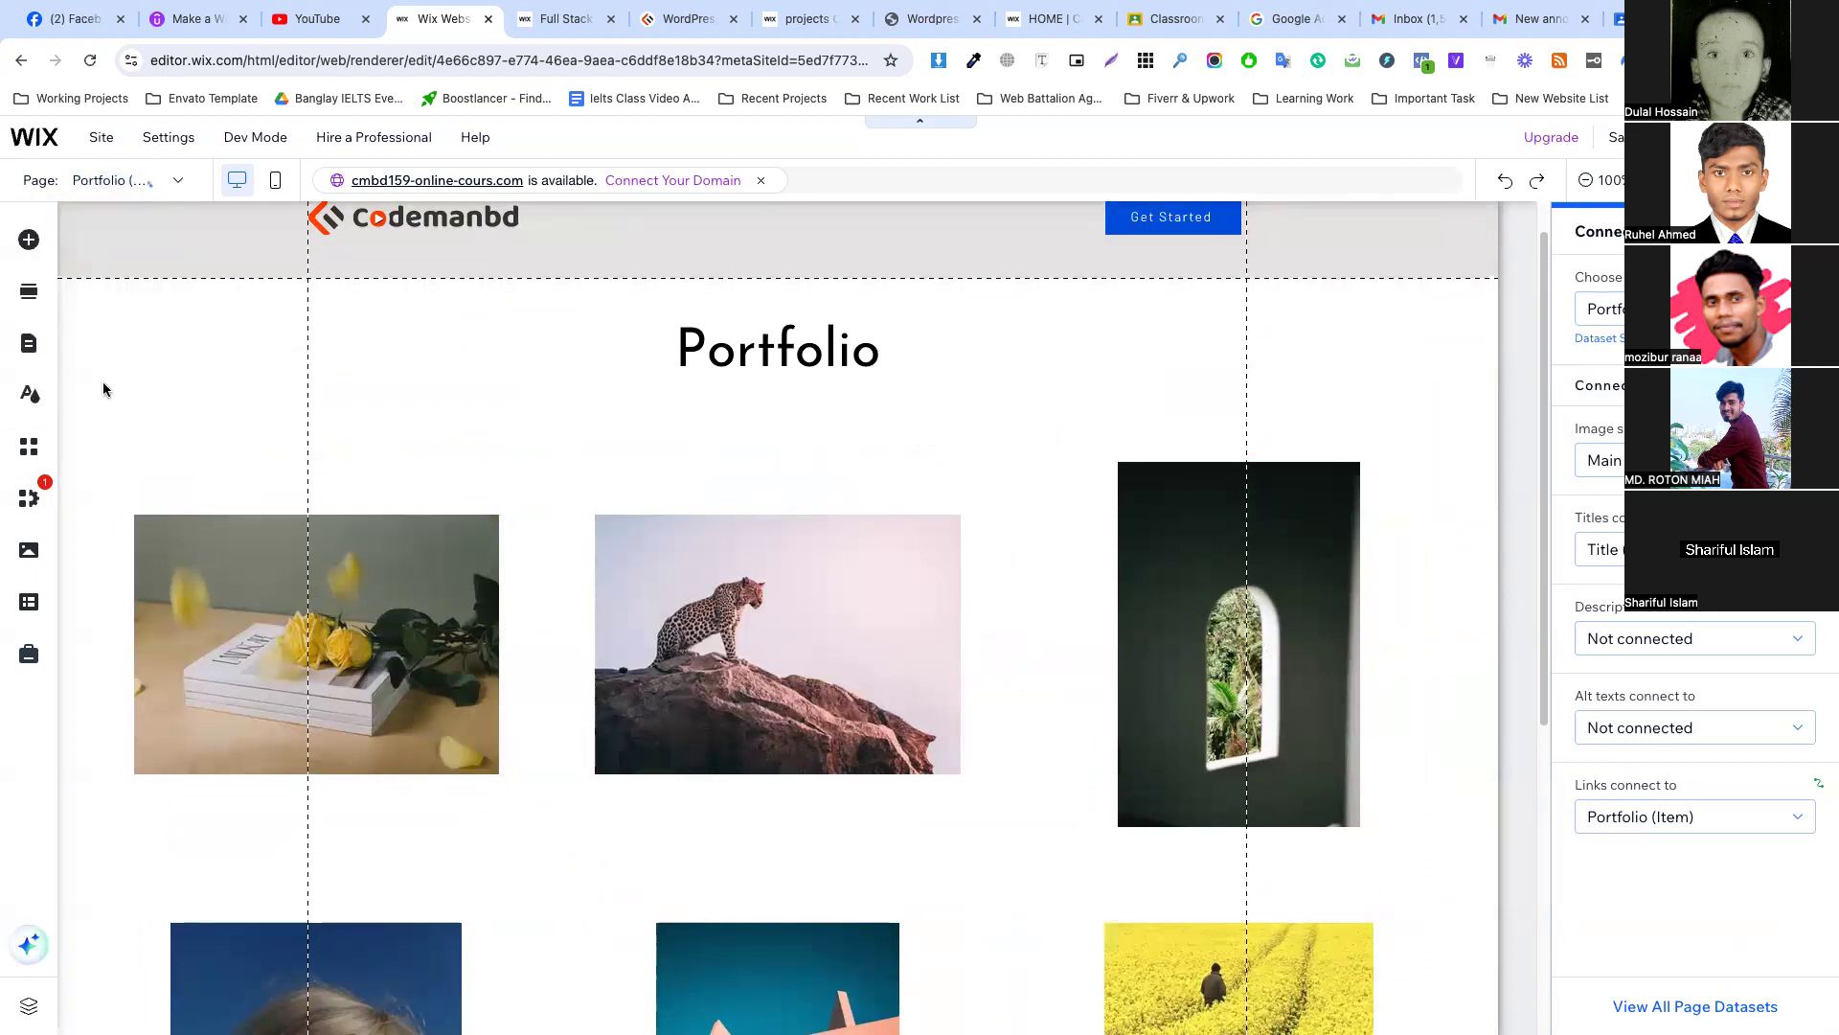
{"action": "left_click", "coordinate": [115, 181]}
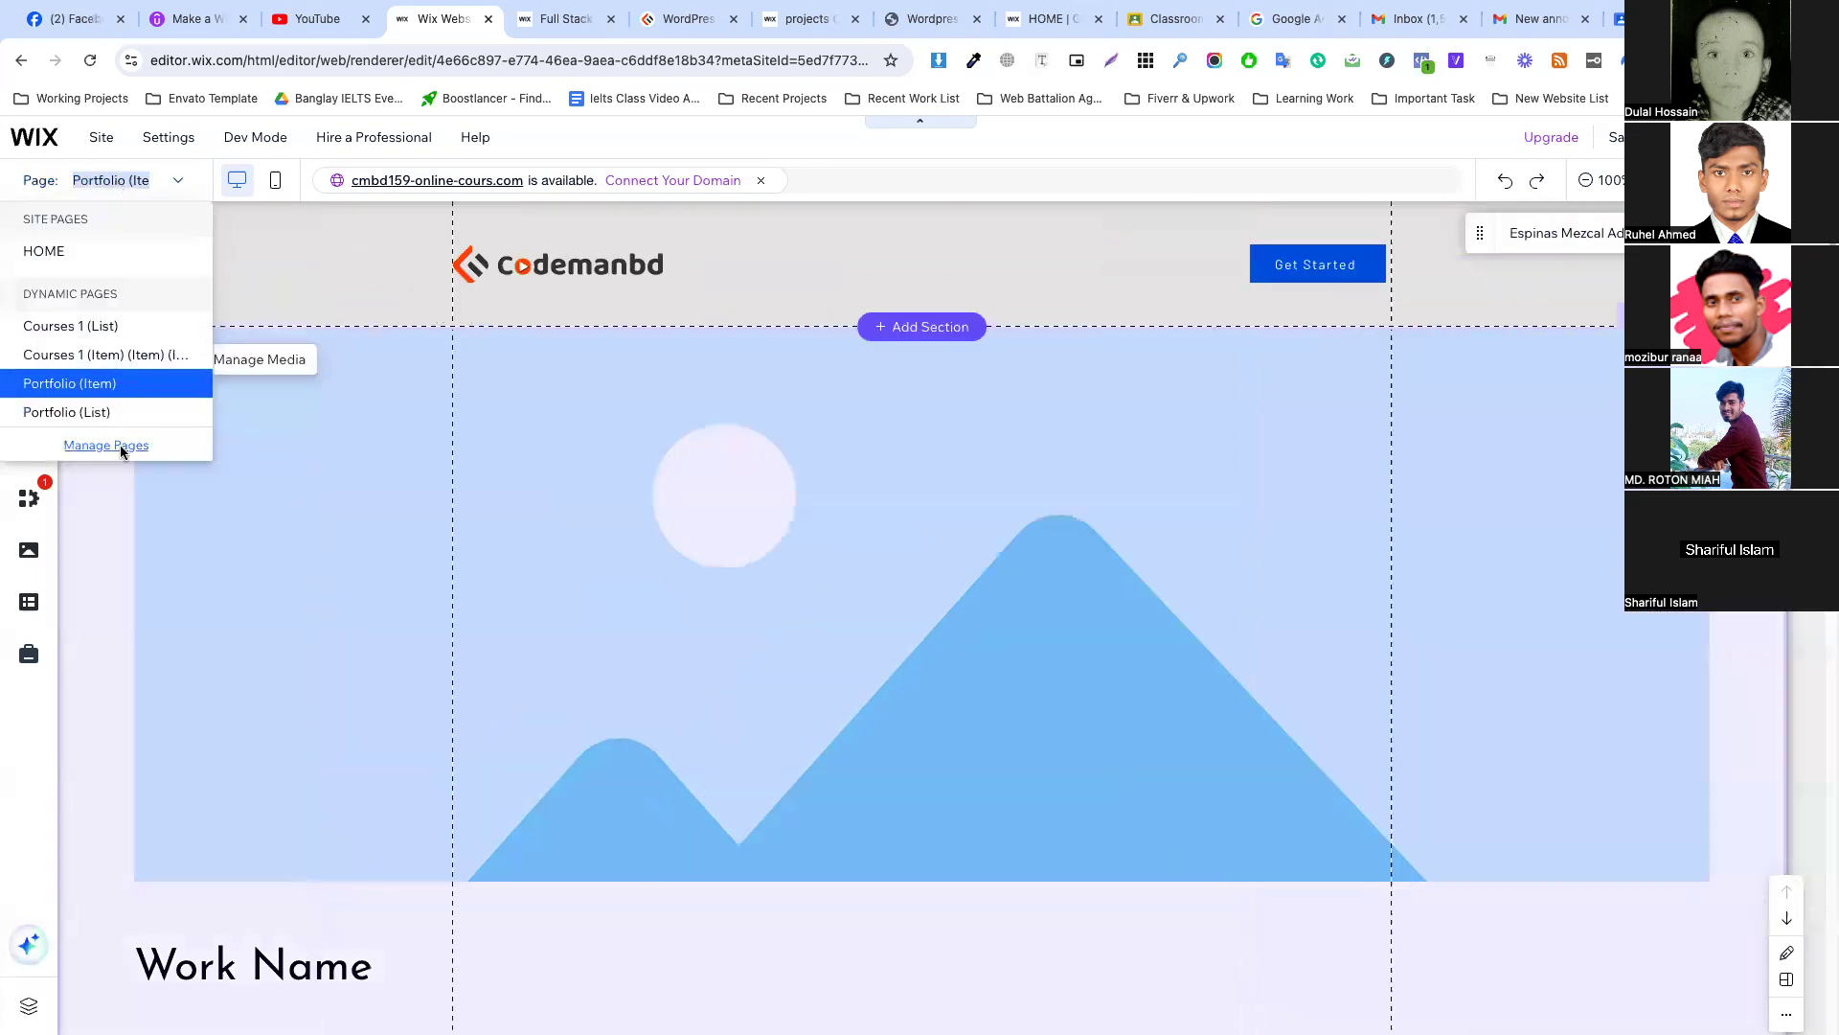
{"action": "left_click", "coordinate": [120, 447]}
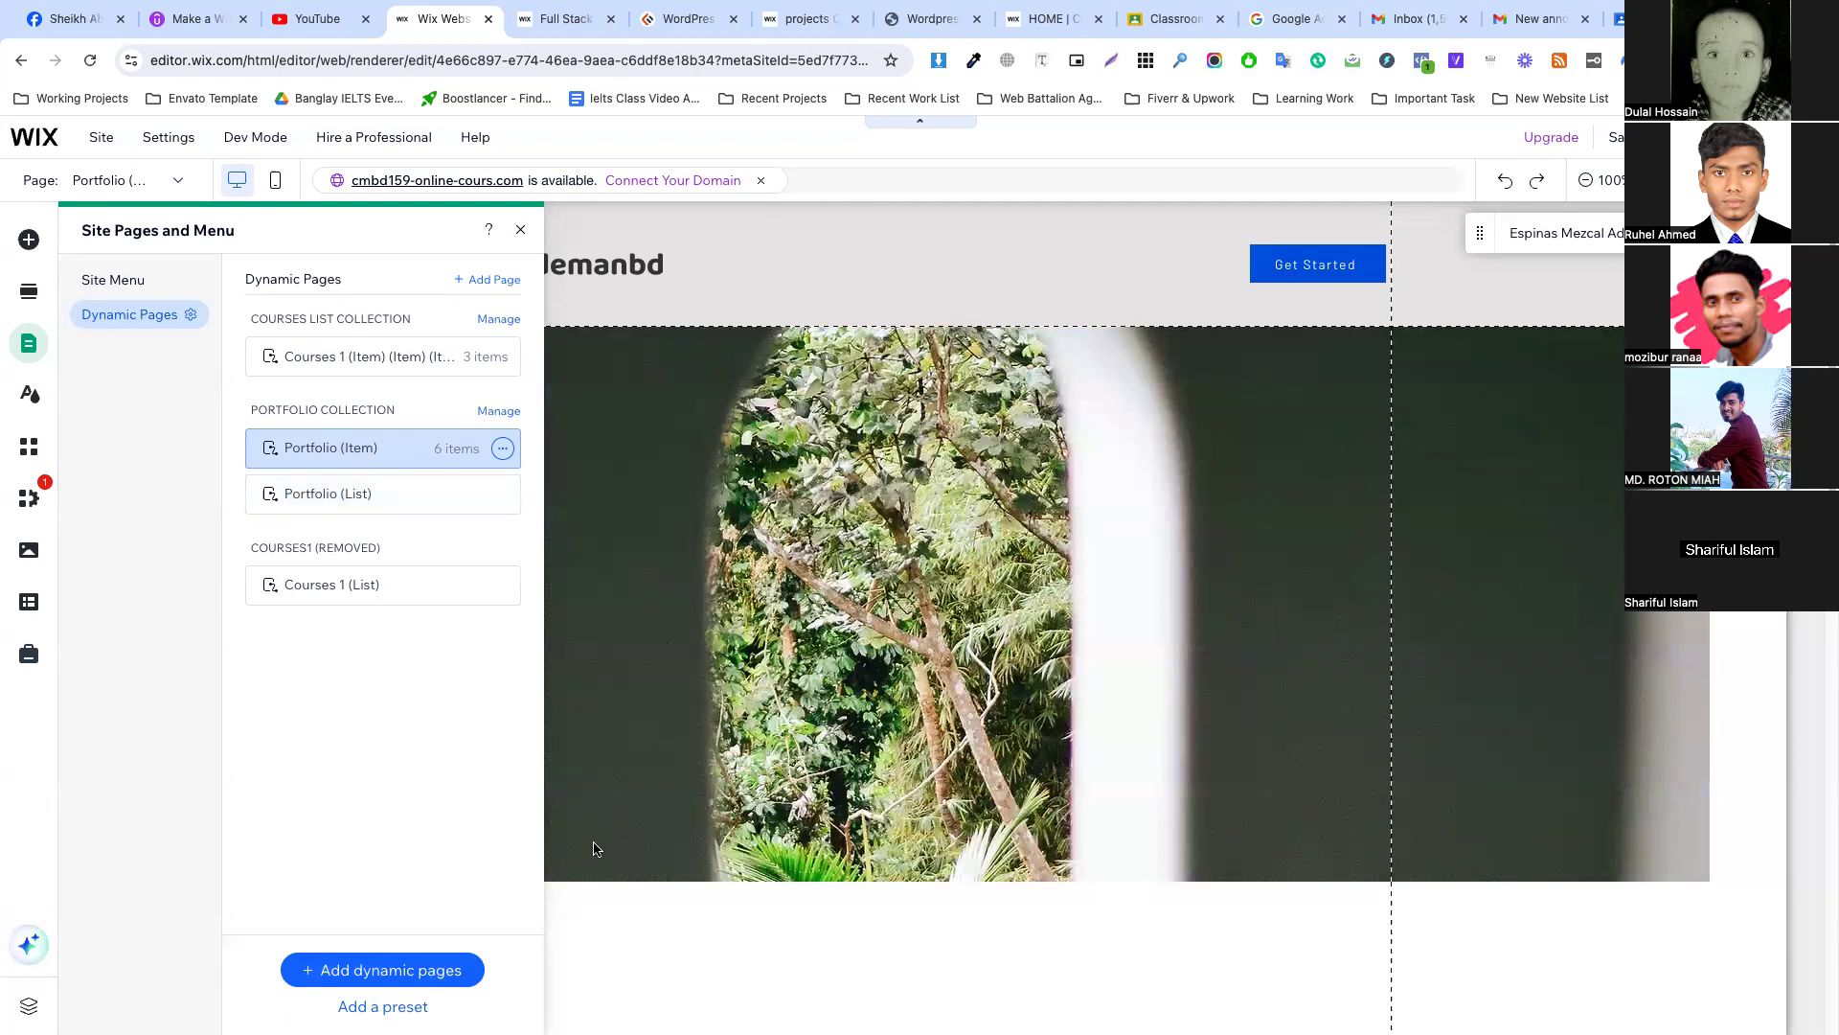
{"action": "left_click", "coordinate": [417, 973]}
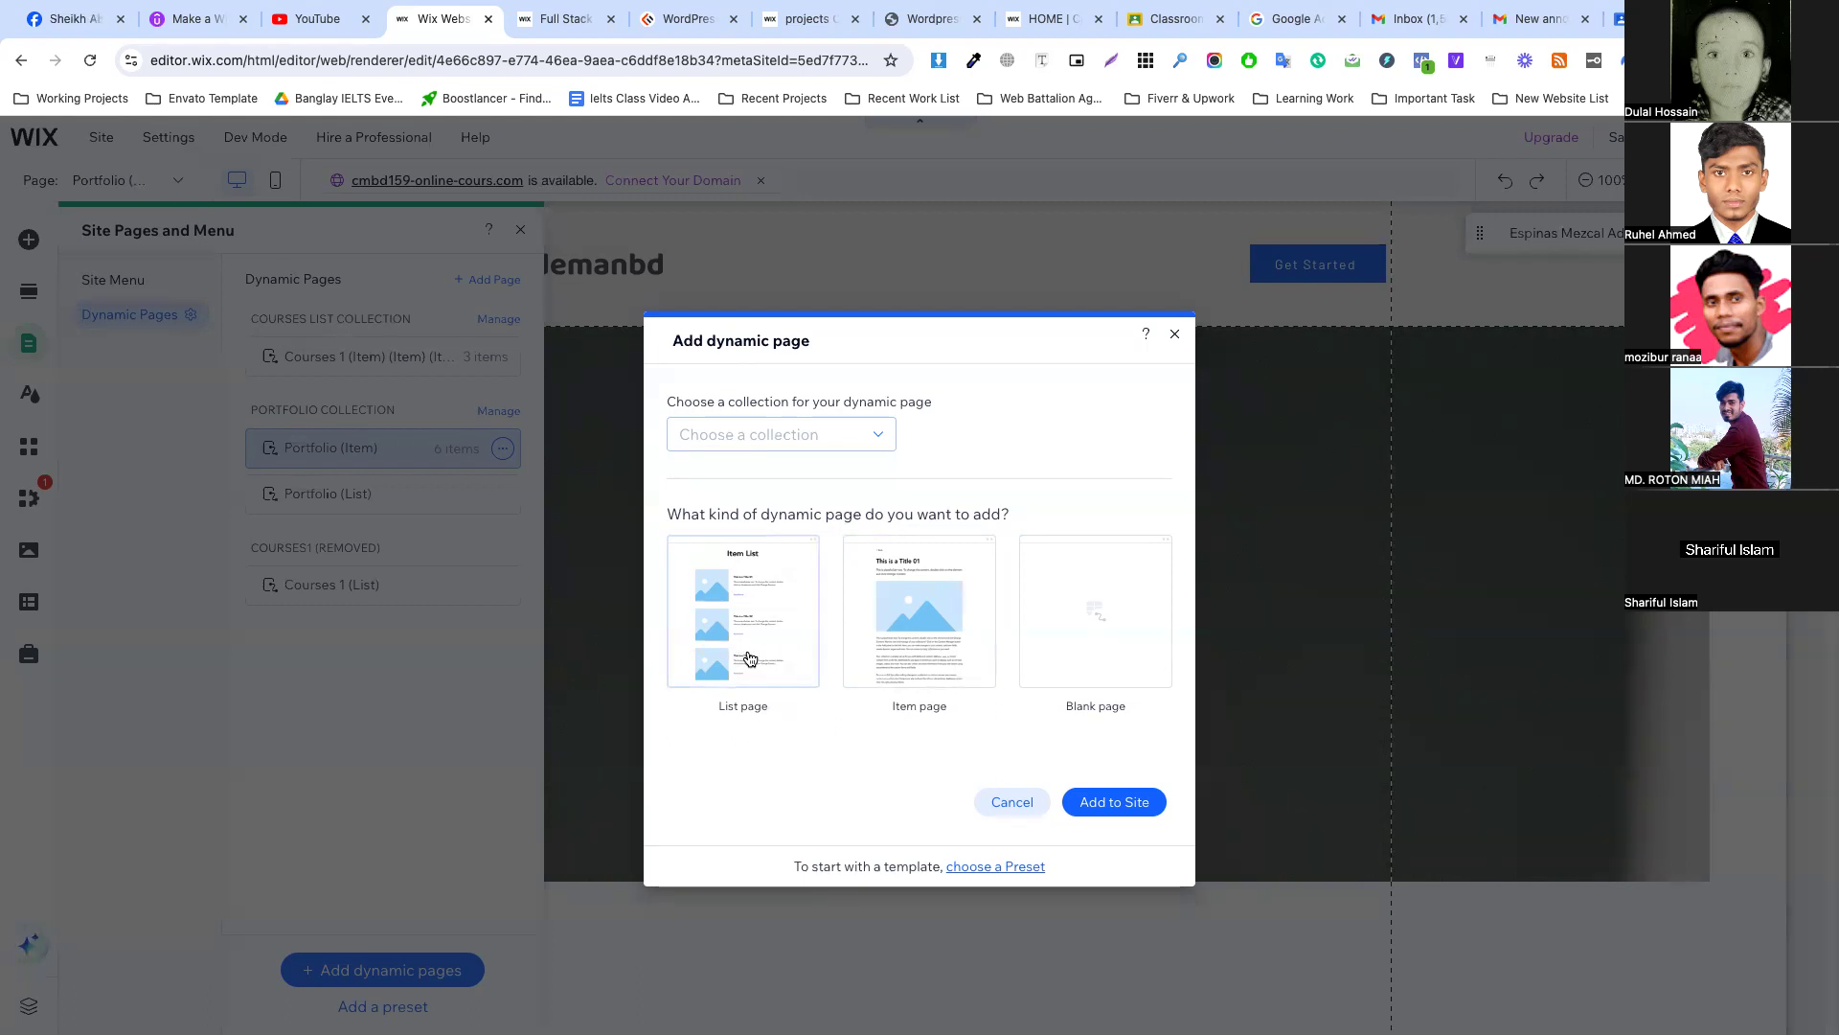
{"action": "left_click", "coordinate": [1140, 635]}
{"action": "left_click", "coordinate": [1112, 802]}
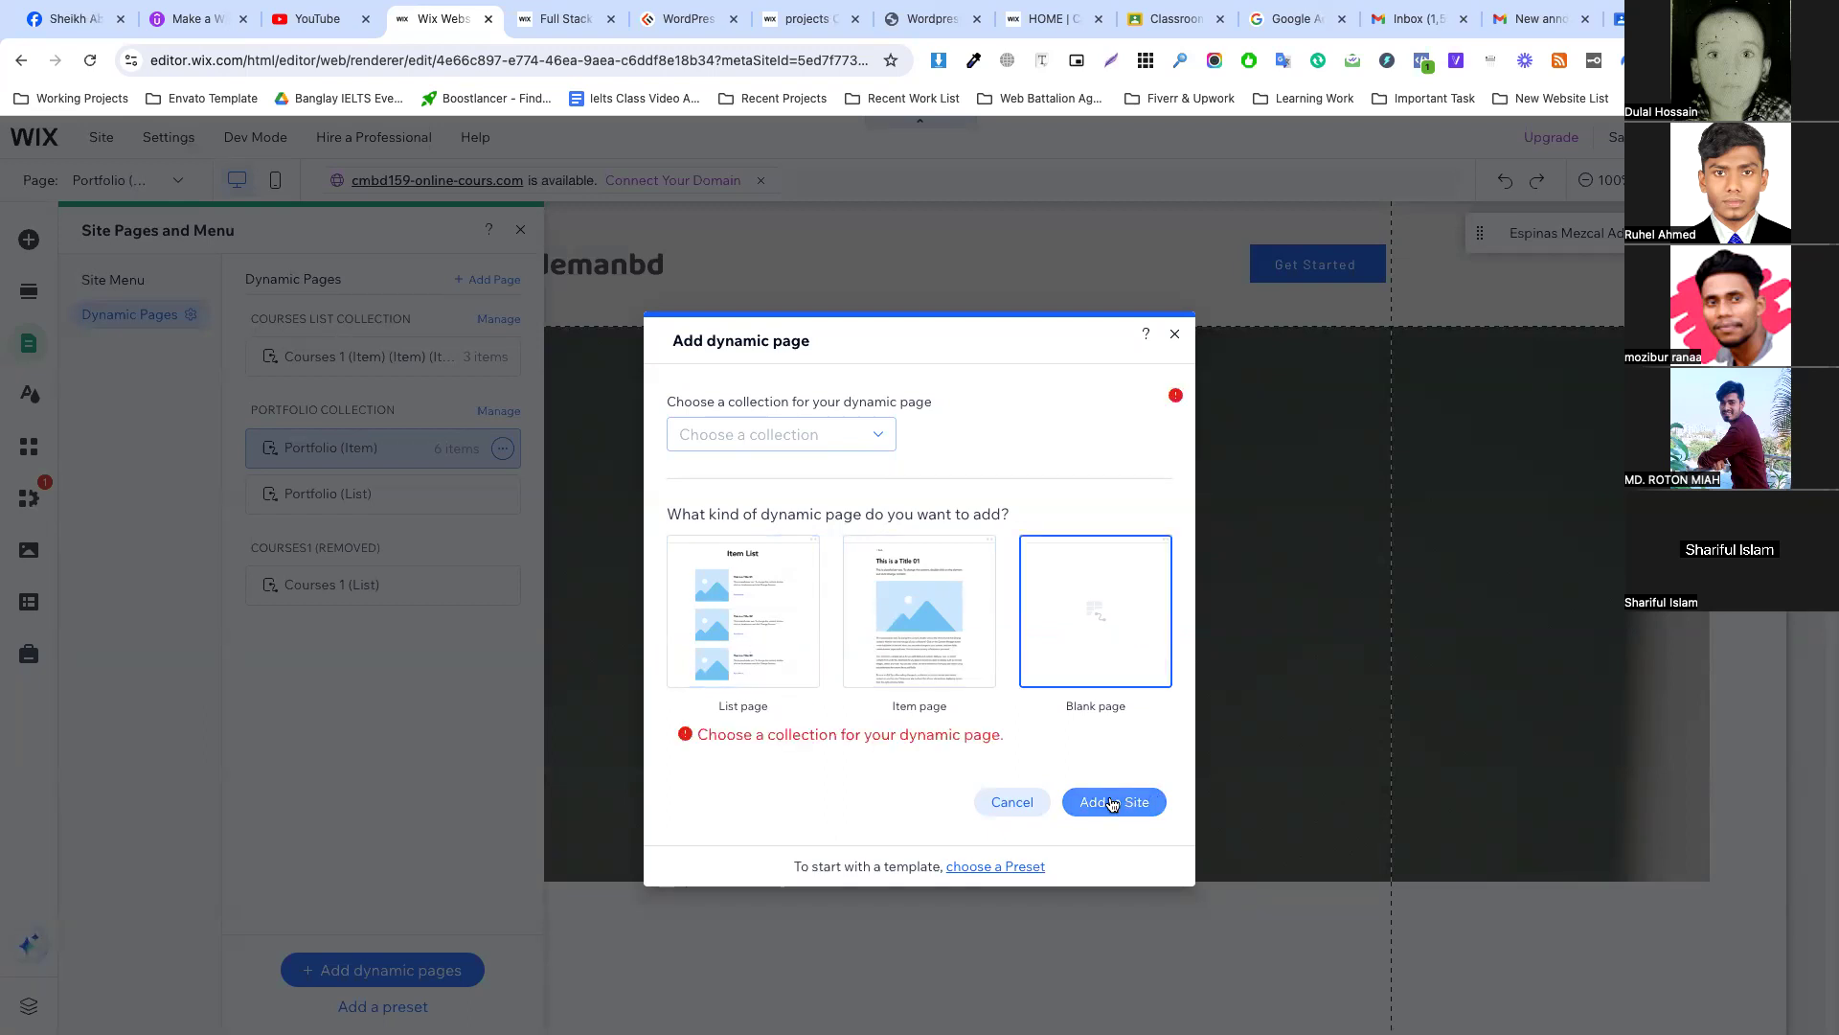
{"action": "left_click", "coordinate": [783, 436]}
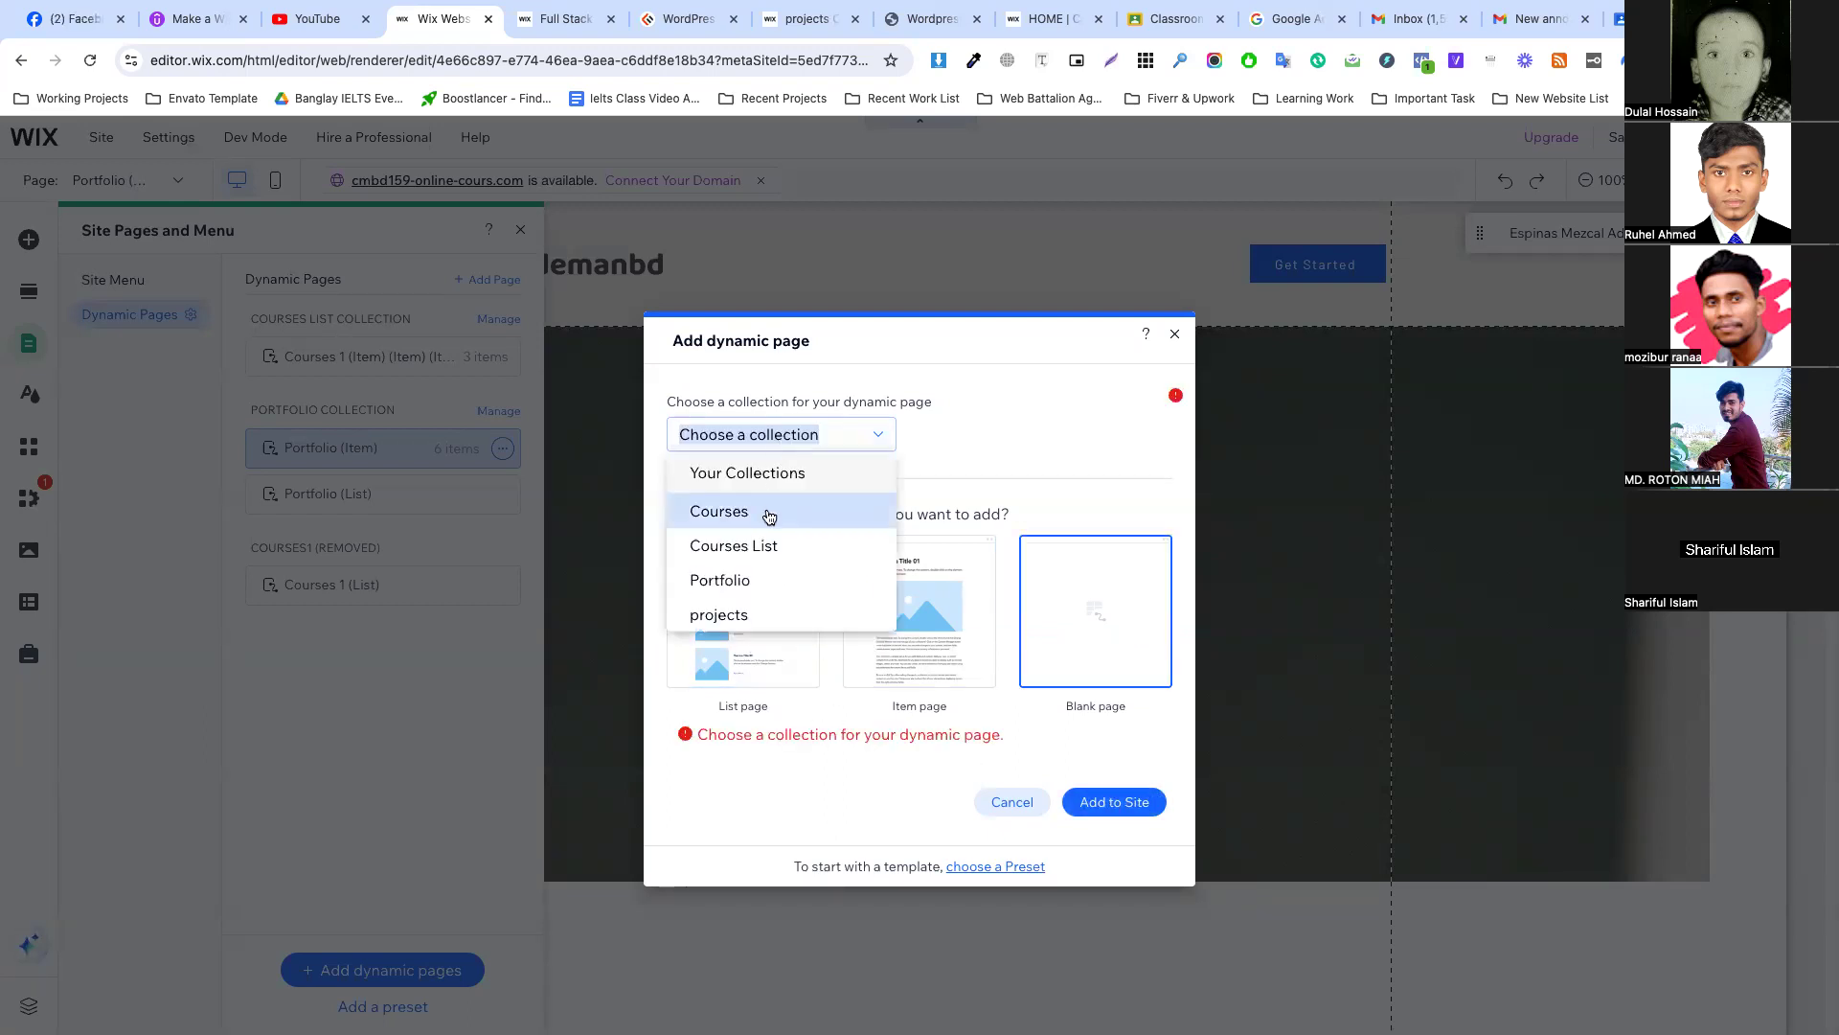
{"action": "left_click", "coordinate": [755, 616]}
{"action": "left_click", "coordinate": [744, 658]}
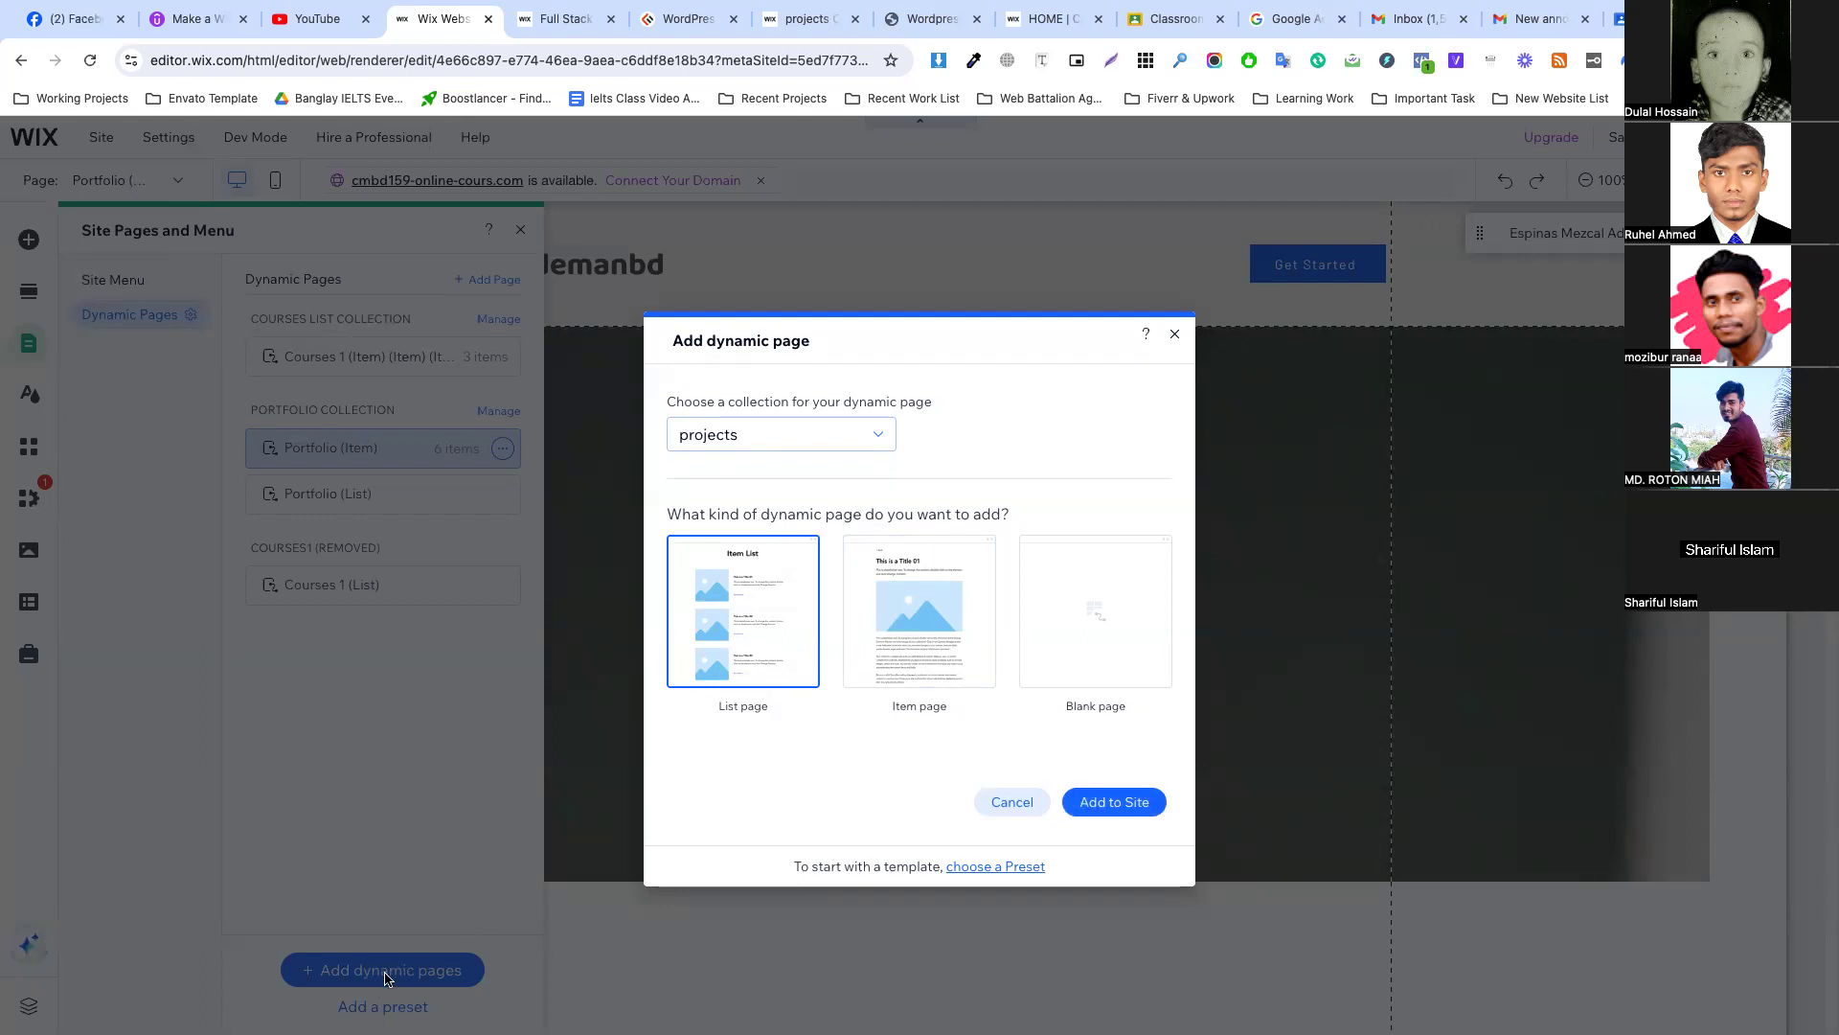
{"action": "left_click", "coordinate": [957, 662]}
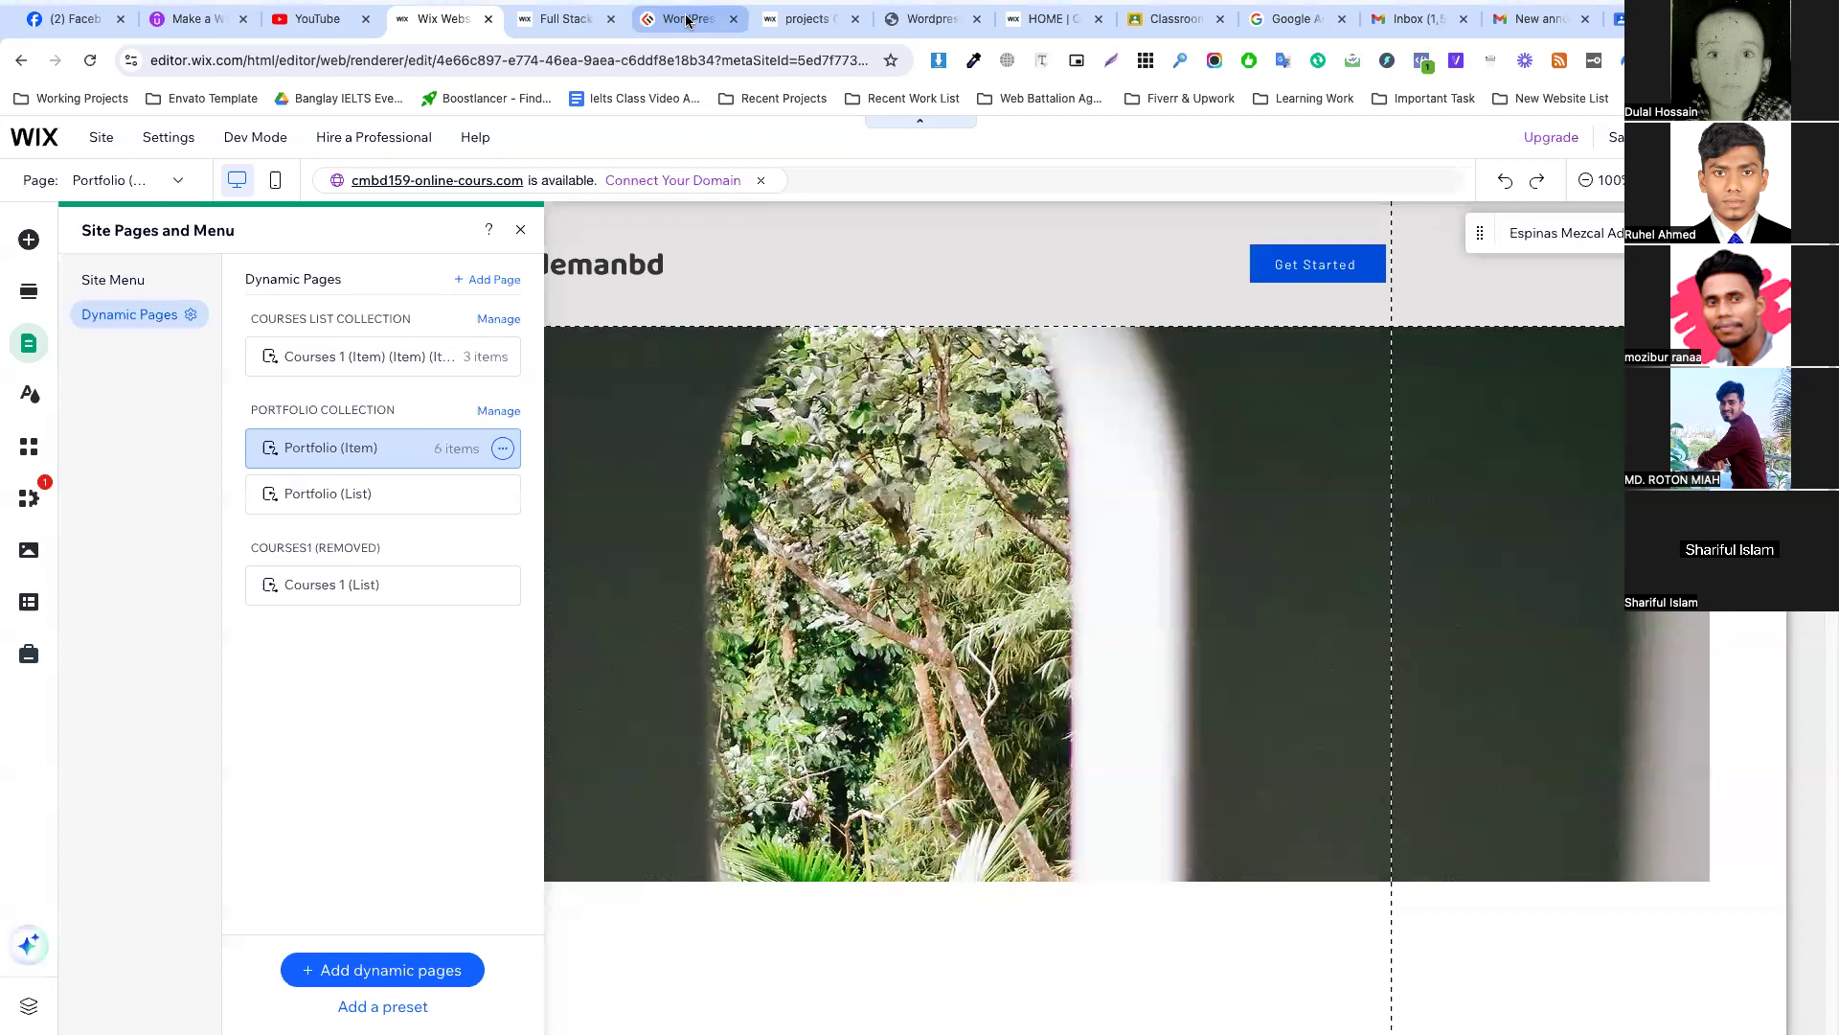
Scroll the codemanbd.com homepage down to the footer and back up.
{"action": "left_click", "coordinate": [687, 20]}
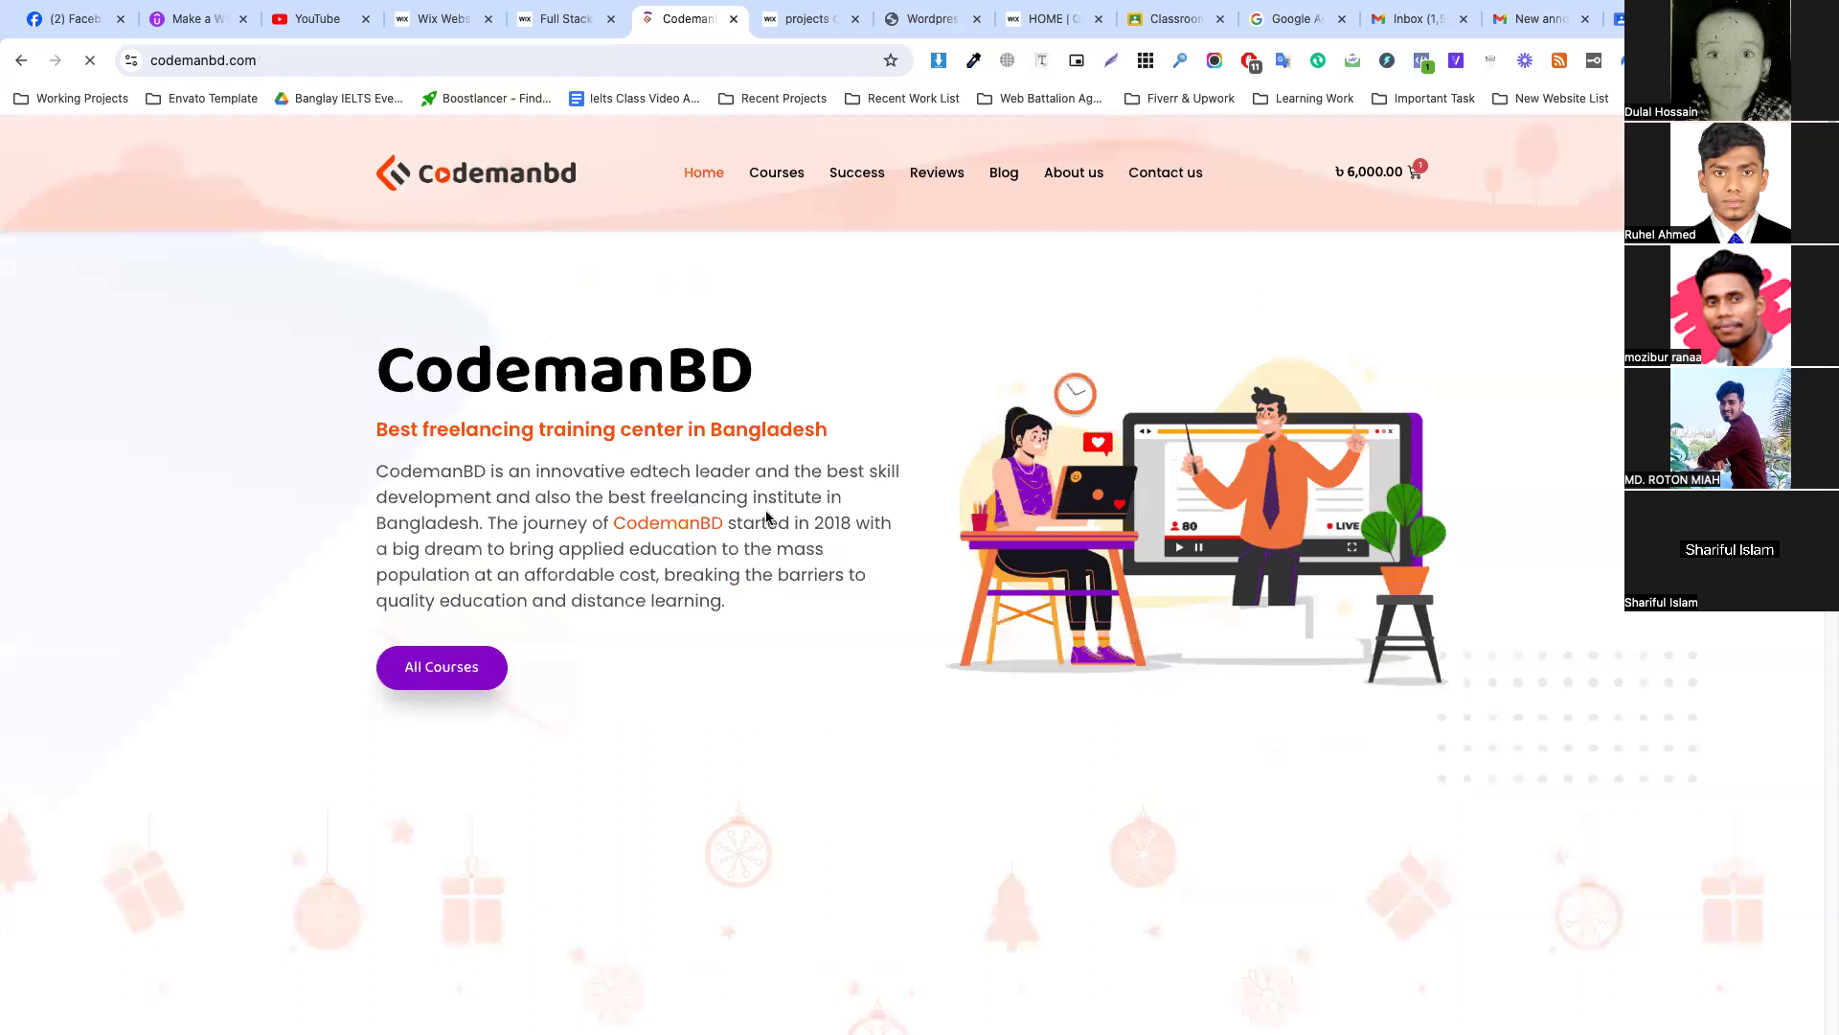
{"action": "scroll", "coordinate": [767, 517], "scroll_direction": "down", "scroll_amount": 15}
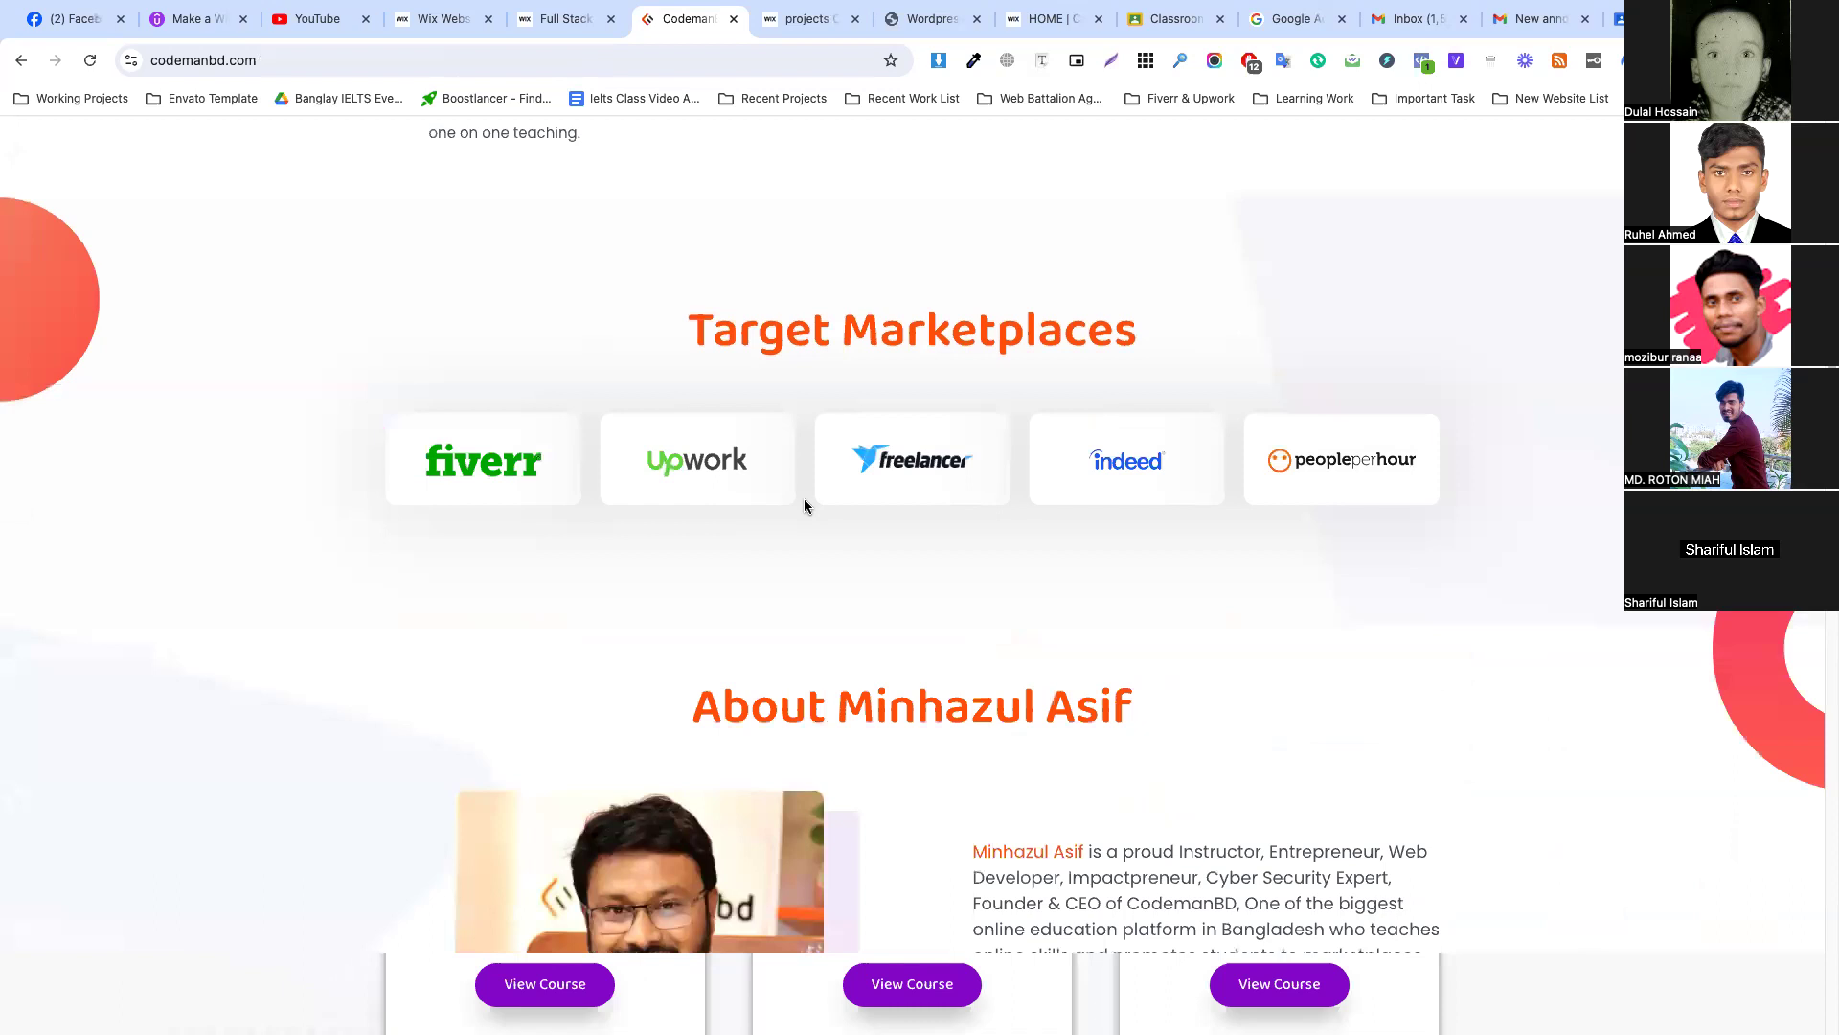
{"action": "scroll", "coordinate": [803, 505], "scroll_direction": "down", "scroll_amount": 15}
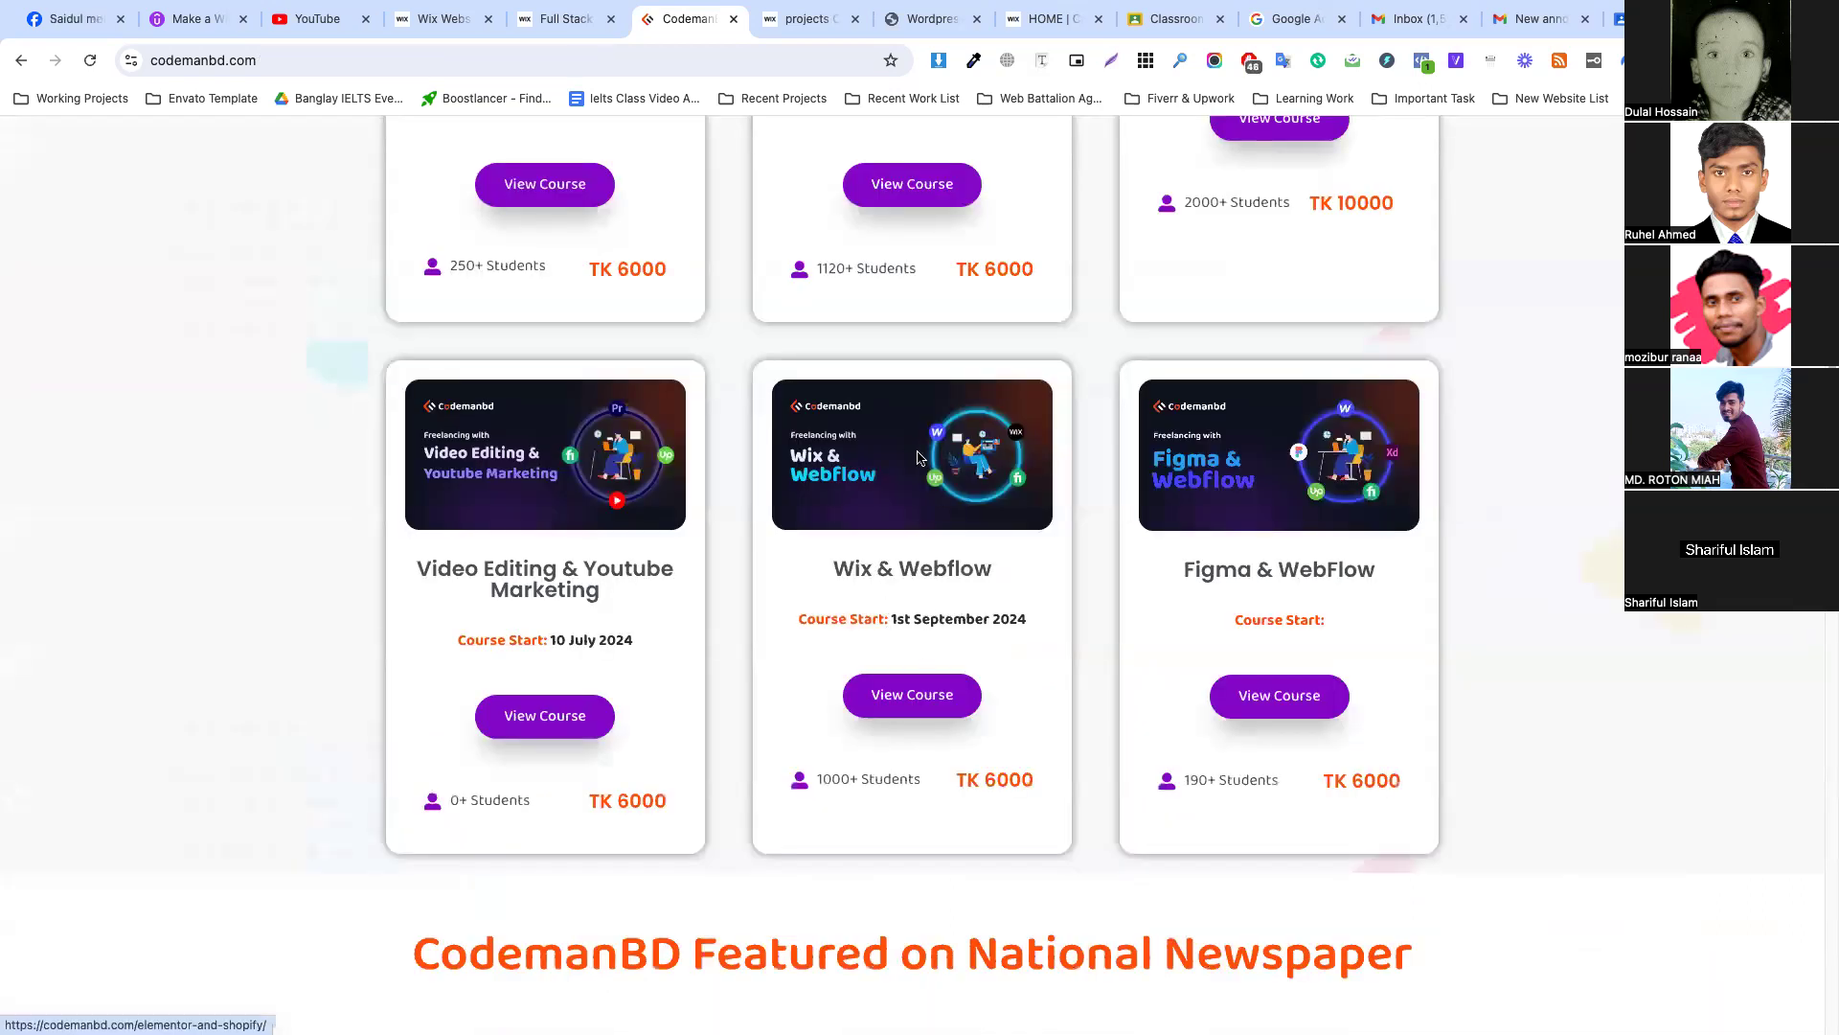
{"action": "scroll", "coordinate": [937, 508], "scroll_direction": "down", "scroll_amount": 1}
{"action": "scroll", "coordinate": [937, 509], "scroll_direction": "down", "scroll_amount": 5}
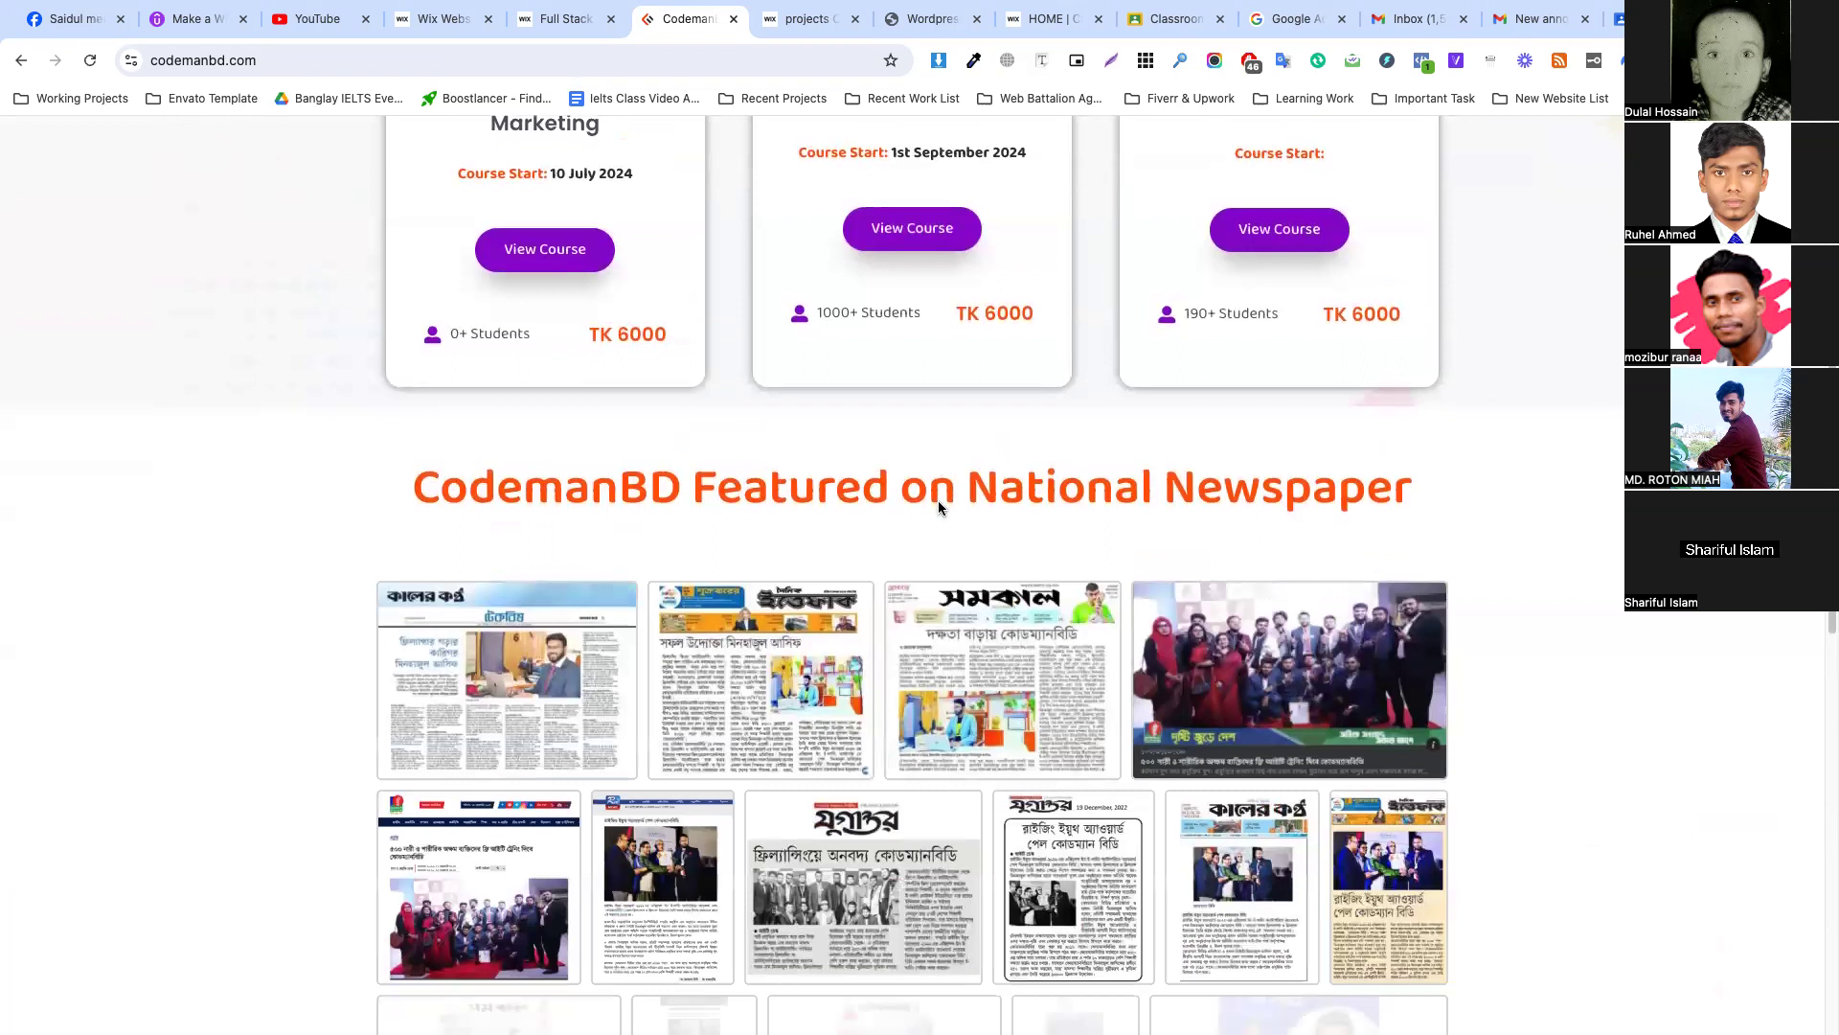
{"action": "scroll", "coordinate": [939, 500], "scroll_direction": "down", "scroll_amount": 10}
{"action": "scroll", "coordinate": [1080, 615], "scroll_direction": "down", "scroll_amount": 1}
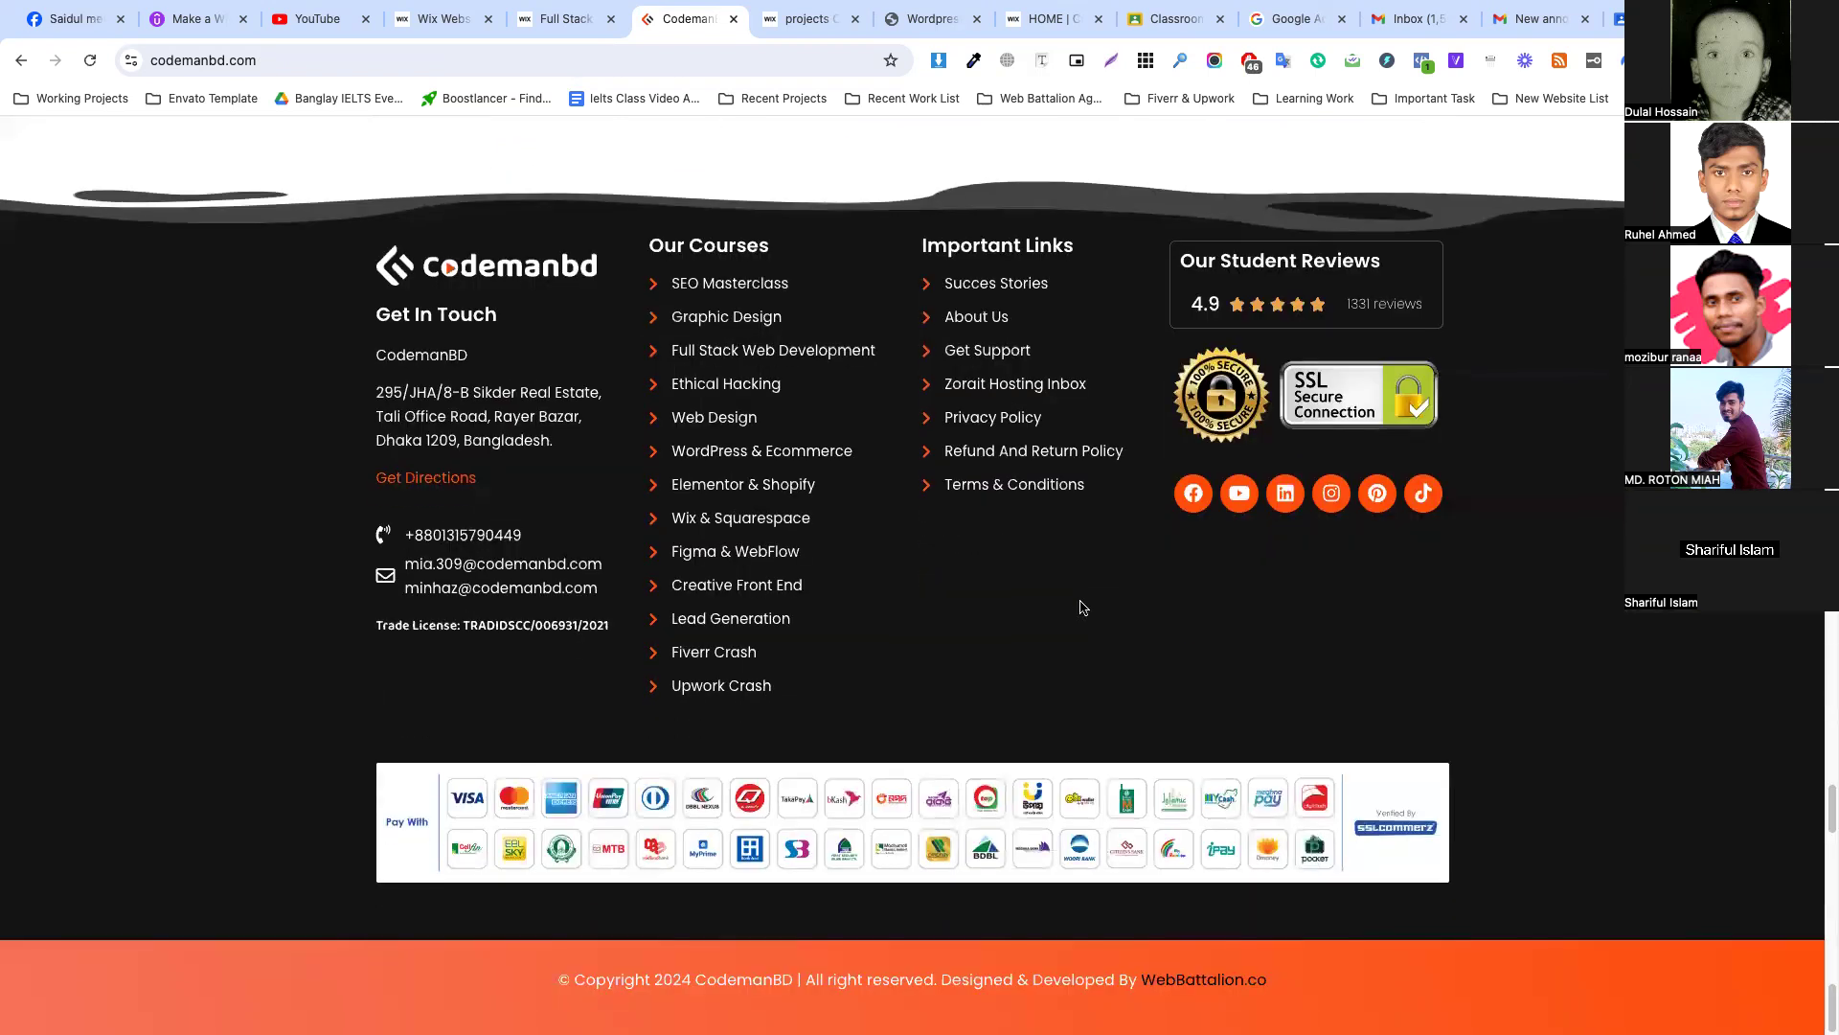
{"action": "scroll", "coordinate": [1079, 607], "scroll_direction": "up", "scroll_amount": 20}
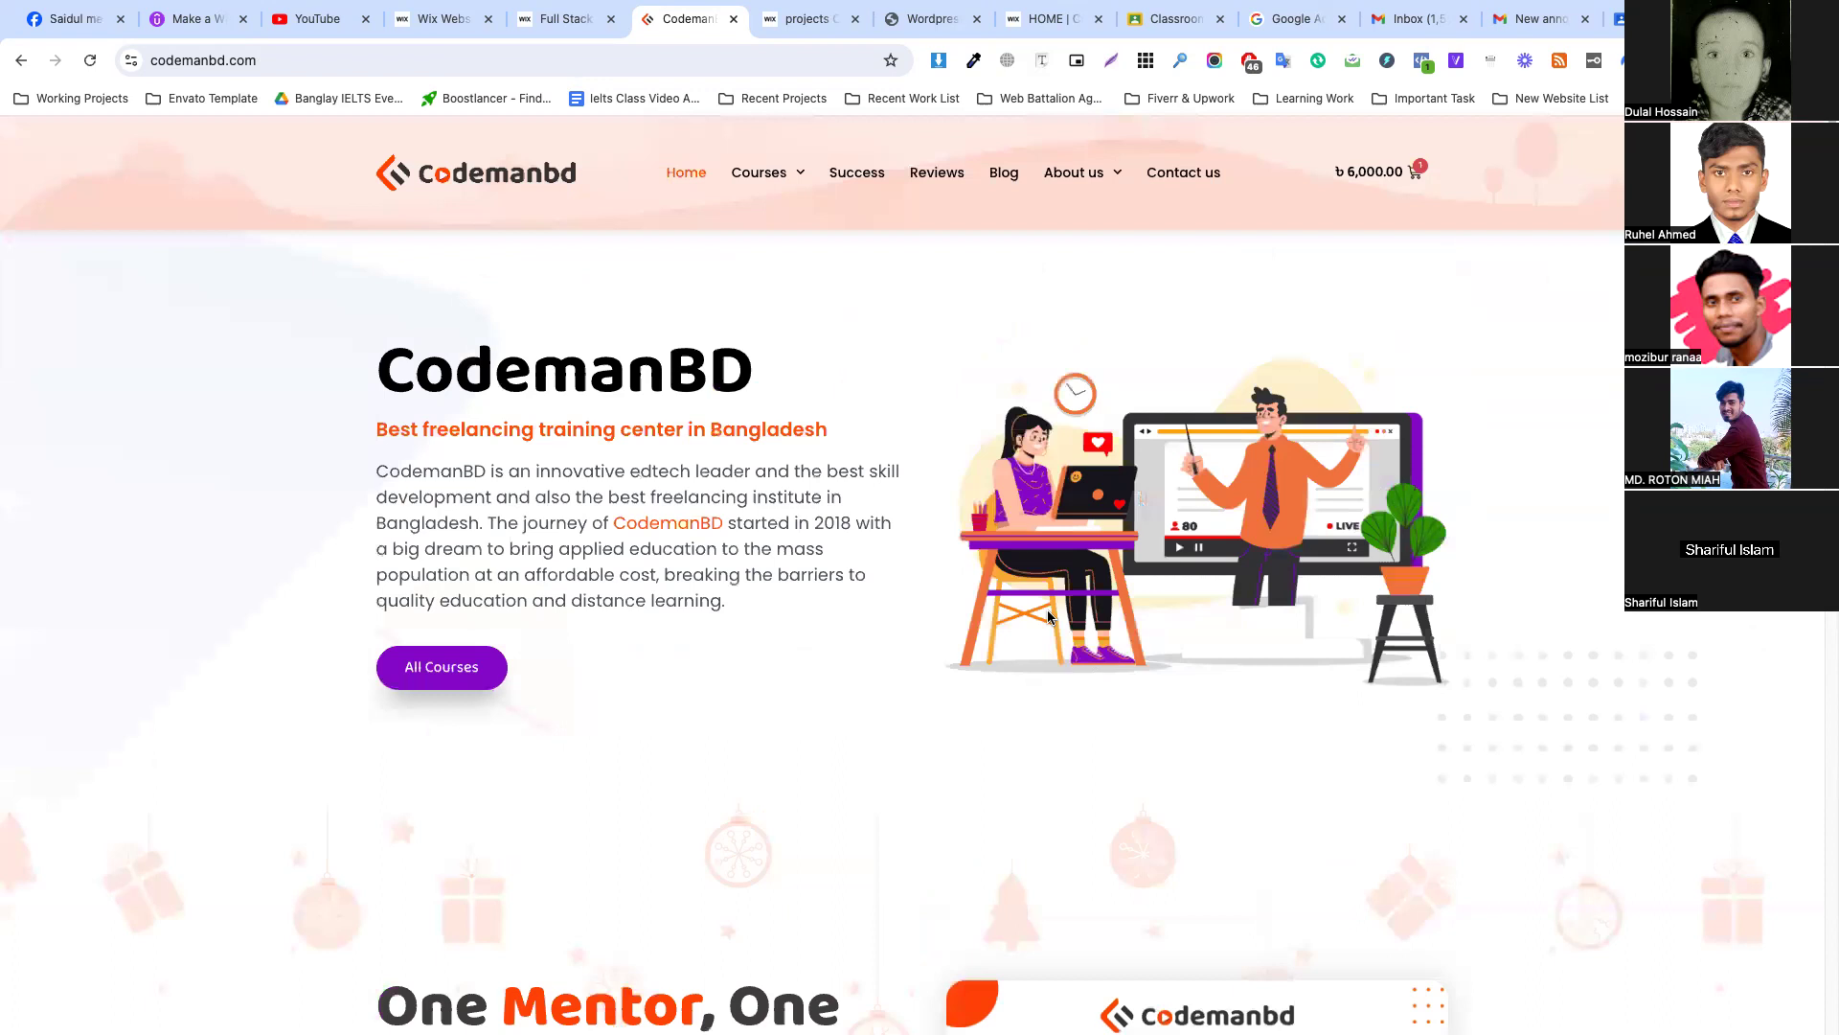